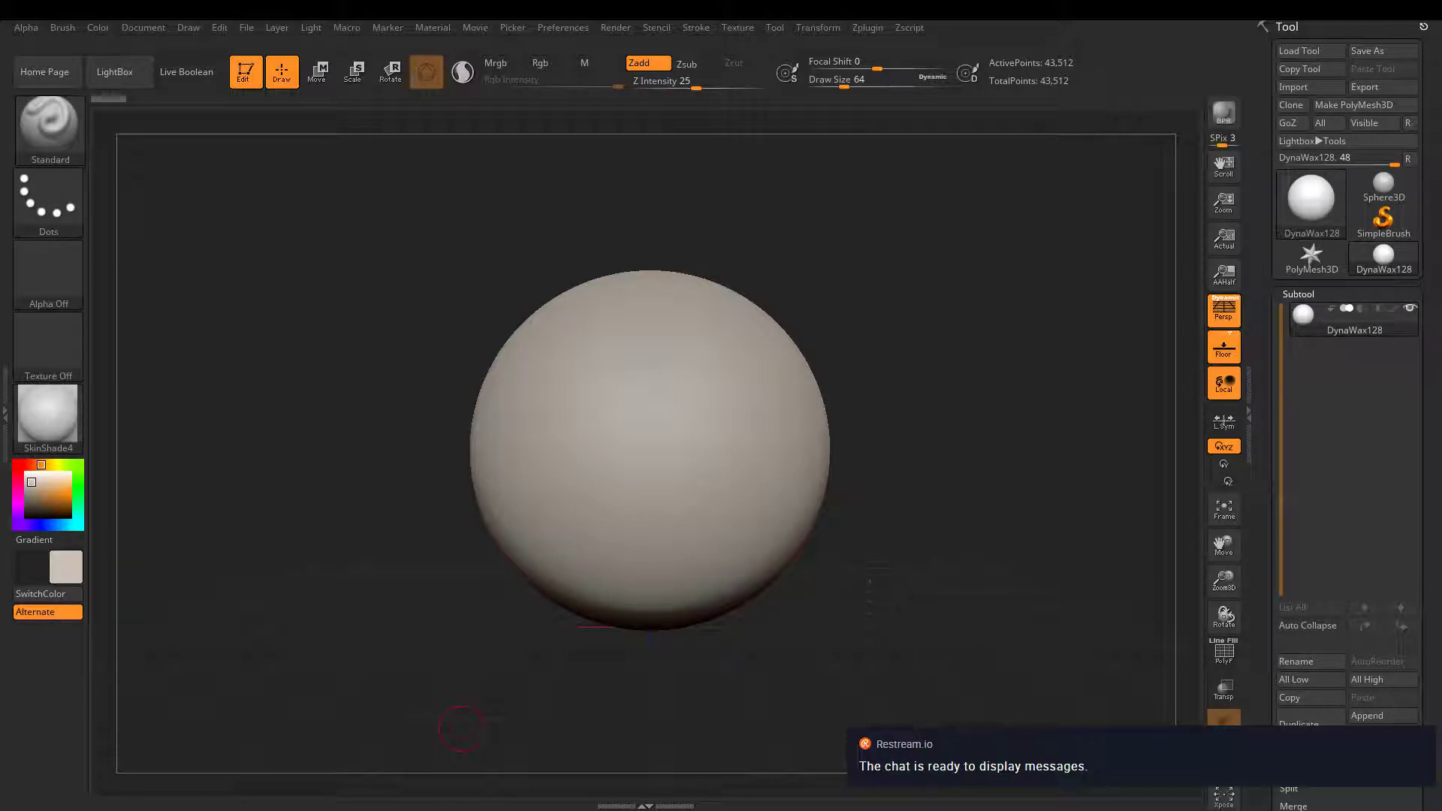
- Bring up the Msketch.png drone sketch in Photos and move its window off to the neighbouring monitor as reference
click(459, 795)
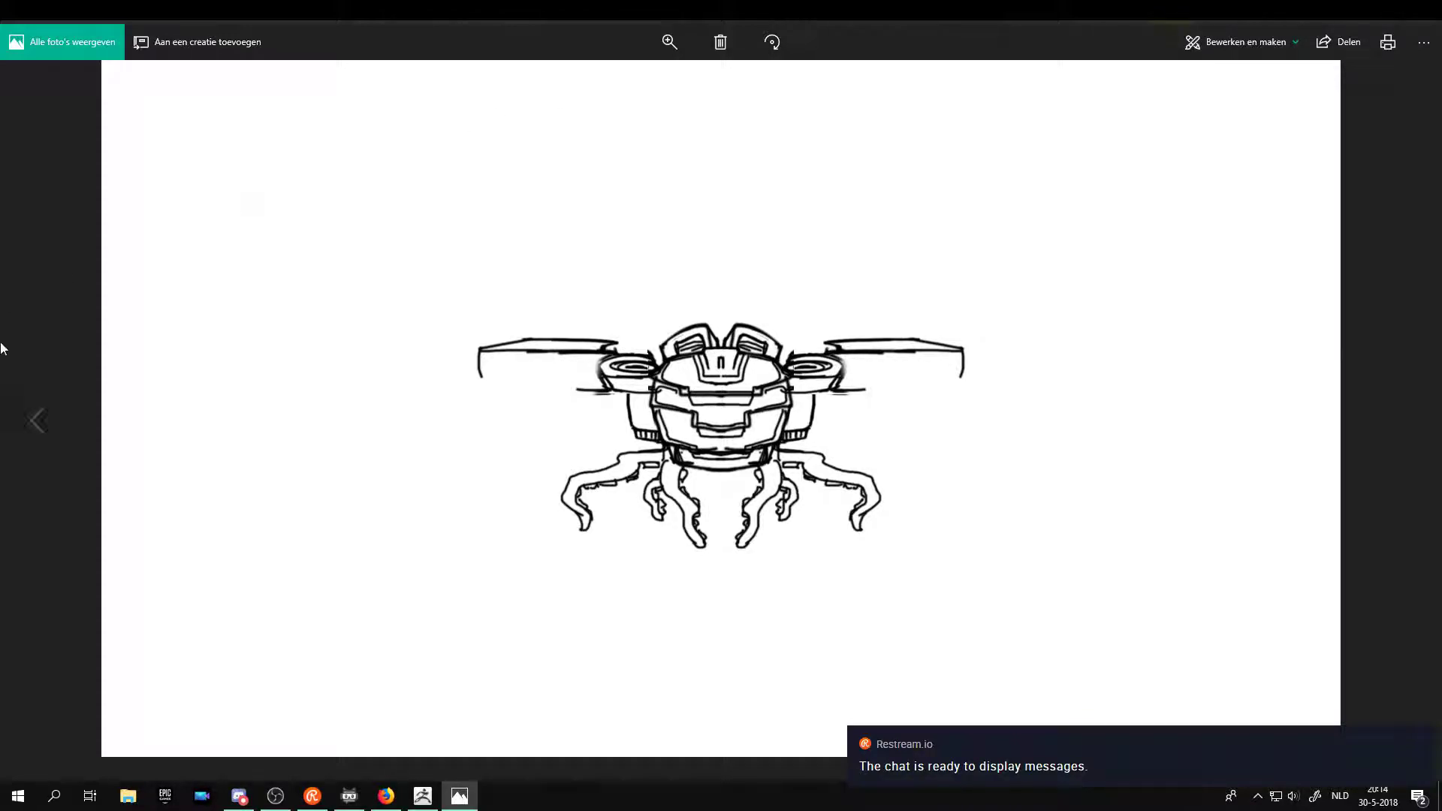
key(Escape)
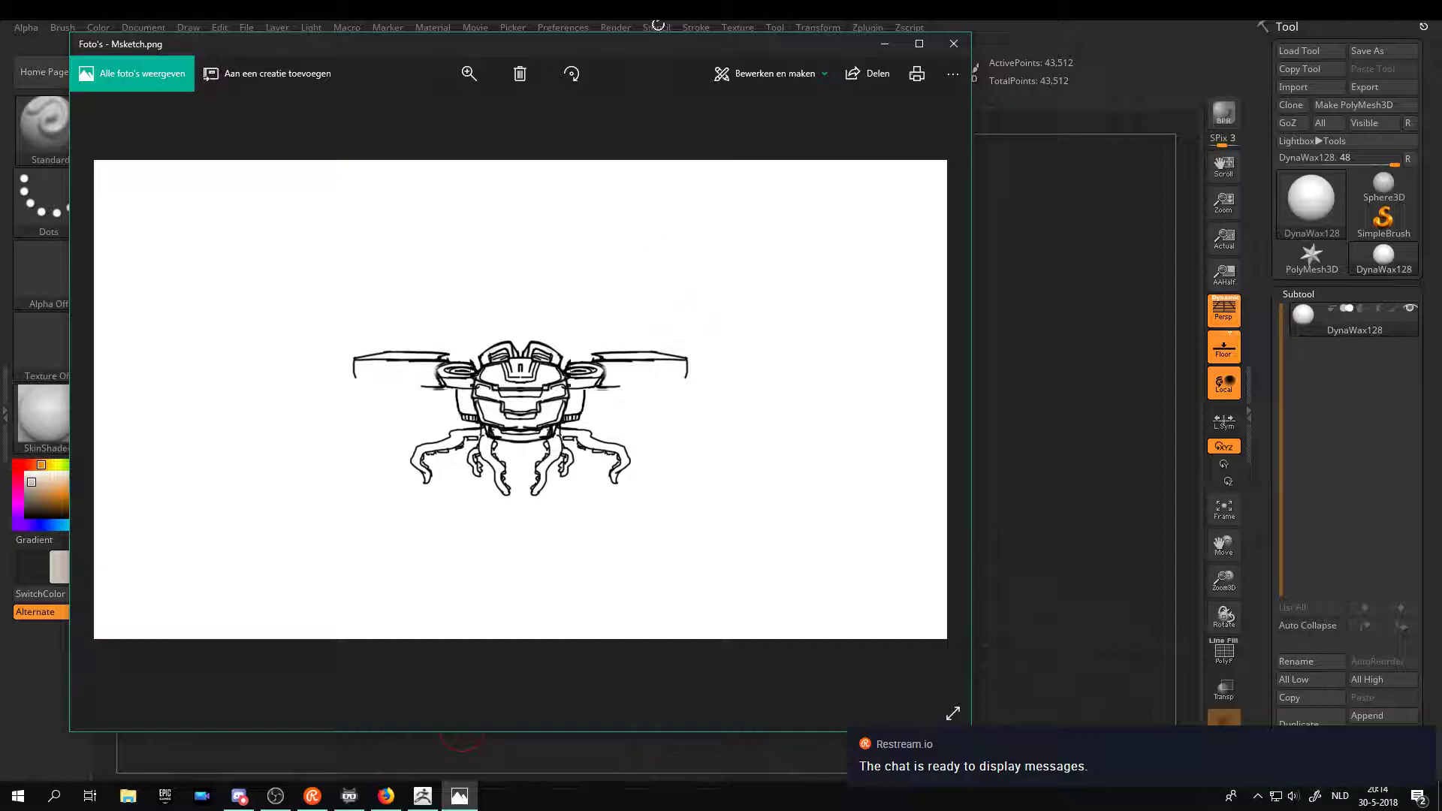
drag(614, 50, 1441, 26)
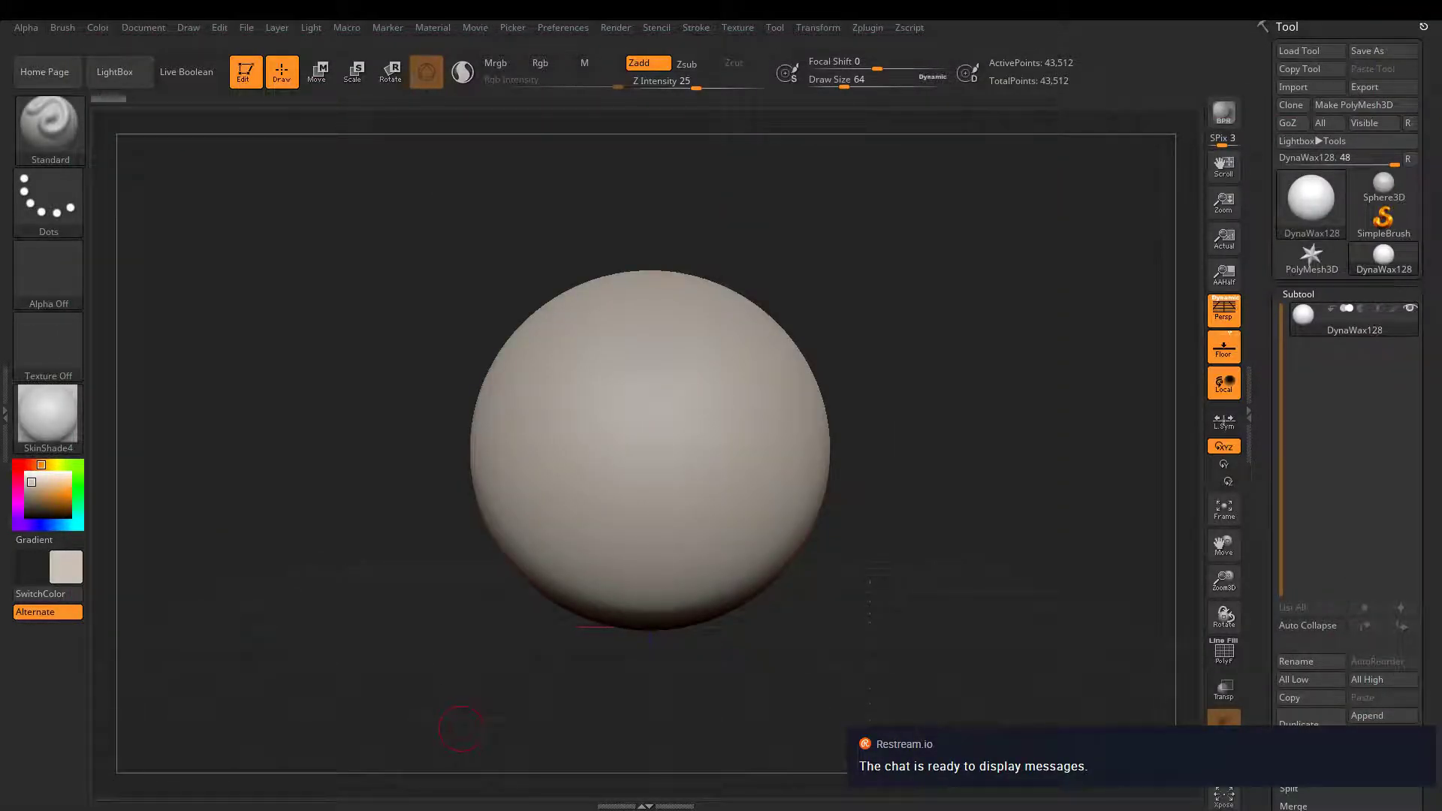
drag(1441, 236, 626, 111)
drag(752, 110, 1441, 113)
- Choose the ClayBuildup brush with a draw size of 224 and show the sphere's geometry settings
key(bracketright)
key(bracketright)
key(bracketright)
key(bracketright)
key(bracketright)
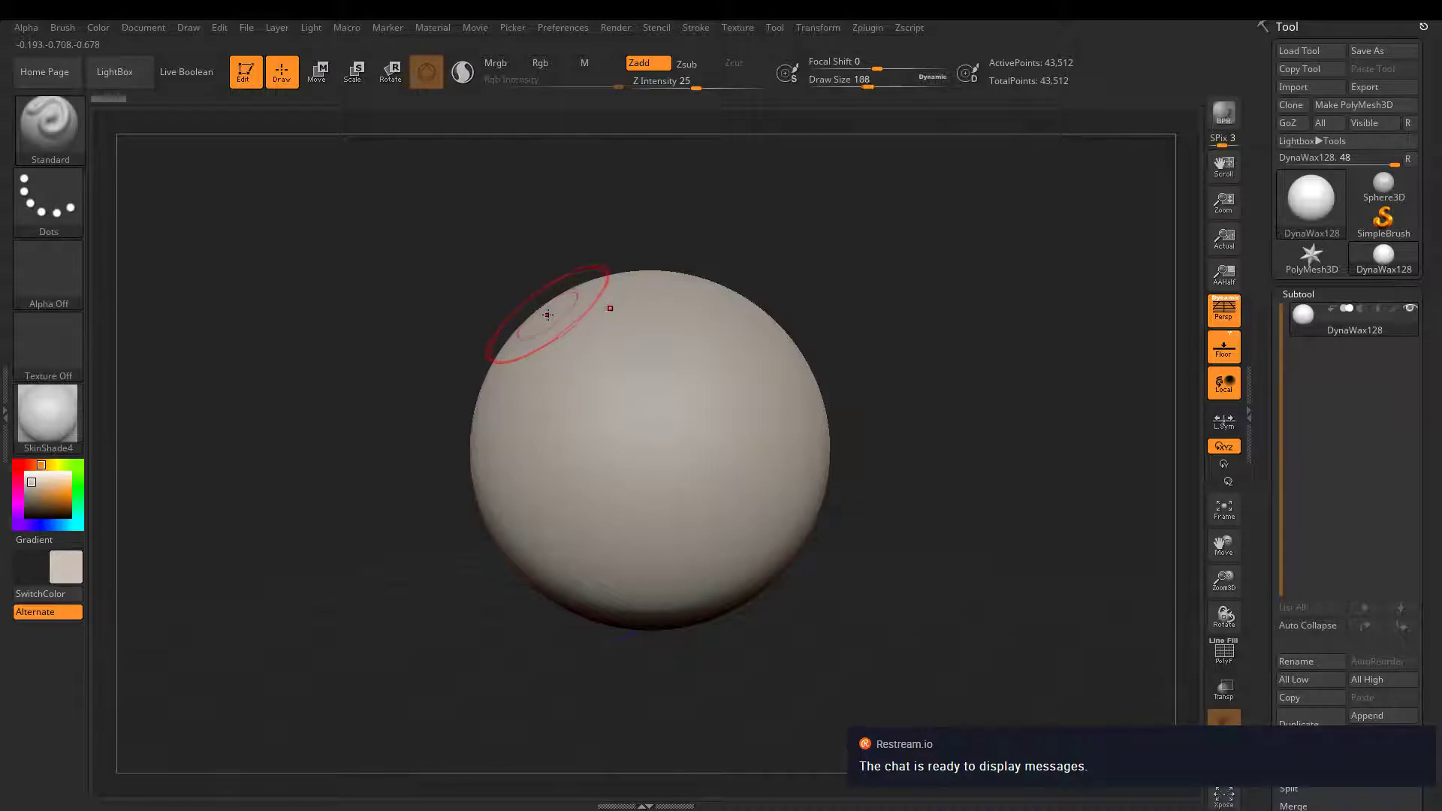
scroll(1295, 442, down, 6)
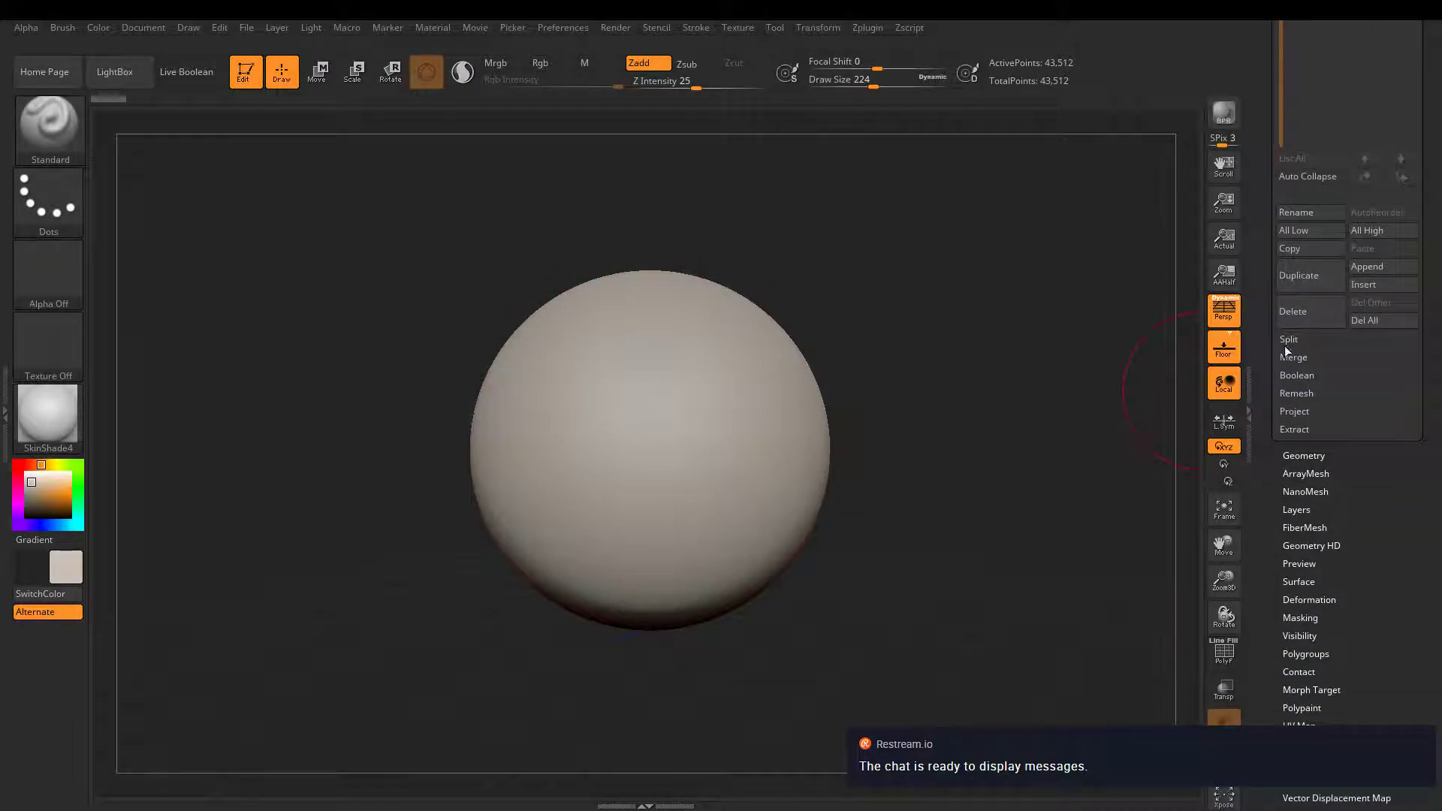
key(shift)
click(1304, 455)
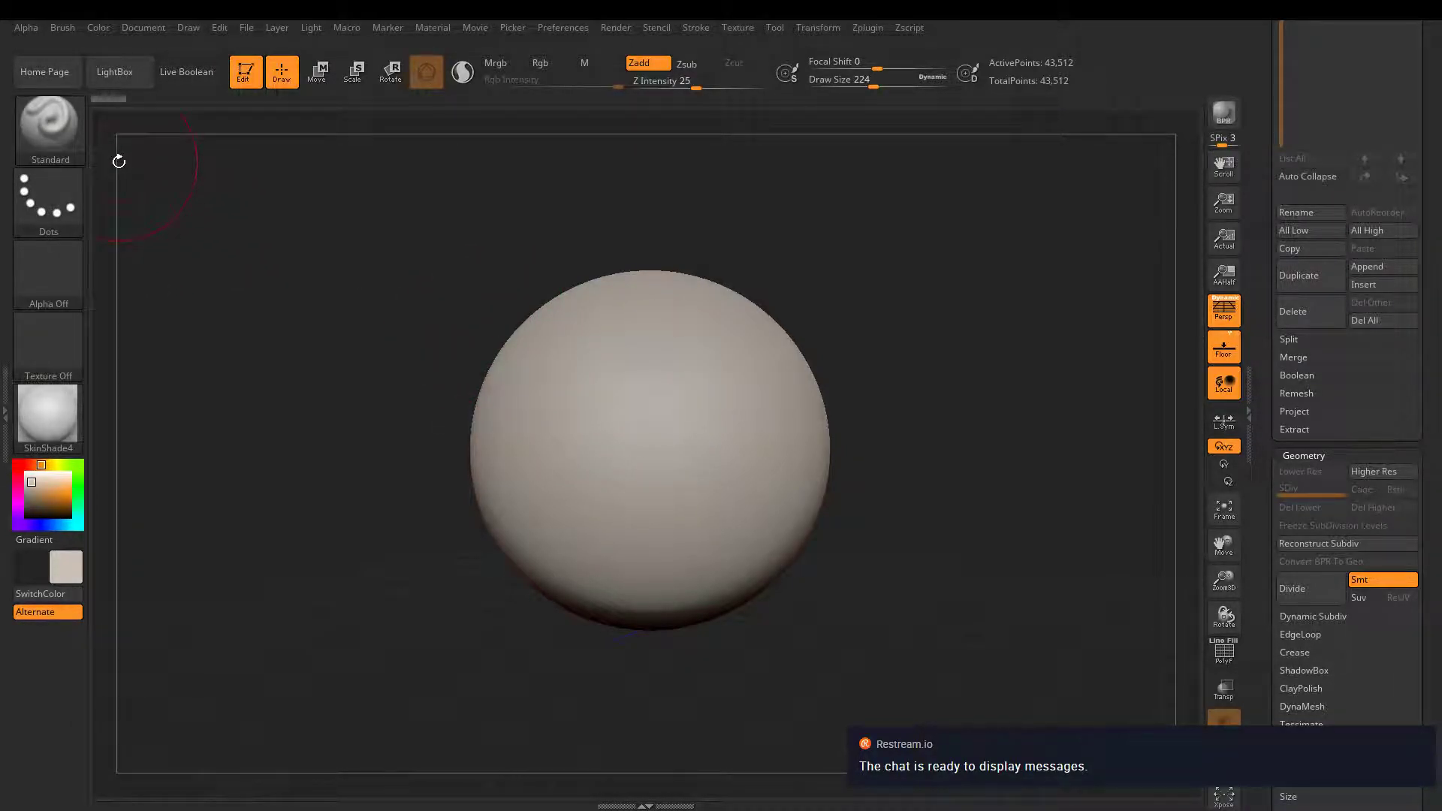
key(b)
key(c)
key(b)
- Set the DynaMesh resolution to 192 and remesh the sphere
scroll(1272, 396, down, 5)
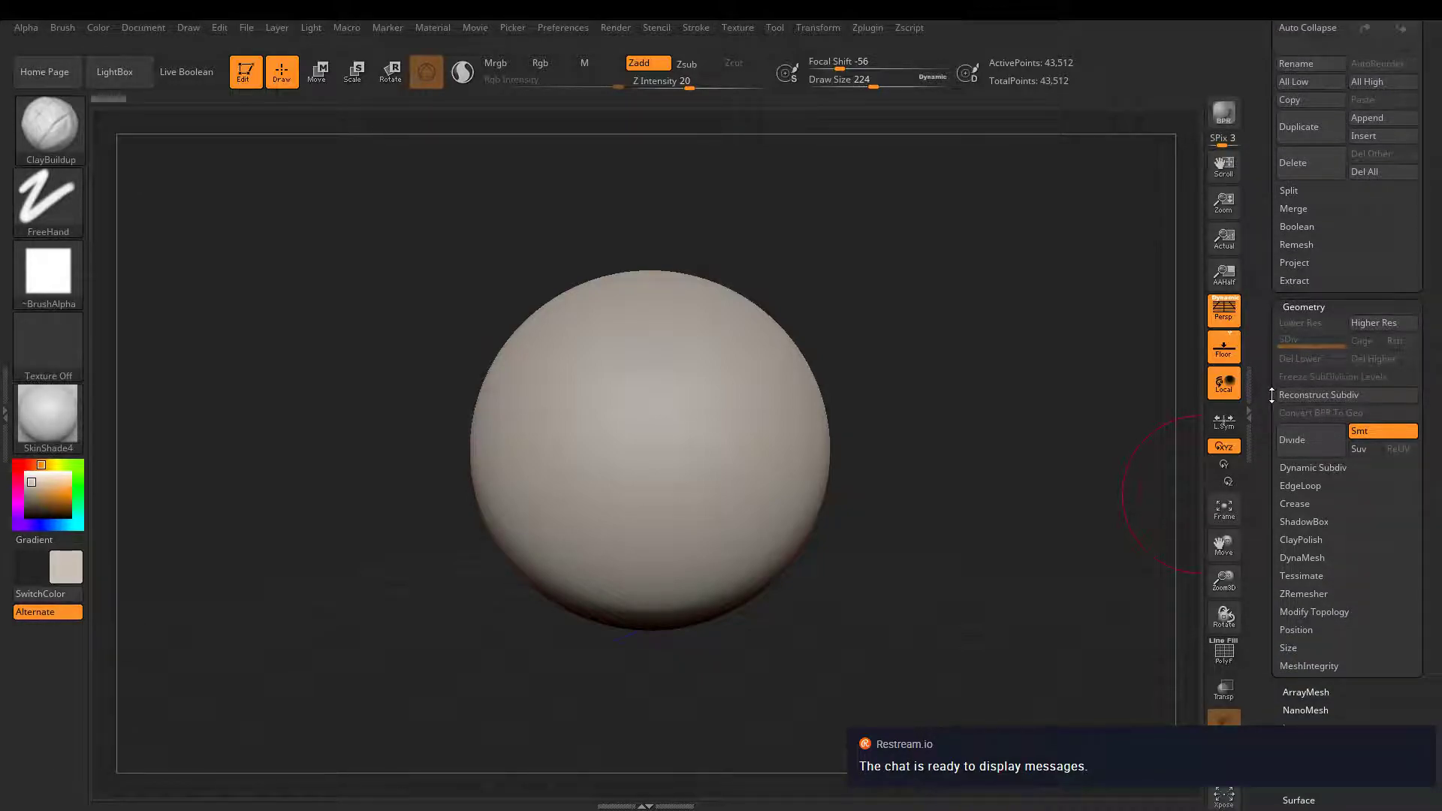
scroll(1253, 519, down, 1)
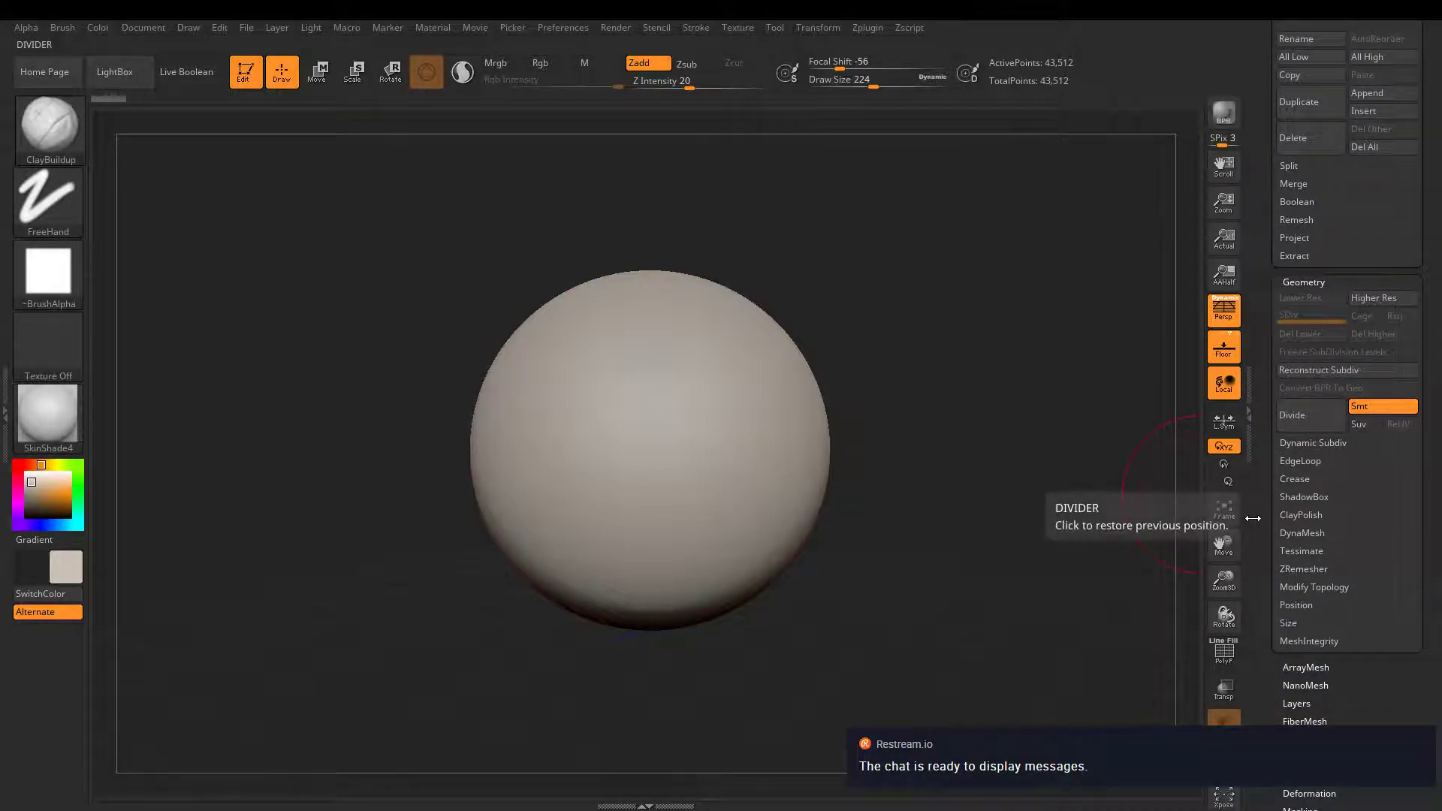
key(shift)
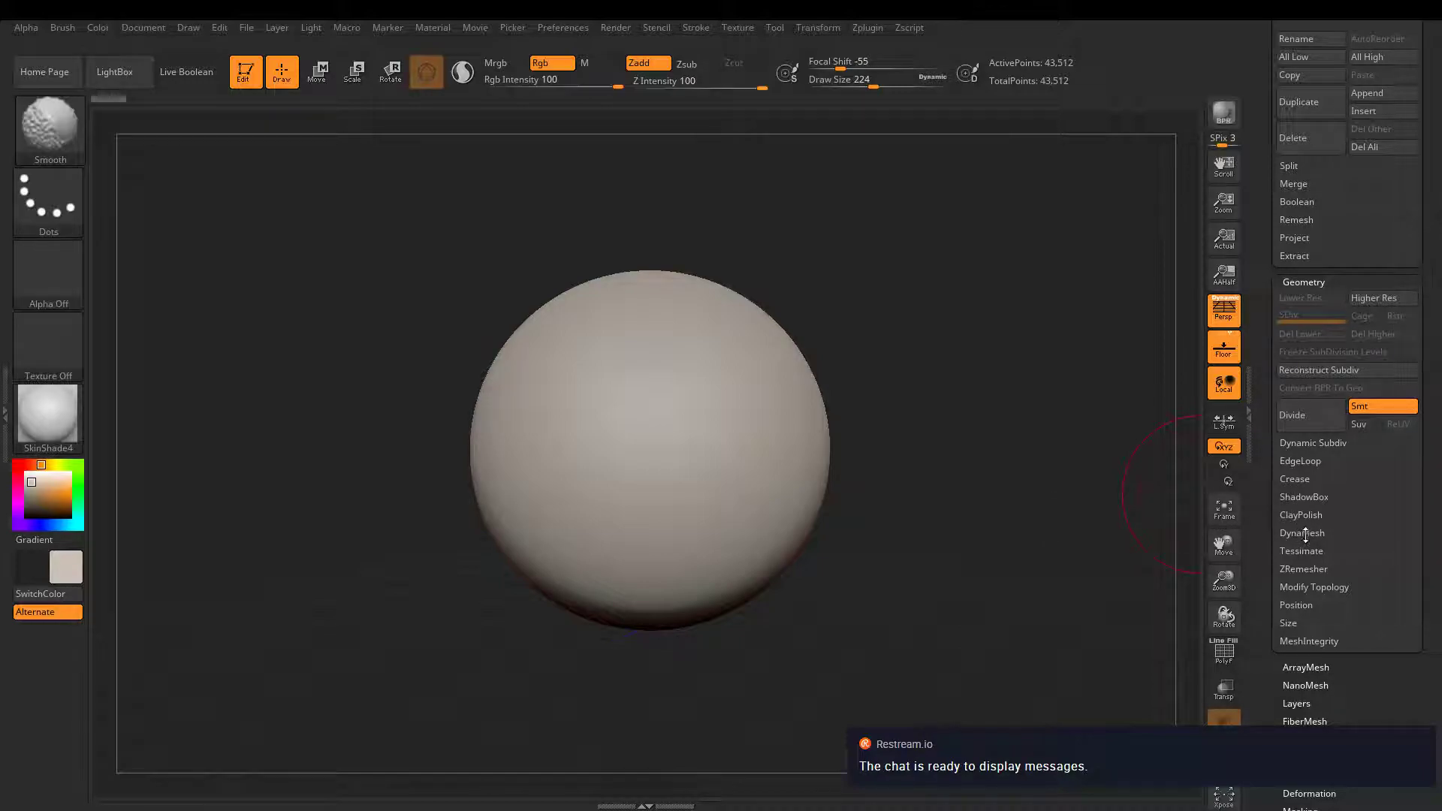
click(1306, 533)
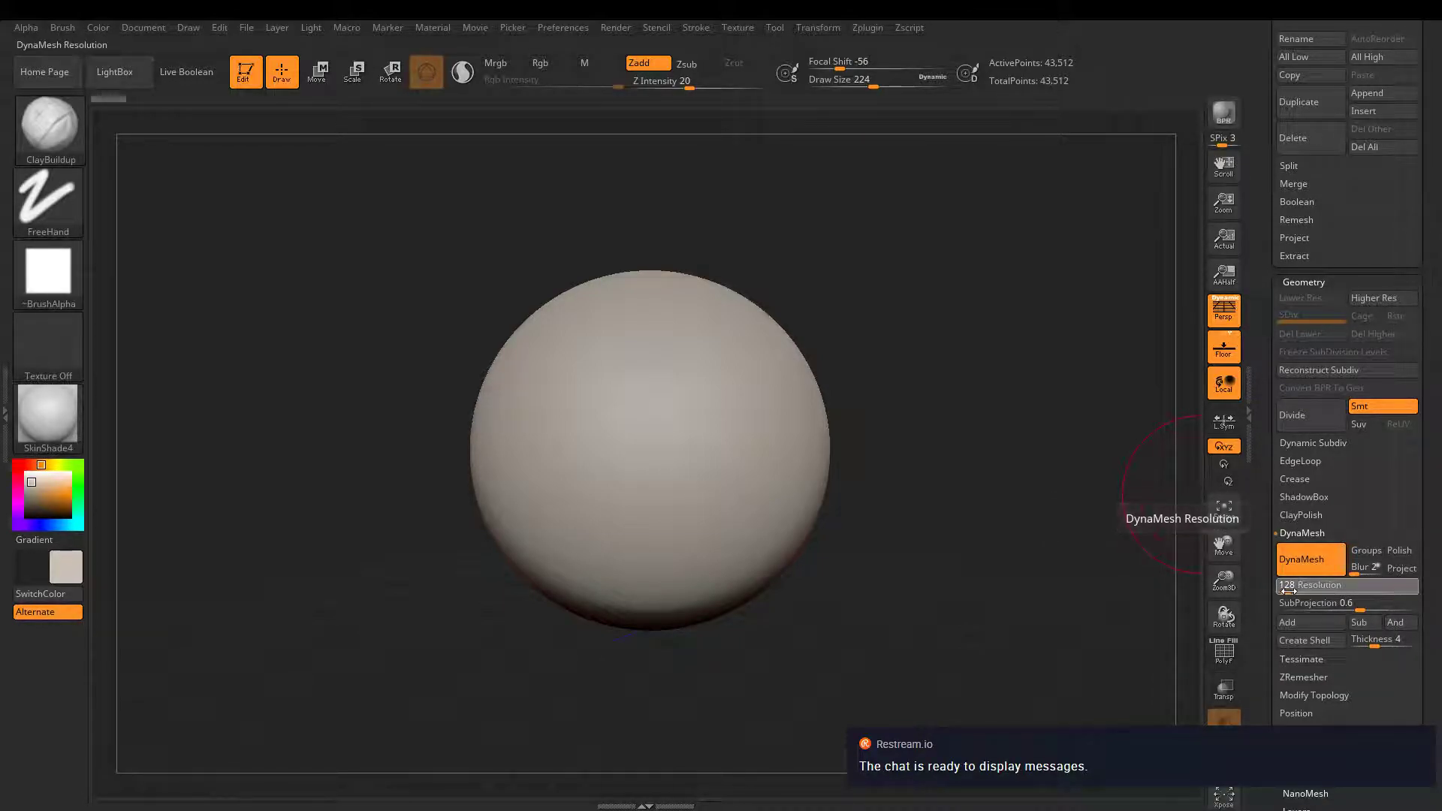
drag(1289, 592, 1291, 591)
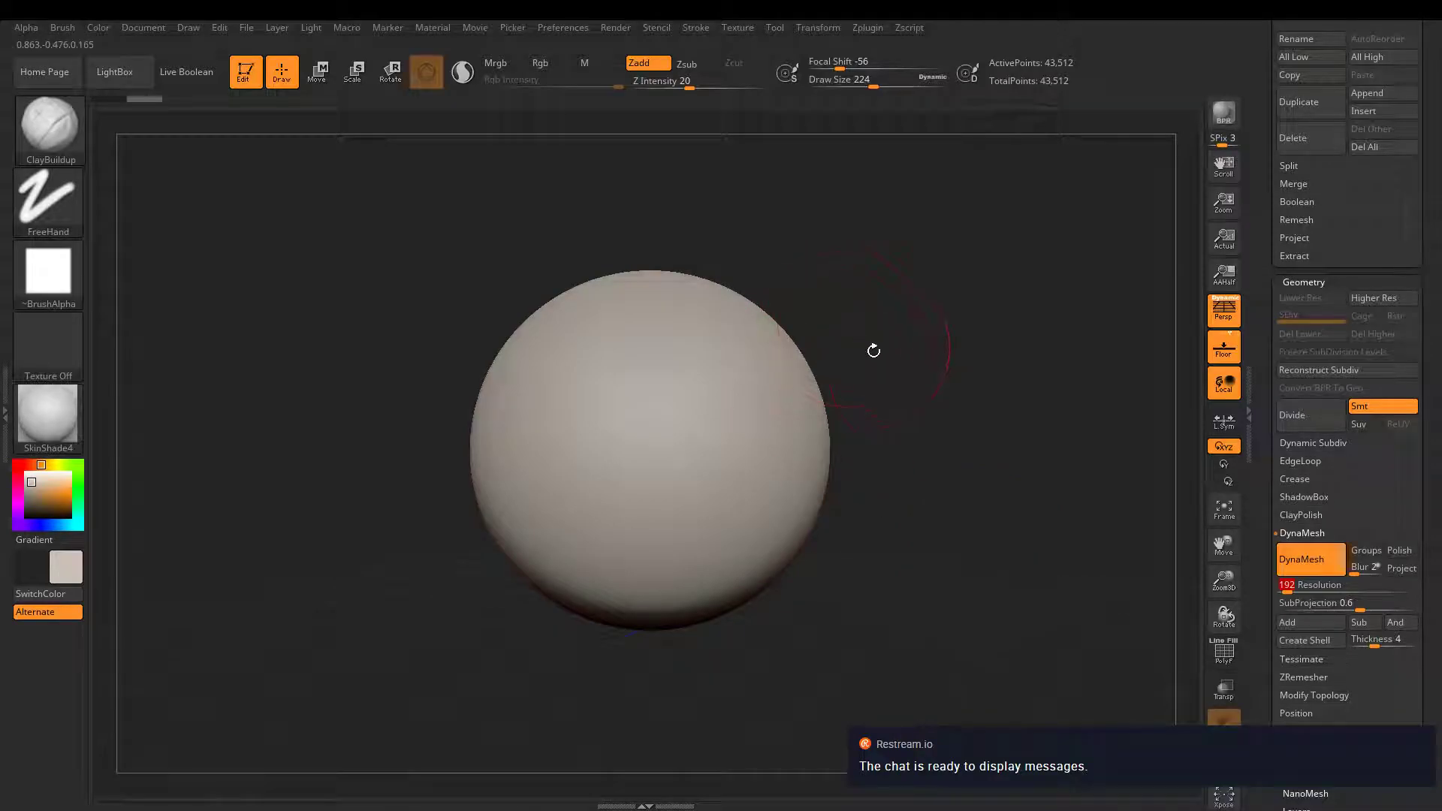
click(1224, 651)
click(1224, 650)
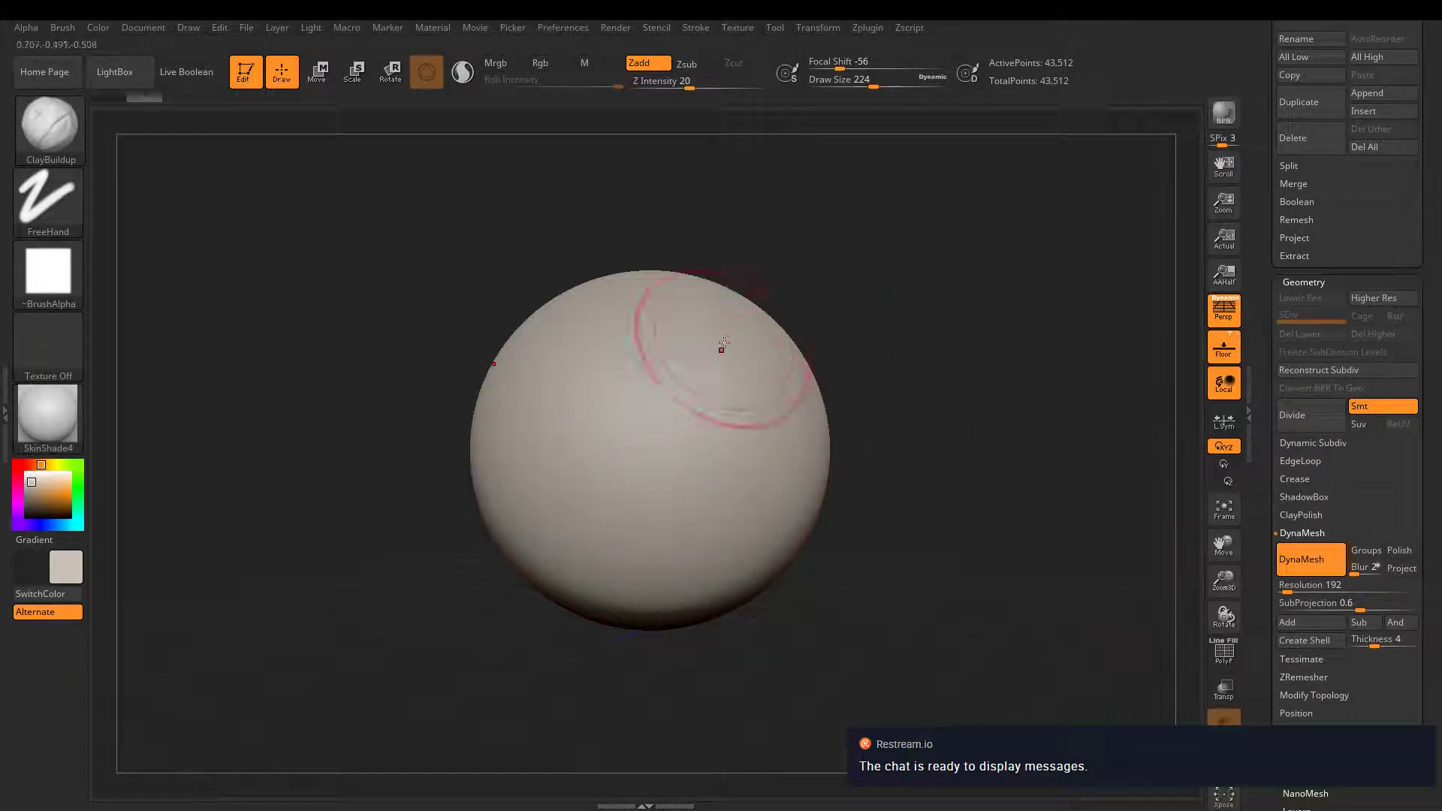
ctrl+drag(981, 305, 969, 311)
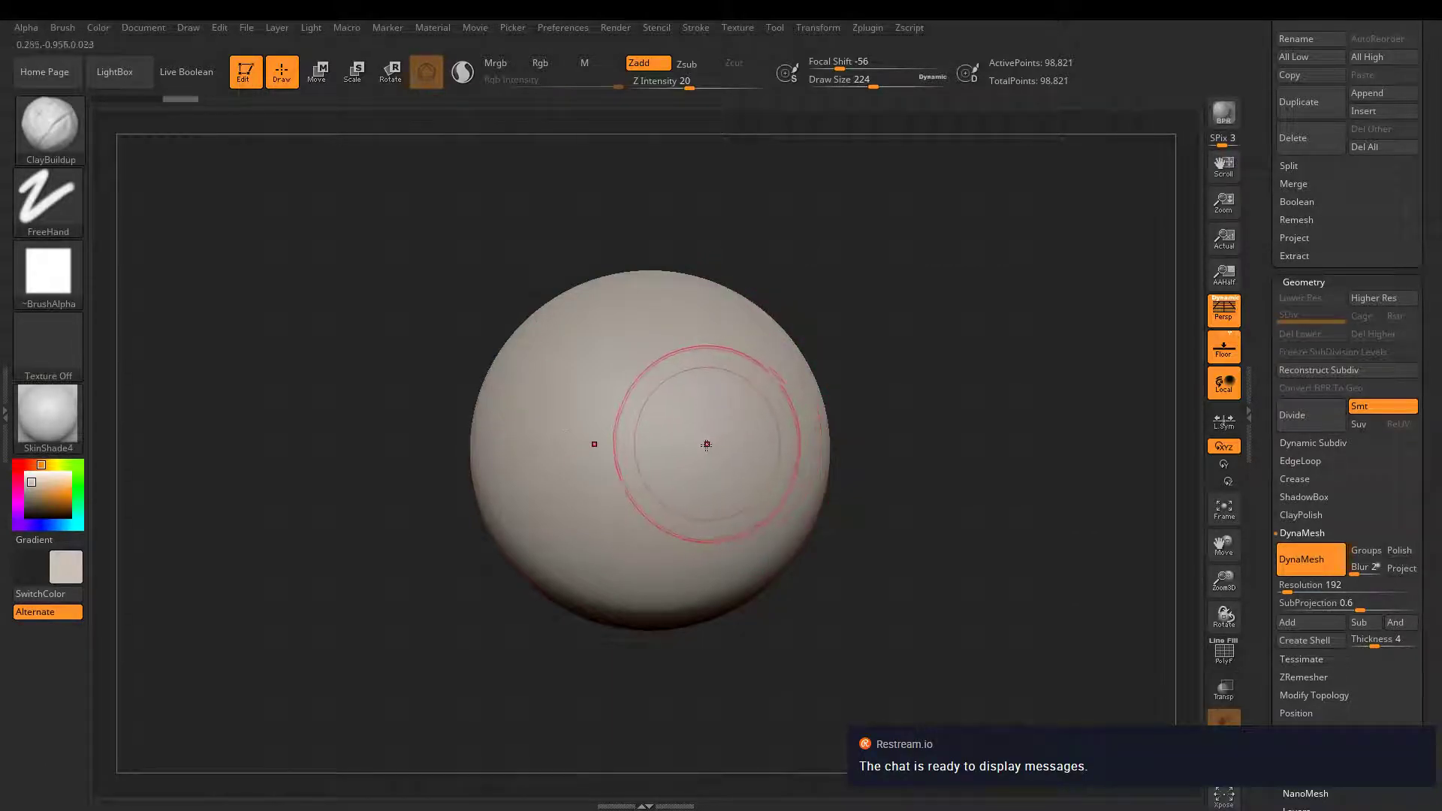
- Undo a trial clay stroke and build up symmetrical raised plates on the front of the sphere
mouse_move(706, 444)
mouse_down()
mouse_move(676, 526)
mouse_move(736, 571)
mouse_up()
key(ctrl+z)
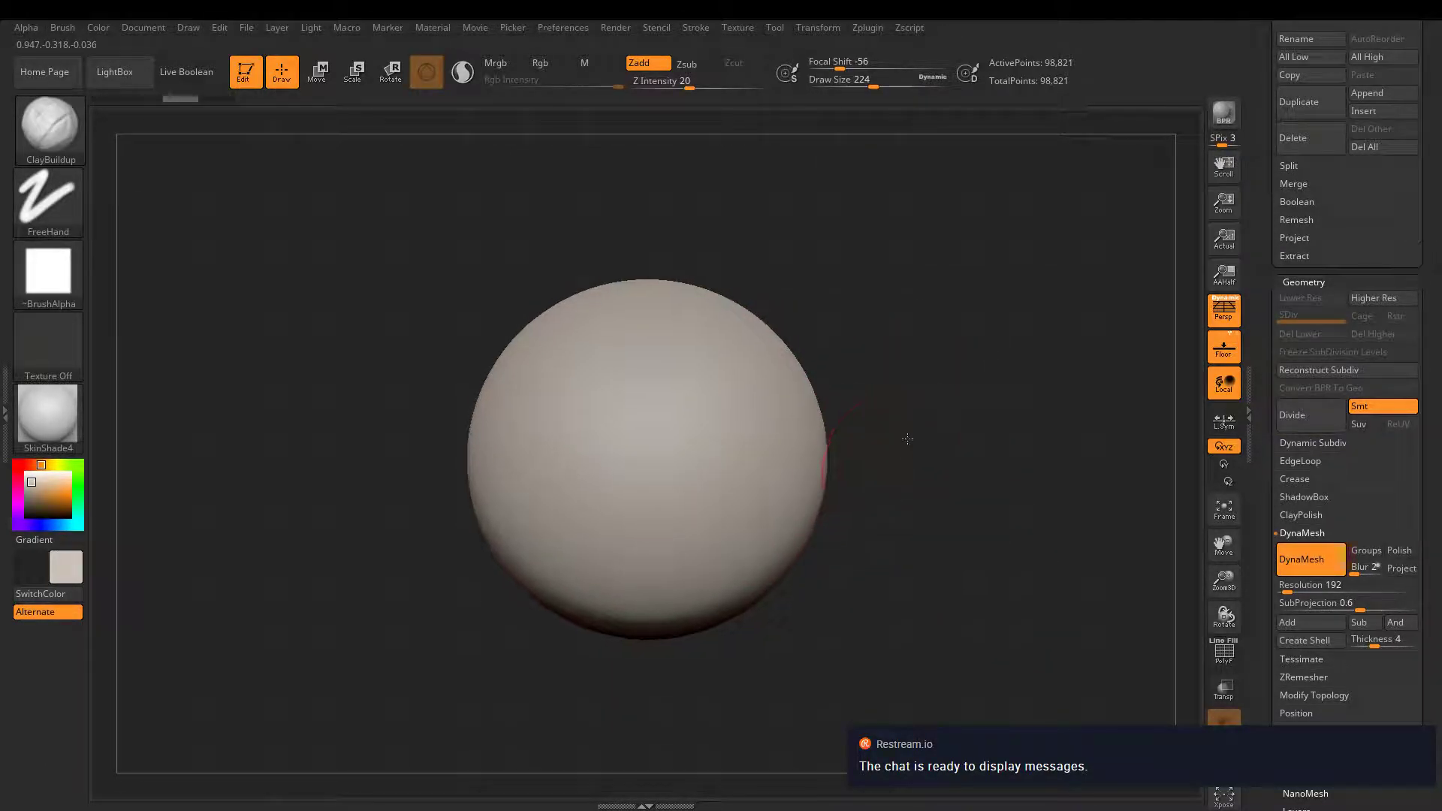
alt+drag(908, 439, 930, 161)
alt+drag(931, 290, 931, 362)
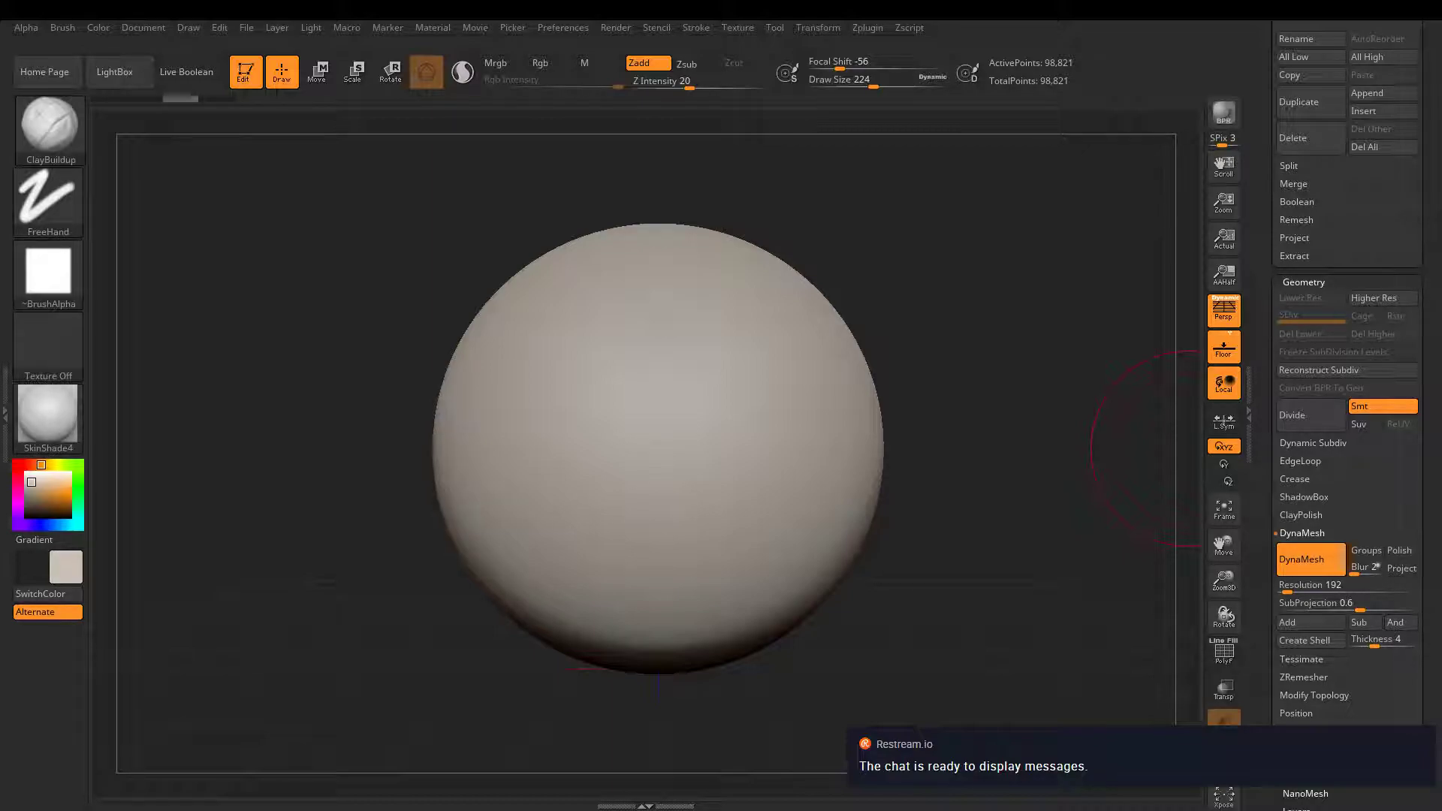
key(space)
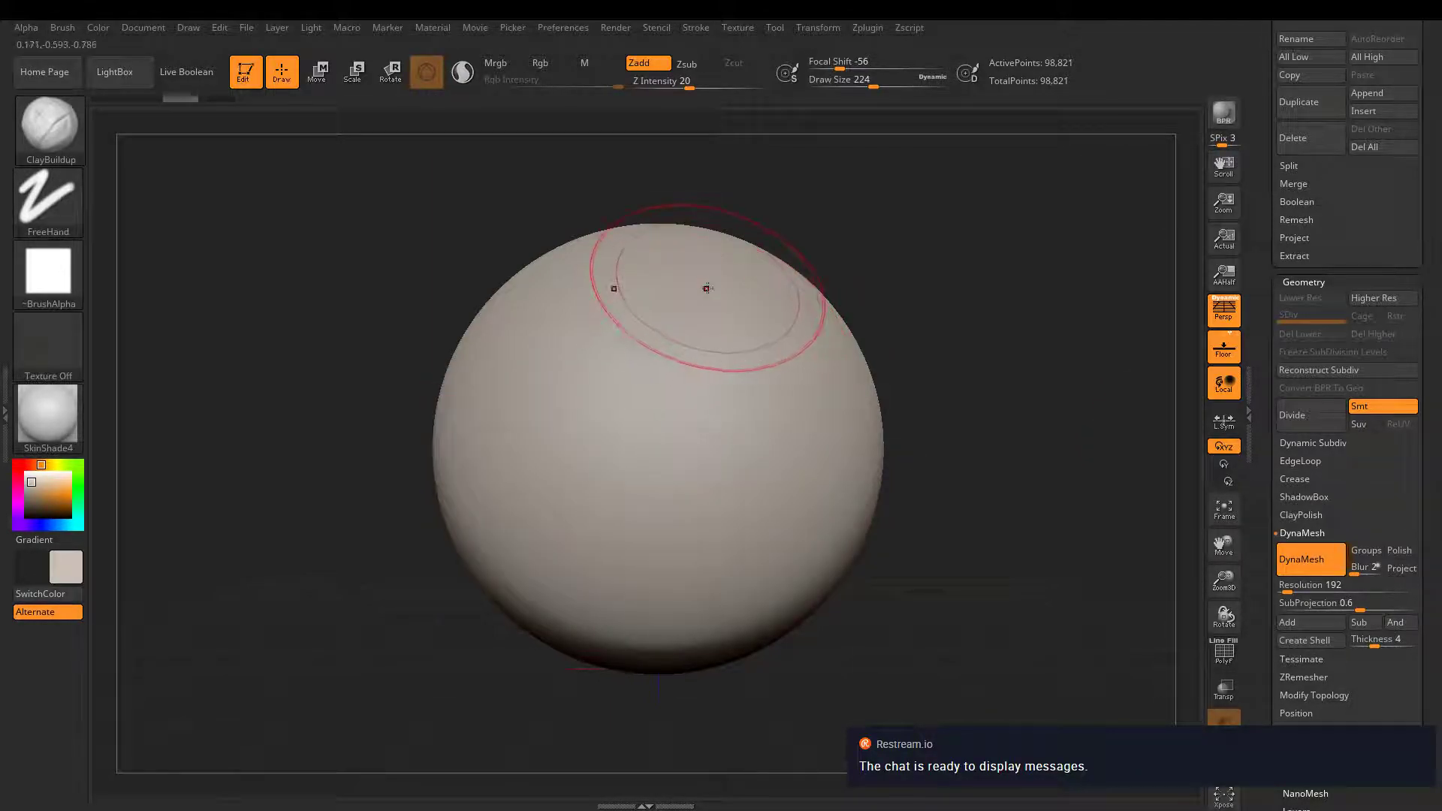
mouse_move(691, 368)
mouse_down()
mouse_move(700, 392)
mouse_move(780, 390)
mouse_move(781, 451)
mouse_move(756, 425)
mouse_move(669, 511)
mouse_move(773, 492)
mouse_move(694, 526)
mouse_up()
mouse_move(695, 421)
mouse_down()
mouse_move(754, 360)
mouse_move(541, 415)
mouse_move(541, 450)
mouse_up()
- Fill in and soften the raised front plate with ClayBuildup at draw size 276 and Z intensity 5
key(bracketleft)
key(bracketleft)
key(bracketleft)
key(bracketleft)
key(bracketleft)
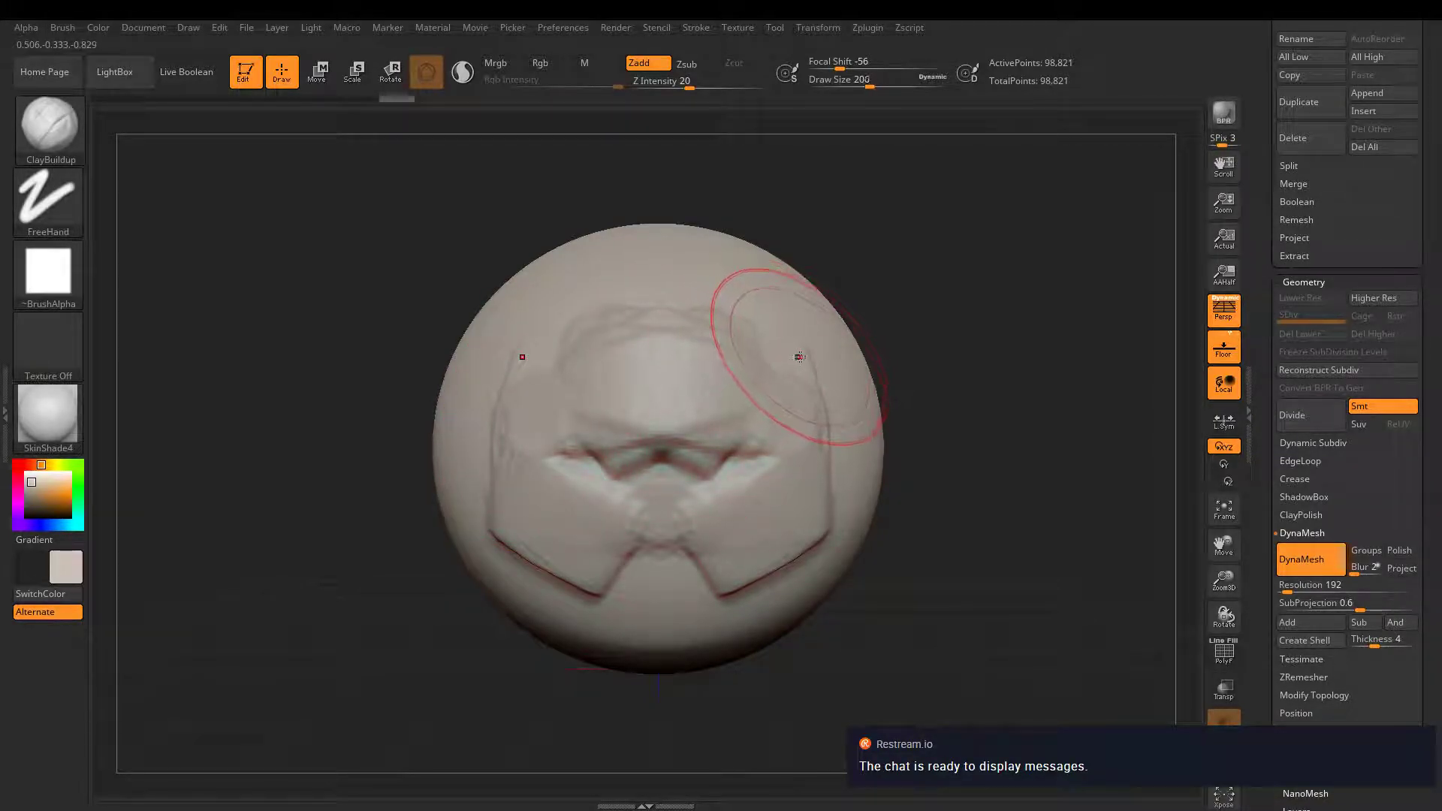
key(bracketright)
key(bracketright)
key(bracketright)
key(bracketright)
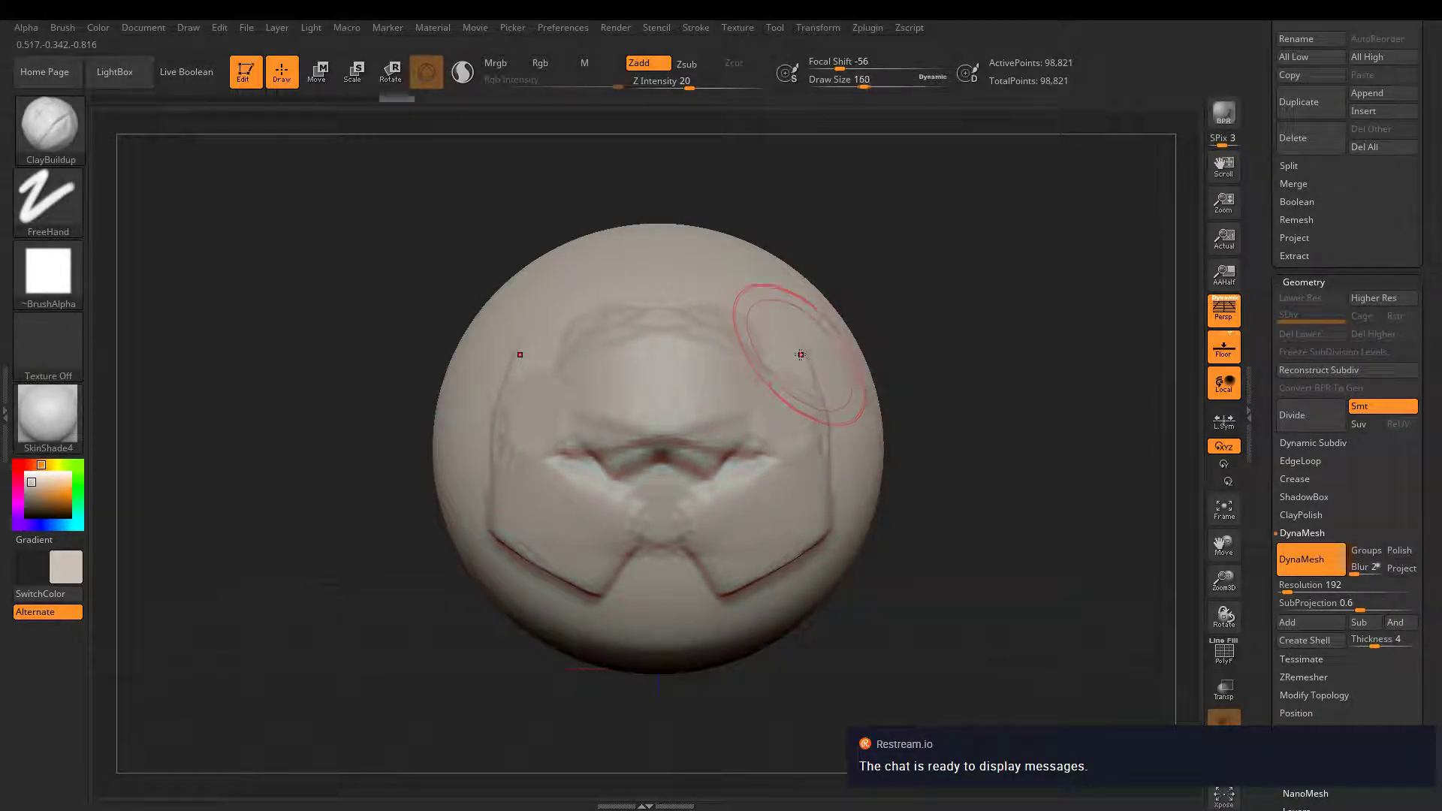
key(bracketright)
key(bracketright)
key(bracketright)
click(661, 84)
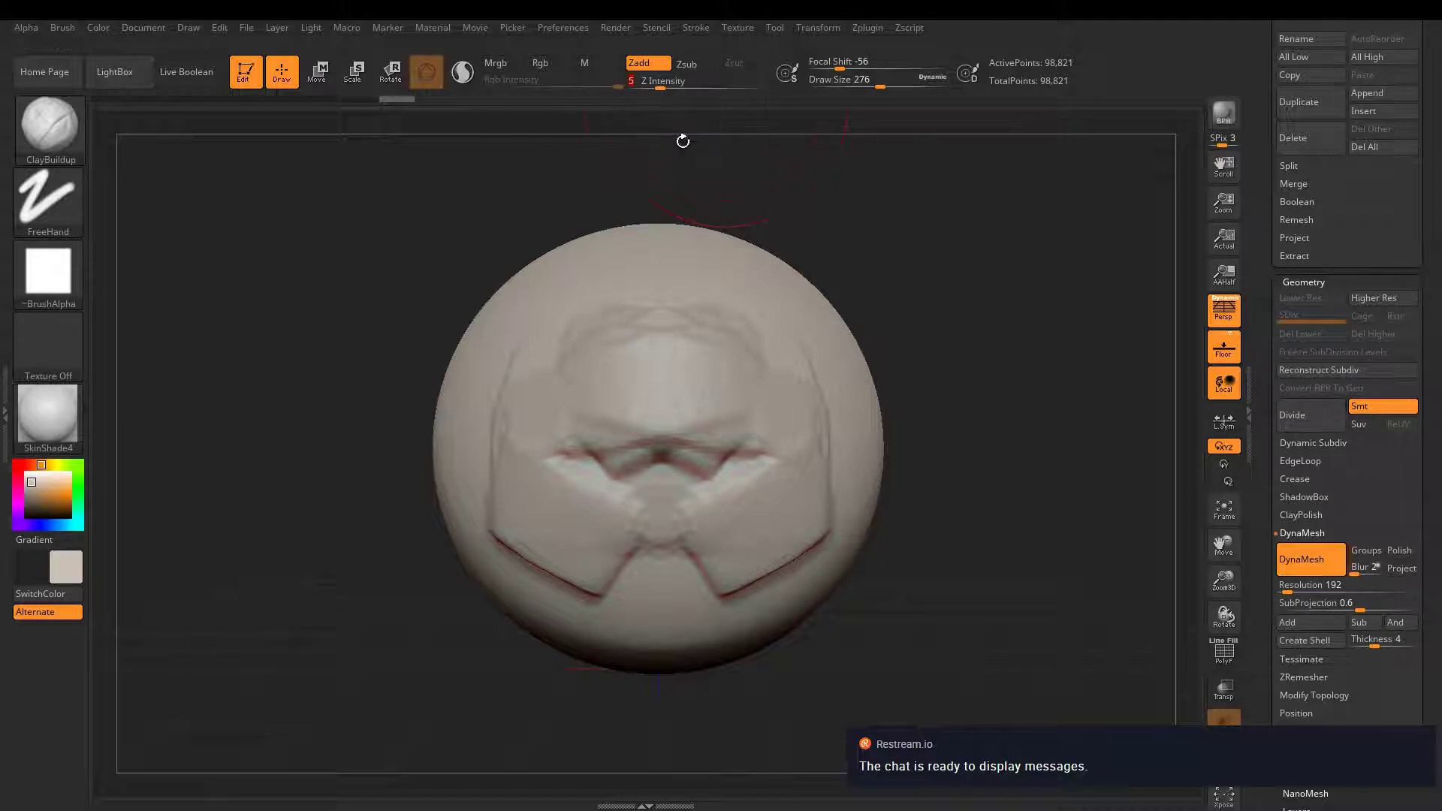
mouse_move(747, 416)
mouse_down()
mouse_move(730, 473)
mouse_move(772, 431)
mouse_move(702, 495)
mouse_move(688, 399)
mouse_move(652, 455)
mouse_up()
mouse_move(690, 547)
mouse_down()
mouse_move(634, 576)
mouse_move(661, 594)
mouse_up()
drag(815, 413, 817, 529)
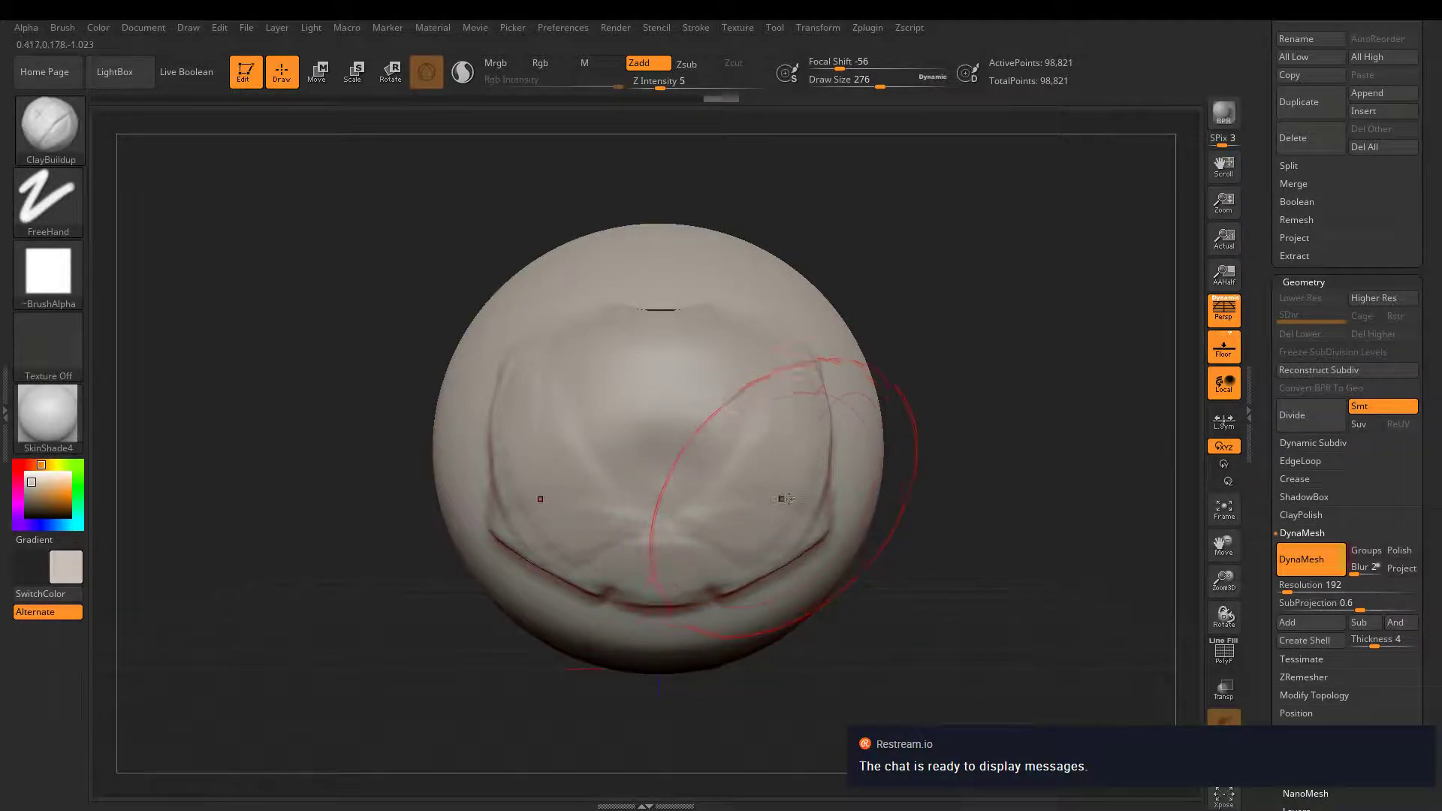
- Build up clay from the front plate back along the side and over the top of the sphere
drag(969, 489, 826, 490)
right_drag(826, 490, 796, 485)
shift+drag(811, 483, 883, 447)
mouse_move(864, 466)
right_down()
mouse_move(676, 503)
mouse_move(699, 518)
right_up()
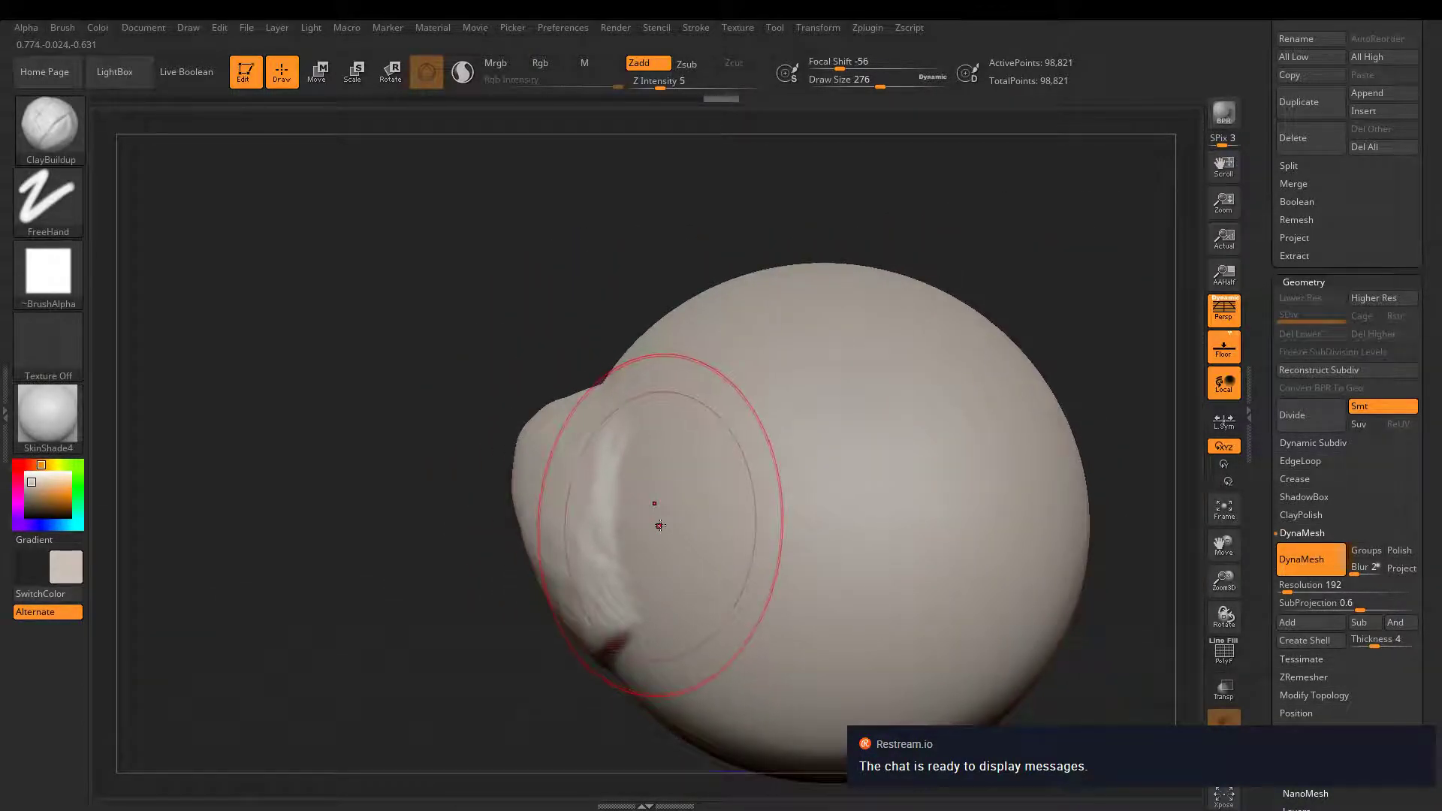
mouse_move(620, 392)
mouse_down()
mouse_move(634, 377)
mouse_move(592, 389)
mouse_move(589, 367)
mouse_move(560, 418)
mouse_move(788, 286)
mouse_move(678, 358)
mouse_move(726, 368)
mouse_move(729, 398)
mouse_move(573, 431)
mouse_move(576, 402)
mouse_up()
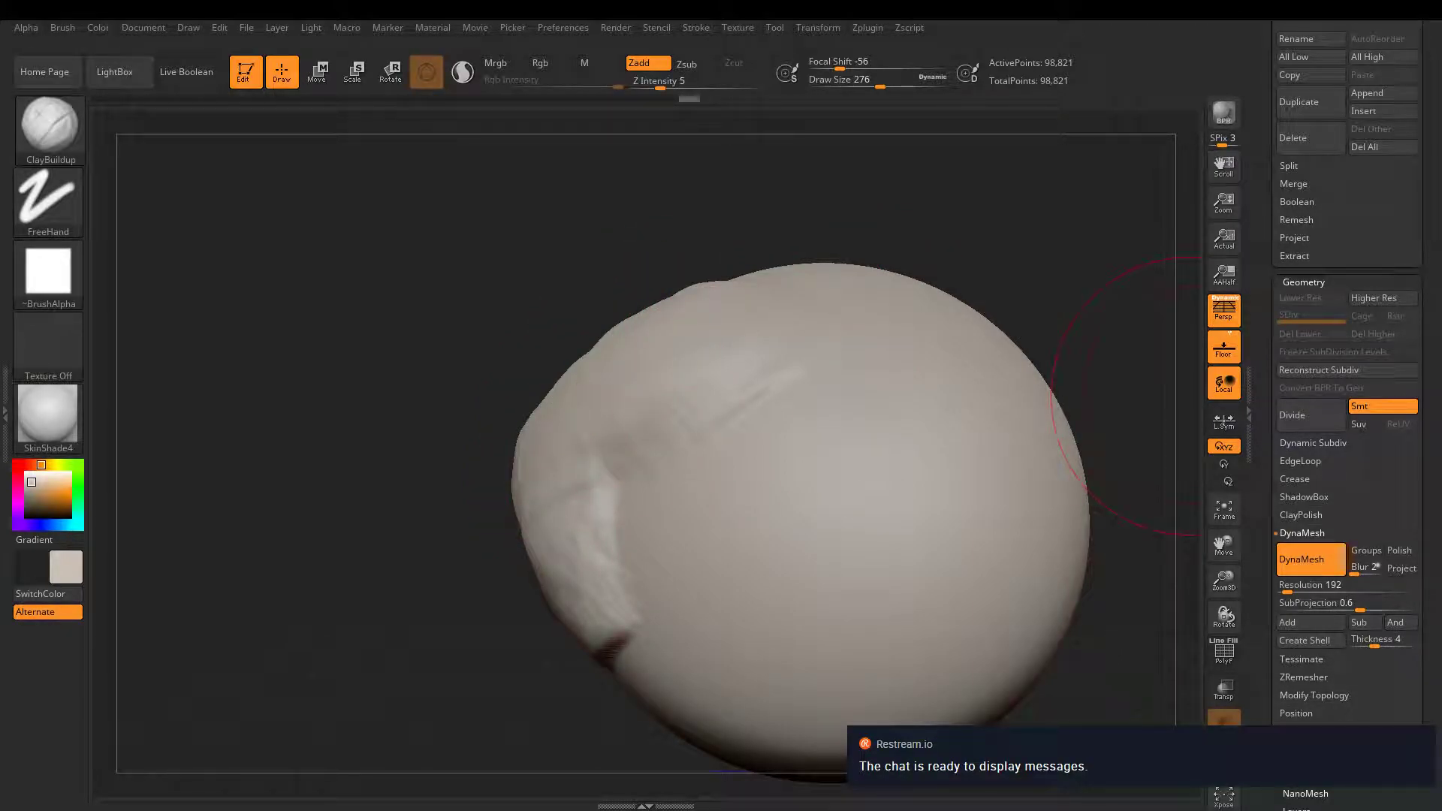
mouse_move(594, 526)
mouse_down()
mouse_move(612, 451)
mouse_move(603, 467)
mouse_up()
- Add more clay across the front plate to thicken it
mouse_move(604, 467)
right_down()
mouse_move(841, 449)
mouse_move(803, 464)
mouse_move(746, 452)
mouse_move(789, 421)
mouse_move(838, 477)
mouse_move(751, 481)
mouse_move(660, 560)
mouse_move(652, 524)
mouse_move(805, 579)
mouse_move(892, 576)
right_up()
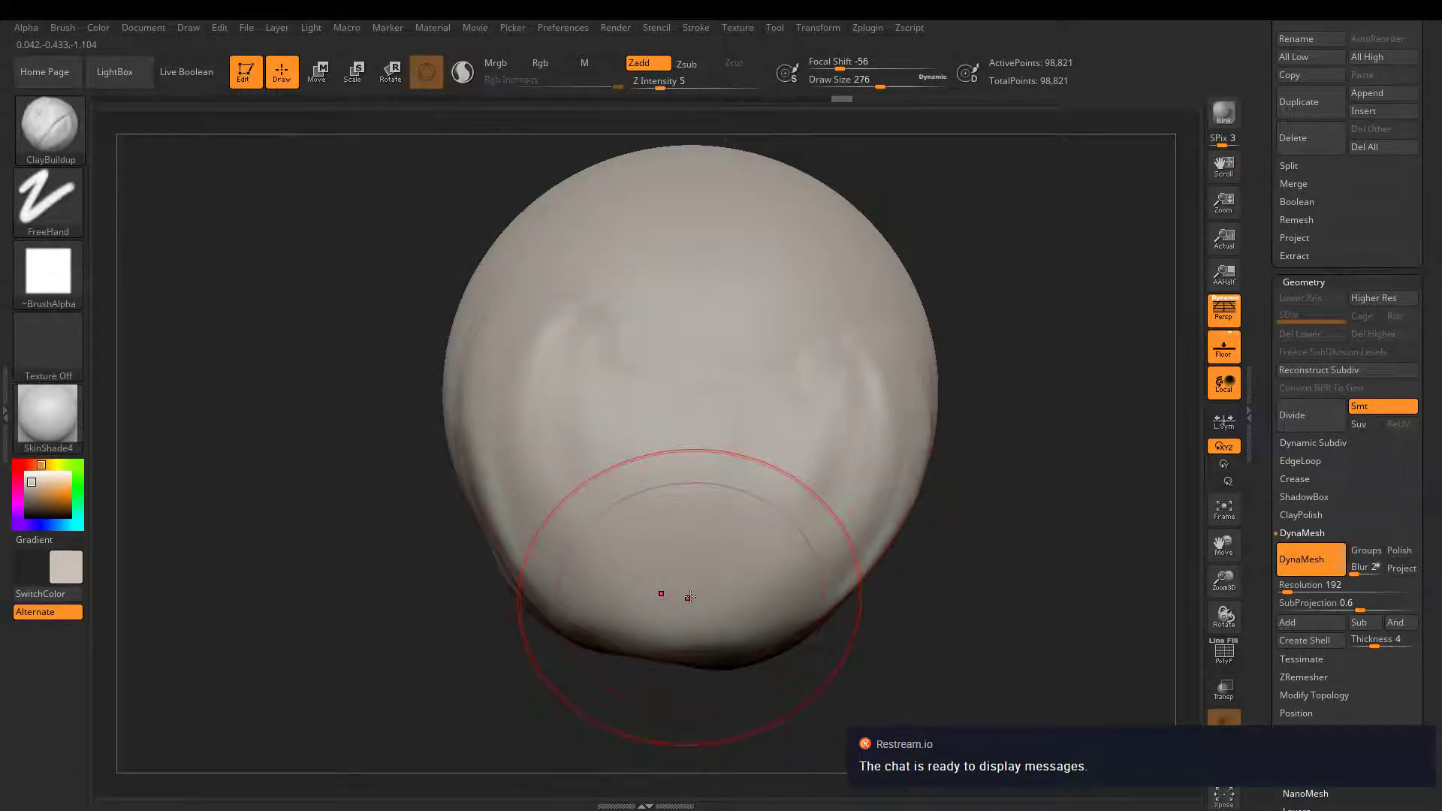
mouse_move(661, 595)
right_down()
mouse_move(734, 486)
mouse_move(776, 300)
right_up()
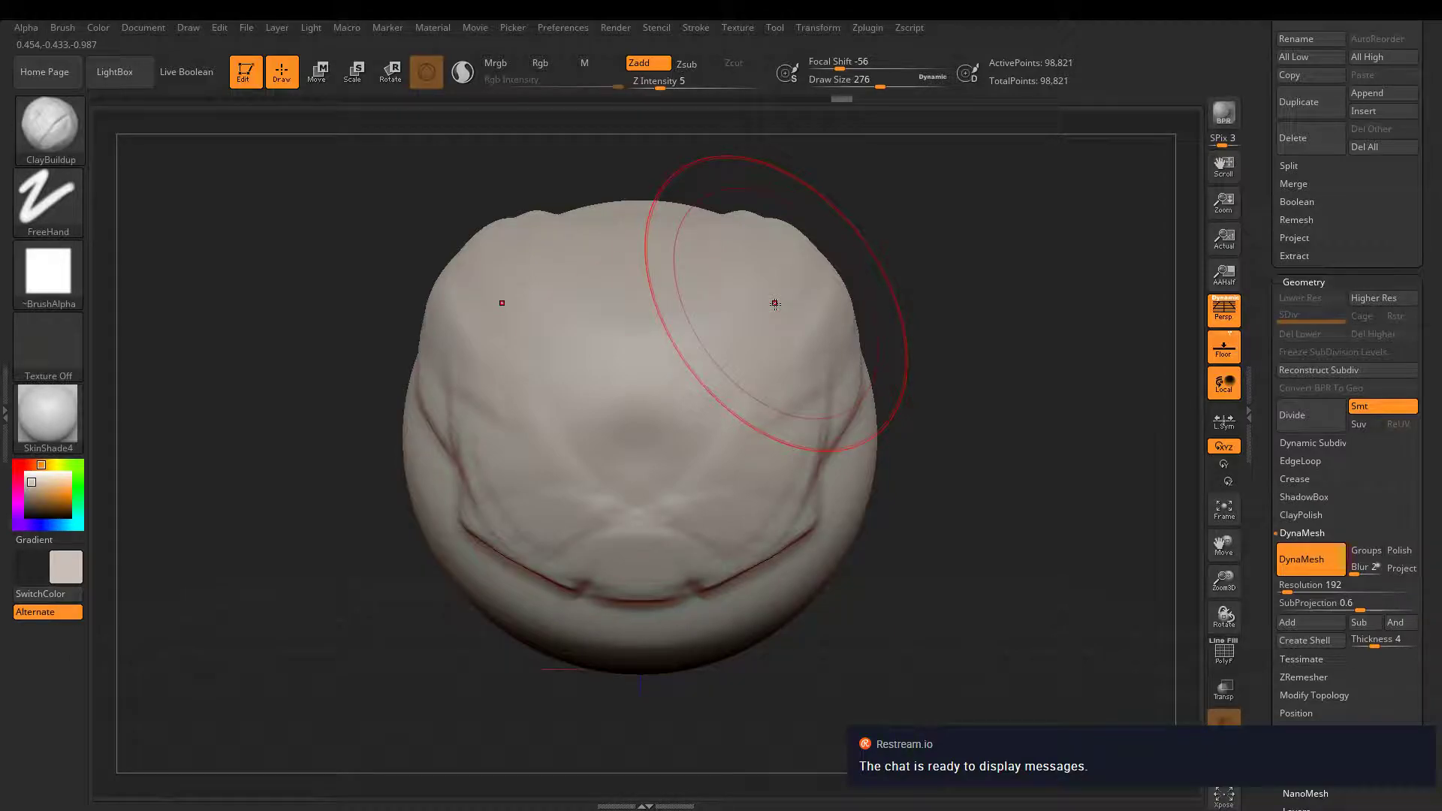
mouse_move(679, 492)
mouse_down()
mouse_move(718, 593)
mouse_move(822, 473)
mouse_move(793, 489)
mouse_up()
- Pull the front plate outward into a snout and raise its upper edge with the Move Topological brush
mouse_move(759, 518)
right_down()
mouse_move(661, 347)
mouse_move(780, 420)
mouse_move(741, 371)
right_up()
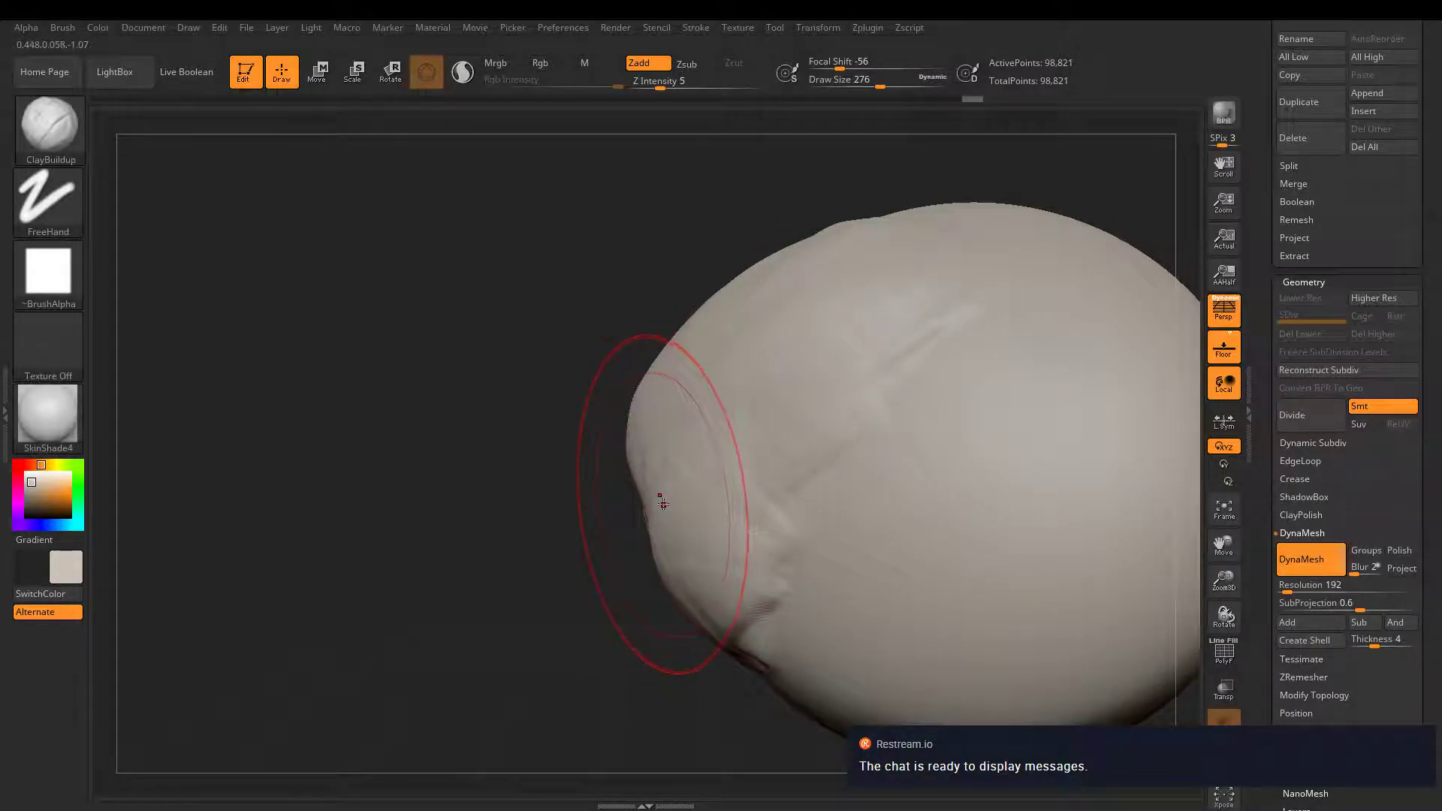
key(b)
key(m)
key(t)
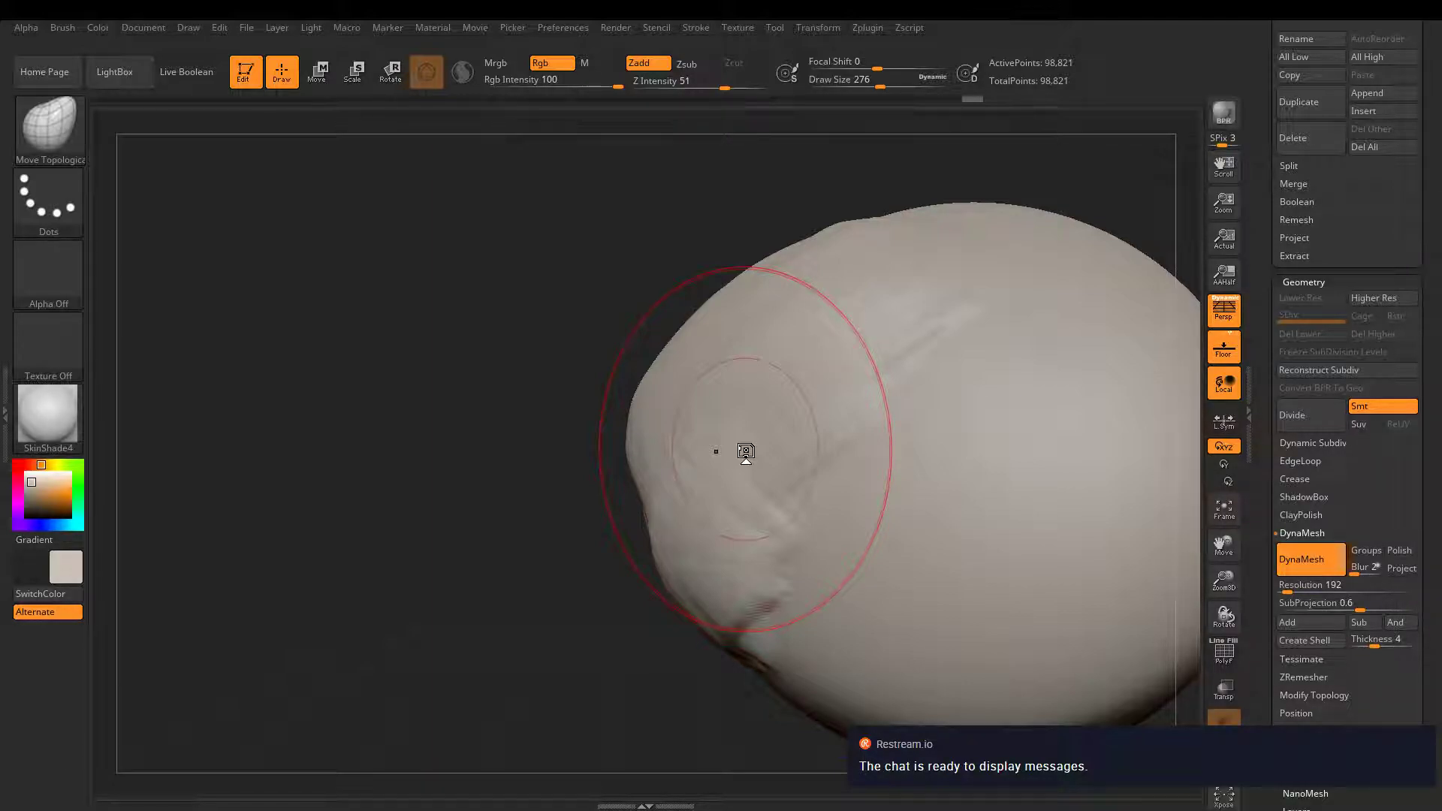
shift+click(744, 452)
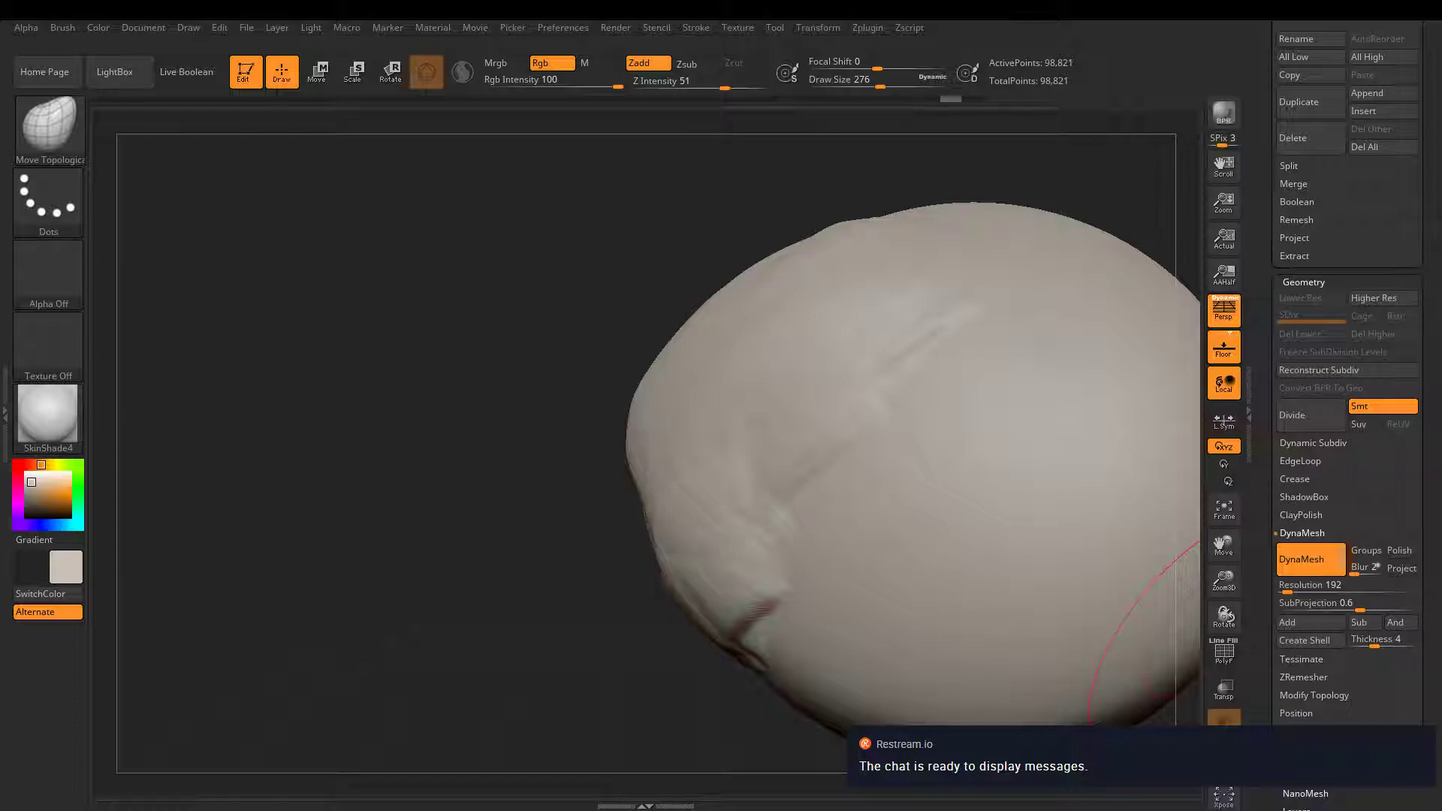
drag(925, 279, 872, 283)
mouse_move(924, 228)
mouse_down()
mouse_move(838, 238)
mouse_move(869, 238)
mouse_up()
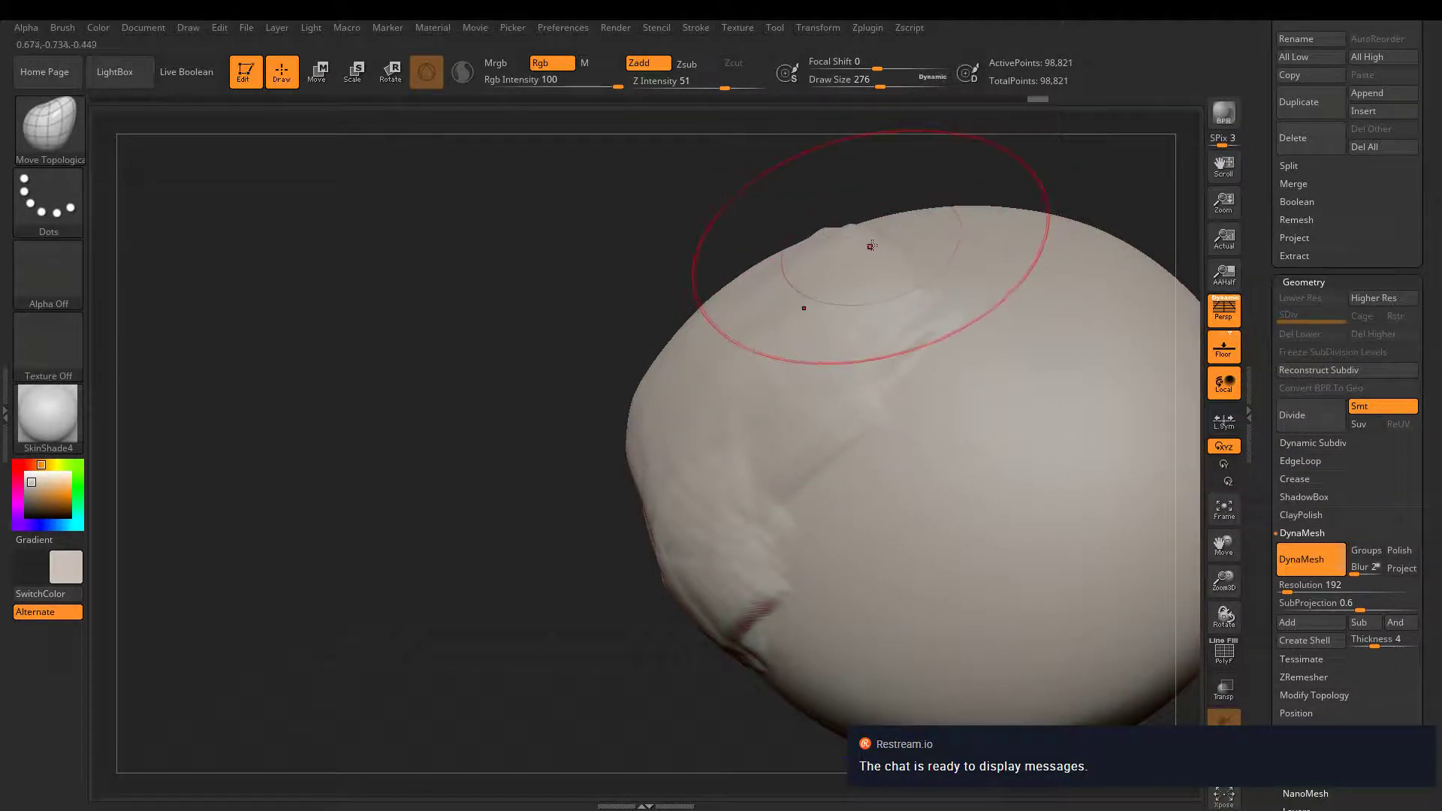
mouse_move(601, 504)
mouse_down()
mouse_move(620, 522)
mouse_move(582, 535)
mouse_move(622, 430)
mouse_up()
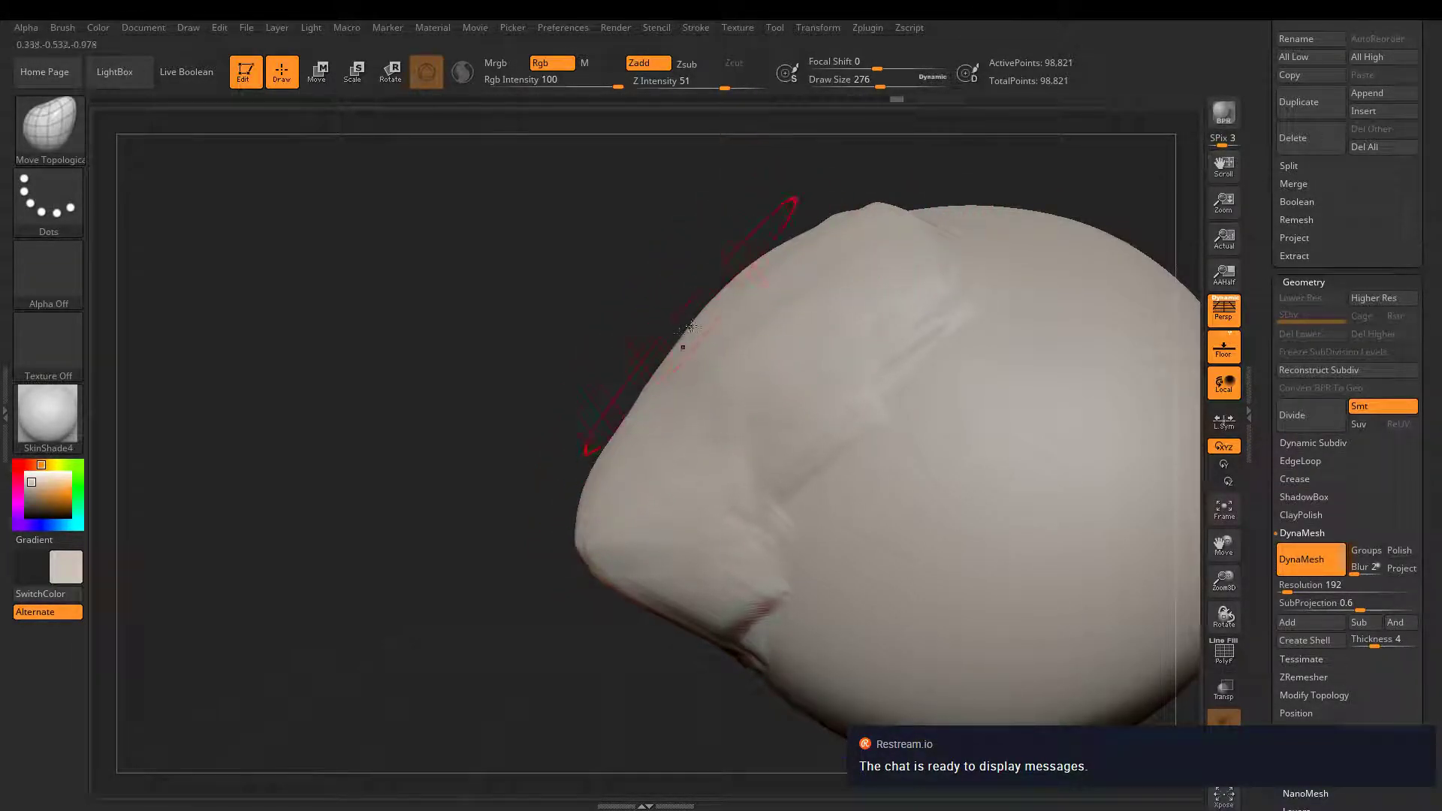
- Cut the lower part of the body off flat from the side view with the TrimRect brush
drag(467, 466, 740, 531)
ctrl+right_drag(869, 621, 760, 497)
mouse_move(1031, 653)
ctrl+mouse_down()
mouse_move(444, 596)
mouse_move(444, 572)
mouse_move(516, 604)
mouse_move(258, 456)
ctrl+mouse_up()
key(b)
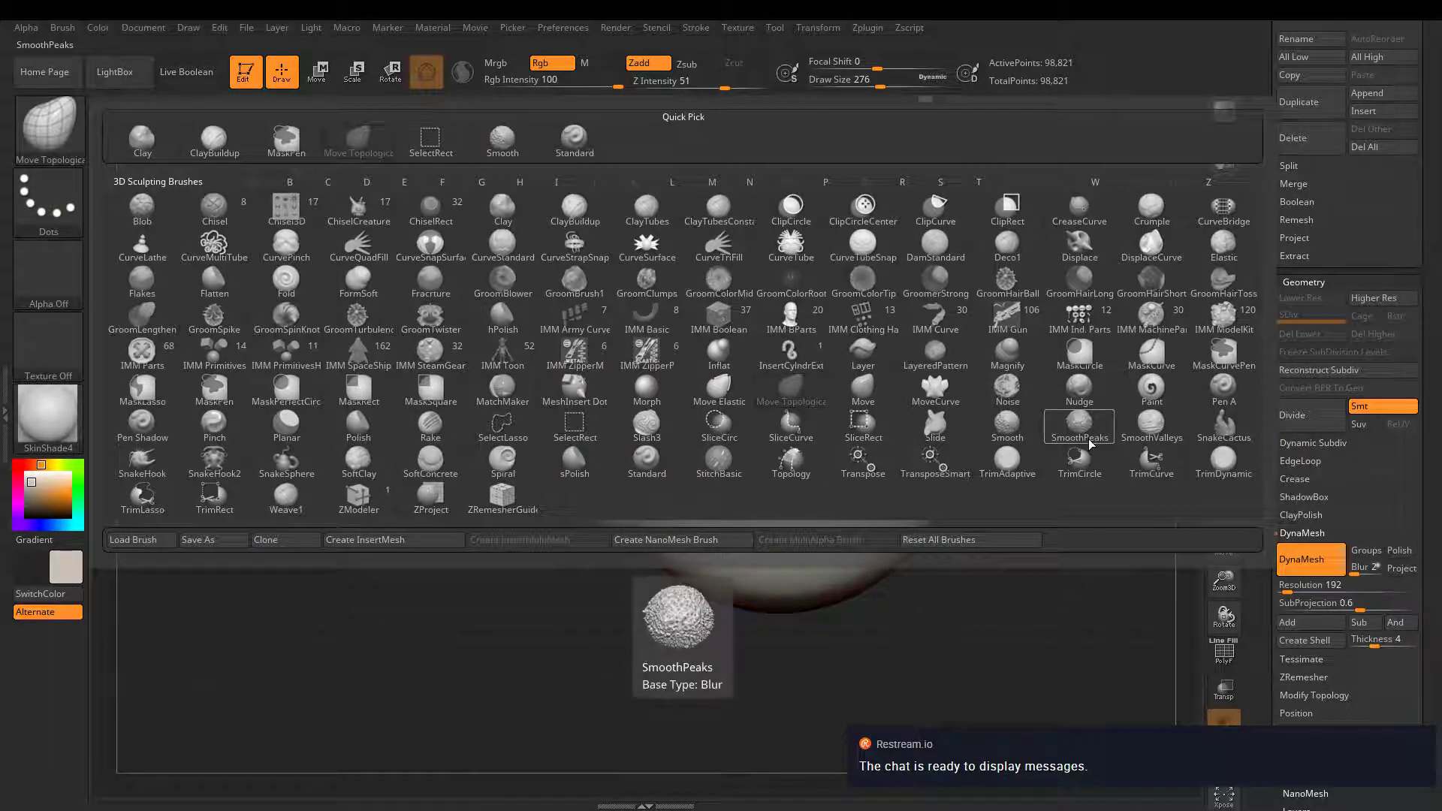
click(214, 500)
click(177, 532)
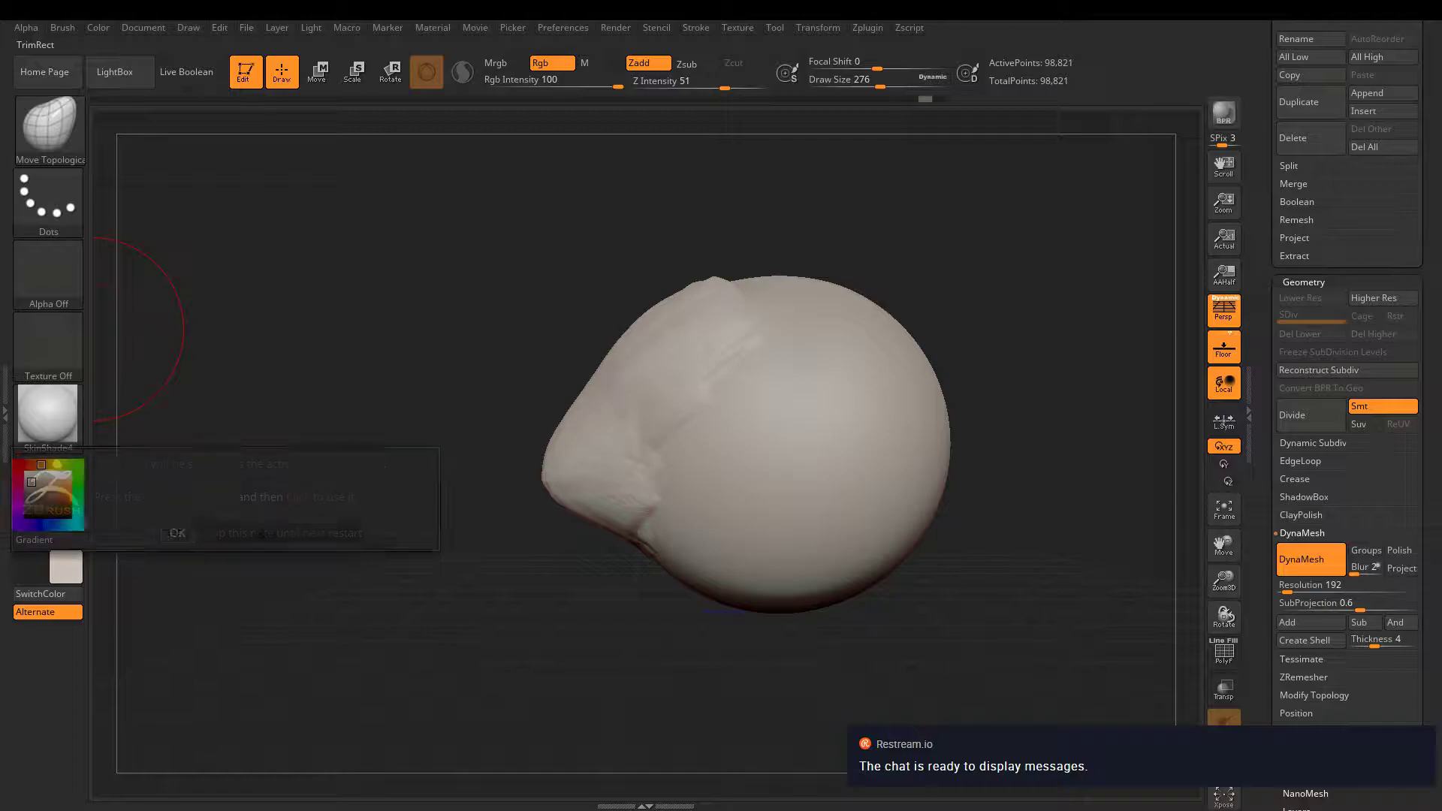
mouse_move(1051, 673)
ctrl+shift+mouse_down()
mouse_move(763, 634)
mouse_move(329, 521)
ctrl+shift+mouse_up()
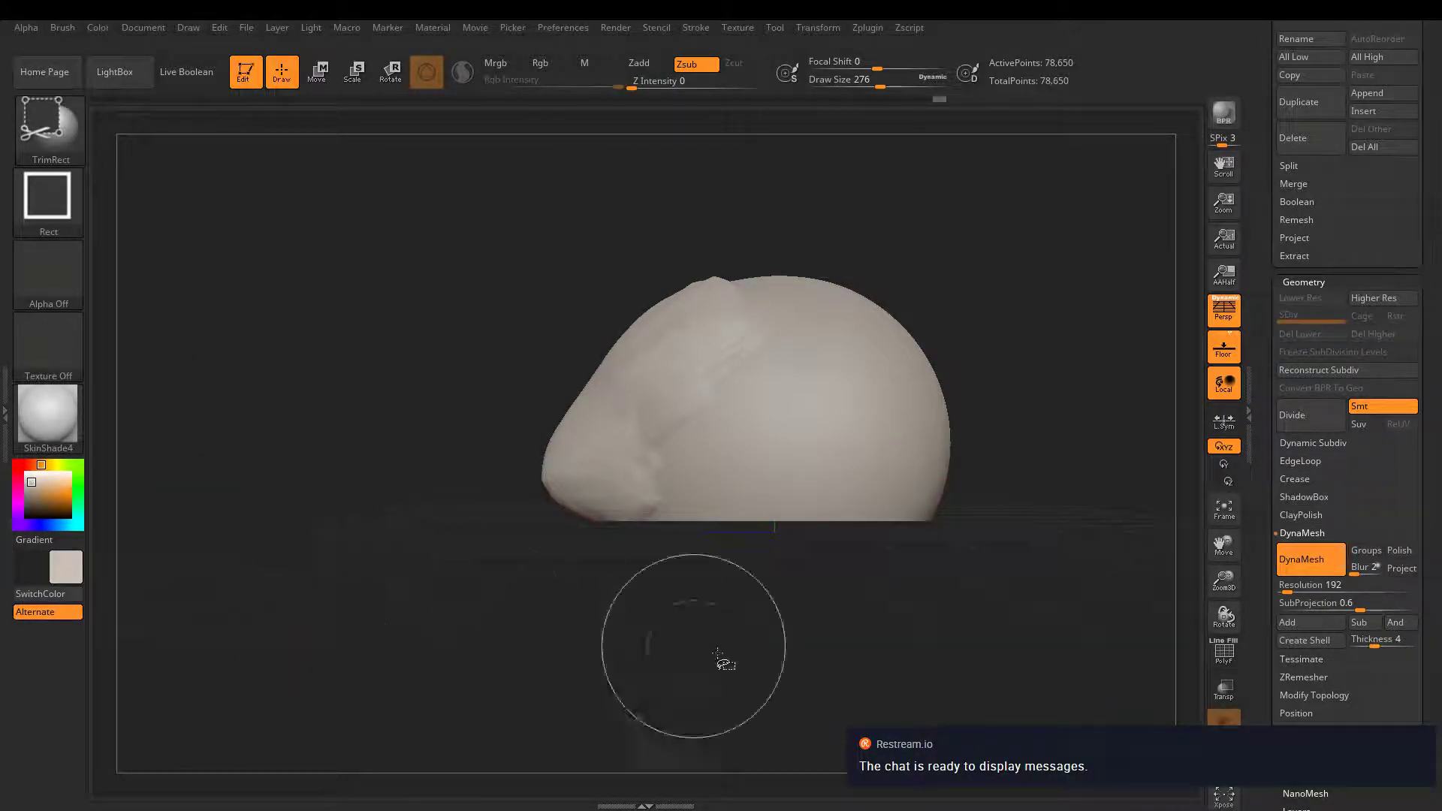
- Remesh the trimmed body with DynaMesh and smooth its flat underside near the front
mouse_move(781, 652)
mouse_down()
mouse_move(721, 496)
mouse_move(686, 639)
mouse_up()
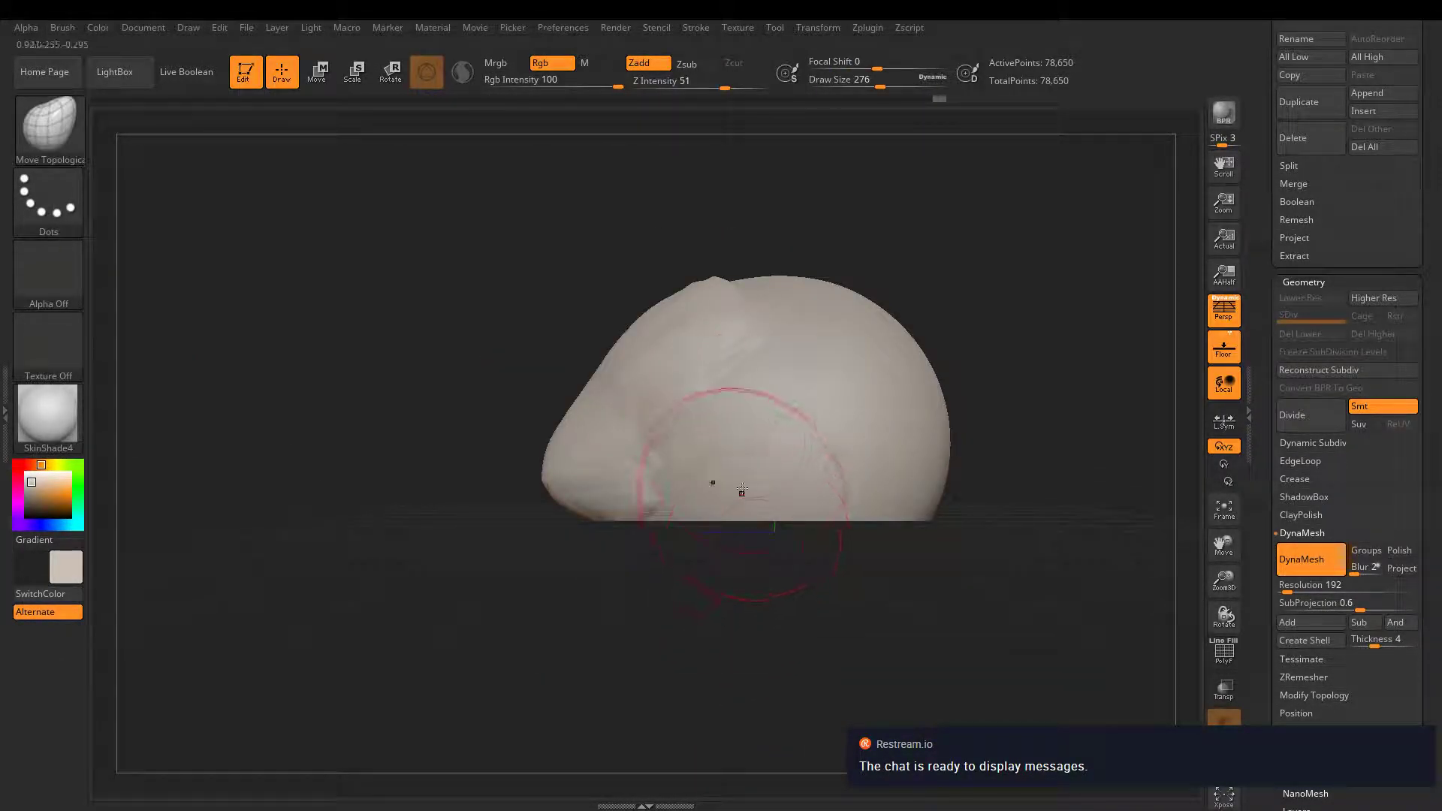
mouse_move(706, 485)
mouse_down()
mouse_move(451, 315)
mouse_move(14, 126)
mouse_up()
mouse_move(418, 477)
mouse_down()
mouse_move(612, 483)
mouse_move(615, 508)
mouse_move(886, 391)
mouse_move(972, 499)
mouse_move(972, 376)
mouse_up()
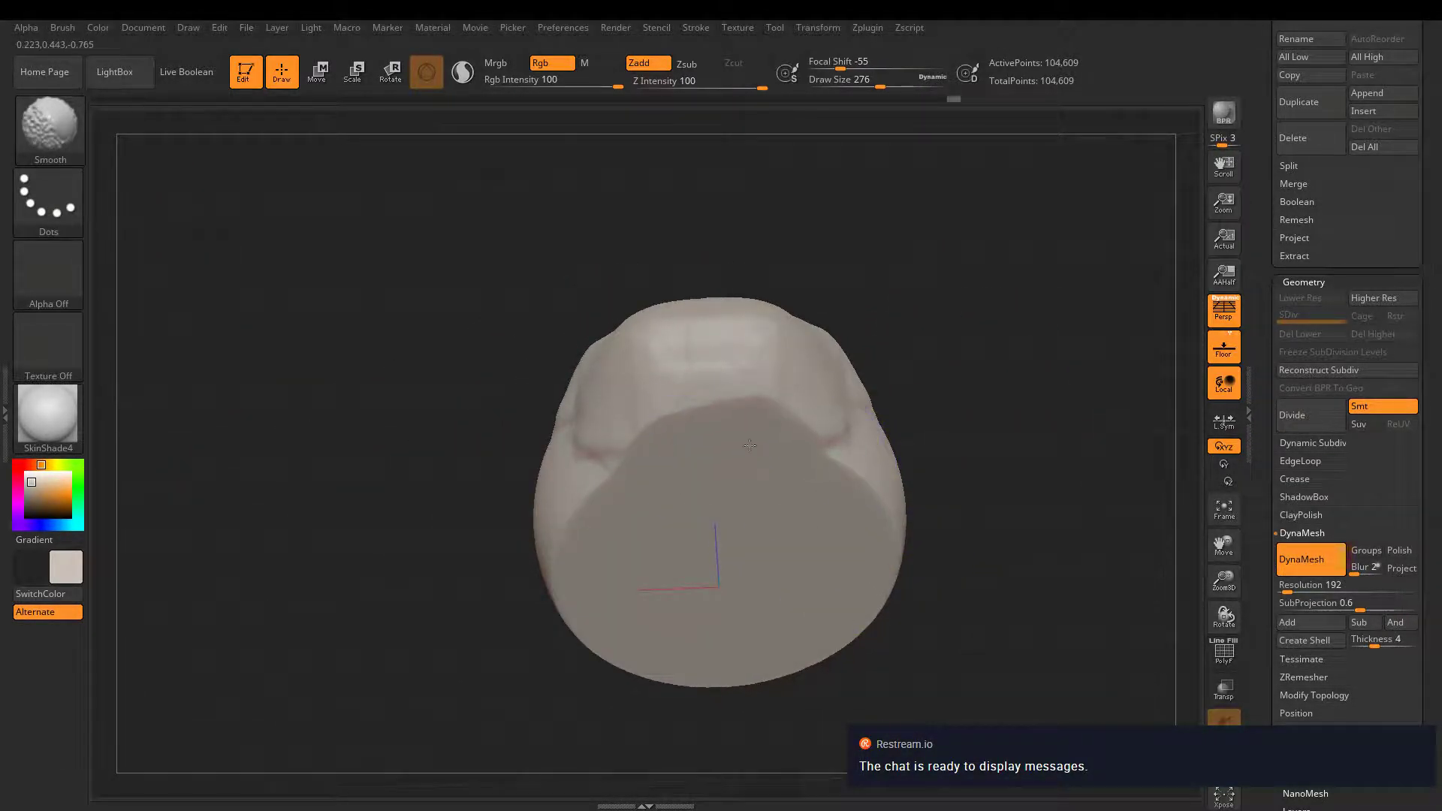
mouse_move(750, 446)
shift+mouse_down()
mouse_move(646, 601)
mouse_move(743, 616)
shift+mouse_up()
drag(969, 518, 954, 420)
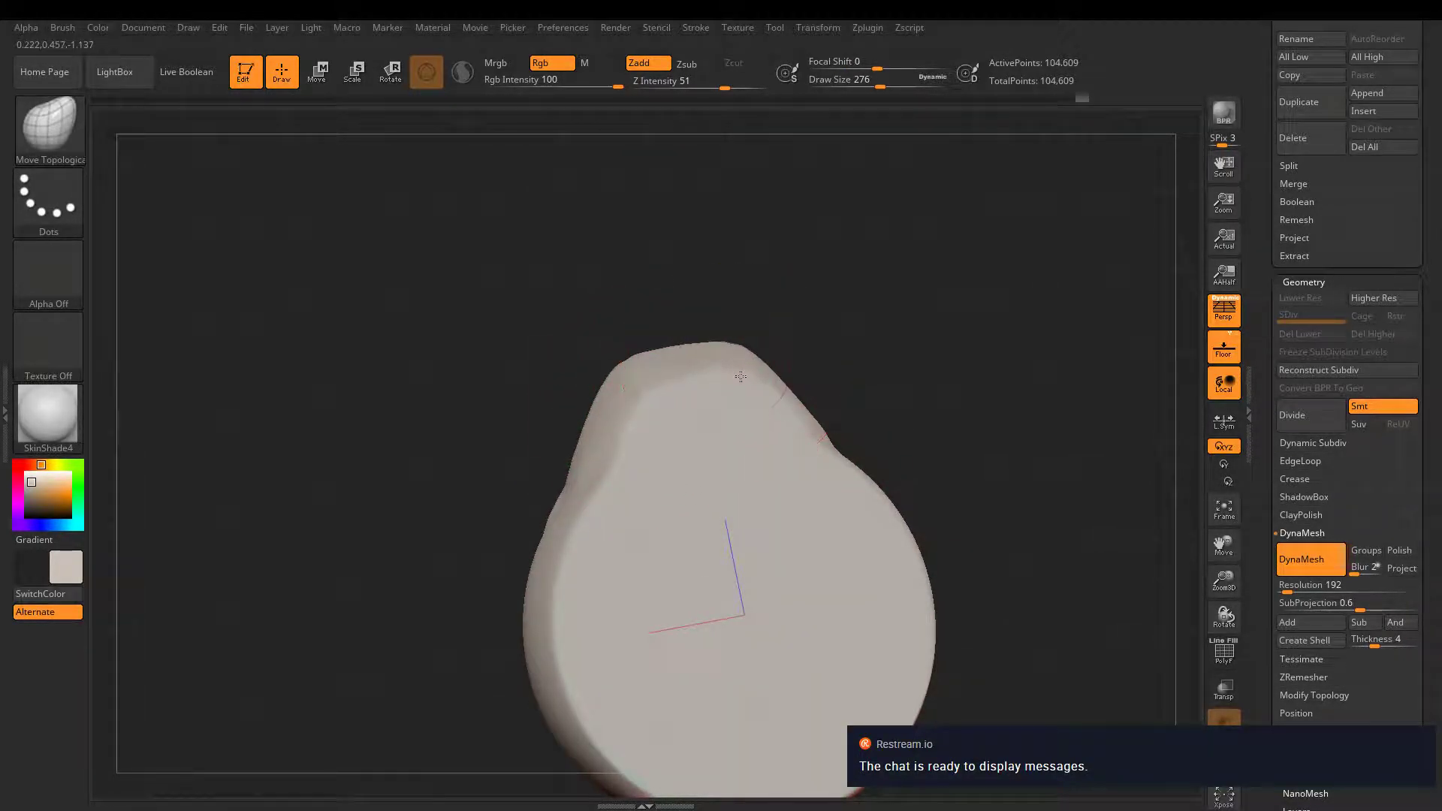
- Reshape the body's flanks behind the snout with the Move Topological brush to even out the taper toward the front
mouse_move(710, 338)
mouse_down()
mouse_move(721, 347)
mouse_move(648, 382)
mouse_move(759, 331)
mouse_move(936, 282)
mouse_move(946, 323)
mouse_up()
alt+right_drag(879, 508, 873, 613)
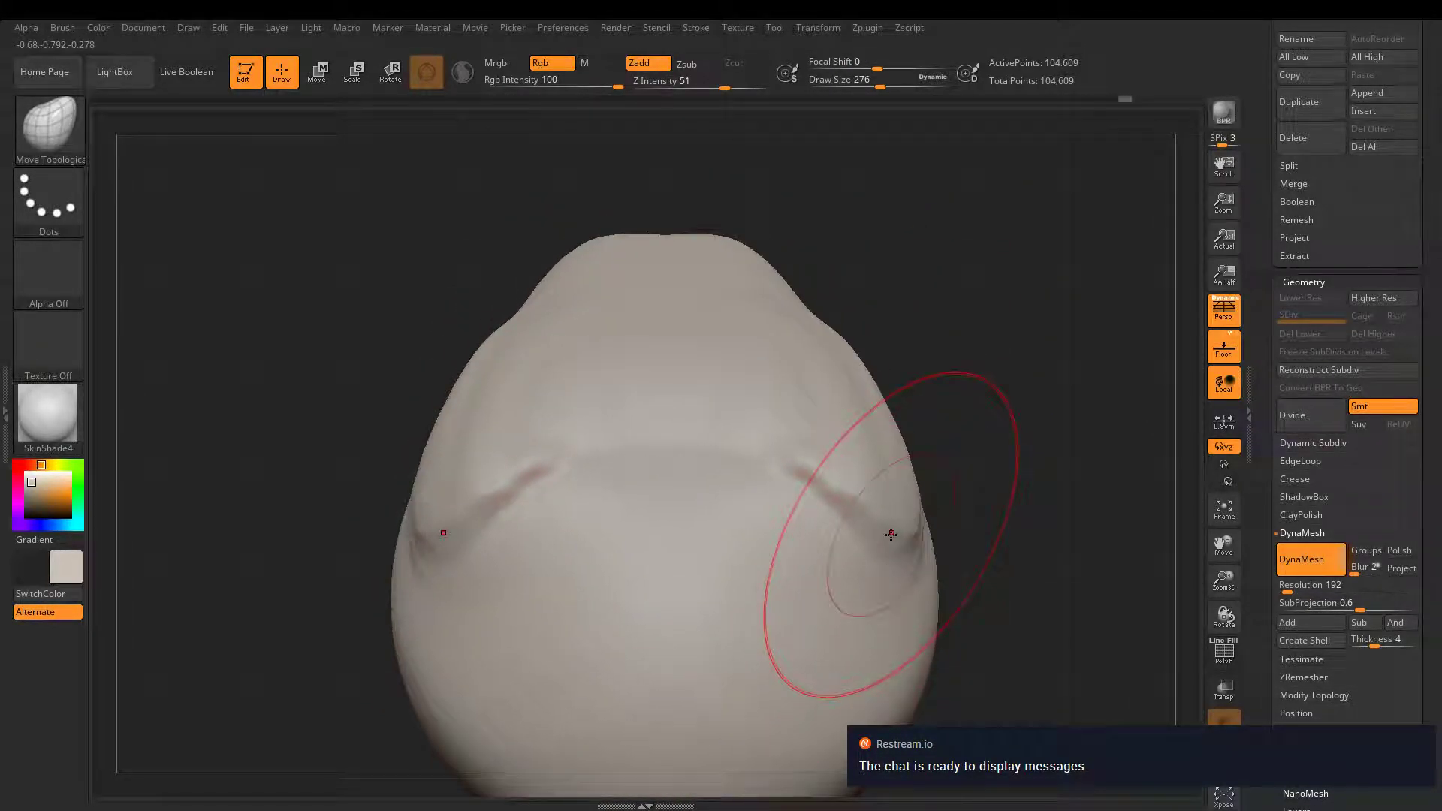
drag(891, 458, 828, 356)
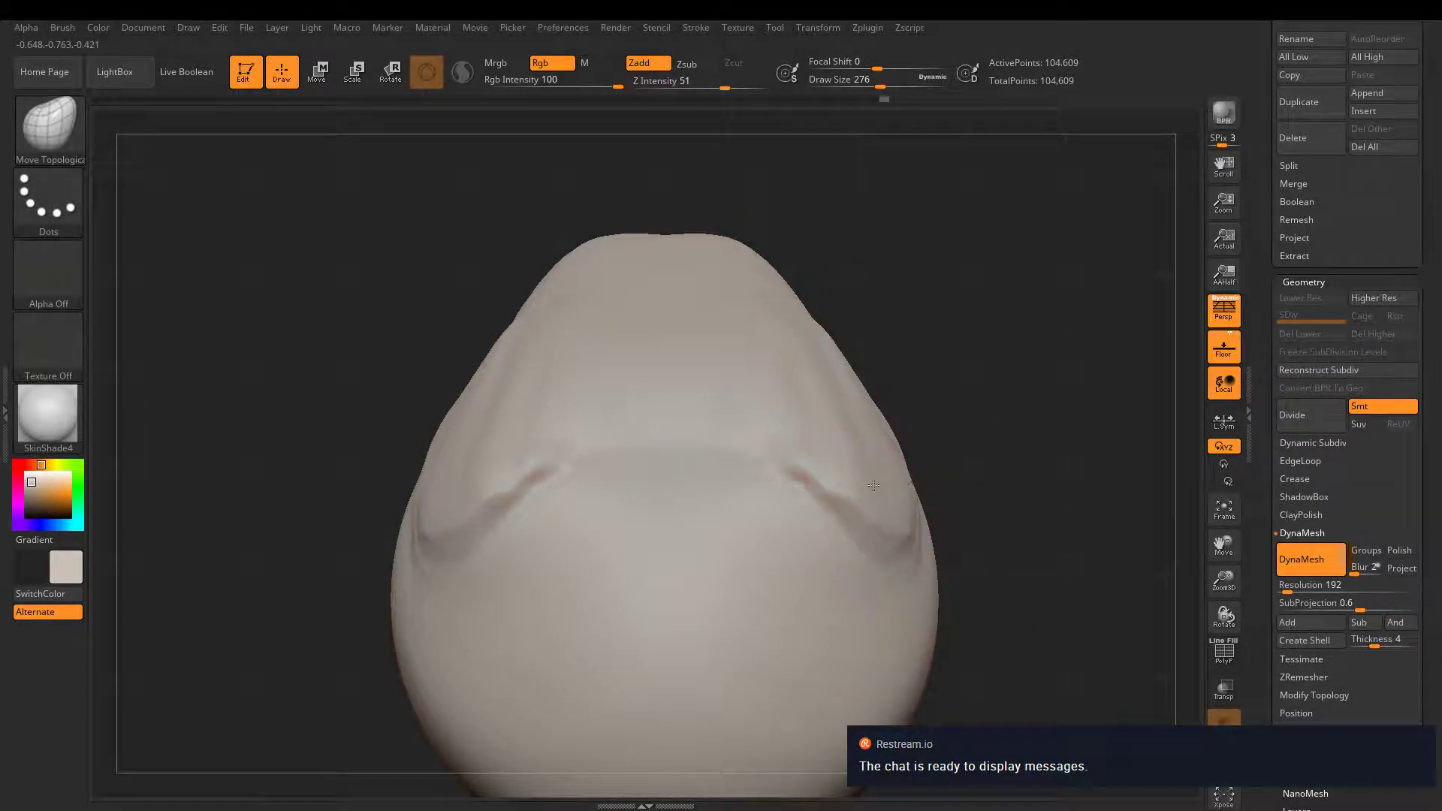
alt+right_drag(876, 373, 884, 163)
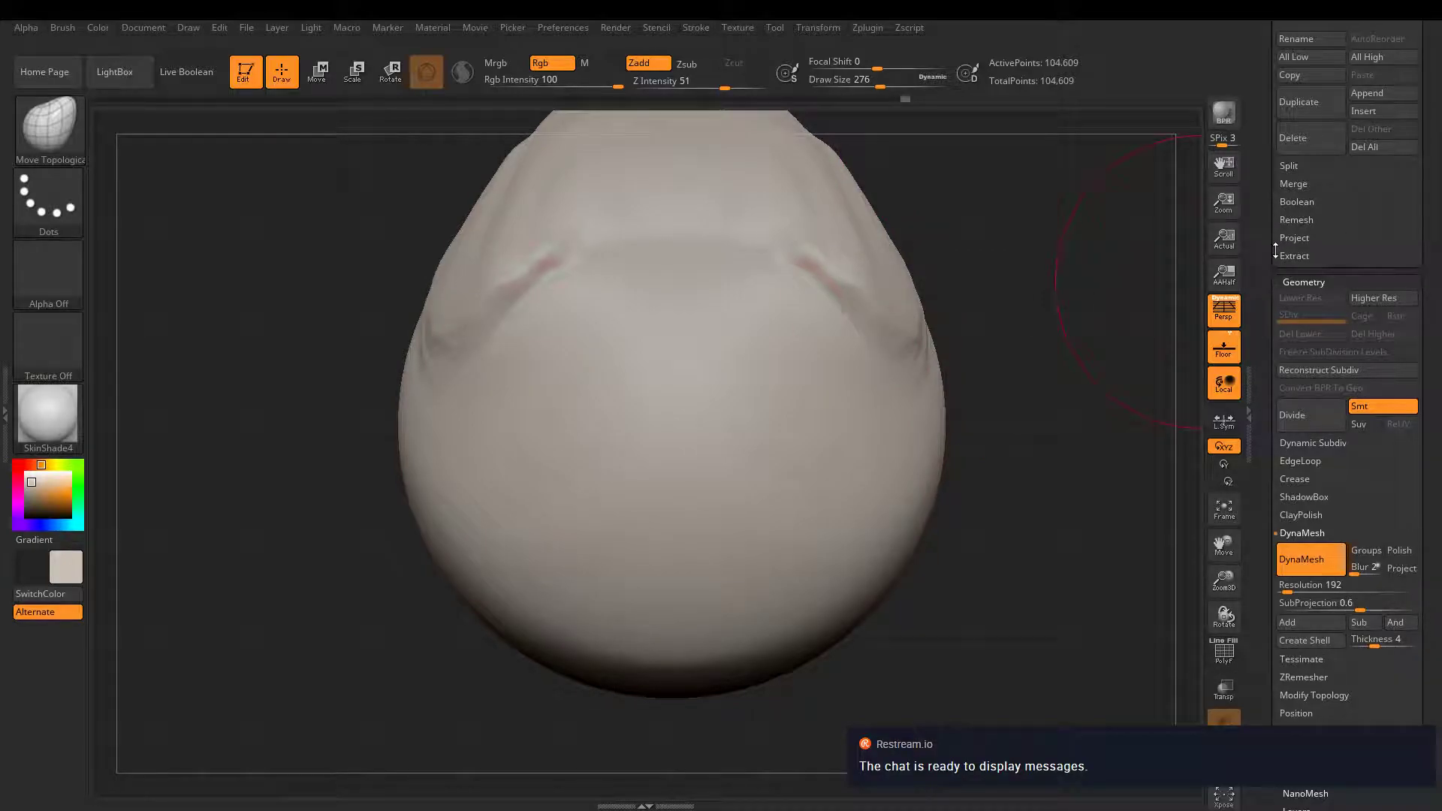
- Append a sphere as a new subtool, make it the active subtool and hide the drone body
drag(1272, 254, 1259, 385)
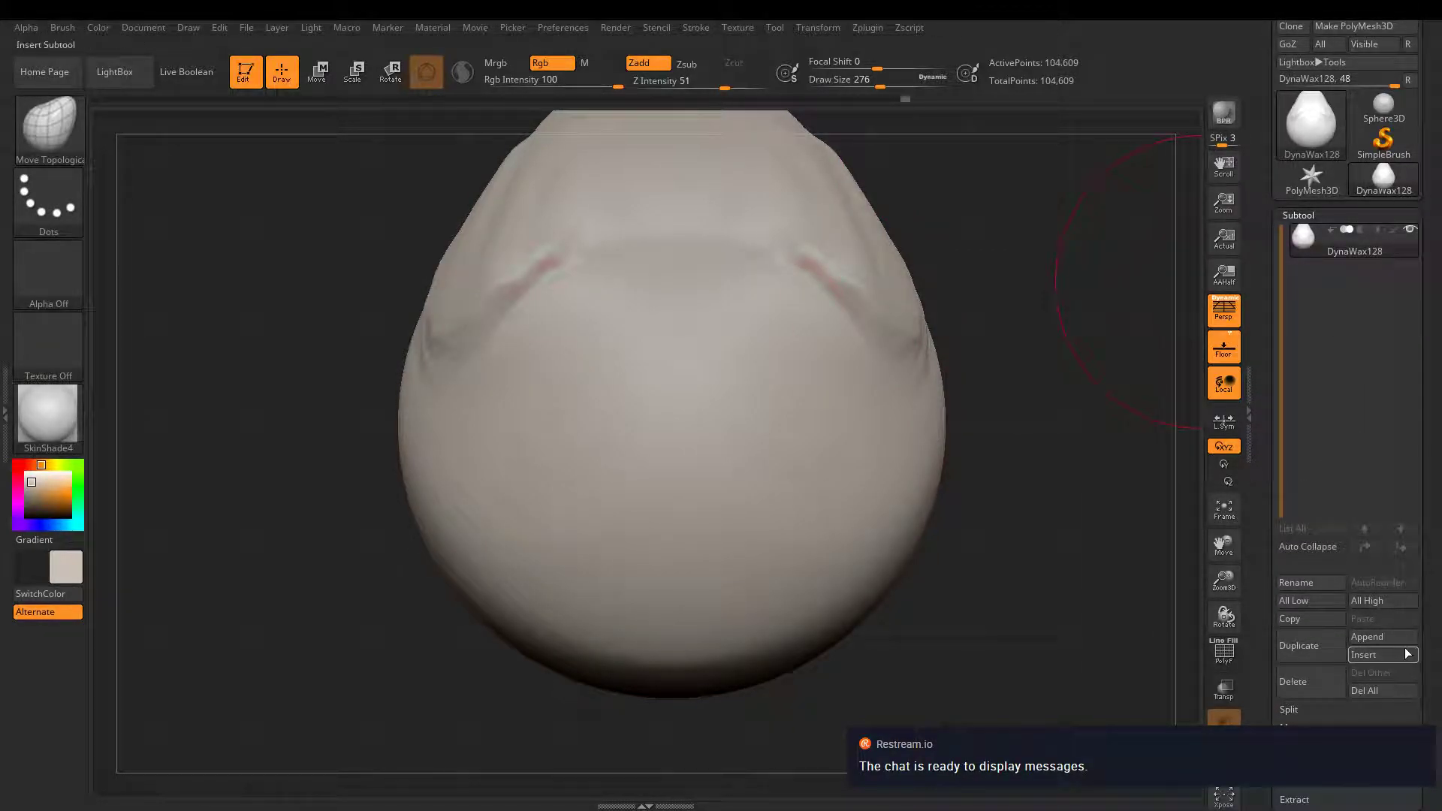
click(1367, 637)
click(863, 490)
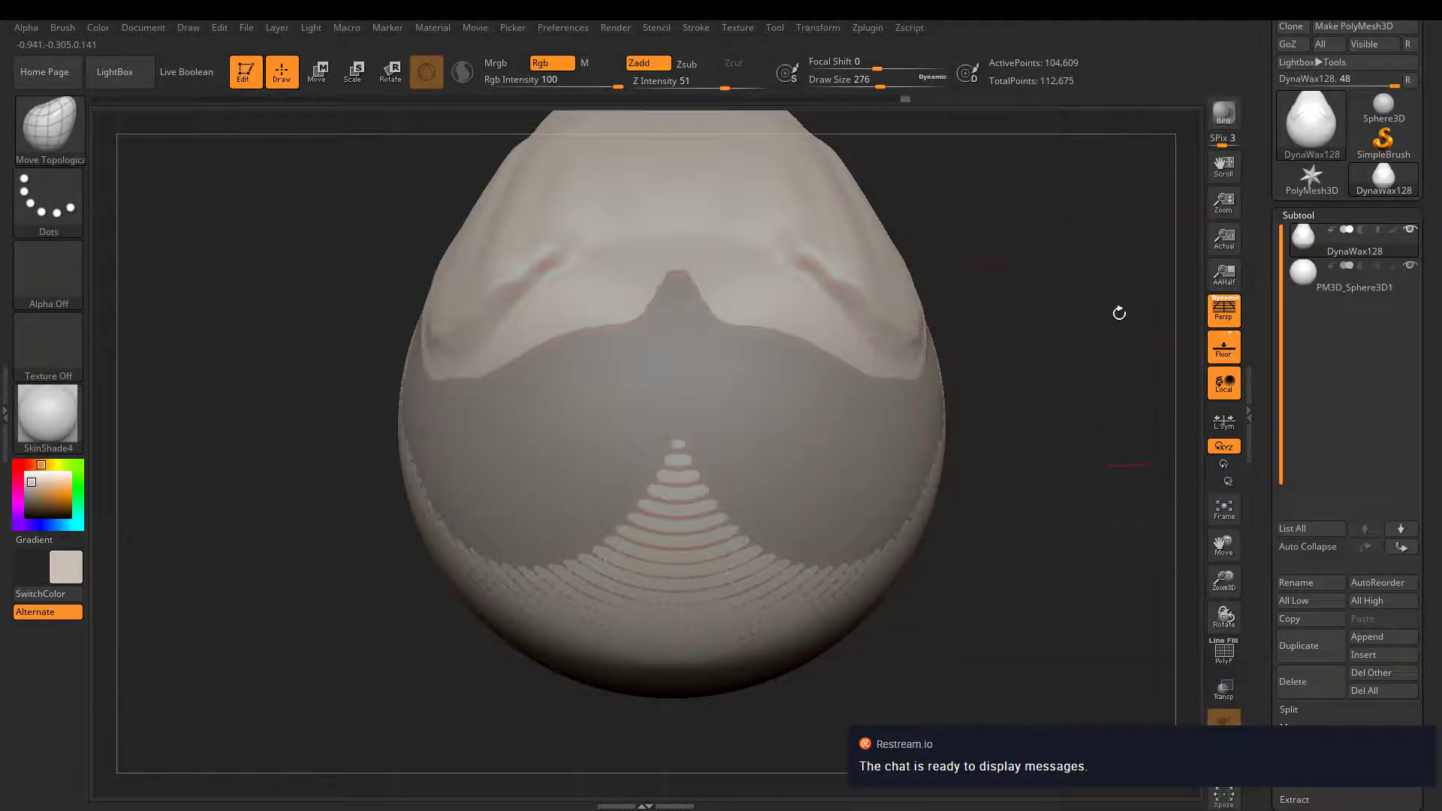
mouse_move(1127, 367)
ctrl+right_down()
mouse_move(1012, 361)
mouse_move(1014, 203)
ctrl+right_up()
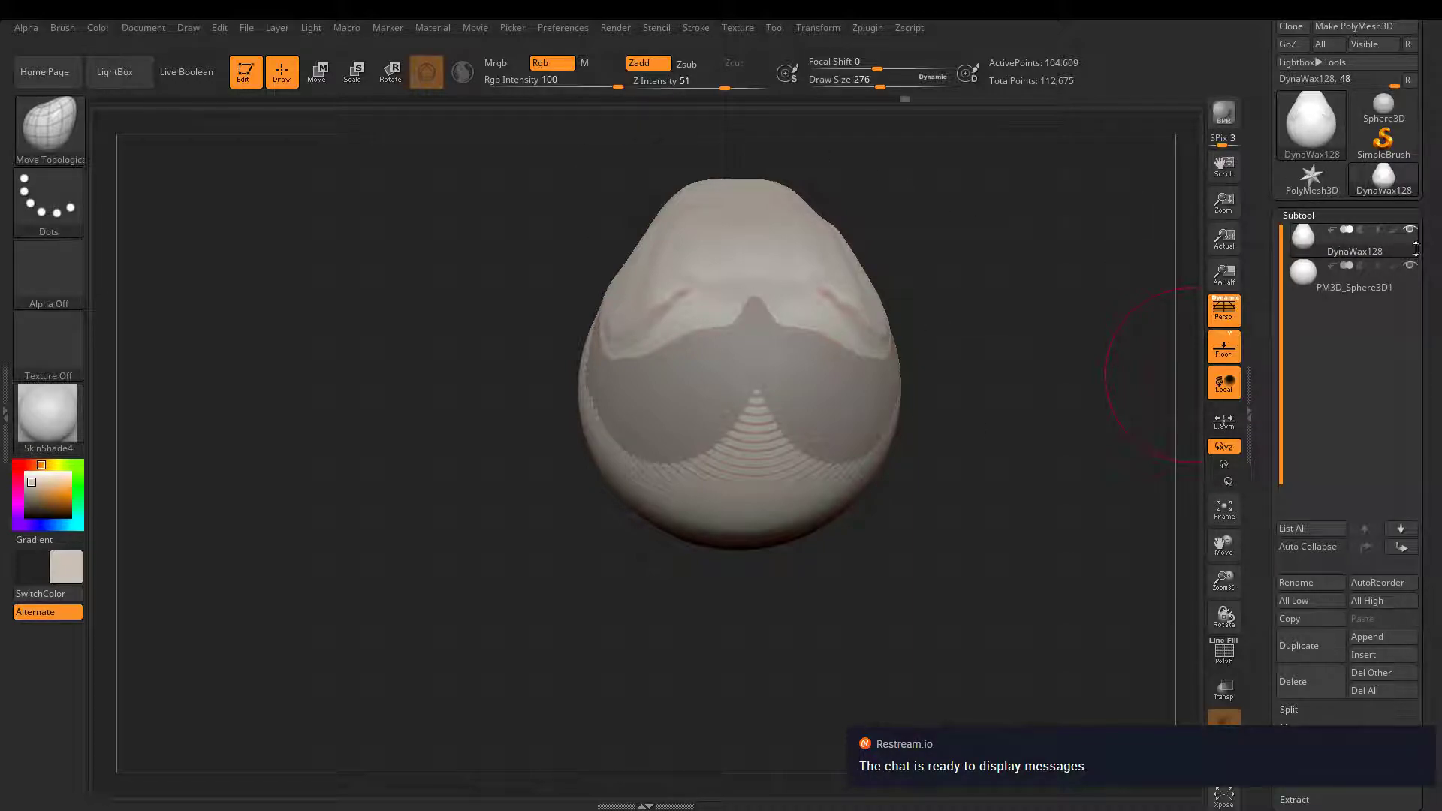
click(1331, 288)
click(1411, 230)
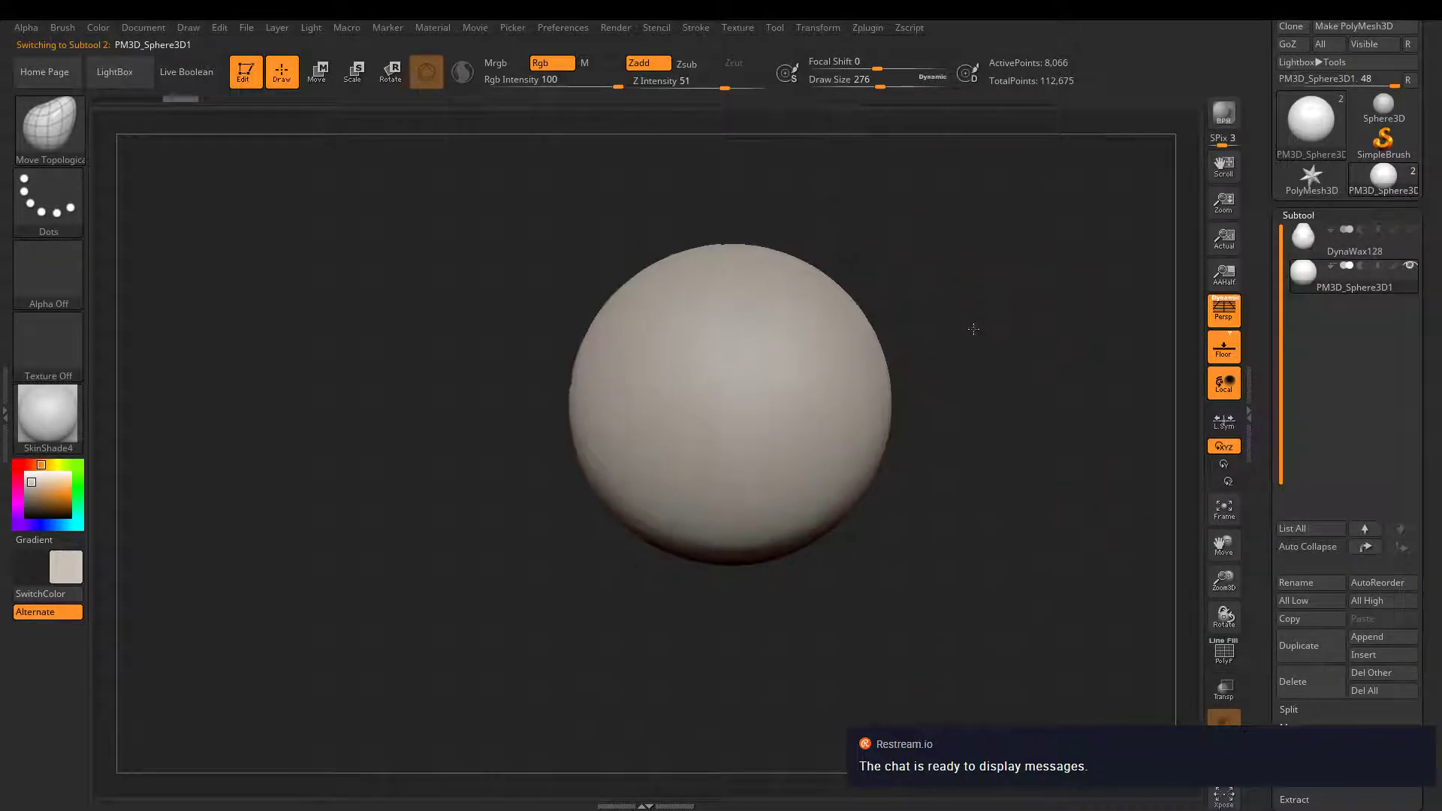
- Convert the new sphere into a ShadowBox at resolution 128
drag(1269, 512, 1277, 374)
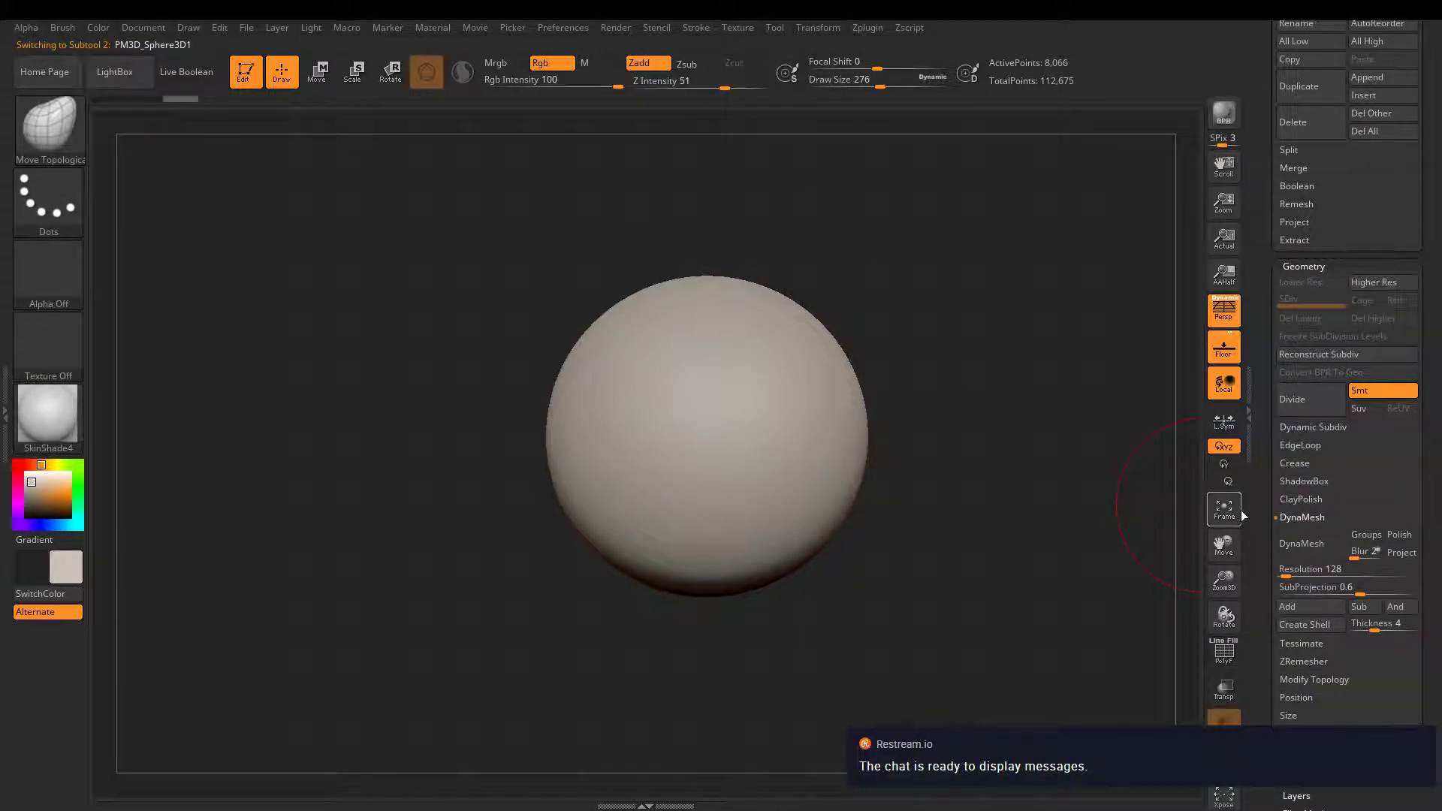
mouse_move(1270, 688)
mouse_down()
mouse_move(1359, 631)
mouse_move(1269, 669)
mouse_up()
click(1322, 408)
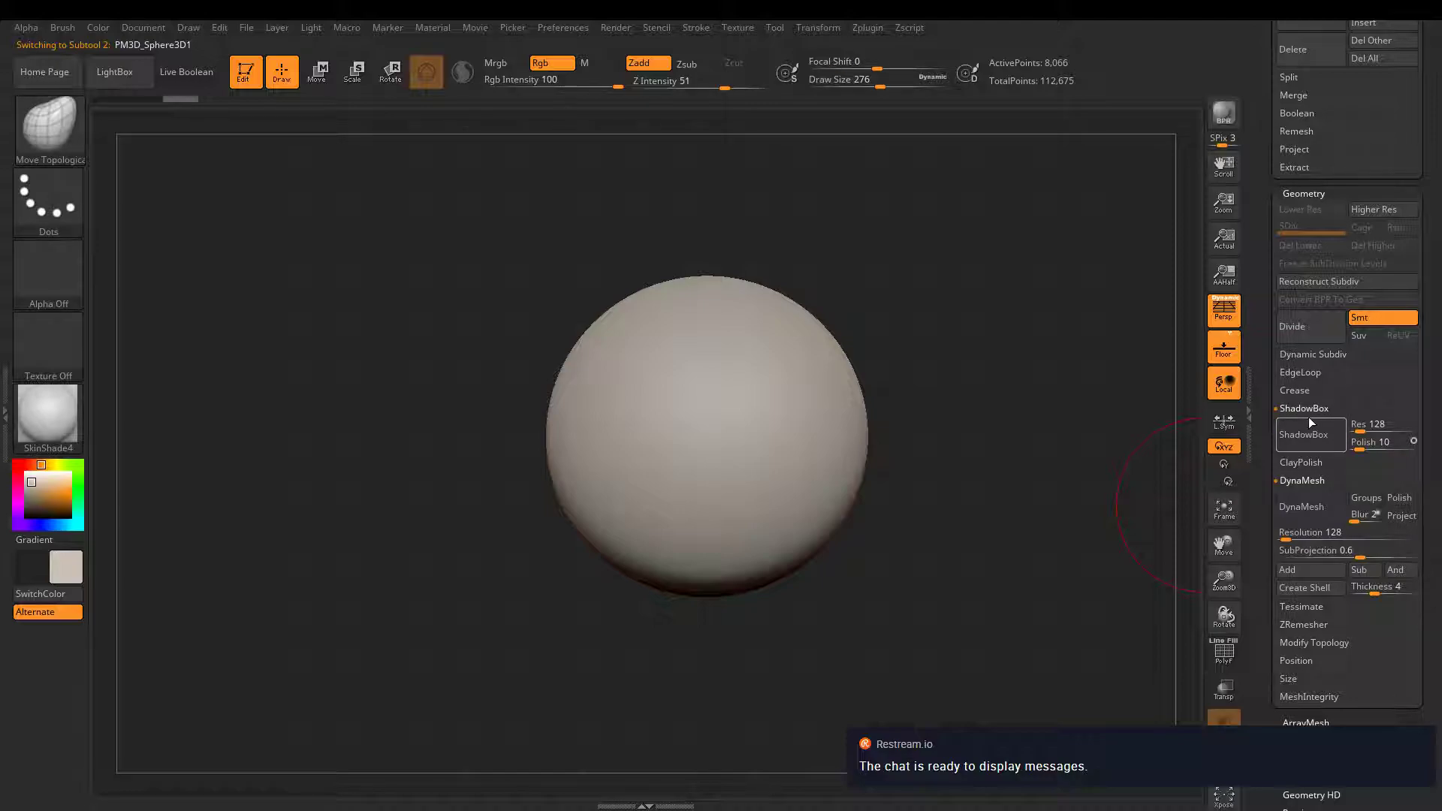
click(1298, 442)
- Reduce the draw size to 124 and erase the upper part of the ShadowBox's floor mask into a stepped profile lower at the left
alt+drag(967, 415, 948, 540)
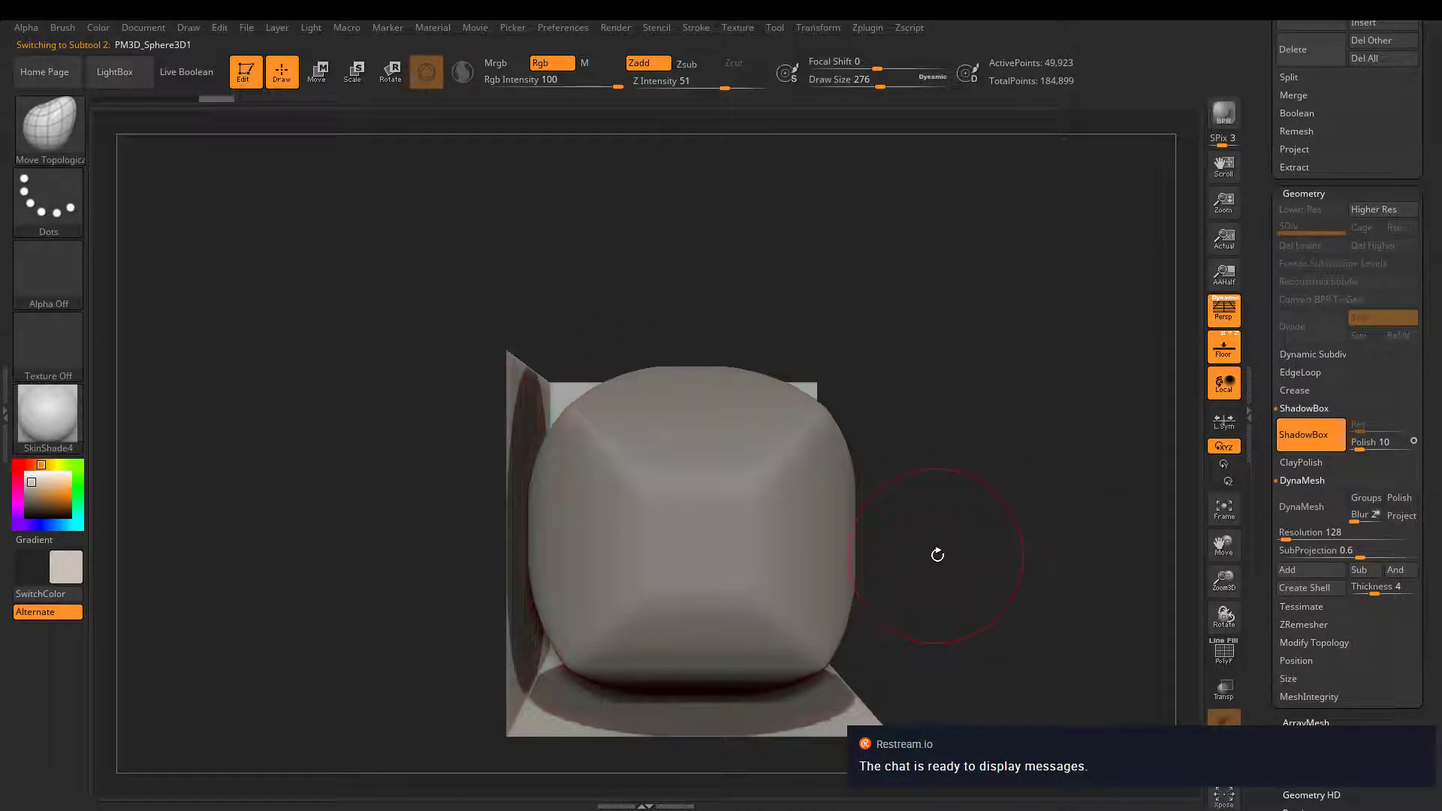
drag(972, 388, 967, 601)
mouse_move(1024, 499)
alt+mouse_down()
mouse_move(1048, 603)
mouse_move(1014, 492)
alt+mouse_up()
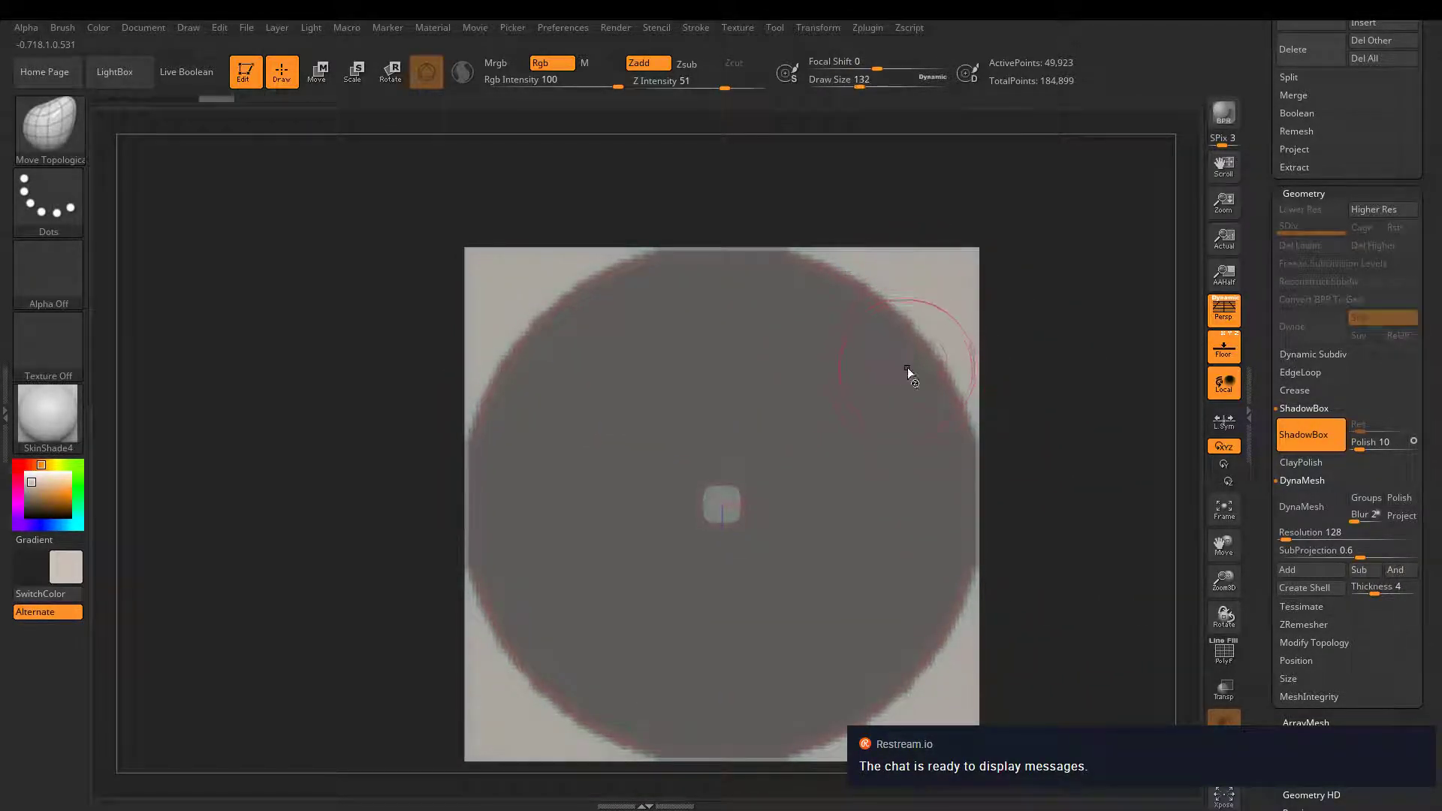
shift+drag(1018, 429, 1024, 422)
alt+drag(1091, 477, 1094, 450)
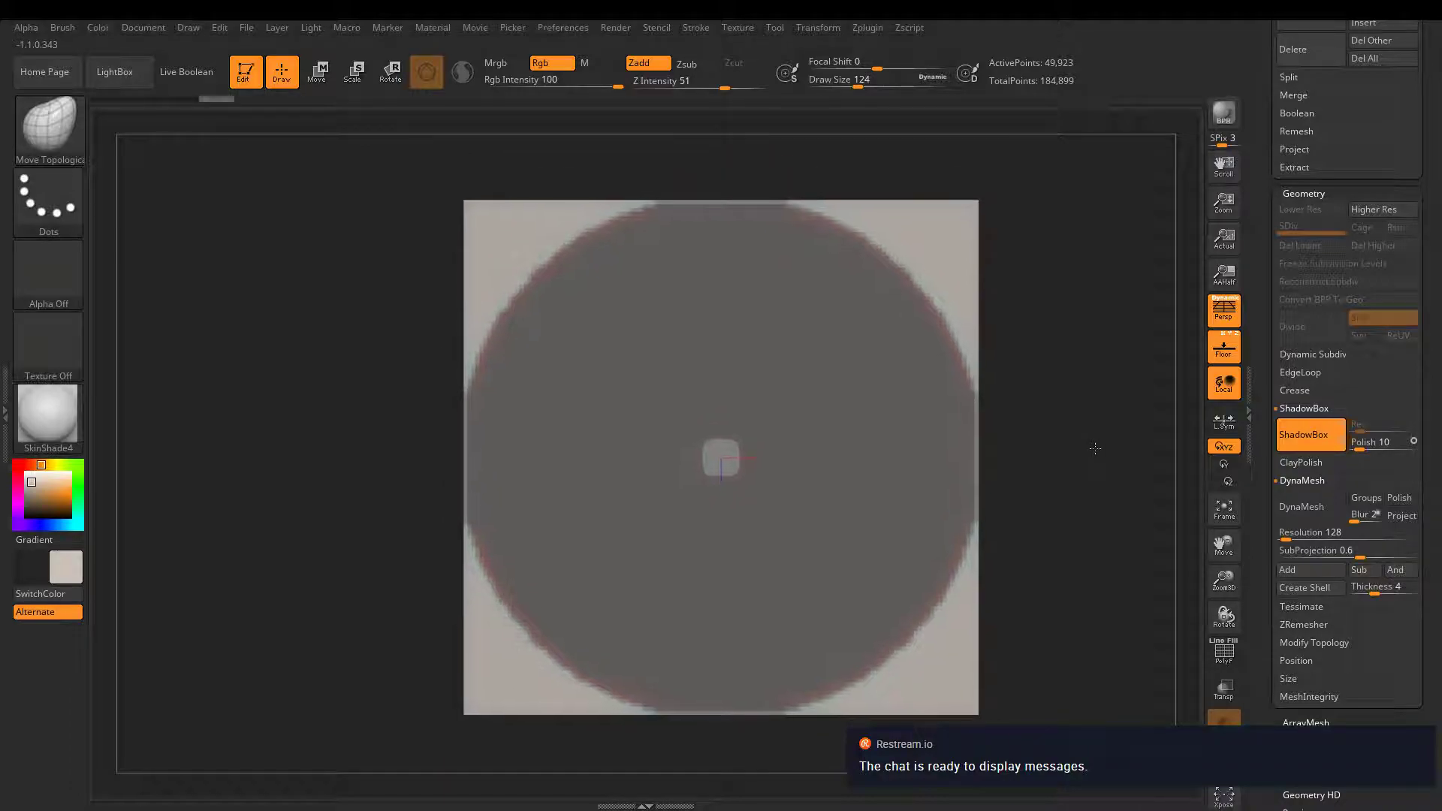
key(ctrl)
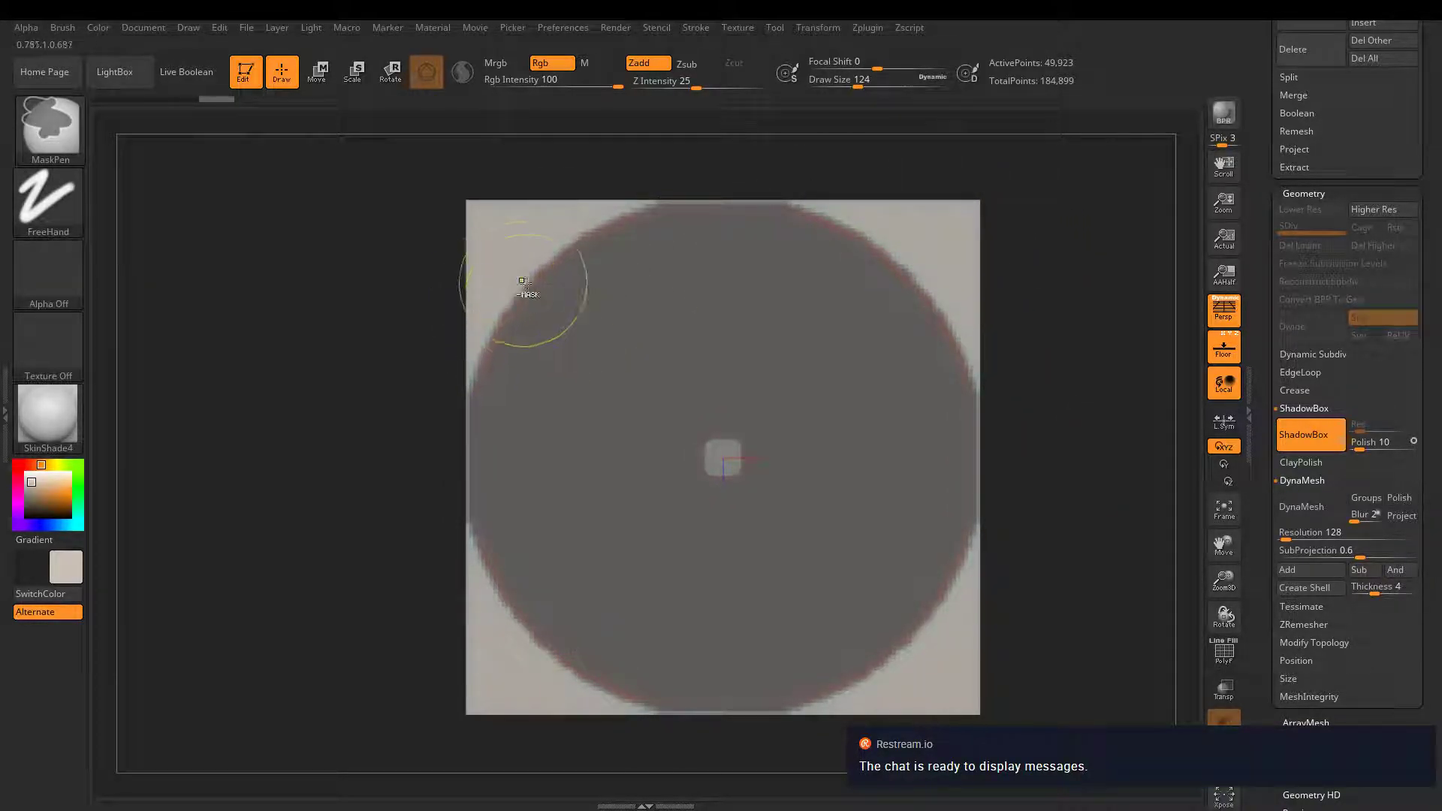
mouse_move(478, 359)
ctrl+alt+mouse_down()
mouse_move(581, 333)
mouse_move(594, 290)
mouse_move(661, 248)
mouse_move(852, 226)
ctrl+alt+mouse_up()
ctrl+alt+drag(599, 282, 737, 246)
mouse_move(596, 322)
ctrl+alt+mouse_down()
mouse_move(660, 278)
mouse_move(896, 250)
mouse_move(845, 226)
ctrl+alt+mouse_up()
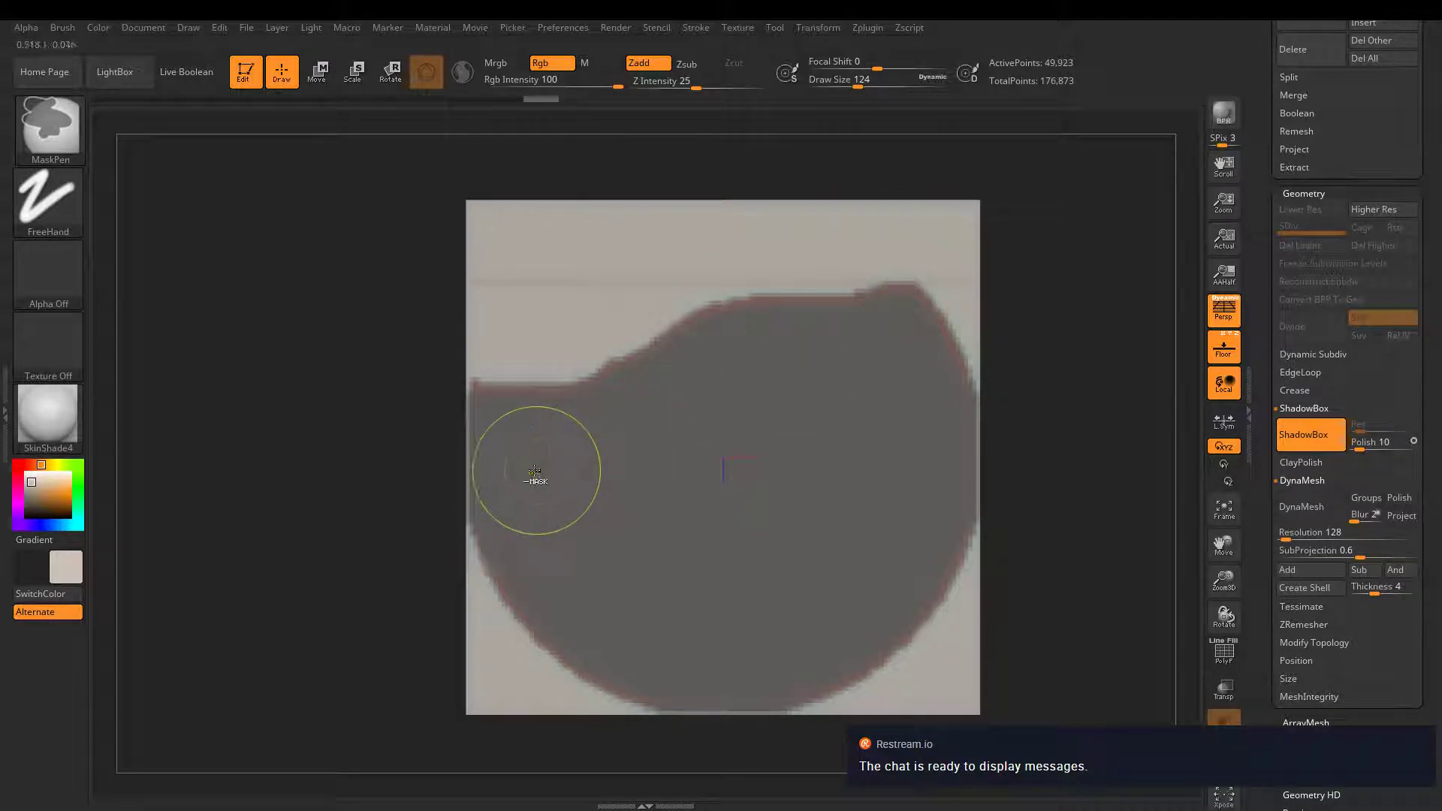
- Trim the floor mask's lower and right edges nearly straight and fill out its upper edge
mouse_move(489, 631)
ctrl+alt+mouse_down()
mouse_move(624, 601)
mouse_move(811, 594)
mouse_move(901, 609)
mouse_move(663, 695)
mouse_move(860, 699)
ctrl+alt+mouse_up()
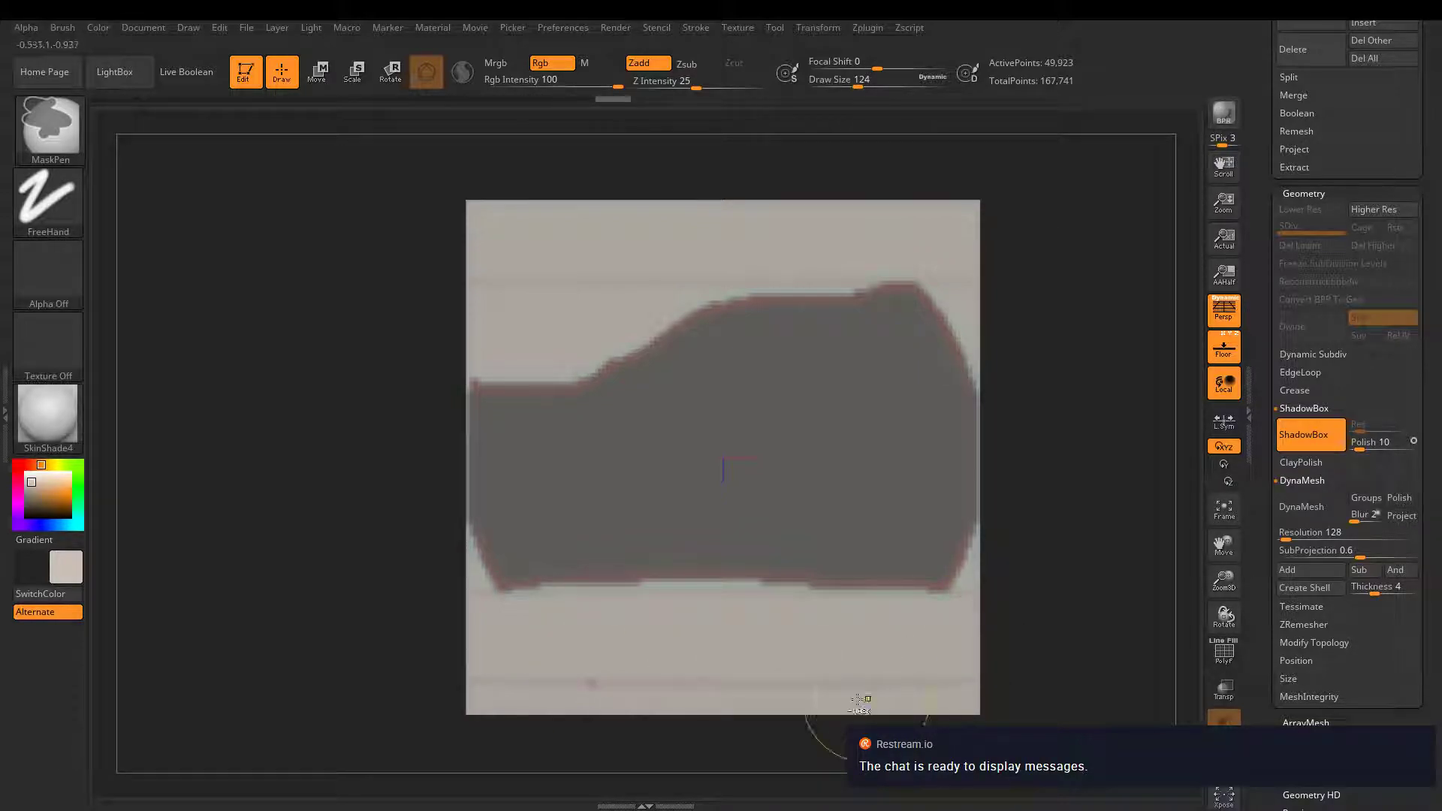
ctrl+alt+drag(597, 682, 561, 683)
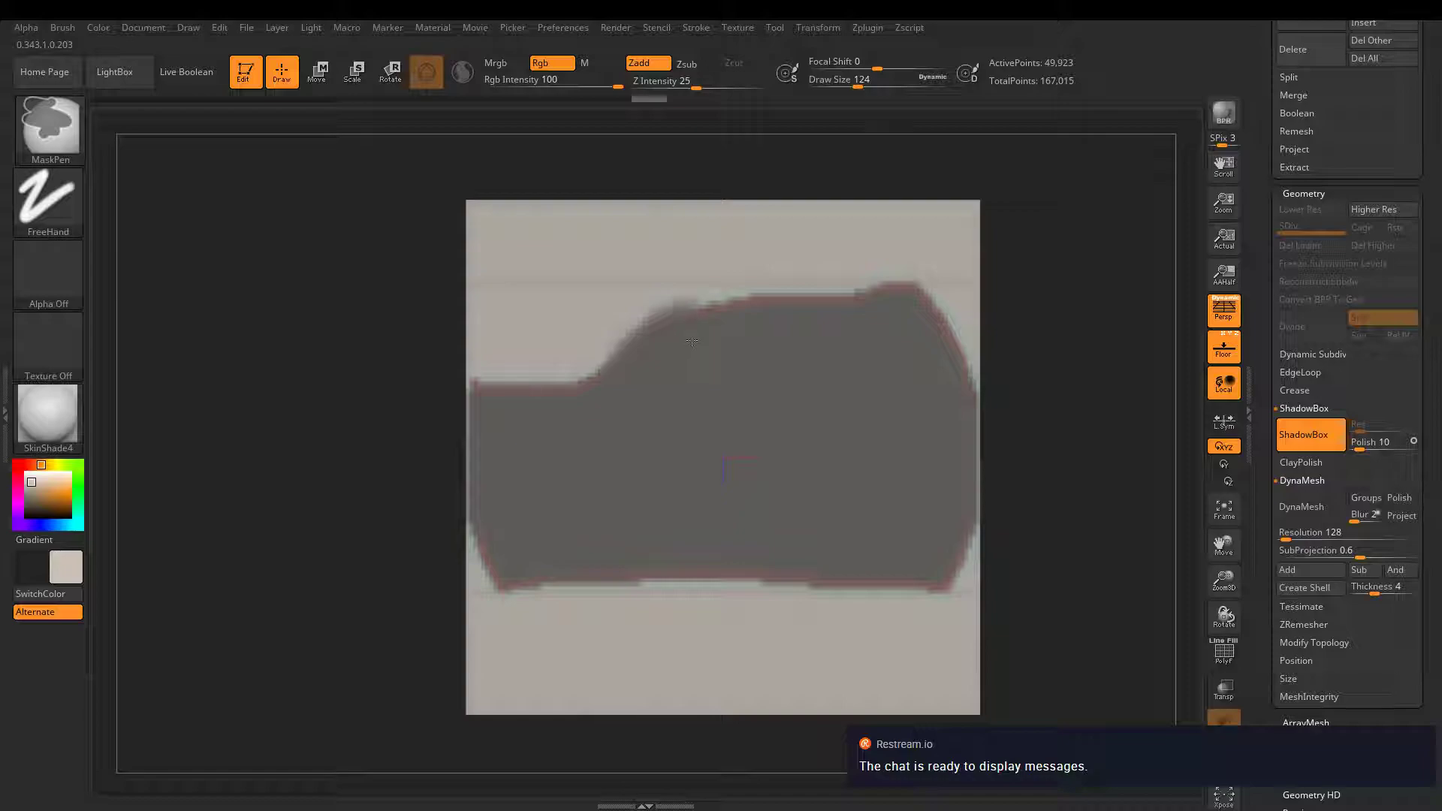
mouse_move(766, 323)
ctrl+mouse_down()
mouse_move(906, 322)
mouse_move(969, 386)
mouse_move(966, 526)
mouse_move(911, 412)
ctrl+mouse_up()
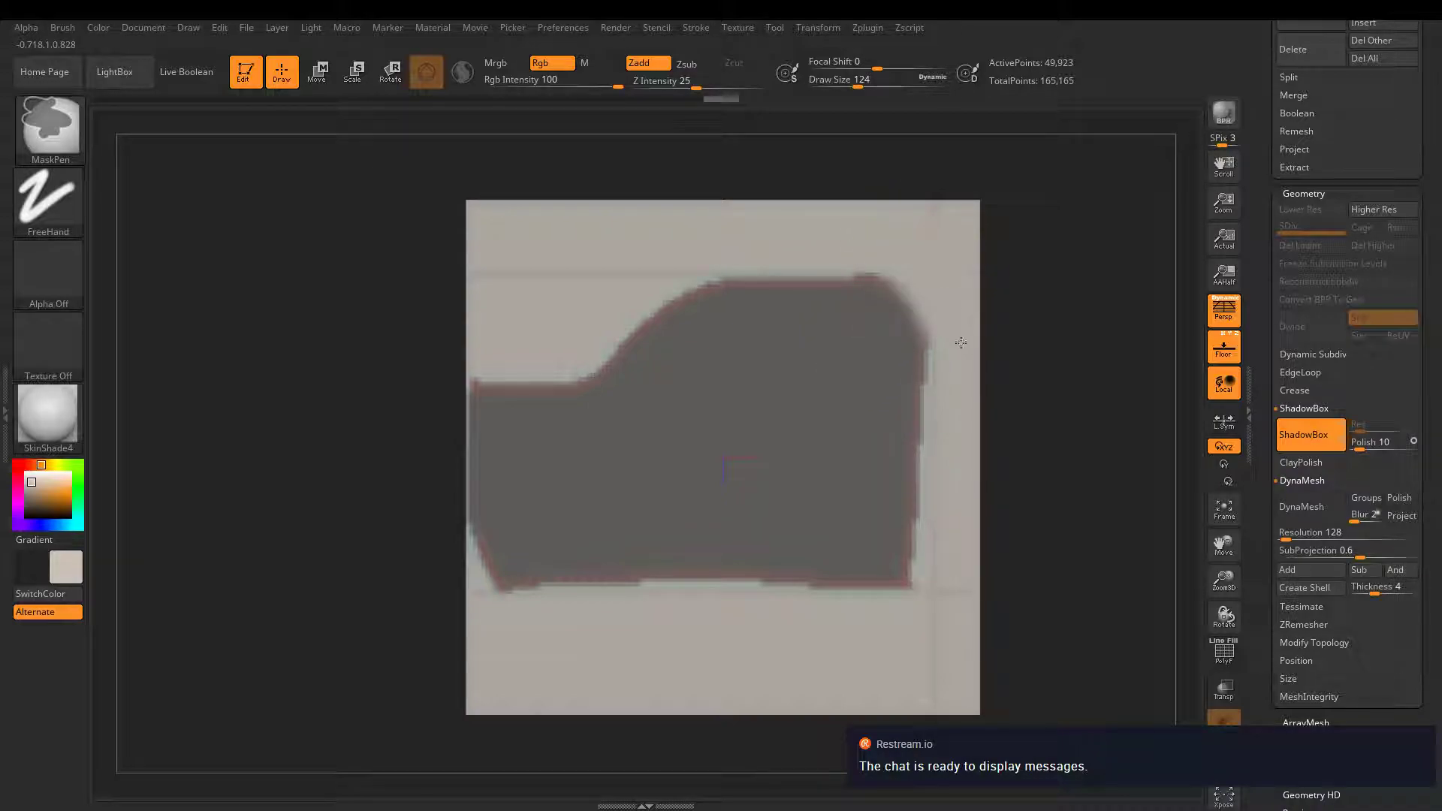
ctrl+alt+drag(962, 342, 964, 361)
mouse_move(885, 251)
ctrl+alt+mouse_down()
mouse_move(950, 374)
mouse_move(959, 535)
ctrl+alt+mouse_up()
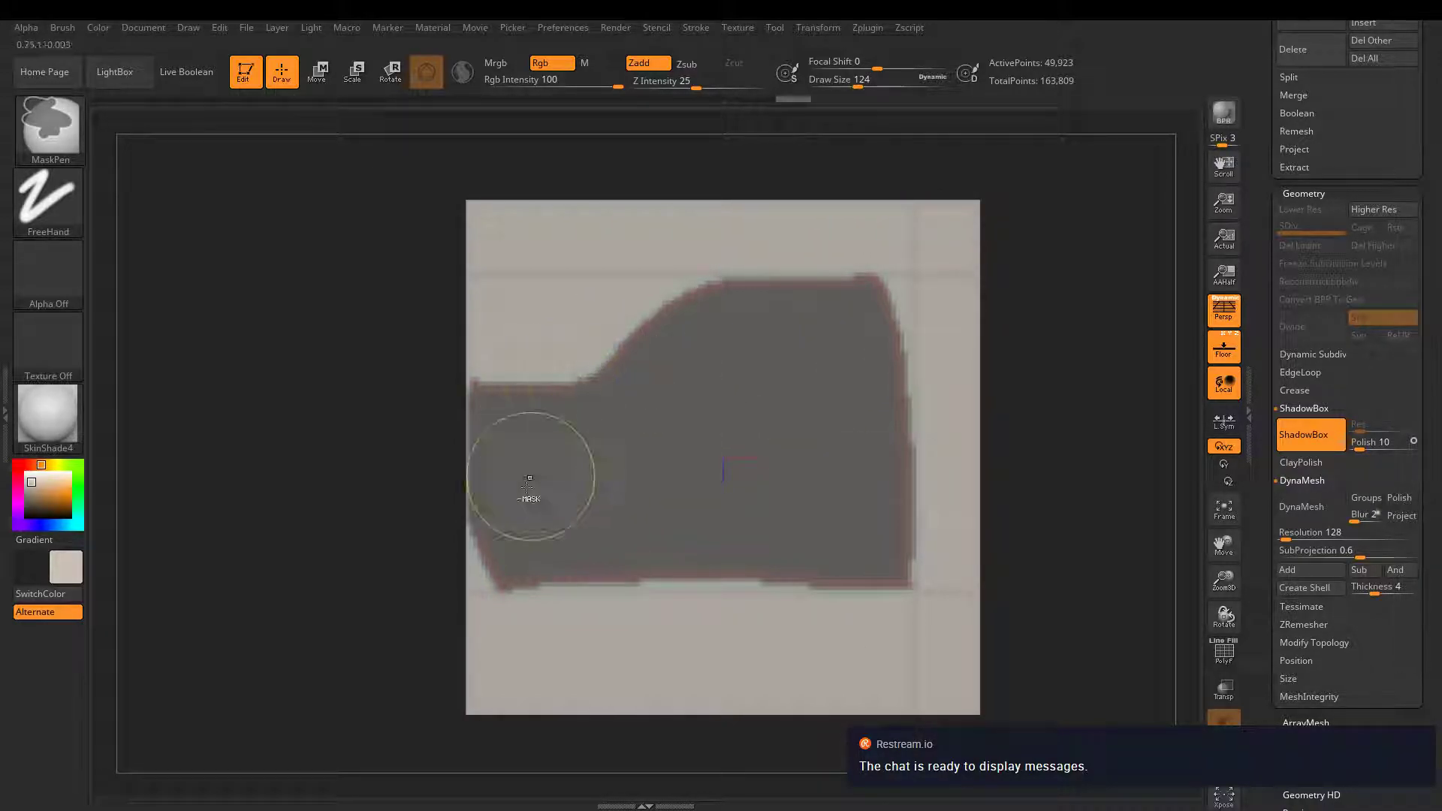
- Carve the left part of the floor mask into a narrow arm, straighten its lower edge and bevel the lower-right corner
ctrl+alt+drag(476, 573, 774, 582)
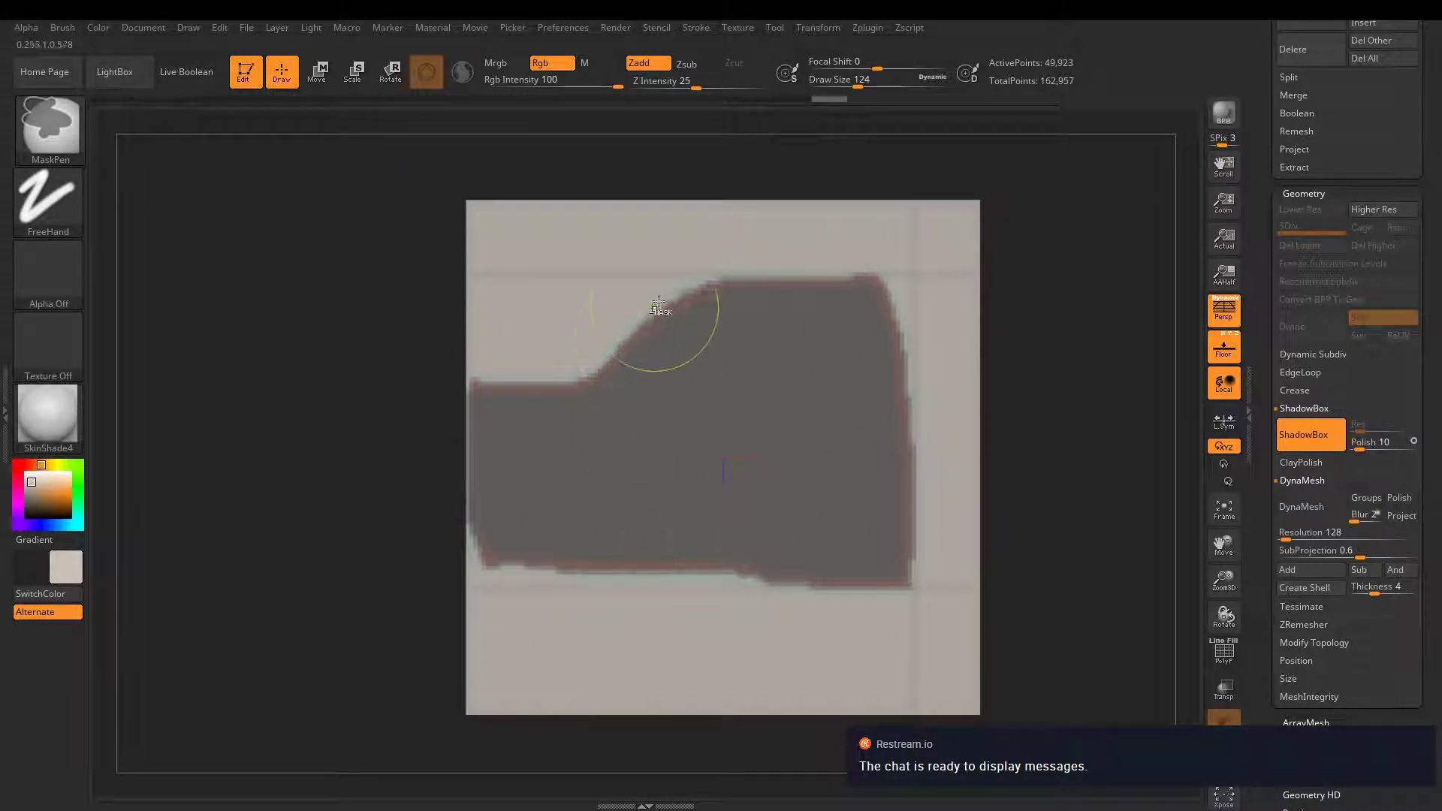
mouse_move(642, 301)
ctrl+alt+mouse_down()
mouse_move(526, 428)
mouse_move(528, 389)
ctrl+alt+mouse_up()
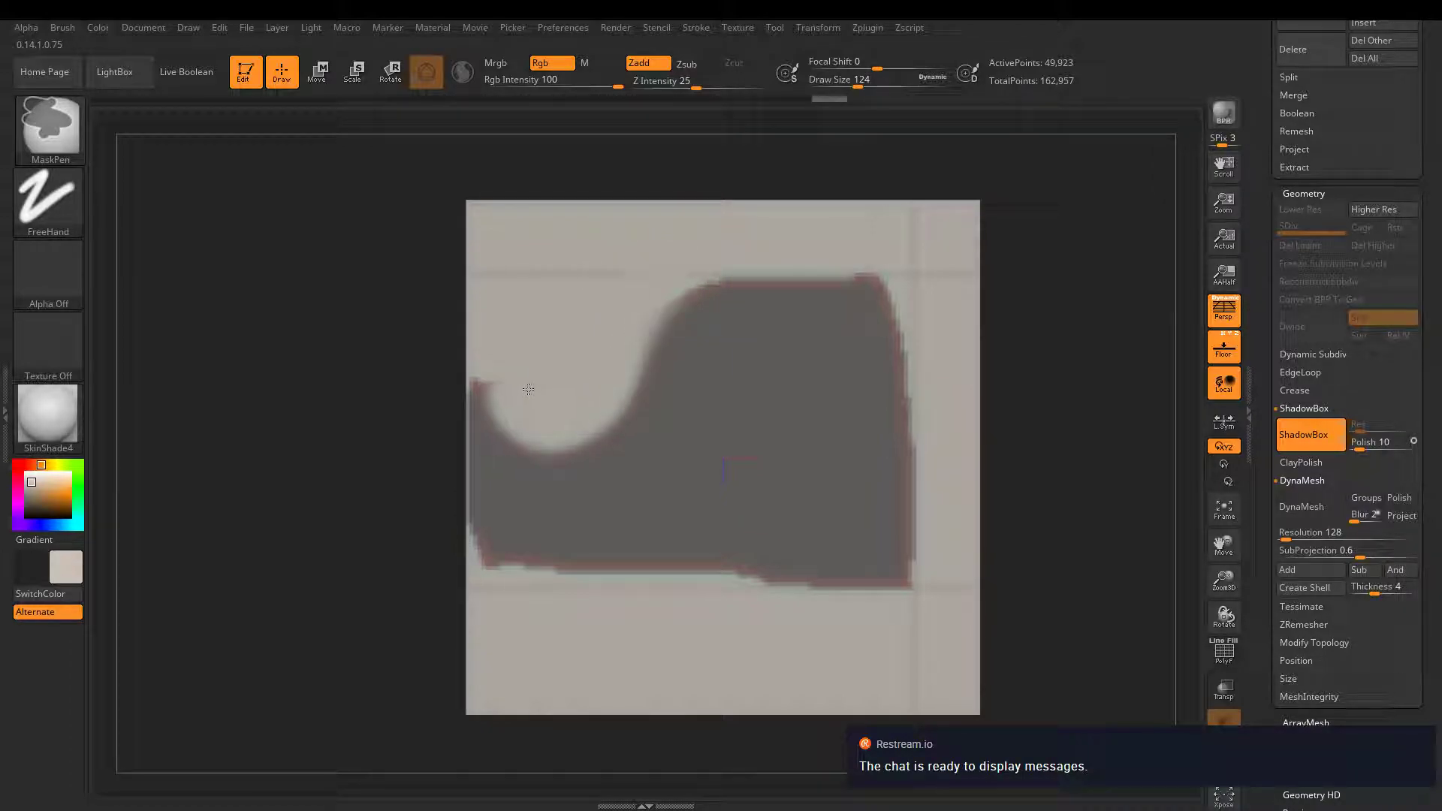
mouse_move(471, 426)
ctrl+alt+mouse_down()
mouse_move(530, 462)
mouse_move(579, 421)
mouse_move(635, 421)
ctrl+alt+mouse_up()
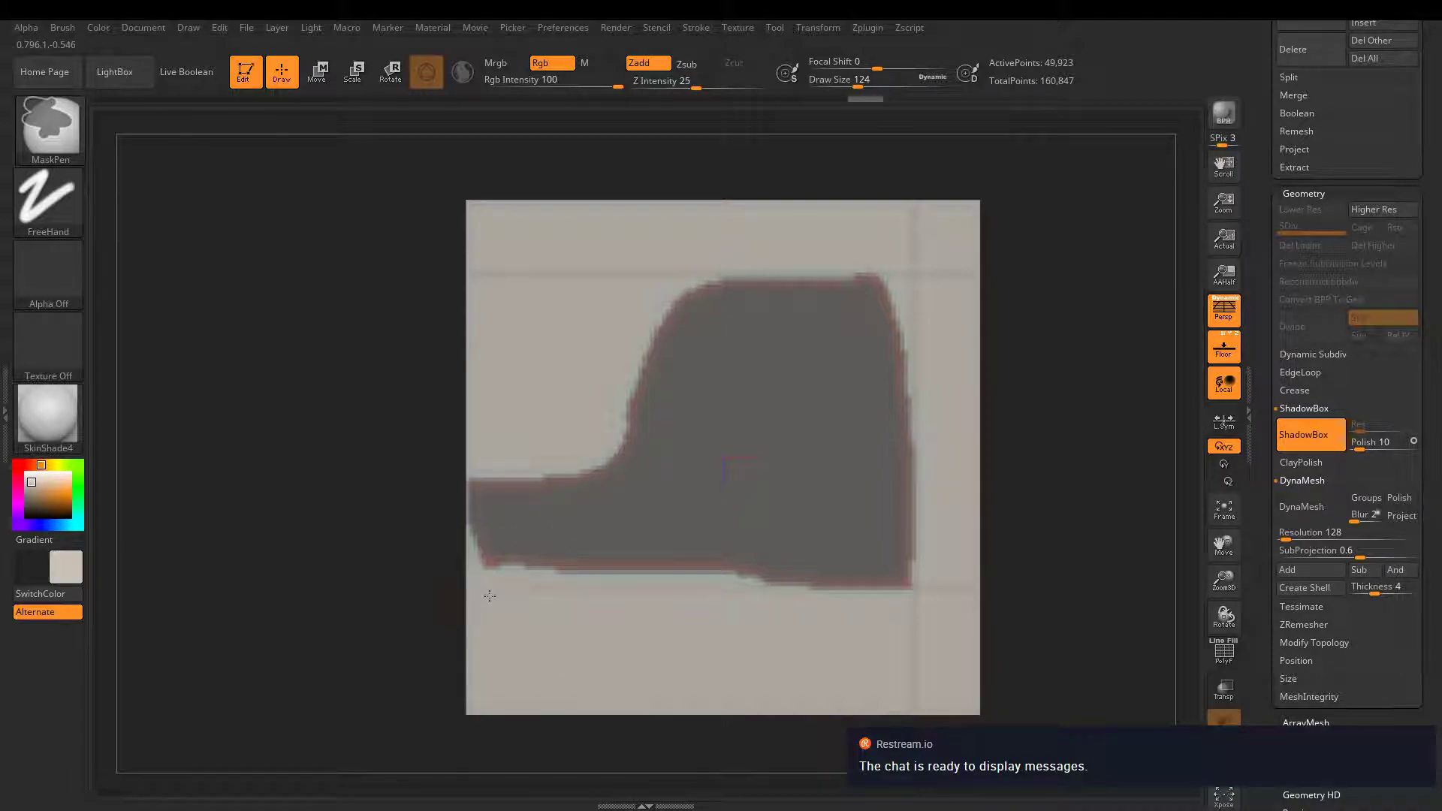
ctrl+alt+drag(588, 599, 917, 605)
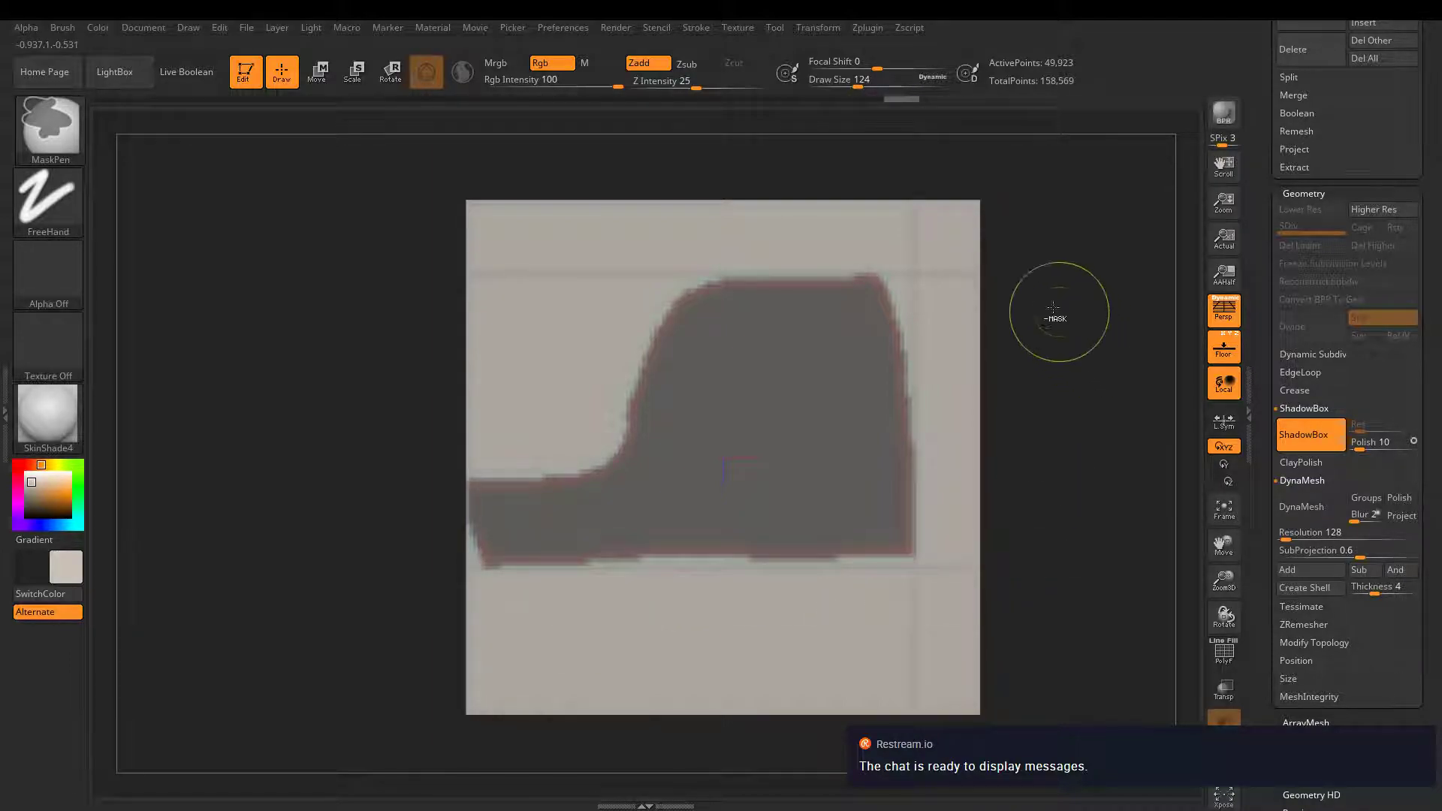
ctrl+alt+drag(940, 524, 864, 579)
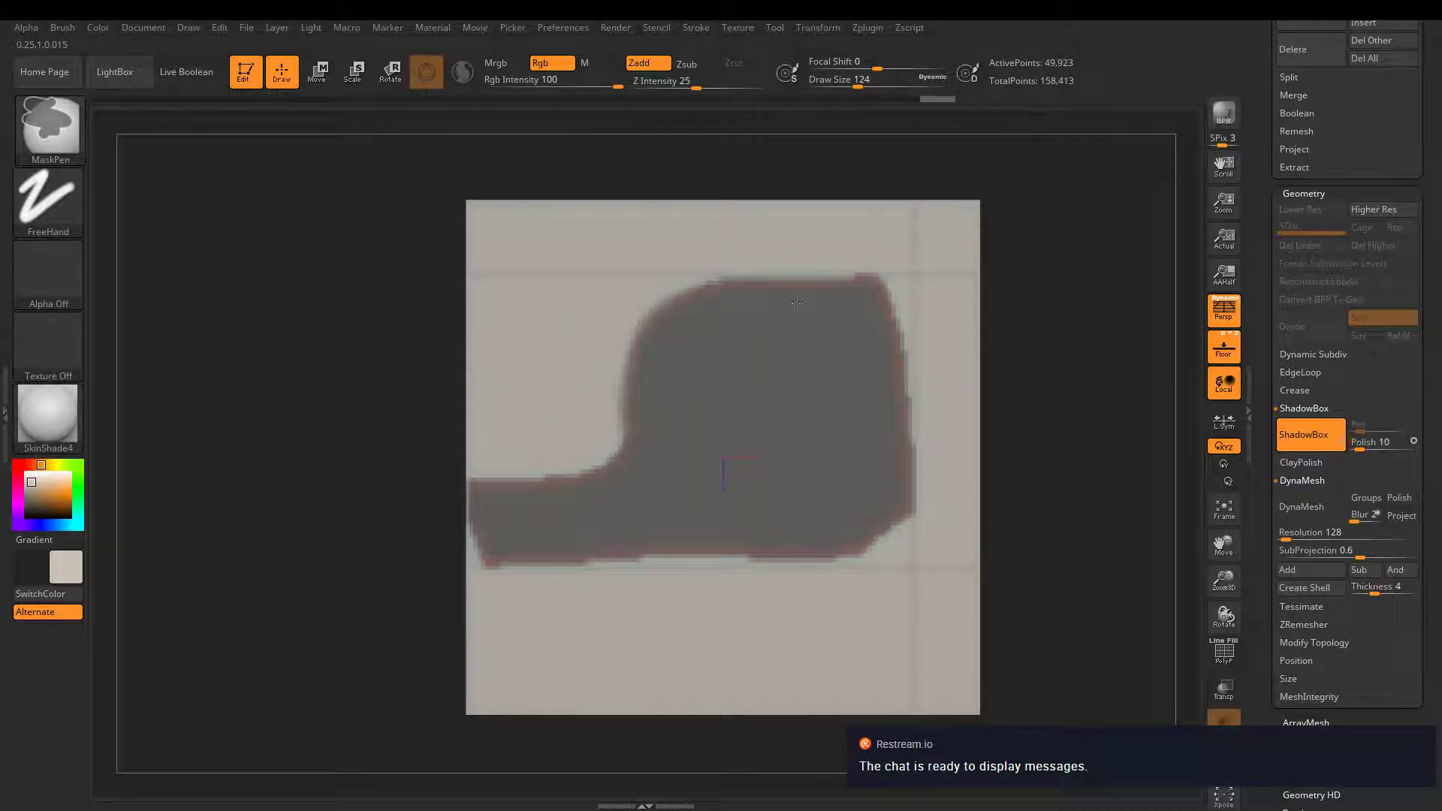
- Lower the upper edge of the floor mask's main block and leave it nearly flat
ctrl+drag(797, 303, 898, 301)
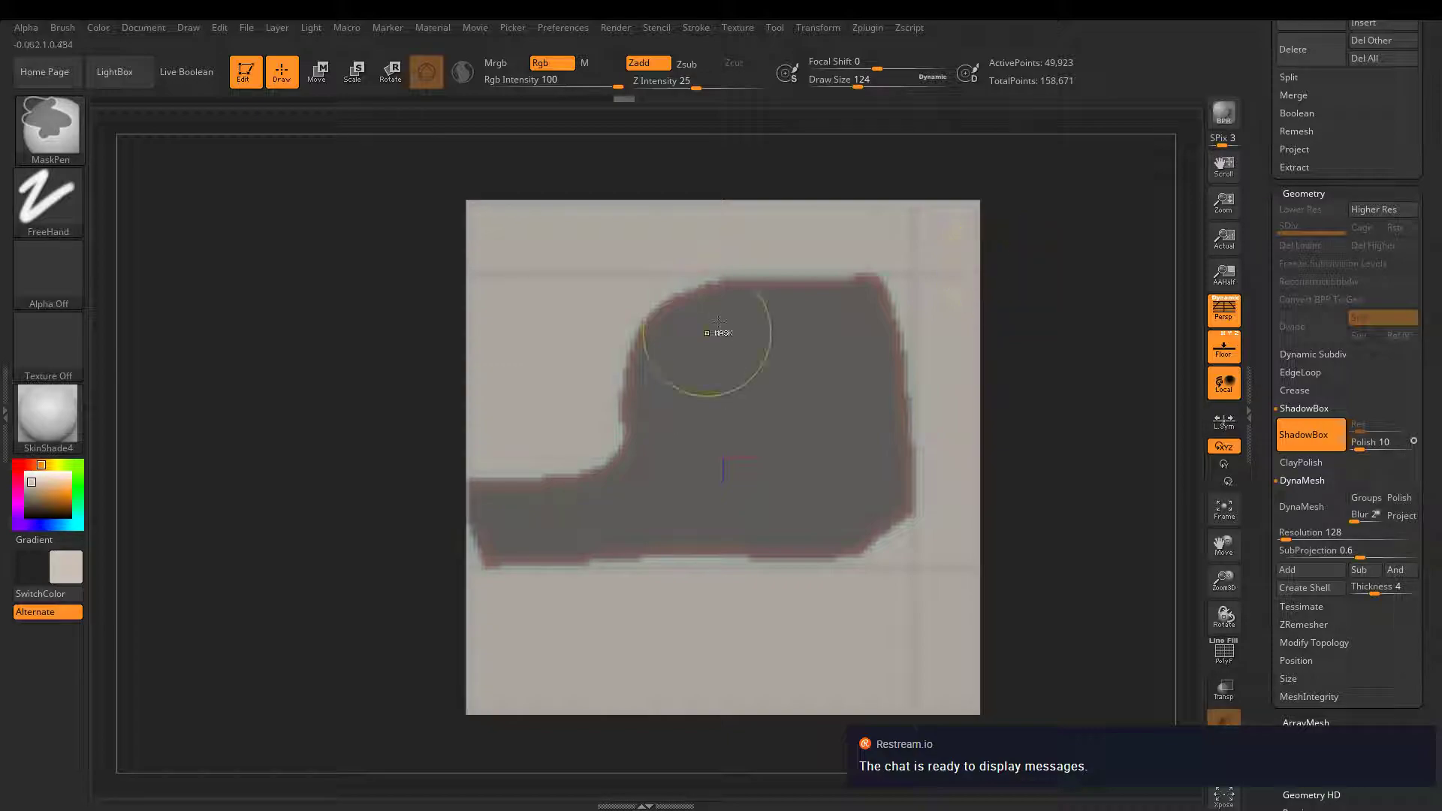
ctrl+drag(622, 284, 955, 275)
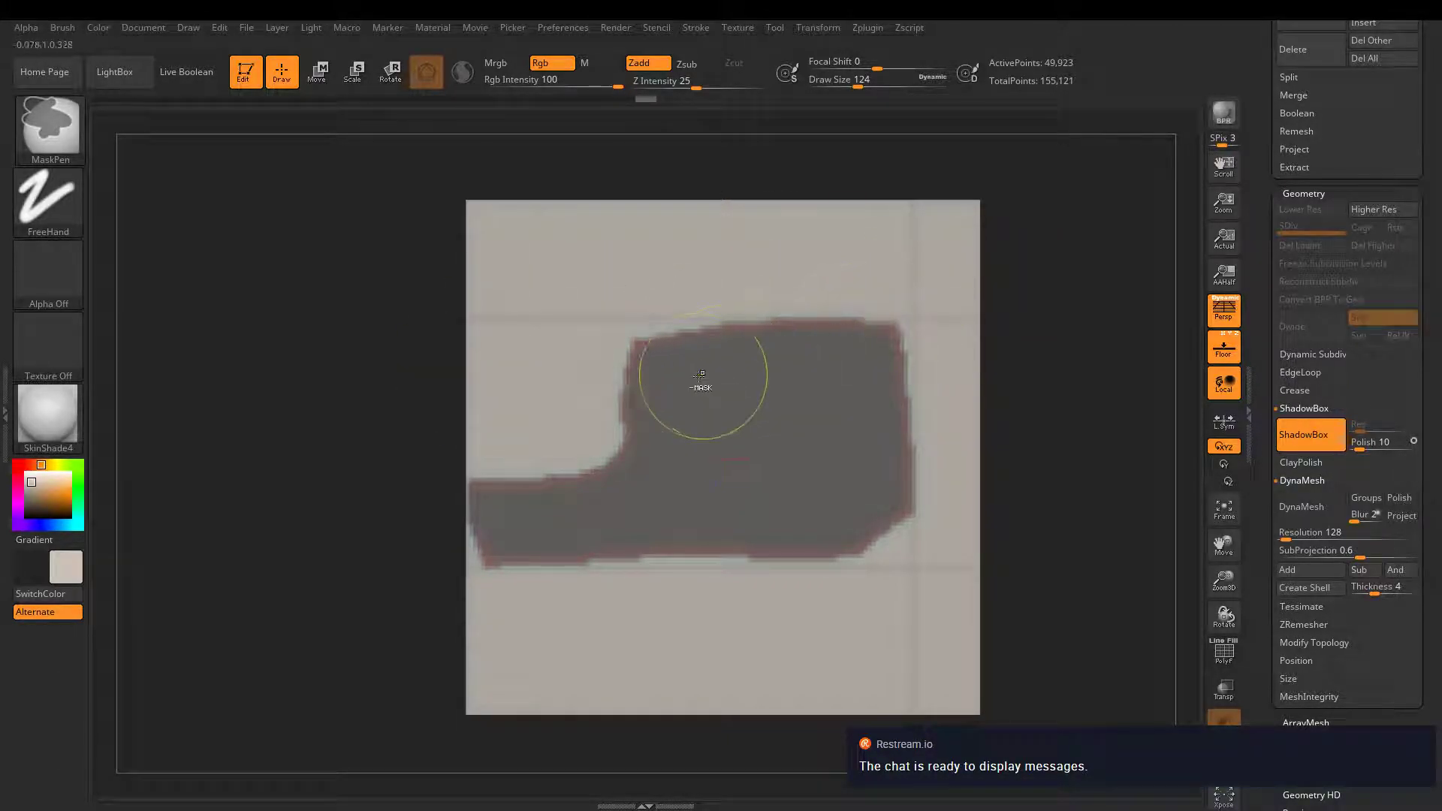
mouse_move(701, 376)
ctrl+mouse_down()
mouse_move(646, 331)
mouse_move(680, 380)
mouse_move(699, 379)
ctrl+mouse_up()
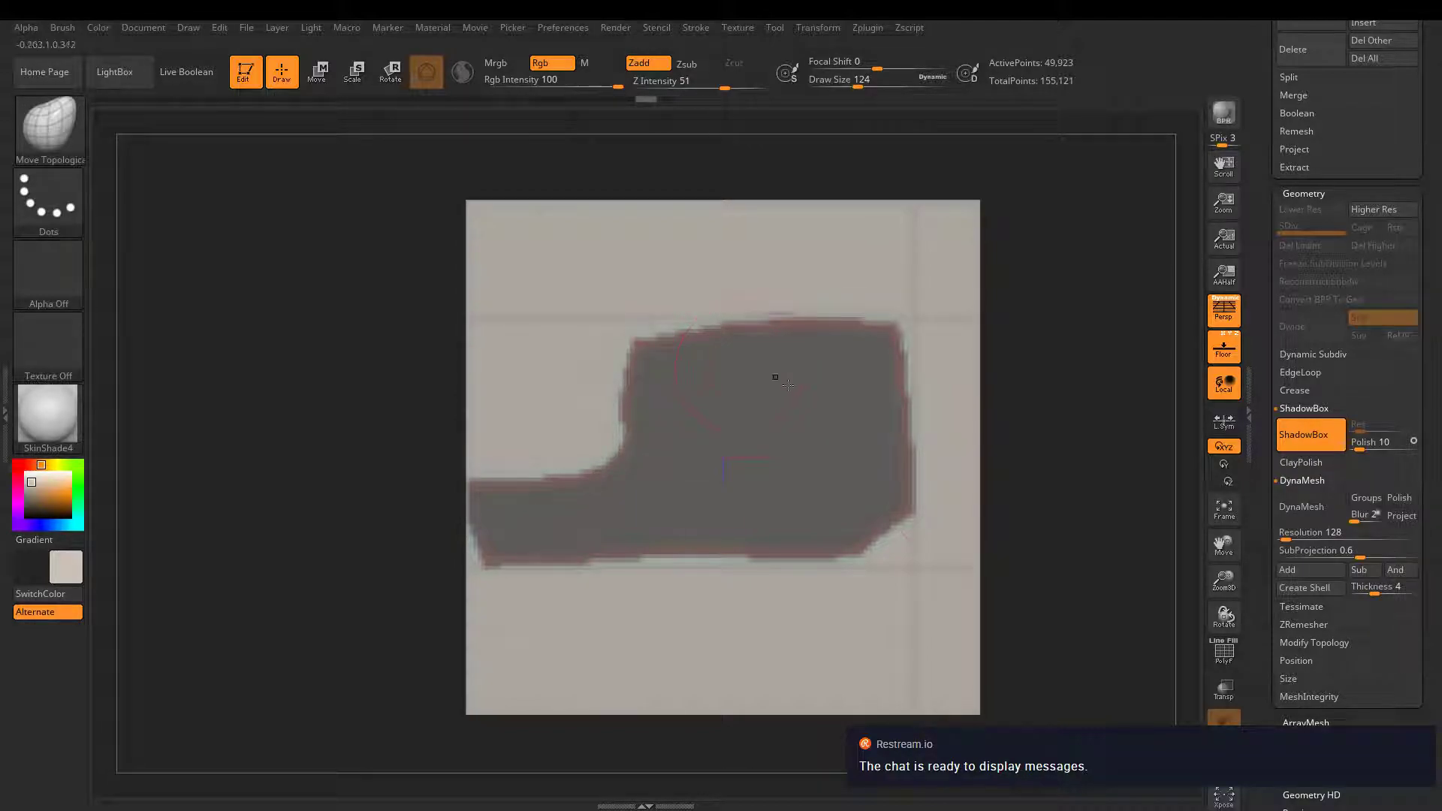
- Turn to the ShadowBox's back plane and clear the lower half of its round mask along a straight edge
drag(1105, 516, 918, 500)
key(f)
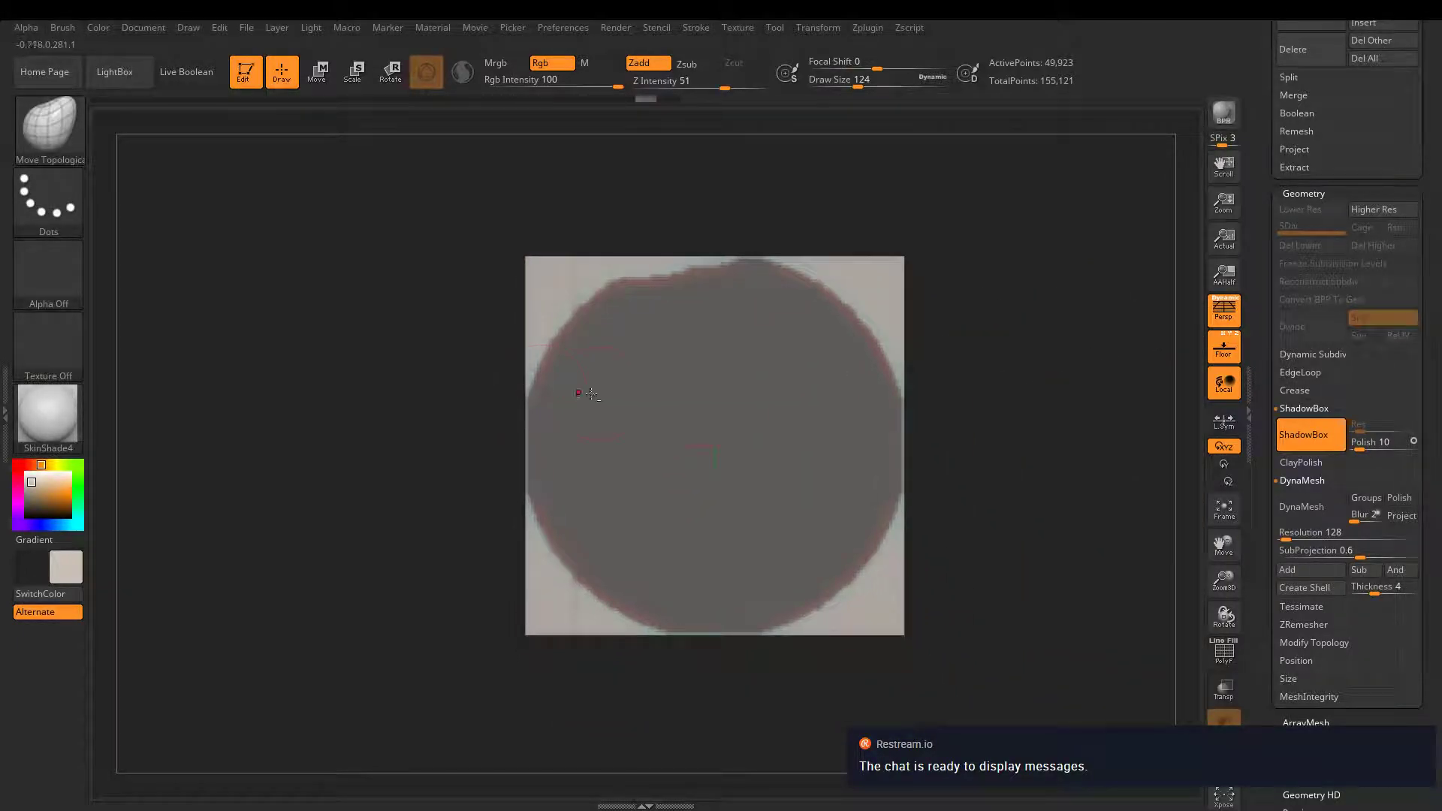
alt+right_drag(885, 317, 919, 343)
mouse_move(1034, 726)
ctrl+mouse_down()
mouse_move(330, 520)
mouse_move(304, 489)
ctrl+mouse_up()
mouse_move(777, 579)
right_down()
mouse_move(408, 518)
mouse_move(408, 545)
mouse_move(356, 536)
right_up()
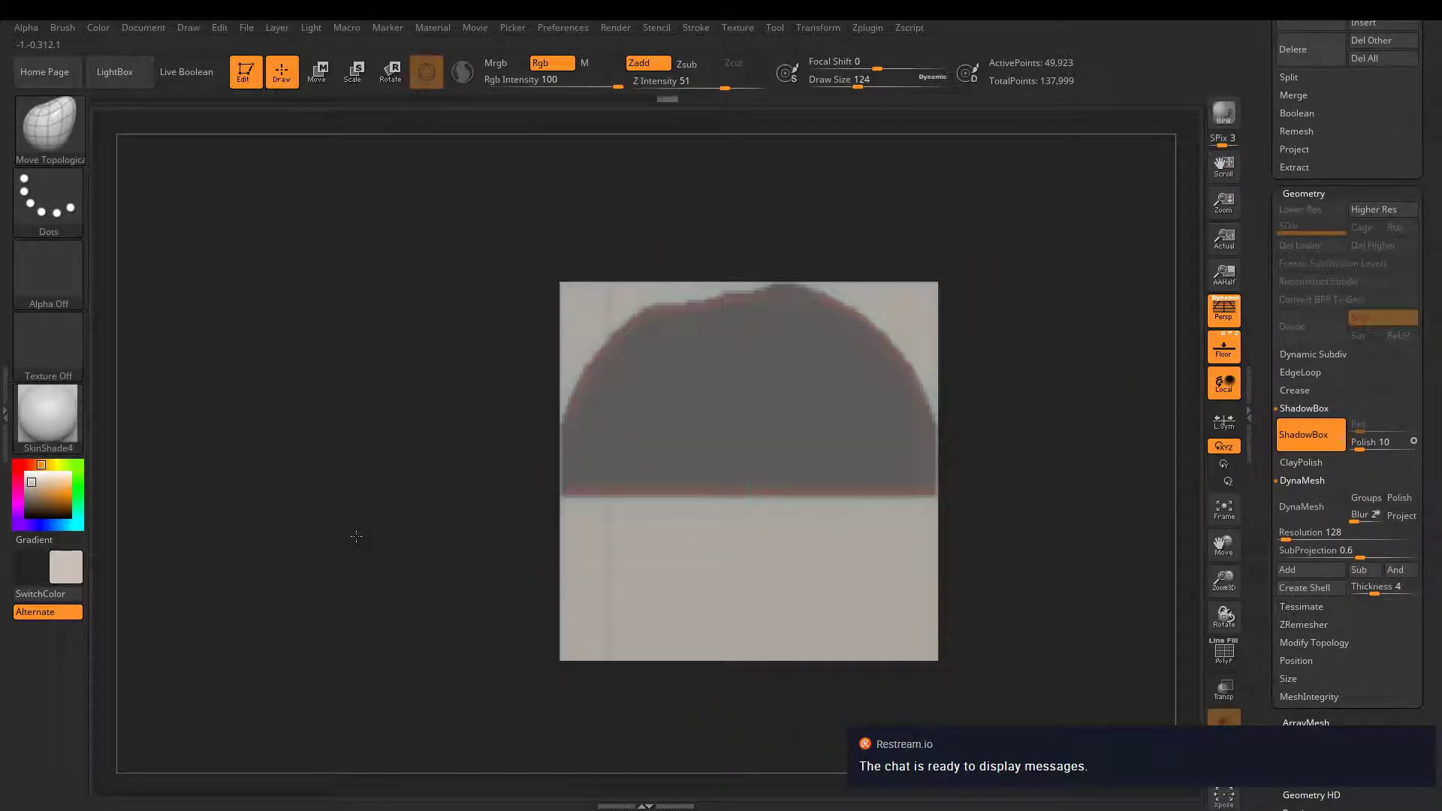
- Try to cut the top of the back-plane mask off flat
alt+right_drag(1020, 302, 956, 418)
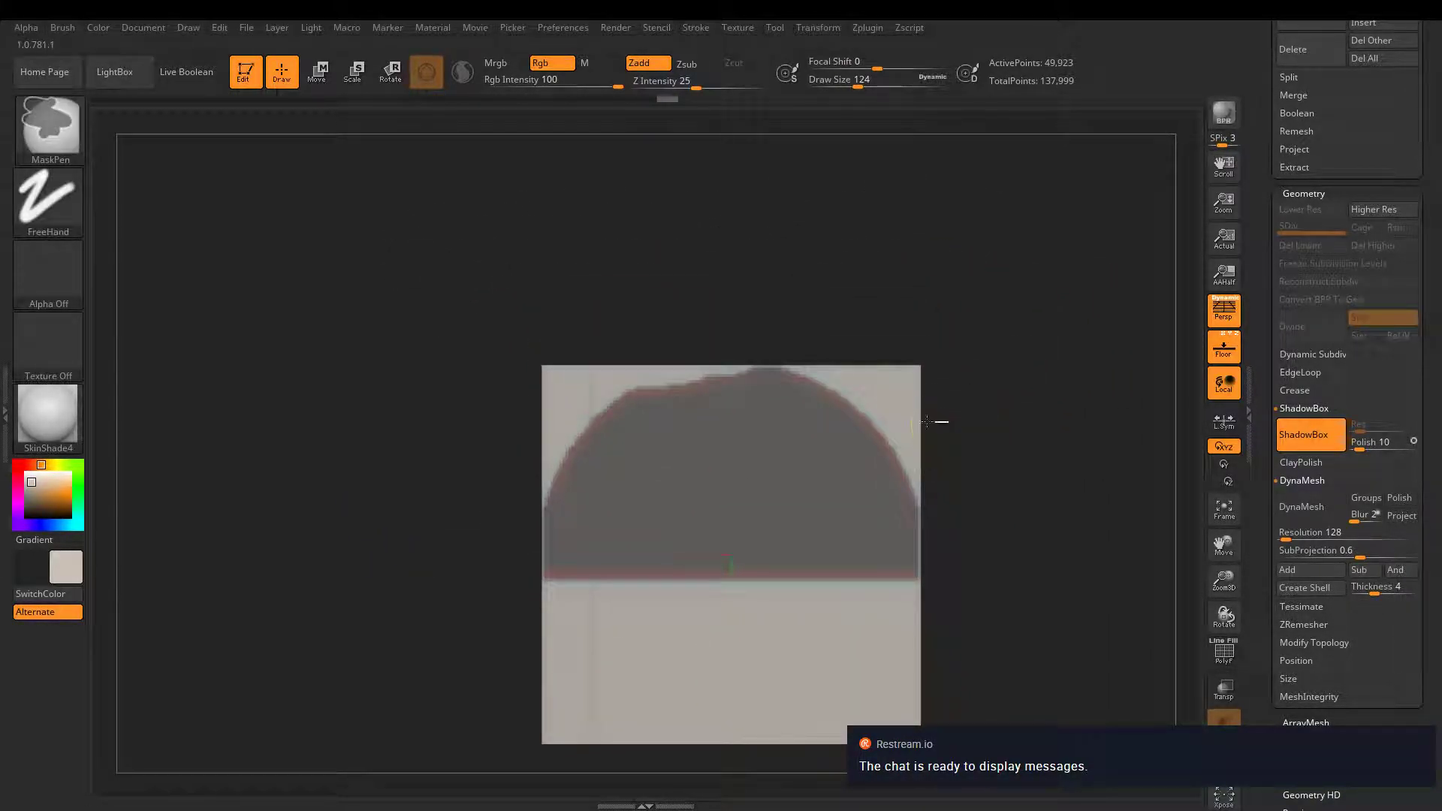
ctrl+drag(948, 422, 470, 373)
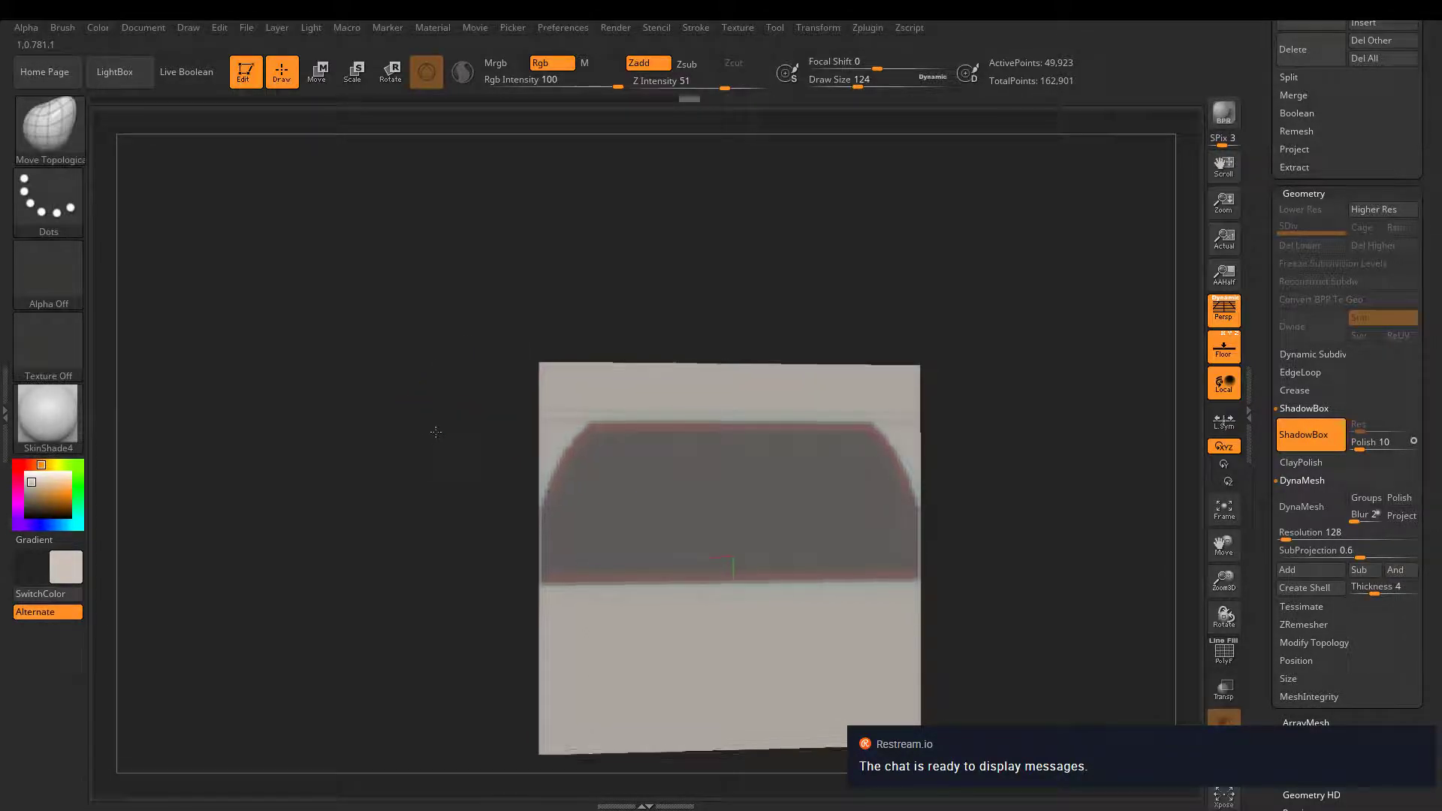
mouse_move(435, 428)
right_down()
mouse_move(498, 443)
mouse_move(422, 431)
right_up()
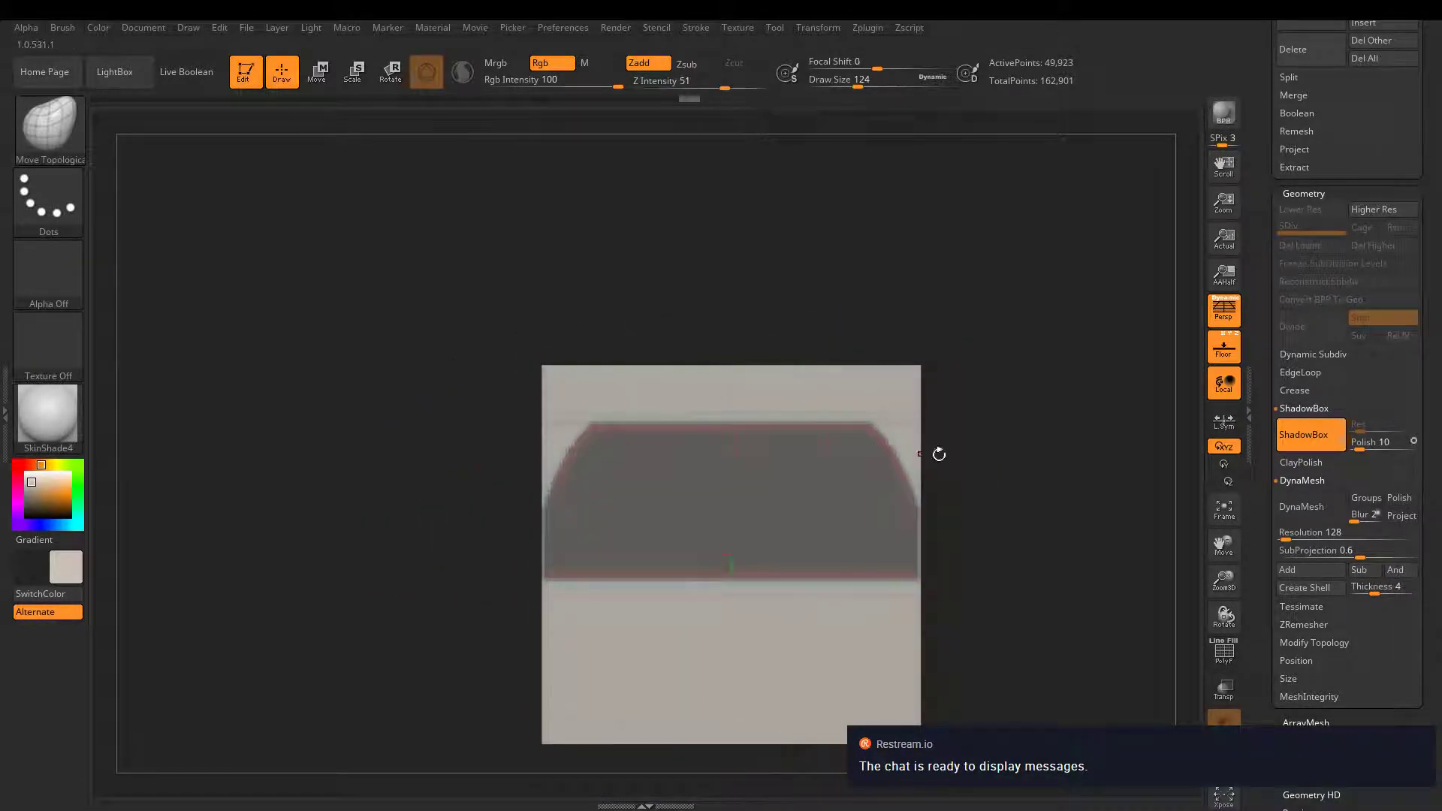
ctrl+drag(998, 492, 432, 406)
mouse_move(612, 419)
right_down()
mouse_move(761, 435)
mouse_move(698, 444)
mouse_move(716, 439)
mouse_move(796, 570)
mouse_move(827, 503)
mouse_move(824, 436)
mouse_move(868, 518)
mouse_move(862, 579)
right_up()
right_drag(717, 264, 870, 308)
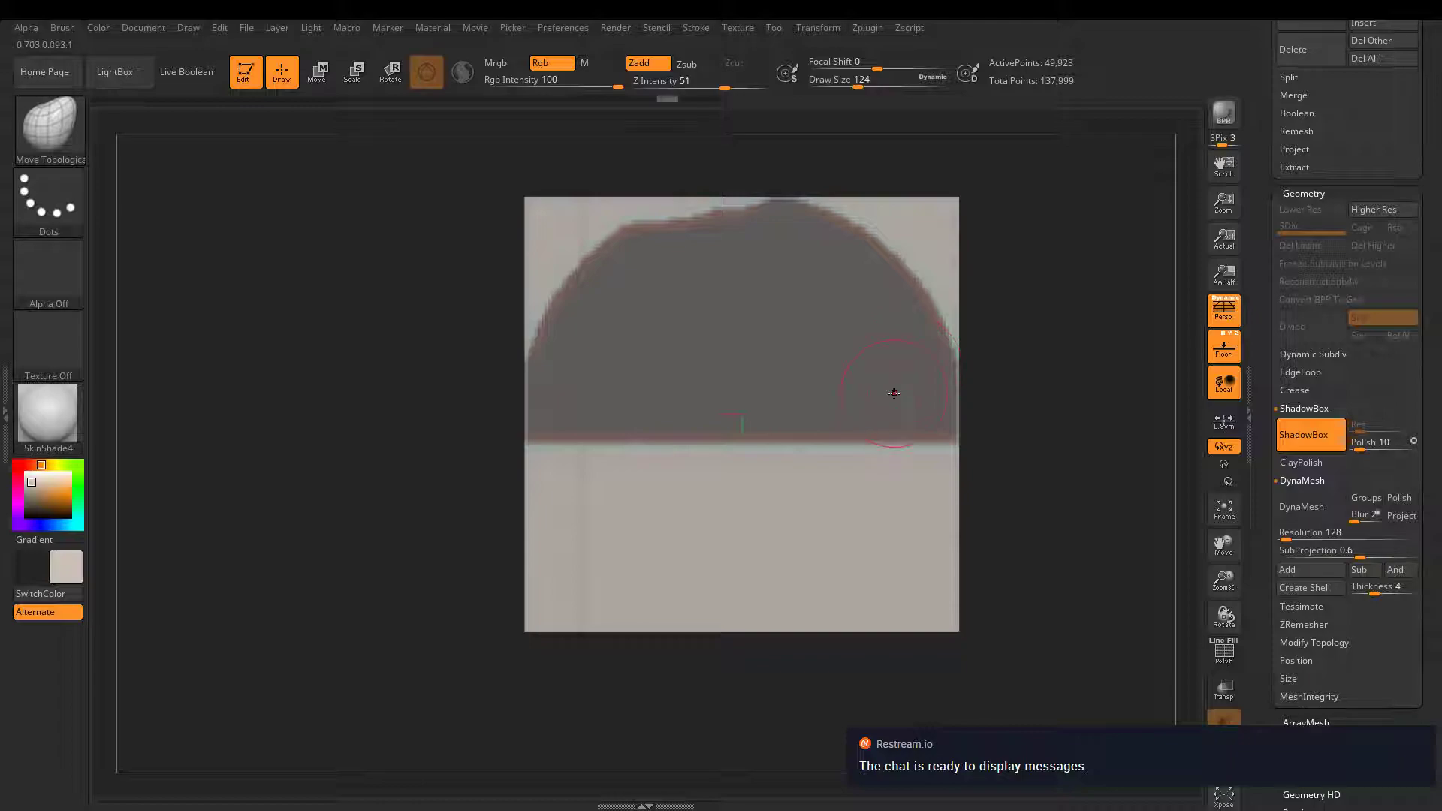
- Try to trim the left side of the back-plane mask along a slanted edge
key(ctrl)
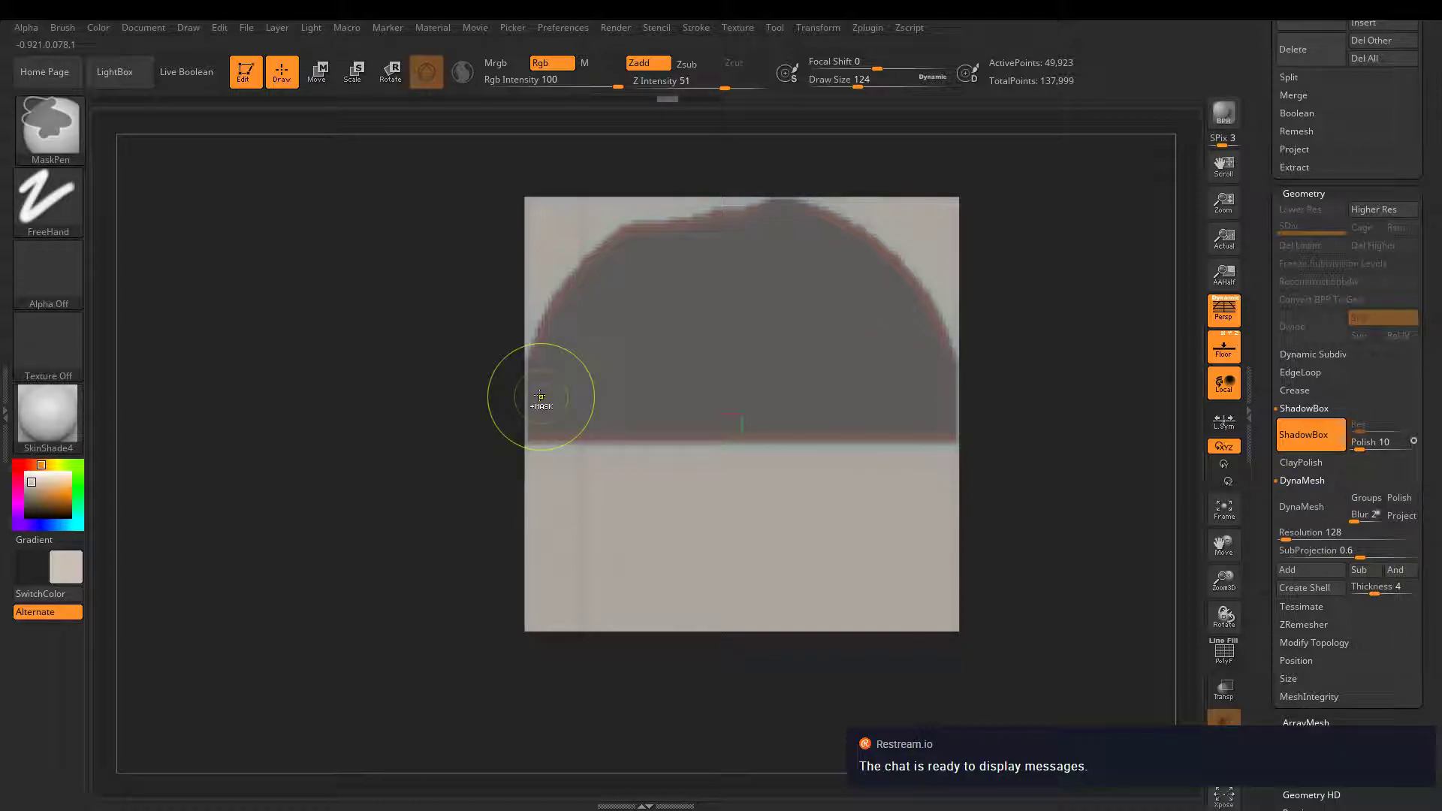
ctrl+click(566, 275)
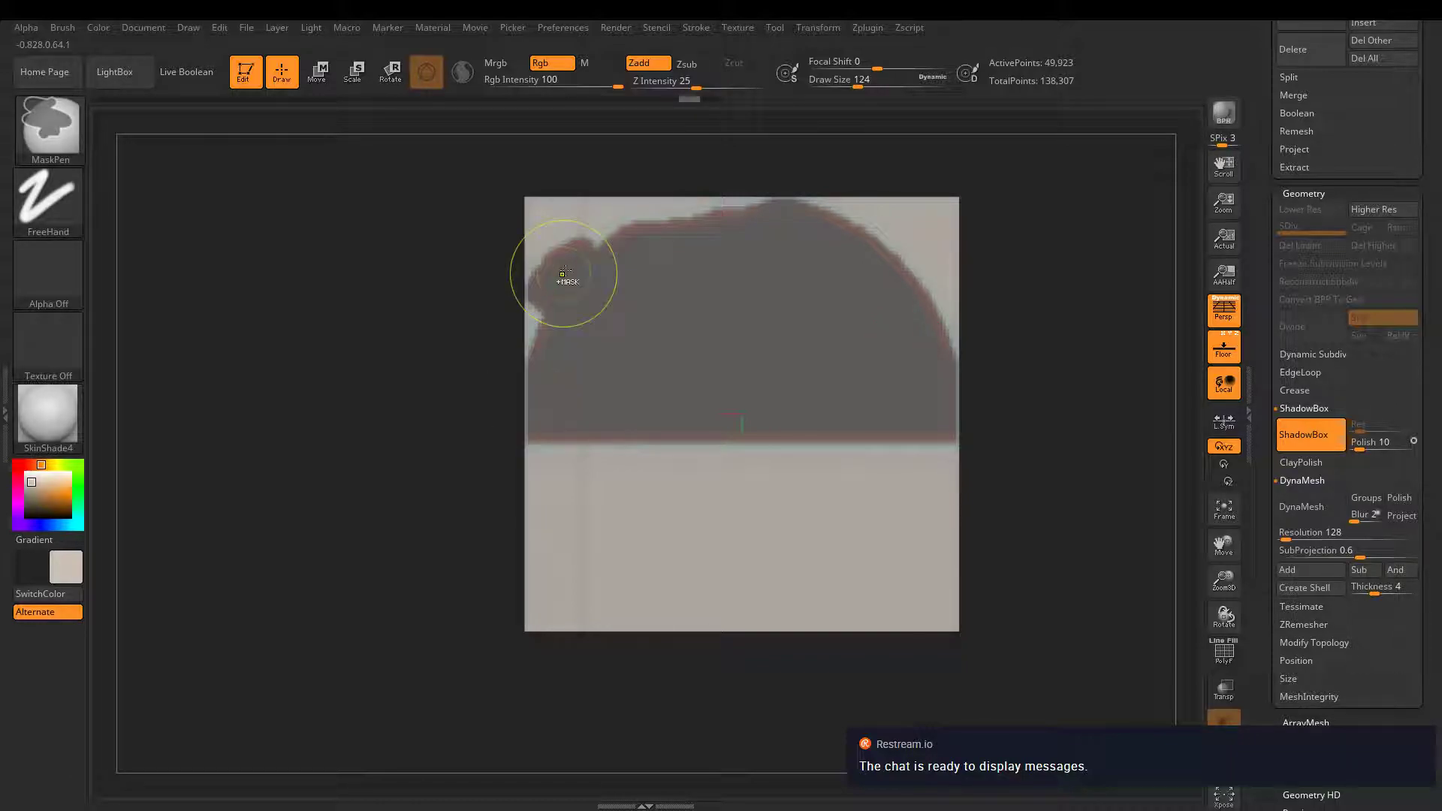
mouse_move(566, 274)
ctrl+alt+mouse_down()
mouse_move(620, 235)
mouse_move(745, 383)
ctrl+alt+mouse_up()
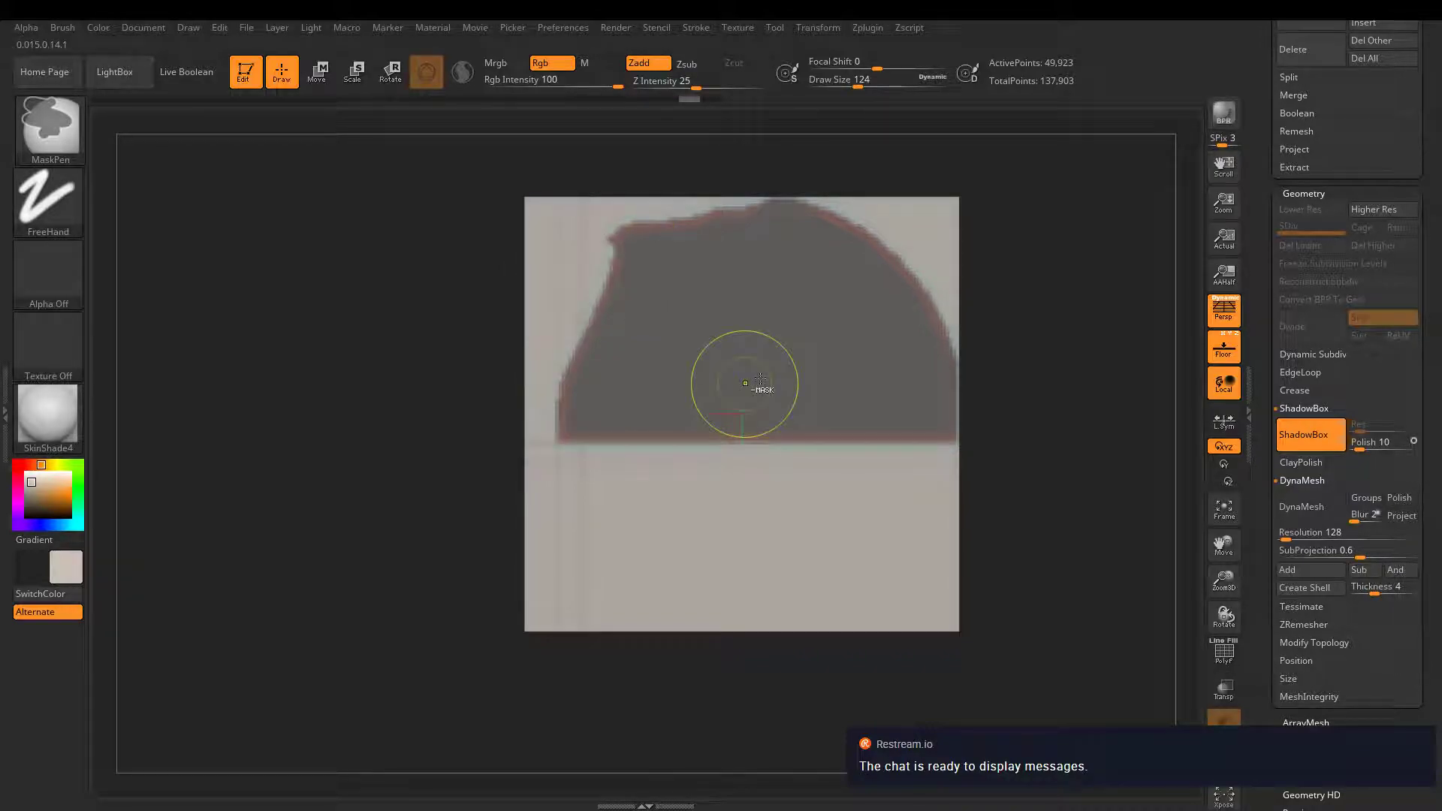
- Leave ShadowBox to generate the part's mesh from the masks and view it from the side
mouse_move(915, 228)
mouse_down()
mouse_move(1058, 262)
mouse_move(967, 270)
mouse_move(891, 307)
mouse_up()
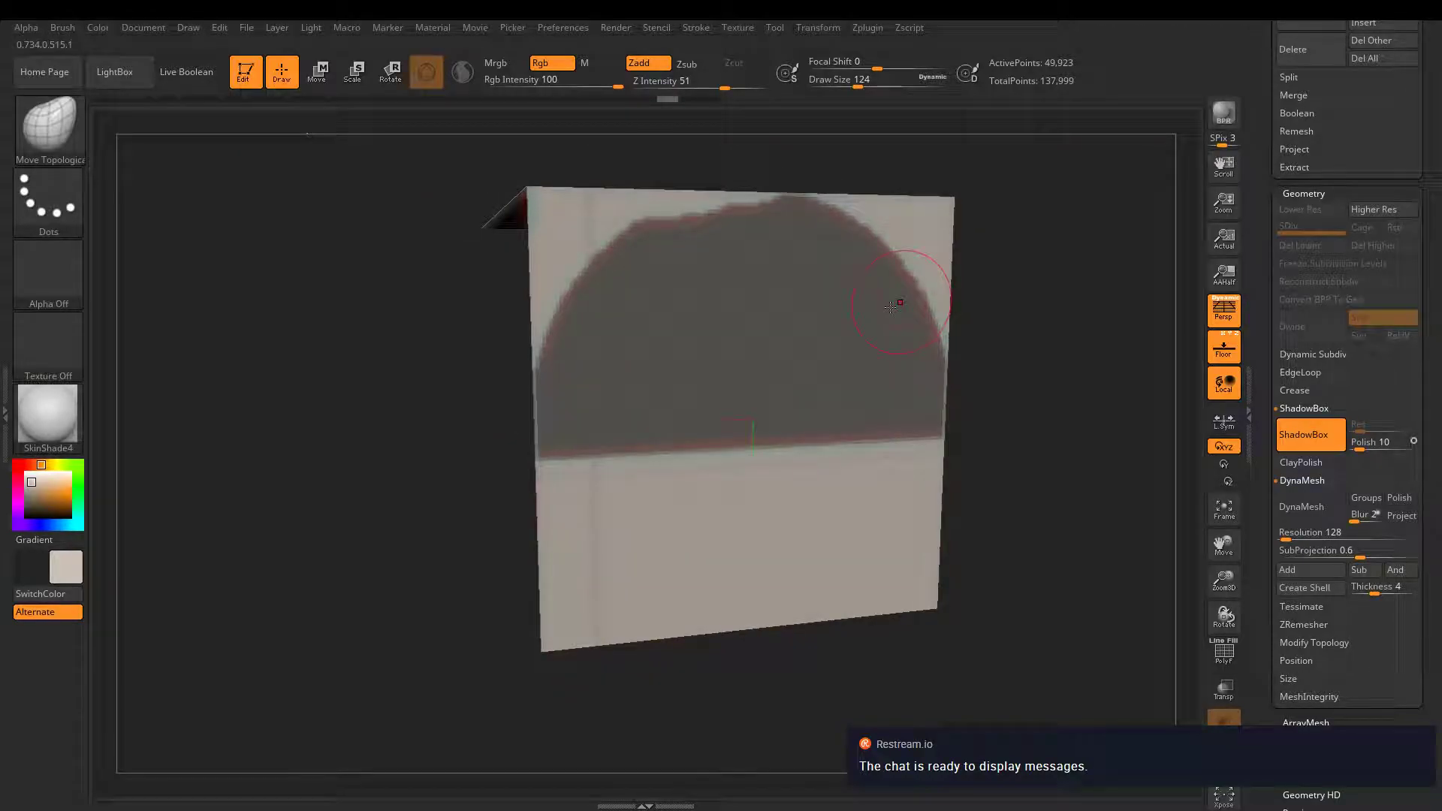
click(1304, 439)
mouse_move(969, 424)
mouse_down()
mouse_move(859, 461)
mouse_move(849, 353)
mouse_move(789, 315)
mouse_up()
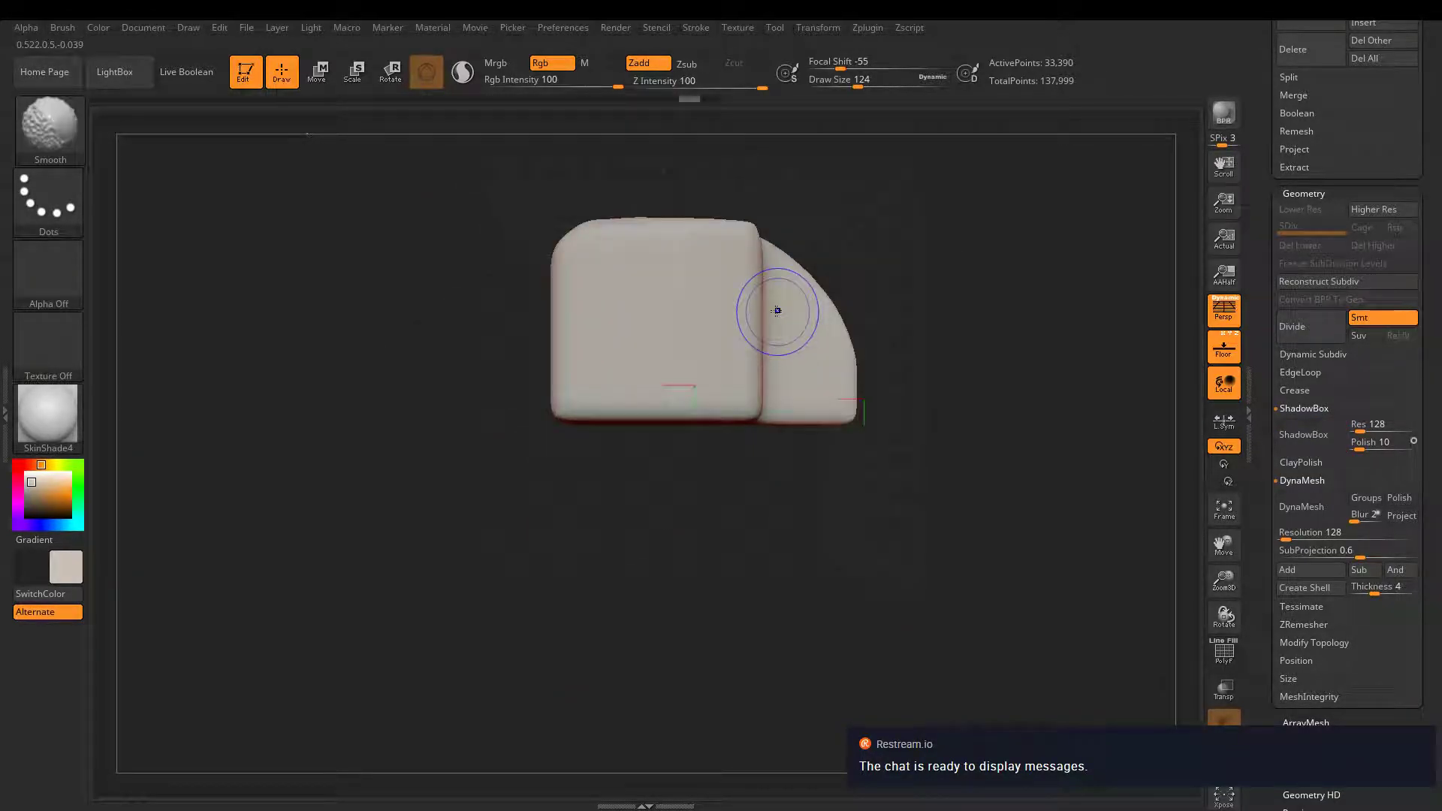
- Slice off the upper portion of the new part with a TrimRect cut
ctrl+drag(949, 164, 338, 334)
key(ctrl+z)
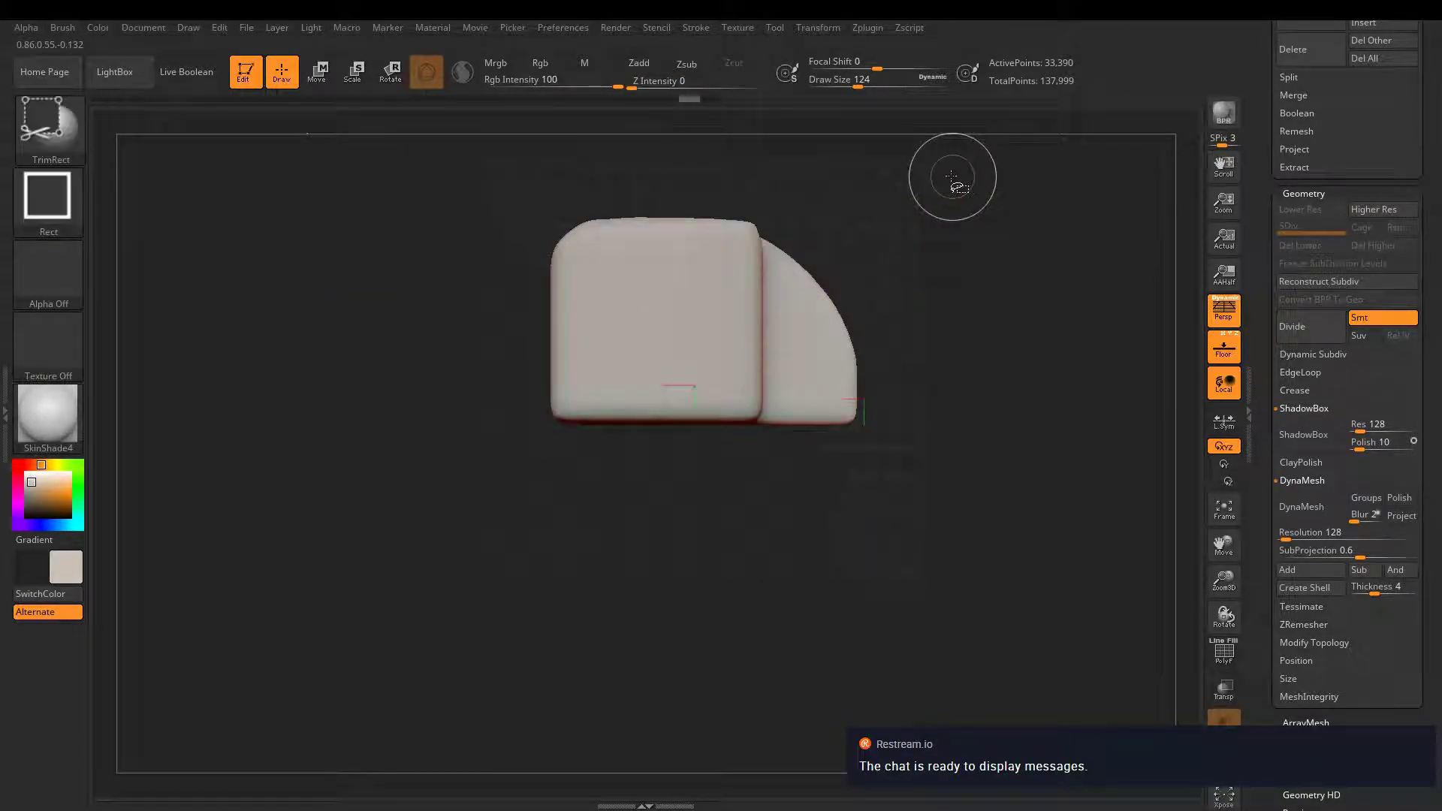
ctrl+shift+drag(944, 173, 298, 342)
drag(894, 410, 969, 411)
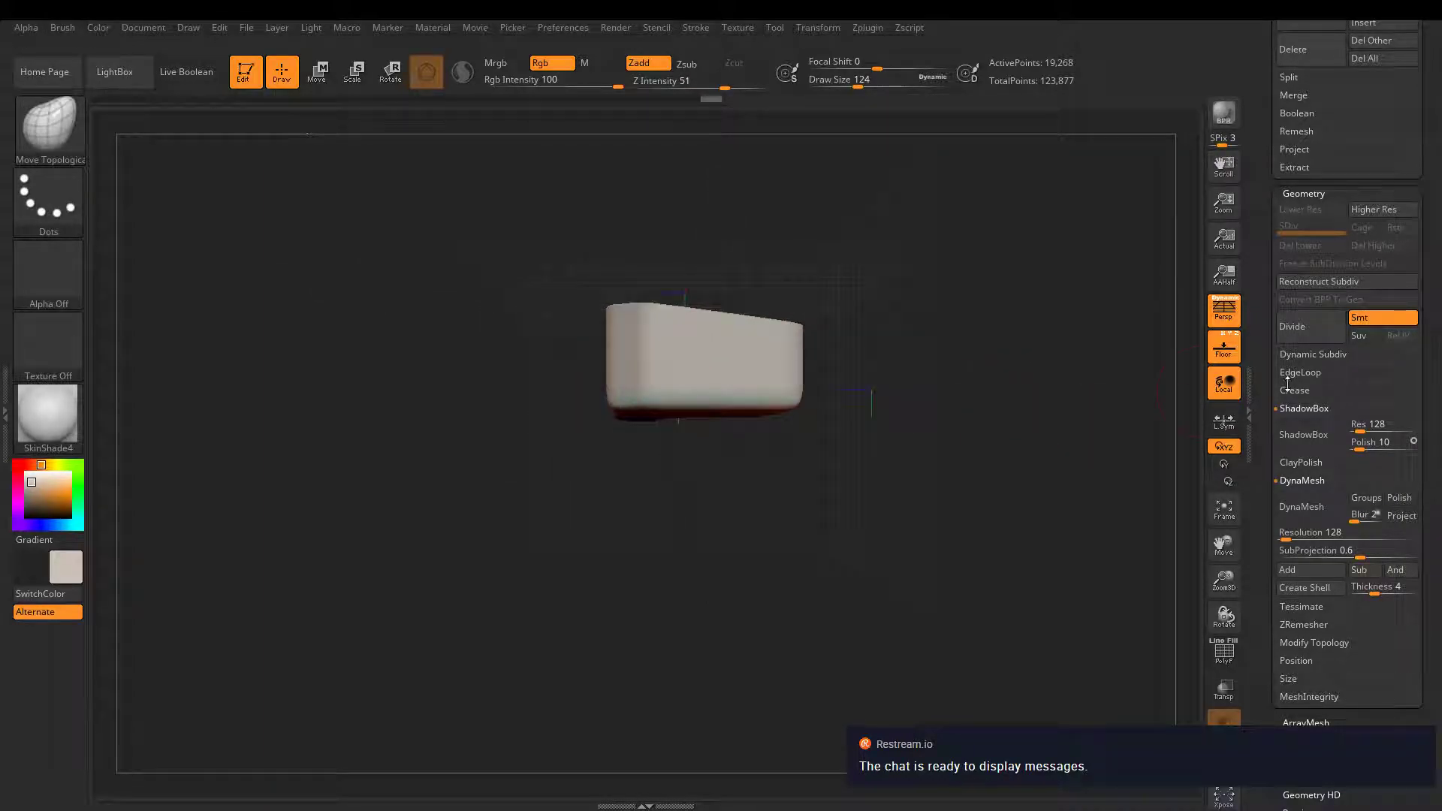
- Remesh the trimmed part with DynaMesh at resolution 128
drag(1270, 196, 1255, 270)
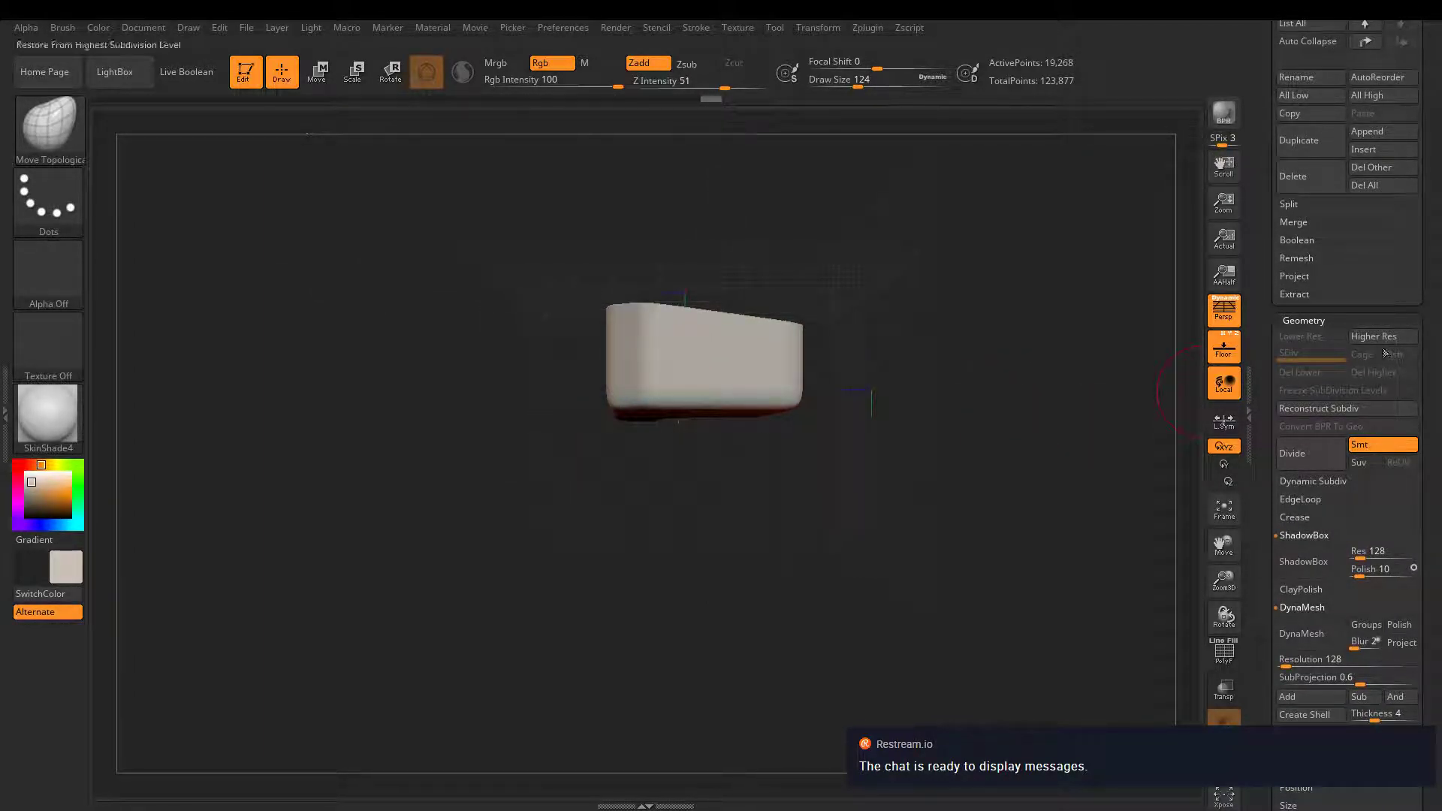
drag(1268, 281, 1268, 346)
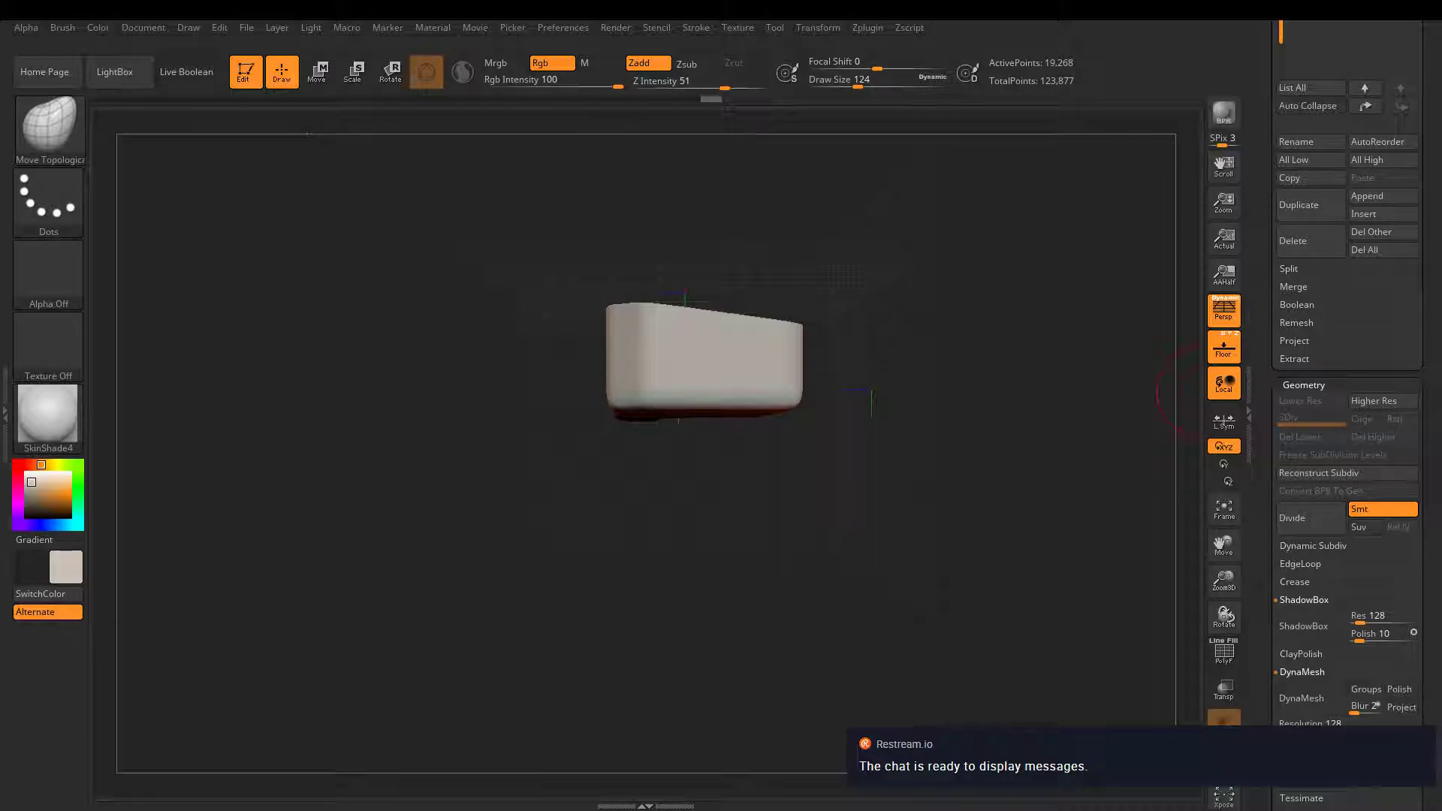
mouse_move(1274, 123)
mouse_down()
mouse_move(1268, 188)
mouse_move(1259, 123)
mouse_up()
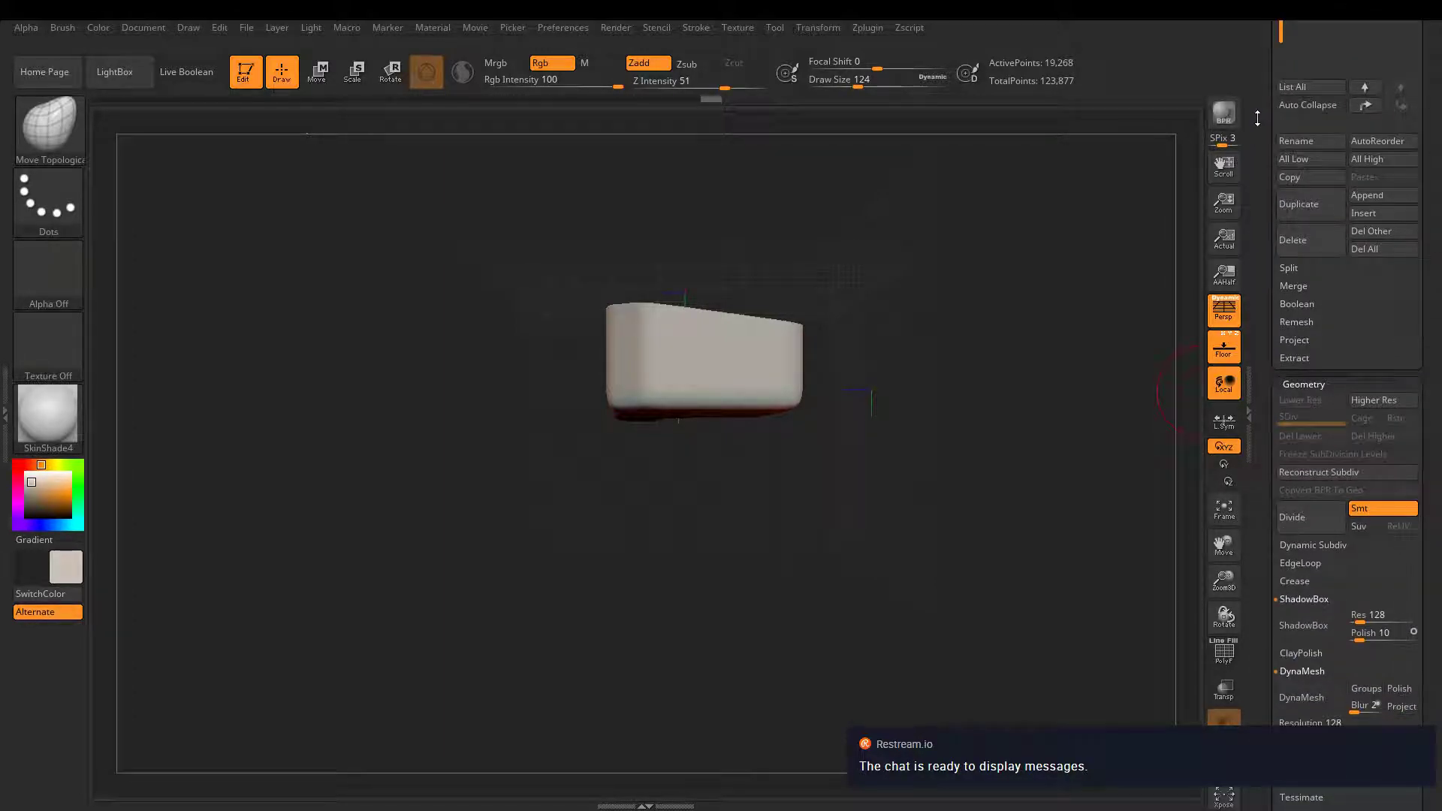
click(1301, 706)
drag(911, 264, 923, 359)
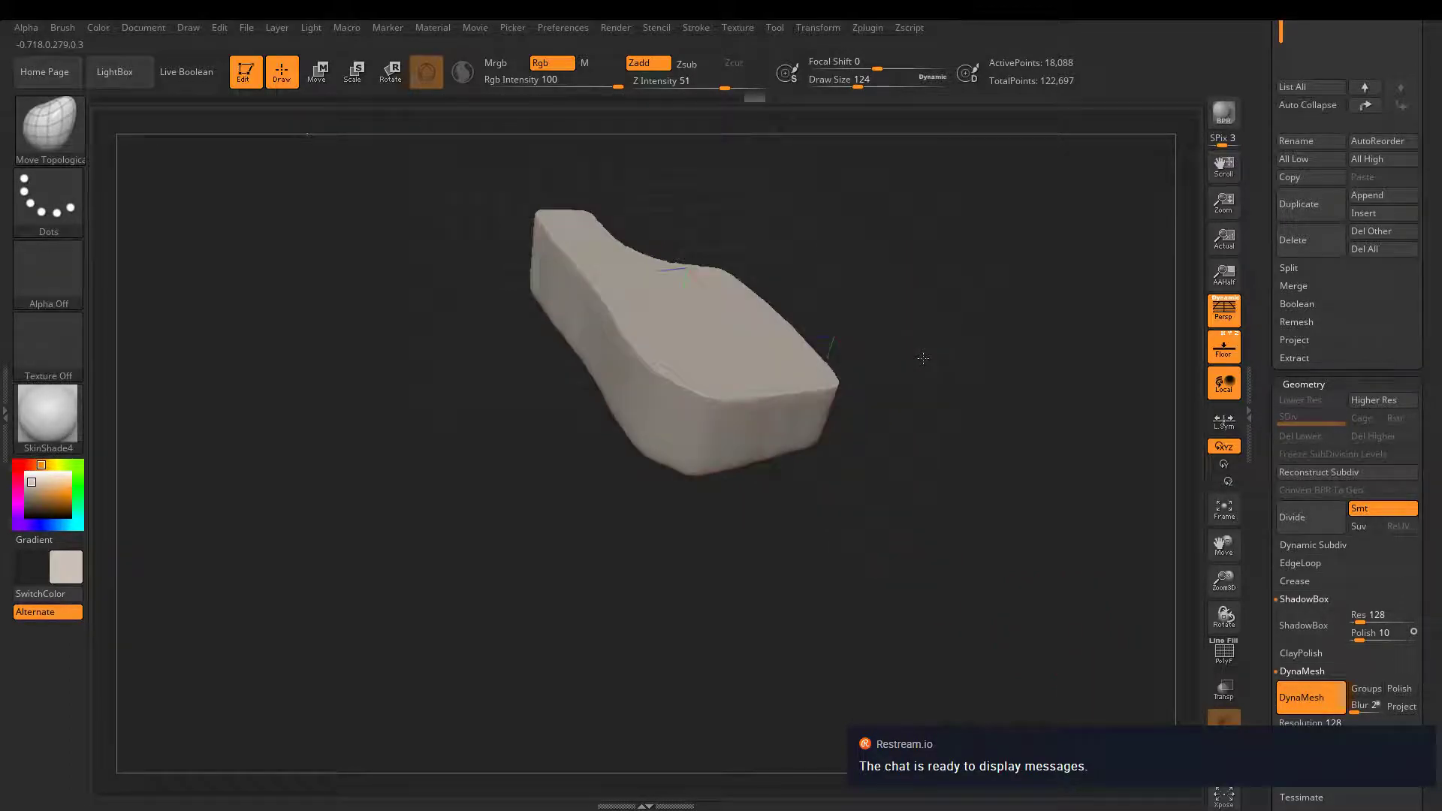
- Lightly smooth the top edges of the part from its wide block to the narrow arm, undoing the overly strong pass
shift+drag(789, 406, 562, 203)
shift+drag(767, 460, 800, 336)
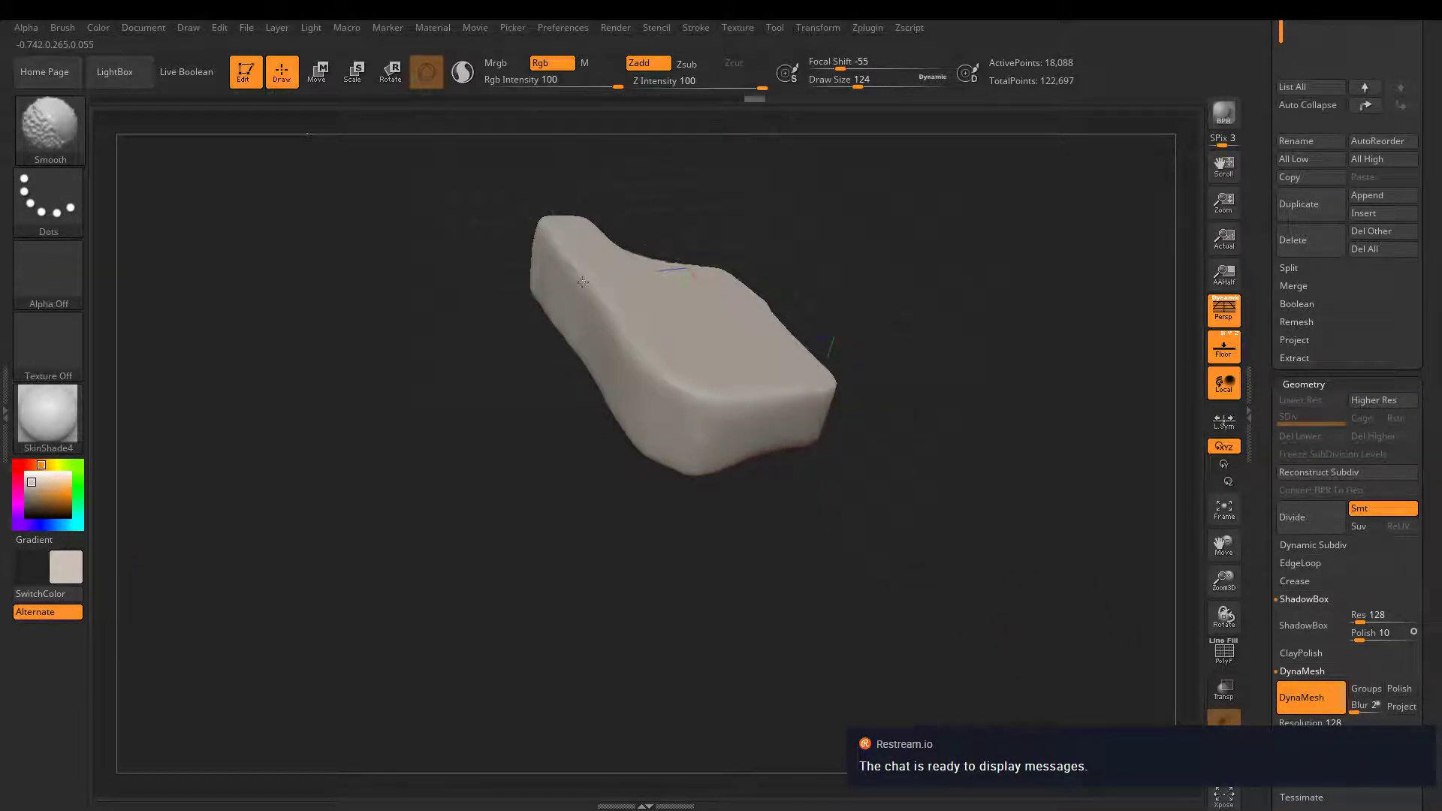
key(ctrl+z)
mouse_move(757, 393)
shift+mouse_down()
mouse_move(675, 360)
mouse_move(589, 237)
shift+mouse_up()
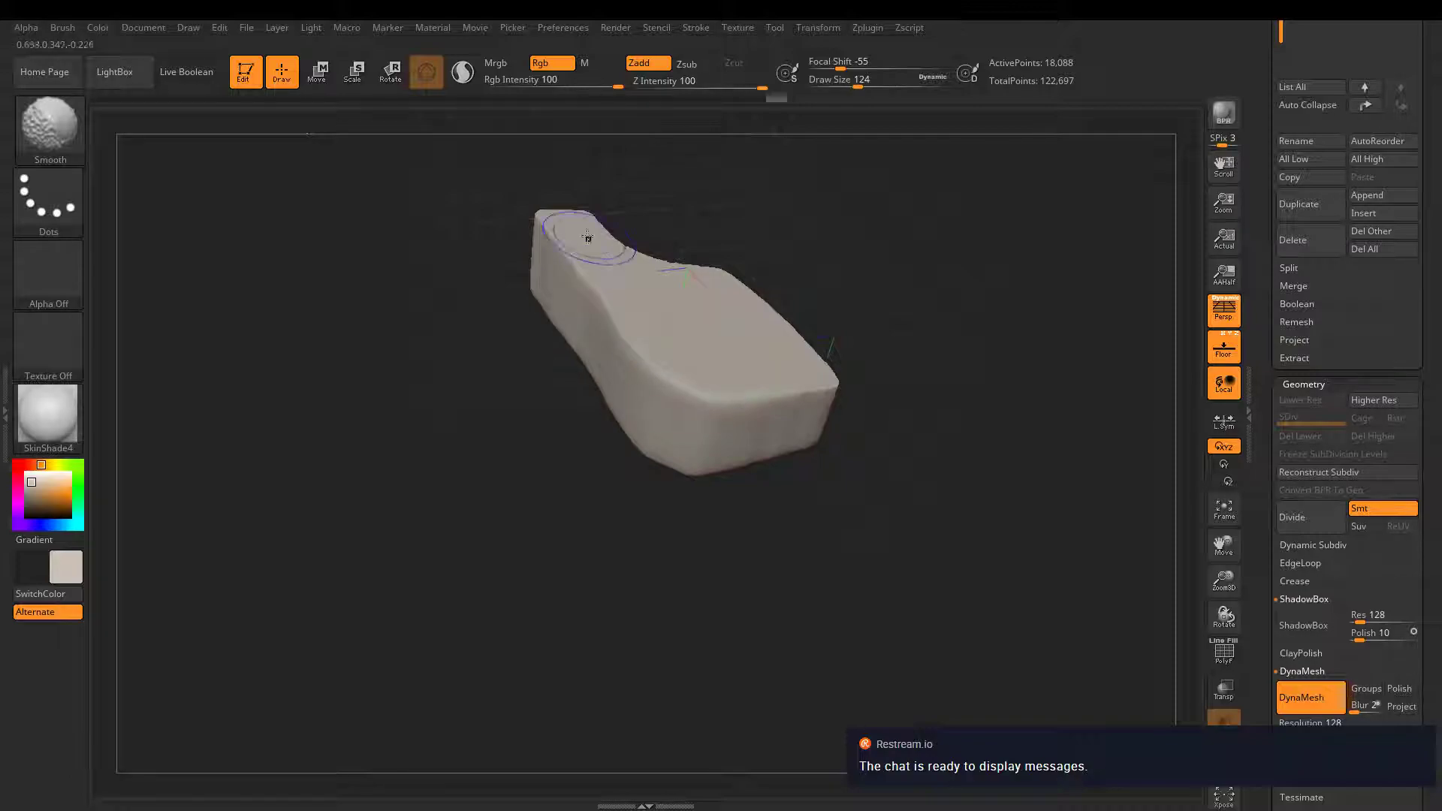
- Show the DynaWax128 body again and move the part sideways out of it
drag(1263, 285, 1283, 425)
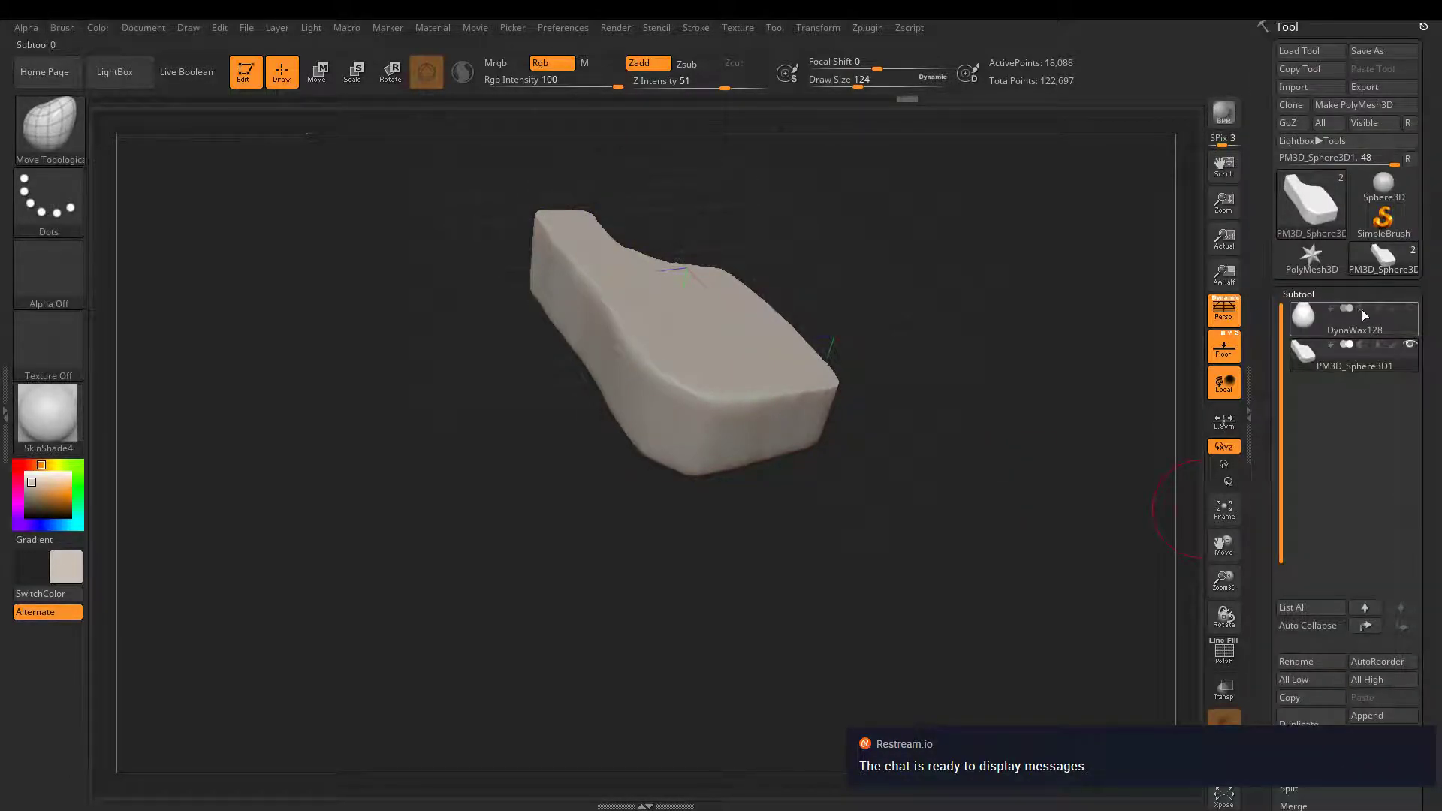
click(1411, 310)
key(w)
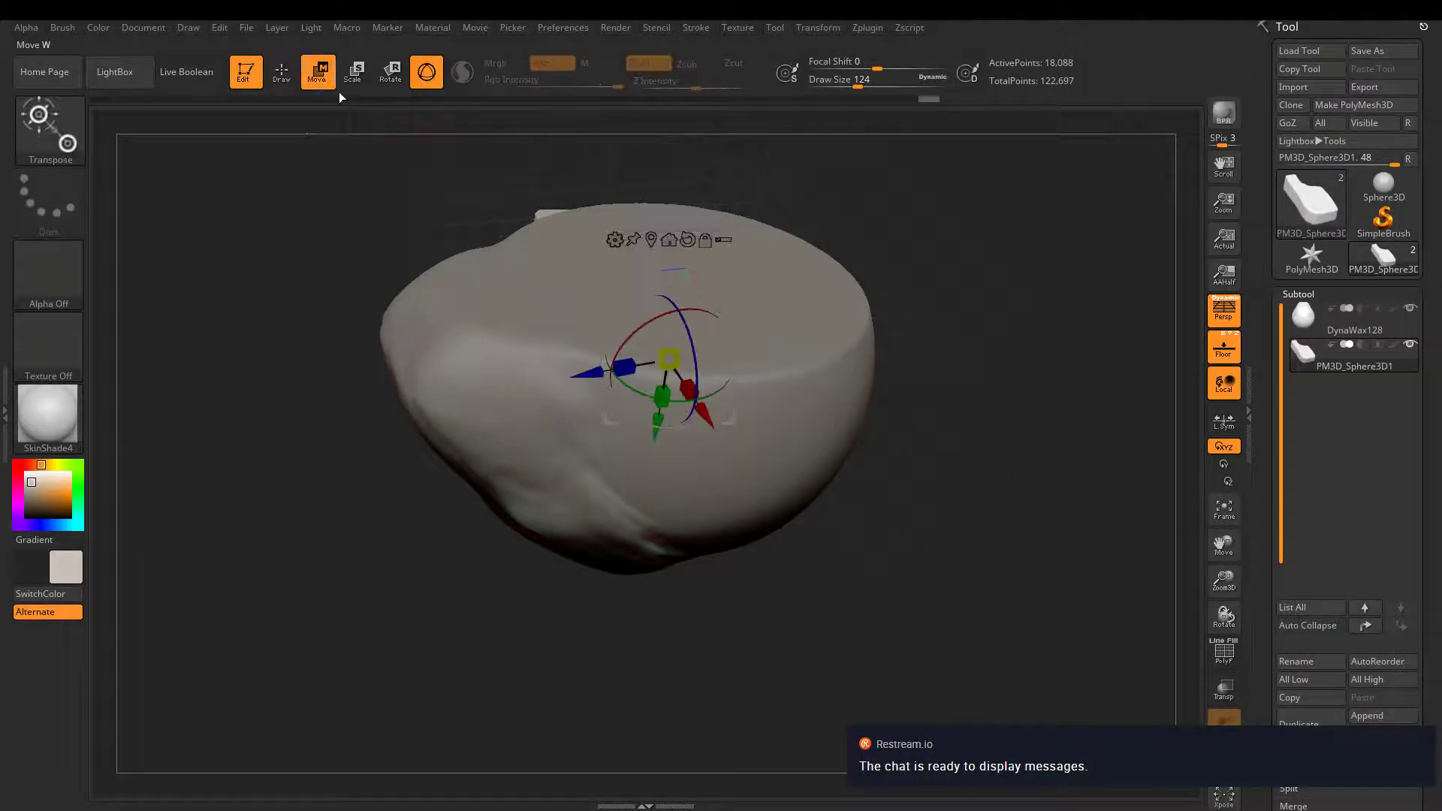
drag(924, 323, 999, 406)
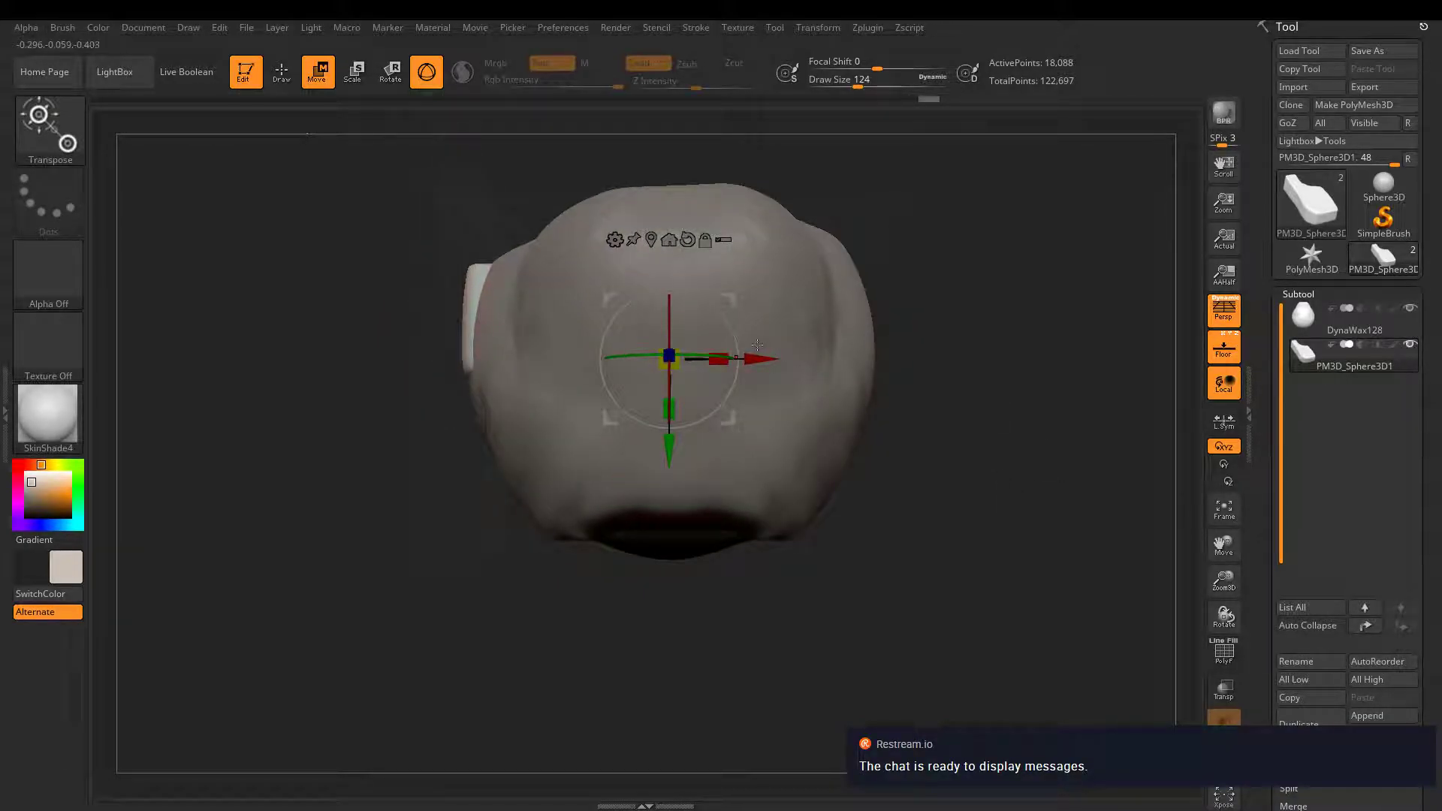
drag(762, 359, 1073, 417)
drag(976, 516, 976, 687)
drag(692, 685, 628, 386)
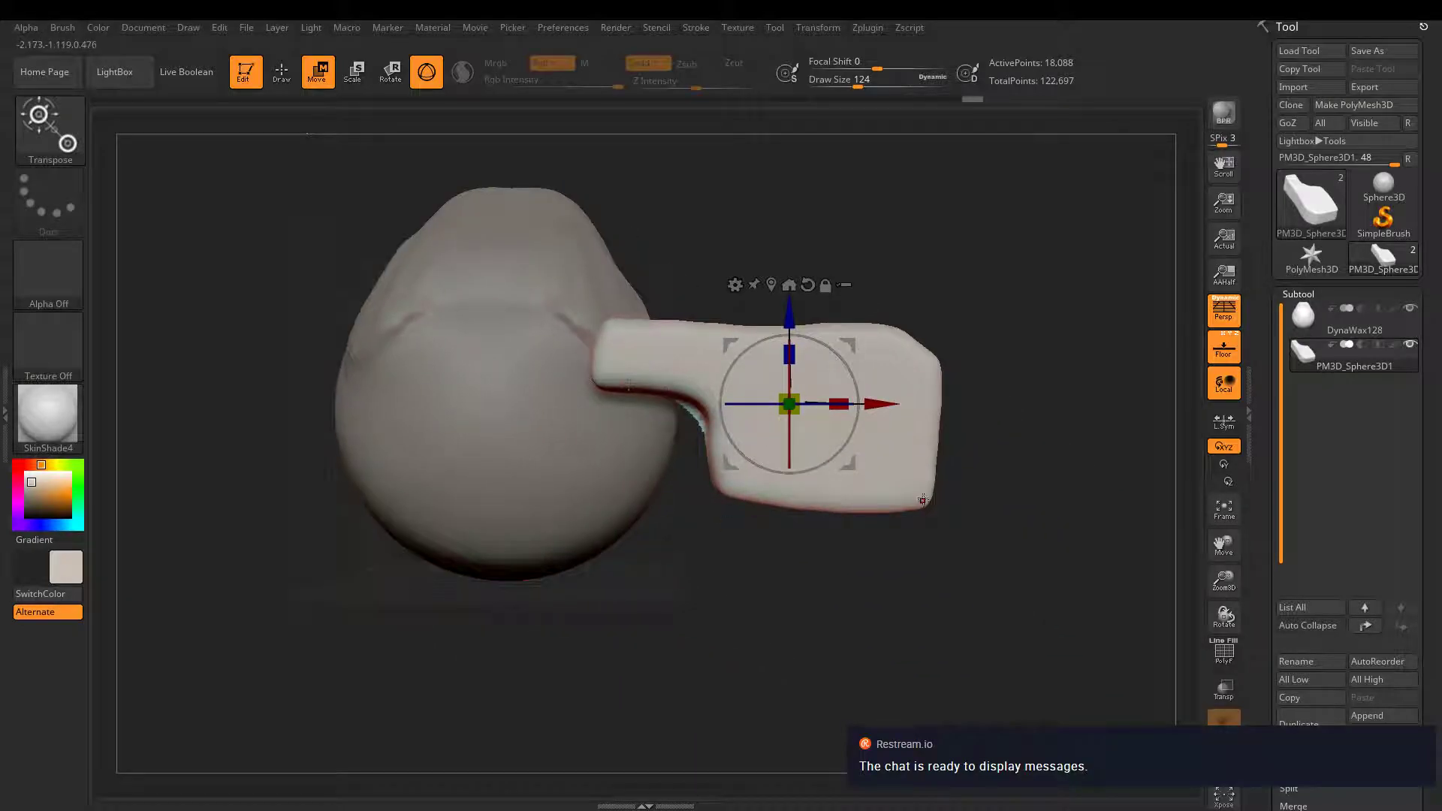
- Shift the part toward the body's wide end and farther outward until it clears the body
drag(790, 314, 798, 362)
drag(887, 451, 969, 455)
drag(714, 485, 782, 441)
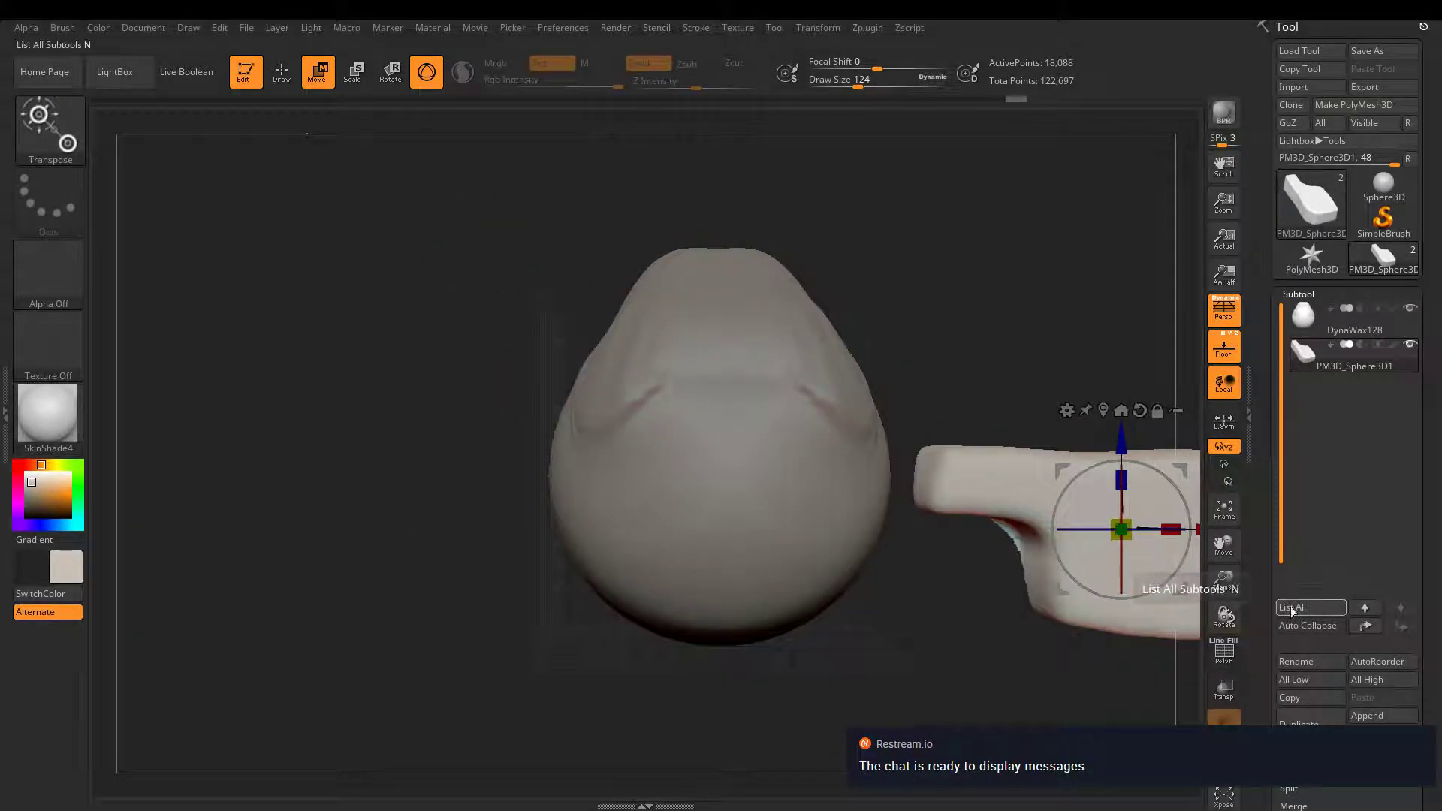
- Duplicate the side part and move the copy across toward the body
drag(1267, 709, 1268, 699)
click(1299, 714)
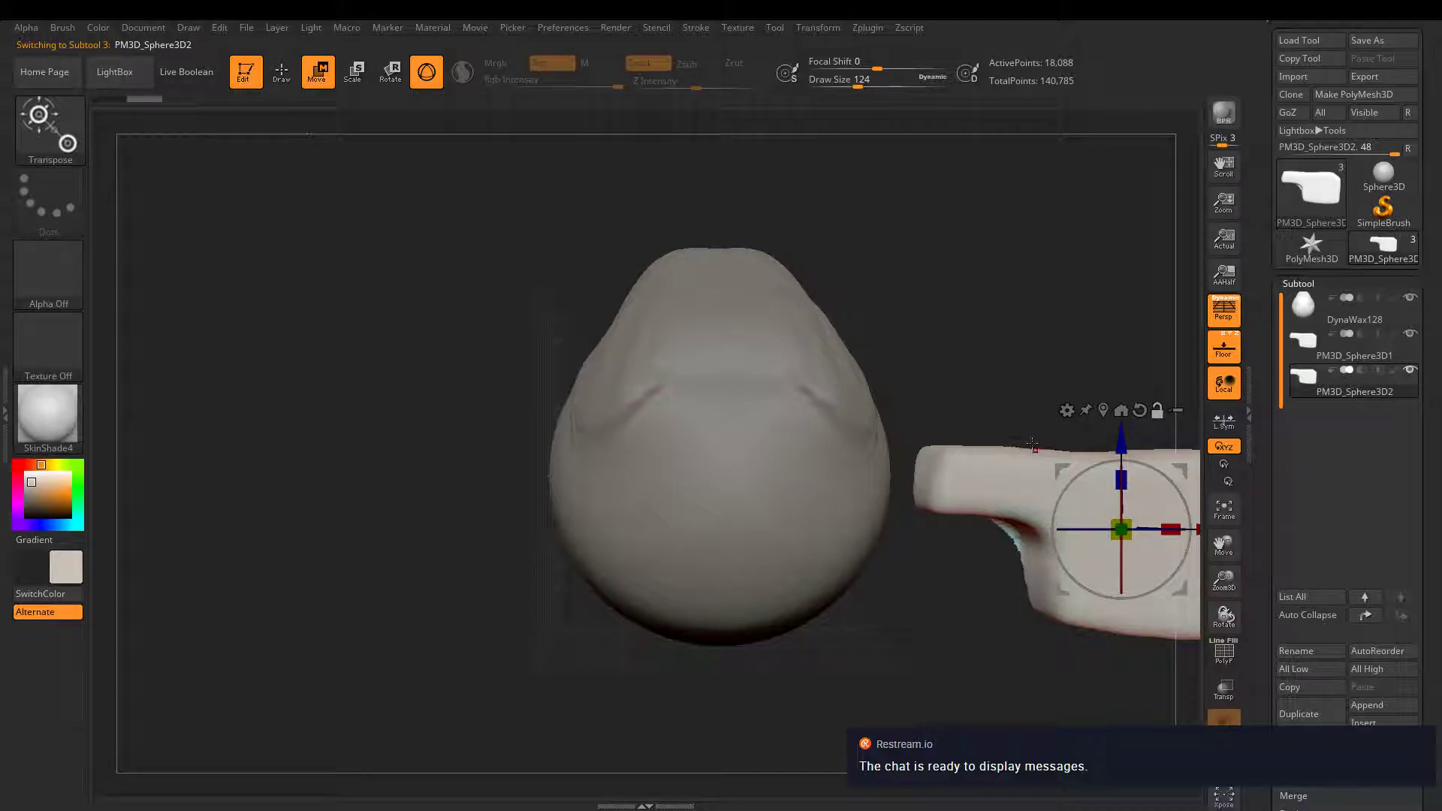
alt+drag(1195, 443, 917, 432)
drag(845, 512, 580, 513)
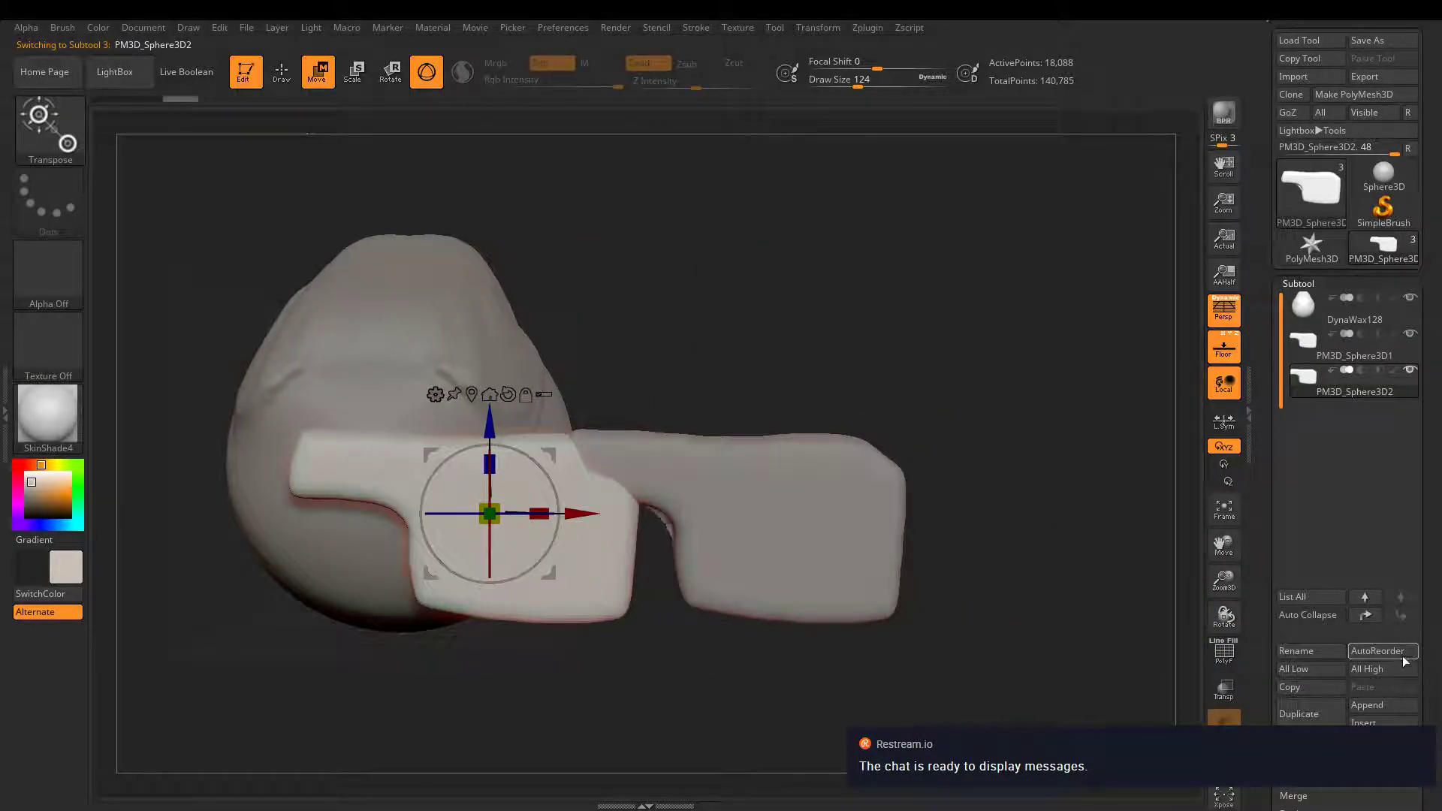
- Mirror the copied part with the Mirror deformation and move it outward to the opposite side of the body
scroll(1289, 672, down, 10)
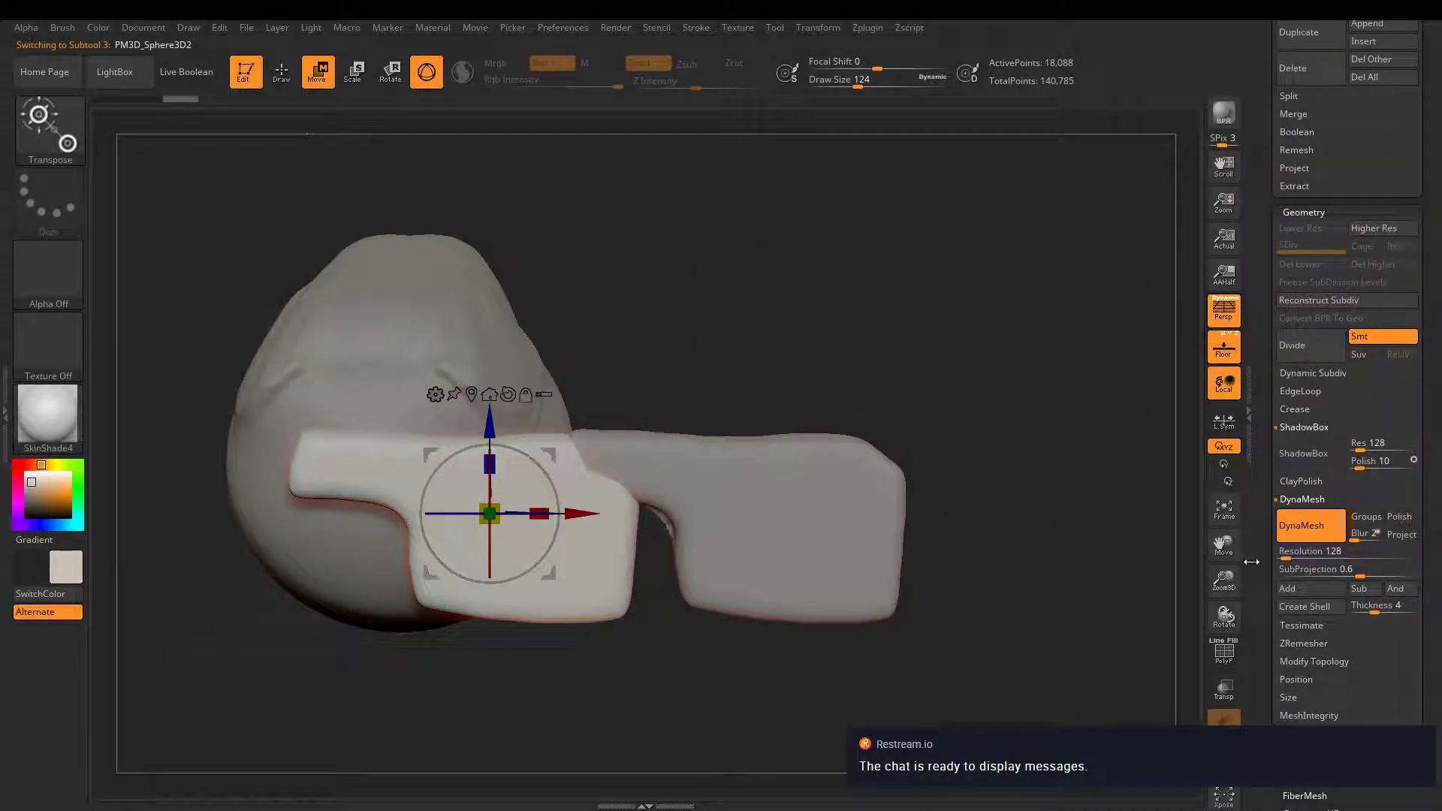
scroll(1297, 510, down, 8)
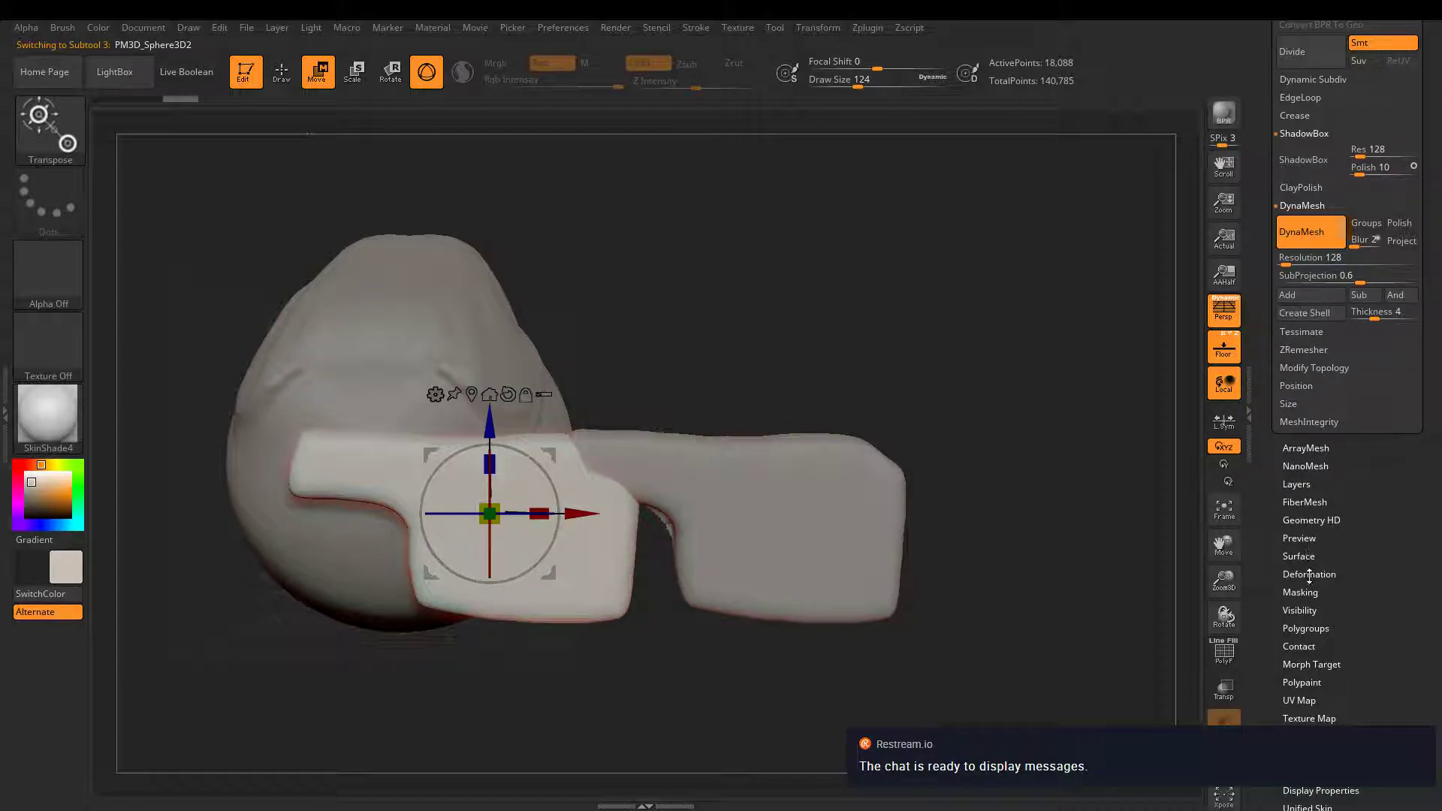
click(1310, 575)
click(1311, 607)
key(f)
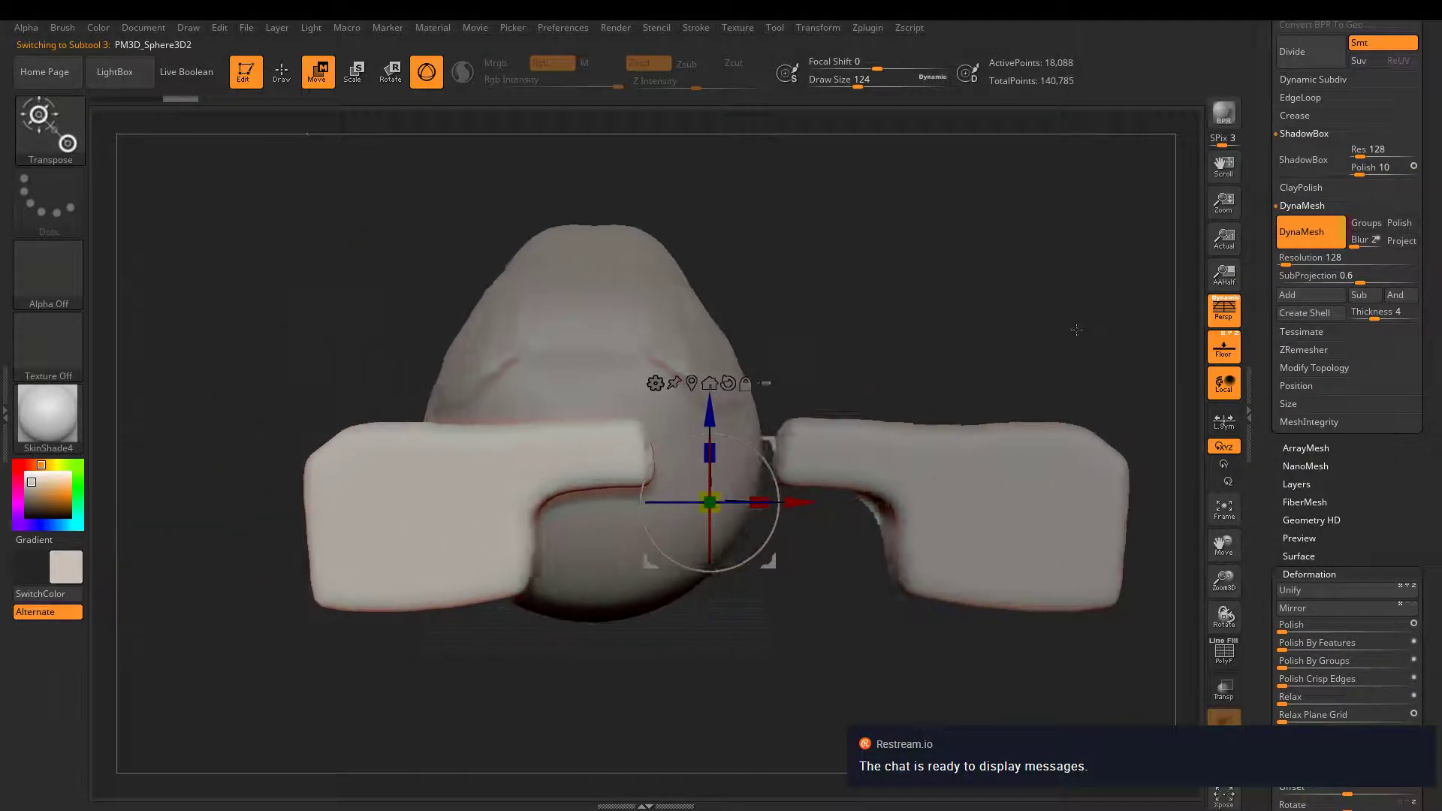
alt+drag(1077, 330, 1281, 317)
drag(1031, 491, 745, 491)
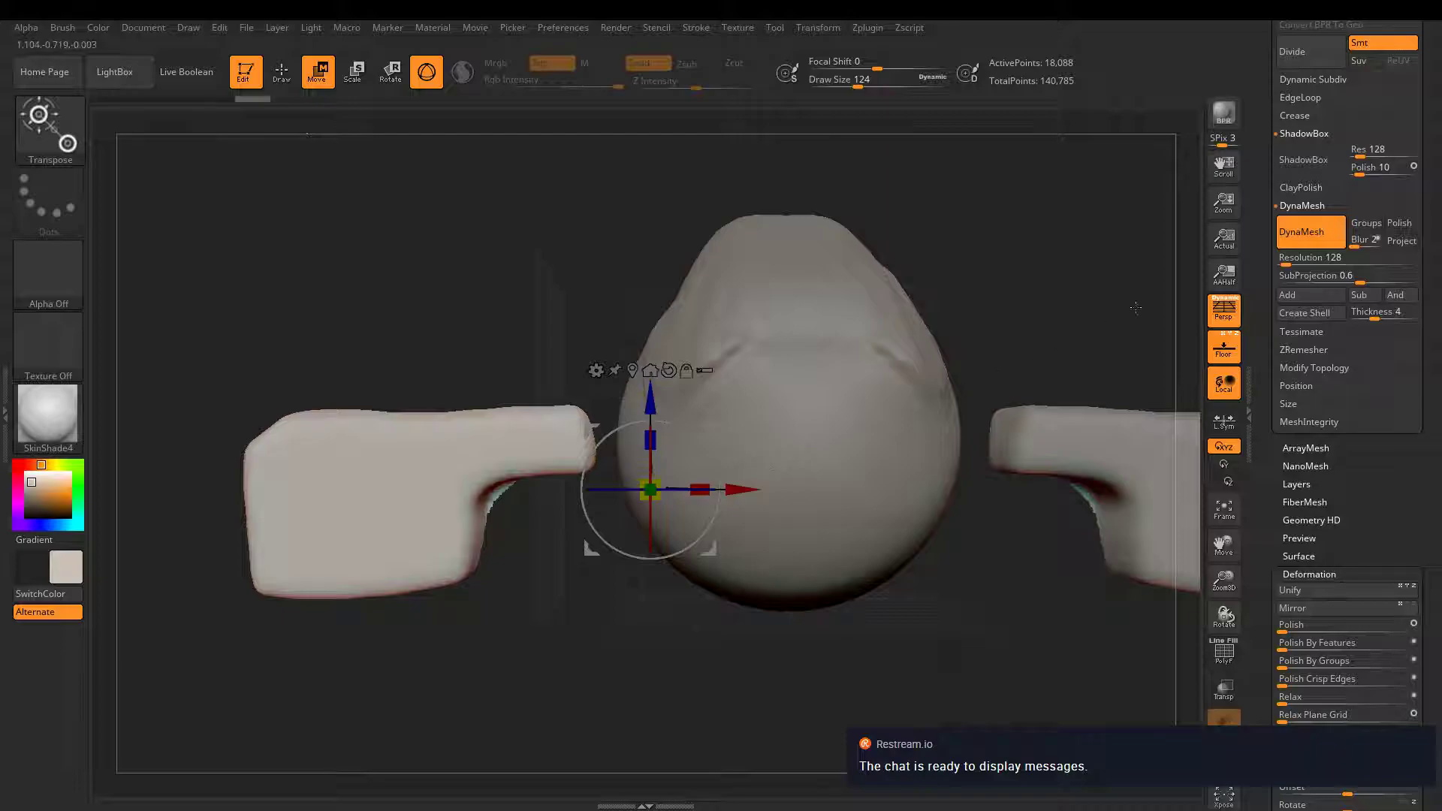
alt+drag(1131, 308, 943, 314)
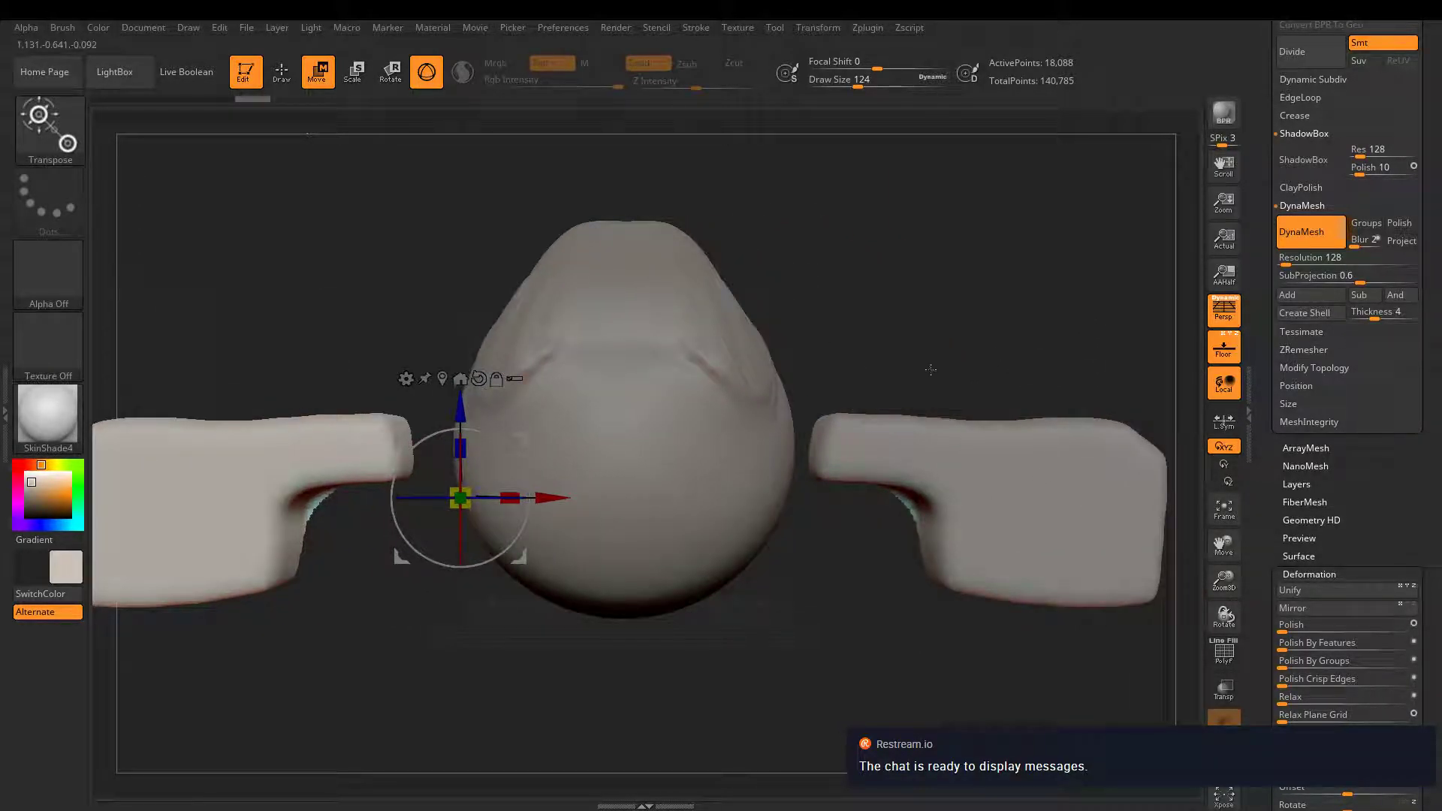
- Lower PM3D_Sphere3D1 and PM3D_Sphere3D2 in turn to about the body's mid-height
scroll(1274, 147, up, 10)
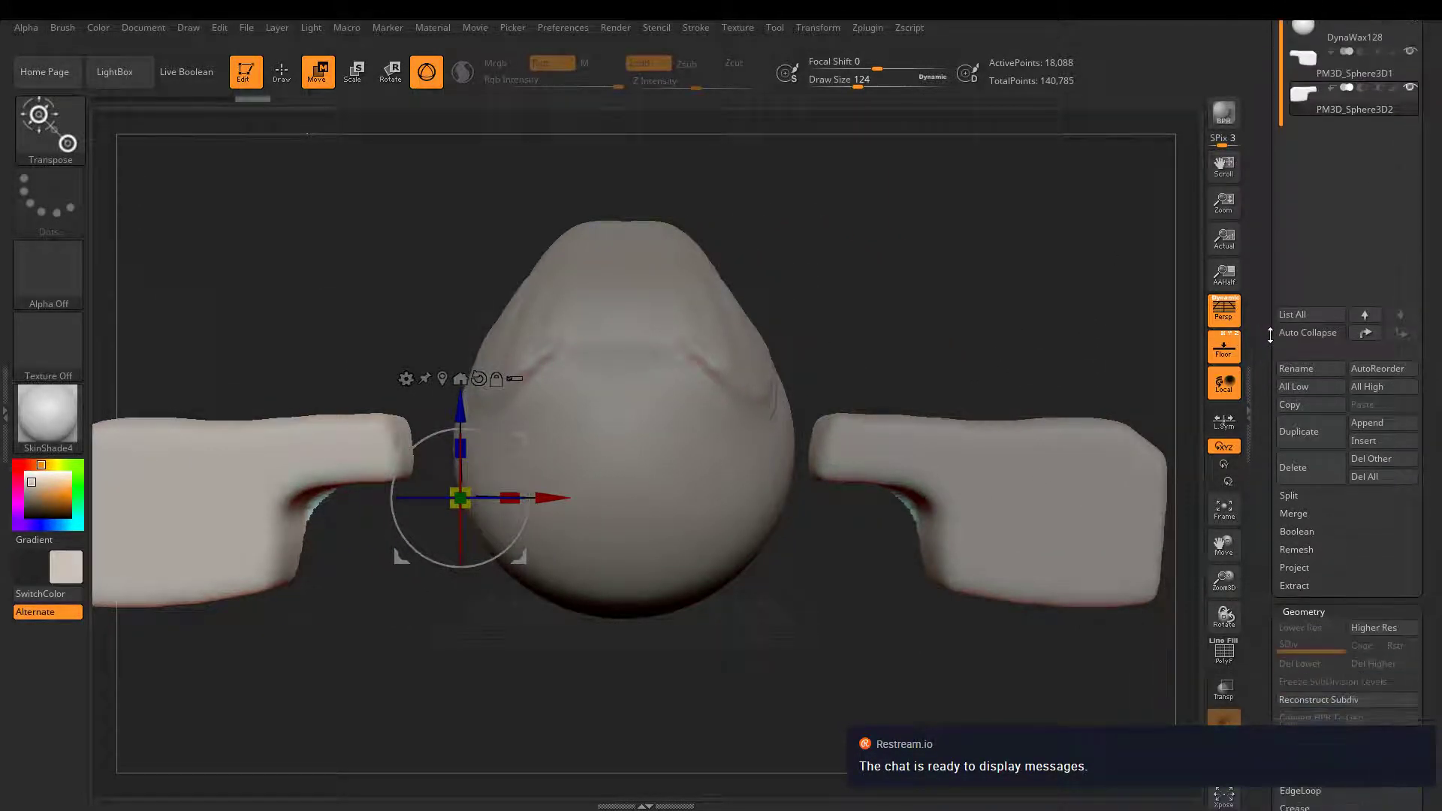
click(1345, 276)
drag(1094, 481, 1093, 370)
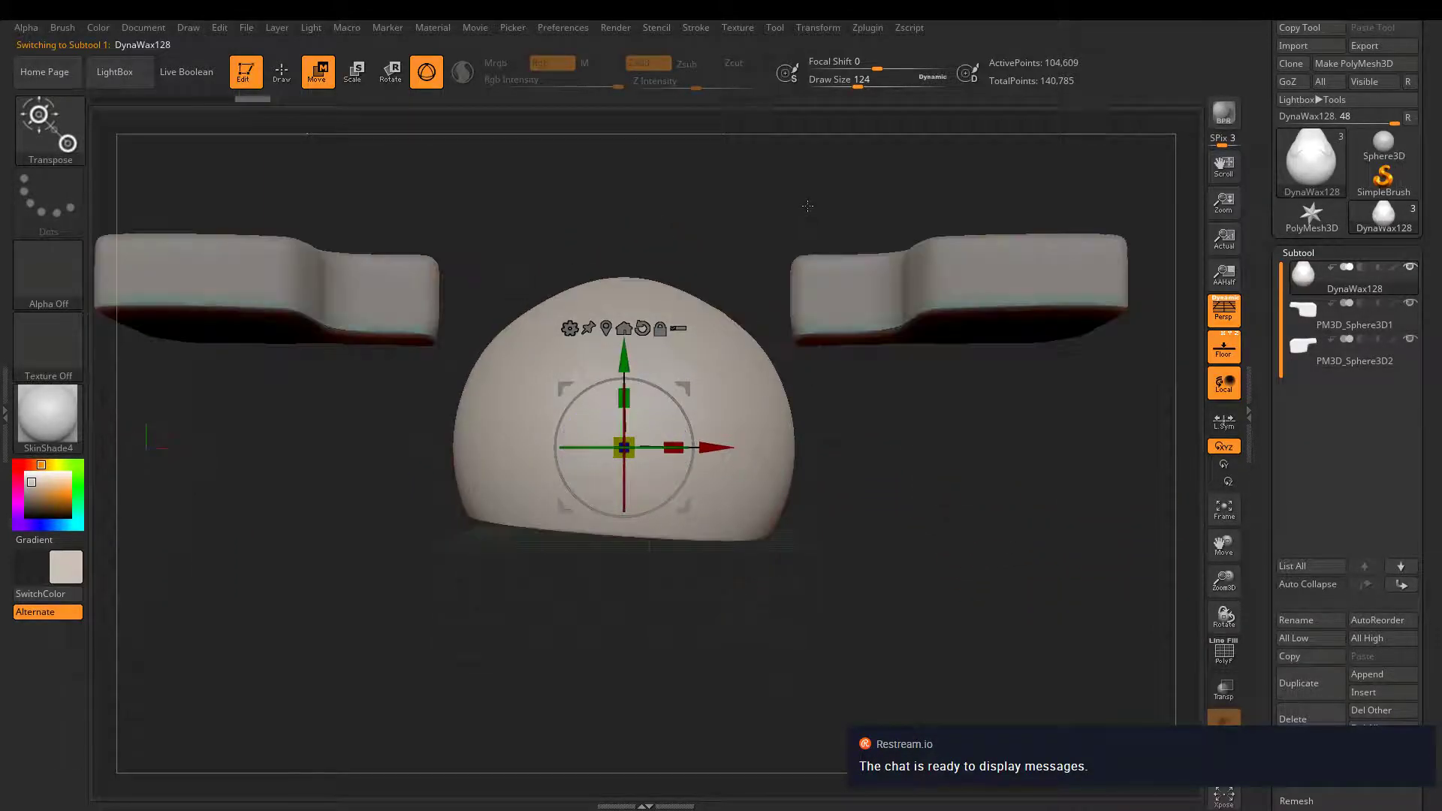
click(1304, 328)
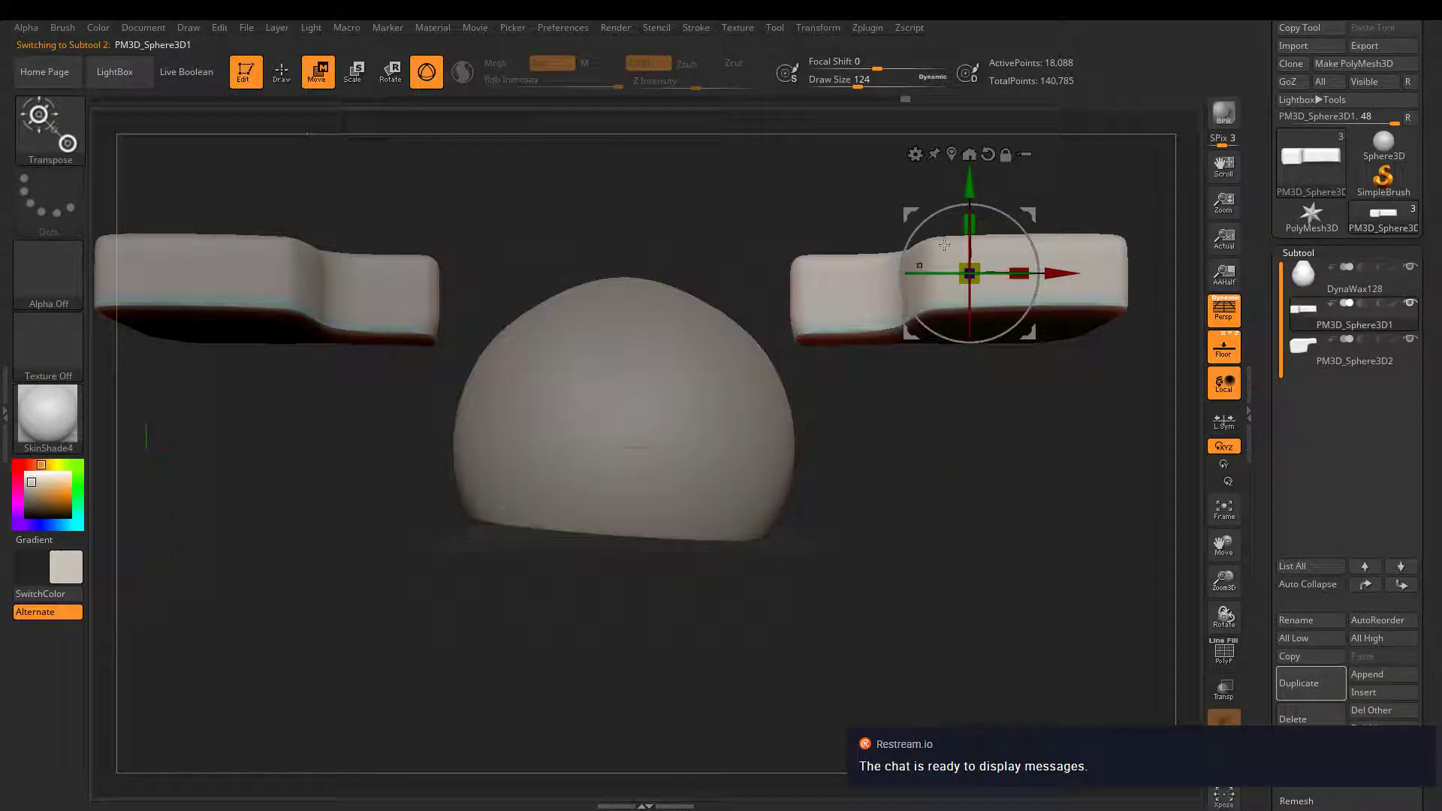
drag(944, 246, 945, 321)
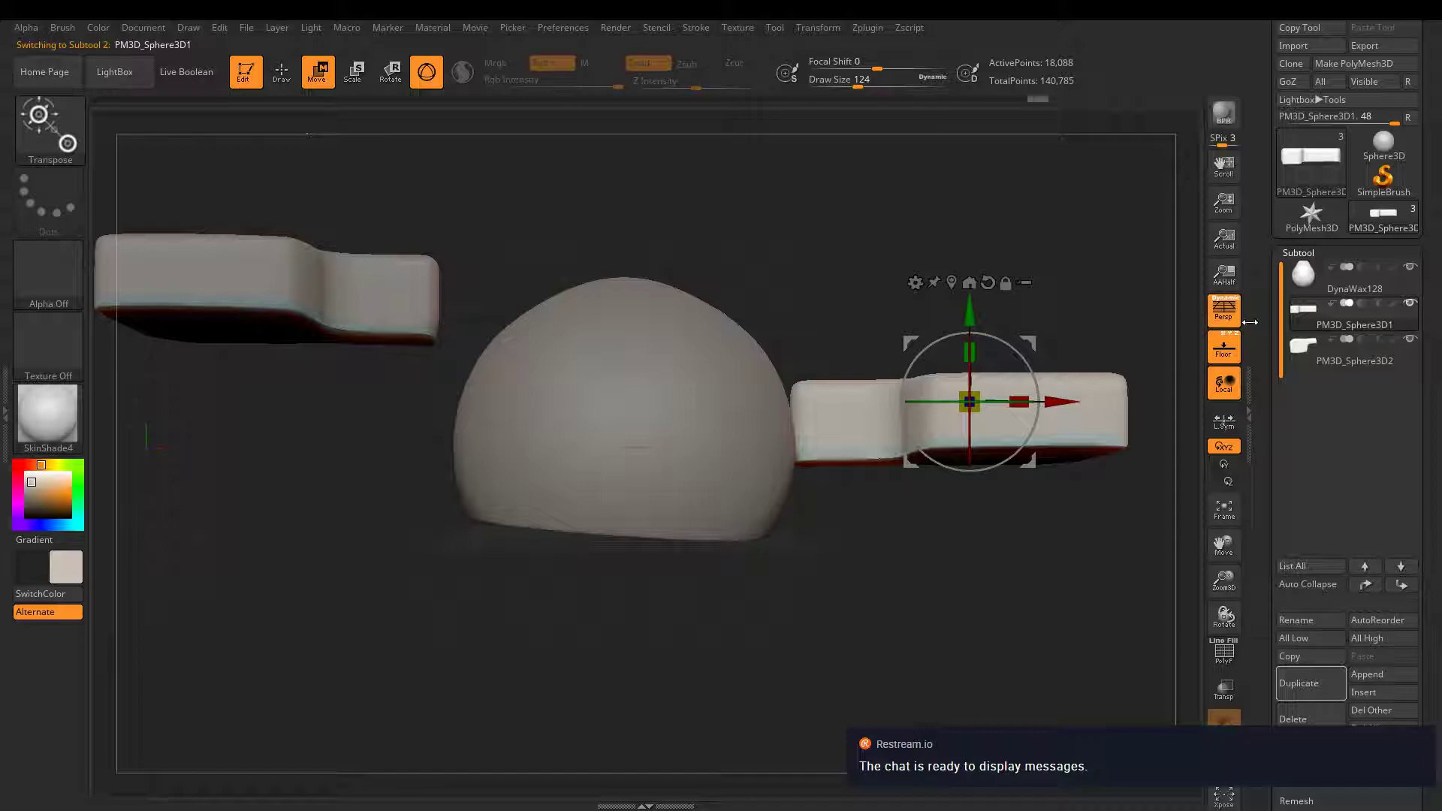
click(1353, 353)
drag(481, 191, 481, 305)
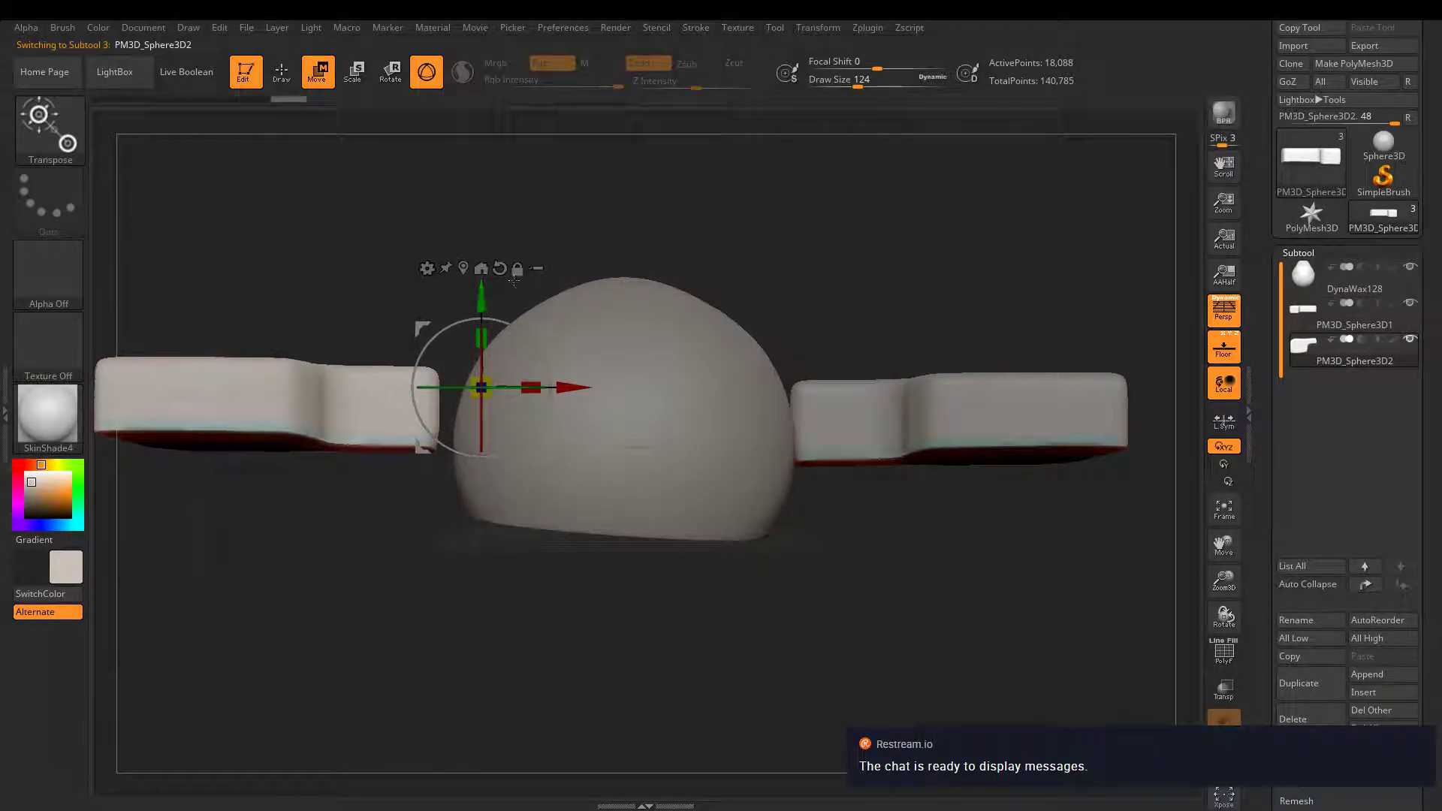
mouse_move(704, 252)
mouse_down()
mouse_move(743, 323)
mouse_move(704, 252)
mouse_up()
alt+drag(847, 262, 963, 212)
- Level the slanted underside of the DynaWax128 body, including its front, using the Move Topological brush at draw size 396
click(282, 72)
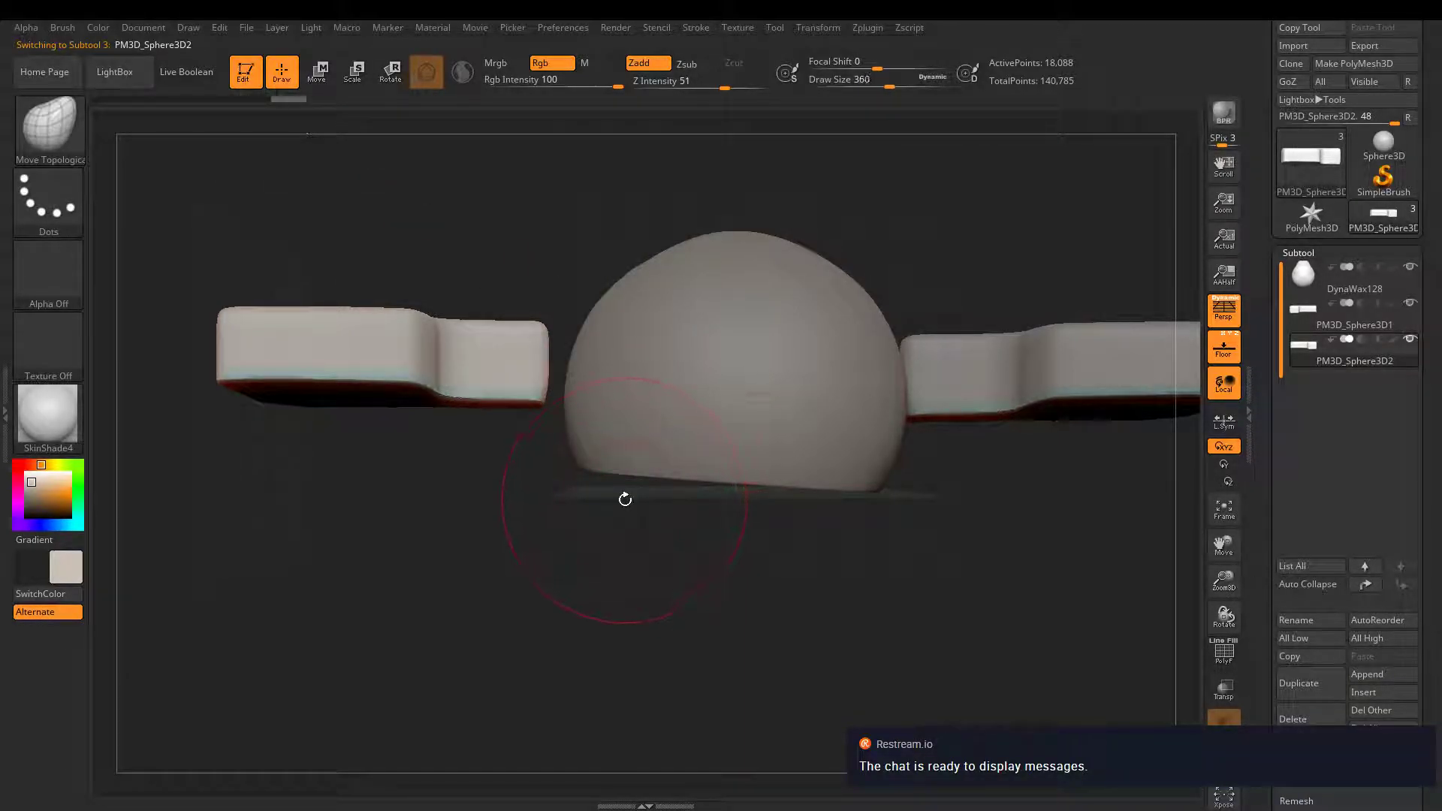
key(bracketright)
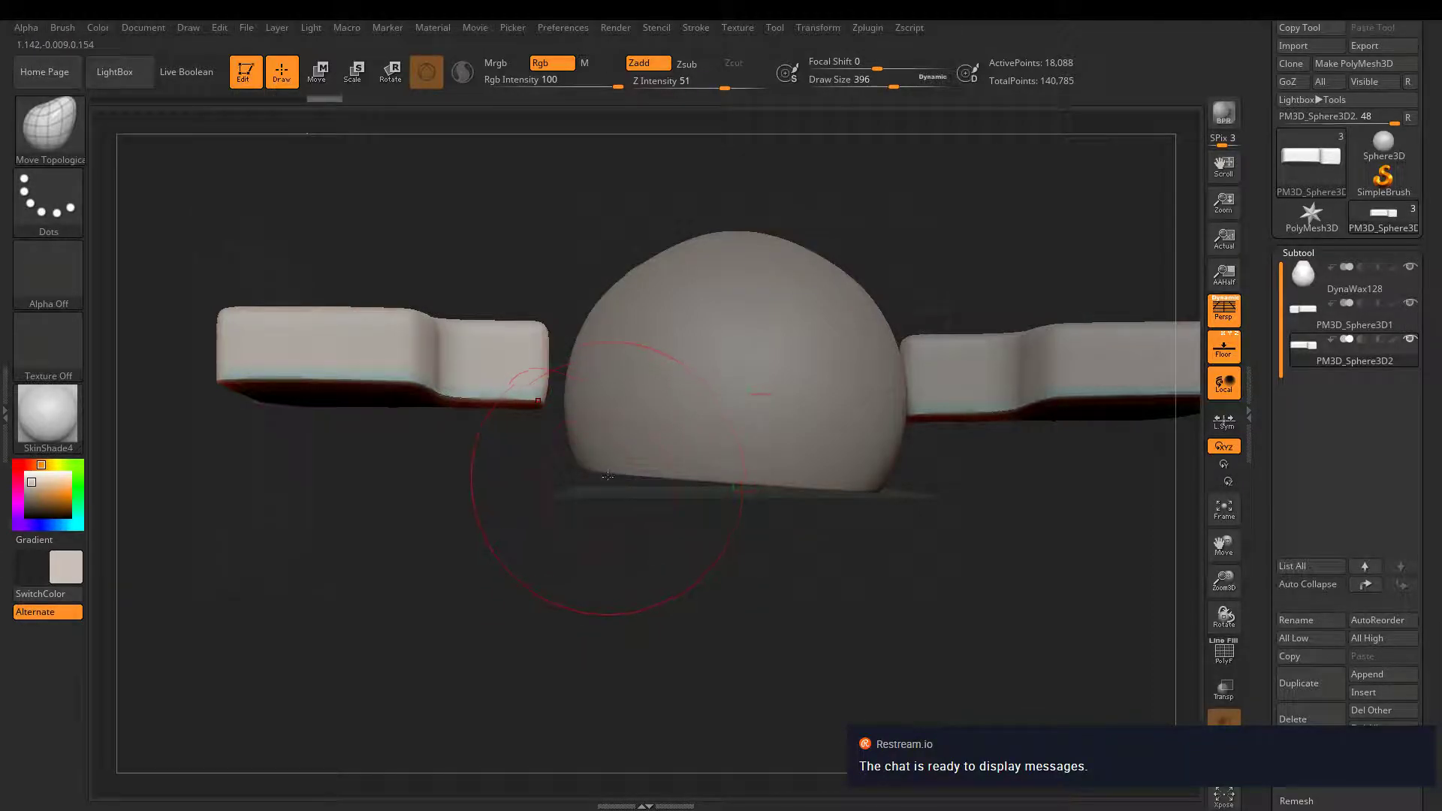
alt+click(601, 478)
drag(599, 476, 609, 516)
key(ctrl+z)
drag(709, 485, 711, 504)
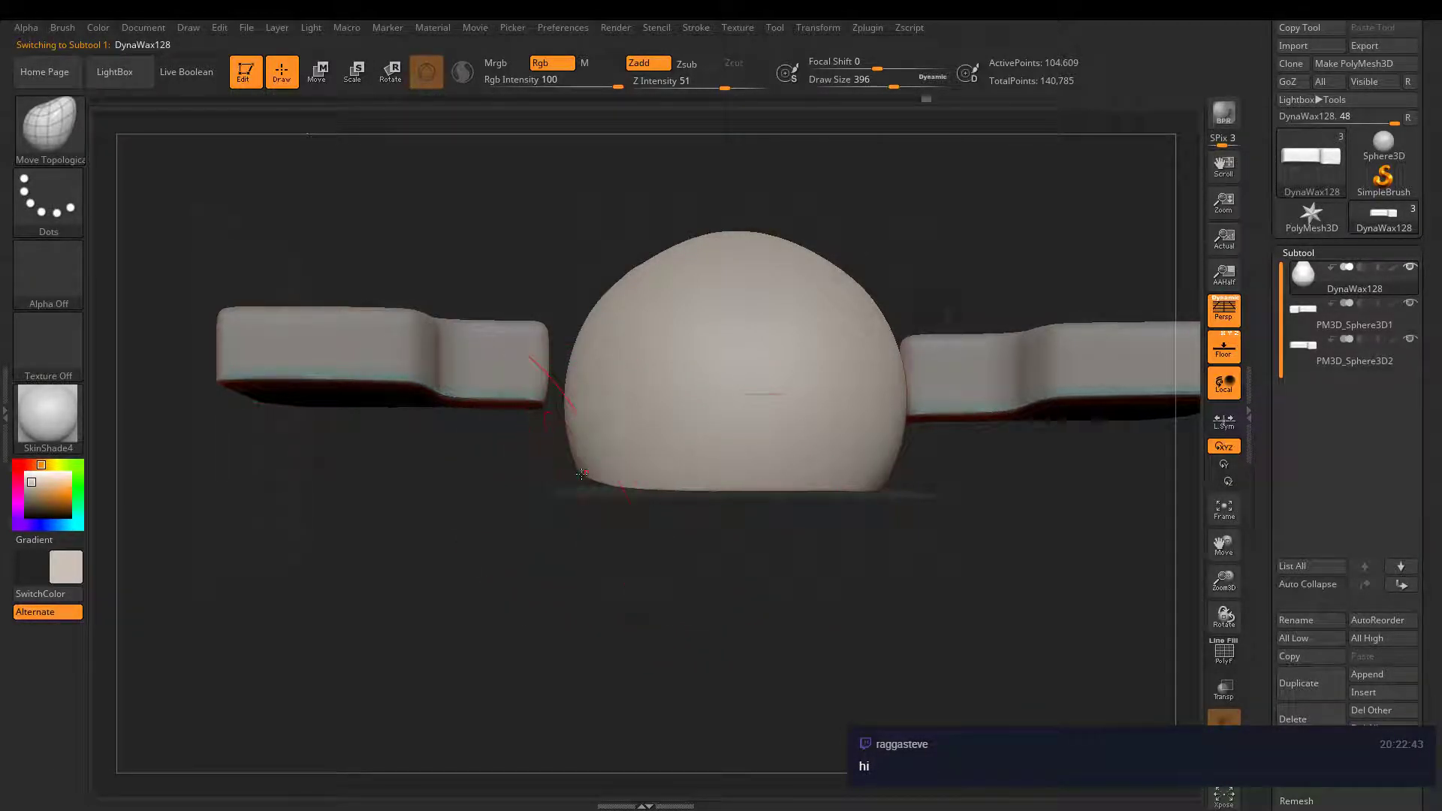
mouse_move(581, 484)
mouse_down()
mouse_move(755, 467)
mouse_move(744, 490)
mouse_up()
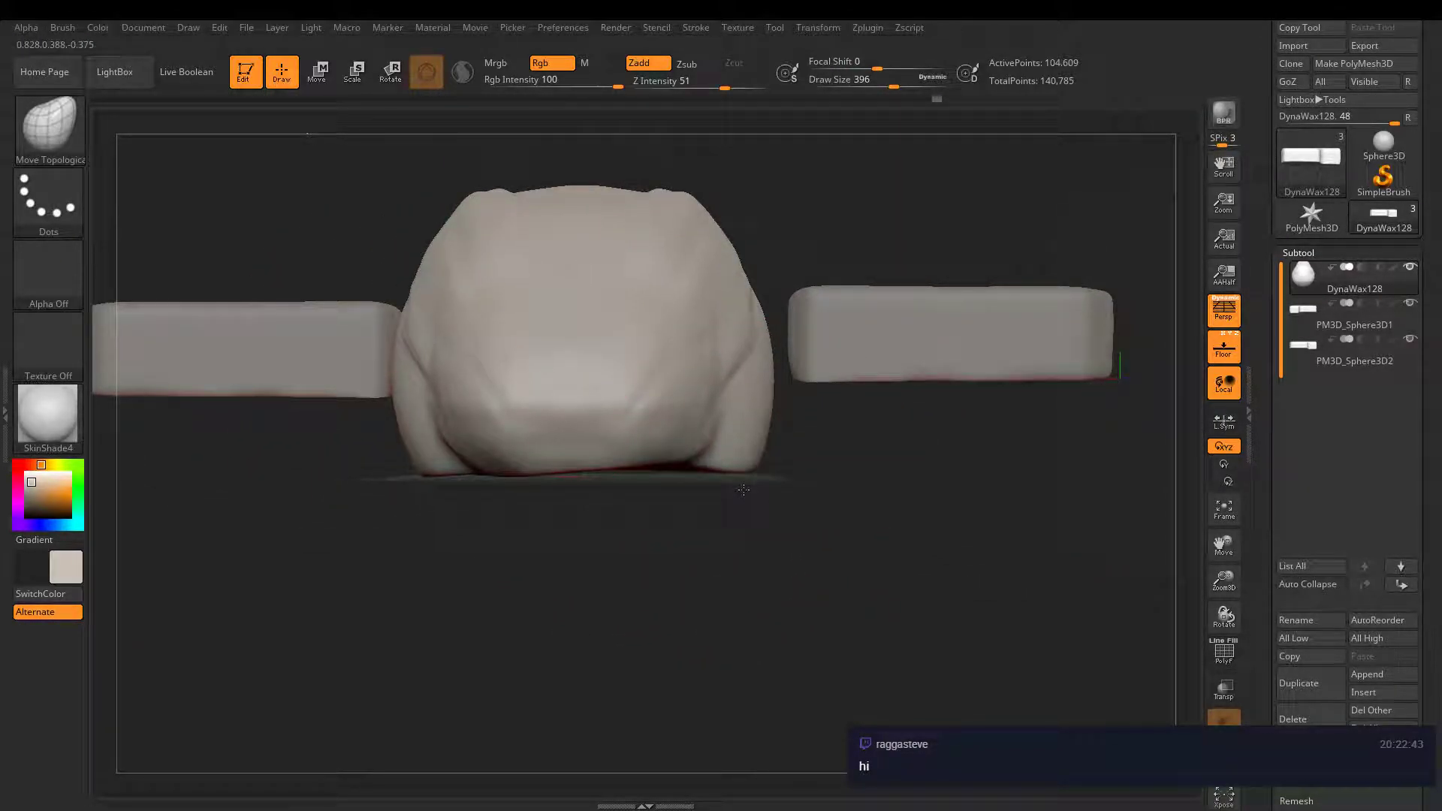
drag(655, 466, 653, 487)
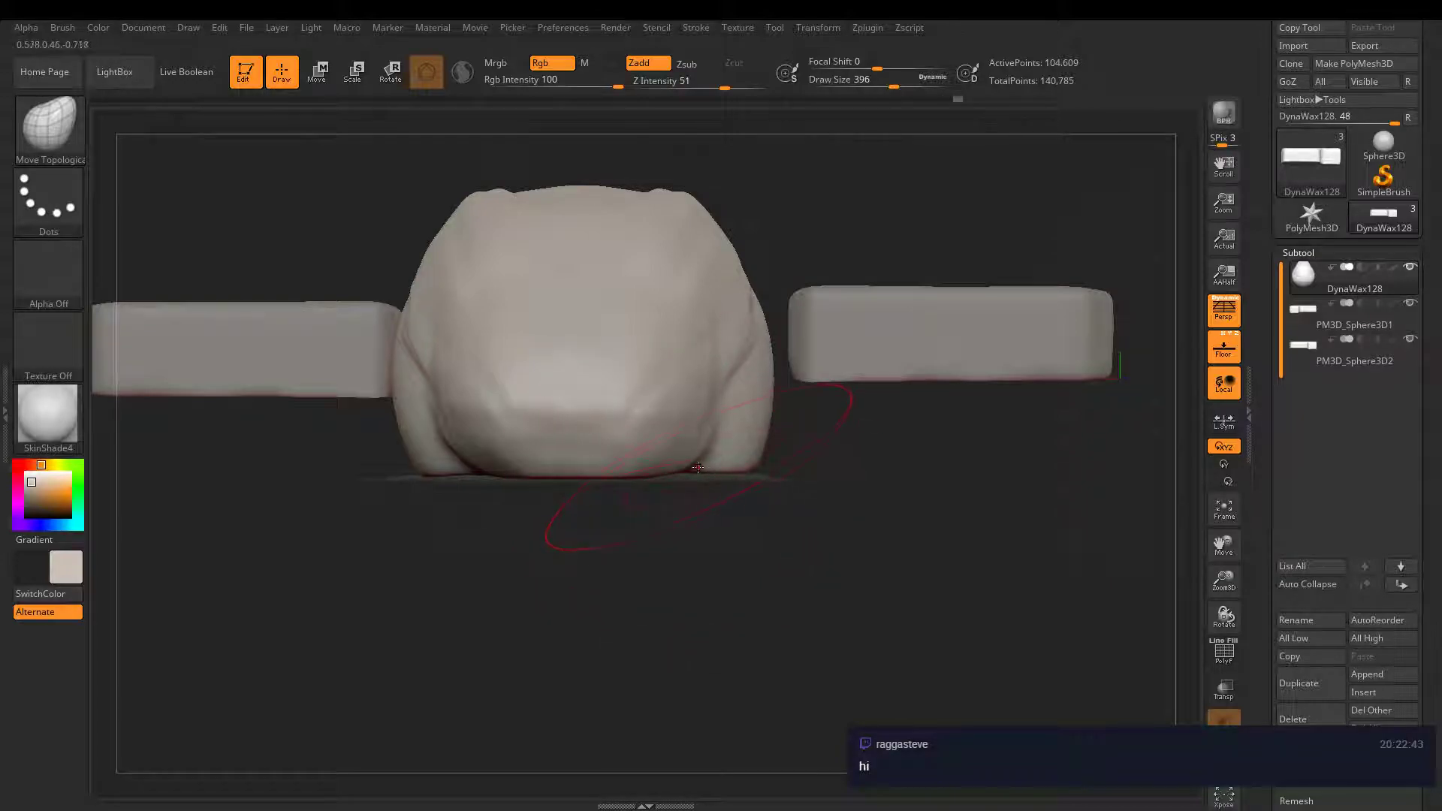
- Move PM3D_Sphere3D1 and PM3D_Sphere3D2 in turn about 0.4 along Z toward the rear of the body
mouse_move(719, 504)
right_down()
mouse_move(760, 519)
mouse_move(751, 607)
mouse_move(852, 616)
mouse_move(791, 528)
mouse_move(823, 359)
mouse_move(886, 405)
mouse_move(857, 419)
mouse_move(821, 541)
mouse_move(977, 557)
right_up()
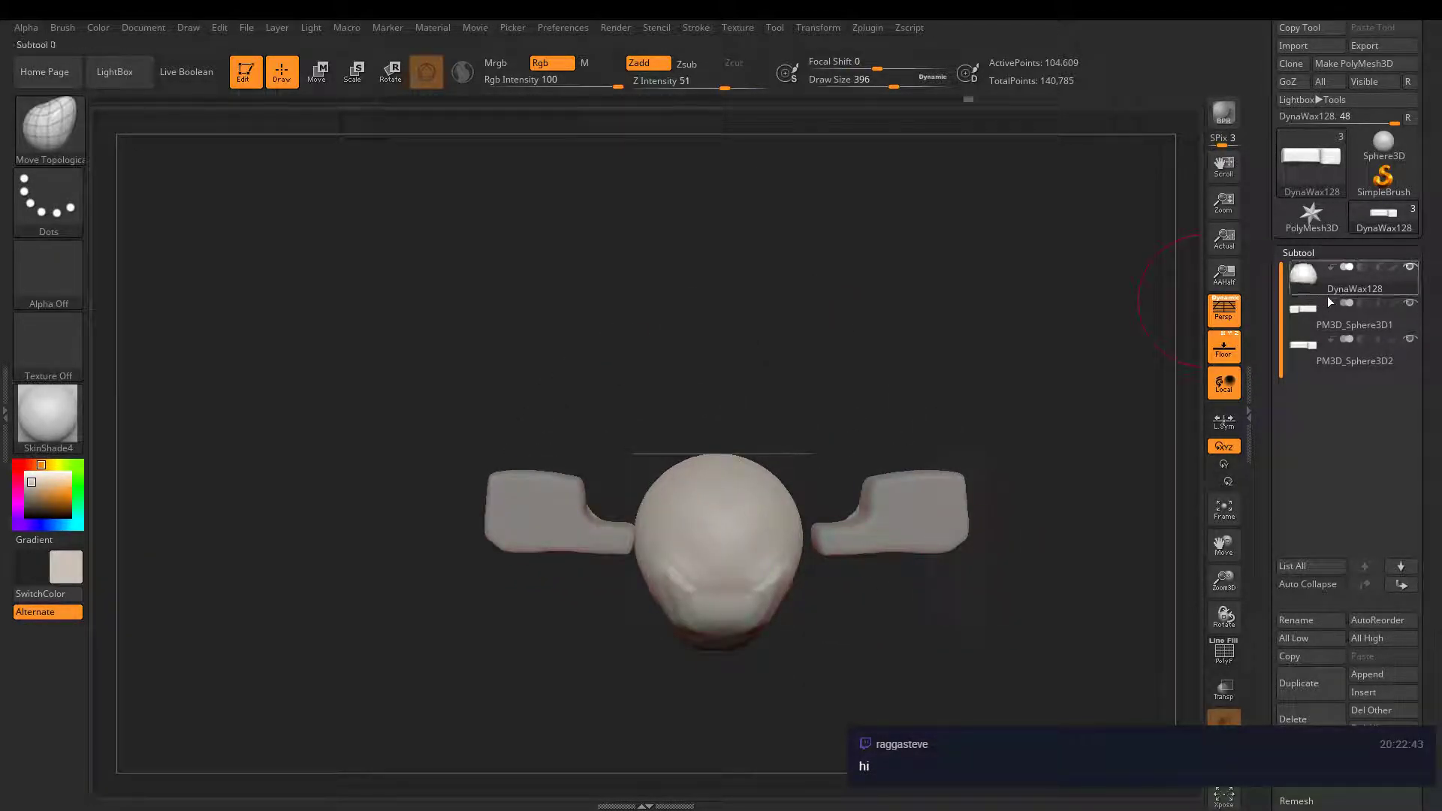
click(1338, 319)
click(316, 72)
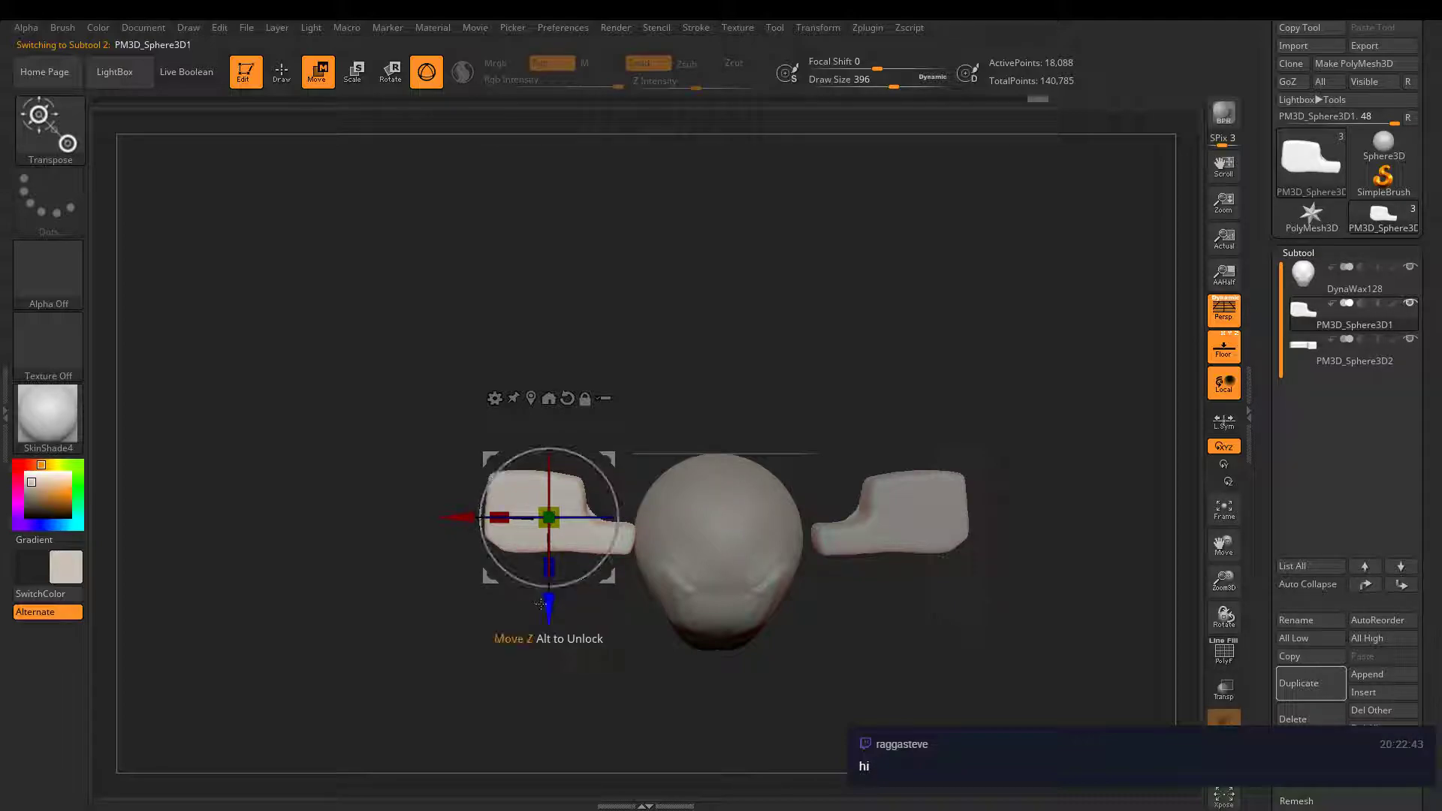
drag(548, 601, 548, 564)
click(1309, 369)
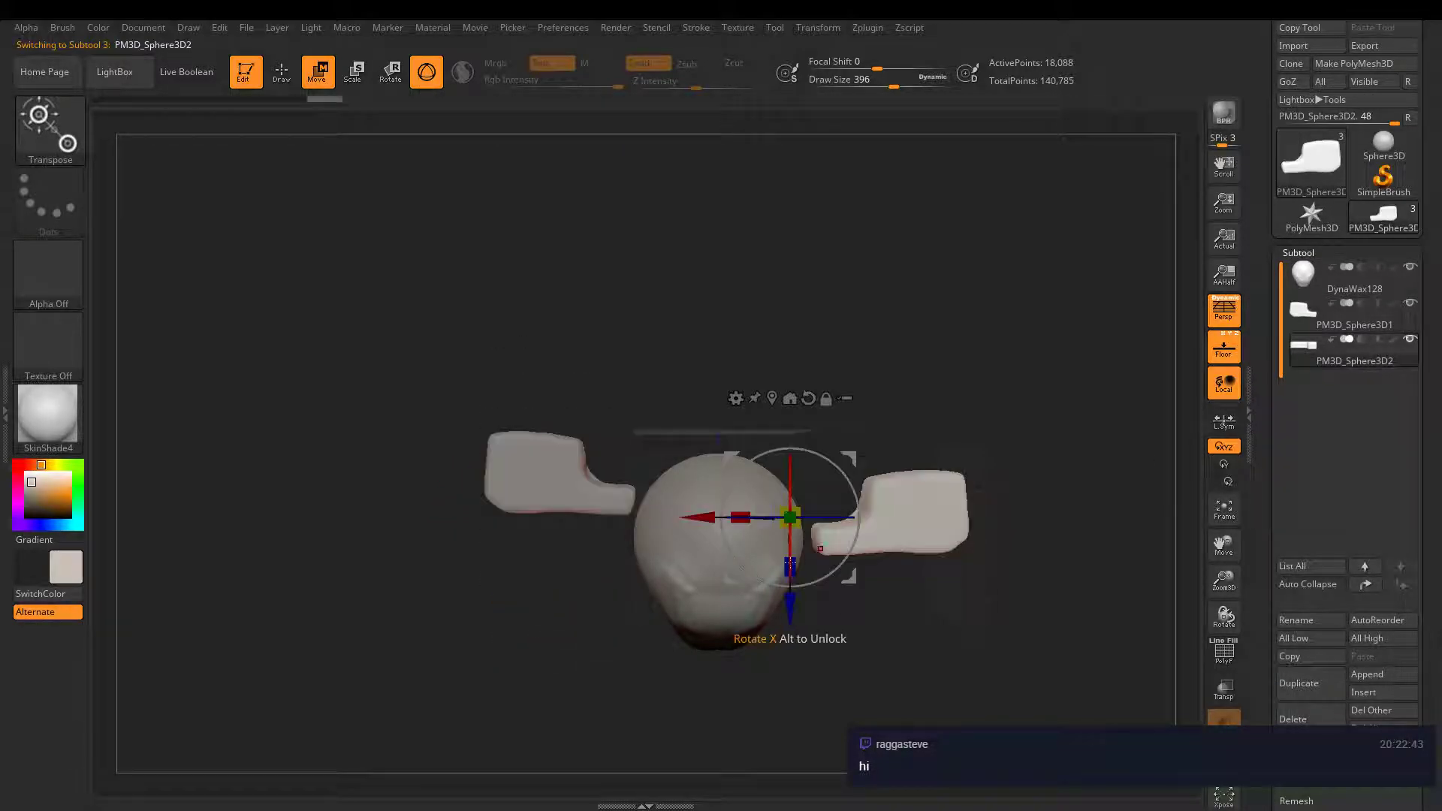
drag(789, 610, 789, 579)
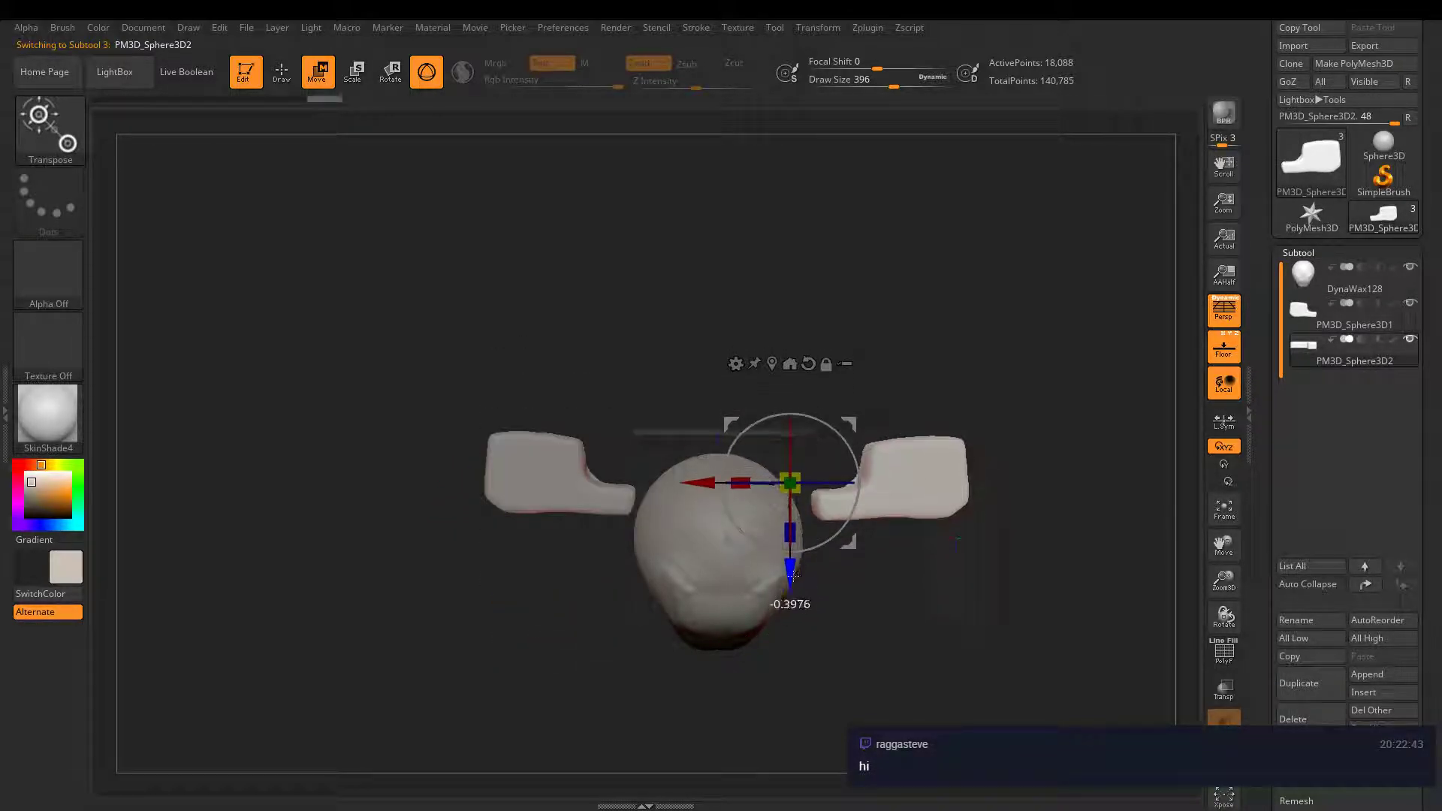
- Make the DynaWax128 body the active subtool and return to Draw mode for sculpting its front
click(1322, 281)
right_drag(706, 448, 713, 301)
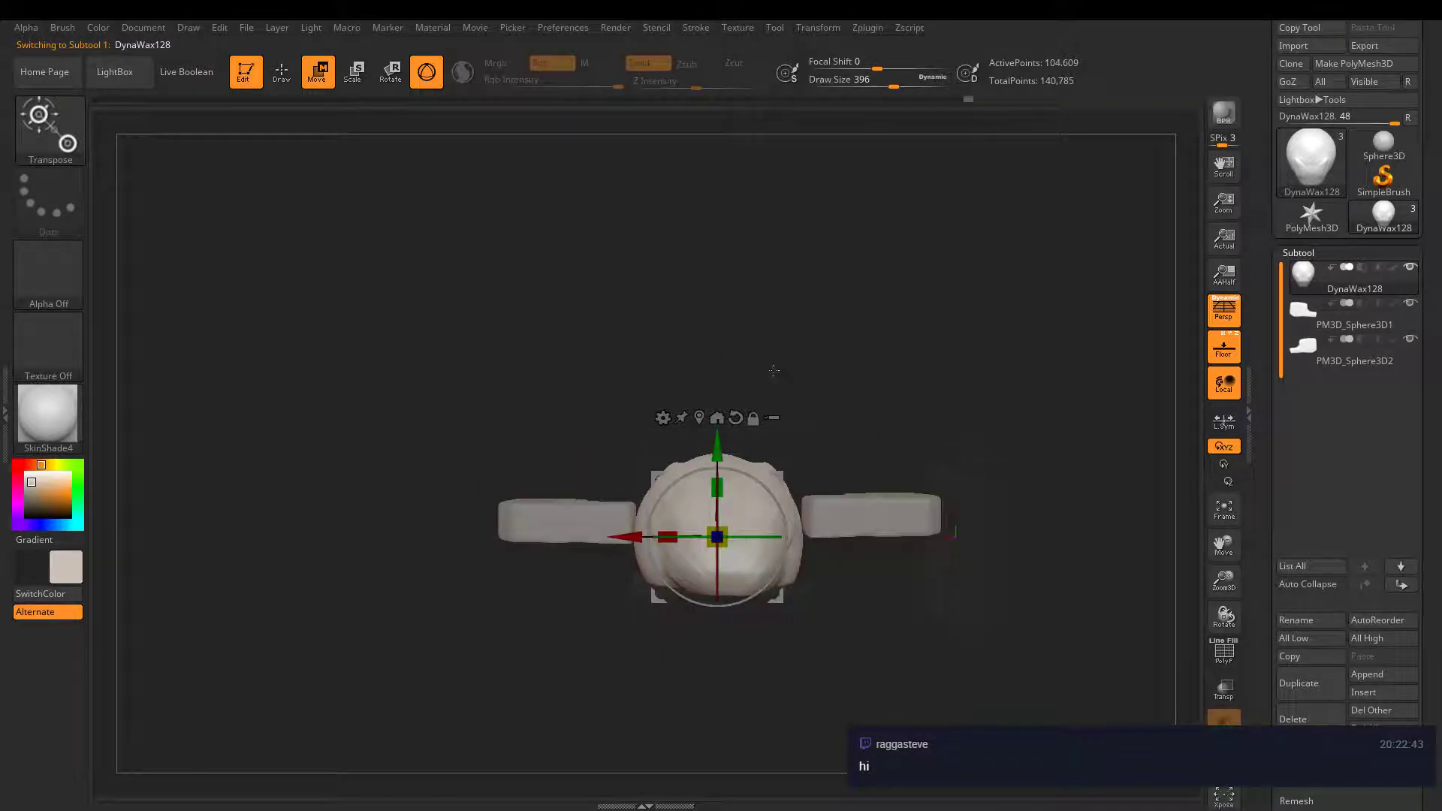
ctrl+right_drag(773, 371, 879, 451)
ctrl+right_drag(894, 331, 935, 385)
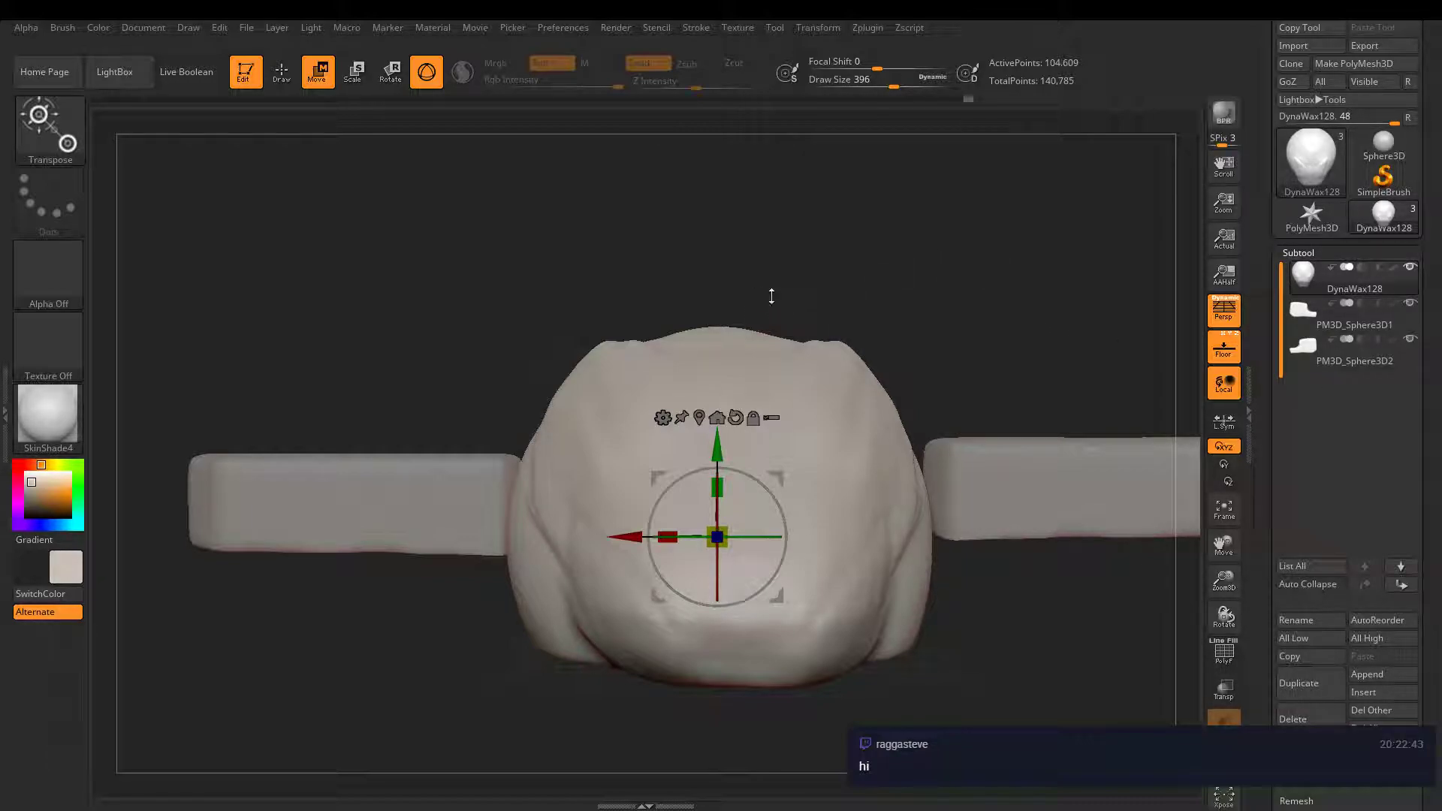
key(q)
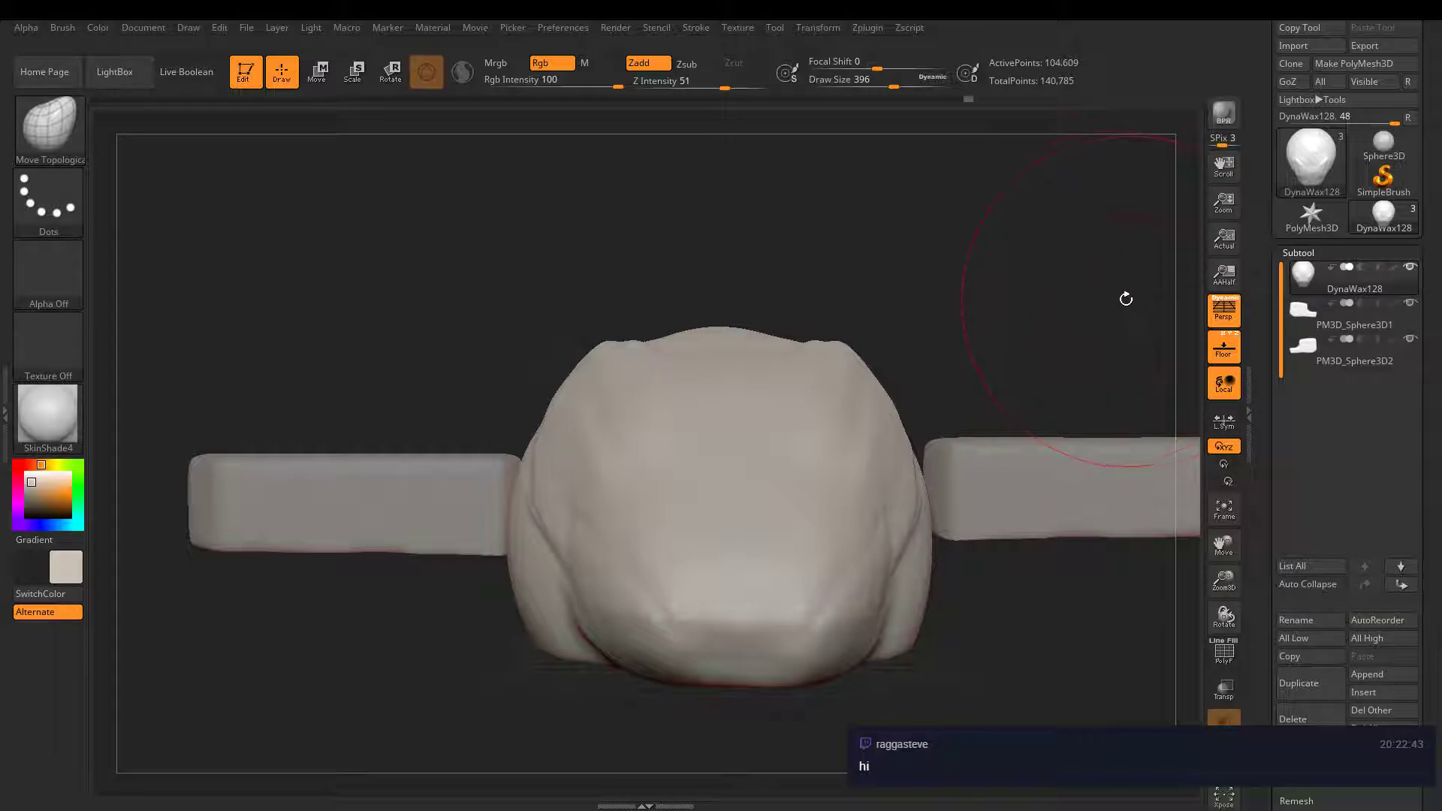
mouse_move(1126, 299)
mouse_down()
mouse_move(1105, 449)
mouse_move(894, 308)
mouse_move(912, 464)
mouse_up()
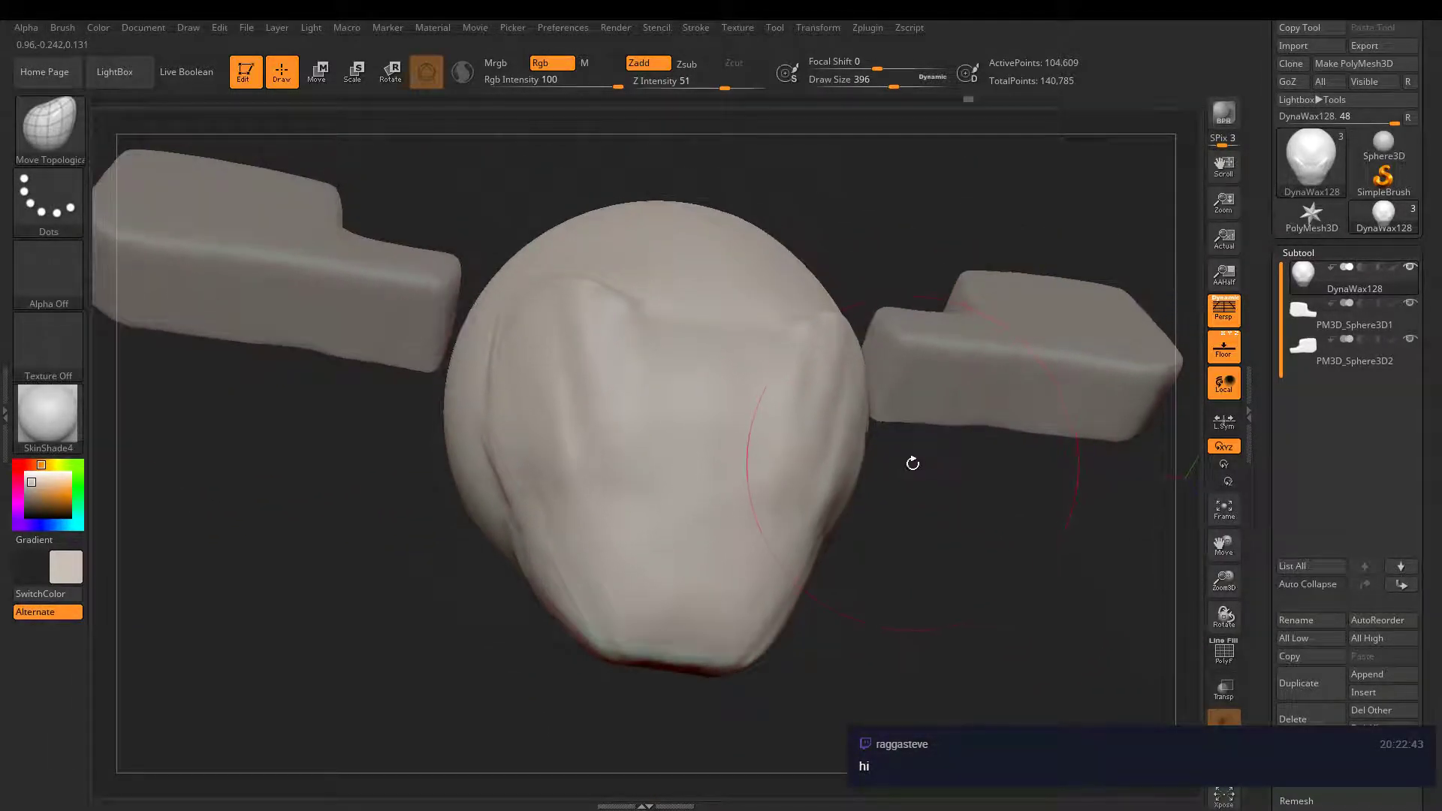
key(b)
key(d)
key(s)
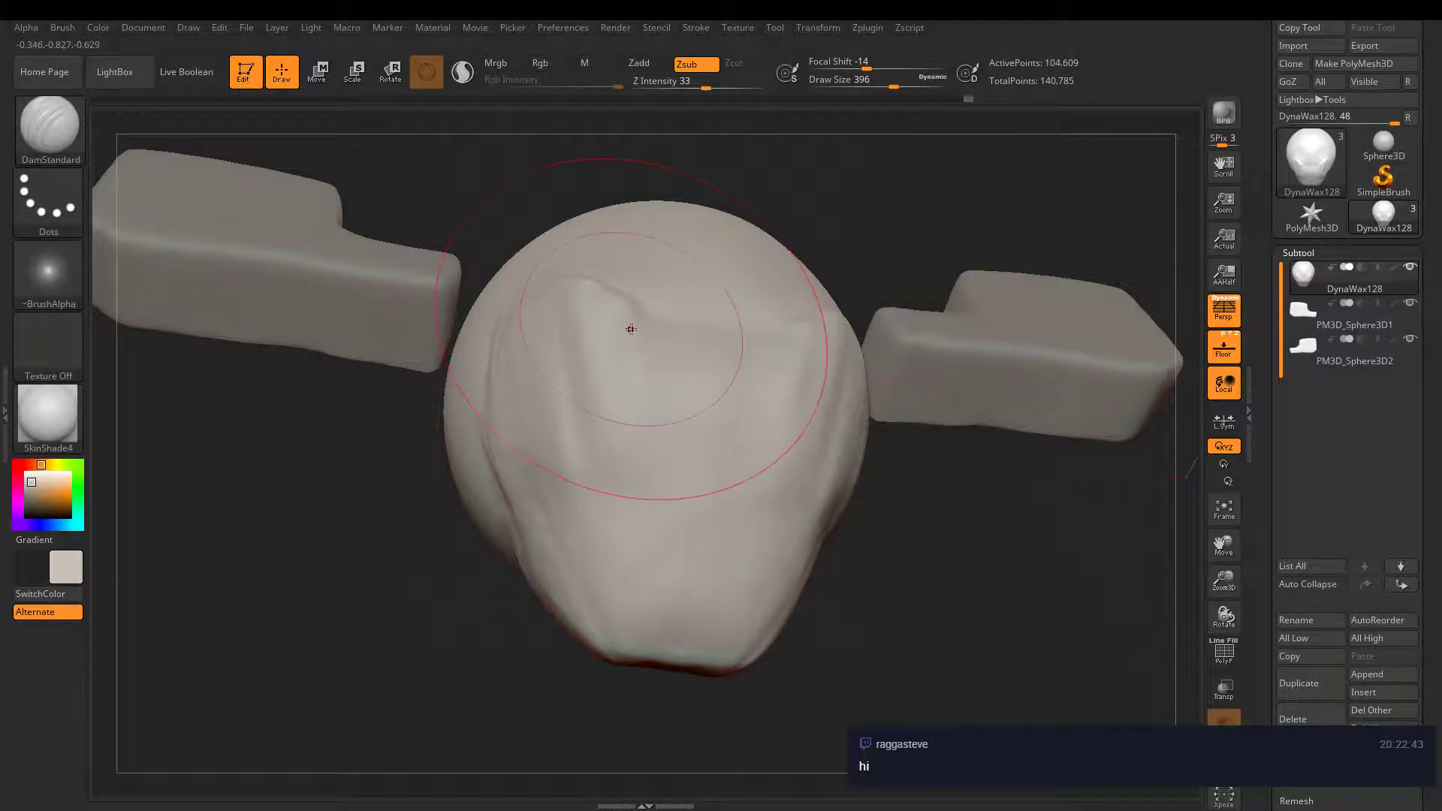
- Load the TrimSmoothBorder brush from the Trim brush collection and set its Z Intensity to 23
click(114, 71)
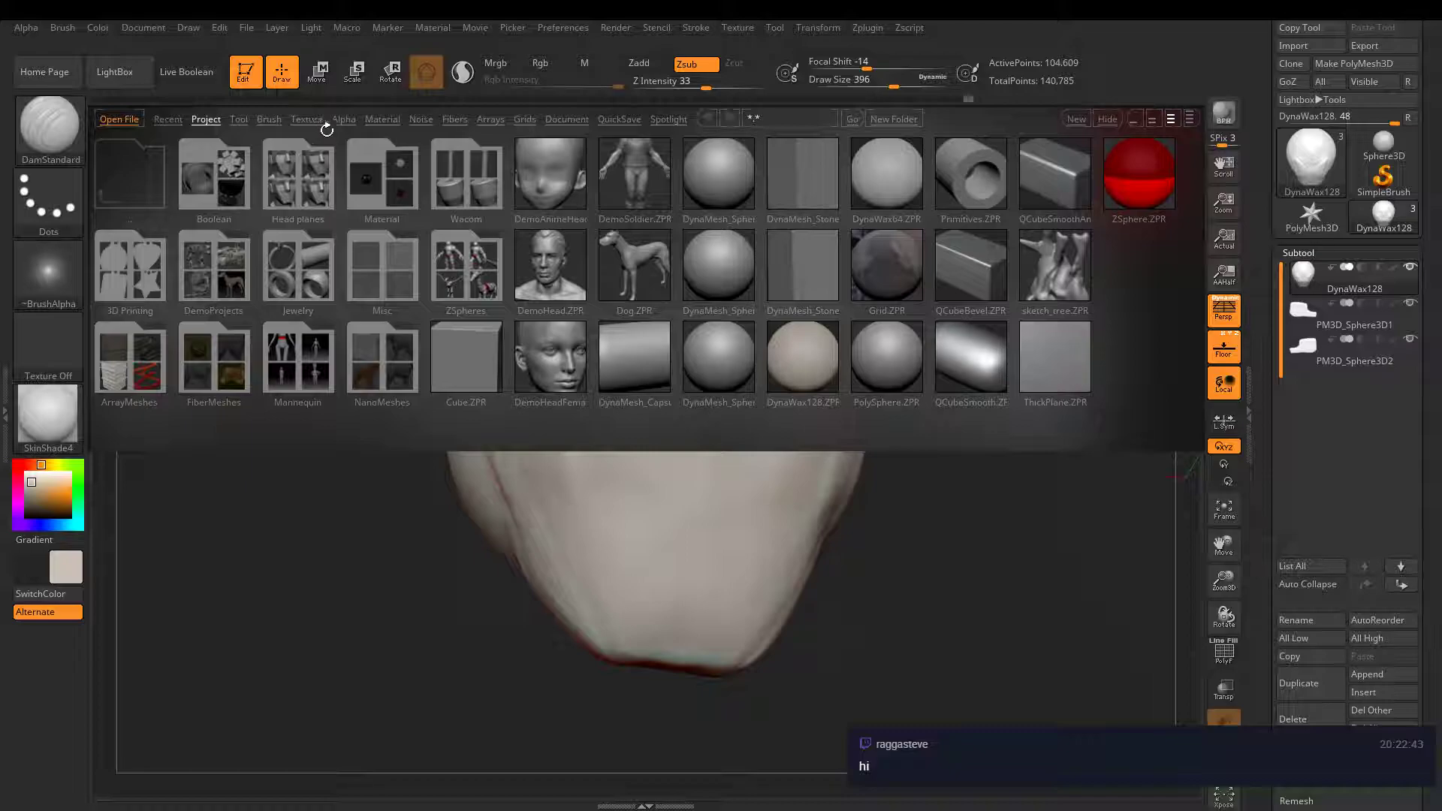
click(272, 120)
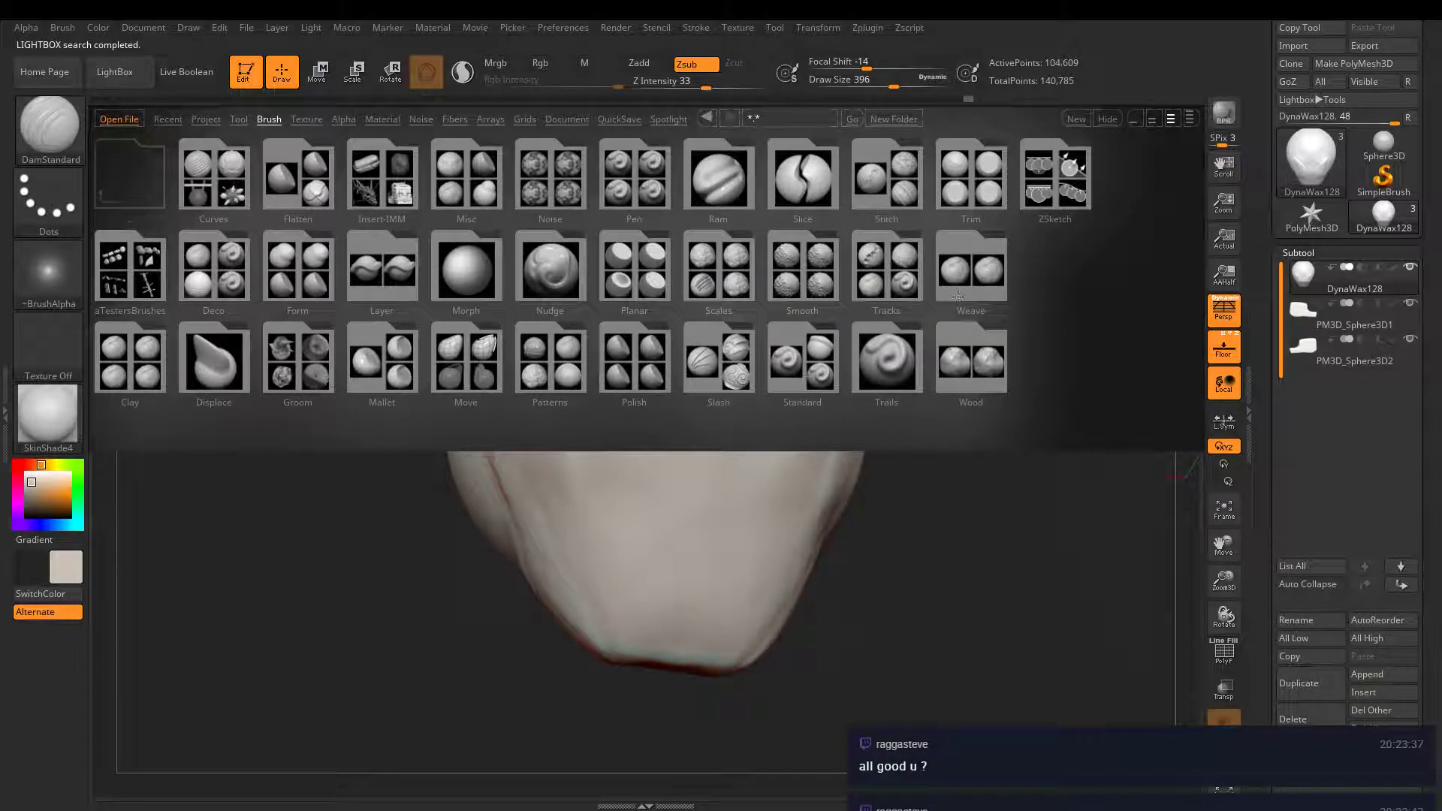
click(966, 168)
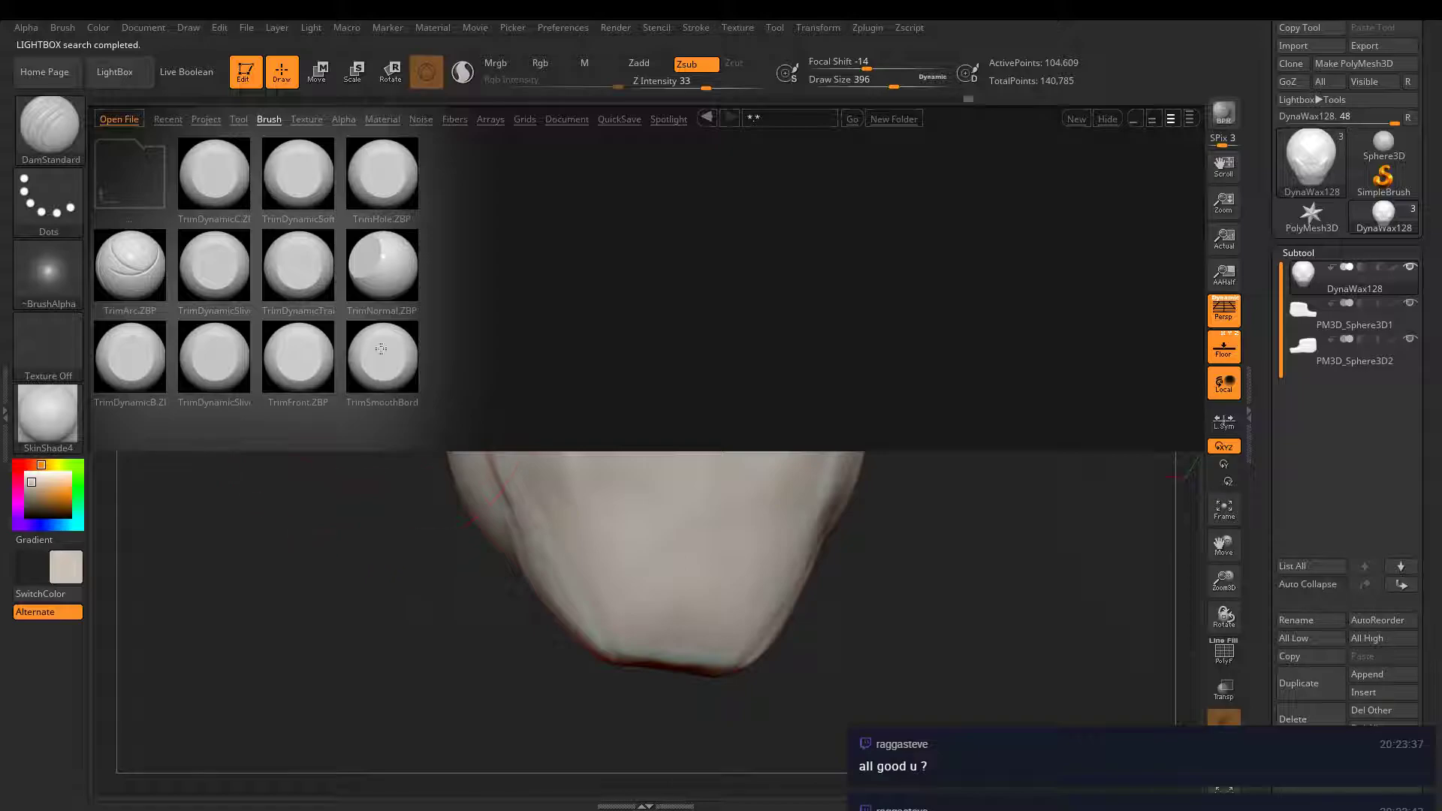
double_click(391, 364)
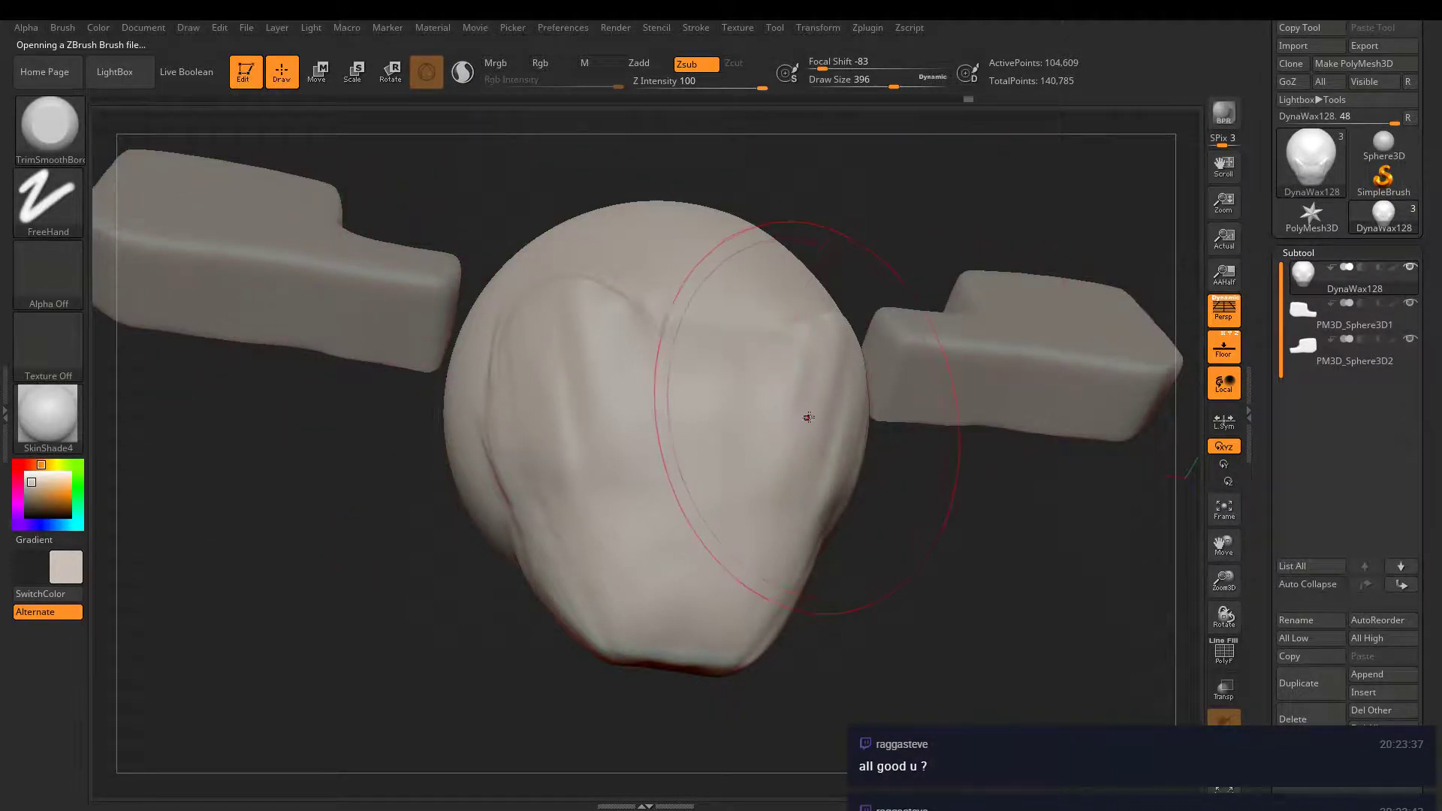
right_drag(808, 417, 885, 483)
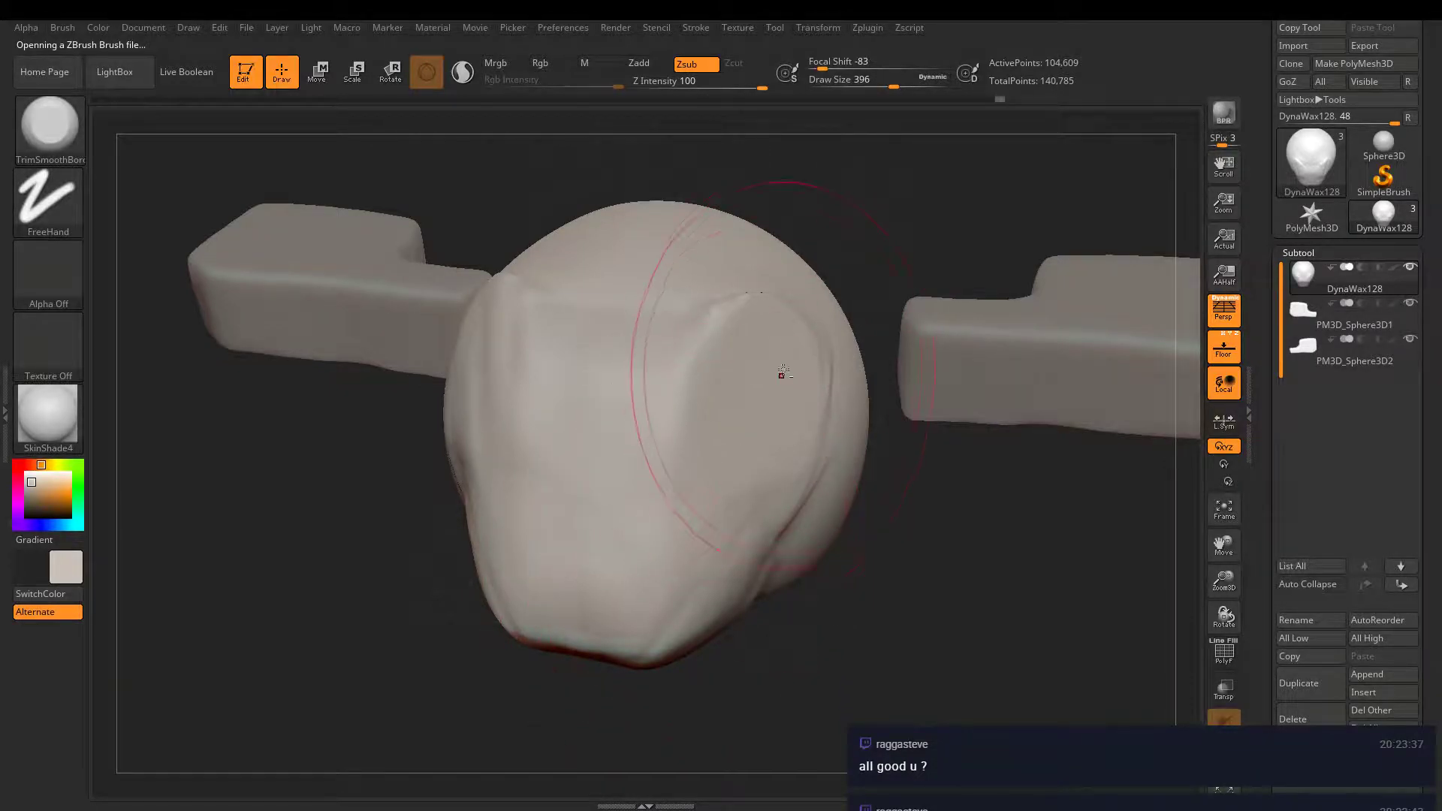
drag(762, 86, 725, 88)
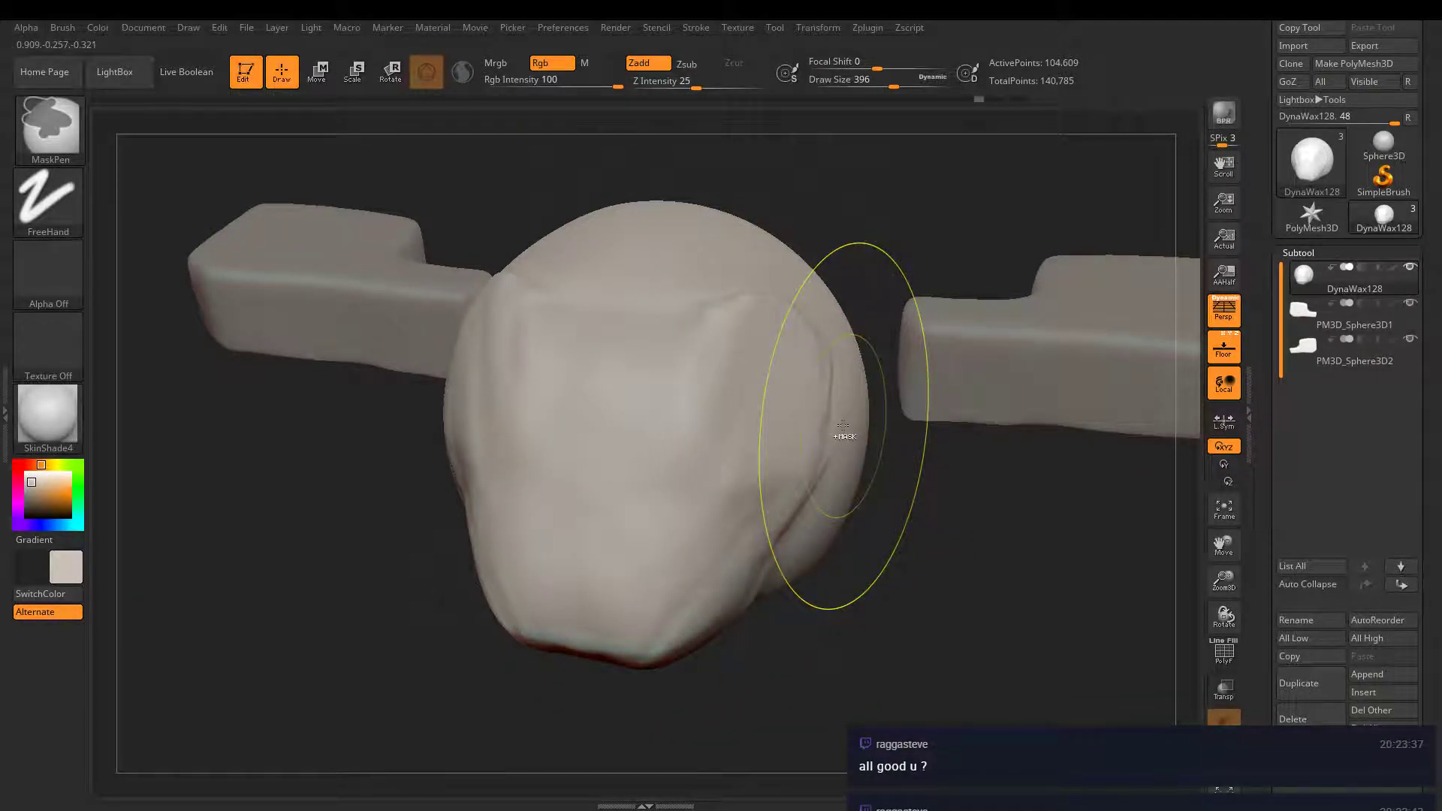
- Smooth the body's front and flatten its upper face and sides into clean planes with TrimSmoothBorder at draw size 396
key(shift)
mouse_move(846, 421)
shift+mouse_down()
mouse_move(773, 364)
mouse_move(793, 379)
mouse_move(657, 441)
mouse_move(561, 328)
mouse_move(583, 503)
mouse_move(586, 373)
mouse_move(586, 474)
mouse_move(605, 389)
mouse_move(586, 519)
shift+mouse_up()
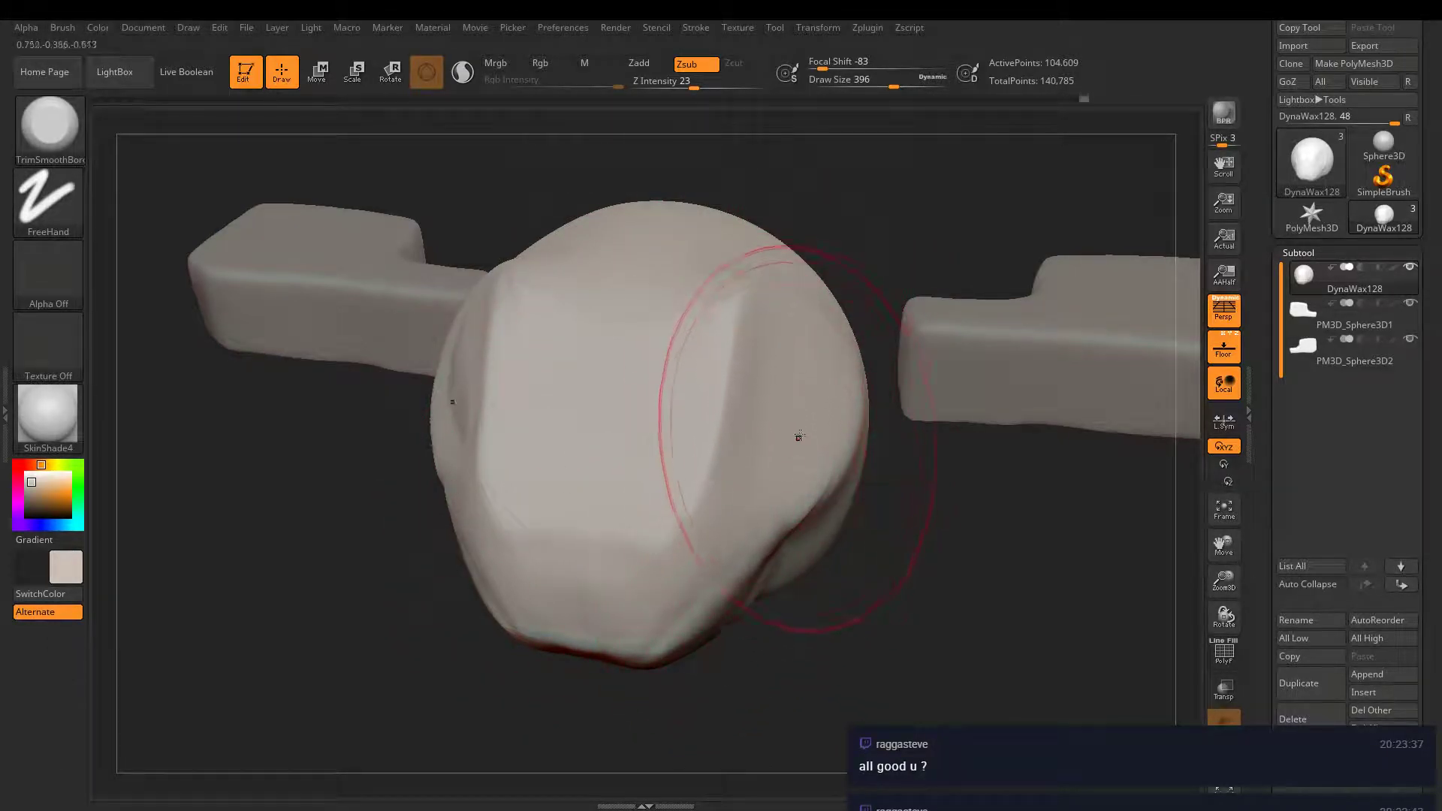
drag(858, 510, 817, 455)
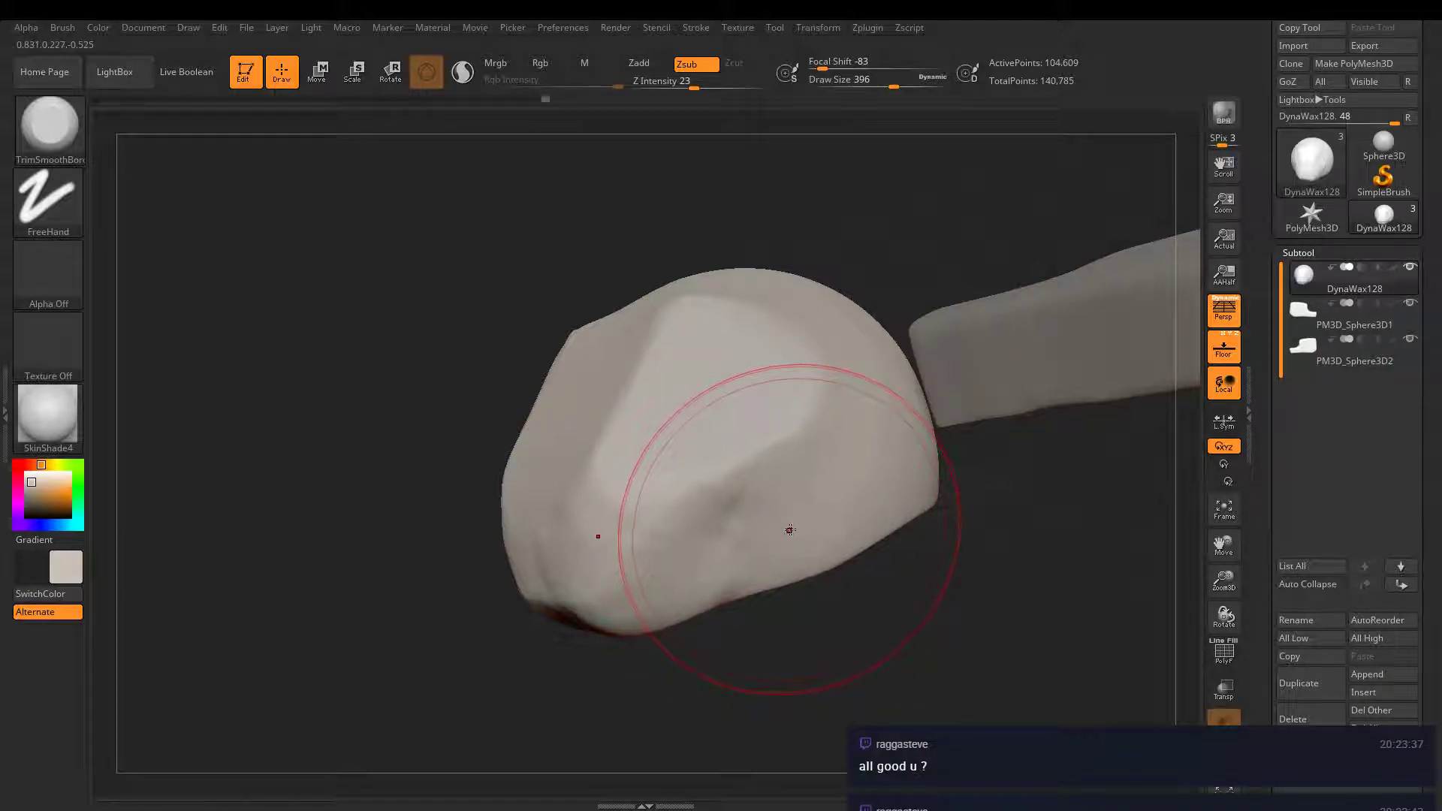
- Set the Draw Size to 149 and trim the body's lower front edges into flat facets
click(862, 82)
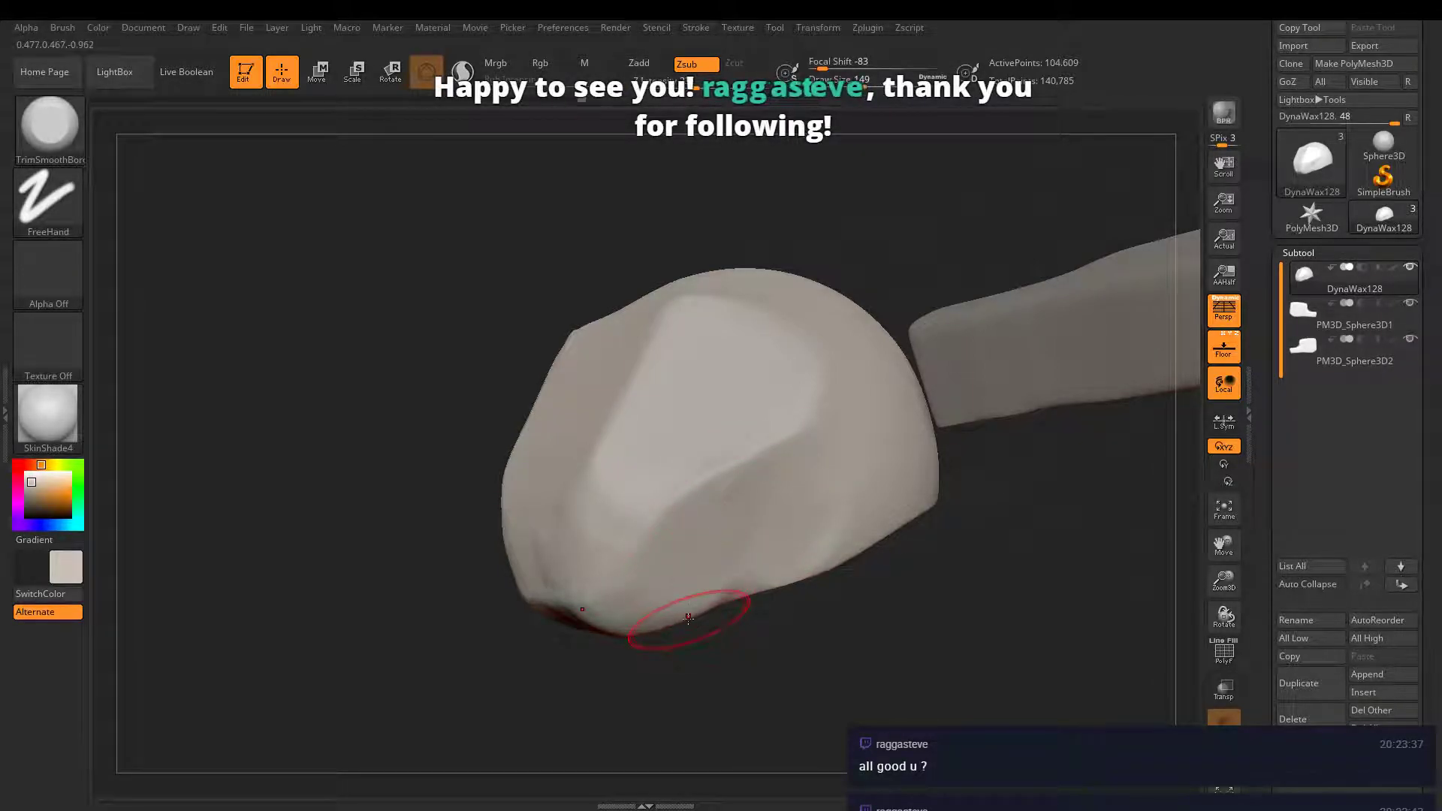
mouse_move(654, 412)
right_down()
mouse_move(680, 396)
mouse_move(751, 481)
right_up()
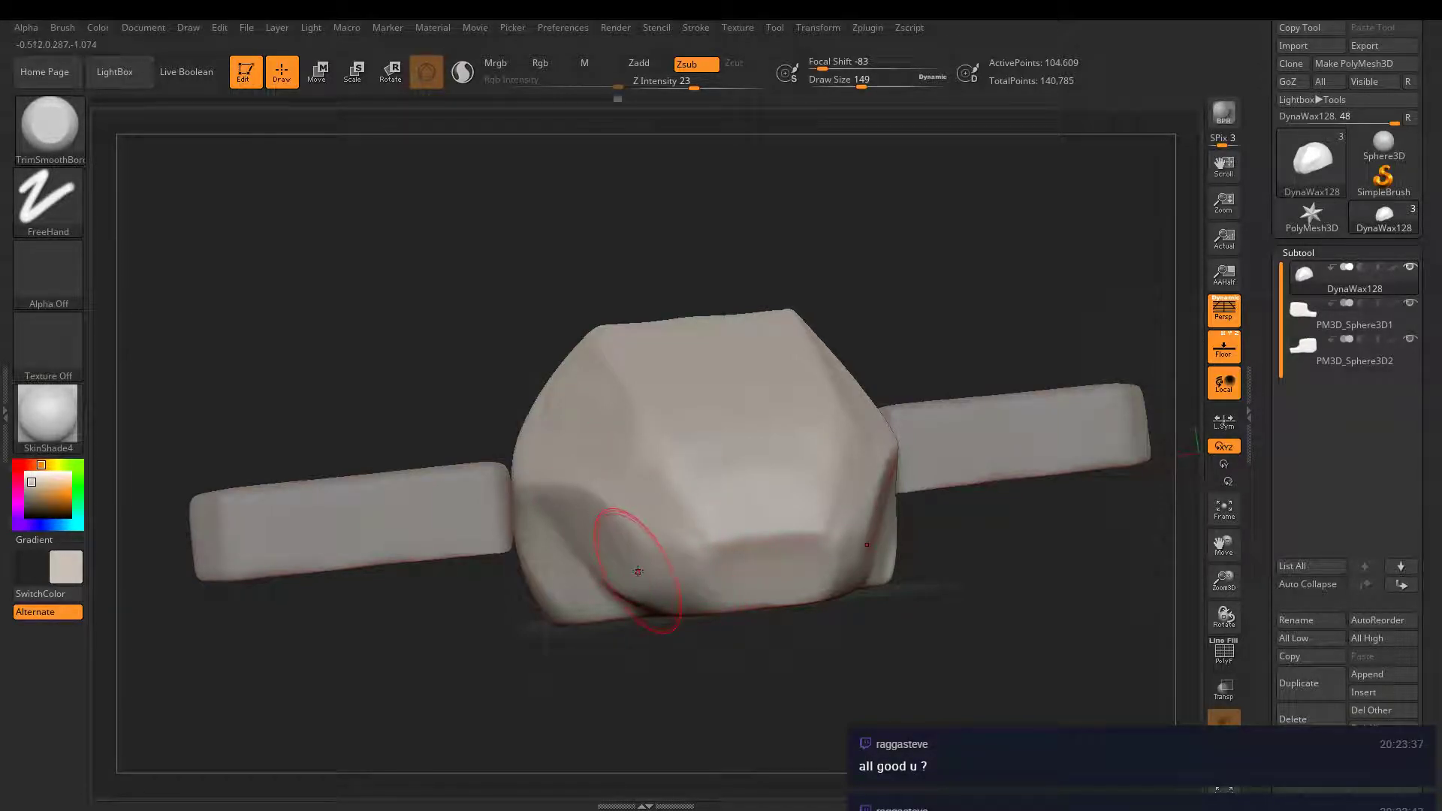
mouse_move(638, 571)
right_down()
mouse_move(747, 637)
mouse_move(811, 541)
right_up()
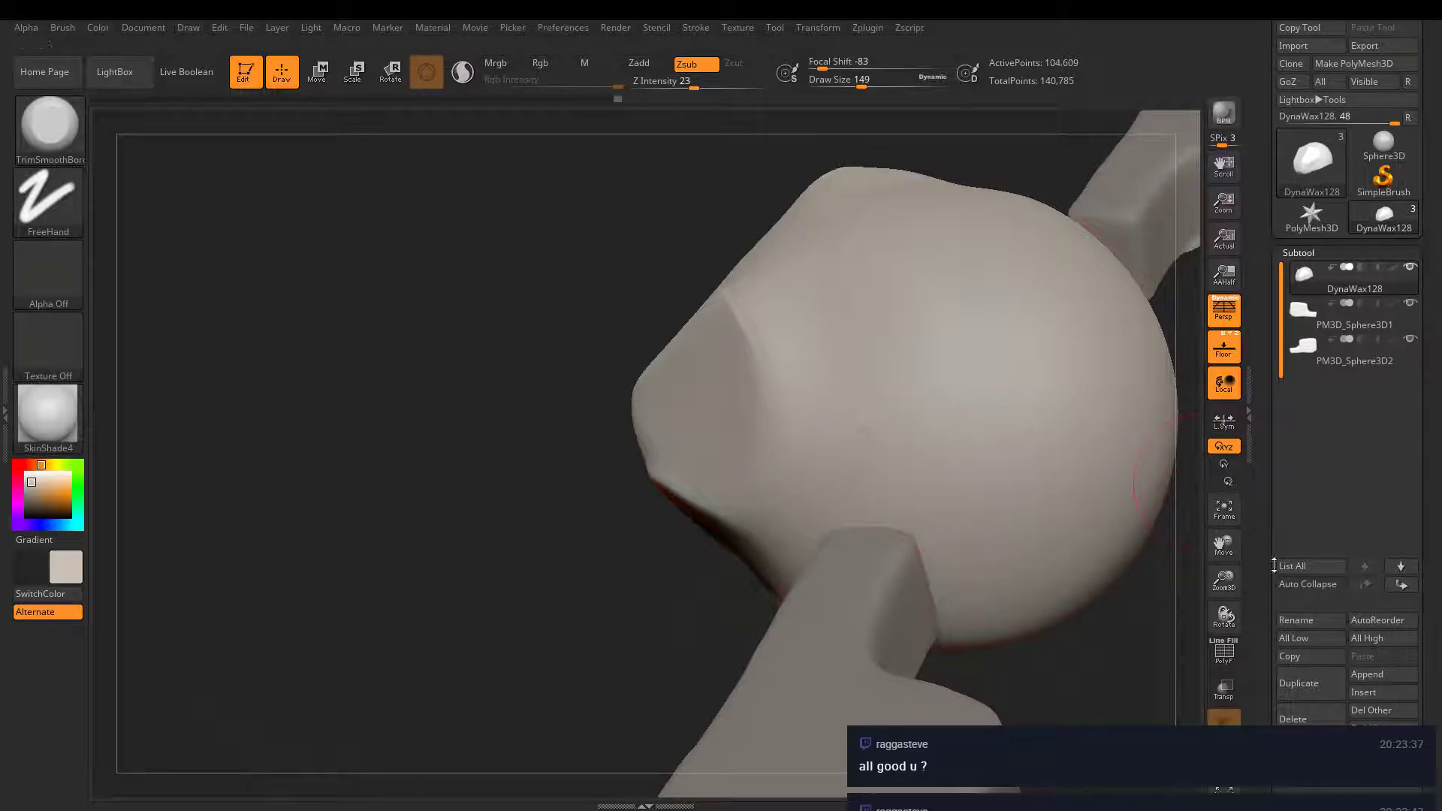
drag(1267, 519, 1248, 476)
drag(1254, 564, 1258, 544)
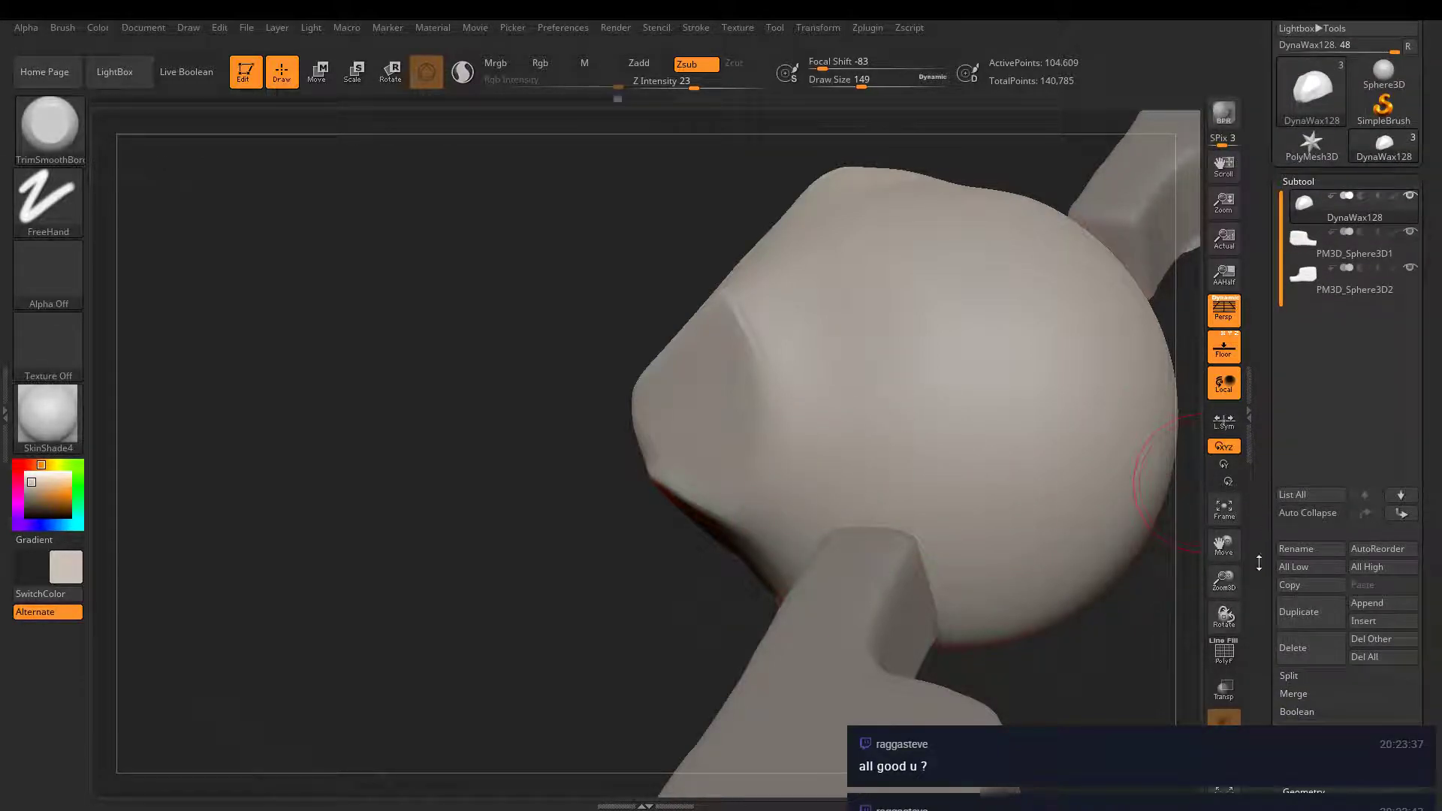
right_drag(1097, 518, 894, 626)
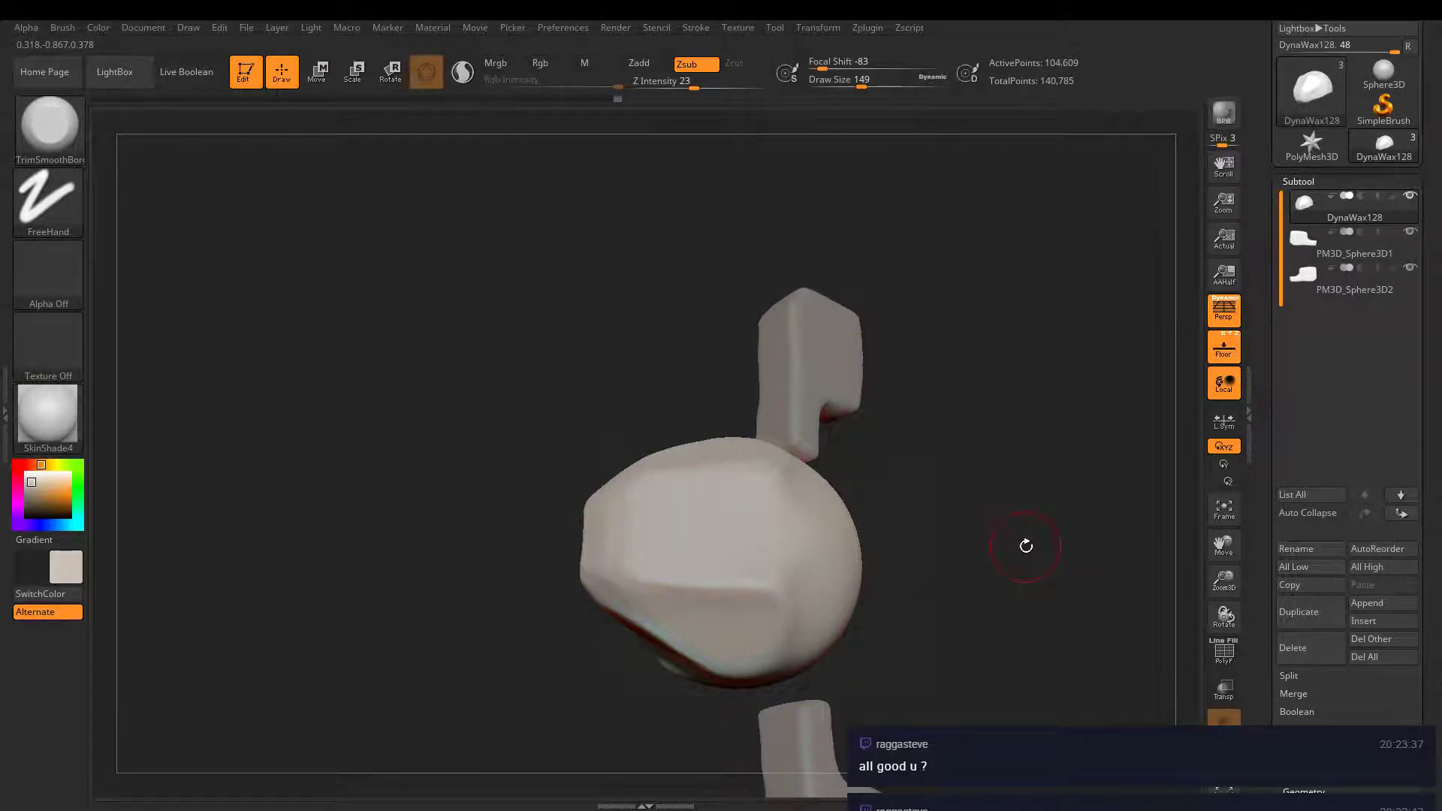
right_drag(989, 540, 822, 488)
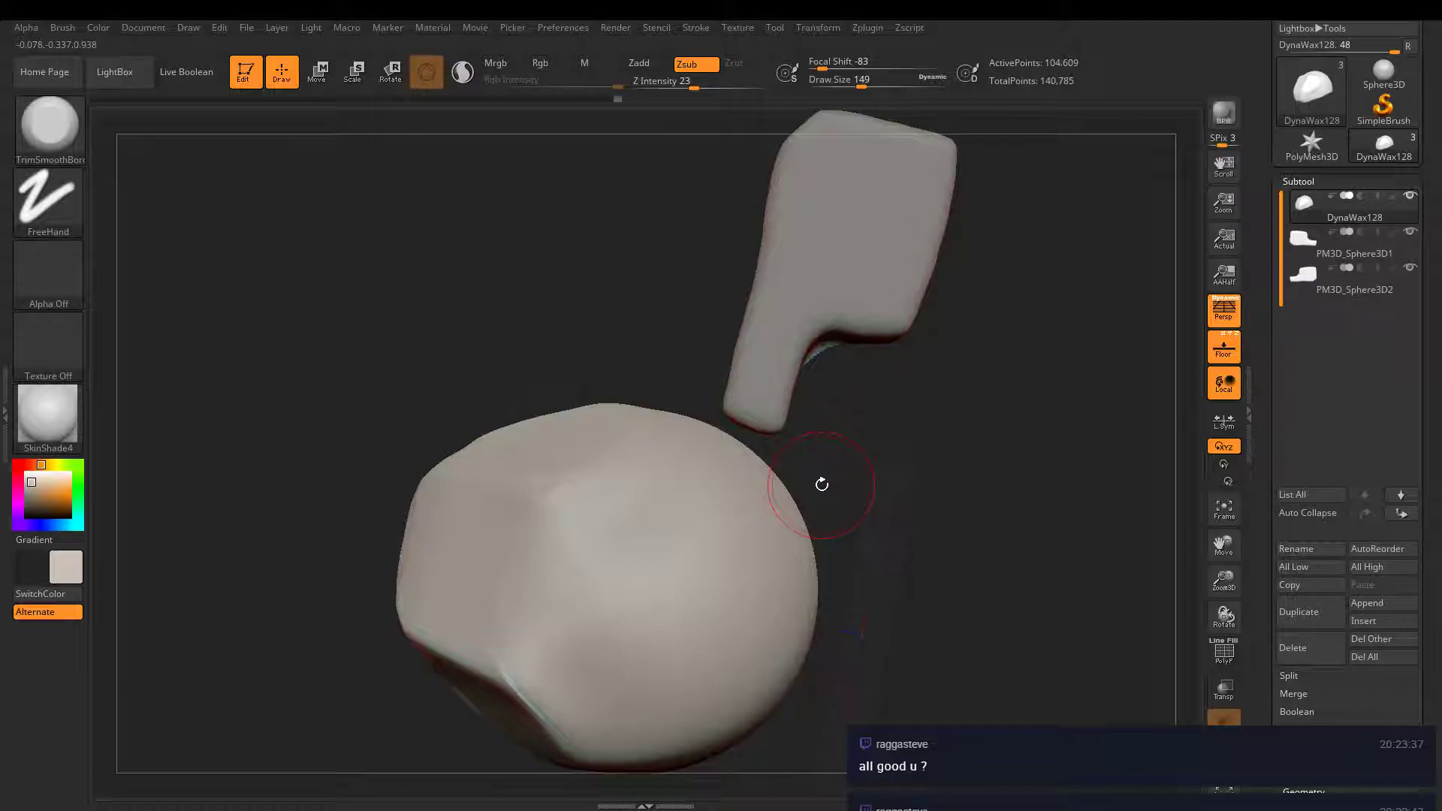
- Switch to the DamStandard brush and check the body against the Msketch.png reference sketch
key(b)
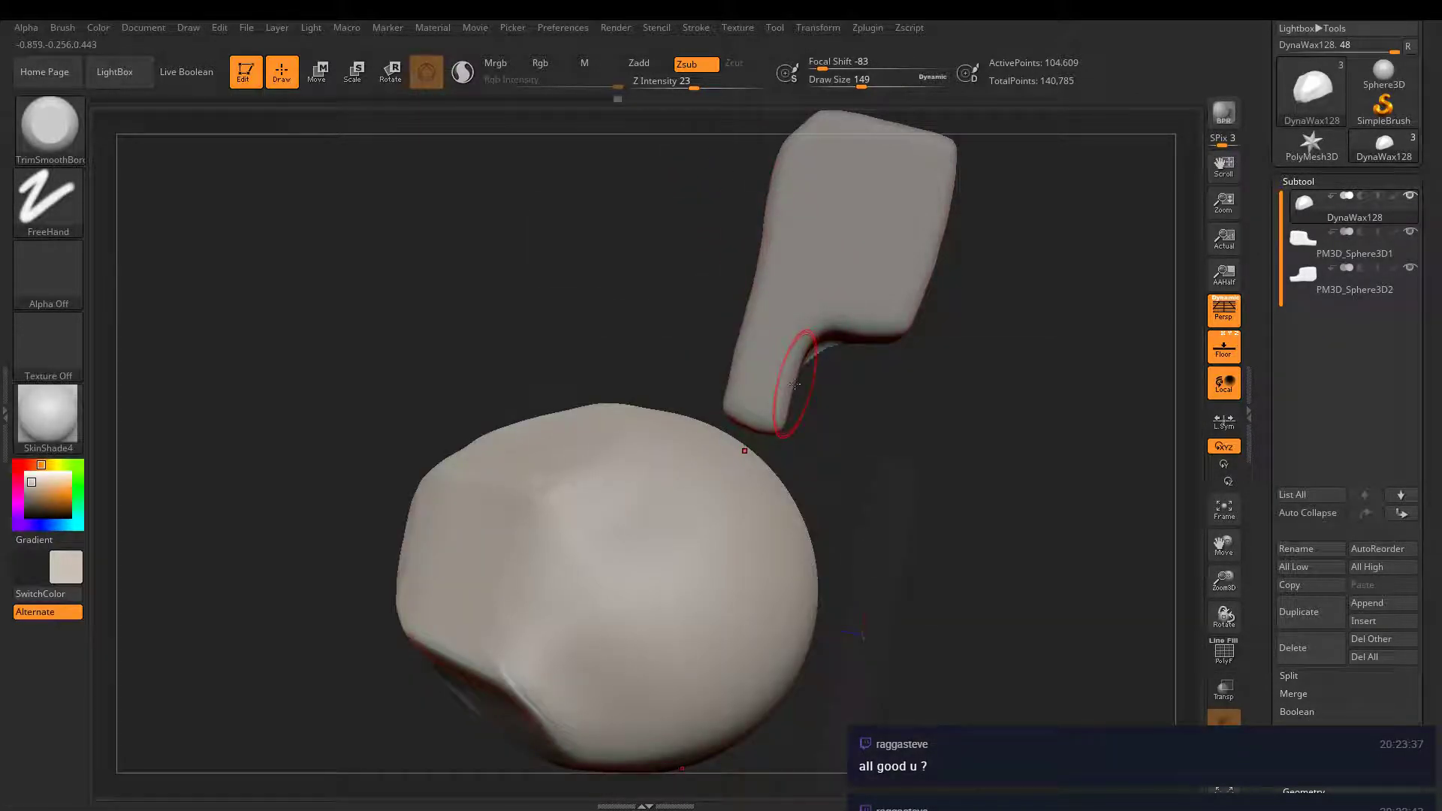
mouse_move(771, 426)
right_down()
mouse_move(740, 478)
mouse_move(773, 482)
mouse_move(767, 580)
mouse_move(767, 370)
mouse_move(889, 373)
mouse_move(709, 556)
mouse_move(709, 525)
right_up()
key(b)
key(d)
key(s)
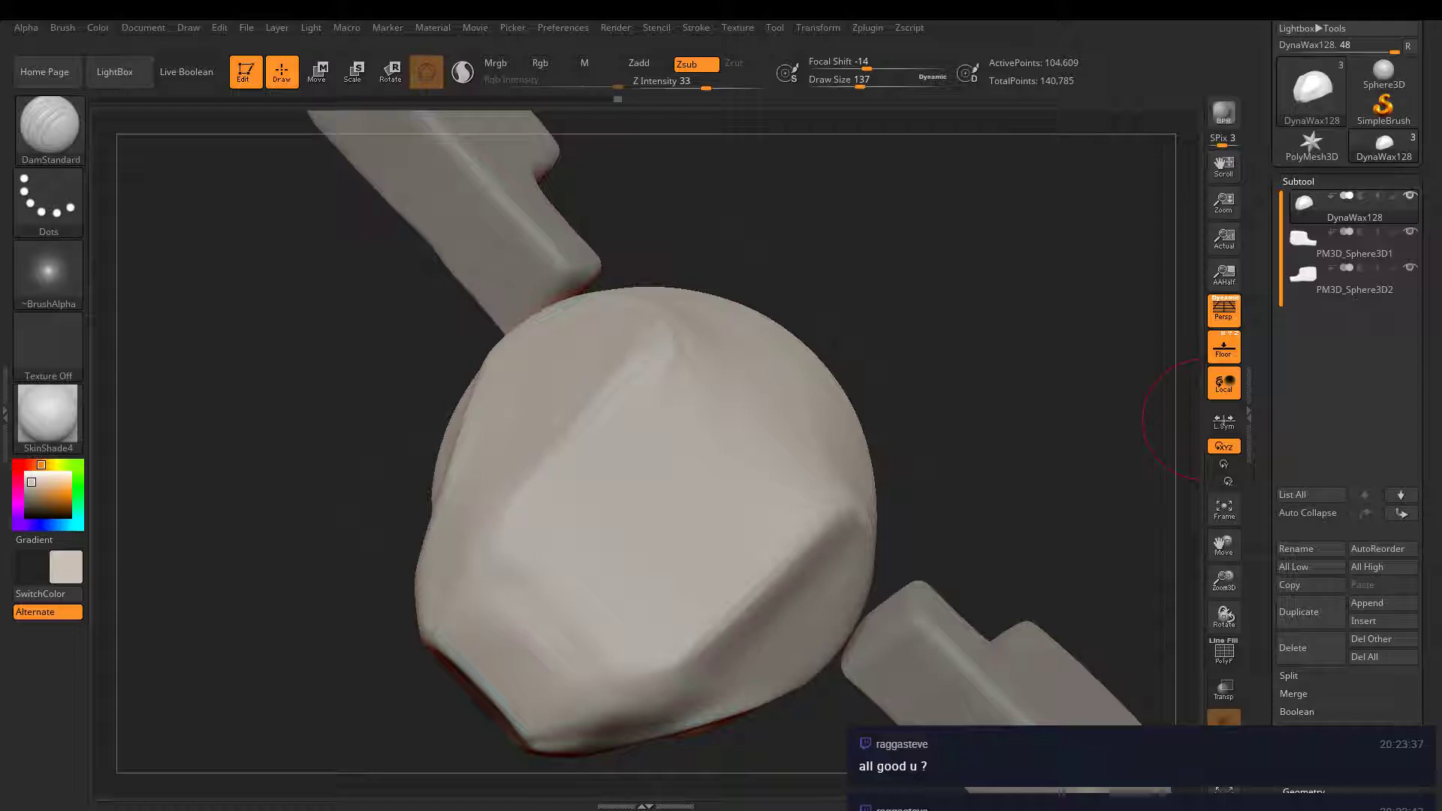
key(alt+Tab)
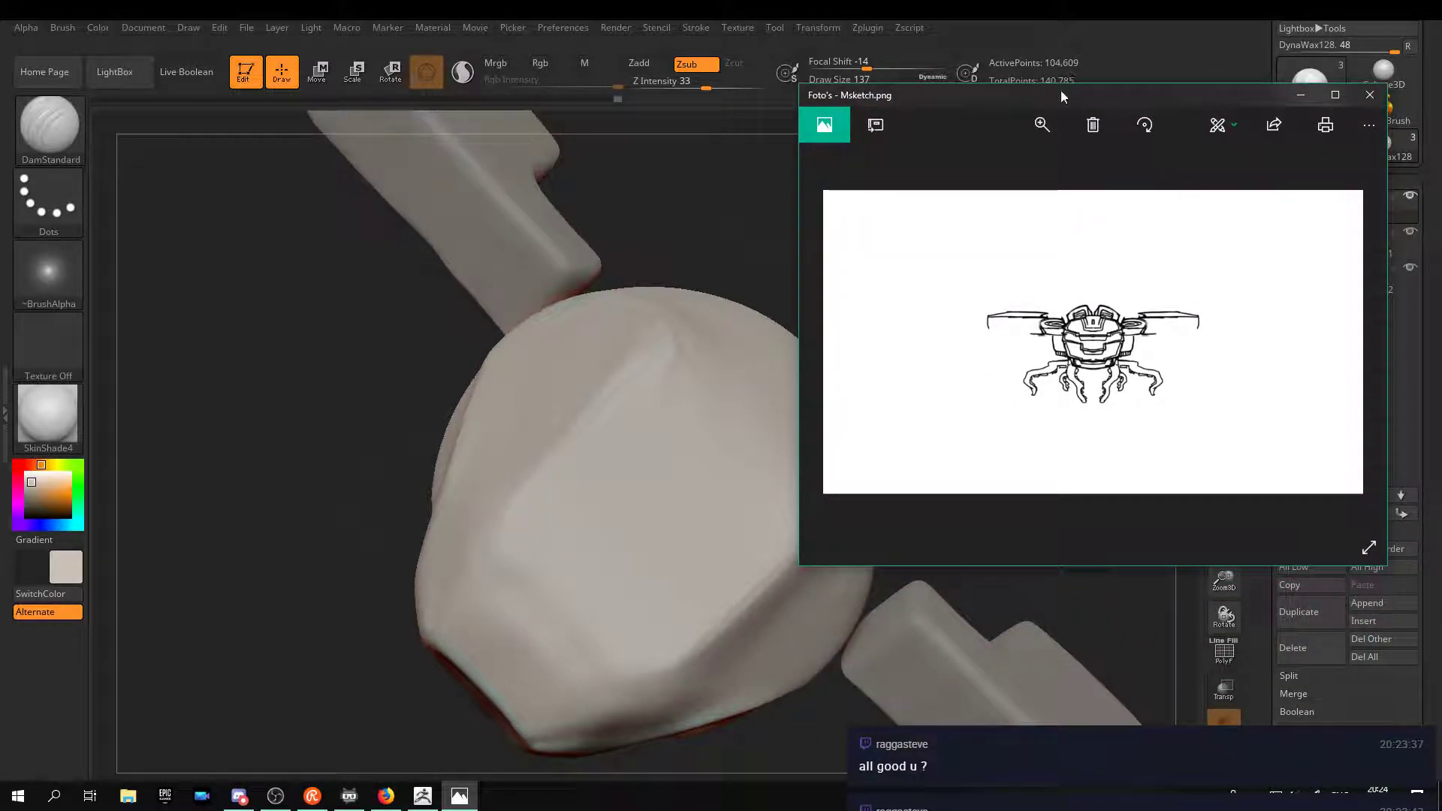
key(alt+Tab)
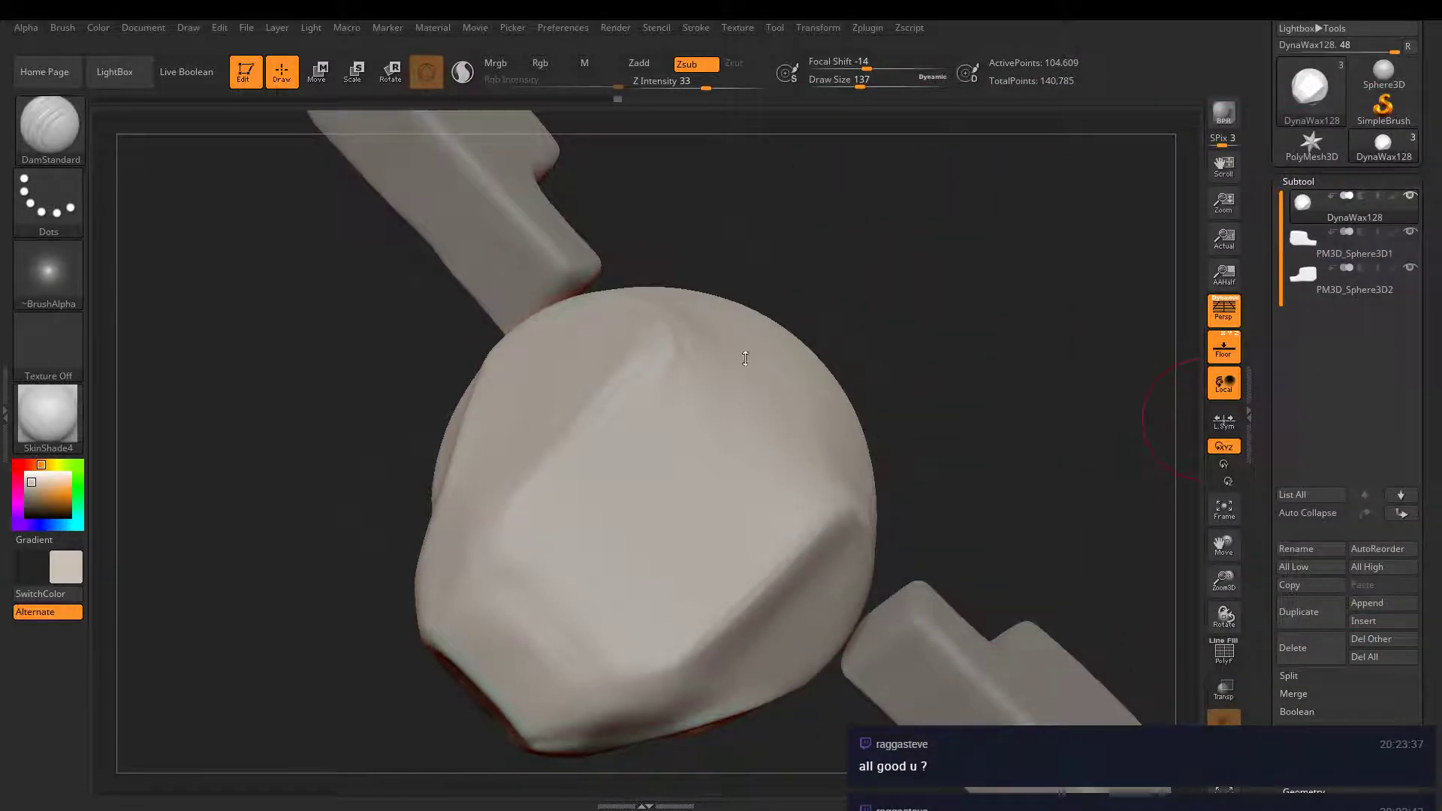
- Reduce the Draw Size to 81 and mask a symmetrical tapered patch on the body's upper front, cleaning up its edges
key(bracketleft)
key(bracketleft)
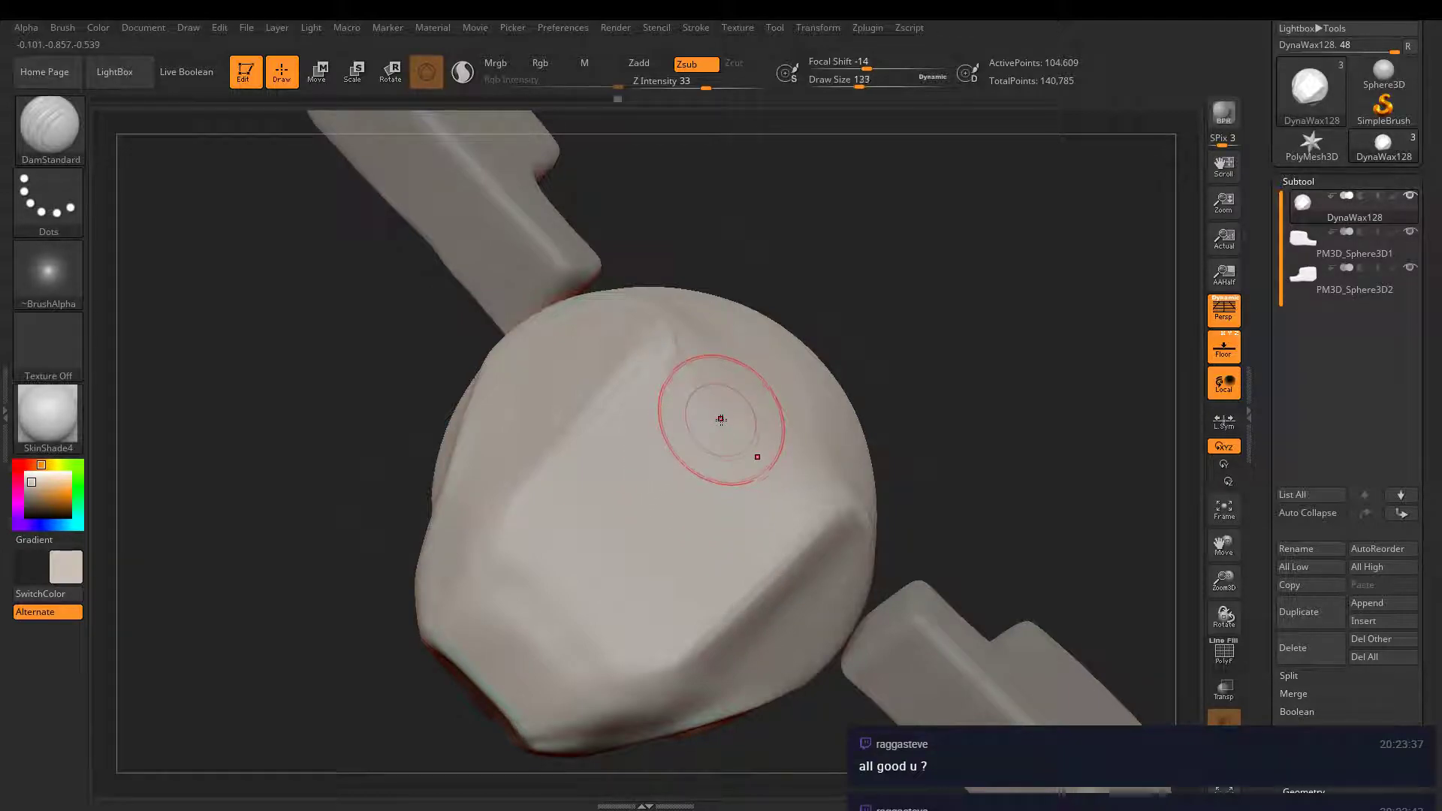
mouse_move(717, 414)
ctrl+mouse_down()
mouse_move(668, 463)
mouse_move(680, 477)
mouse_move(717, 451)
mouse_move(676, 440)
mouse_move(714, 410)
mouse_move(773, 436)
mouse_move(764, 460)
ctrl+mouse_up()
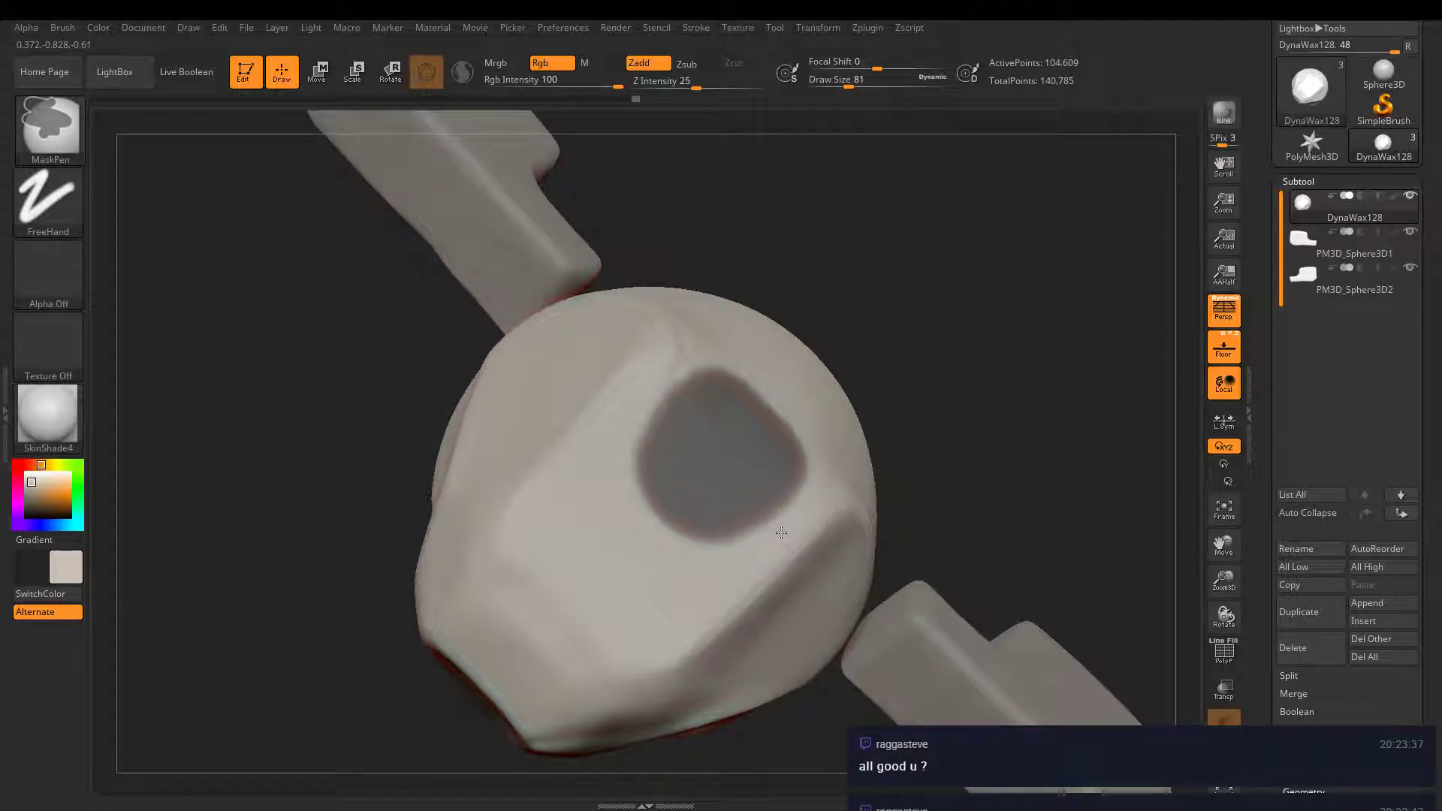
mouse_move(778, 526)
ctrl+alt+mouse_down()
mouse_move(744, 533)
mouse_move(755, 471)
ctrl+alt+mouse_up()
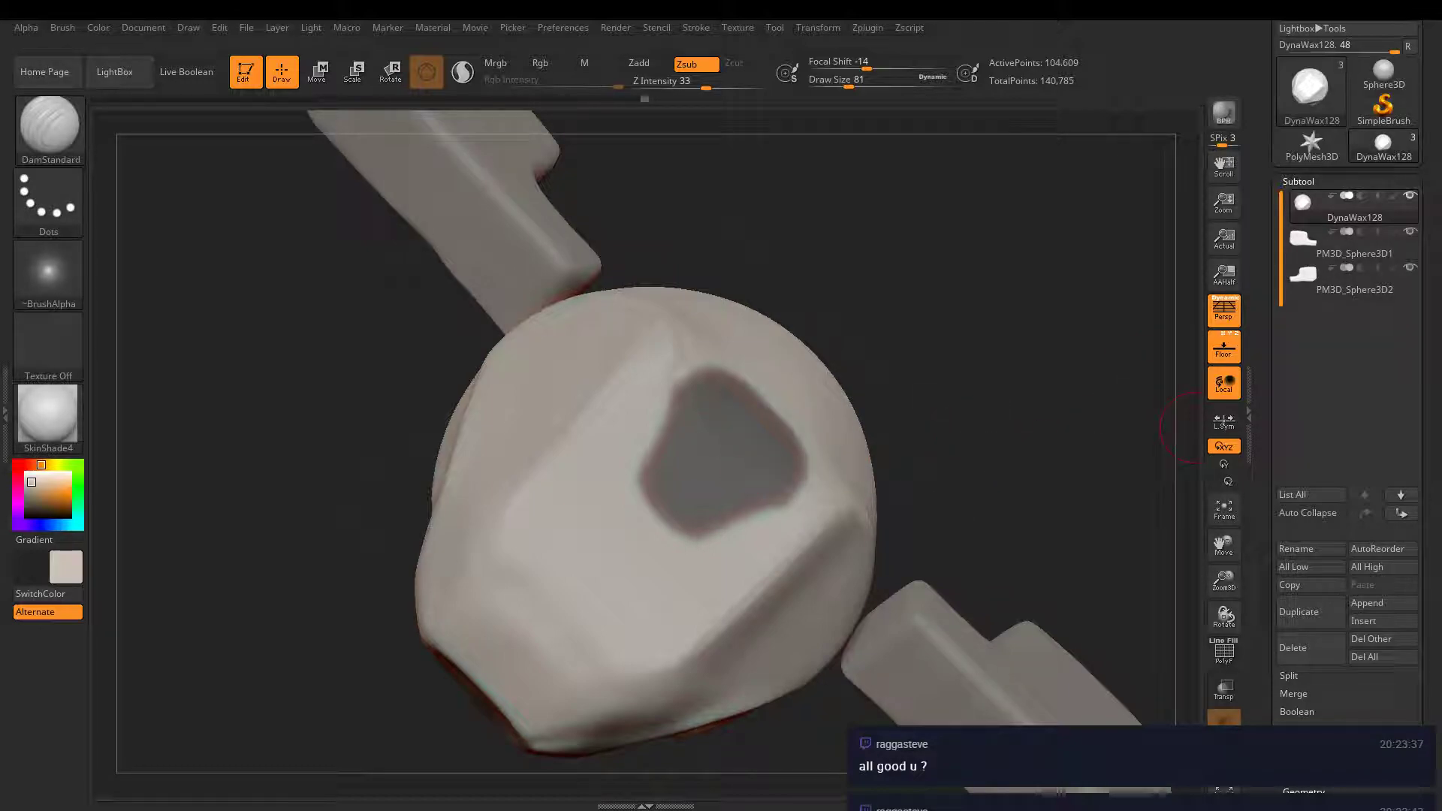
drag(949, 460, 886, 435)
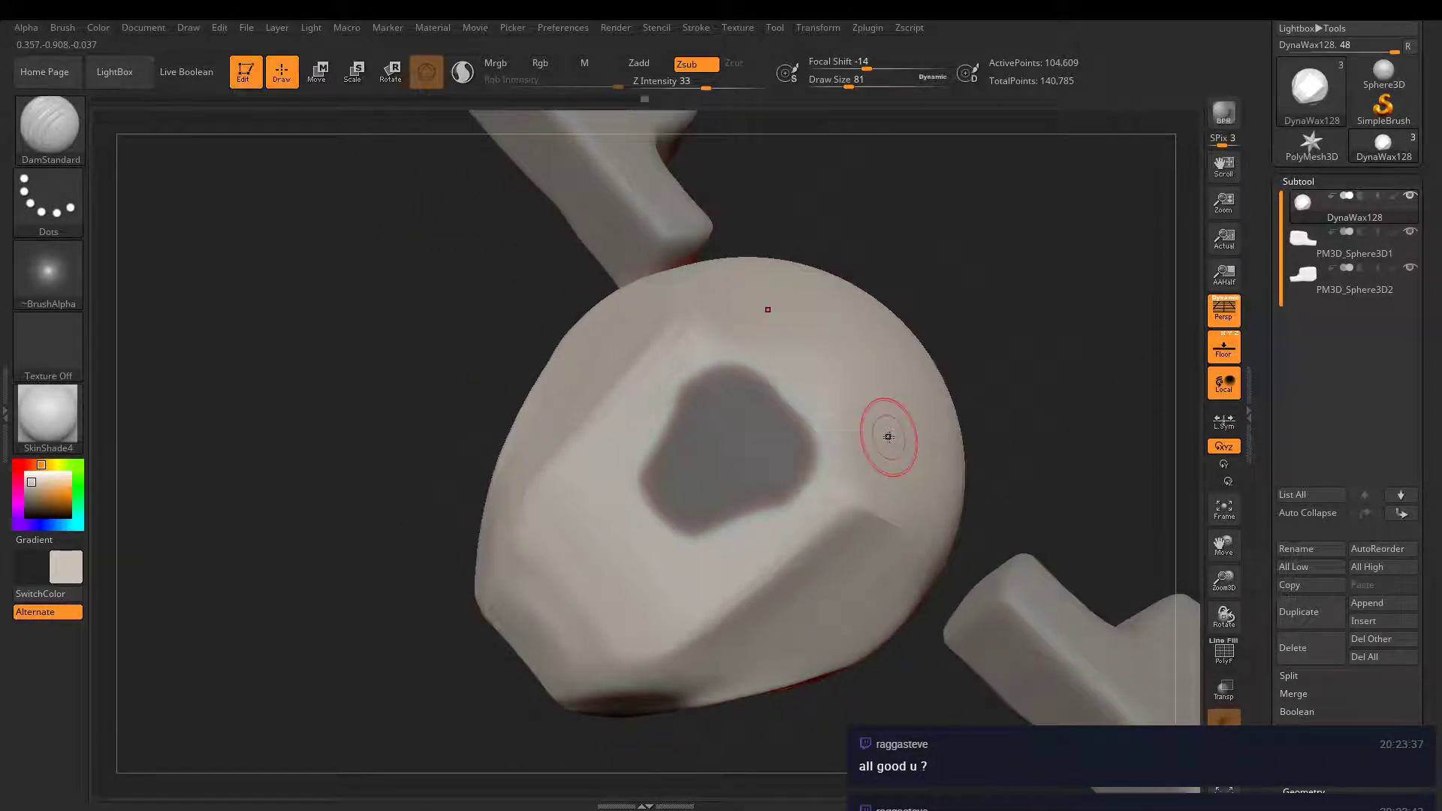
key(ctrl)
ctrl+drag(798, 476, 797, 436)
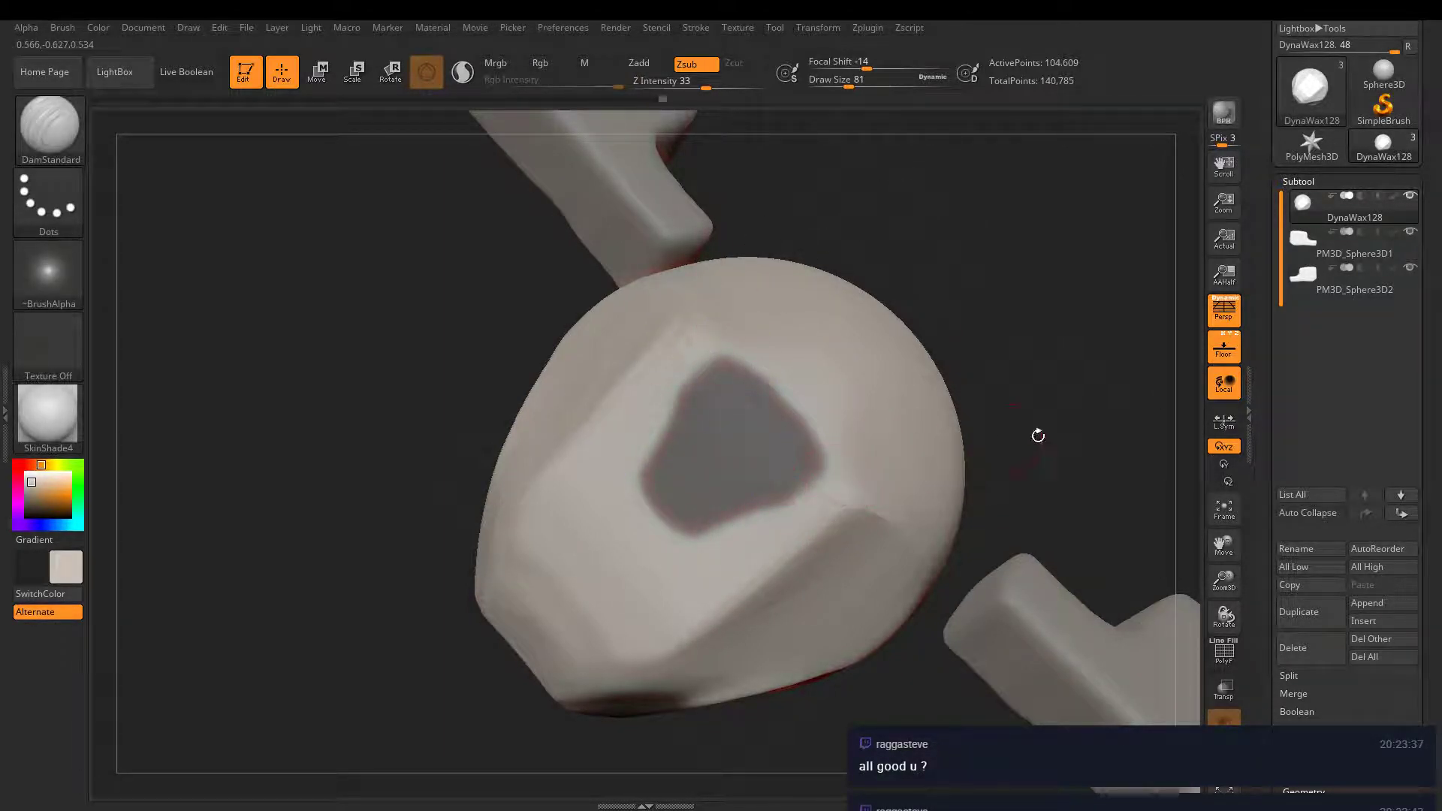
- Invert the mask and raise the unmasked top patch about 0.13 above the body with the Move gizmo
ctrl+click(1051, 438)
mouse_move(1072, 441)
mouse_down()
mouse_move(1050, 336)
mouse_move(1063, 138)
mouse_up()
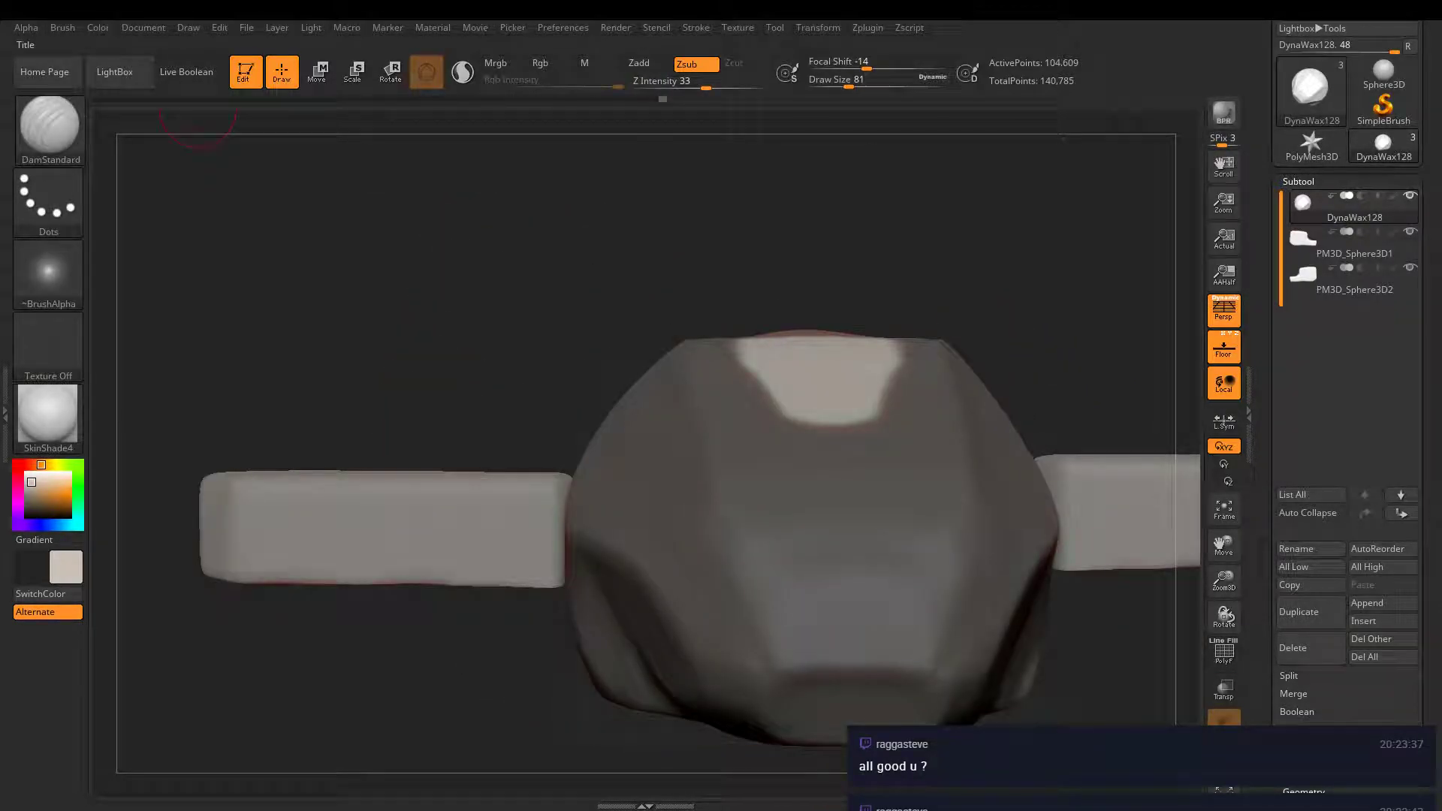
click(308, 72)
drag(802, 484, 806, 451)
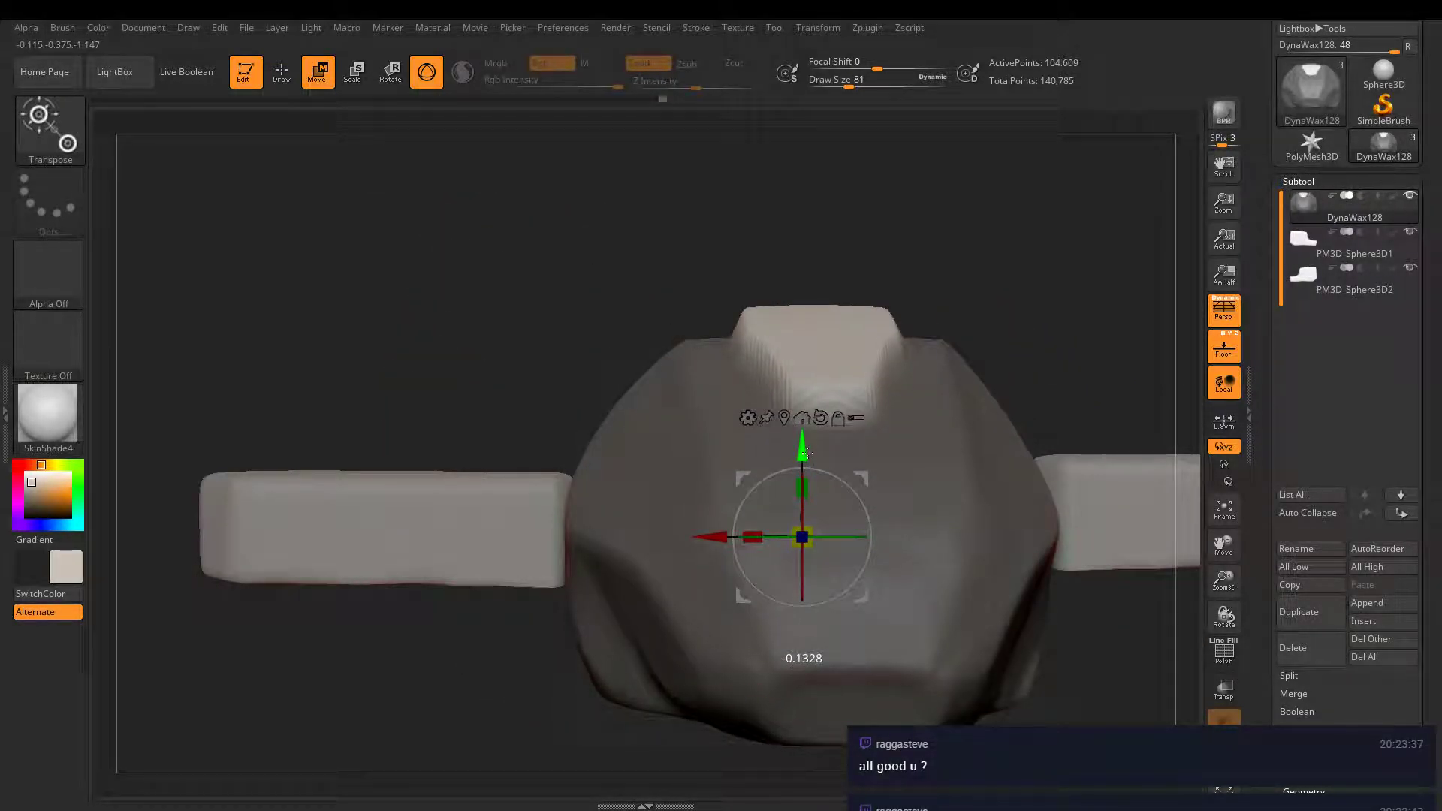
drag(716, 534, 717, 529)
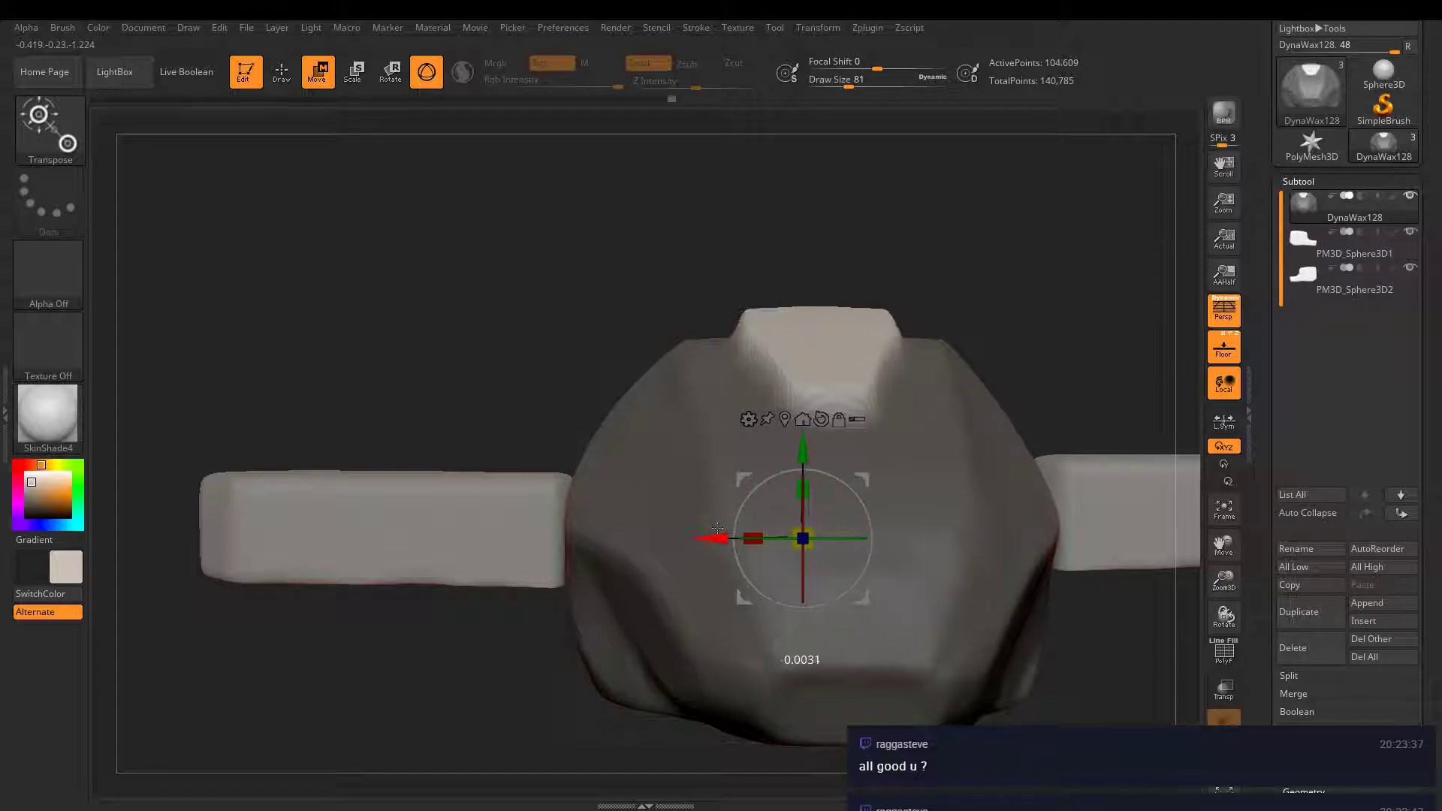
- Lower the raised top patch by about 0.058 with the Move gizmo and clear the mask
drag(916, 314, 930, 380)
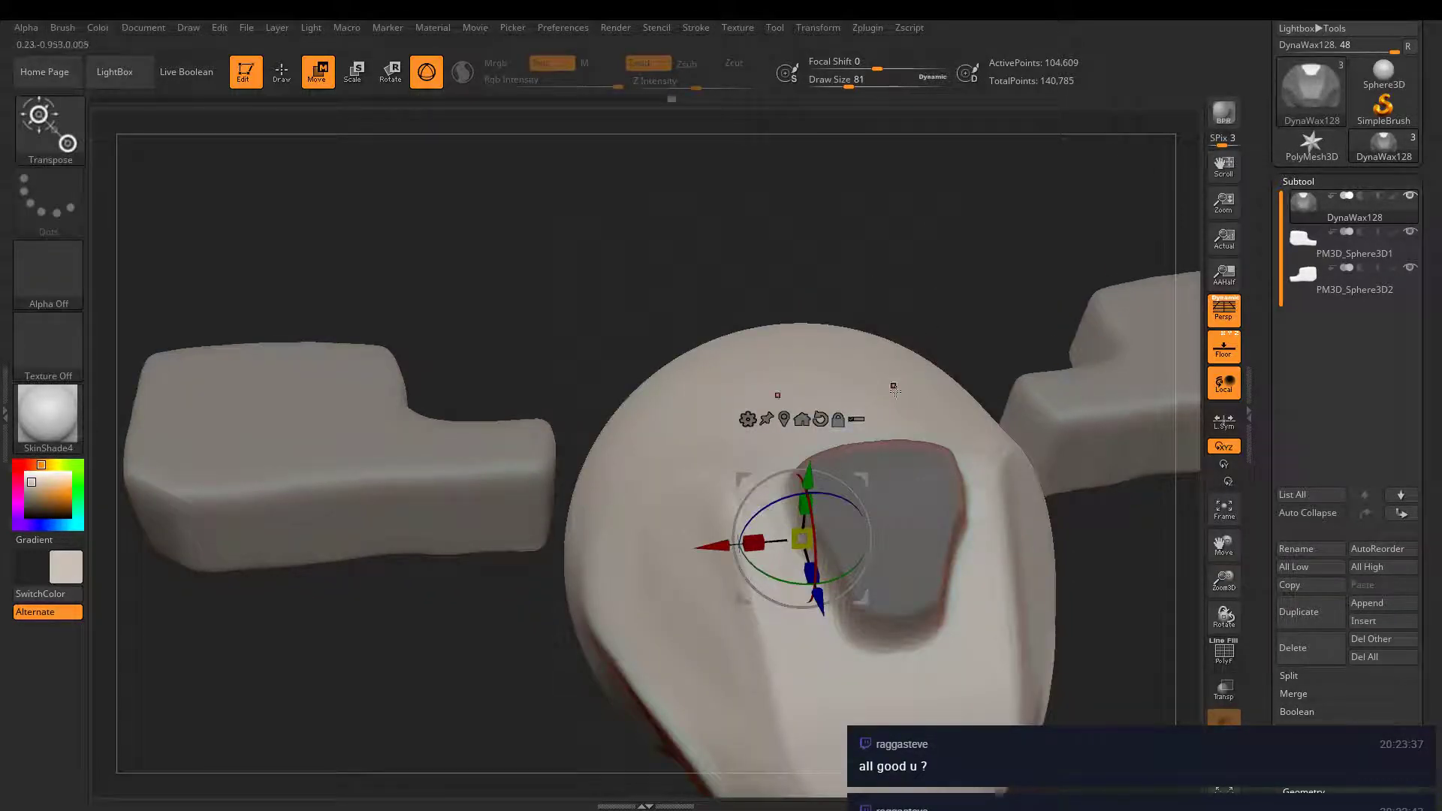
ctrl+drag(979, 264, 1003, 300)
drag(984, 364, 939, 260)
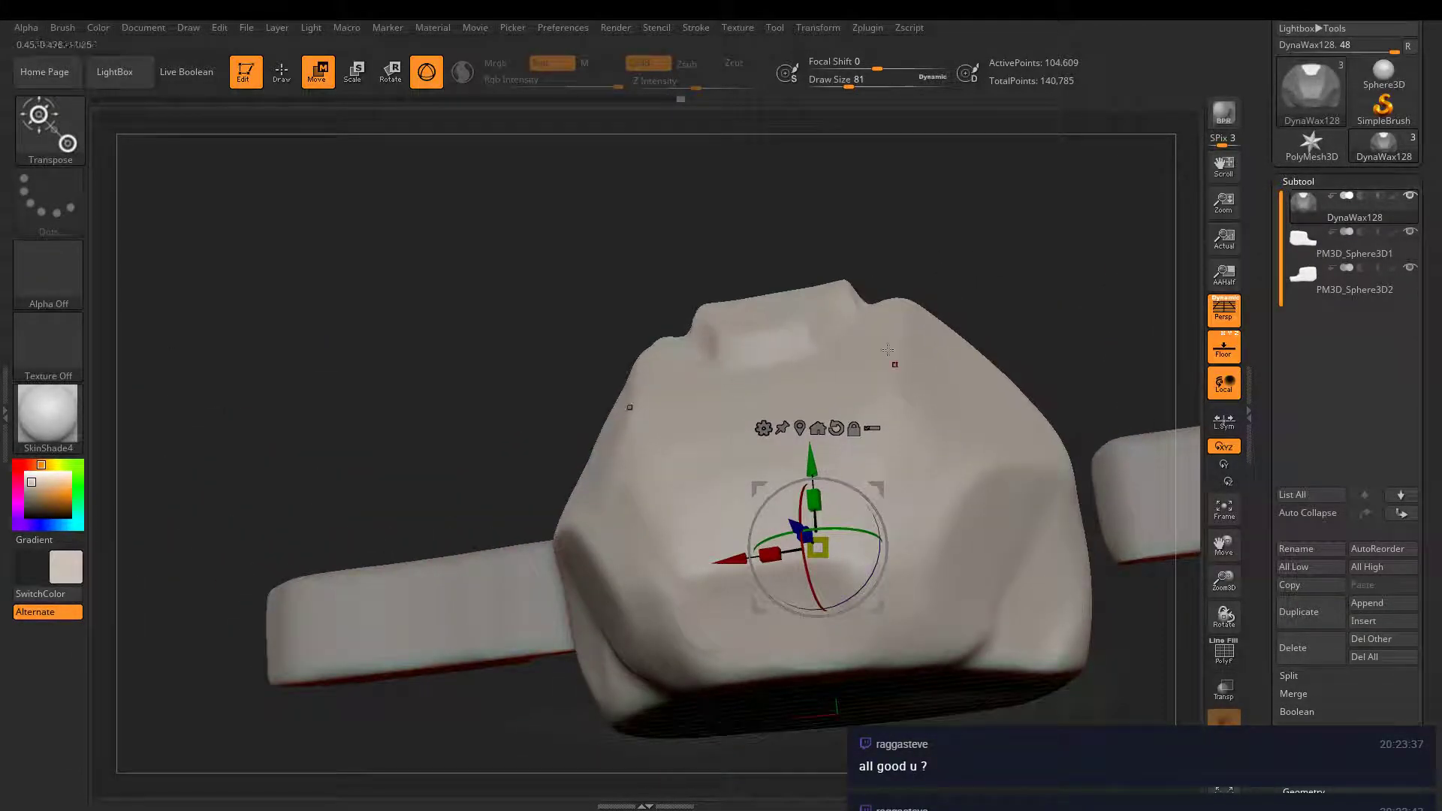
drag(888, 350, 848, 313)
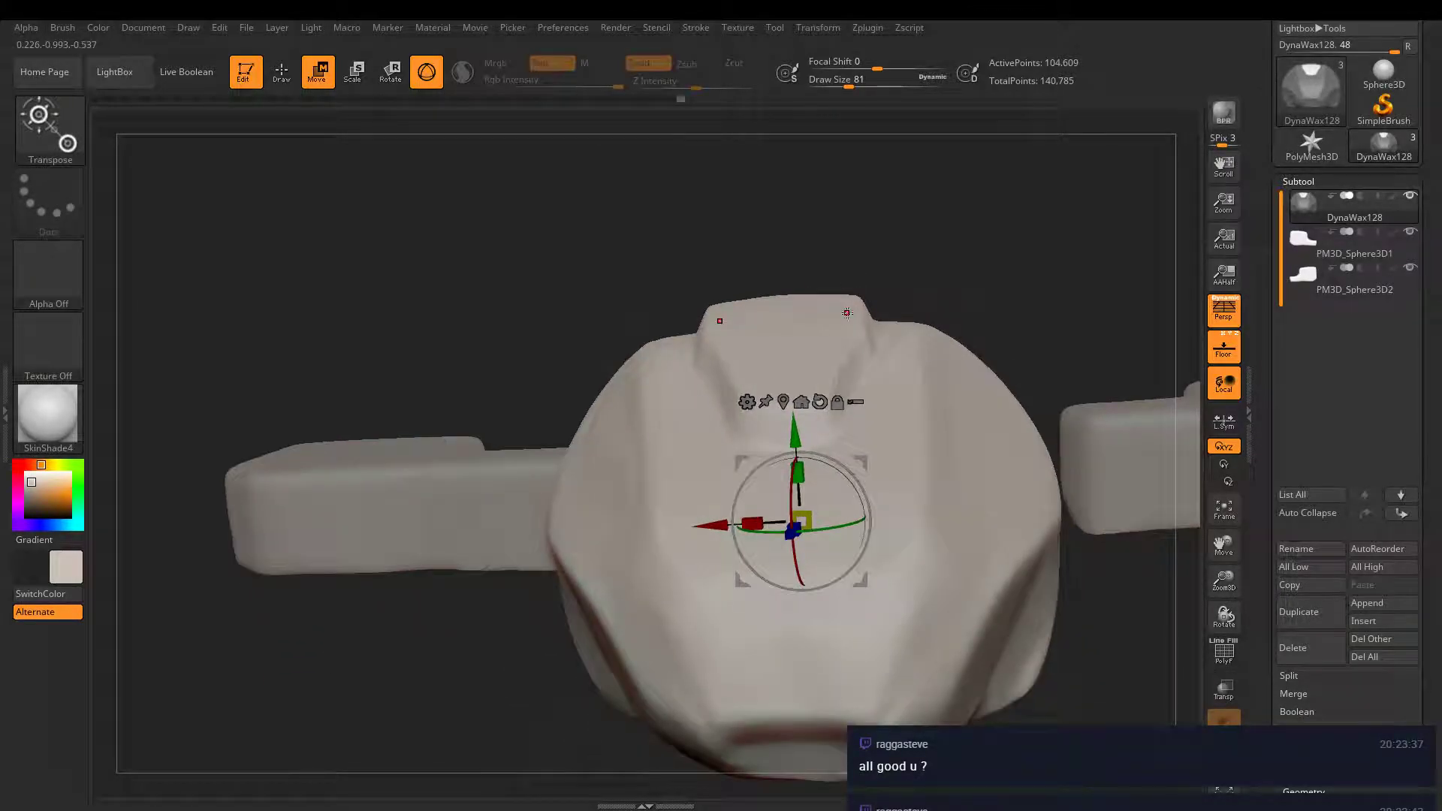
key(ctrl+z)
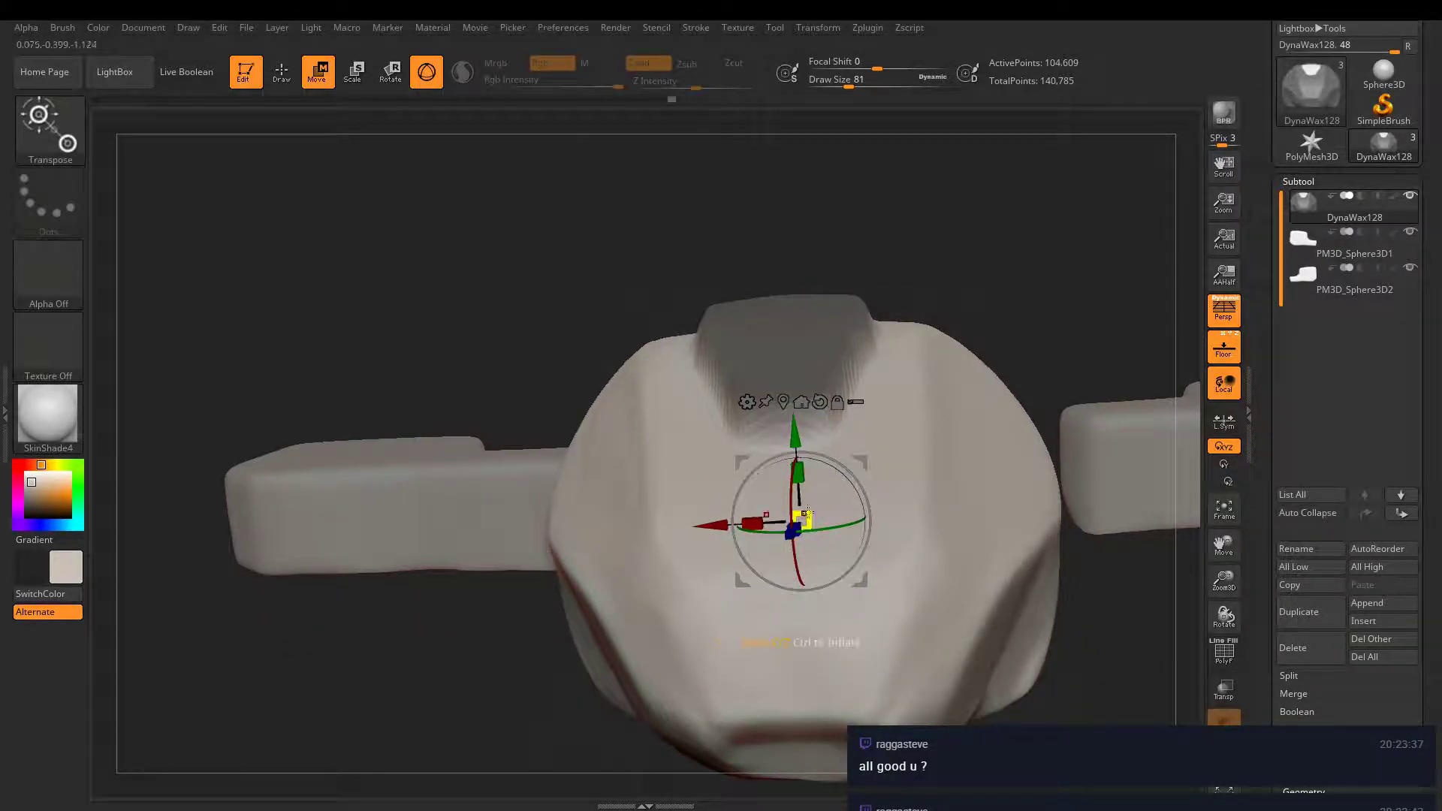
key(ctrl+i)
drag(794, 432, 794, 447)
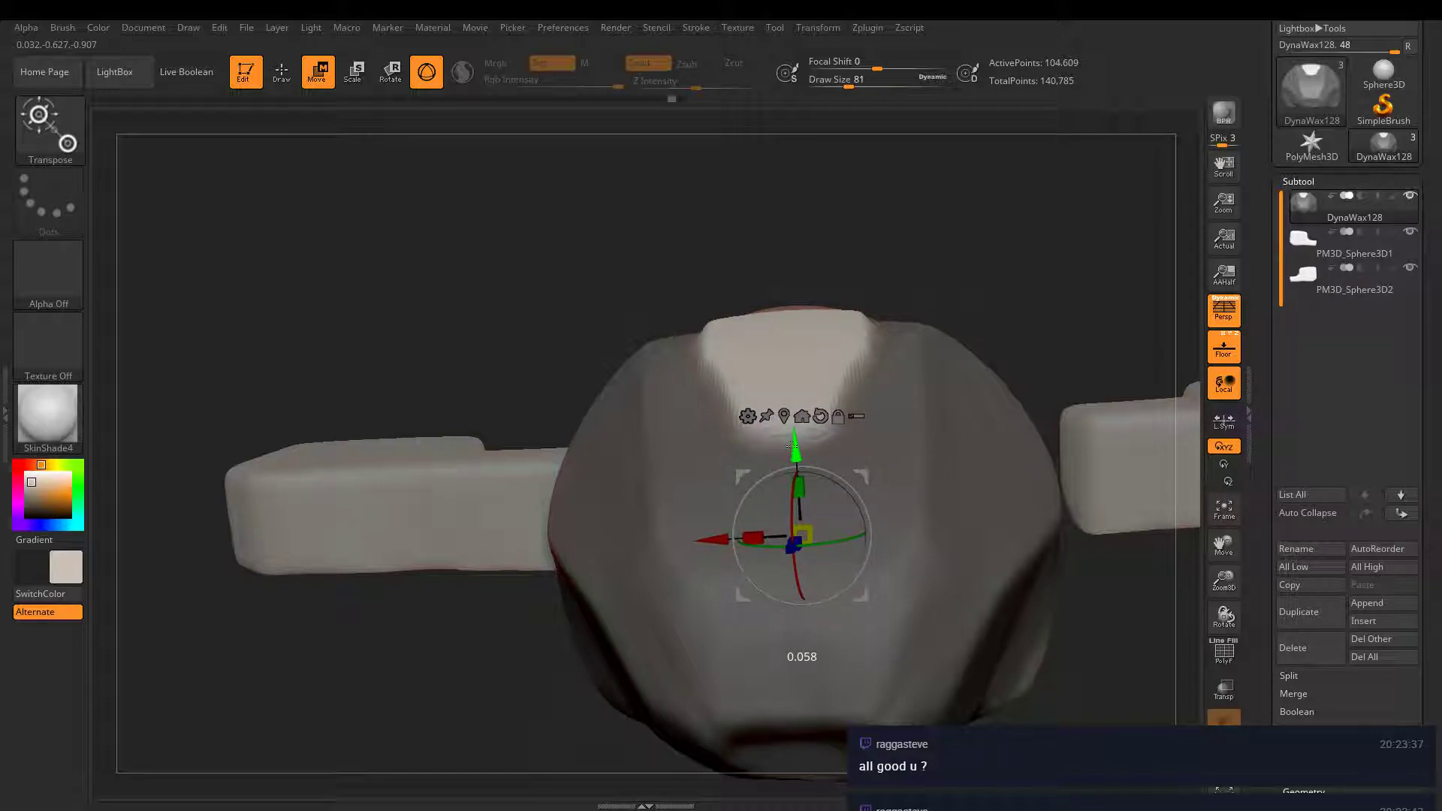
ctrl+click(931, 223)
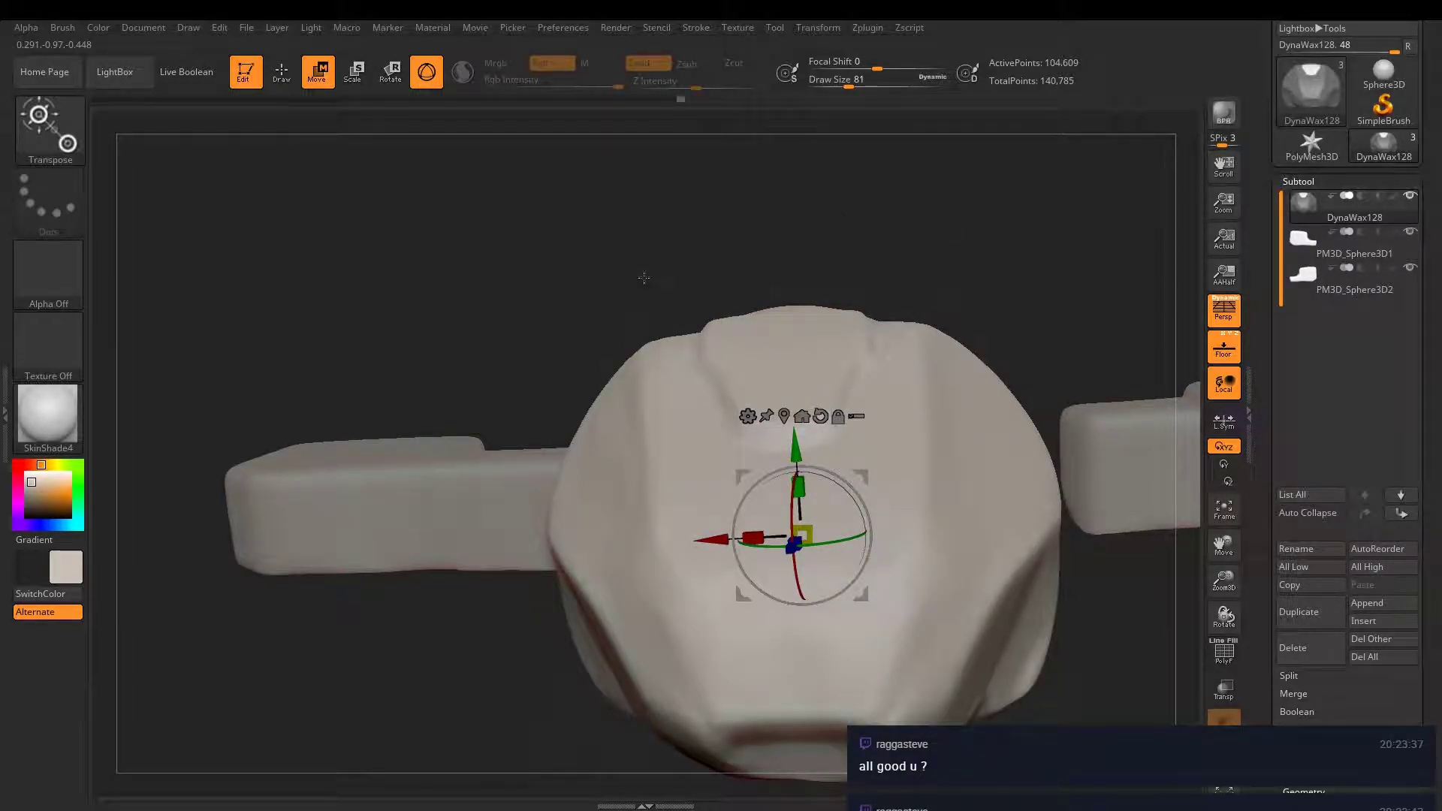
drag(644, 278, 634, 403)
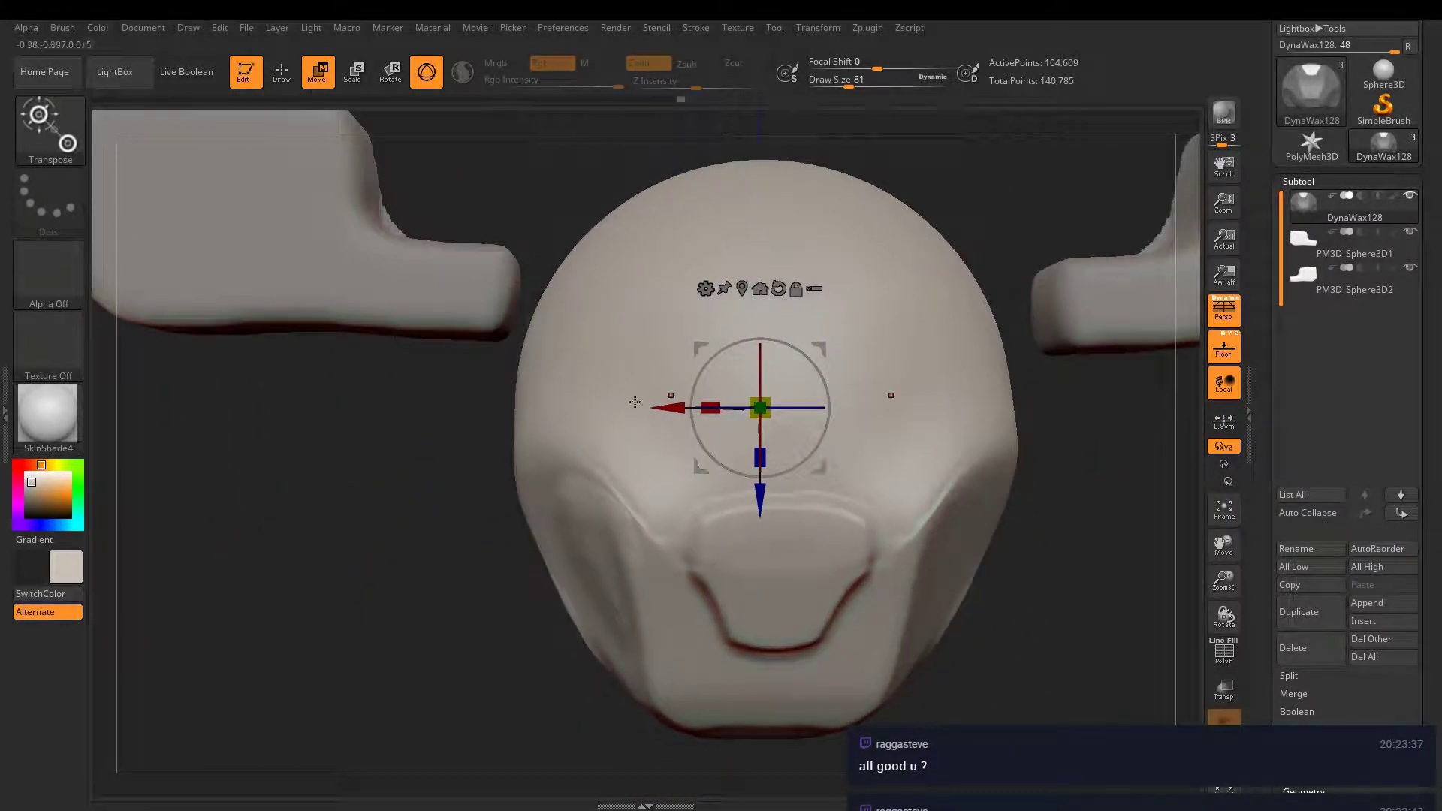
- Reduce the DamStandard Draw Size to 57 and carve mirrored creases running outward from the top block's rear corners
click(281, 71)
drag(1052, 421, 1190, 511)
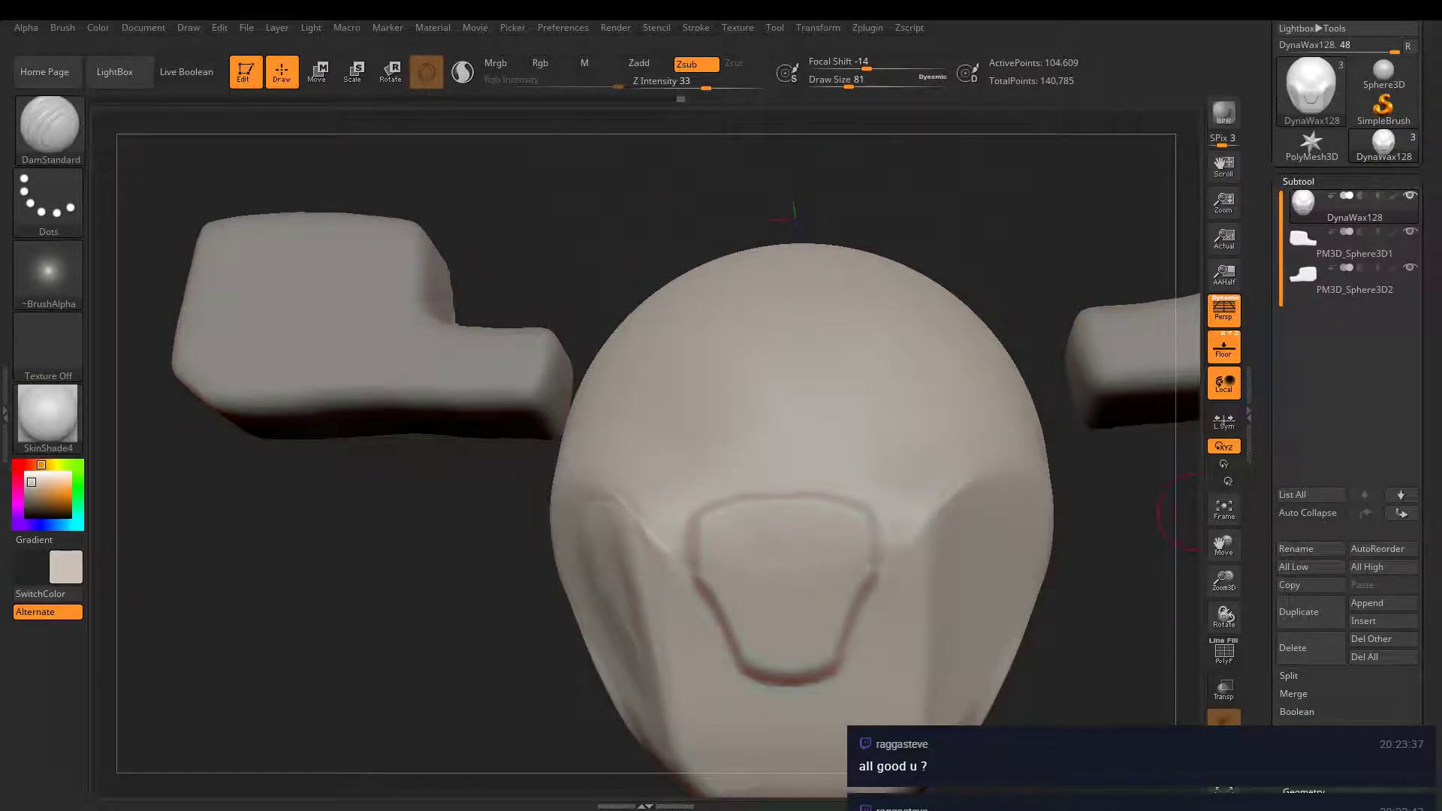
mouse_move(1080, 472)
mouse_down()
mouse_move(978, 483)
mouse_move(924, 451)
mouse_move(914, 477)
mouse_up()
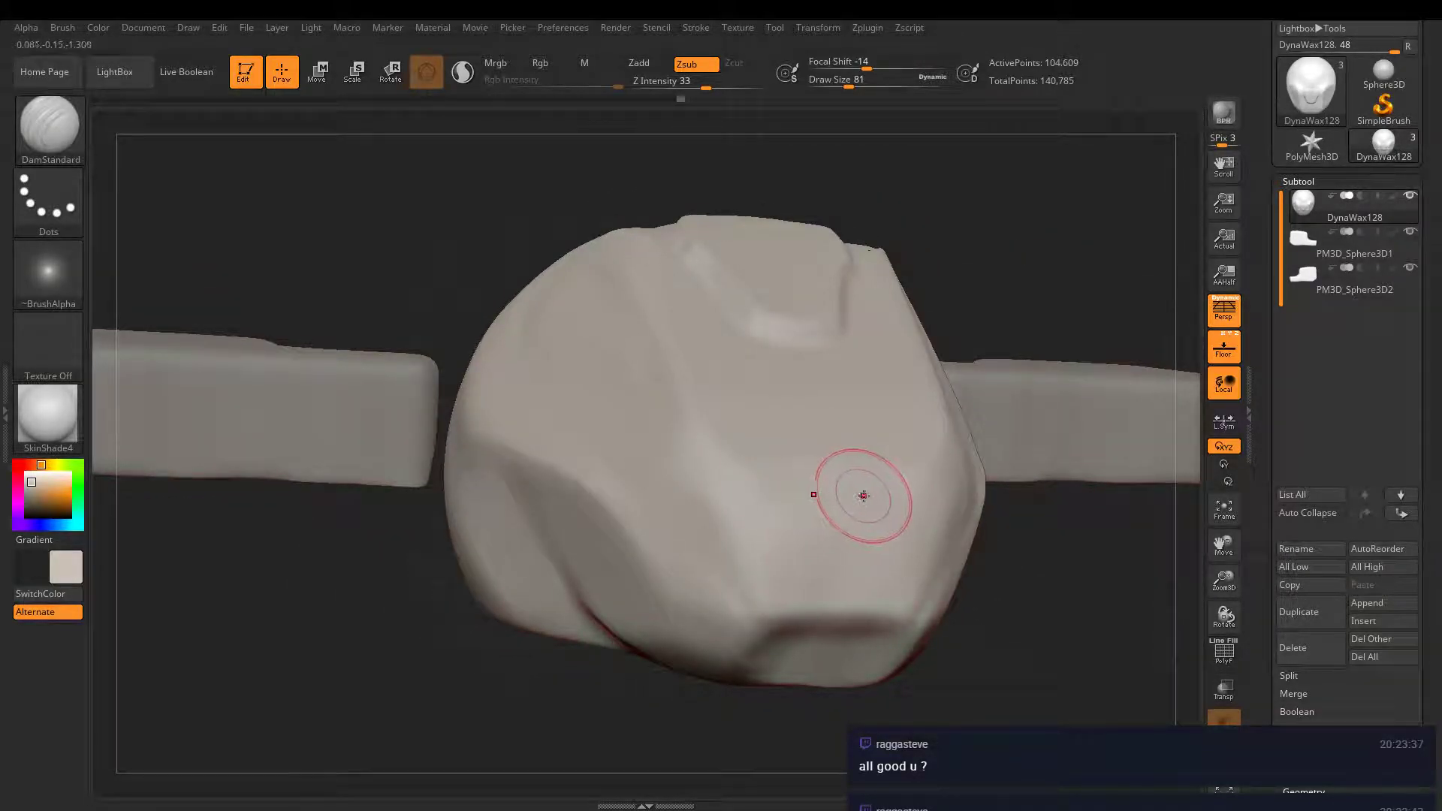
key(bracketleft)
key(bracketleft)
key(bracketleft)
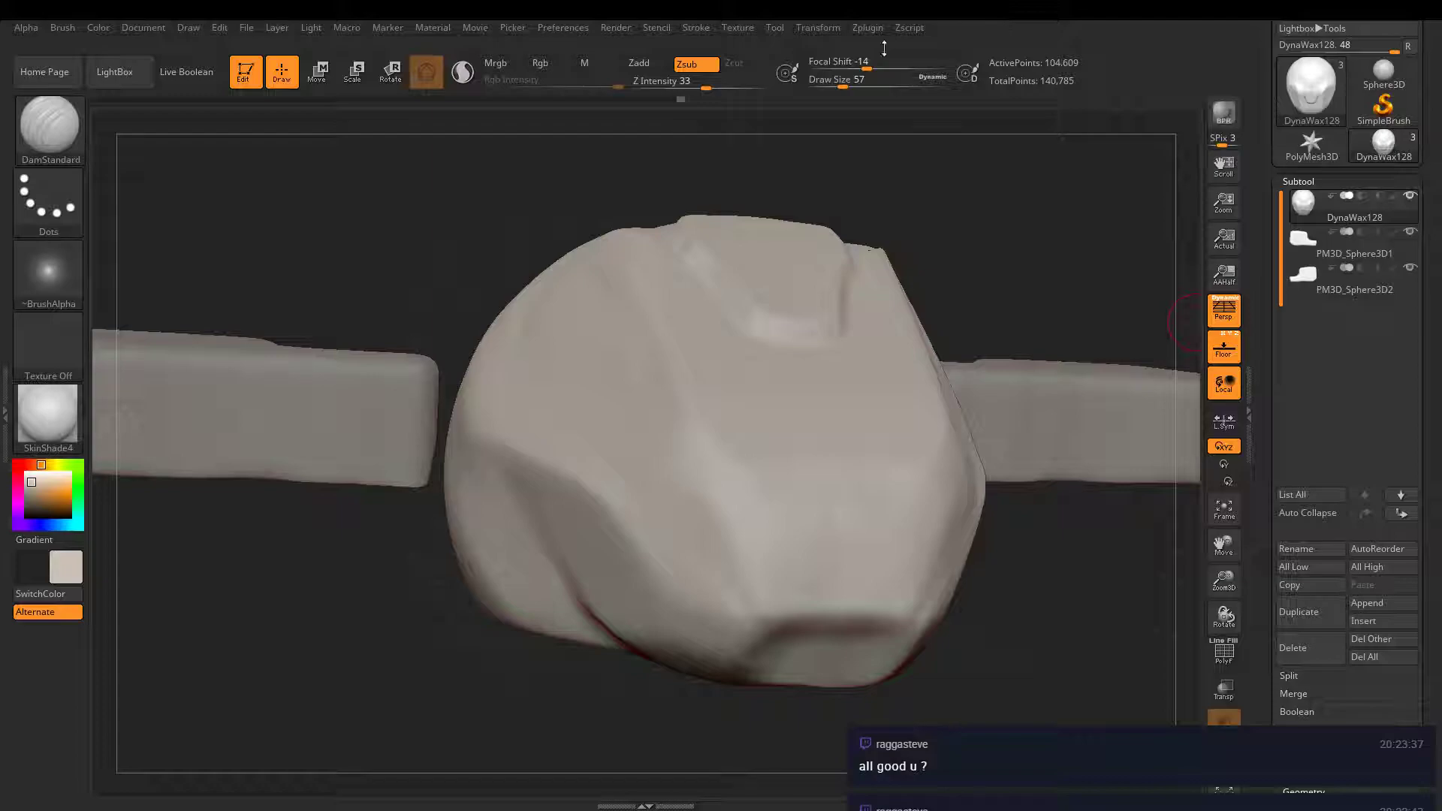
mouse_move(792, 409)
right_down()
mouse_move(776, 438)
mouse_move(908, 334)
mouse_move(869, 427)
mouse_move(865, 498)
right_up()
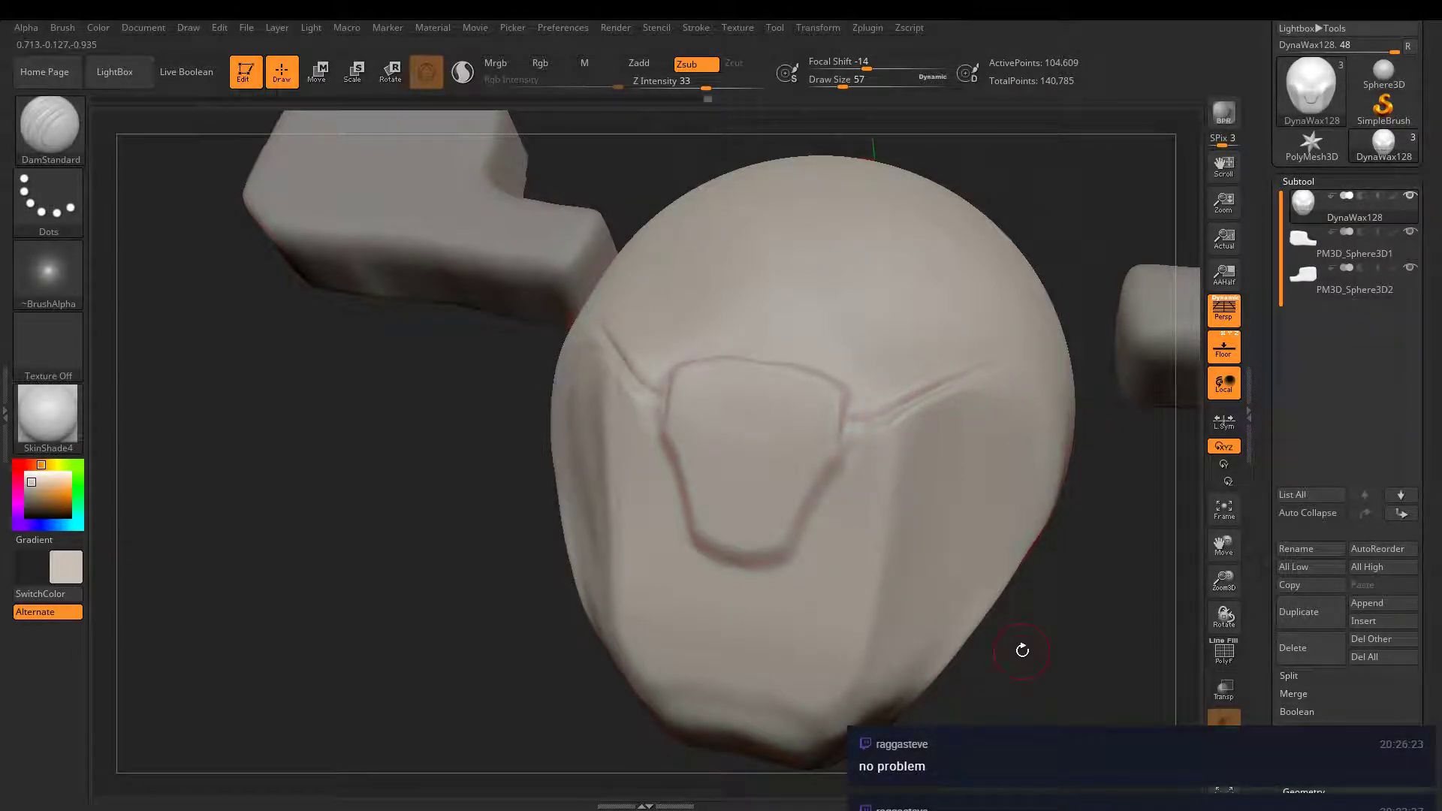
- Carve a mirrored frame with a stack of horizontal vent grooves on the body's lower front
drag(1022, 651, 966, 489)
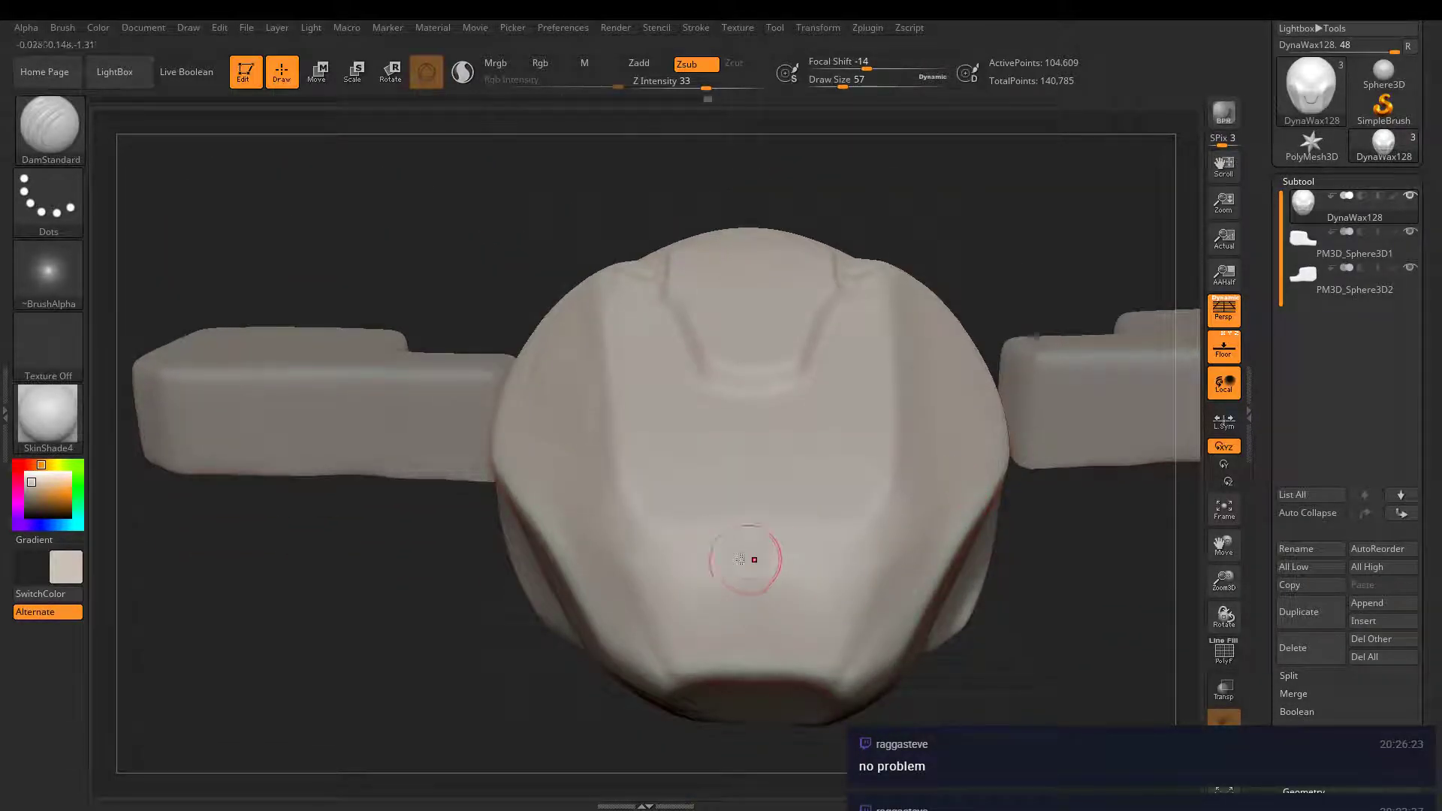
drag(965, 322, 879, 436)
drag(711, 575, 793, 574)
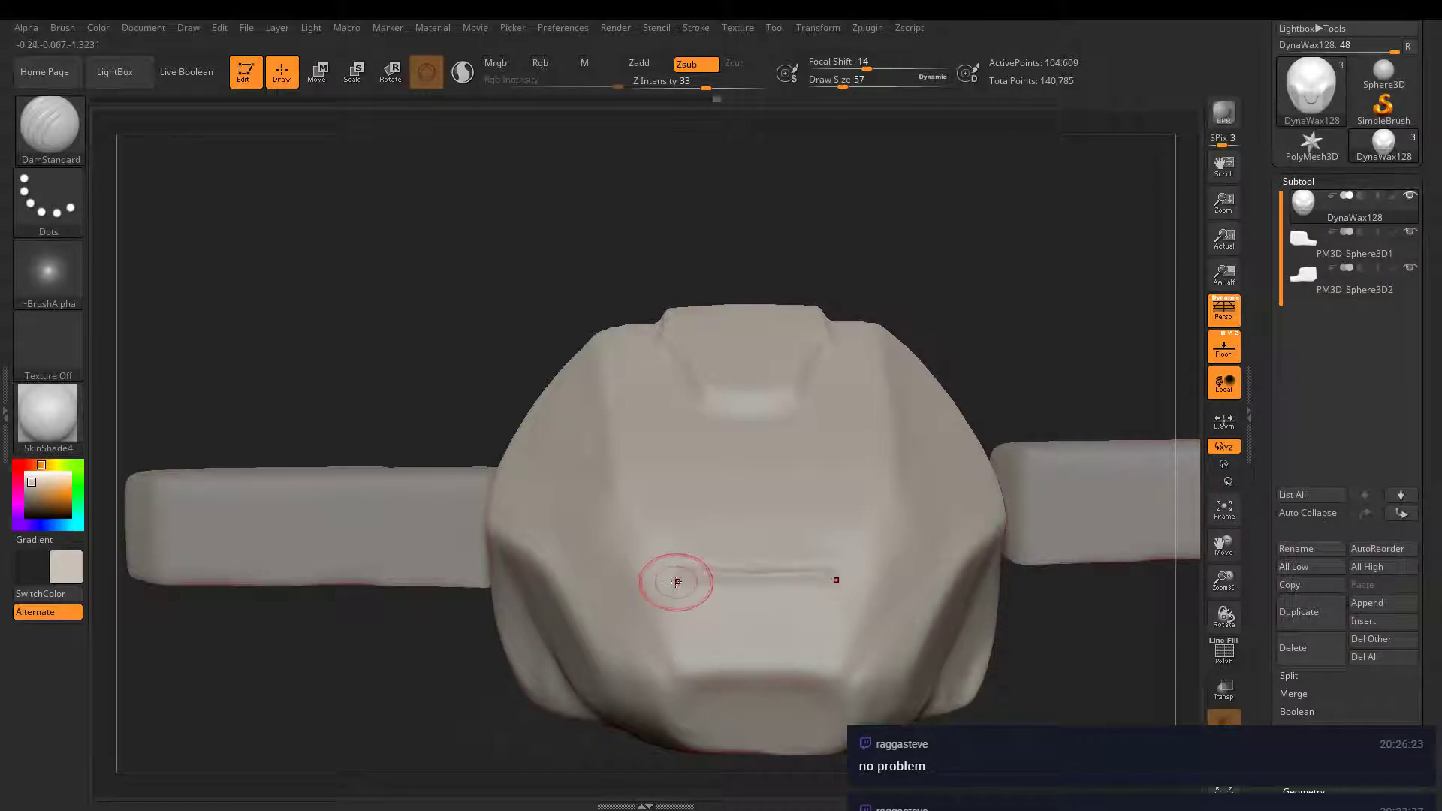
drag(668, 584, 678, 687)
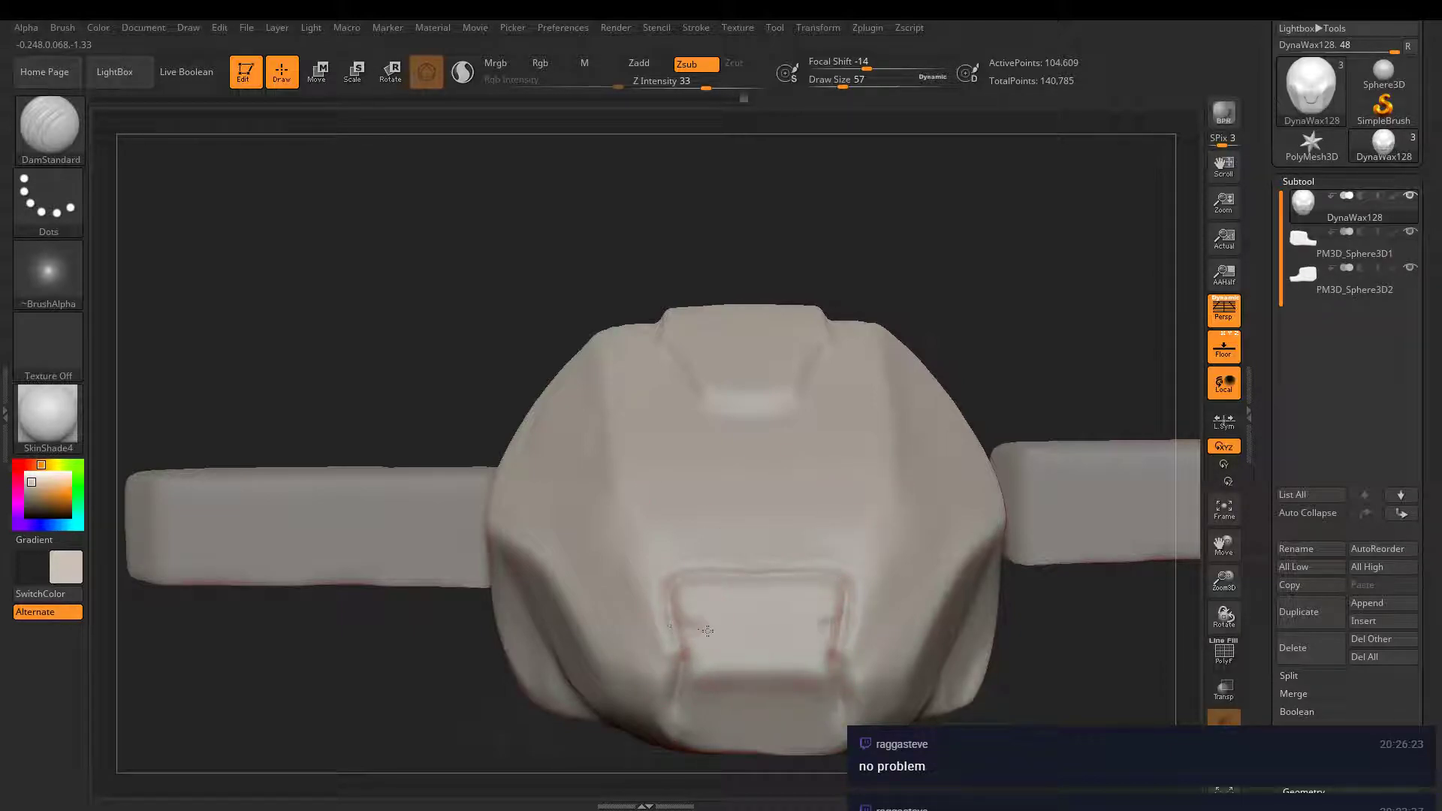
drag(708, 631, 783, 689)
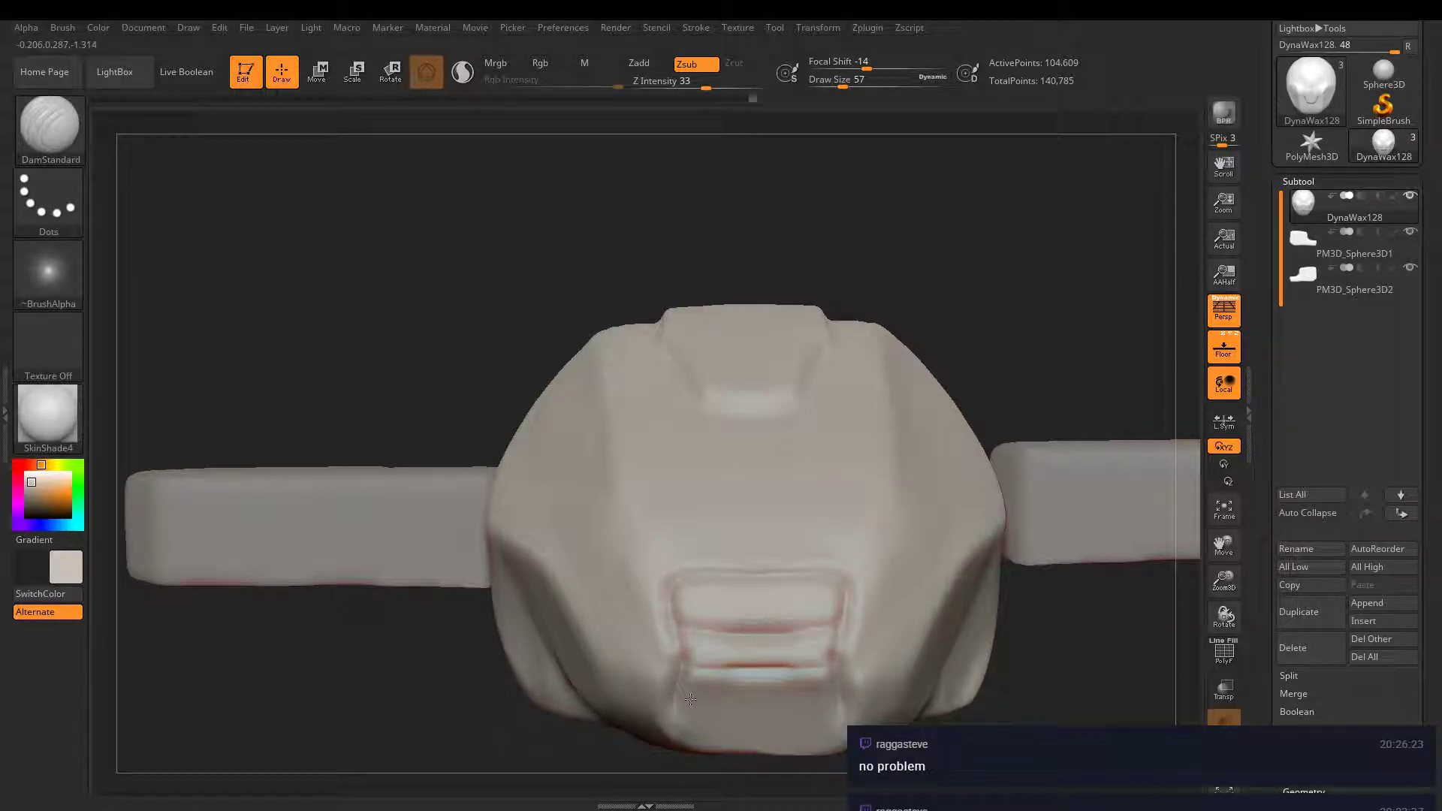
drag(690, 698, 813, 726)
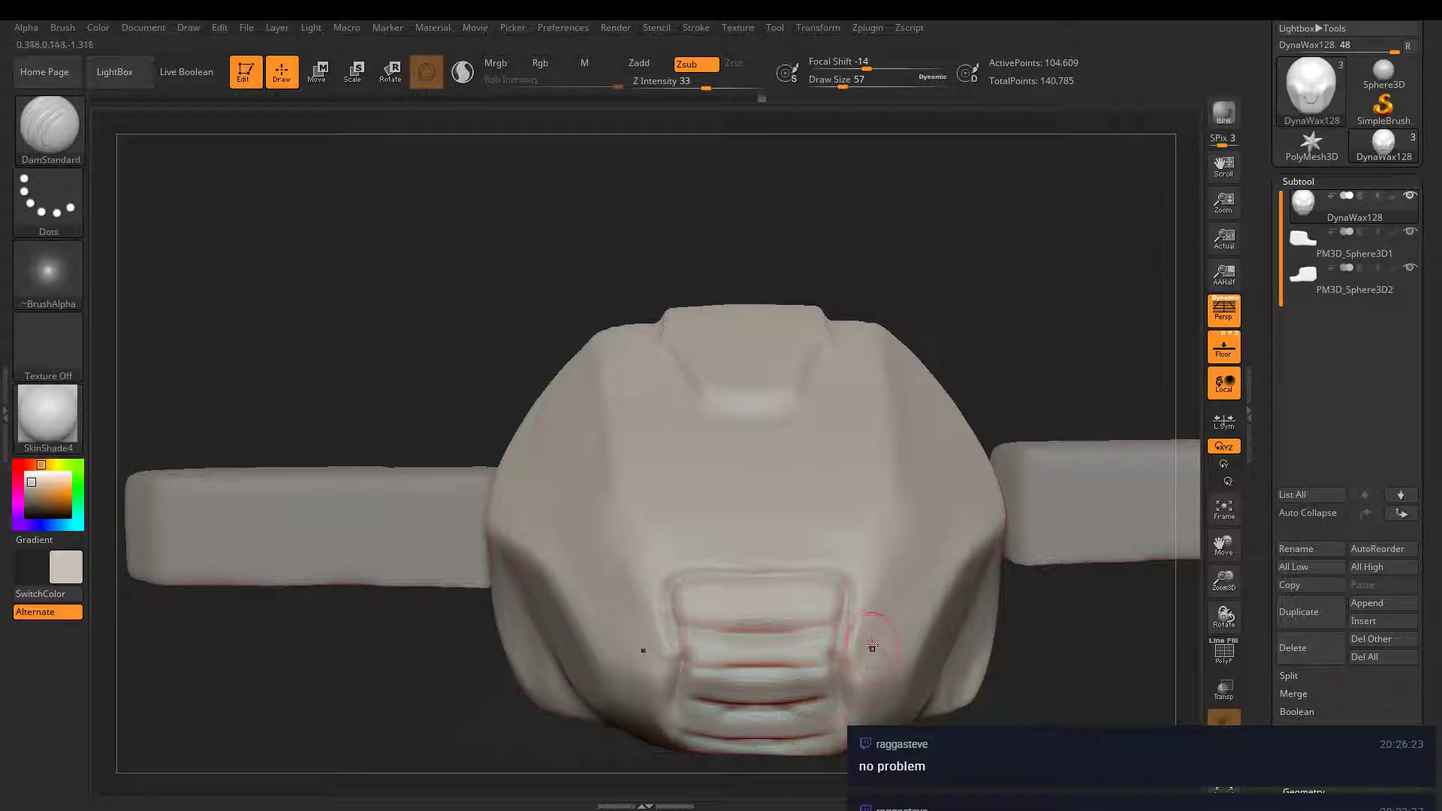
- Deepen the groove around the raised top block's front and side edges
mouse_move(873, 646)
right_down()
mouse_move(509, 526)
mouse_move(736, 519)
right_up()
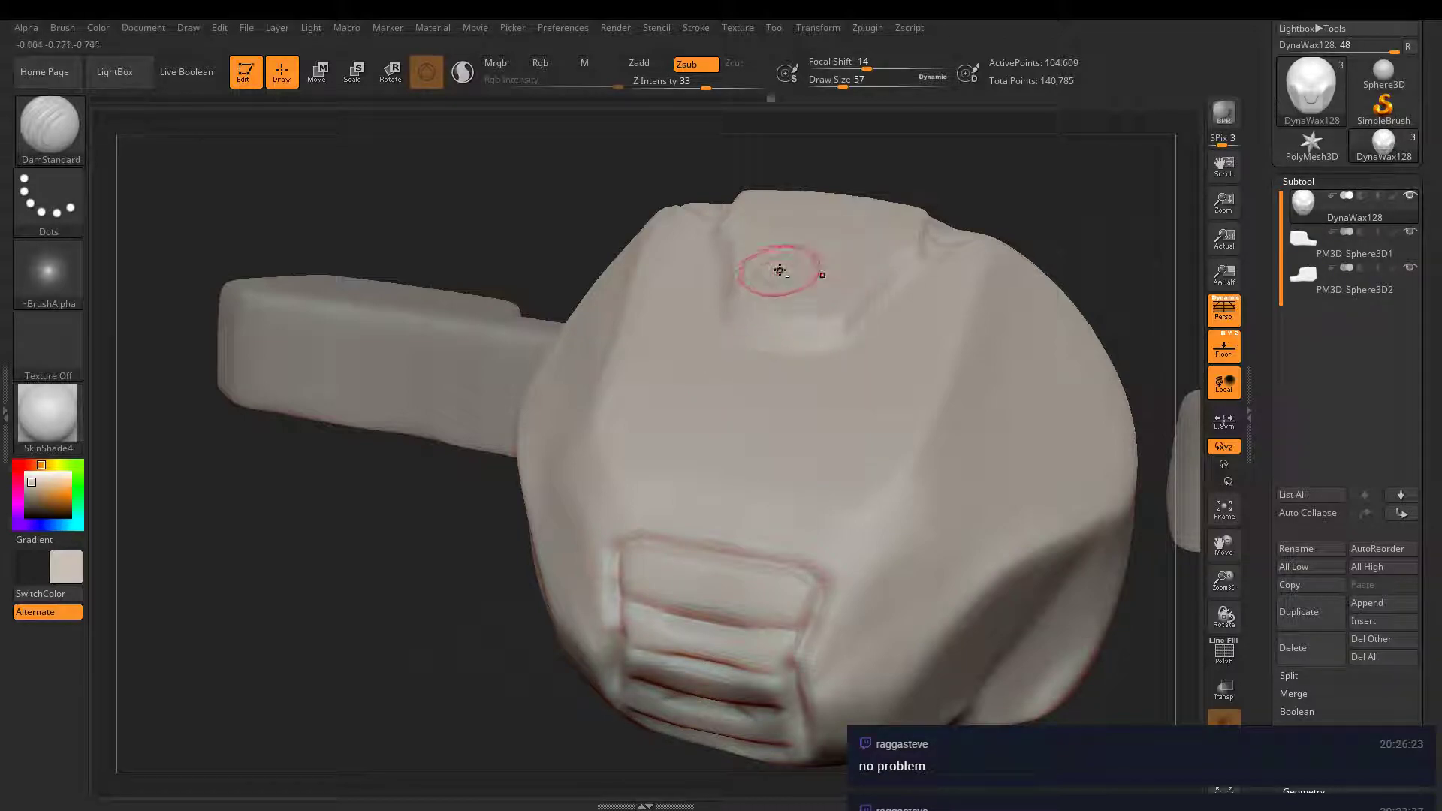
right_drag(779, 271, 768, 510)
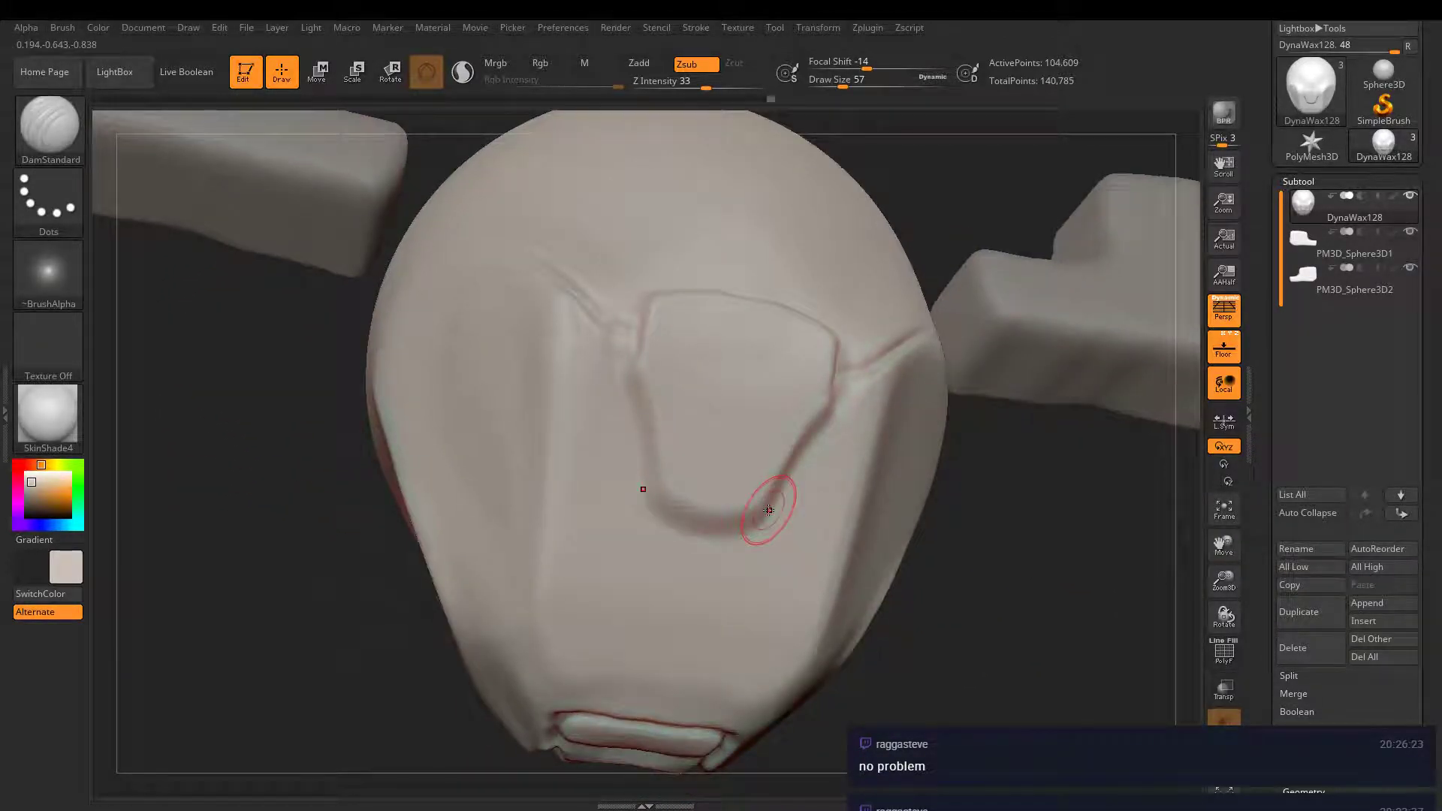
mouse_move(654, 300)
mouse_down()
mouse_move(642, 421)
mouse_move(668, 502)
mouse_move(734, 532)
mouse_up()
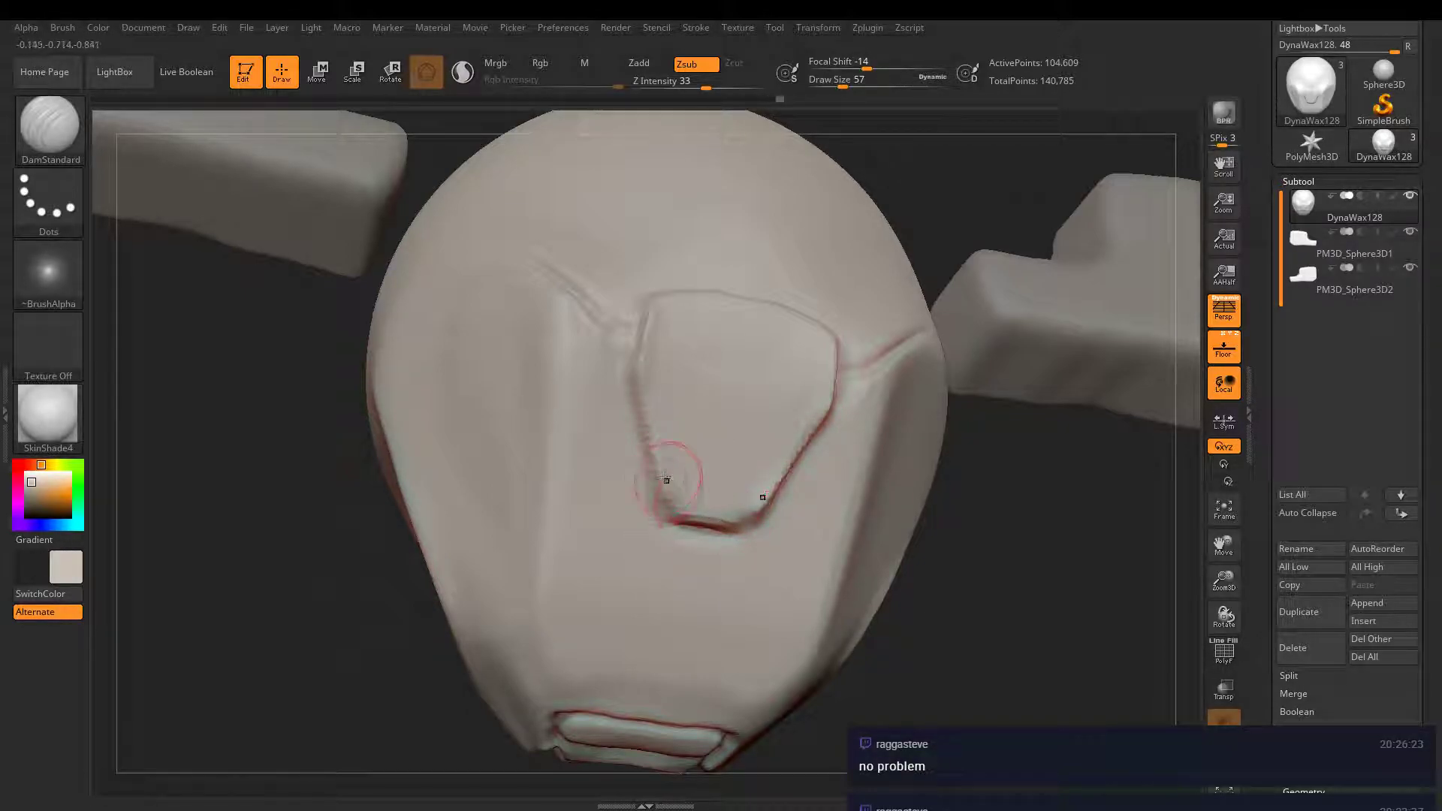
drag(632, 360, 667, 516)
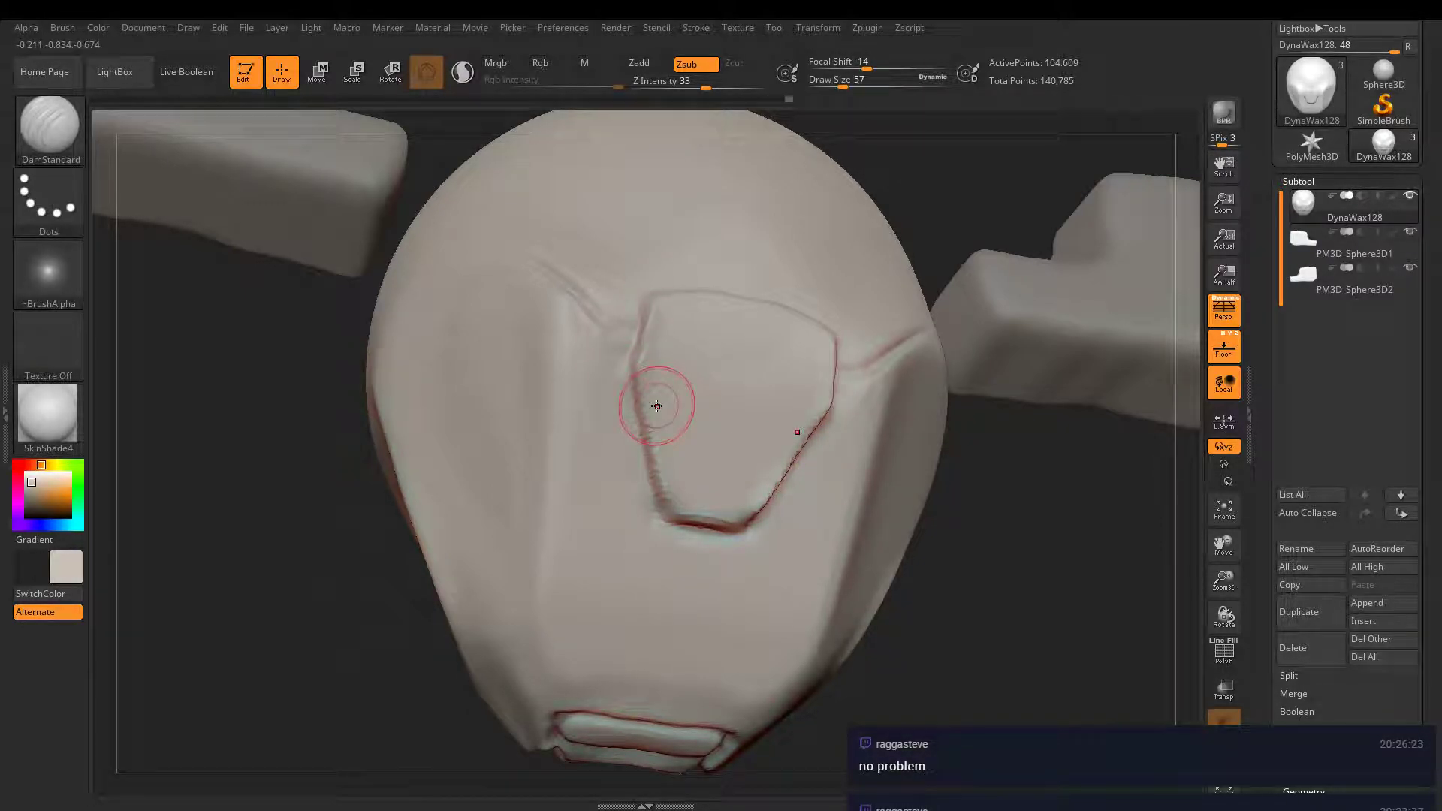
- Mask a mirrored rounded rectangular patch on the body's rear sides, extending it over the lower edge onto the underside
mouse_move(679, 393)
right_down()
mouse_move(841, 476)
mouse_move(671, 451)
mouse_move(702, 418)
right_up()
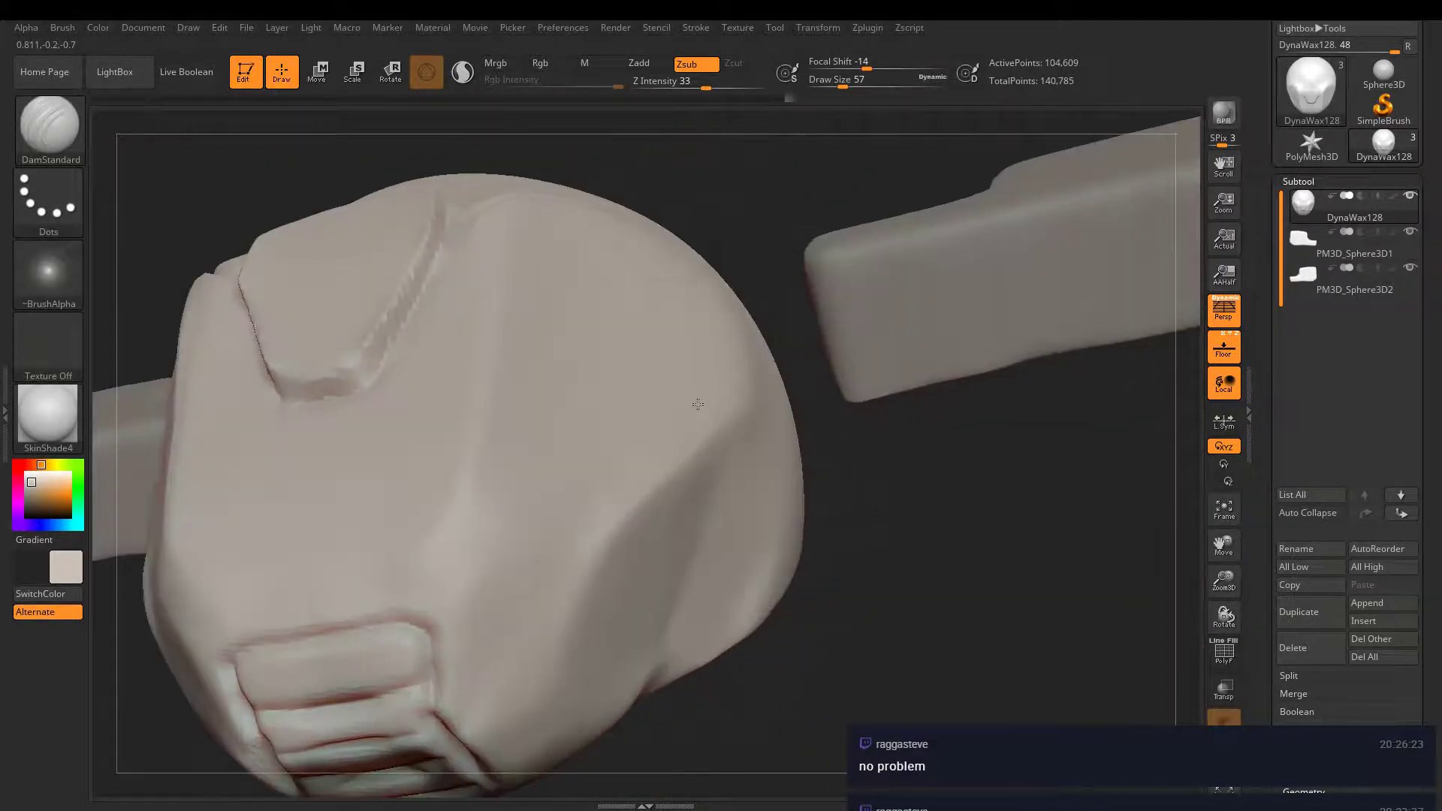
key(space)
key(ctrl)
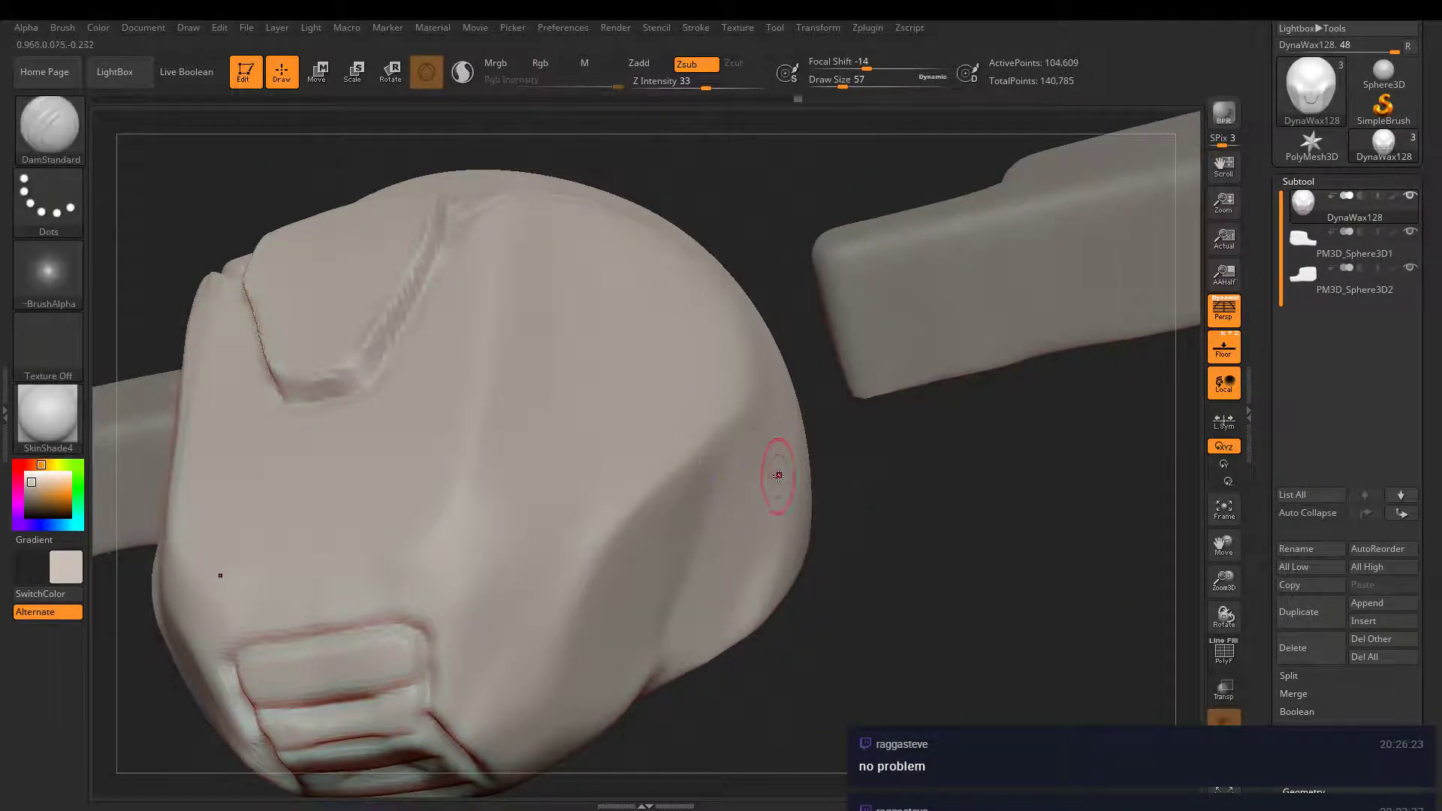
right_drag(773, 476, 750, 476)
key(ctrl)
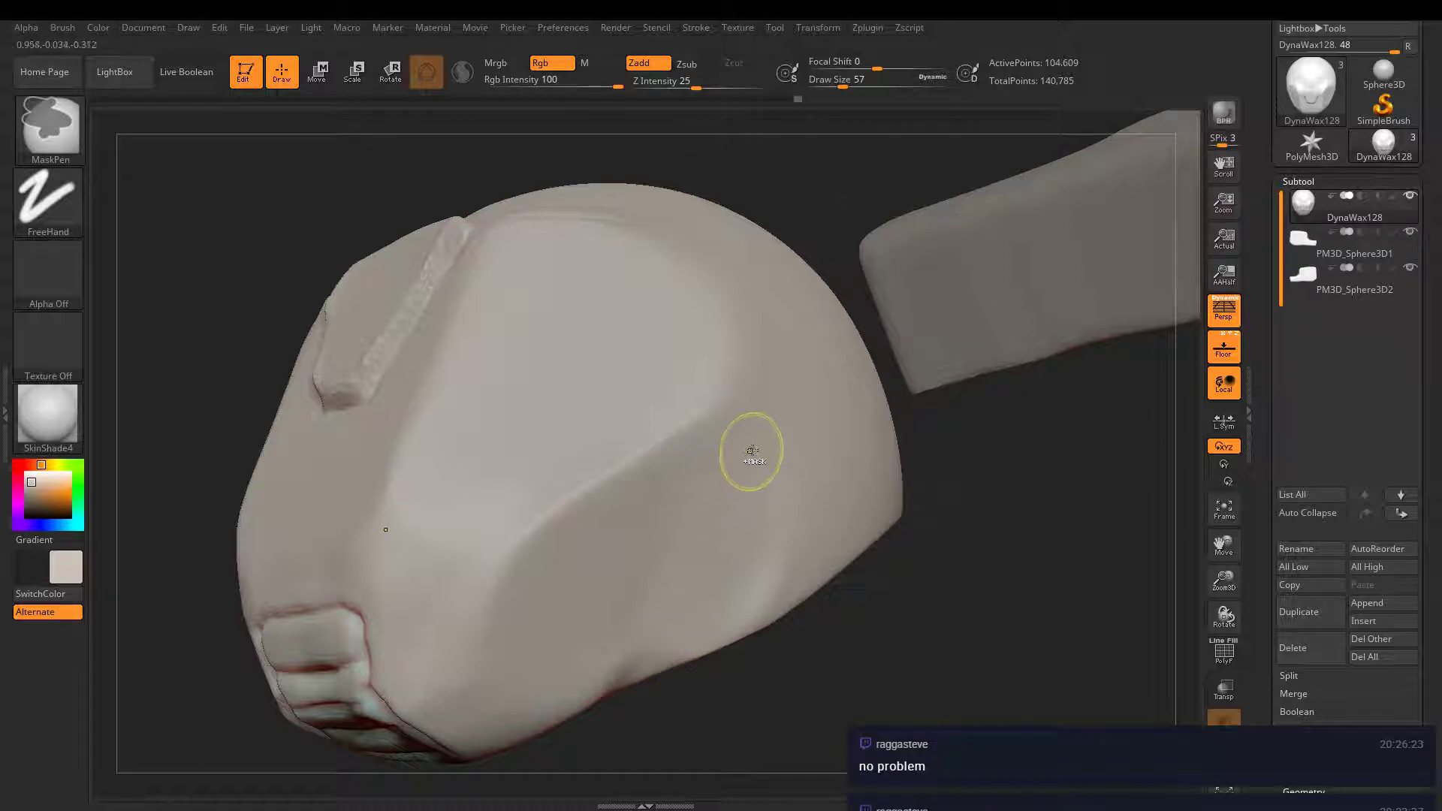
mouse_move(747, 457)
ctrl+mouse_down()
mouse_move(688, 480)
mouse_move(717, 646)
mouse_move(808, 410)
mouse_move(838, 443)
mouse_move(751, 526)
mouse_move(789, 546)
mouse_move(800, 590)
mouse_move(856, 530)
mouse_move(834, 451)
mouse_move(815, 507)
ctrl+mouse_up()
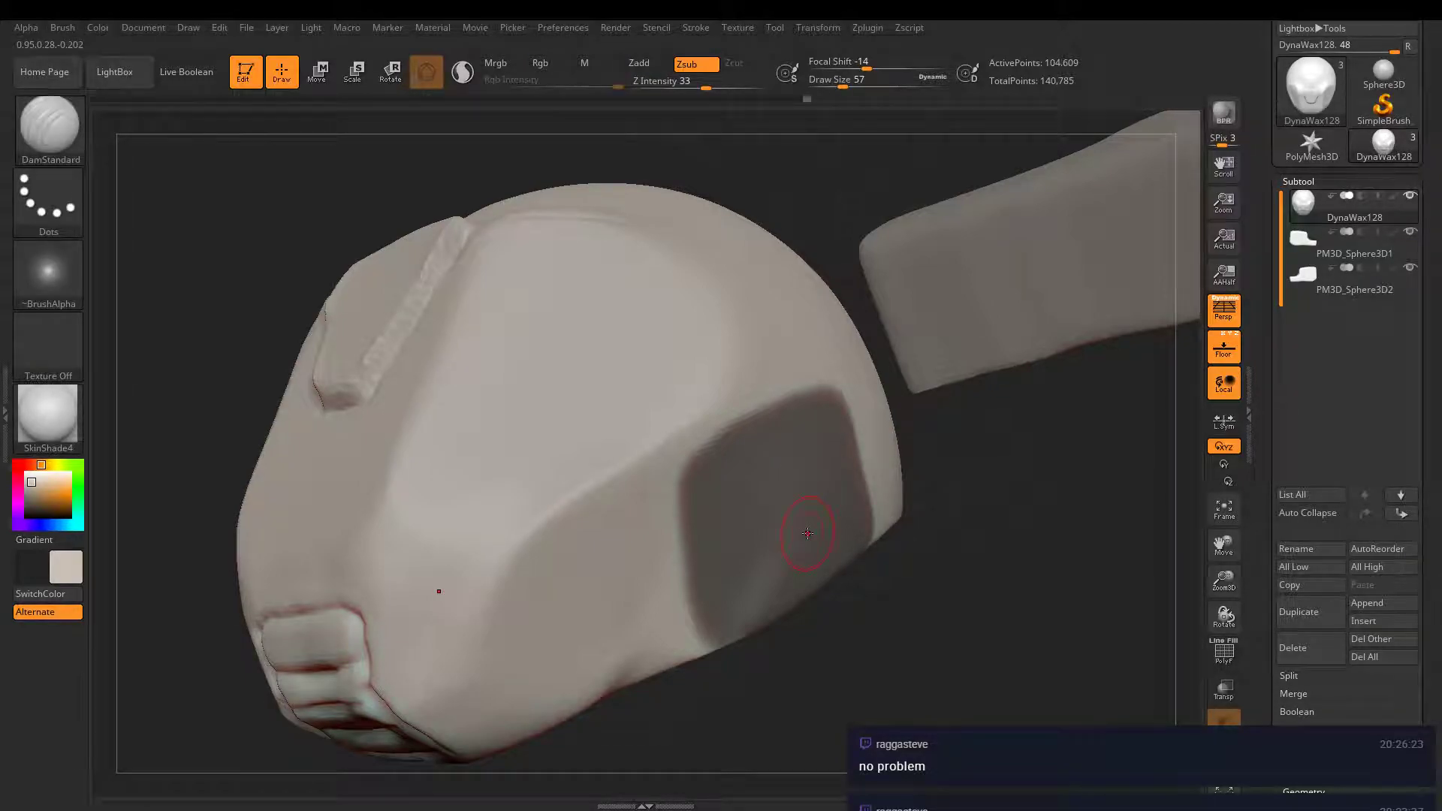
mouse_move(781, 370)
right_down()
mouse_move(728, 376)
mouse_move(802, 409)
right_up()
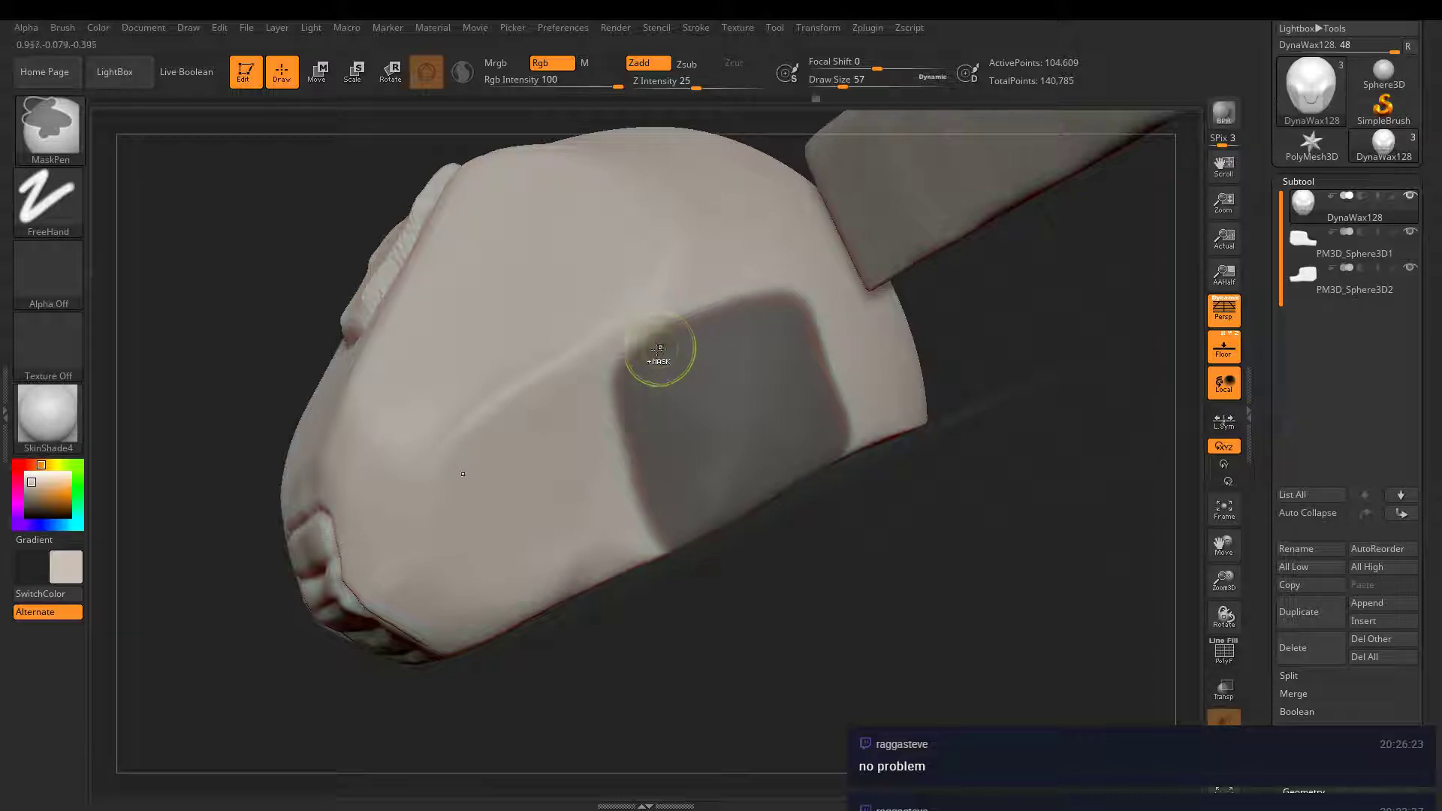
mouse_move(653, 348)
ctrl+mouse_down()
mouse_move(706, 300)
mouse_move(797, 281)
mouse_move(860, 445)
ctrl+mouse_up()
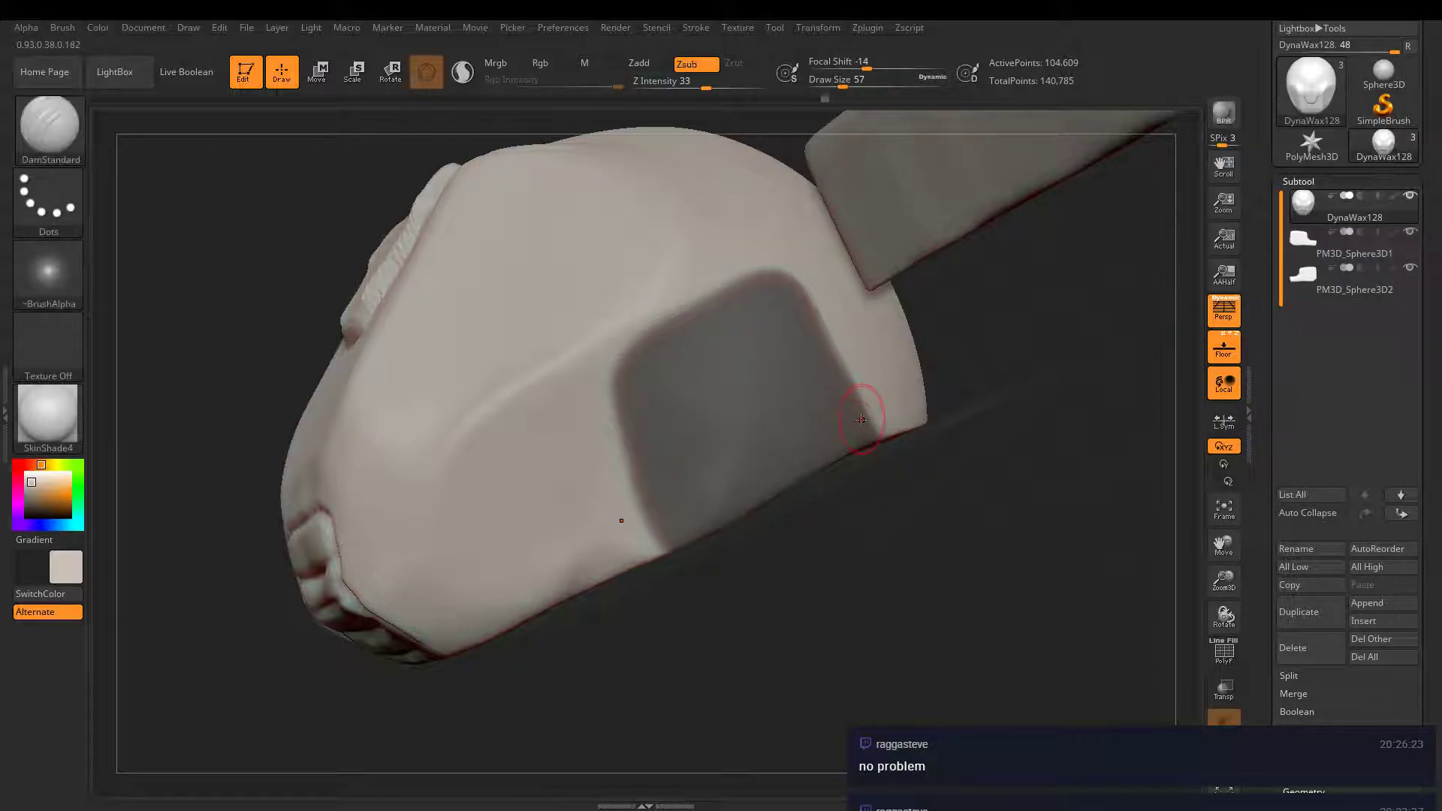
right_drag(621, 515, 661, 432)
mouse_move(664, 428)
ctrl+mouse_down()
mouse_move(653, 496)
mouse_move(796, 481)
mouse_move(891, 440)
ctrl+mouse_up()
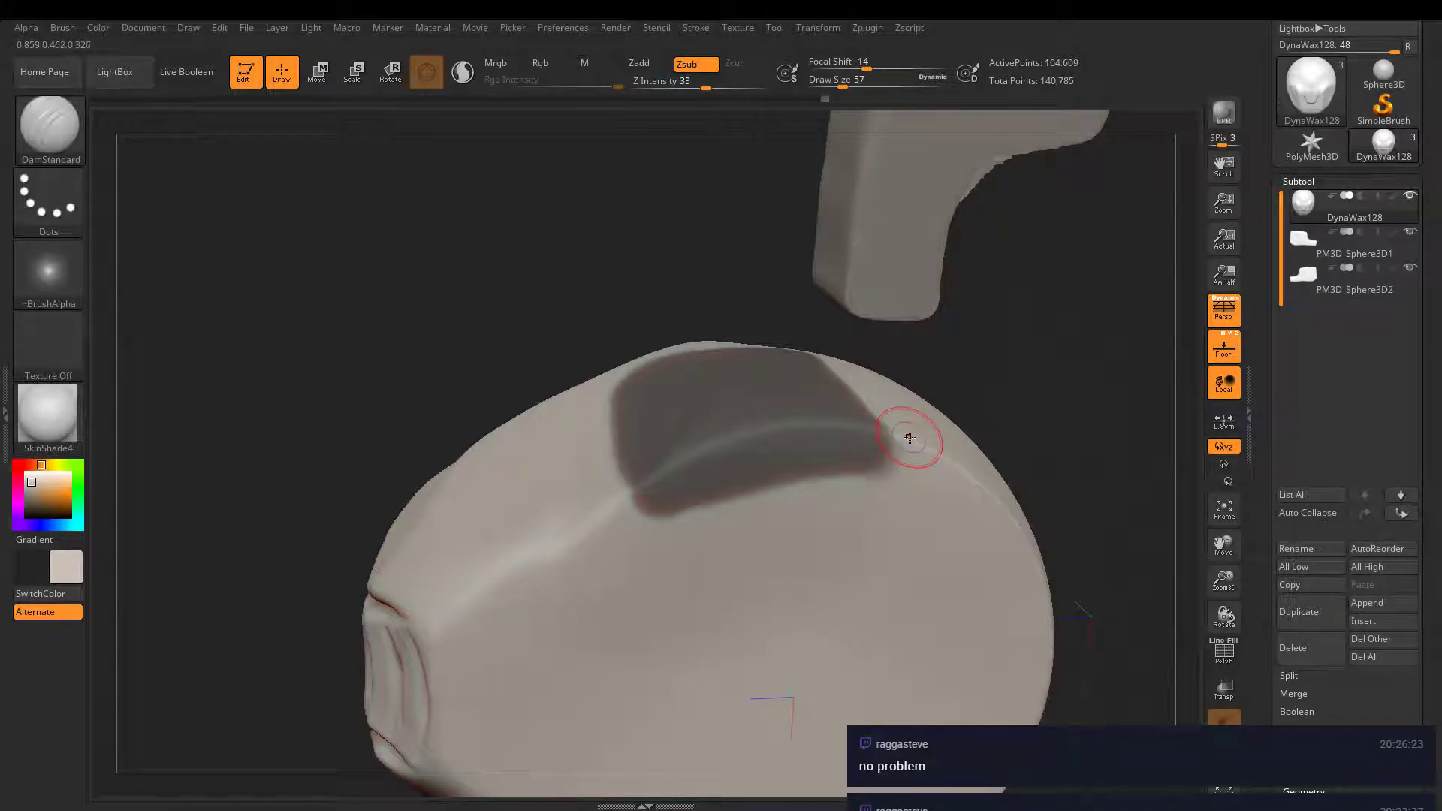
- Invert the mask and push the unmasked side patches inward with the gizmo, adjusting the depth of the recess
click(328, 79)
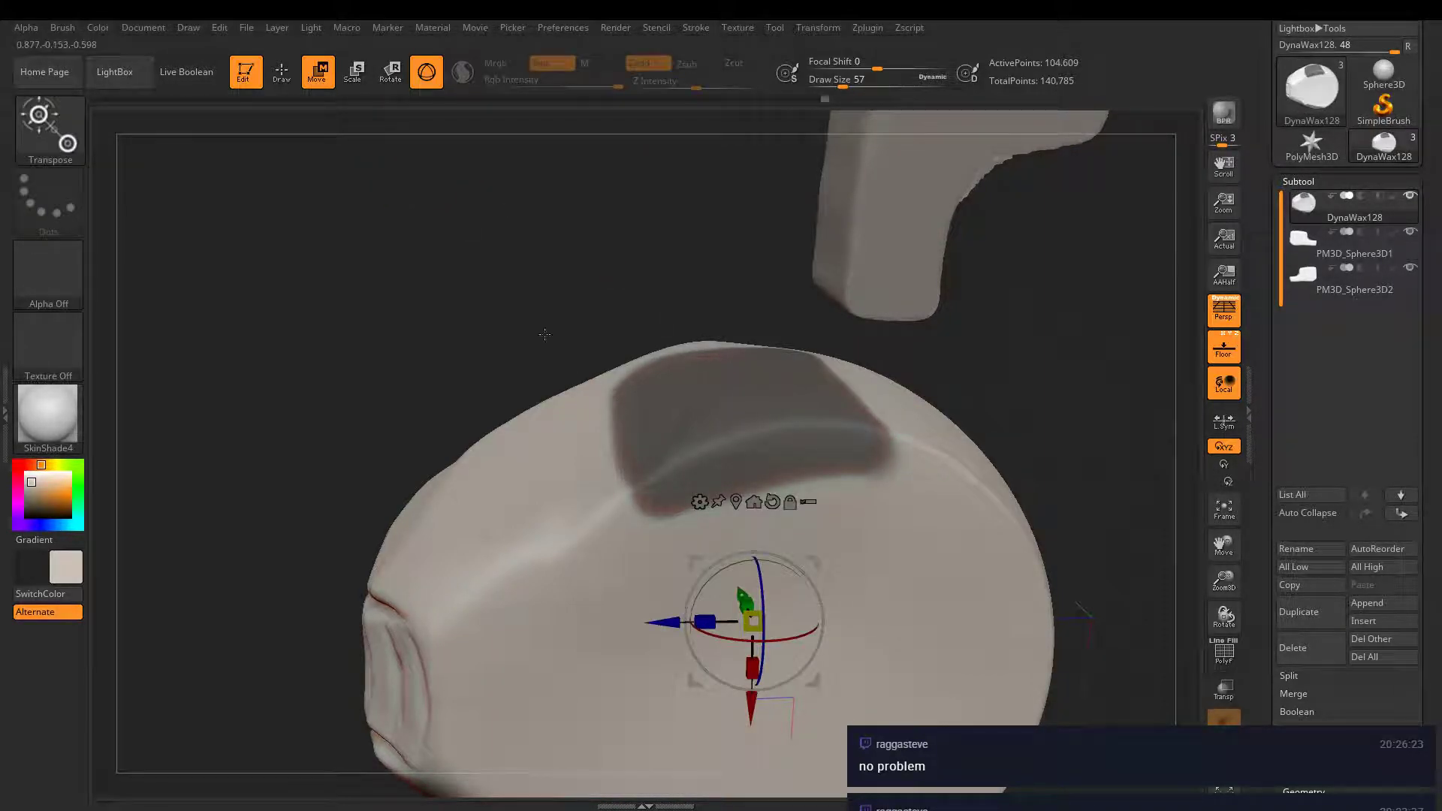
click(359, 77)
drag(571, 571, 782, 539)
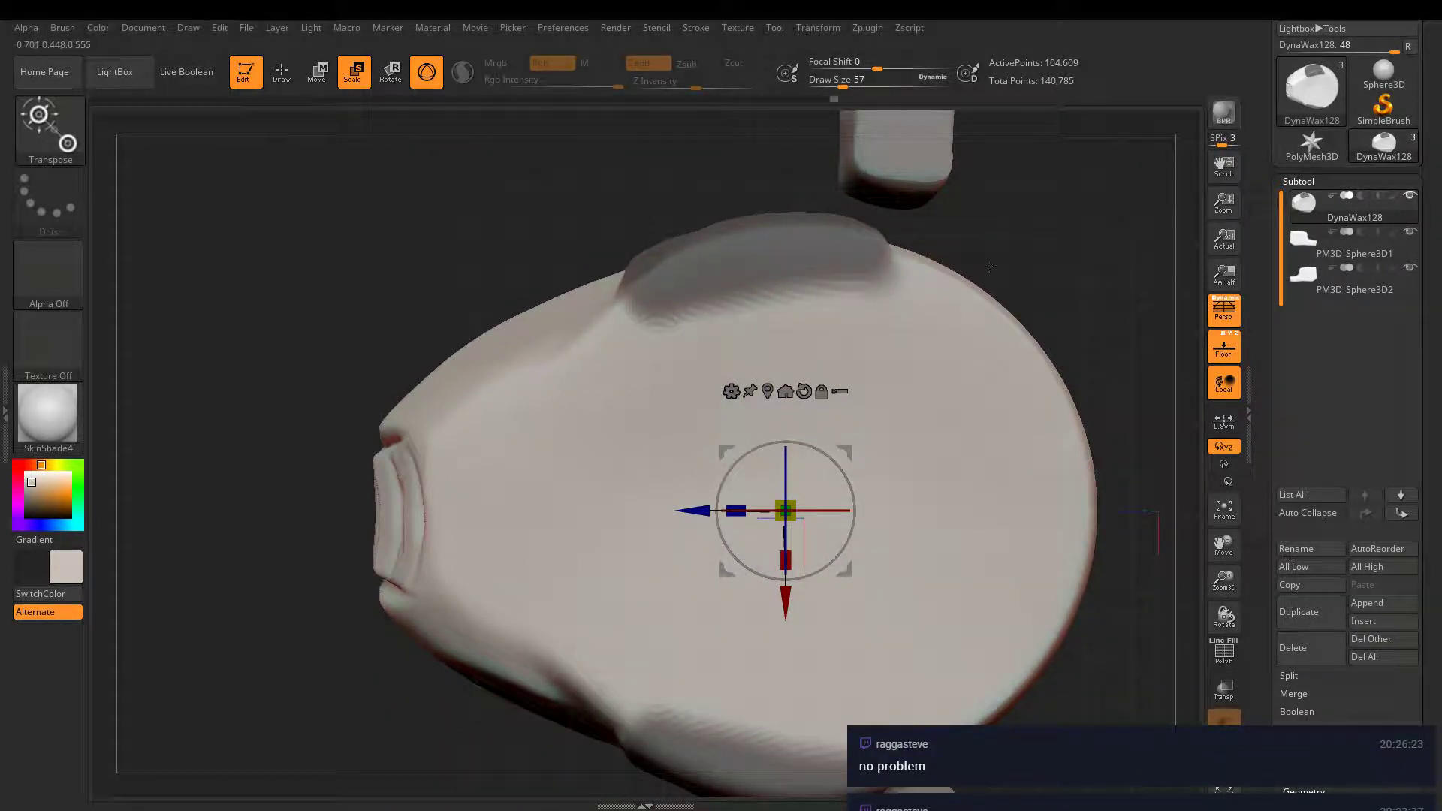
key(ctrl+i)
drag(787, 560, 791, 510)
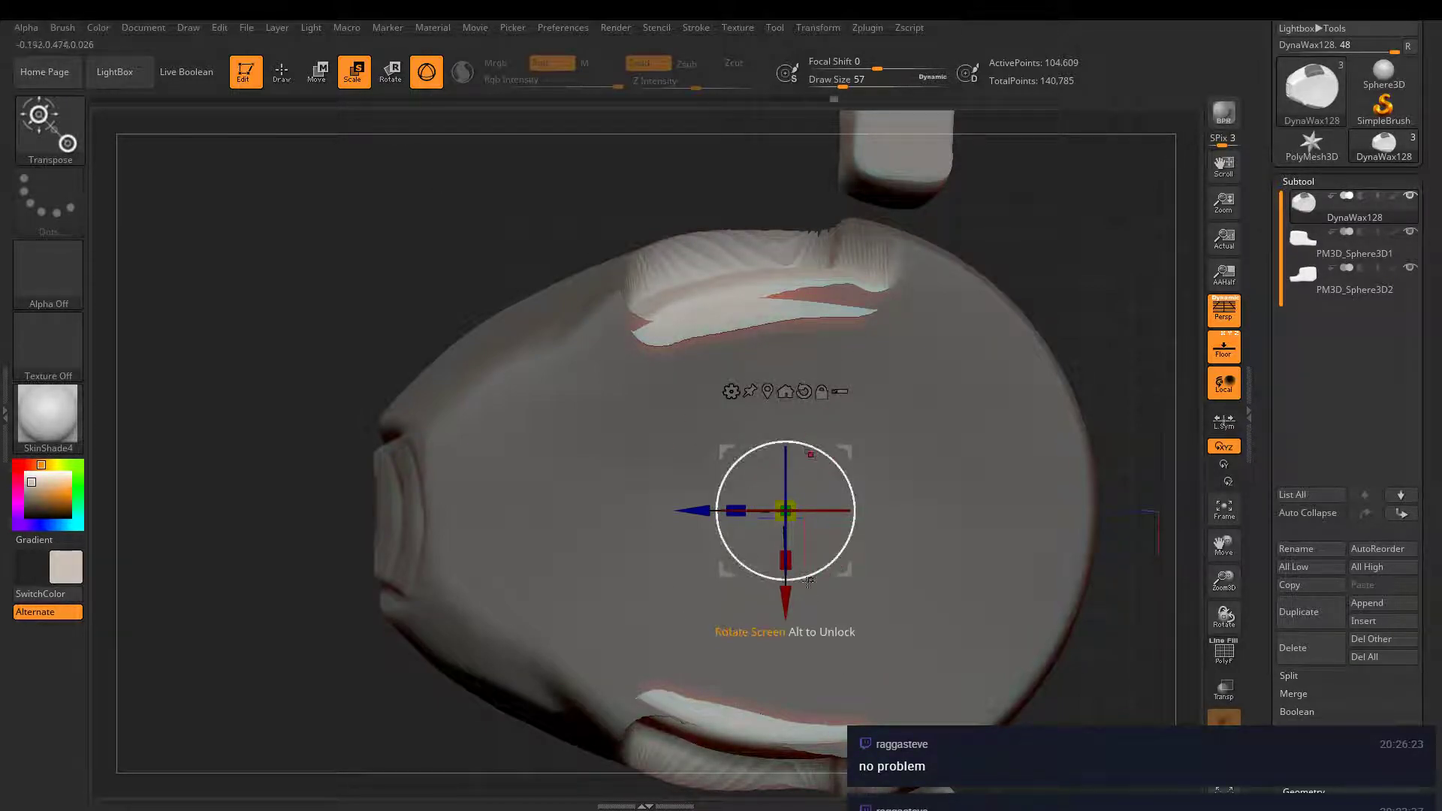
mouse_move(786, 560)
mouse_down()
mouse_move(792, 430)
mouse_move(777, 540)
mouse_move(774, 519)
mouse_up()
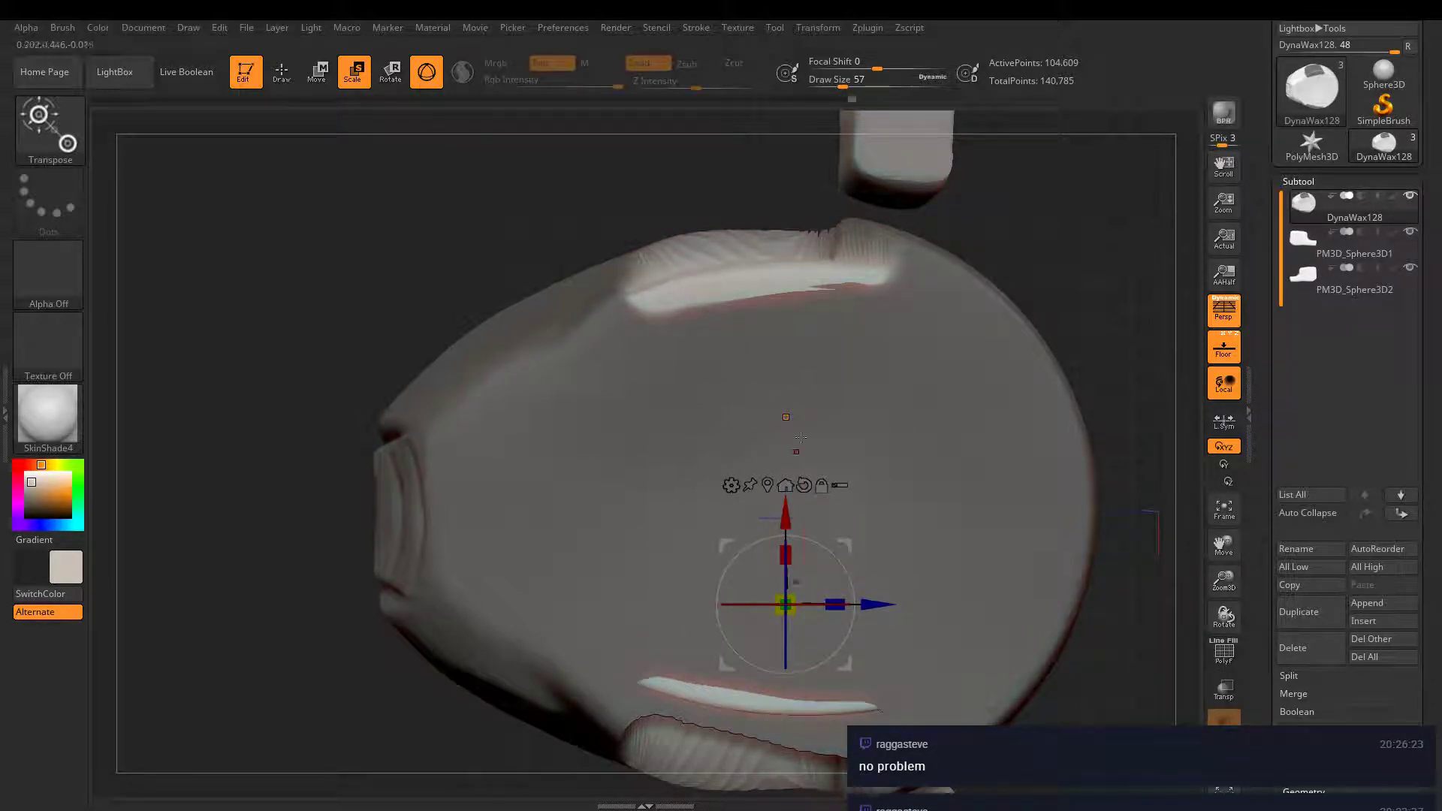
- Mask off one side patch, move the opposite patch outward toward the body's edge, and clear the mask
key(ctrl)
ctrl+drag(514, 411, 515, 411)
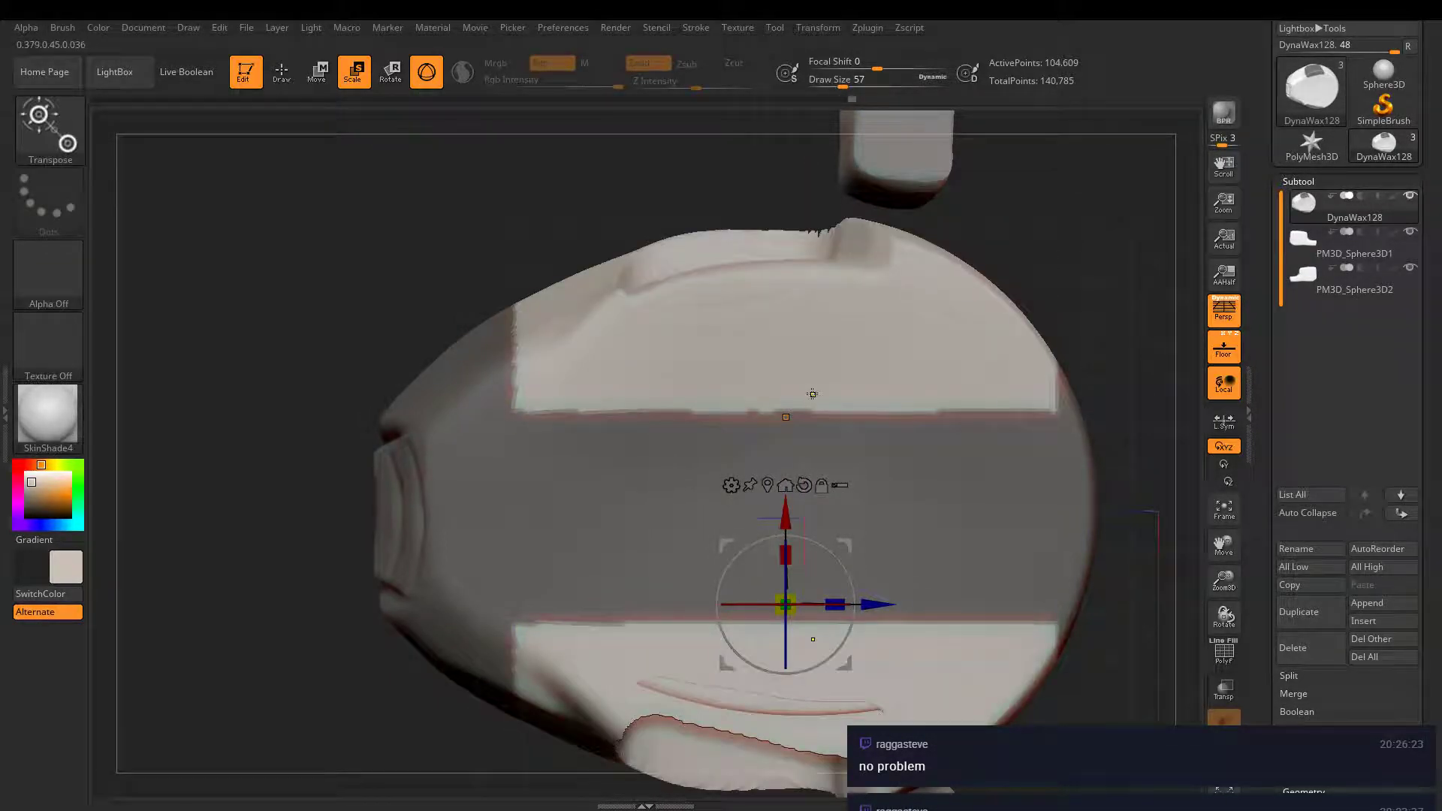
ctrl+drag(980, 186, 480, 411)
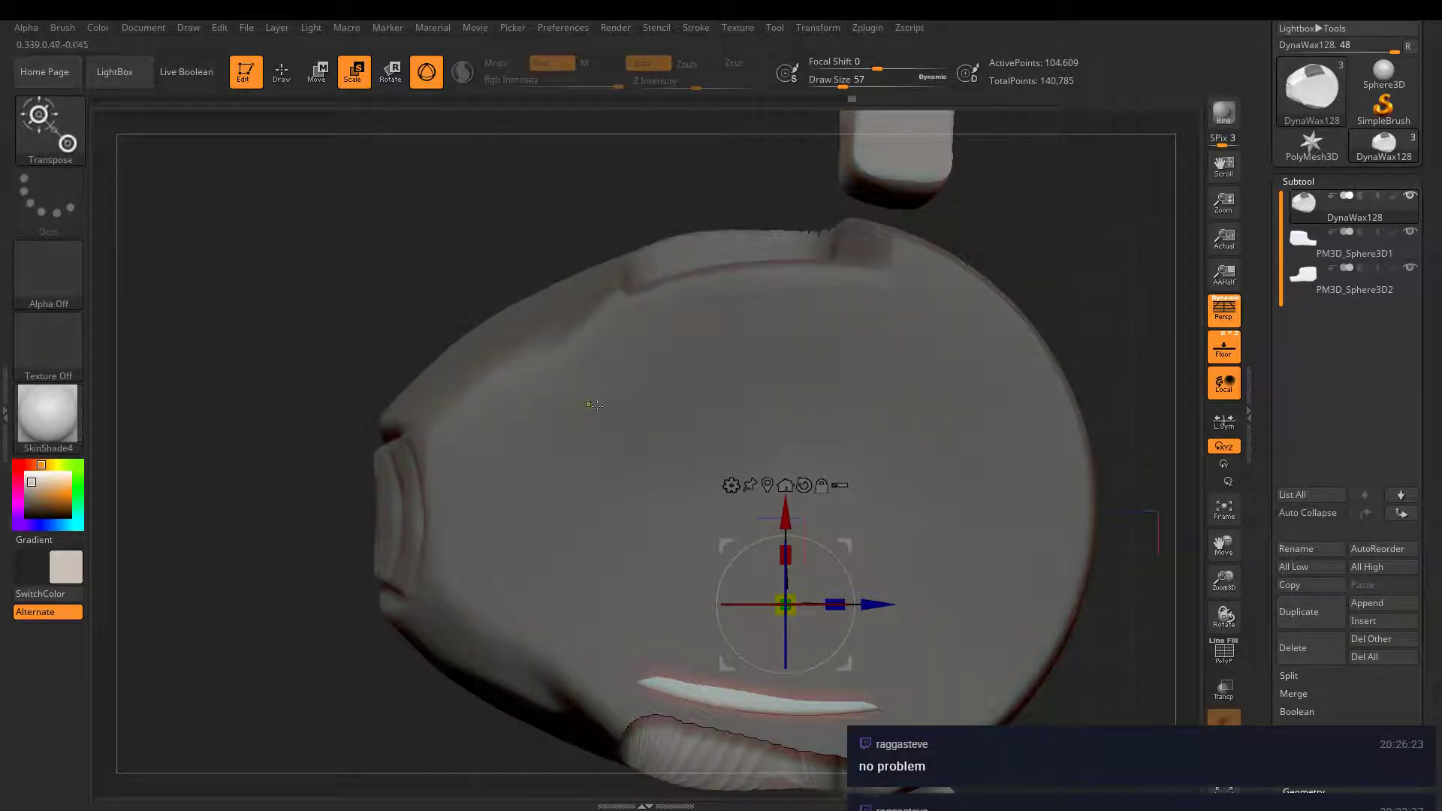
drag(777, 511, 780, 558)
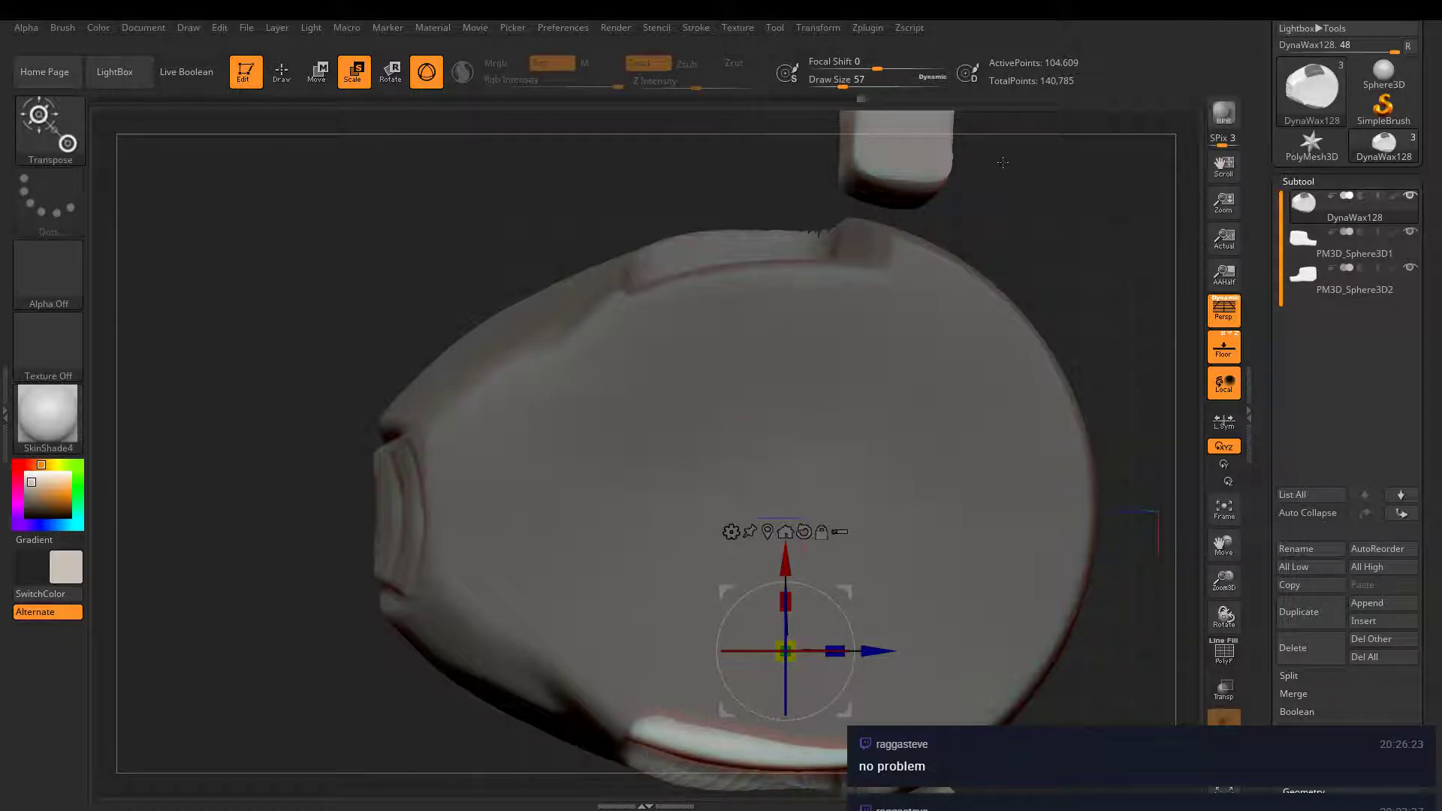
key(ctrl+shift+a)
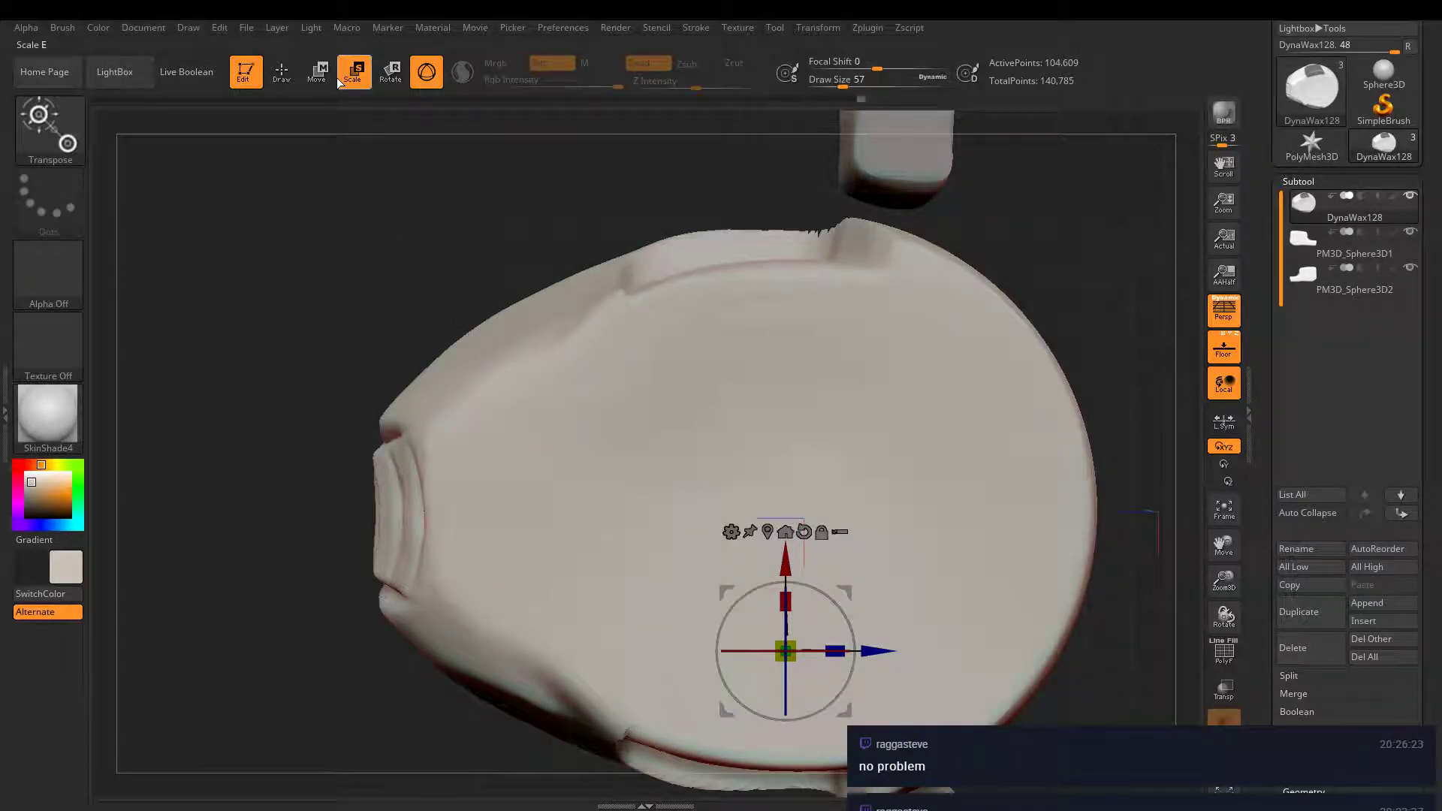
- Sharpen the crease along the upper edge of the body's mirrored side panels with the DamStandard brush
click(317, 72)
alt+drag(916, 481, 893, 420)
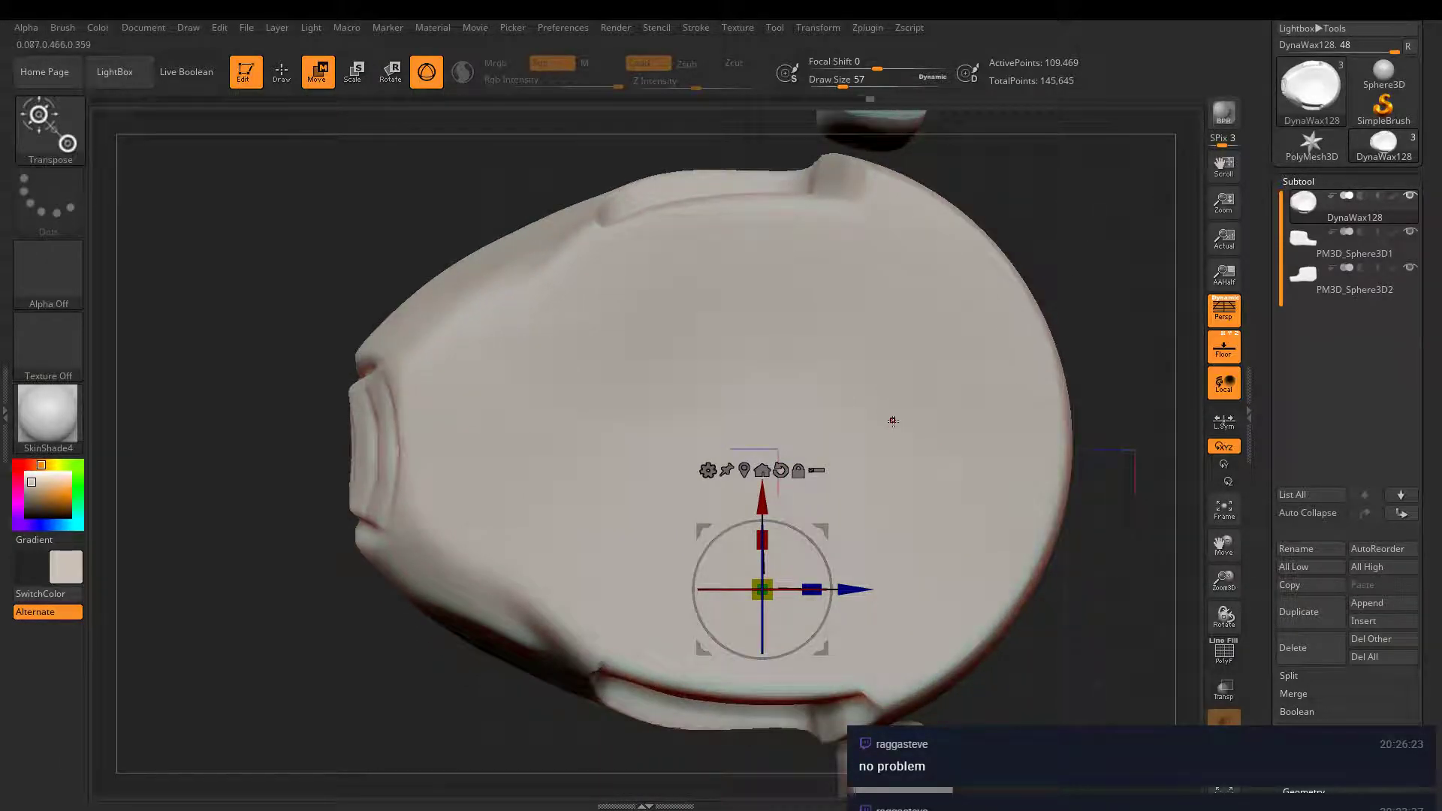
mouse_move(781, 251)
mouse_down()
mouse_move(806, 519)
mouse_move(902, 499)
mouse_move(822, 507)
mouse_move(785, 535)
mouse_up()
key(q)
key(b)
key(d)
key(s)
right_drag(775, 544, 834, 530)
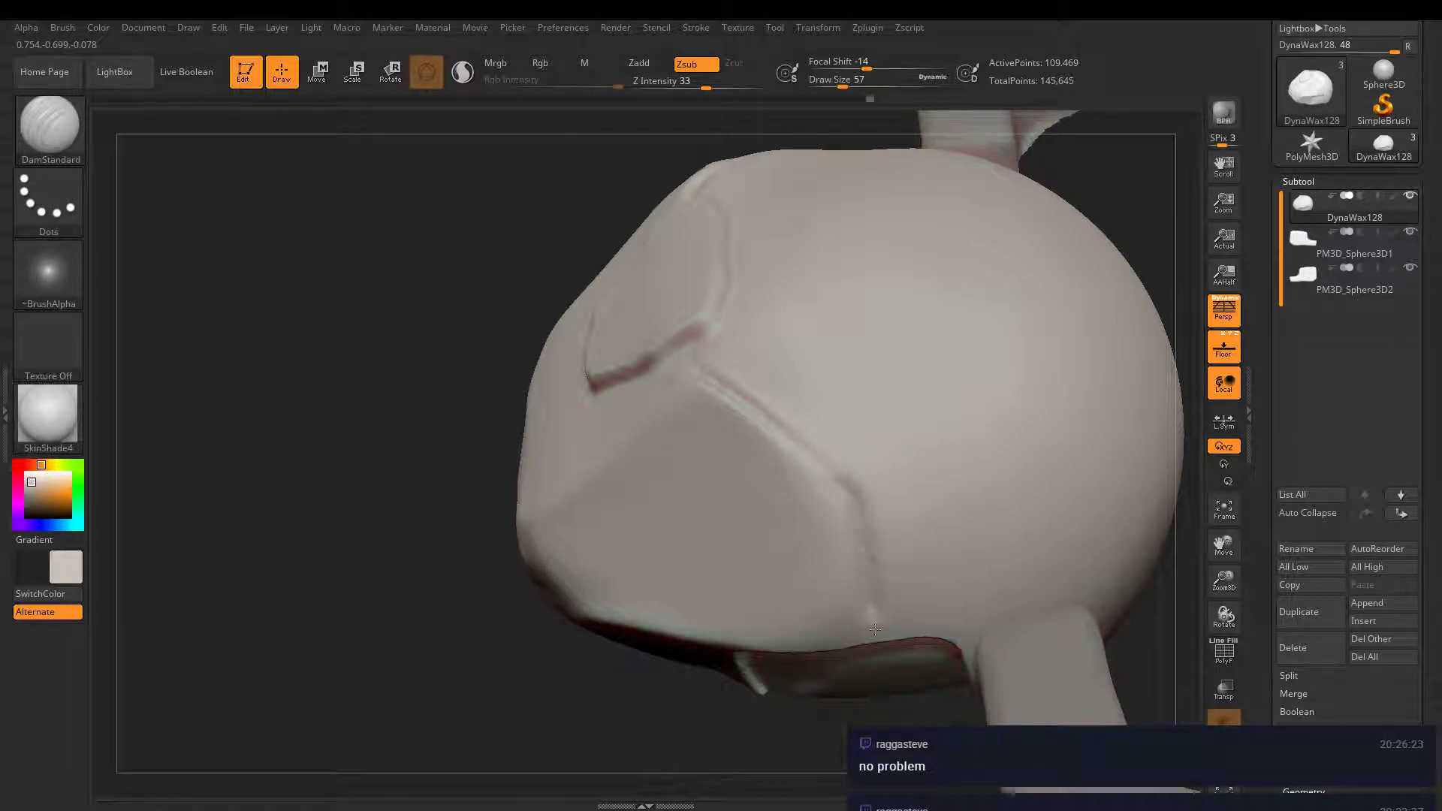
drag(813, 458, 722, 388)
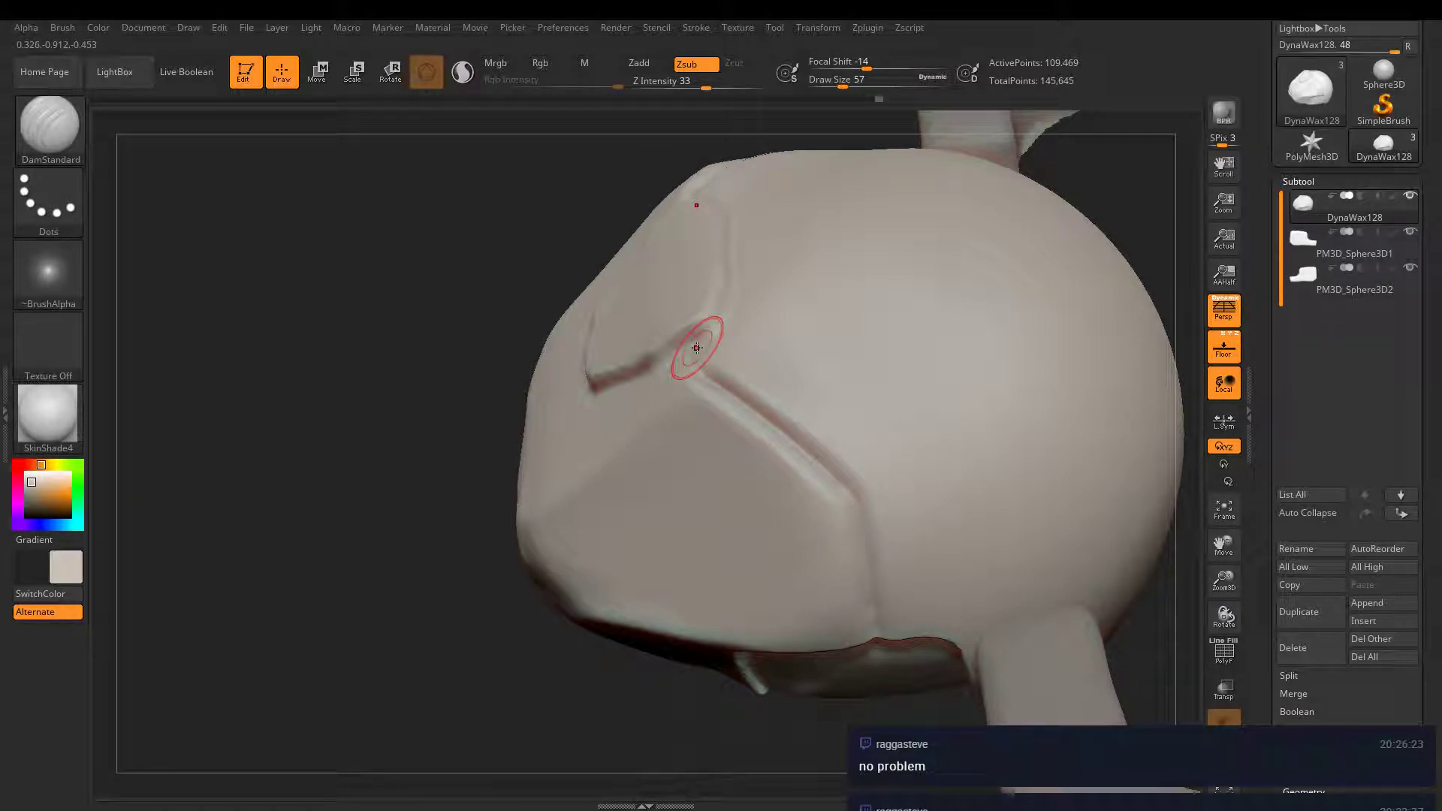
- Carve a crisp crease along the upper and rear inner edges of the side recesses
mouse_move(699, 327)
right_down()
mouse_move(747, 366)
mouse_move(823, 335)
mouse_move(809, 313)
right_up()
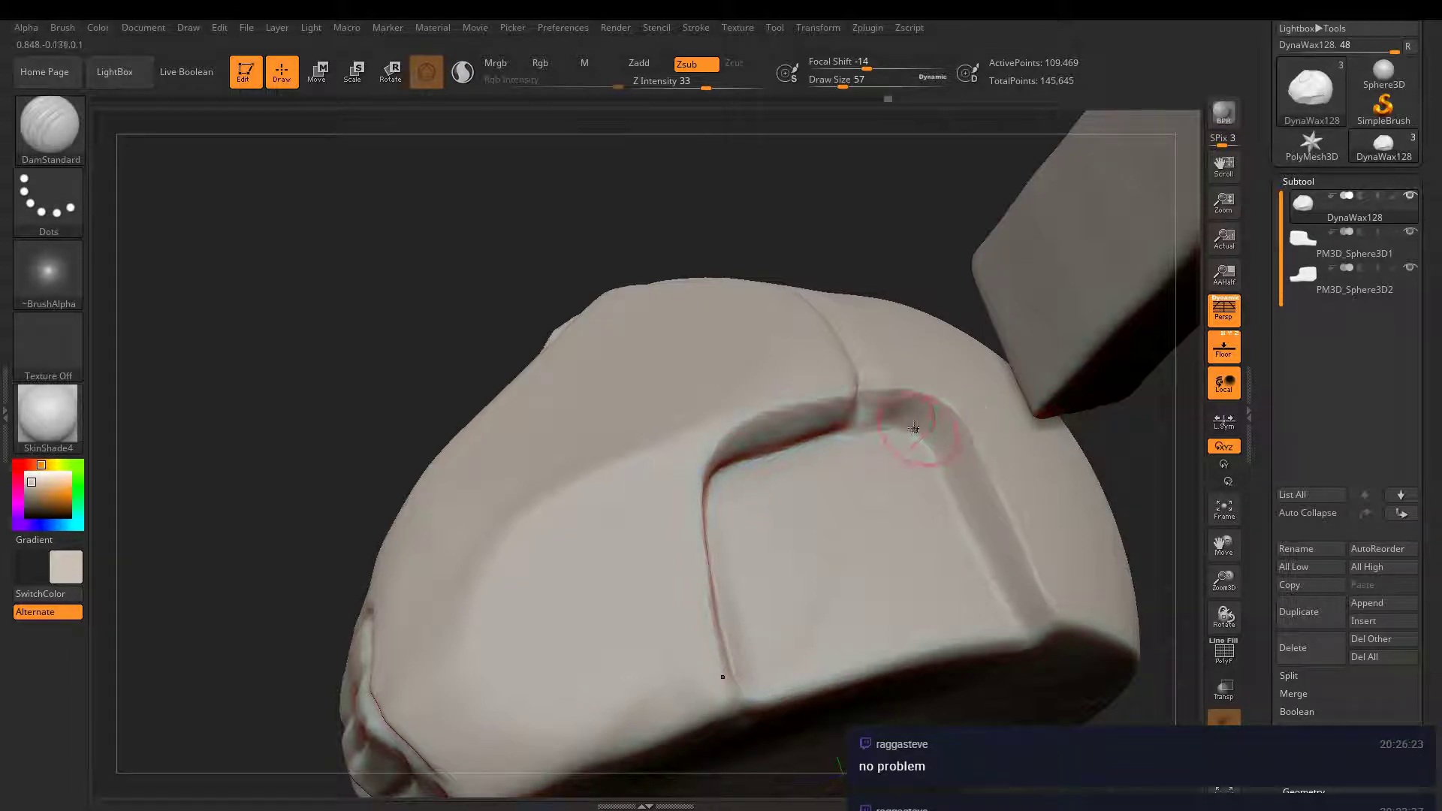
drag(976, 543, 1015, 637)
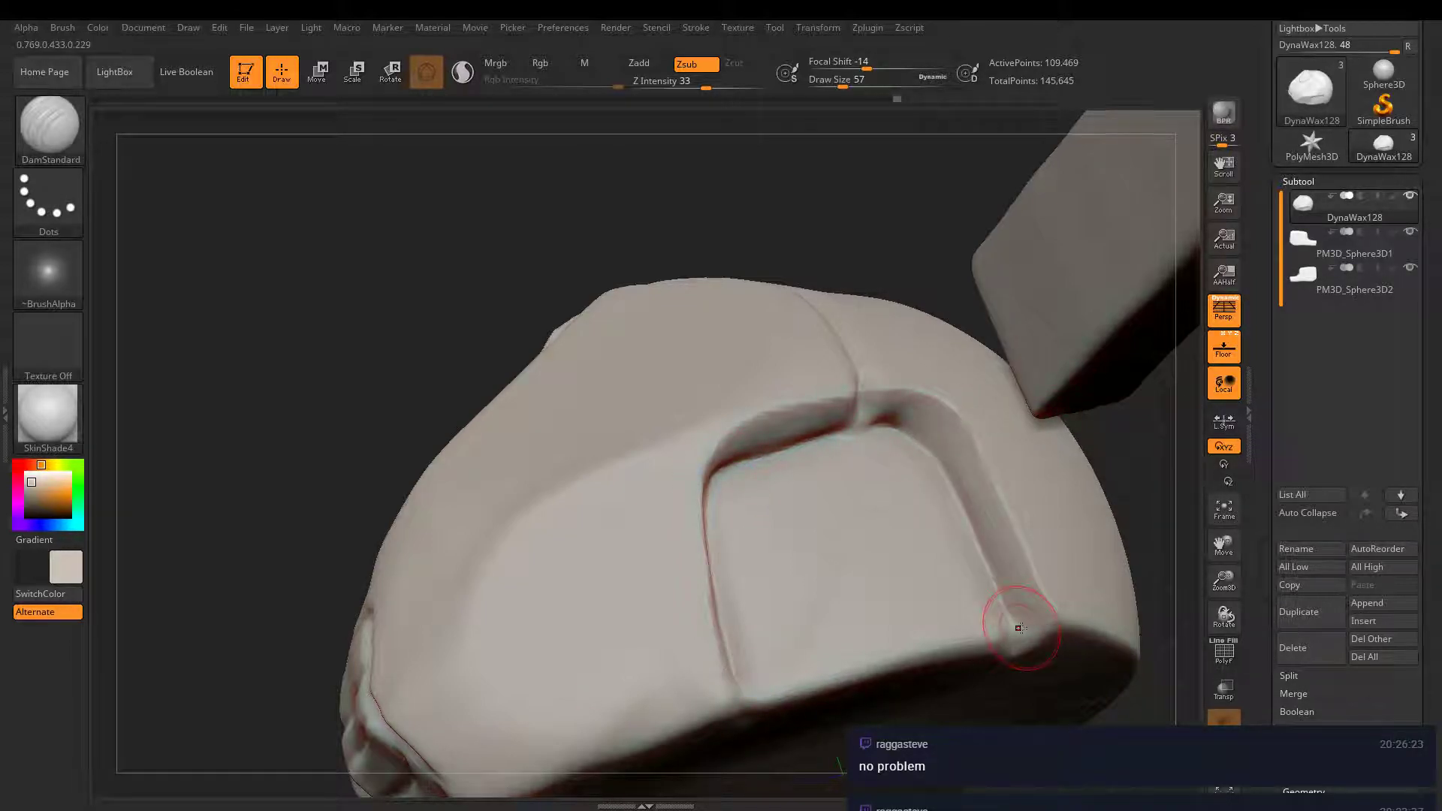
mouse_move(908, 517)
right_down()
mouse_move(930, 509)
mouse_move(779, 403)
mouse_move(820, 431)
mouse_move(839, 588)
mouse_move(799, 548)
mouse_move(904, 311)
right_up()
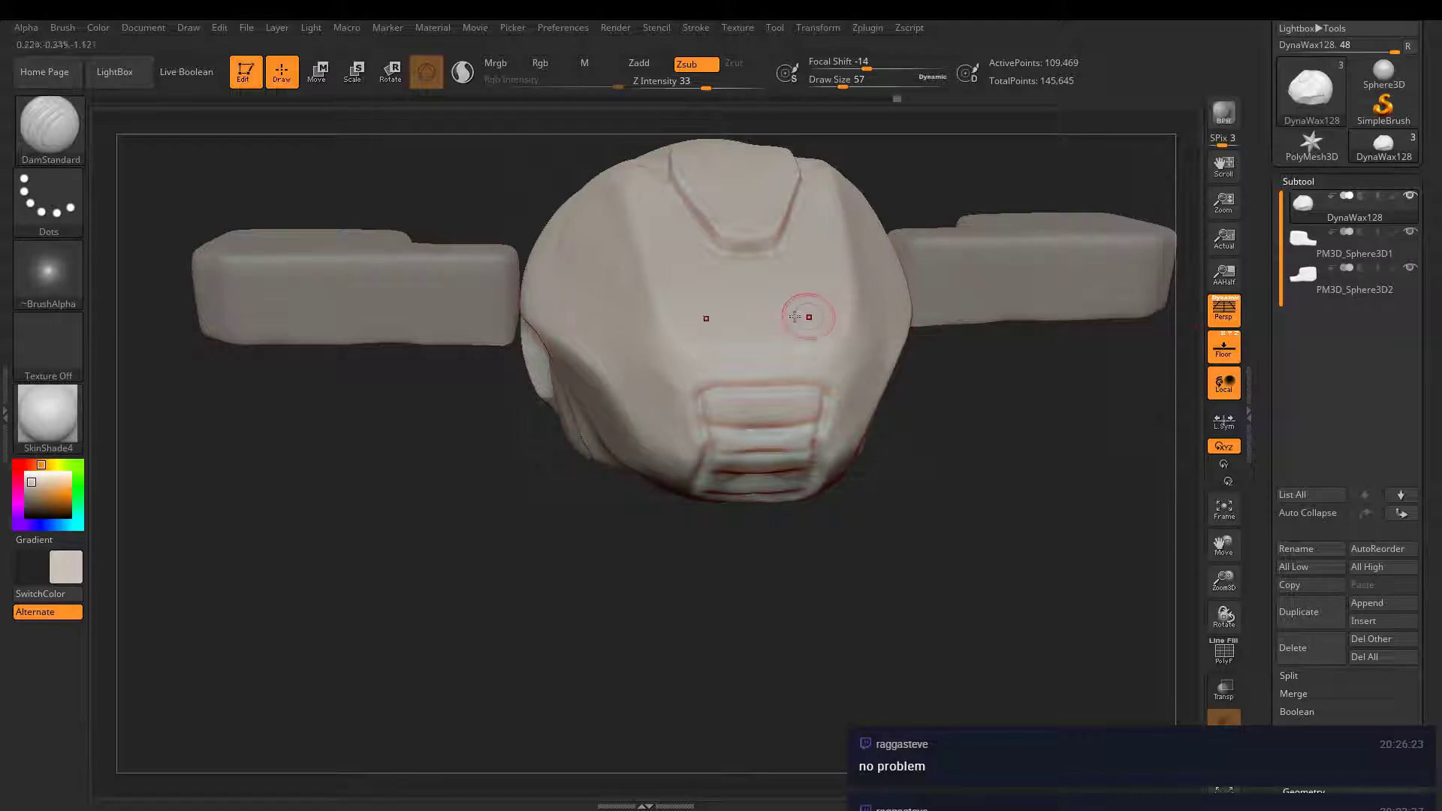
- Mask a mirrored curved patch on the body's lower sides just ahead of the recesses, trim its upper edge, and invert the mask
mouse_move(1029, 309)
alt+right_down()
mouse_move(922, 329)
mouse_move(891, 372)
mouse_move(951, 391)
mouse_move(824, 376)
mouse_move(844, 277)
mouse_move(864, 355)
mouse_move(885, 341)
alt+right_up()
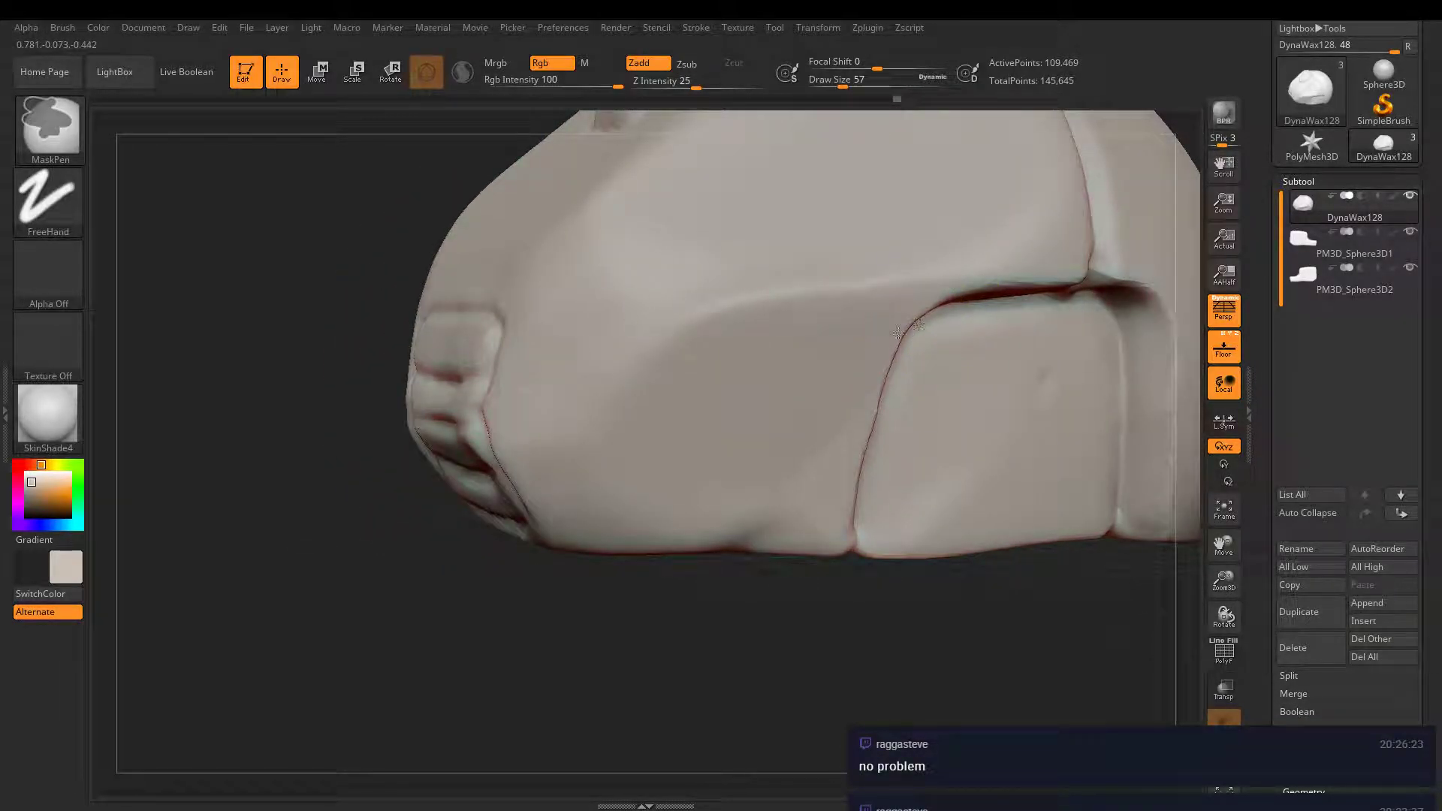
mouse_move(913, 301)
ctrl+mouse_down()
mouse_move(766, 353)
mouse_move(682, 416)
mouse_move(665, 519)
mouse_move(774, 466)
mouse_move(826, 465)
mouse_move(786, 415)
ctrl+mouse_up()
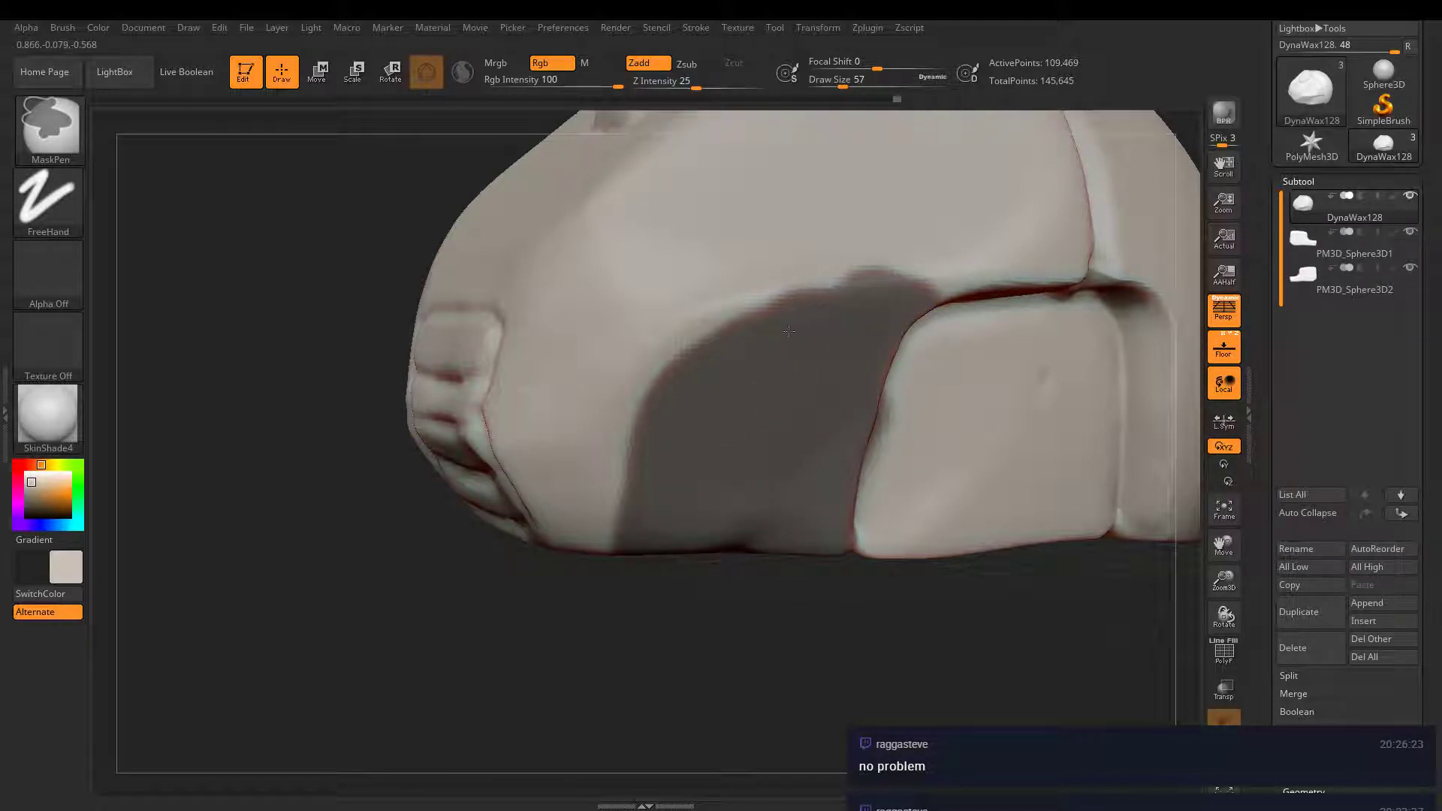
mouse_move(789, 331)
ctrl+mouse_down()
mouse_move(638, 398)
mouse_move(719, 534)
ctrl+mouse_up()
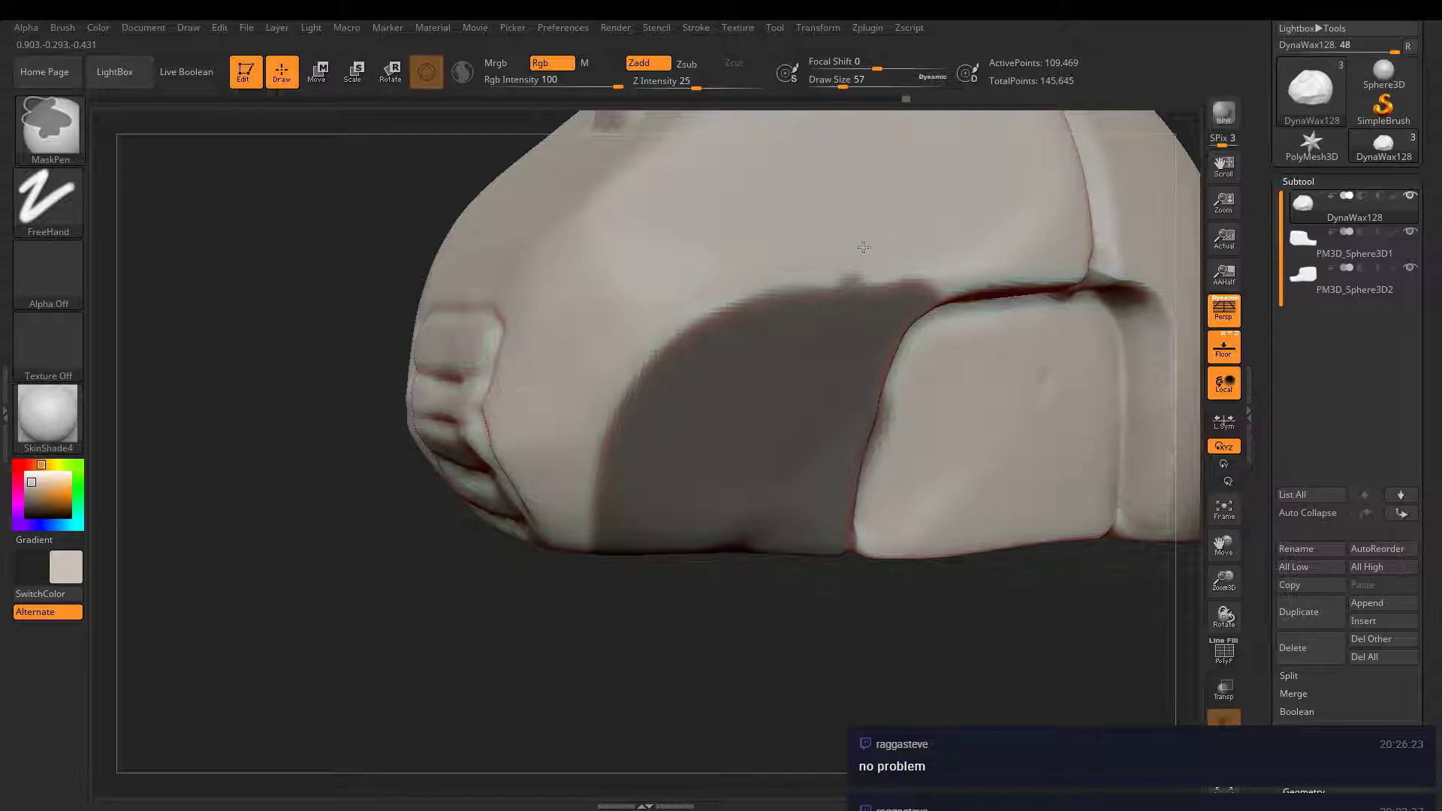
drag(751, 646, 722, 624)
ctrl+click(766, 652)
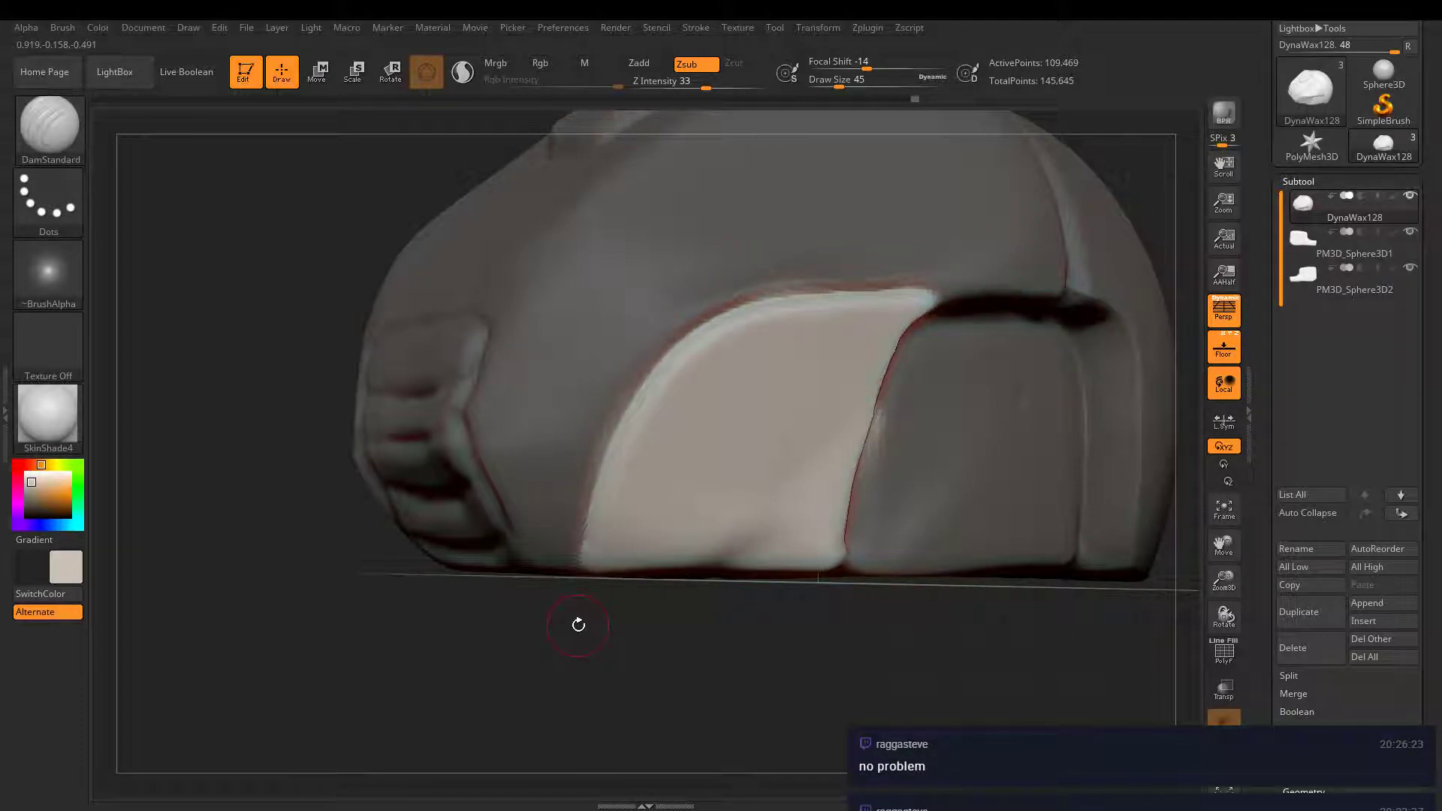
- Extend the masked side patches over the body's lower edge onto the underside, leaving only the patches unmasked for sculpting
mouse_move(585, 608)
mouse_down()
mouse_move(715, 413)
mouse_move(702, 408)
mouse_move(853, 283)
mouse_move(848, 360)
mouse_move(962, 329)
mouse_move(872, 417)
mouse_move(803, 308)
mouse_up()
mouse_move(848, 371)
mouse_down()
mouse_move(941, 413)
mouse_move(982, 450)
mouse_move(908, 383)
mouse_move(940, 503)
mouse_up()
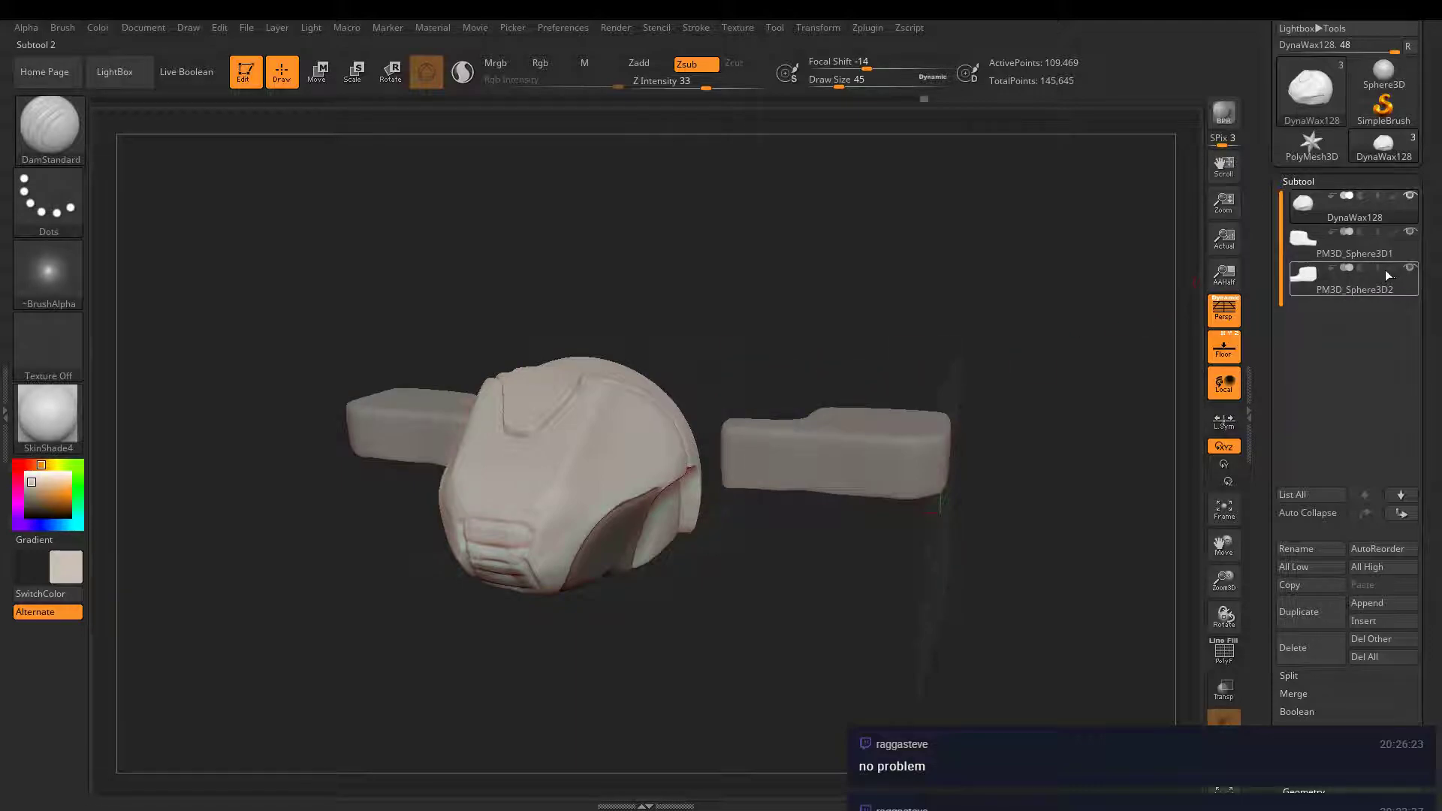
mouse_move(1002, 394)
mouse_down()
mouse_move(863, 340)
mouse_move(913, 353)
mouse_move(767, 367)
mouse_move(794, 357)
mouse_move(579, 313)
mouse_up()
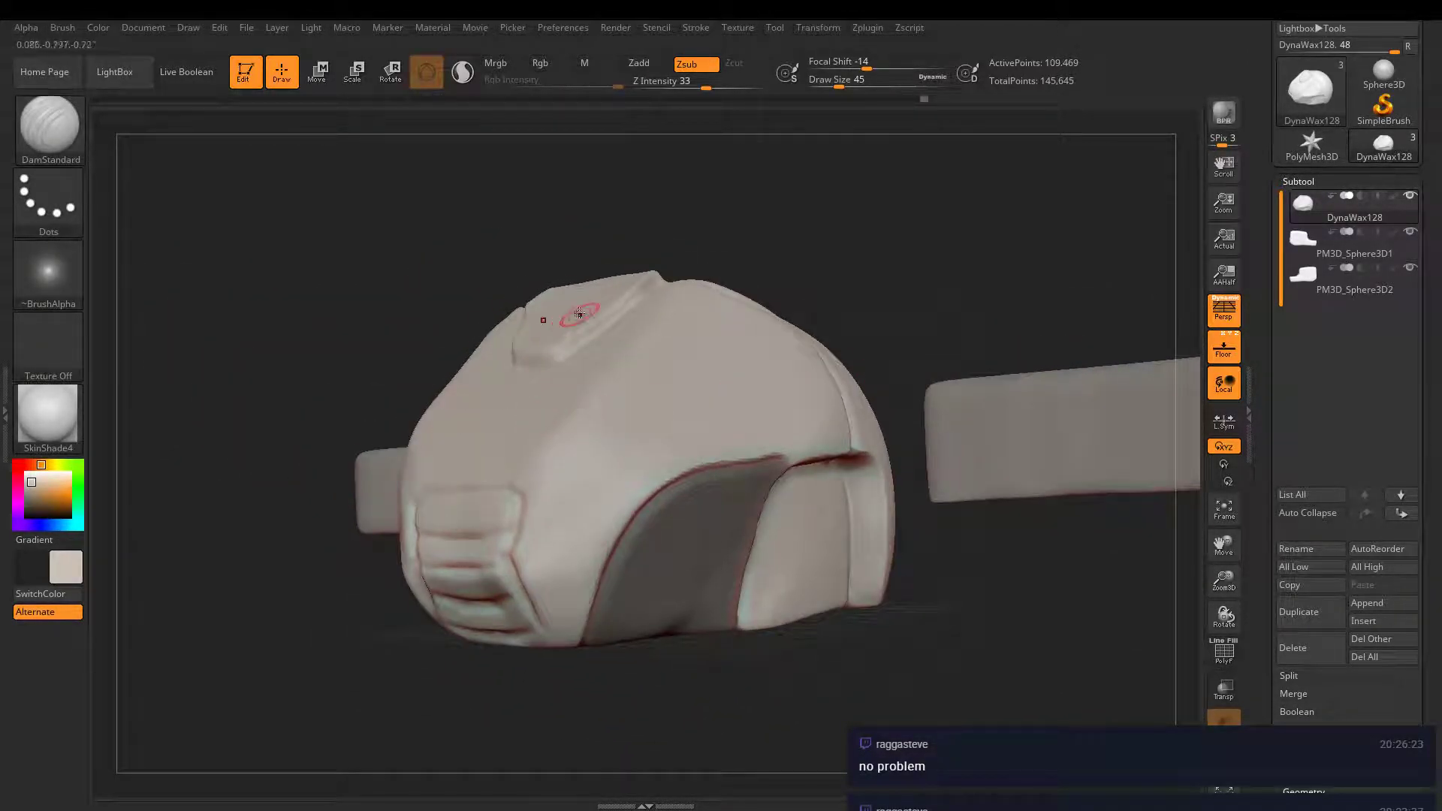
drag(674, 444, 832, 301)
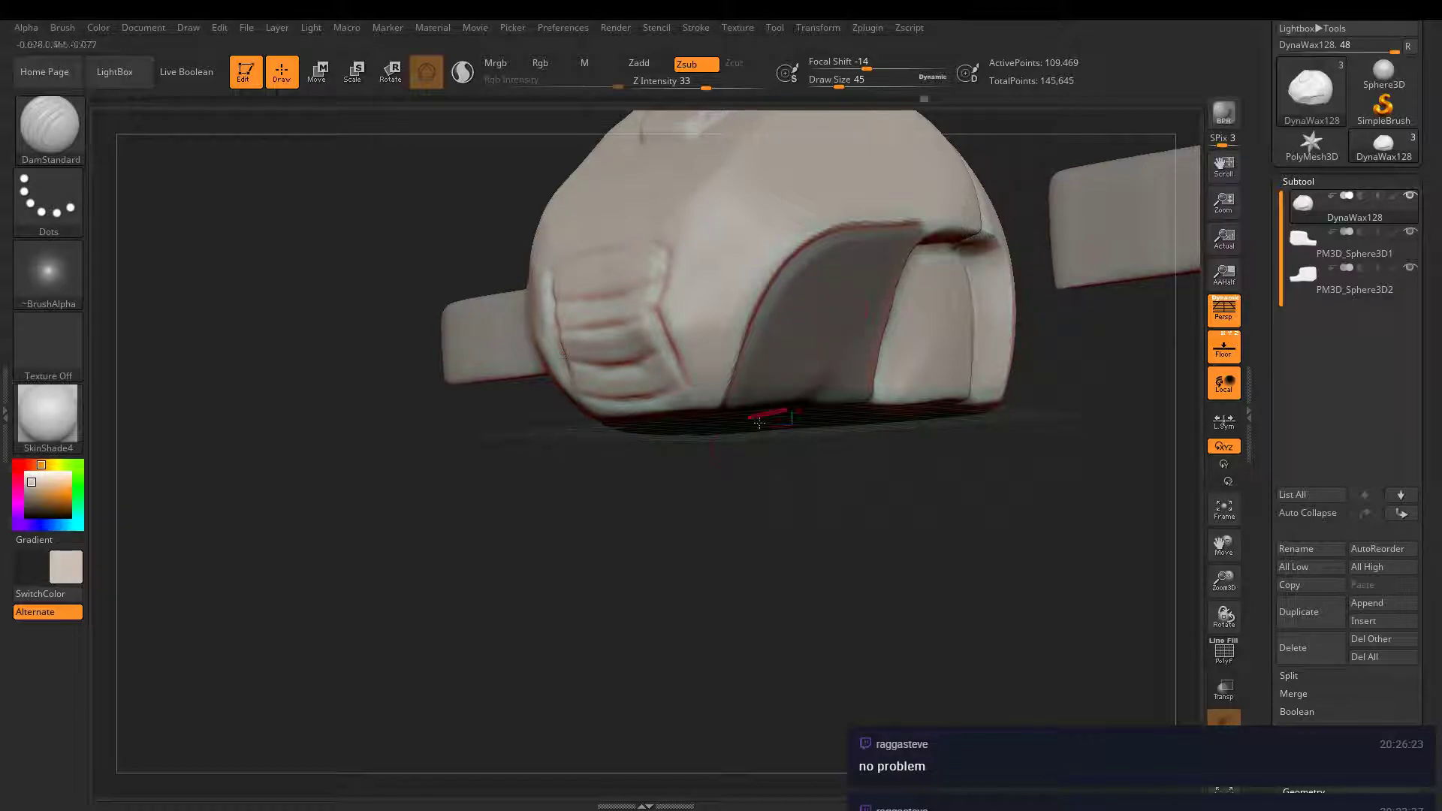
alt+drag(875, 447, 889, 289)
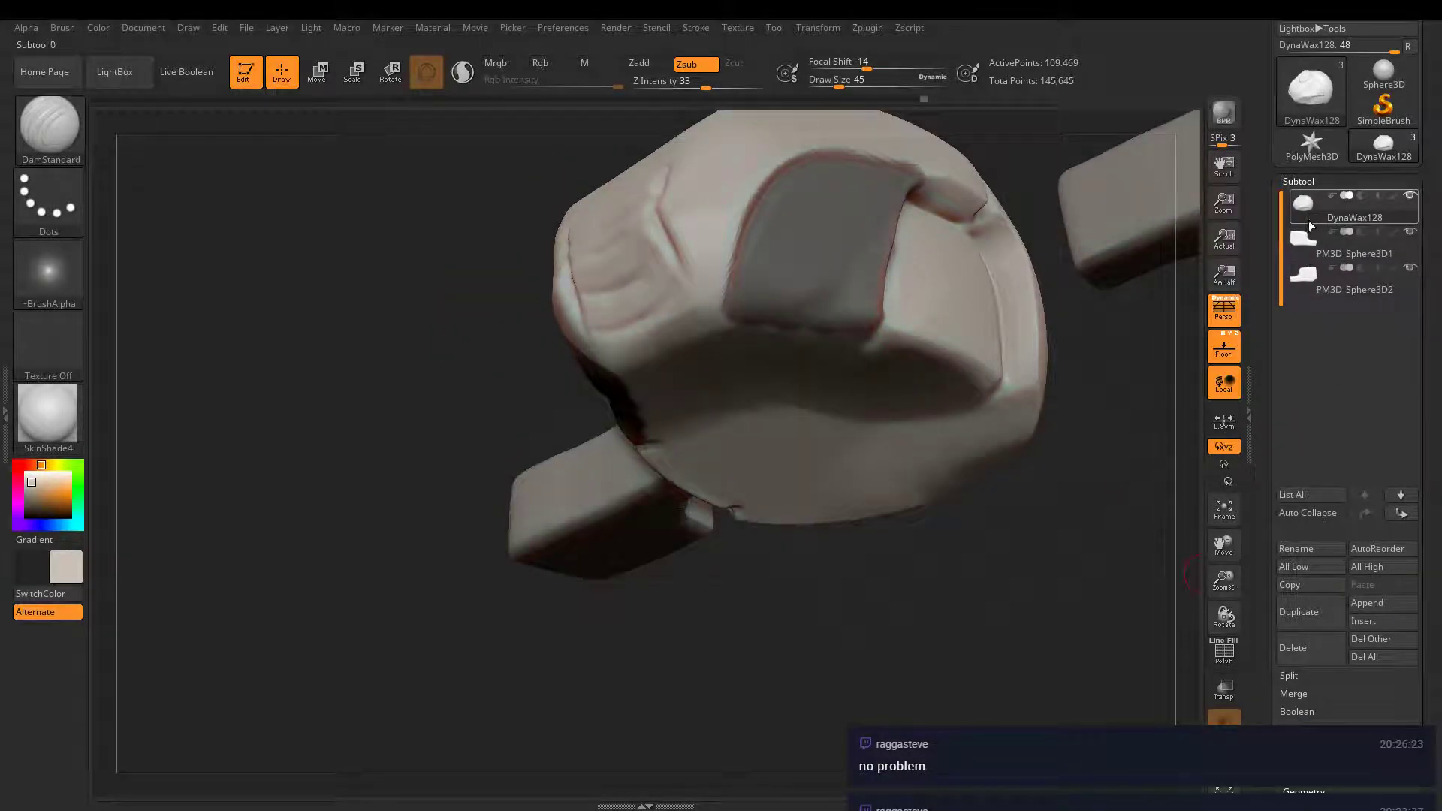
right_drag(805, 367, 798, 394)
mouse_move(750, 342)
right_down()
mouse_move(1041, 615)
mouse_move(1041, 665)
right_up()
ctrl+click(1063, 581)
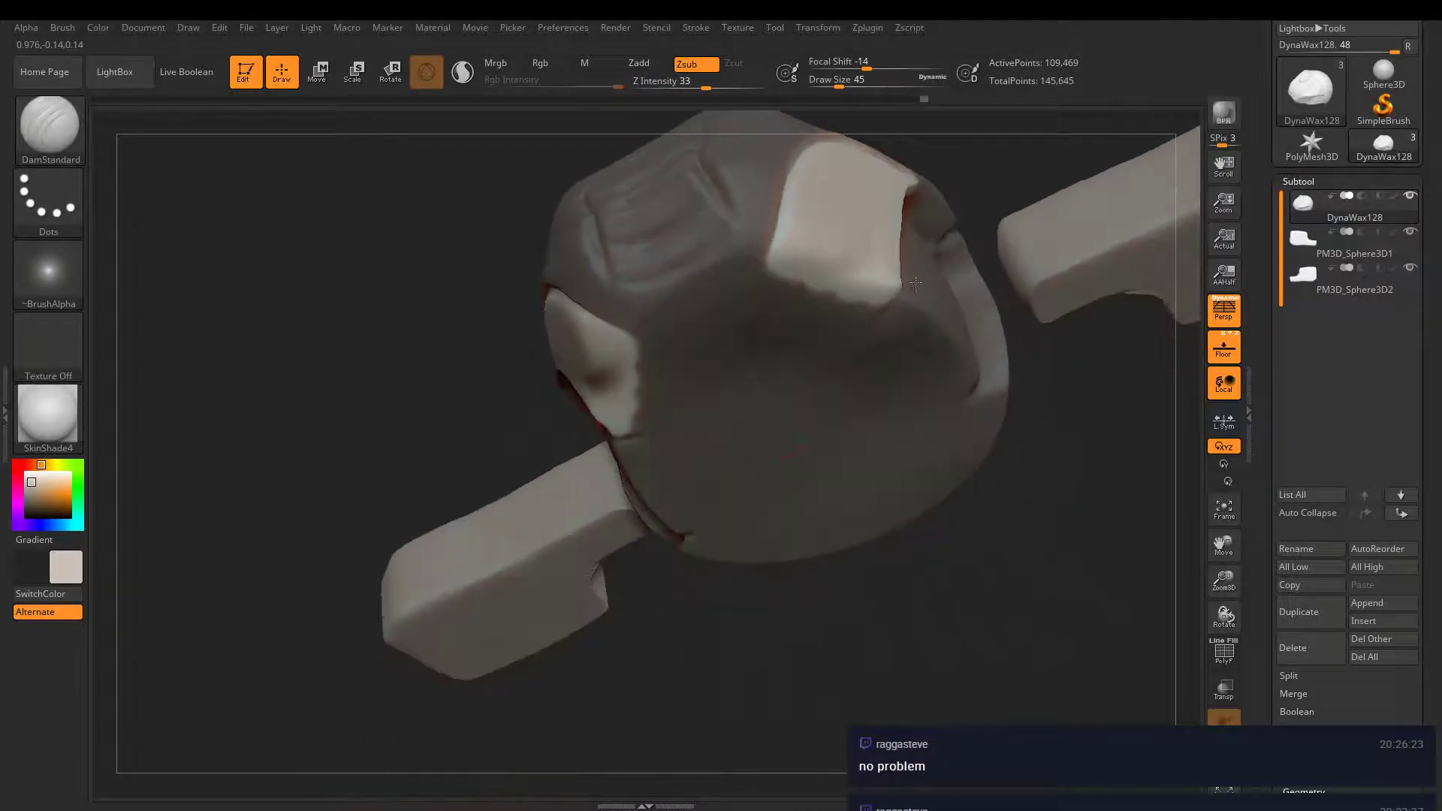
- Push the unmasked side patches inward using the Move Topological brush at draw size 338, and clear the mask
alt+right_drag(901, 300, 867, 442)
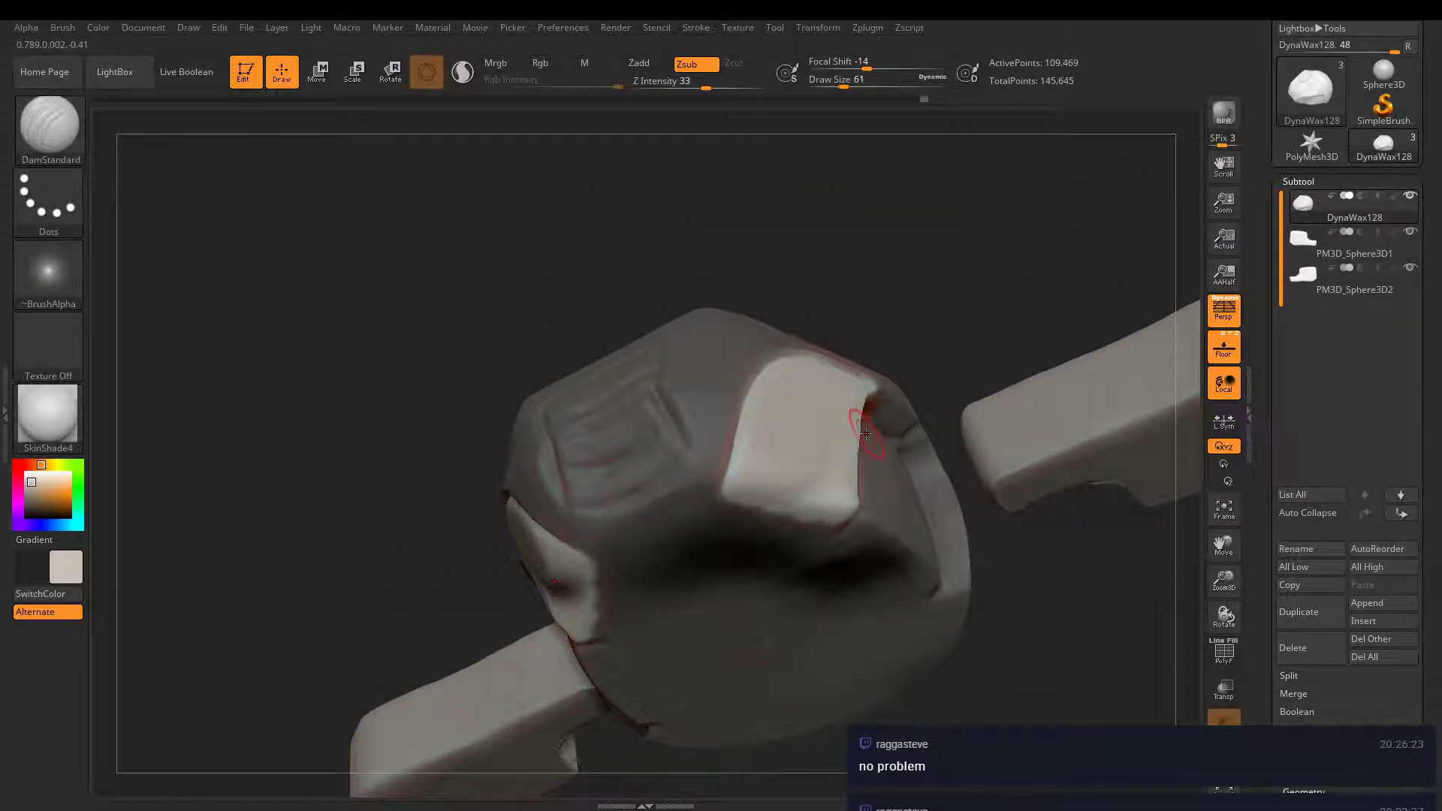
key(1)
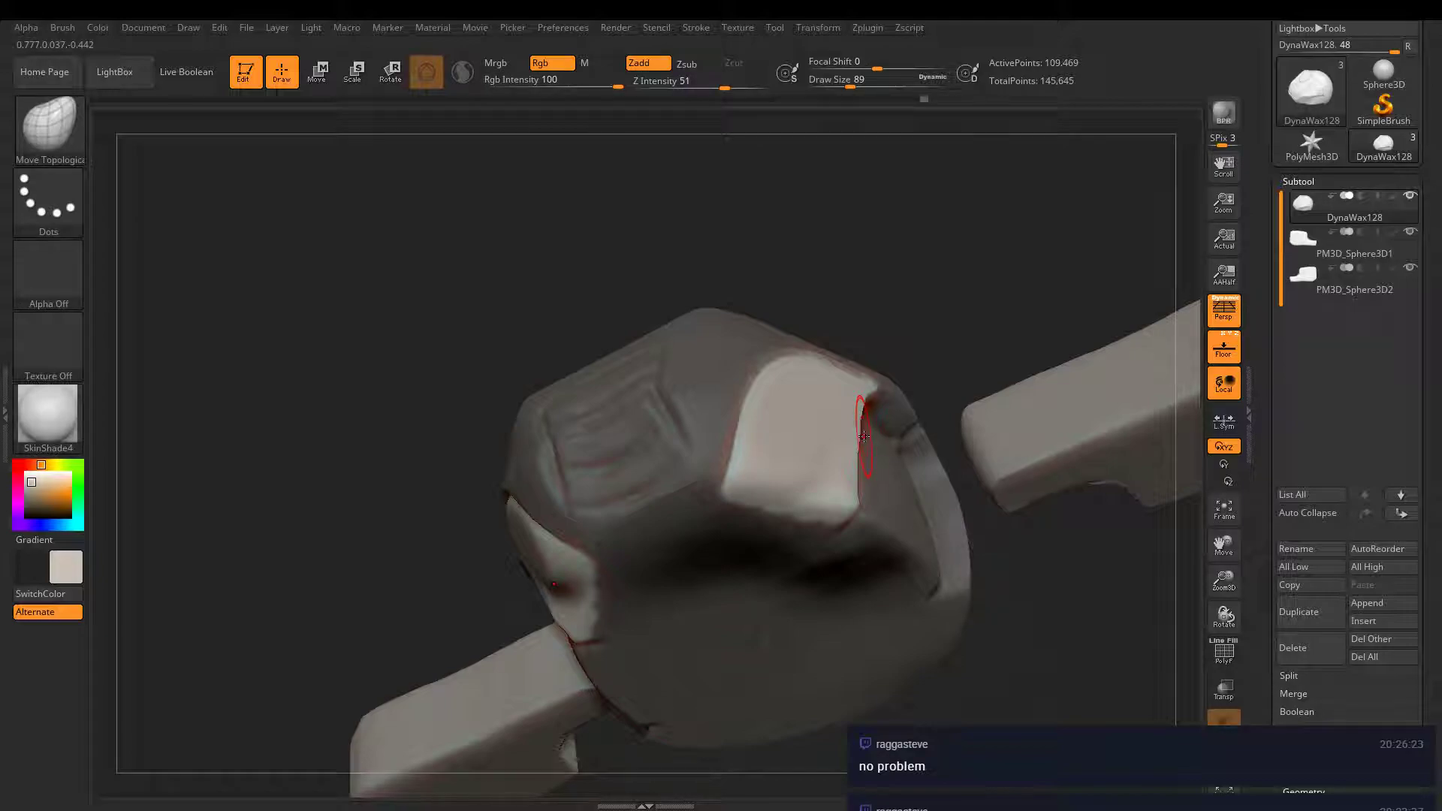
key(3)
key(1)
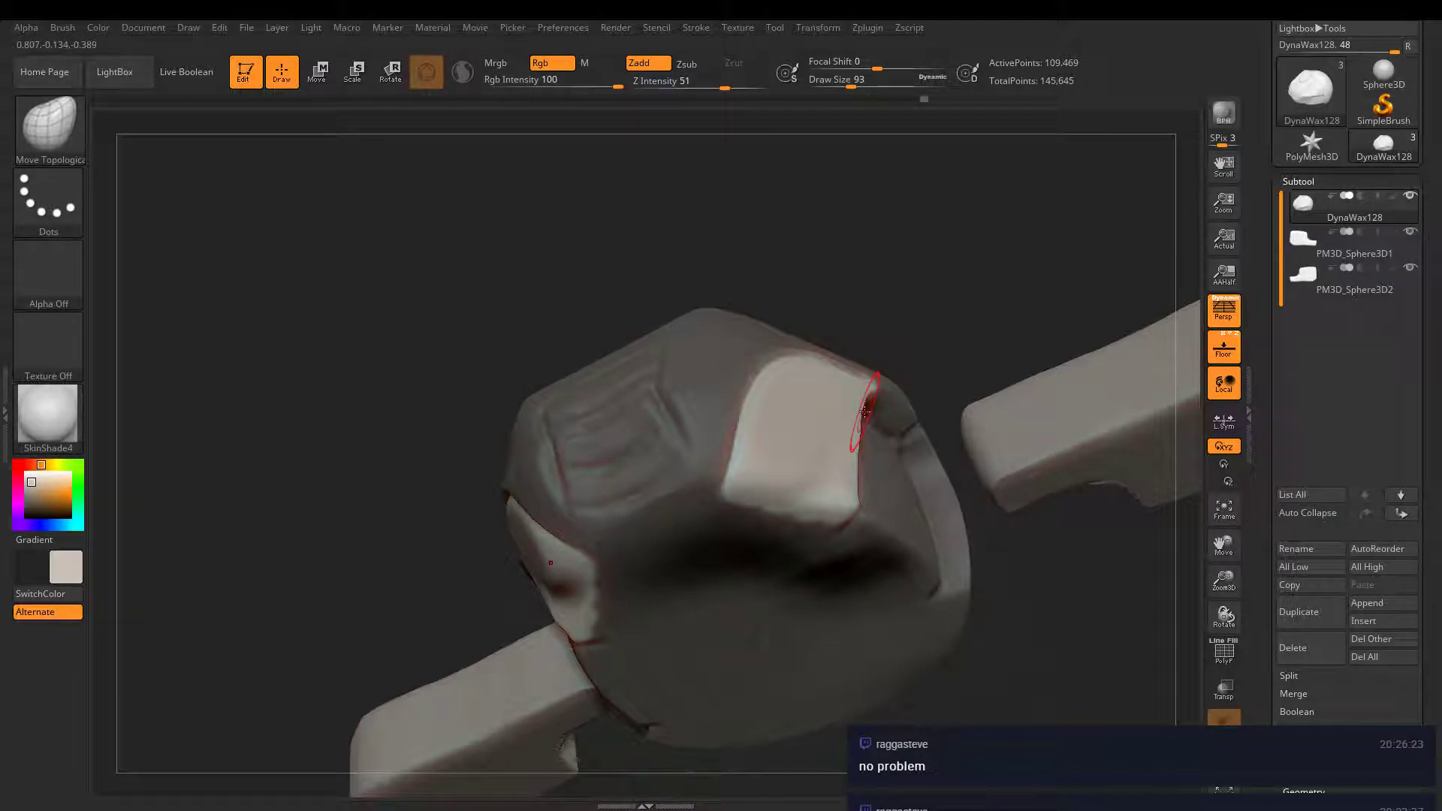
click(887, 89)
right_drag(864, 278, 834, 398)
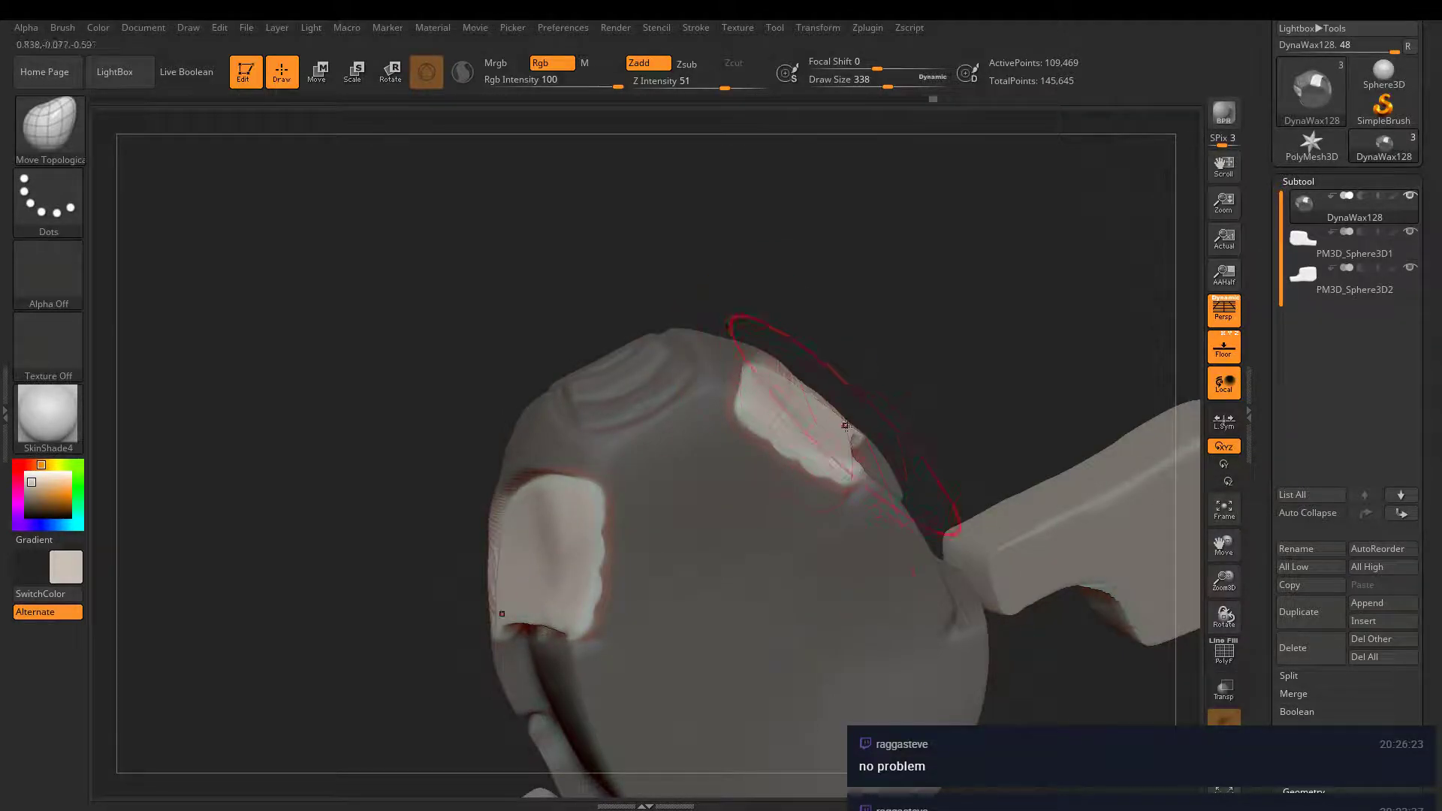
ctrl+drag(922, 265, 946, 301)
- Hide both side-part subtools and append a new sphere to the body
mouse_move(952, 421)
right_down()
mouse_move(905, 559)
mouse_move(886, 481)
mouse_move(924, 451)
mouse_move(965, 440)
mouse_move(1029, 499)
mouse_move(950, 526)
right_up()
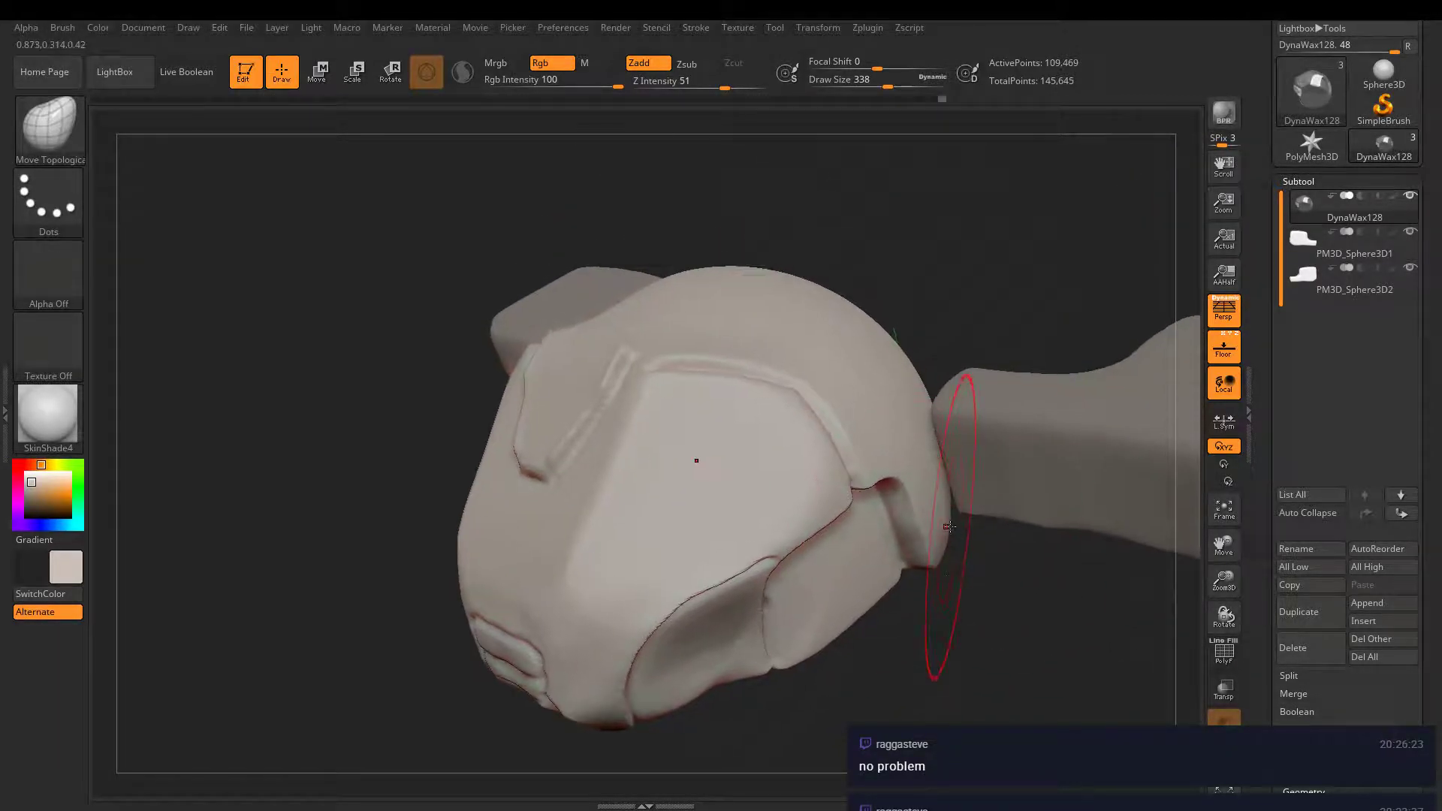
right_drag(948, 469, 1103, 335)
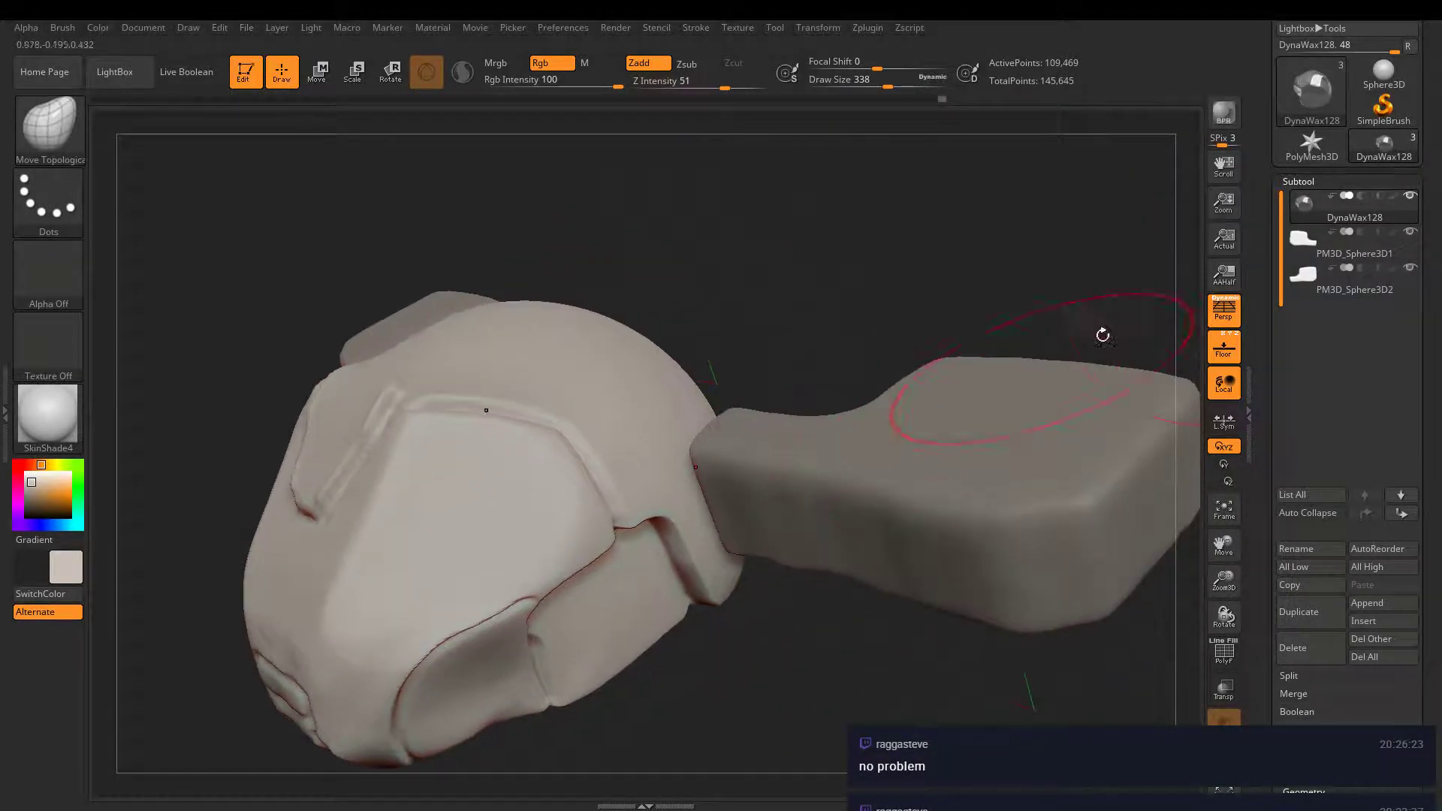
click(1410, 236)
click(1410, 268)
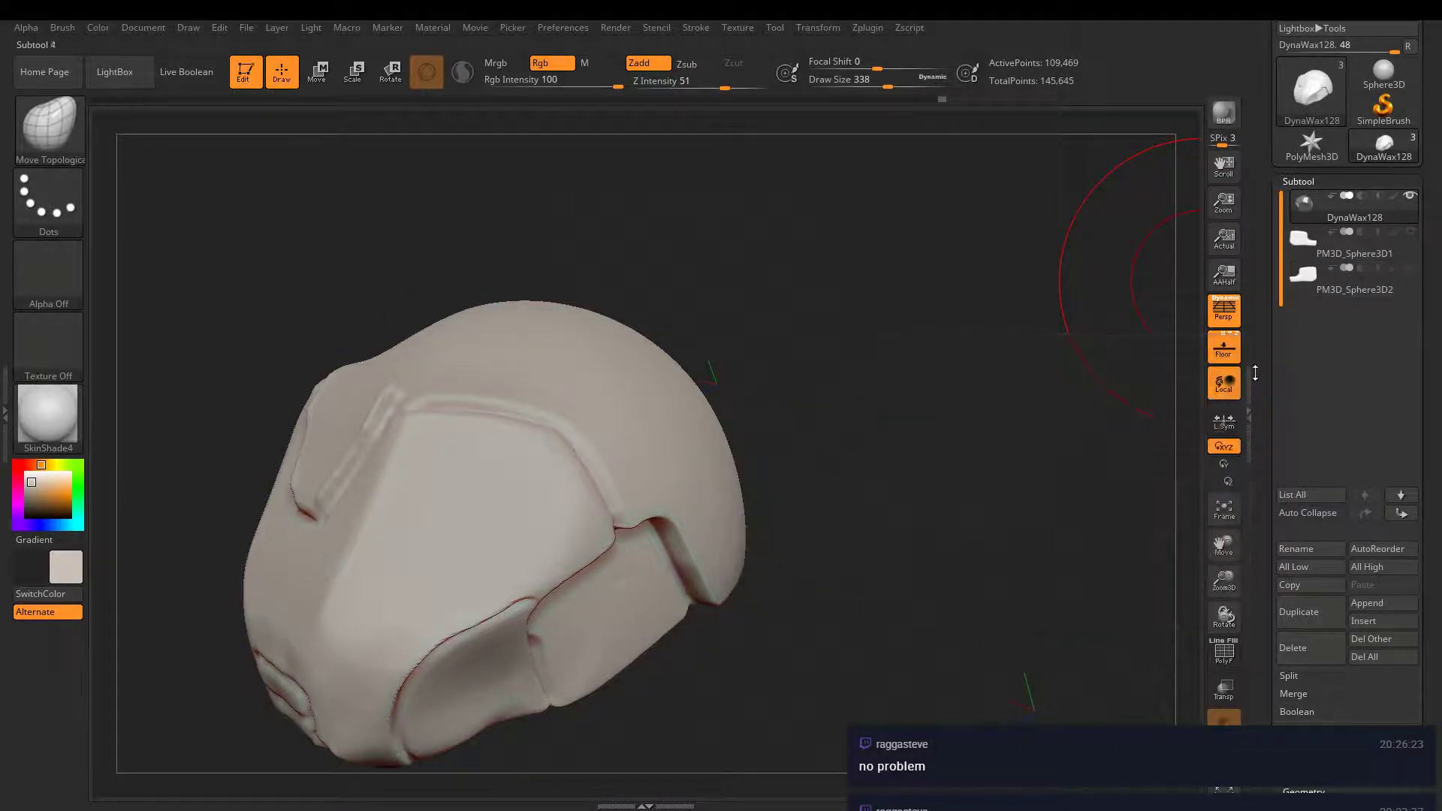
mouse_move(751, 451)
right_down()
mouse_move(641, 383)
mouse_move(727, 431)
mouse_move(1153, 362)
right_up()
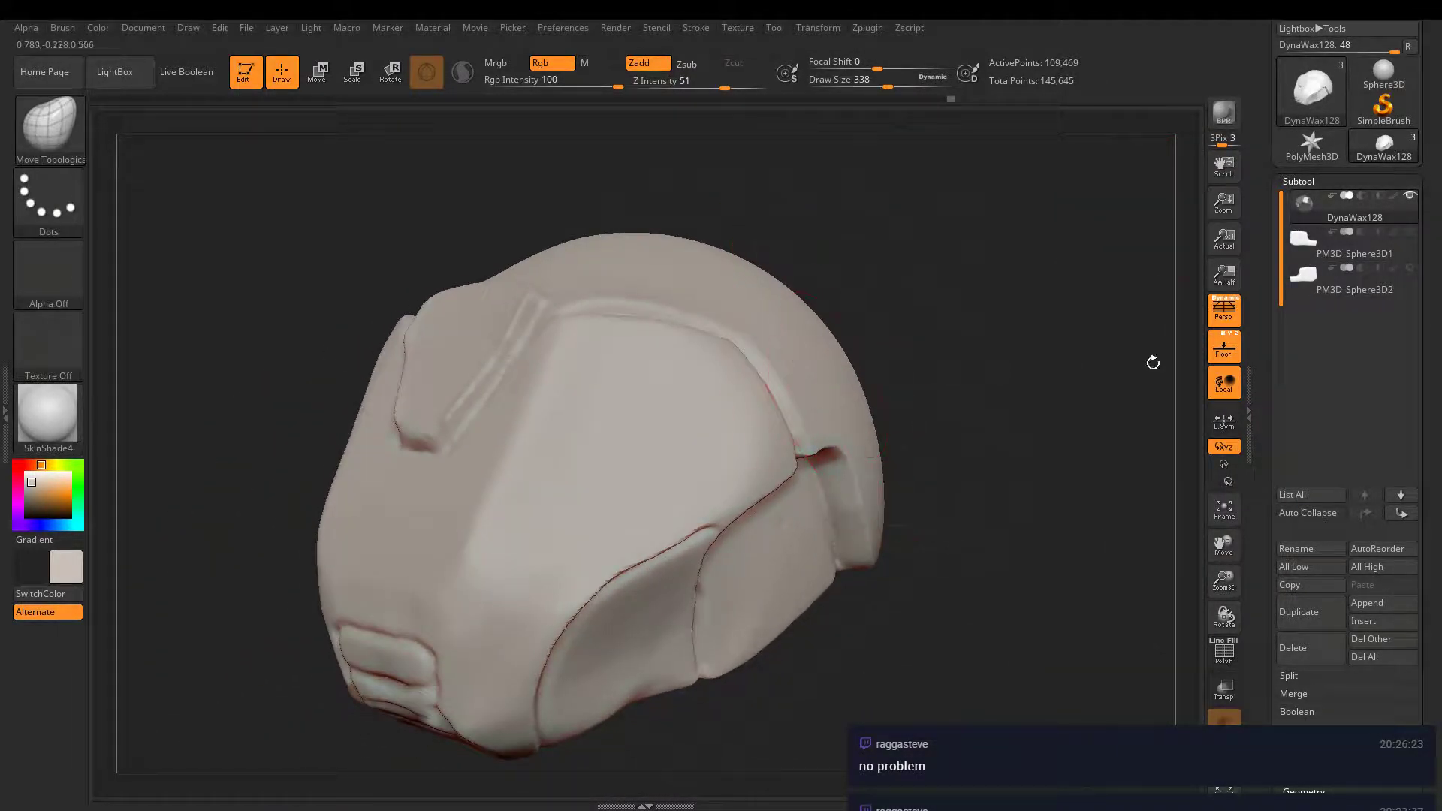
click(1372, 604)
click(934, 427)
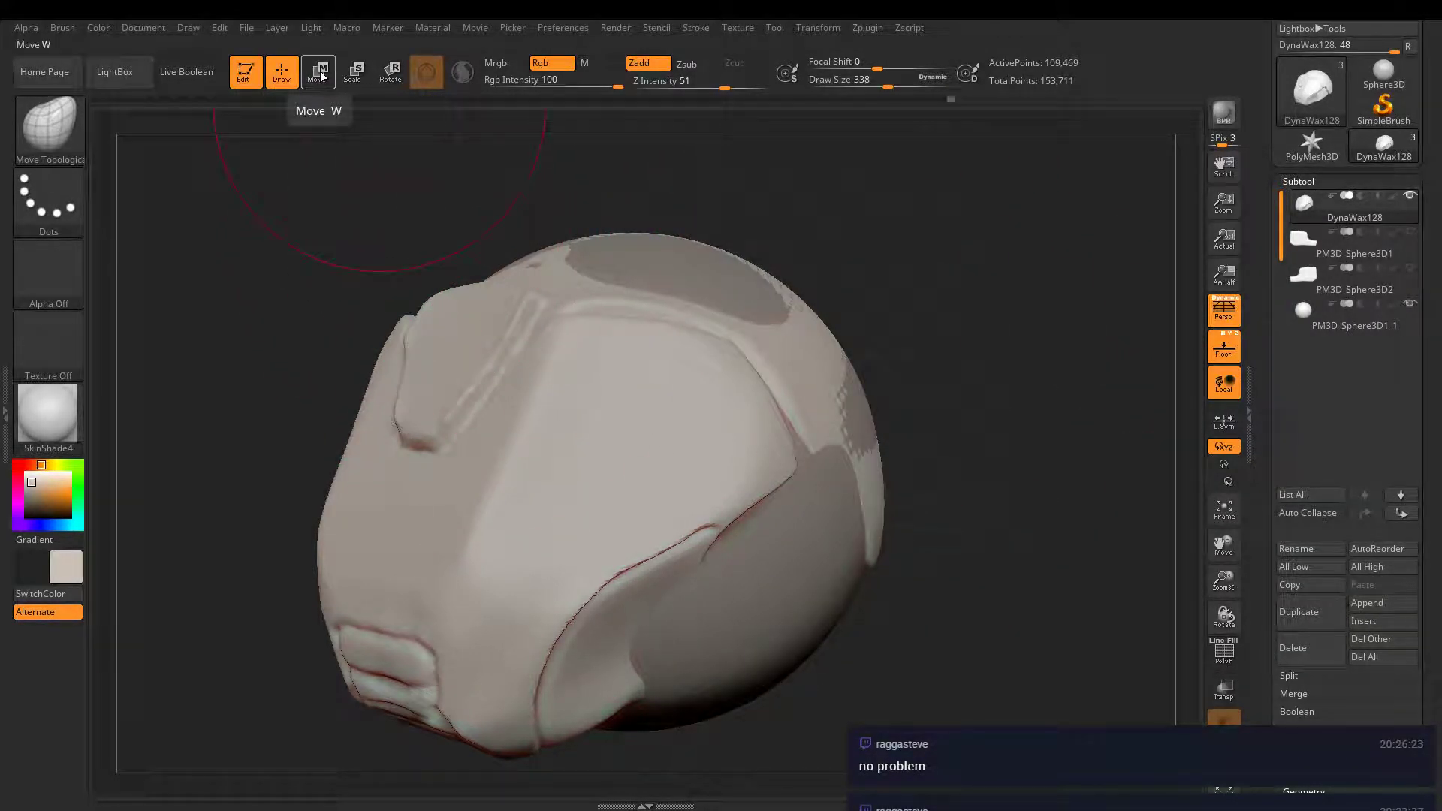
- Select the new sphere, turn on transparency, scale the sphere down, and move it to the body's rear side
click(353, 73)
drag(546, 459, 675, 516)
key(ctrl+z)
click(1355, 317)
click(1220, 697)
drag(1066, 627, 932, 586)
drag(711, 493, 932, 481)
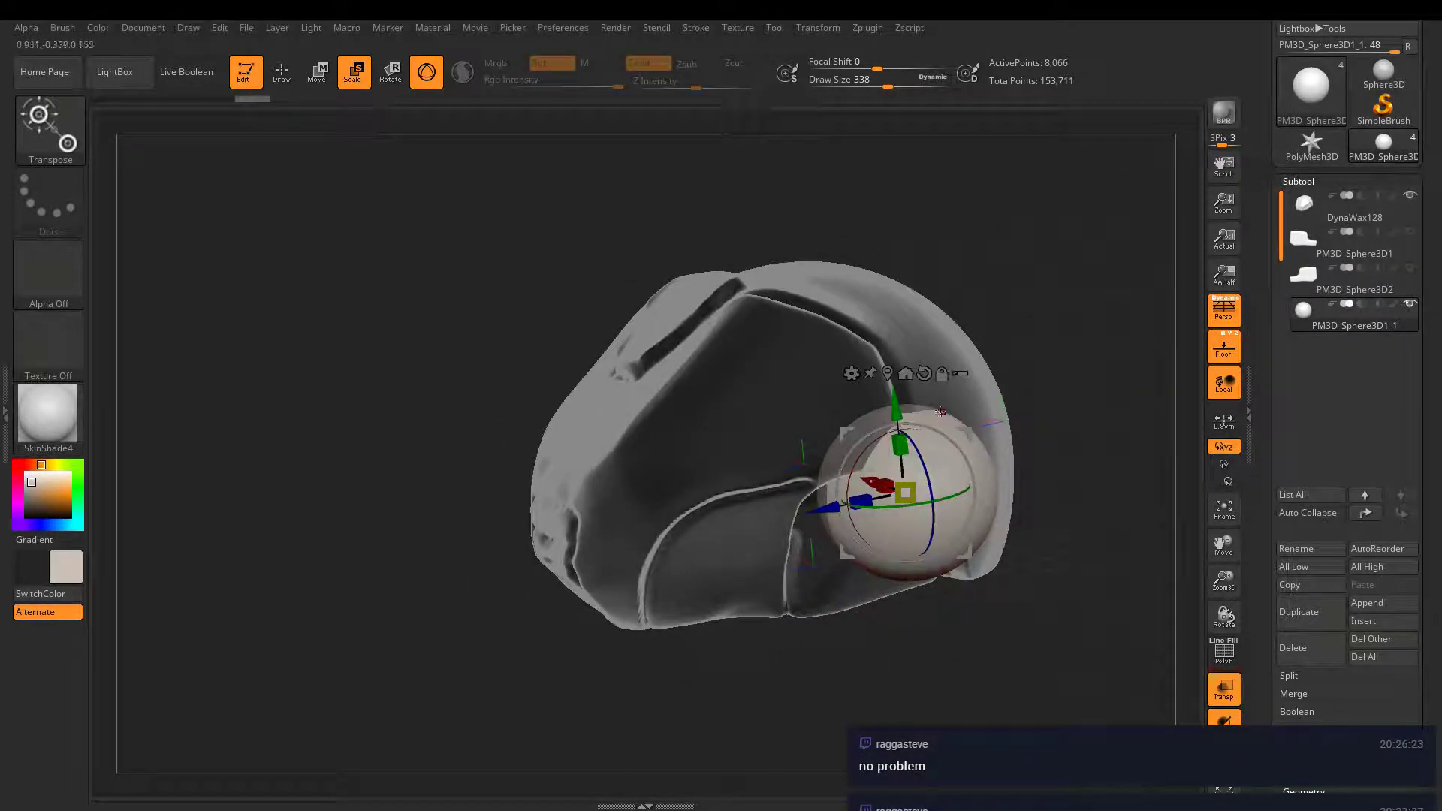
- Raise the sphere to align with the body's side, duplicate it, and move the copy to the opposite side
drag(895, 425, 895, 370)
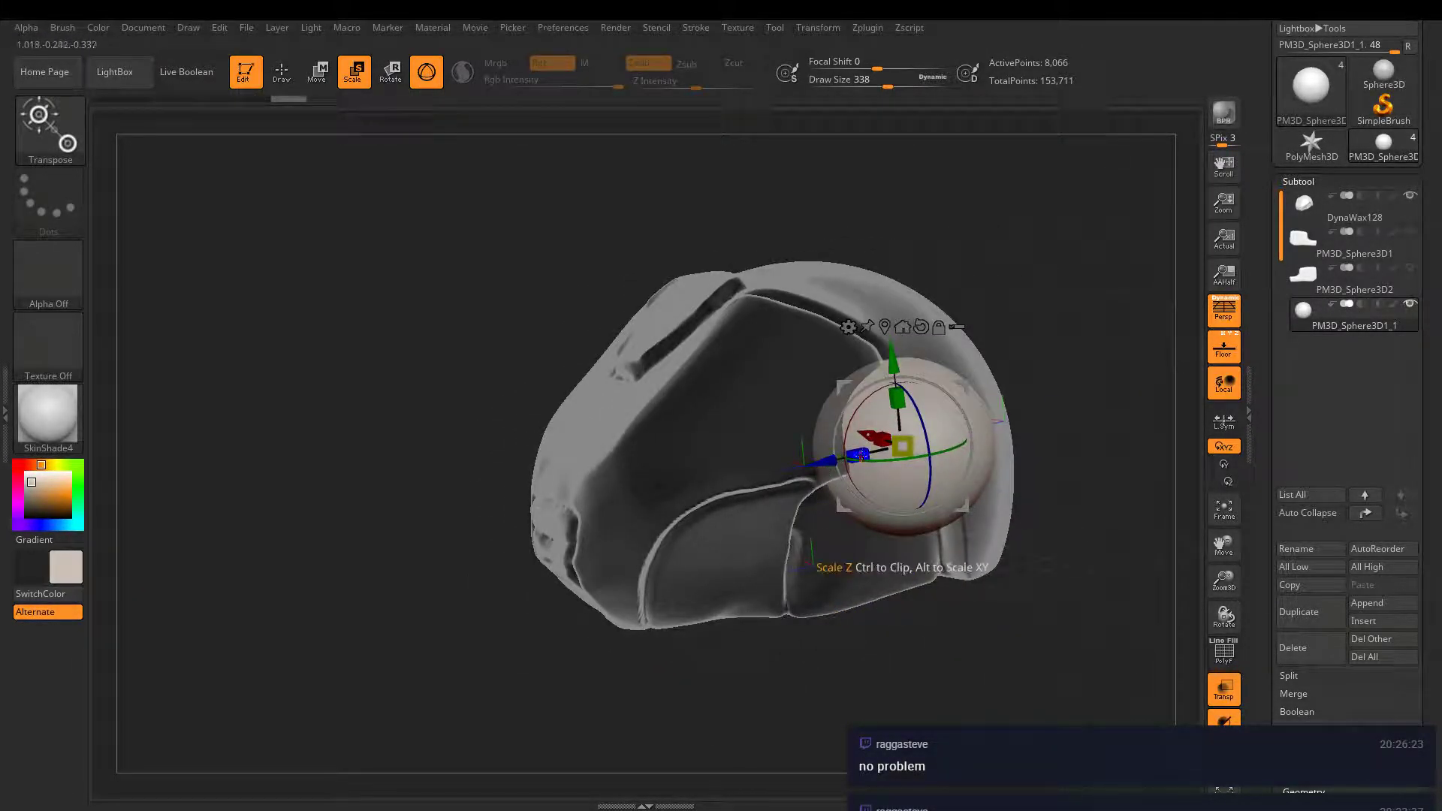
drag(861, 456, 1317, 371)
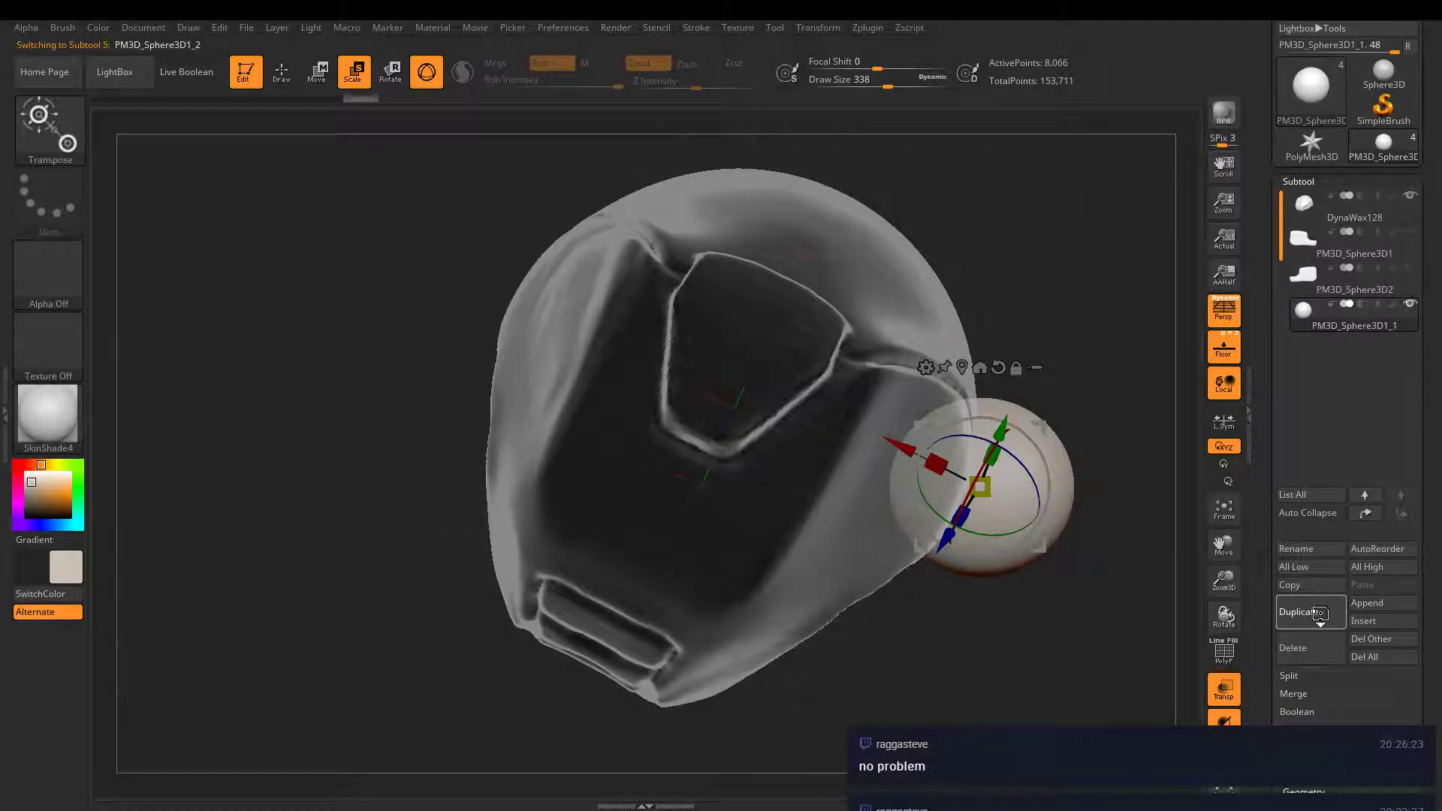
drag(1048, 459, 1268, 604)
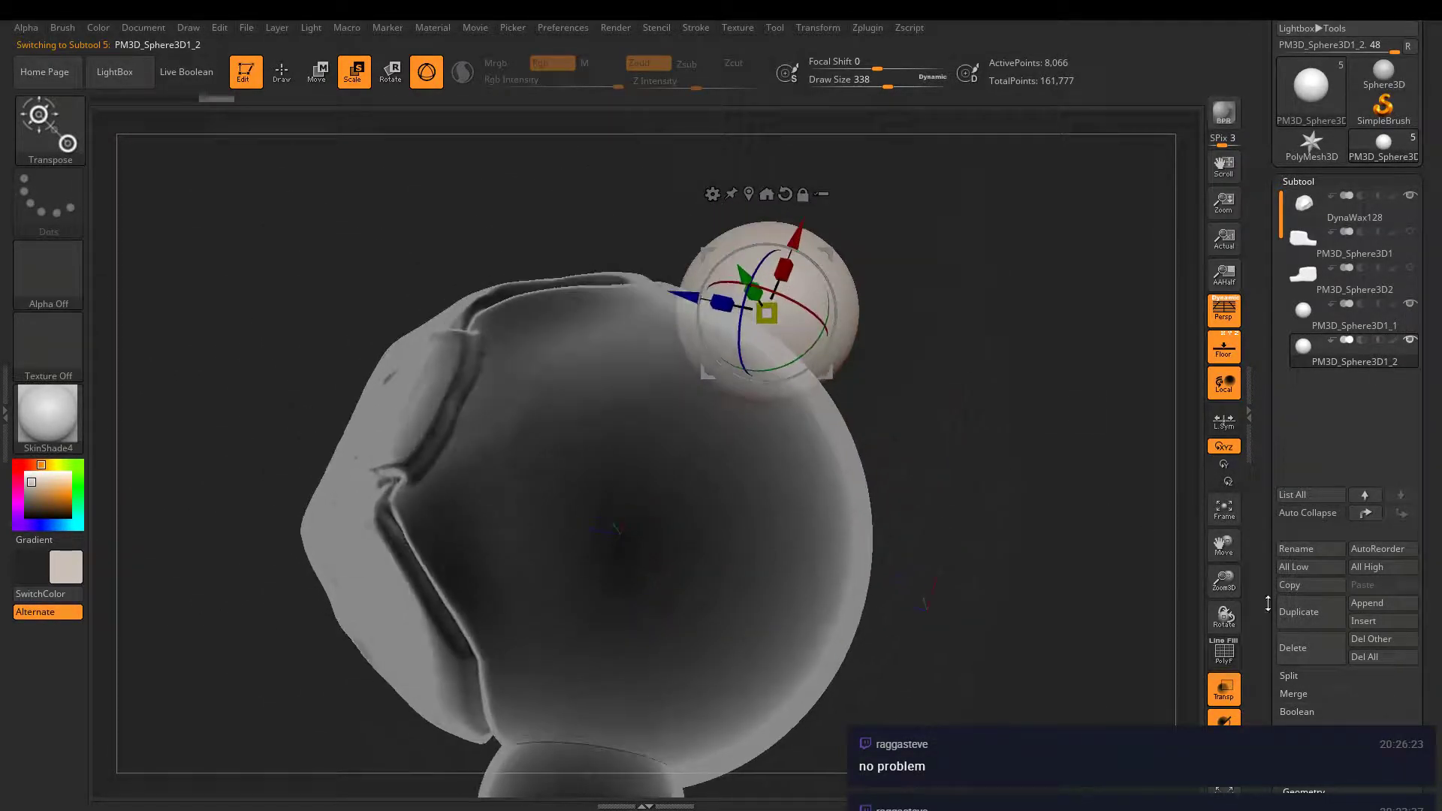
- Duplicate the sphere again, place the copy inside the body between the two side spheres, and enlarge it slightly
click(1319, 621)
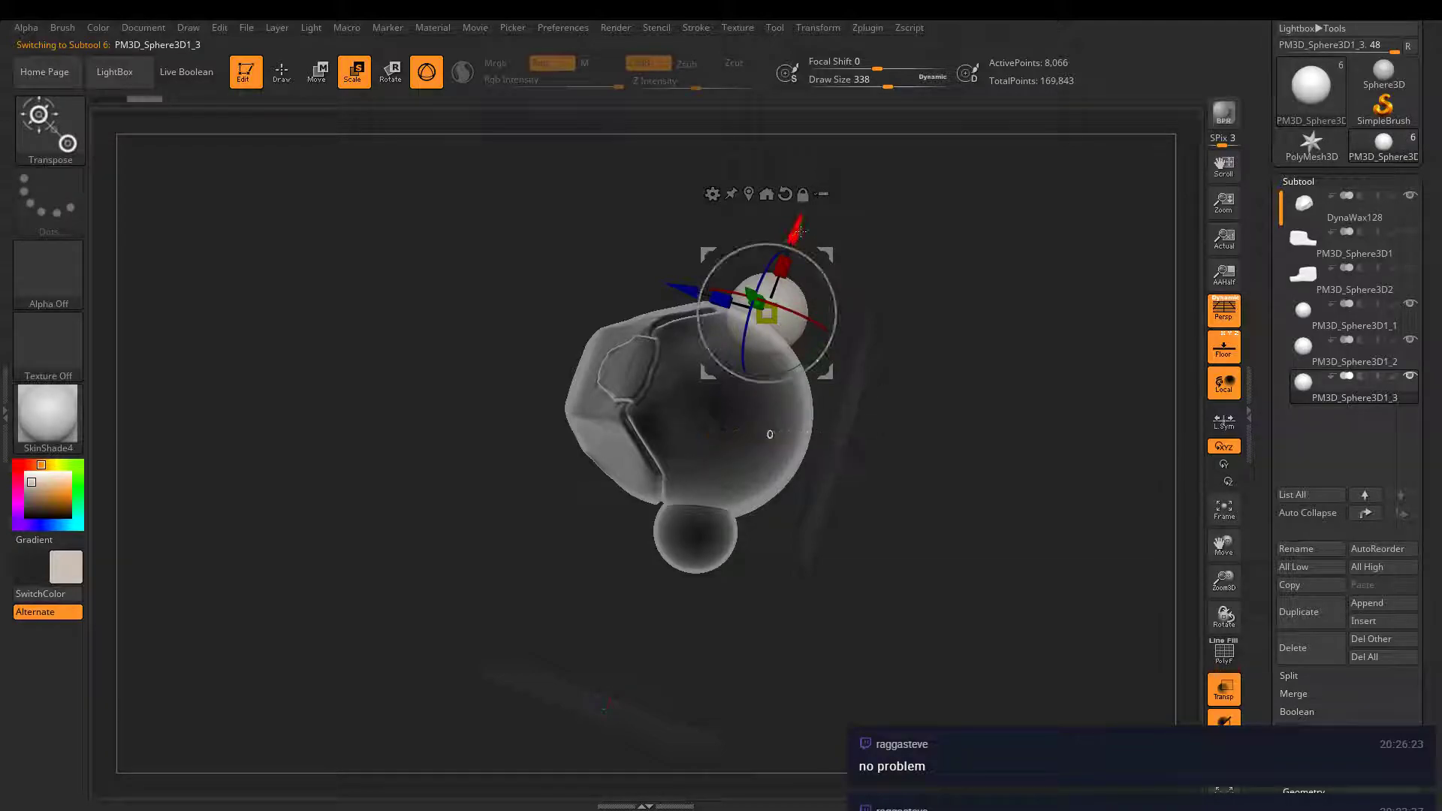
mouse_move(801, 232)
mouse_down()
mouse_move(993, 477)
mouse_move(918, 584)
mouse_move(844, 509)
mouse_up()
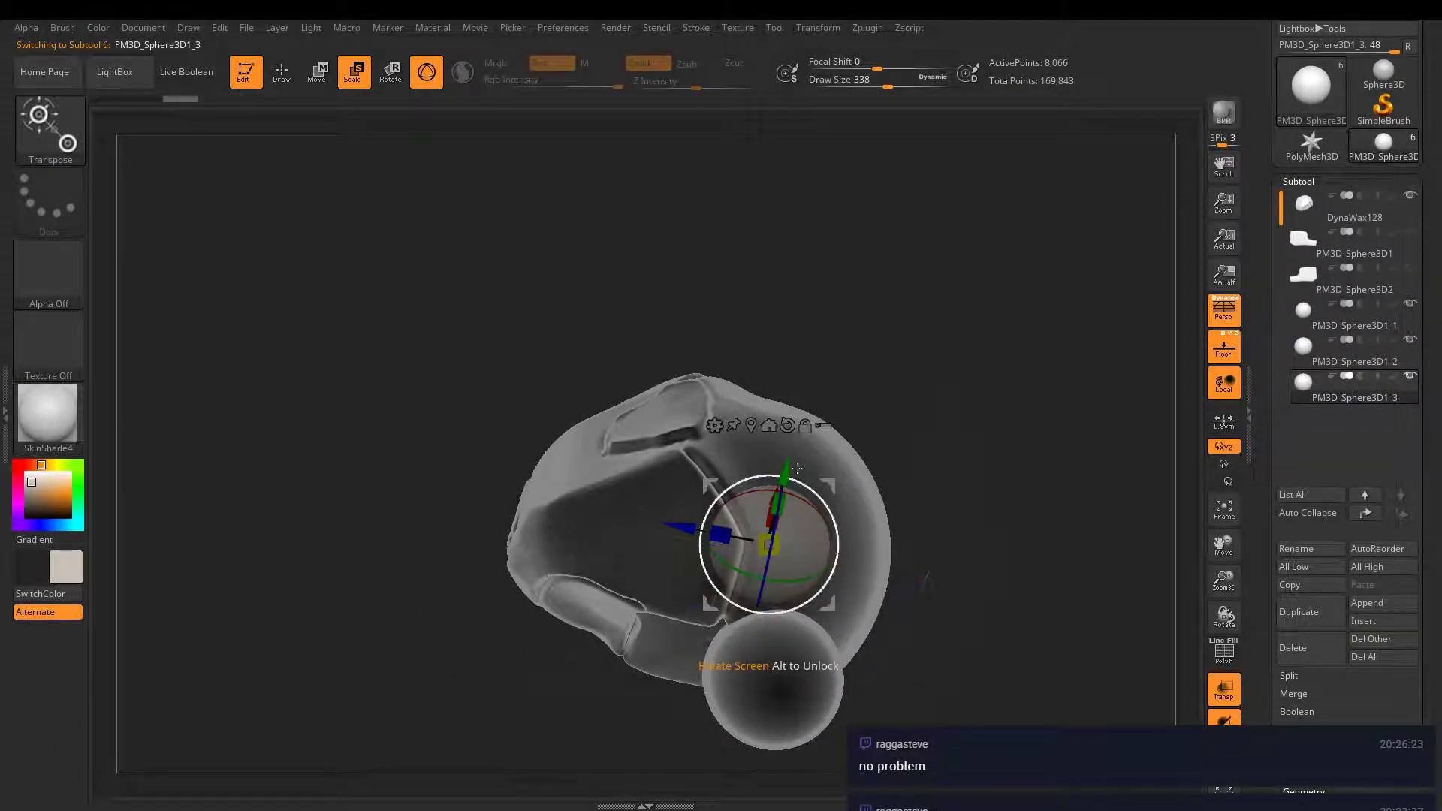
drag(981, 499, 1014, 576)
drag(1013, 494, 989, 403)
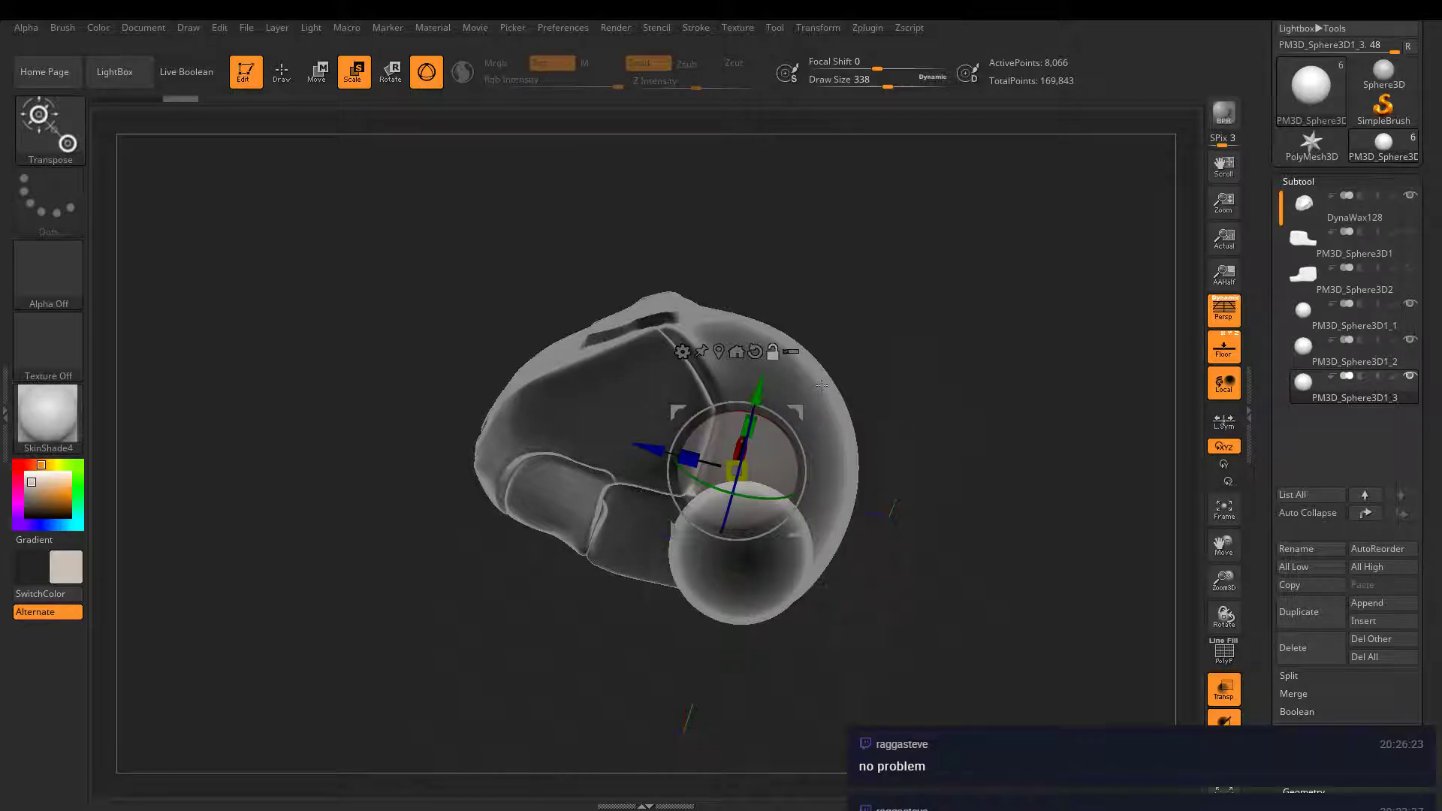
drag(855, 379, 823, 420)
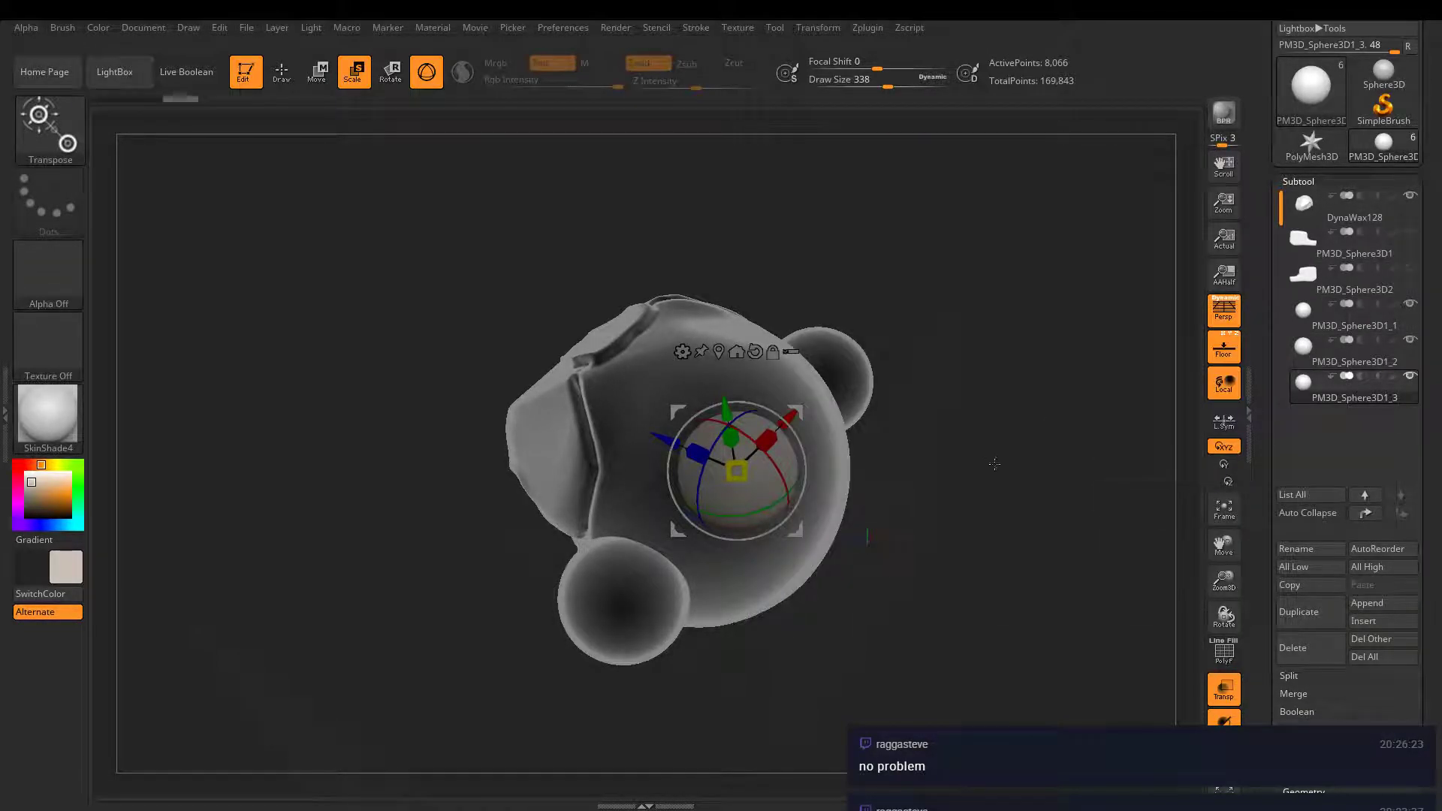
drag(856, 393, 736, 368)
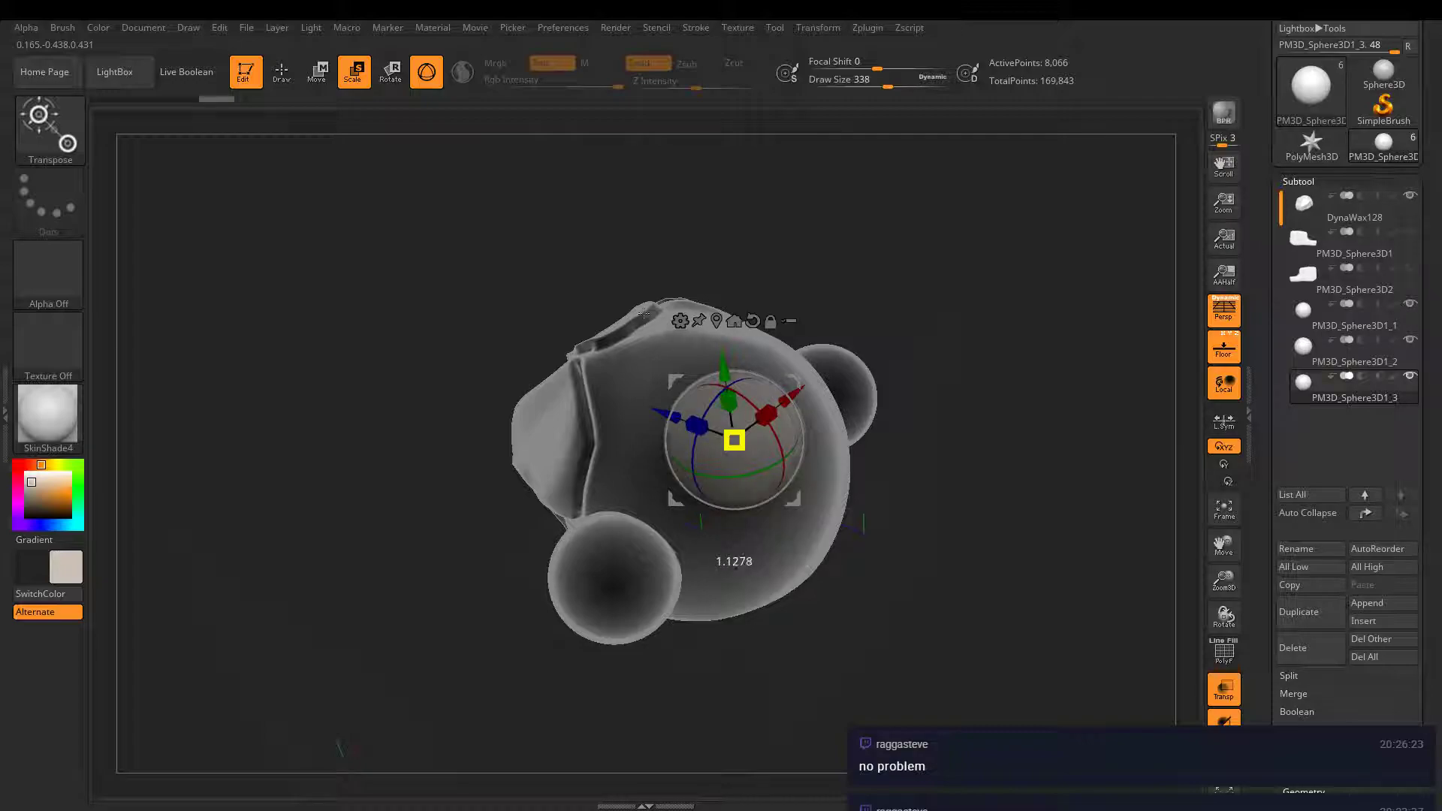
drag(618, 355, 726, 346)
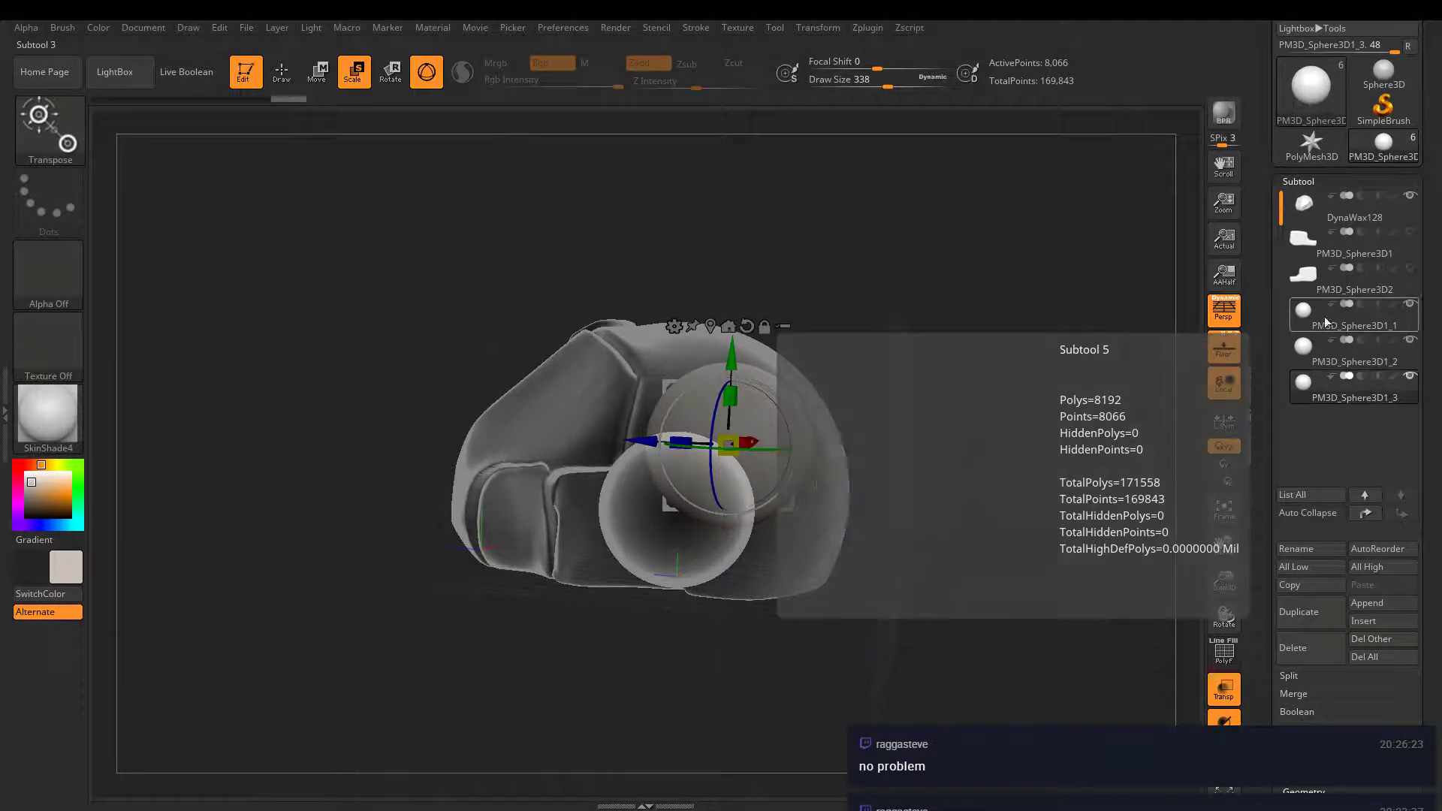
mouse_move(952, 266)
mouse_down()
mouse_move(949, 402)
mouse_move(918, 440)
mouse_up()
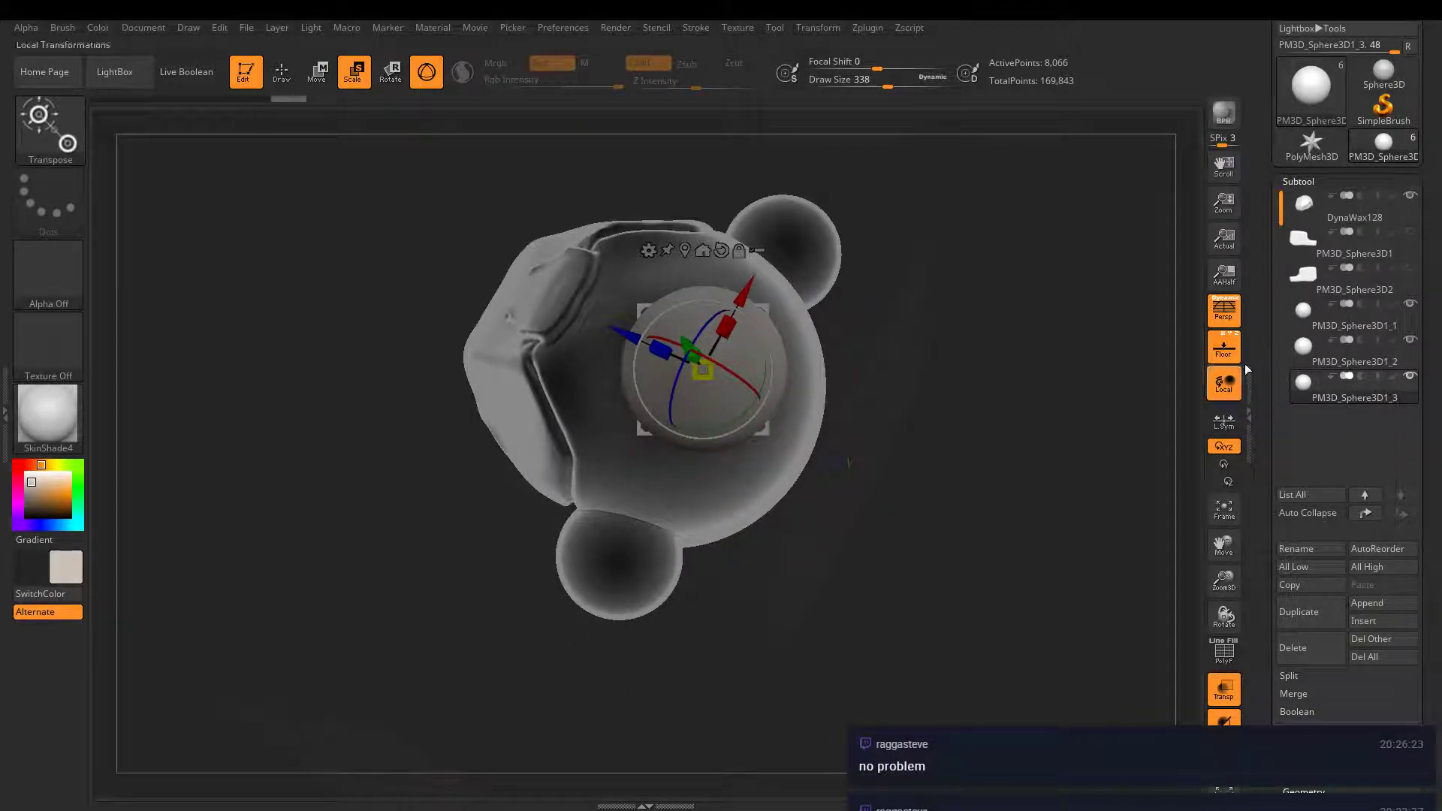
- Duplicate one of the side spheres and place the copy behind the body, near its centre line
scroll(1330, 288, down, 3)
click(1312, 235)
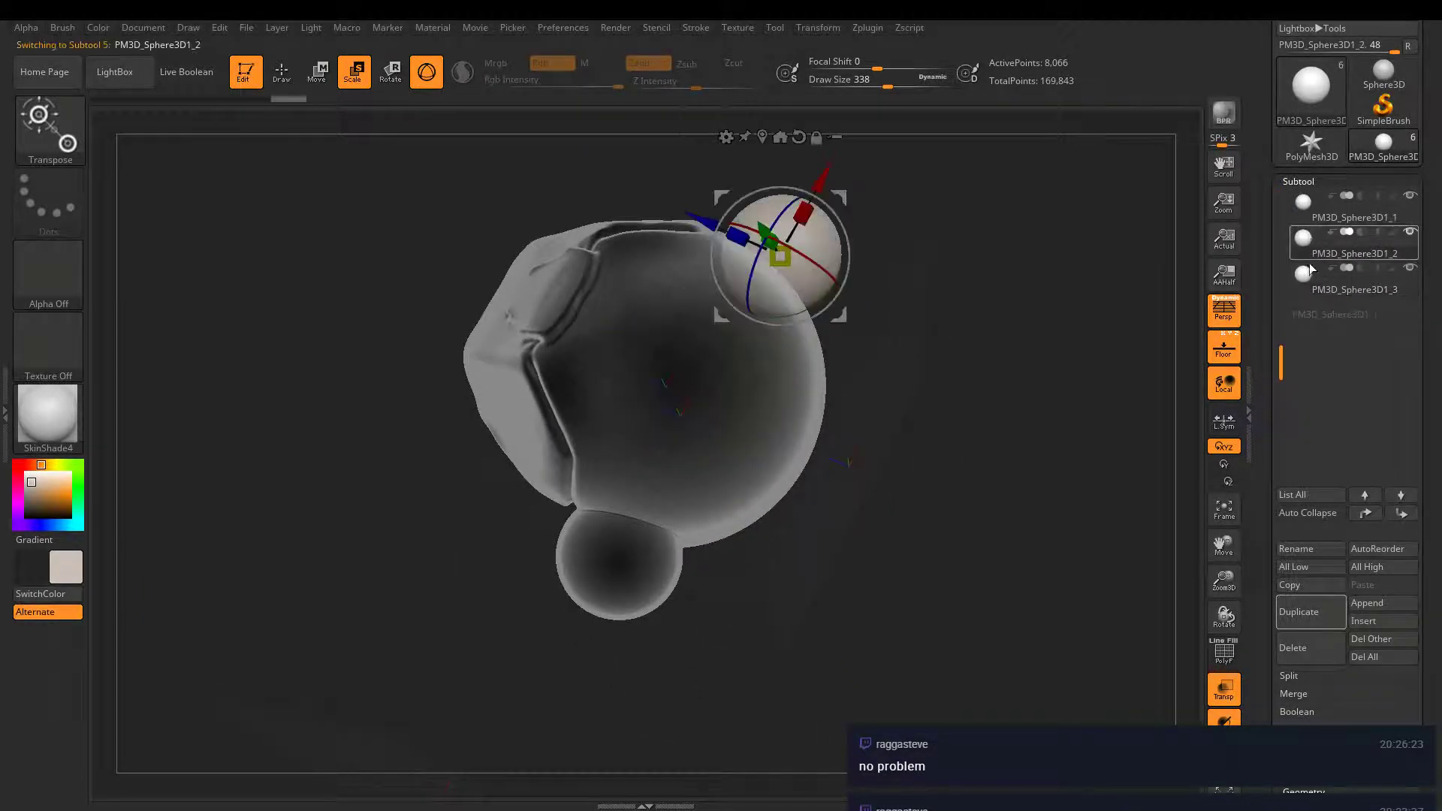
click(1313, 612)
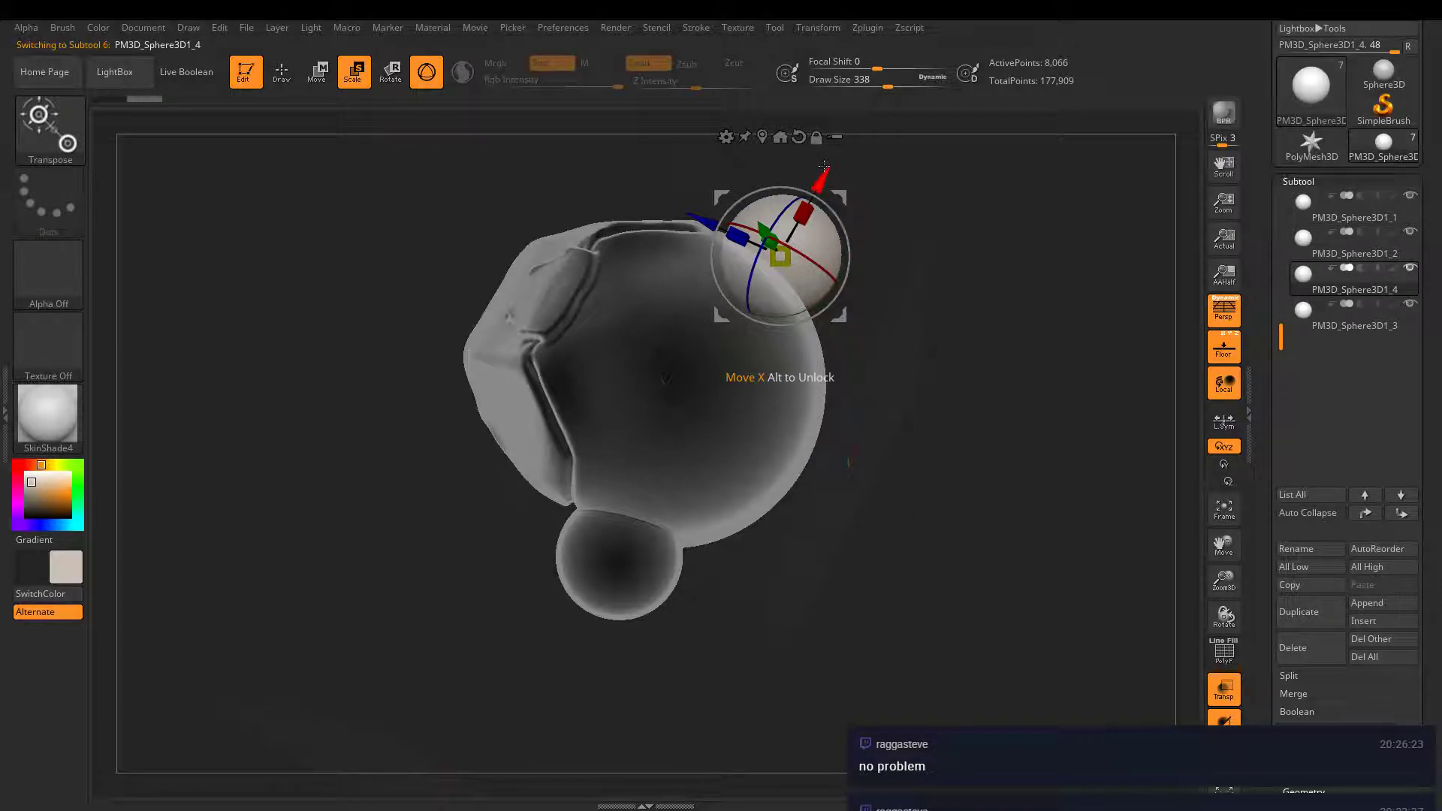
drag(780, 257, 706, 396)
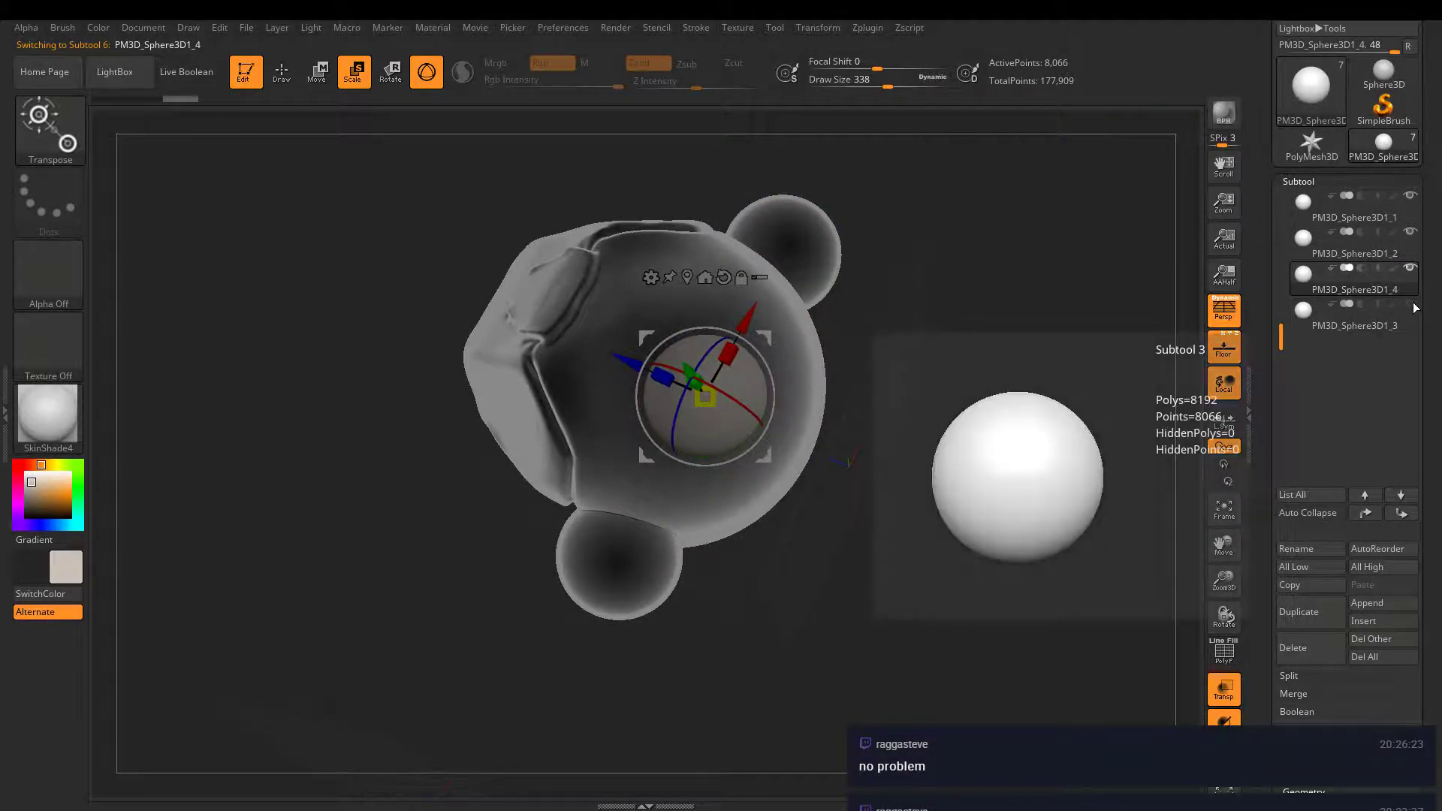
drag(908, 412, 898, 259)
drag(613, 407, 919, 400)
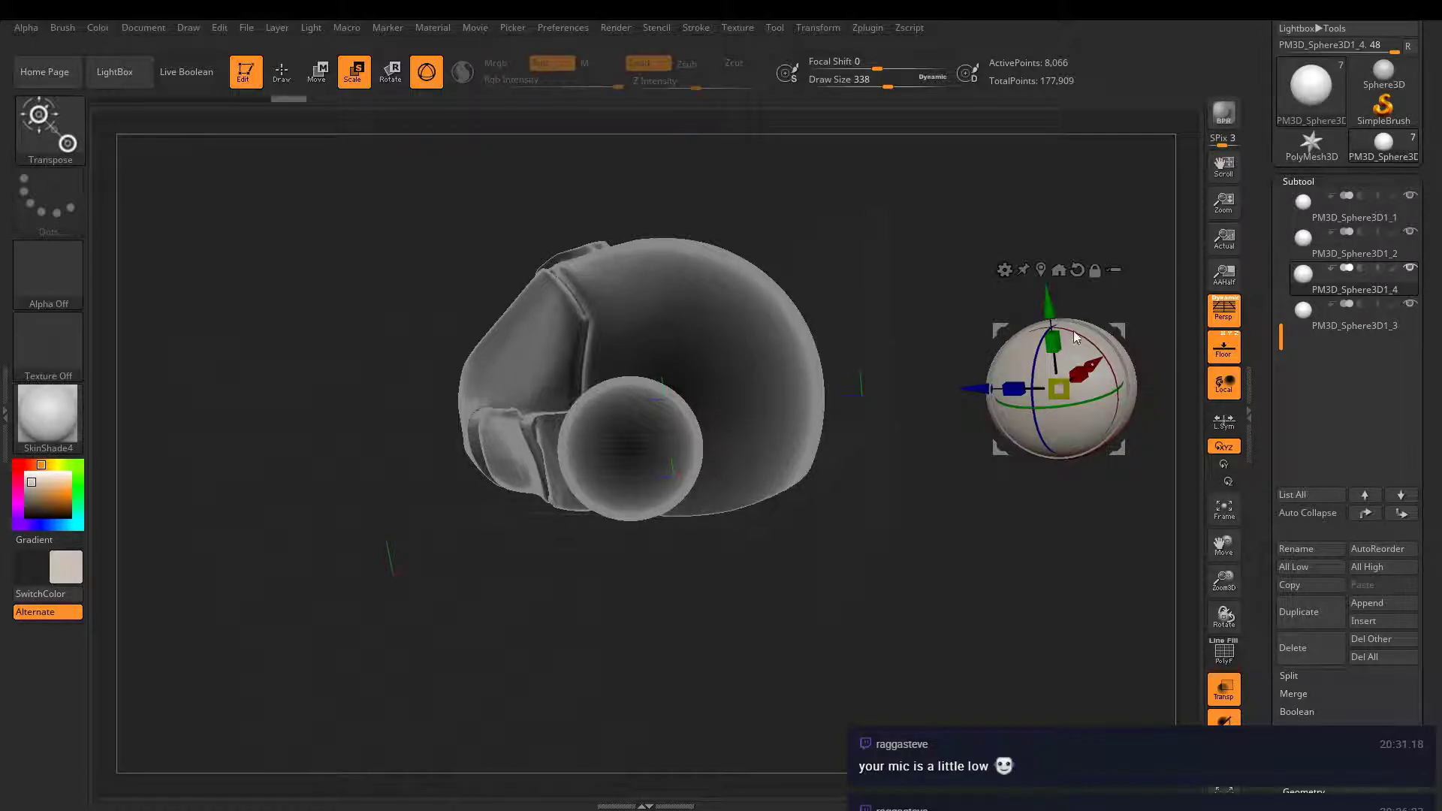
drag(1074, 335, 1093, 494)
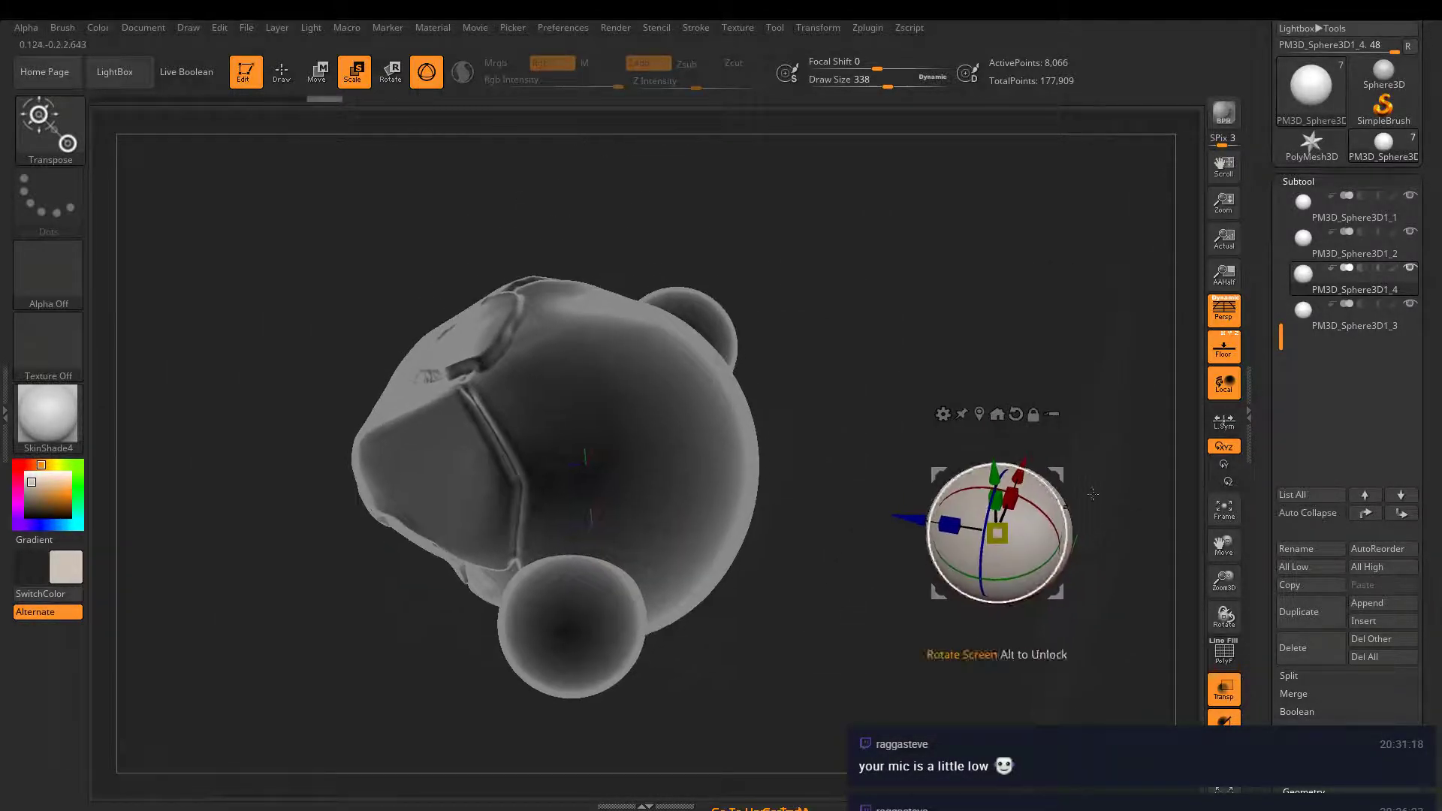
- Reselect the duplicated rear sphere and nudge it along its depth and side axes to line up with the body's middle
click(1363, 308)
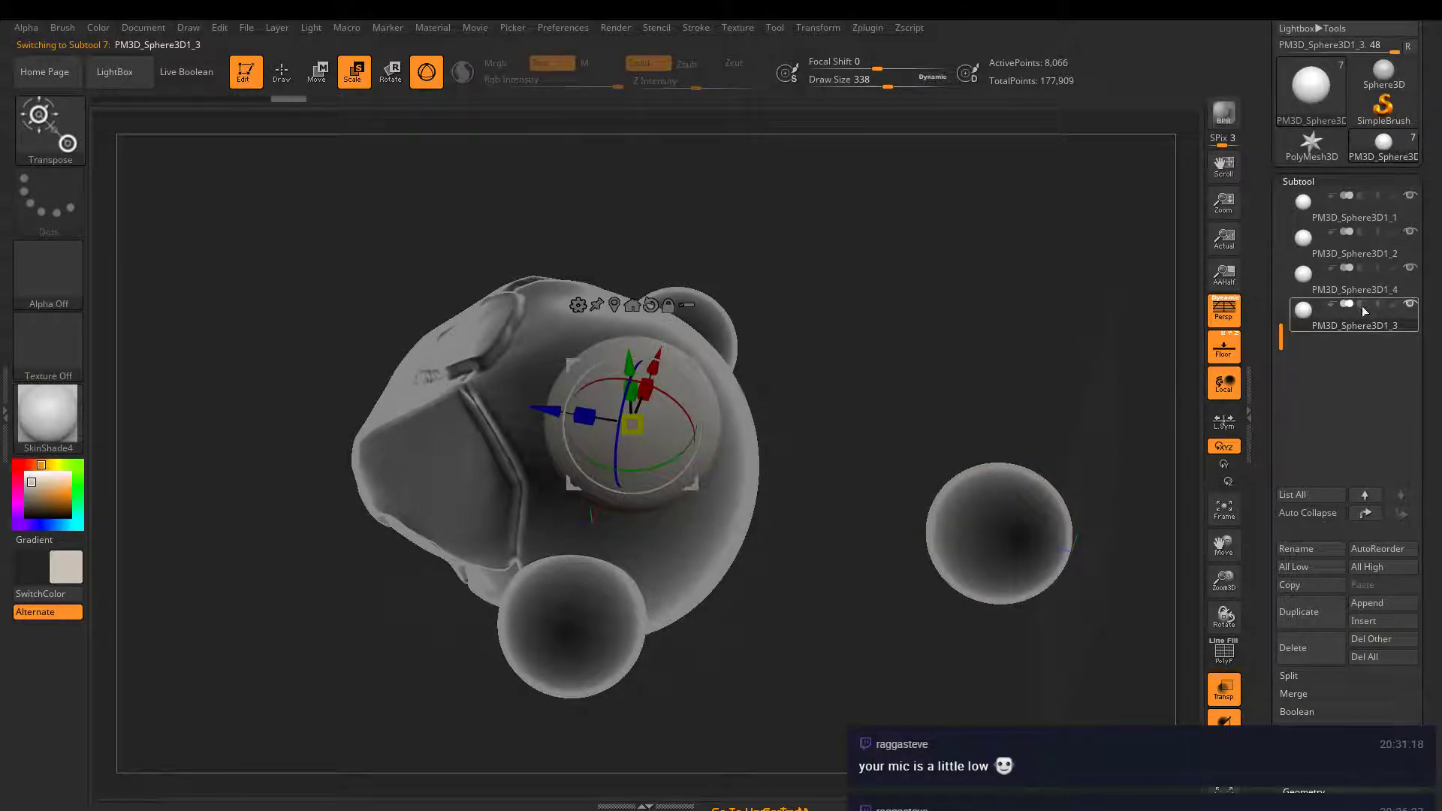
click(1344, 285)
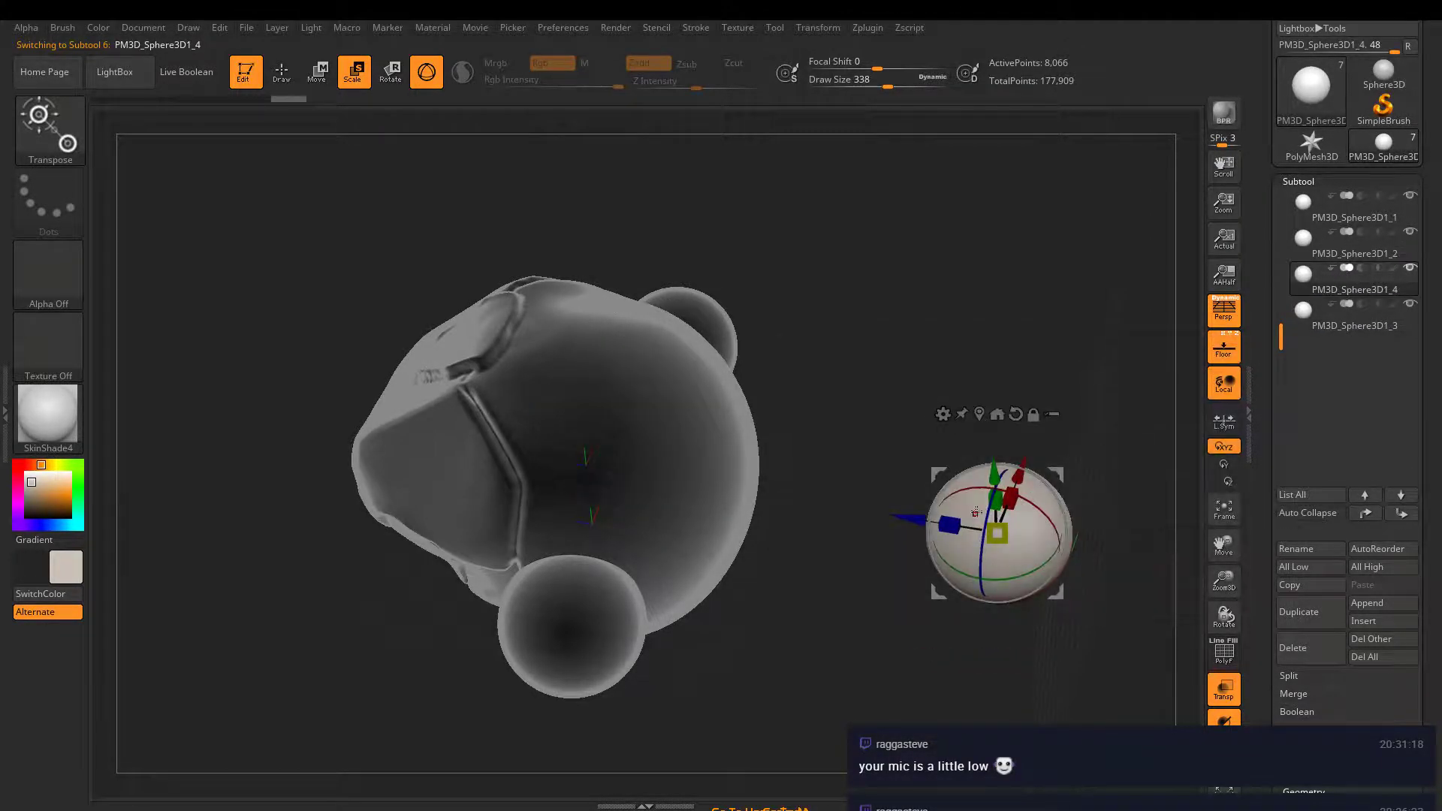
drag(956, 354, 1012, 475)
drag(911, 533, 840, 533)
right_drag(927, 489, 932, 646)
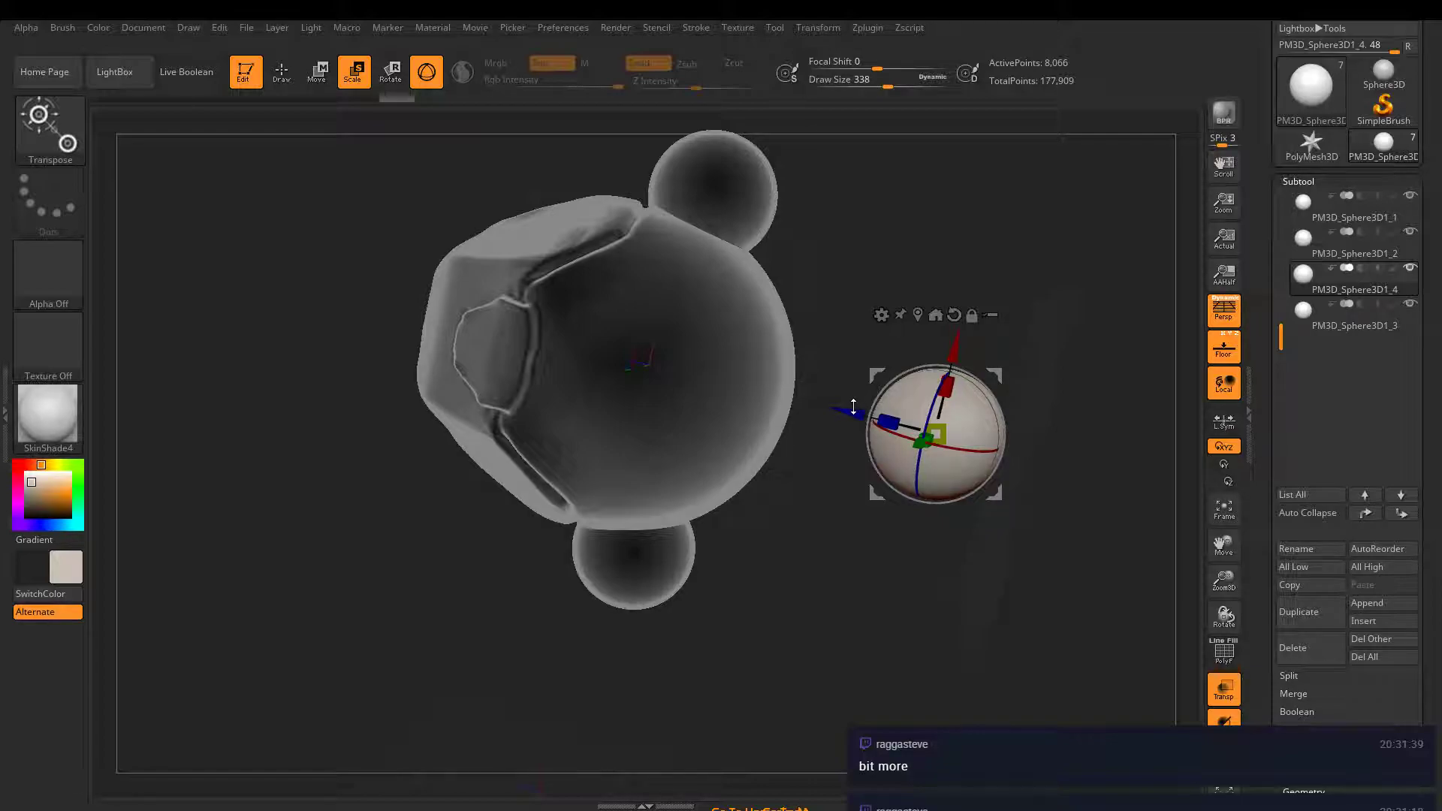
mouse_move(854, 406)
mouse_down()
mouse_move(834, 407)
mouse_move(857, 408)
mouse_up()
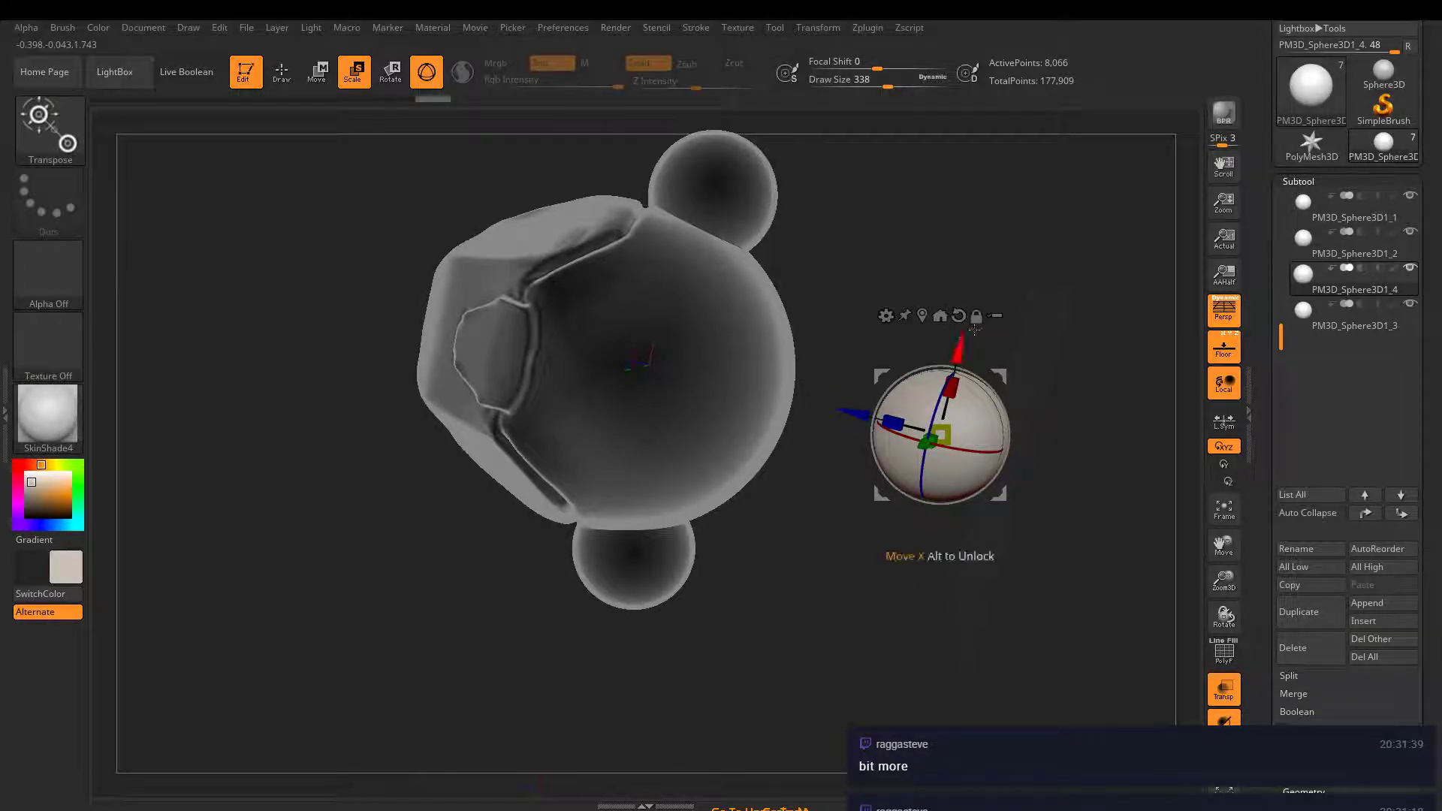
drag(959, 362, 954, 353)
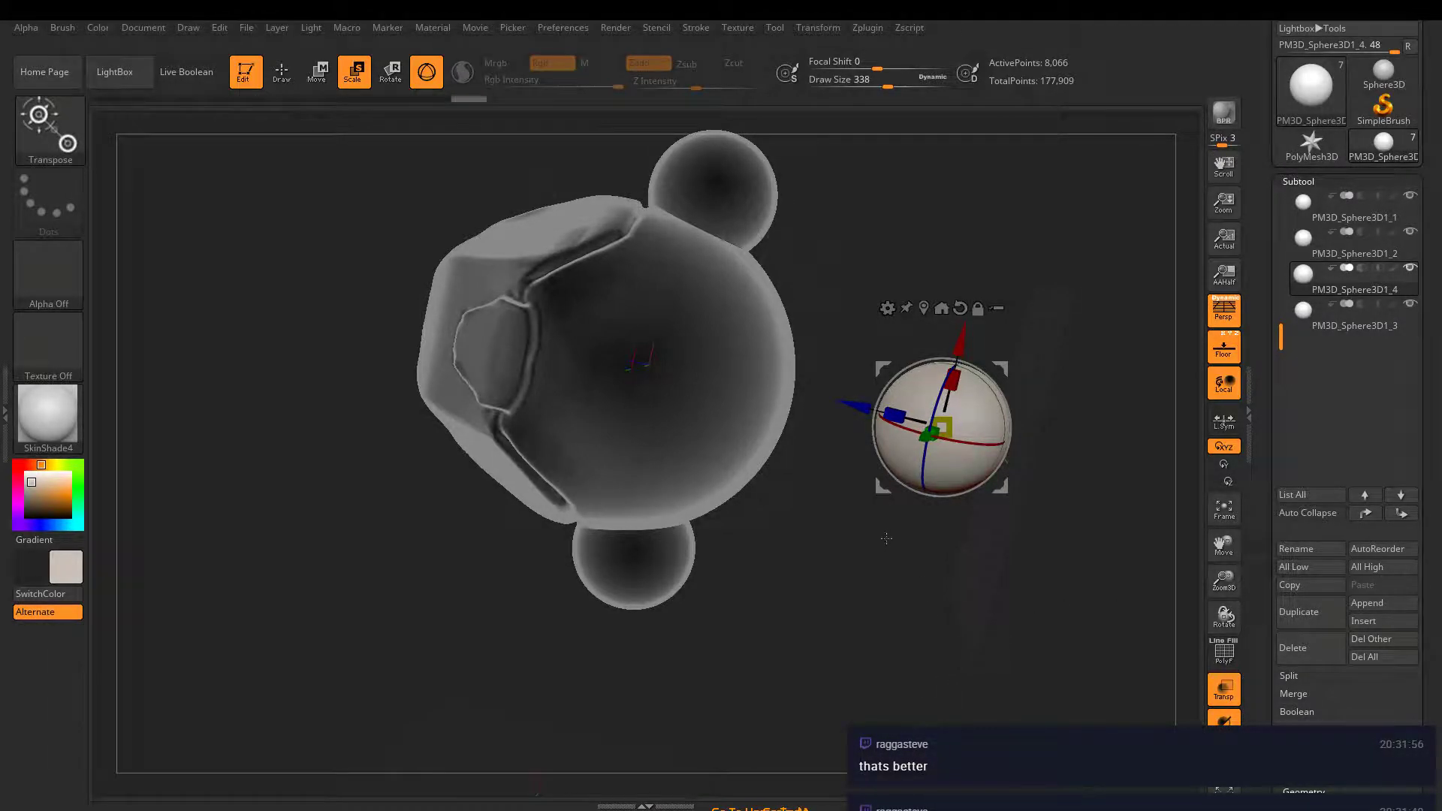
- View the model straight from above and shift the rear sphere slightly farther back on the body's centre line
drag(887, 539, 1002, 460)
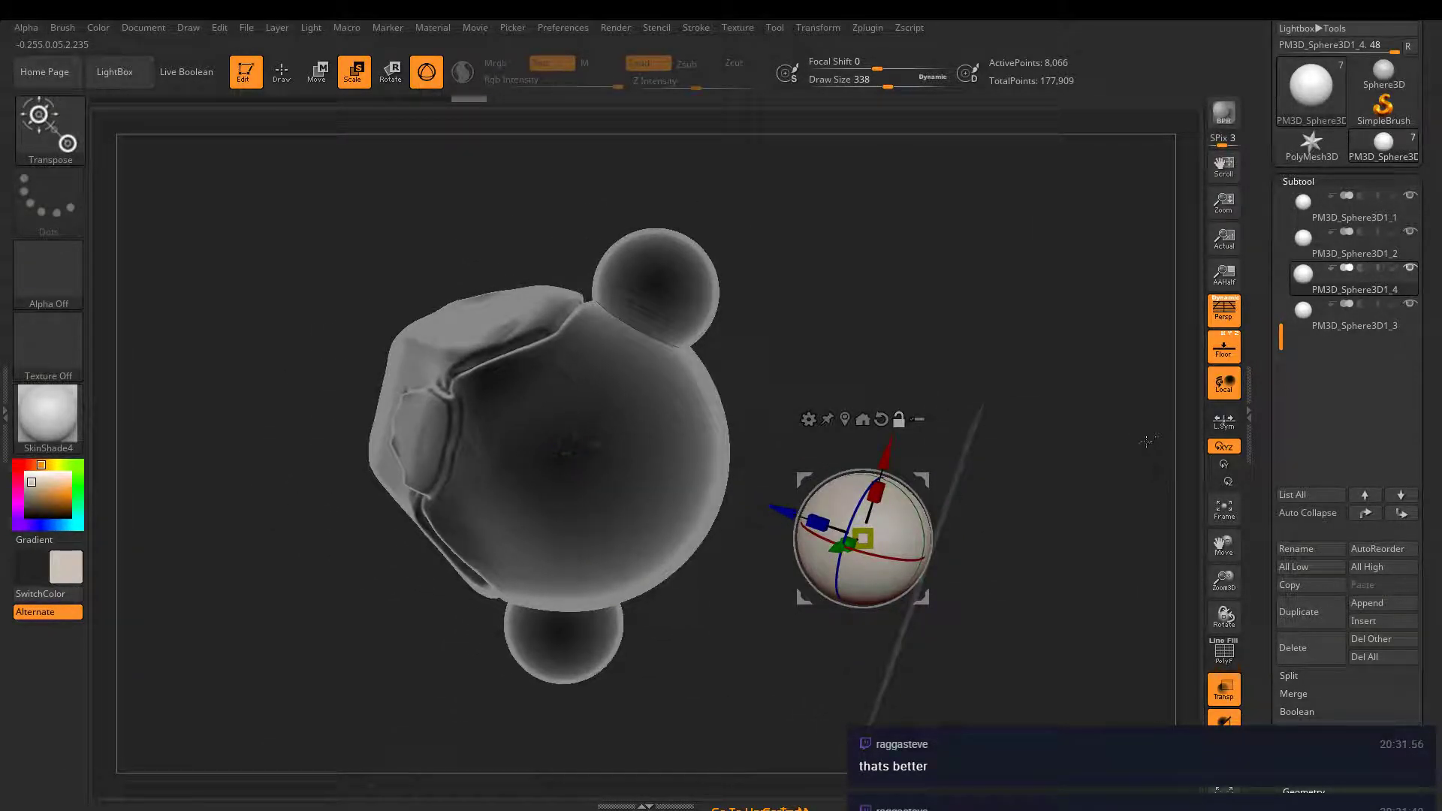
shift+right_drag(969, 401, 979, 420)
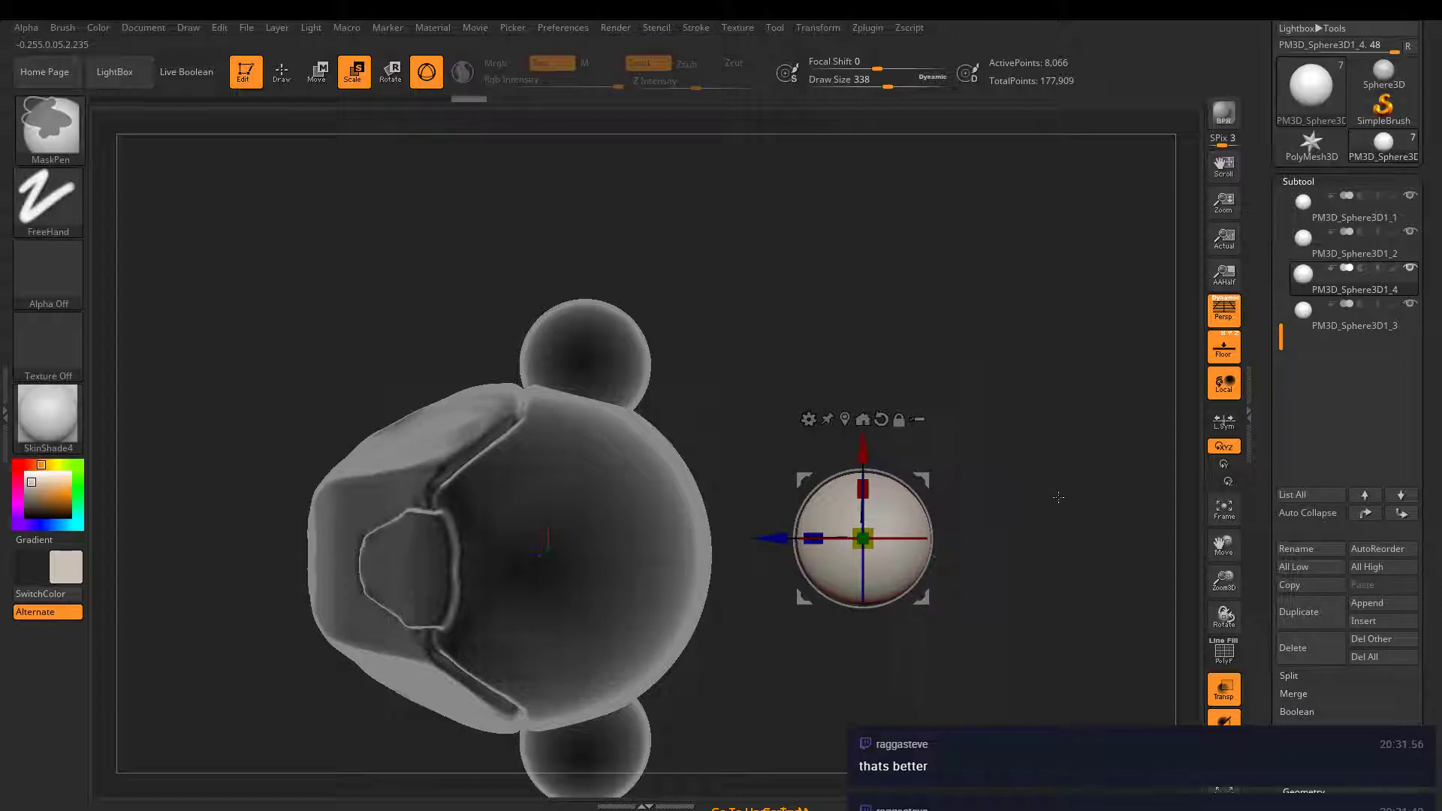
ctrl+right_drag(1056, 496, 1035, 461)
alt+right_drag(1035, 460, 1039, 400)
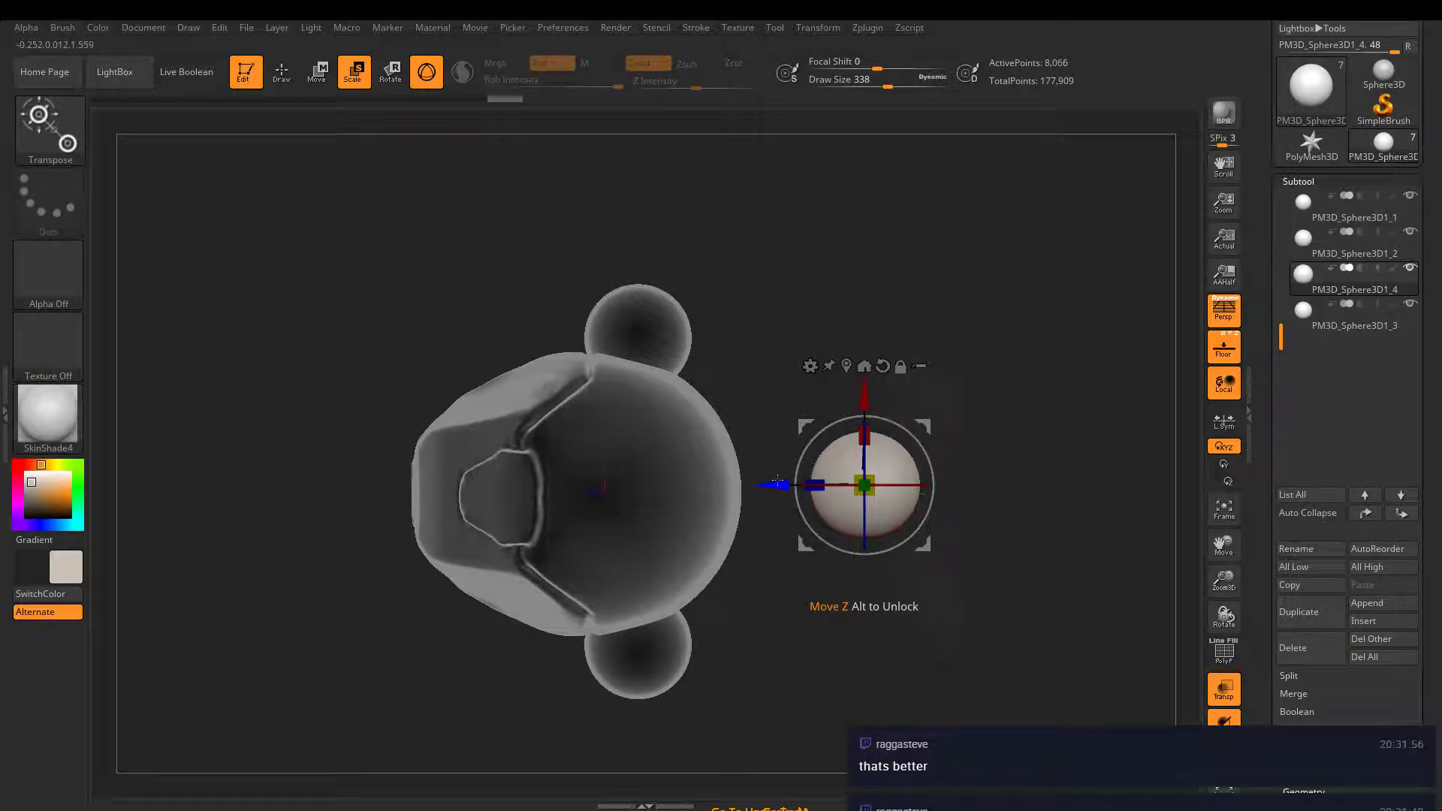
mouse_move(1345, 205)
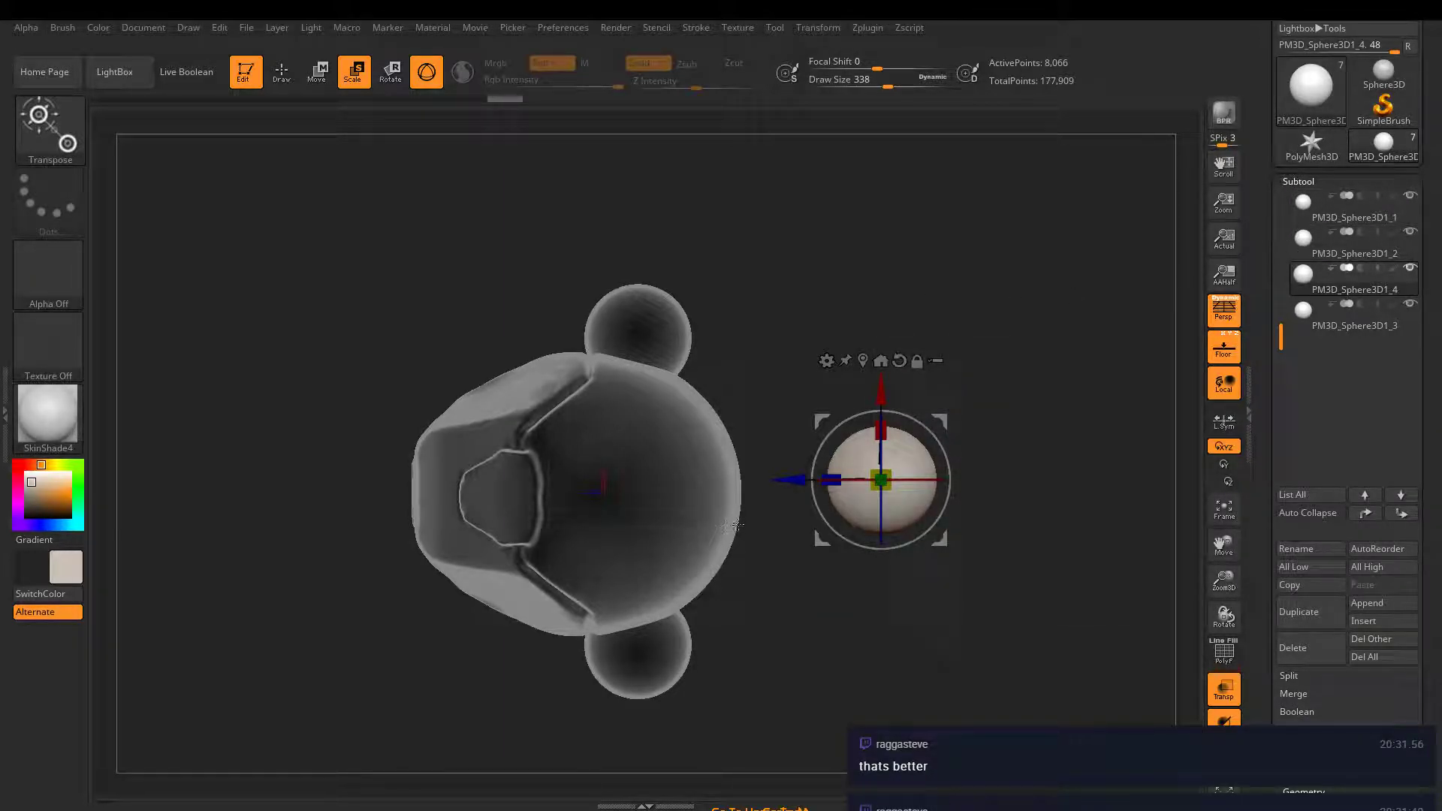
drag(775, 598, 758, 563)
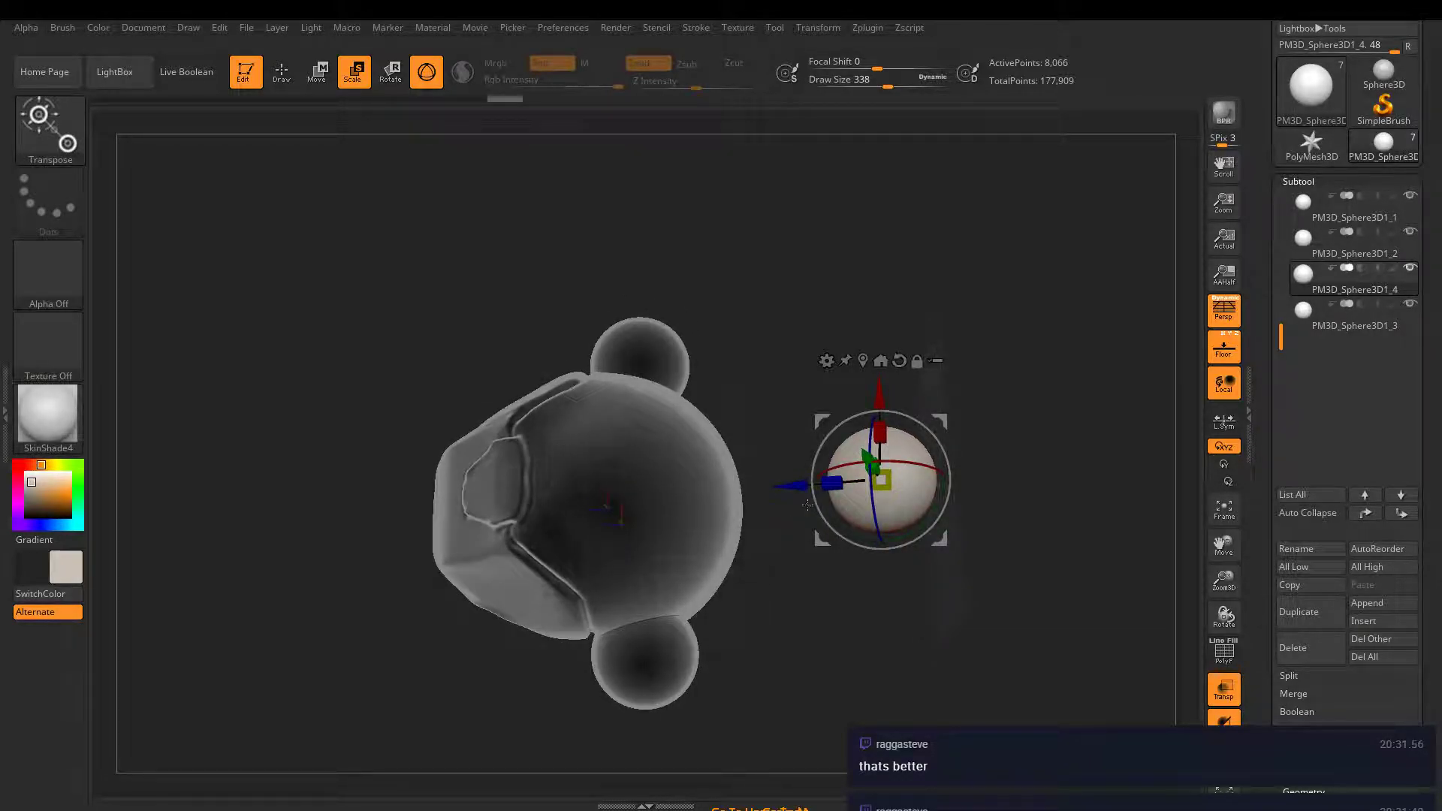
- Select the rear sphere again after checking the other spheres, and adjust its gap along the depth axis to sit slightly closer to the body
alt+click(670, 358)
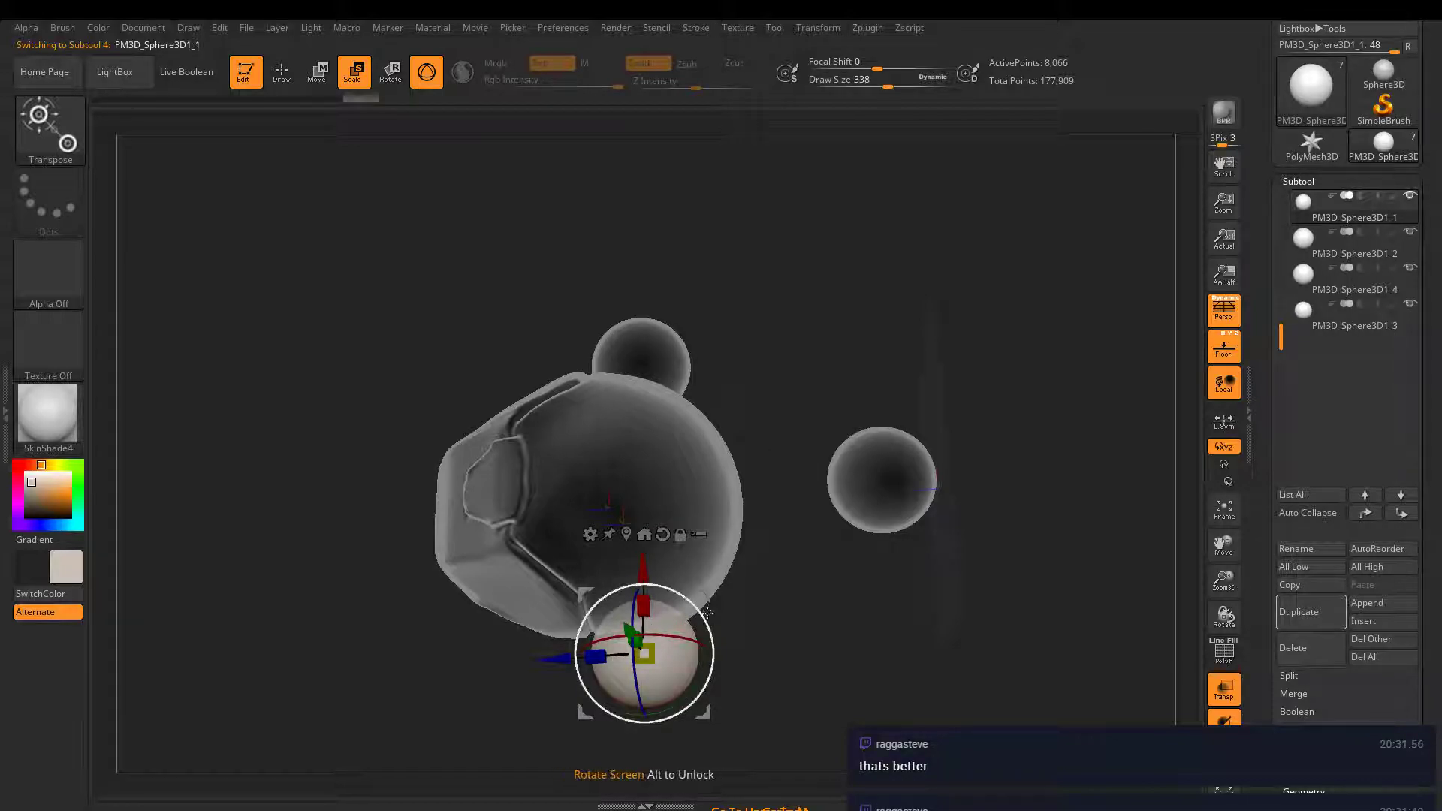
drag(700, 469, 771, 433)
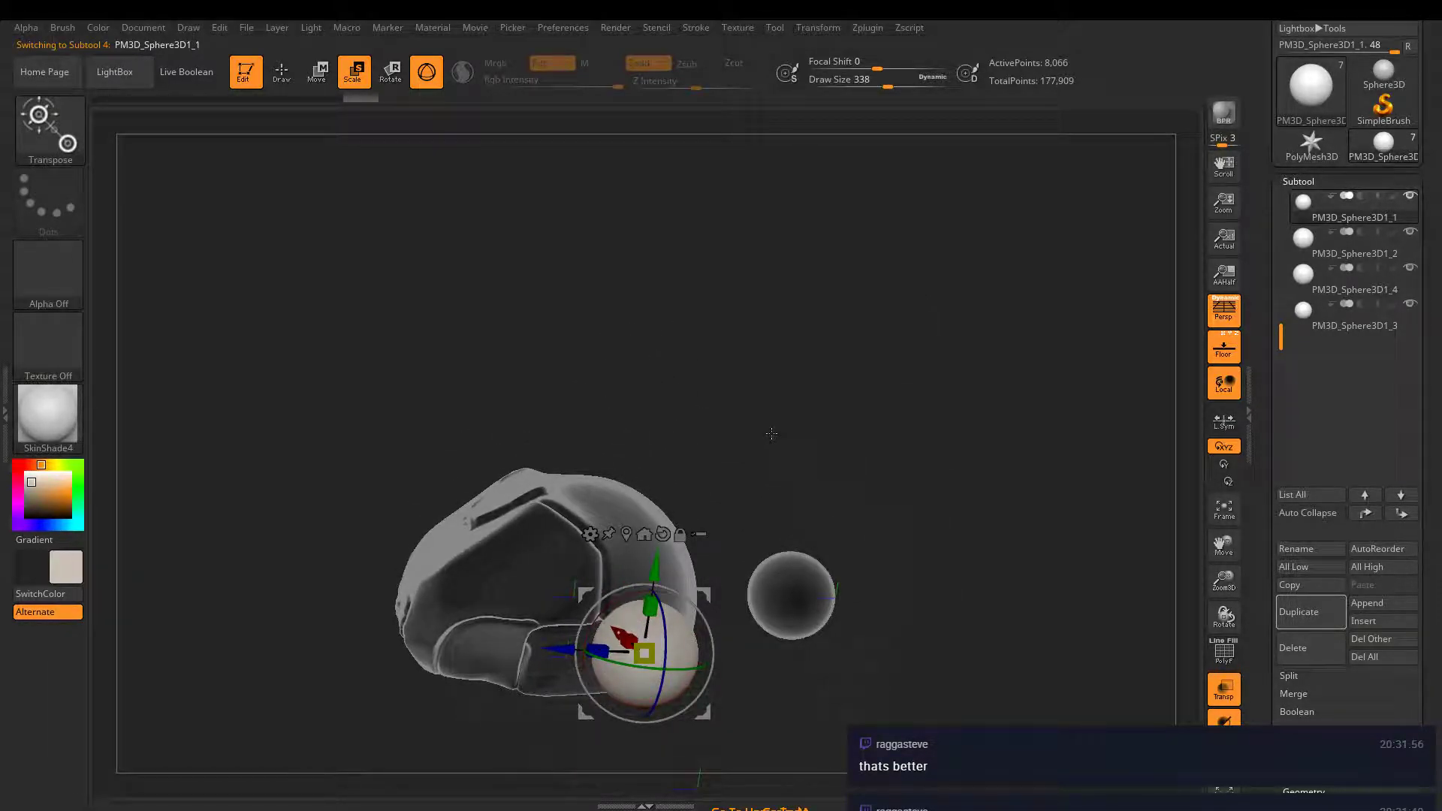
click(1311, 332)
drag(751, 623, 739, 575)
click(1307, 299)
drag(859, 399, 864, 435)
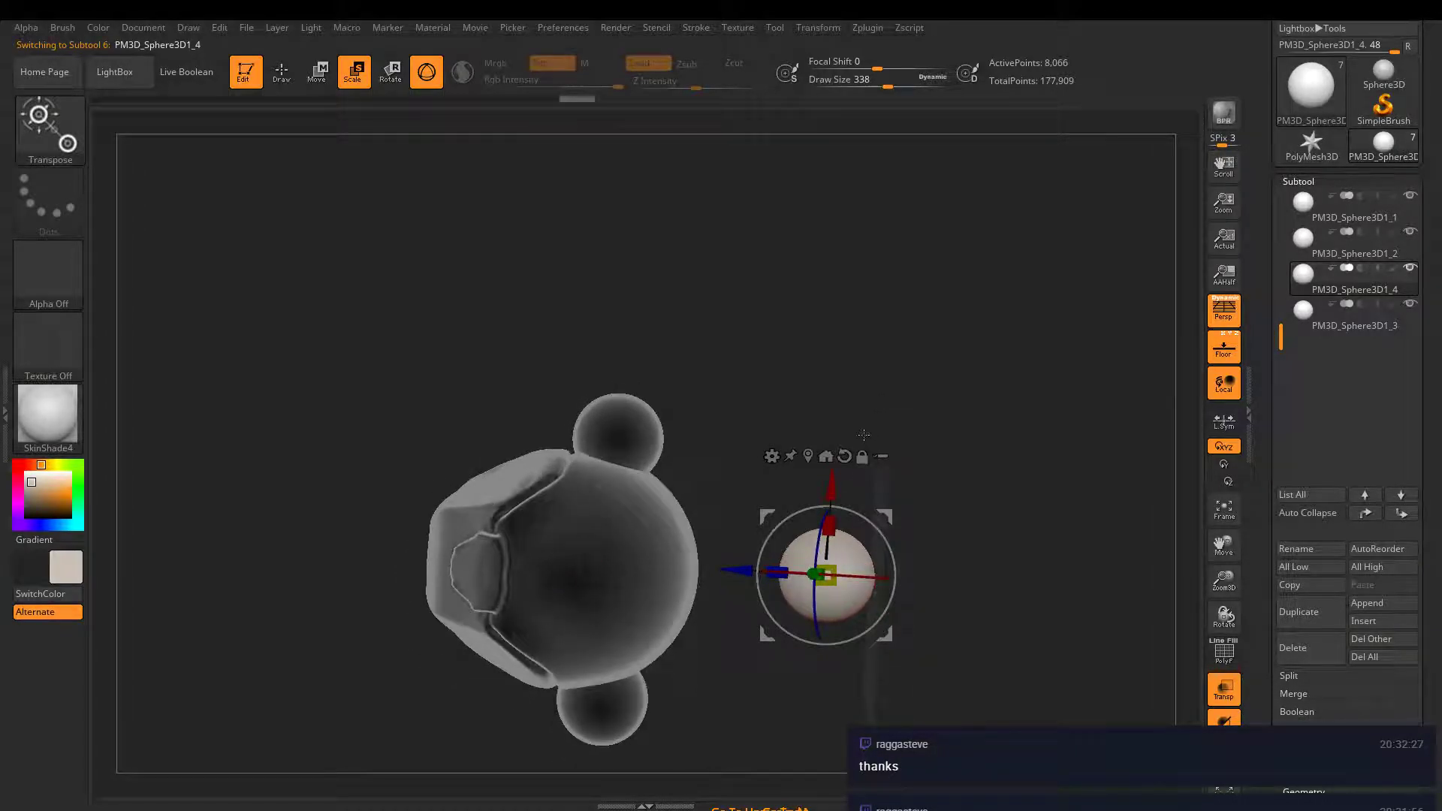
drag(745, 567, 686, 450)
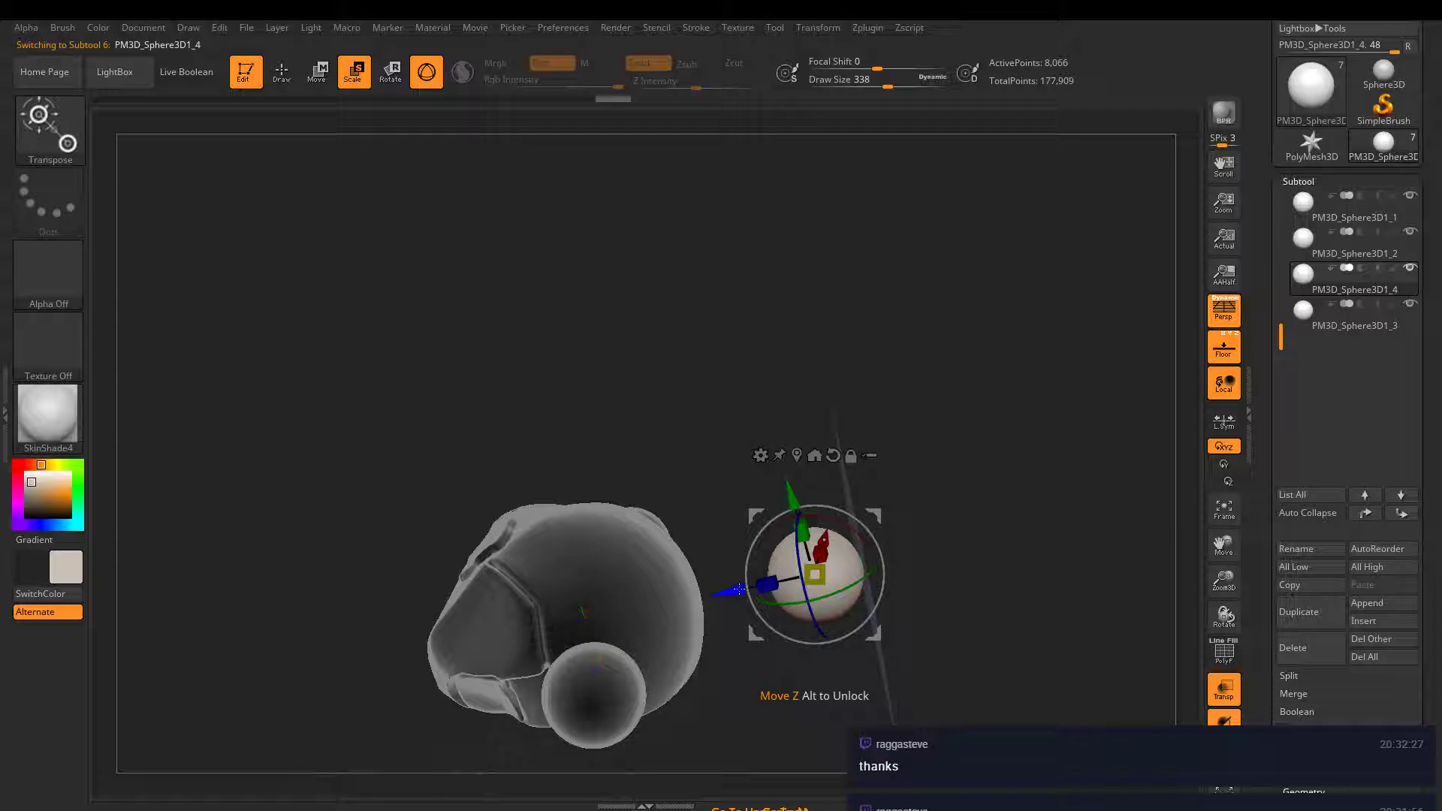
drag(740, 590, 760, 586)
drag(1075, 616, 1163, 624)
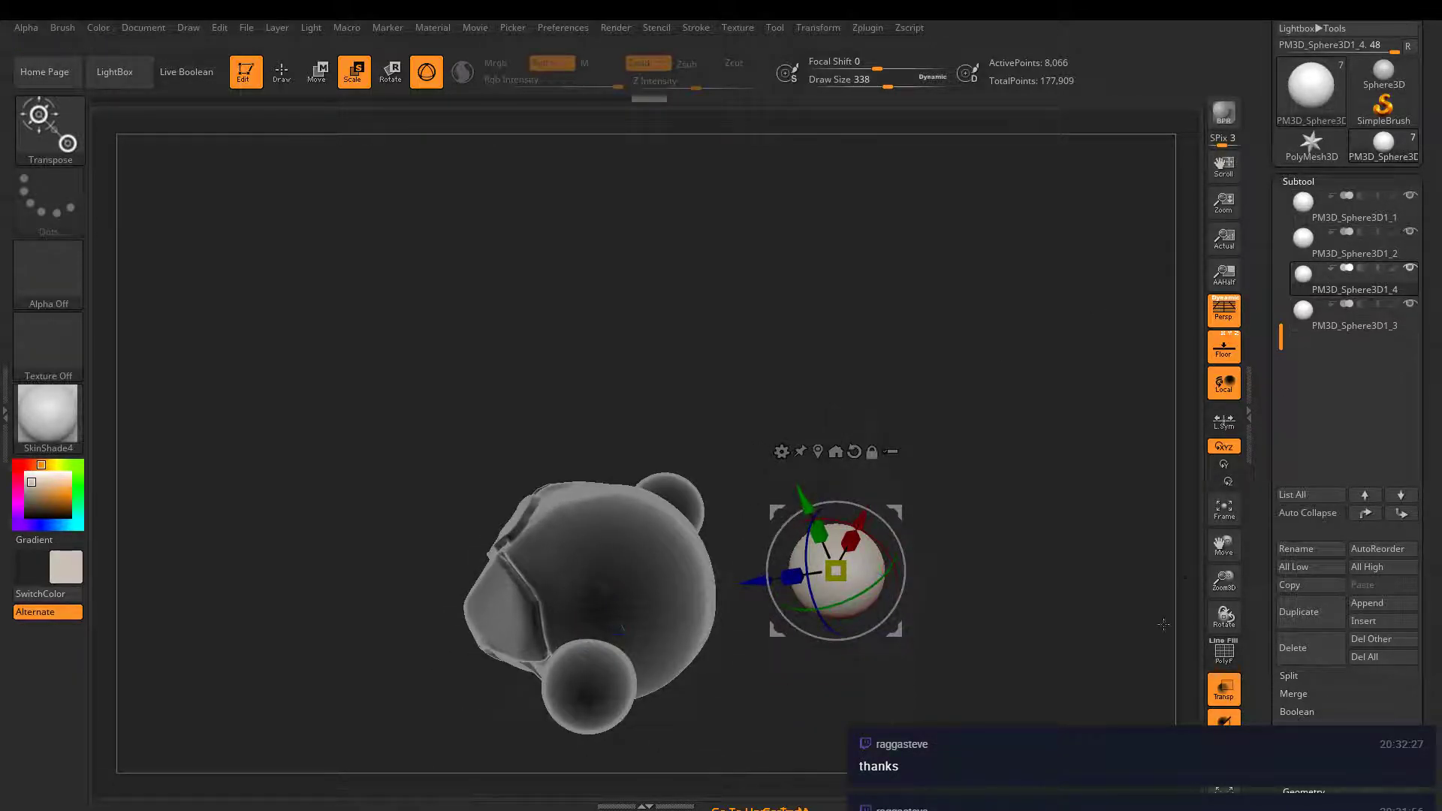
drag(759, 578, 731, 580)
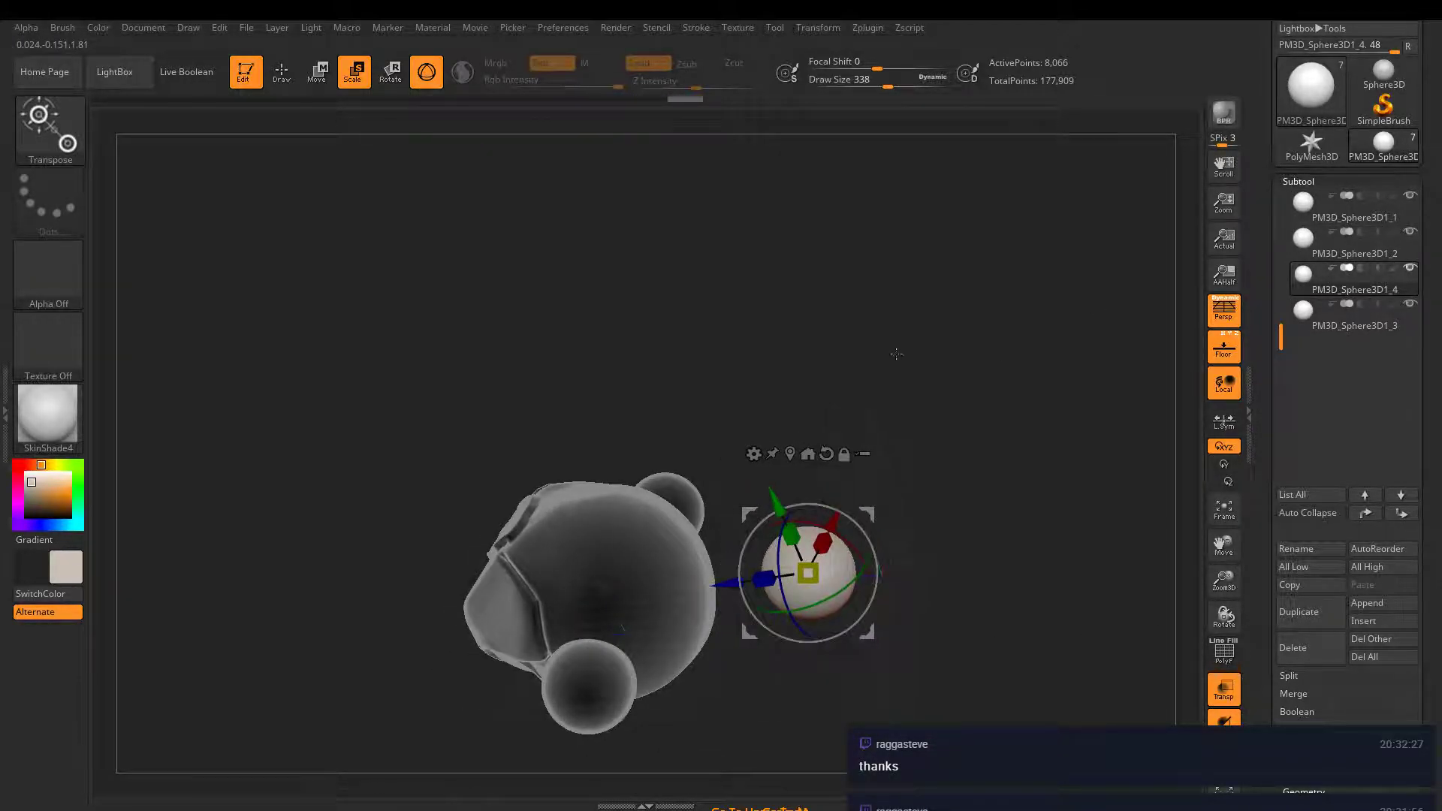
drag(896, 354, 1016, 245)
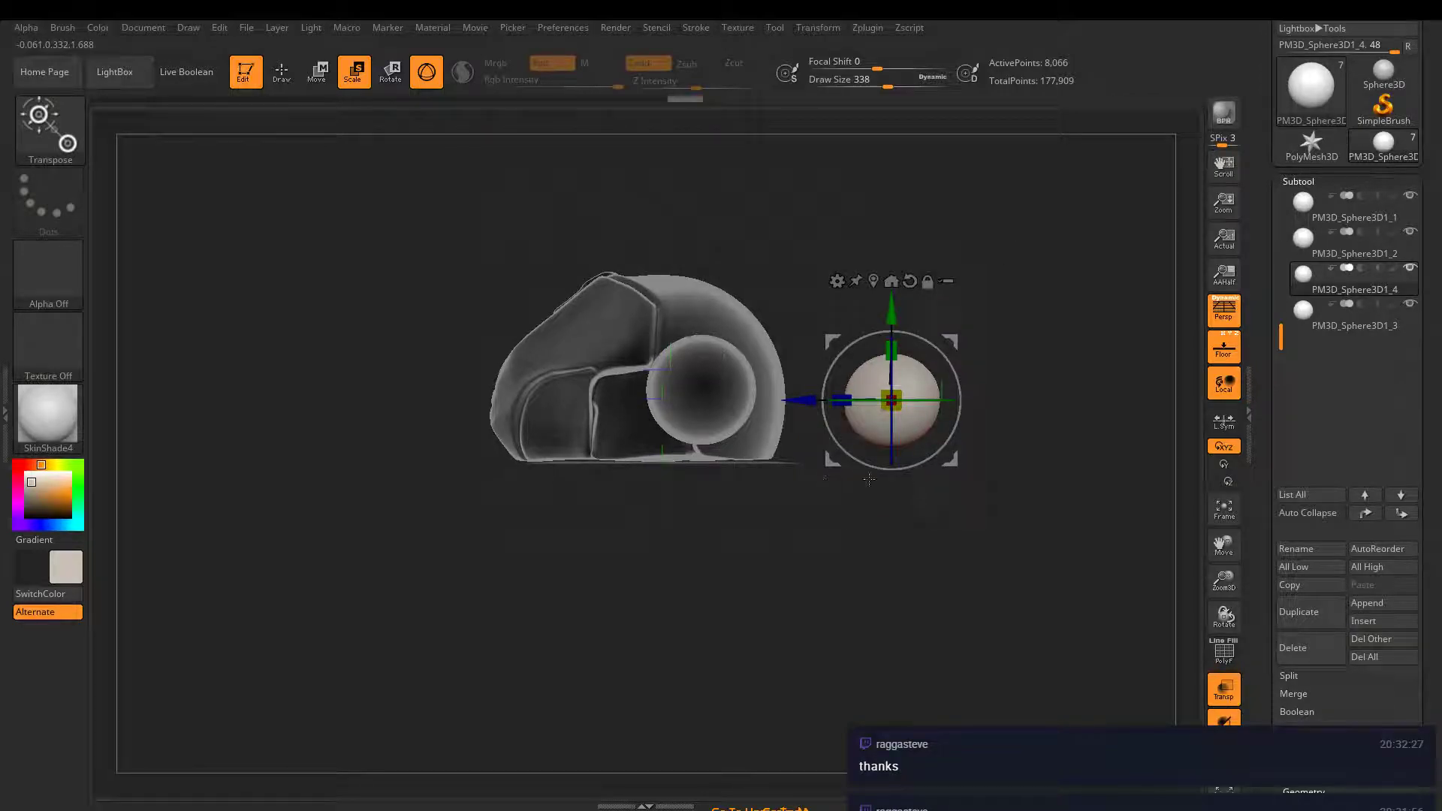
- Append a ZSphere below the last sphere subtool, select it, and show it on its own
scroll(1252, 410, up, 3)
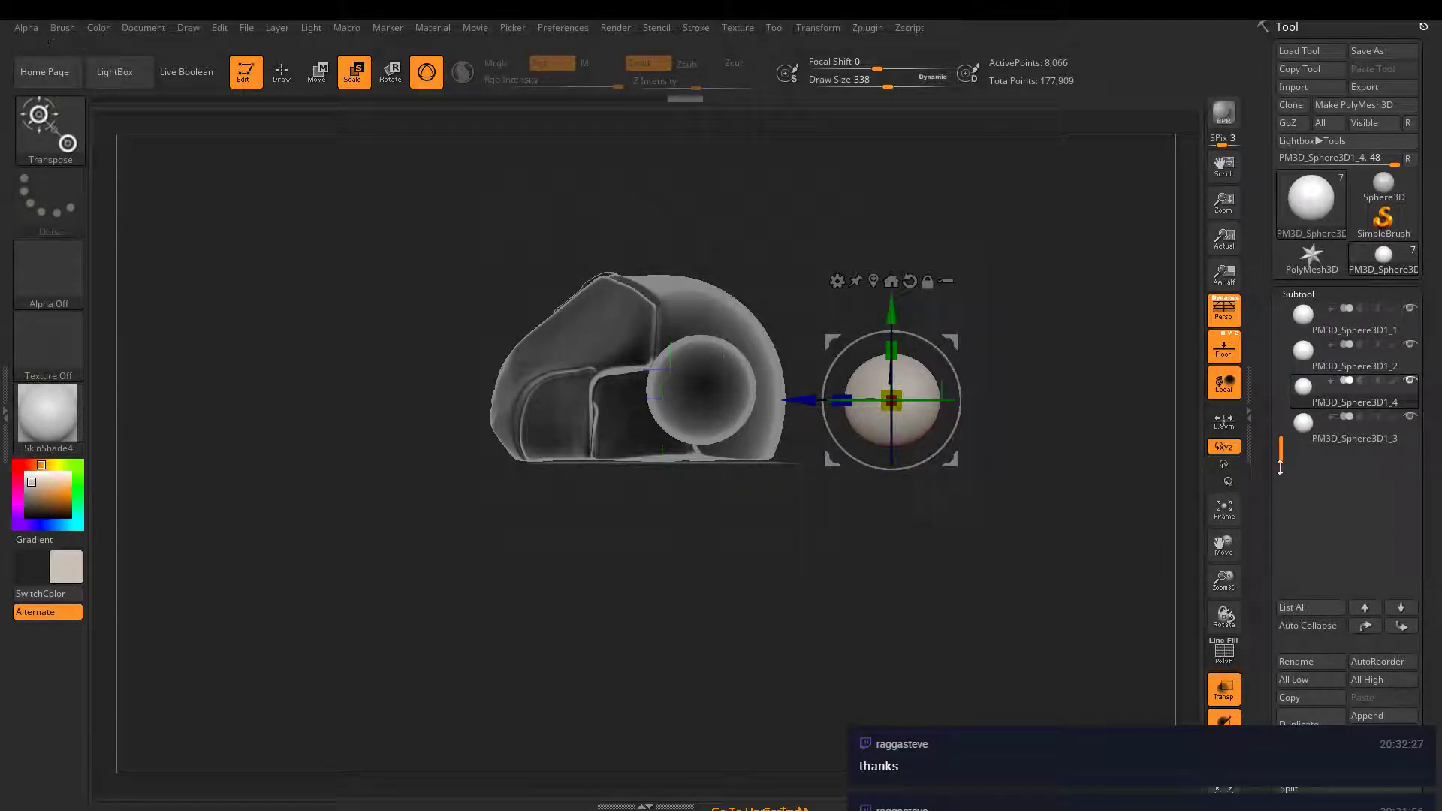
drag(1285, 419, 1282, 494)
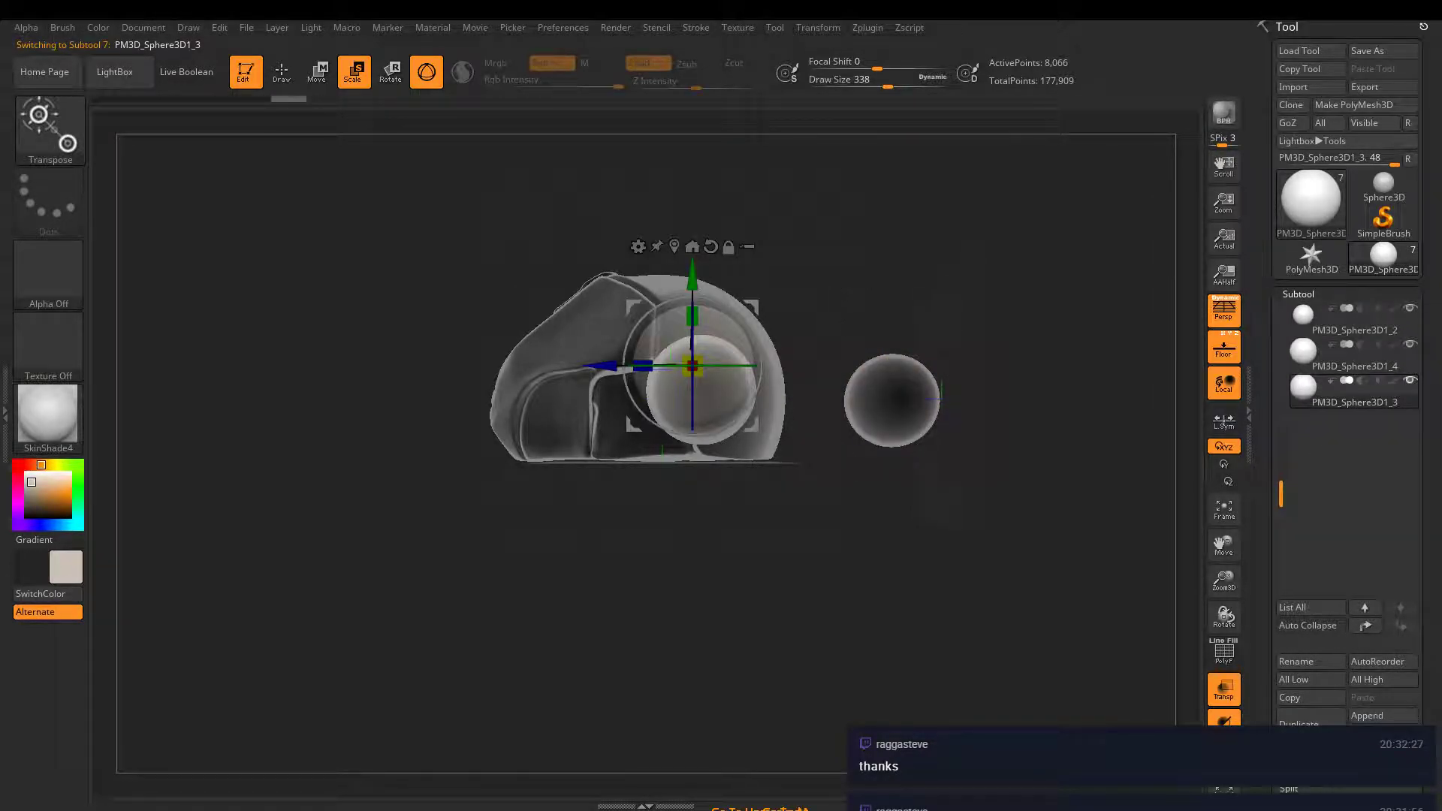
click(1383, 715)
click(935, 555)
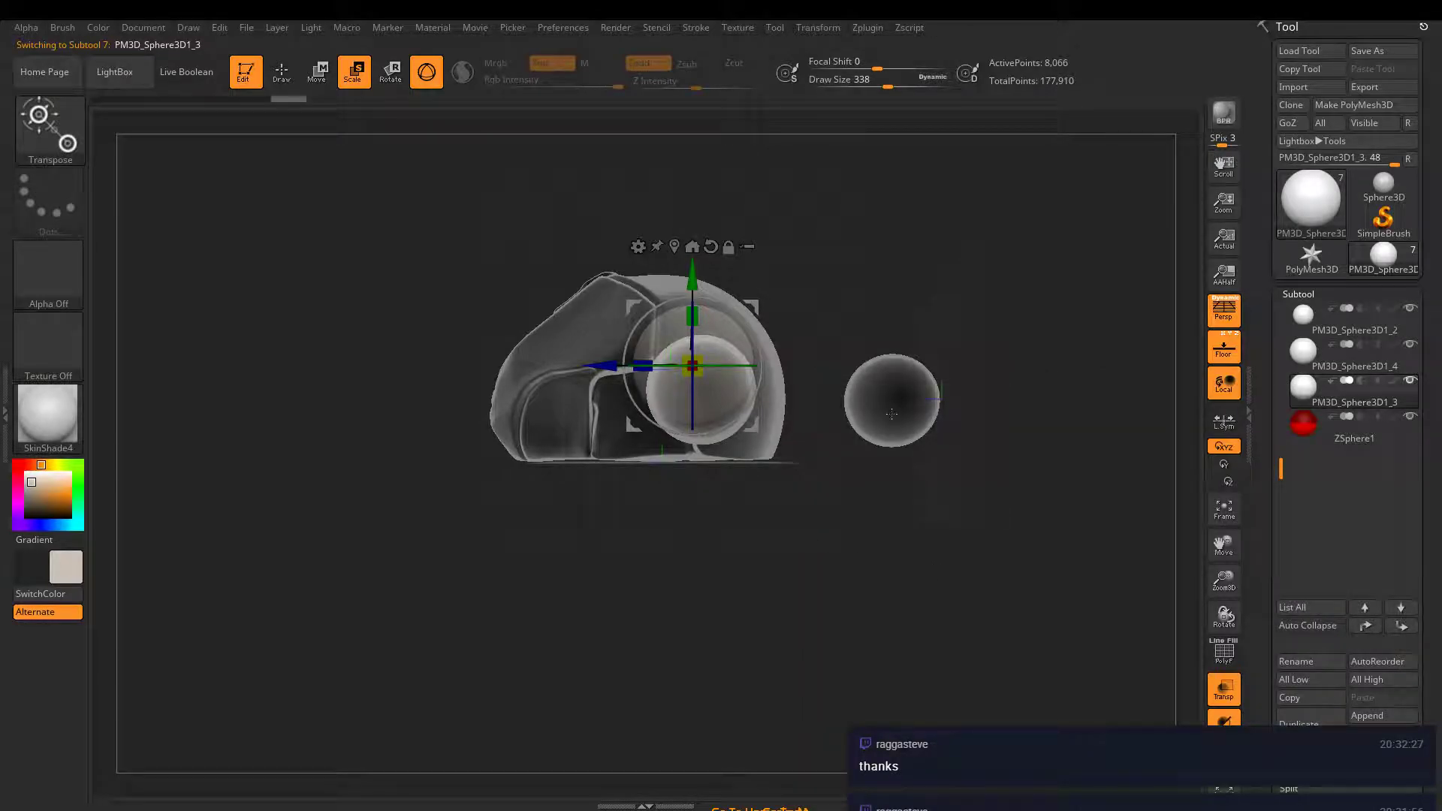
drag(892, 413, 1054, 469)
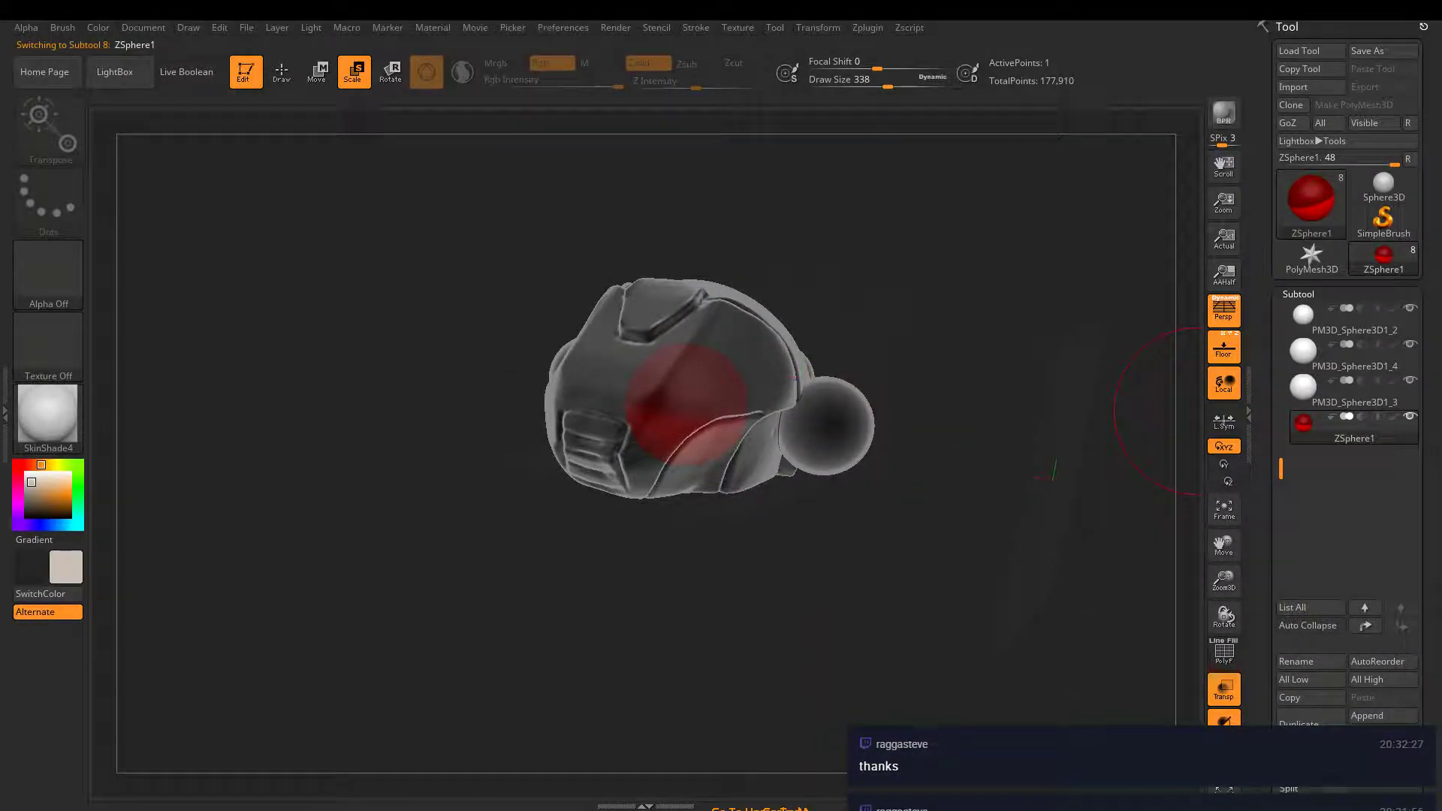
drag(1082, 375, 872, 480)
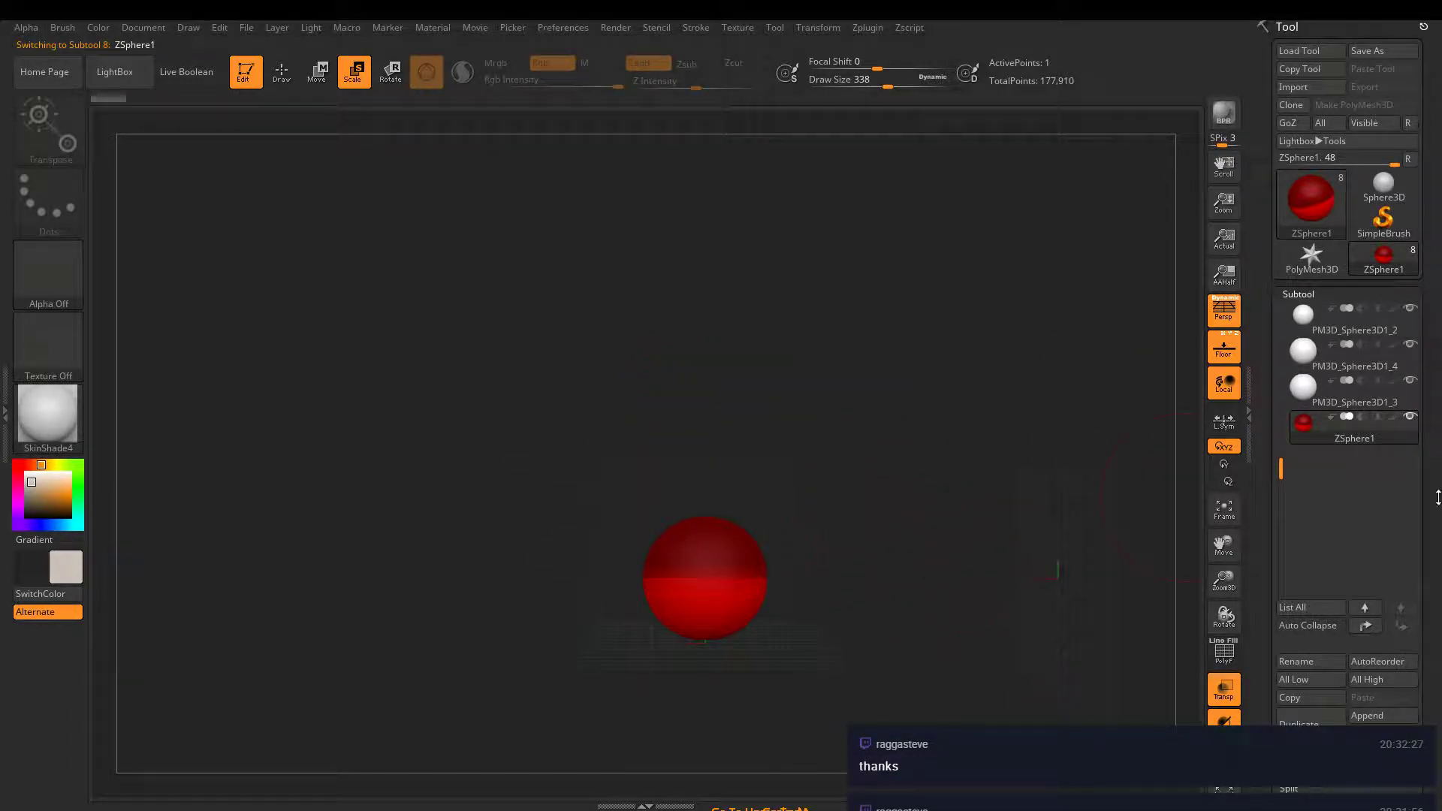
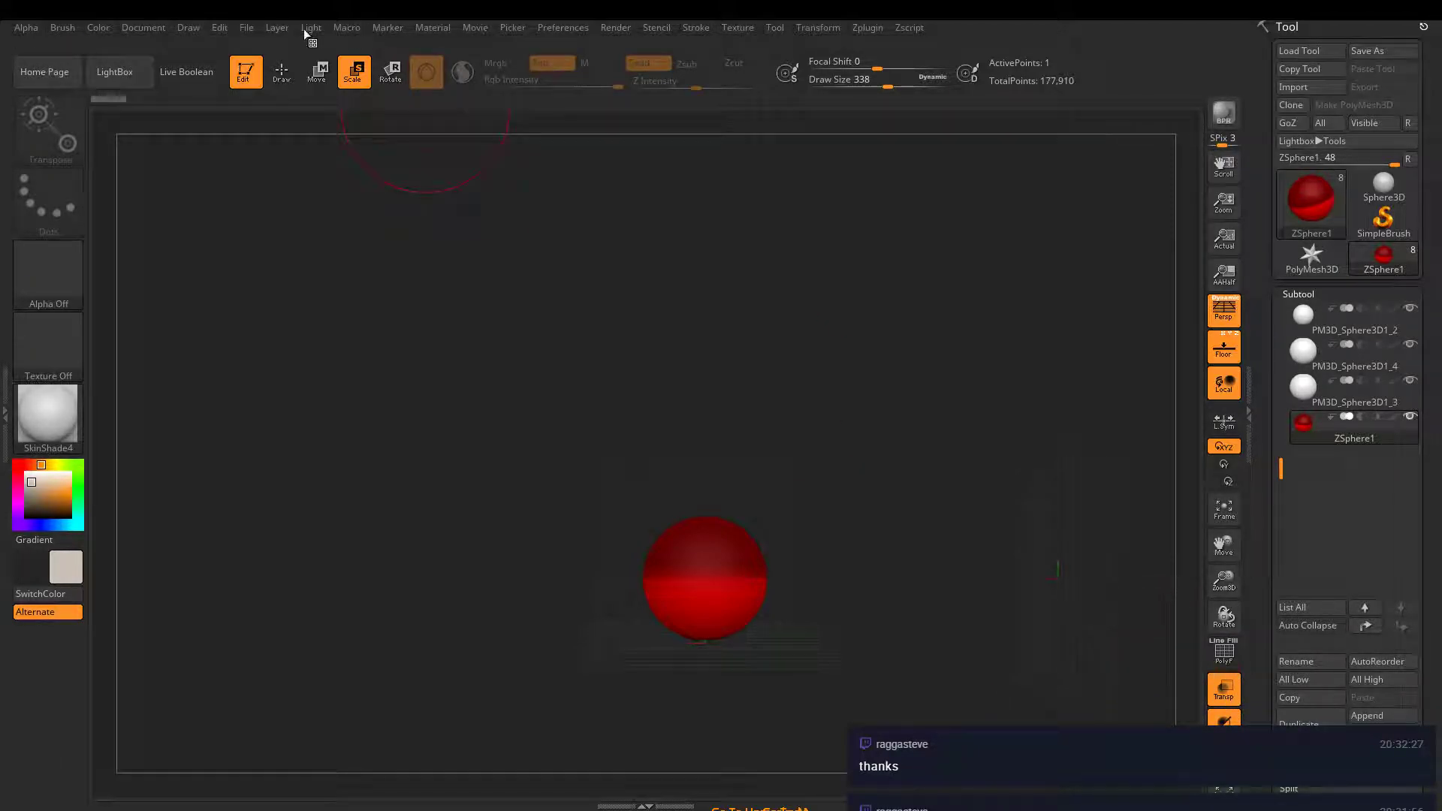
- Draw a mirrored pair of child ZSpheres on both sides of the root ZSphere and prepare to move them
key(q)
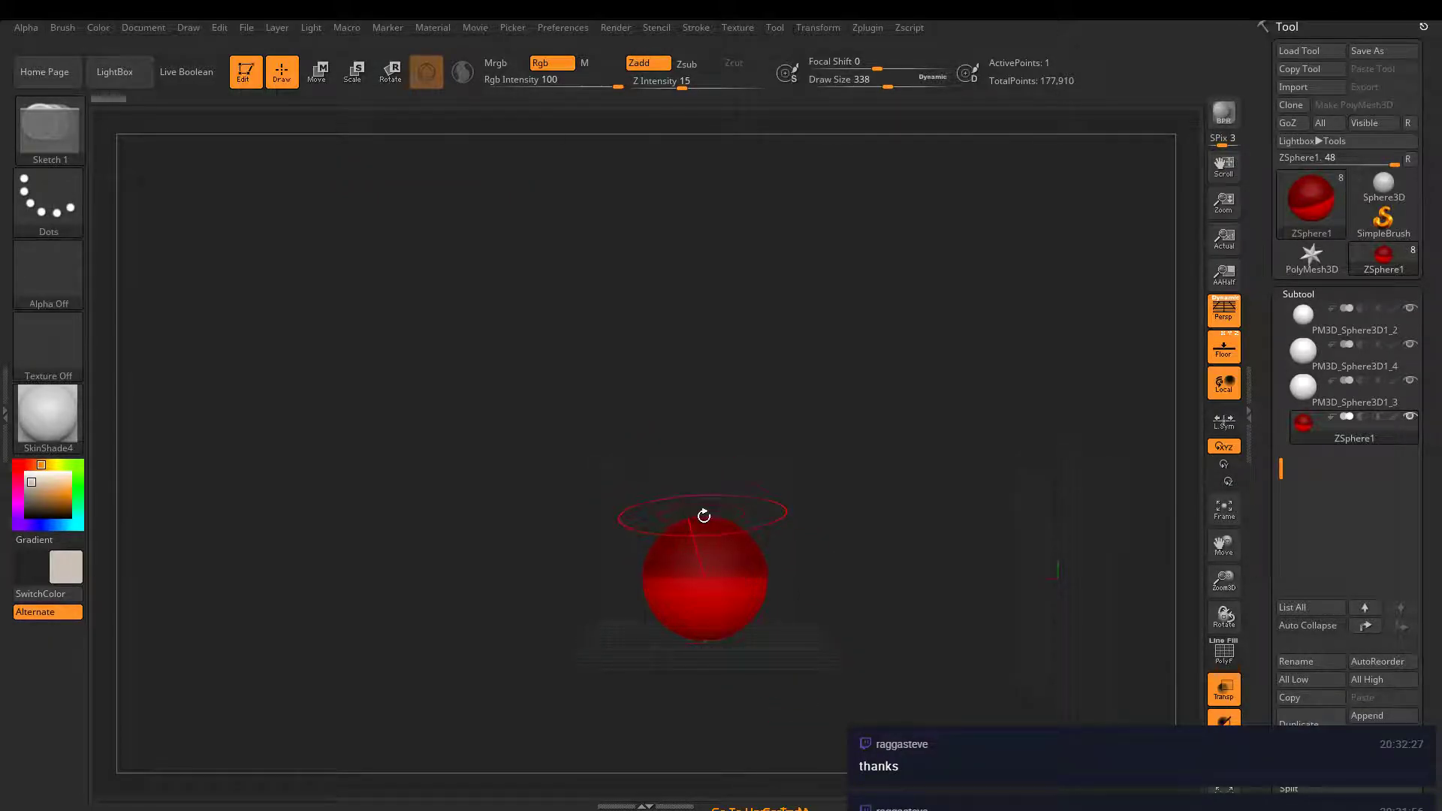
drag(763, 595, 777, 607)
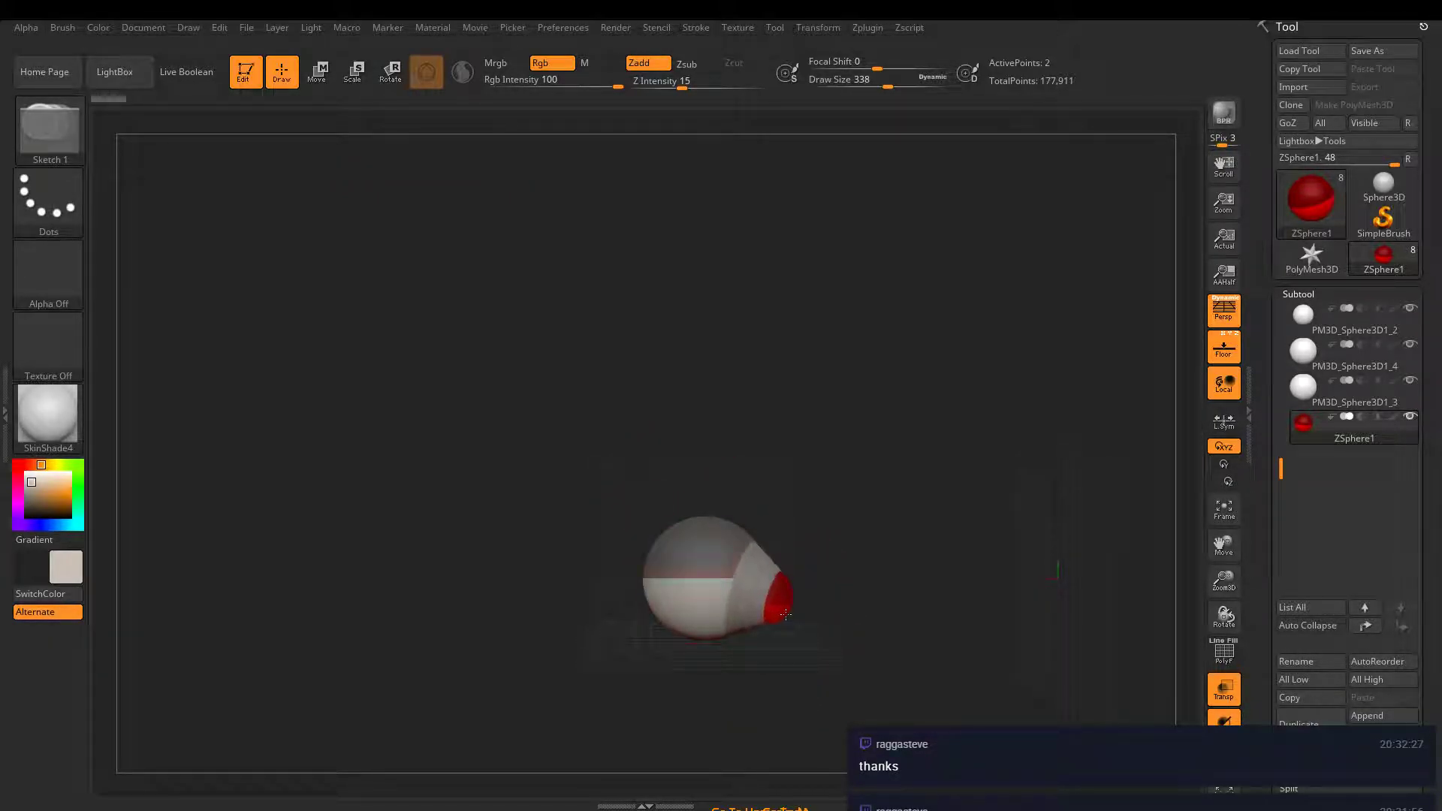
alt+click(769, 596)
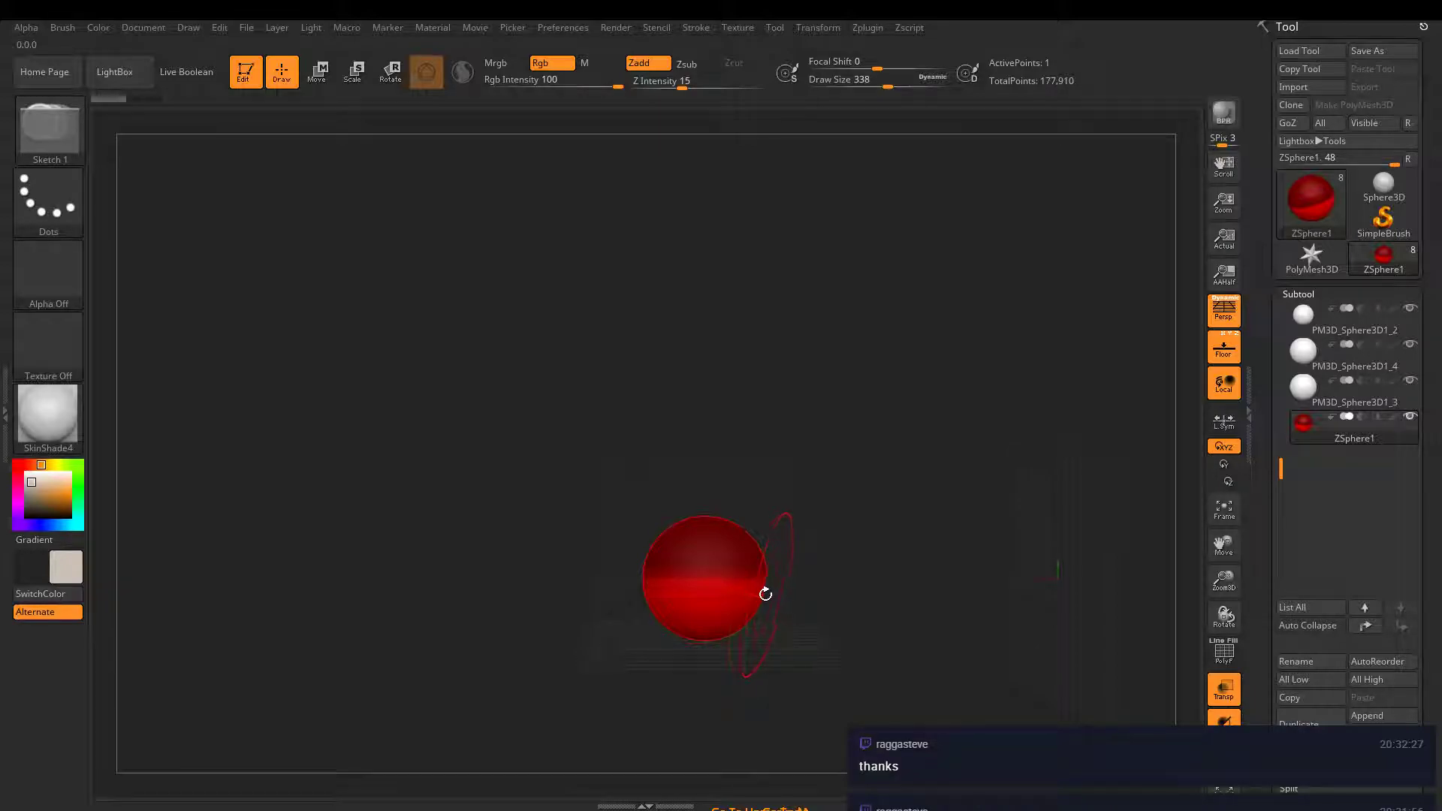
mouse_move(765, 594)
mouse_down()
mouse_move(783, 616)
mouse_move(824, 603)
mouse_up()
key(w)
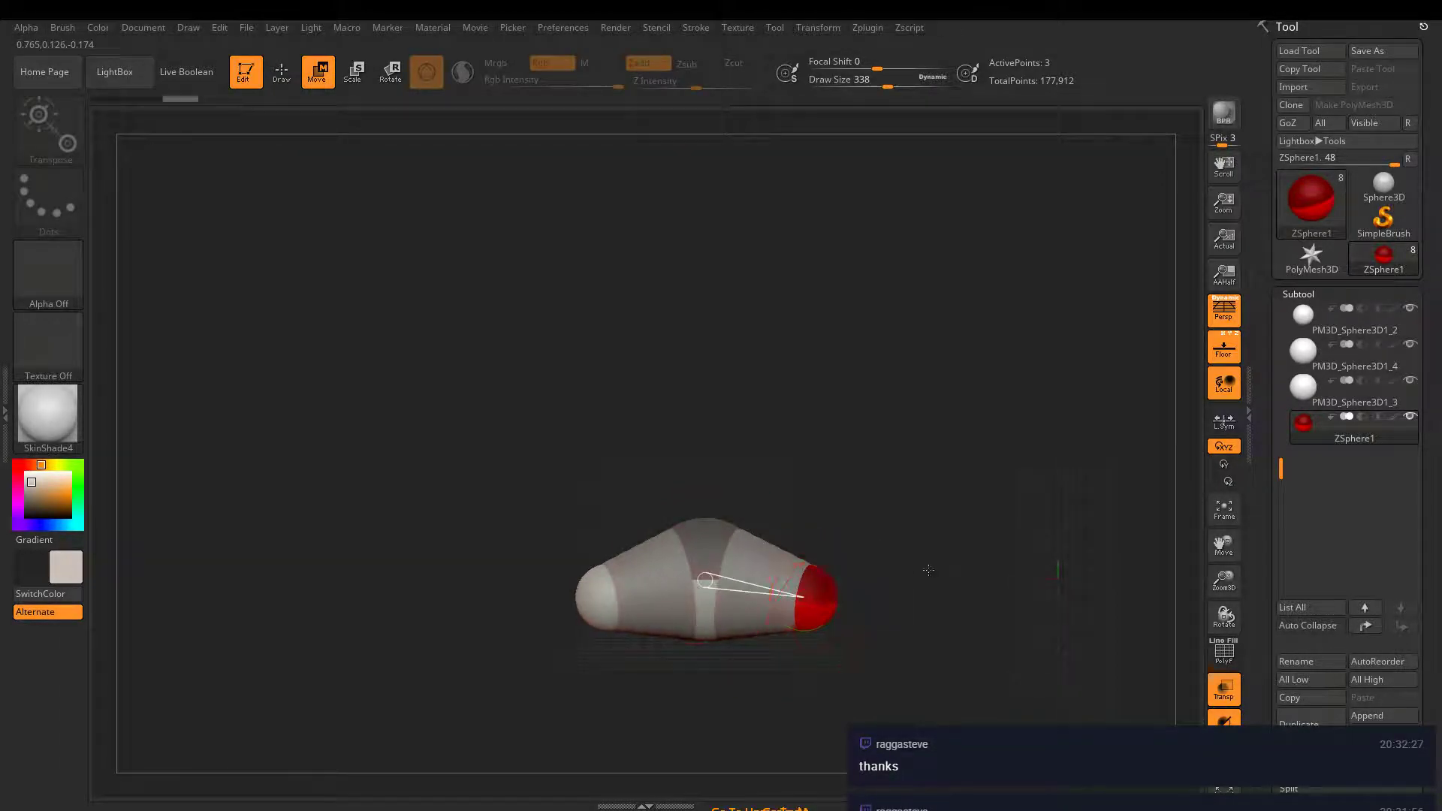
drag(929, 570, 875, 598)
drag(779, 601, 919, 357)
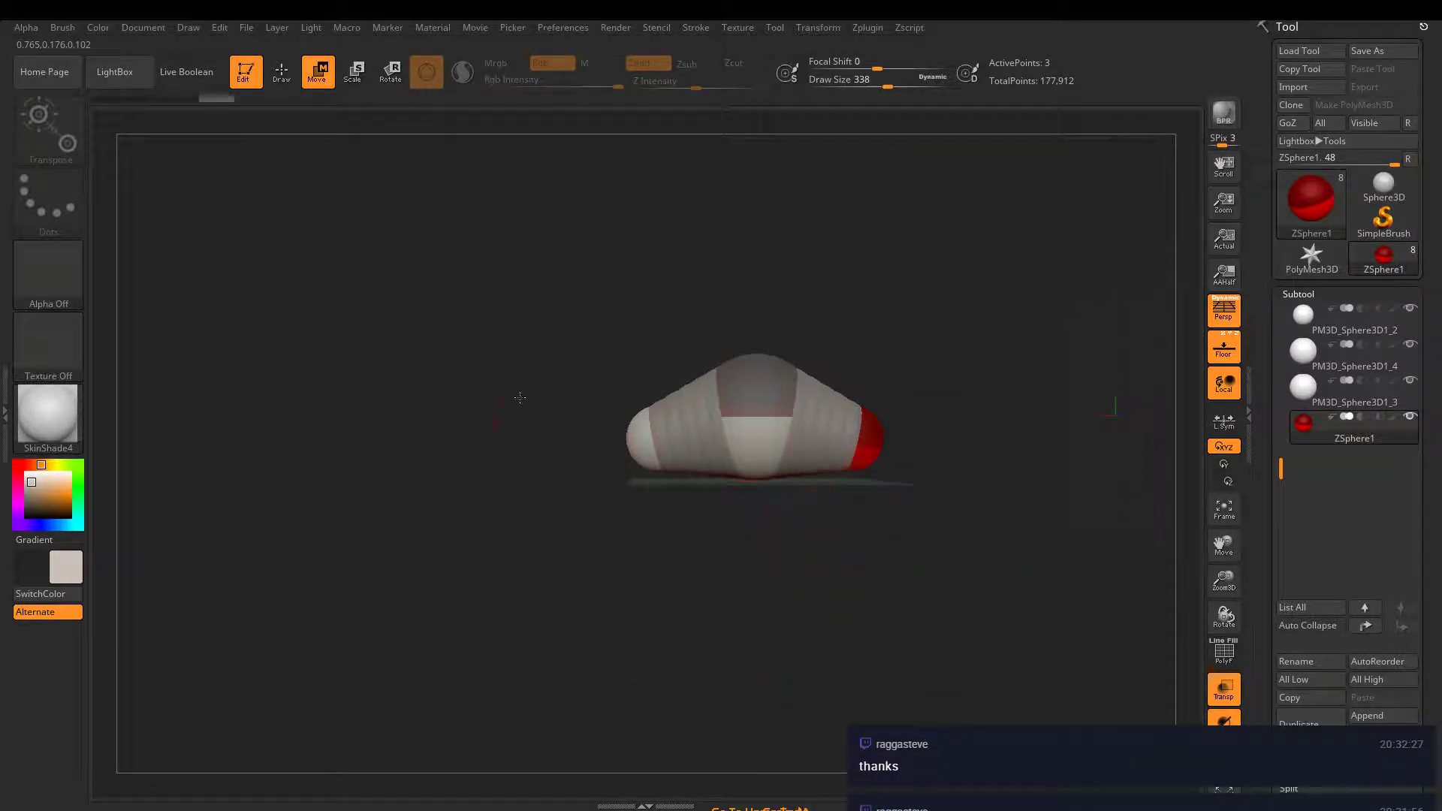
- Add mirrored child ZSpheres beneath the two end spheres and pull them down into a pair of long parallel legs
click(279, 71)
drag(871, 464, 889, 485)
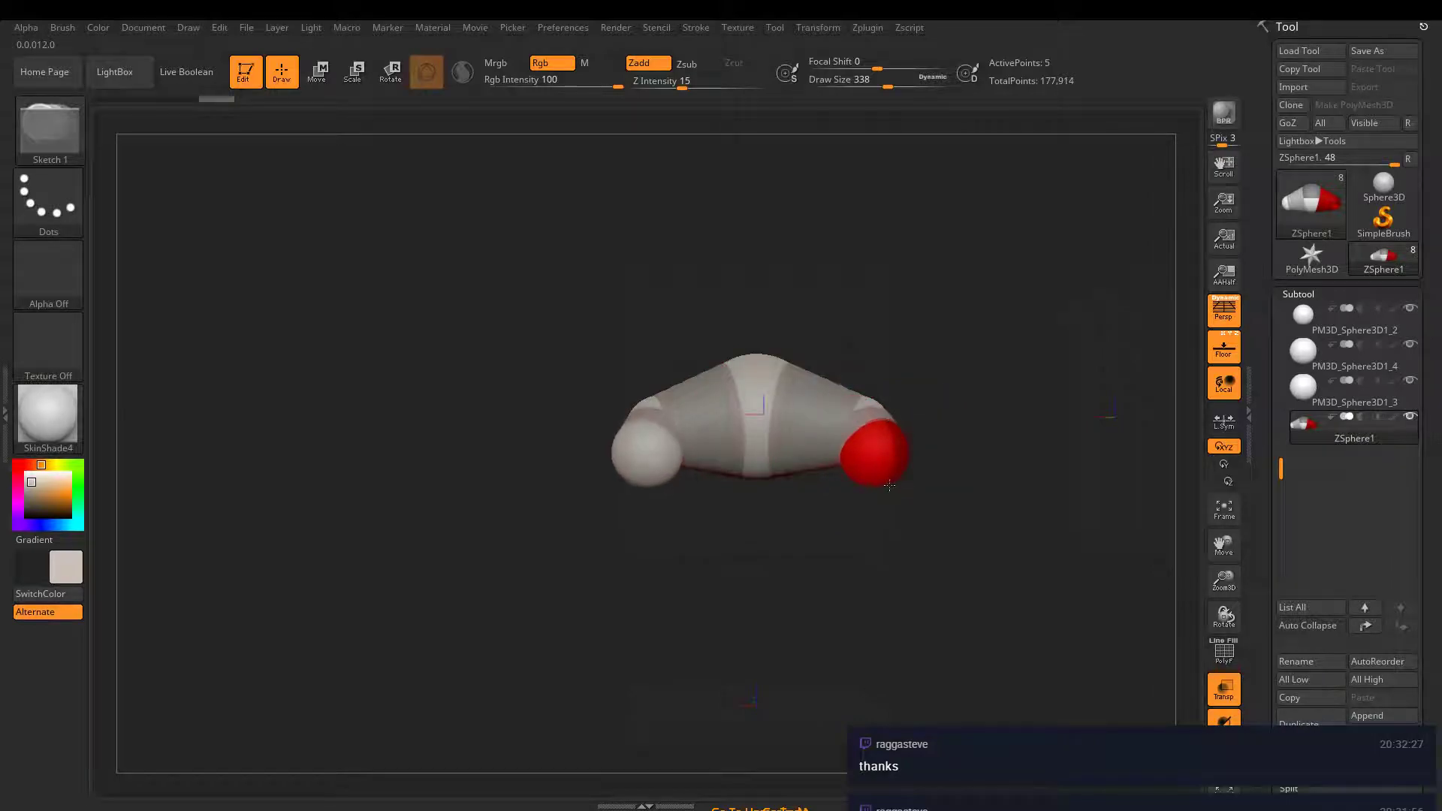
key(w)
mouse_move(763, 419)
mouse_down()
mouse_move(894, 458)
mouse_move(921, 615)
mouse_move(909, 679)
mouse_up()
drag(919, 586, 907, 452)
click(906, 682)
mouse_move(965, 646)
mouse_down()
mouse_move(1026, 639)
mouse_move(965, 643)
mouse_up()
drag(823, 398, 946, 386)
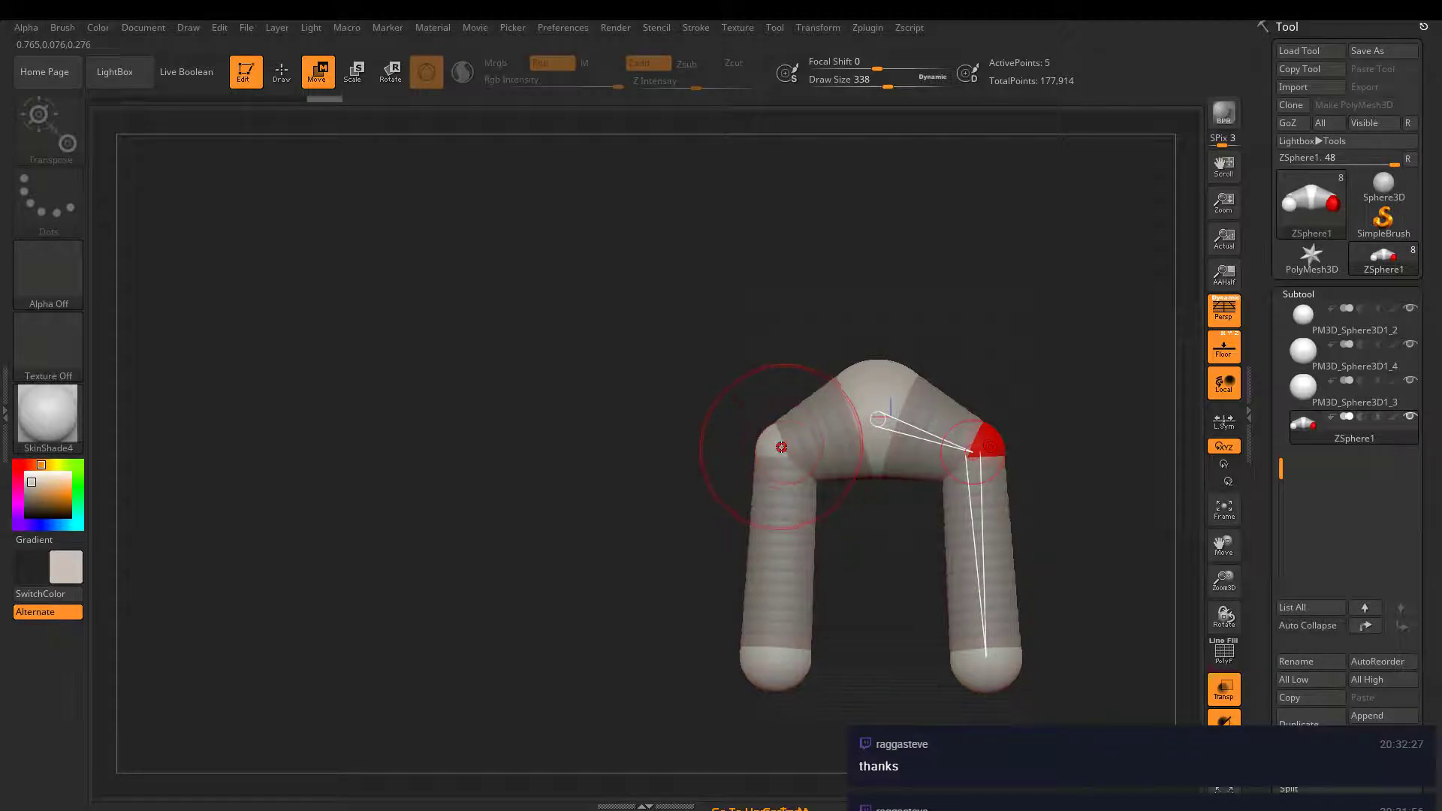
- Draw mirrored child ZSpheres at the lower ends of the two legs and pull them down into long lower legs
mouse_move(779, 451)
mouse_down()
mouse_move(789, 430)
mouse_move(803, 448)
mouse_move(777, 447)
mouse_move(801, 440)
mouse_up()
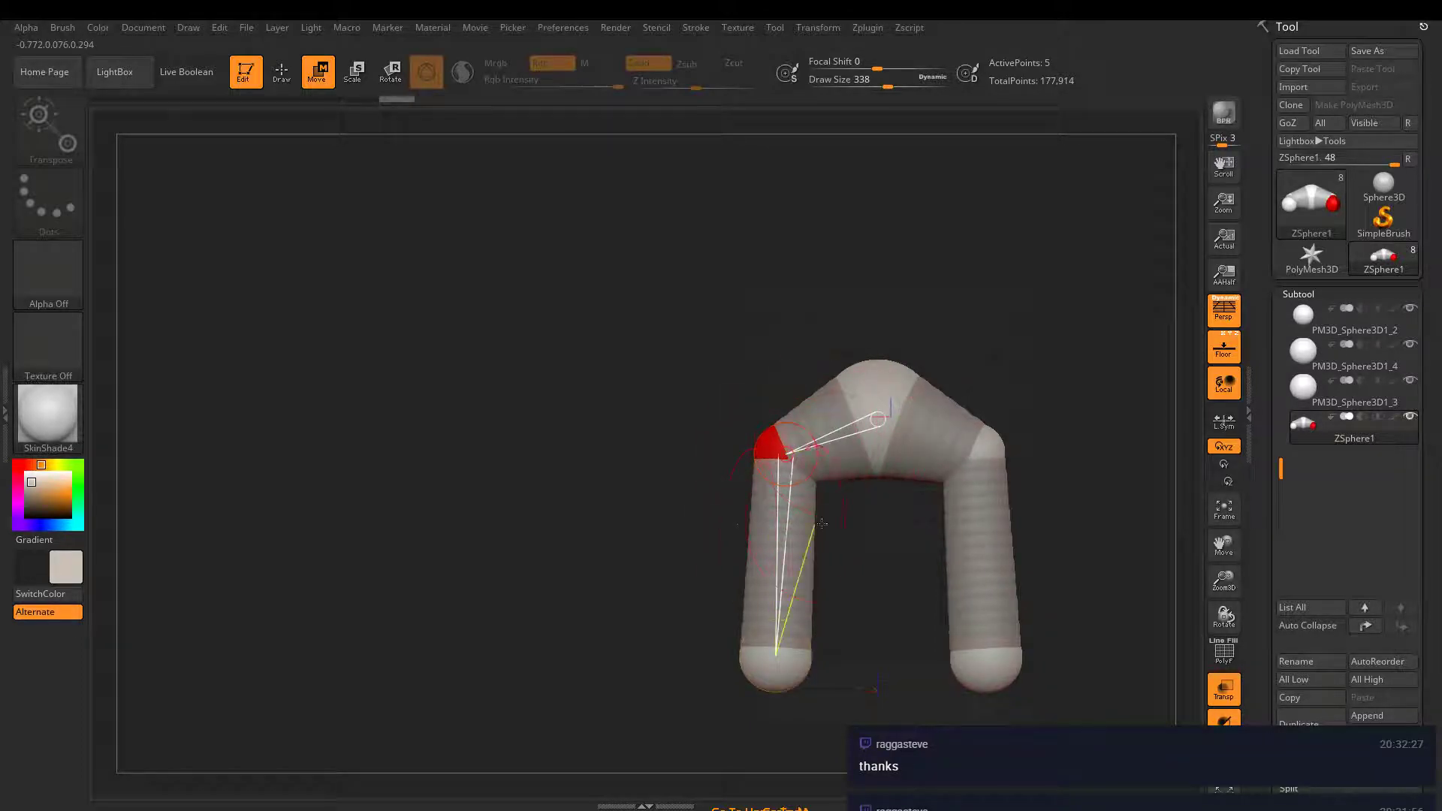
alt+drag(908, 543, 841, 424)
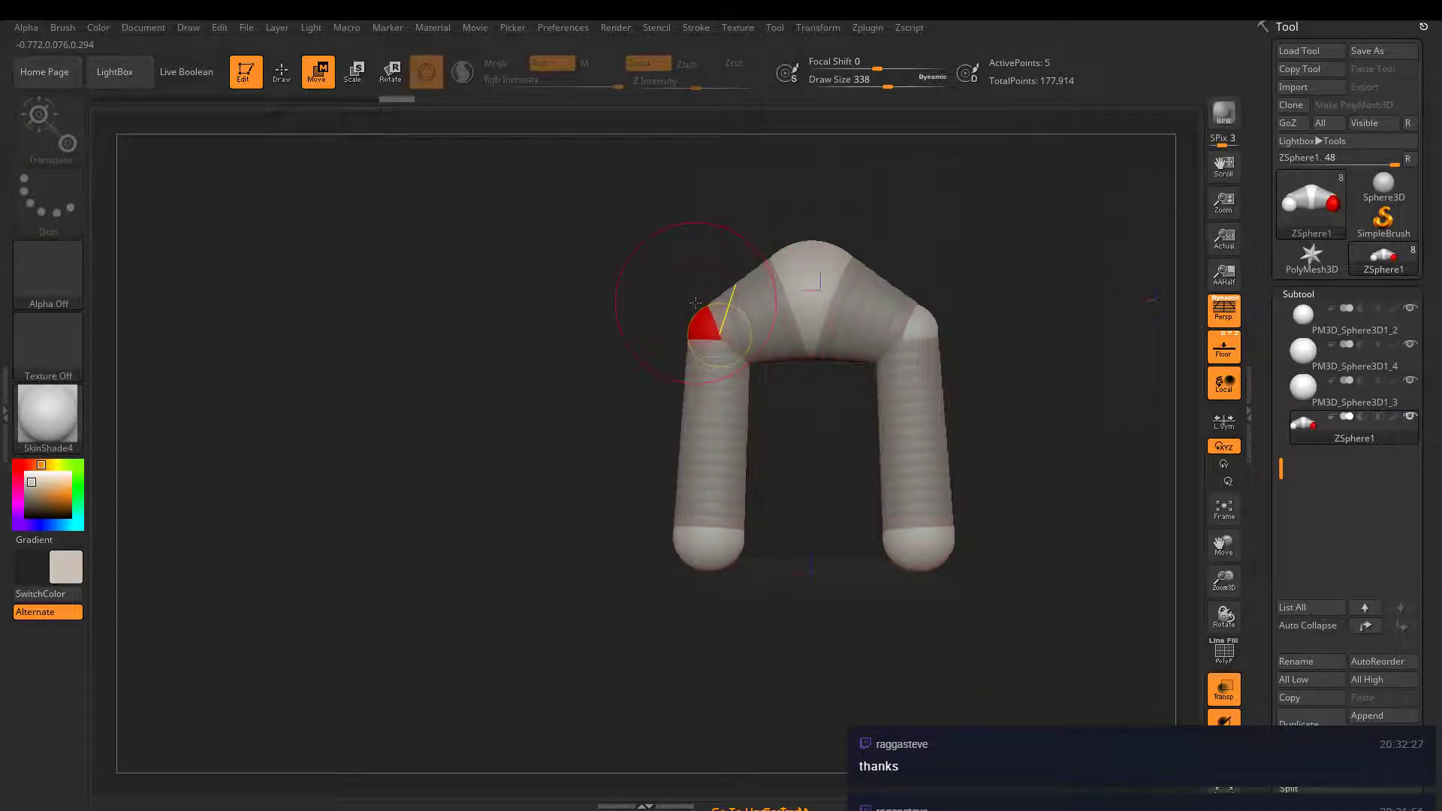
key(q)
mouse_move(842, 519)
mouse_down()
mouse_move(773, 489)
mouse_move(771, 306)
mouse_move(717, 313)
mouse_up()
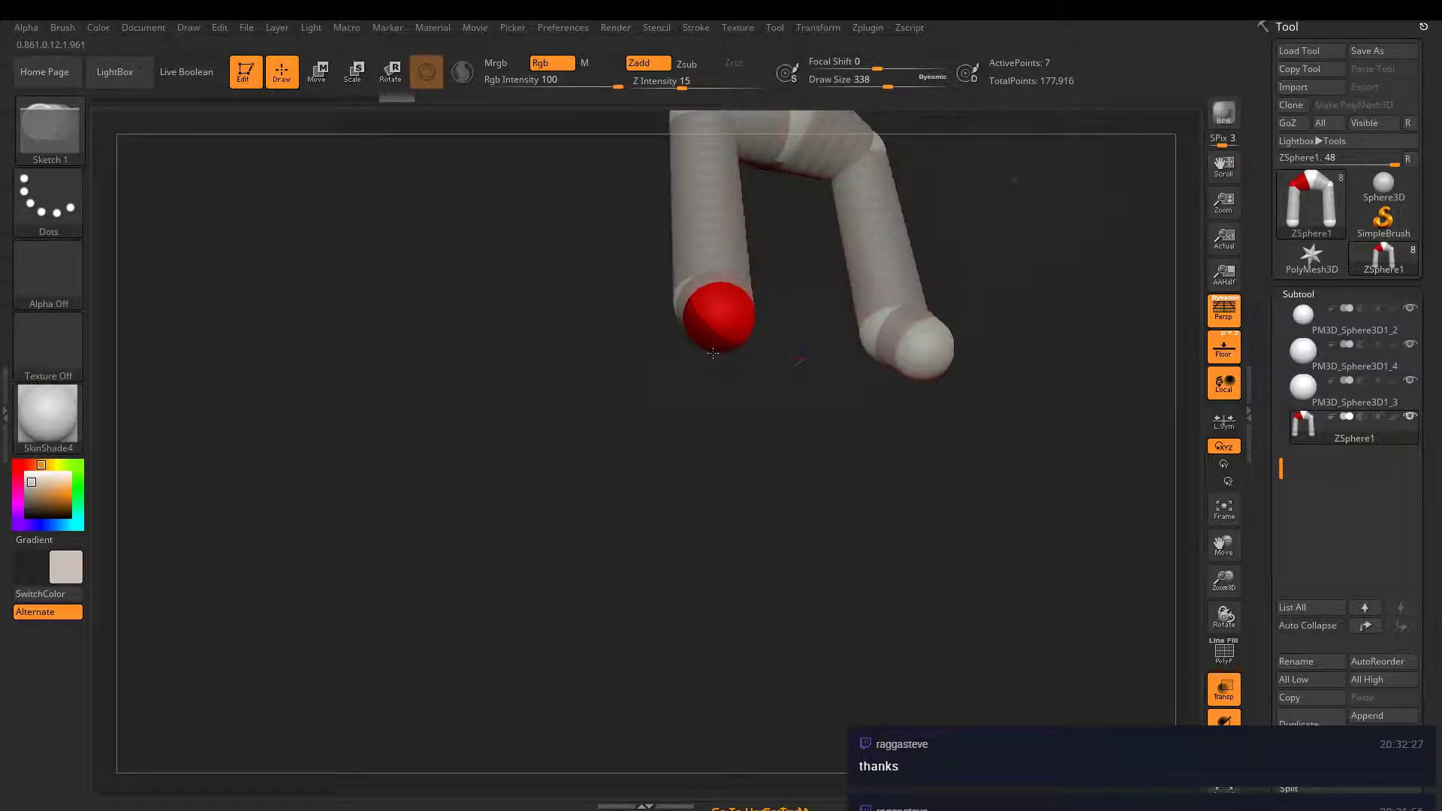
click(316, 72)
drag(676, 390, 720, 454)
drag(720, 346, 741, 547)
drag(737, 226, 778, 501)
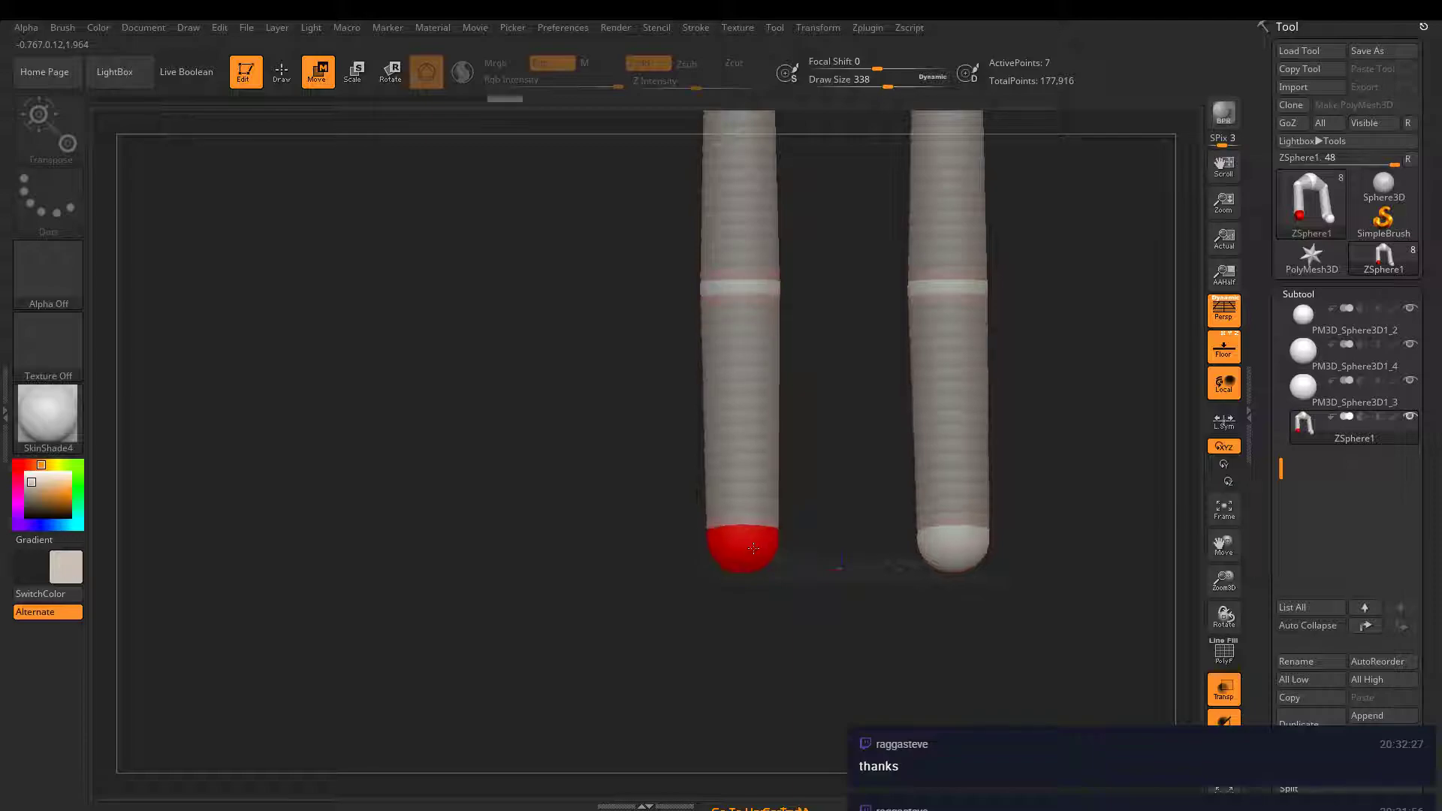
- Shift the ankle ZSpheres from the side view to give the legs a slight bend at the knees
drag(827, 571, 733, 561)
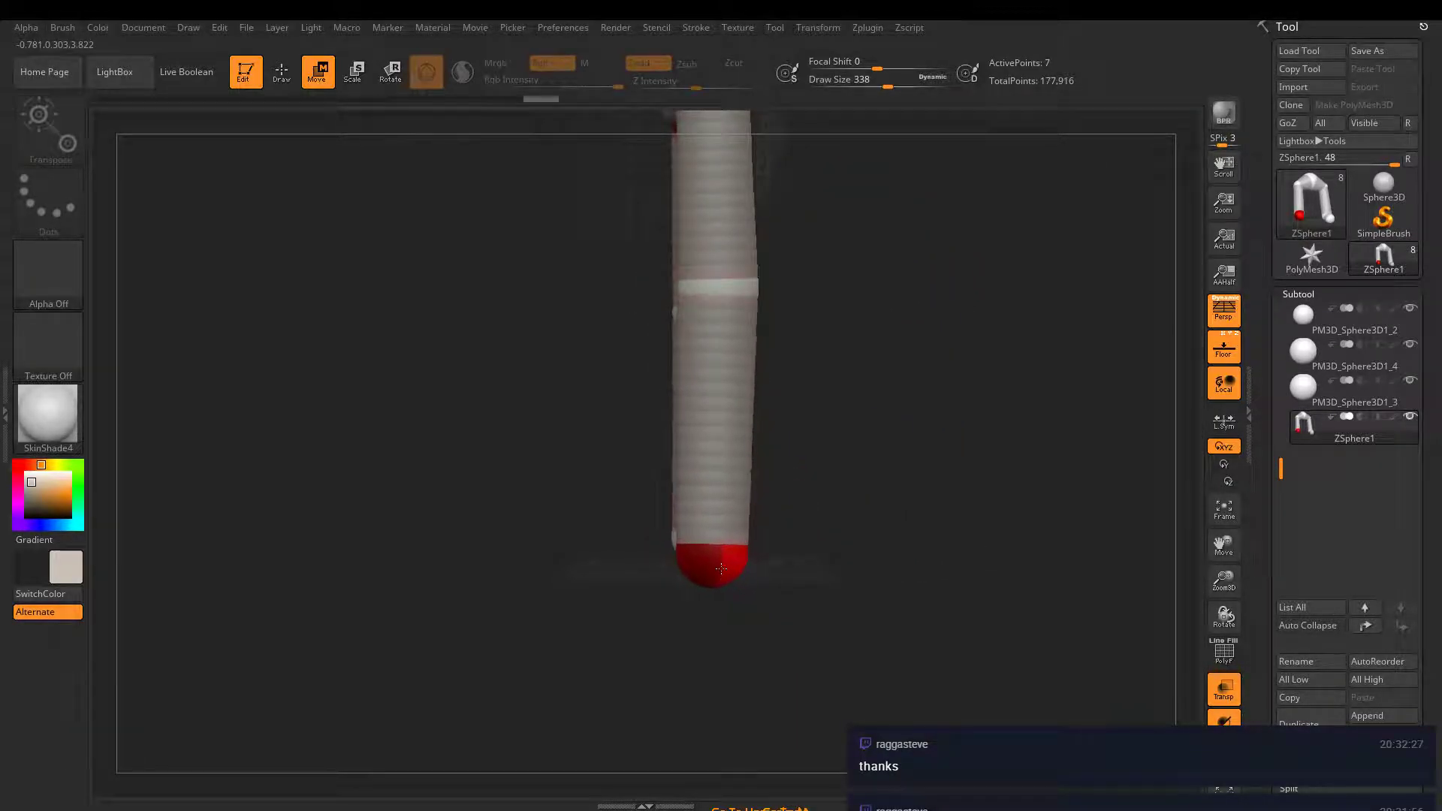
drag(845, 563, 855, 473)
drag(745, 652, 760, 648)
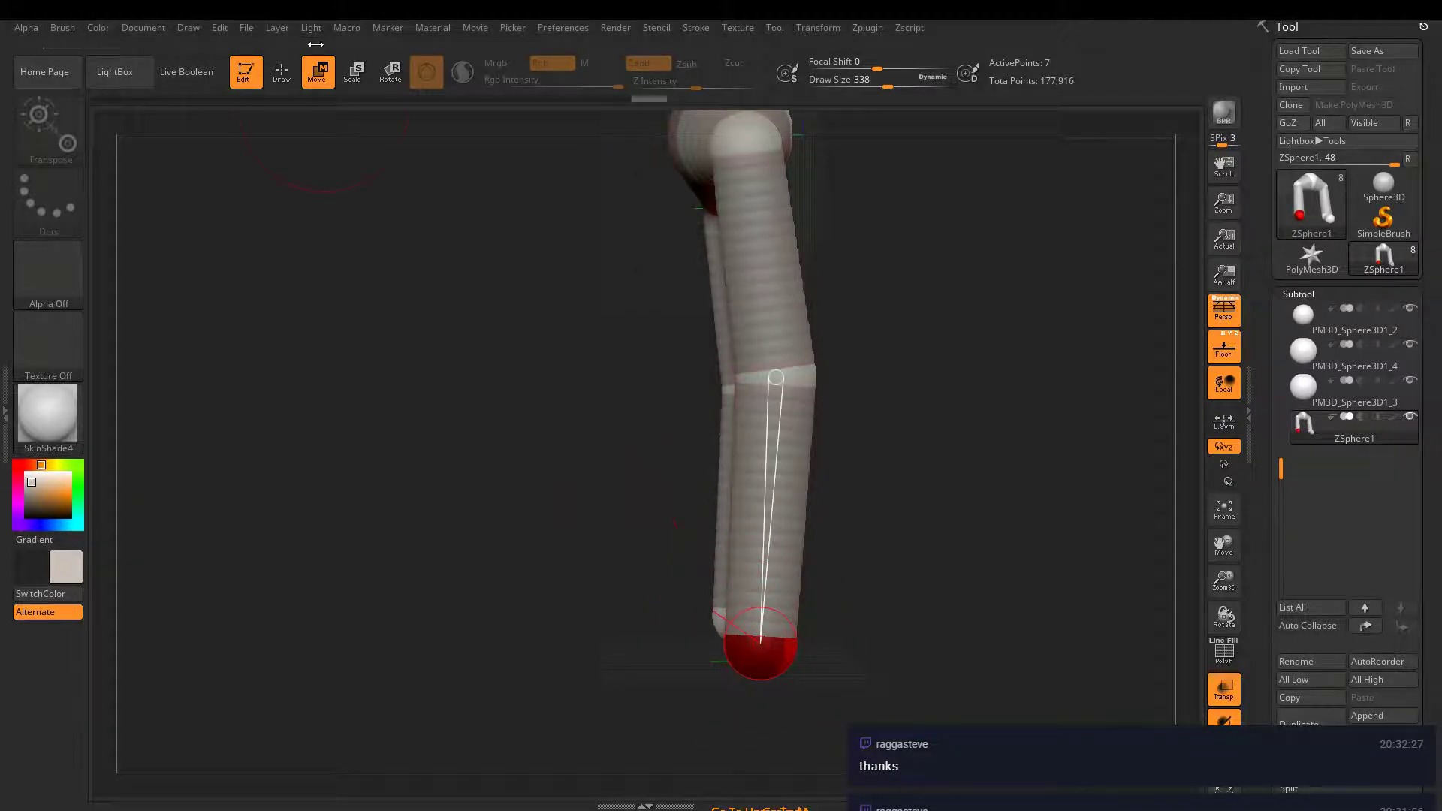
- Draw mirrored child ZSpheres on the ankles and pull them outward into feet, undoing the unwanted ankle shift
click(282, 76)
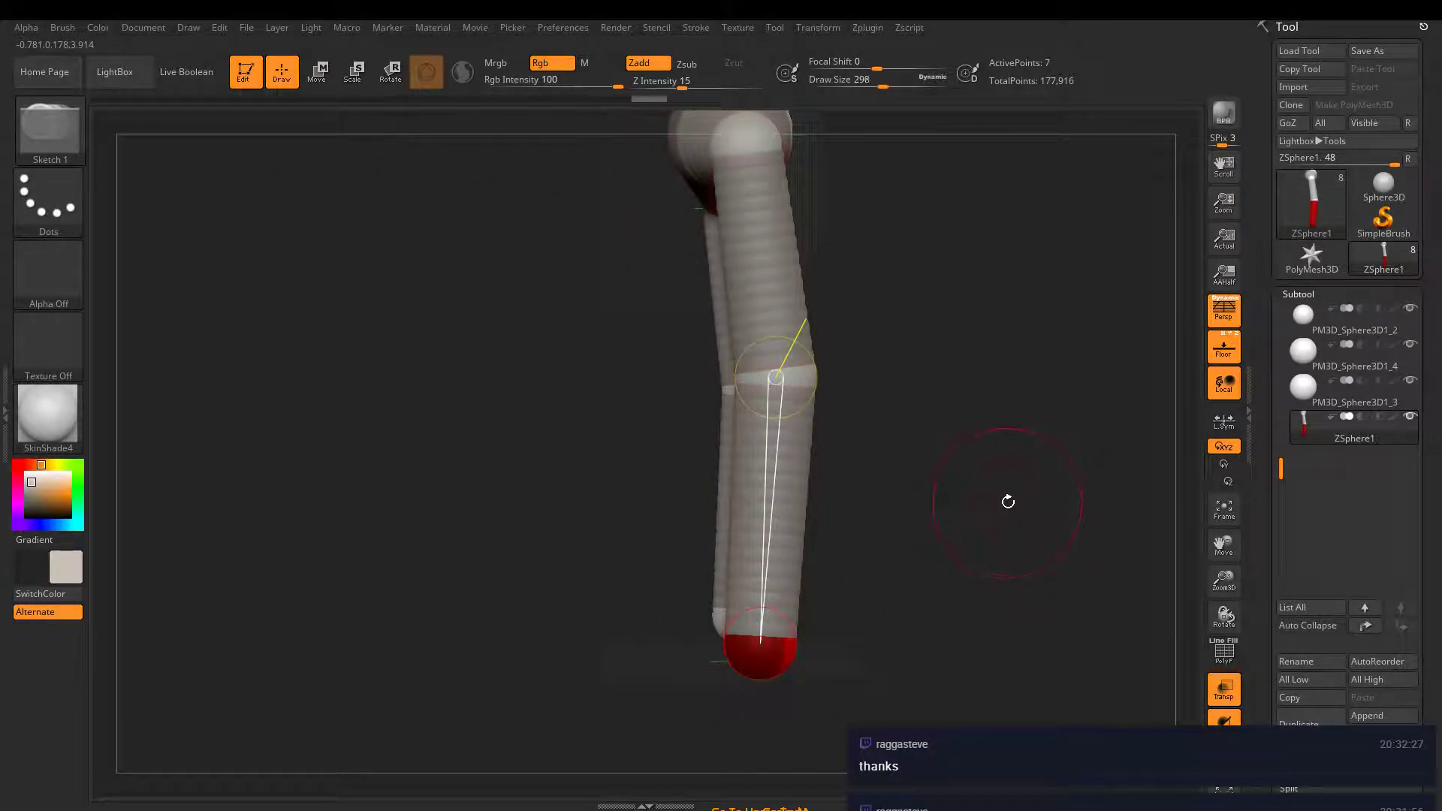
mouse_move(850, 647)
mouse_down()
mouse_move(793, 658)
mouse_move(779, 668)
mouse_move(791, 676)
mouse_up()
click(317, 72)
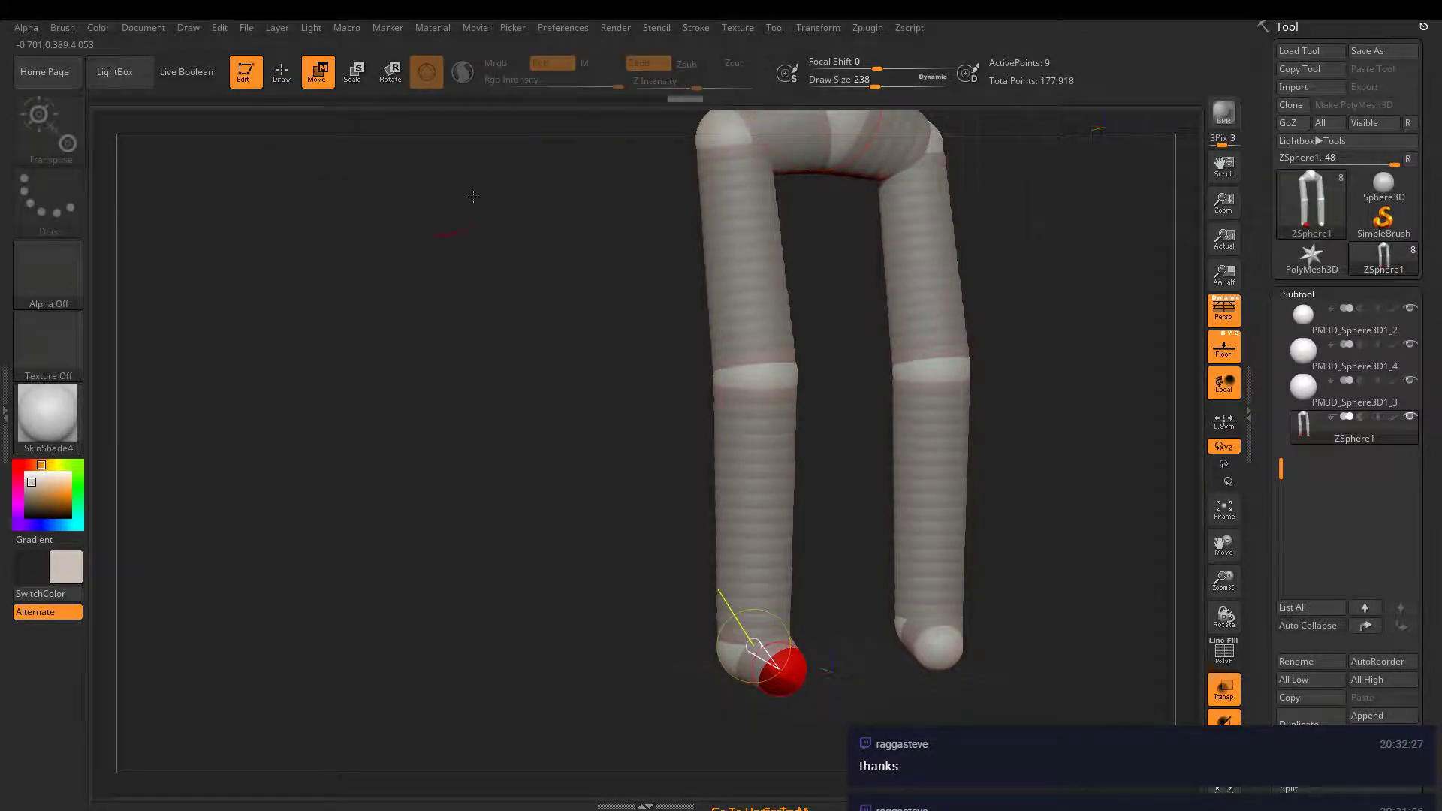
drag(977, 556, 876, 565)
drag(811, 673, 892, 695)
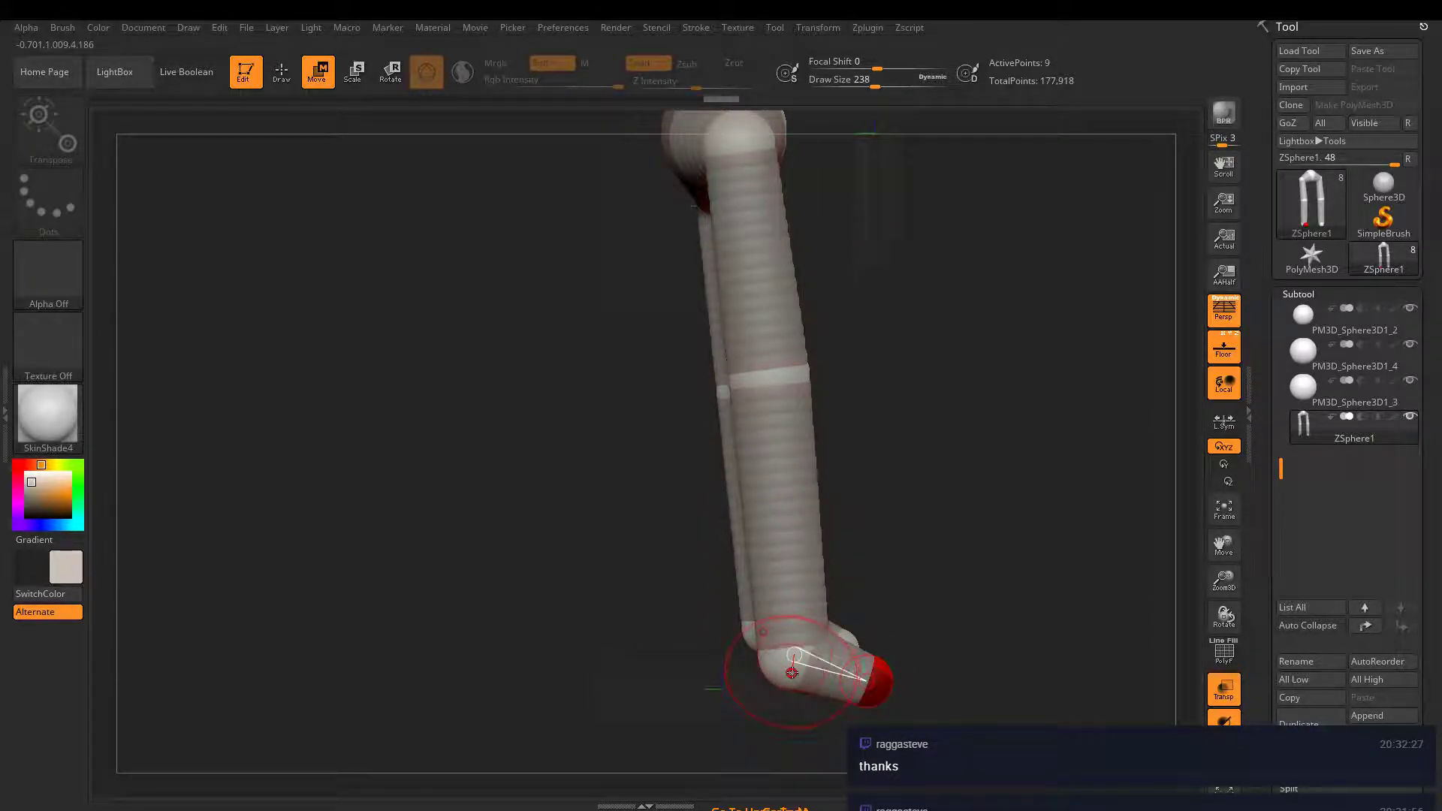
key(ctrl+z)
- Draw a second pair of mirrored ZSpheres behind the ankles and pull them out to form the heels
click(282, 73)
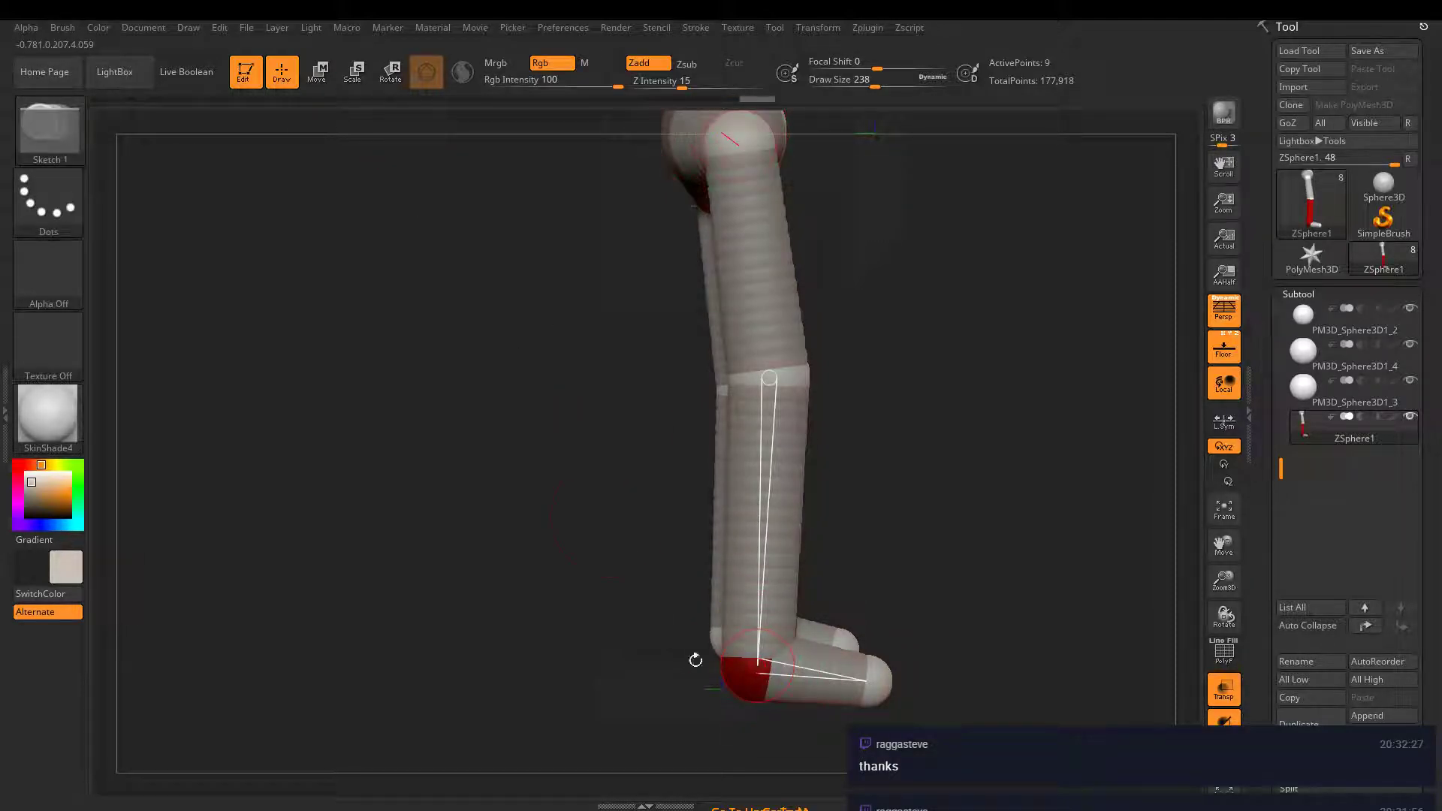
drag(692, 659, 732, 674)
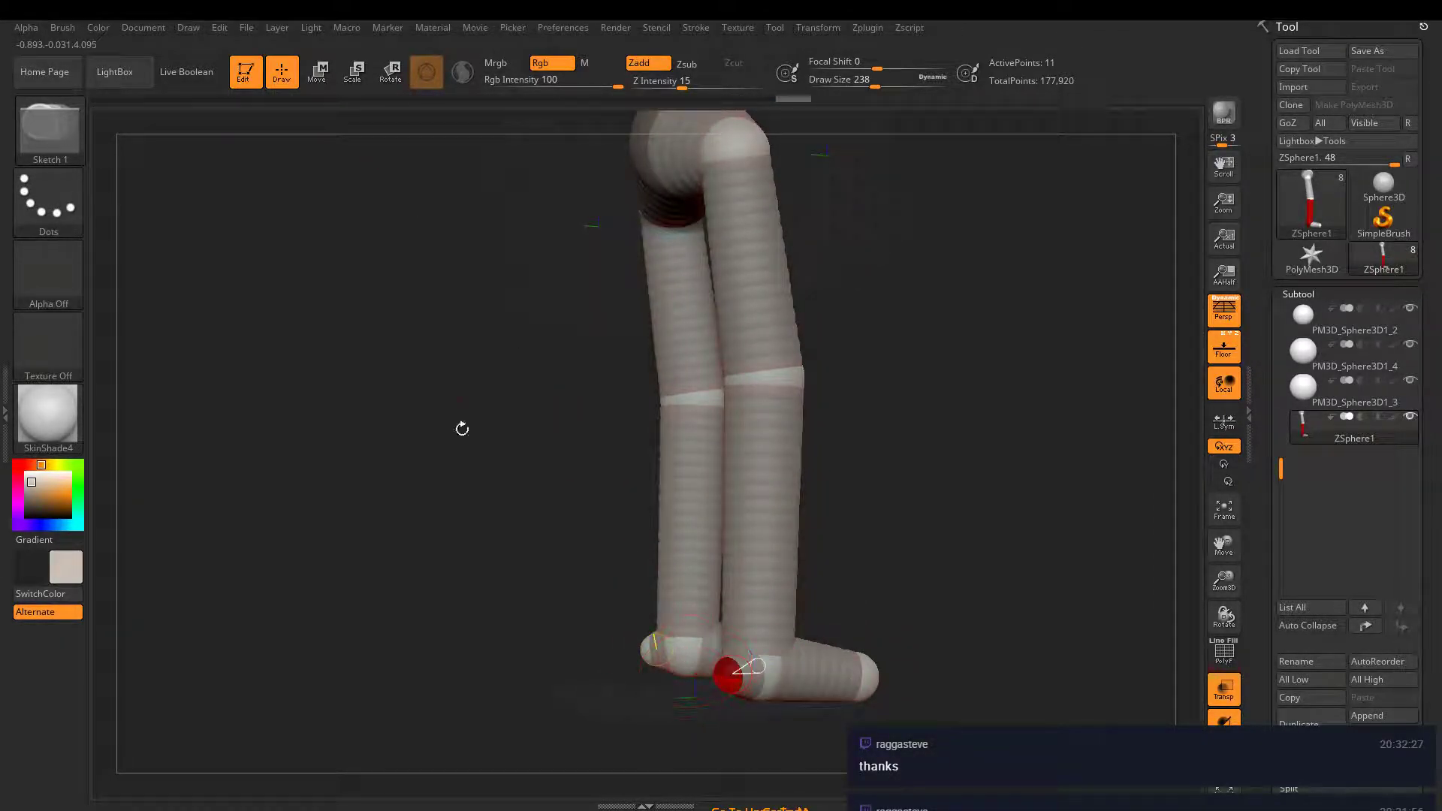
key(w)
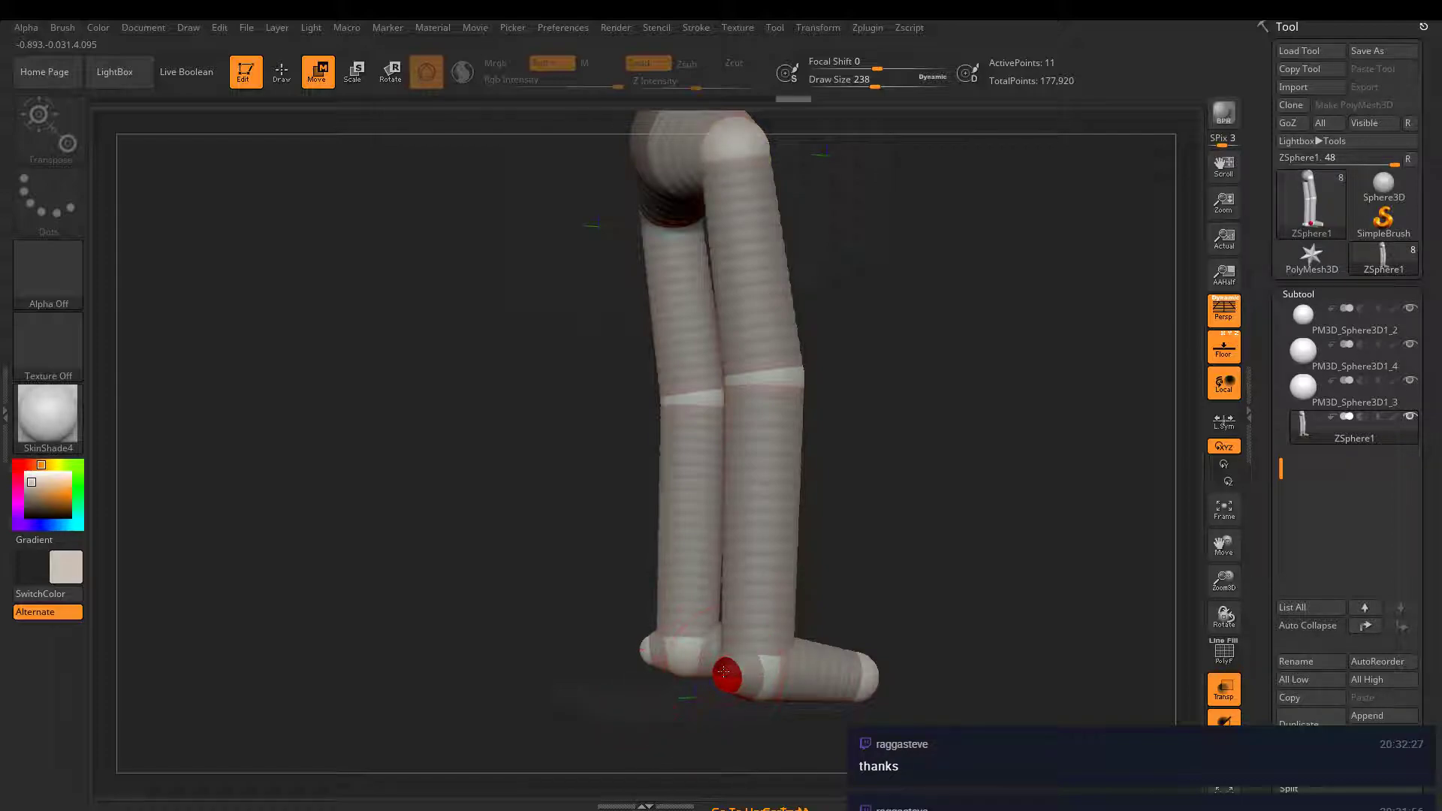
drag(724, 670, 758, 664)
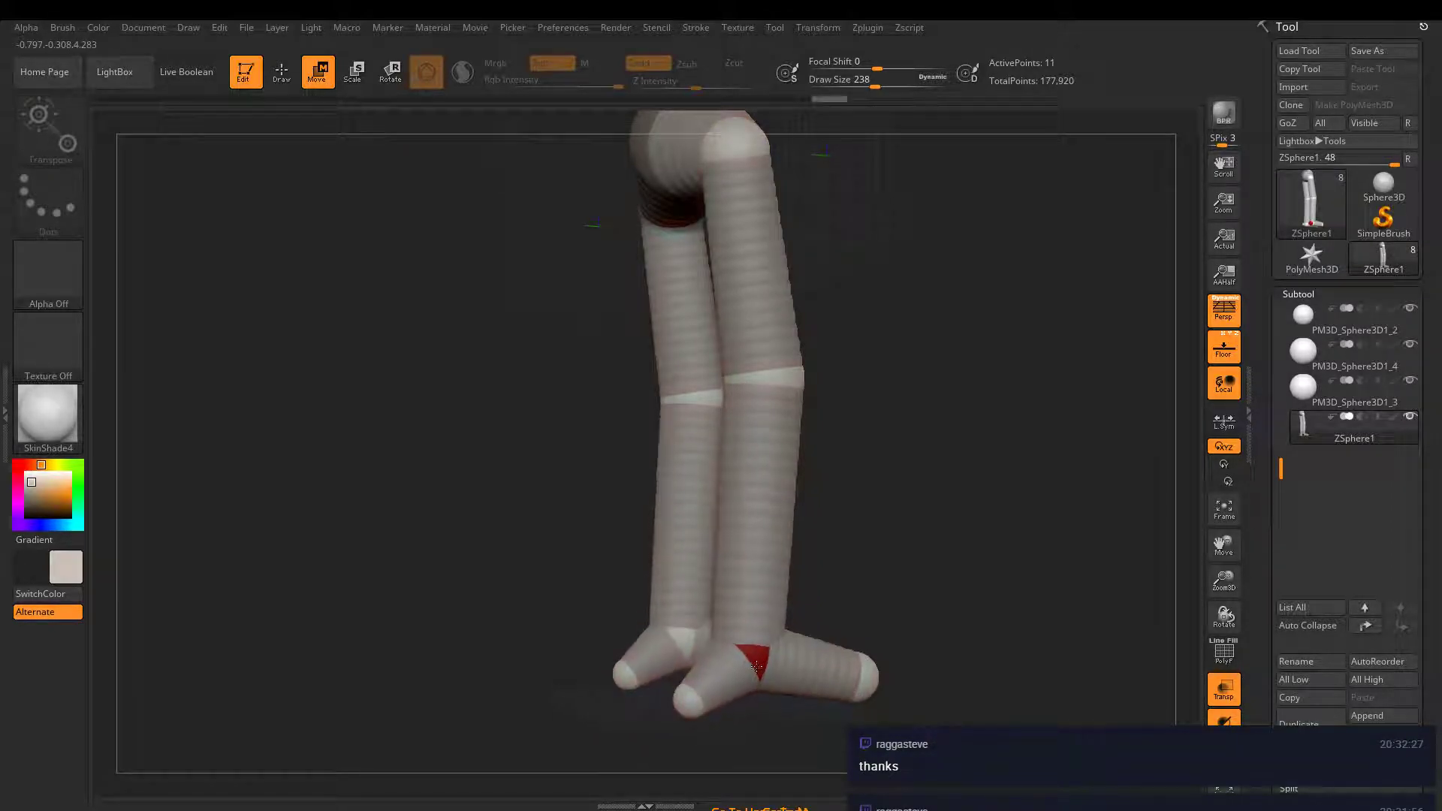
right_drag(758, 674, 843, 706)
- Draw a ZSphere on top of the pelvis root and move it up to form a short lower torso
drag(900, 648, 843, 585)
mouse_move(924, 534)
alt+right_down()
mouse_move(846, 467)
mouse_move(781, 368)
alt+right_up()
mouse_move(872, 421)
alt+right_down()
mouse_move(883, 496)
mouse_move(889, 452)
mouse_move(854, 306)
alt+right_up()
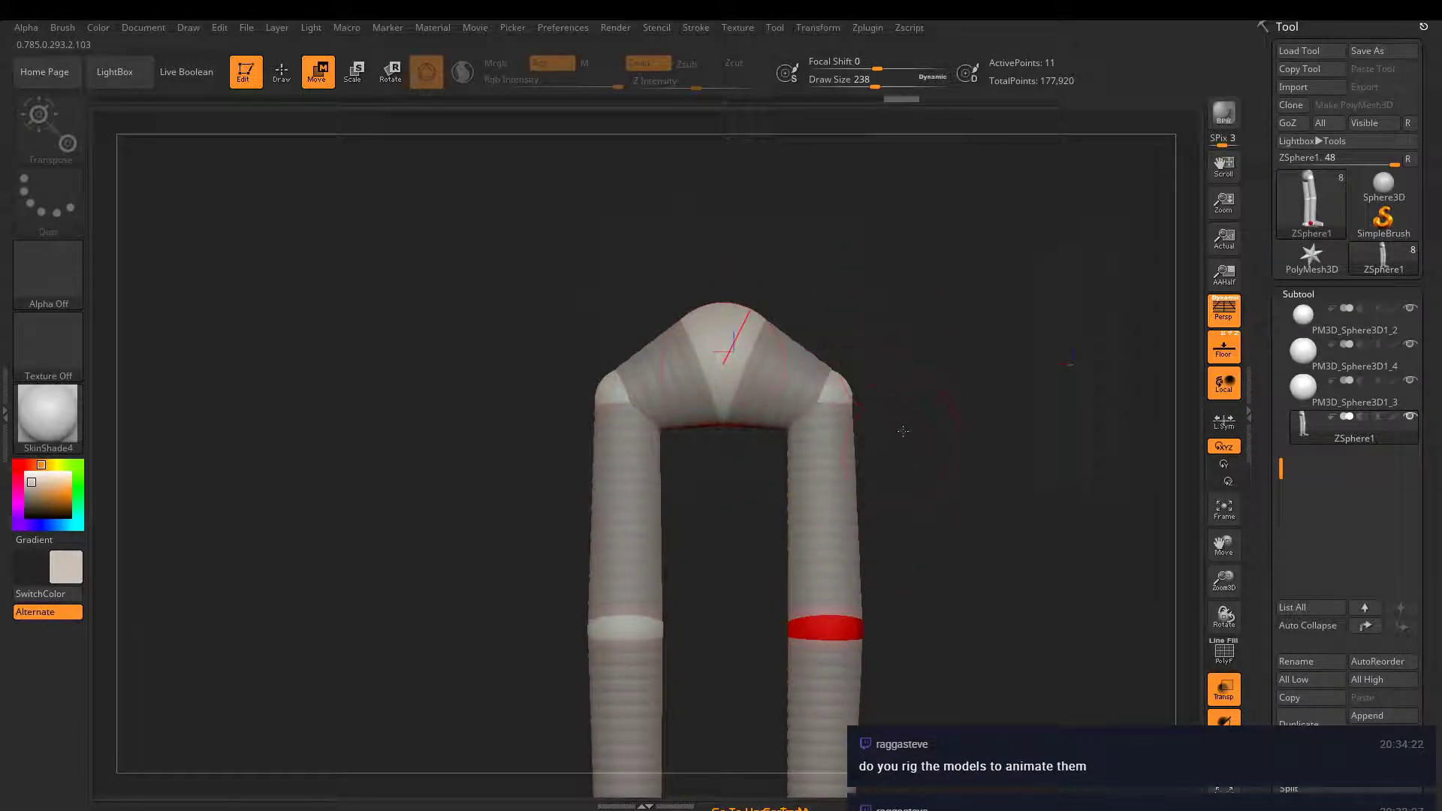
alt+right_drag(903, 431, 889, 328)
alt+right_drag(911, 383, 910, 650)
click(280, 85)
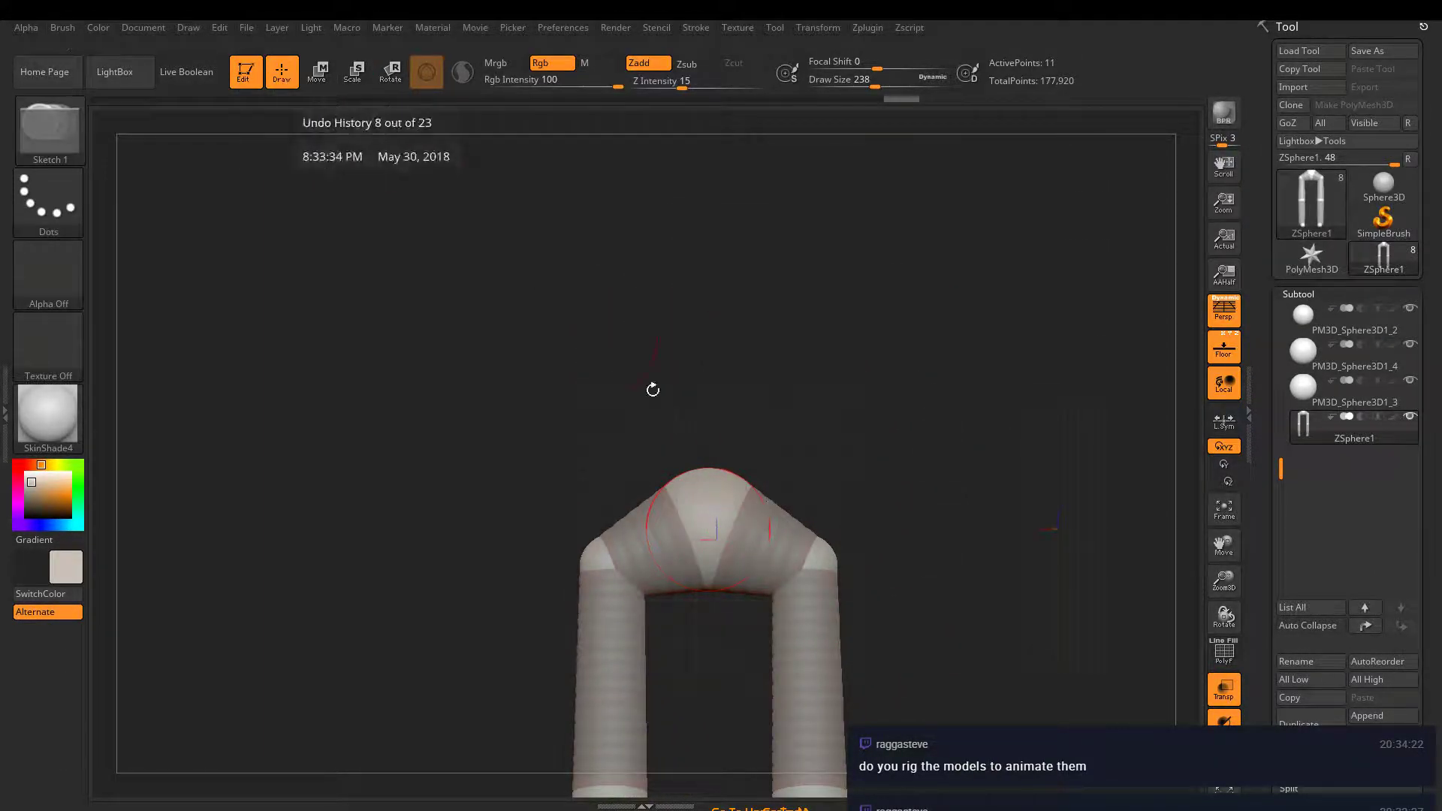
mouse_move(709, 471)
mouse_down()
mouse_move(746, 488)
mouse_move(676, 584)
mouse_move(687, 289)
mouse_move(690, 479)
mouse_move(685, 375)
mouse_up()
click(317, 71)
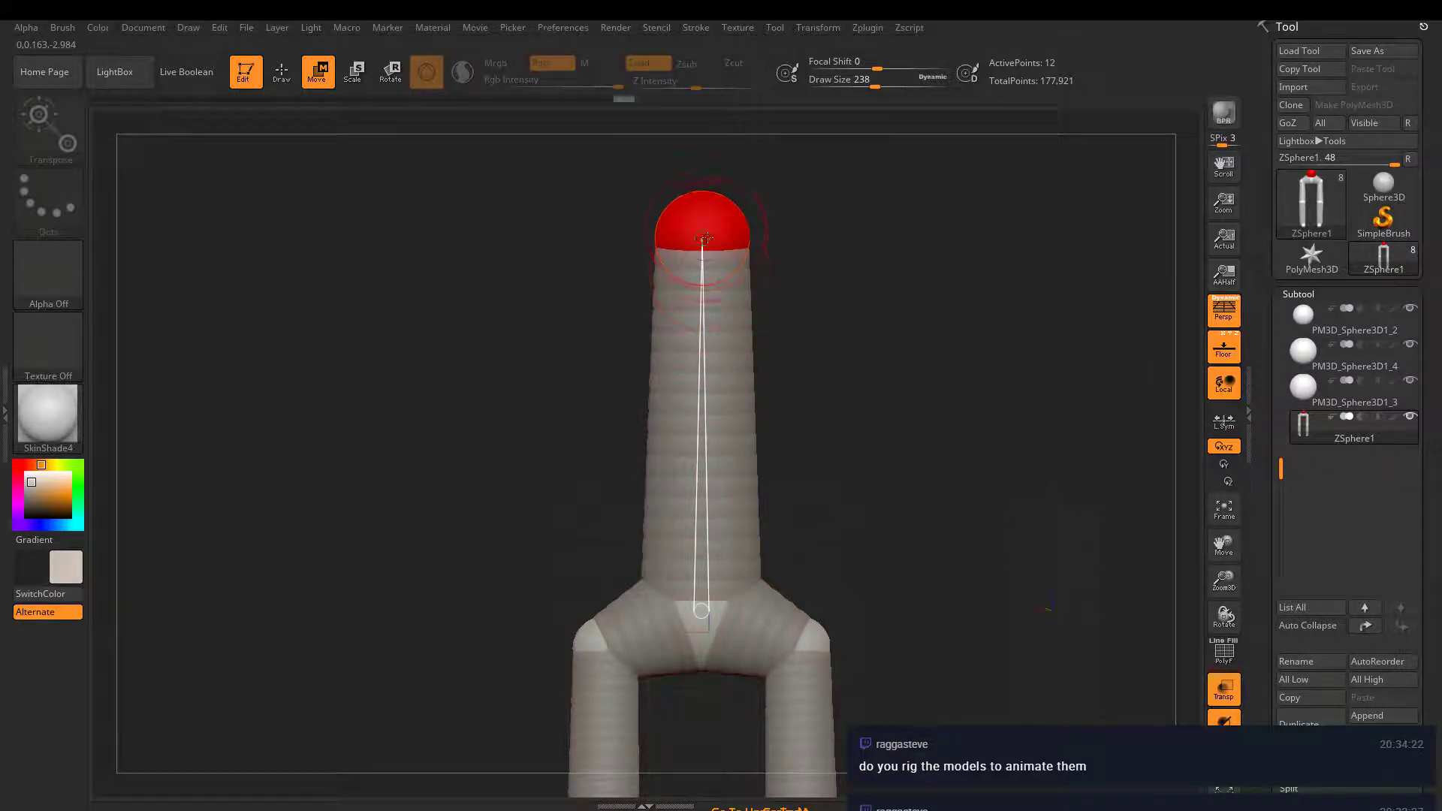
drag(704, 219, 705, 314)
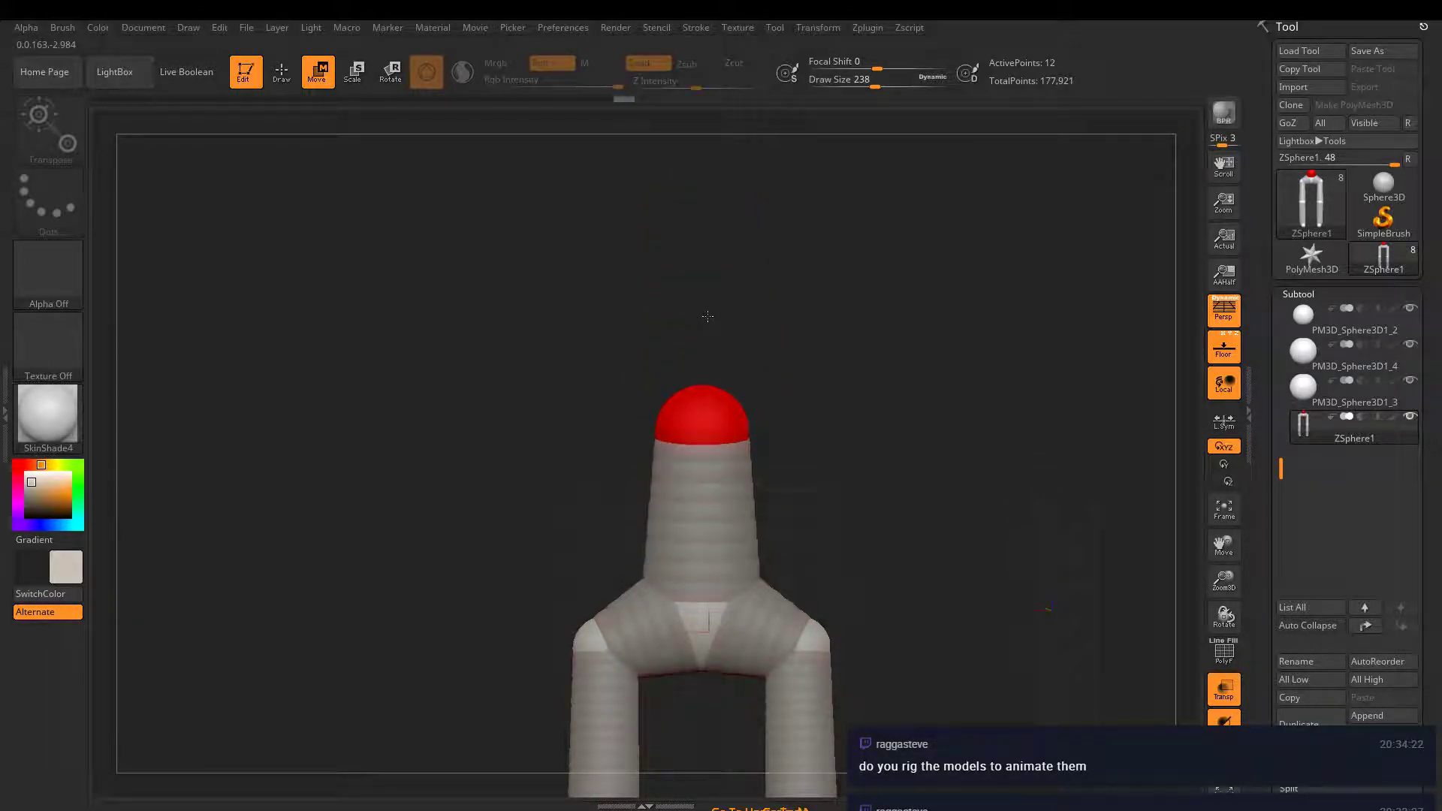
- Scale up the ZSphere at the upper end of the torso and lower it slightly towards the pelvis
click(353, 72)
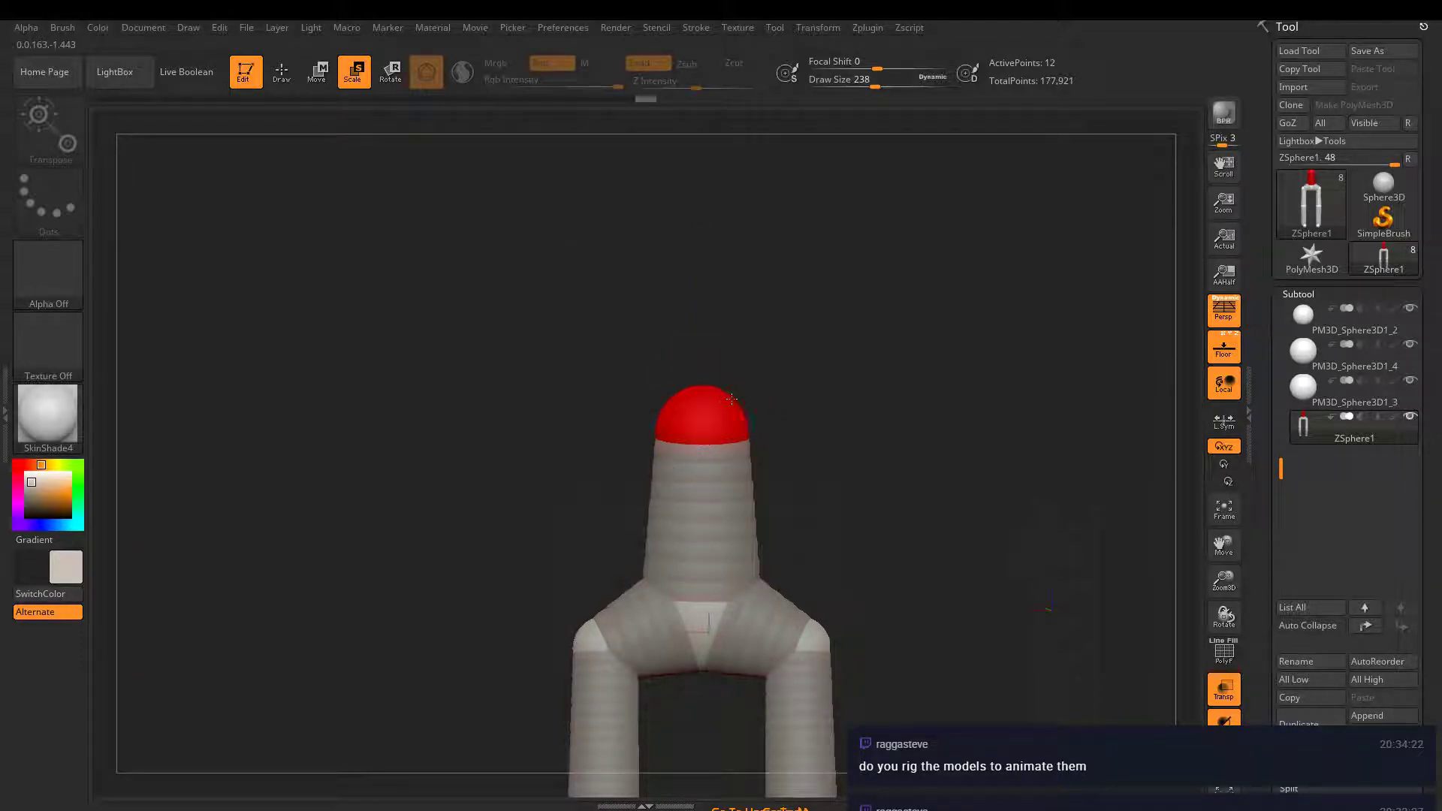
drag(727, 399, 550, 383)
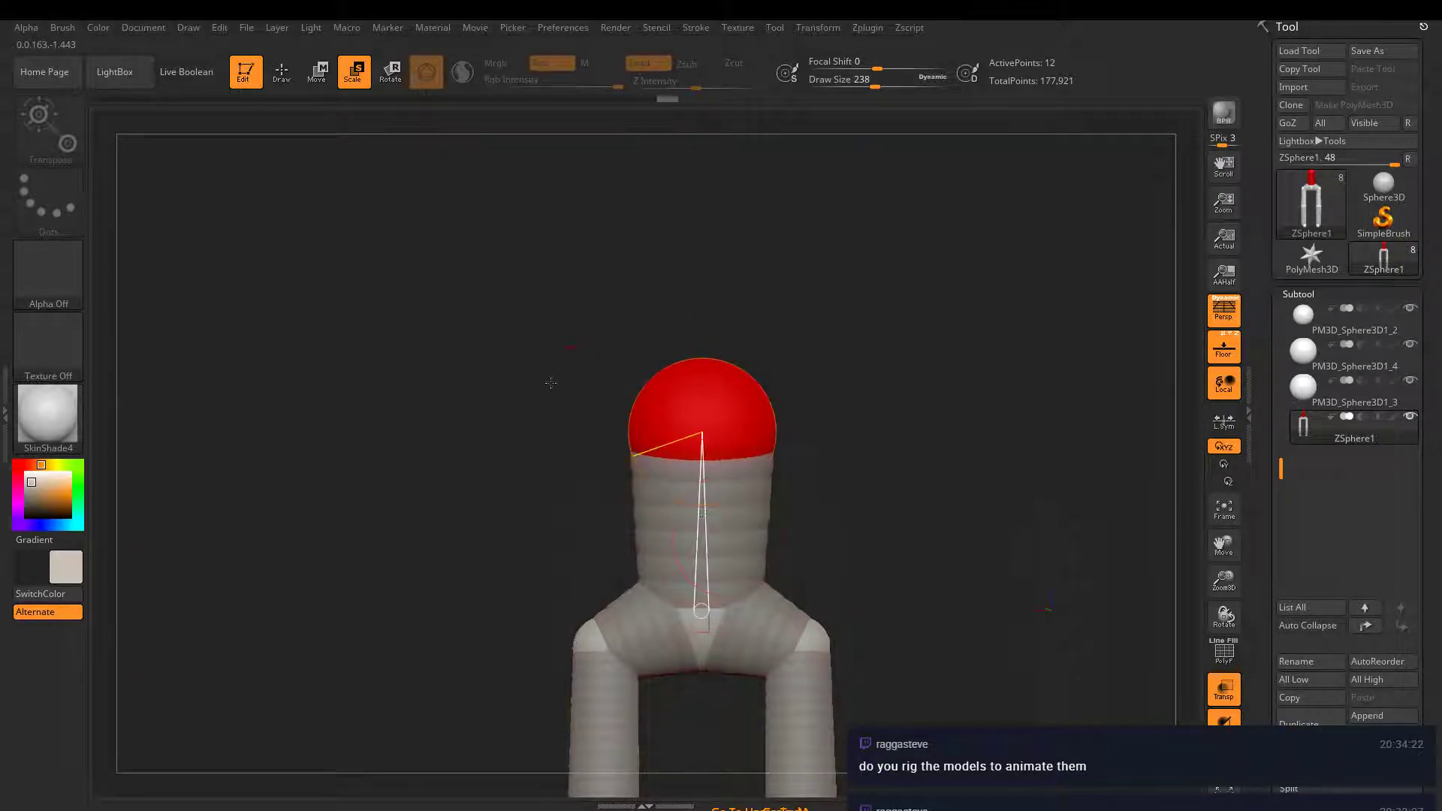
click(315, 73)
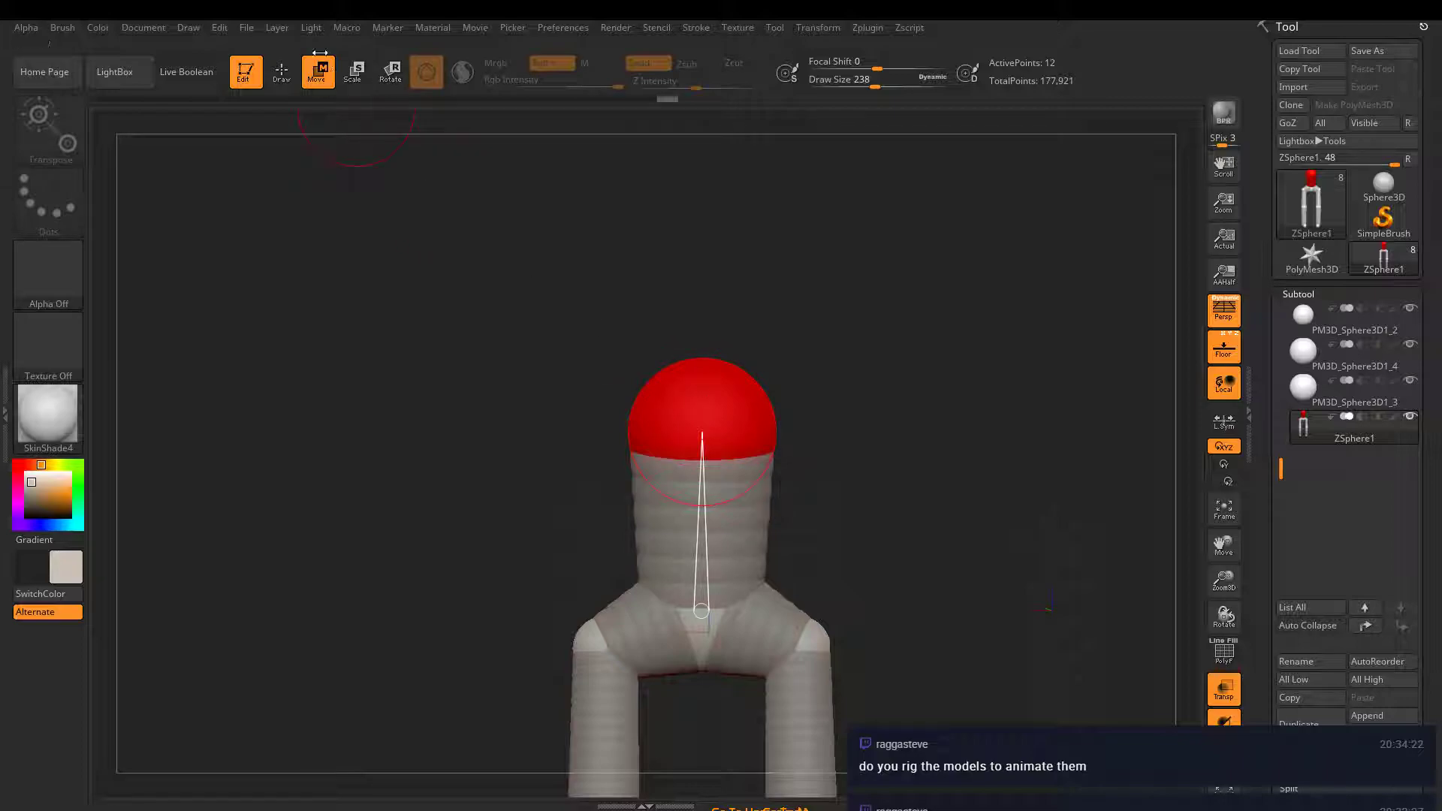
drag(699, 426, 699, 440)
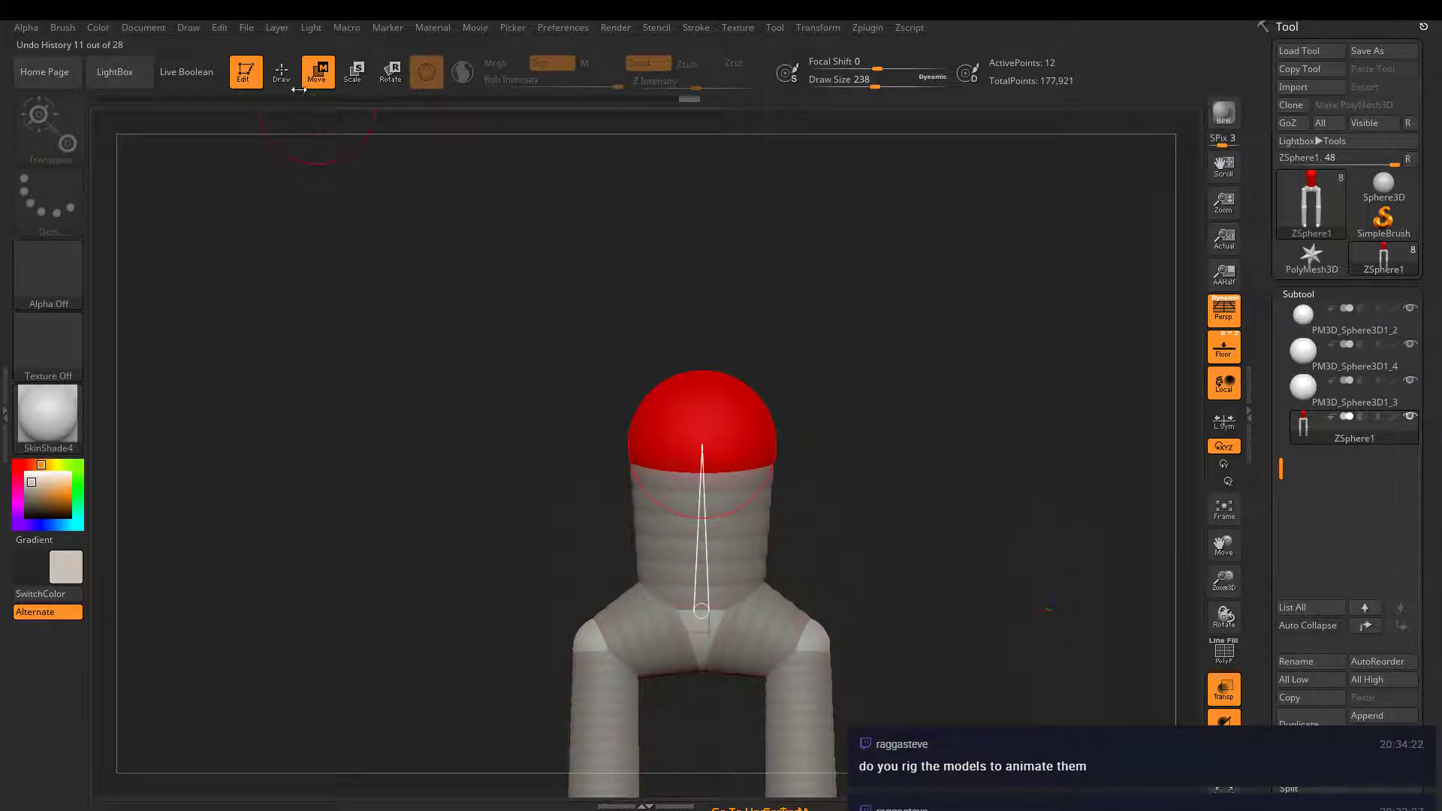
- Draw another ZSphere above the enlarged torso sphere and move it up to extend the torso to the chest
key(q)
mouse_move(701, 369)
mouse_down()
mouse_move(646, 367)
mouse_move(703, 218)
mouse_move(698, 269)
mouse_up()
click(316, 72)
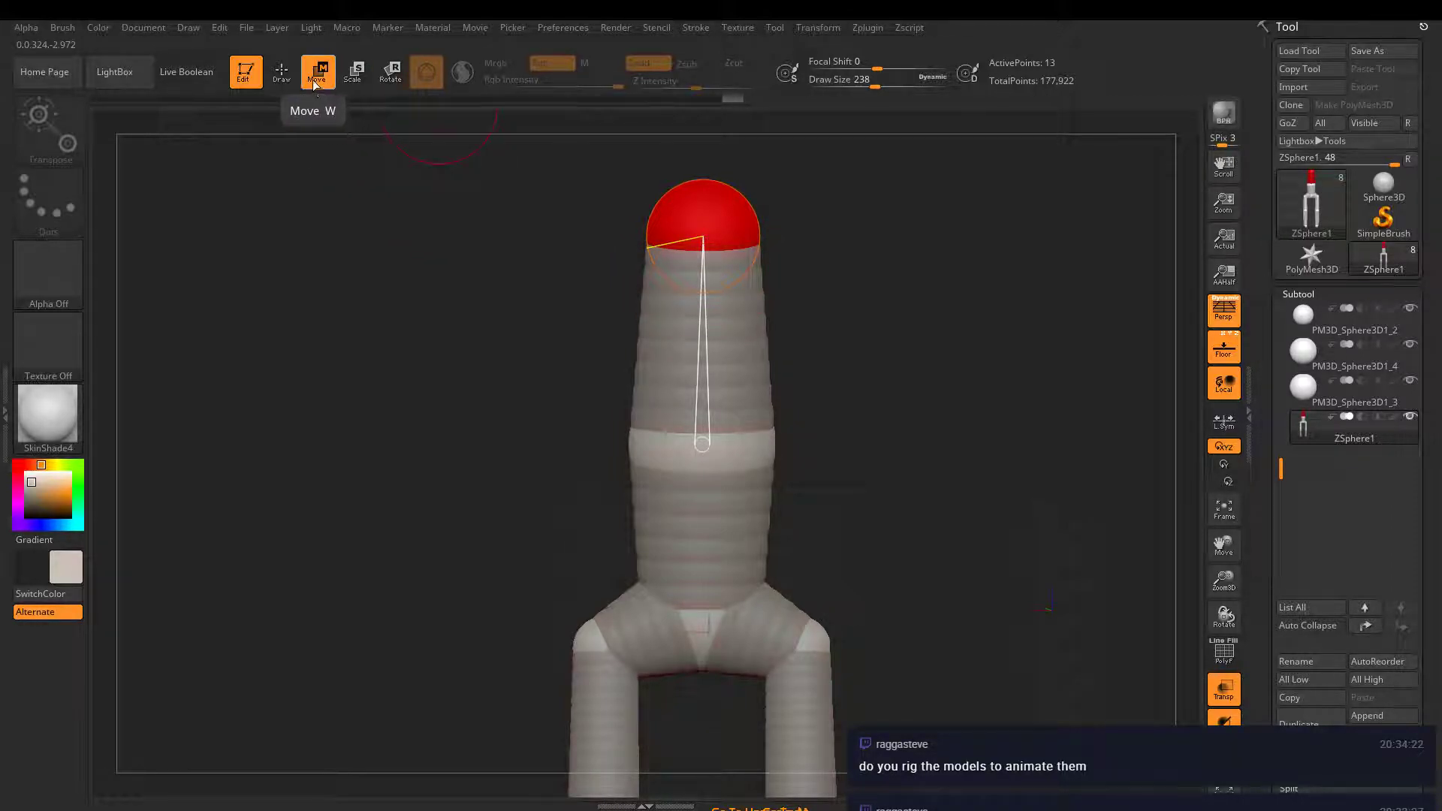
- Draw a mirrored pair of ZSpheres on the chest sphere, redoing the first attempt, and pull them outward into shoulders
click(282, 72)
mouse_move(744, 196)
mouse_down()
mouse_move(787, 215)
mouse_move(878, 214)
mouse_move(865, 136)
mouse_up()
key(ctrl+z)
click(318, 74)
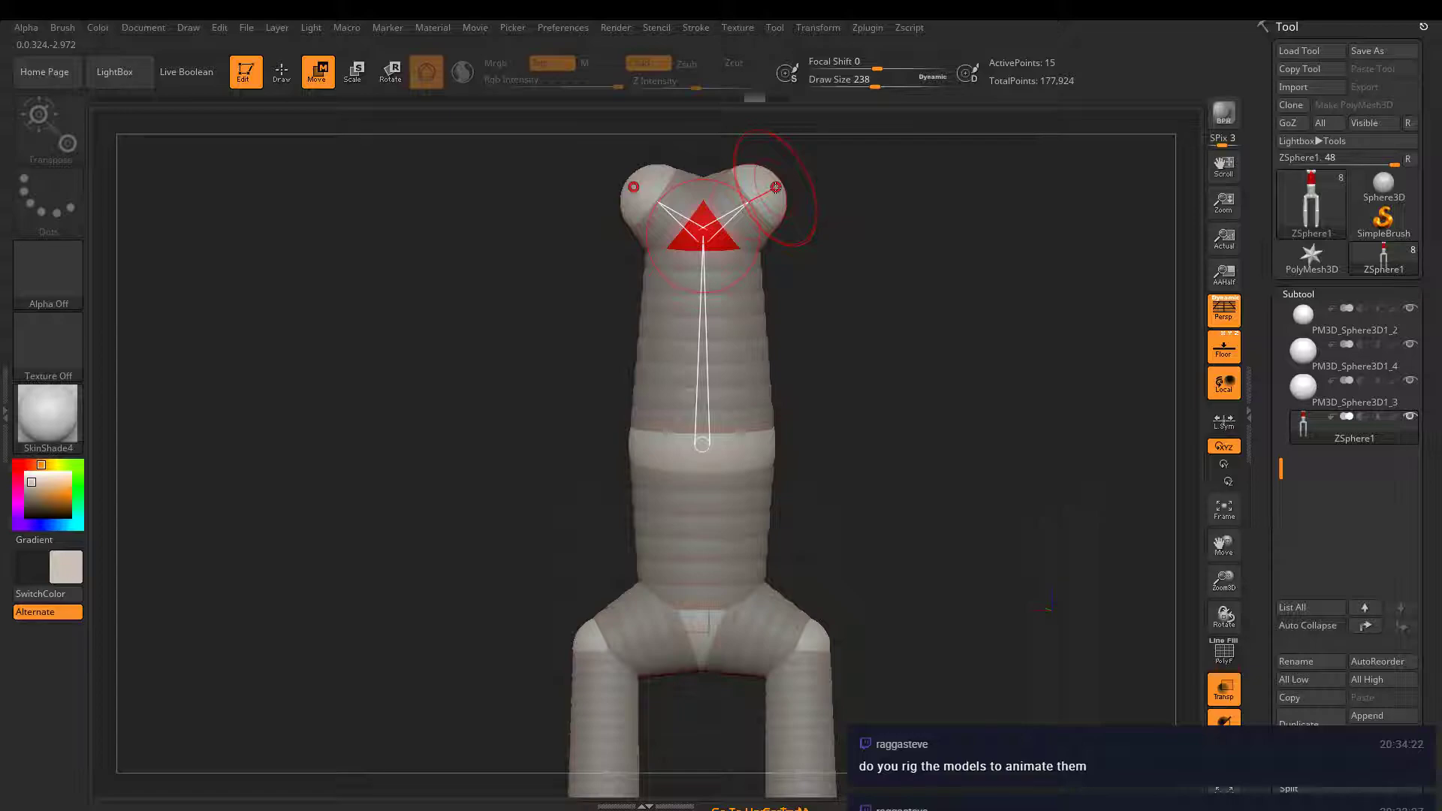
mouse_move(775, 187)
mouse_down()
mouse_move(924, 238)
mouse_move(907, 181)
mouse_move(943, 197)
mouse_move(929, 189)
mouse_move(966, 357)
mouse_up()
- Add mirrored child ZSpheres at the shoulder ends, adjust the shoulders, and pull the new spheres down into upper arms
click(277, 83)
key(w)
drag(921, 235, 920, 252)
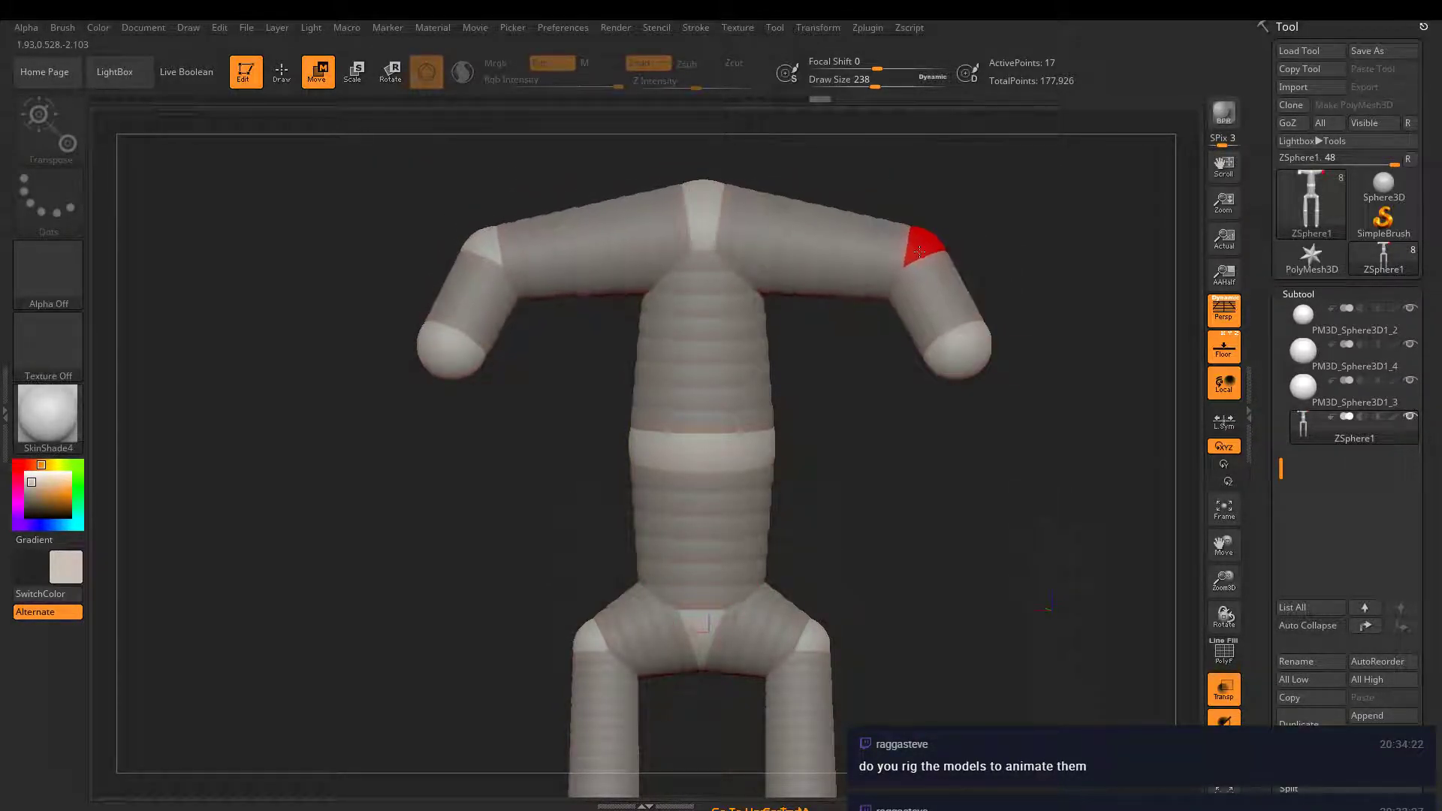
mouse_move(958, 347)
mouse_down()
mouse_move(972, 419)
mouse_move(954, 439)
mouse_move(973, 494)
mouse_up()
- Add mirrored child ZSpheres below the elbows, pull them down into forearms, and raise the elbows slightly
click(281, 72)
click(318, 71)
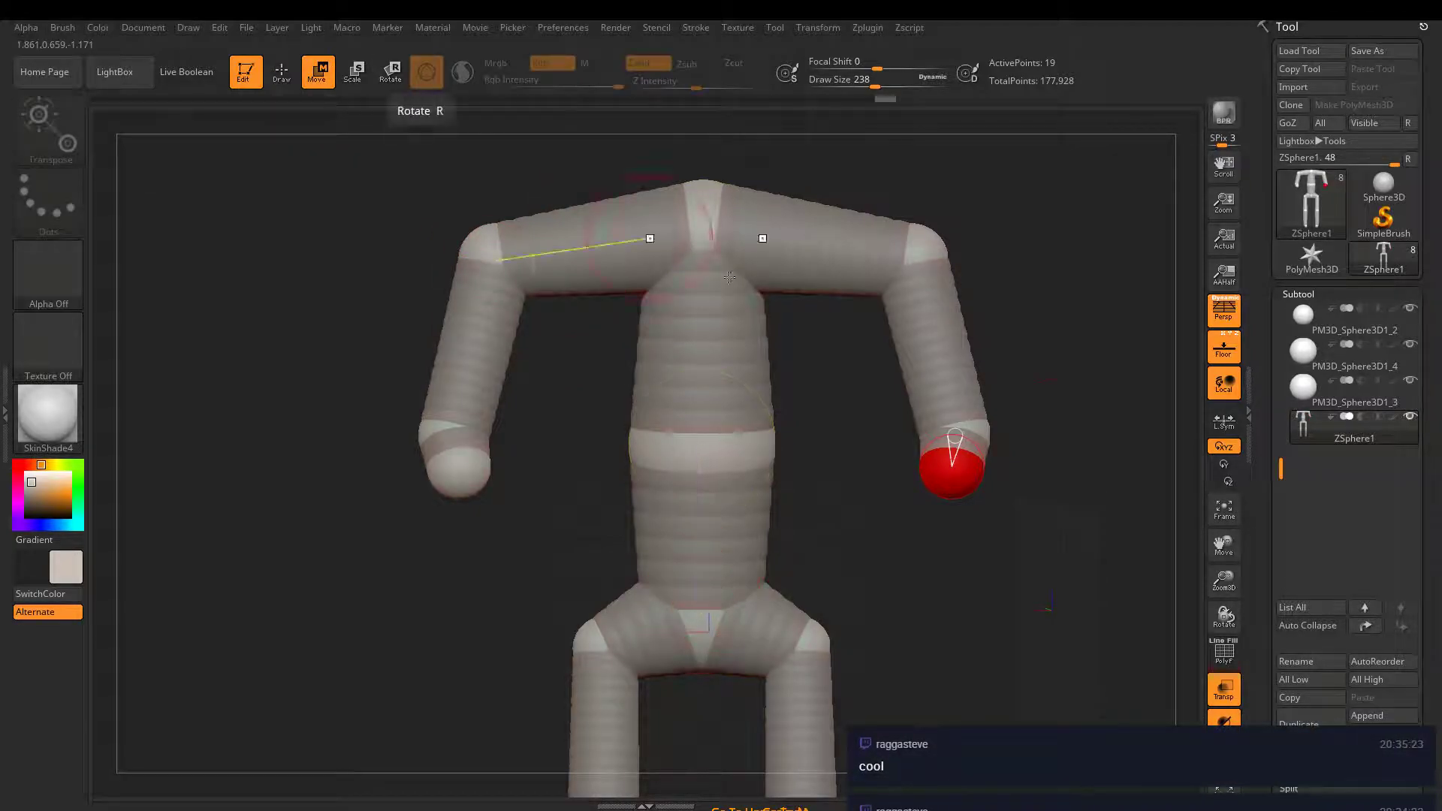
drag(948, 496, 969, 638)
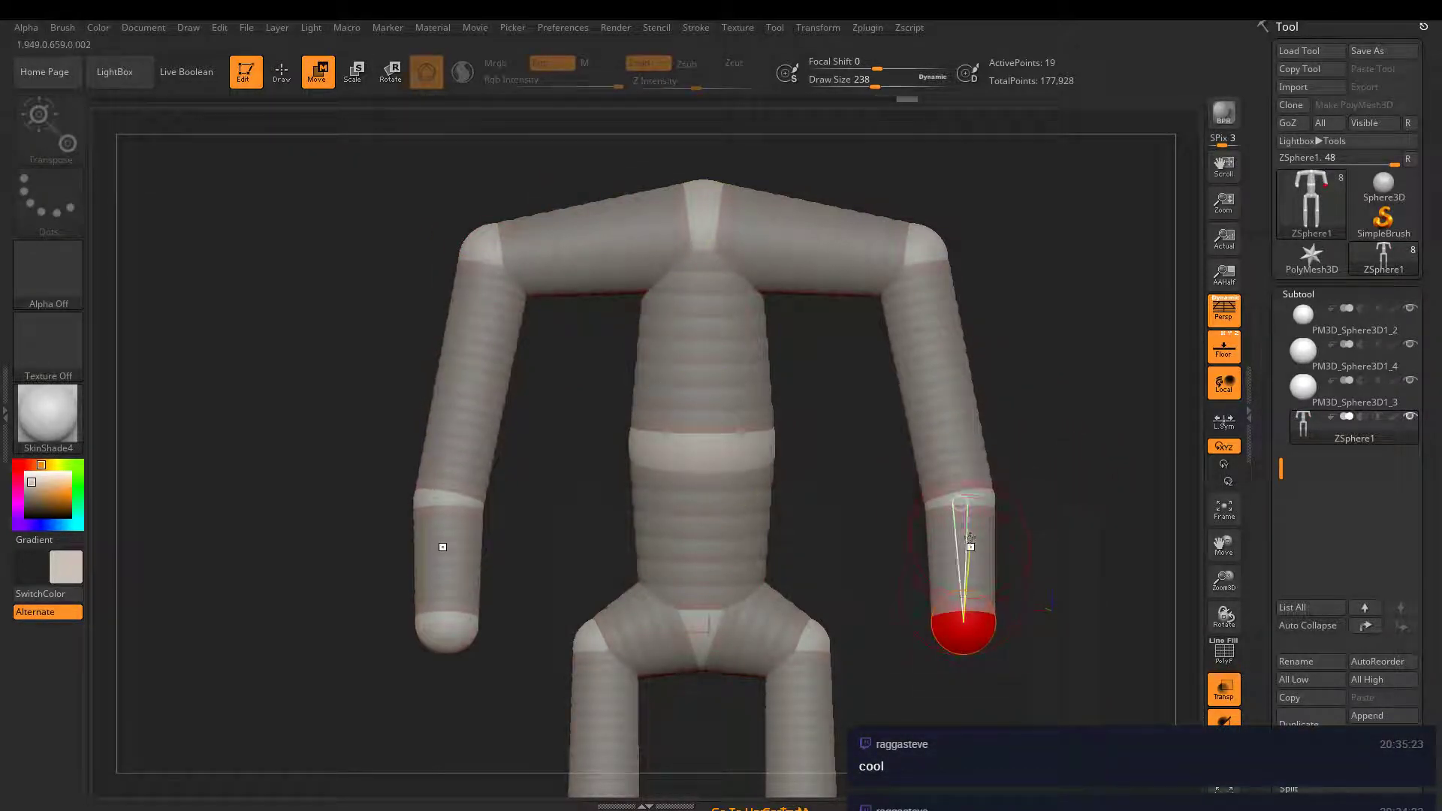
drag(974, 475, 965, 436)
- Adjust the torso and arm joints from the side view so the upper body leans and the elbows bend
drag(1065, 475, 901, 477)
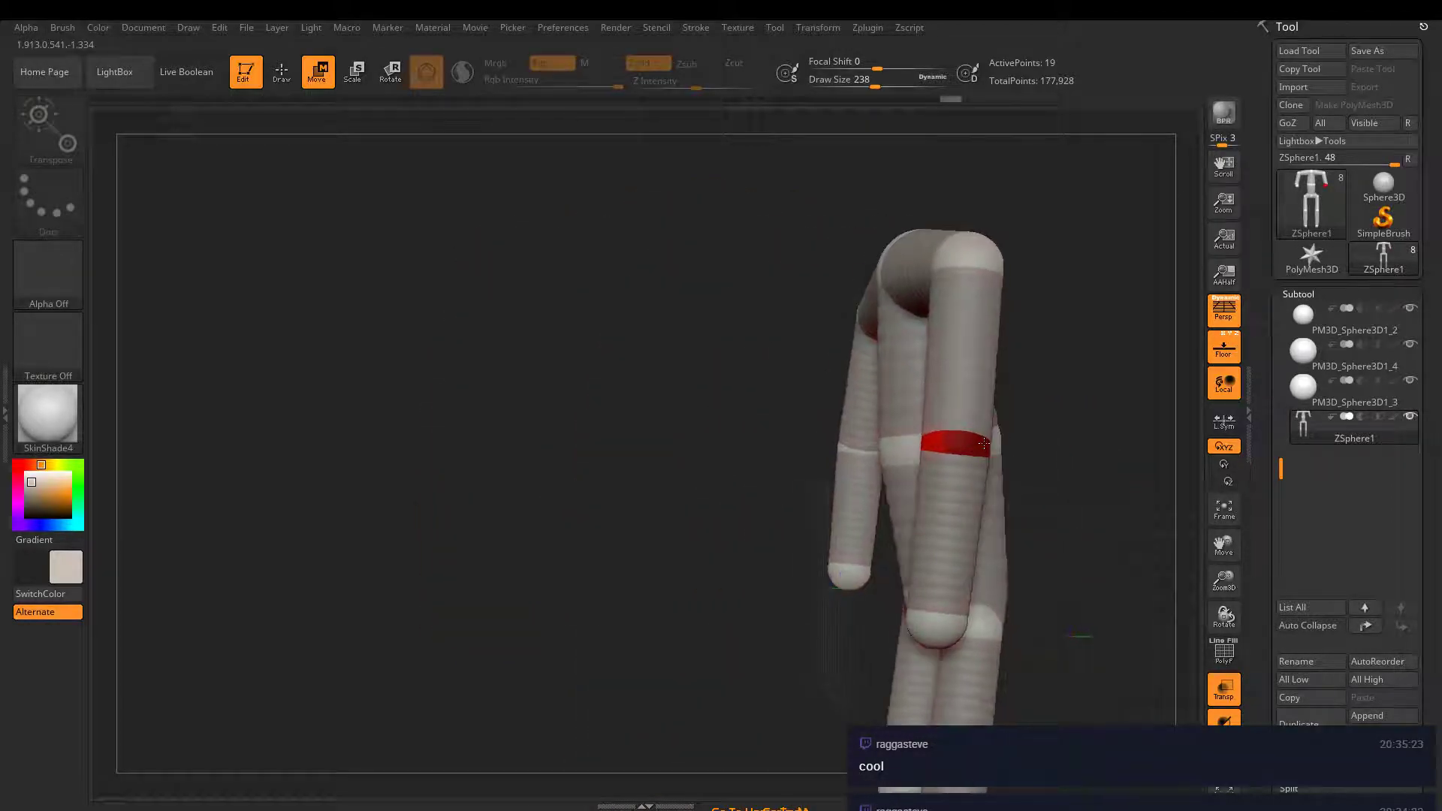
drag(1077, 528, 691, 390)
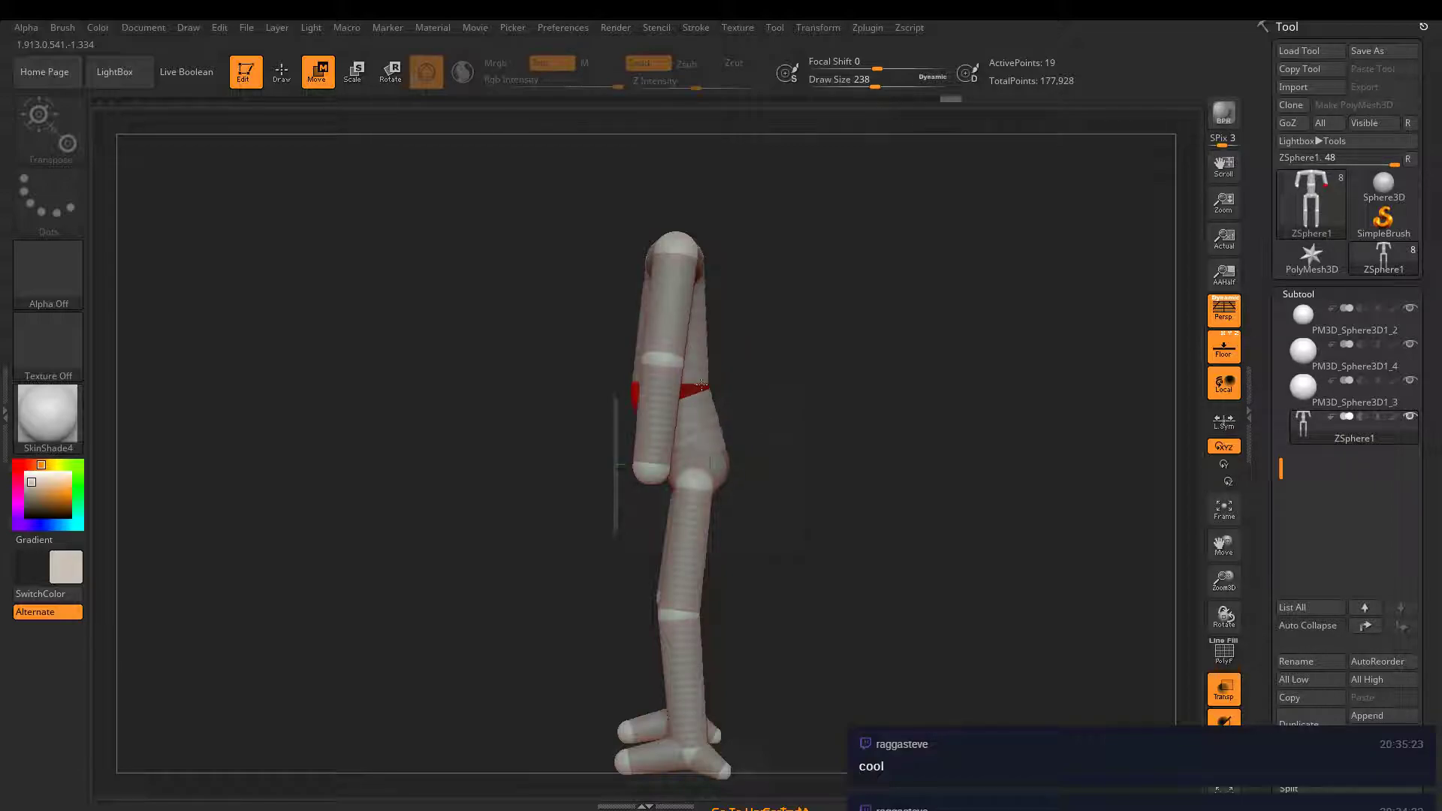
alt+drag(757, 296, 691, 383)
drag(631, 485, 689, 484)
drag(812, 391, 859, 357)
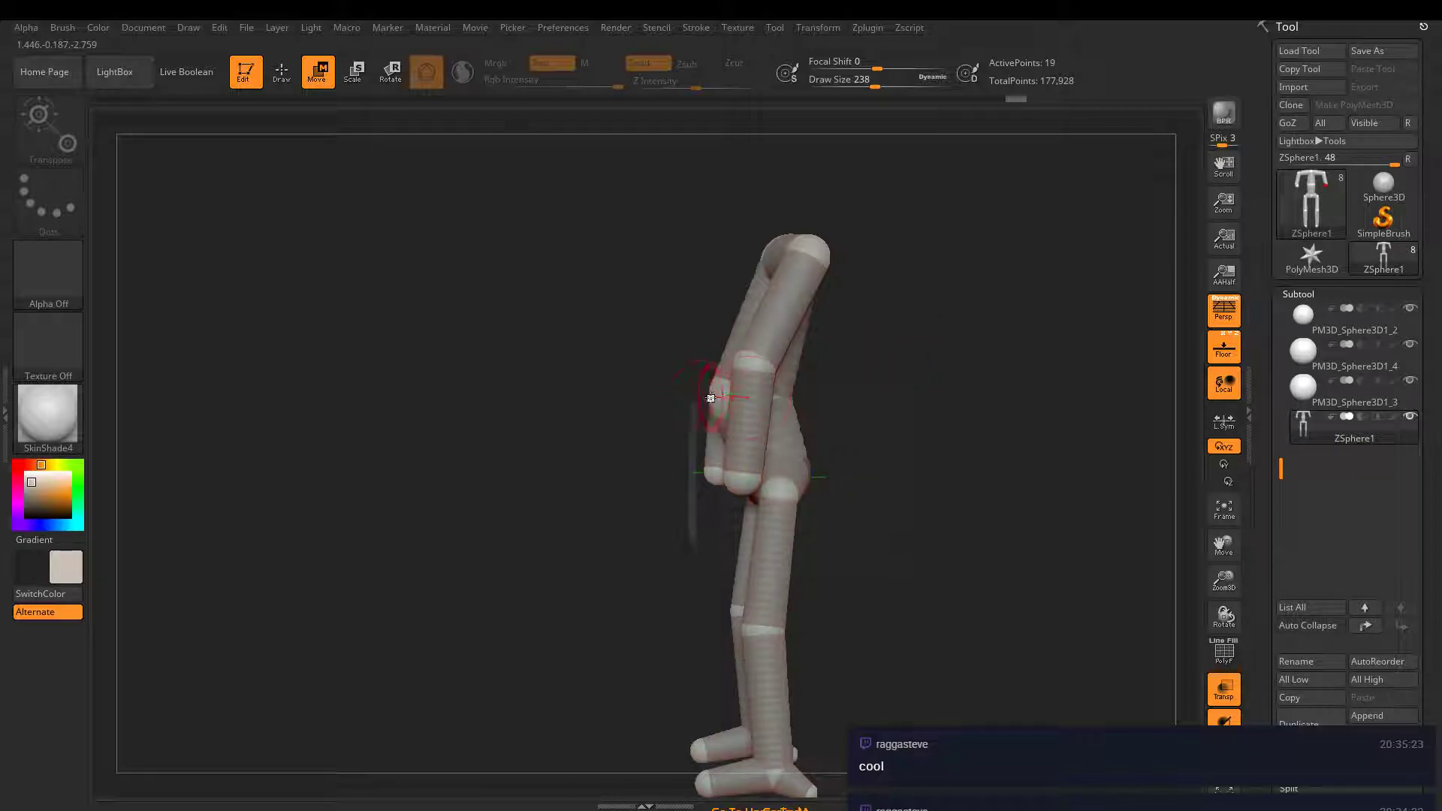
drag(717, 394, 719, 383)
drag(872, 484, 889, 403)
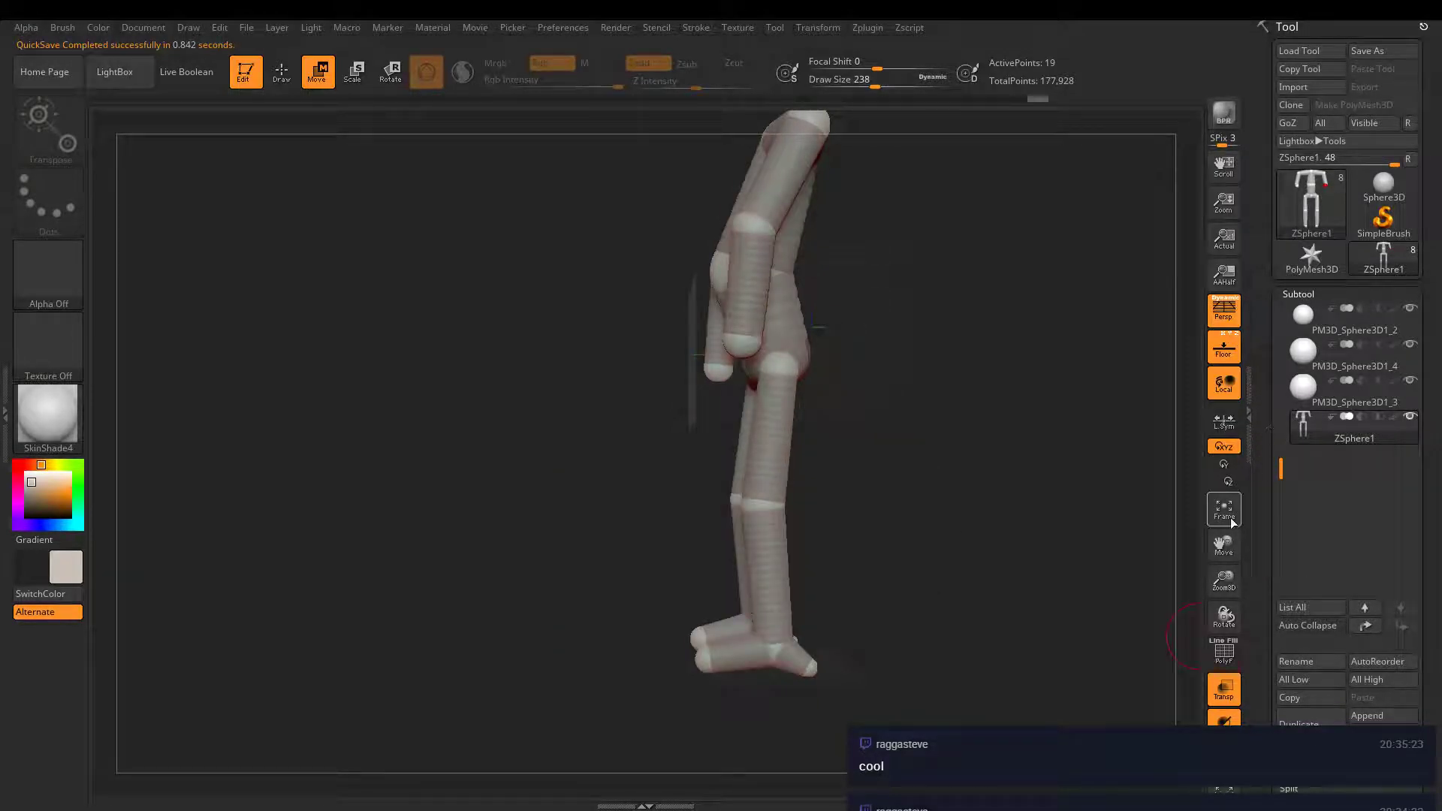
- Turn off perspective, move the elbows and hands back, and shift the waist sphere forward in side view
drag(1052, 449, 960, 454)
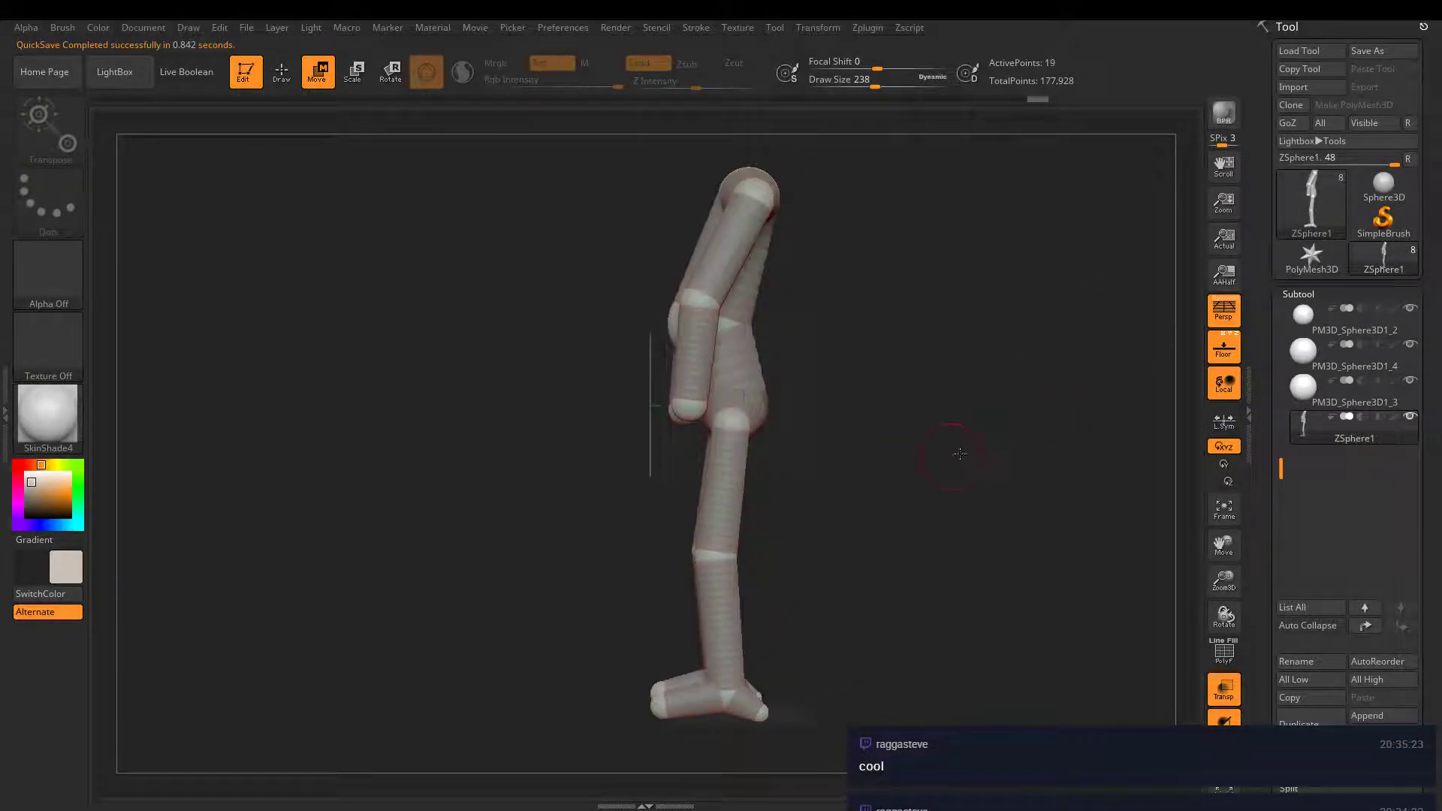
click(1220, 316)
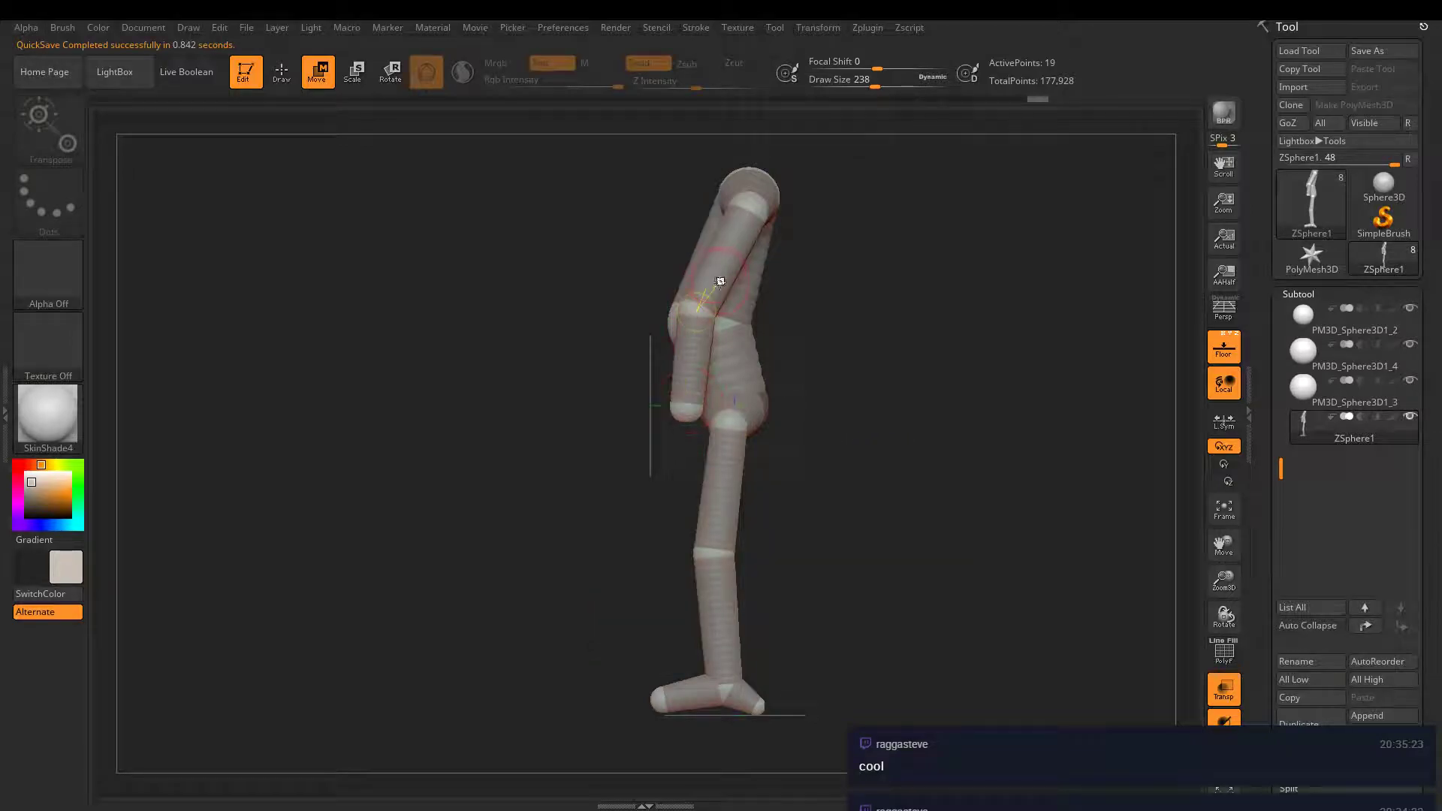
drag(696, 303, 743, 430)
drag(688, 311, 710, 342)
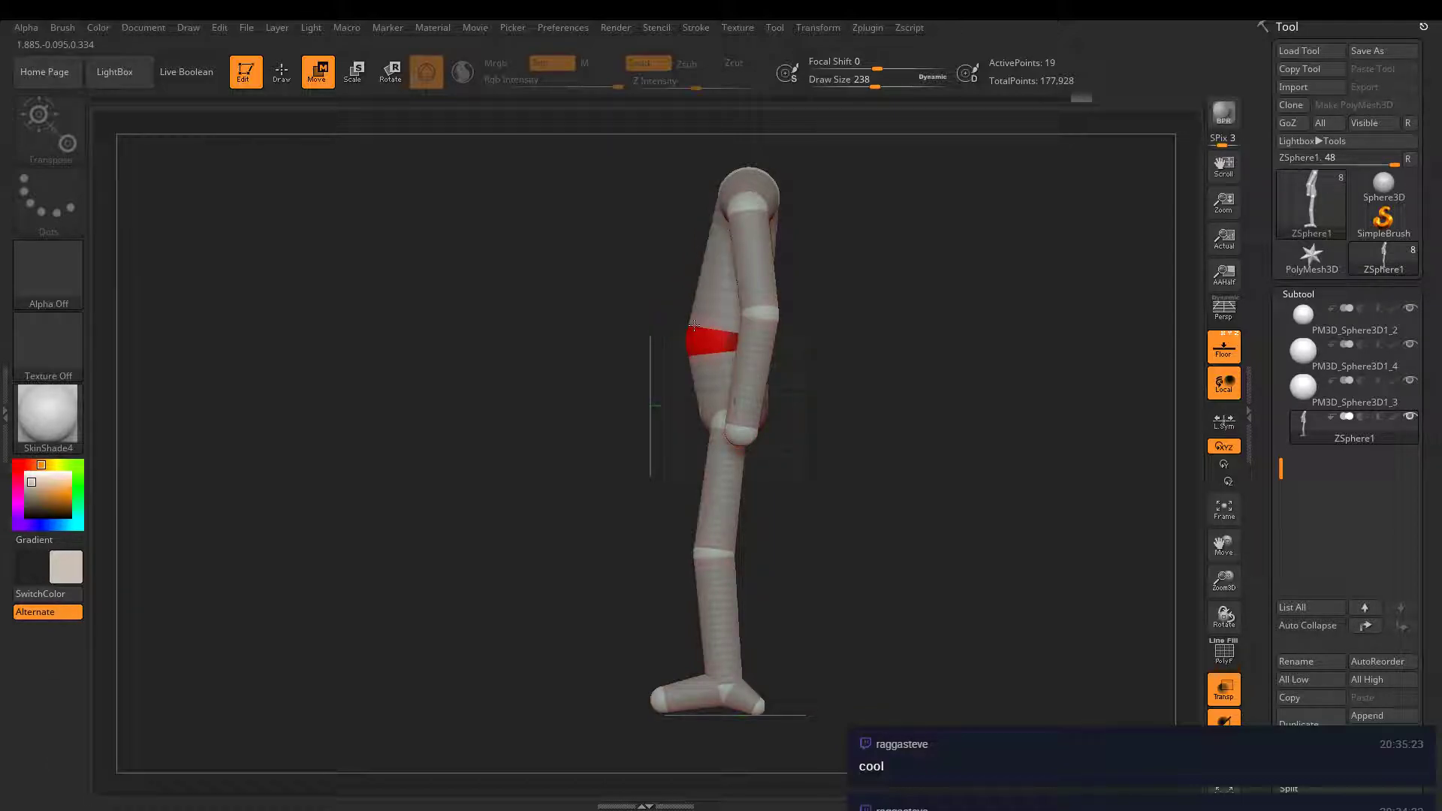
- Shift the knees forward and the ankles and heels back in side view, and reposition the toes to suit
drag(714, 554, 699, 555)
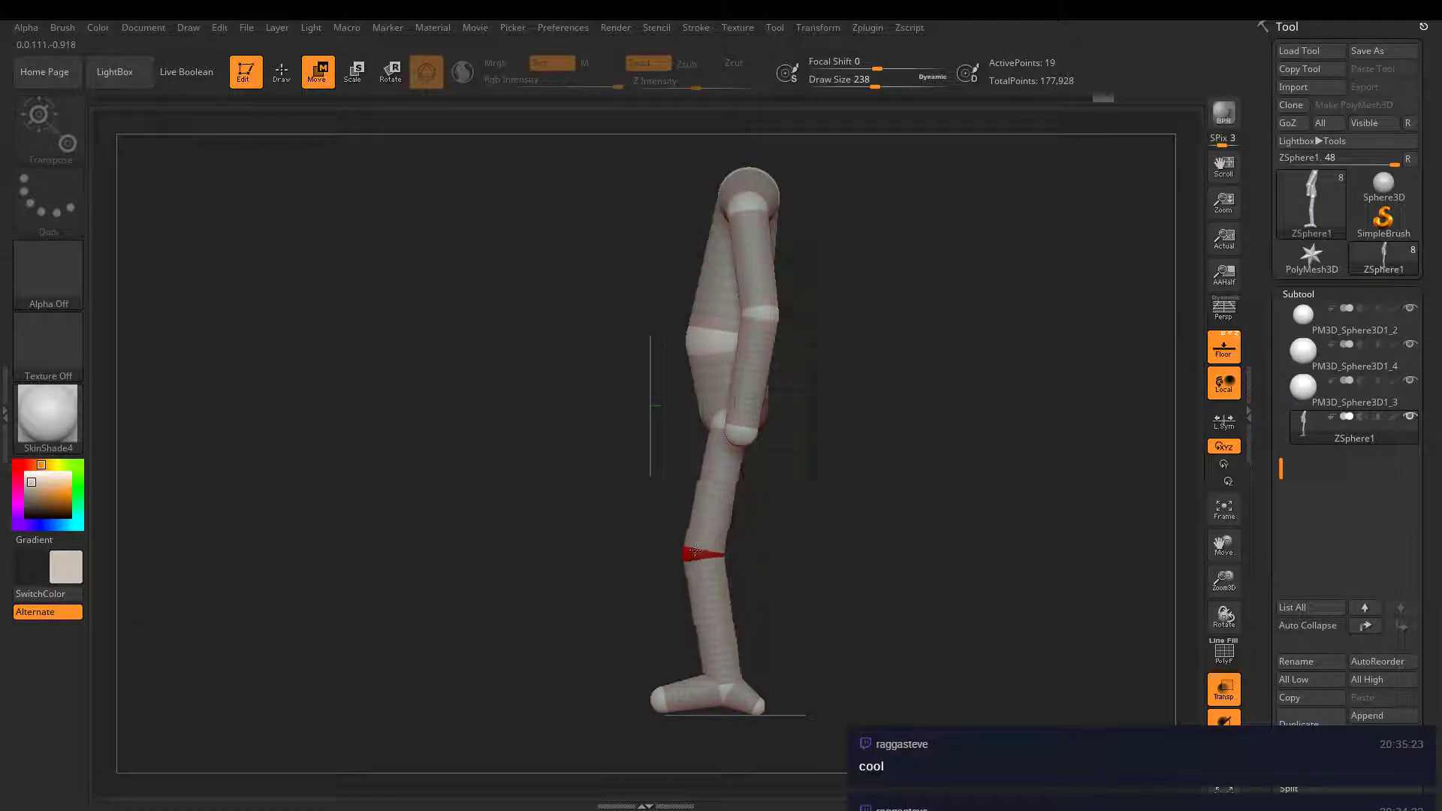
drag(725, 686, 779, 706)
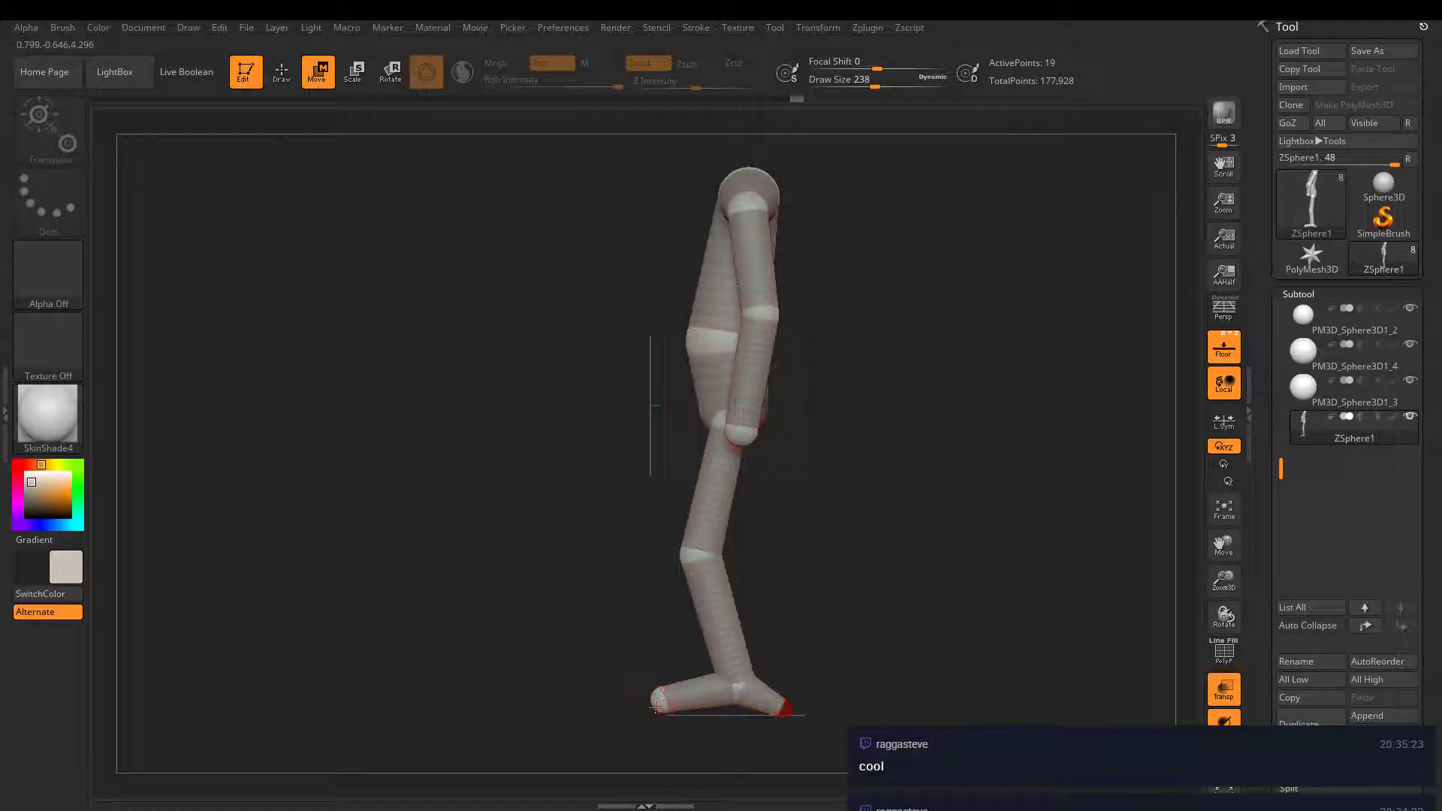
click(655, 703)
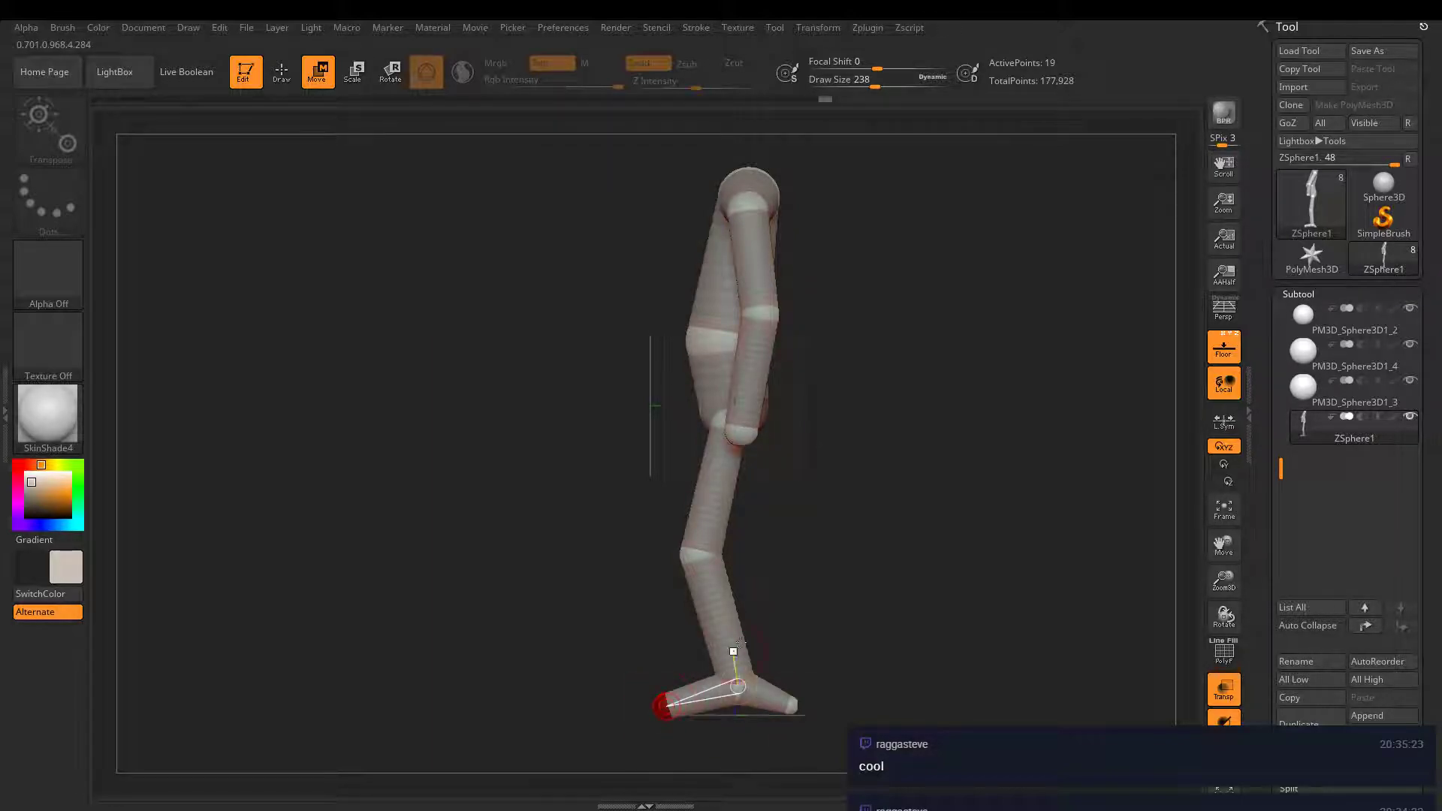
mouse_move(820, 489)
mouse_down()
mouse_move(879, 489)
mouse_move(785, 517)
mouse_move(818, 492)
mouse_up()
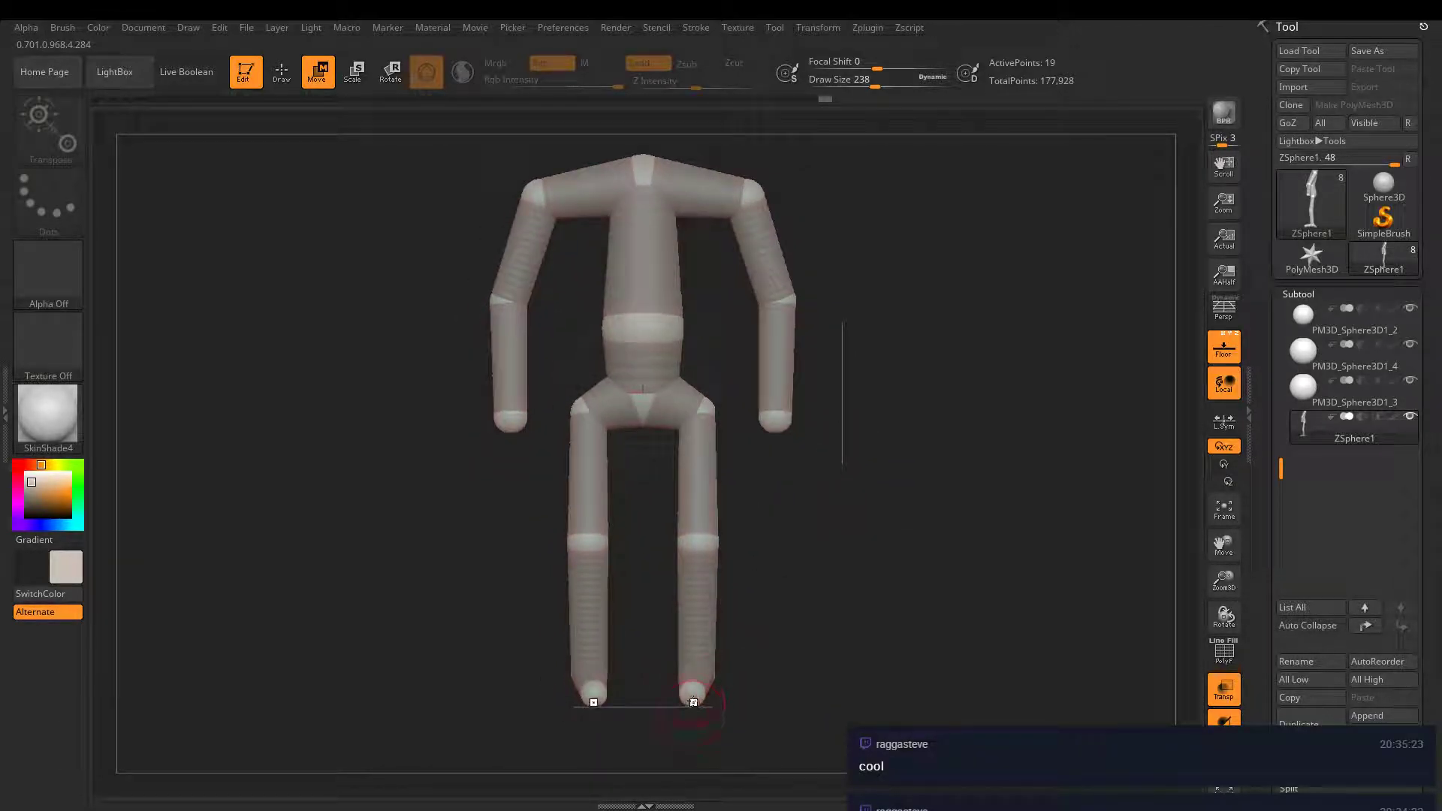
drag(693, 702, 699, 697)
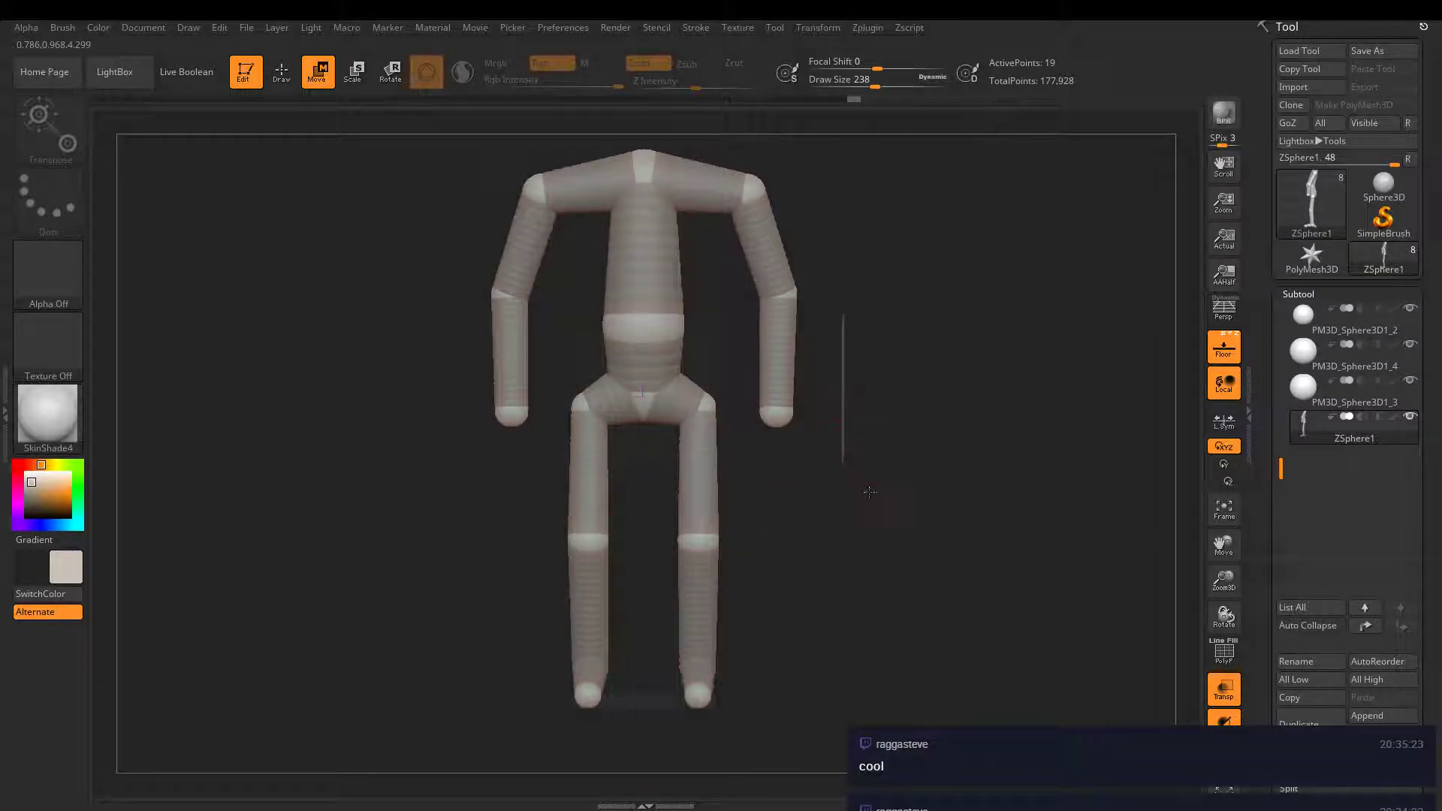
- Add a child ZSphere at the top of the chest and pull it up to form the neck
alt+drag(871, 498, 907, 669)
drag(756, 313, 802, 250)
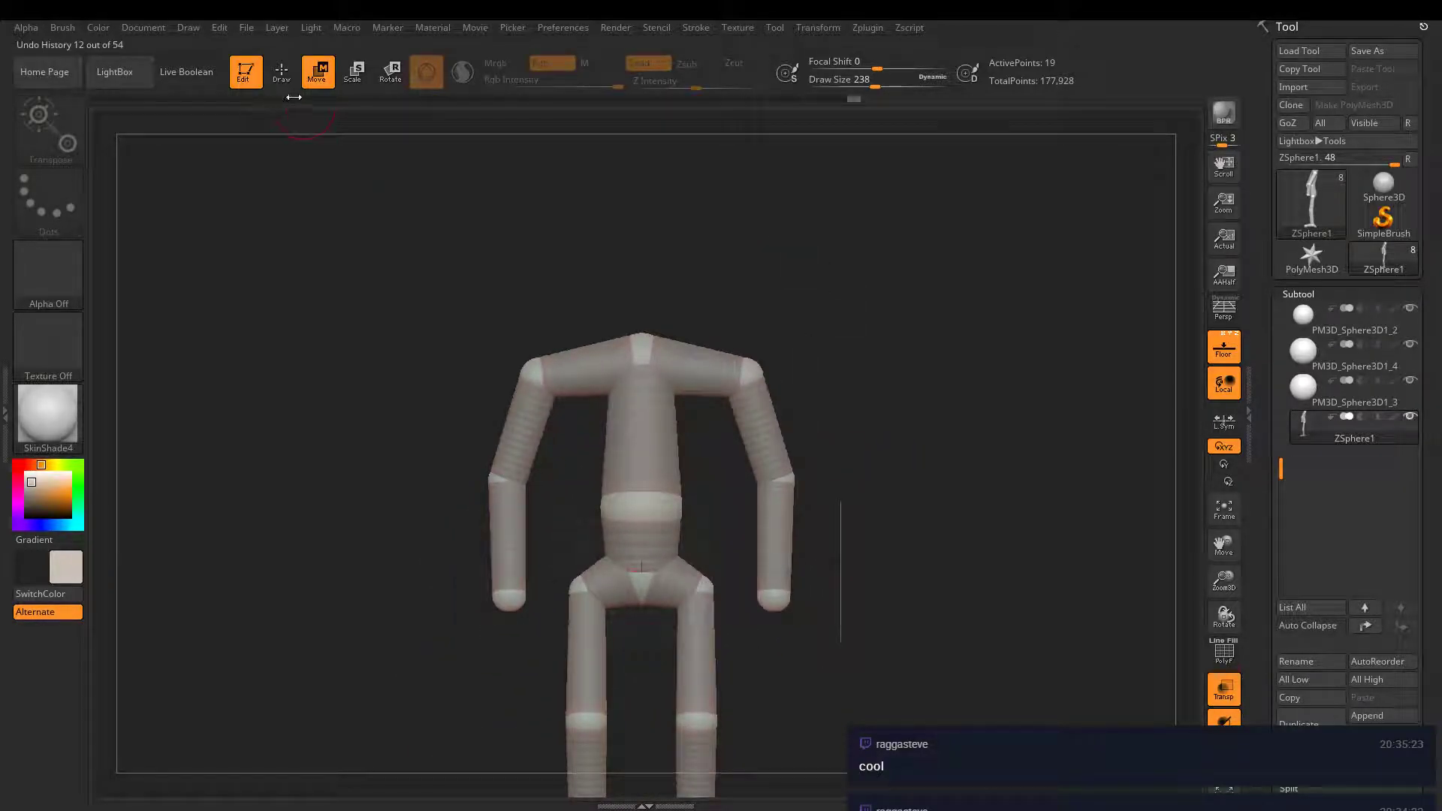
key(q)
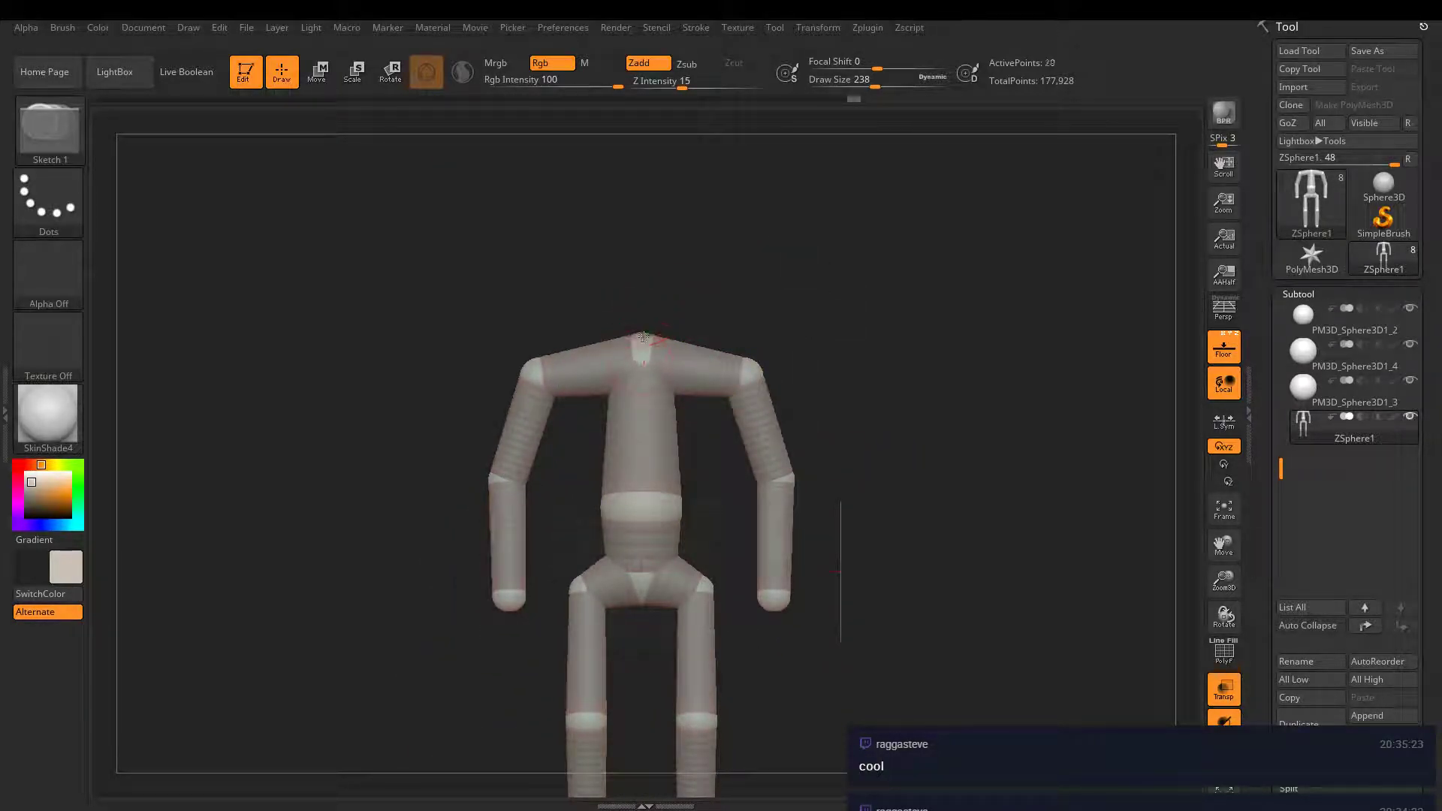
key(w)
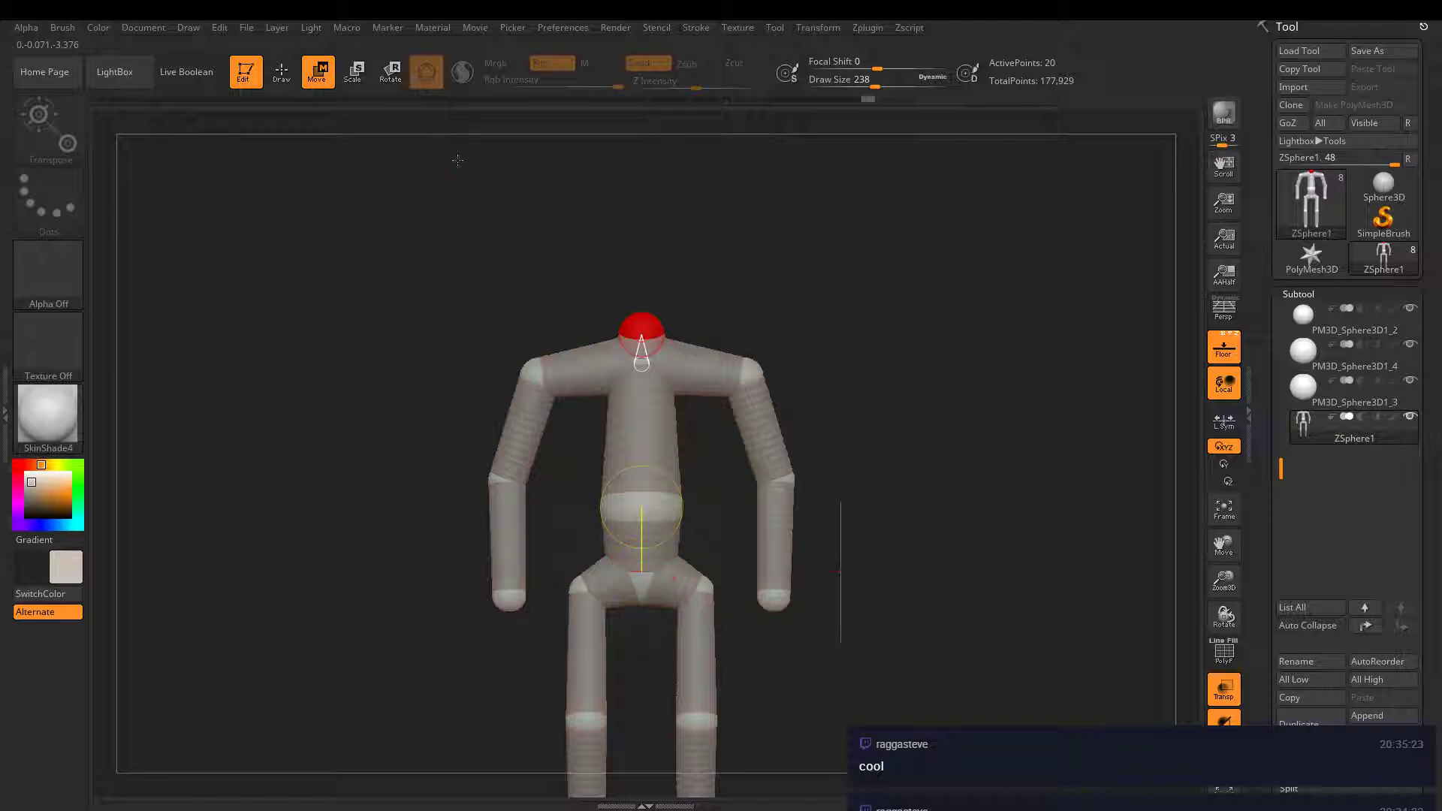
mouse_move(639, 319)
mouse_down()
mouse_move(644, 167)
mouse_move(643, 317)
mouse_move(636, 302)
mouse_up()
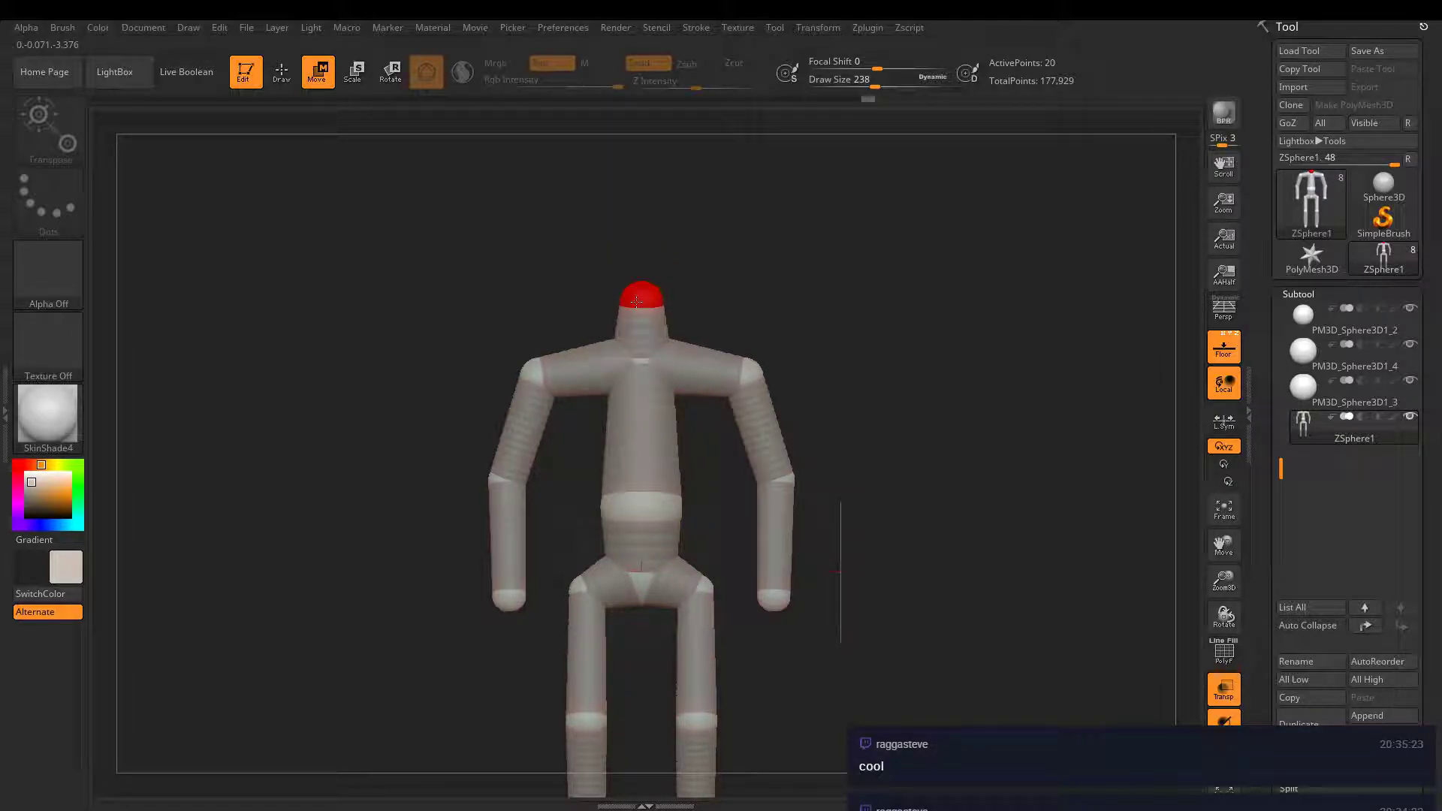
- Add a head ZSphere on top of the neck, raise it, and reposition the neck joint in side view
click(293, 83)
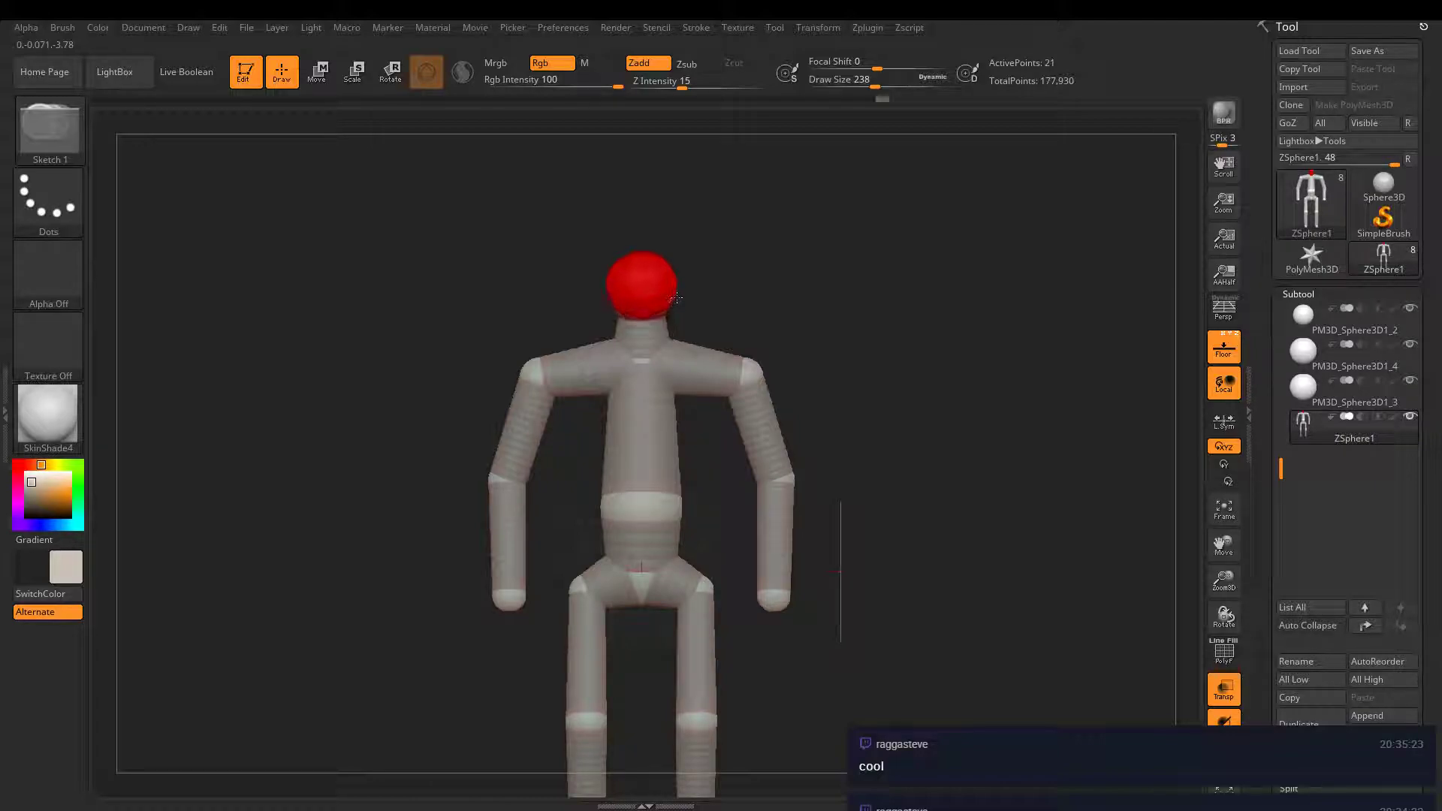
key(w)
drag(659, 267, 659, 233)
shift+drag(794, 270, 761, 270)
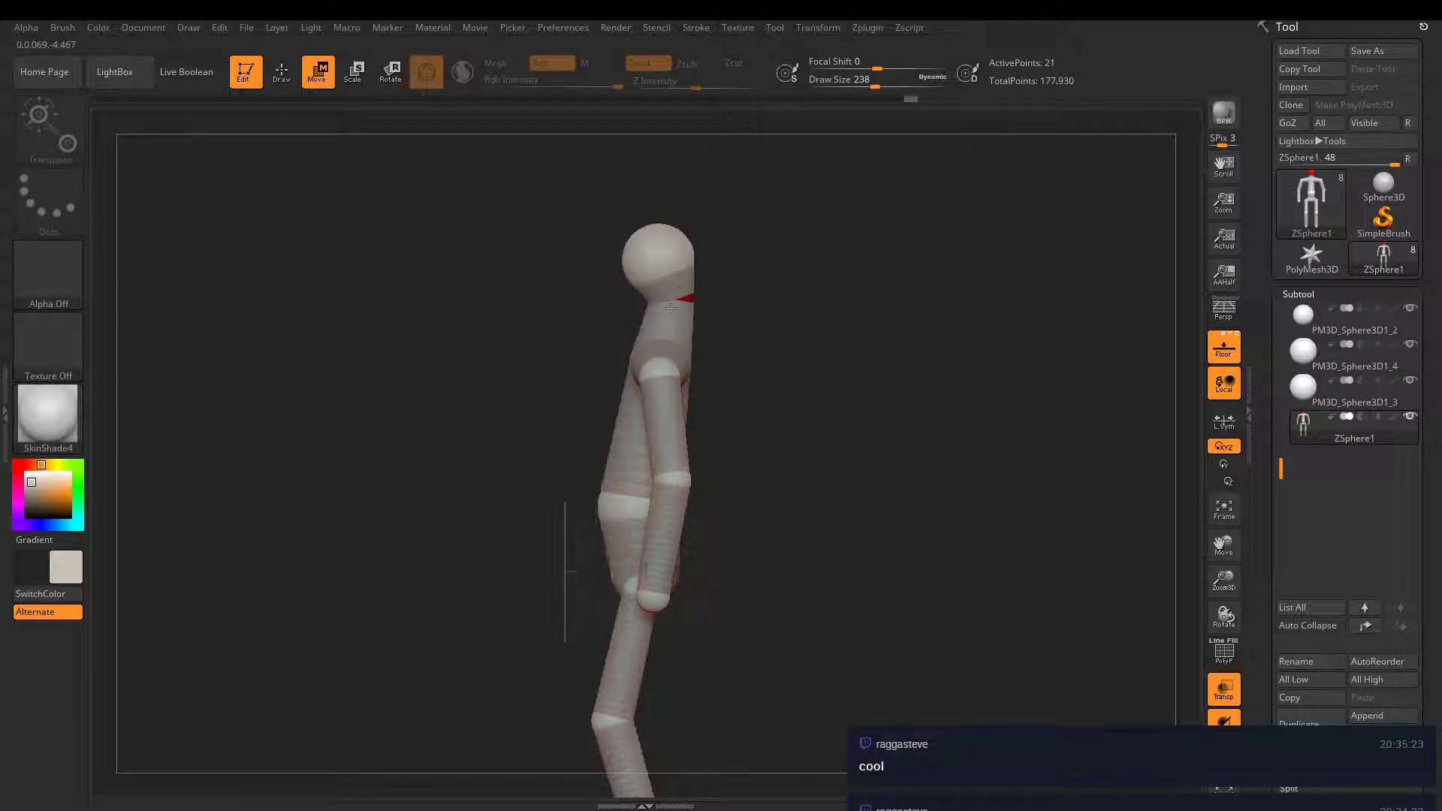
key(space)
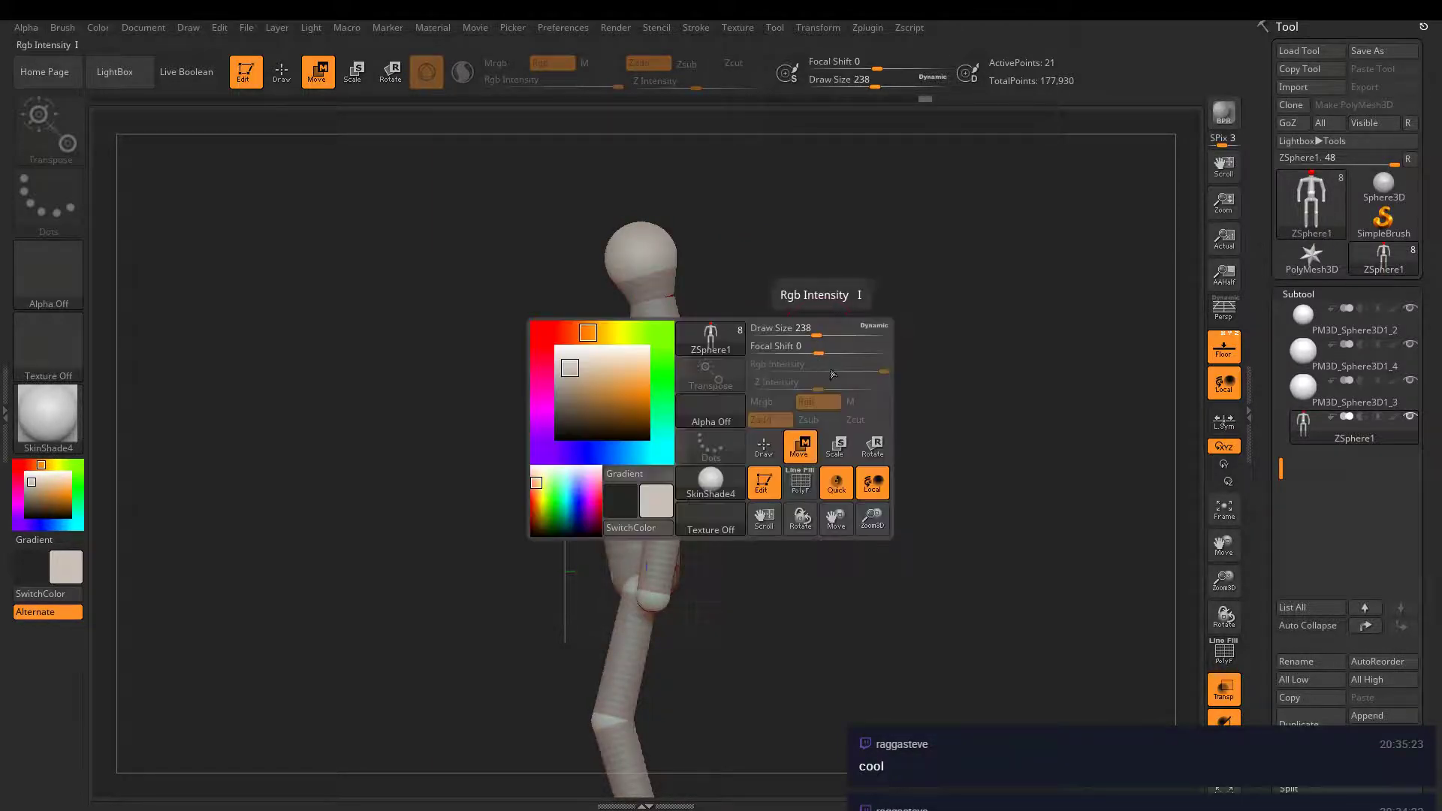
alt+drag(781, 465, 831, 383)
alt+drag(798, 263, 787, 354)
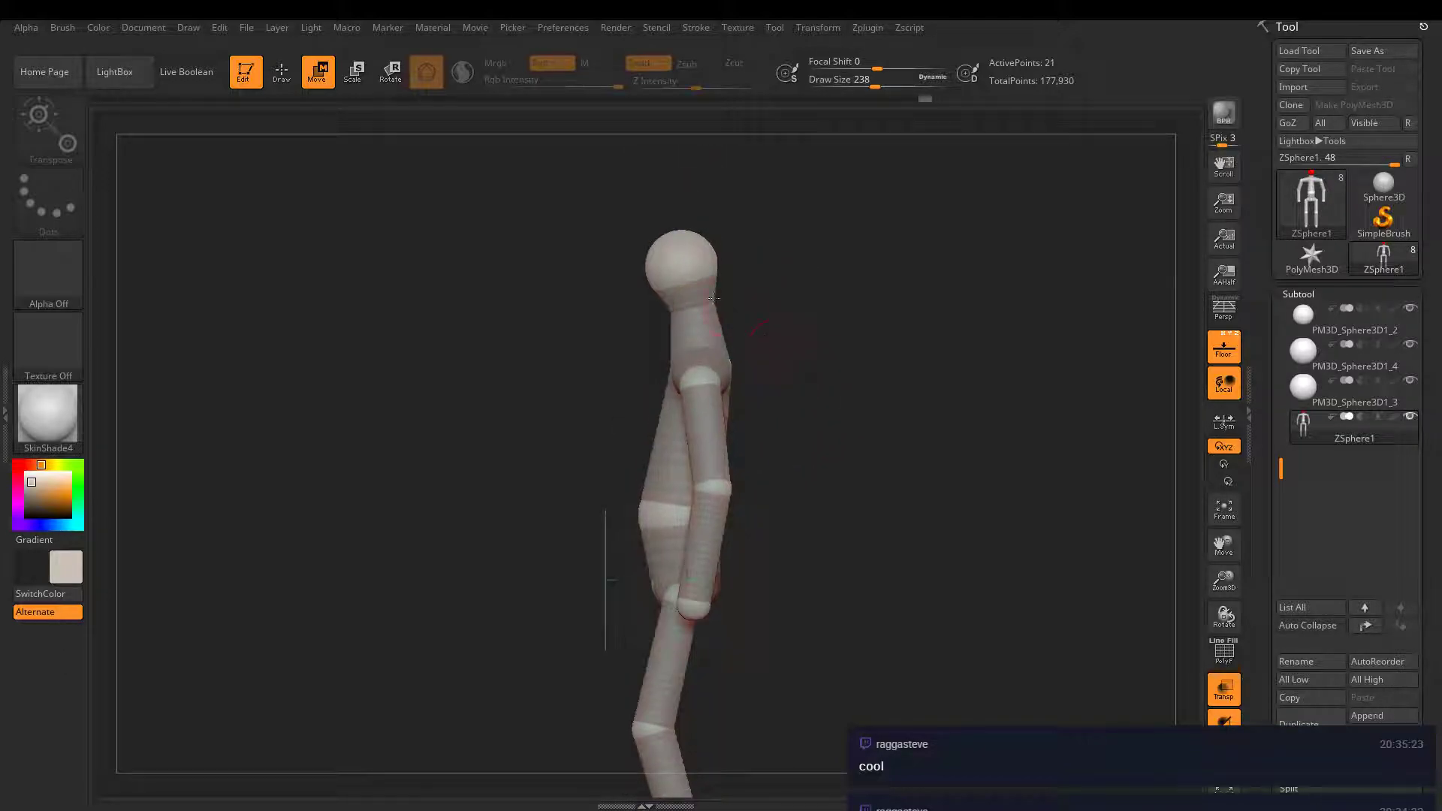
- Enlarge the head sphere and raise it slightly above the neck
click(352, 73)
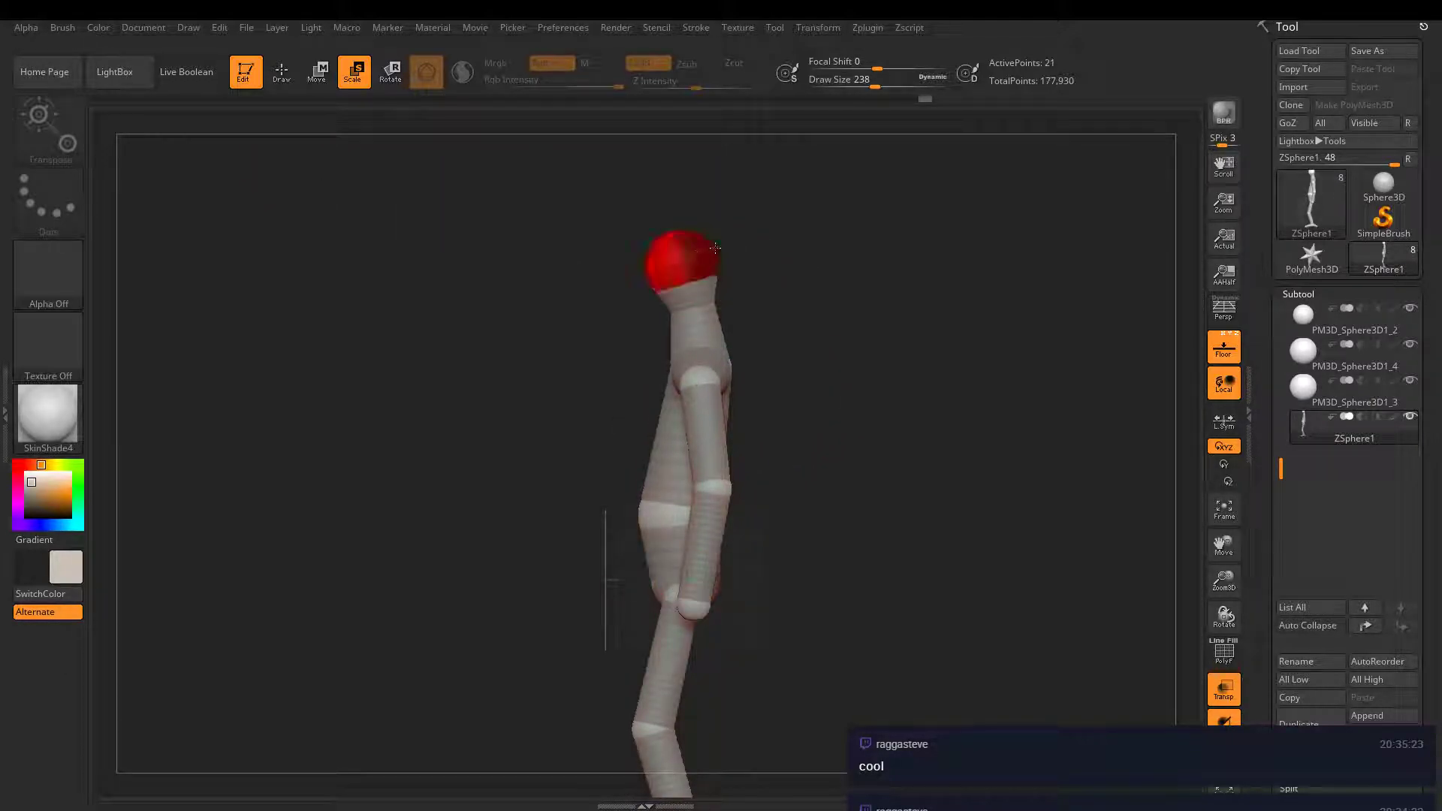
drag(729, 274, 718, 290)
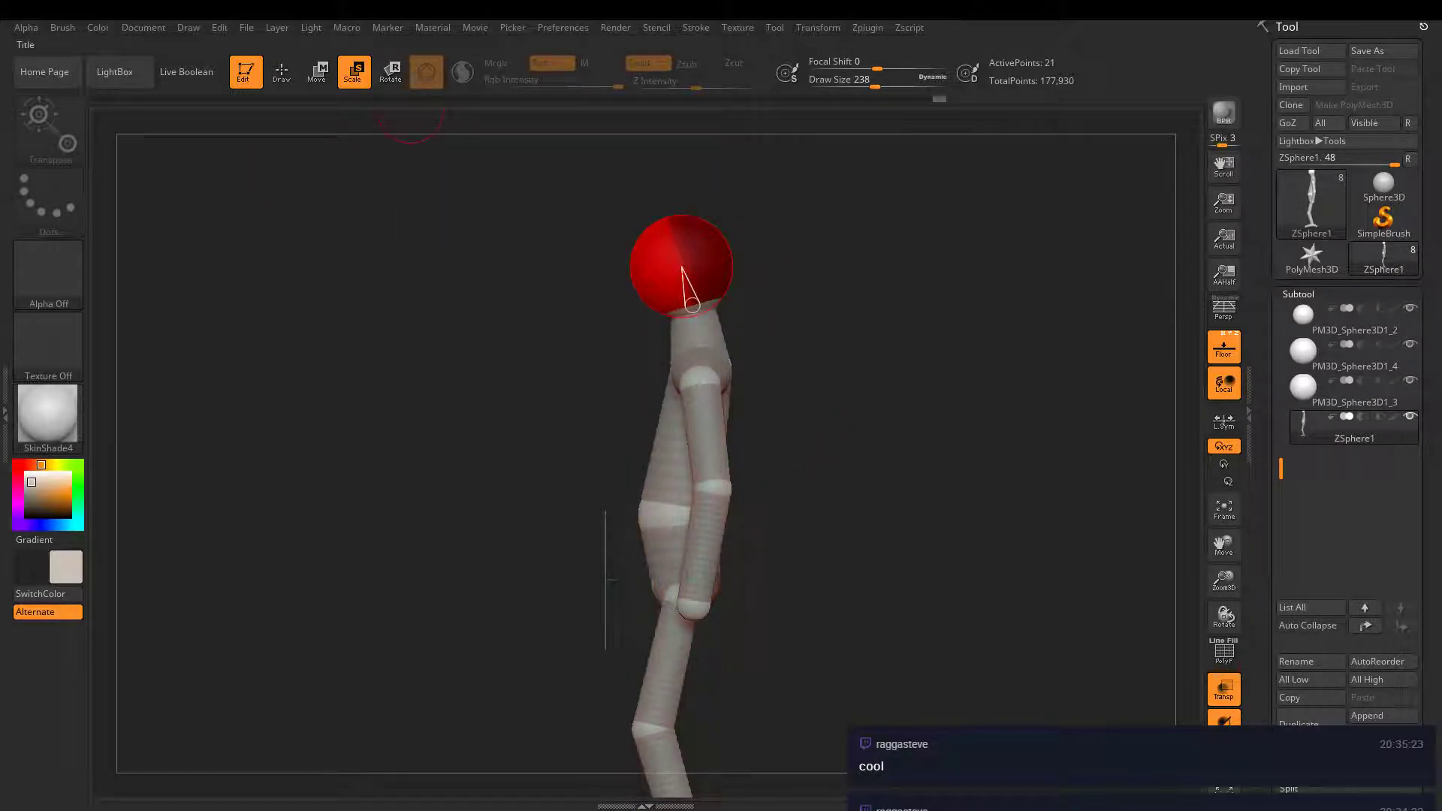
key(q)
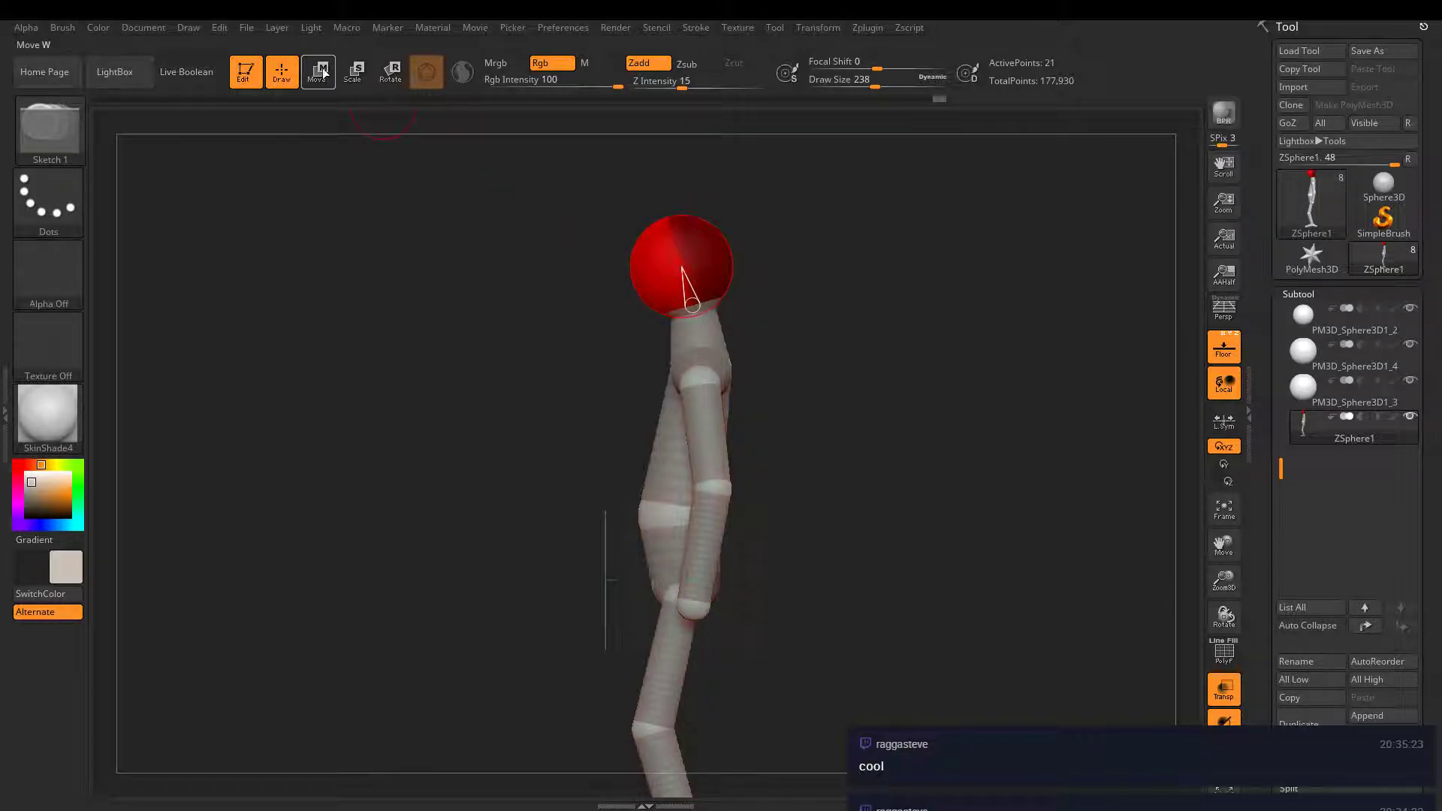
click(324, 73)
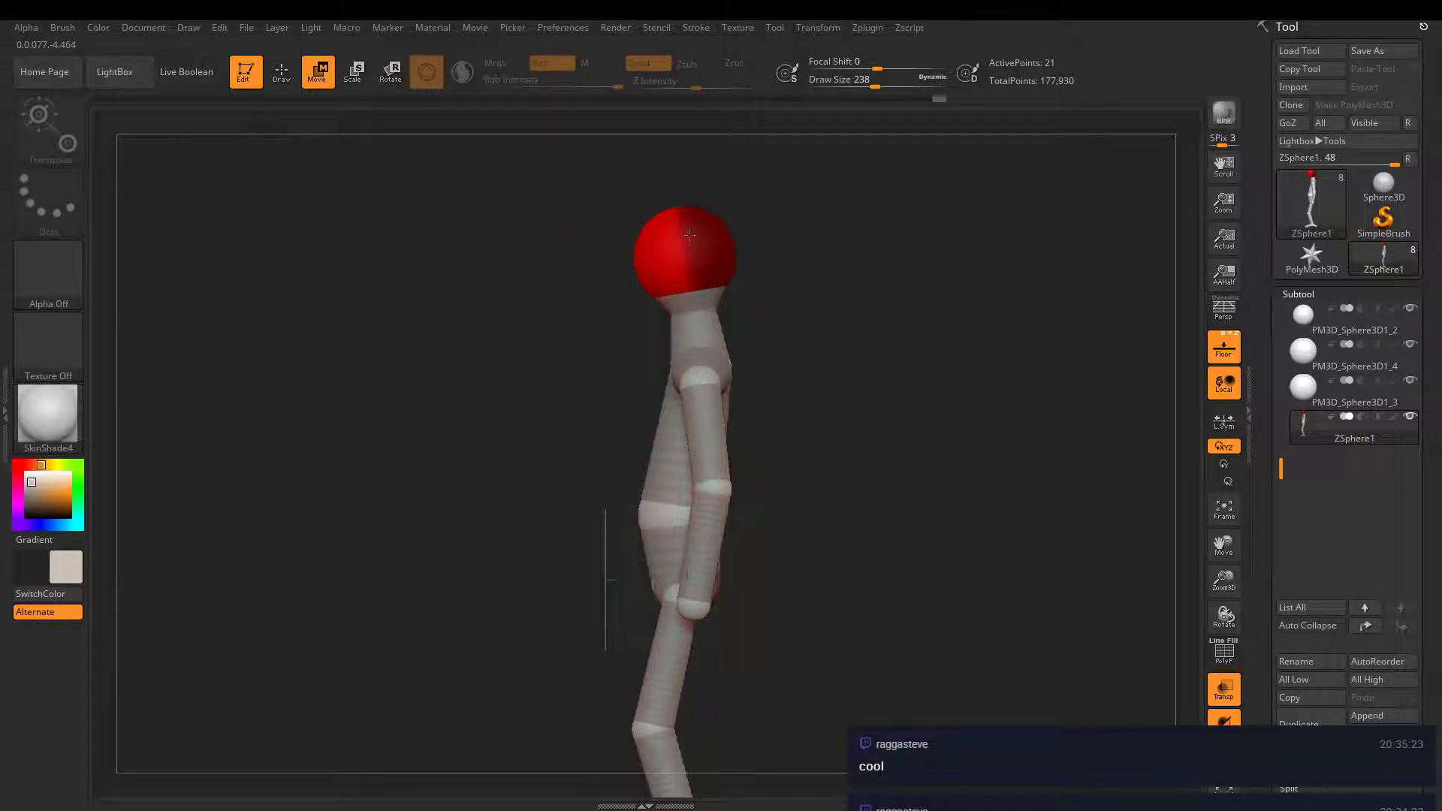
drag(690, 235, 945, 274)
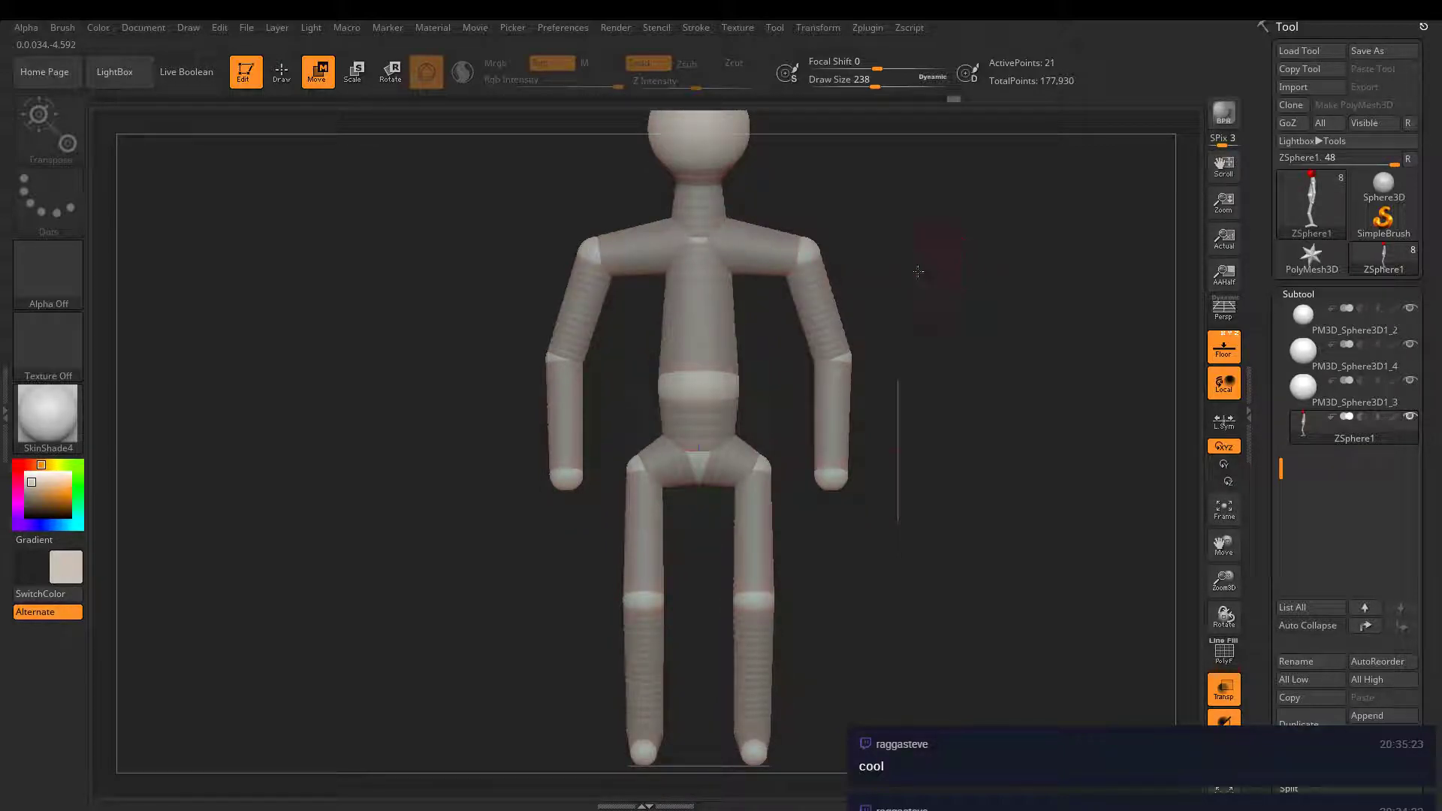
- Raise the waist sphere slightly in front view and move the mirrored shoulder joints slightly up and outward
alt+drag(933, 328, 951, 349)
drag(696, 436, 699, 416)
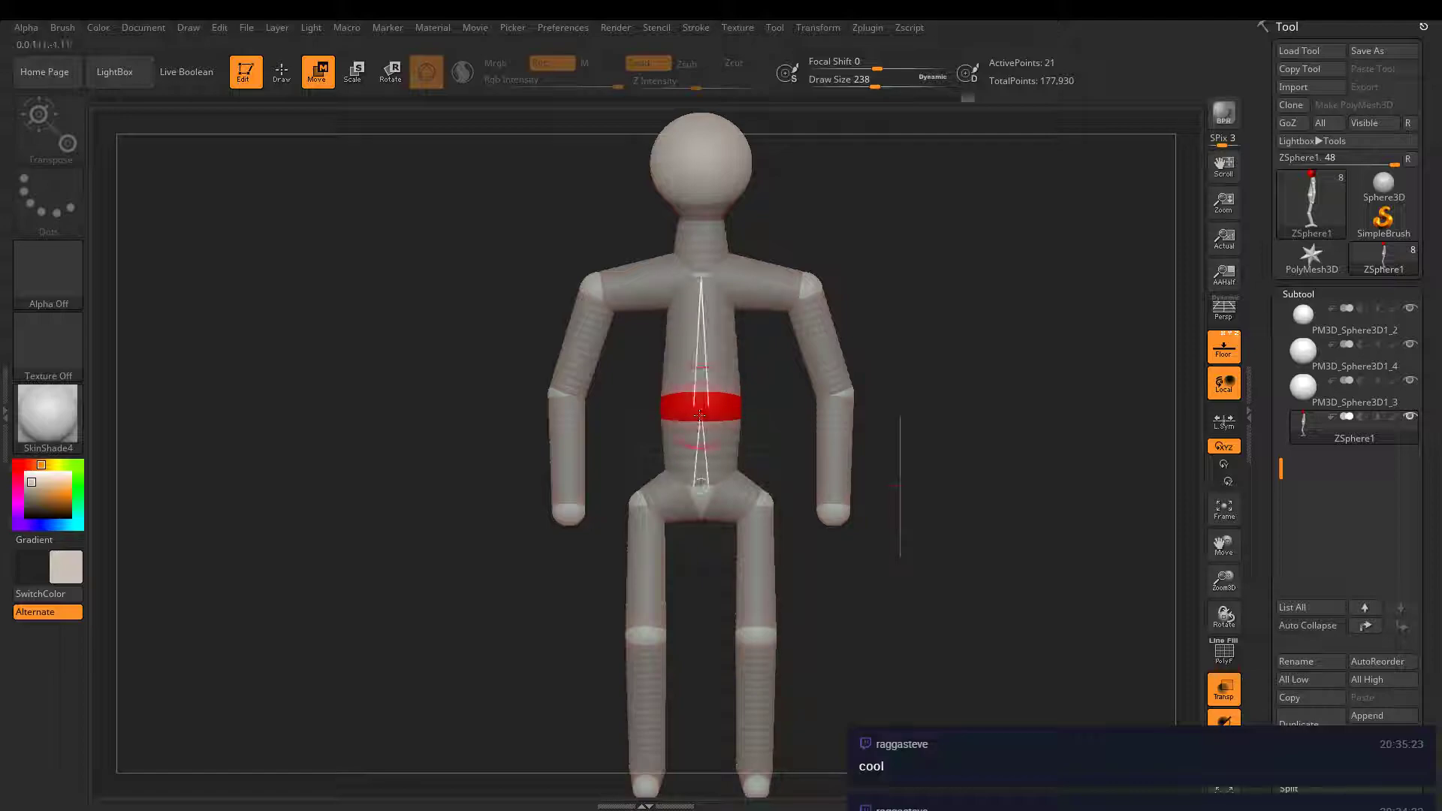
click(791, 287)
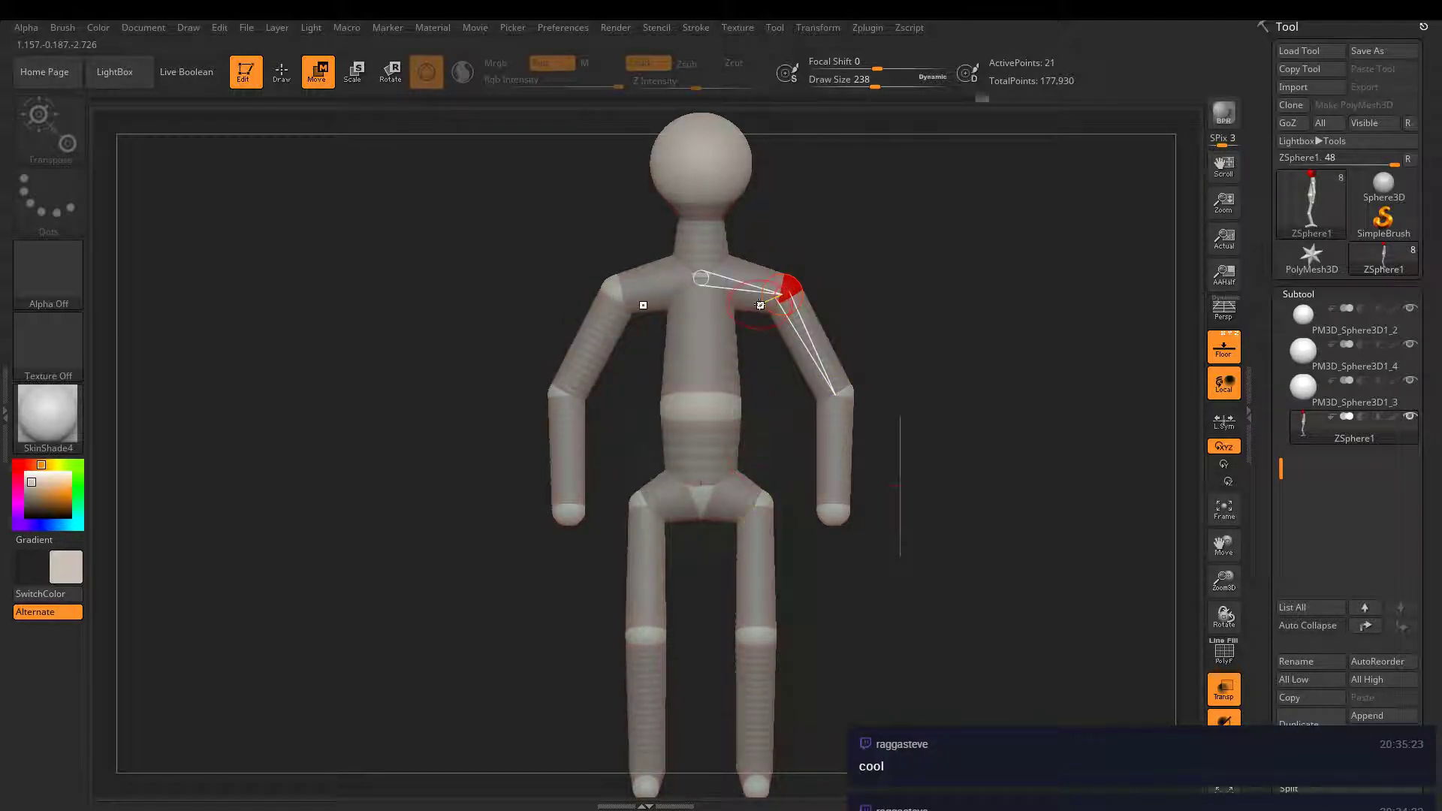
click(784, 291)
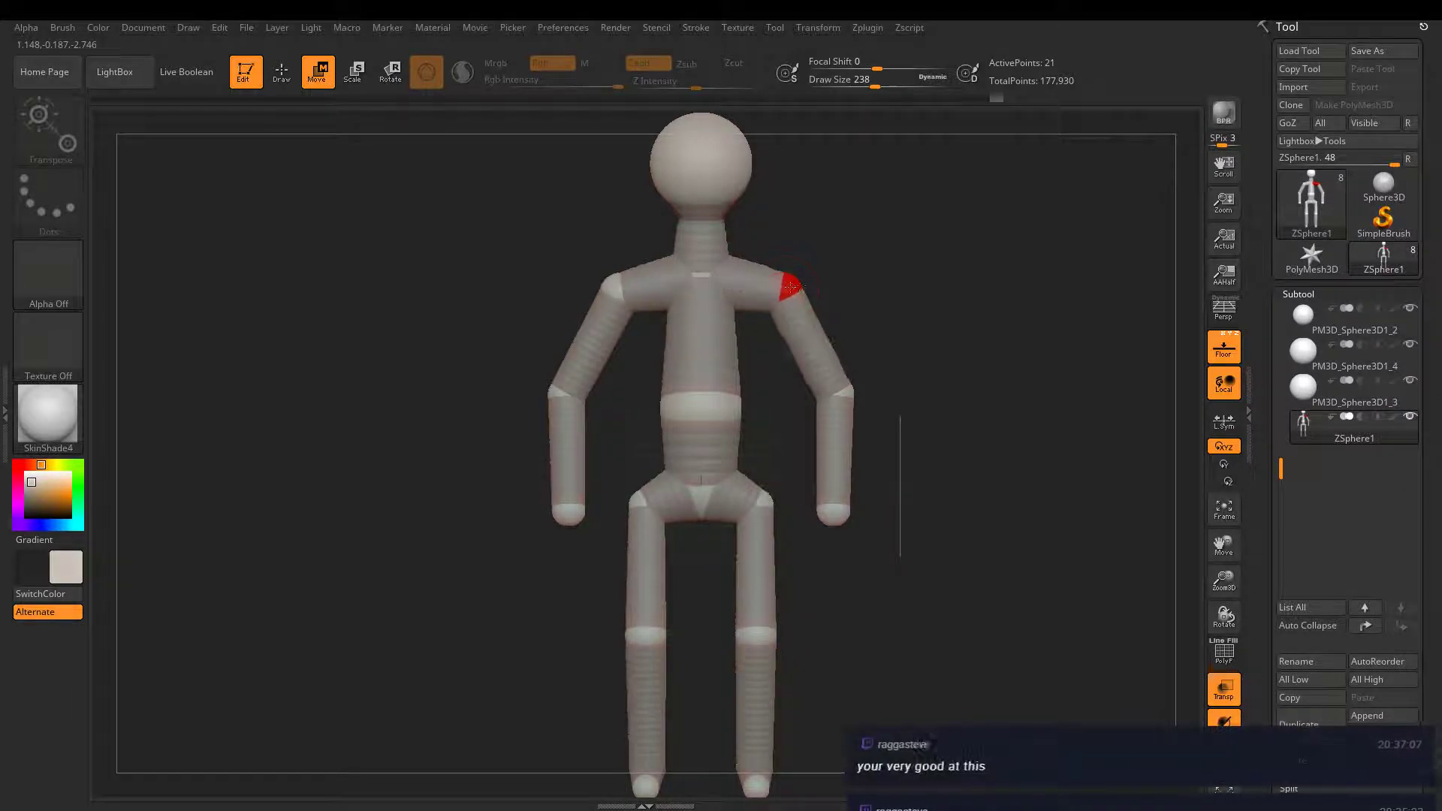
drag(785, 290, 815, 279)
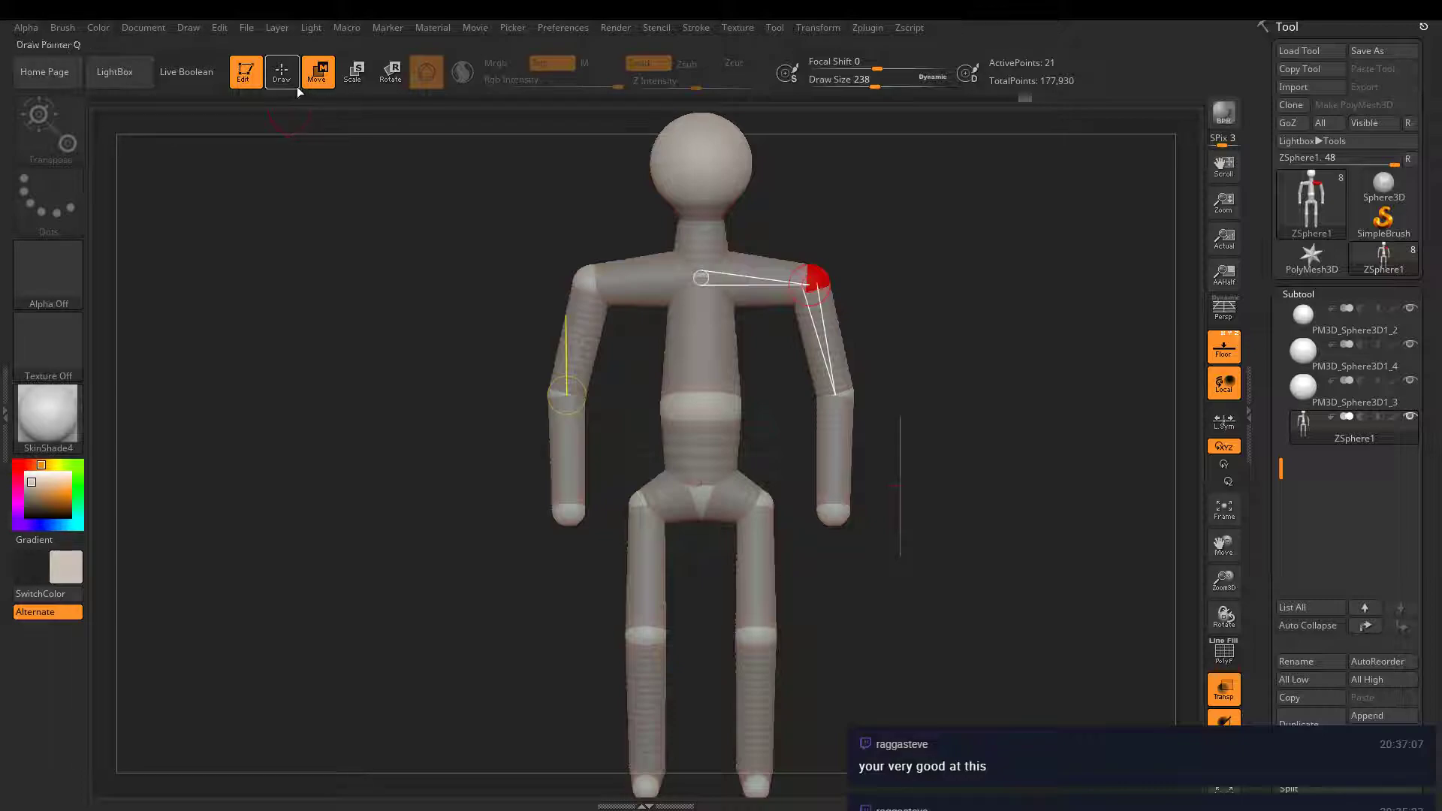
- Scale up the waist sphere to widen the midsection and raise it slightly
click(353, 72)
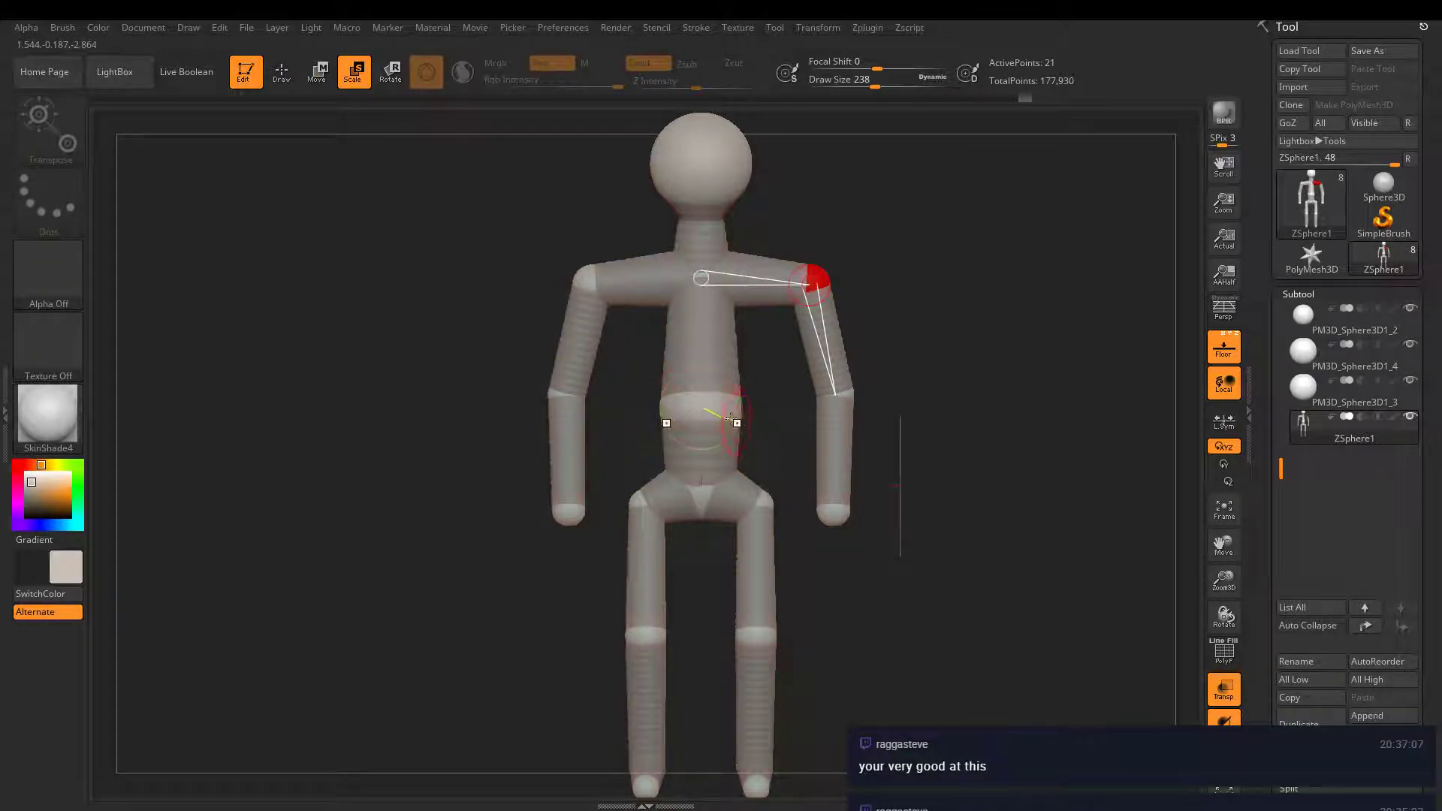
click(733, 418)
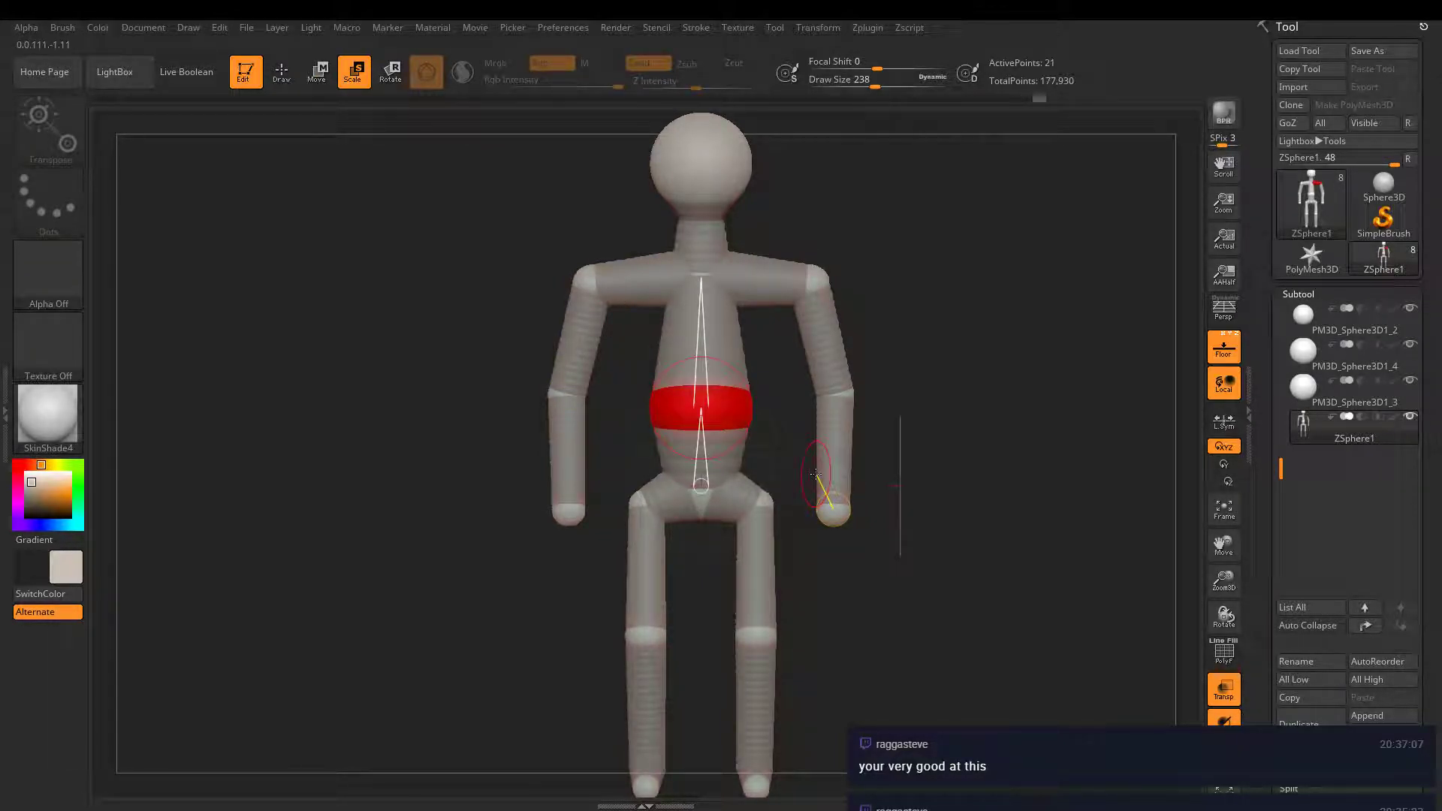
click(316, 71)
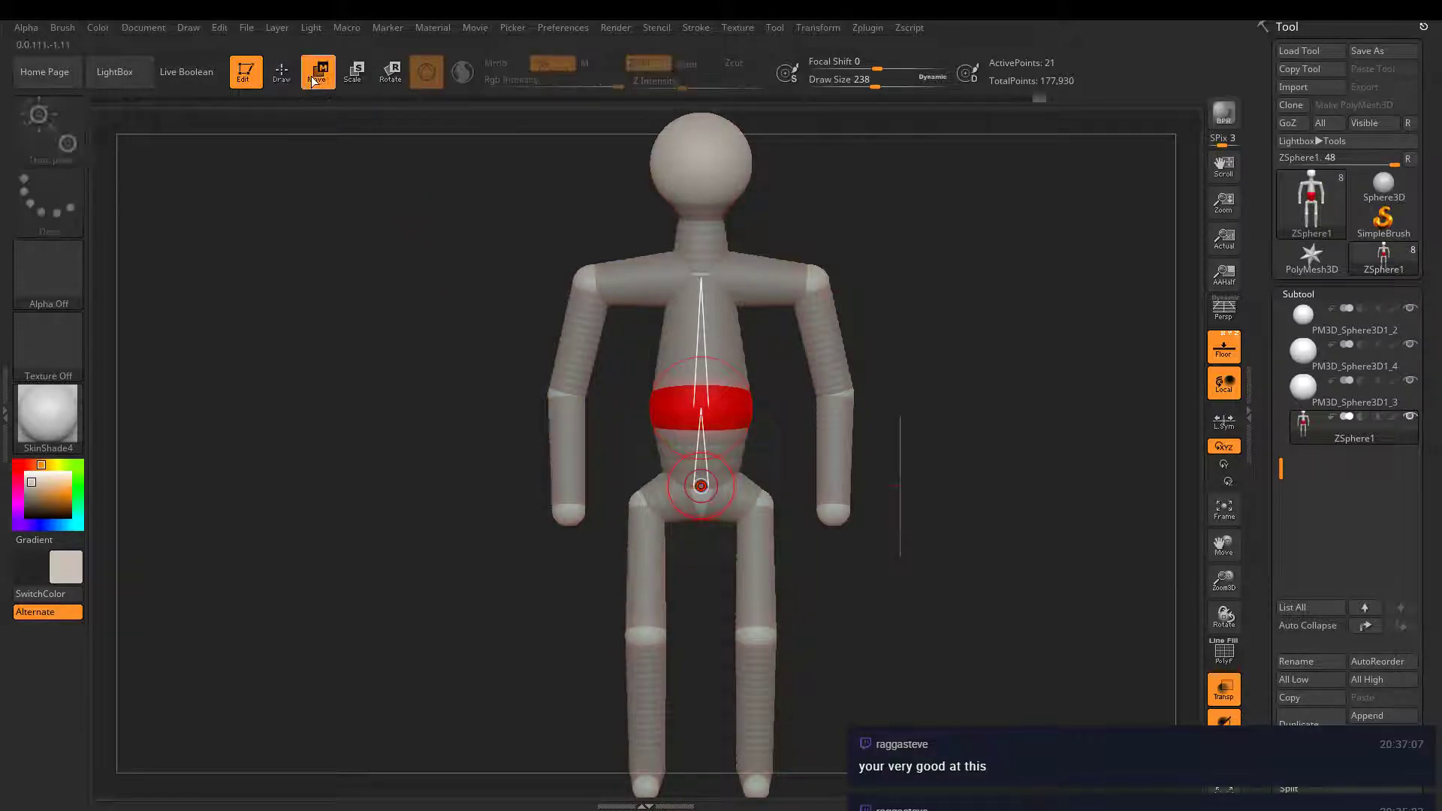
drag(735, 403, 734, 393)
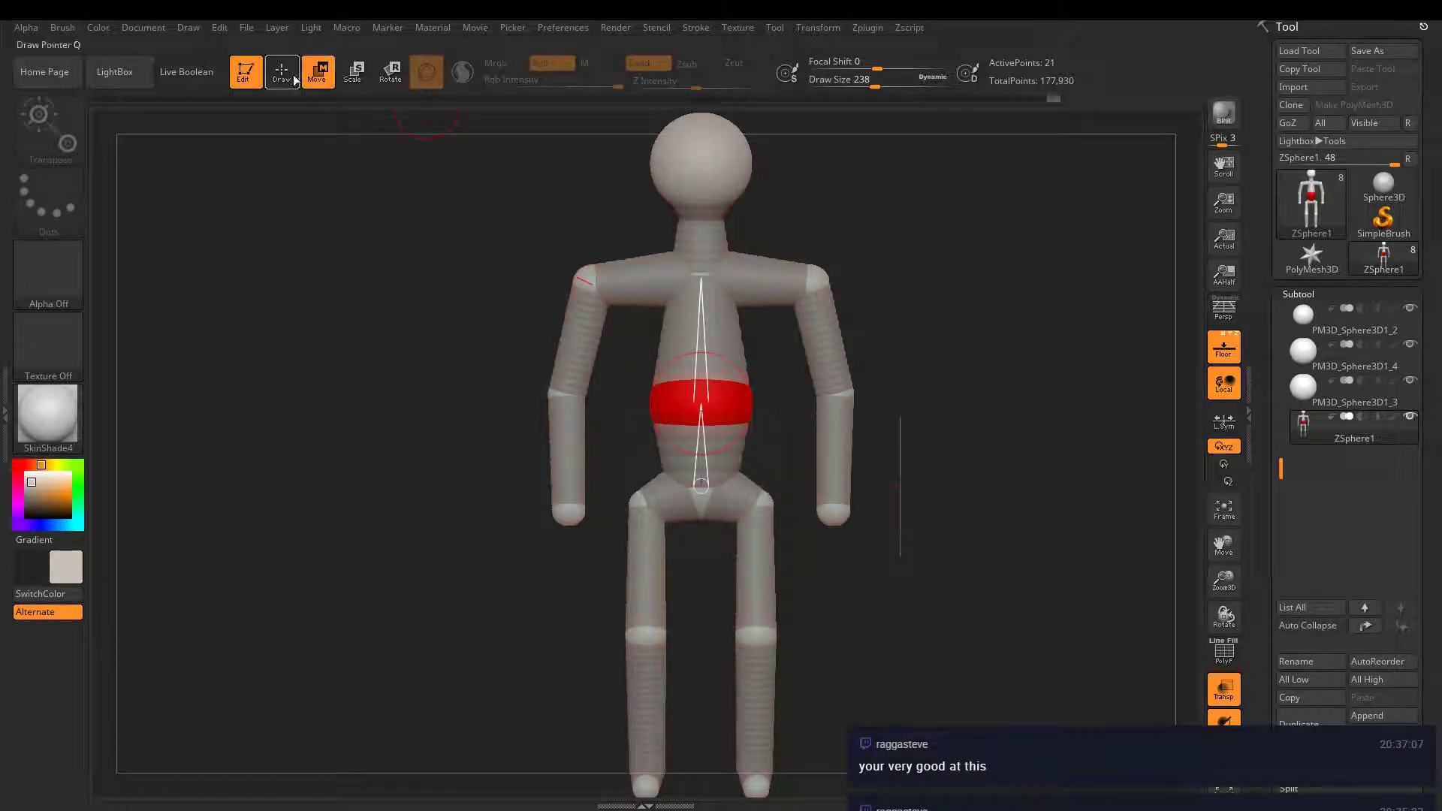
click(353, 72)
key(w)
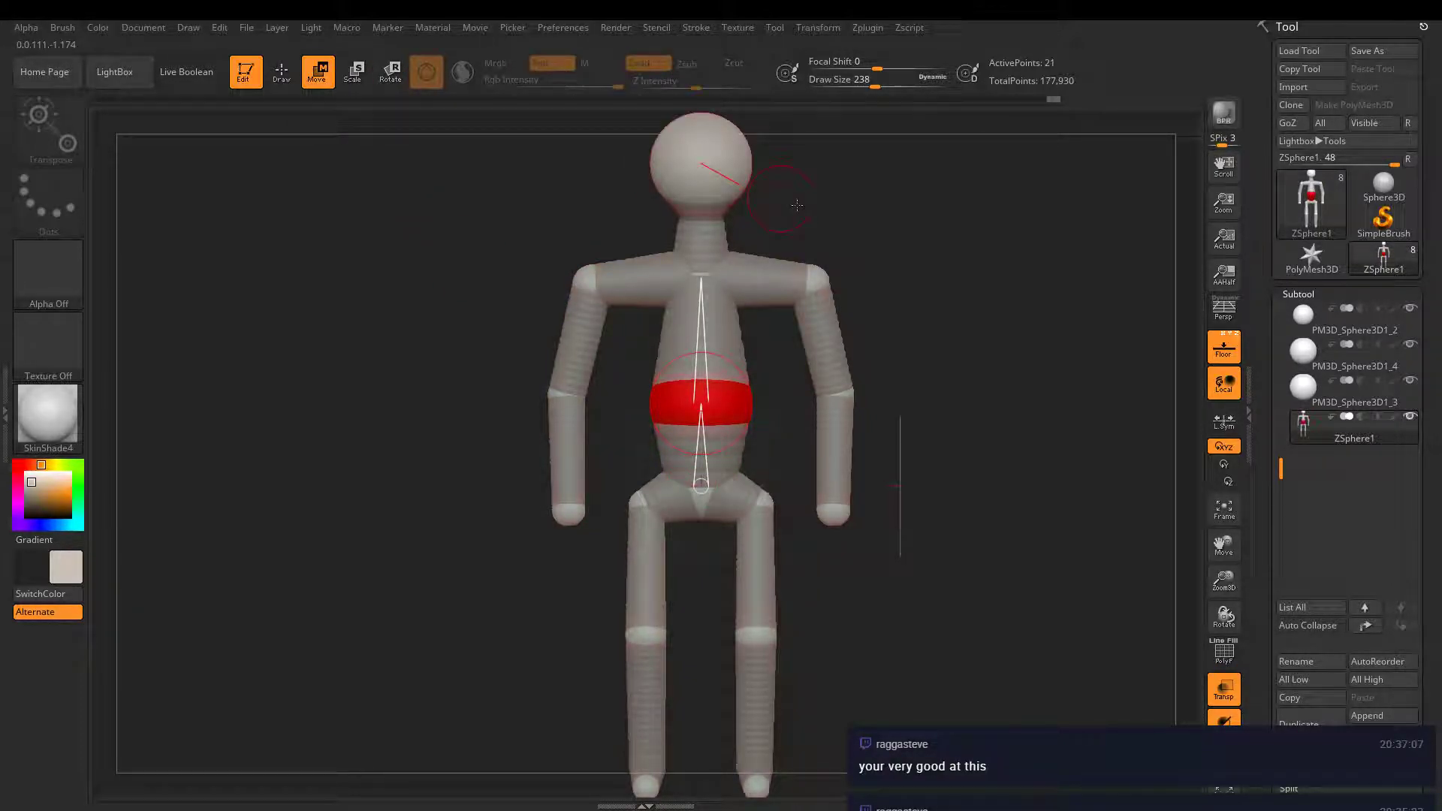
- Move the mirrored elbows inward beneath the shoulders and raise the wrist spheres slightly to straighten the arms
click(816, 274)
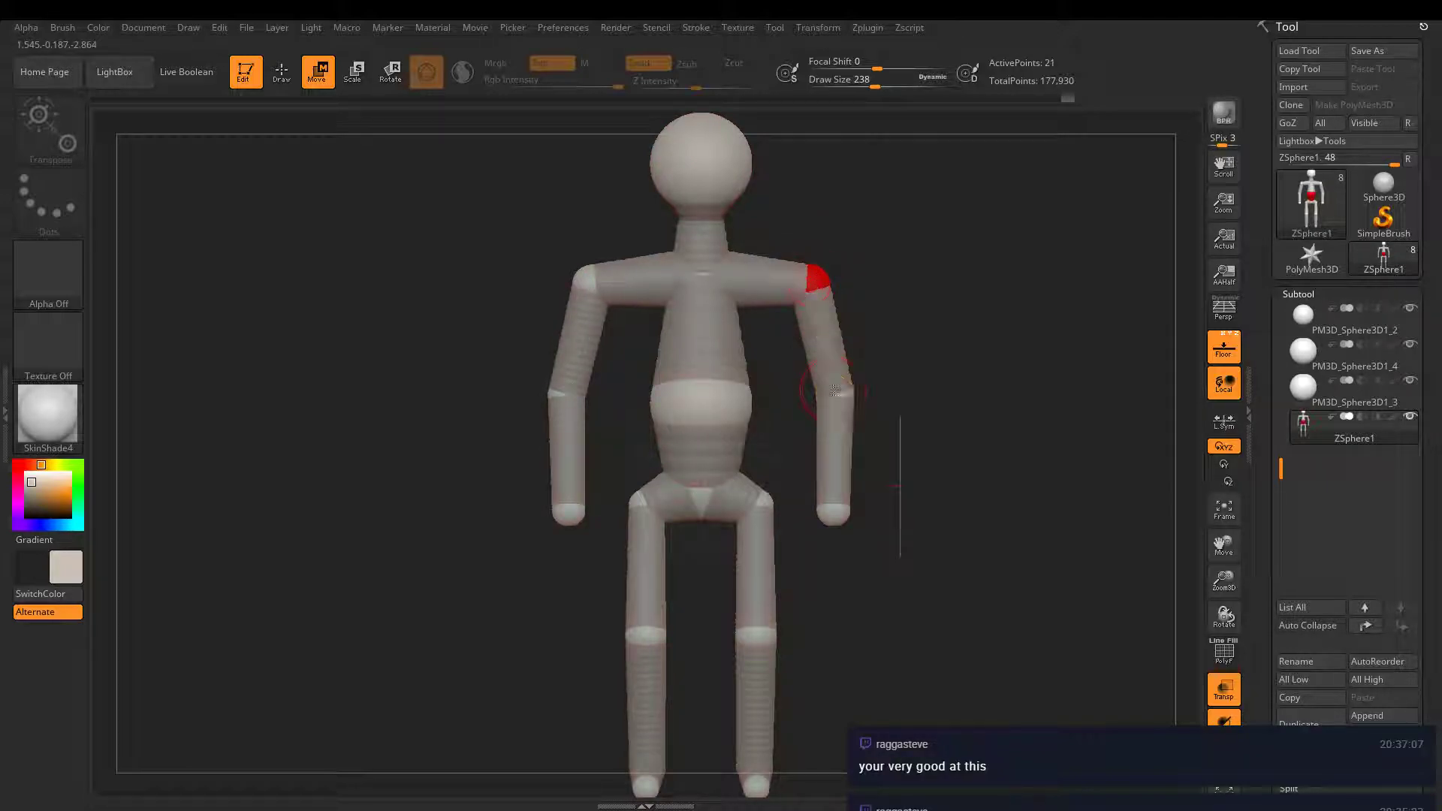
drag(835, 391, 818, 396)
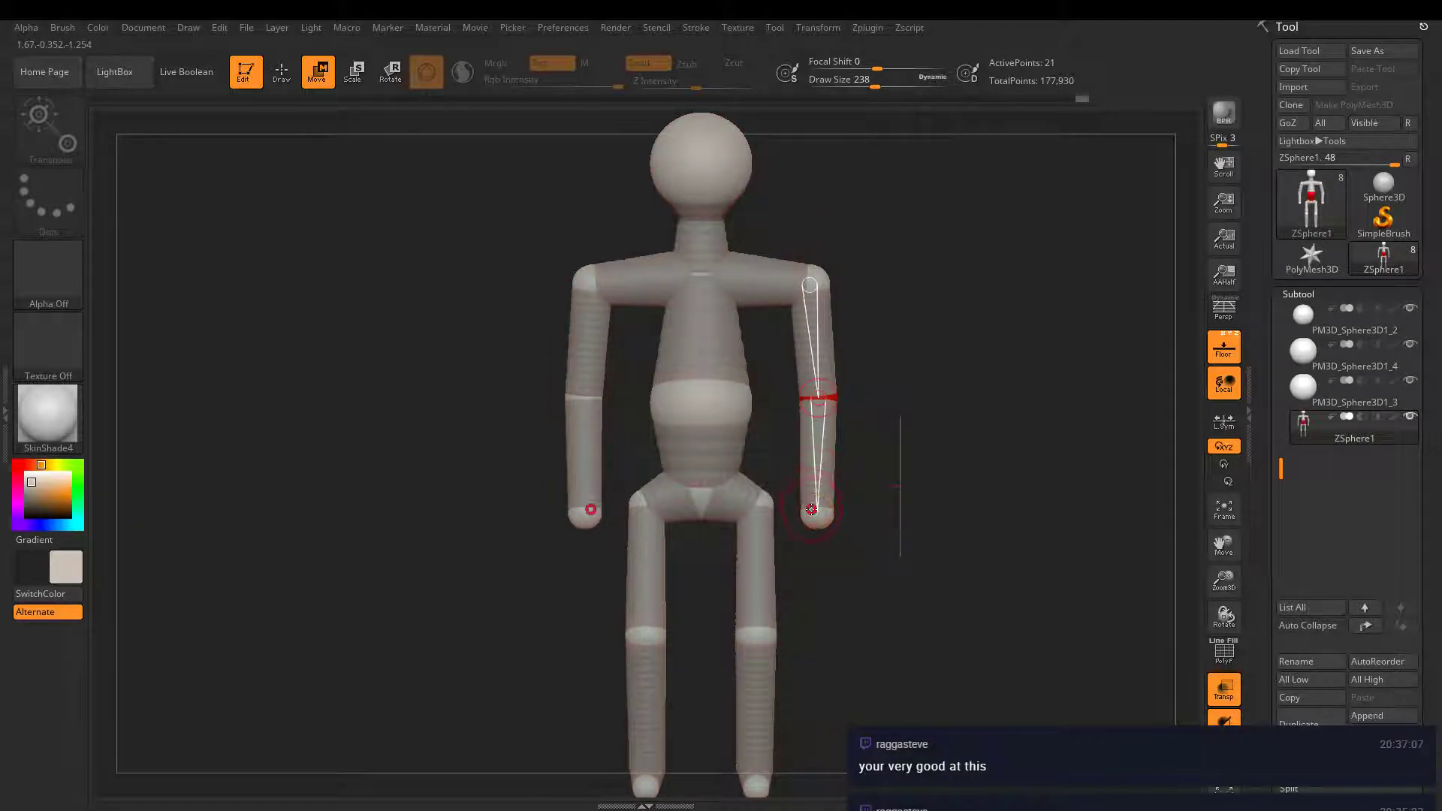
drag(812, 509, 824, 490)
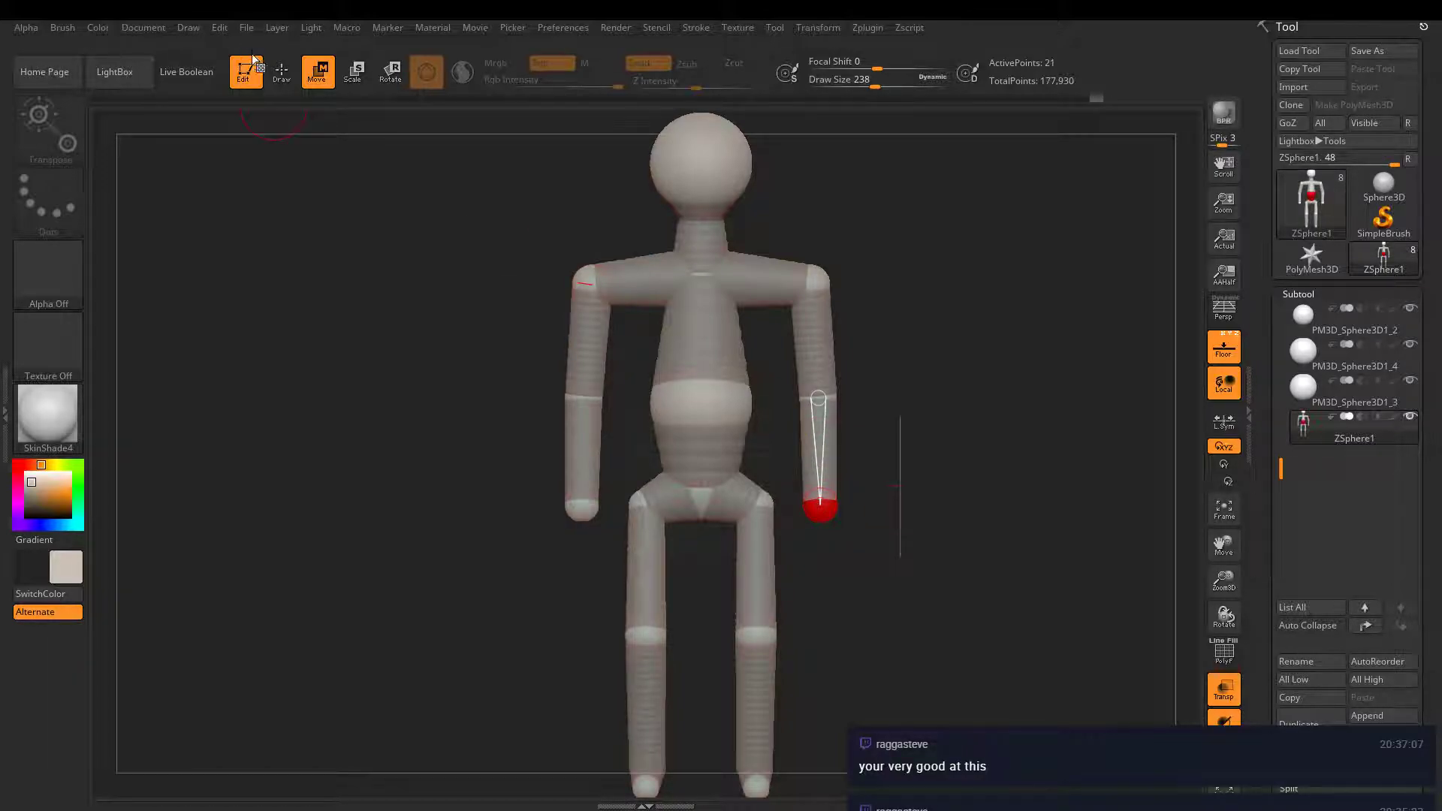
- Add mirrored child ZSpheres at the wrists and pull them down to form hands
click(282, 71)
mouse_move(524, 168)
mouse_down()
mouse_move(616, 226)
mouse_move(751, 375)
mouse_up()
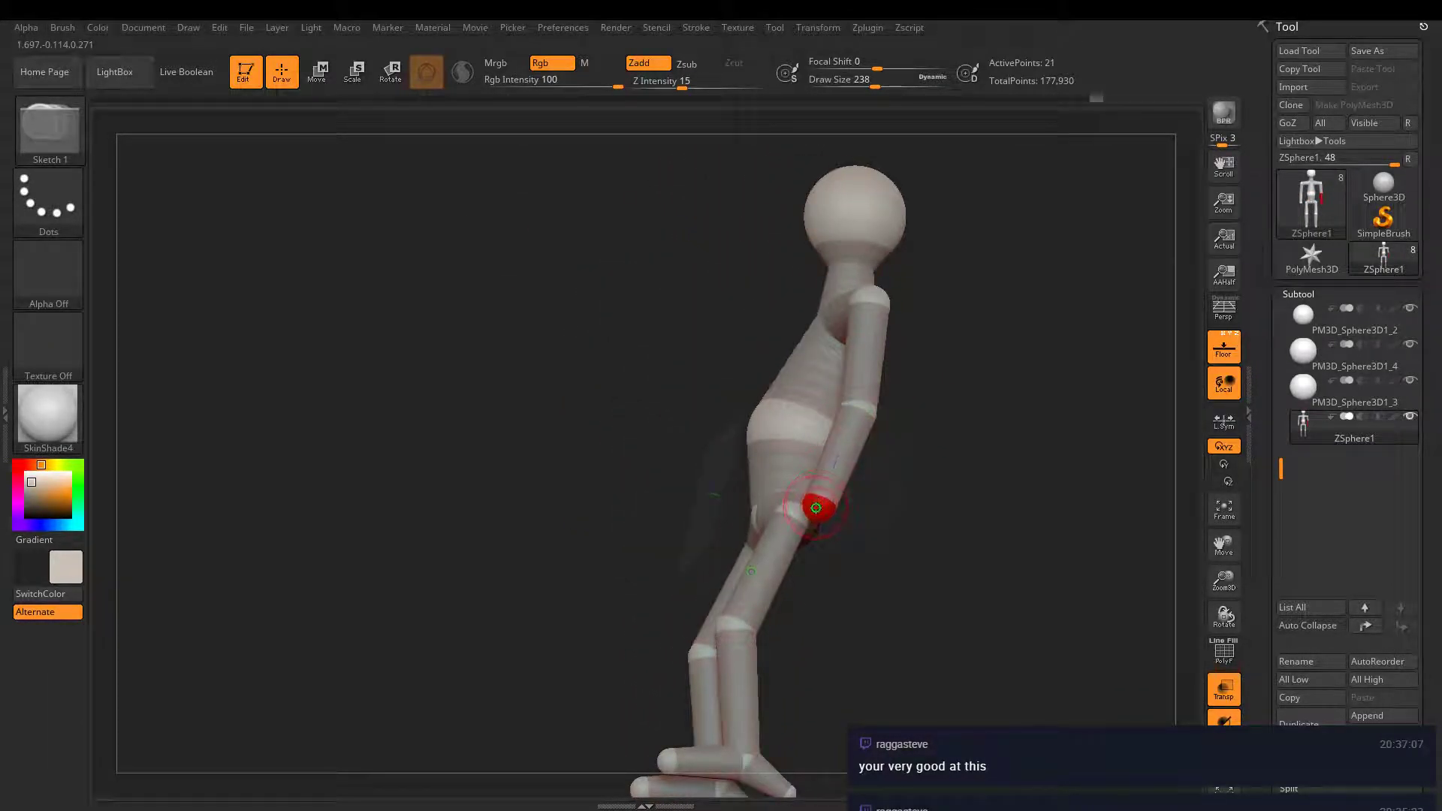
click(316, 71)
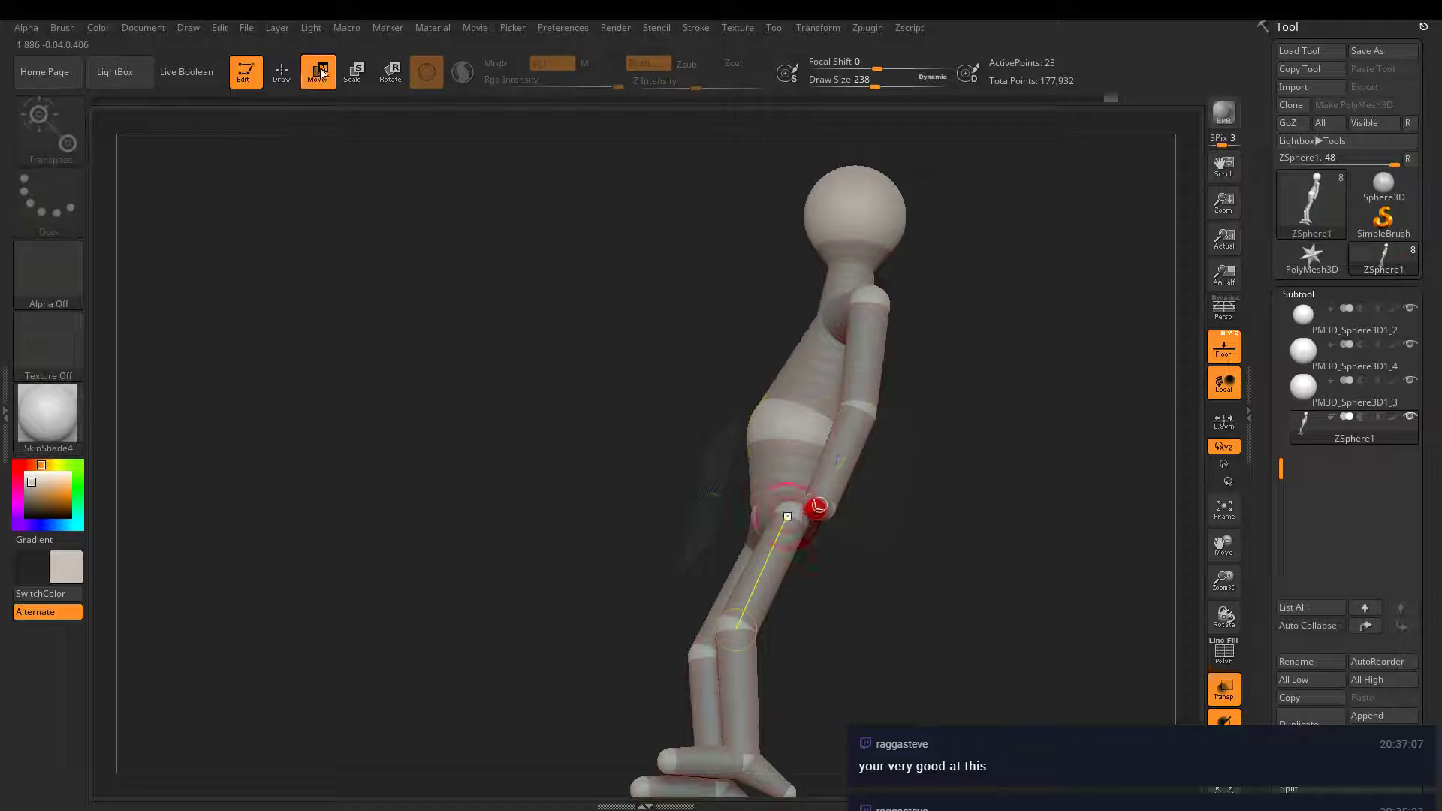
drag(815, 512, 838, 523)
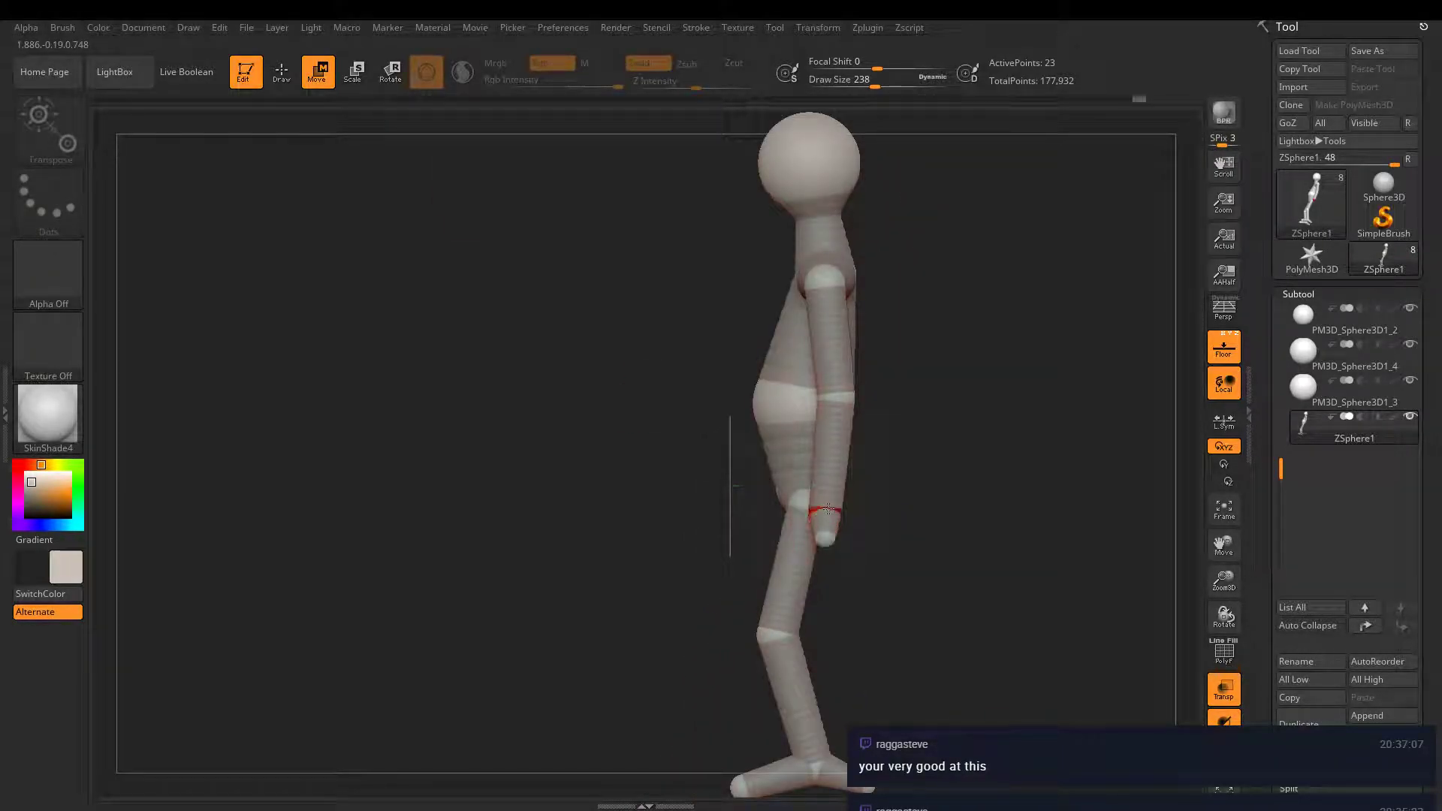
- Adjust the wrists with the draw size reduced to 33, and extend the hand tips down and inward
drag(830, 501, 832, 501)
drag(843, 85, 836, 85)
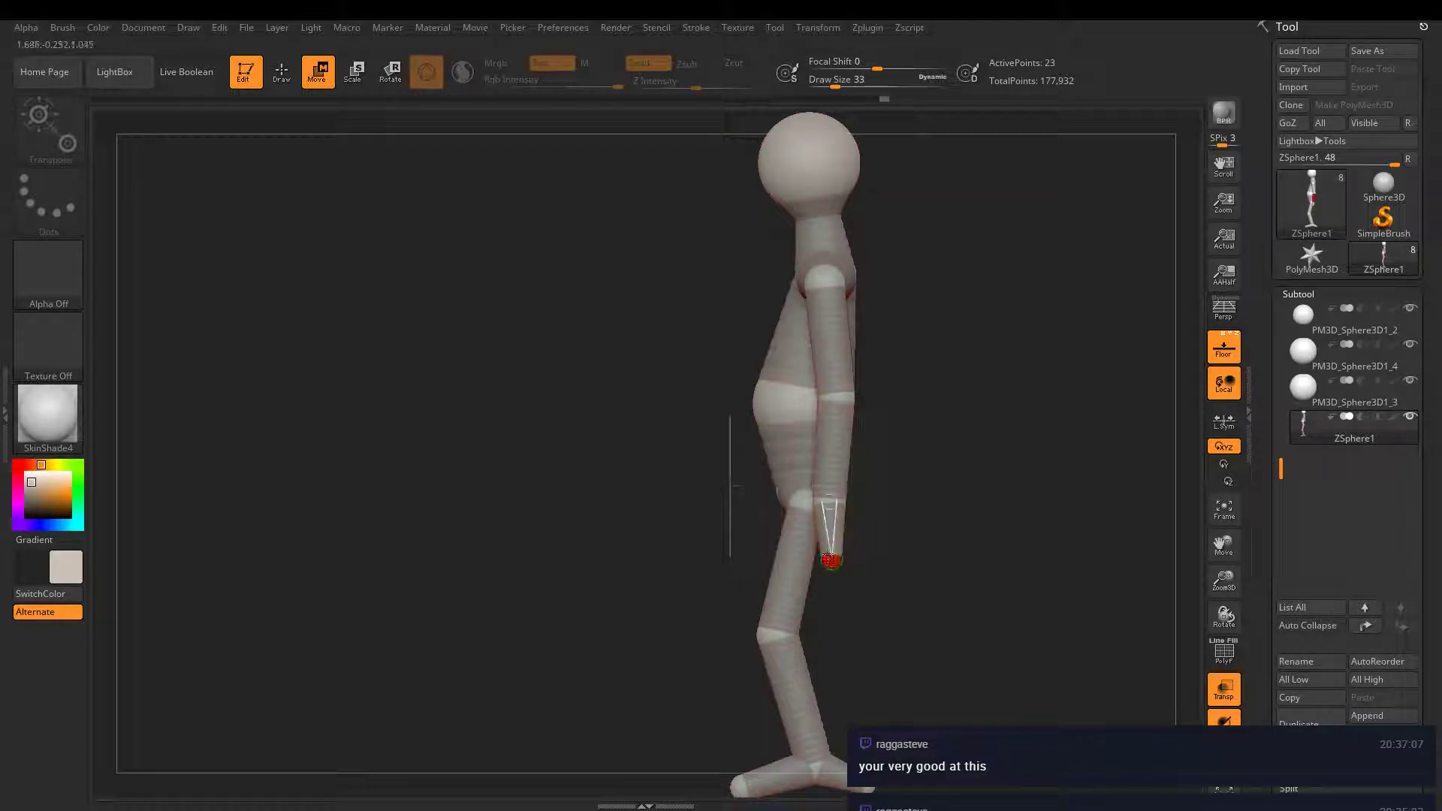
drag(888, 492, 966, 467)
drag(849, 563, 813, 557)
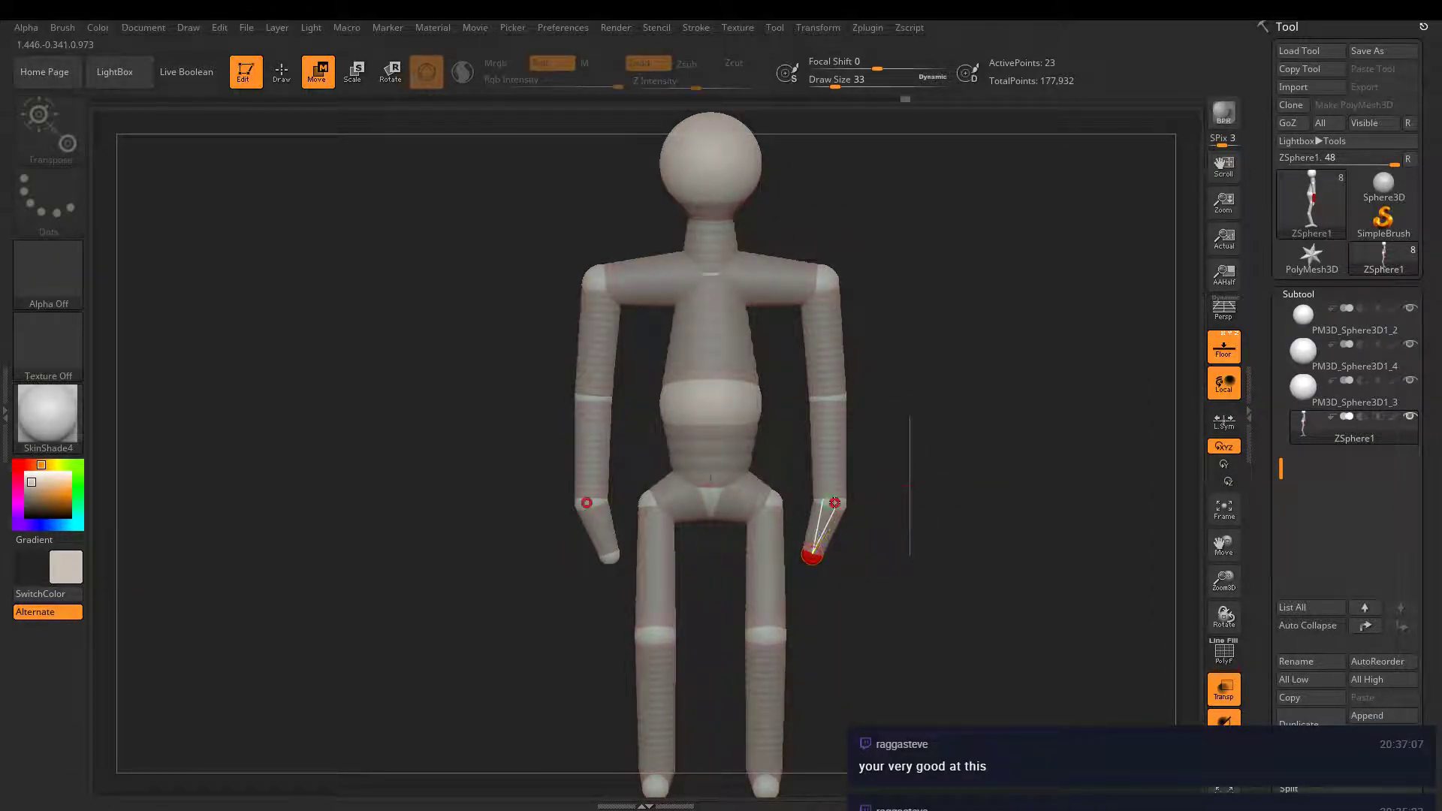
- Adjust the mirrored wrist ZSpheres and pull the hand tips up to shorten the hands
drag(834, 502, 930, 557)
drag(810, 560, 820, 542)
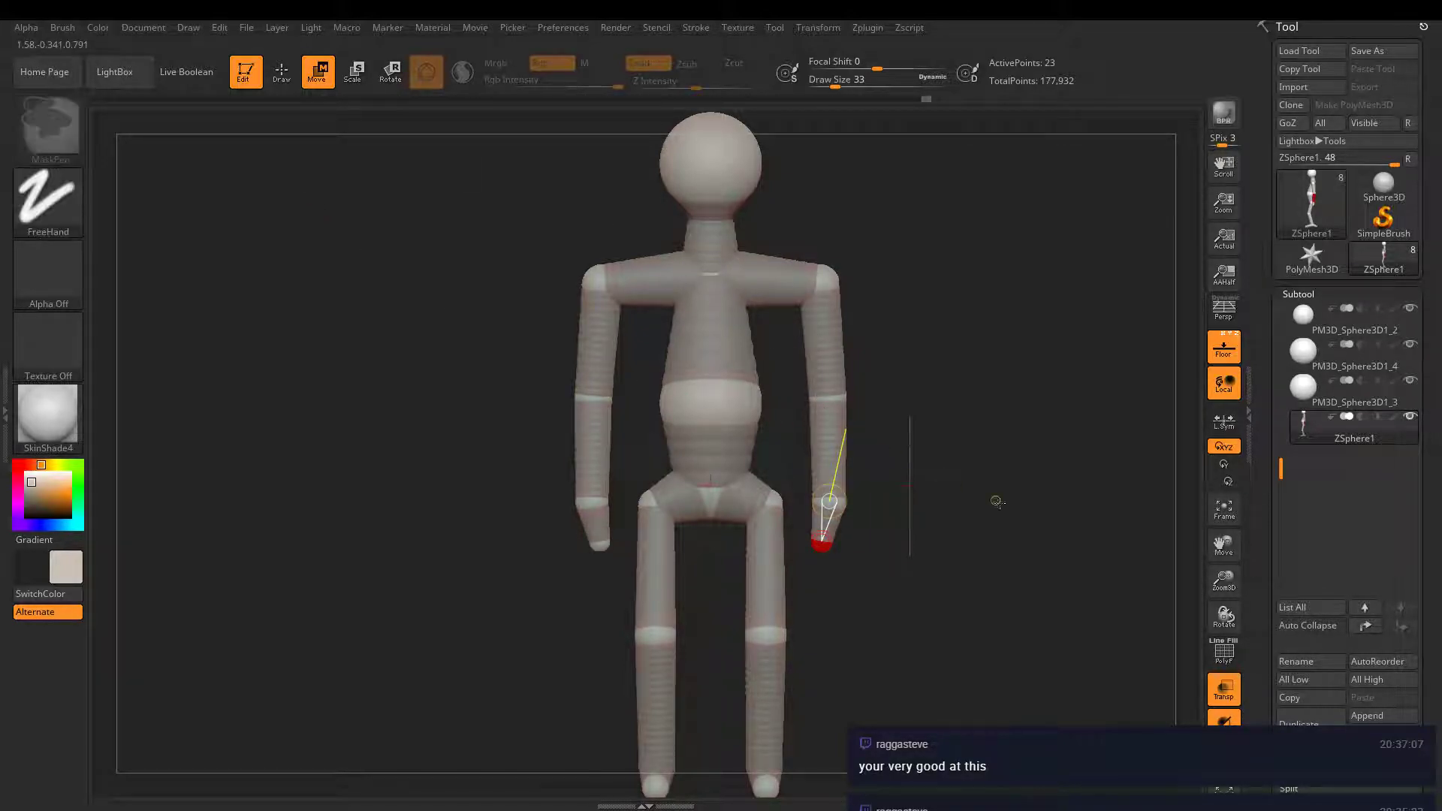
- Insert mirrored ZSpheres on the forearms just above the wrists, scale them down and raise them slightly to narrow the arms
ctrl+right_drag(994, 499, 1052, 541)
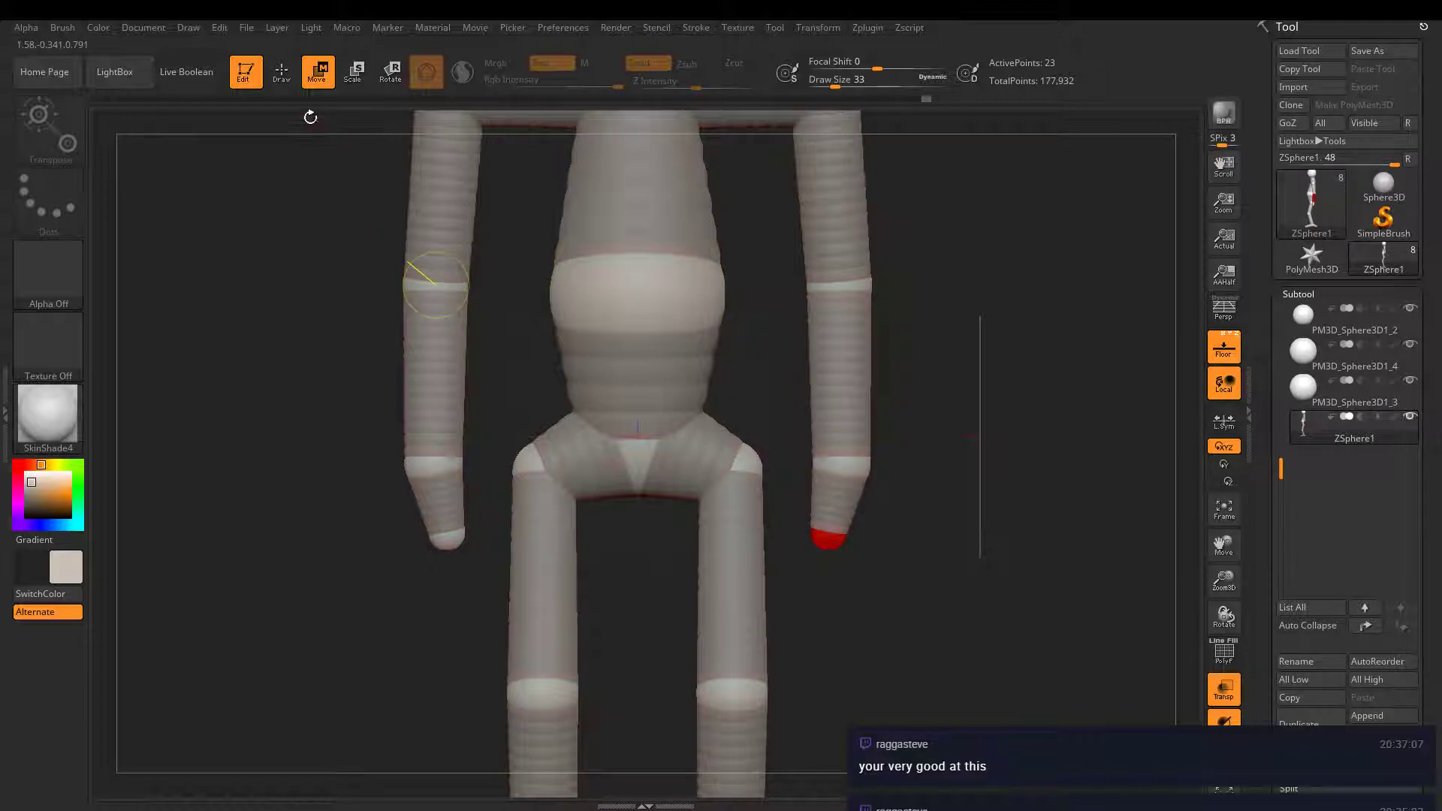
click(281, 72)
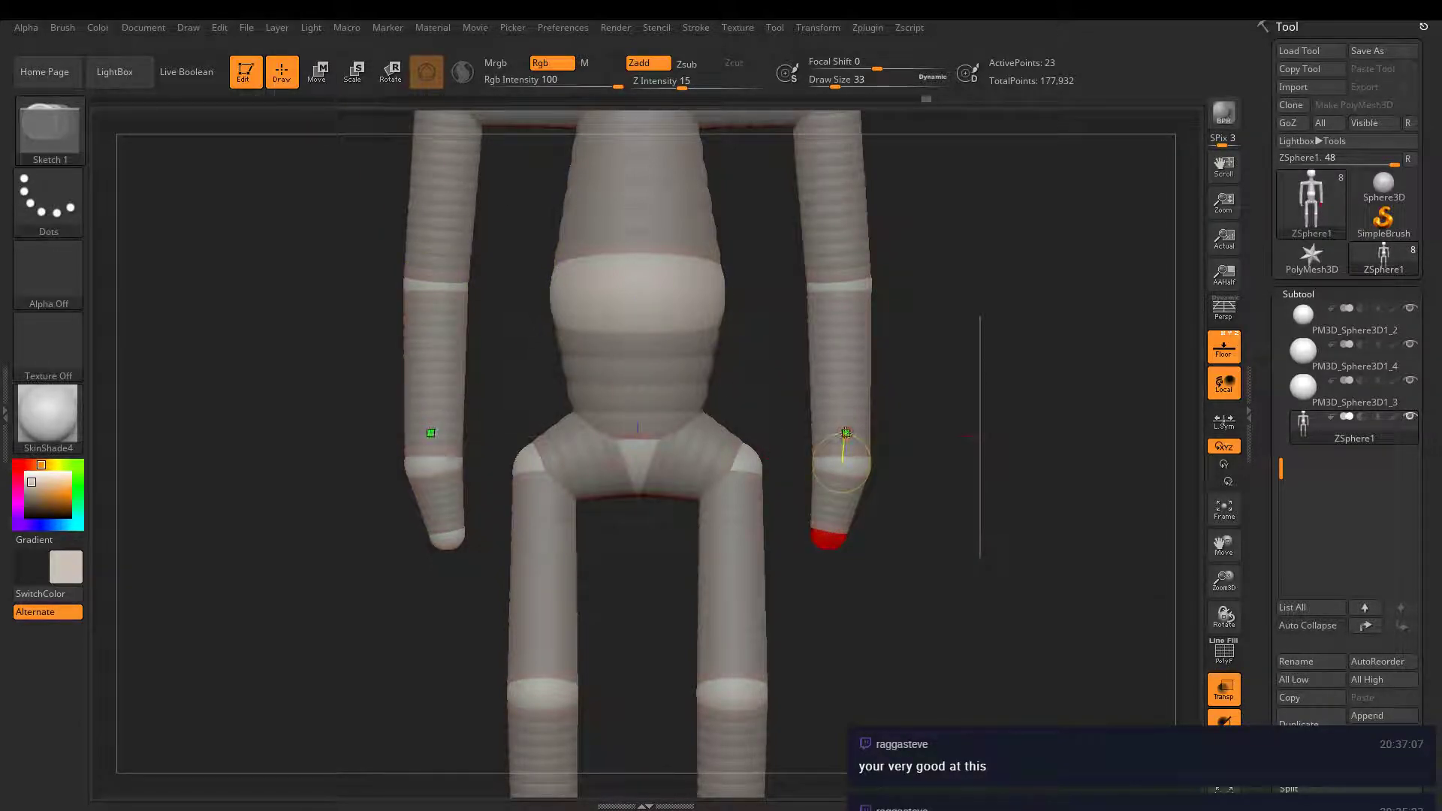
click(846, 435)
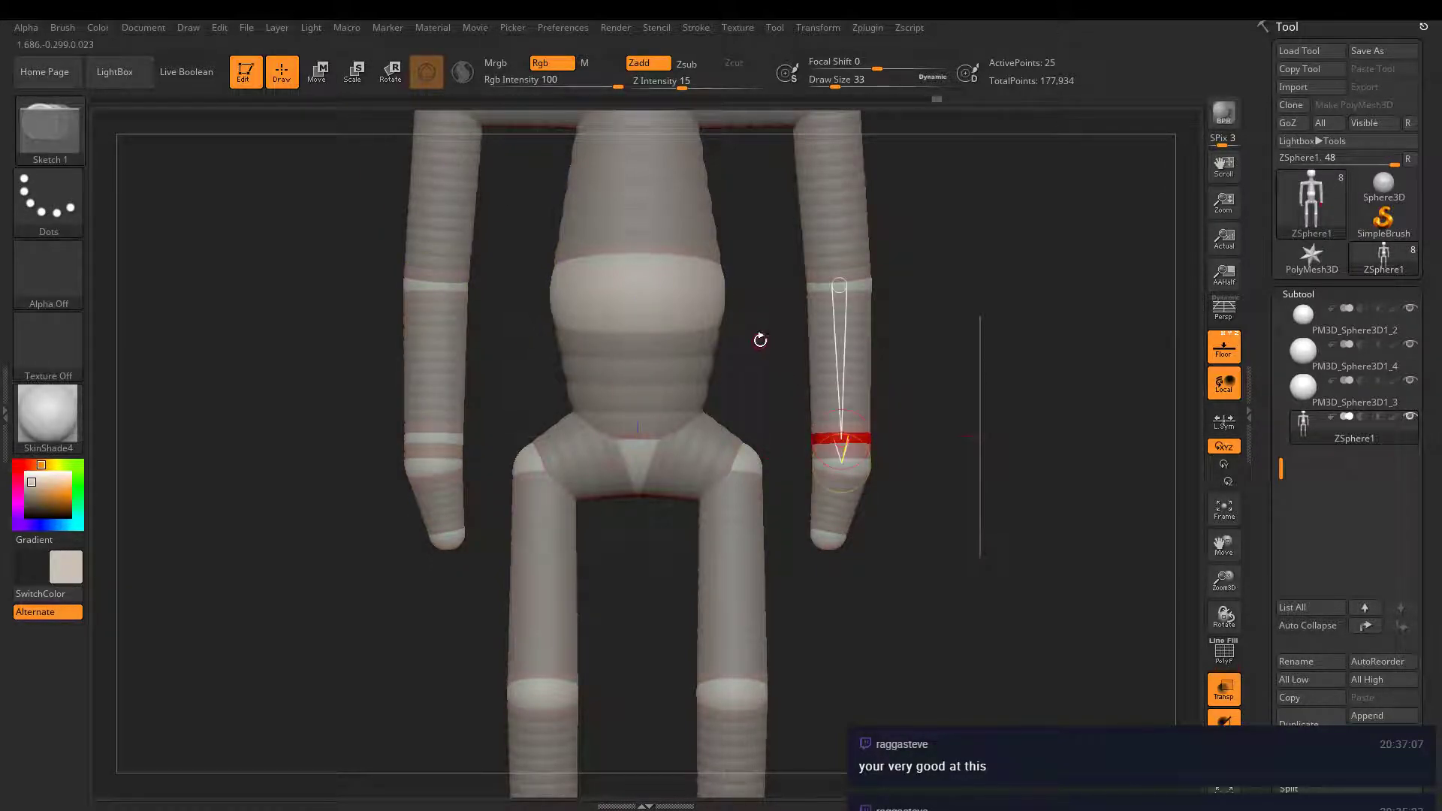
click(310, 78)
click(354, 72)
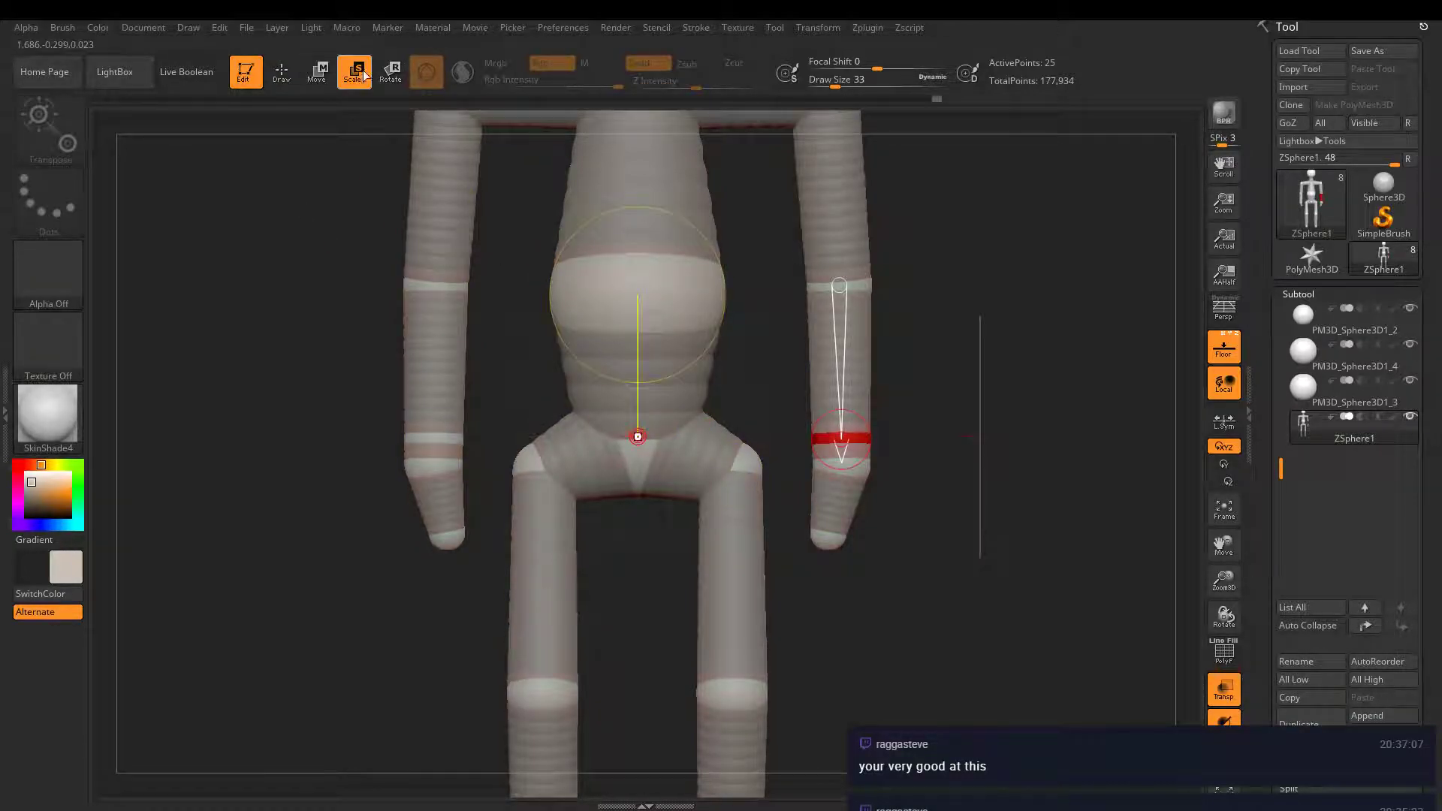
drag(843, 432, 665, 285)
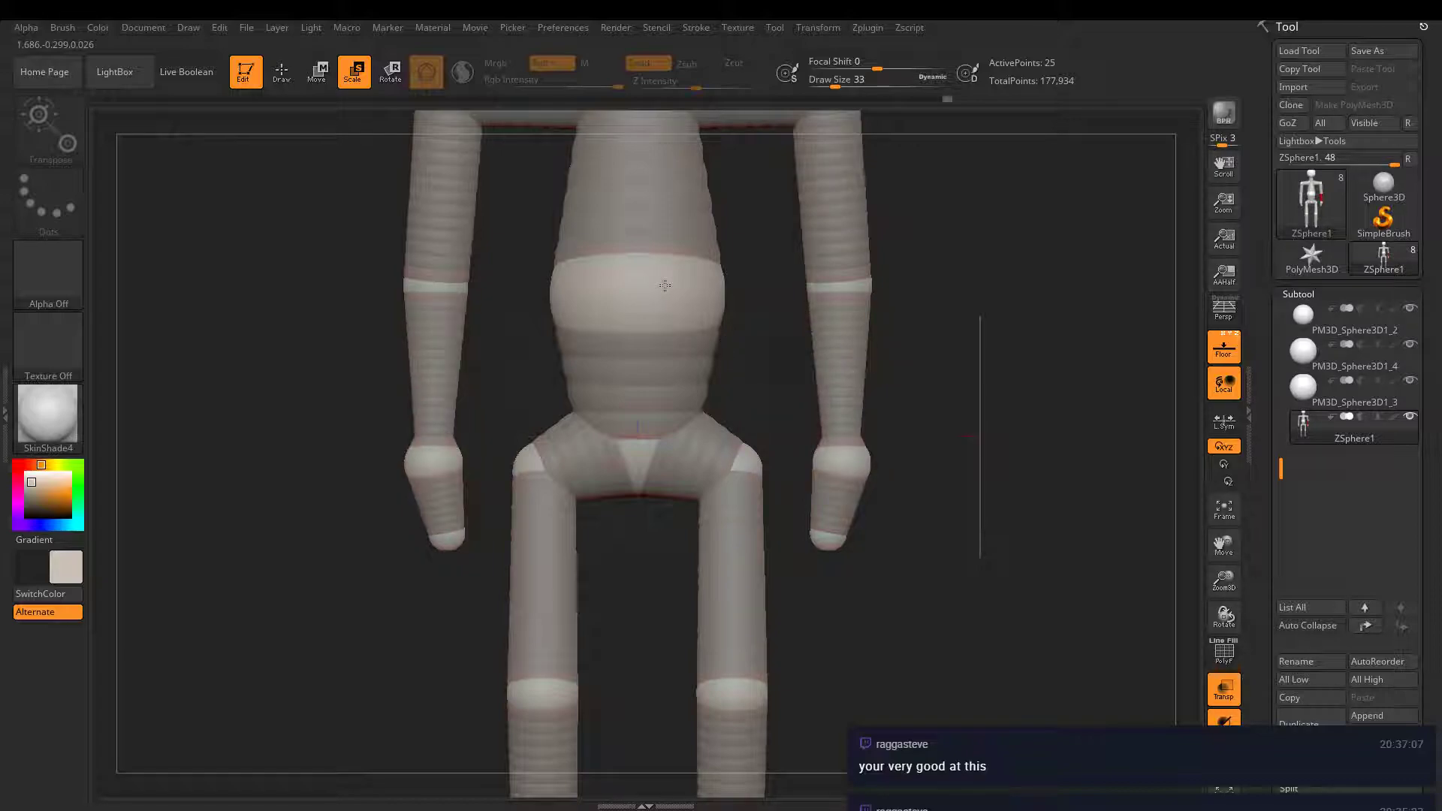
click(316, 73)
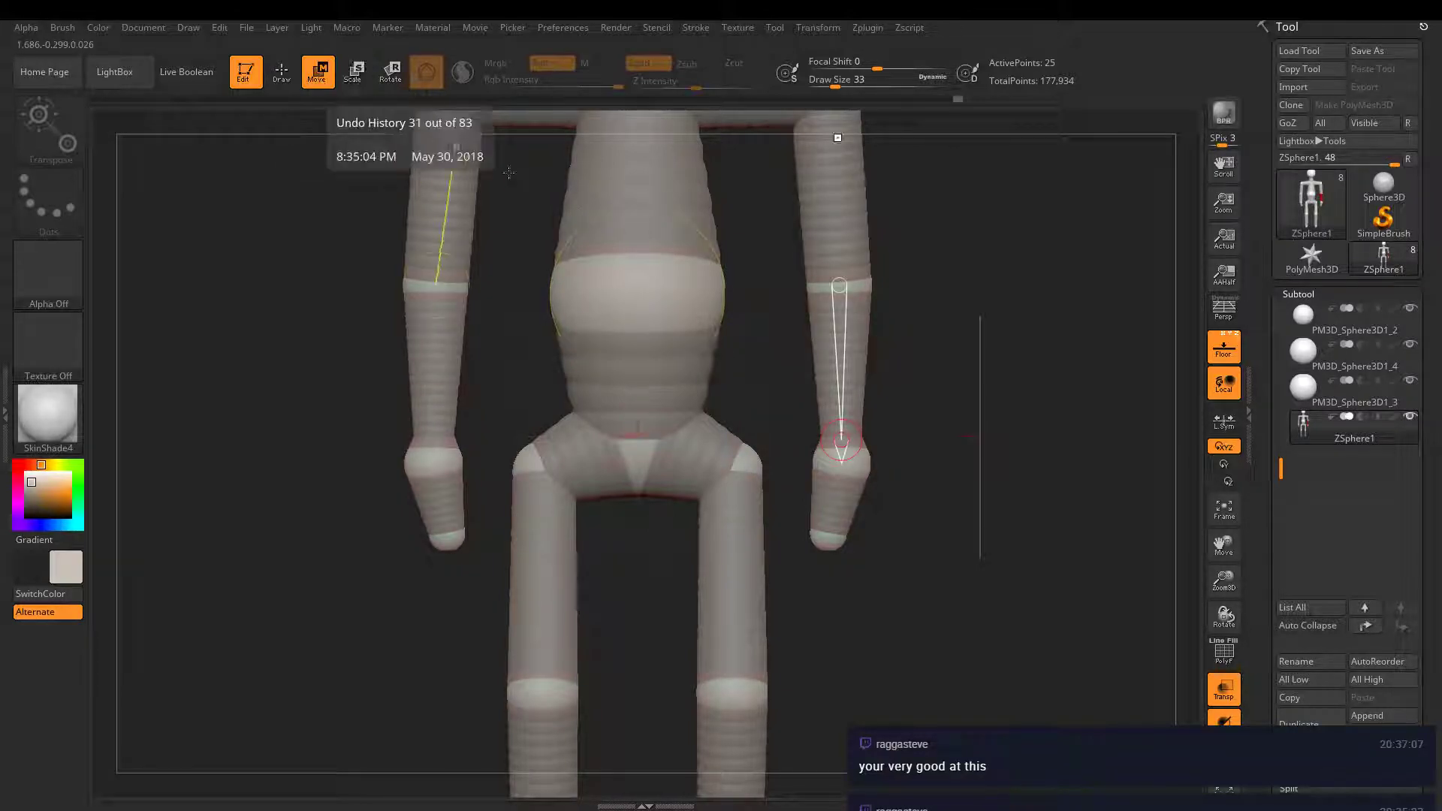
drag(843, 437, 843, 422)
- Examine the mannequin's arm shape and overall proportions from the front and the side
alt+drag(945, 325, 851, 414)
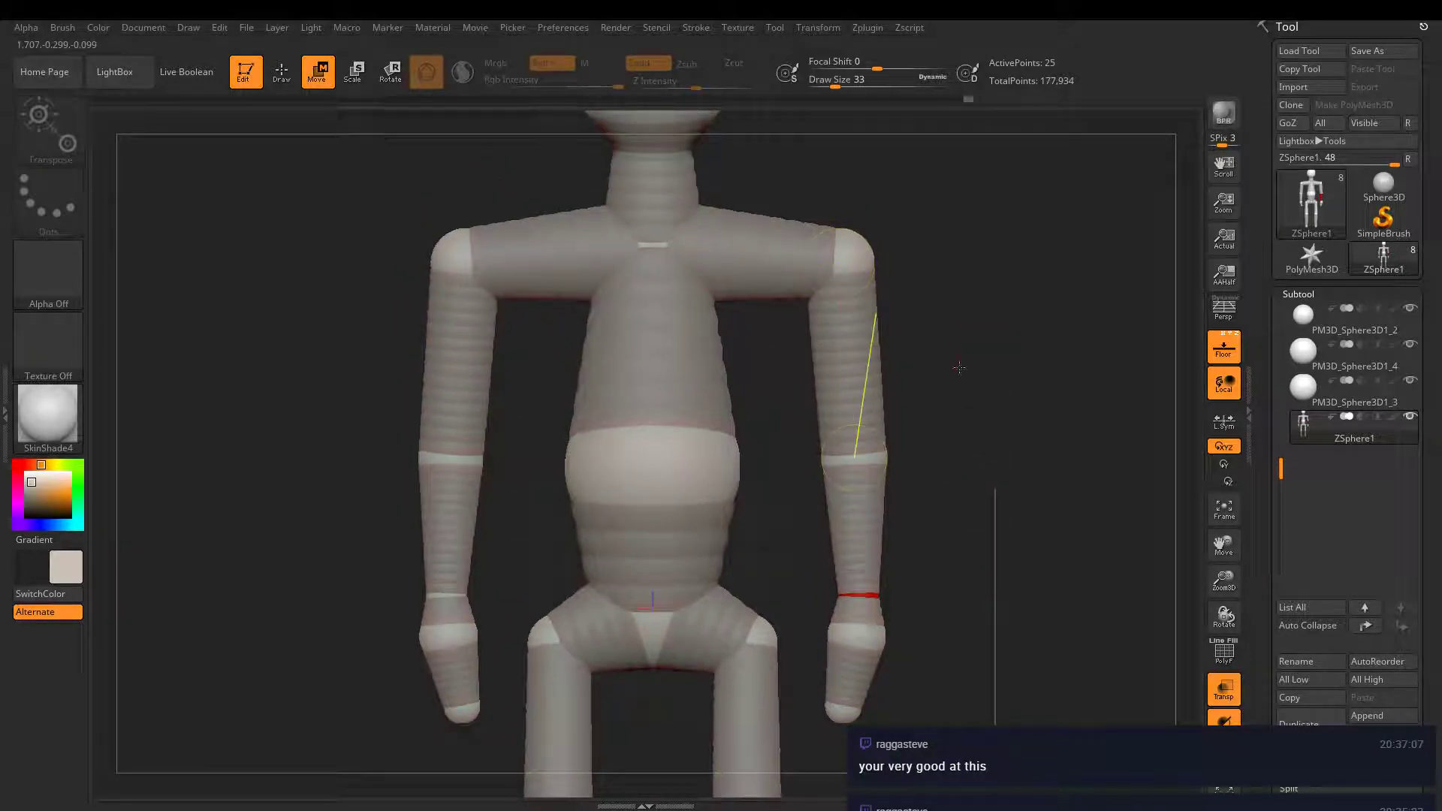
drag(960, 368, 964, 549)
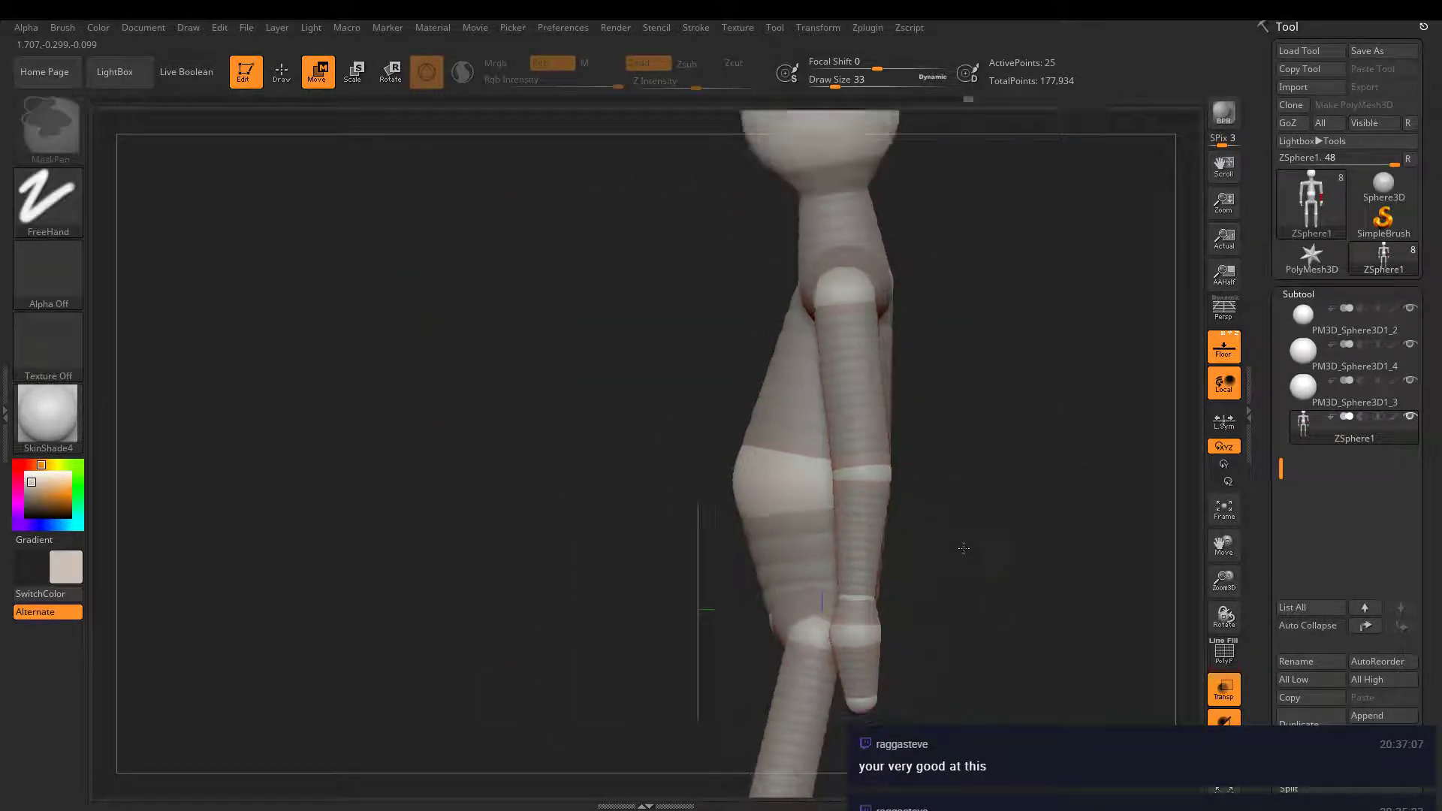
mouse_move(964, 549)
ctrl+right_down()
mouse_move(888, 473)
mouse_move(936, 409)
ctrl+right_up()
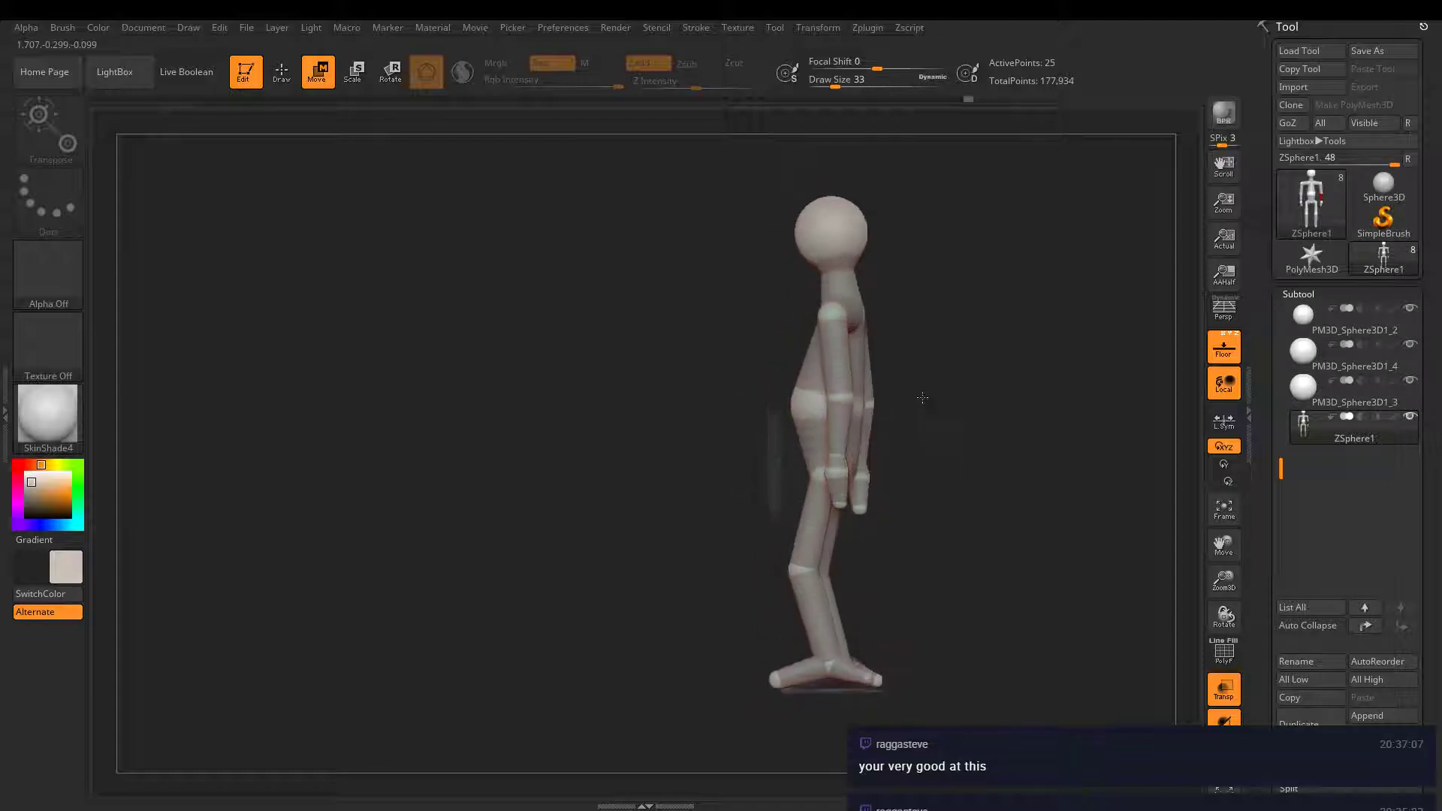
drag(923, 398, 971, 410)
alt+drag(902, 451, 929, 385)
ctrl+right_drag(928, 385, 892, 447)
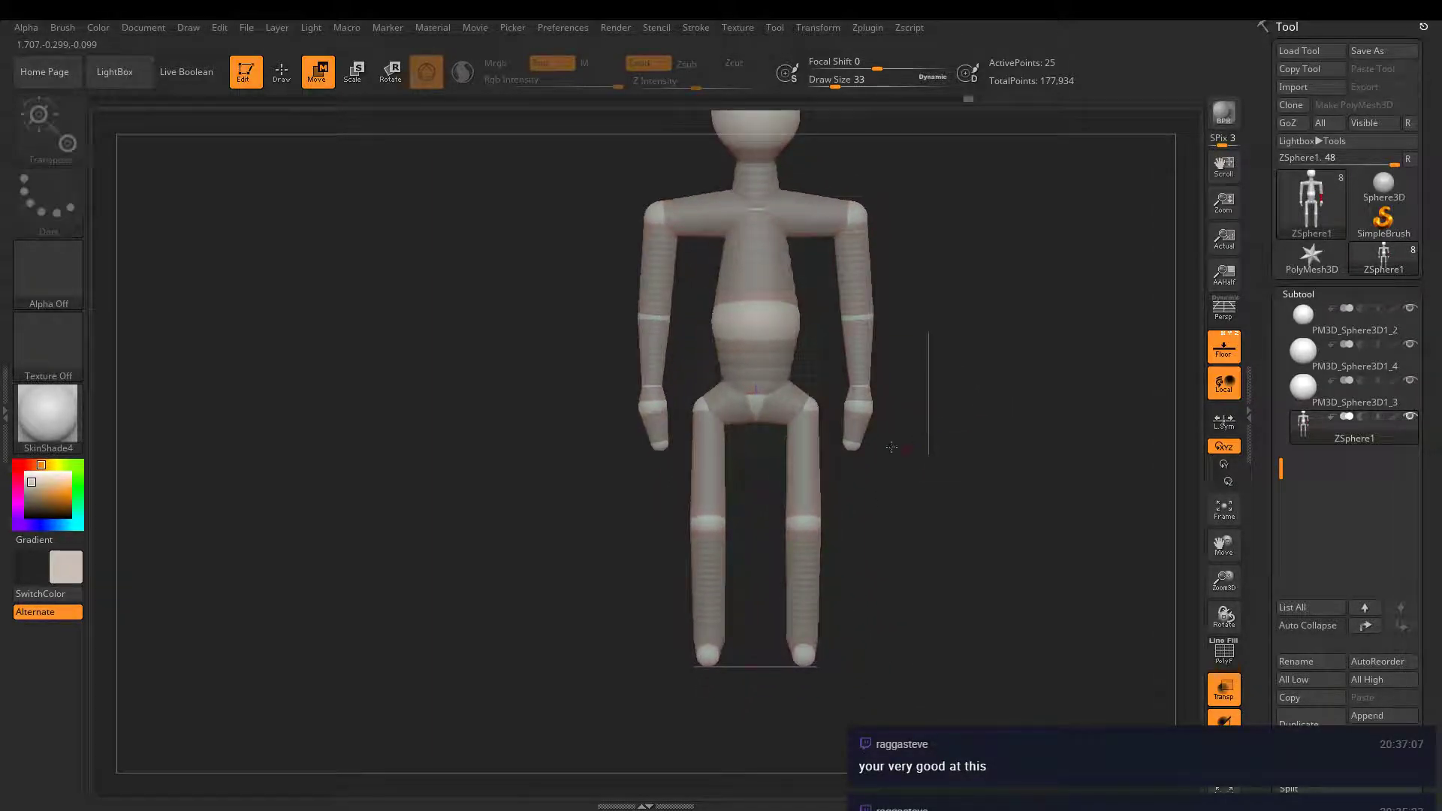
click(316, 73)
alt+drag(920, 360, 916, 443)
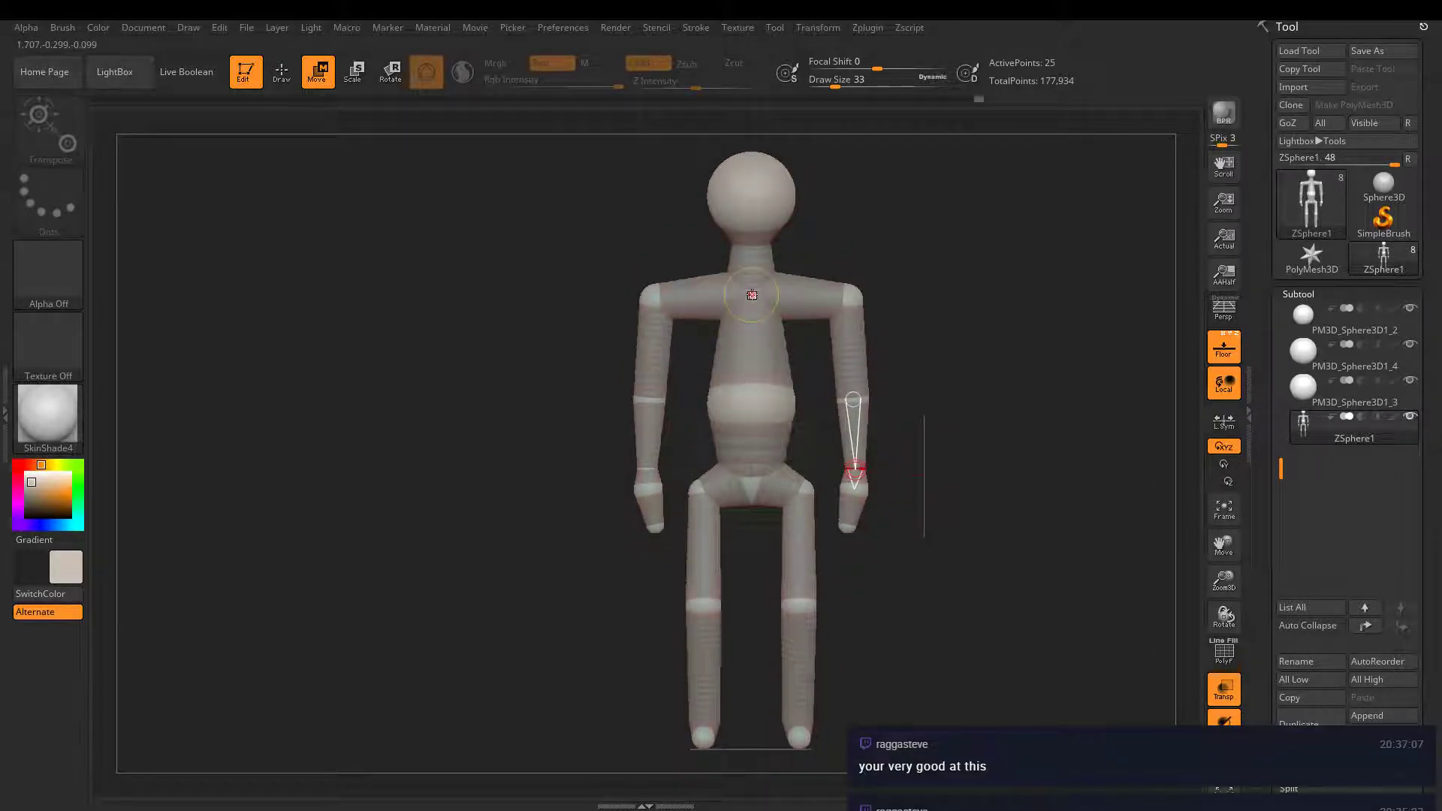
- Lower the upper-chest ZSphere between the shoulders slightly and check its position from the side
drag(752, 295, 753, 299)
drag(947, 293, 748, 308)
drag(842, 281, 1007, 284)
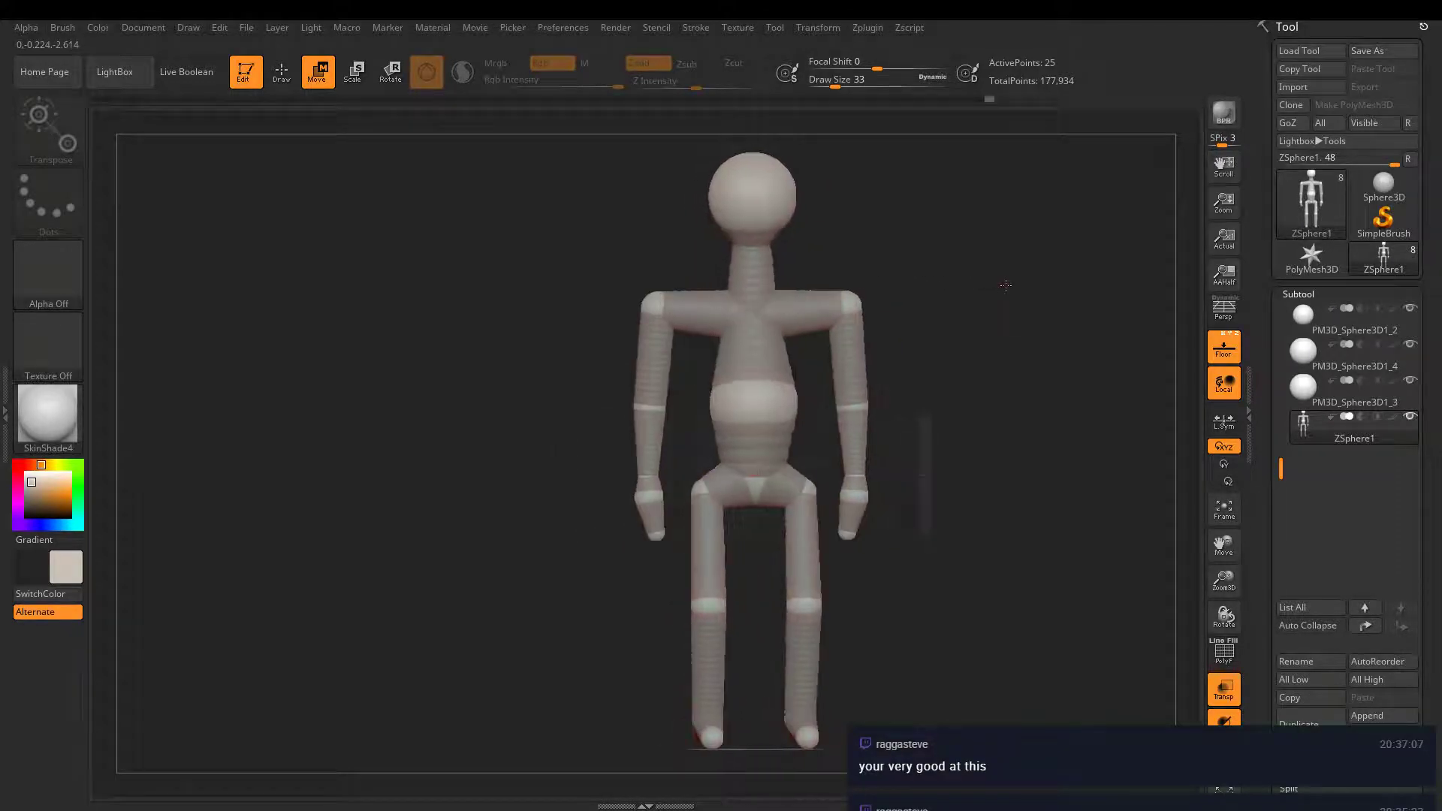
- Insert mirrored ZSpheres midway along the shoulders, add child spheres on them and pull these up behind the back as extra limbs
ctrl+right_drag(1007, 284, 1035, 330)
mouse_move(950, 332)
mouse_down()
mouse_move(864, 330)
mouse_move(995, 309)
mouse_move(926, 300)
mouse_move(934, 323)
mouse_up()
click(282, 72)
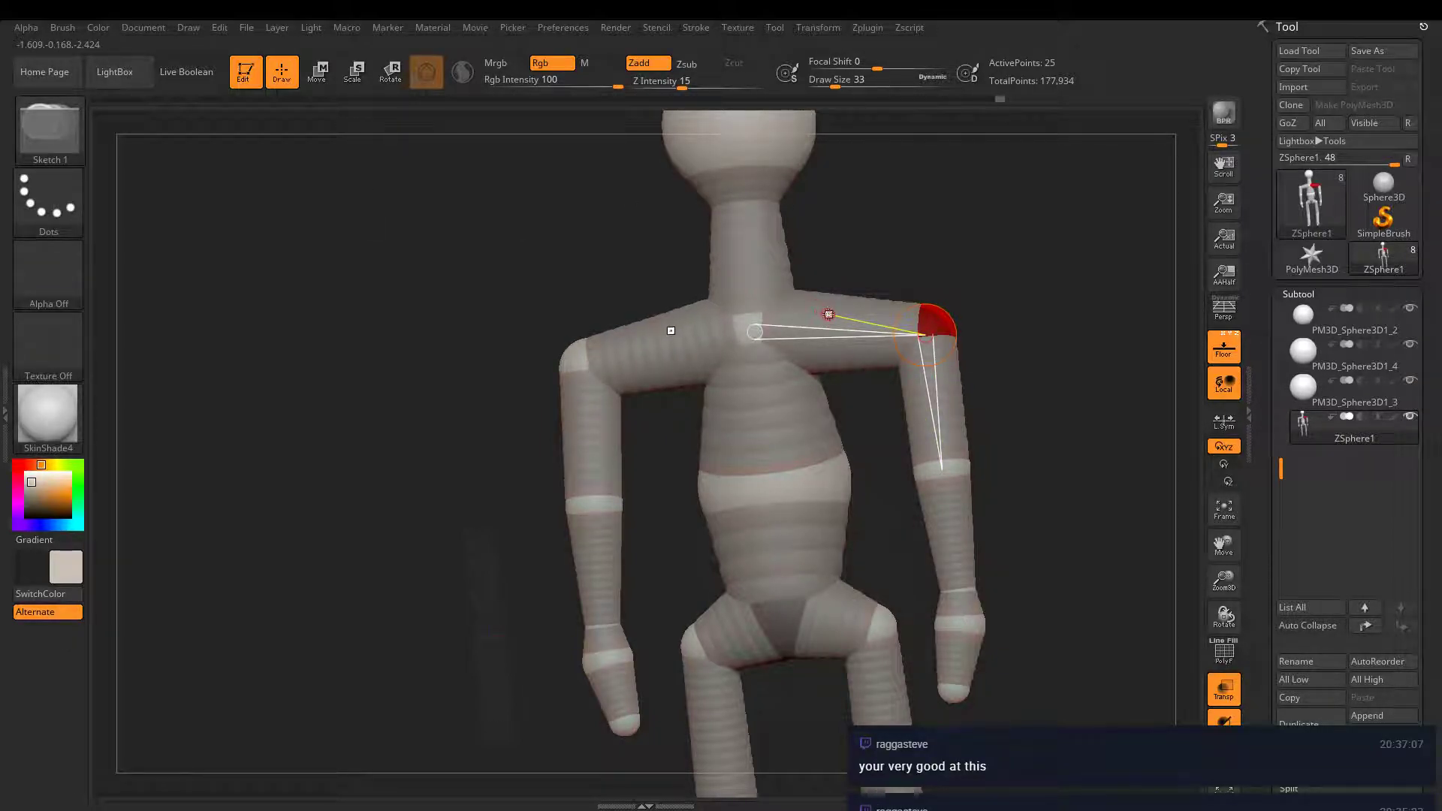
click(840, 332)
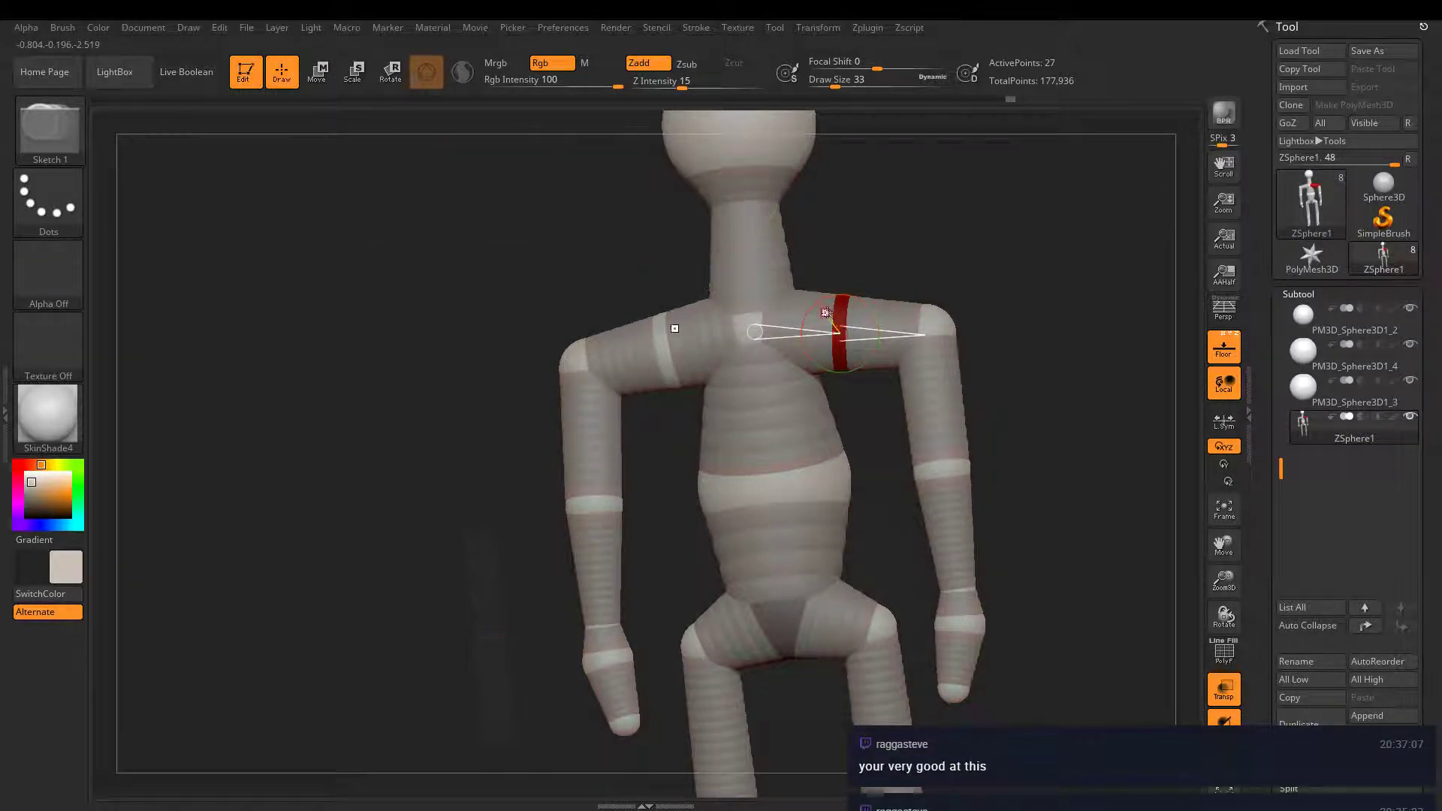
drag(844, 324, 840, 332)
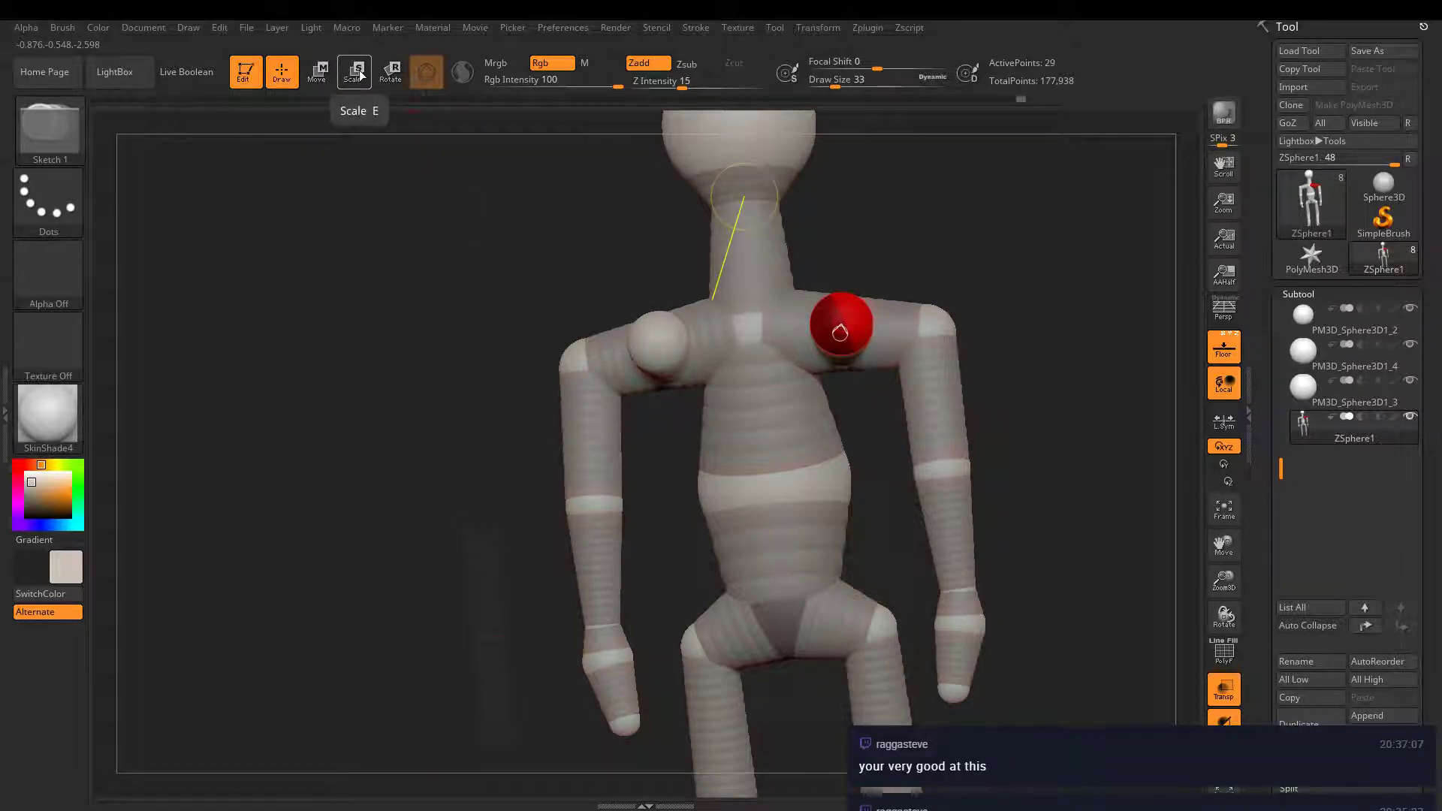
click(318, 71)
mouse_move(827, 248)
mouse_down()
mouse_move(908, 251)
mouse_move(952, 153)
mouse_up()
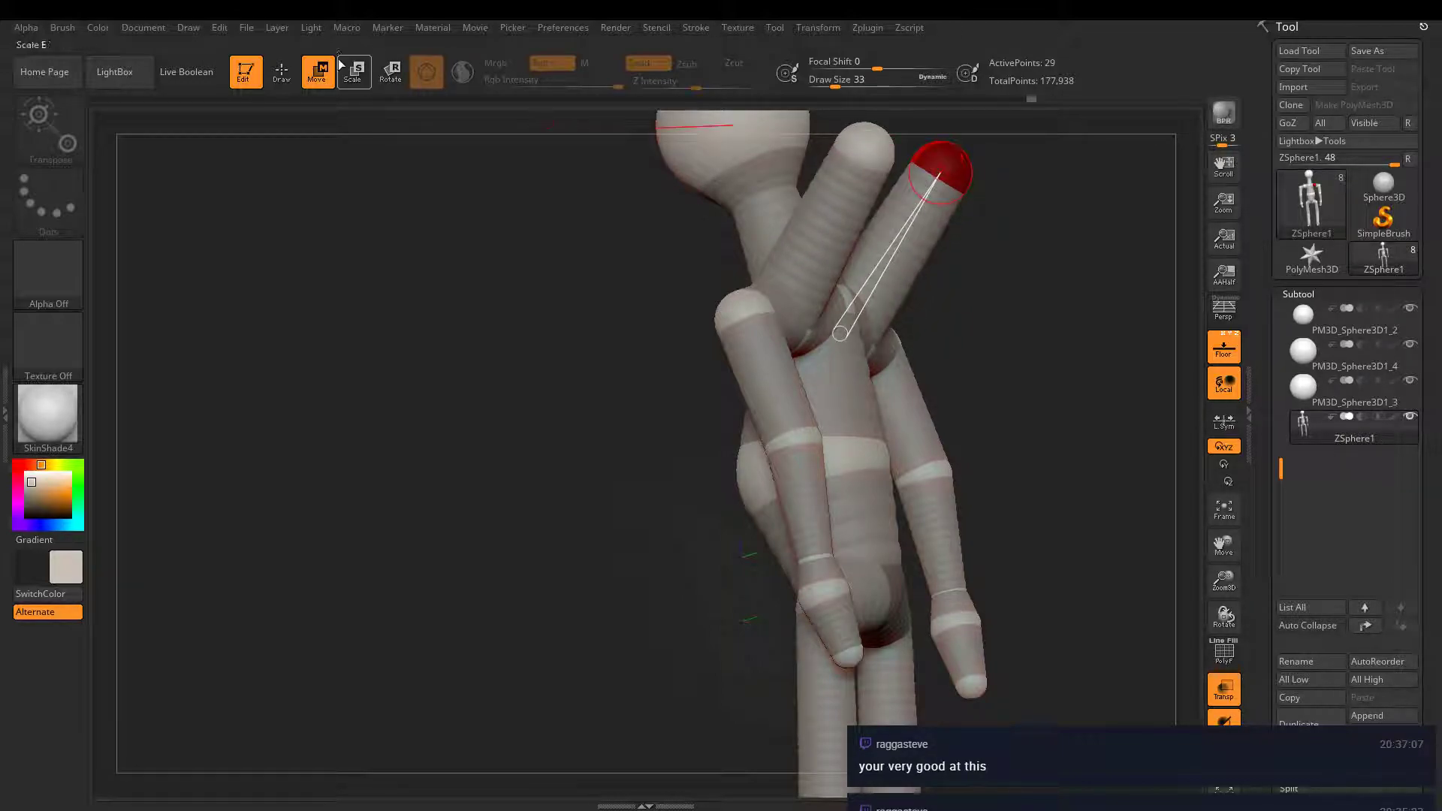
- Add mirrored child ZSpheres at the back limbs' tips, extend them backward as second segments and lower the middle joints
click(282, 71)
alt+drag(849, 586, 765, 705)
mouse_move(795, 276)
mouse_down()
mouse_move(837, 303)
mouse_move(826, 294)
mouse_up()
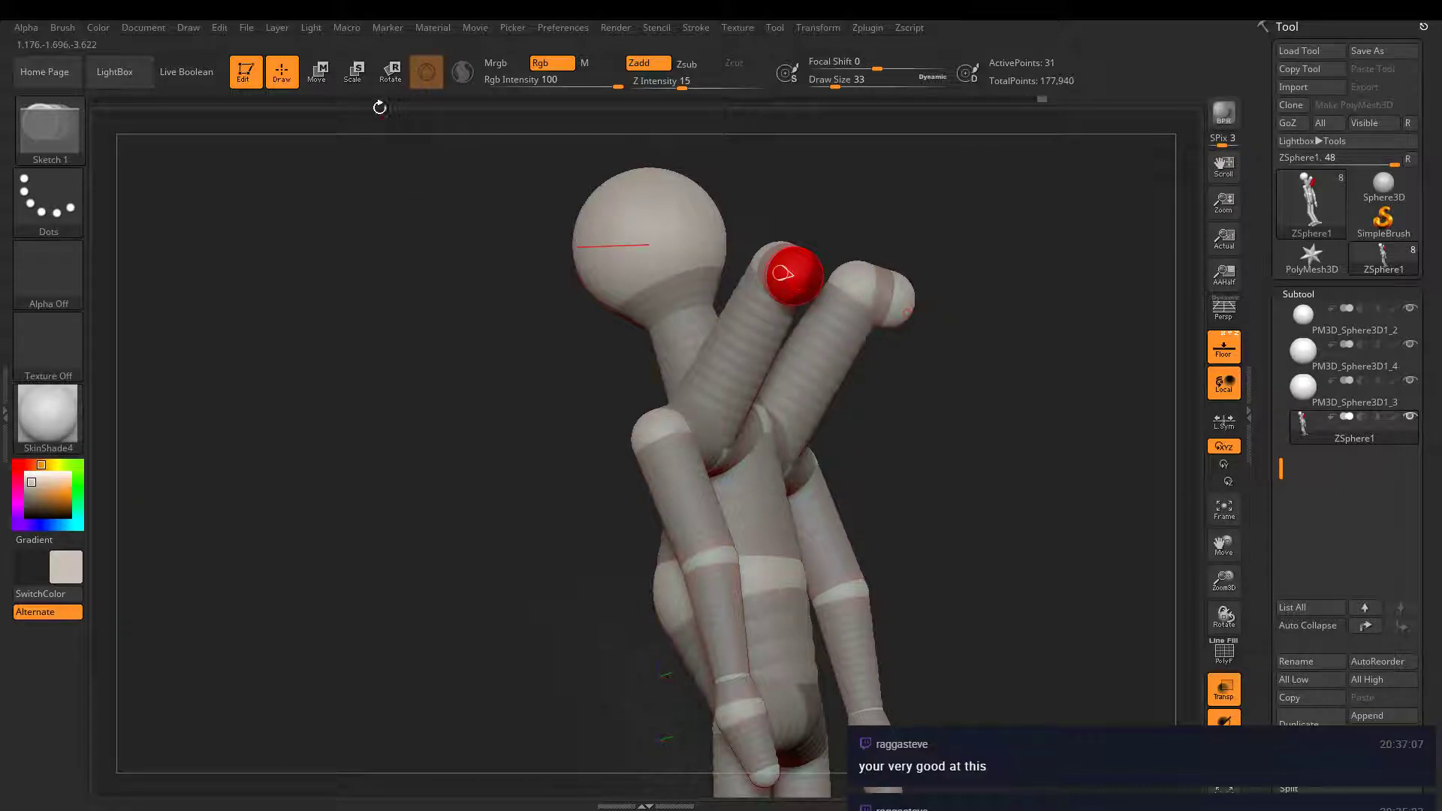
click(318, 73)
drag(924, 330, 832, 328)
drag(800, 281, 939, 293)
drag(768, 254, 711, 318)
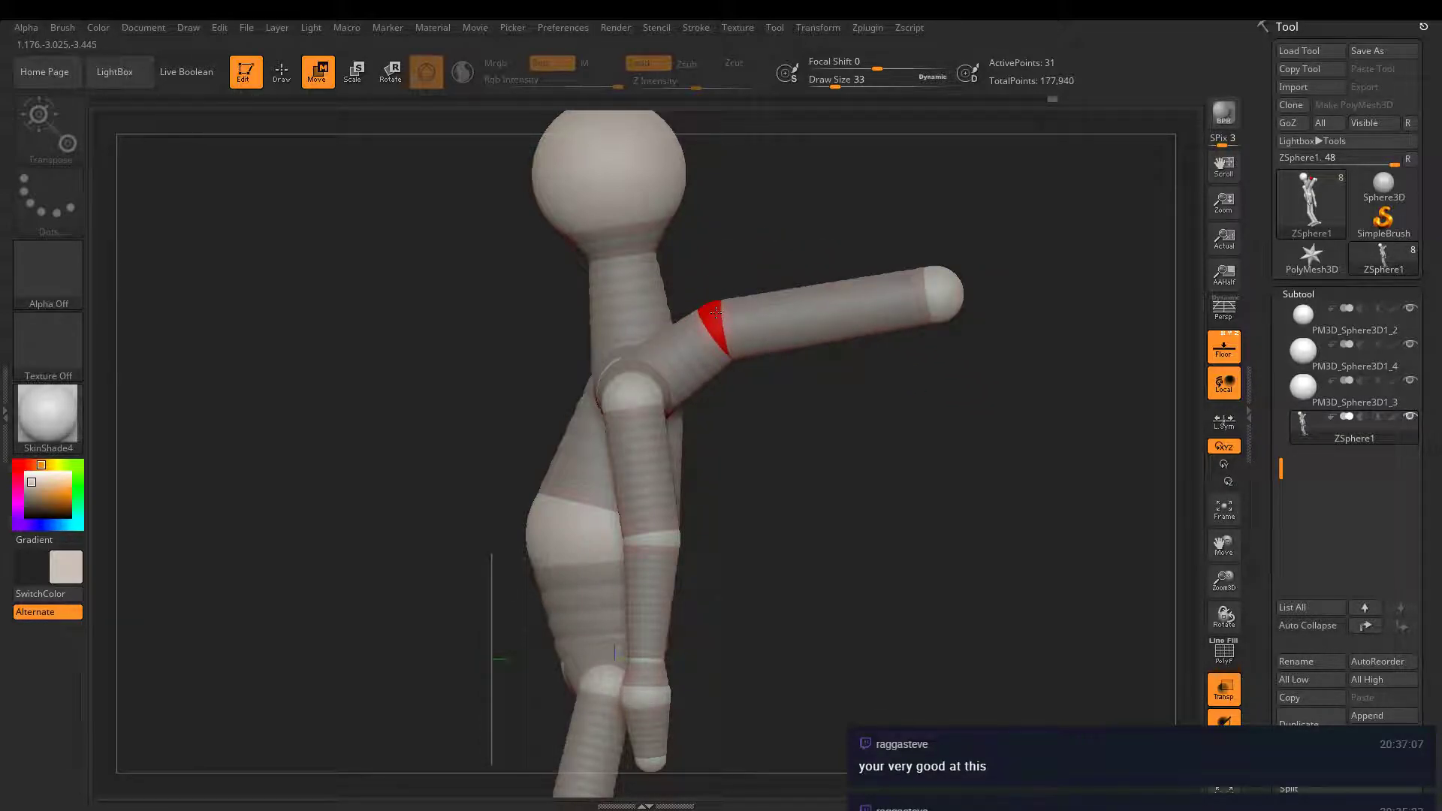
drag(948, 292, 1000, 245)
- Spread the middle joints of the mirrored back limbs slightly outward
drag(888, 356, 594, 419)
right_drag(847, 394, 847, 451)
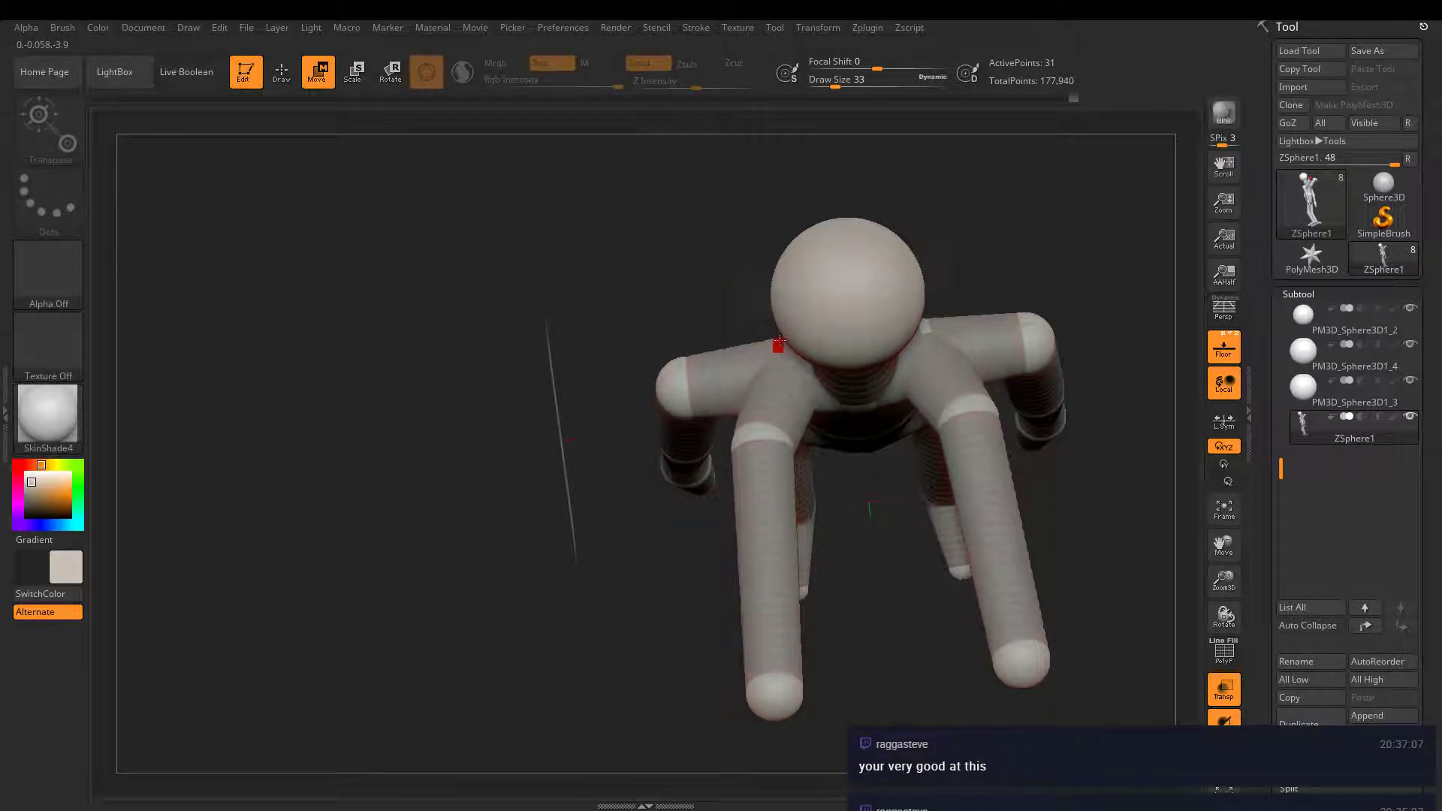
drag(762, 439, 748, 436)
right_drag(750, 627, 901, 422)
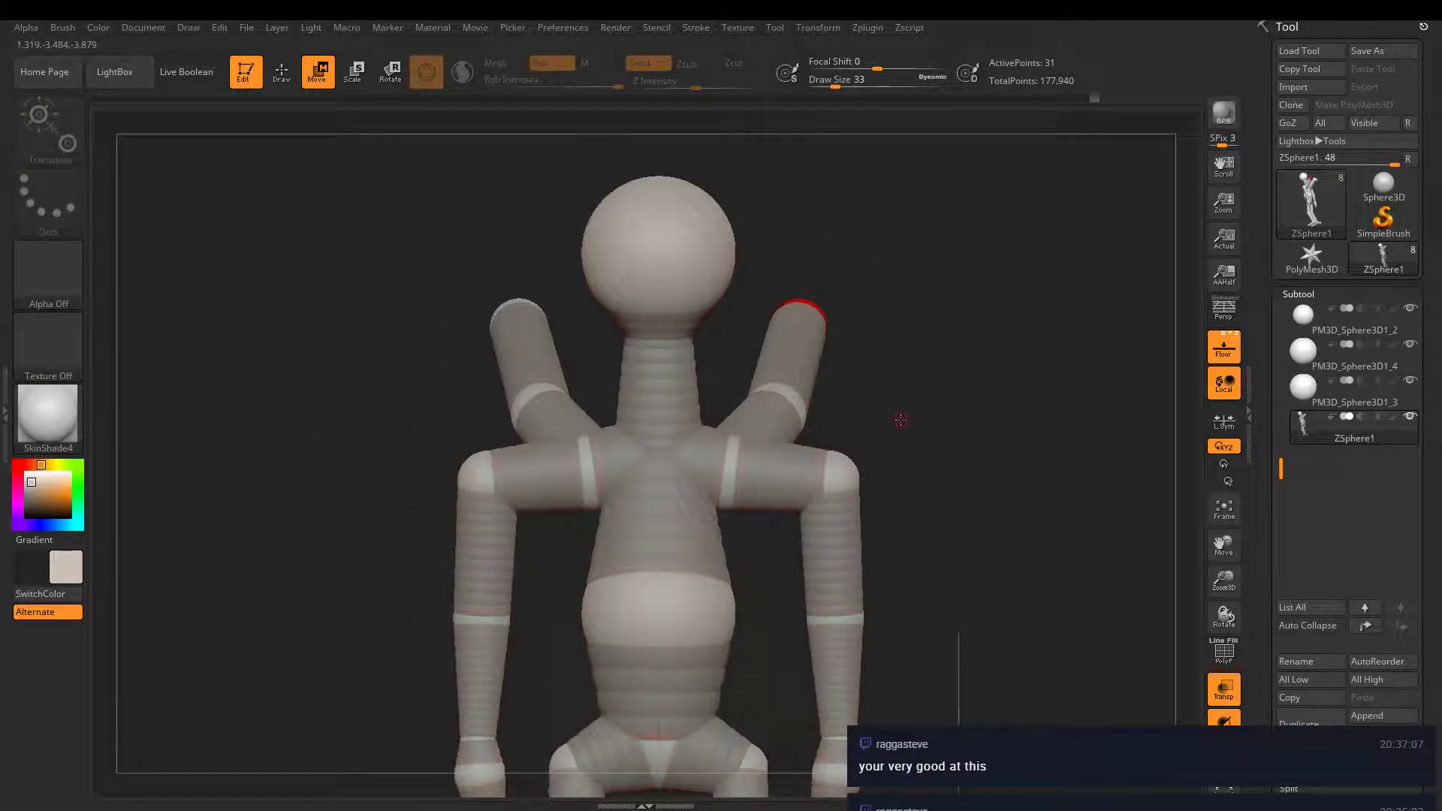
- Switch to the Photos window with Msketch.png and examine the drone's wings, rotor mounts and body up close
drag(1441, 210, 740, 161)
double_click(737, 397)
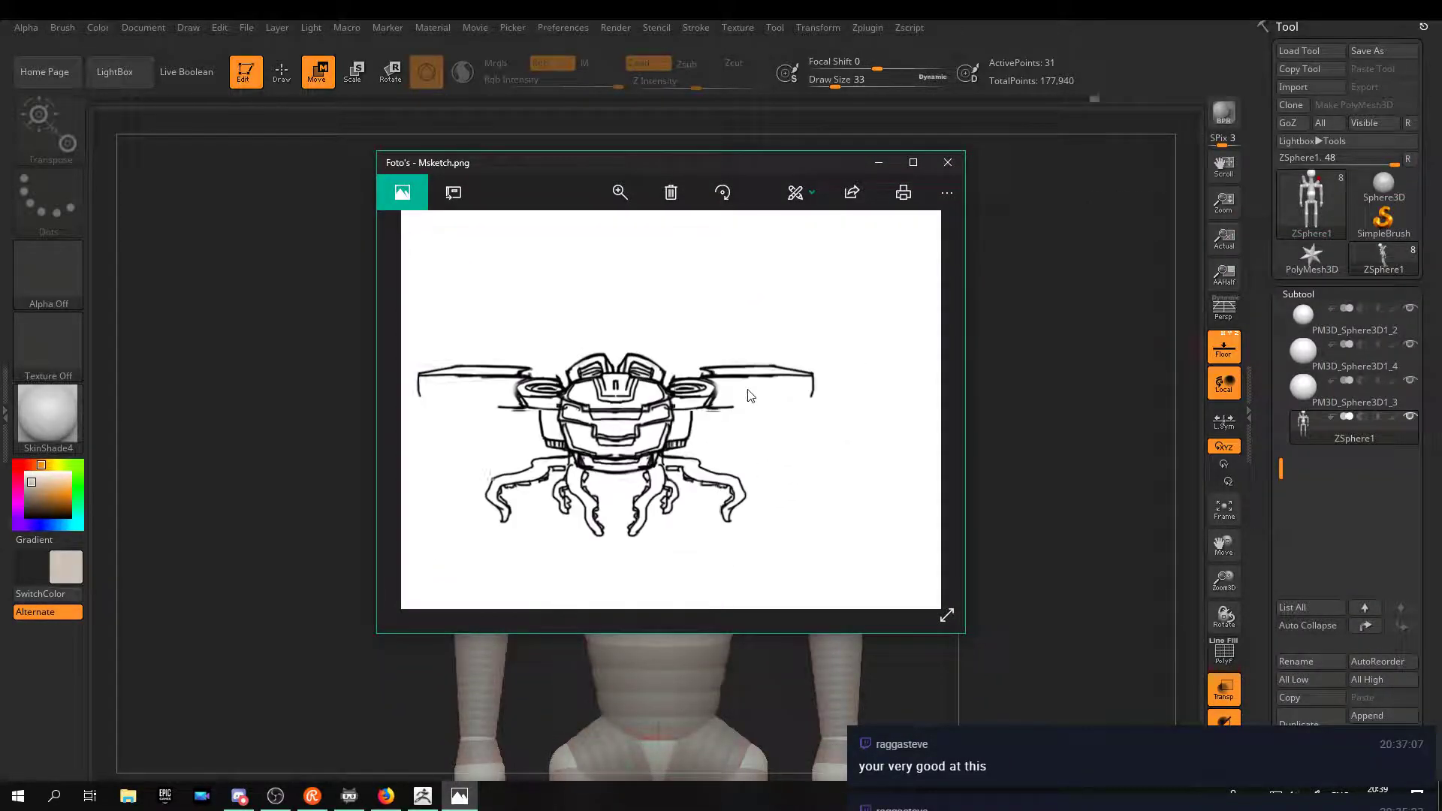
double_click(784, 390)
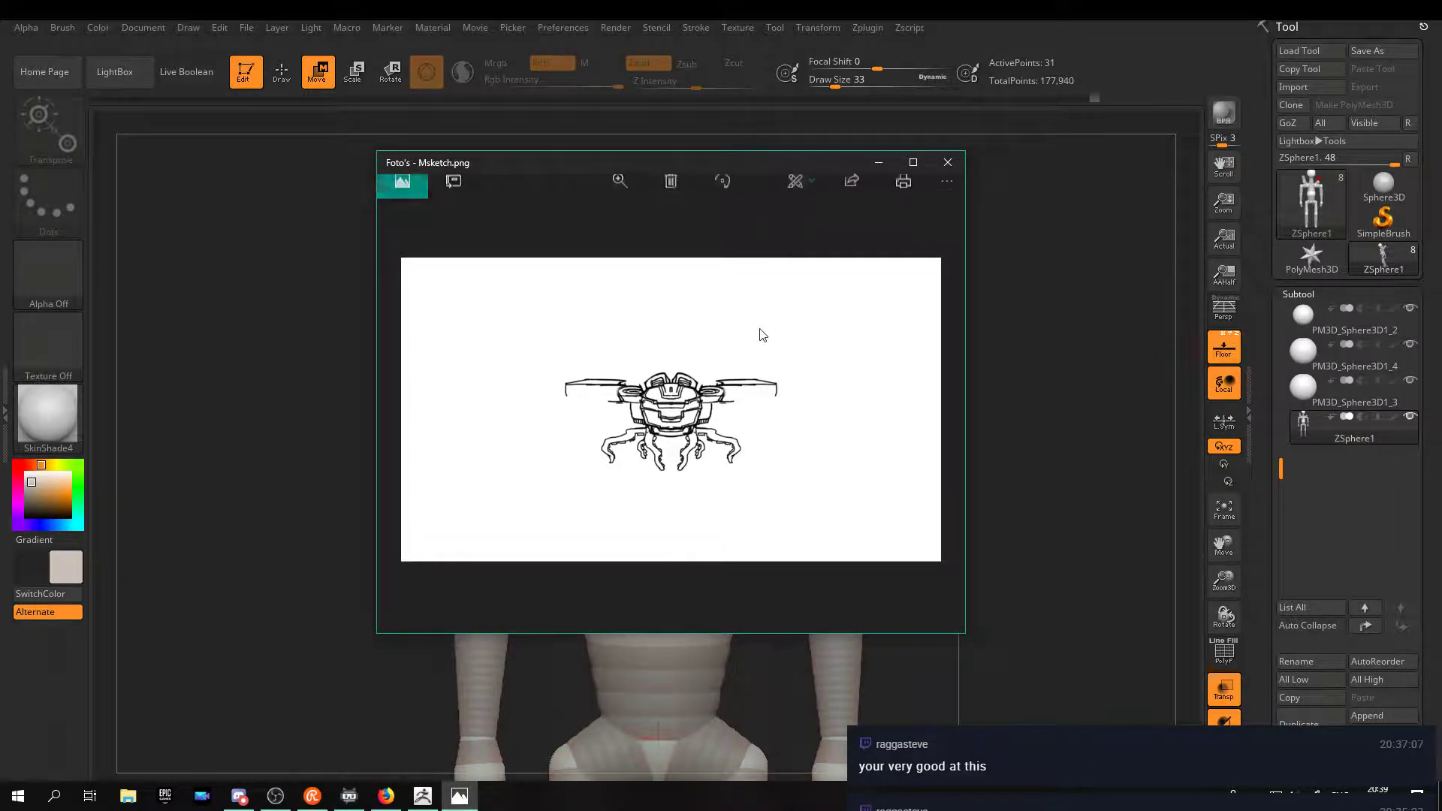
click(620, 192)
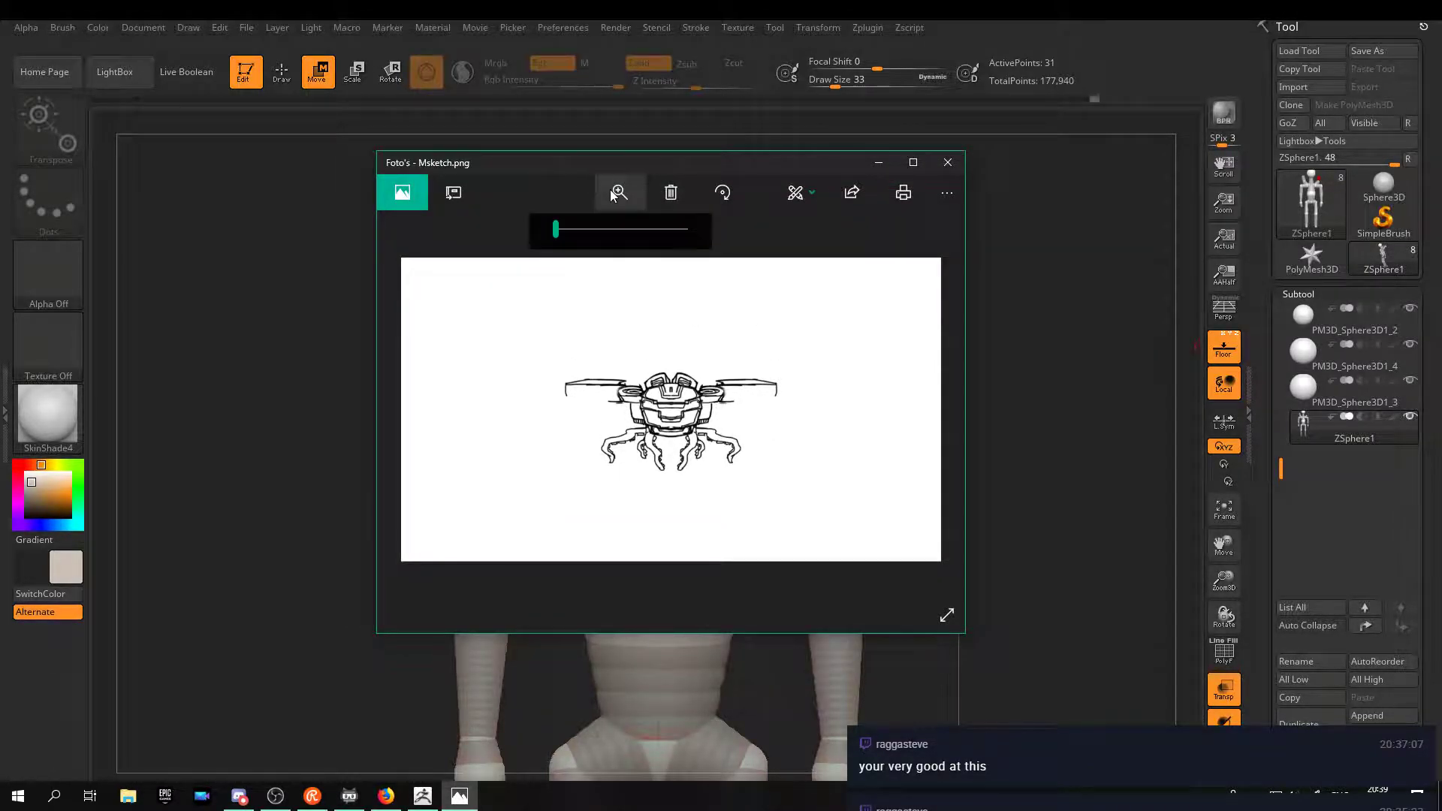
drag(557, 229, 602, 229)
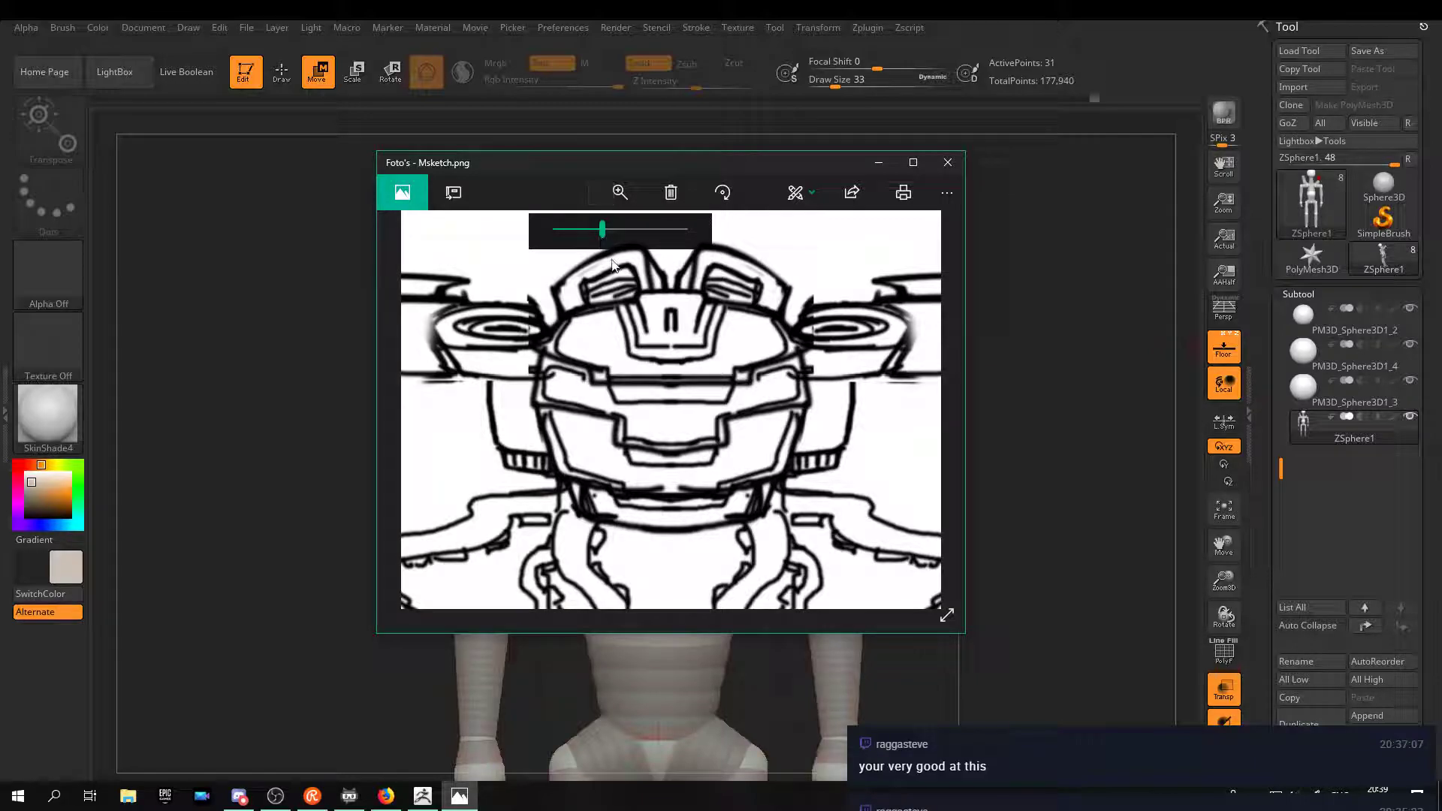
drag(519, 328, 723, 419)
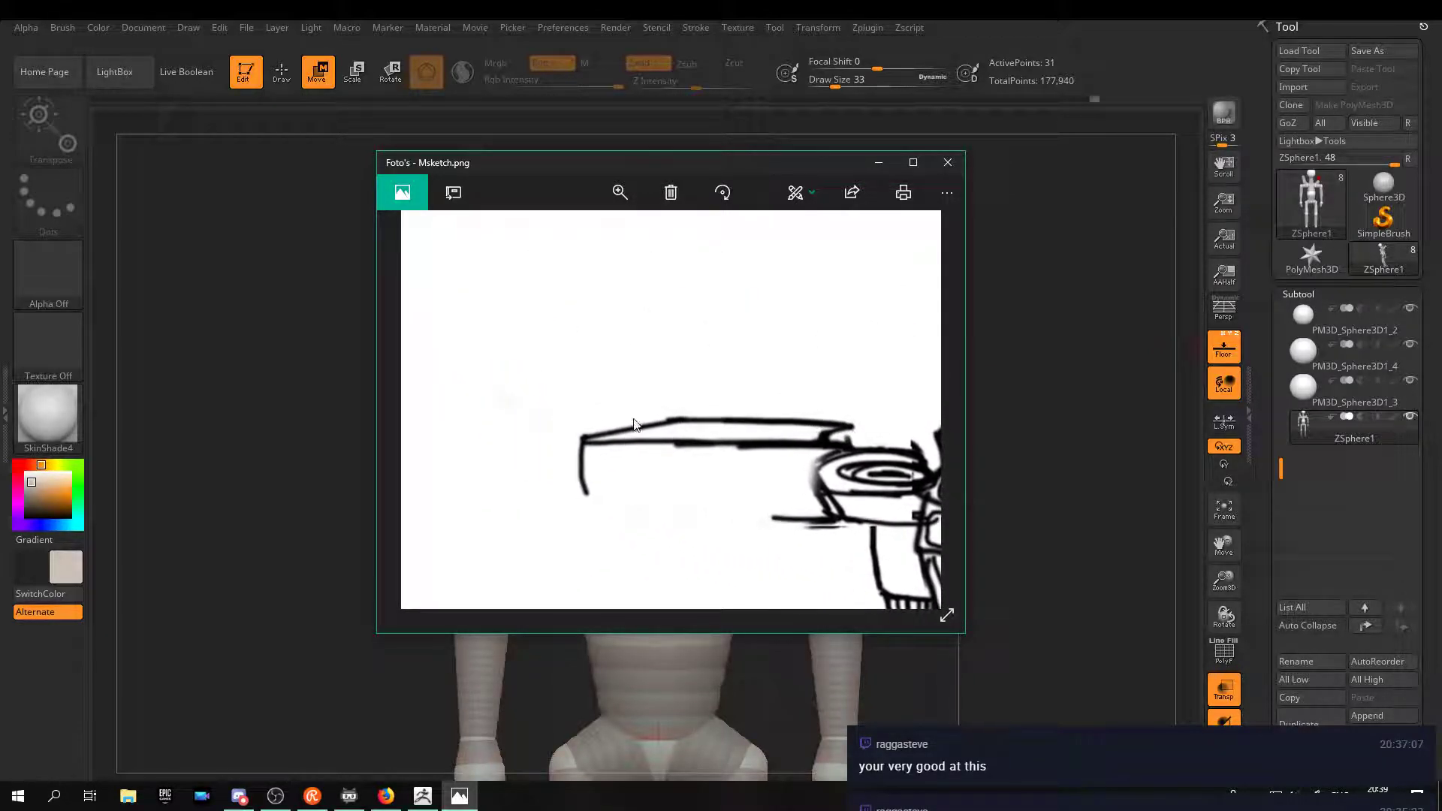
drag(896, 428, 712, 414)
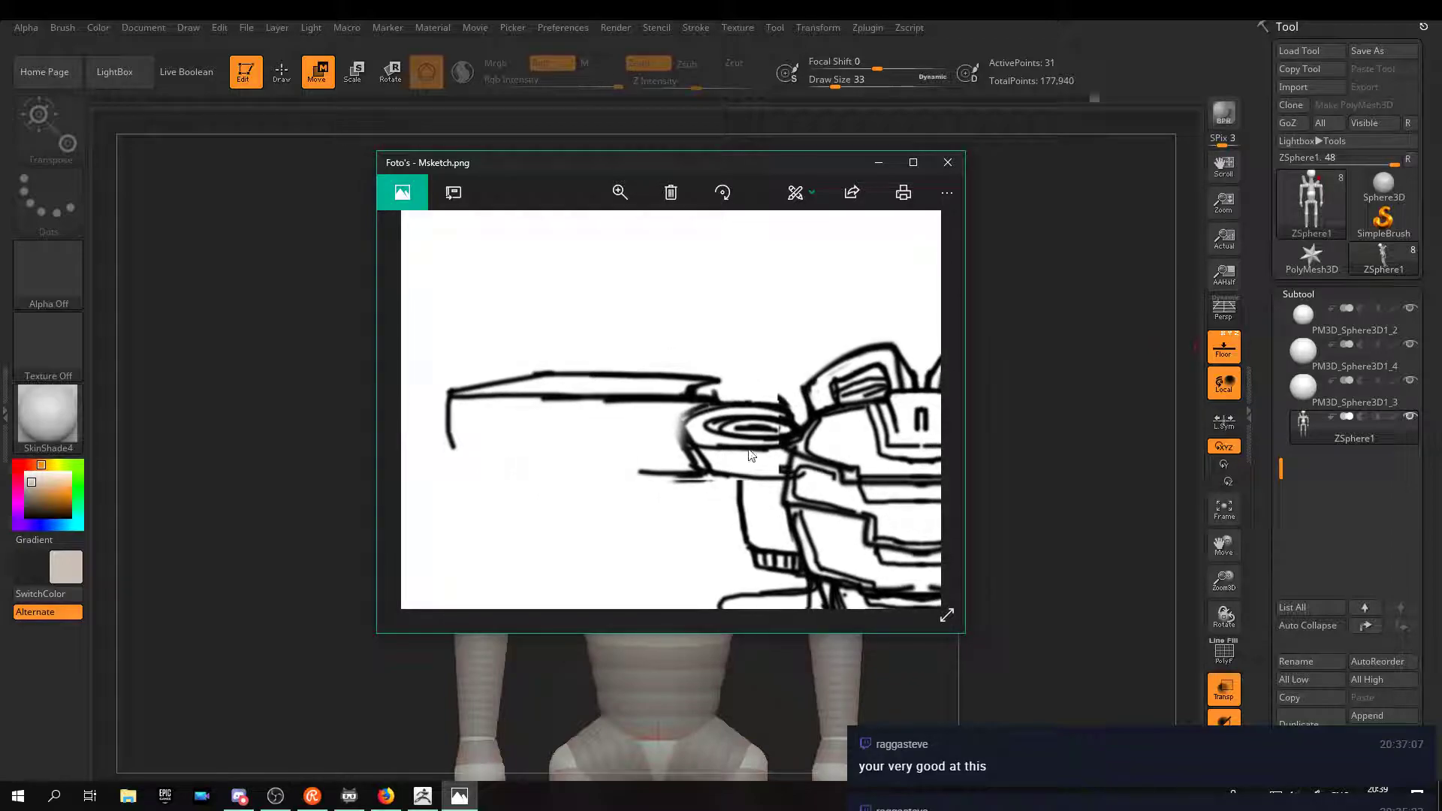
right_click(704, 395)
click(710, 394)
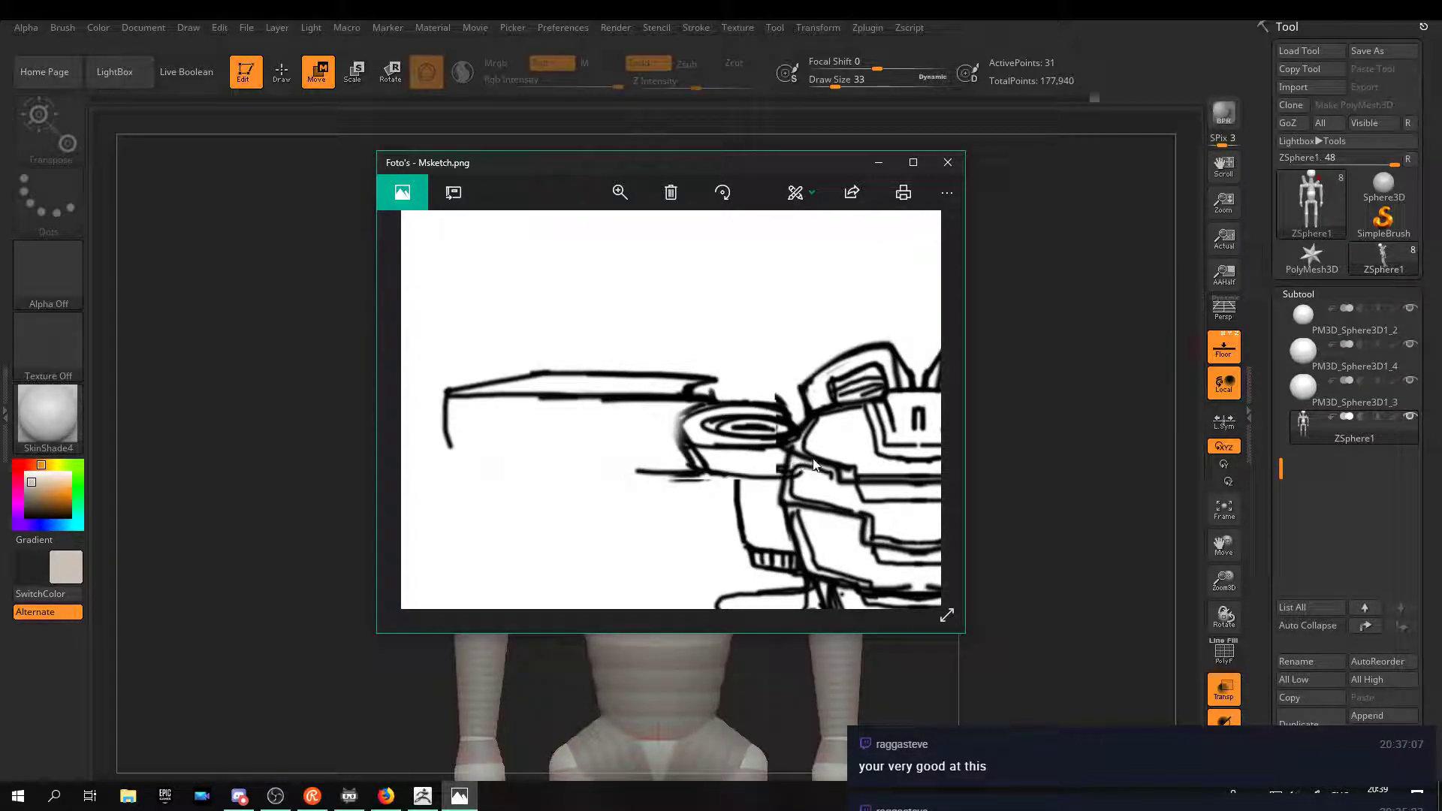
drag(813, 465, 662, 336)
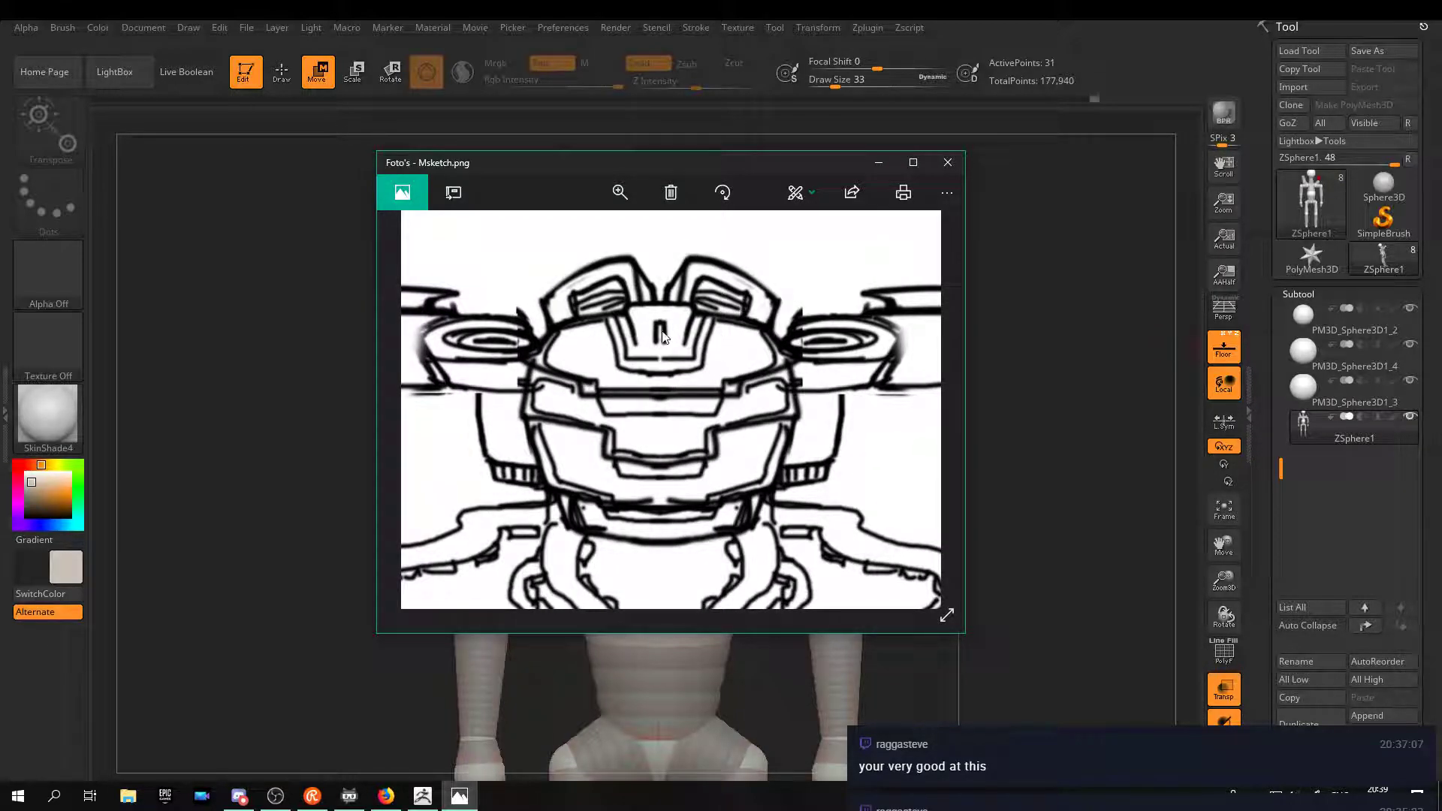
double_click(705, 392)
scroll(702, 387, down, 1)
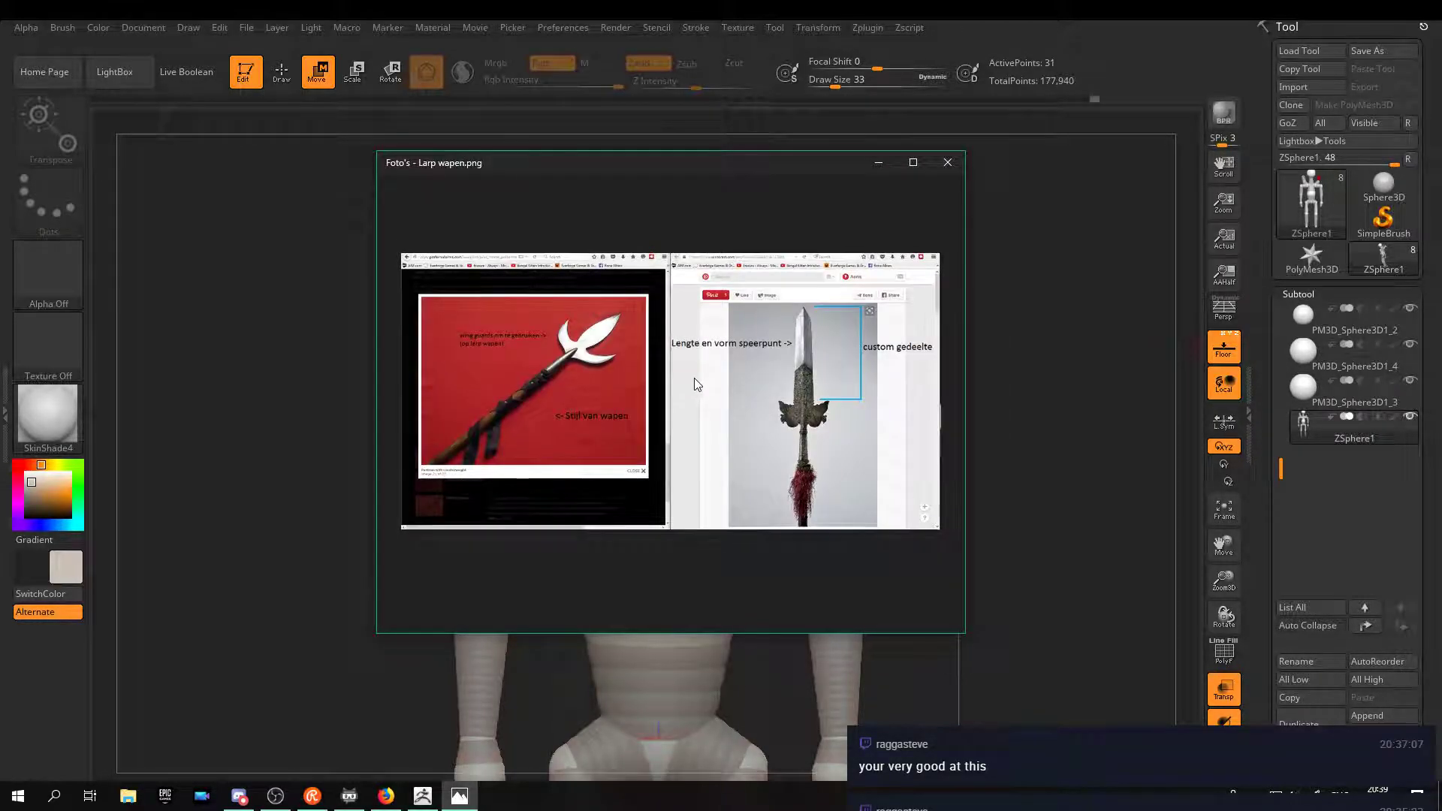
scroll(692, 380, up, 1)
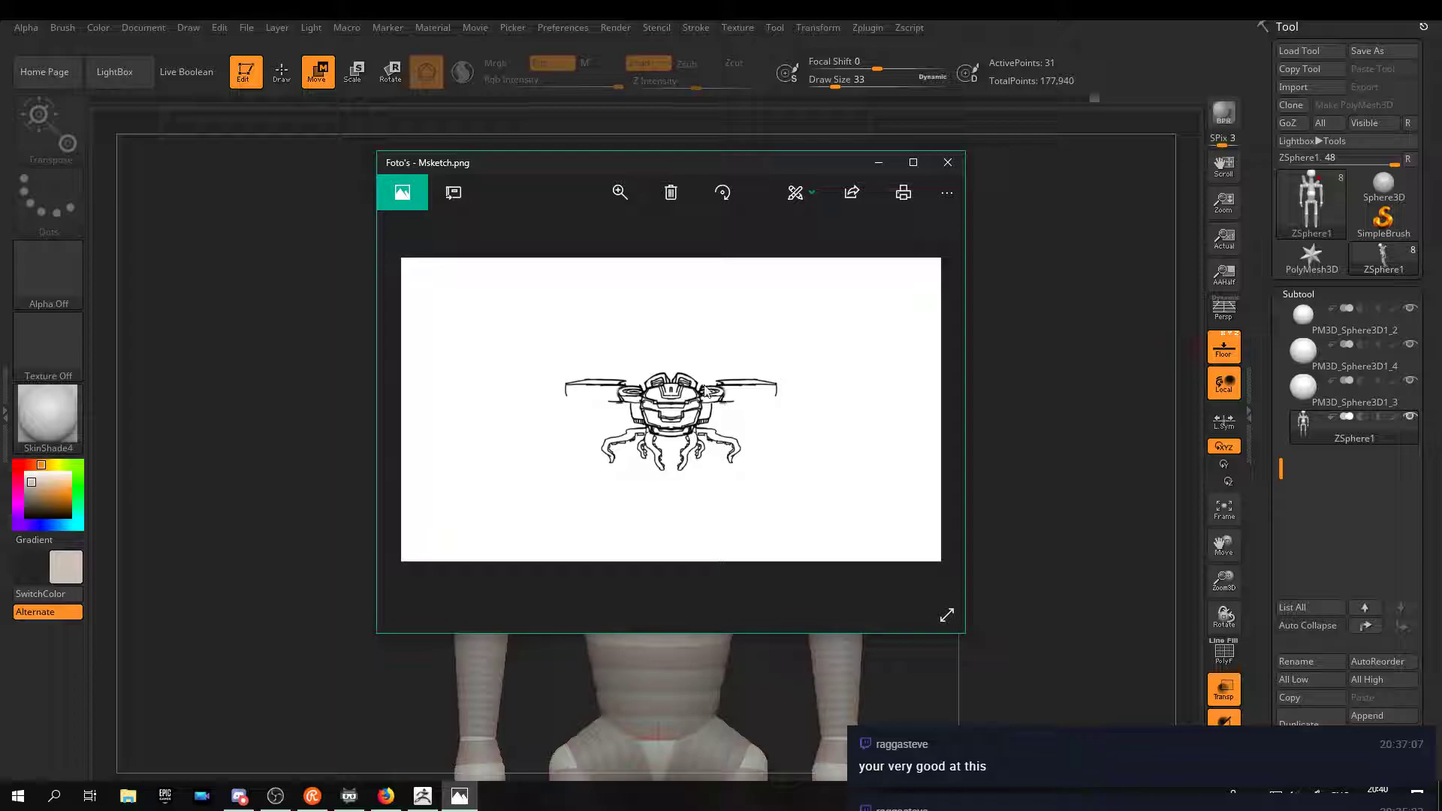
click(878, 162)
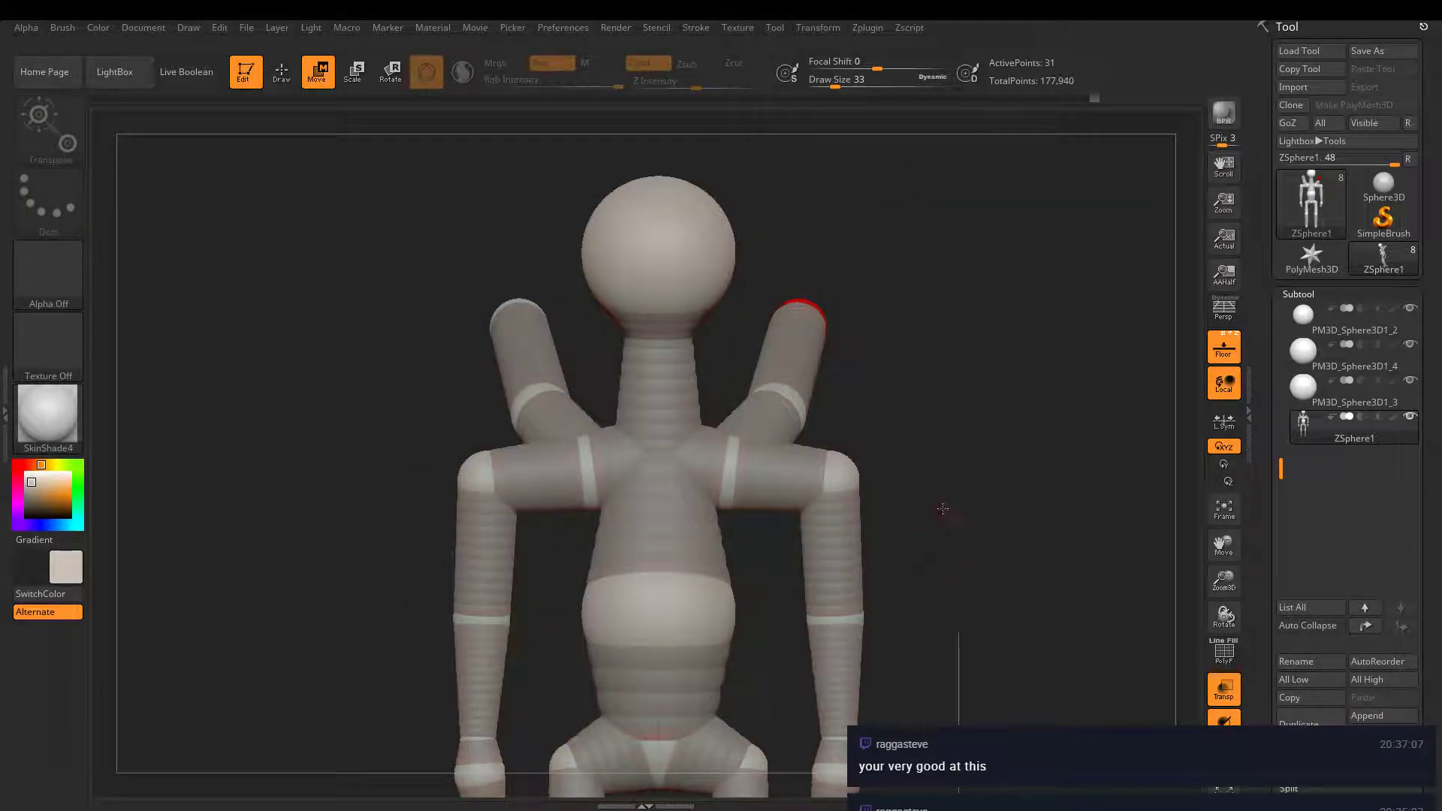
- Return to the mannequin and adjust the position of the waist ZSphere
drag(943, 511, 455, 197)
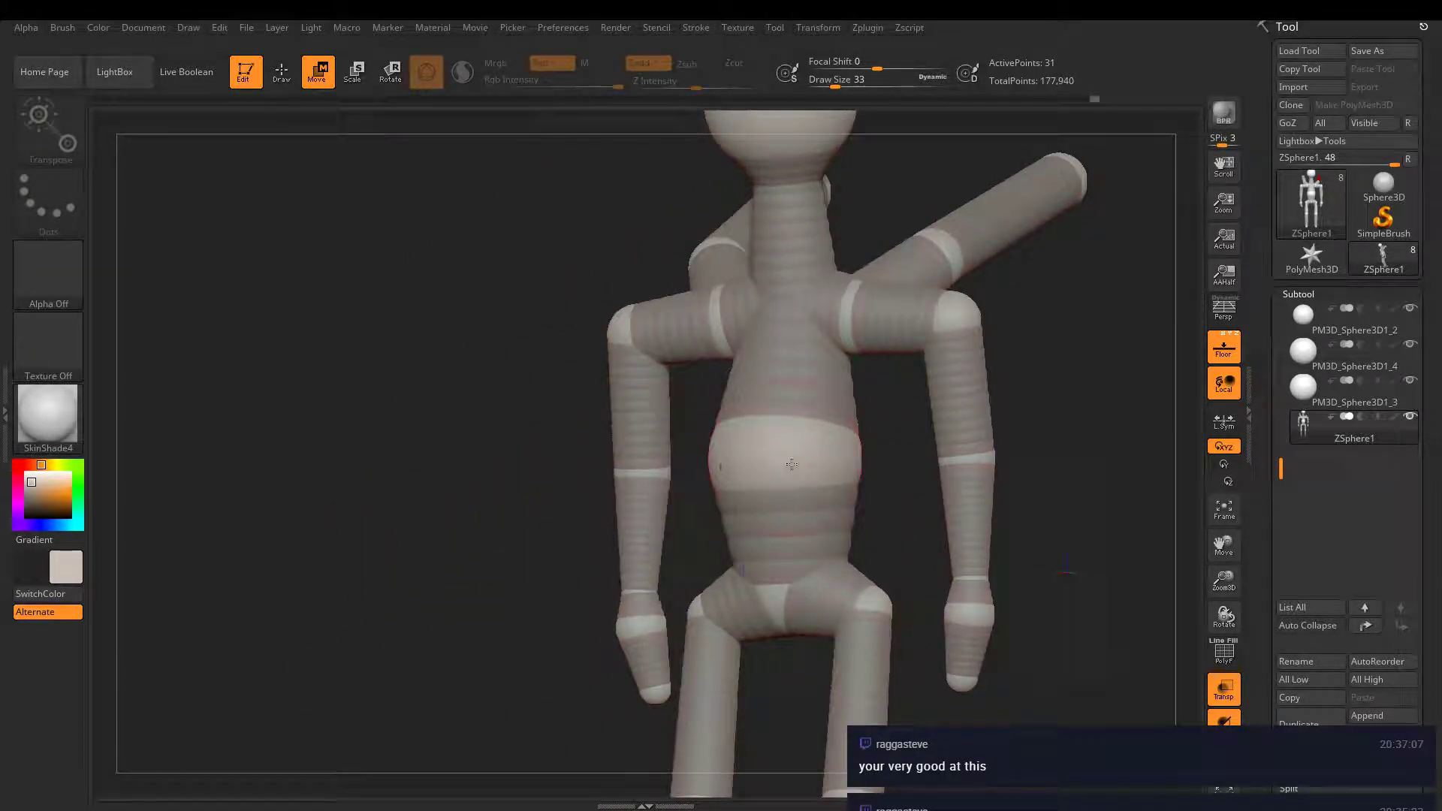
drag(779, 442, 805, 468)
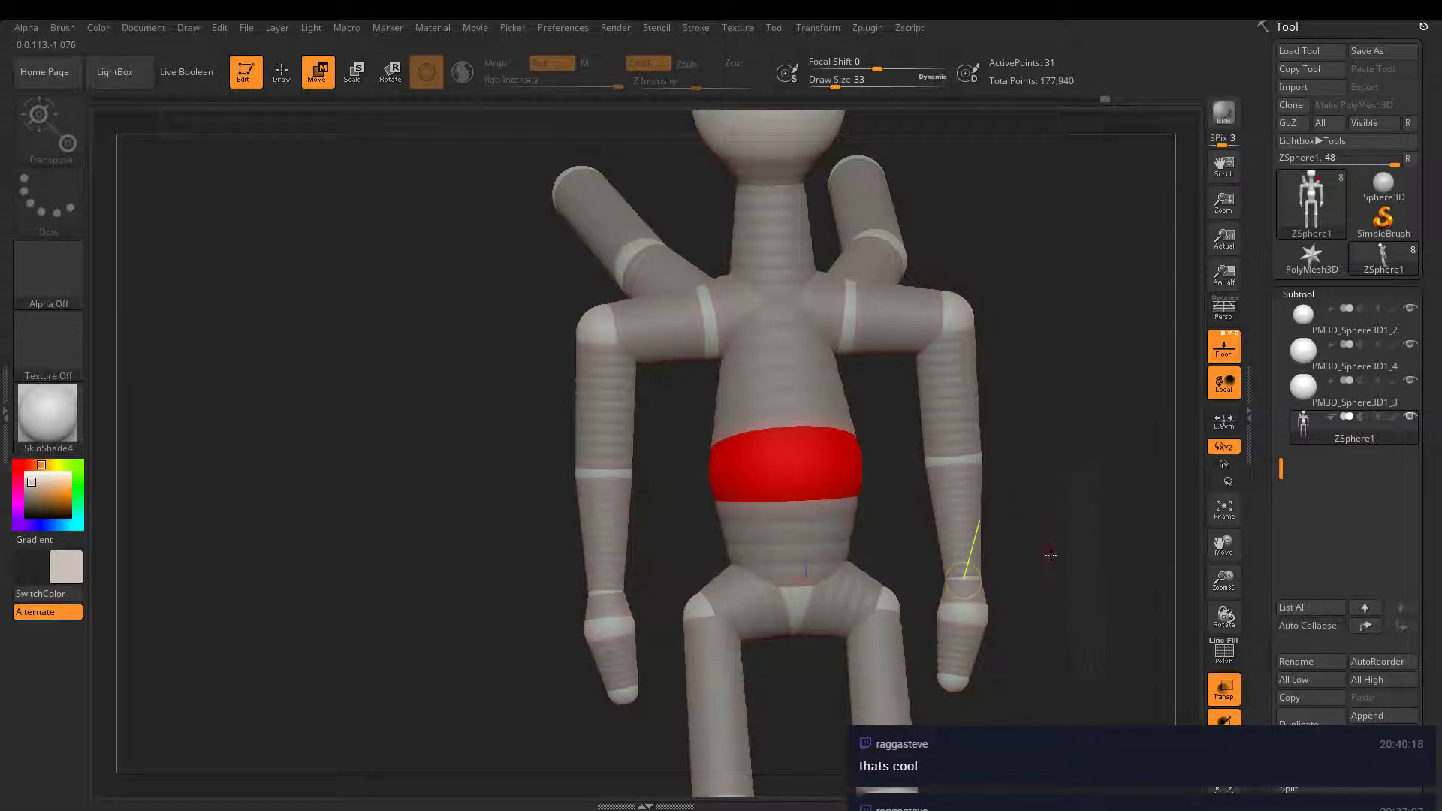
drag(1050, 554, 811, 465)
- Reposition the mirrored back limbs' joints so the limbs reach farther out behind the shoulders
drag(948, 502, 860, 636)
drag(769, 585, 1004, 386)
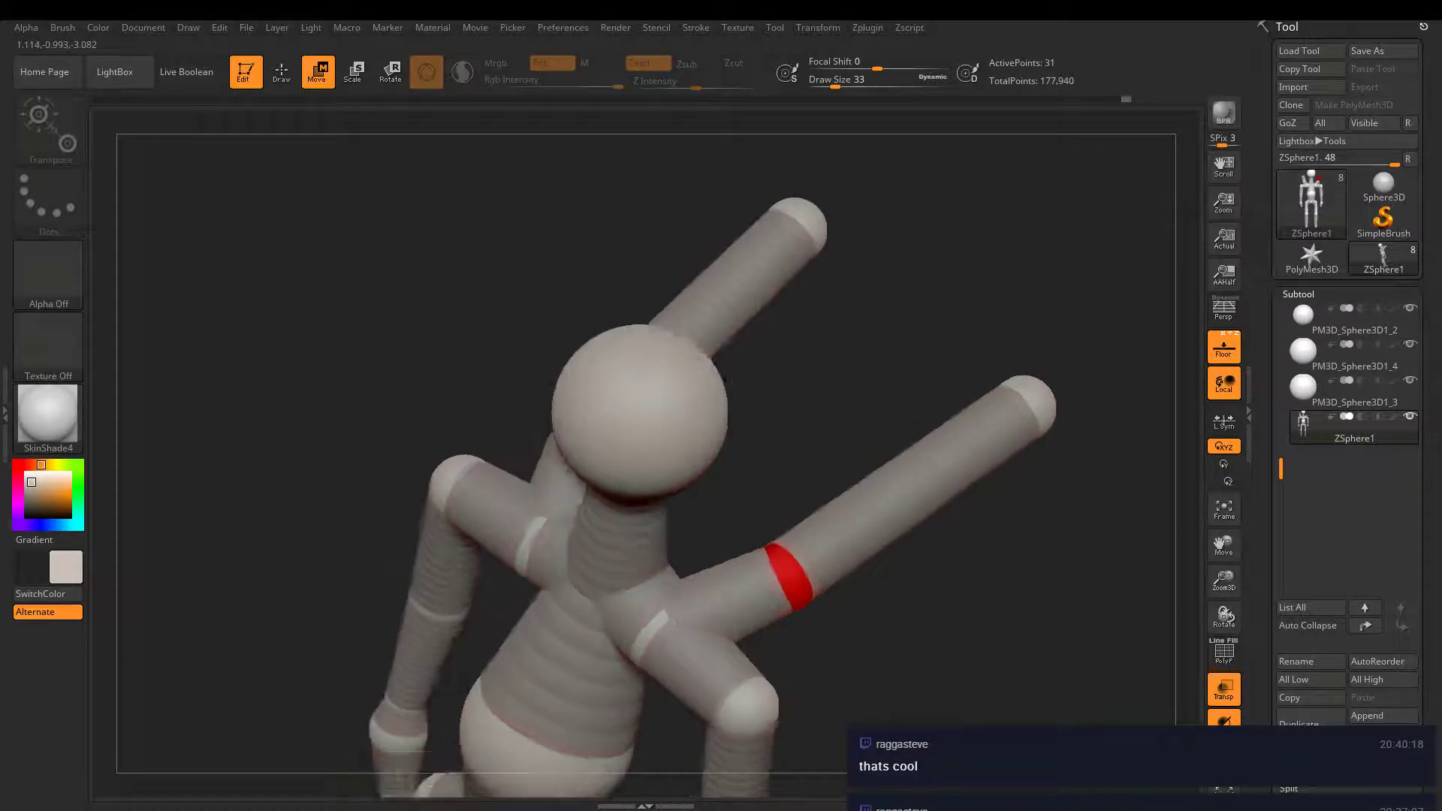
- Adjust the middle joints of the mirrored back limbs and check the mannequin's overall proportions
drag(782, 576, 952, 476)
drag(1078, 441, 781, 465)
drag(759, 405, 788, 396)
mouse_move(939, 526)
mouse_down()
mouse_move(1026, 497)
mouse_move(939, 530)
mouse_up()
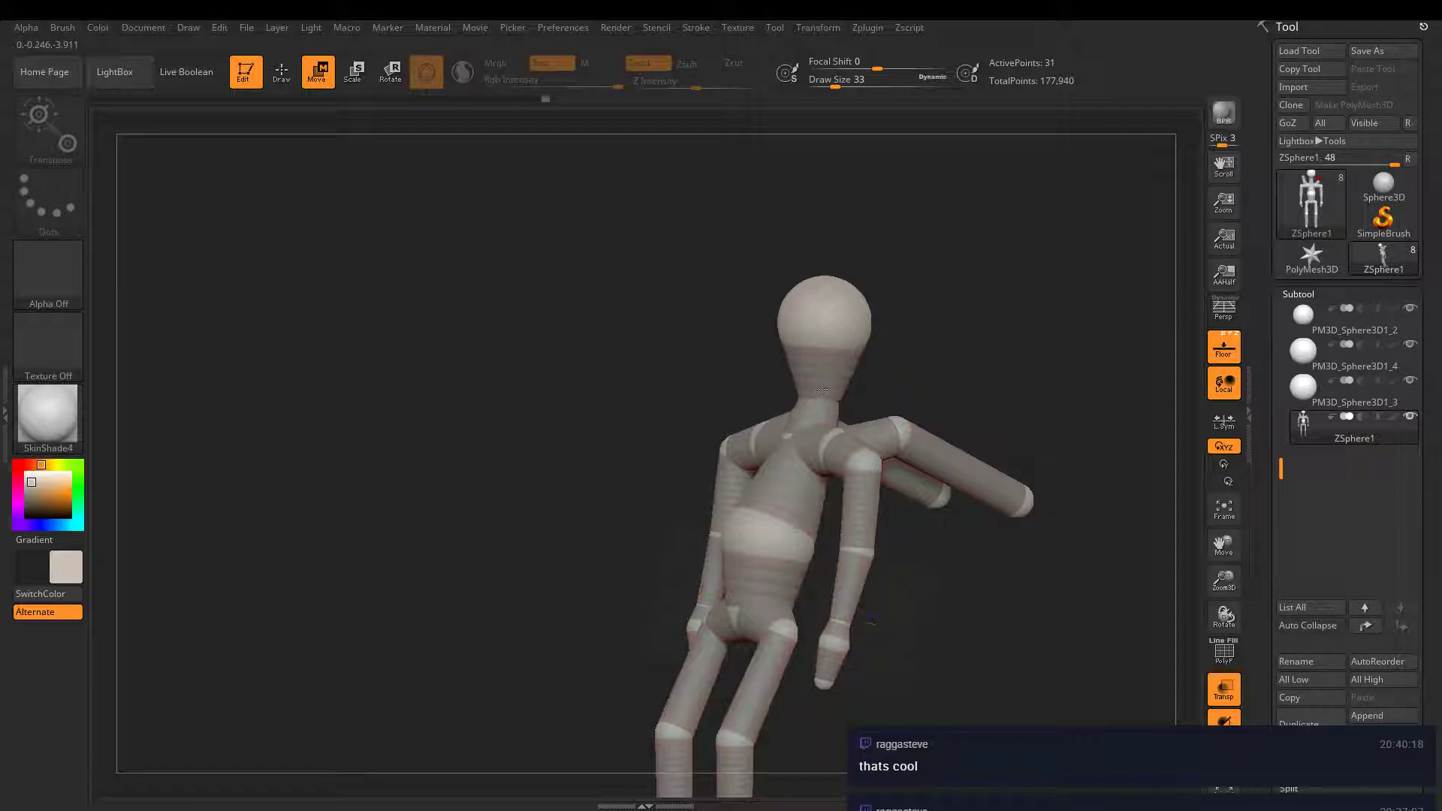
drag(886, 353, 996, 410)
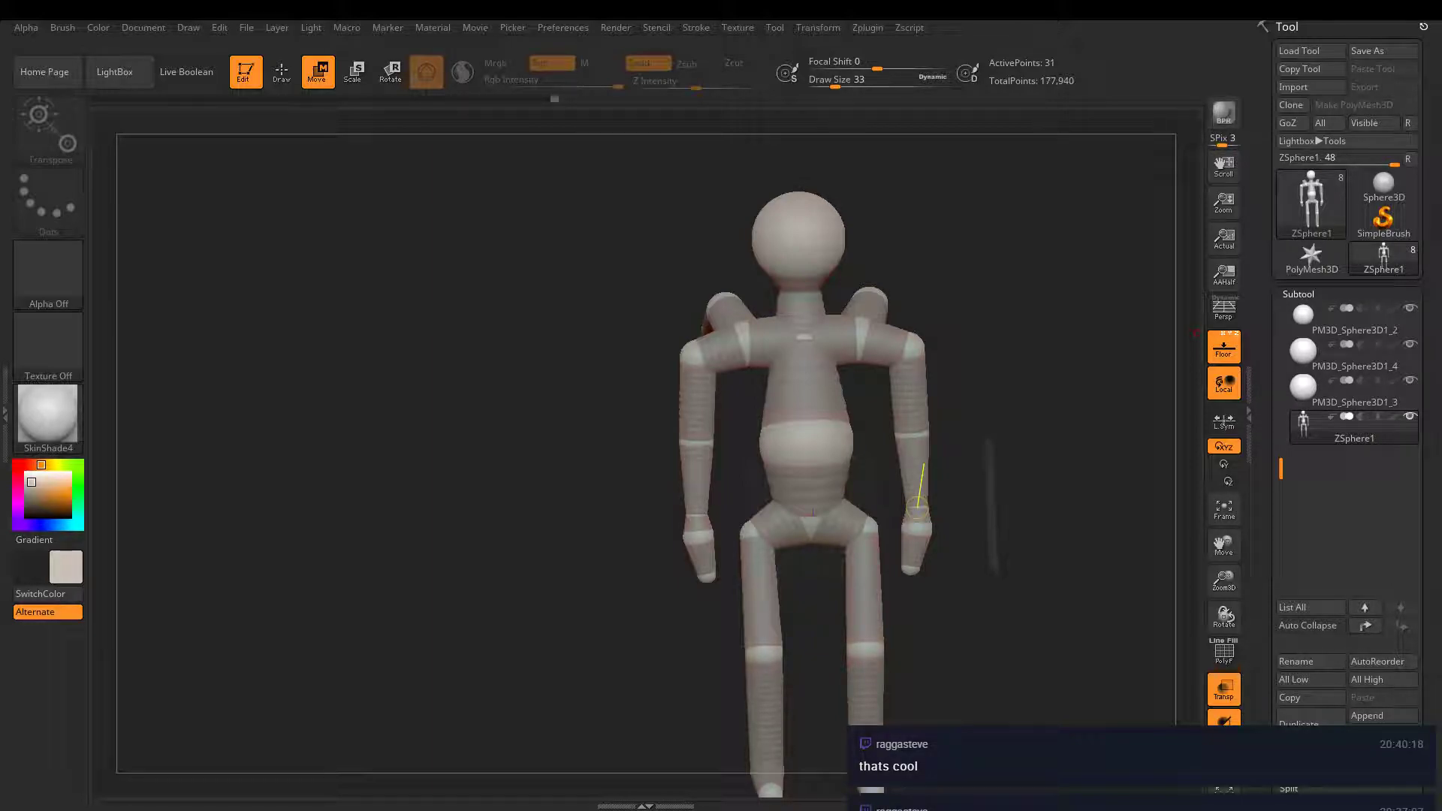
drag(1040, 322, 1011, 375)
alt+drag(1011, 376, 1008, 280)
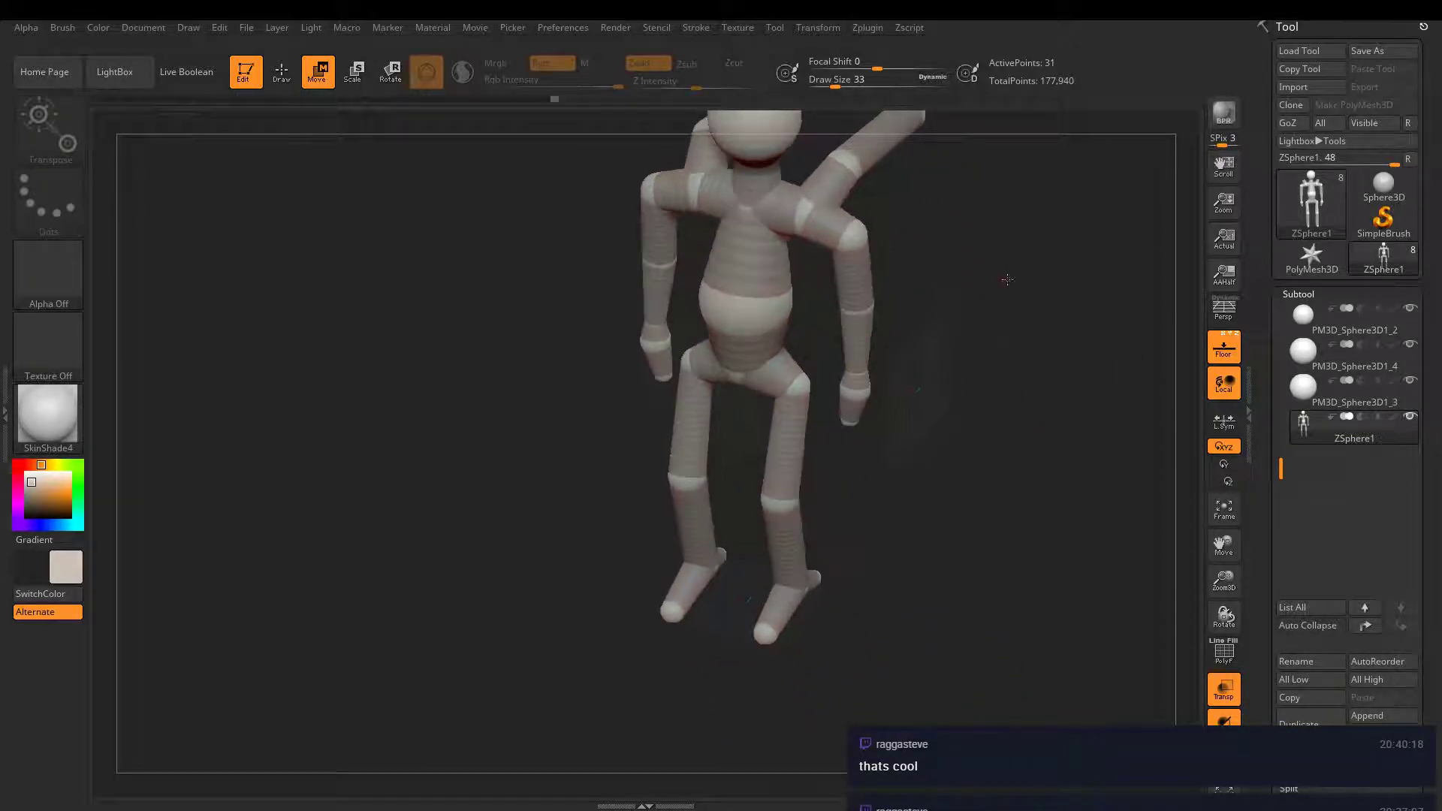
- Duplicate the ZSphere mannequin subtool and save the project as M1 in the Z-brush - 2018 - Mistwind folder
click(1301, 724)
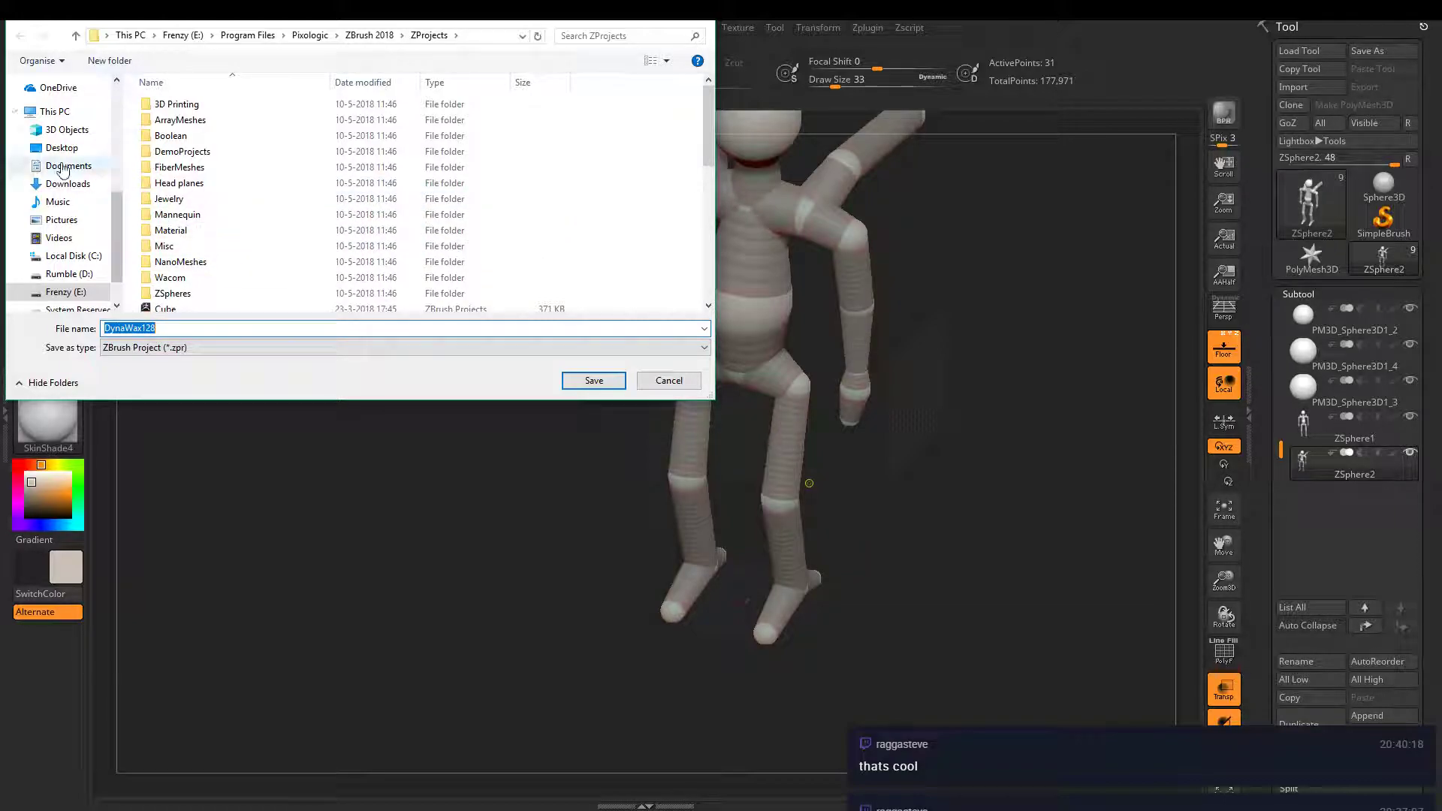
scroll(63, 171, up, 4)
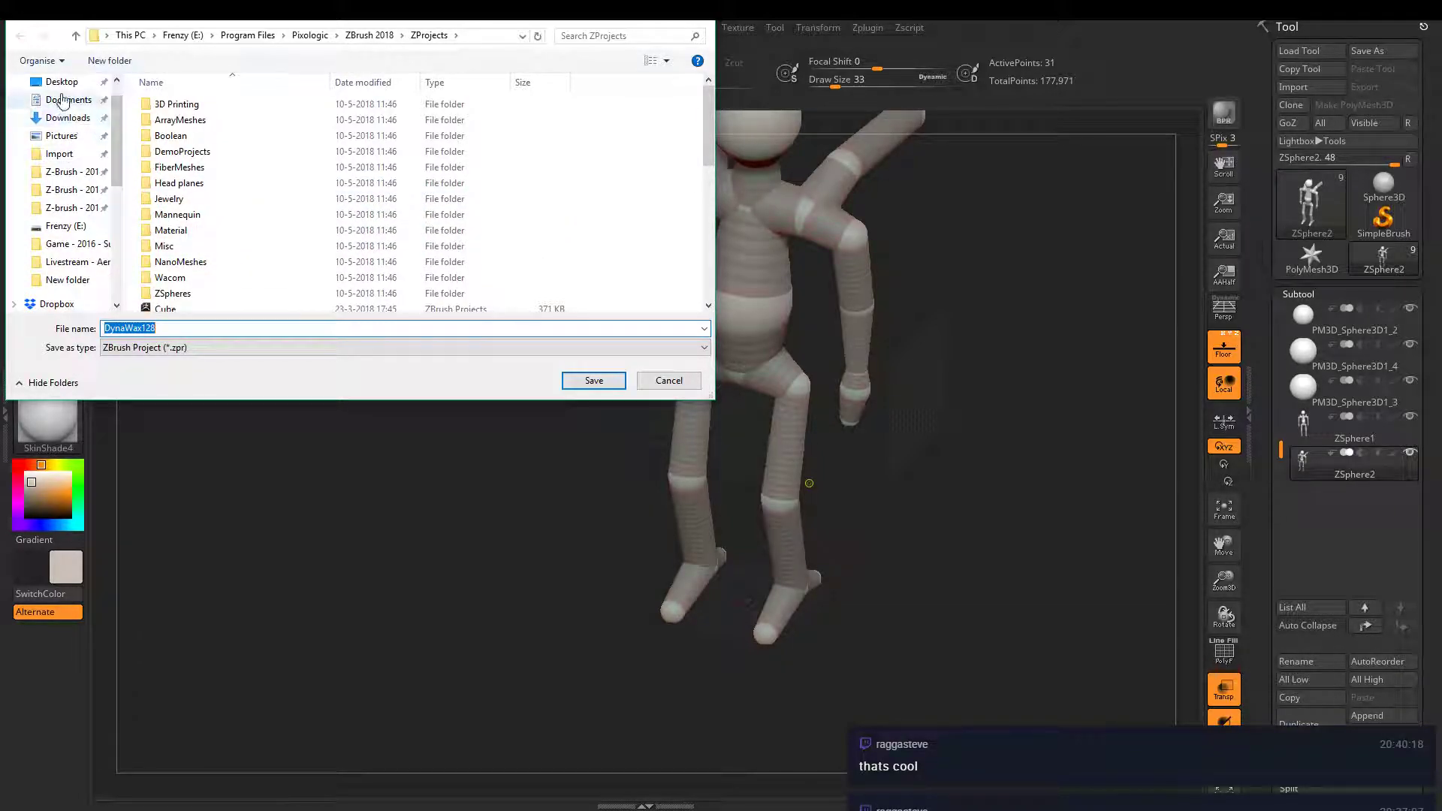
click(72, 208)
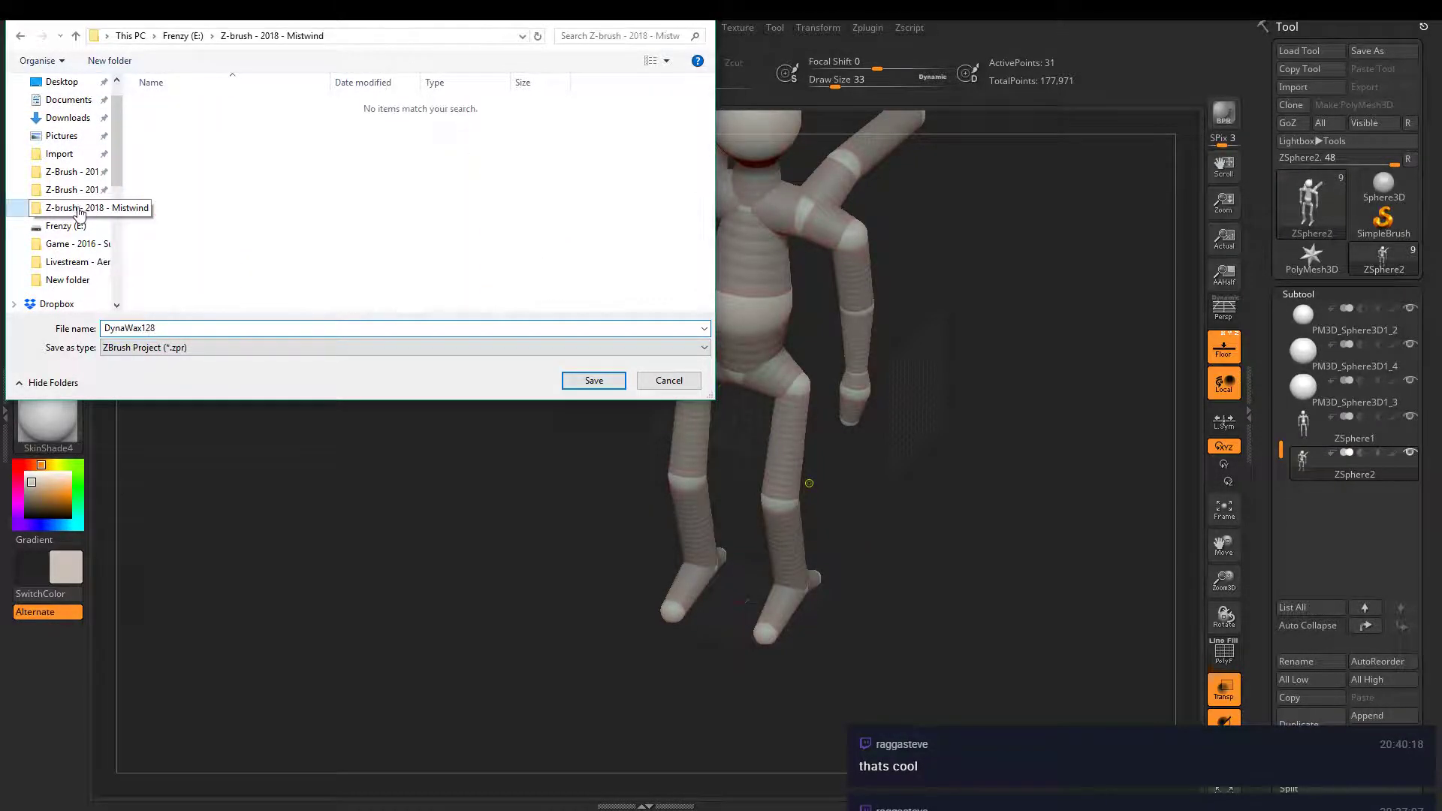
double_click(185, 327)
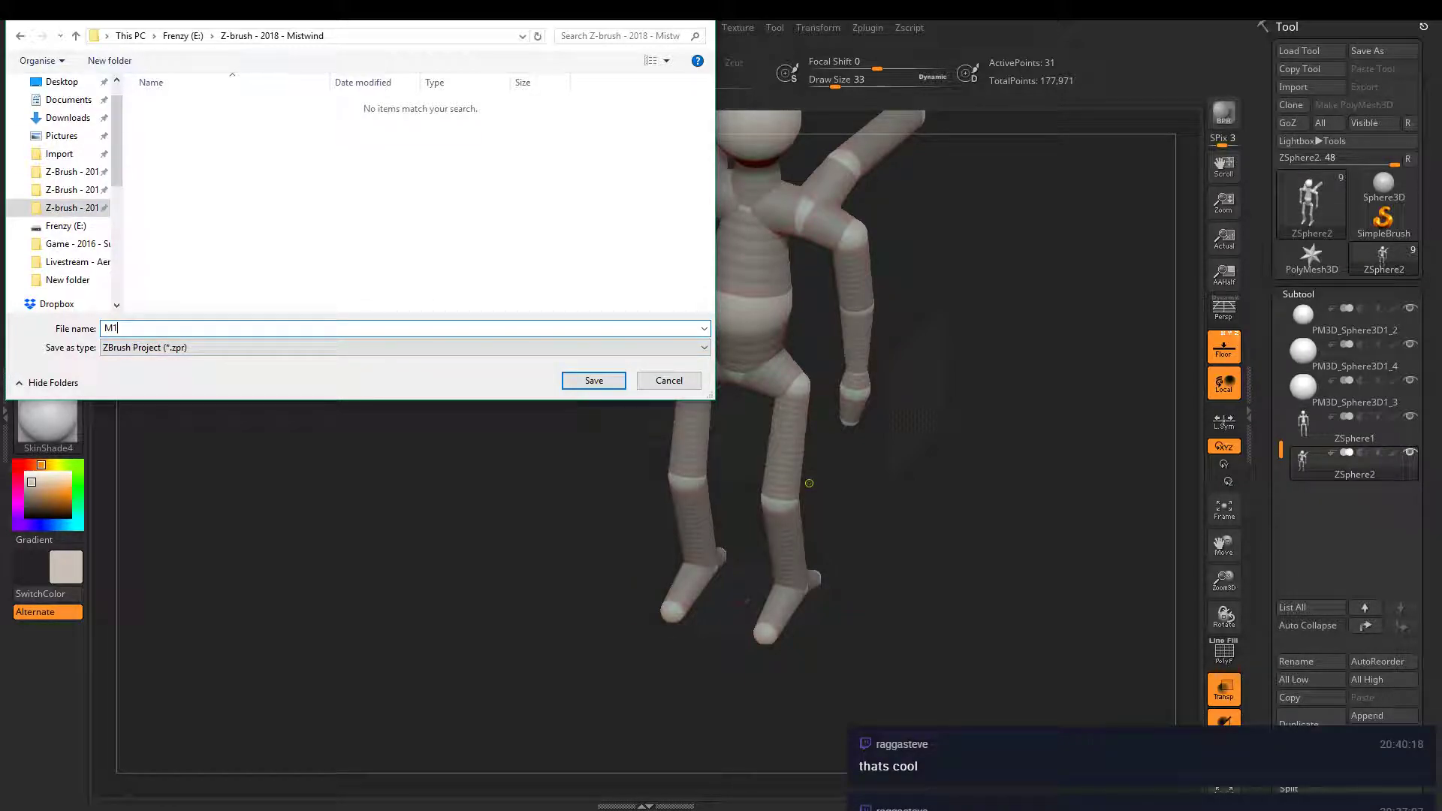
click(595, 381)
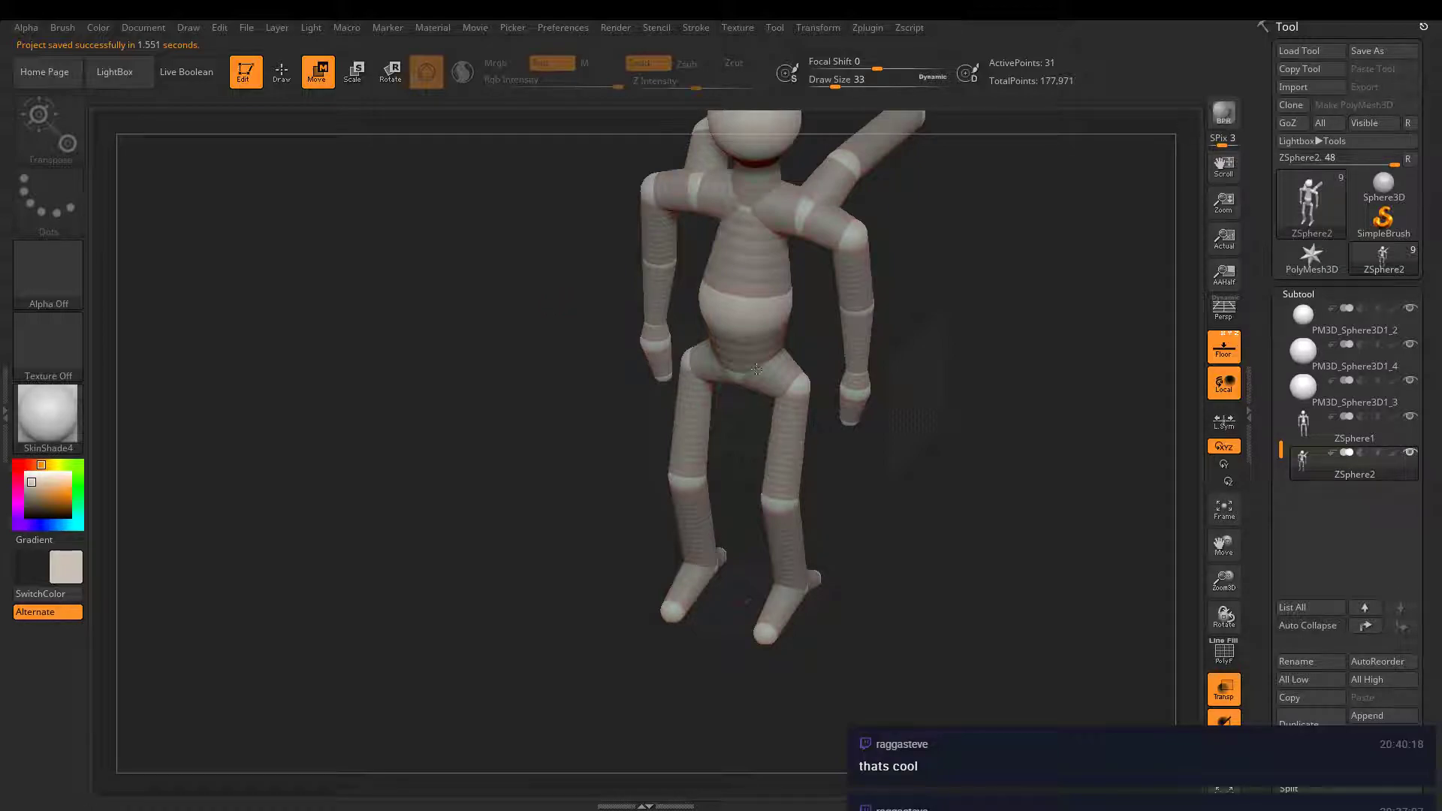
- Turn on the adaptive skin preview for the duplicated mannequin and set its density to 4
mouse_move(961, 451)
mouse_down()
mouse_move(966, 420)
mouse_move(975, 467)
mouse_up()
drag(1280, 450, 1244, 312)
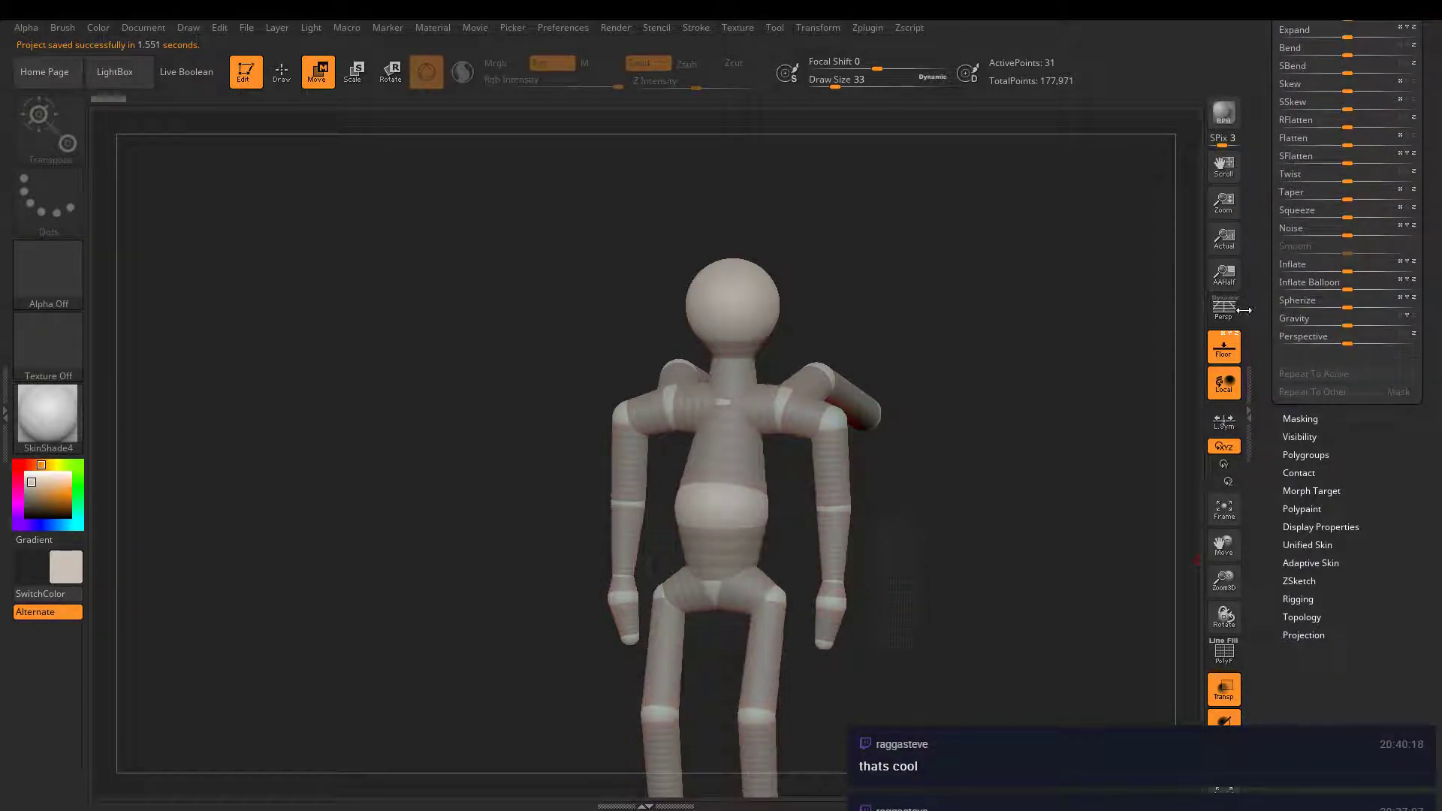
click(1308, 527)
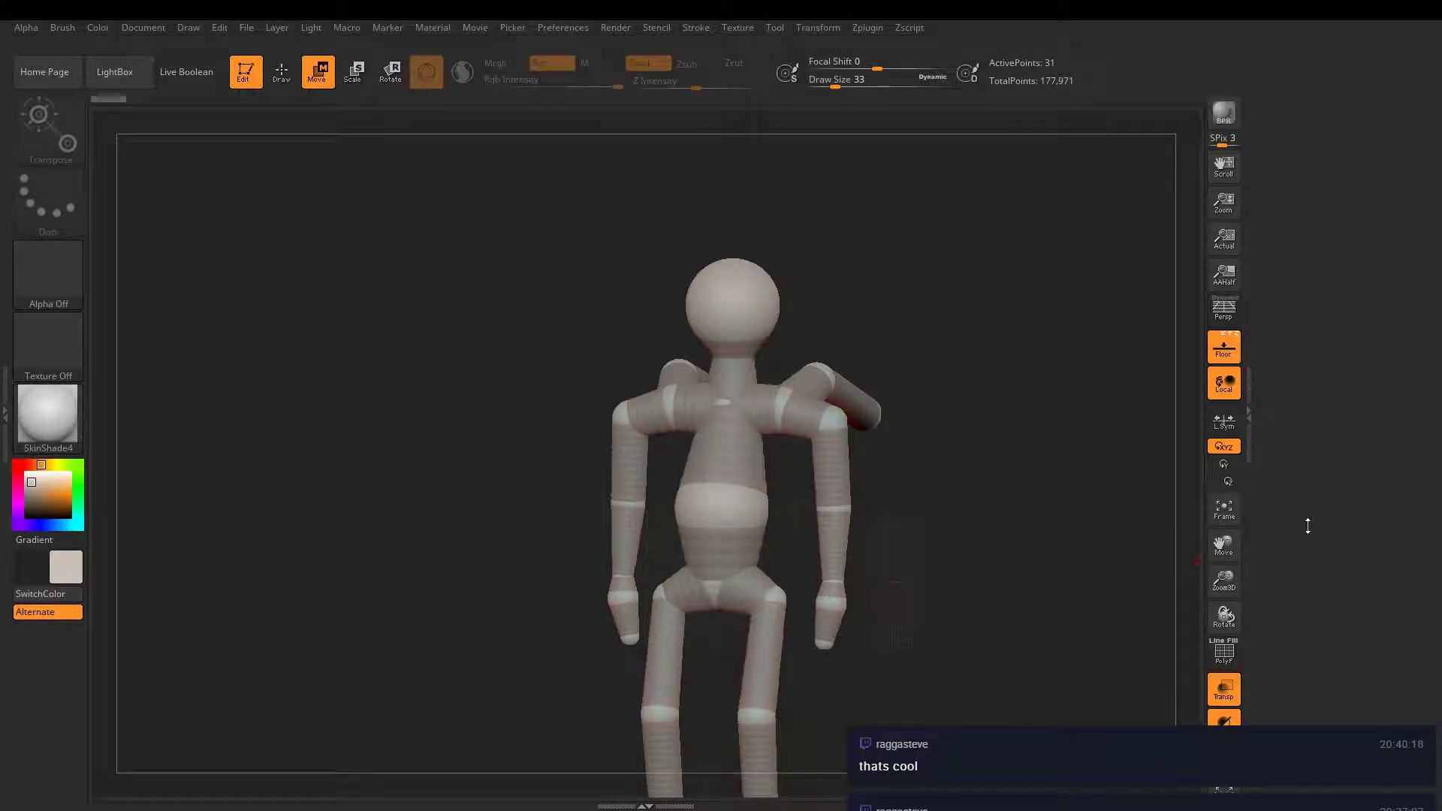
drag(1292, 265, 1292, 475)
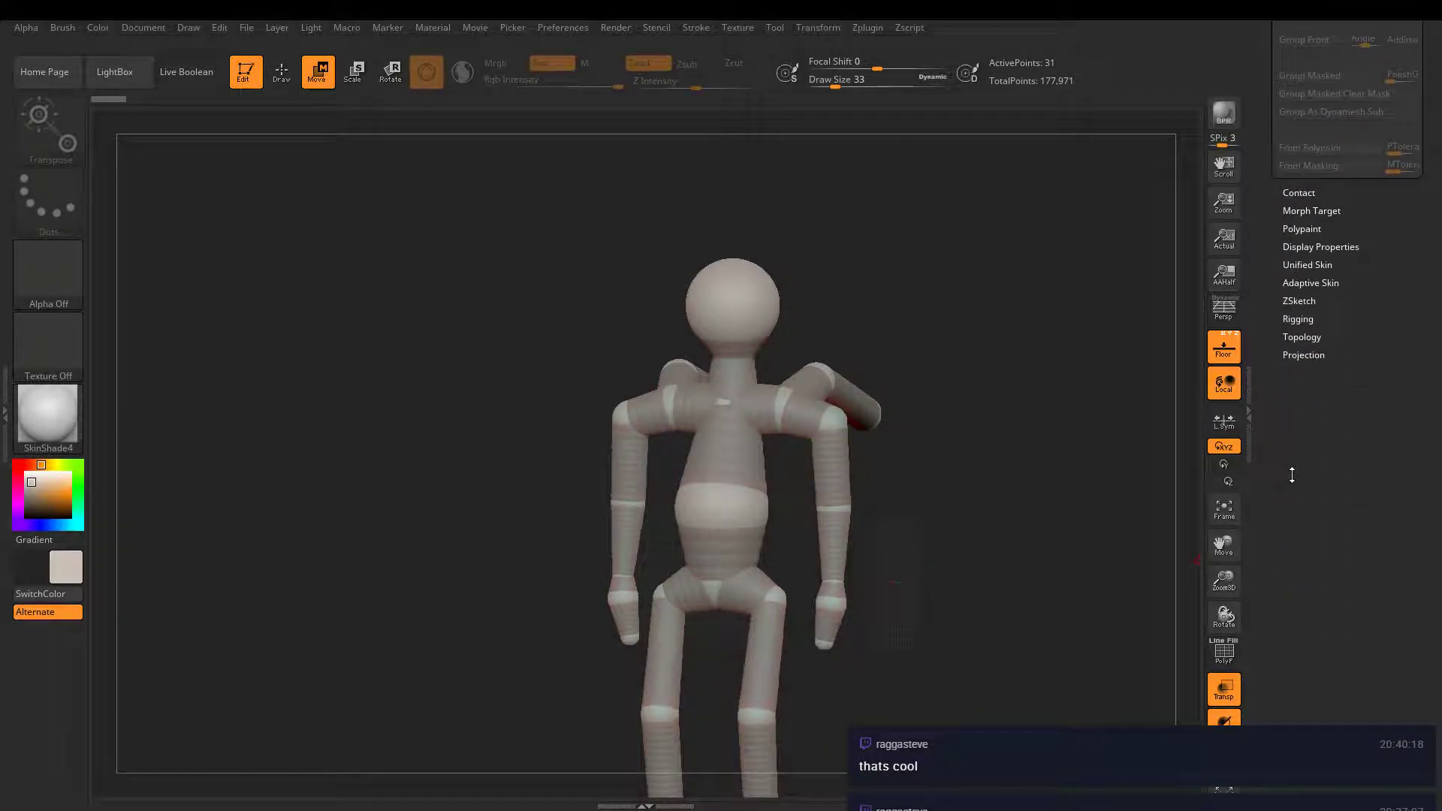
click(1308, 264)
click(1310, 265)
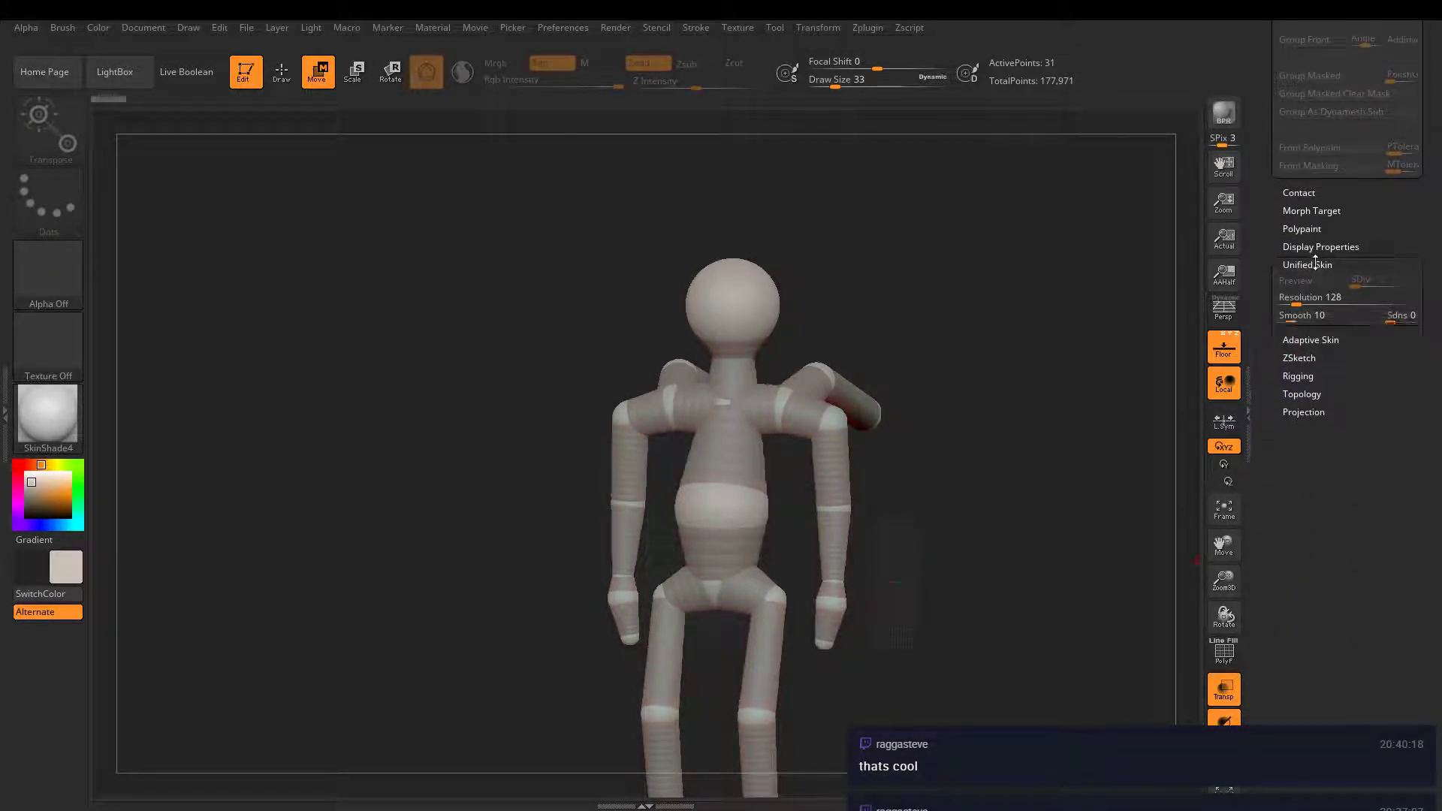
click(1310, 283)
click(1310, 299)
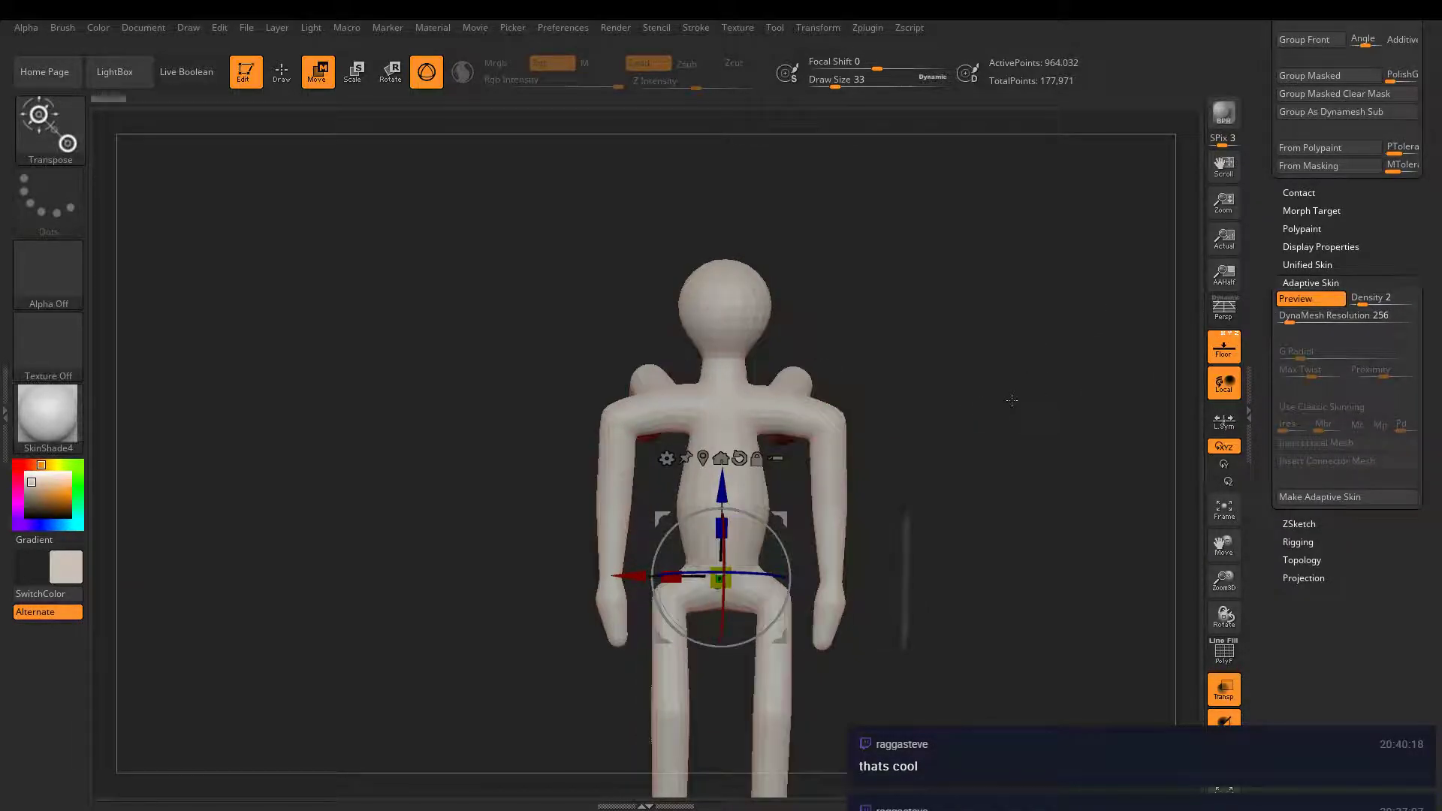
drag(1363, 299, 1369, 302)
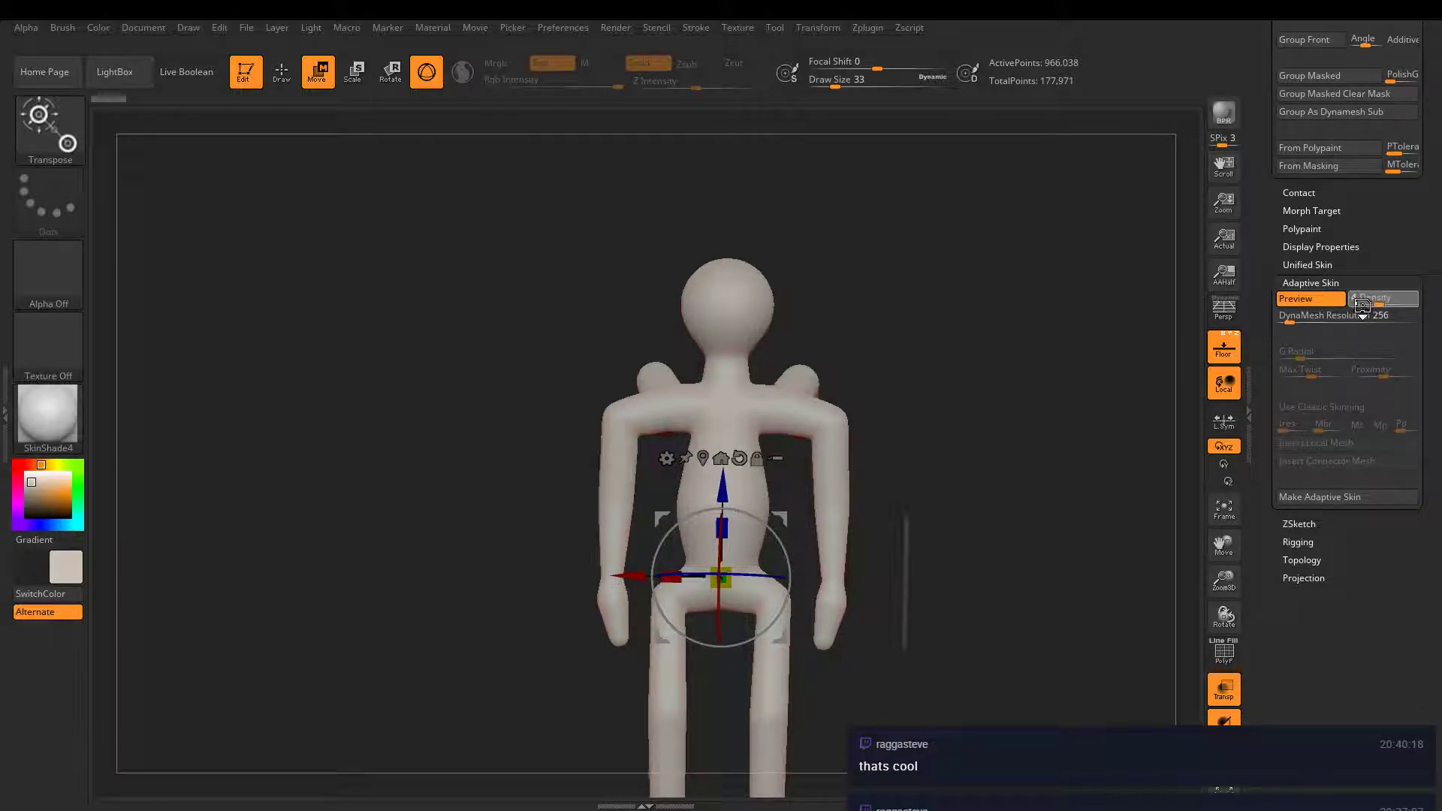
- Examine the skinned body from the side, then return to the editable ZSphere view
drag(882, 535, 939, 412)
drag(1019, 380, 995, 466)
key(shift)
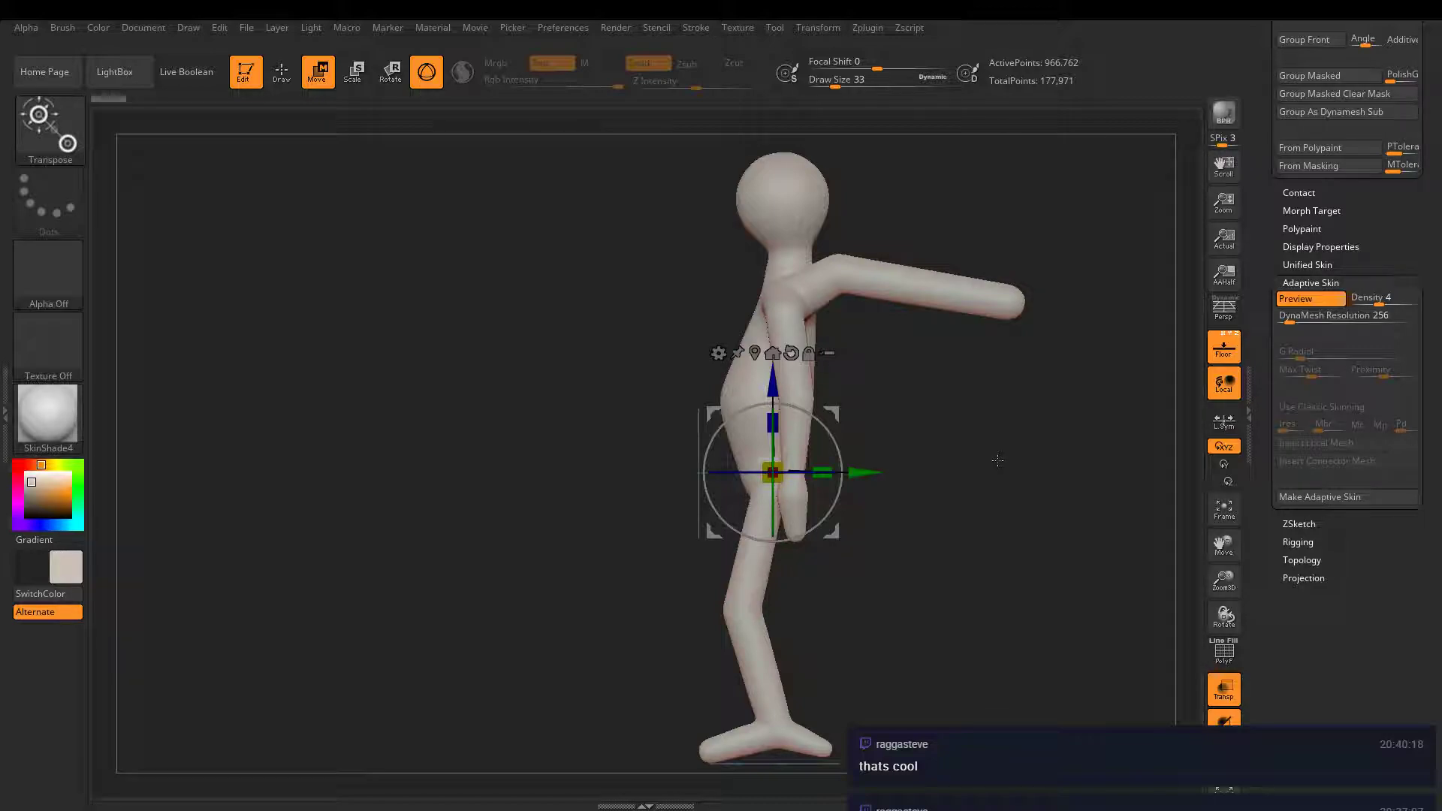
drag(1016, 323, 1385, 350)
click(1297, 304)
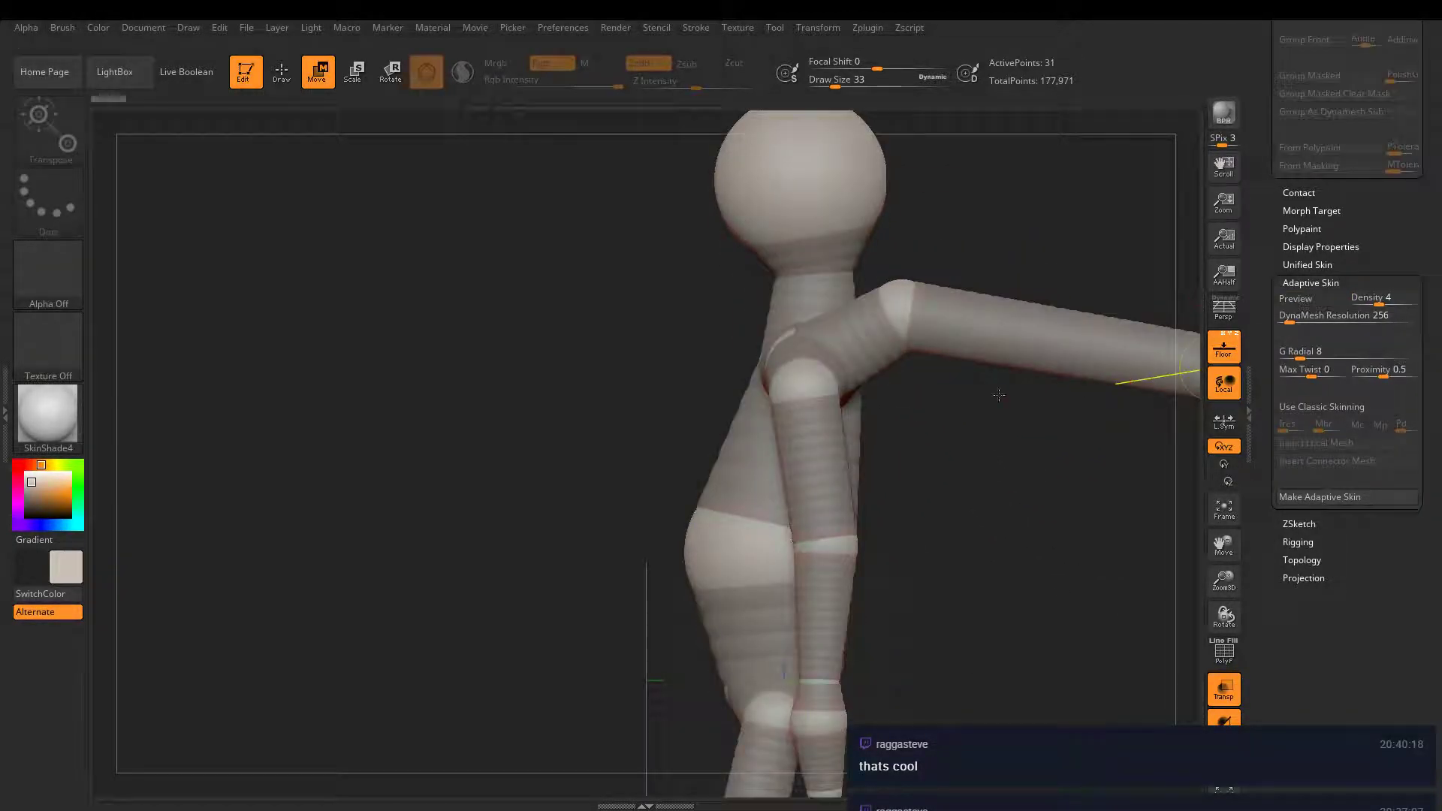
- Reposition the mirrored shoulder and upper chest joints slightly, then check the shape briefly in the adaptive skin preview
click(281, 73)
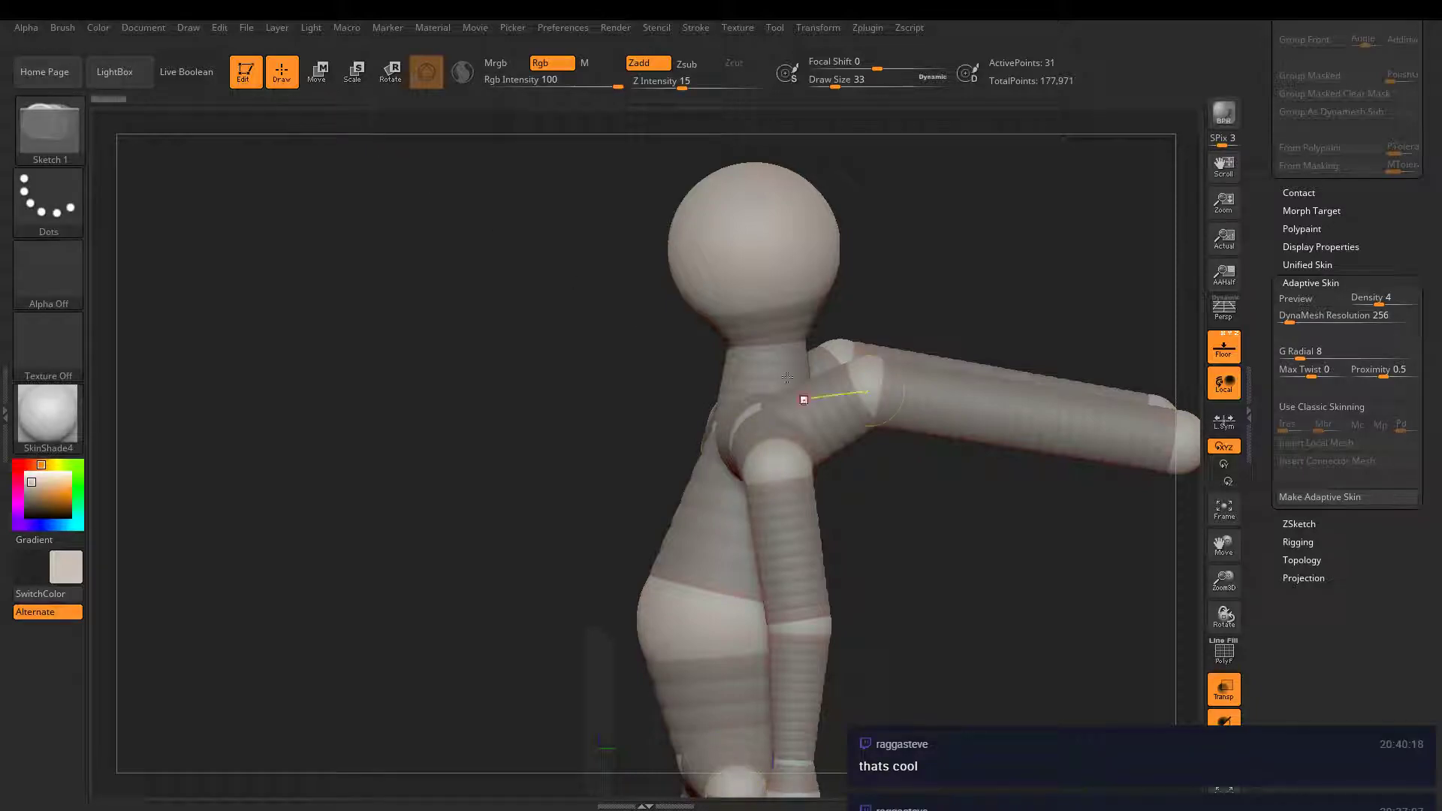
mouse_move(772, 461)
mouse_down()
mouse_move(851, 553)
mouse_move(767, 460)
mouse_up()
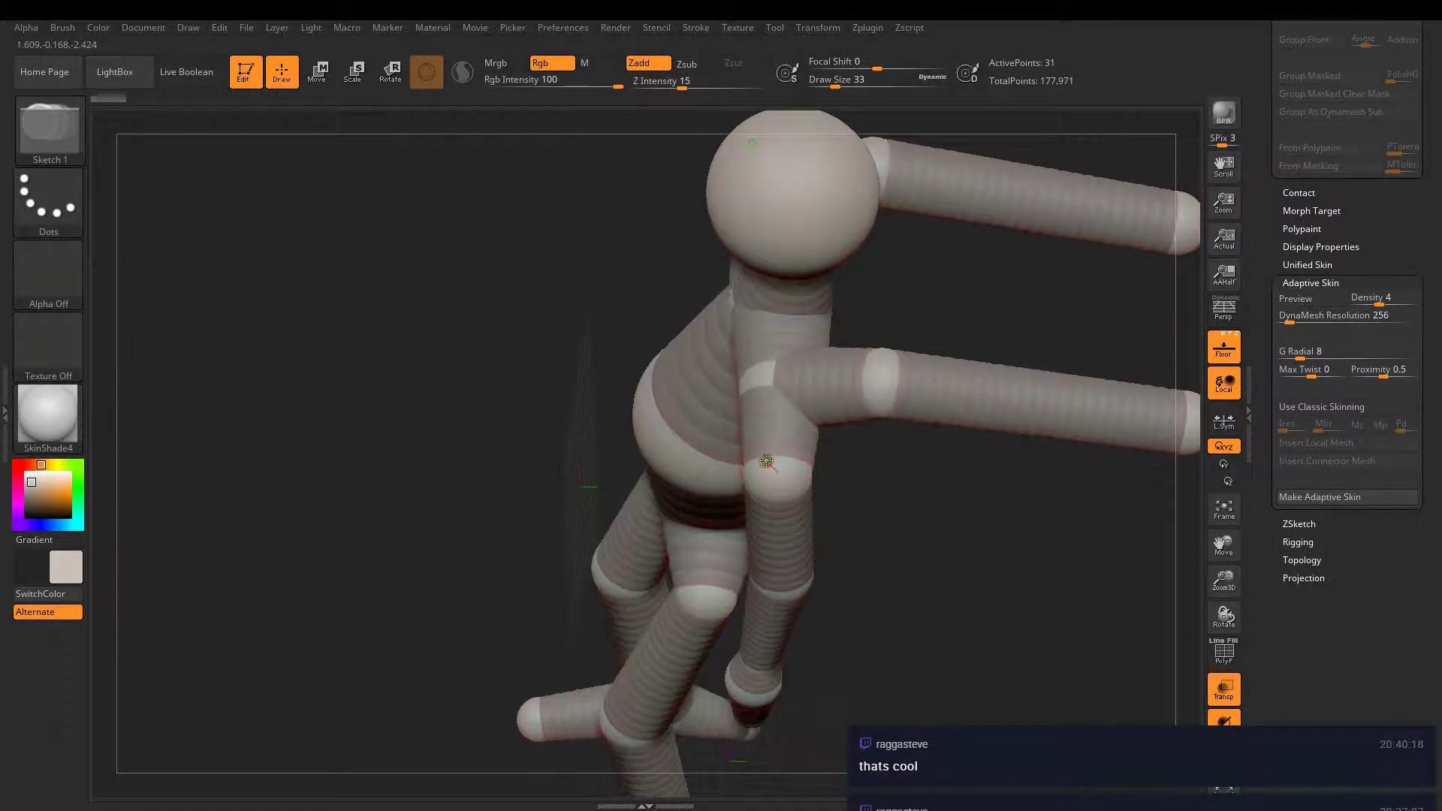
key(w)
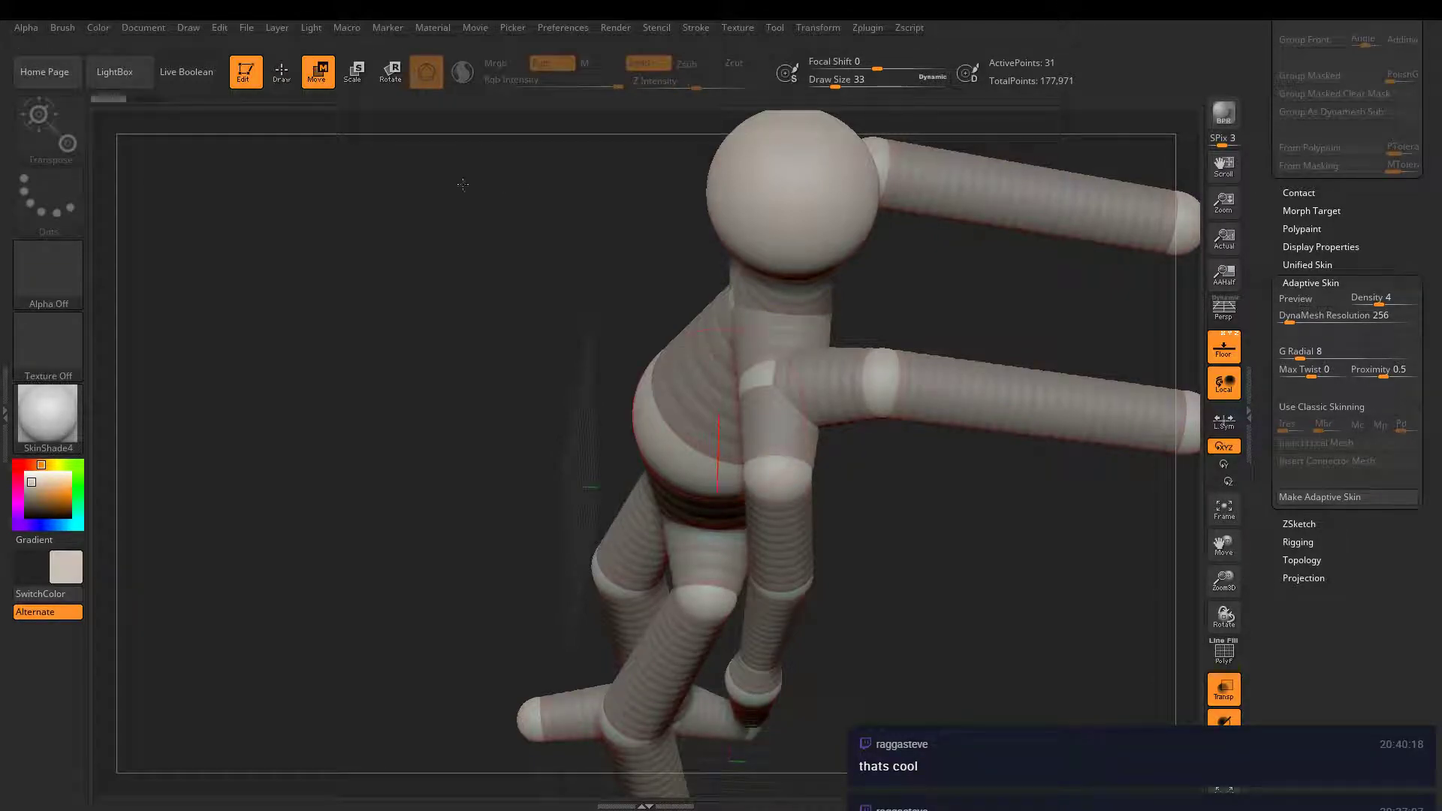
drag(789, 480, 798, 467)
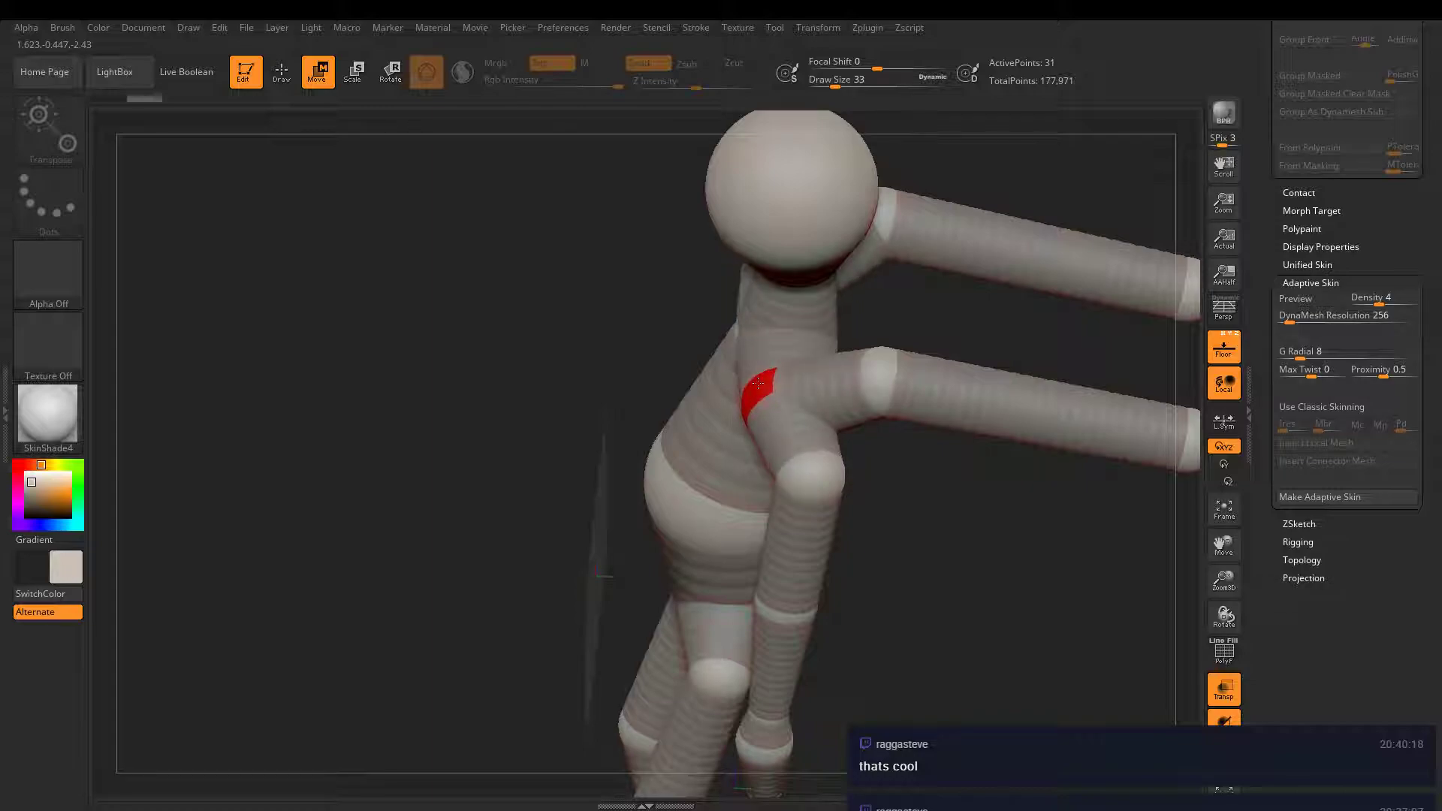
drag(905, 450, 1011, 451)
mouse_move(797, 406)
mouse_down()
mouse_move(789, 434)
mouse_move(781, 413)
mouse_up()
drag(931, 428, 992, 496)
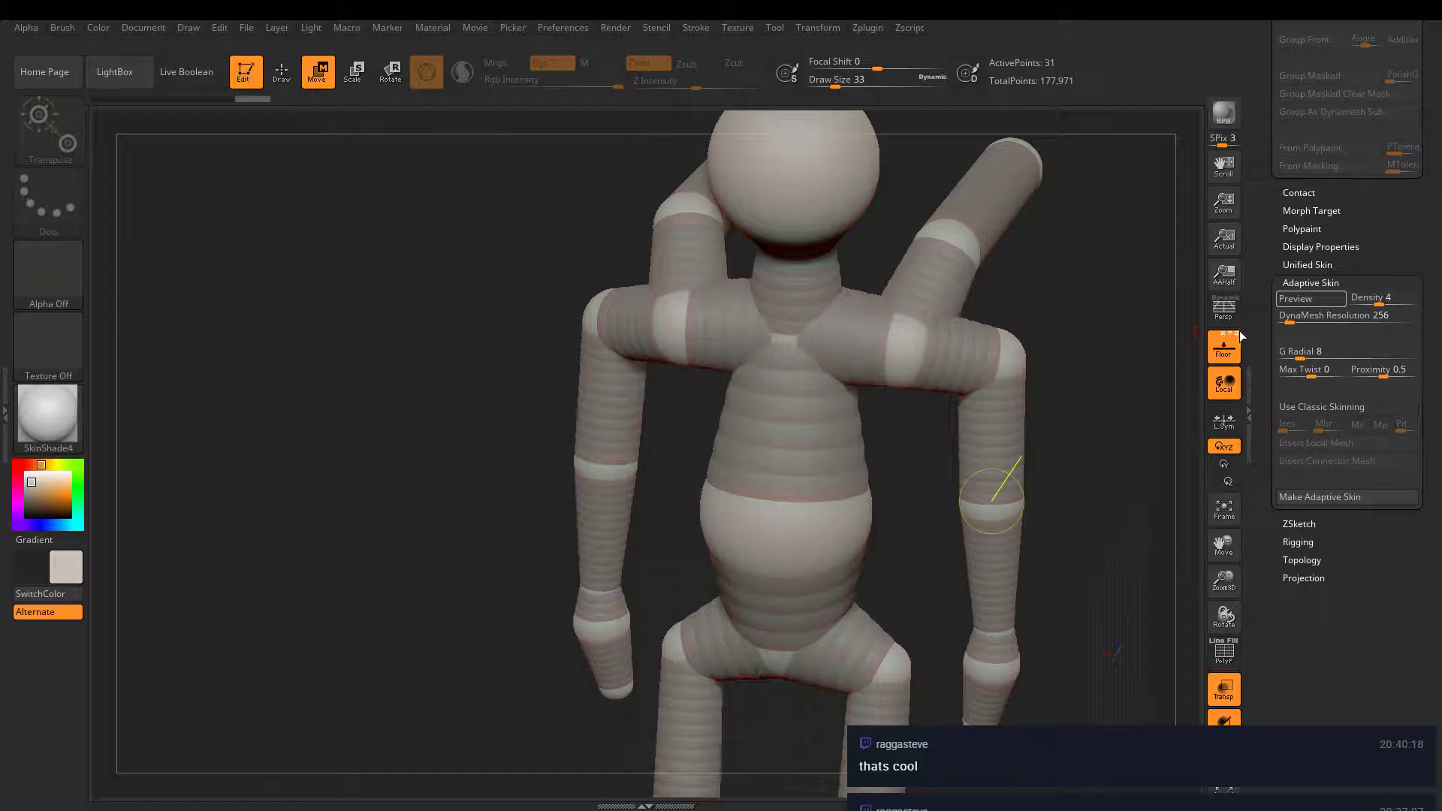
key(a)
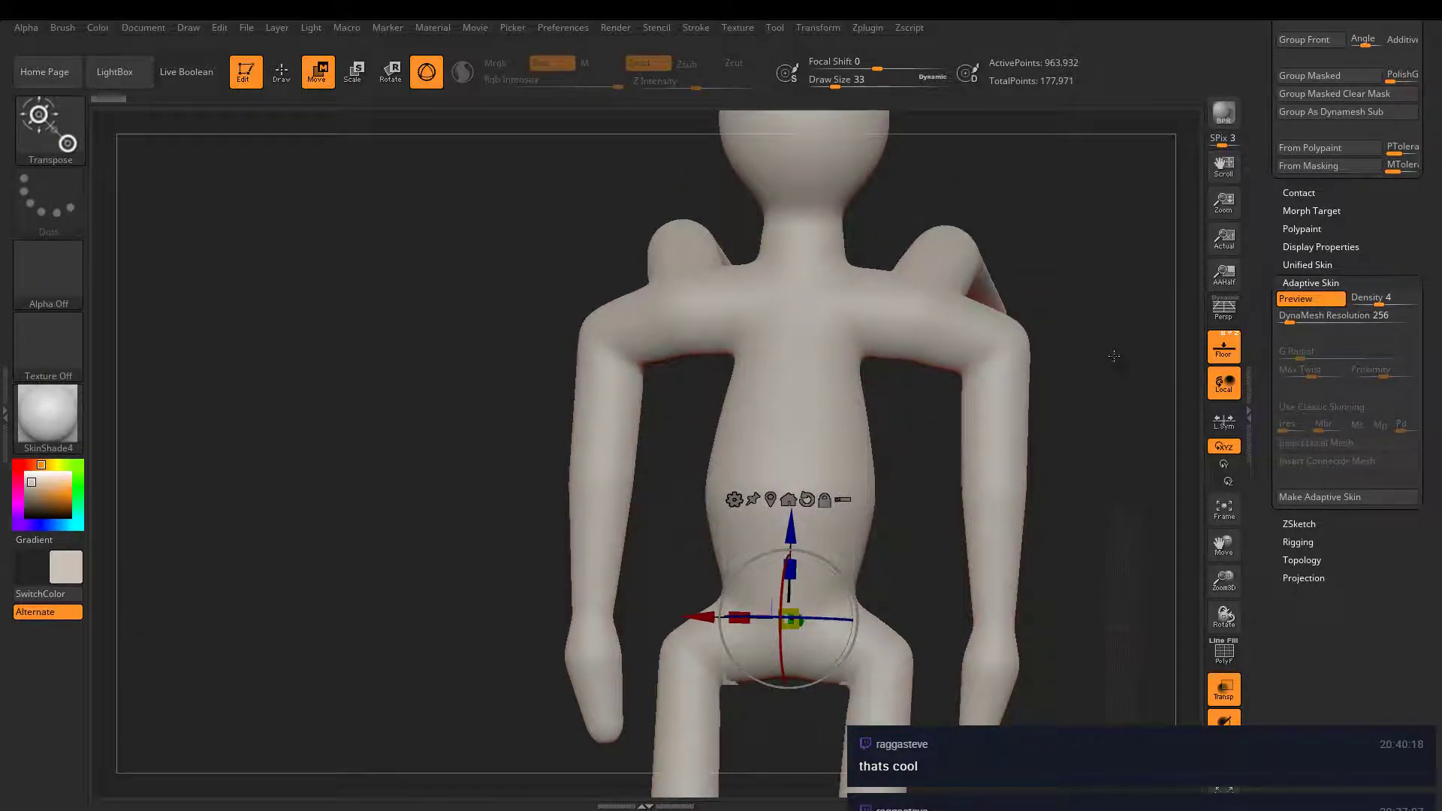
click(1297, 298)
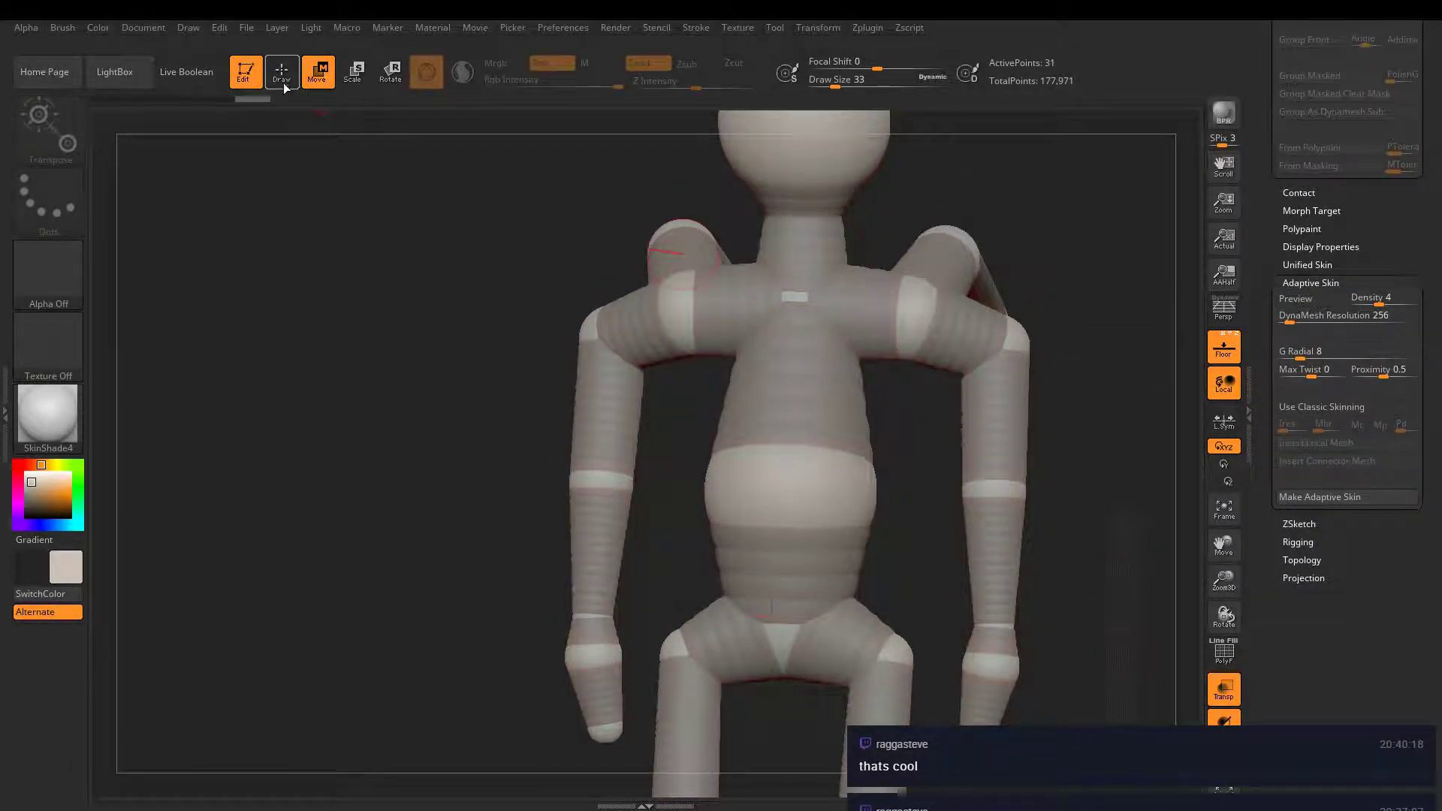
- Scale up the chest, waist and pelvis ZSpheres to give the mannequin a broader torso
click(353, 71)
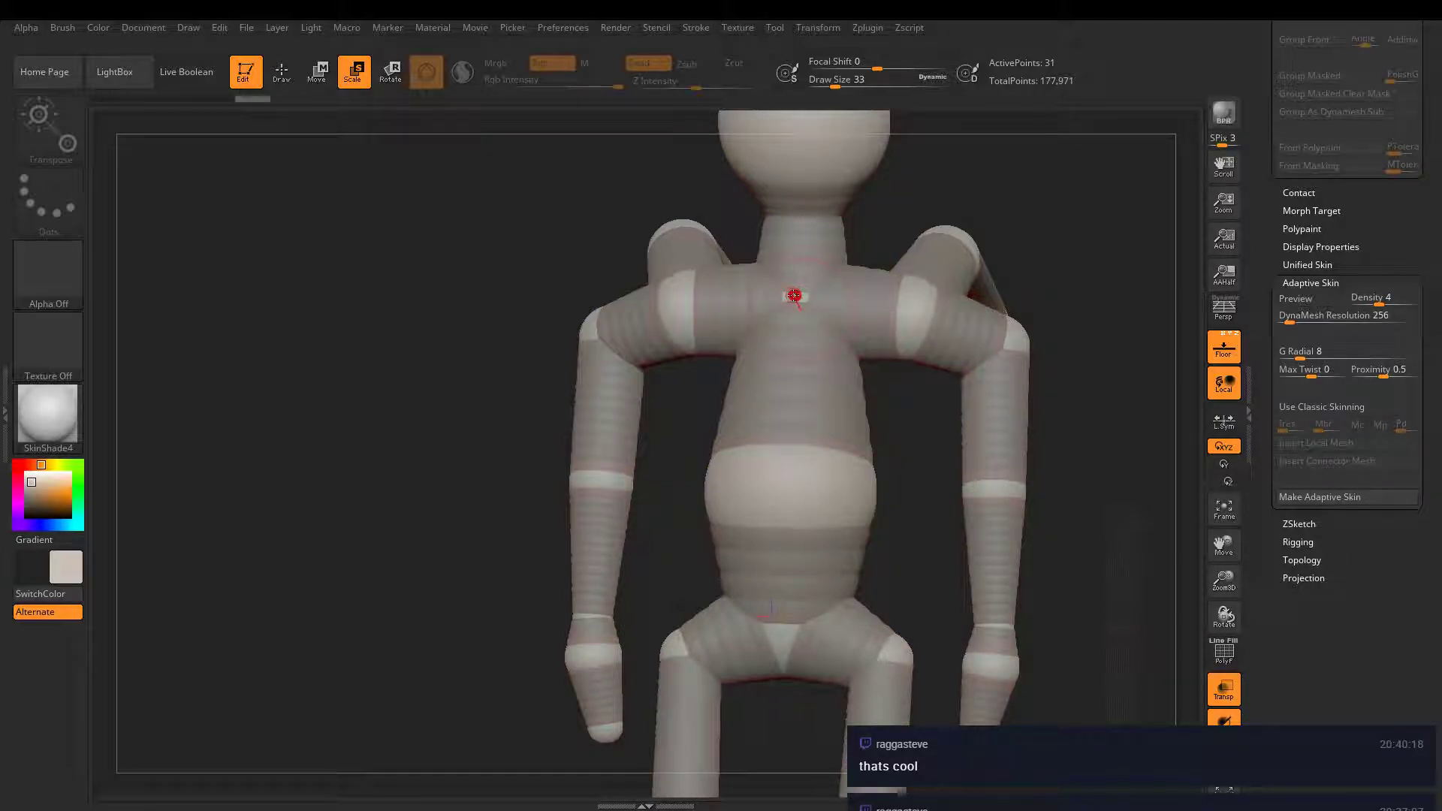
drag(819, 308, 1128, 519)
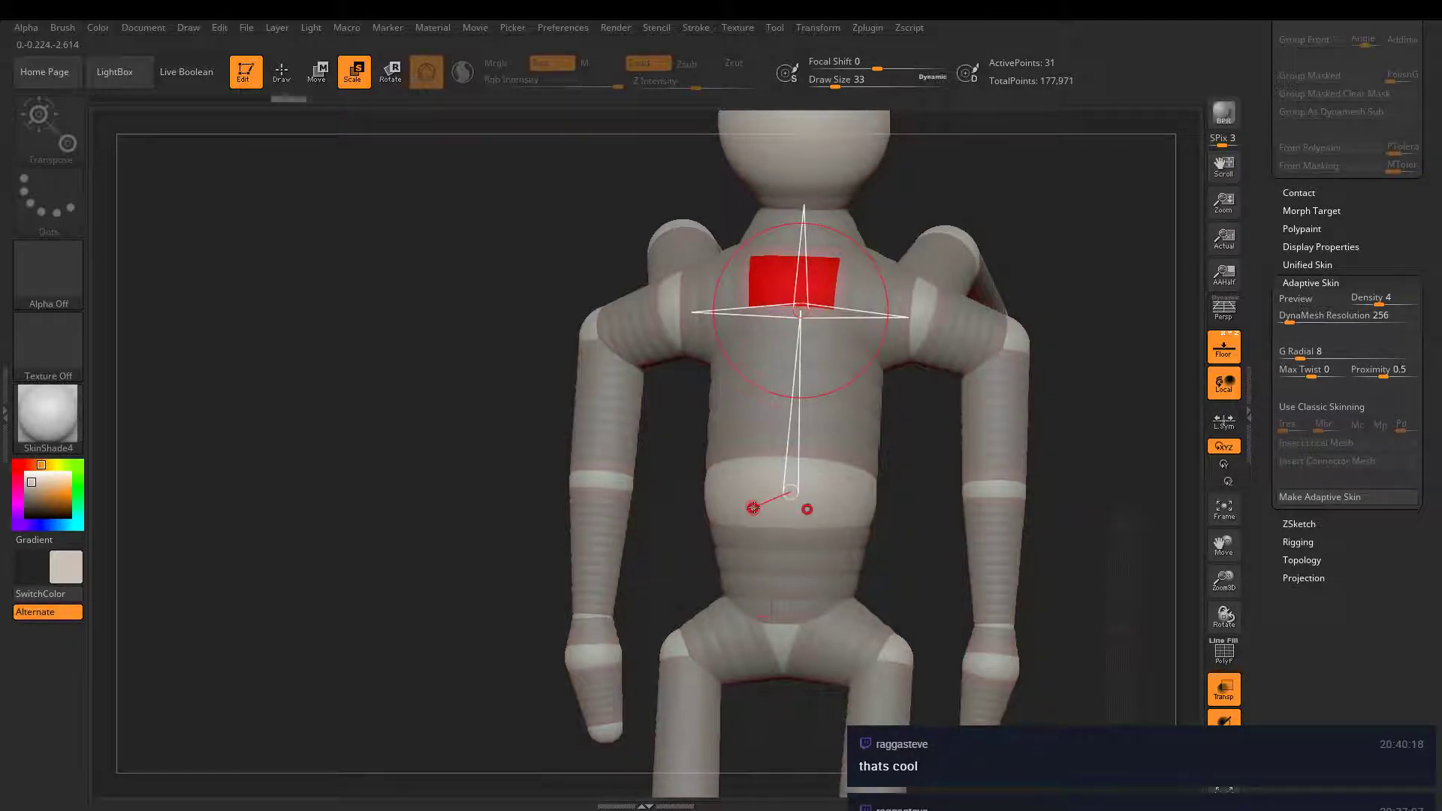
drag(770, 488, 784, 659)
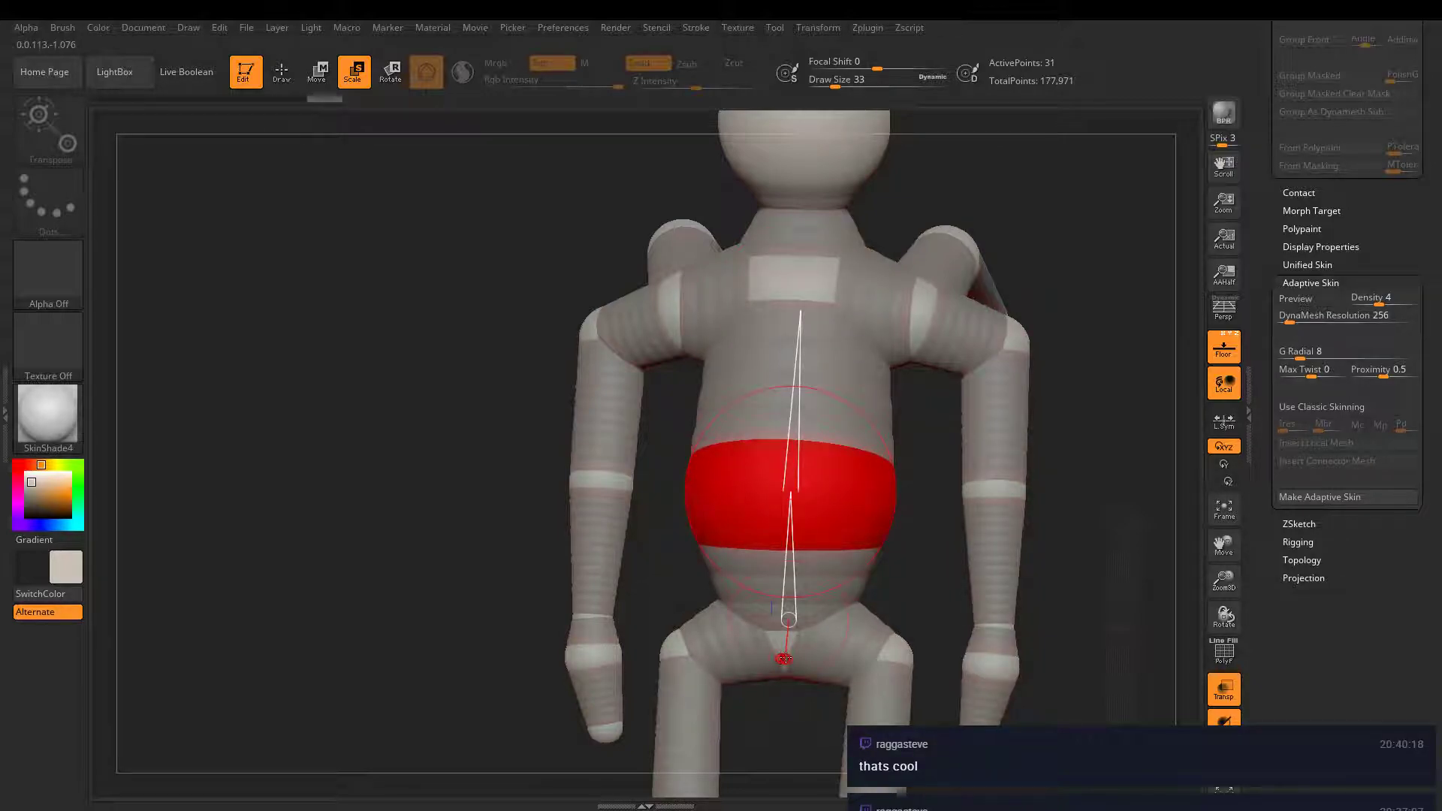
click(784, 657)
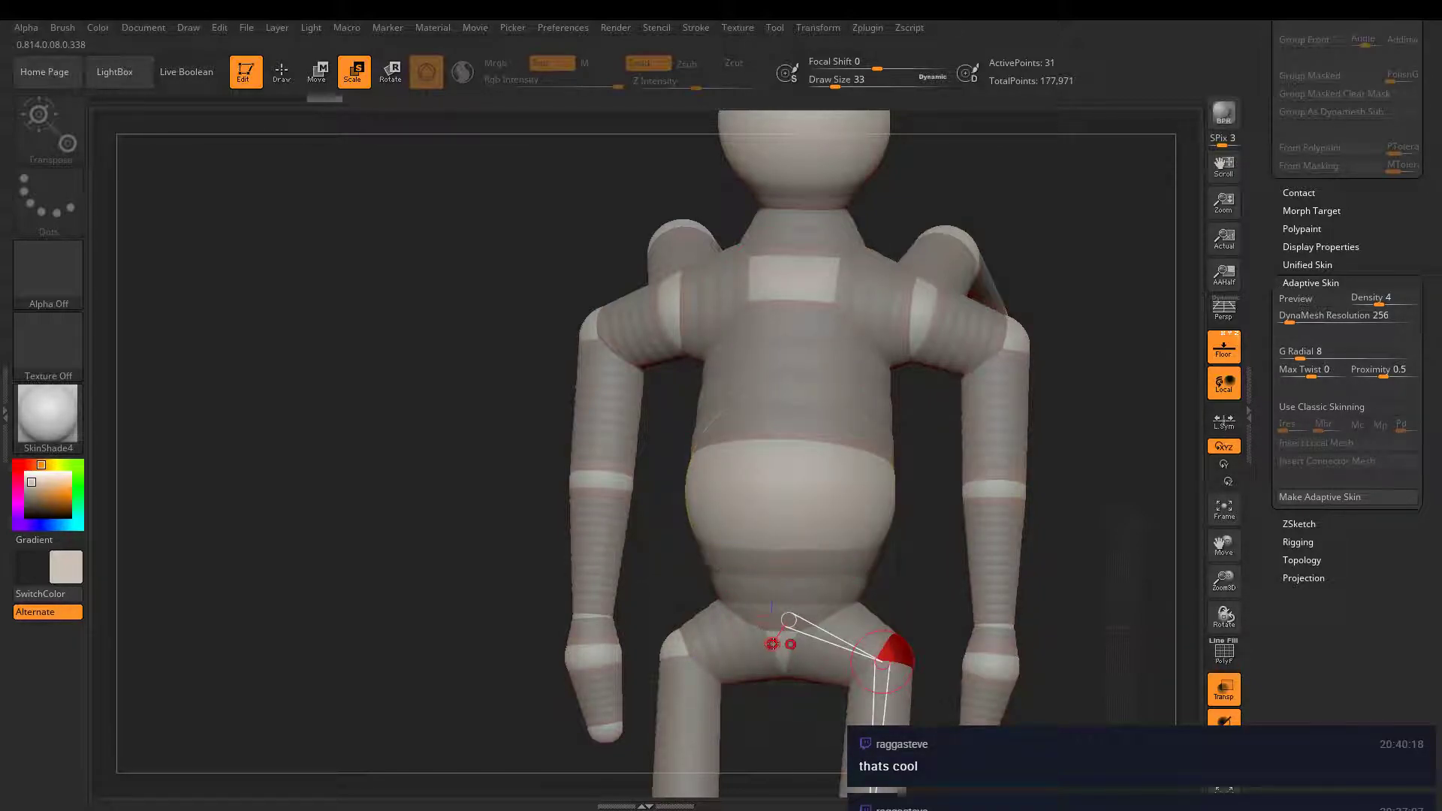
drag(781, 653, 793, 803)
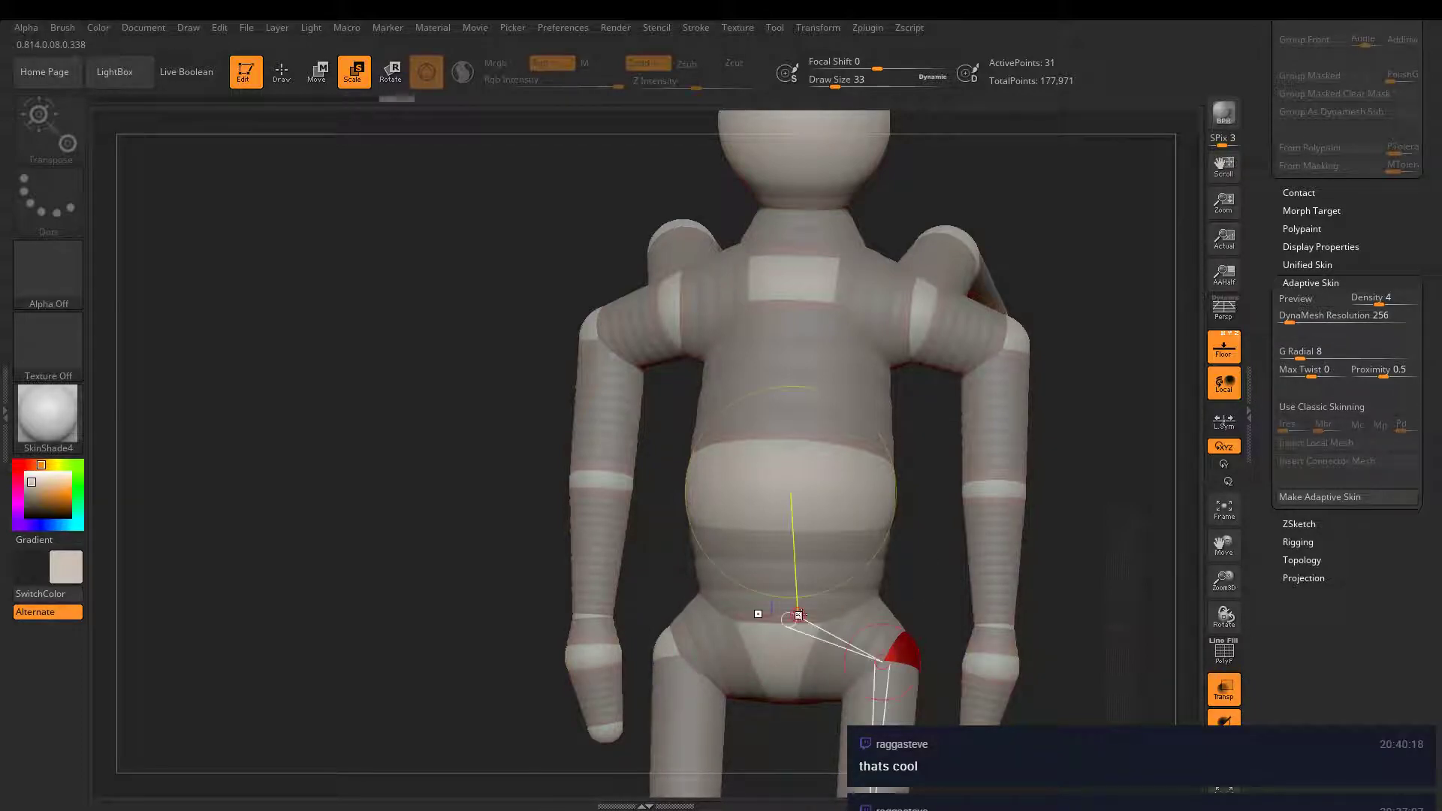
- Scale up the mirrored hip ZSpheres to thicken the tops of the thighs
drag(881, 680, 878, 706)
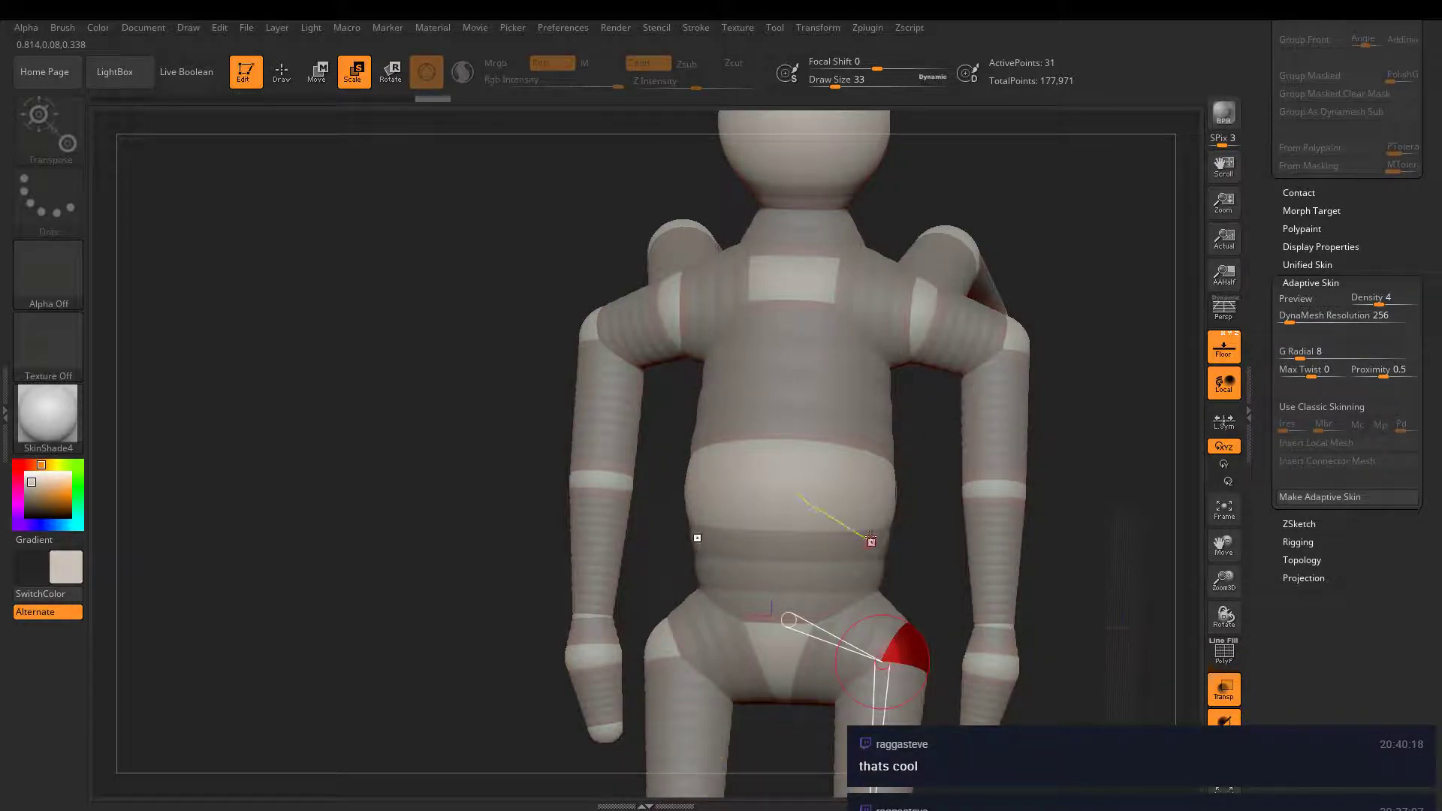
alt+right_drag(875, 543, 880, 330)
right_drag(870, 441, 858, 338)
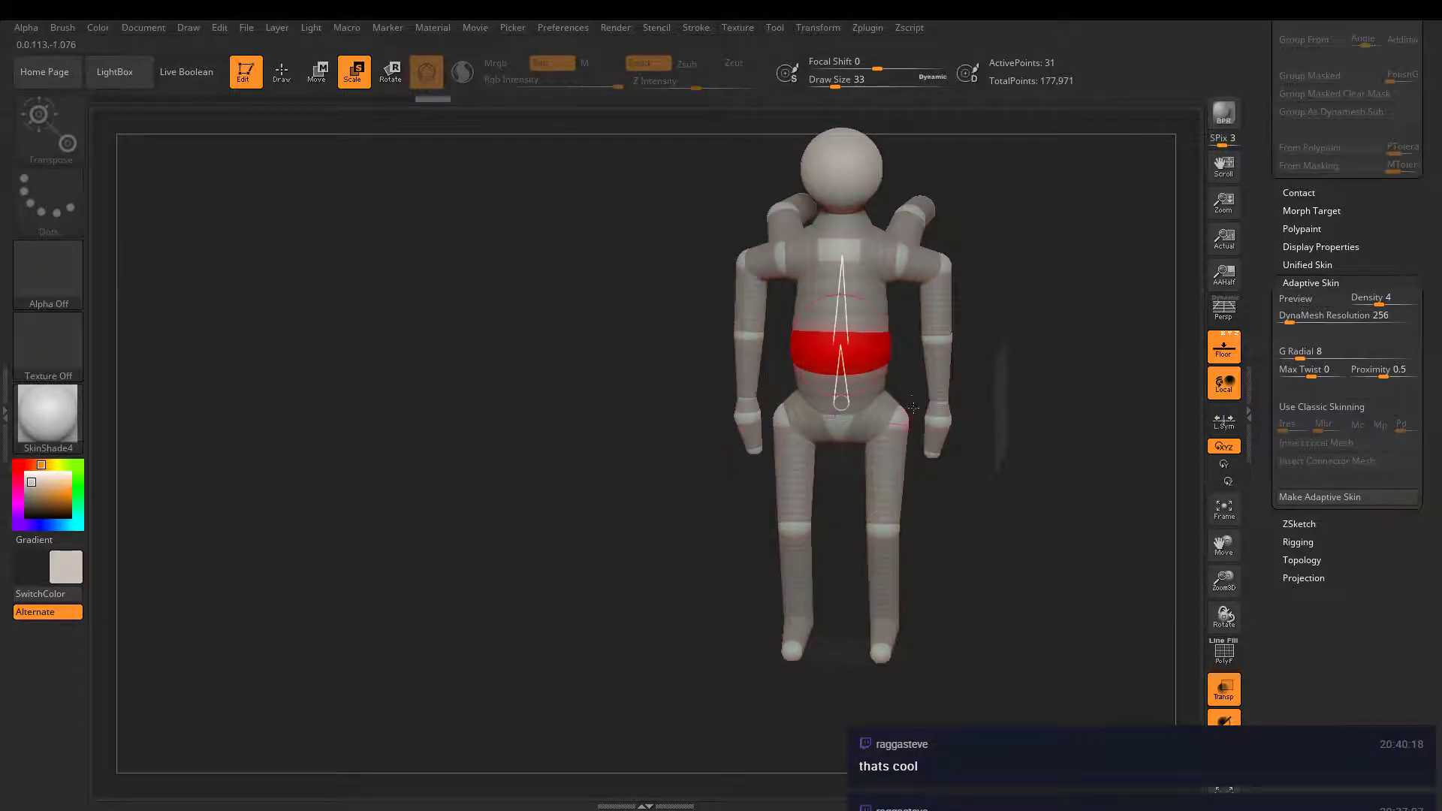
ctrl+right_drag(940, 404, 944, 450)
alt+right_drag(943, 198, 946, 381)
right_drag(911, 449, 930, 402)
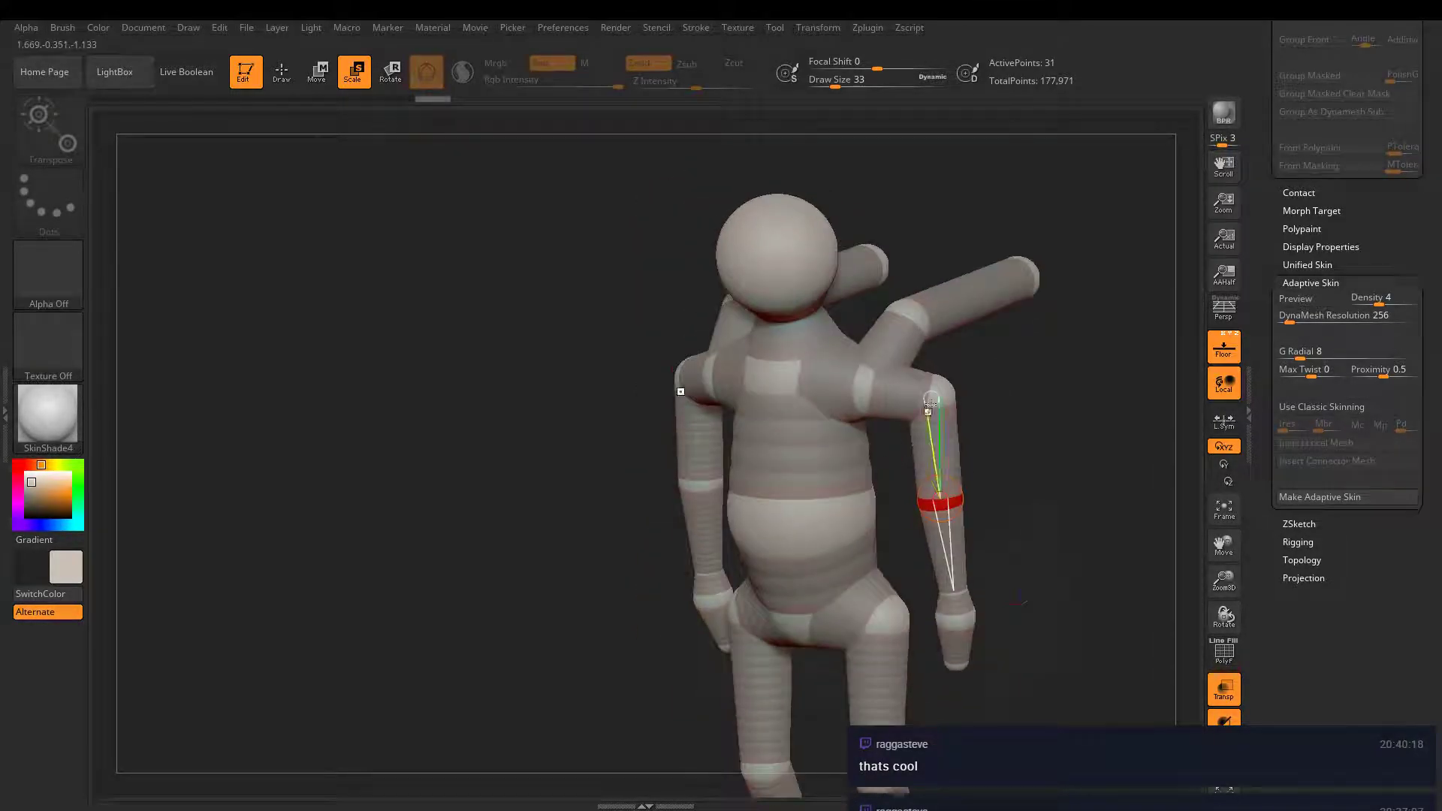
alt+right_drag(889, 547, 957, 347)
shift+right_drag(932, 479, 915, 489)
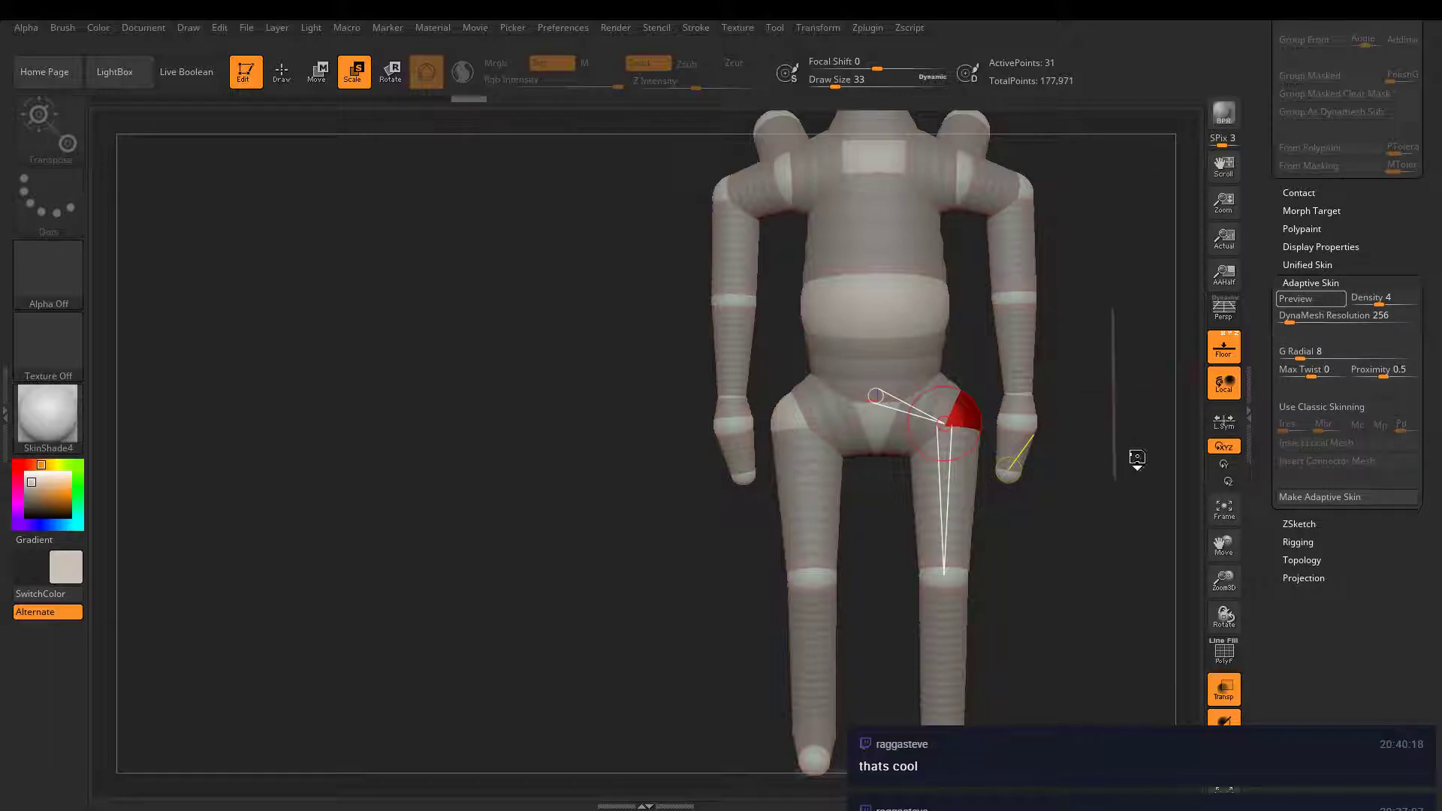
- Preview the adaptive skin again and examine the broadened body from the back, front and side
key(a)
alt+drag(1053, 496, 965, 691)
drag(1037, 541, 1229, 384)
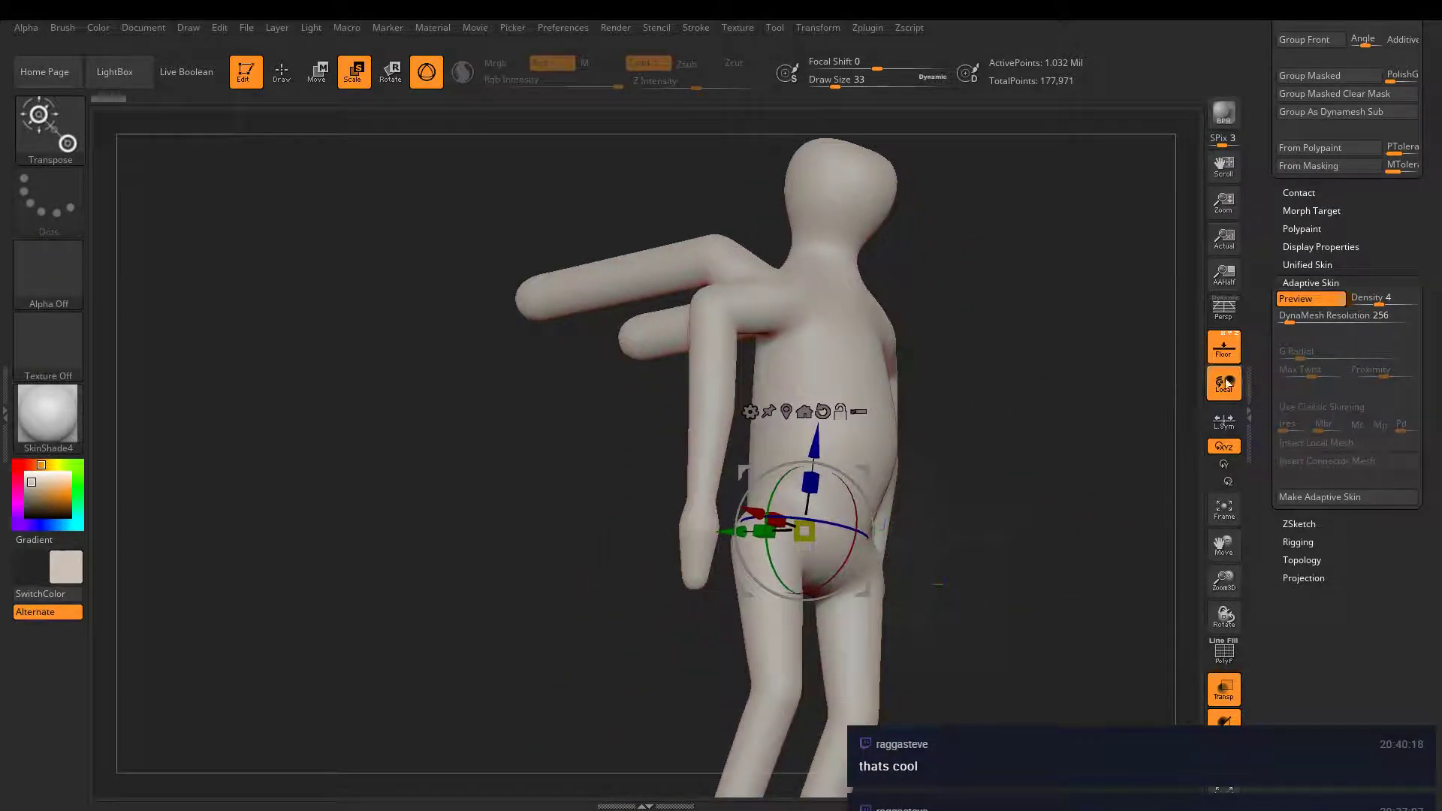
drag(823, 338, 981, 511)
click(1293, 299)
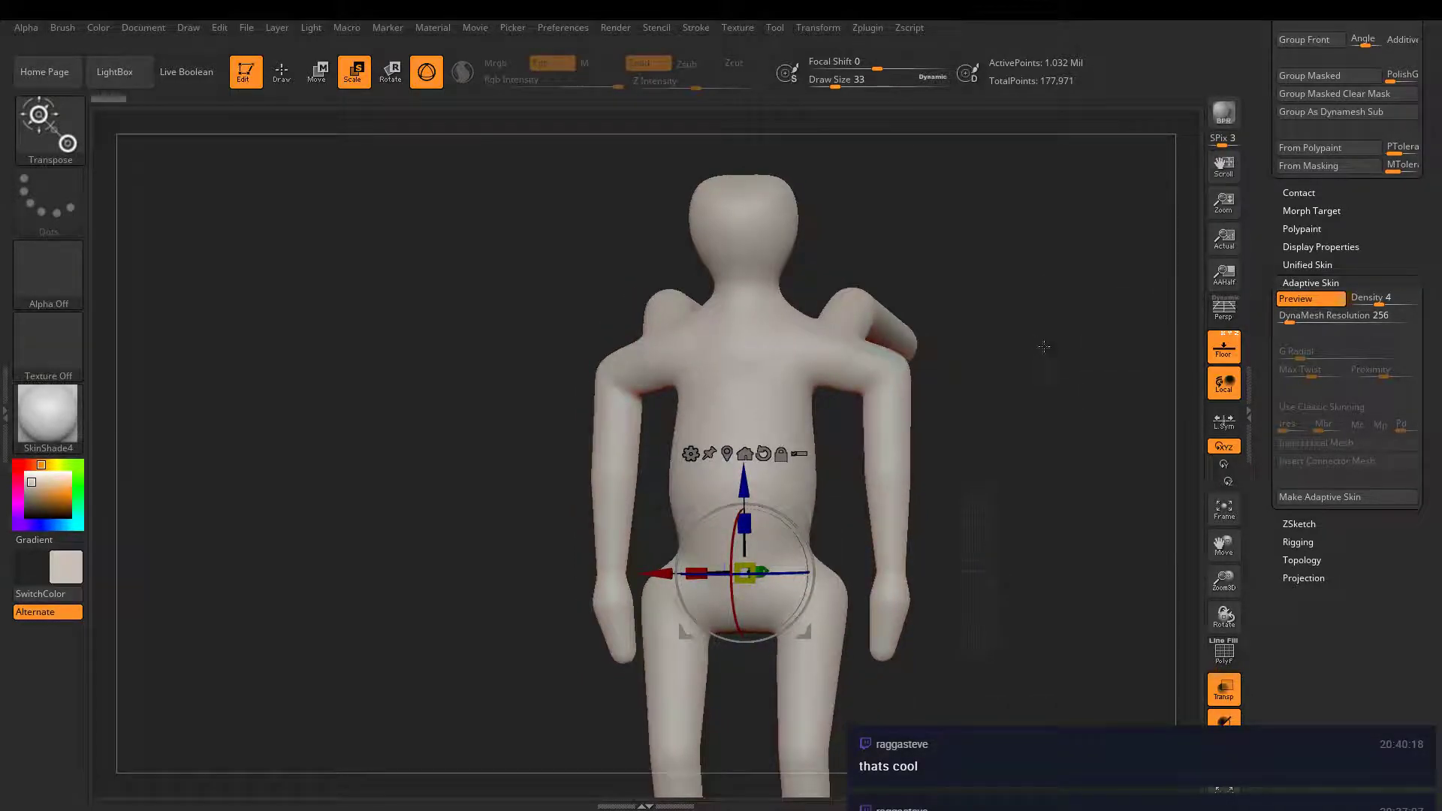
drag(864, 355, 1245, 411)
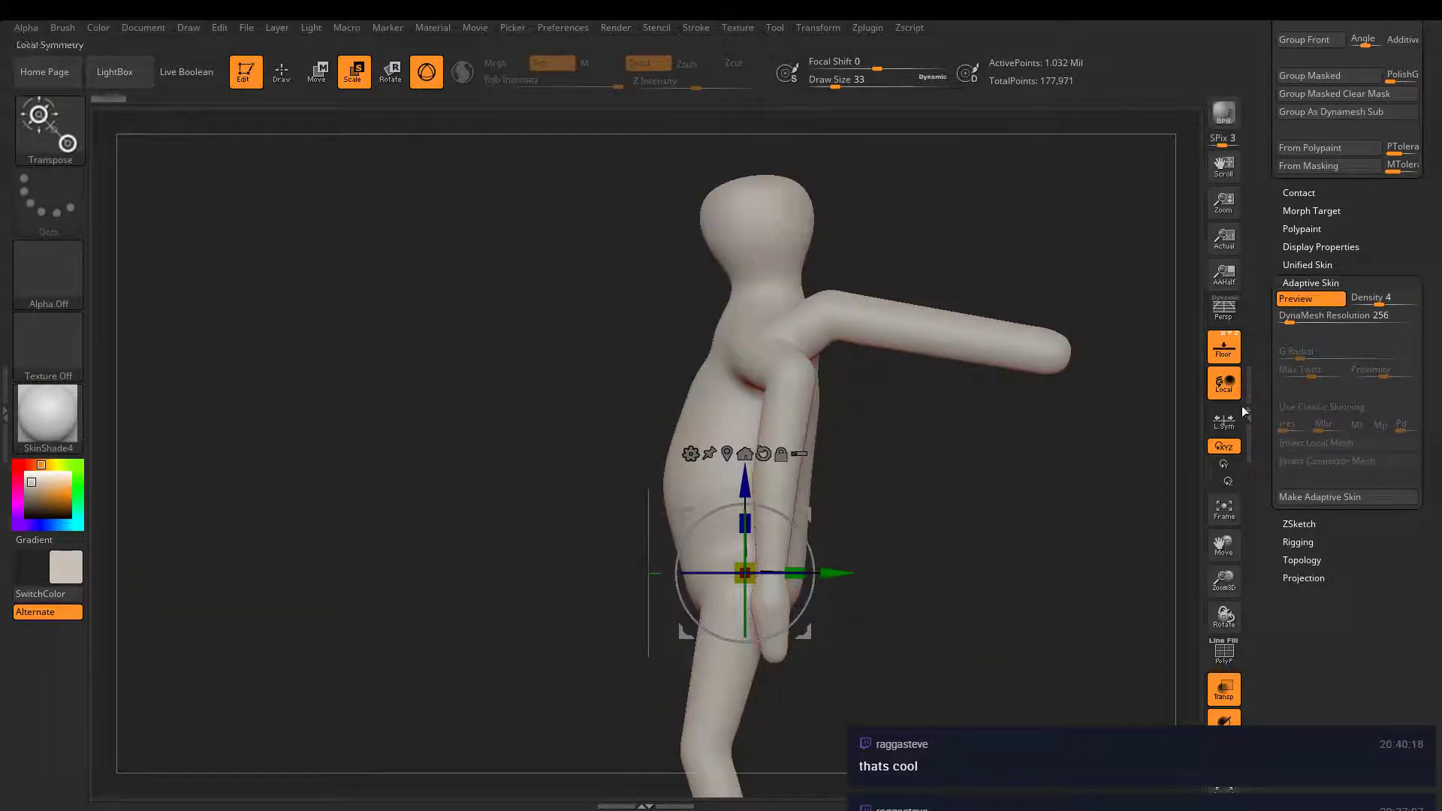
- Generate an adaptive skin from the mannequin, duplicate its ZSphere2 subtool, and make the duplicate active
click(1320, 497)
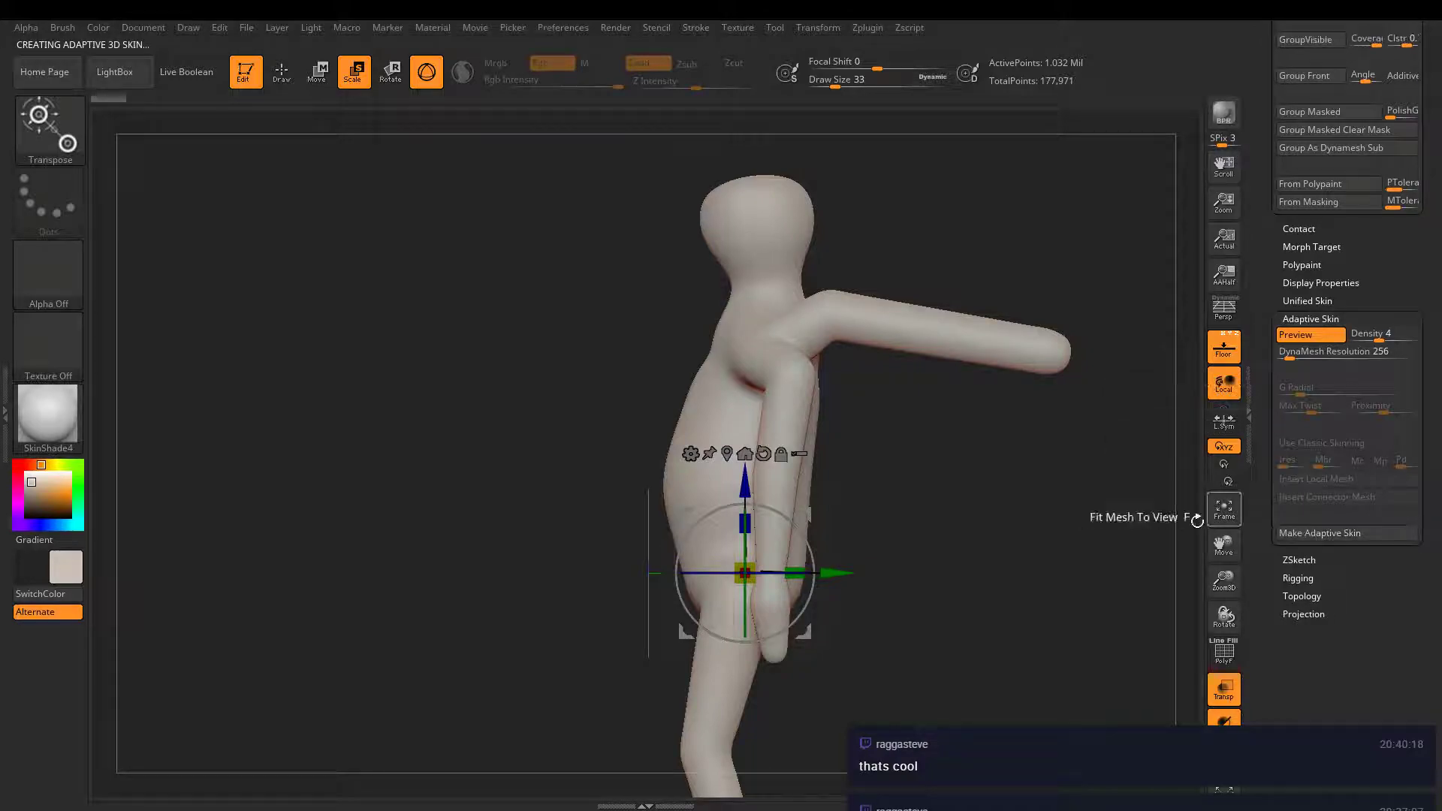
drag(1259, 252, 1206, 473)
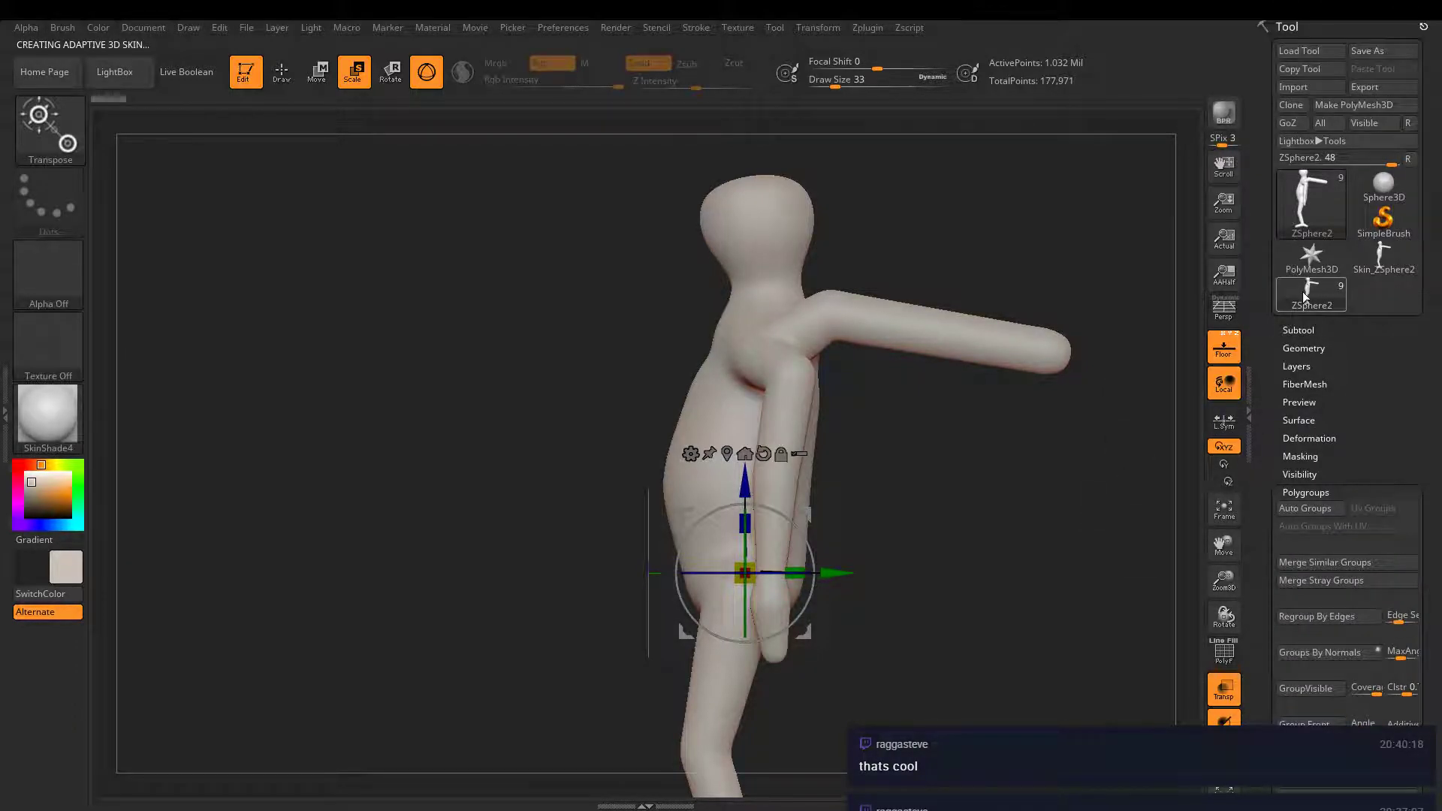
click(1302, 330)
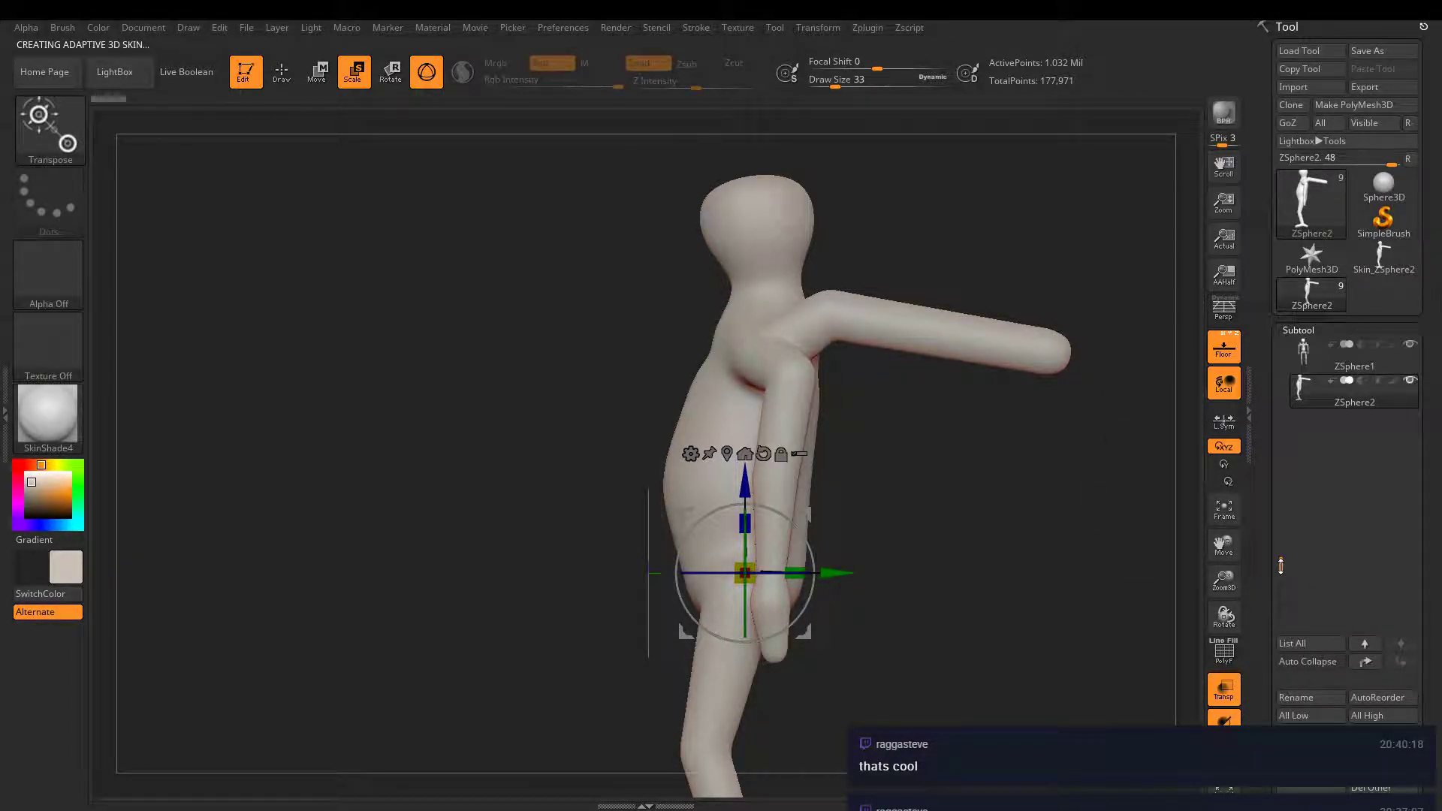
key(ctrl+shift+d)
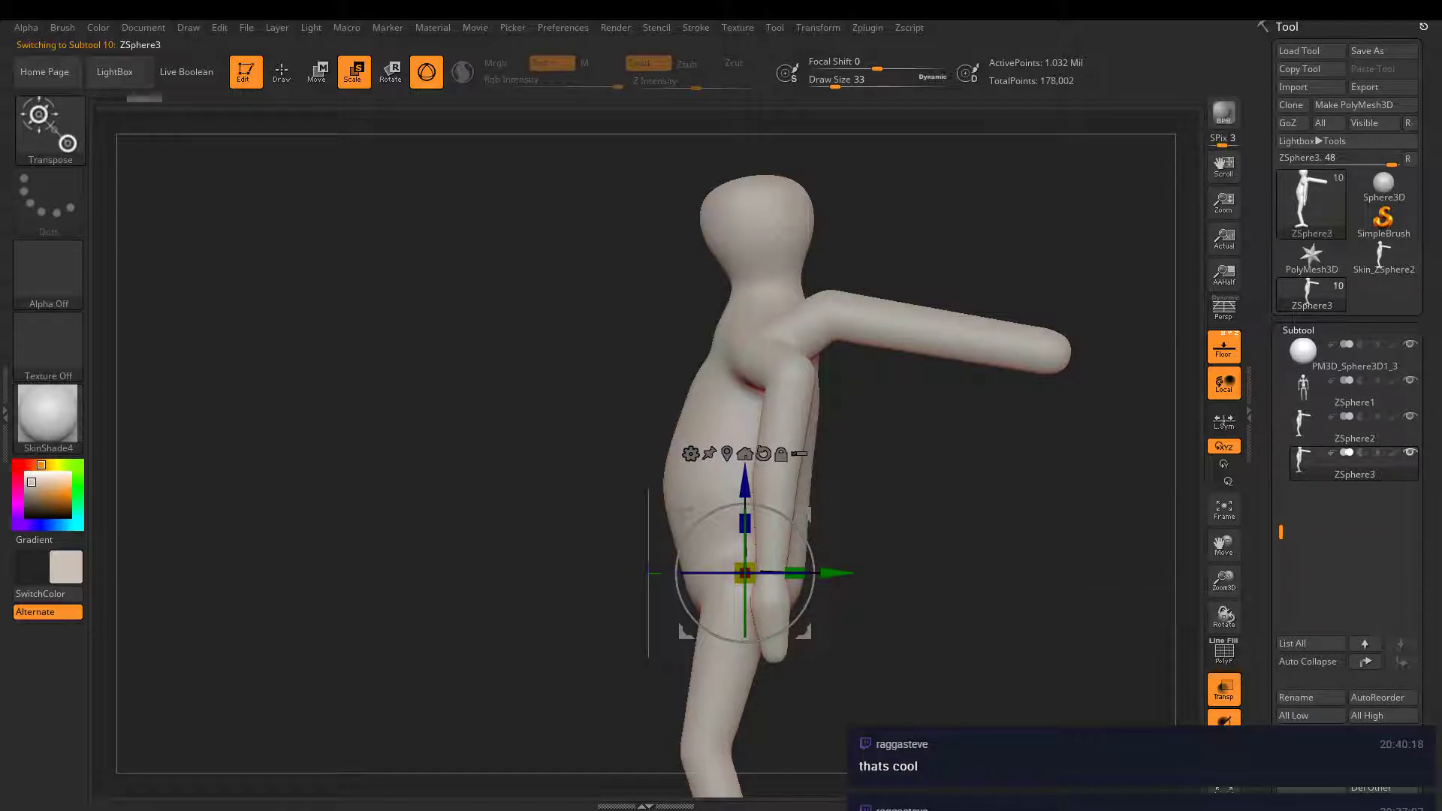
click(1354, 391)
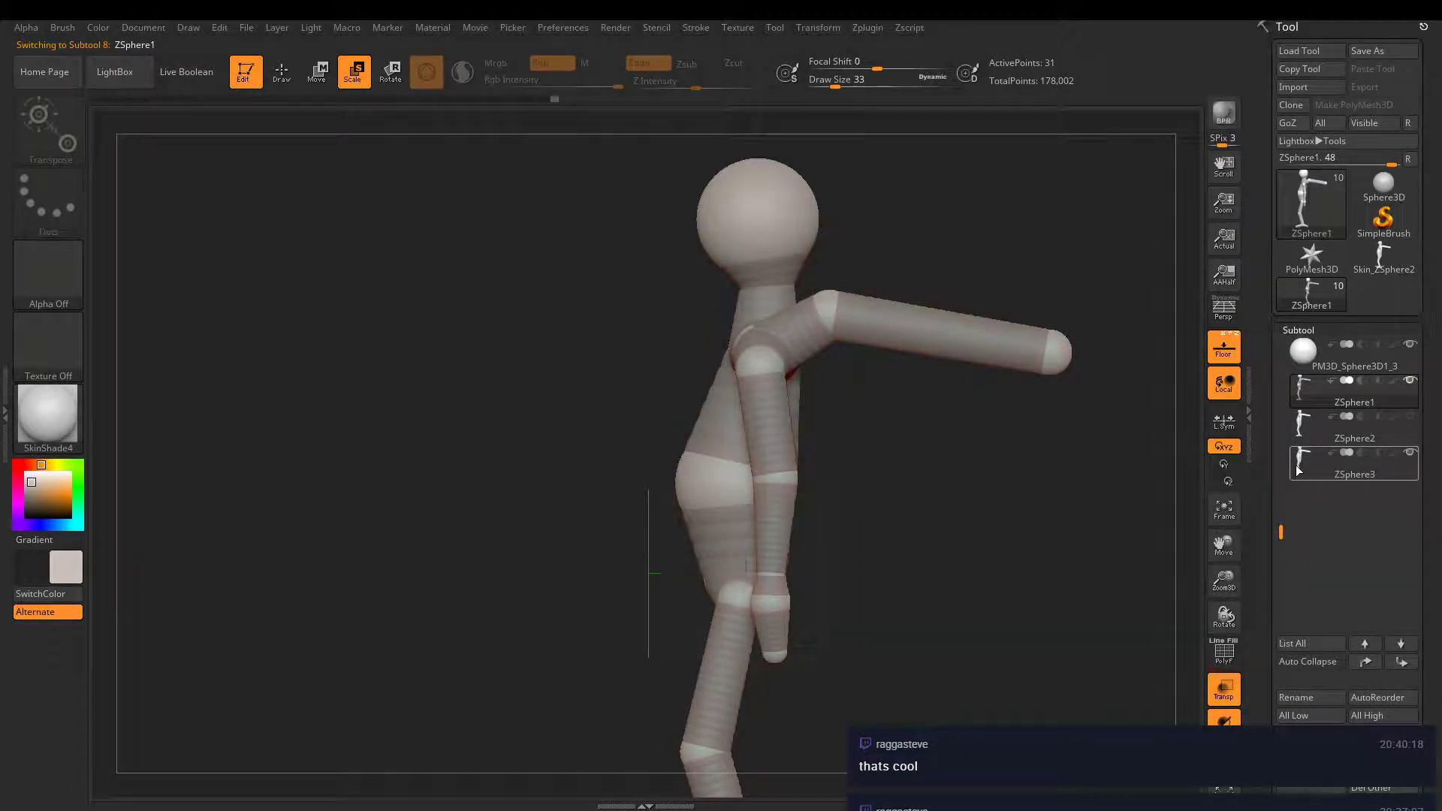
click(1298, 470)
- Pull the flat top of the head upward into a rounder crown using the Move Topological brush at draw size 585
drag(1082, 451, 948, 422)
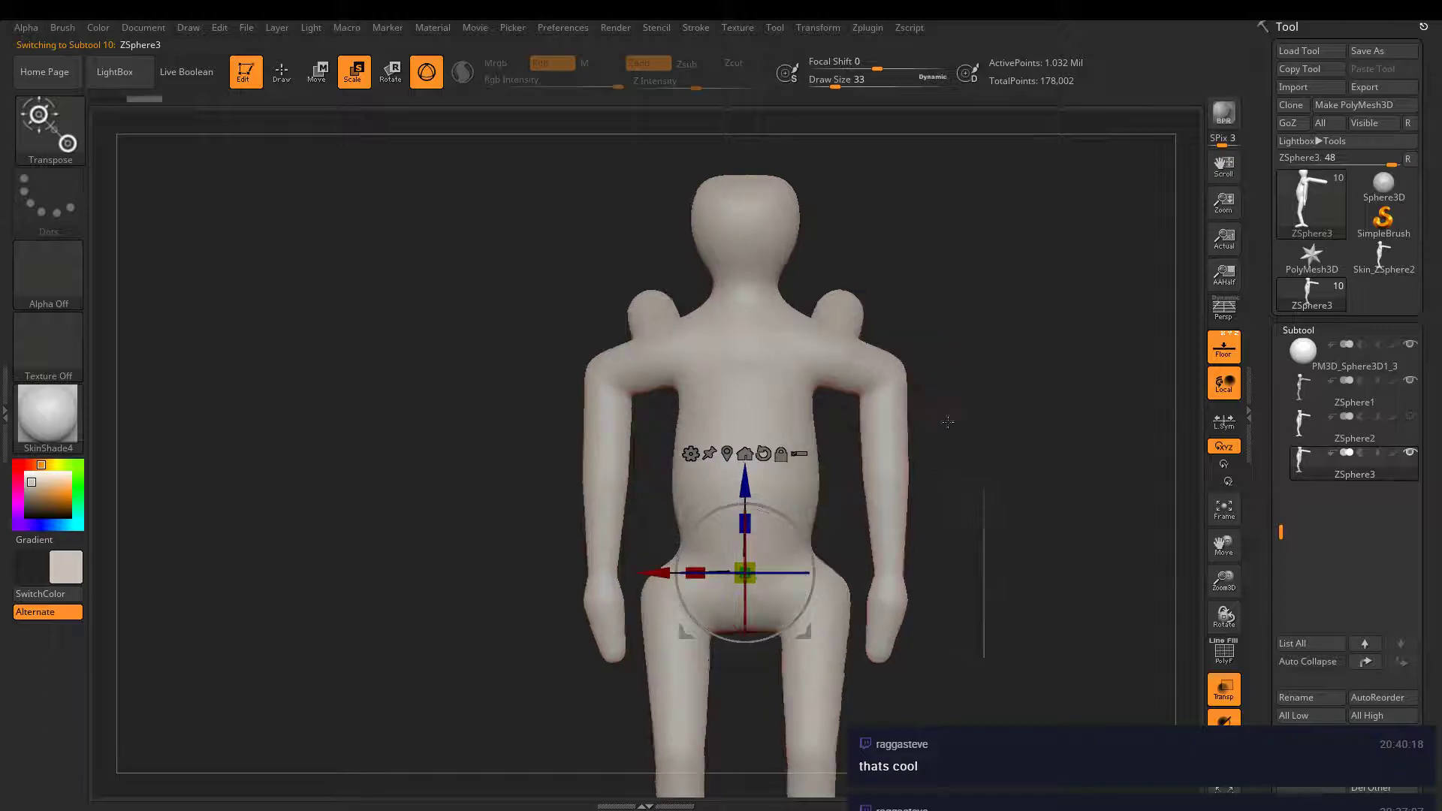
alt+right_drag(951, 423, 959, 639)
ctrl+right_drag(908, 430, 907, 526)
click(280, 78)
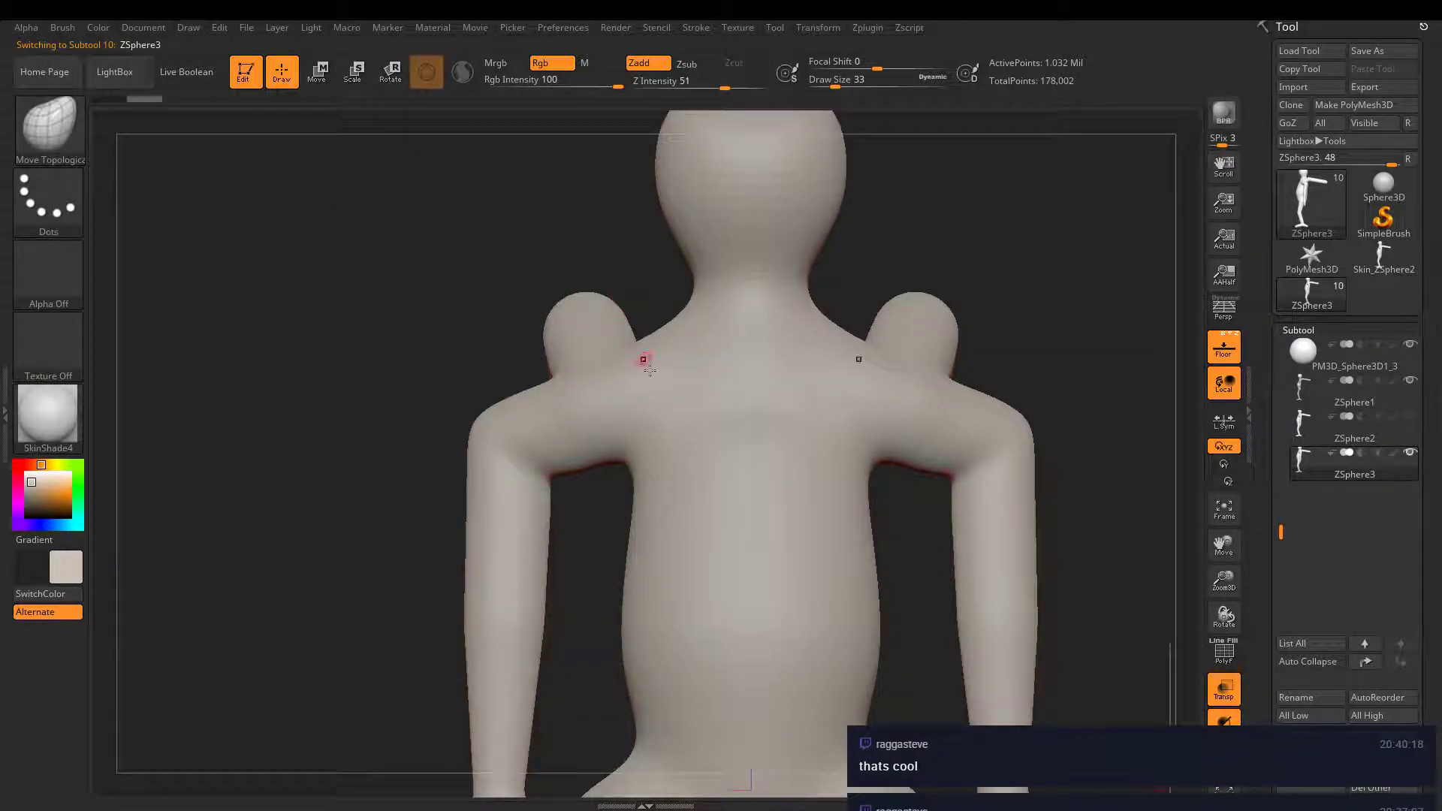
key(s)
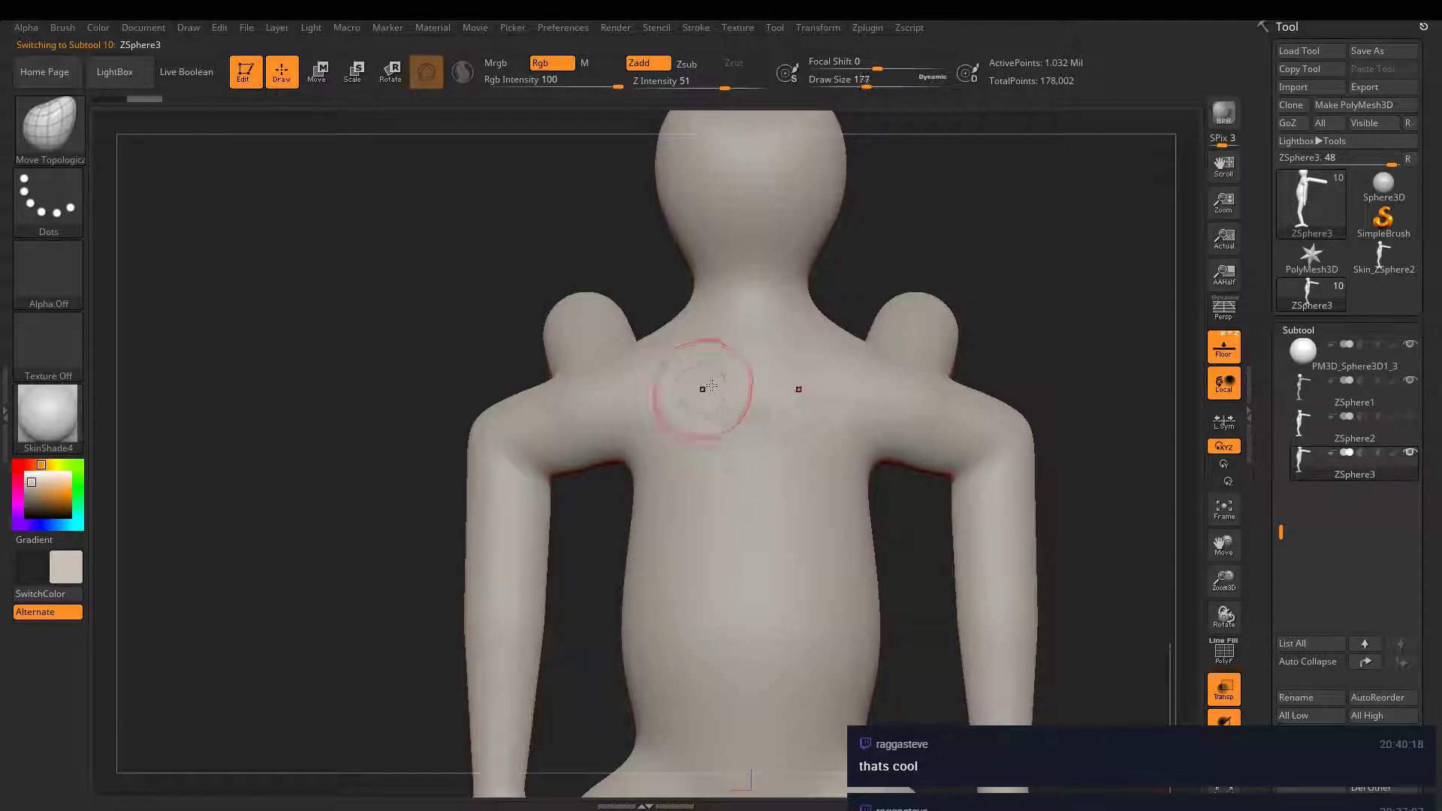
mouse_move(966, 316)
alt+right_down()
mouse_move(927, 405)
mouse_move(919, 500)
alt+right_up()
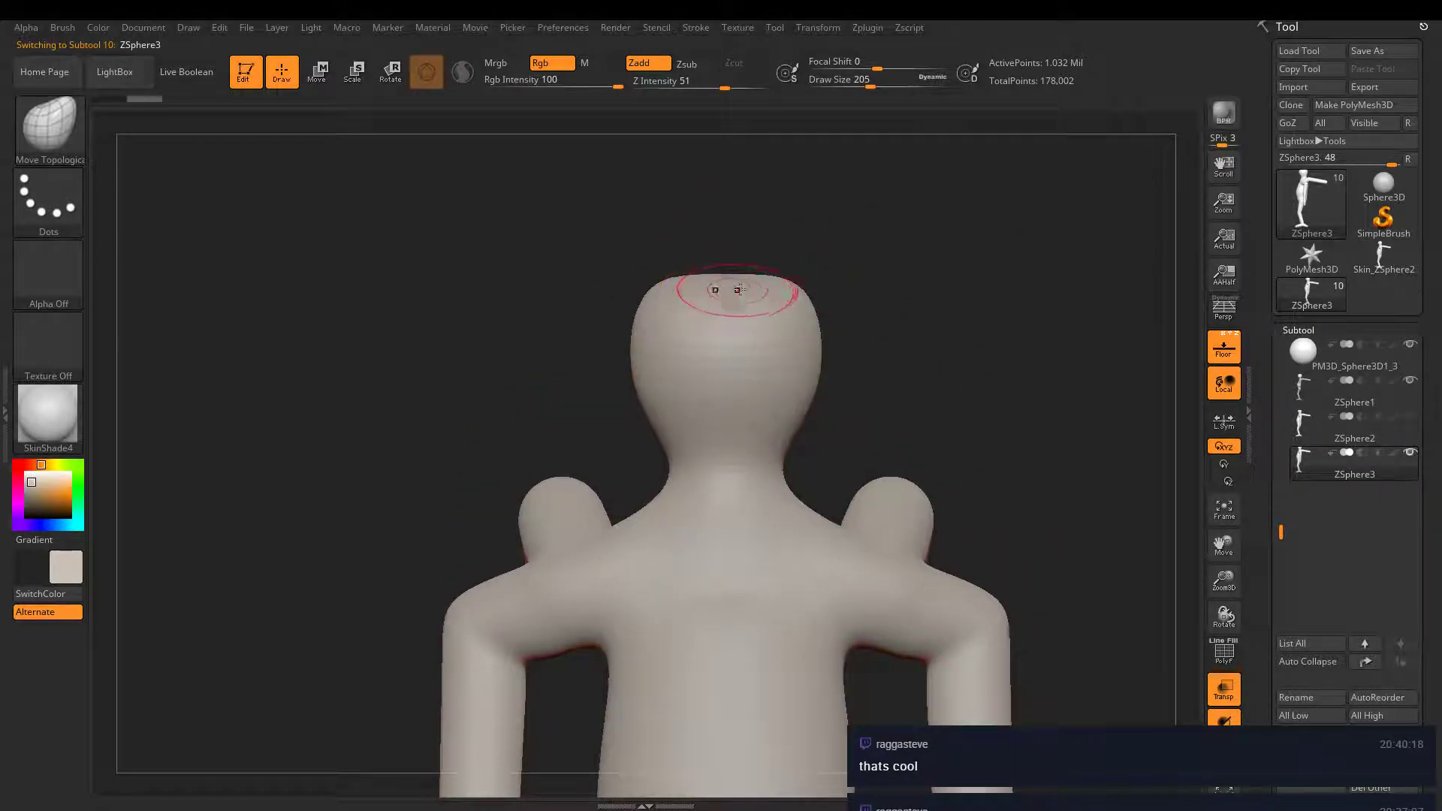
drag(873, 81, 913, 80)
drag(732, 265, 731, 240)
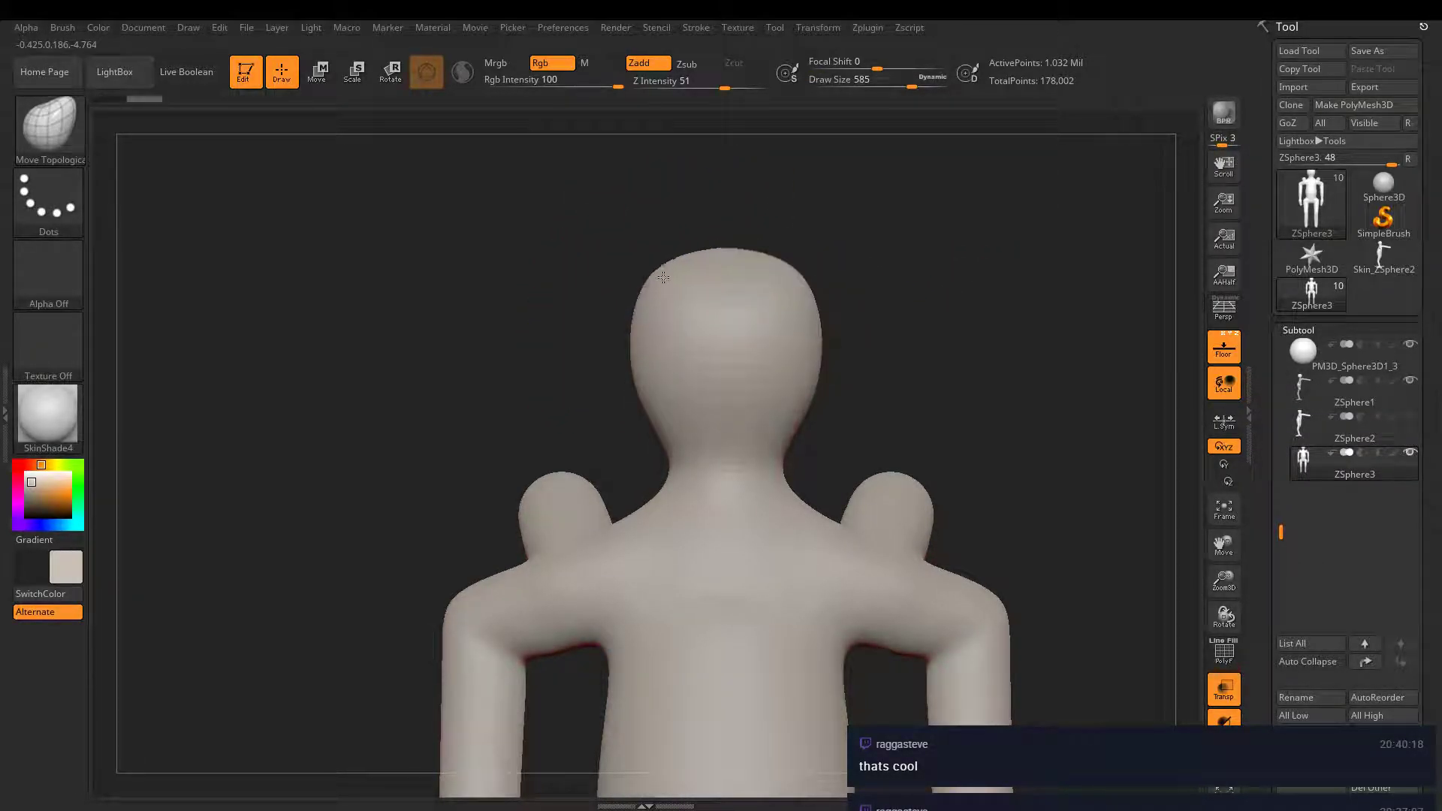
- Switch to the Clay brush at draw size 413 for sculpting the mannequin's torso and shoulders
mouse_move(664, 280)
right_down()
mouse_move(764, 285)
mouse_move(543, 94)
right_up()
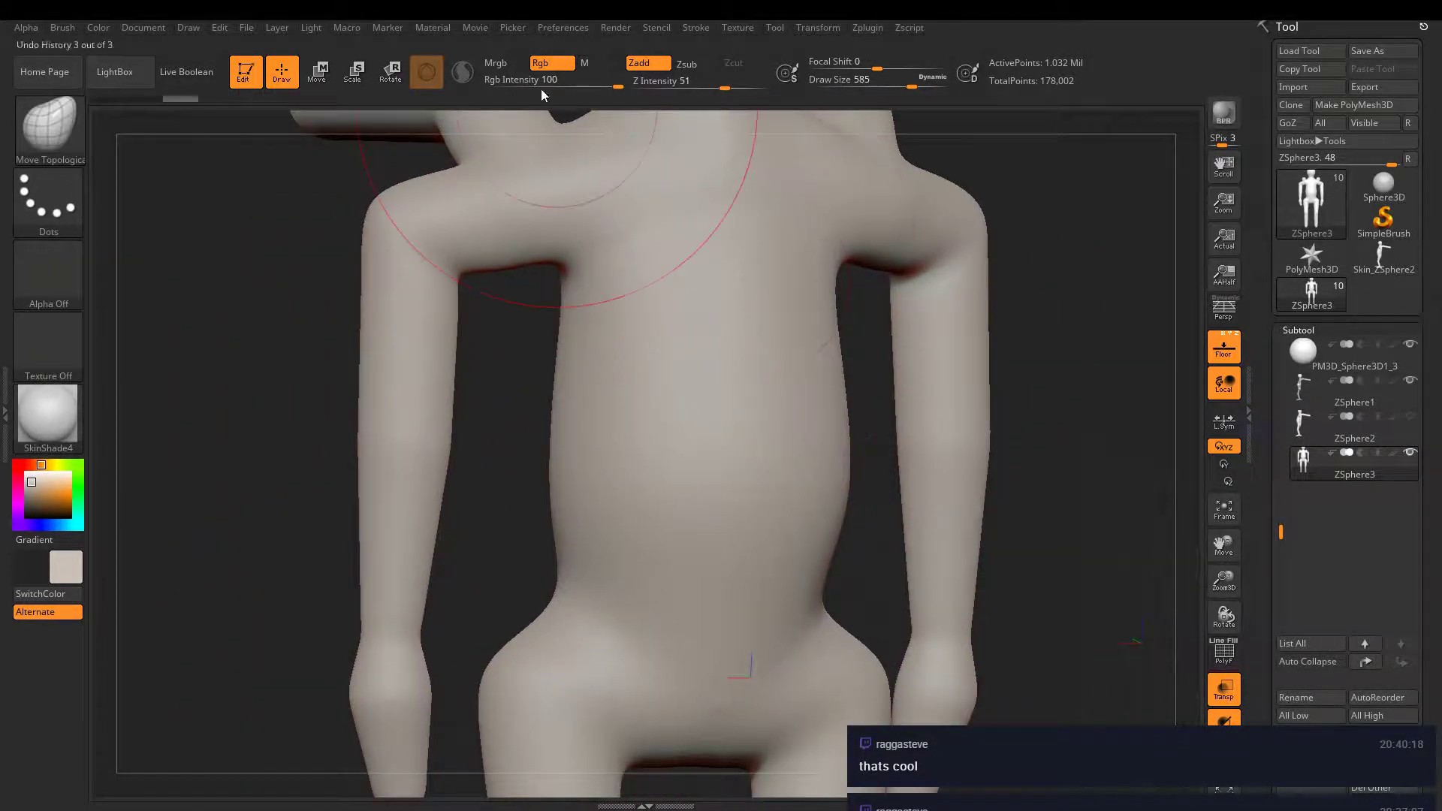
click(48, 140)
click(214, 139)
click(51, 135)
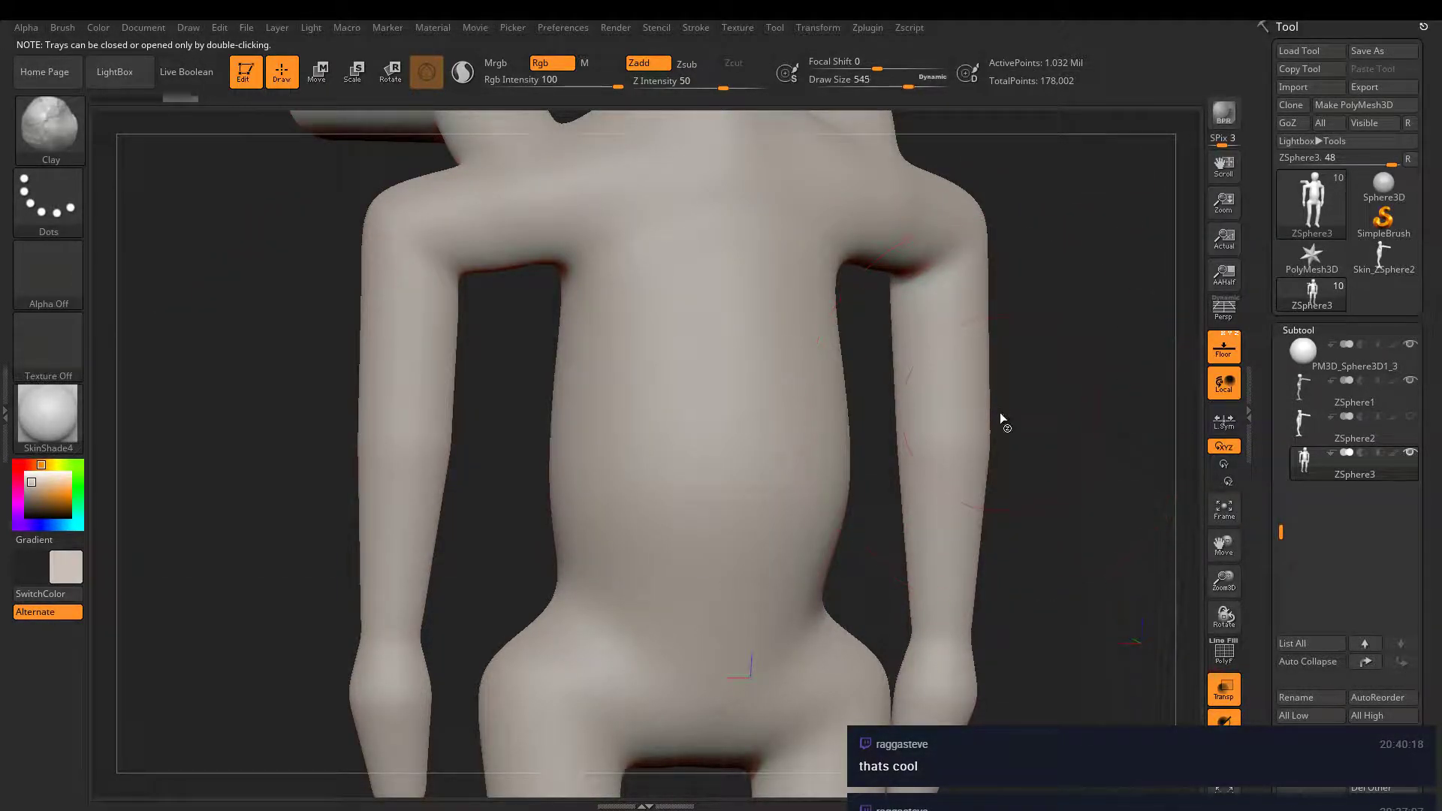
drag(997, 411, 900, 469)
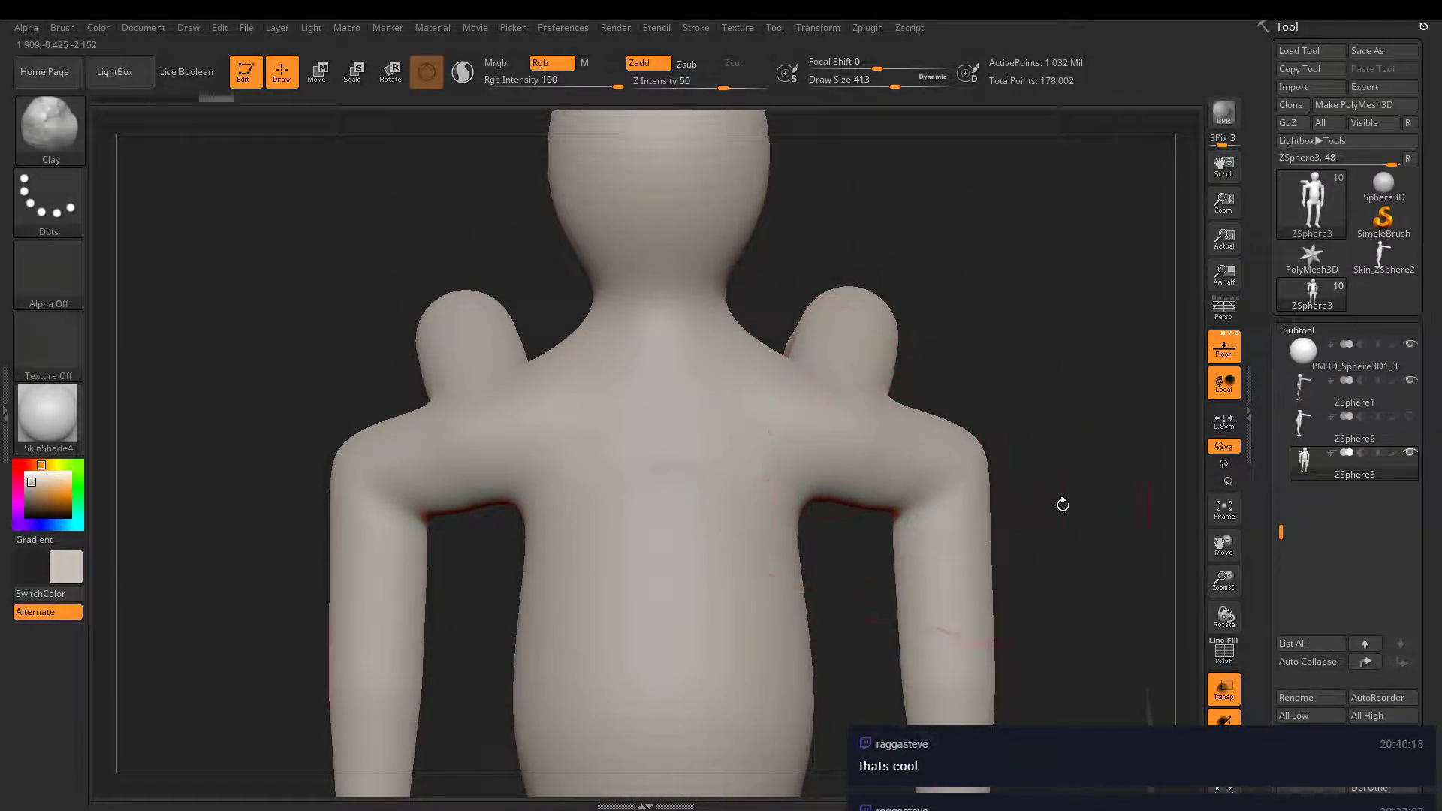
- Set the DynaMesh resolution to 384 and remesh the body
scroll(1276, 423, down, 5)
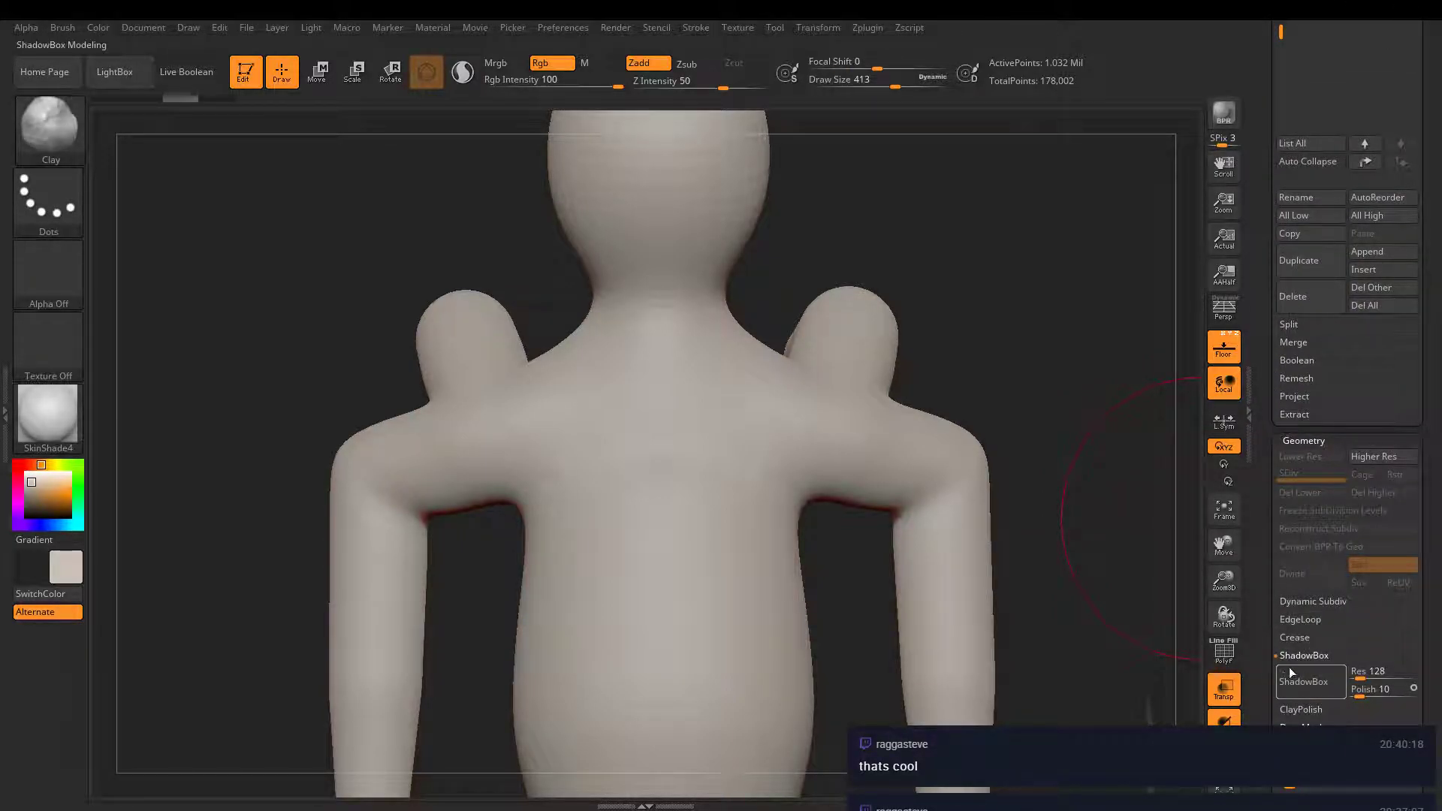
scroll(1247, 696, down, 2)
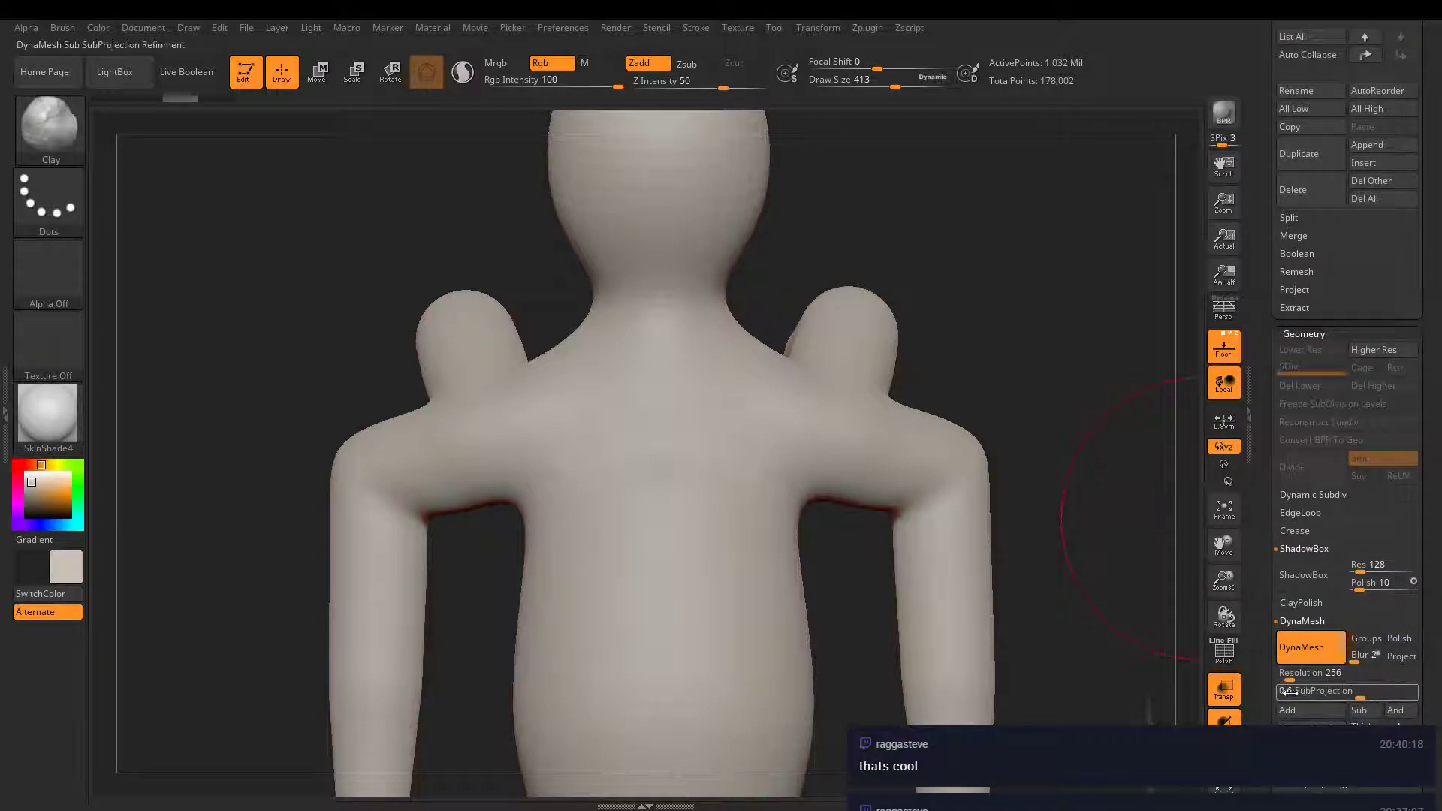
drag(1300, 678, 1190, 627)
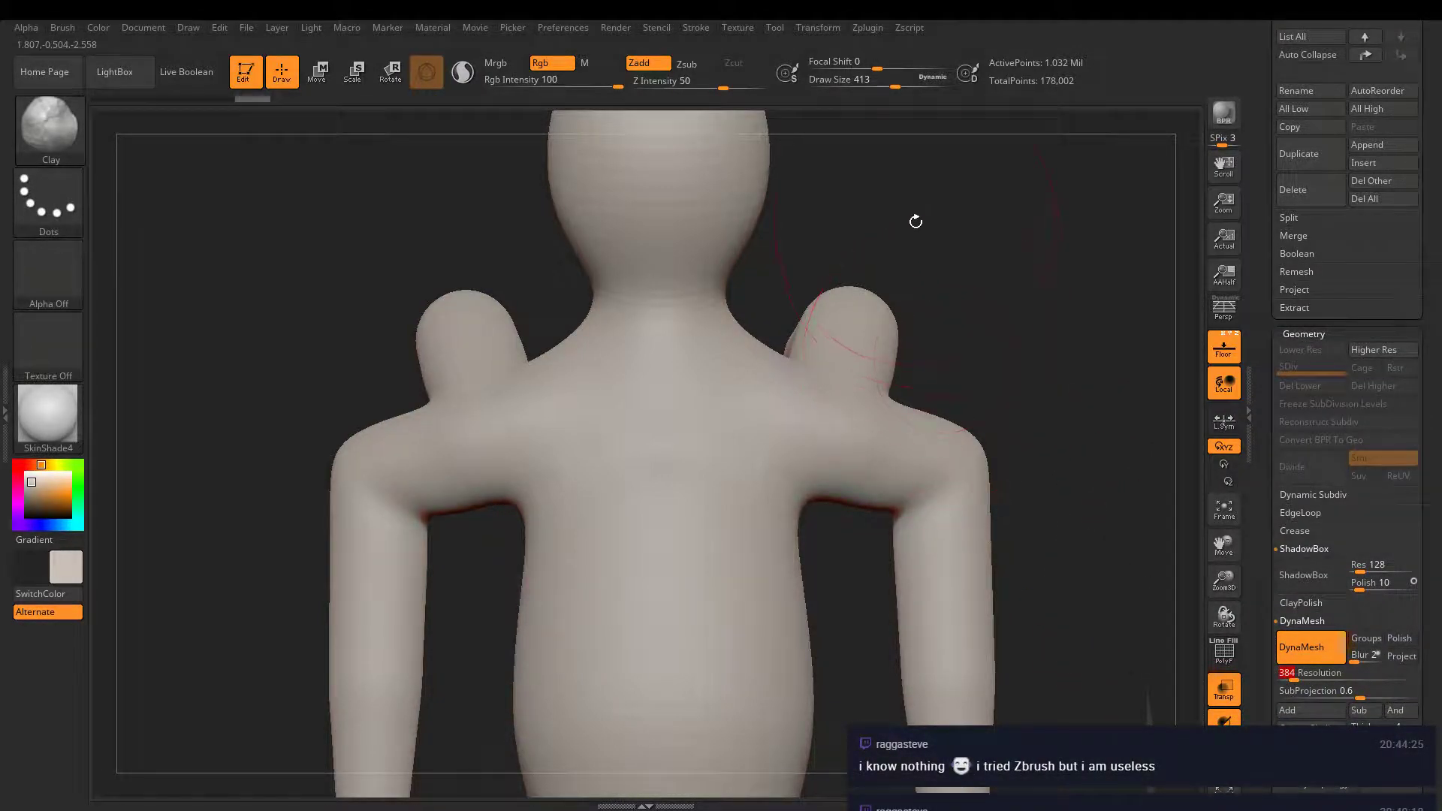
key(ctrl)
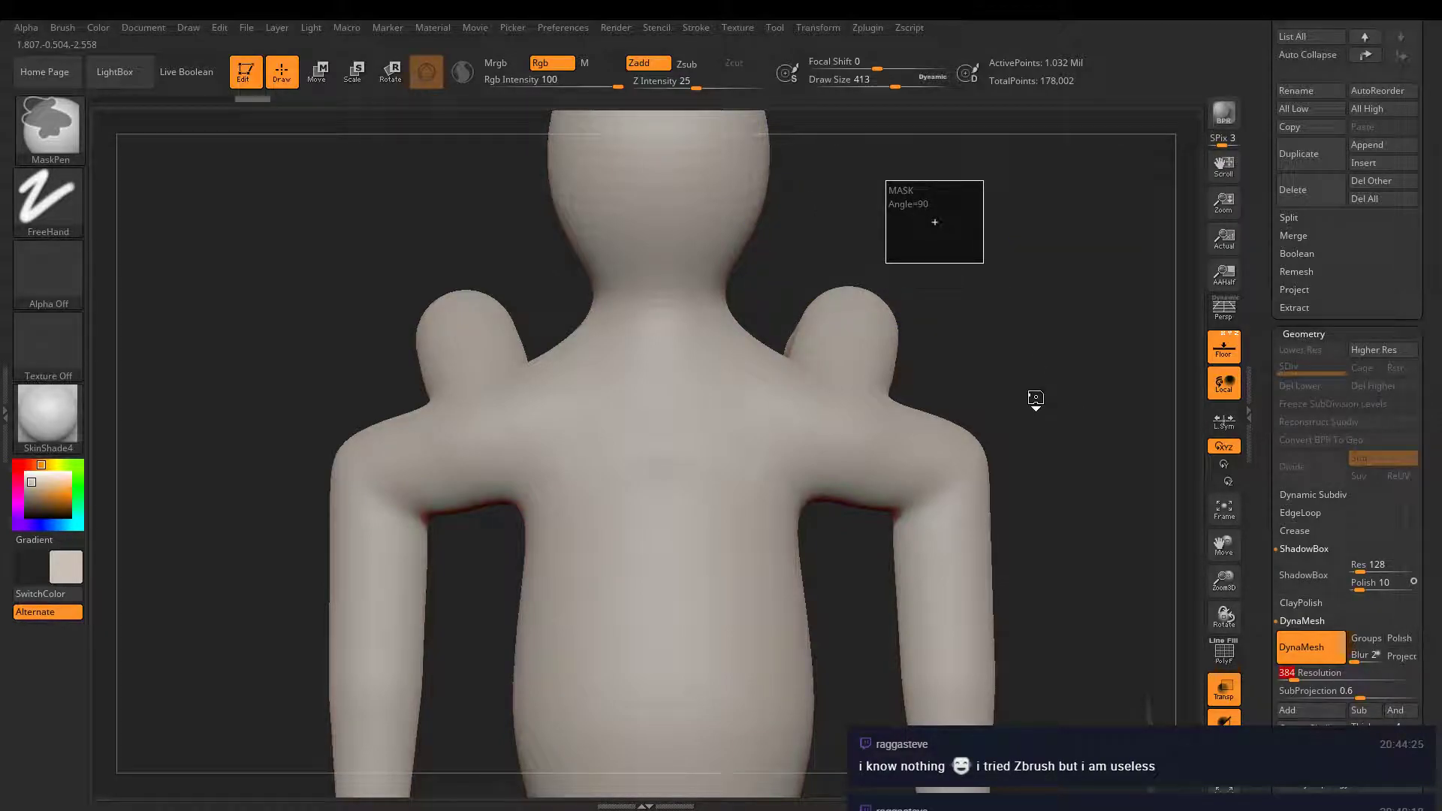
ctrl+drag(1035, 398, 950, 341)
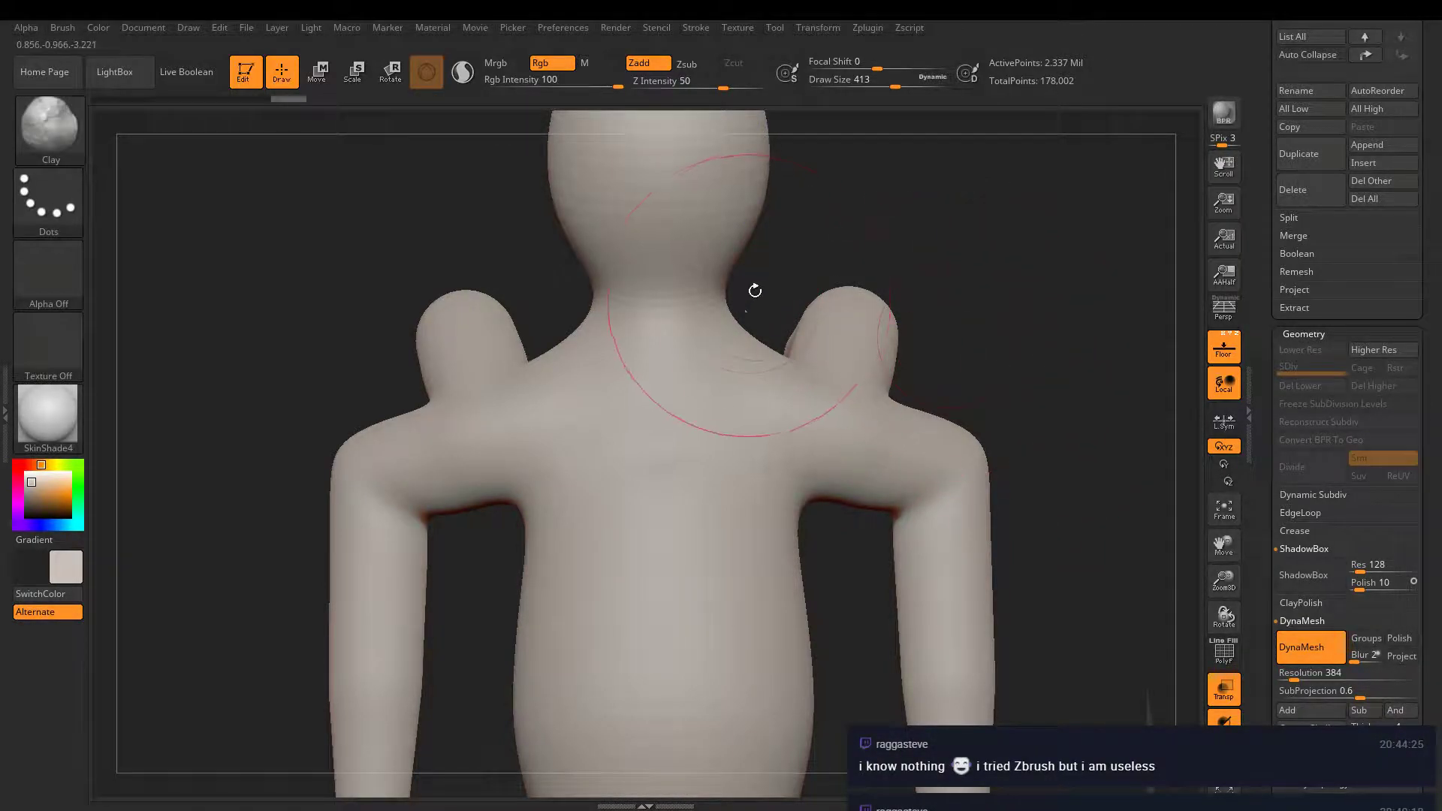
- Reduce the Clay brush draw size to 268
alt+drag(981, 276, 980, 345)
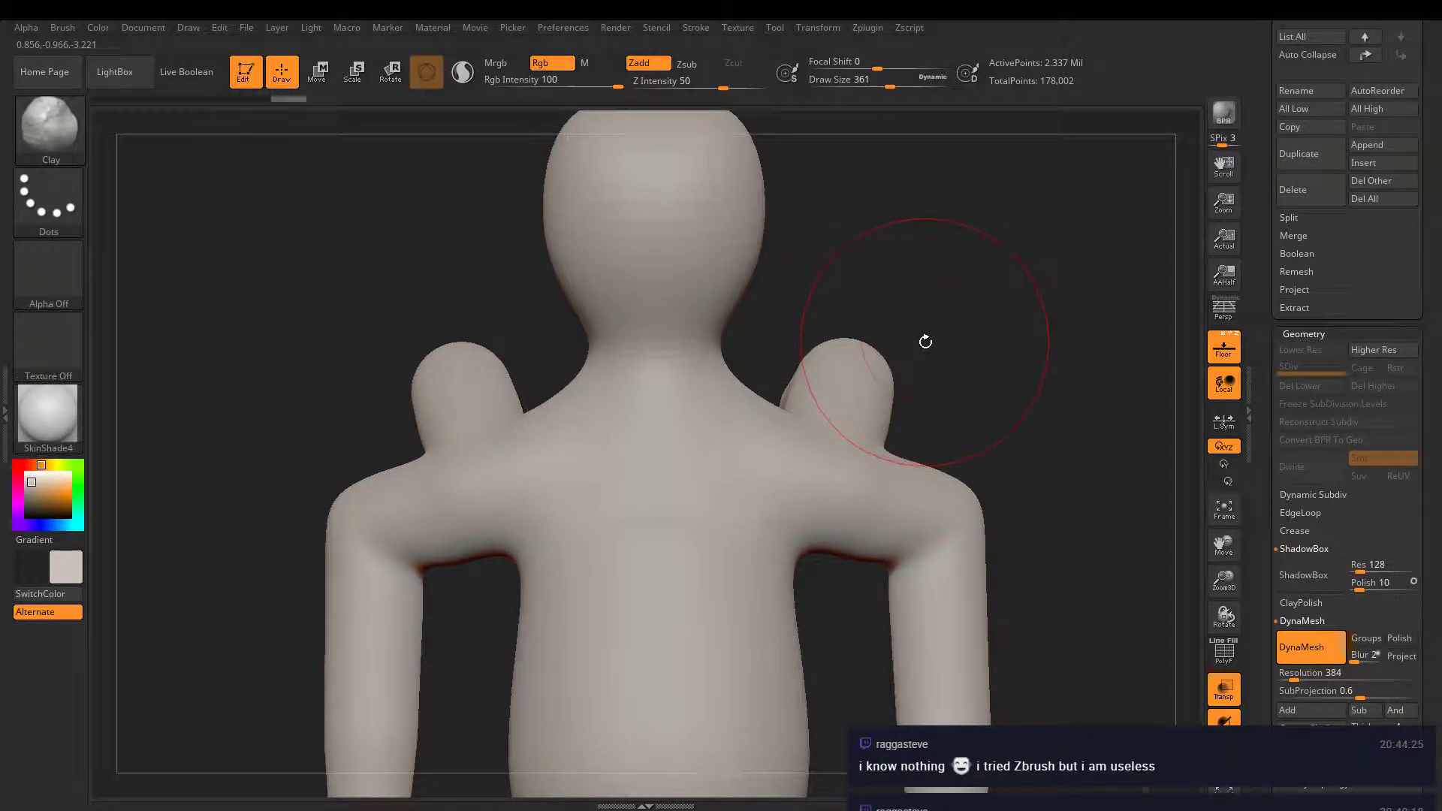
drag(887, 86, 878, 87)
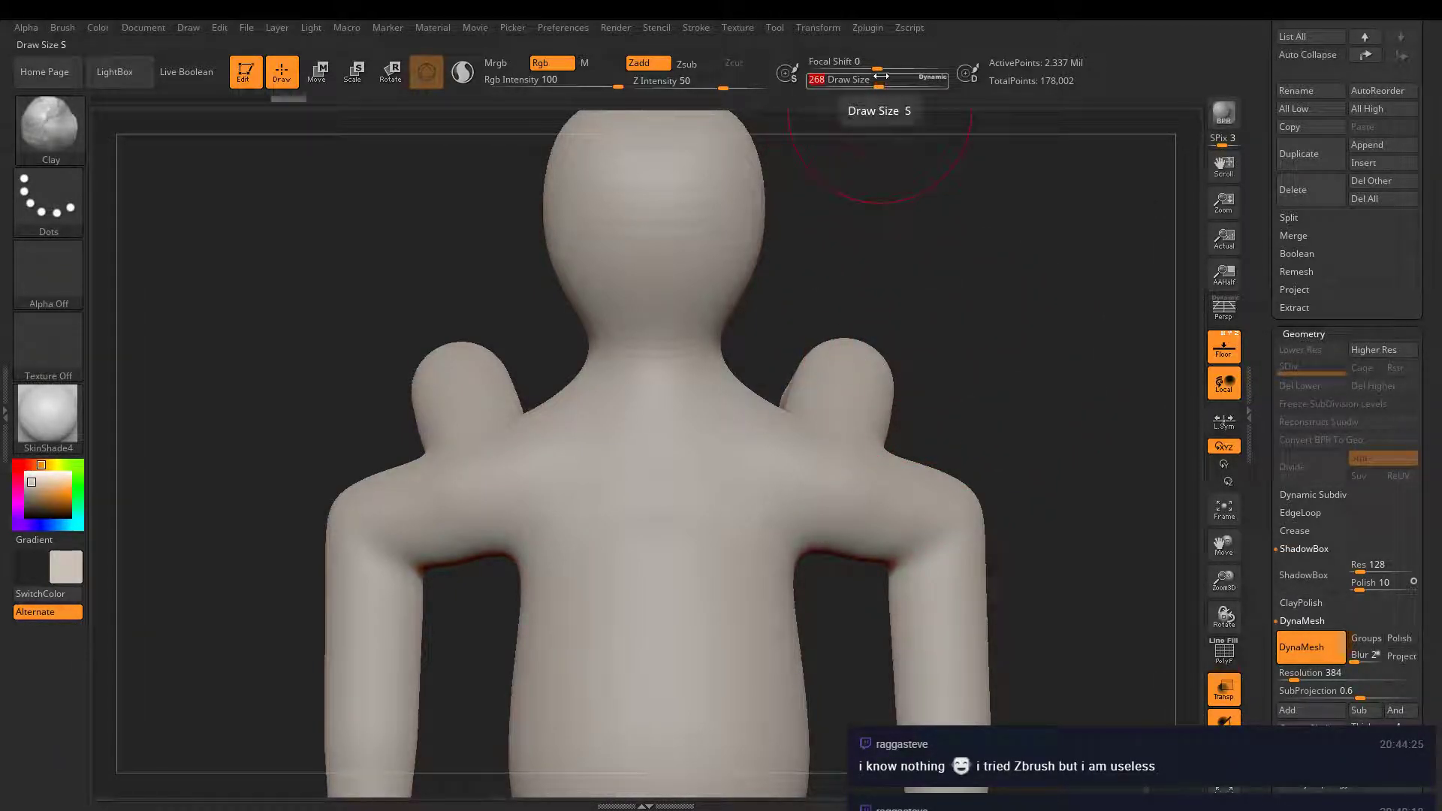
- Try building up clay over both shoulder blades at full brush intensity, and undo the stroke
drag(894, 177, 854, 353)
right_drag(854, 353, 849, 263)
ctrl+right_drag(814, 412, 830, 422)
alt+right_drag(830, 422, 901, 325)
drag(840, 322, 837, 389)
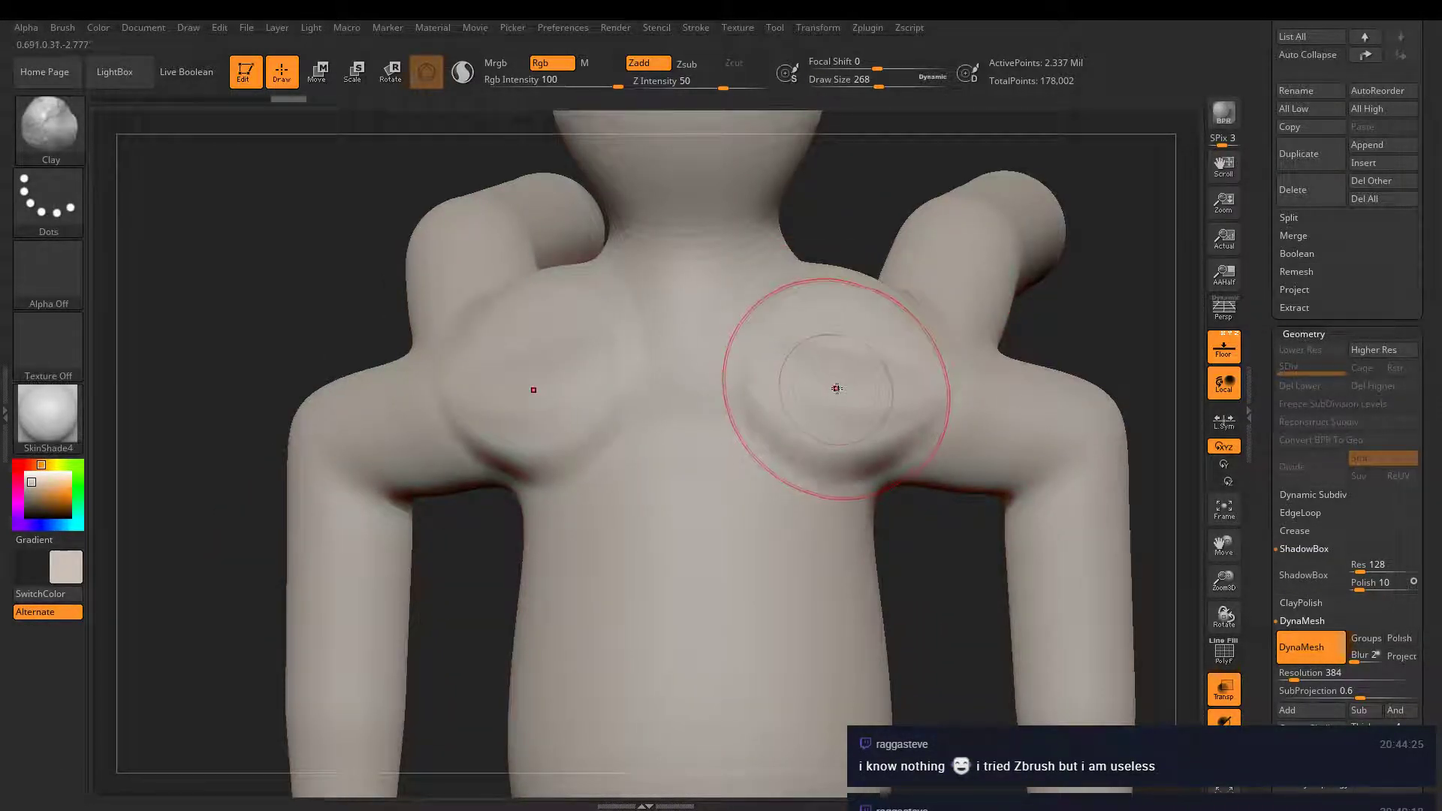
key(ctrl+z)
- Lower the Z Intensity to 7 and add soft clay strokes across the shoulder blades and middle of the back
drag(724, 88, 666, 88)
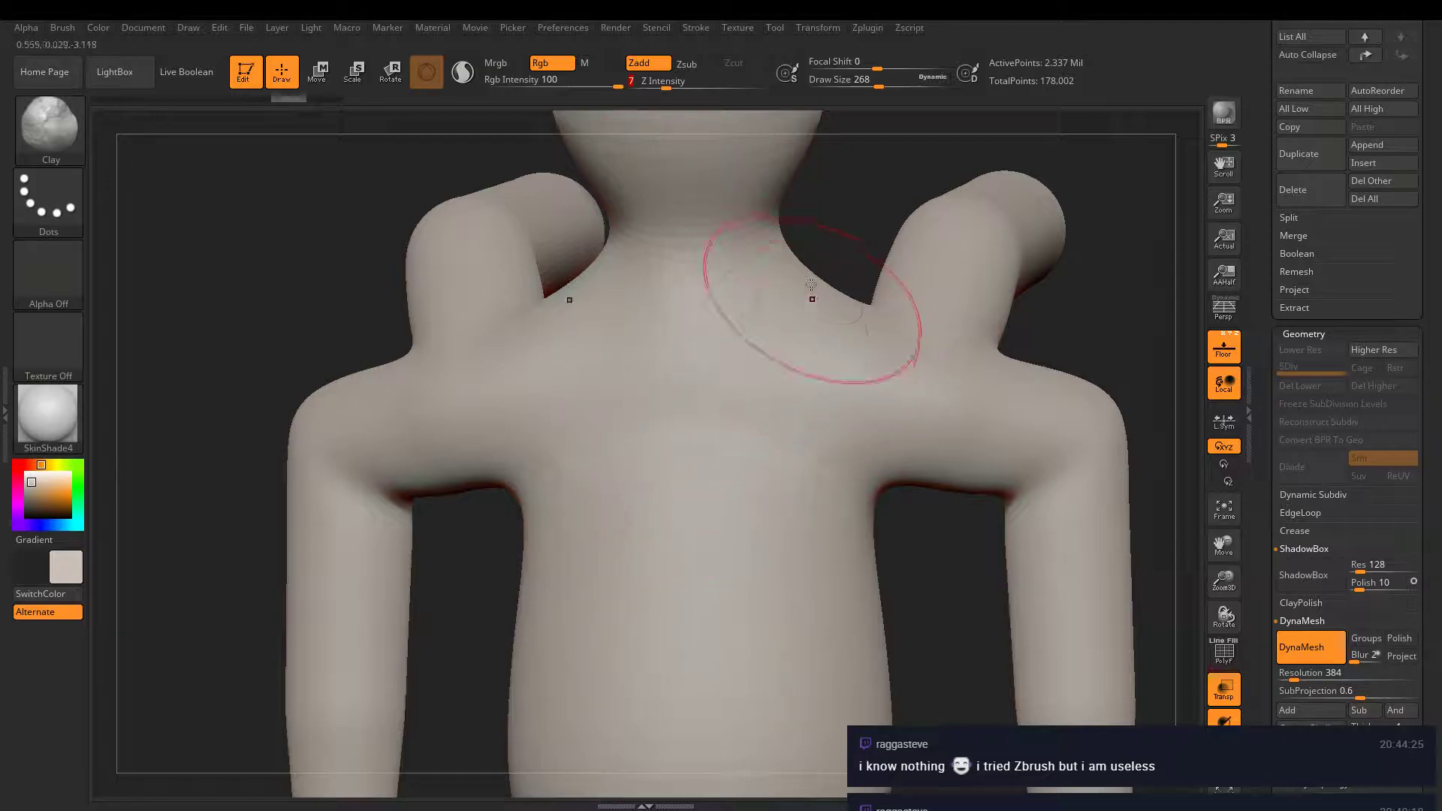
mouse_move(814, 362)
mouse_down()
mouse_move(818, 348)
mouse_move(808, 387)
mouse_up()
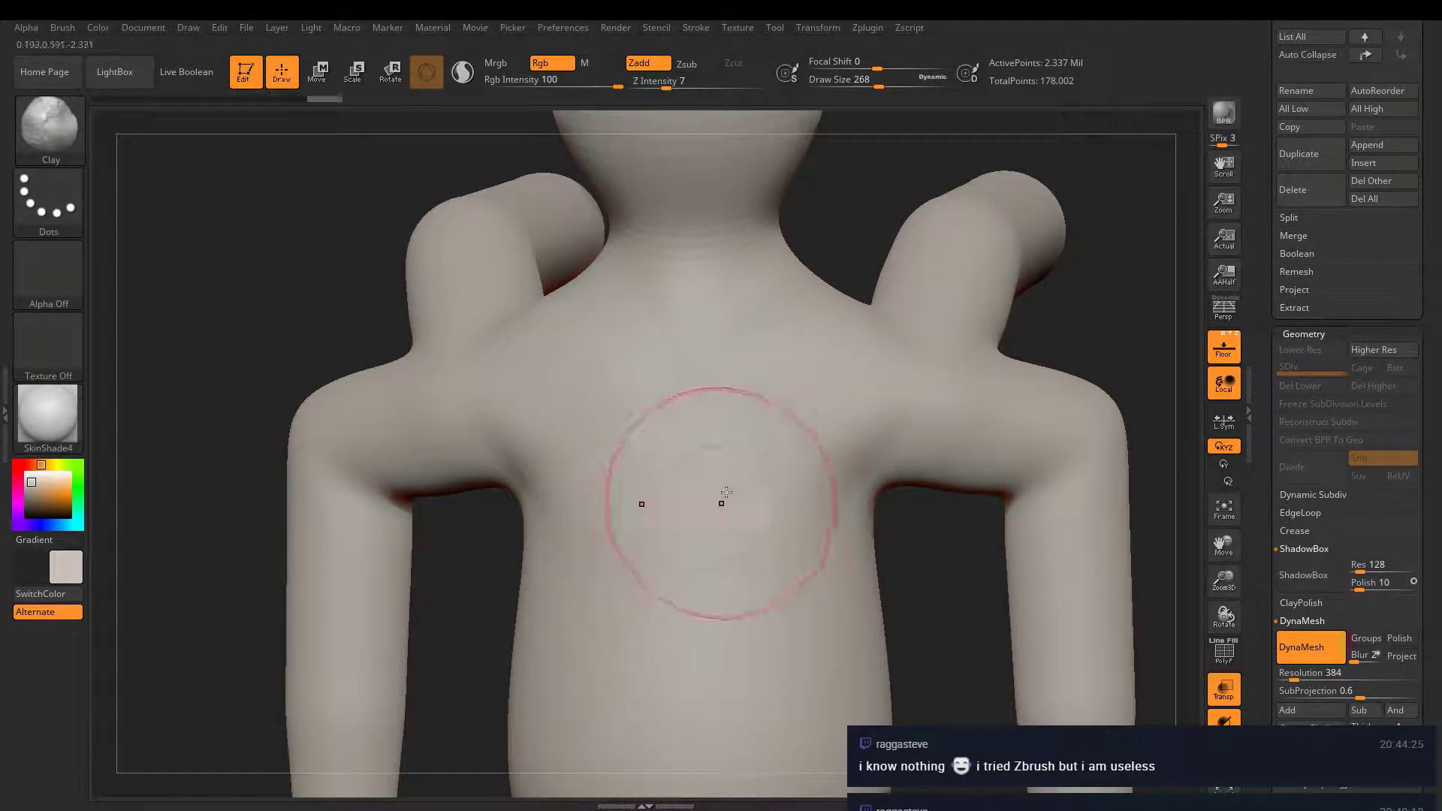
mouse_move(721, 501)
mouse_down()
mouse_move(764, 475)
mouse_move(792, 499)
mouse_up()
right_drag(776, 602, 731, 611)
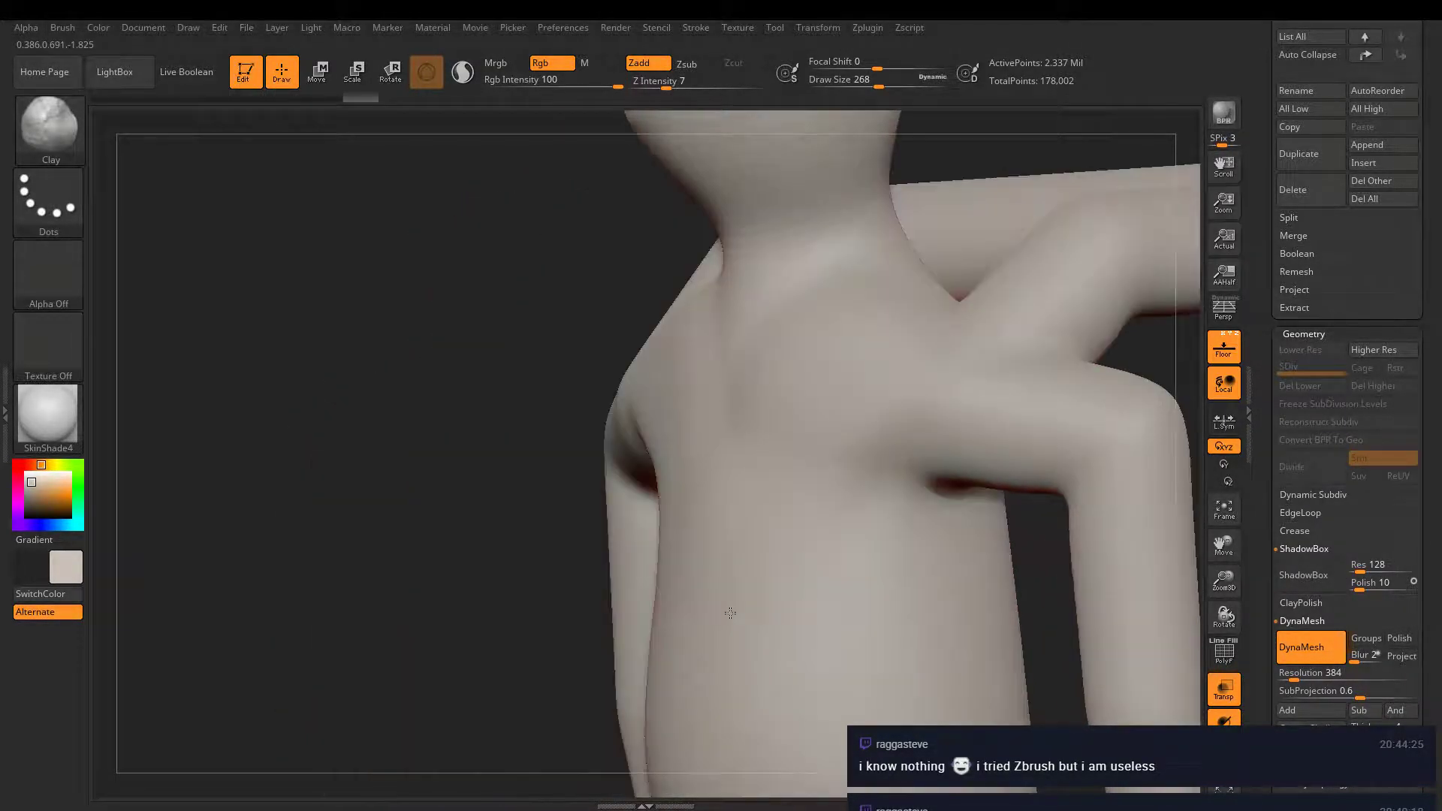
right_drag(918, 431, 894, 475)
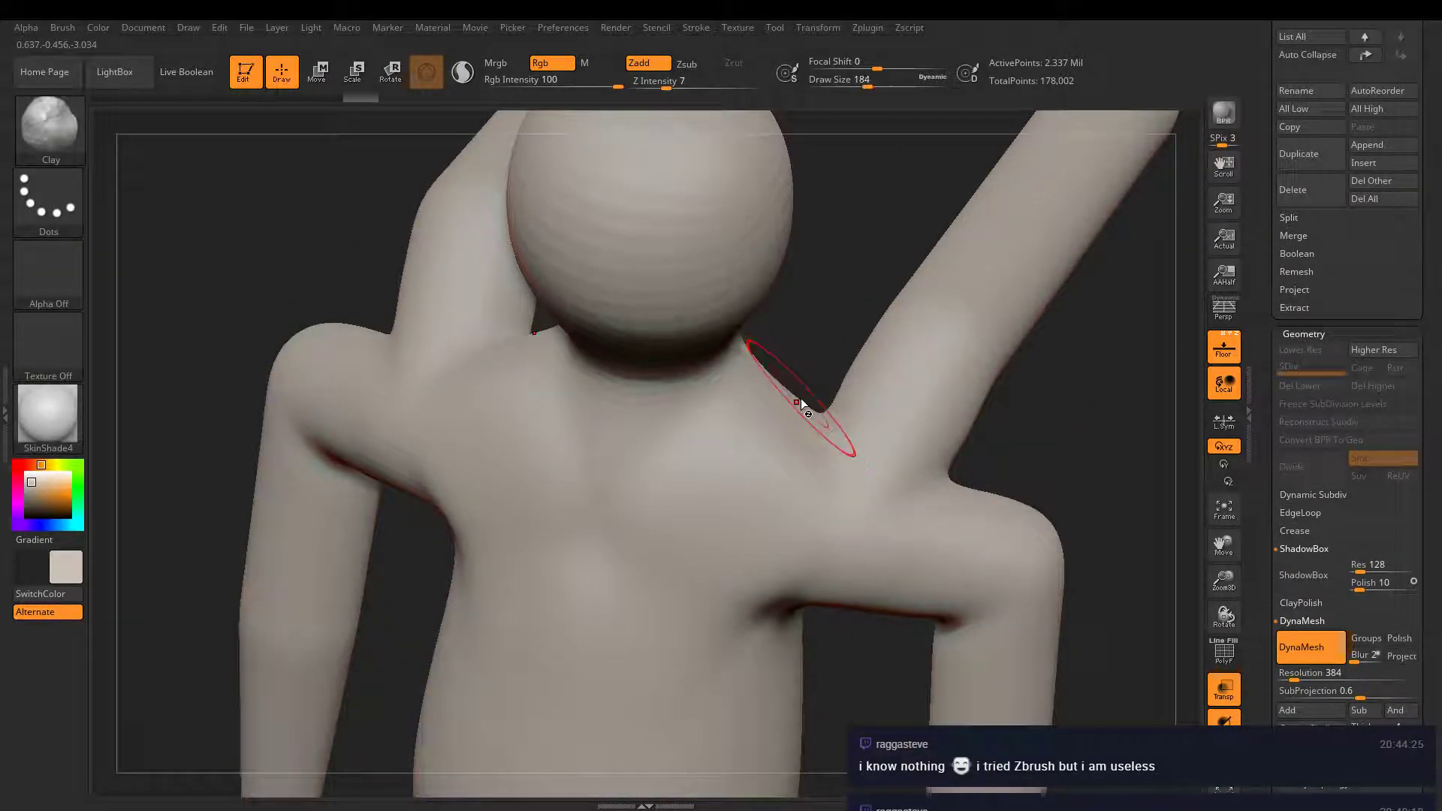
- With Sculptris Pro on, draw size 112 and Z Intensity 18, sculpt a V-shaped fold across the upper back below the neck
right_drag(725, 197, 746, 306)
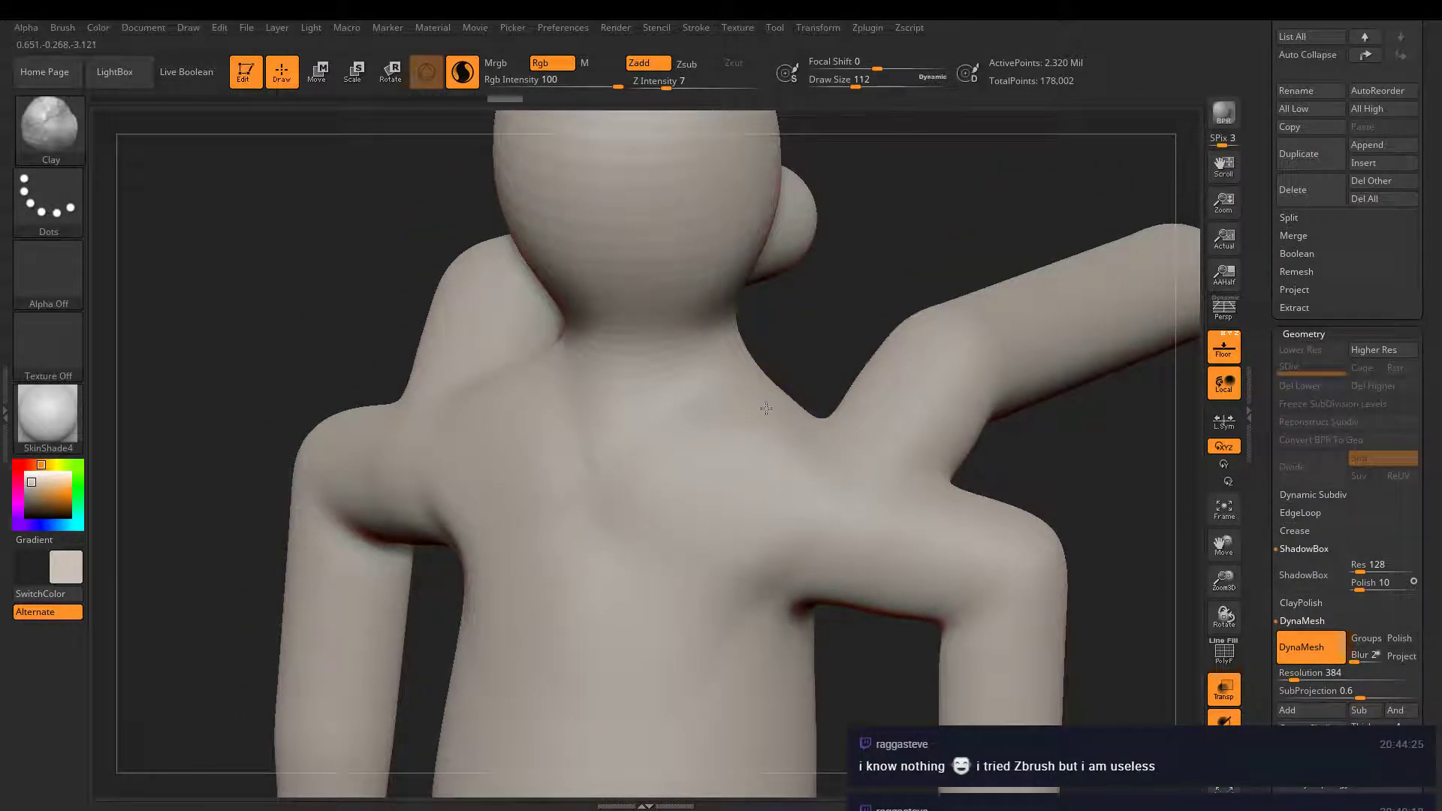
drag(667, 88, 685, 88)
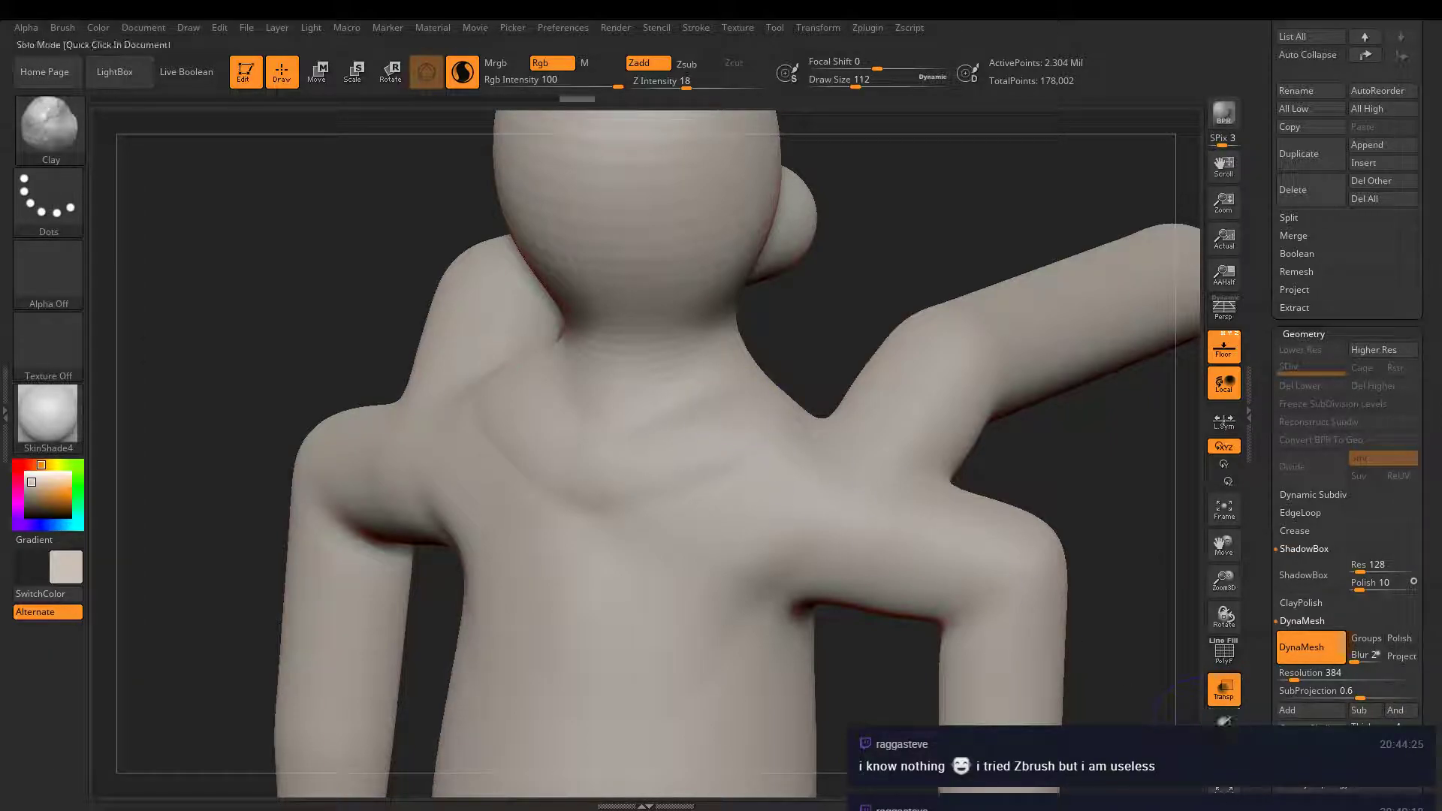
click(1224, 721)
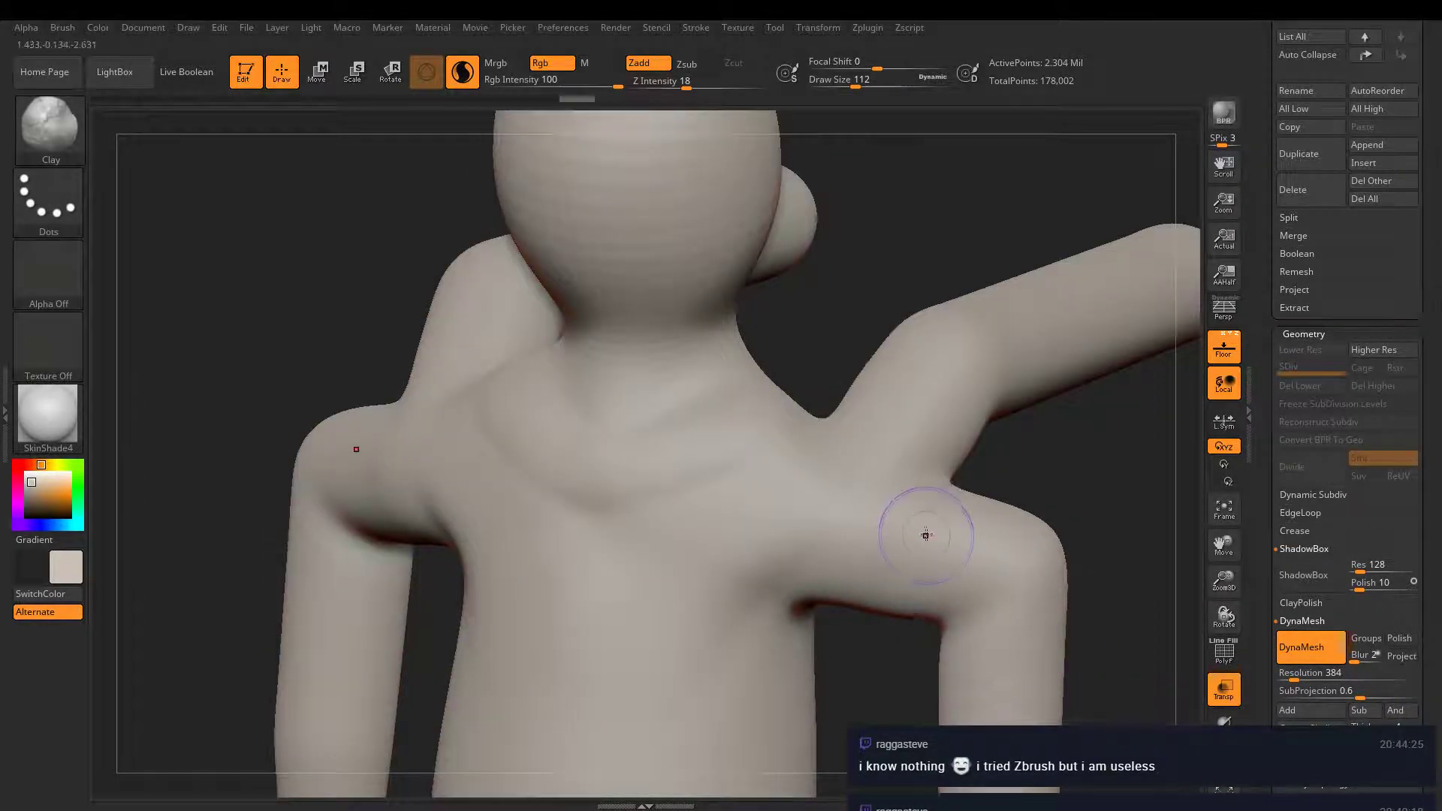
right_drag(924, 525, 947, 562)
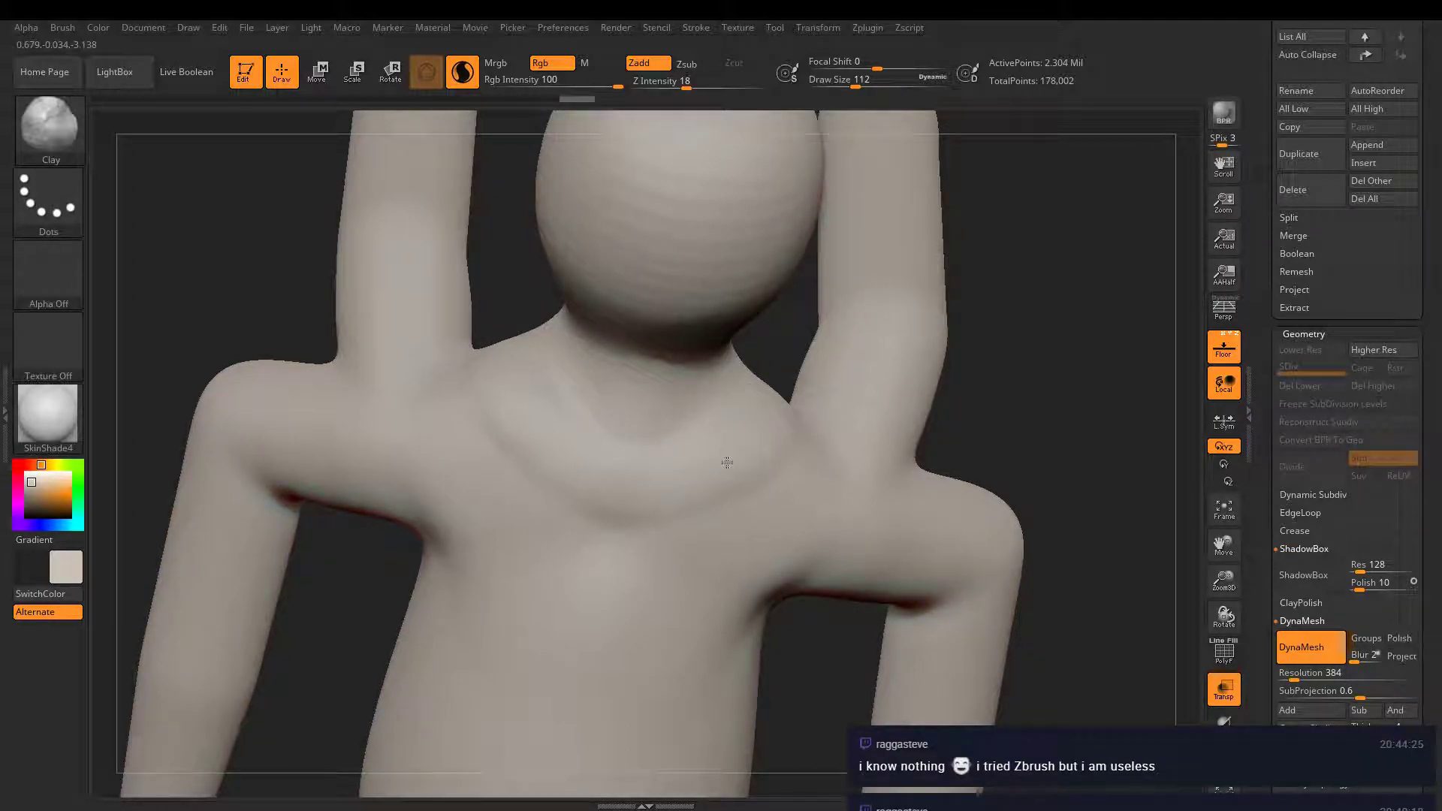
- Examine the mesh density and polygroups around the neck and shoulders in the PolyFrame display
click(1234, 659)
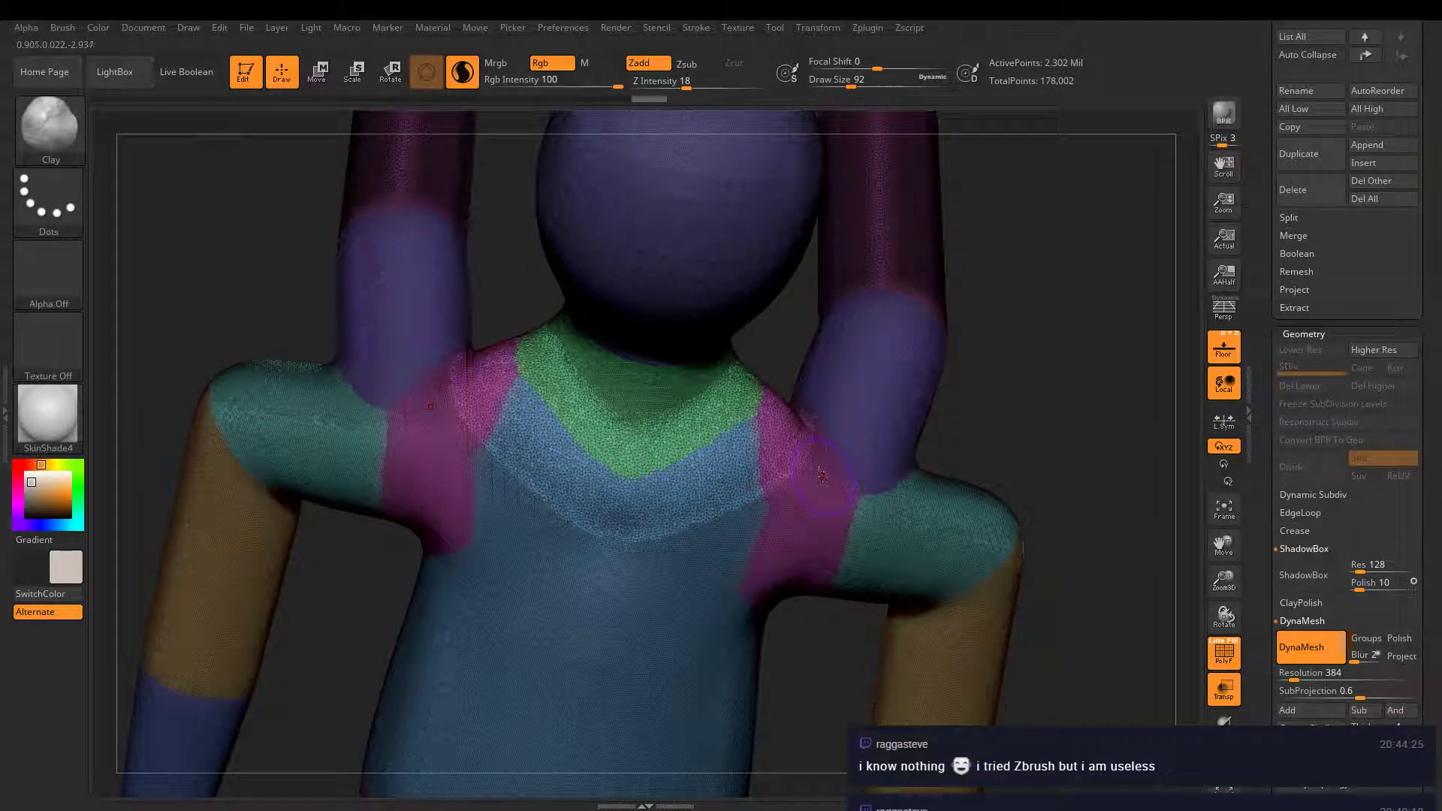
mouse_move(821, 475)
right_down()
mouse_move(849, 477)
mouse_move(853, 530)
right_up()
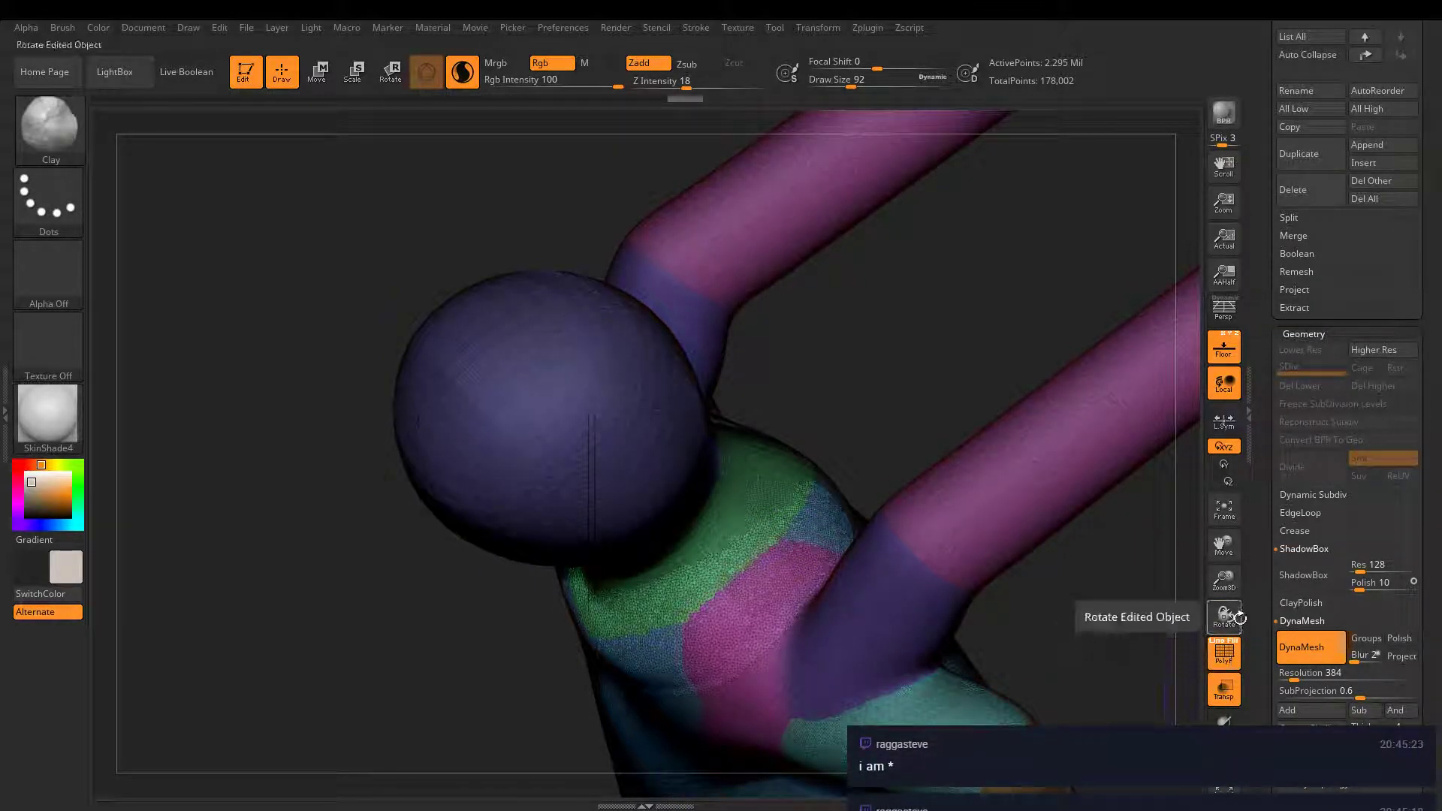
click(1231, 661)
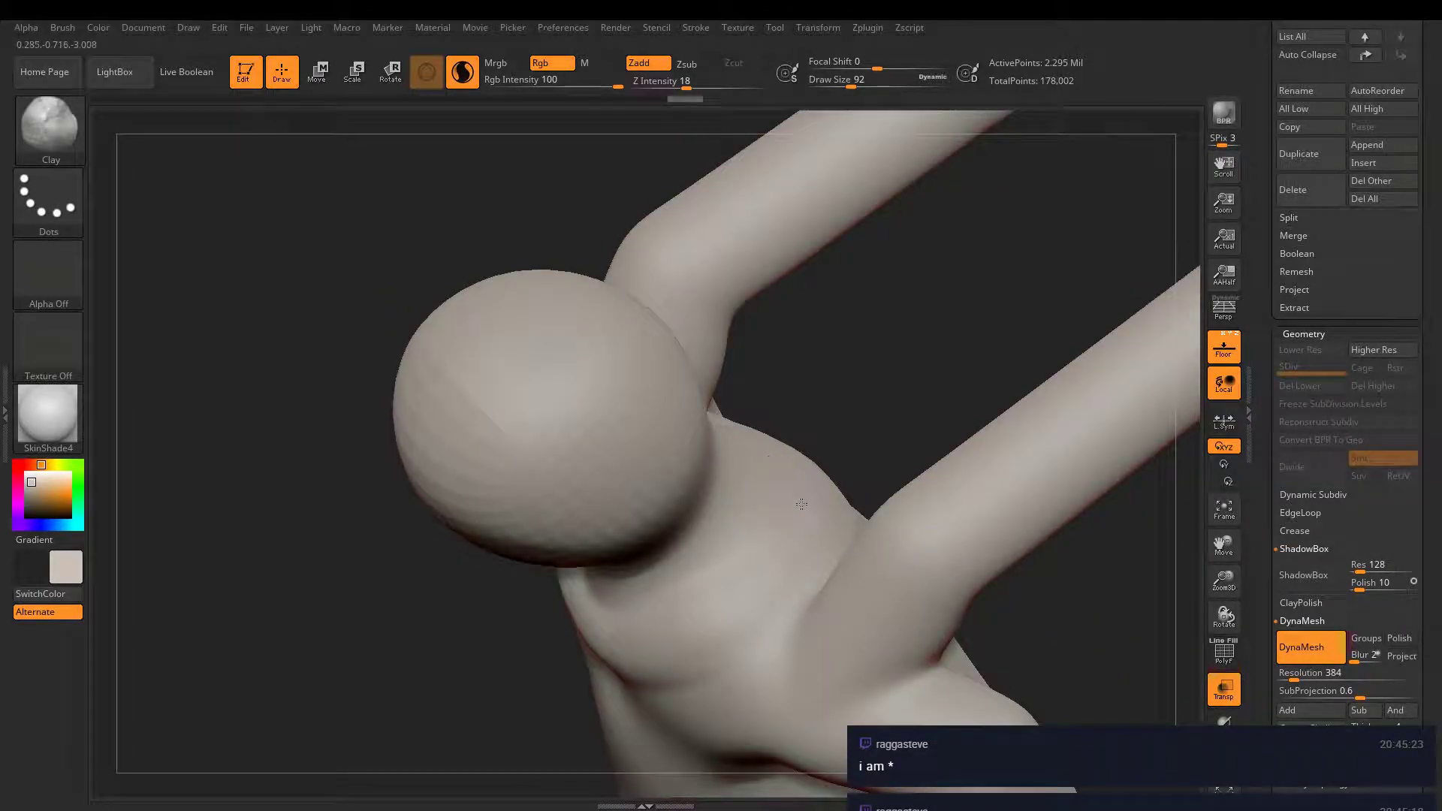
- Turn off Sculptris Pro and switch to the ClayBuildup brush with its alpha removed
drag(601, 195, 636, 167)
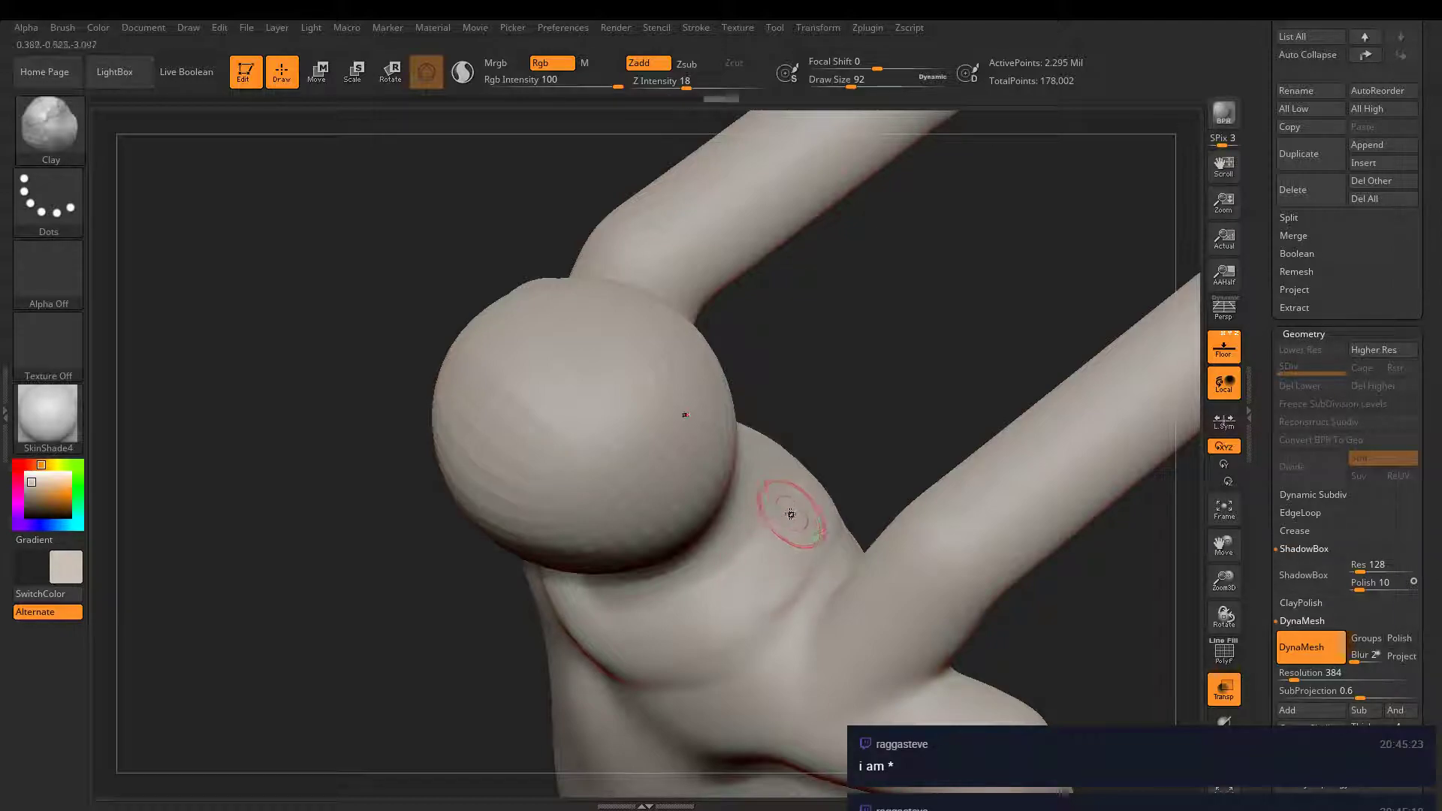
key(b)
key(c)
key(b)
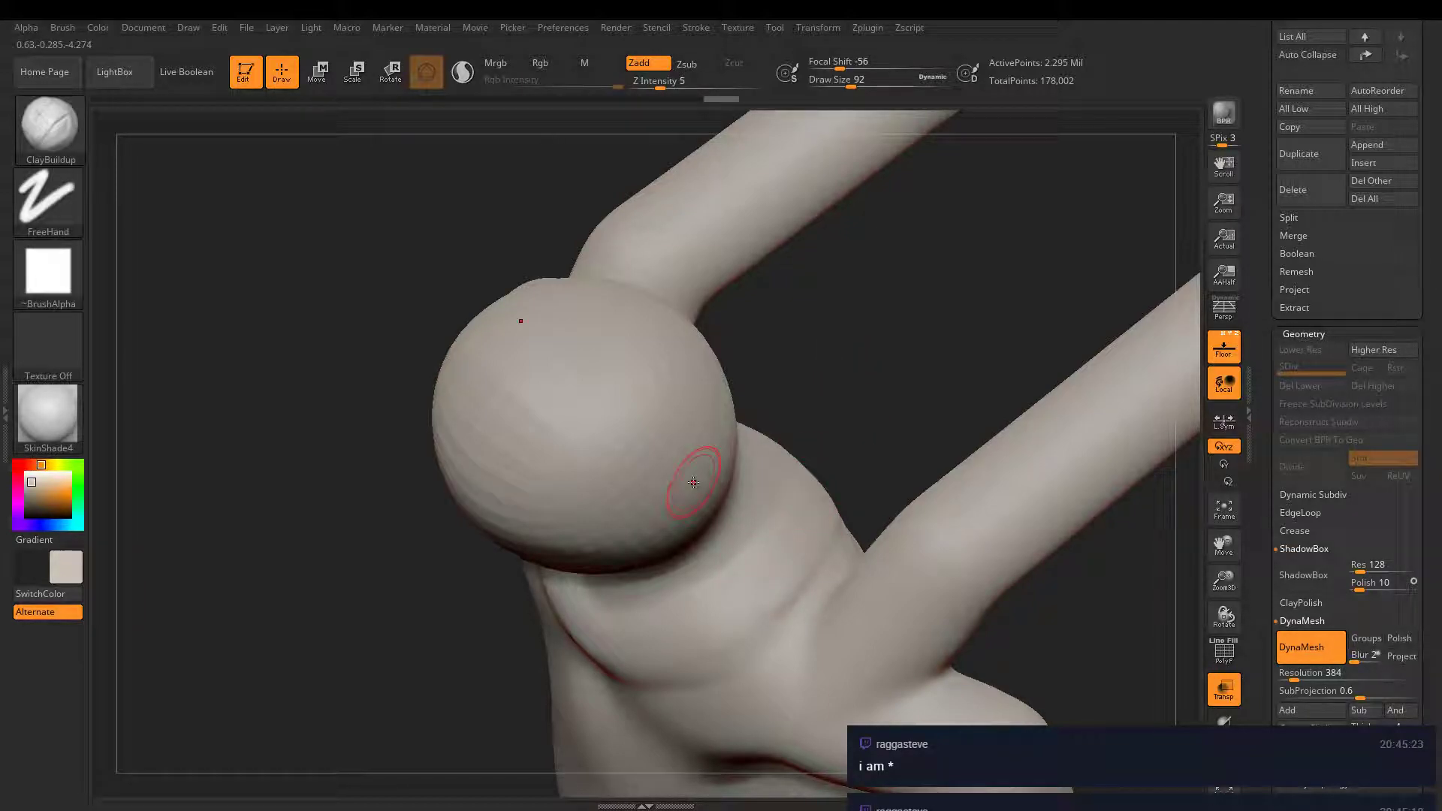
click(48, 272)
click(140, 287)
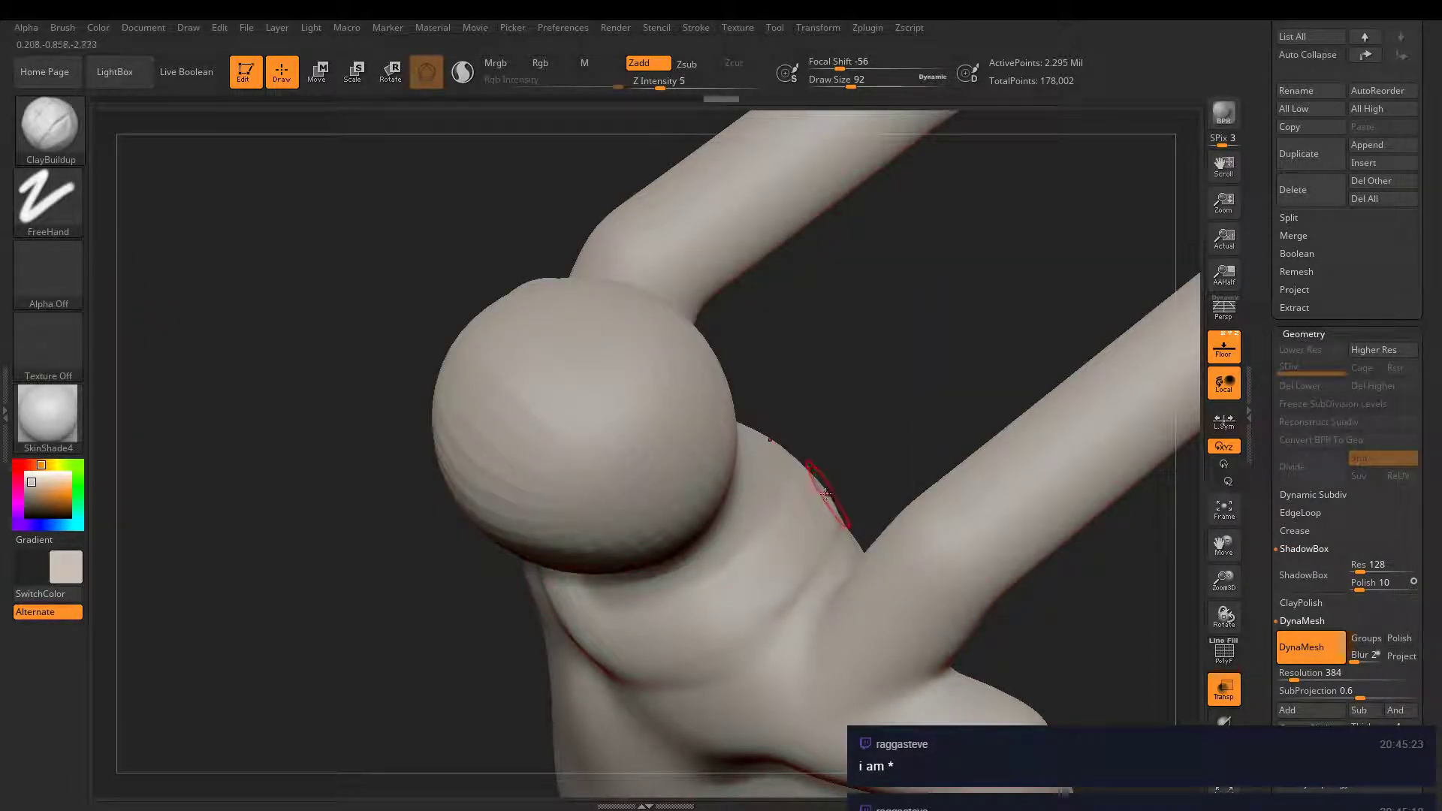
- Build up a thick, collar-like cloth fold around the neck, over the shoulders and across the upper back
mouse_move(783, 563)
mouse_down()
mouse_move(785, 488)
mouse_move(830, 529)
mouse_move(834, 555)
mouse_up()
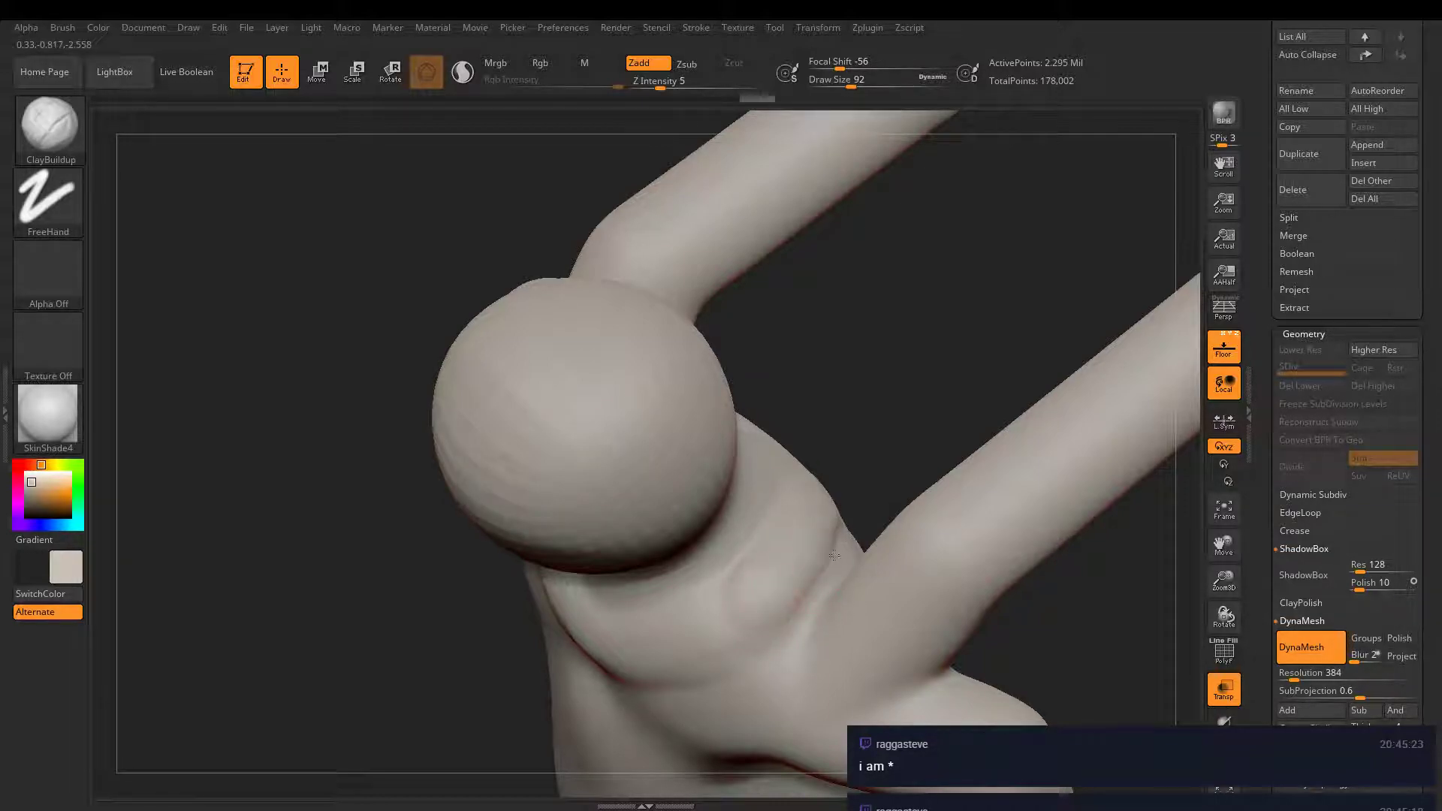
drag(672, 650, 677, 634)
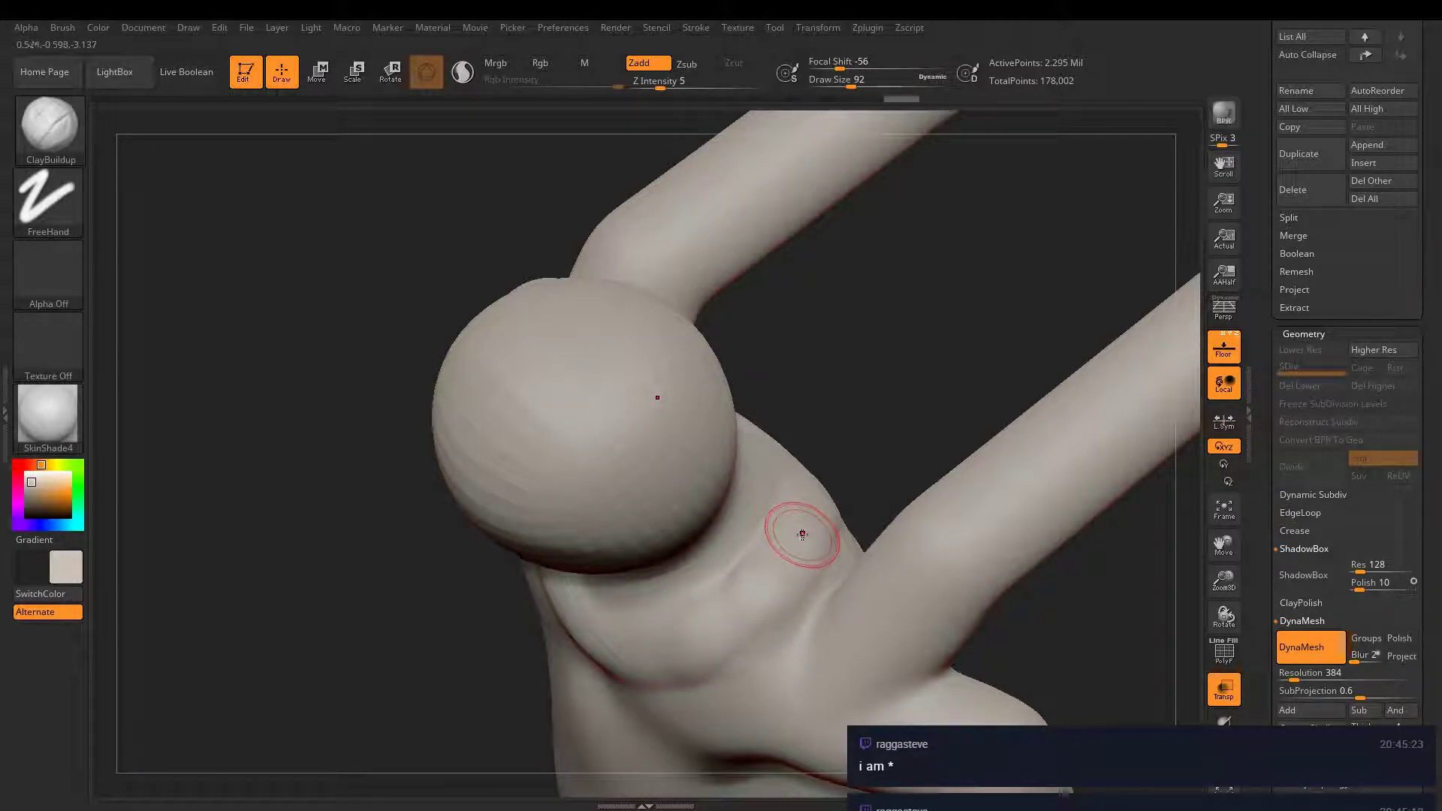
right_drag(799, 526, 799, 595)
mouse_move(772, 367)
mouse_down()
mouse_move(759, 377)
mouse_move(782, 428)
mouse_move(819, 455)
mouse_up()
mouse_move(743, 358)
mouse_down()
mouse_move(814, 449)
mouse_move(814, 485)
mouse_up()
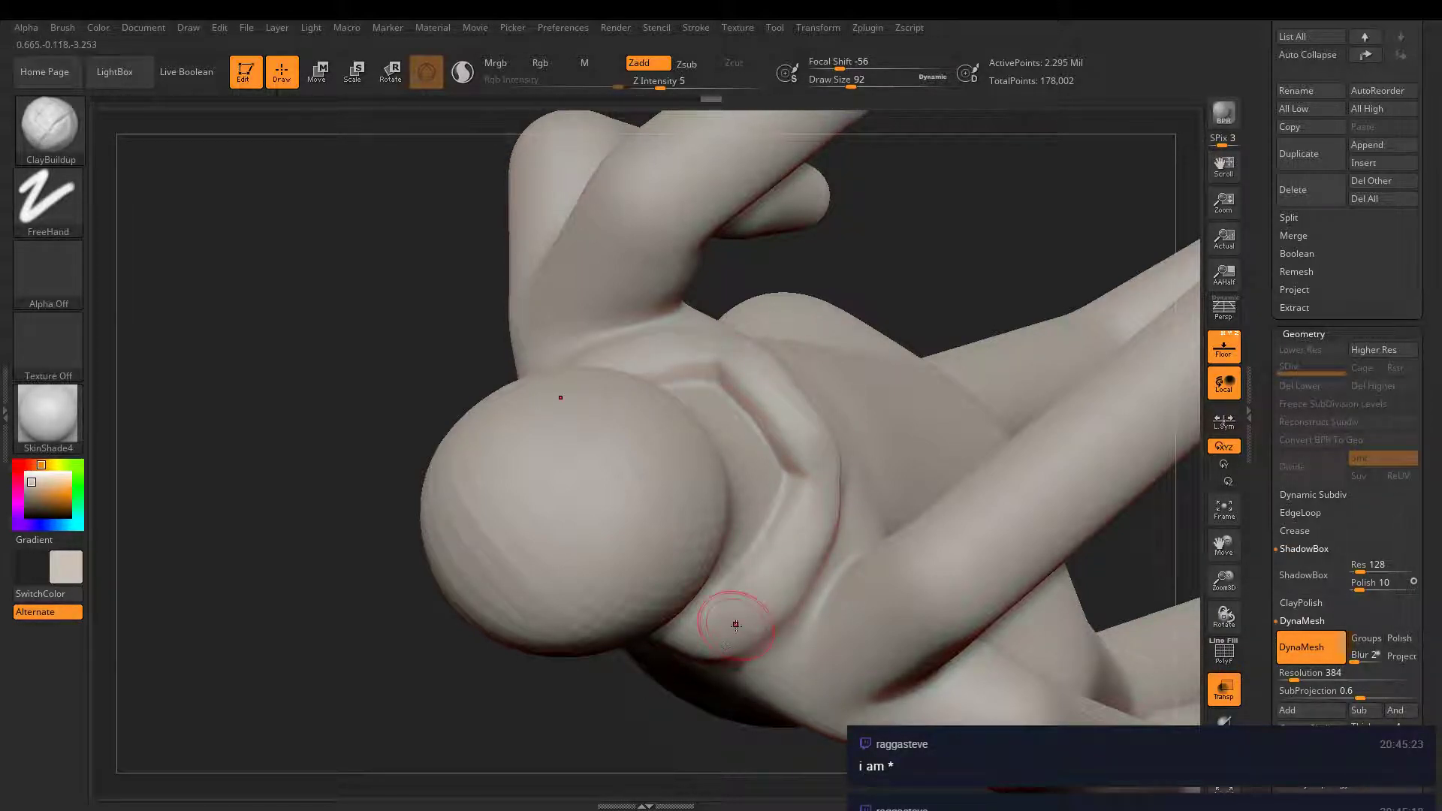
right_drag(734, 628, 980, 447)
mouse_move(902, 435)
mouse_down()
mouse_move(814, 490)
mouse_move(767, 499)
mouse_move(652, 457)
mouse_up()
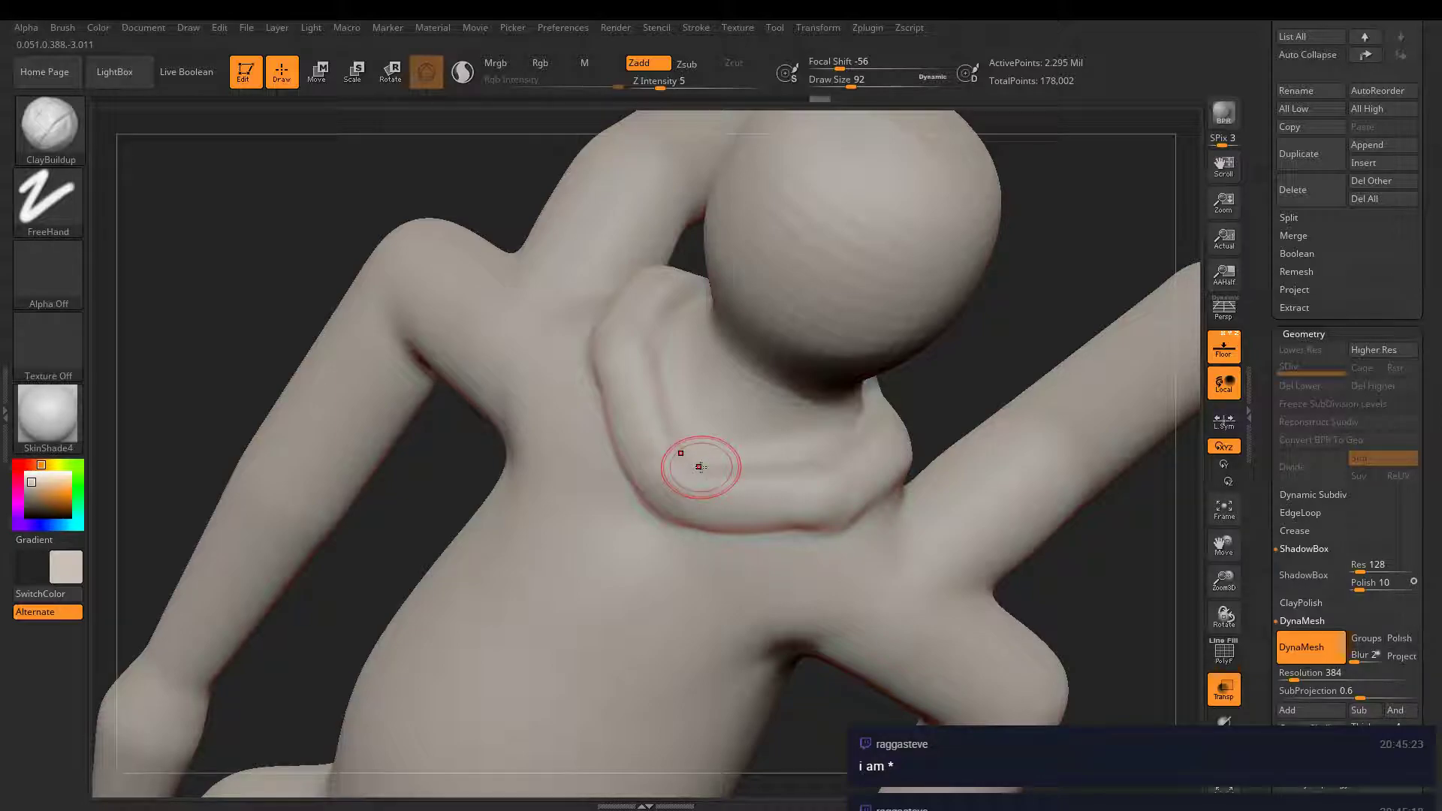
- Build up a second, lower V-shaped cloth fold running from both shoulders to the middle of the back
mouse_move(699, 448)
right_down()
mouse_move(703, 387)
mouse_move(847, 570)
mouse_move(953, 412)
mouse_move(939, 475)
mouse_move(695, 515)
mouse_move(796, 344)
mouse_move(782, 428)
mouse_move(760, 434)
right_up()
alt+right_drag(786, 369, 782, 256)
drag(795, 224, 863, 442)
mouse_move(835, 331)
mouse_down()
mouse_move(855, 399)
mouse_move(827, 285)
mouse_move(819, 355)
mouse_move(766, 462)
mouse_move(680, 539)
mouse_up()
mouse_move(830, 323)
mouse_down()
mouse_move(759, 480)
mouse_move(679, 539)
mouse_up()
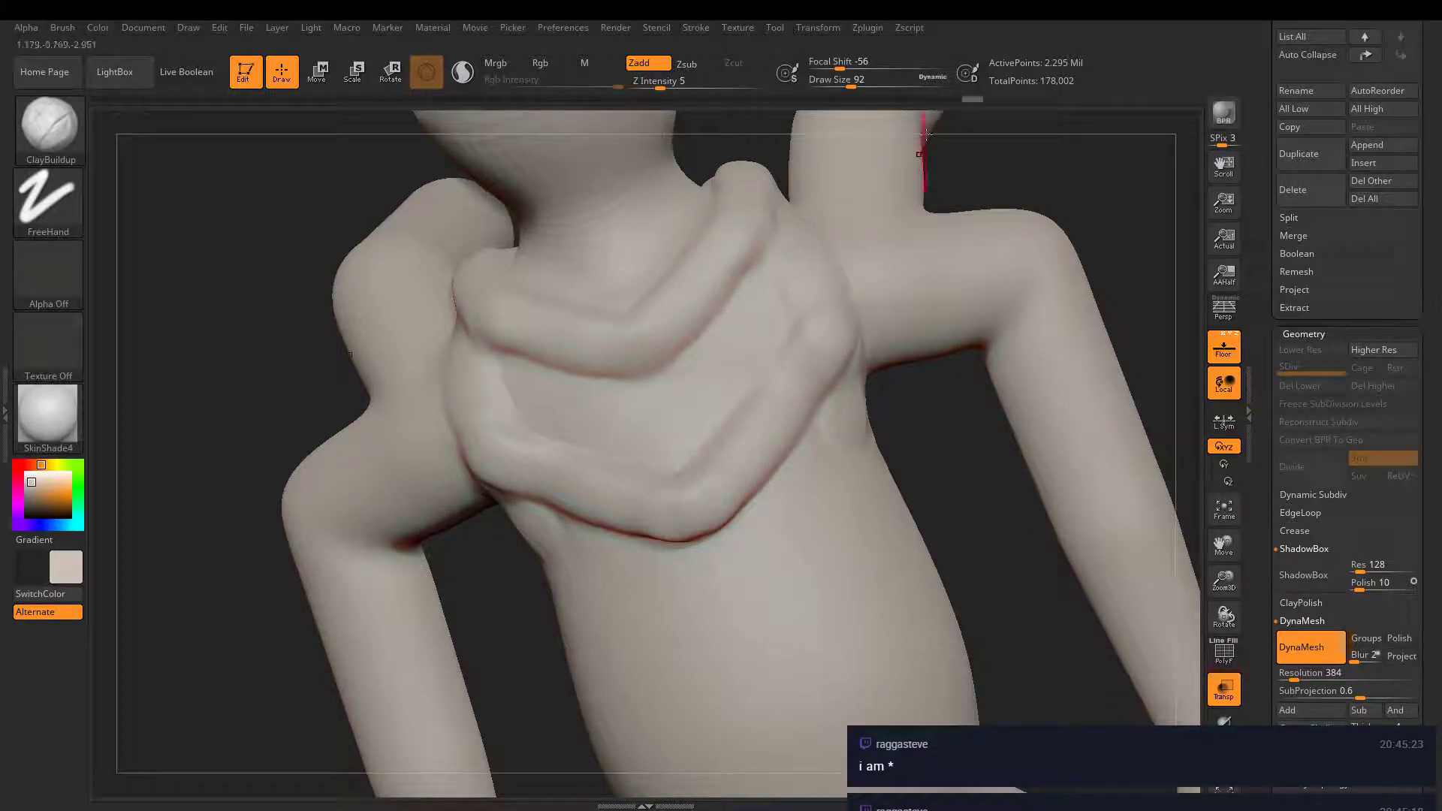
drag(929, 111, 721, 406)
drag(496, 398, 737, 413)
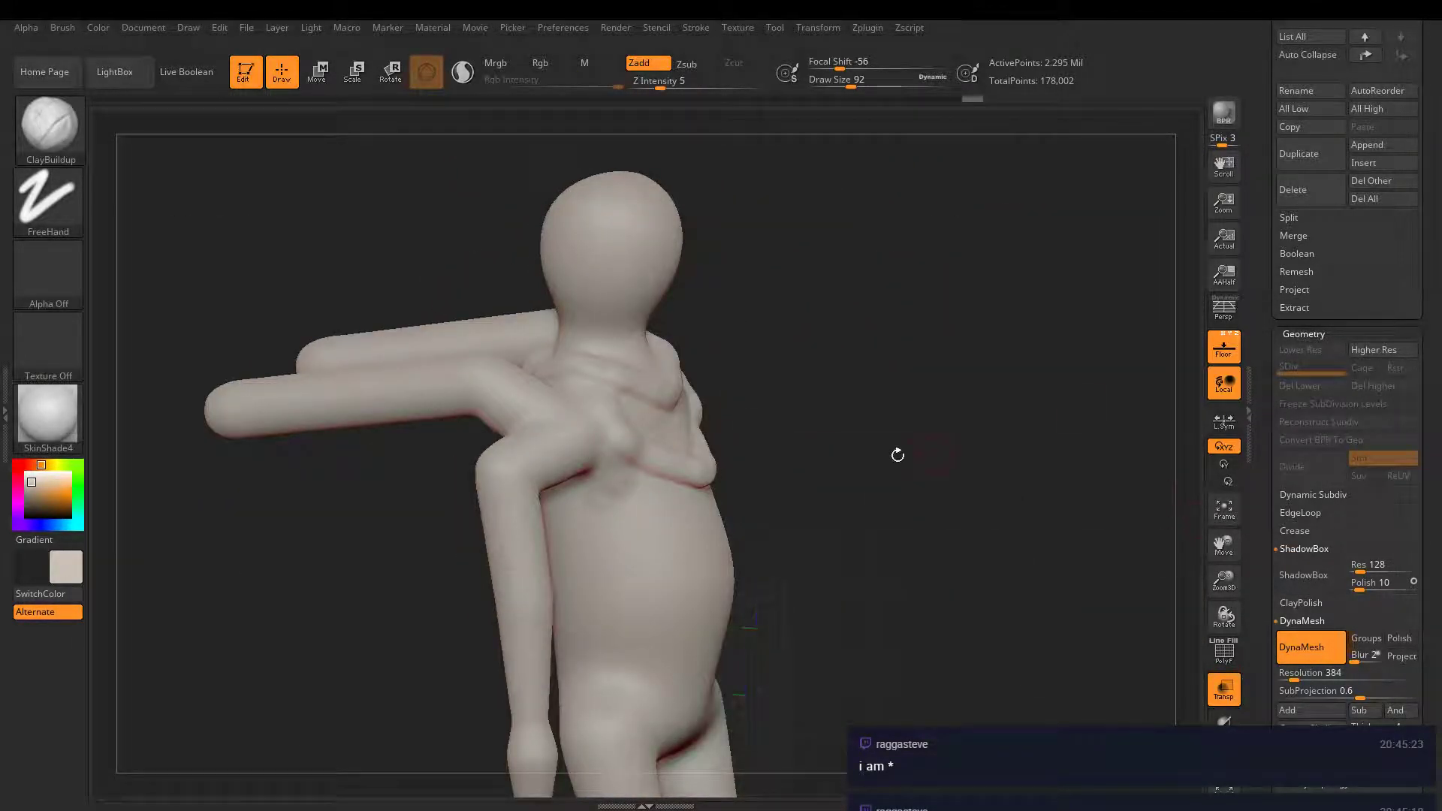
mouse_move(897, 455)
mouse_down()
mouse_move(779, 447)
mouse_move(797, 443)
mouse_up()
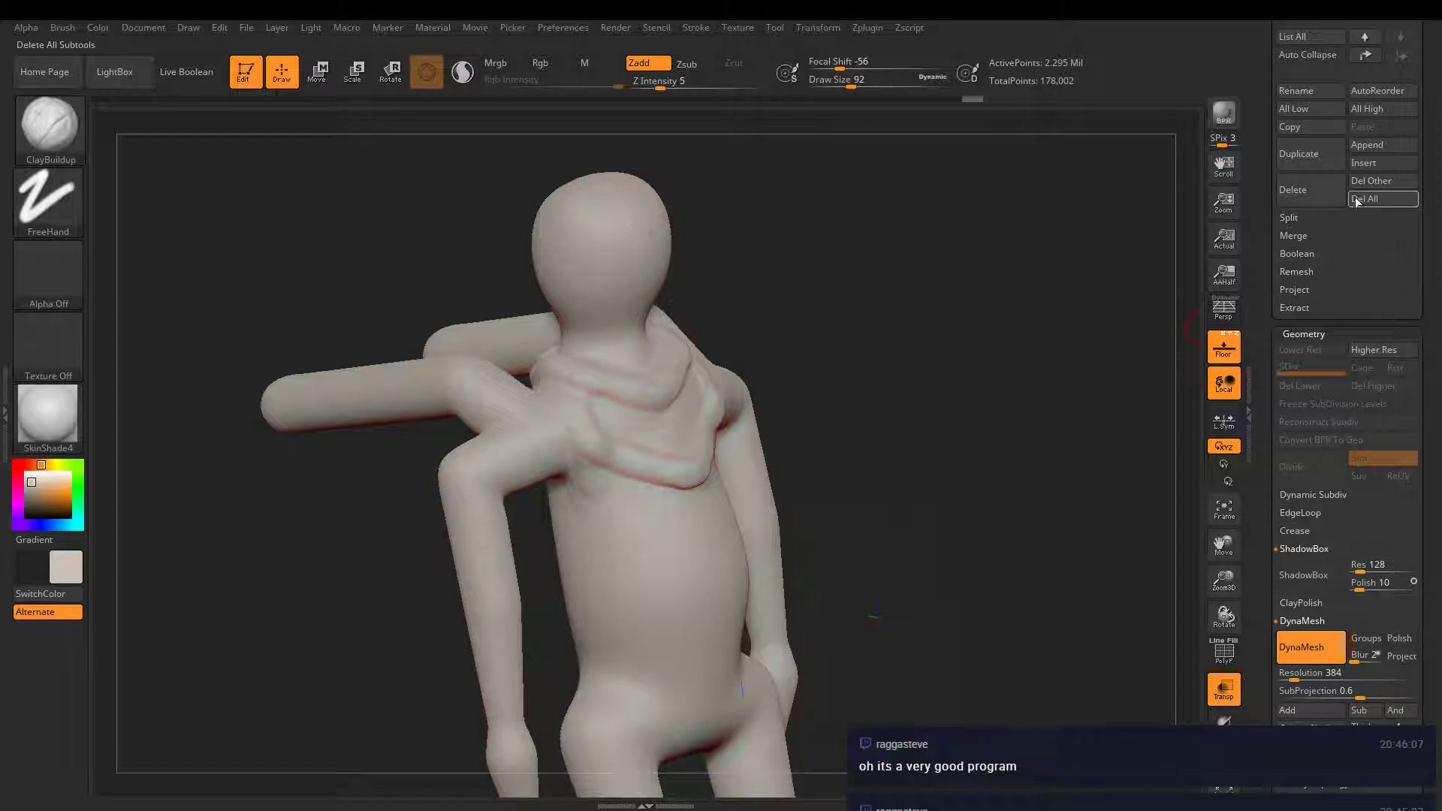
- Append a Cube3D subtool and hide every other subtool except ZSphere3
drag(1266, 272, 1272, 416)
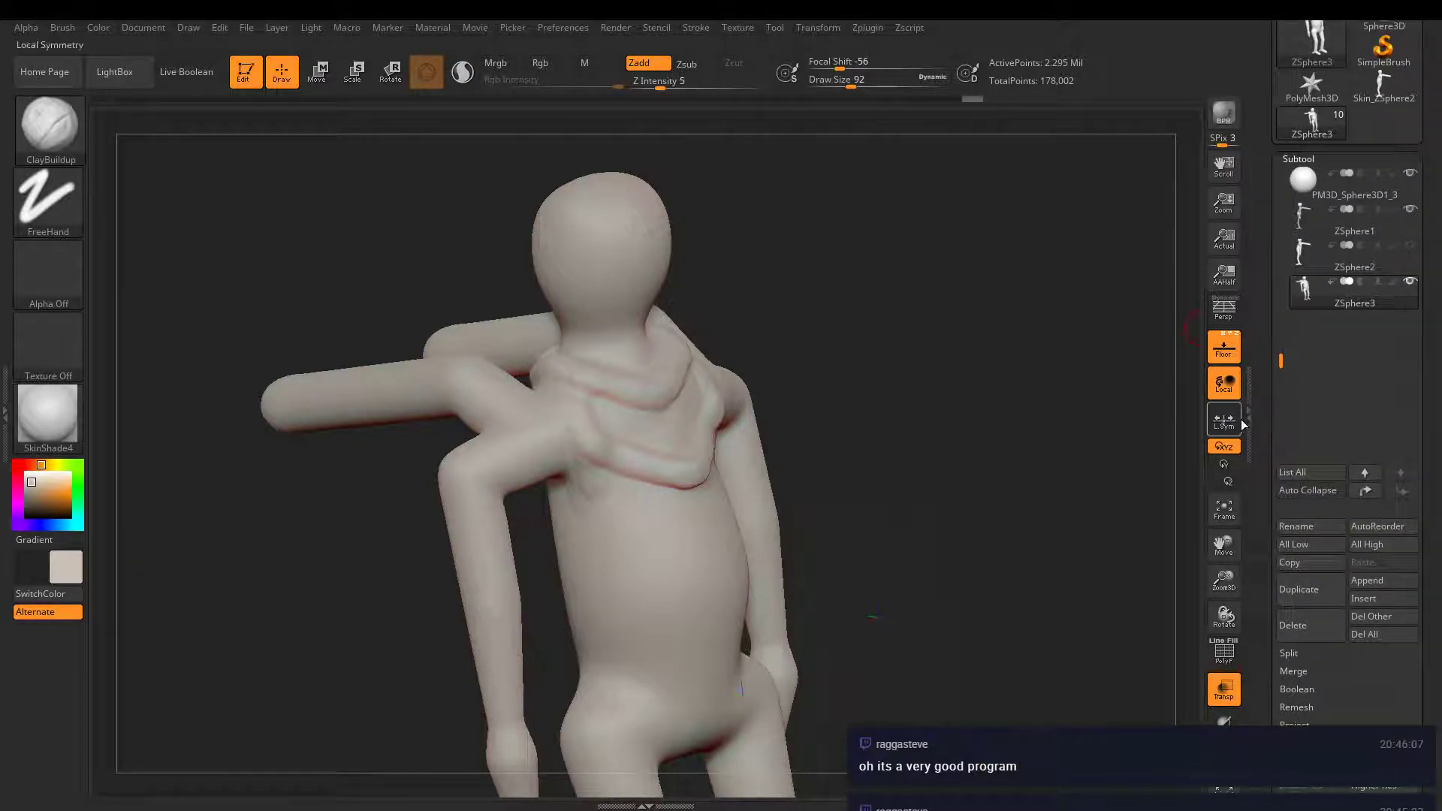
click(1372, 587)
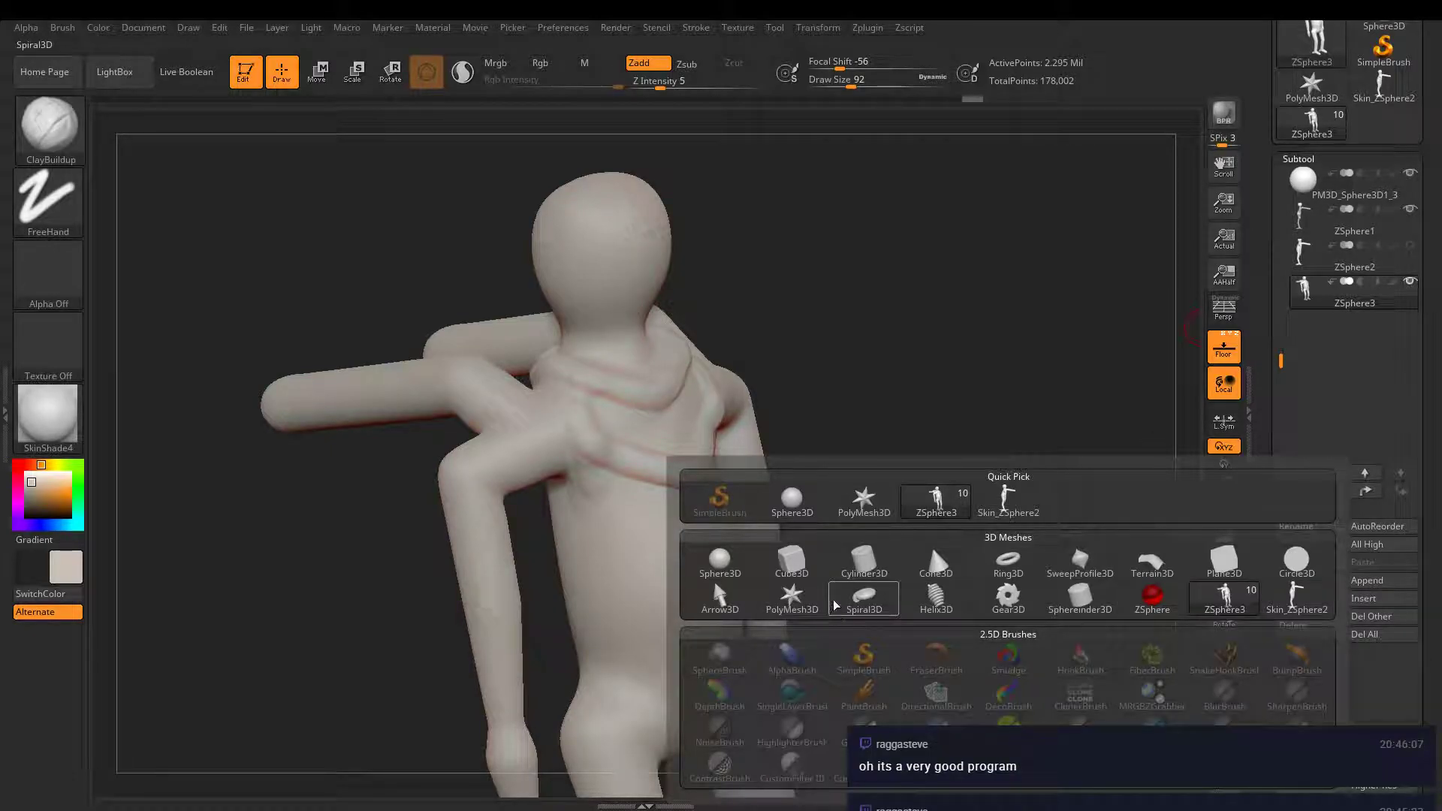
click(801, 574)
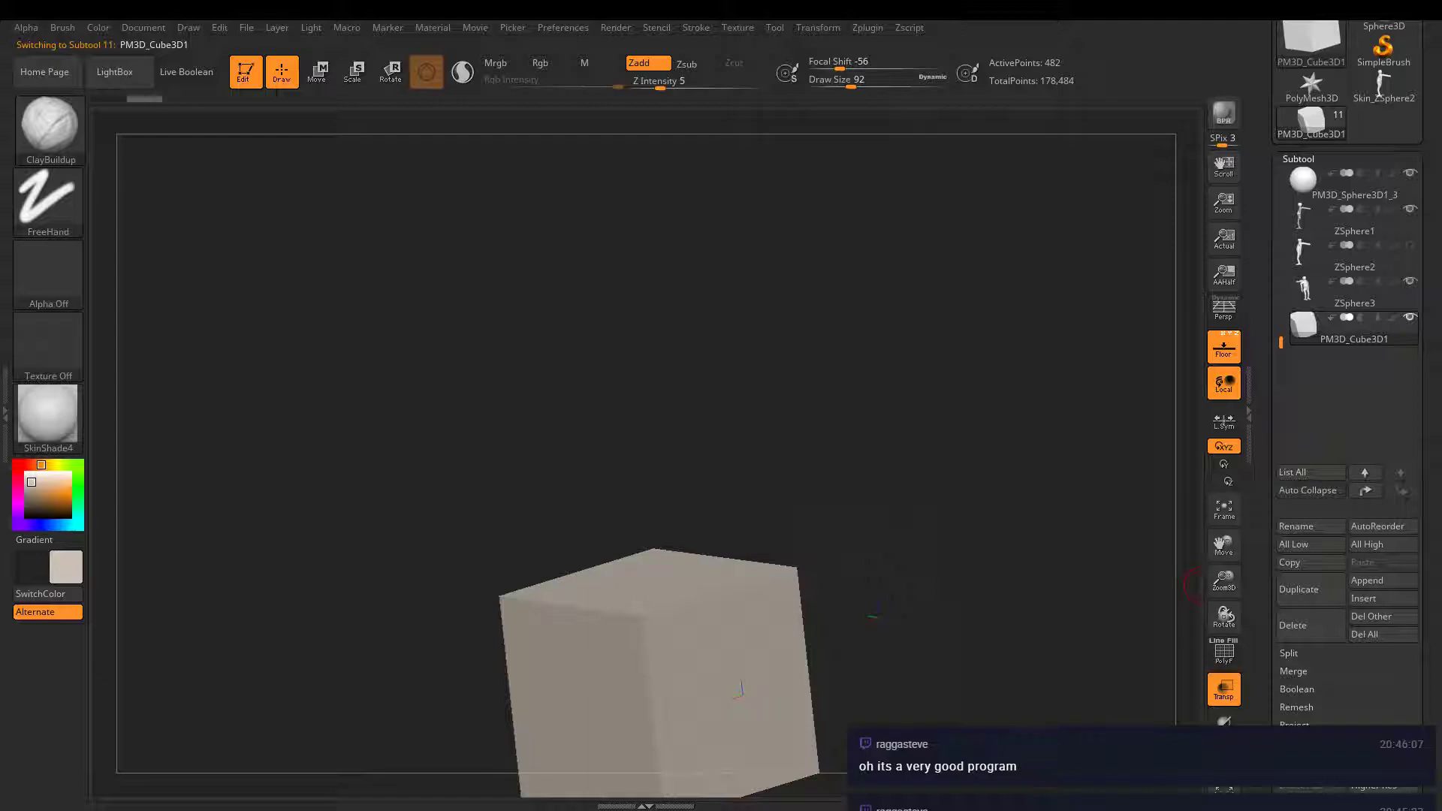
shift+click(1413, 318)
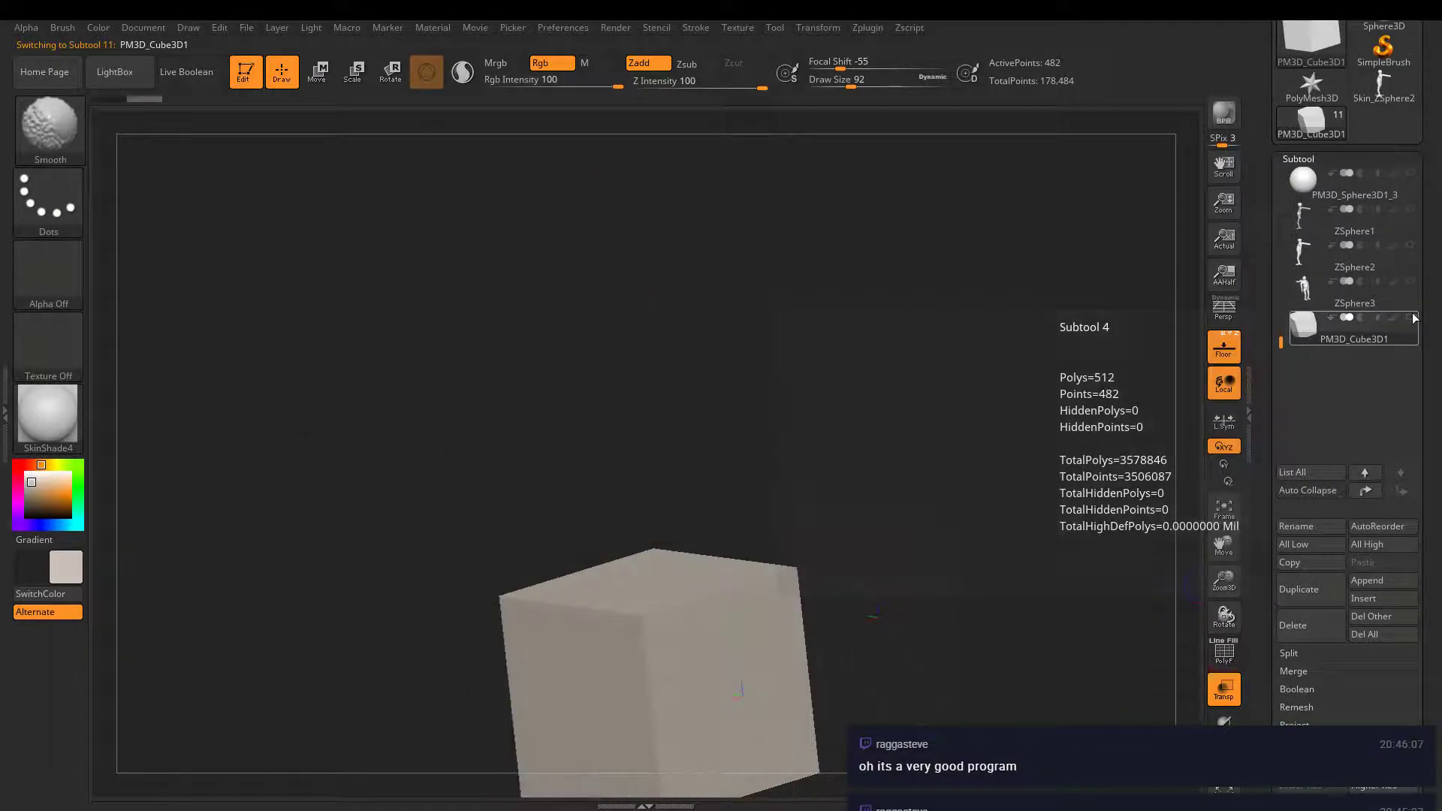
click(1416, 282)
- Move the cube straight up from the hips to the level of the shoulders and upper back
drag(740, 531, 360, 142)
key(w)
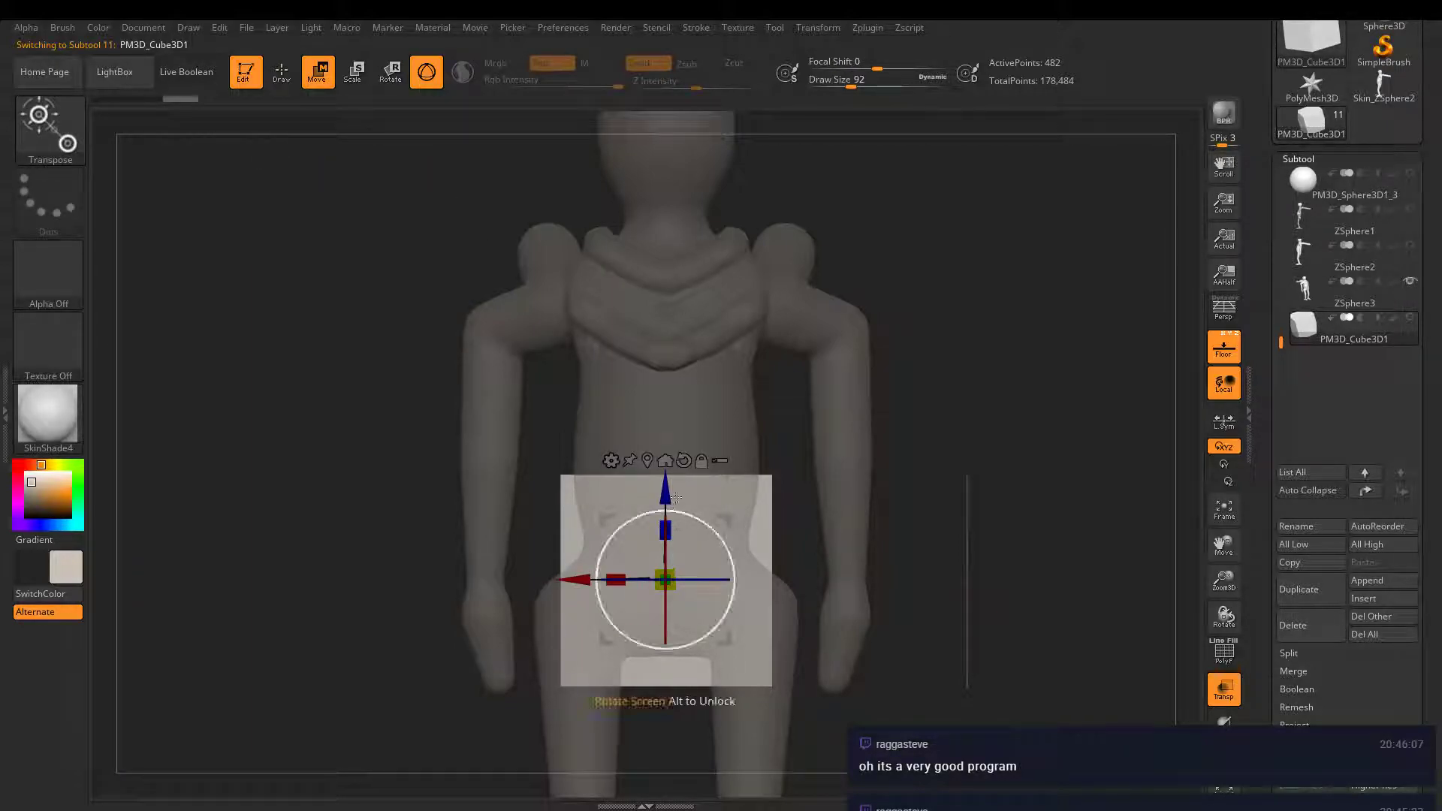
drag(664, 487, 664, 203)
alt+right_drag(1026, 217, 1021, 395)
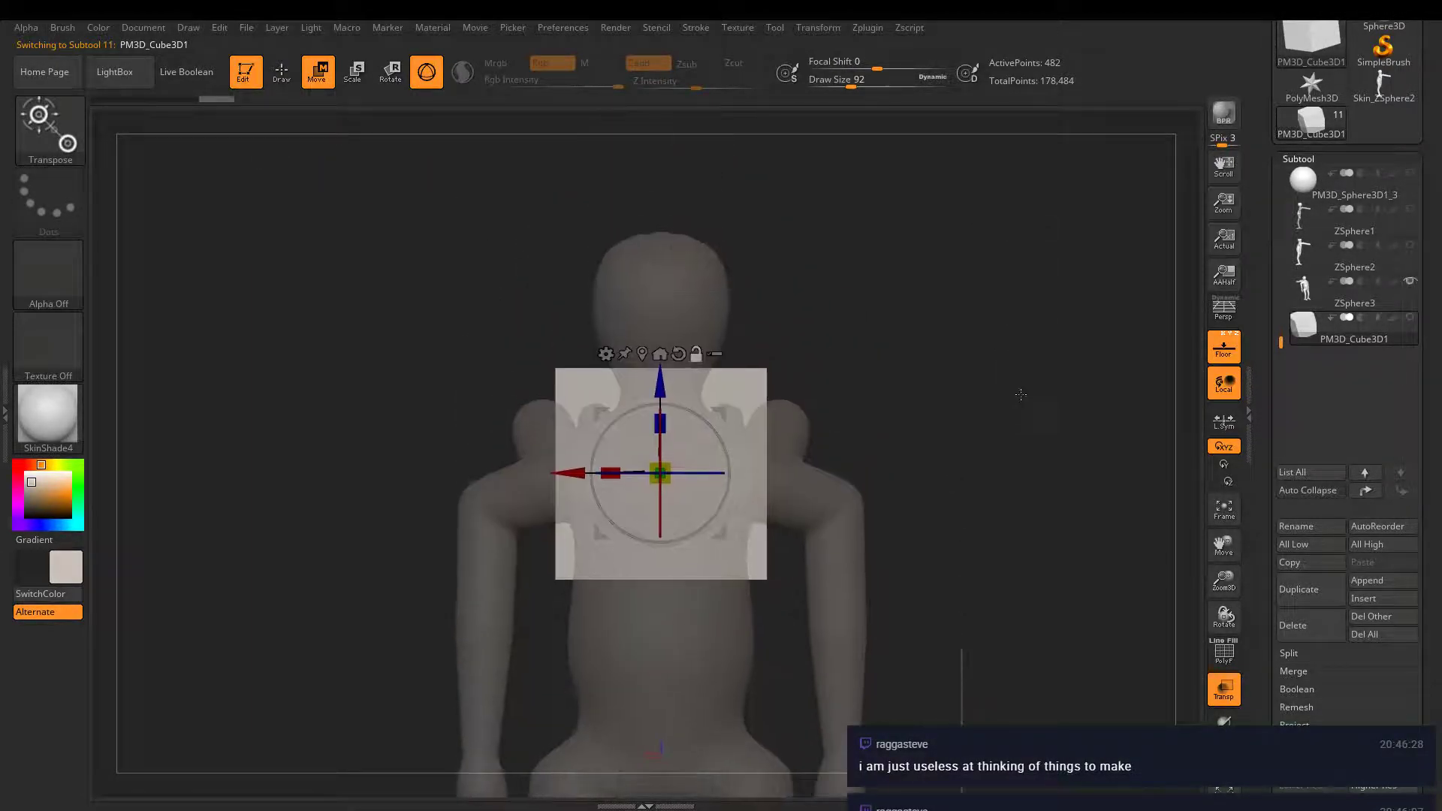
- Switch to the ZModeler brush and display the polyframe on the cube
mouse_move(954, 305)
ctrl+right_down()
mouse_move(1005, 328)
mouse_move(999, 282)
ctrl+right_up()
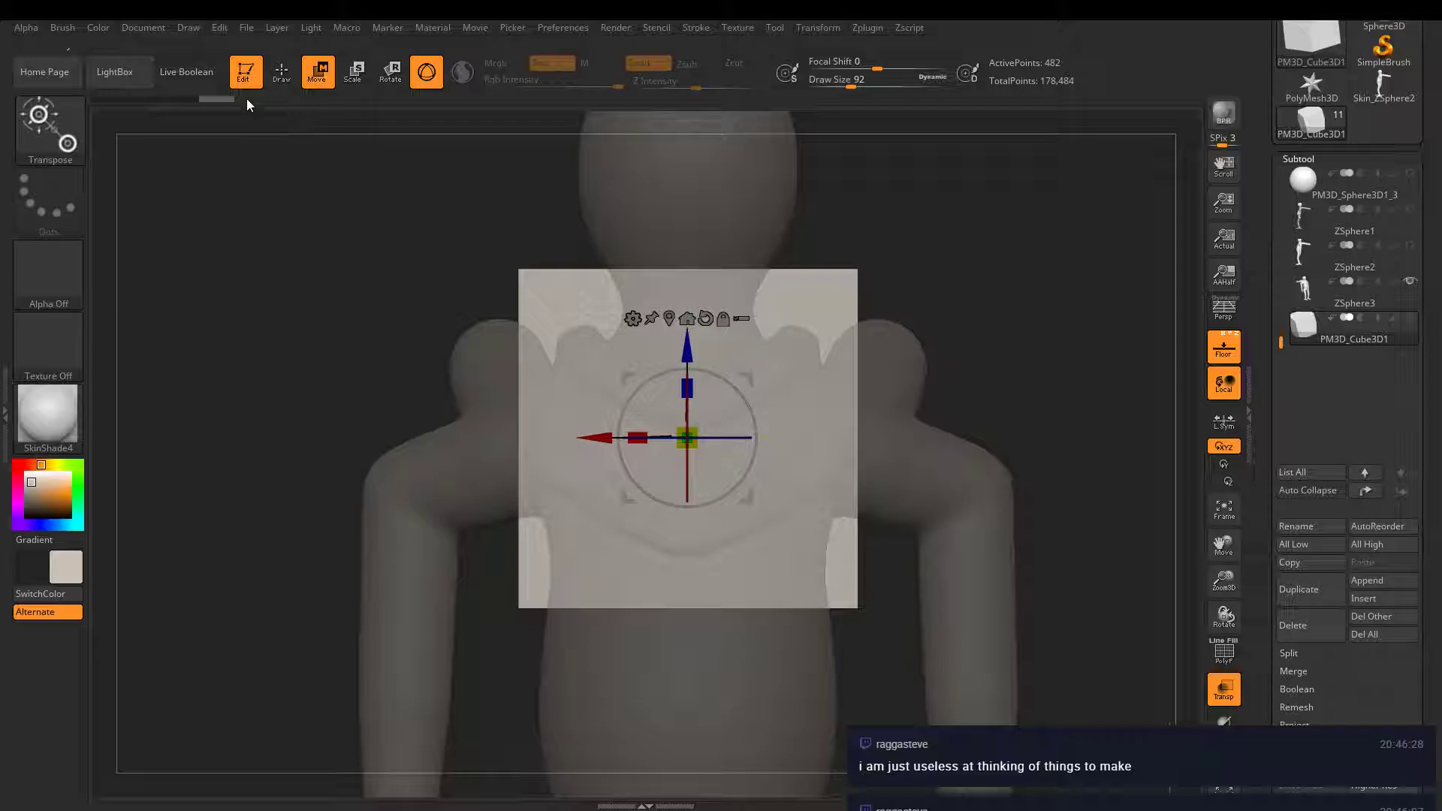
click(34, 124)
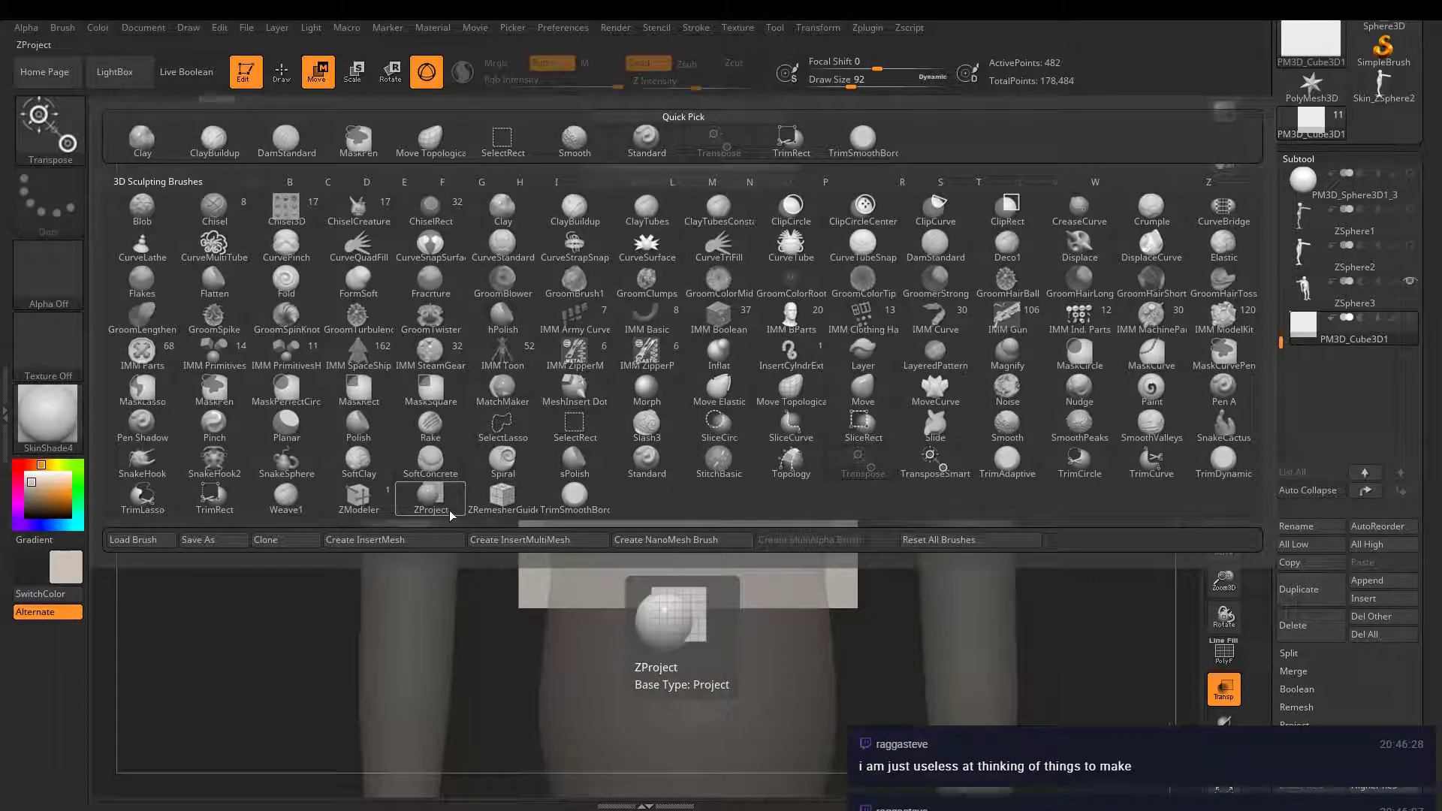
click(356, 498)
mouse_move(902, 378)
right_down()
mouse_move(945, 398)
mouse_move(913, 382)
right_up()
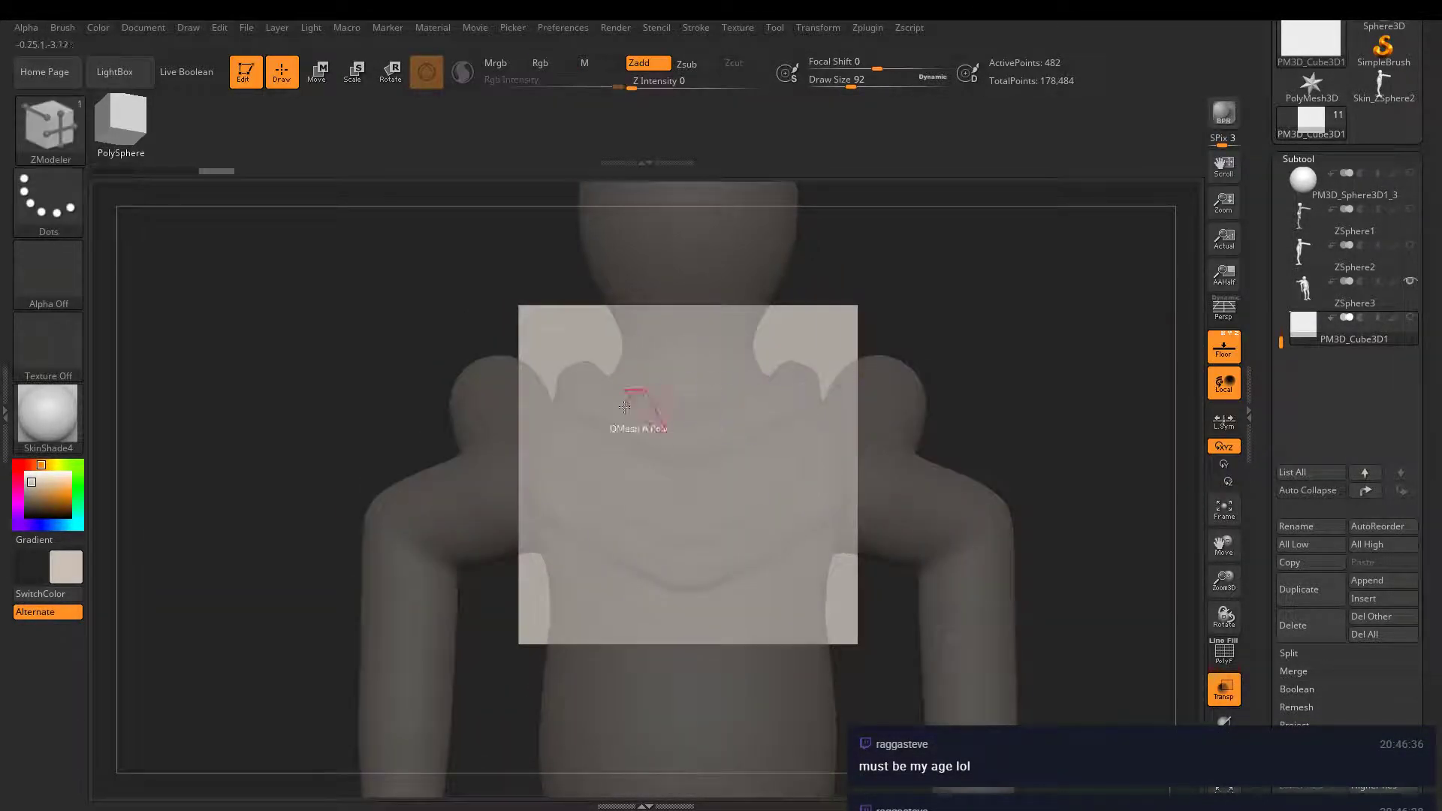
right_drag(525, 367, 1197, 612)
click(1228, 664)
right_drag(834, 466, 1299, 511)
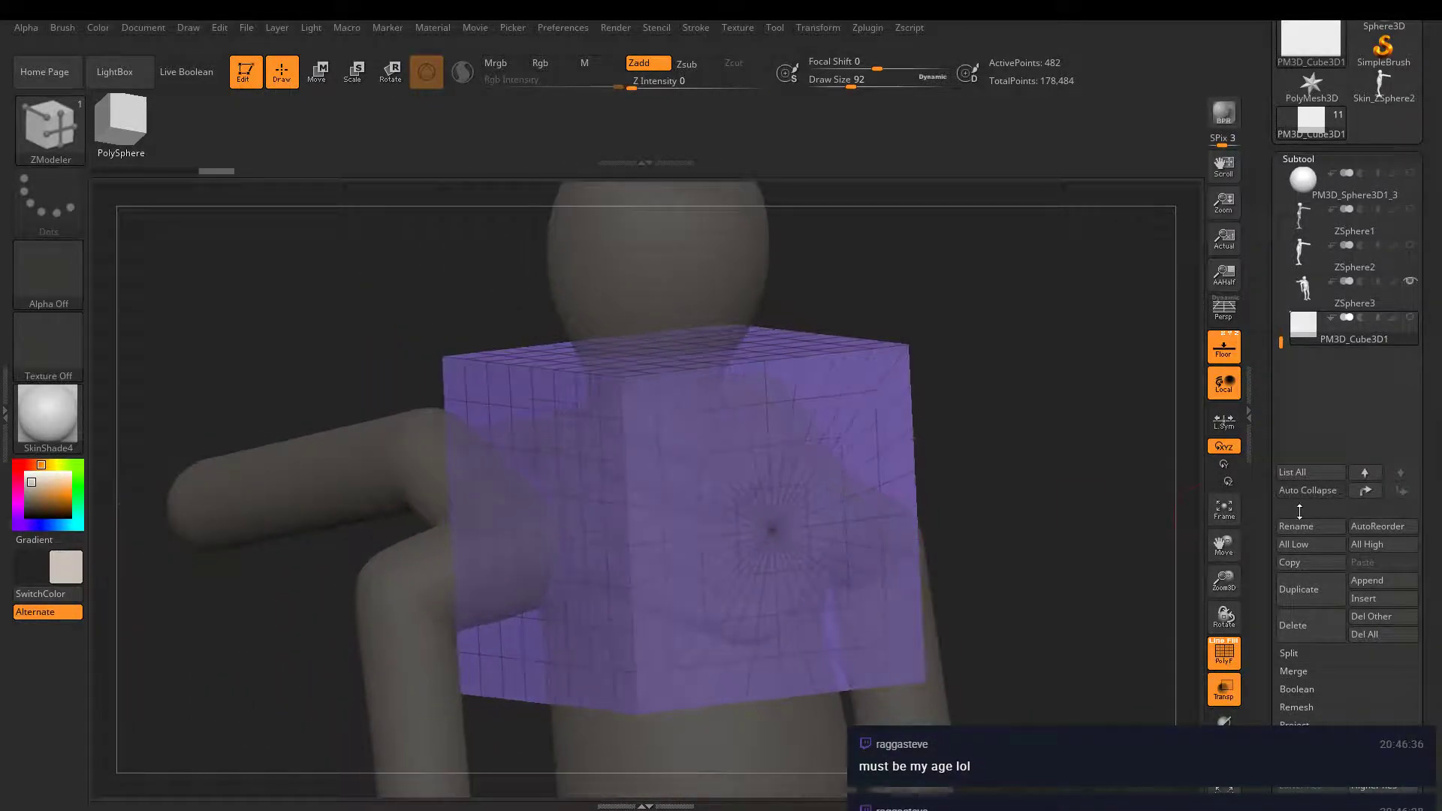
- Reinitialize the cube as a QCube with X, Y and Z resolution set to 1
drag(1268, 495, 1281, 229)
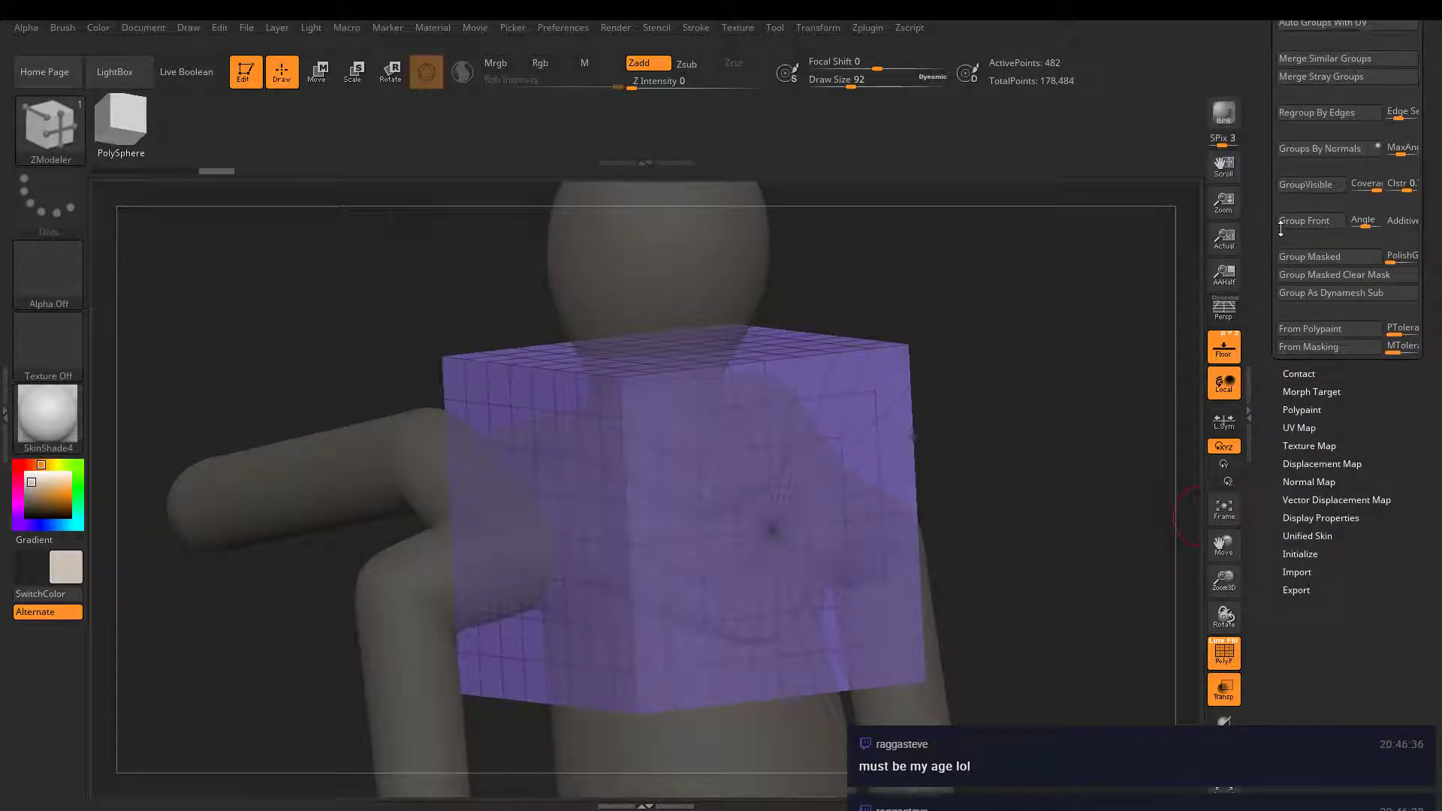
click(1341, 555)
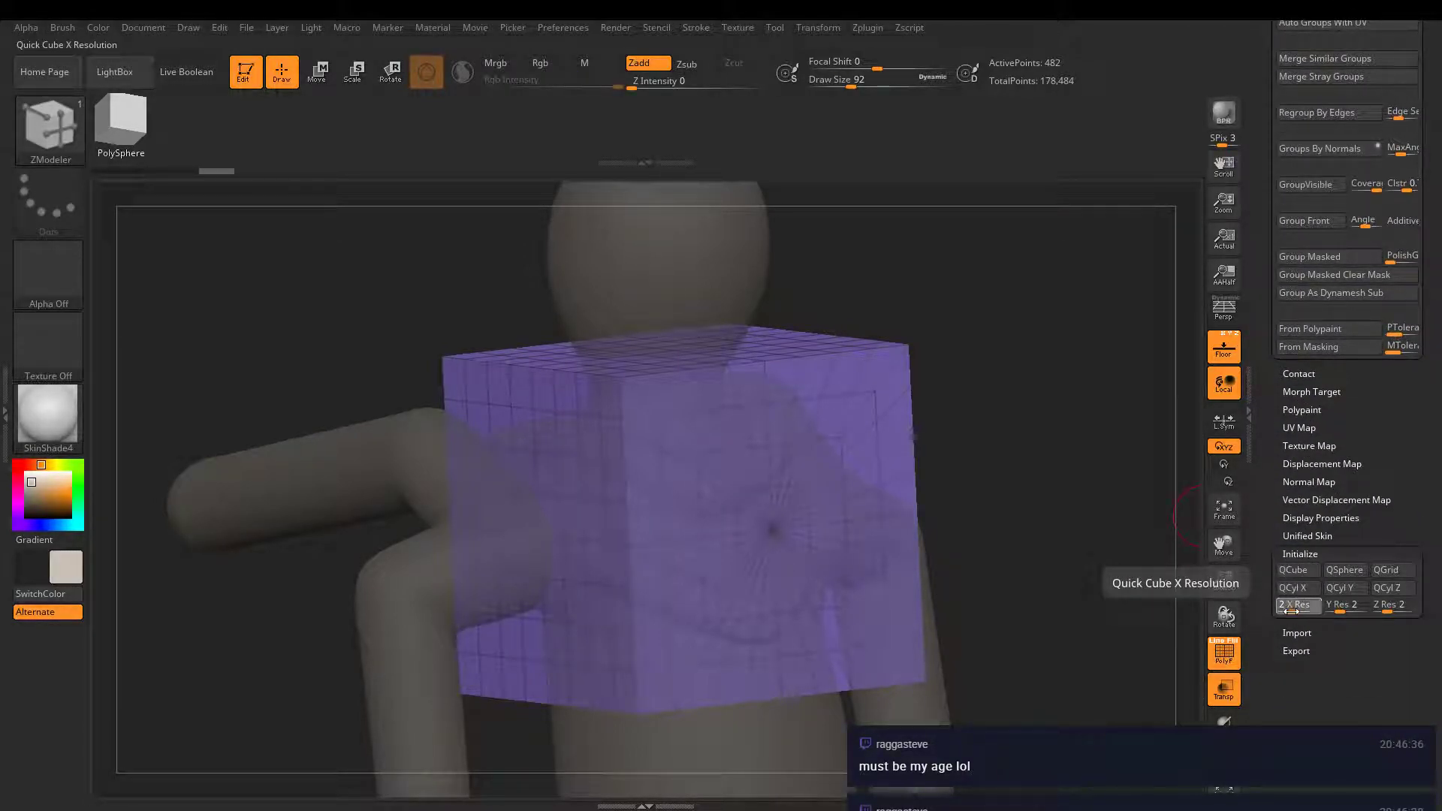
drag(1295, 609, 1280, 613)
drag(1393, 611, 1382, 615)
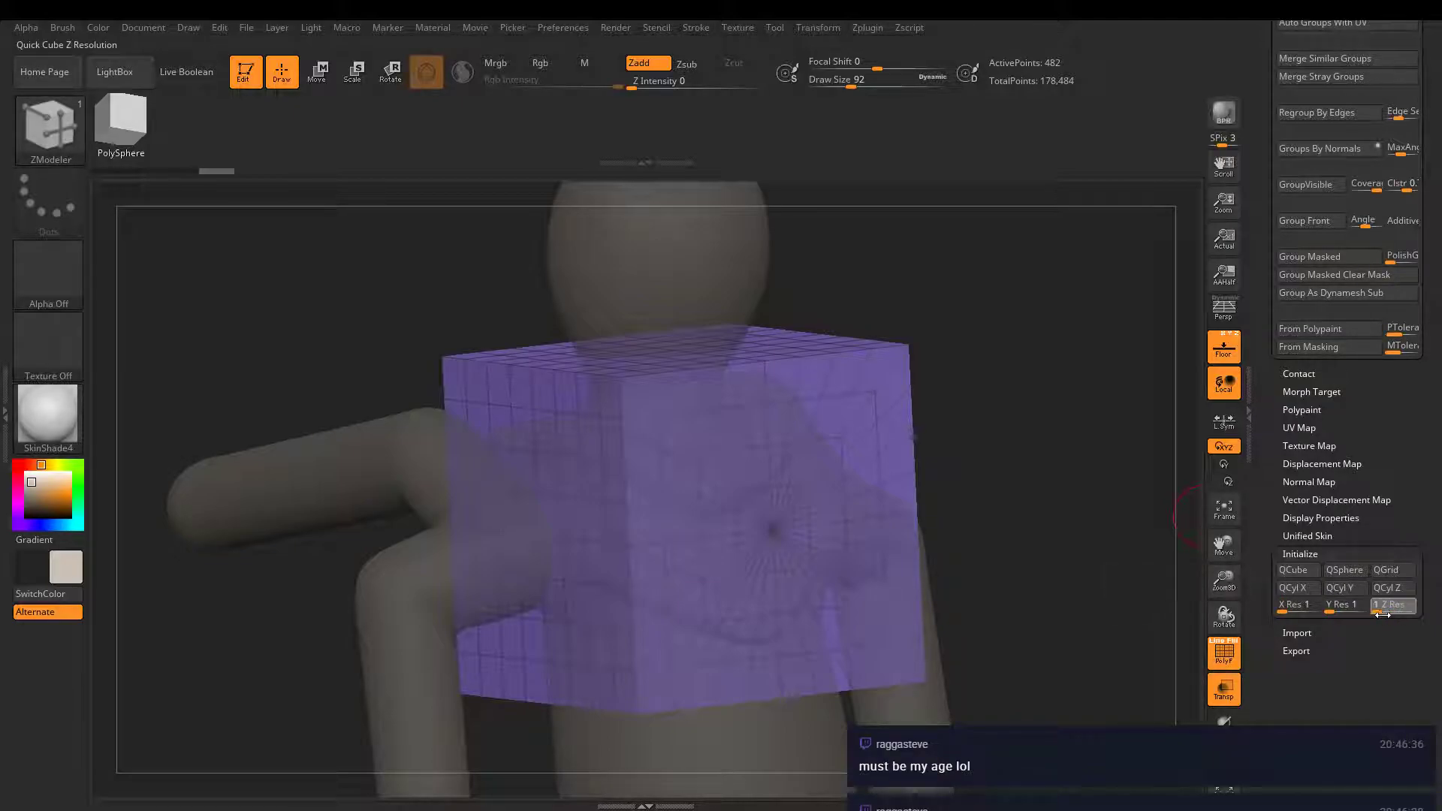
click(1292, 571)
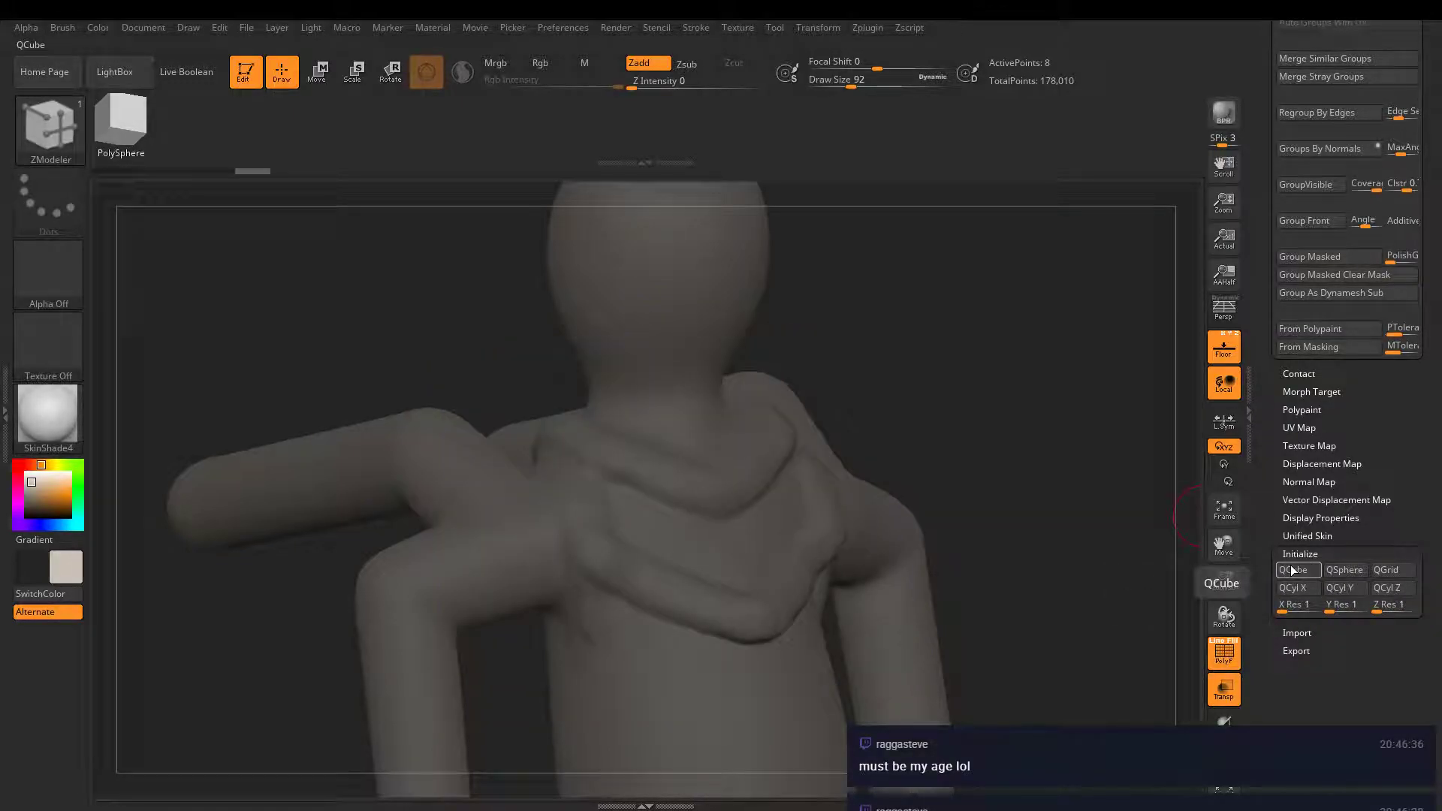
- Center the gizmo on the small cube, move it from the hips to the upper back and scale it up to span between the shoulders
drag(1019, 607, 918, 575)
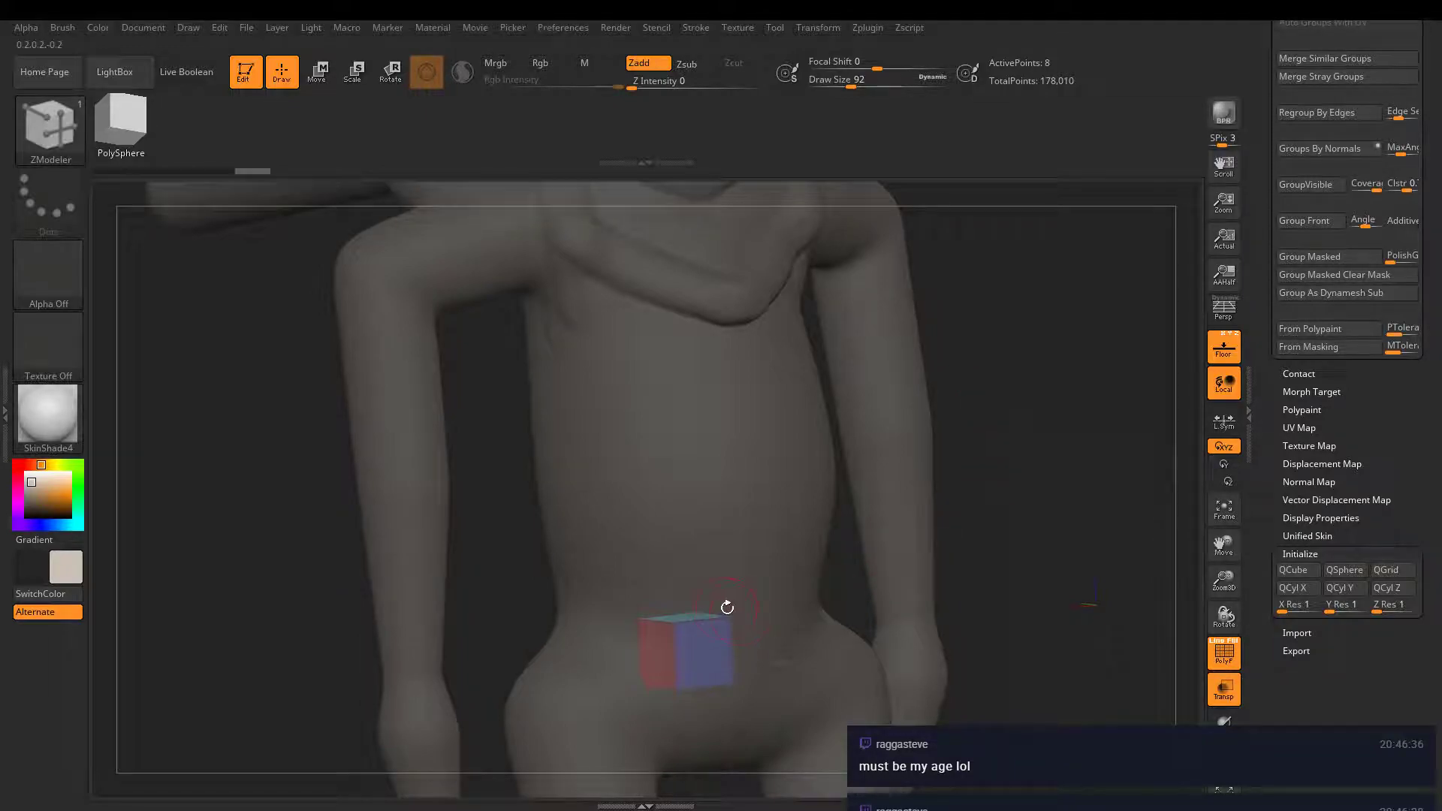
click(307, 78)
drag(939, 451, 634, 255)
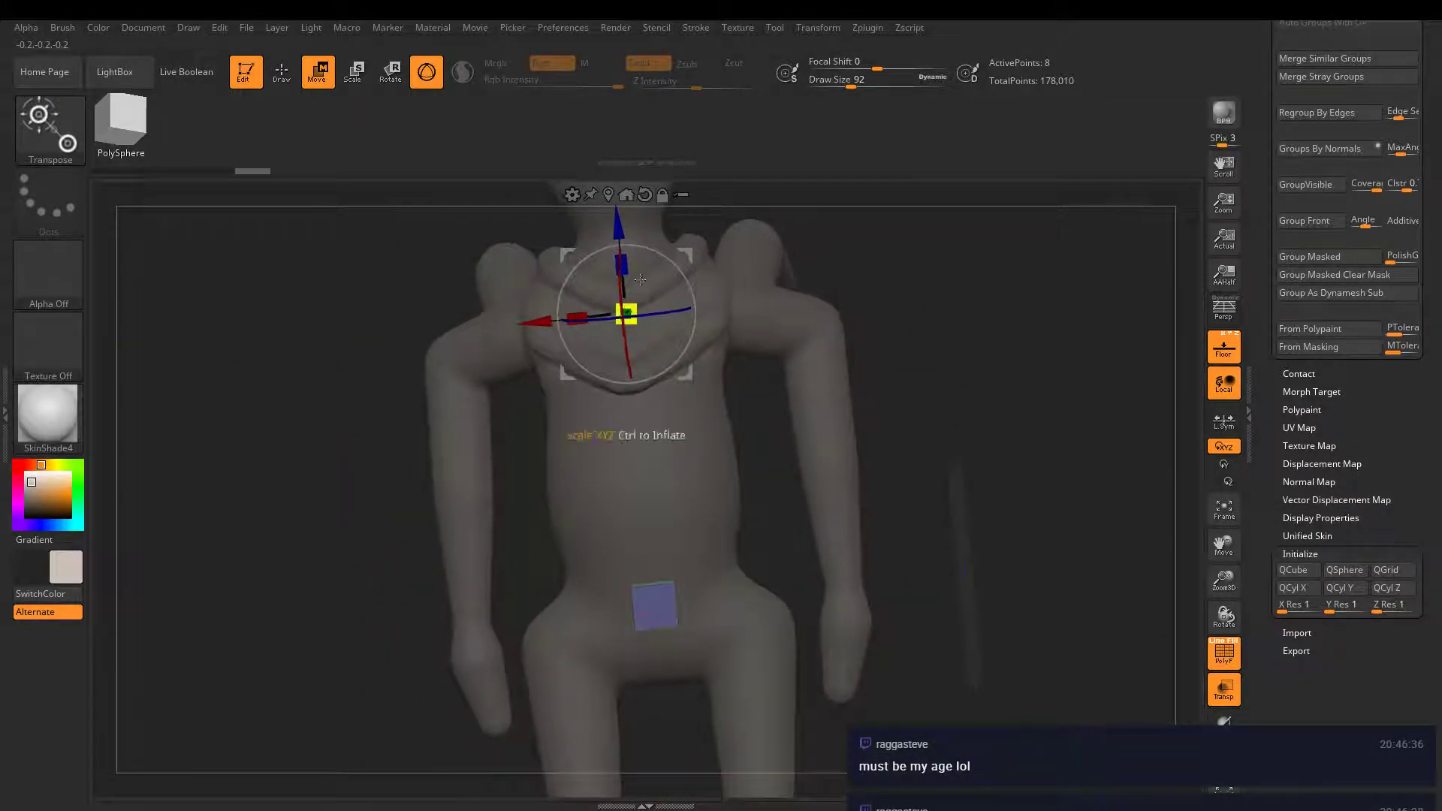
click(629, 201)
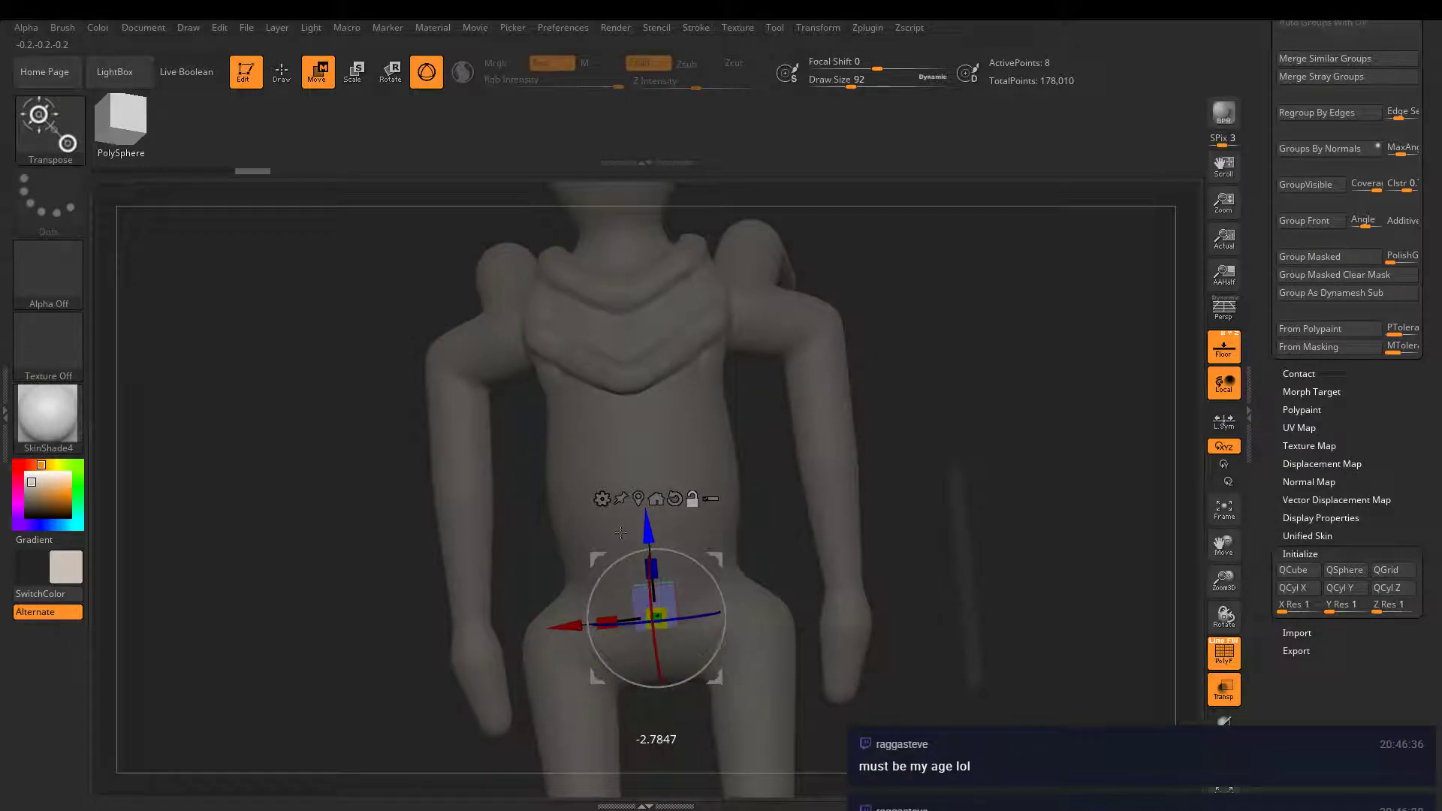
alt+drag(655, 605, 637, 324)
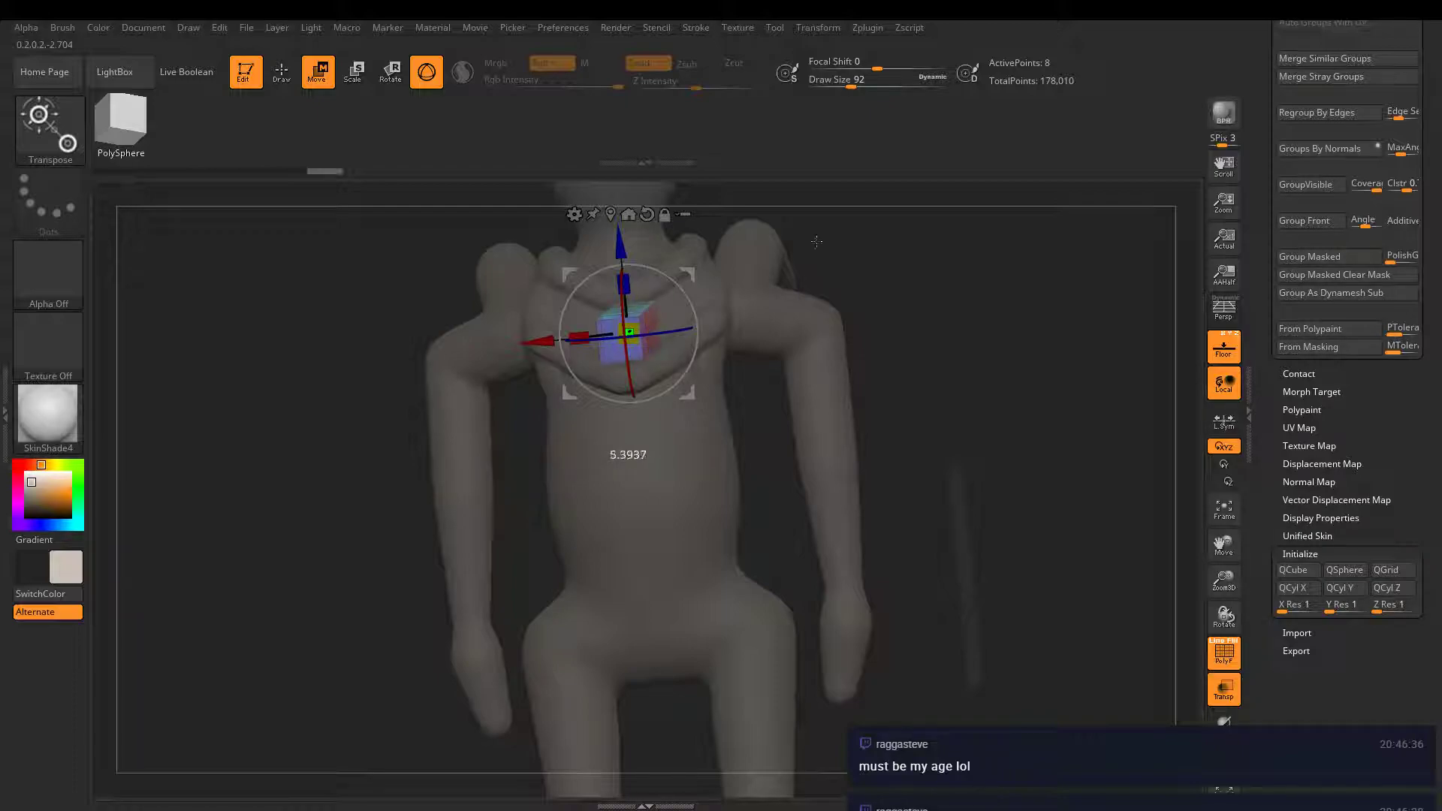
drag(734, 338, 744, 526)
drag(804, 481, 750, 434)
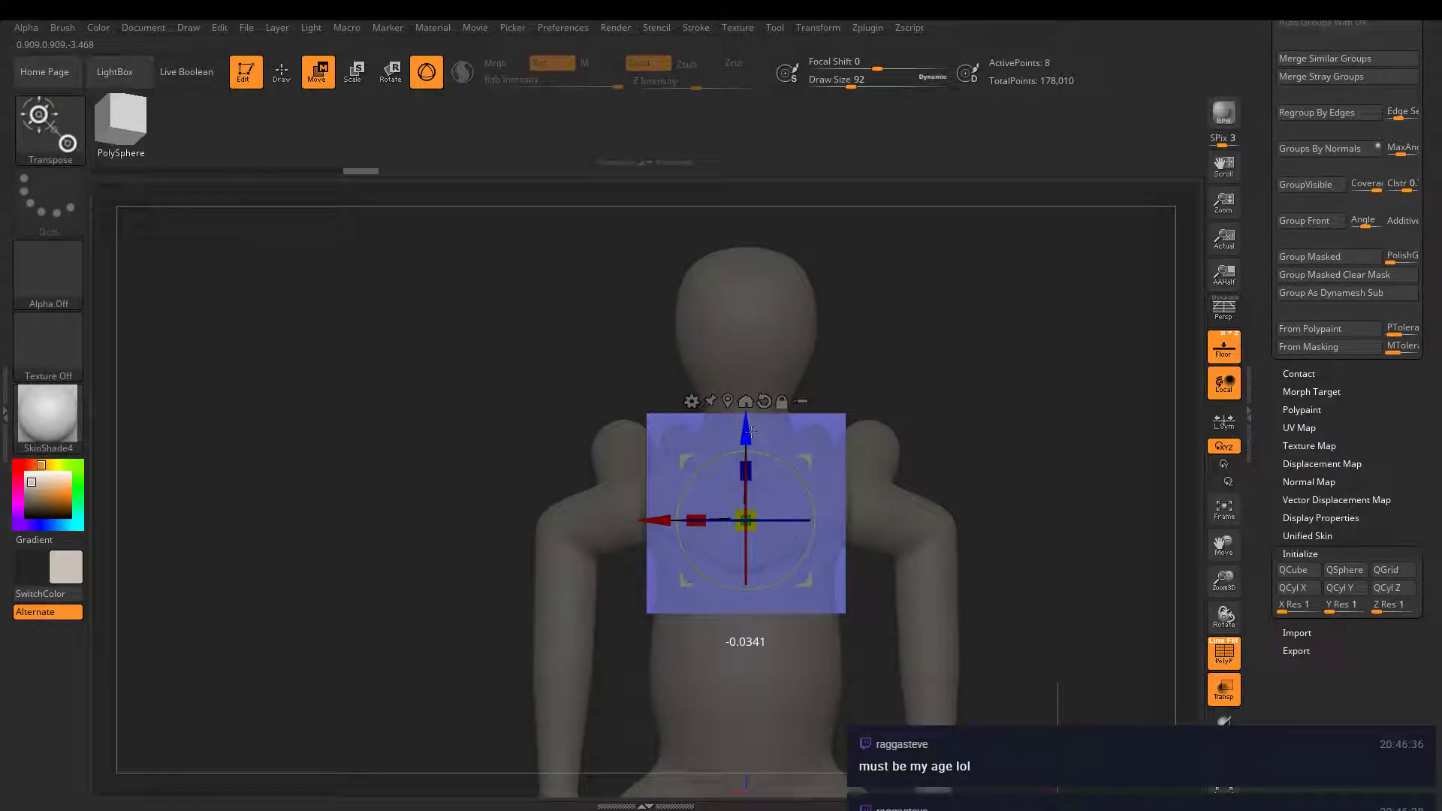
drag(950, 420, 908, 560)
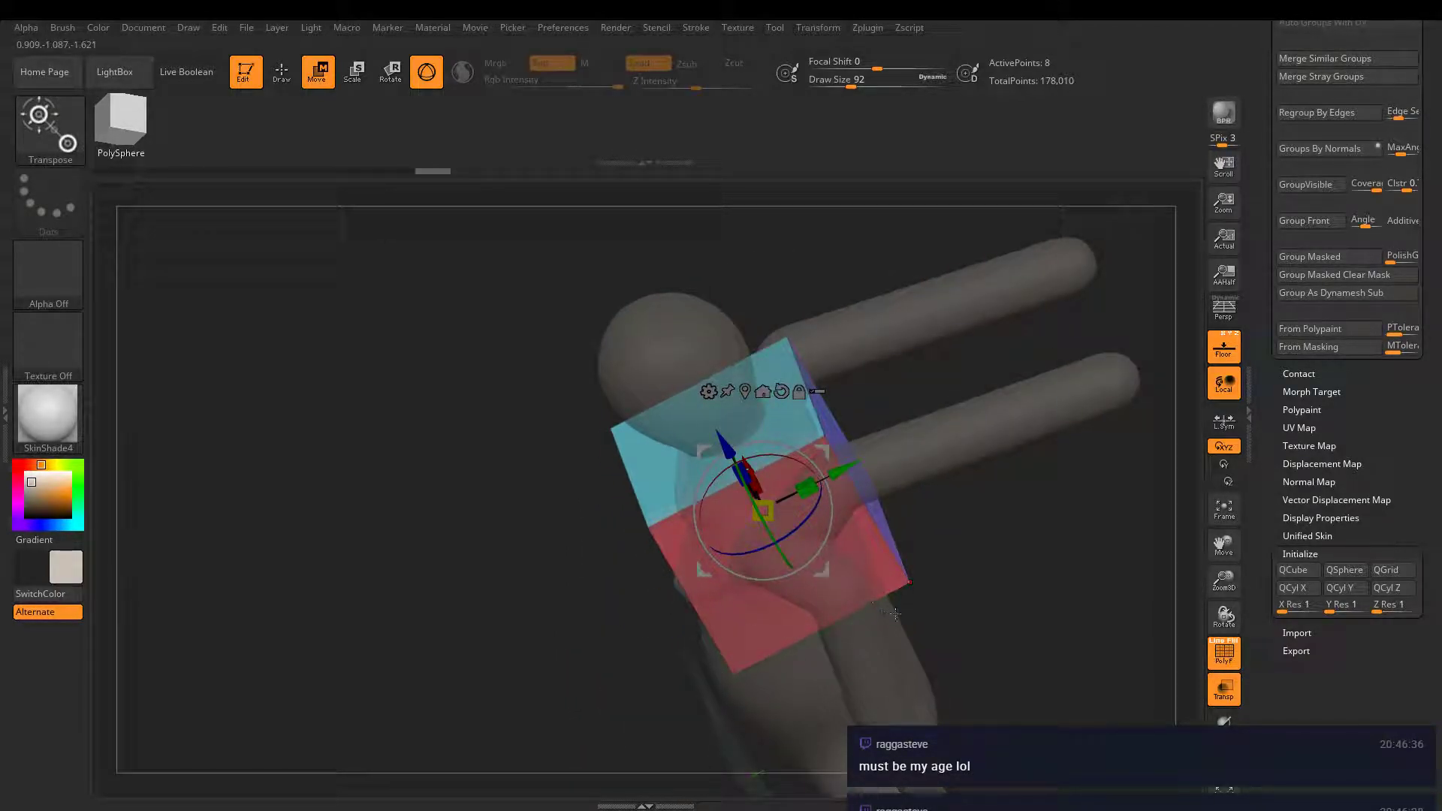
drag(896, 615, 1299, 656)
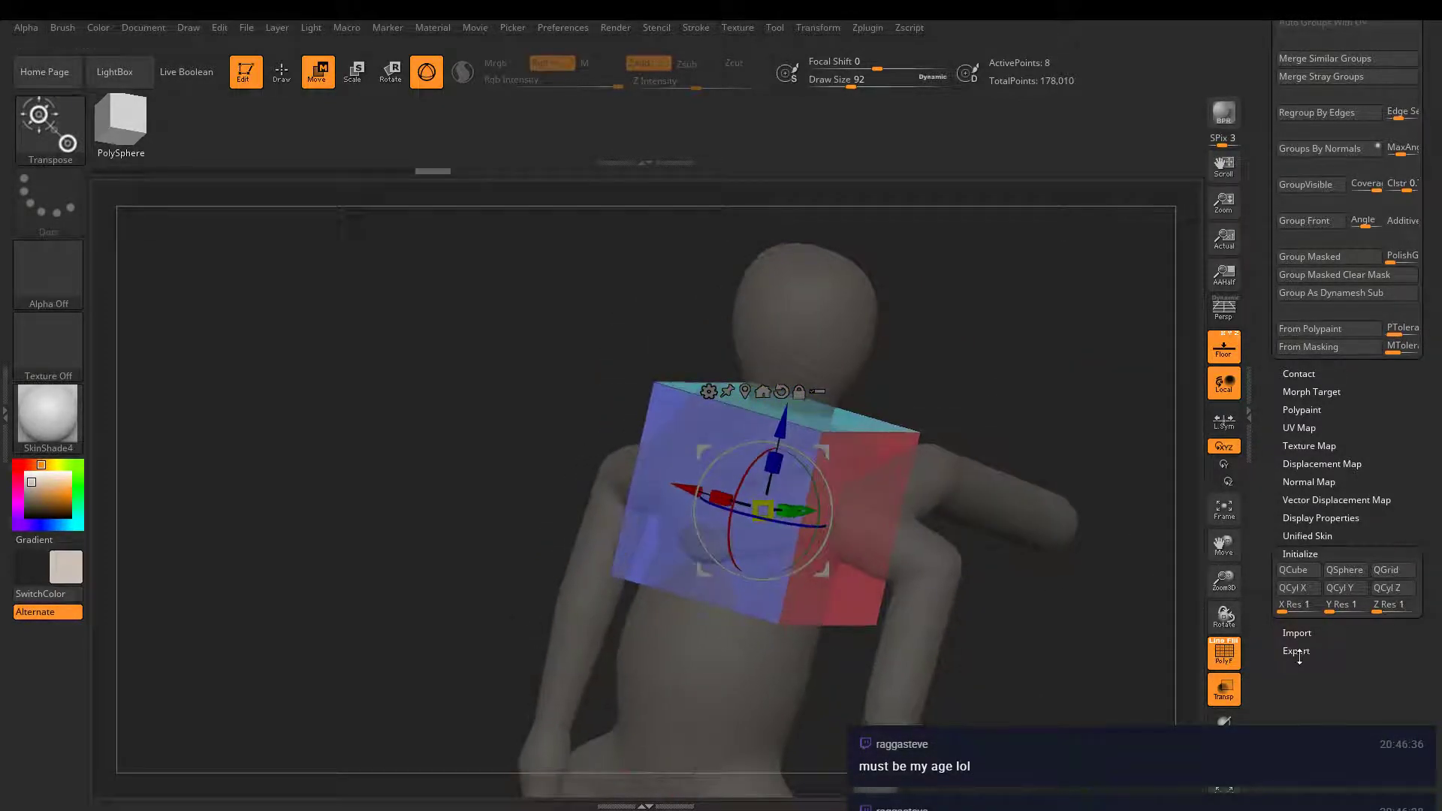
- Hide the polyframe and slide the cube's upper back edge down with the ZModeler Slide edge action to slope the top face
click(1224, 654)
scroll(951, 553, up, 5)
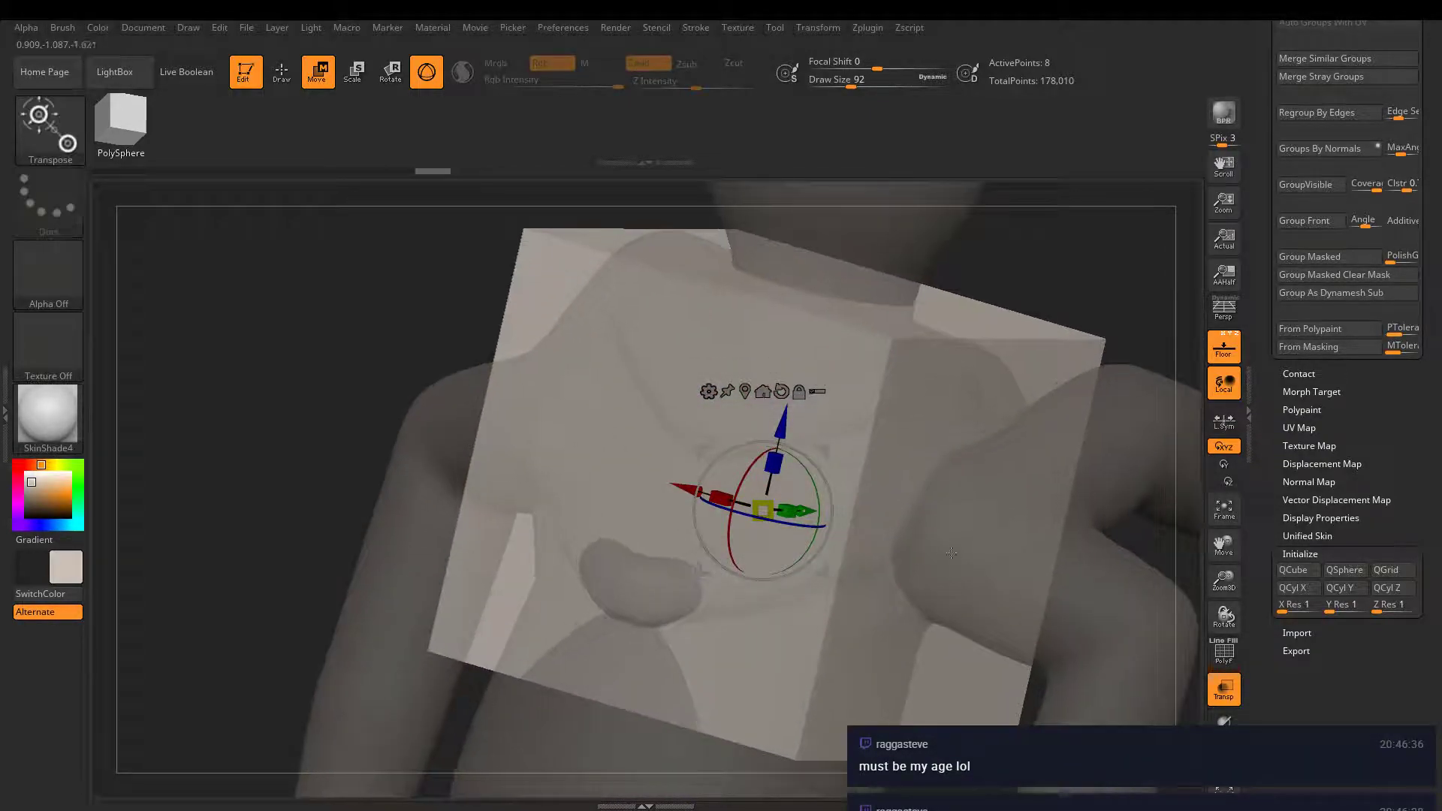
click(281, 72)
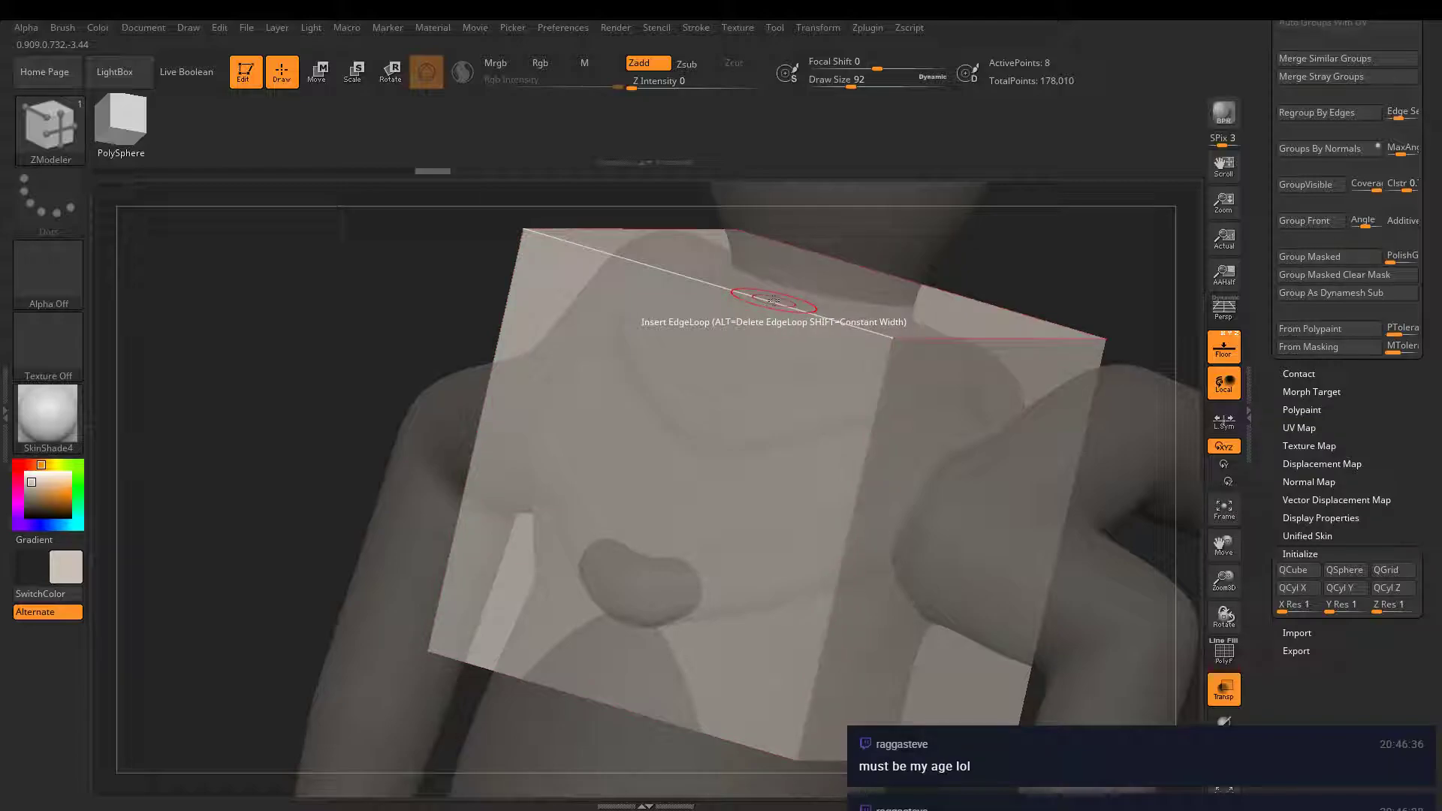
key(space)
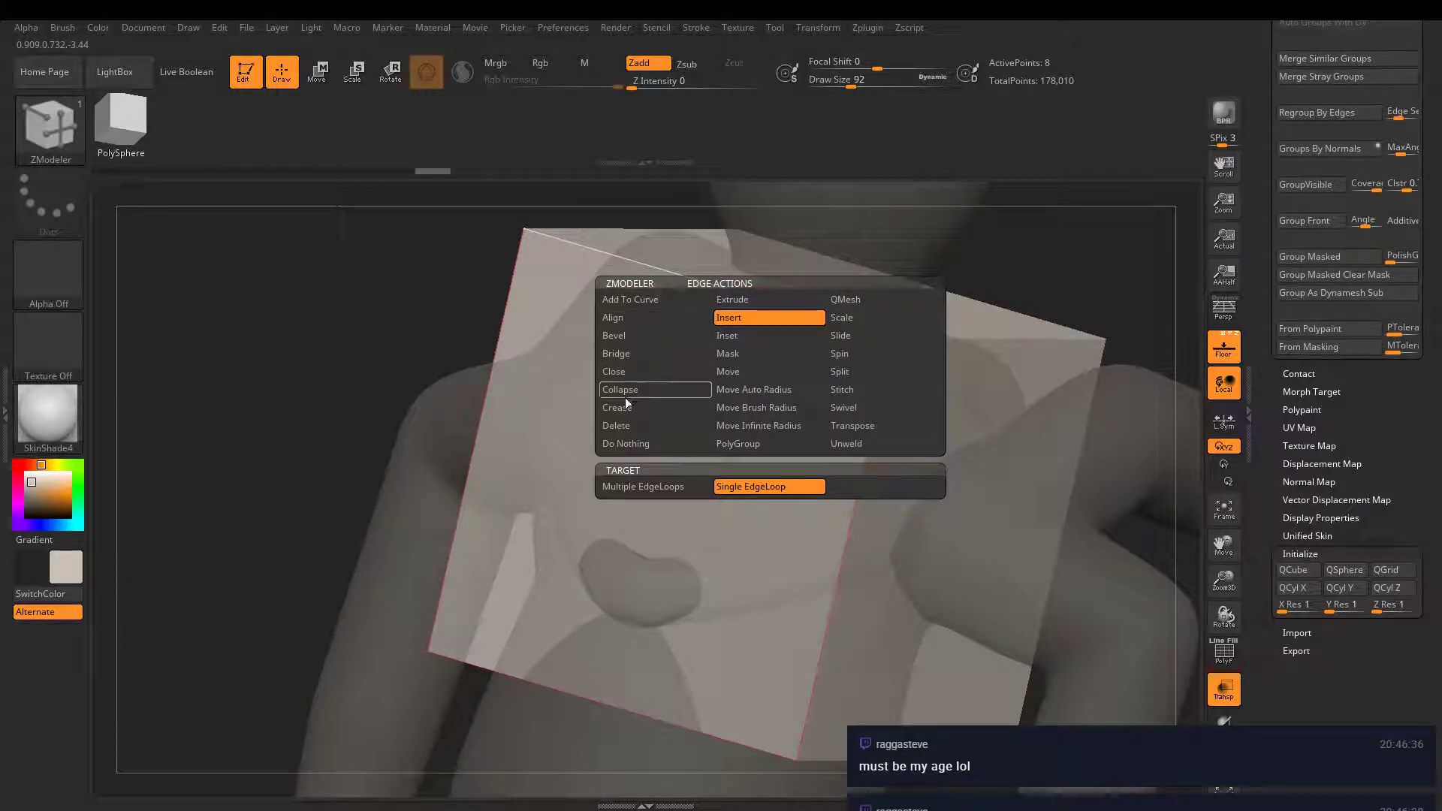
key(w)
shift+right_drag(769, 327, 698, 308)
key(space)
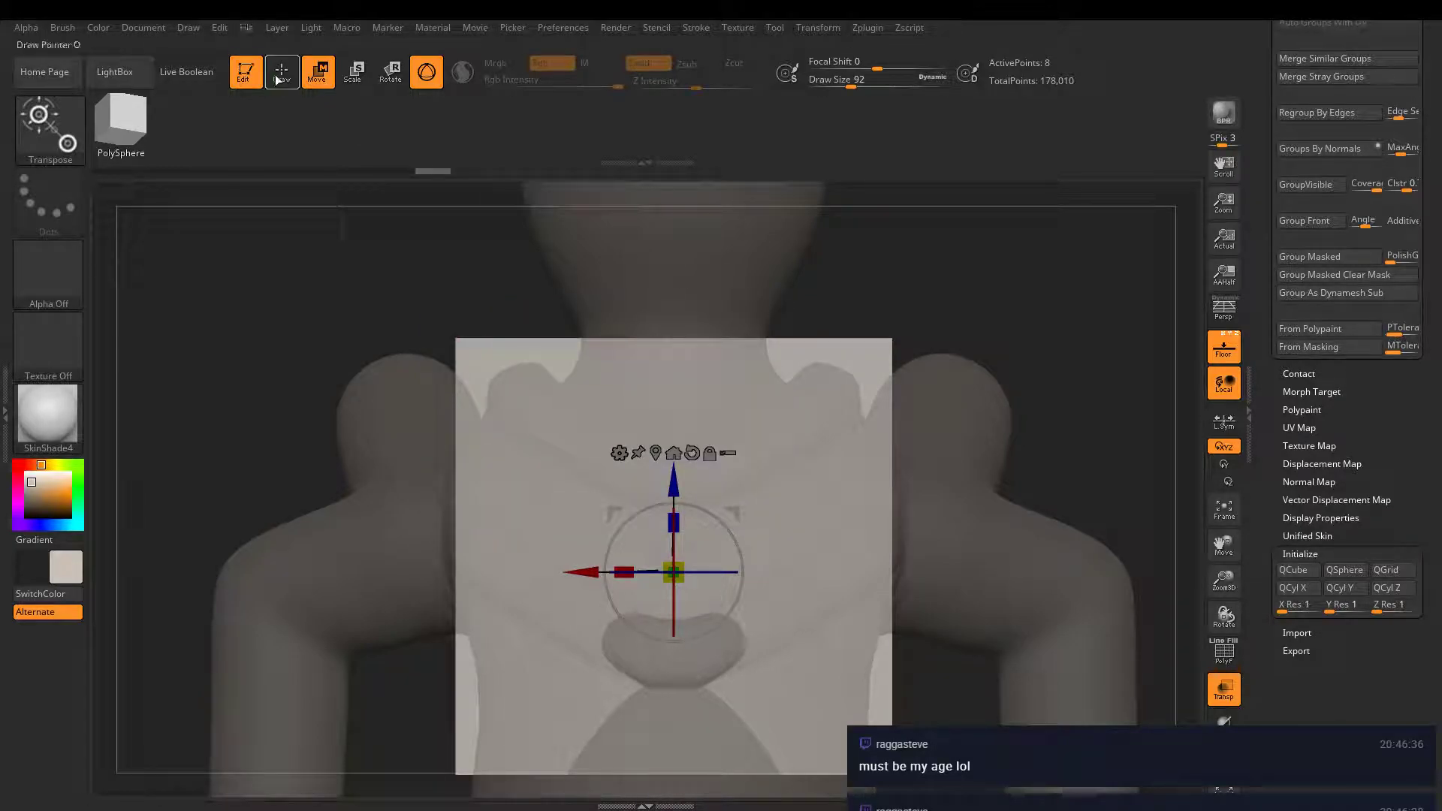
click(278, 79)
key(space)
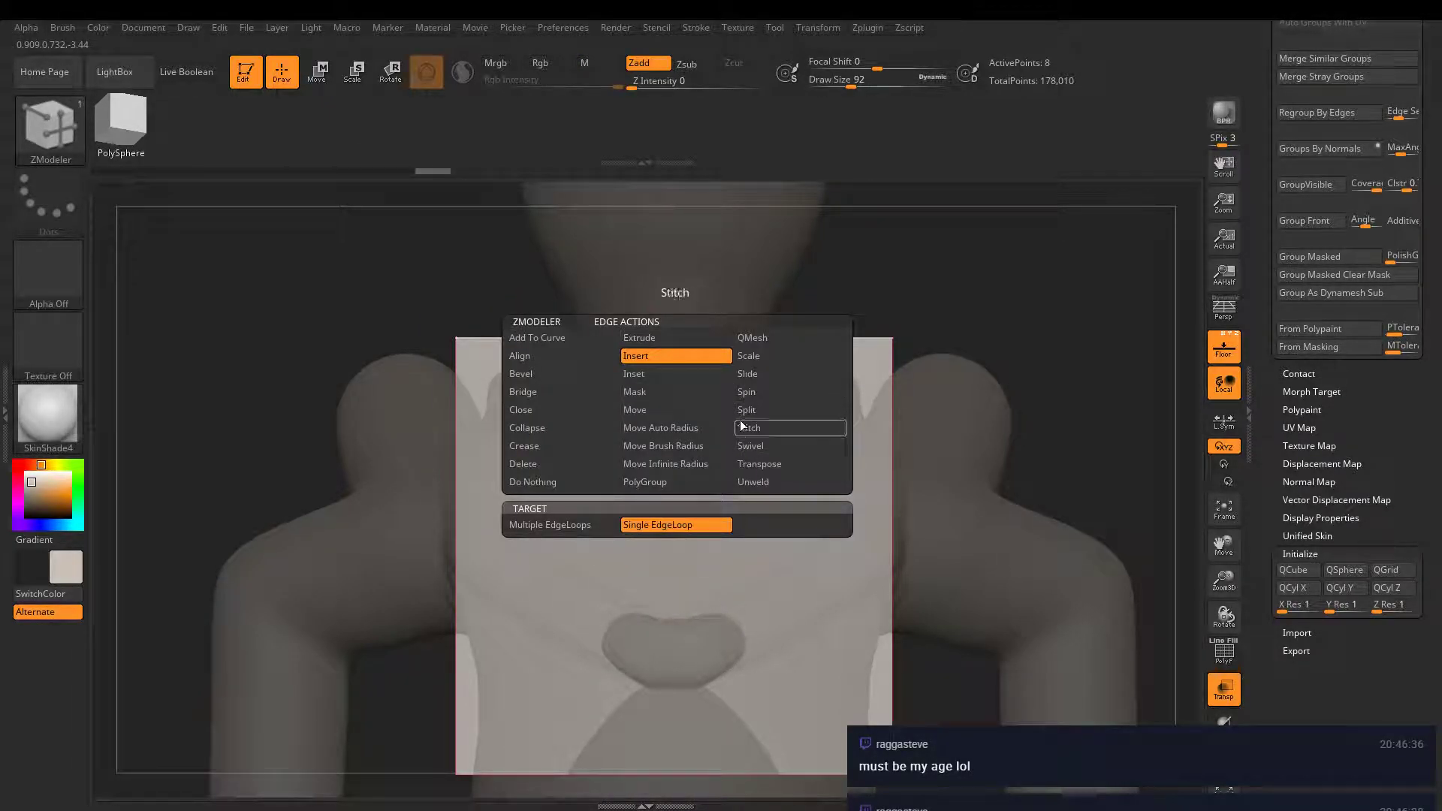
click(748, 375)
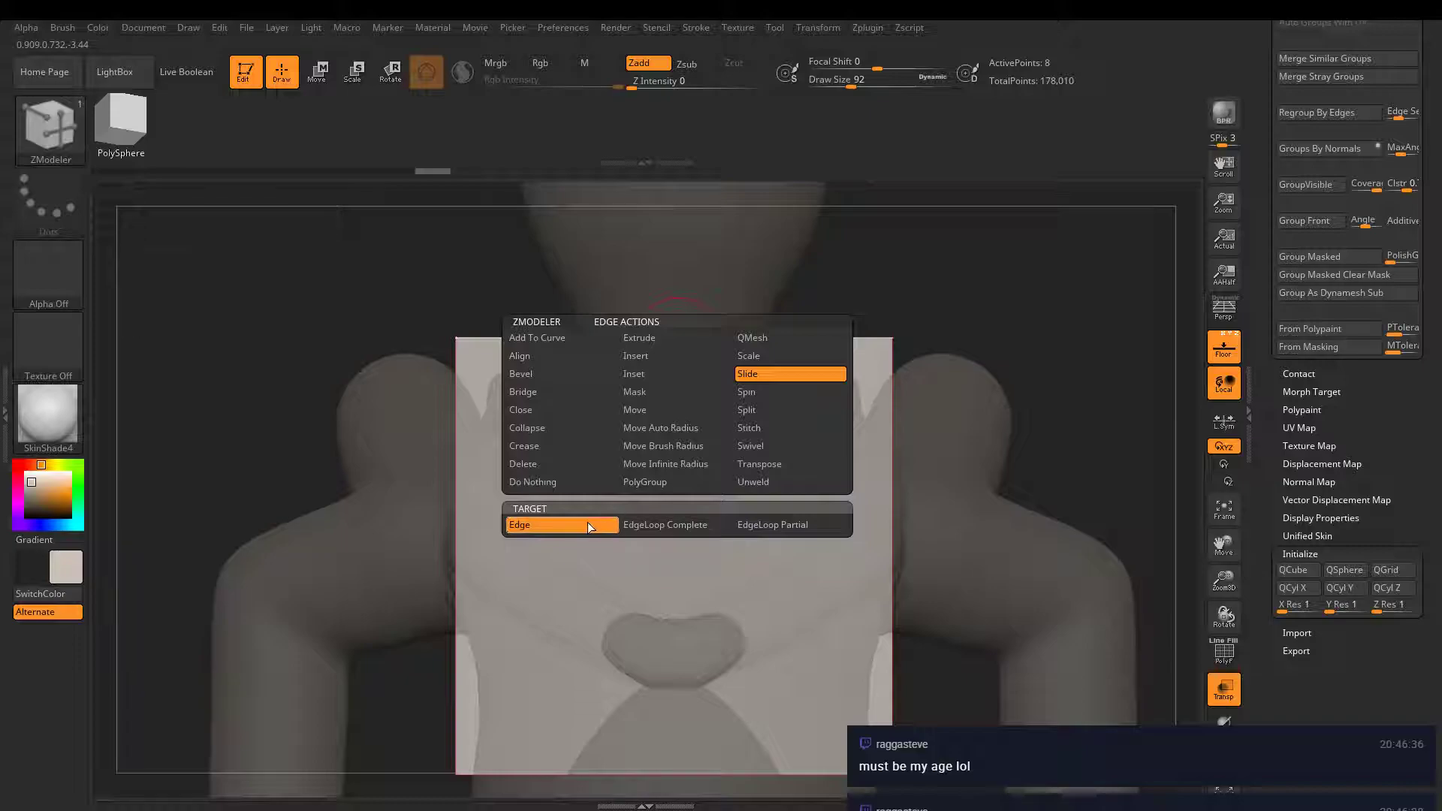
click(703, 525)
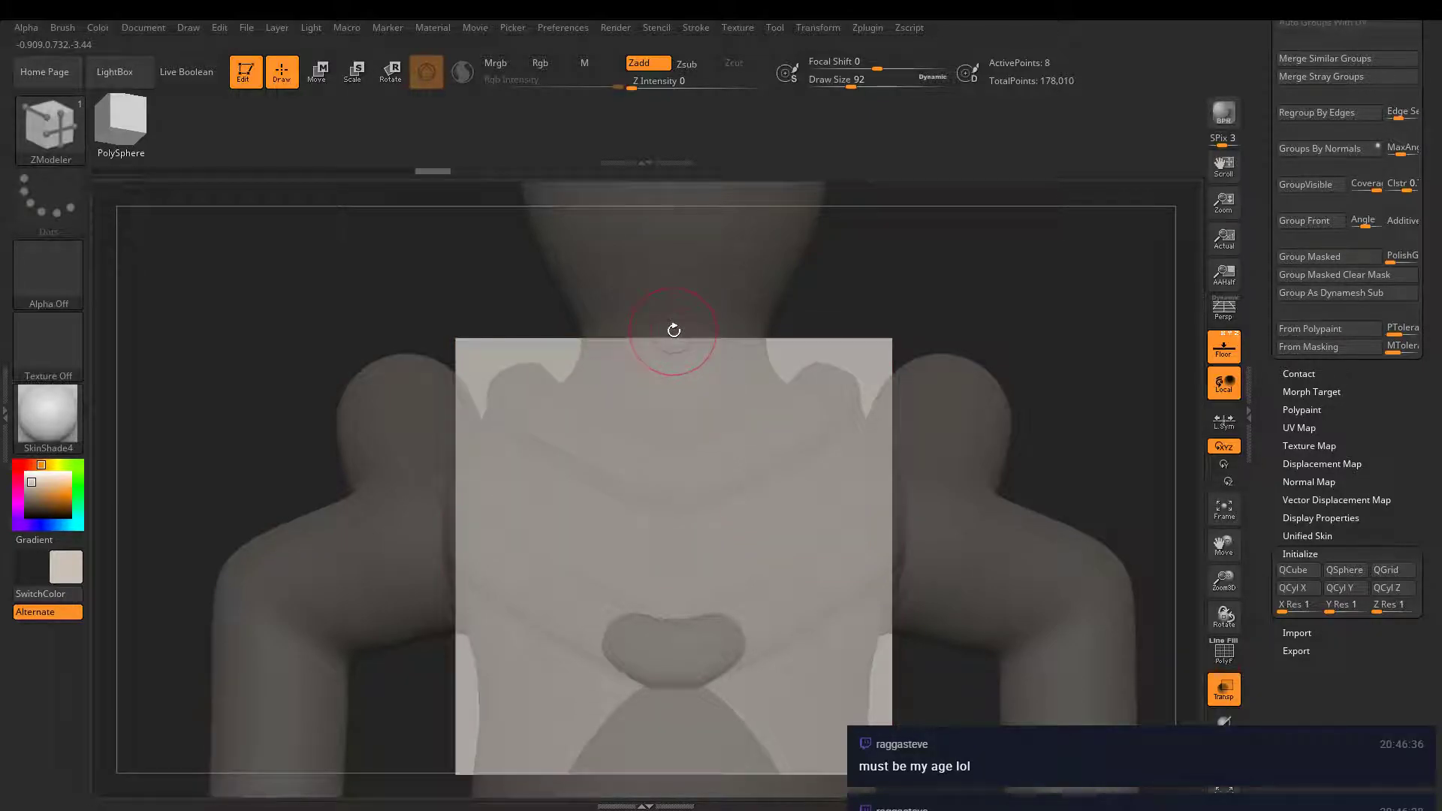
drag(666, 525, 670, 456)
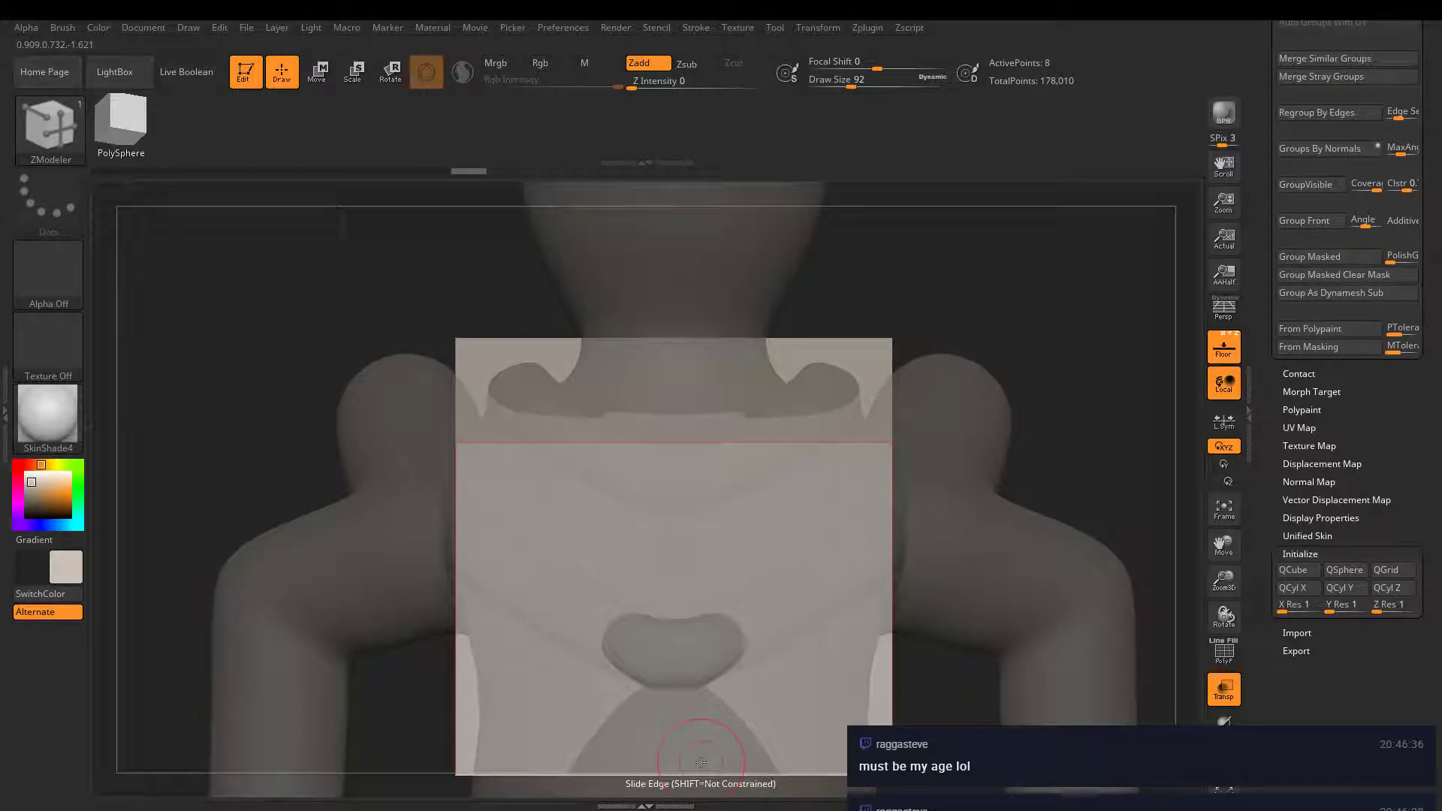
- Insert two single edge loops running from side to side across the middle of the cube and display its polyframe
drag(954, 625, 1004, 437)
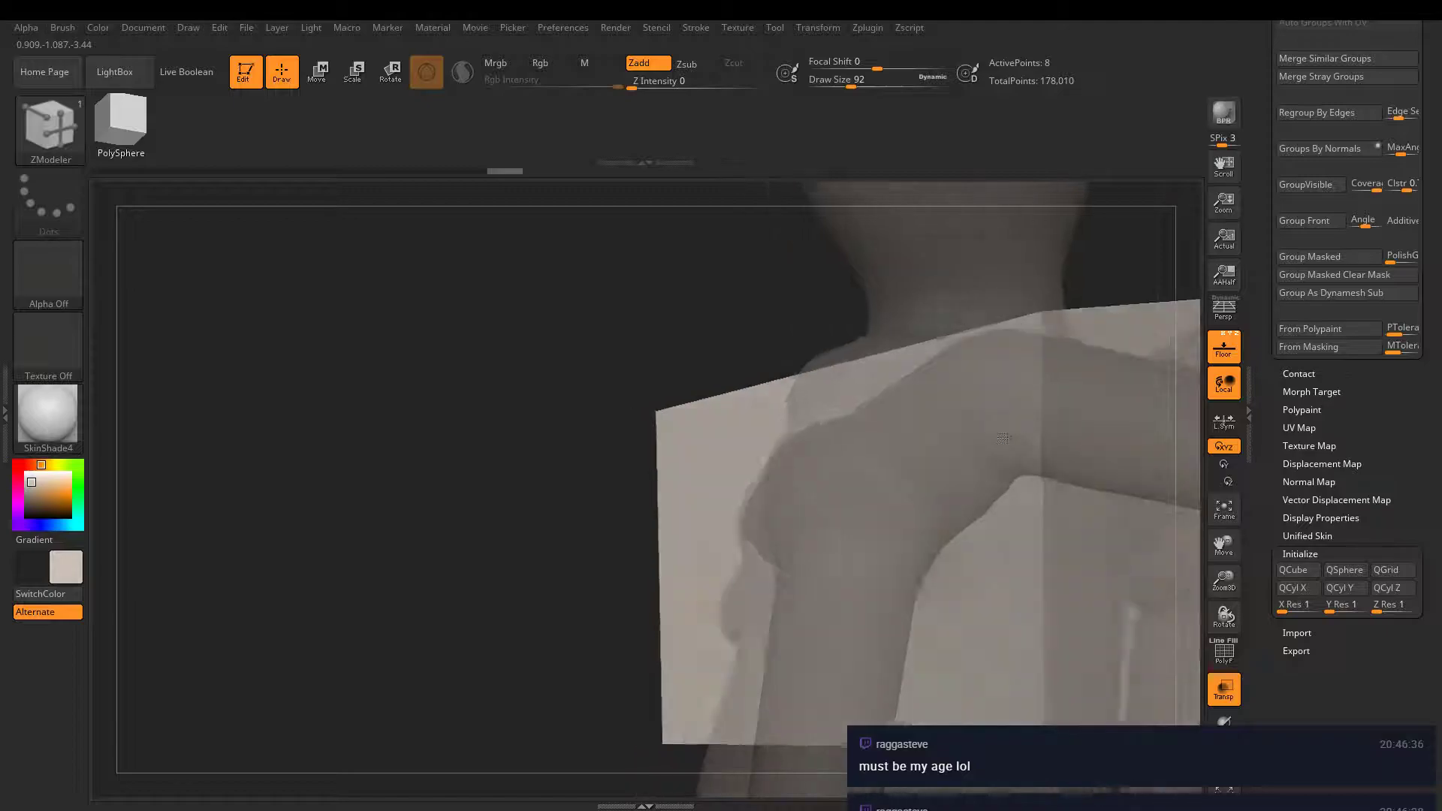
right_drag(1004, 437, 953, 467)
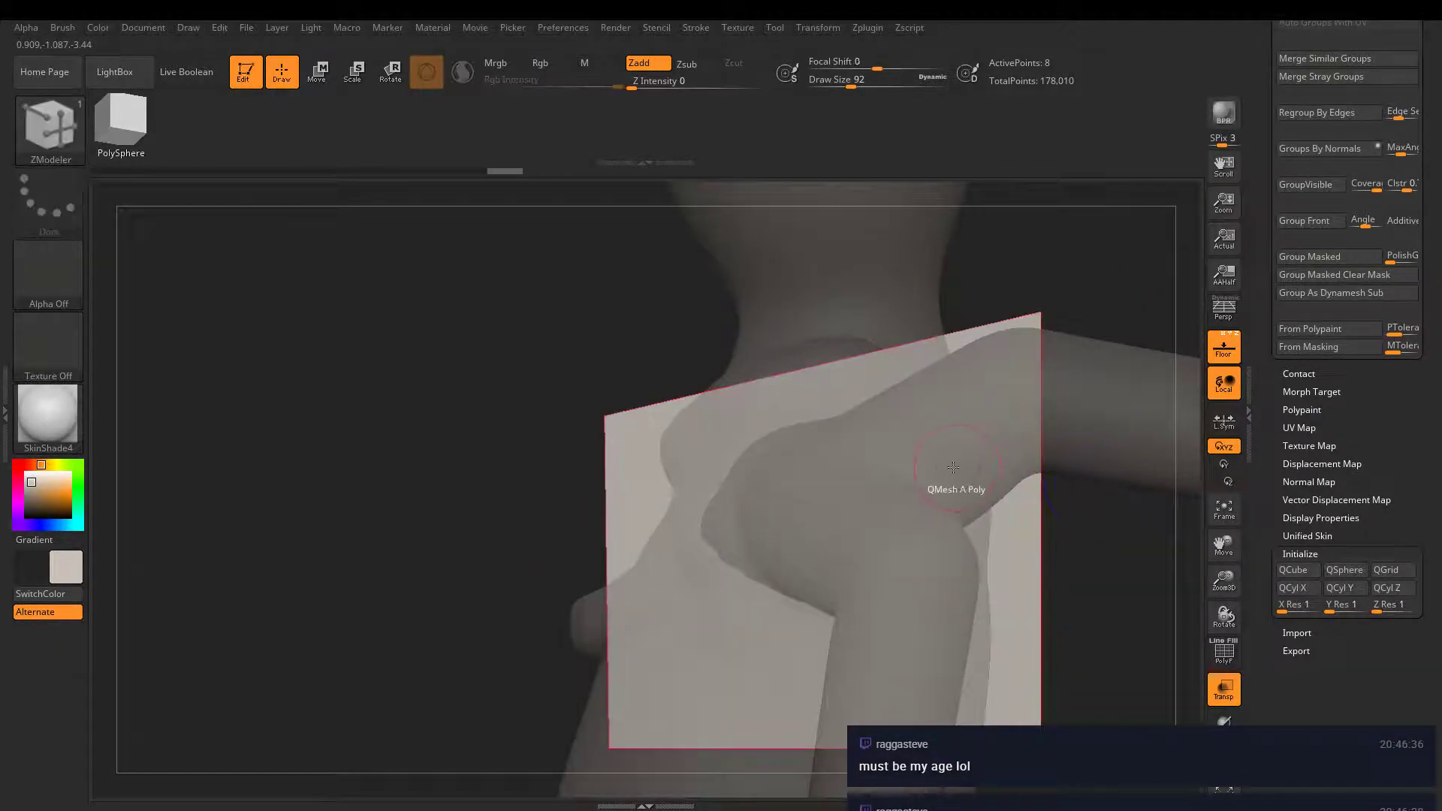
key(space)
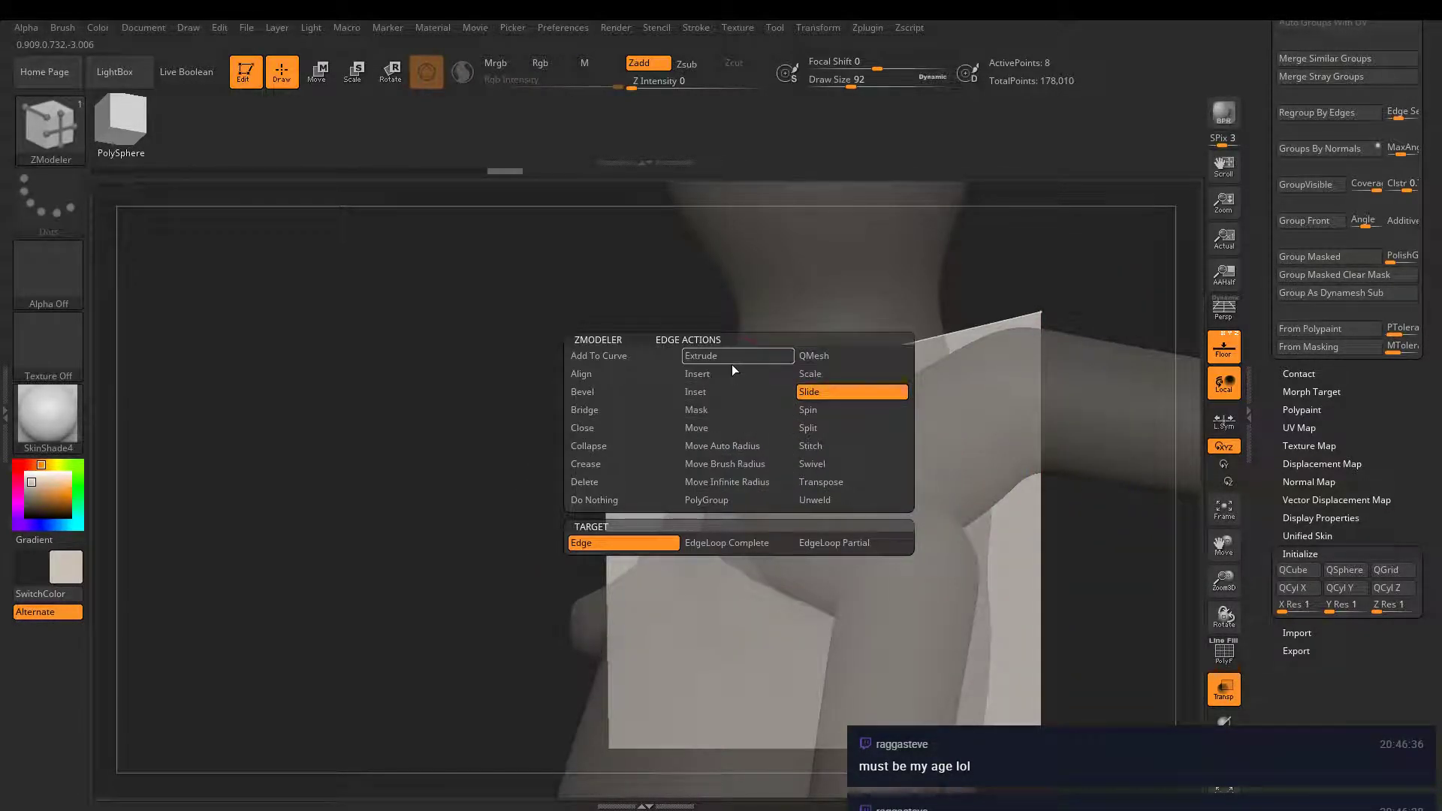
click(712, 378)
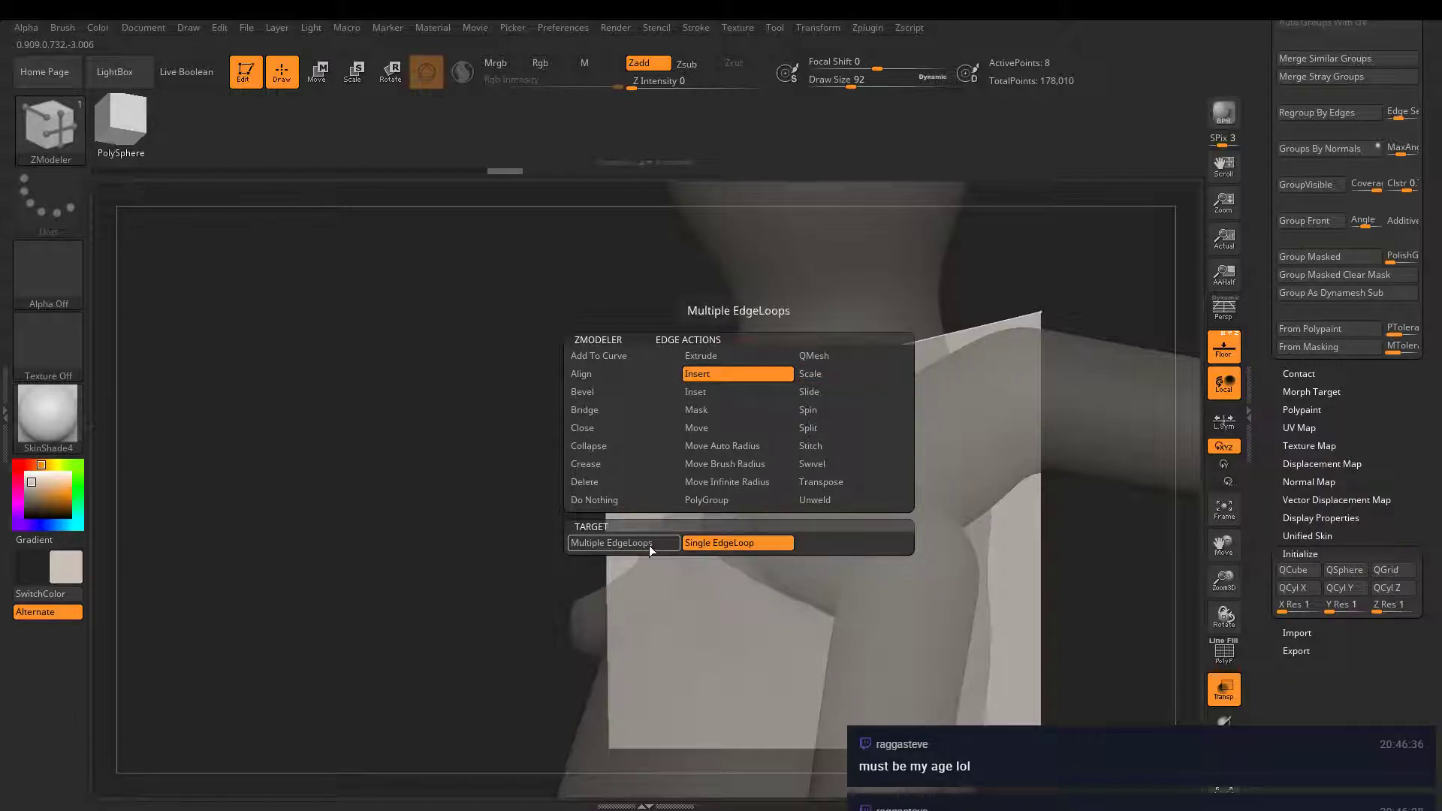
click(752, 384)
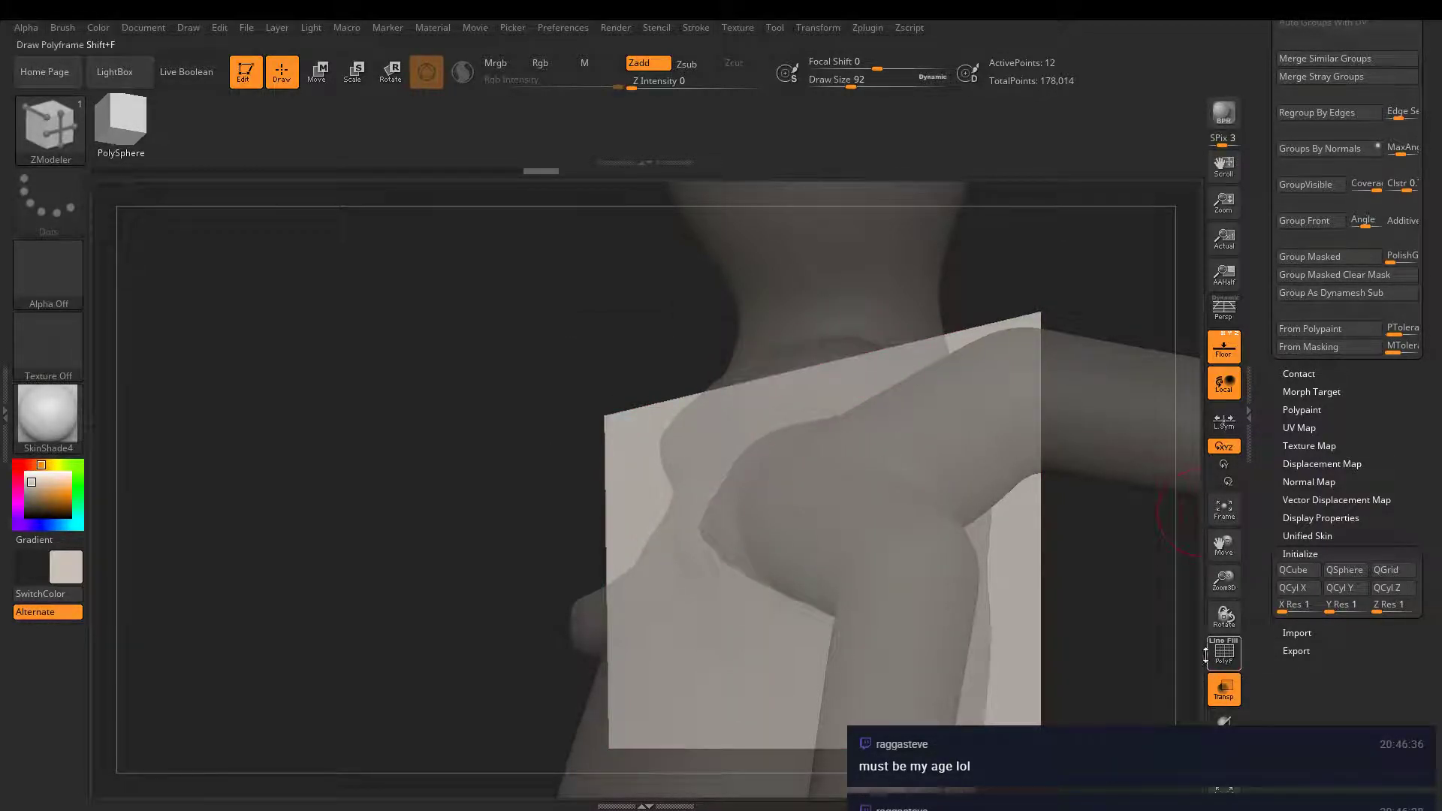
click(1230, 655)
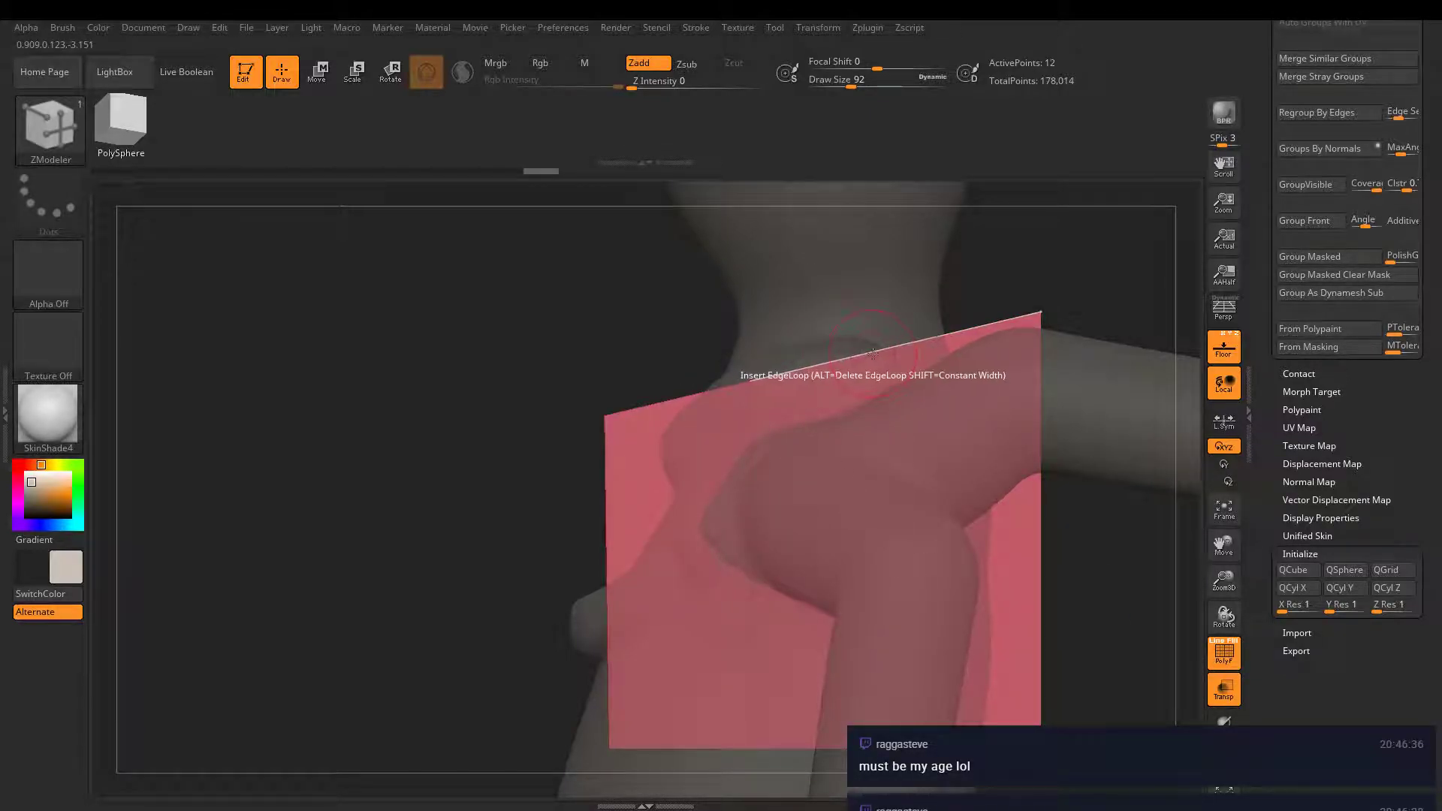
key(space)
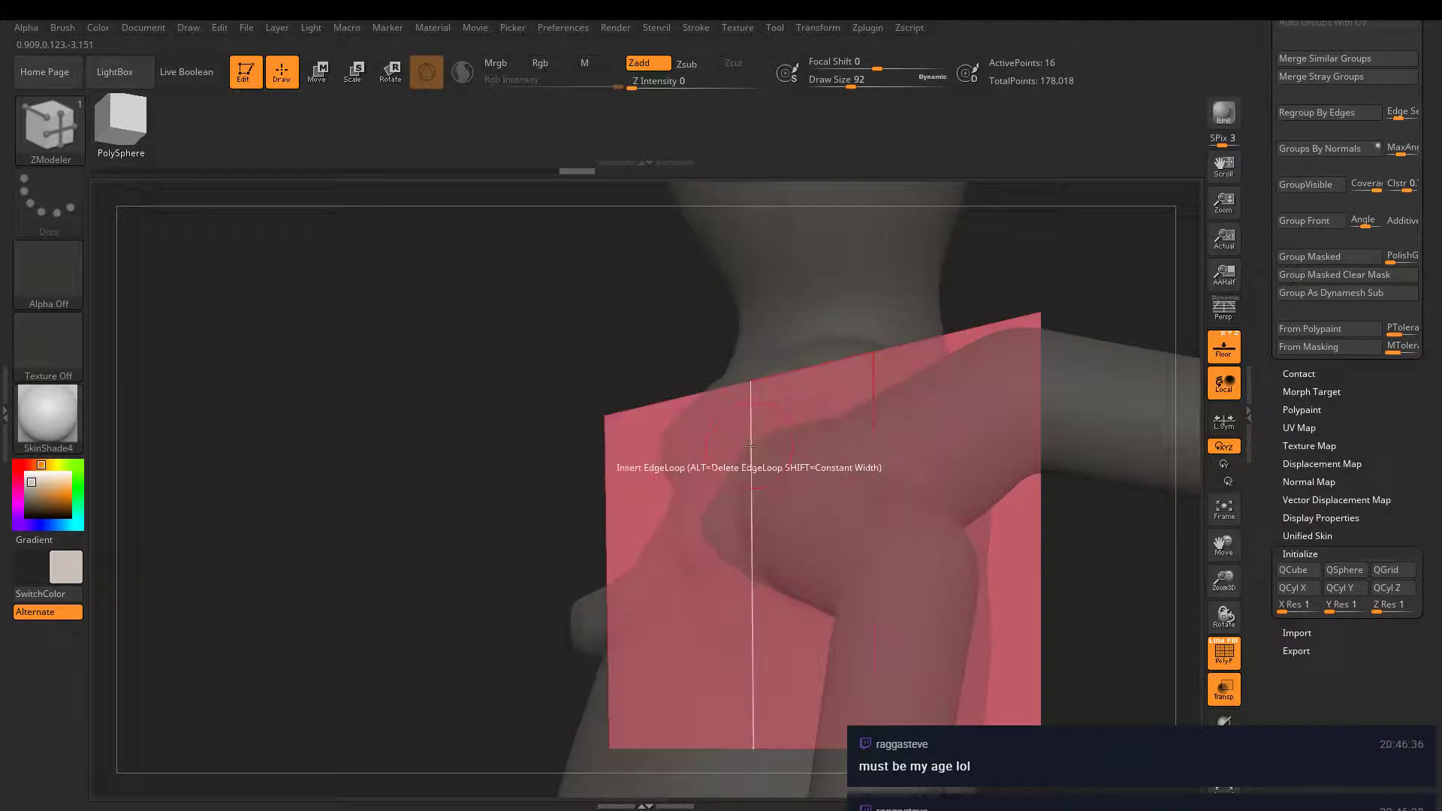
key(space)
- Try sliding the edges of the two inserted loops on the cube with the Slide edge action, and undo those slides
click(831, 391)
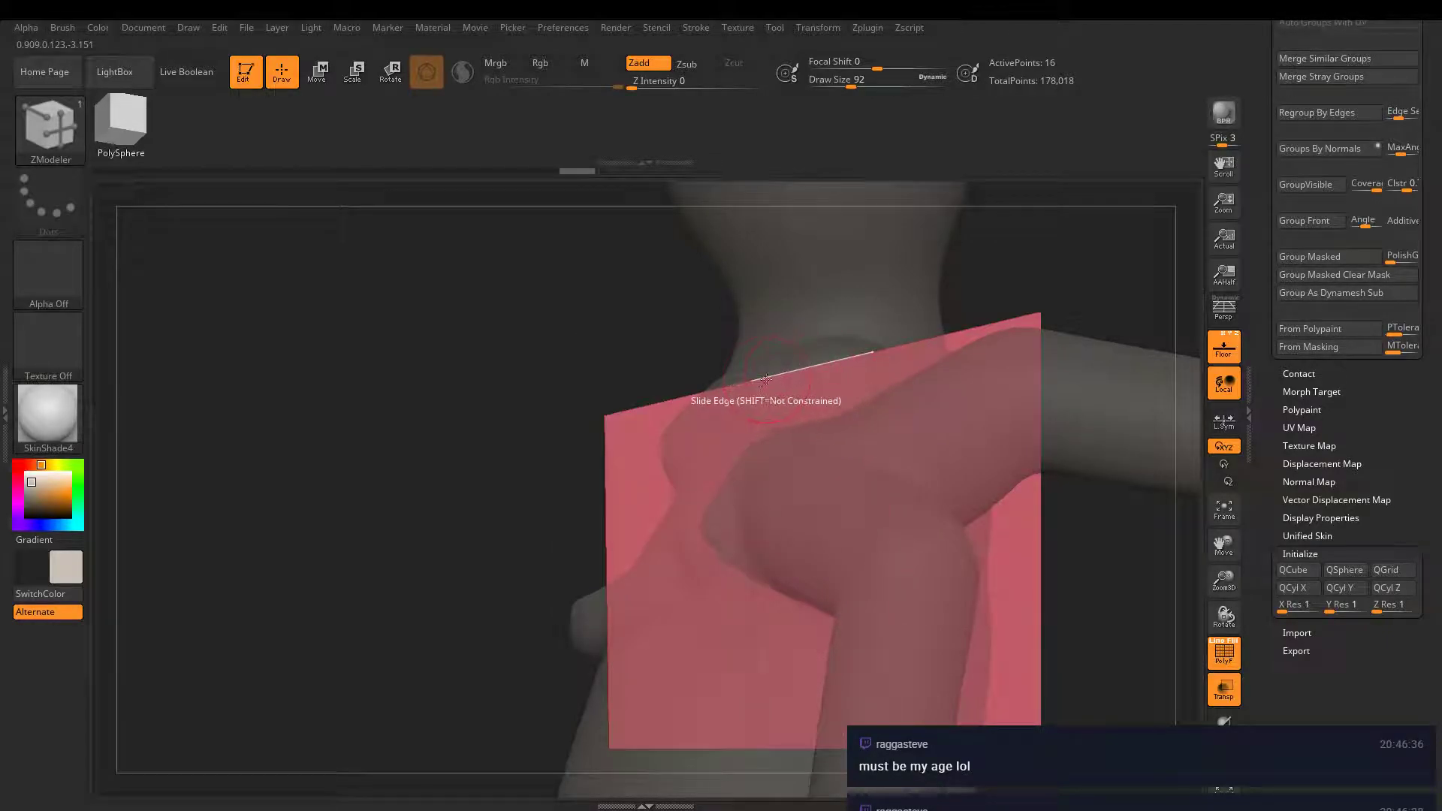
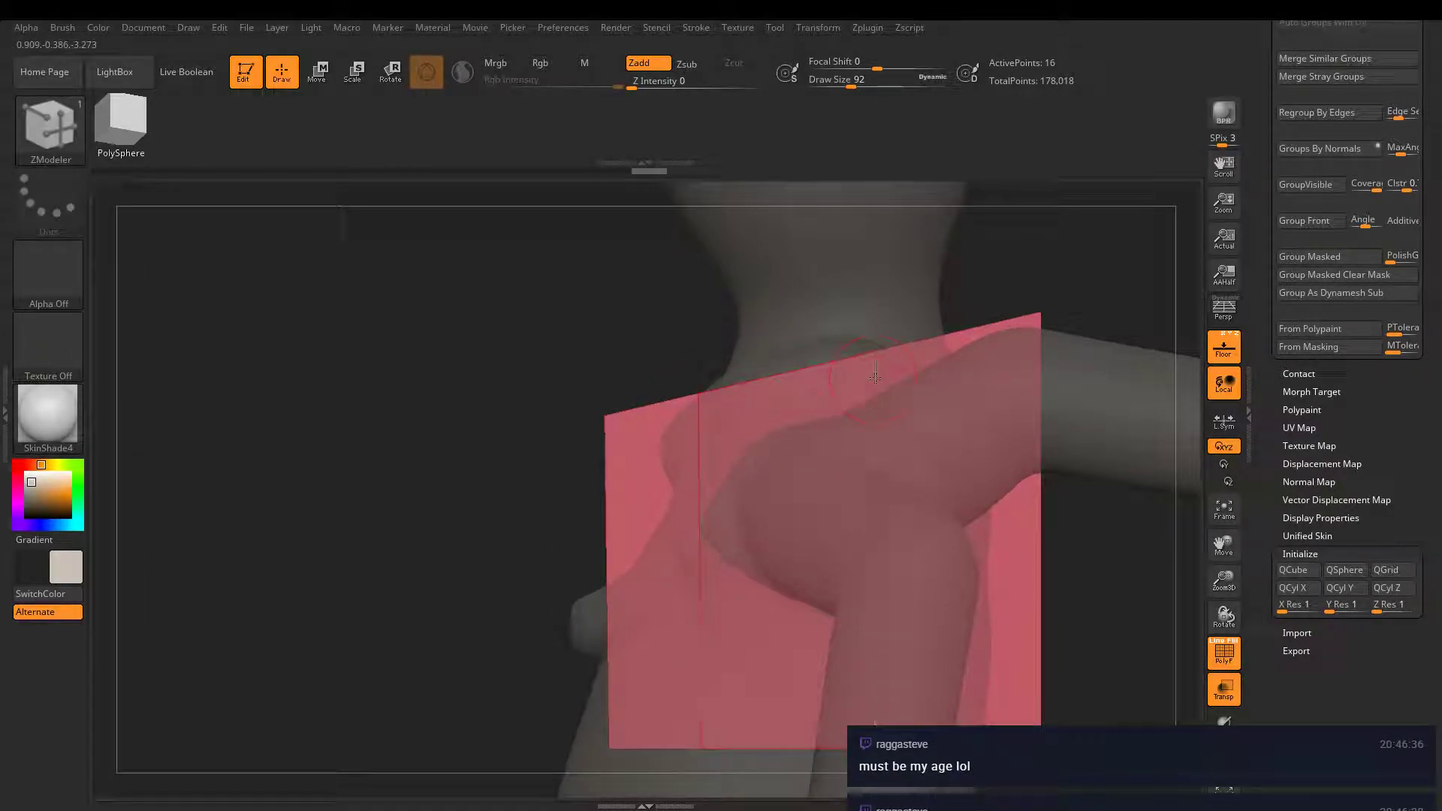
drag(1119, 280, 1067, 348)
right_drag(885, 353, 923, 341)
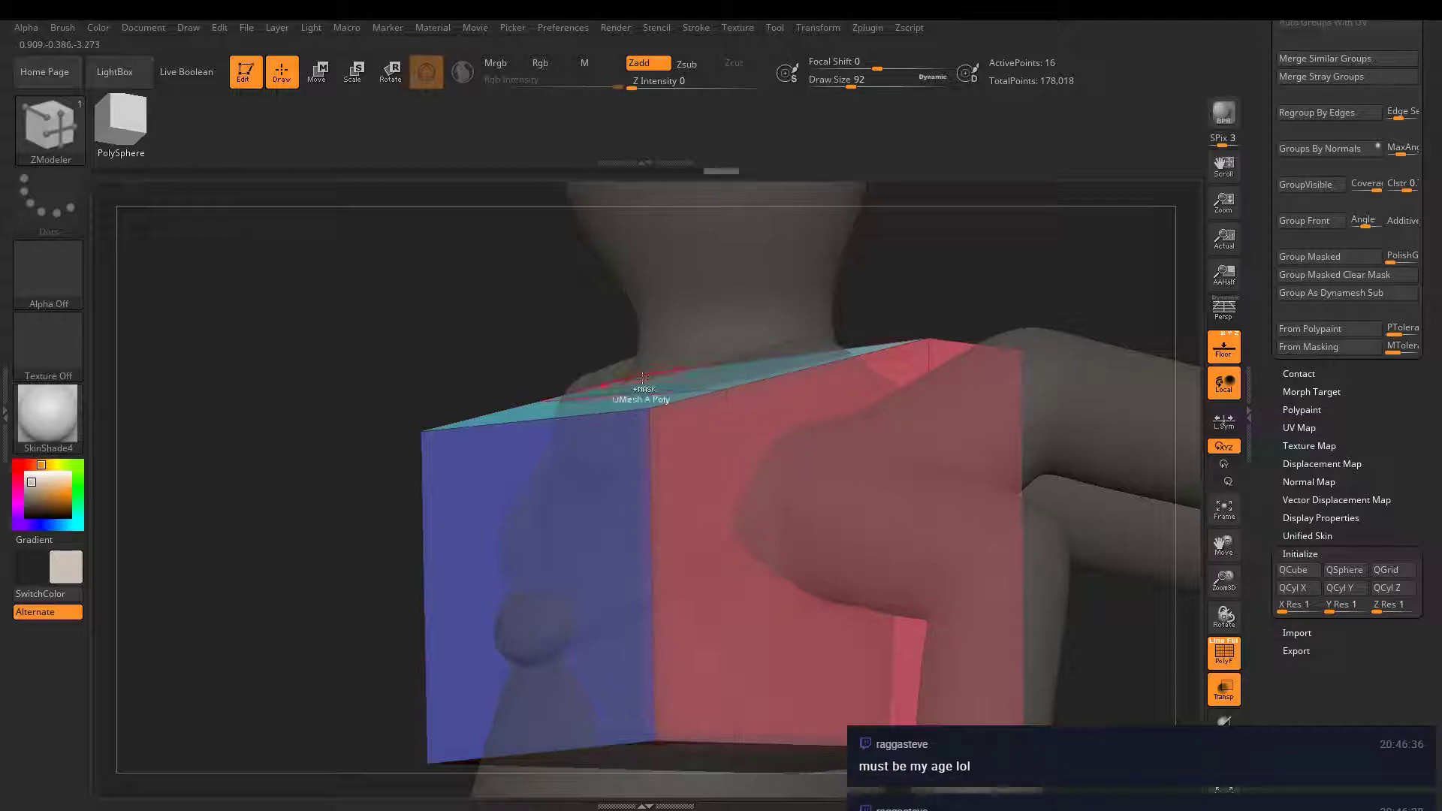
right_drag(643, 378, 746, 368)
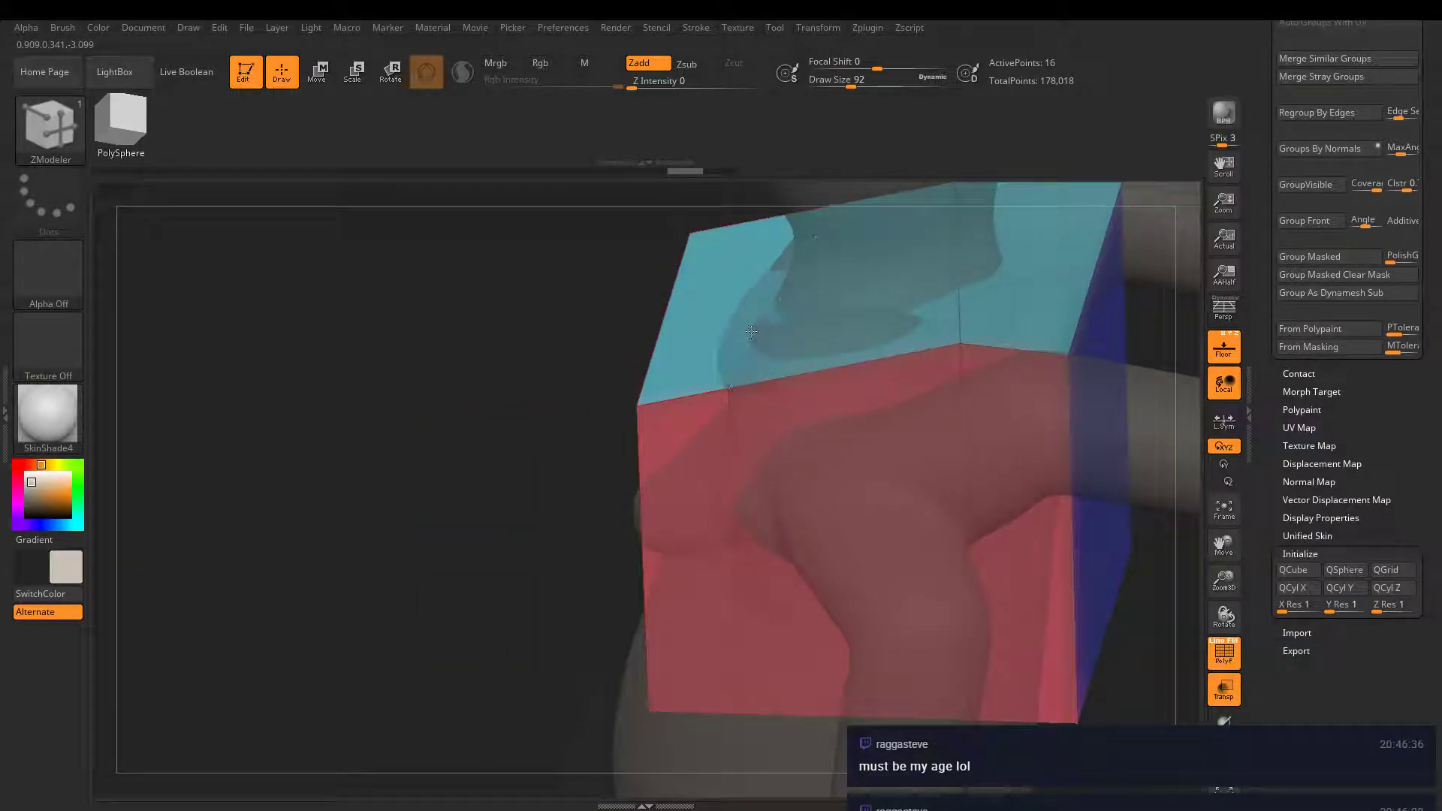
right_drag(793, 327, 831, 483)
key(ctrl)
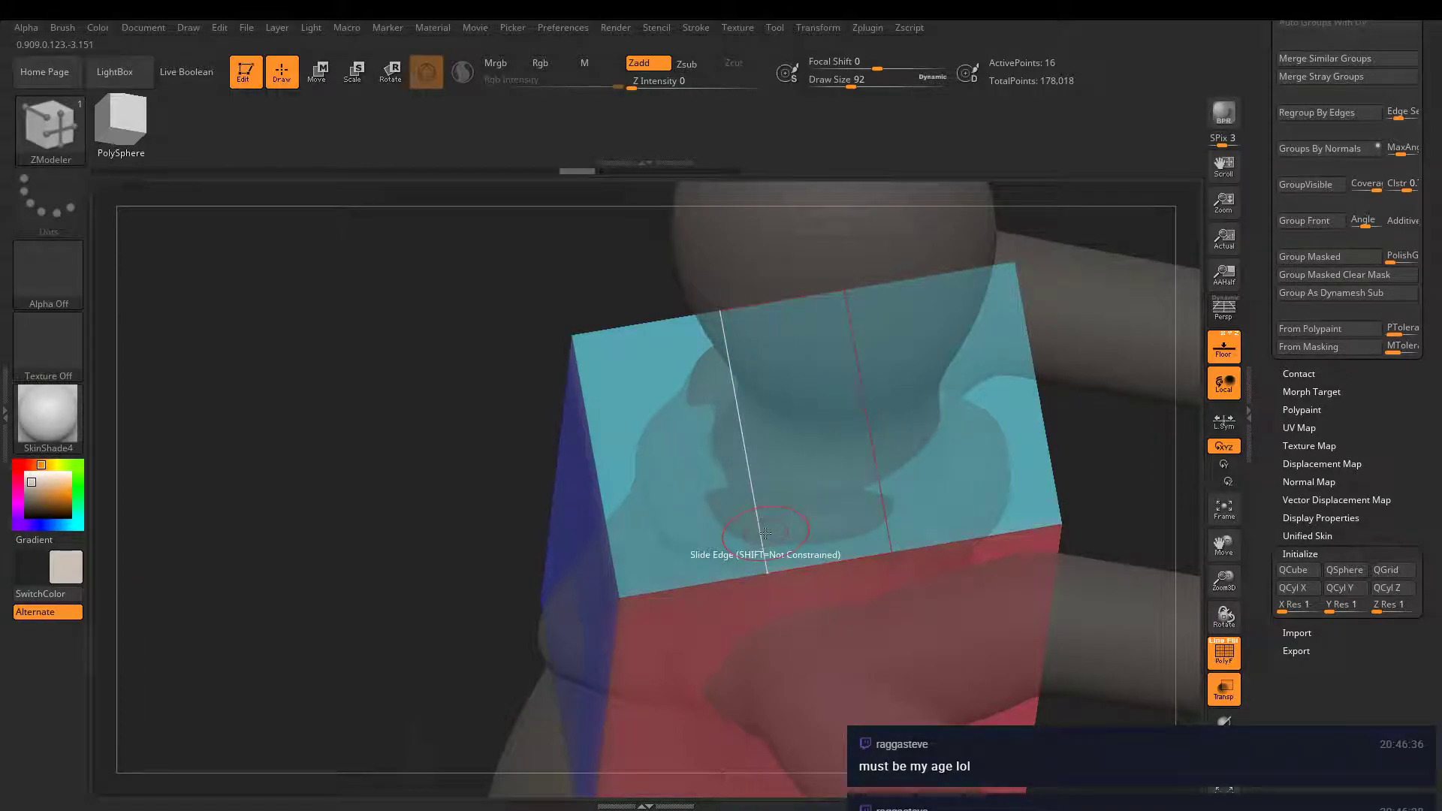
- Slide the two inserted edge loops apart, toward the front and back of the block
key(space)
click(760, 537)
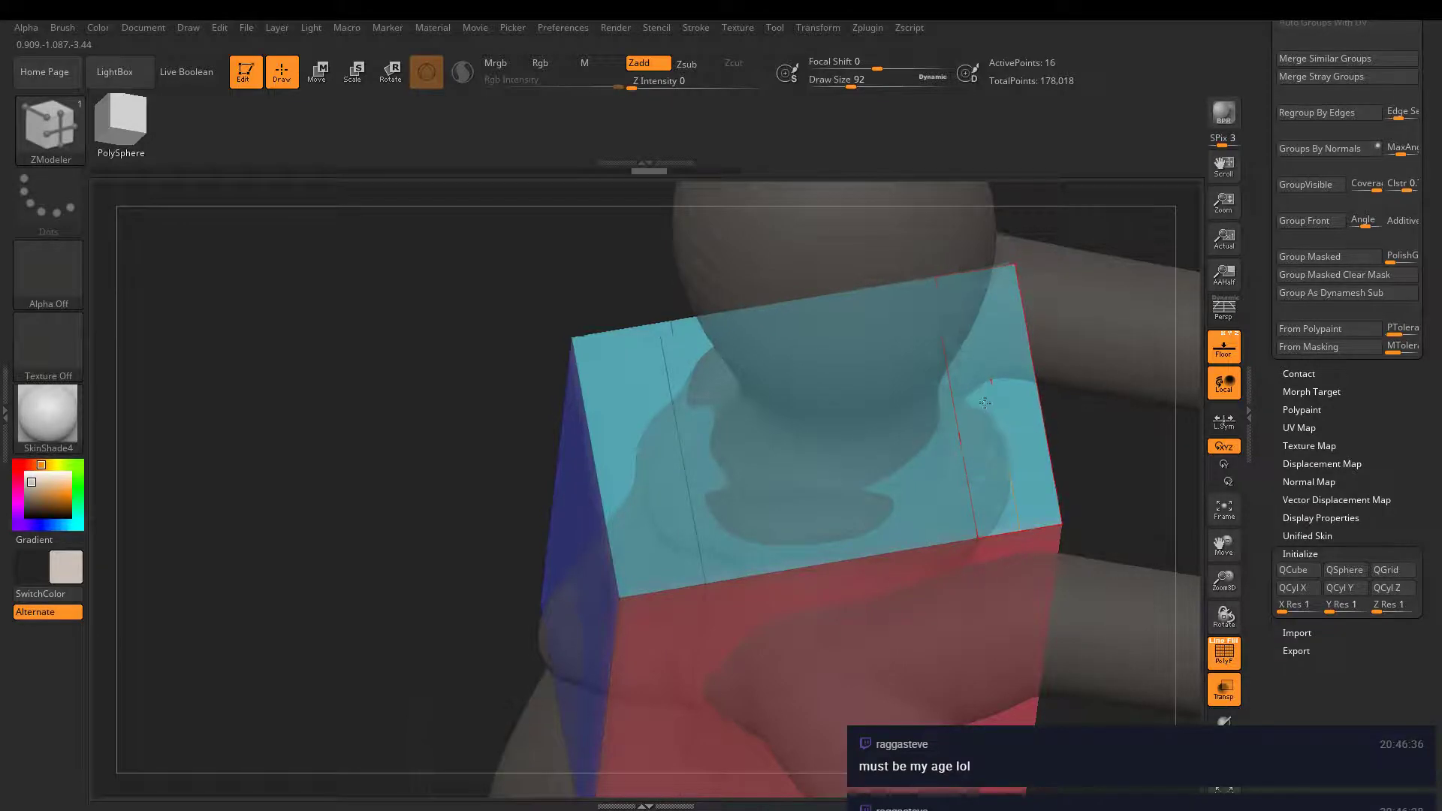
right_drag(864, 473, 1099, 408)
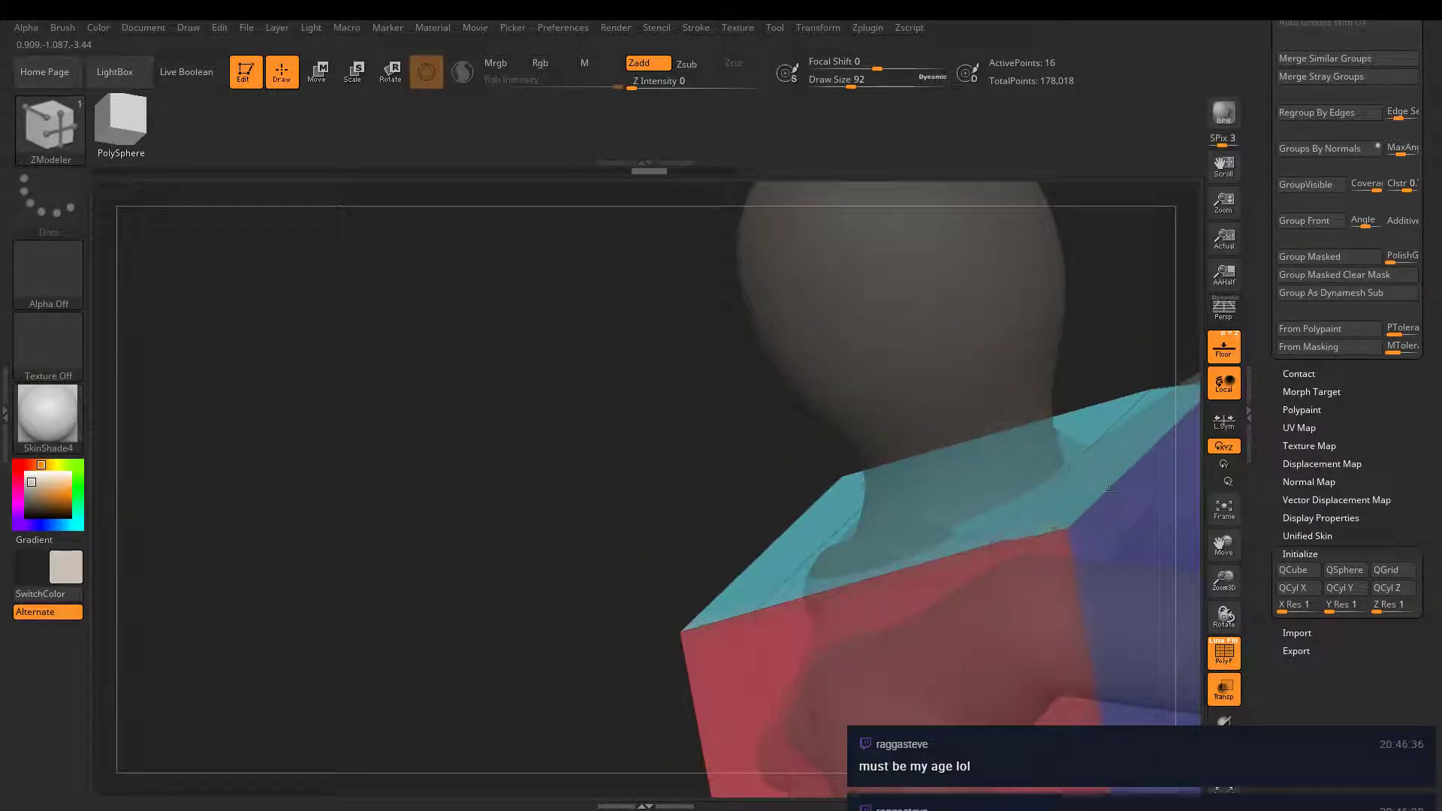
right_drag(1090, 485, 864, 363)
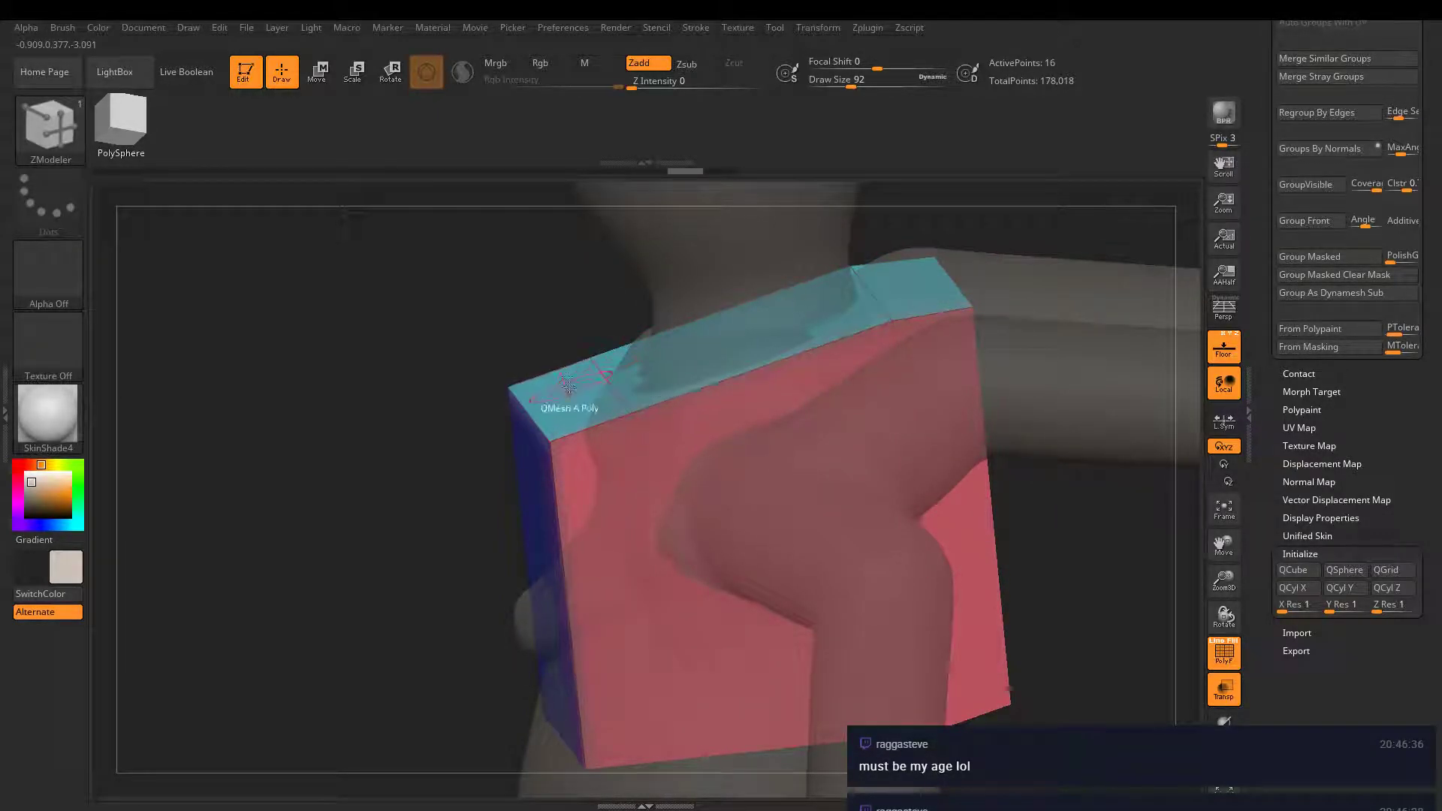
right_drag(552, 398, 575, 301)
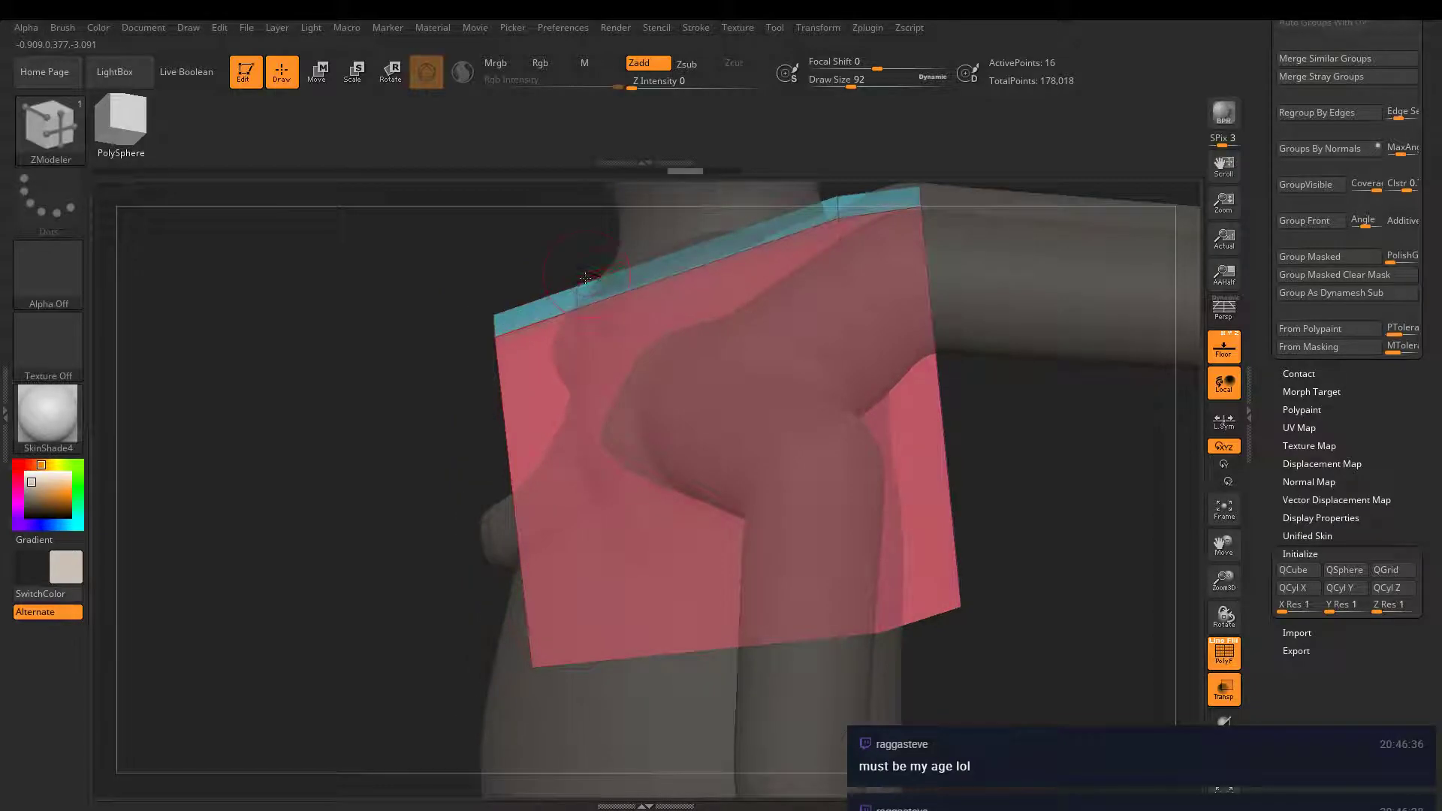
- With the Slide action targeting single edges, adjust the front loop's top edge and lower the block's upper back edge
key(space)
click(456, 487)
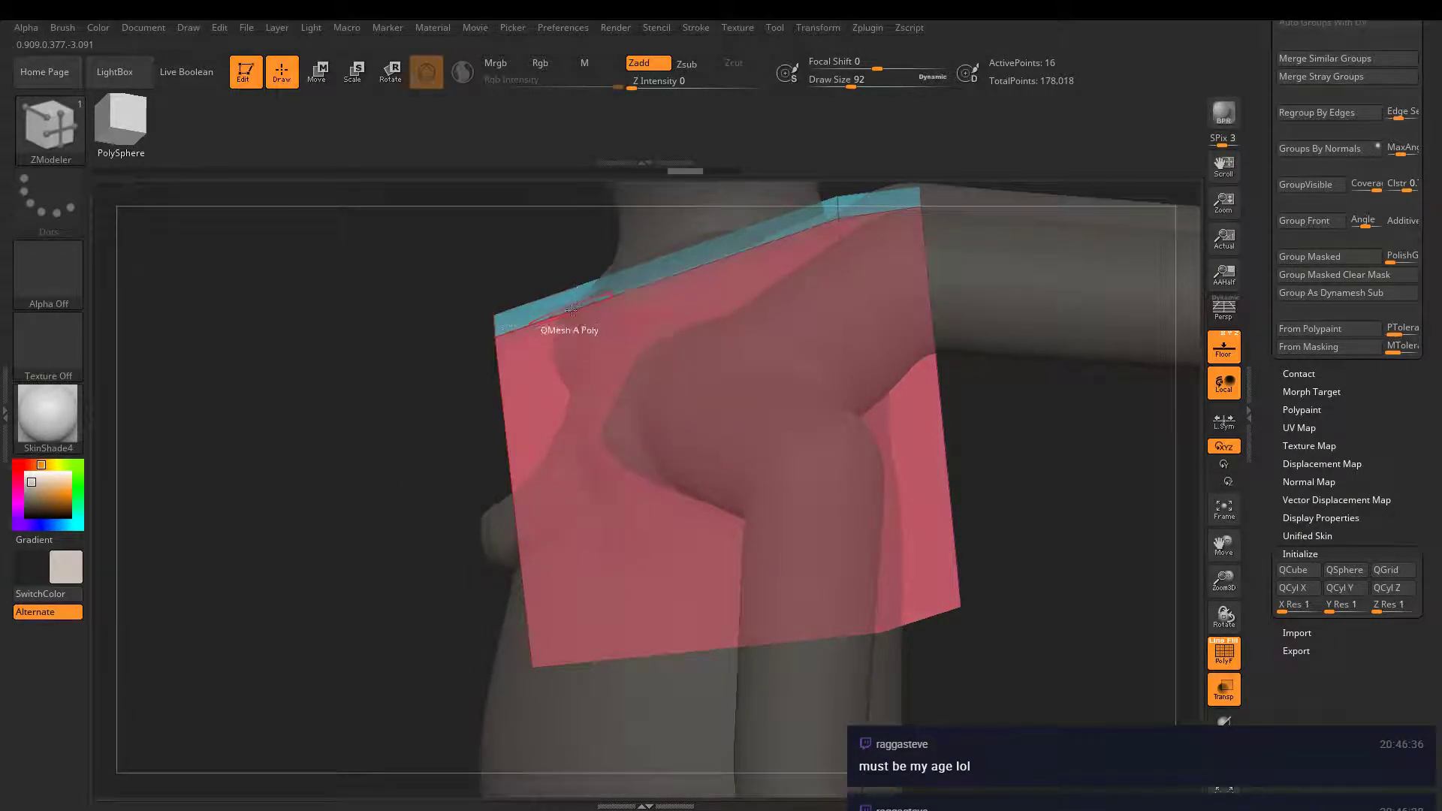
drag(566, 295, 565, 308)
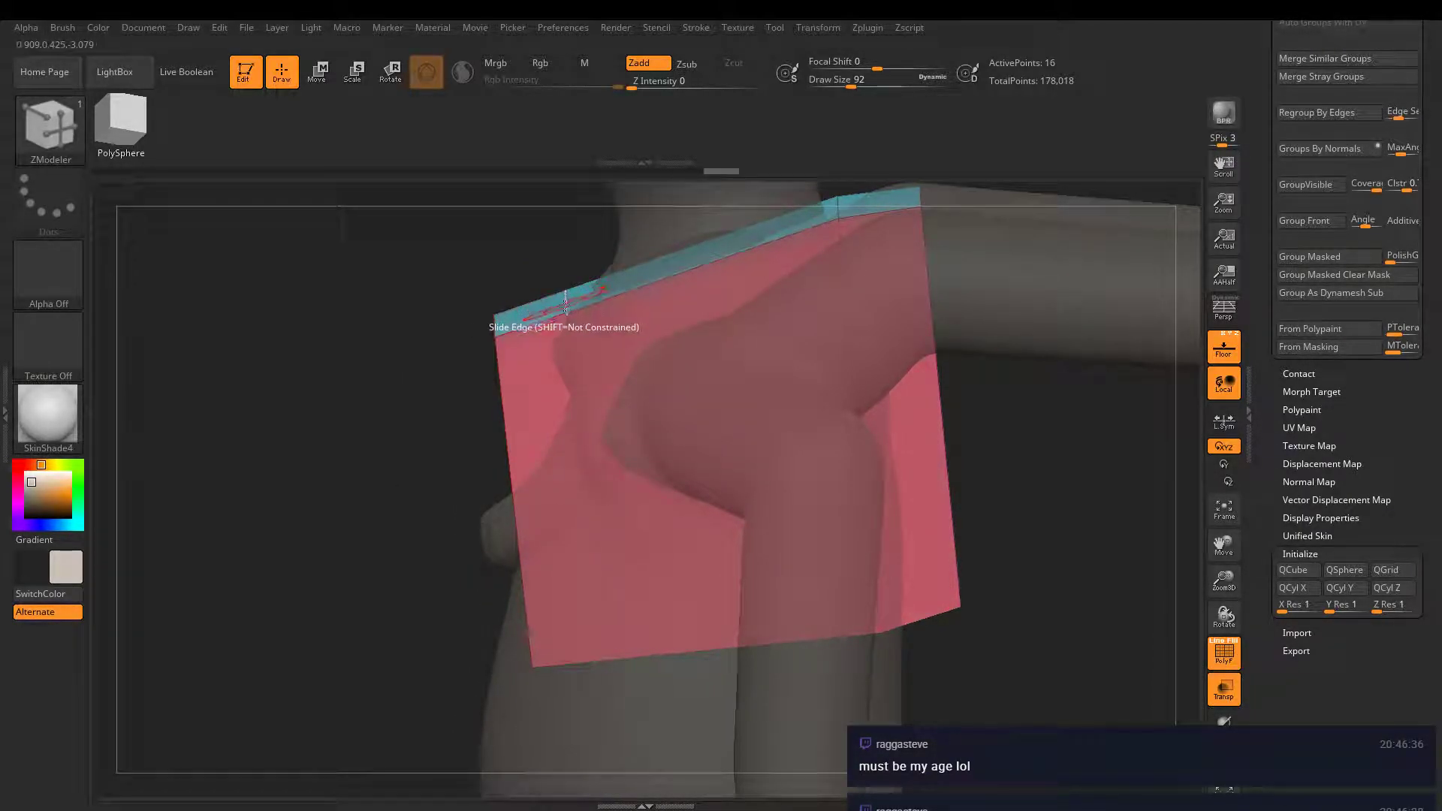
key(space)
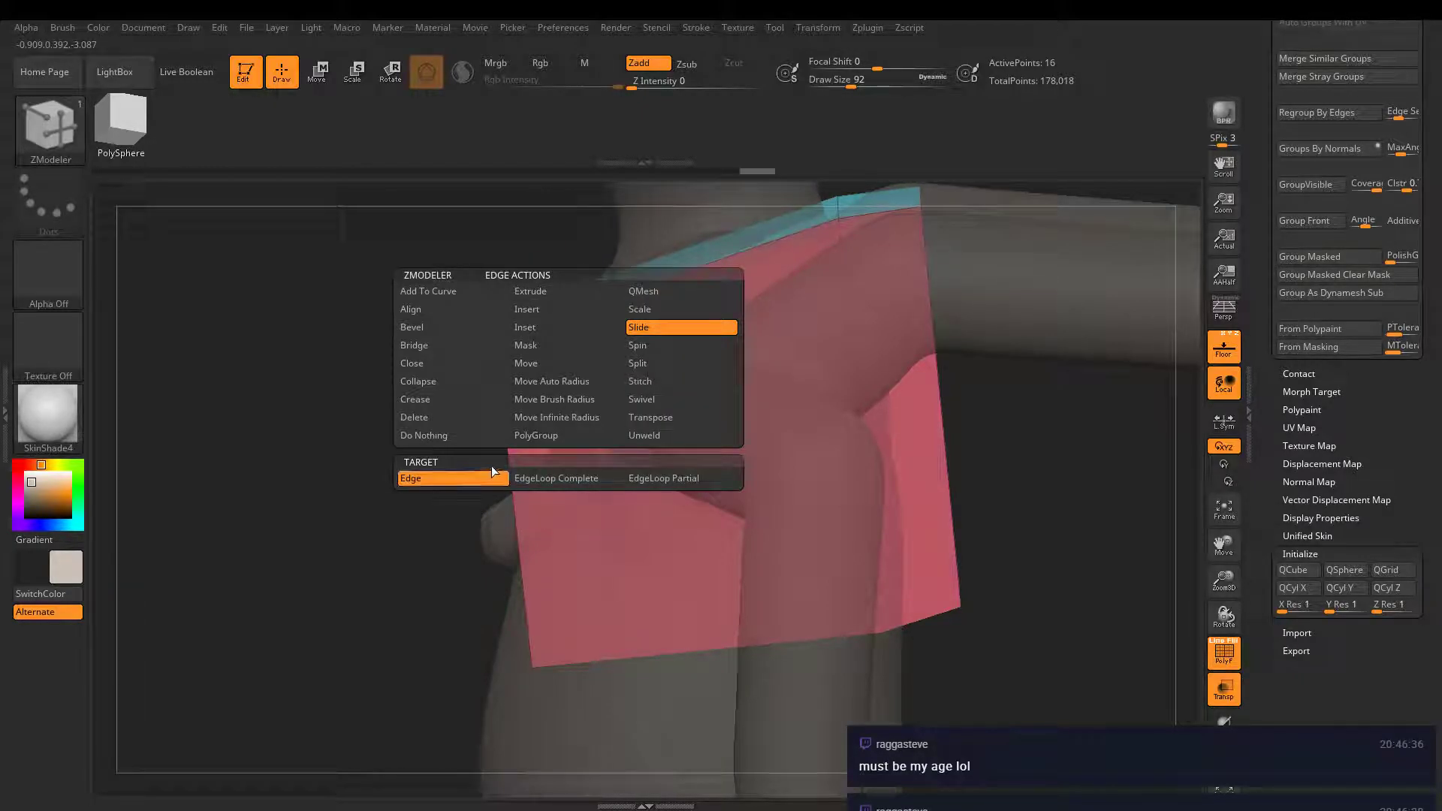
shift+drag(420, 518, 678, 391)
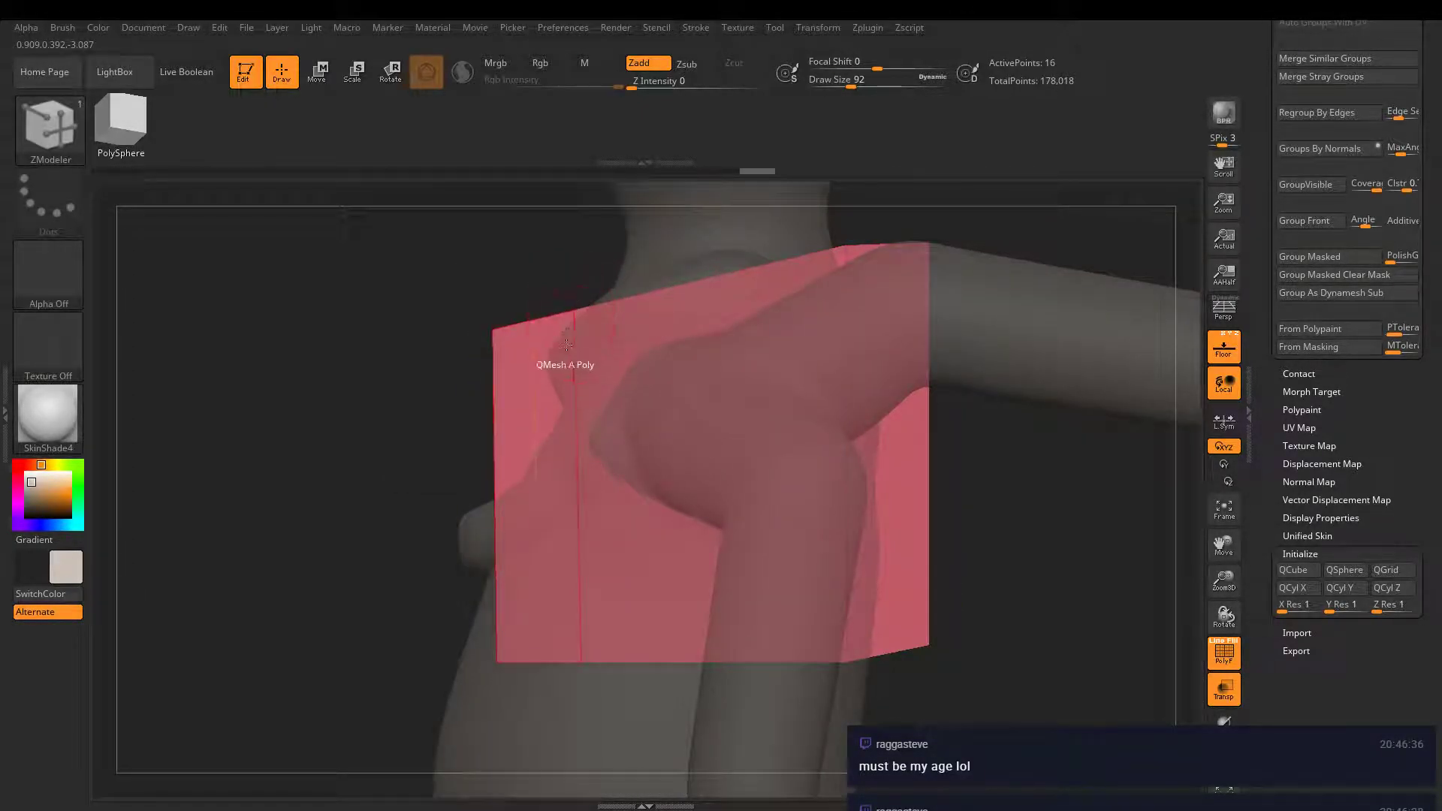
right_drag(605, 345, 863, 366)
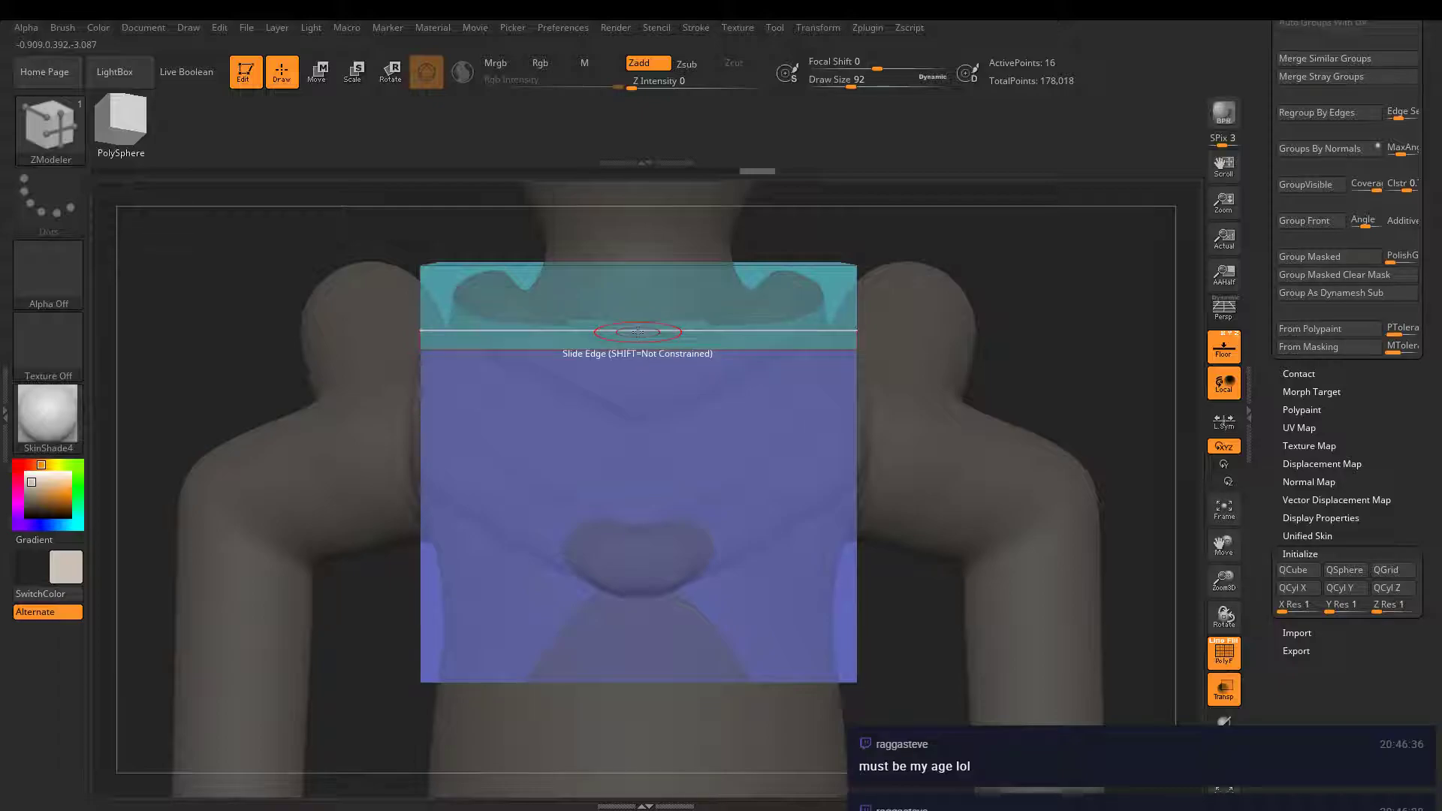
right_drag(620, 356, 409, 347)
mouse_move(846, 273)
right_down()
mouse_move(759, 331)
mouse_move(826, 286)
mouse_move(819, 271)
mouse_move(847, 266)
right_up()
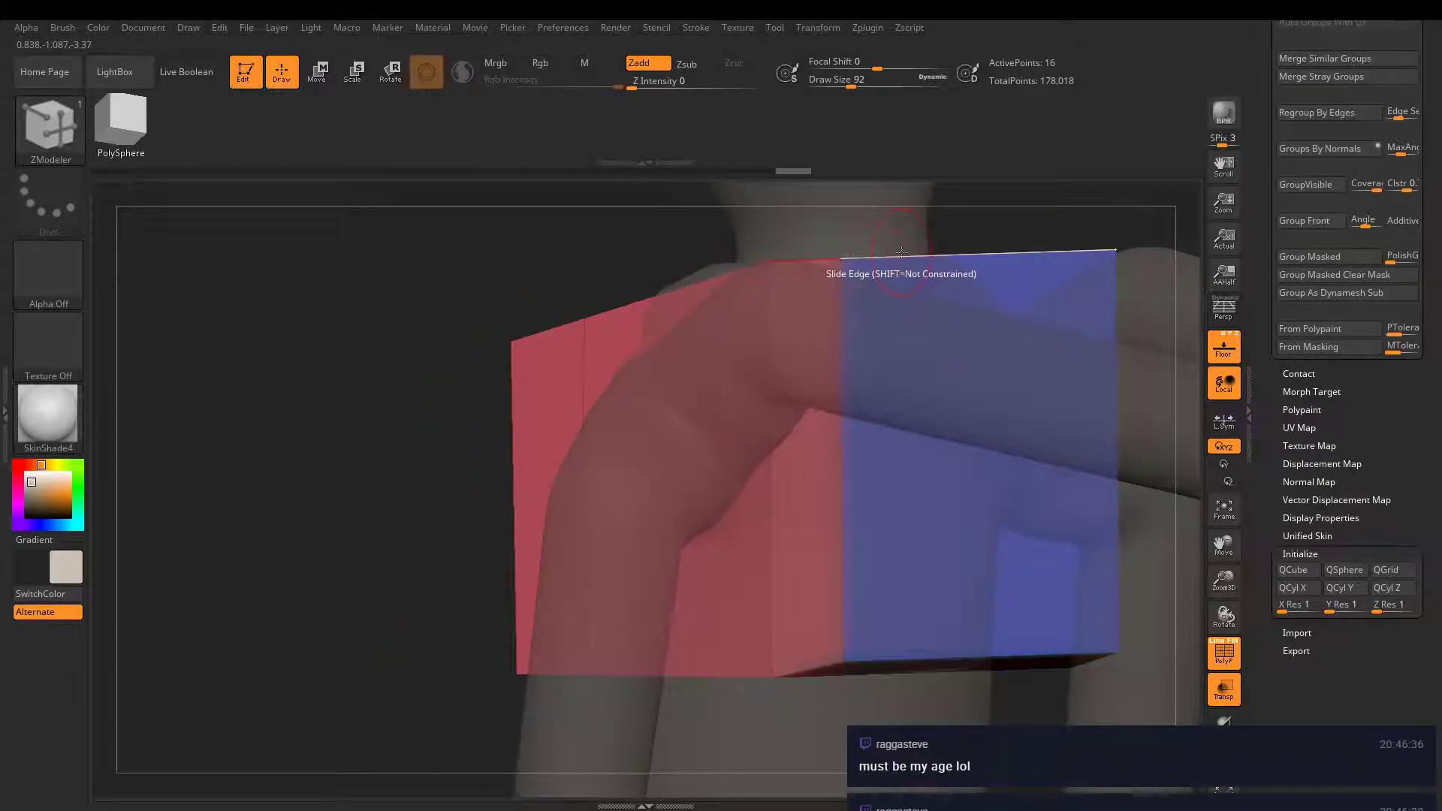
drag(901, 259, 902, 282)
right_drag(917, 294, 905, 324)
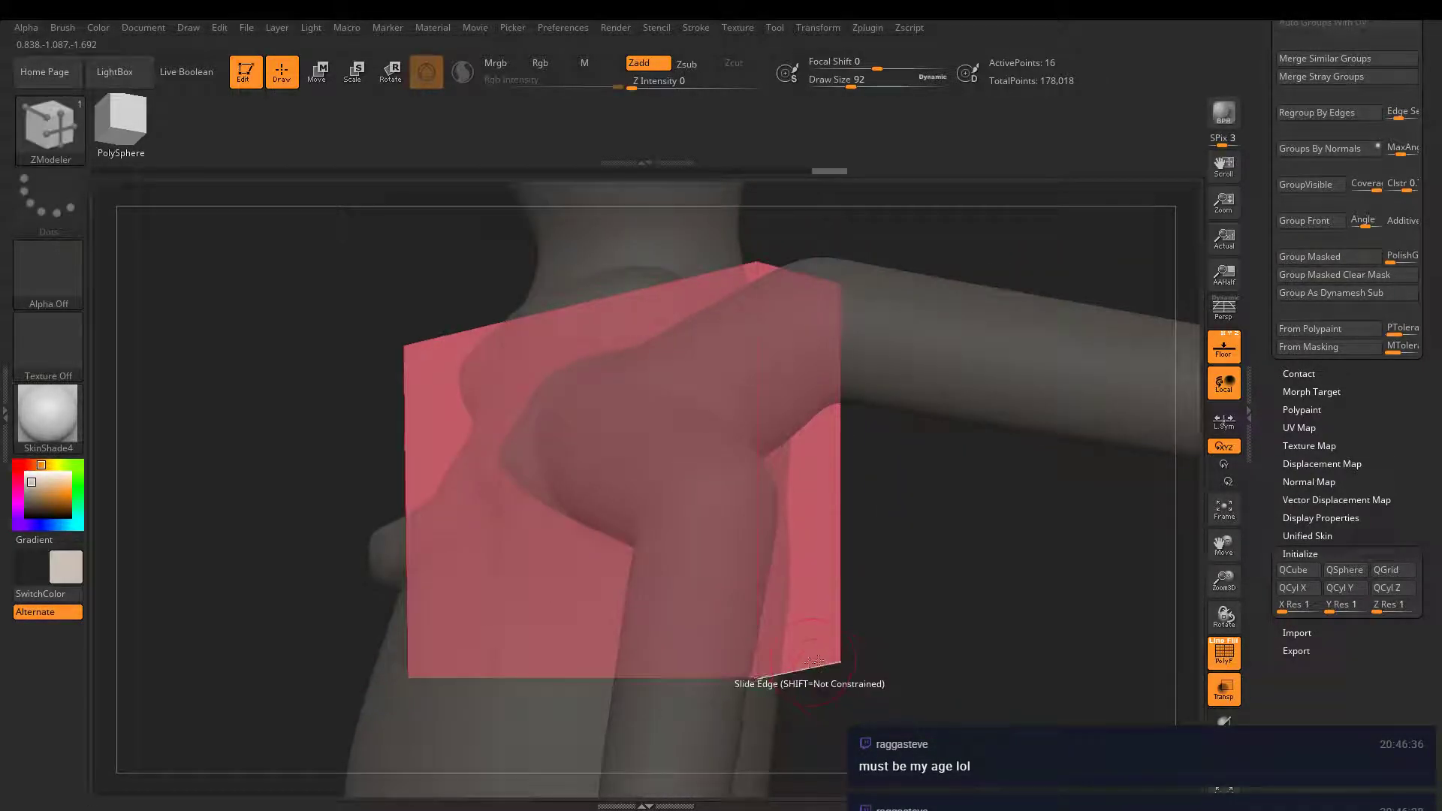
- Transpose the block's lower back edge, reset the gizmo orientation and move the edge inward toward the torso
right_drag(898, 664, 875, 563)
key(space)
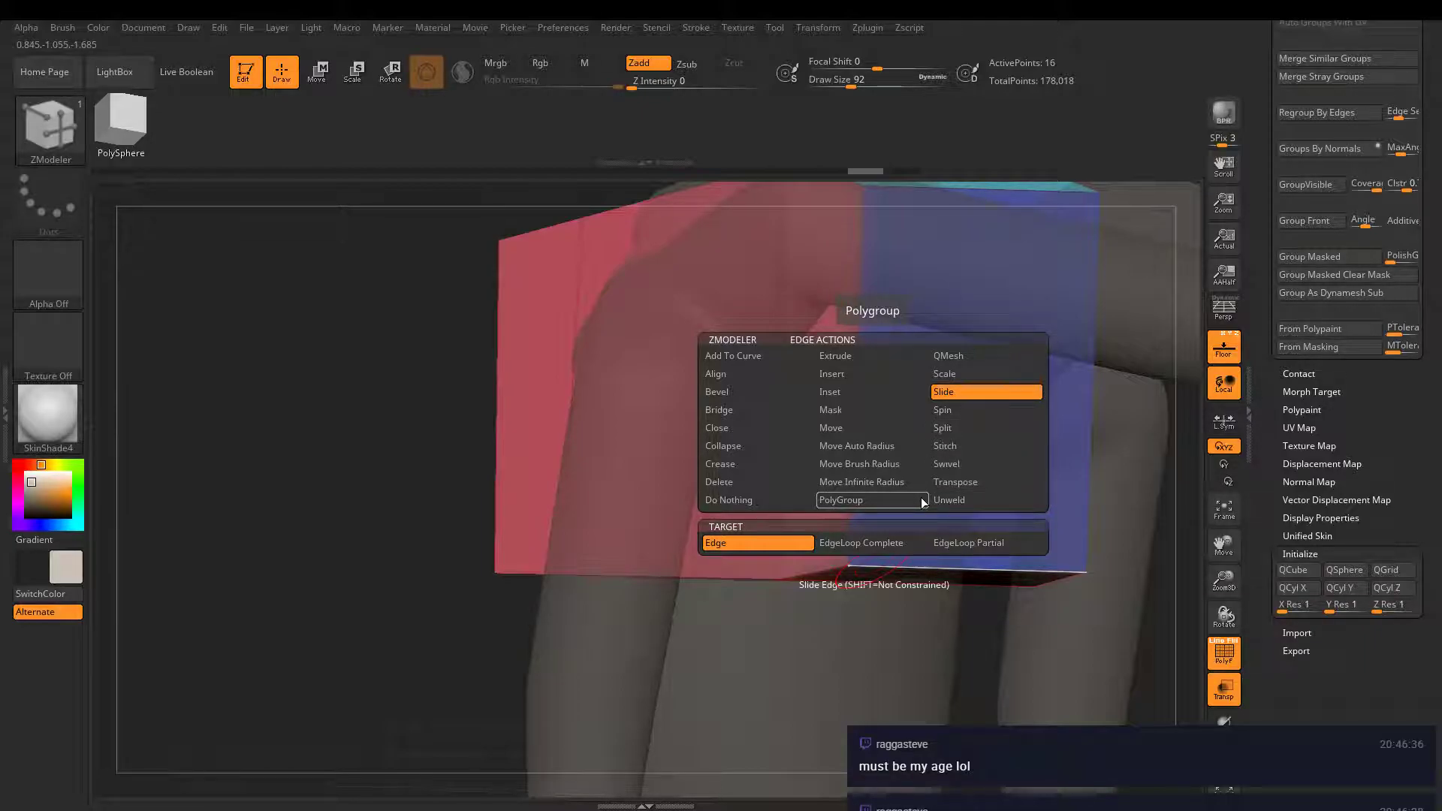
click(962, 483)
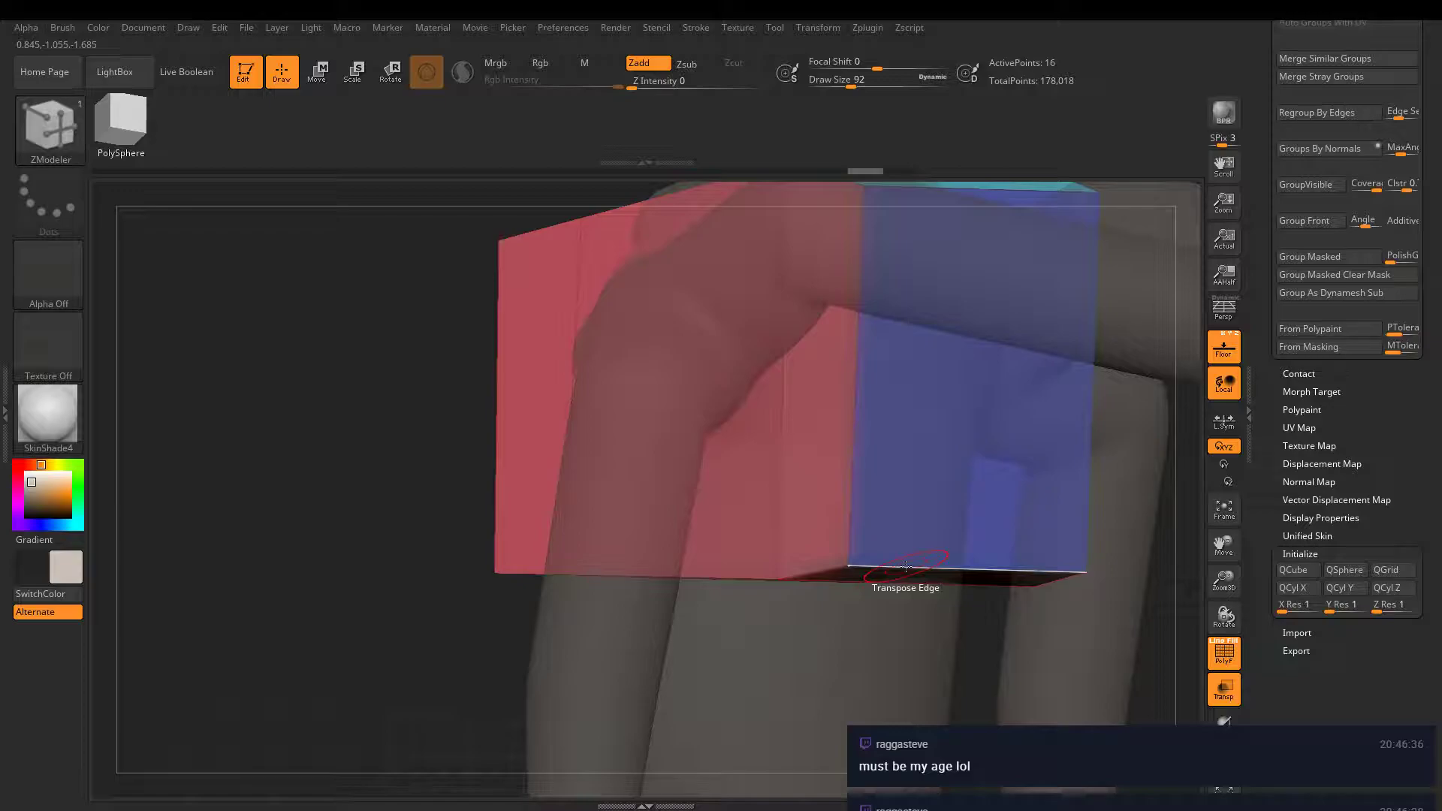
click(905, 565)
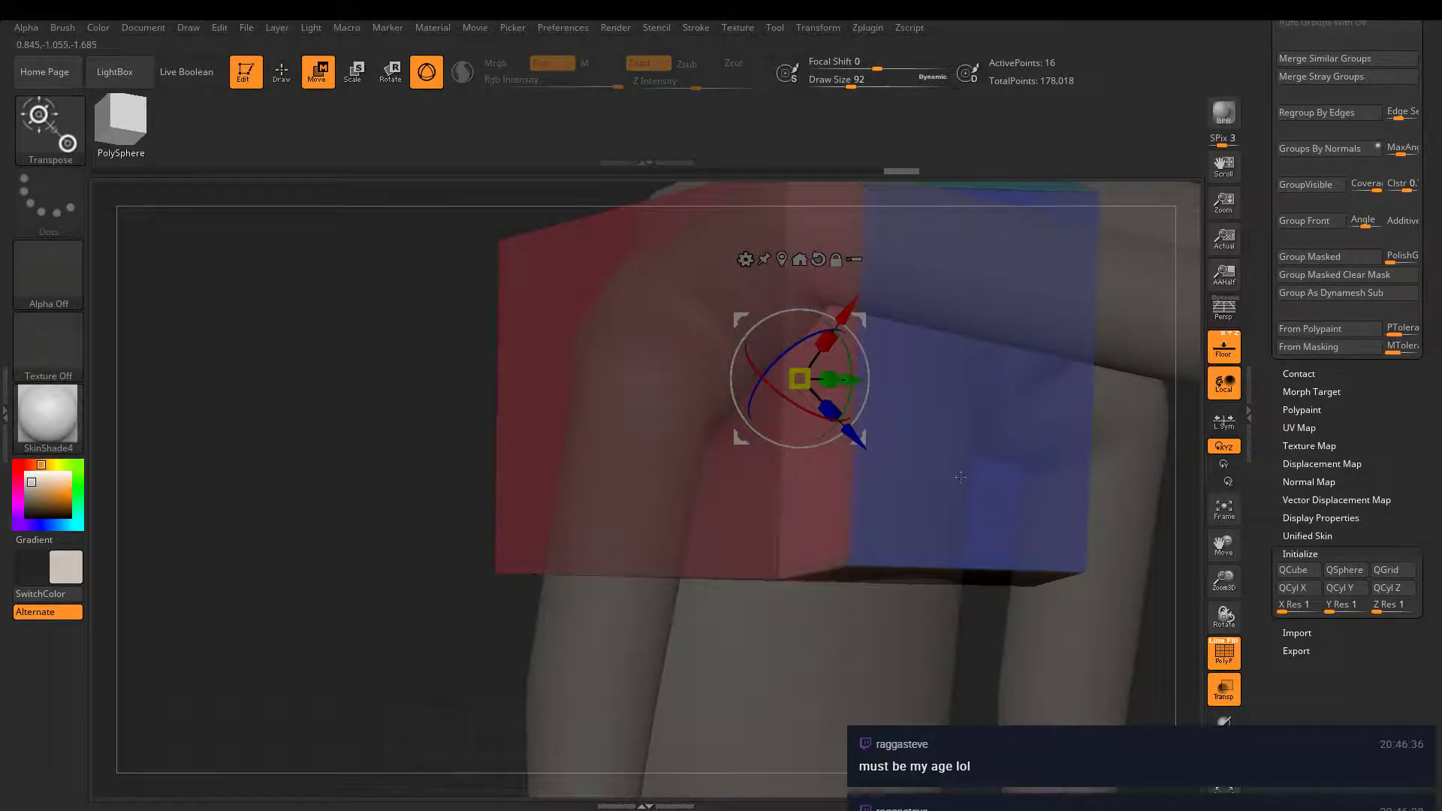
drag(961, 477, 774, 376)
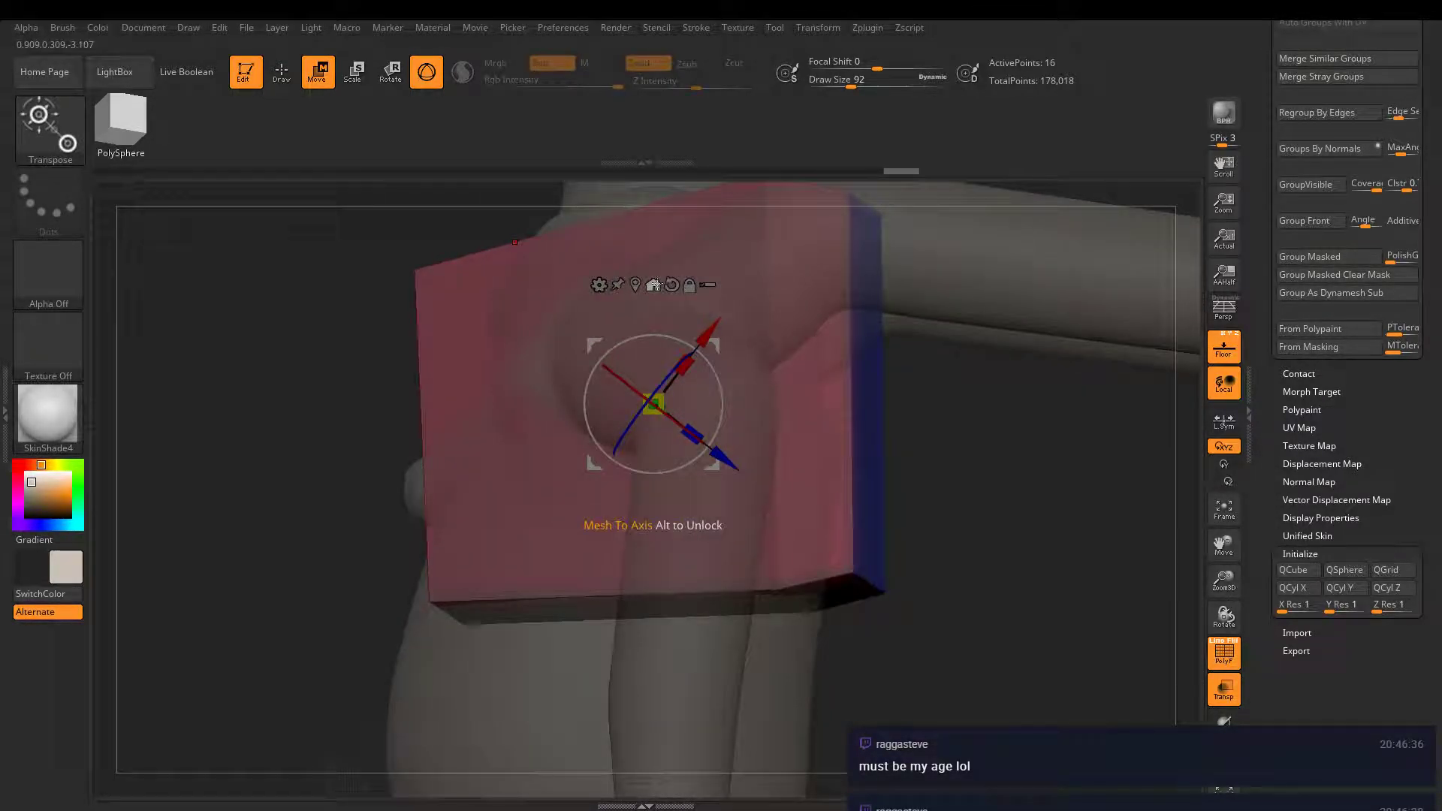
click(671, 285)
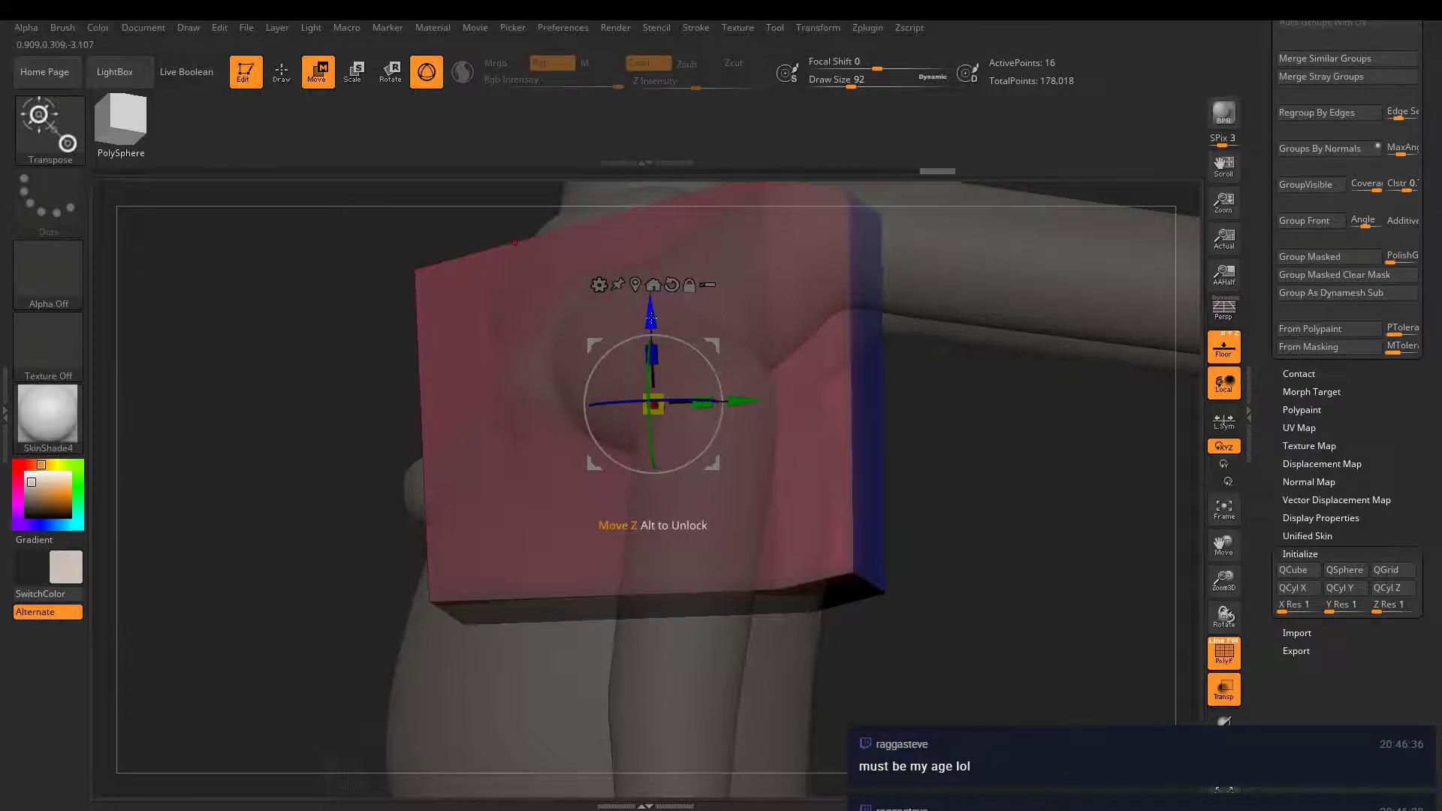
drag(650, 319, 841, 404)
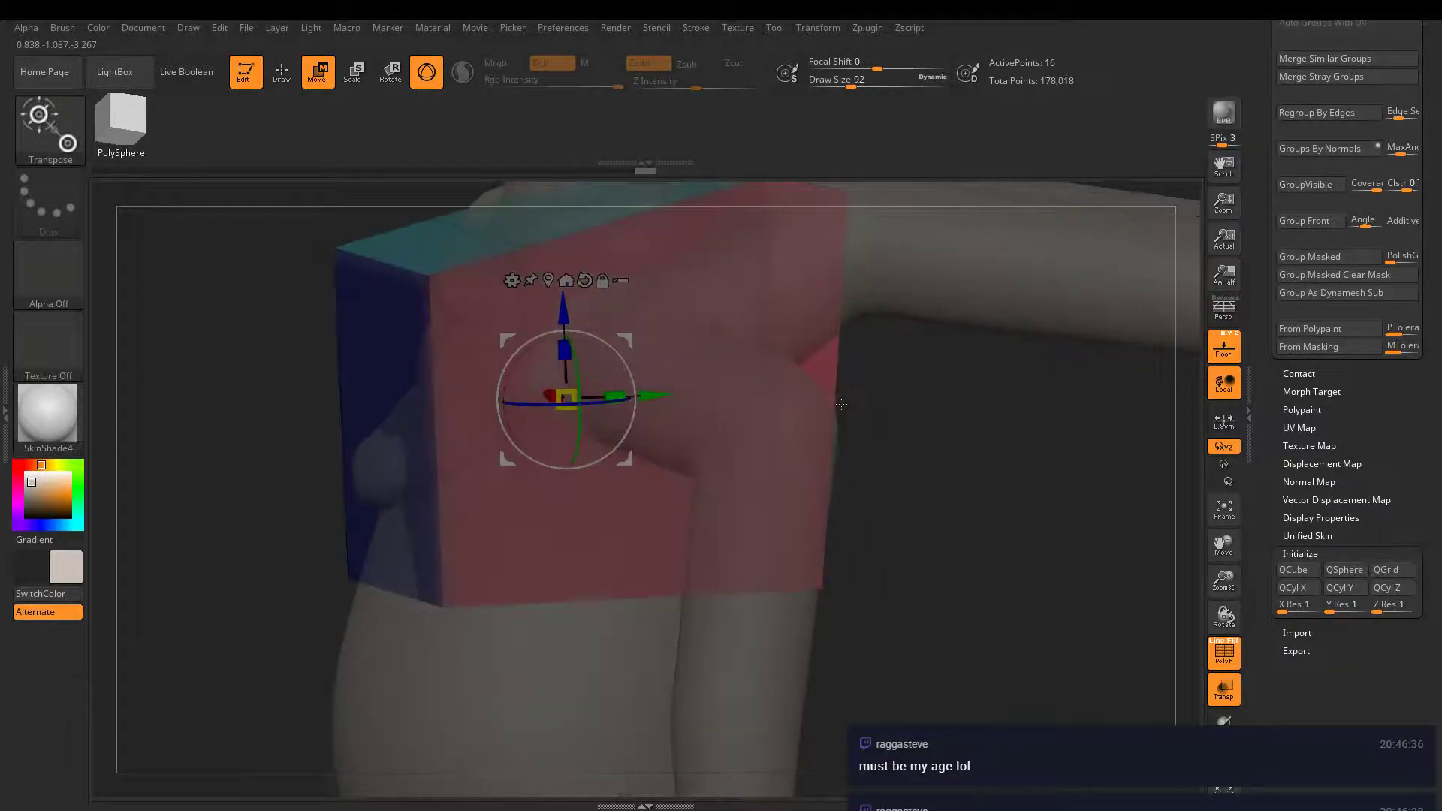
drag(747, 393, 735, 390)
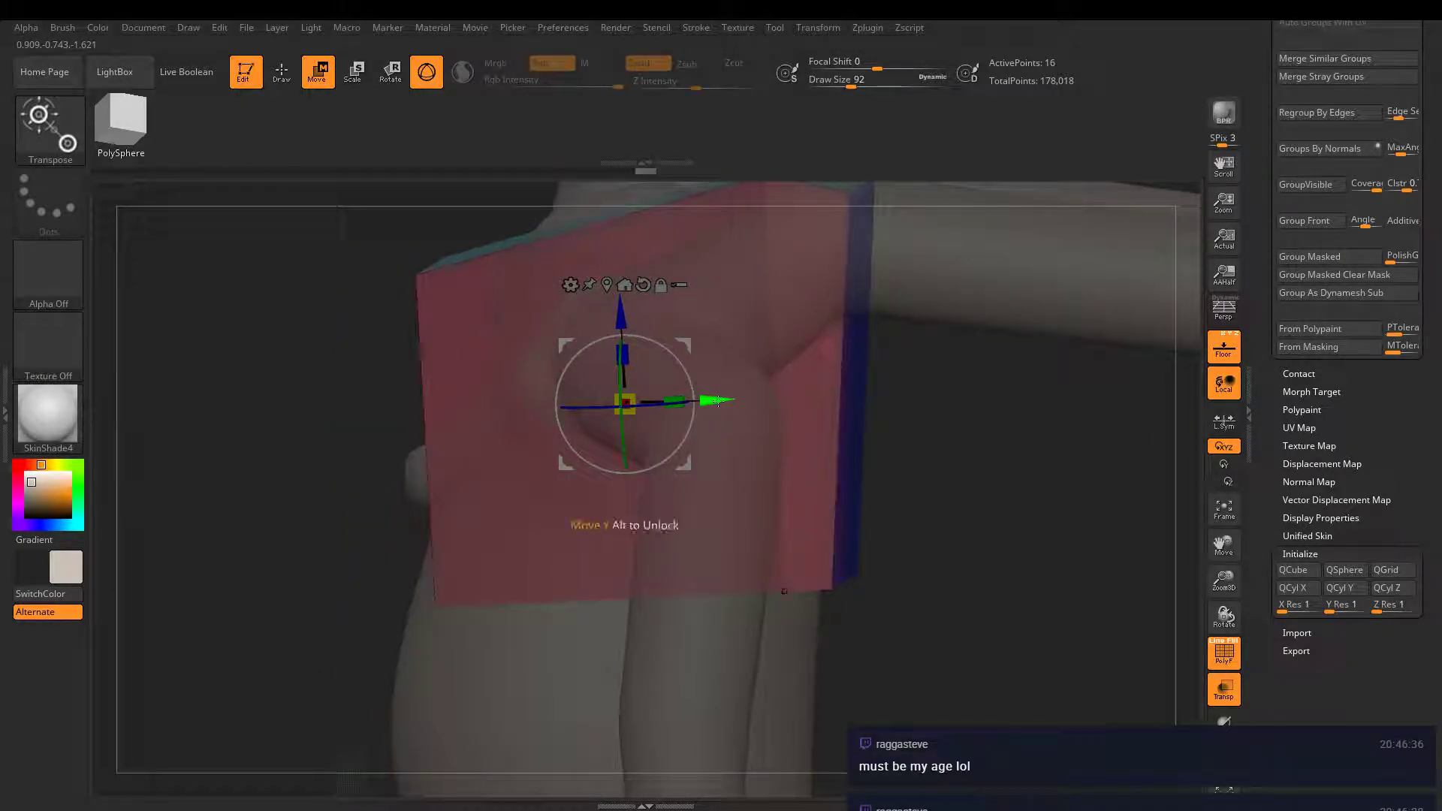
alt+drag(824, 429, 1077, 448)
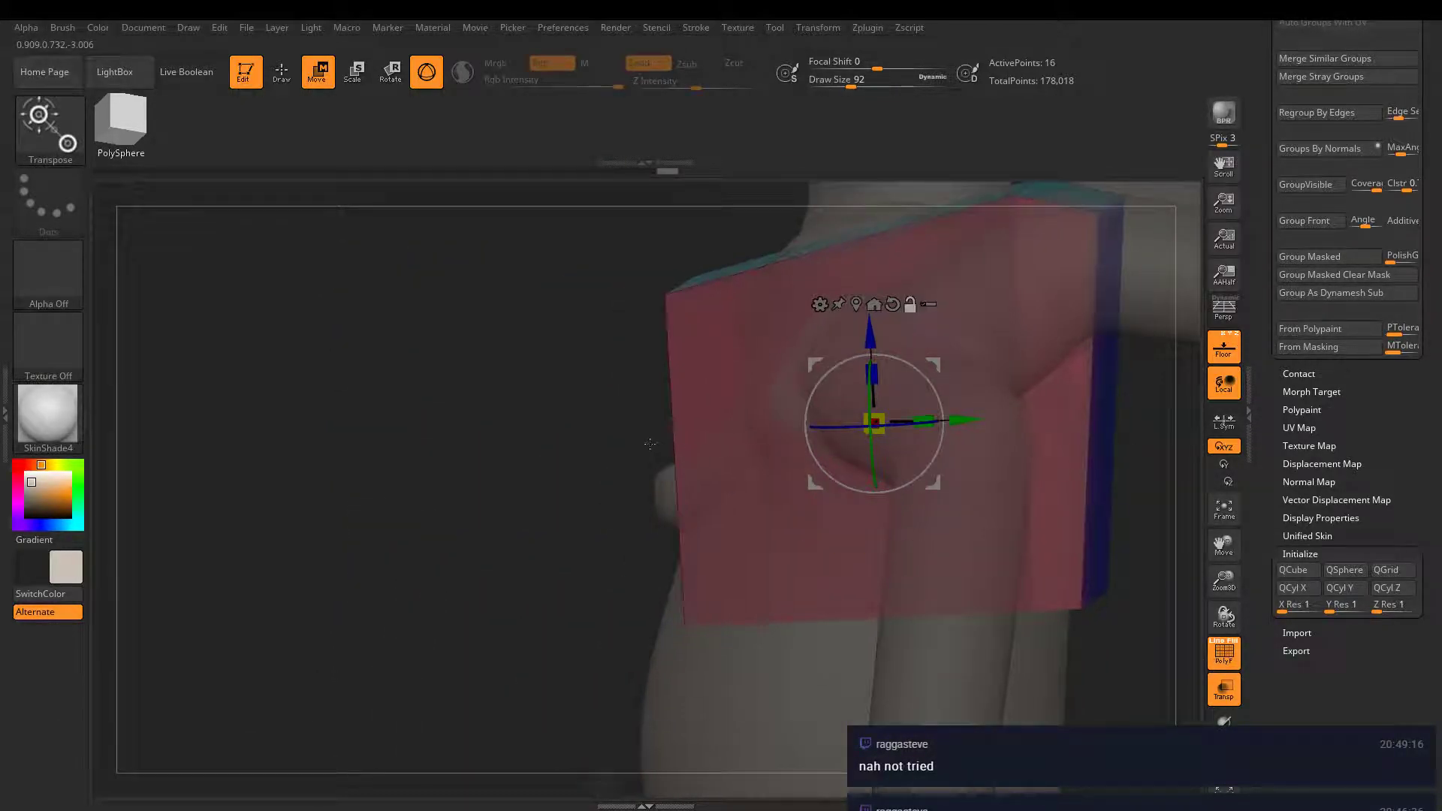
- Transpose the block's lower front edge and move it up and outward, undoing the extra rotation
drag(552, 448, 656, 439)
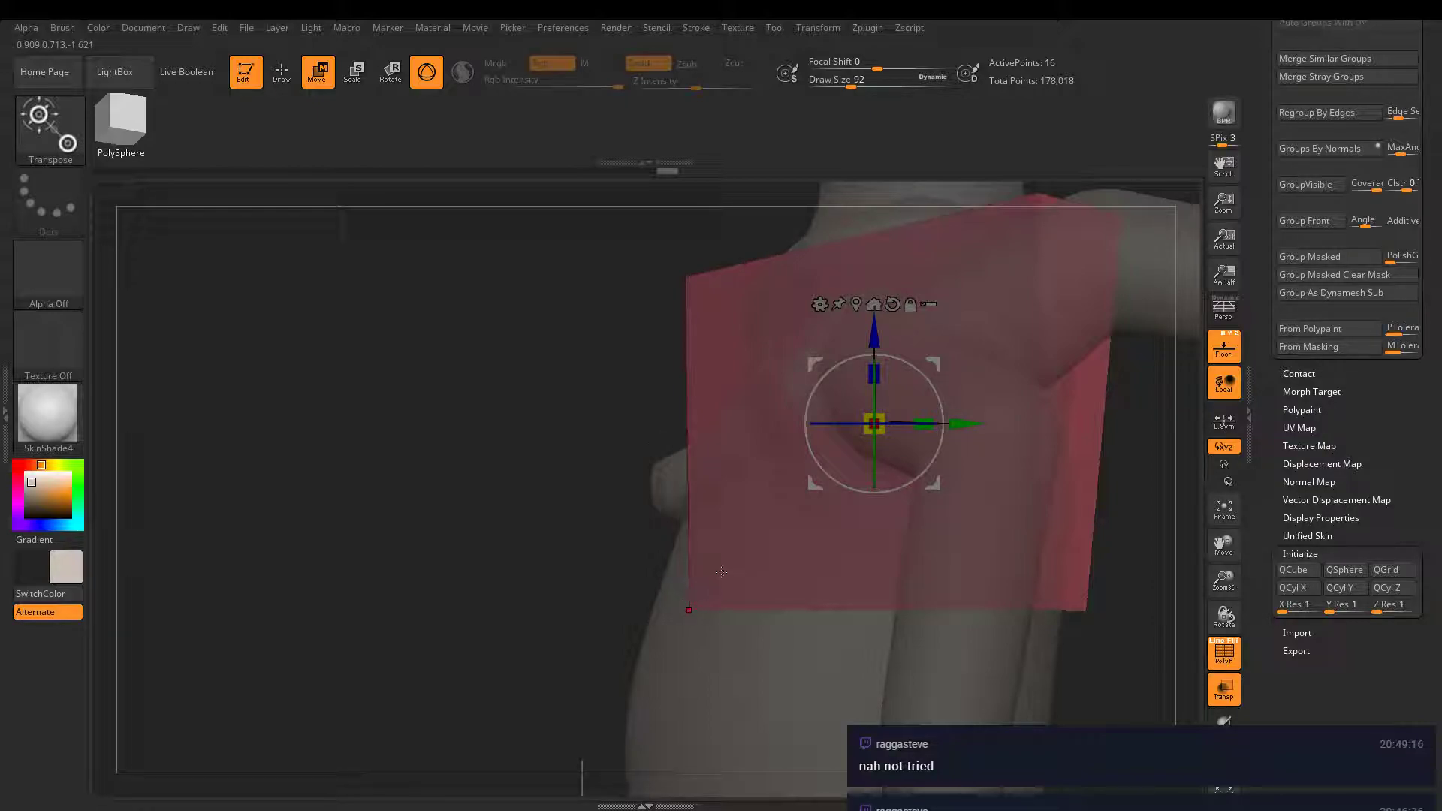
drag(721, 573, 721, 575)
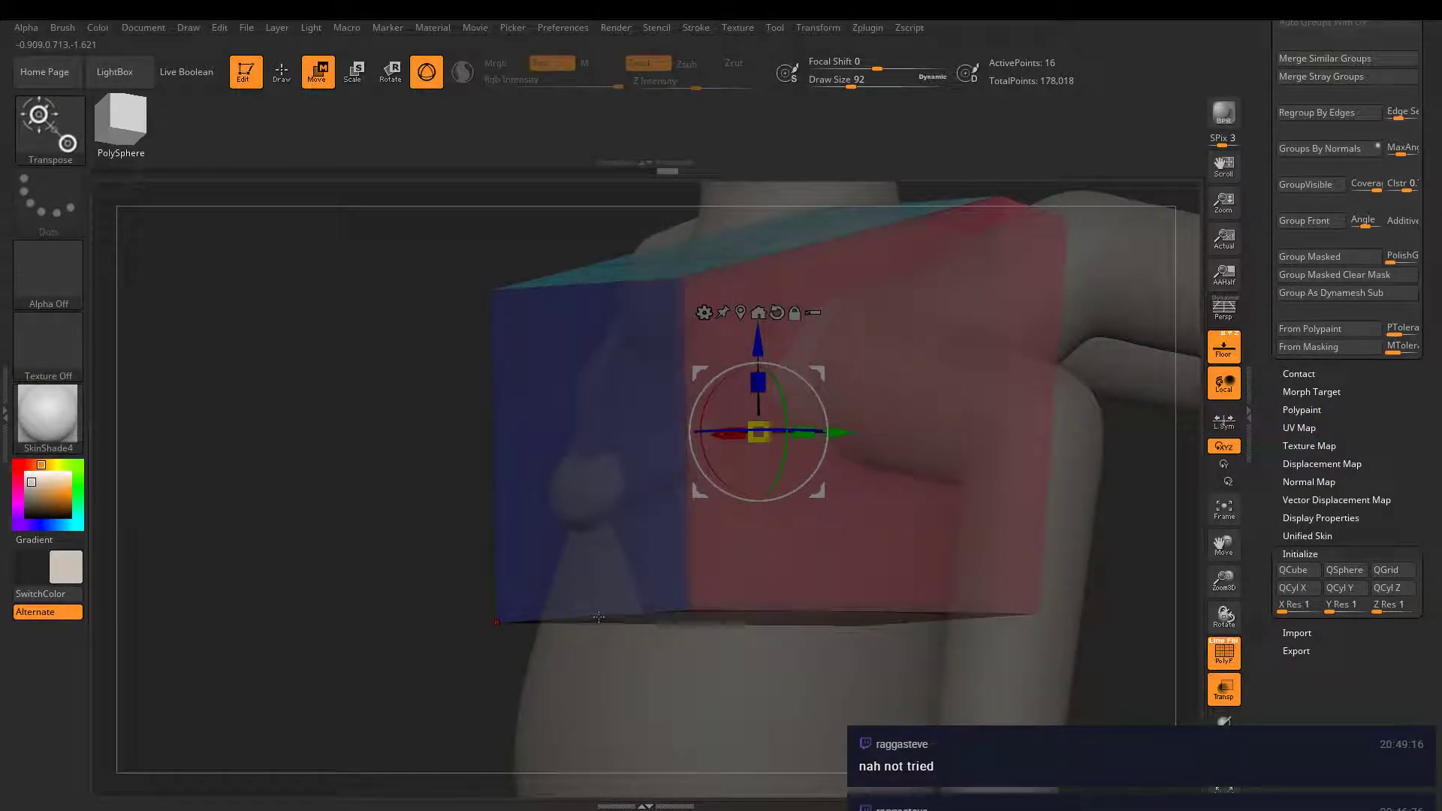
click(283, 72)
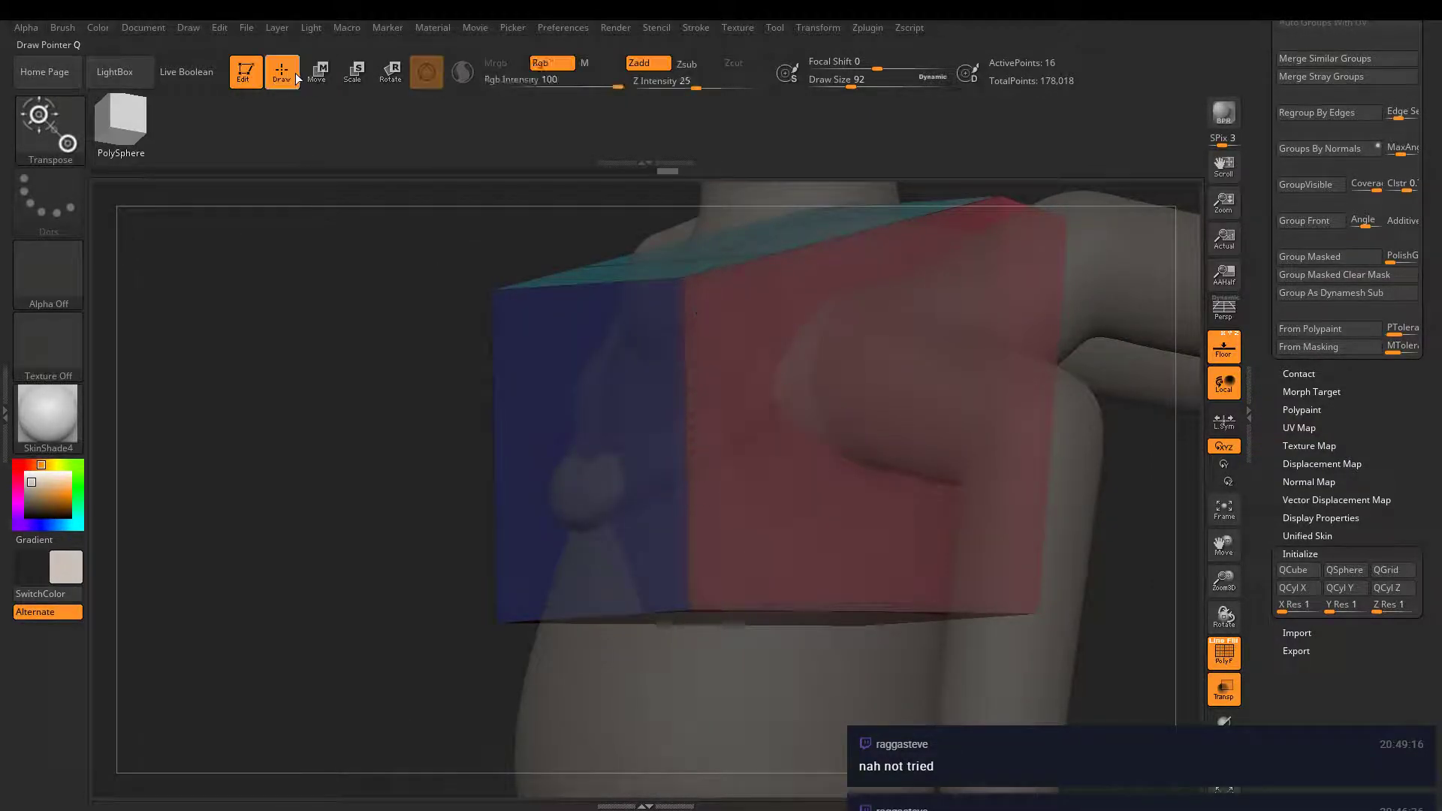
key(w)
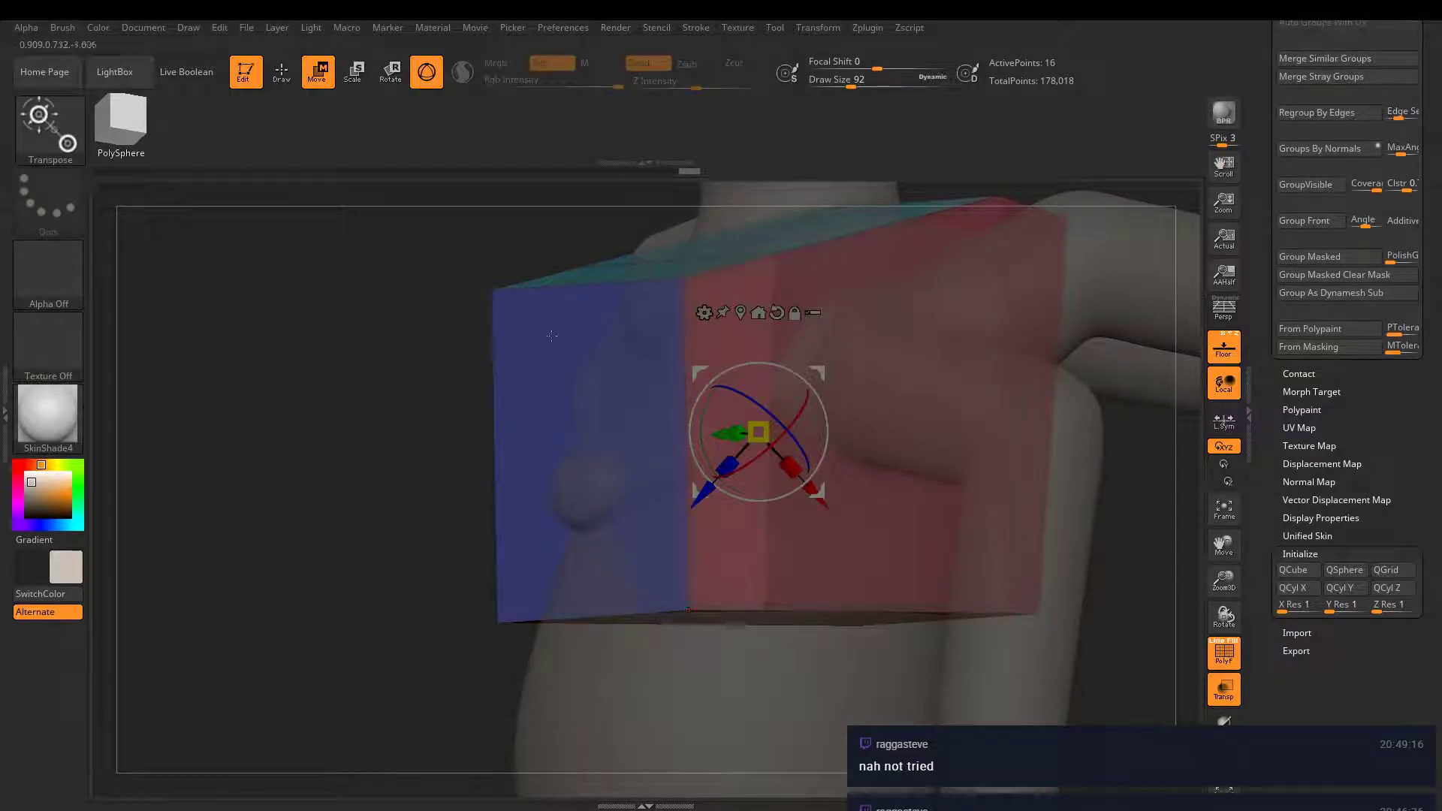
click(294, 73)
mouse_move(539, 593)
right_down()
mouse_move(619, 524)
mouse_move(601, 601)
right_up()
click(610, 461)
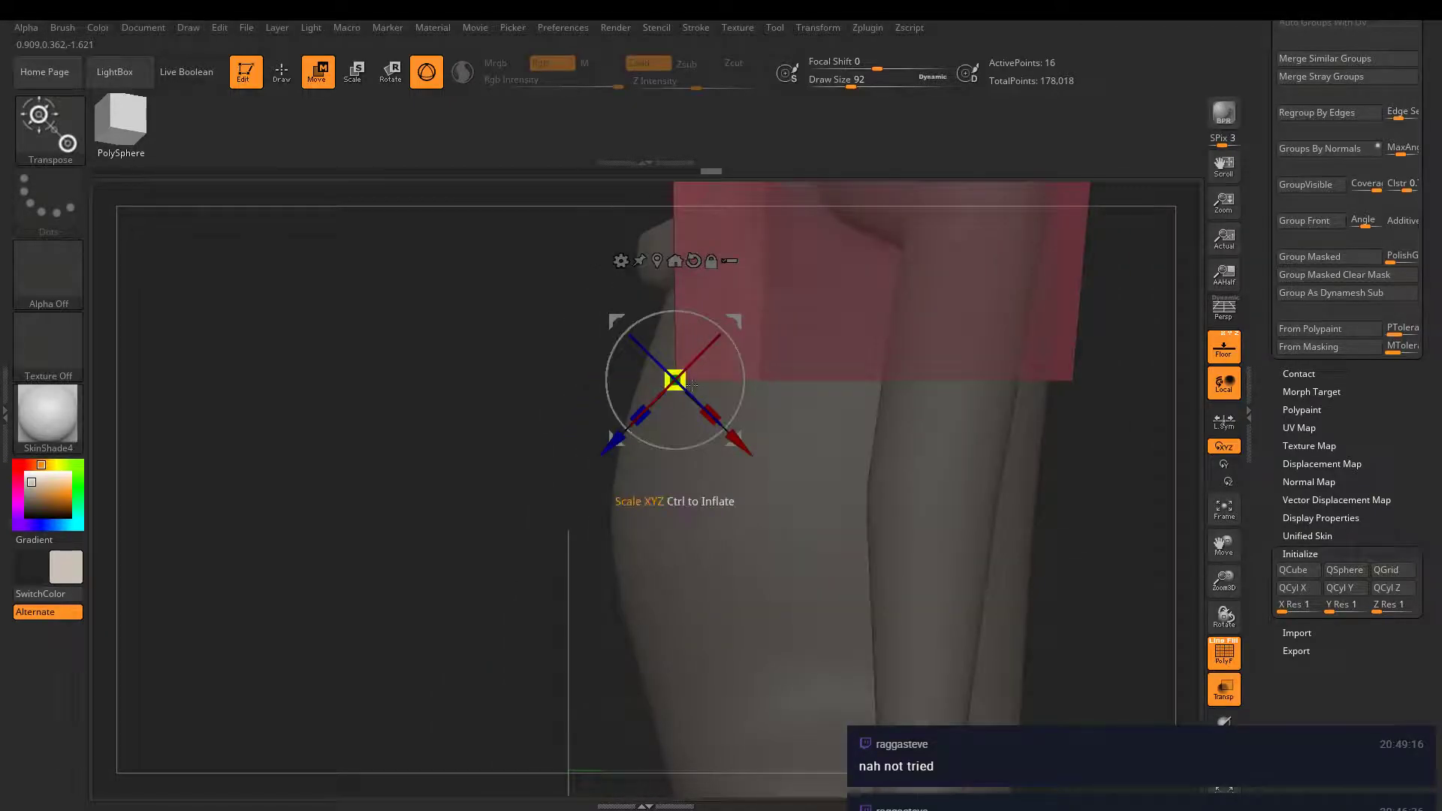
drag(740, 449, 711, 420)
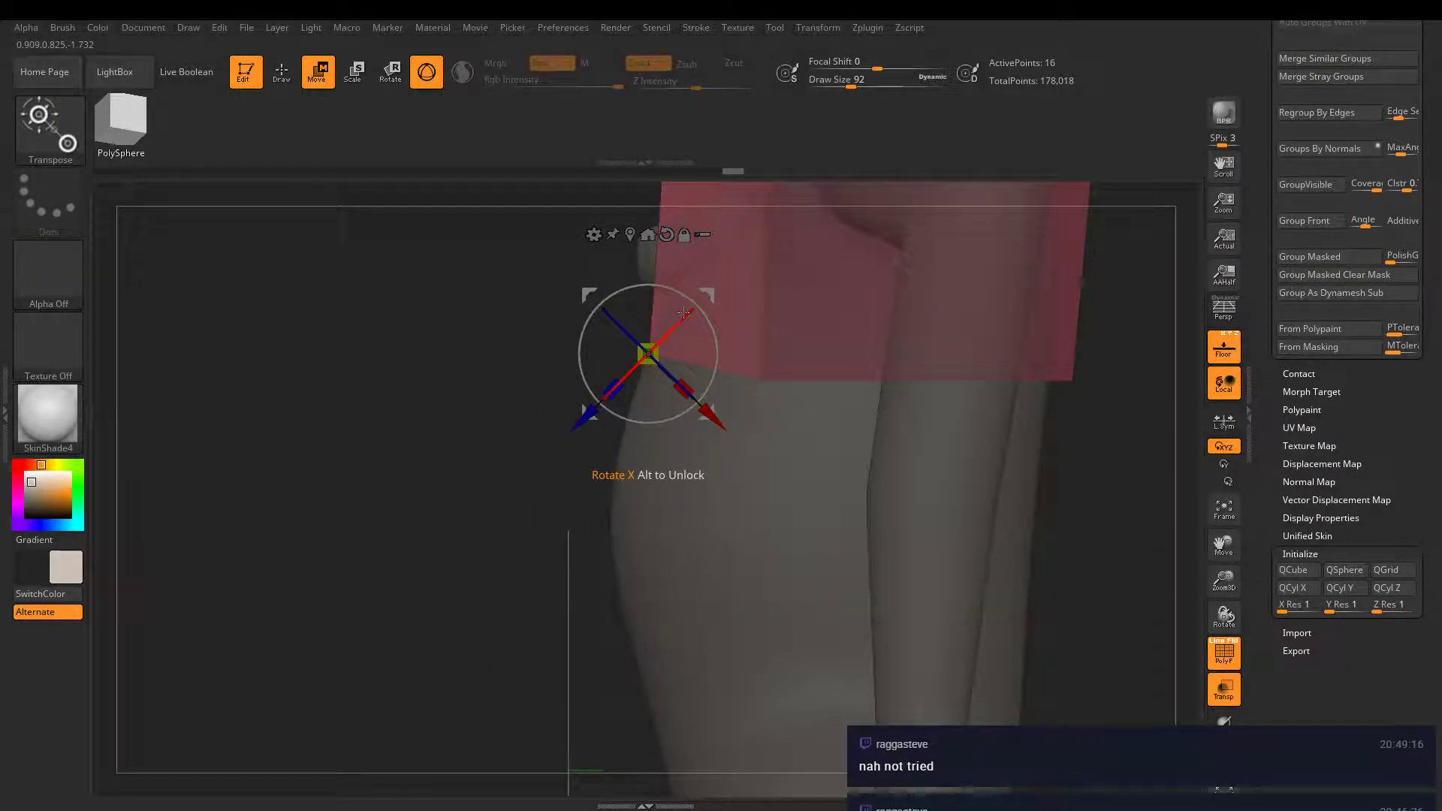
drag(683, 312, 646, 371)
key(ctrl+z)
- Turn off transparency, return to Draw mode and check the shaped block on the torso from above and the front
drag(722, 436, 362, 134)
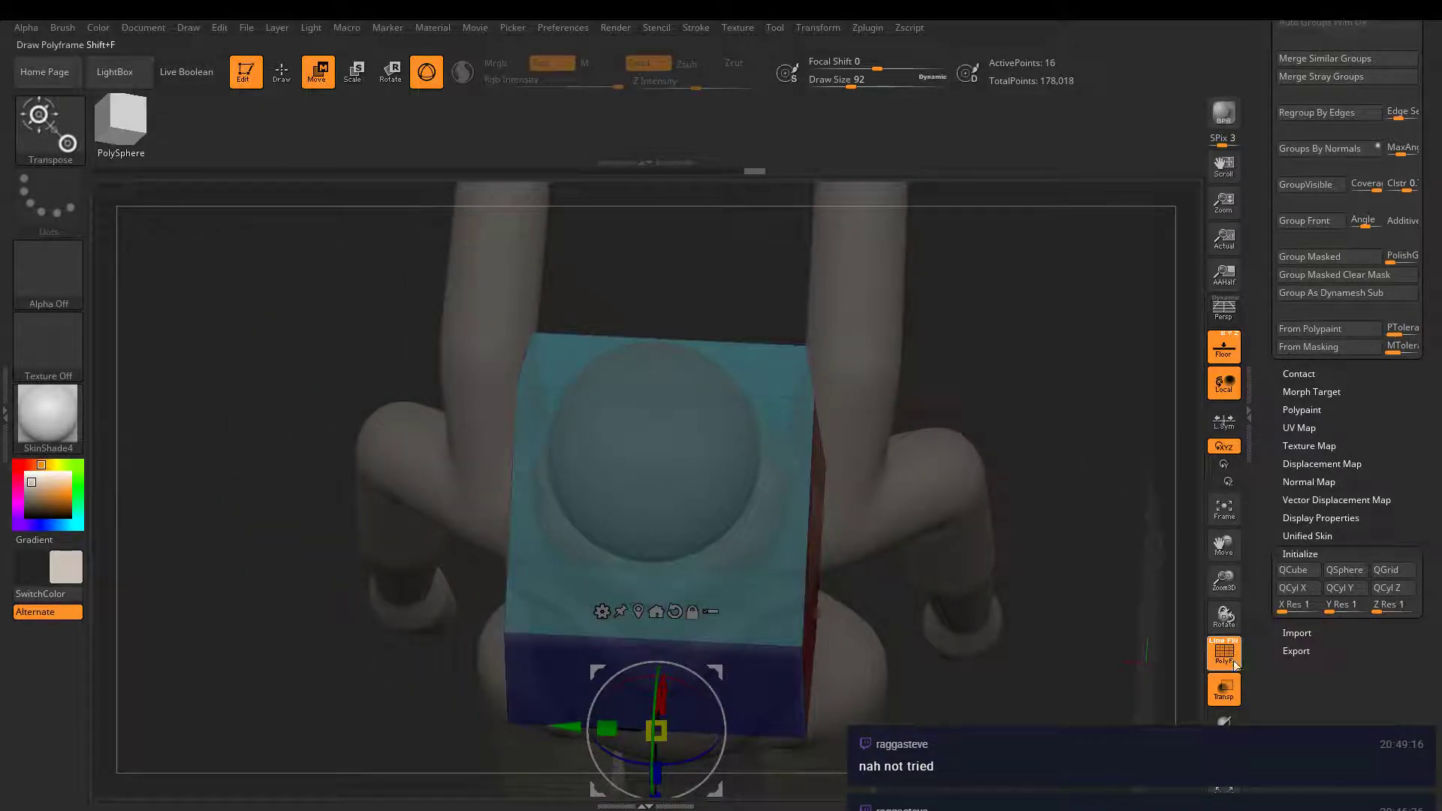
click(1222, 705)
drag(361, 518, 328, 217)
click(282, 72)
mouse_move(656, 359)
mouse_down()
mouse_move(713, 552)
mouse_move(775, 557)
mouse_move(874, 605)
mouse_move(902, 579)
mouse_move(807, 307)
mouse_up()
drag(736, 467, 872, 435)
alt+right_drag(872, 435, 801, 551)
alt+right_drag(793, 449, 760, 497)
alt+right_drag(760, 574, 728, 467)
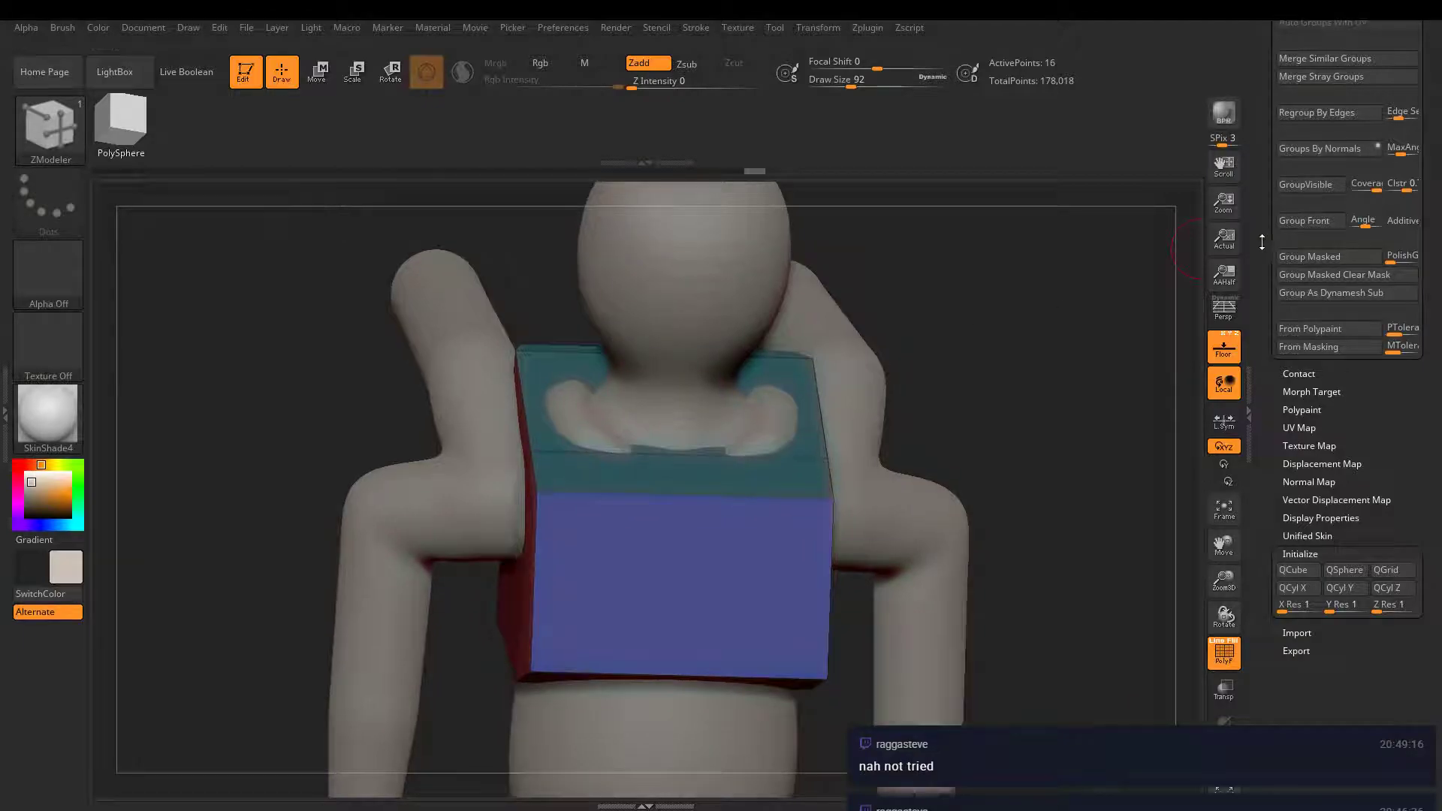
- Append a Cube3D as a new subtool
drag(1259, 242, 1265, 563)
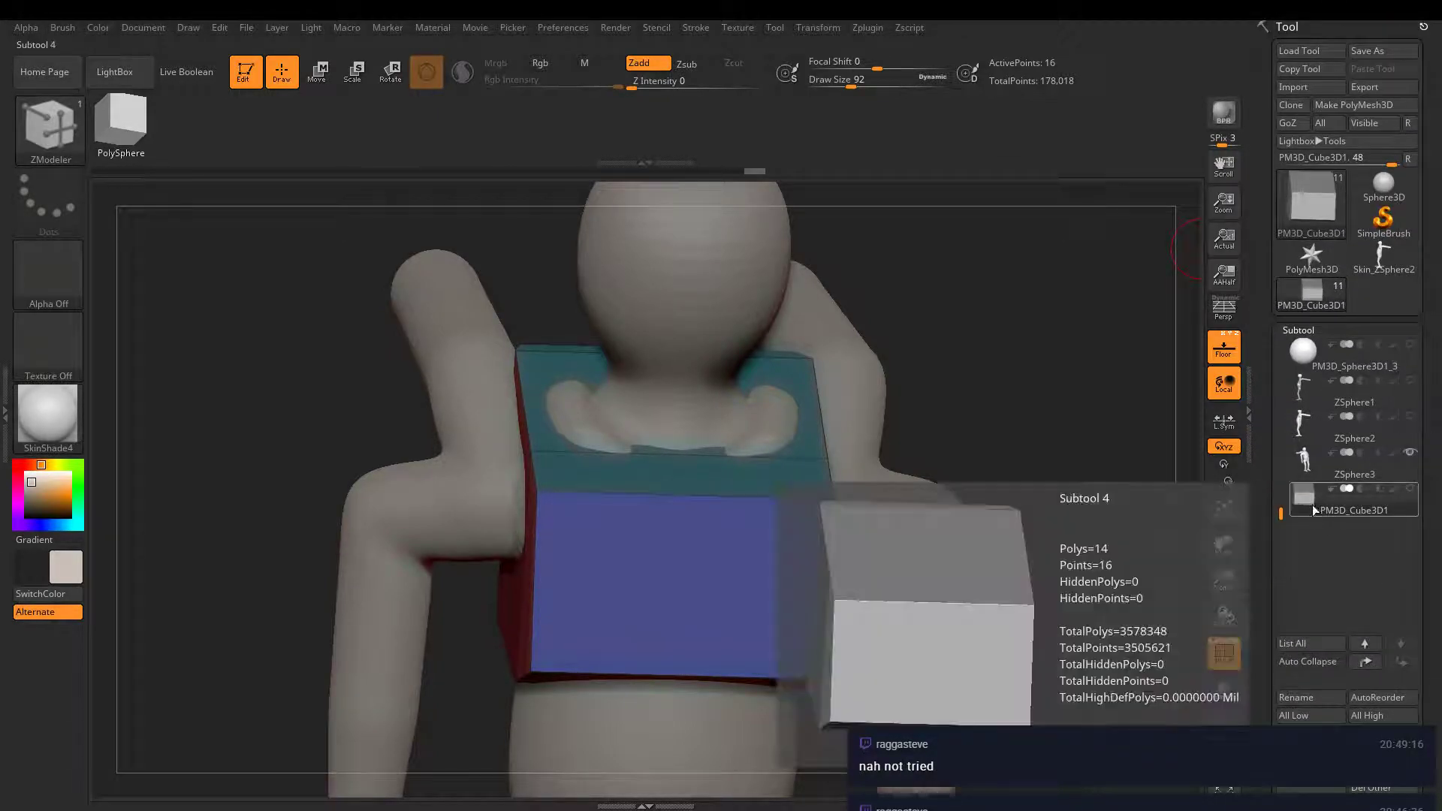
scroll(1302, 595, down, 1)
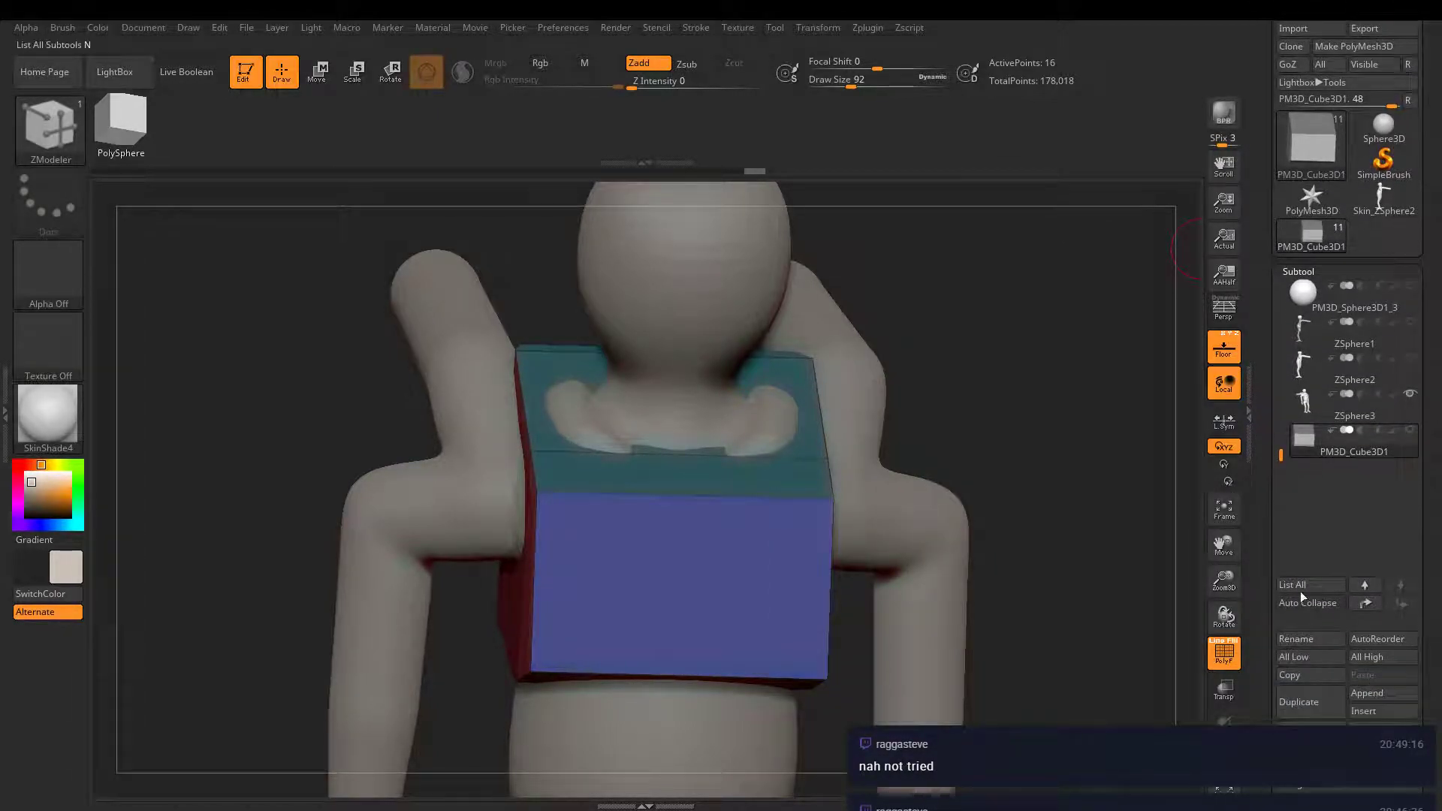
click(1365, 697)
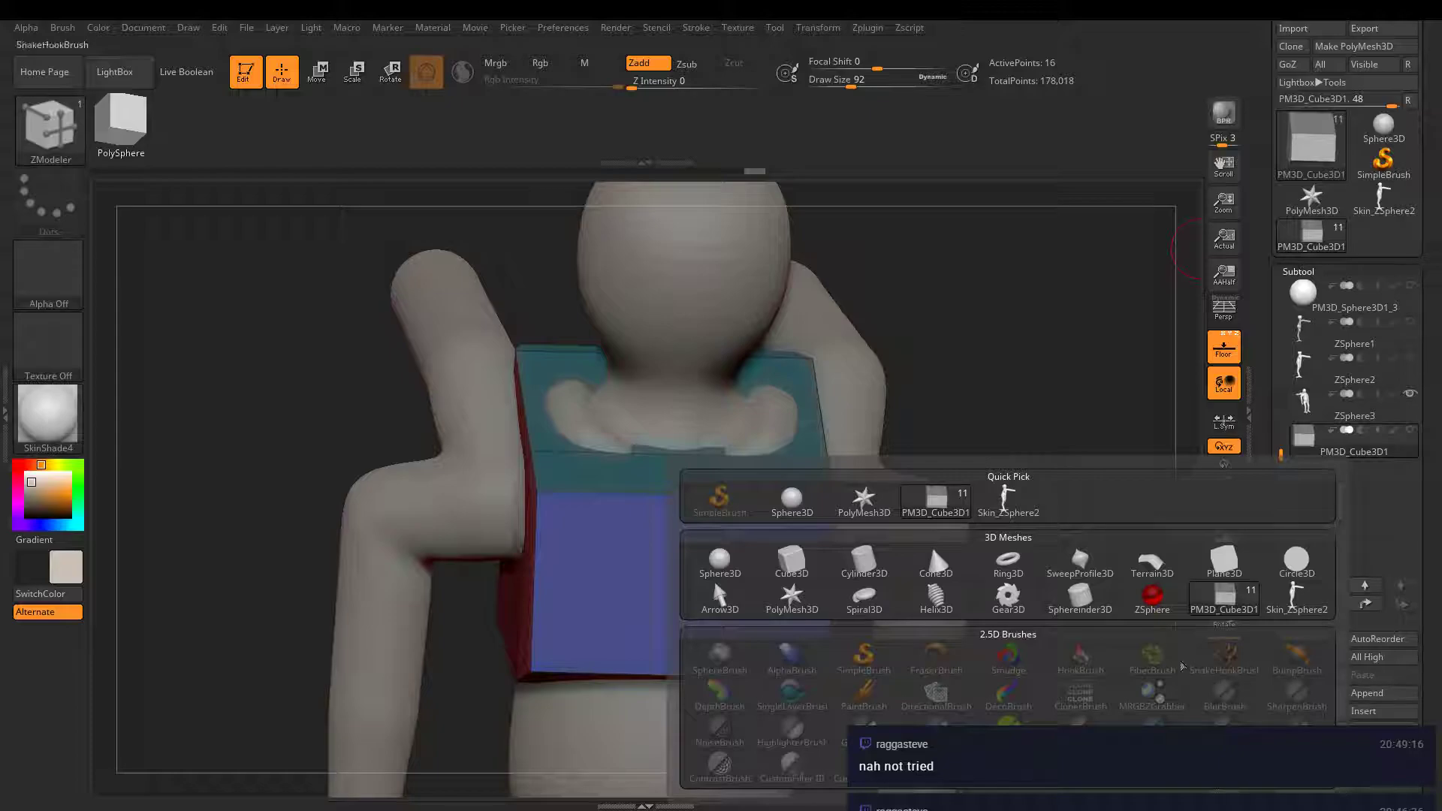
mouse_move(1229, 608)
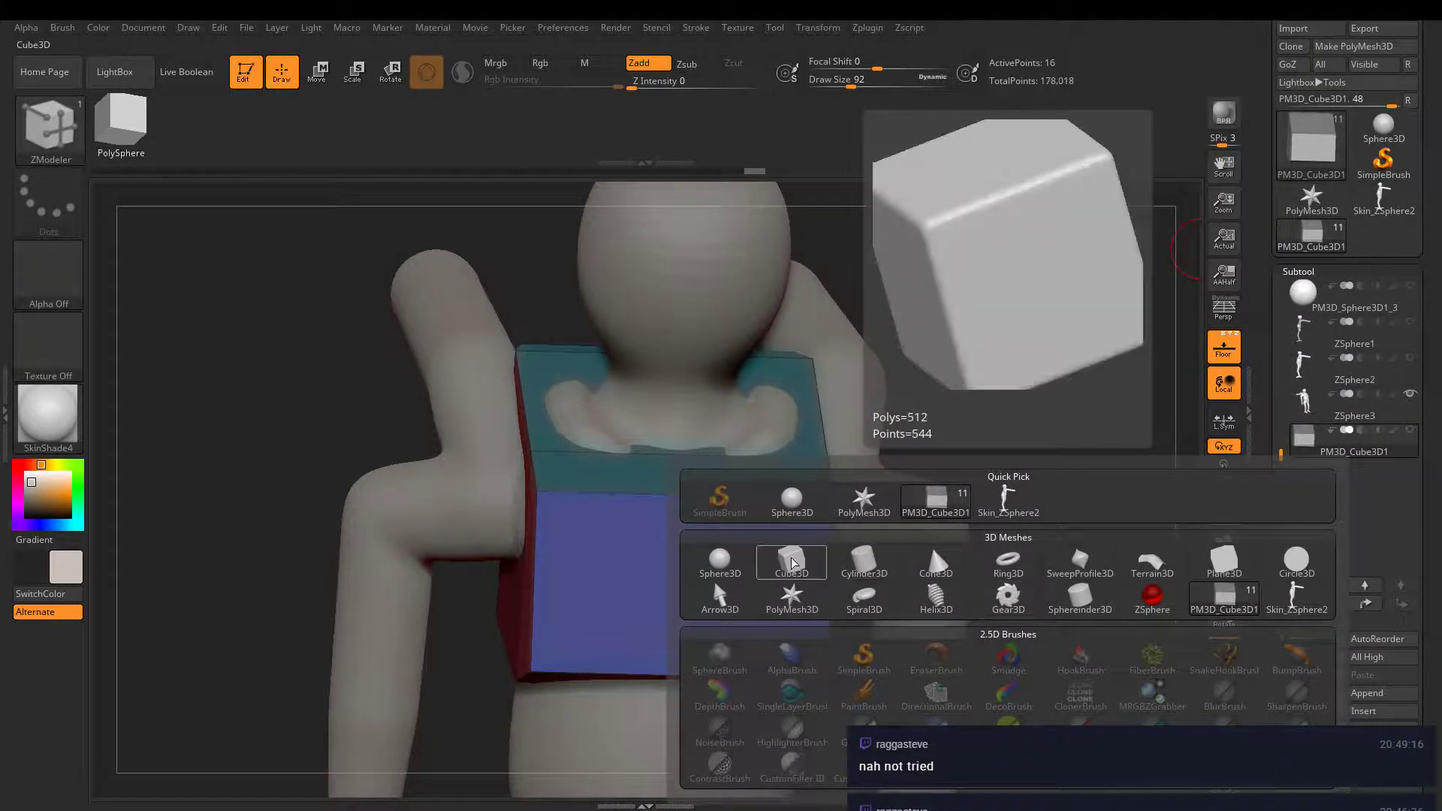
click(1229, 610)
click(1300, 481)
- Reinitialize the new cube as a QCube with X, Y and Z resolution 1
drag(1256, 502, 1247, 243)
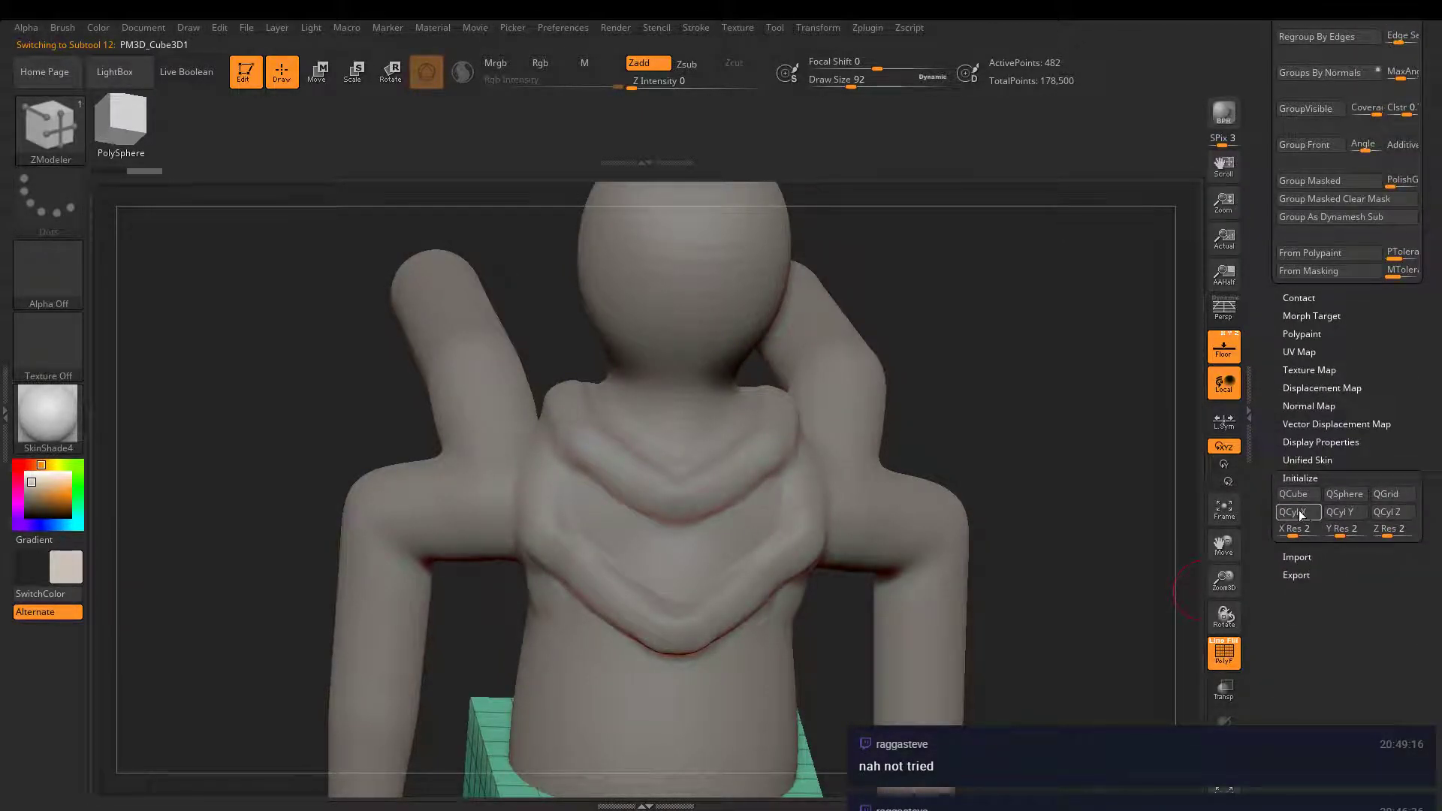
drag(1343, 536, 1330, 537)
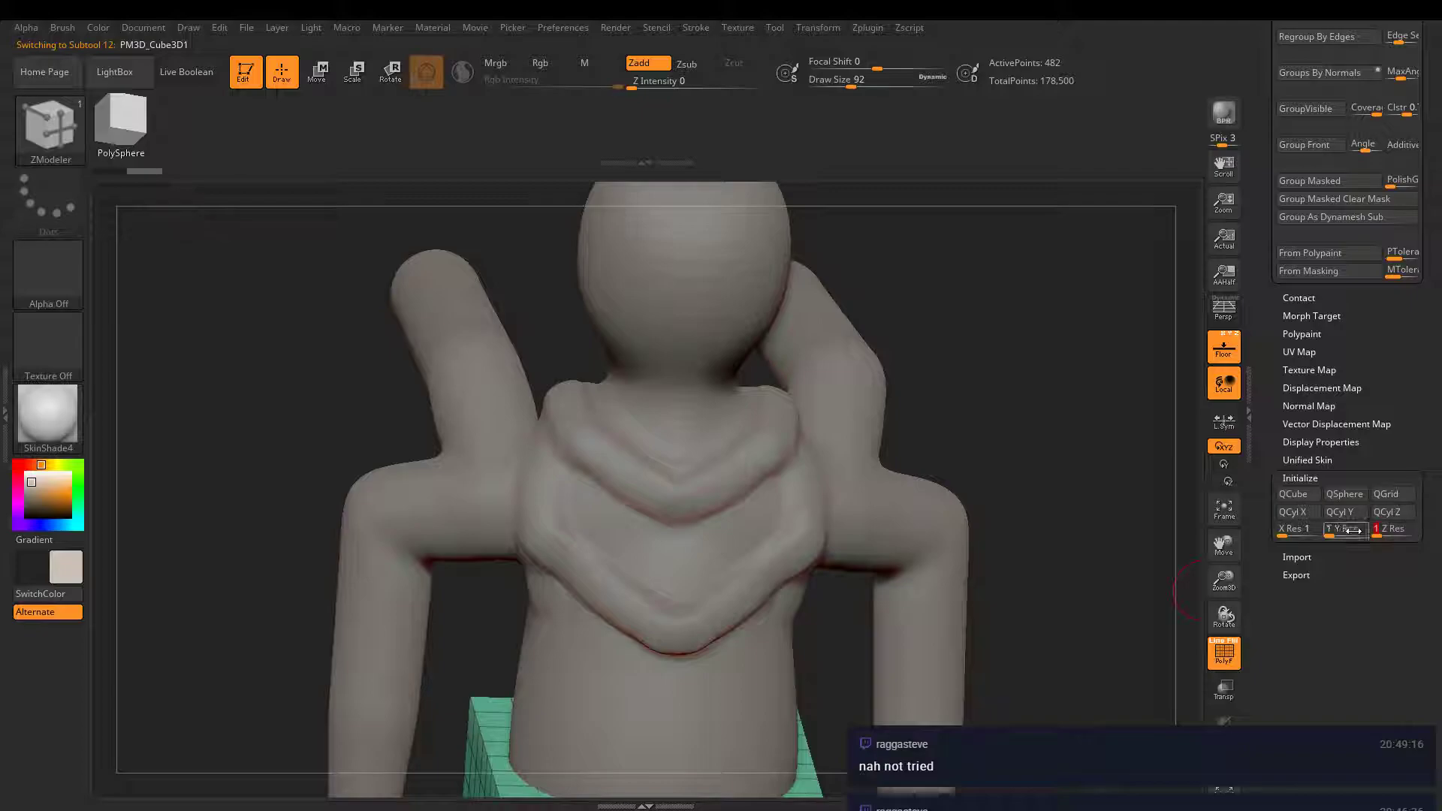
click(1305, 493)
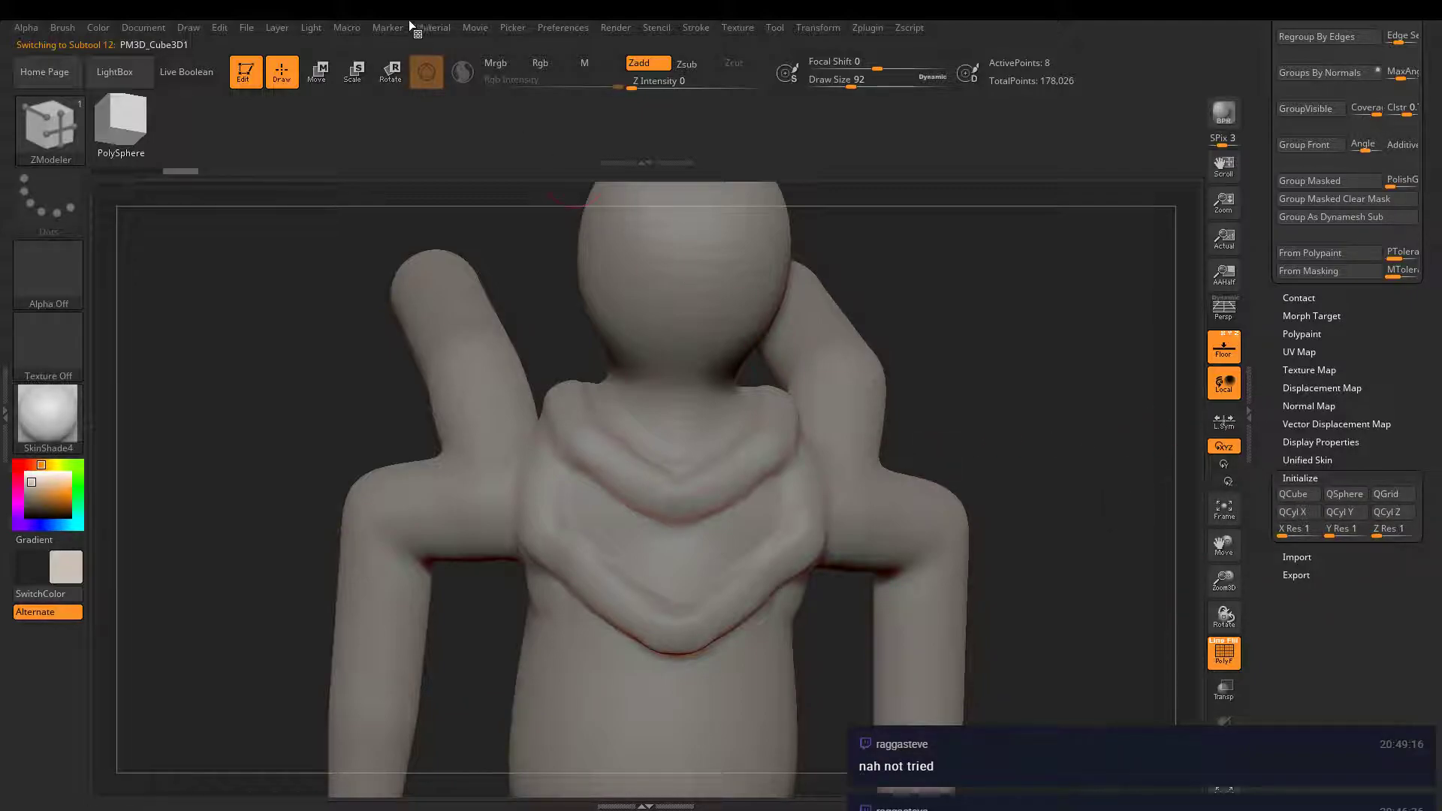
- Move the new cube with the gizmo from the hips up to the upper torso and show the shaped block subtool
key(w)
mouse_move(1014, 375)
mouse_down()
mouse_move(901, 451)
mouse_move(734, 618)
mouse_move(743, 601)
mouse_up()
alt+click(661, 323)
alt+drag(737, 421, 841, 439)
drag(936, 425, 1175, 333)
drag(1265, 219, 1271, 510)
click(1410, 490)
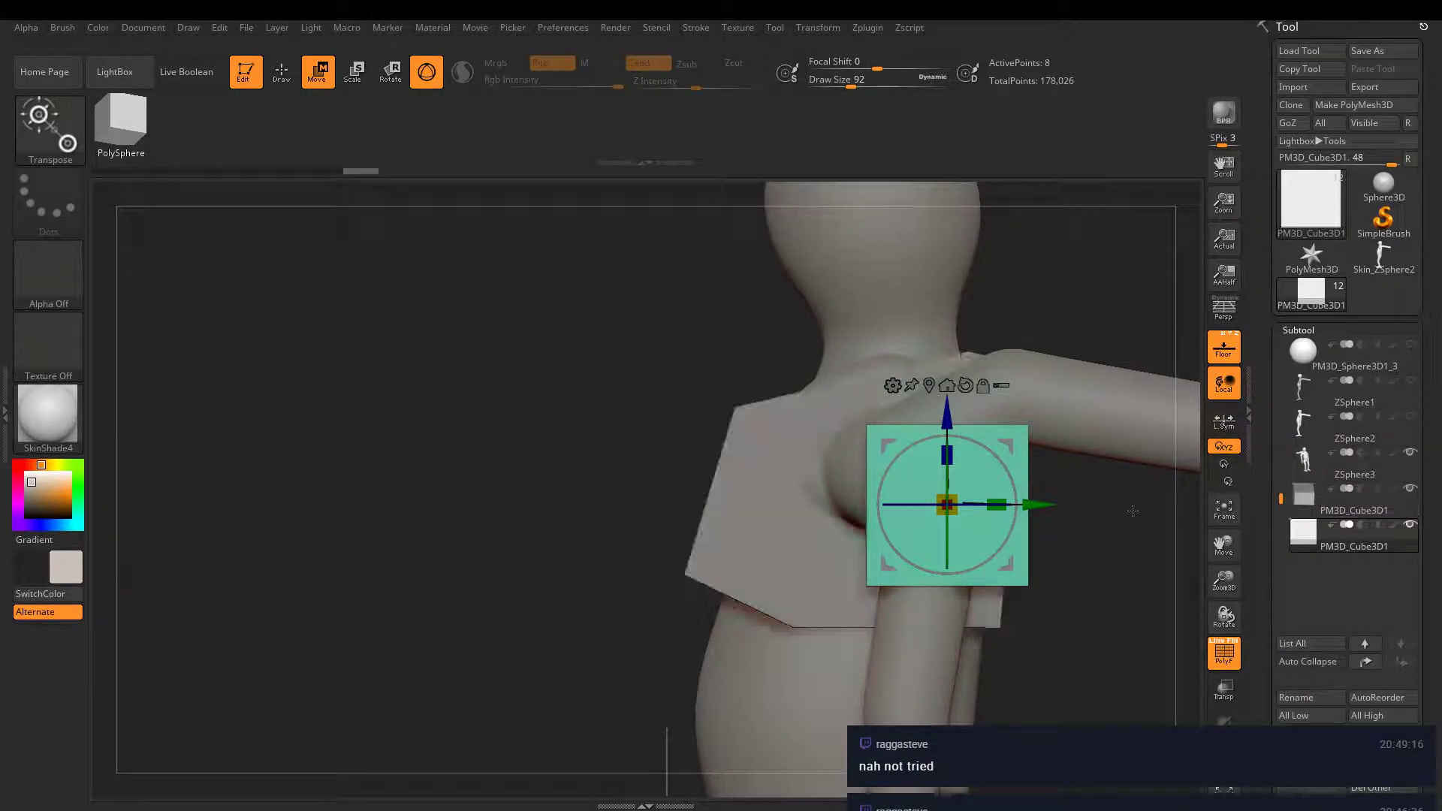
- Shift the new cube sideways and up so it sits over the outer shoulder of one arm
drag(1089, 481, 868, 477)
drag(698, 485, 752, 485)
drag(840, 418, 849, 377)
- Duplicate the shoulder cube, move the copy onto the forward-reaching arm and stretch and tilt it into a long block along that arm
key(ctrl+shift+d)
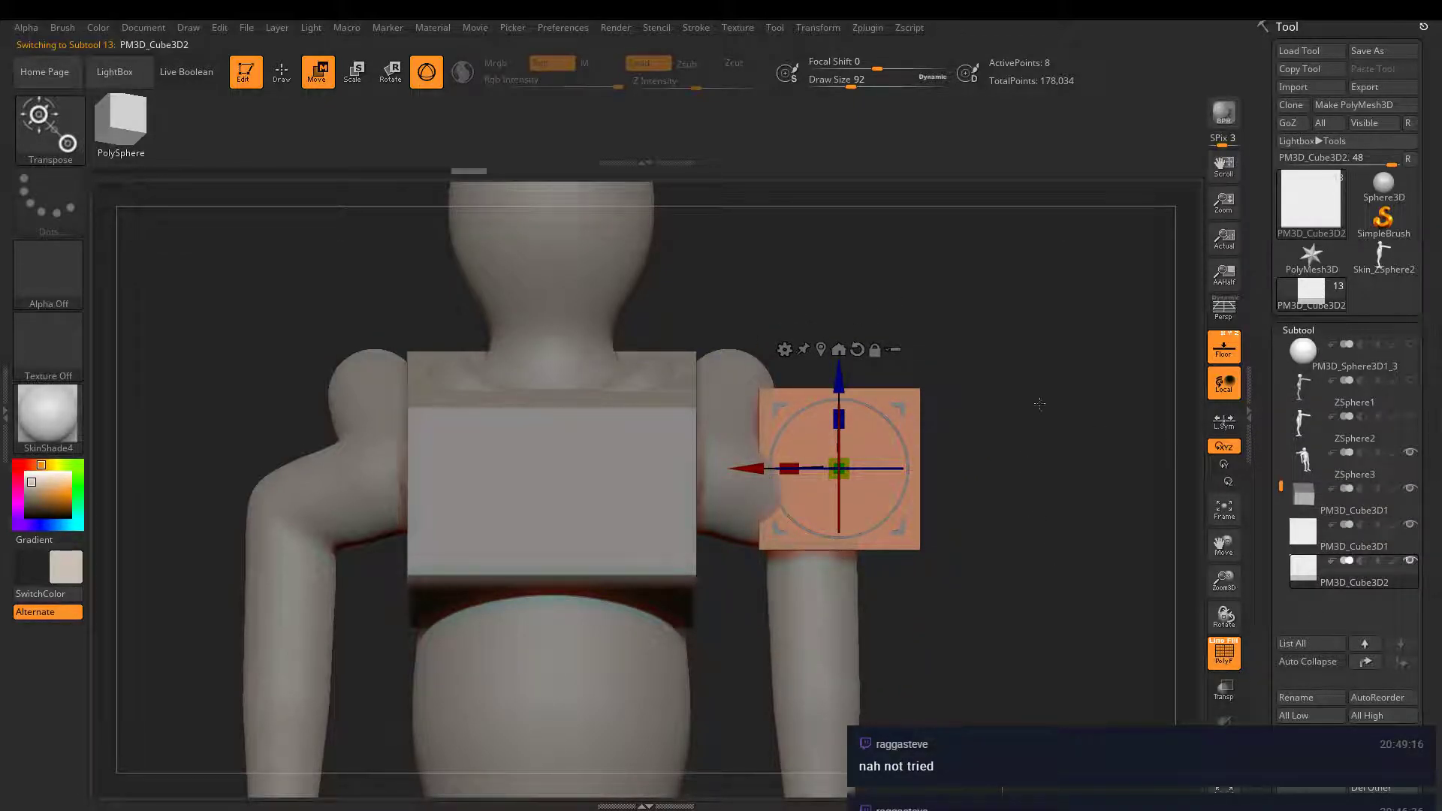
drag(1052, 481, 1108, 468)
click(933, 469)
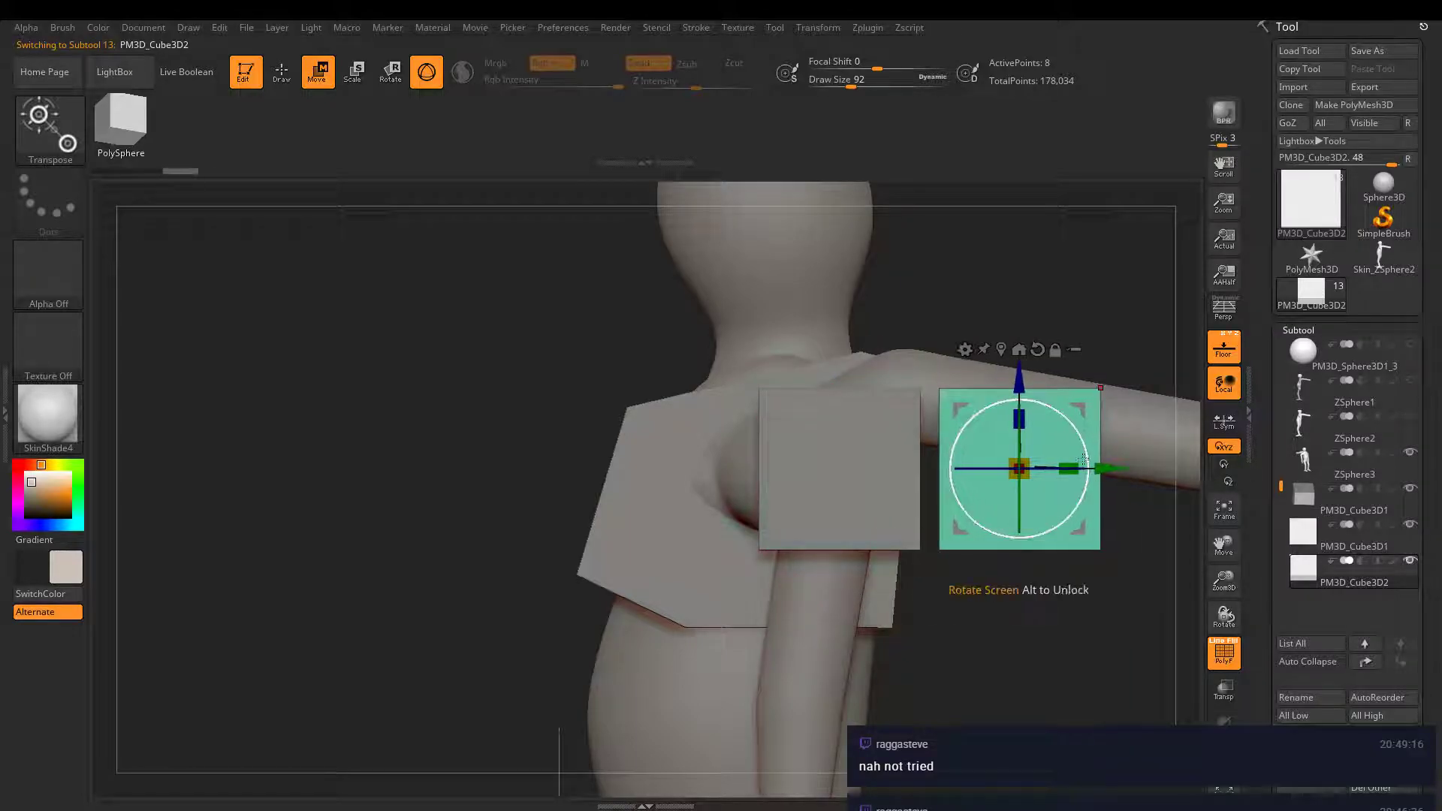
shift+drag(977, 601, 942, 561)
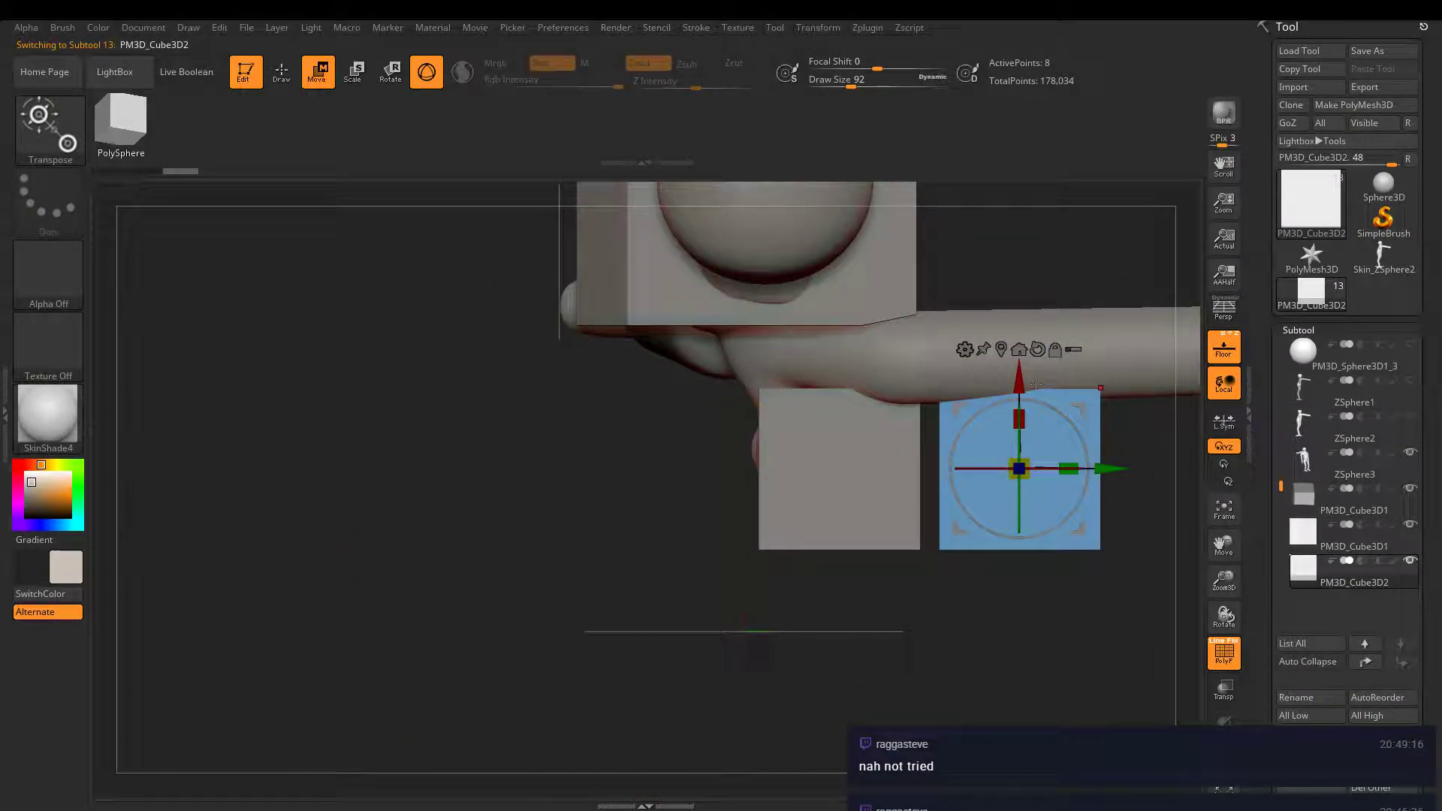
drag(1036, 384, 929, 554)
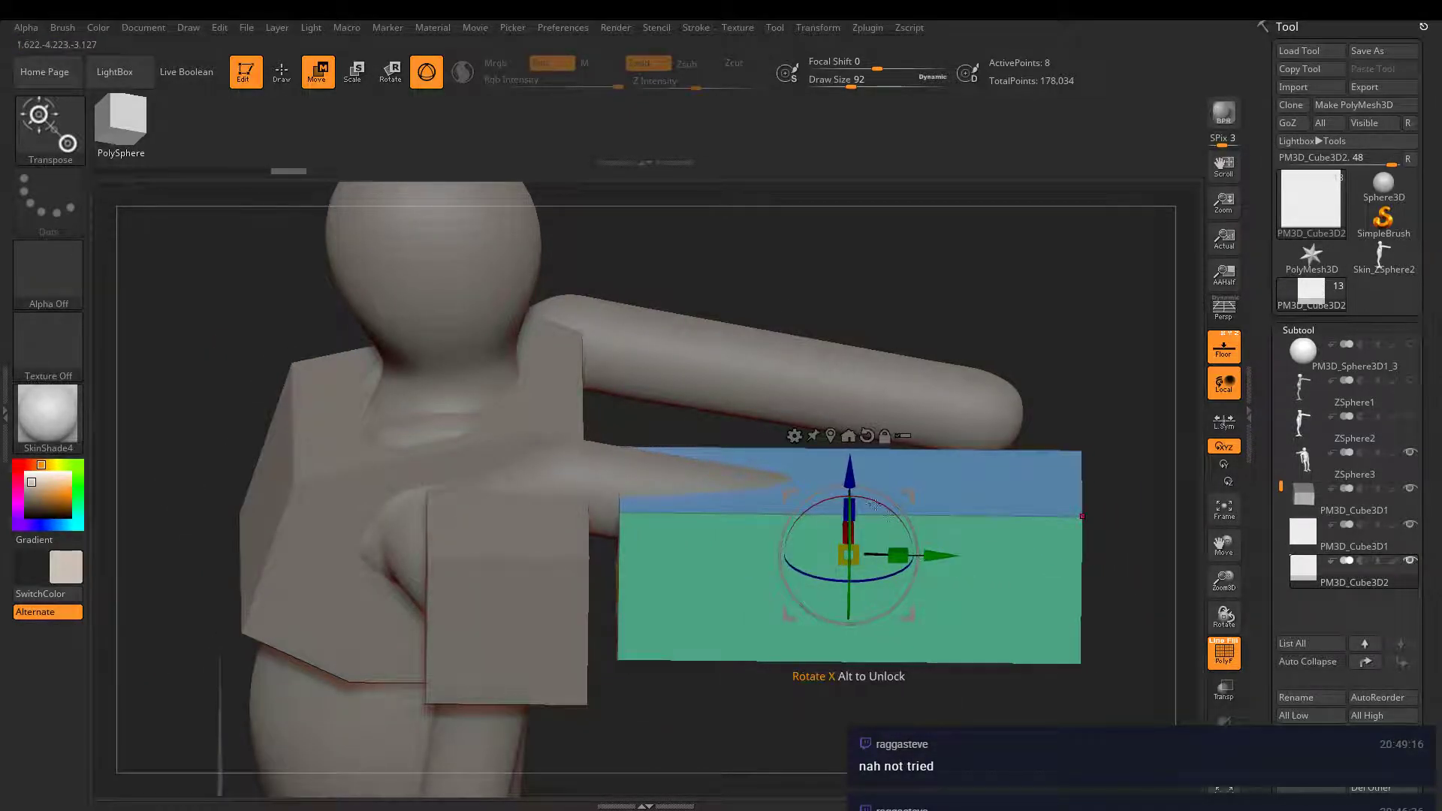
drag(842, 468, 825, 425)
drag(945, 512, 913, 512)
- Select the original shoulder cube and widen it sideways so it extends outward from the arm
drag(946, 661, 1127, 578)
click(1305, 546)
drag(751, 525, 601, 387)
drag(665, 393, 613, 392)
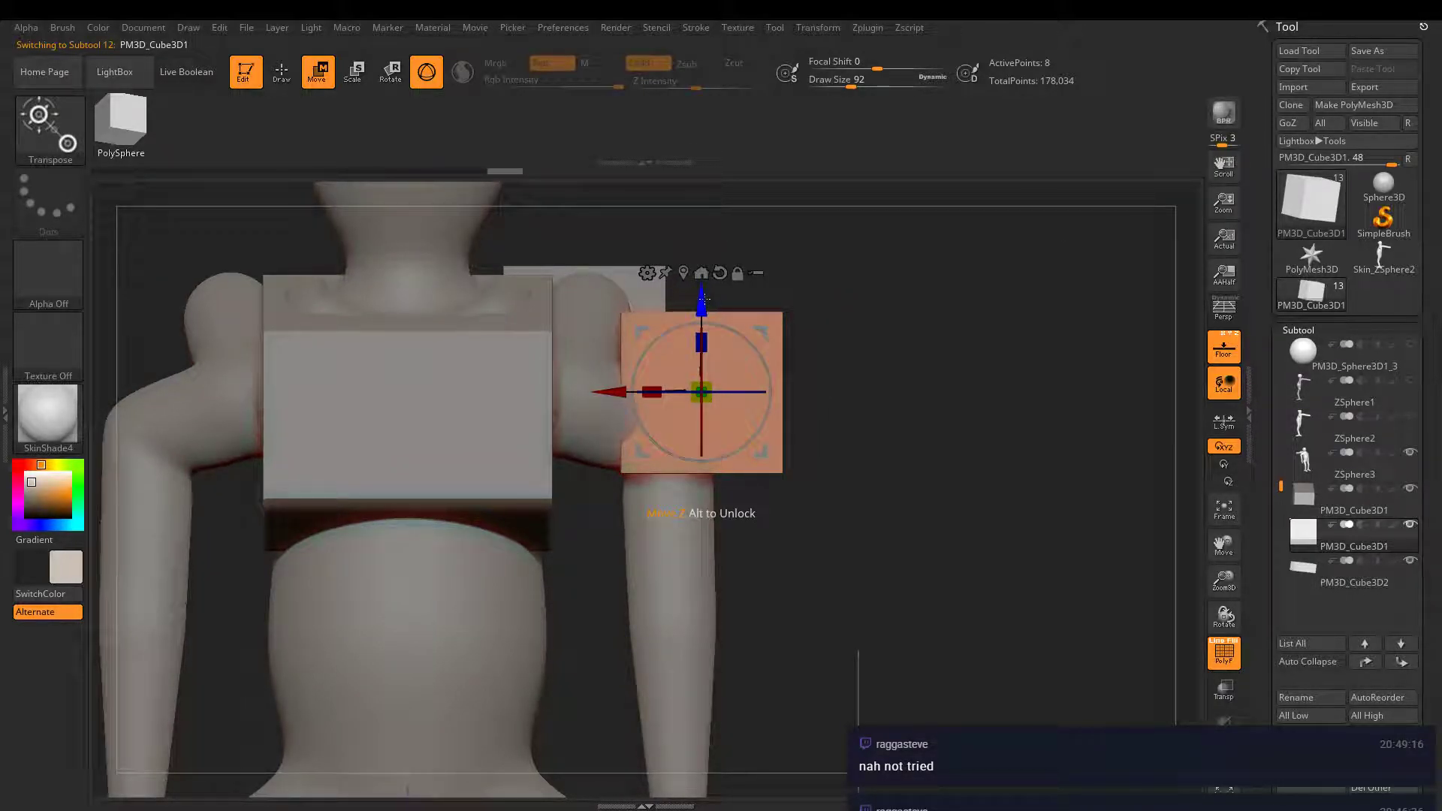
mouse_move(674, 387)
mouse_down()
mouse_move(643, 398)
mouse_move(661, 394)
mouse_up()
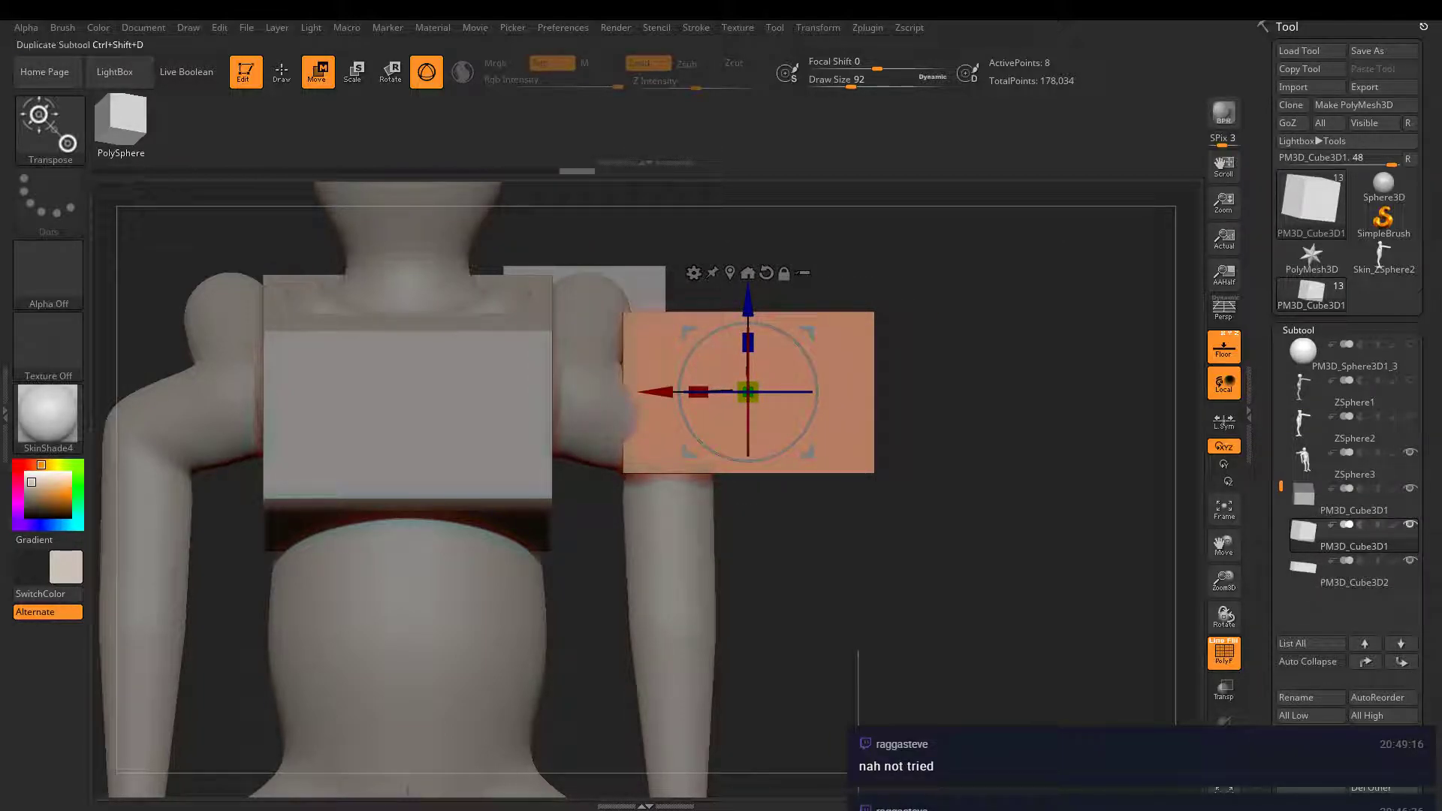
- Duplicate the shoulder block, place the copy directly below it, and narrow and lengthen it along the hanging arm
click(1299, 752)
drag(747, 309, 620, 544)
alt+drag(924, 497, 841, 503)
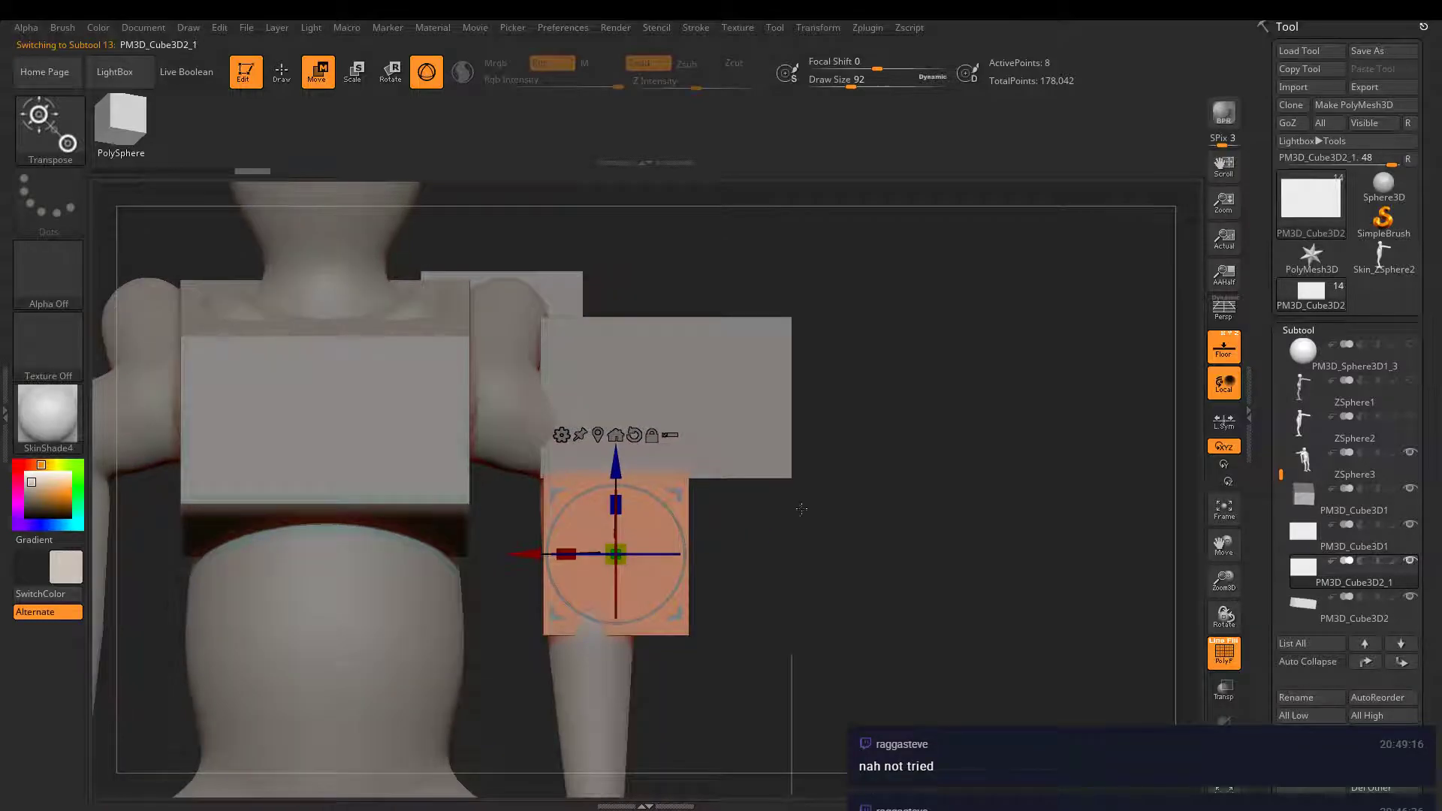
drag(969, 495, 785, 497)
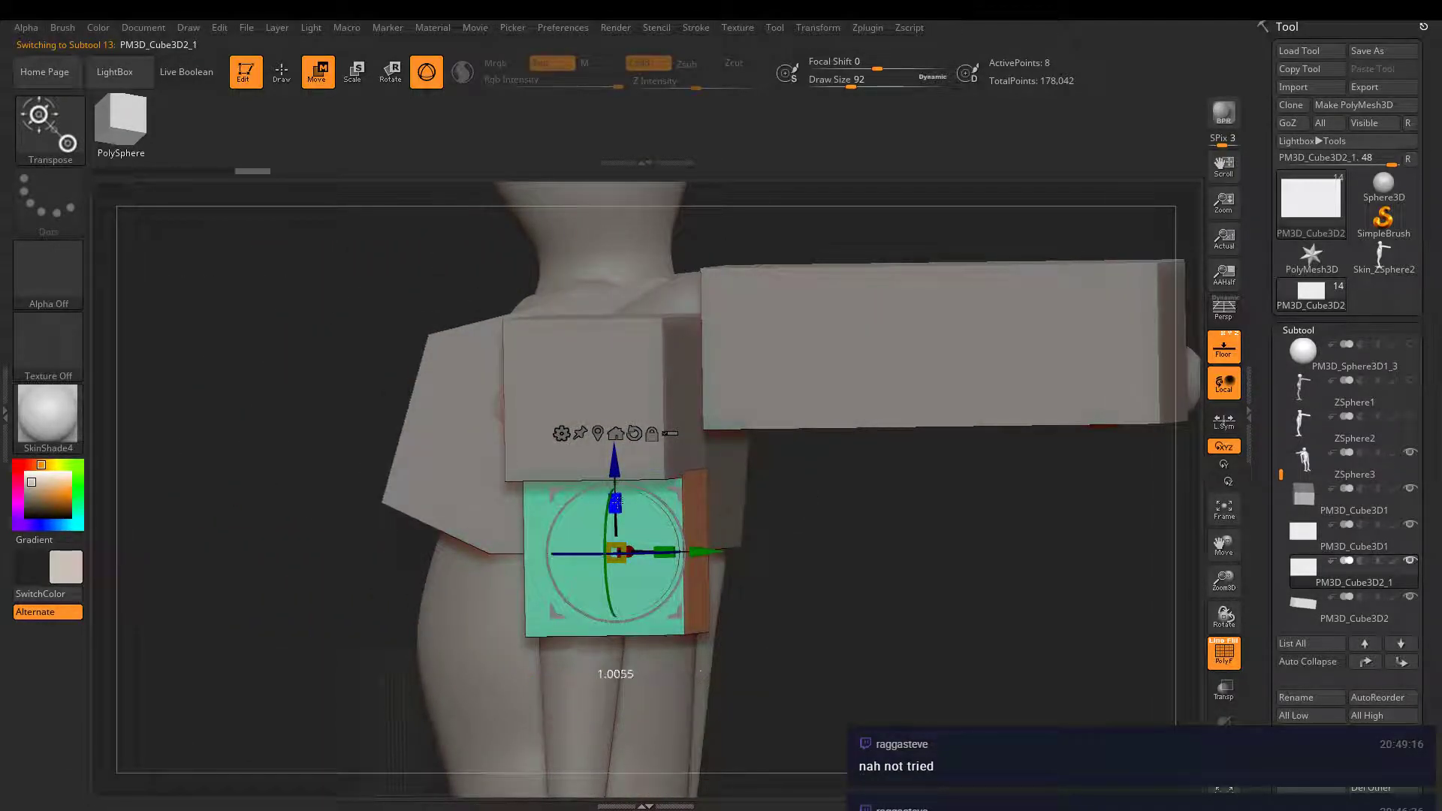
drag(615, 502, 616, 406)
drag(615, 460, 616, 518)
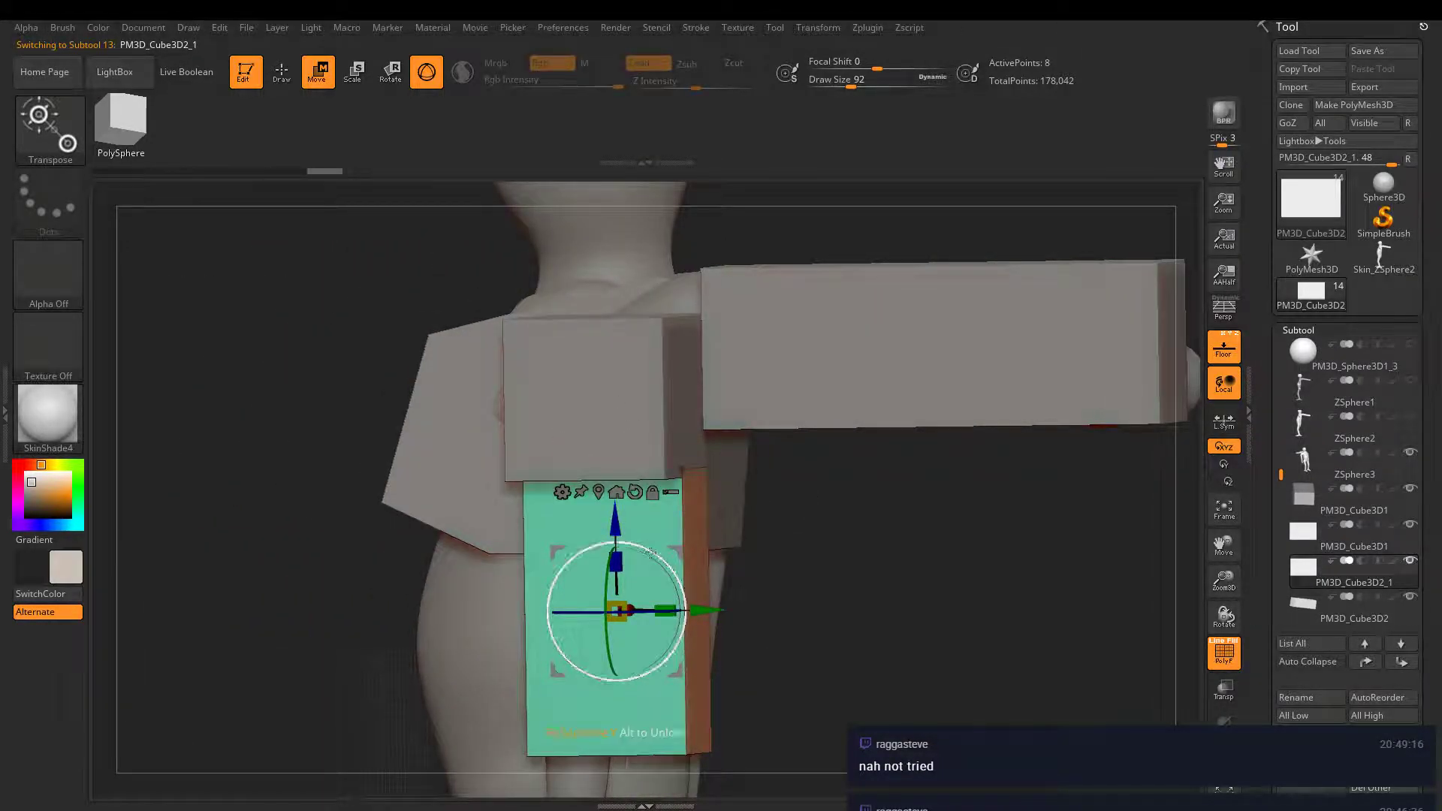
drag(664, 611, 626, 607)
- Shorten the hanging arm's block, raise it against the underside of the shoulder block and nudge it slightly inward or outward to fit
drag(916, 537, 879, 504)
key(space)
drag(774, 439, 901, 438)
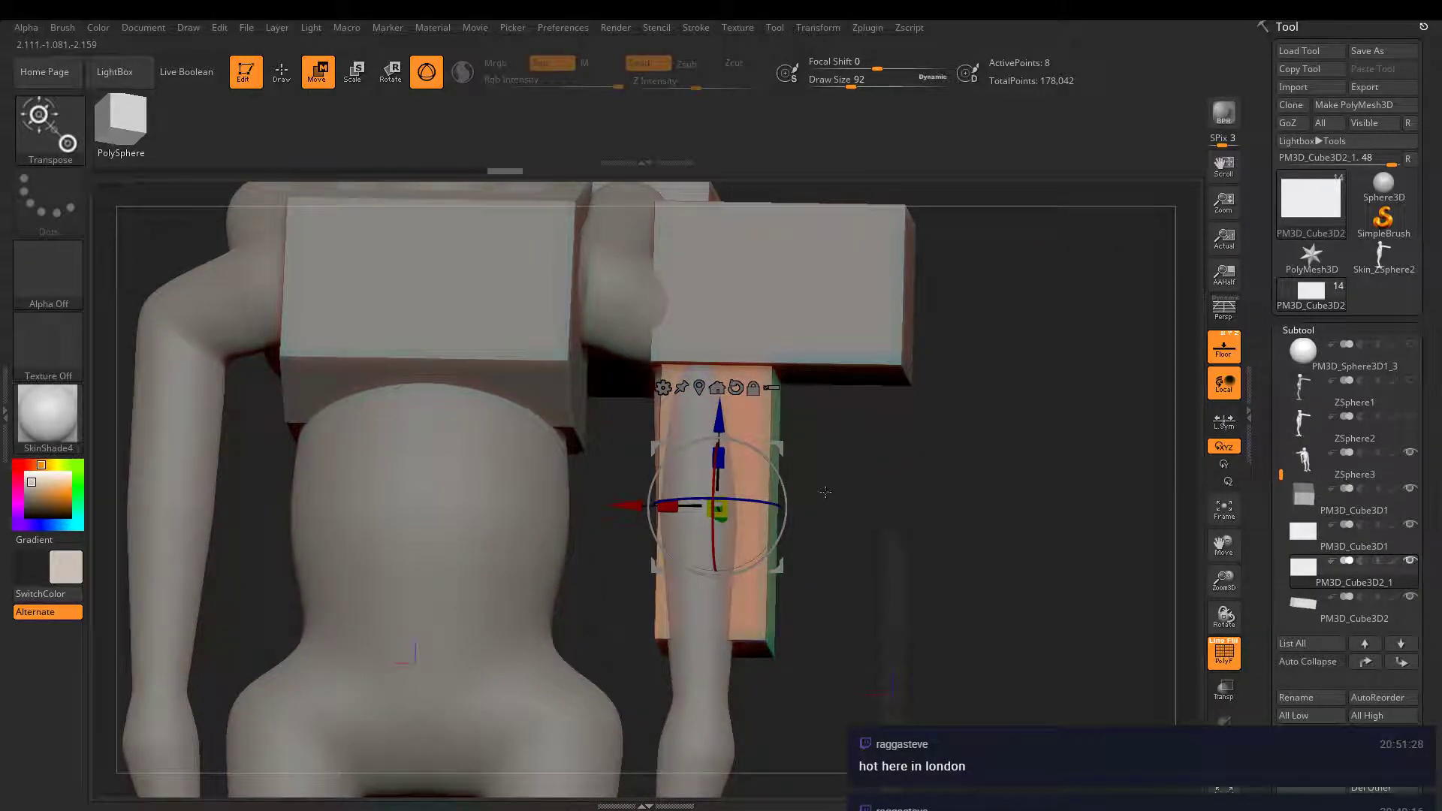
drag(826, 492, 721, 522)
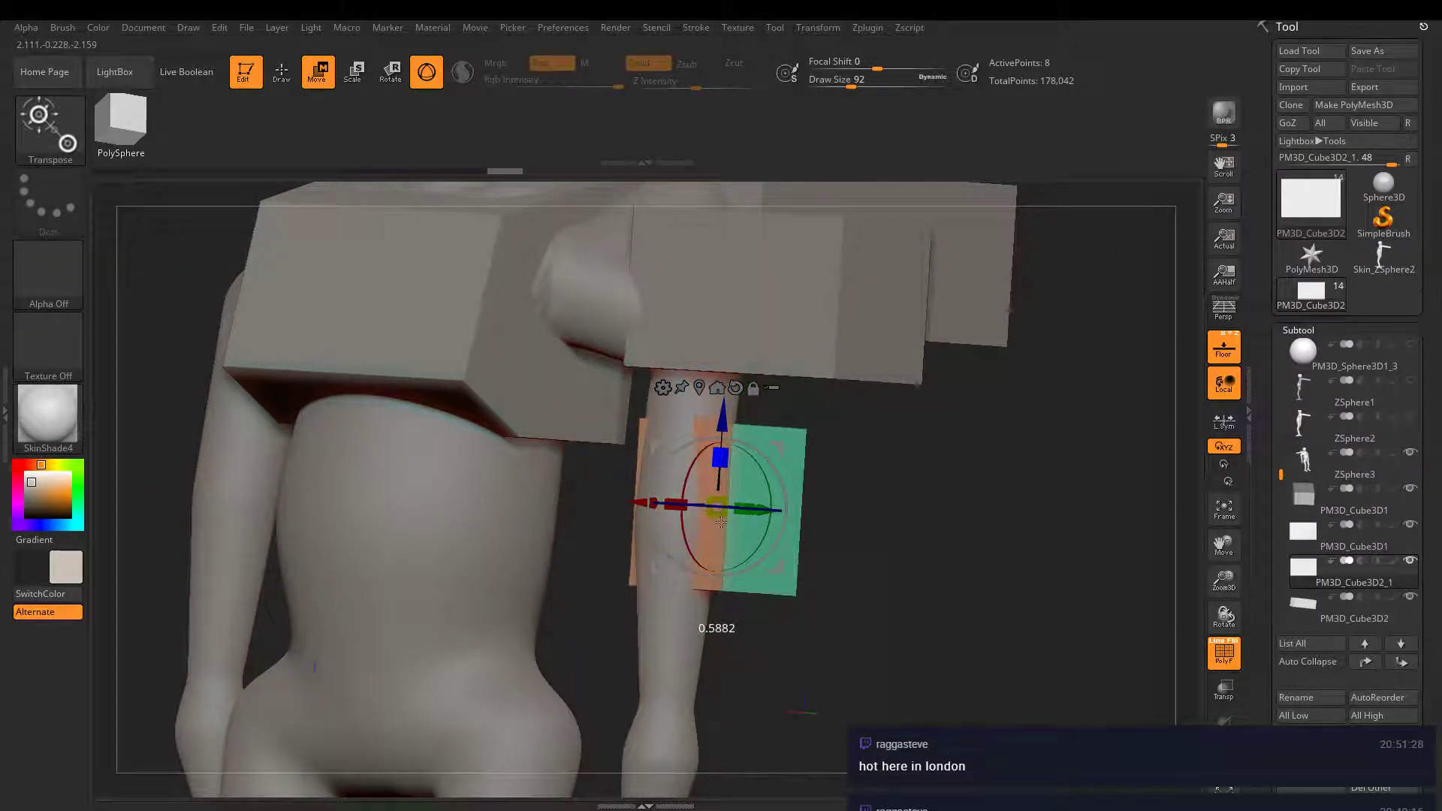
drag(723, 412, 726, 347)
shift+right_drag(748, 380, 801, 380)
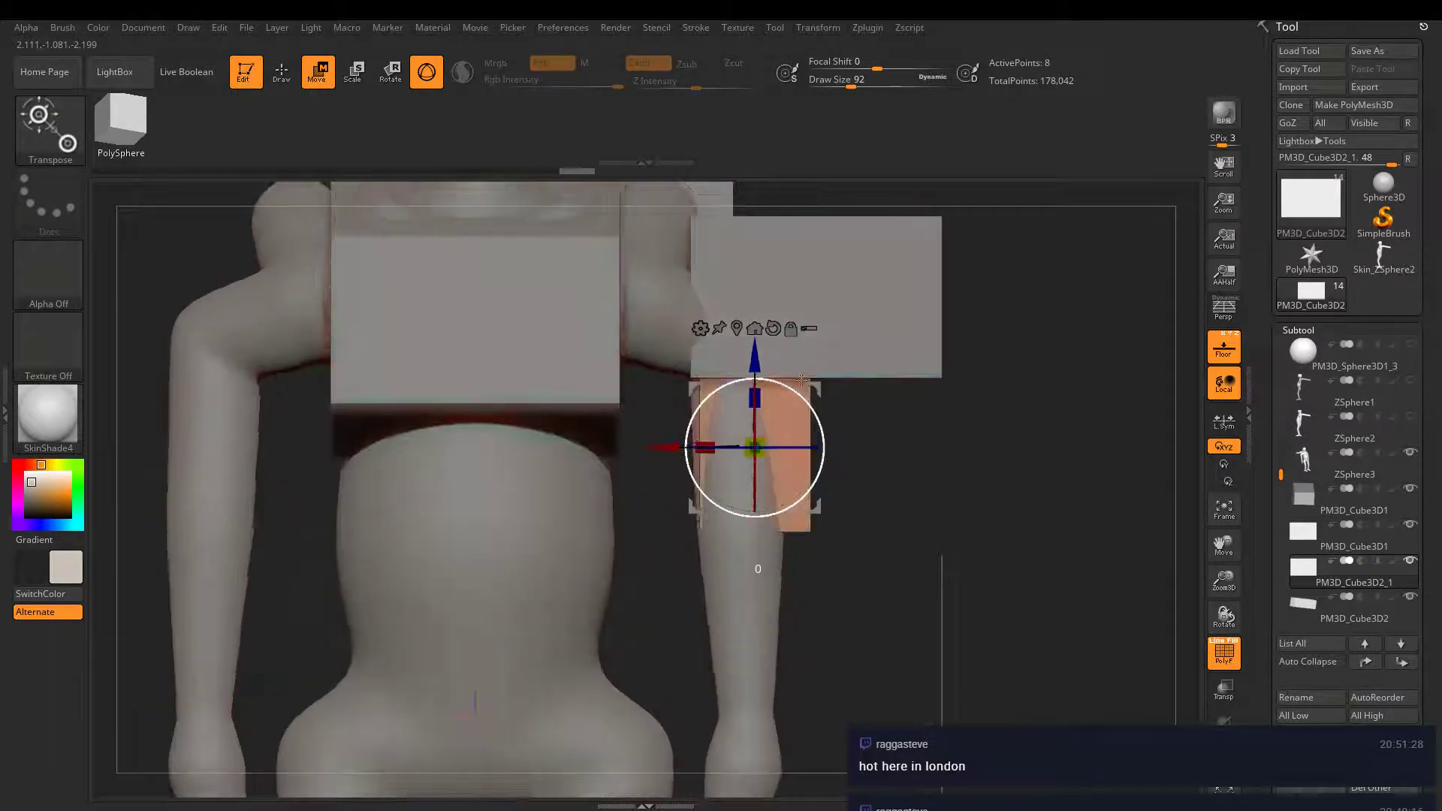
drag(665, 444, 673, 443)
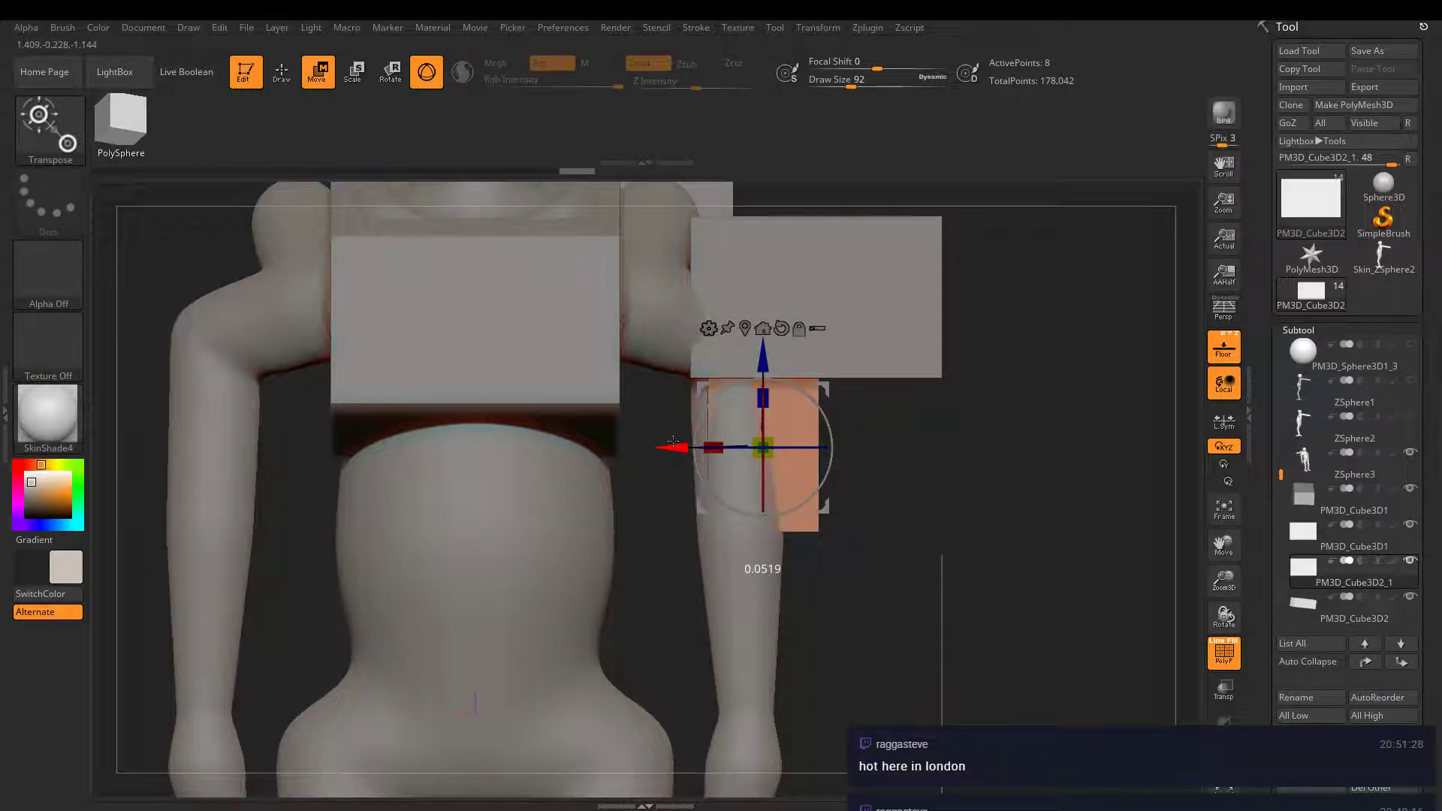
- Duplicate the arm block and move the copy down along the forearm, leaving a small gap below the original
drag(894, 501, 804, 385)
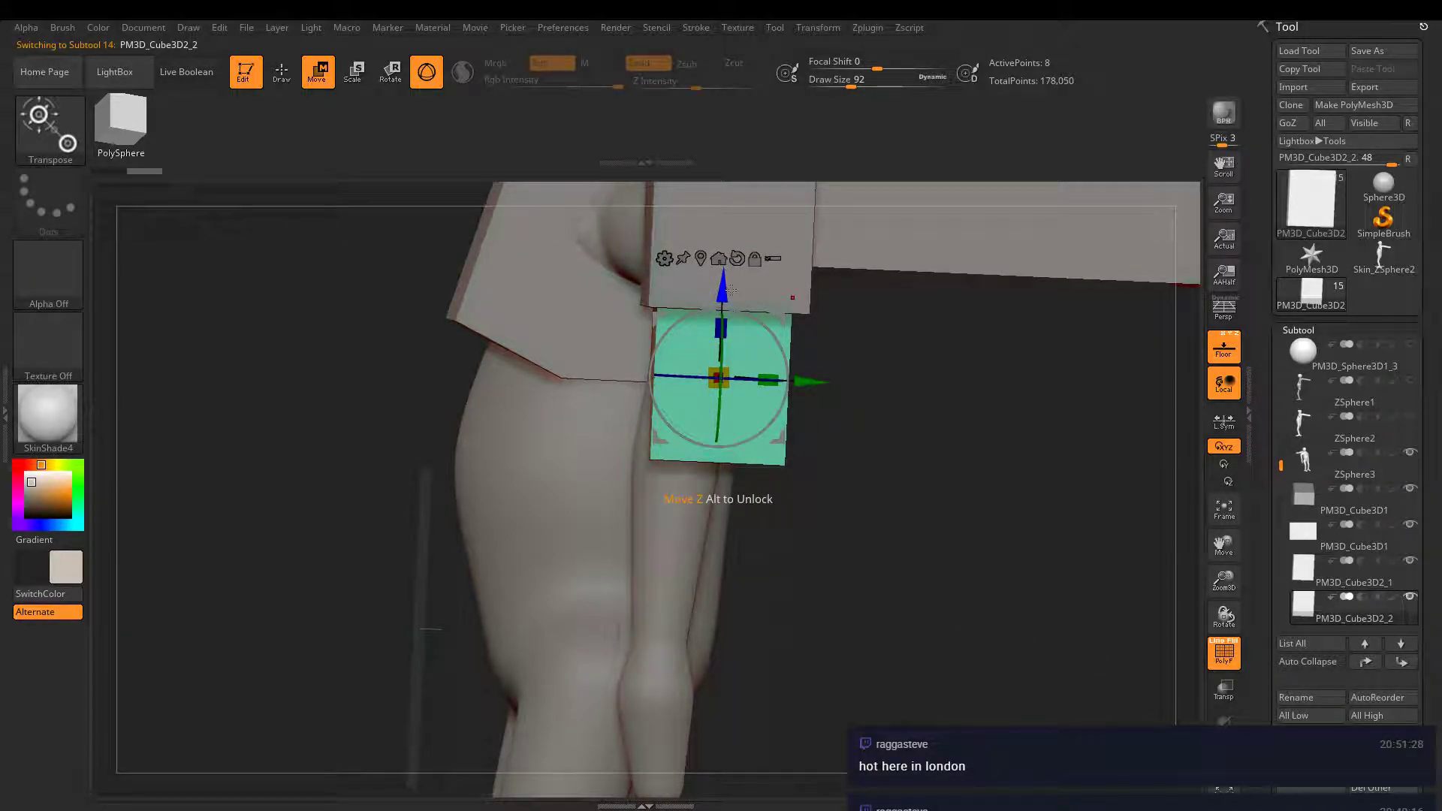
drag(731, 289, 698, 466)
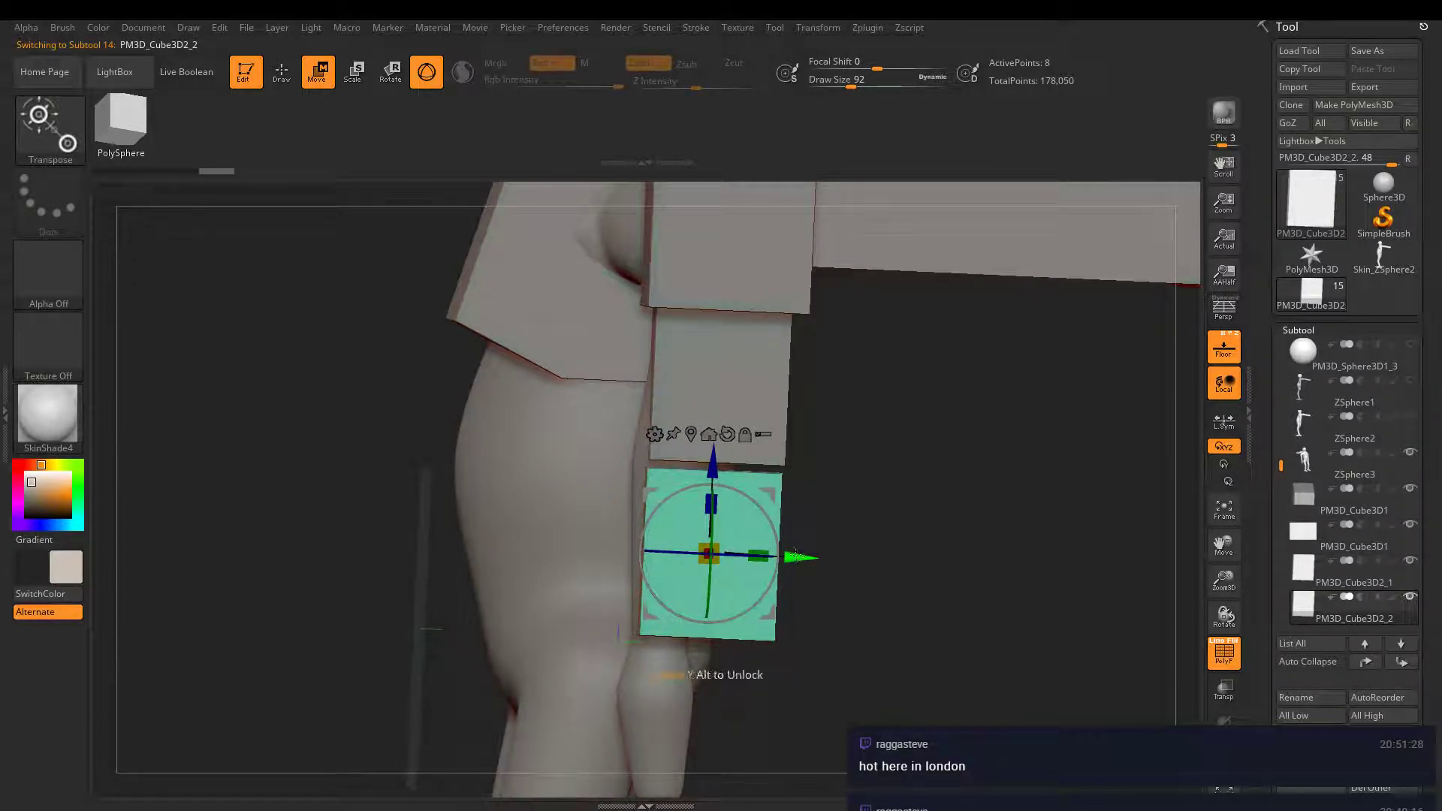
drag(801, 564, 922, 481)
alt+right_drag(922, 481, 1035, 434)
ctrl+right_drag(1036, 434, 1032, 398)
right_drag(1033, 398, 796, 455)
alt+right_drag(962, 454, 895, 389)
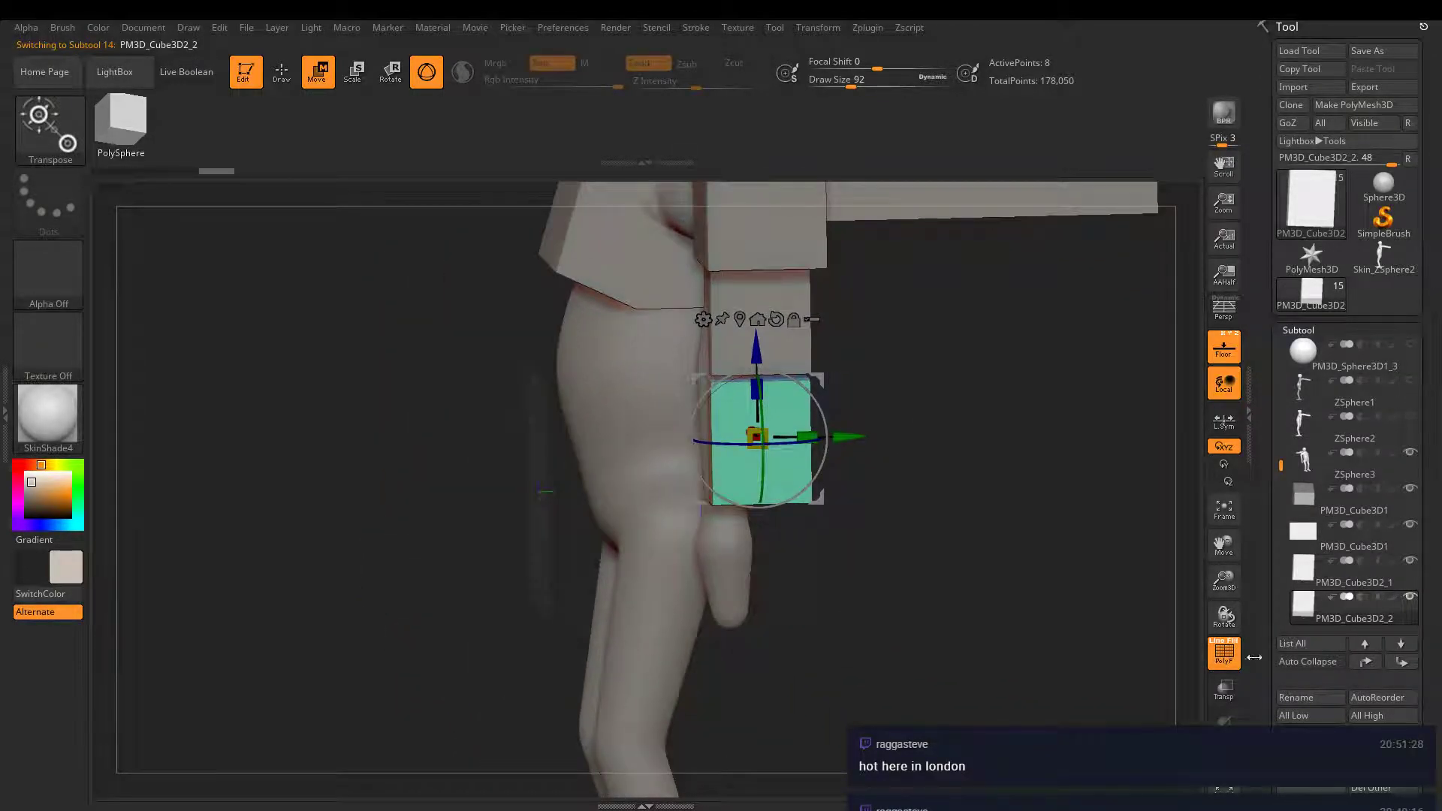
- Duplicate the forearm block and move the copy down over the hand
click(1316, 752)
alt+right_drag(970, 452, 962, 393)
ctrl+right_drag(961, 393, 960, 470)
drag(752, 292, 758, 506)
- Narrow the hand block's width and shift it sideways to line up with the hand
alt+right_drag(898, 480, 962, 388)
shift+right_drag(860, 377, 919, 403)
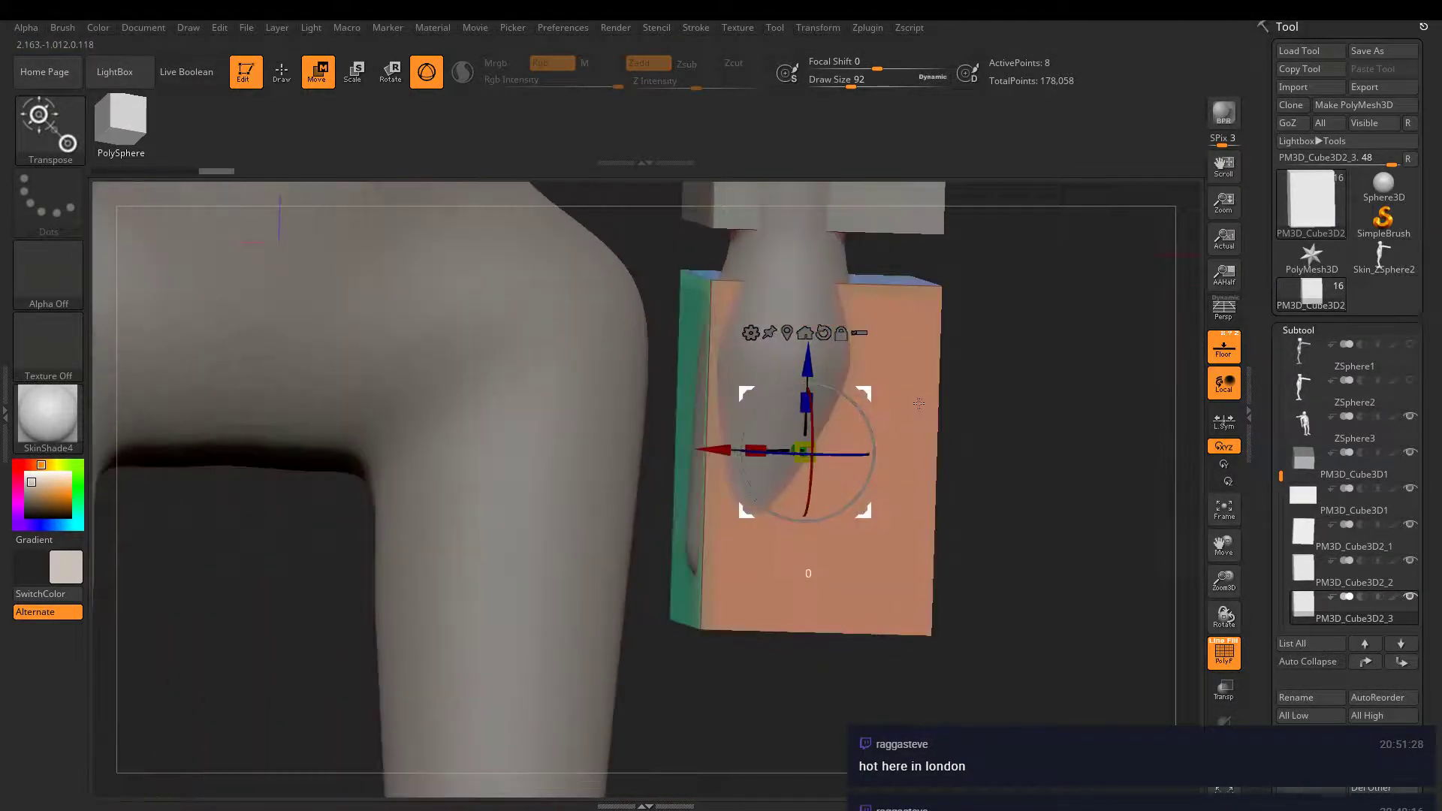
drag(757, 443, 876, 447)
right_drag(984, 389, 943, 445)
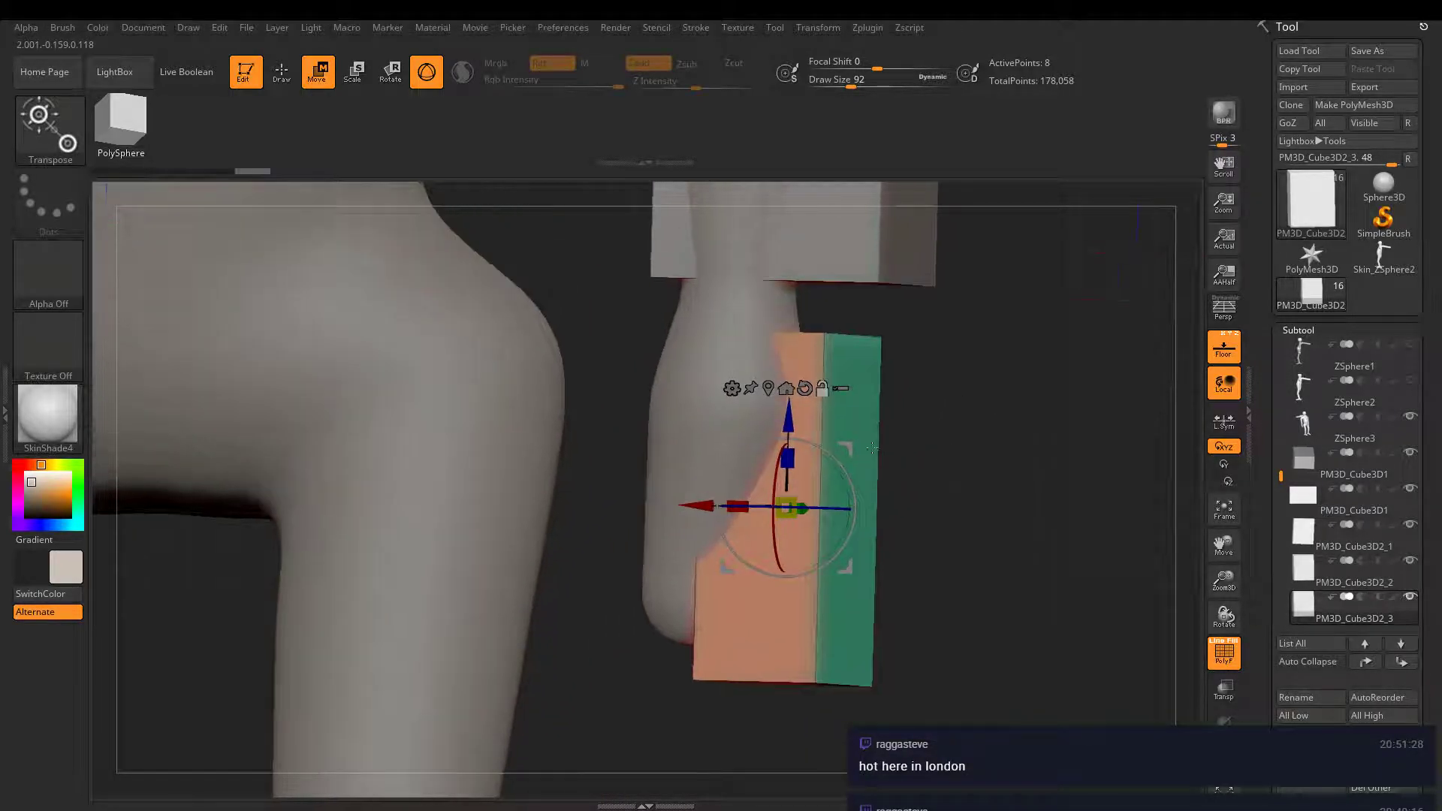
right_drag(811, 503, 844, 511)
mouse_move(732, 526)
mouse_down()
mouse_move(748, 526)
mouse_move(715, 526)
mouse_up()
- Insert three horizontal single edge loops around the hand block with ZModeler, two in its upper part and one just below the middle
right_drag(957, 451, 895, 472)
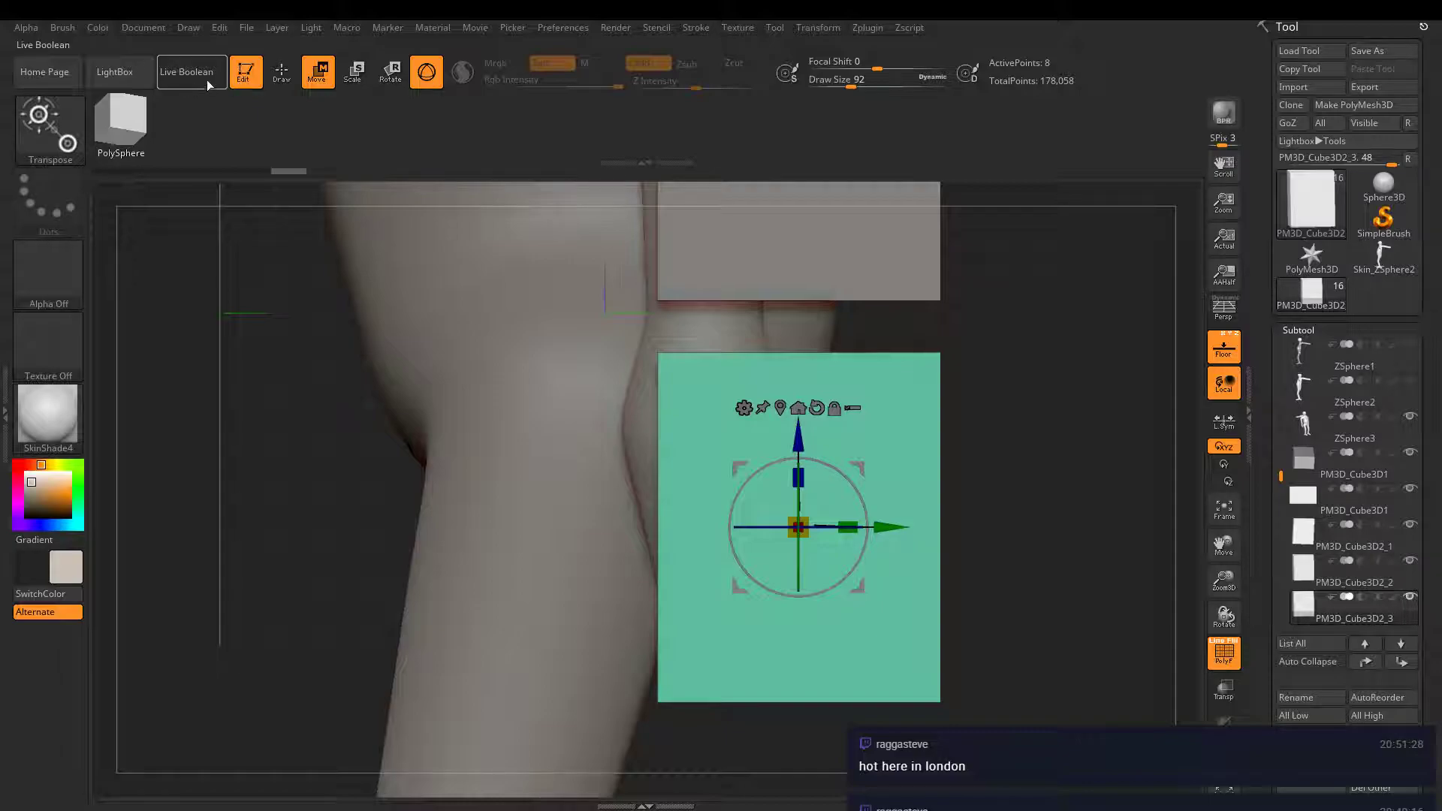
key(q)
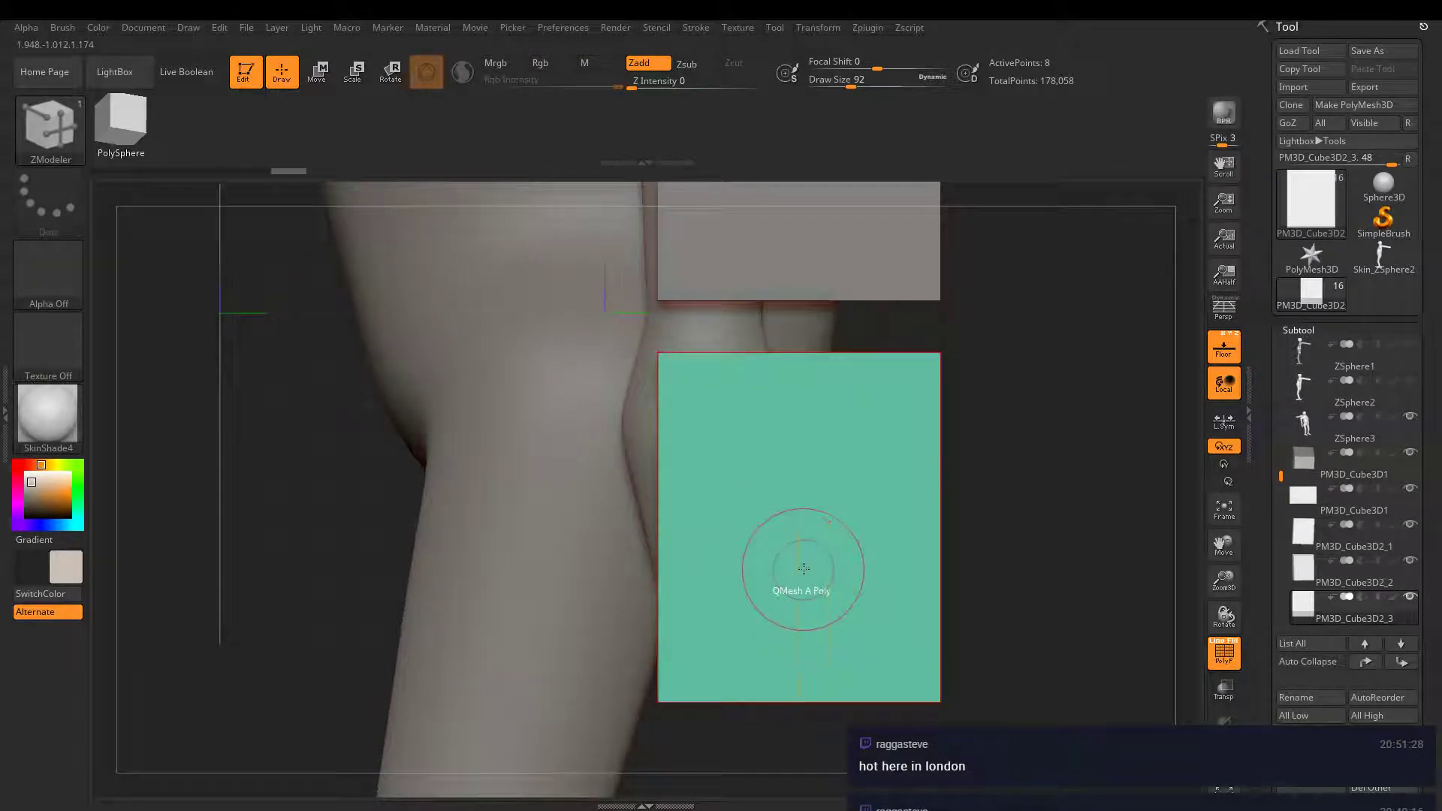
key(space)
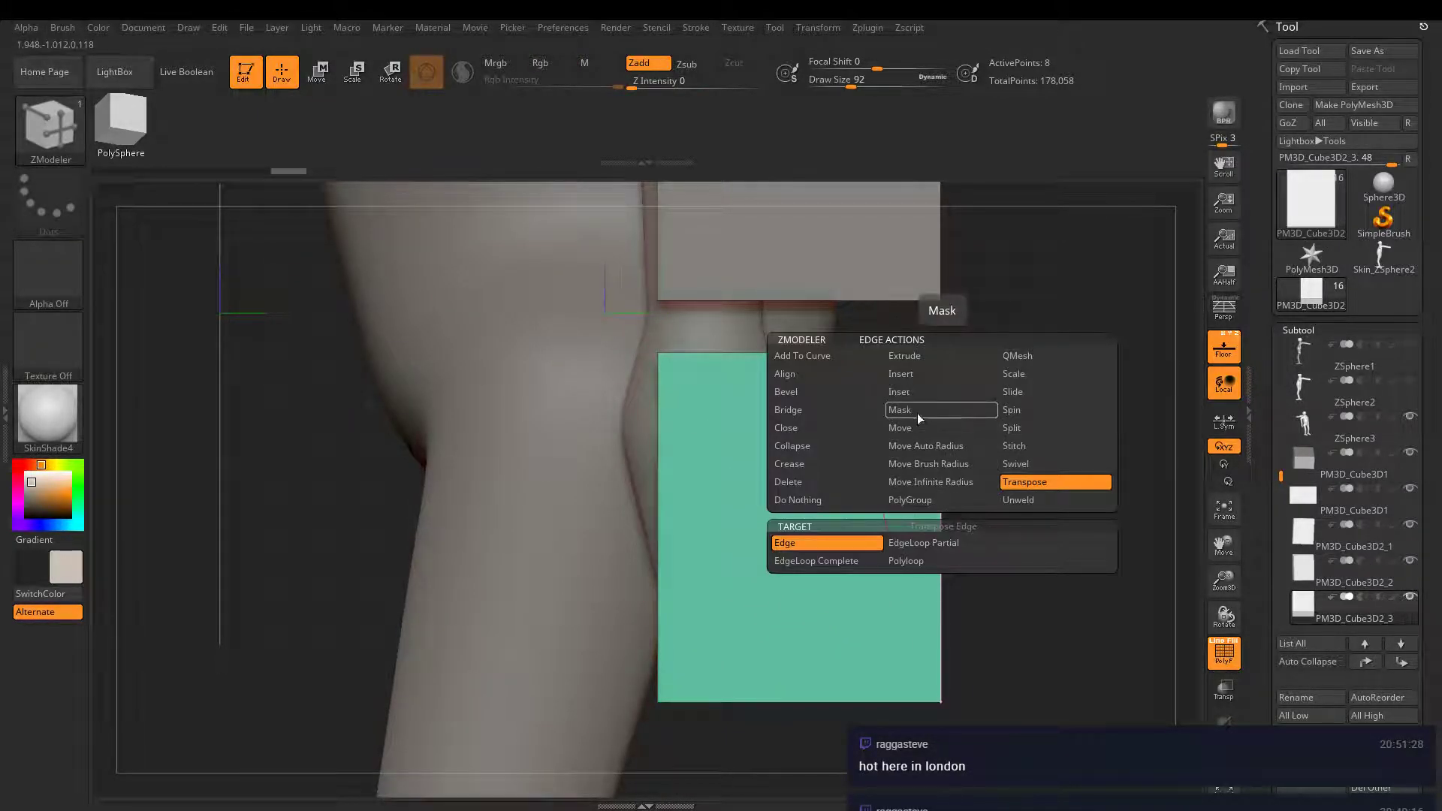
click(909, 392)
click(901, 375)
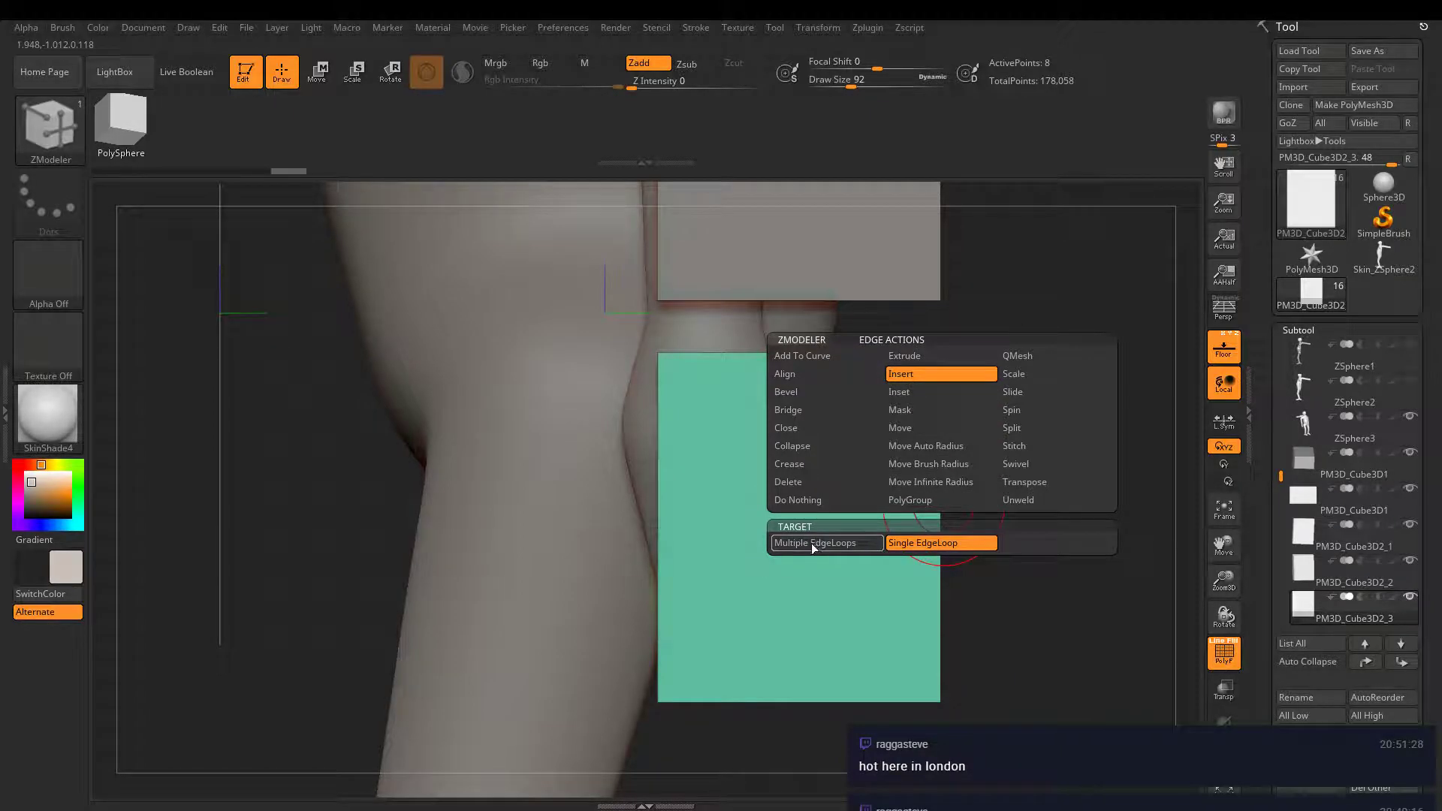
click(658, 420)
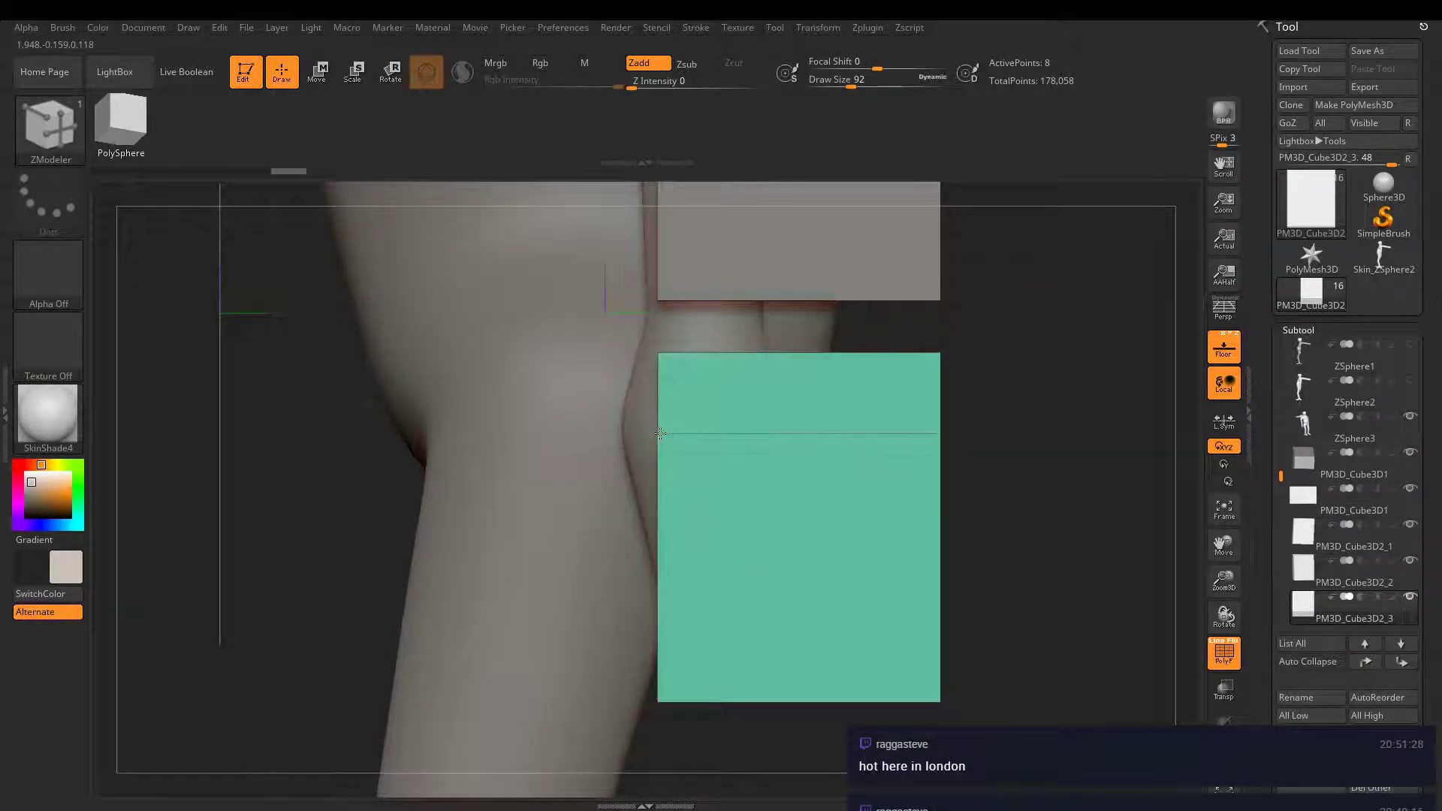
click(660, 378)
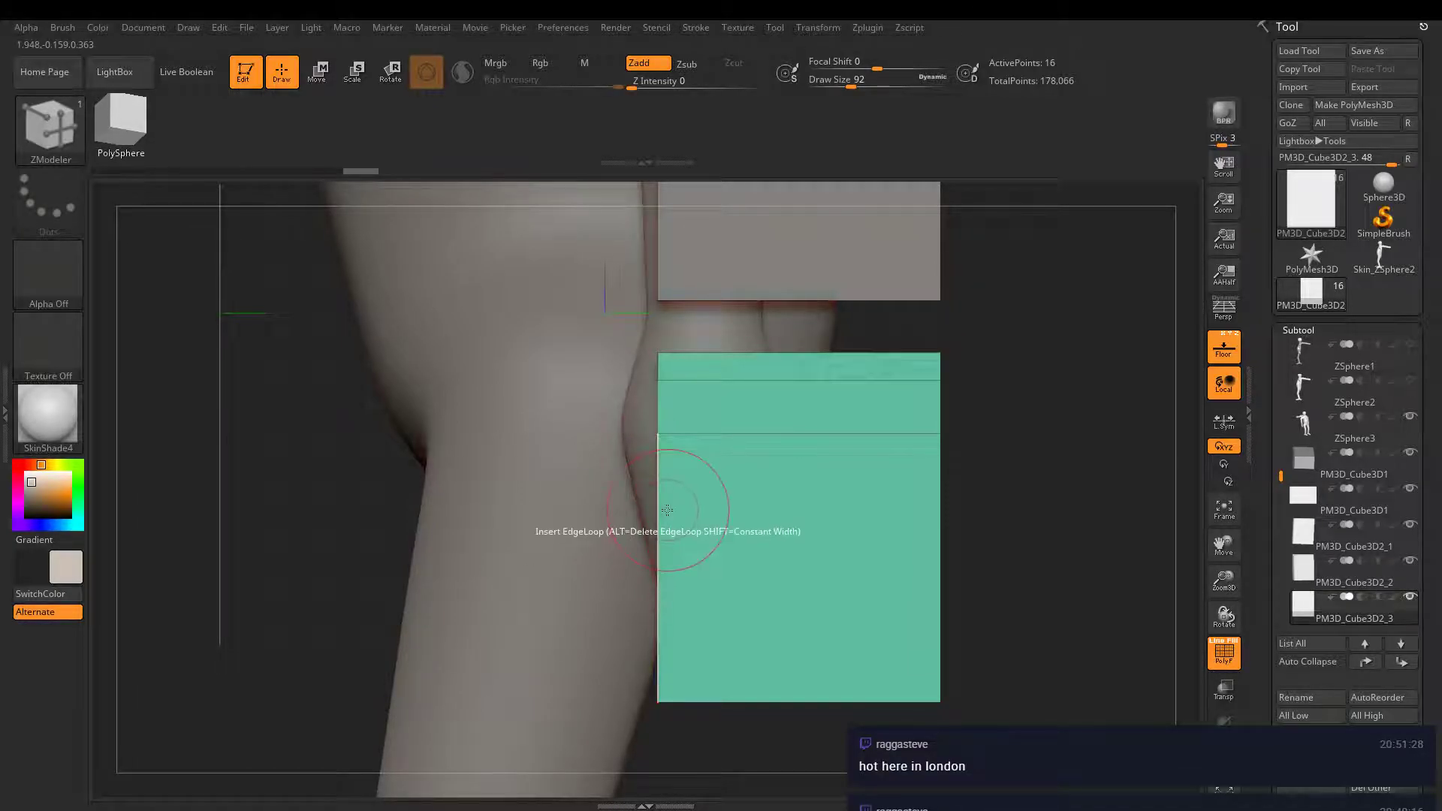
click(659, 550)
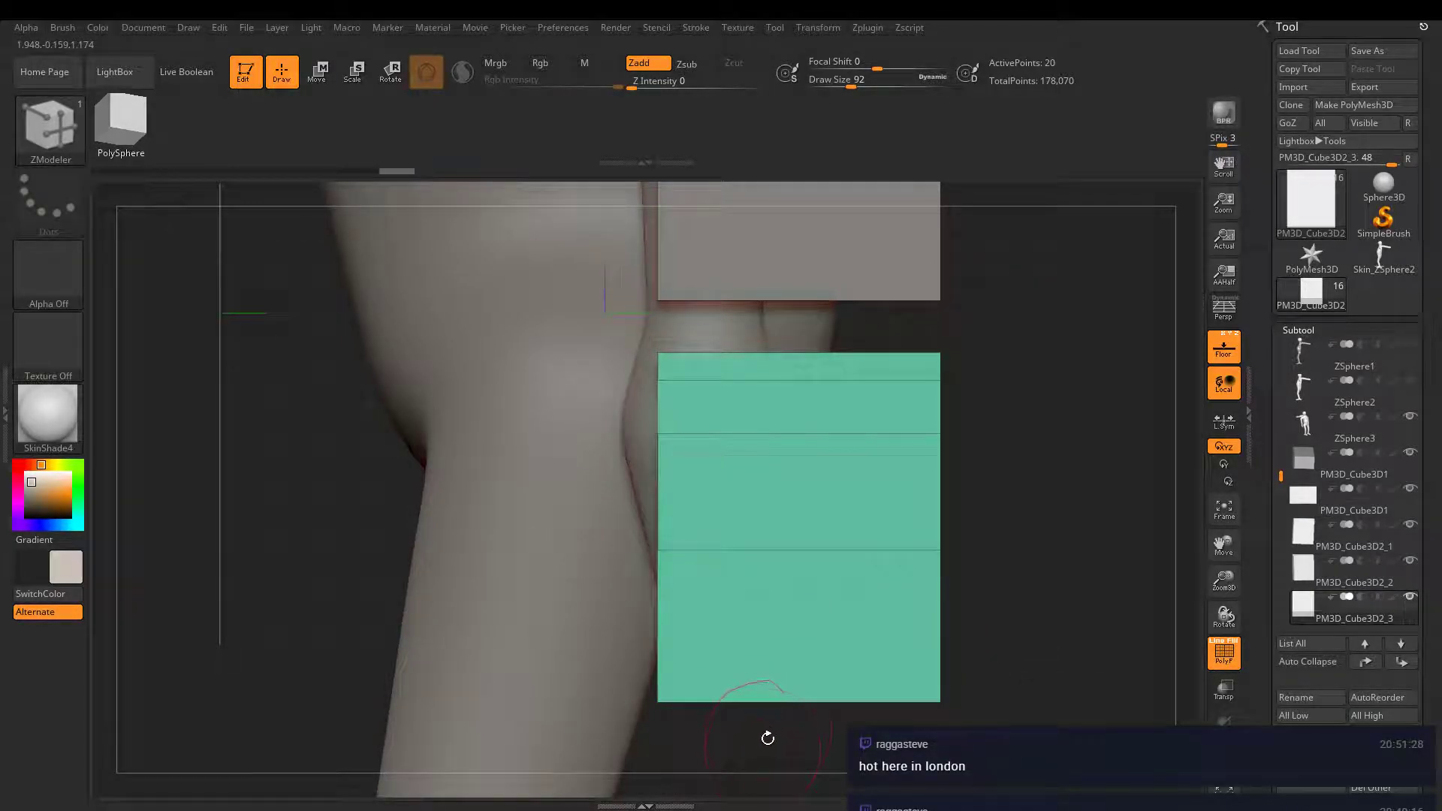
- Set the ZModeler edge action to Scale for the hand block
key(space)
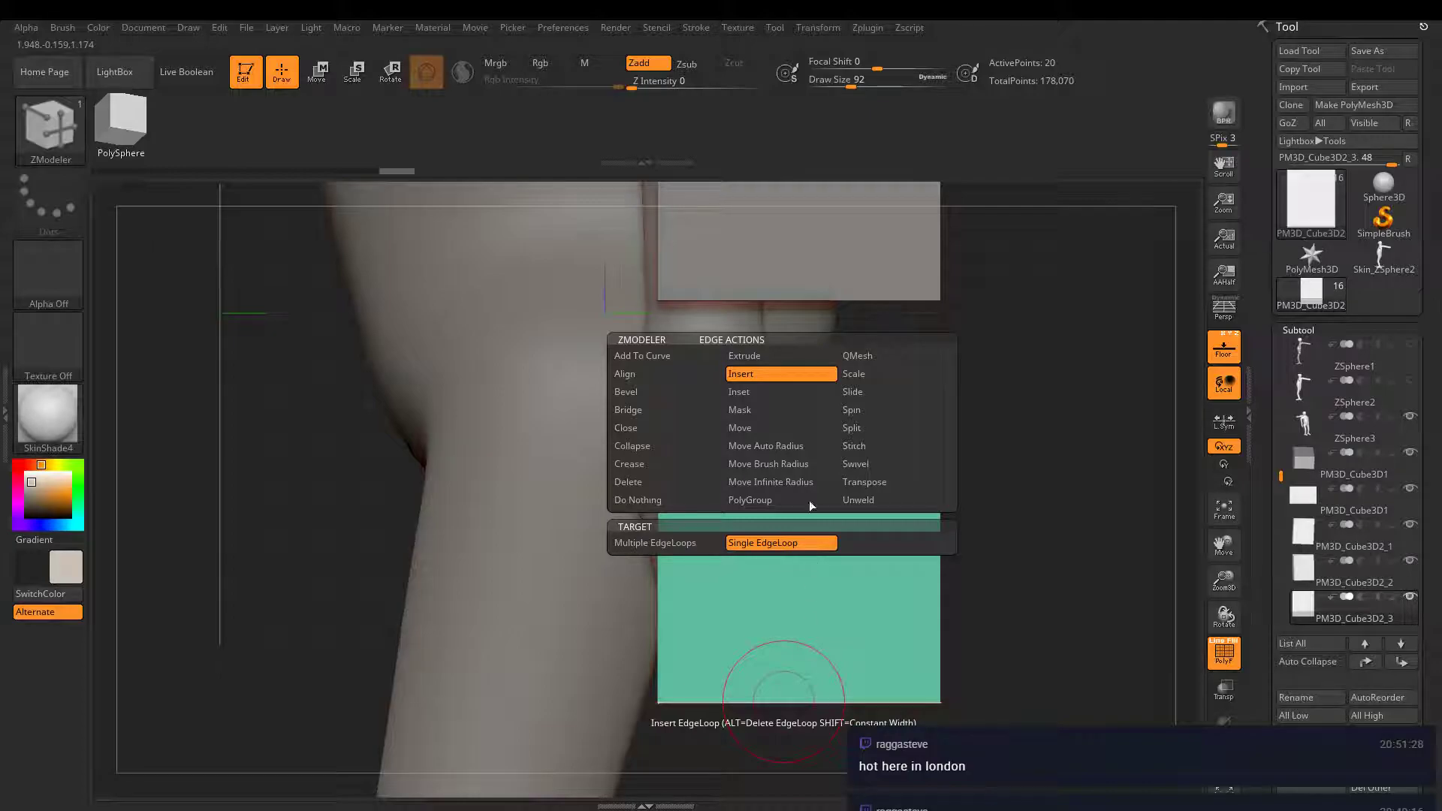
click(888, 371)
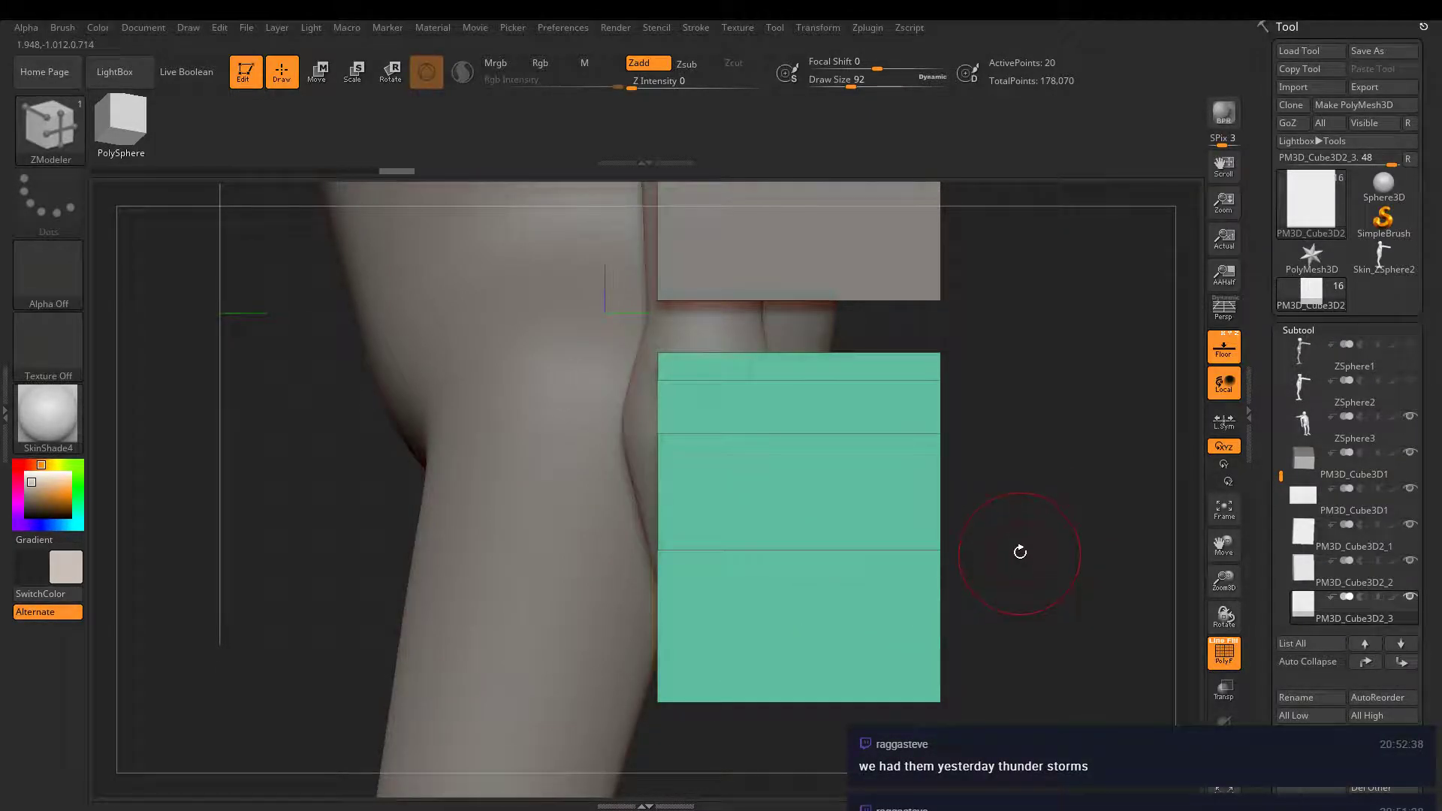
drag(1021, 552, 1014, 473)
mouse_move(780, 682)
mouse_down()
mouse_move(779, 738)
mouse_move(782, 706)
mouse_up()
key(ctrl+z)
key(ctrl+z)
key(ctrl+shift+z)
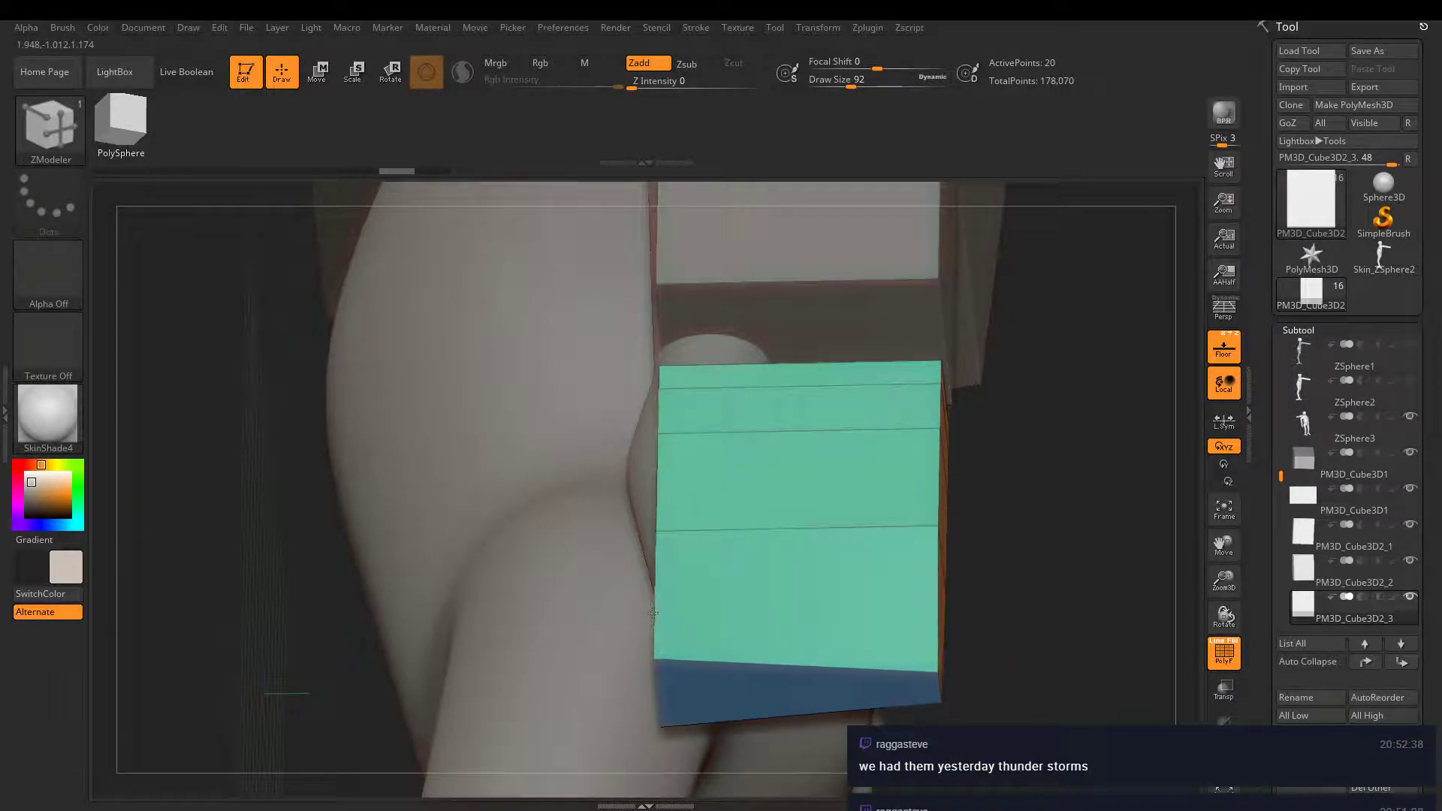
- Taper the hand block by scaling its bottom edges strongly inward and its top edges slightly inward
drag(789, 646, 659, 556)
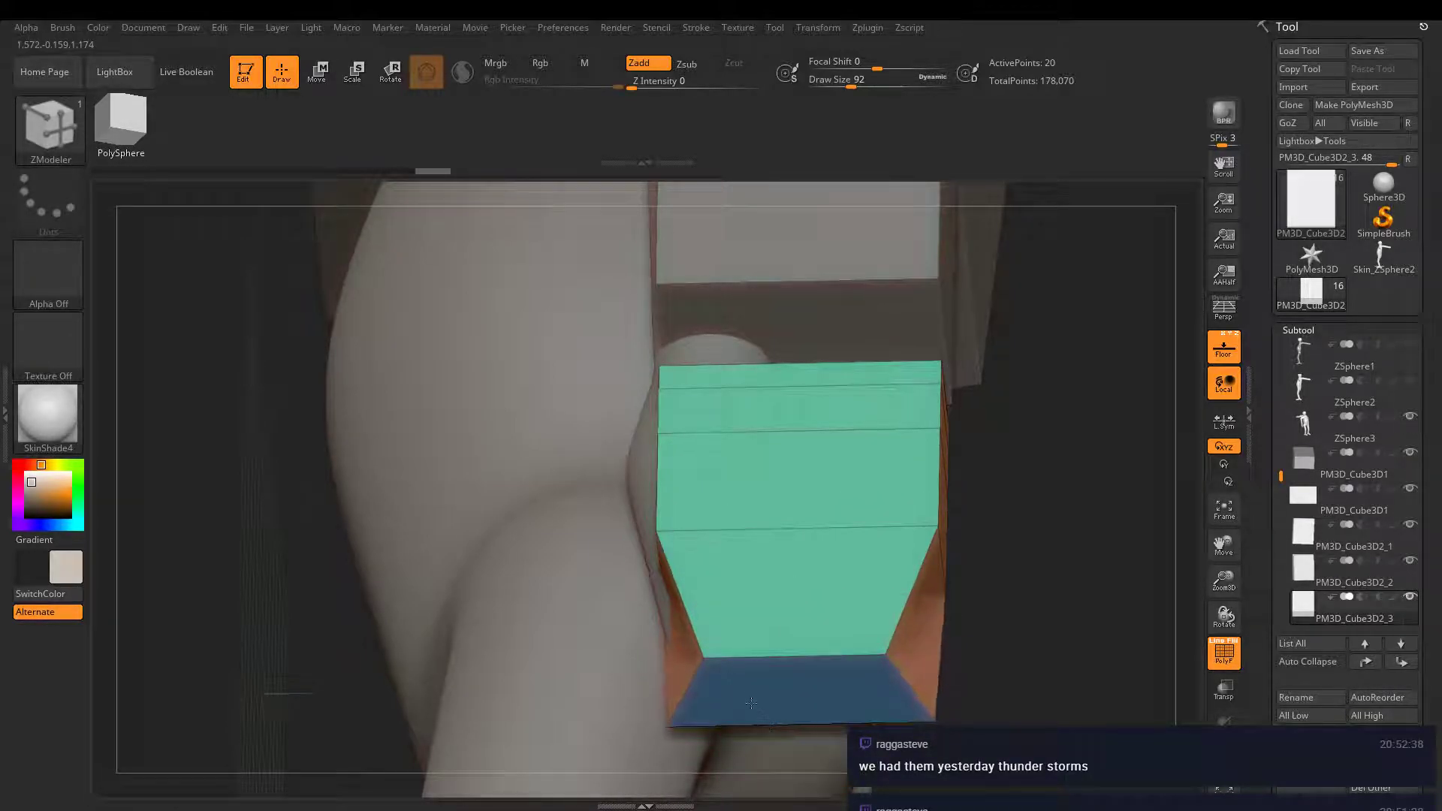
drag(751, 702, 644, 613)
drag(966, 397, 972, 504)
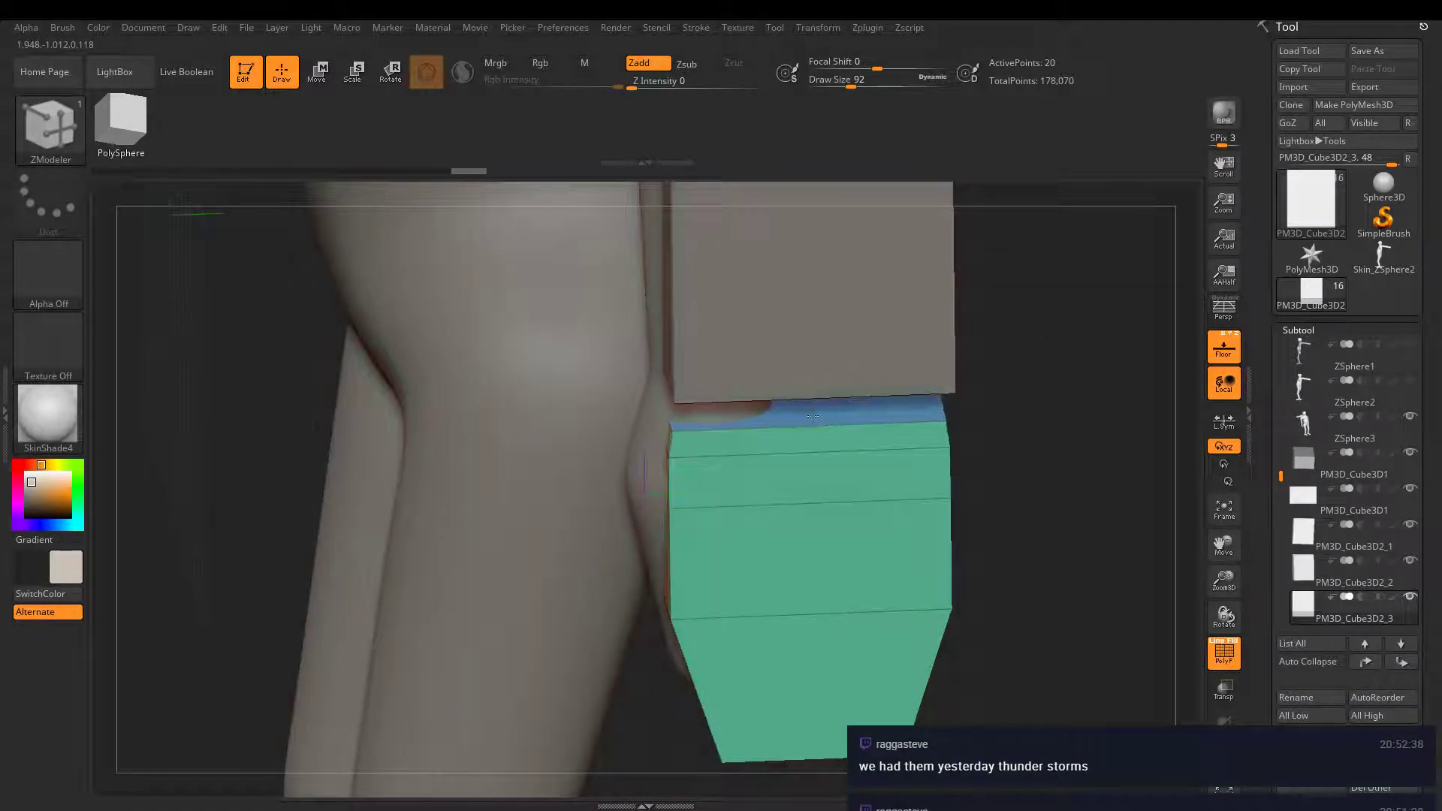
drag(1029, 435, 901, 413)
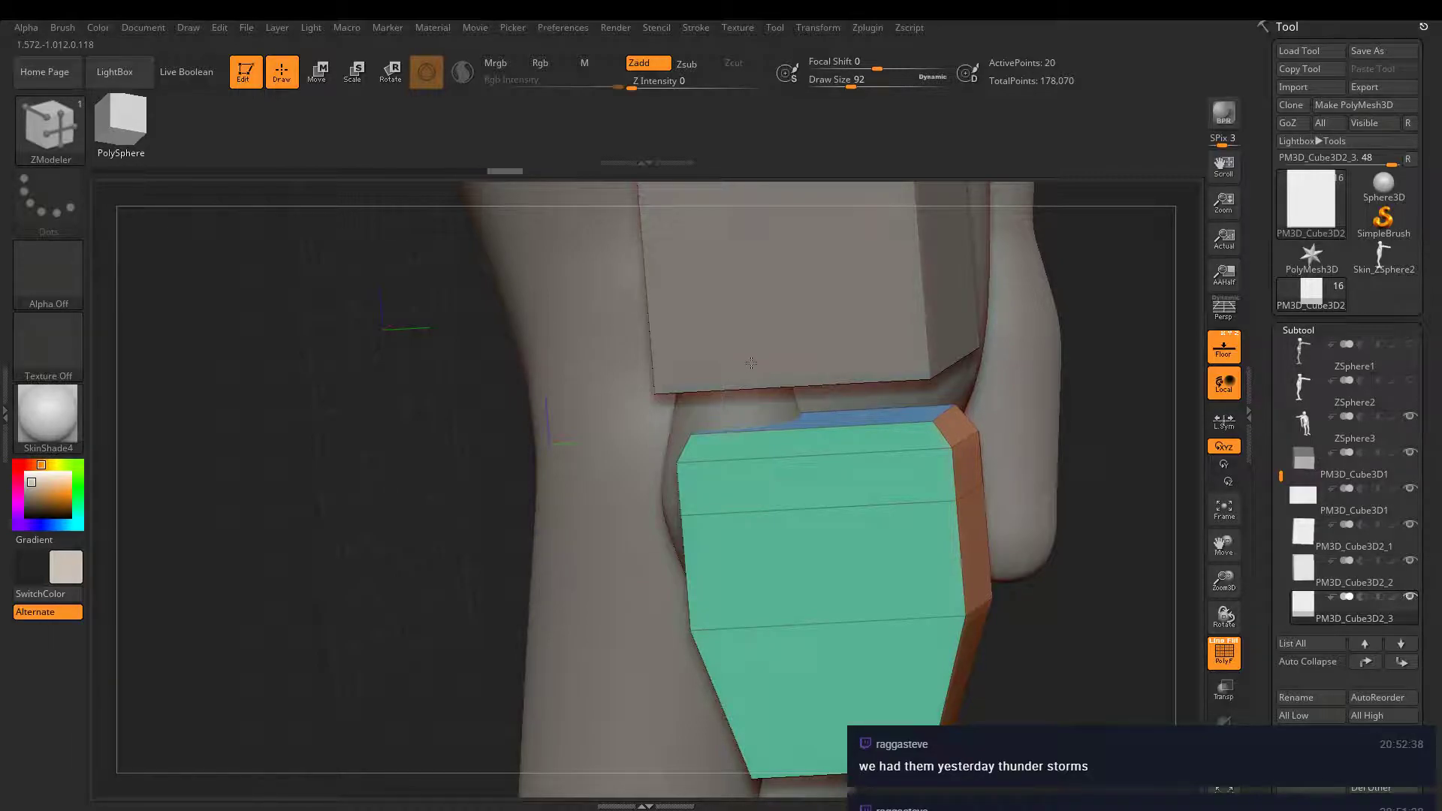
drag(994, 483, 934, 541)
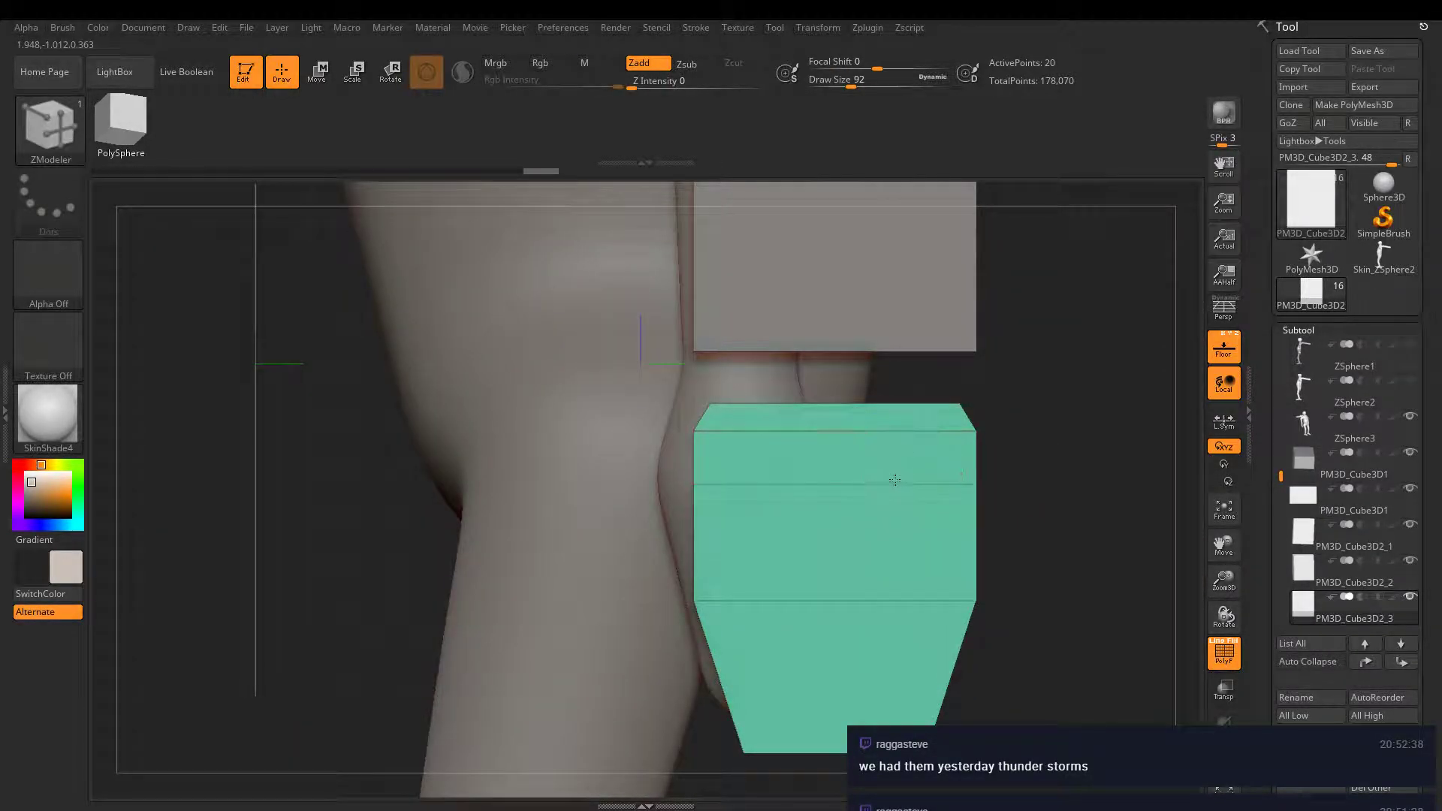
drag(1060, 507, 906, 502)
drag(1060, 465, 935, 551)
- Select the forearm block above the hand, set the ZModeler edge action to Insert, and add one horizontal edge loop near its top
alt+right_drag(978, 454, 373, 316)
alt+click(893, 612)
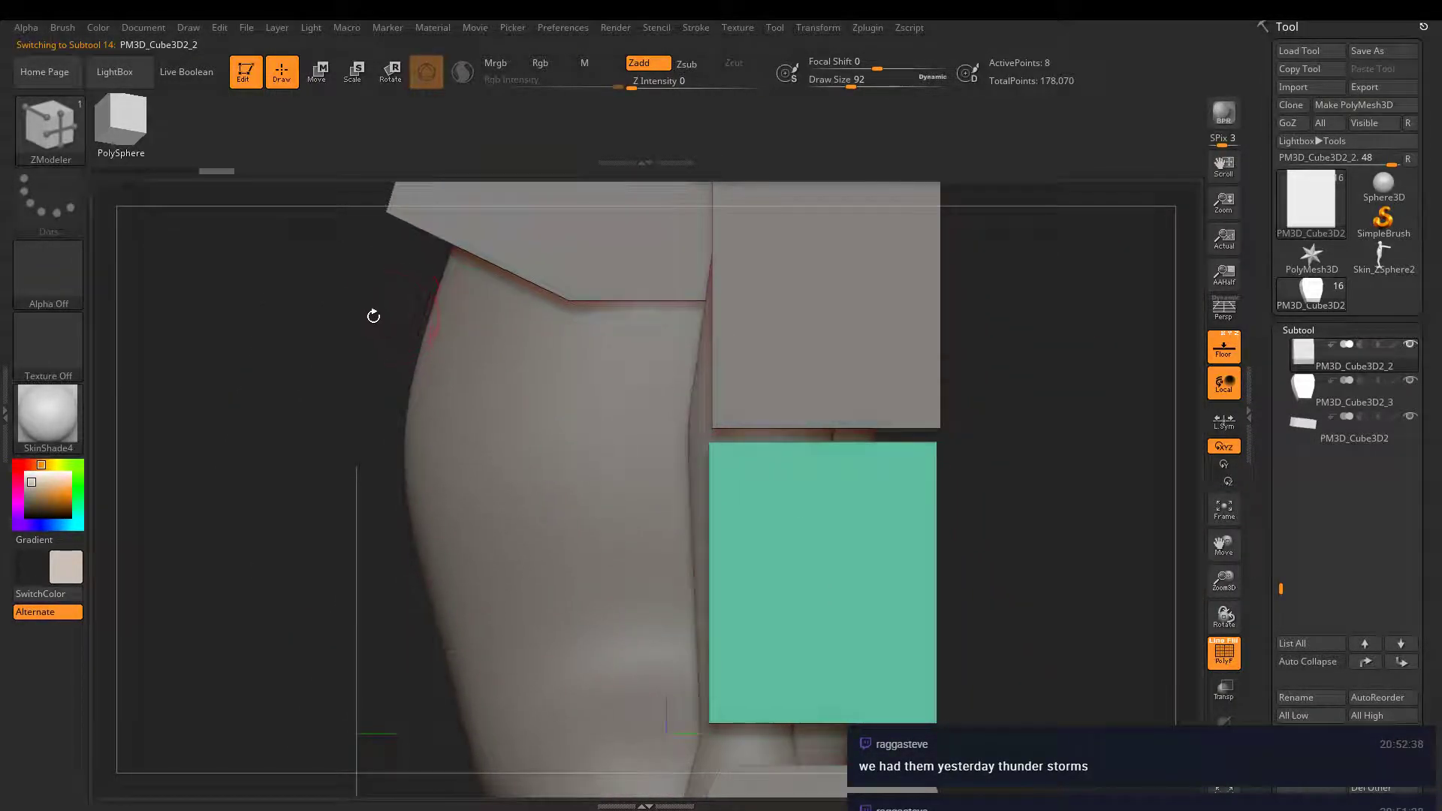
click(50, 128)
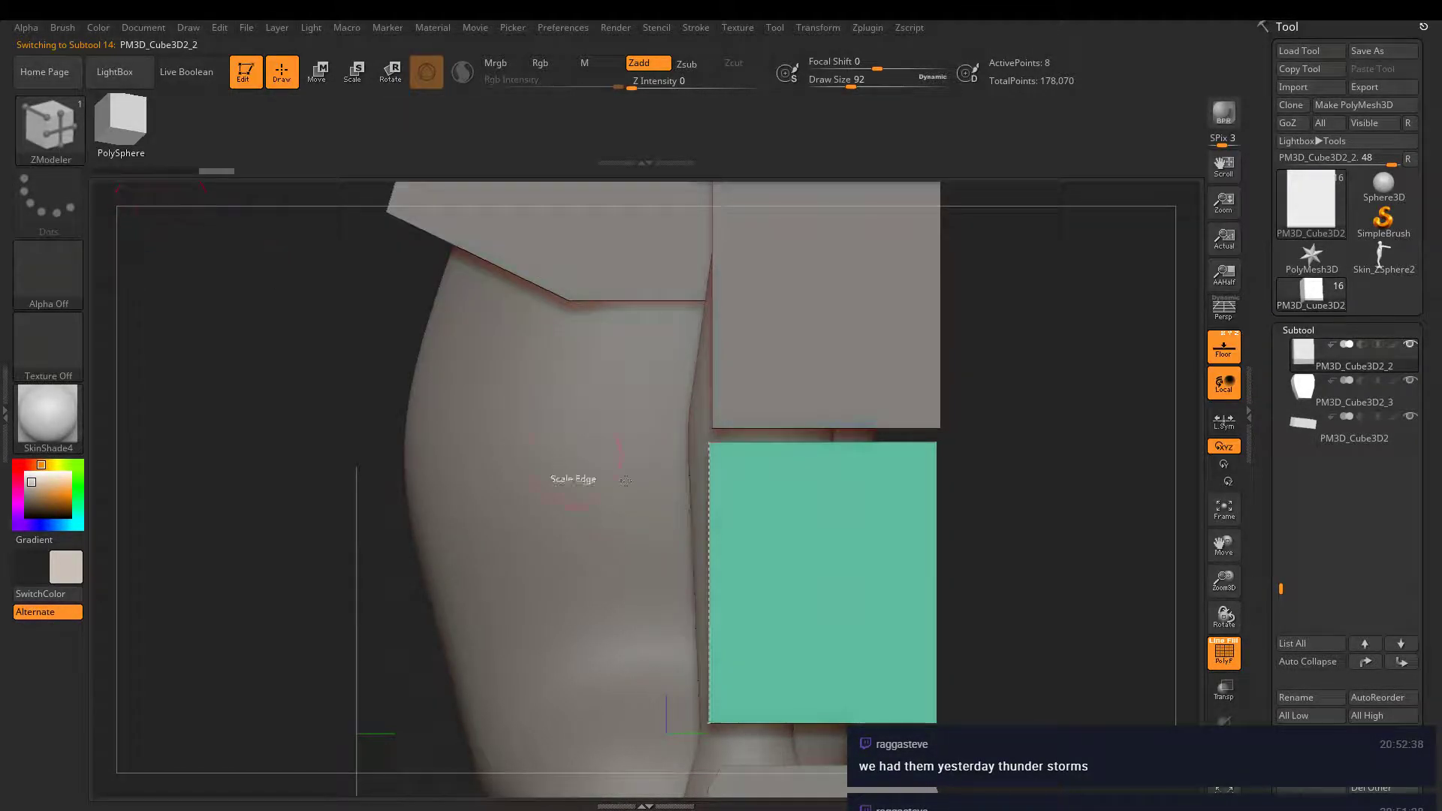
key(space)
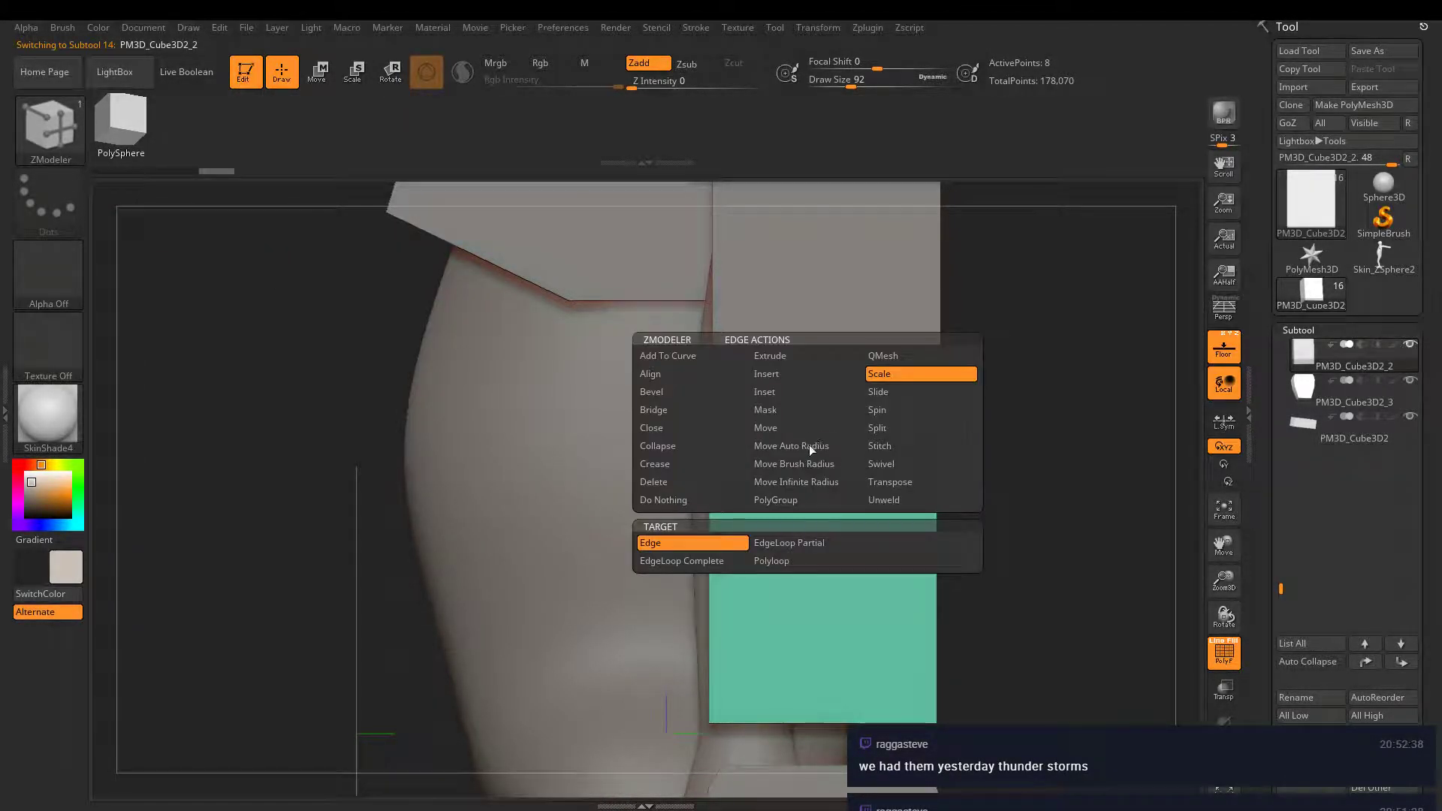
click(782, 375)
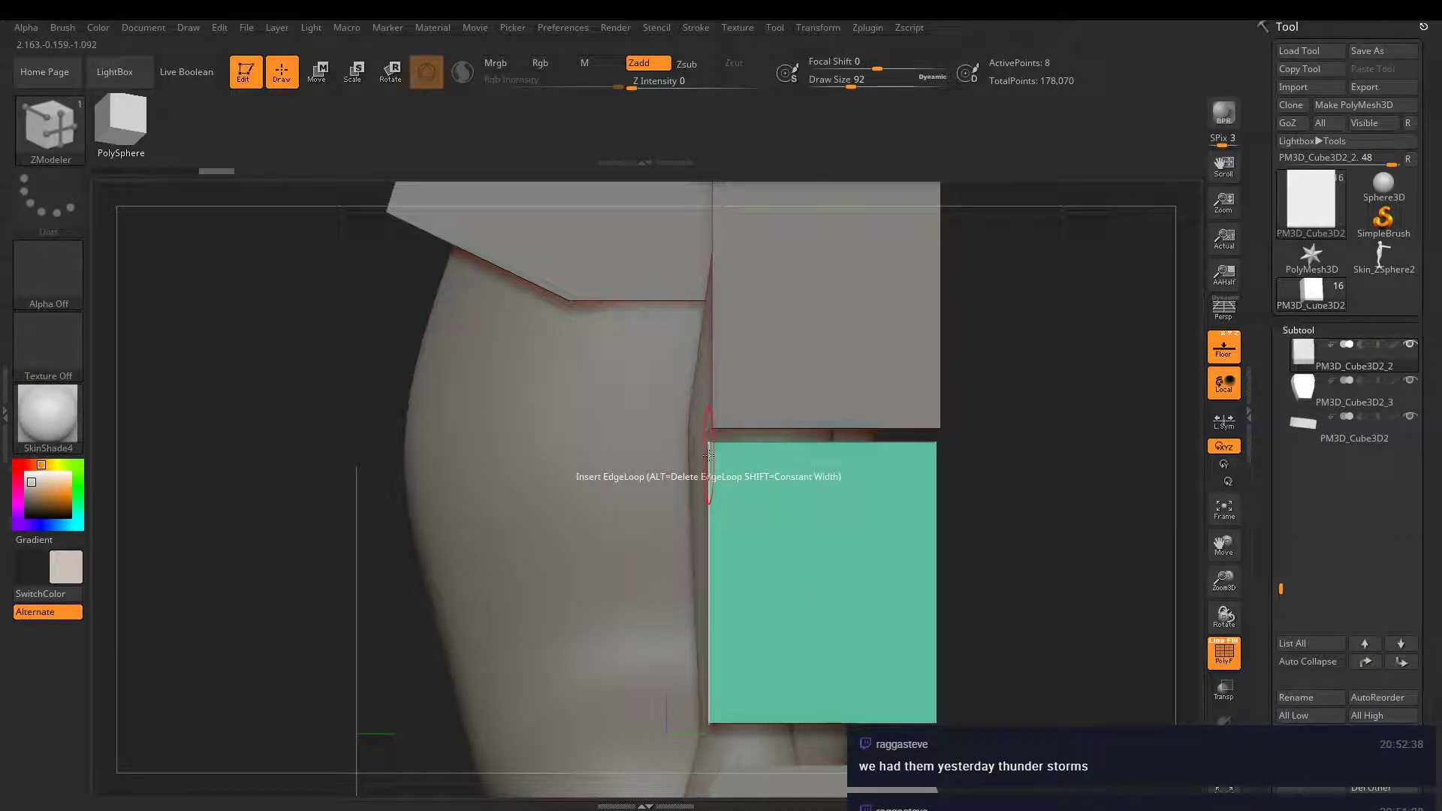
click(709, 455)
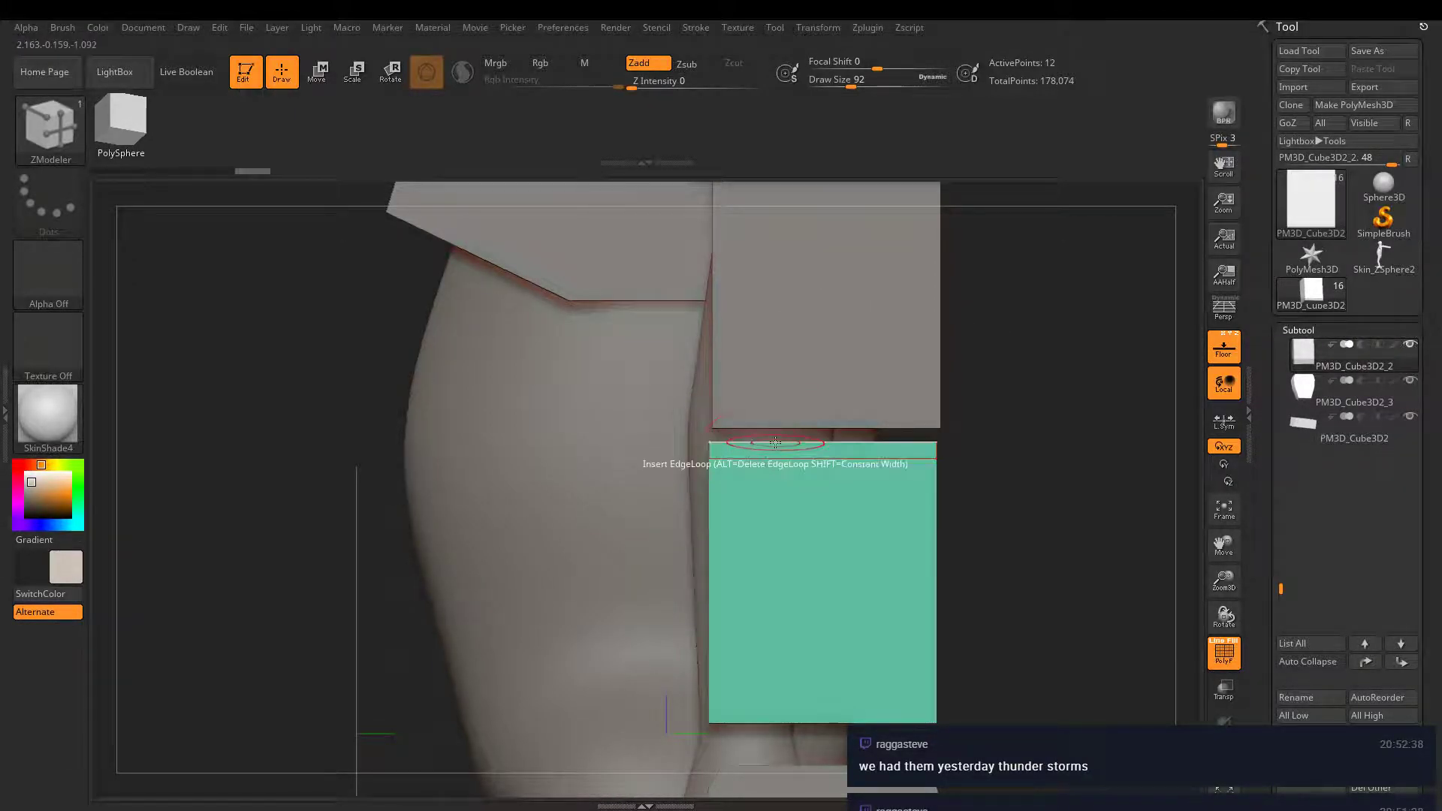
- Set the ZModeler polygon action to Scale with Polygon Center and shrink the forearm block's top face to bevel its upper end
key(space)
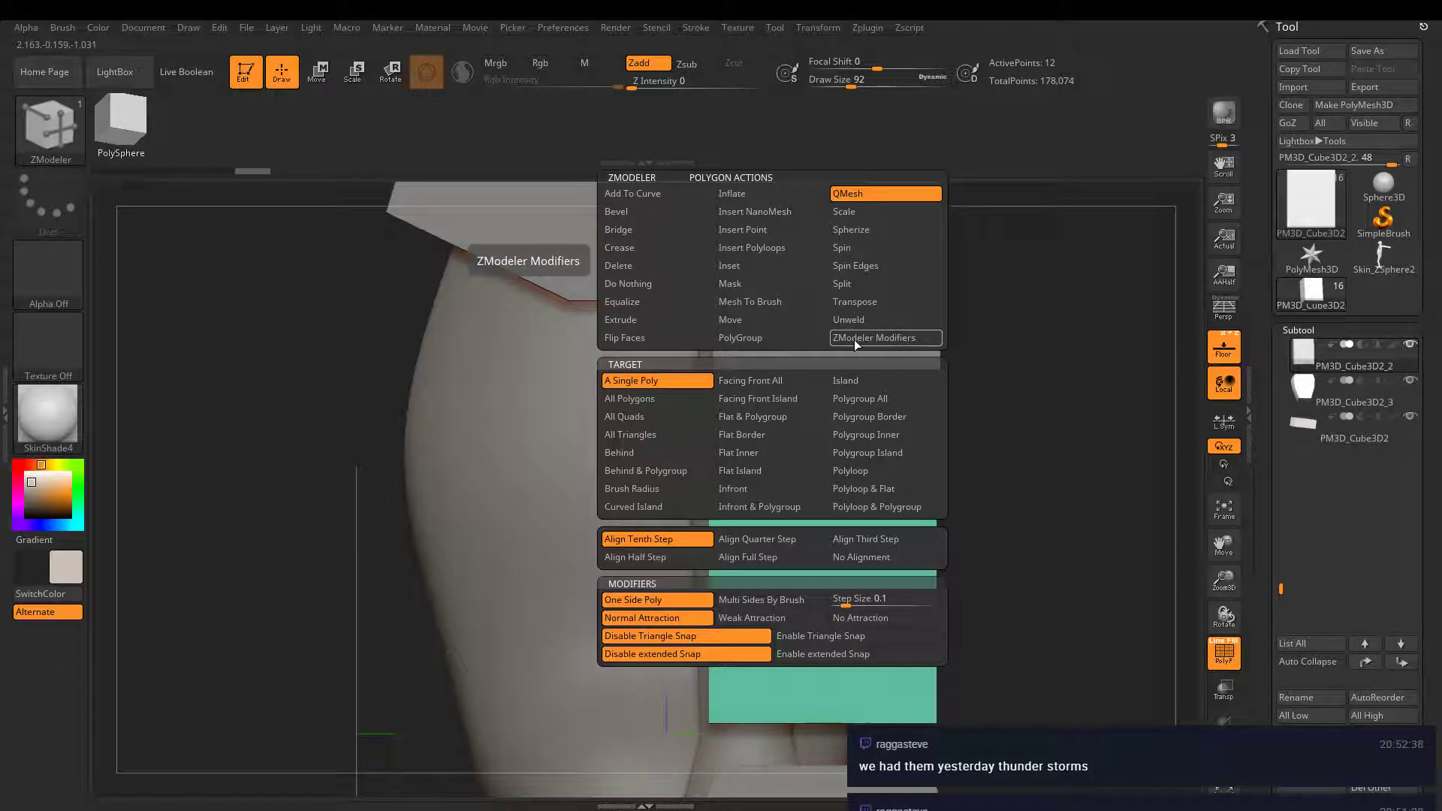
click(862, 213)
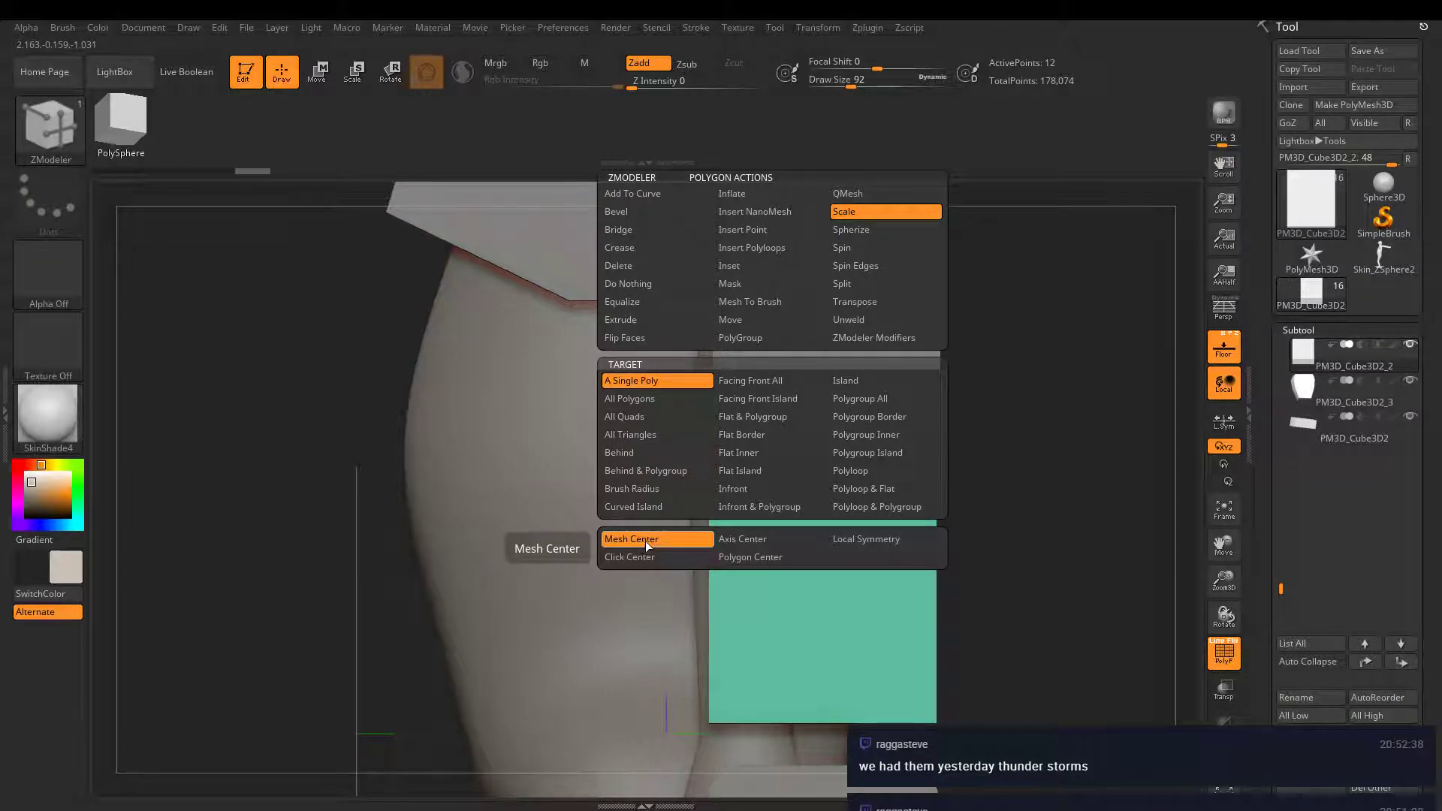
click(763, 558)
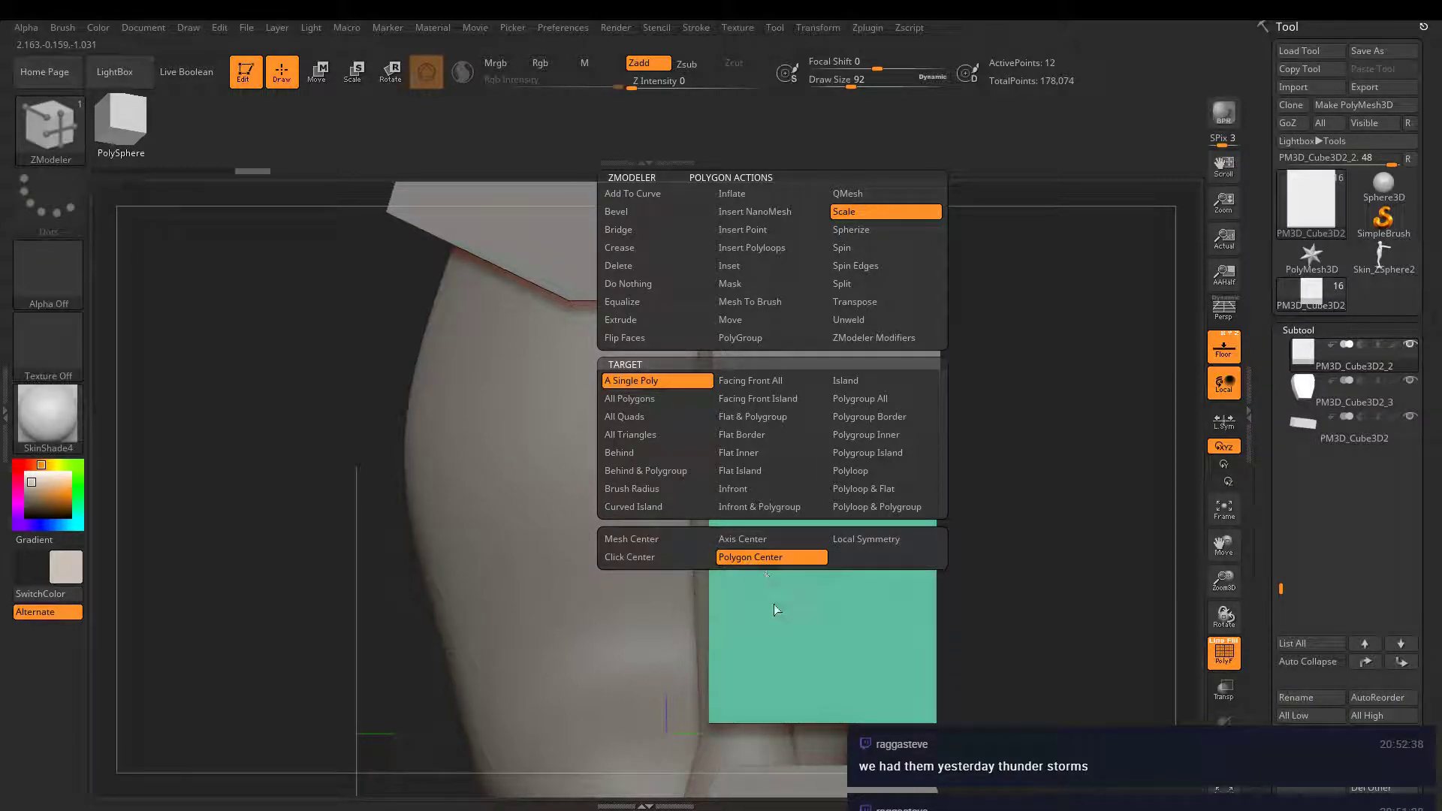
drag(819, 450, 812, 426)
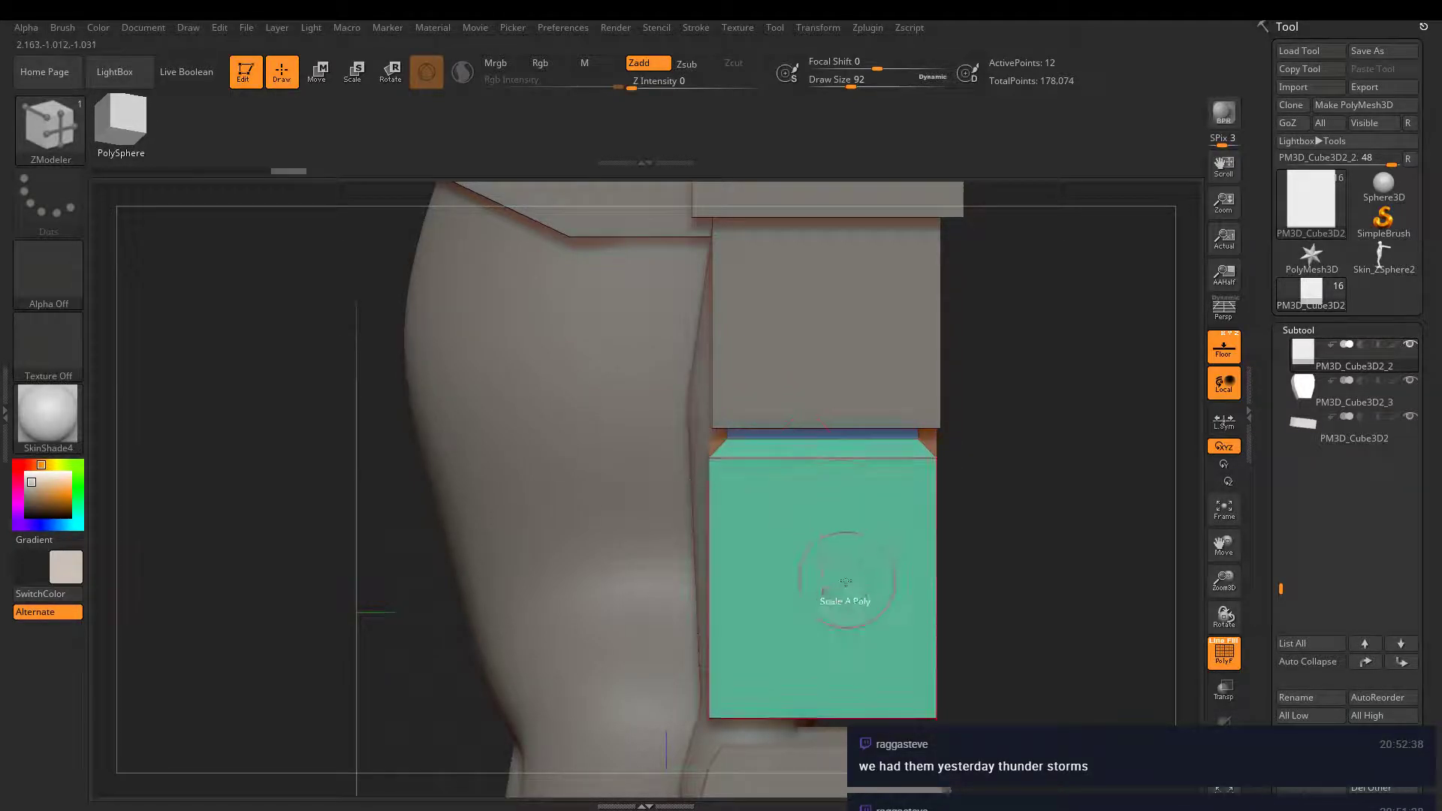
- Insert an edge loop near the forearm block's bottom and scale its bottom face inward to bevel the lower end
right_drag(827, 481, 426, 294)
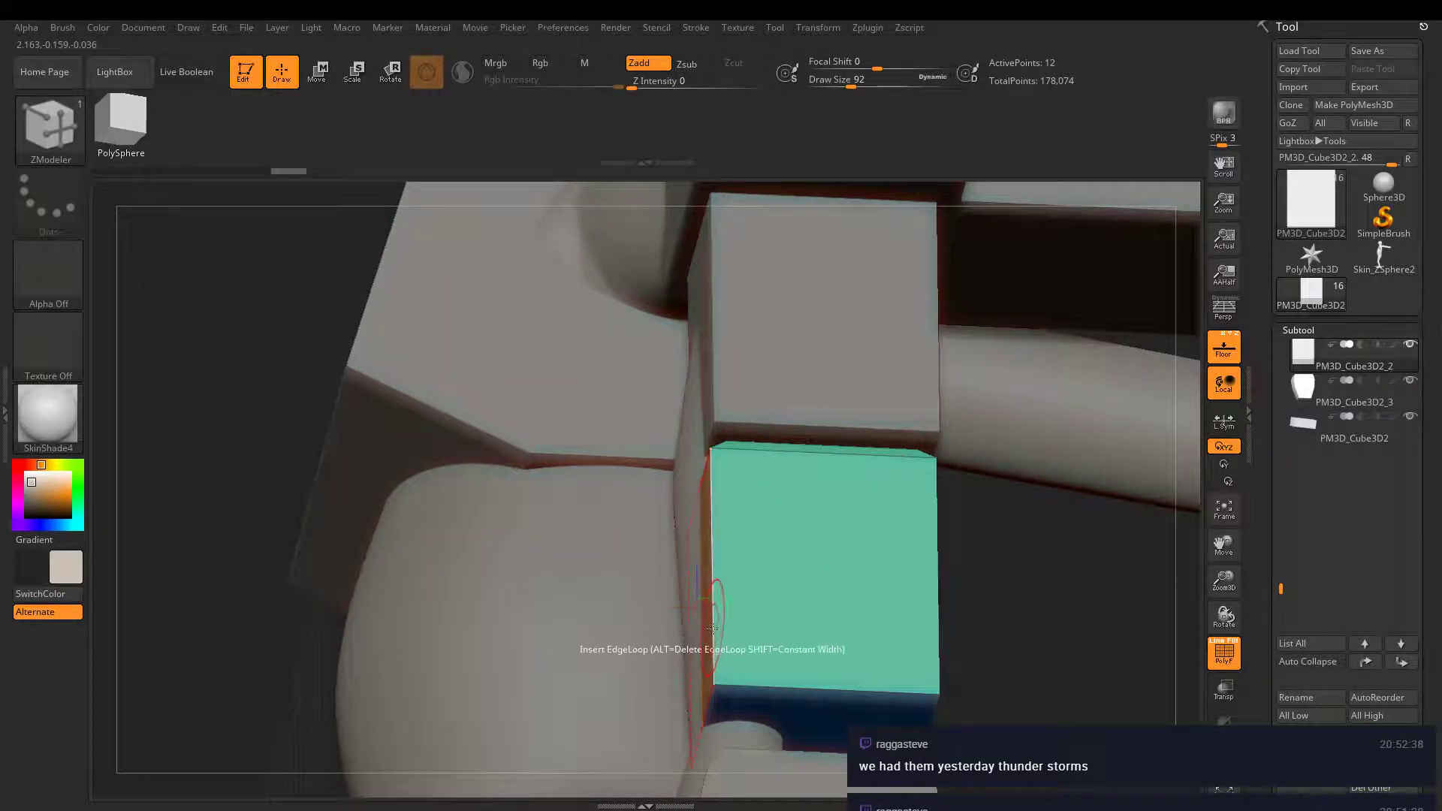
click(714, 663)
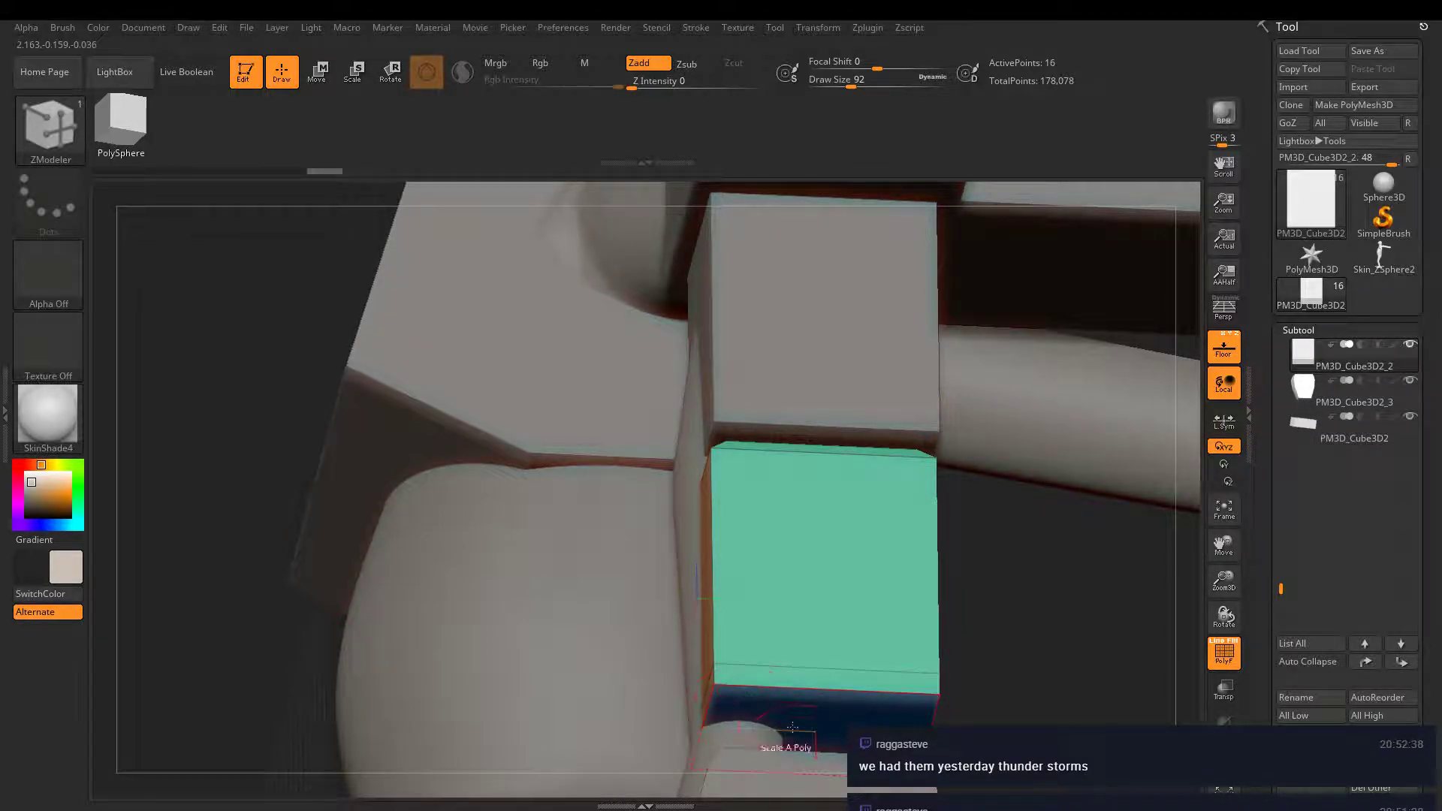
drag(816, 709, 799, 698)
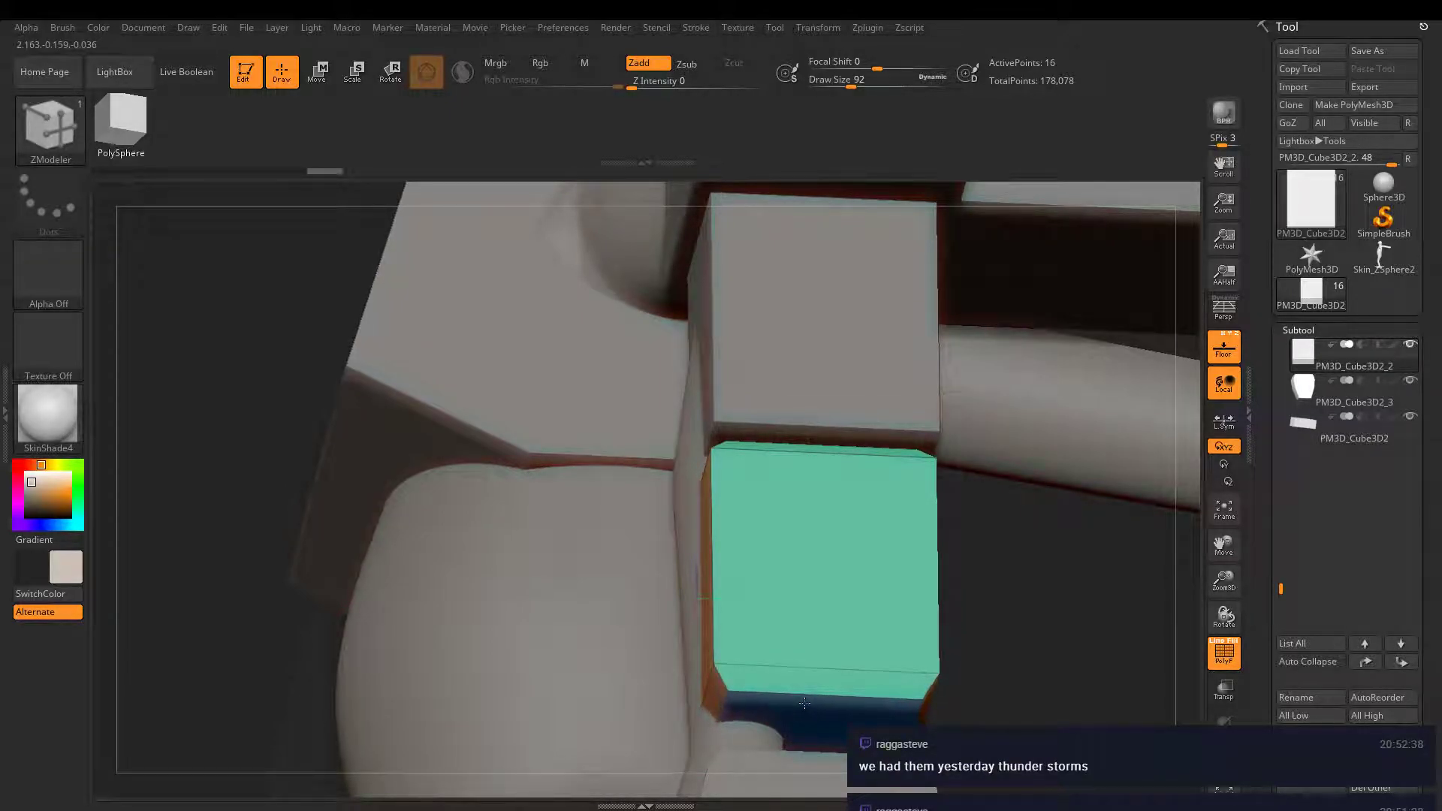
- Select the upper arm block, insert an edge loop near its bottom, and scale its bottom face inward
alt+click(751, 380)
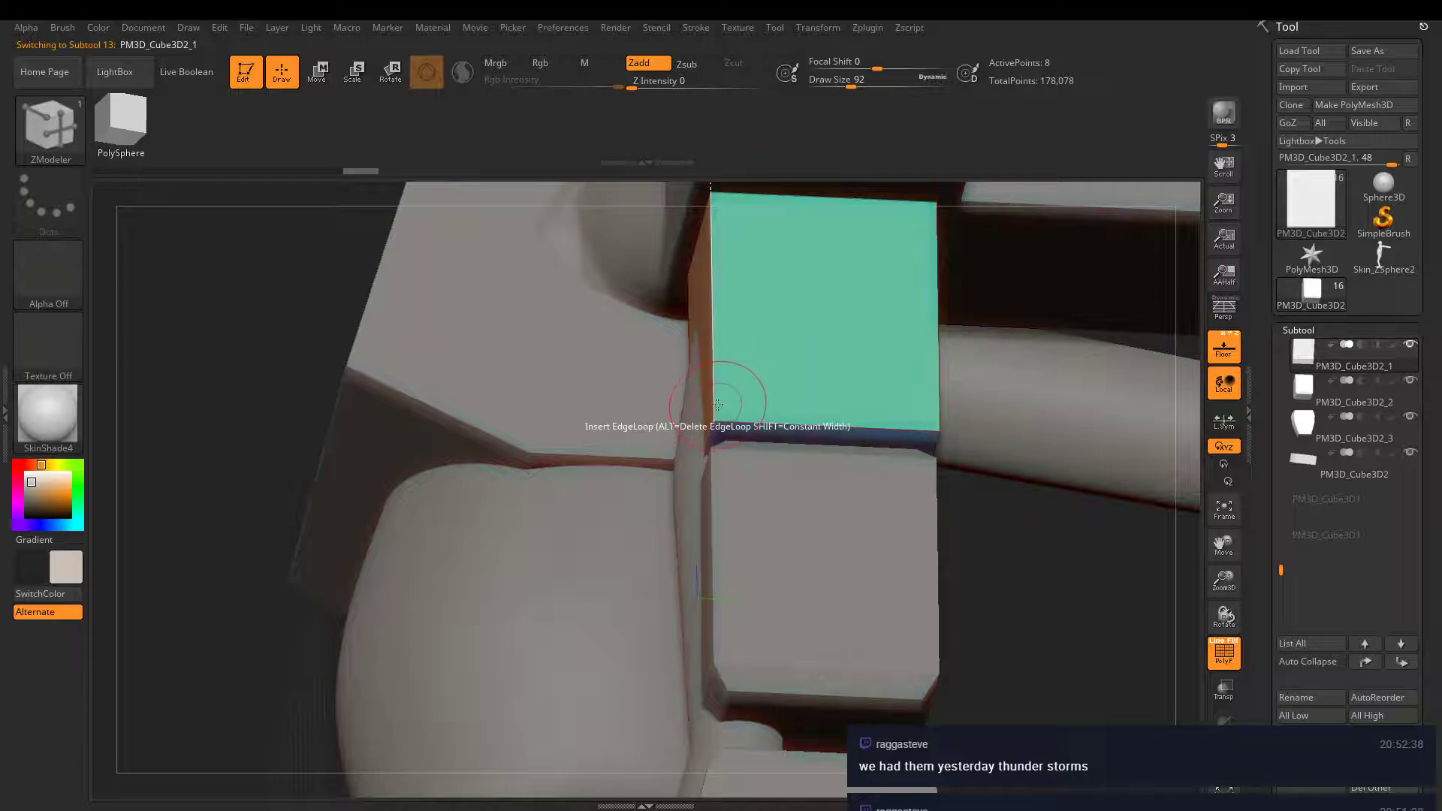
click(719, 400)
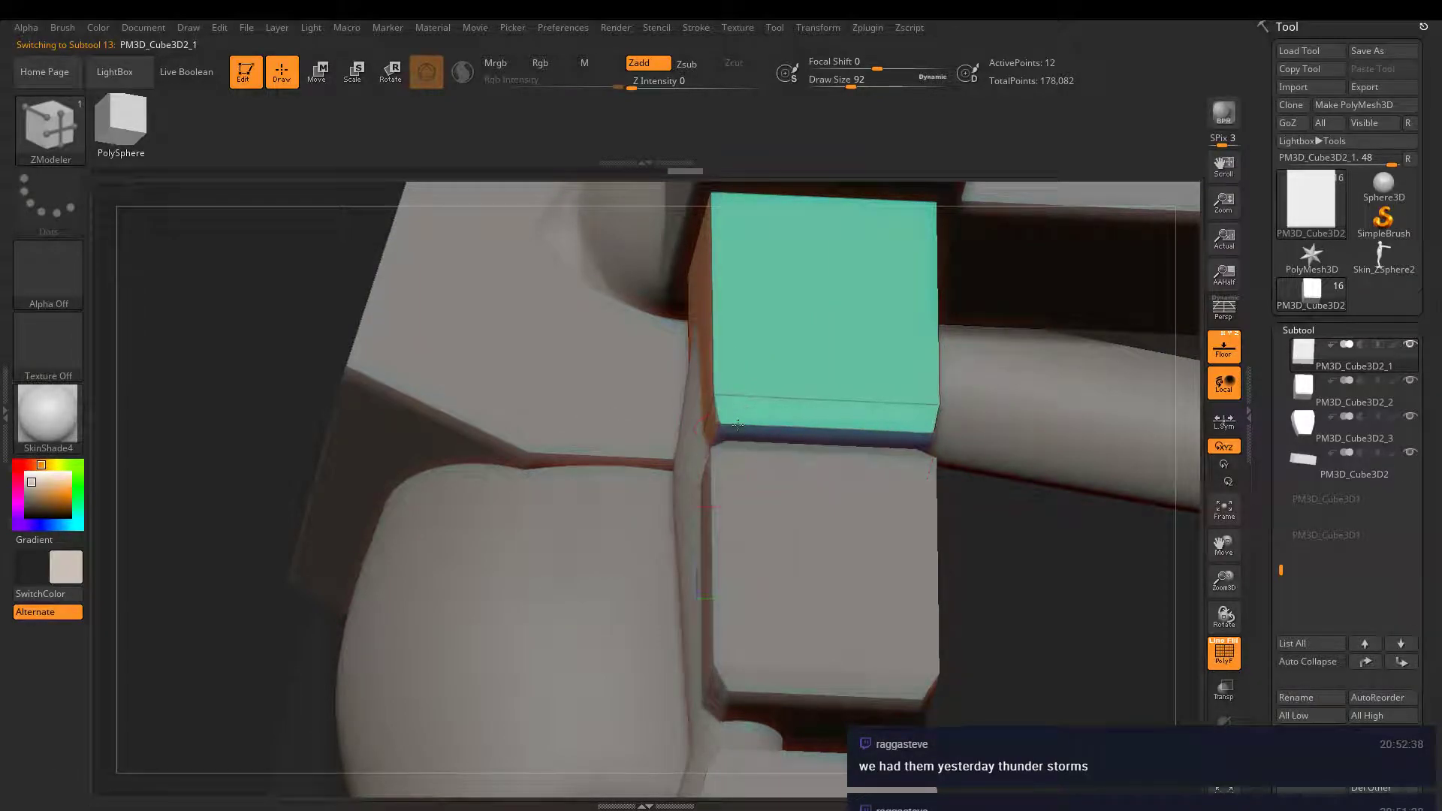
right_drag(870, 364, 899, 456)
mouse_move(804, 531)
alt+right_down()
mouse_move(765, 404)
mouse_move(691, 316)
mouse_move(782, 543)
alt+right_up()
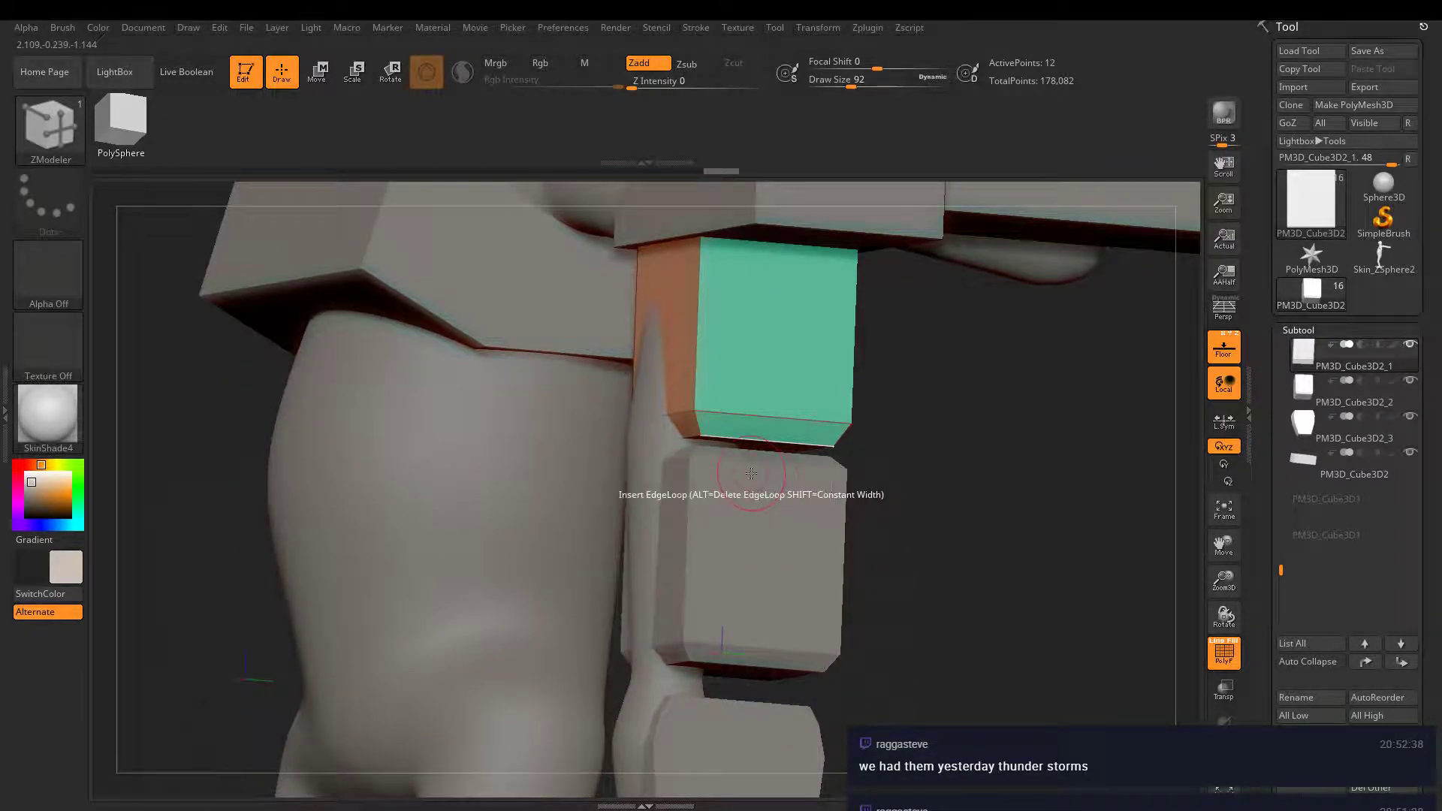
right_drag(751, 473, 845, 431)
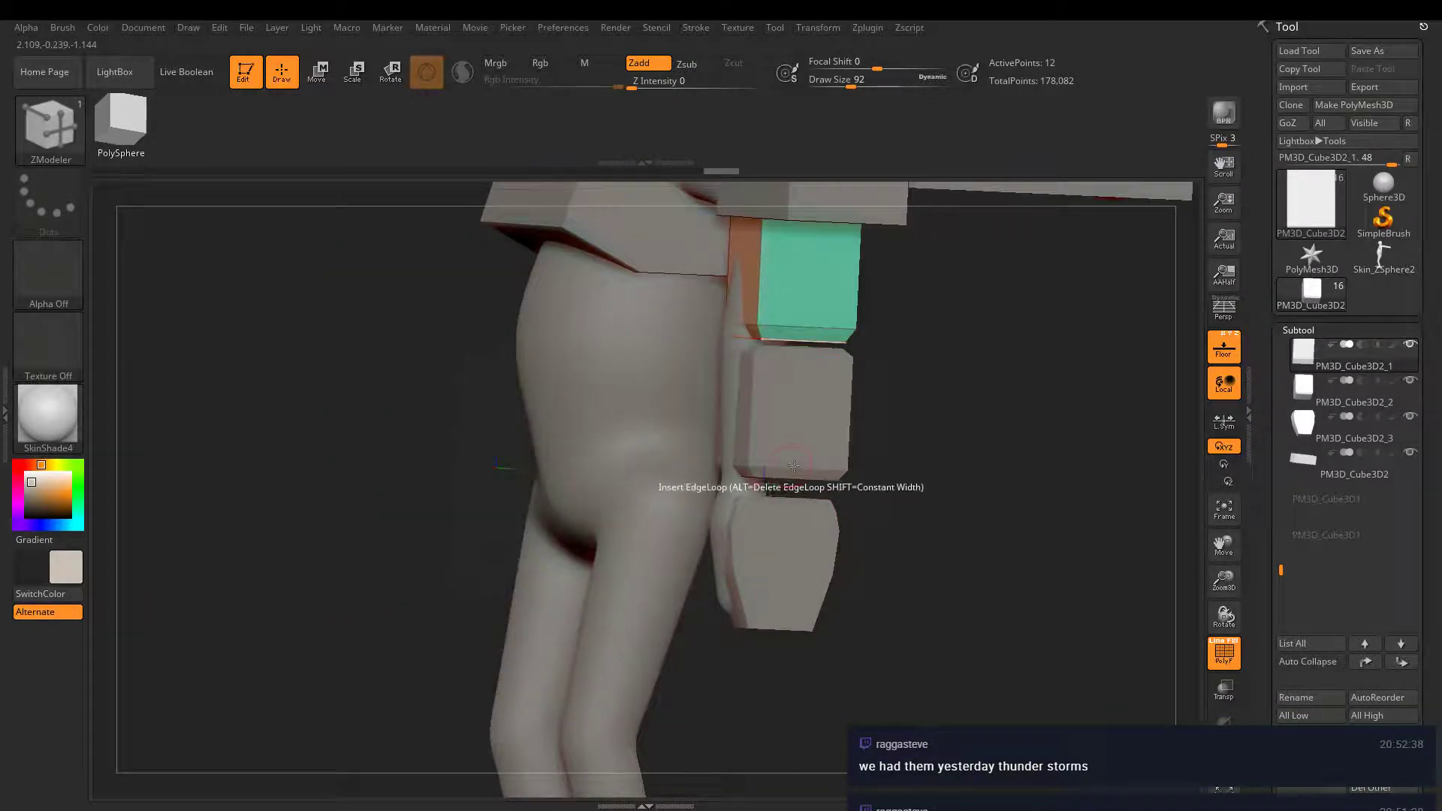
- Select the hand block, scale it narrower from front to back, and adjust its position beside the hand
alt+click(784, 587)
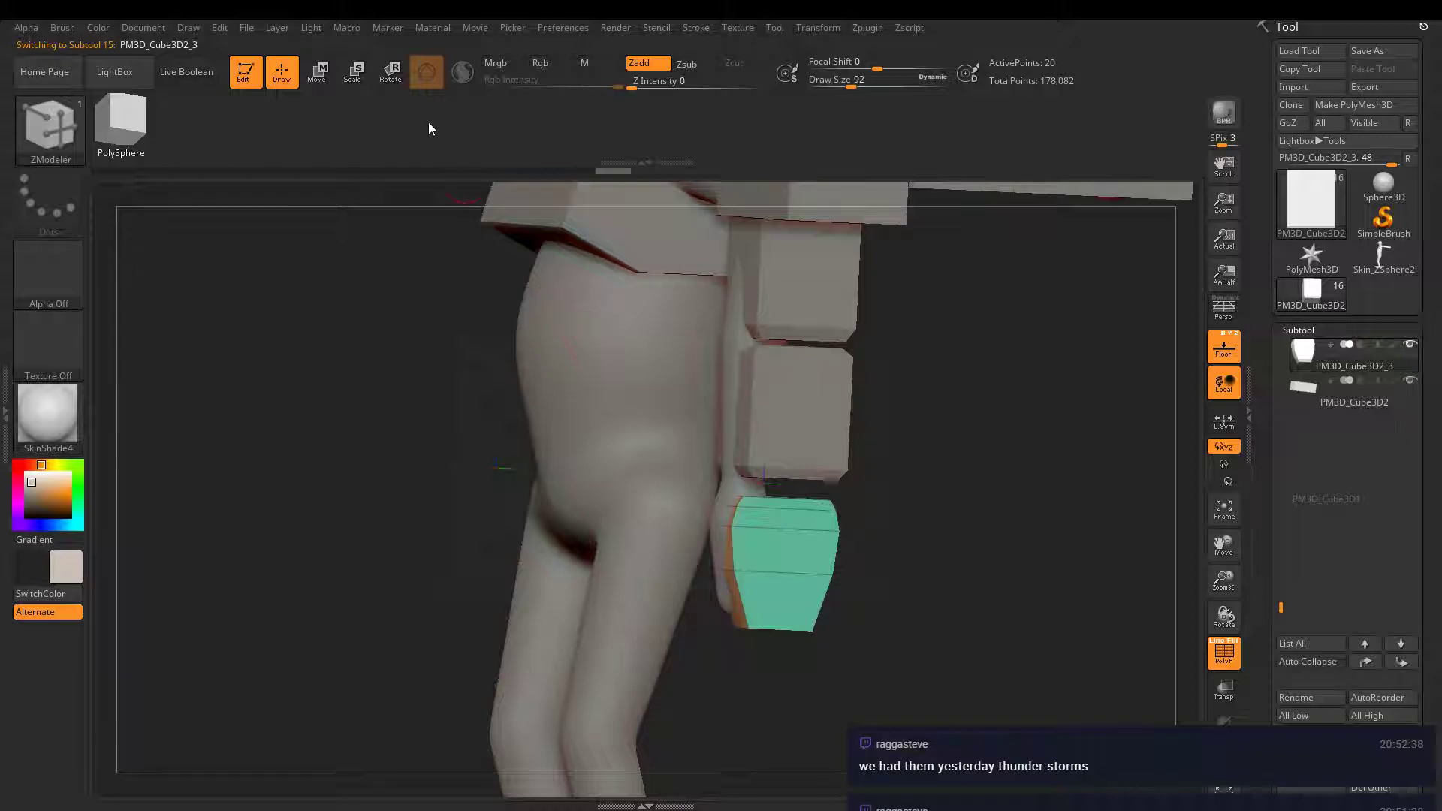
key(e)
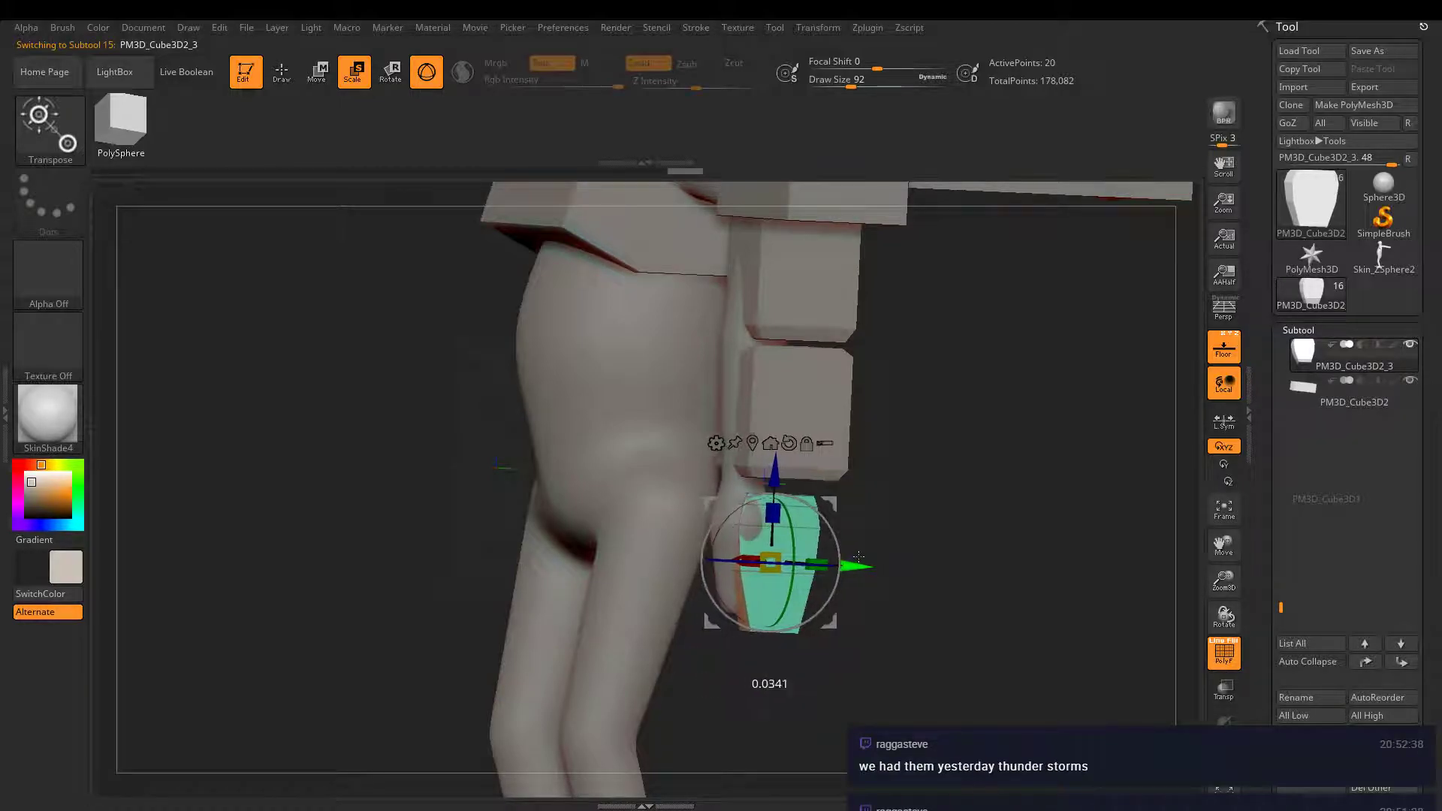
mouse_move(907, 527)
mouse_down()
mouse_move(939, 541)
mouse_move(924, 571)
mouse_up()
ctrl+right_drag(924, 571, 900, 628)
- Insert two closely spaced horizontal edge loops across the middle of the hand block and mask the part above the lower one
click(282, 71)
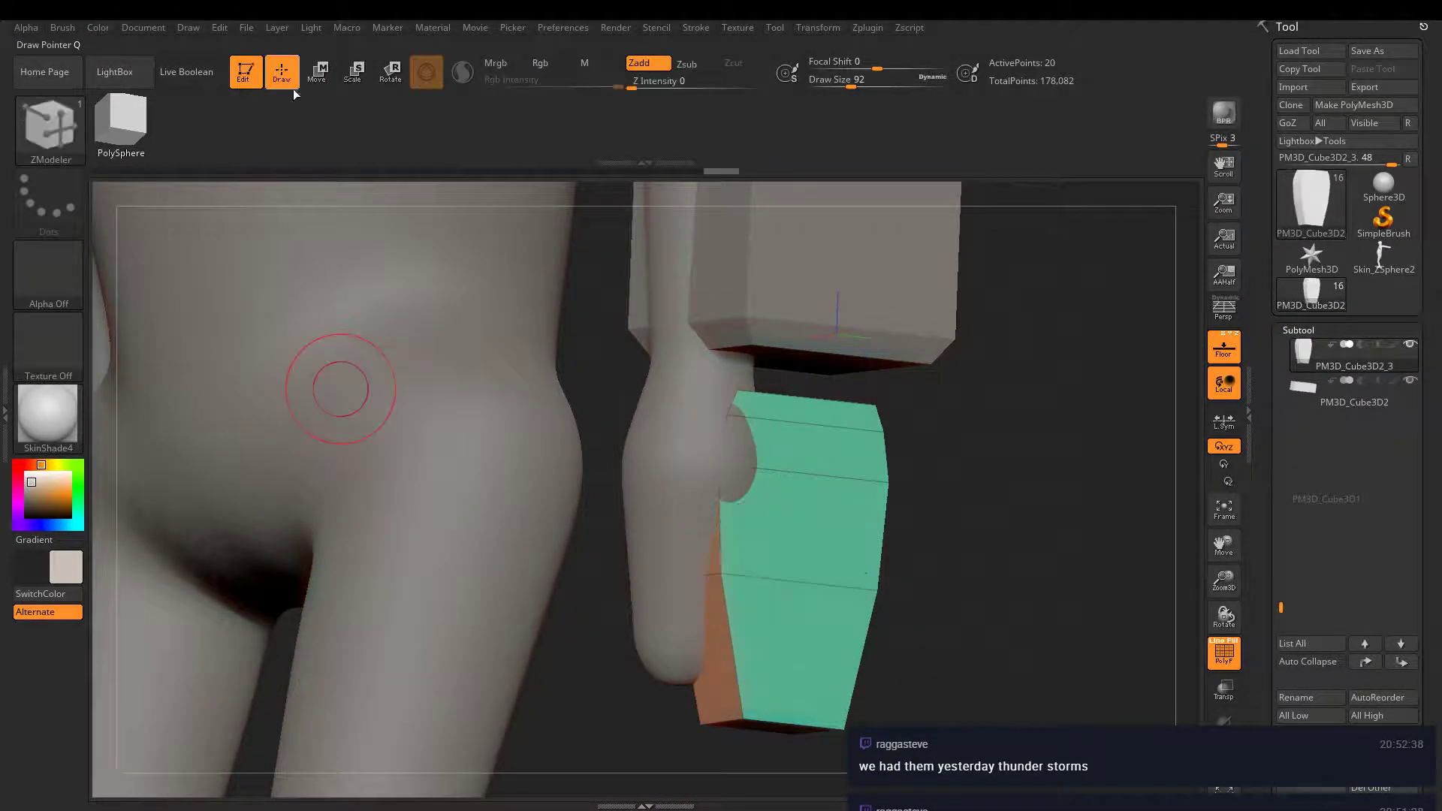
alt+right_drag(331, 386, 323, 289)
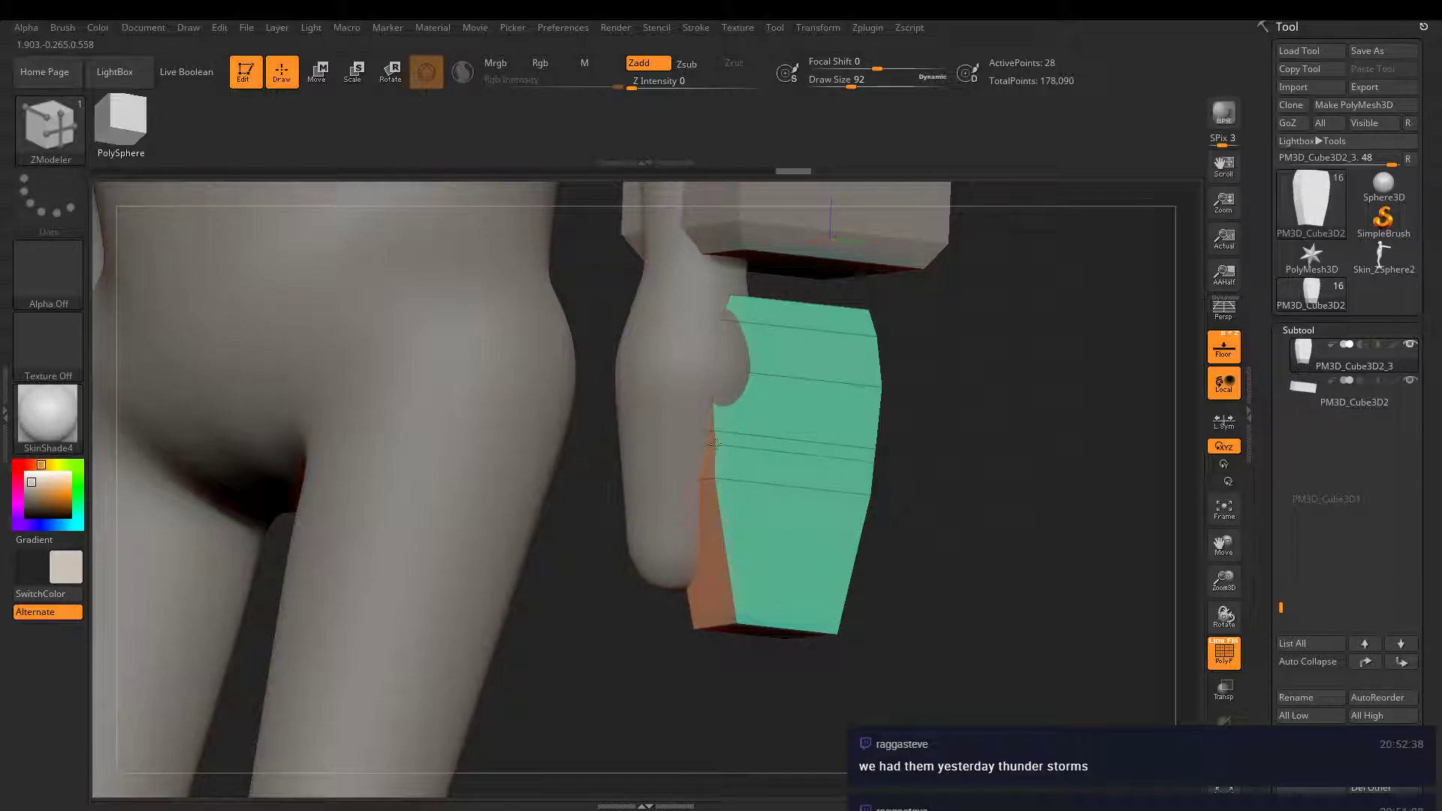
shift+drag(956, 362, 928, 373)
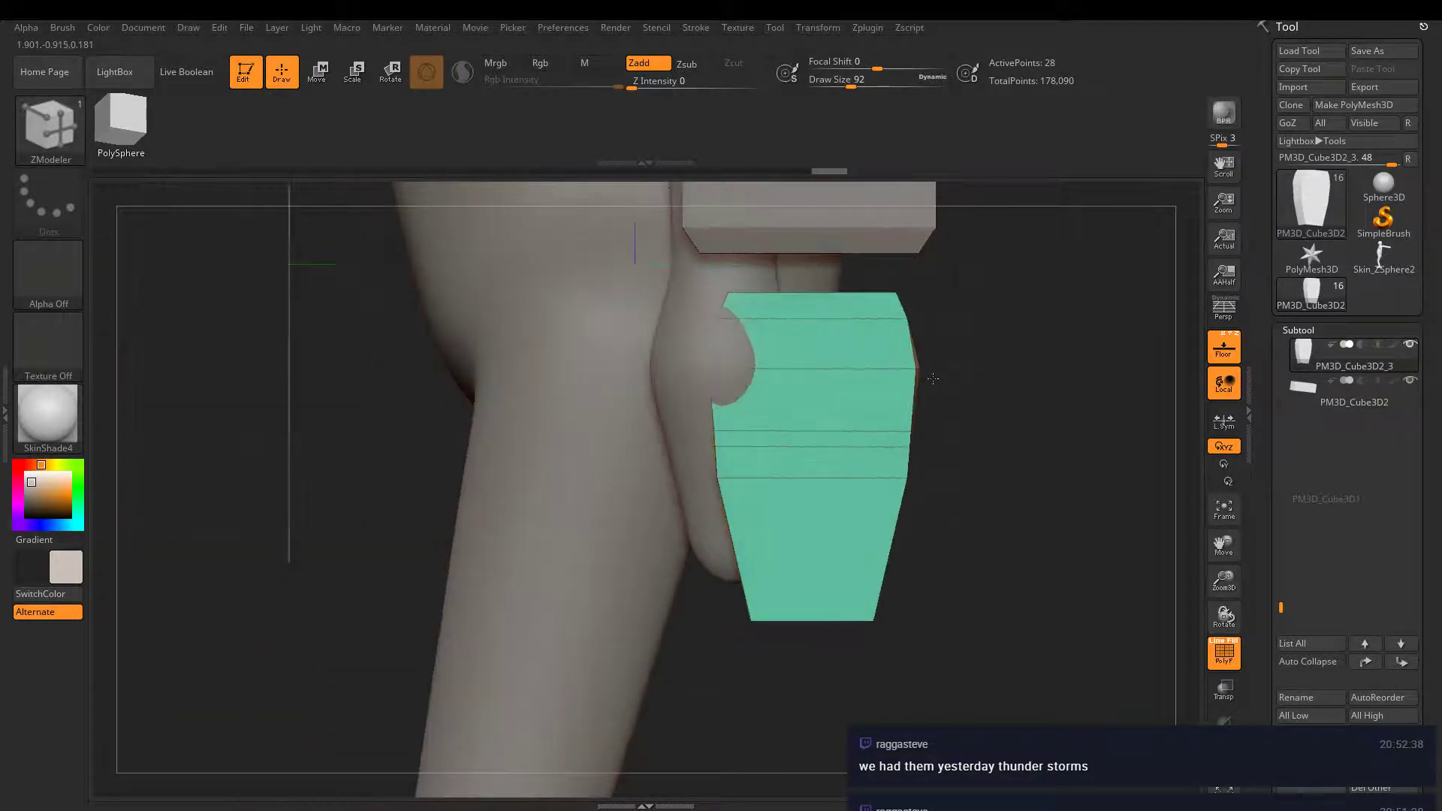
ctrl+drag(987, 267, 596, 440)
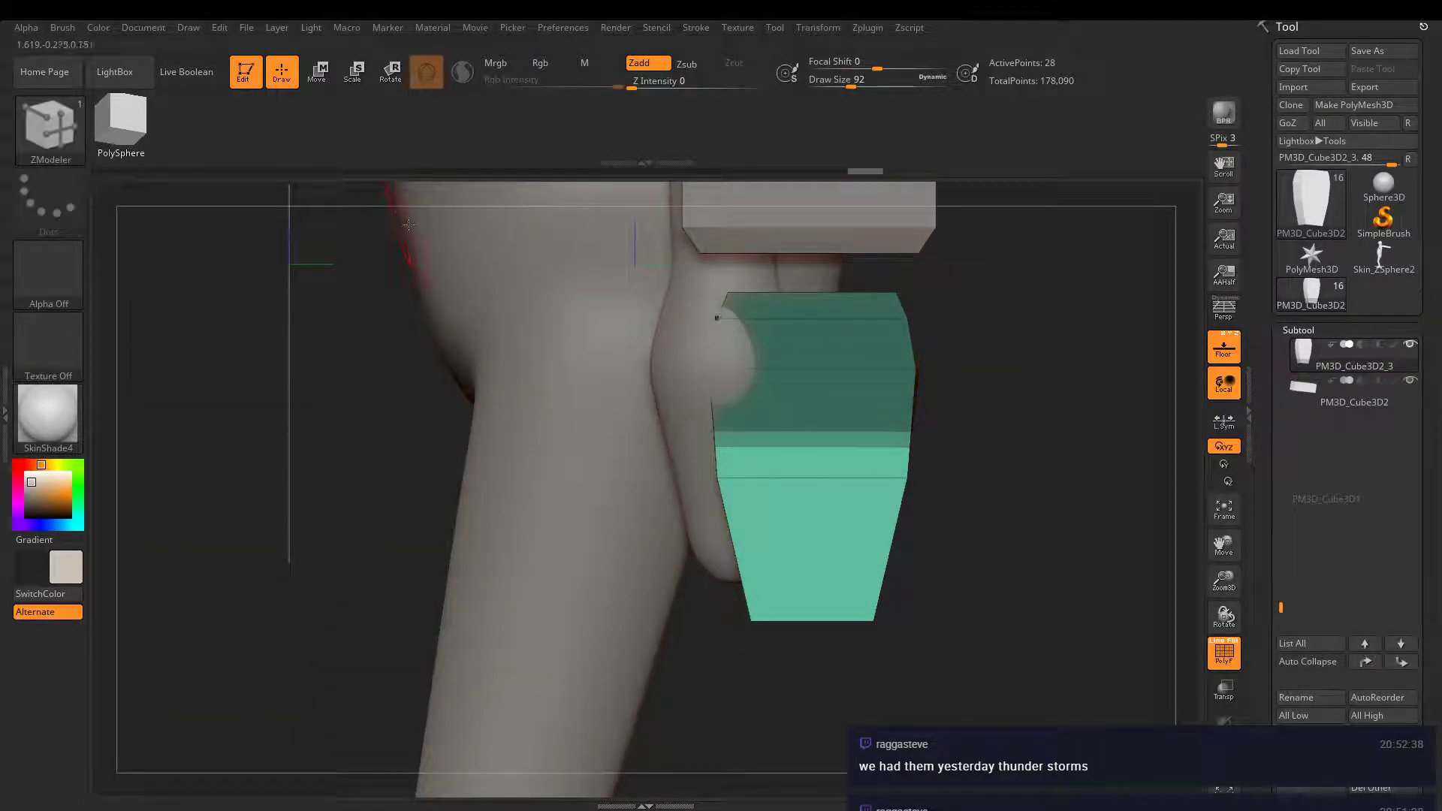
- Rotate the unmasked lower part of the hand block inward to bend the fingers towards the leg, and clear the mask
click(391, 72)
drag(939, 376, 713, 422)
click(284, 72)
mouse_move(145, 274)
mouse_down()
mouse_move(450, 338)
mouse_move(768, 444)
mouse_move(661, 488)
mouse_up()
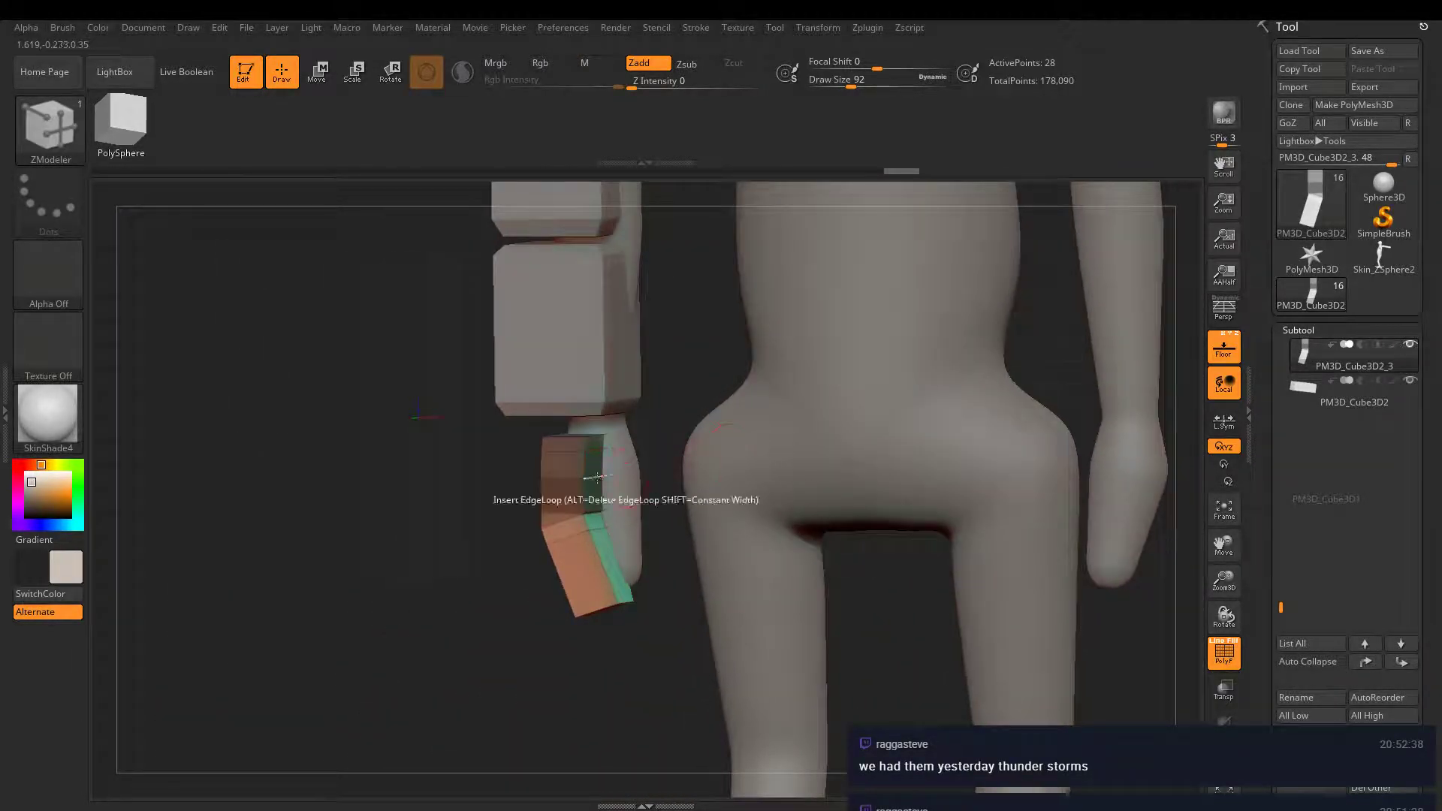
drag(601, 526, 588, 443)
right_drag(588, 443, 872, 509)
ctrl+click(872, 509)
ctrl+drag(836, 486, 905, 496)
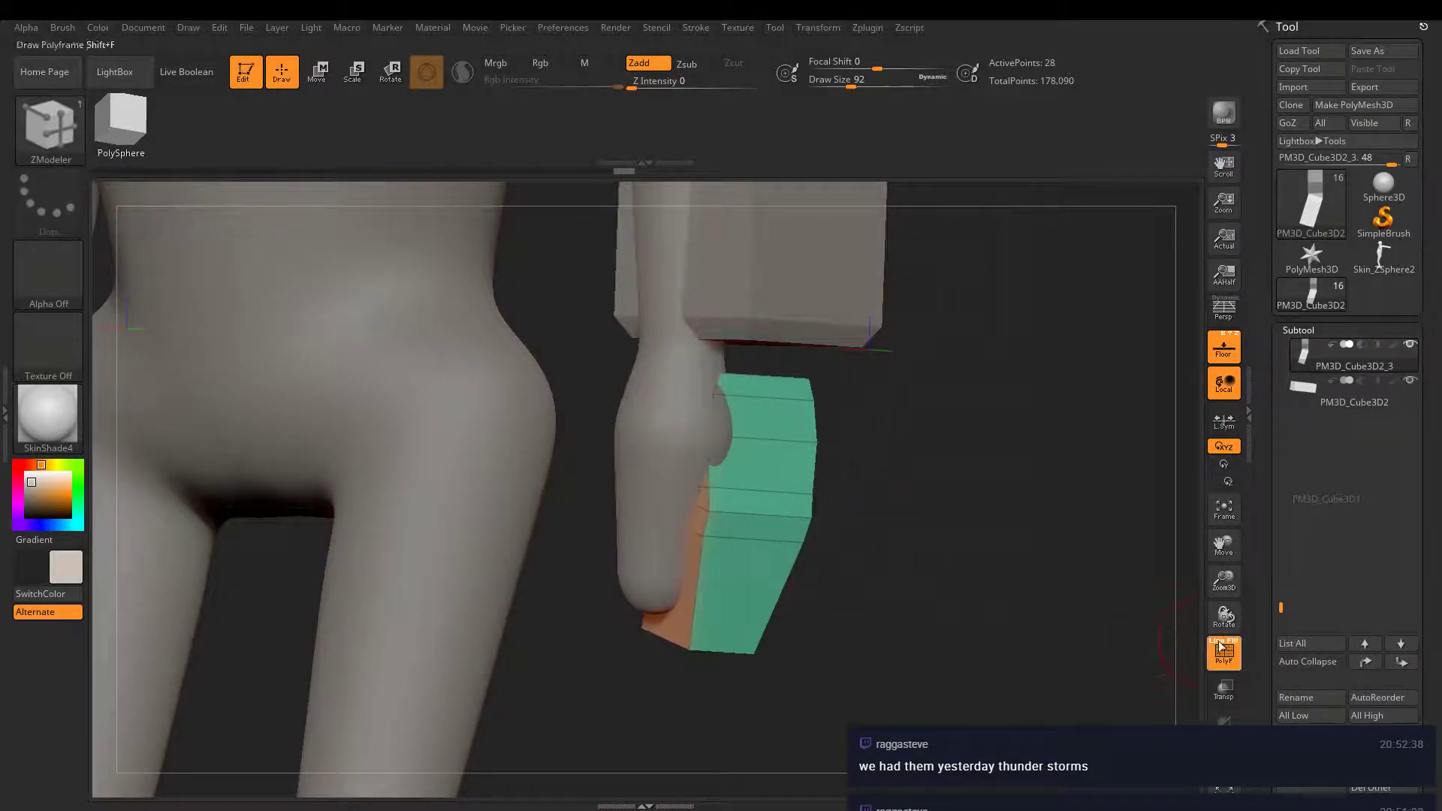
- Isolate the hand block, set the ZModeler polygon action to Extrude, and extrude the upper polygon on its narrow side as a thumb base
click(1224, 761)
right_drag(710, 528, 781, 542)
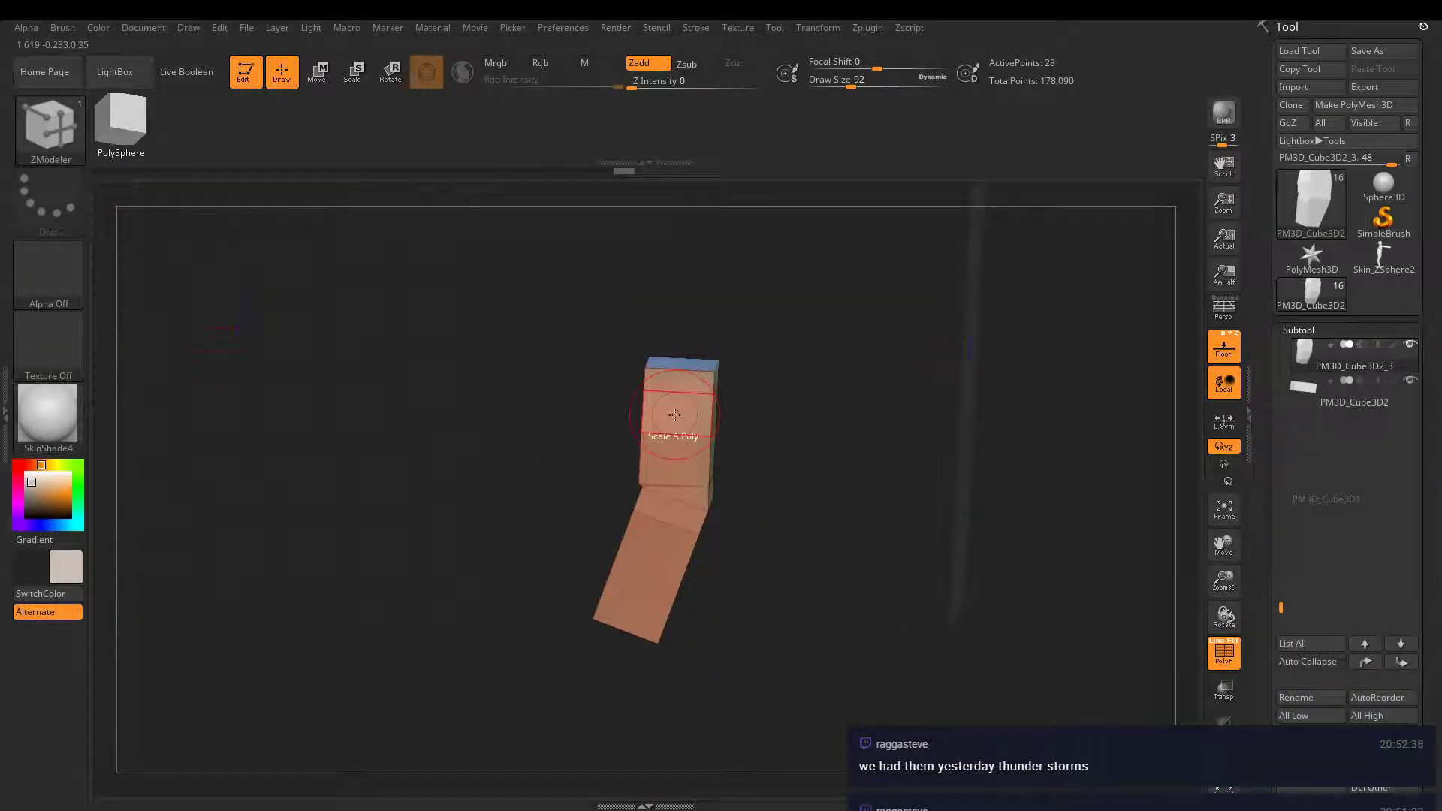
key(space)
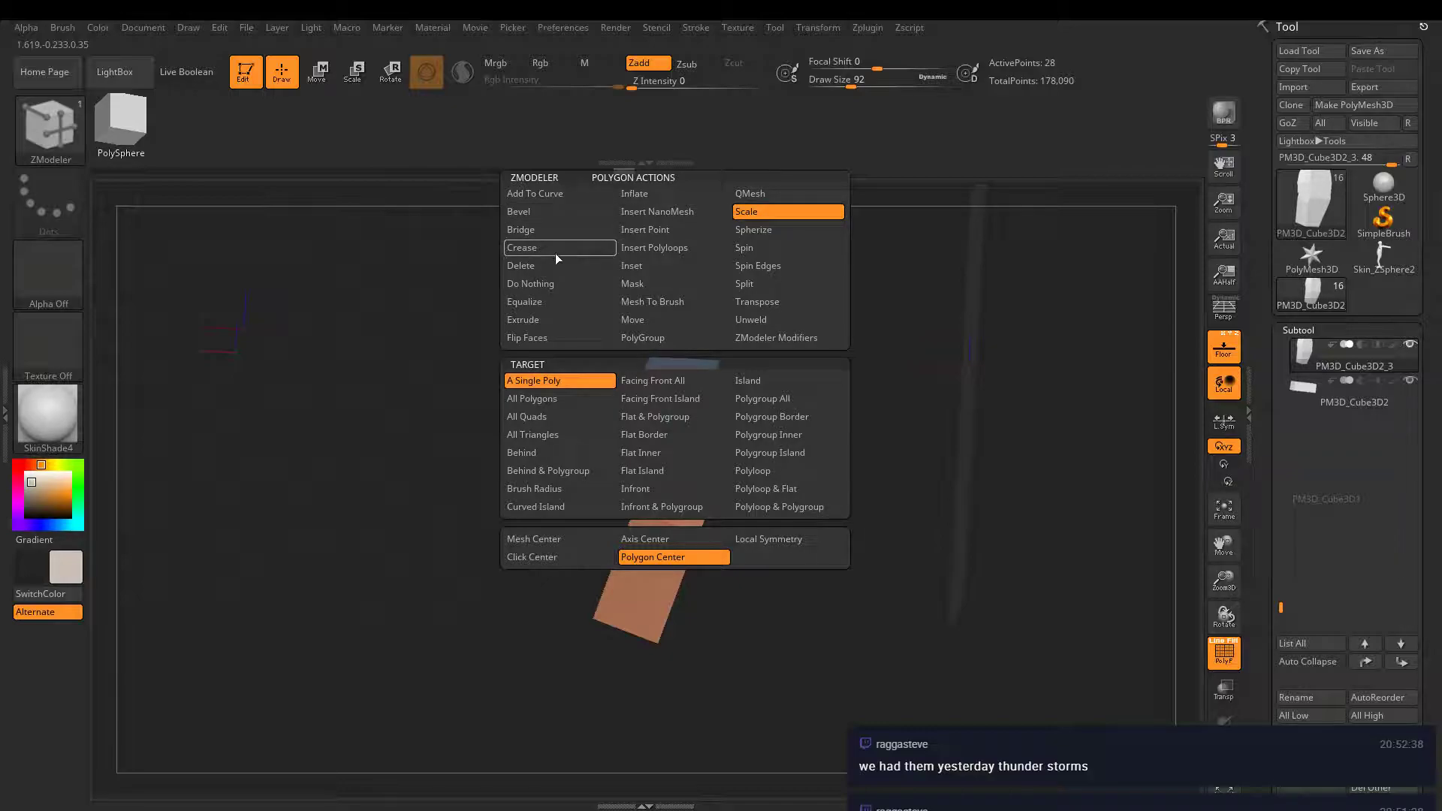
click(523, 319)
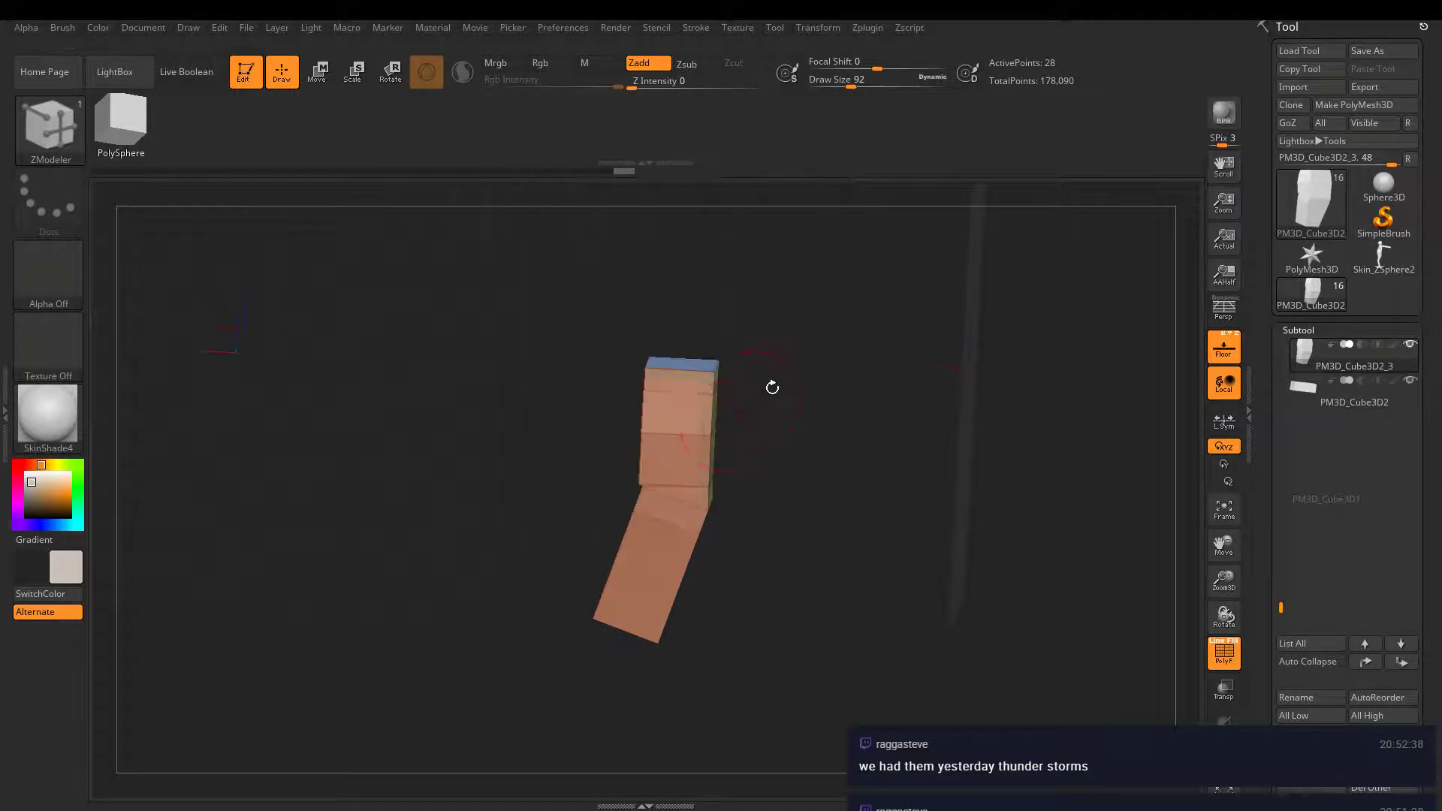
drag(676, 417, 695, 425)
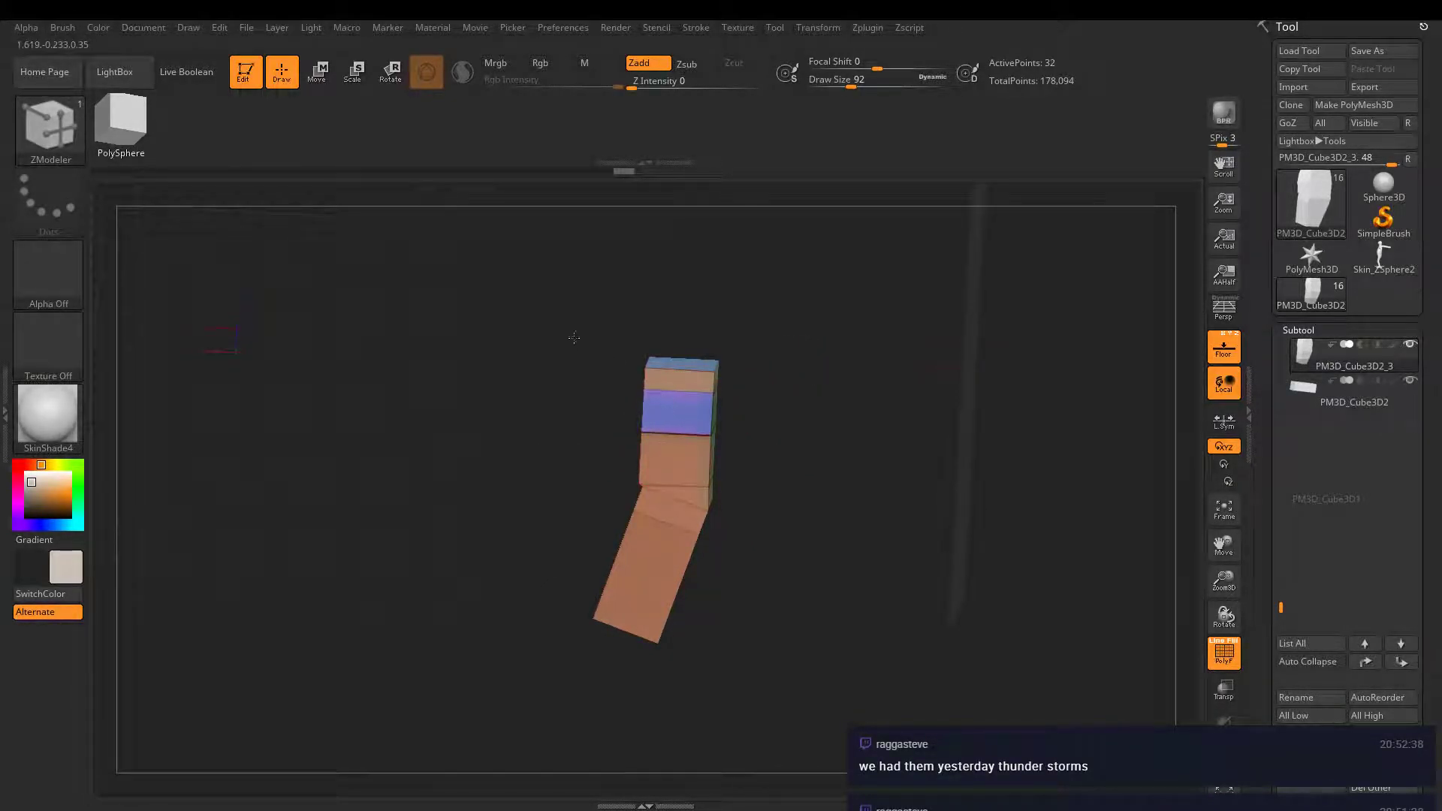
- Extrude the underside of the thumb base downward to form the thumb alongside the hand block
drag(796, 420, 750, 364)
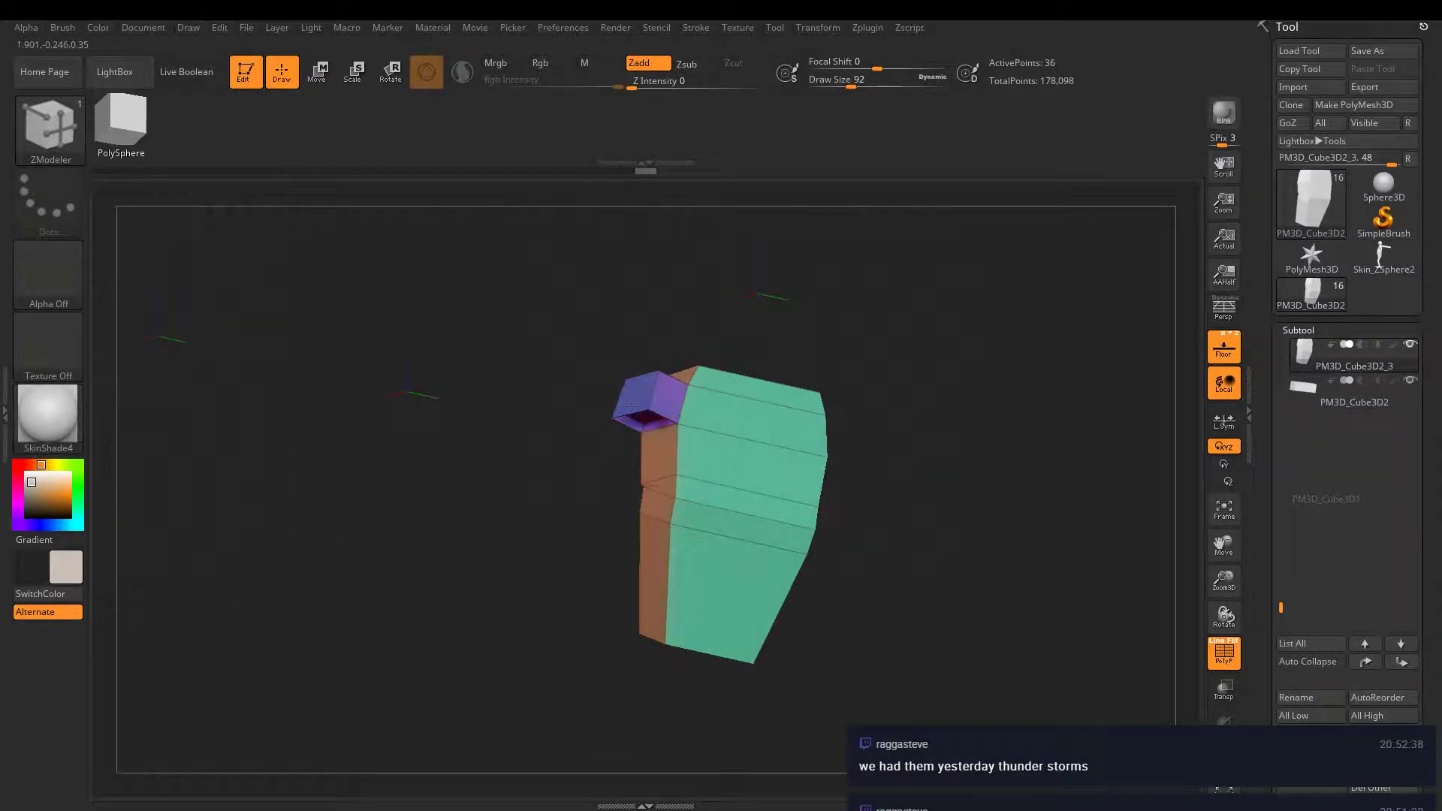
drag(632, 405, 787, 511)
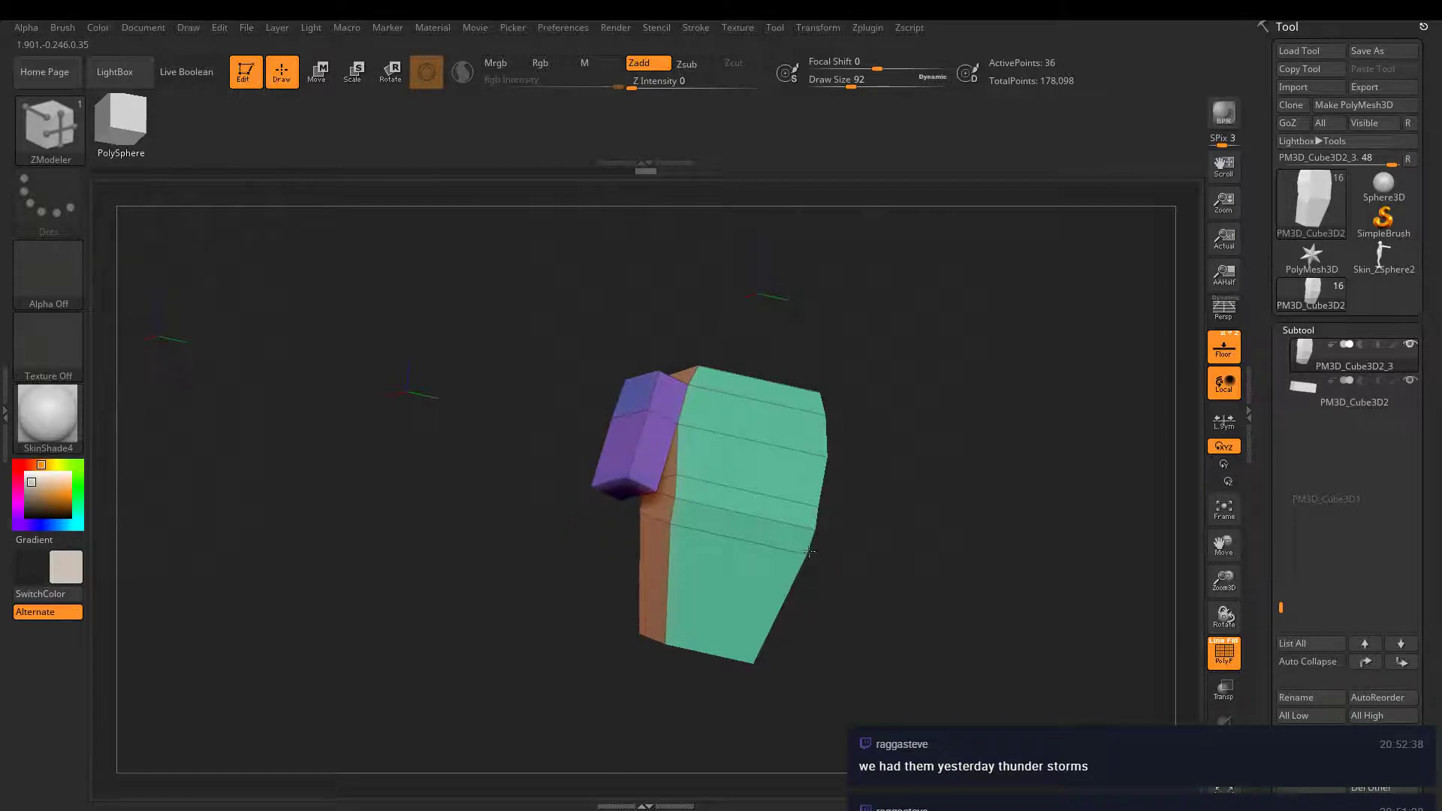
right_drag(373, 113, 470, 162)
- Set the ZModeler polygon action to Scale and shrink the end face of the thumb to taper its tip
right_drag(622, 485, 630, 460)
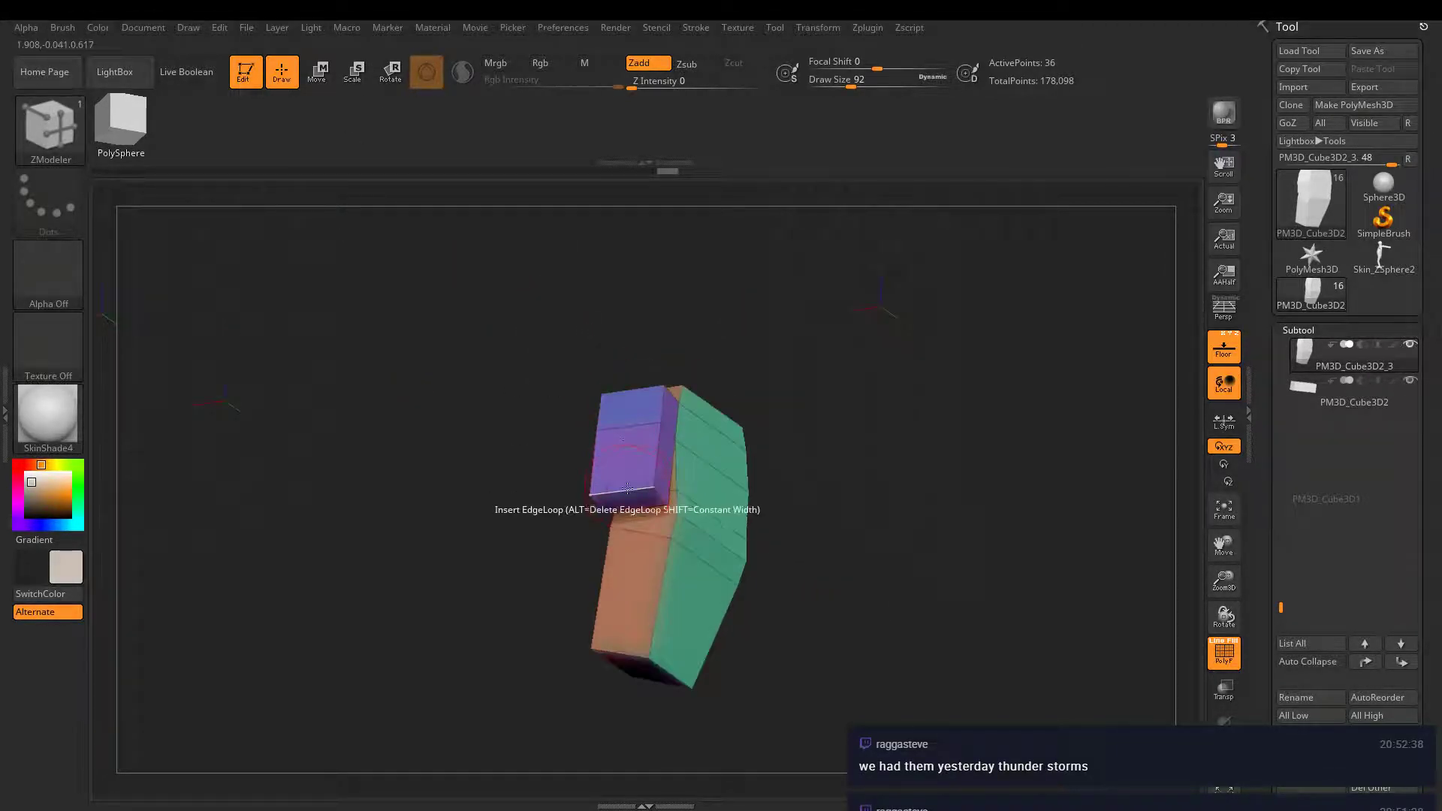
key(space)
click(704, 217)
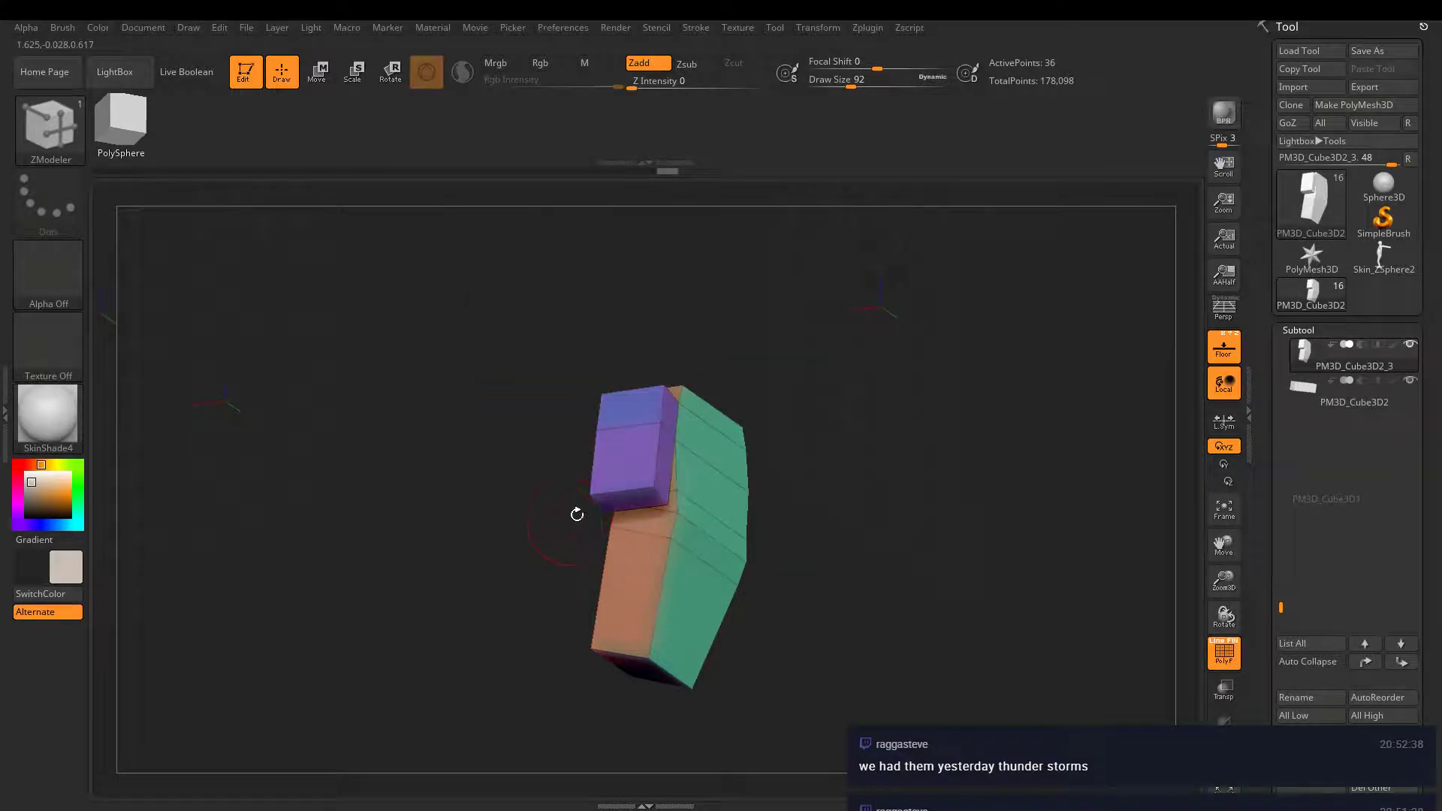
right_drag(584, 484, 648, 498)
- Undo the lengthwise edge loop through the thumb, set the ZModeler edge action to Scale, and narrow the thumb's upper outer edge
click(652, 500)
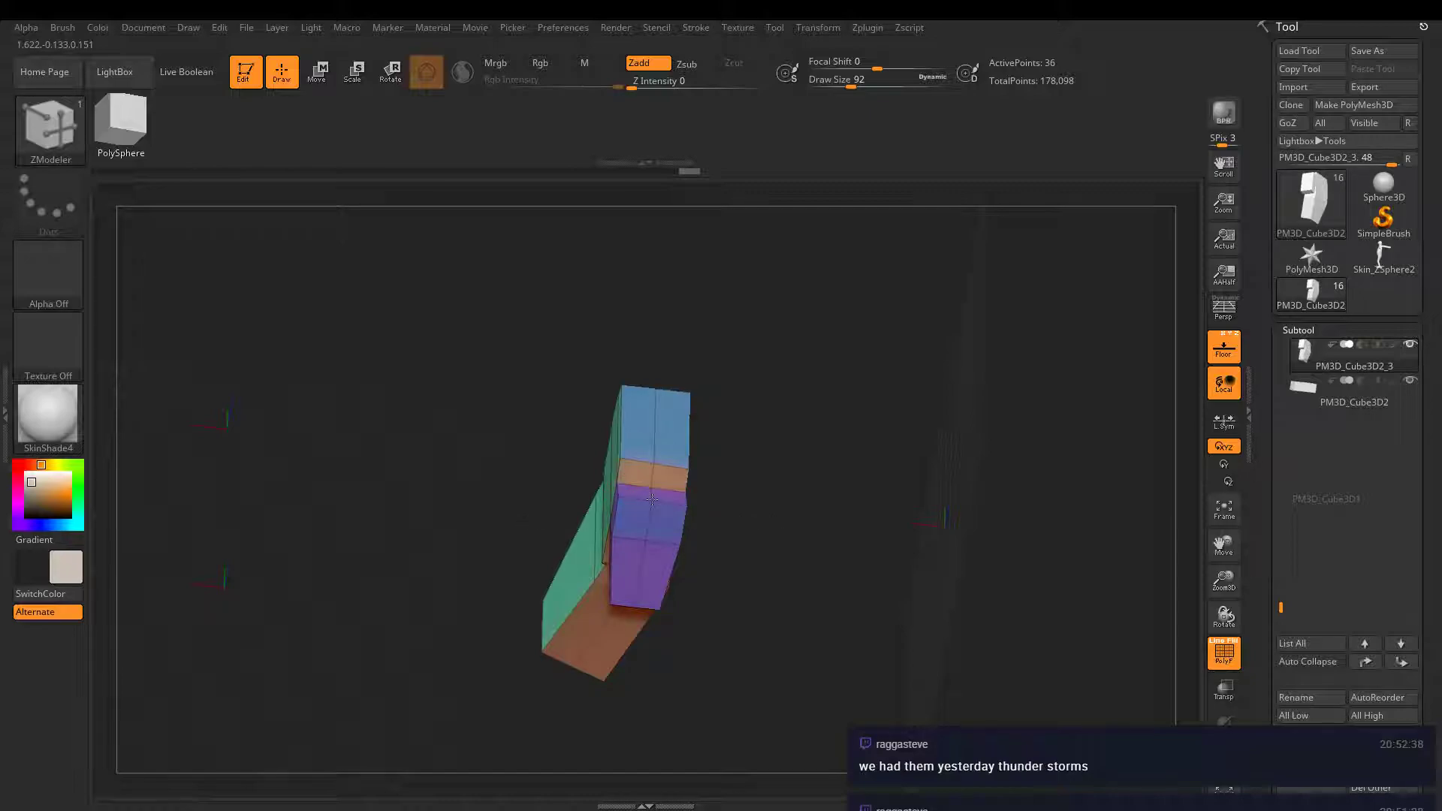
key(ctrl+z)
key(space)
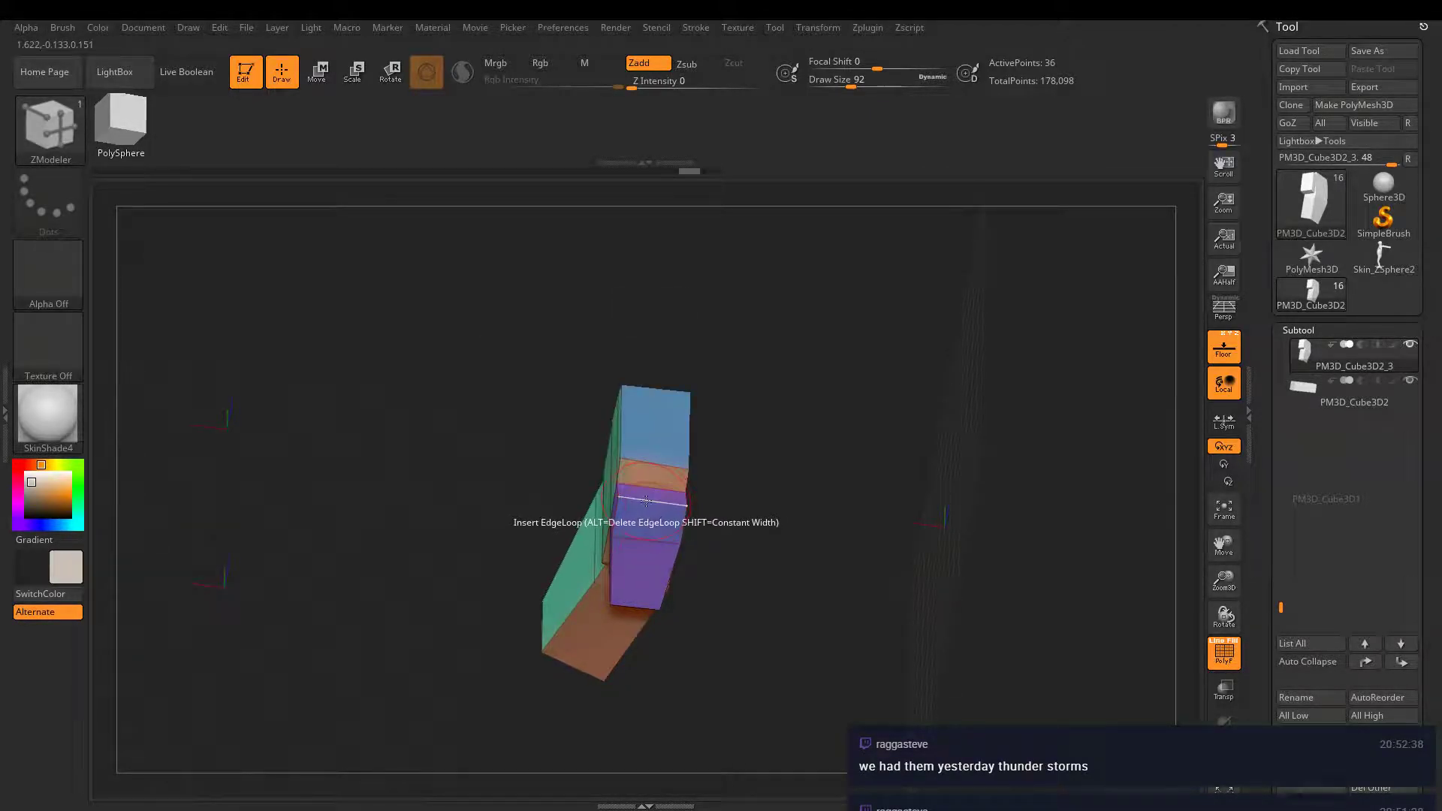
key(space)
click(718, 373)
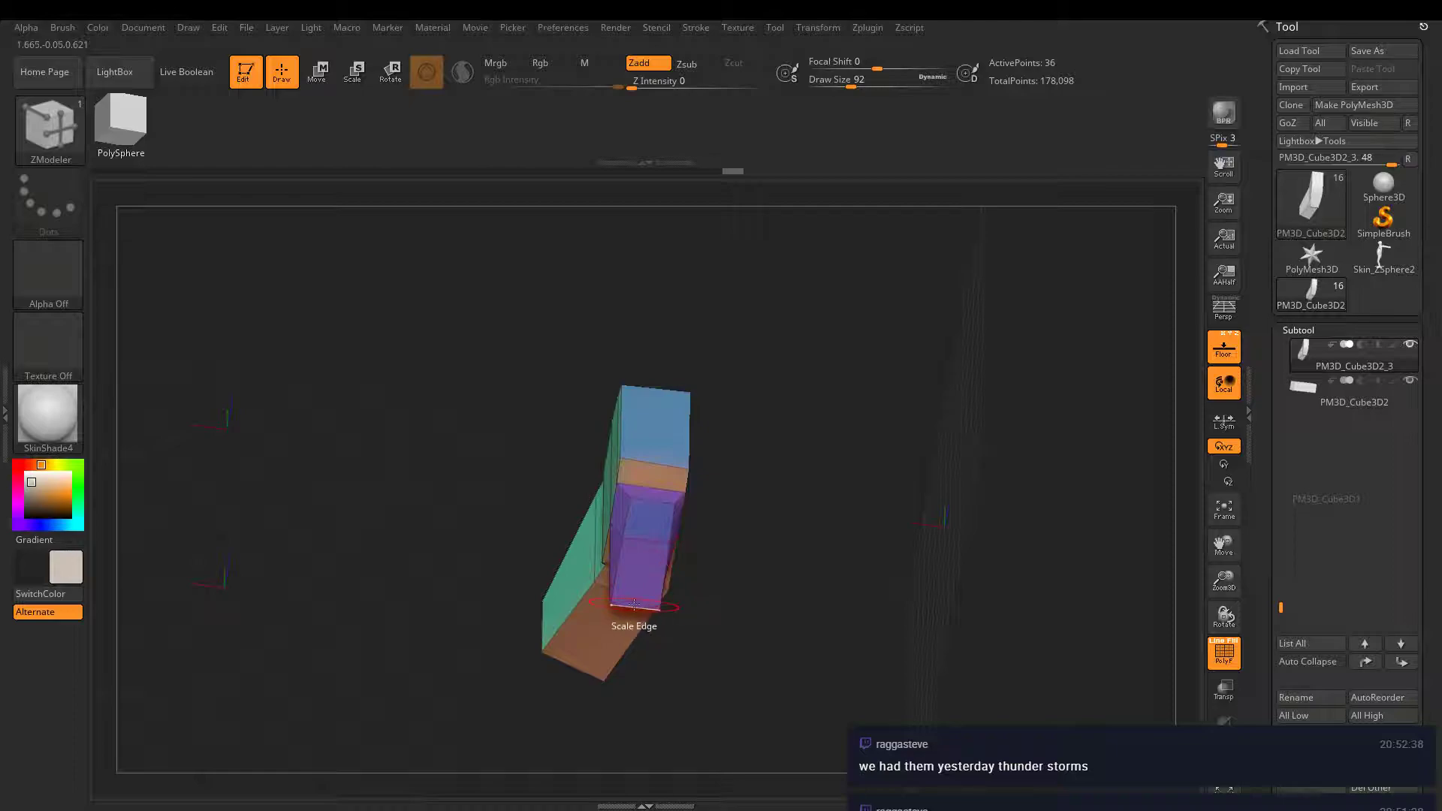
- Turn off Solo mode to show the whole character and raise the hand block slightly toward the forearm block
drag(733, 602, 840, 543)
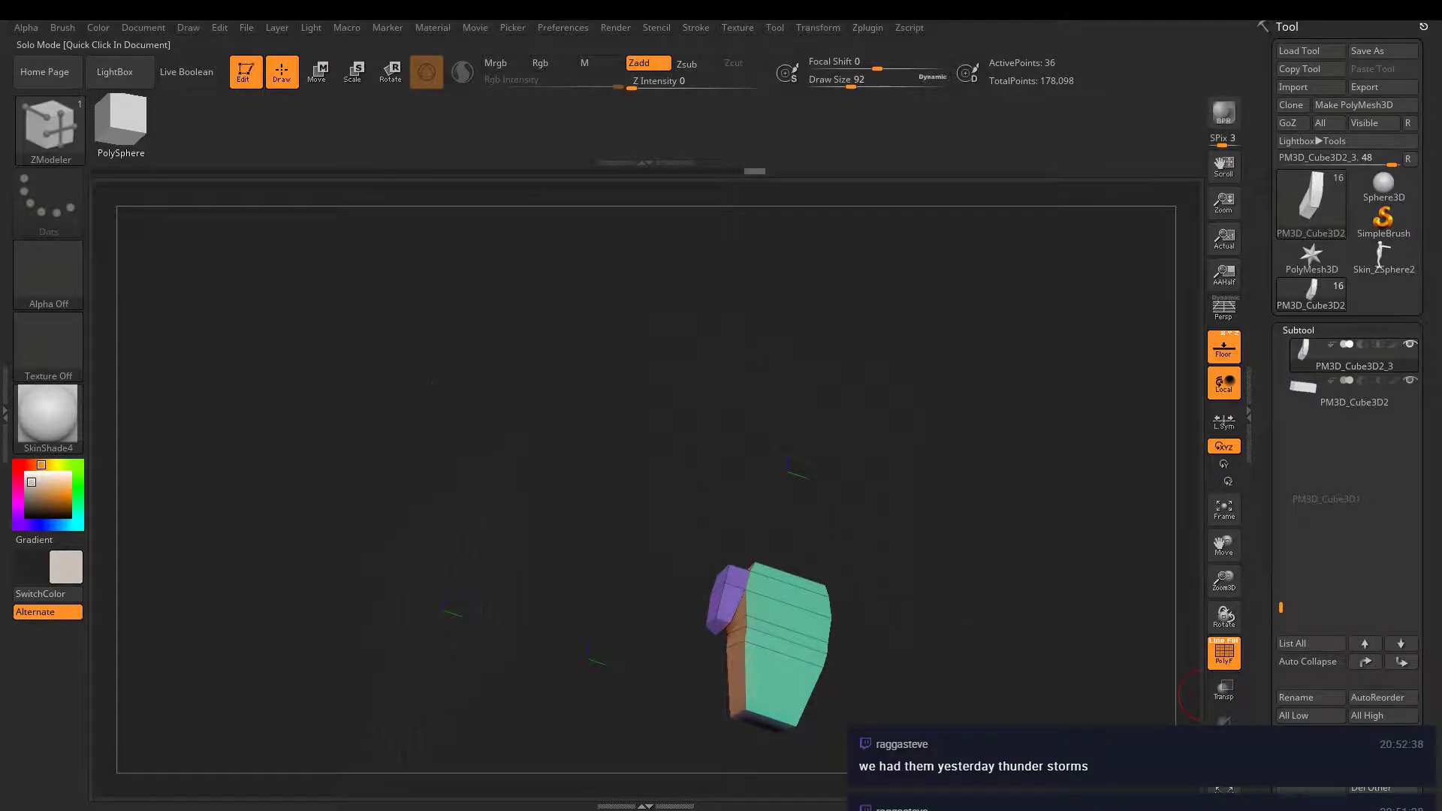
click(1224, 760)
drag(954, 489, 999, 586)
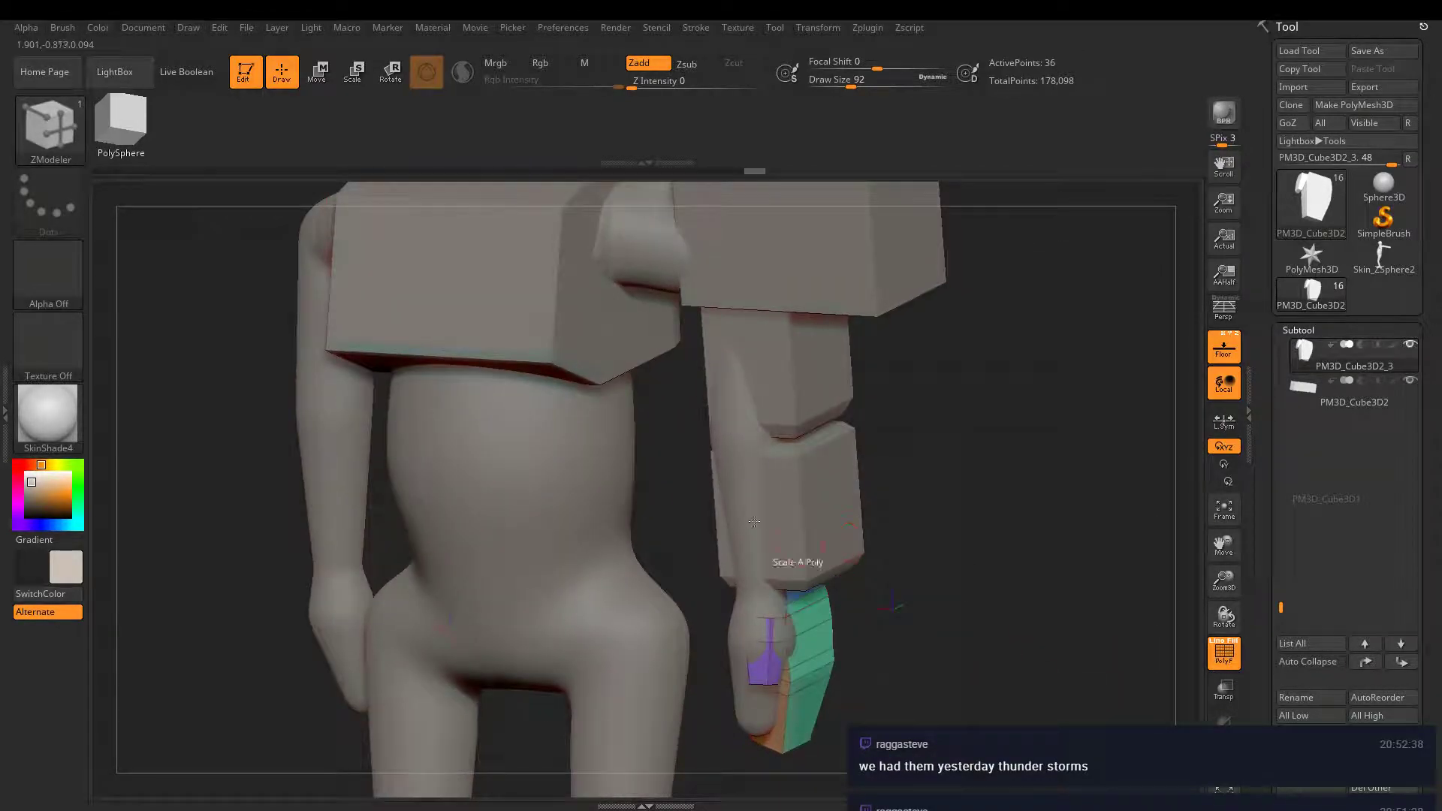
click(319, 71)
drag(751, 451, 792, 434)
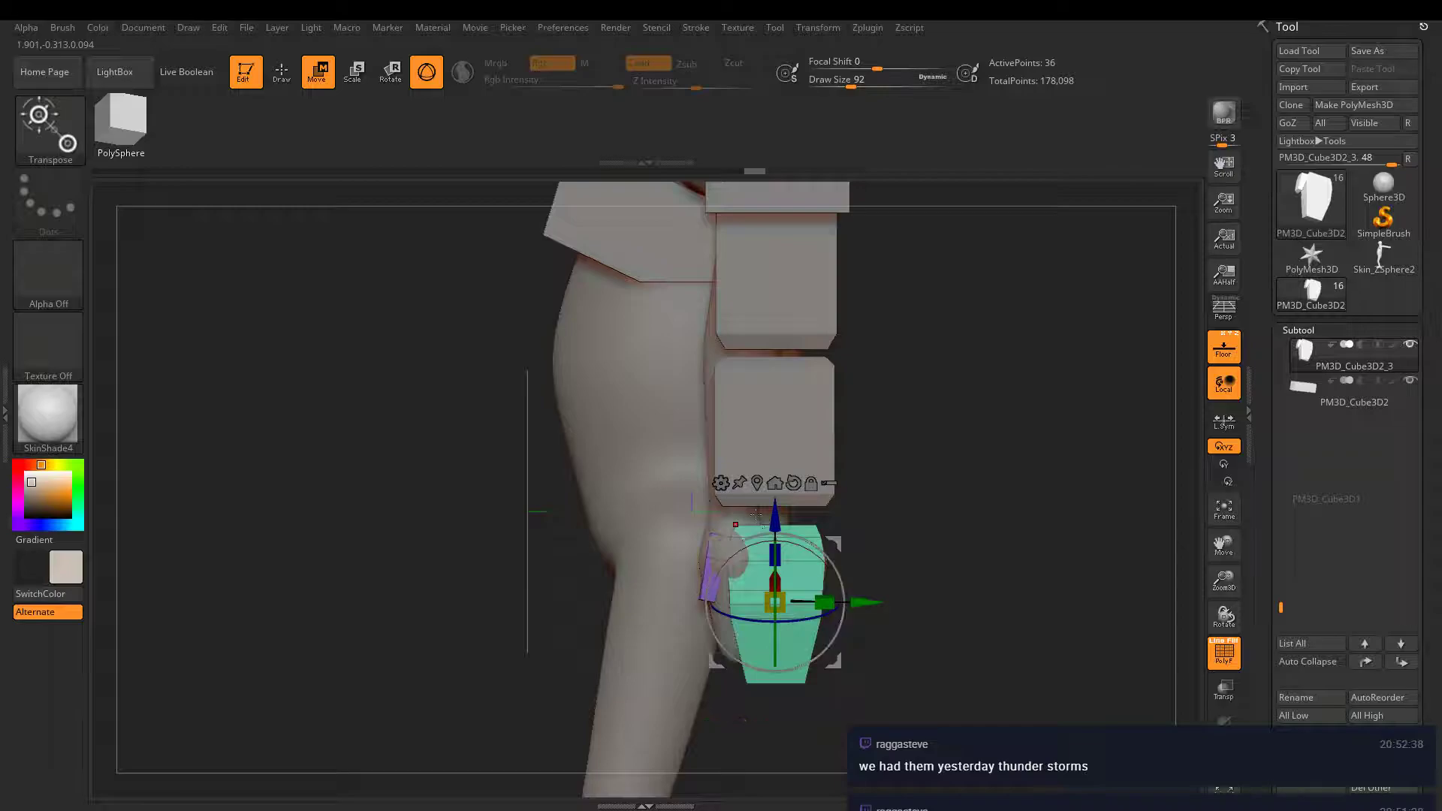
drag(775, 517, 776, 511)
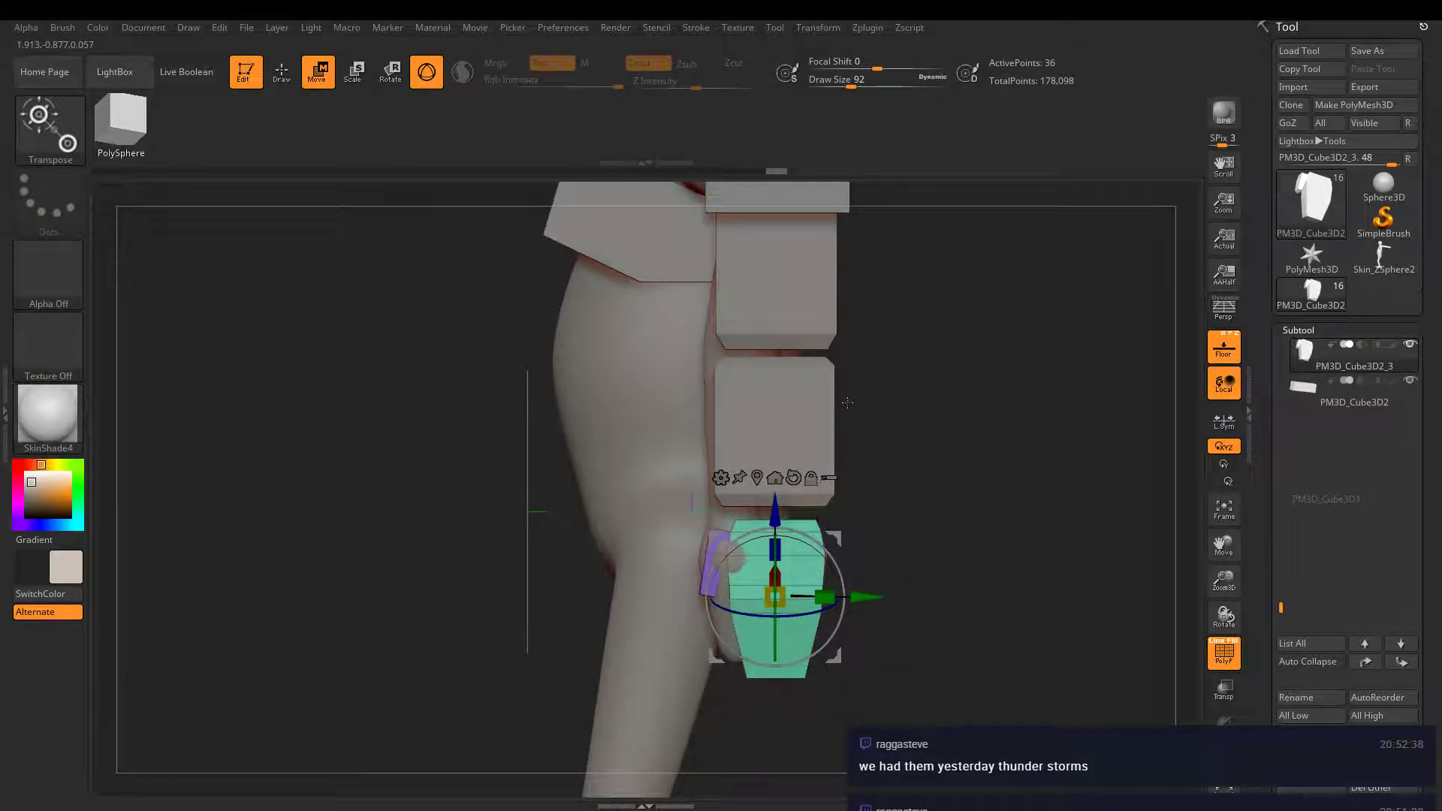
- Make the torso block the active subtool, append a Cylinder3D to the character, and save the project
drag(854, 305, 786, 433)
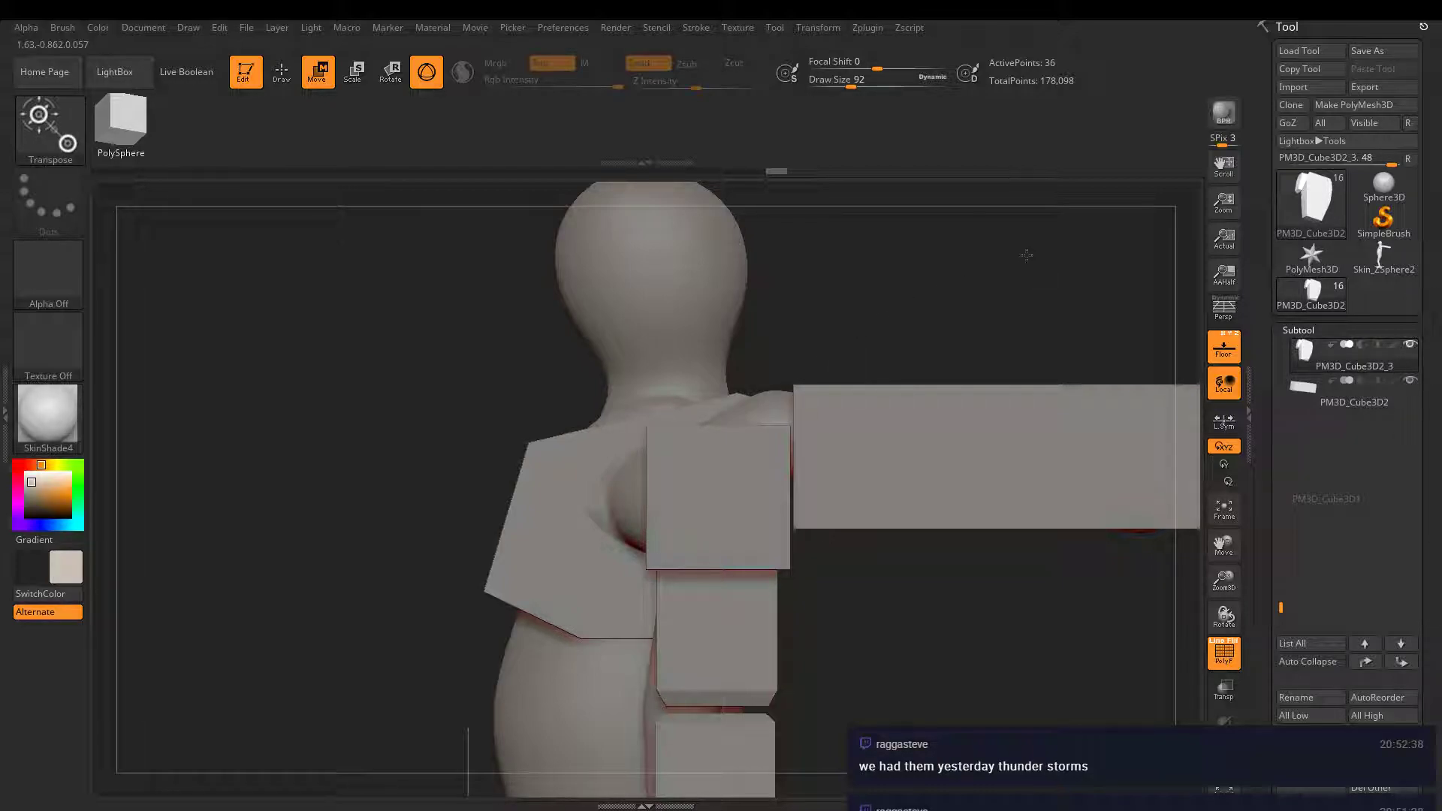
drag(873, 263, 897, 399)
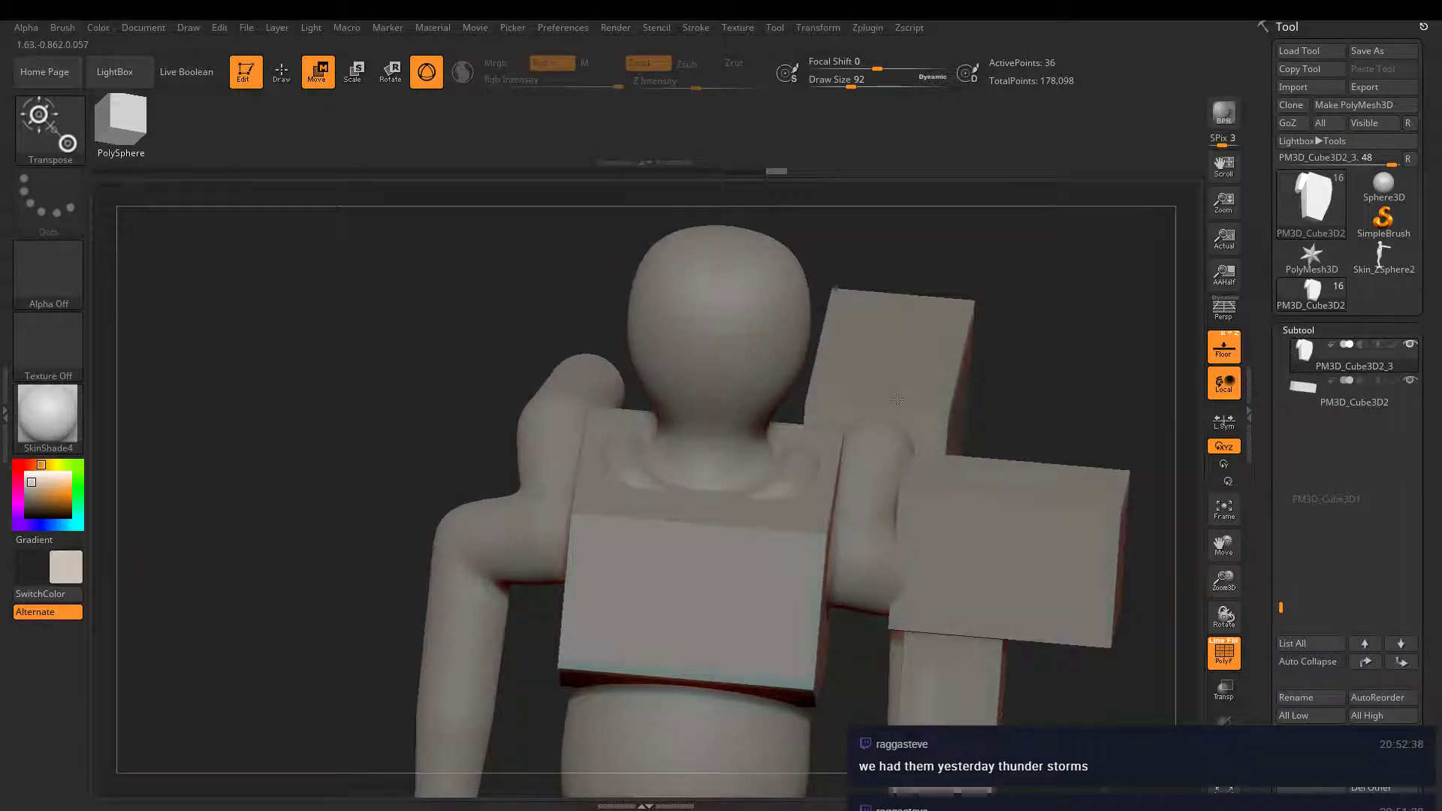
drag(792, 300, 1150, 404)
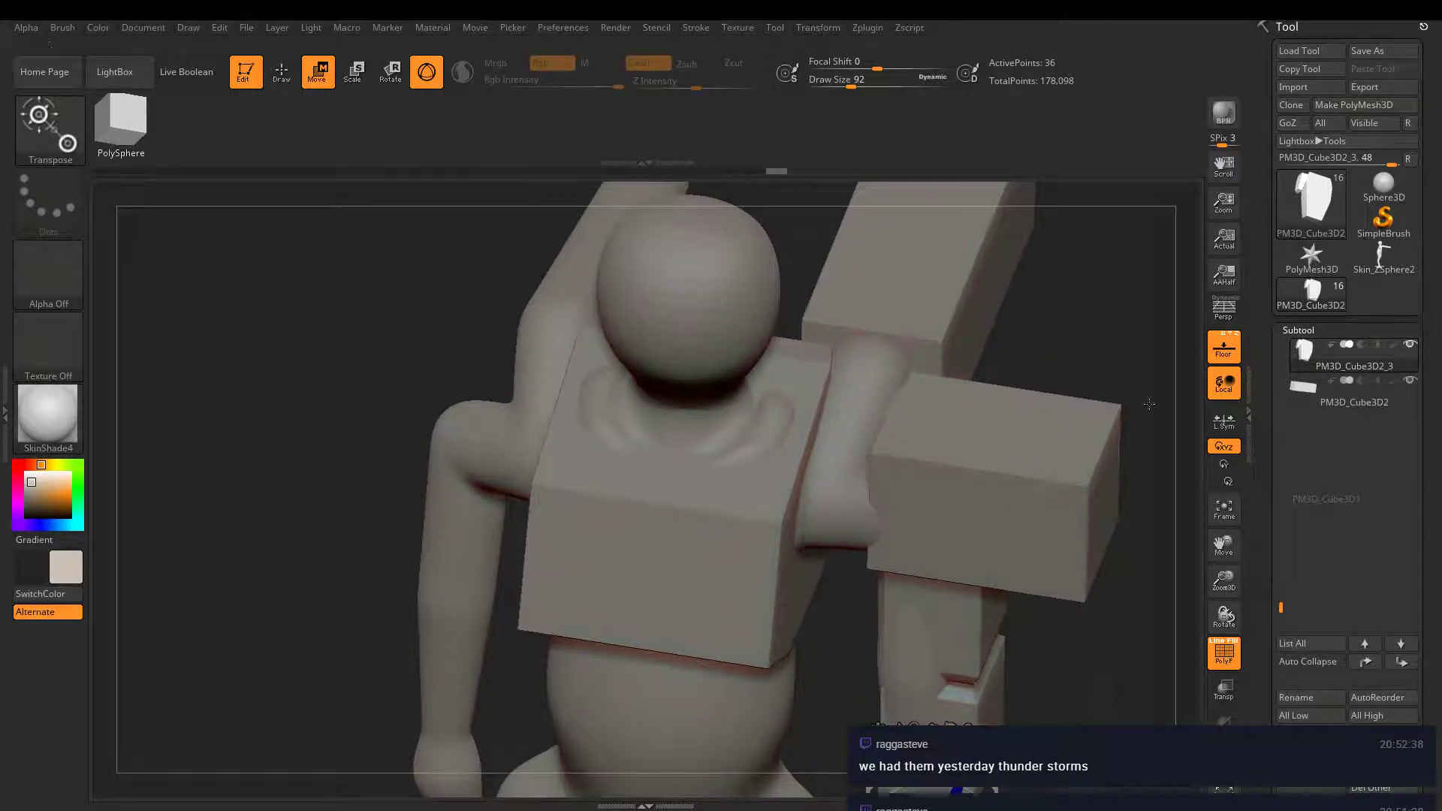
alt+click(706, 531)
right_drag(706, 531, 708, 211)
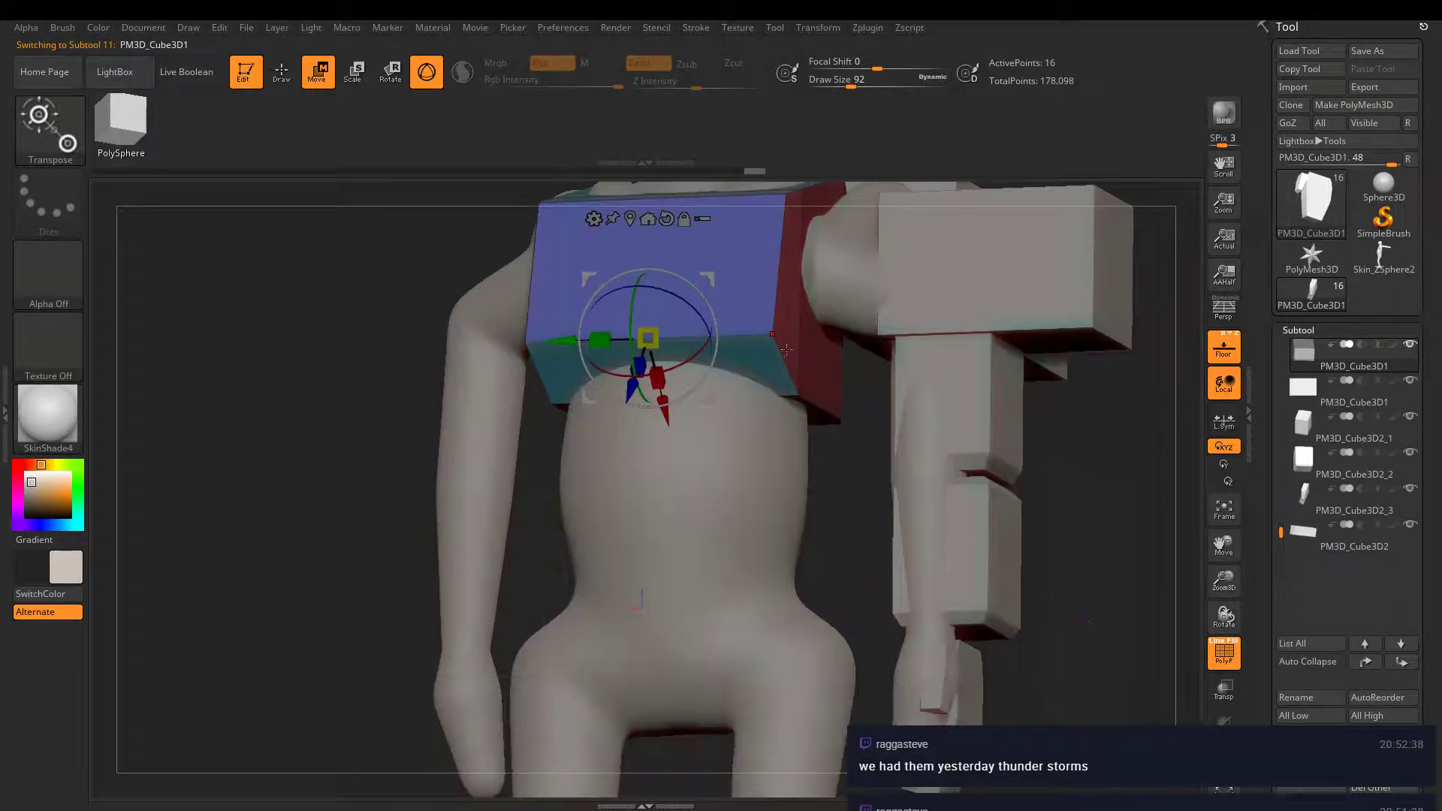
right_drag(849, 379, 497, 206)
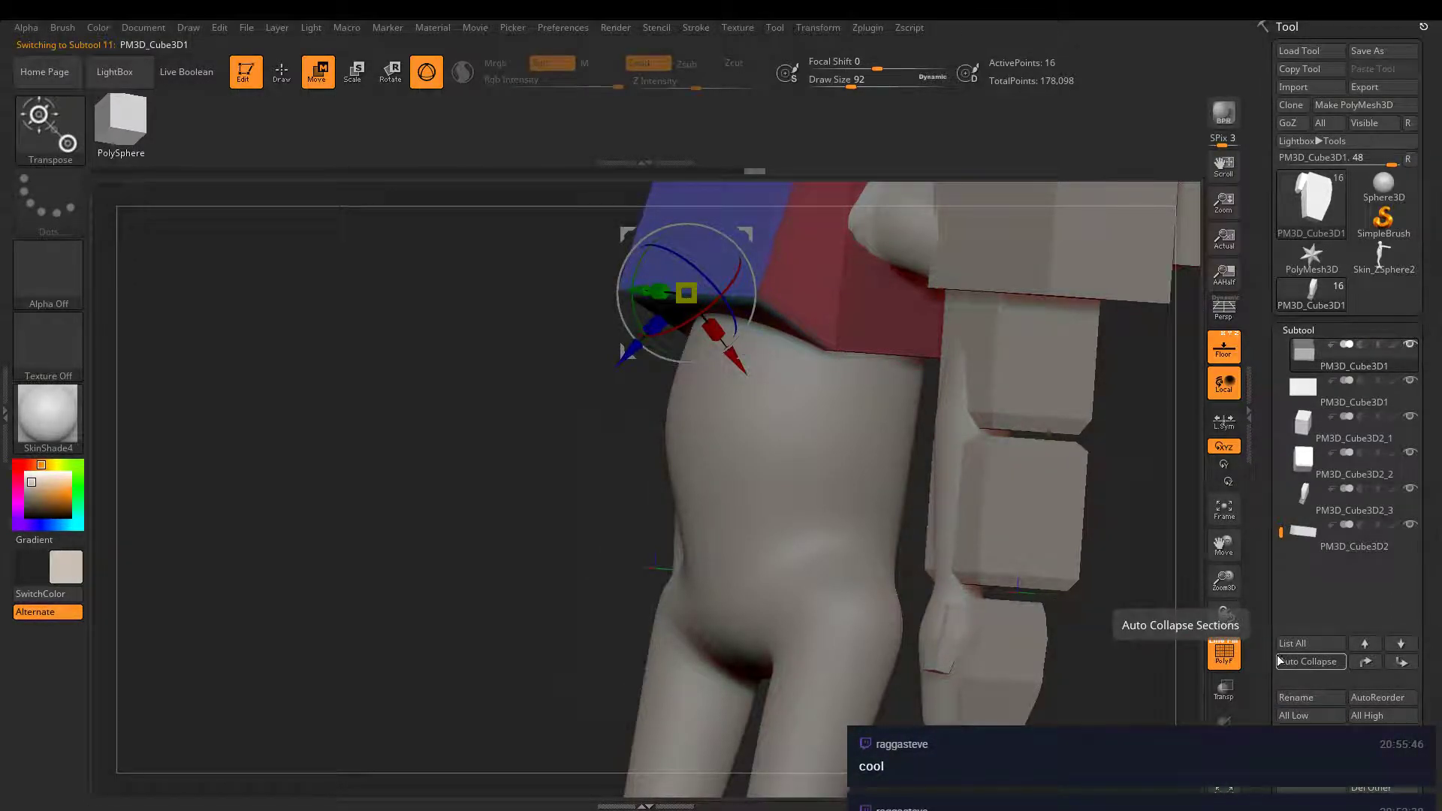
drag(1256, 601, 1256, 504)
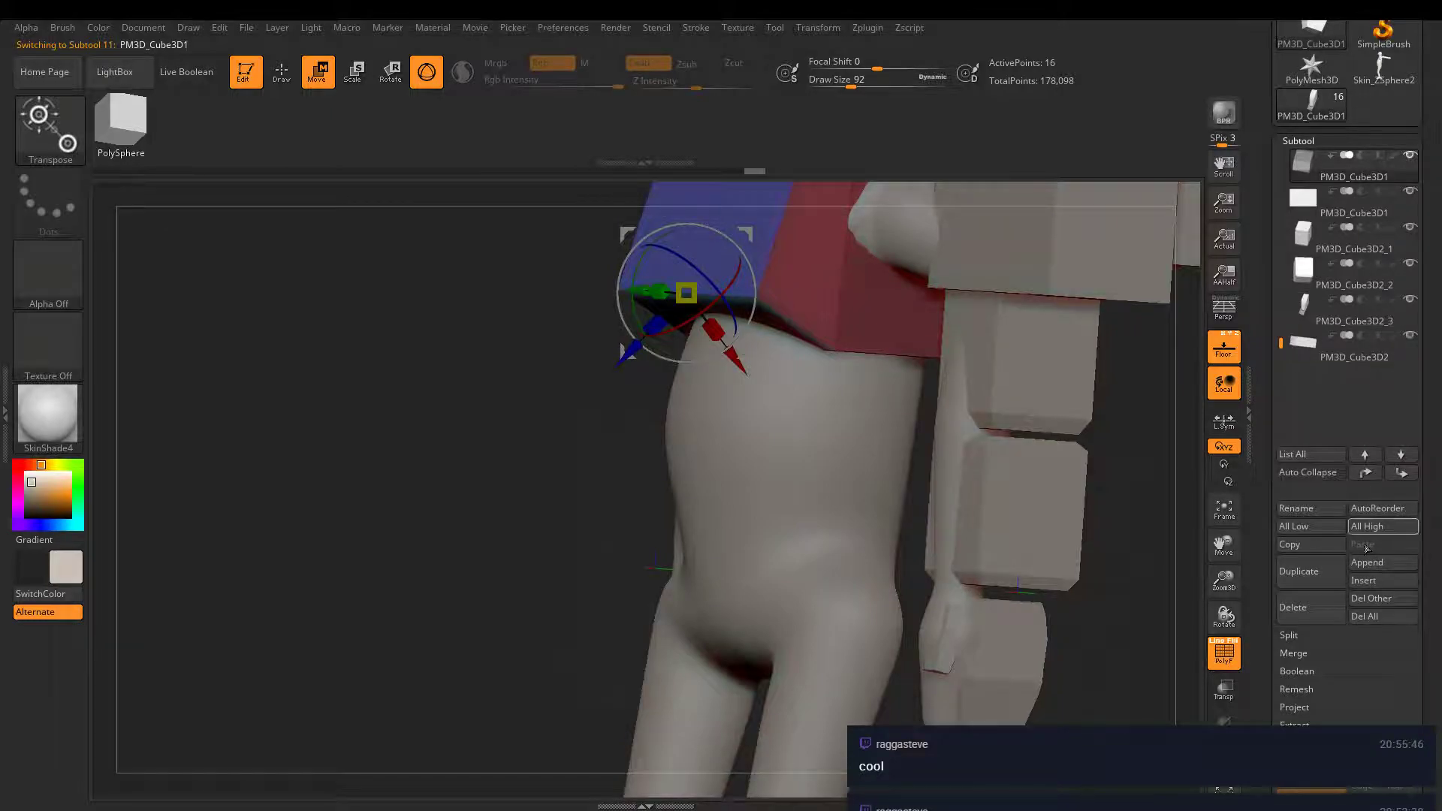
click(1375, 562)
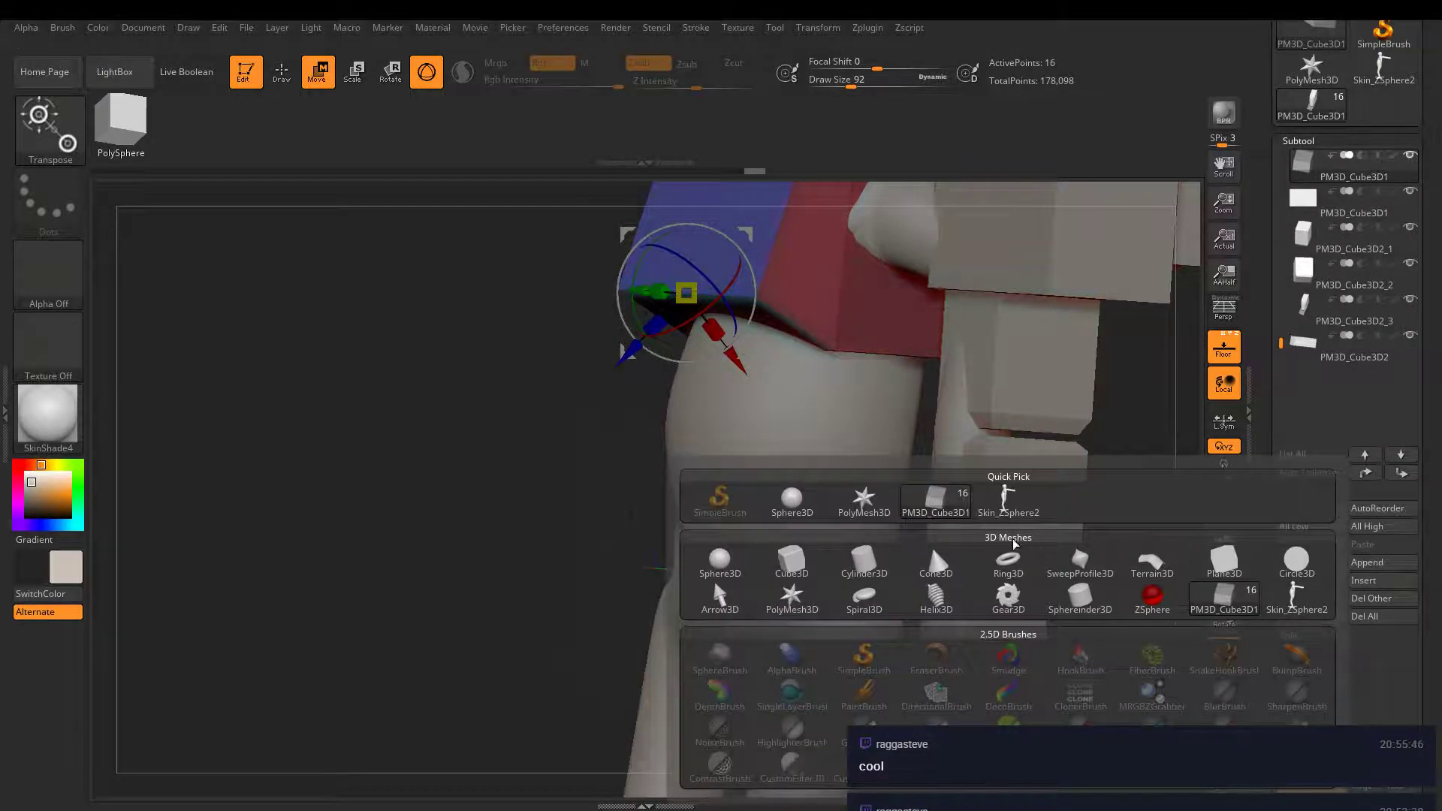
click(852, 570)
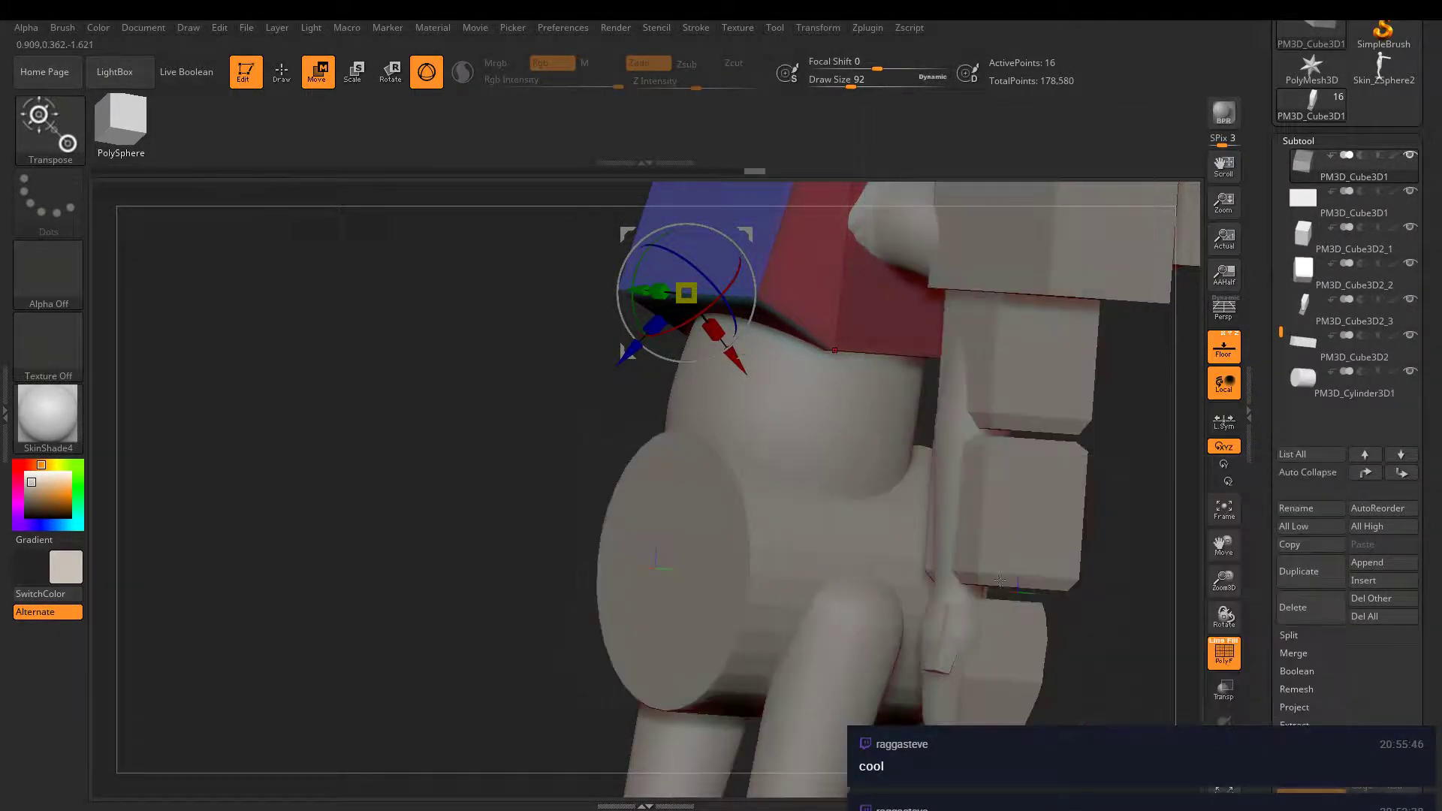
drag(548, 394, 776, 394)
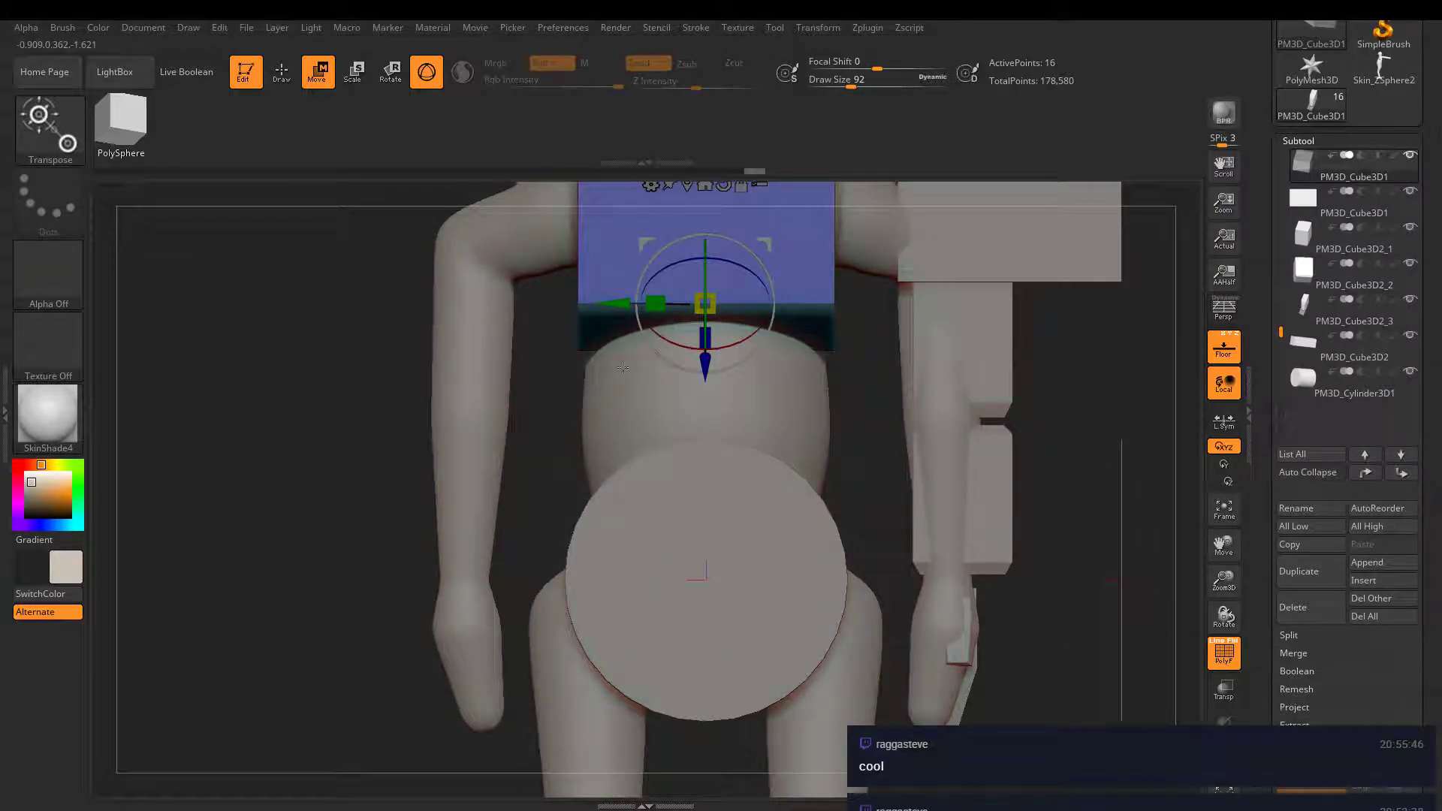
key(ctrl+s)
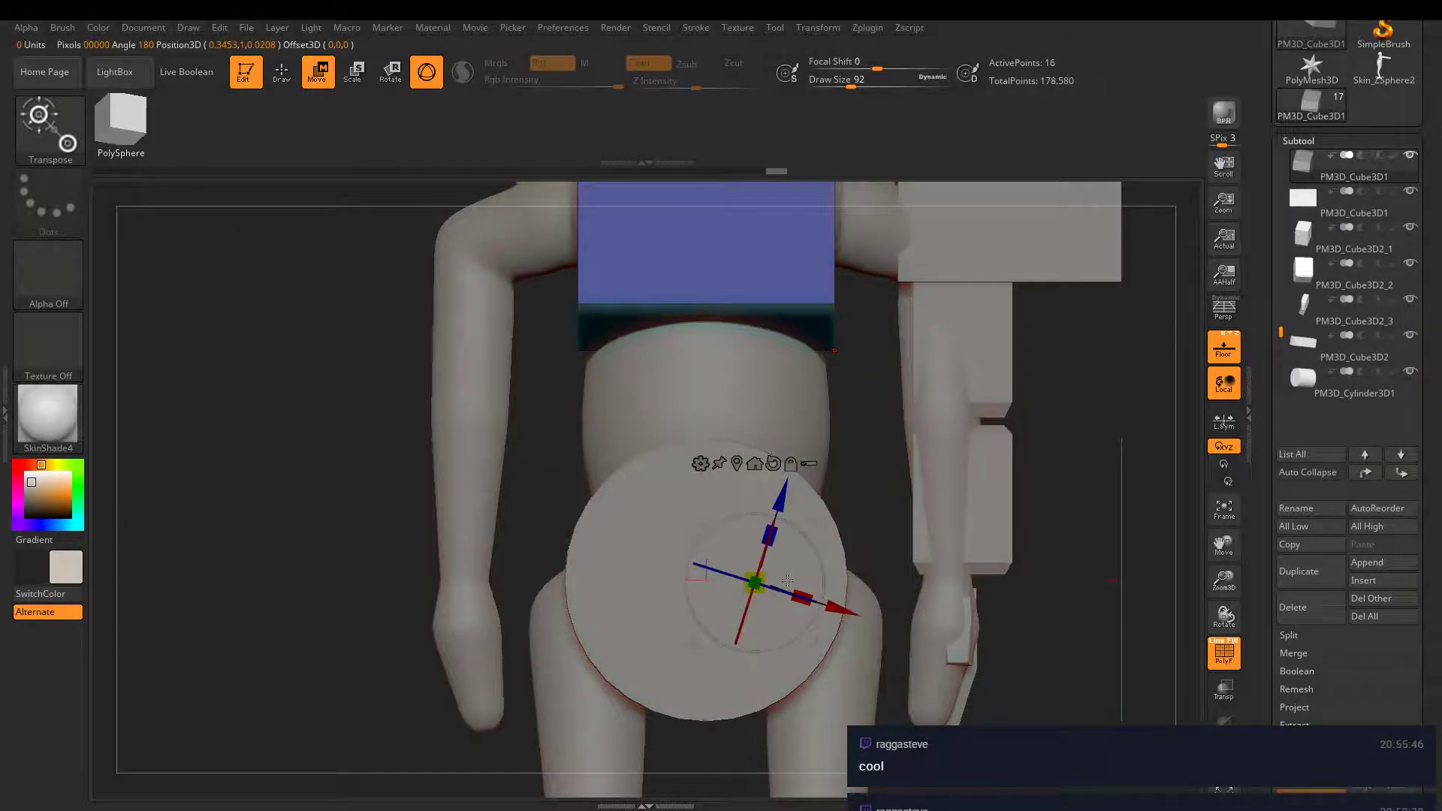
- Select the appended cylinder, reinitialize it as a Z-axis quick cylinder at resolution 1, and turn on transparency for the other subtools
alt+click(601, 527)
shift+right_drag(794, 522, 710, 525)
drag(1260, 573, 1243, 422)
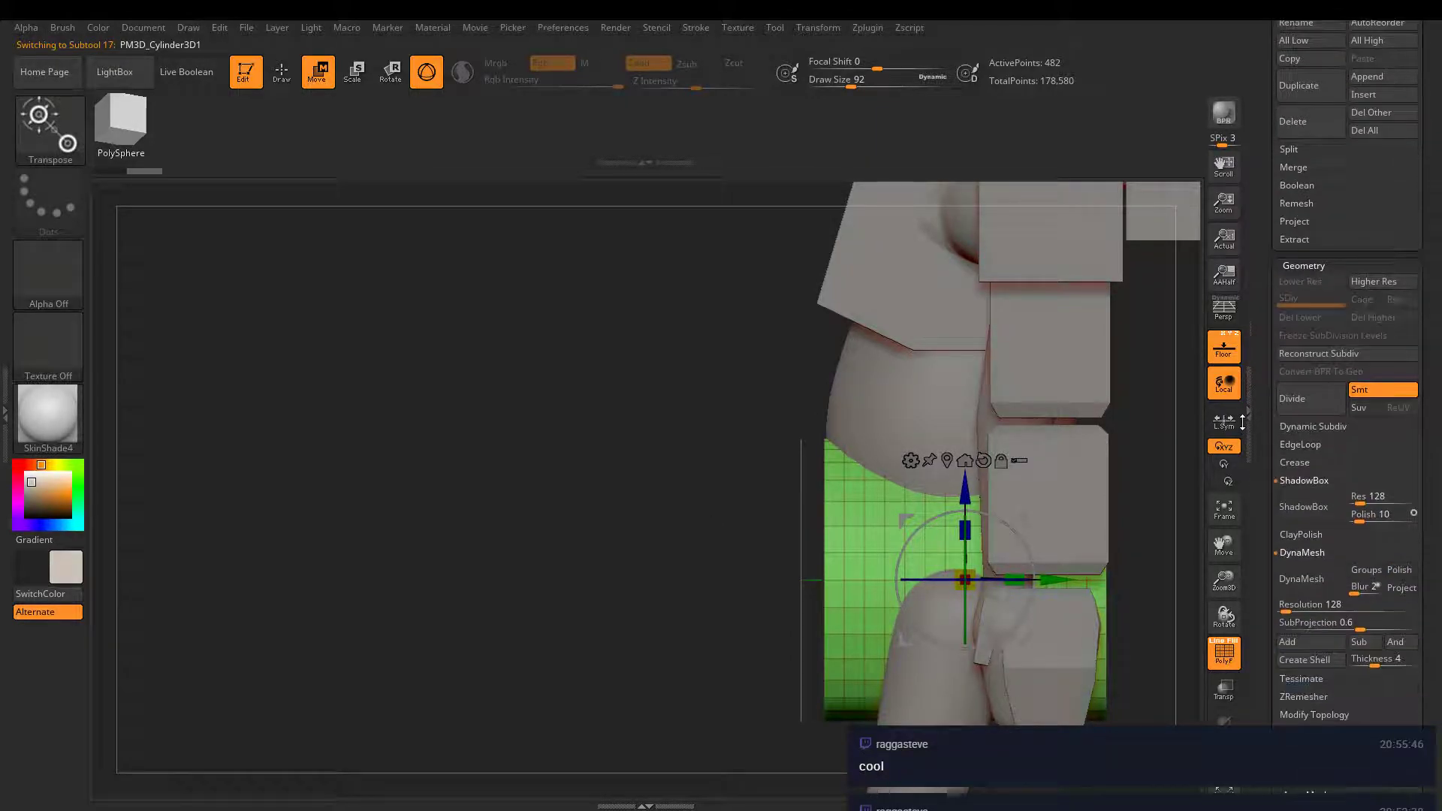
drag(1270, 701, 1377, 450)
click(1388, 429)
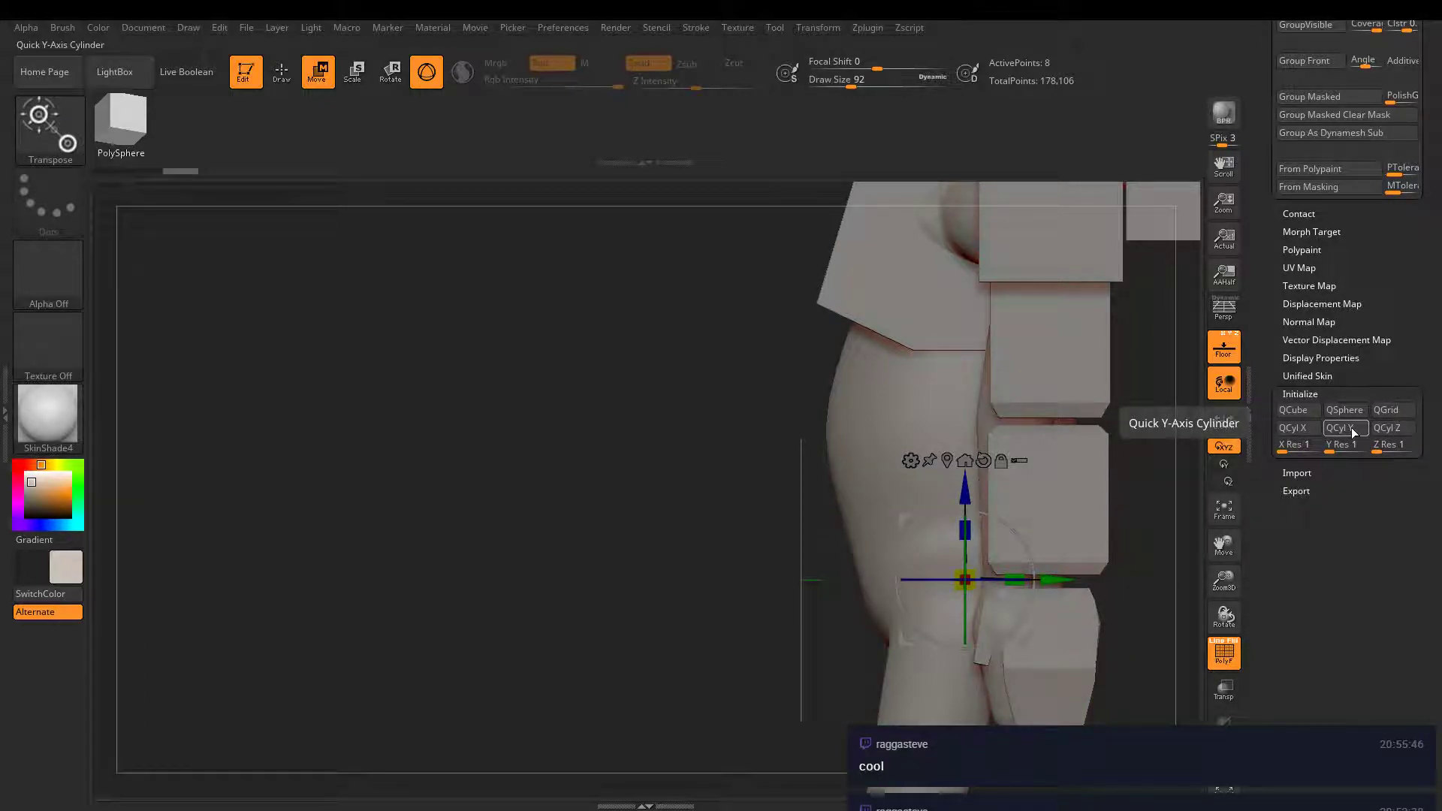
click(1224, 690)
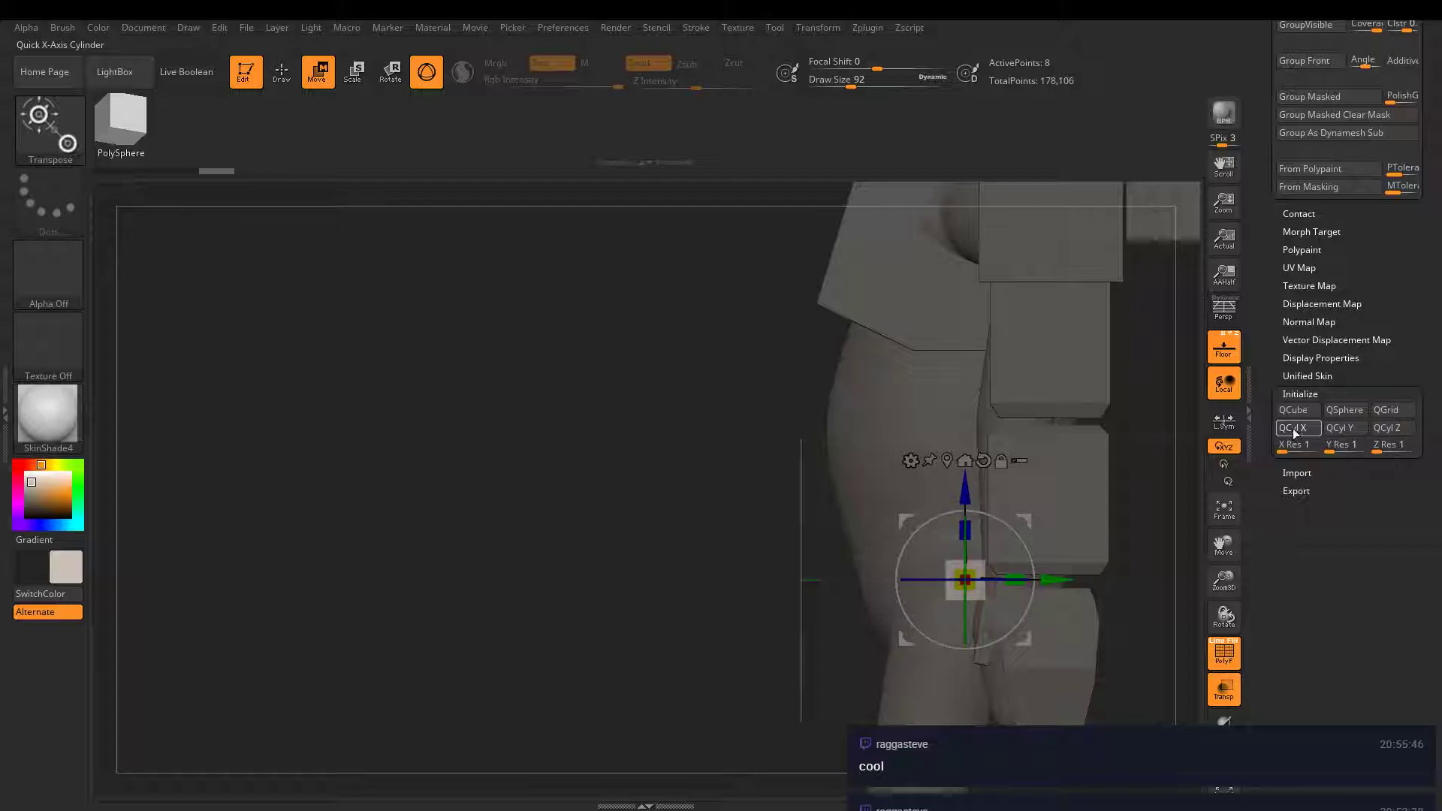
right_drag(1015, 491, 1096, 494)
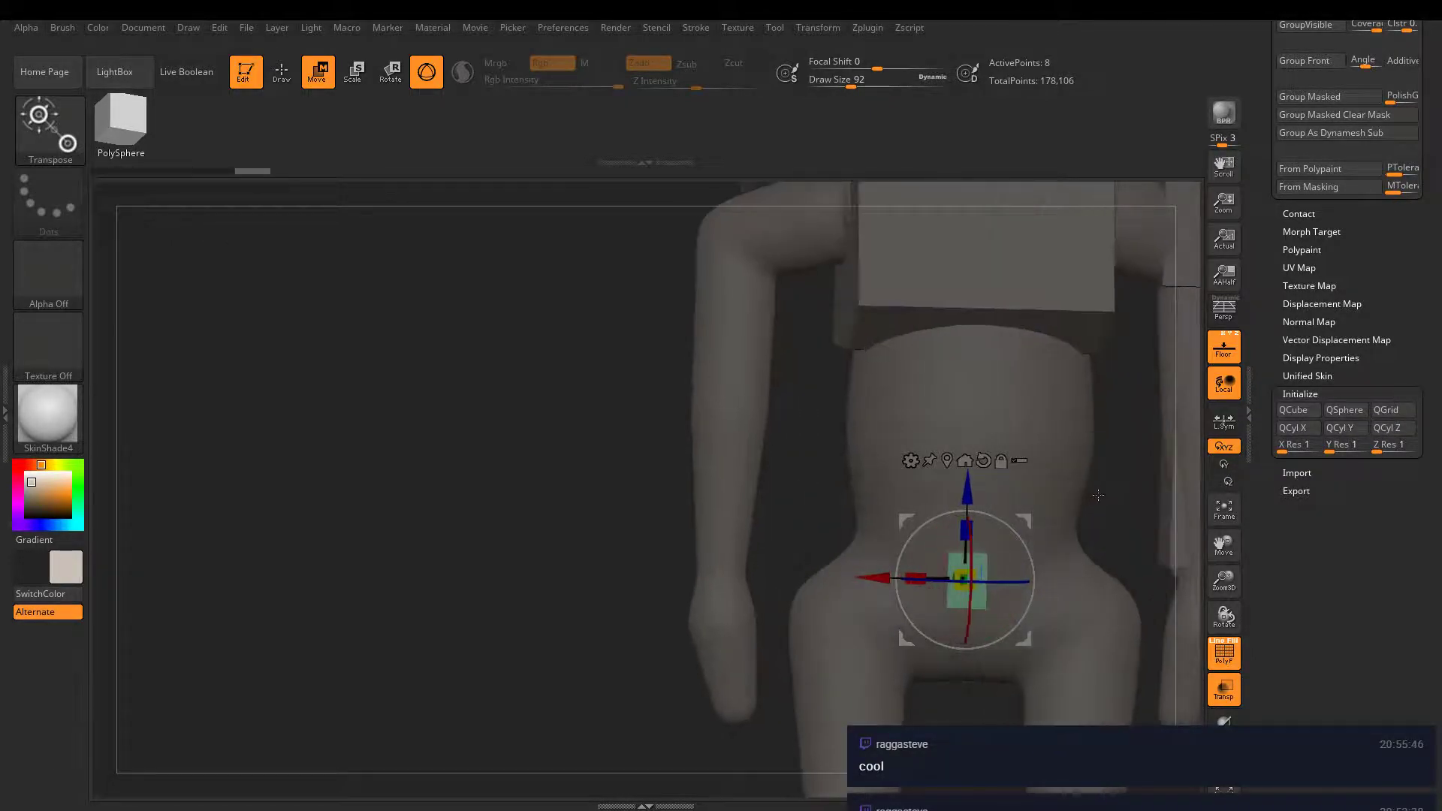
- Try the Z-axis quick cylinder with X and Y Res at 2, first with Z Res 2 and again with Z Res 4
click(1342, 433)
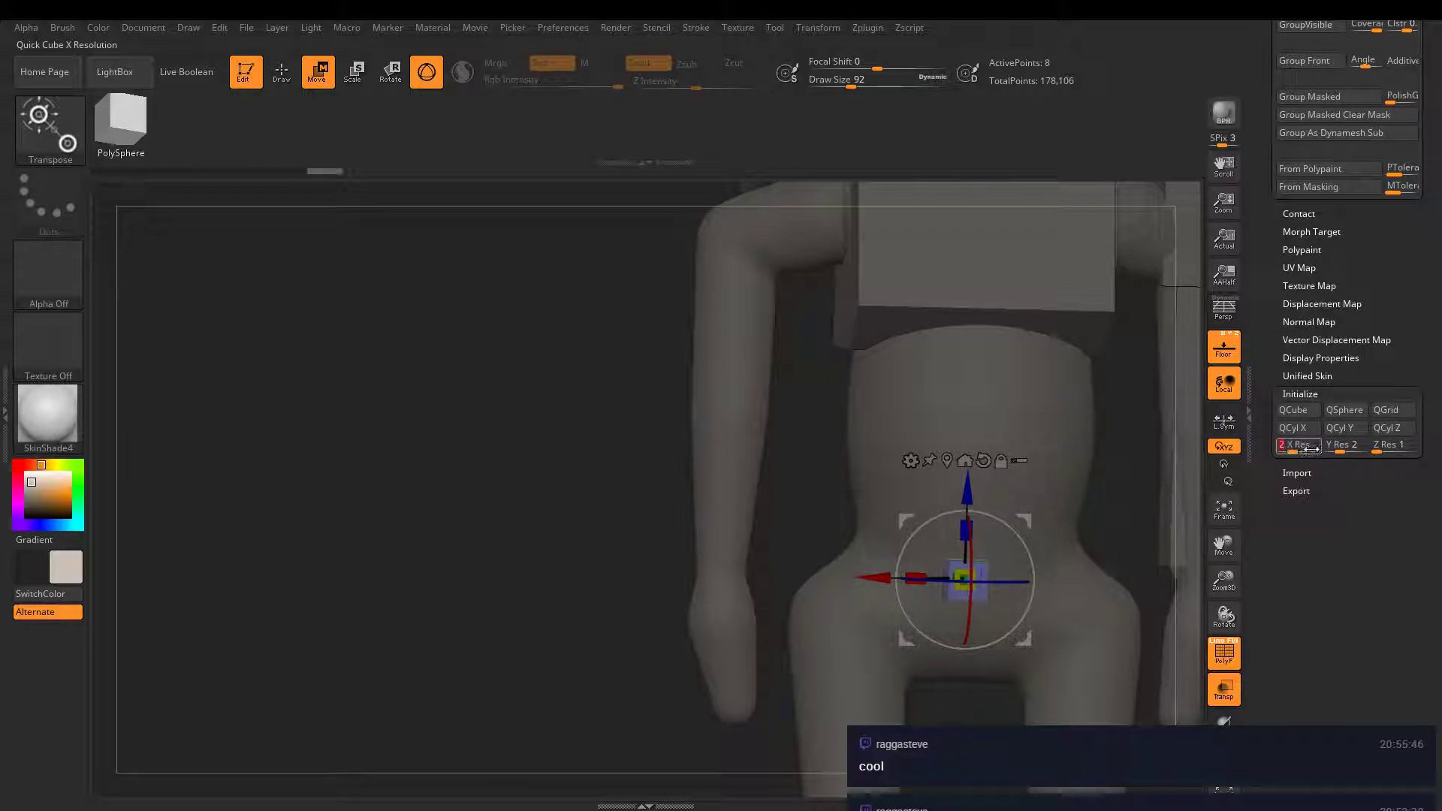
click(1387, 432)
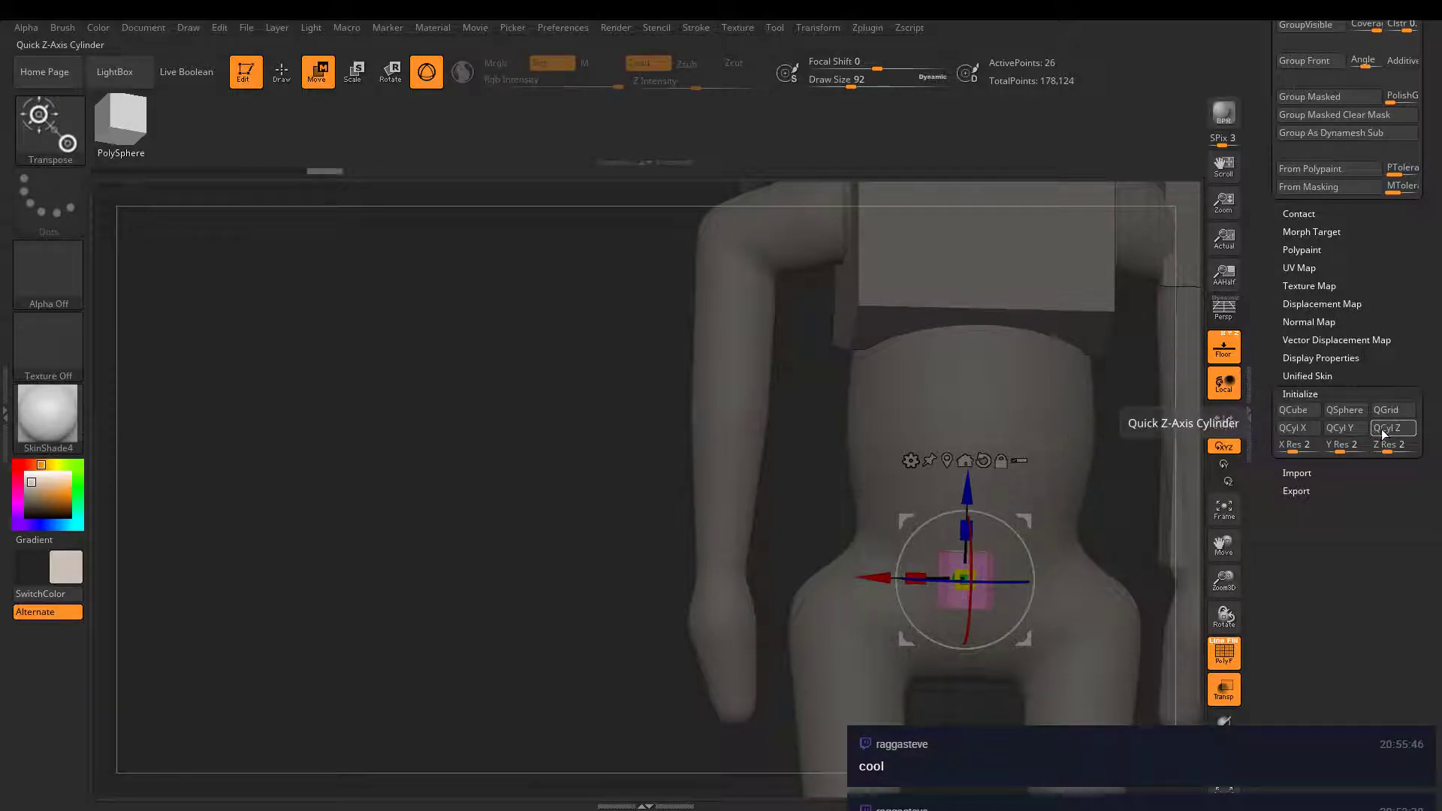
right_drag(1063, 481, 1071, 530)
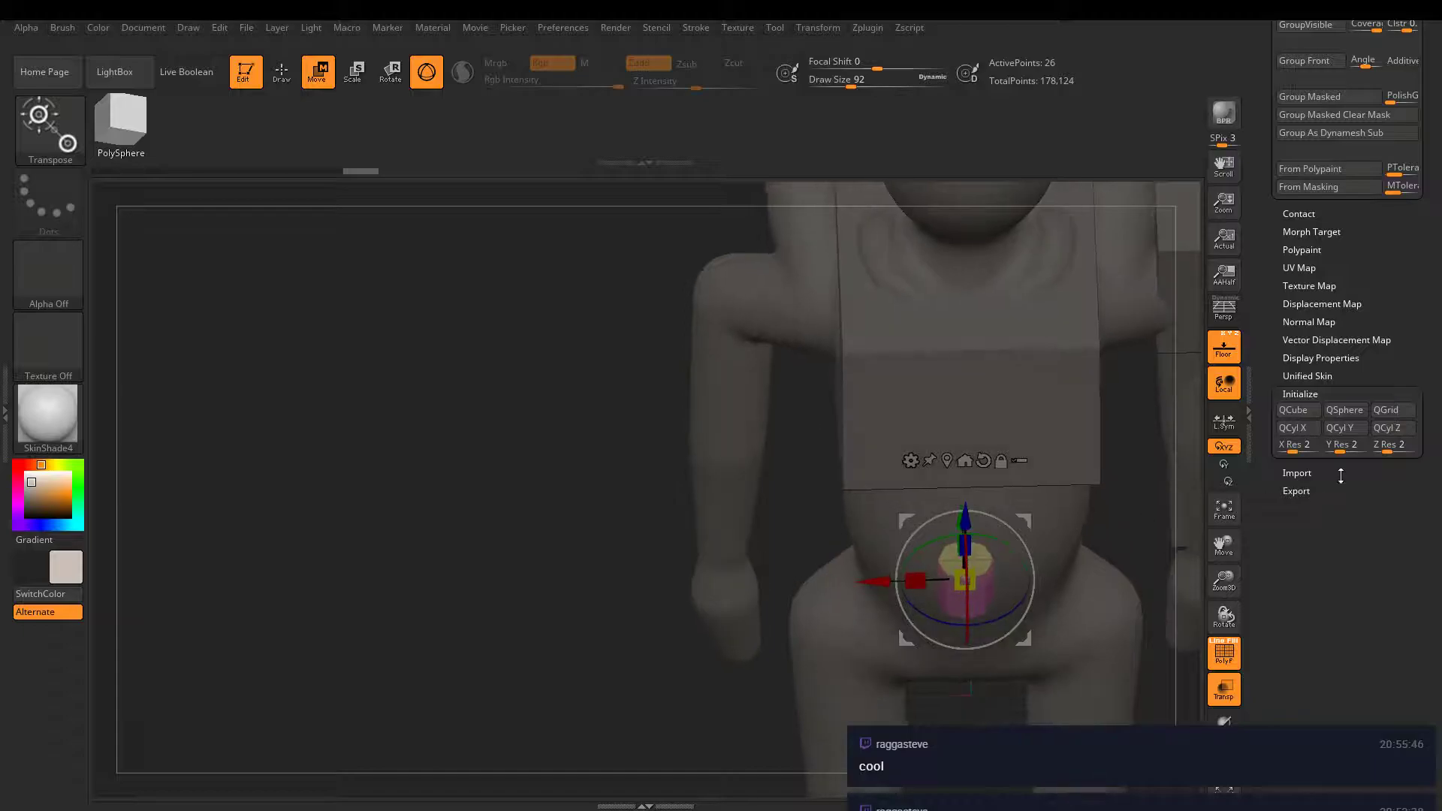
drag(1389, 449, 1388, 449)
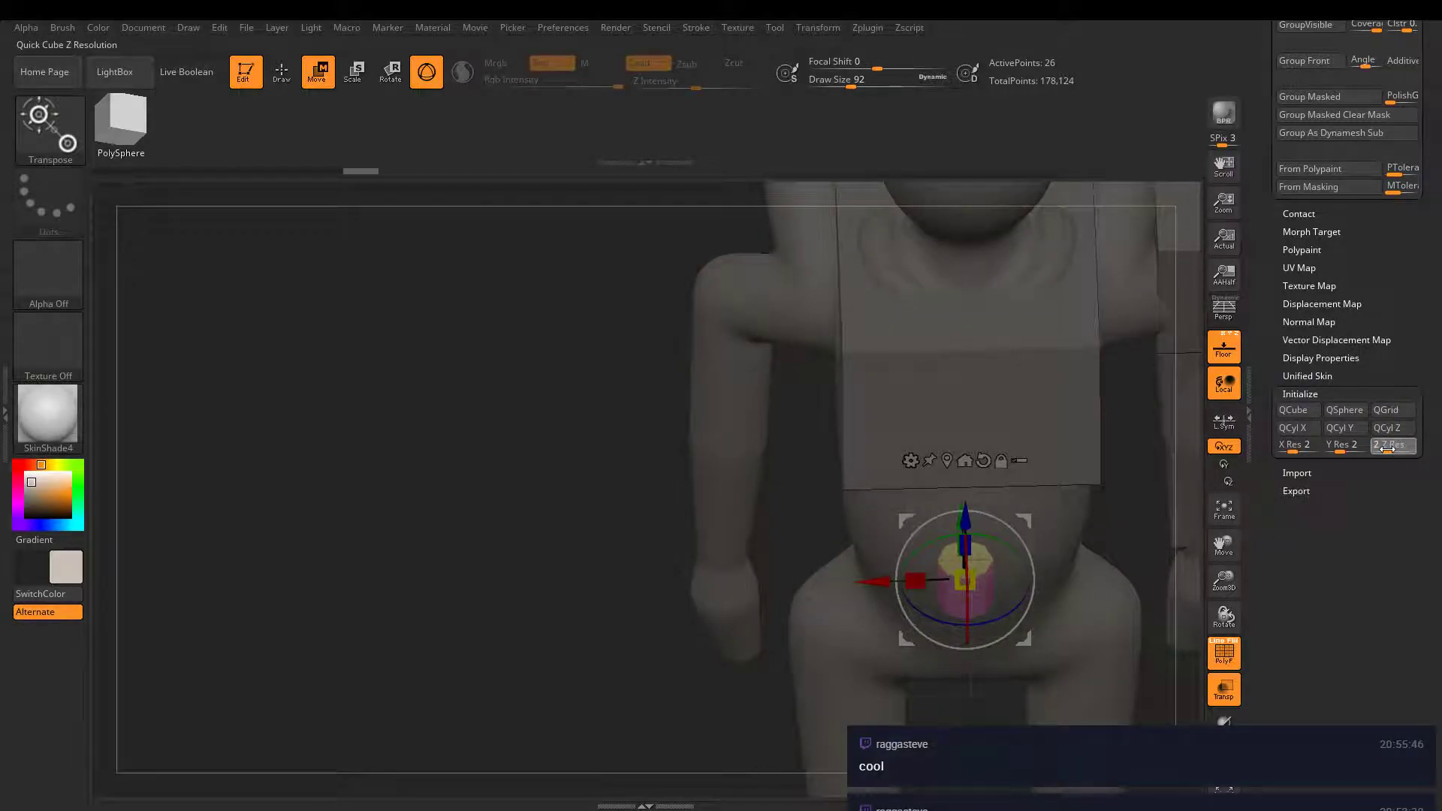
click(1390, 429)
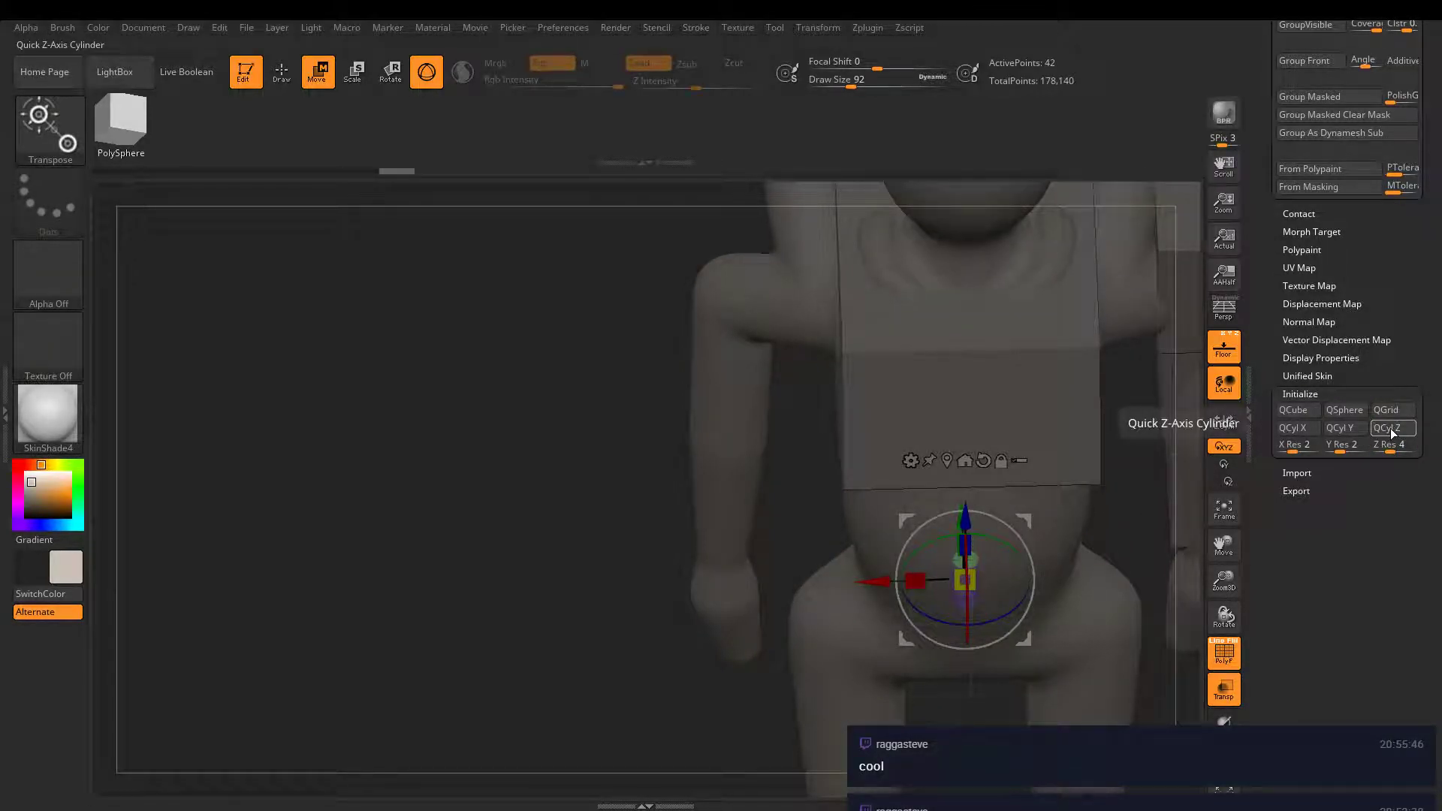
- Reinitialize the primitive as a Y-axis quick cylinder with X Res 3, Y Res 1 and Z Res 3
drag(1392, 450, 1341, 451)
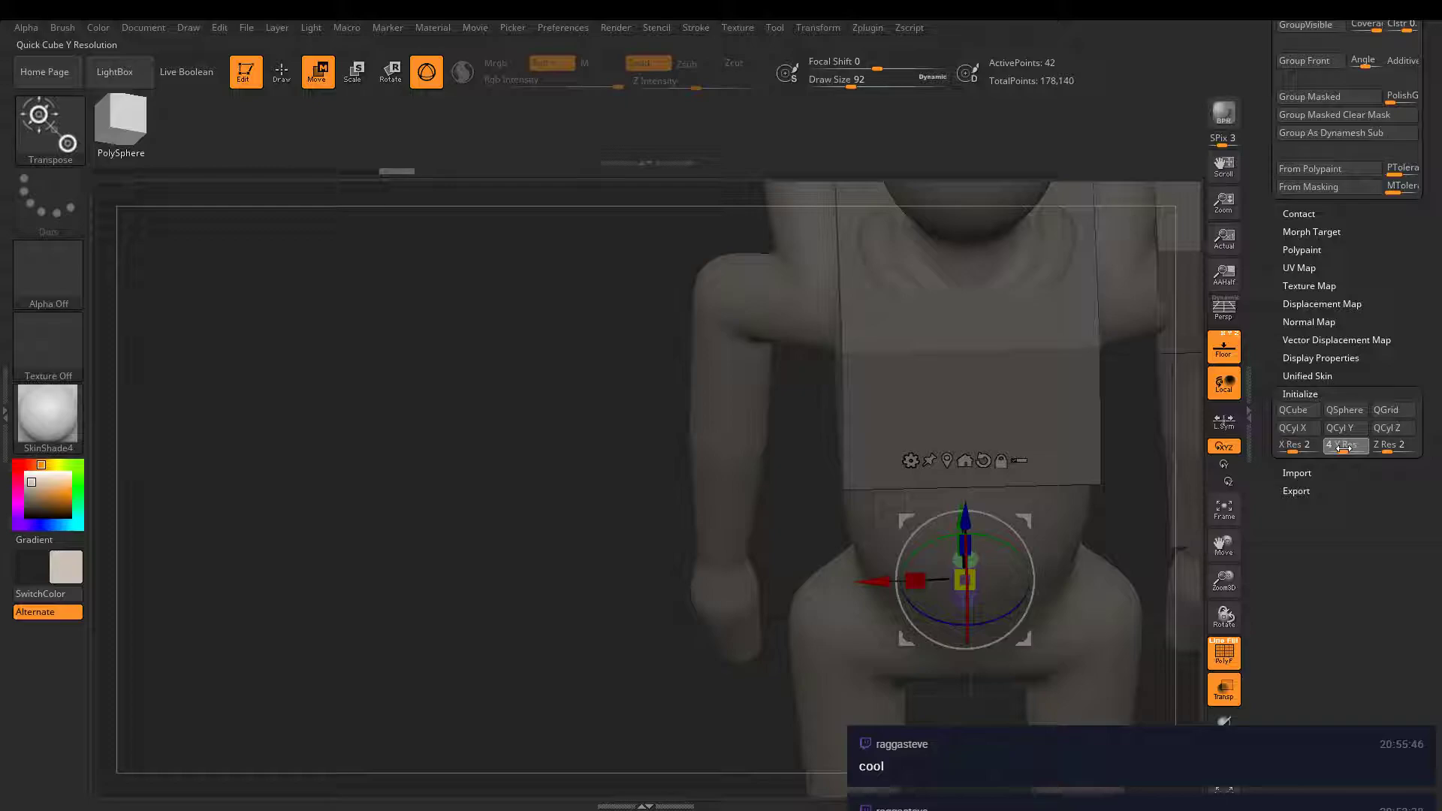
drag(1067, 428, 1146, 459)
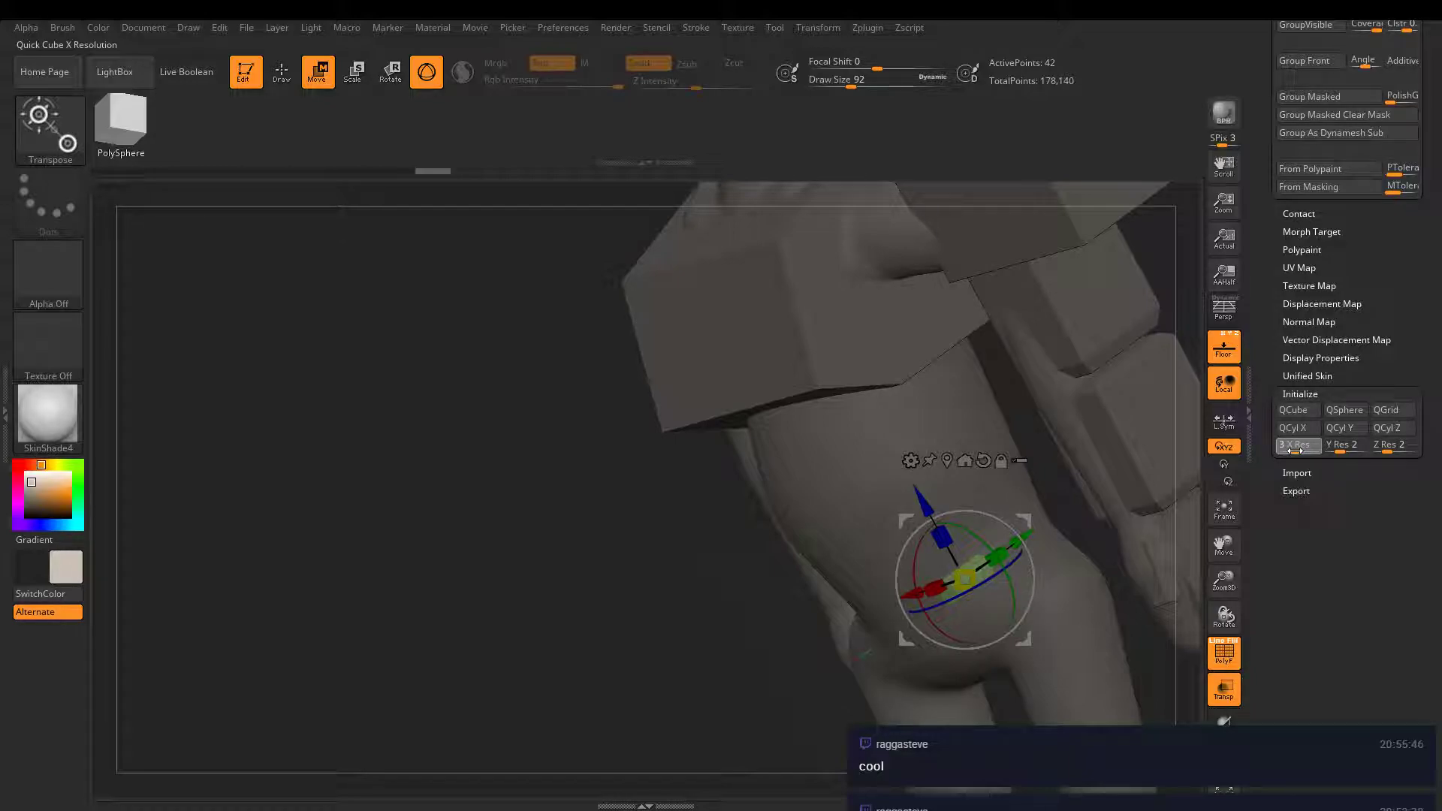
click(1337, 434)
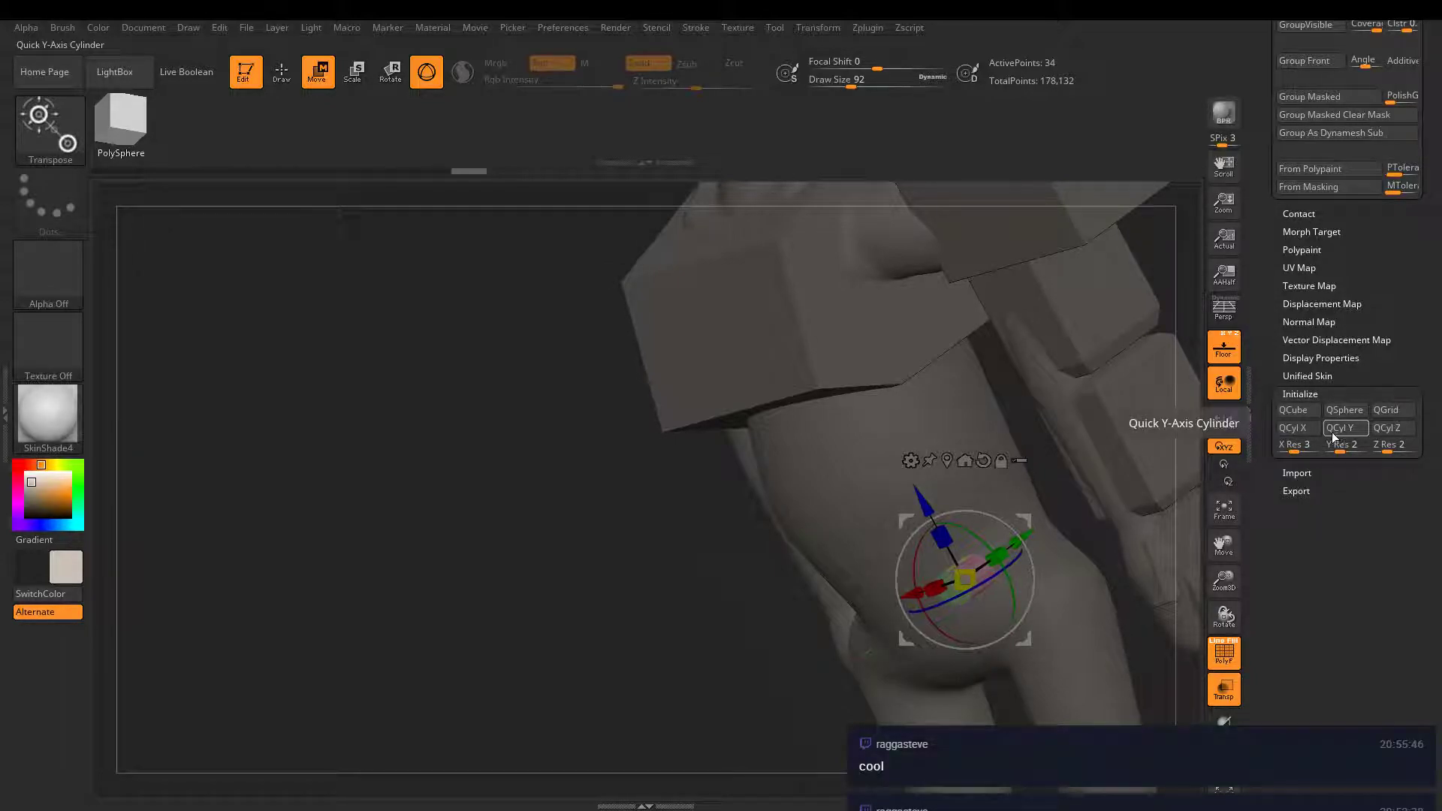
drag(1142, 413, 1067, 398)
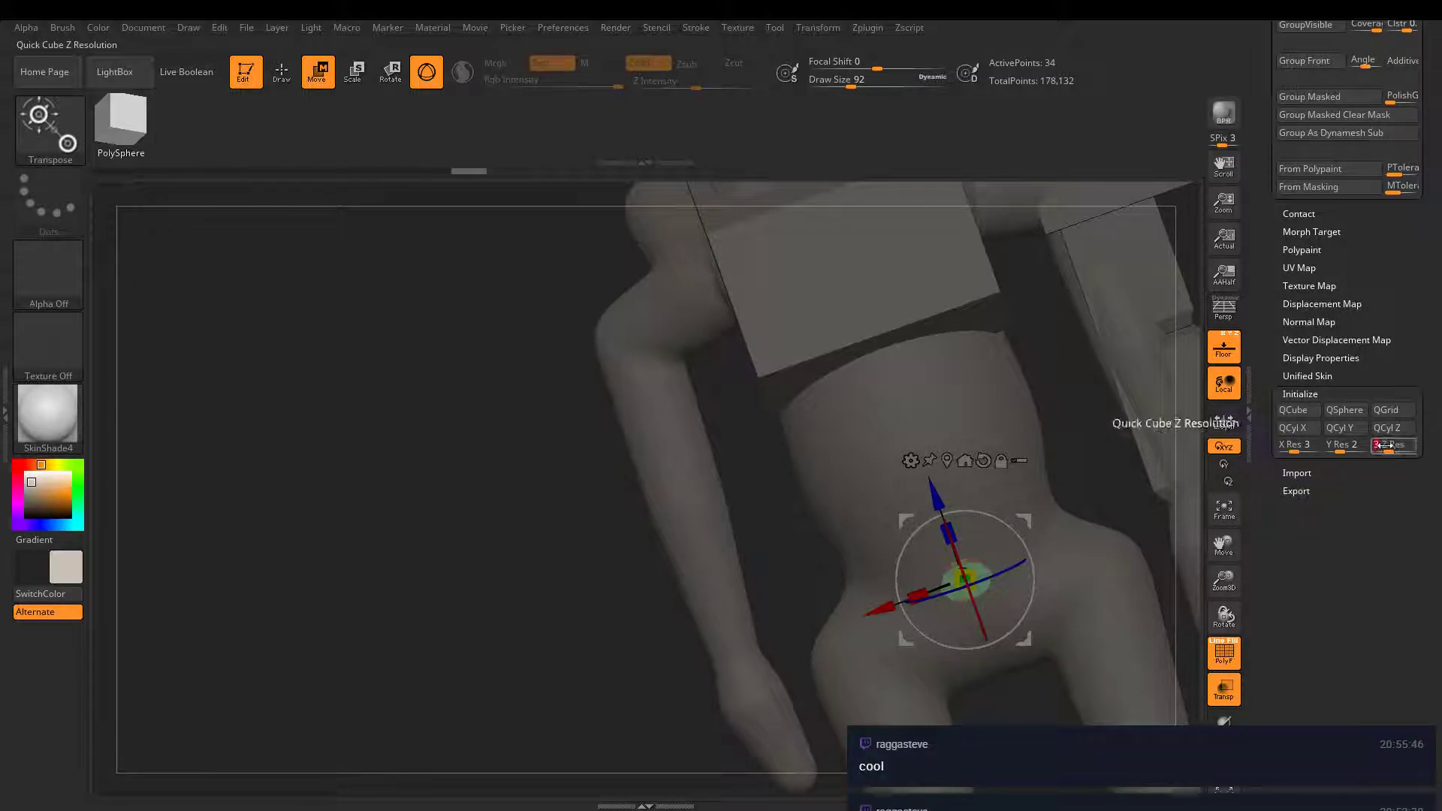
click(1335, 430)
drag(1108, 439, 864, 458)
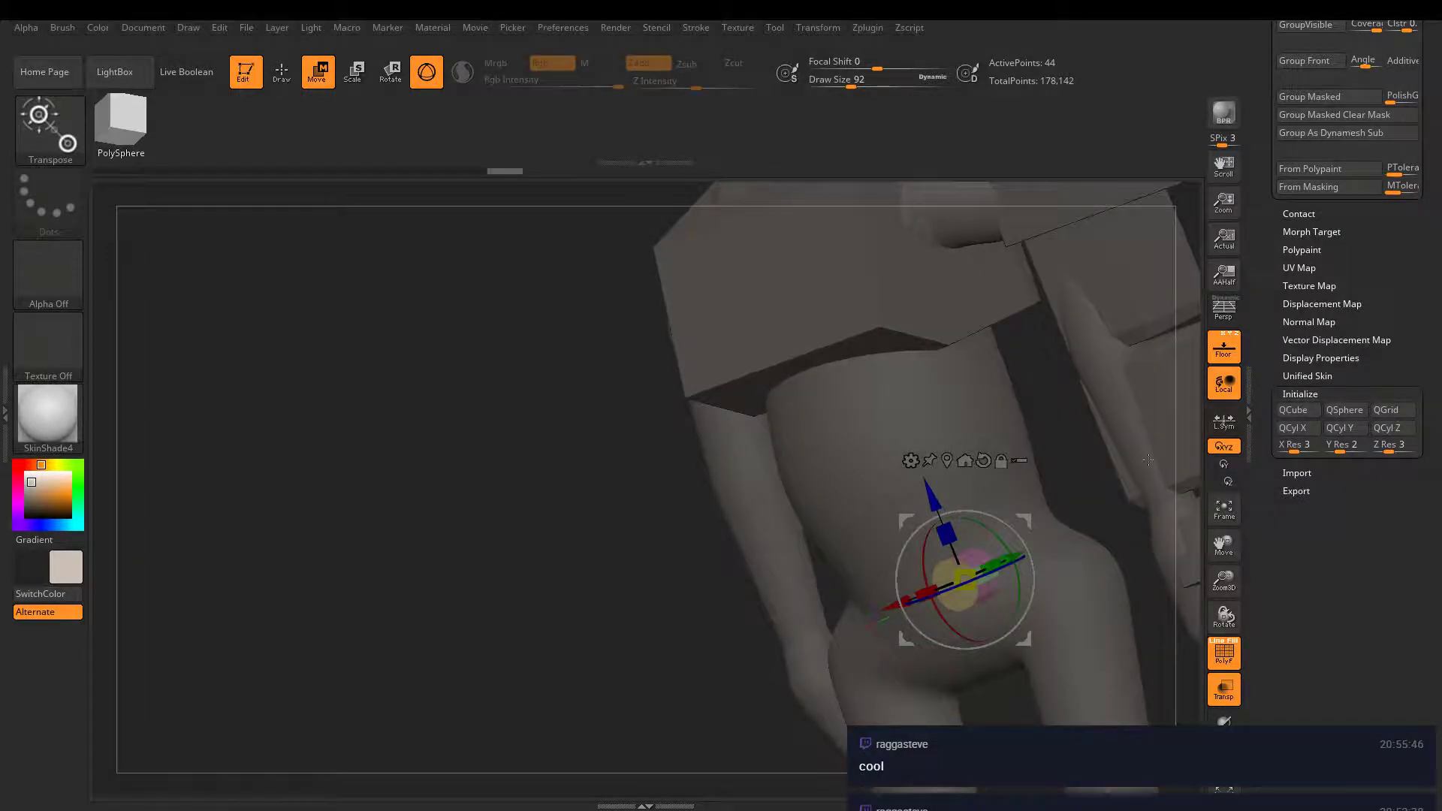
drag(1351, 446, 1333, 451)
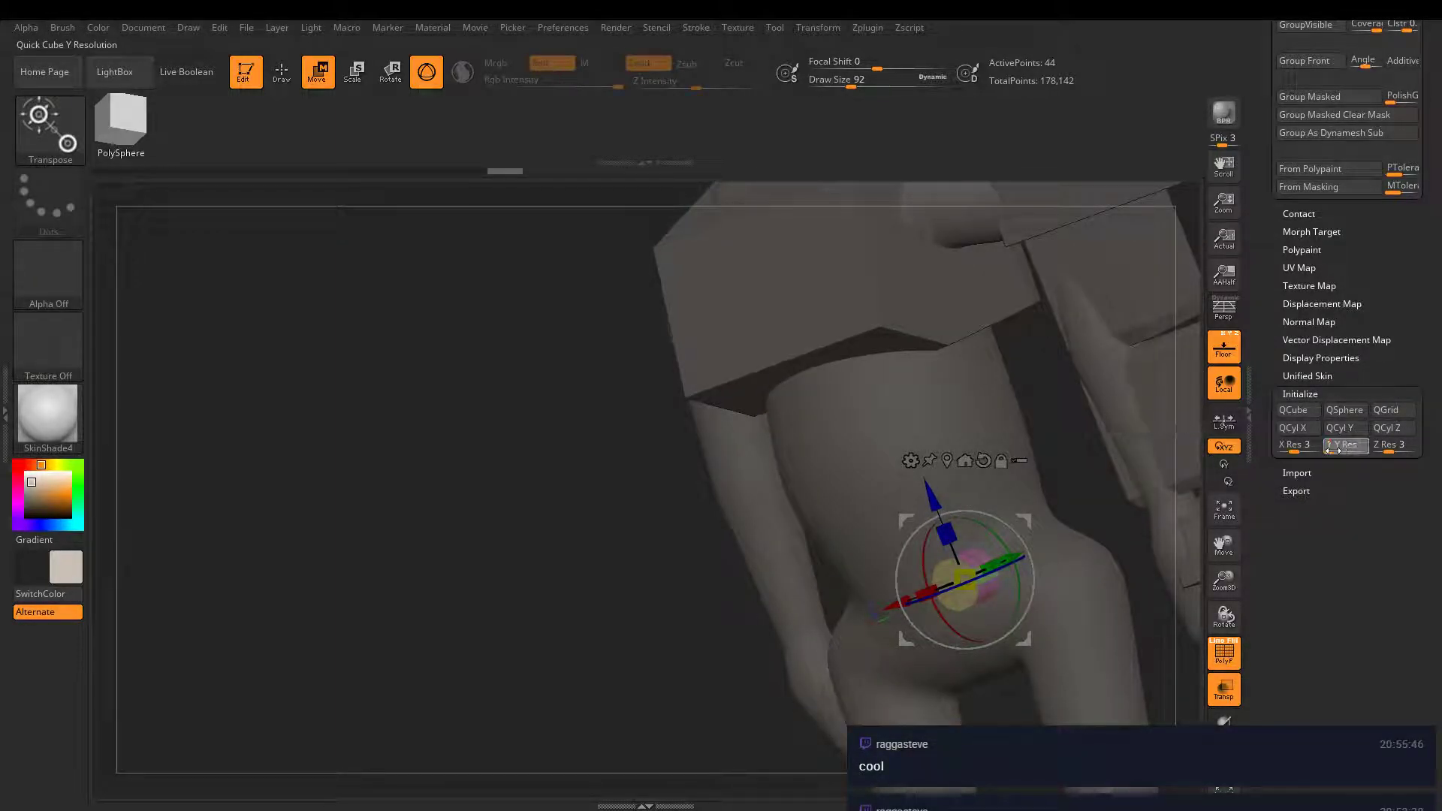
click(1345, 430)
- Scale up the quick cylinder and move it up and forward so it sits at the front of the abdomen
drag(1089, 481, 948, 481)
shift+right_drag(948, 481, 965, 503)
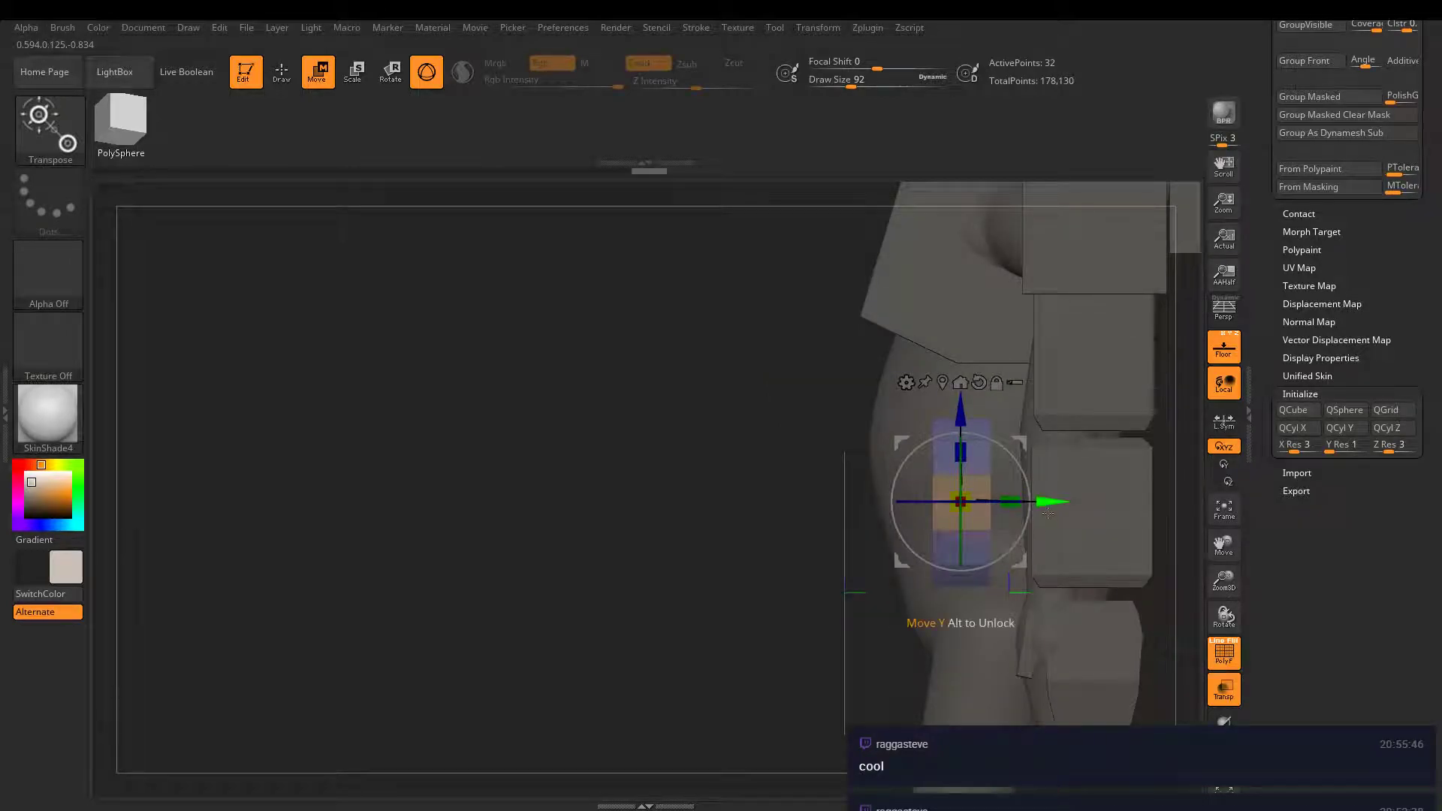
drag(1002, 500, 984, 449)
right_drag(983, 449, 890, 390)
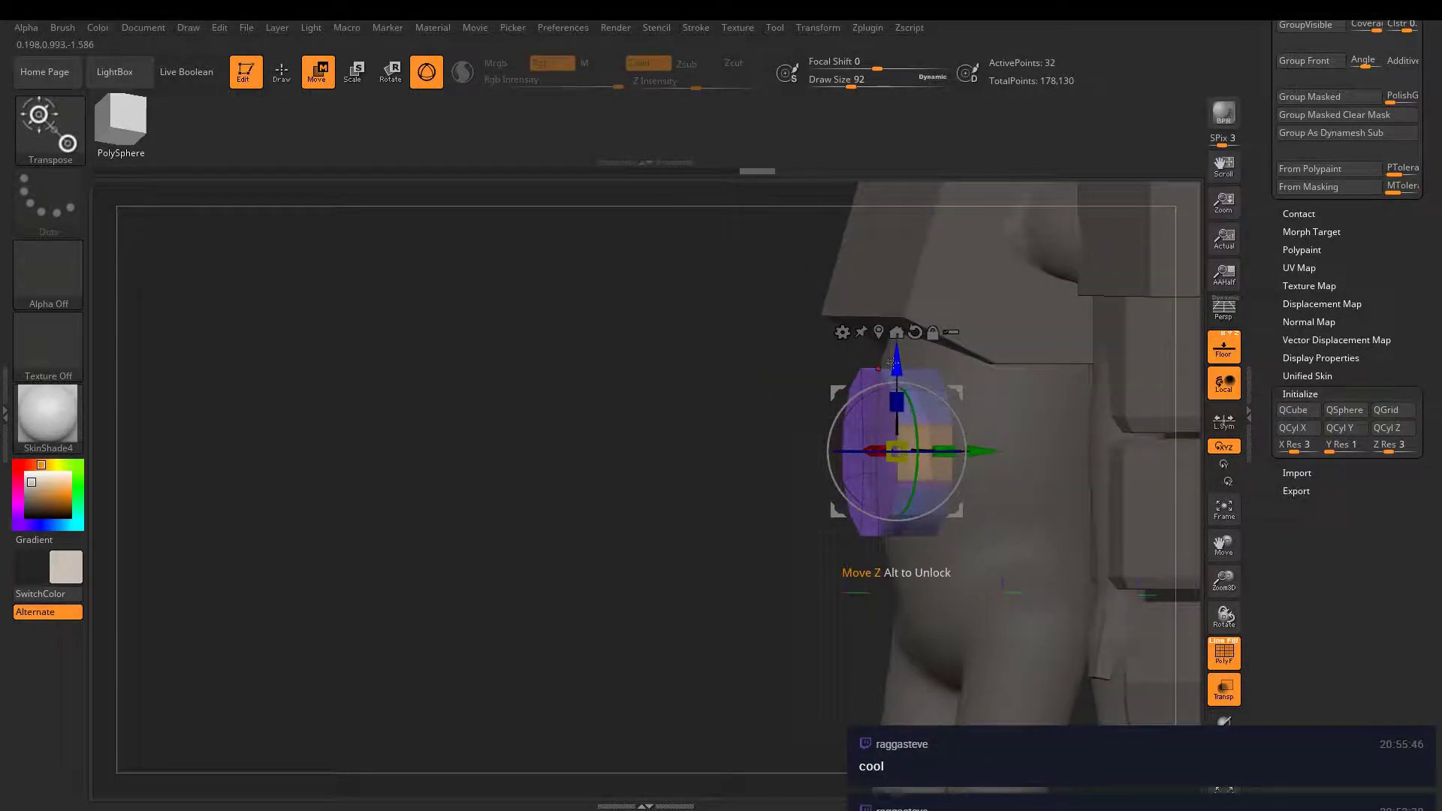
mouse_move(891, 389)
mouse_down()
mouse_move(905, 385)
mouse_move(884, 399)
mouse_up()
mouse_move(994, 411)
right_down()
mouse_move(977, 425)
mouse_move(1026, 530)
mouse_move(1038, 512)
mouse_move(954, 451)
mouse_move(903, 367)
right_up()
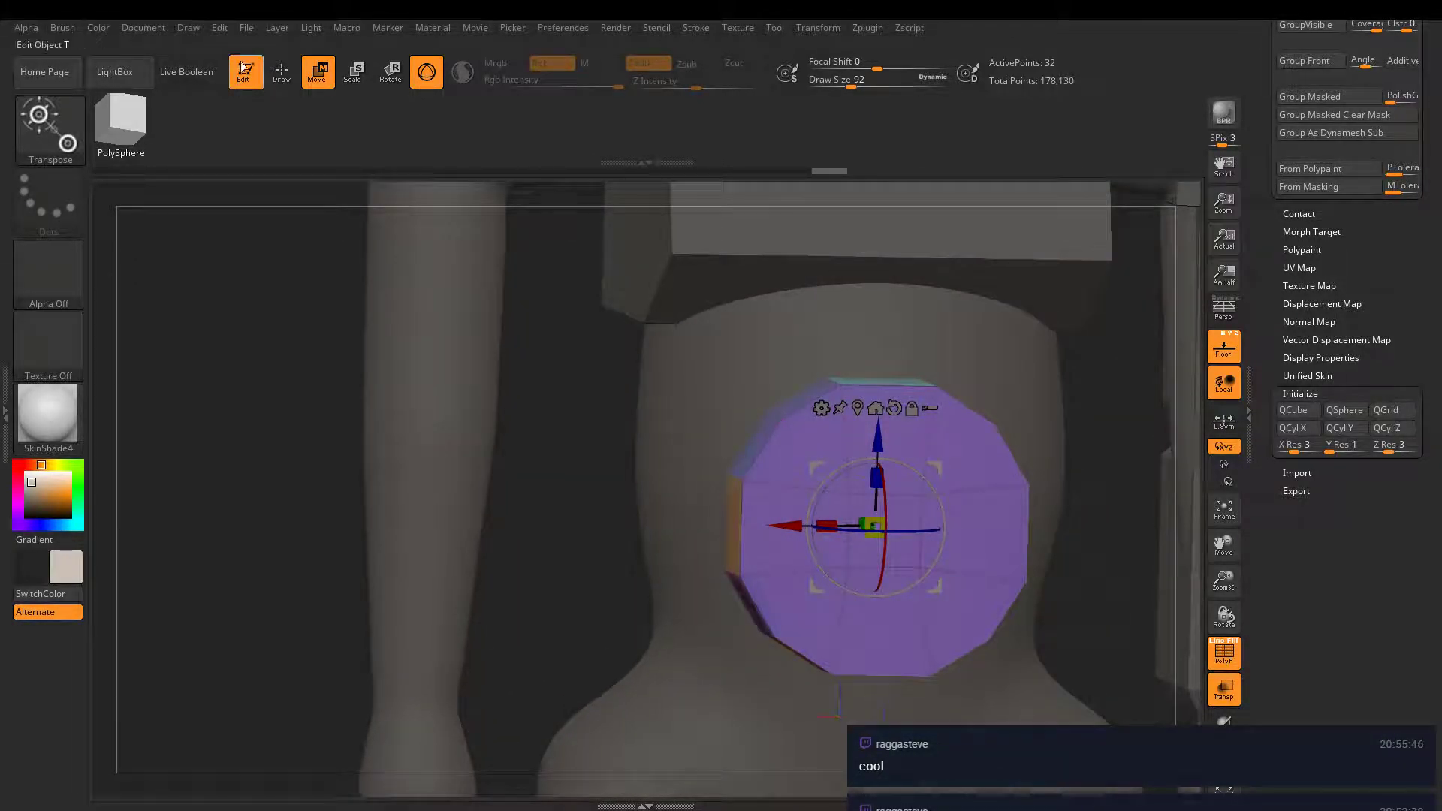
- Try extruding the front cap of the abdomen cylinder with the ZModeler Extrude action on a Flat Island target
click(281, 75)
key(space)
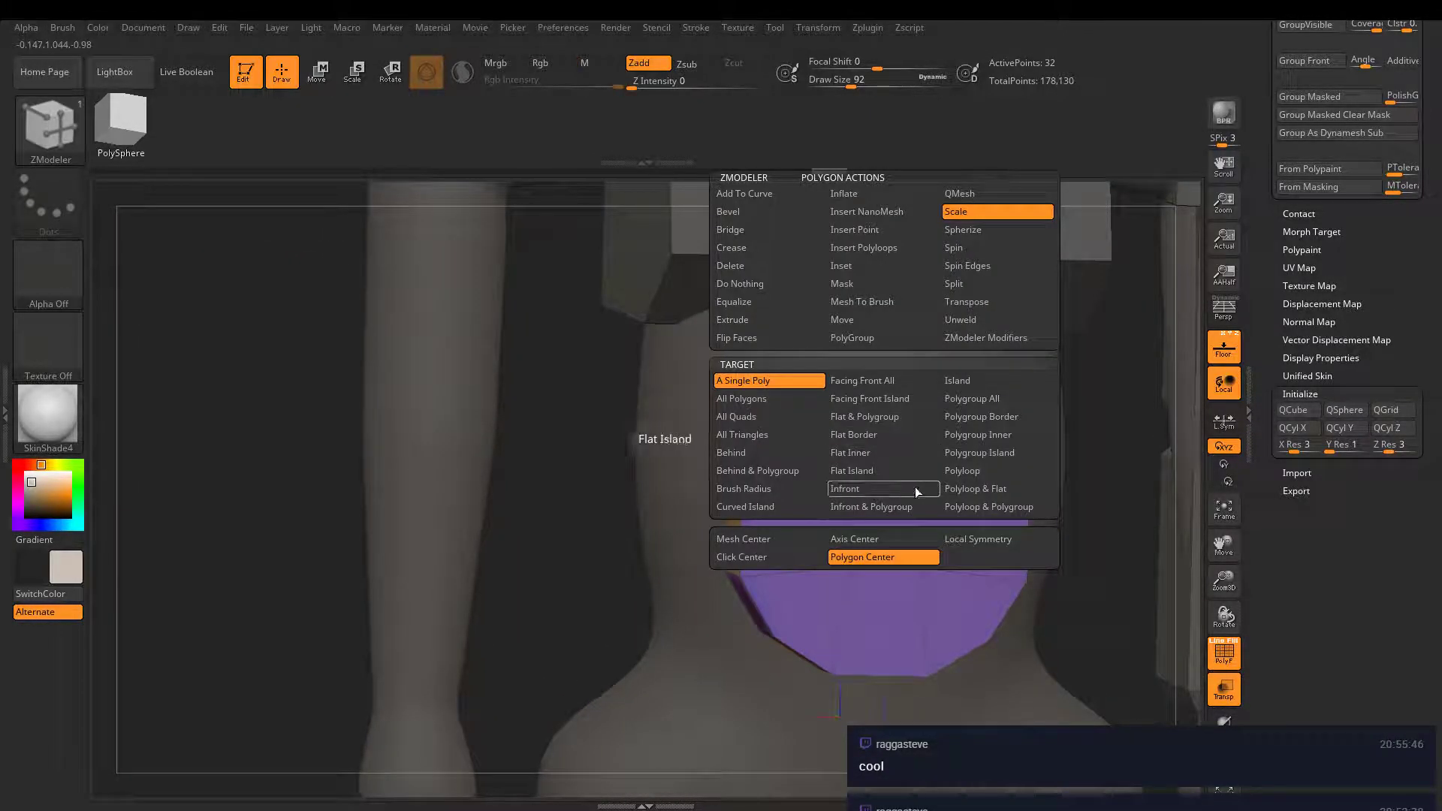
key(space)
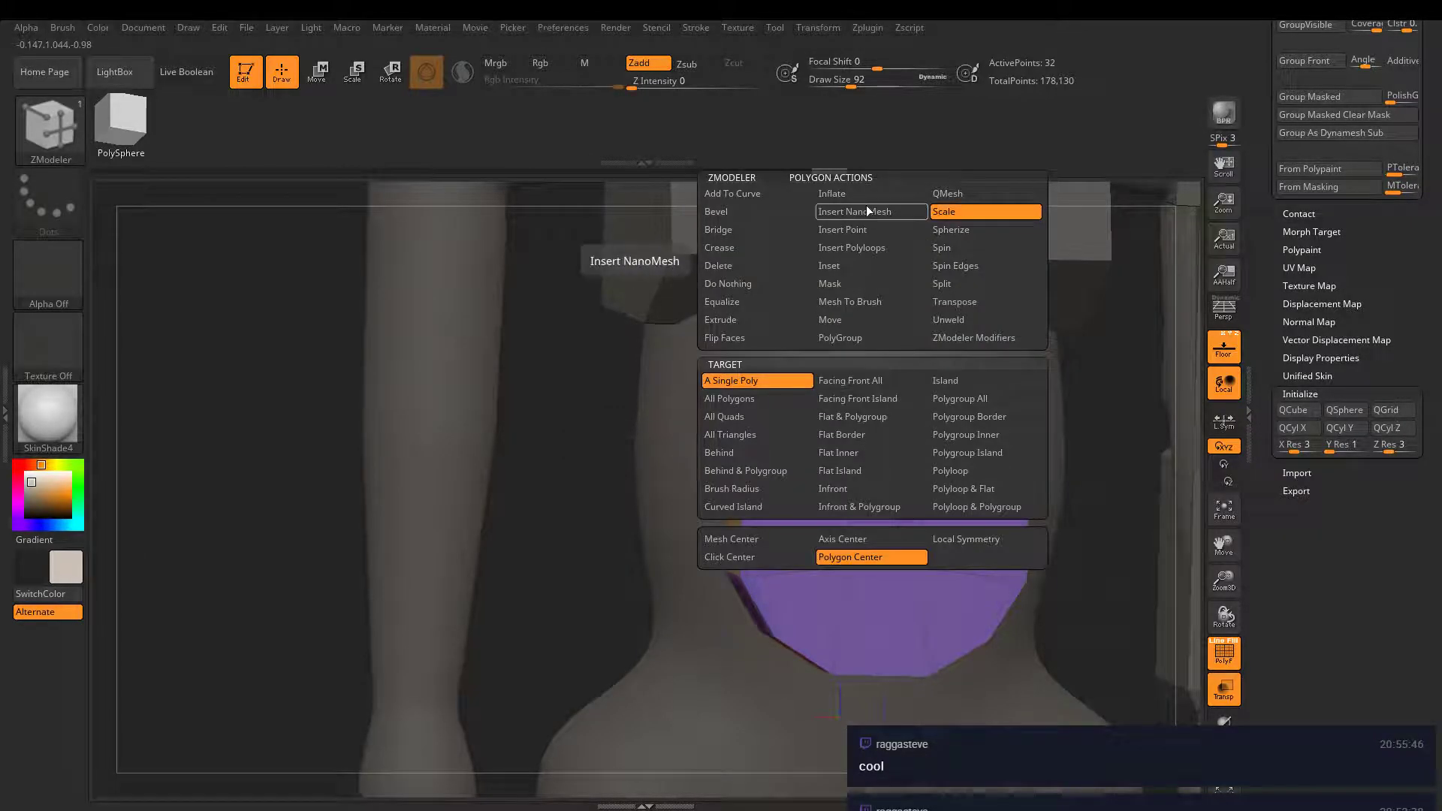
click(767, 321)
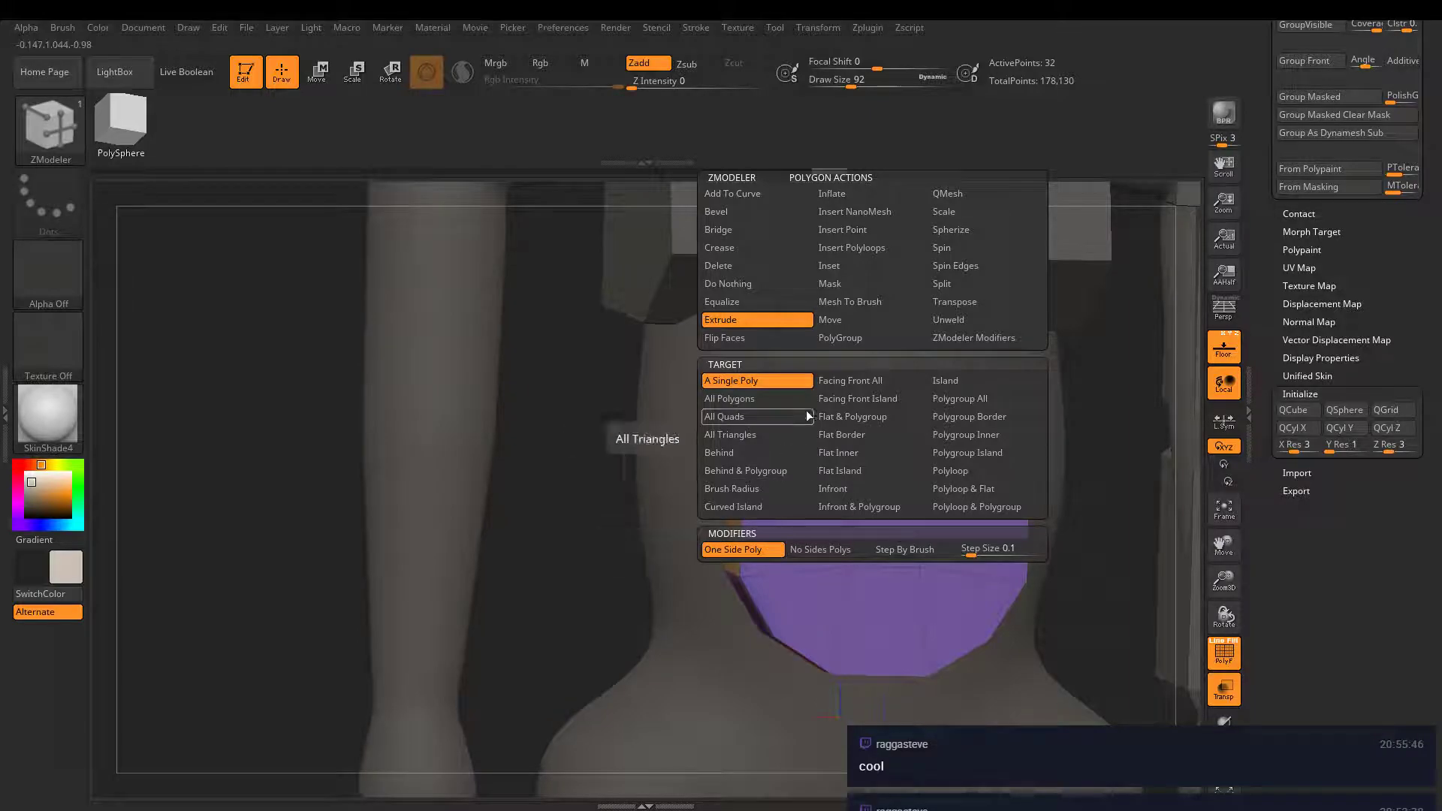
click(851, 471)
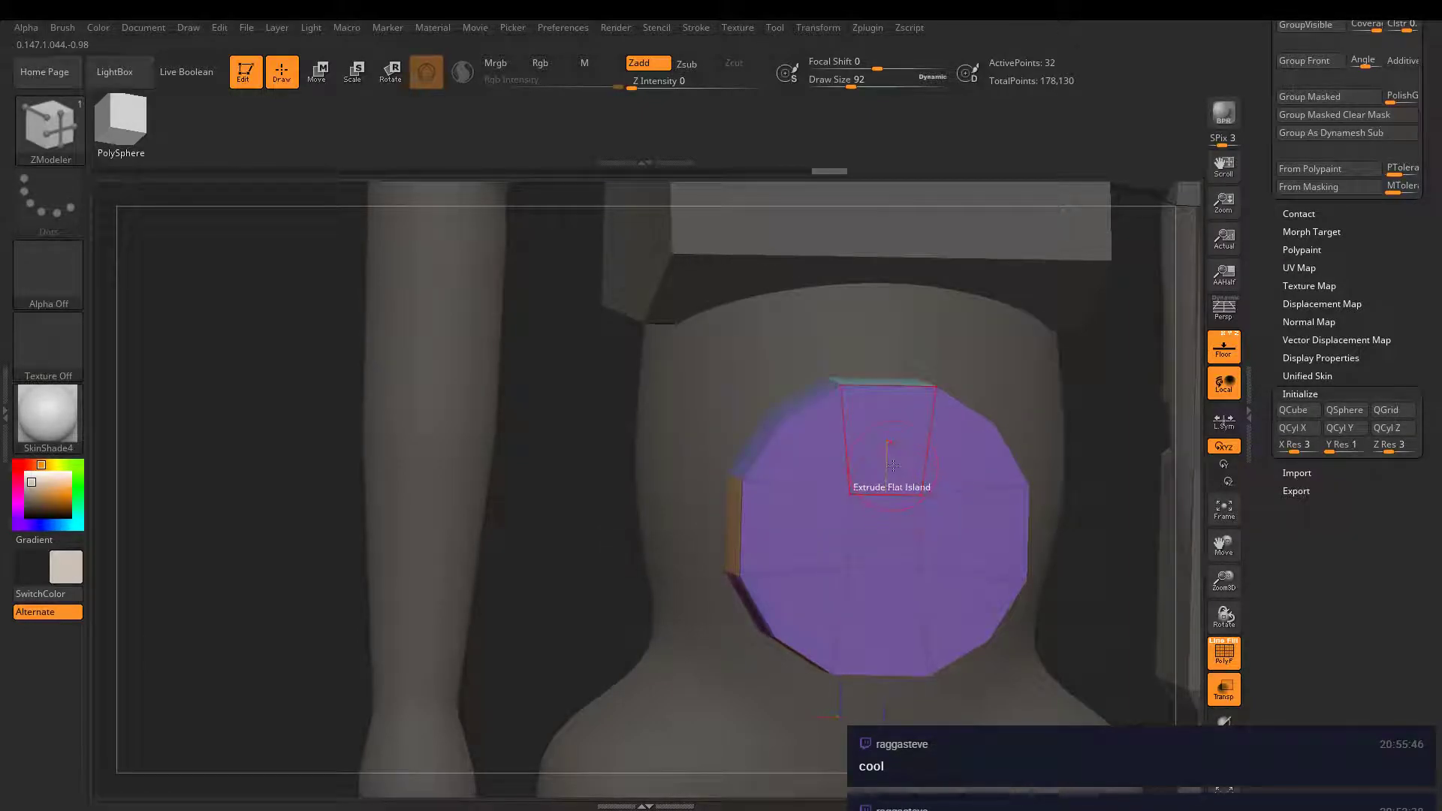
drag(845, 461, 778, 445)
key(ctrl+z)
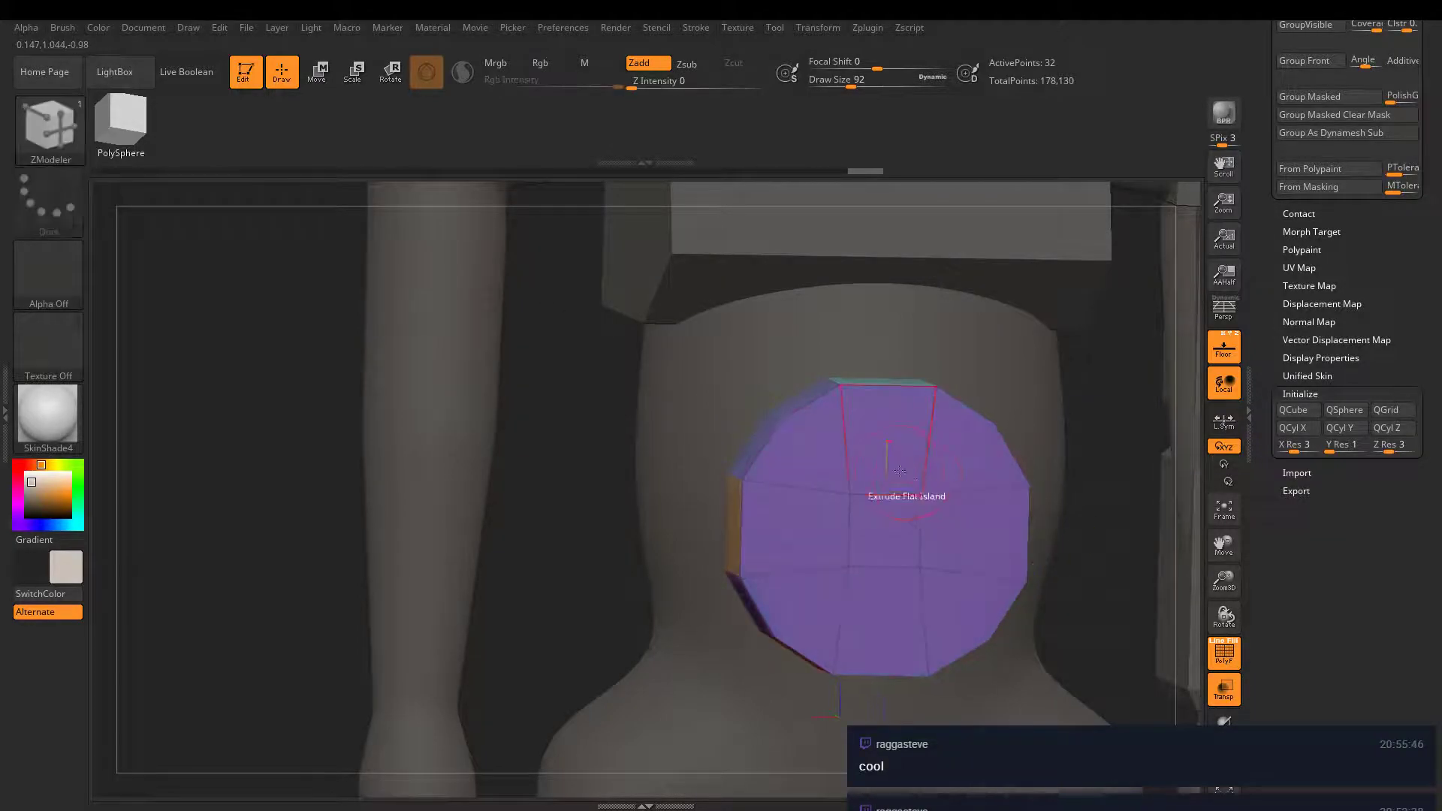
- Set the ZModeler polygon action to Inset with Flat Island and Inset Region, and try it on the cylinder's front cap
key(space)
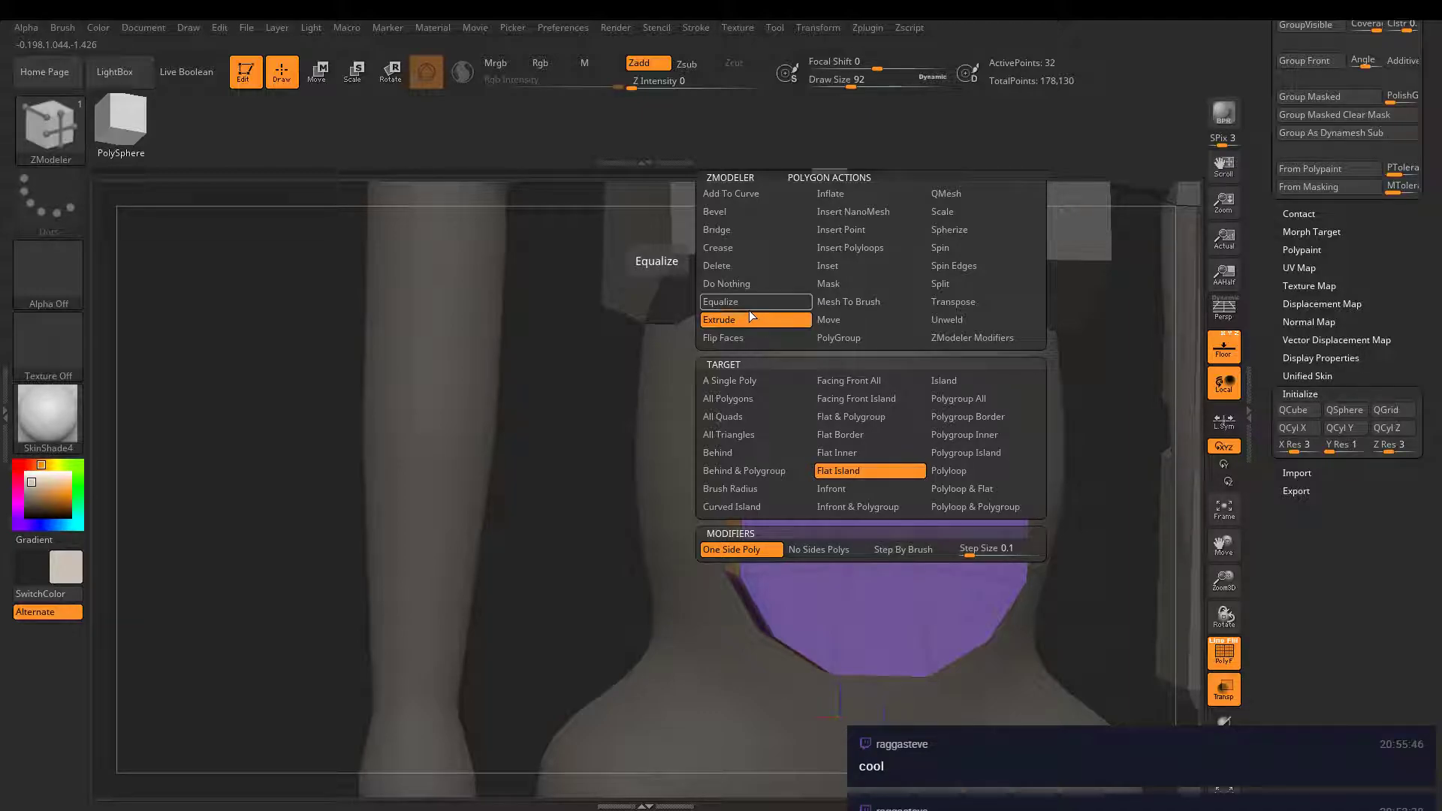
click(835, 265)
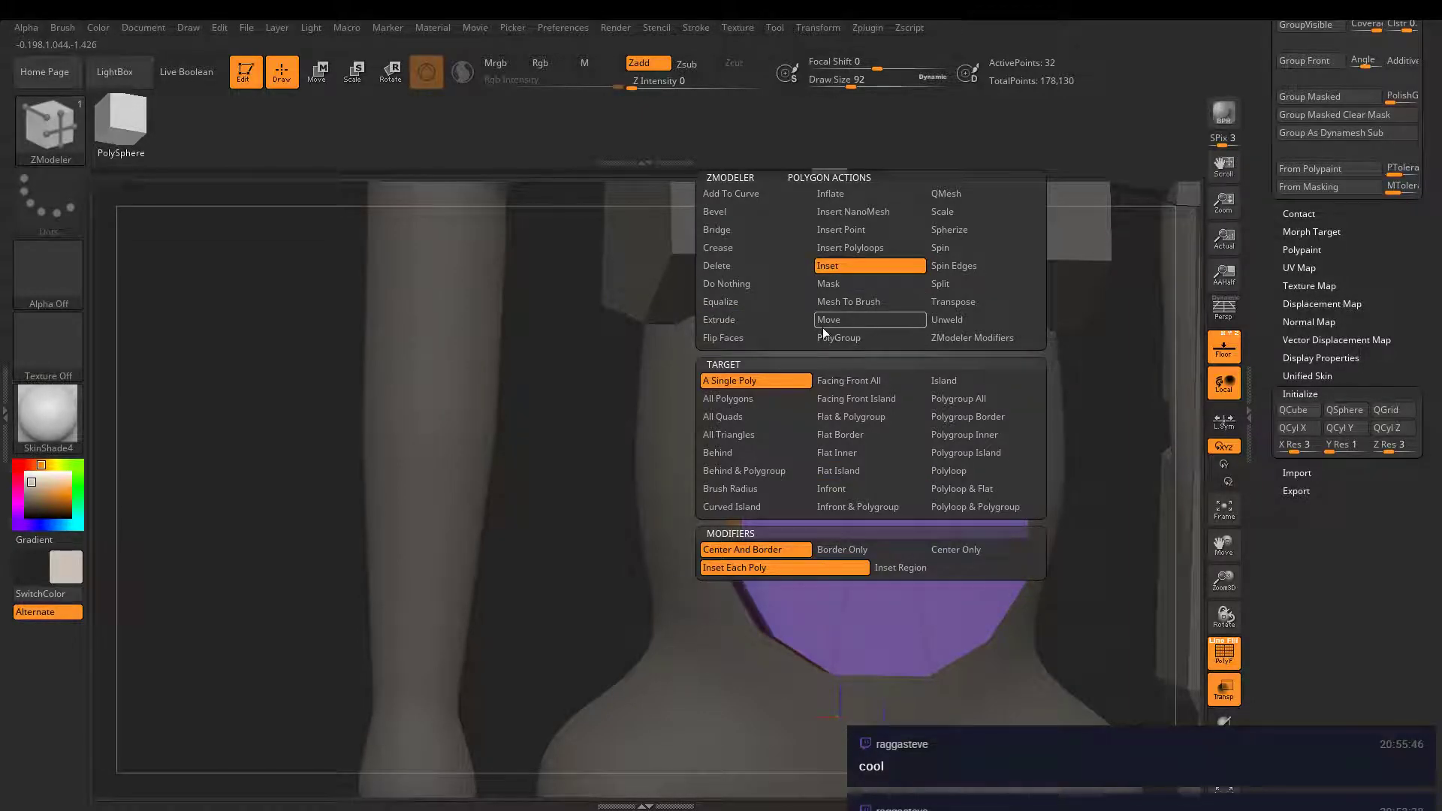
click(844, 471)
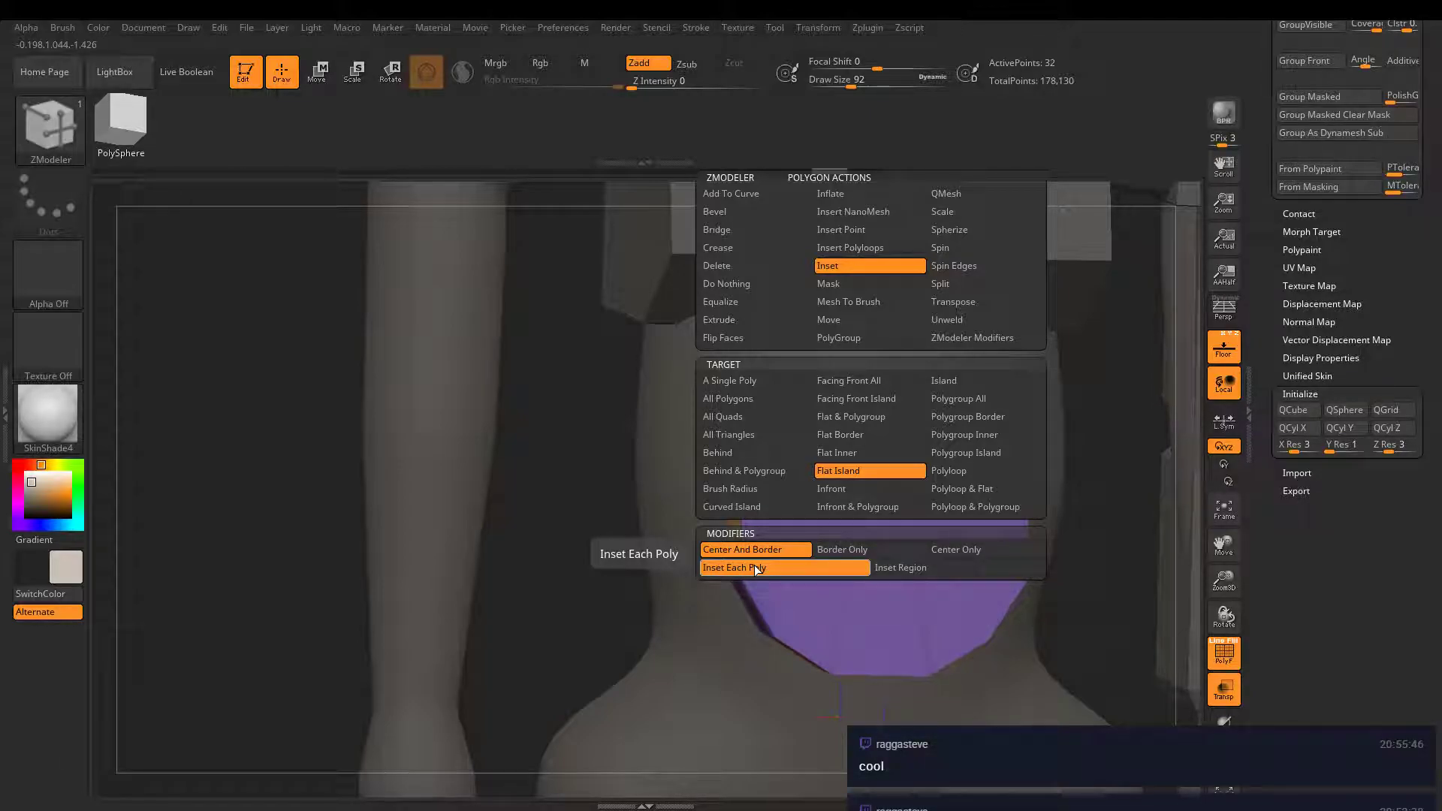
click(885, 570)
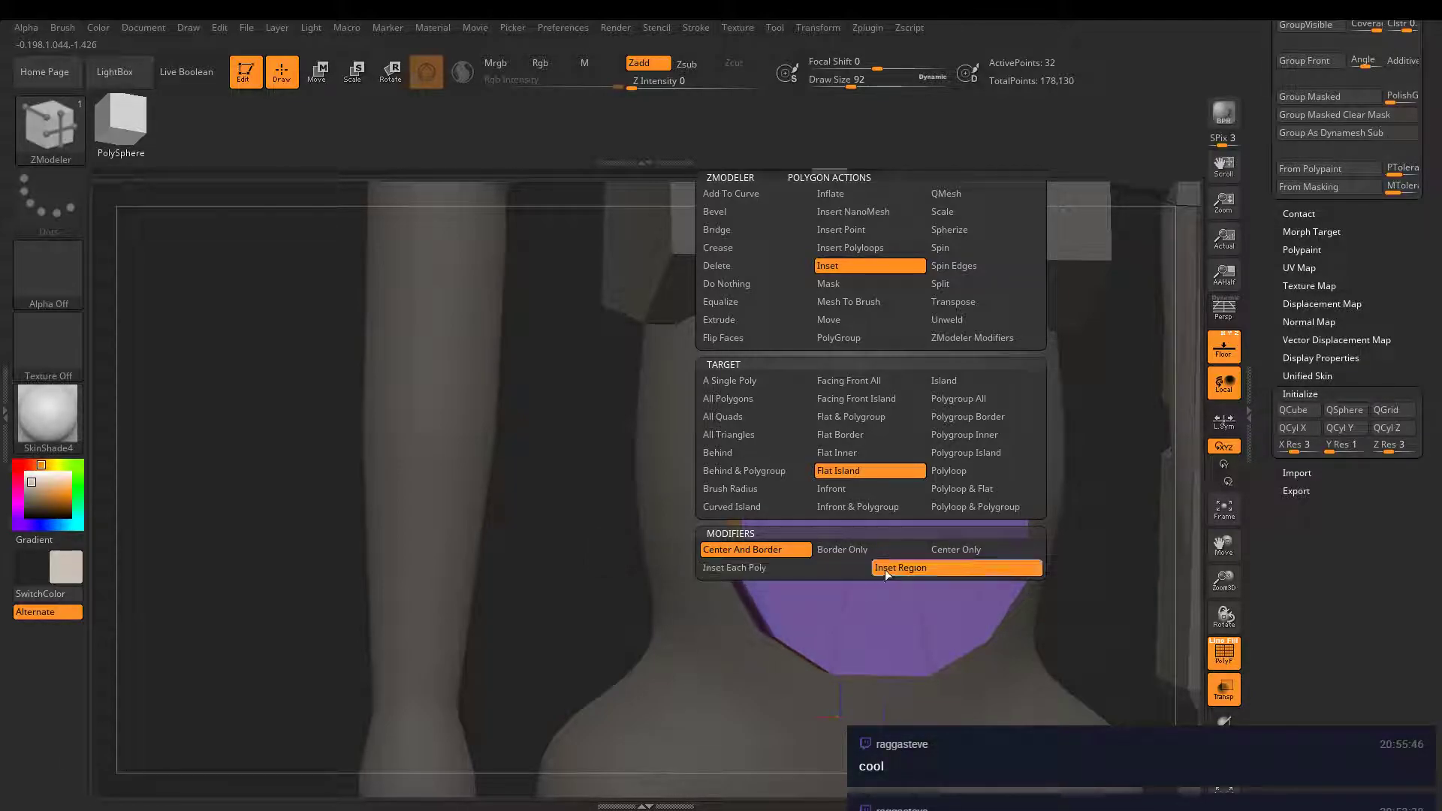
drag(881, 488, 905, 447)
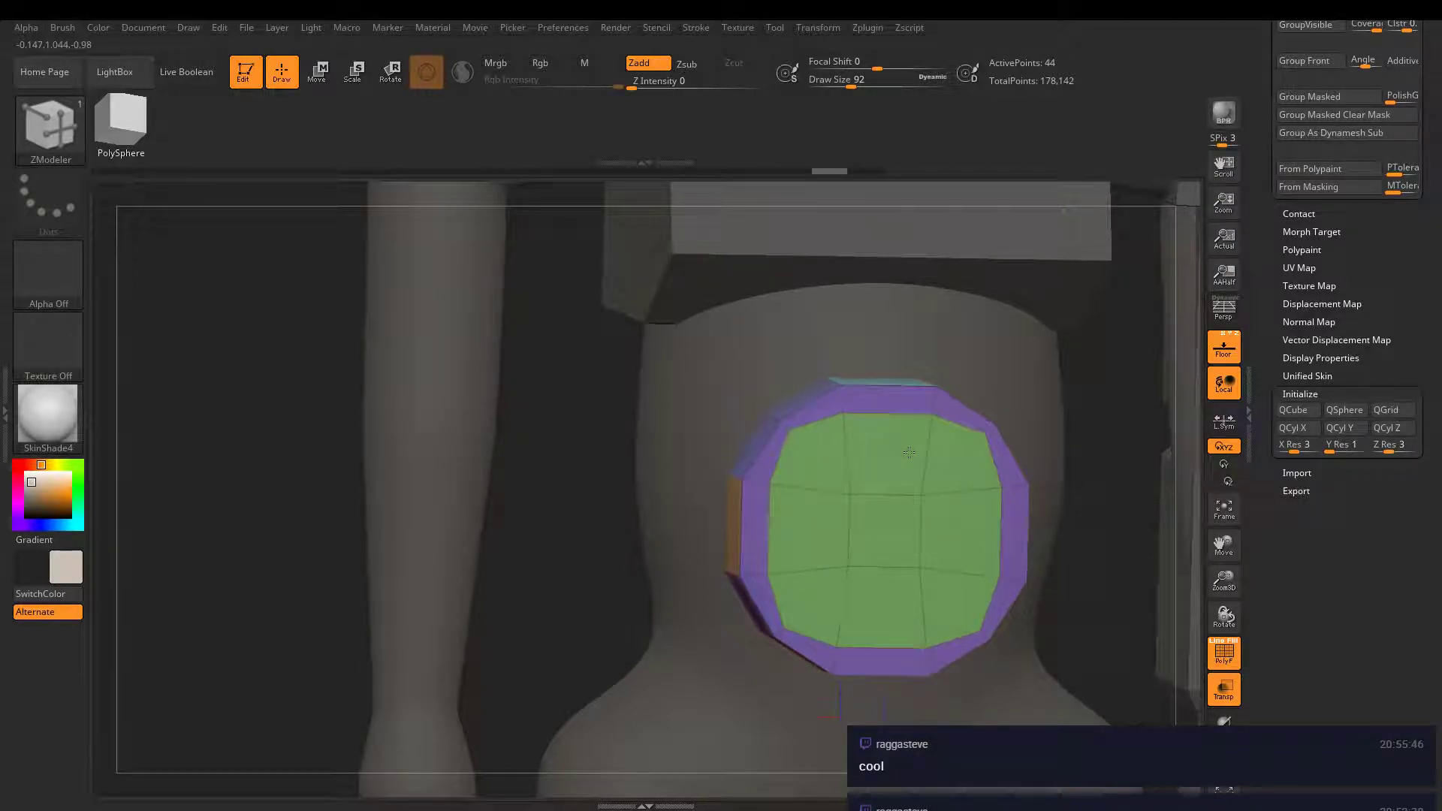
key(ctrl+z)
- Try insetting the cylinder's front cap with the Center Only modifier
key(space)
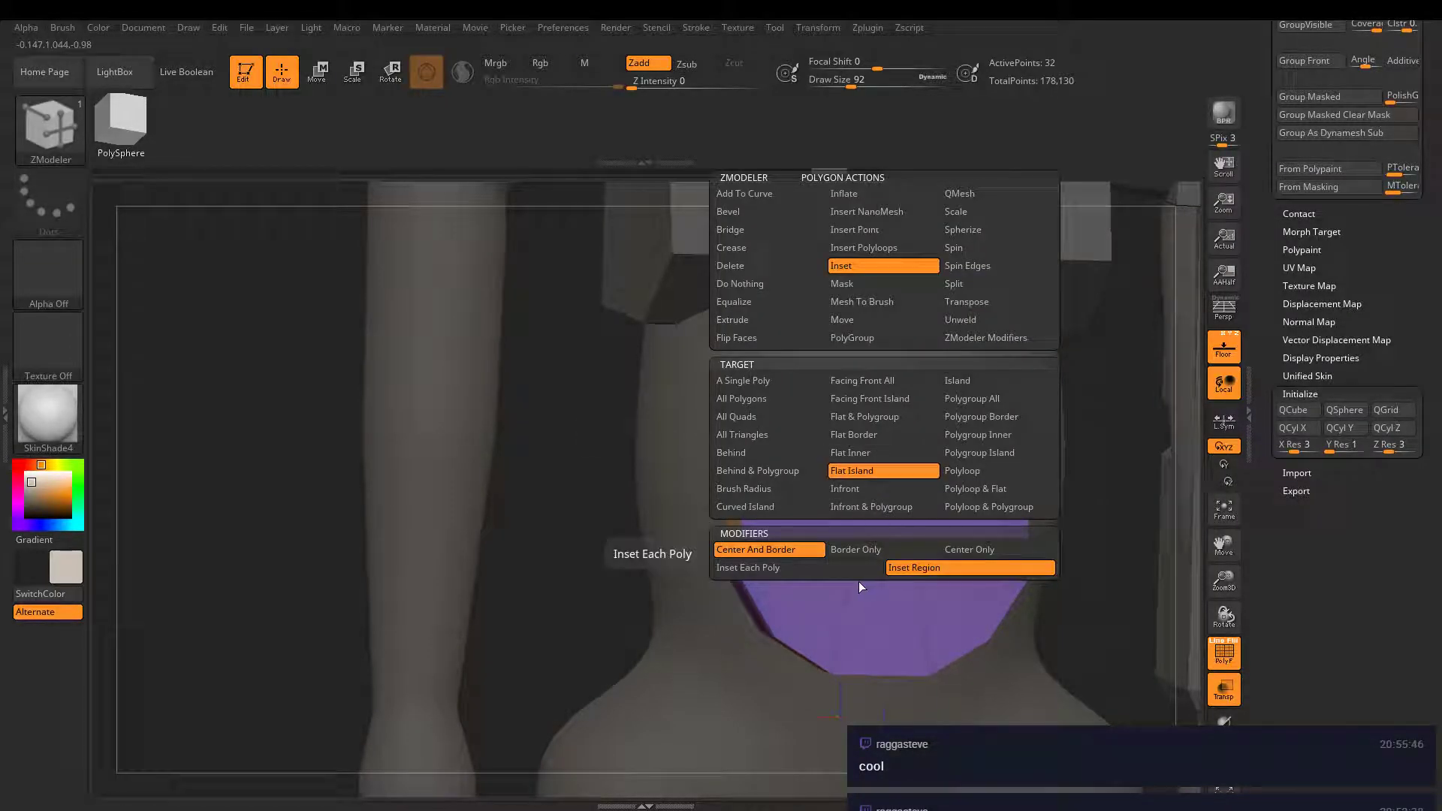
click(965, 550)
drag(897, 477, 939, 464)
key(ctrl+z)
- Switch the inset modifier to Center And Border and inset the cylinder's front cap, leaving a thin outer rim
key(space)
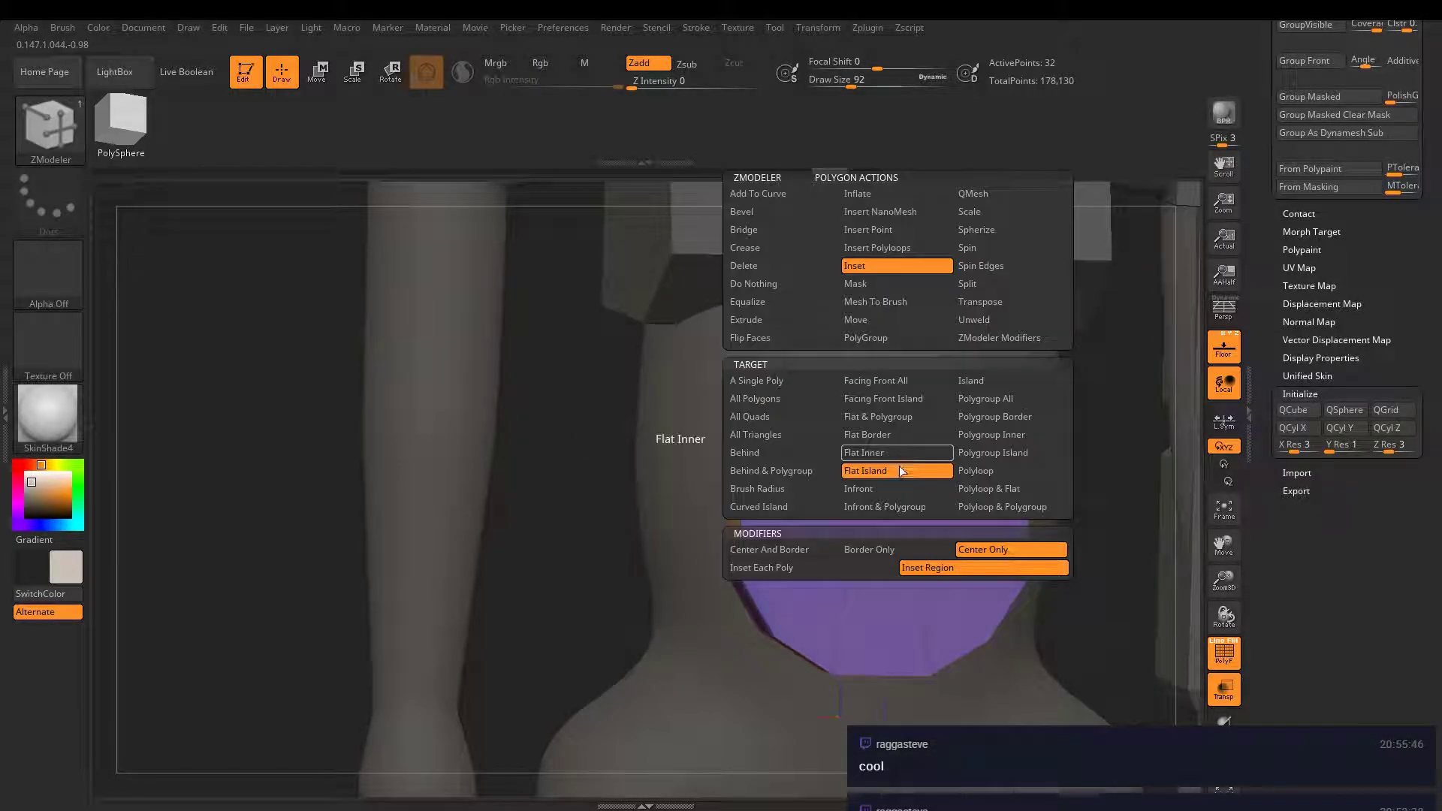
click(753, 549)
key(space)
click(877, 474)
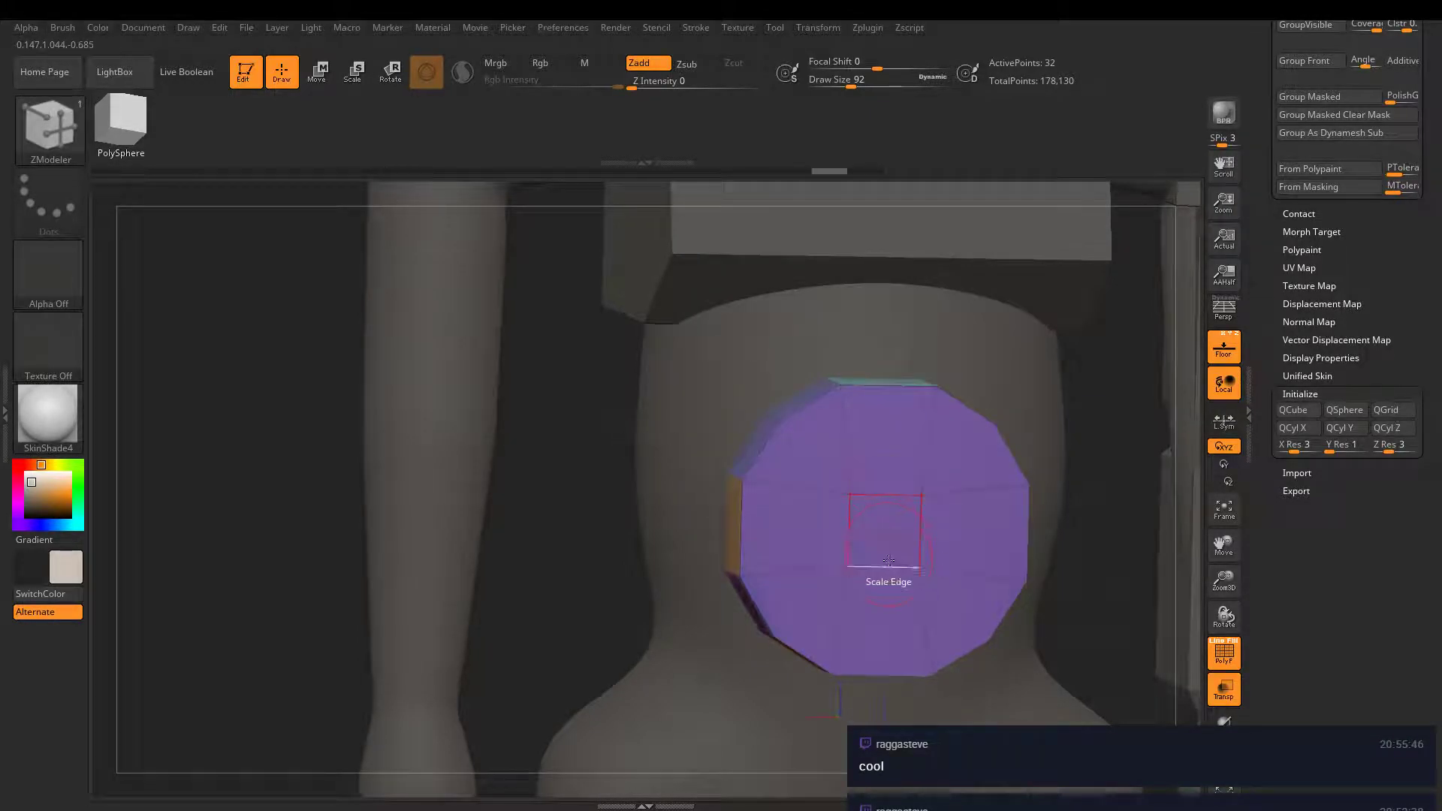
mouse_move(872, 428)
mouse_down()
mouse_move(889, 447)
mouse_move(876, 422)
mouse_move(885, 431)
mouse_up()
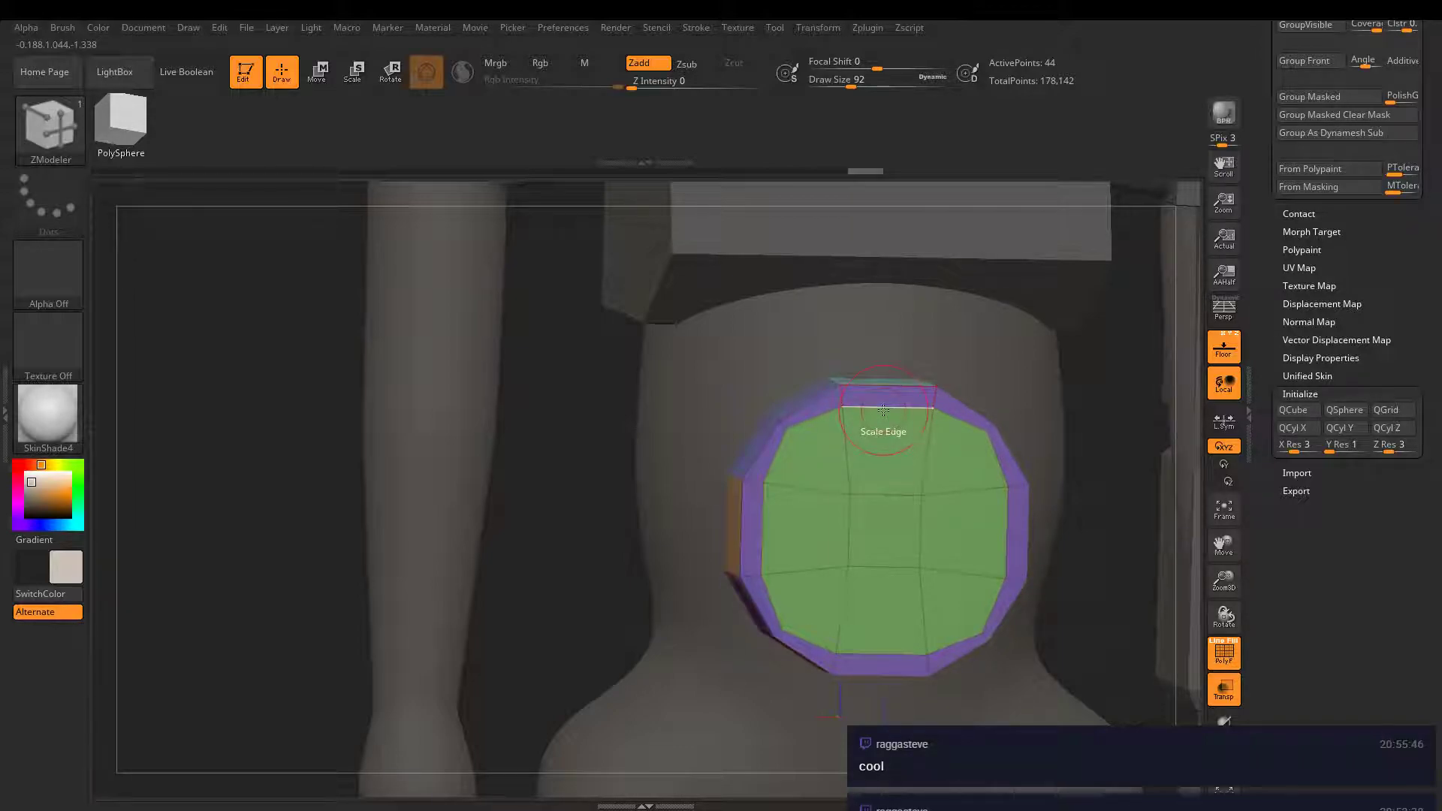
key(space)
click(960, 392)
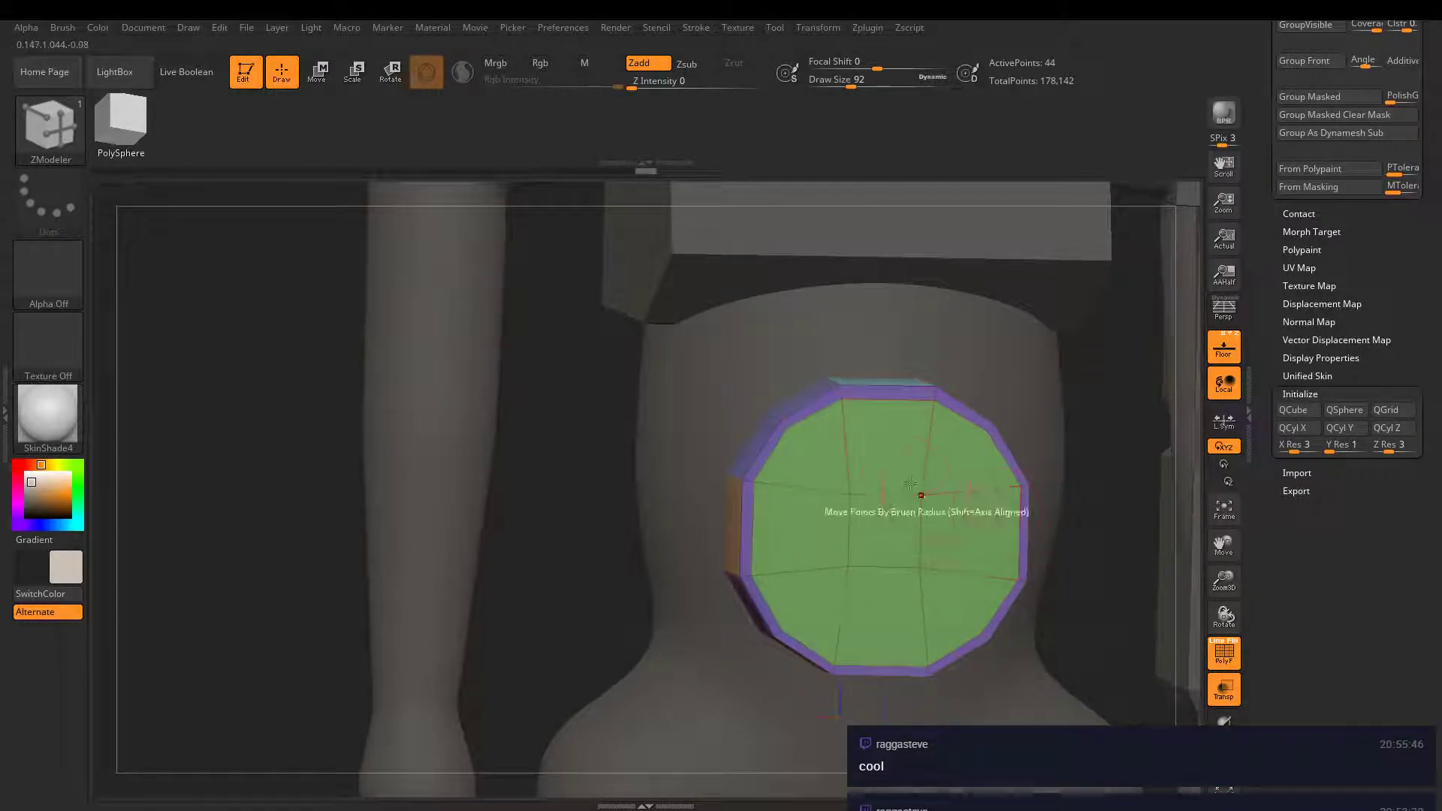
- Try a second Flat Island inset on the inner area of the front cap and undo it
key(space)
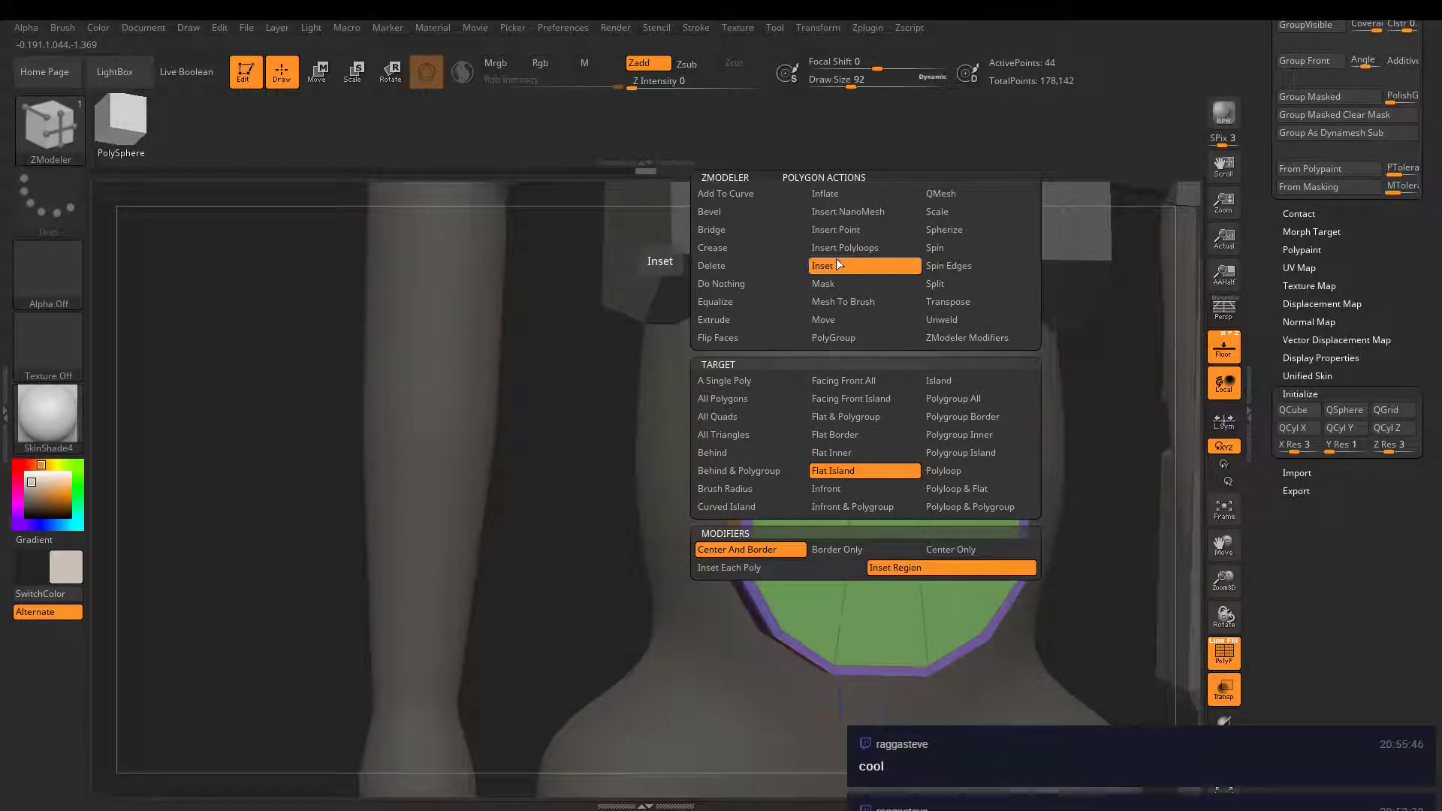
click(839, 265)
drag(875, 455, 876, 451)
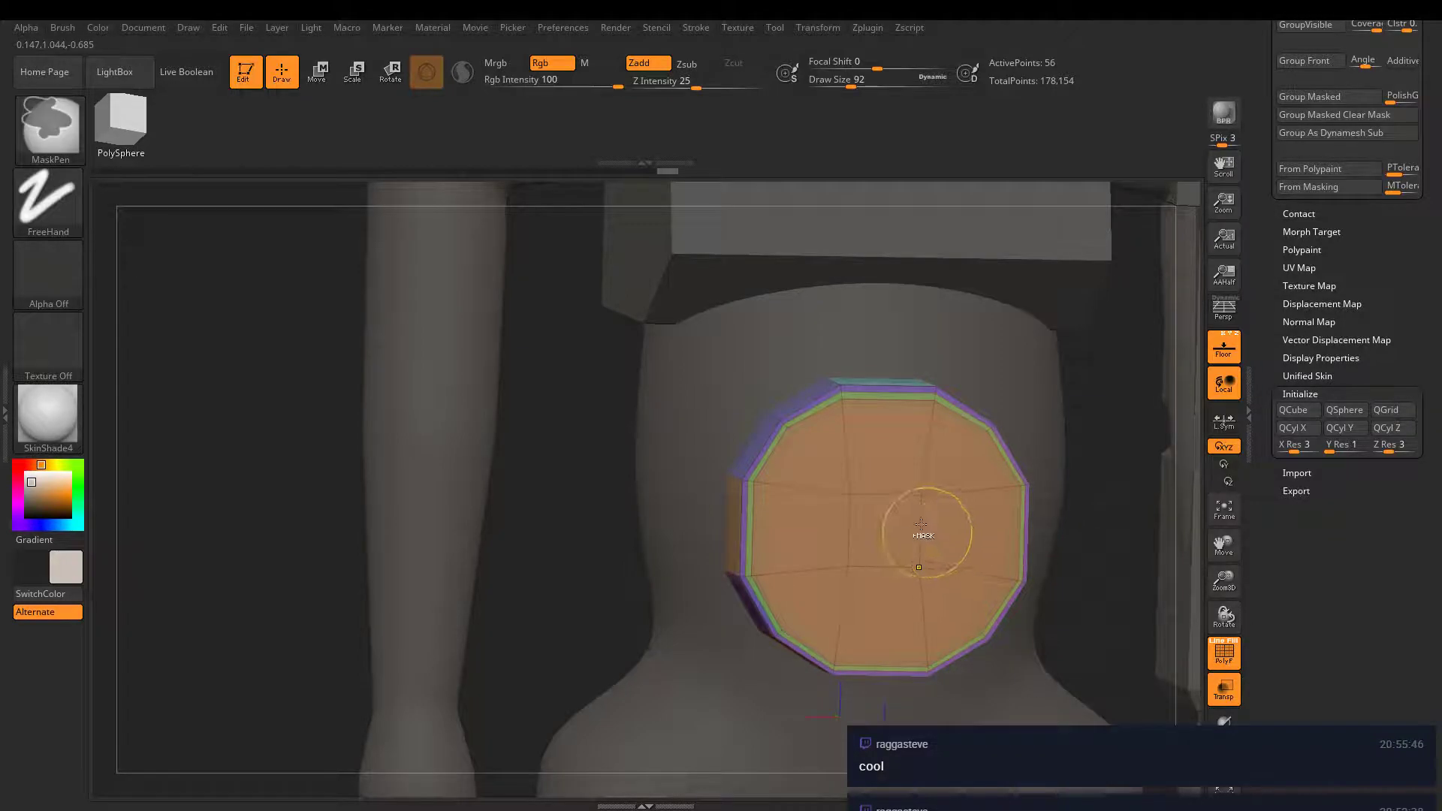
key(ctrl+z)
right_drag(921, 530, 877, 519)
click(885, 532)
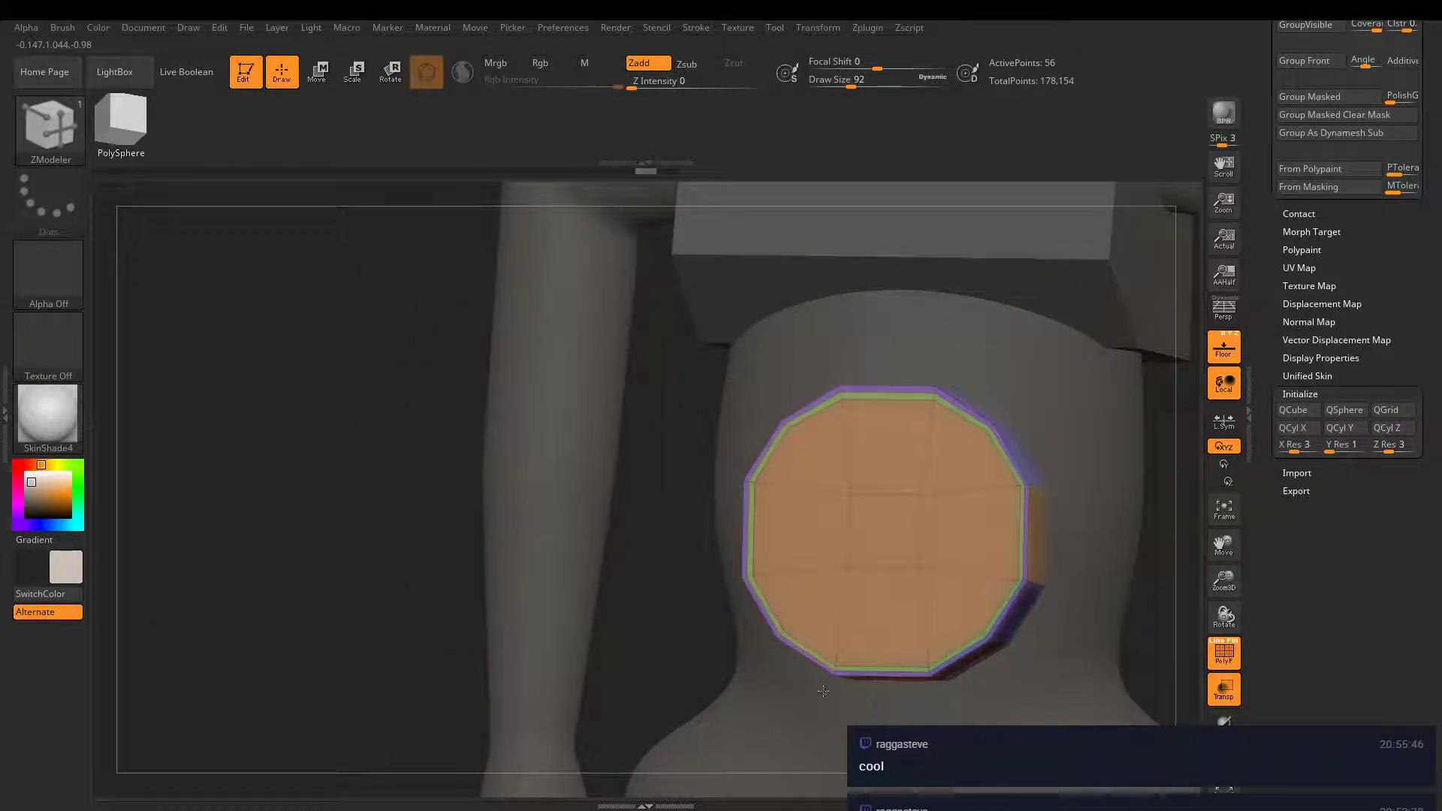
key(ctrl+z)
click(948, 542)
key(ctrl+z)
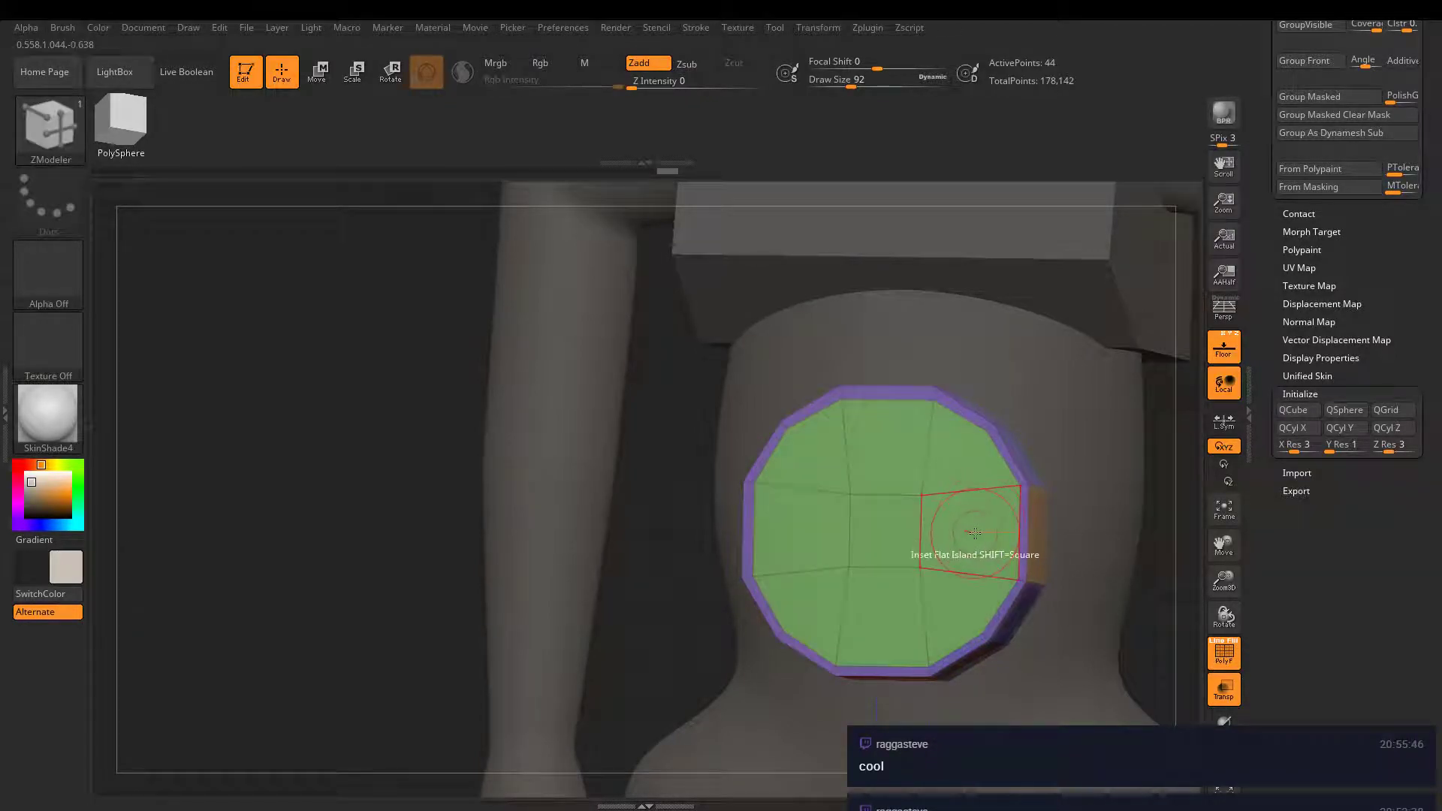
click(1029, 502)
key(ctrl+z)
- Inset the inner area of the front cap with the Polygroup Island target to add a narrow second ring
scroll(966, 547, up, 5)
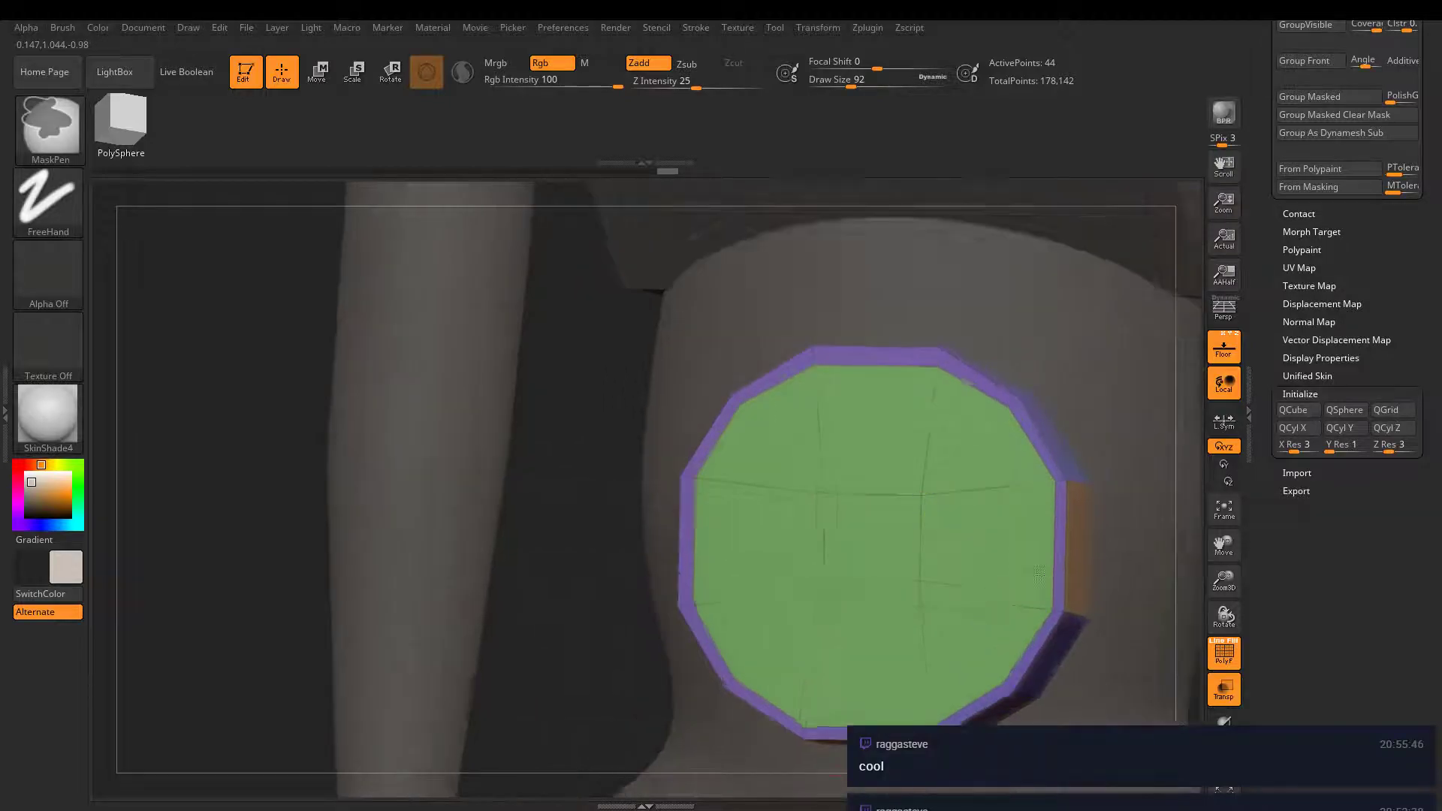
key(space)
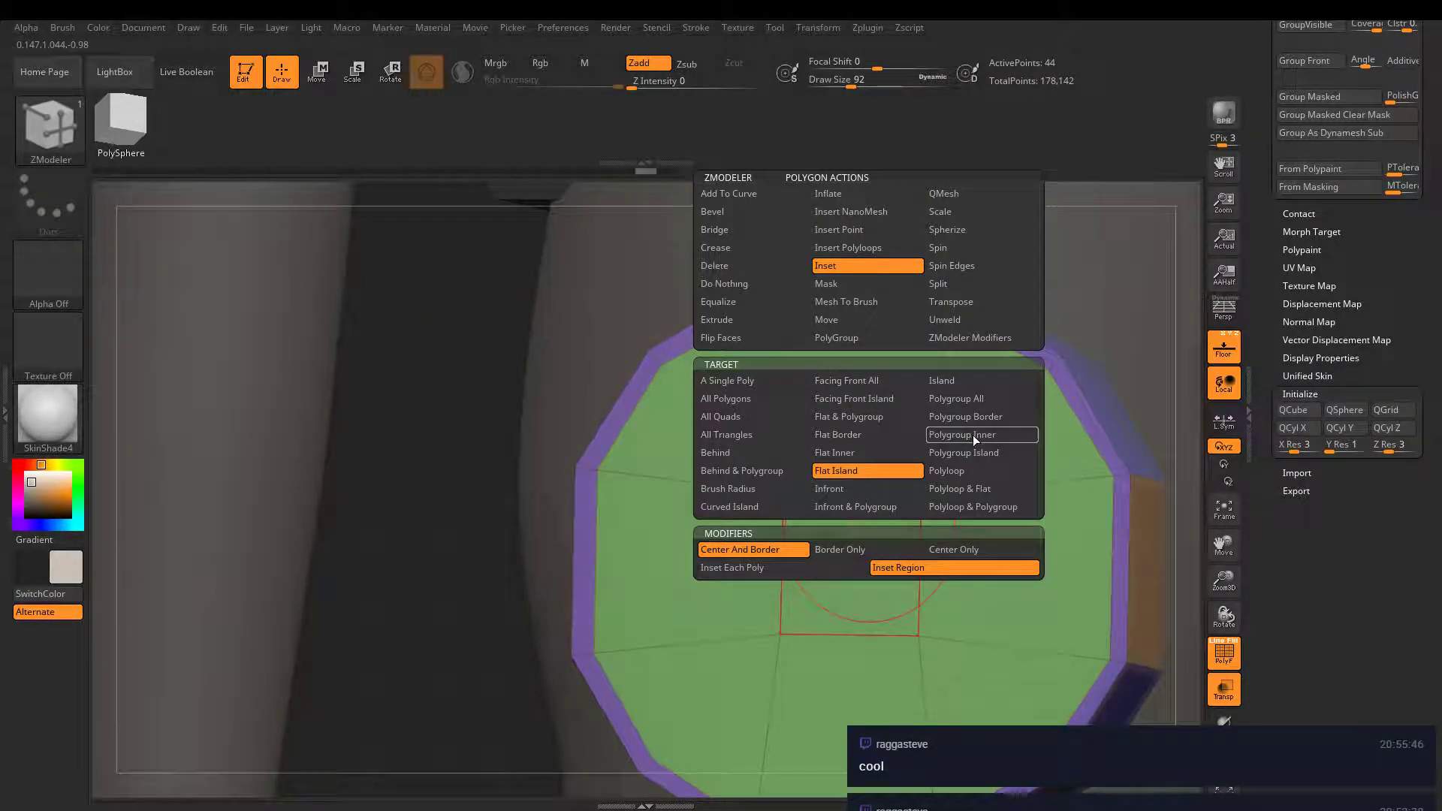
click(969, 454)
mouse_move(864, 559)
mouse_down()
mouse_move(868, 573)
mouse_move(848, 560)
mouse_move(844, 515)
mouse_move(844, 556)
mouse_up()
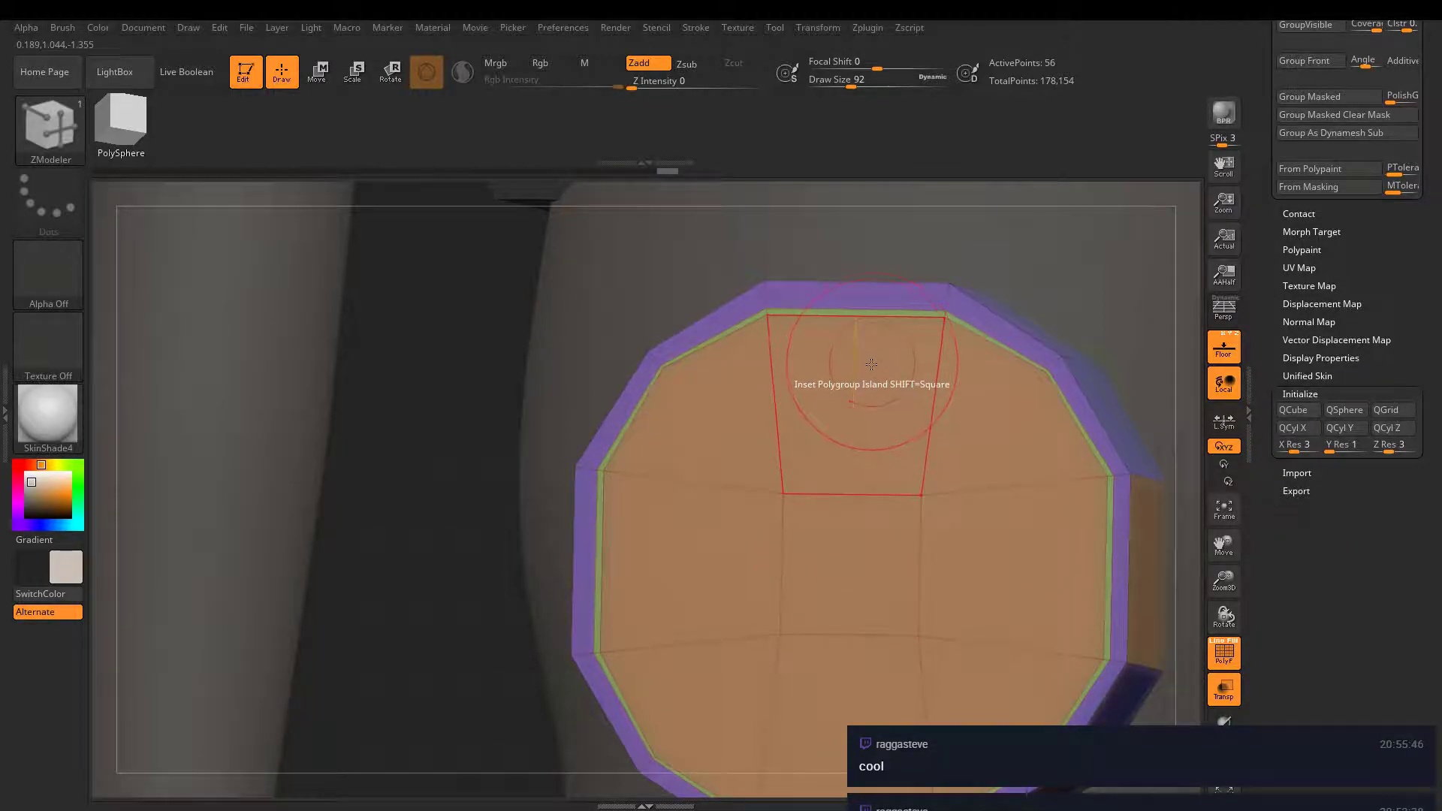
- Scale down the central polygroup with the Scale action on Polygroup Island, widening the ring around it
key(space)
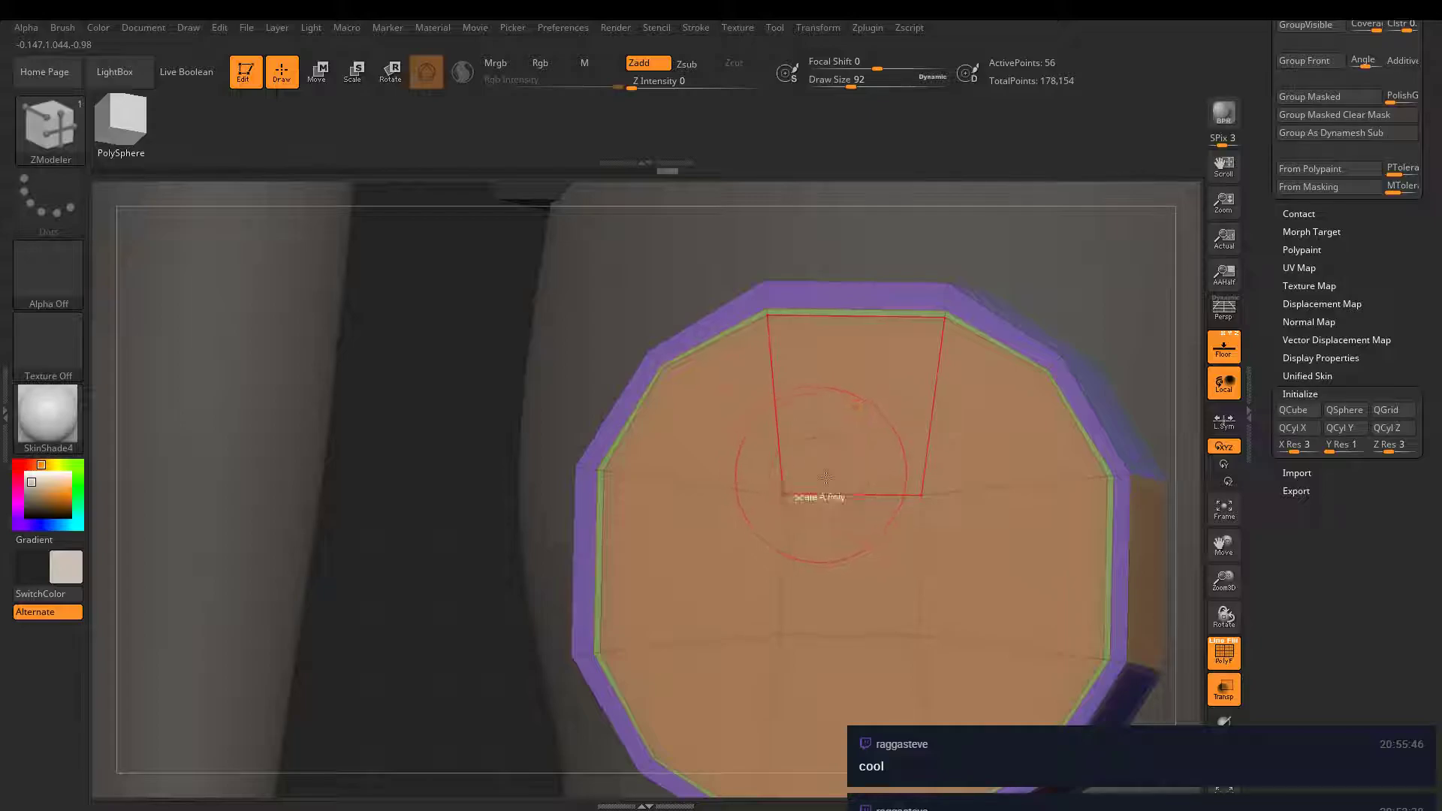
key(space)
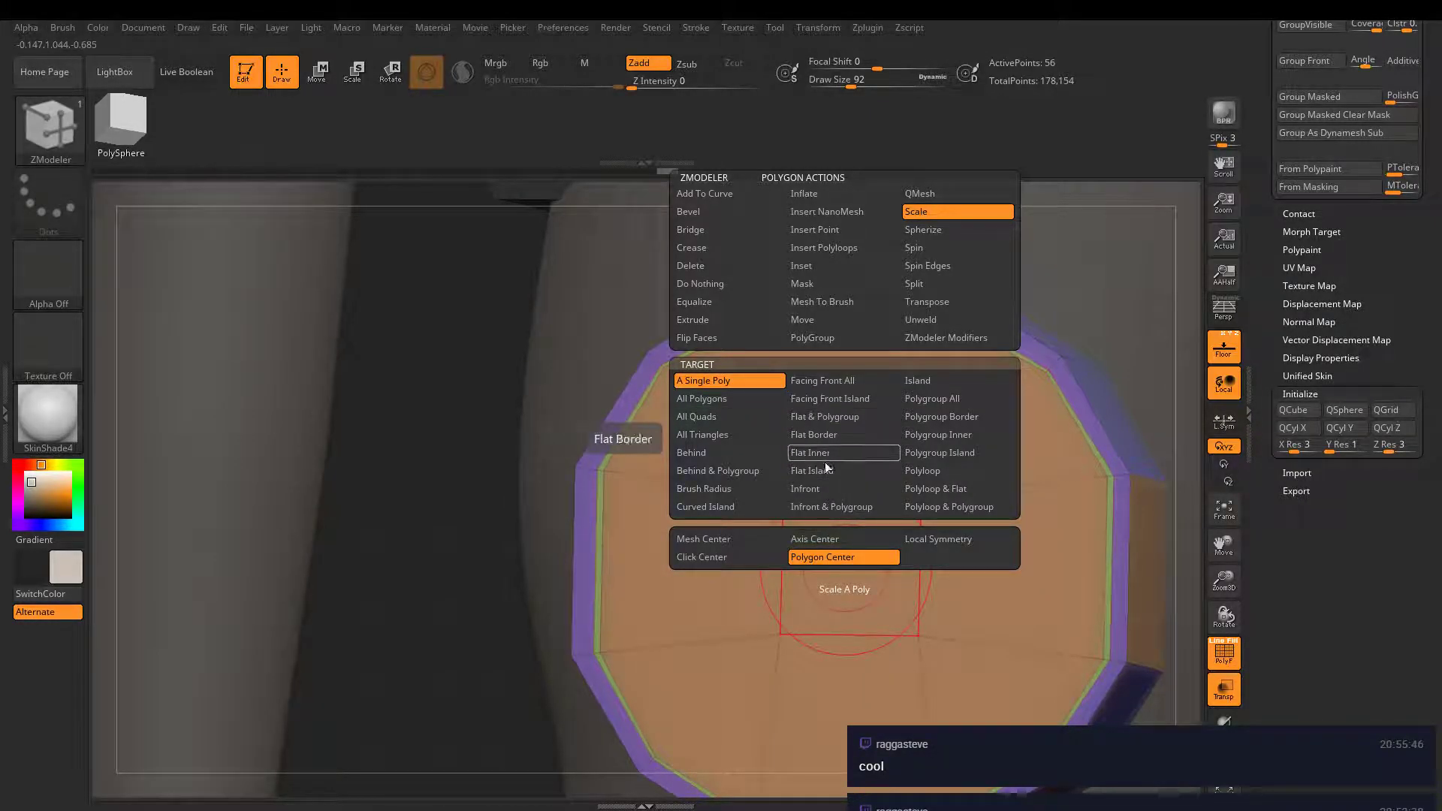
click(929, 452)
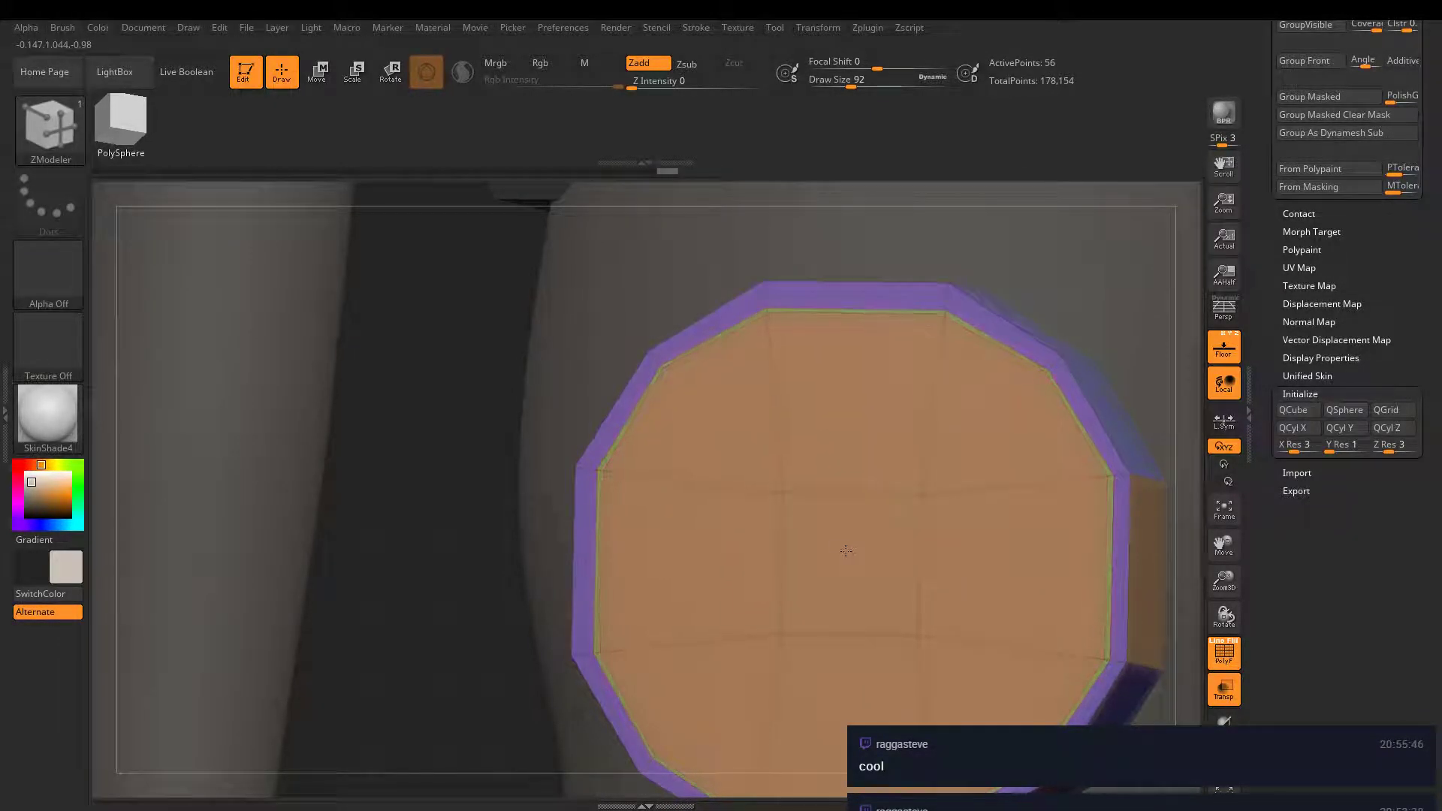
drag(851, 554, 830, 530)
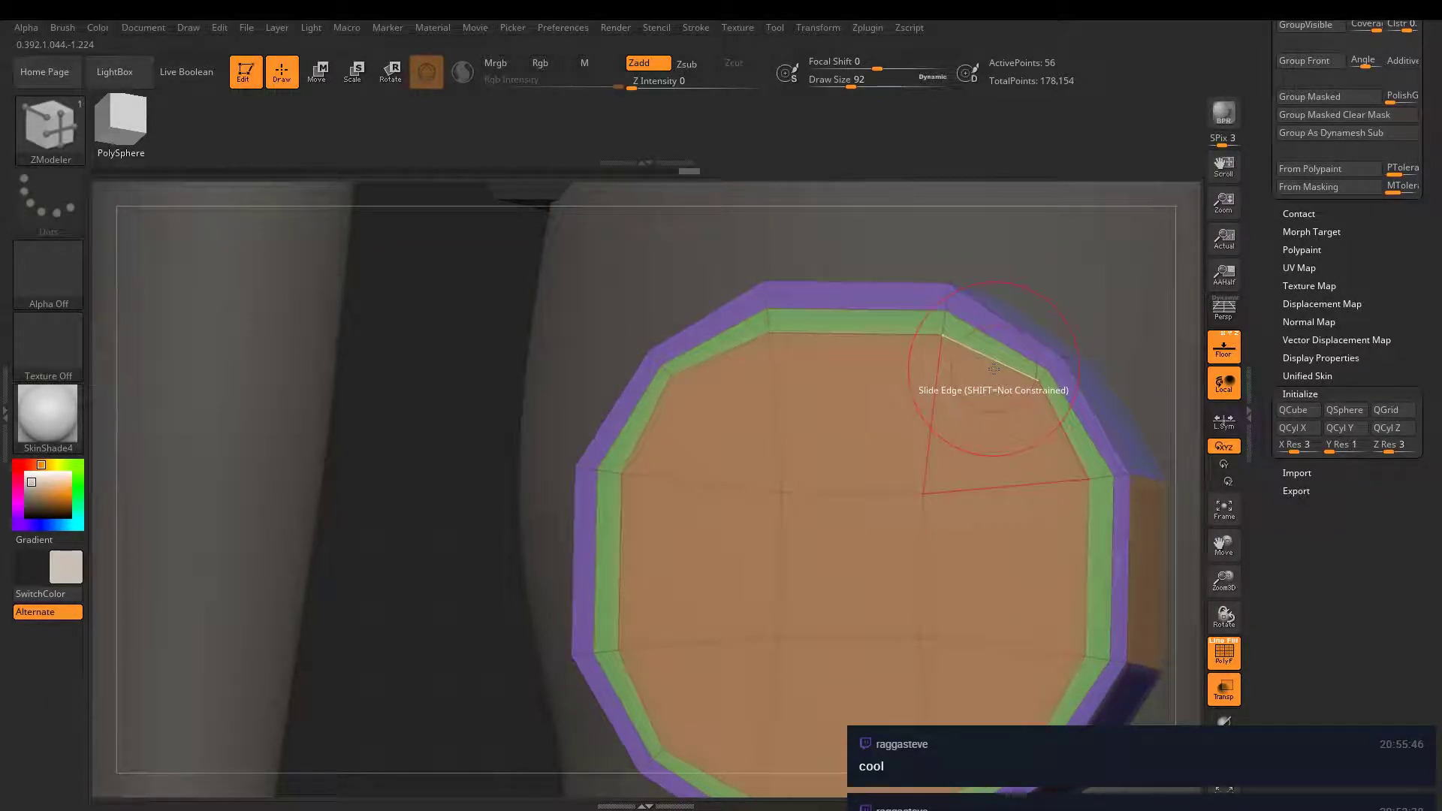
- Try the Transpose action on only the single middle polygon of the front cap
drag(947, 233, 886, 201)
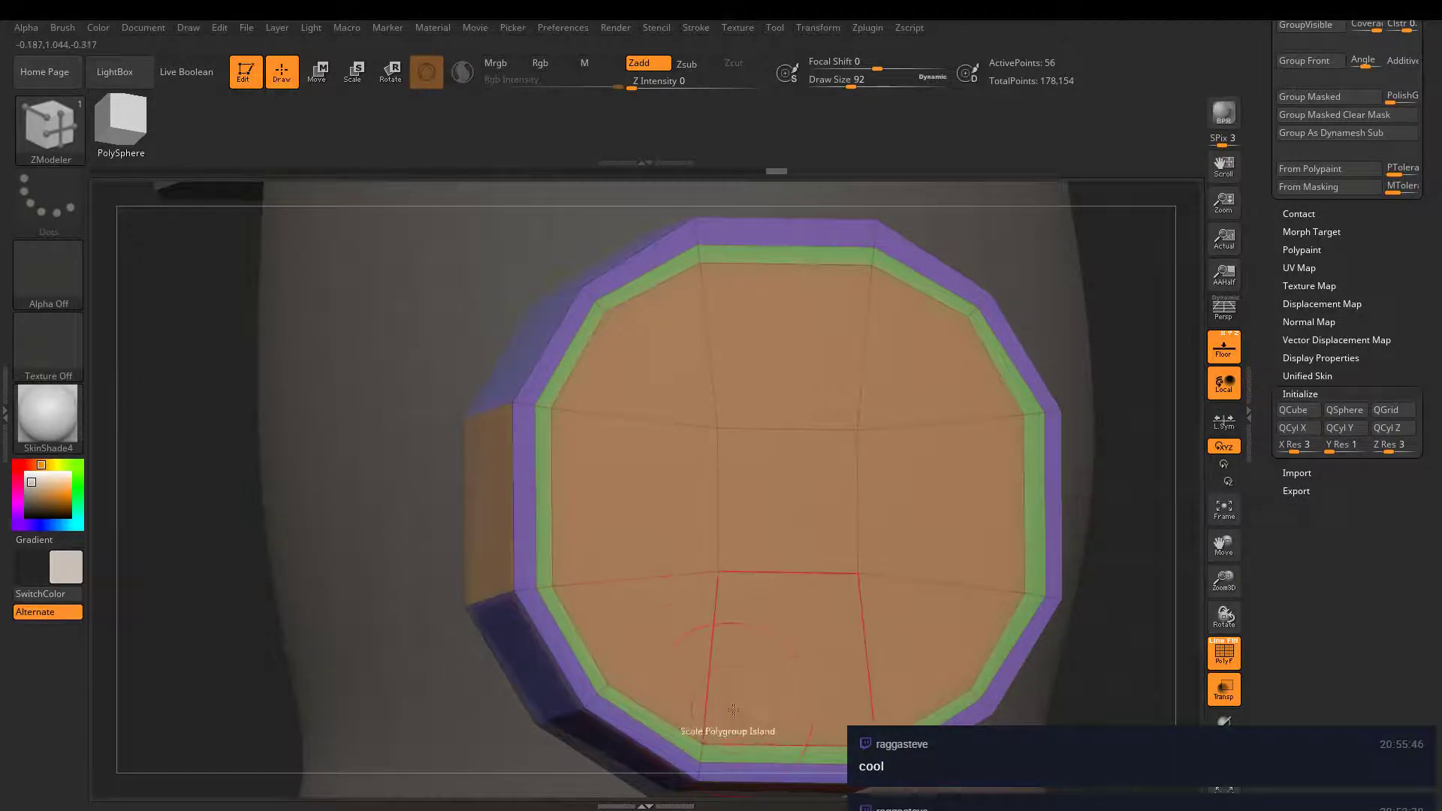
right_drag(864, 455, 806, 469)
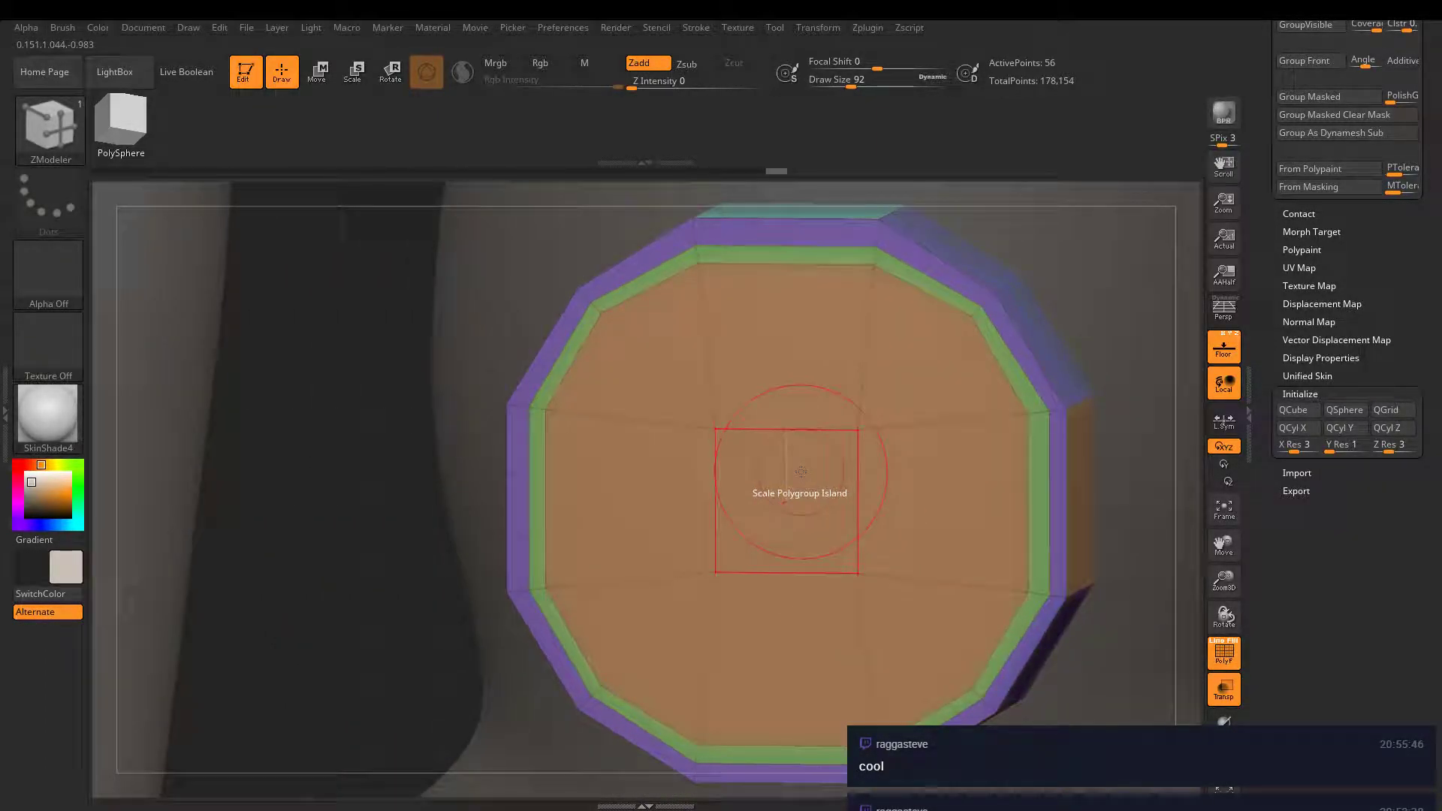
right_click(802, 471)
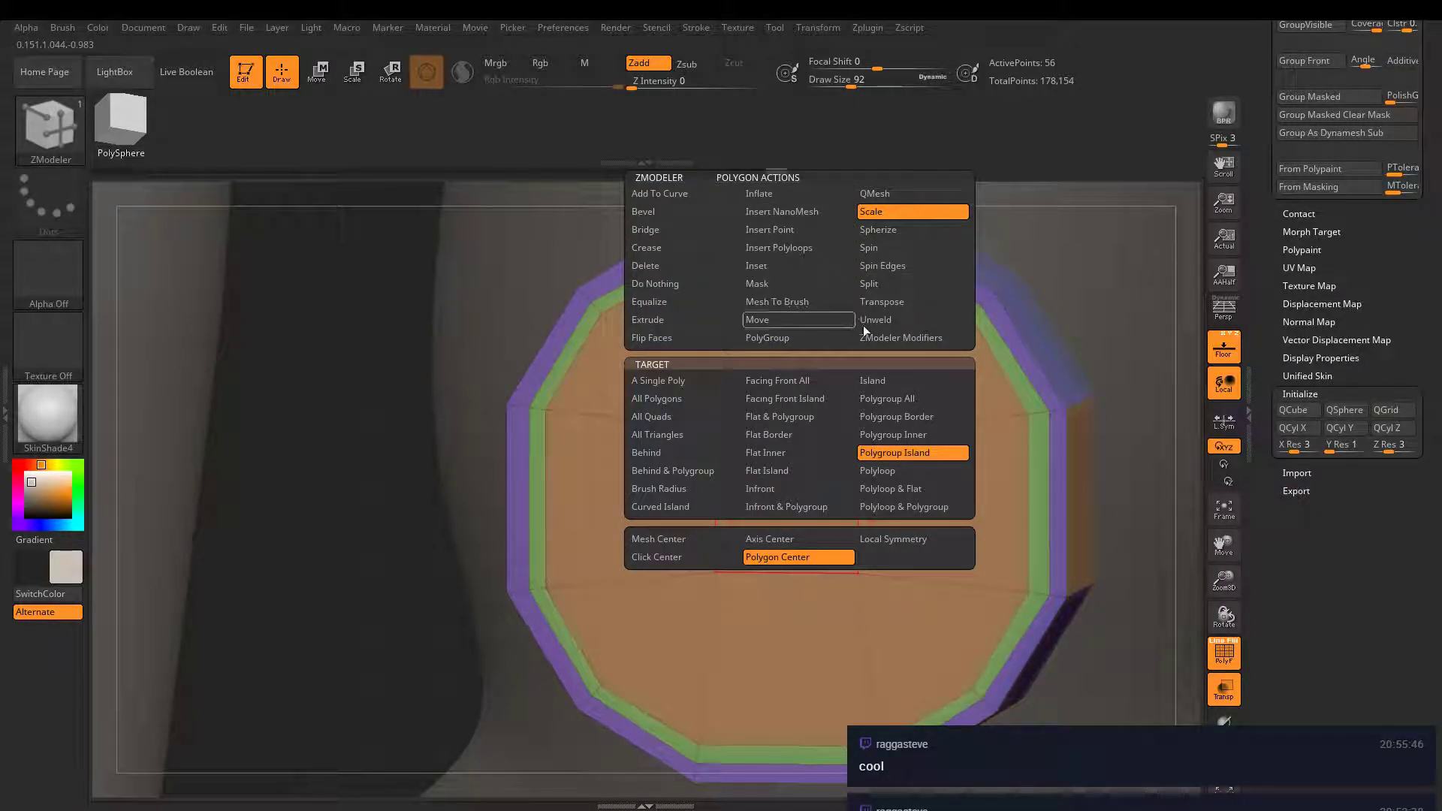
click(896, 308)
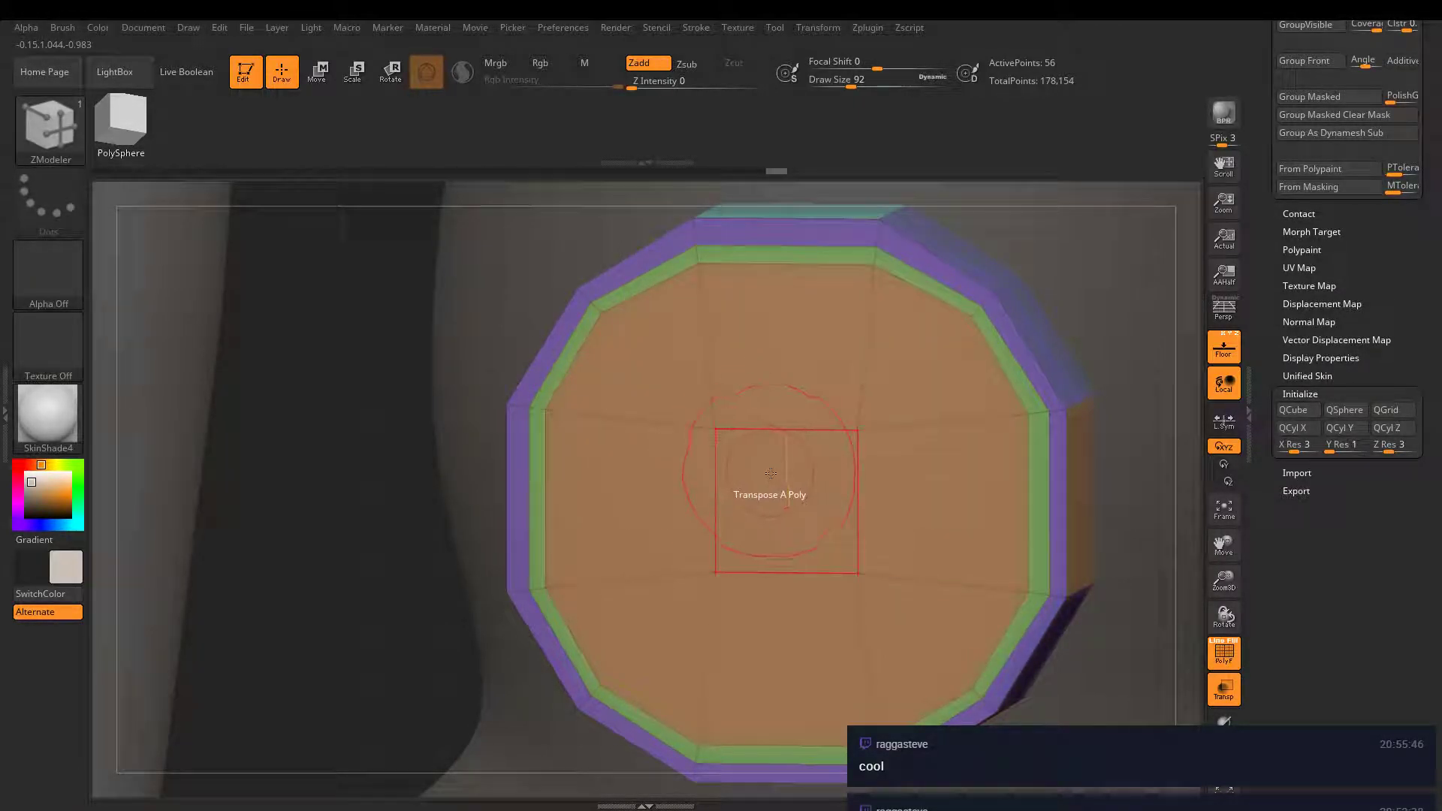
click(771, 475)
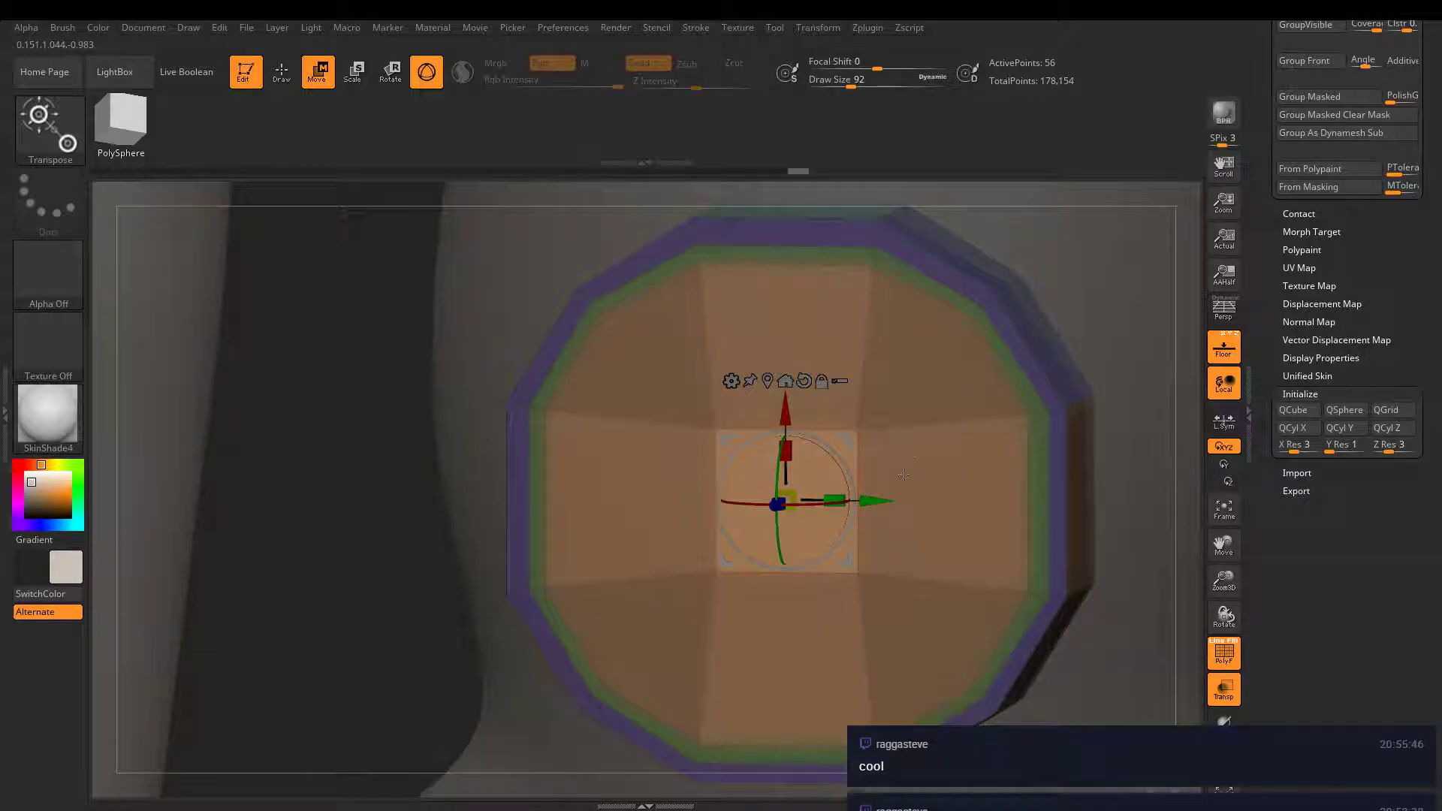
right_drag(890, 451, 787, 503)
drag(788, 503, 786, 477)
right_drag(789, 482, 770, 387)
key(q)
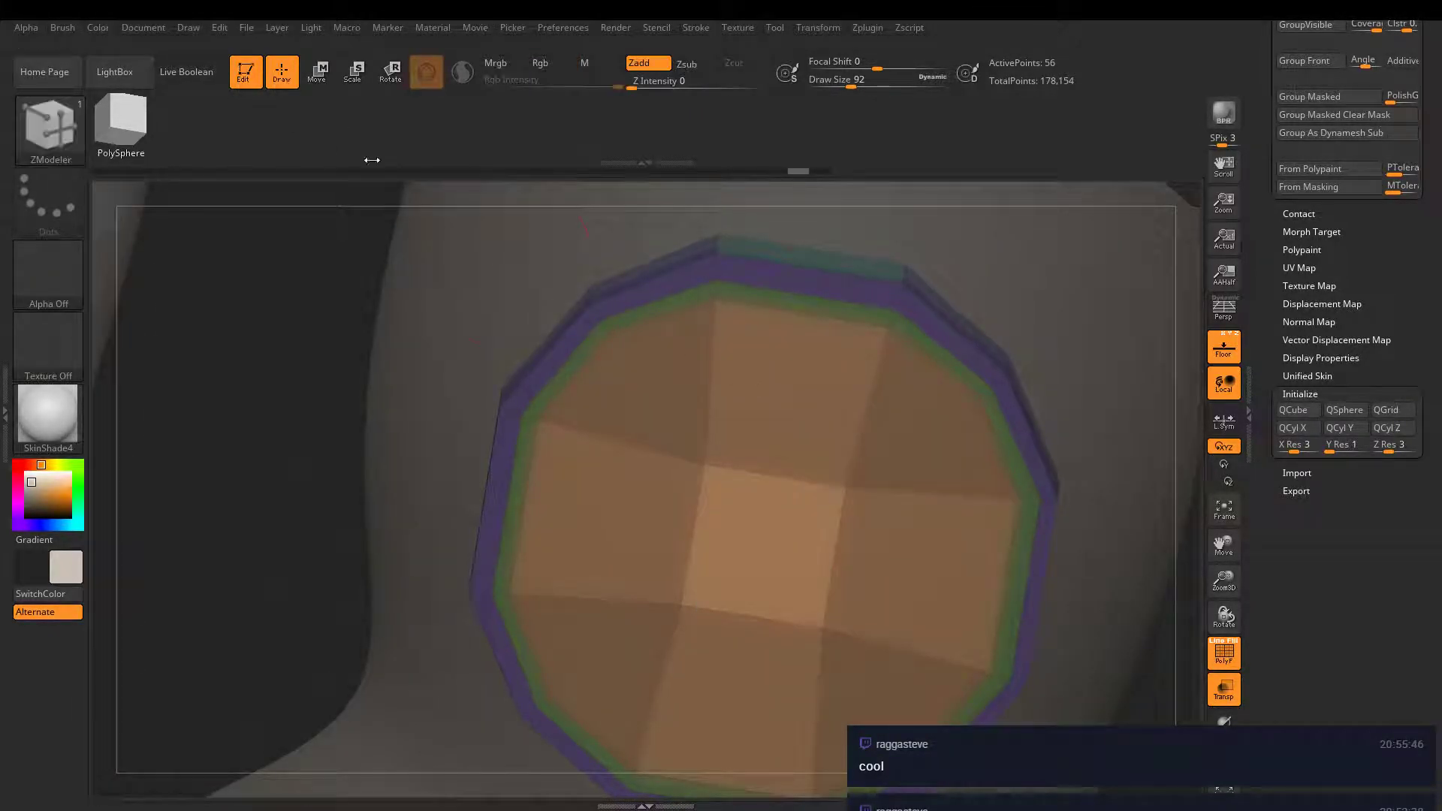
- Transpose the central polygroup as a Polygroup Island and push it inward to recess the cylinder's front face
key(space)
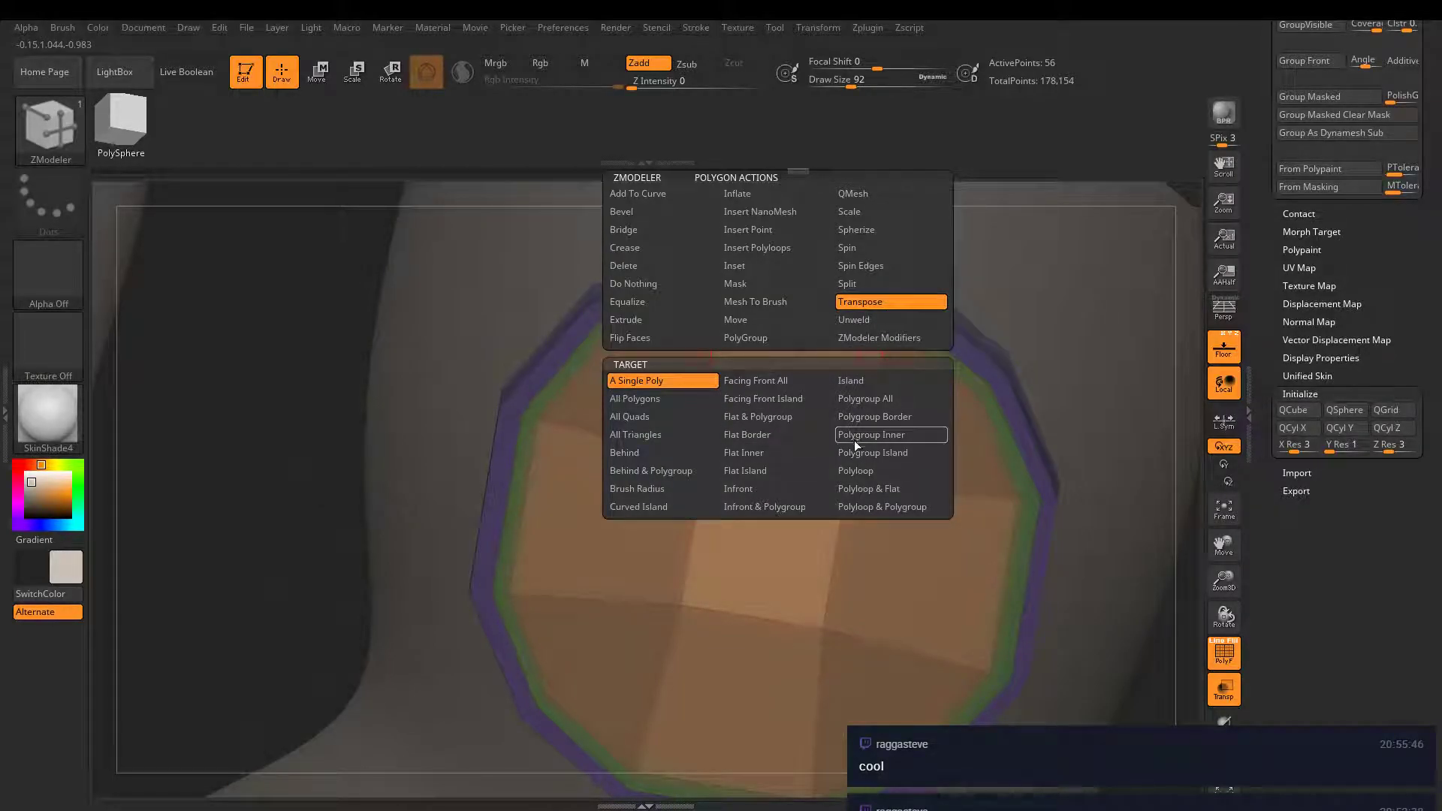
click(872, 452)
click(759, 545)
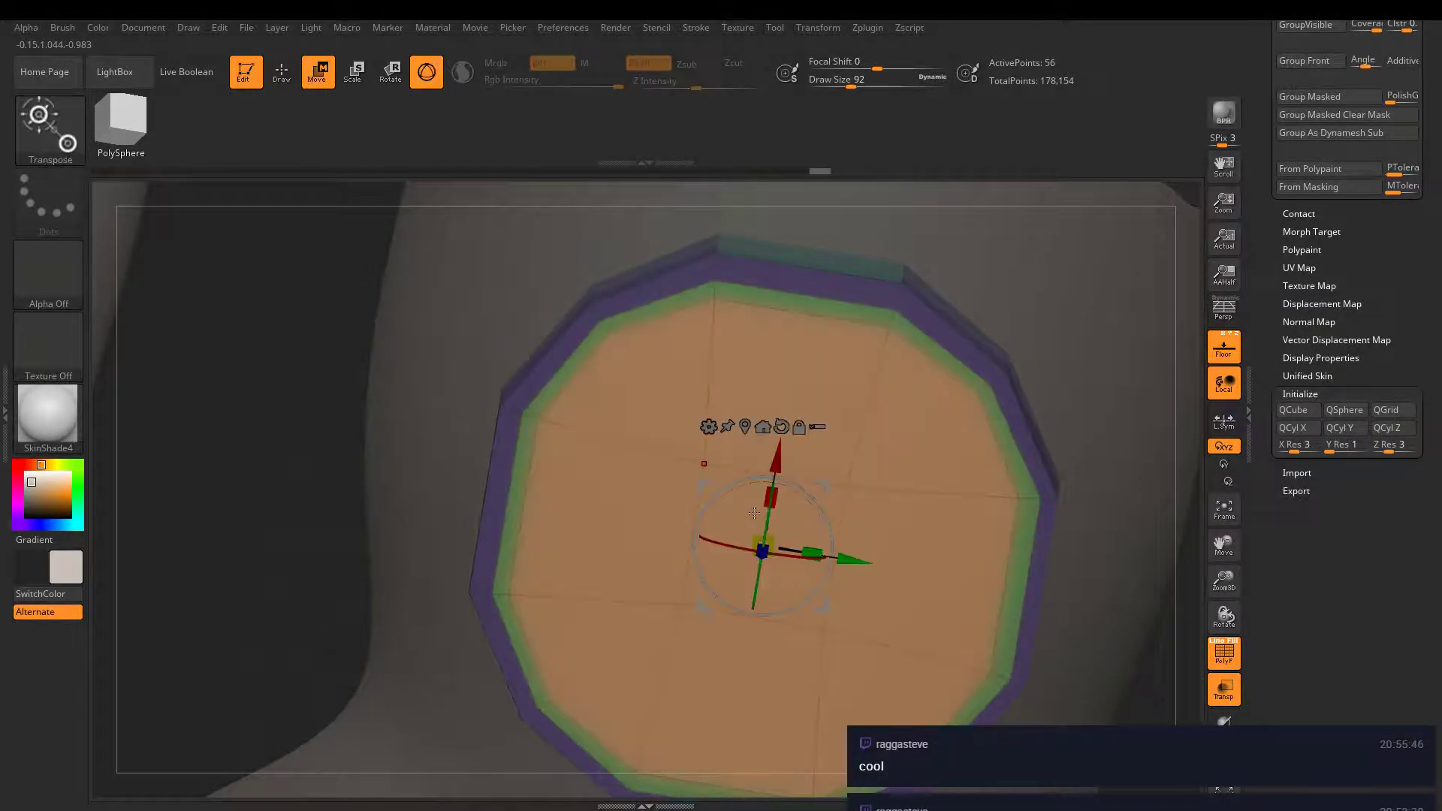
right_drag(754, 513, 646, 552)
drag(746, 556, 761, 544)
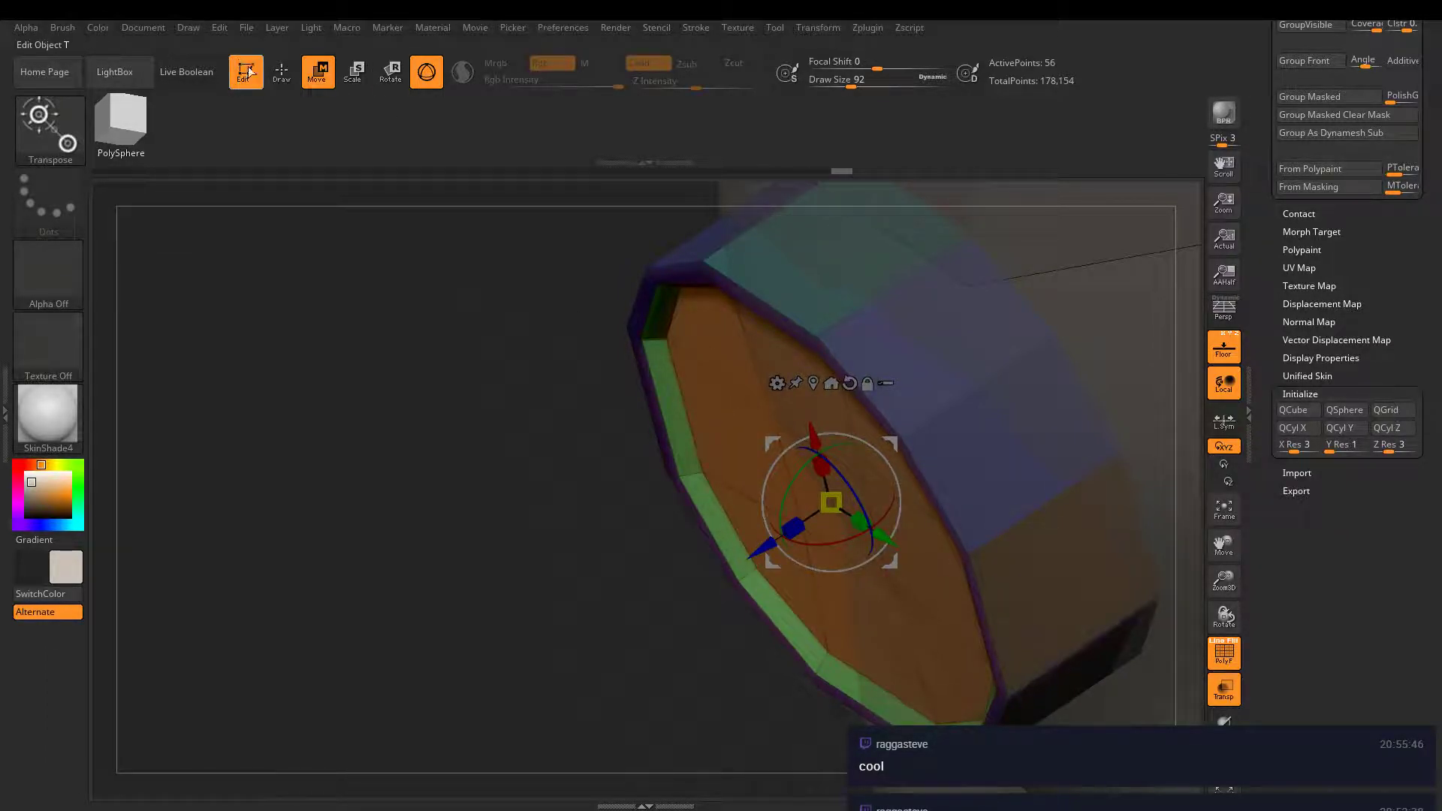
- Examine the recessed abdomen cylinder and the surrounding body blocks from the front, side and above
click(282, 72)
mouse_move(547, 435)
right_down()
mouse_move(396, 363)
mouse_move(621, 309)
mouse_move(977, 456)
mouse_move(672, 336)
right_up()
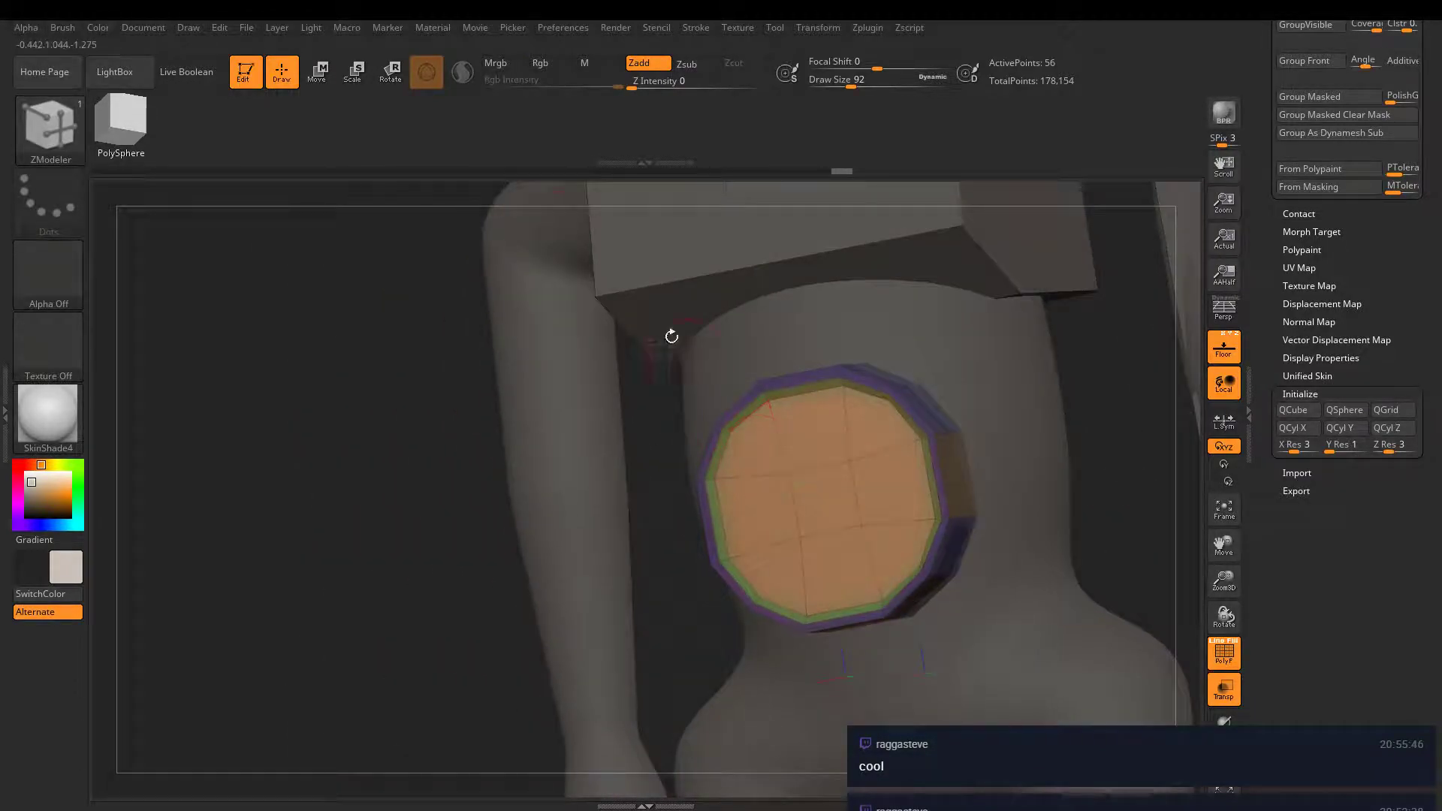
click(330, 75)
right_drag(886, 450, 924, 415)
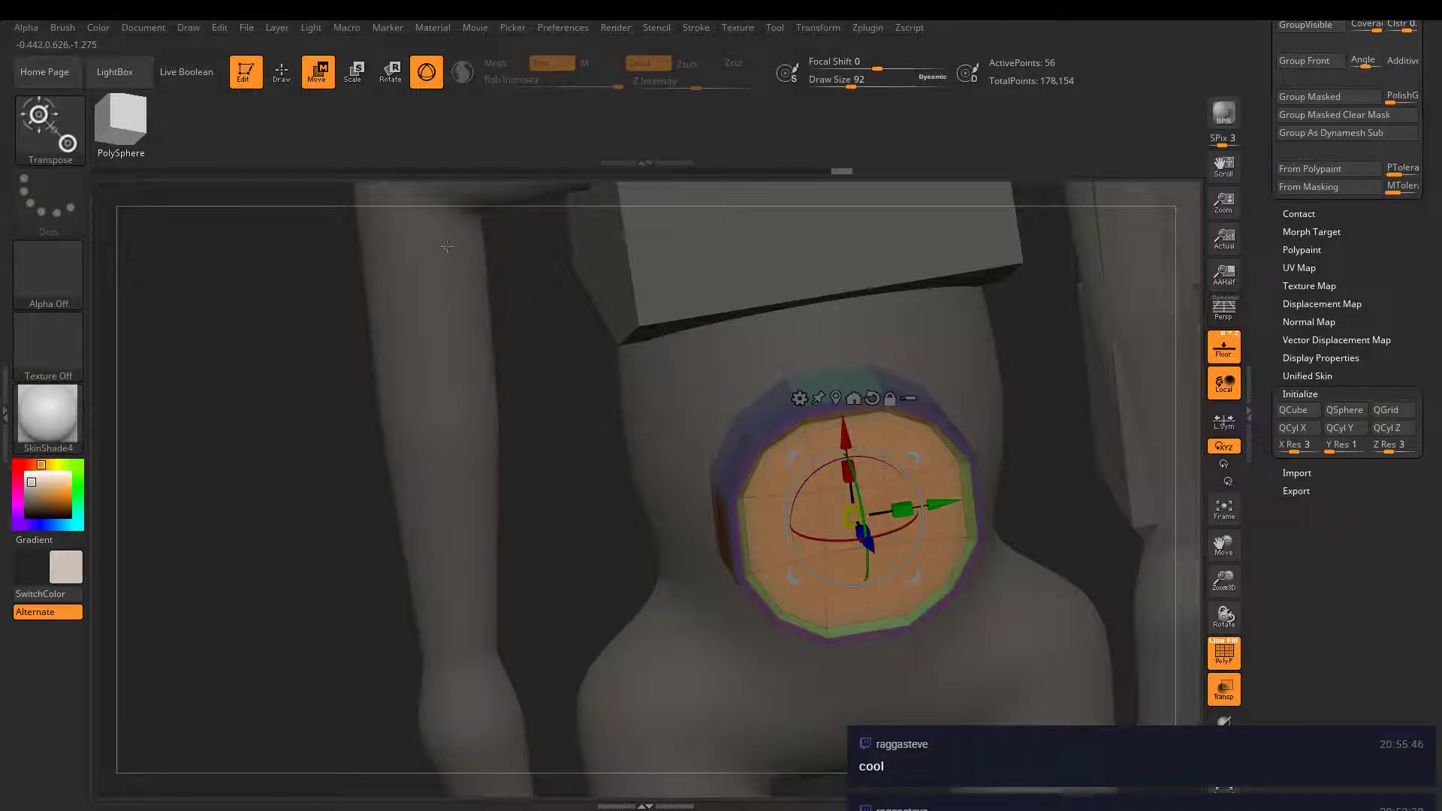
click(282, 72)
click(318, 72)
mouse_move(639, 457)
right_down()
mouse_move(609, 435)
mouse_move(760, 427)
right_up()
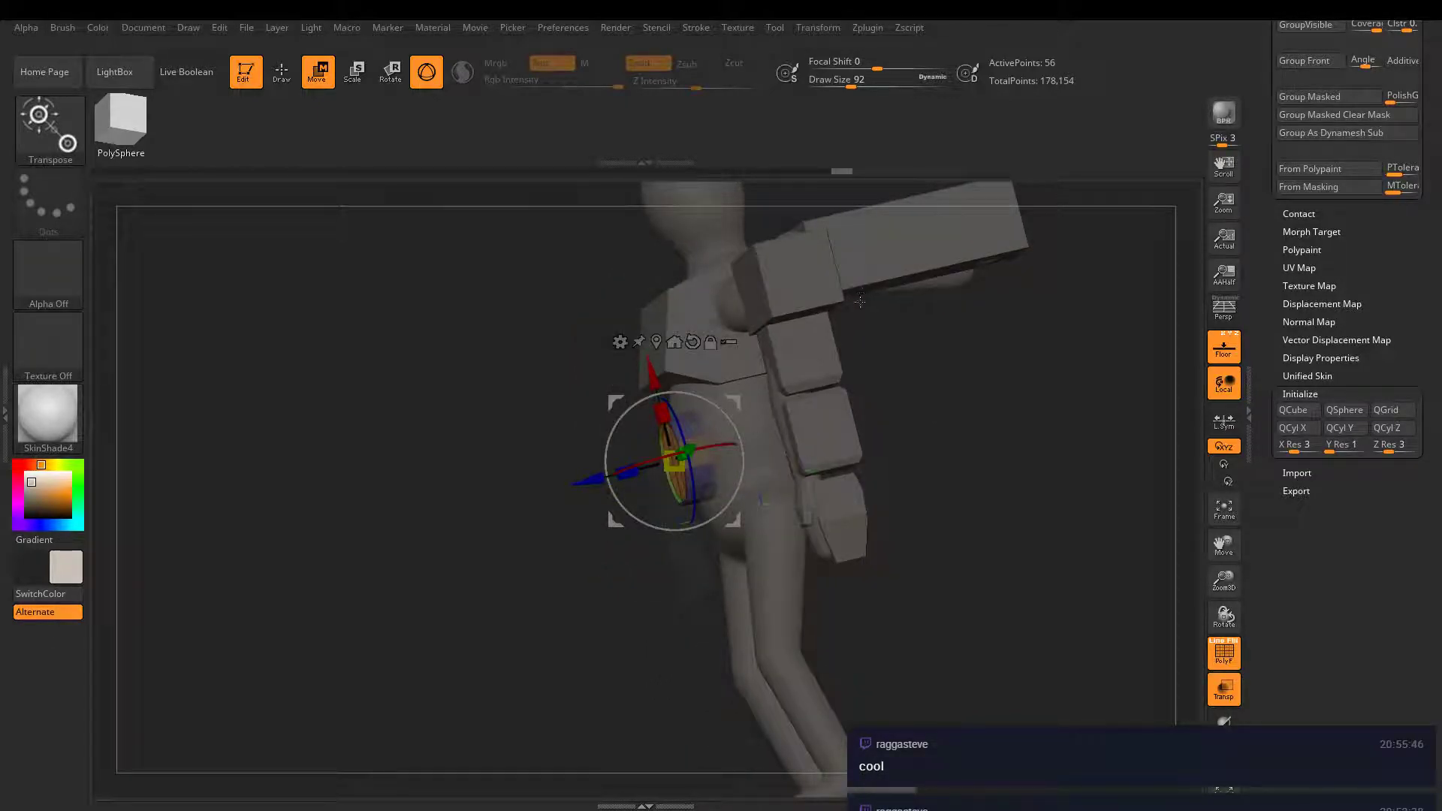
right_drag(860, 301, 864, 485)
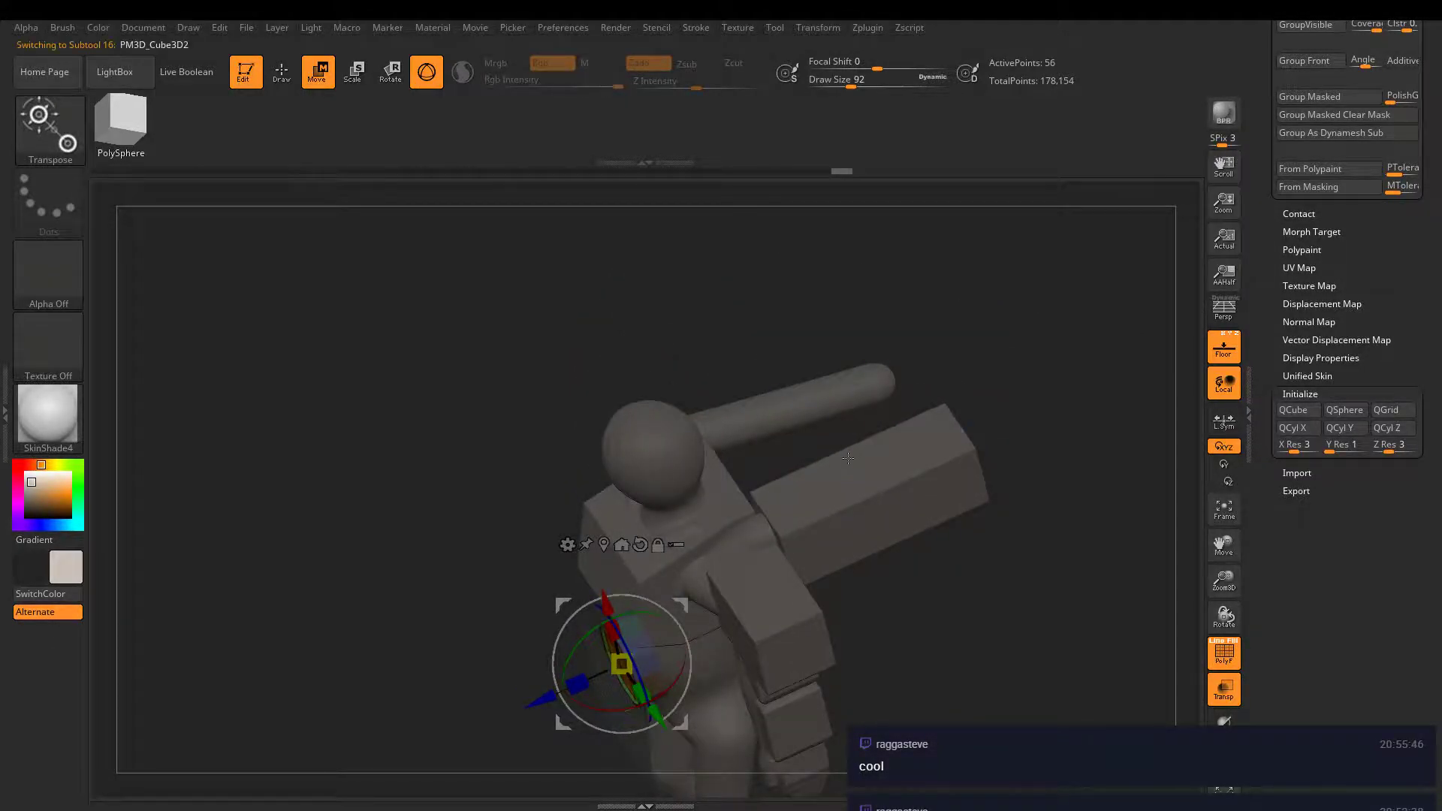
- Select the long block enclosing the raised upper arm and duplicate it as a new subtool
alt+click(848, 457)
right_drag(742, 465, 921, 294)
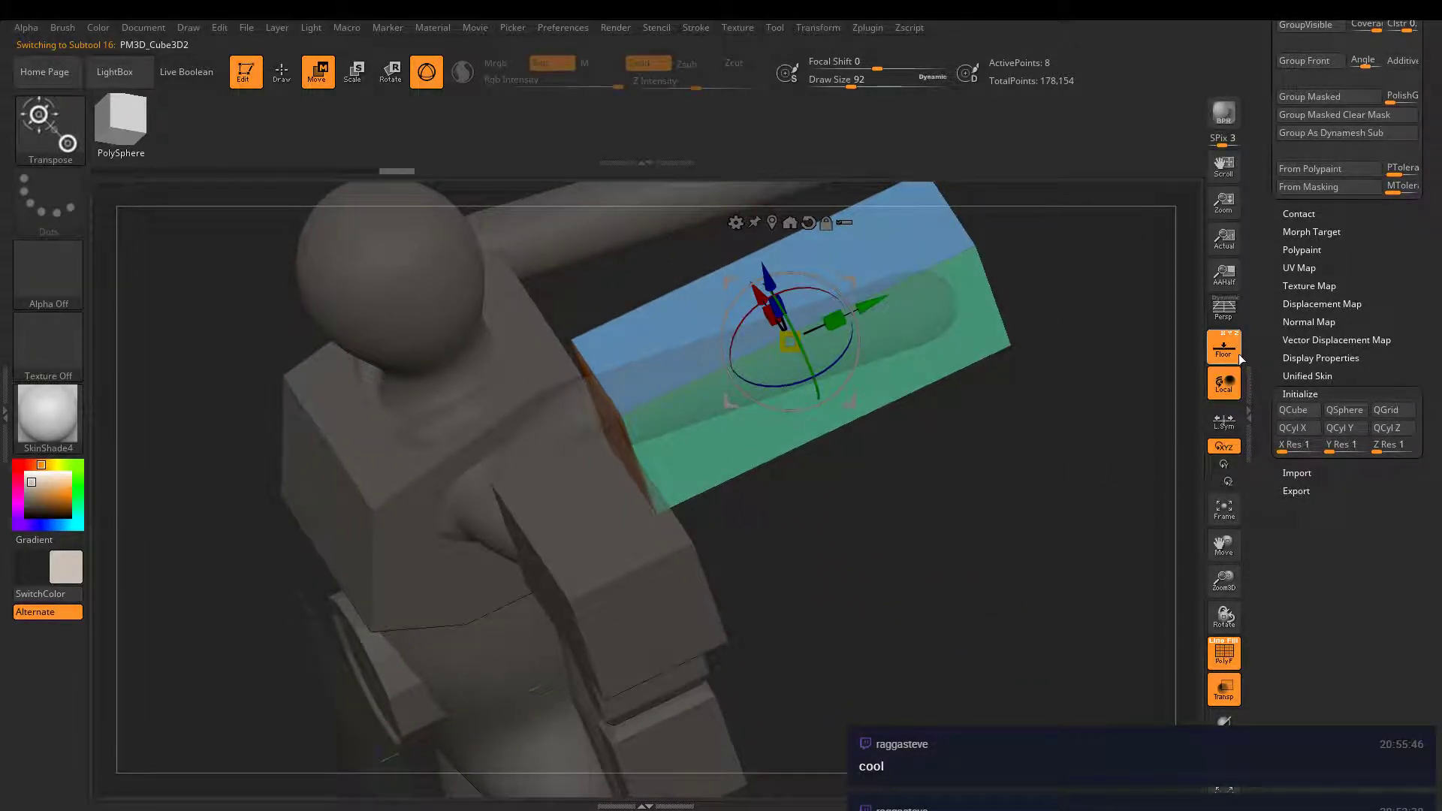
scroll(1290, 640, up, 15)
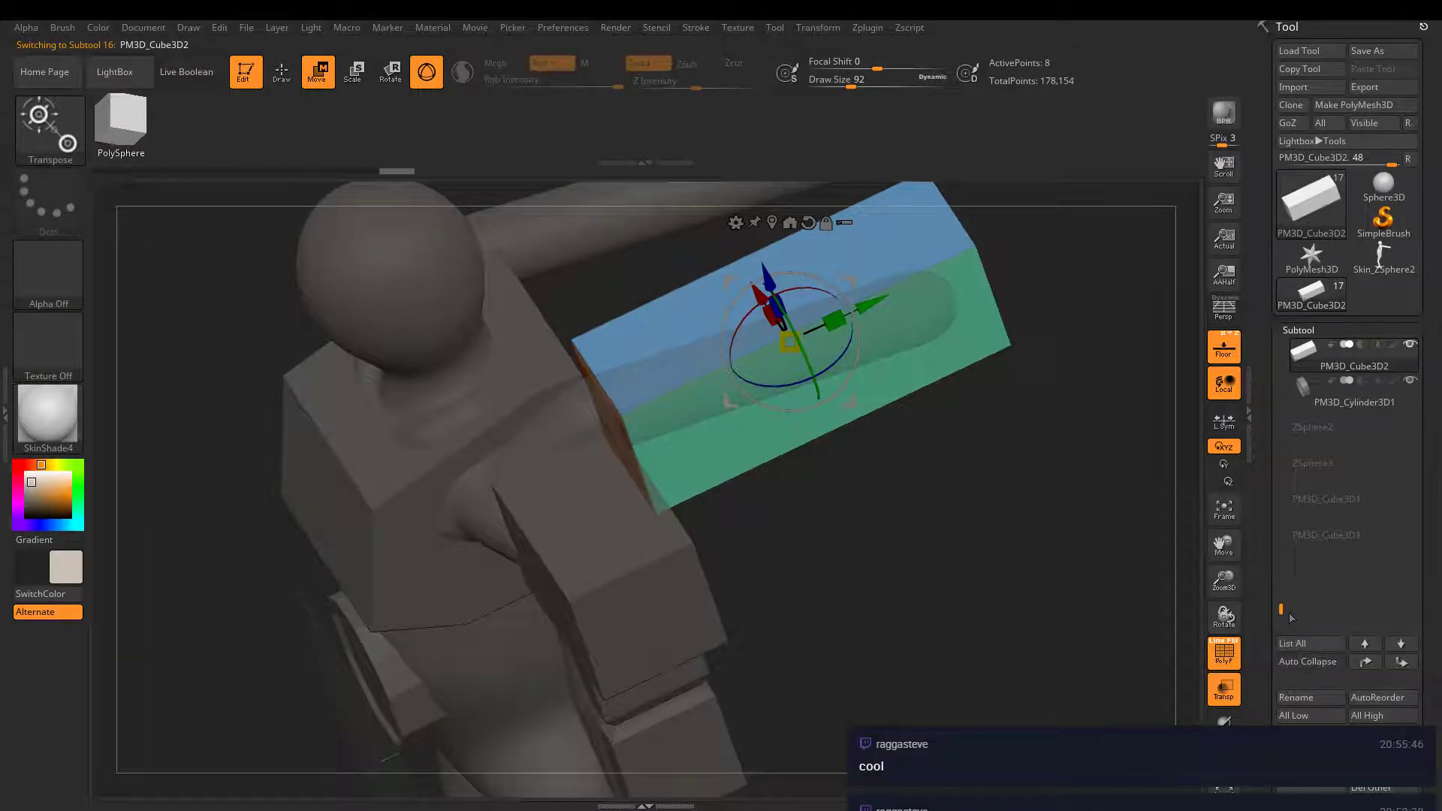
scroll(1277, 590, down, 5)
click(1289, 593)
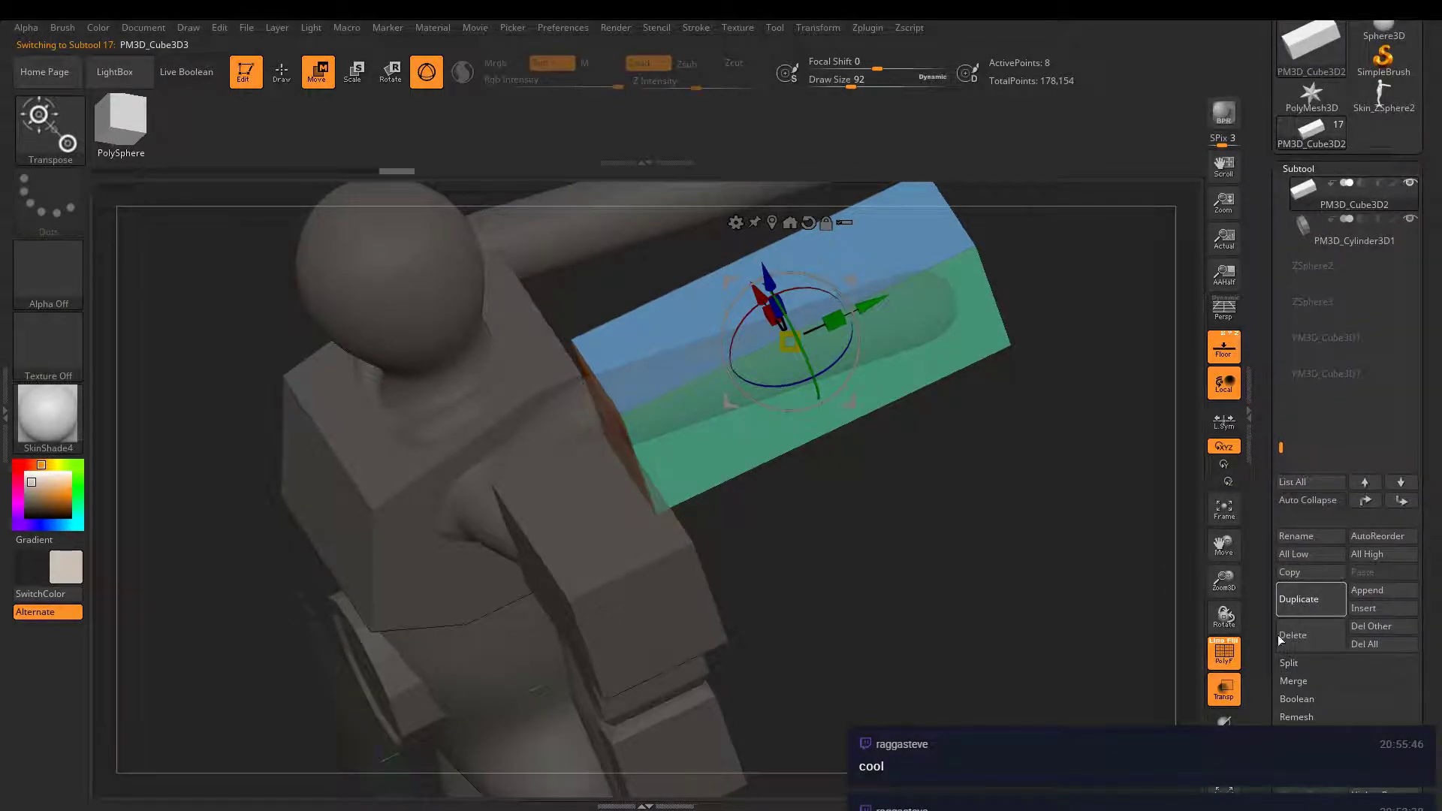
- Shorten the duplicated block and place it at the shoulder between the torso and the raised arm block
drag(969, 337, 719, 436)
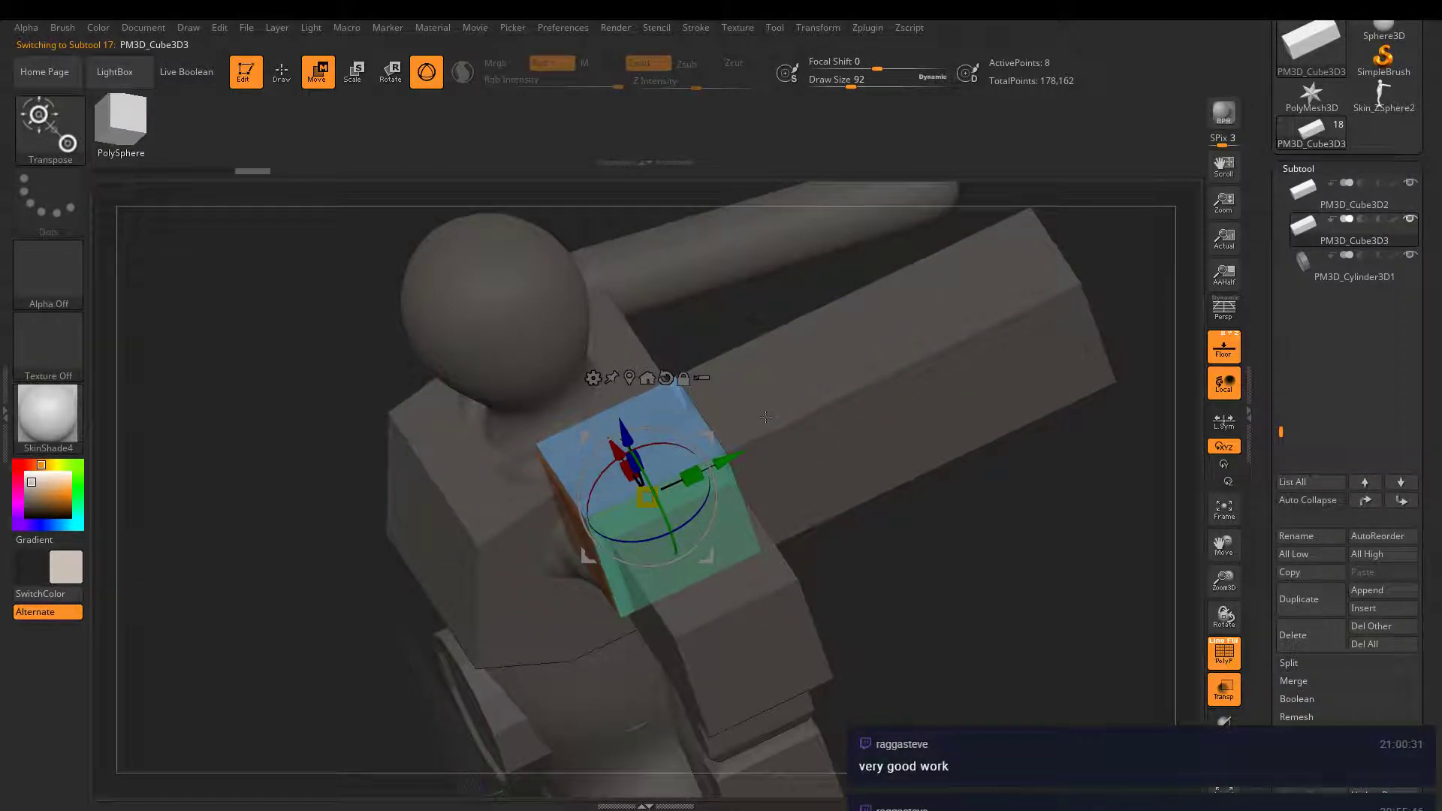
right_drag(737, 428, 700, 529)
drag(700, 530, 665, 534)
shift+right_drag(665, 534, 905, 542)
alt+right_drag(905, 542, 1020, 443)
right_drag(1020, 443, 701, 441)
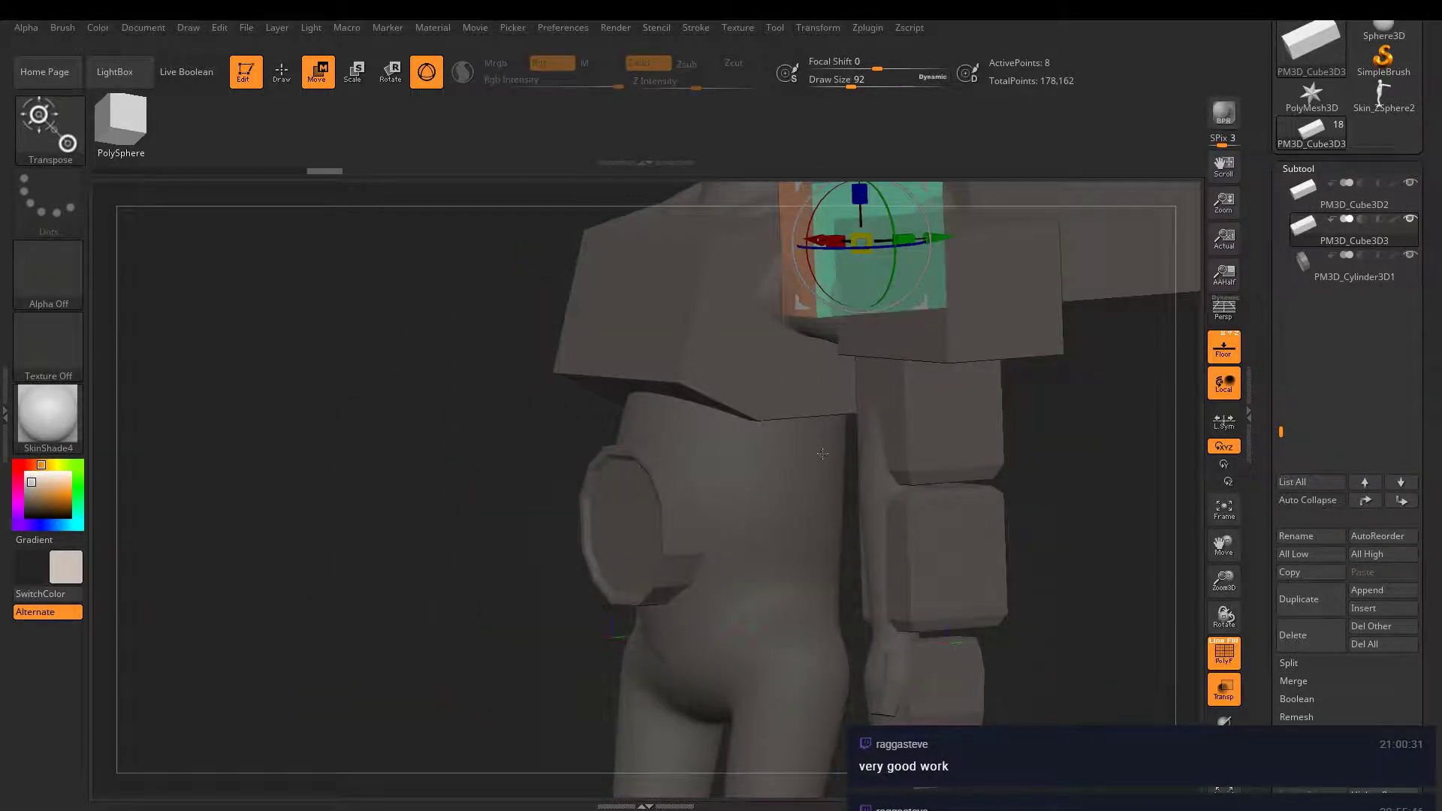
right_drag(823, 454, 610, 410)
right_drag(668, 456, 743, 443)
drag(1281, 514, 1272, 316)
drag(1270, 467, 1270, 426)
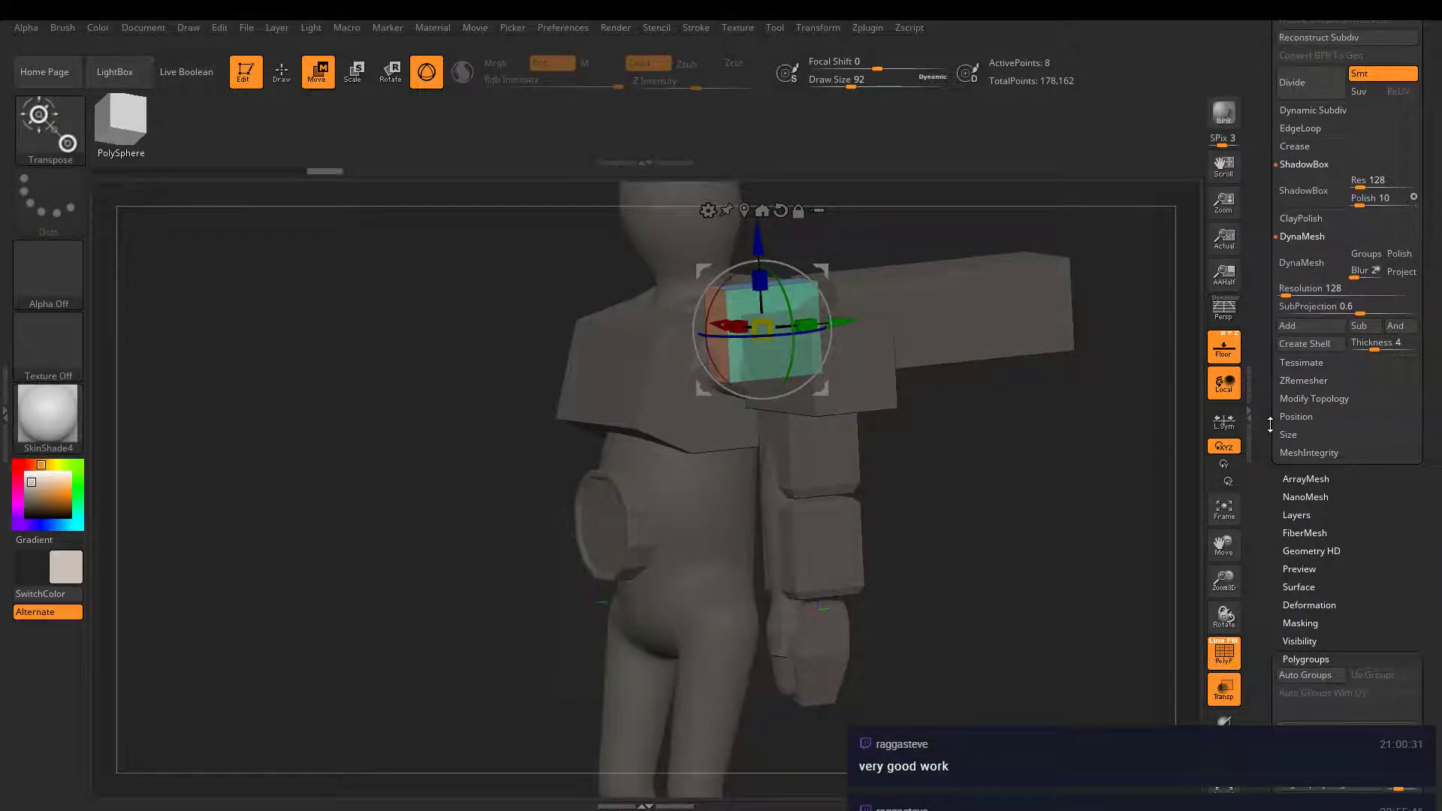
click(1290, 659)
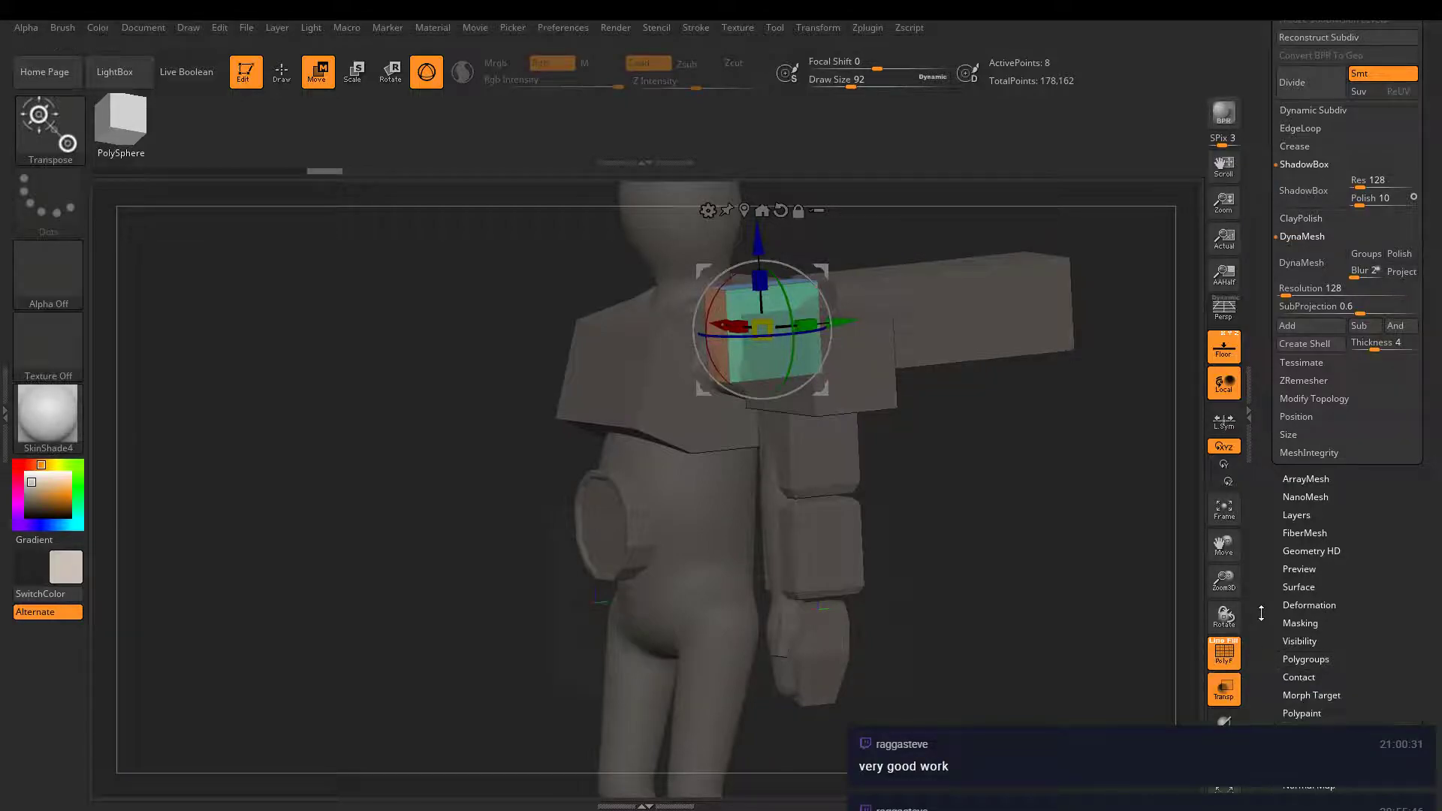
drag(1265, 606, 1262, 481)
drag(1057, 574, 878, 509)
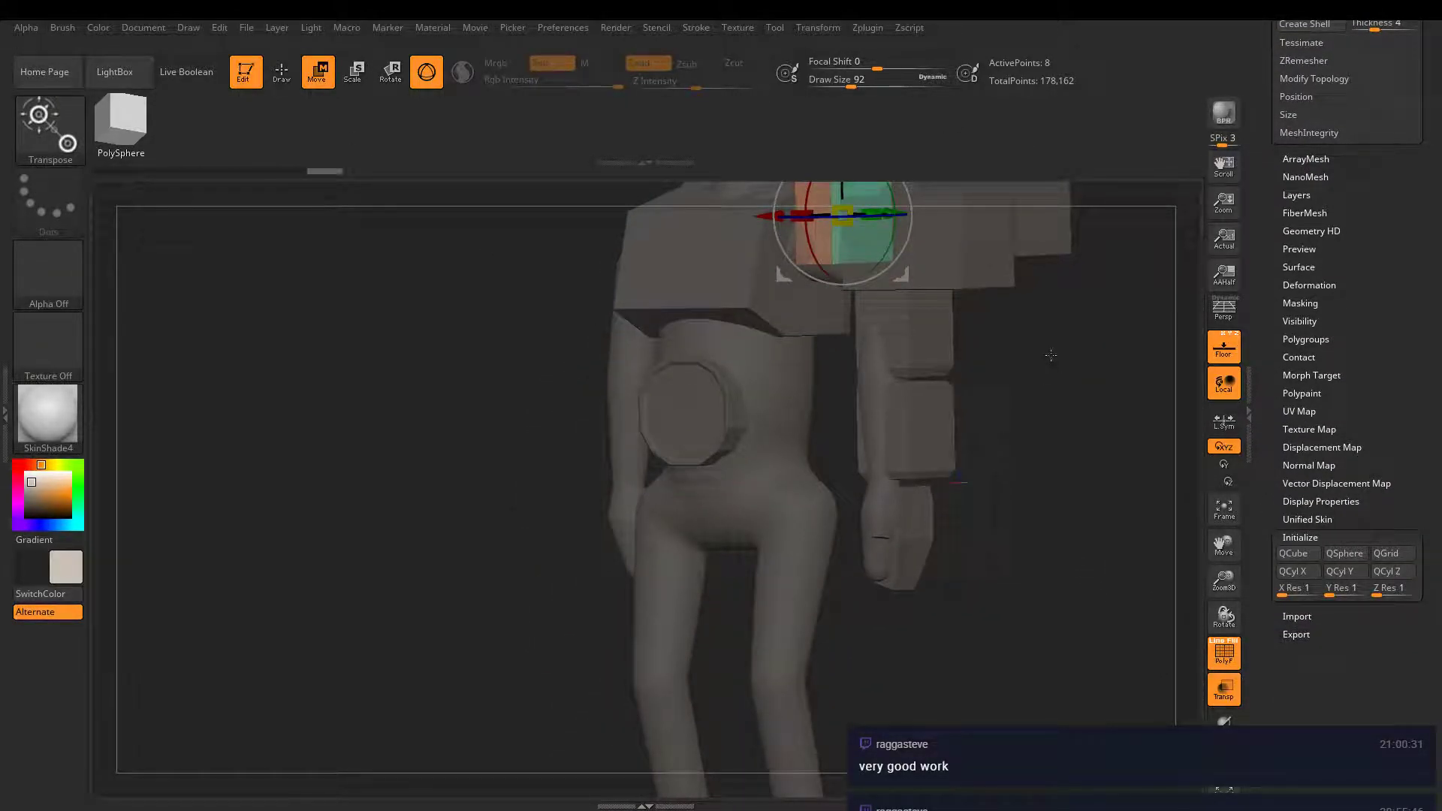
drag(1051, 355, 1037, 396)
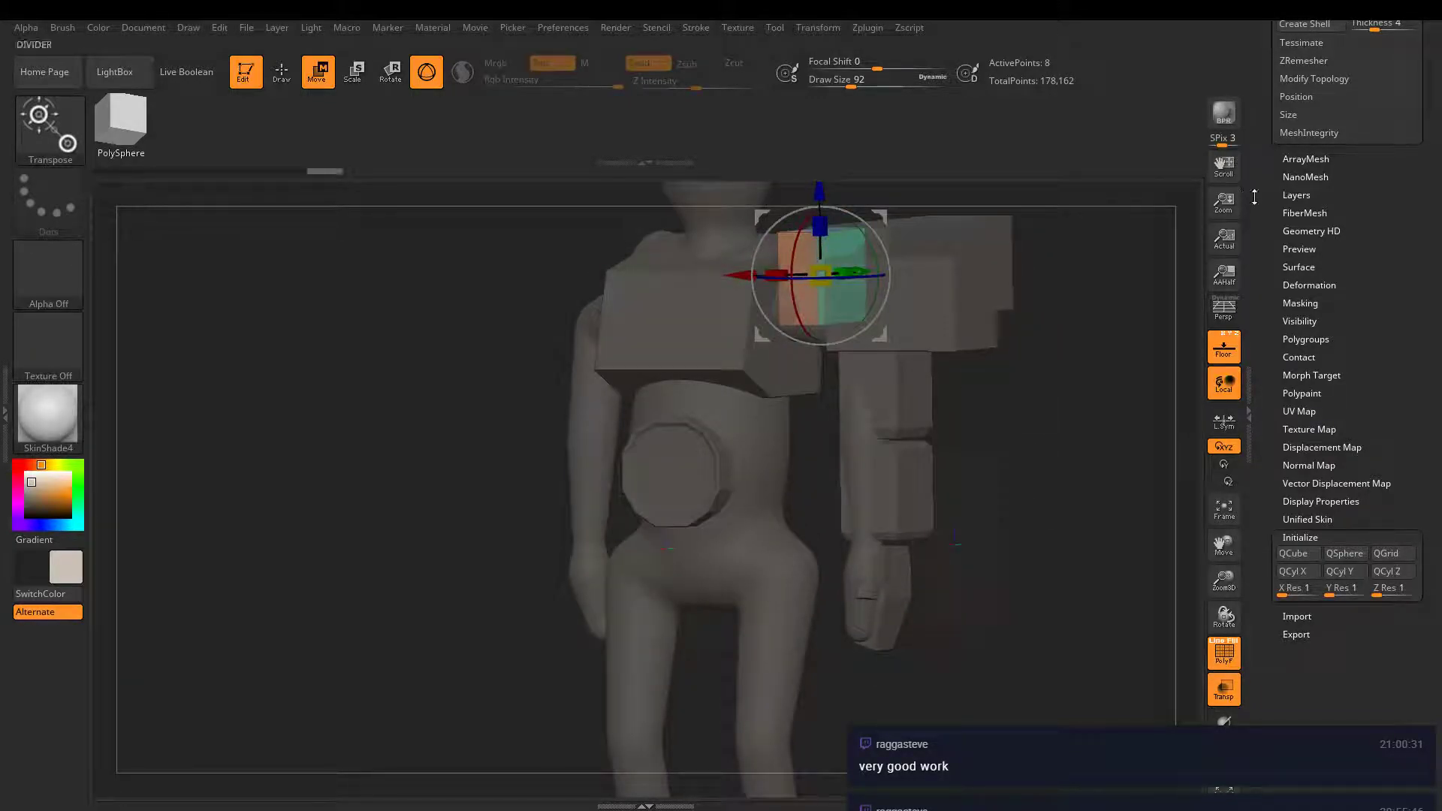
drag(1255, 197, 1332, 330)
- Duplicate the shoulder block and move the copy straight down to hip height in the front view
scroll(1298, 493, up, 10)
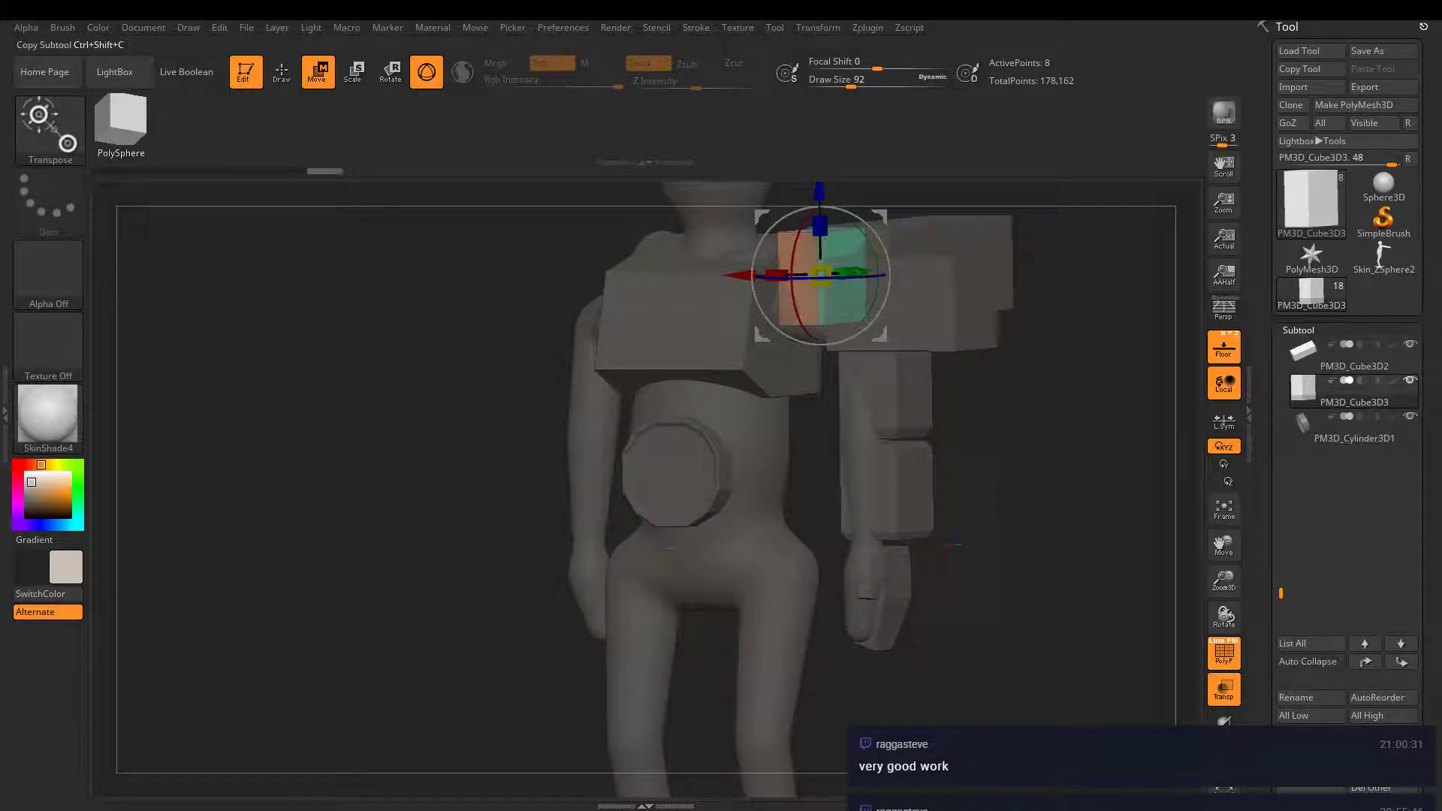
click(1305, 751)
right_drag(849, 443, 871, 420)
drag(876, 192, 876, 458)
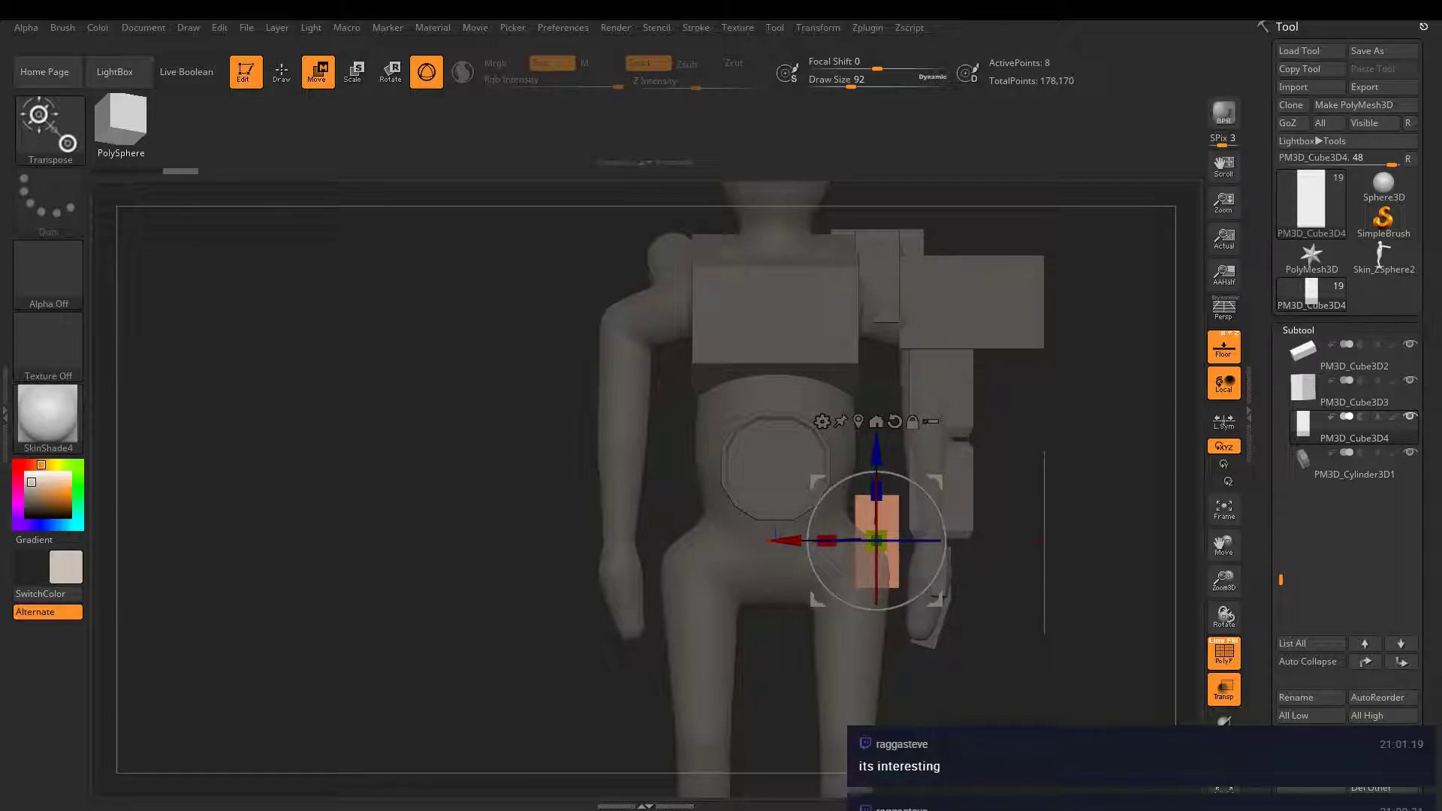
- Switch to the Photos app, browse the spiked robot reference images, and return to ZBrush
key(alt+Tab)
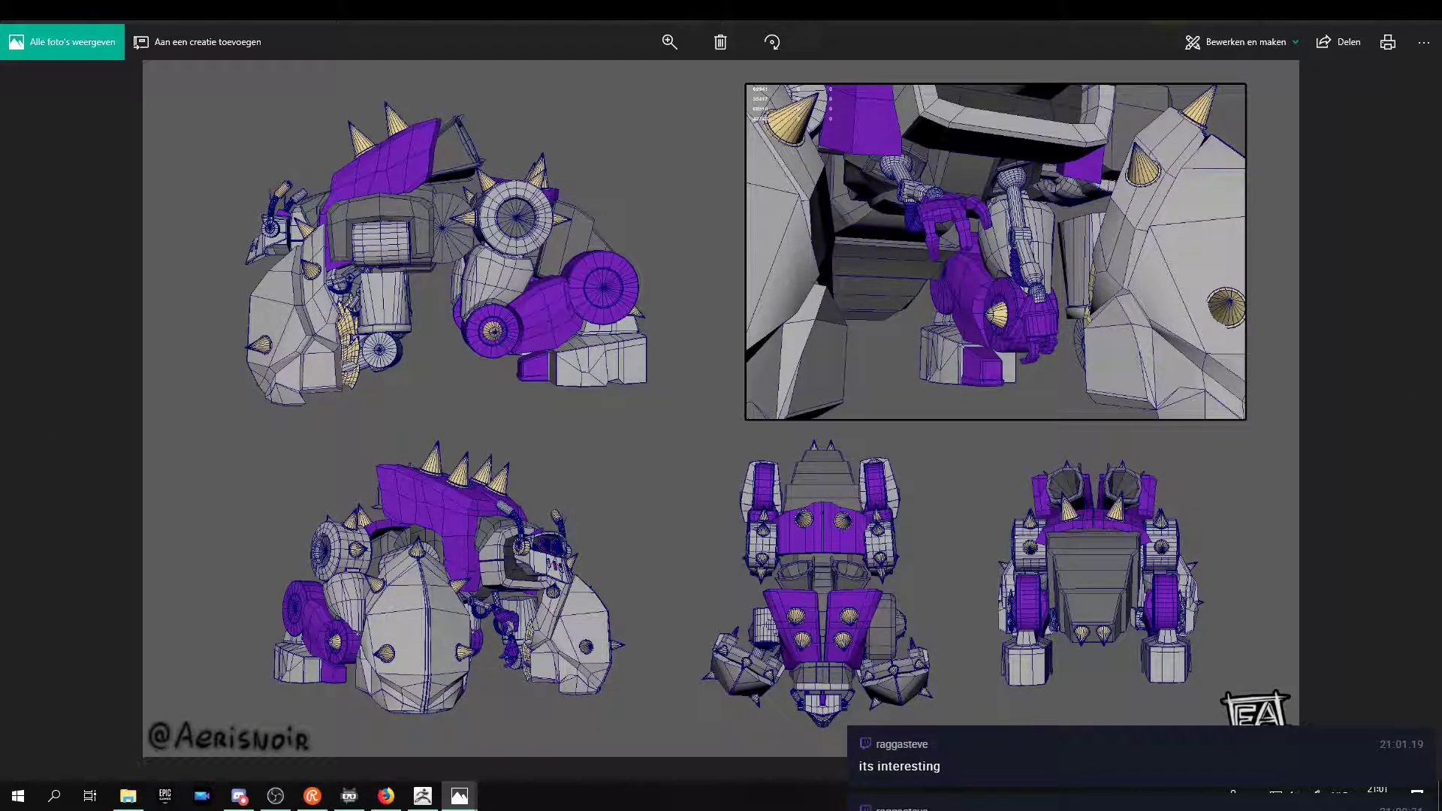
key(Right)
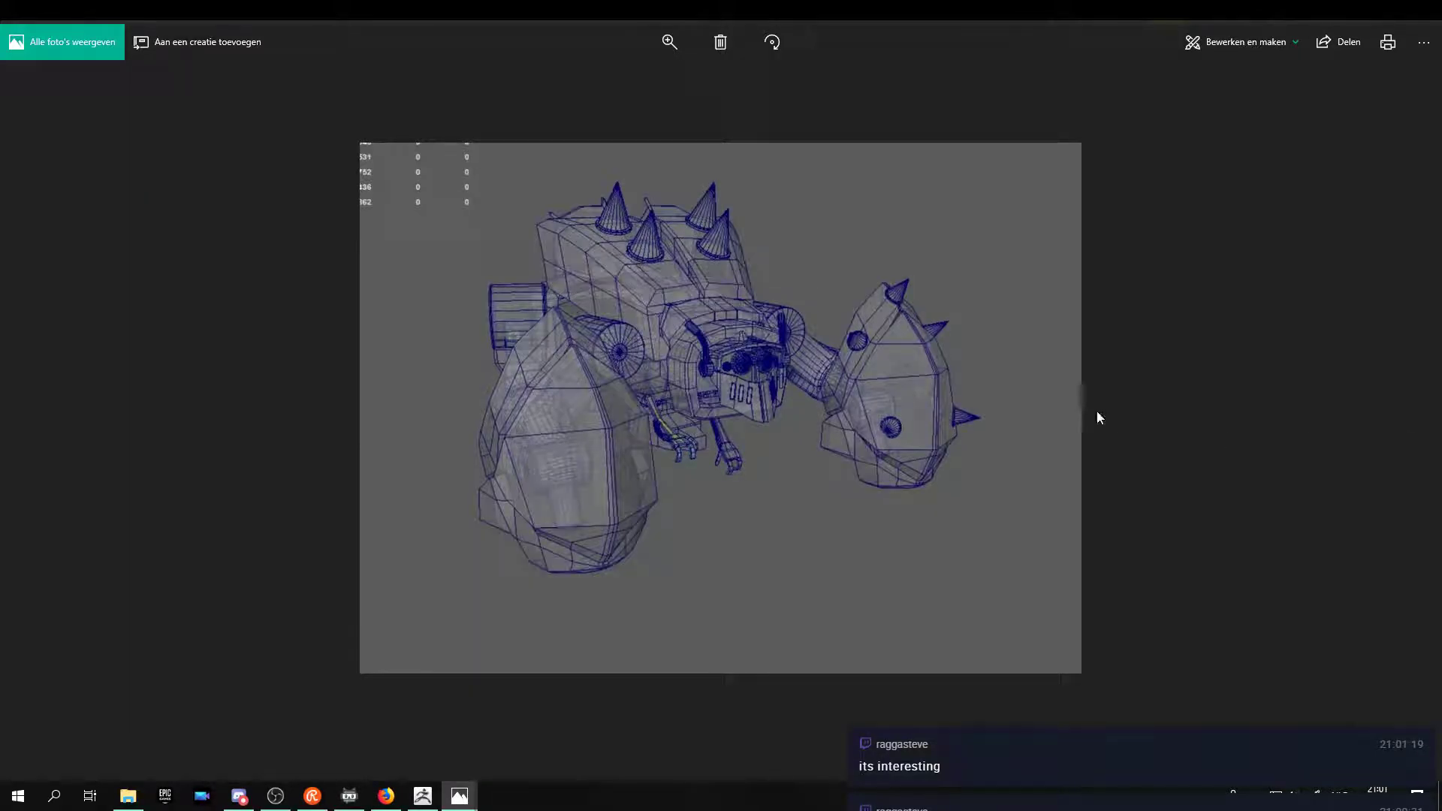
key(Right)
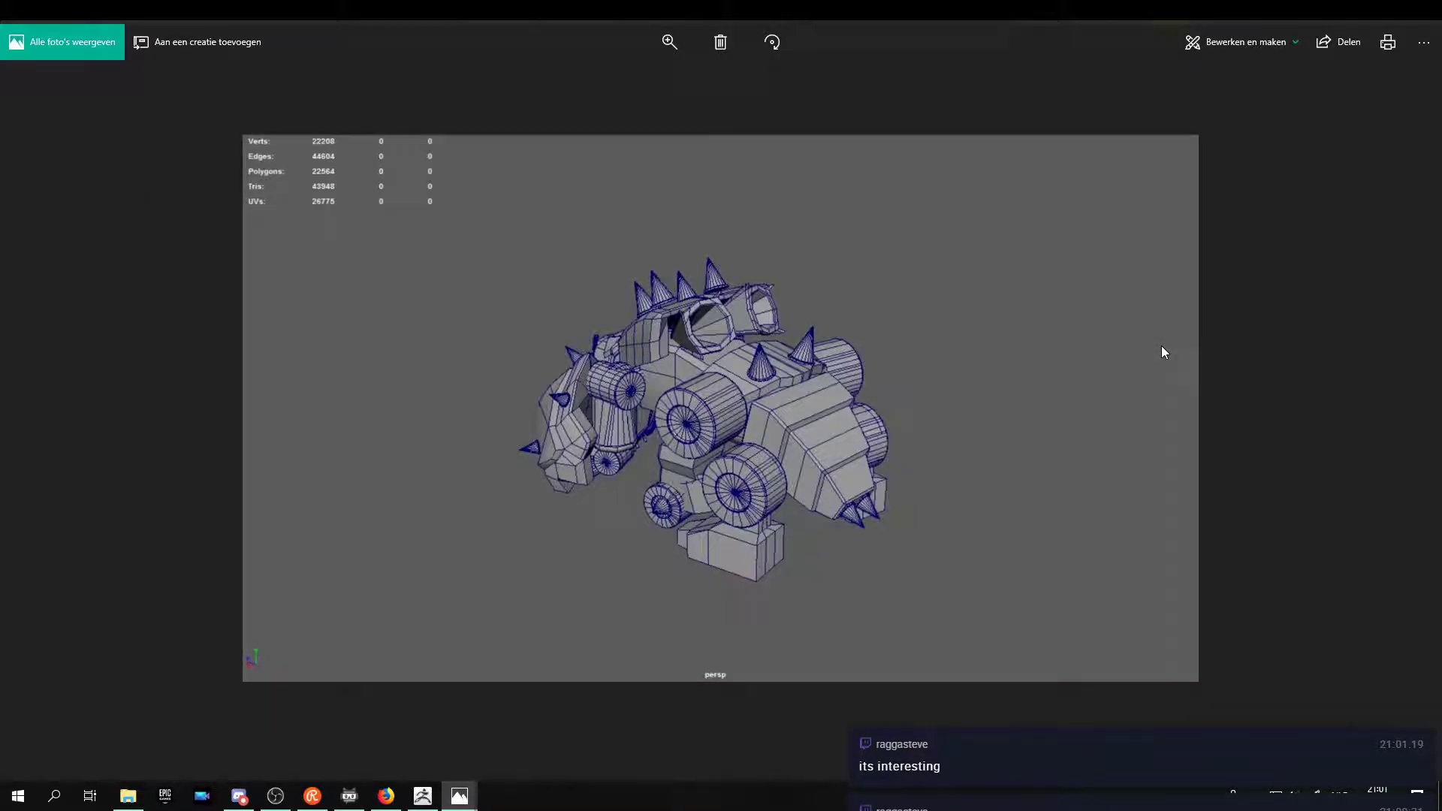
key(Right)
key(Right)
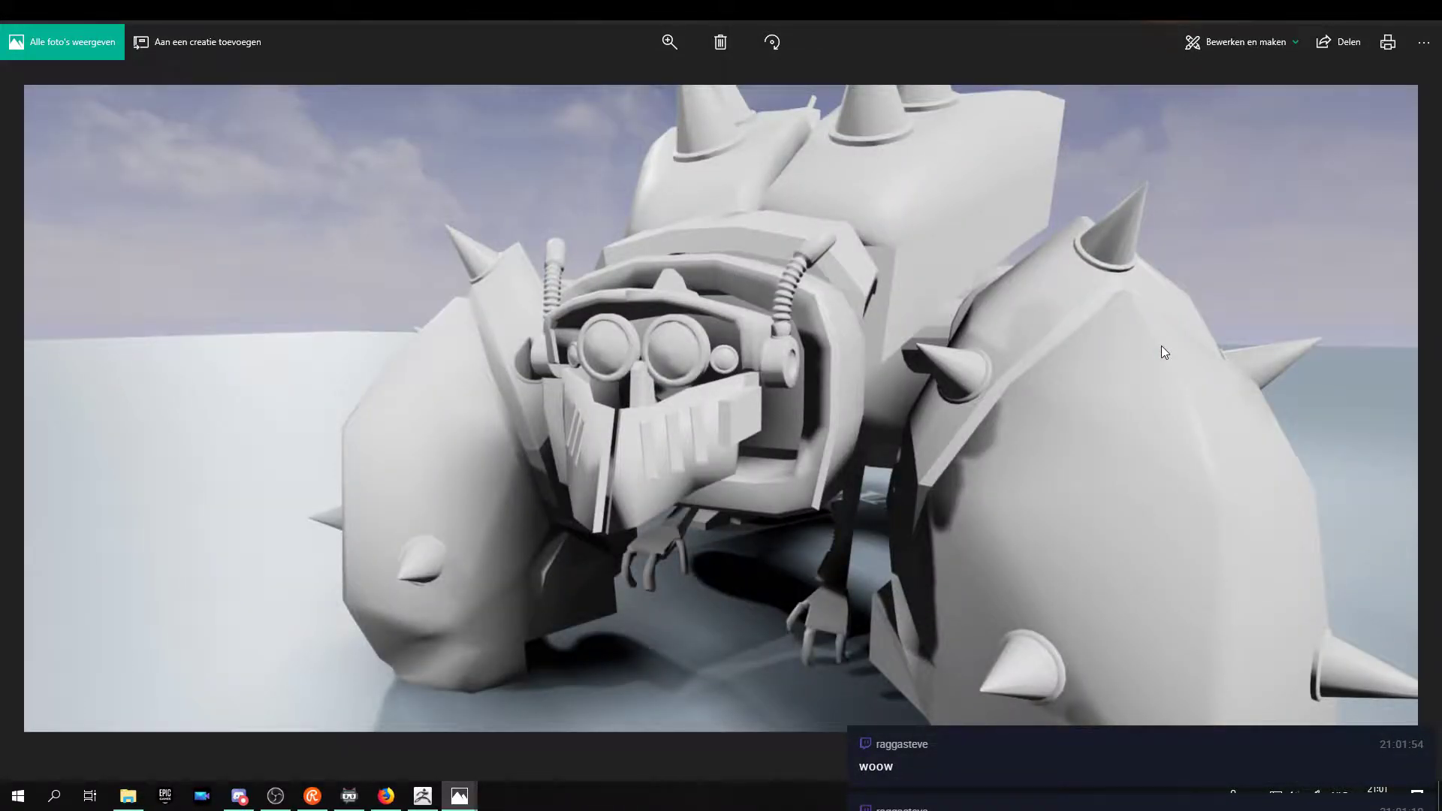
key(Right)
key(Right)
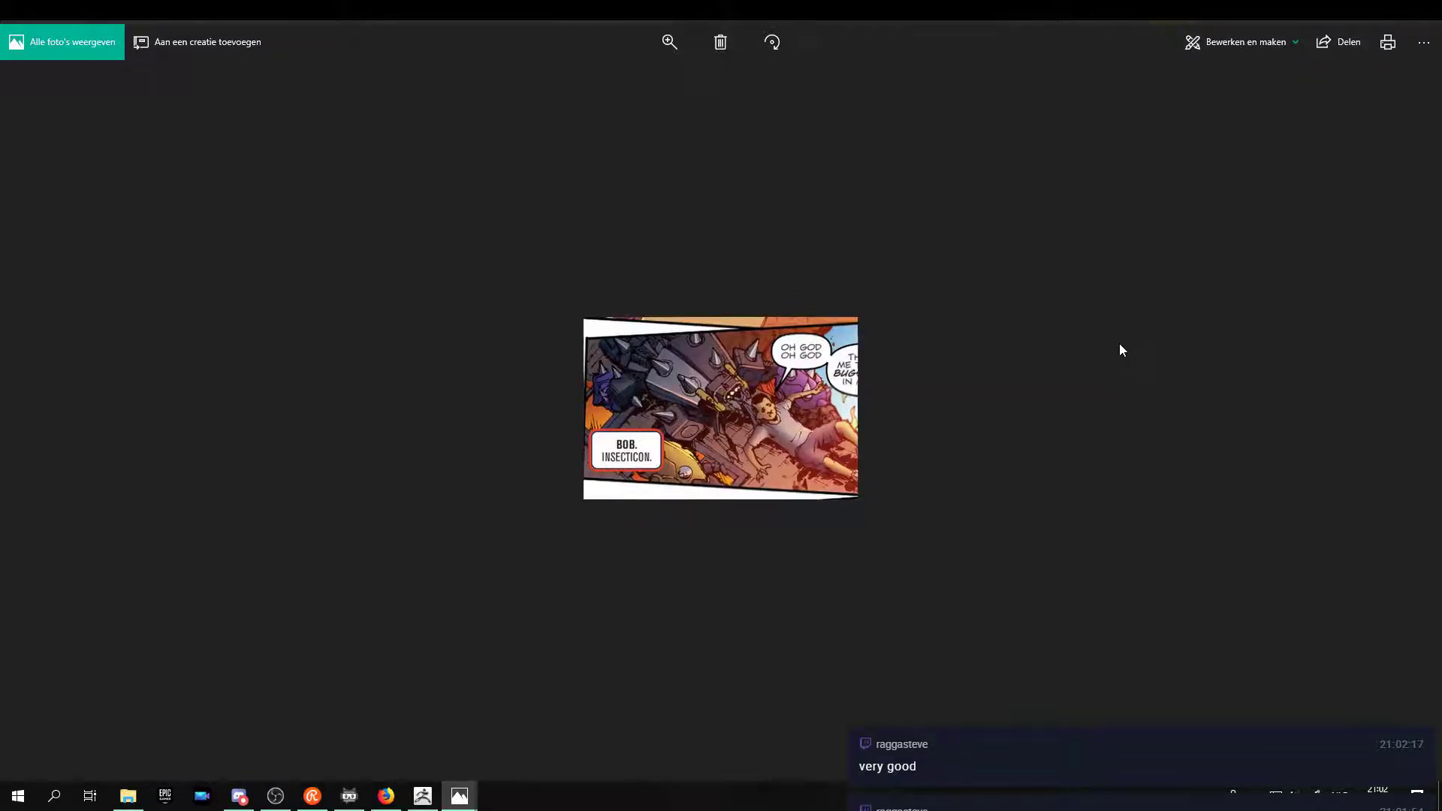
click(1423, 23)
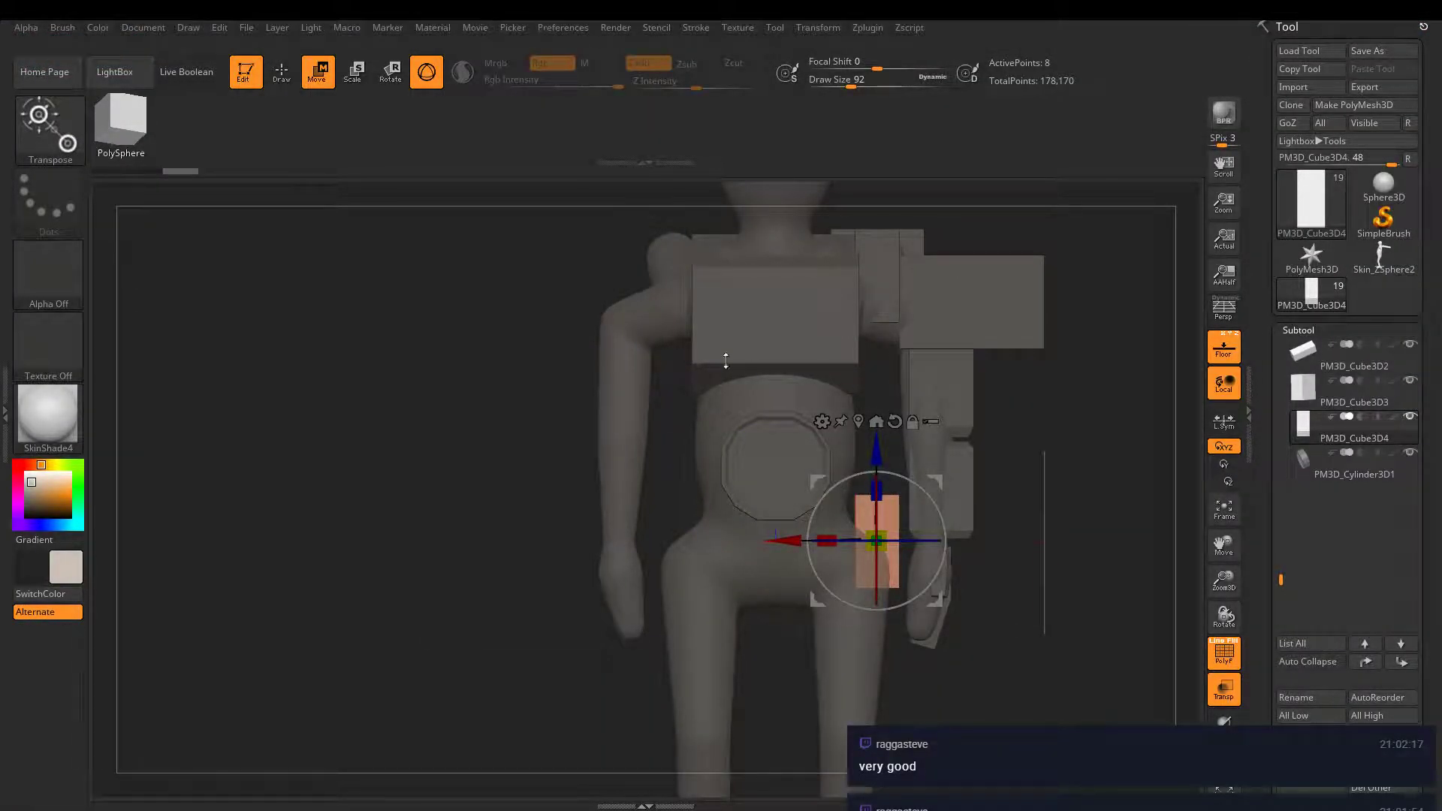
- Center the copied block on the pelvis between the legs, reduce its height, lower it below the cylinder, and adjust it front to back
right_click(510, 422)
alt+right_drag(581, 427, 477, 415)
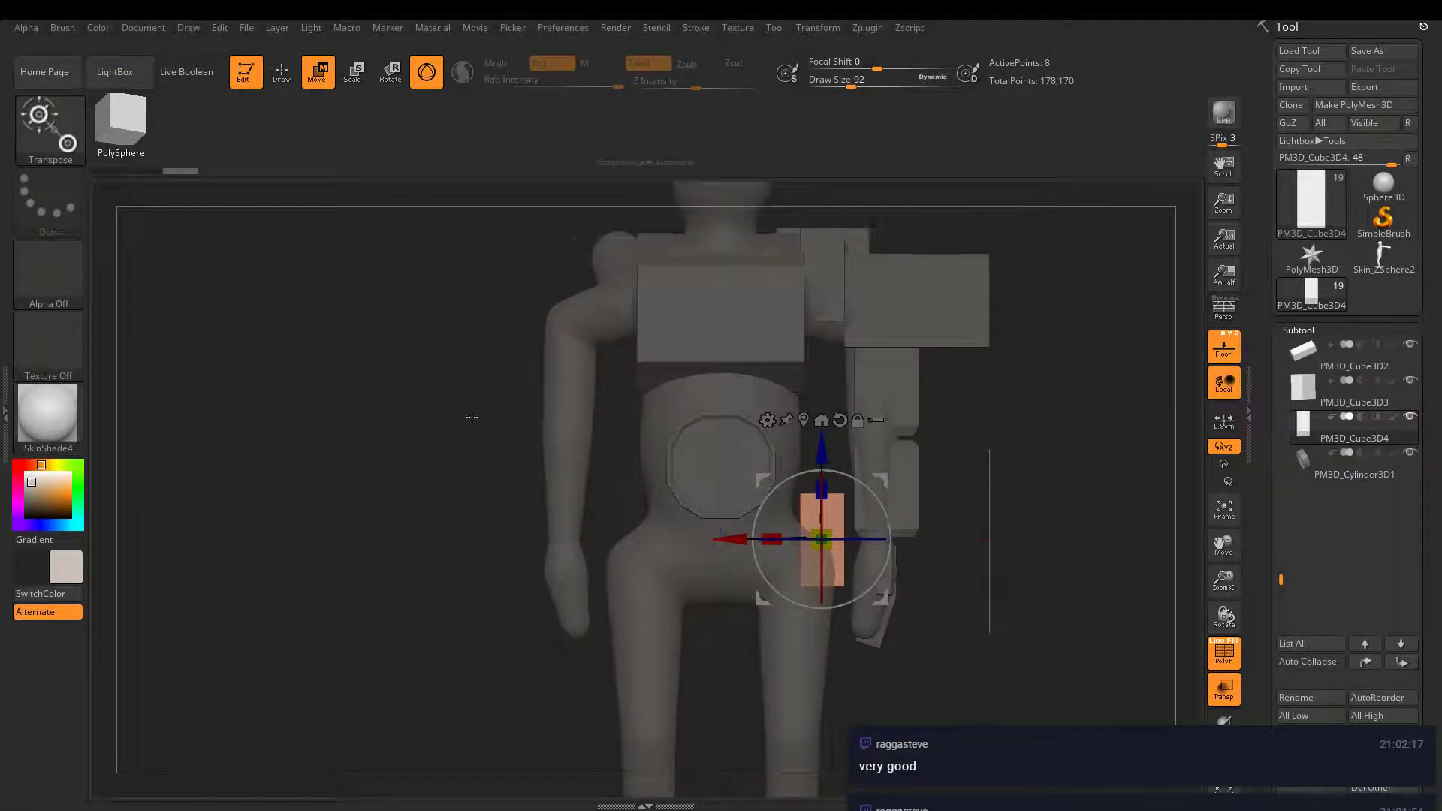
right_drag(990, 507, 933, 523)
drag(686, 515, 586, 517)
ctrl+right_drag(1074, 650, 896, 490)
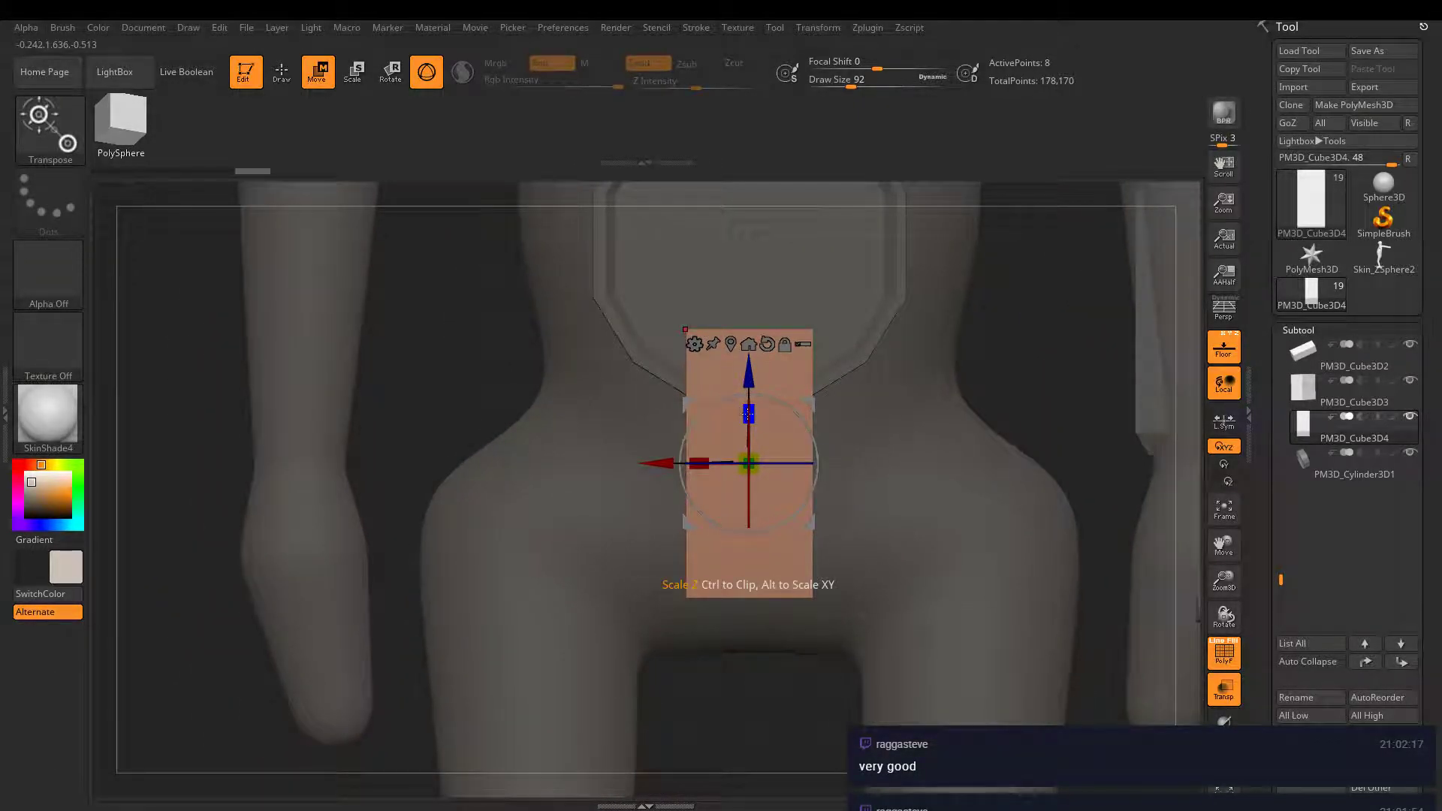
drag(749, 412, 749, 442)
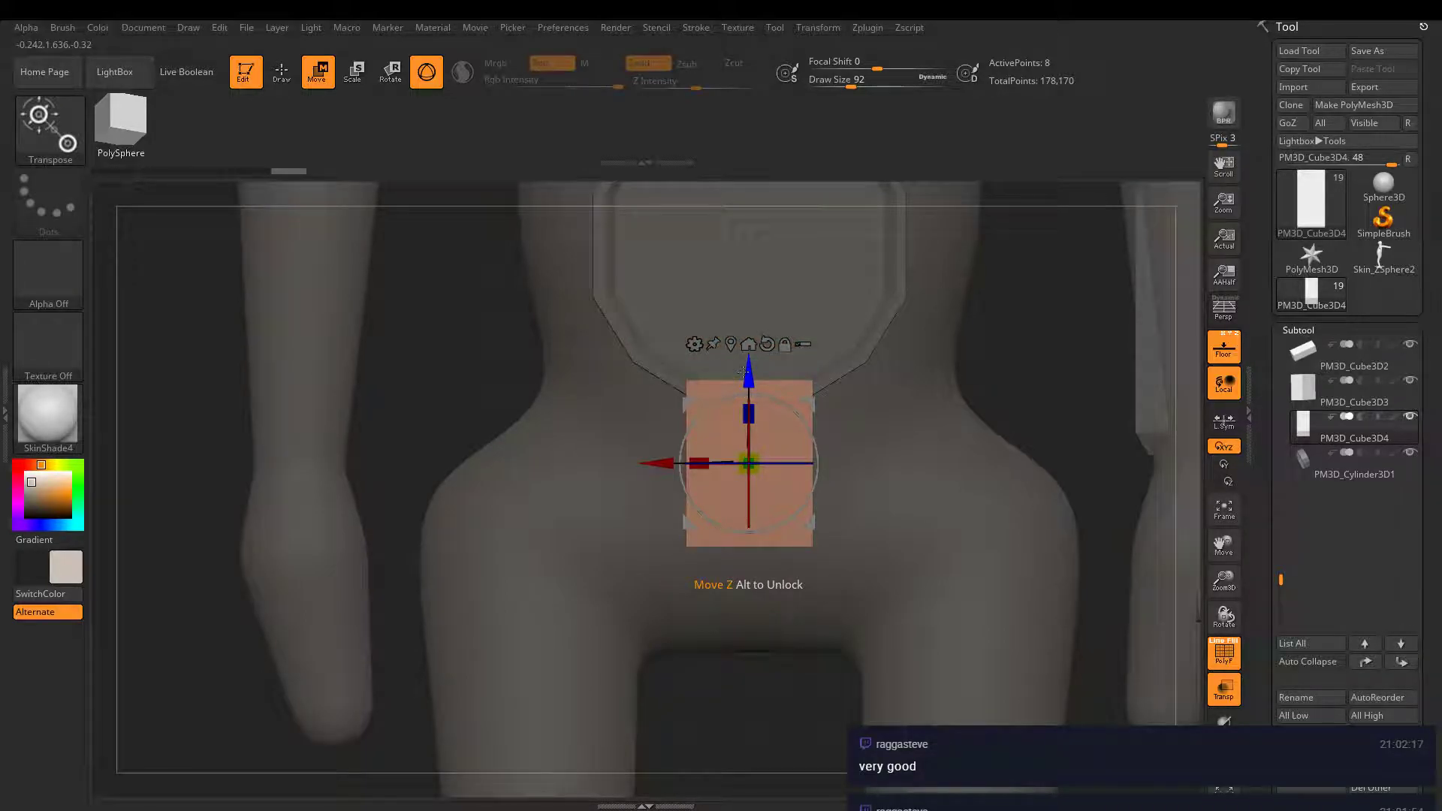
drag(749, 364, 749, 415)
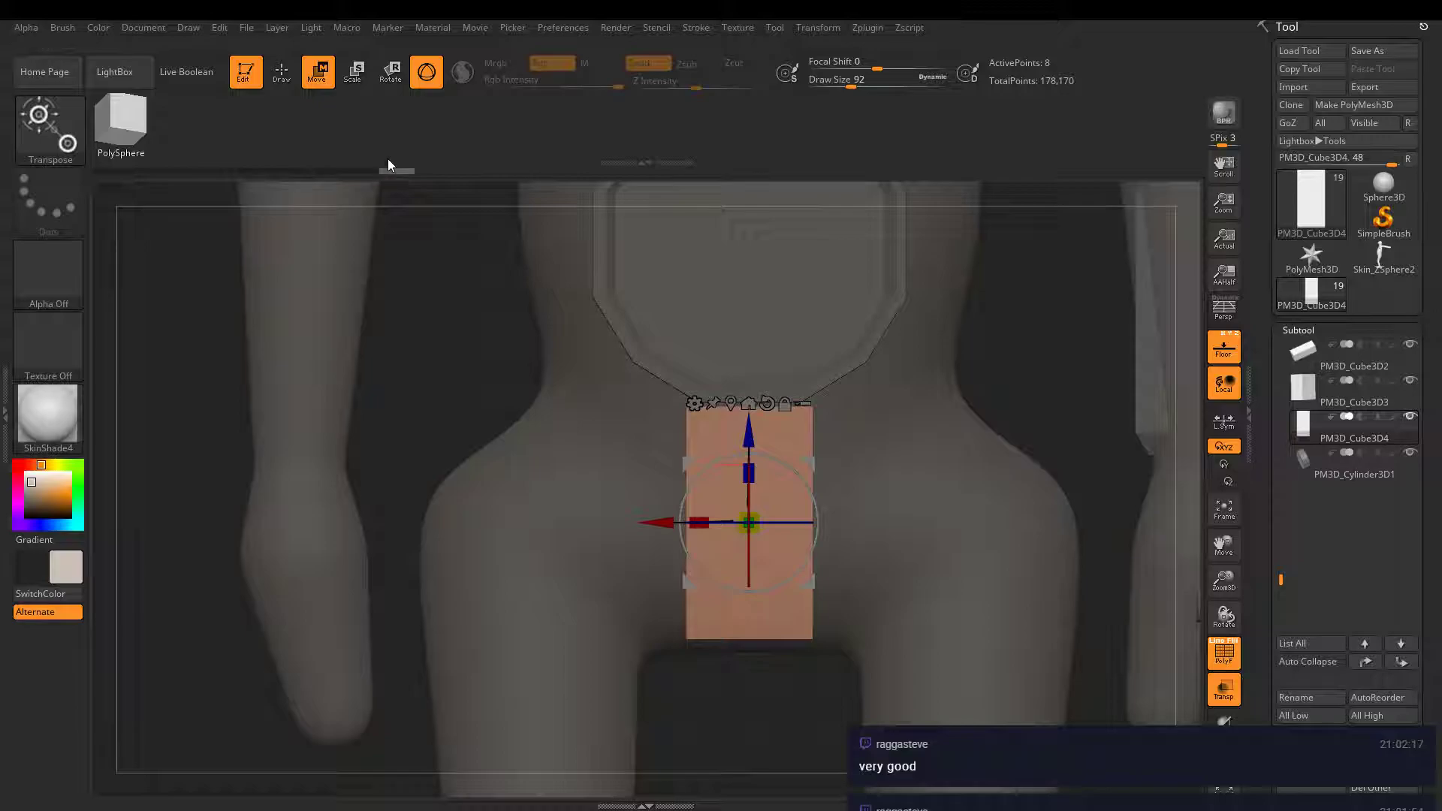
drag(664, 312, 419, 315)
drag(733, 522, 960, 522)
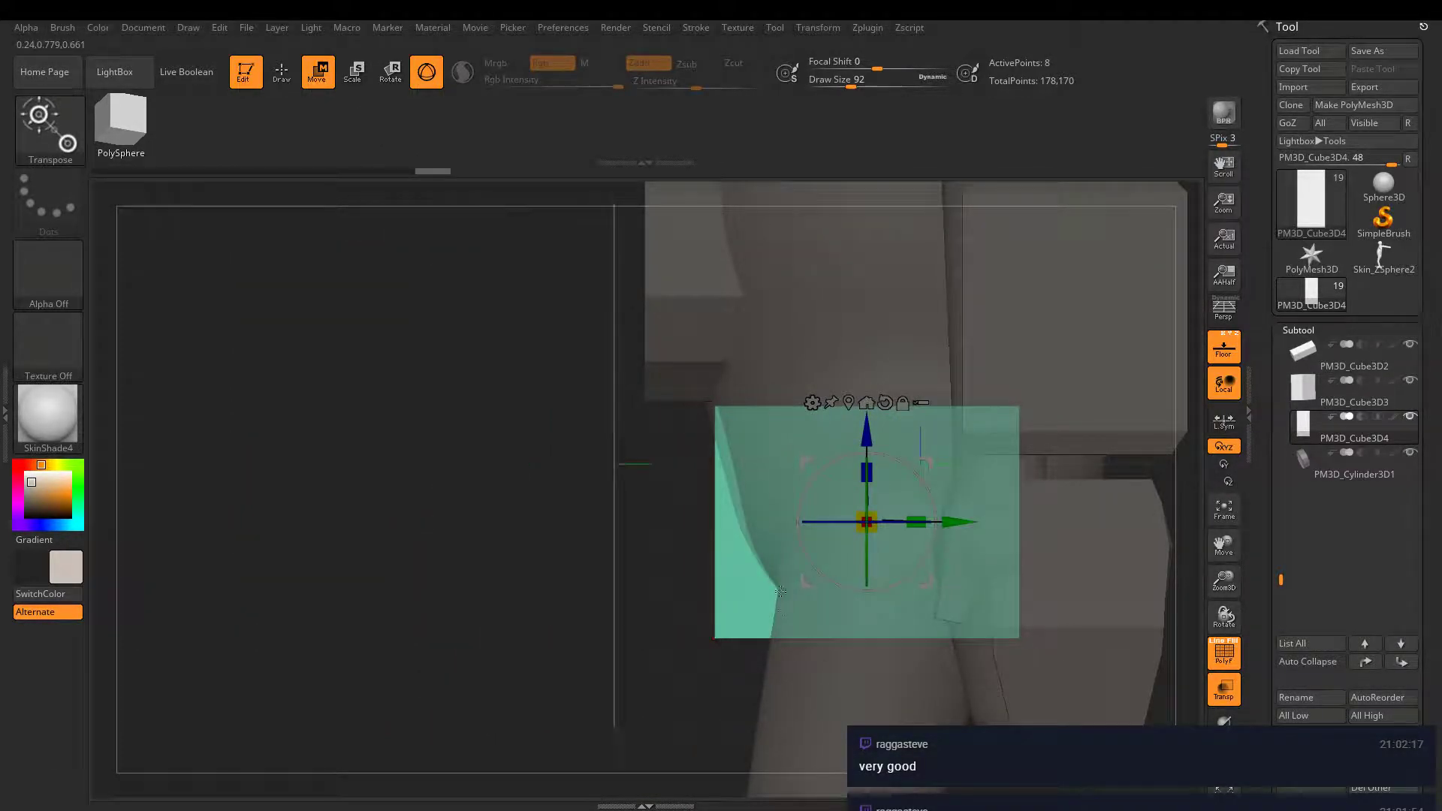
- Transpose the pelvis block's bottom face as a Polygroup Island and shorten it front to back to taper the block
mouse_move(812, 648)
mouse_down()
mouse_move(772, 487)
mouse_move(780, 359)
mouse_move(933, 602)
mouse_up()
key(q)
key(space)
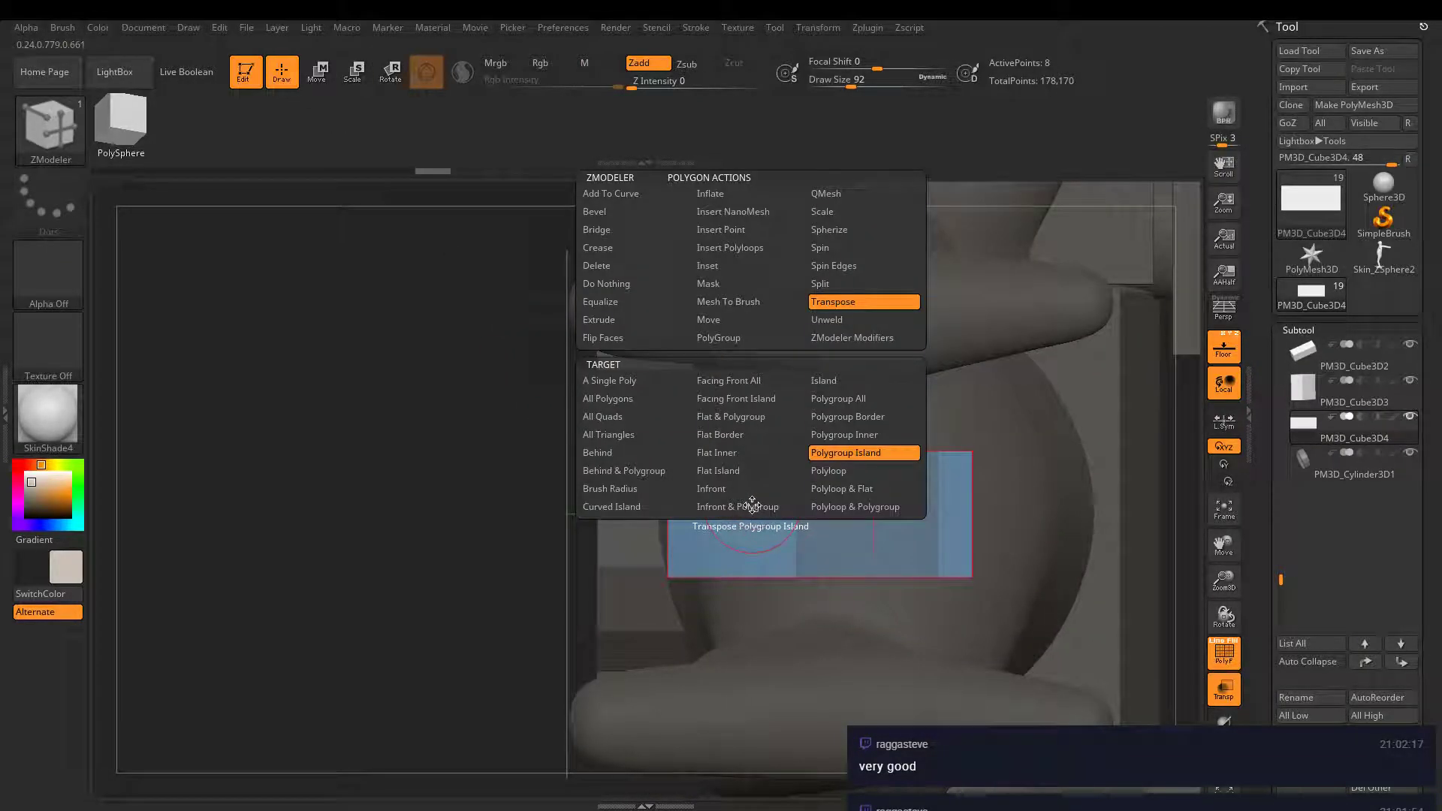
click(816, 213)
click(824, 305)
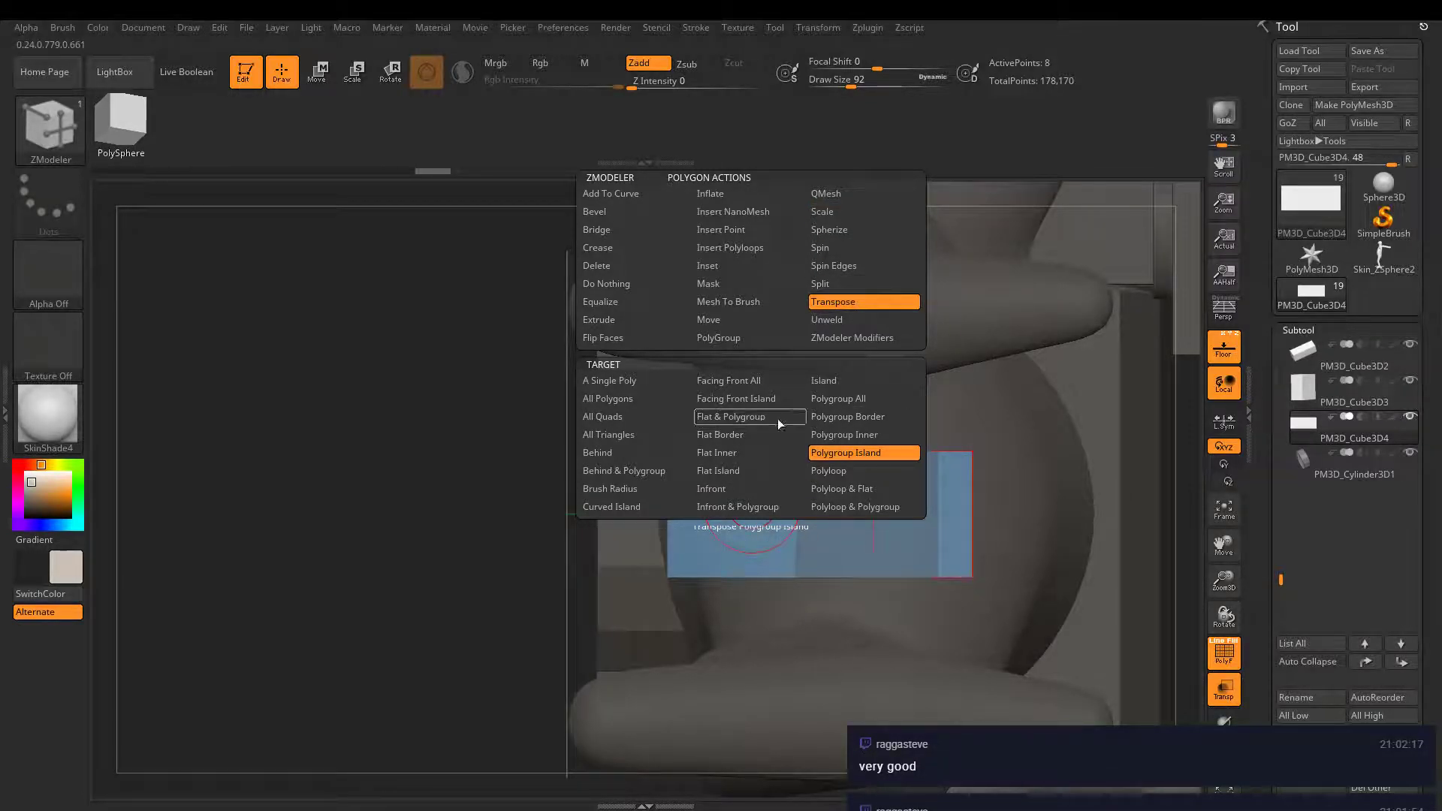
click(749, 514)
drag(869, 514, 820, 514)
right_drag(706, 331, 826, 393)
- Set the ZModeler polygon action to Insert Polyloops for the pelvis block
key(space)
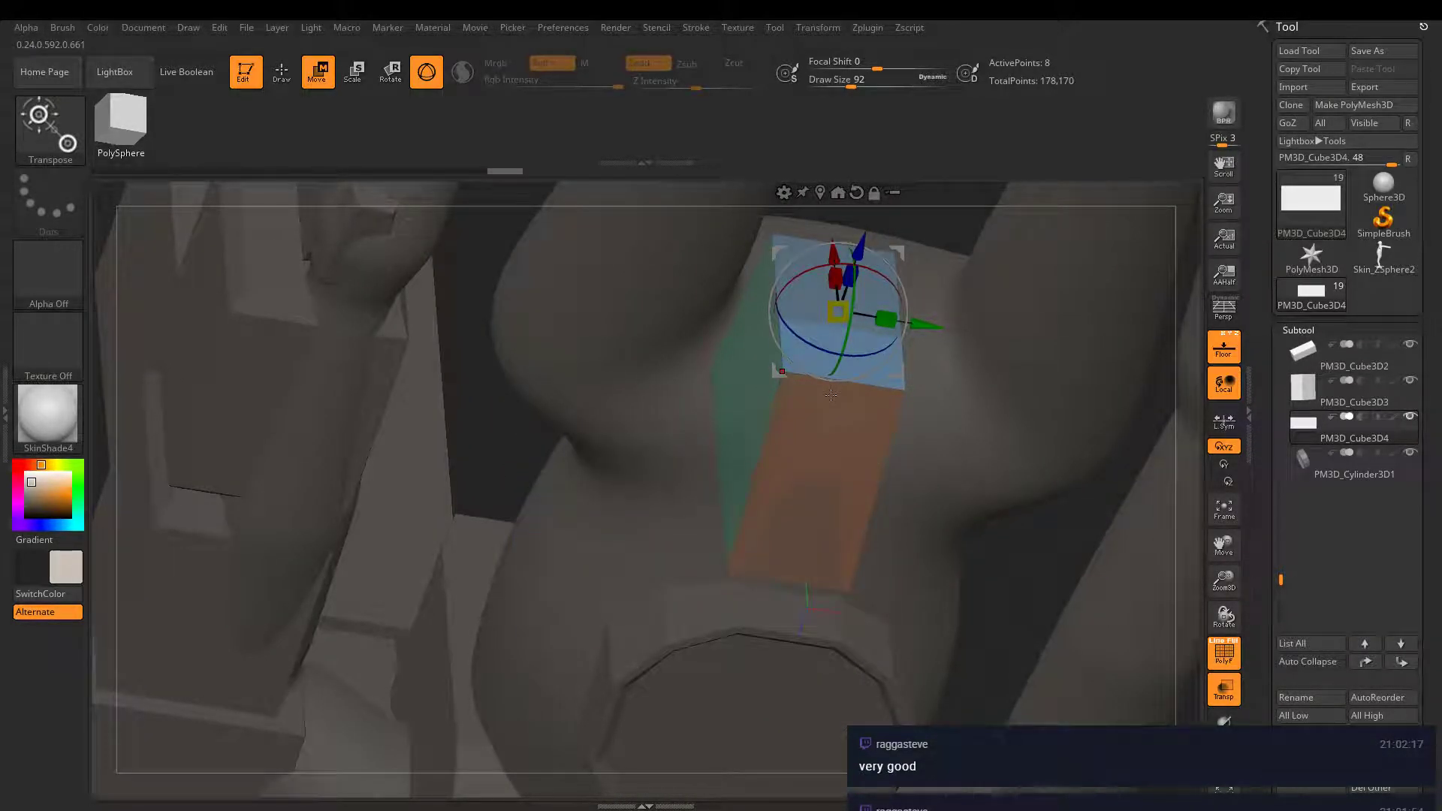
key(space)
click(282, 73)
key(space)
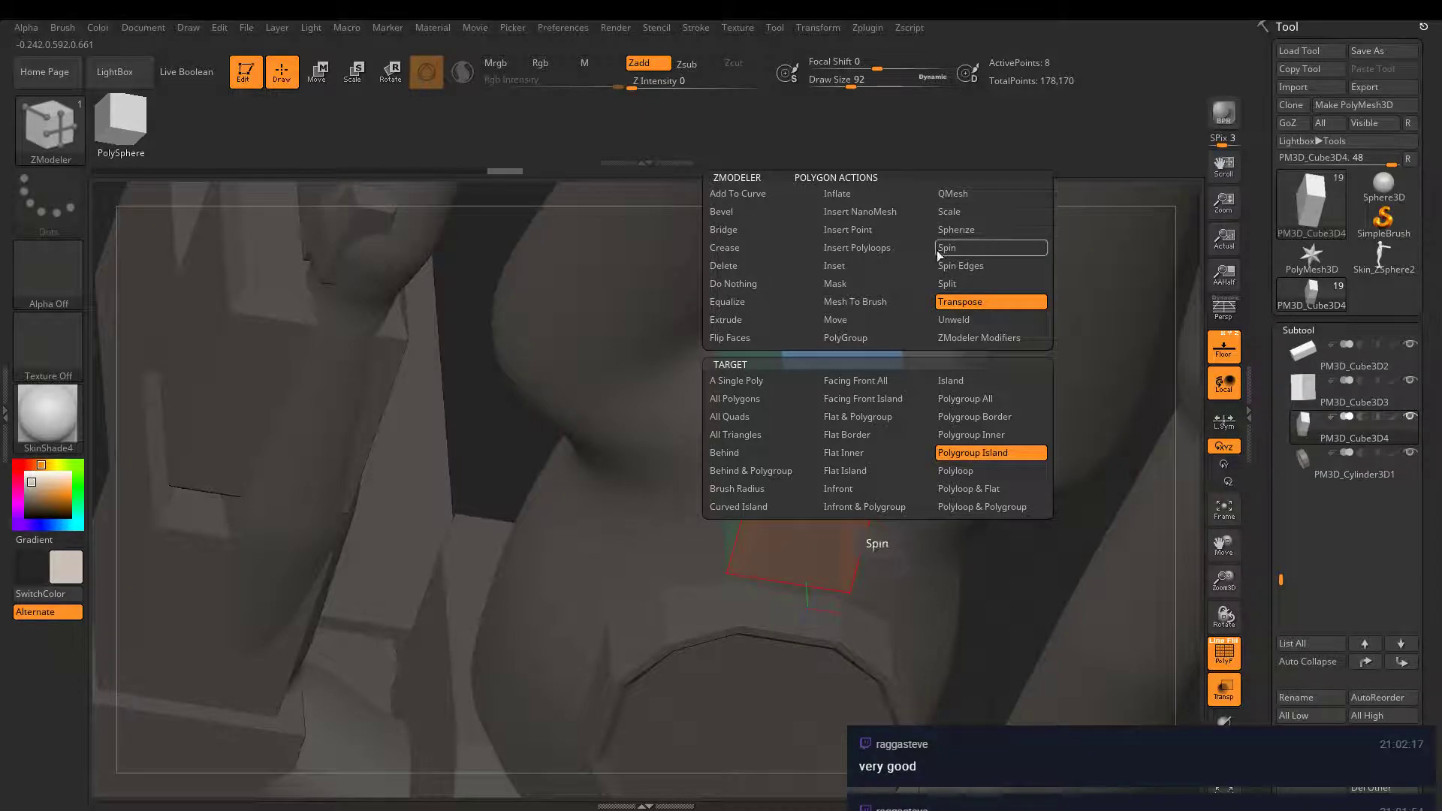
click(851, 232)
click(853, 248)
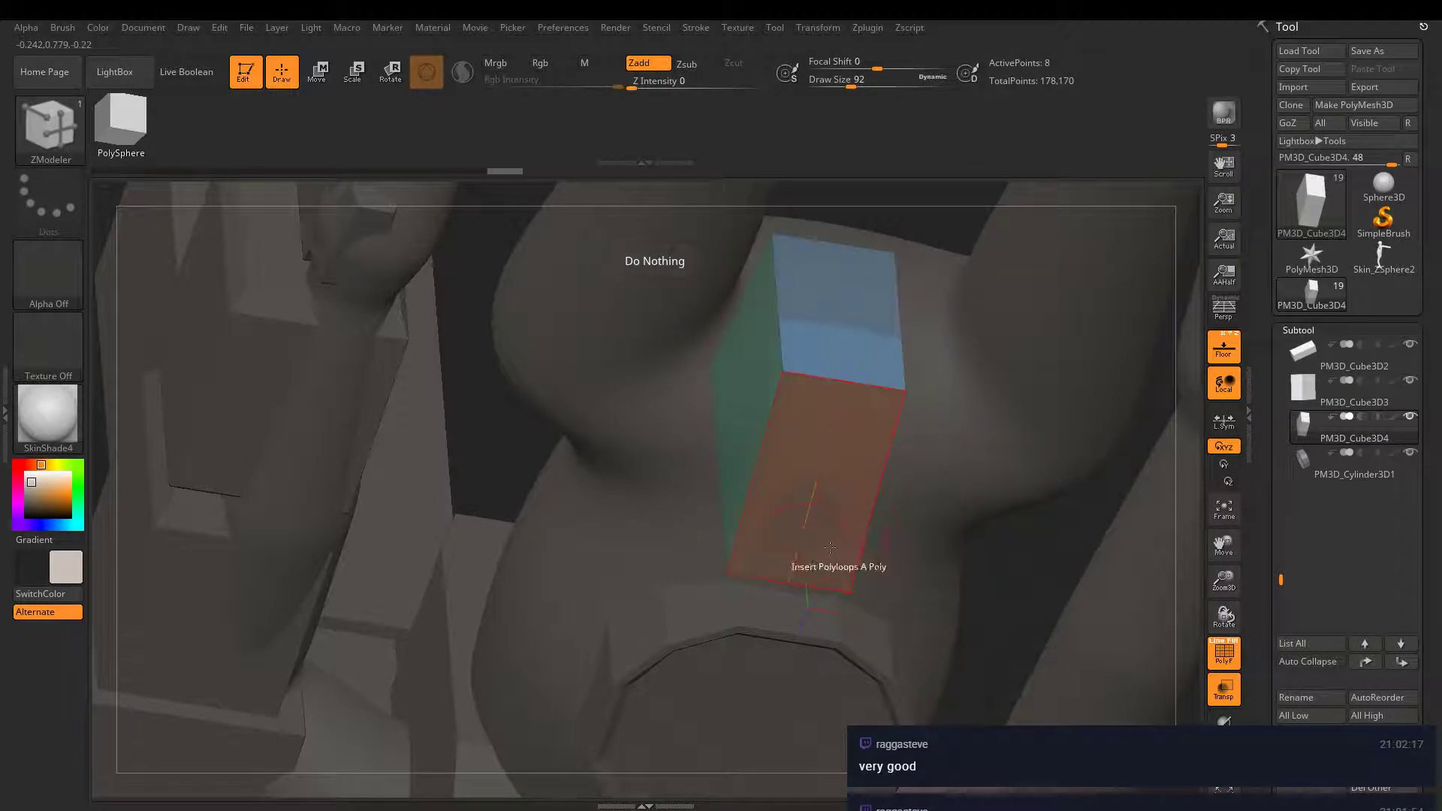
- Insert a single edge loop around the pelvis block near its lower end with the Insert edge action
key(space)
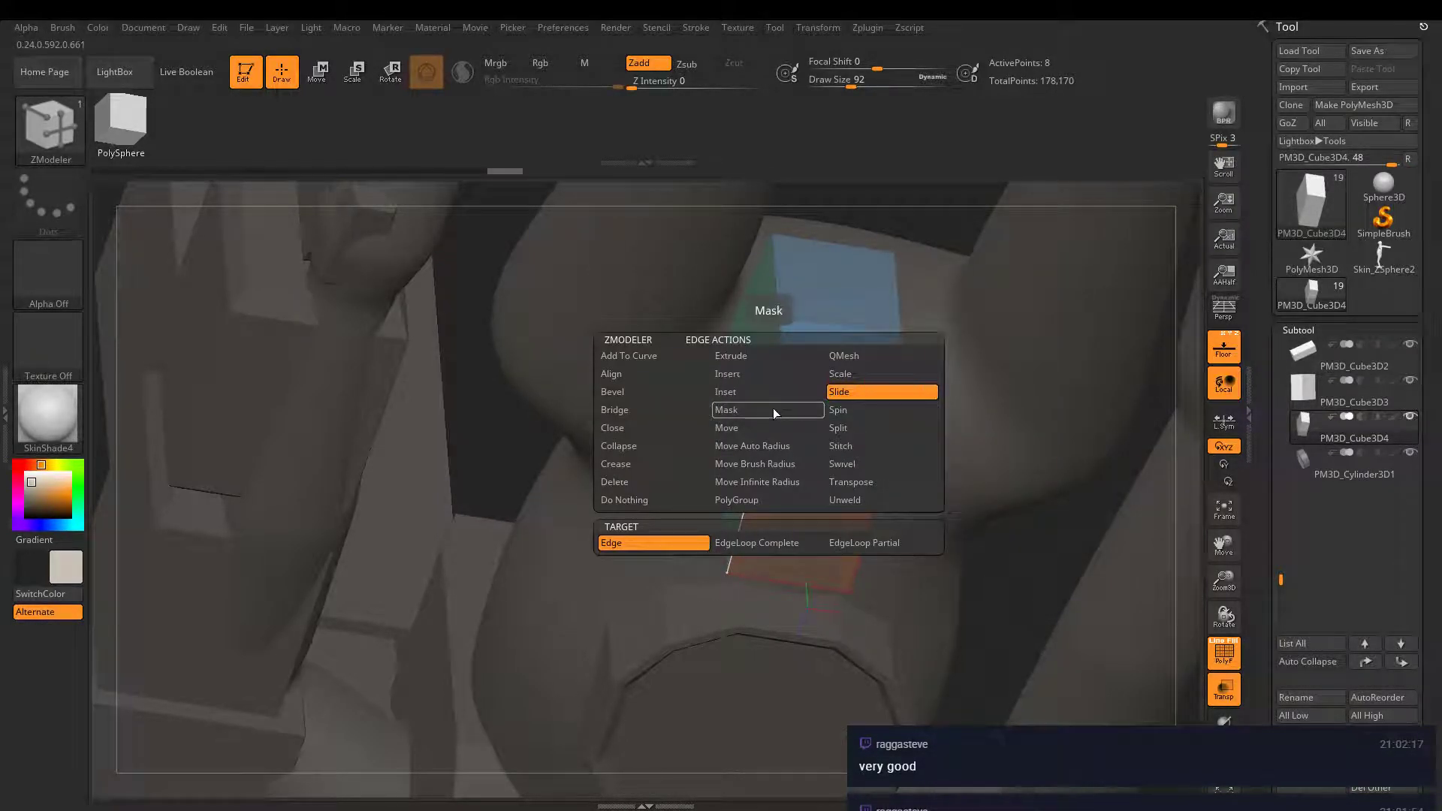
click(746, 391)
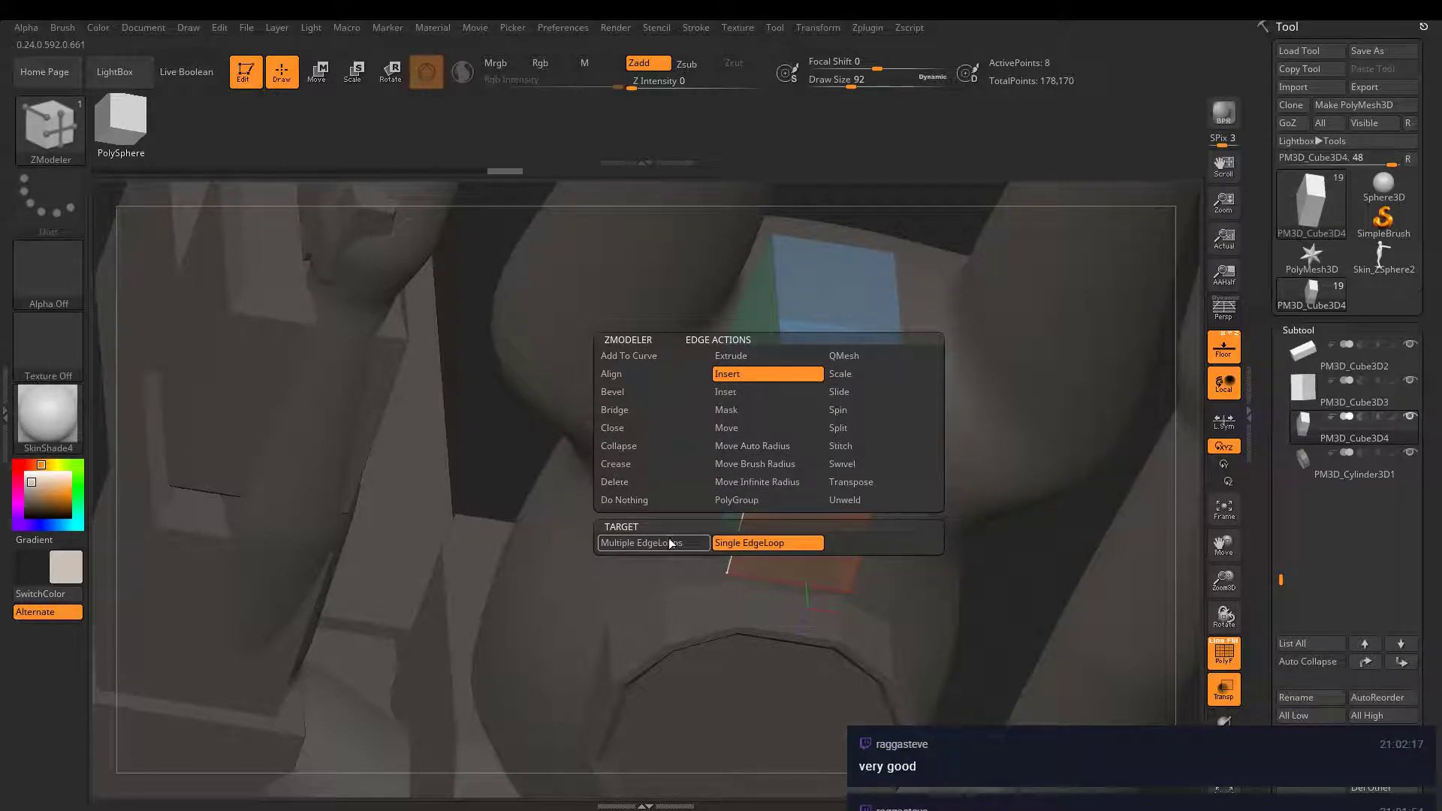
click(765, 433)
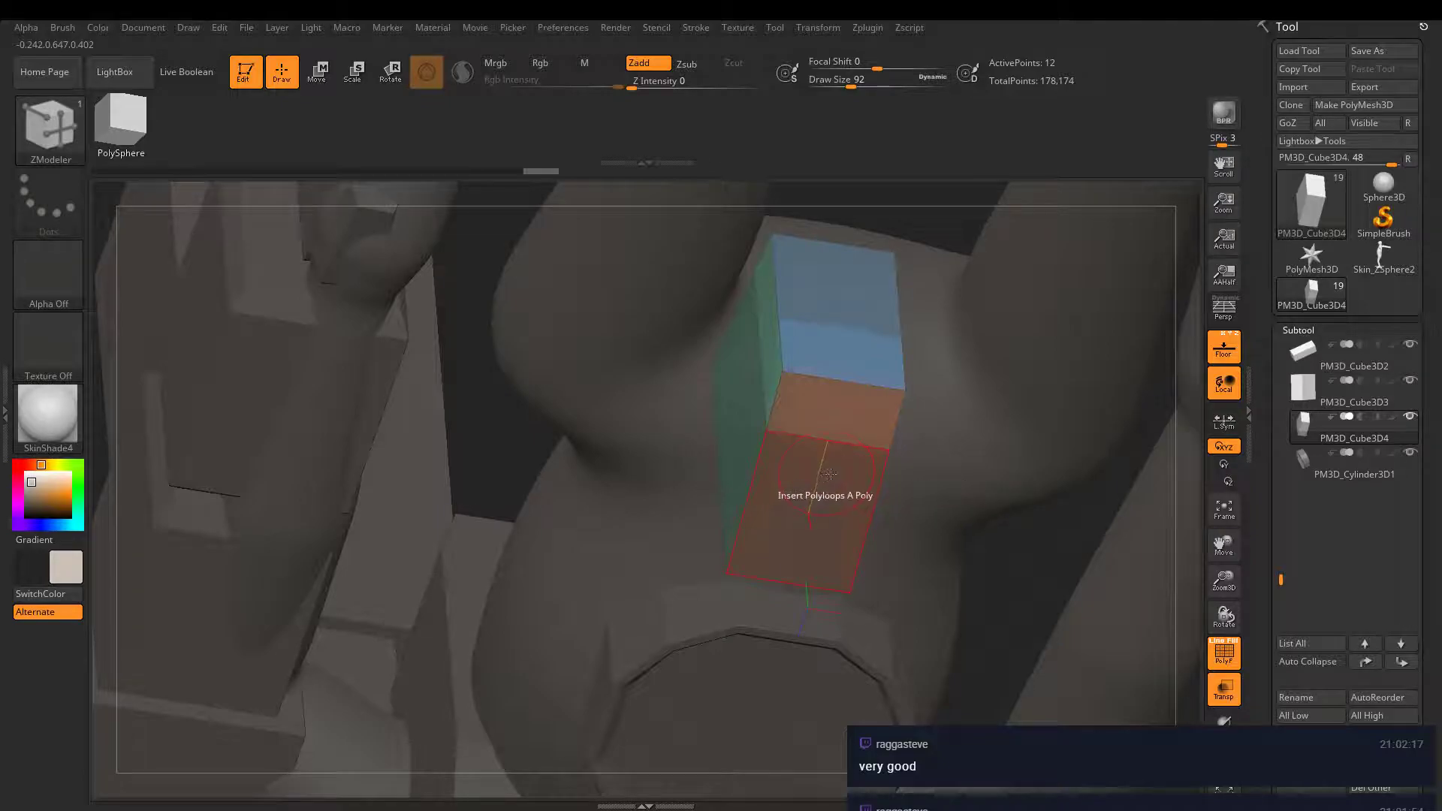
- Set the ZModeler edge action to Transpose with the EdgeLoop Complete target and enlarge the pelvis block's inserted loop front to back
right_drag(756, 473, 804, 481)
key(space)
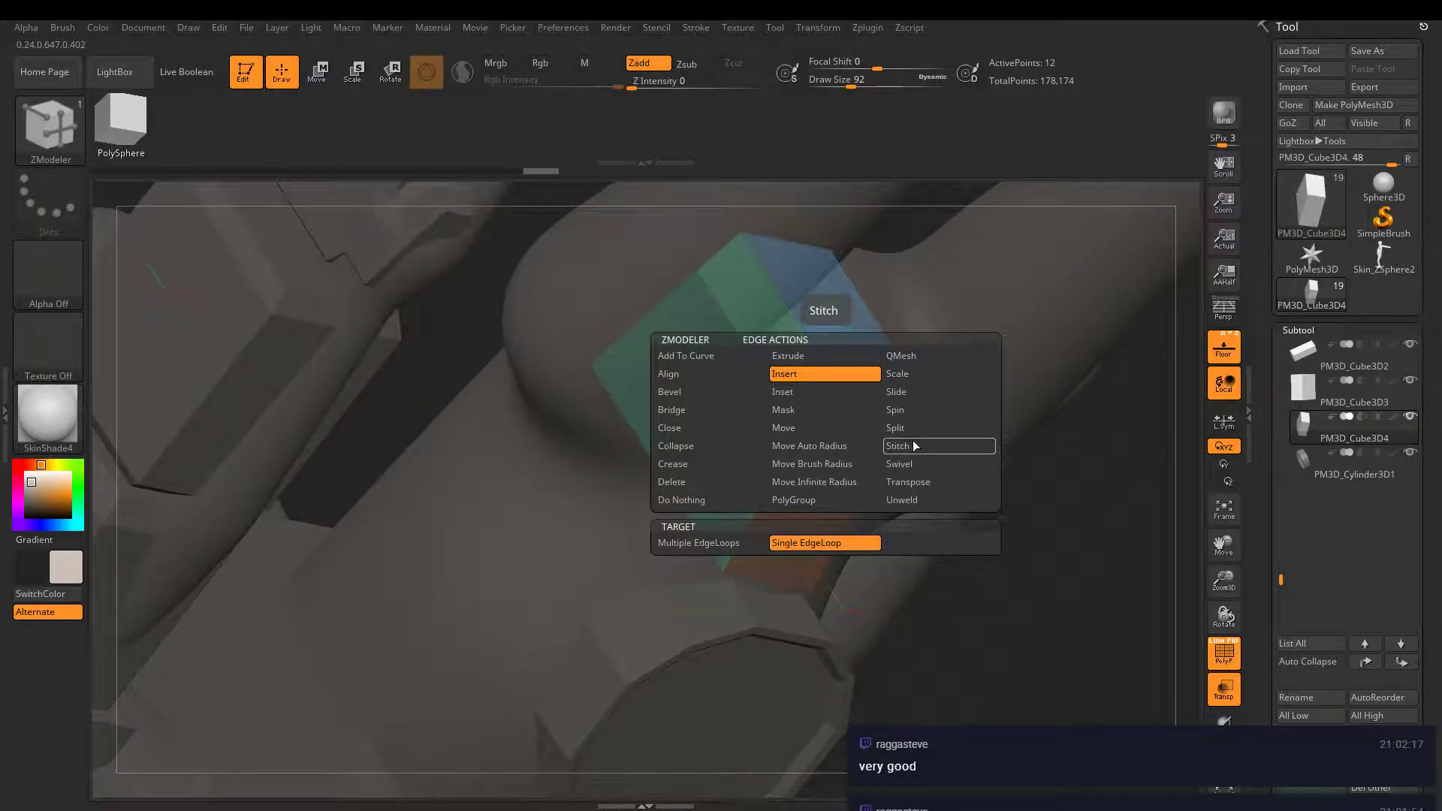
click(913, 485)
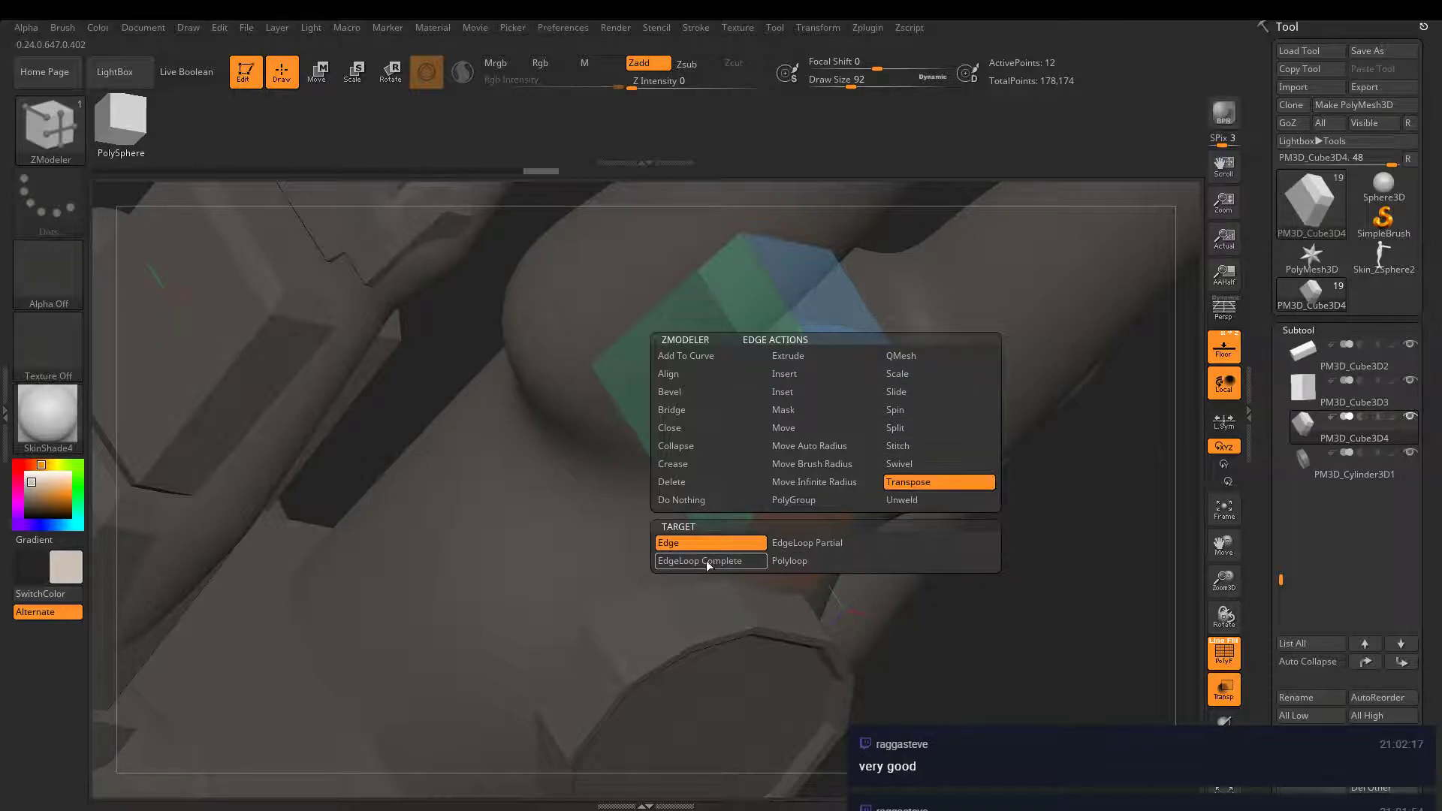
click(728, 560)
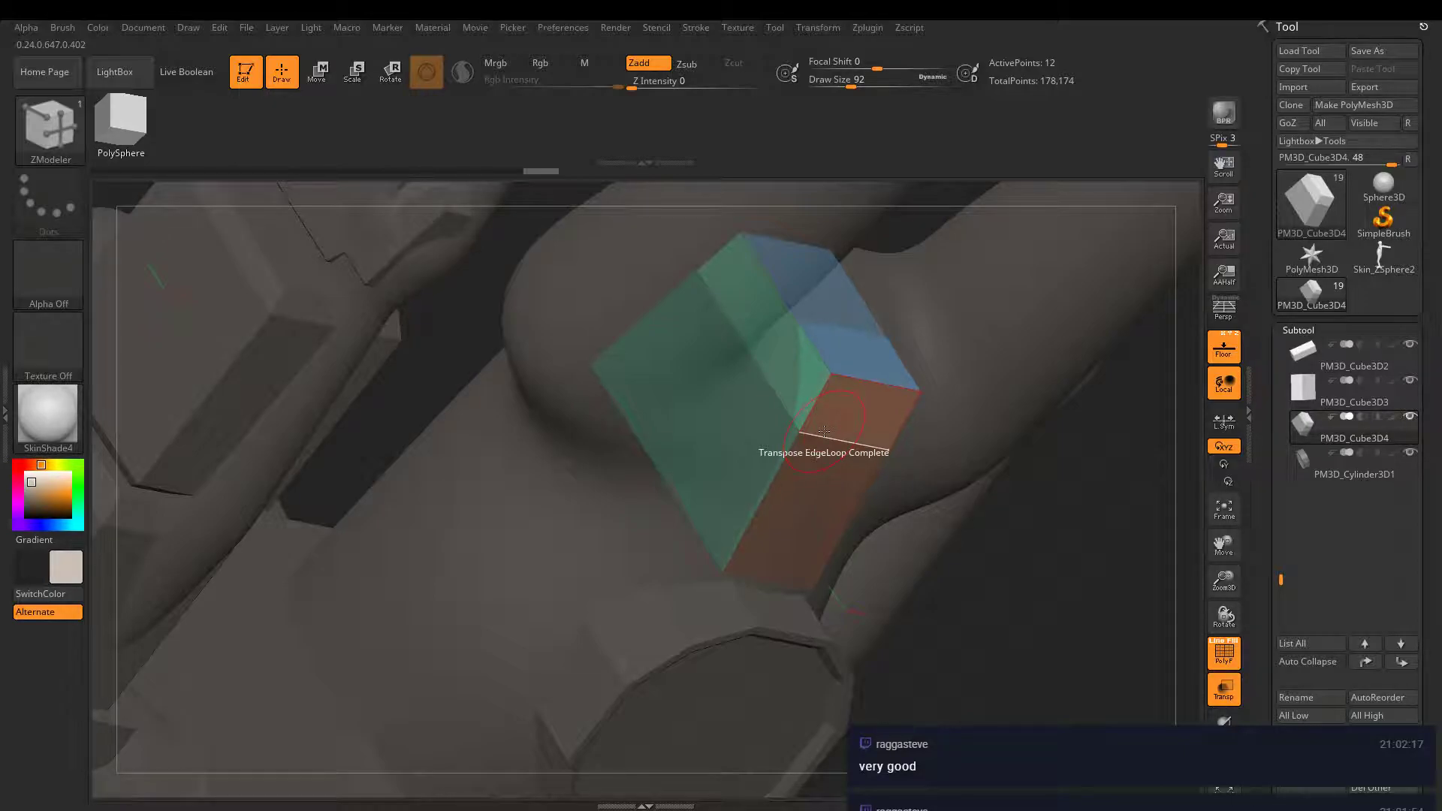
click(825, 431)
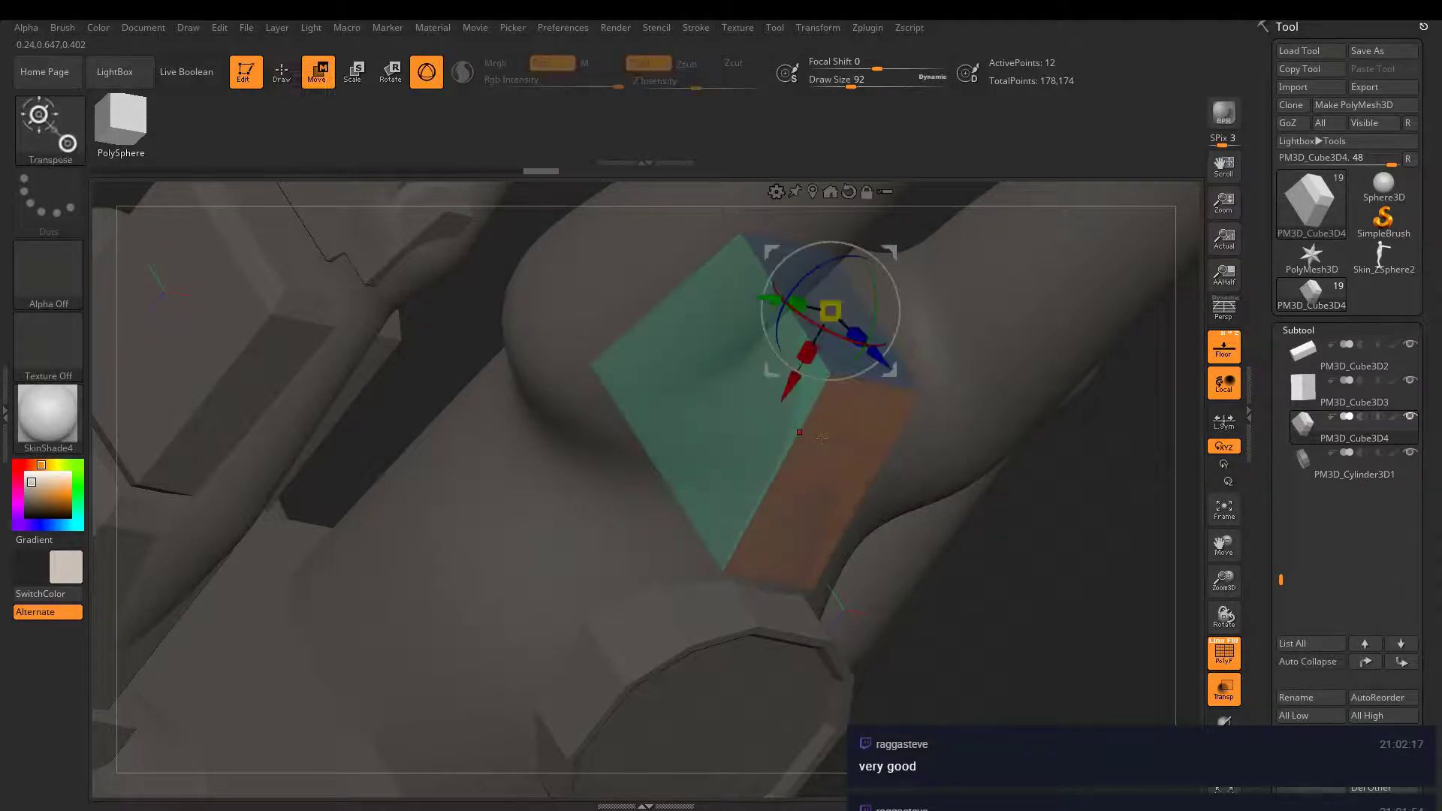
drag(823, 328, 889, 376)
right_drag(889, 375, 830, 489)
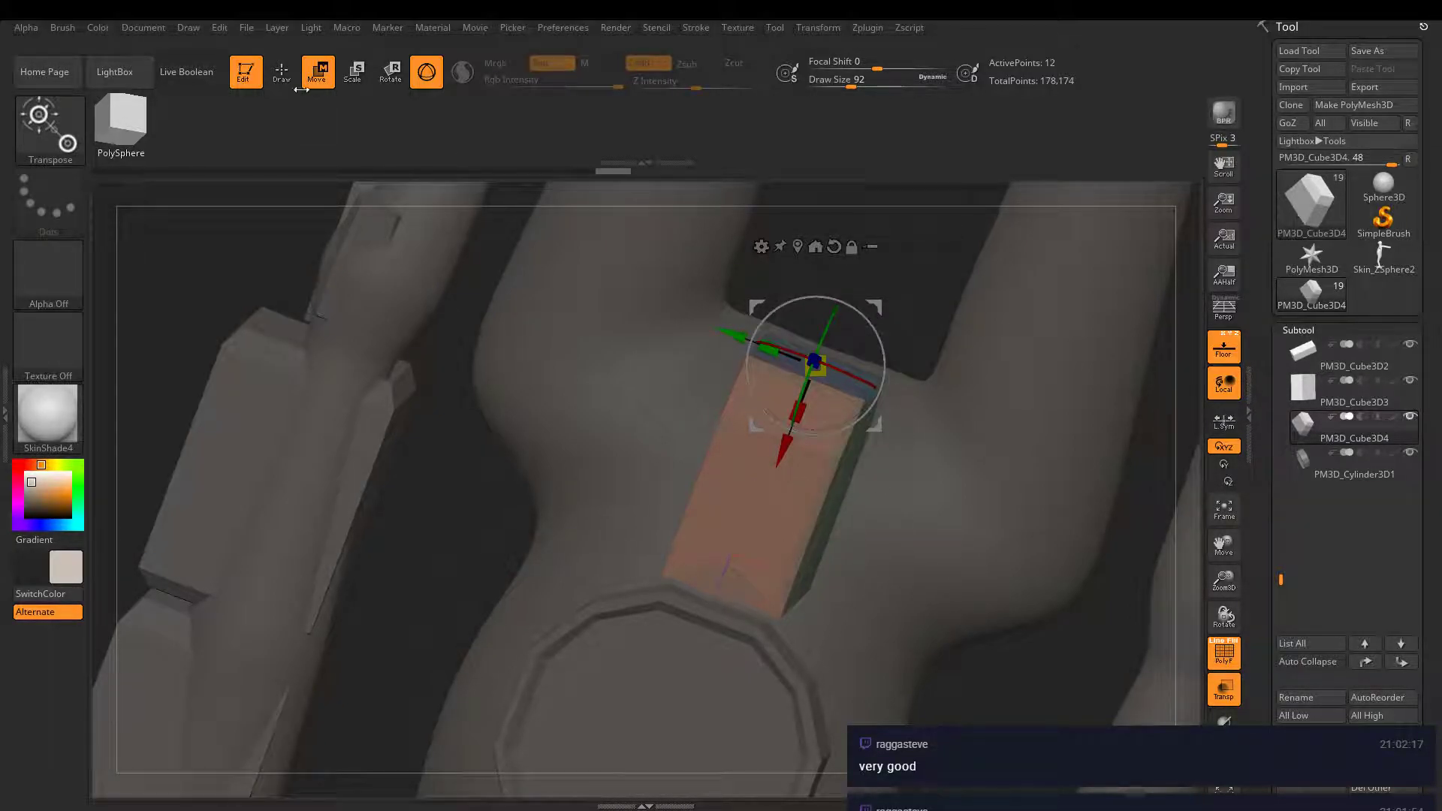
- Widen the pelvis block's inserted edge loop side to side to about 1.83 times its width
key(q)
key(w)
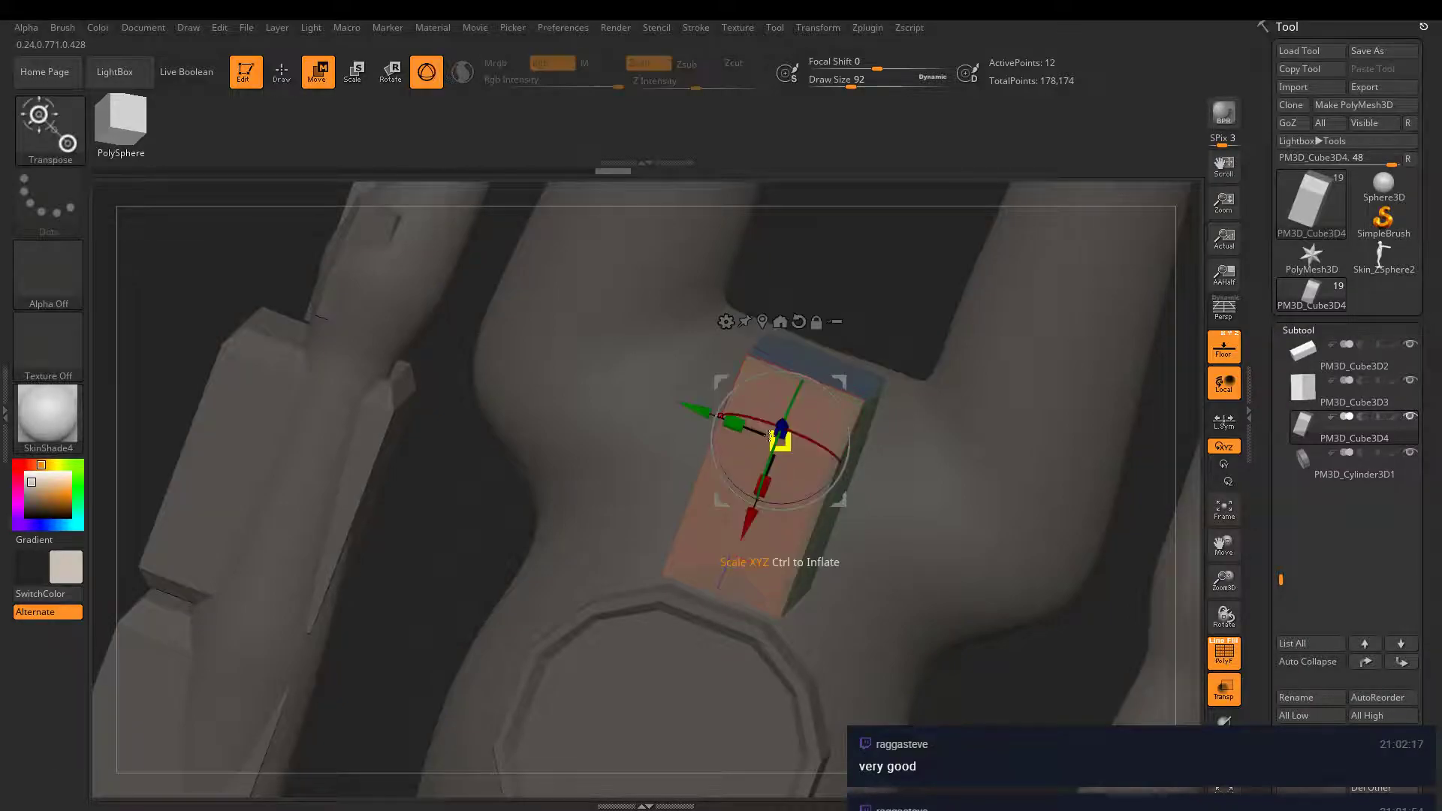
drag(635, 381, 603, 368)
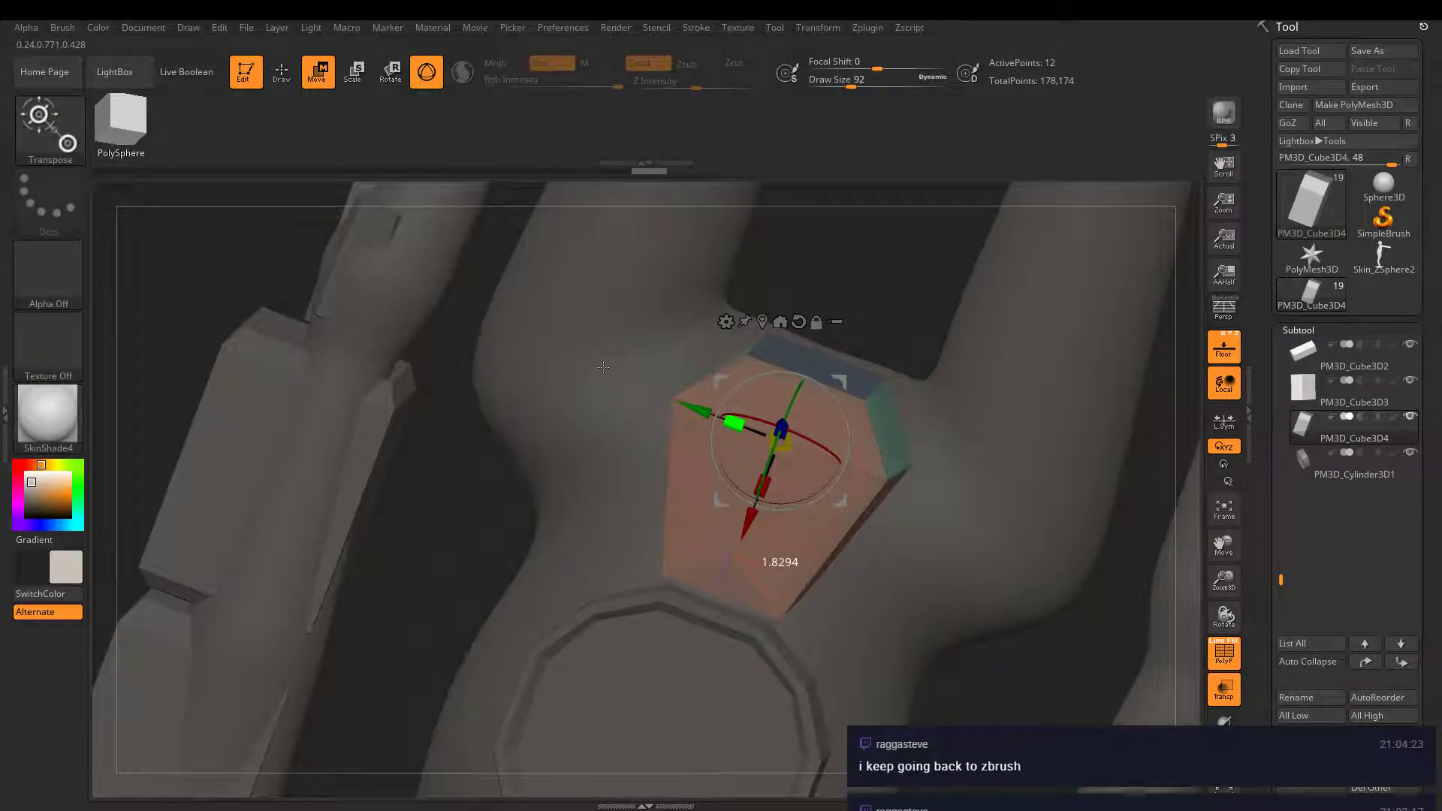
- Transpose the edge loop at the pelvis block's upper end beside the cylinder and widen it side to side
click(297, 78)
click(677, 582)
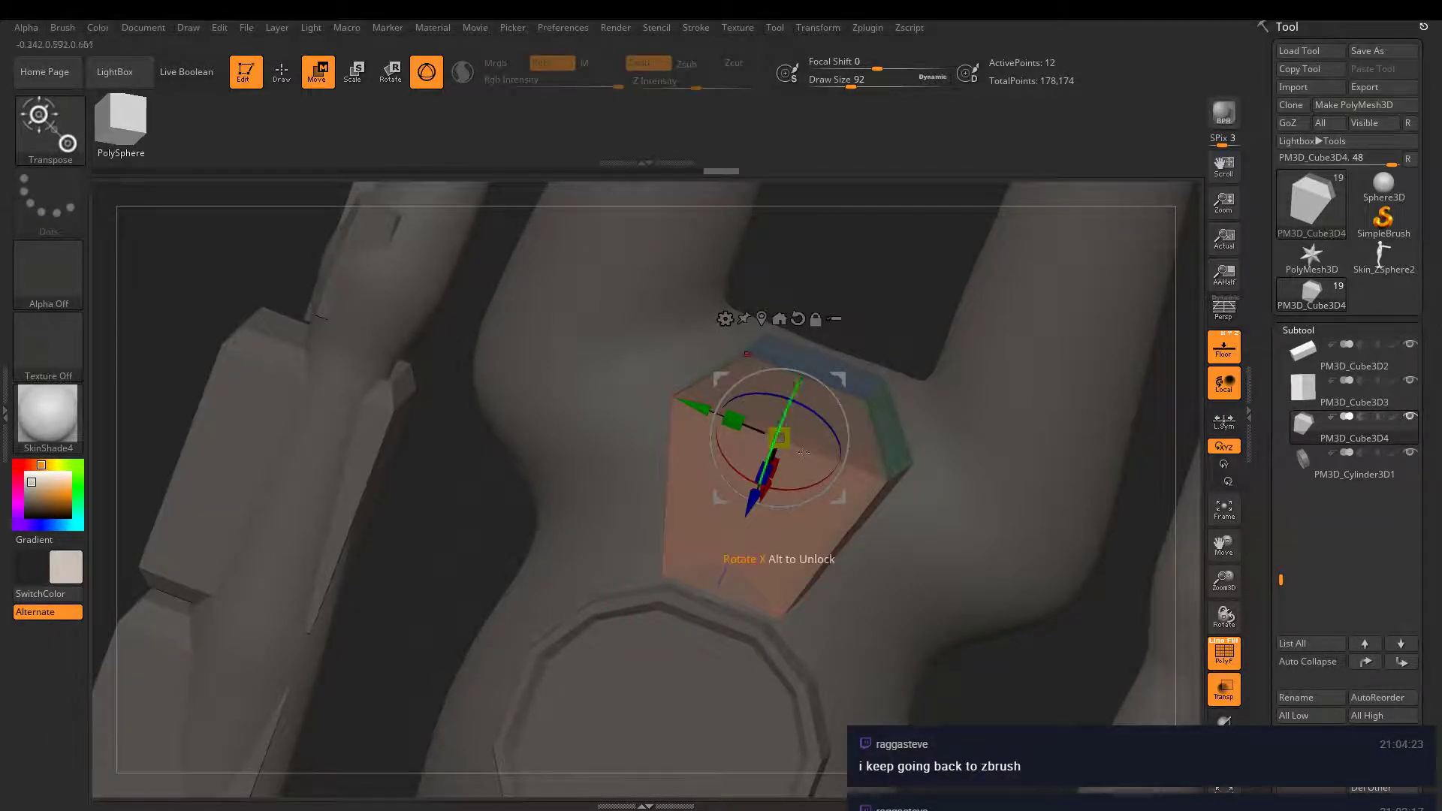
drag(734, 419, 603, 379)
drag(526, 247, 419, 196)
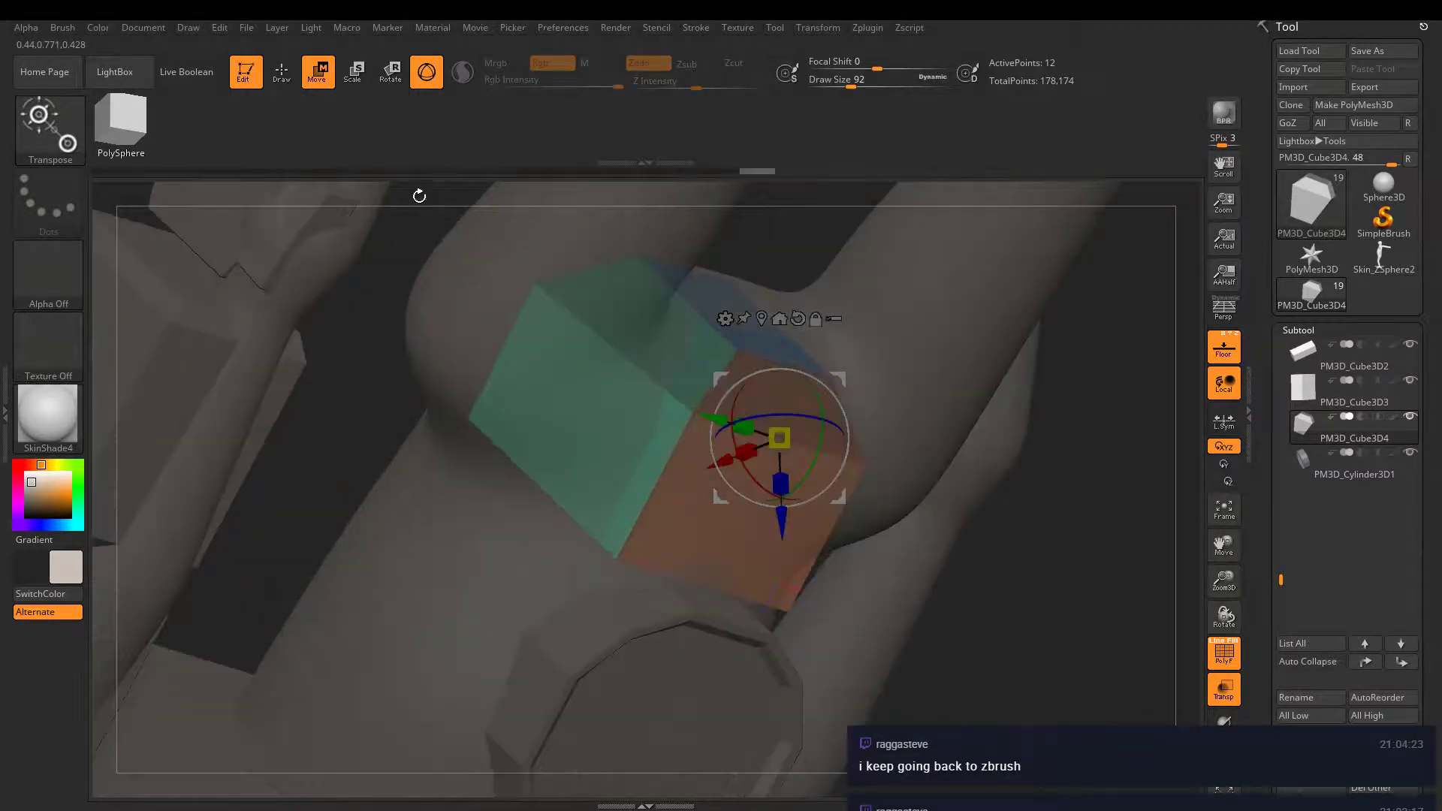
- Switch the edge action back to Insert and add a single edge loop around the pelvis block between its widest loop and upper end
click(282, 72)
drag(421, 330, 203, 351)
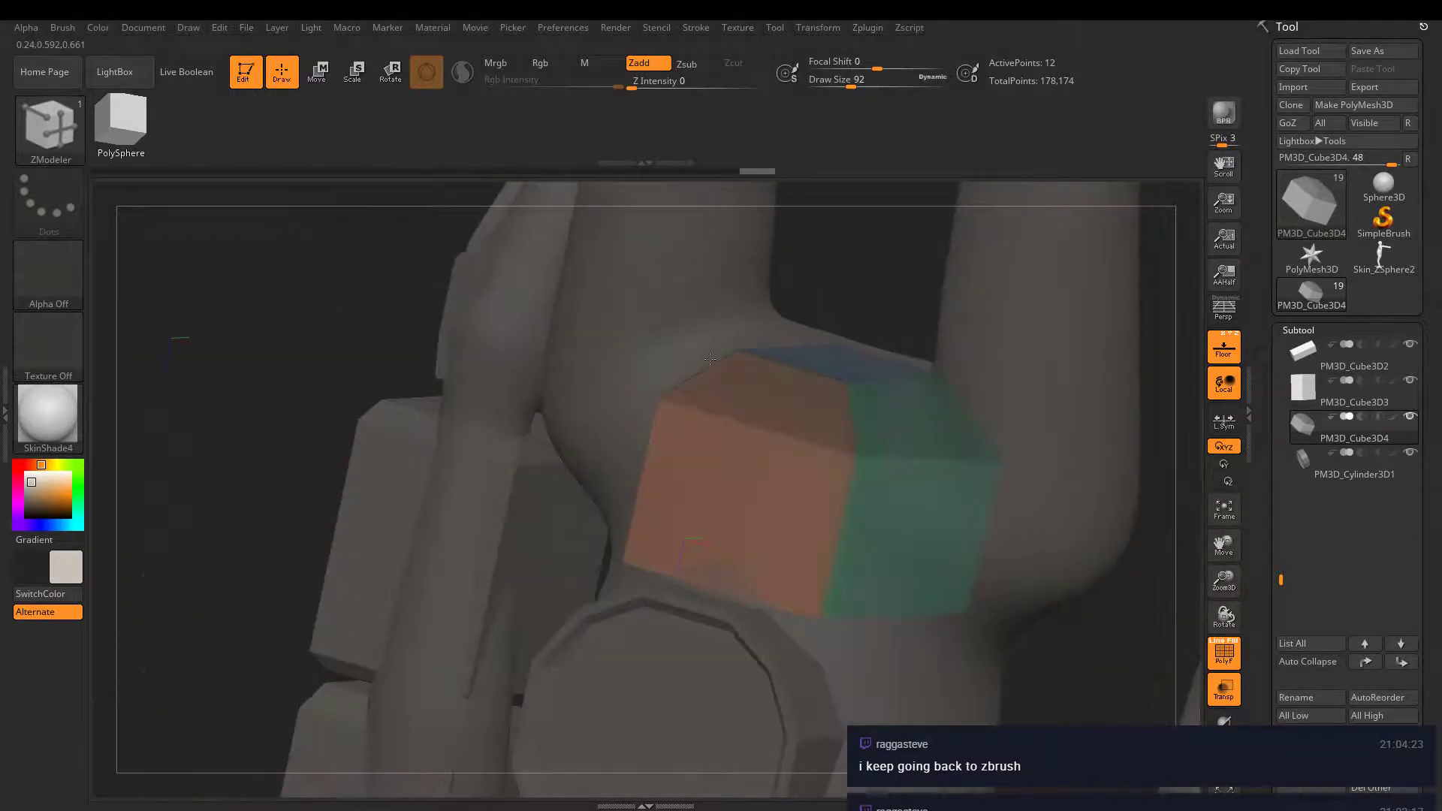
mouse_move(827, 419)
right_down()
mouse_move(796, 368)
mouse_move(812, 448)
mouse_move(811, 389)
mouse_move(795, 435)
mouse_move(714, 496)
mouse_move(853, 511)
mouse_move(875, 353)
right_up()
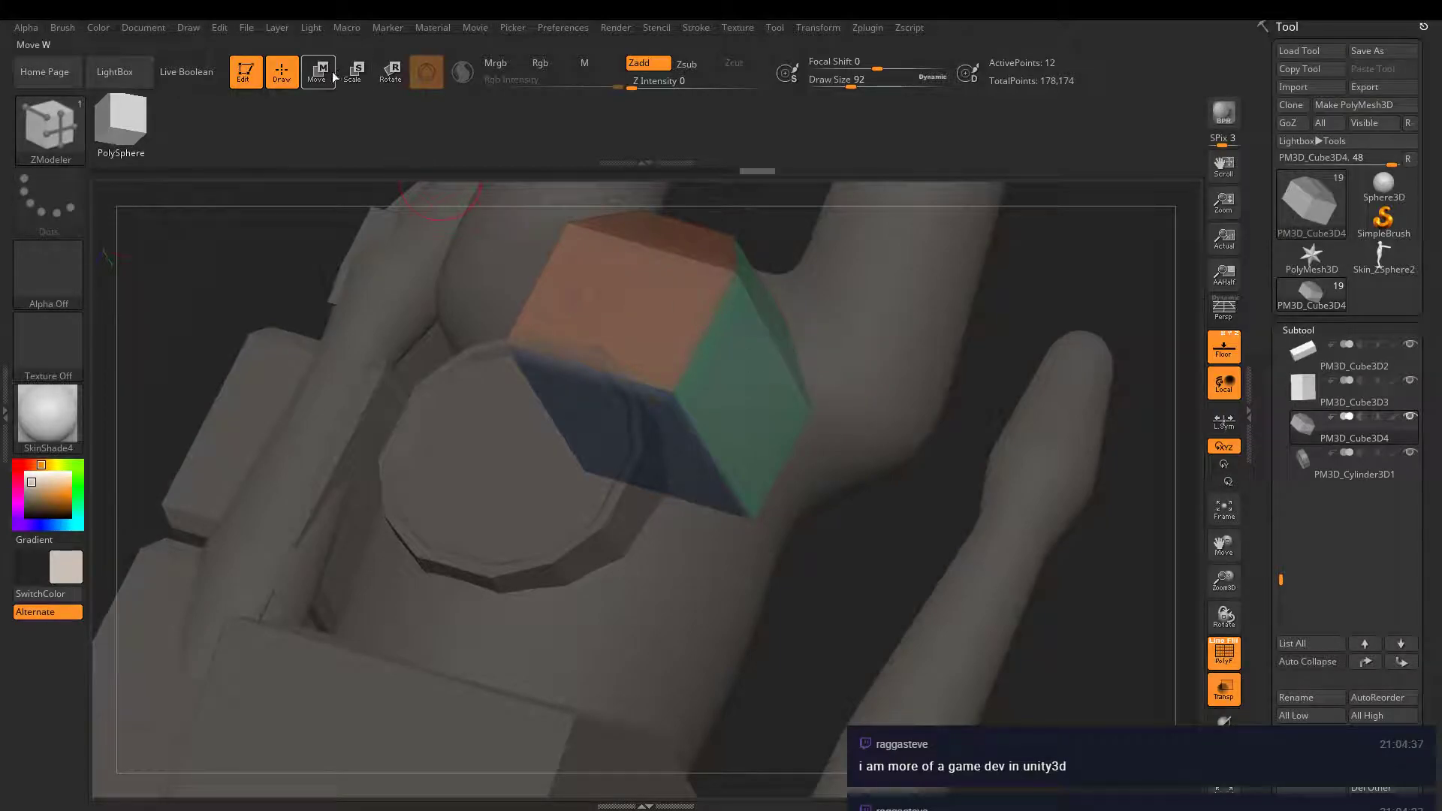
right_drag(707, 271, 708, 329)
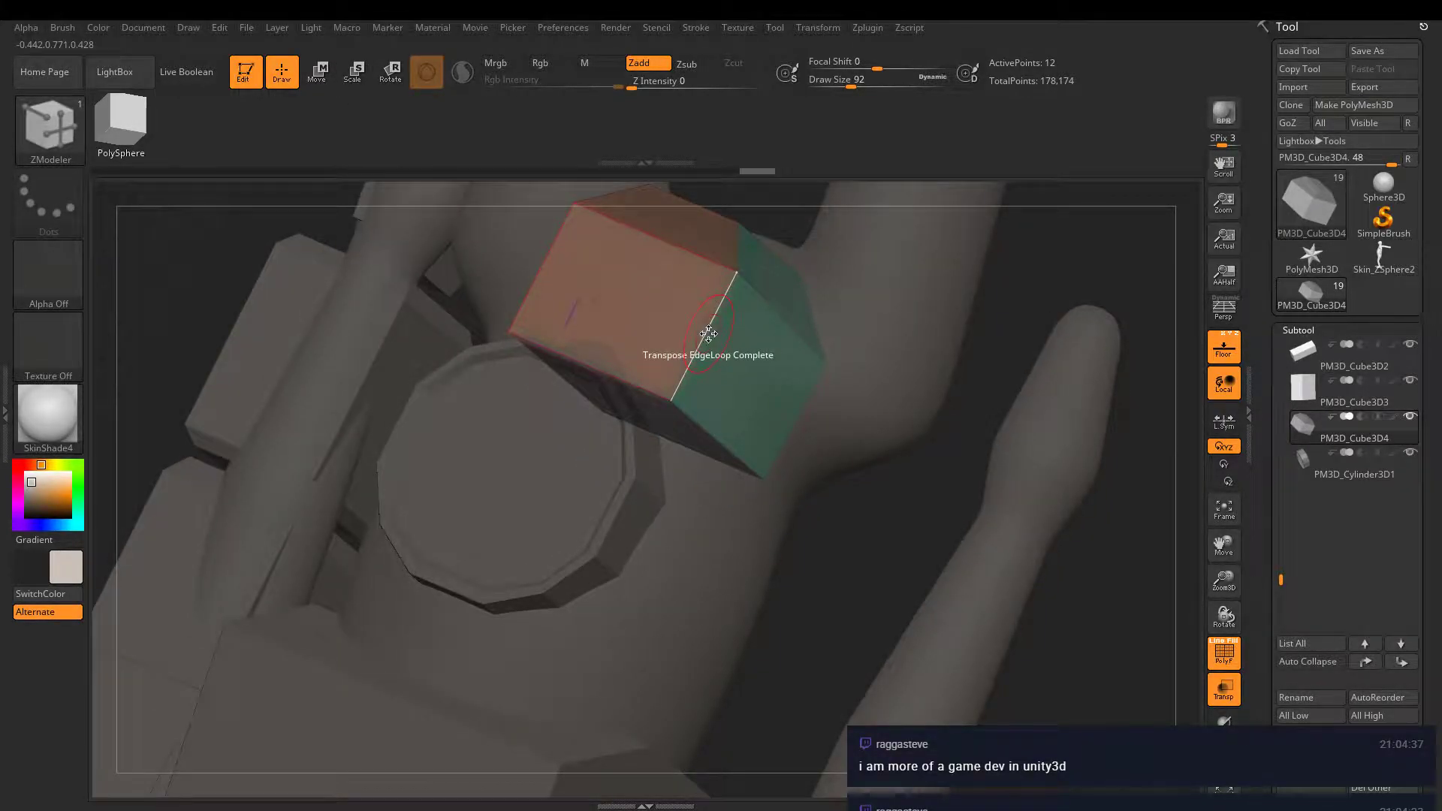
key(space)
click(667, 368)
click(691, 350)
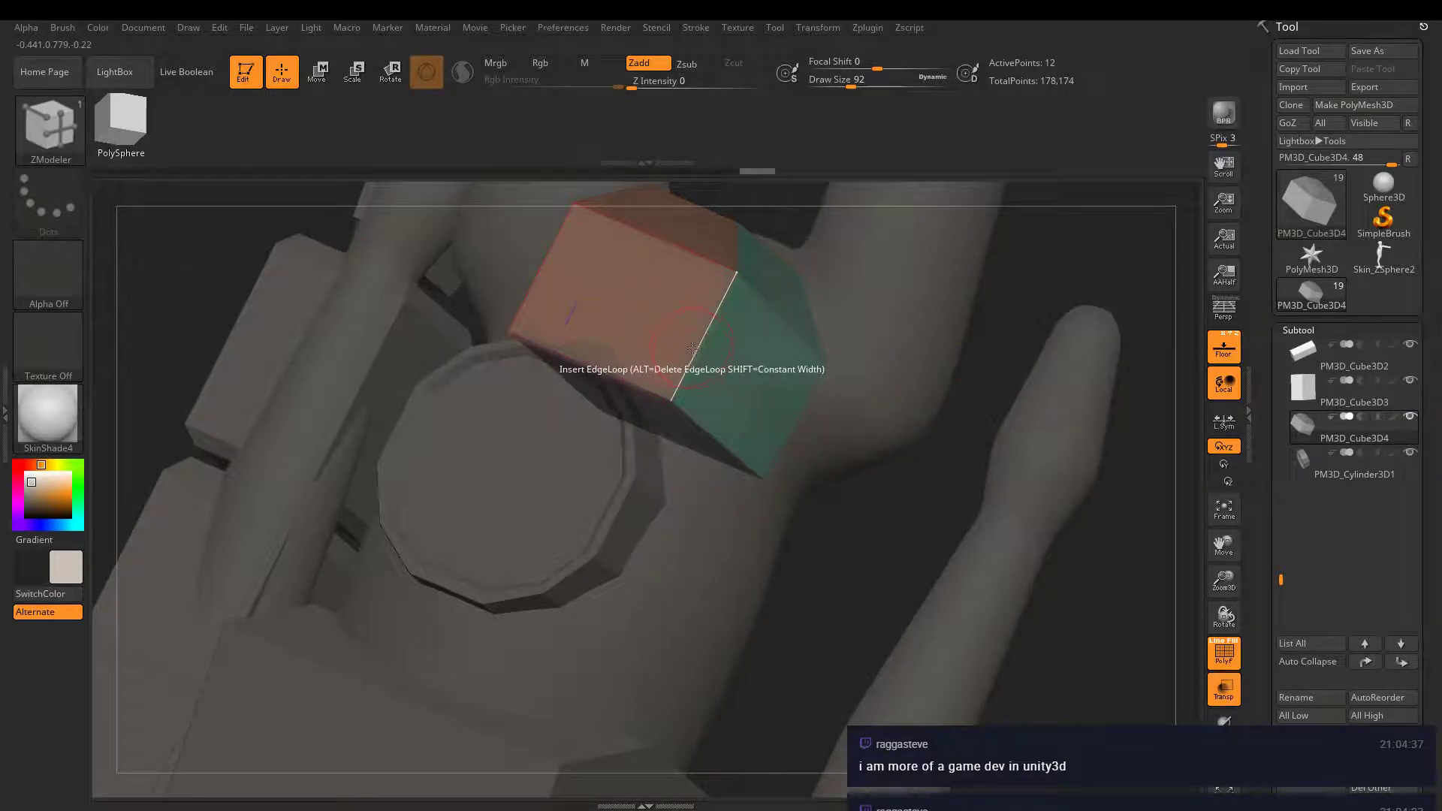
click(694, 347)
- Try two further edge loop insertions around the pelvis block and undo both
key(w)
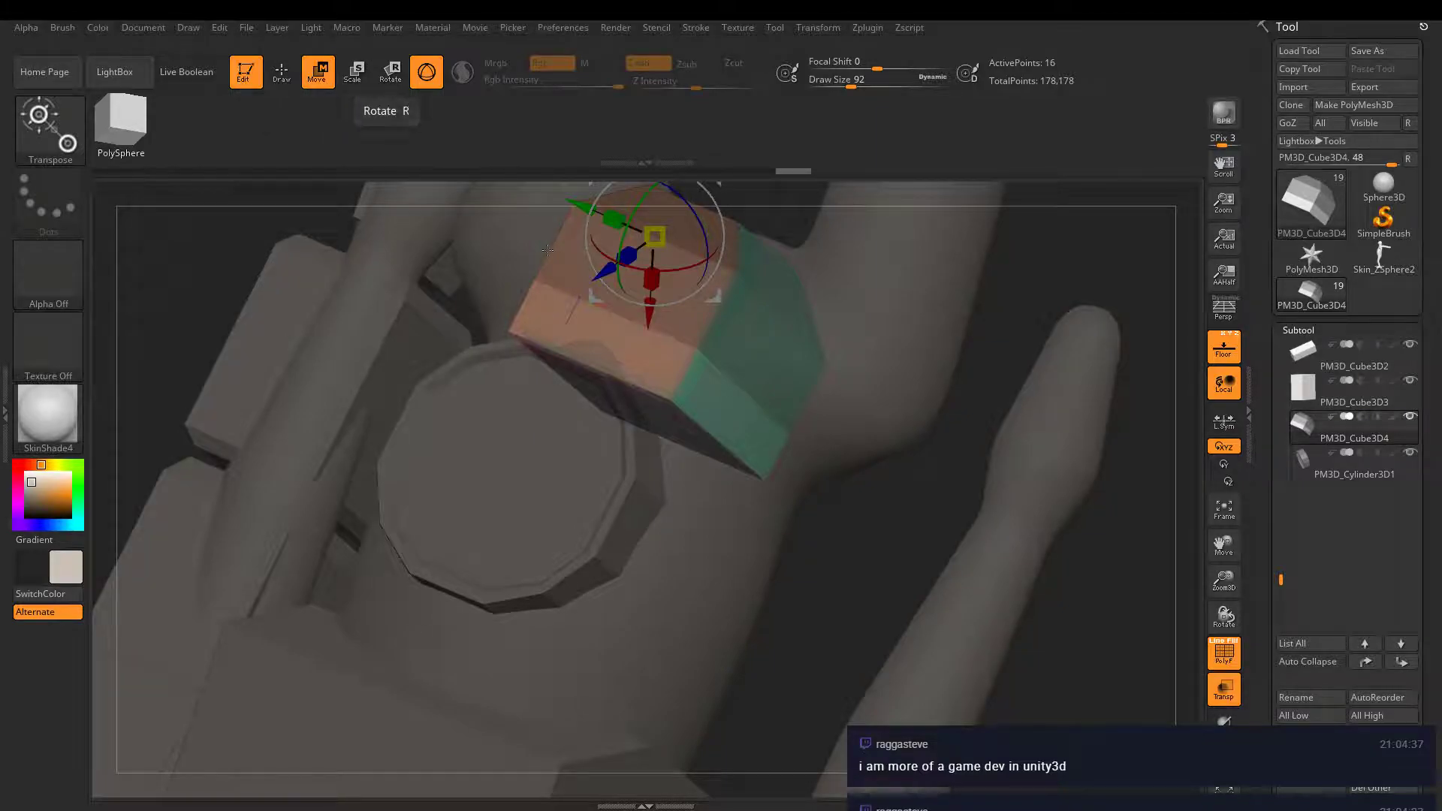
right_drag(737, 365, 629, 409)
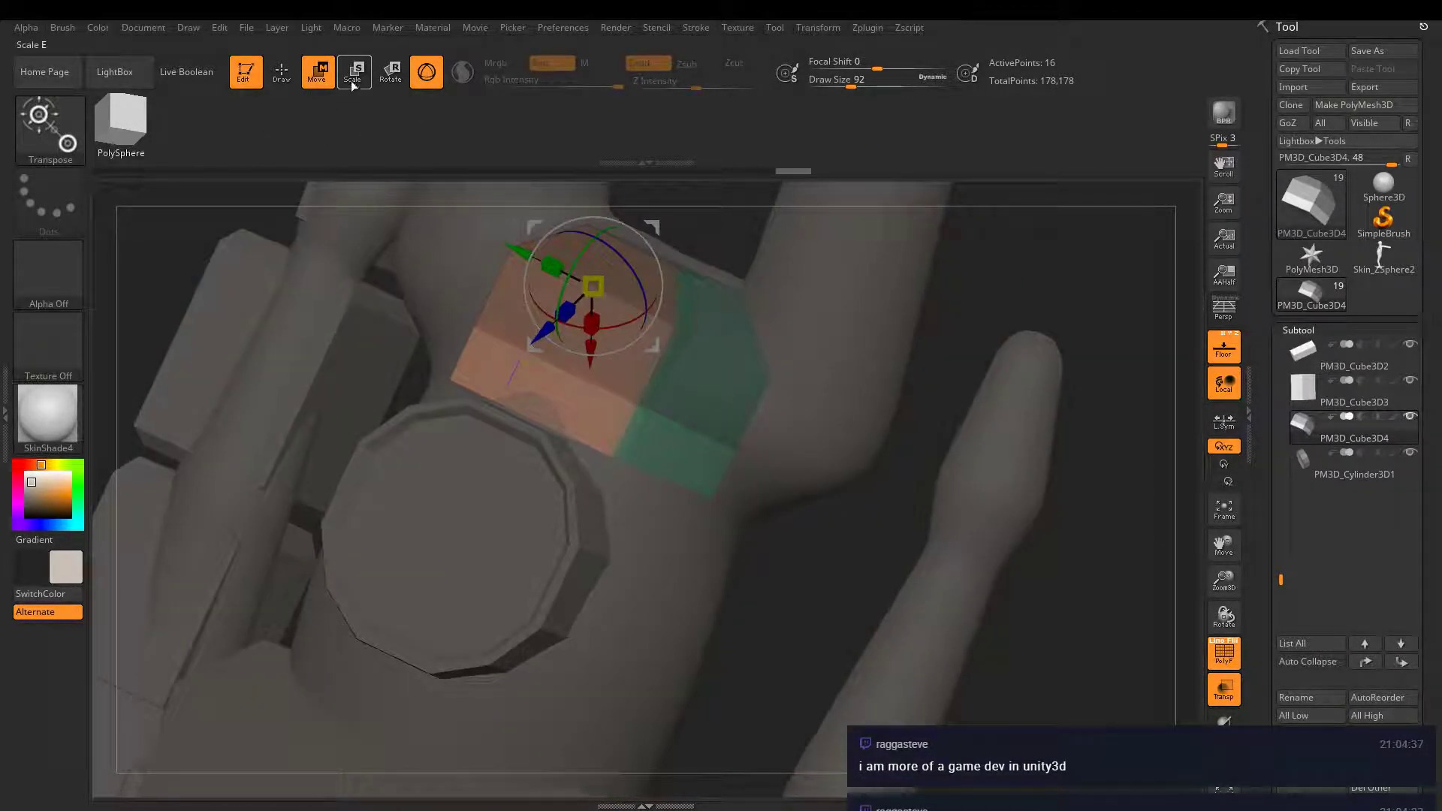
key(space)
key(q)
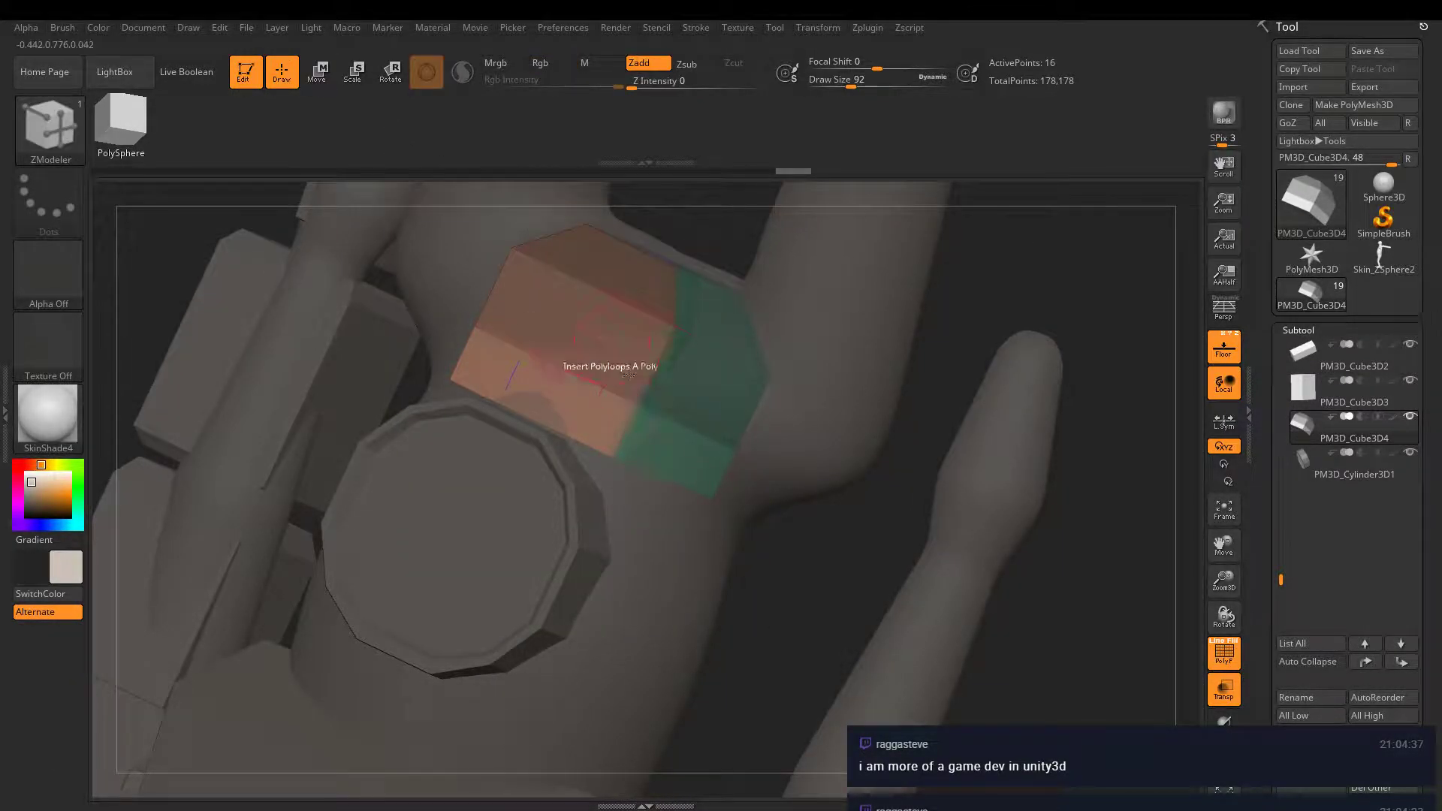
key(space)
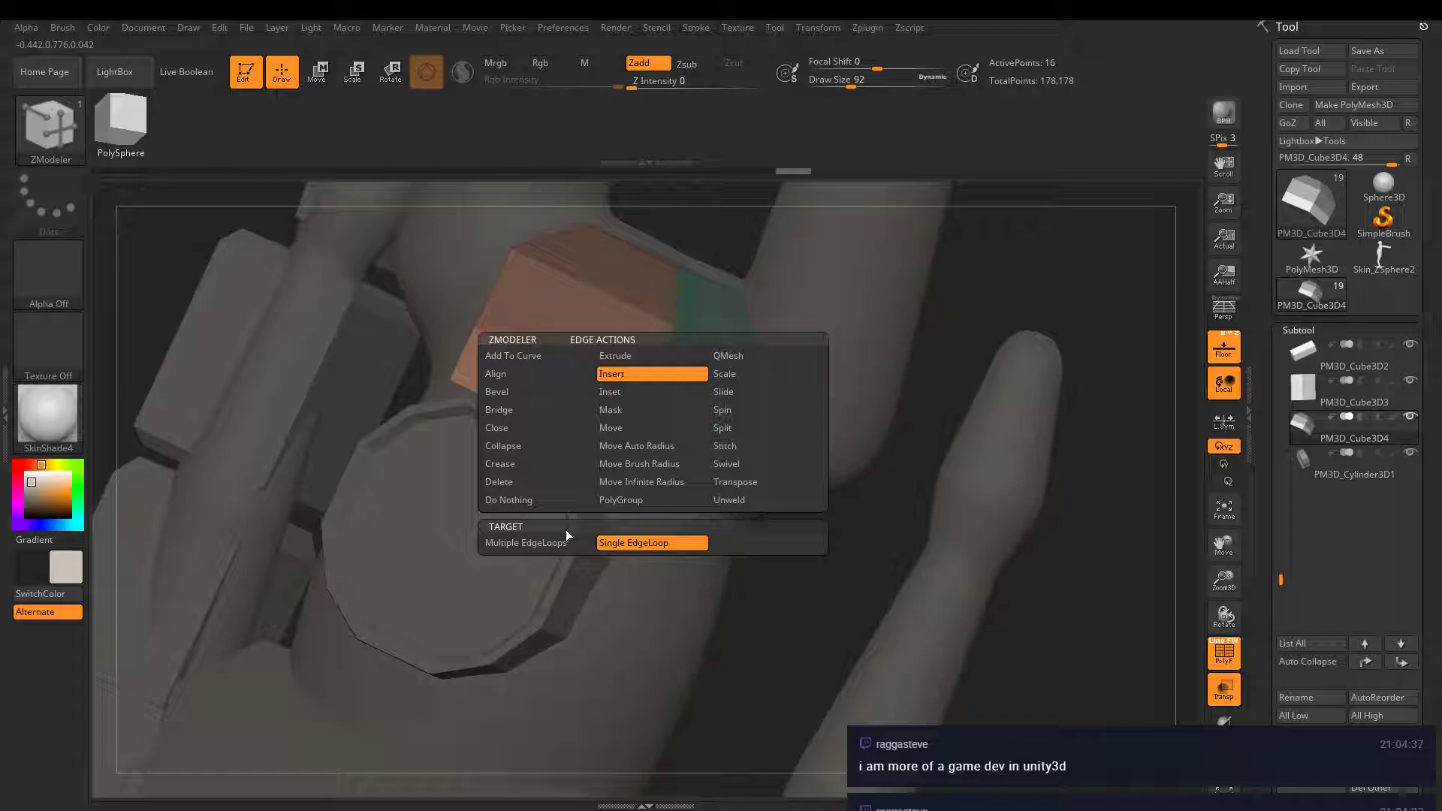
click(640, 380)
click(684, 421)
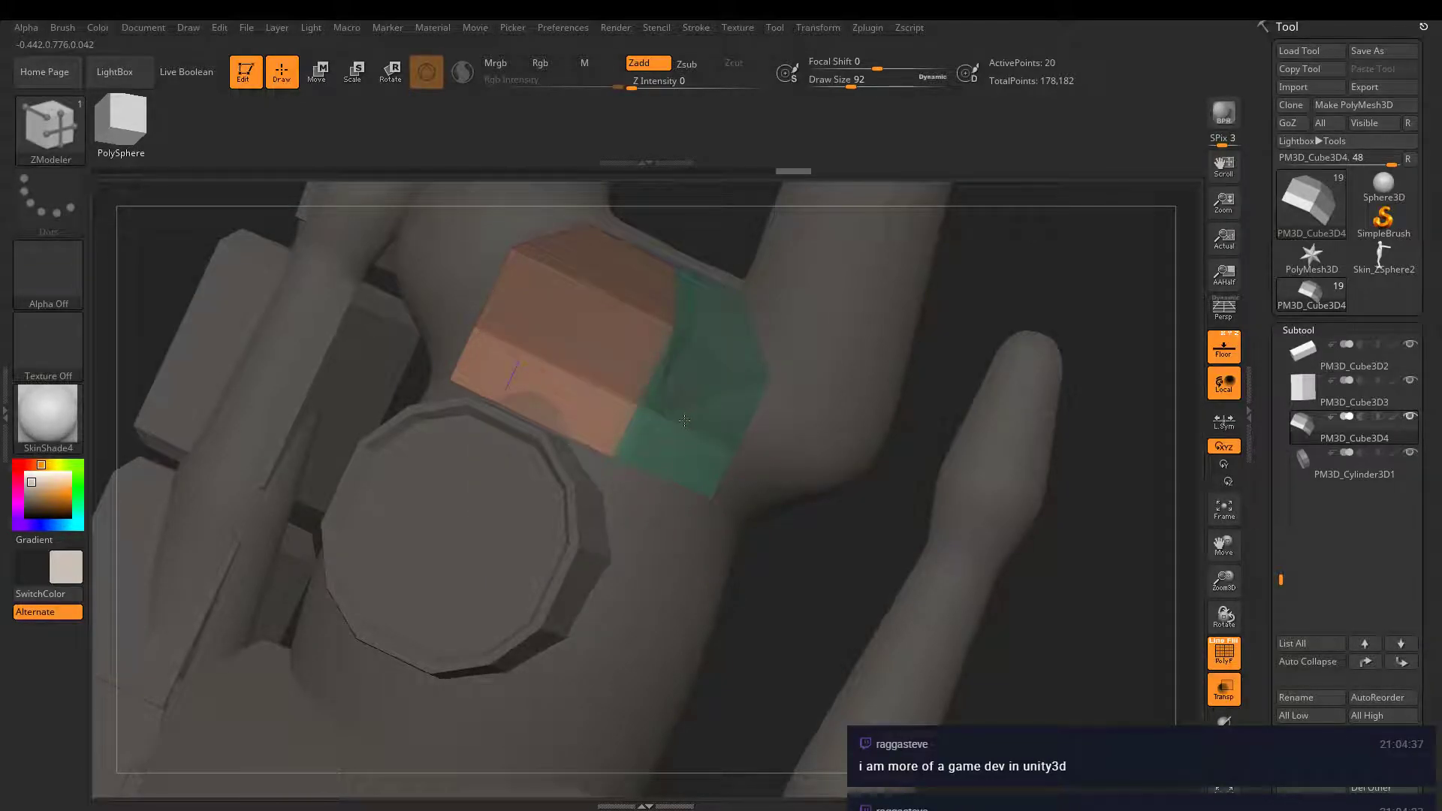
drag(792, 430, 606, 373)
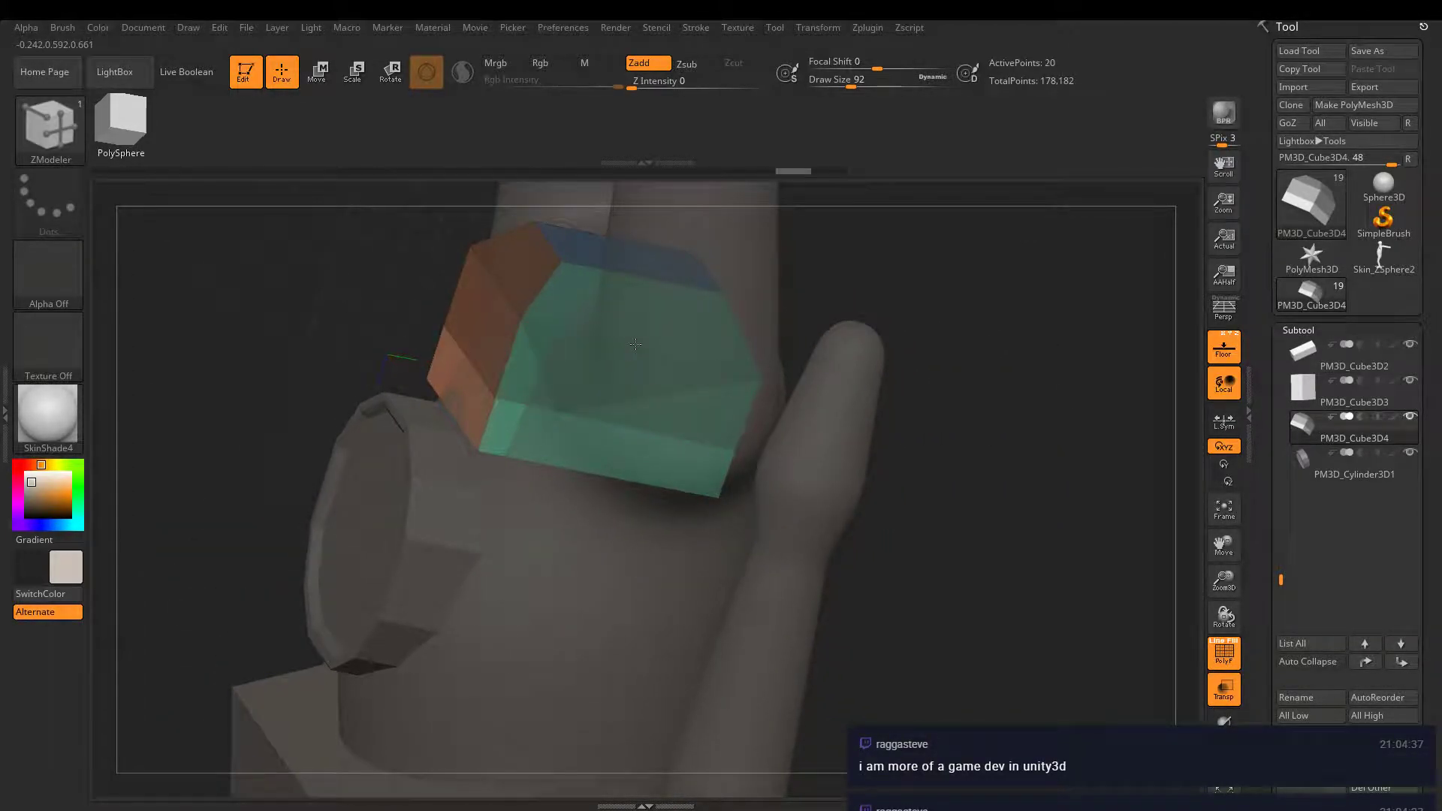
key(ctrl+z)
key(space)
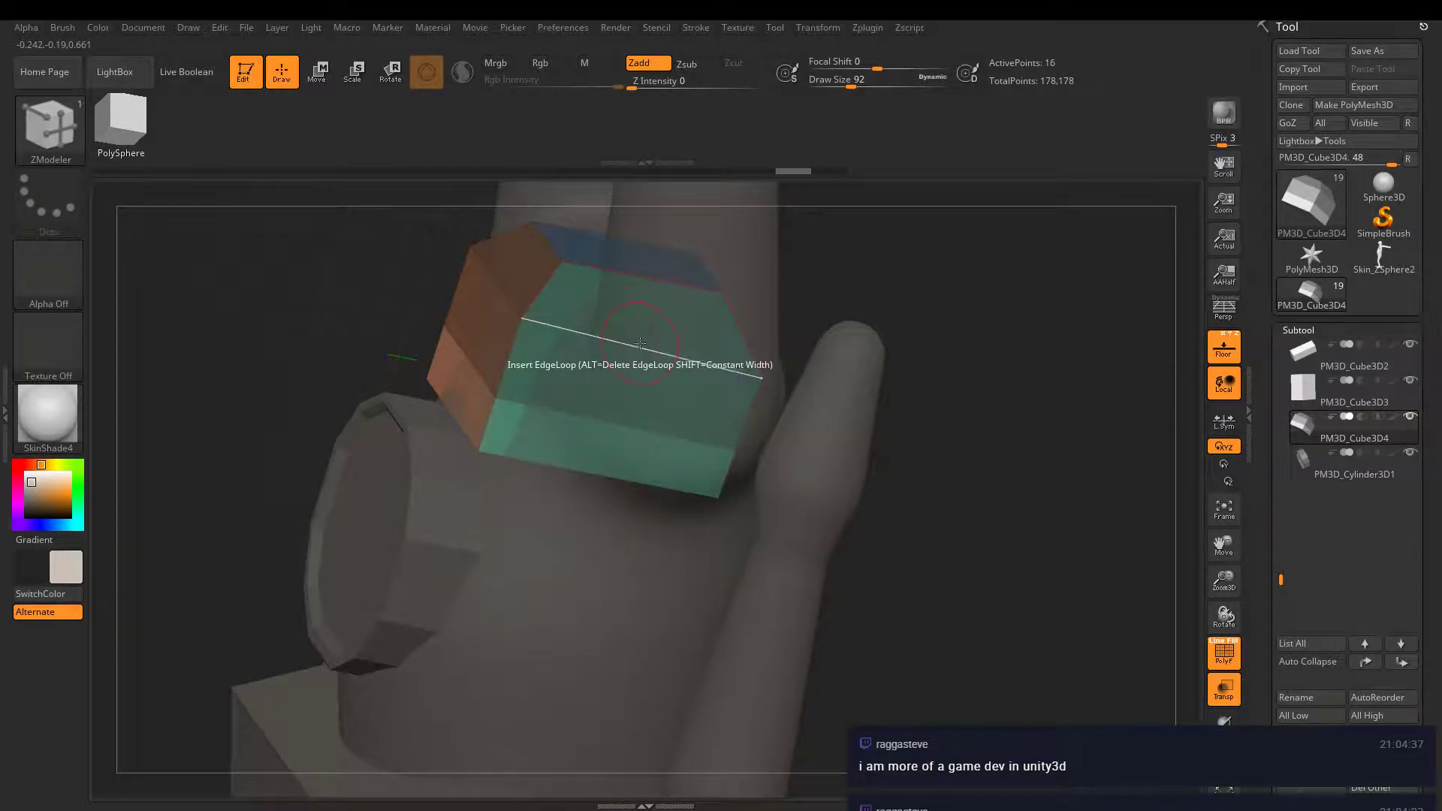
key(space)
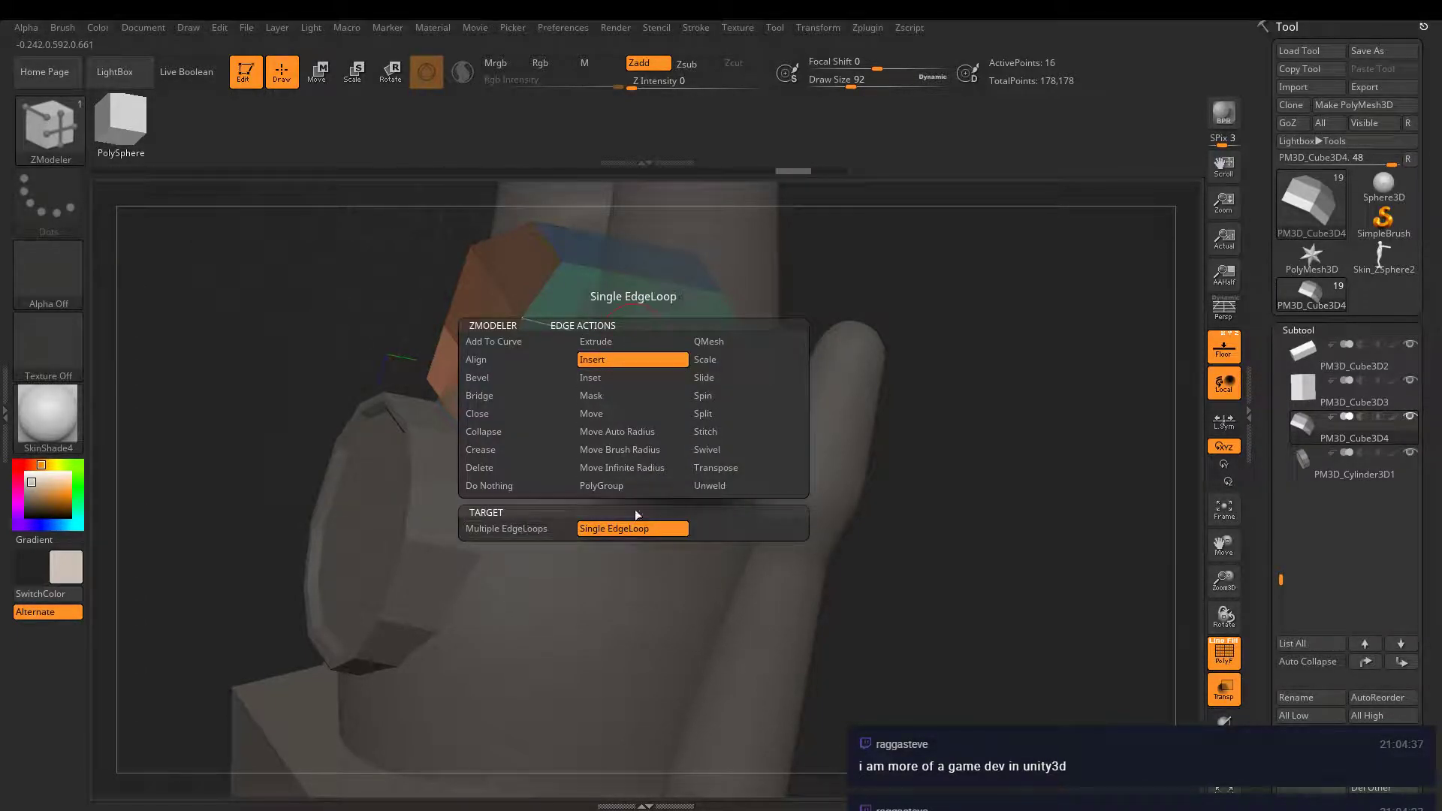
click(601, 478)
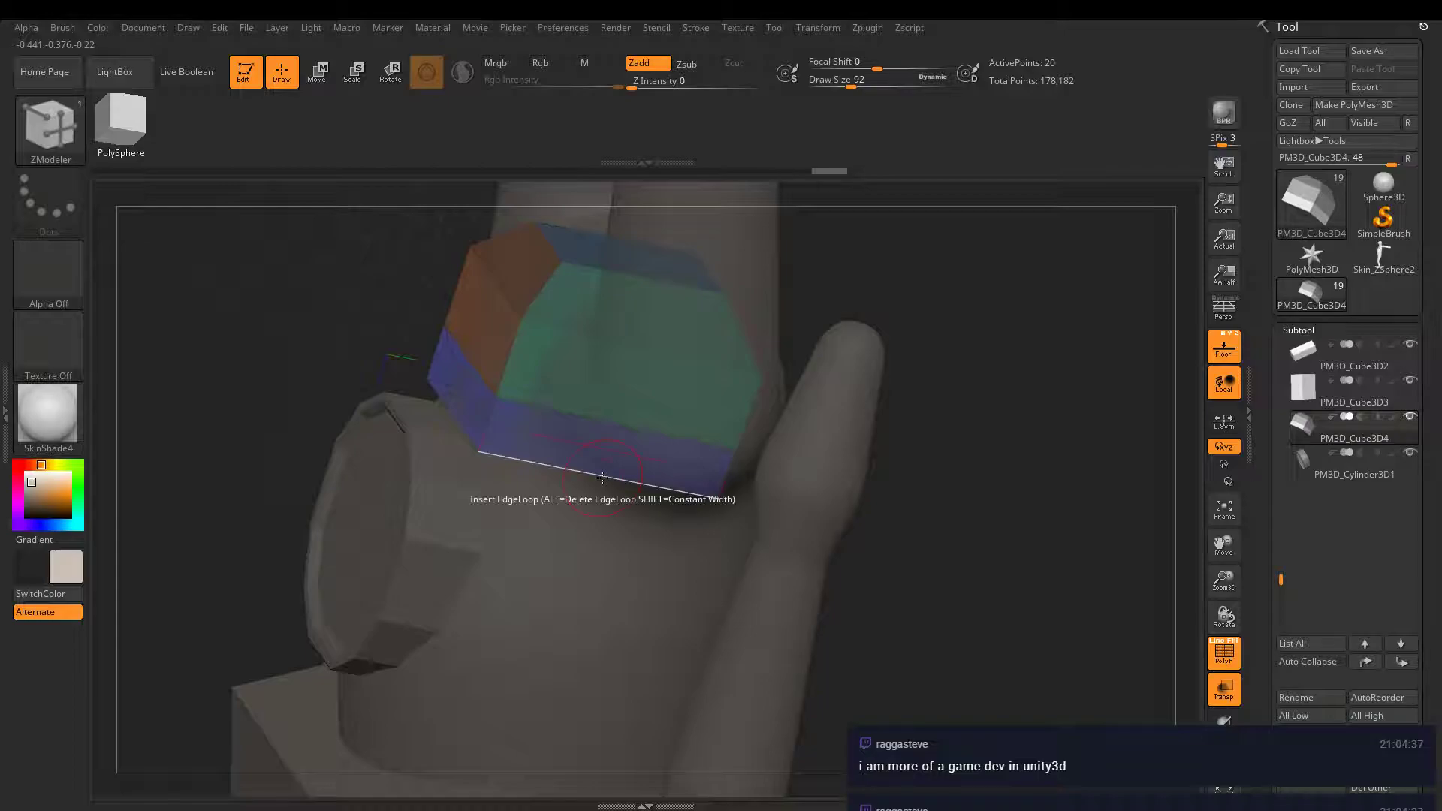
mouse_move(603, 478)
right_down()
mouse_move(443, 350)
mouse_move(483, 331)
right_up()
key(ctrl+z)
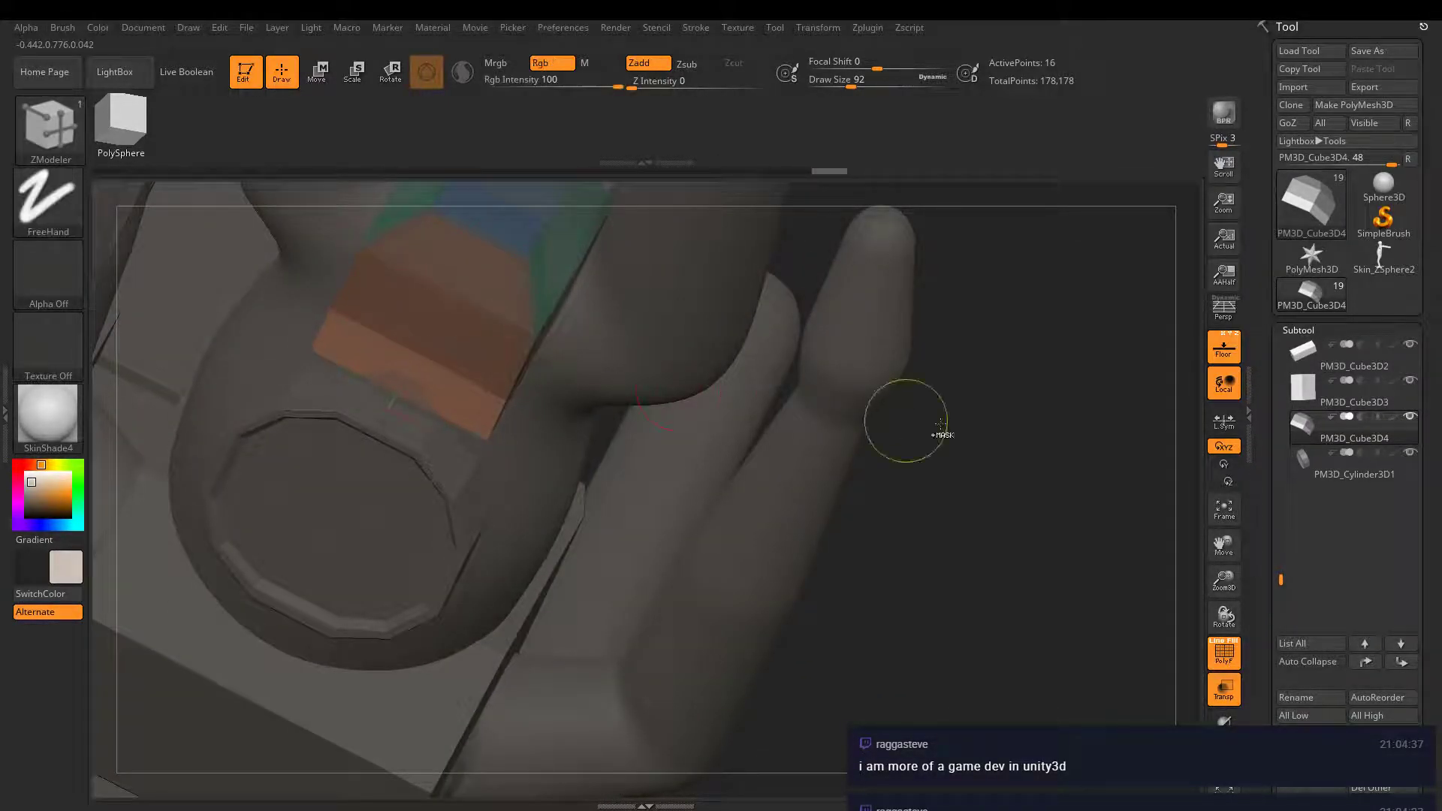
- Insert three edge loops across the pelvis block's side face, one at the middle and one halfway to each side
ctrl+drag(941, 425, 943, 470)
right_drag(898, 470, 628, 377)
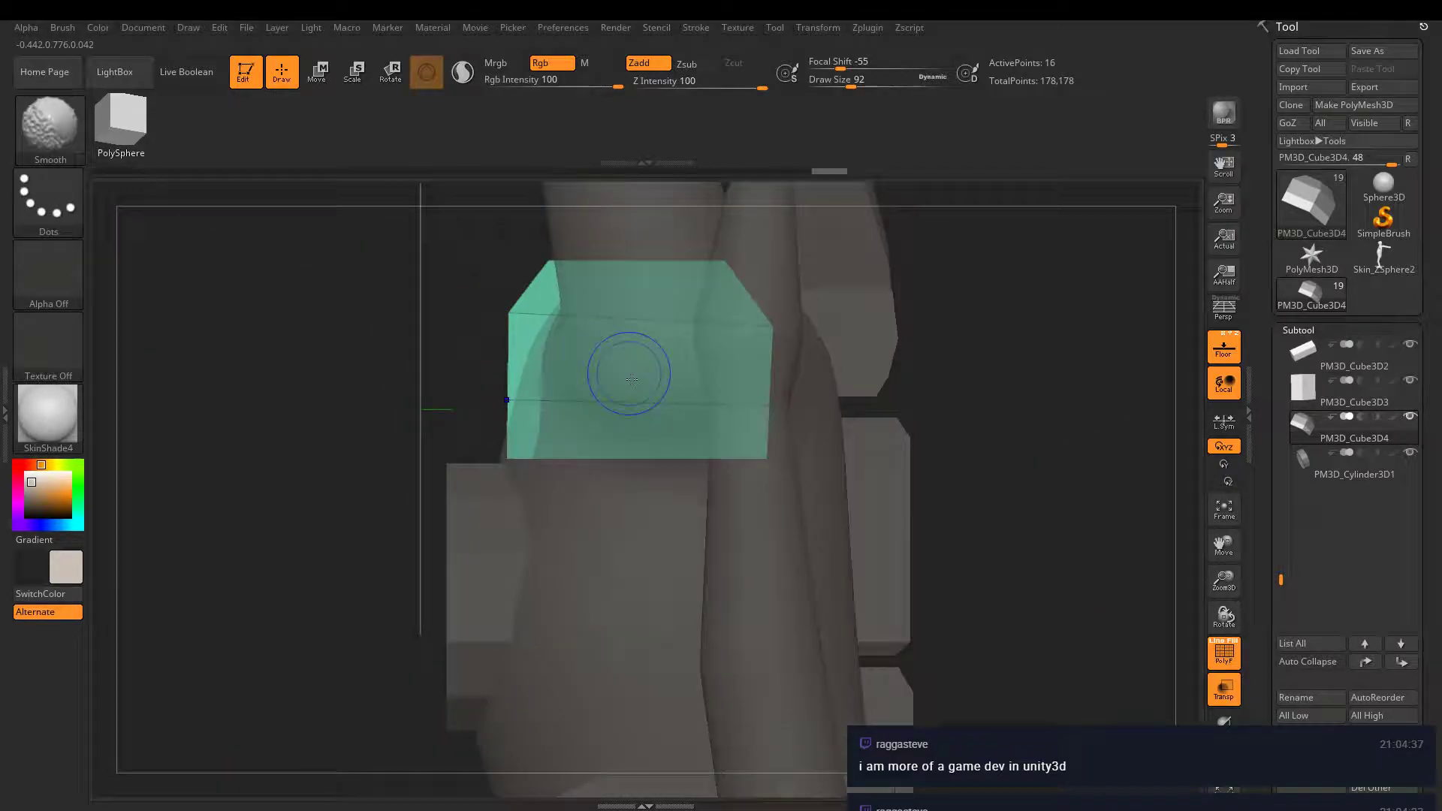
click(649, 455)
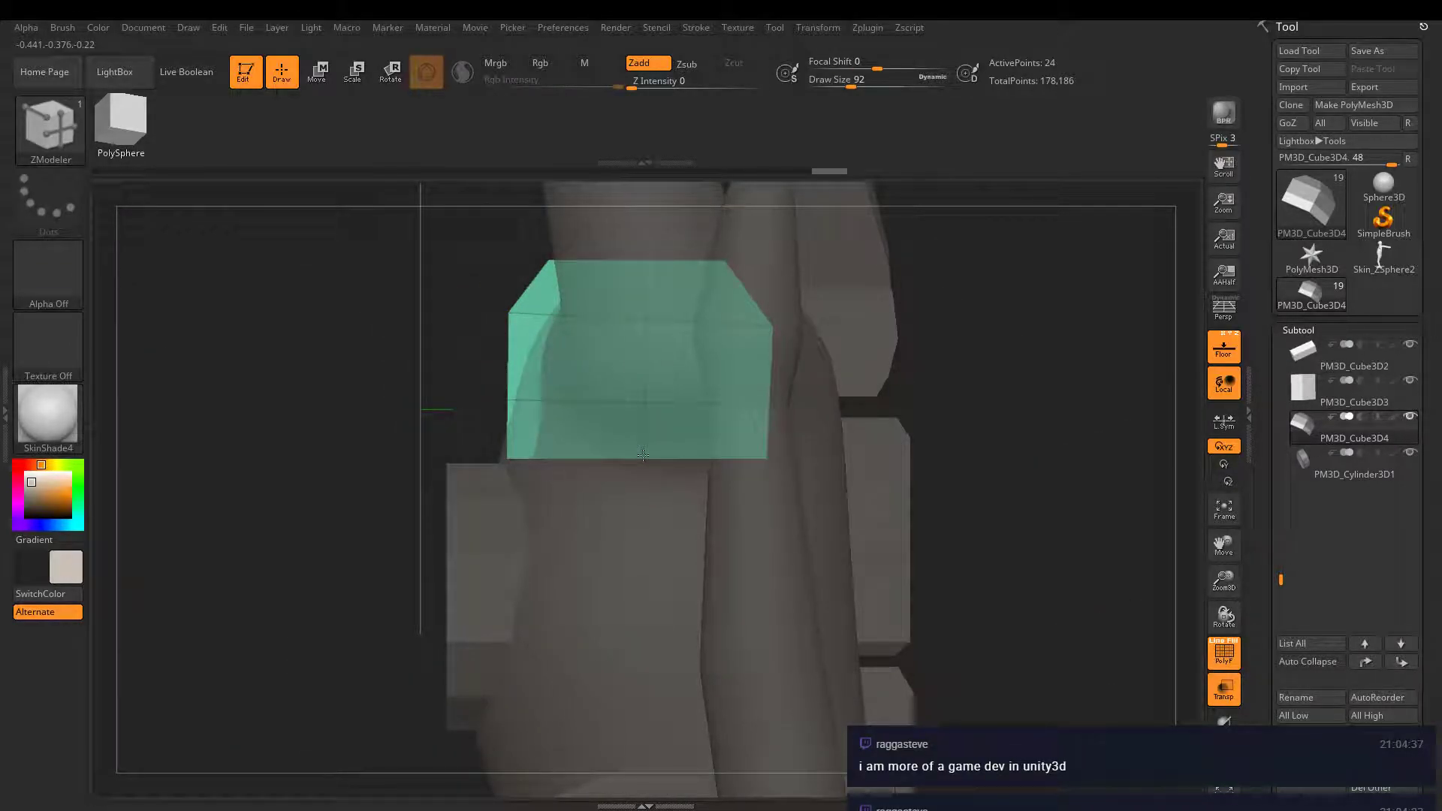
right_drag(672, 453, 628, 422)
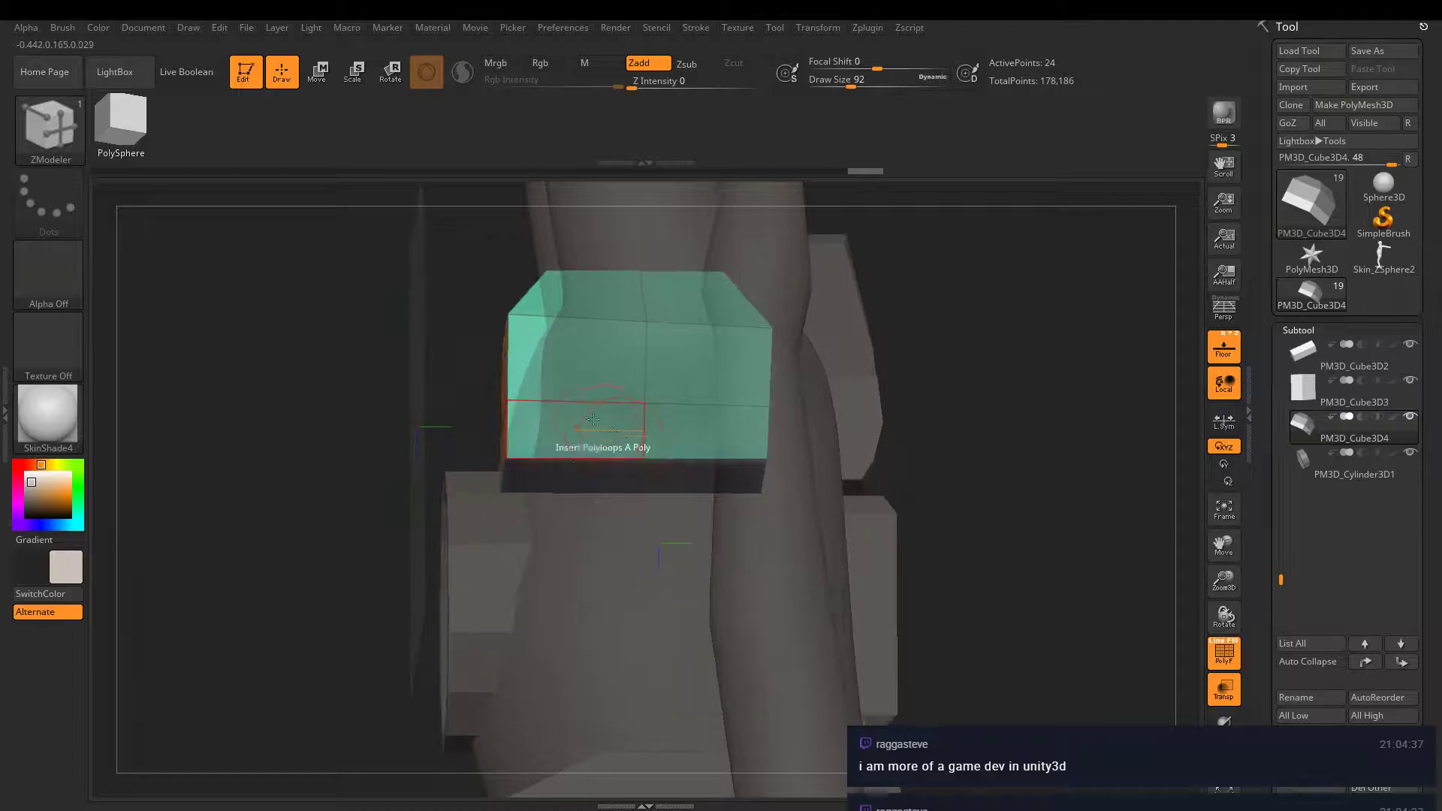
click(568, 453)
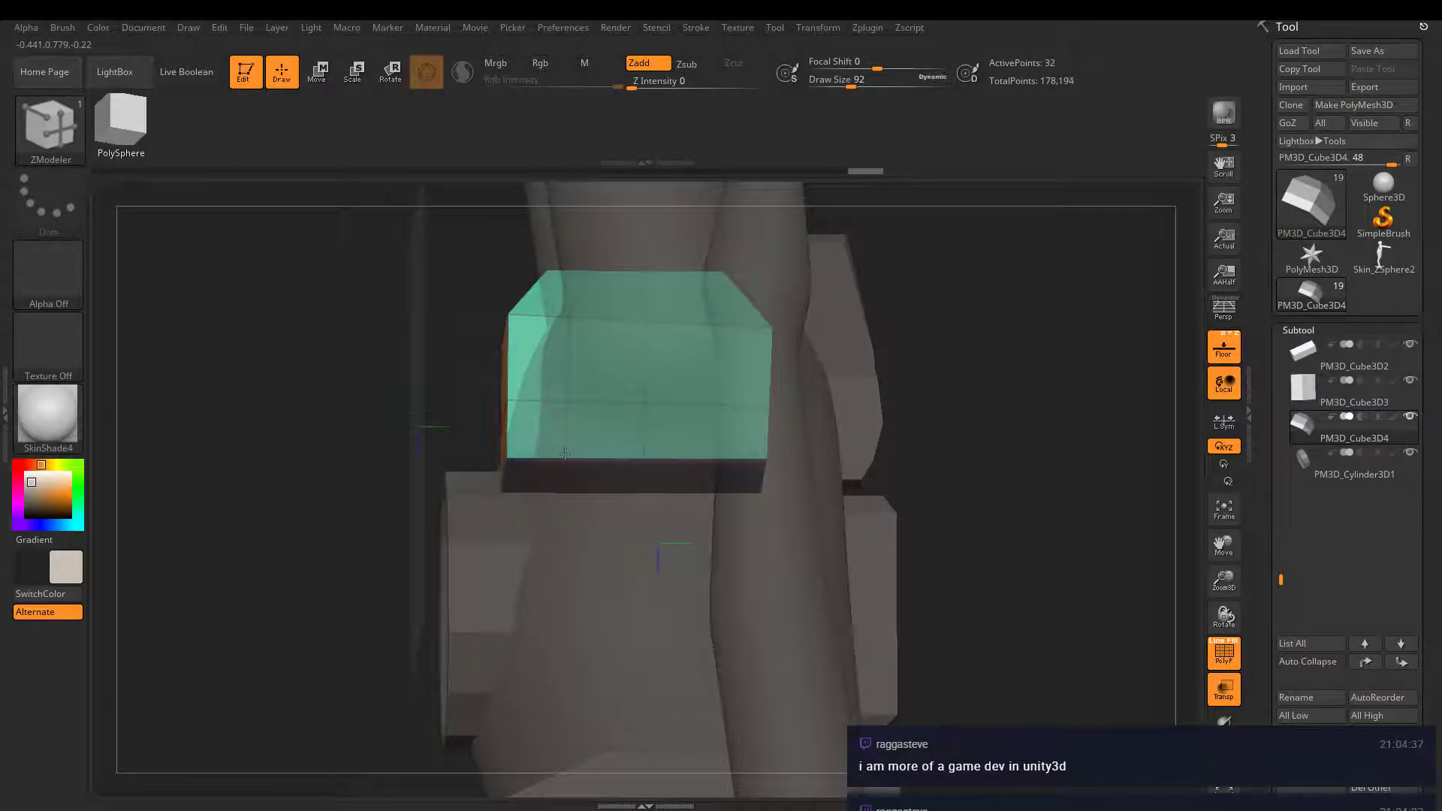
click(732, 453)
- Set the edge action to Transpose EdgeLoop Complete and widen the pelvis block's loop near the upper end side to side into a point
click(318, 72)
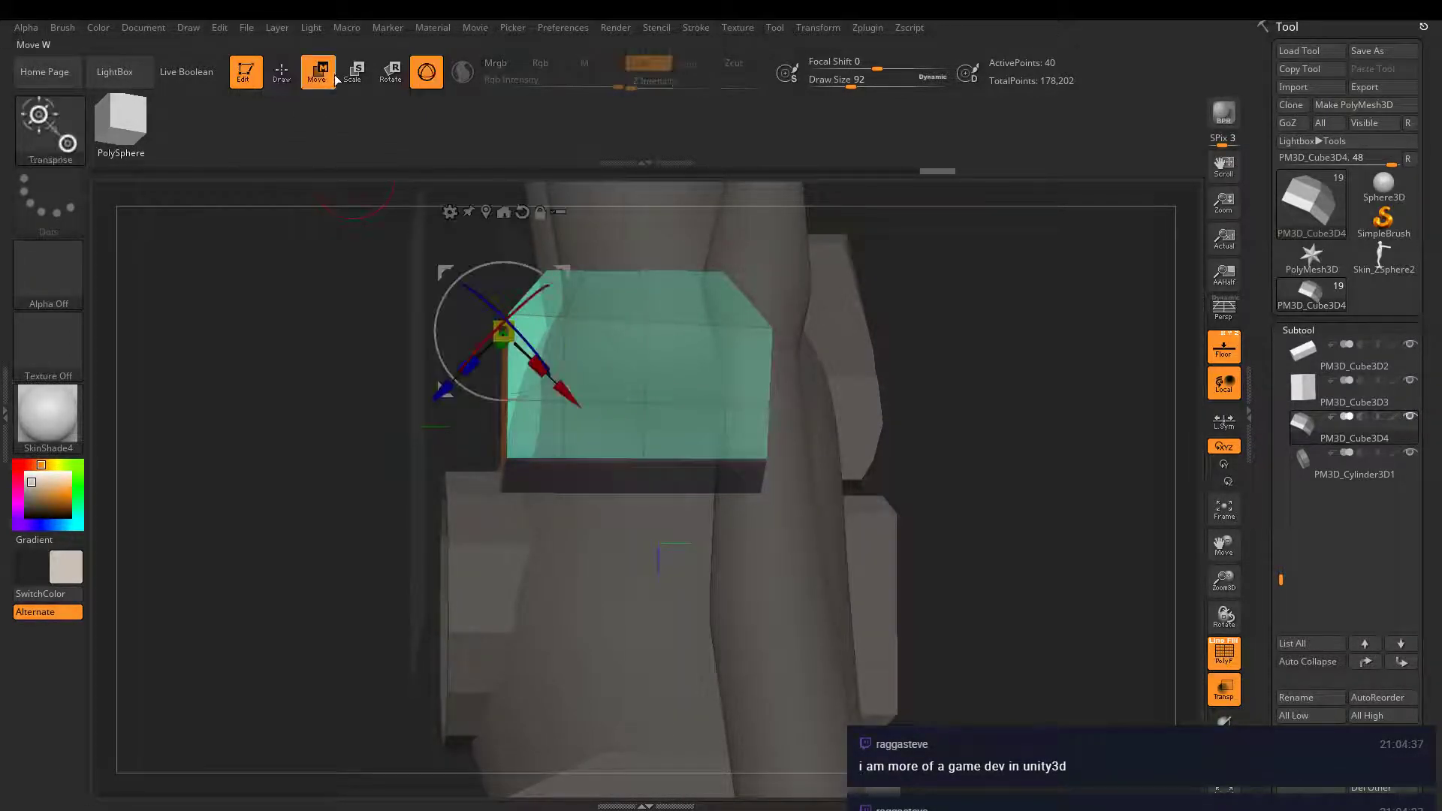
mouse_move(693, 384)
right_down()
mouse_move(607, 351)
mouse_move(650, 399)
mouse_move(734, 438)
mouse_move(745, 376)
right_up()
key(q)
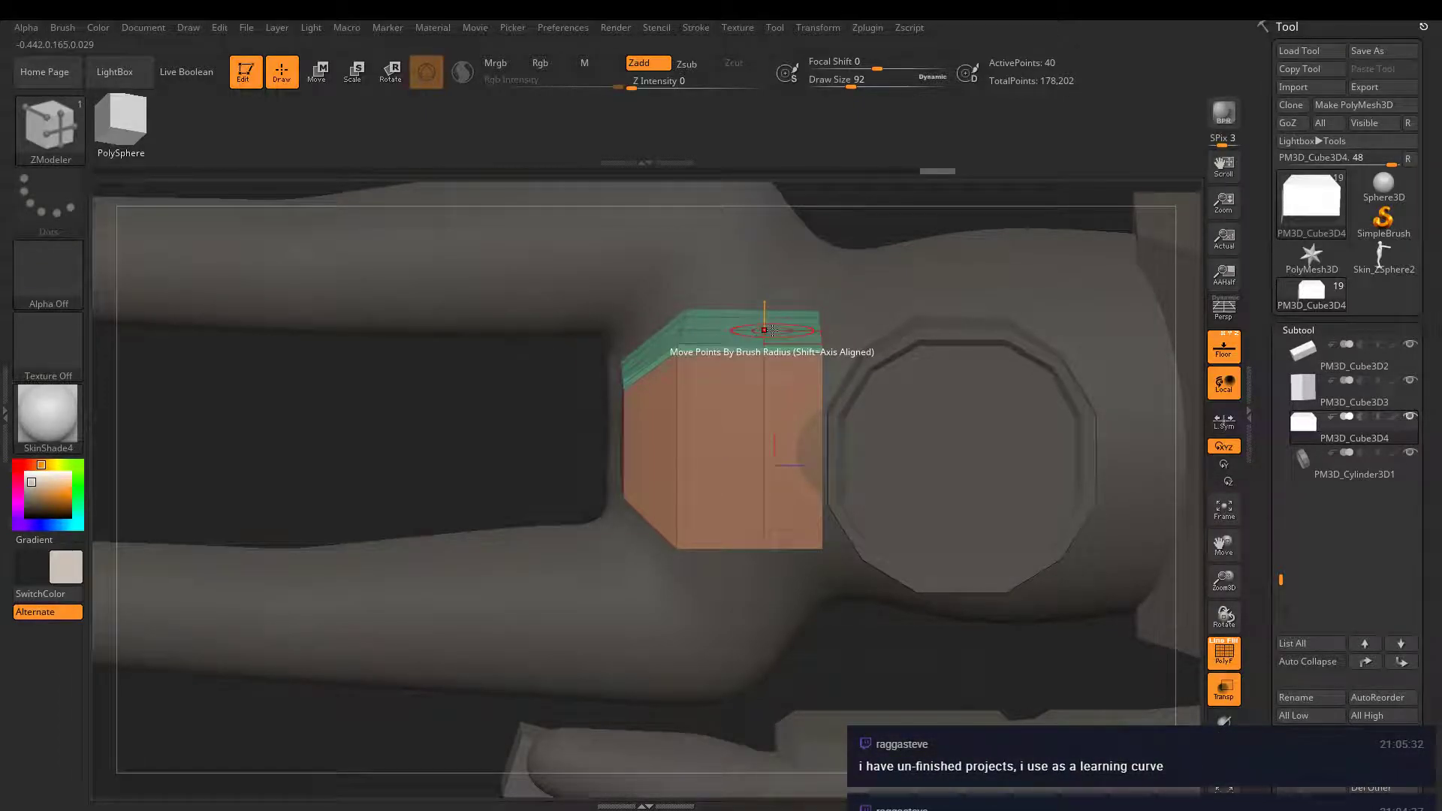
right_drag(773, 330, 781, 229)
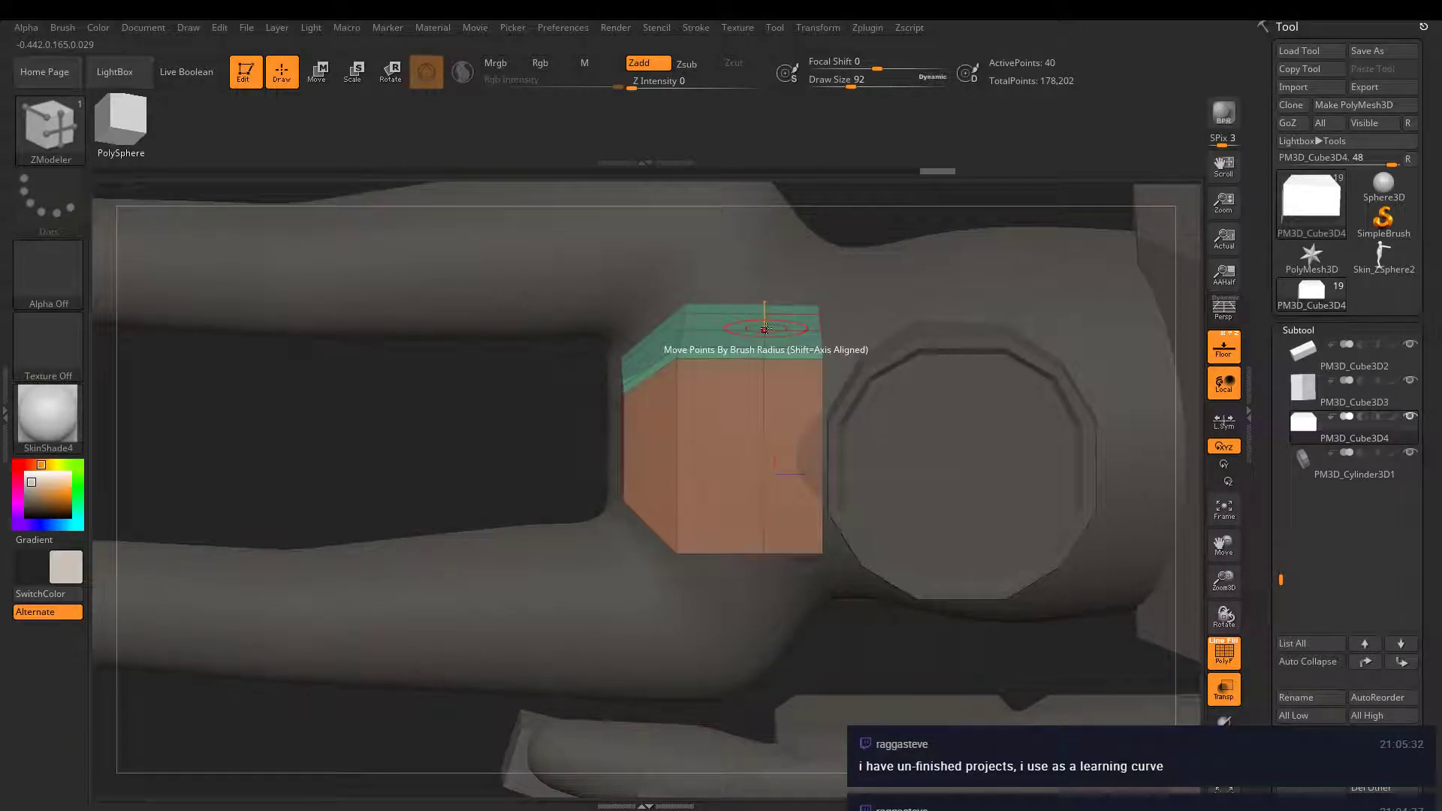
key(space)
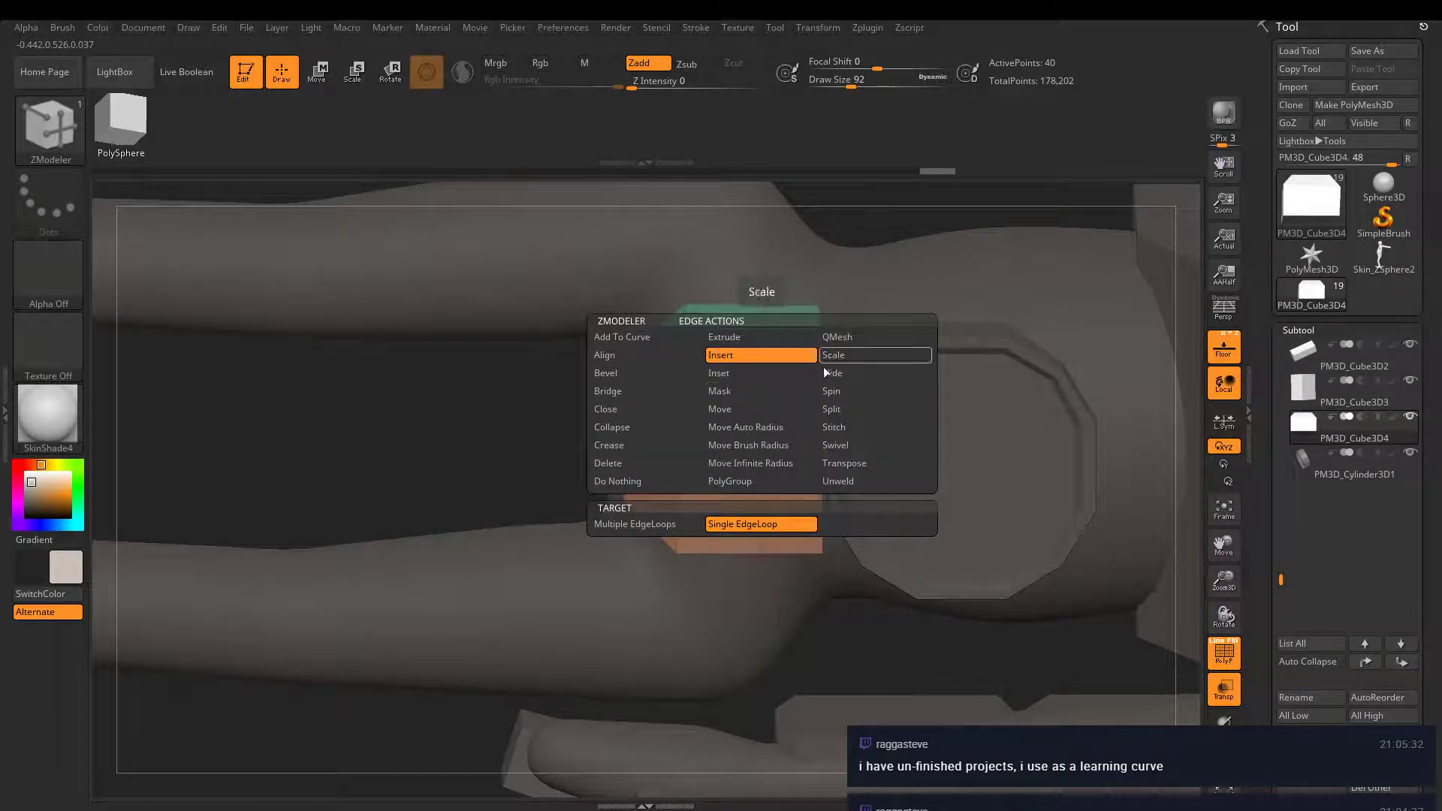
click(841, 463)
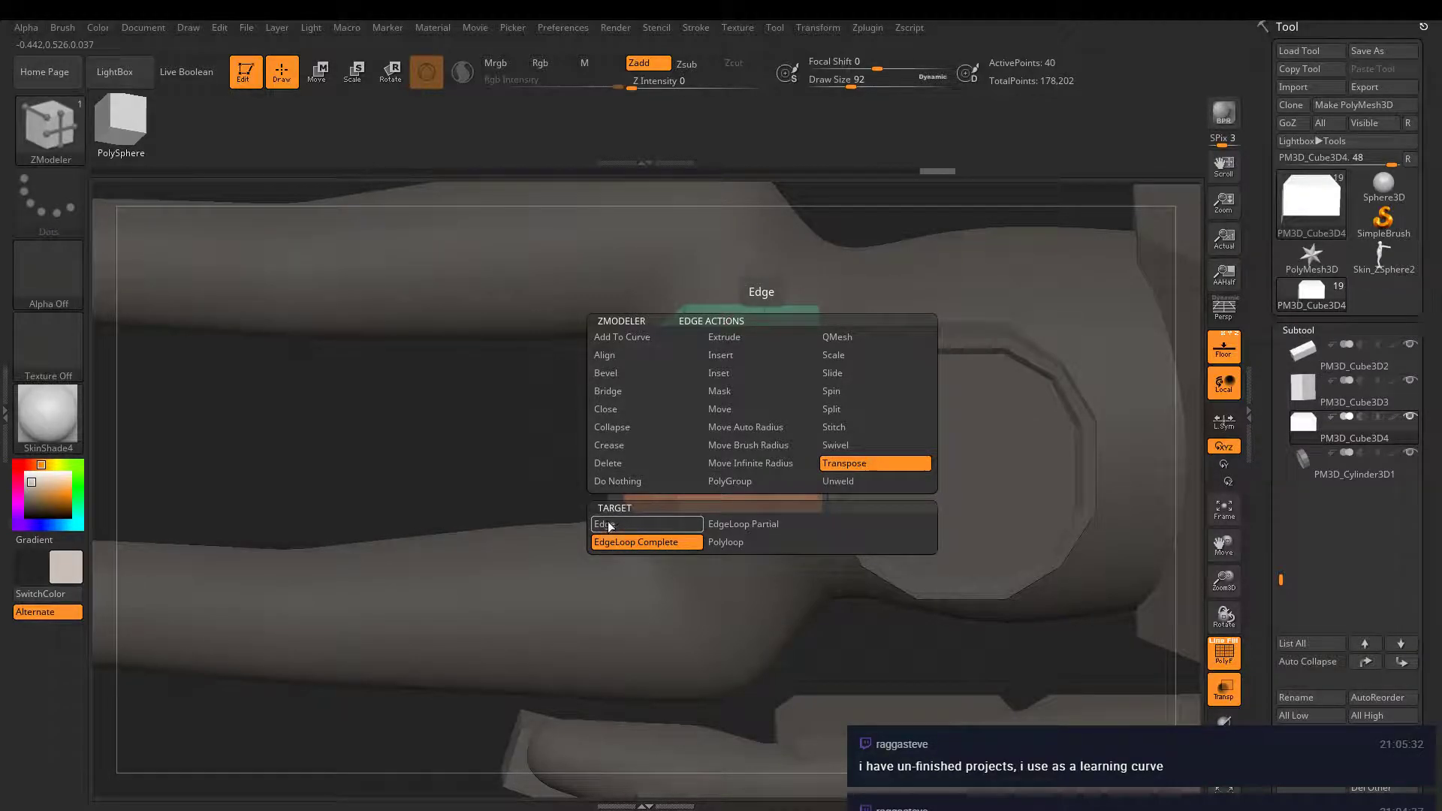
click(826, 447)
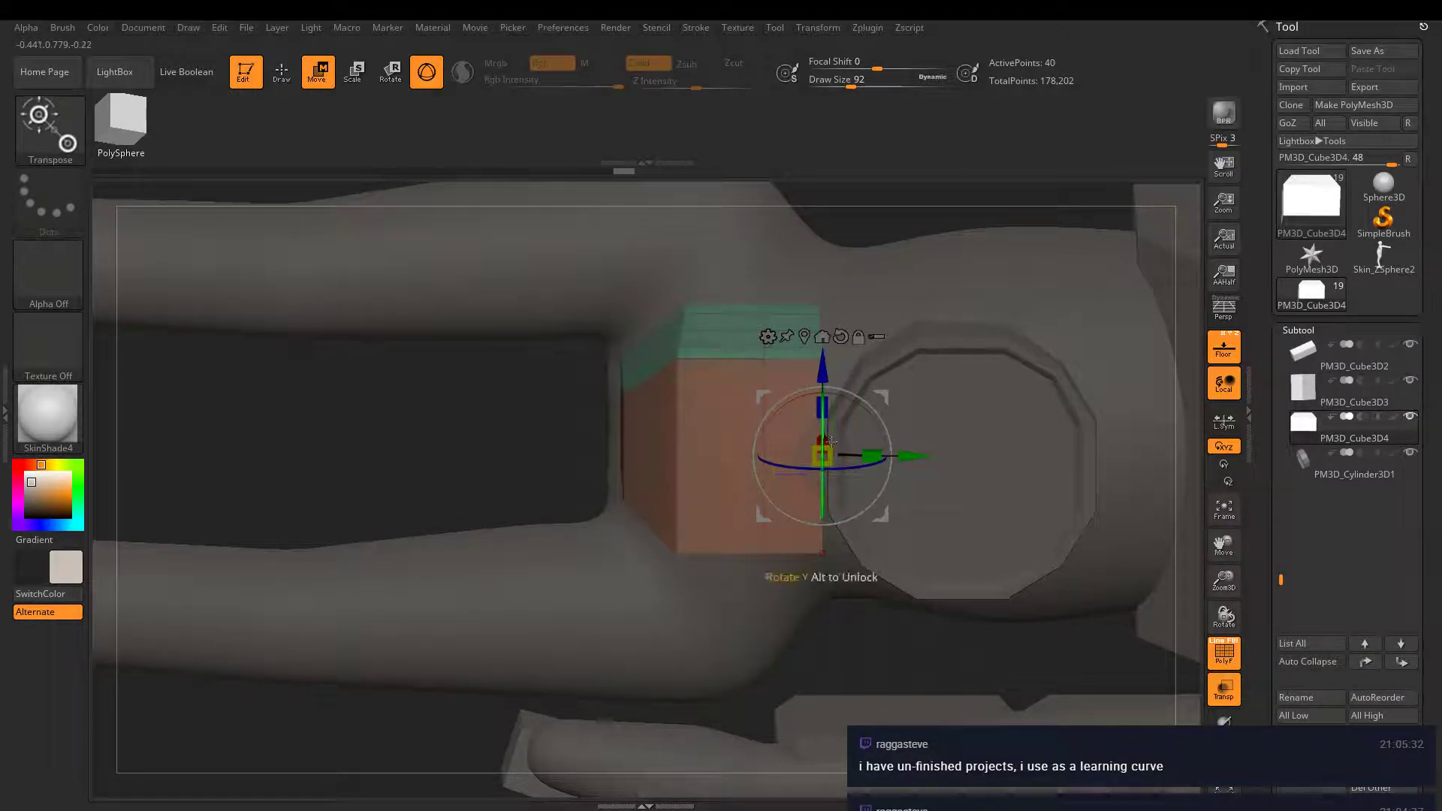
drag(822, 401, 872, 337)
right_drag(887, 340, 900, 293)
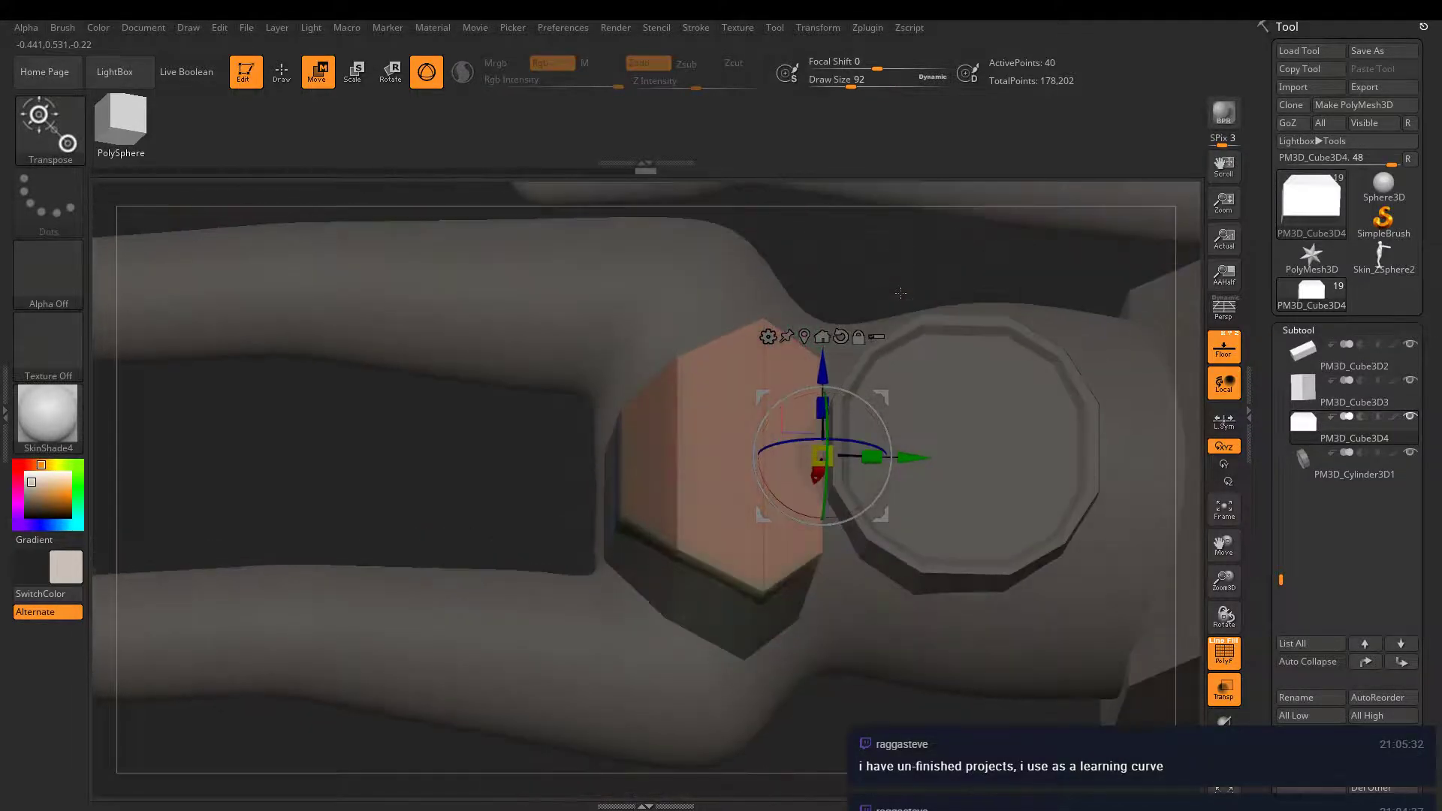
key(q)
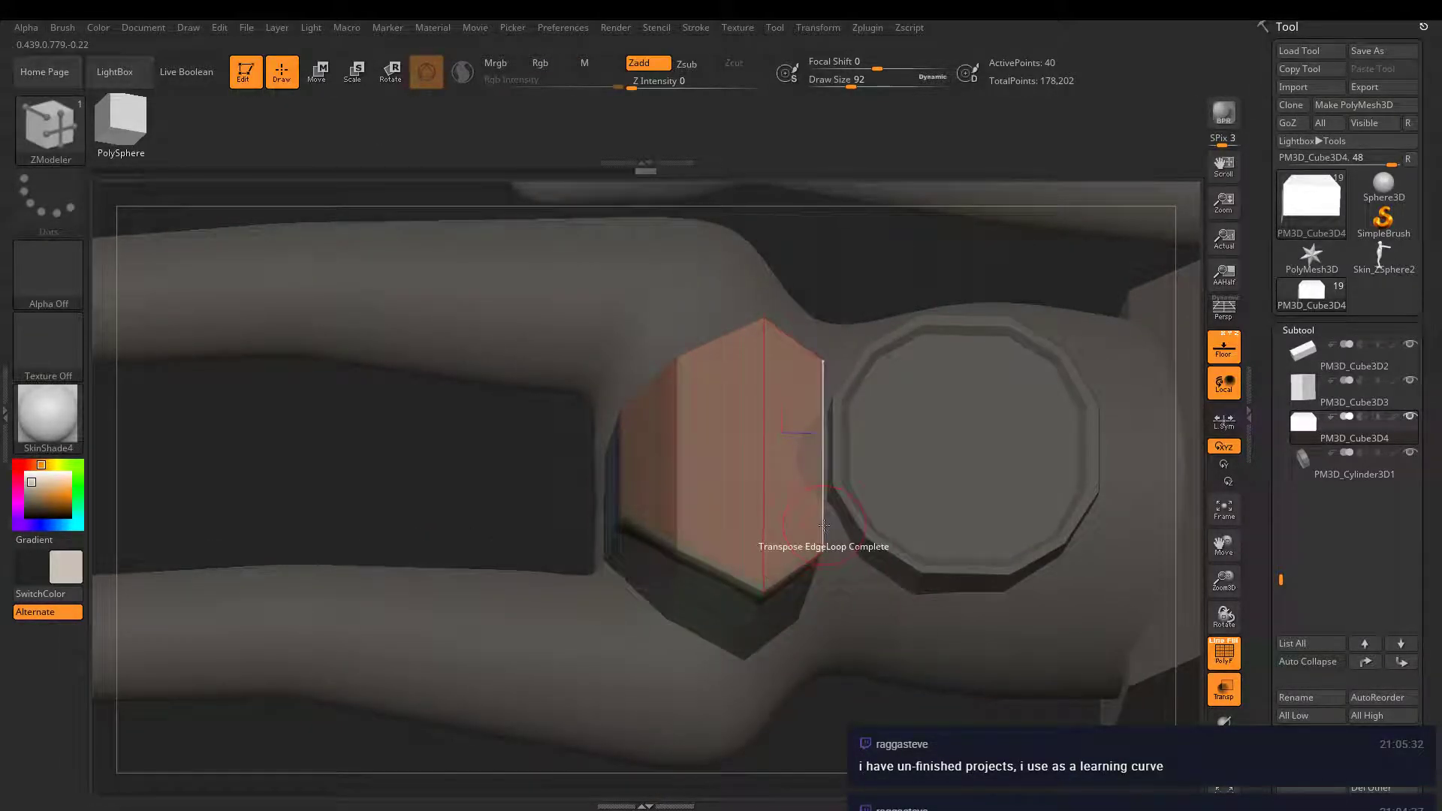
- Scale the edge loop between the pelvis block's widest loop and its lower end side to side by about 1.22
key(w)
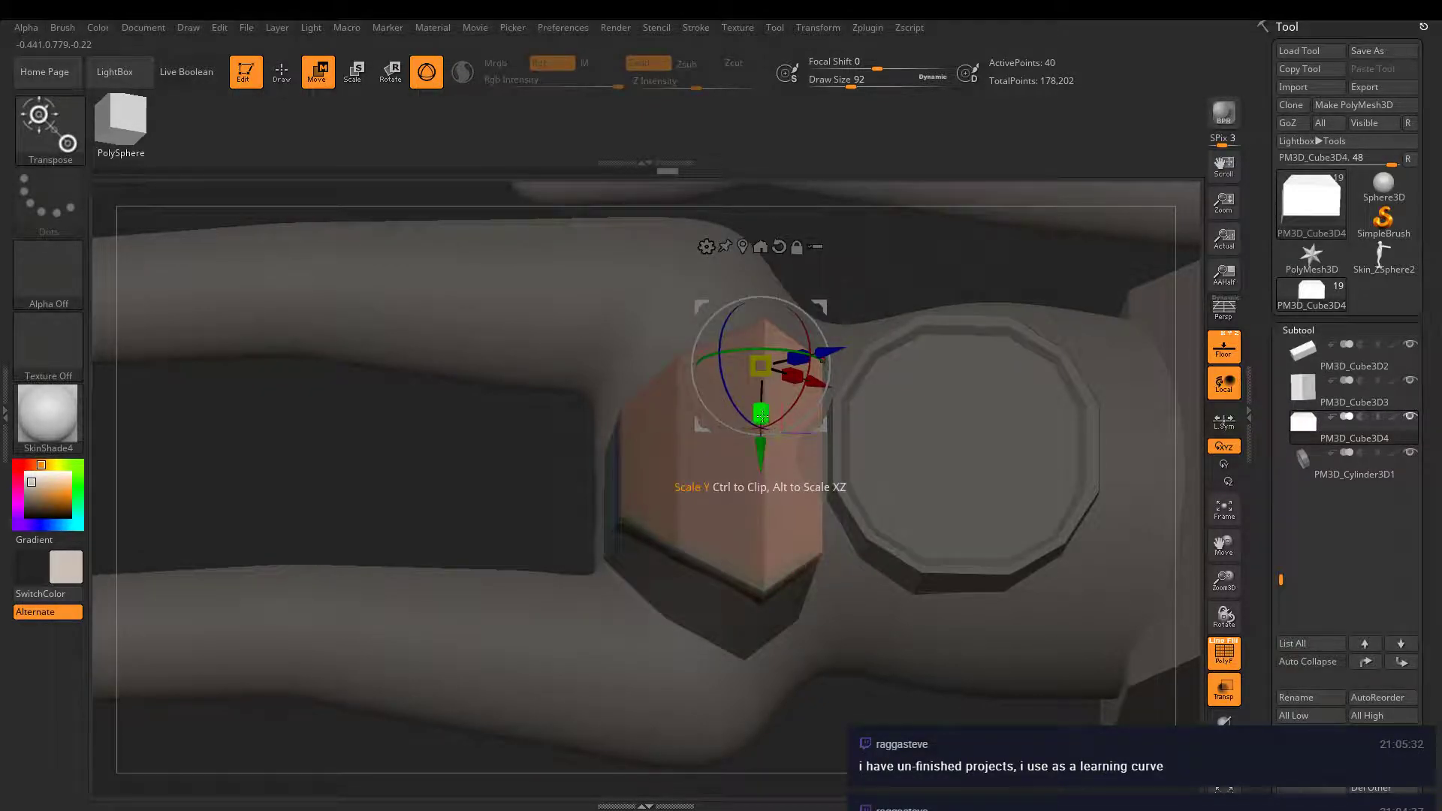
drag(761, 413, 760, 450)
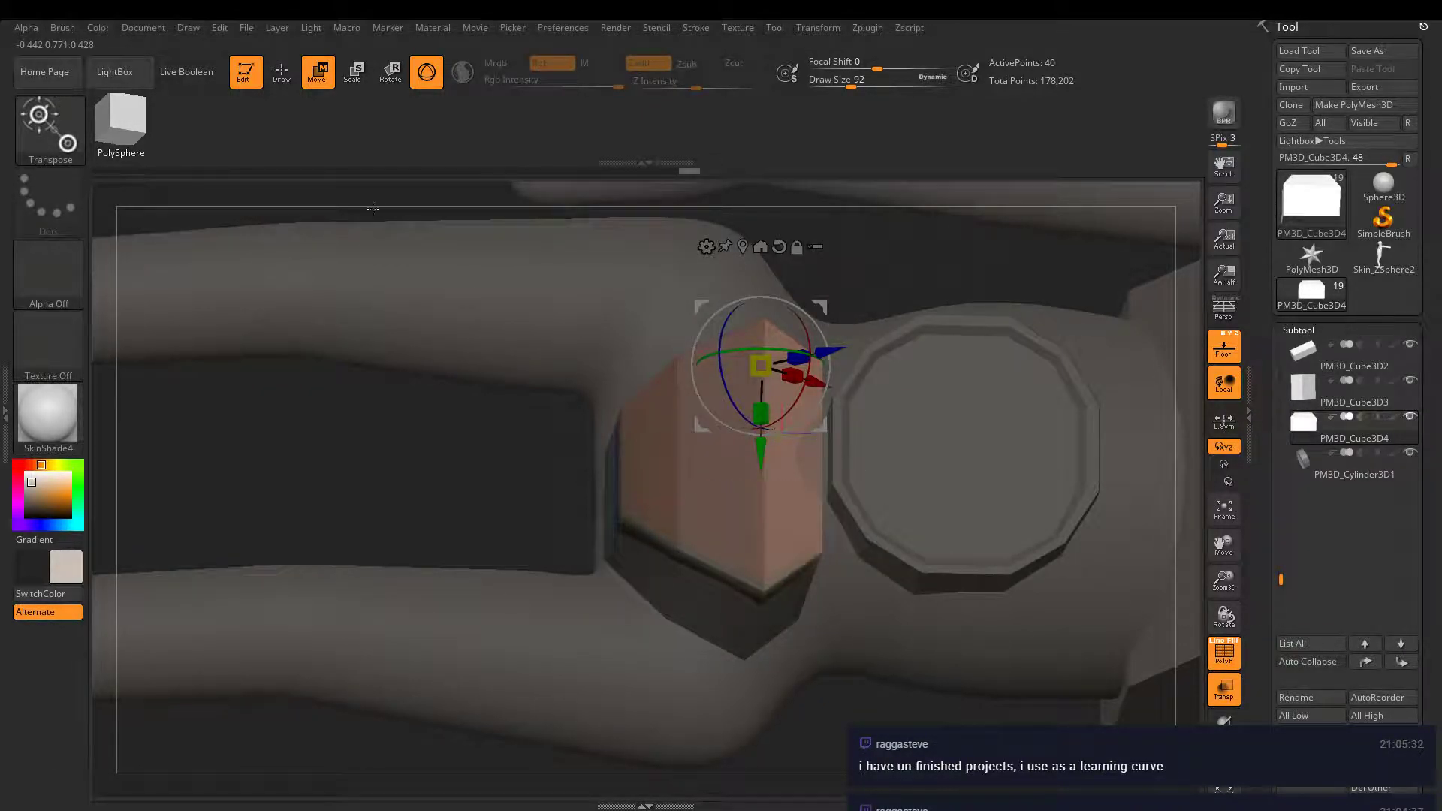
click(293, 78)
key(w)
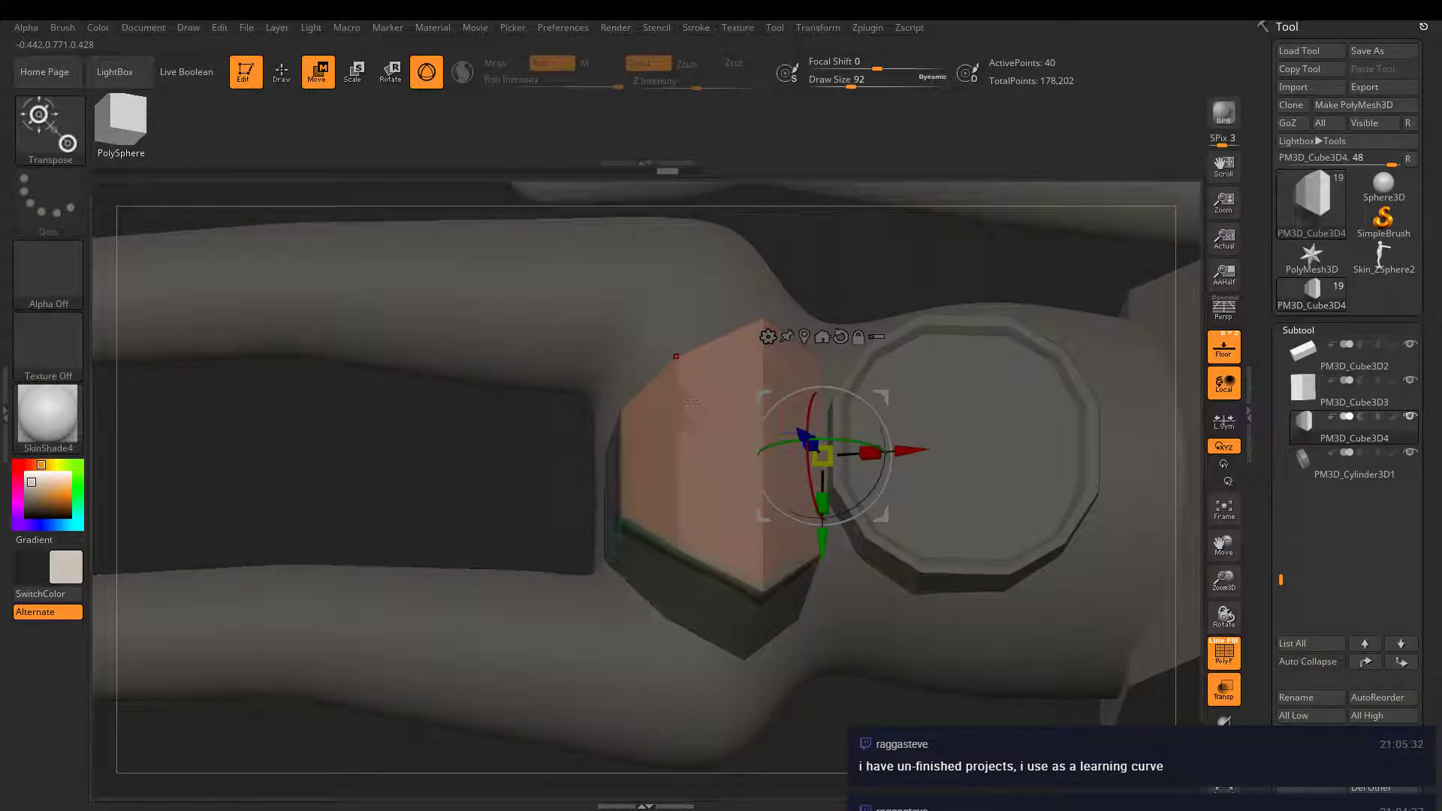
click(282, 74)
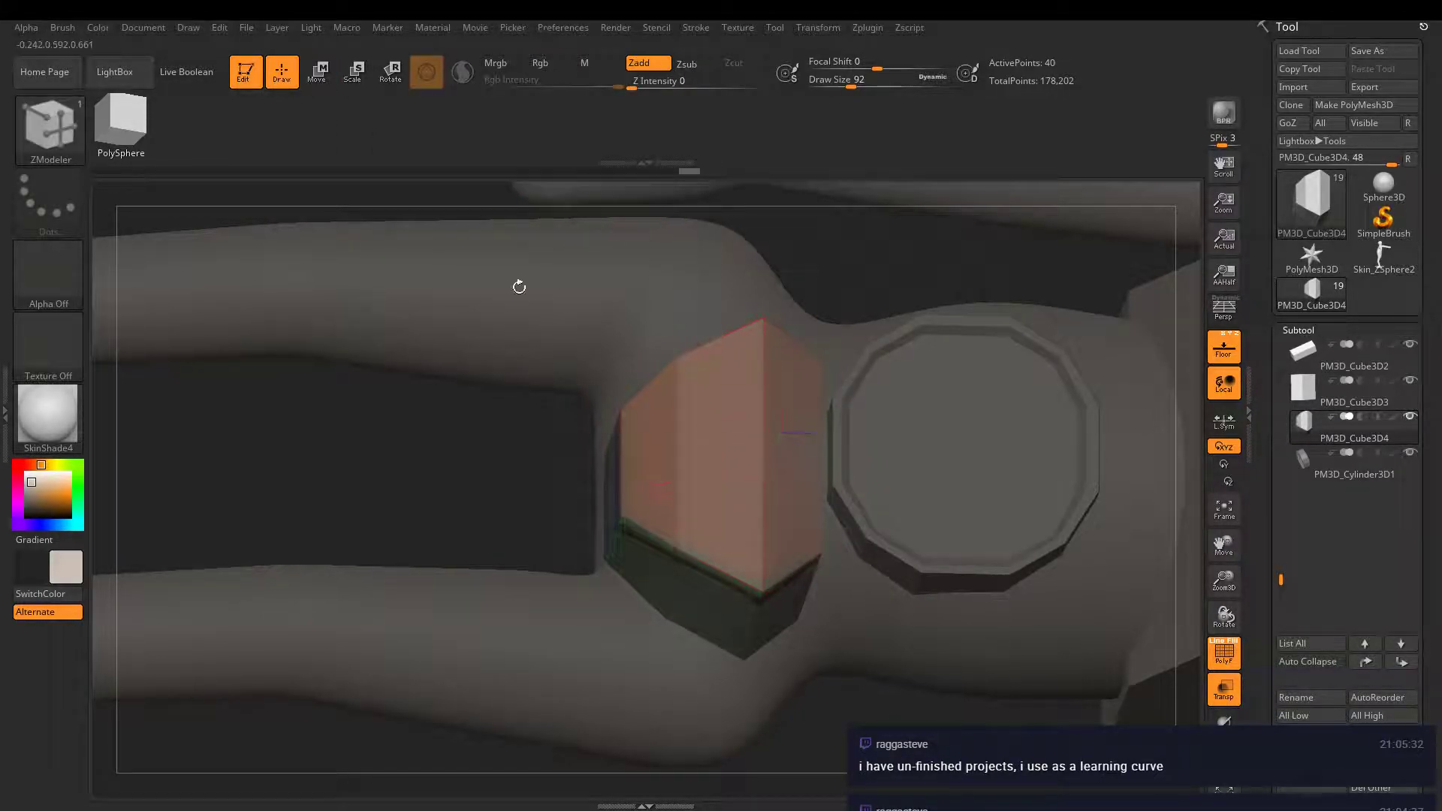
click(680, 426)
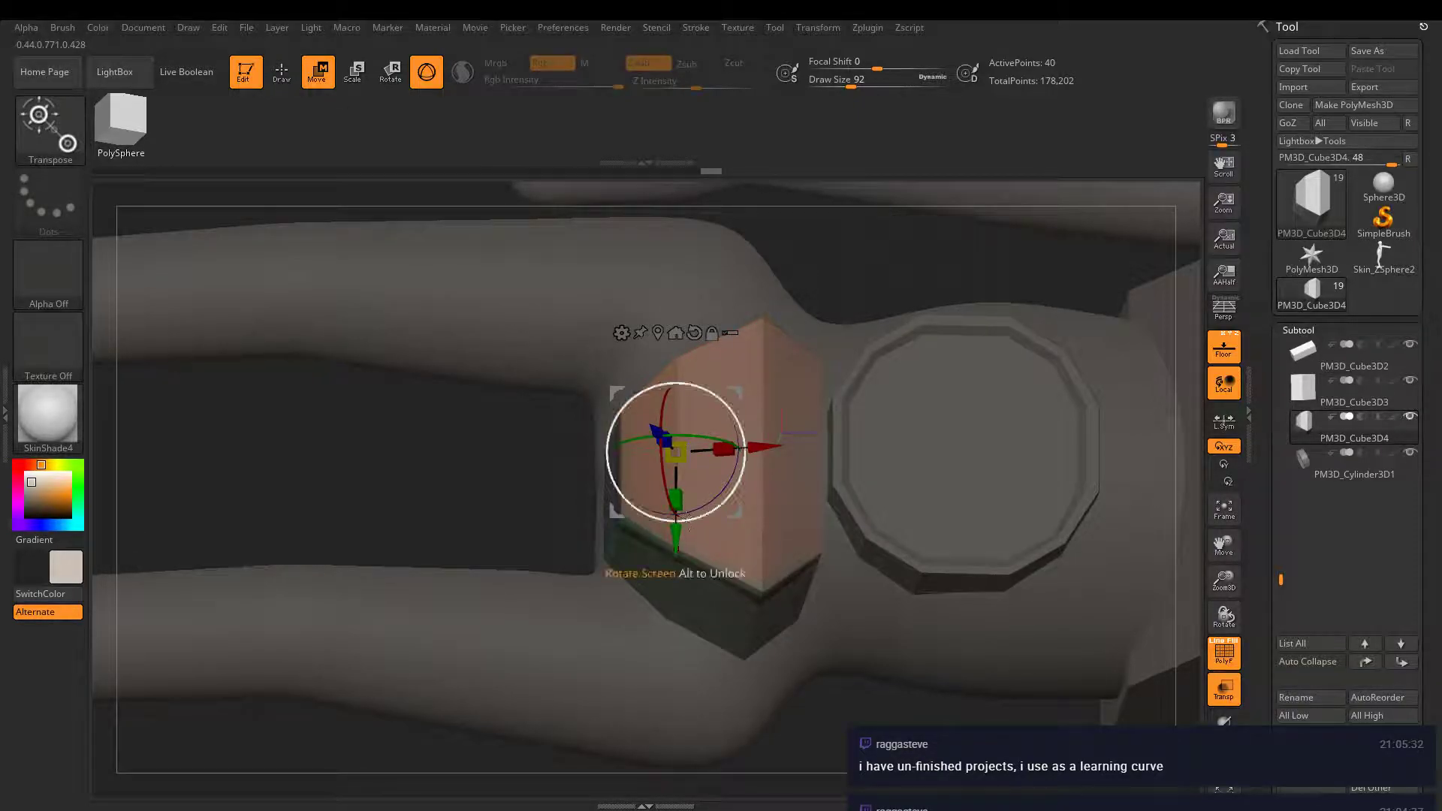
drag(676, 498, 680, 529)
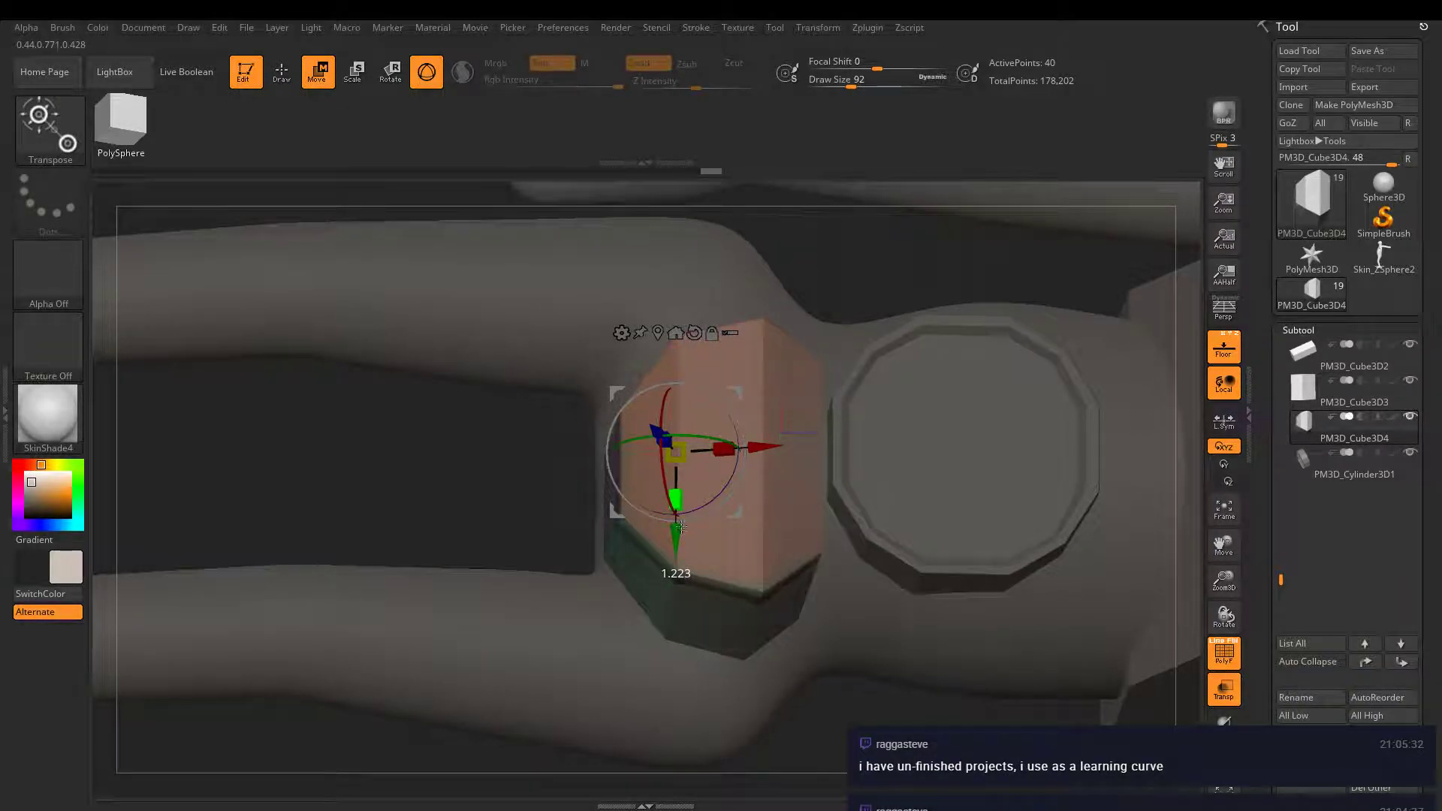
- Move the widened edge loop up the pelvis block until it sits close beneath the widest loop
right_drag(681, 527, 650, 578)
drag(759, 451, 830, 465)
right_drag(831, 465, 822, 392)
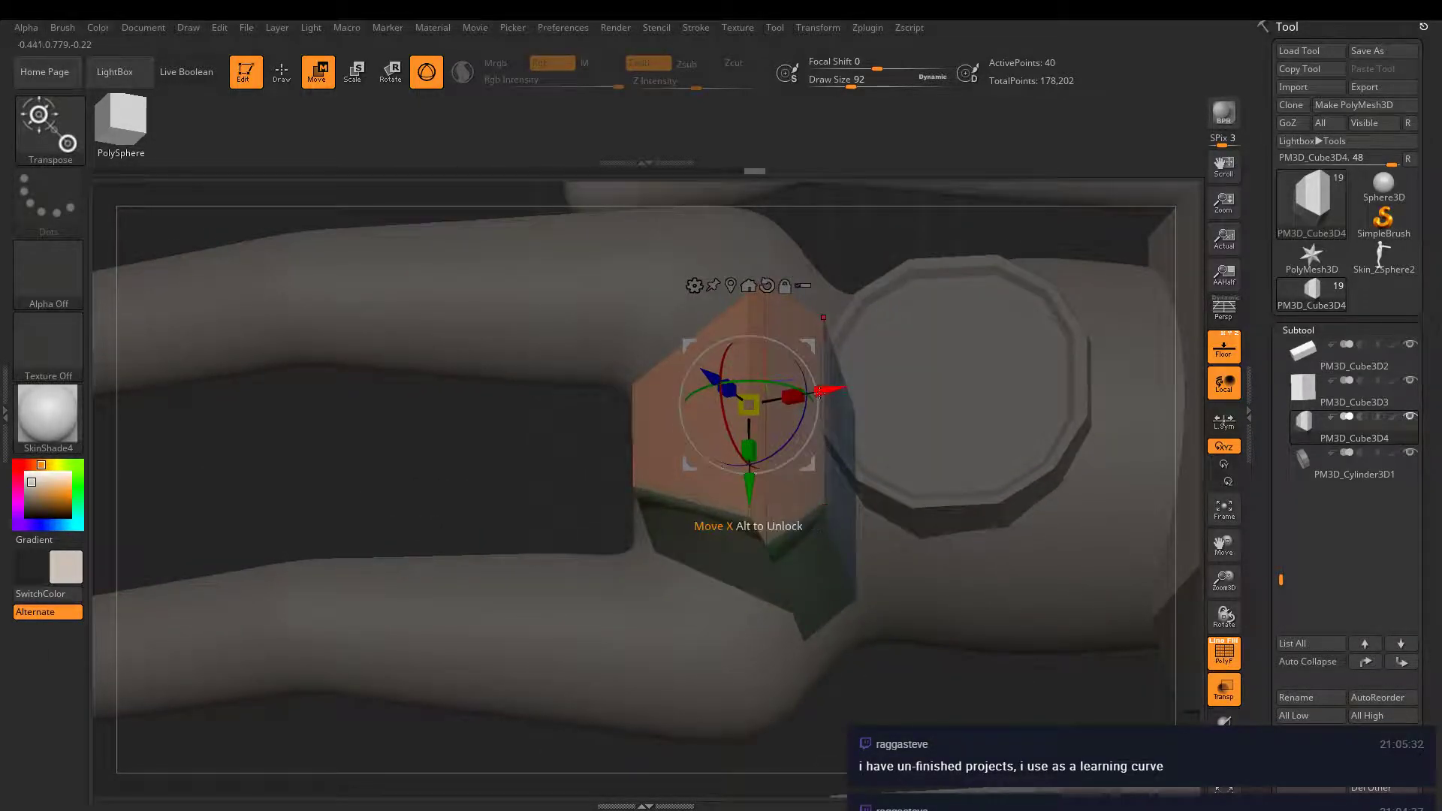
drag(820, 391, 817, 392)
- Realign the gizmo to the unmasked pelvis loop and shift the loop slightly backward toward the body
right_drag(849, 484, 815, 289)
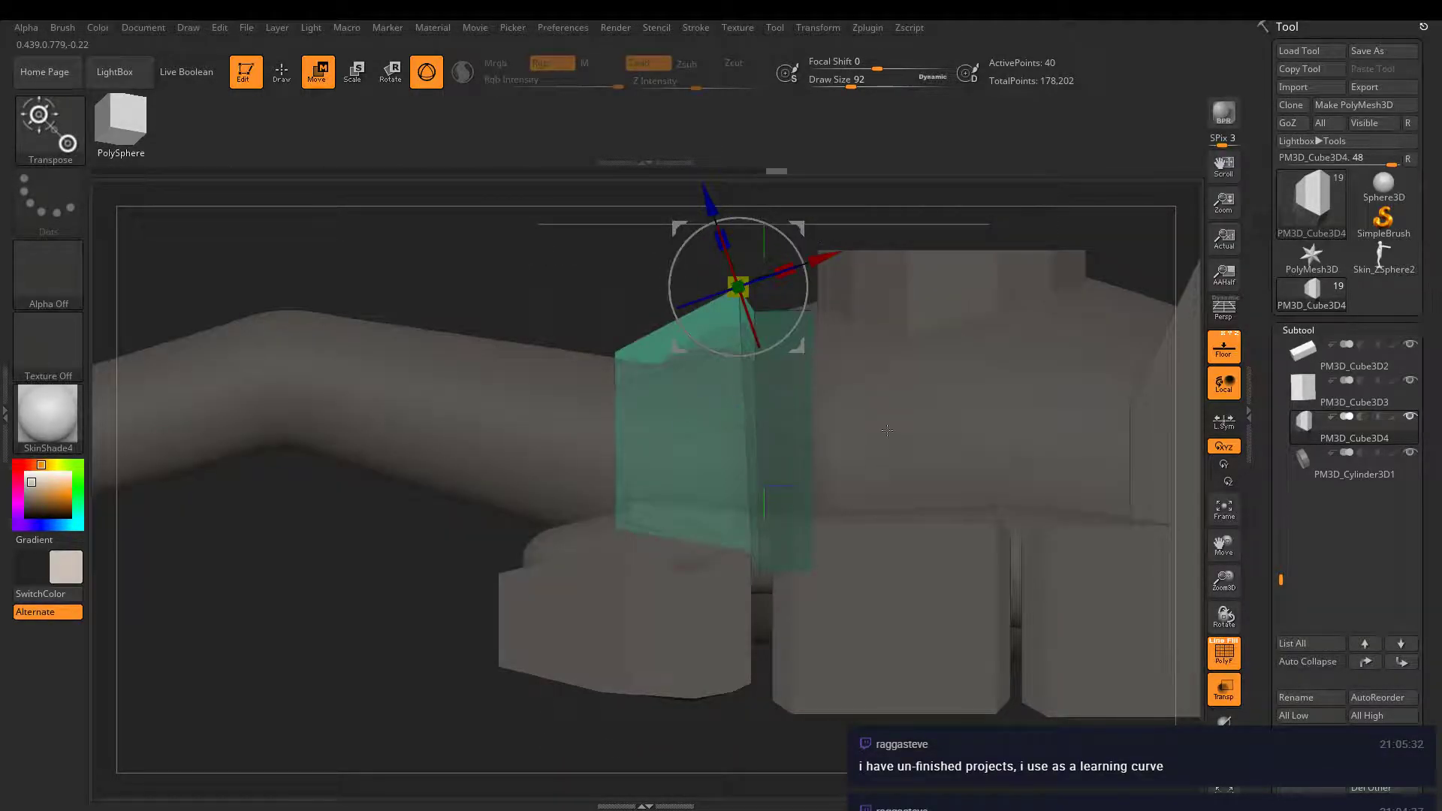
right_drag(887, 429, 807, 348)
click(774, 295)
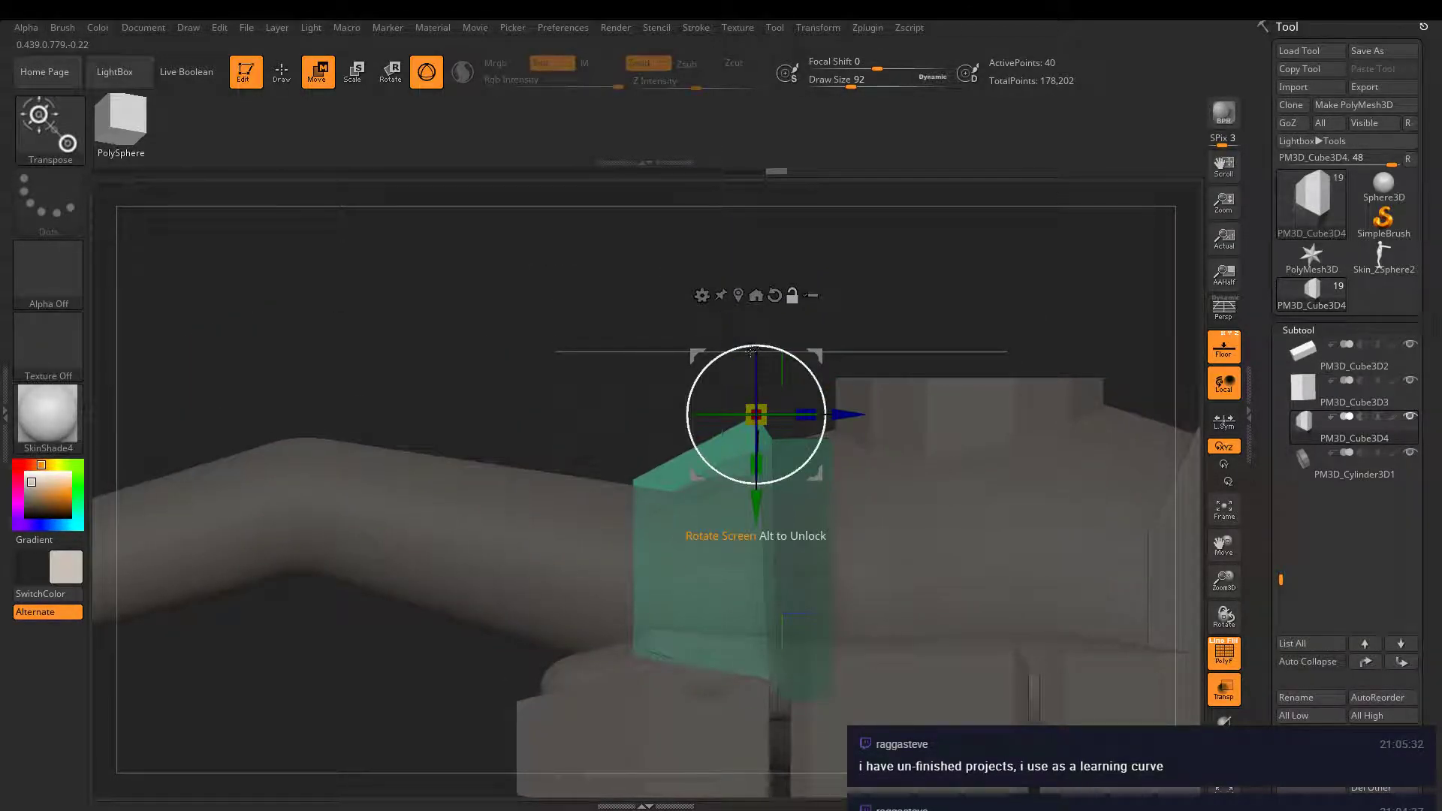
drag(752, 502, 751, 529)
right_drag(808, 398, 950, 496)
alt+right_drag(614, 703, 626, 459)
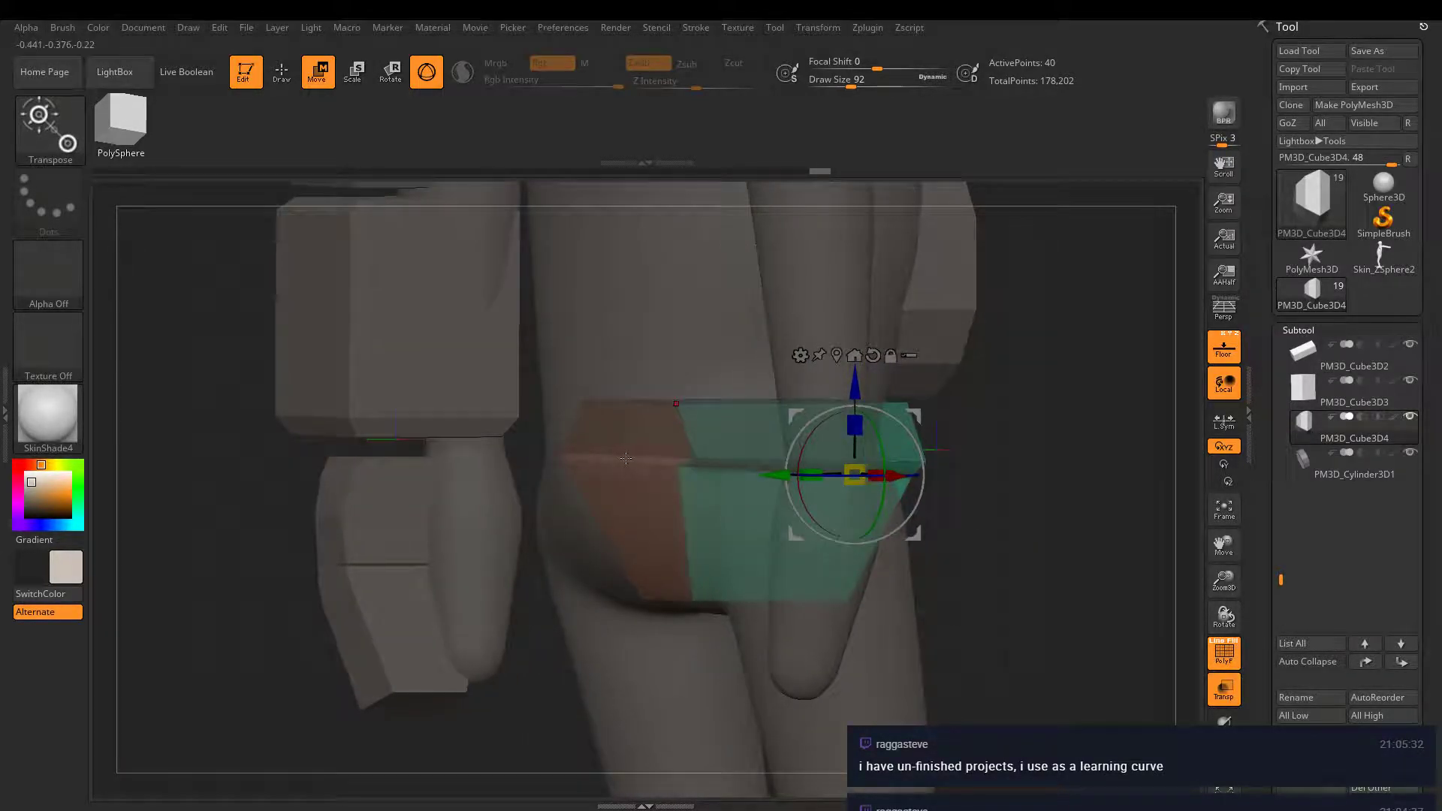
- Clear the mask, isolate the edge loop just below the pelvis block's widest one and lower it by about 0.05
key(q)
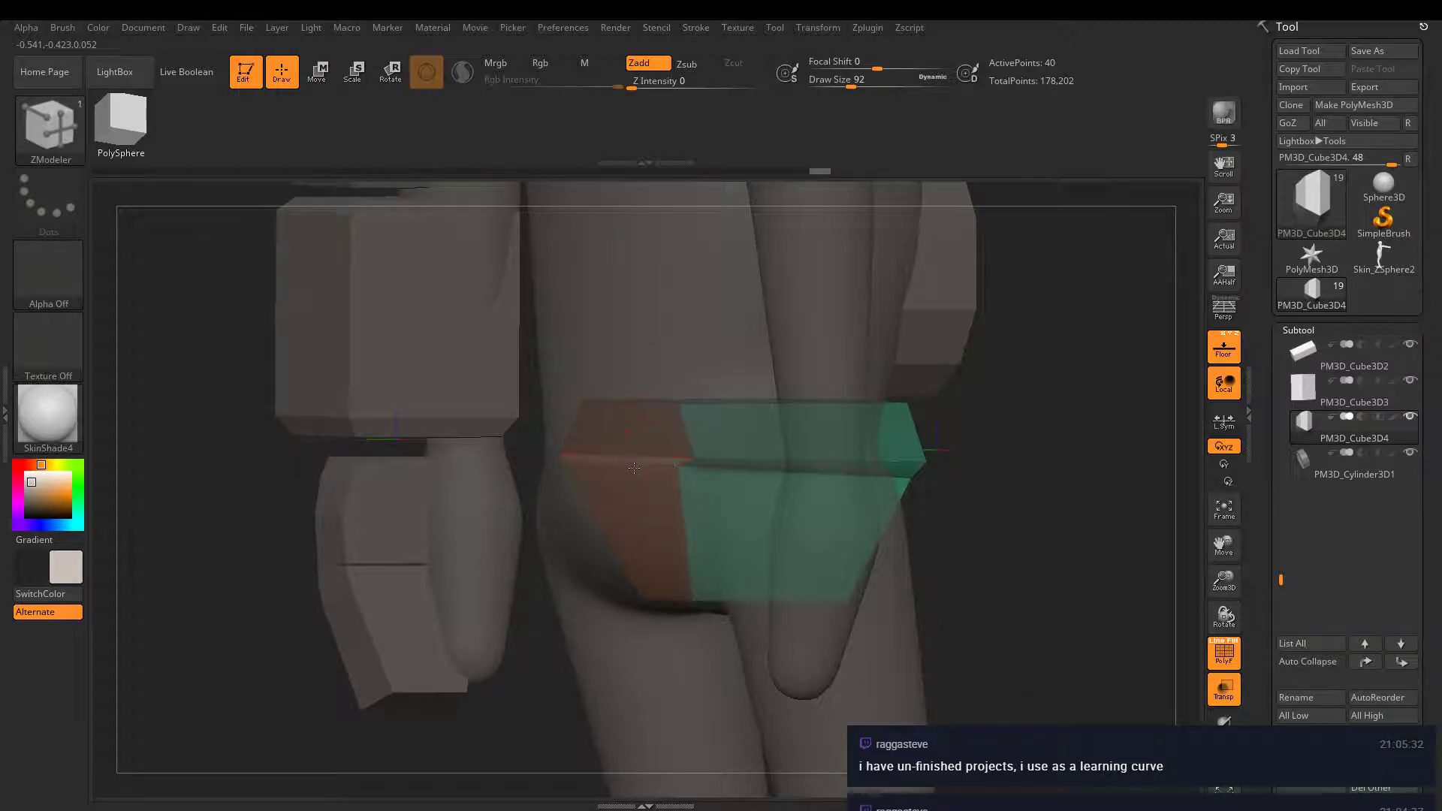
key(w)
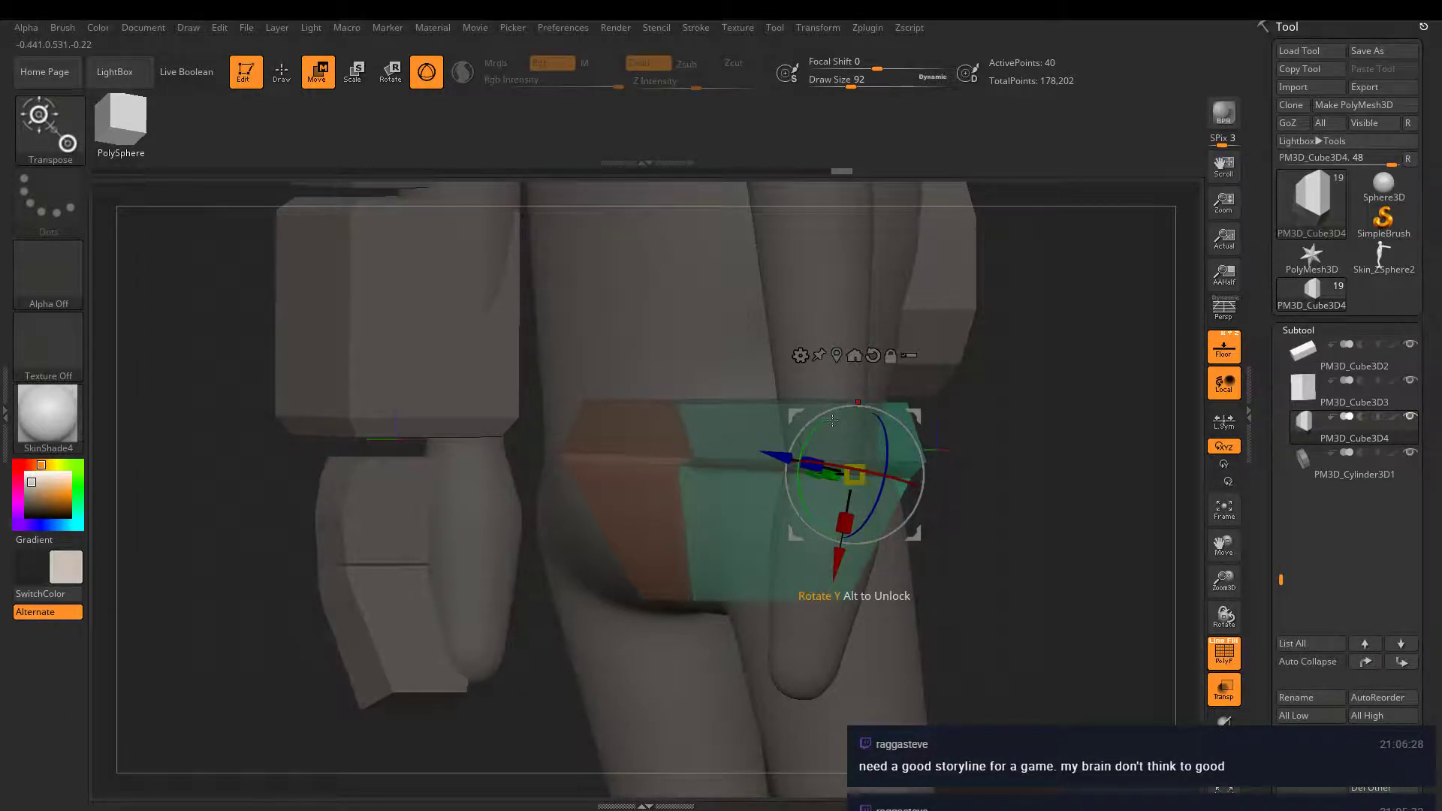
click(292, 75)
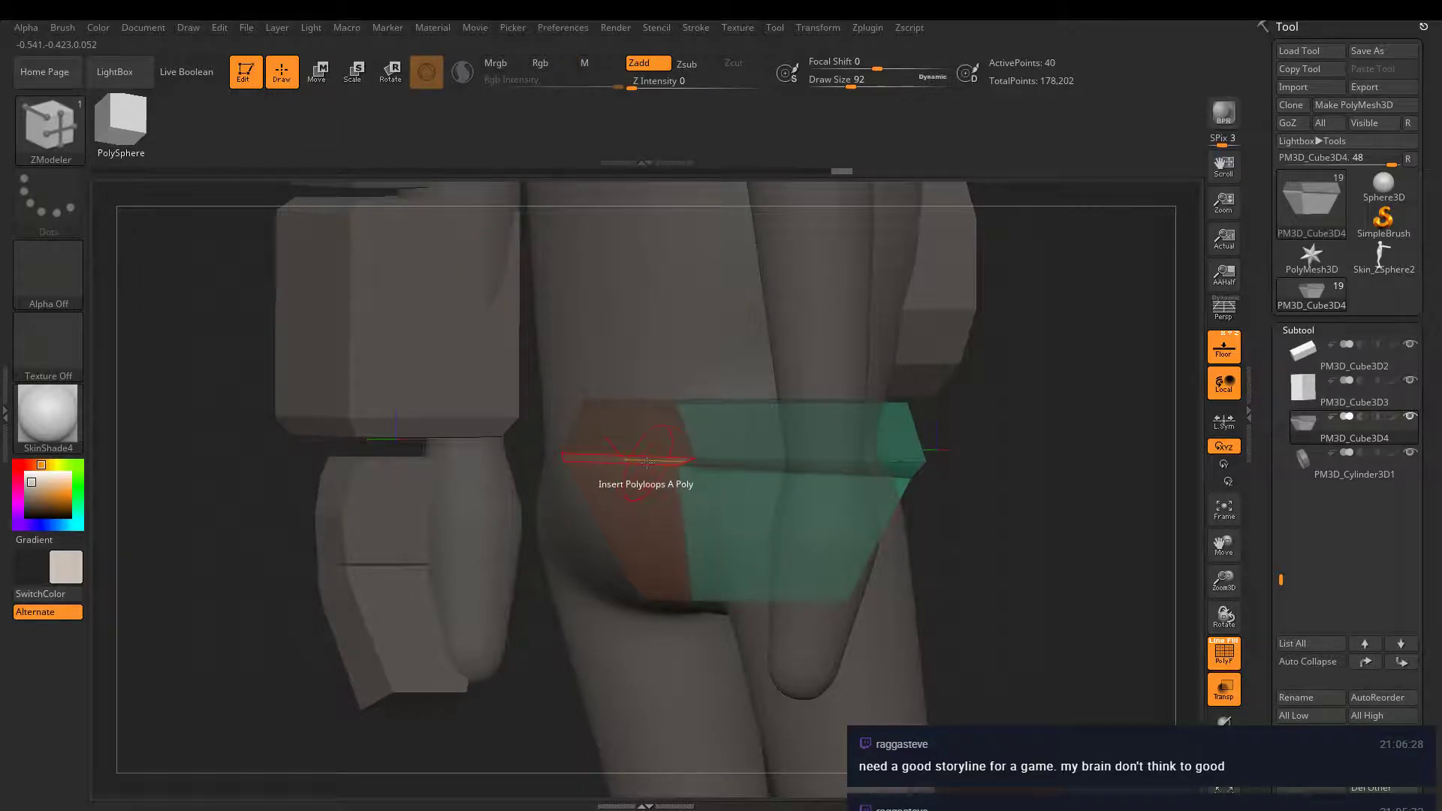
click(309, 83)
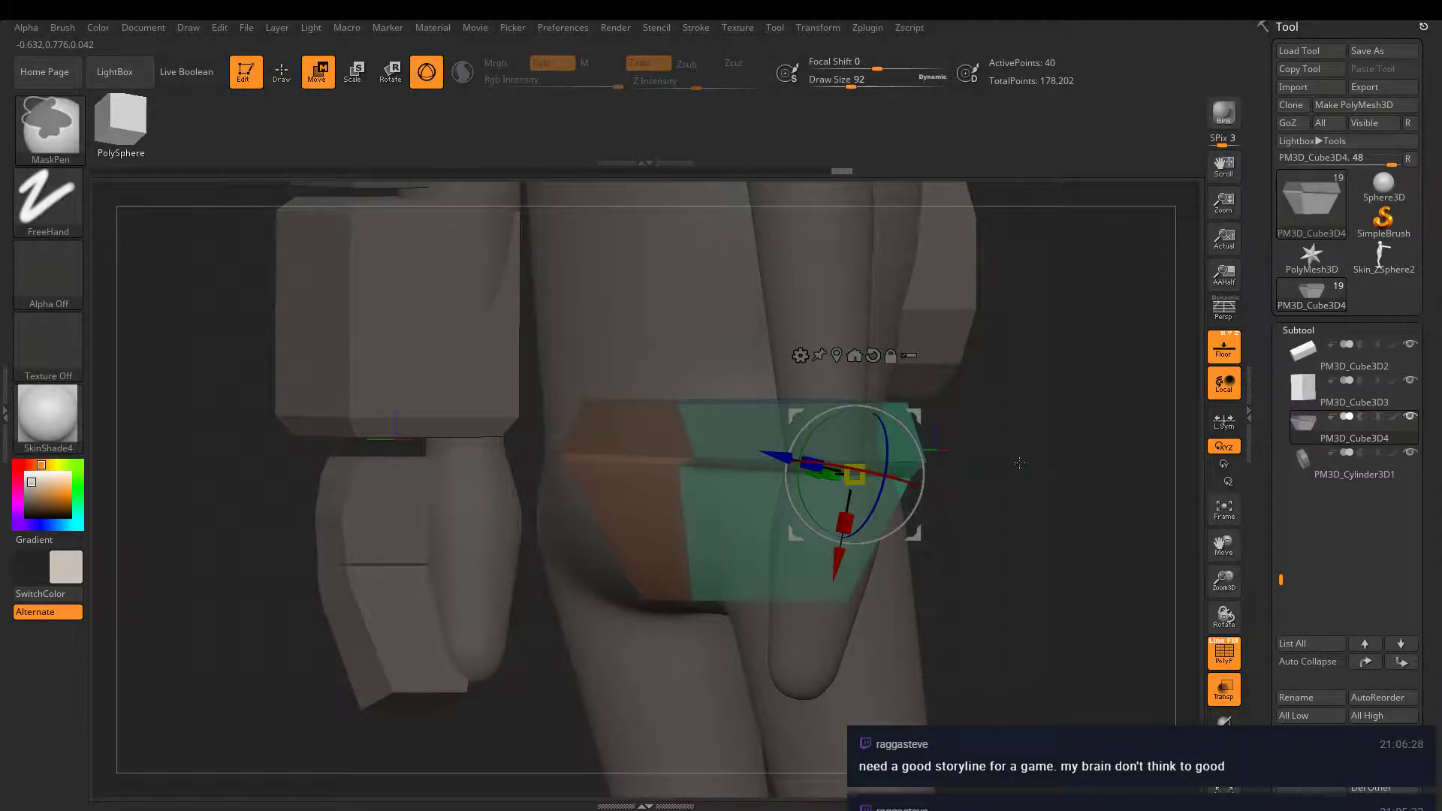
ctrl+click(579, 322)
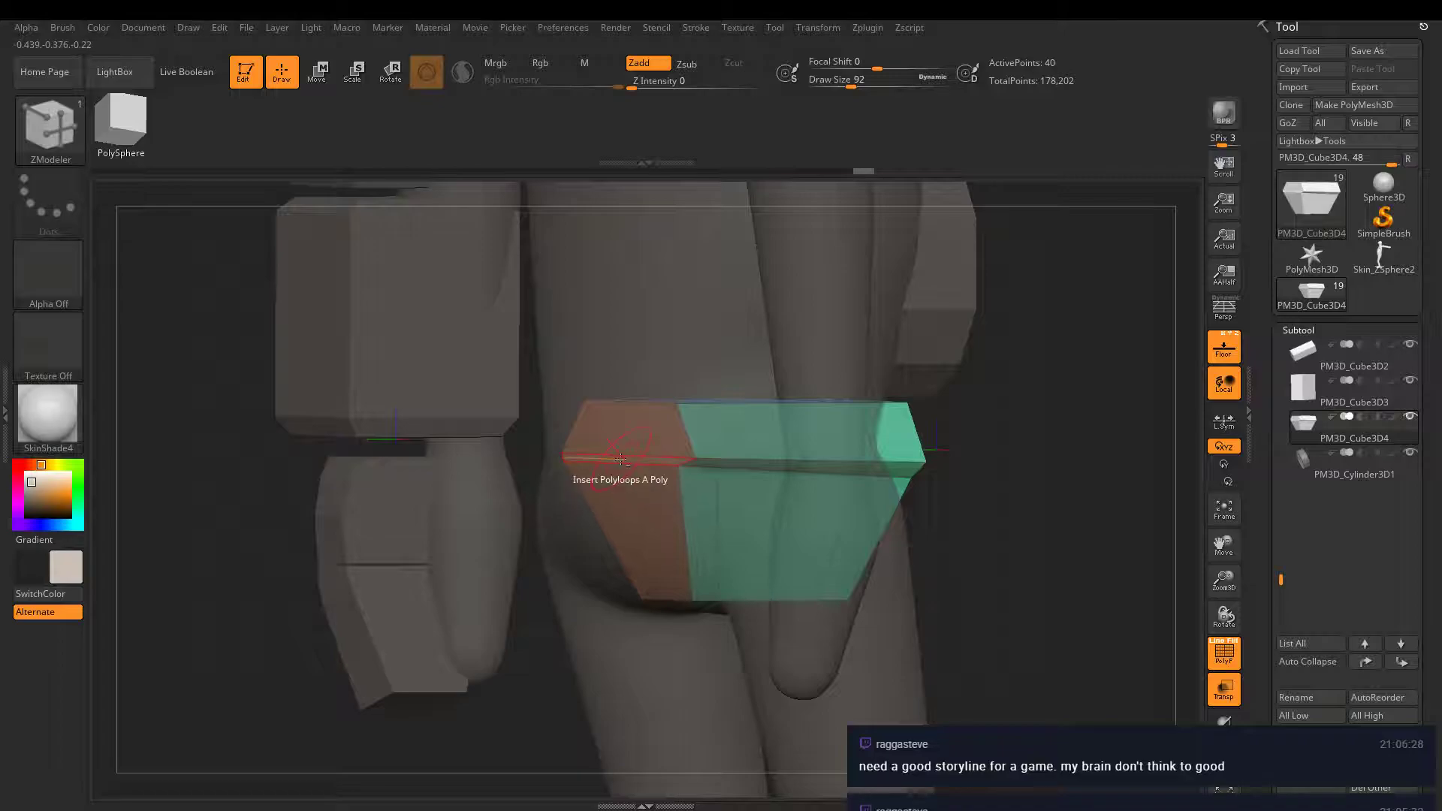
click(620, 464)
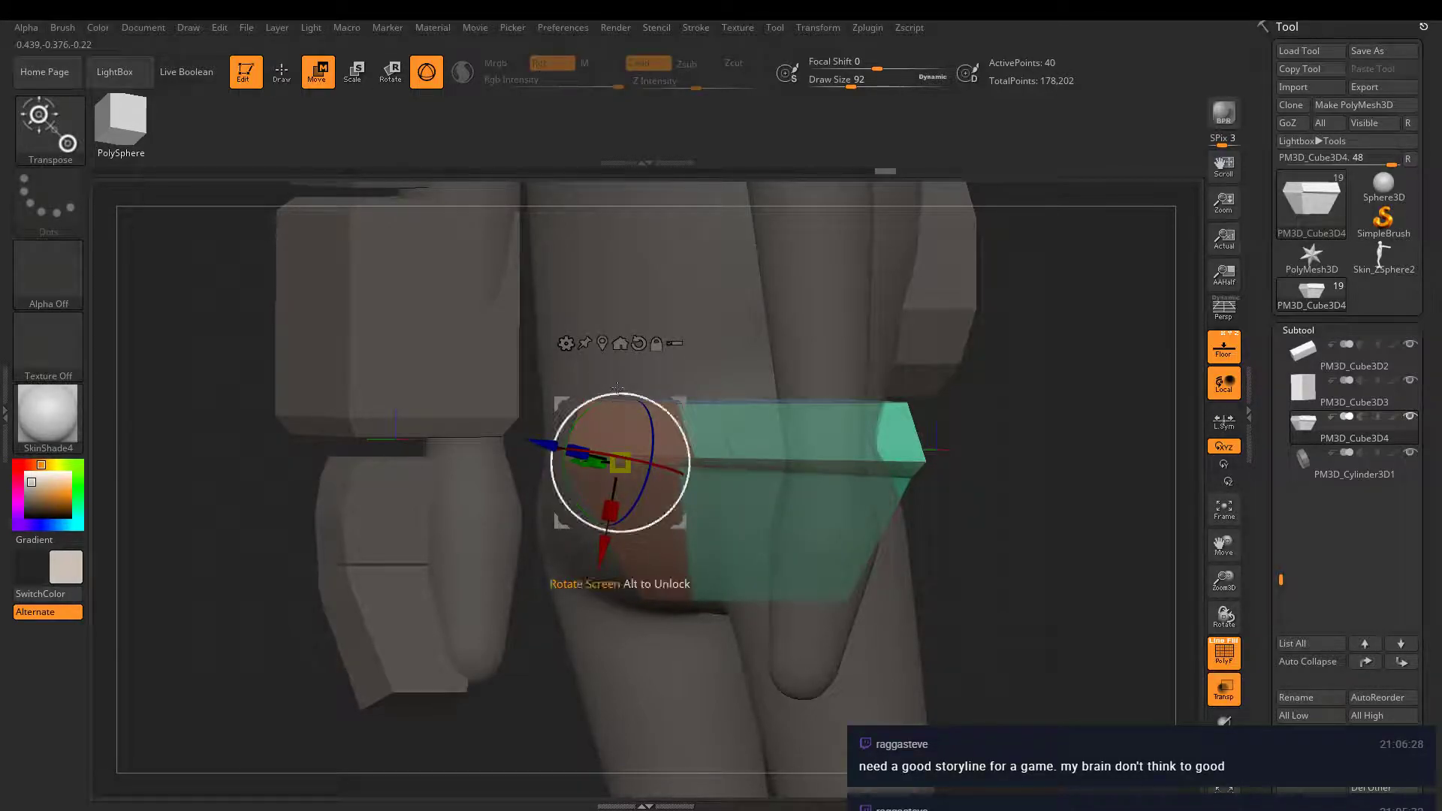
alt+click(639, 344)
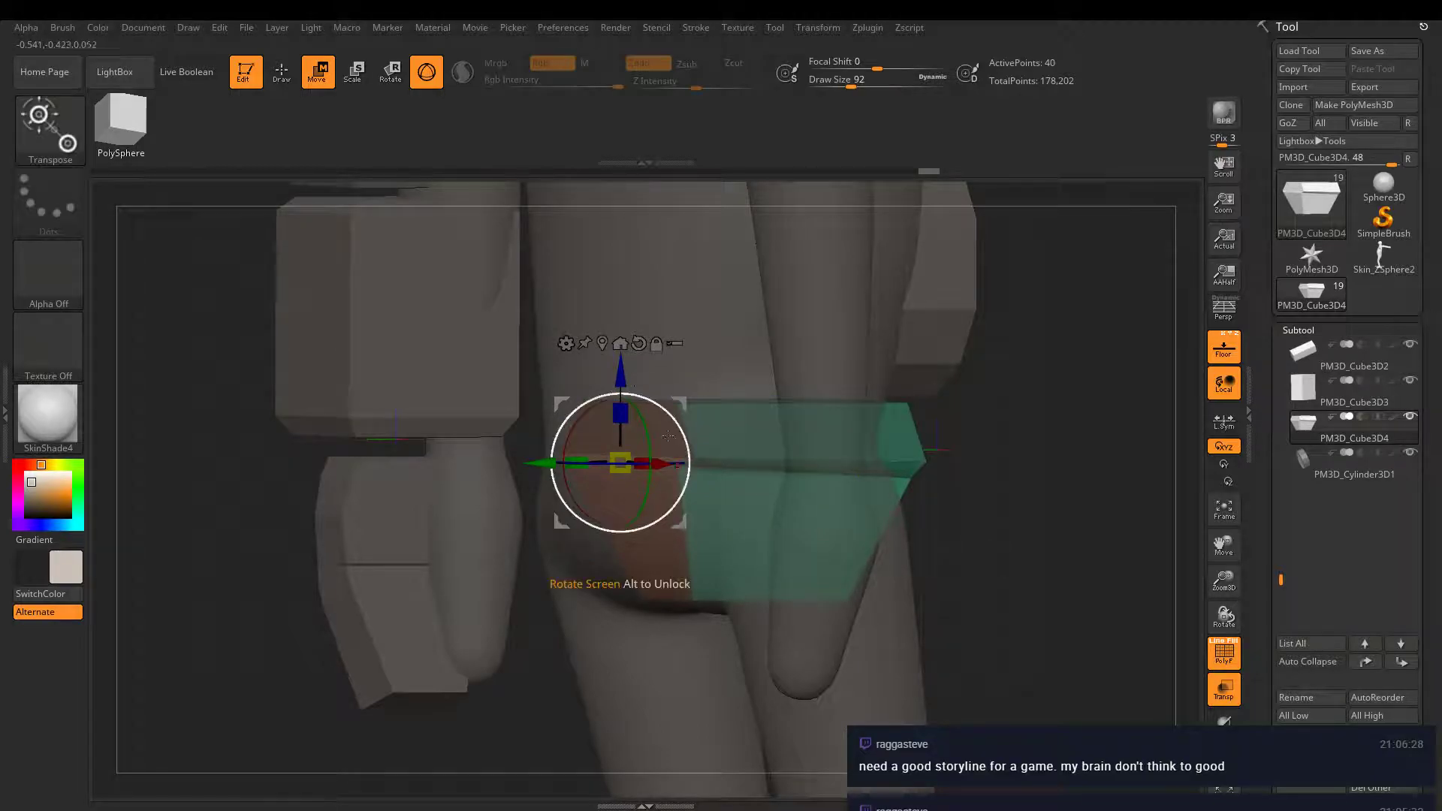
drag(621, 370, 621, 376)
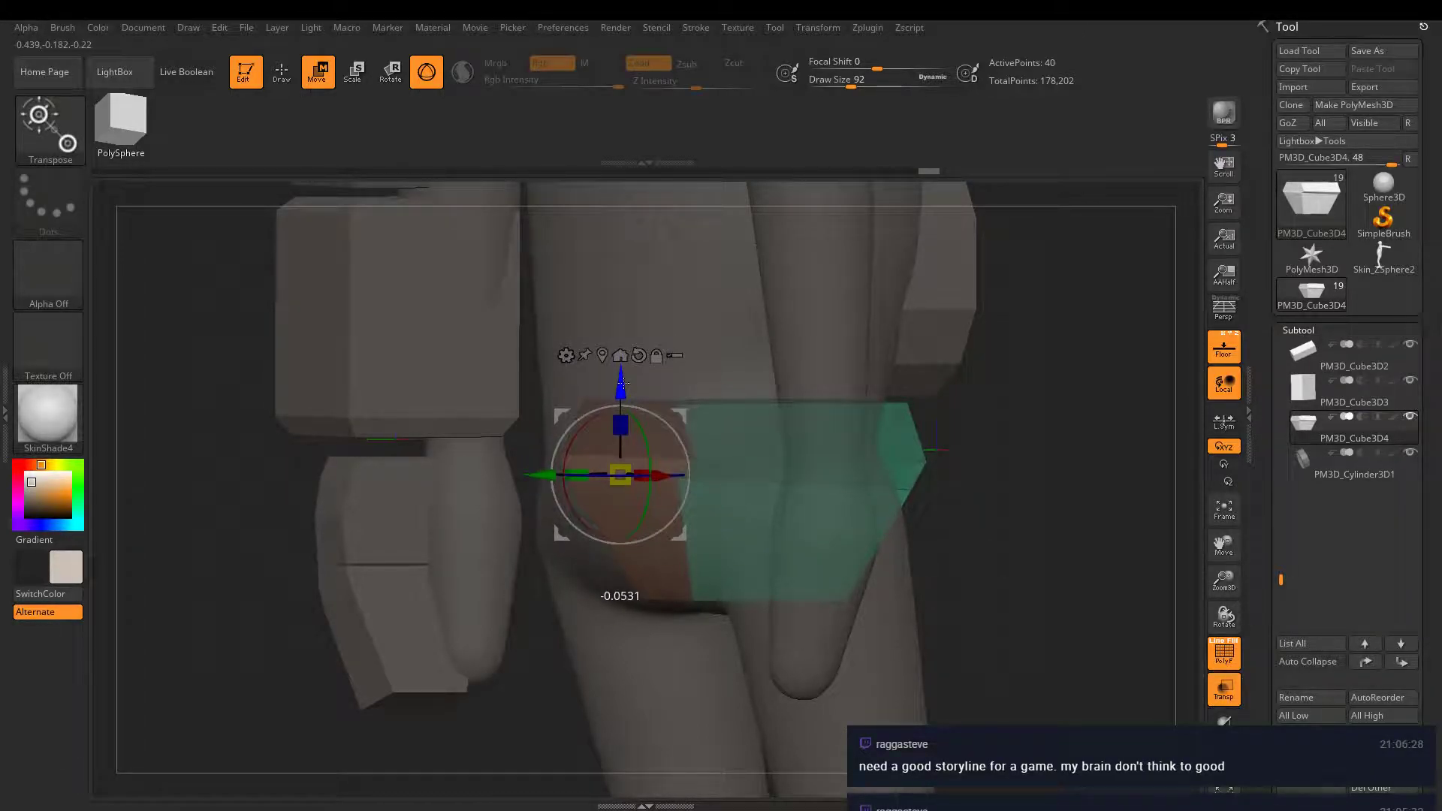
- Select the forearm block PM3D_Cube3D2_2 and duplicate it as a separate subtool
drag(948, 458, 903, 449)
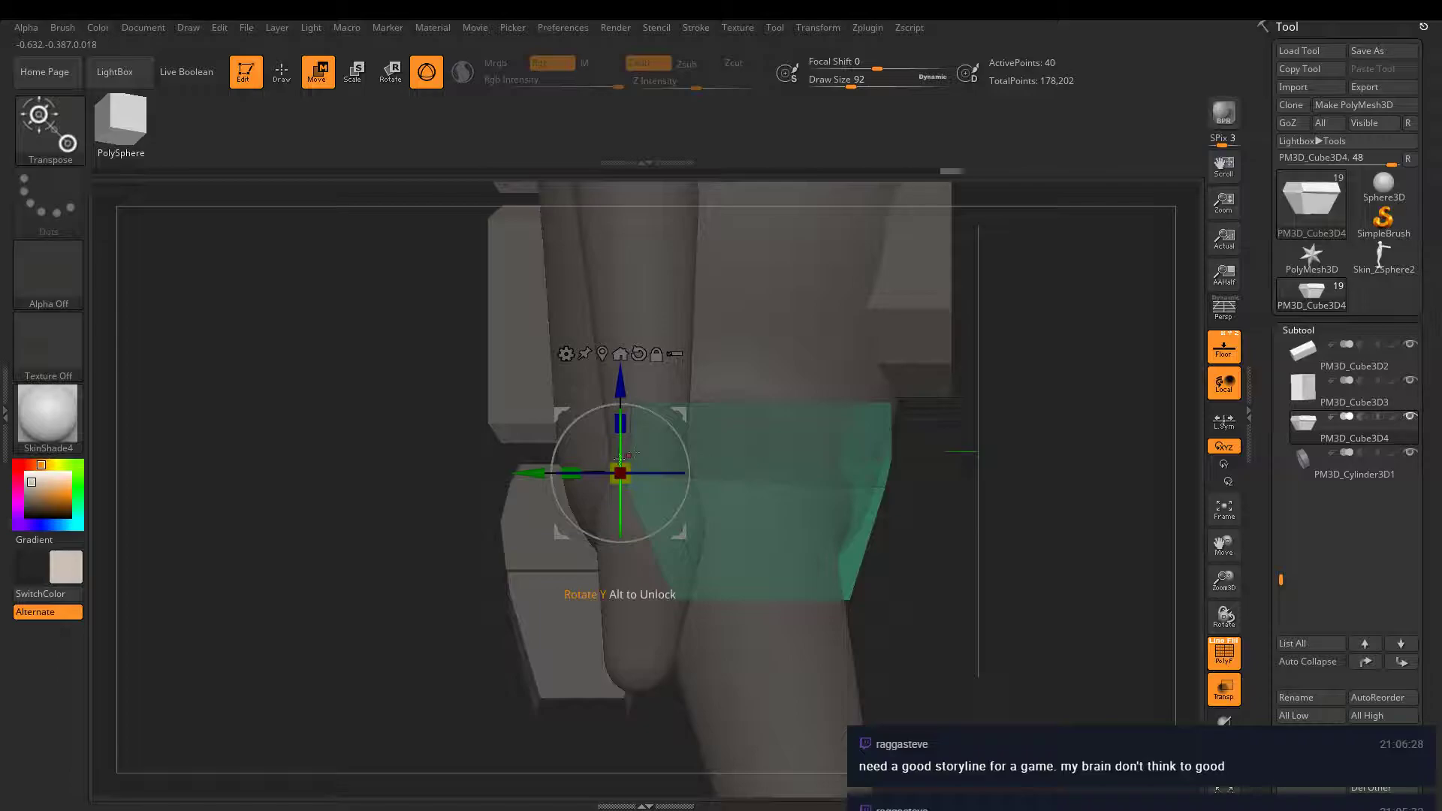
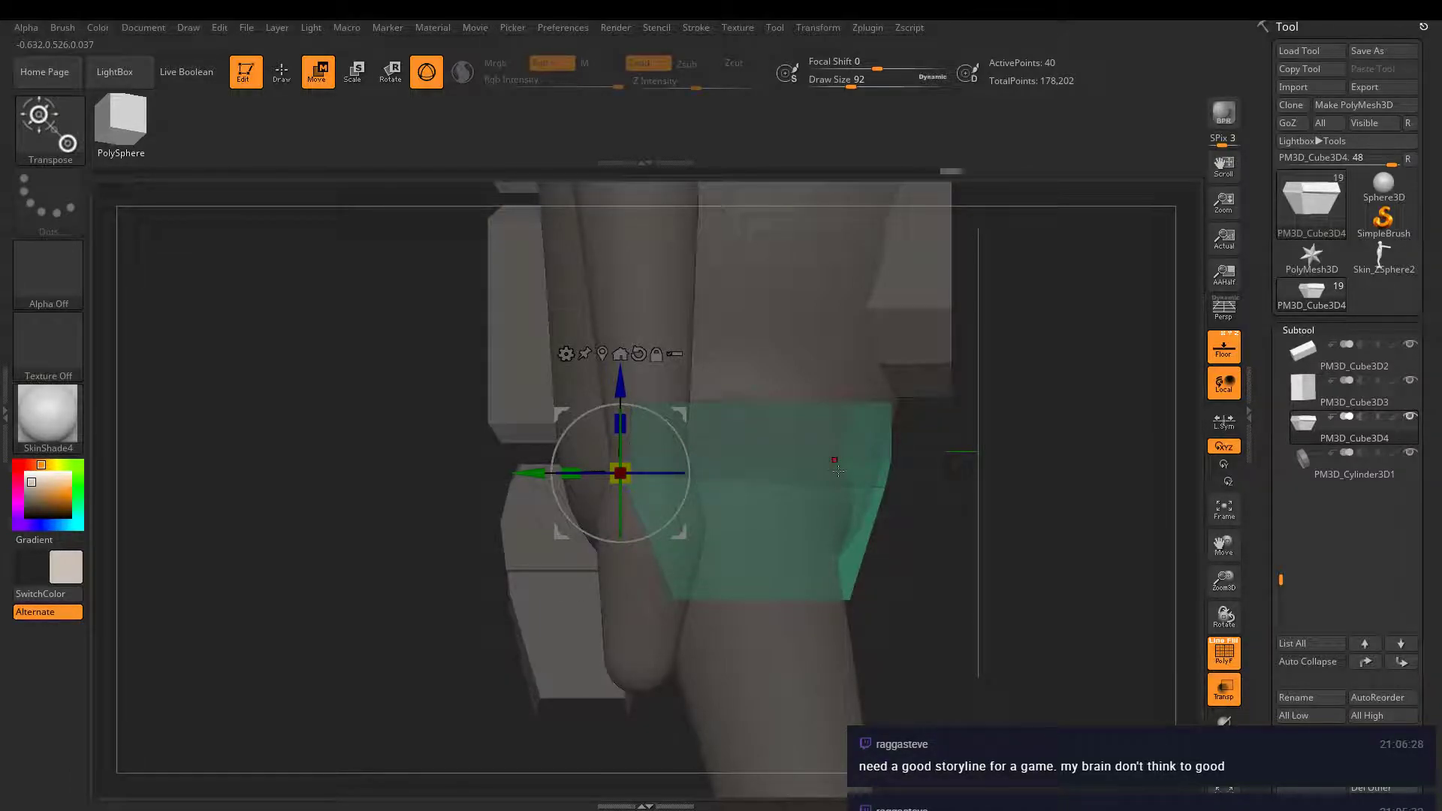
drag(838, 471, 890, 311)
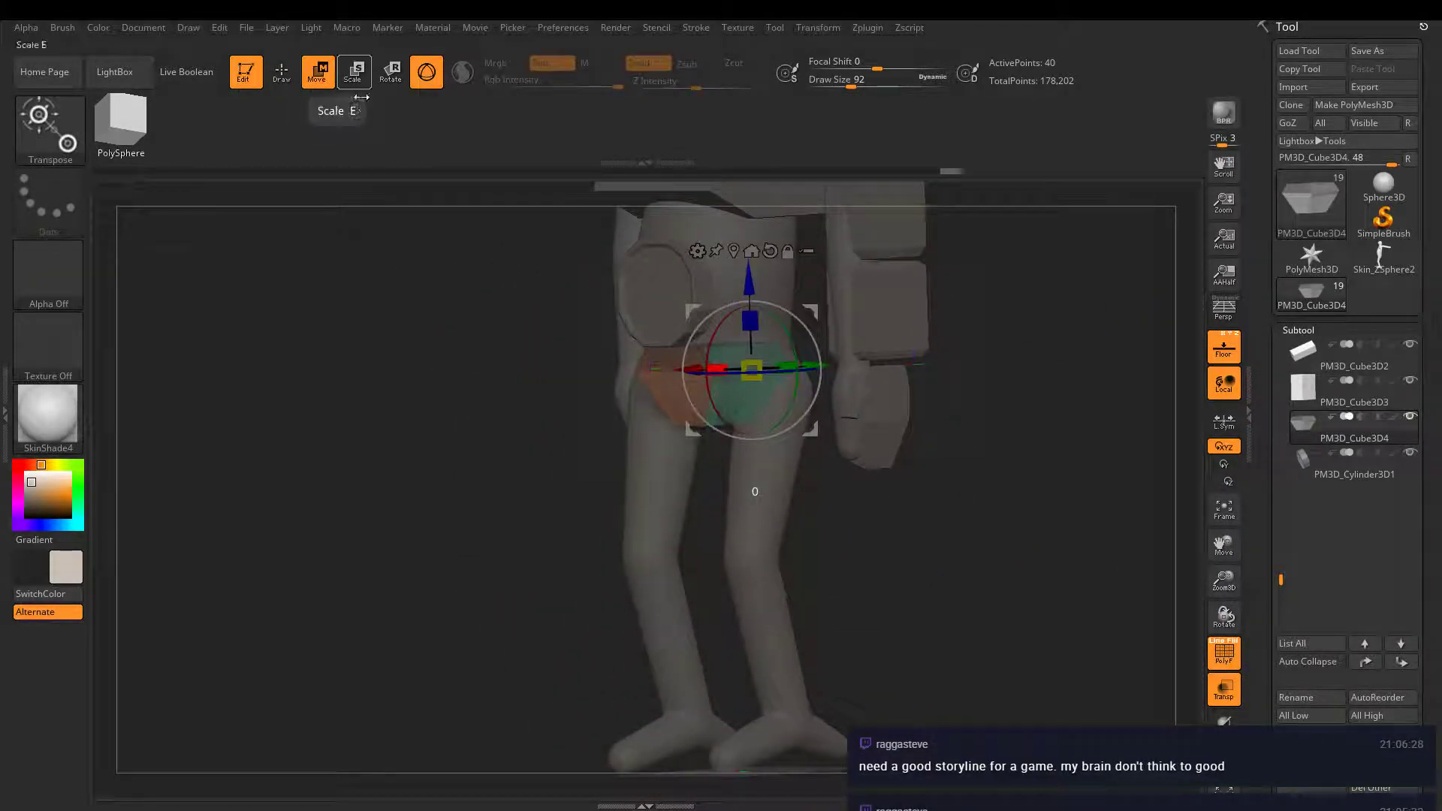
drag(991, 481, 1011, 439)
drag(1099, 388, 1044, 346)
alt+click(886, 398)
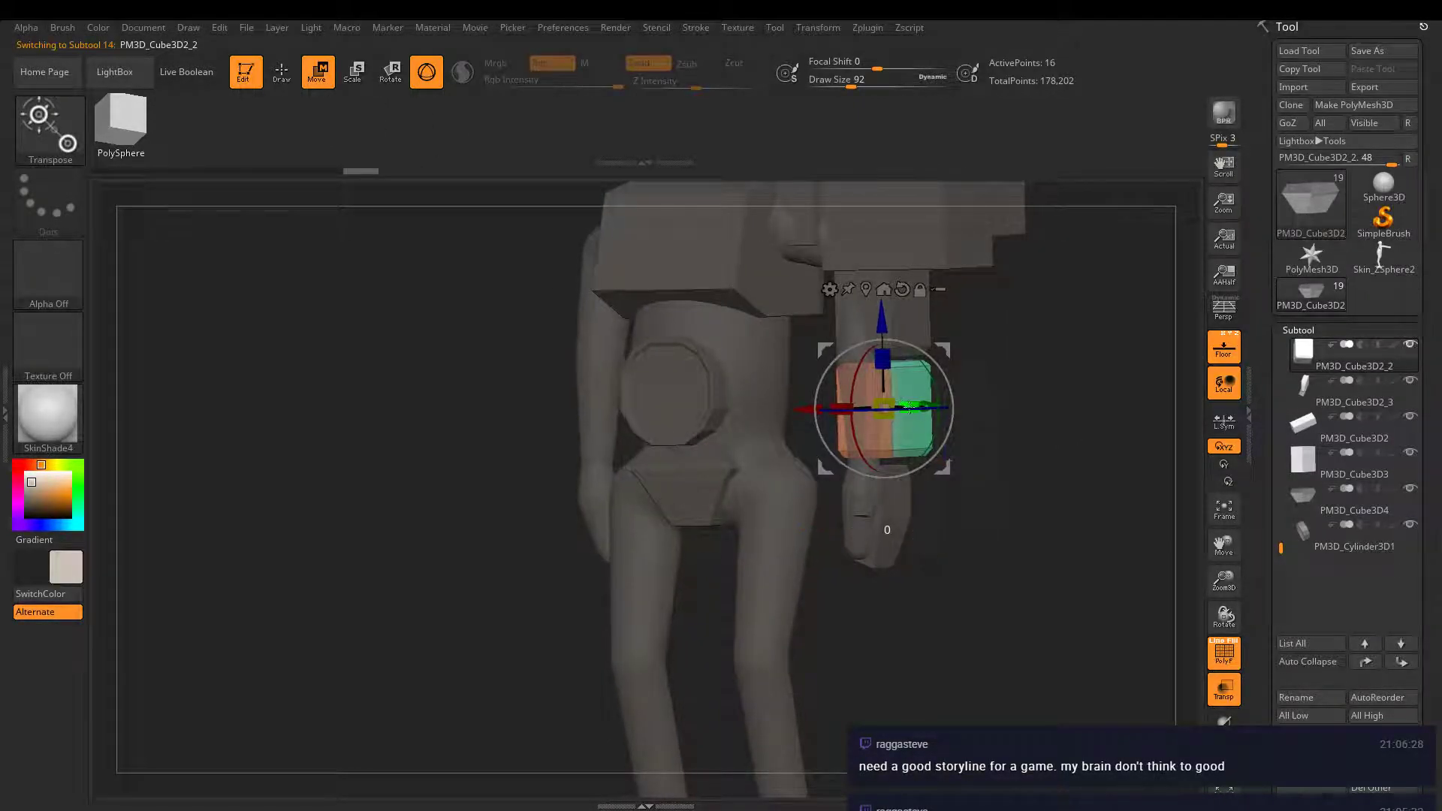
drag(826, 601, 846, 605)
alt+drag(852, 489, 901, 308)
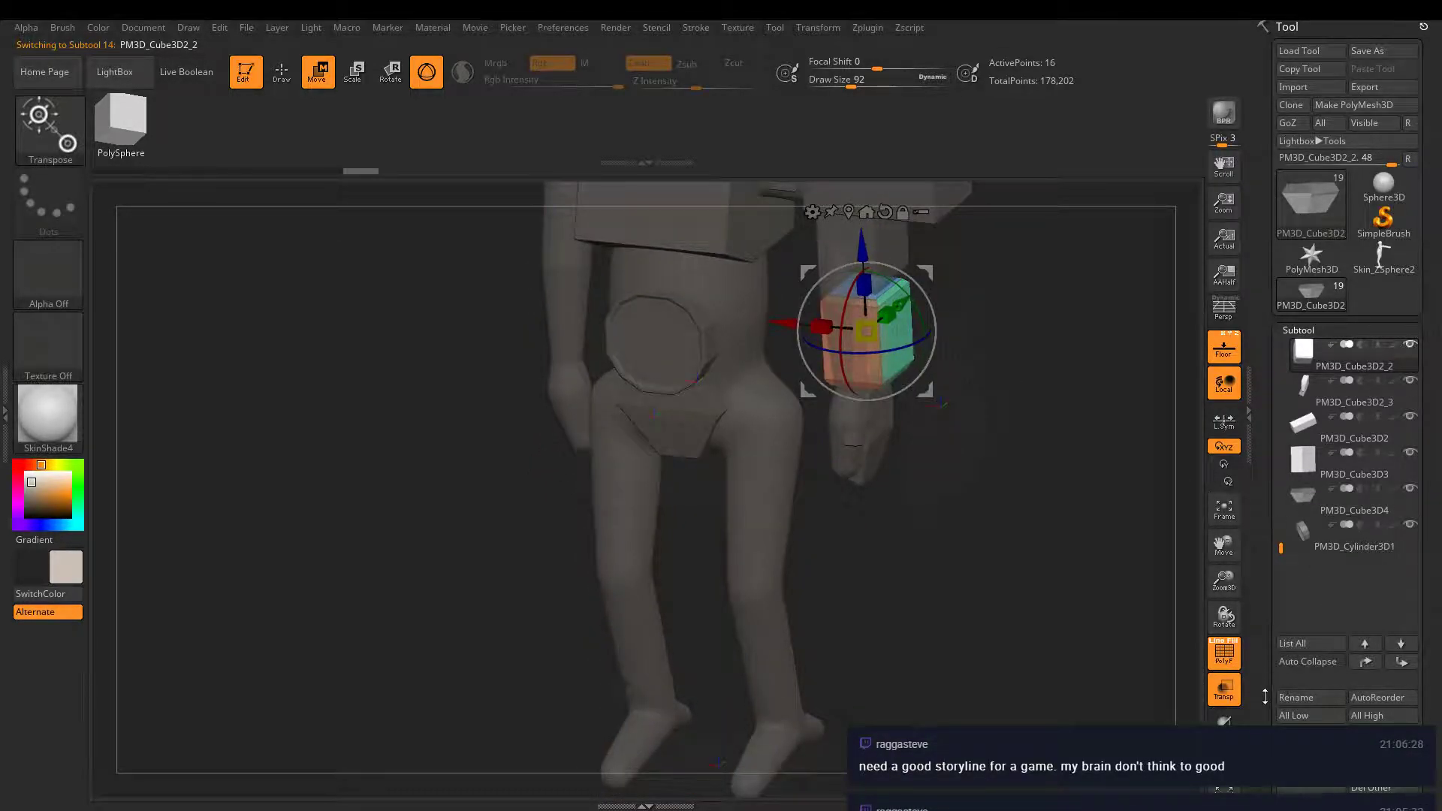
ctrl+click(894, 308)
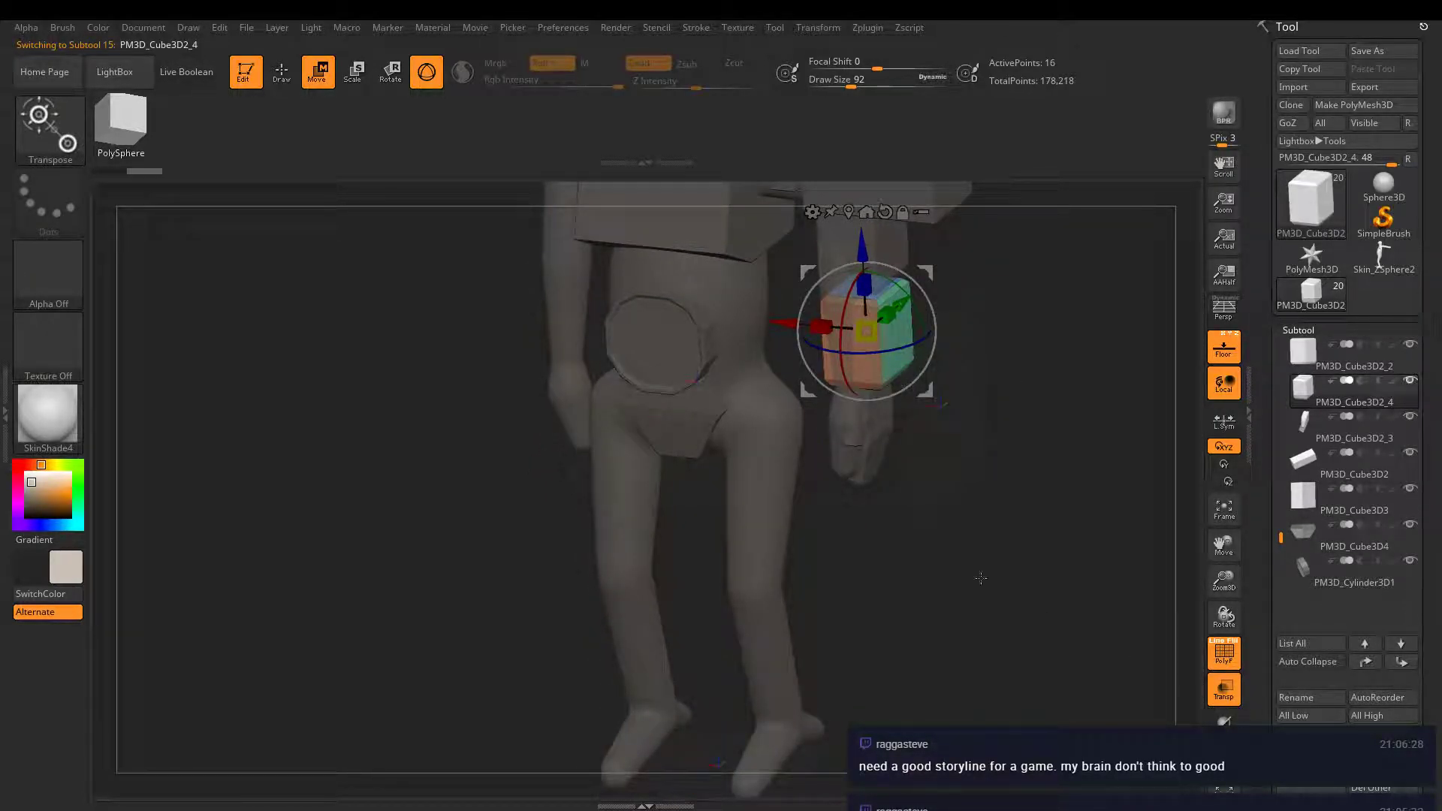
- Move the duplicated block down and inward so that it encloses the upper thigh beside the pelvis block
drag(976, 316, 890, 331)
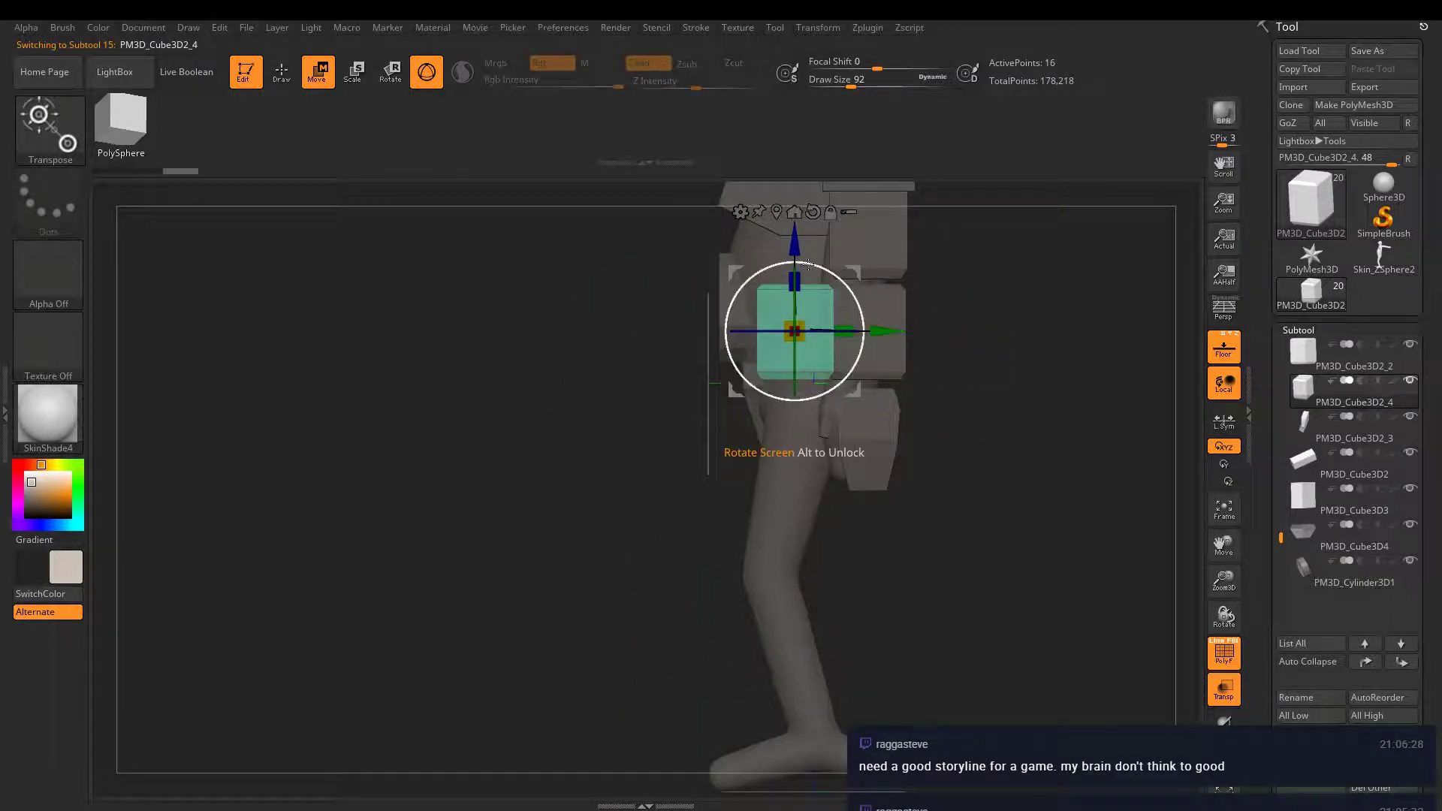
drag(798, 248, 799, 359)
drag(977, 376, 758, 331)
drag(713, 427, 552, 434)
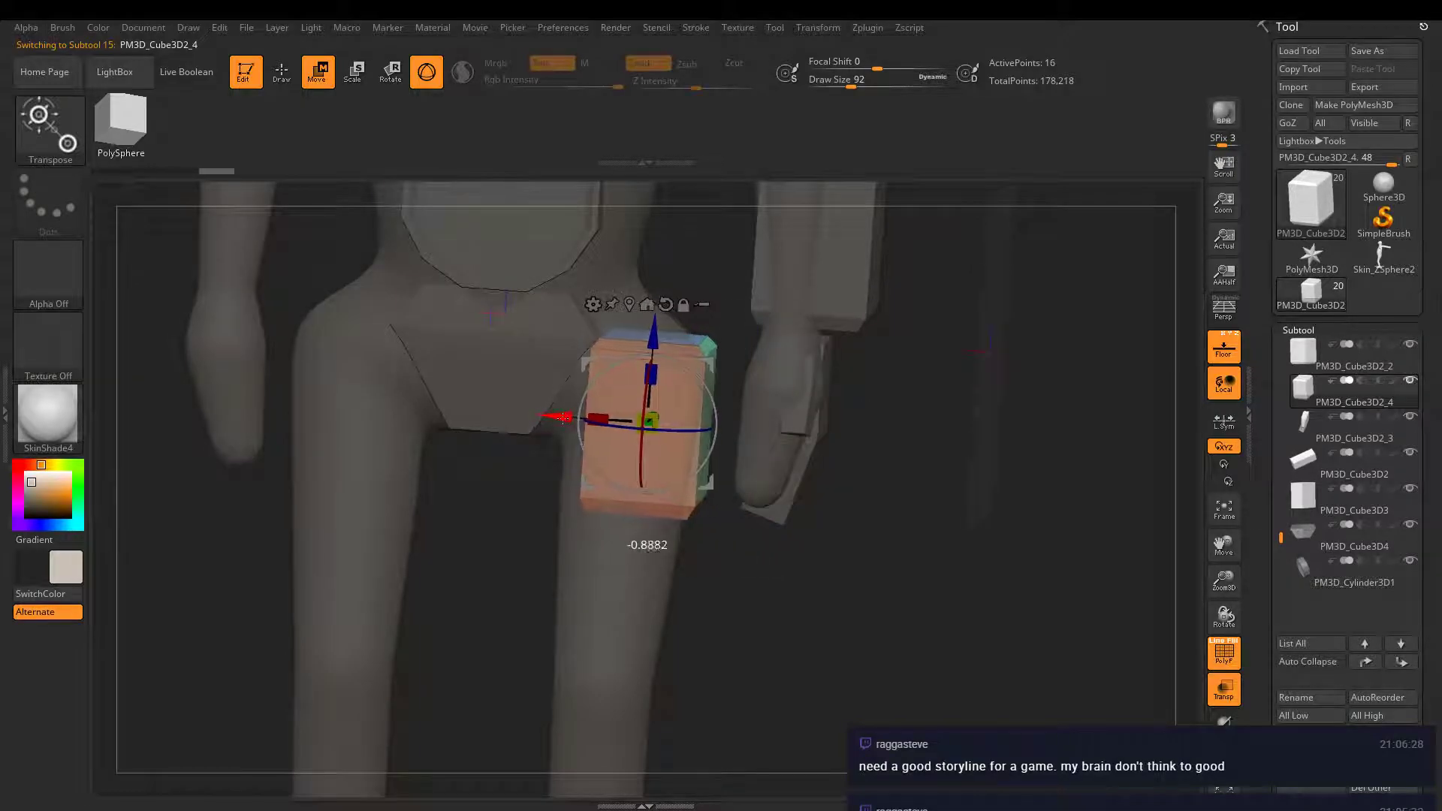
drag(639, 337, 637, 347)
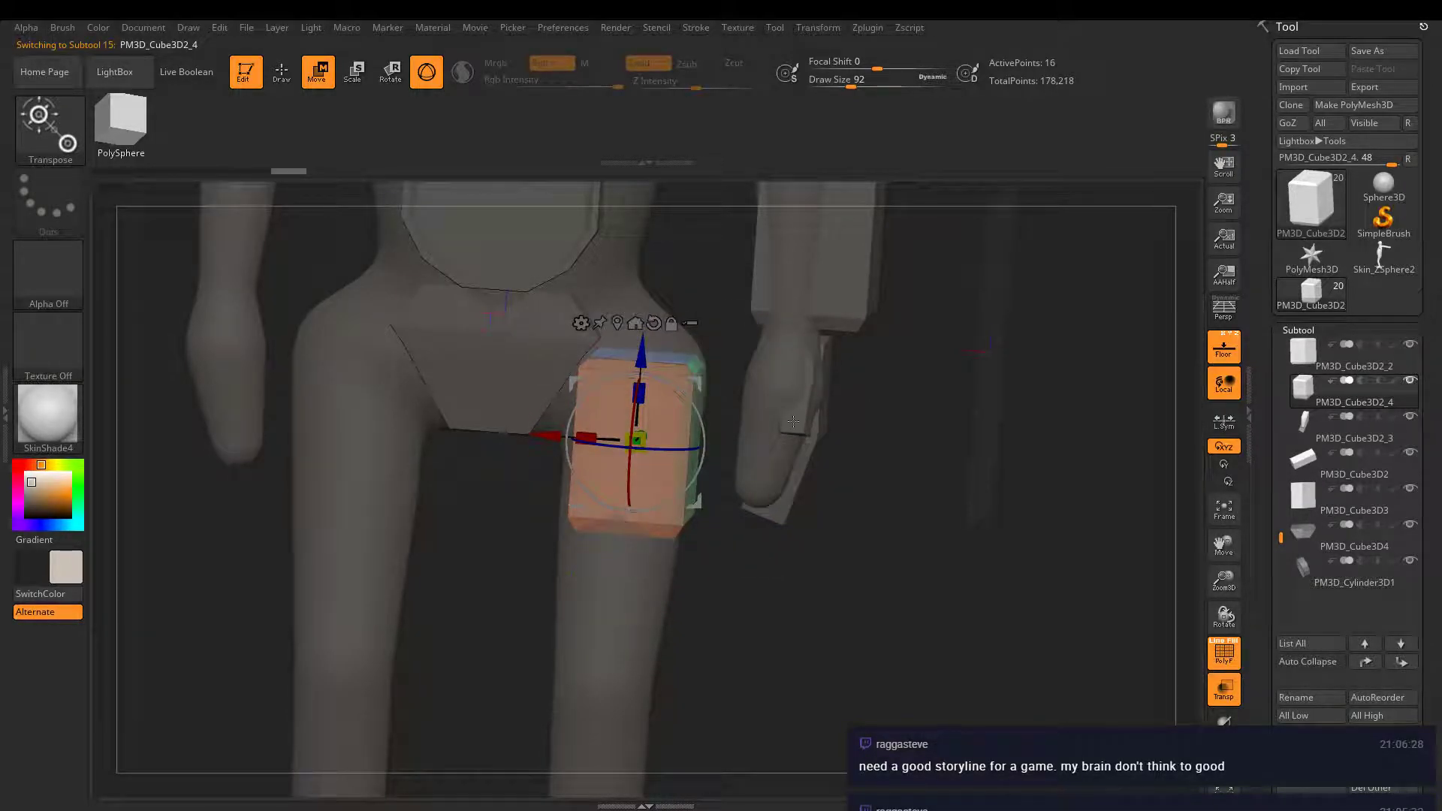
drag(794, 422, 929, 380)
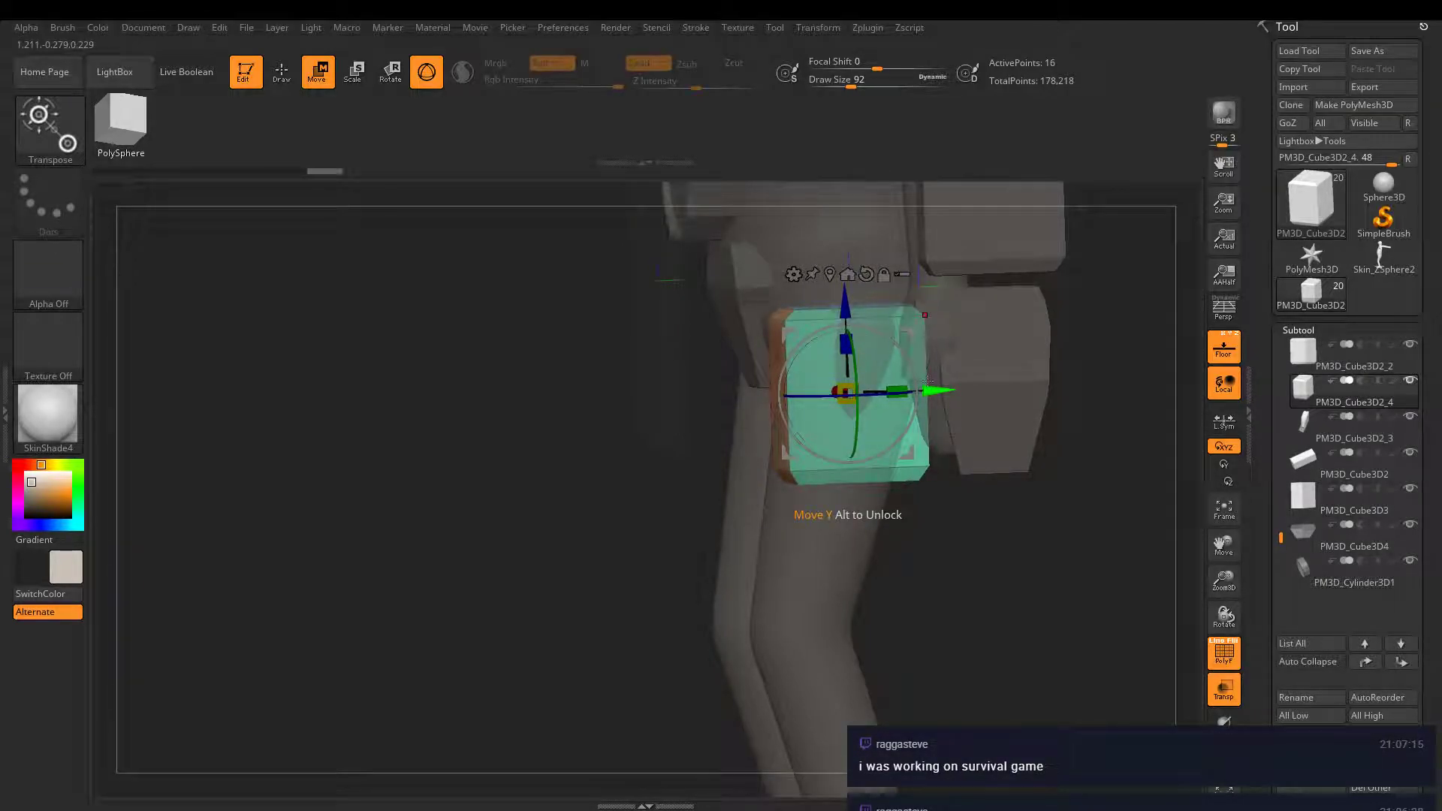
- Mask the thigh block's upper end and pull its lower end down to lengthen the block toward the knee
click(354, 72)
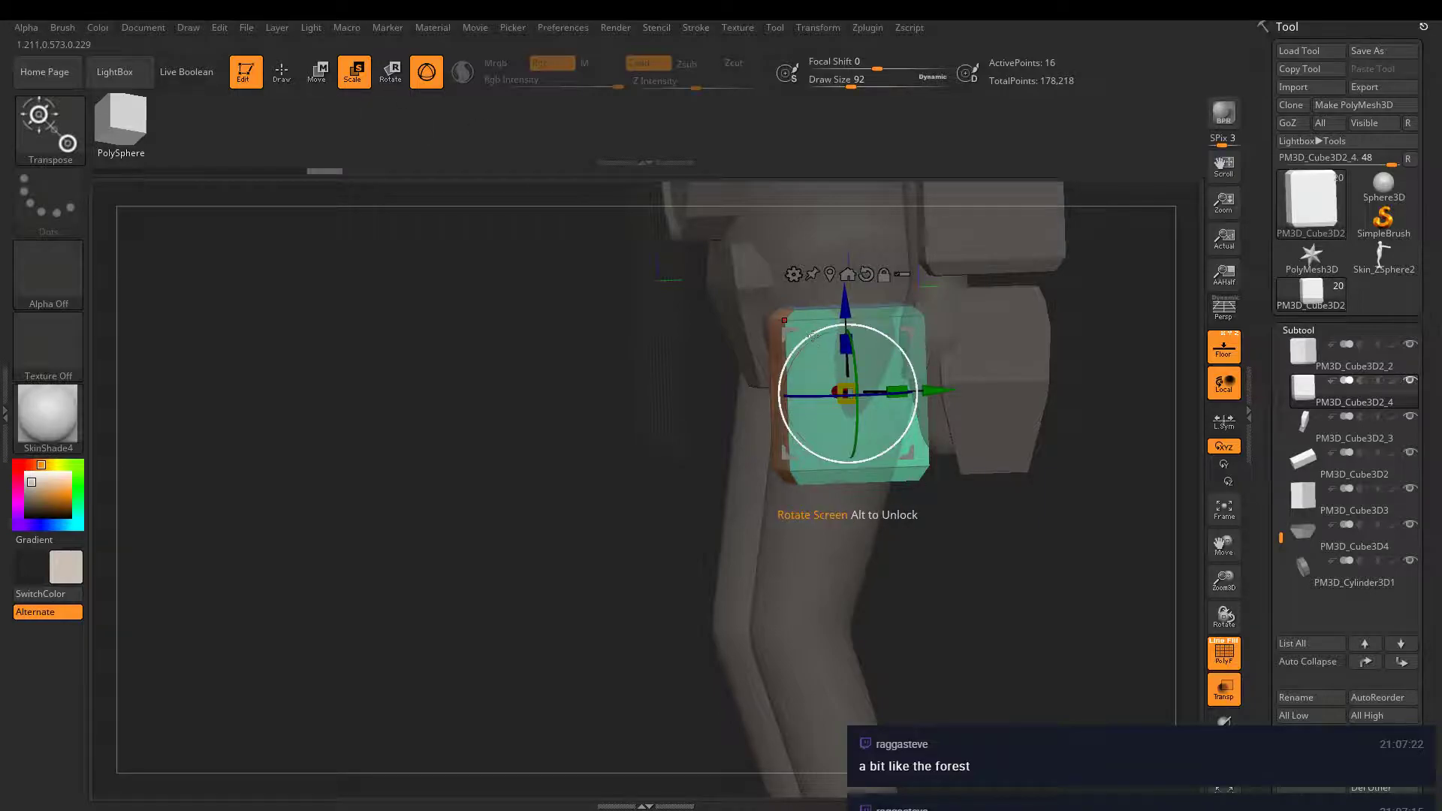
drag(864, 353, 969, 338)
click(282, 71)
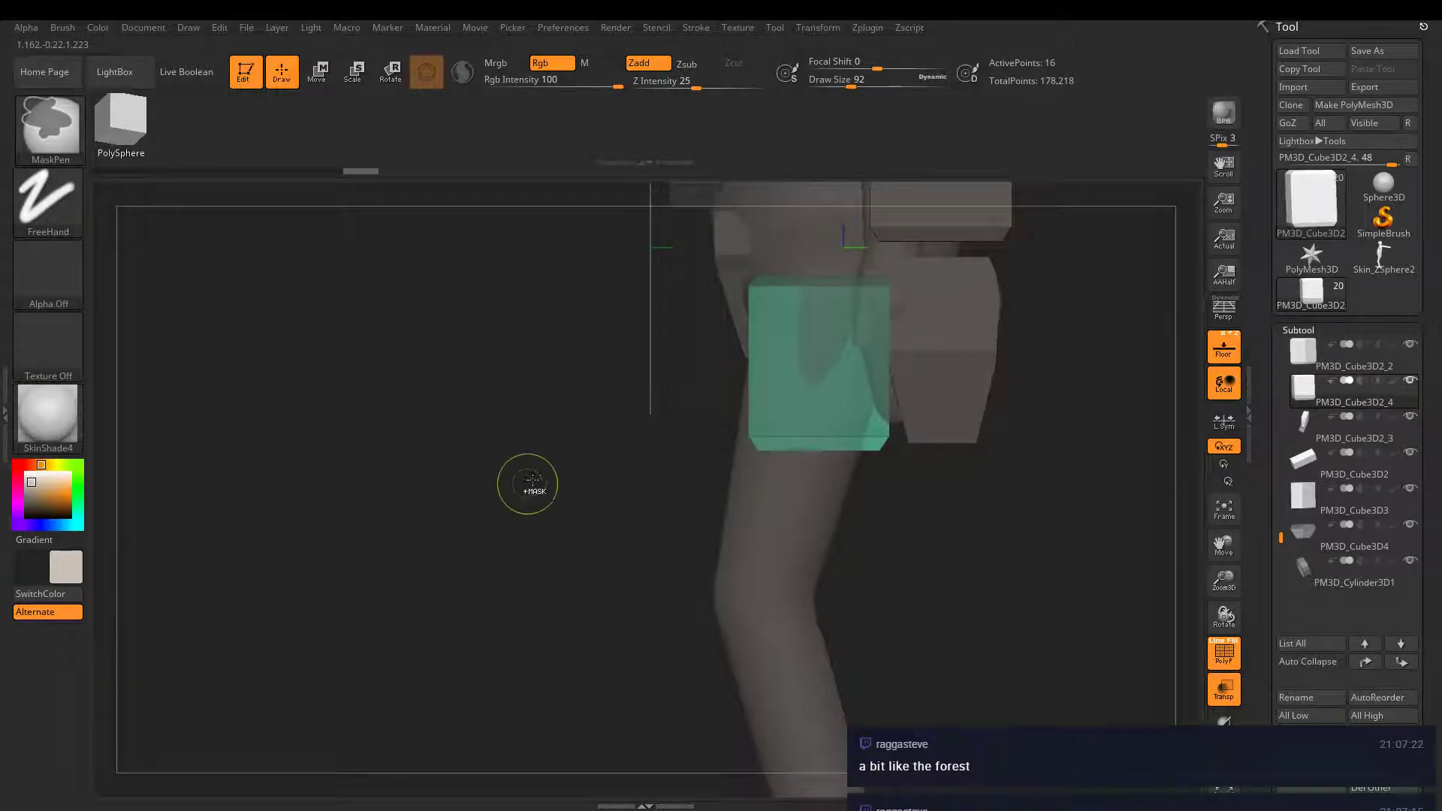
click(316, 72)
drag(818, 272, 818, 412)
click(292, 81)
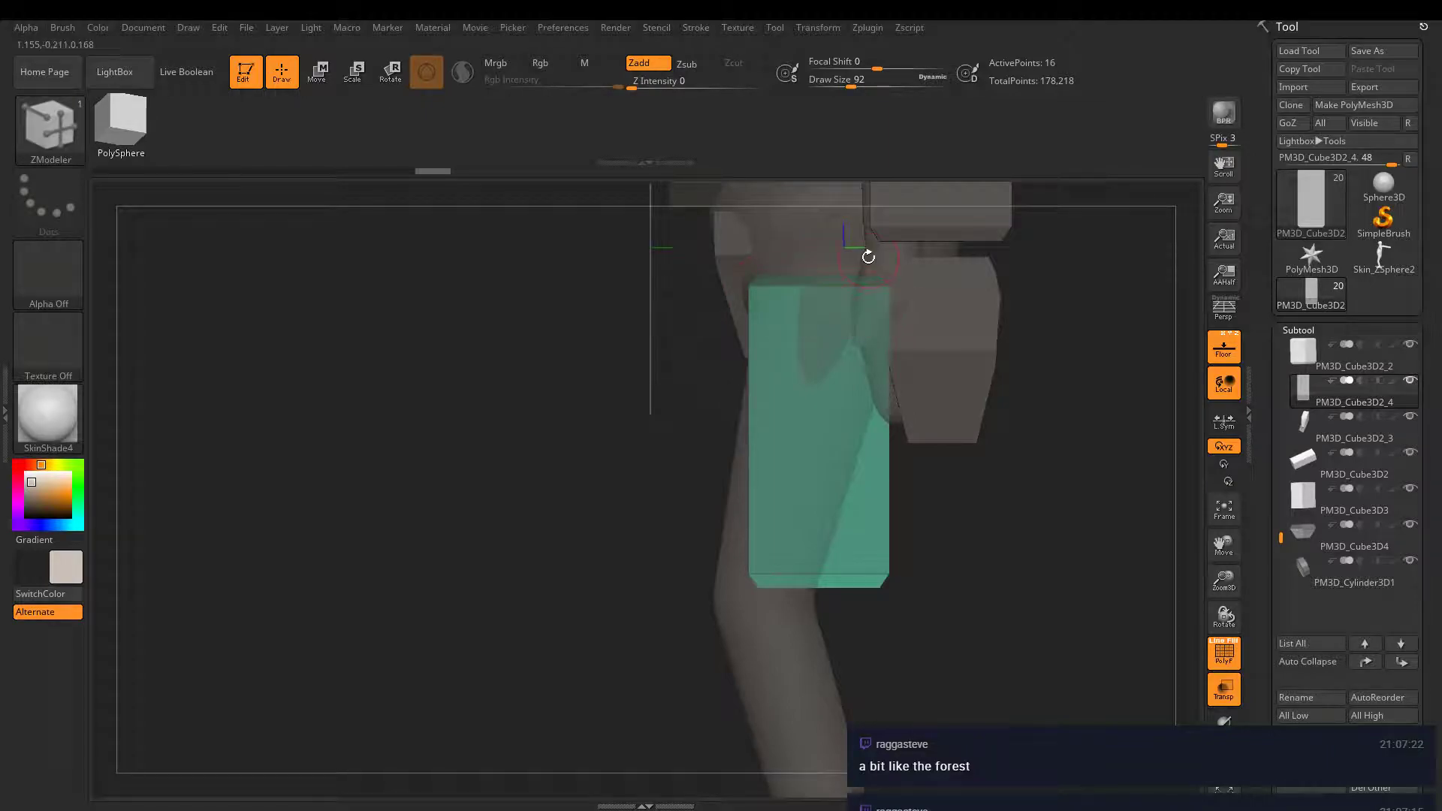
- Rotate the thigh block about its upper end so it slants forward along the leg
click(383, 75)
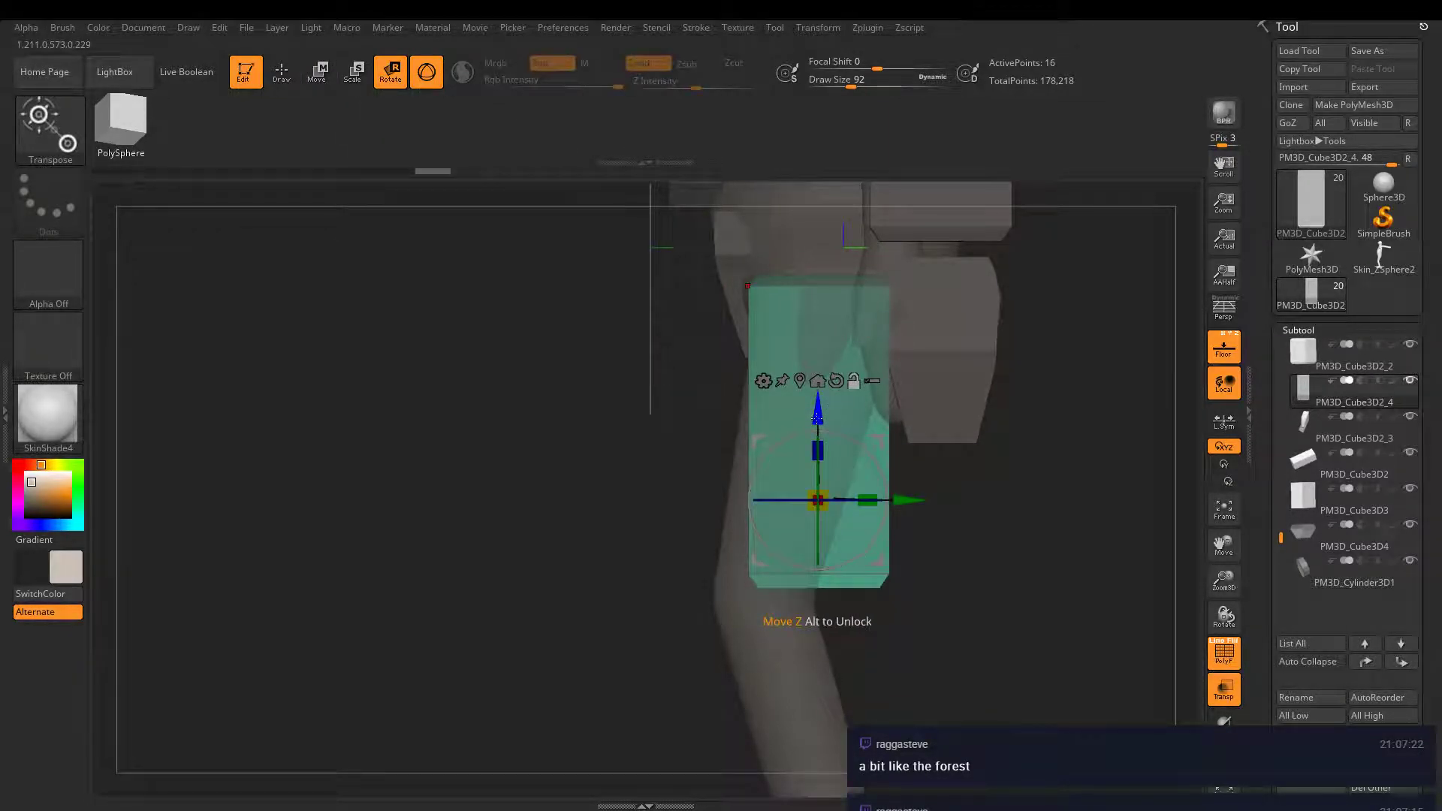
drag(822, 426, 876, 239)
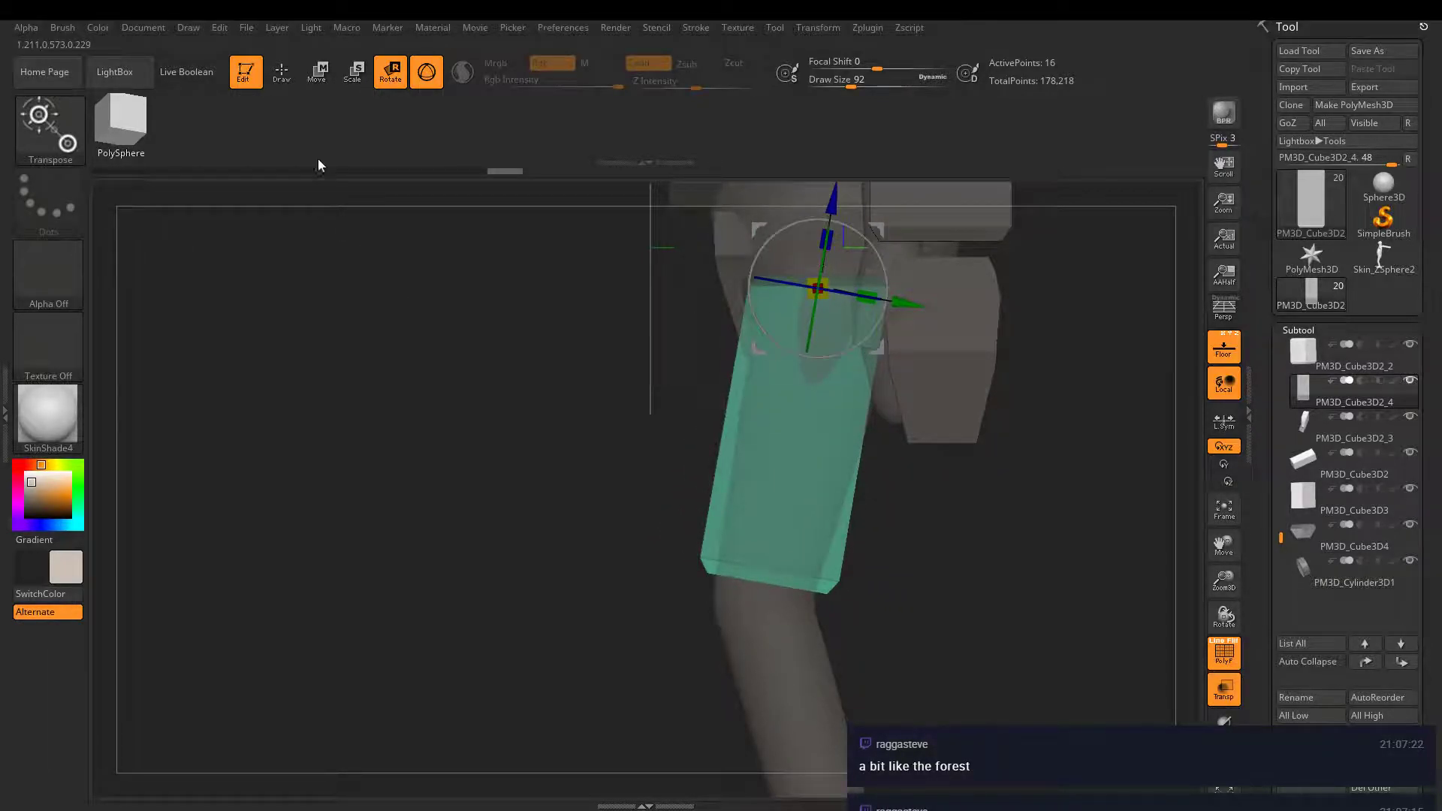
- Move the unmasked thigh block outward and duplicate it as a narrower block along the inner thigh
click(323, 81)
shift+drag(471, 401, 513, 406)
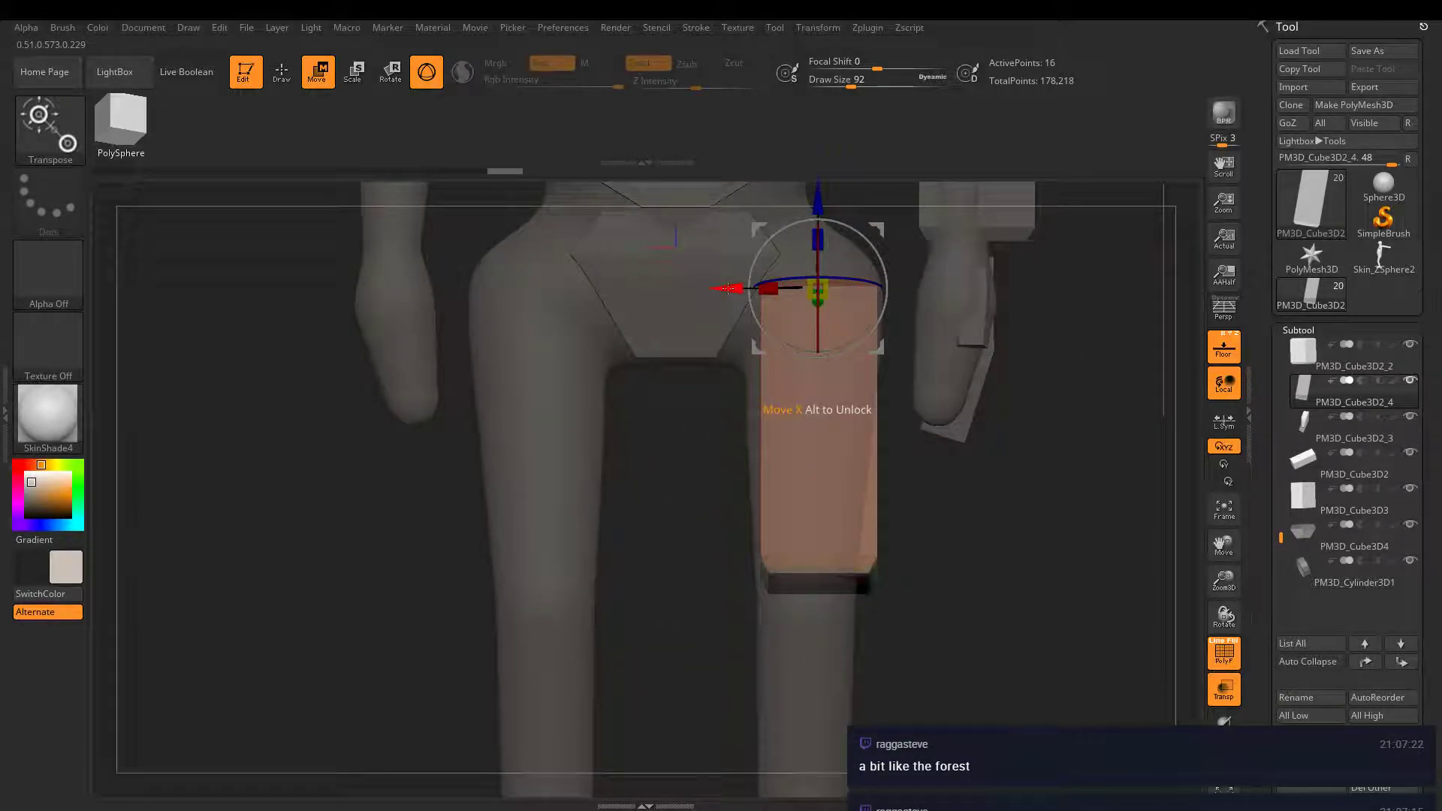
drag(730, 288, 816, 288)
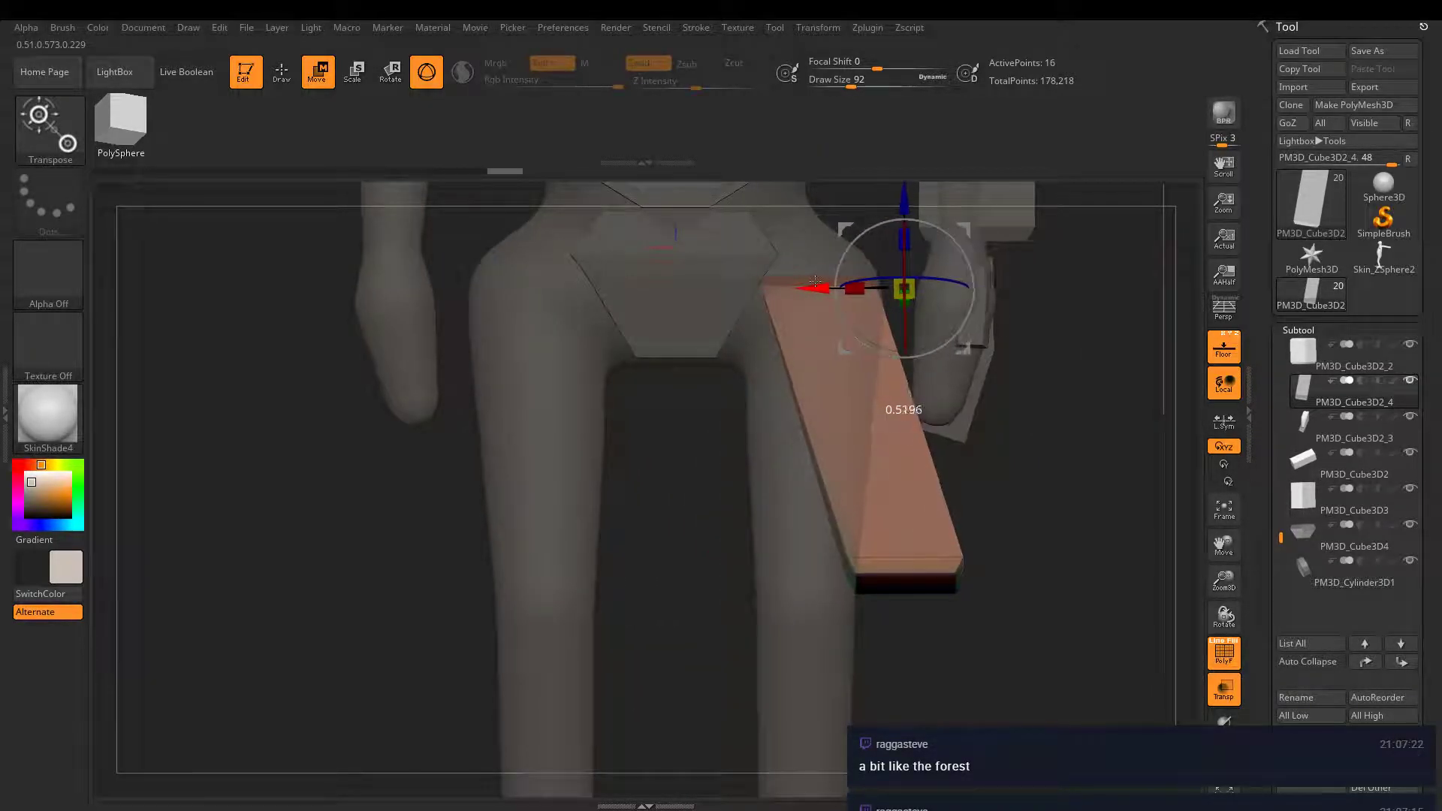
key(ctrl+z)
ctrl+drag(714, 534, 682, 515)
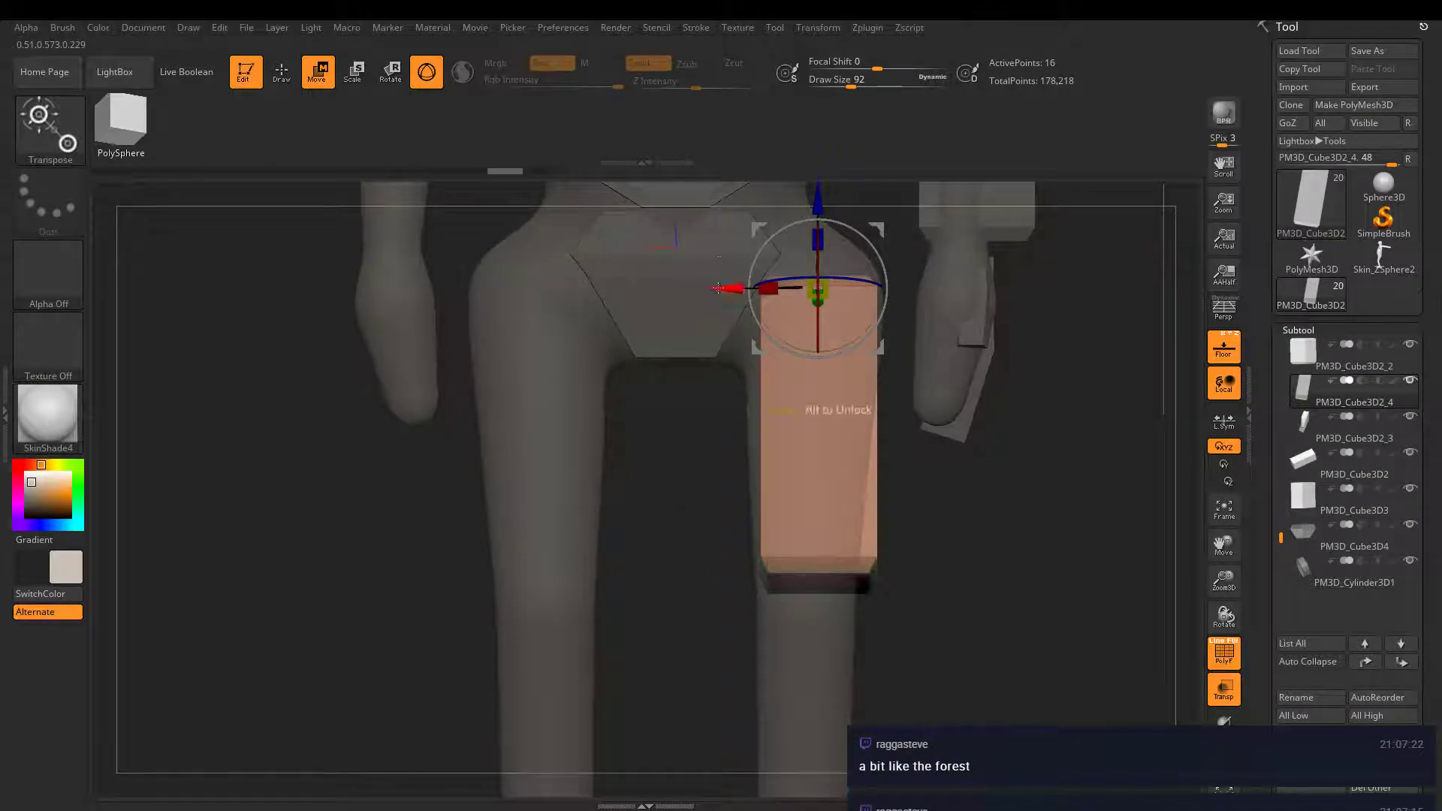
mouse_move(730, 288)
mouse_down()
mouse_move(789, 288)
mouse_move(641, 288)
mouse_move(787, 289)
mouse_move(689, 288)
mouse_up()
key(ctrl+shift+d)
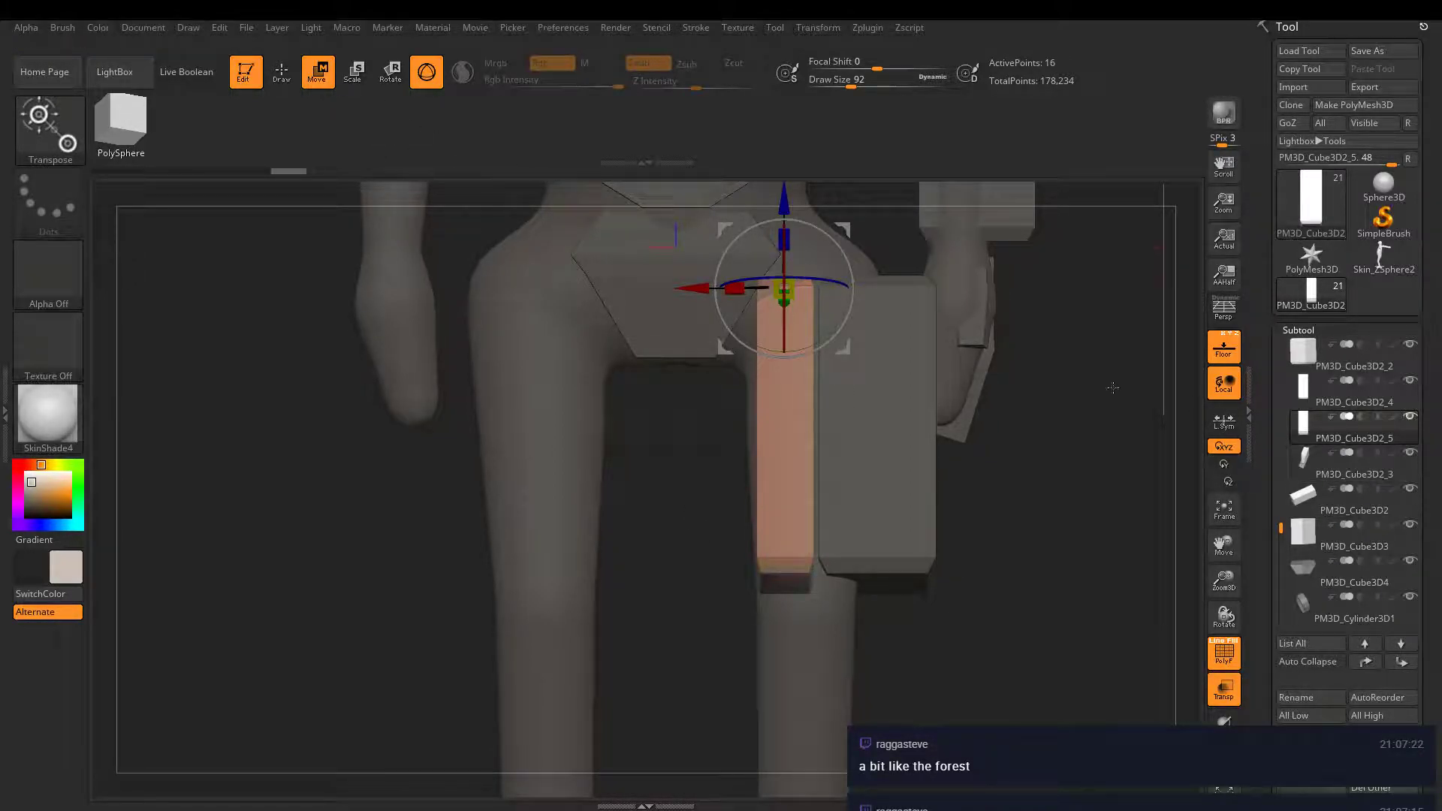
- Duplicate the outer thigh block down to the lower leg and tilt the copy backward to follow the shin
alt+click(894, 396)
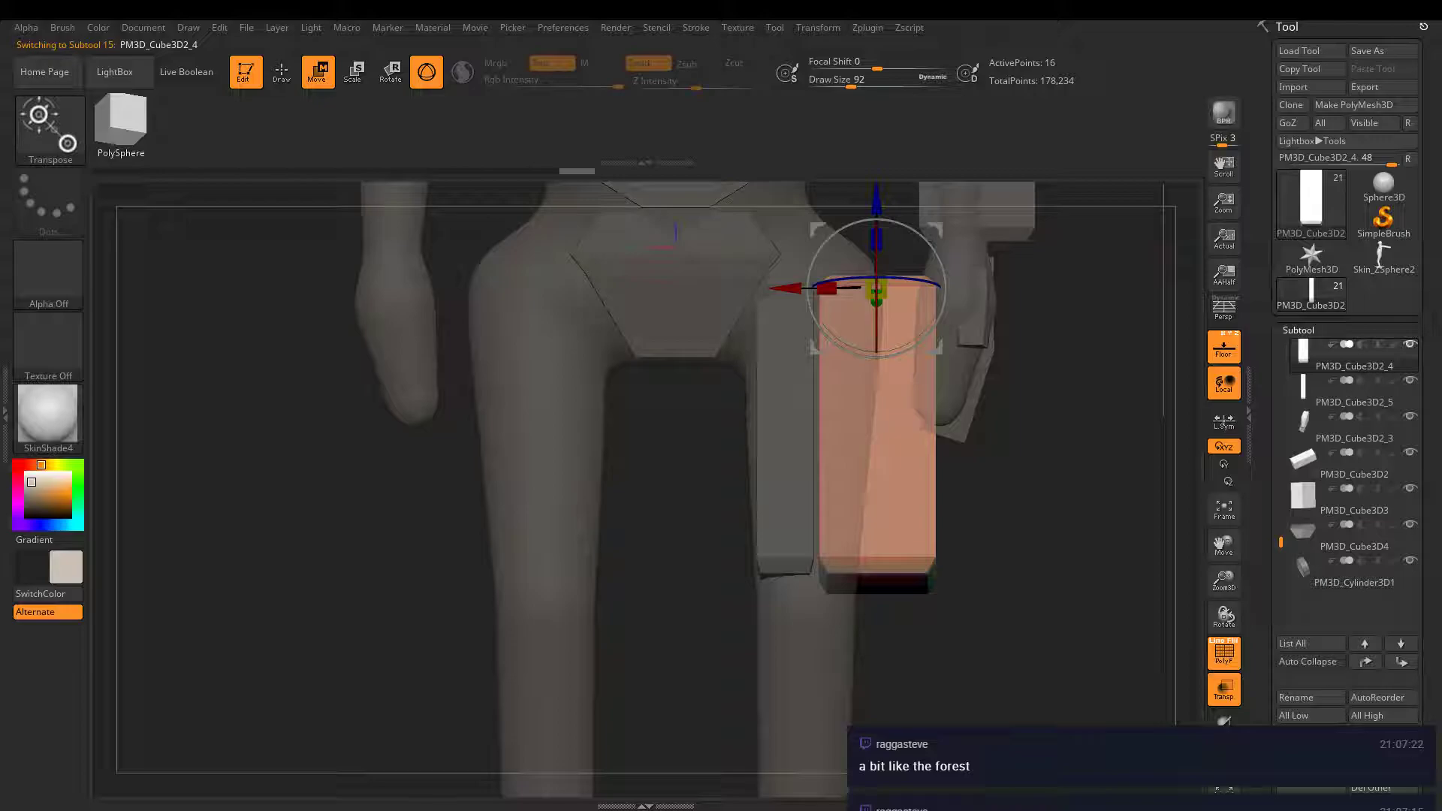
drag(1120, 526, 811, 491)
alt+drag(875, 596, 862, 351)
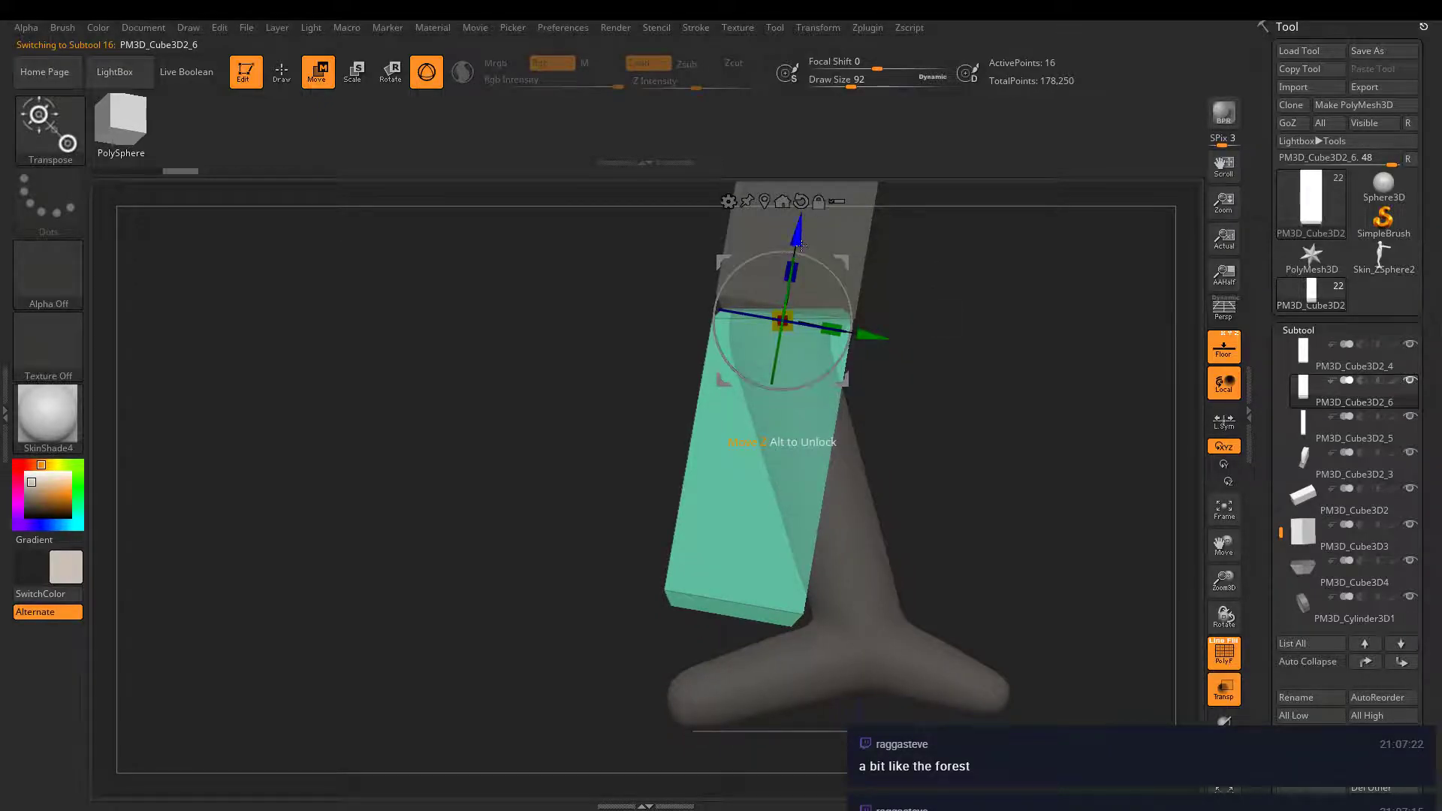
drag(801, 244, 773, 230)
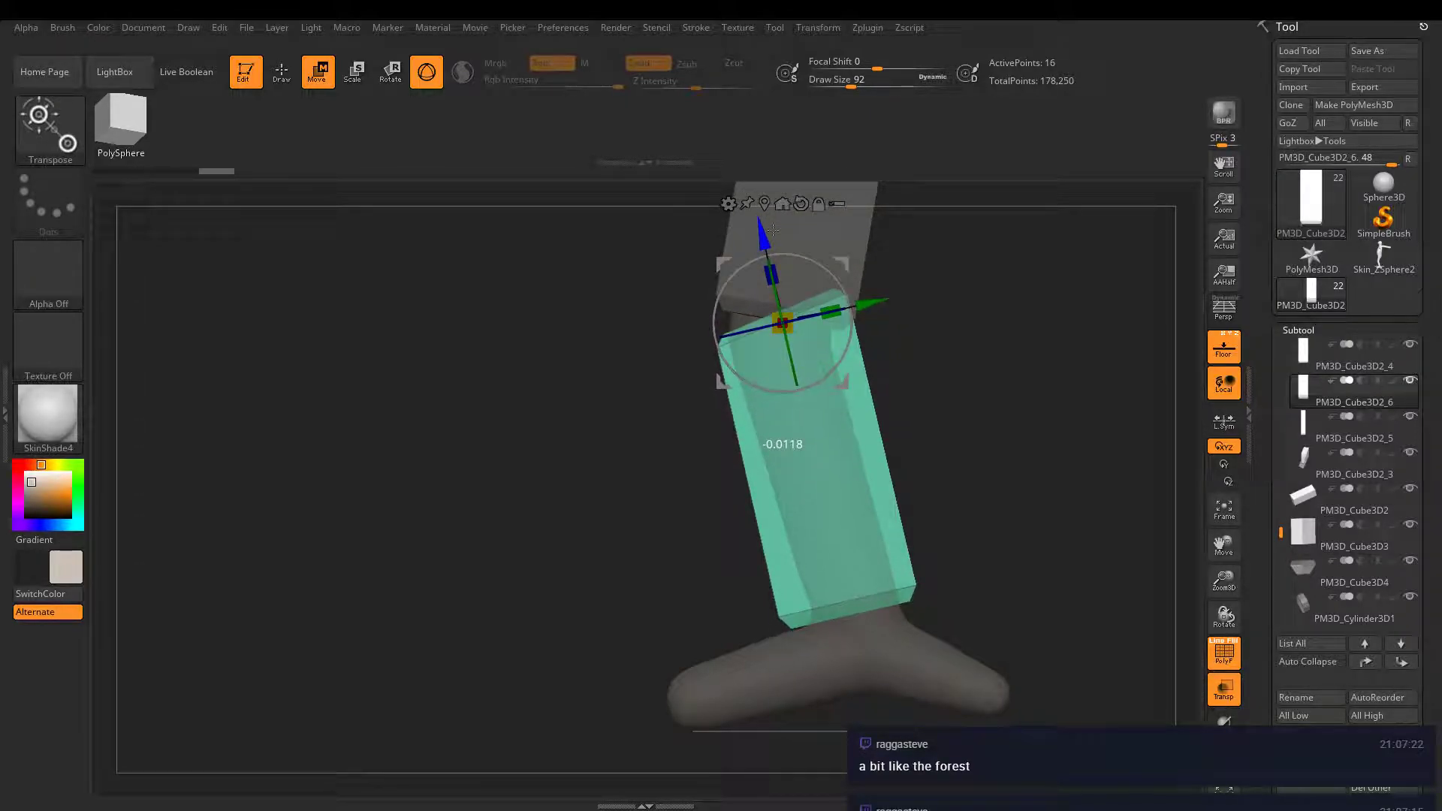
drag(752, 323, 976, 444)
- Shift the shin block inward beneath the two thigh blocks, leaving a small gap at the knee
alt+right_drag(971, 465, 1016, 385)
ctrl+right_drag(991, 518, 993, 582)
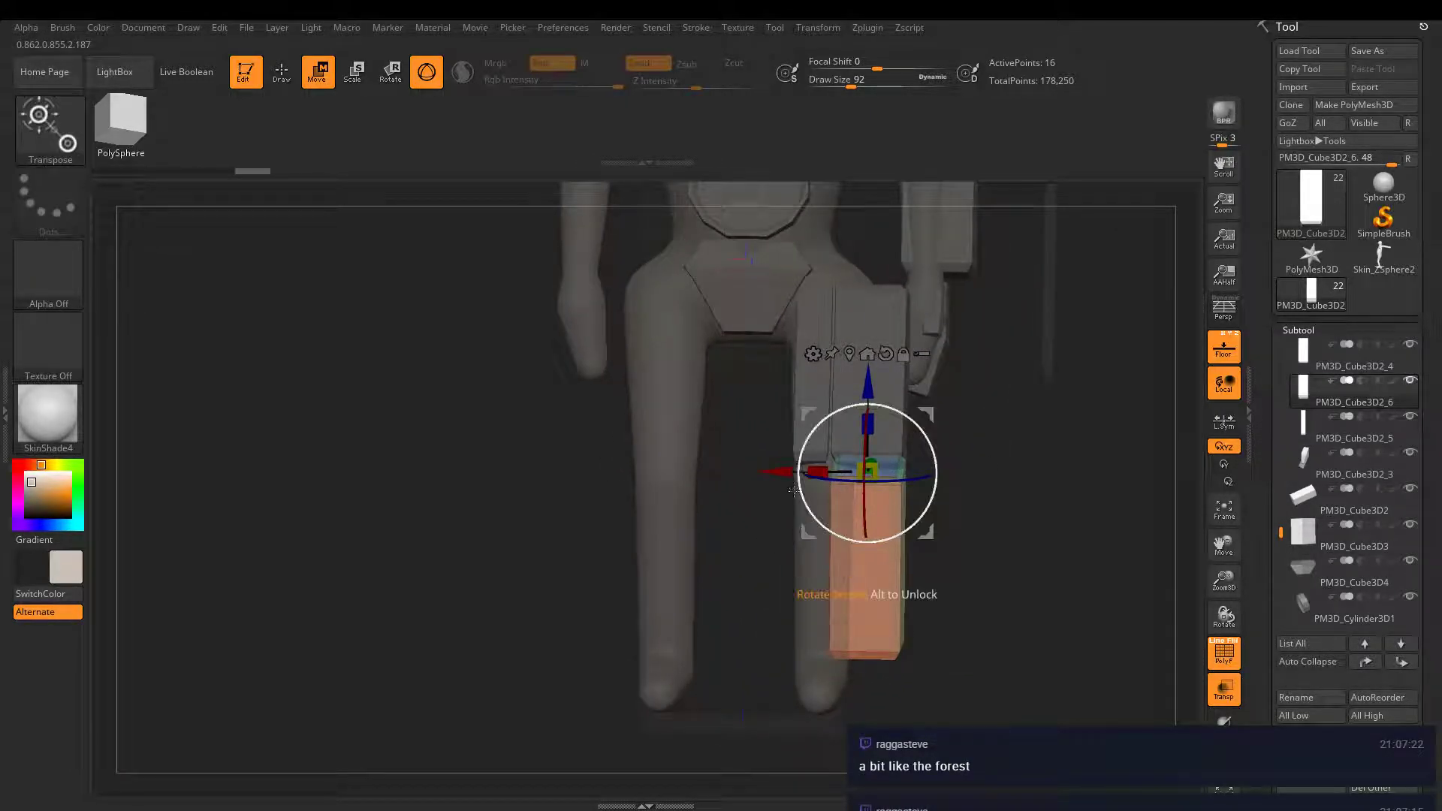
mouse_move(779, 471)
mouse_down()
mouse_move(736, 471)
mouse_move(750, 471)
mouse_up()
drag(839, 386, 839, 398)
mouse_move(1010, 452)
ctrl+right_down()
mouse_move(1017, 507)
mouse_move(986, 438)
ctrl+right_up()
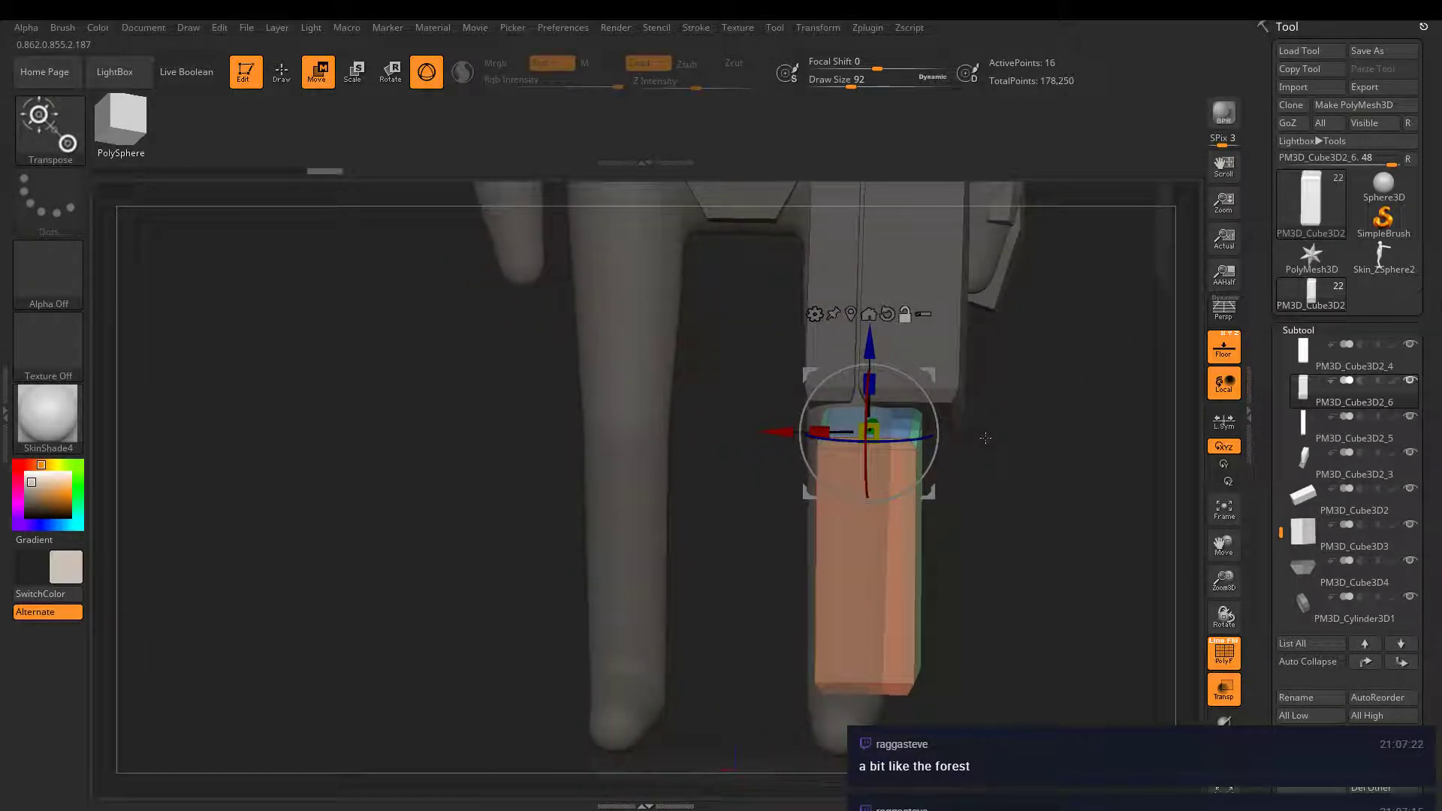
- Select the outer thigh block and swing it backward about its upper end to test the hip rotation
alt+right_drag(1077, 323, 999, 453)
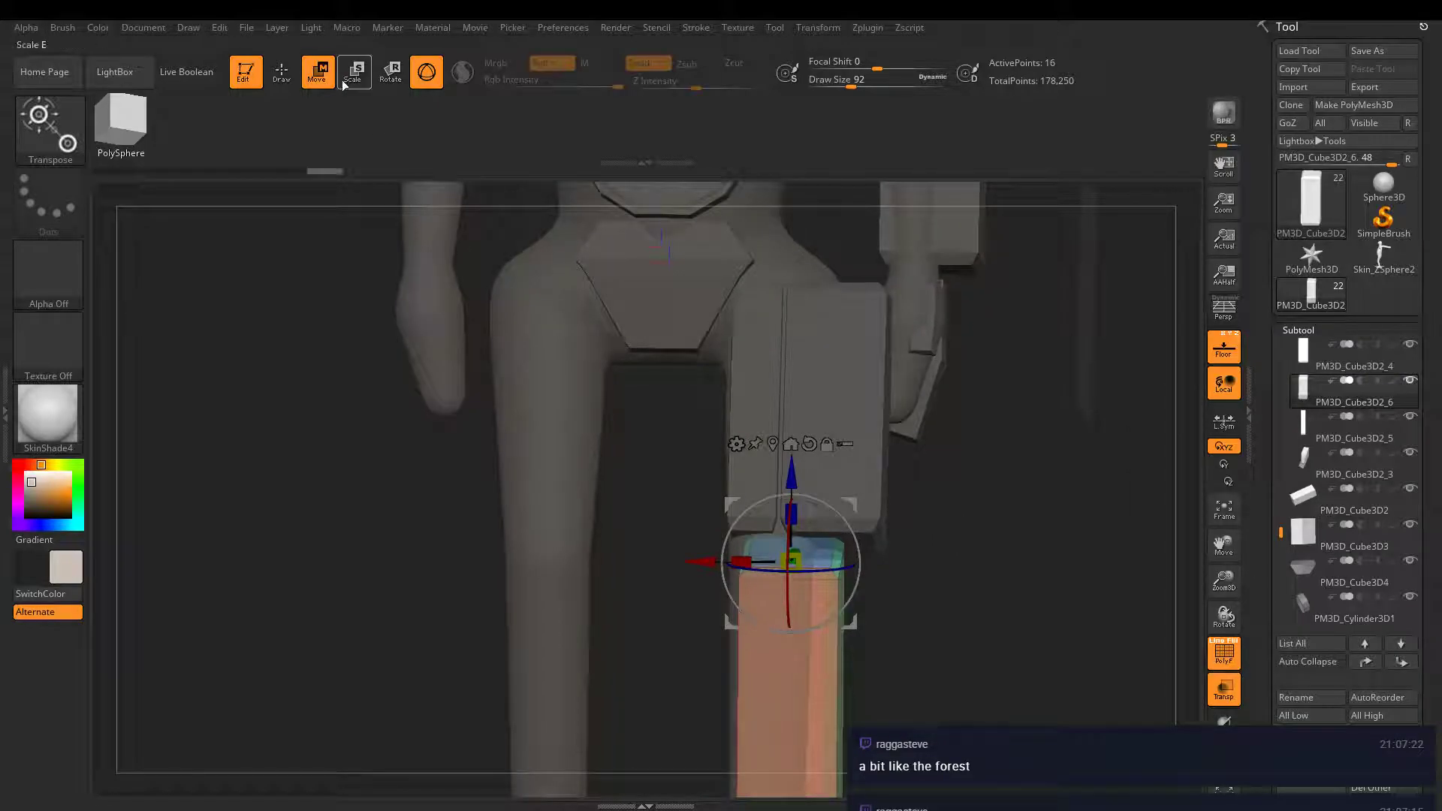
alt+click(832, 381)
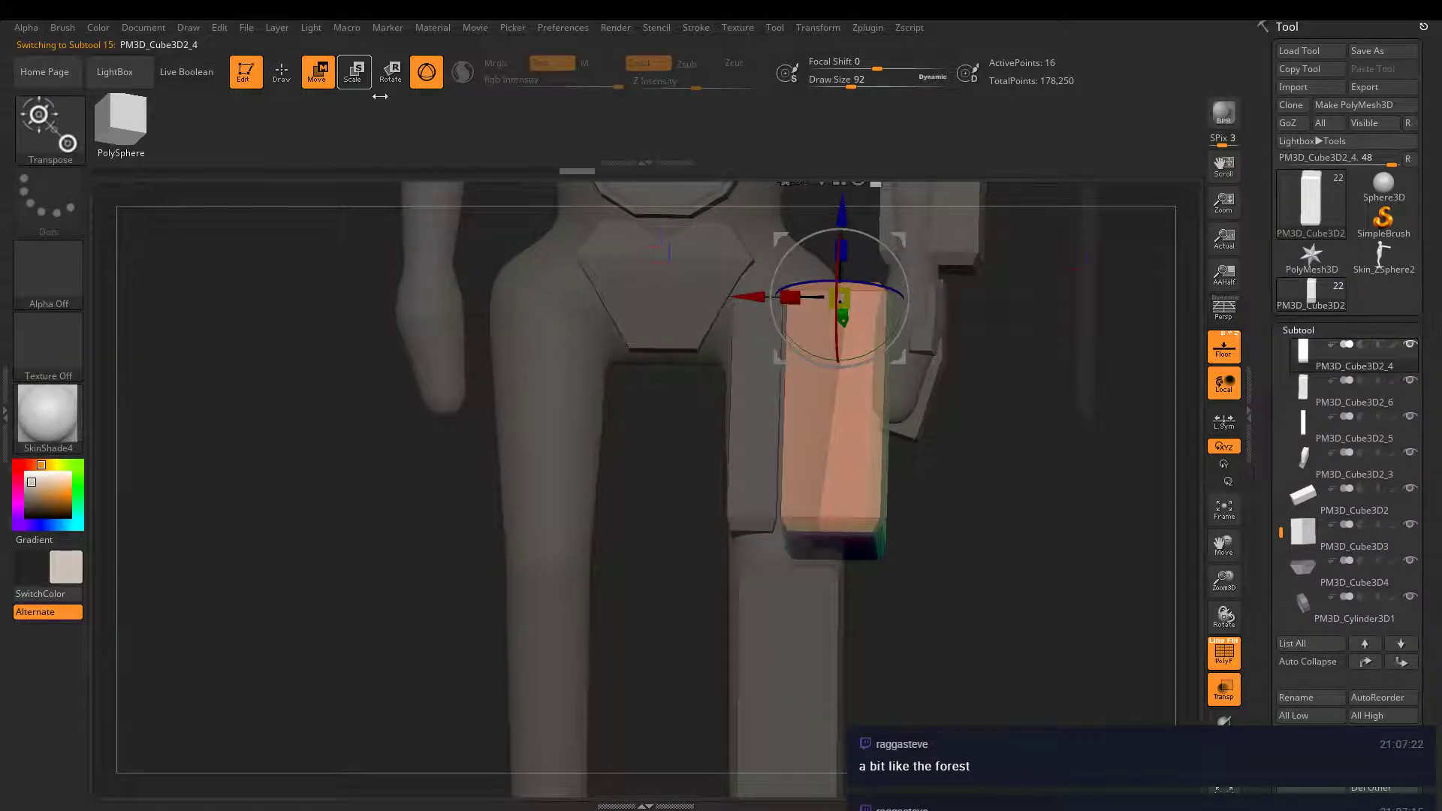
click(395, 77)
right_drag(878, 419, 977, 417)
drag(992, 243, 929, 227)
right_drag(927, 229, 1109, 503)
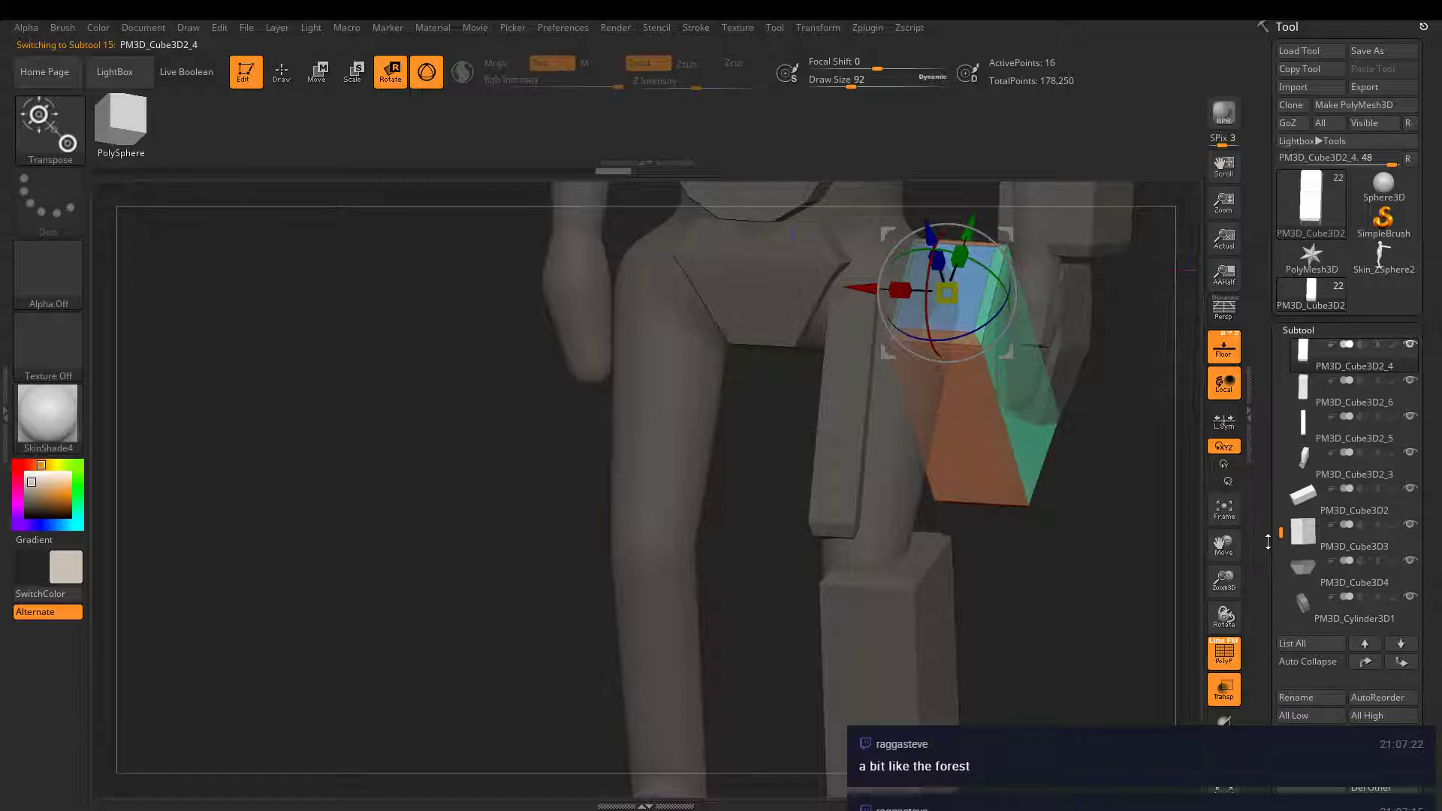
- Hide the ZSphere3 body so only the block parts are displayed
drag(1282, 524, 1281, 444)
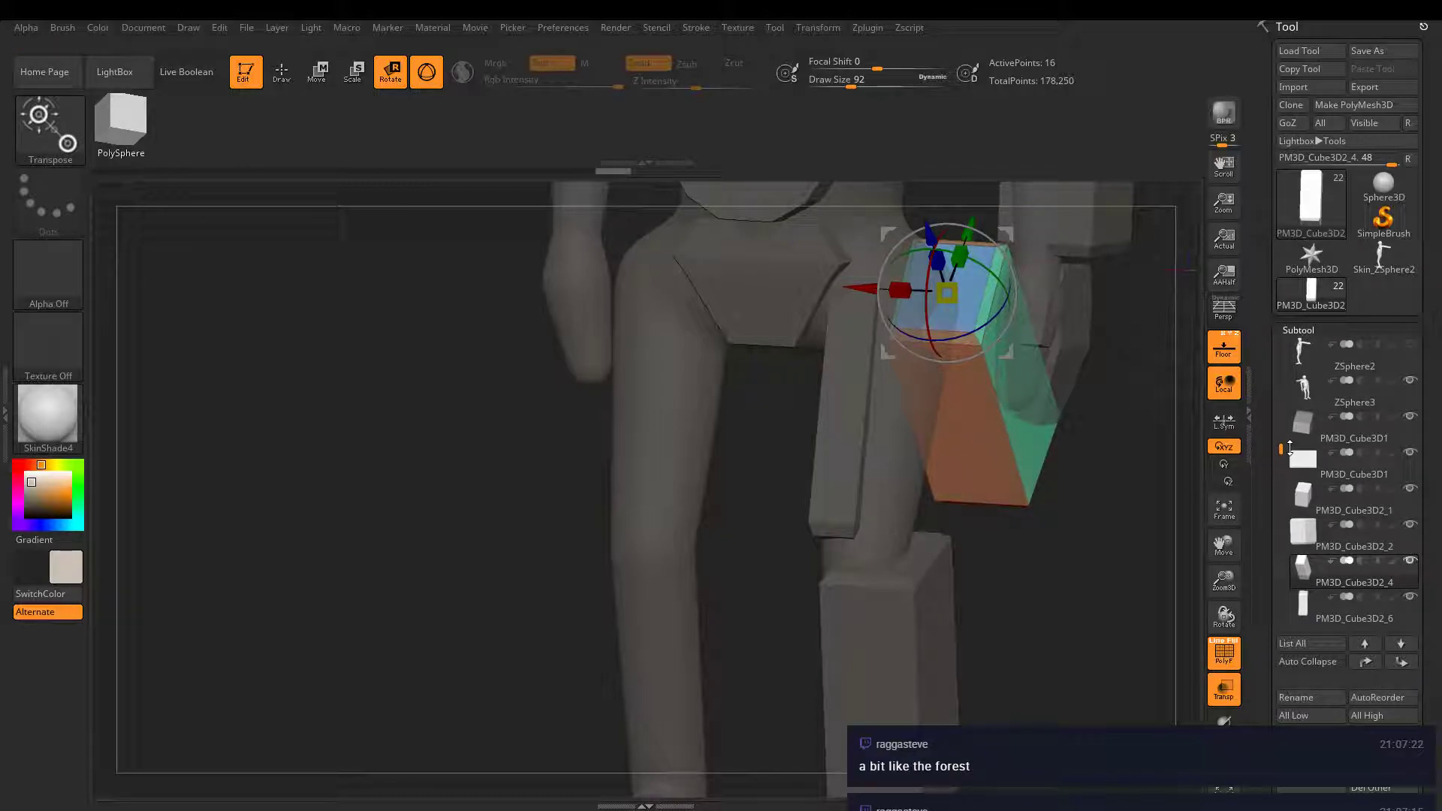
click(1411, 381)
right_drag(939, 421, 1049, 424)
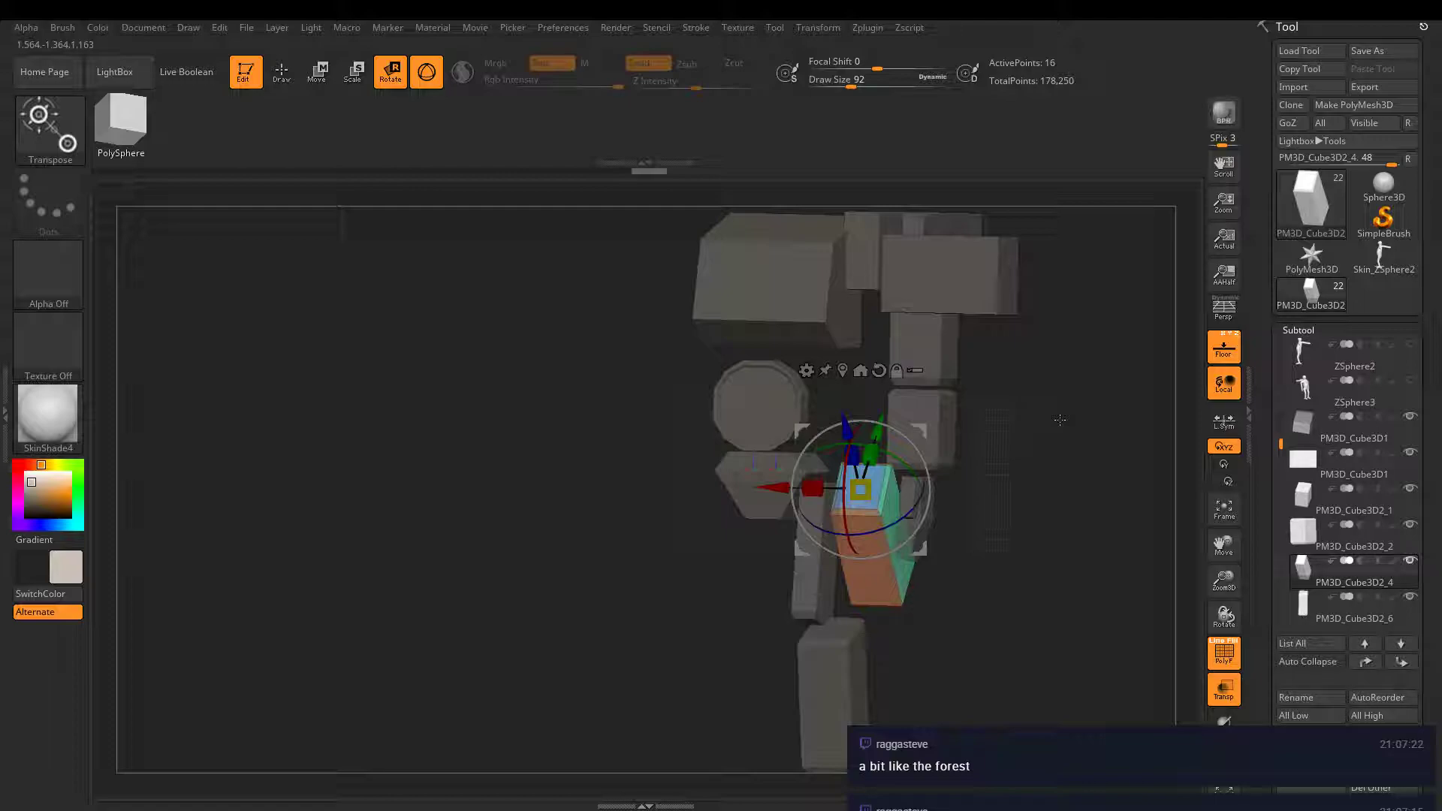
- Rotate the outer thigh block by about -55 degrees to line it up with the inner thigh block
right_drag(1060, 420, 824, 304)
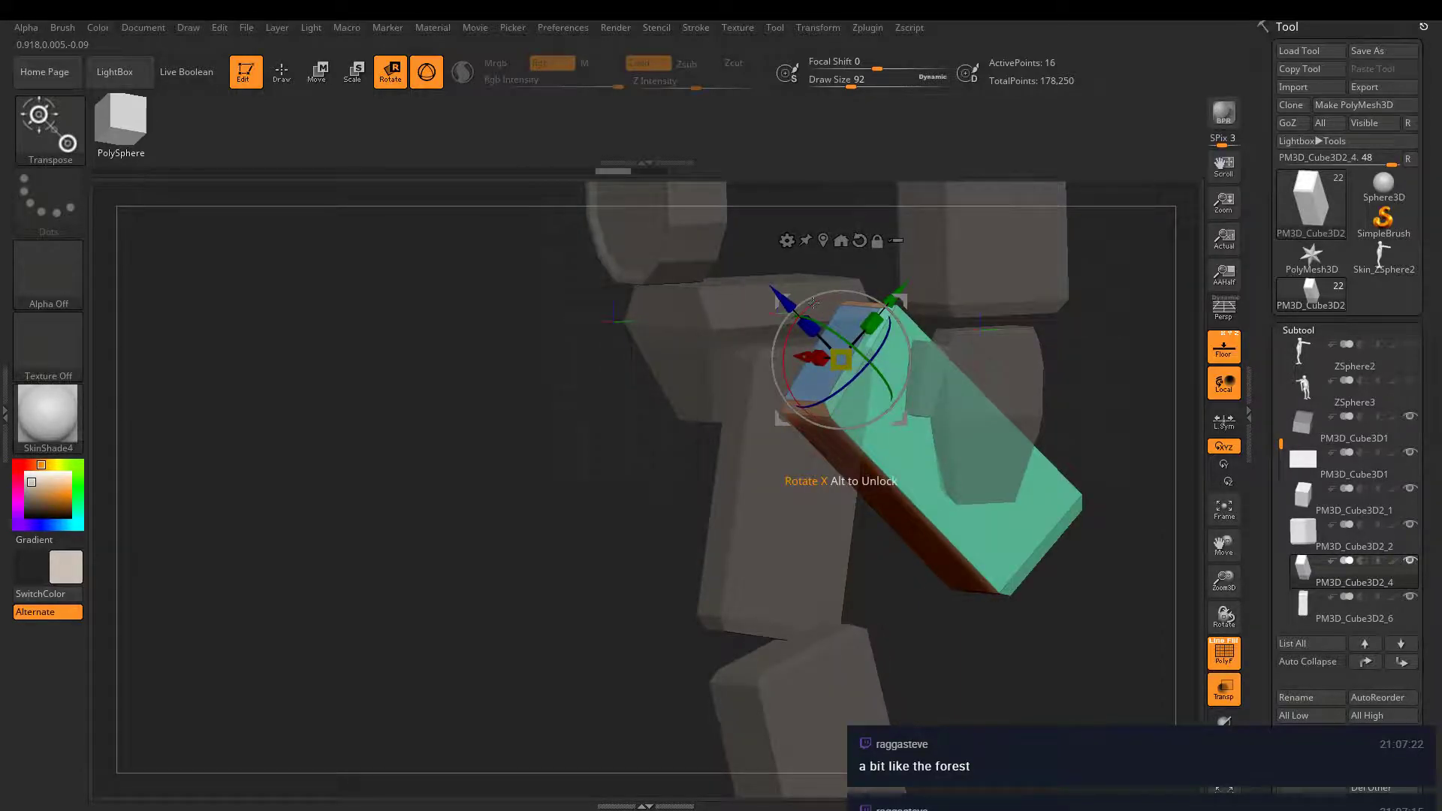
drag(815, 303, 890, 263)
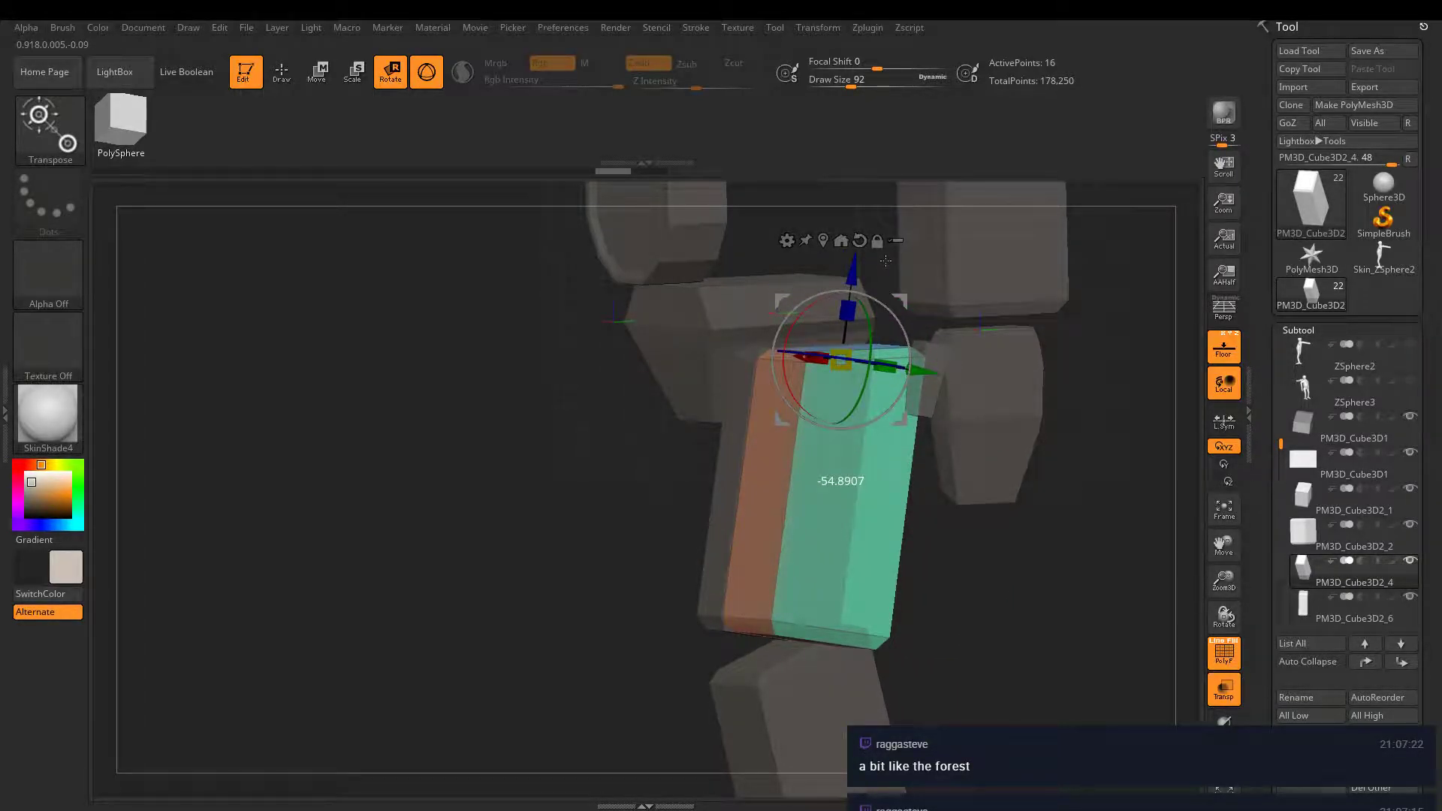
right_drag(939, 316, 879, 482)
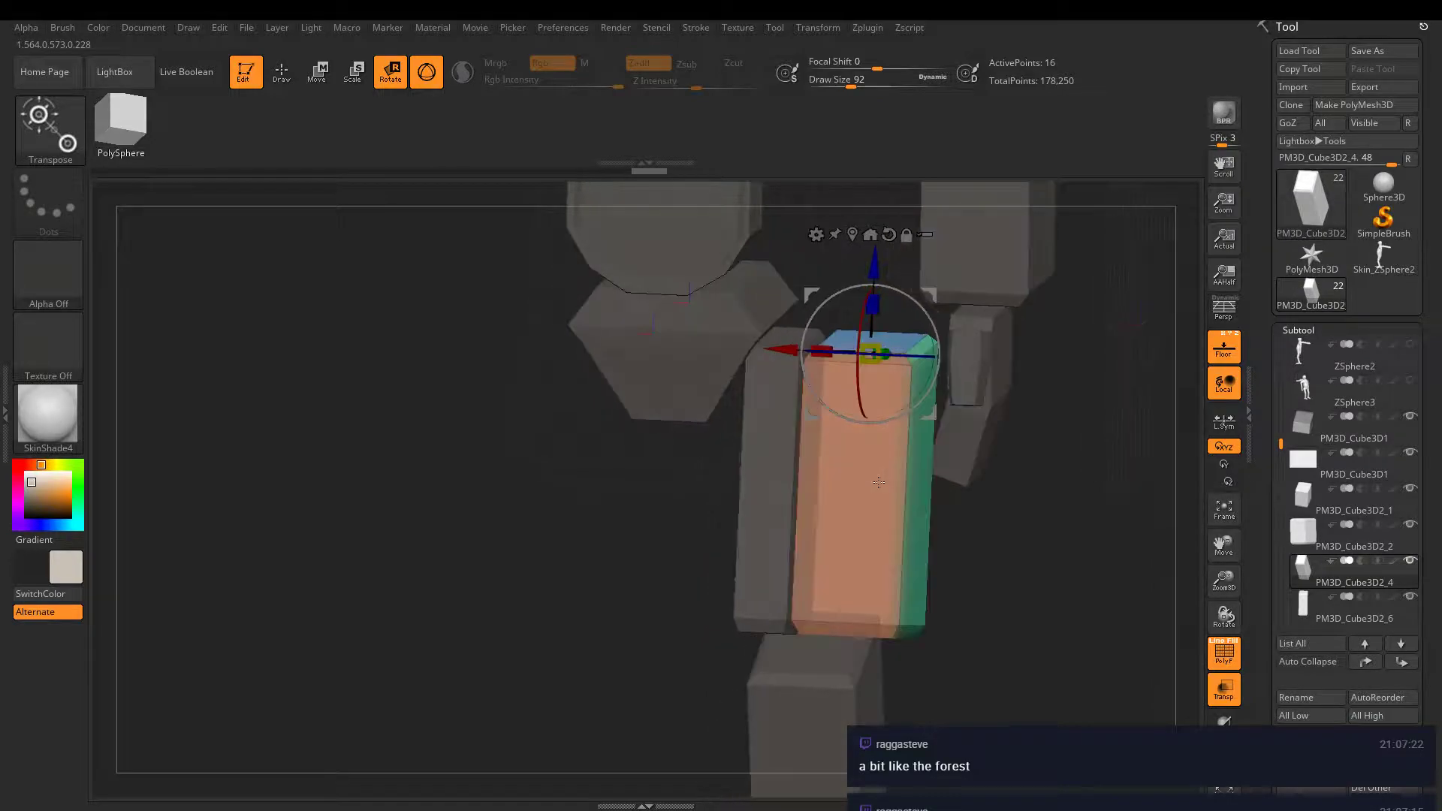
alt+click(779, 413)
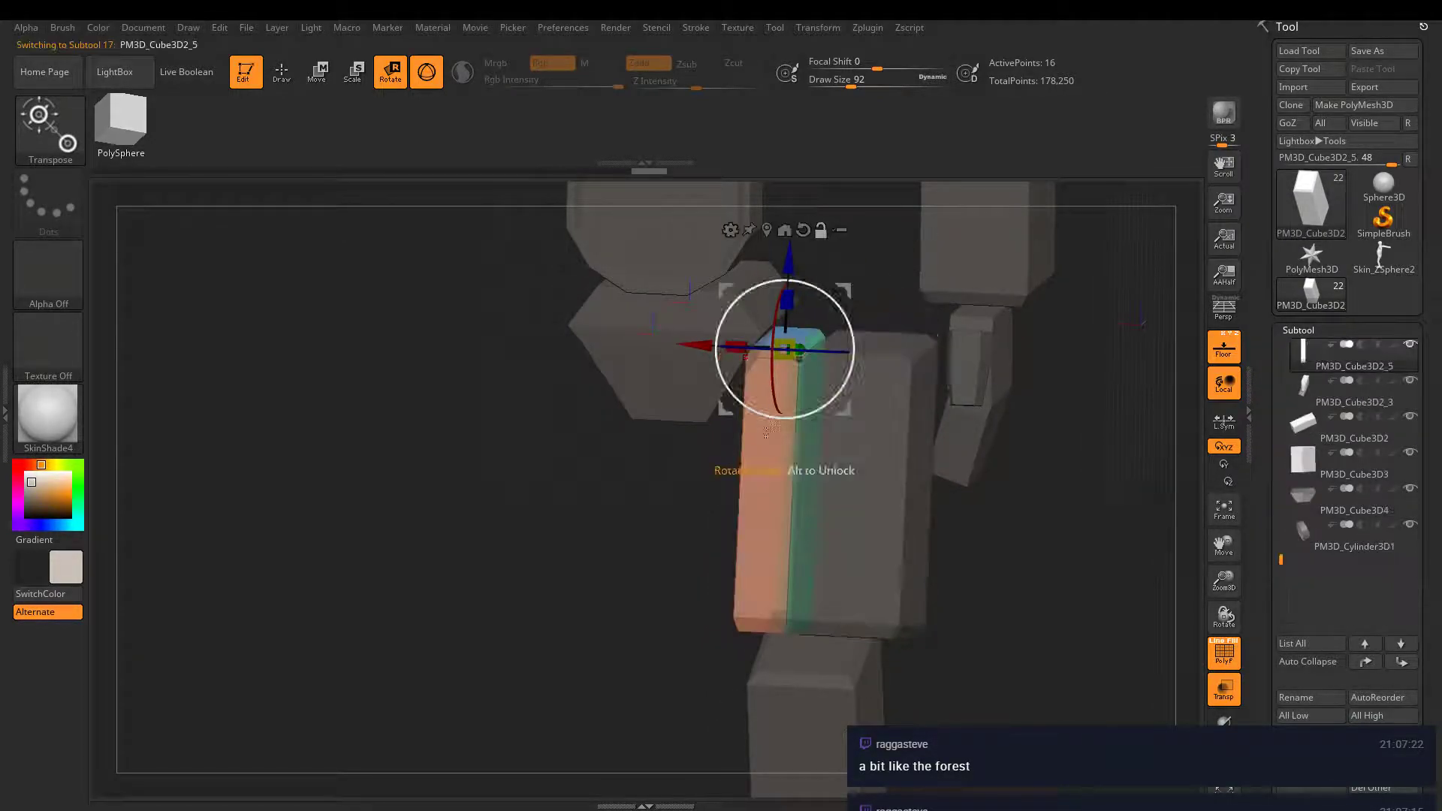
right_drag(774, 420, 758, 554)
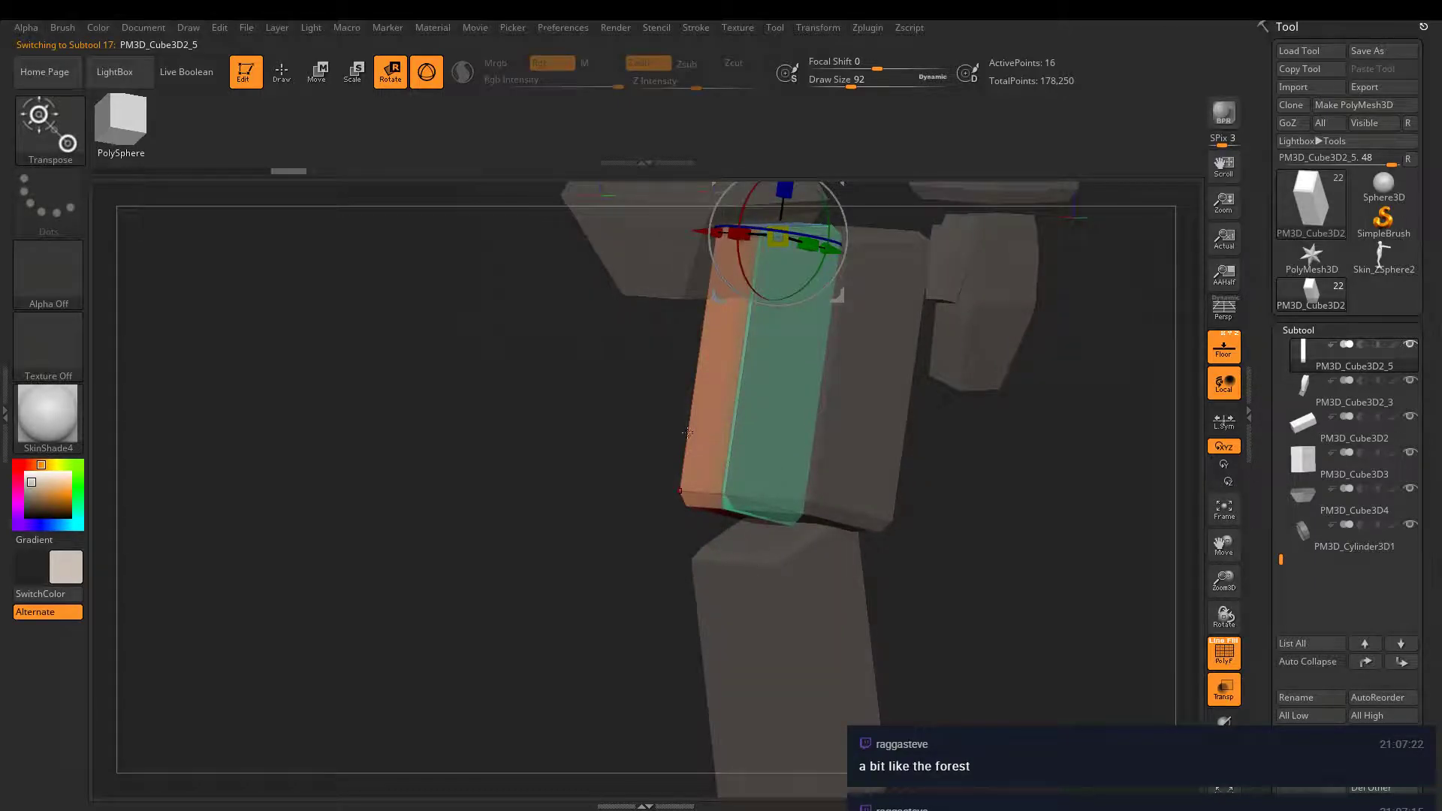
alt+click(750, 540)
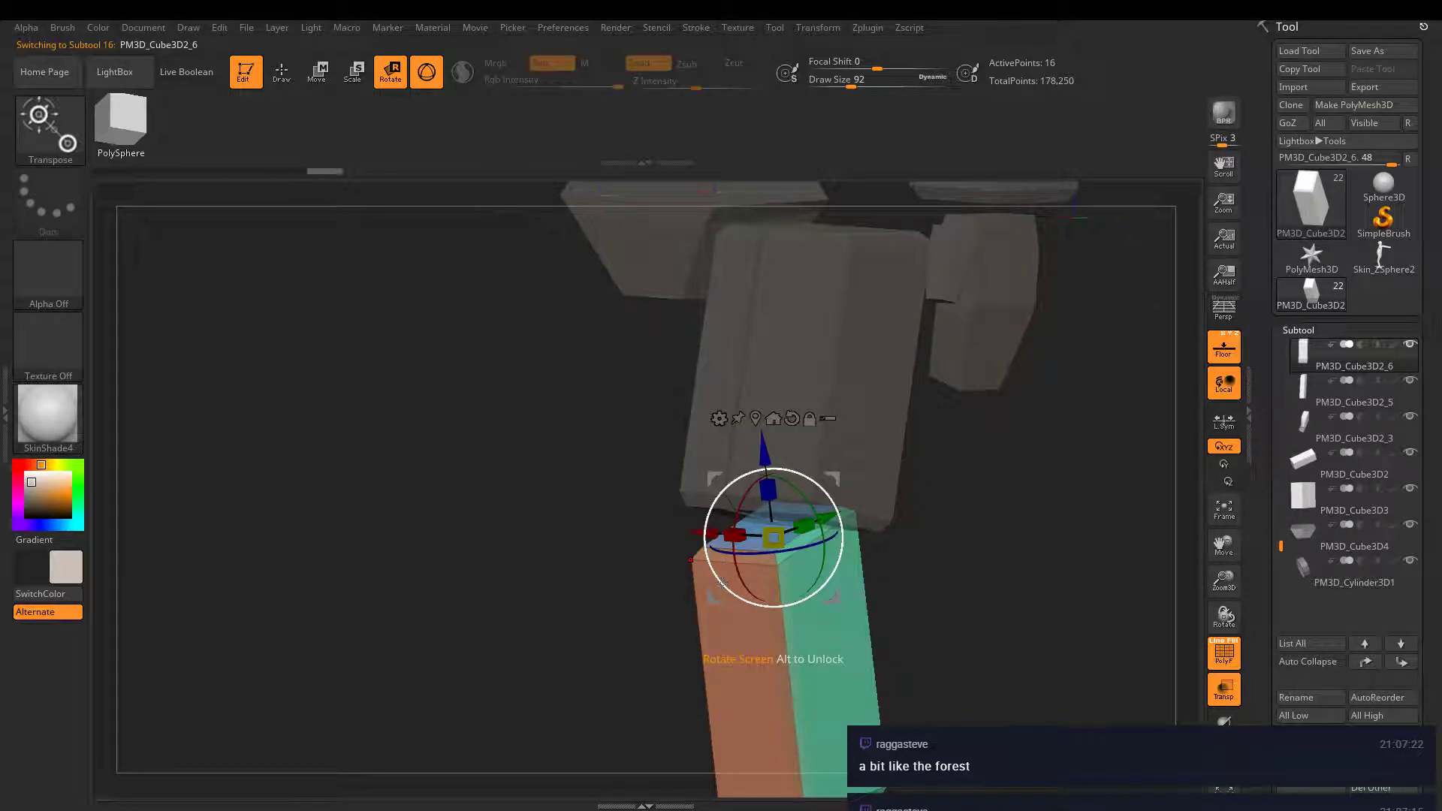
alt+click(744, 326)
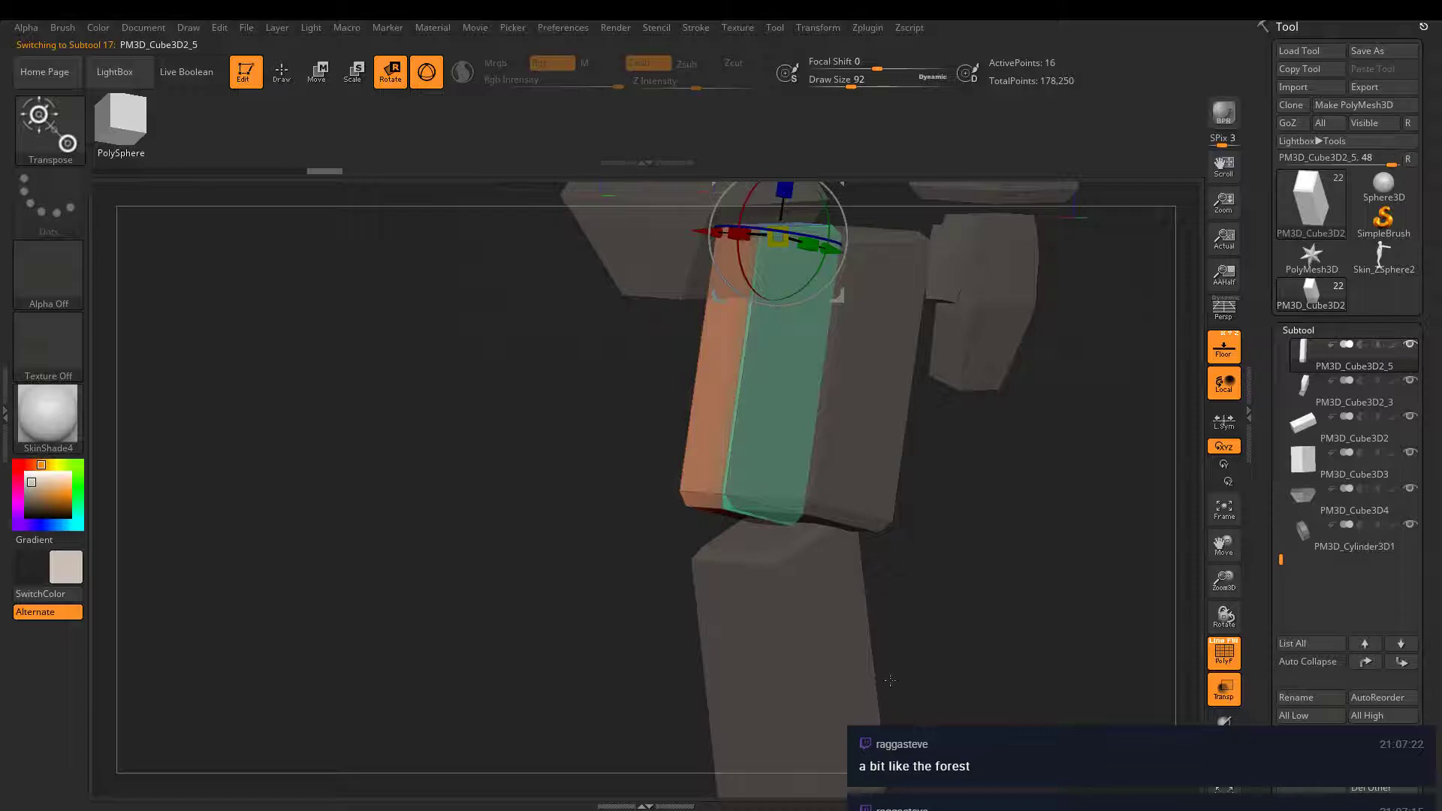
alt+right_drag(860, 525, 857, 642)
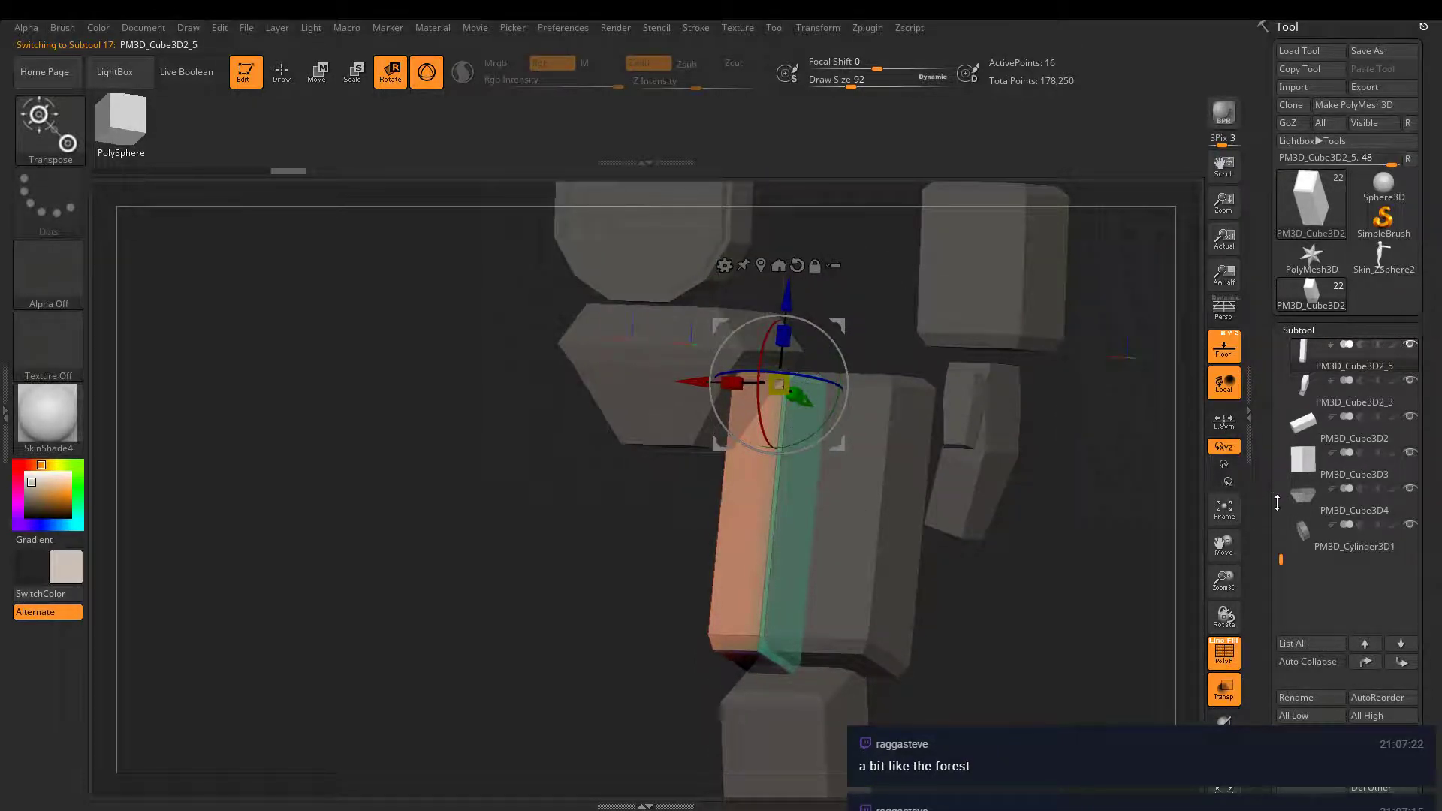
- Duplicate the sphere PM3D_Sphere3D1_3 and place a smaller copy as the hip joint inside the upper thigh
drag(1281, 544, 1284, 397)
click(1323, 429)
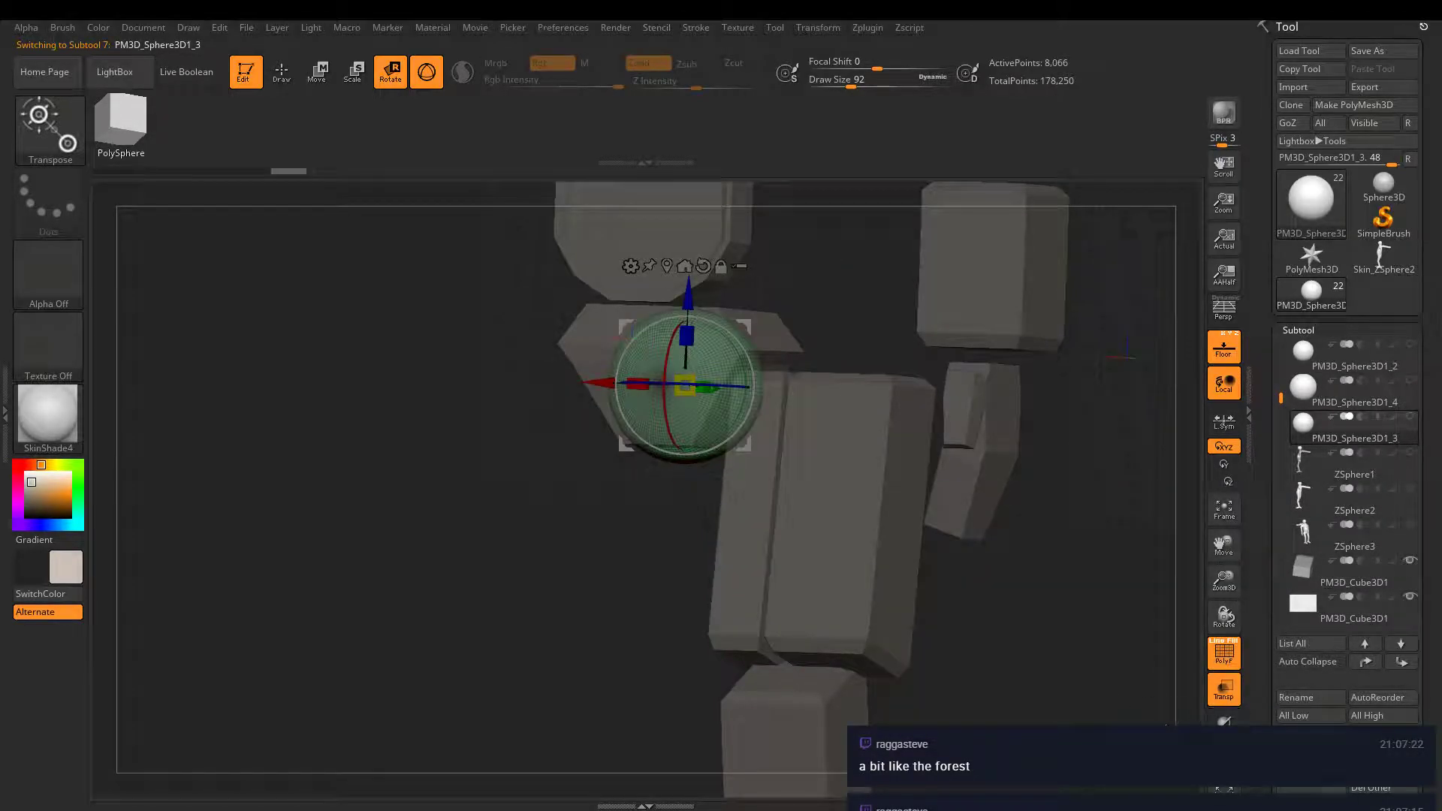
ctrl+right_drag(1046, 531, 910, 415)
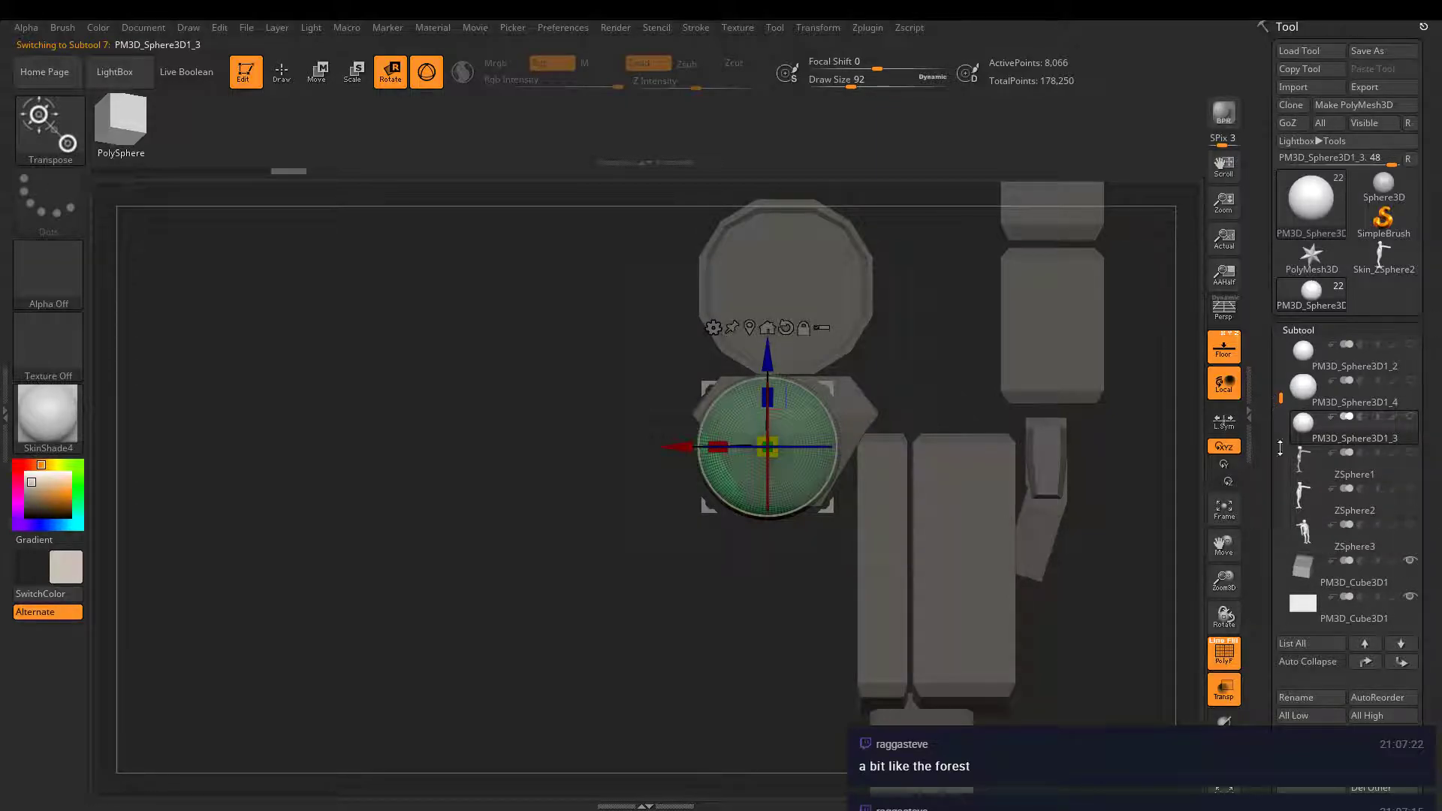
ctrl+drag(685, 446, 935, 490)
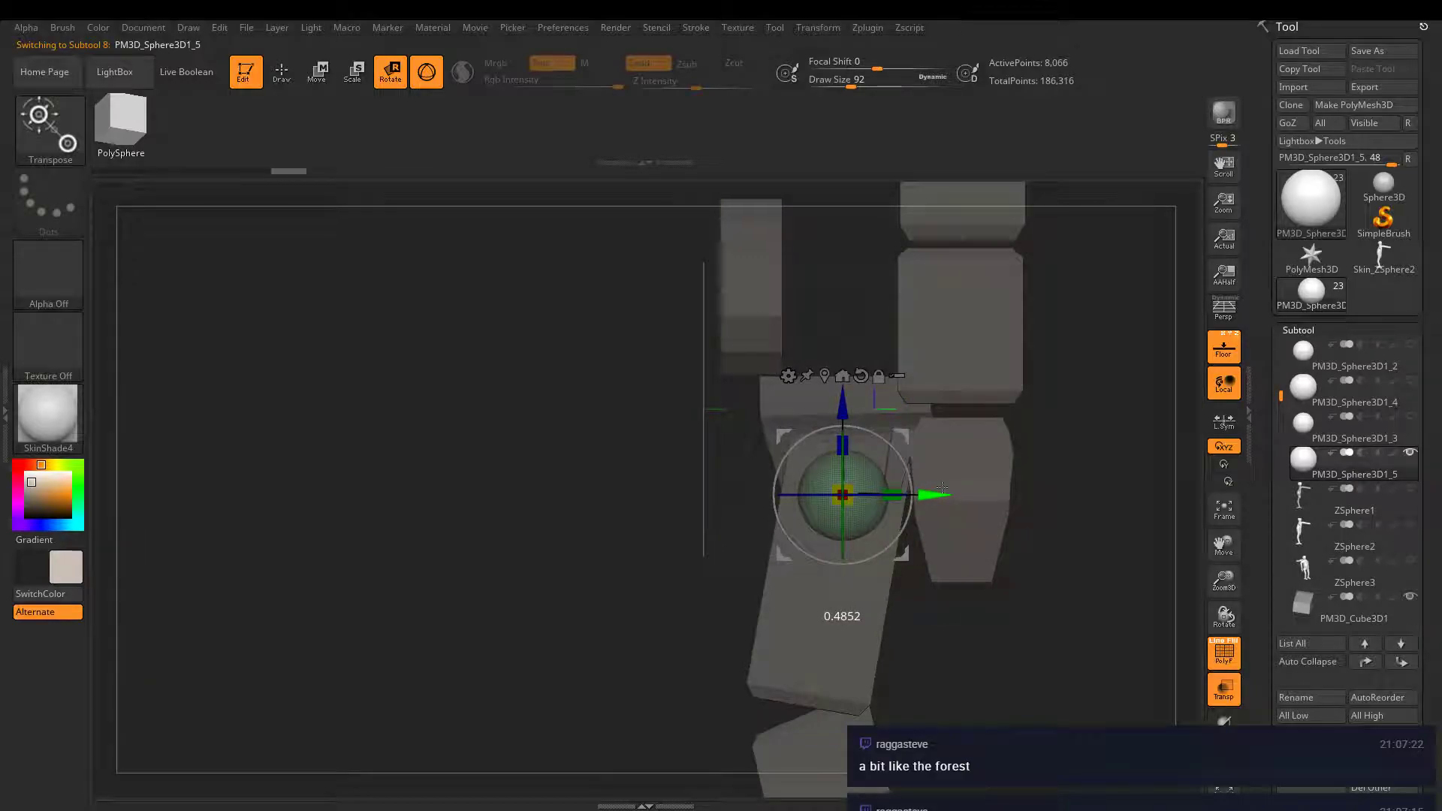
drag(834, 304, 924, 322)
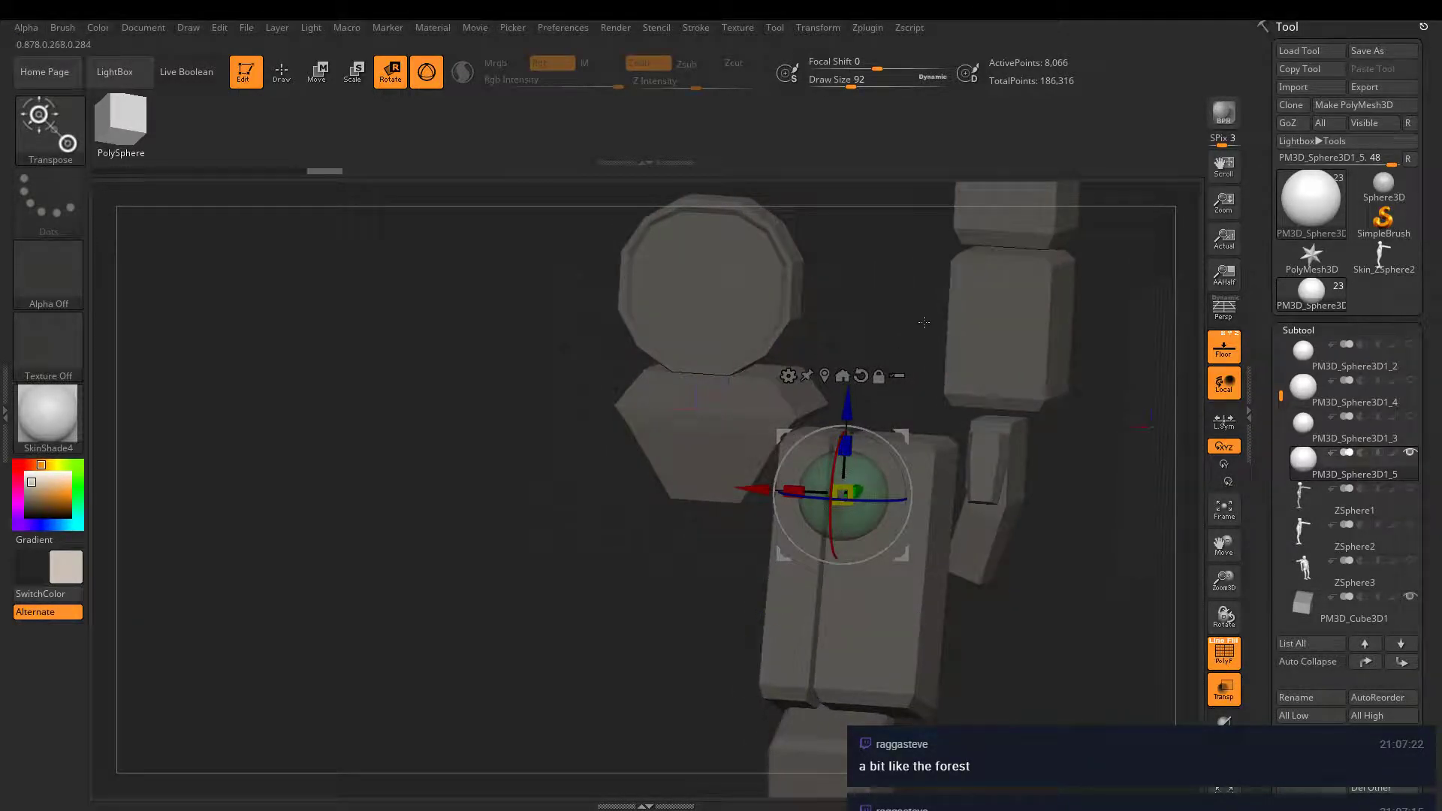
- Try swinging the outer thigh block forward to horizontal about its upper end, and undo the rotation
click(281, 73)
mouse_move(499, 201)
mouse_down()
mouse_move(942, 577)
mouse_move(957, 497)
mouse_up()
alt+click(902, 529)
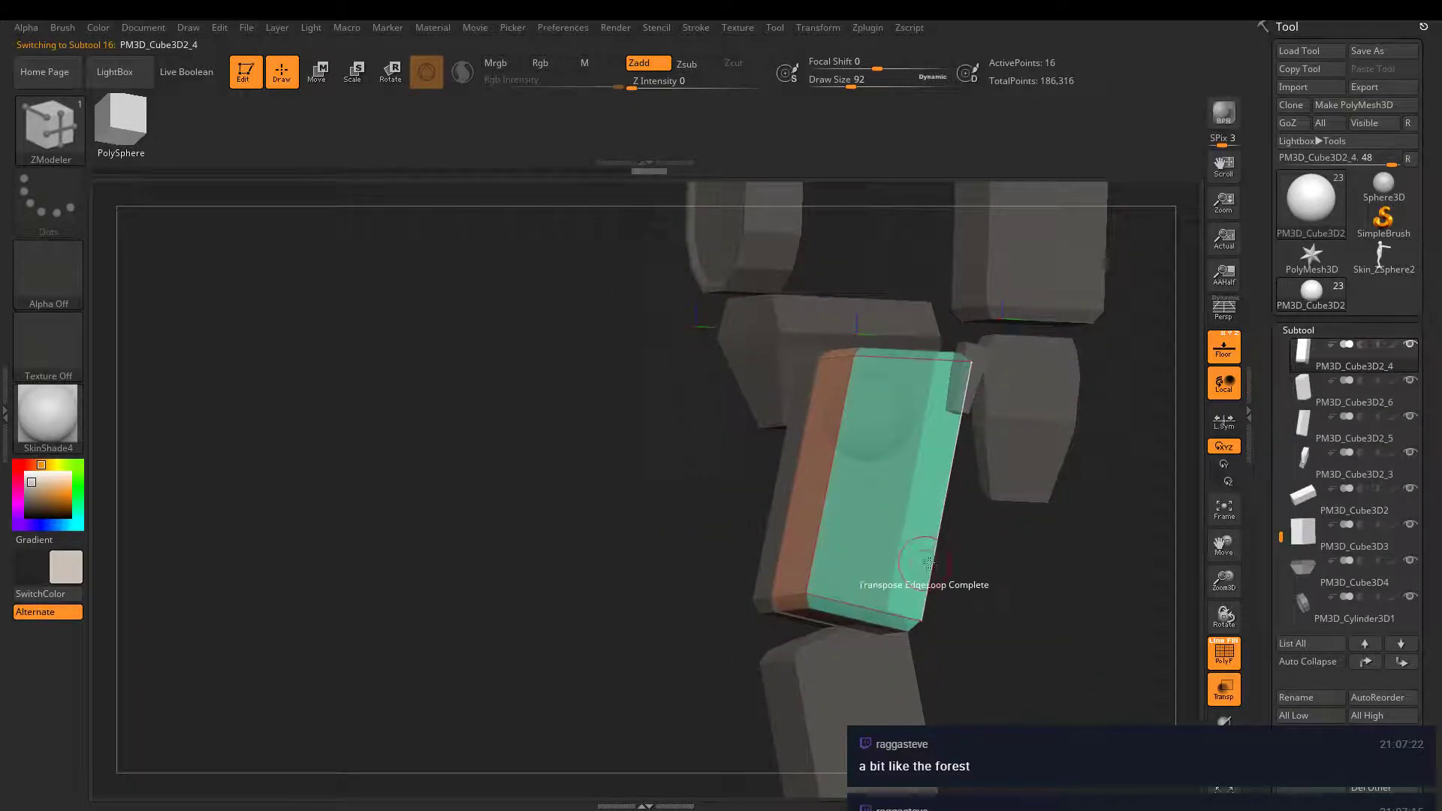
drag(931, 583, 879, 390)
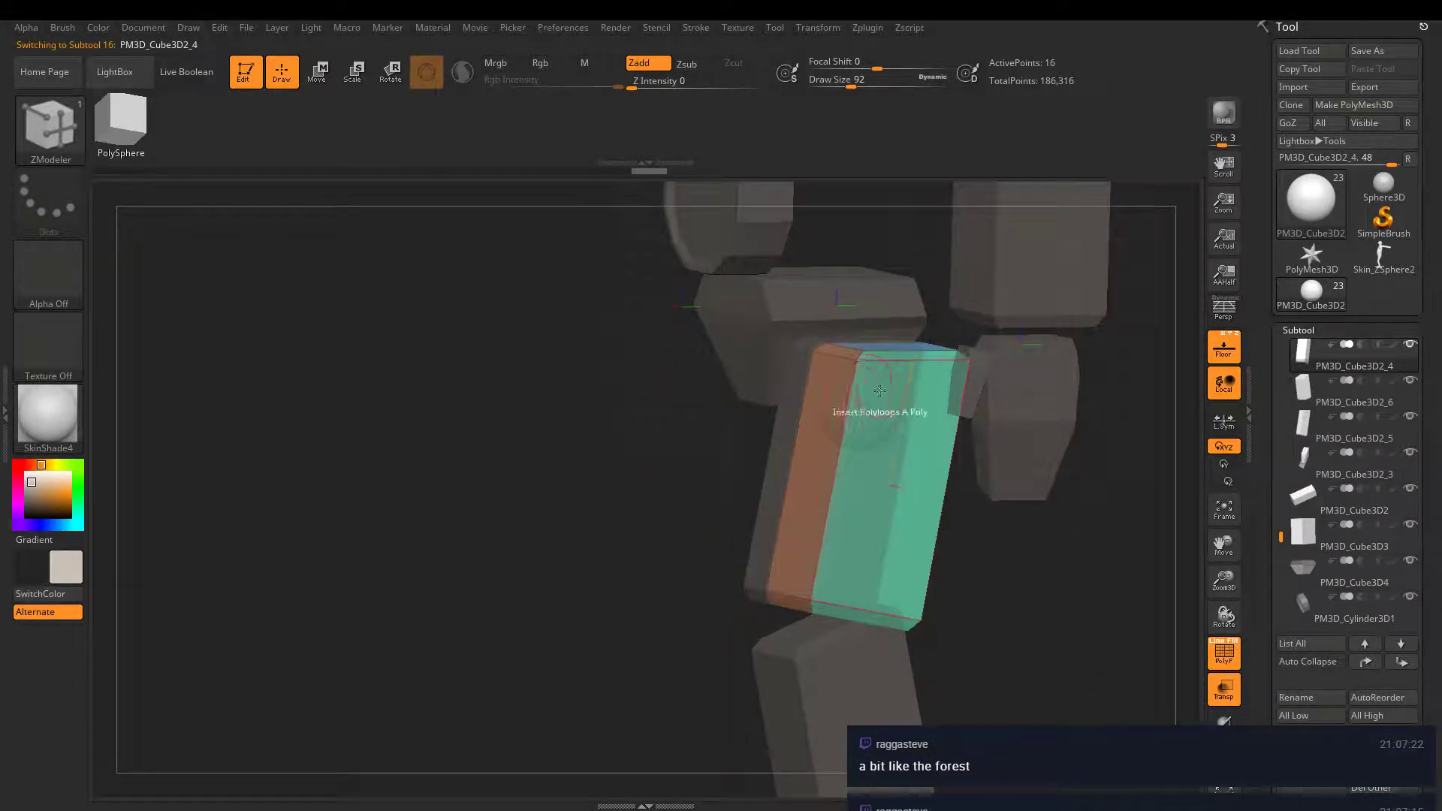
click(390, 73)
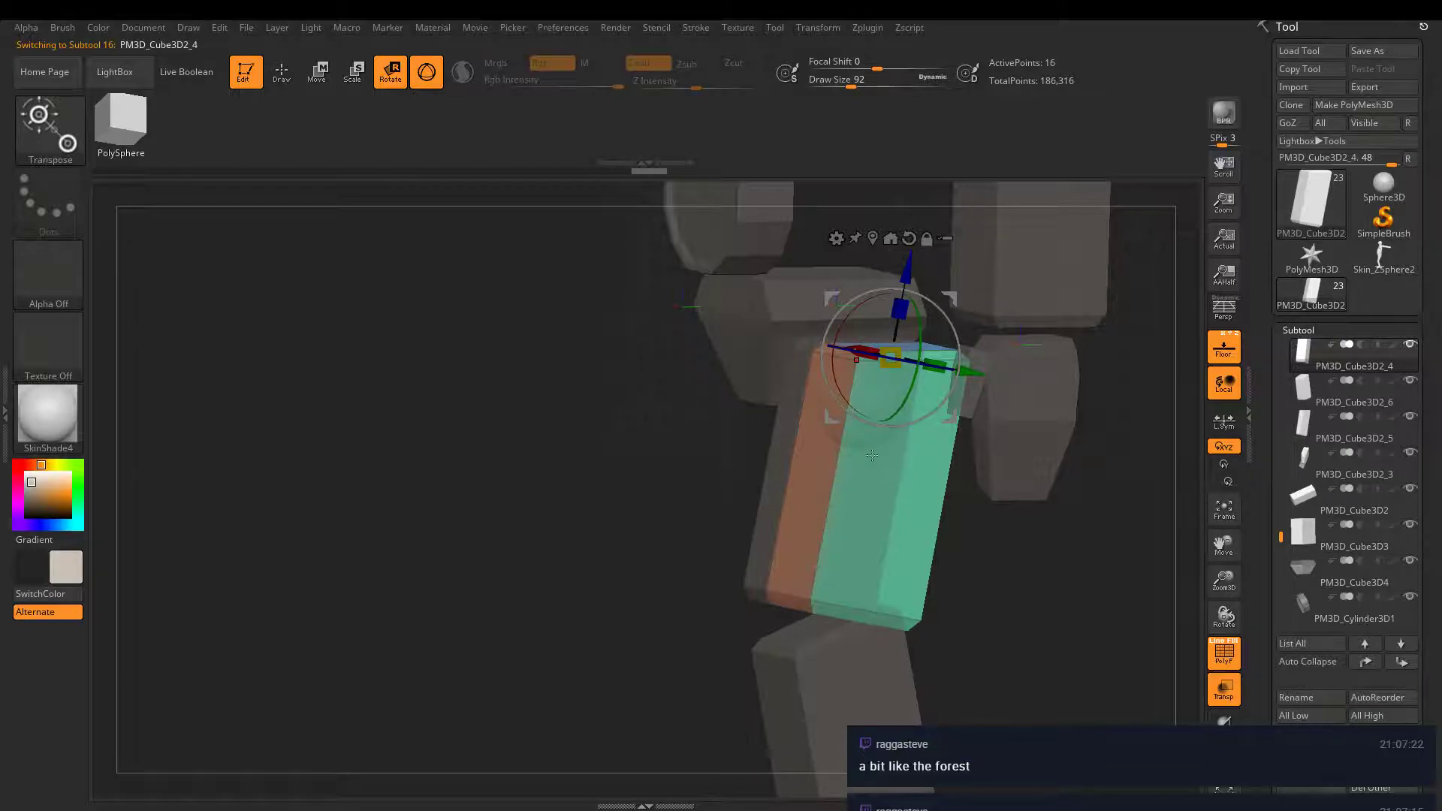
drag(935, 481, 773, 438)
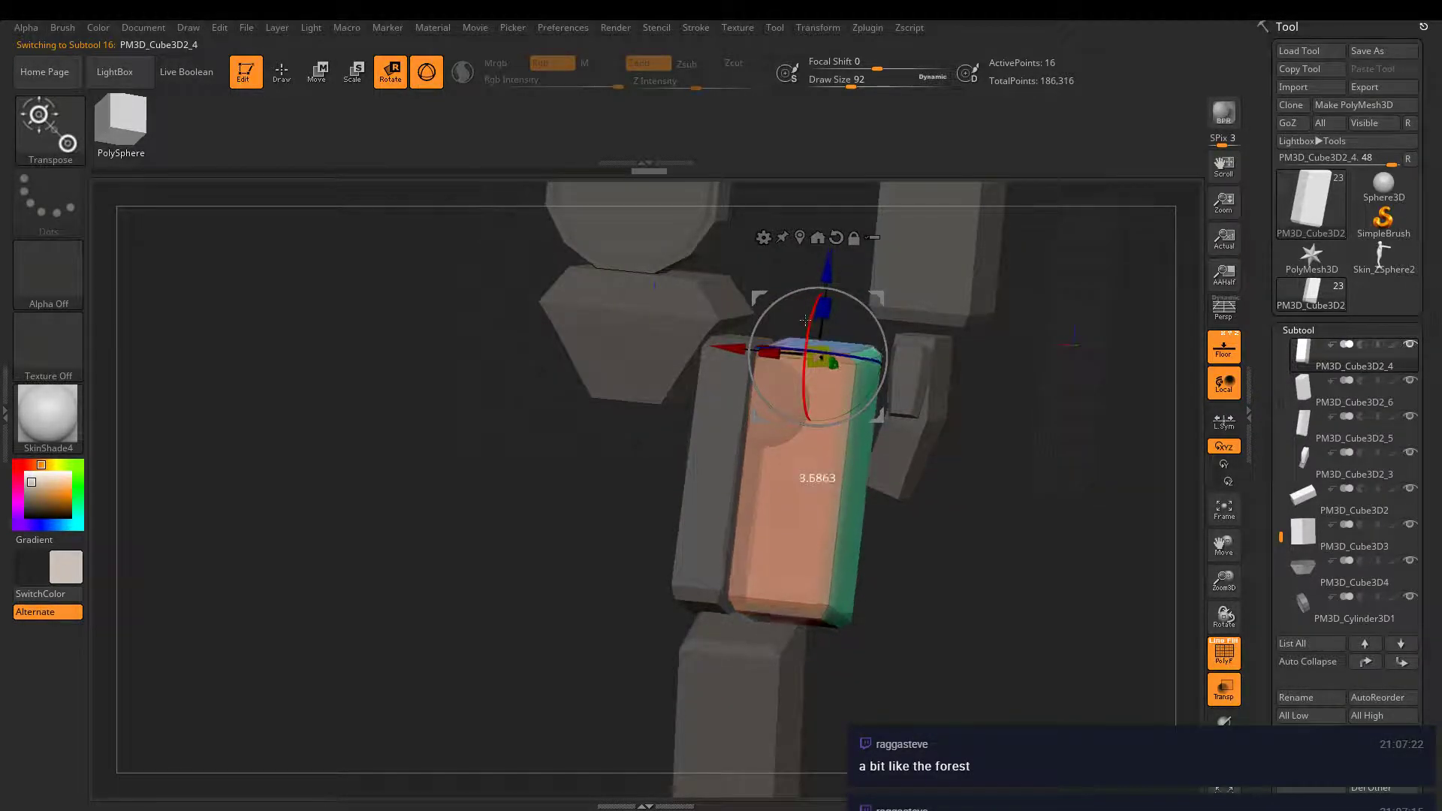
drag(810, 323, 856, 323)
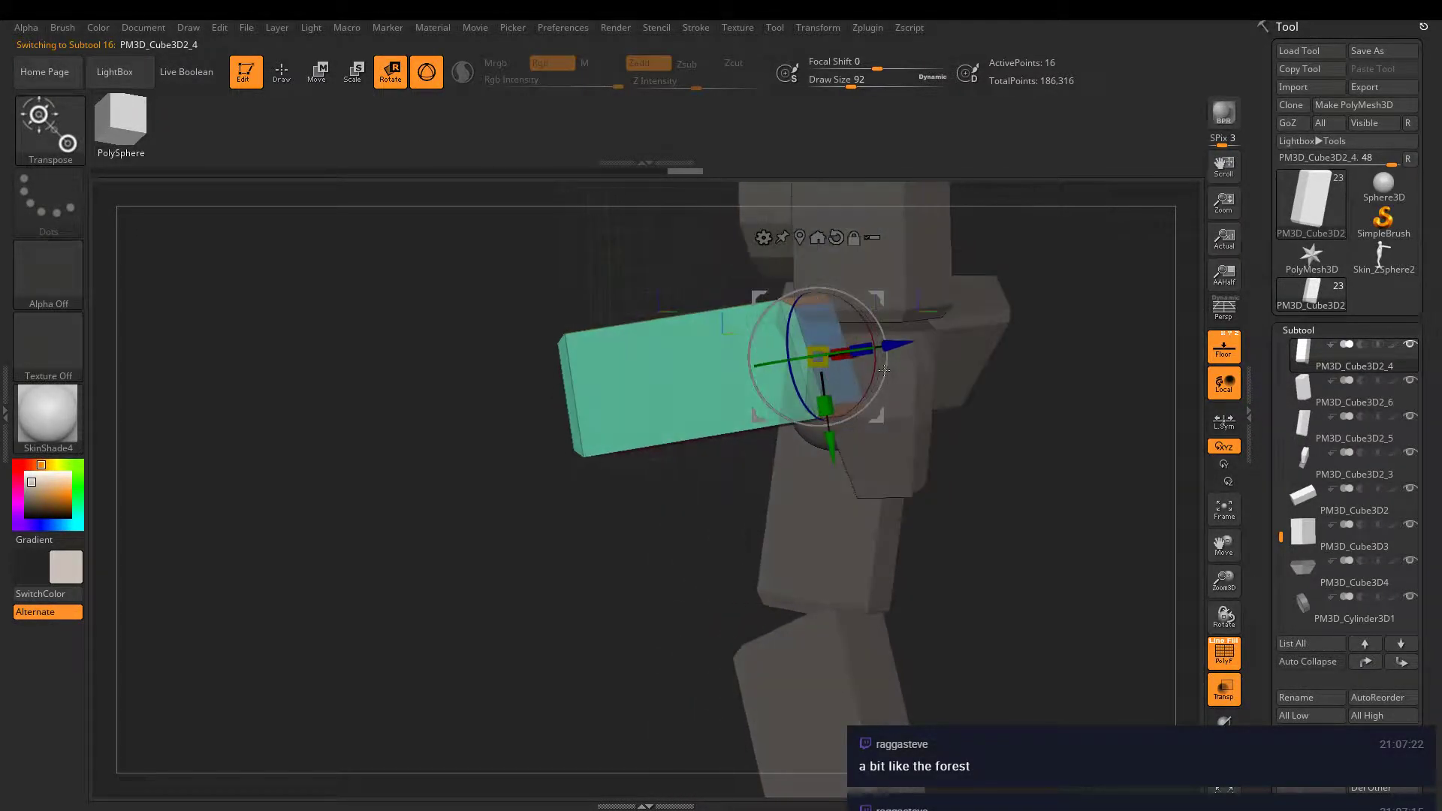
drag(1023, 392, 1140, 370)
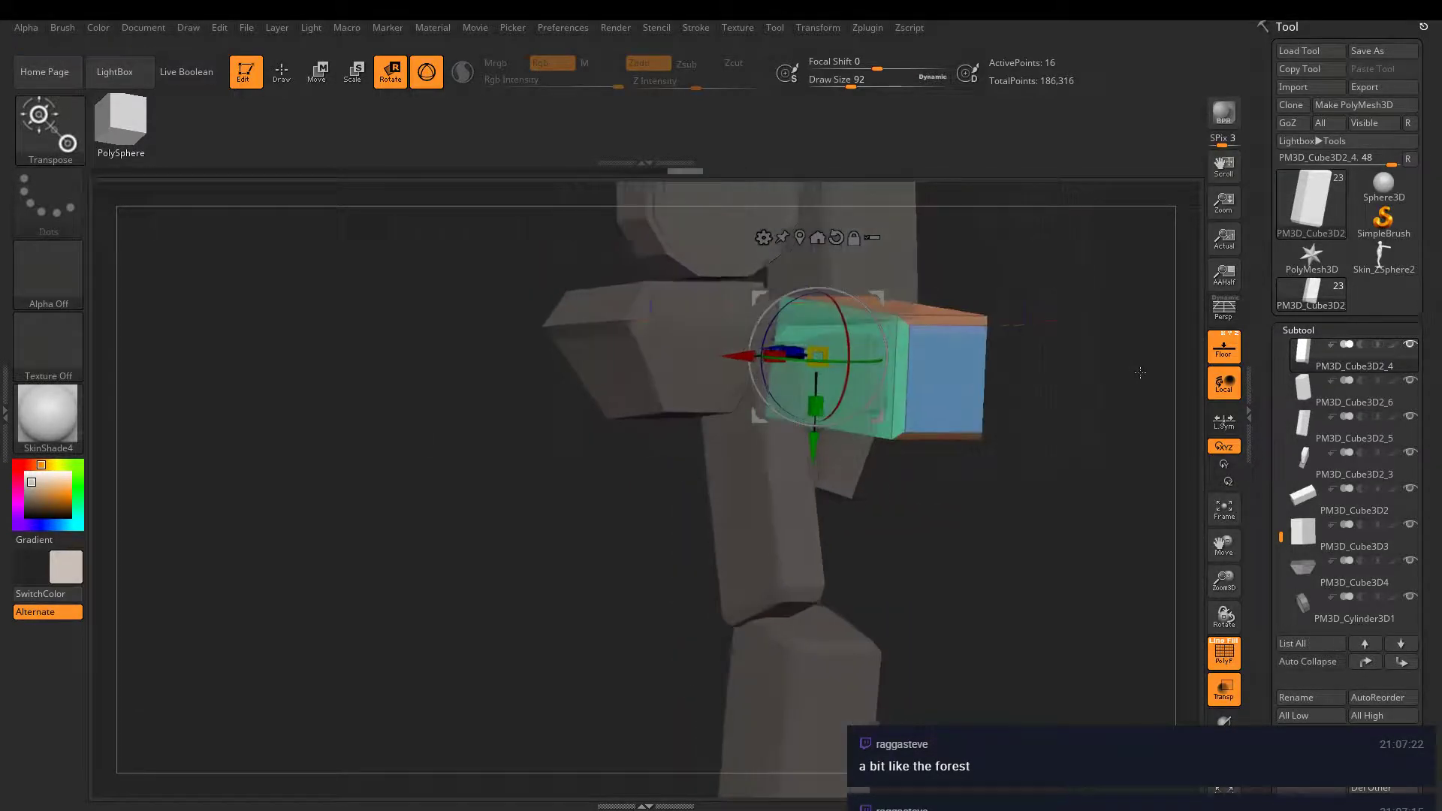
key(ctrl+z)
- Try one more rotation of the outer thigh block about the hip and undo it
drag(849, 332, 865, 421)
drag(1027, 494, 1060, 588)
key(ctrl+z)
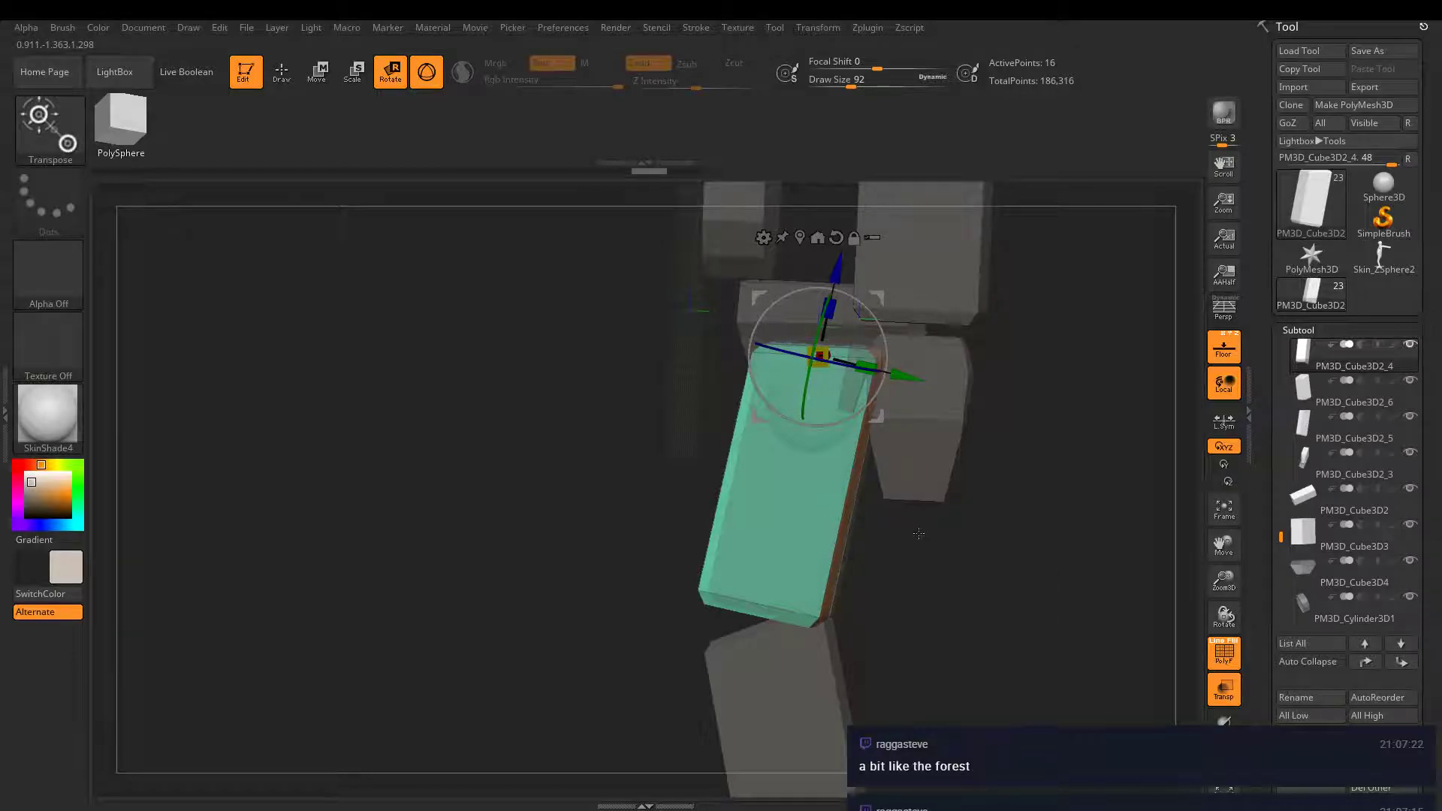
- Select the shin block below the thigh and move it slightly down and sideways to centre it under the thigh blocks
alt+drag(919, 533, 954, 383)
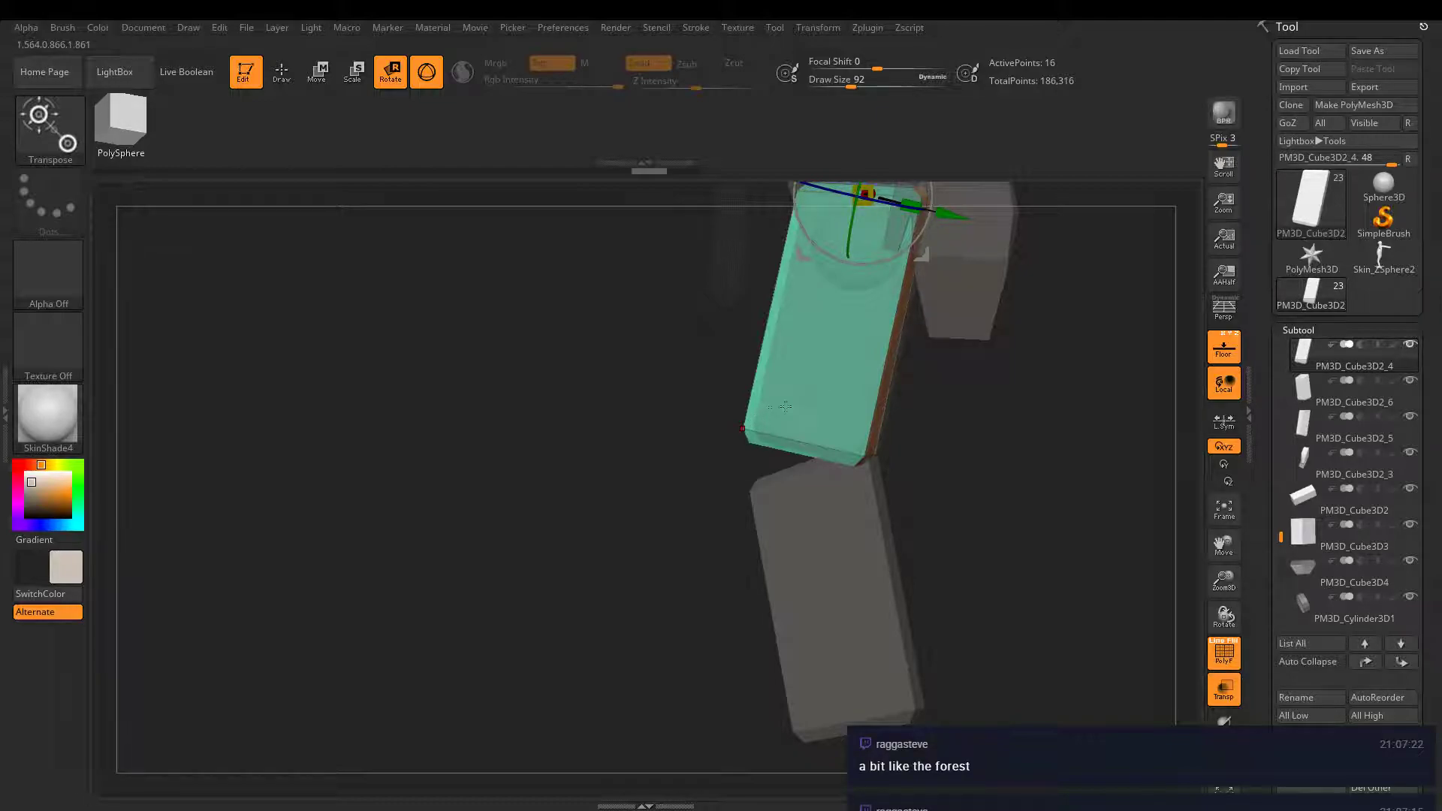
drag(785, 406, 985, 458)
alt+click(758, 625)
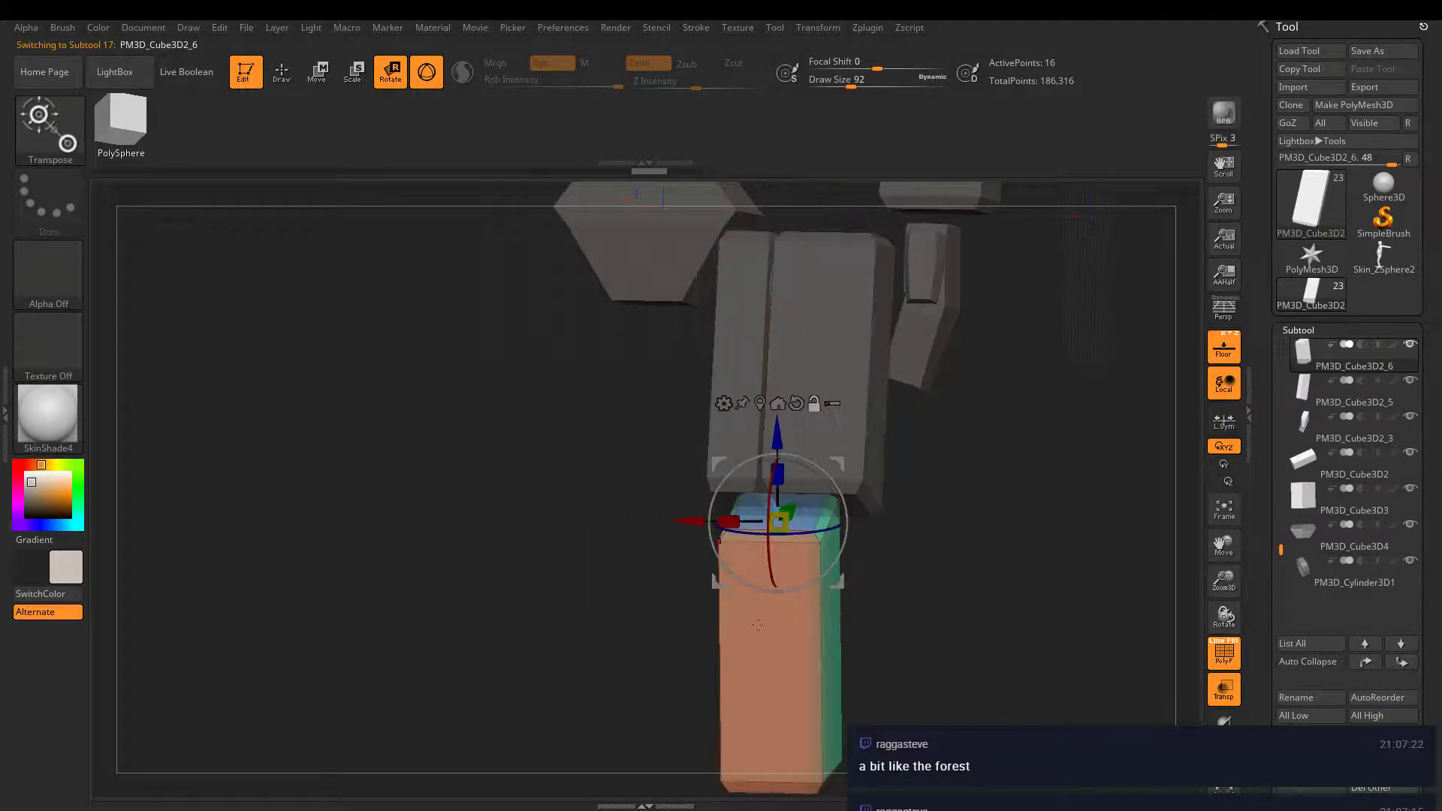
alt+drag(773, 640, 942, 399)
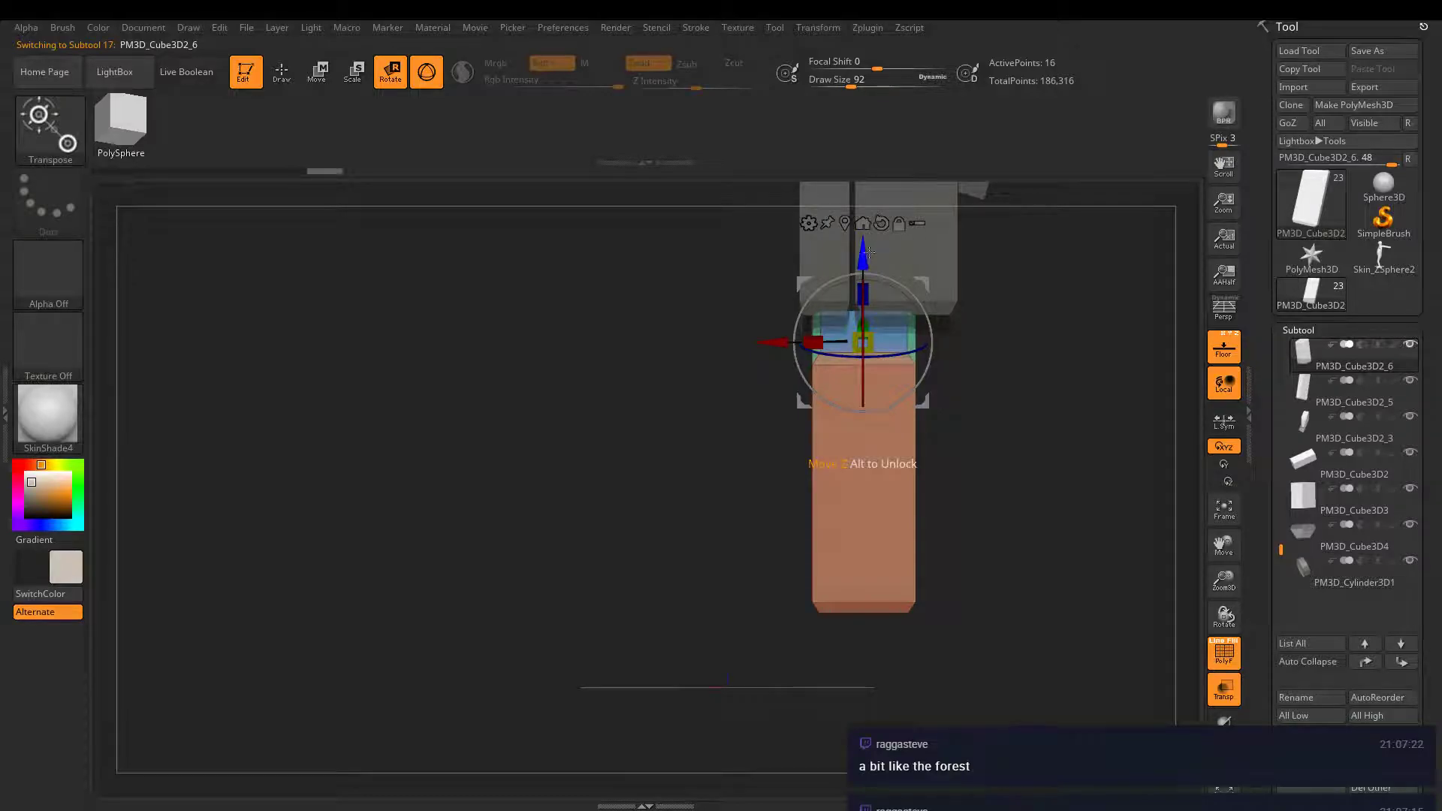
drag(868, 250, 867, 273)
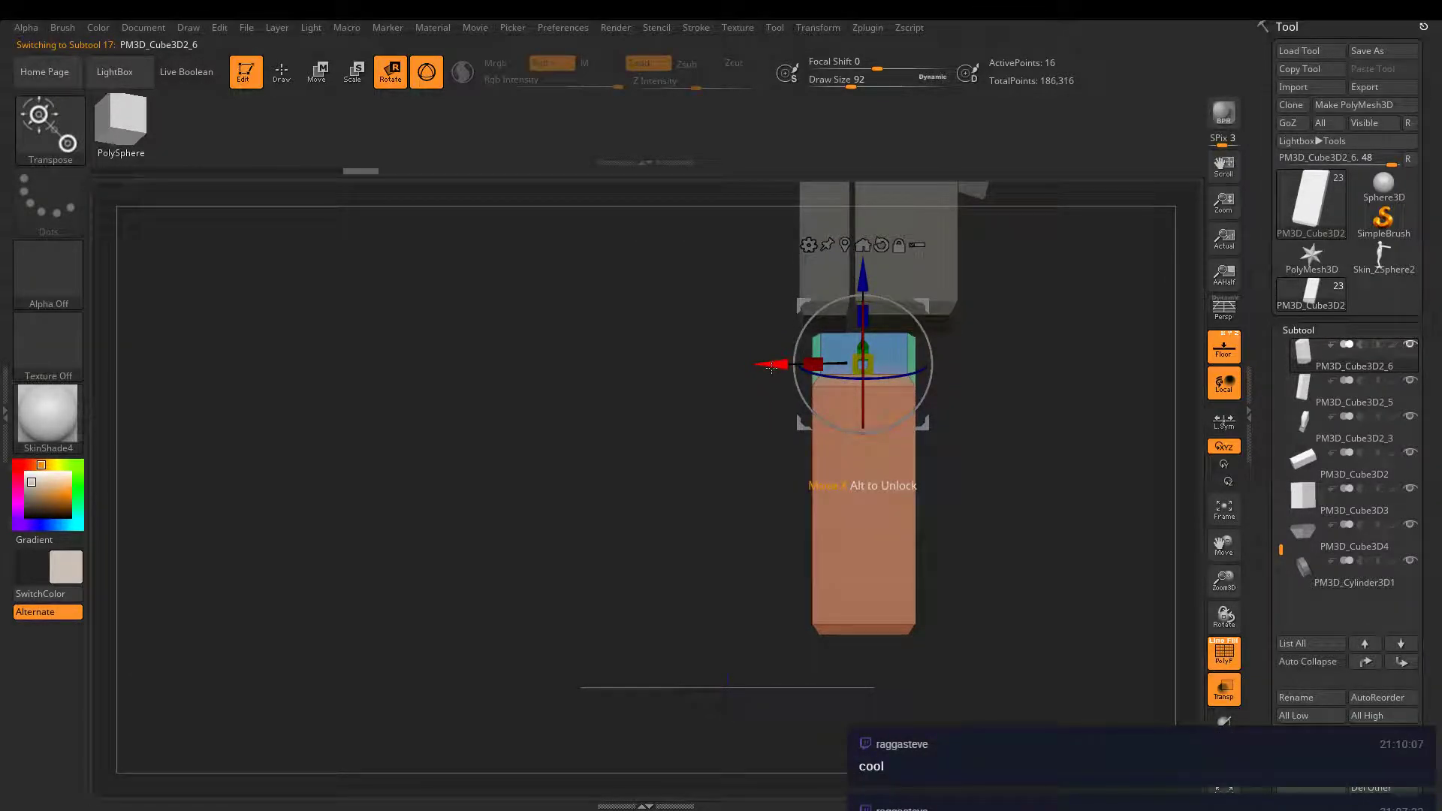
drag(771, 366, 766, 366)
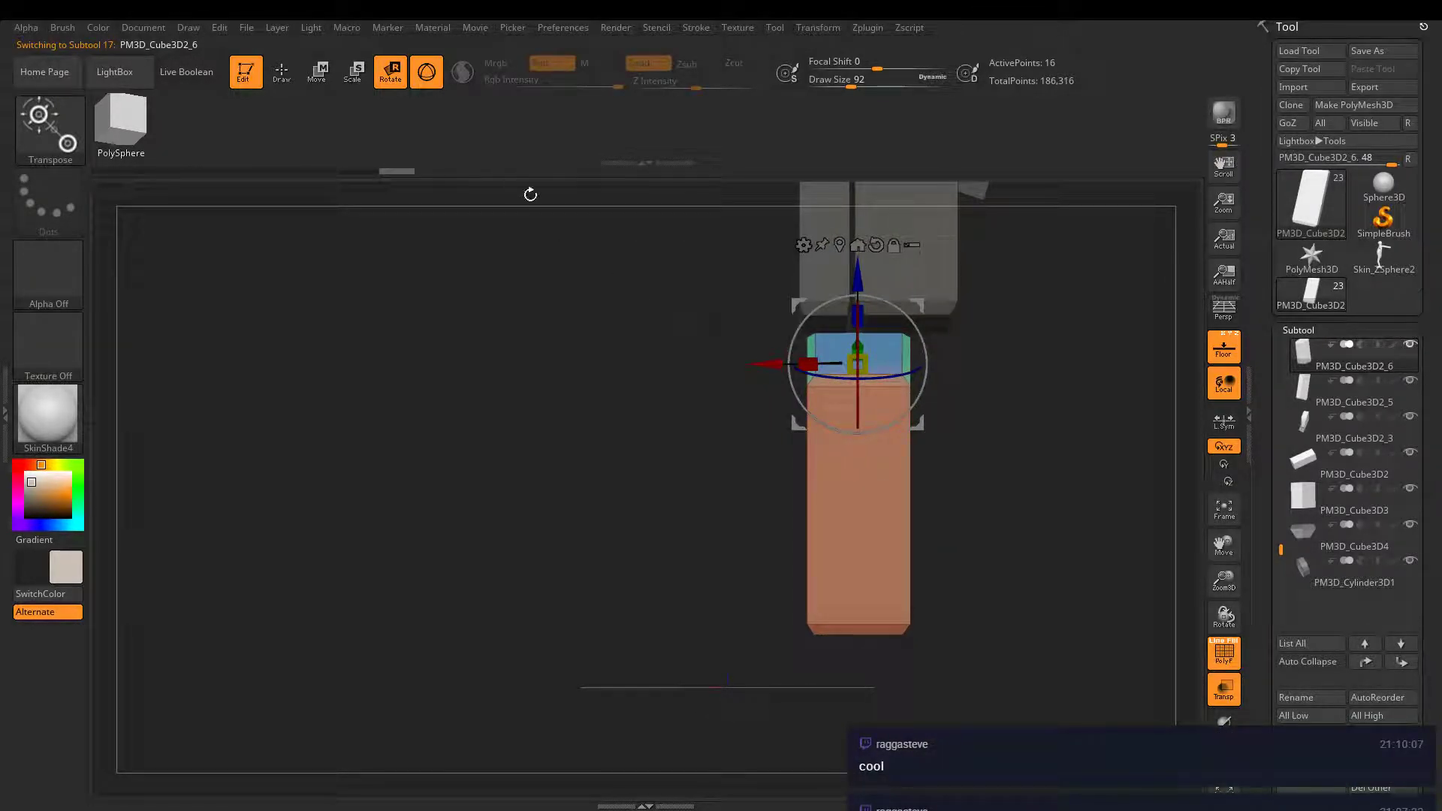
- Mask part of the shin block, widen it by moving its unmasked side along X, and clear the mask
click(316, 72)
ctrl+drag(1020, 683, 852, 299)
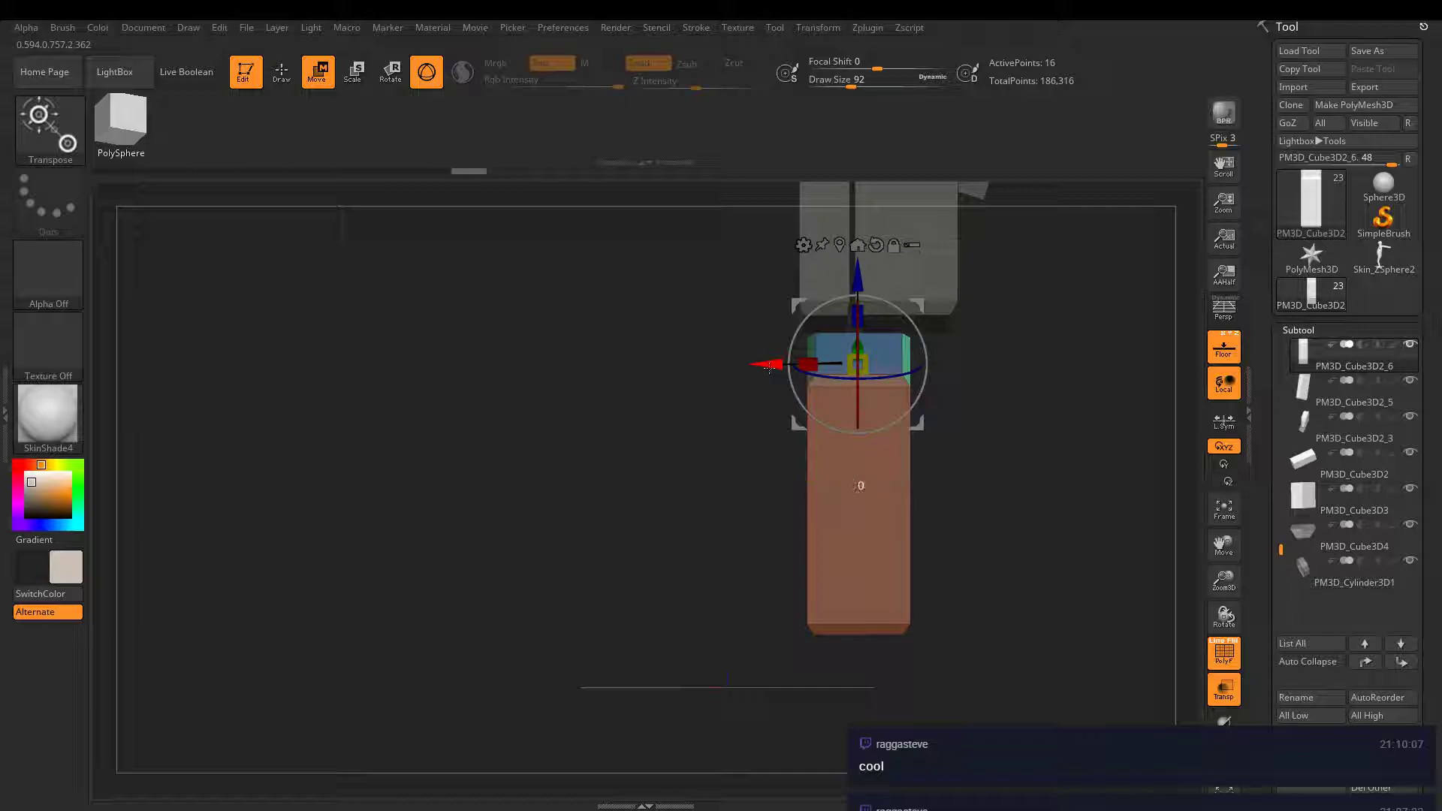
drag(768, 366, 832, 495)
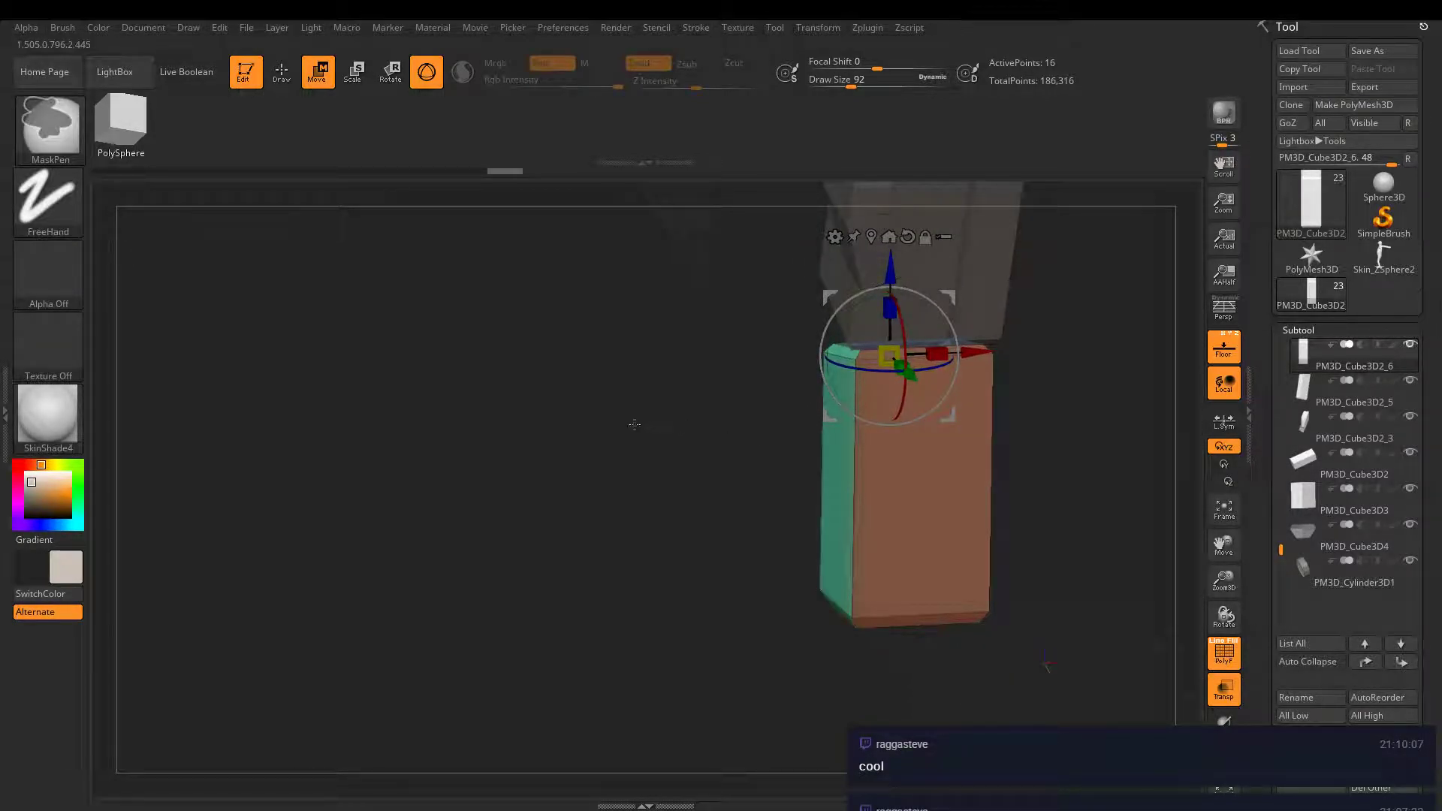
ctrl+click(714, 421)
ctrl+click(583, 366)
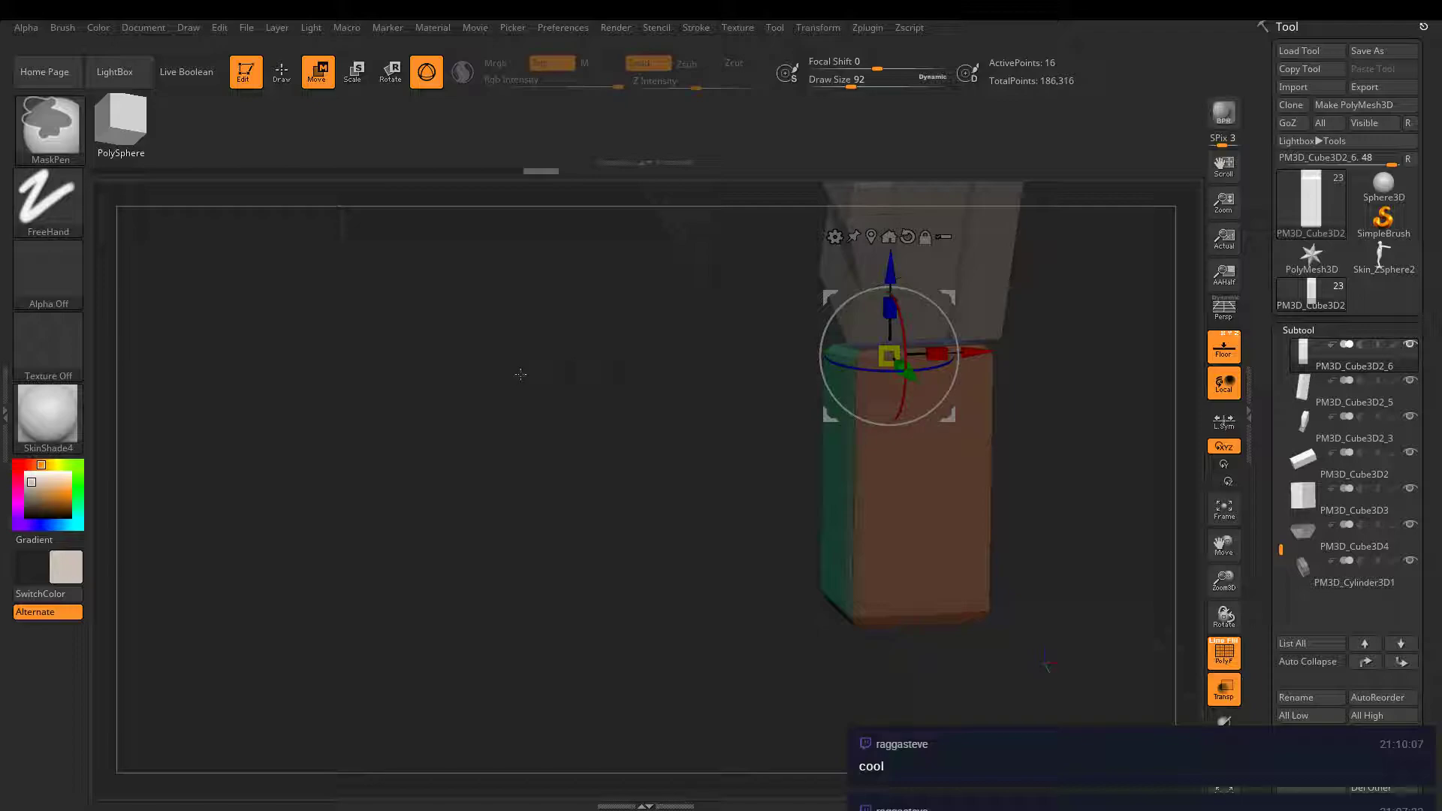
ctrl+click(582, 366)
- Use ZModeler's polygon Transpose action to move the shin block's side face slightly outward, and clear the masking
click(298, 69)
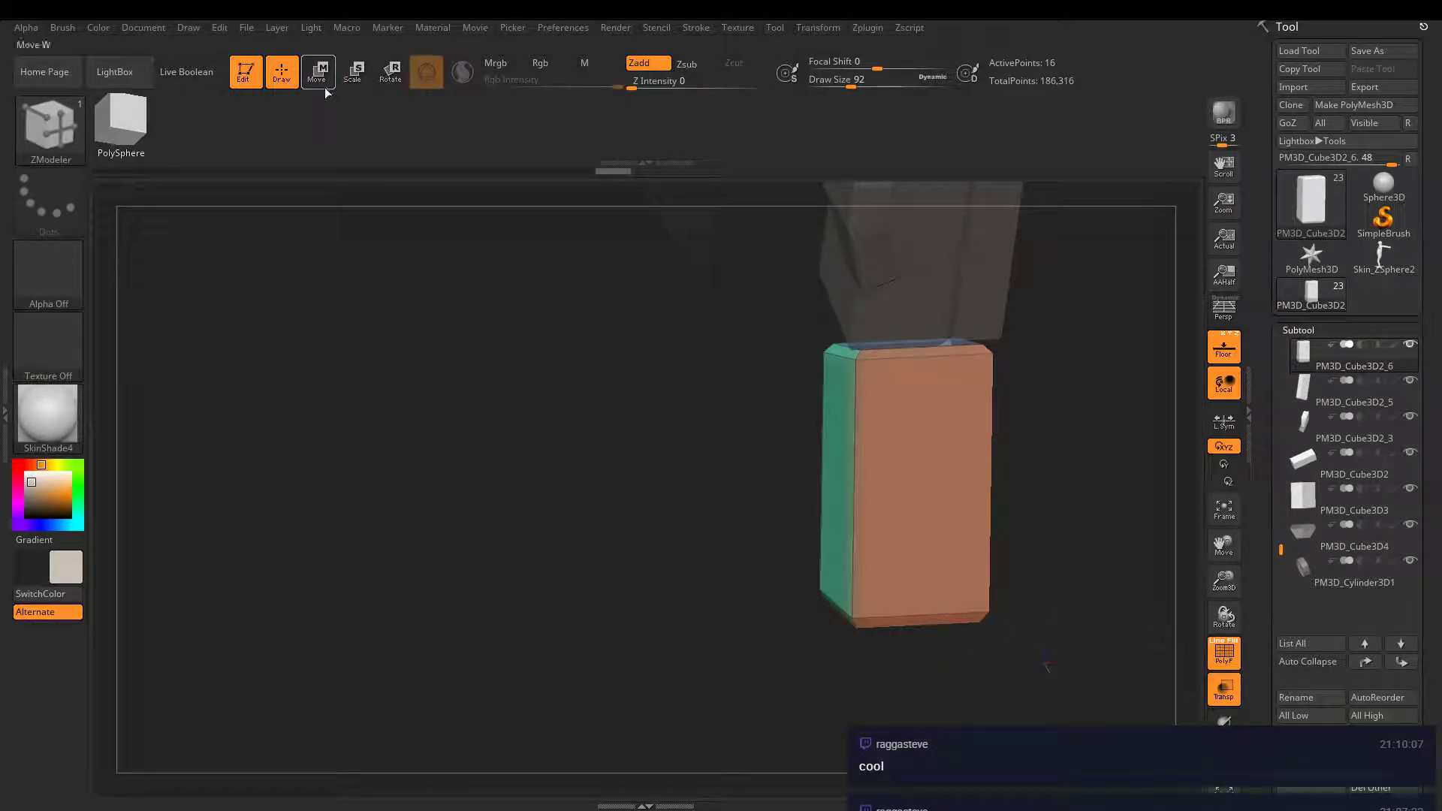
key(space)
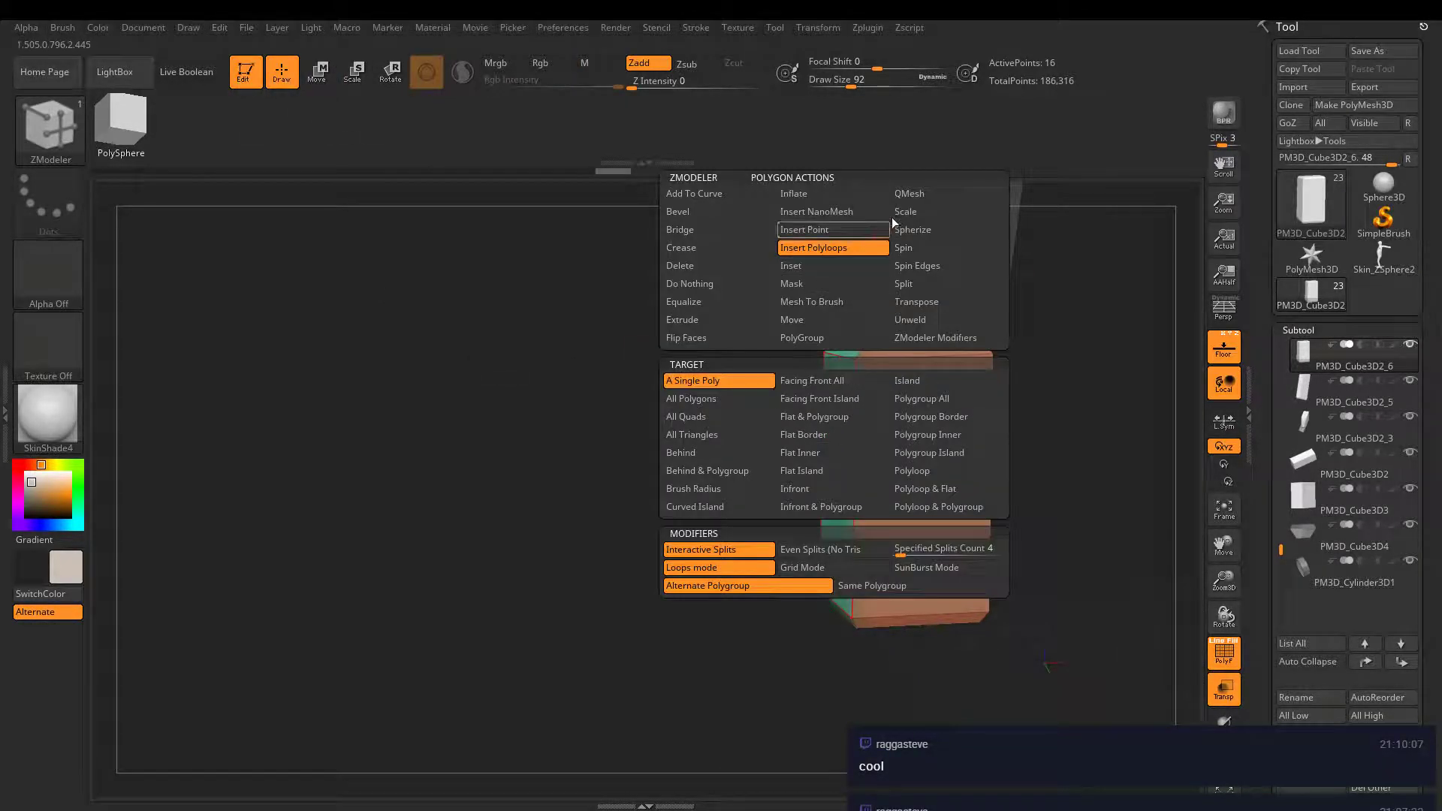
click(923, 304)
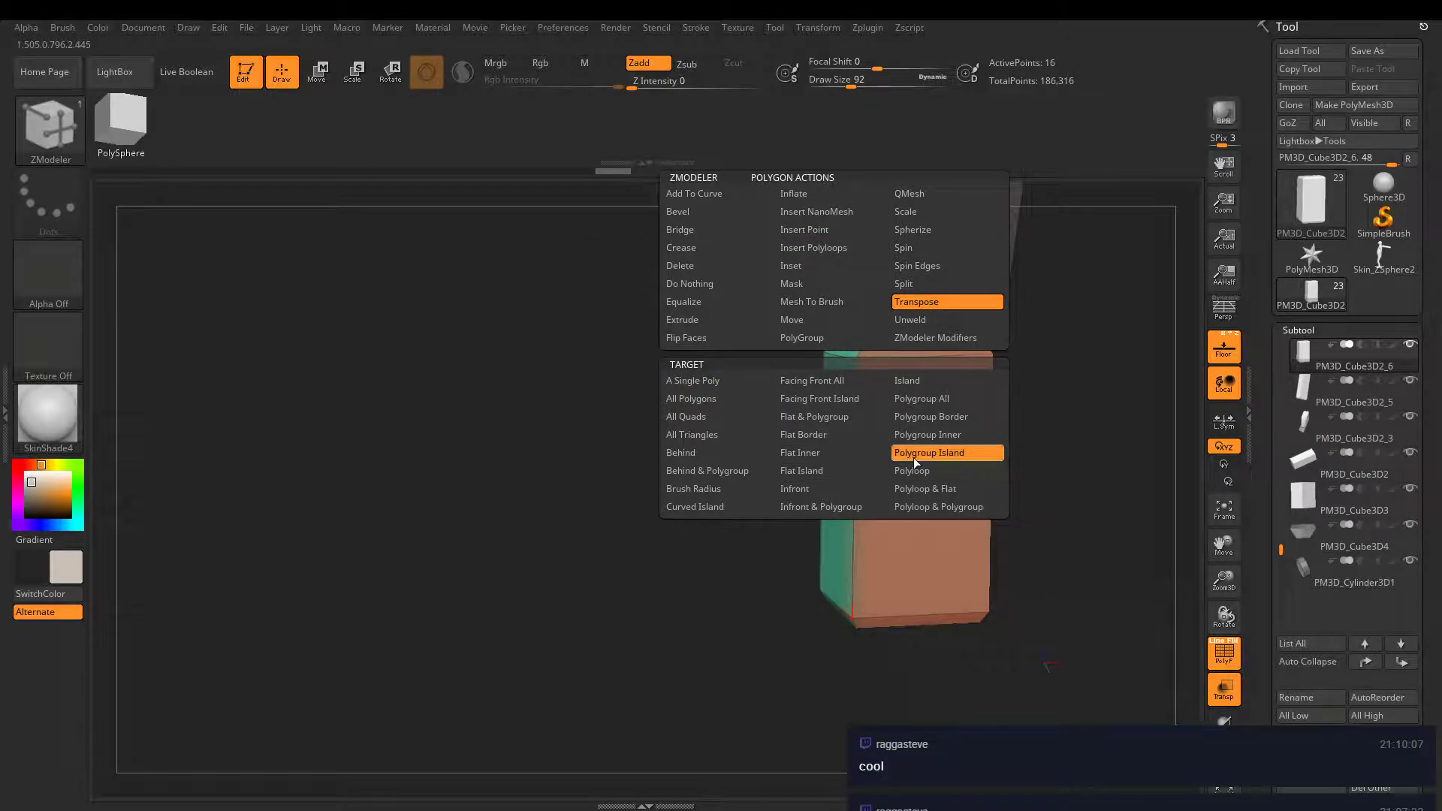
click(817, 475)
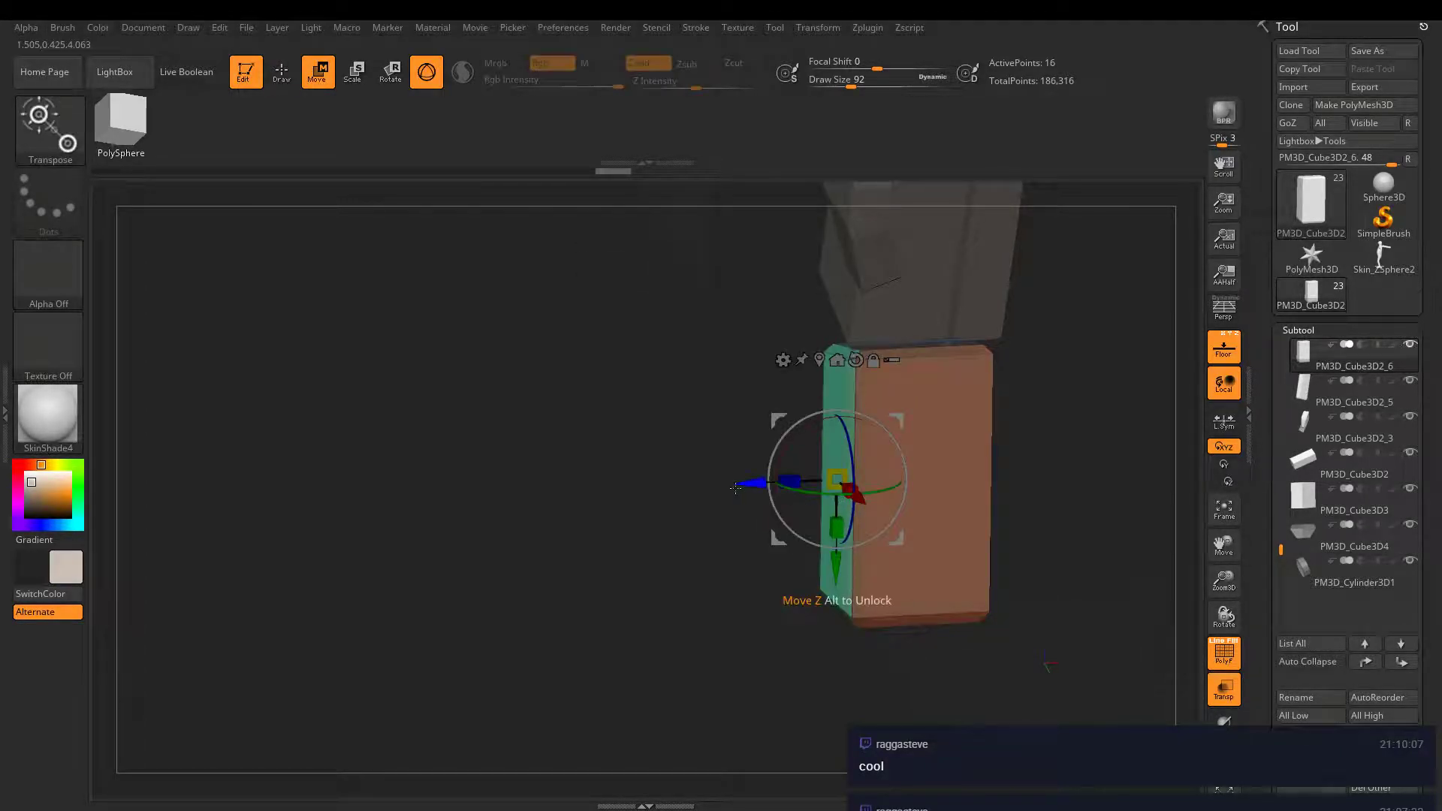
drag(757, 490, 837, 427)
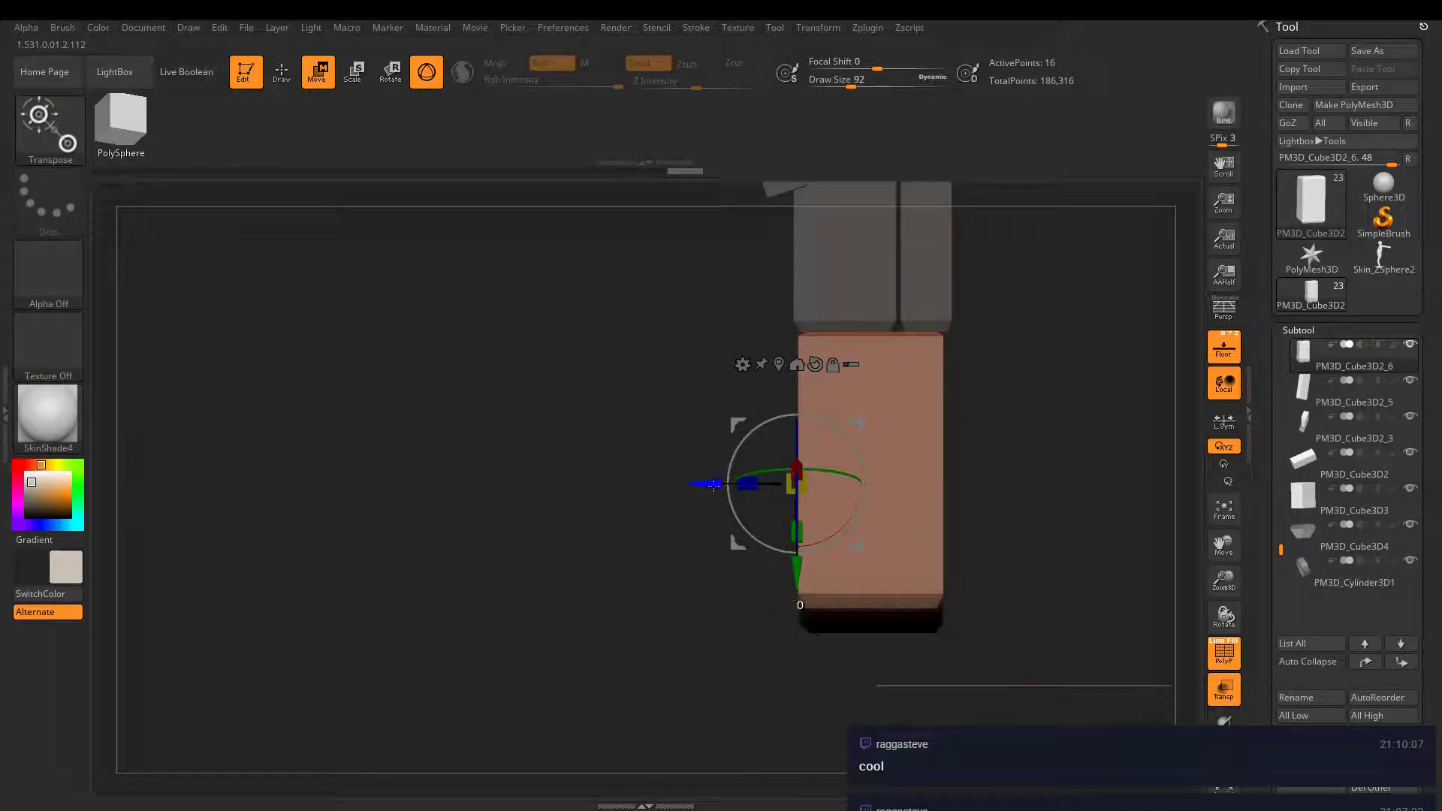
drag(718, 484, 716, 484)
drag(866, 379, 774, 481)
click(282, 75)
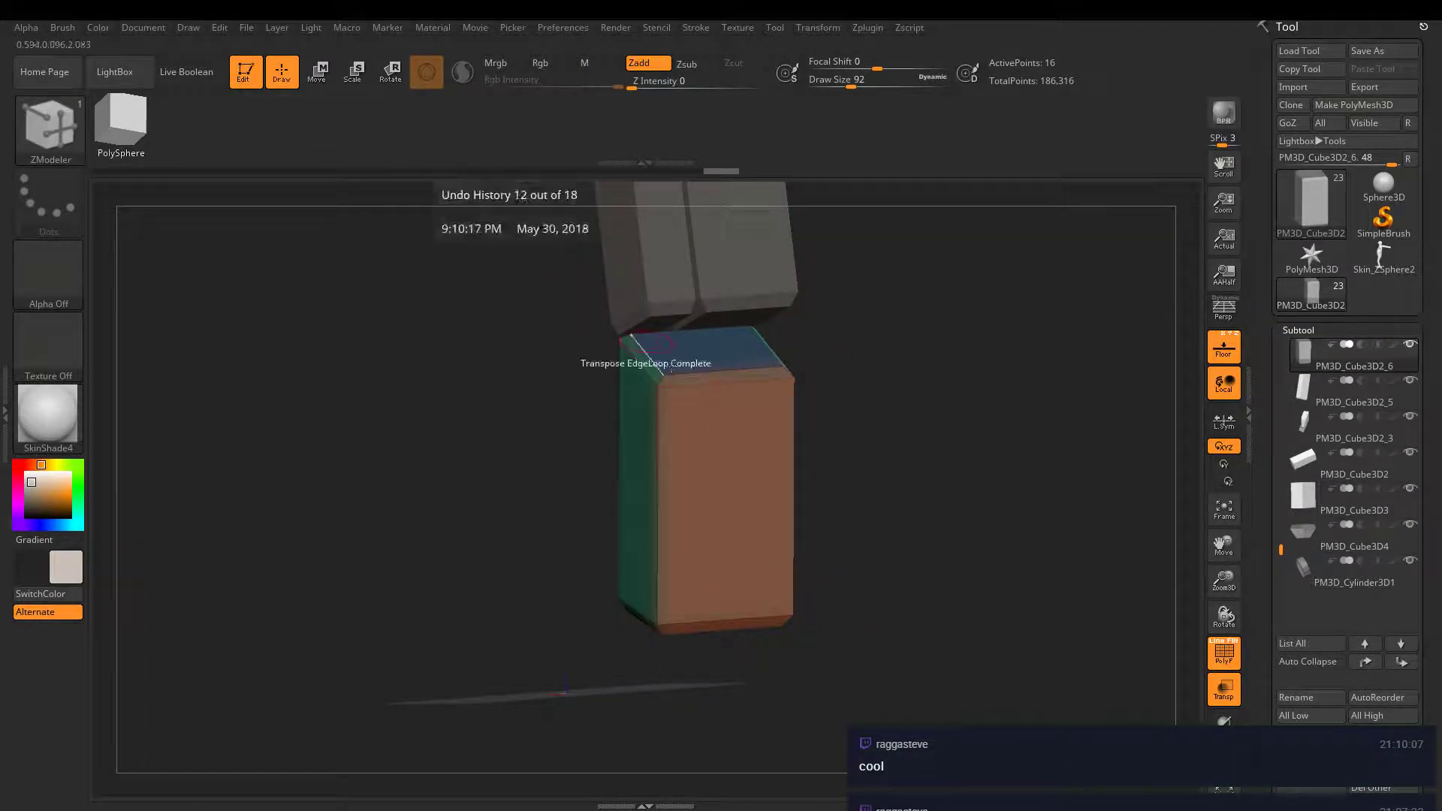
drag(841, 431, 817, 435)
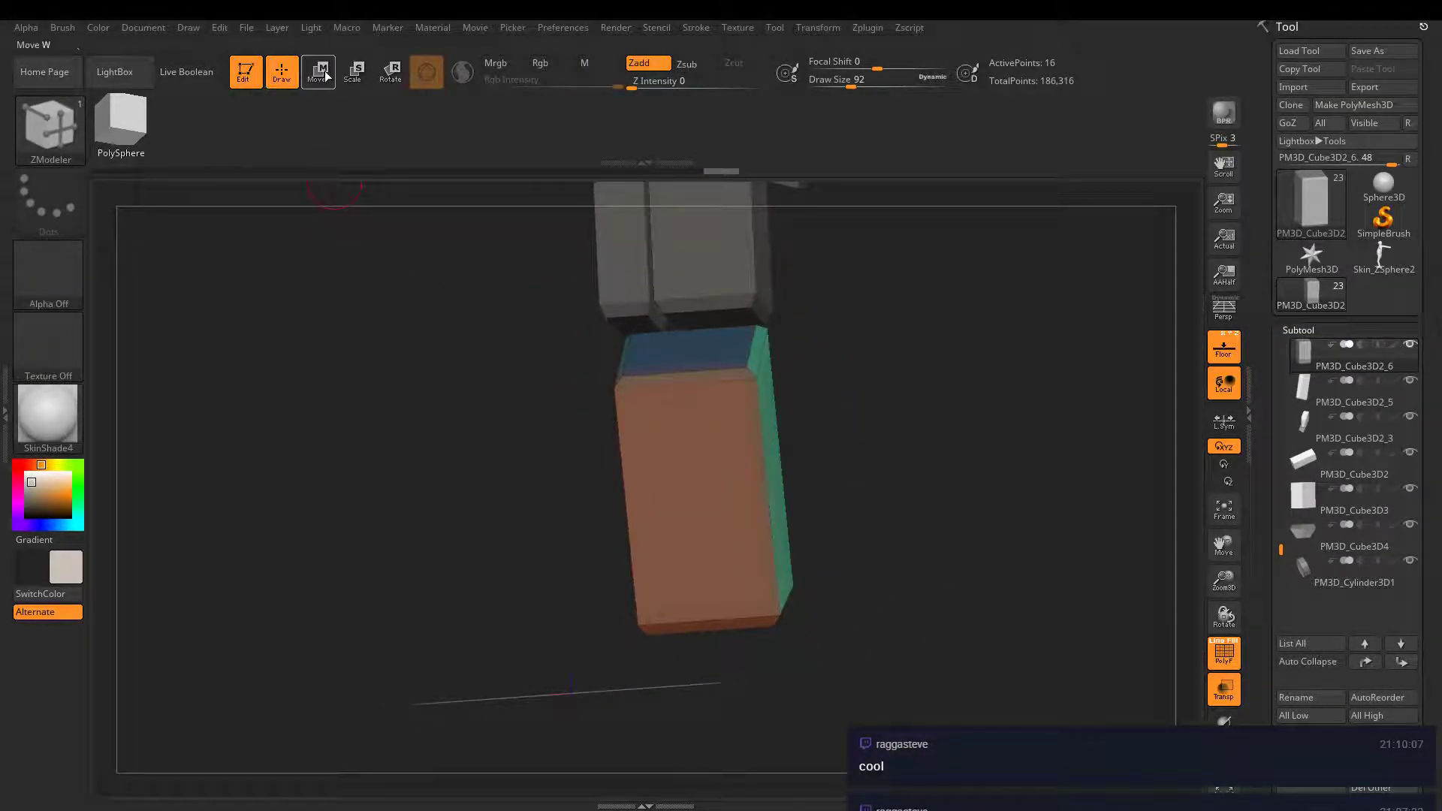
ctrl+click(943, 390)
ctrl+click(957, 471)
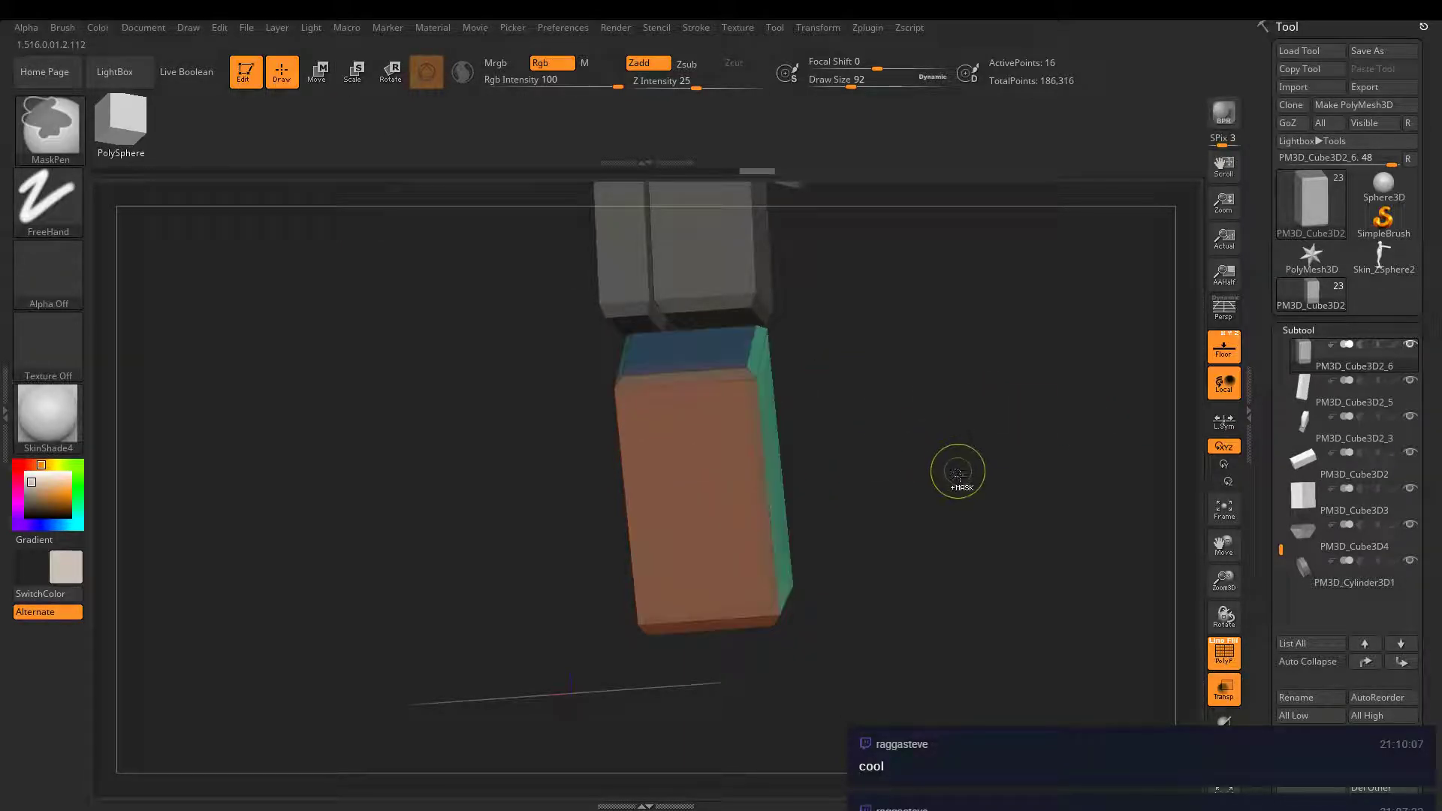
ctrl+click(963, 517)
- Duplicate the shin block PM3D_Cube3D2_6 and ready the copy for moving
drag(1256, 572, 1256, 349)
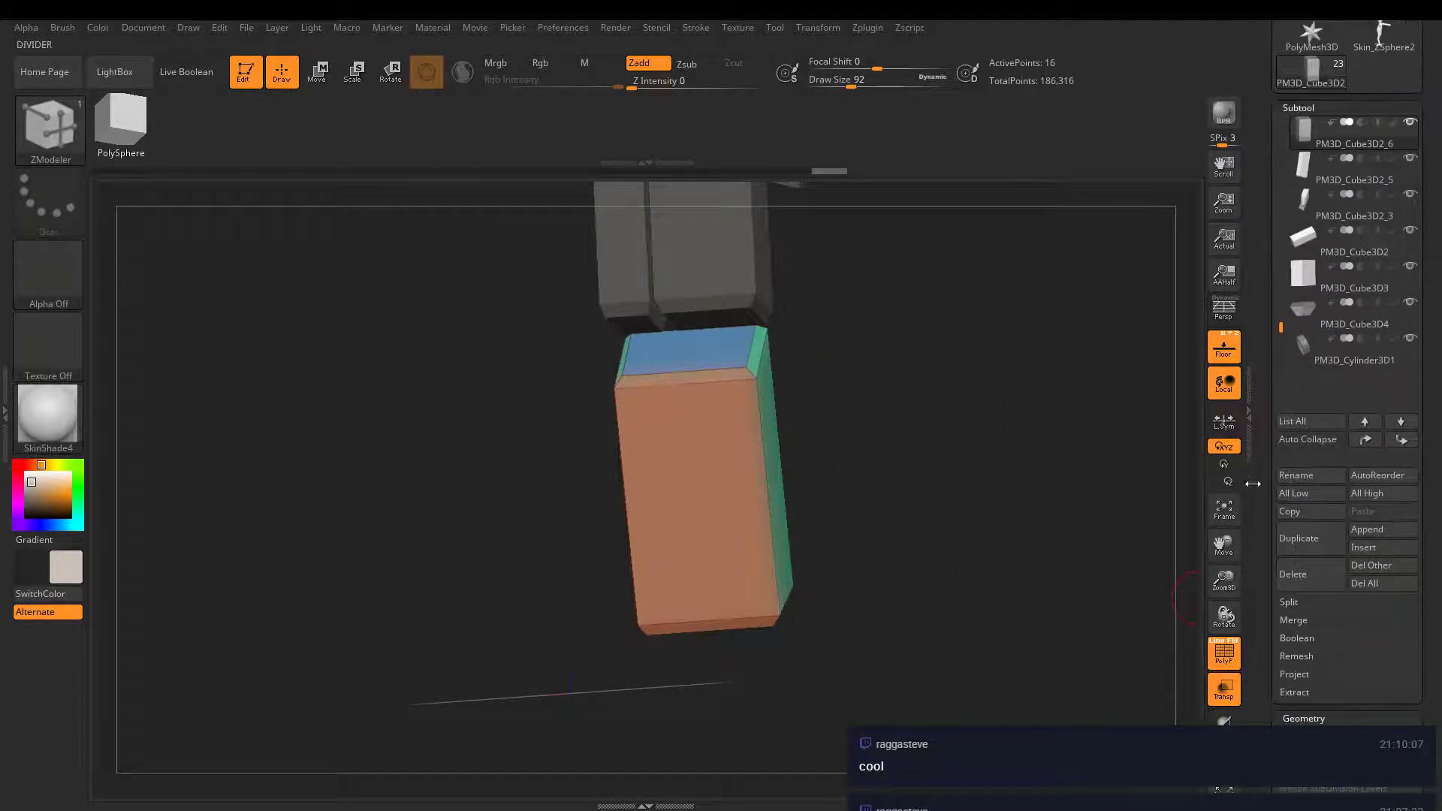
click(1294, 537)
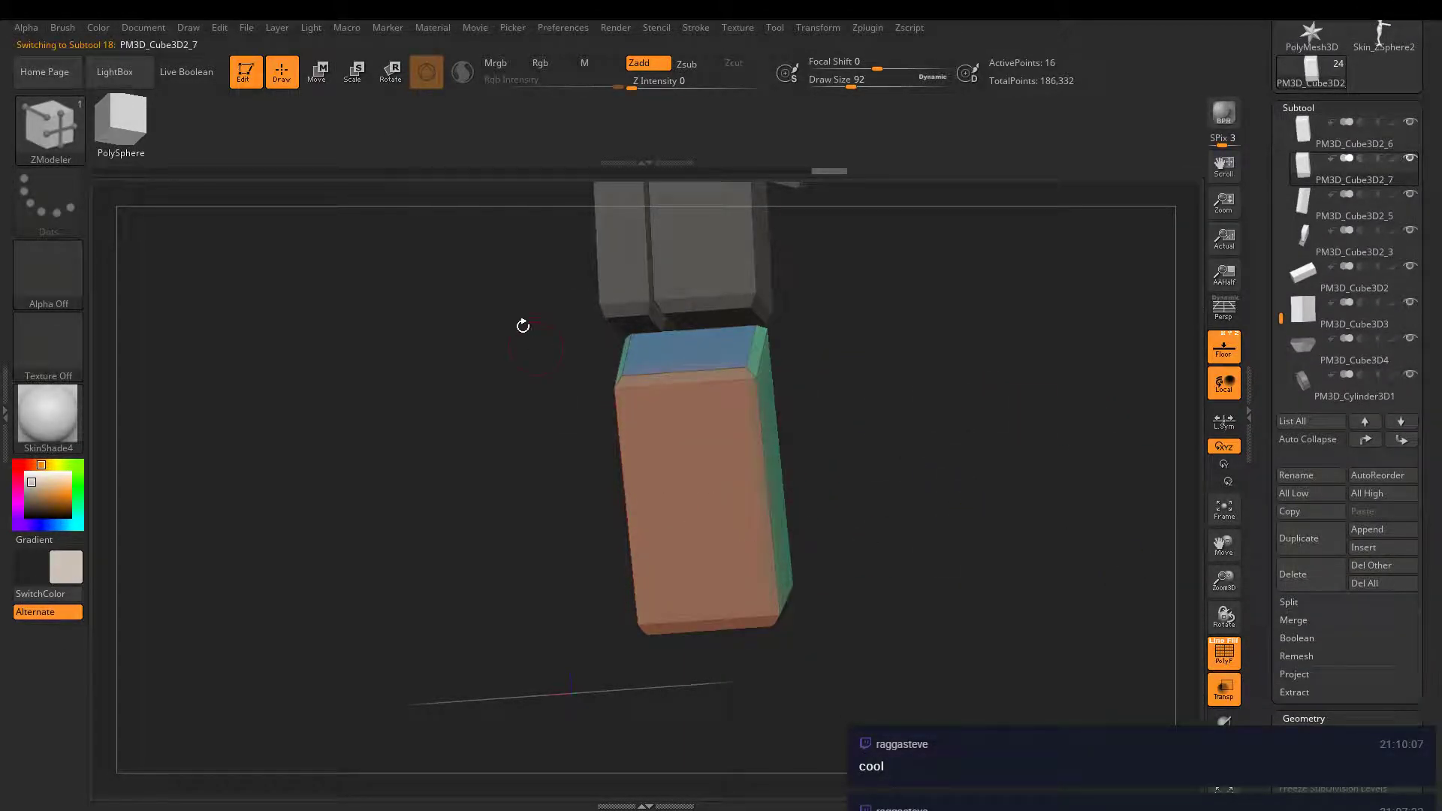
click(323, 73)
drag(931, 398, 887, 365)
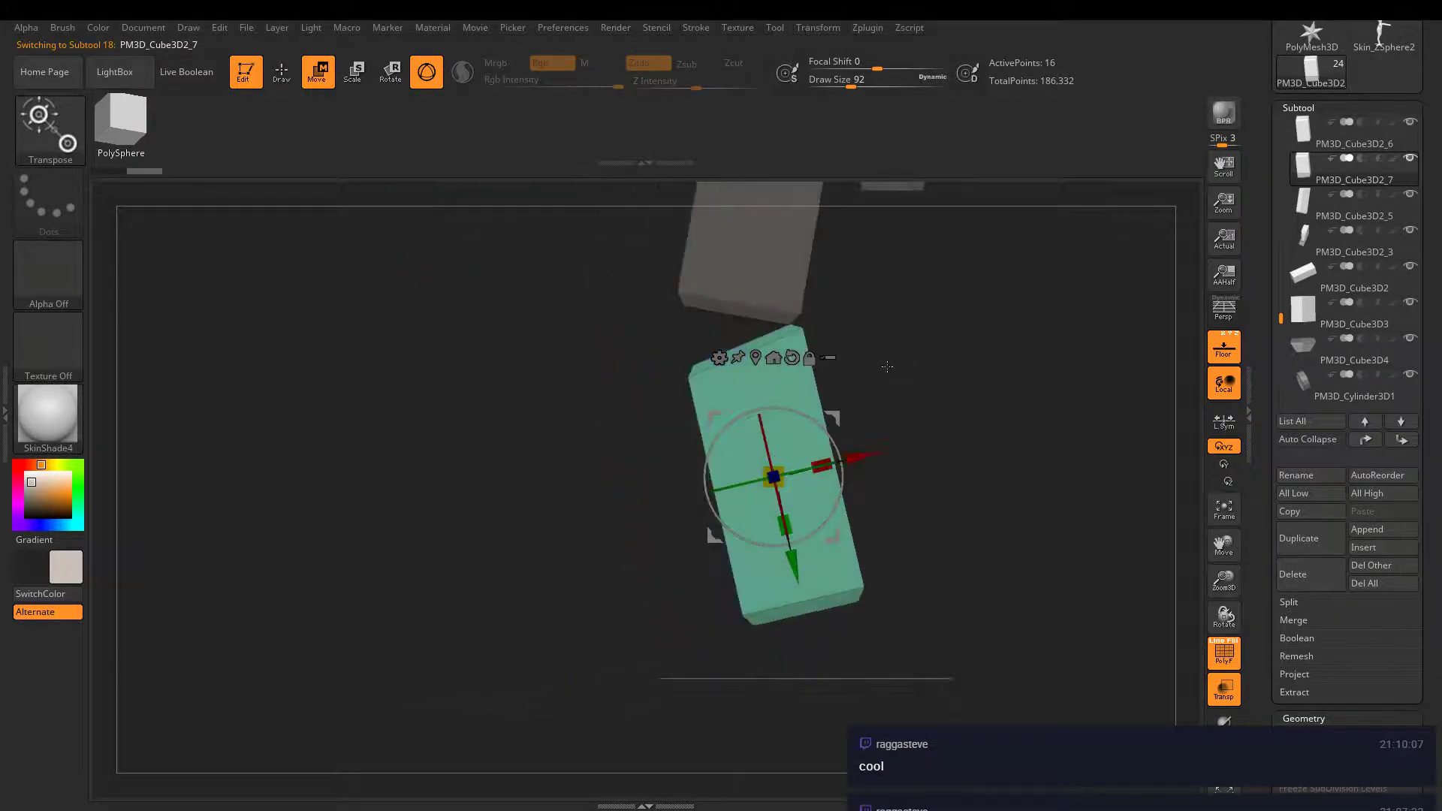
- Shorten the duplicated shin block and place it low in front of the shin, shifting it sideways beneath the leg
drag(803, 573, 797, 515)
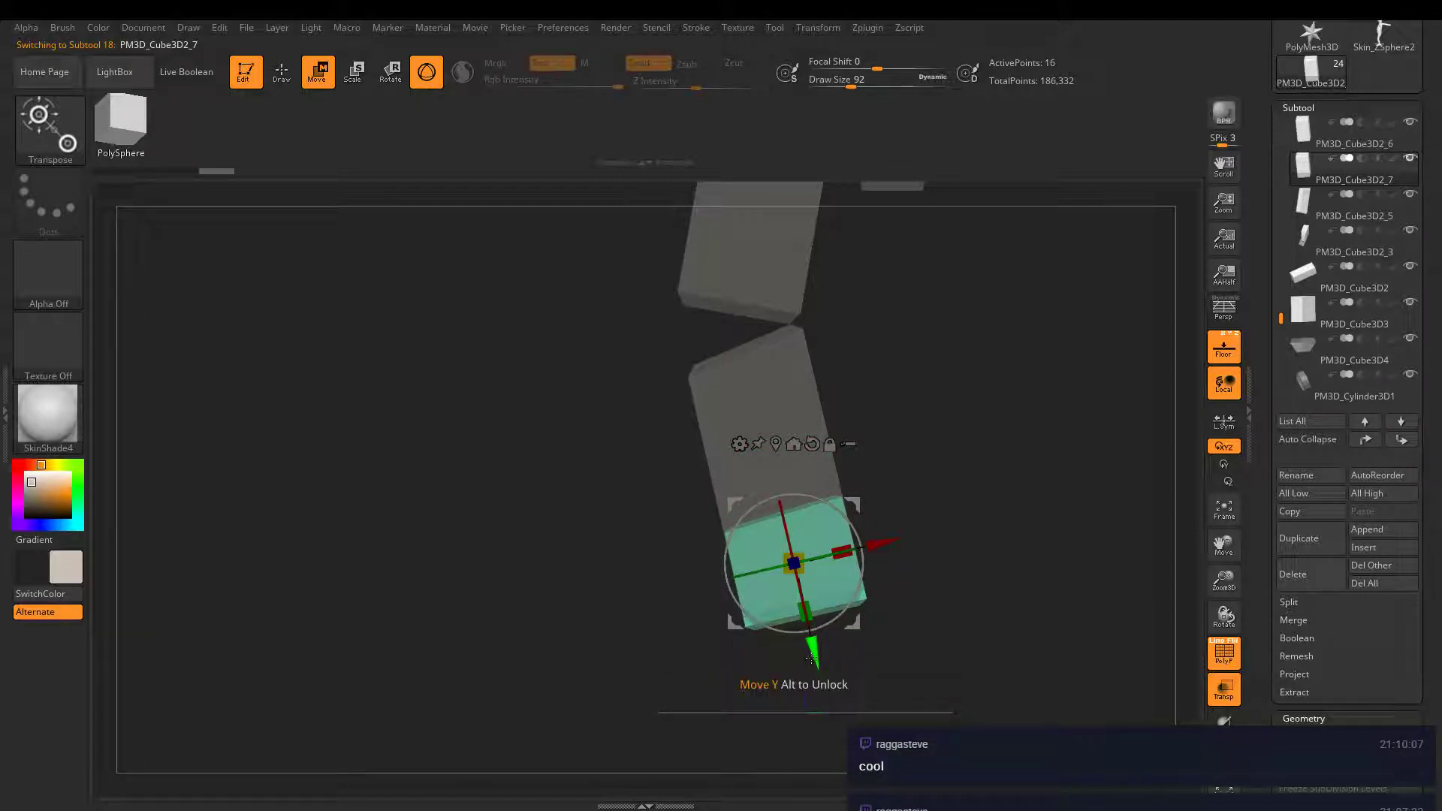
drag(811, 659, 829, 723)
drag(860, 615, 749, 617)
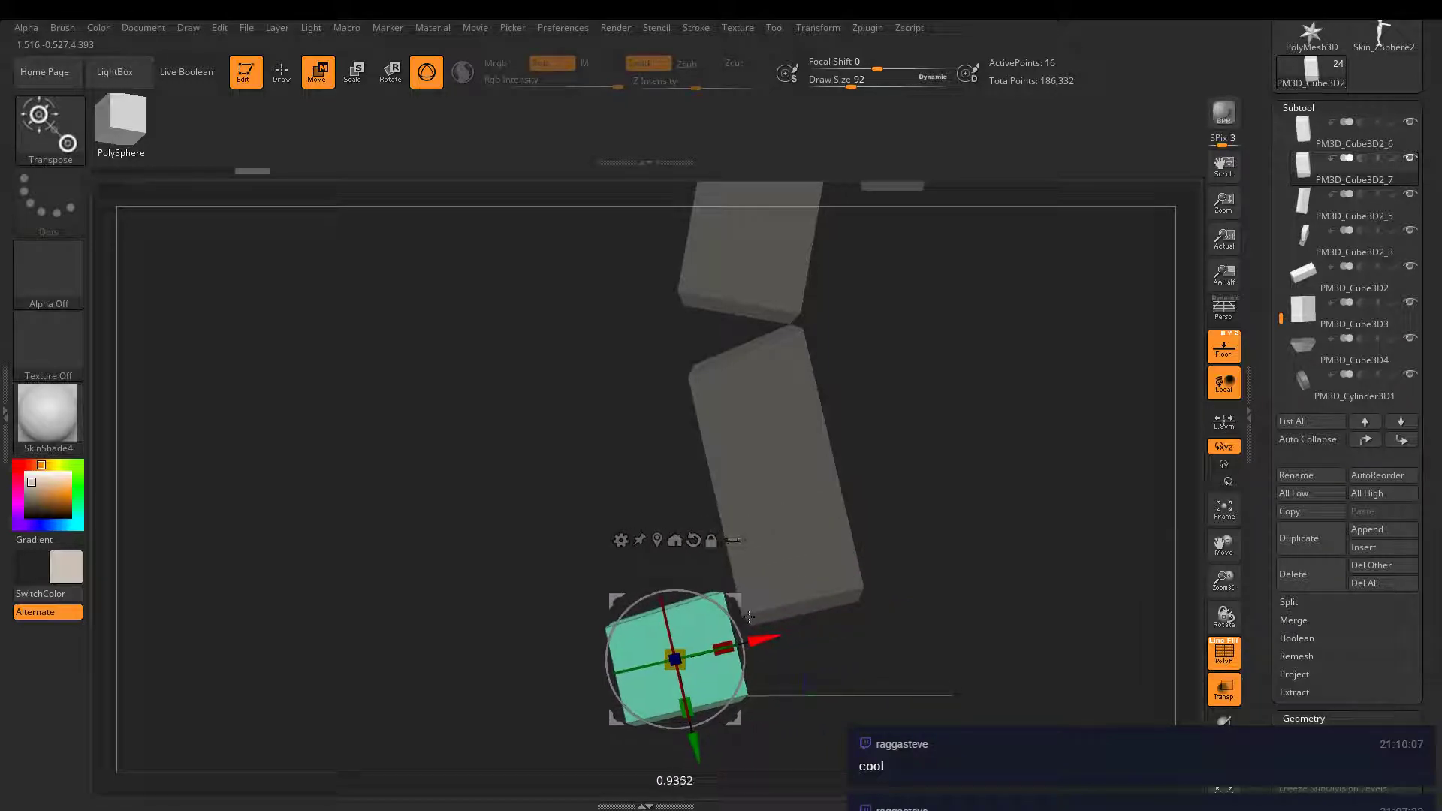
drag(864, 661, 945, 616)
mouse_move(734, 661)
mouse_down()
mouse_move(716, 662)
mouse_move(750, 662)
mouse_up()
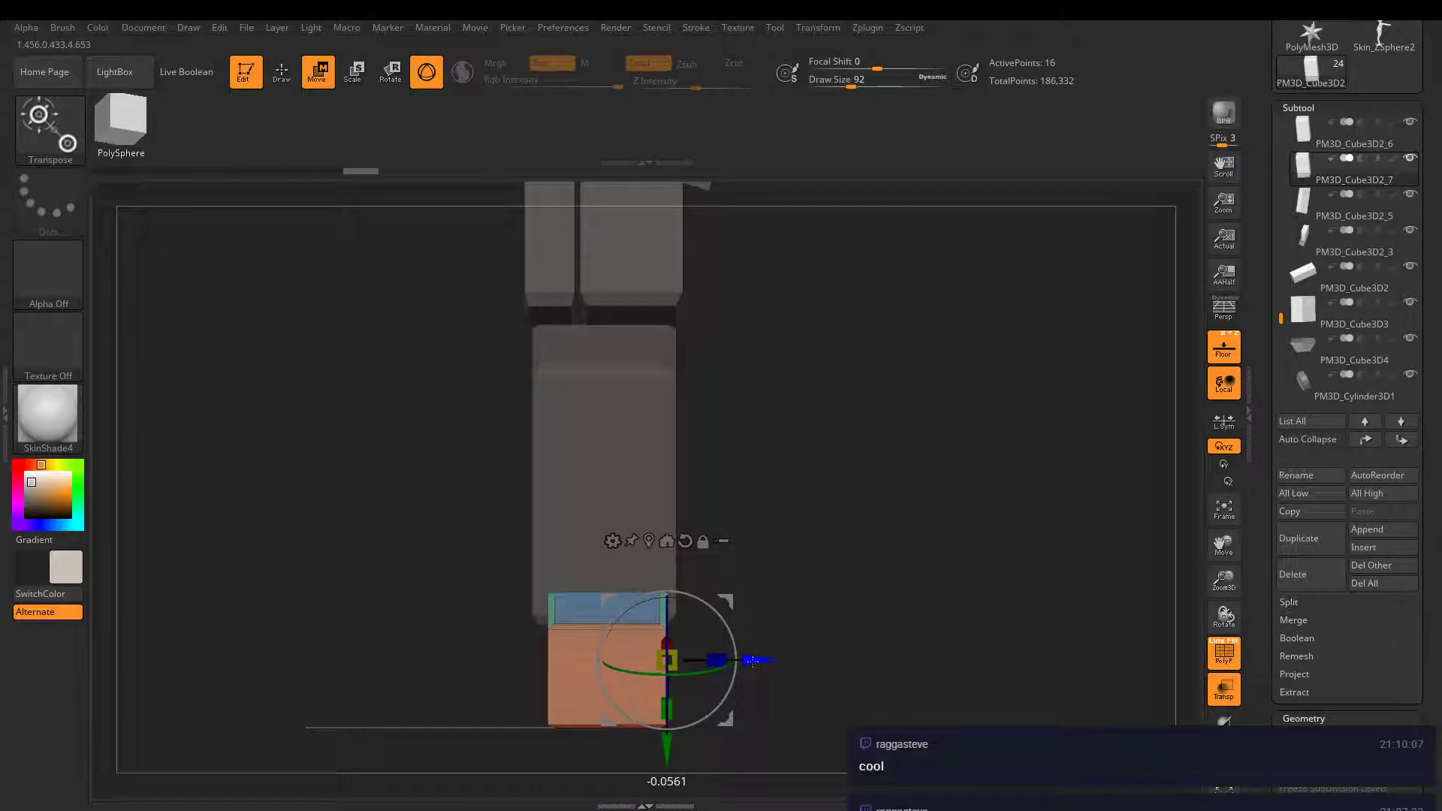
- Rotate the front foot block until it sits nearly level and adjust its height beside the shin
drag(835, 549, 789, 556)
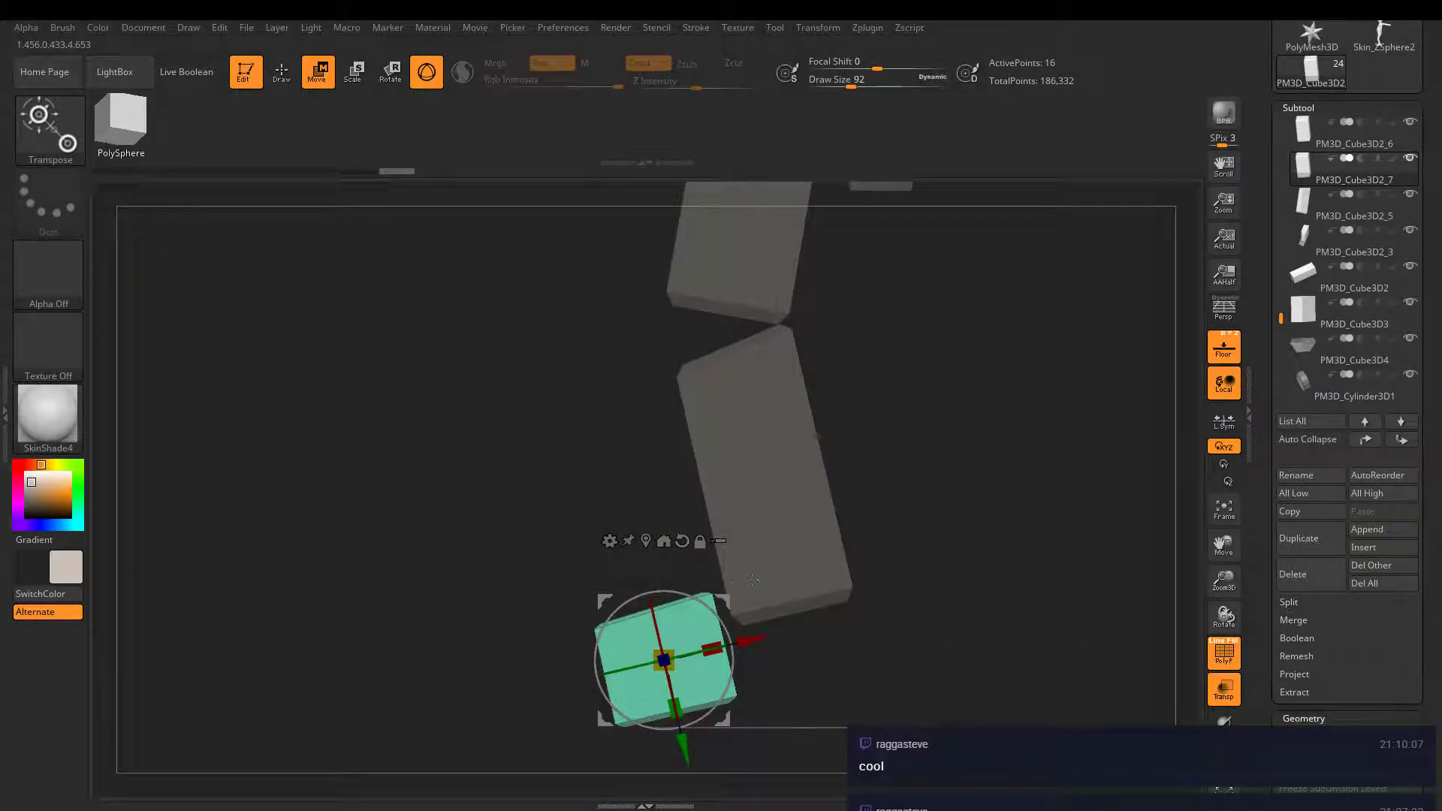
alt+drag(931, 578, 963, 453)
drag(1044, 564, 963, 541)
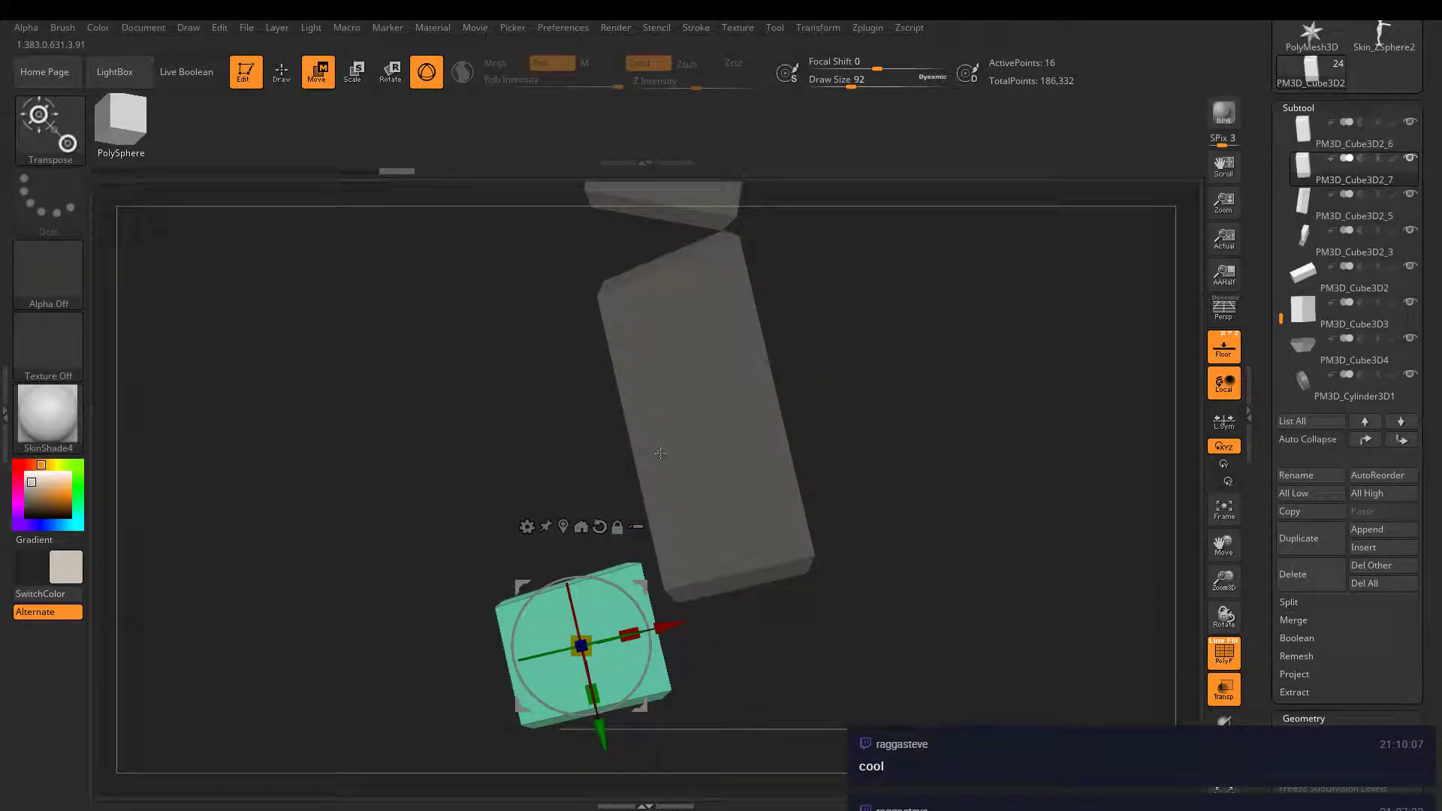
drag(635, 602, 601, 616)
drag(584, 730, 577, 729)
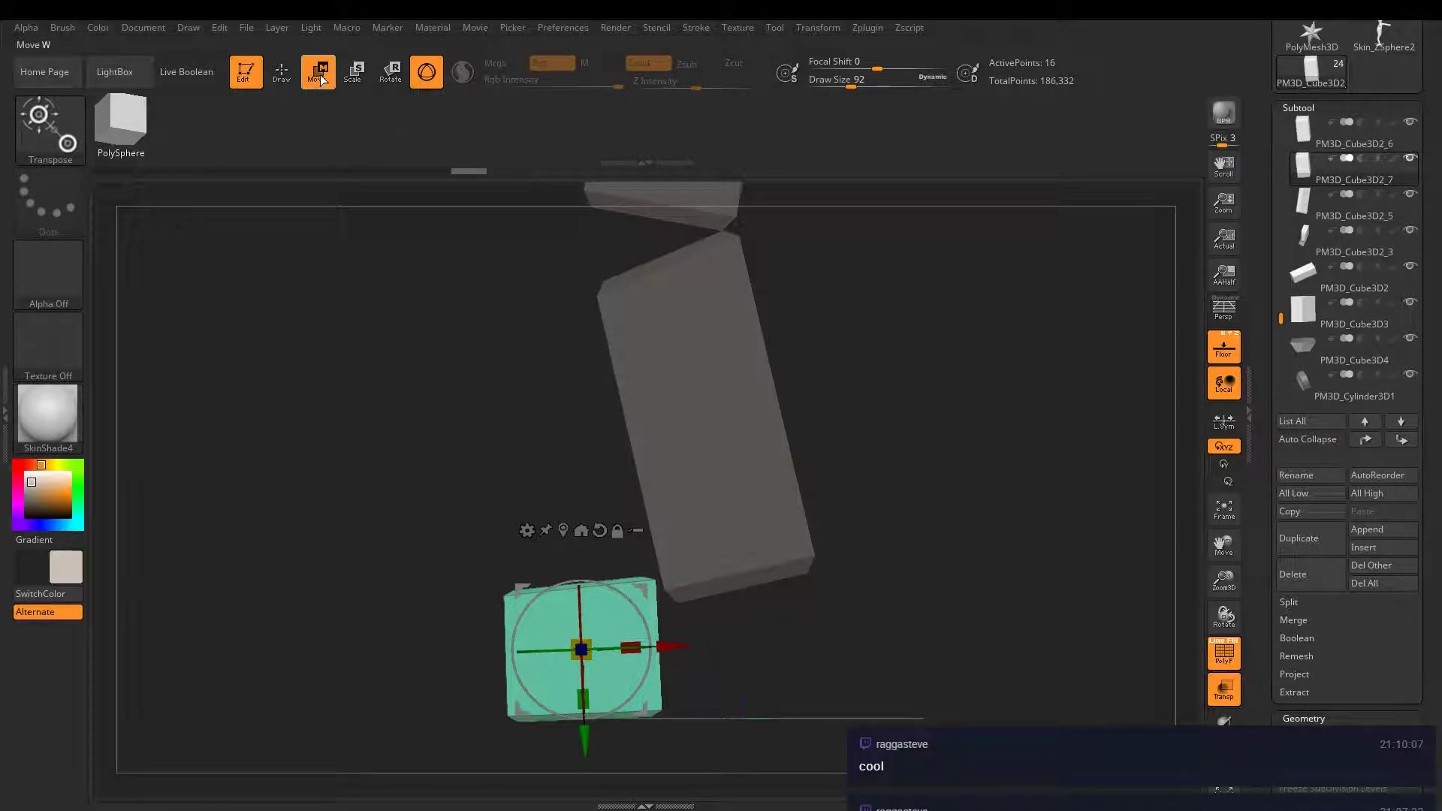
- Show the ZSphere3 body and raise the front foot block over the toe end of its foot
drag(1265, 203, 1265, 197)
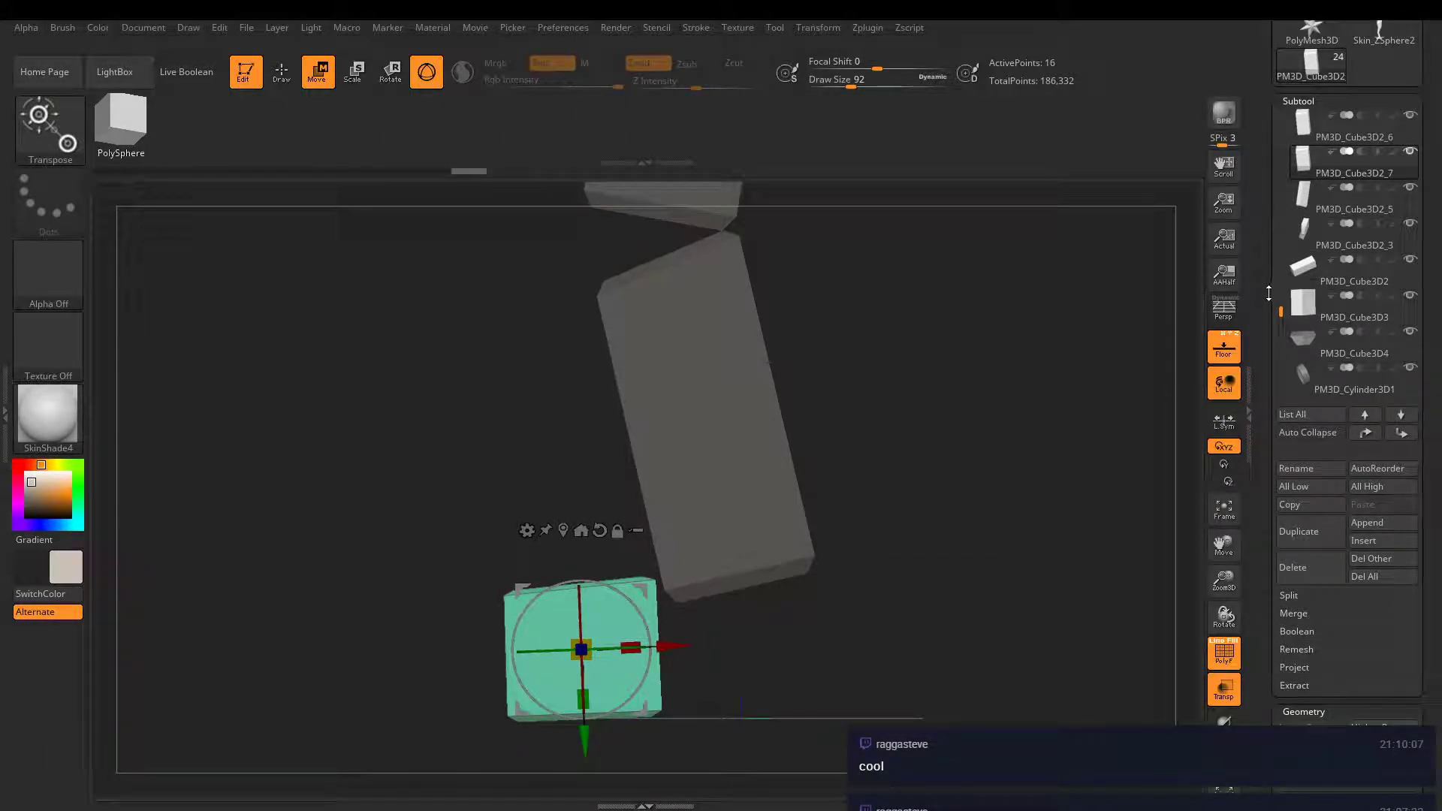
drag(1279, 314, 1278, 209)
click(1410, 187)
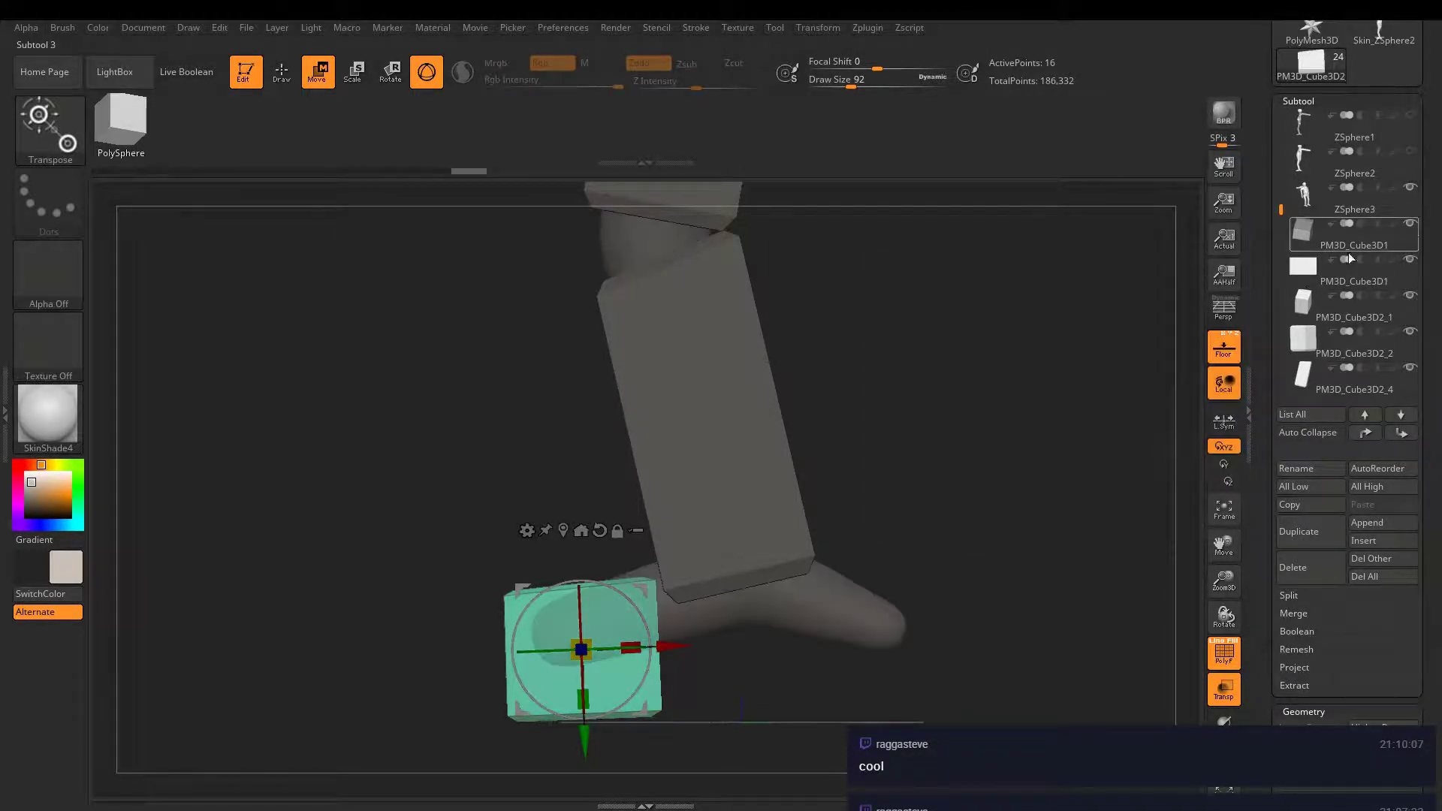
drag(584, 732, 580, 688)
drag(671, 603, 658, 599)
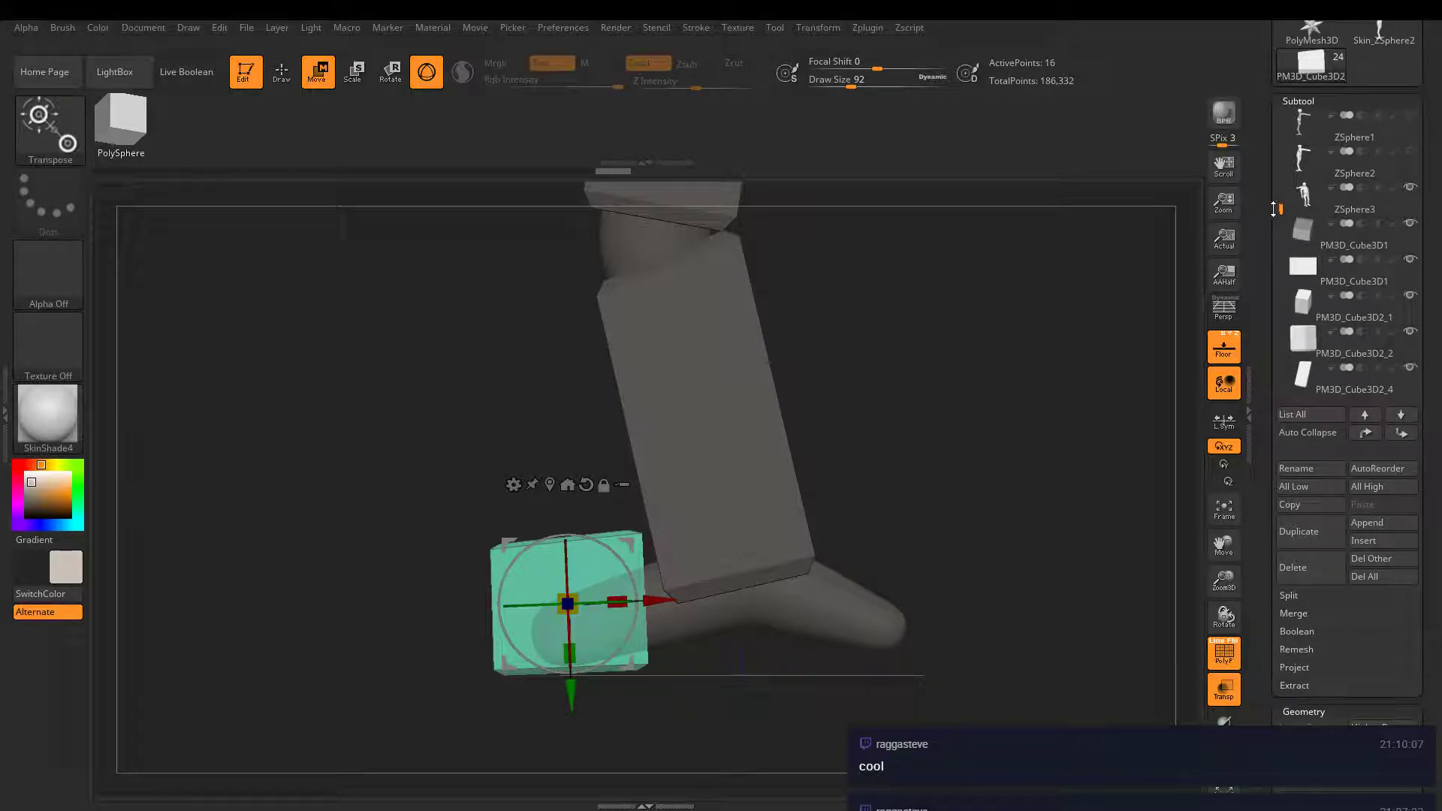
- Duplicate the front foot block to the heel end, rotate the copy 180° about Y, level it and lower it slightly
drag(1275, 209, 1275, 281)
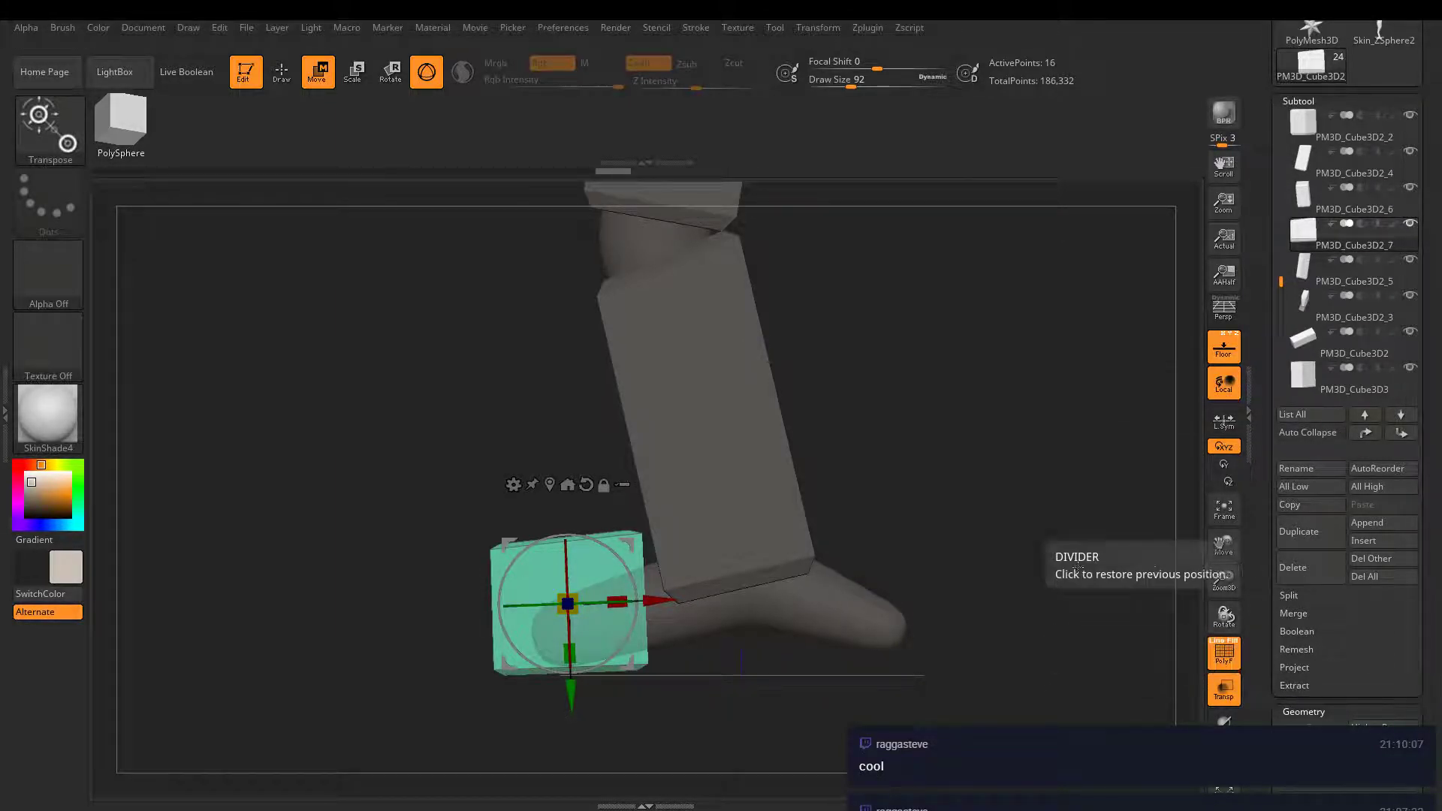
ctrl+drag(661, 600, 972, 589)
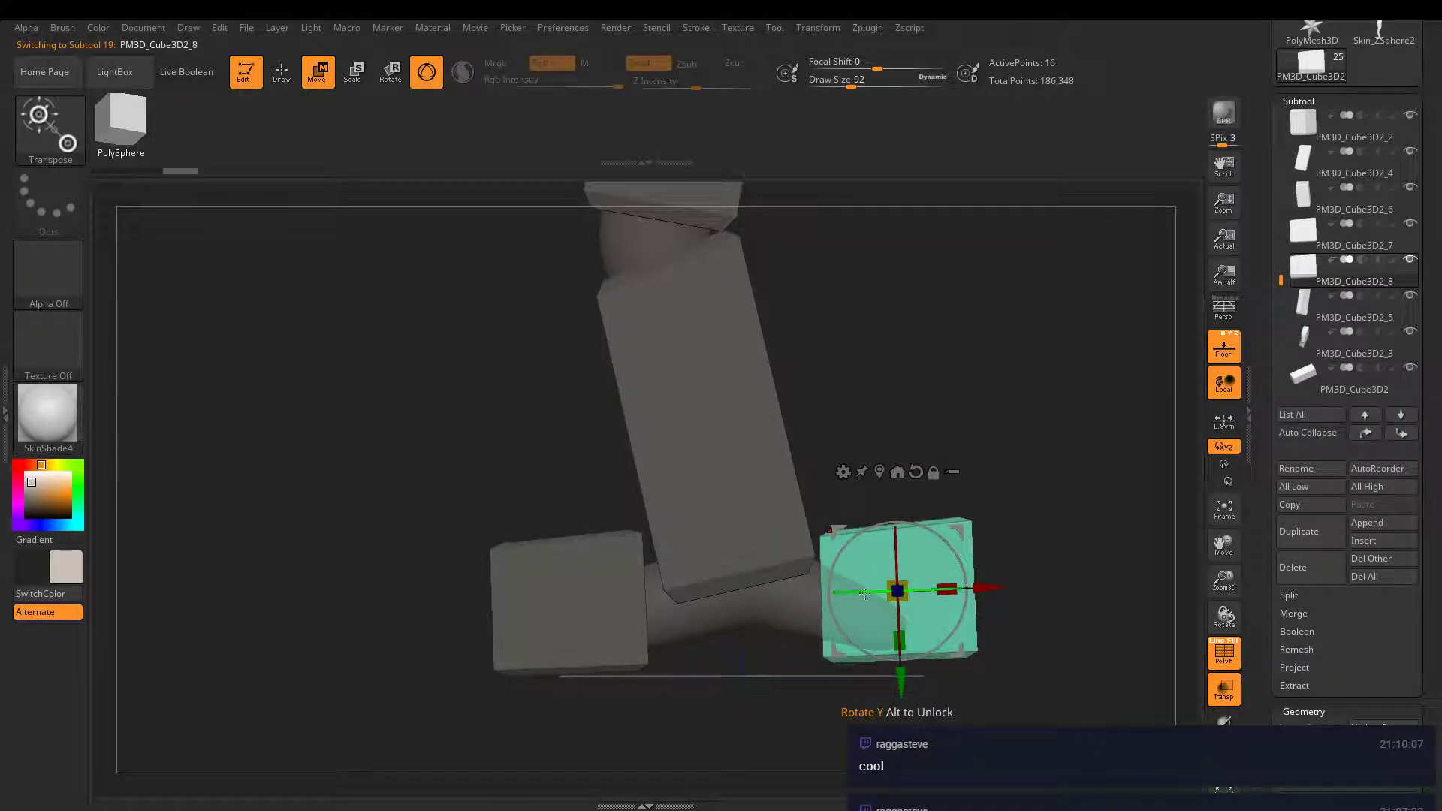
drag(865, 595, 1088, 582)
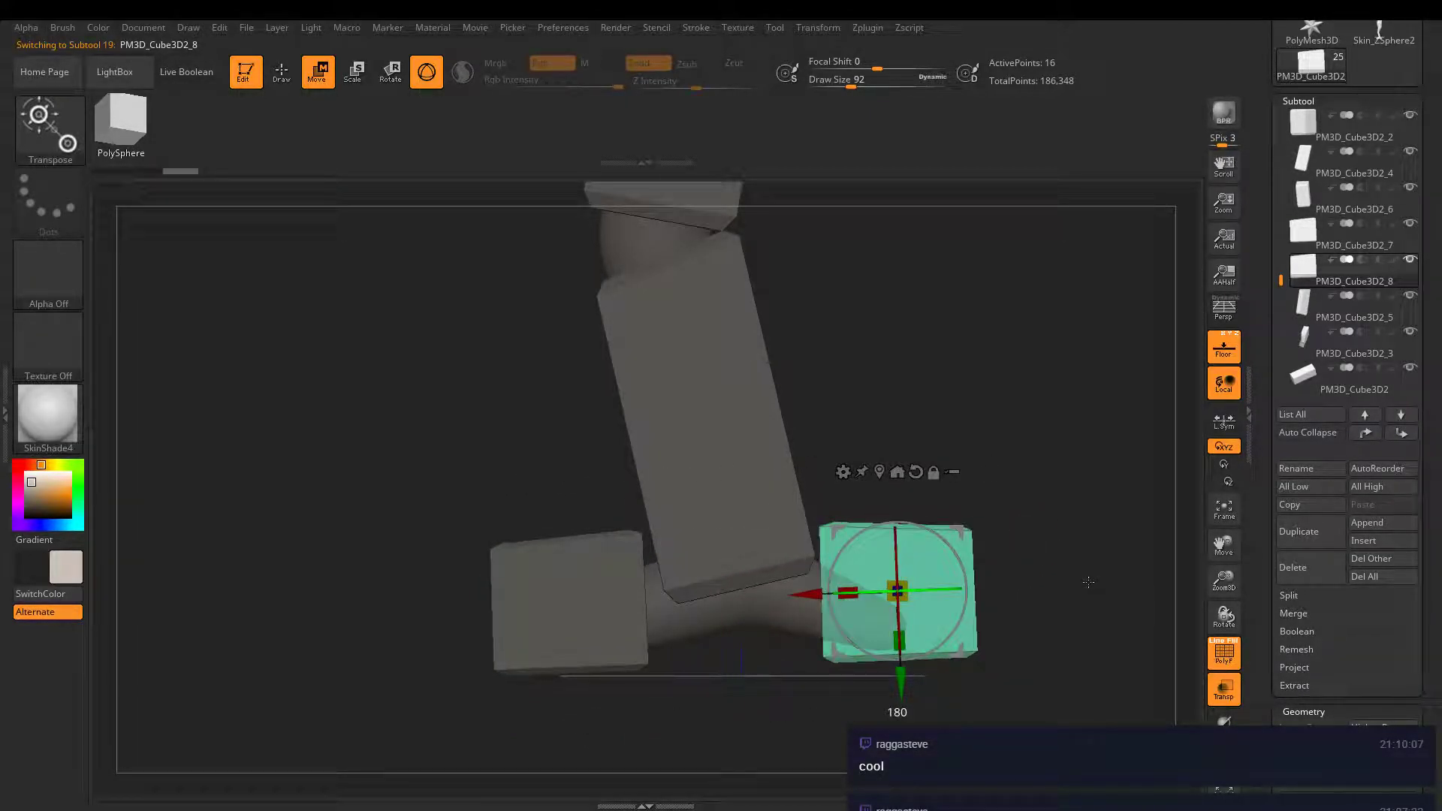
drag(939, 650, 969, 611)
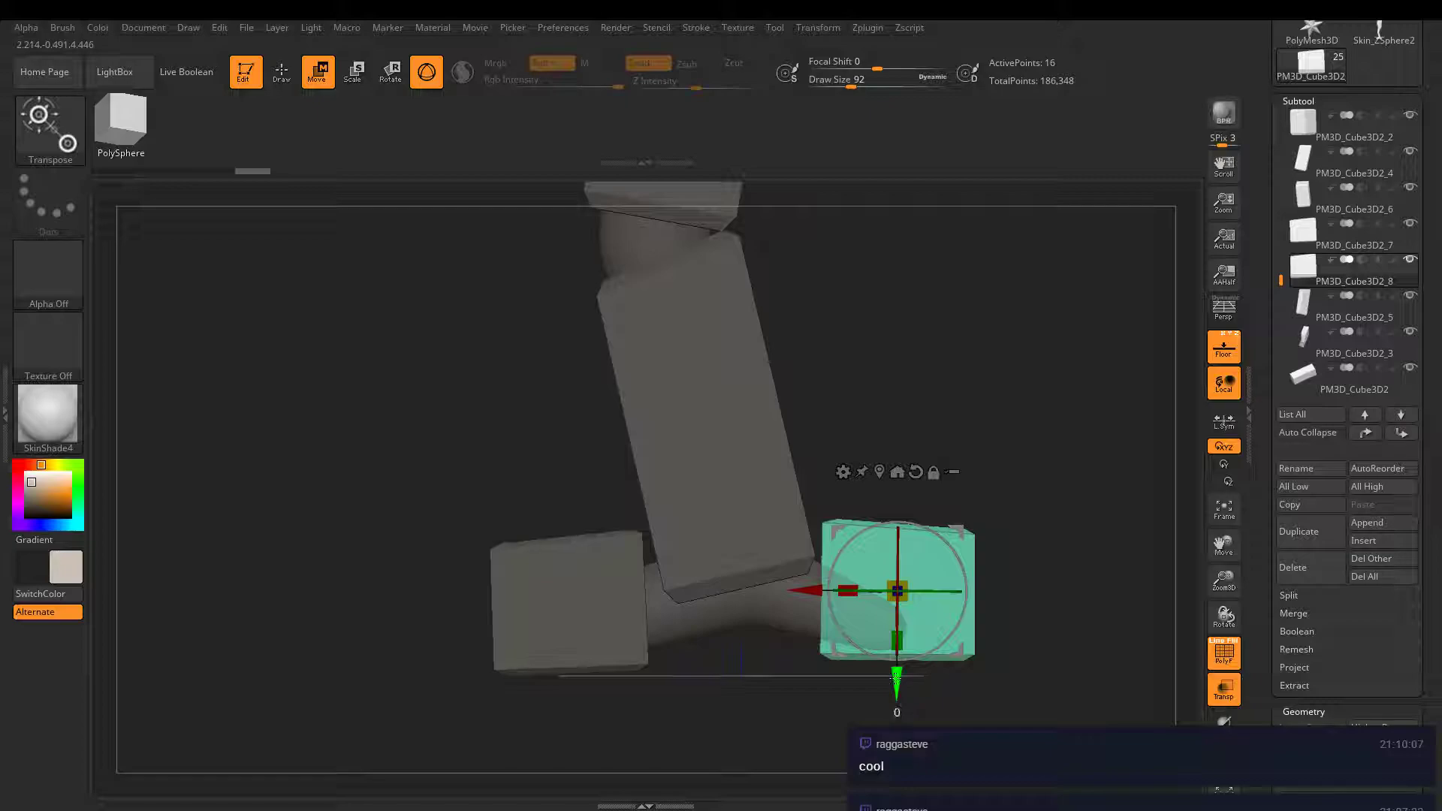
drag(896, 678, 897, 686)
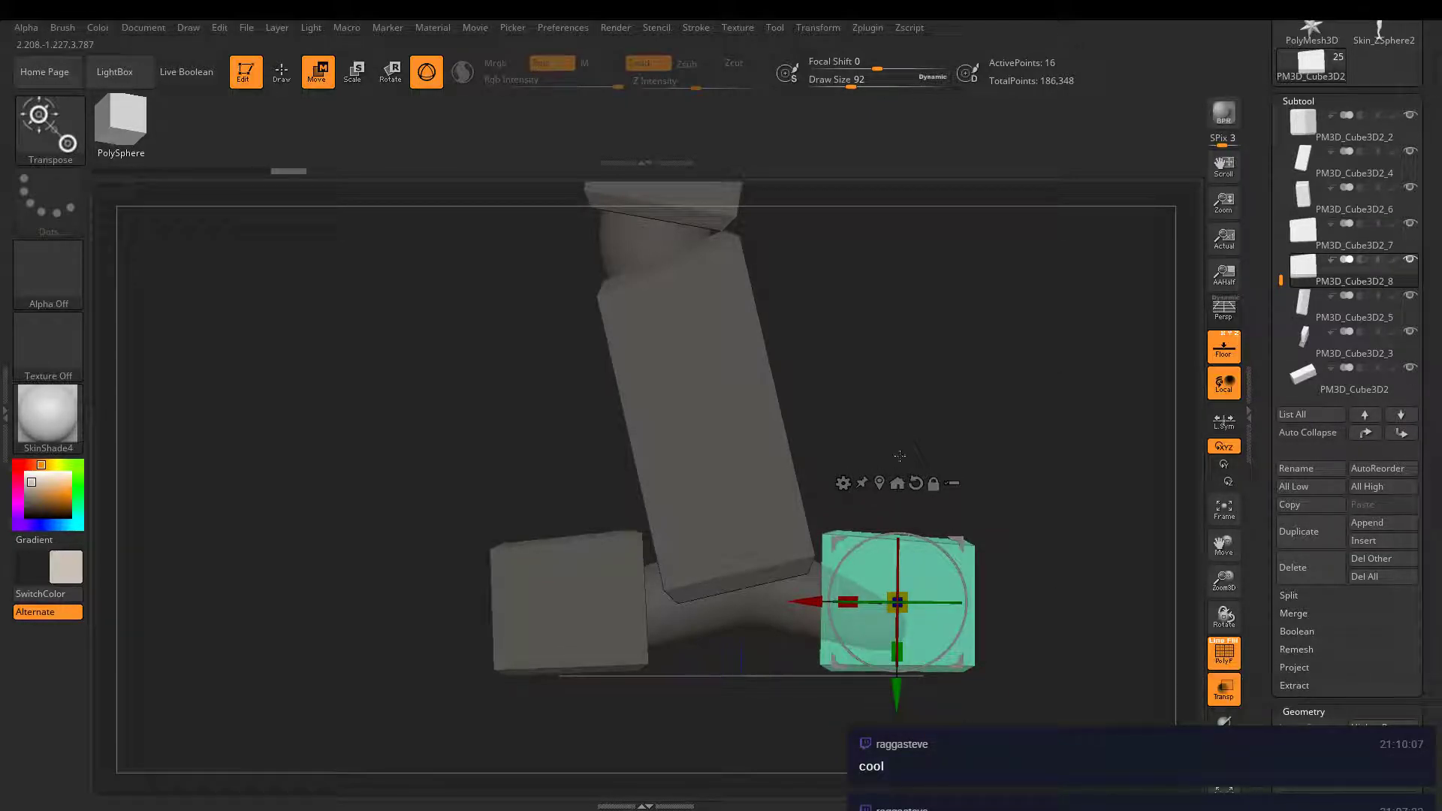
- Shift the heel block sideways so it lines up beneath the leg
right_drag(924, 438, 980, 406)
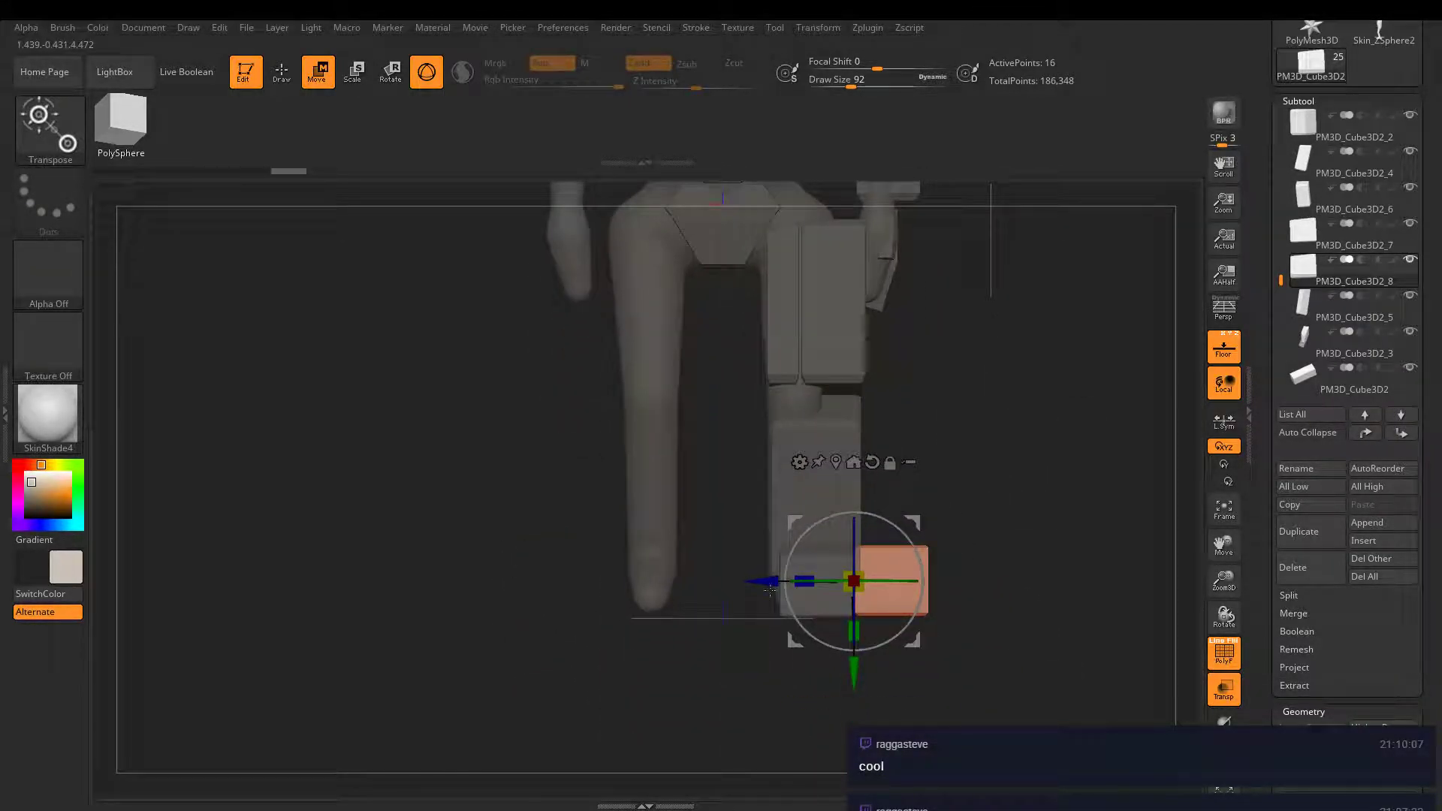
drag(760, 579, 690, 577)
right_drag(990, 536, 1200, 448)
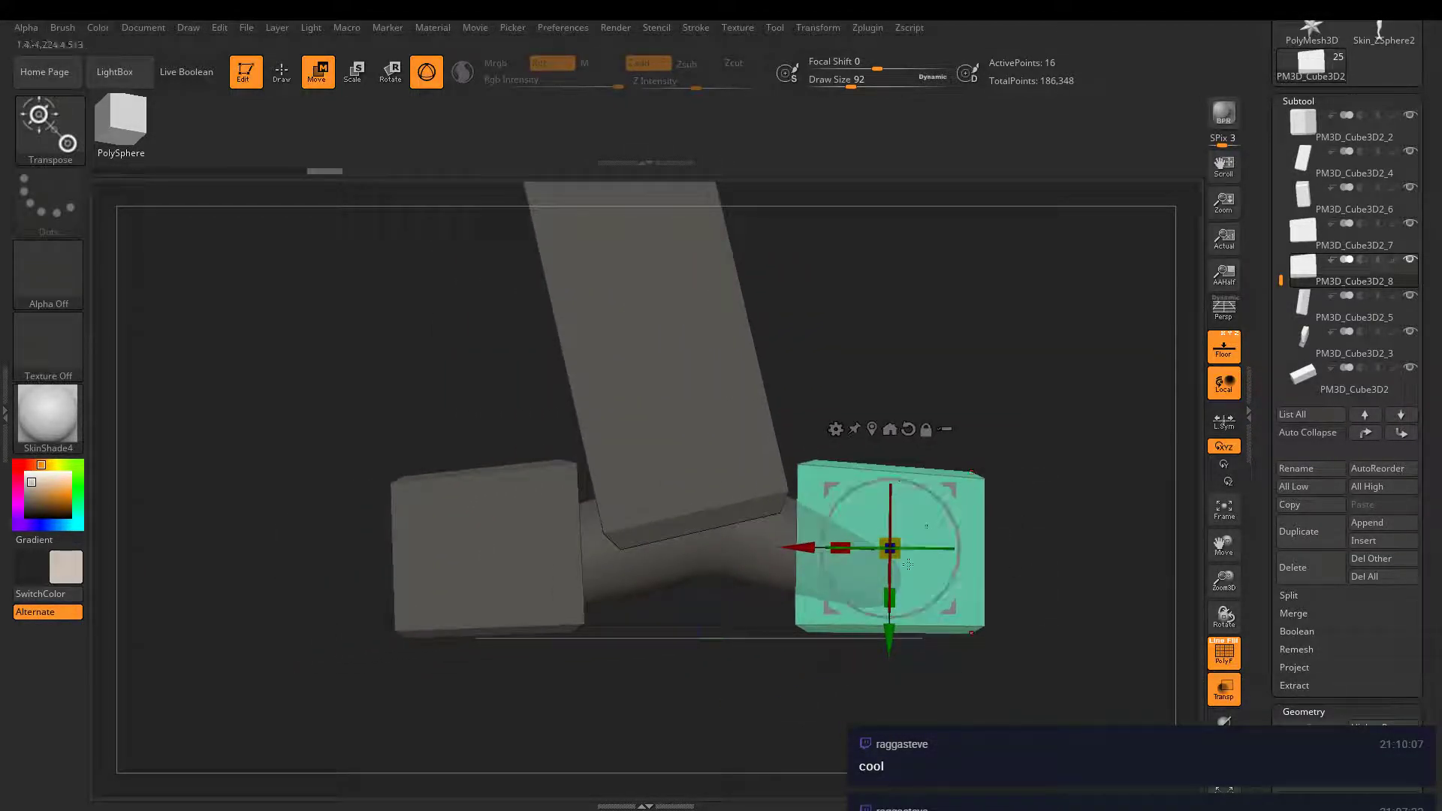
- Reduce the heel block's length and height, lower it to the toe block's base level and move it closer to the shin
drag(841, 549, 884, 552)
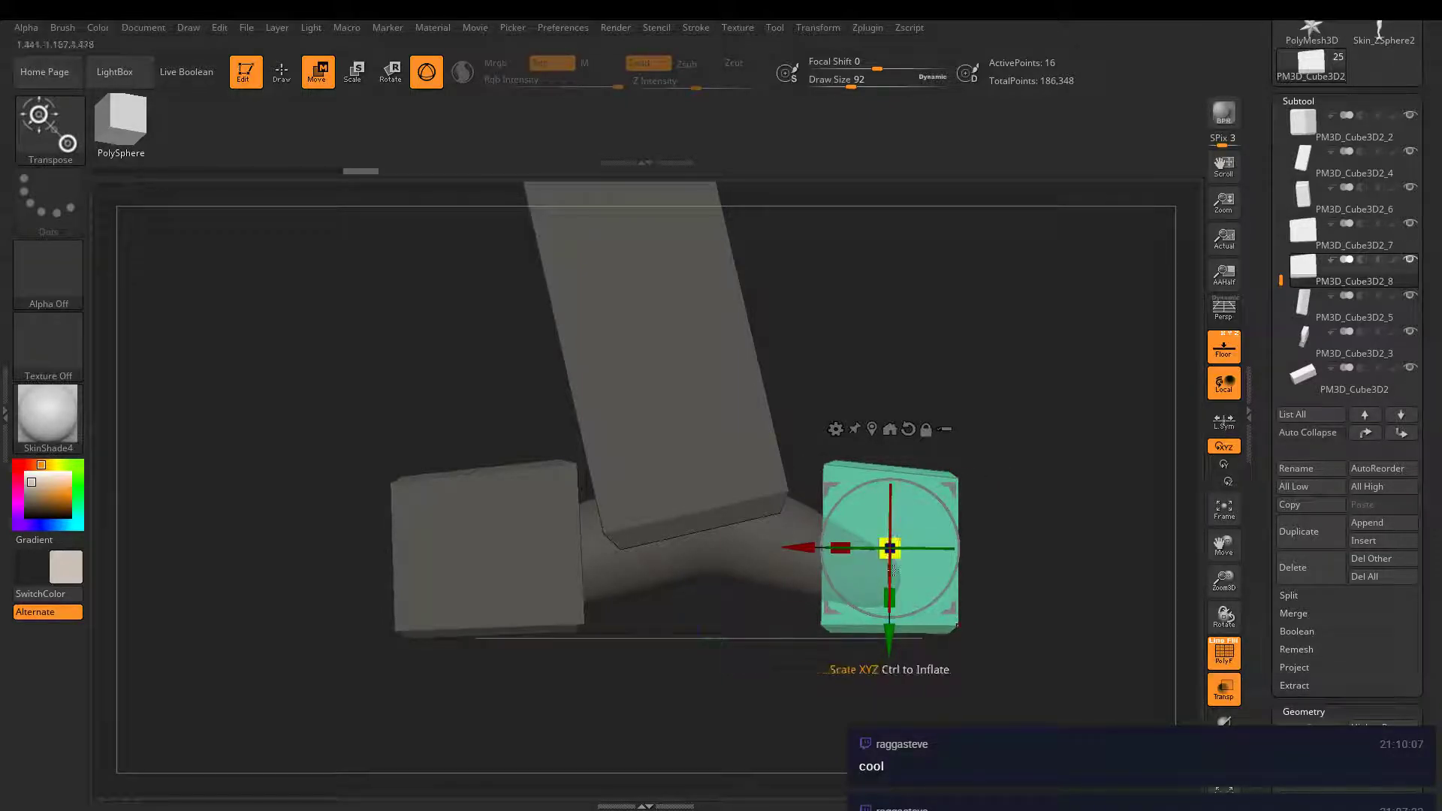
drag(899, 602, 899, 571)
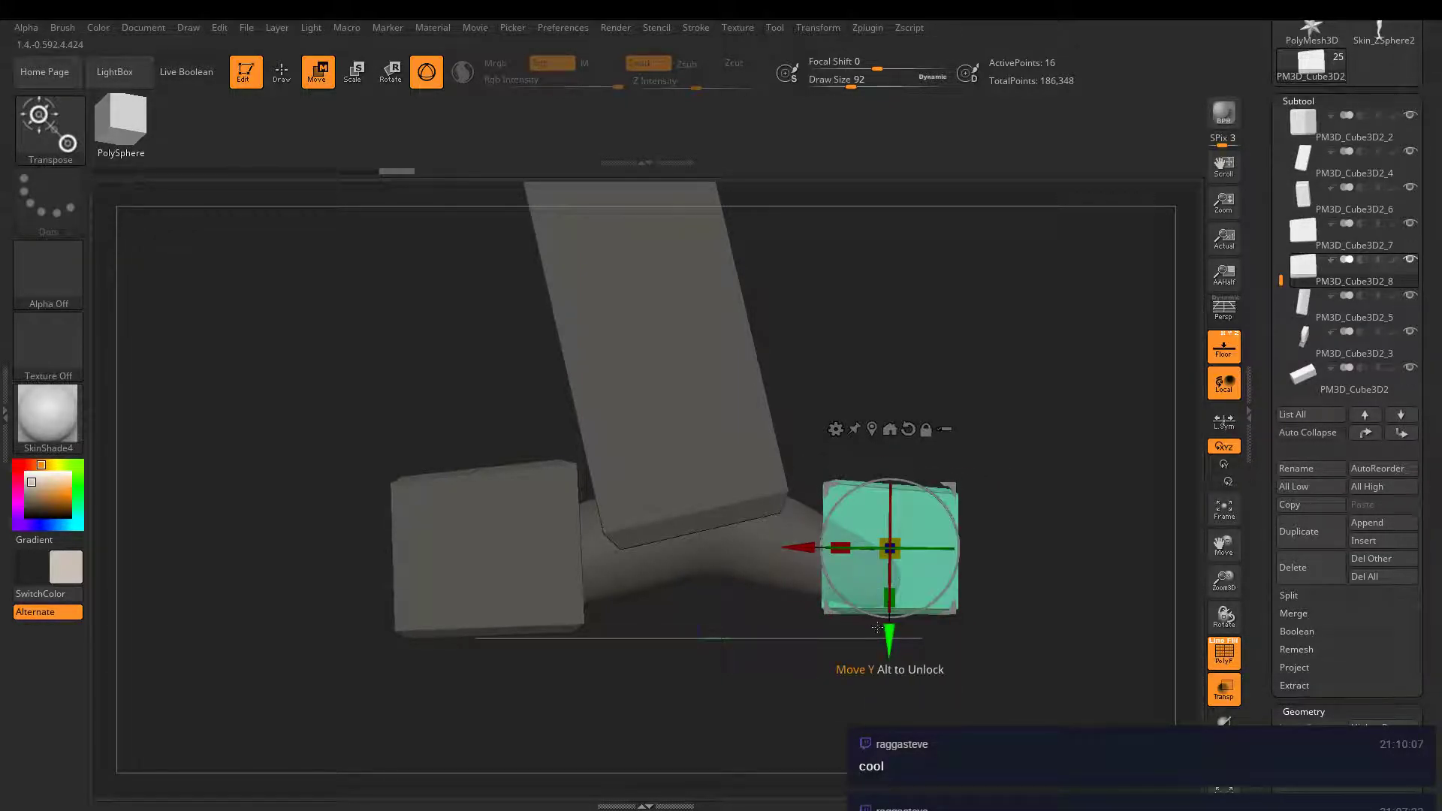
drag(890, 639, 890, 662)
drag(799, 570, 764, 569)
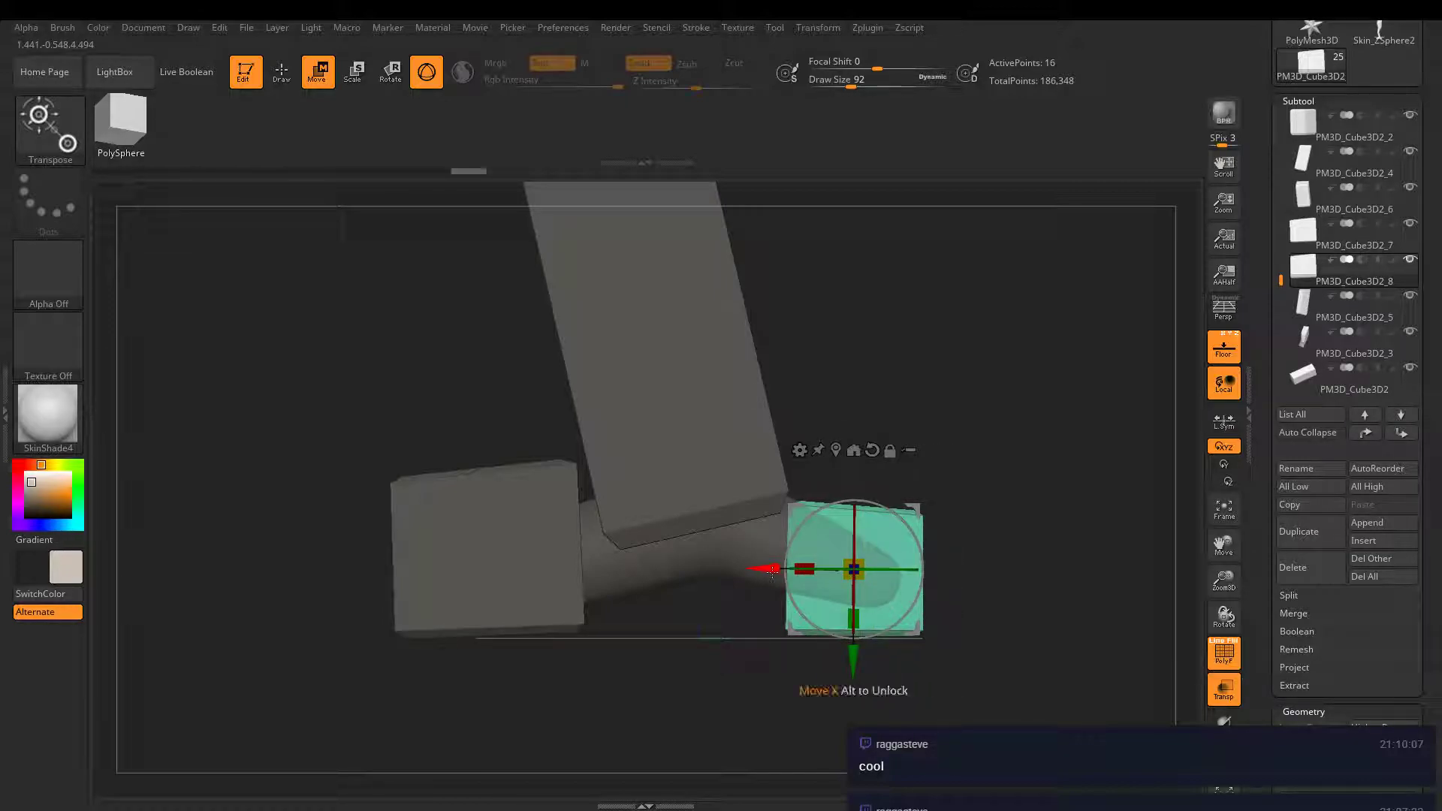
- Narrow the heel block's rear face across its width with the ZModeler Transpose action on a single polygon
drag(1052, 601, 921, 585)
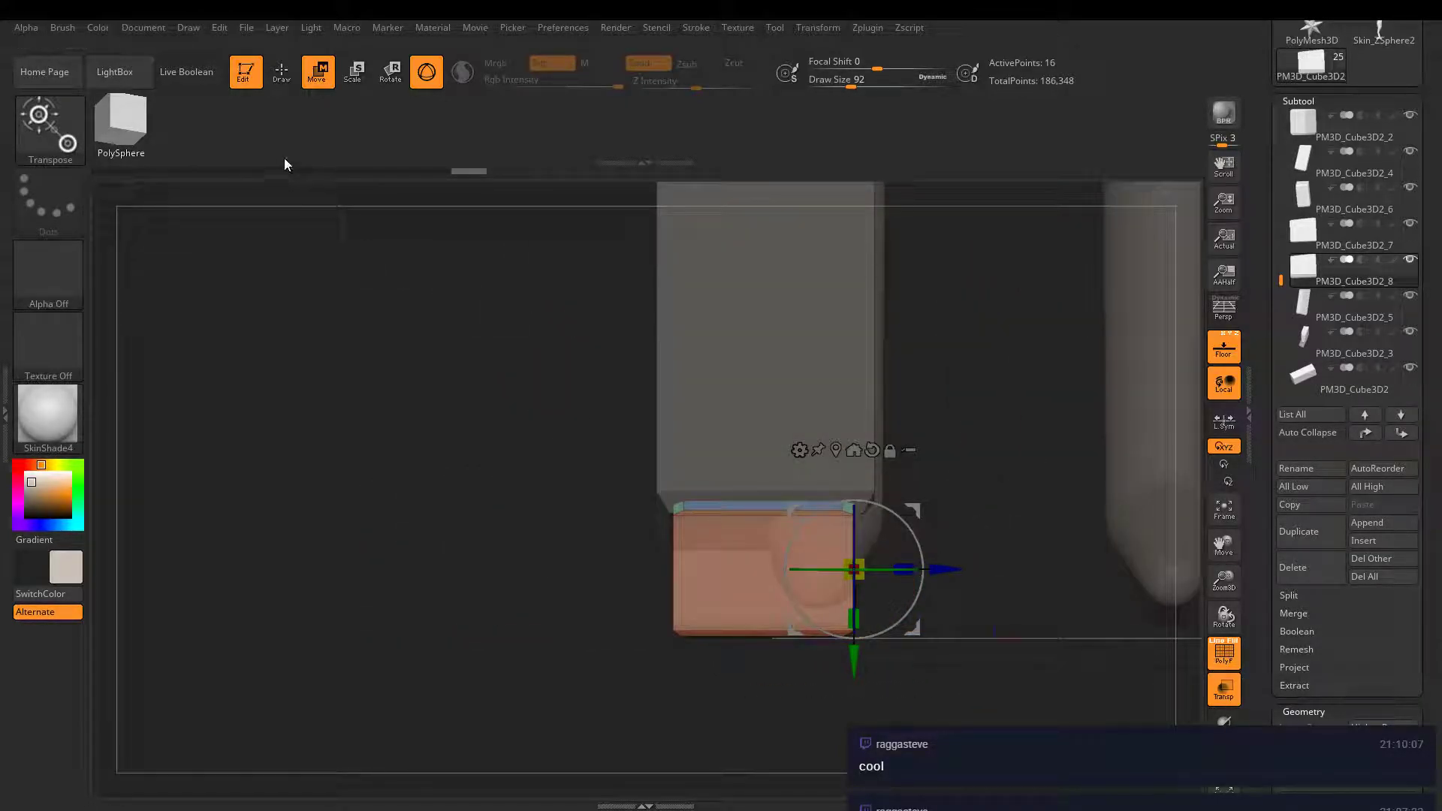
click(293, 78)
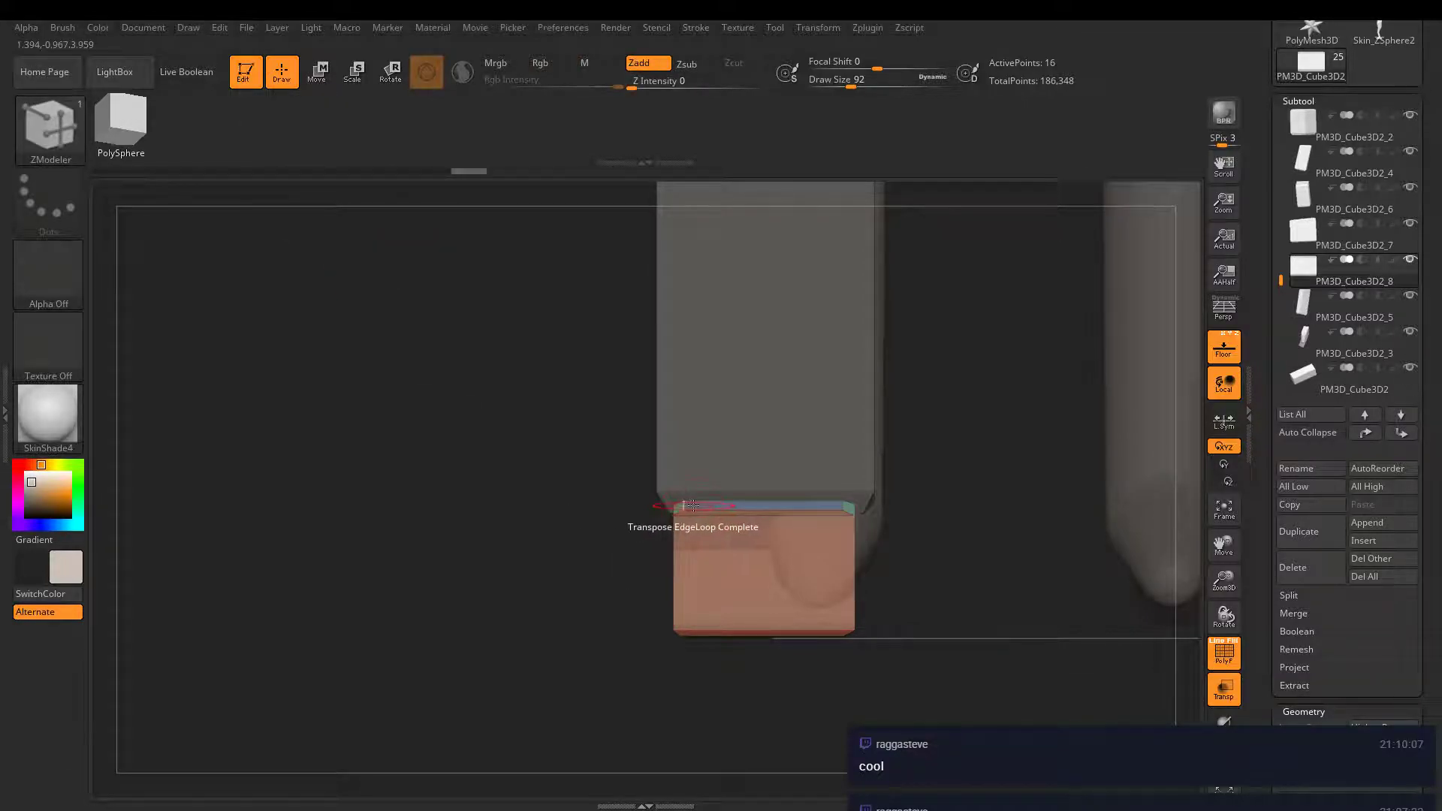
key(space)
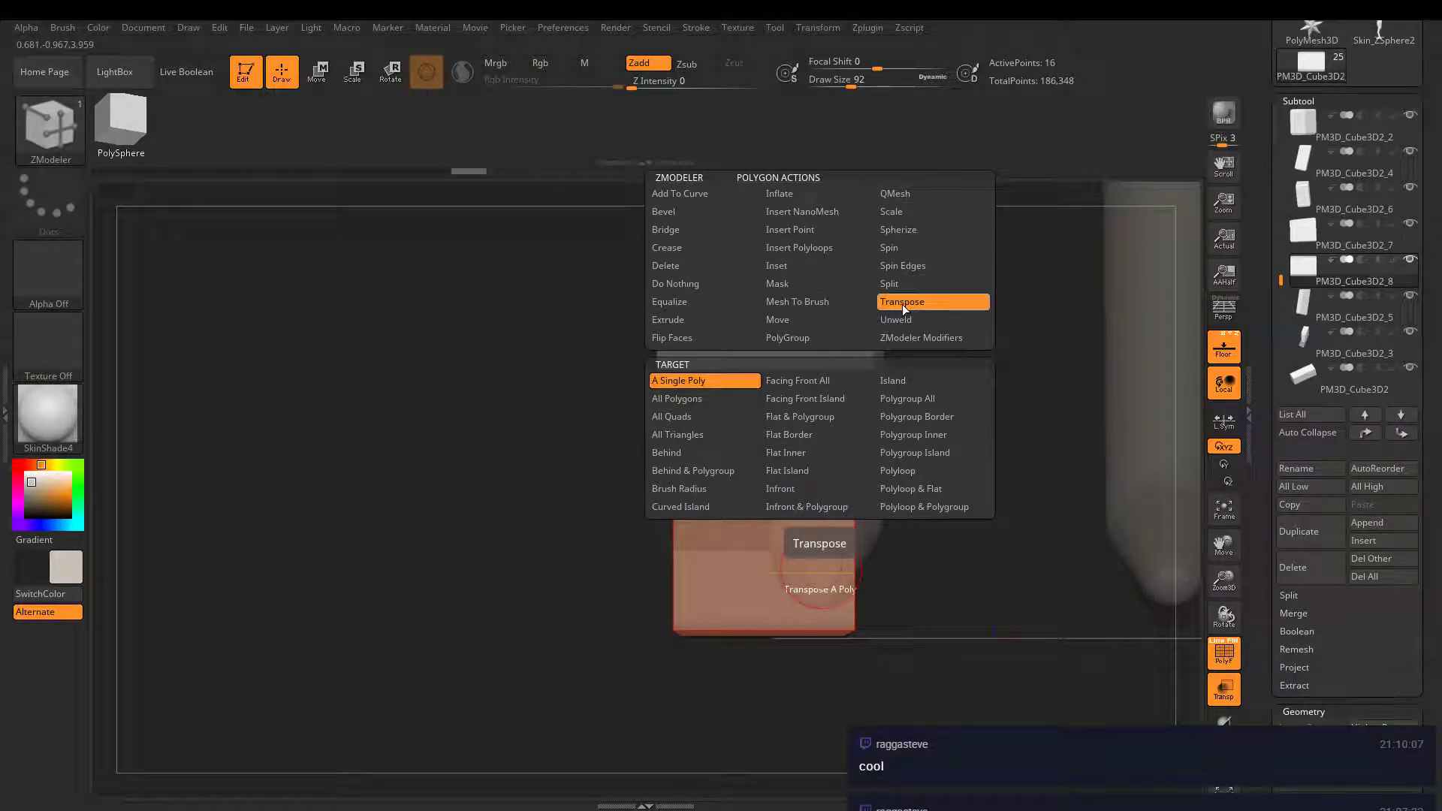
click(811, 577)
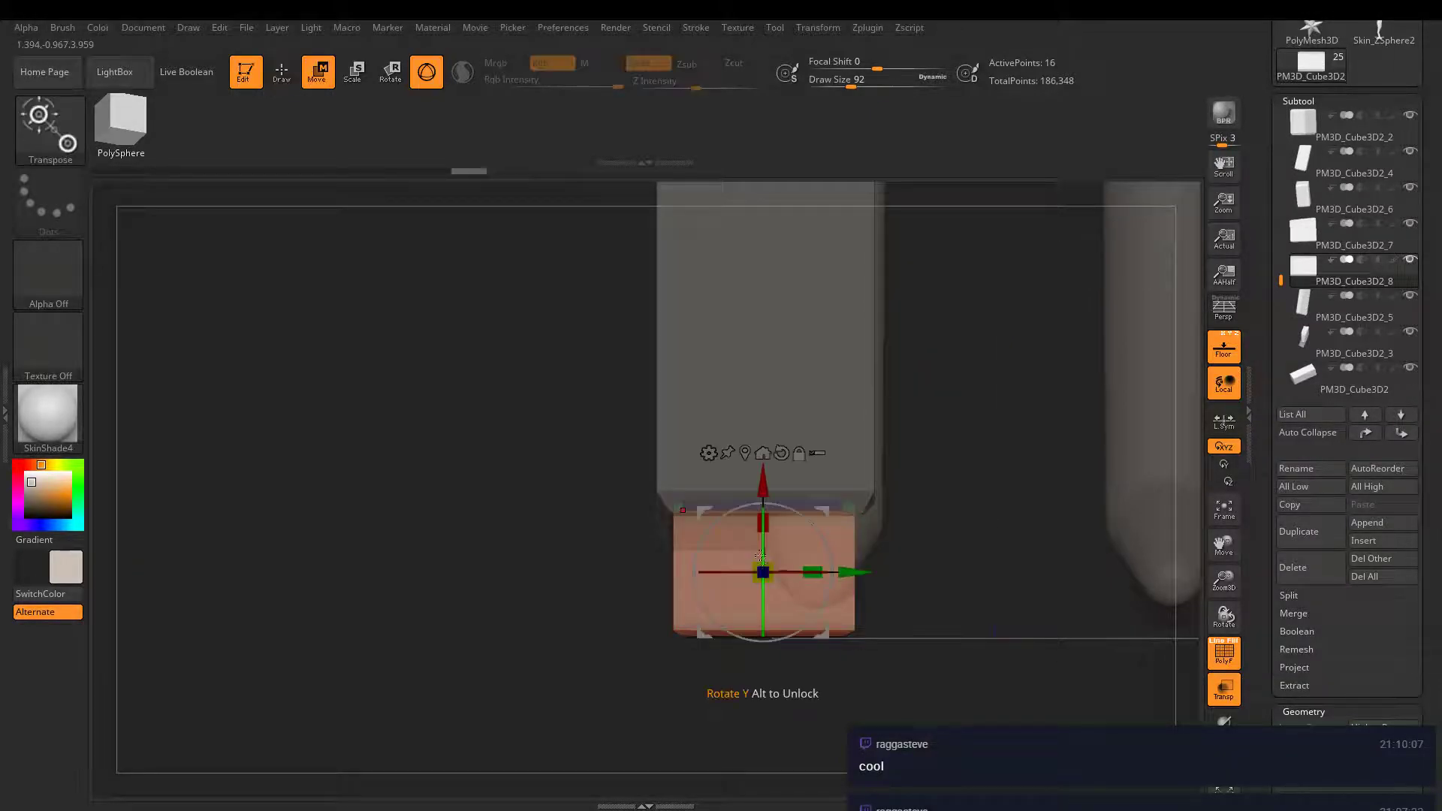
drag(809, 577, 779, 576)
- Try to narrow the heel block's upper rear edge with Transpose, and undo the change
ctrl+right_drag(924, 586, 1082, 655)
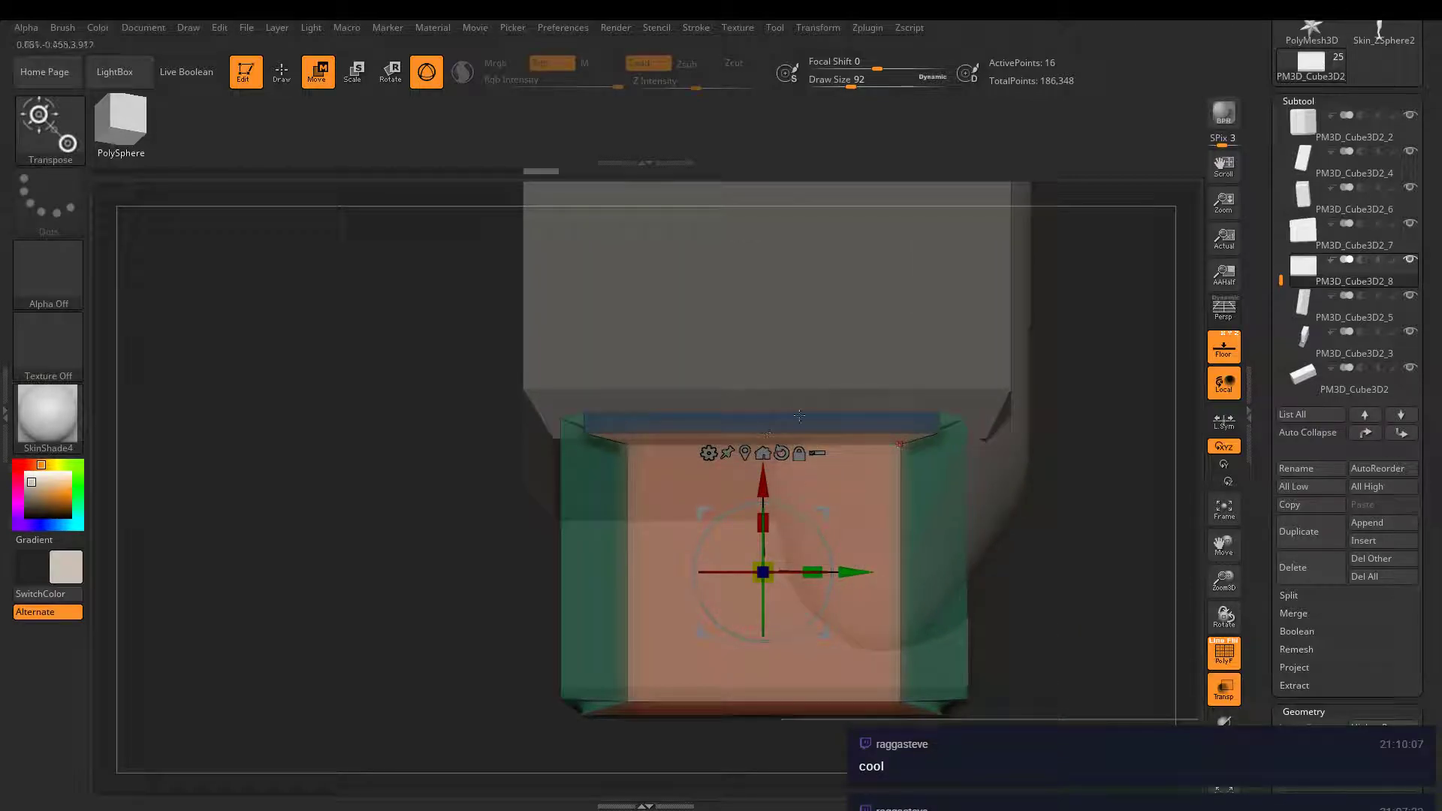
key(q)
click(805, 432)
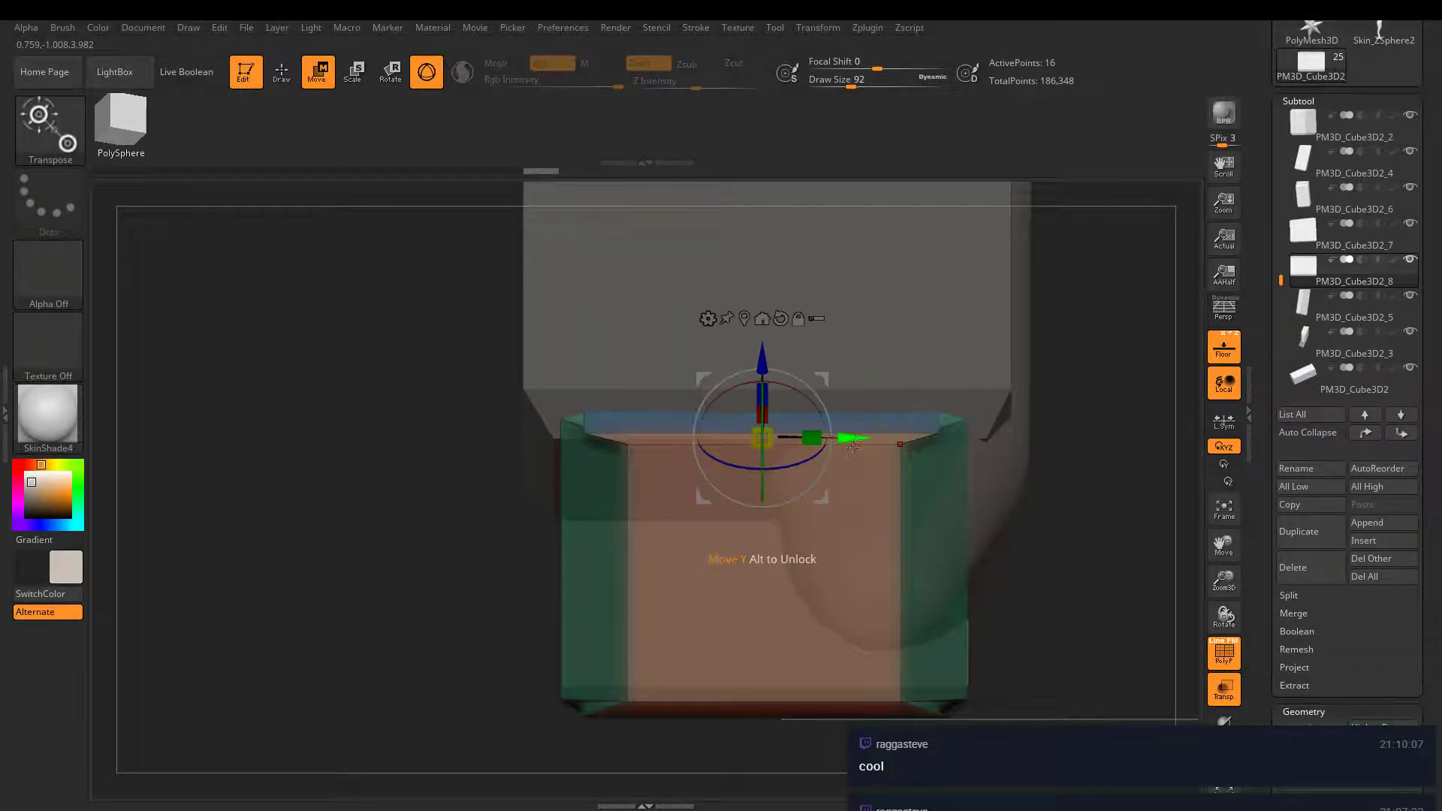
drag(806, 431, 794, 435)
key(ctrl+z)
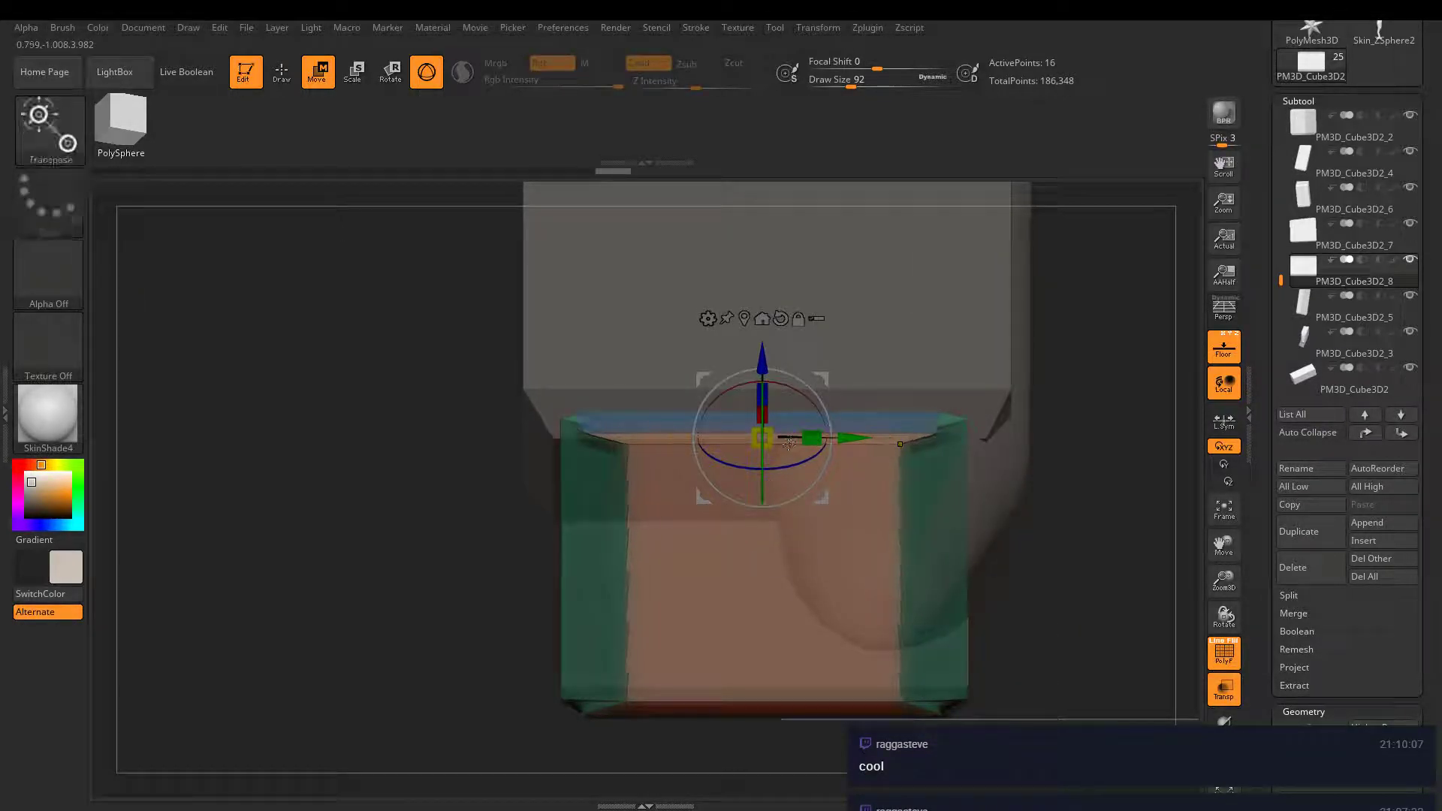
- Try the ZModeler Scale action on the heel block's upper rear edge, and undo it
key(space)
key(q)
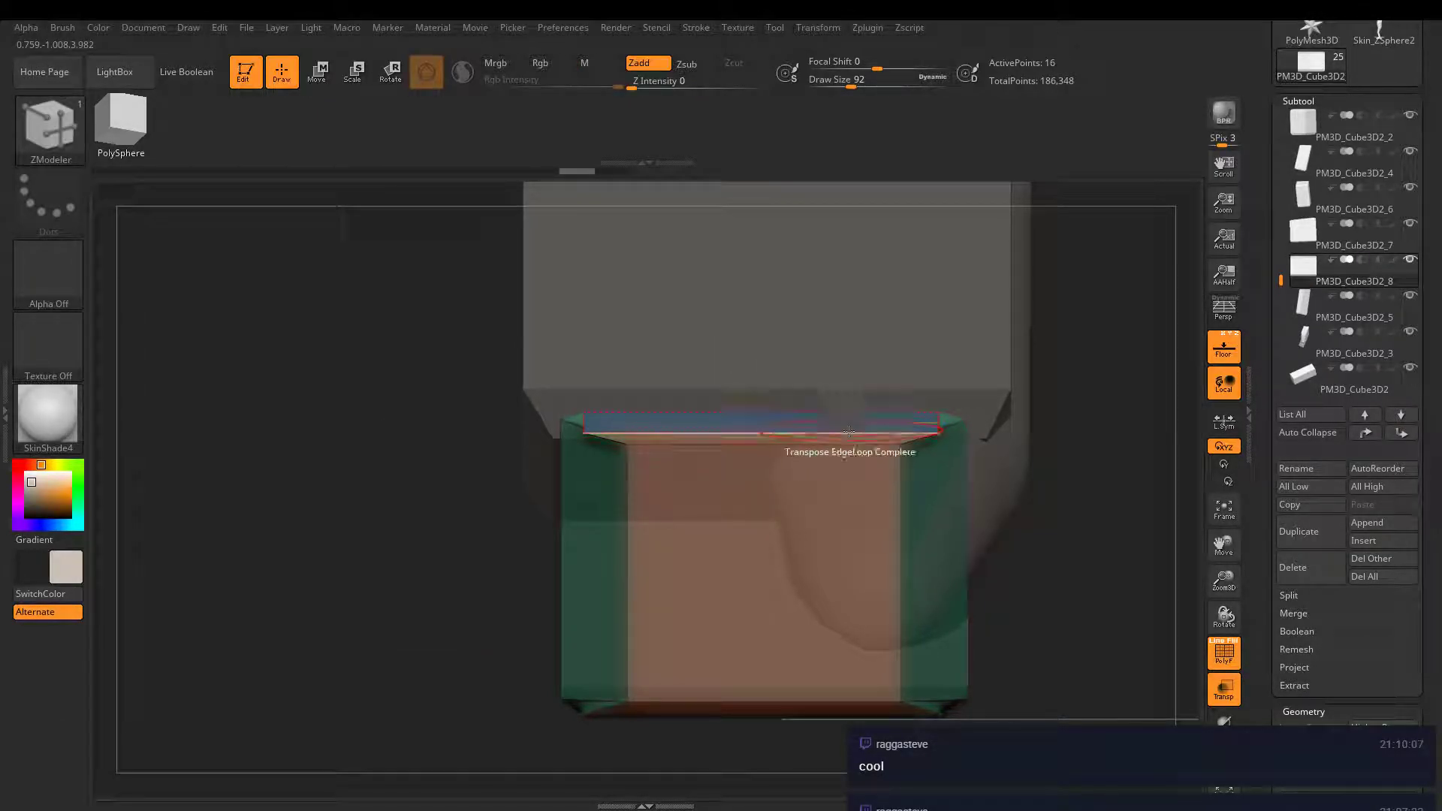
key(space)
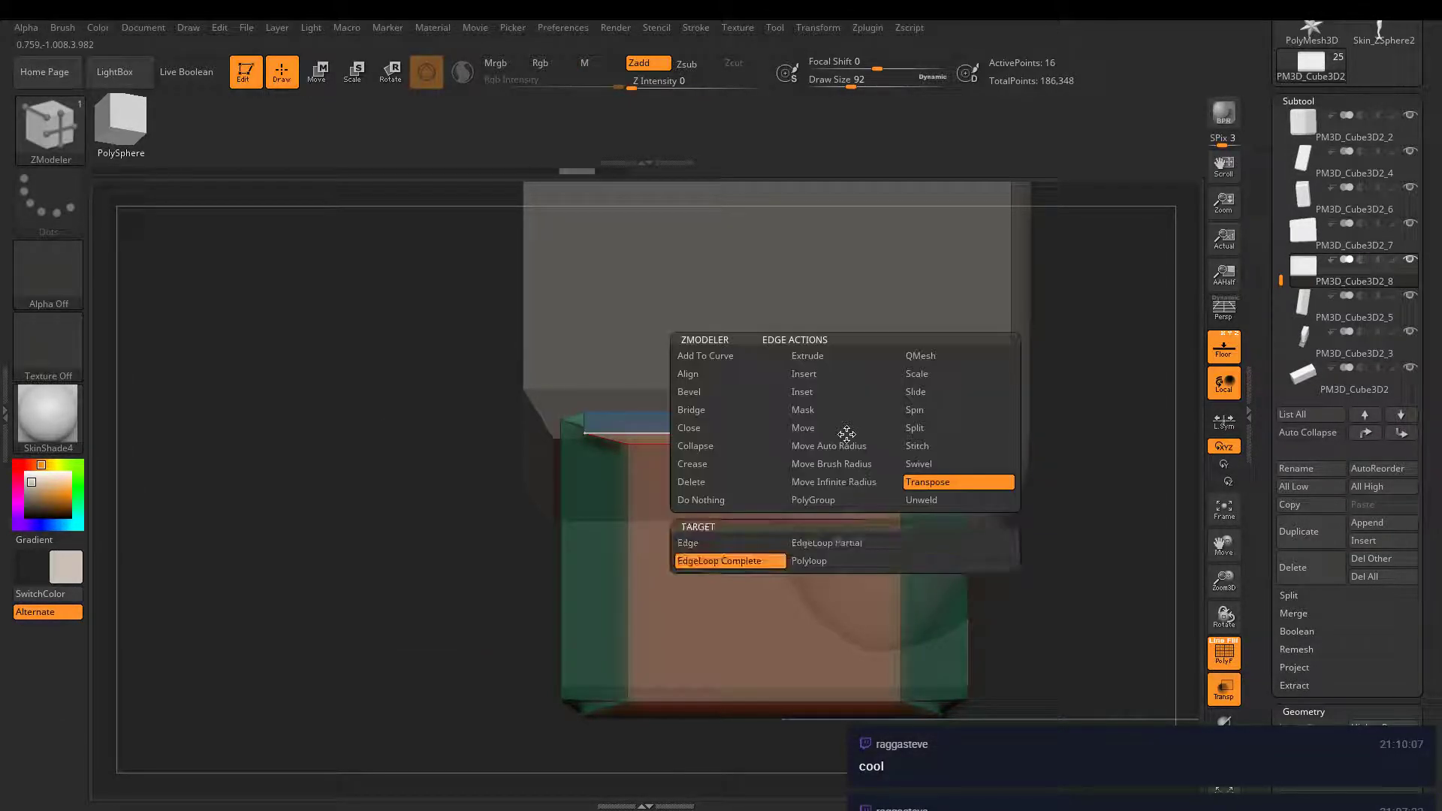
click(921, 392)
click(931, 374)
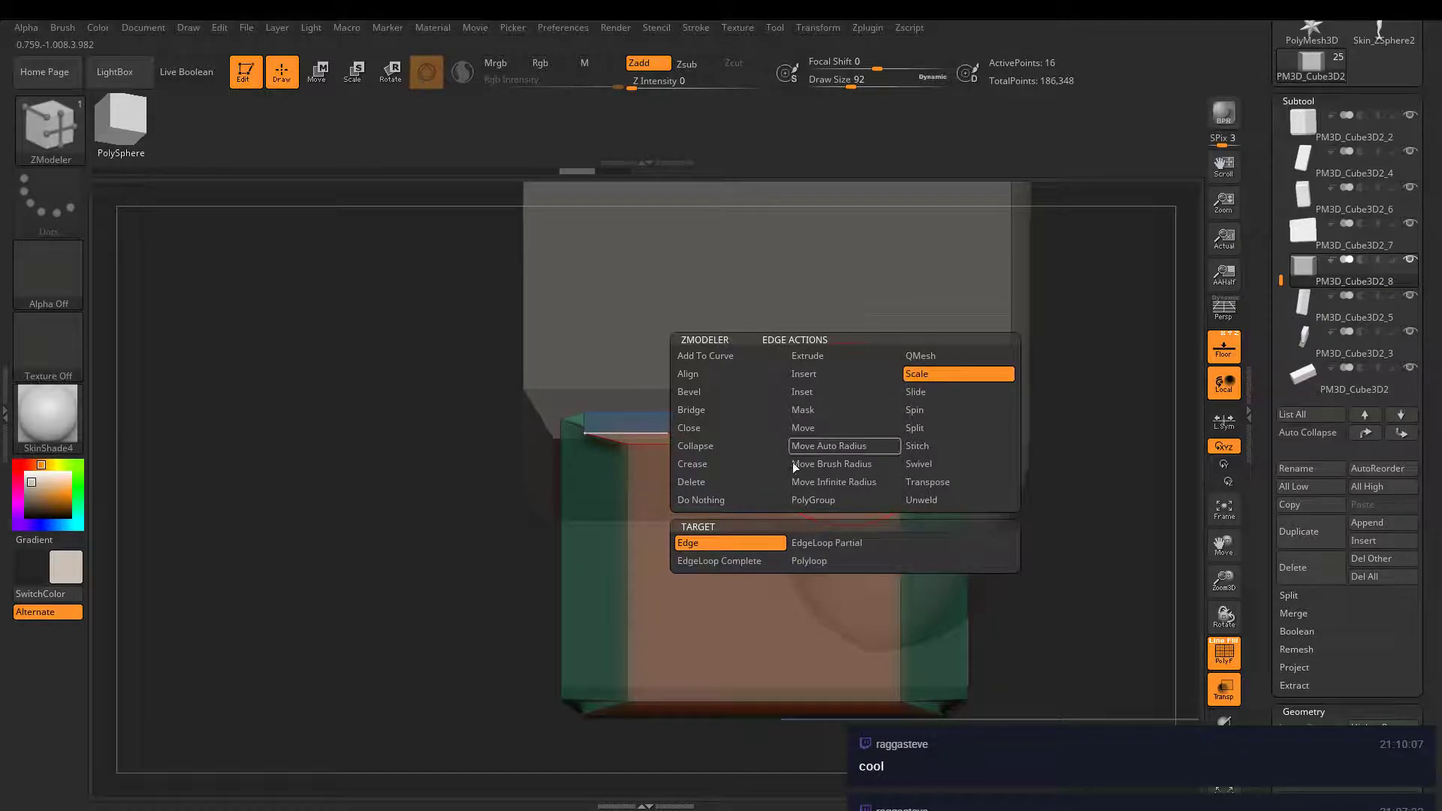
drag(665, 431, 645, 434)
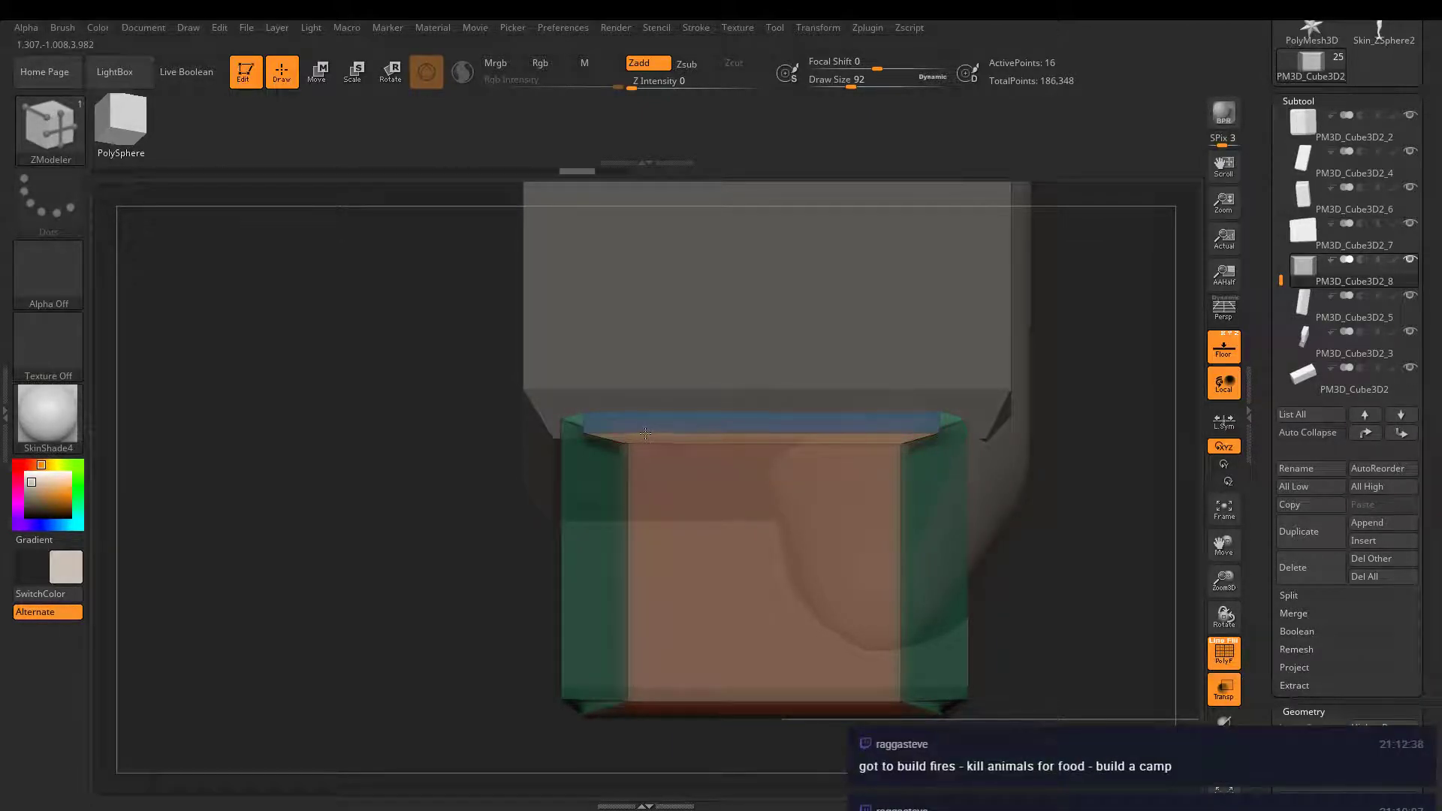
key(ctrl+z)
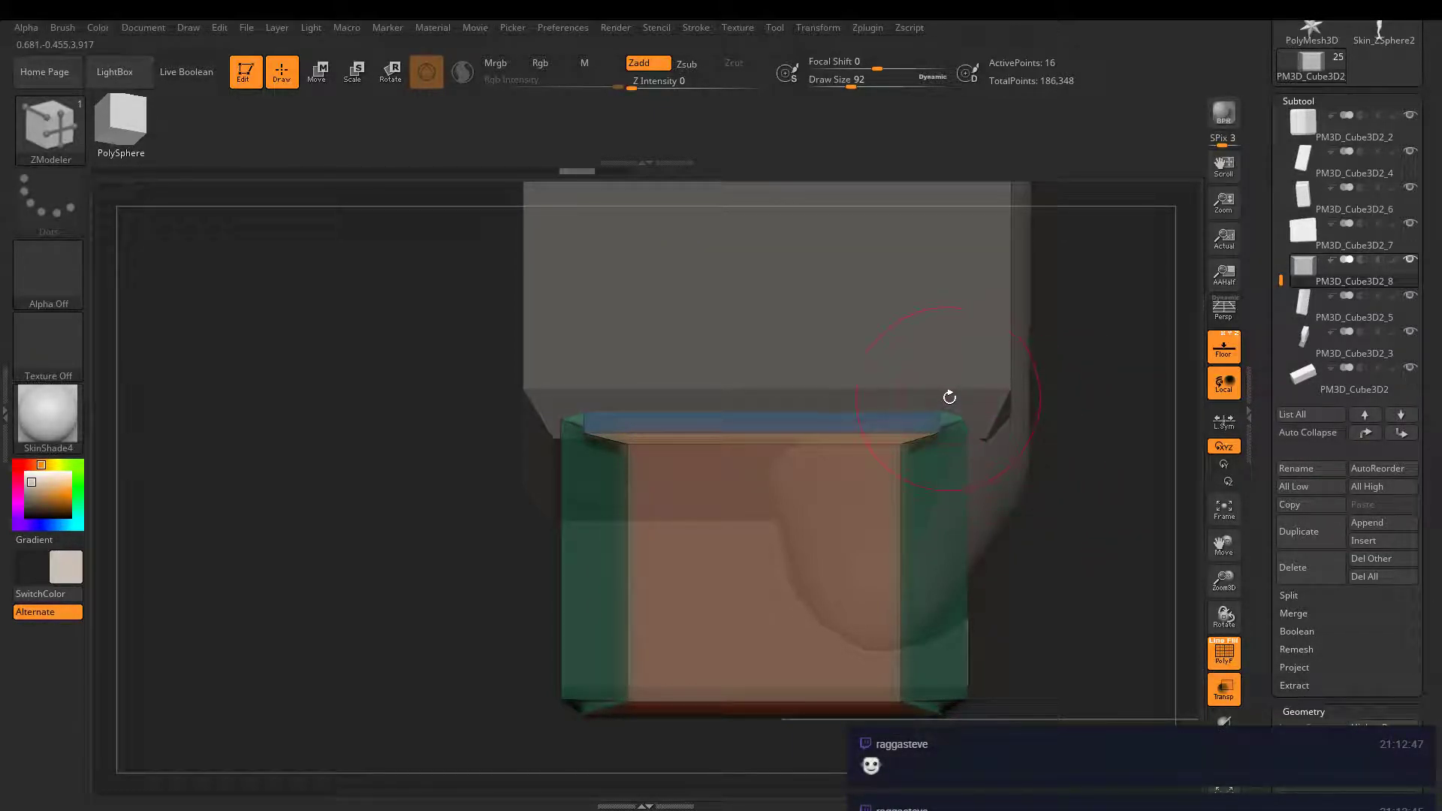
- Set the ZModeler edge action to Transpose and narrow the heel block's upper rear edge to match the rear face
right_click(768, 426)
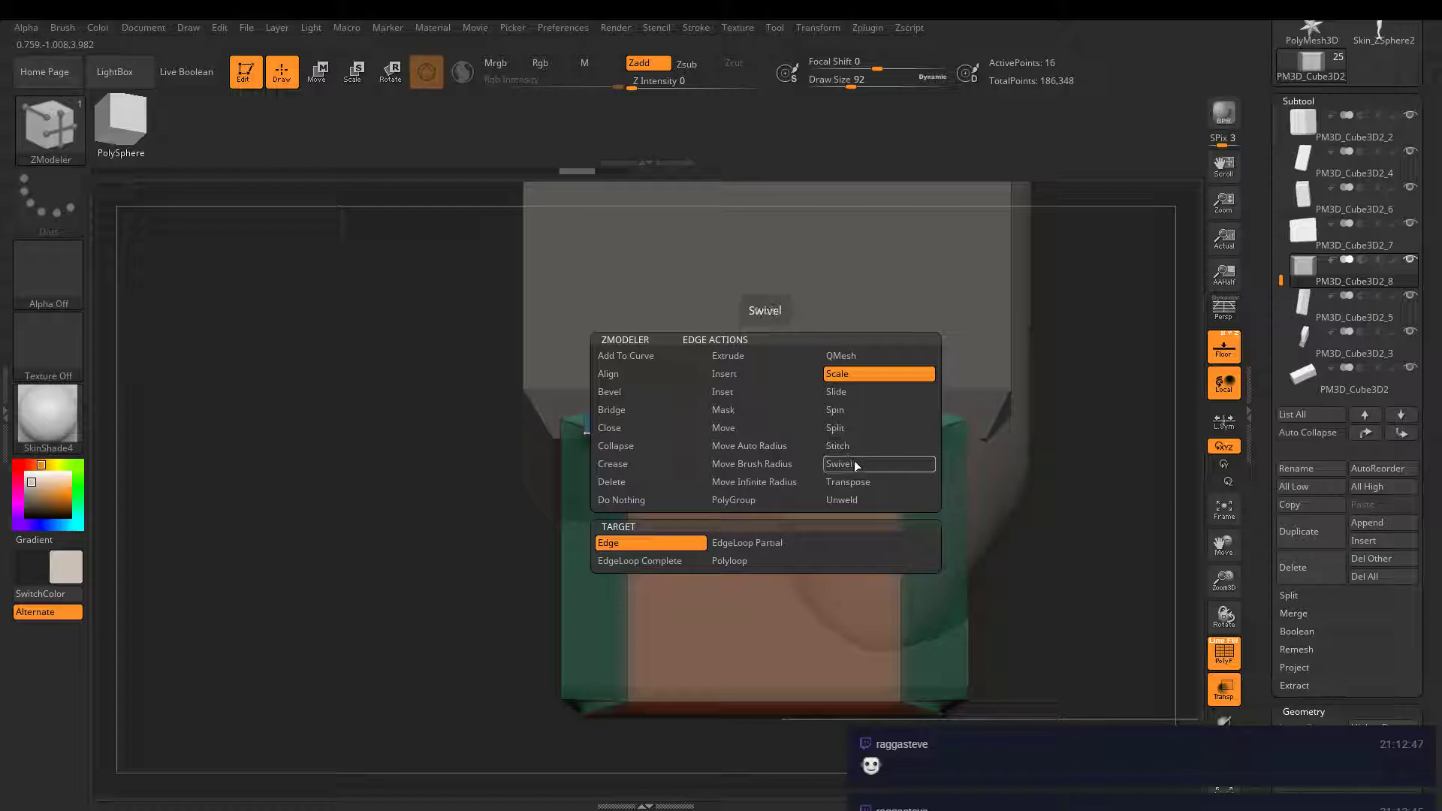
click(848, 482)
click(734, 438)
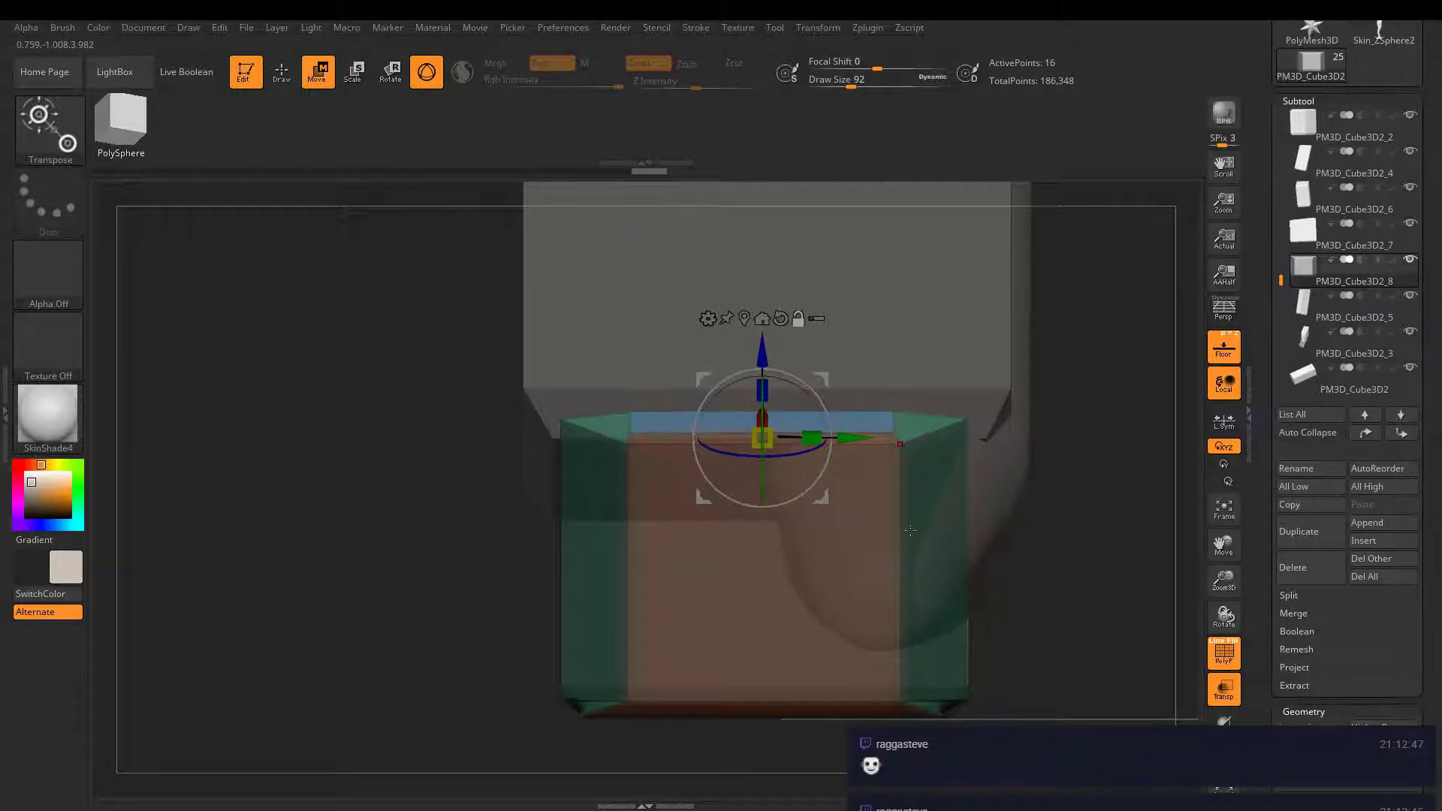
- Transpose the heel block's lower rear edge and narrow it to the width of the rear face
alt+drag(825, 719, 838, 607)
key(q)
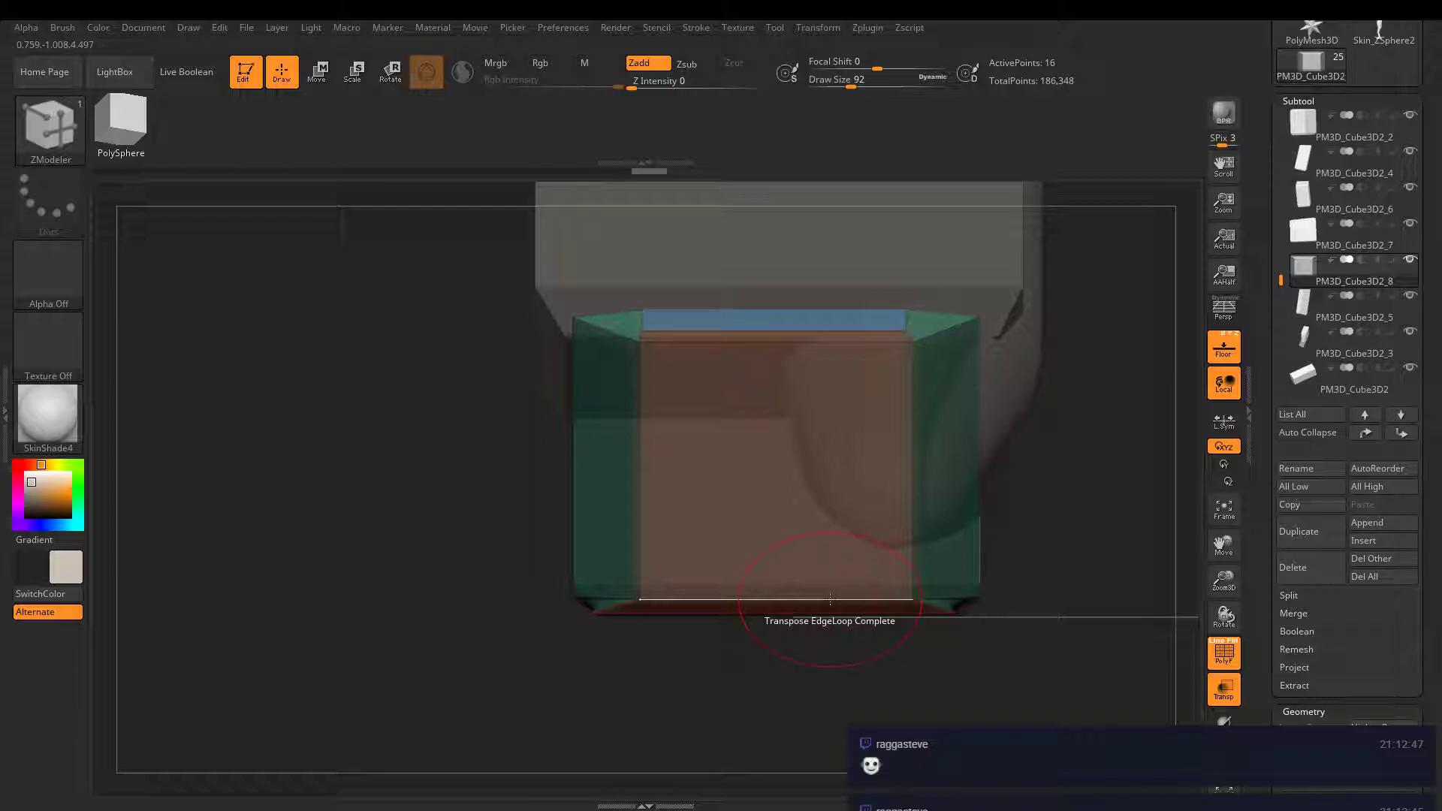
click(831, 598)
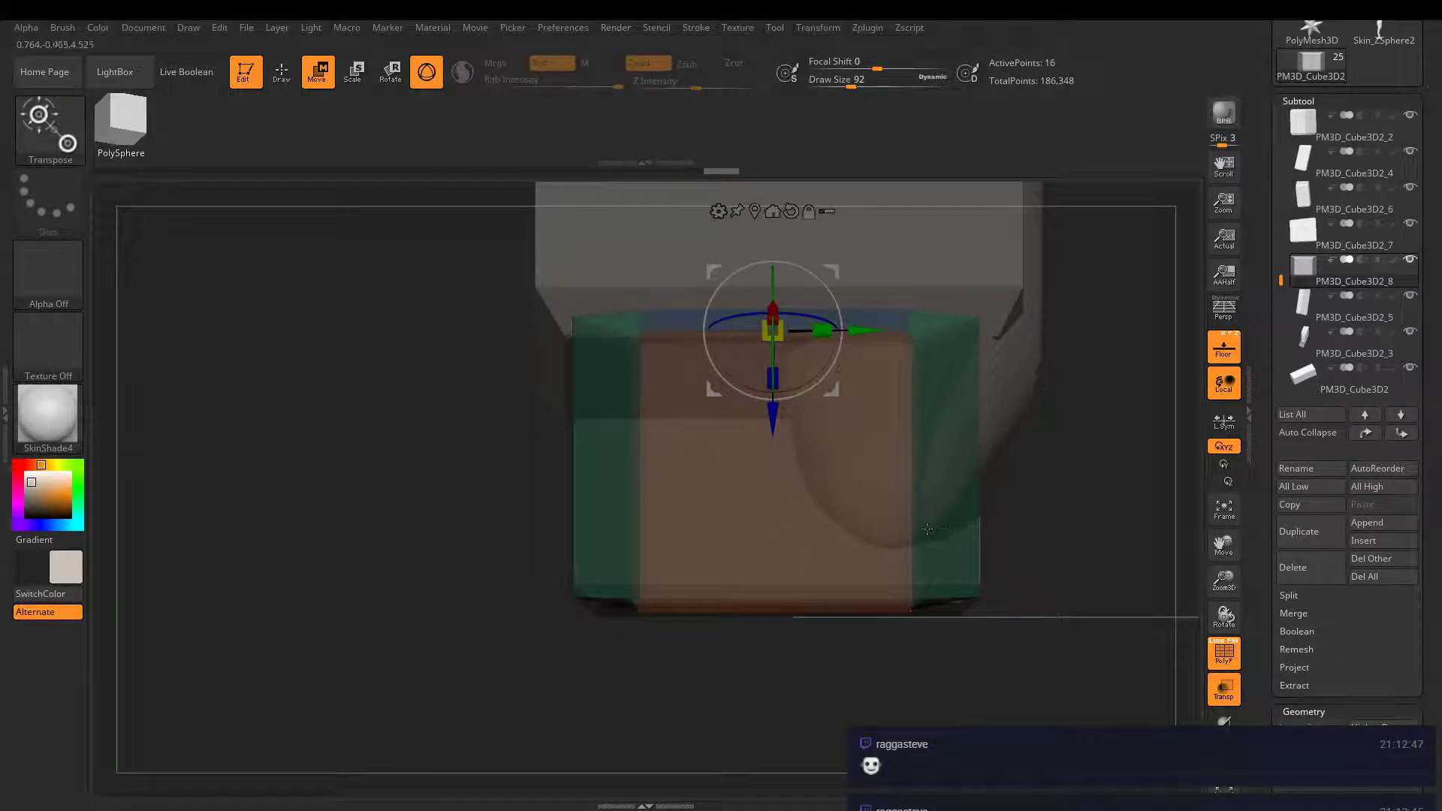
- Set the ZModeler edge Transpose target to Edge for the heel block's sloped face next to the lower leg
drag(929, 530, 911, 414)
drag(767, 442, 738, 437)
drag(864, 420, 808, 437)
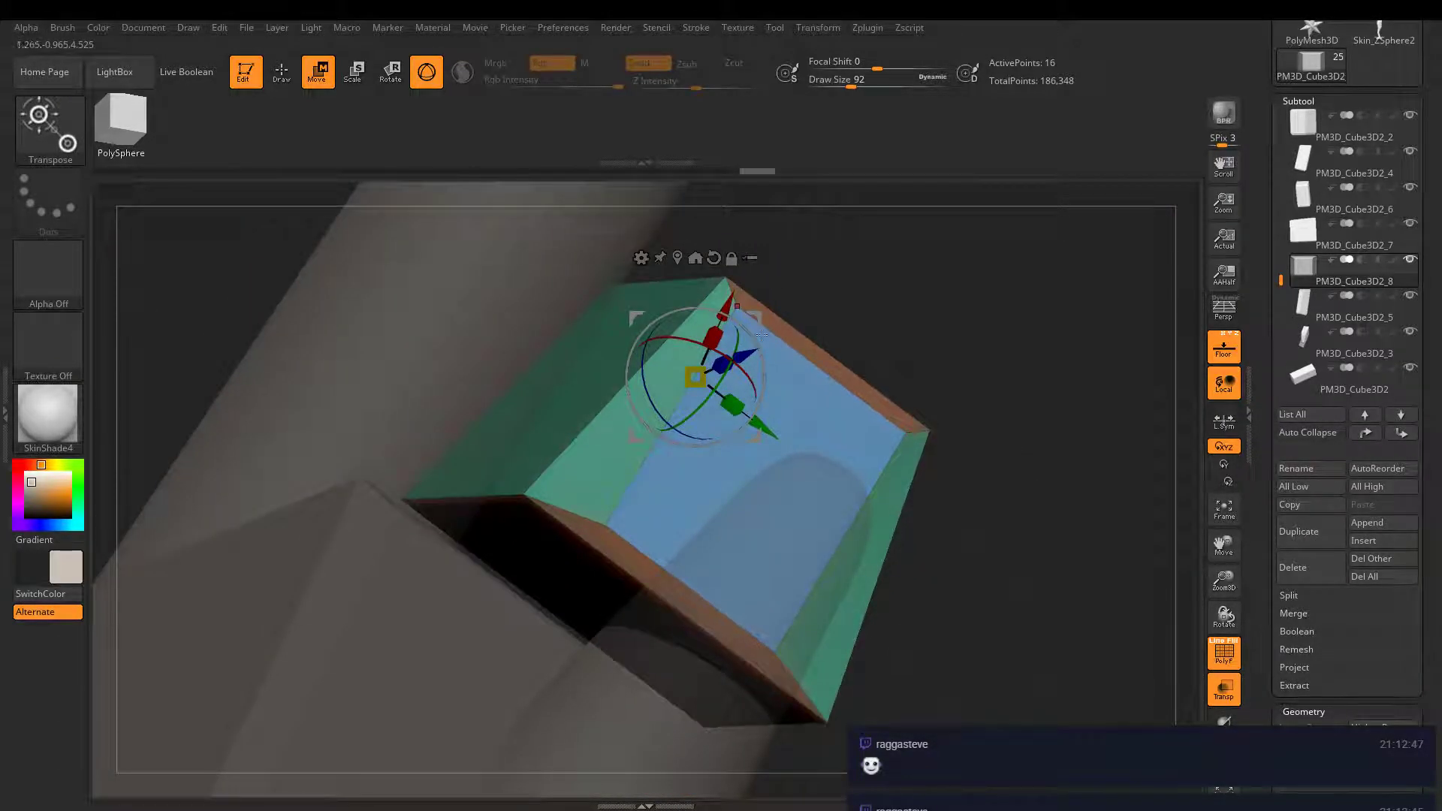
alt+click(646, 549)
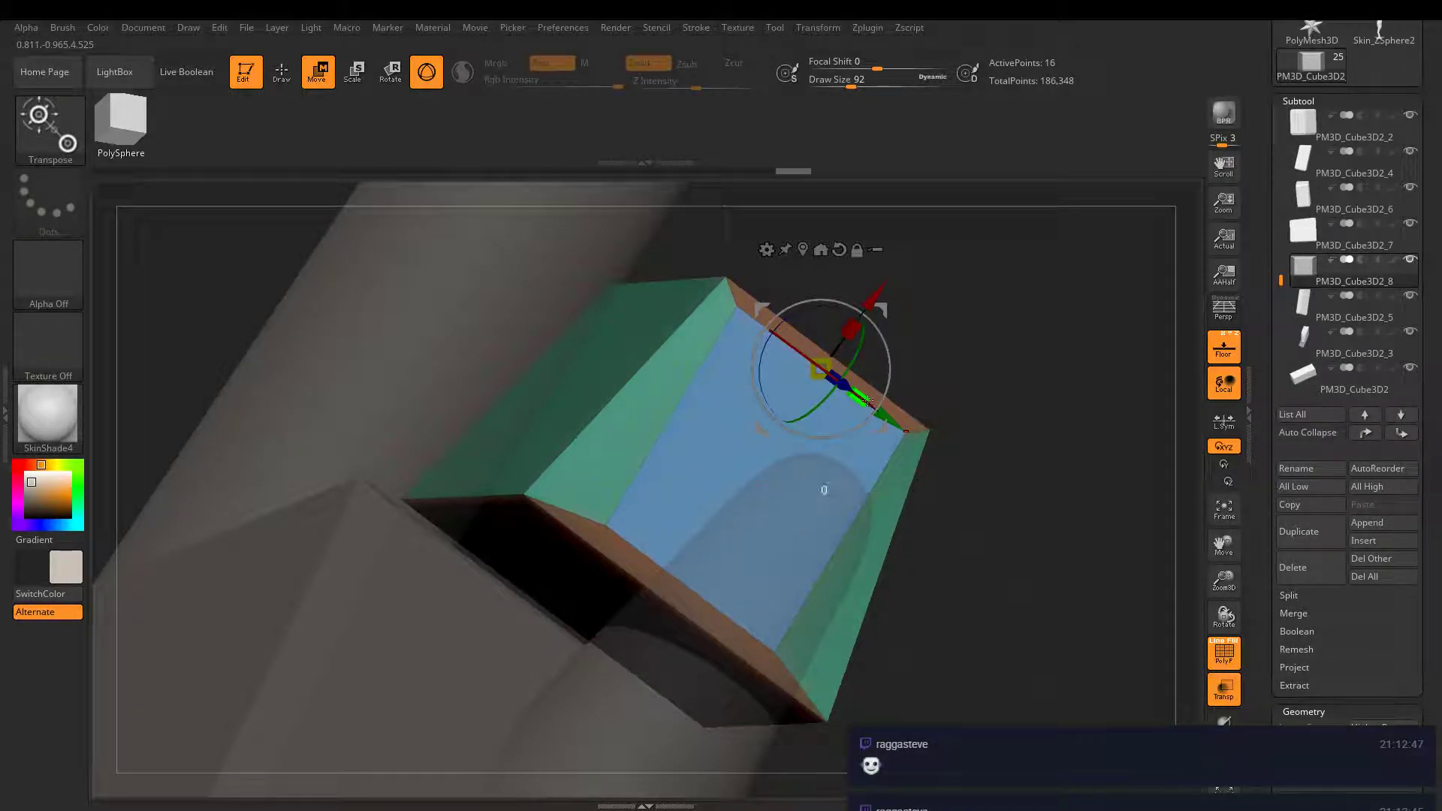
key(ctrl)
drag(957, 451, 682, 567)
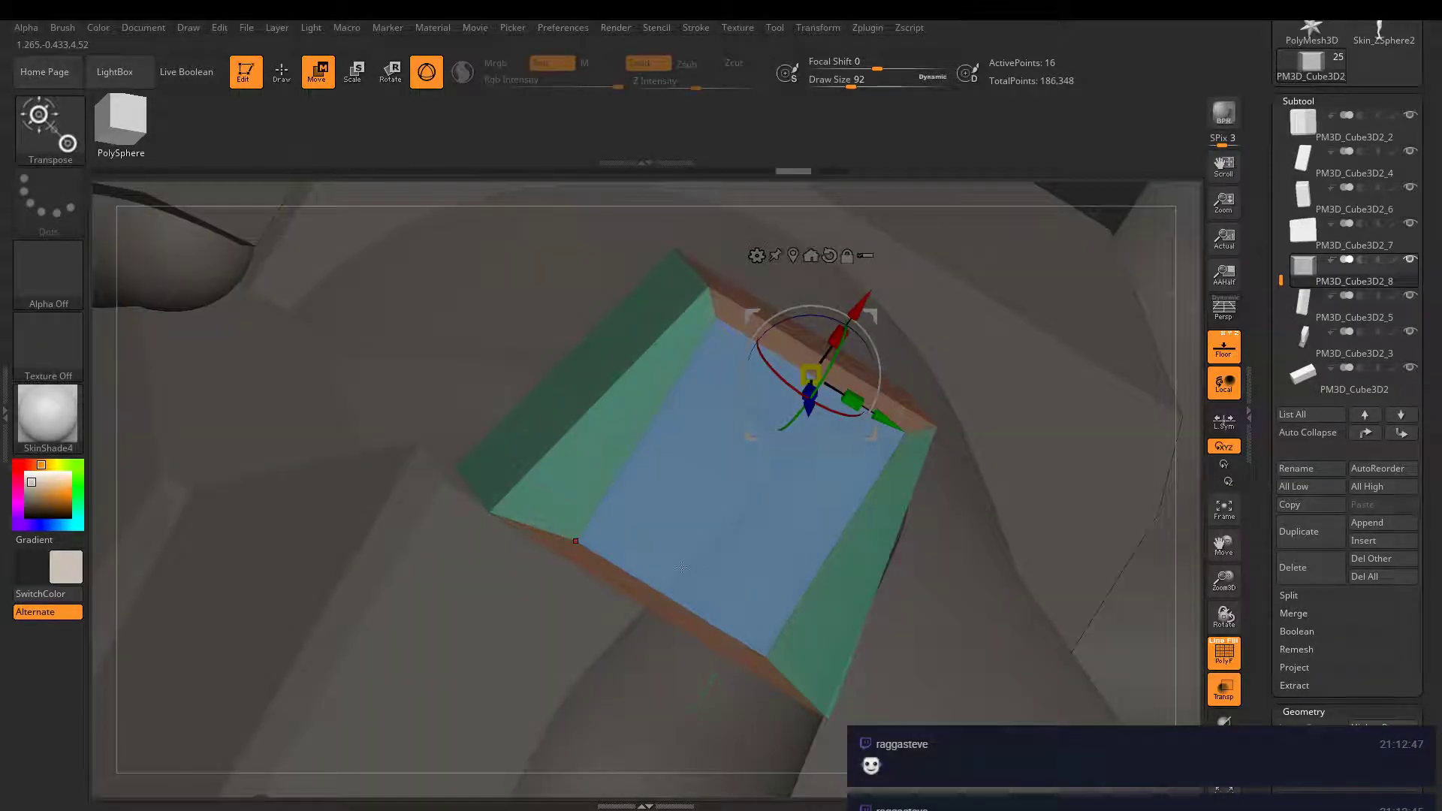
key(b)
key(z)
key(m)
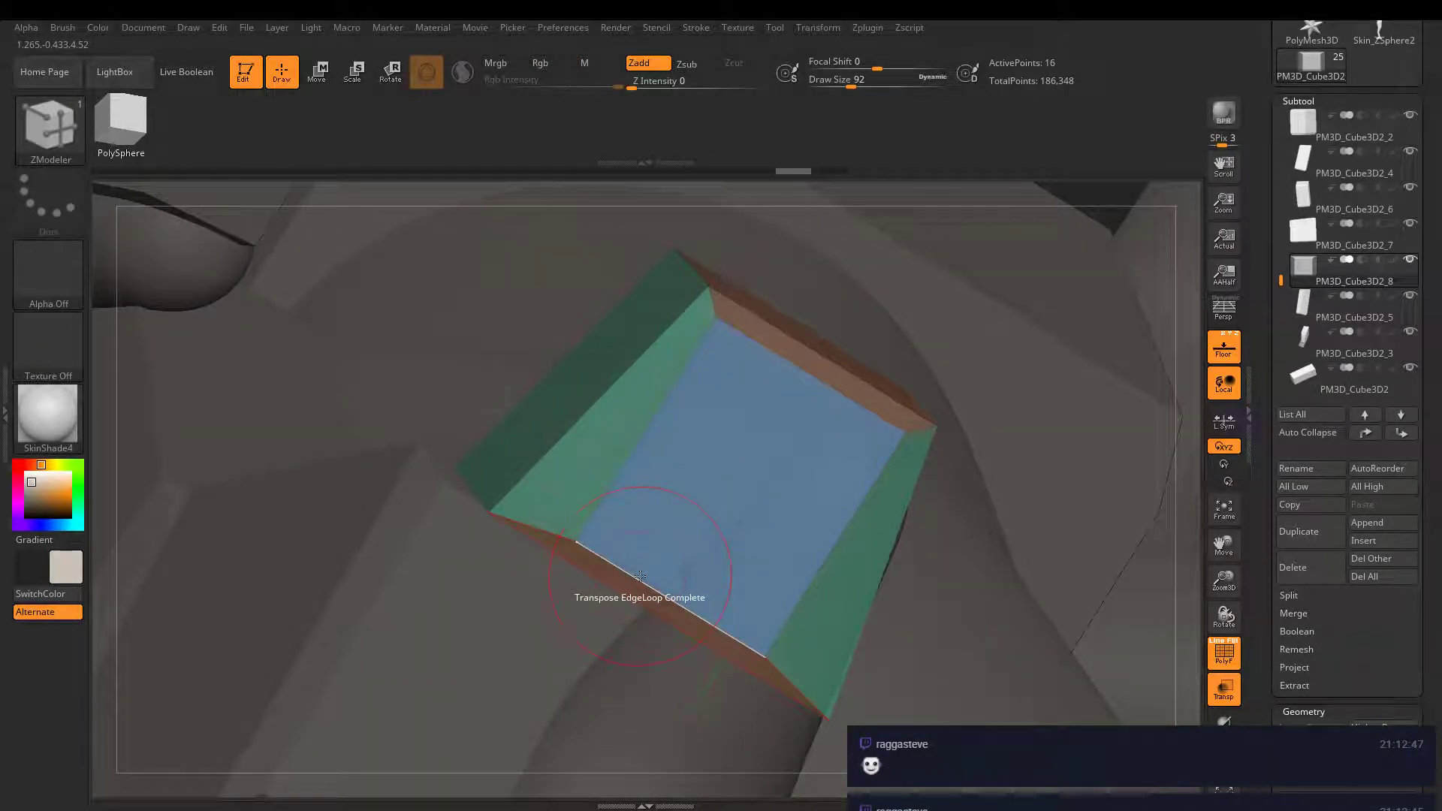
key(space)
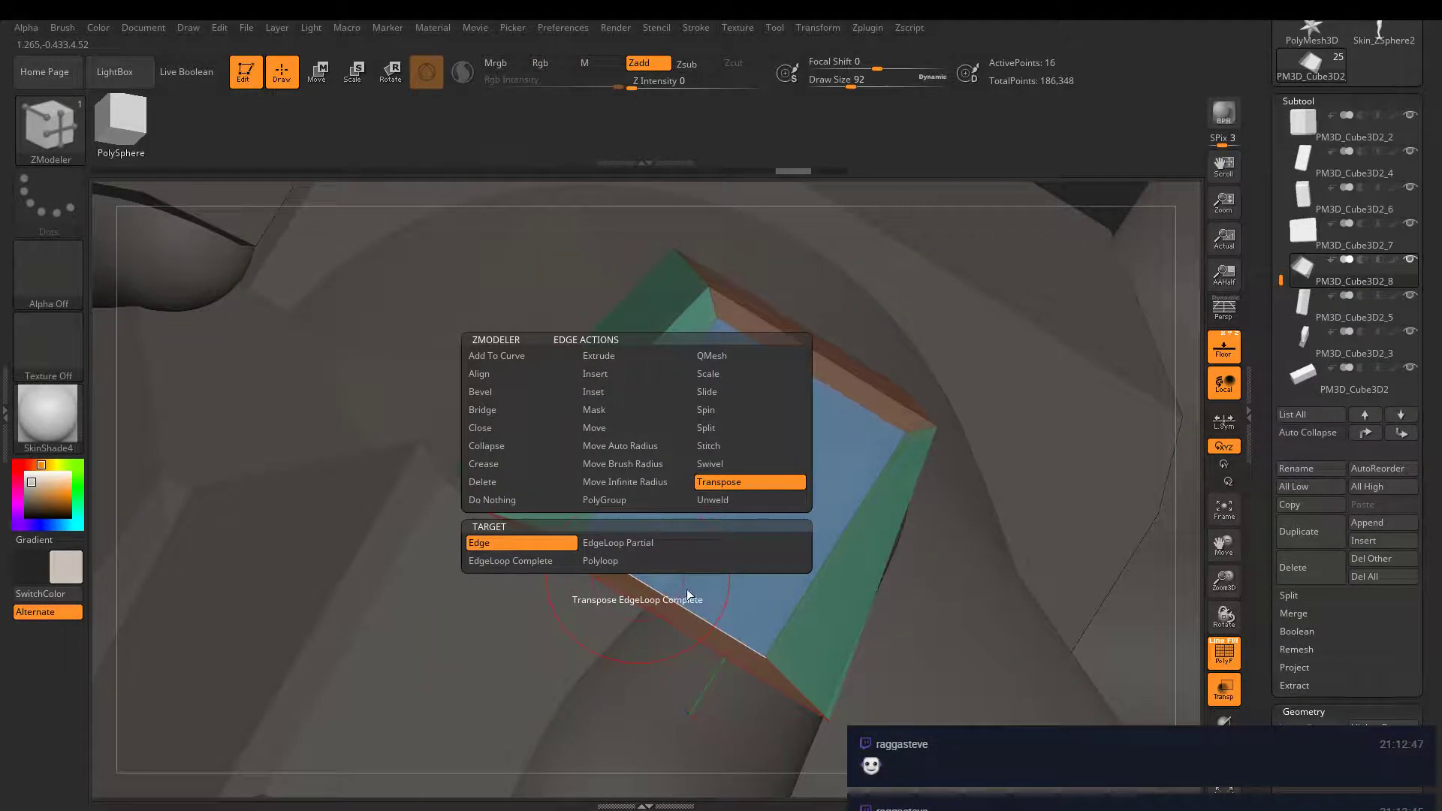
click(676, 605)
- Transpose the single edge at the near end of the heel block's sloped face and scale it along its length
drag(707, 629, 772, 658)
right_drag(757, 649, 625, 384)
key(q)
click(634, 390)
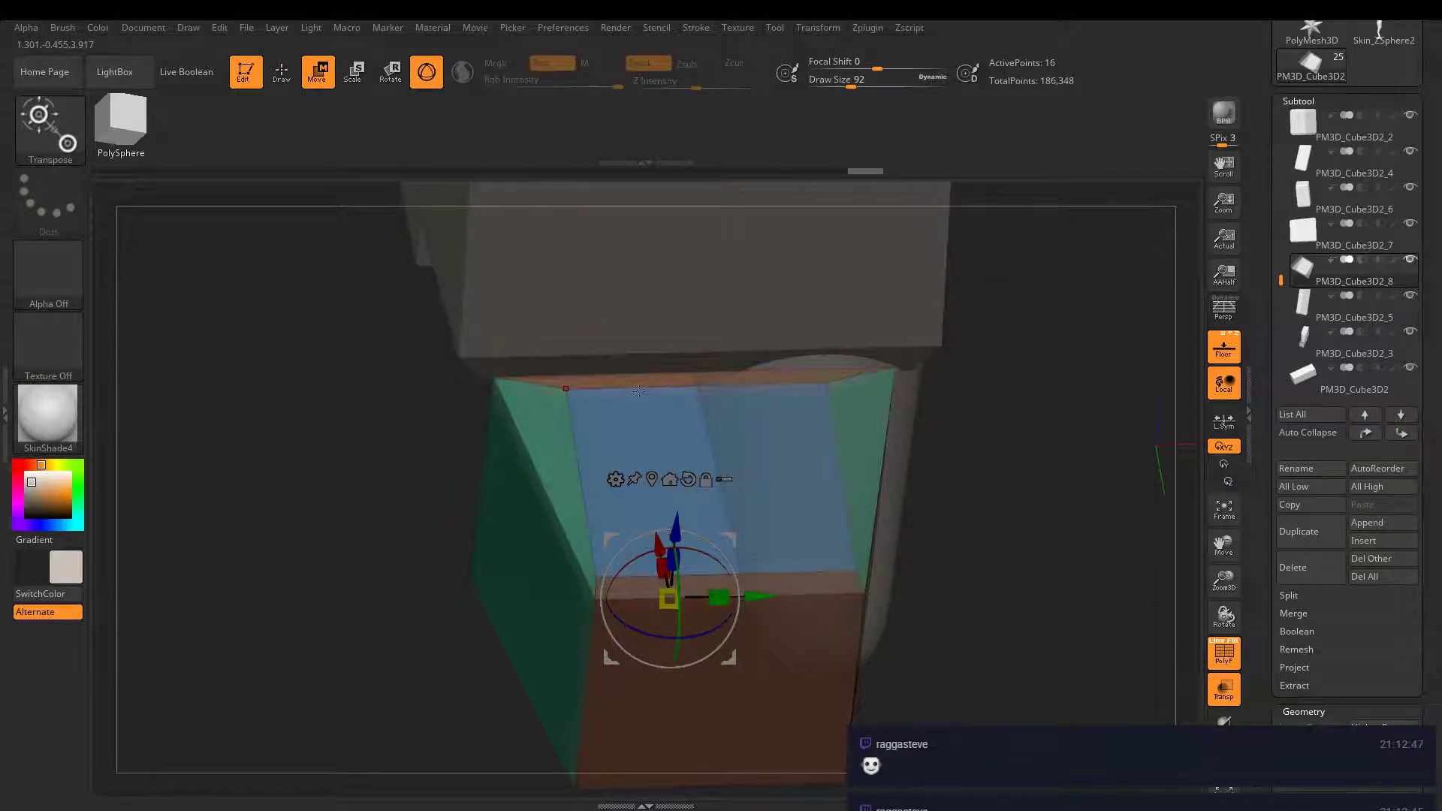
drag(718, 598, 757, 584)
right_drag(758, 583, 832, 404)
click(279, 70)
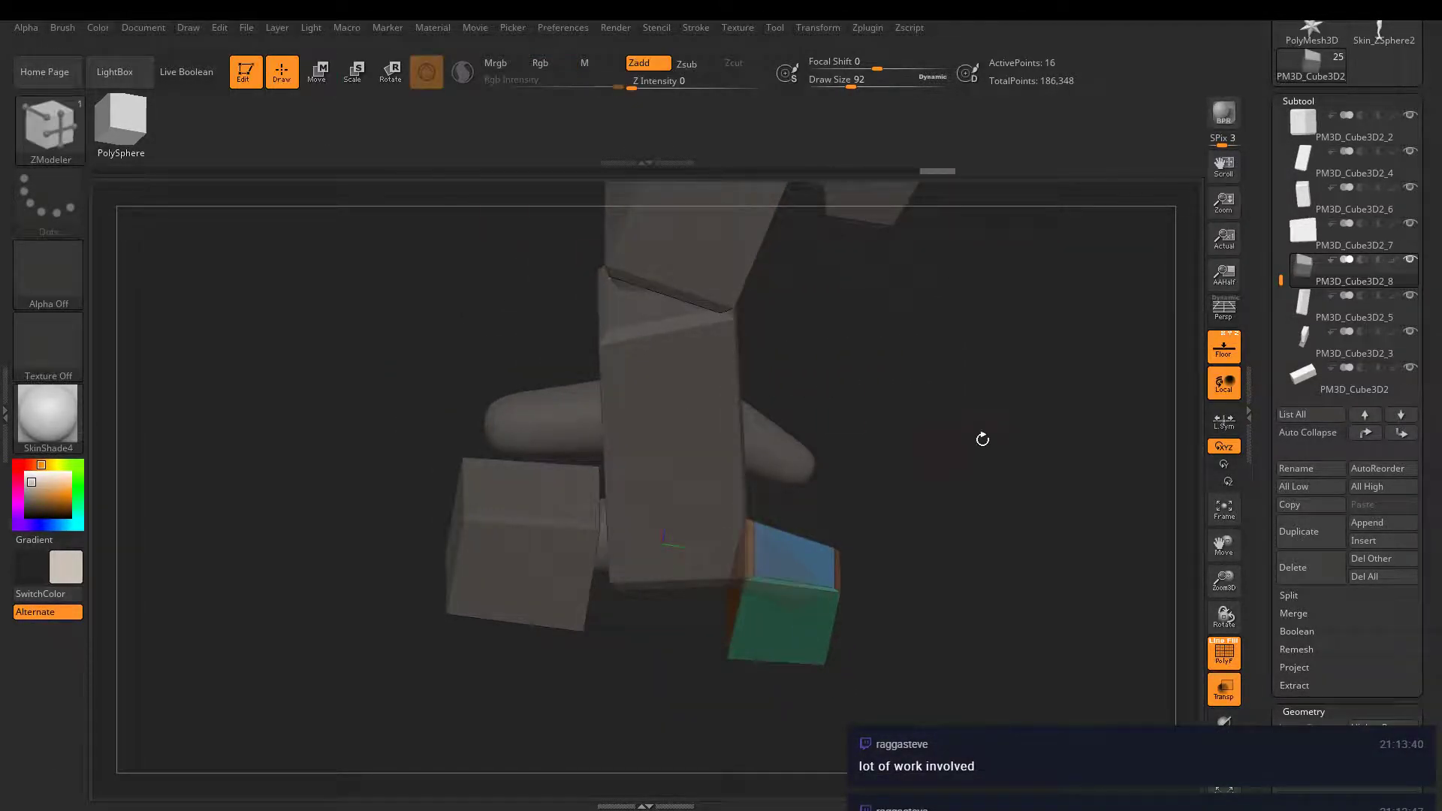
- Hide the ZSphere3 body subtool to leave only the armour blocks around the torso and waist showing
mouse_move(982, 438)
right_down()
mouse_move(859, 403)
mouse_move(984, 350)
mouse_move(983, 518)
right_up()
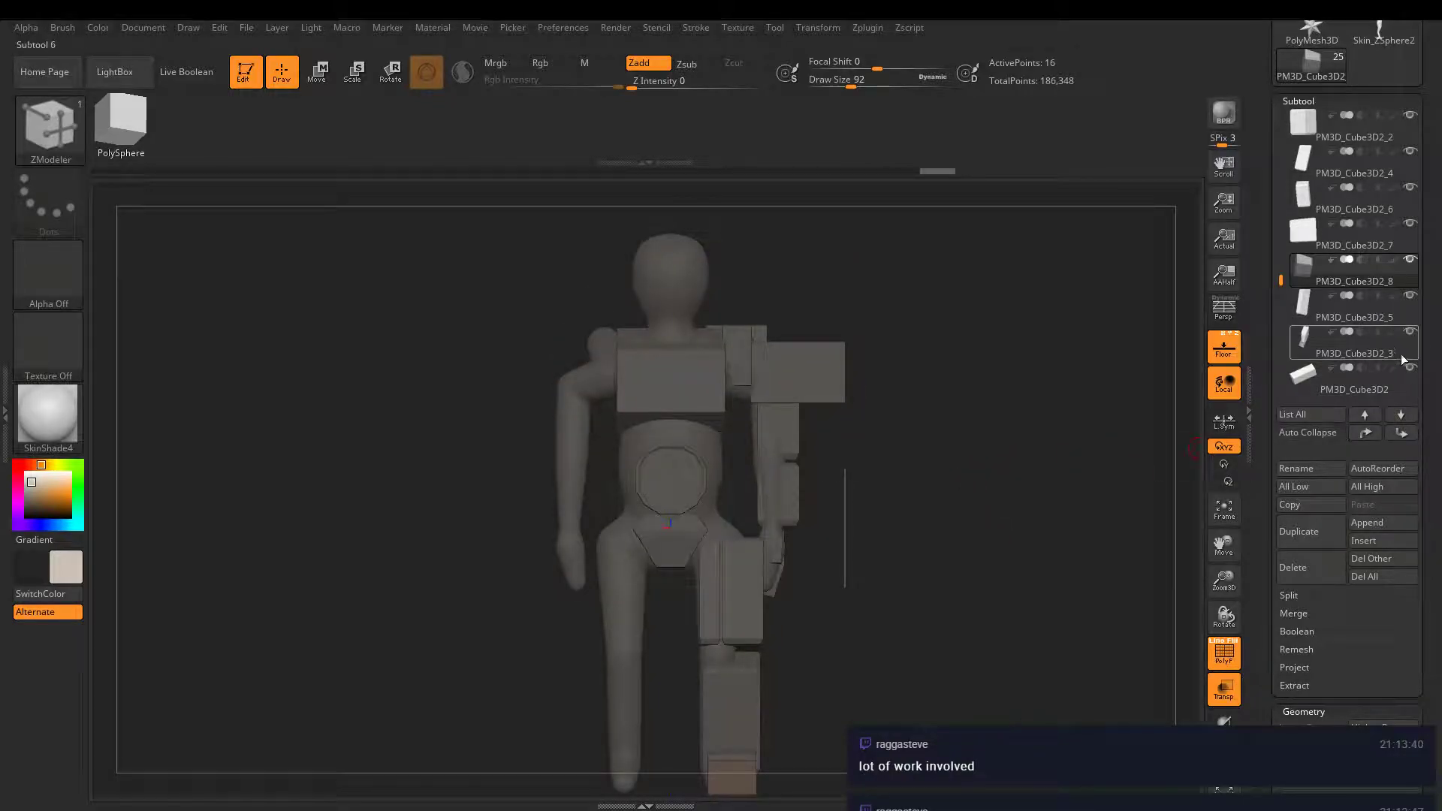
drag(1282, 283, 1282, 207)
click(1411, 187)
mouse_move(939, 390)
right_down()
mouse_move(862, 451)
mouse_move(947, 382)
mouse_move(977, 420)
mouse_move(944, 422)
mouse_move(912, 397)
mouse_move(940, 449)
mouse_move(917, 521)
mouse_move(883, 433)
mouse_move(924, 296)
mouse_move(826, 360)
mouse_move(724, 394)
mouse_move(730, 348)
mouse_move(802, 408)
mouse_move(1048, 486)
mouse_move(861, 641)
right_up()
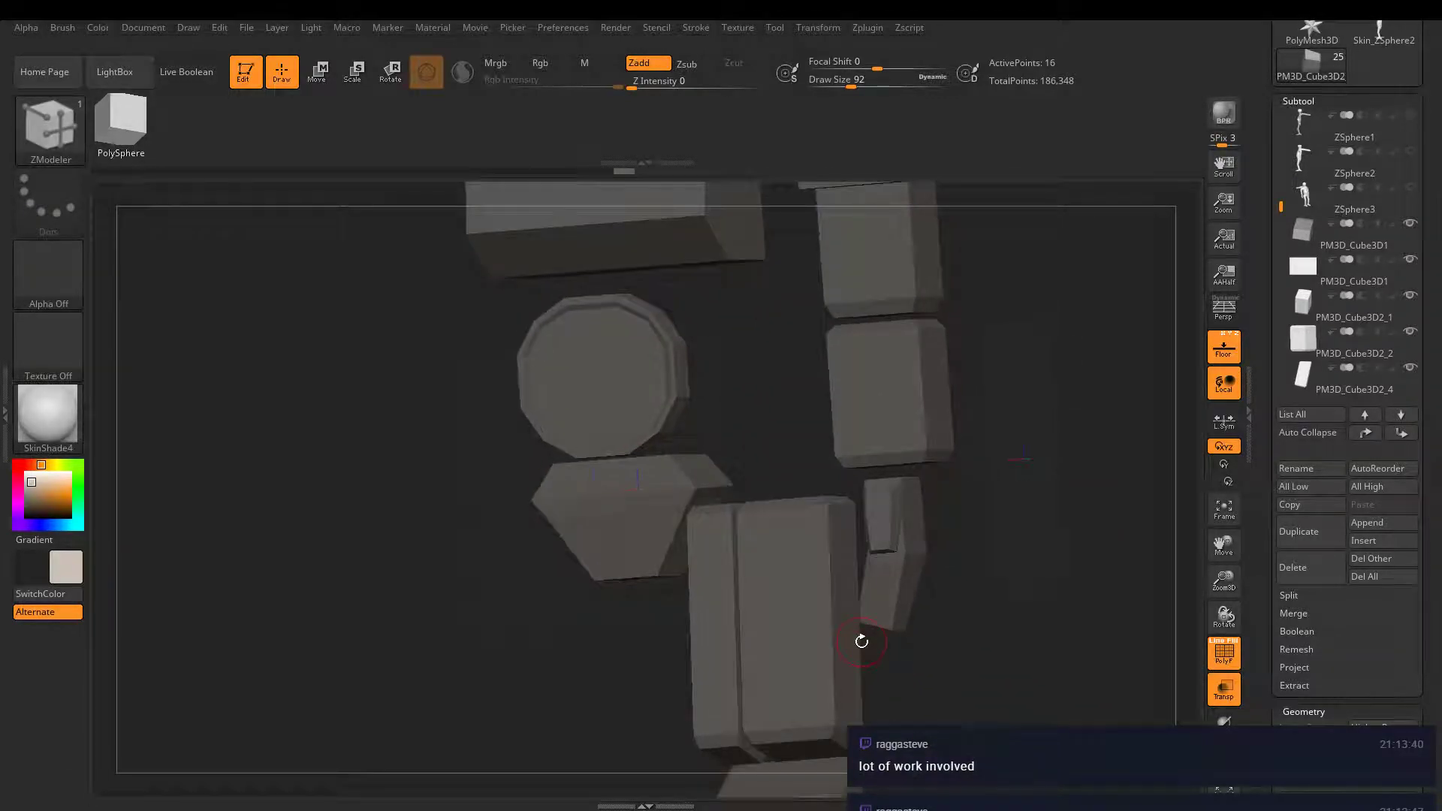
right_drag(760, 446, 589, 463)
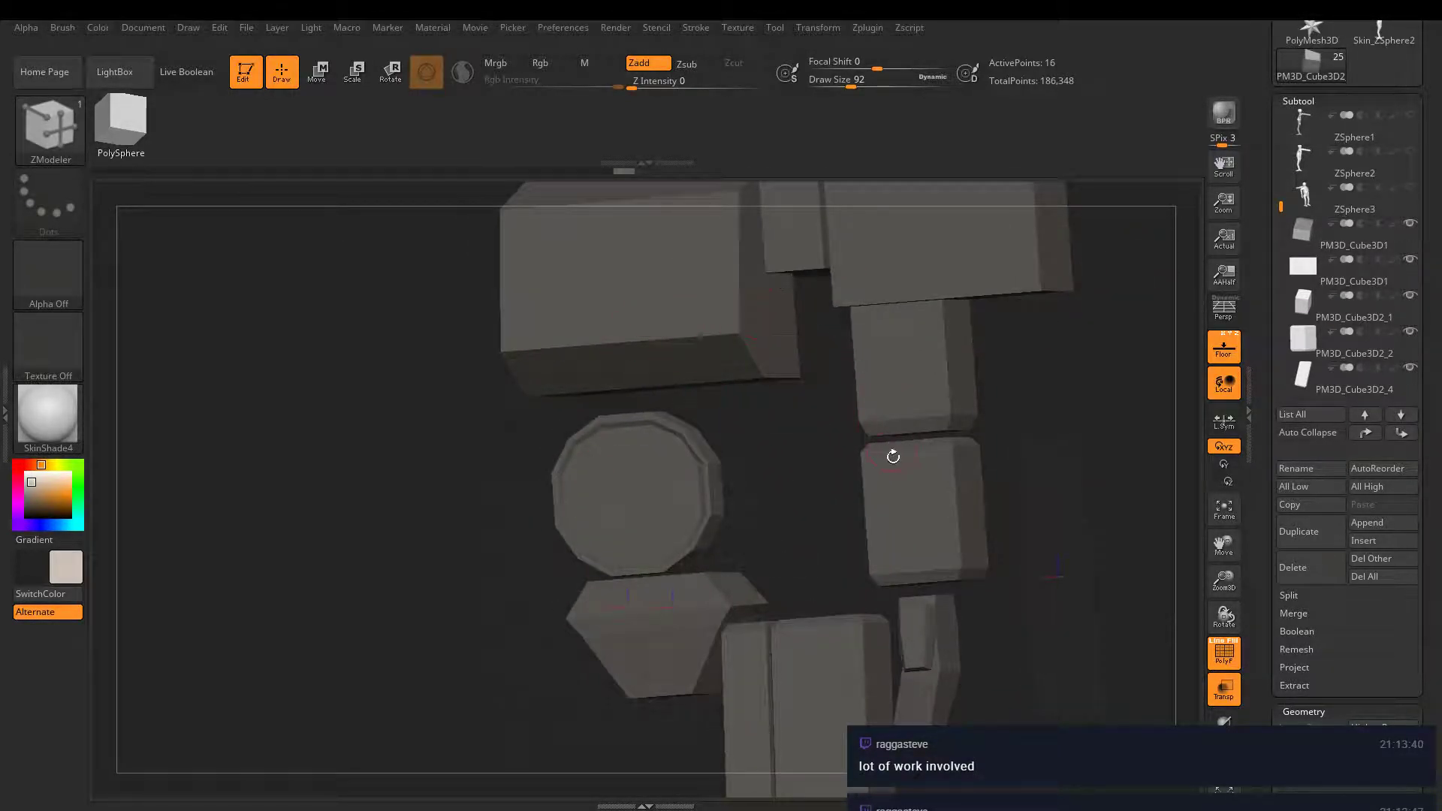
- Try using a duplicate of the upper arm block, and delete the copy
alt+click(903, 390)
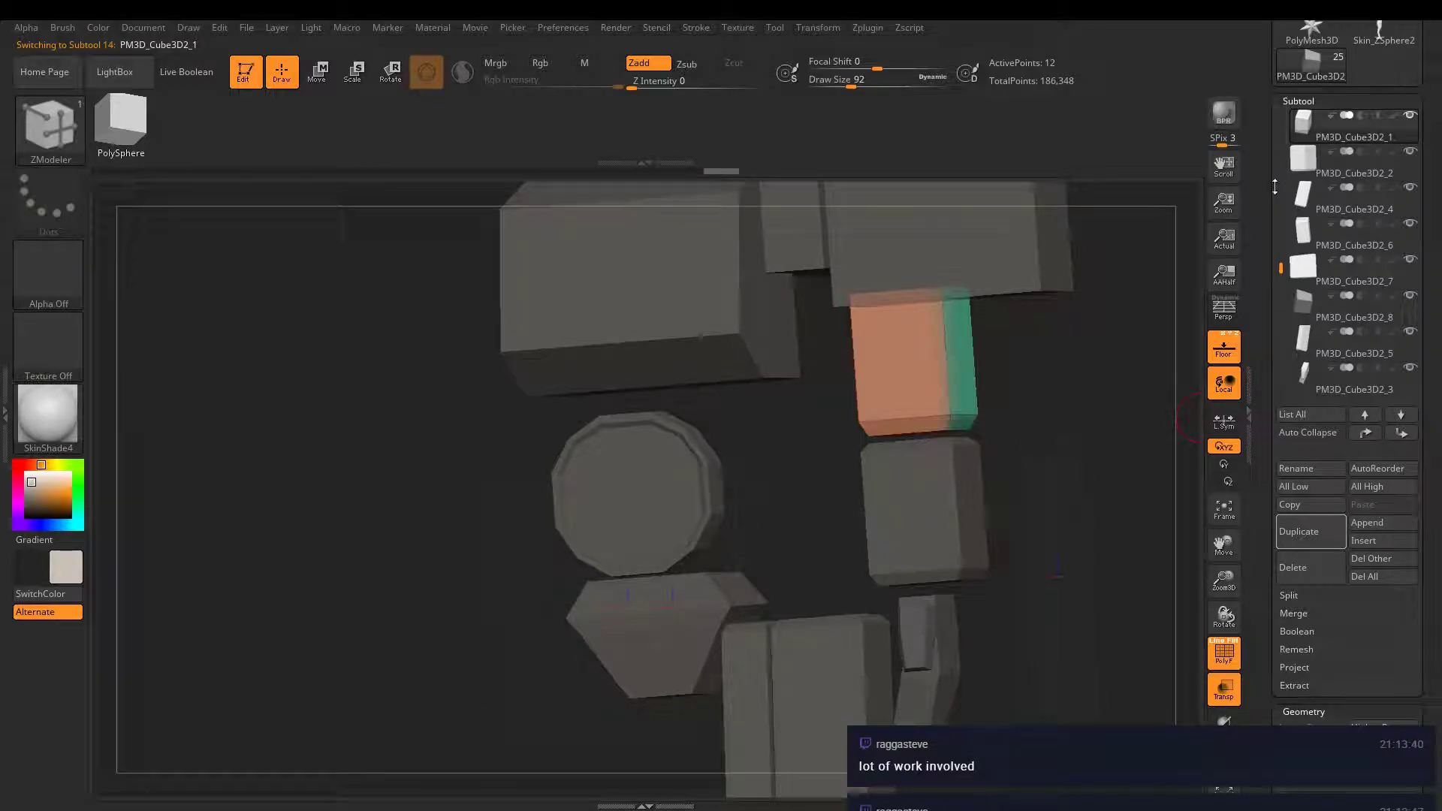
click(1310, 534)
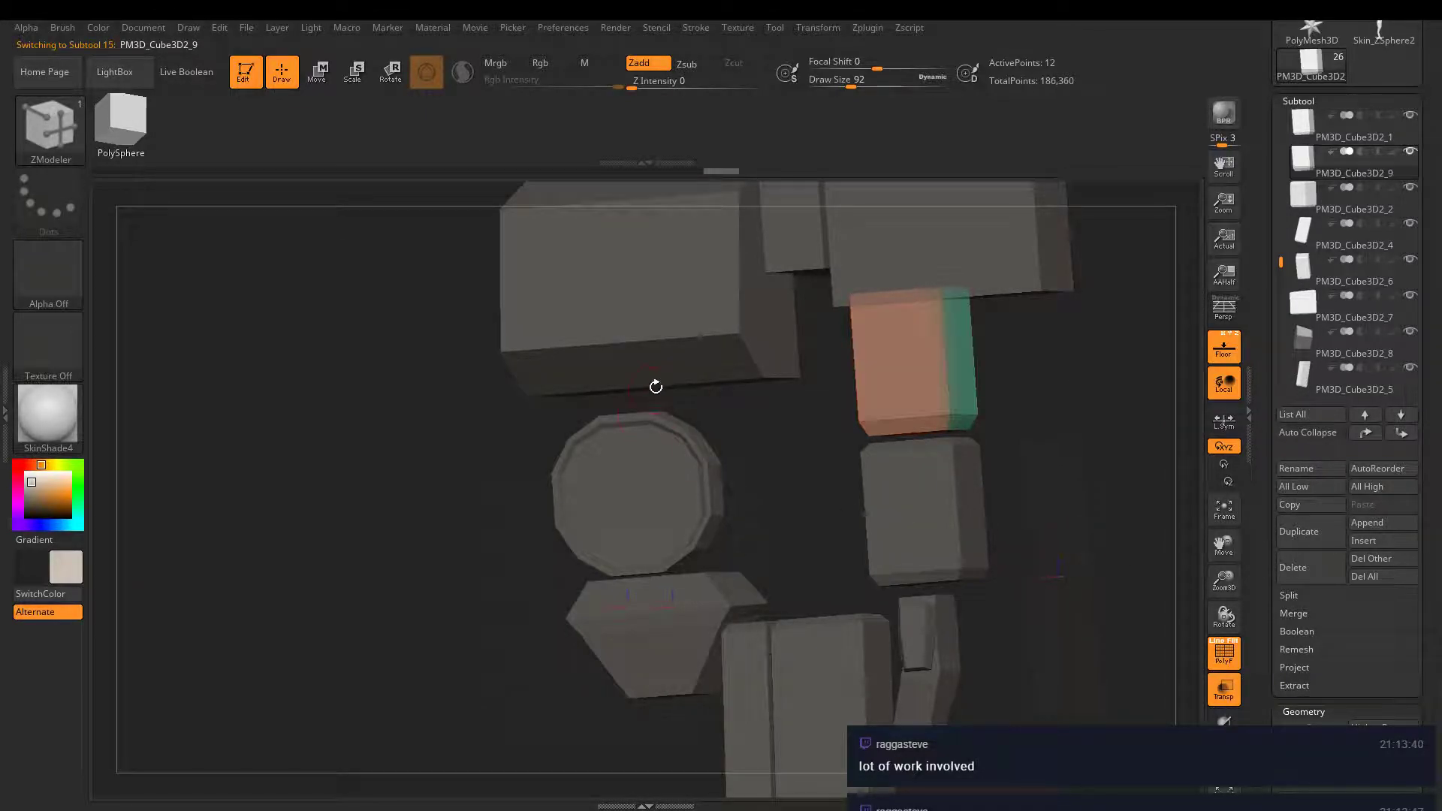
click(318, 69)
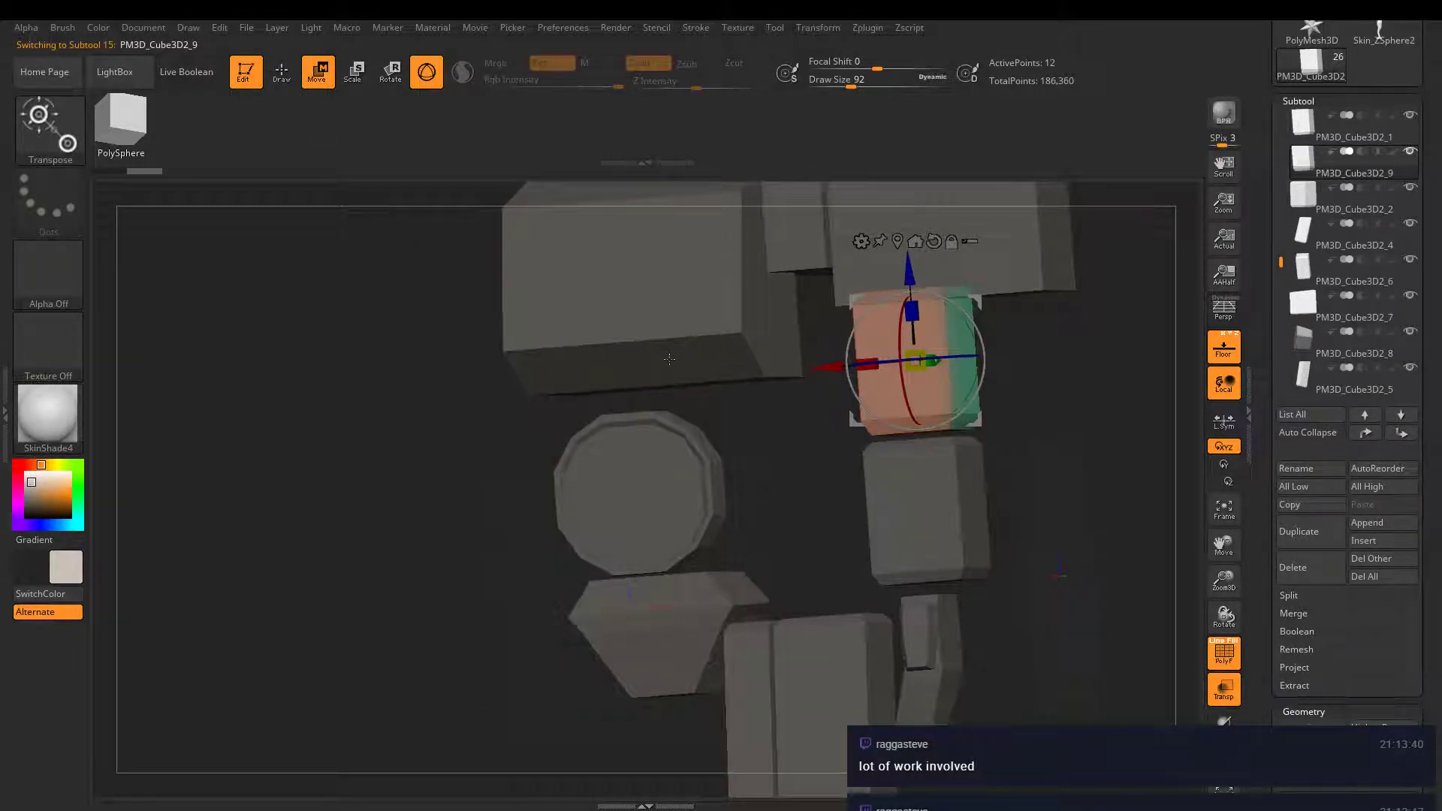
right_drag(759, 465, 727, 399)
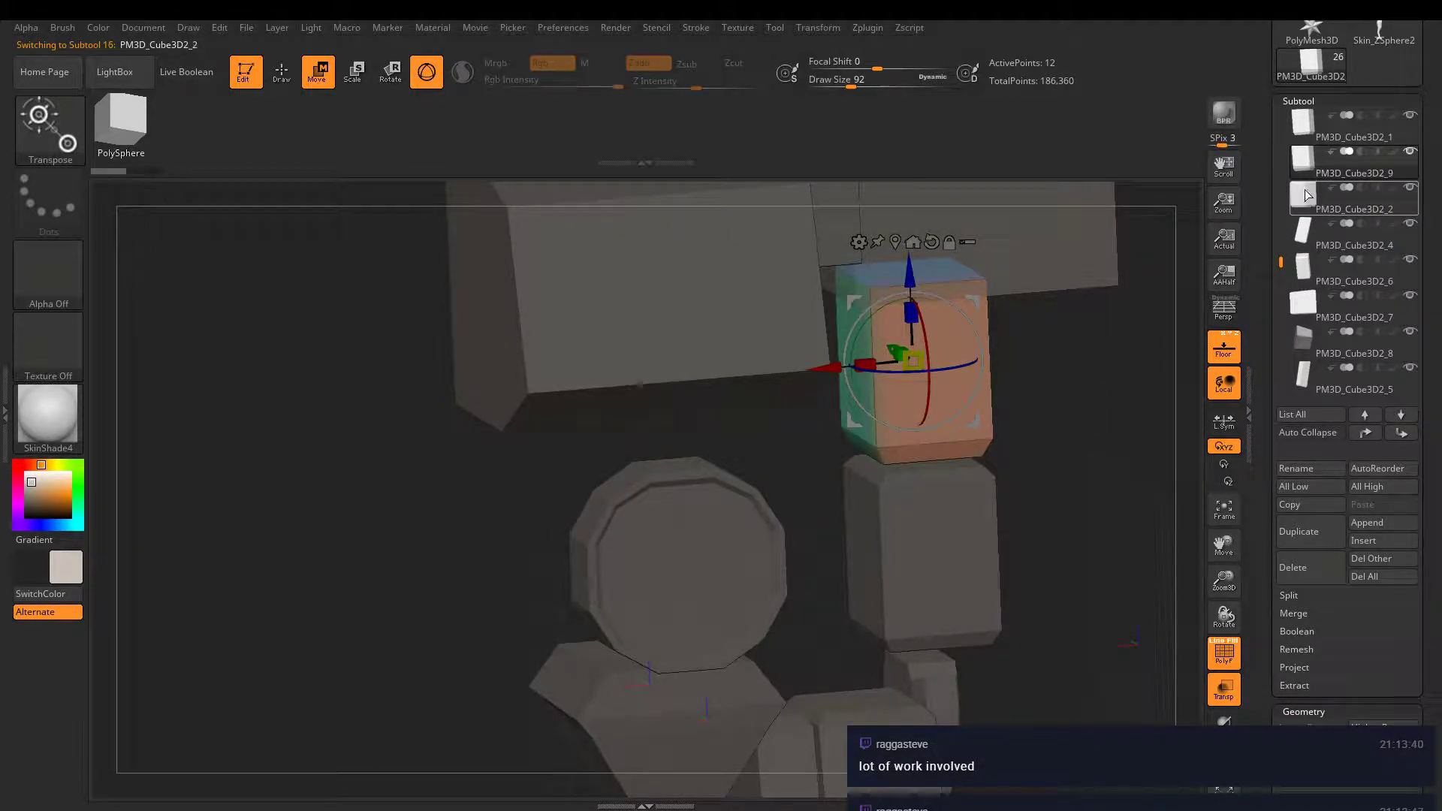
mouse_move(1309, 172)
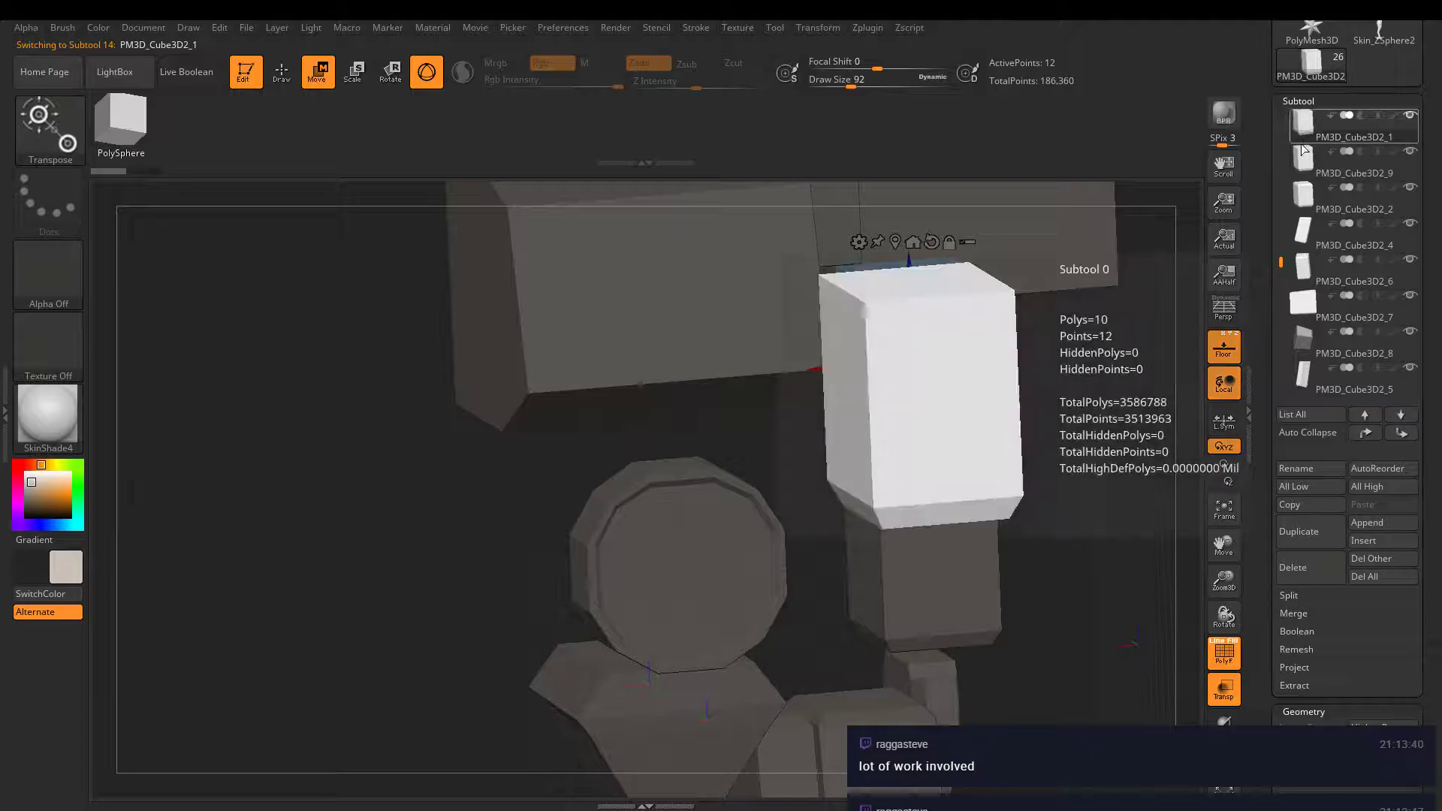
click(1332, 564)
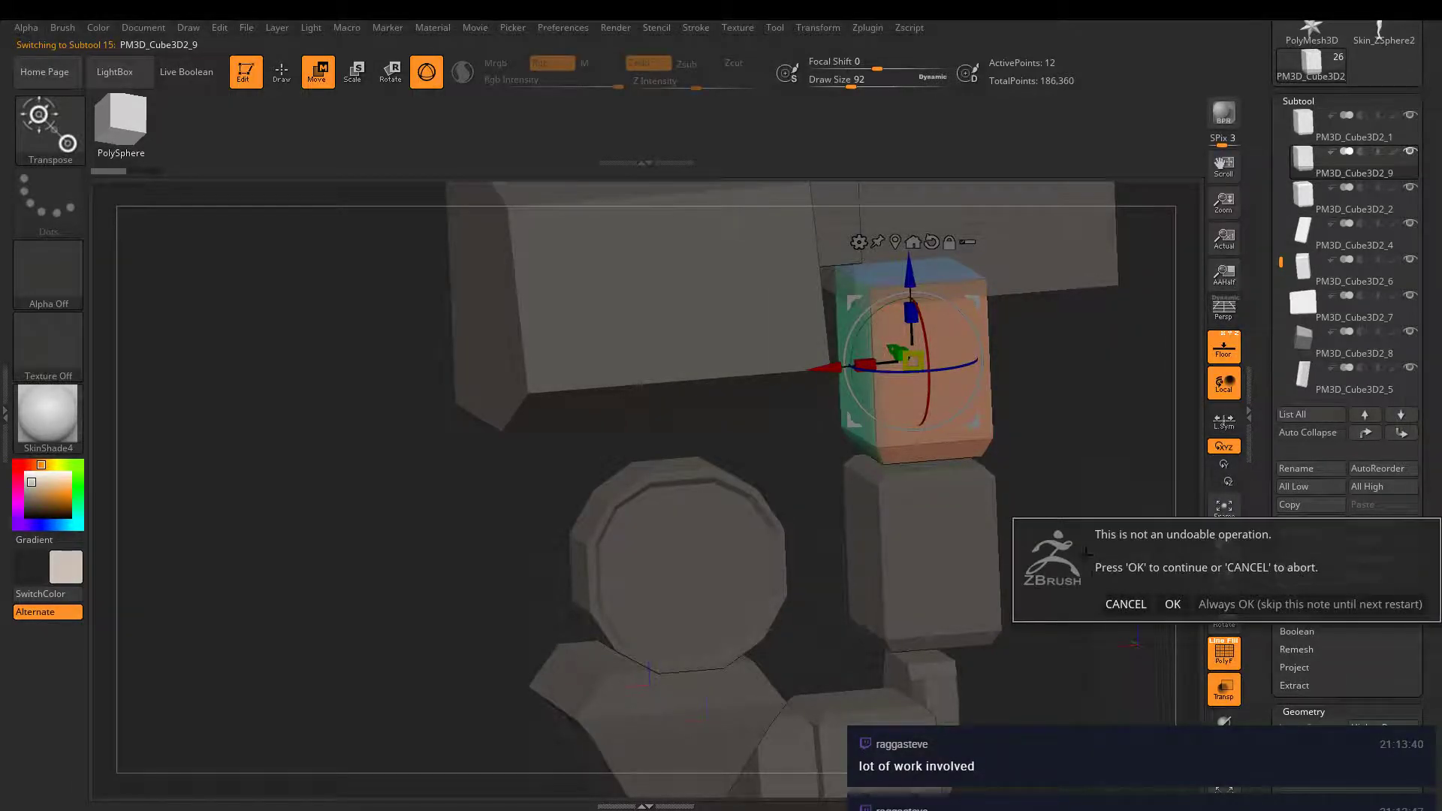
click(1168, 605)
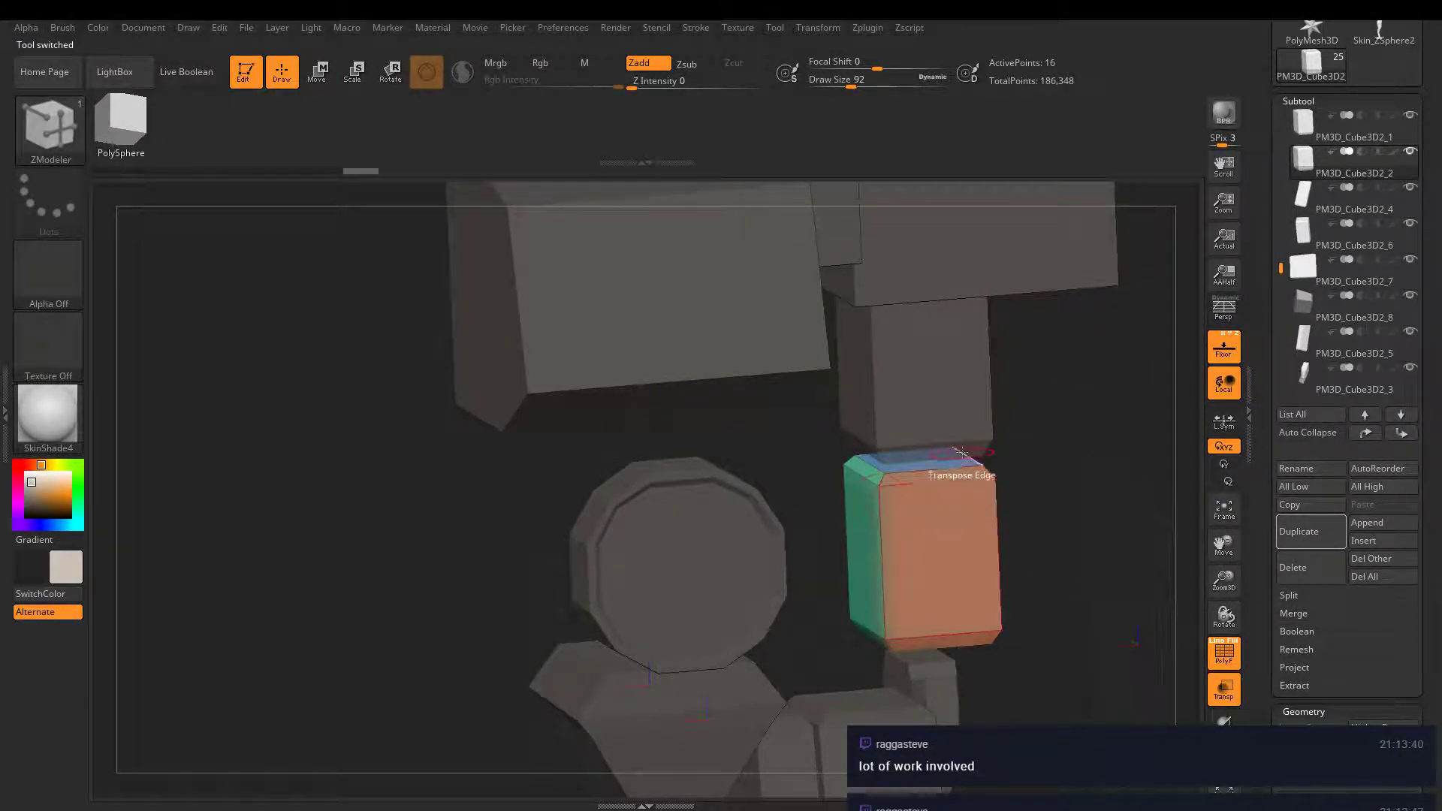
- Duplicate the forearm block and move the copy about 1.81 units sideways to the centre line, raising and shifting it forward into the waist
click(1286, 538)
shift+drag(837, 498, 869, 449)
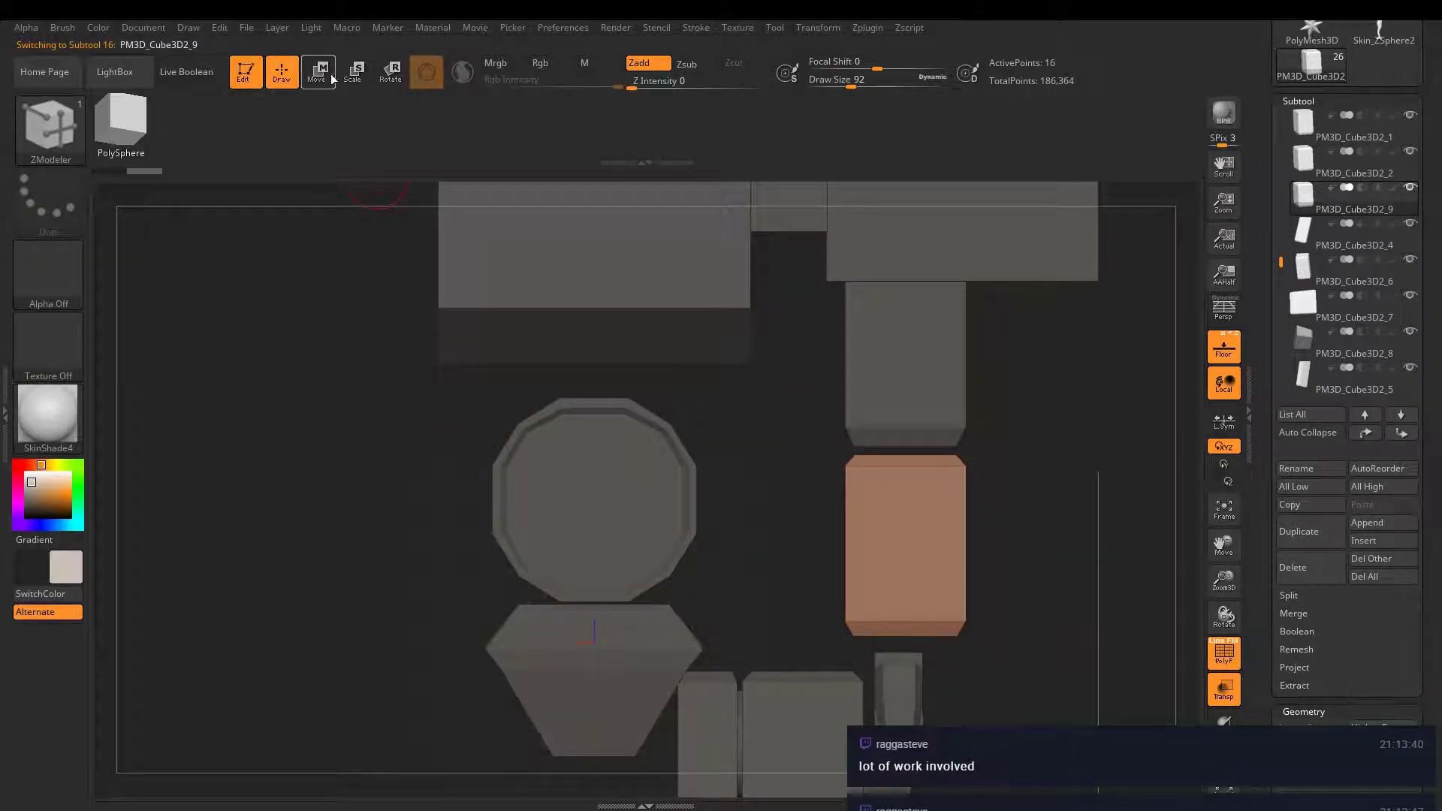
click(328, 78)
alt+drag(820, 544, 521, 509)
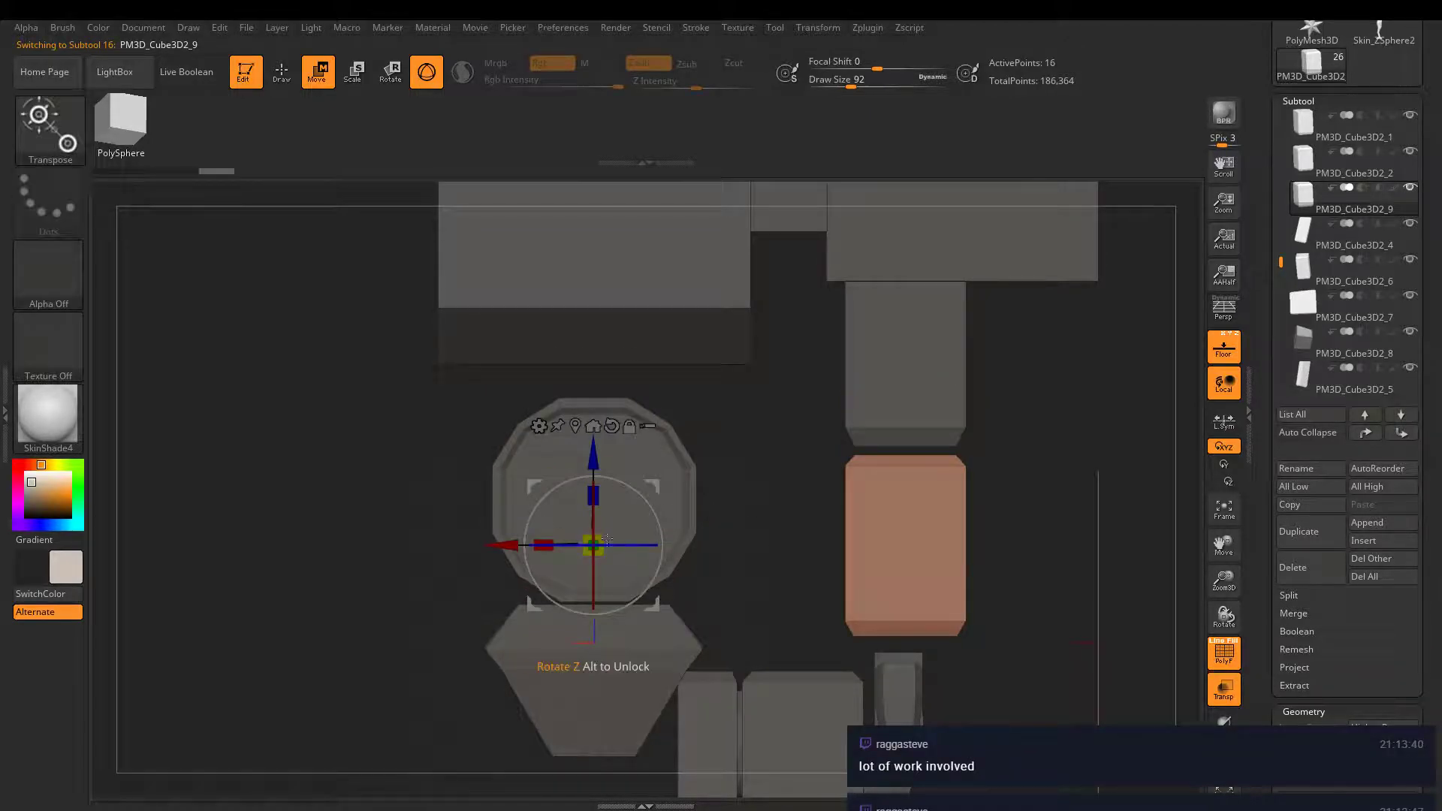
key(ctrl+z)
drag(796, 553, 514, 514)
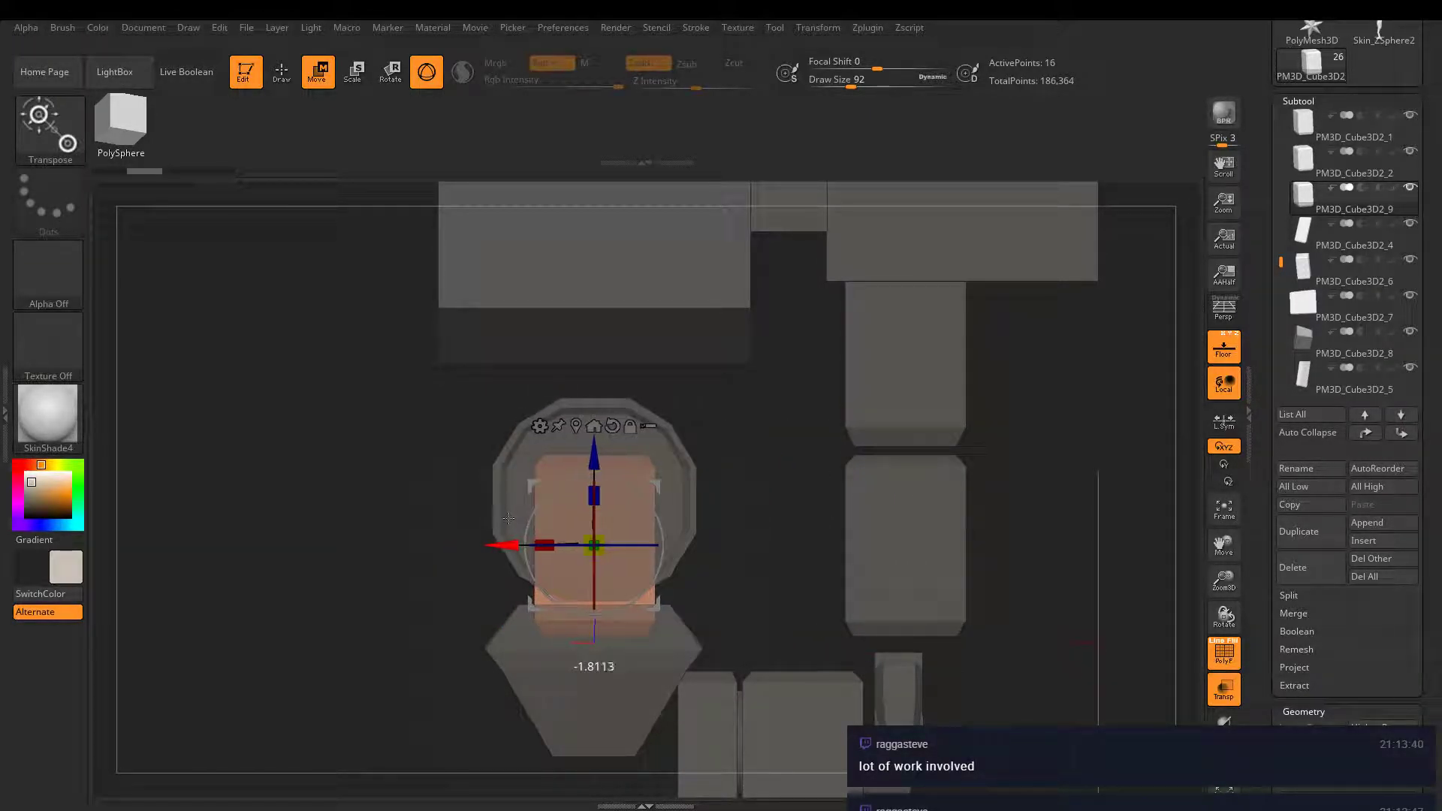
drag(584, 460, 587, 418)
drag(752, 420, 840, 434)
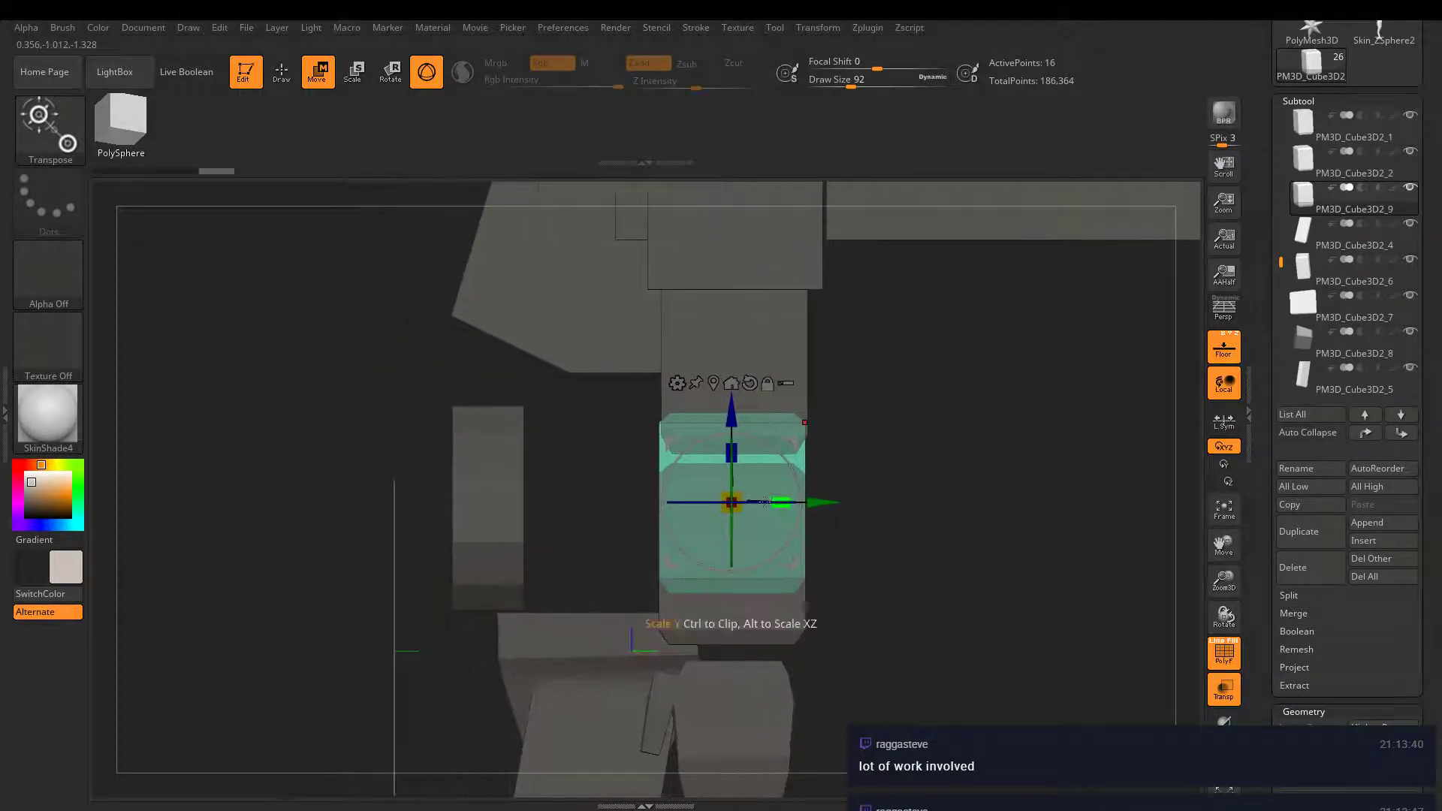
drag(825, 504, 692, 504)
- Scale the waist block up uniformly and raise it to fill the gap between the chest and pelvis blocks
alt+drag(838, 442, 921, 454)
click(353, 71)
drag(691, 501, 714, 481)
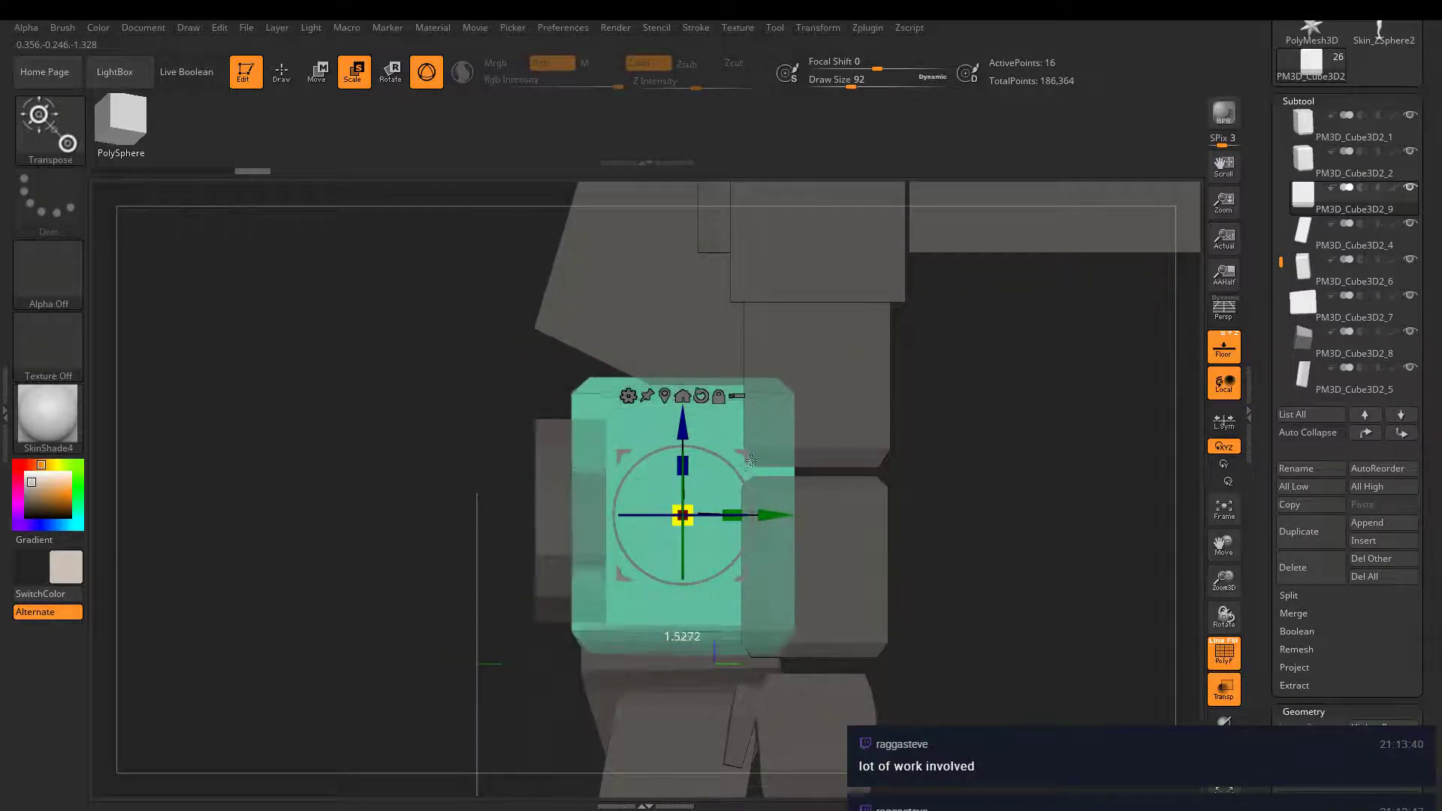
drag(683, 425, 683, 390)
drag(323, 403, 311, 197)
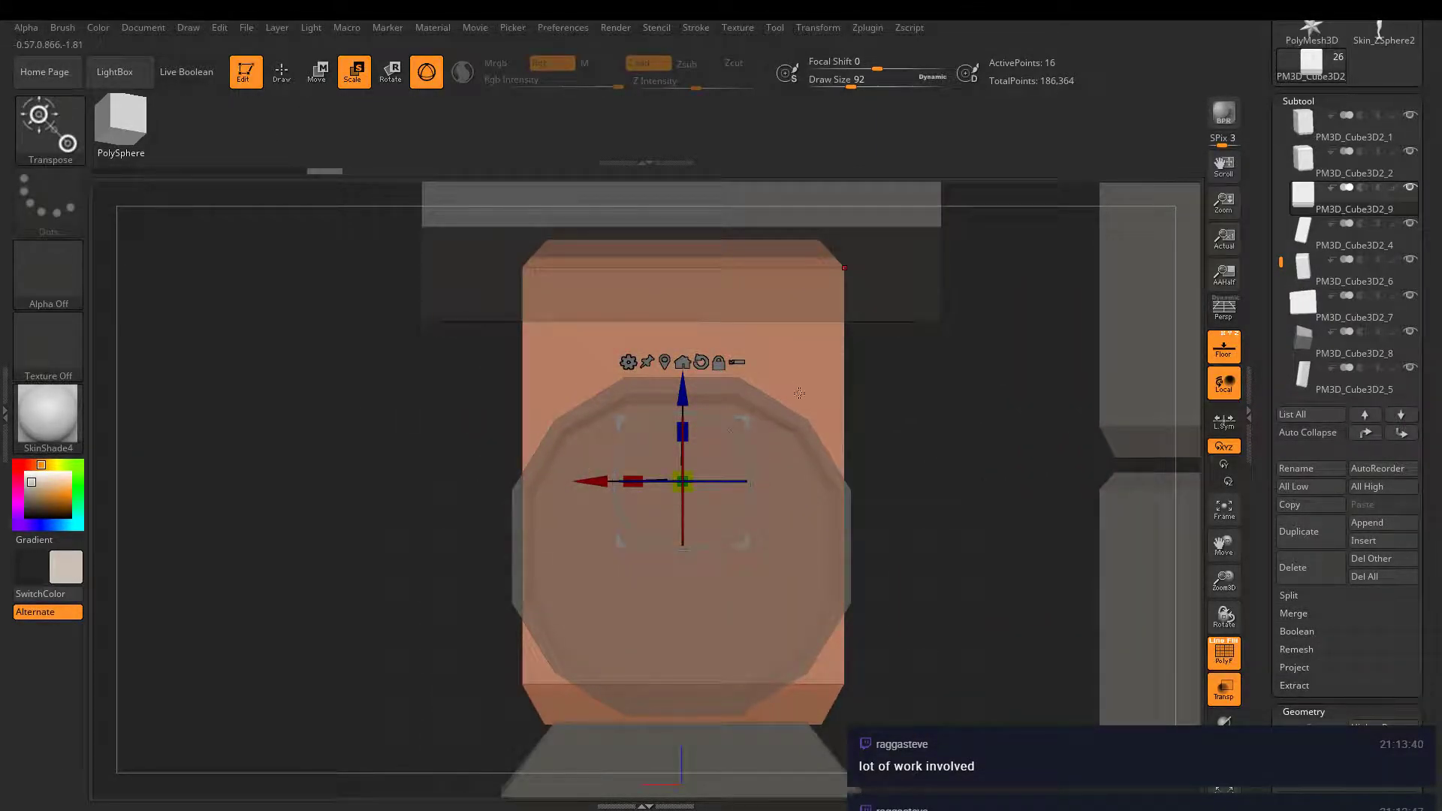
drag(800, 393, 676, 353)
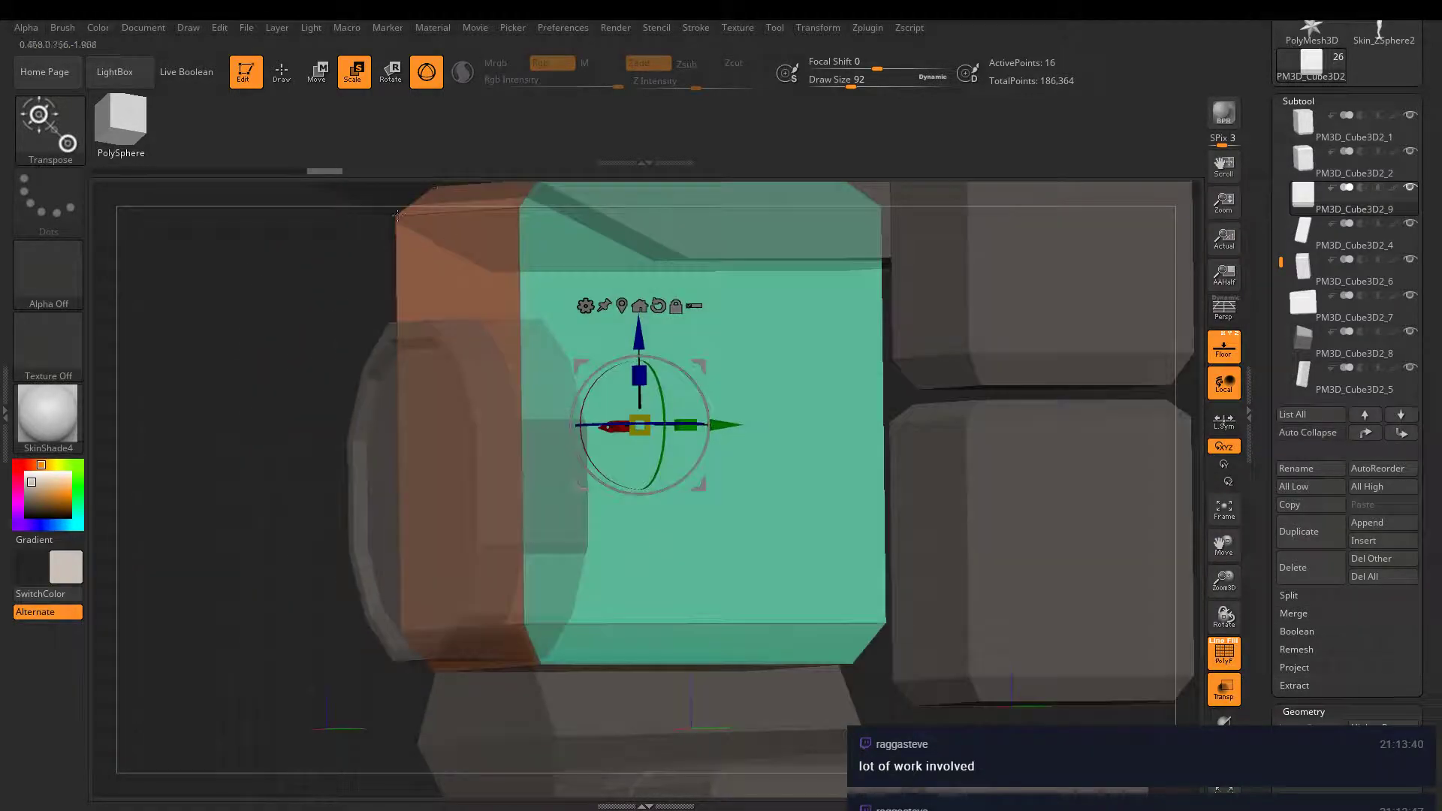
- Insert three edge loops across the waist block's side with ZModeler Insert, Multiple EdgeLoops and Specified Resolution 3
click(281, 76)
key(space)
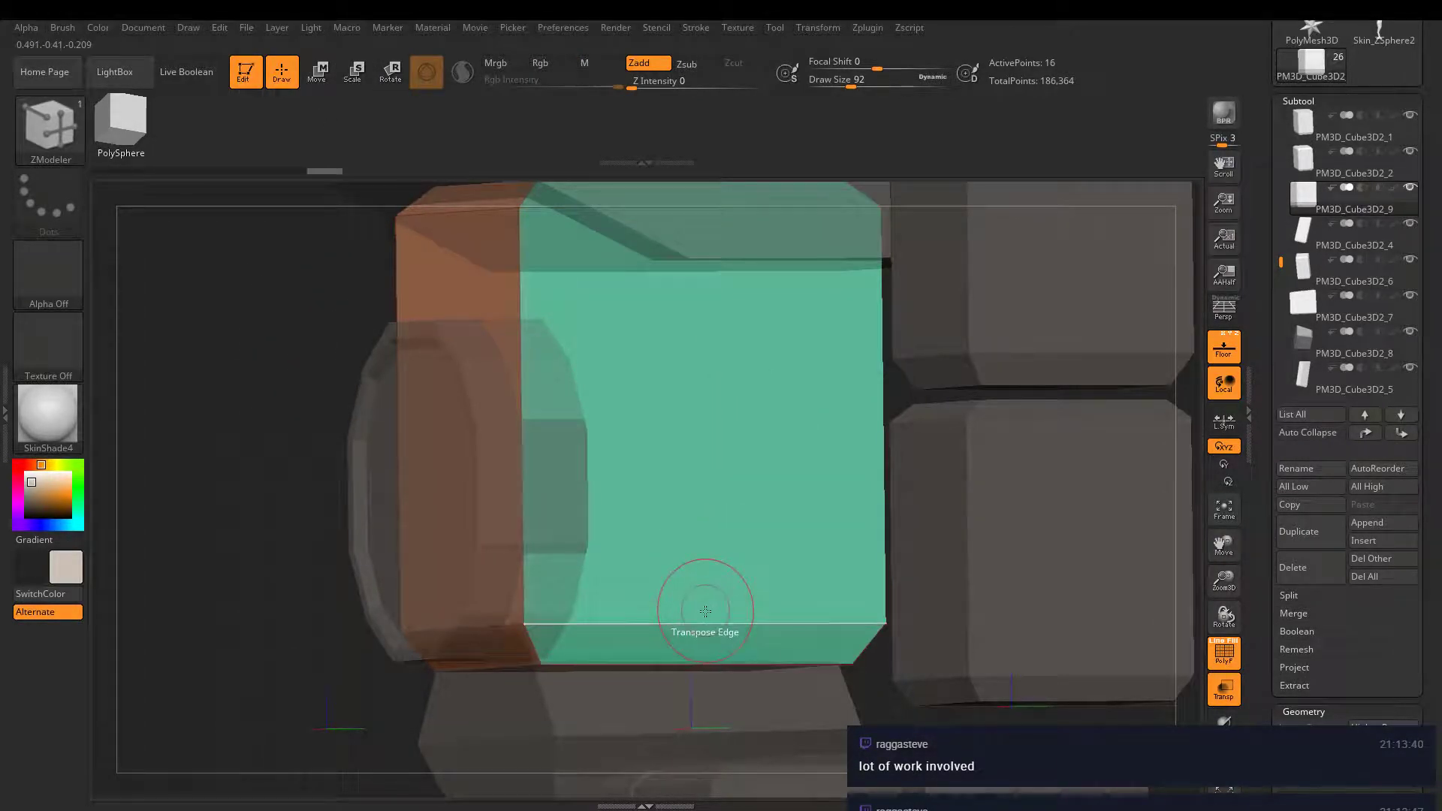
key(space)
click(667, 392)
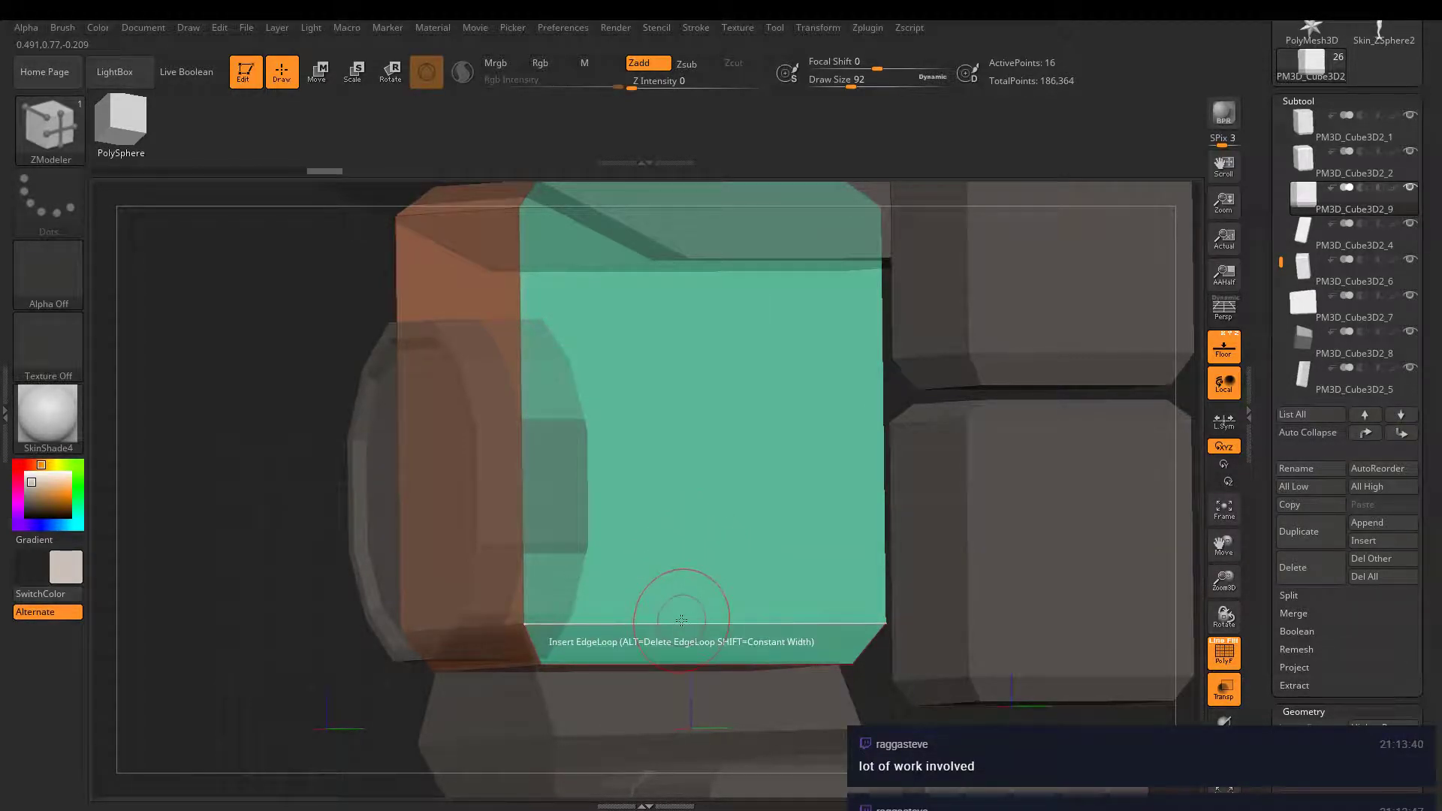
key(space)
click(575, 544)
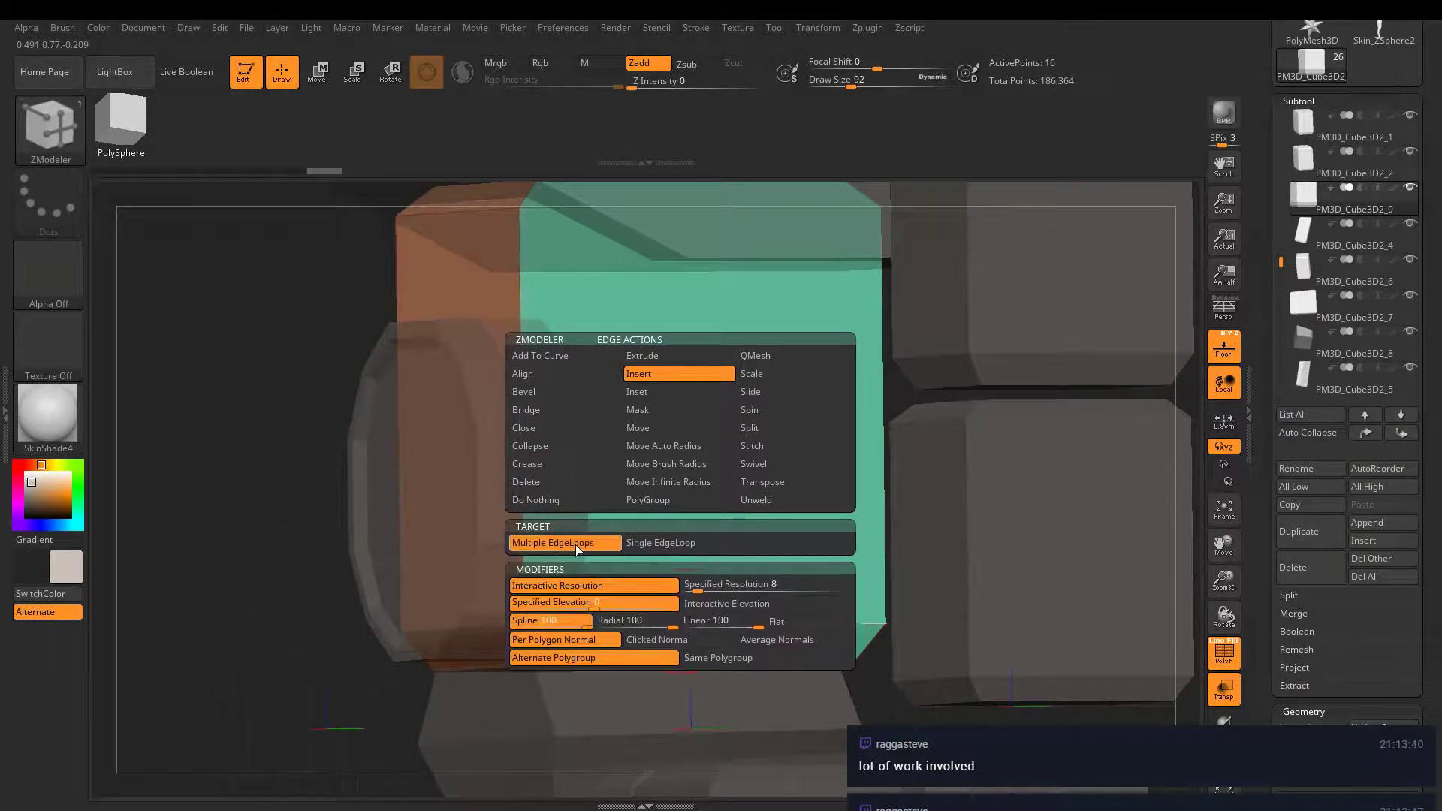
click(690, 592)
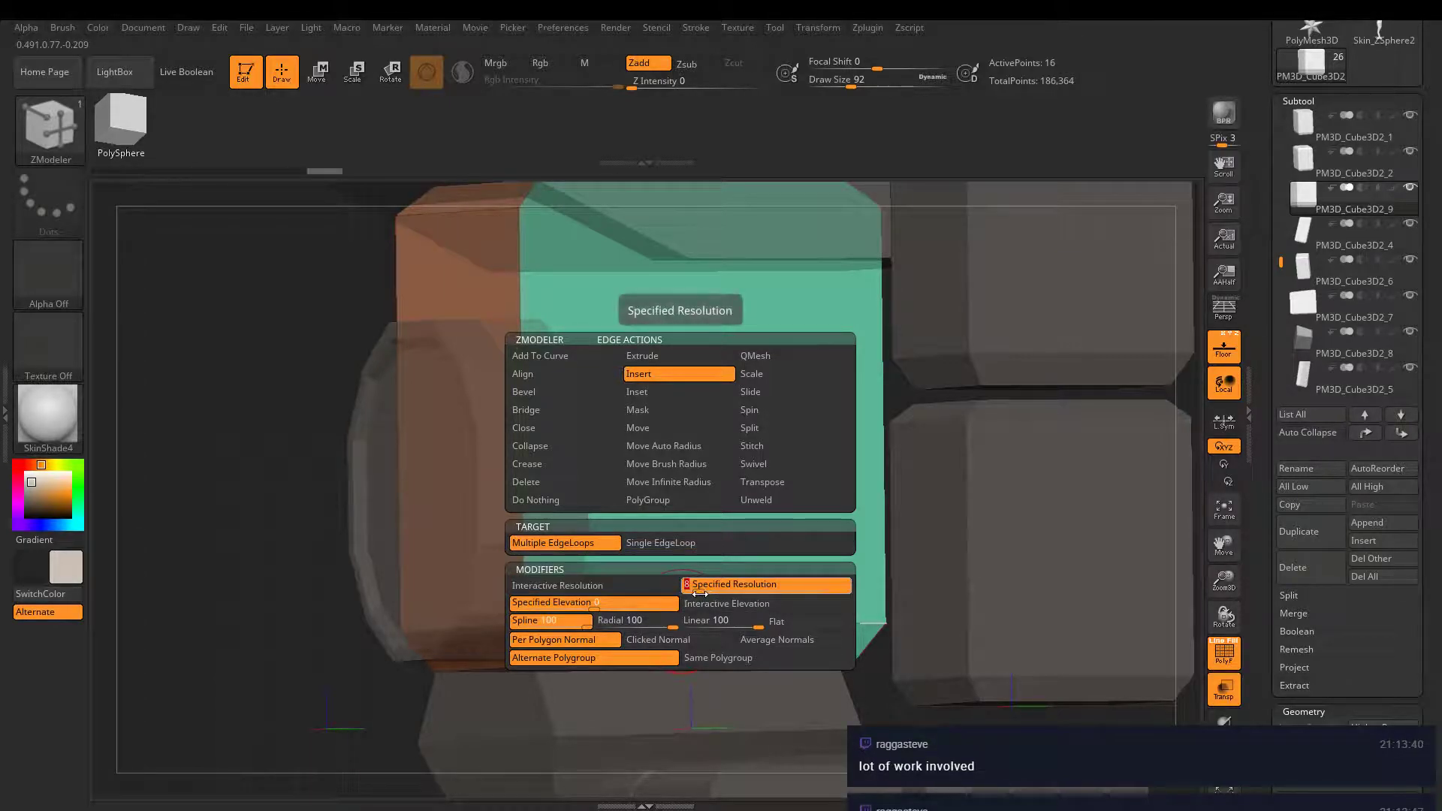
key(space)
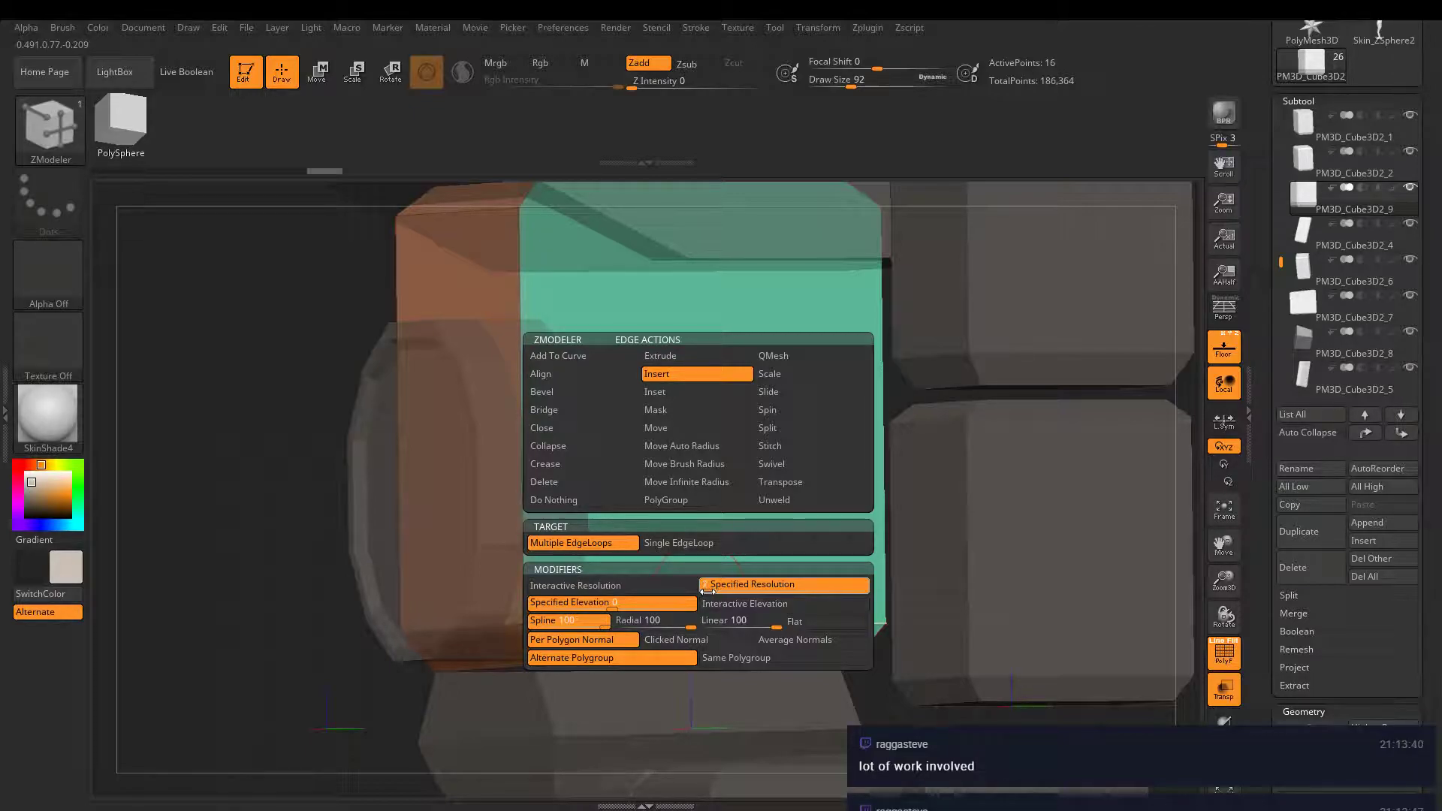
key(space)
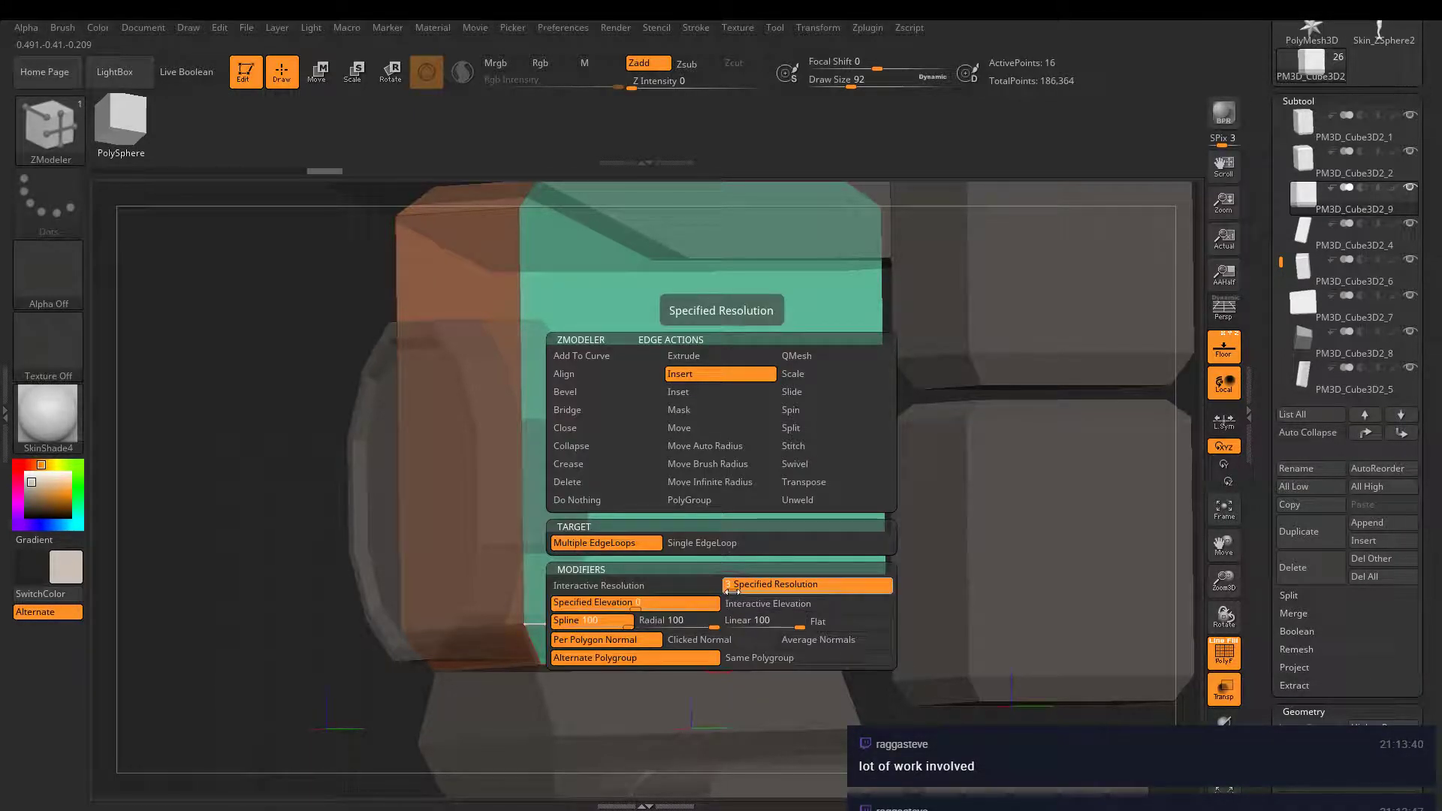
click(704, 628)
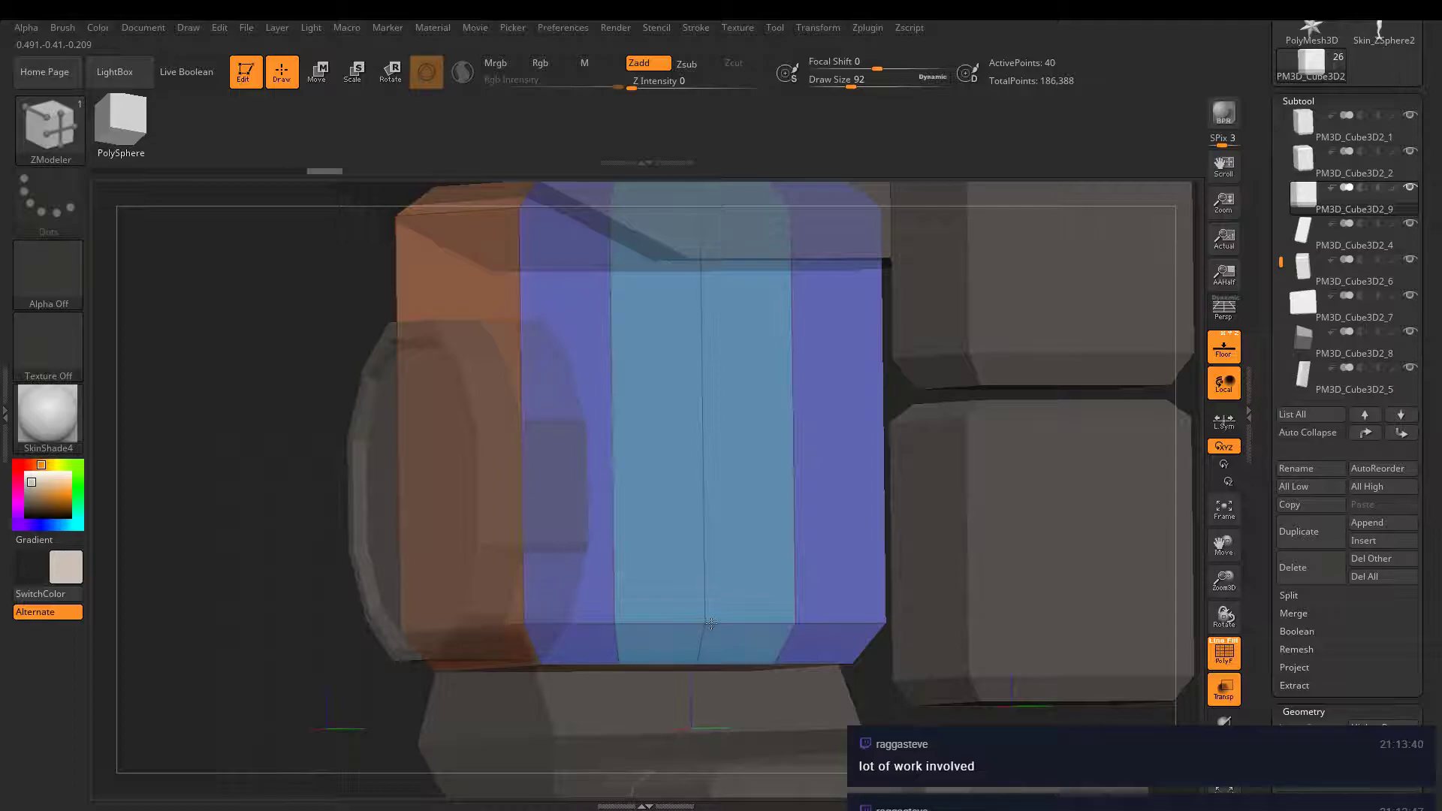
- Set the ZModeler edge action to Transpose with the EdgeLoop Complete target, and apply it to an edge loop on the waist block
right_drag(680, 417, 694, 477)
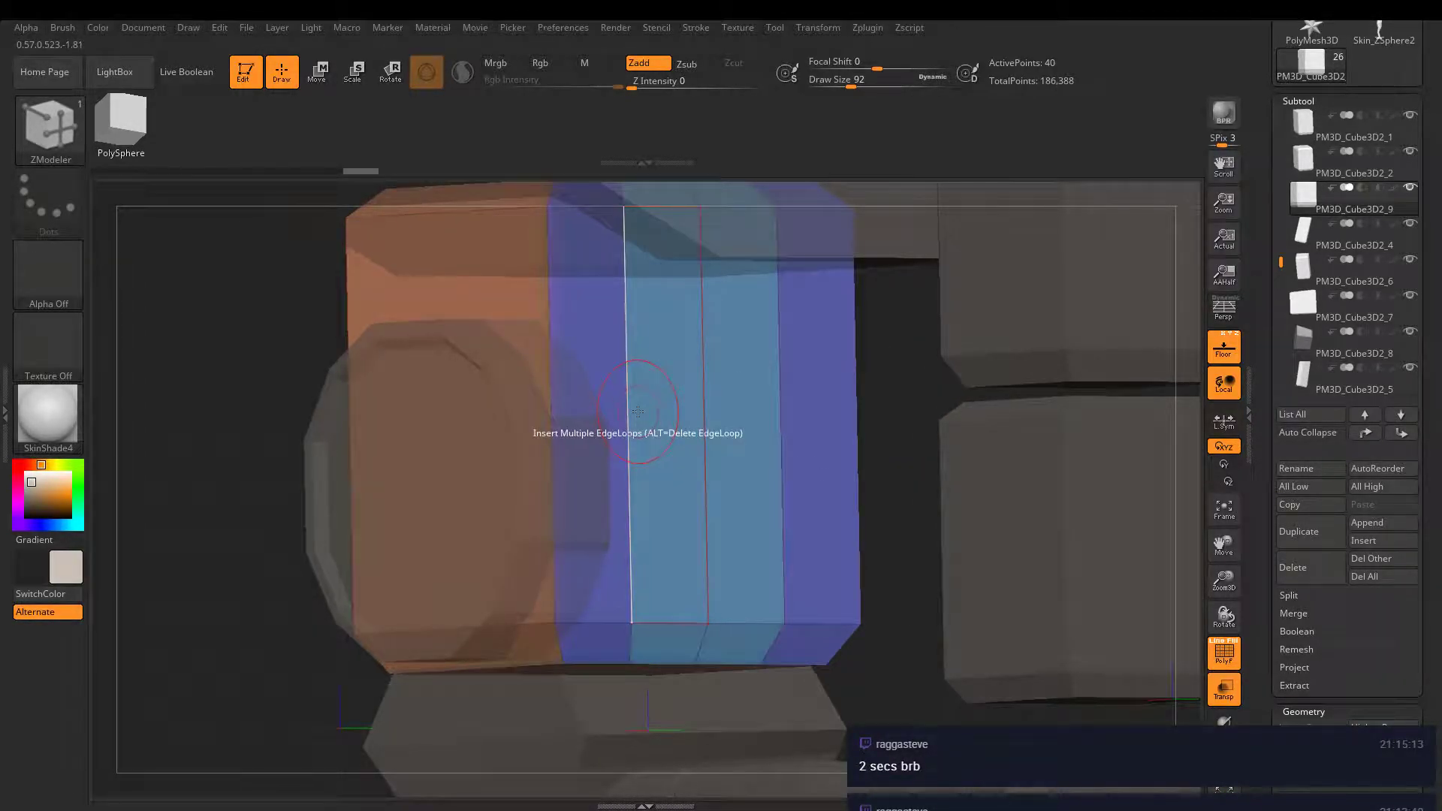
key(space)
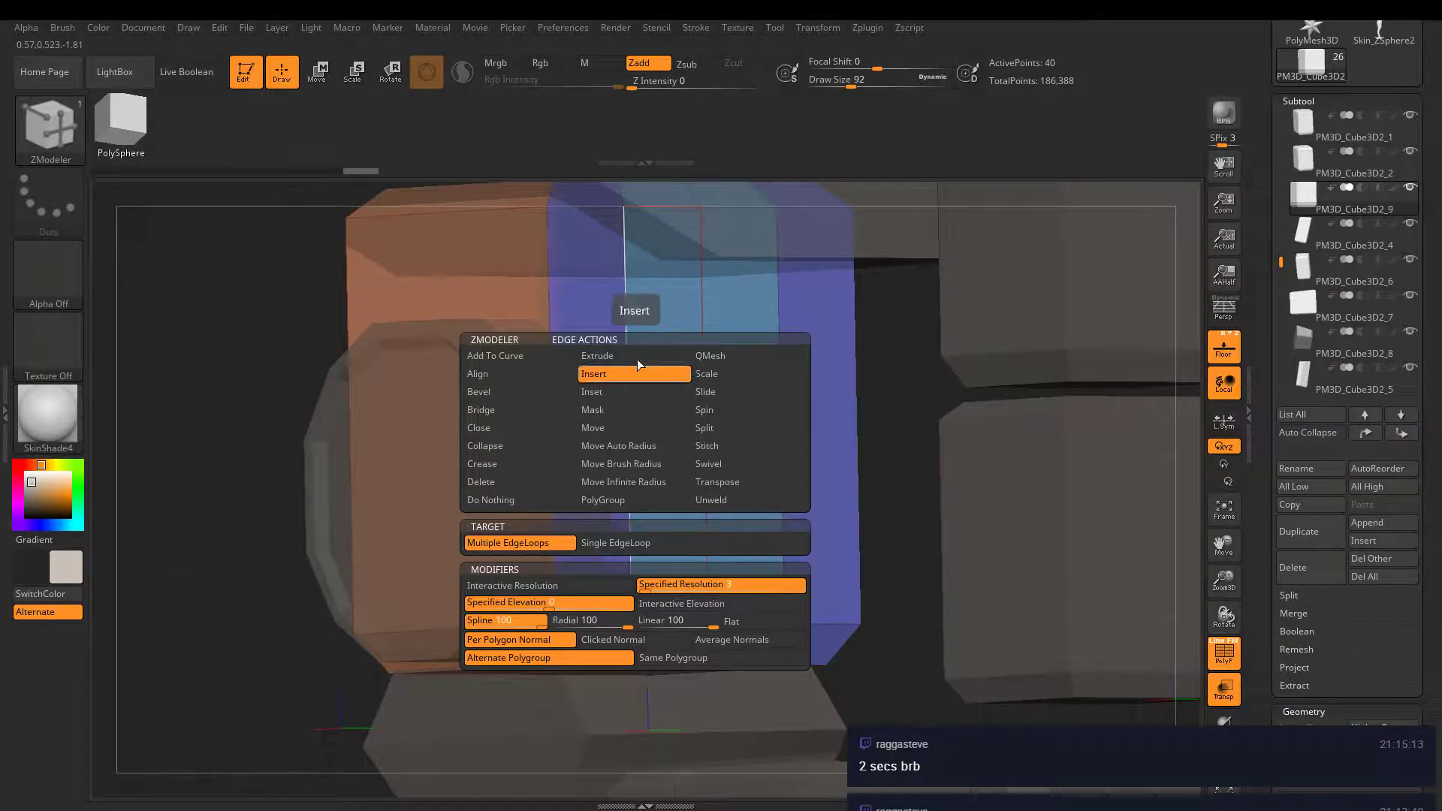
key(space)
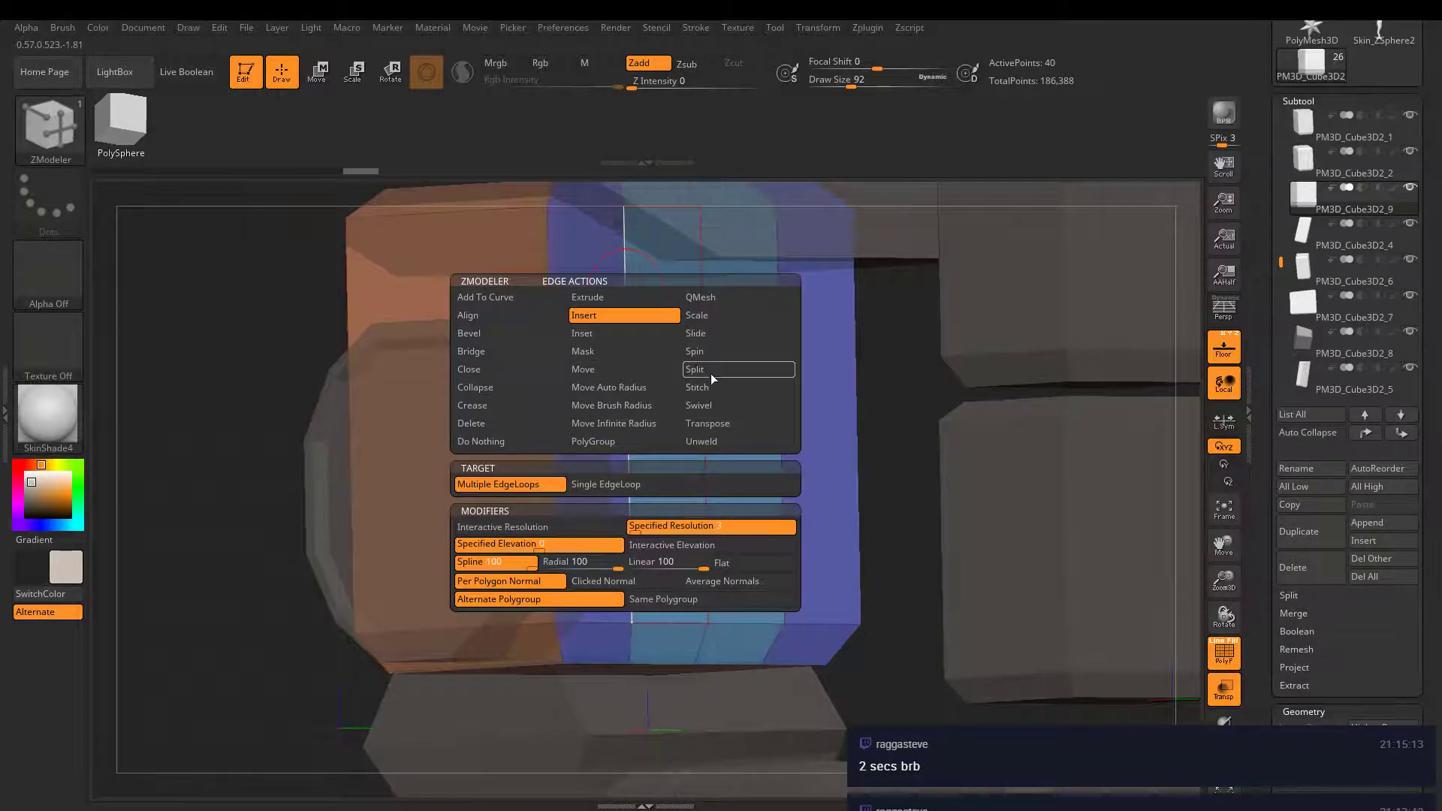
click(711, 425)
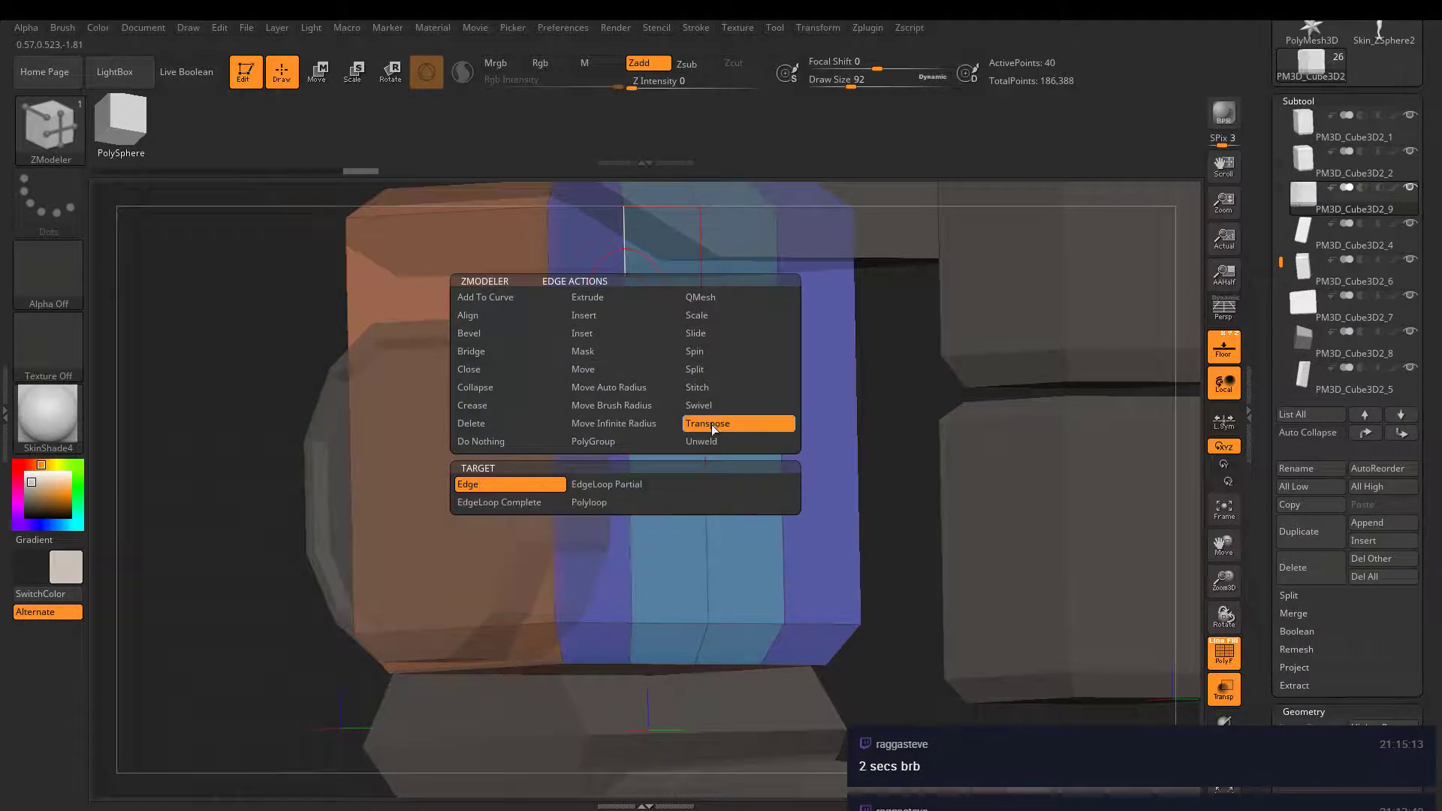
click(524, 499)
click(634, 569)
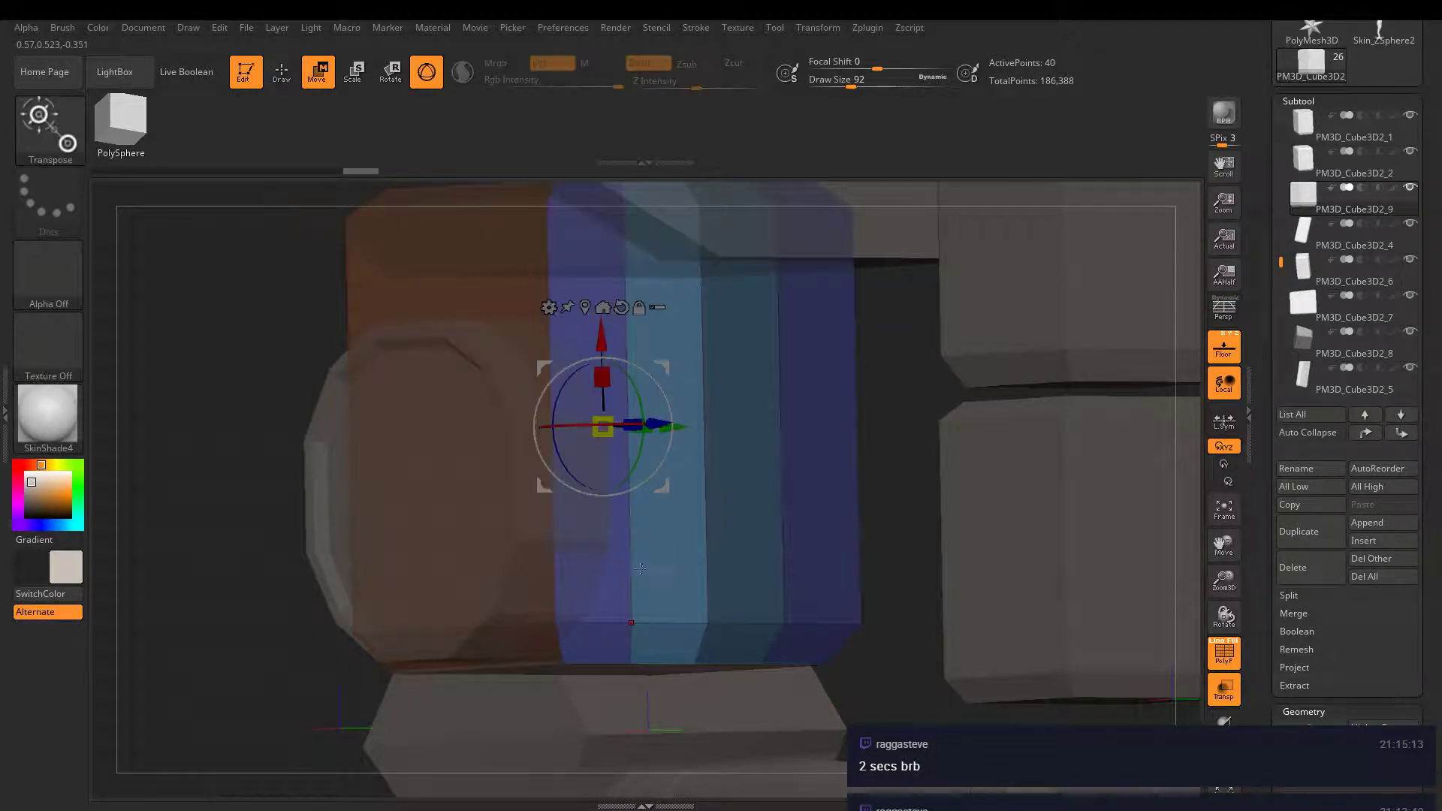
- Try to bulge the waist block outward by transposing its inserted edge loops with the off-centre gizmo
drag(670, 490, 667, 415)
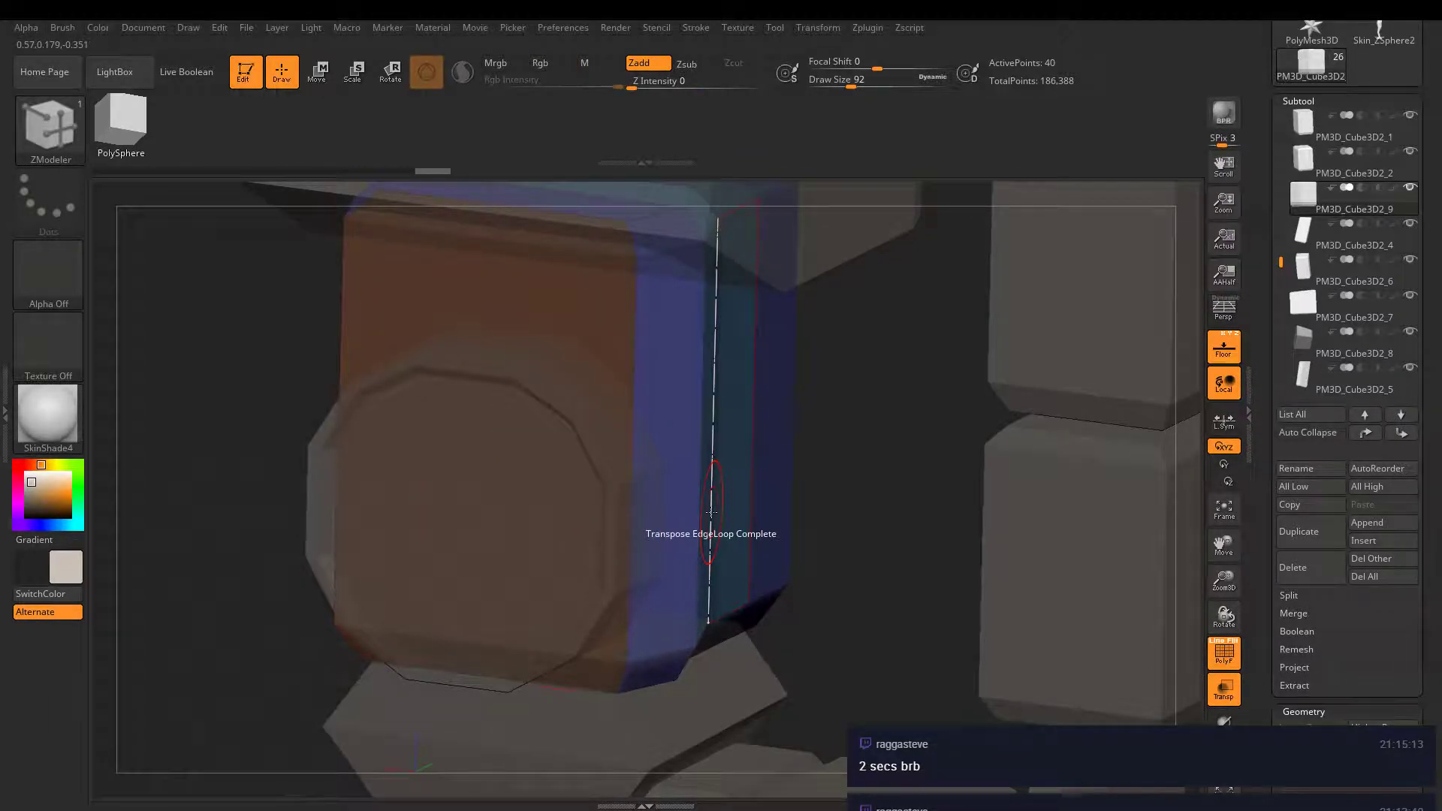
ctrl+click(710, 578)
drag(723, 452, 992, 357)
key(q)
click(1017, 435)
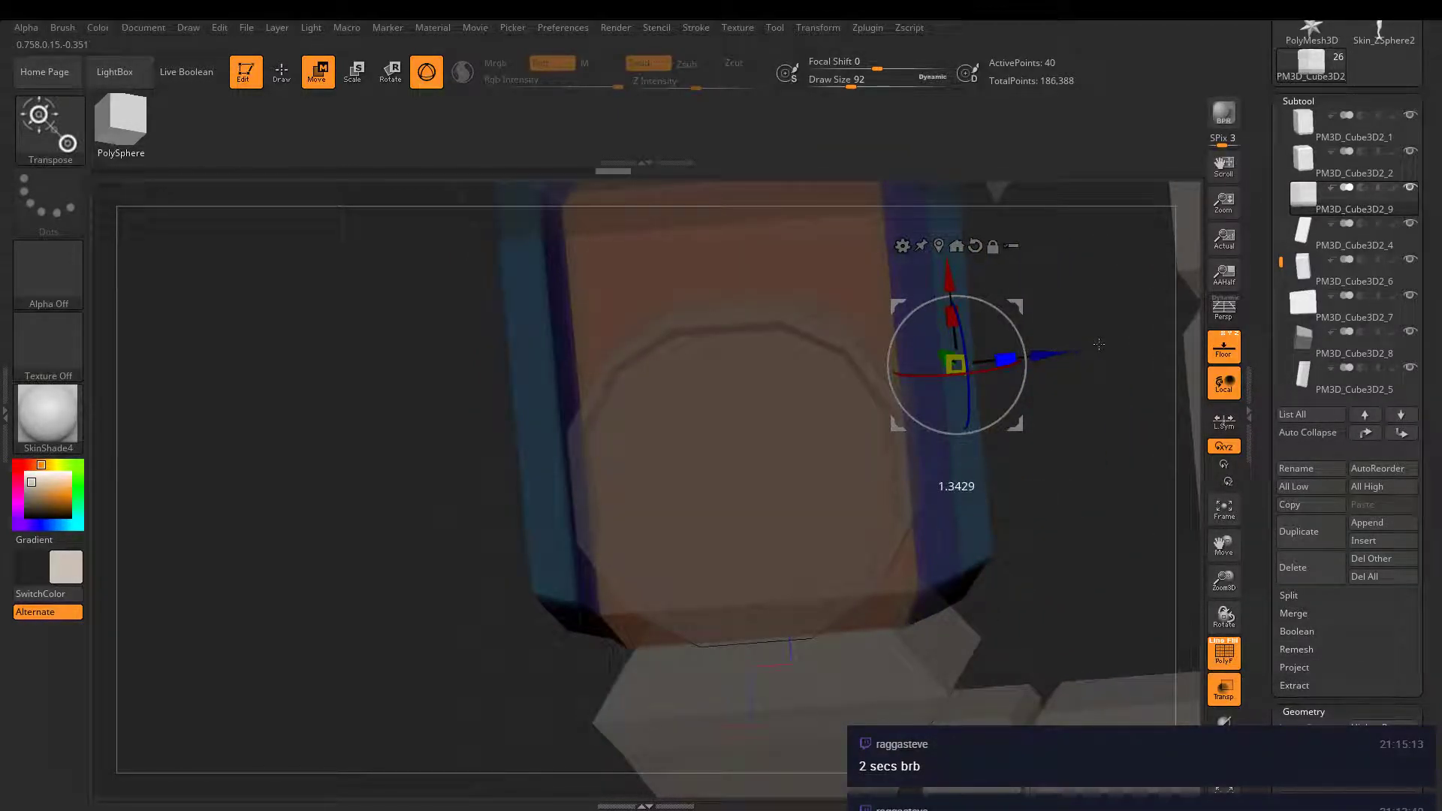
drag(1099, 344, 1135, 339)
drag(1049, 357, 1083, 353)
right_drag(1058, 381, 803, 494)
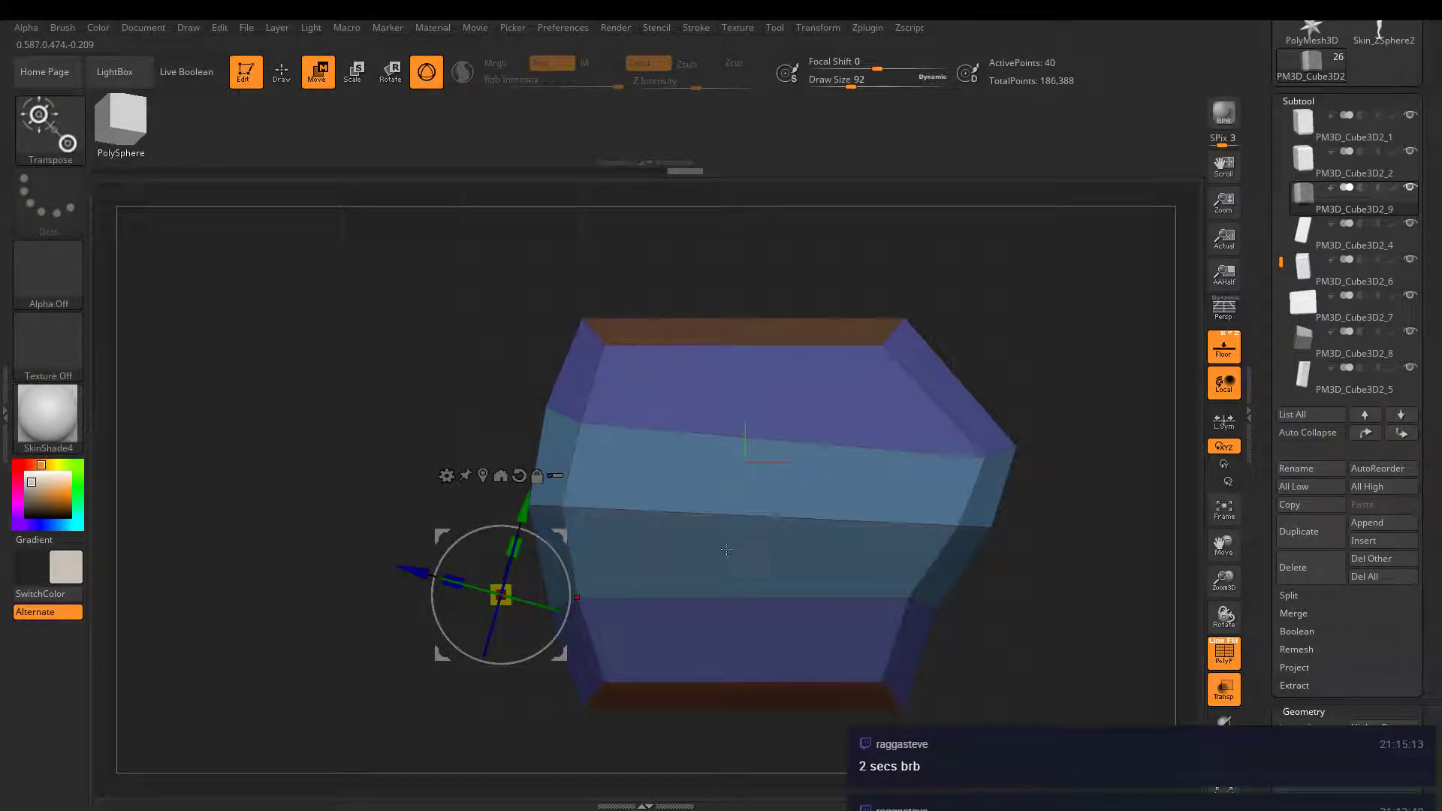
right_drag(726, 550, 773, 560)
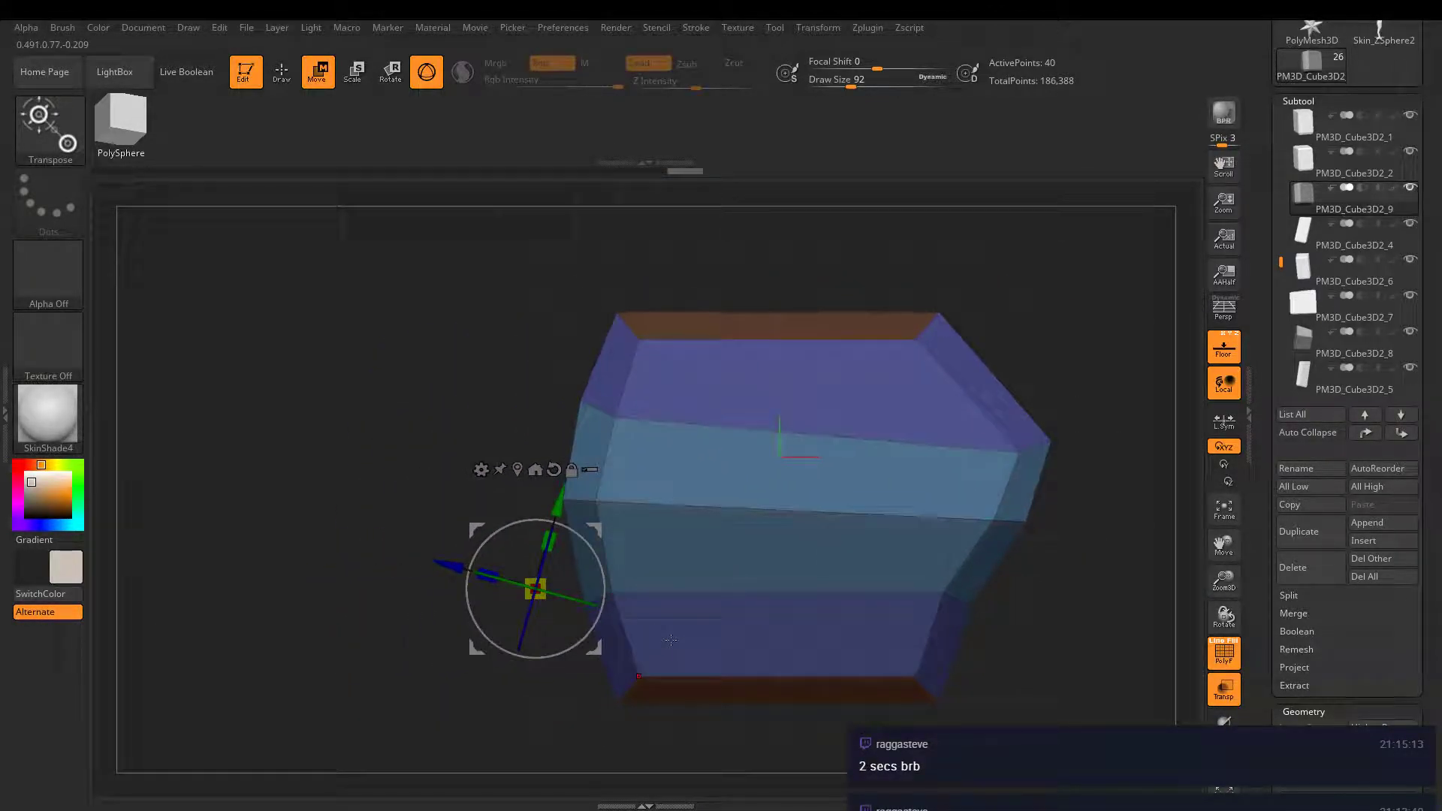
- Undo the uneven edge loop changes on the waist block and clear the masking
key(ctrl+z)
key(ctrl+z)
key(ctrl+z)
key(ctrl+z)
key(ctrl+z)
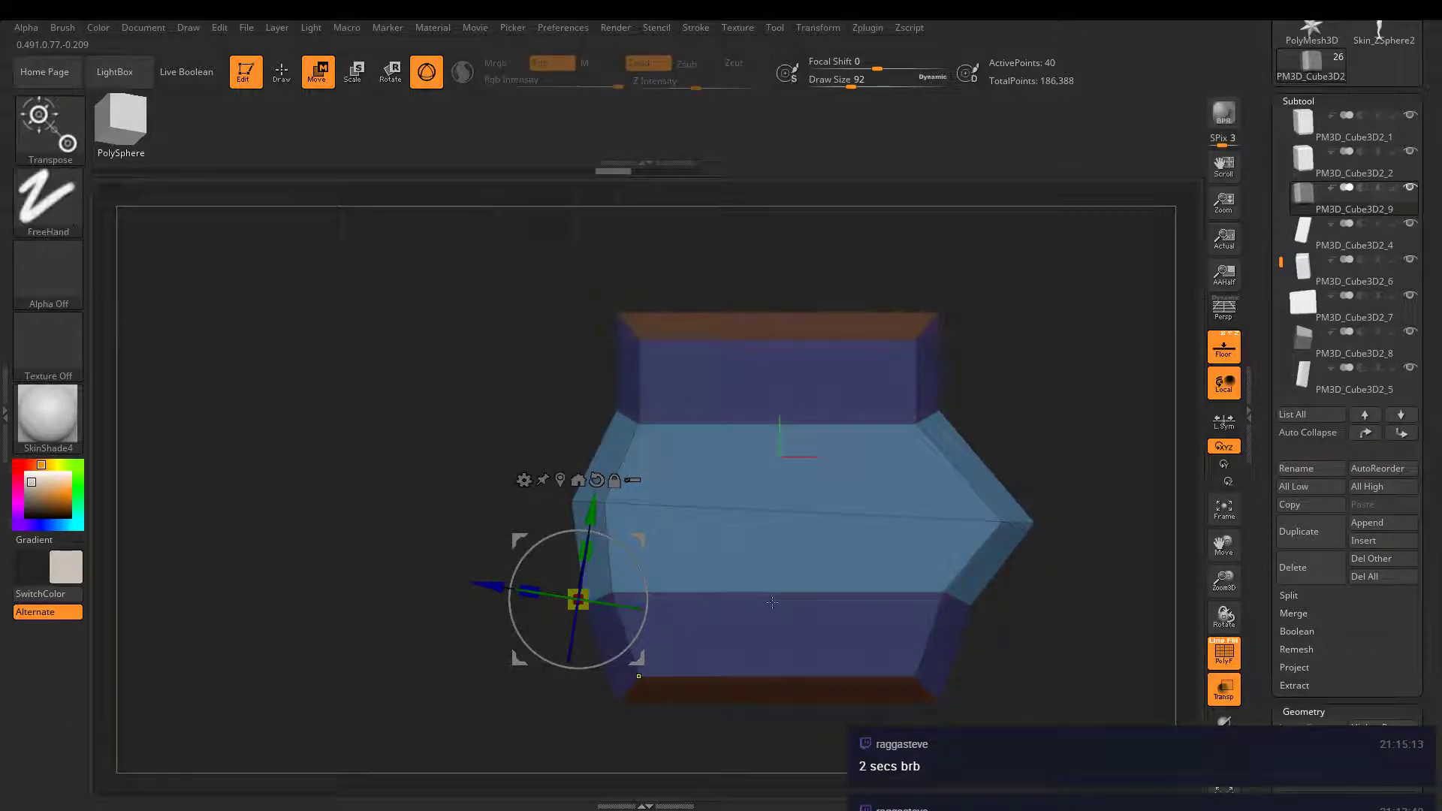
key(ctrl+z)
key(ctrl+z)
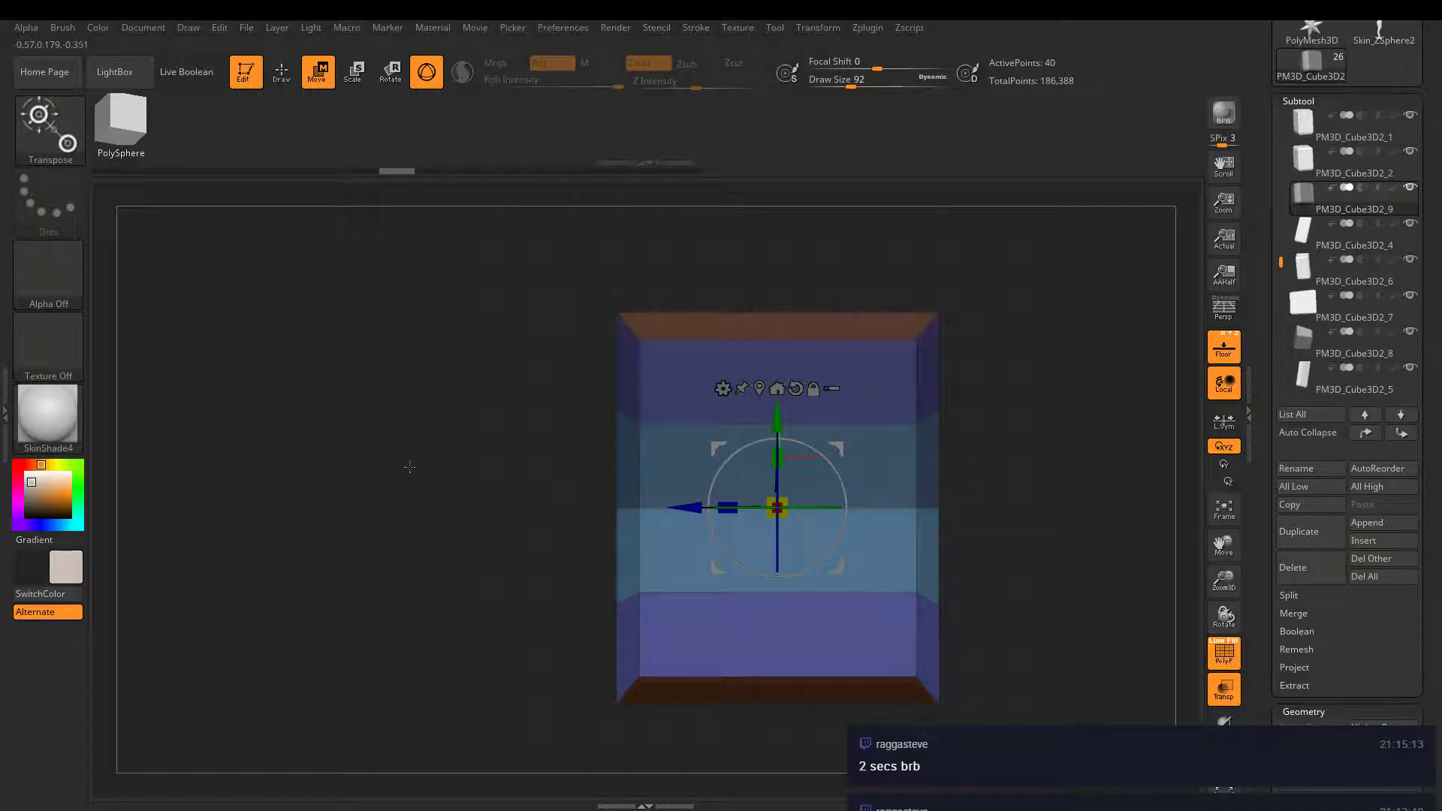
key(ctrl+shift+z)
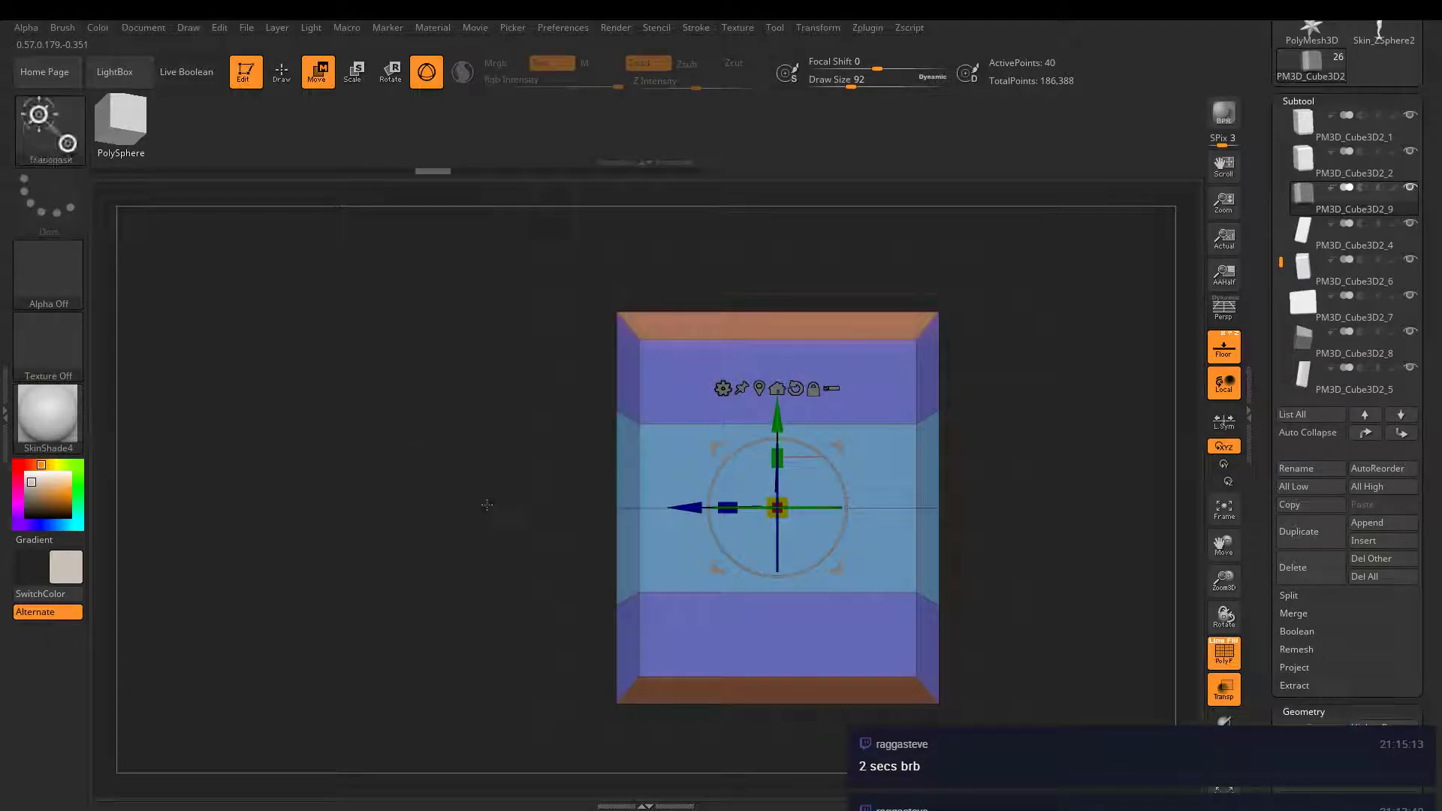
- Isolate the waist block's front inserted edge loop, centre the gizmo on the block, and scale the loop sideways by about 1.23
click(285, 75)
click(718, 588)
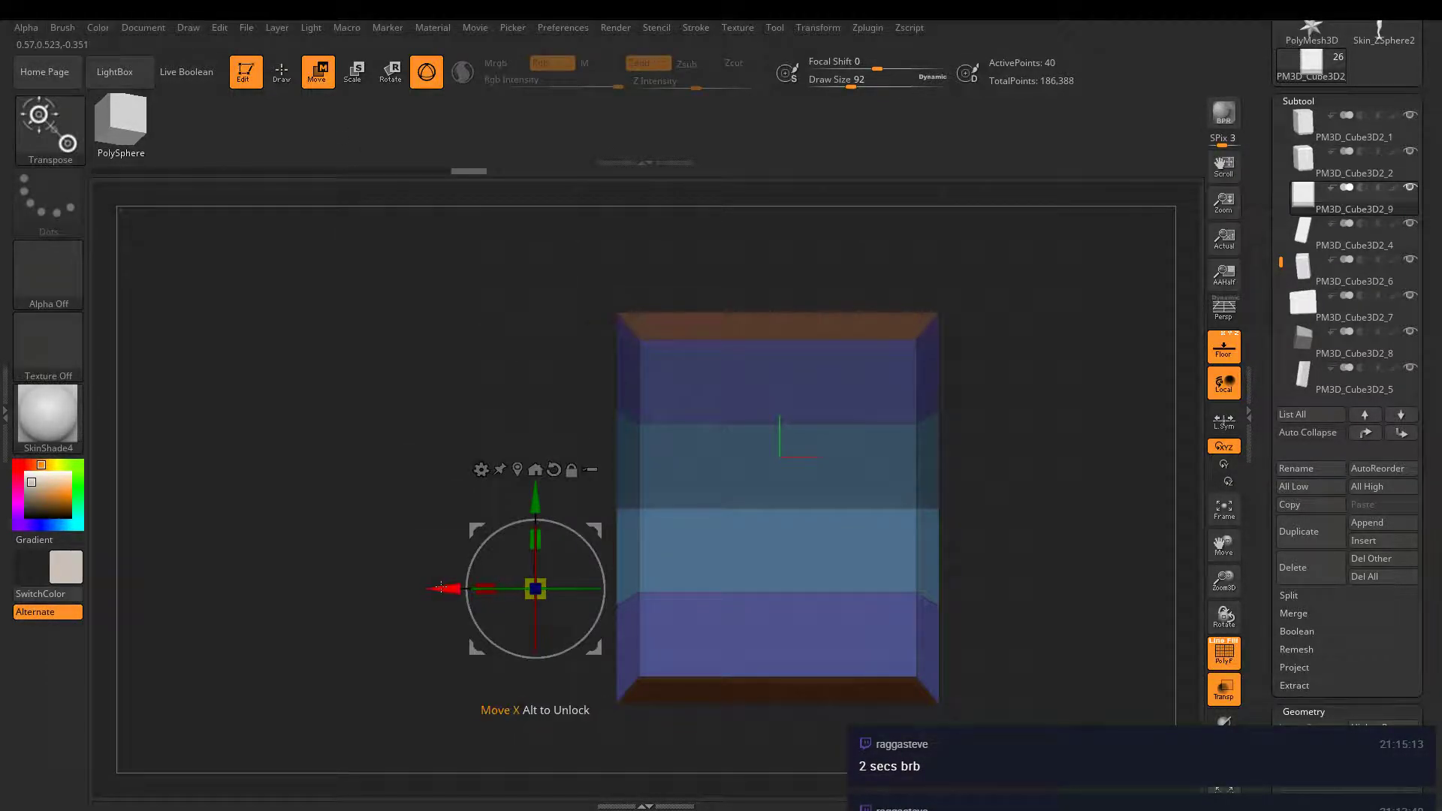
drag(449, 590, 677, 587)
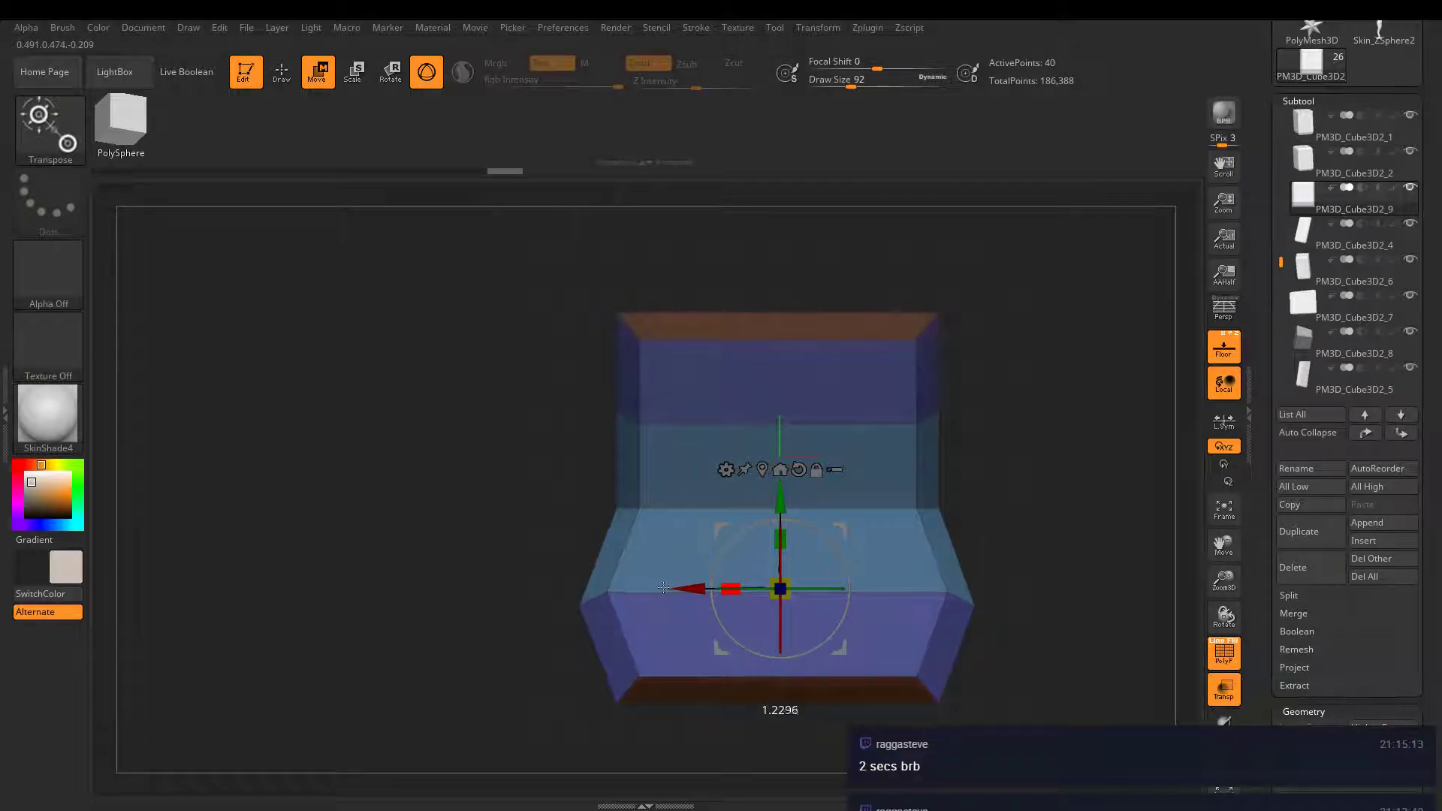
key(q)
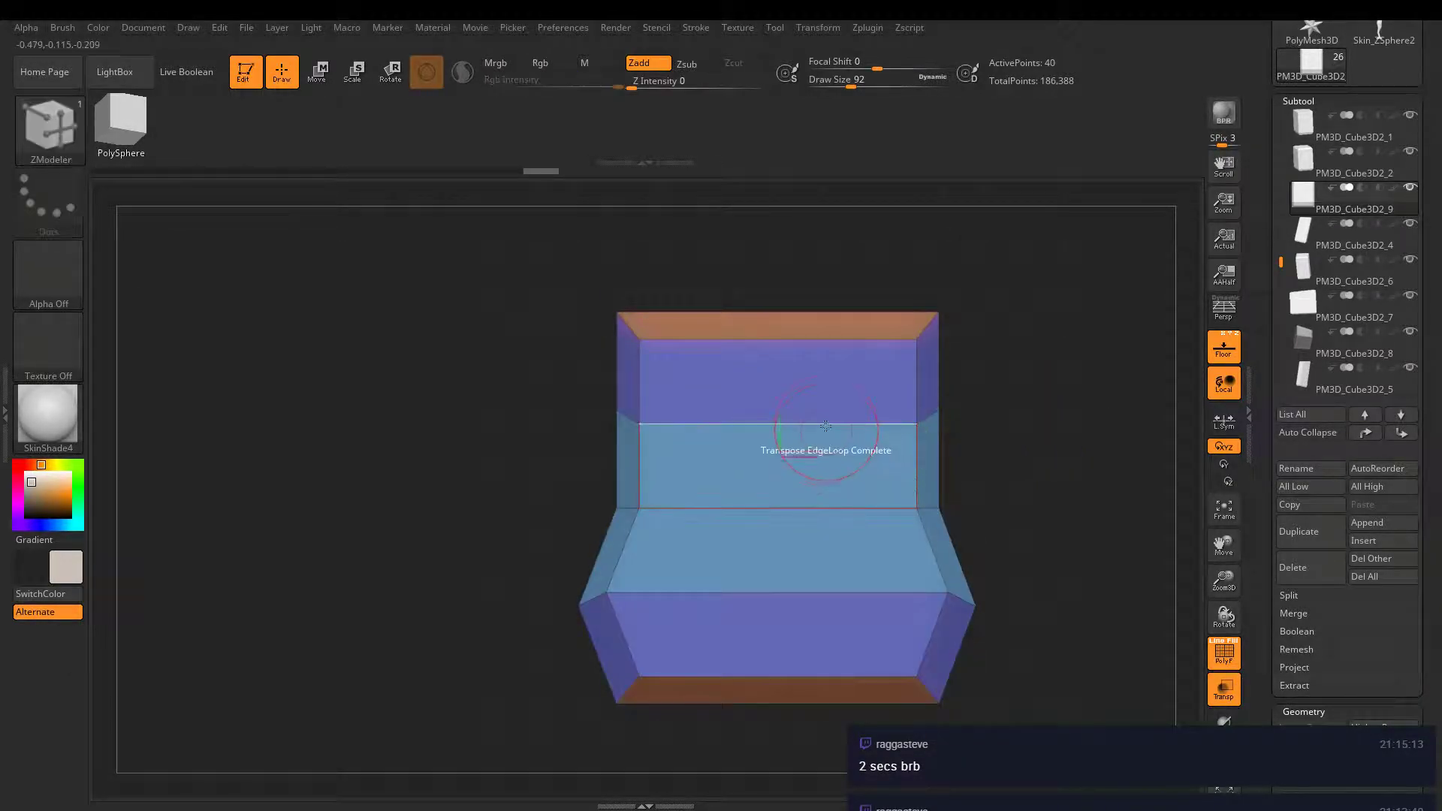
key(w)
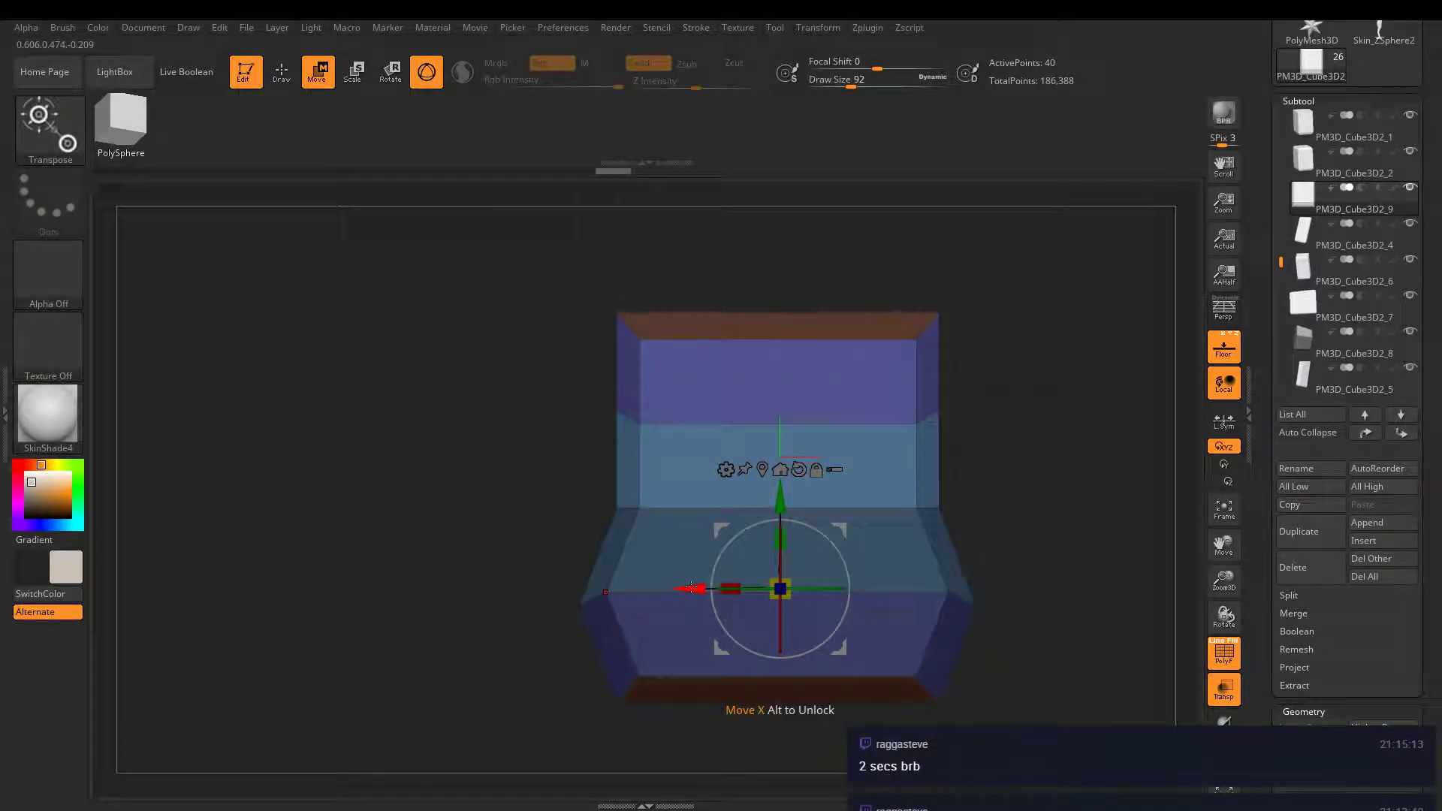
drag(724, 589, 705, 589)
key(ctrl+z)
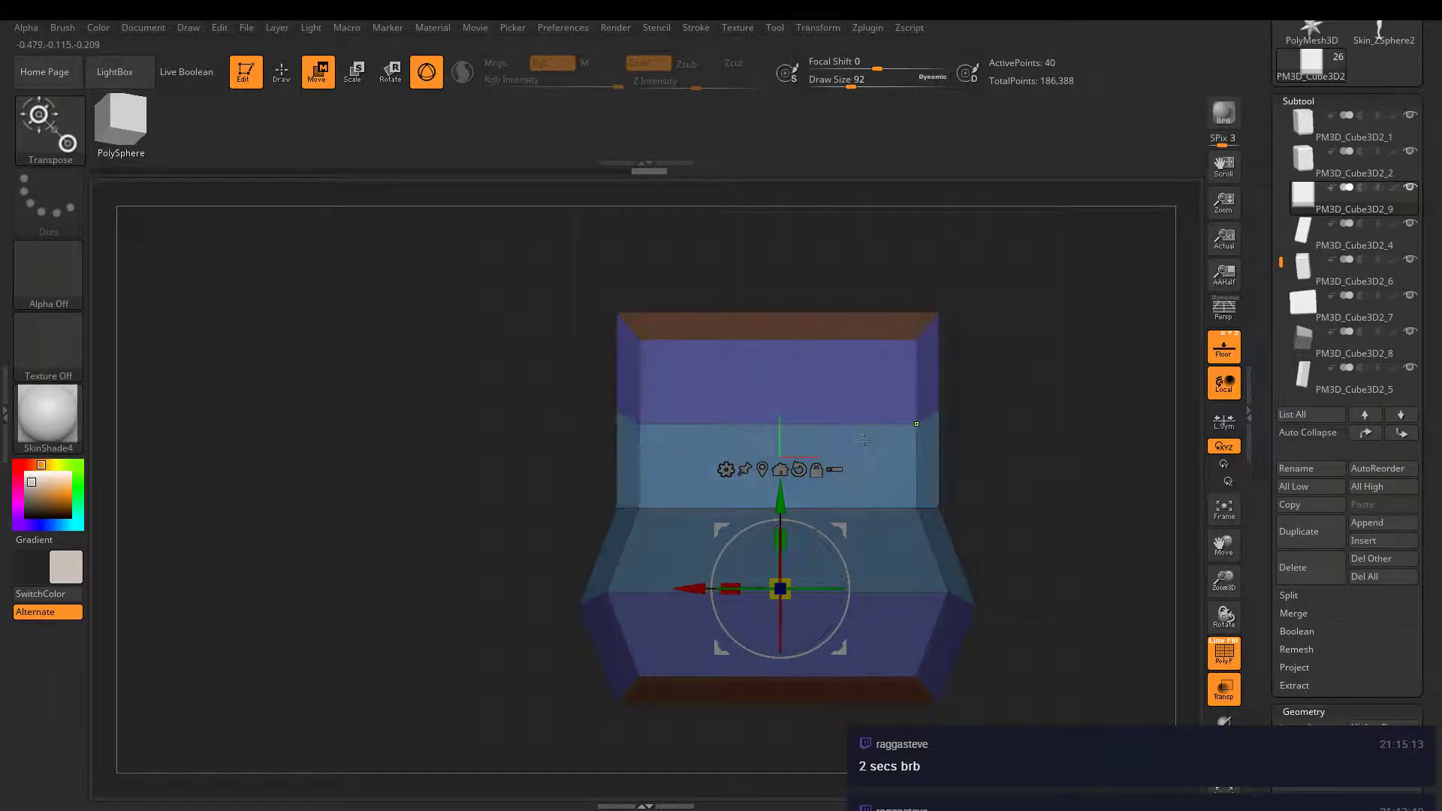
key(ctrl)
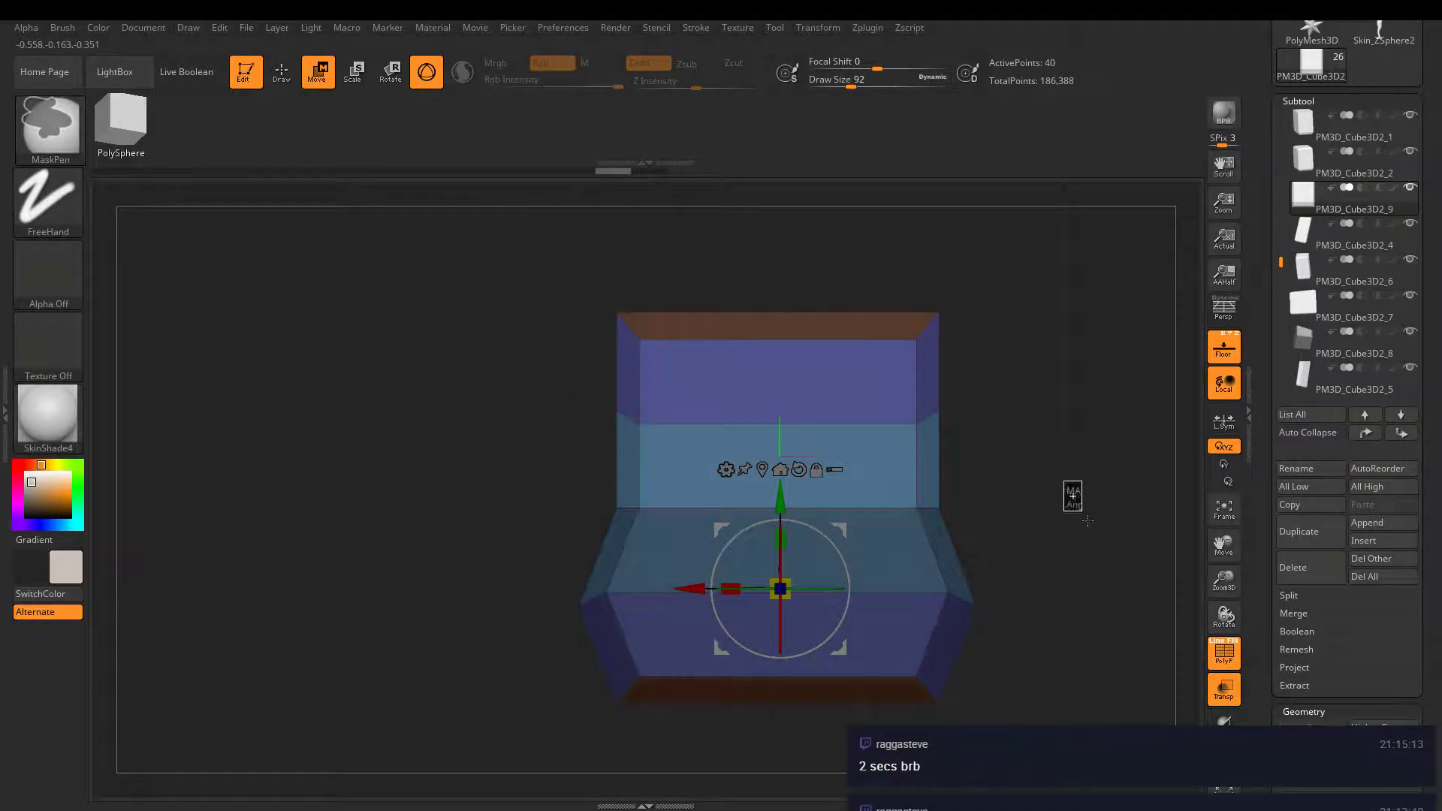
ctrl+drag(1087, 520, 1091, 525)
- Isolate the waist block's opposite outer inserted edge loop, align the gizmo to it, and scale the loop sideways by about 1.25
click(284, 83)
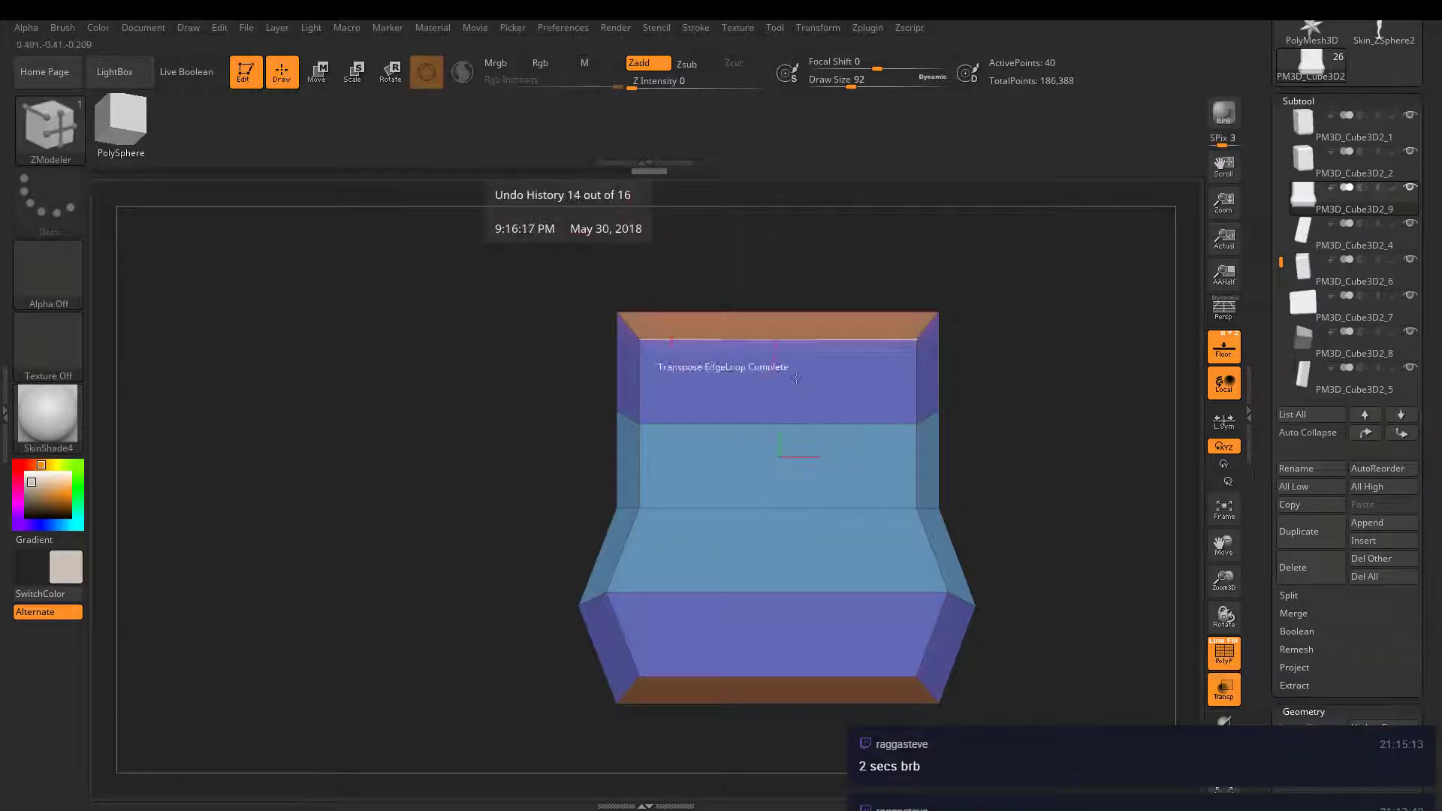
click(838, 424)
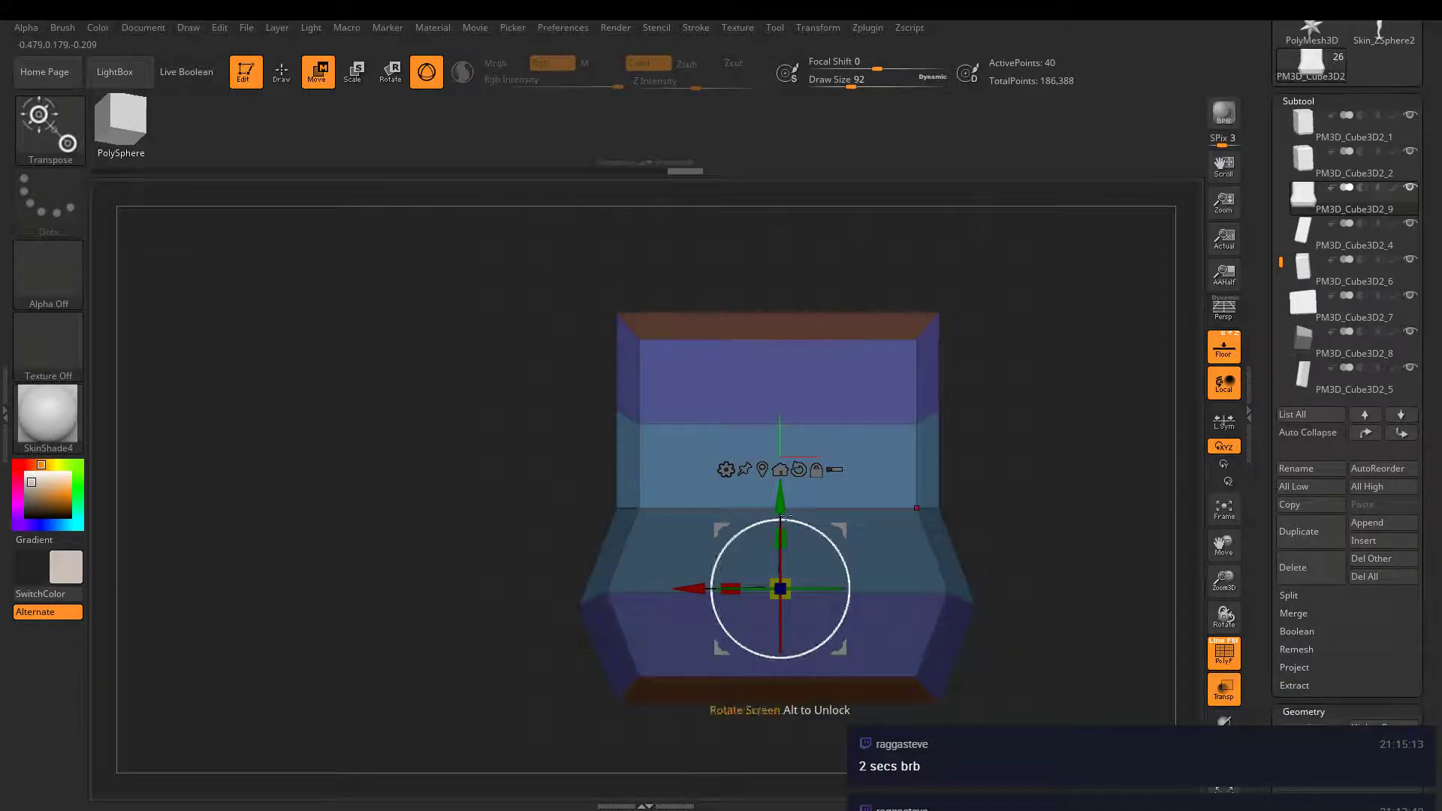
alt+drag(793, 371, 792, 334)
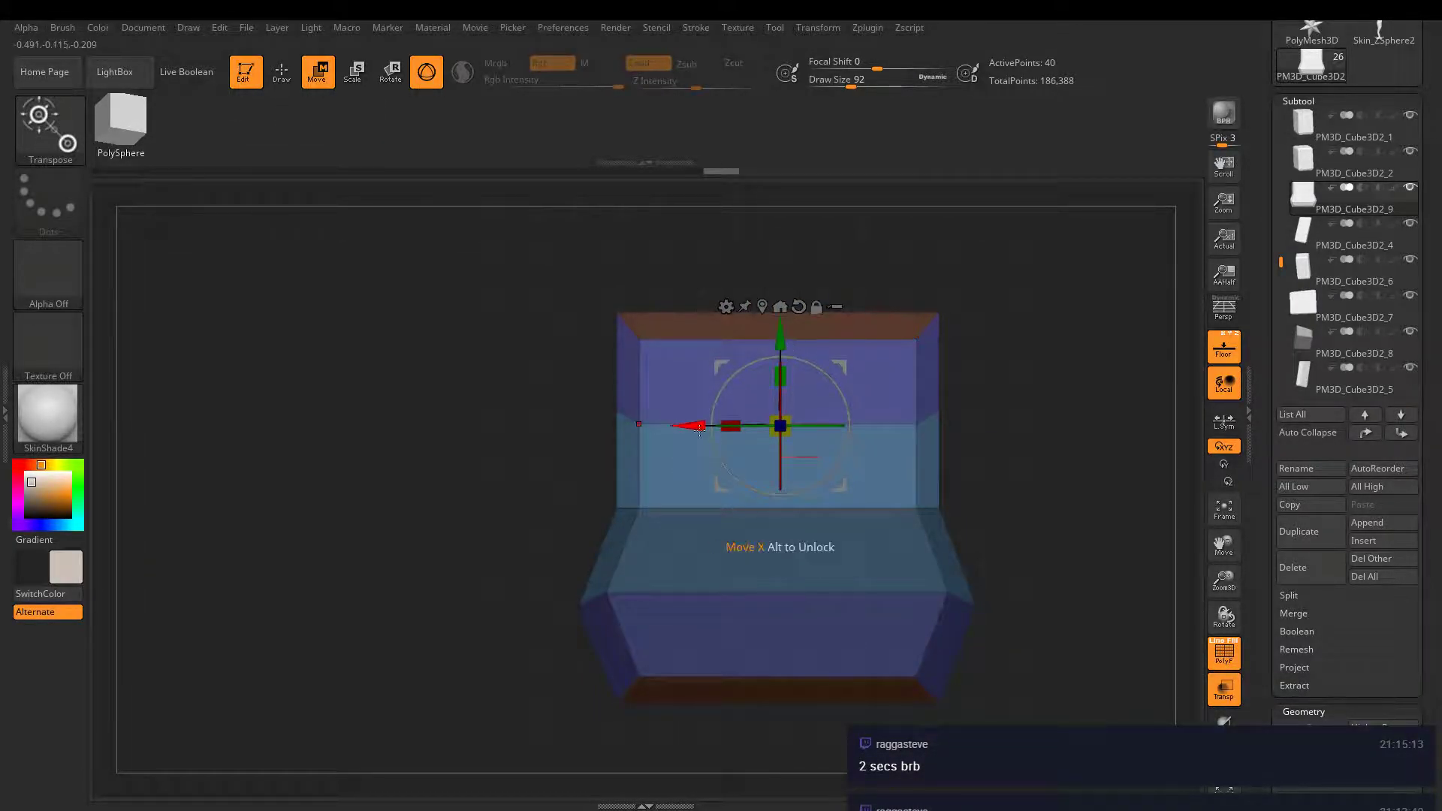
drag(699, 427, 677, 437)
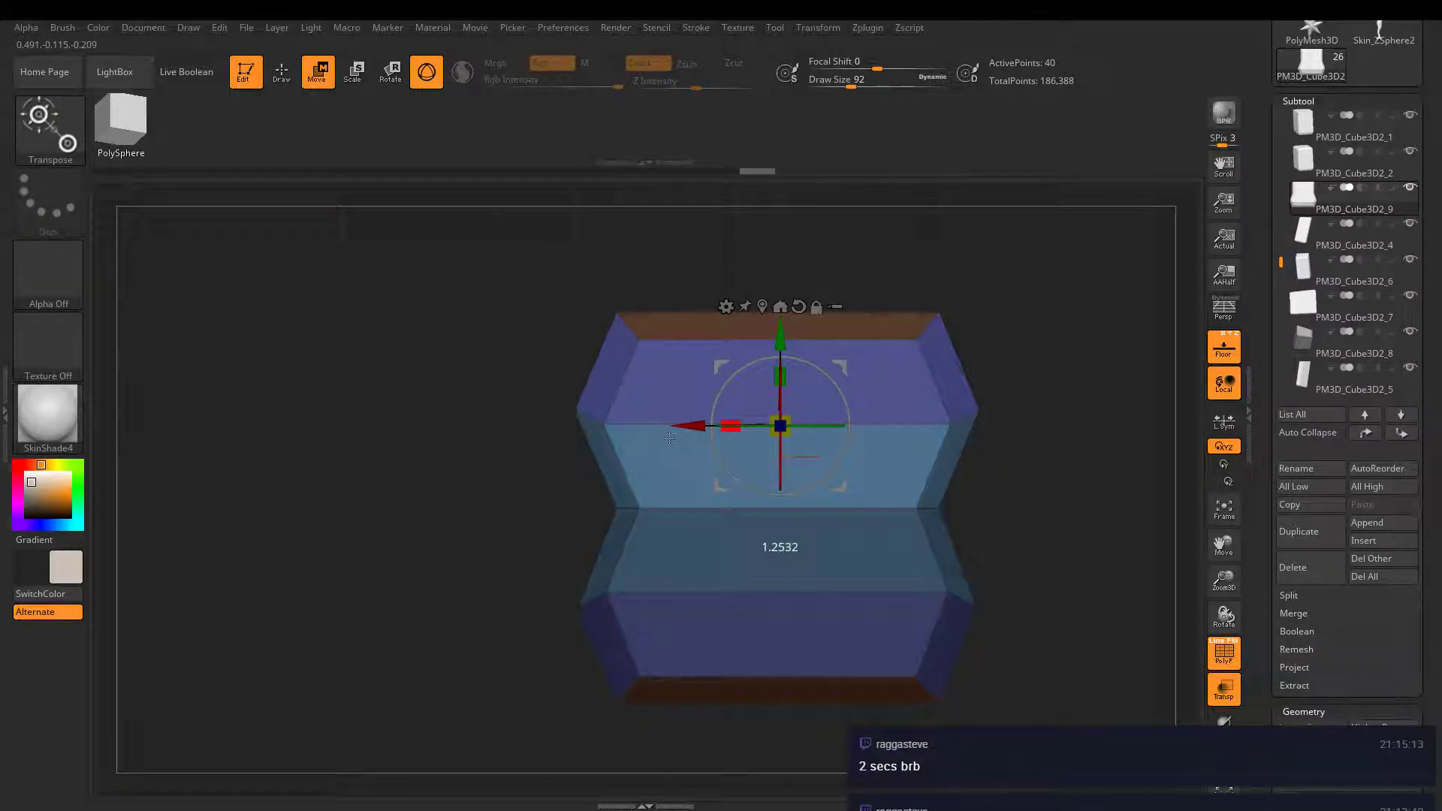
- Scale the waist block's middle edge loop sideways by about 1.35 to complete the rounded bulge
key(q)
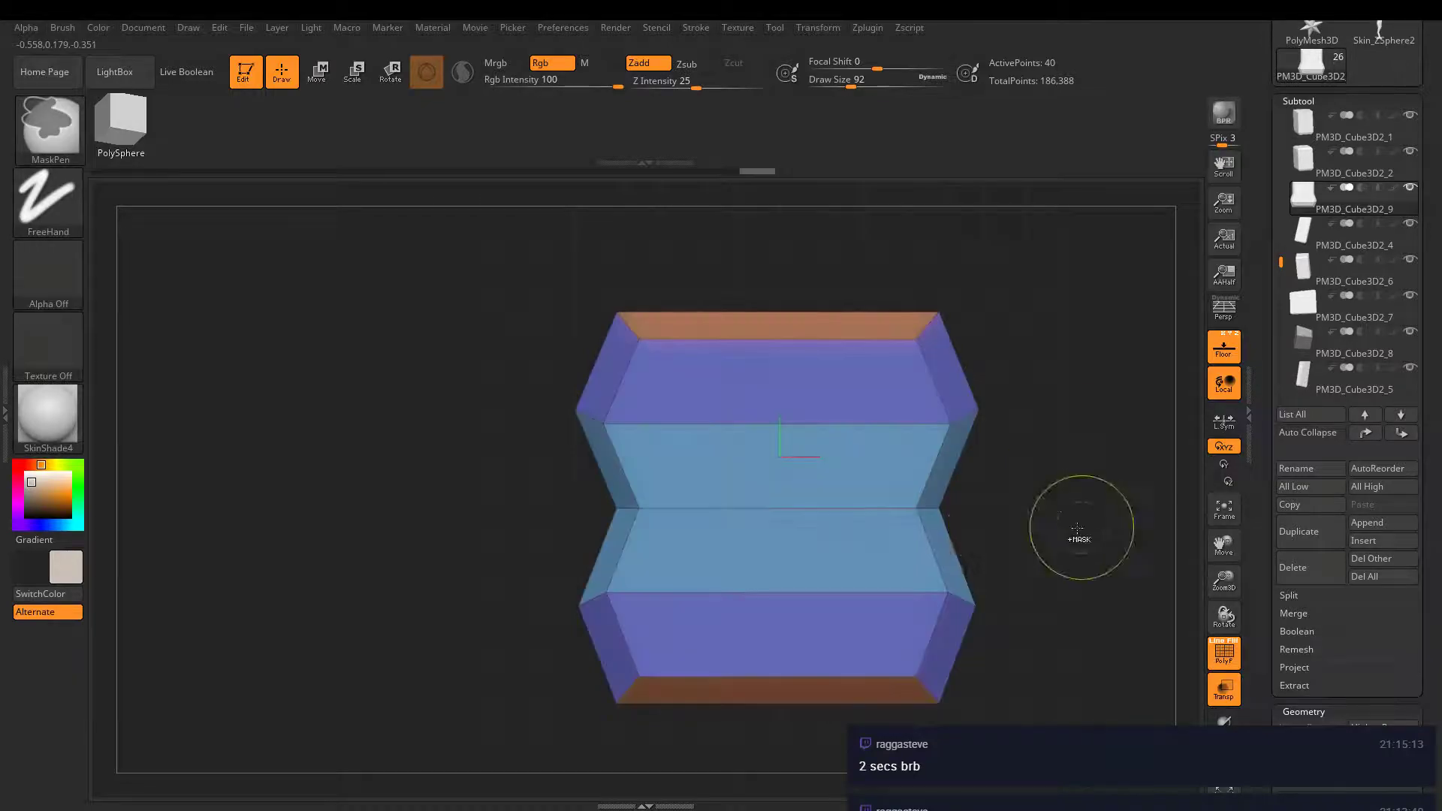
key(w)
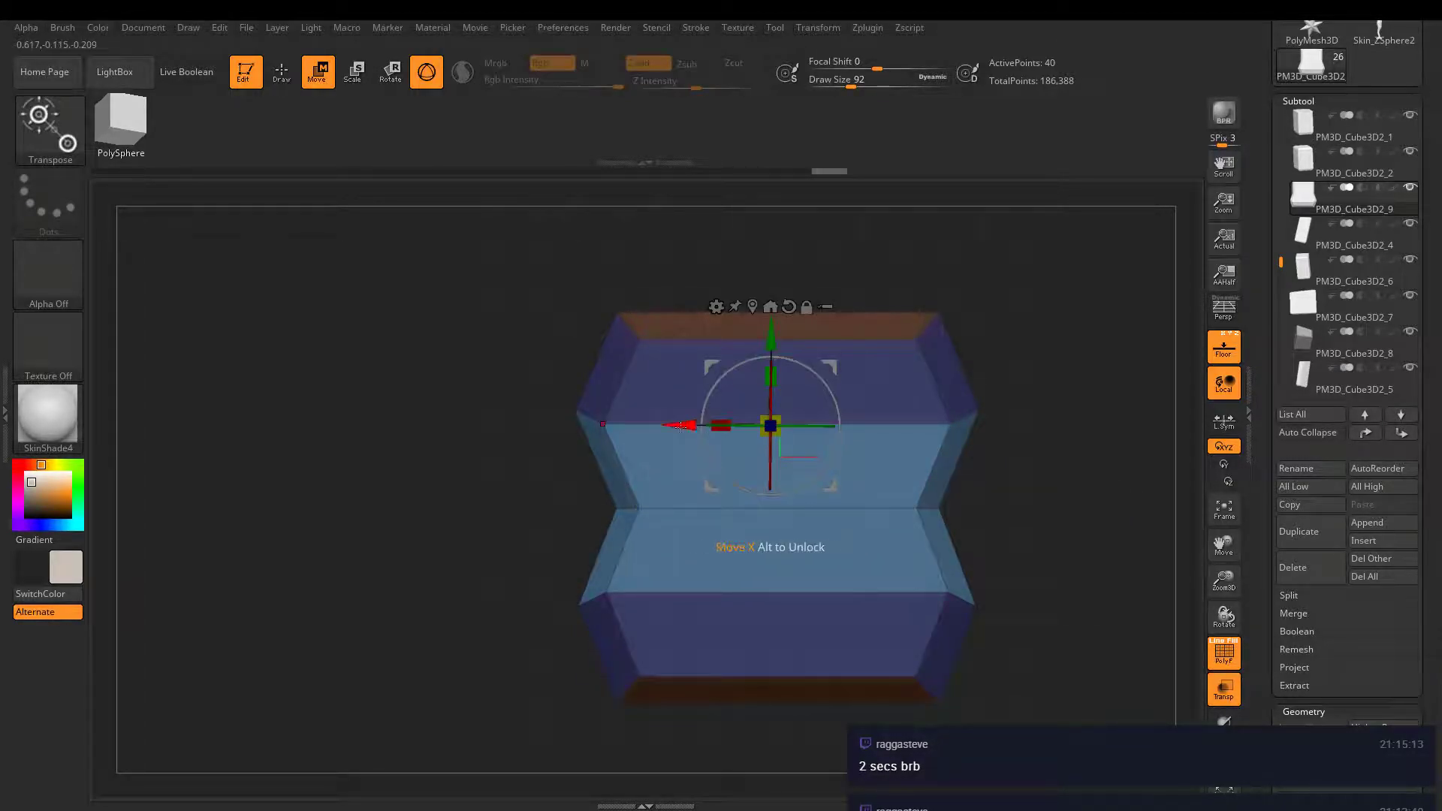
drag(701, 428, 623, 451)
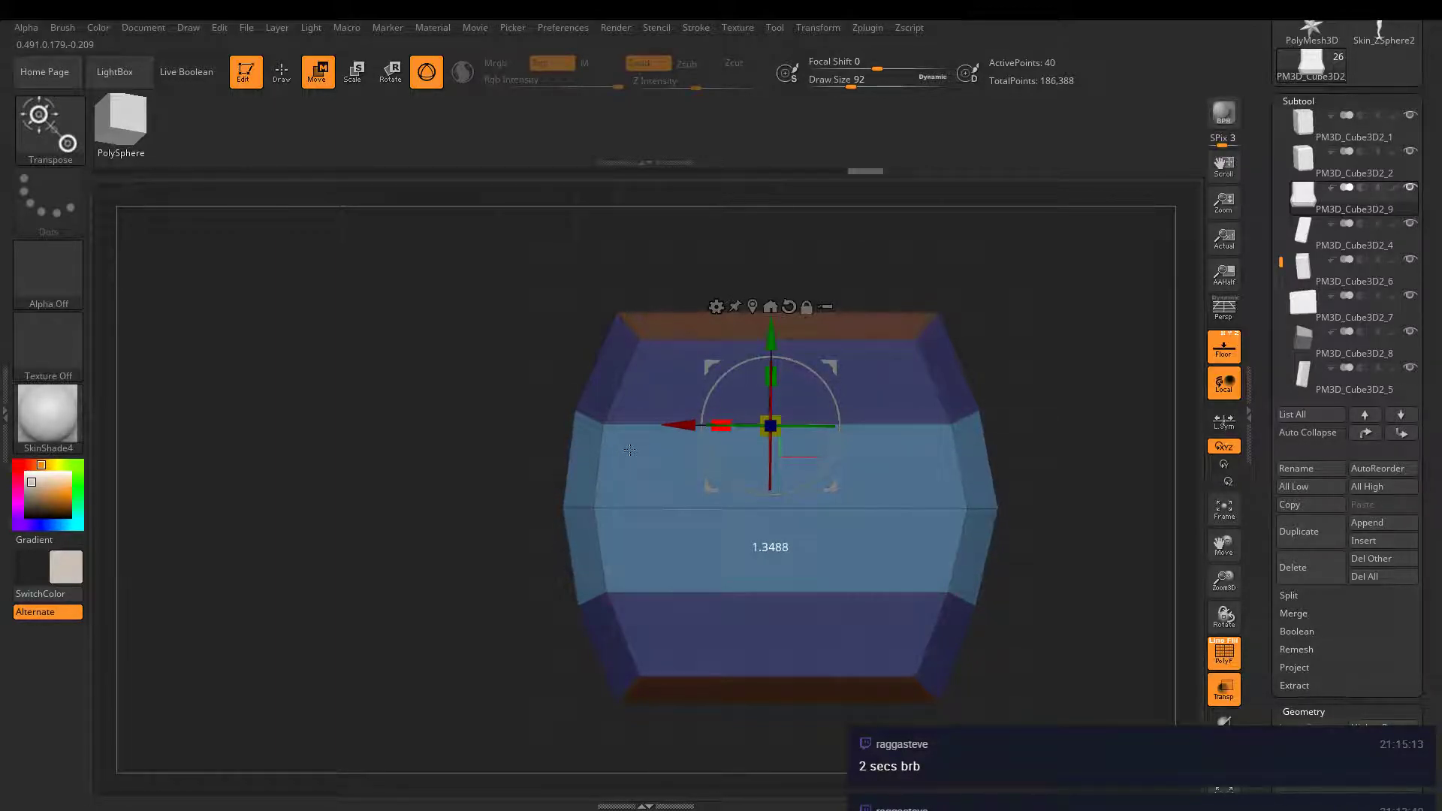
drag(472, 291, 490, 638)
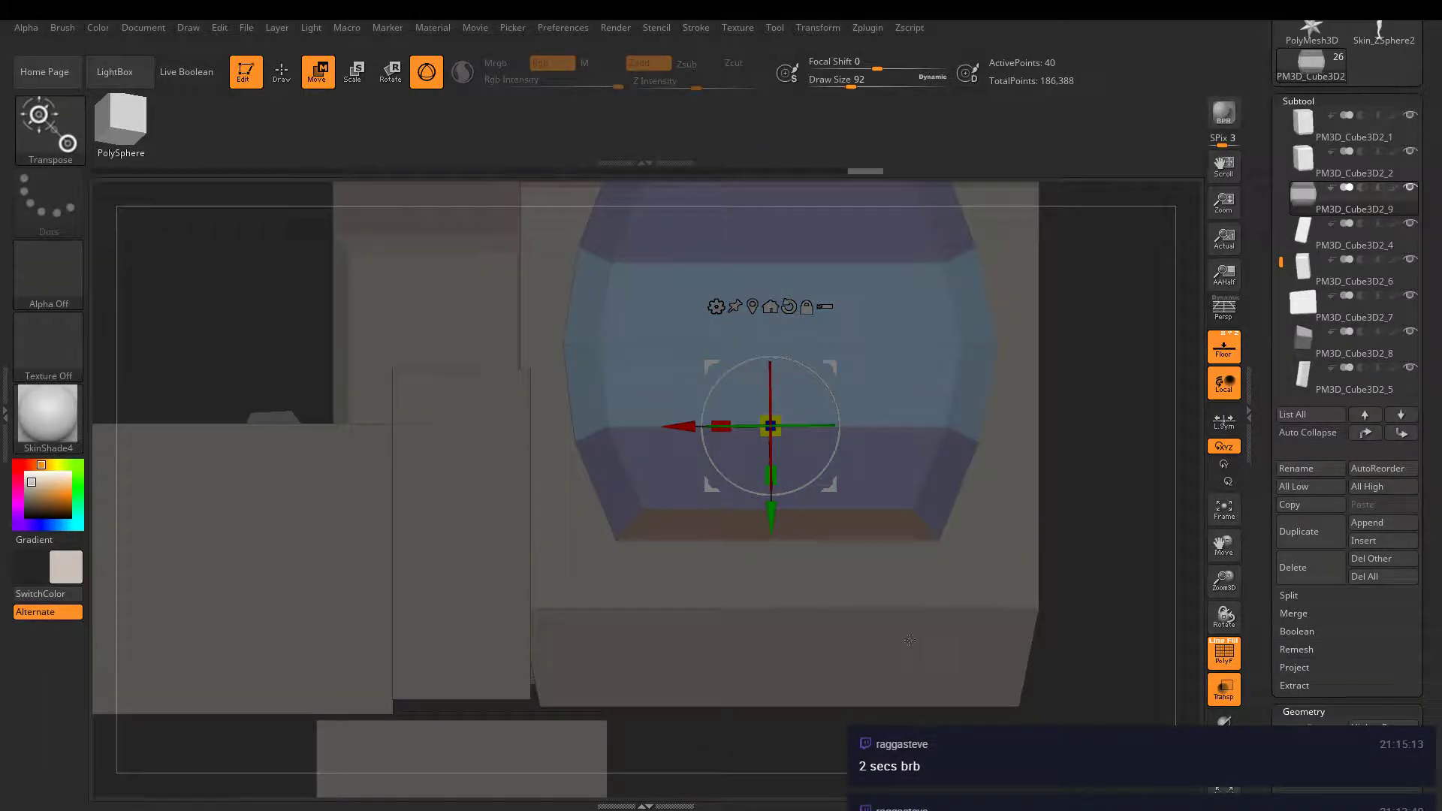
mouse_move(908, 641)
mouse_down()
mouse_move(888, 554)
mouse_move(1015, 552)
mouse_move(1005, 567)
mouse_move(973, 541)
mouse_move(911, 547)
mouse_move(866, 521)
mouse_move(856, 488)
mouse_move(914, 404)
mouse_move(1046, 515)
mouse_move(863, 515)
mouse_move(850, 434)
mouse_move(842, 475)
mouse_up()
- Duplicate the hip sphere subtool and raise the copy to shoulder height
key(b)
key(z)
key(m)
key(q)
alt+click(833, 523)
click(319, 72)
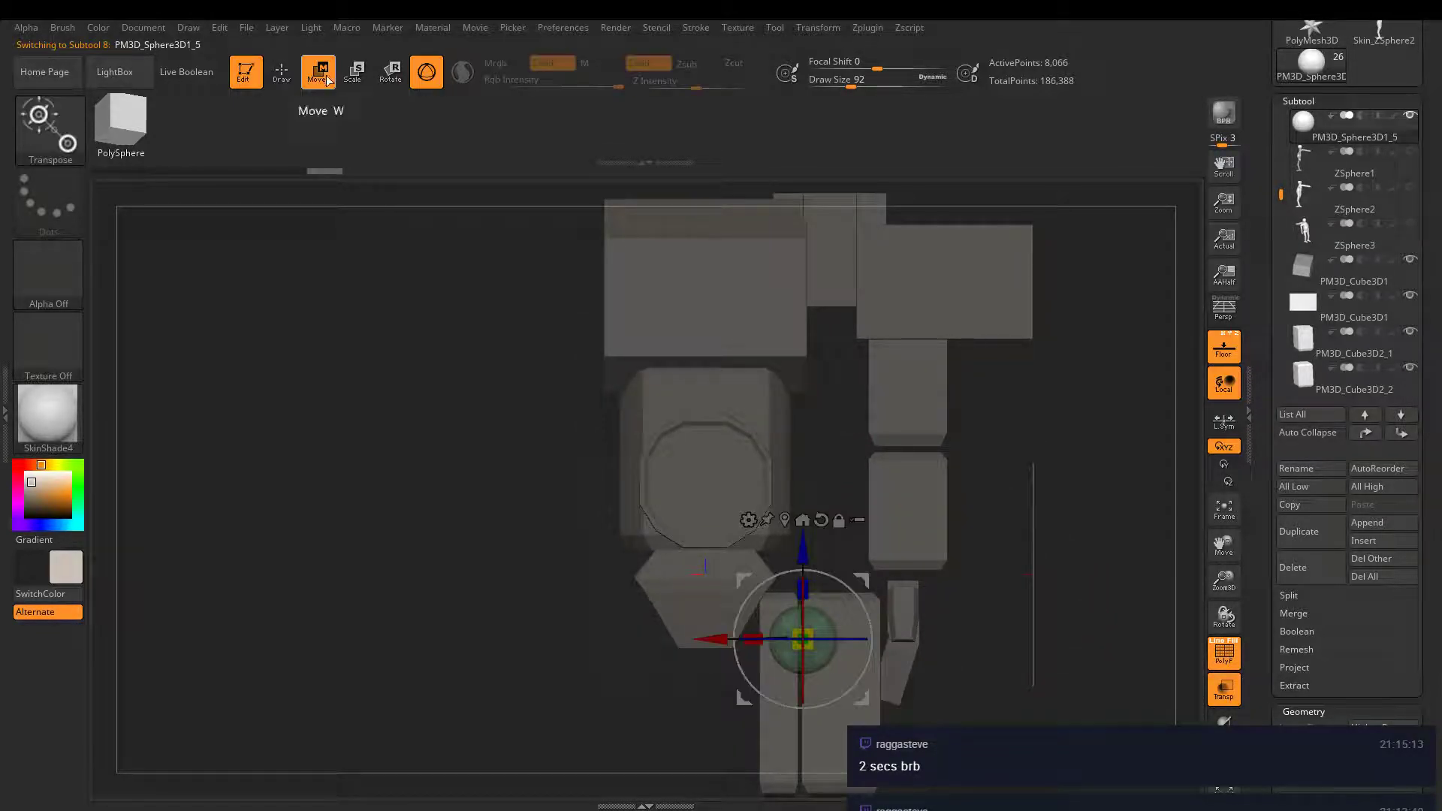
click(1298, 535)
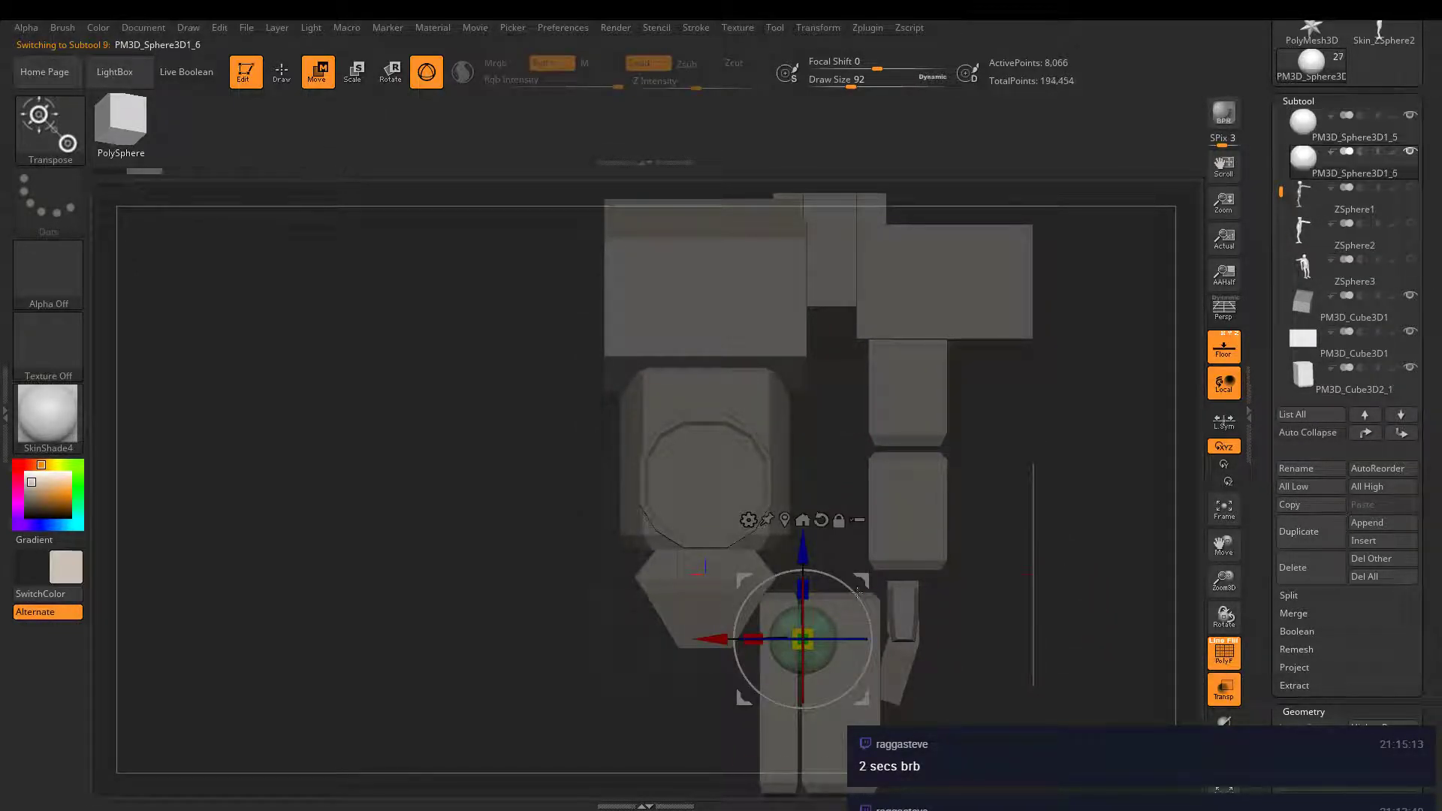
drag(803, 556, 803, 200)
- Shift the copied sphere about 0.92 along its depth axis so it sits inside the shoulder area
alt+right_drag(867, 310, 692, 513)
mouse_move(692, 514)
mouse_down()
mouse_move(842, 513)
mouse_move(686, 502)
mouse_up()
right_drag(981, 565, 781, 639)
drag(781, 638, 958, 651)
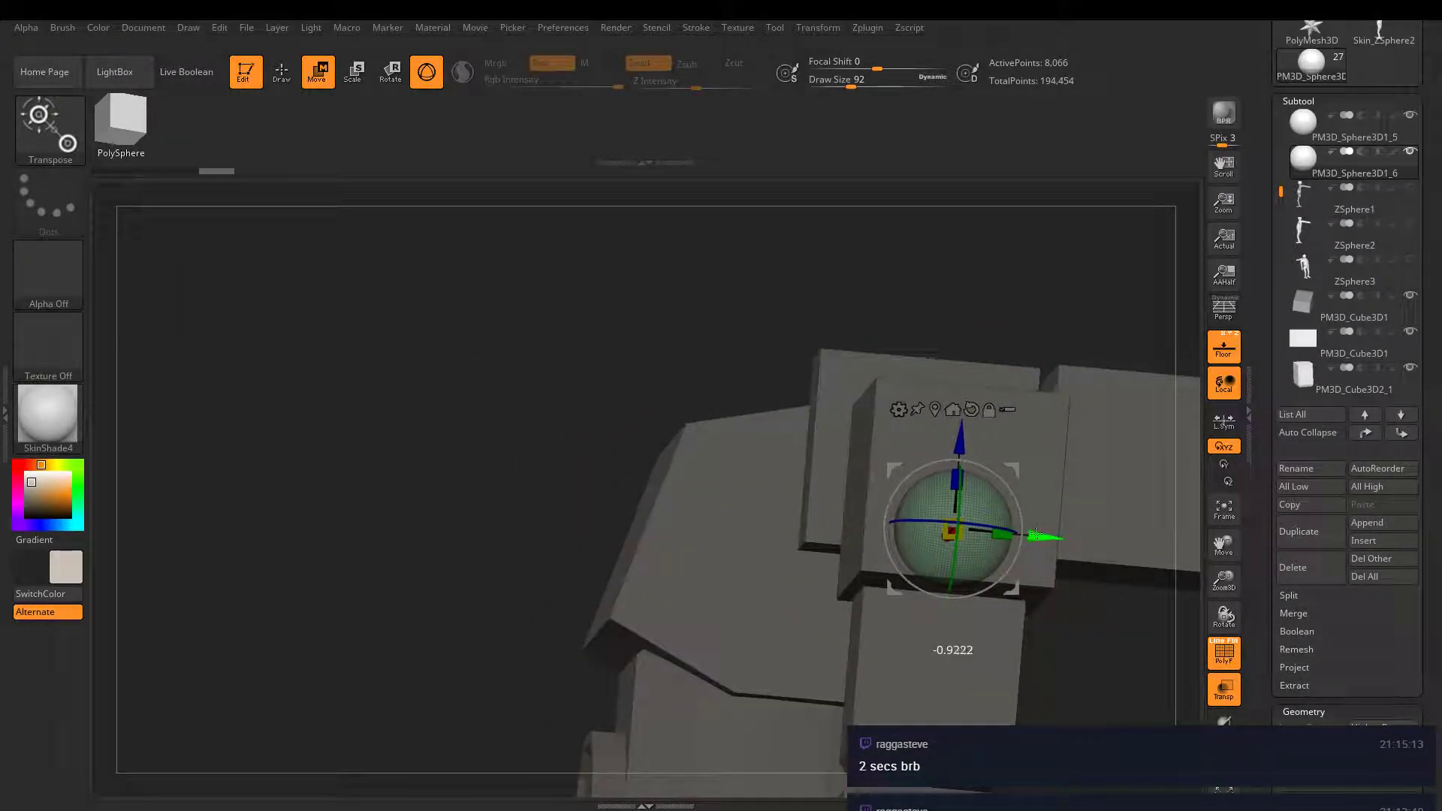
- Scale the shoulder sphere up by about 1.53, shift it outward beside the chest, and scale it back by about 0.89
right_drag(1037, 535, 967, 599)
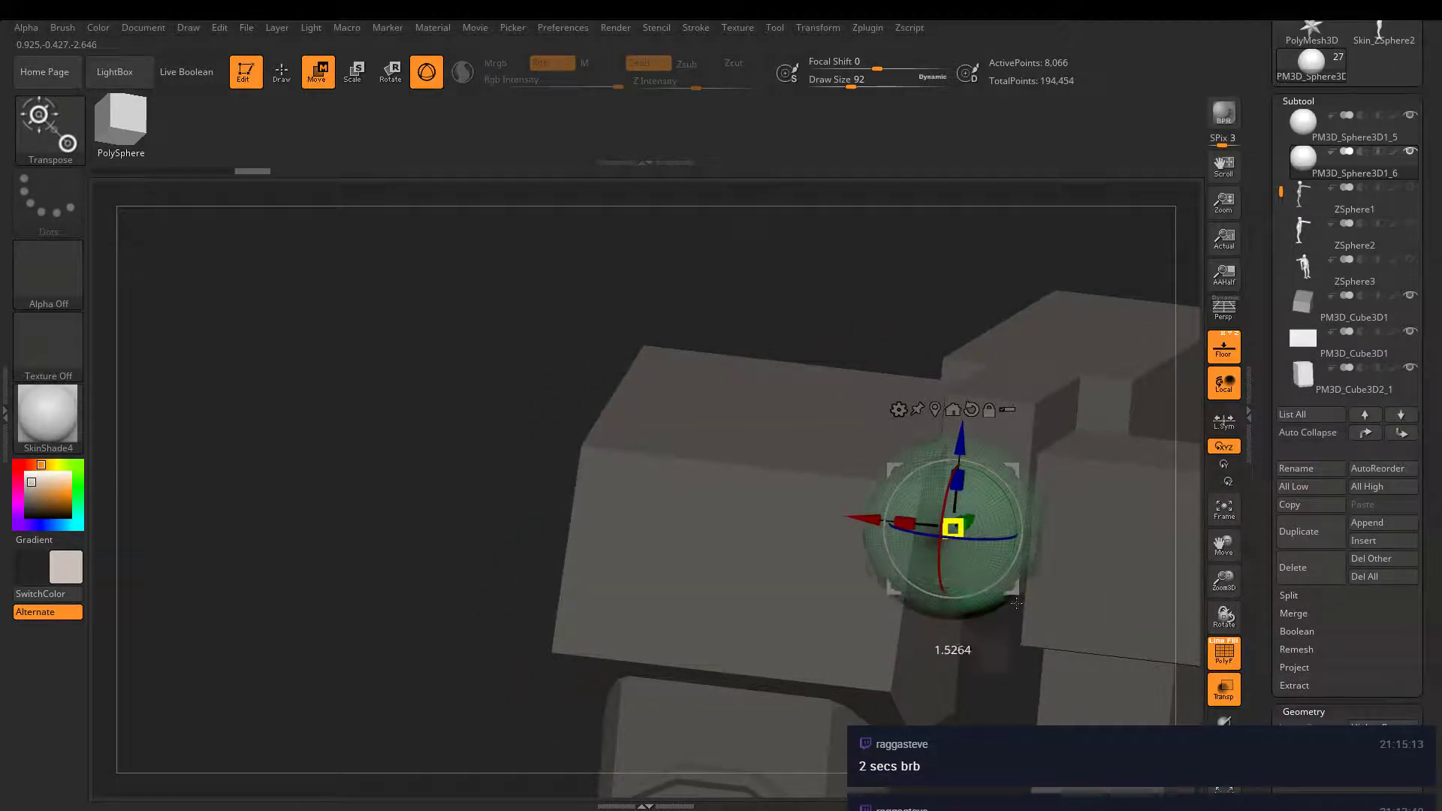
right_drag(920, 522, 1009, 541)
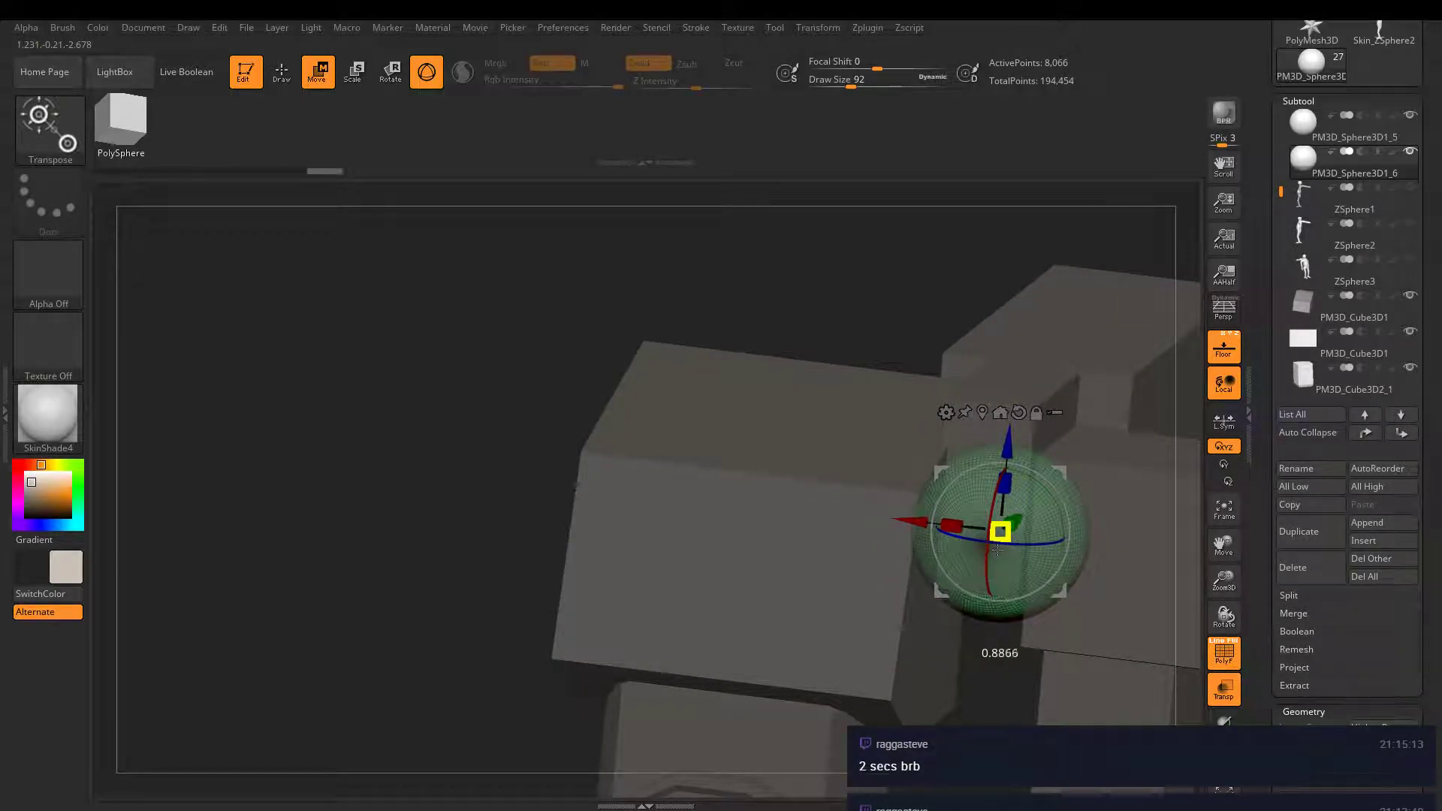
right_drag(920, 530, 902, 570)
- Mask the pelvis block except its upper edge loop using the ZModeler Transpose EdgeLoop Complete action
mouse_move(904, 628)
right_down()
mouse_move(922, 464)
mouse_move(832, 521)
mouse_move(849, 571)
mouse_move(986, 410)
right_up()
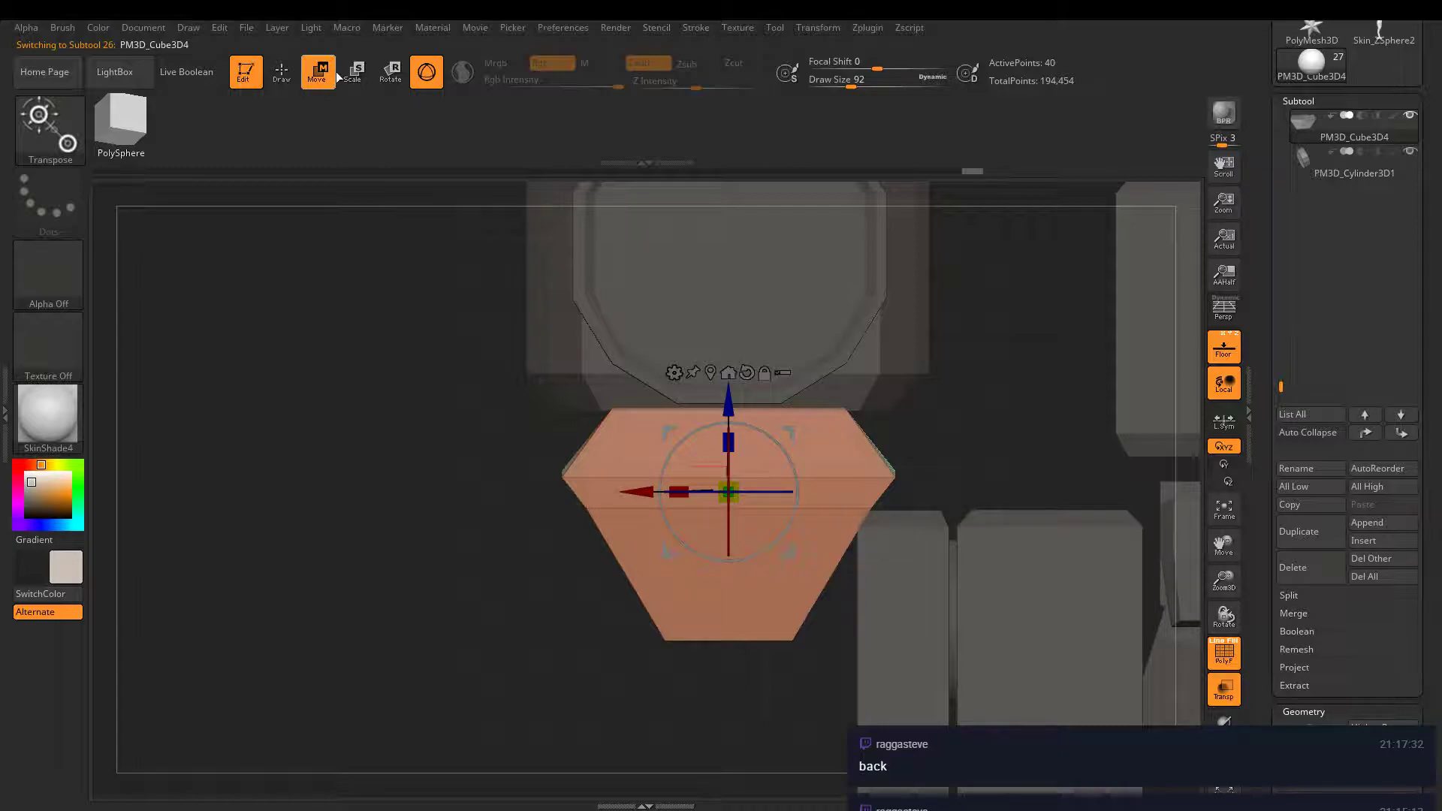
key(q)
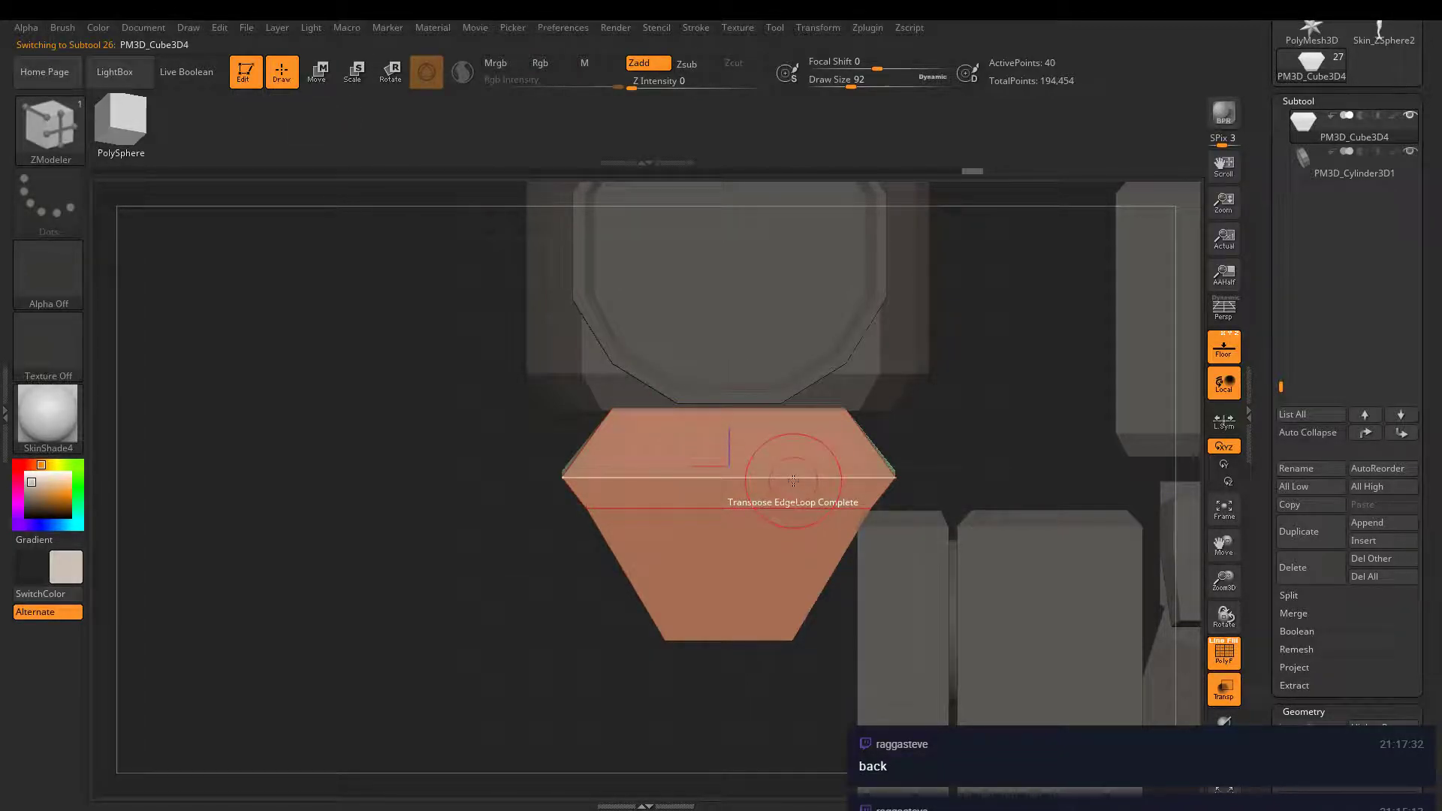
right_drag(794, 478, 883, 492)
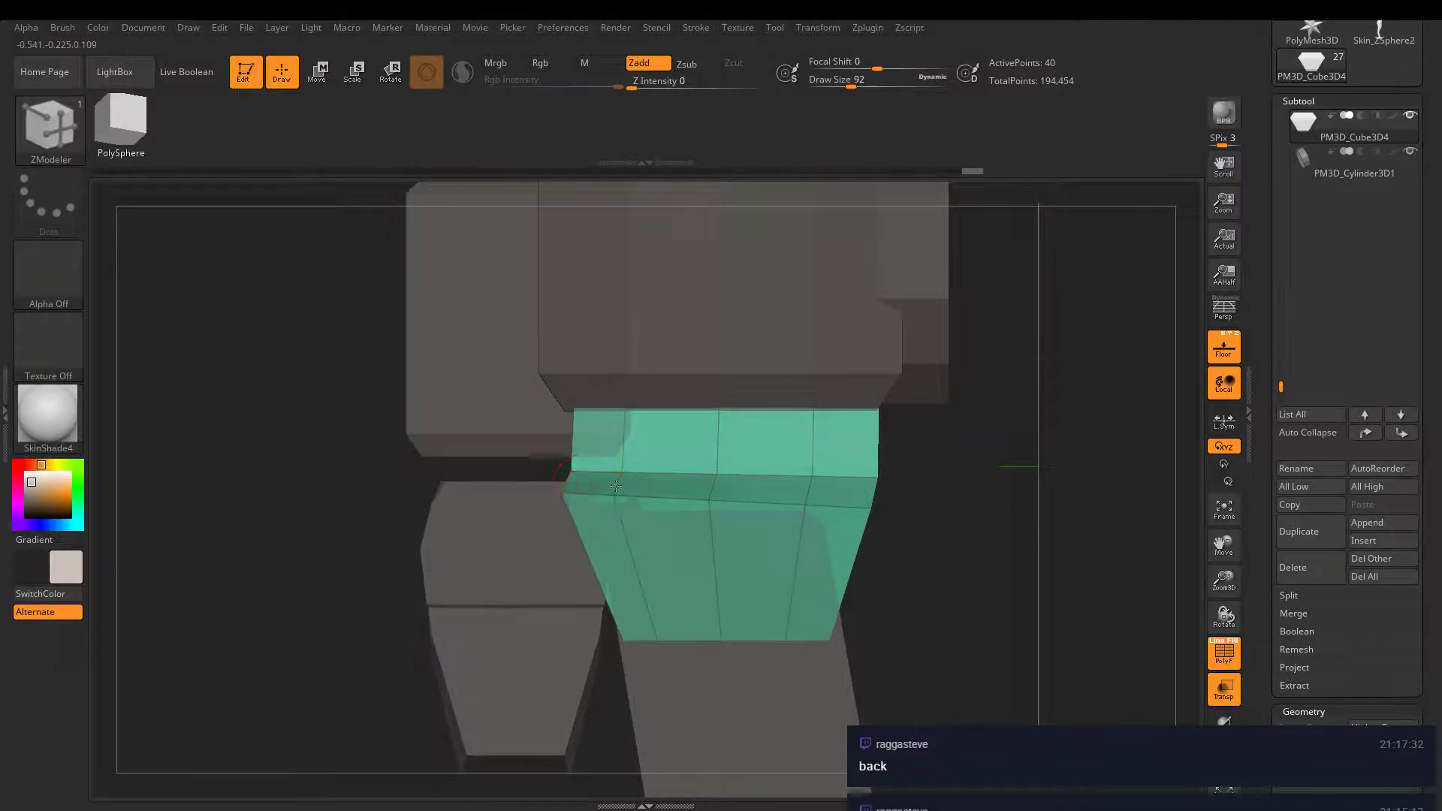
right_drag(616, 486, 549, 492)
mouse_move(877, 480)
right_down()
mouse_move(811, 480)
mouse_move(884, 468)
right_up()
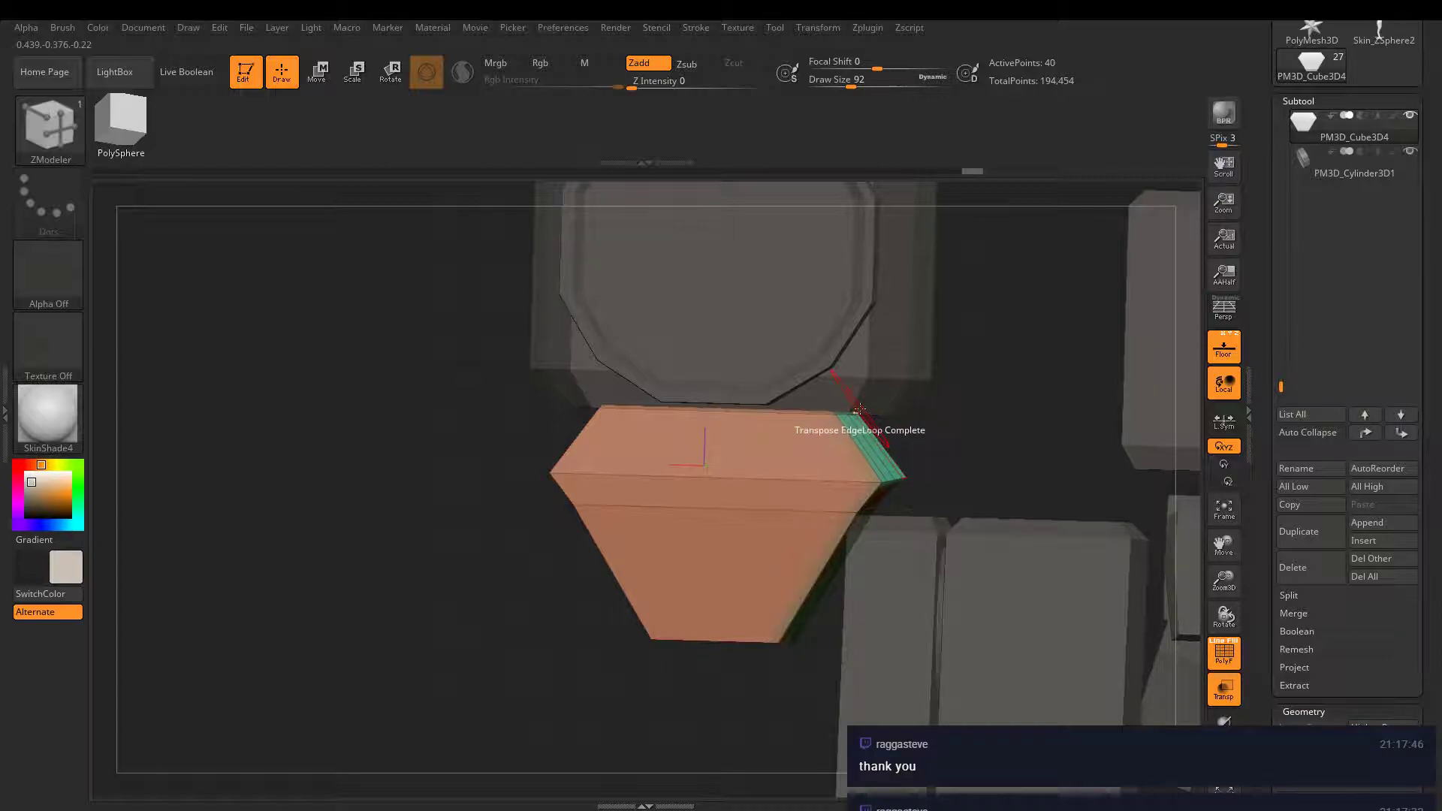
click(805, 410)
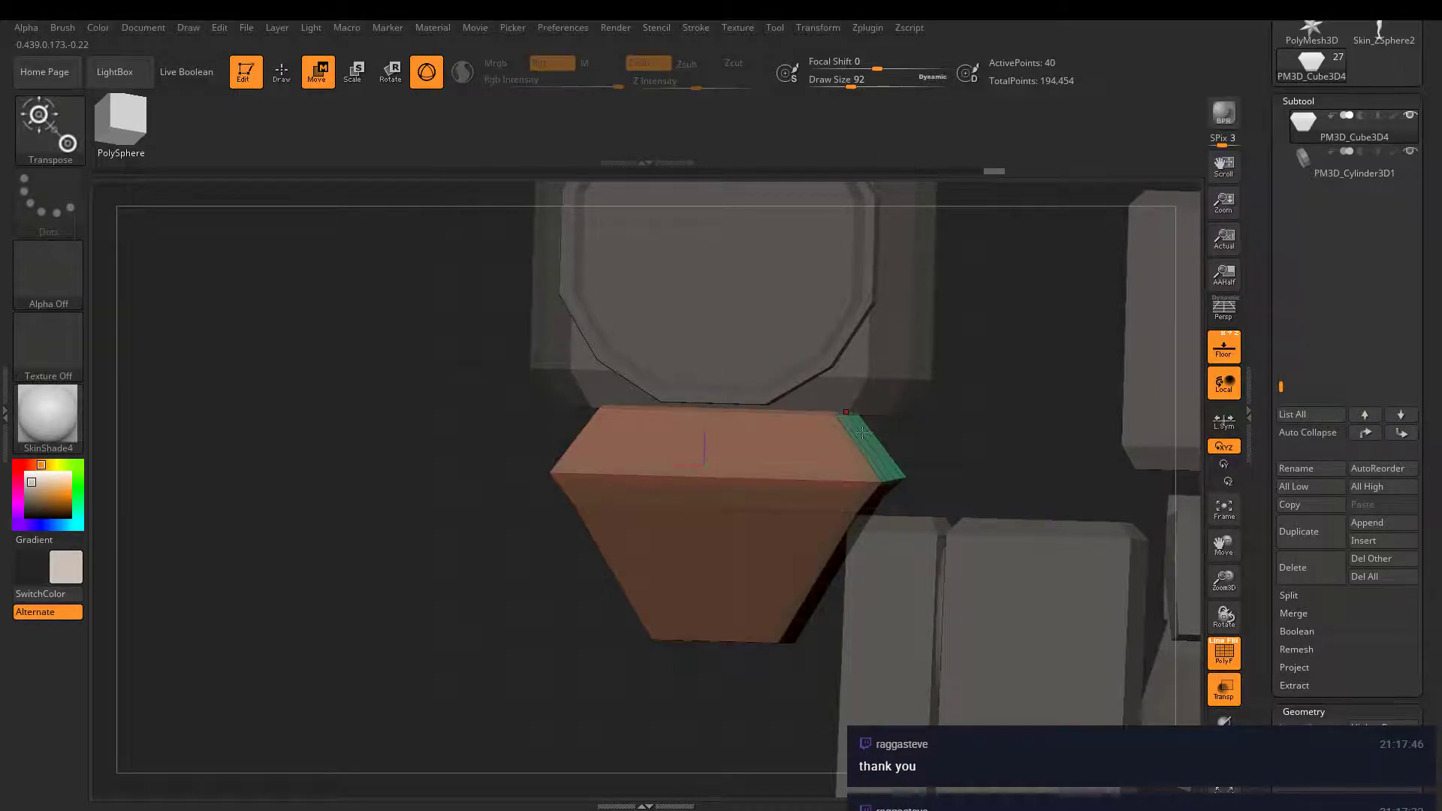
- Reposition the gizmo from the shoulder area onto the centre of the pelvis block's unmasked upper edge loop
right_drag(863, 434, 921, 461)
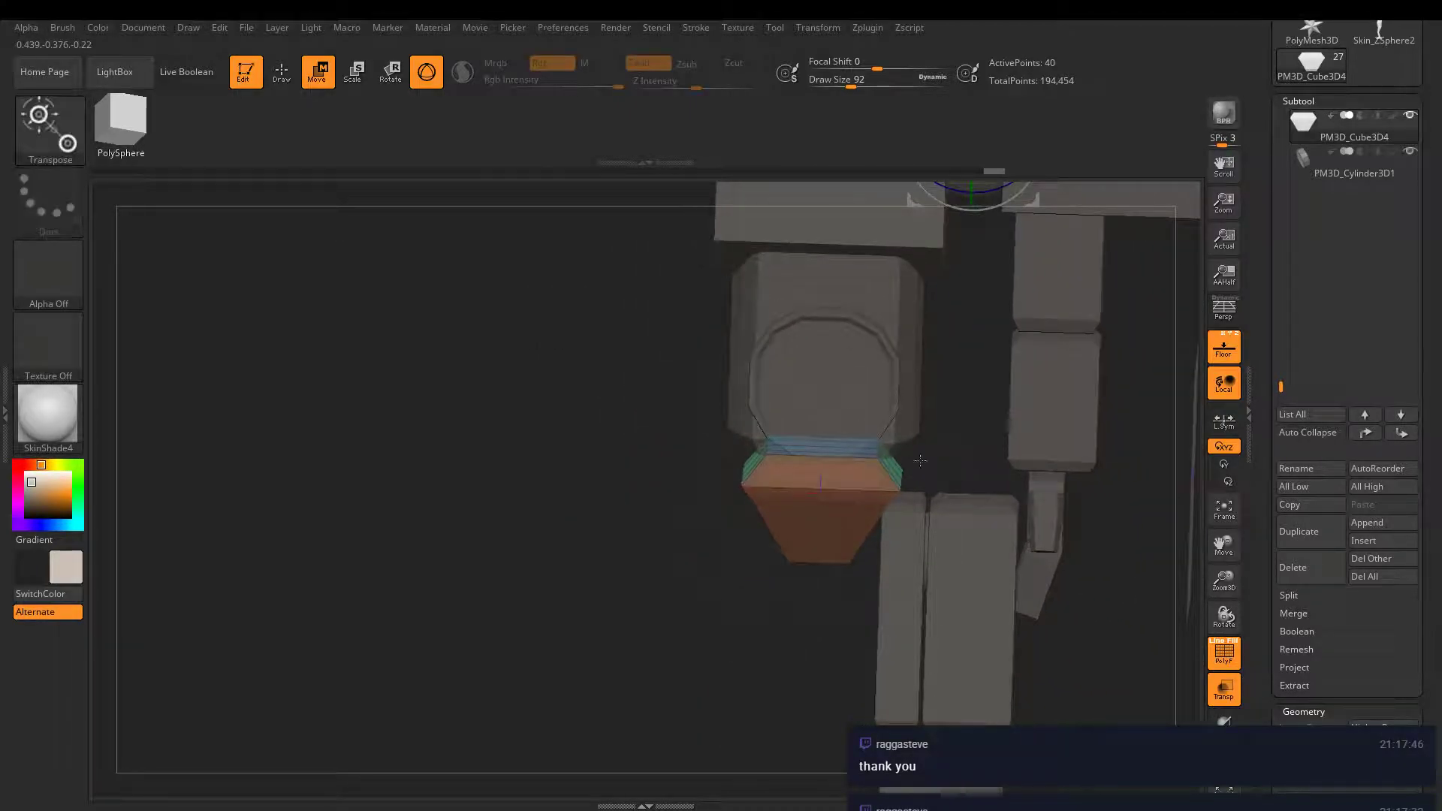
alt+right_drag(770, 341, 720, 523)
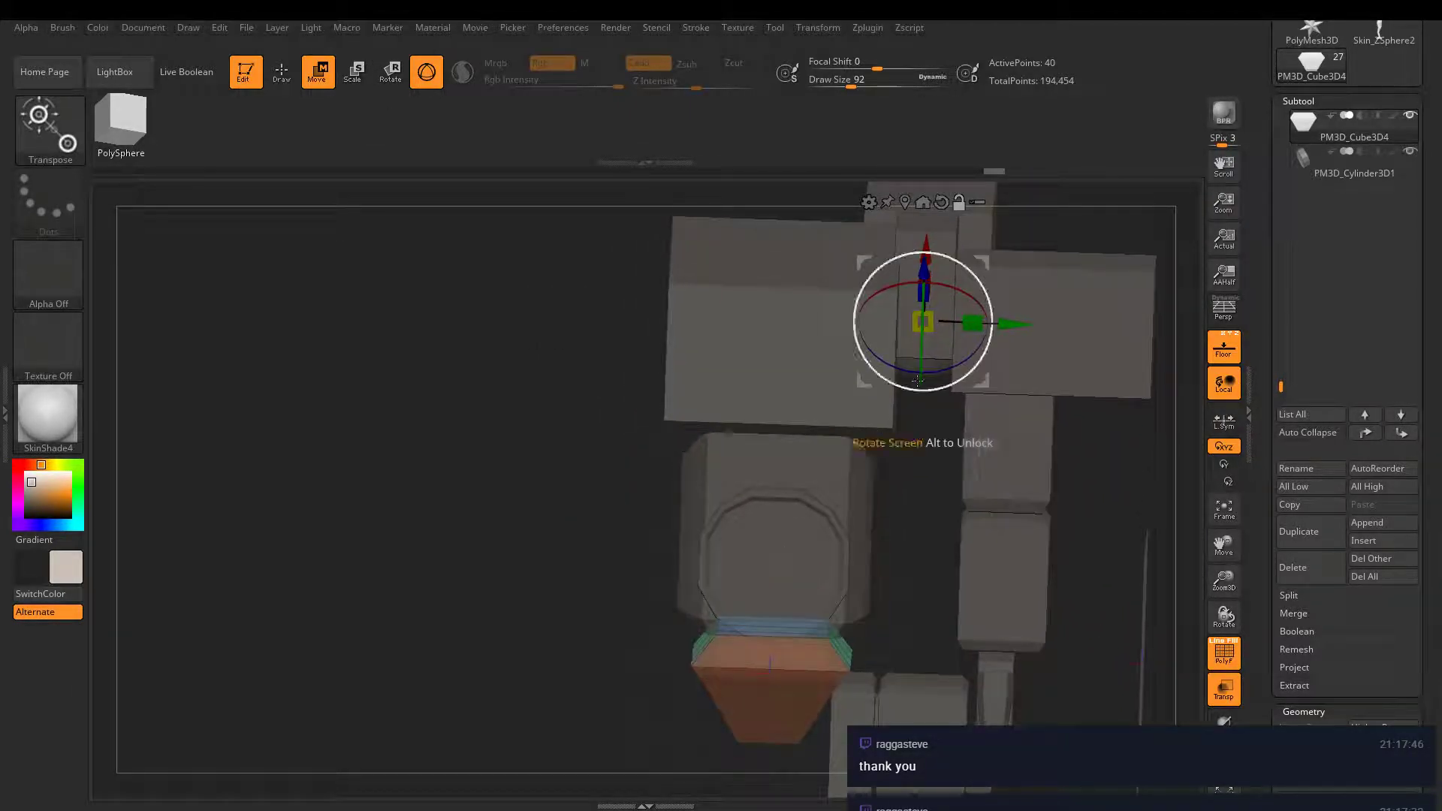
alt+click(942, 198)
alt+drag(927, 234, 916, 553)
alt+drag(827, 634, 688, 631)
right_drag(721, 601, 846, 575)
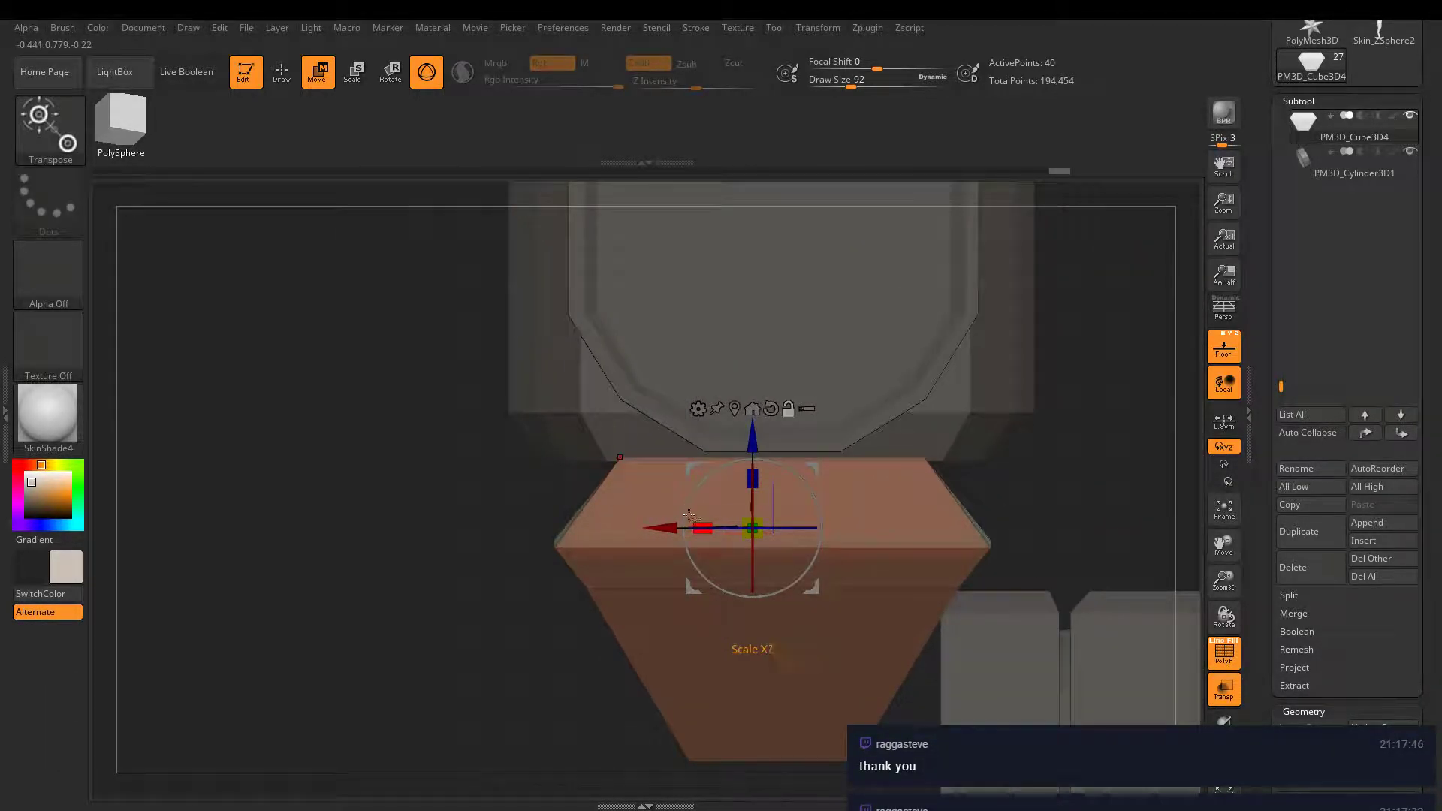
- Scale the pelvis block's upper edge loop outward sideways until slightly wider than the loop below, and clear the mask
alt+drag(667, 528, 618, 525)
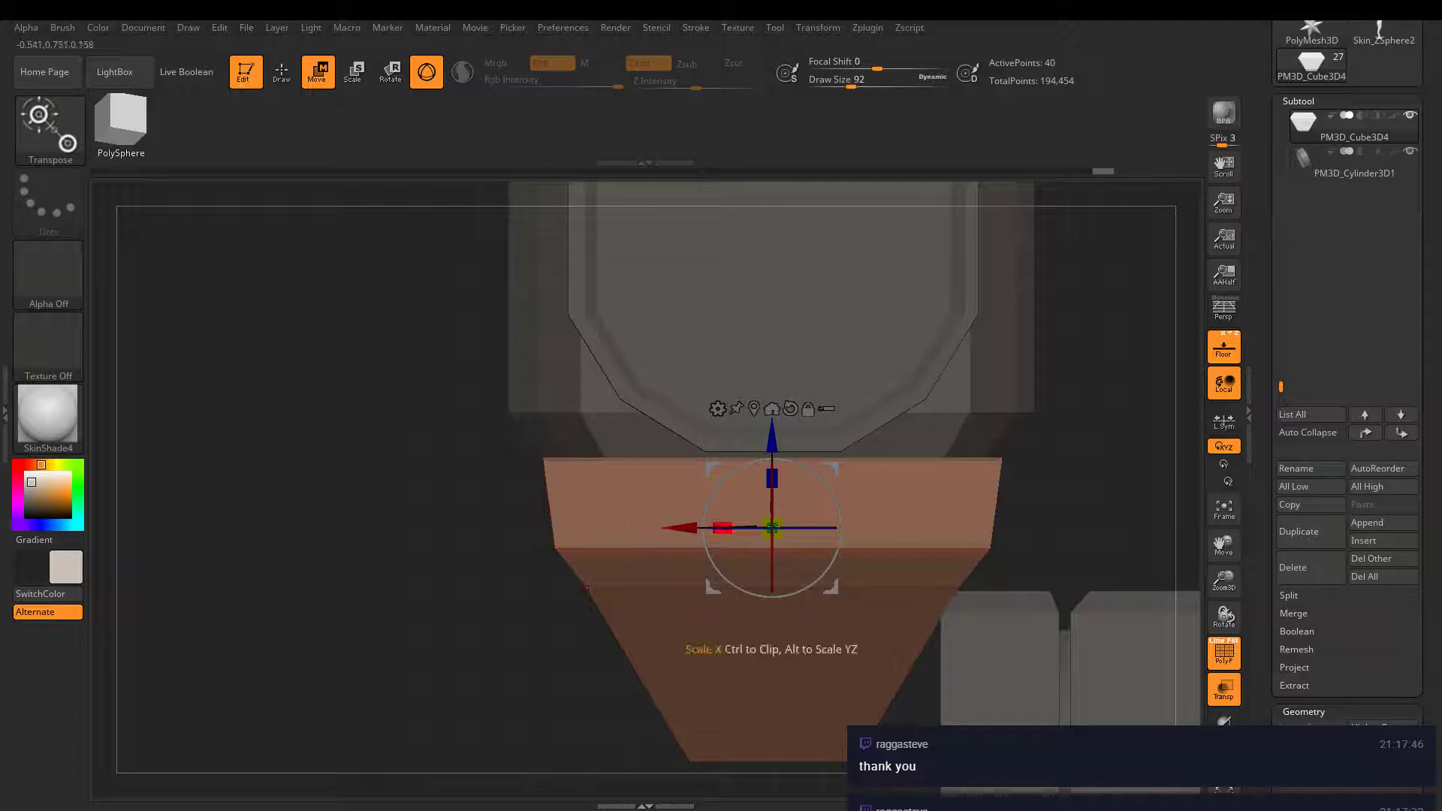
right_drag(617, 525, 949, 530)
alt+right_drag(781, 516, 974, 527)
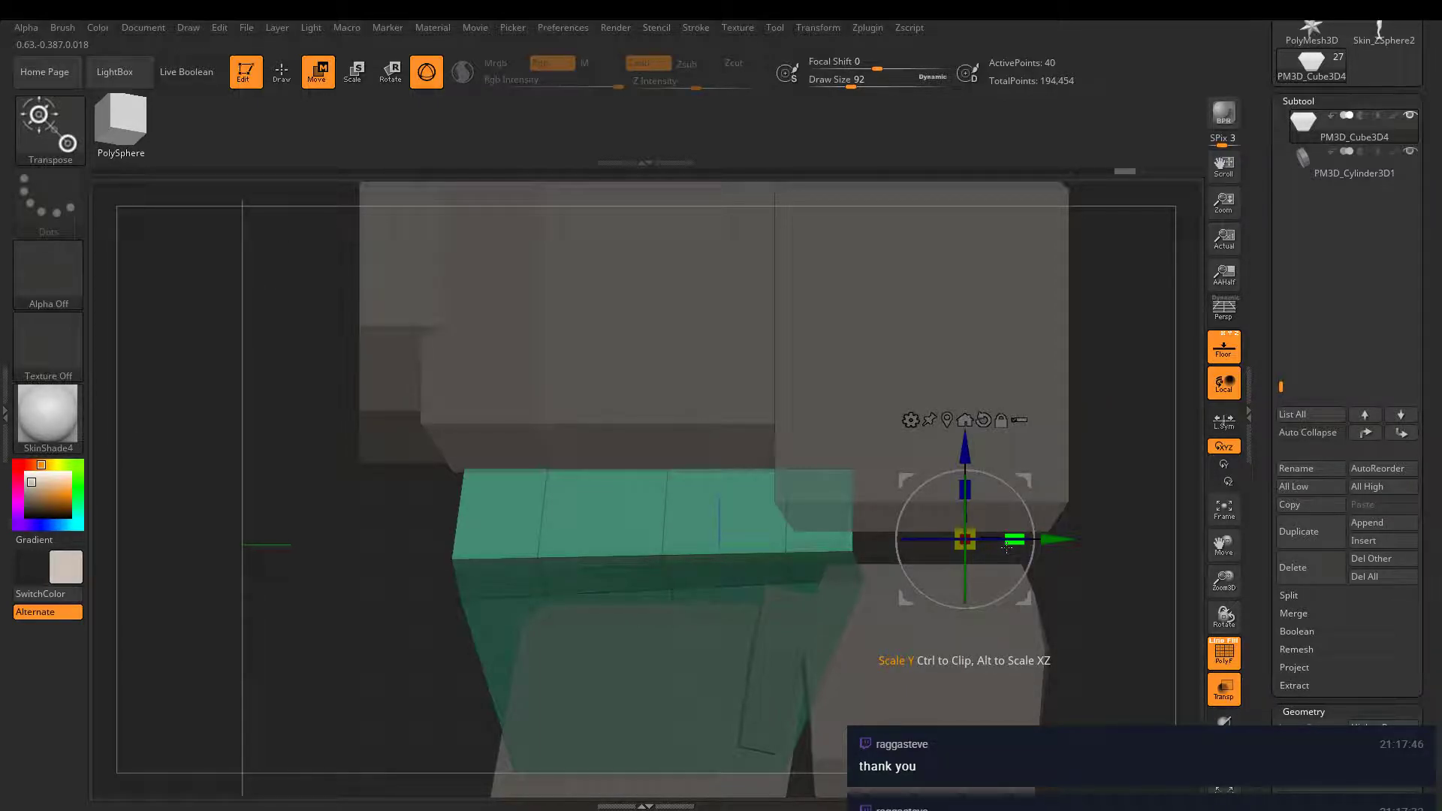
click(274, 74)
right_drag(454, 586, 500, 562)
mouse_move(641, 561)
ctrl+right_down()
mouse_move(637, 496)
mouse_move(786, 480)
mouse_move(885, 573)
mouse_move(1021, 579)
mouse_move(989, 616)
mouse_move(995, 560)
mouse_move(931, 423)
ctrl+right_up()
ctrl+click(1066, 603)
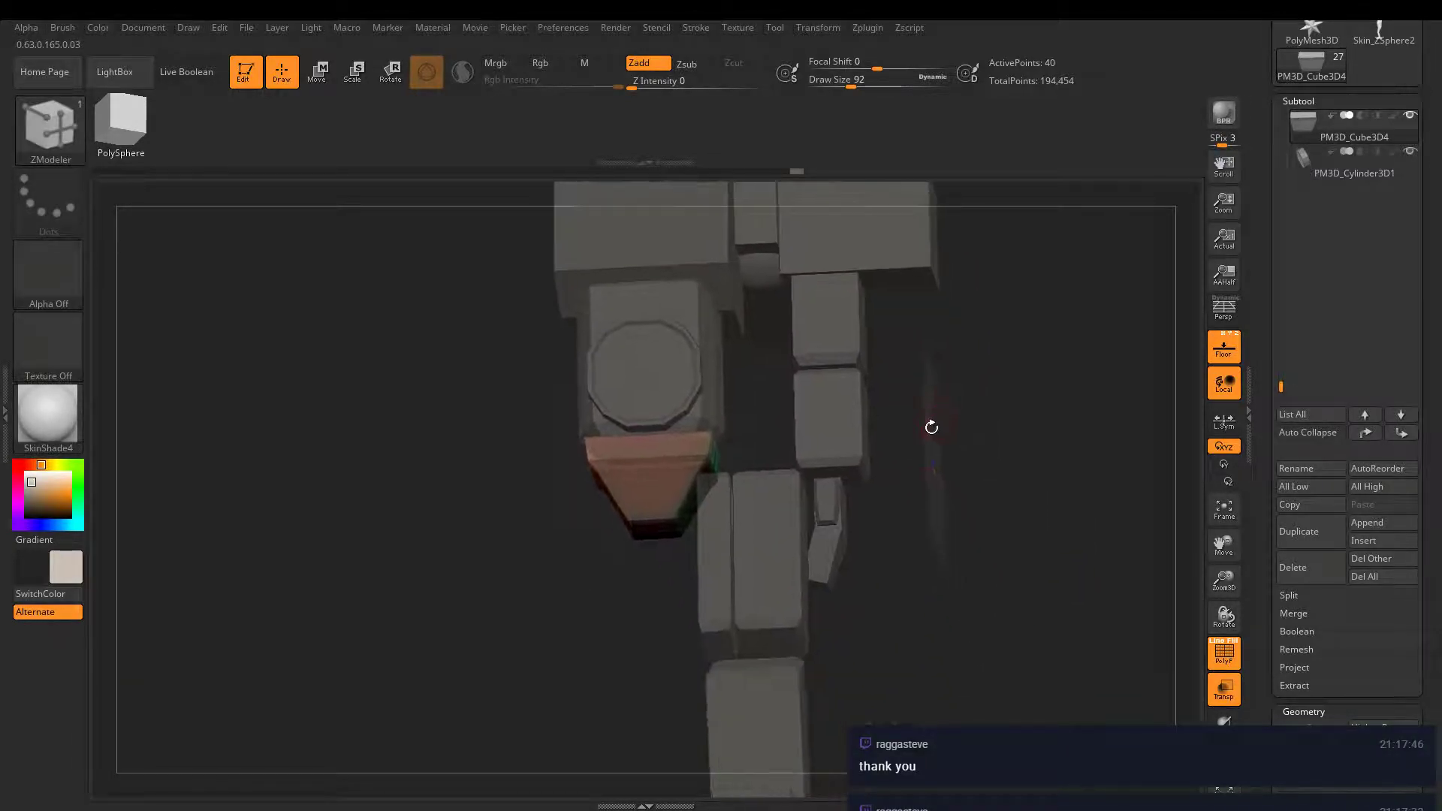
- Save the project as M1, replacing the existing file
key(ctrl+s)
click(590, 381)
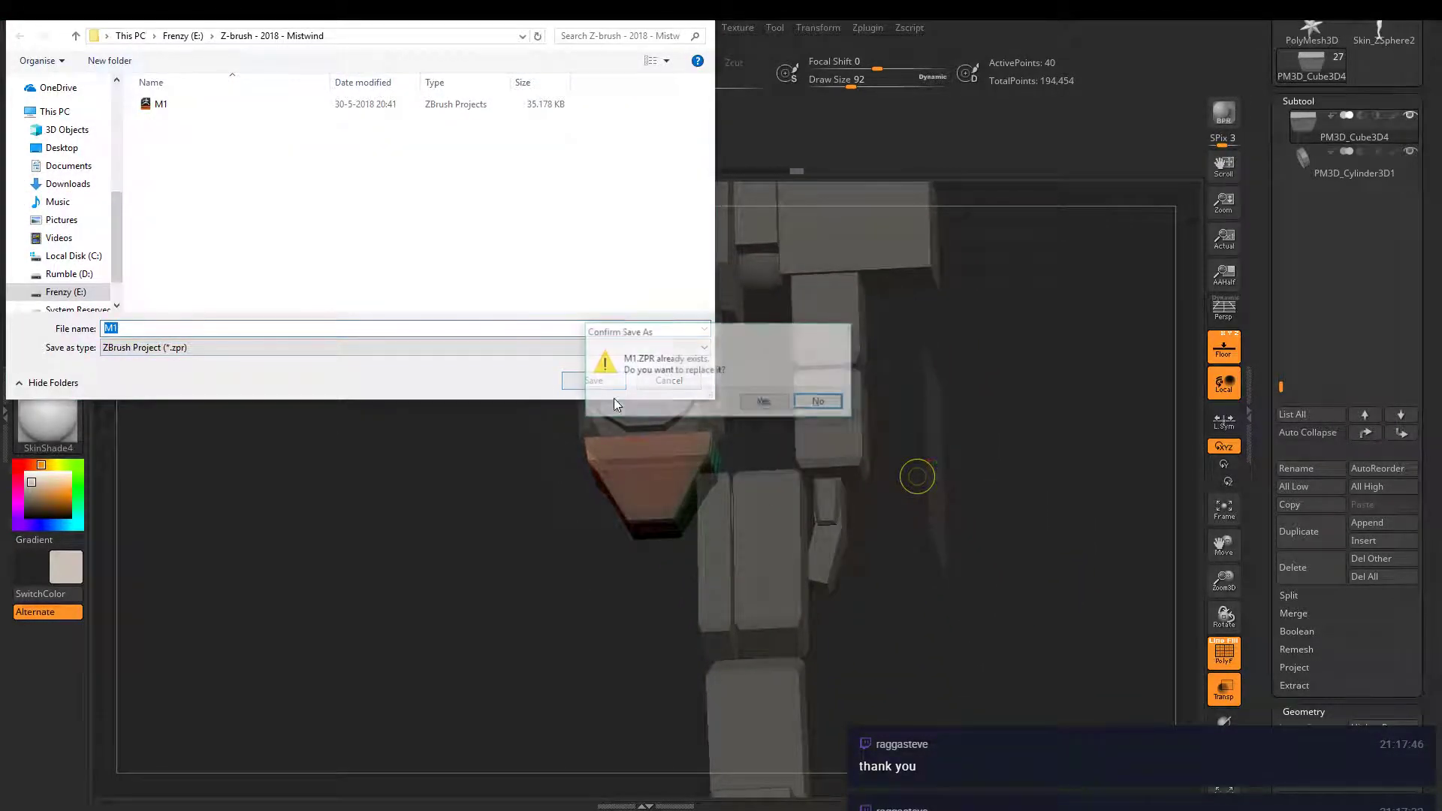
click(768, 401)
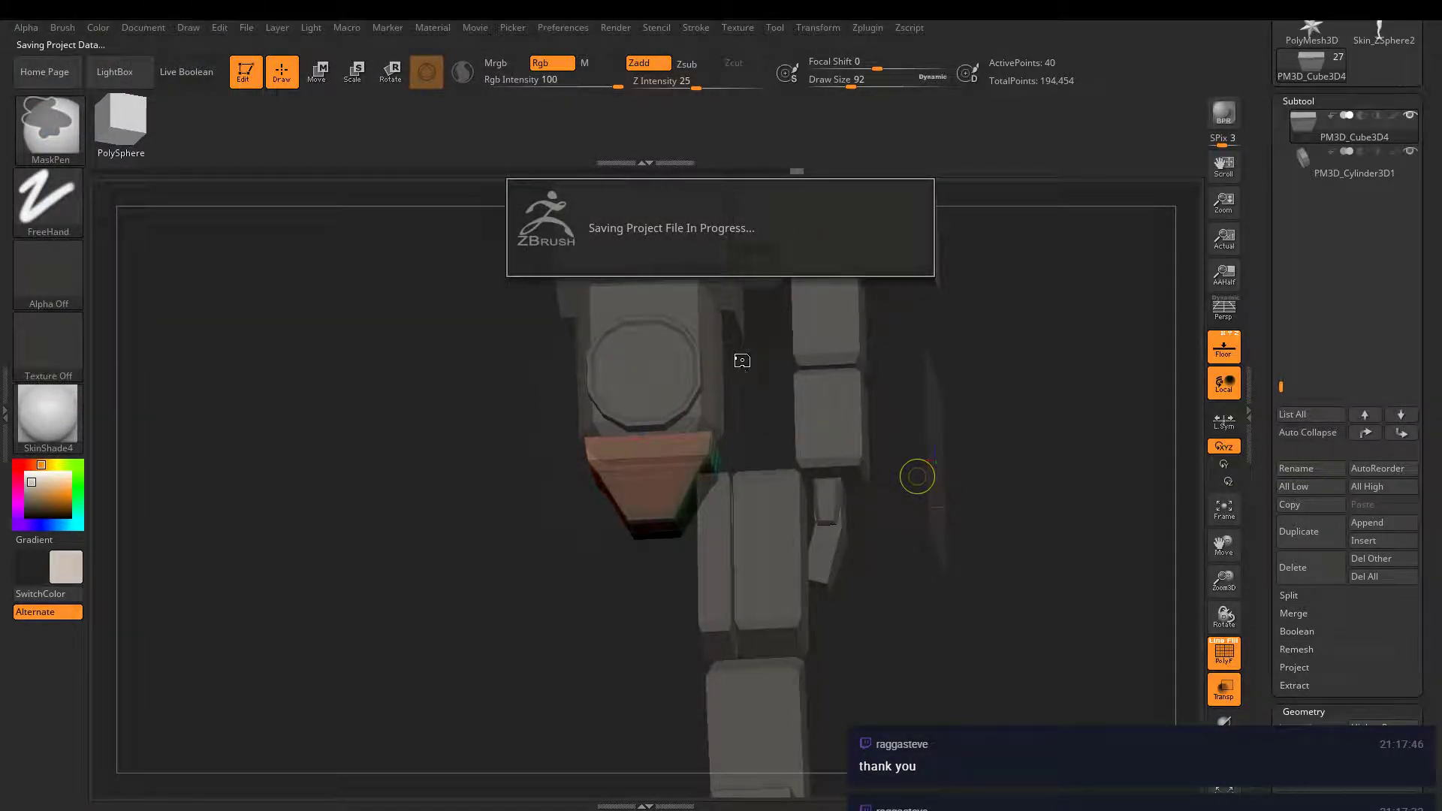
- Examine the shoulder ball and the thin block between chest and shoulder from several angles
mouse_move(914, 474)
right_down()
mouse_move(977, 402)
mouse_move(859, 415)
mouse_move(879, 396)
mouse_move(856, 402)
mouse_move(844, 376)
mouse_move(860, 466)
mouse_move(529, 423)
right_up()
right_drag(789, 502, 802, 413)
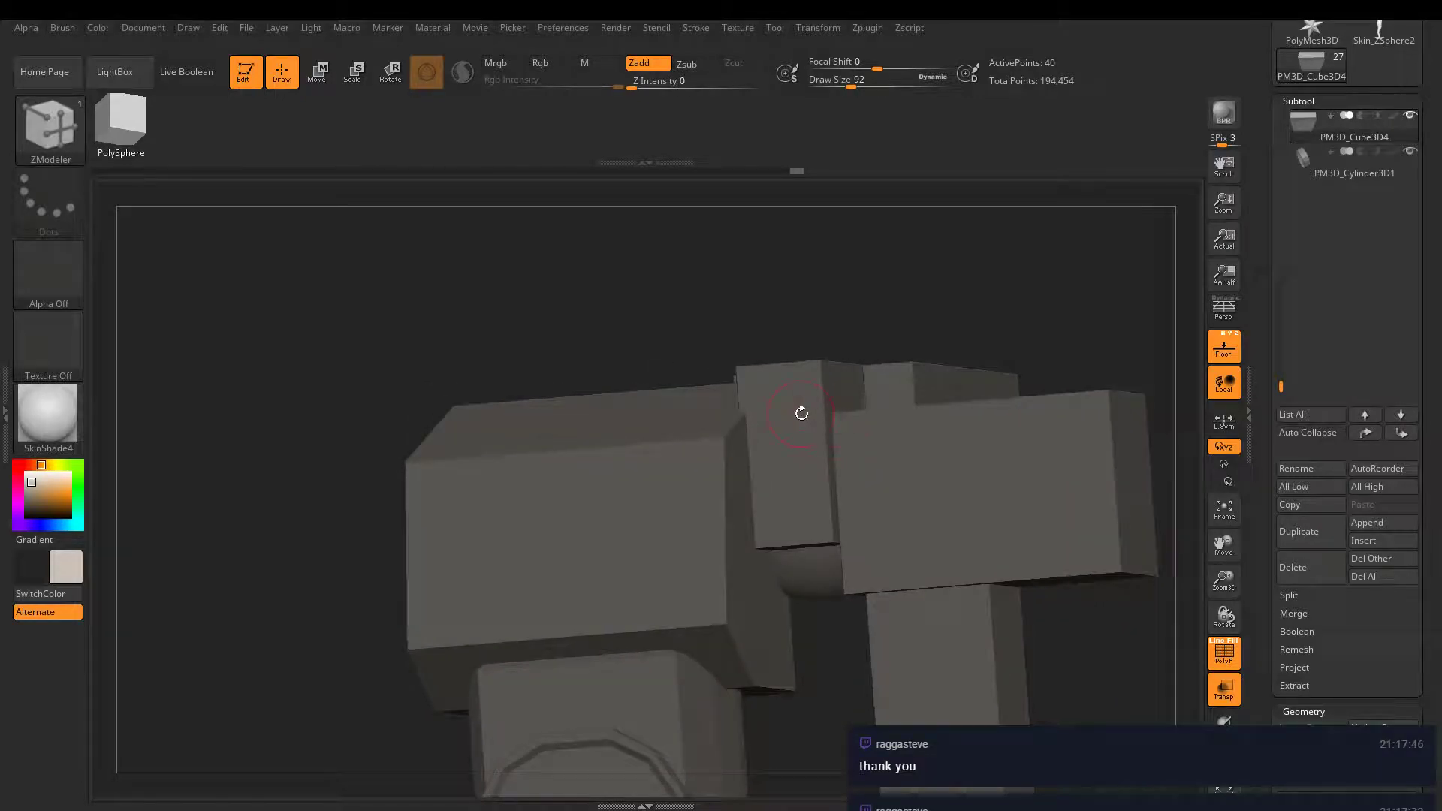
right_drag(817, 483, 827, 608)
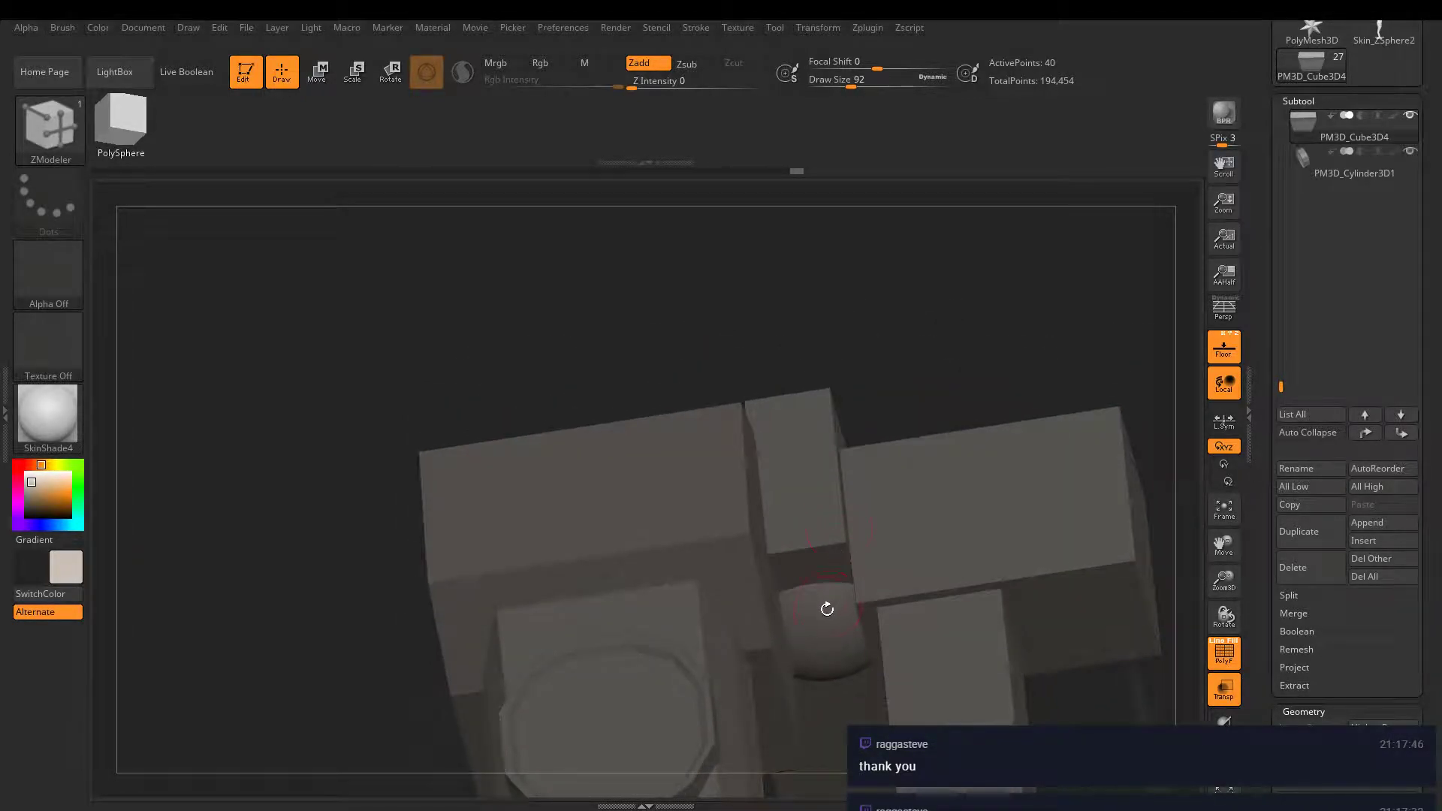
click(320, 73)
alt+right_drag(602, 462, 740, 491)
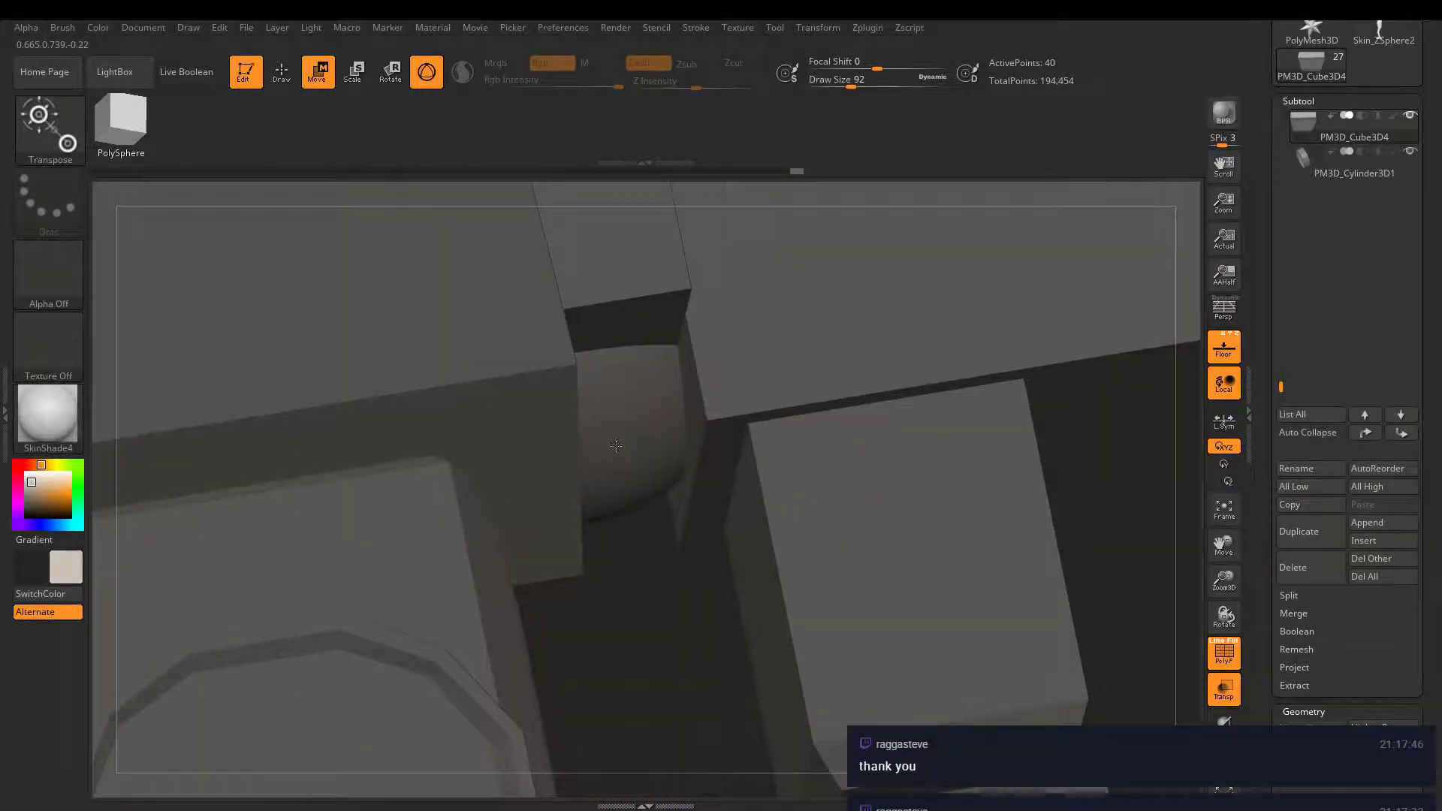
alt+click(628, 407)
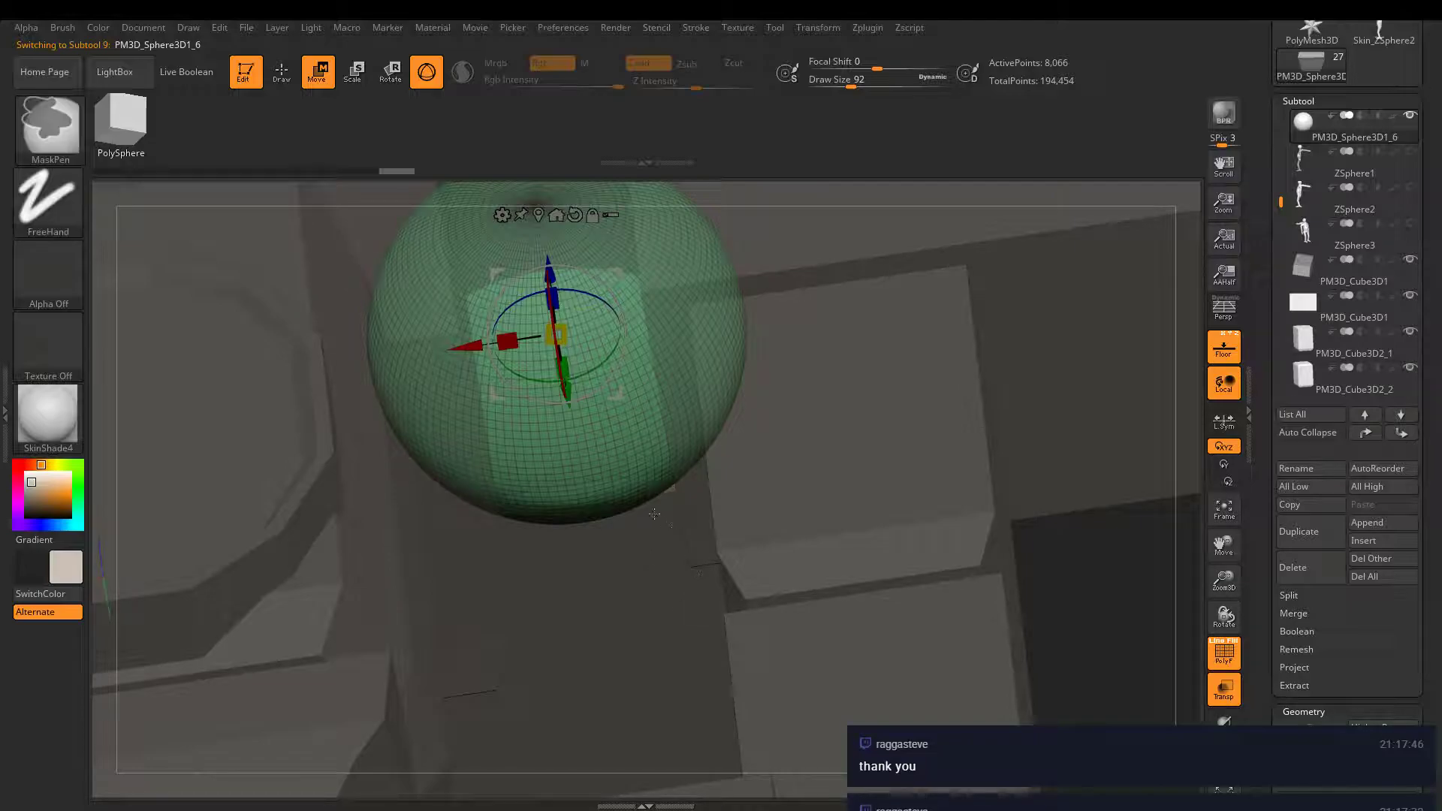
ctrl+right_drag(631, 406, 756, 485)
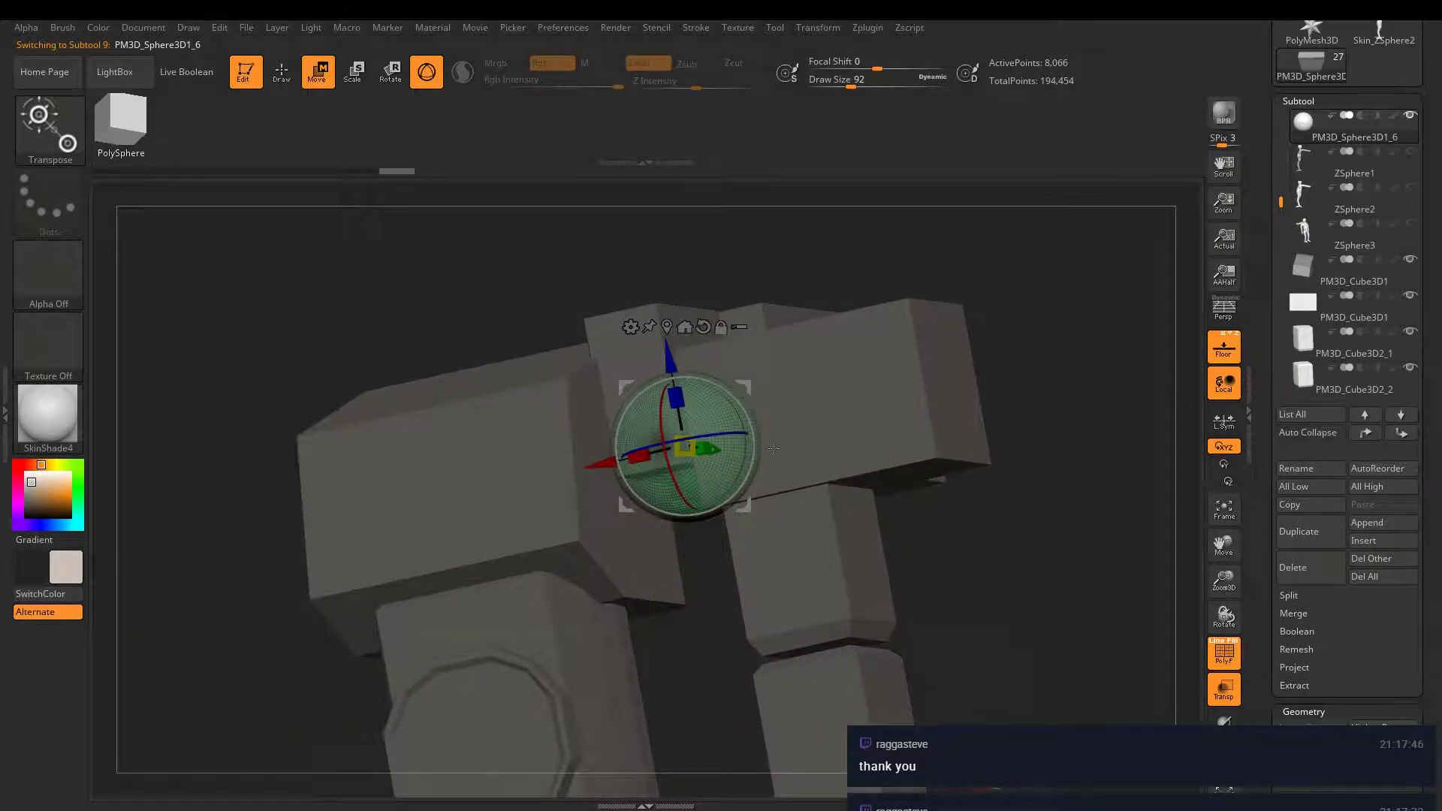
right_drag(956, 243, 956, 241)
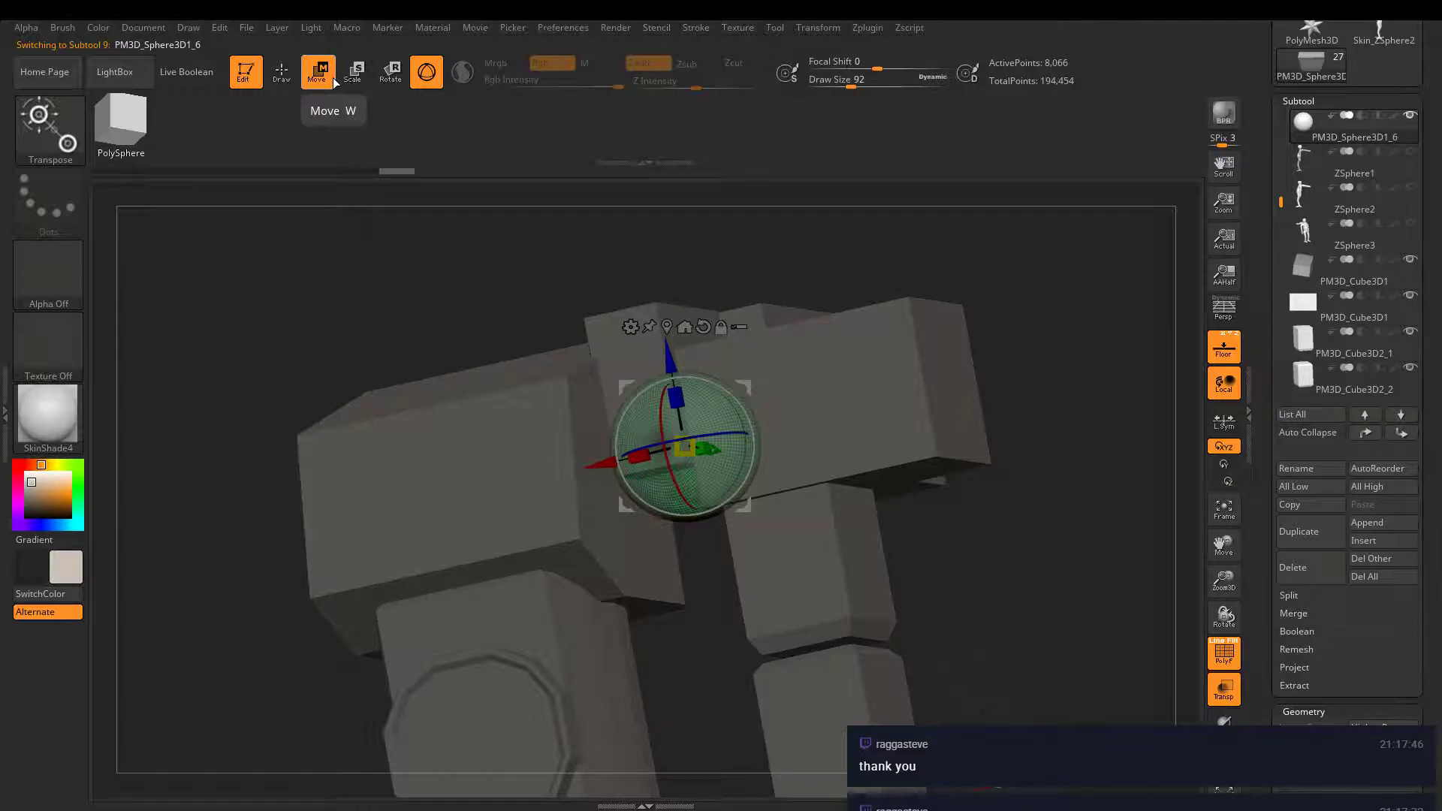
alt+click(595, 315)
right_drag(595, 316, 782, 423)
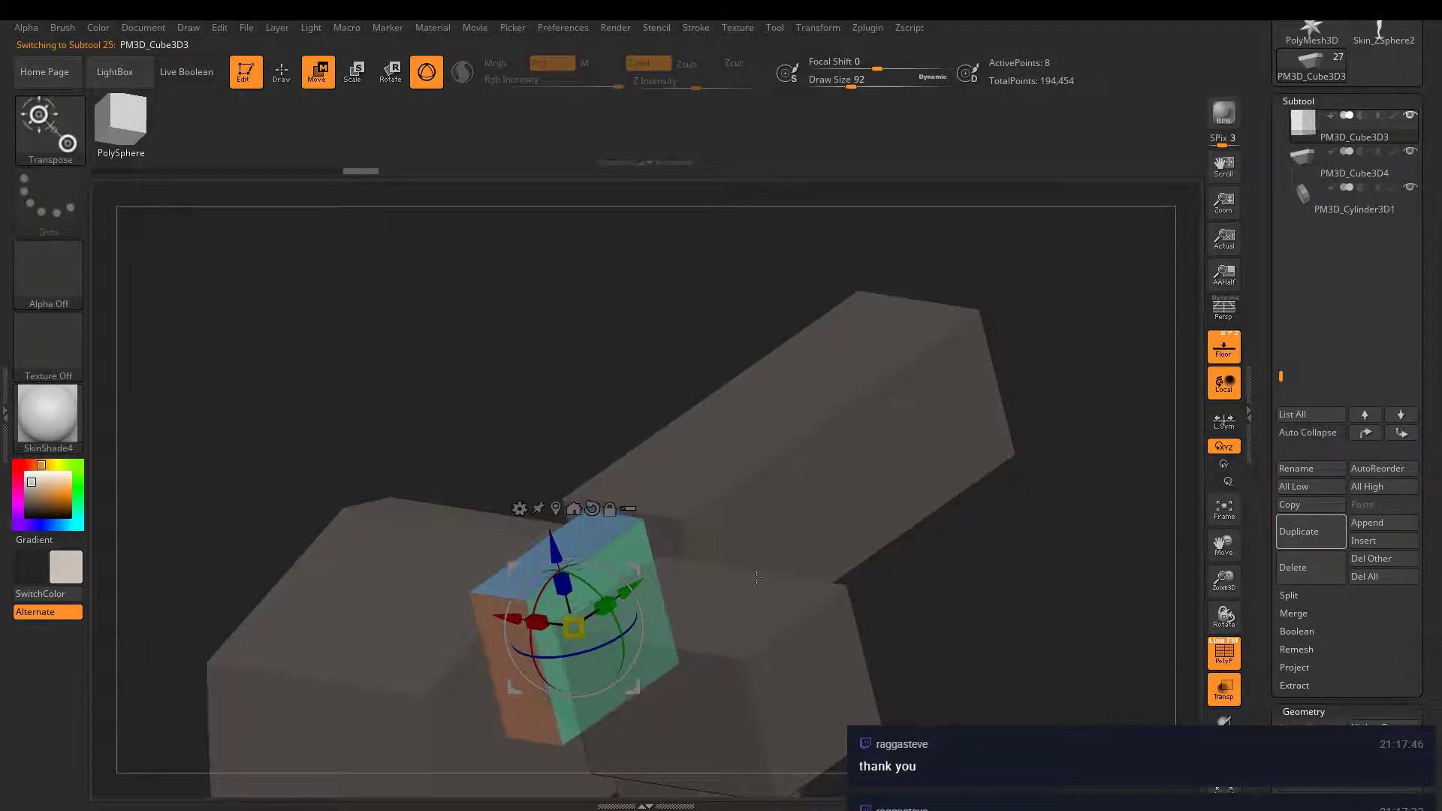
right_drag(914, 545, 974, 477)
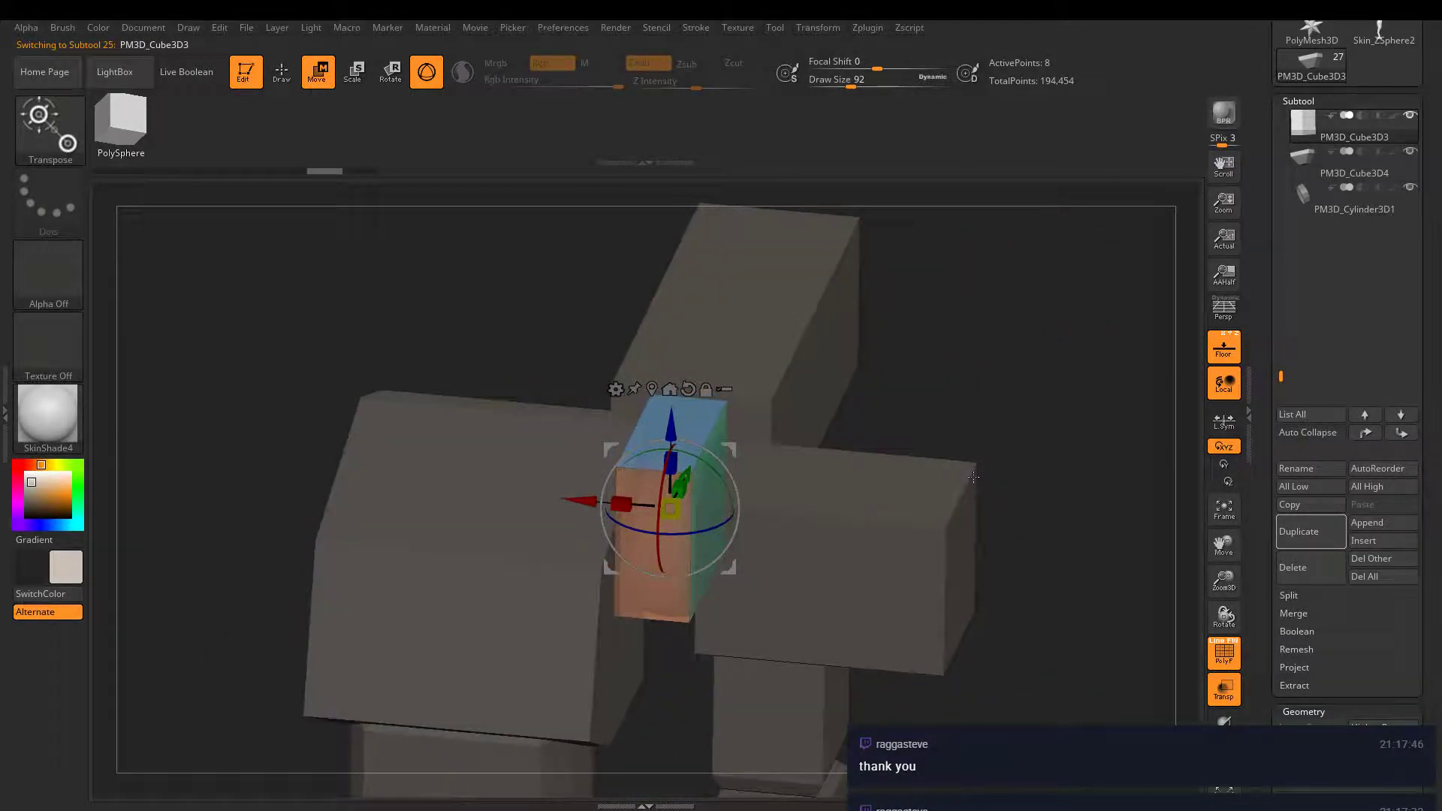
key(e)
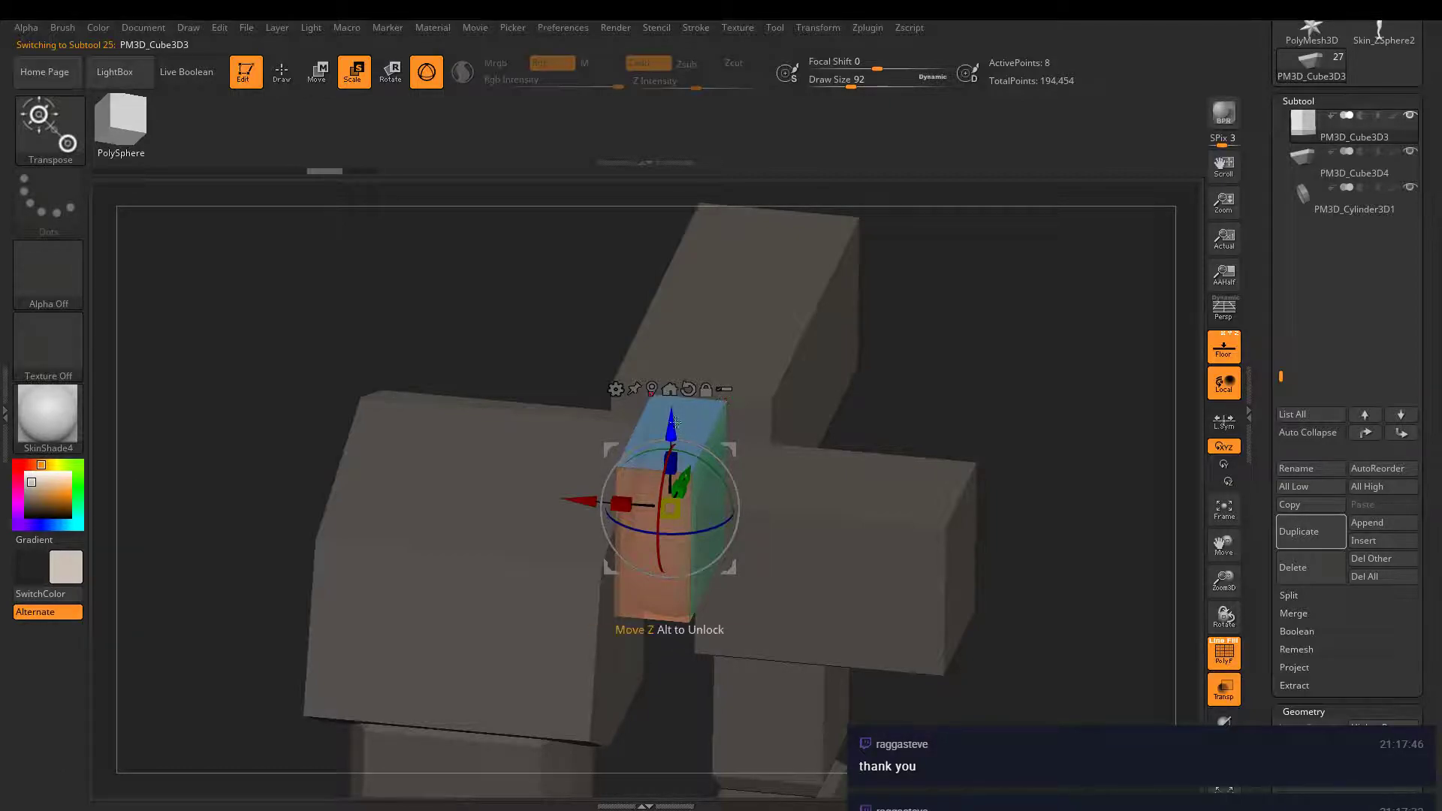
- Try placing the gizmo pivot at the long rear block's inner end and rotating the block about it
alt+click(783, 328)
right_drag(784, 328, 607, 339)
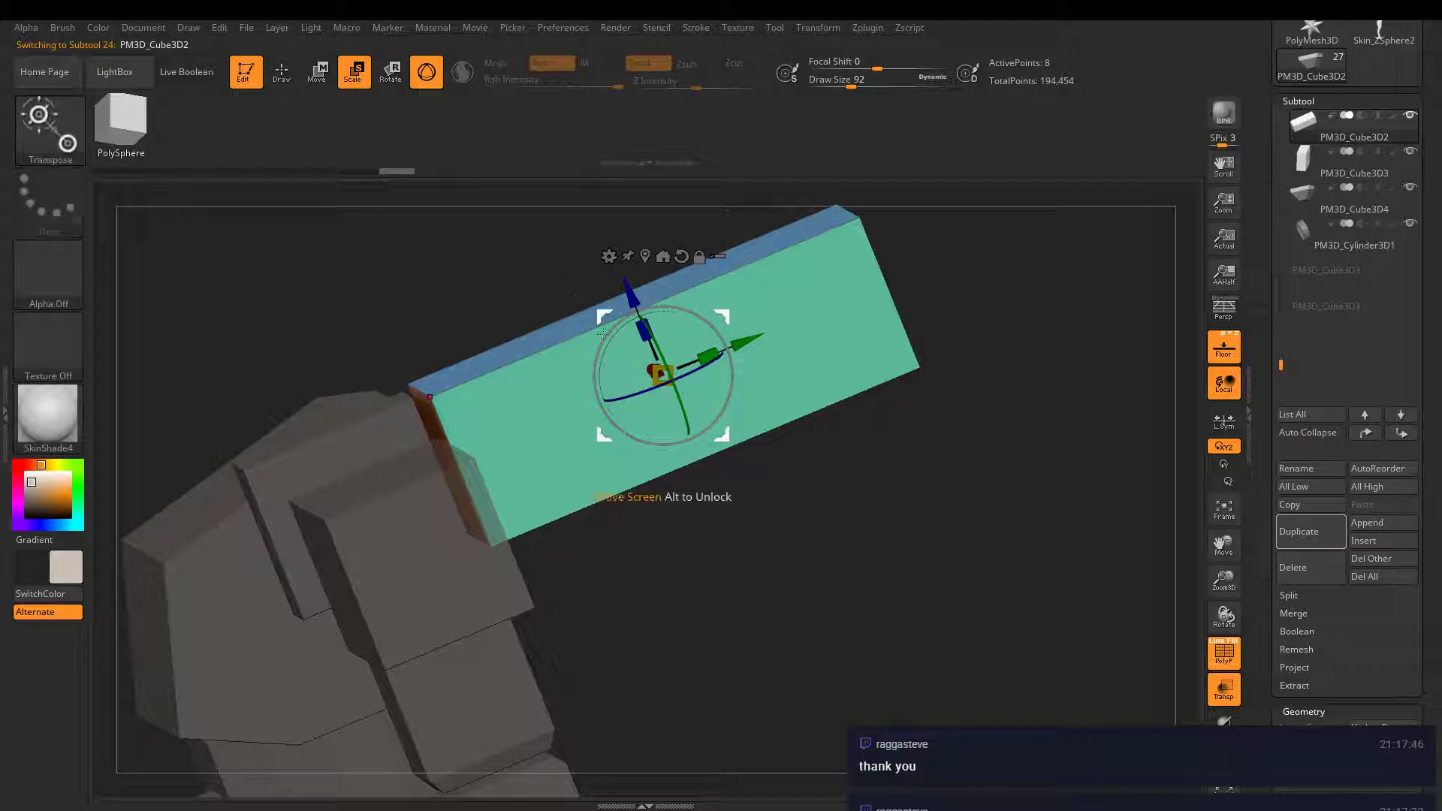
mouse_move(606, 341)
mouse_down()
mouse_move(595, 384)
mouse_move(610, 336)
mouse_up()
key(ctrl+z)
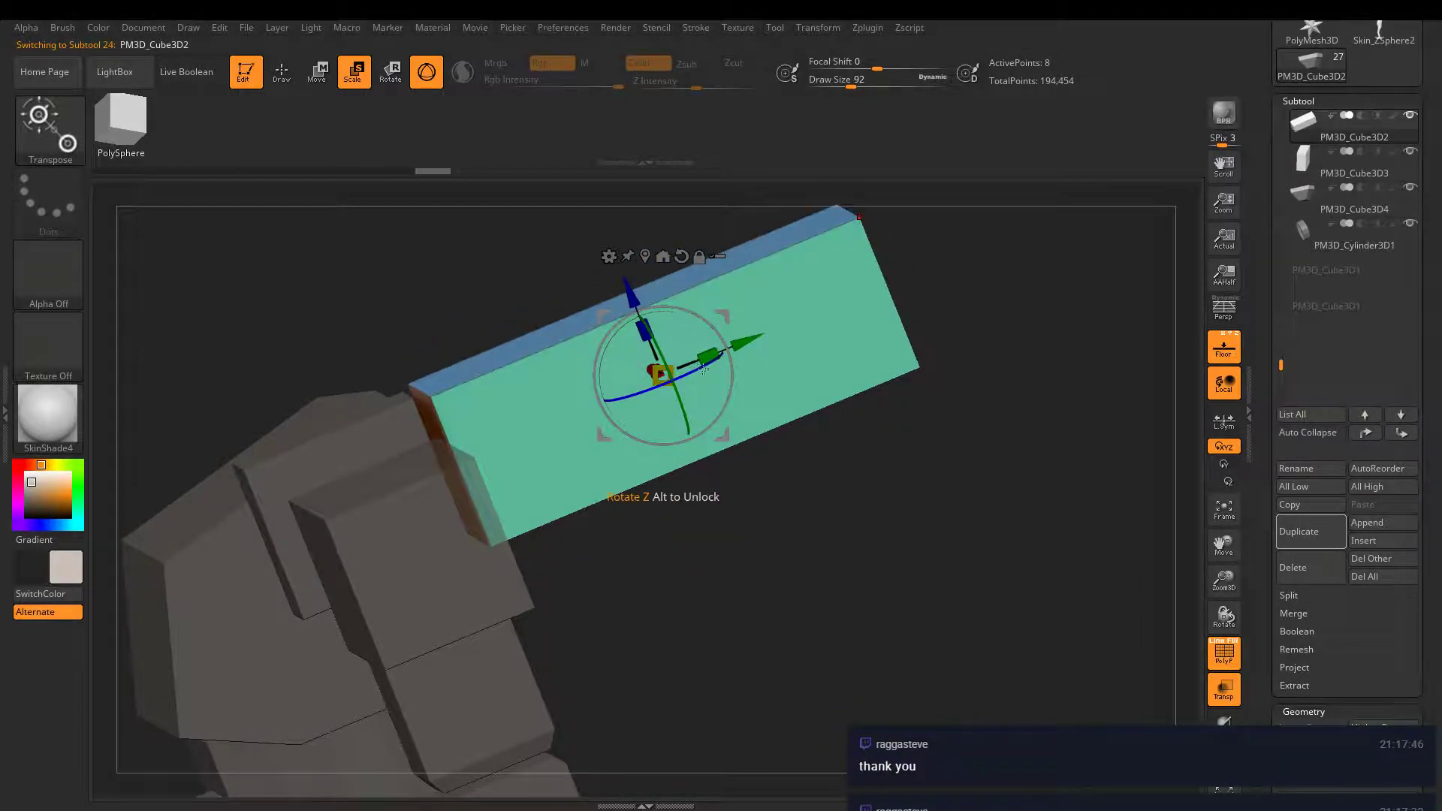
alt+drag(733, 341, 523, 431)
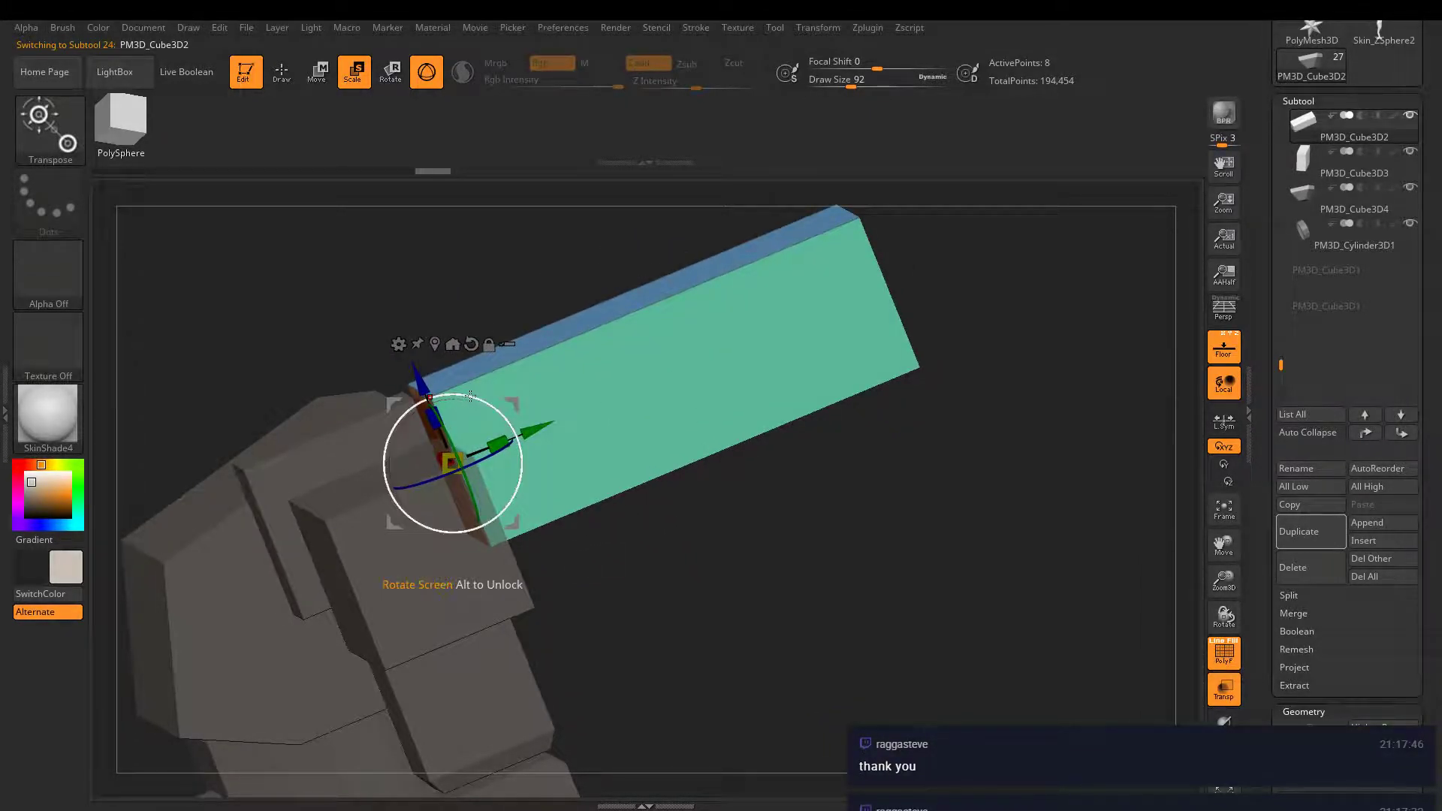
drag(461, 395, 429, 399)
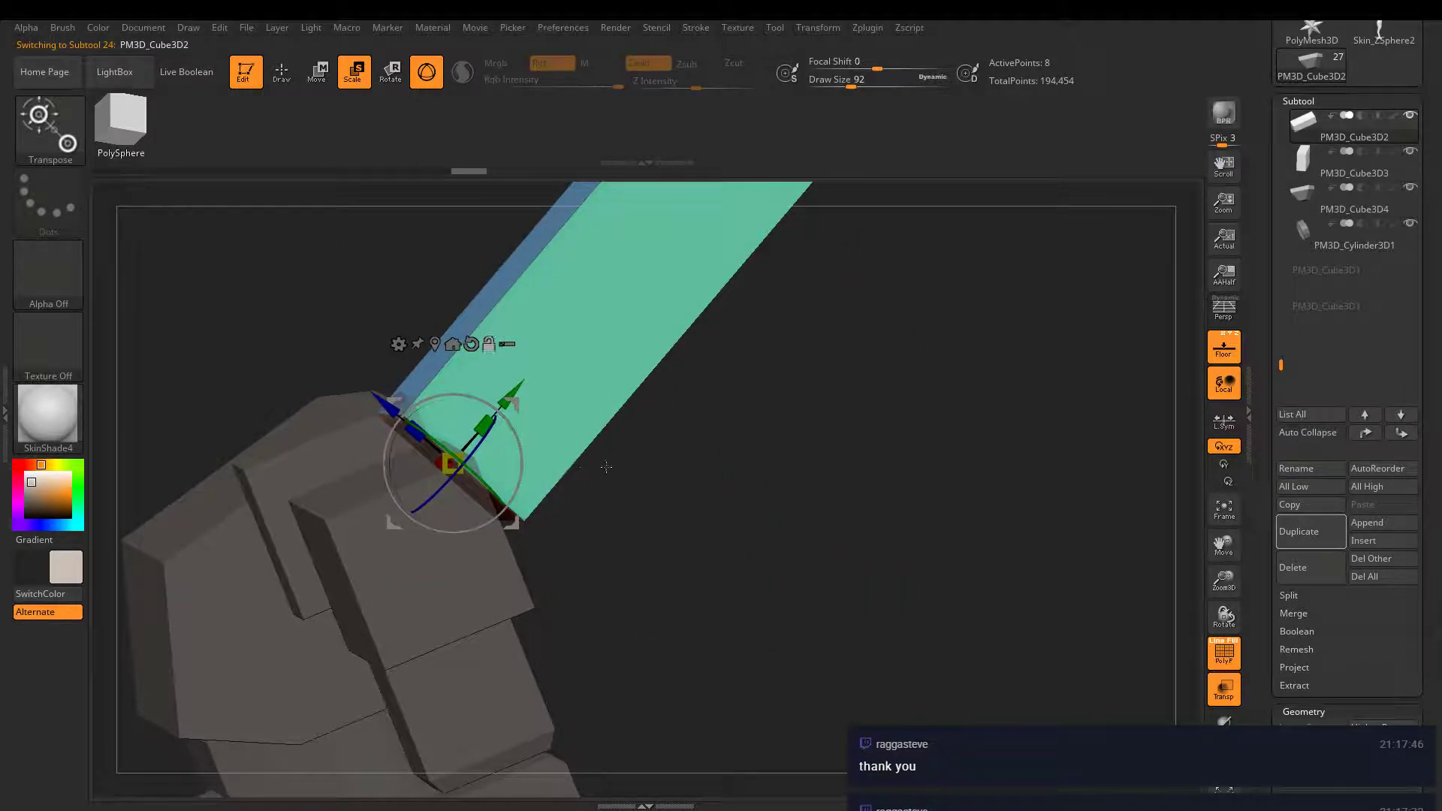
alt+right_drag(605, 466, 773, 391)
key(ctrl+z)
right_drag(766, 529, 804, 369)
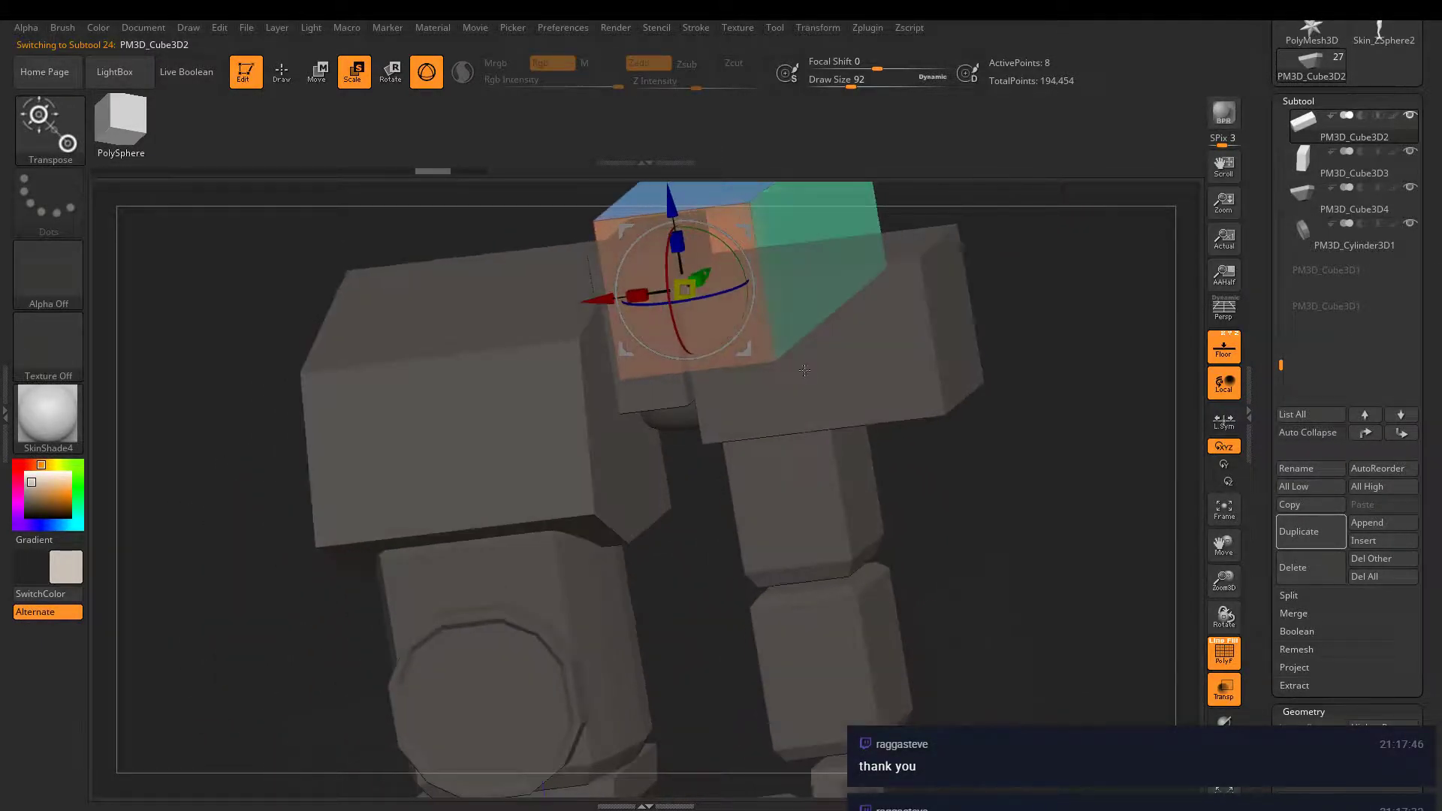
- Select the outer shoulder block and examine how it sits against the chest and arm
alt+click(884, 351)
right_drag(969, 466, 821, 486)
drag(818, 297, 897, 320)
right_drag(897, 320, 796, 295)
drag(785, 289, 773, 284)
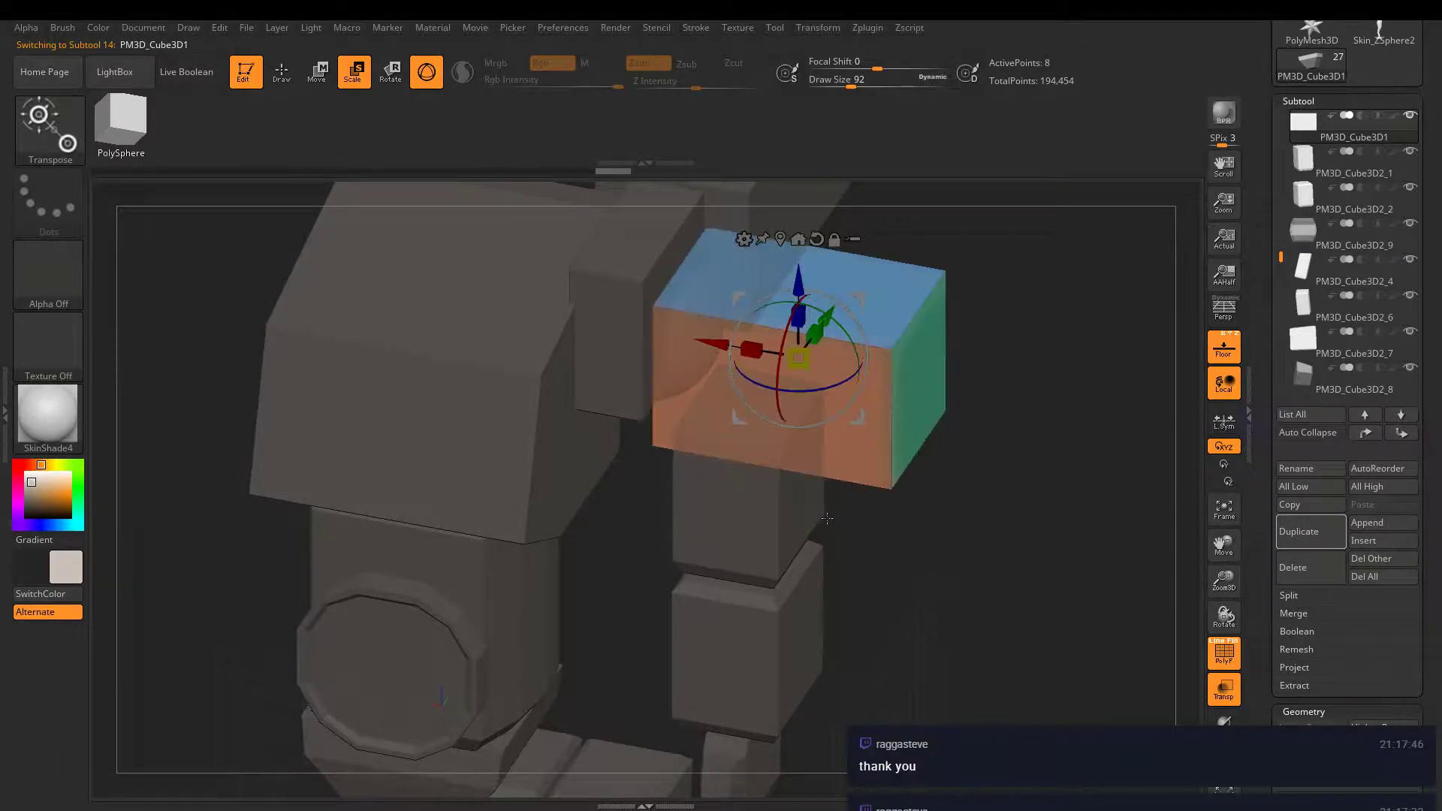
right_drag(812, 360, 852, 429)
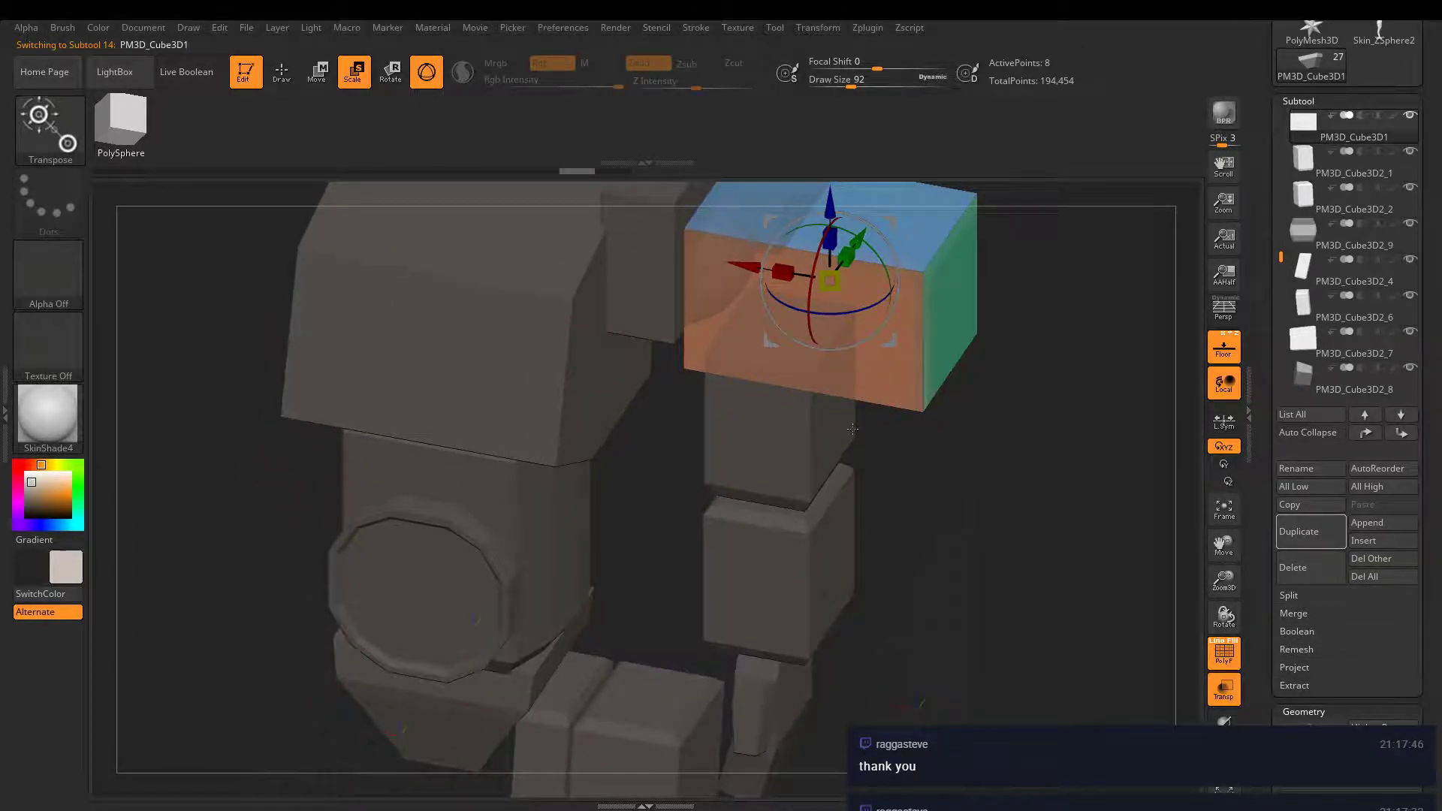
right_drag(831, 511, 988, 599)
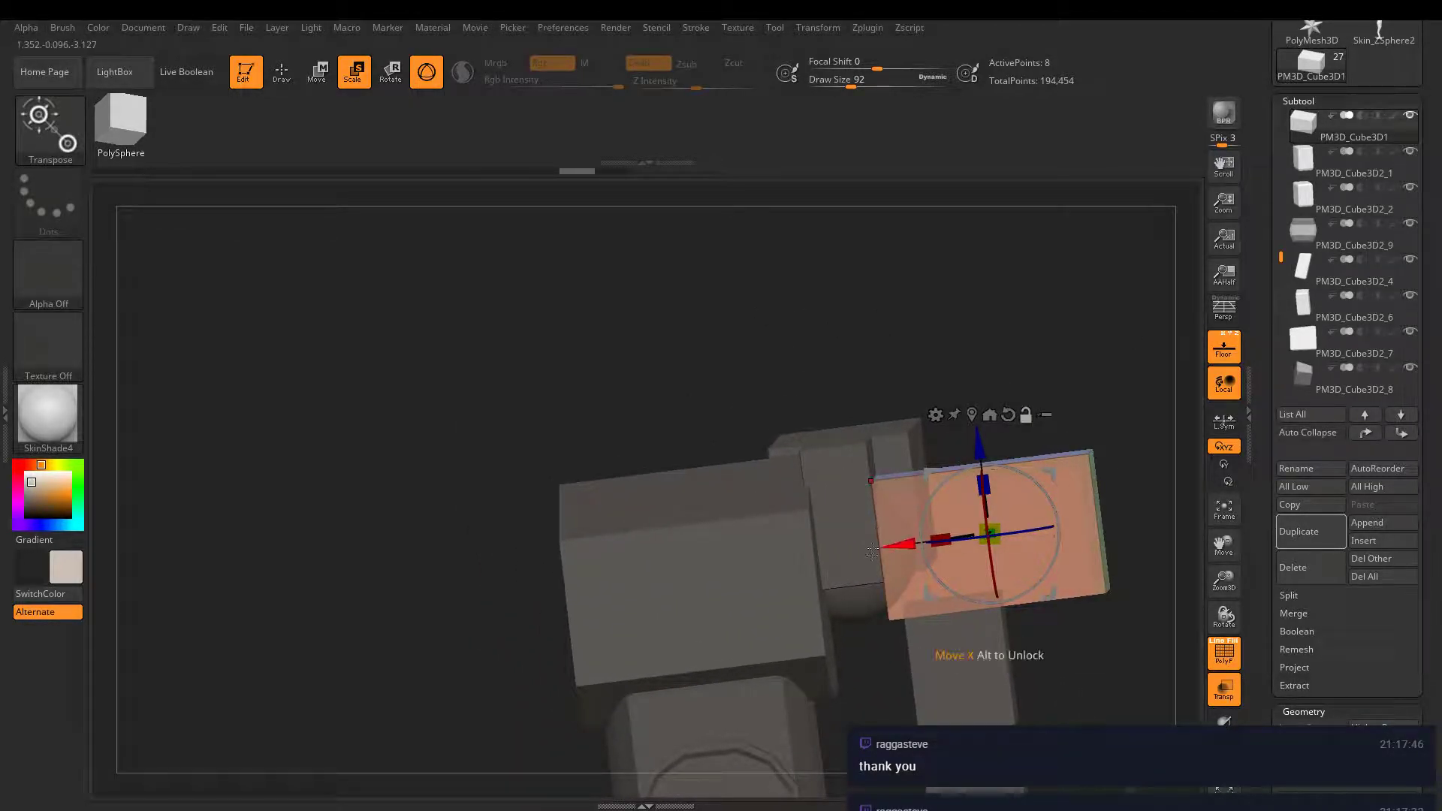
- Duplicate the shoulder sphere subtool and move the copy to the body's centre above the torso for the head
alt+click(855, 610)
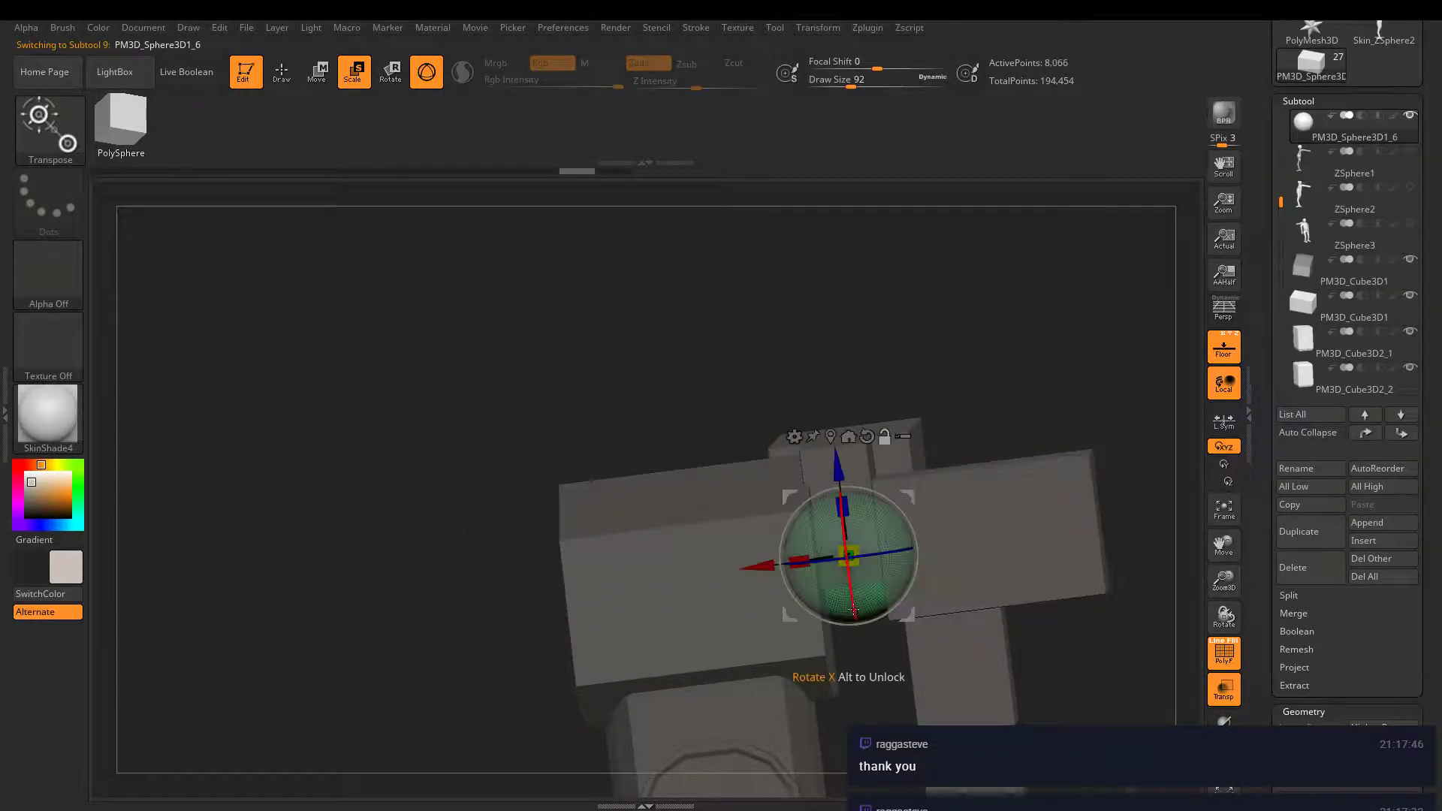
click(315, 78)
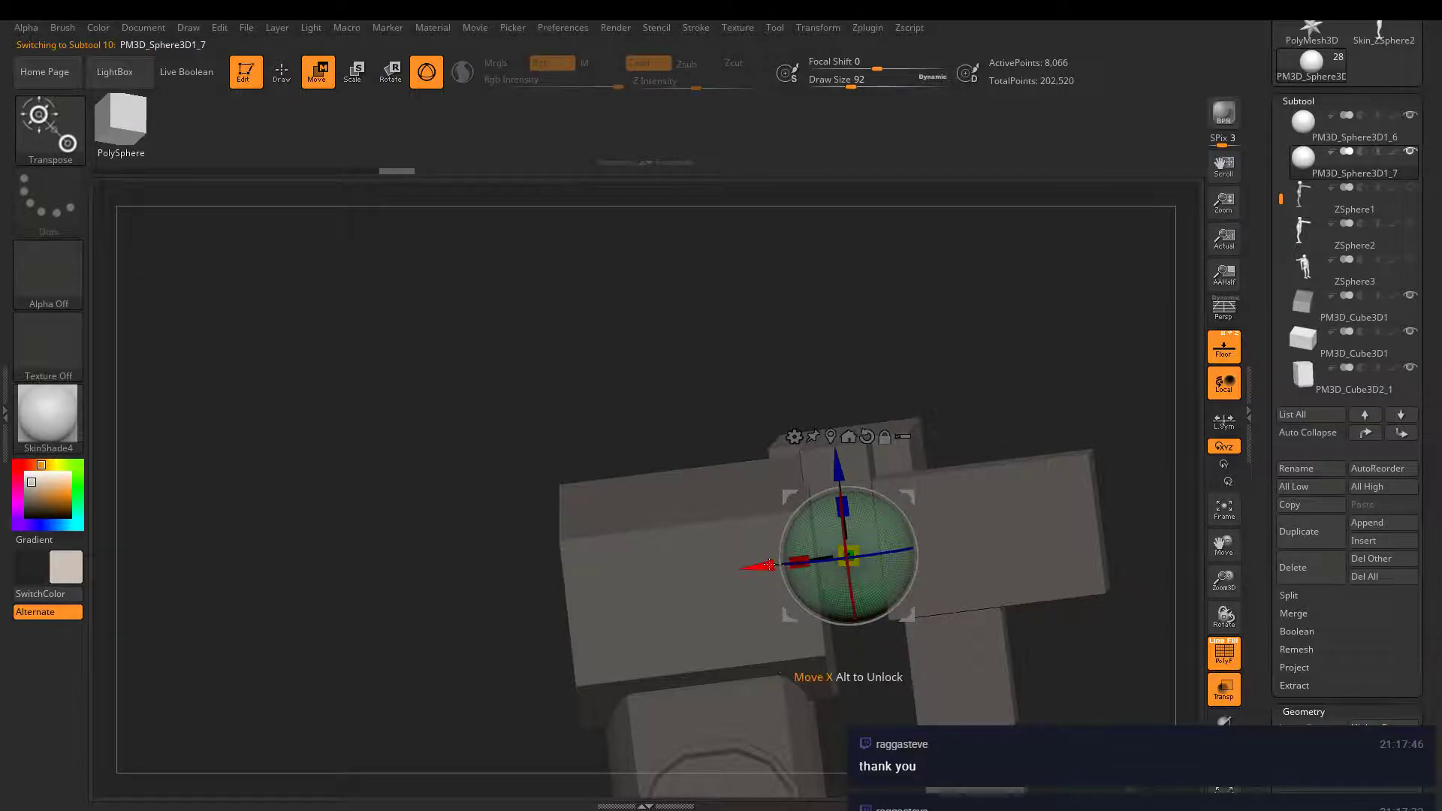
drag(798, 562, 648, 580)
drag(702, 490, 667, 248)
drag(867, 383, 977, 300)
- Show the ZSphere3 figure as reference, and enlarge and shift the copied sphere to fit over its head
scroll(1259, 263, up, 1)
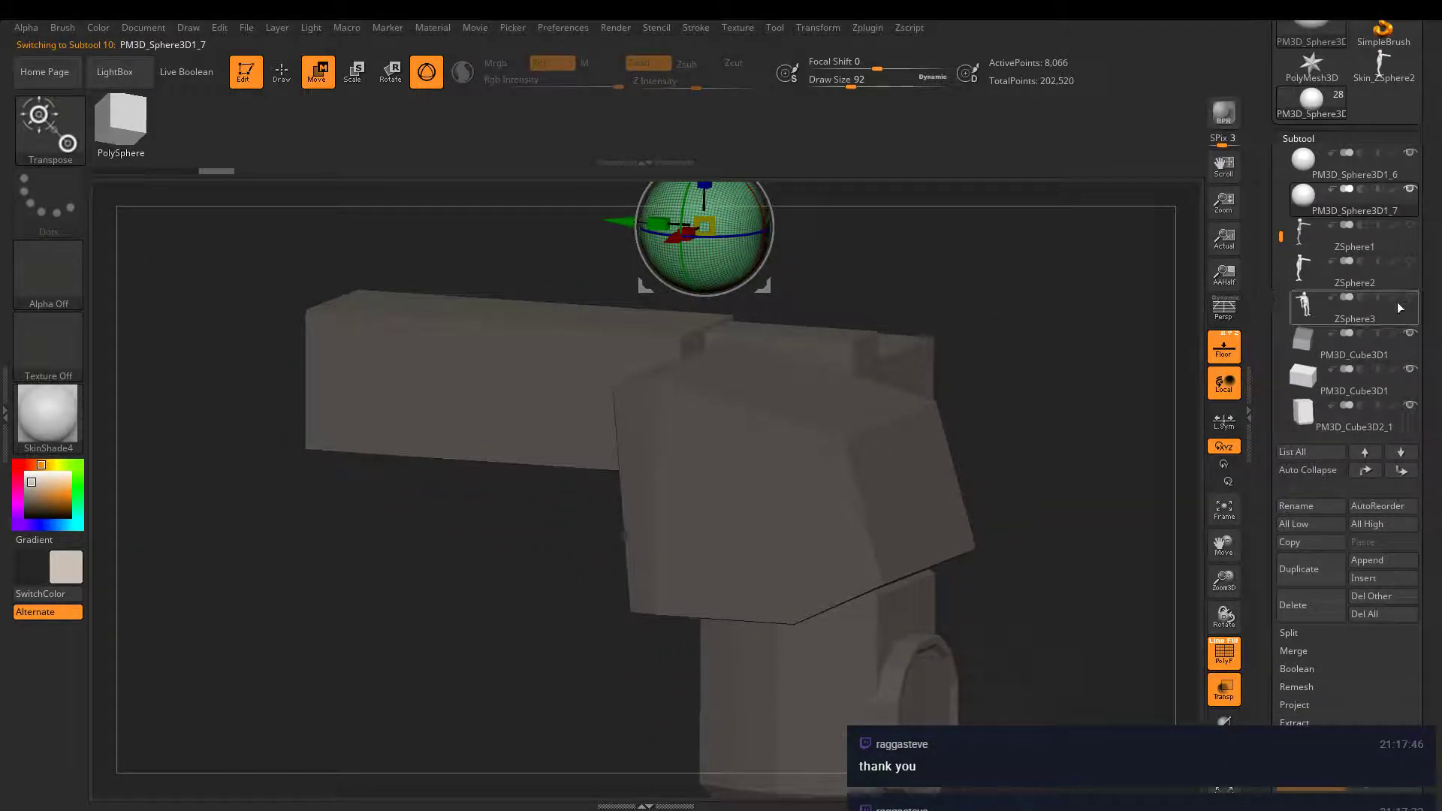
click(1410, 297)
alt+drag(860, 303, 879, 466)
drag(611, 407, 857, 428)
key(r)
key(w)
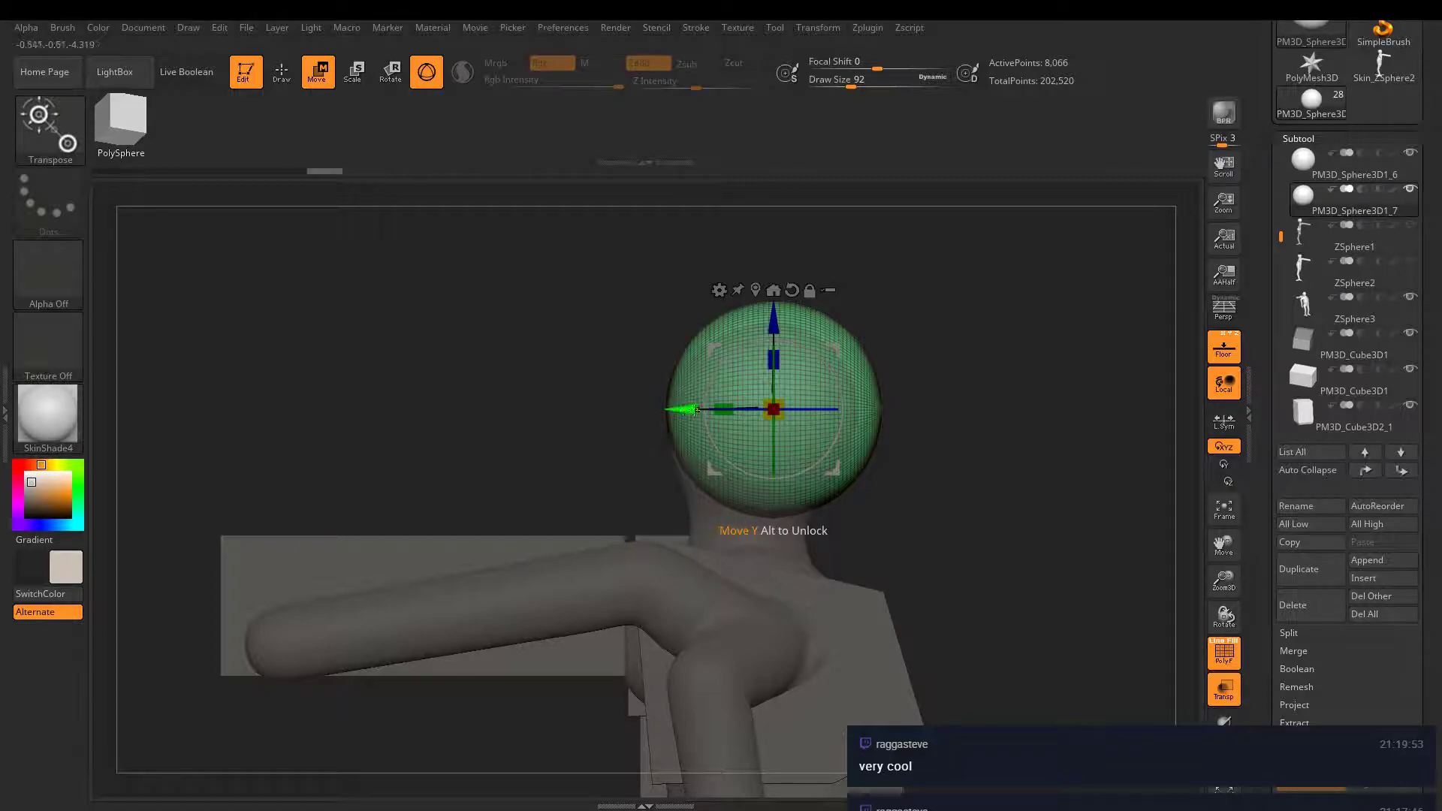
mouse_move(689, 408)
mouse_down()
mouse_move(658, 408)
mouse_move(674, 408)
mouse_up()
- Save the project over the existing M1 file in the Z-brush - 2018 - Mistwind folder
drag(841, 492, 891, 472)
ctrl+right_drag(890, 473, 1003, 478)
drag(1263, 640, 1259, 423)
scroll(1264, 565, down, 3)
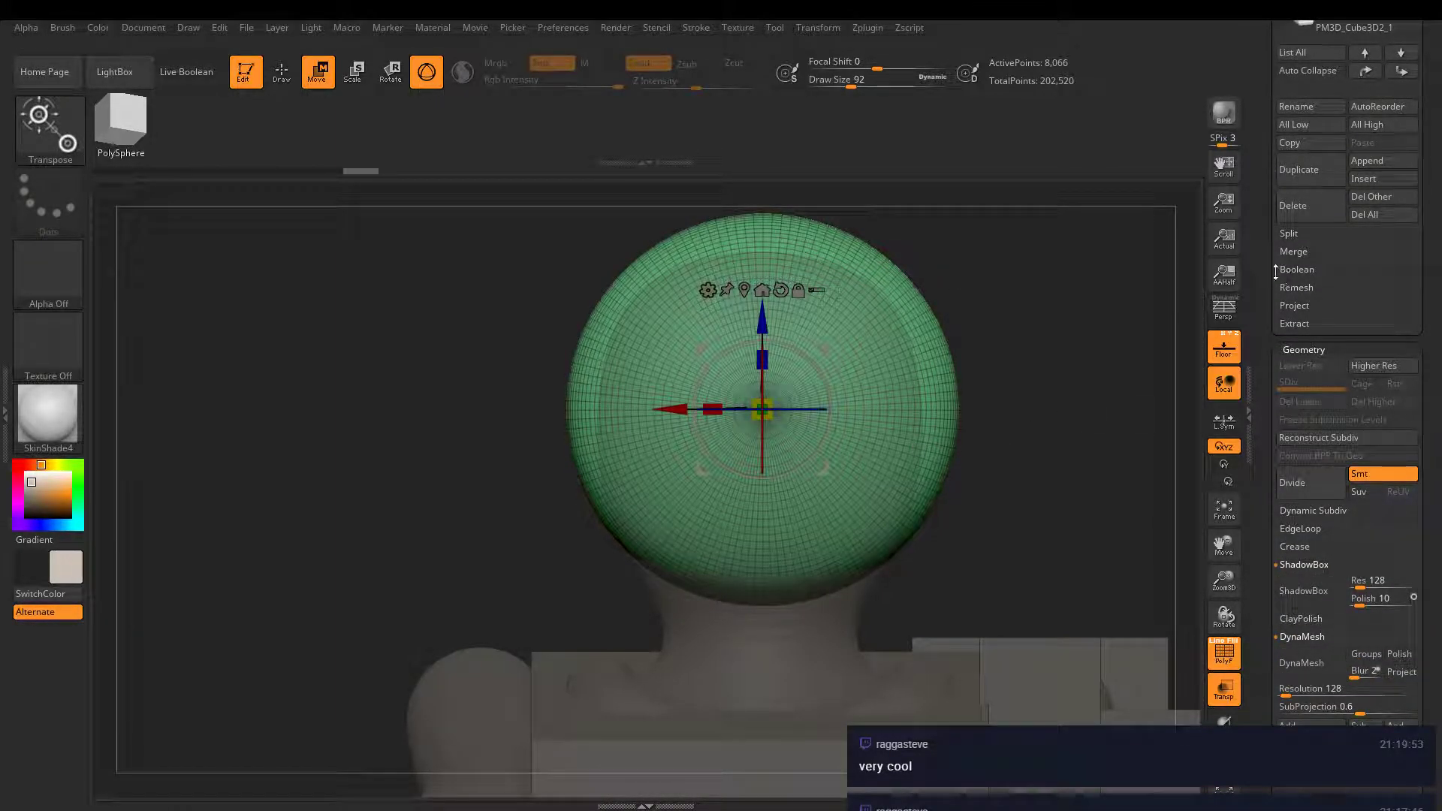
scroll(1276, 272, up, 10)
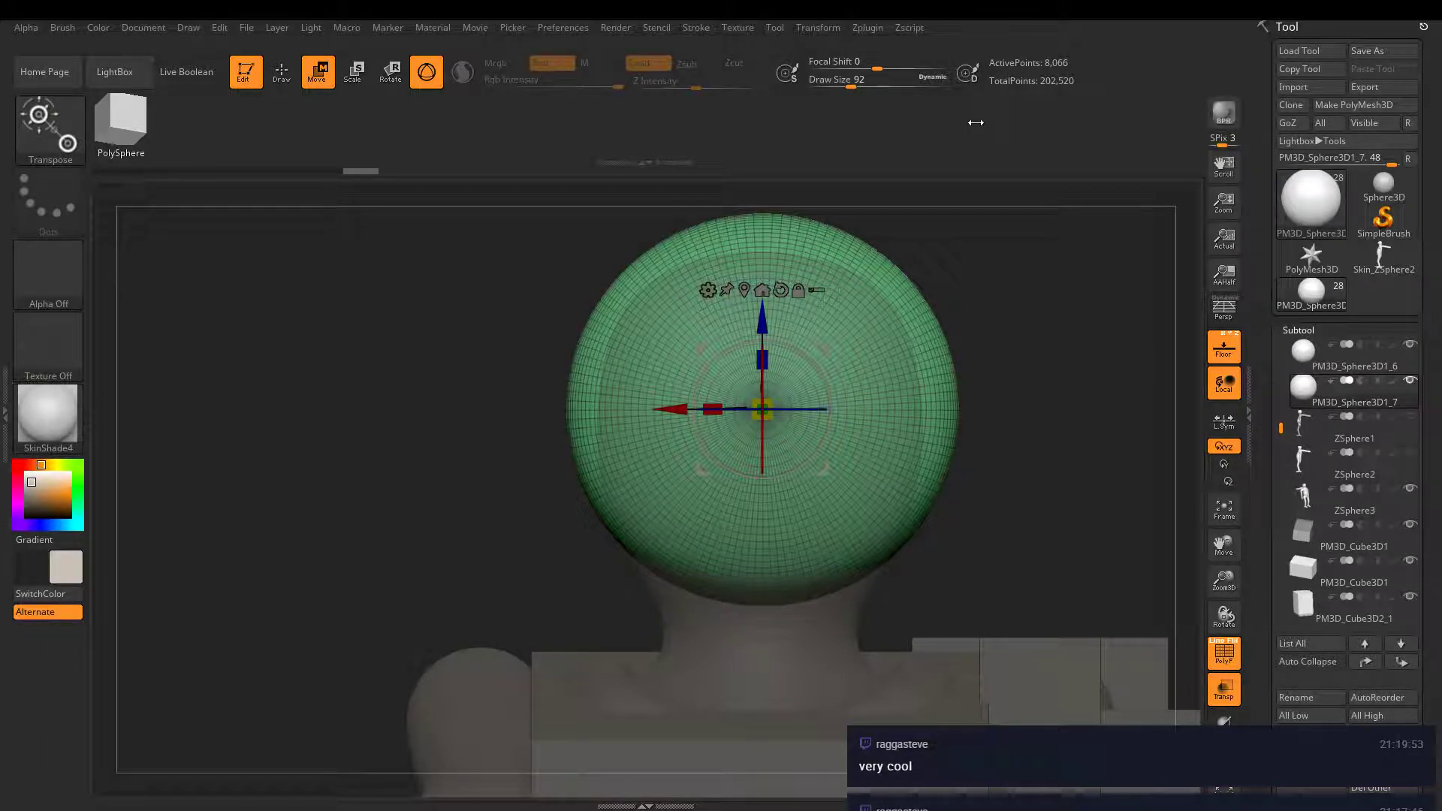
key(ctrl+s)
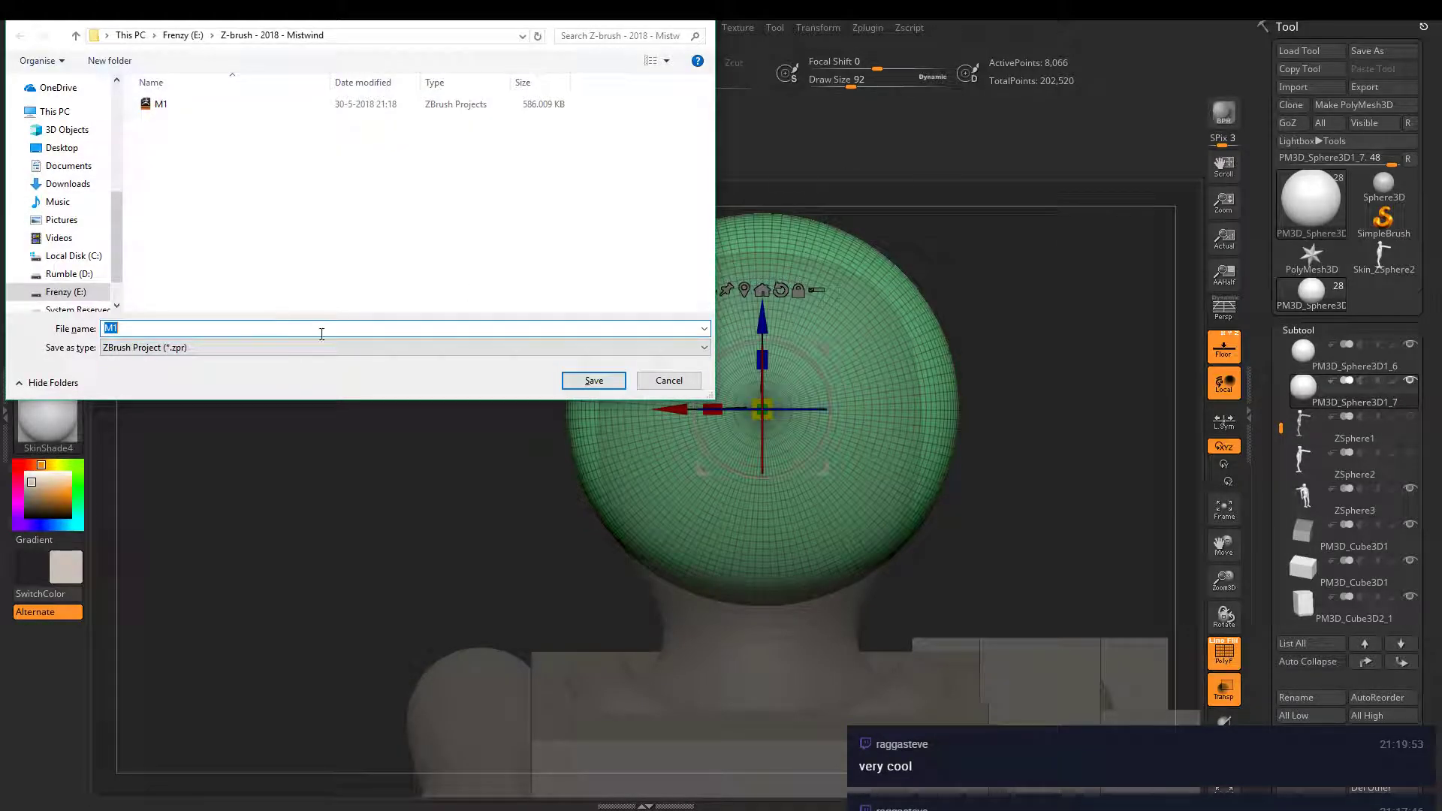
click(593, 381)
click(766, 399)
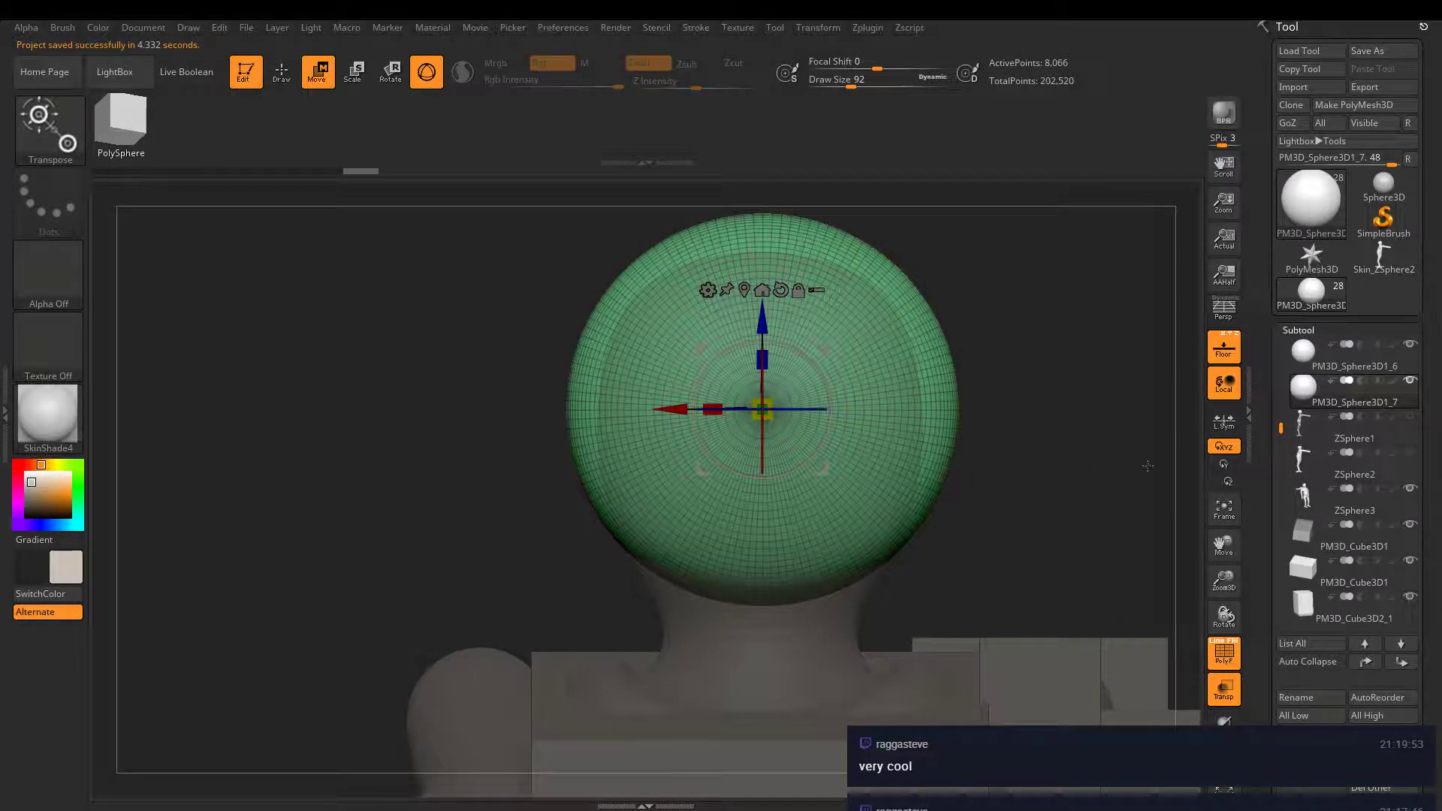
- Hide the ZSphere3 reference figure, leaving the head sphere and body blocks in view
scroll(1254, 407, down, 1)
alt+drag(1039, 473, 969, 316)
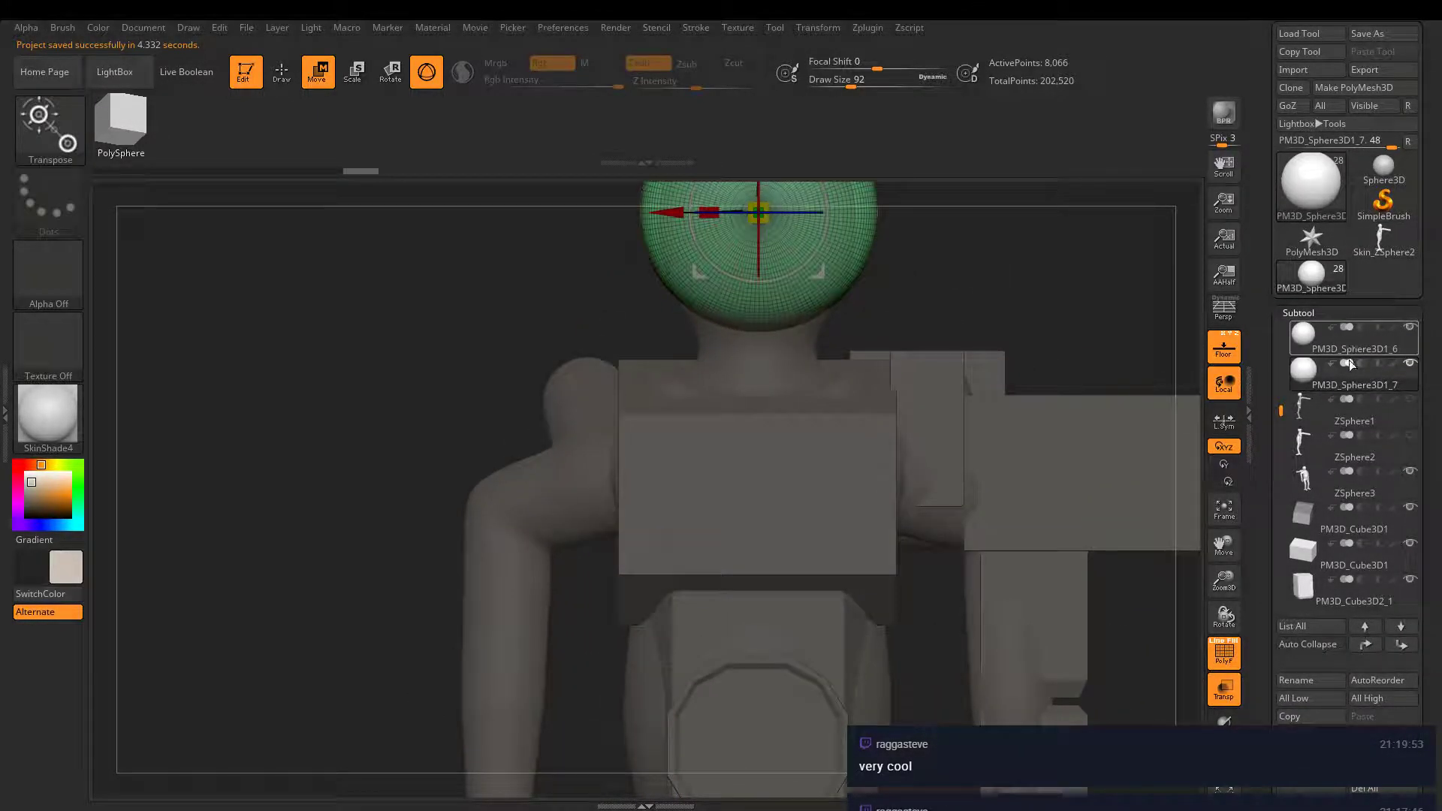
click(1410, 471)
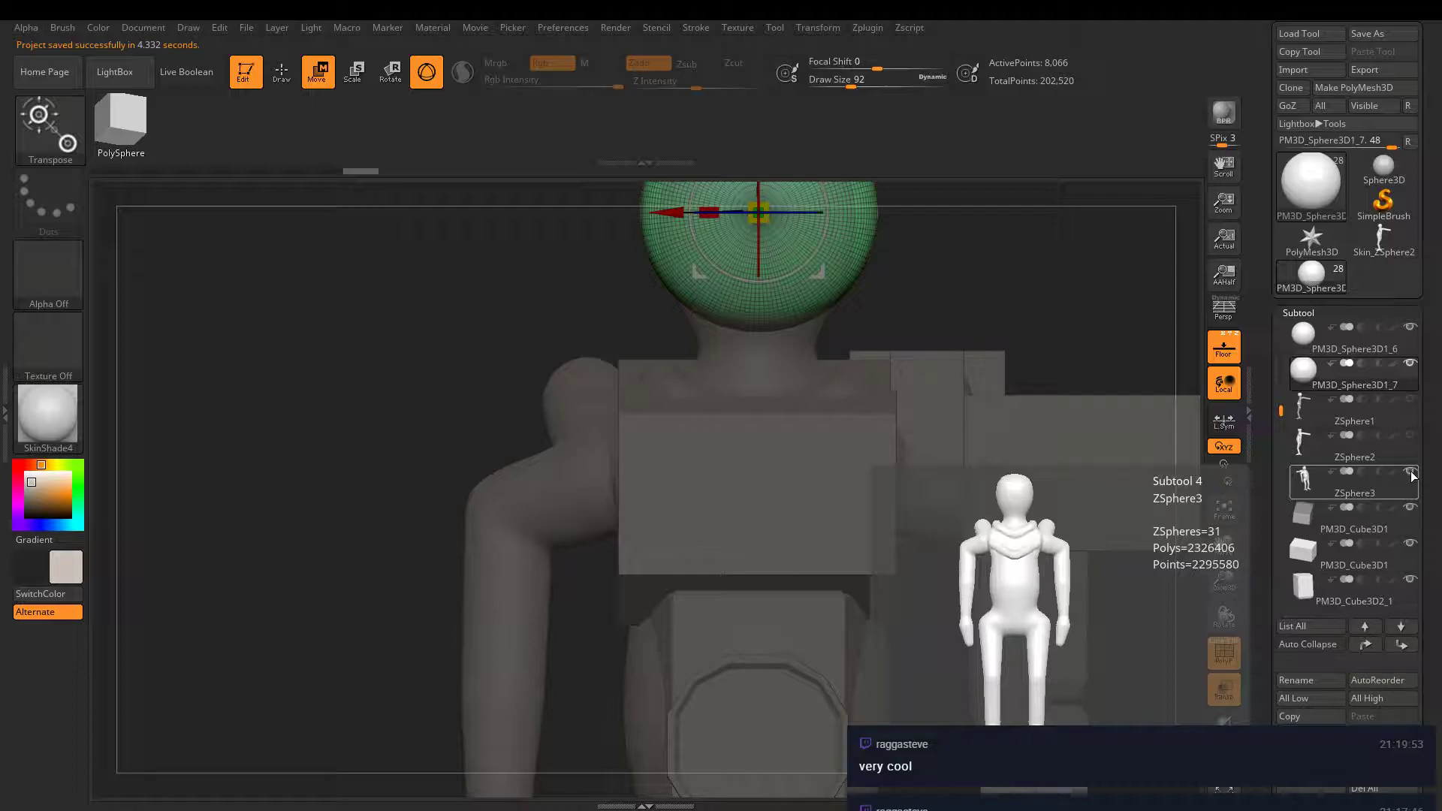
alt+drag(883, 427, 886, 699)
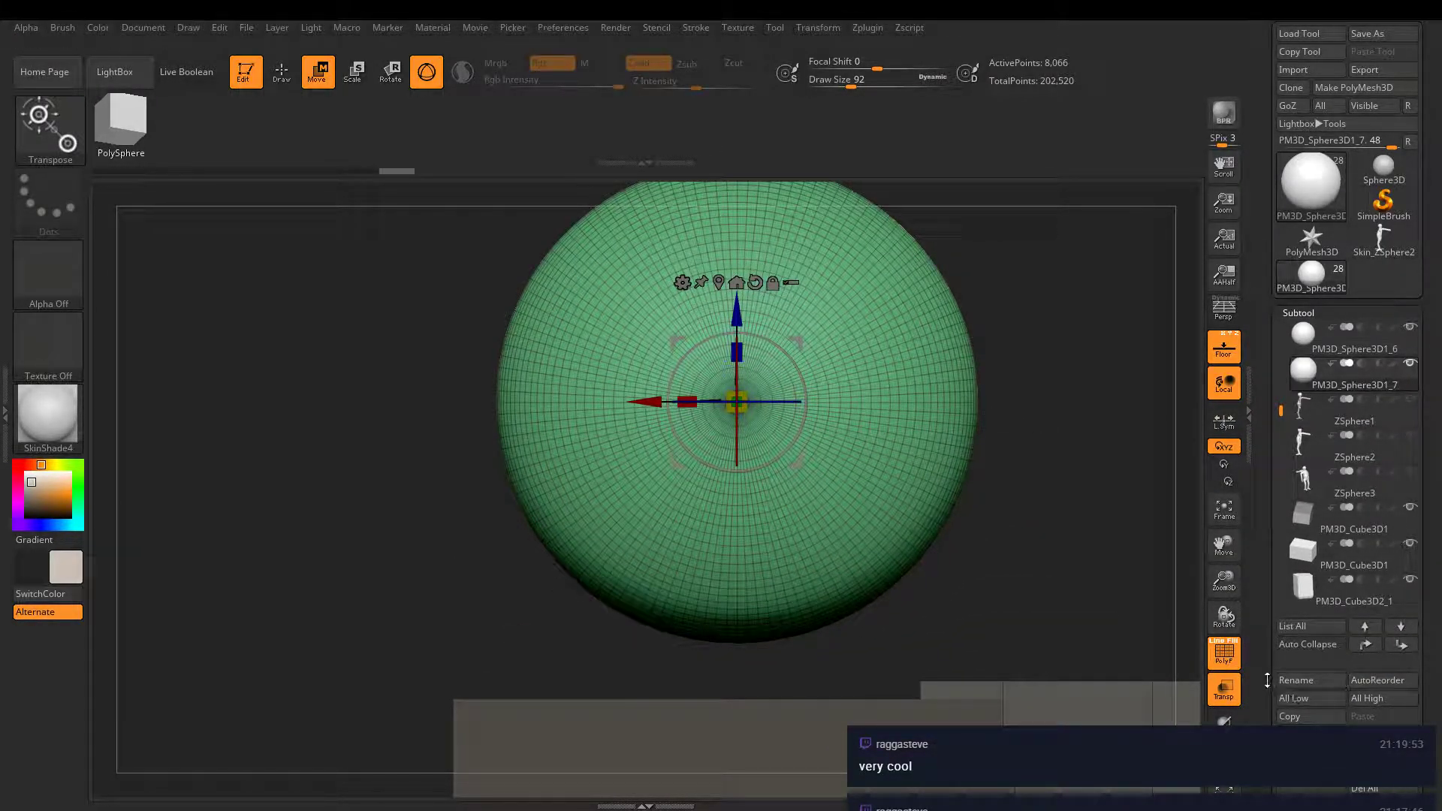
- Convert the head sphere to a DynaMesh at resolution 264
scroll(1281, 499, down, 10)
scroll(1281, 502, down, 1)
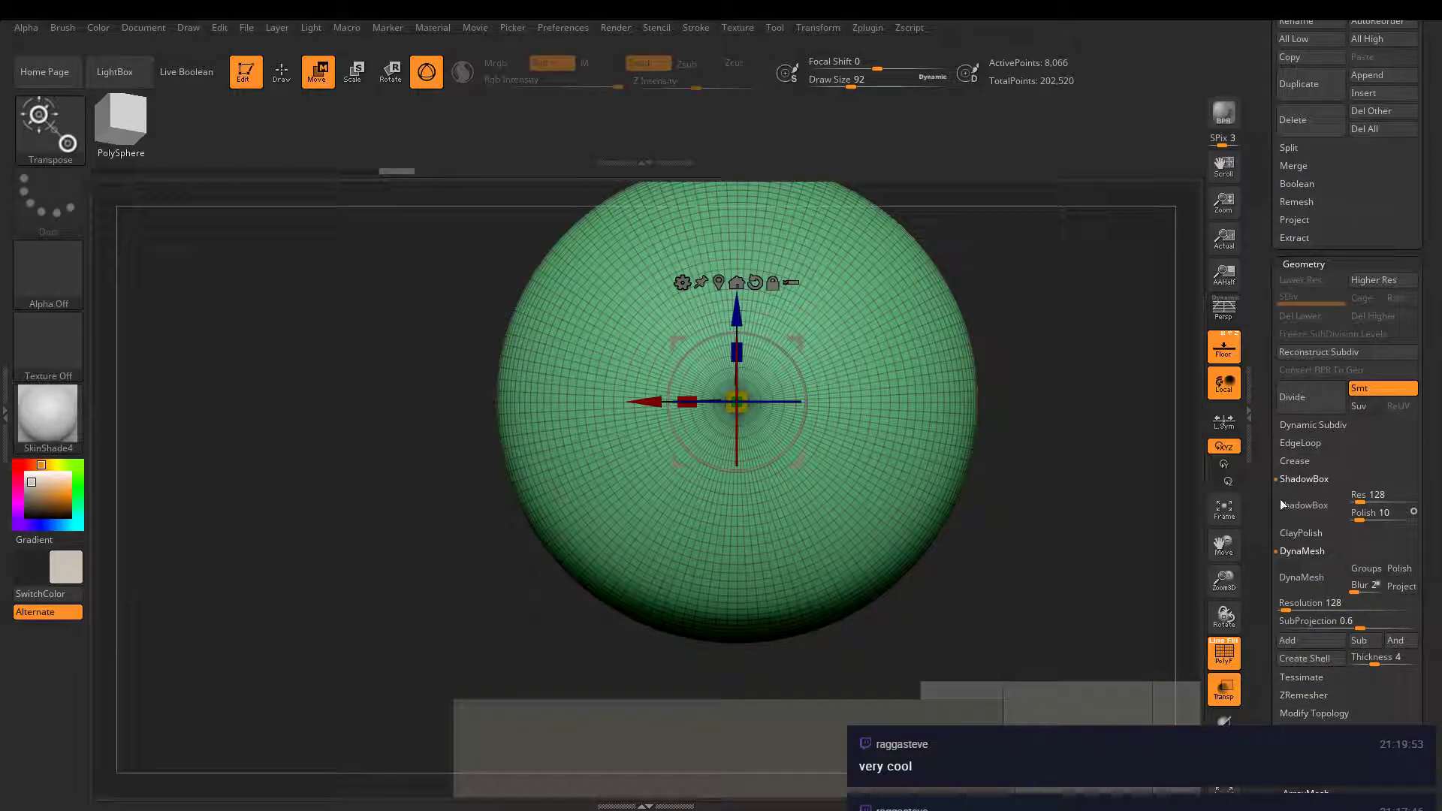
click(1294, 582)
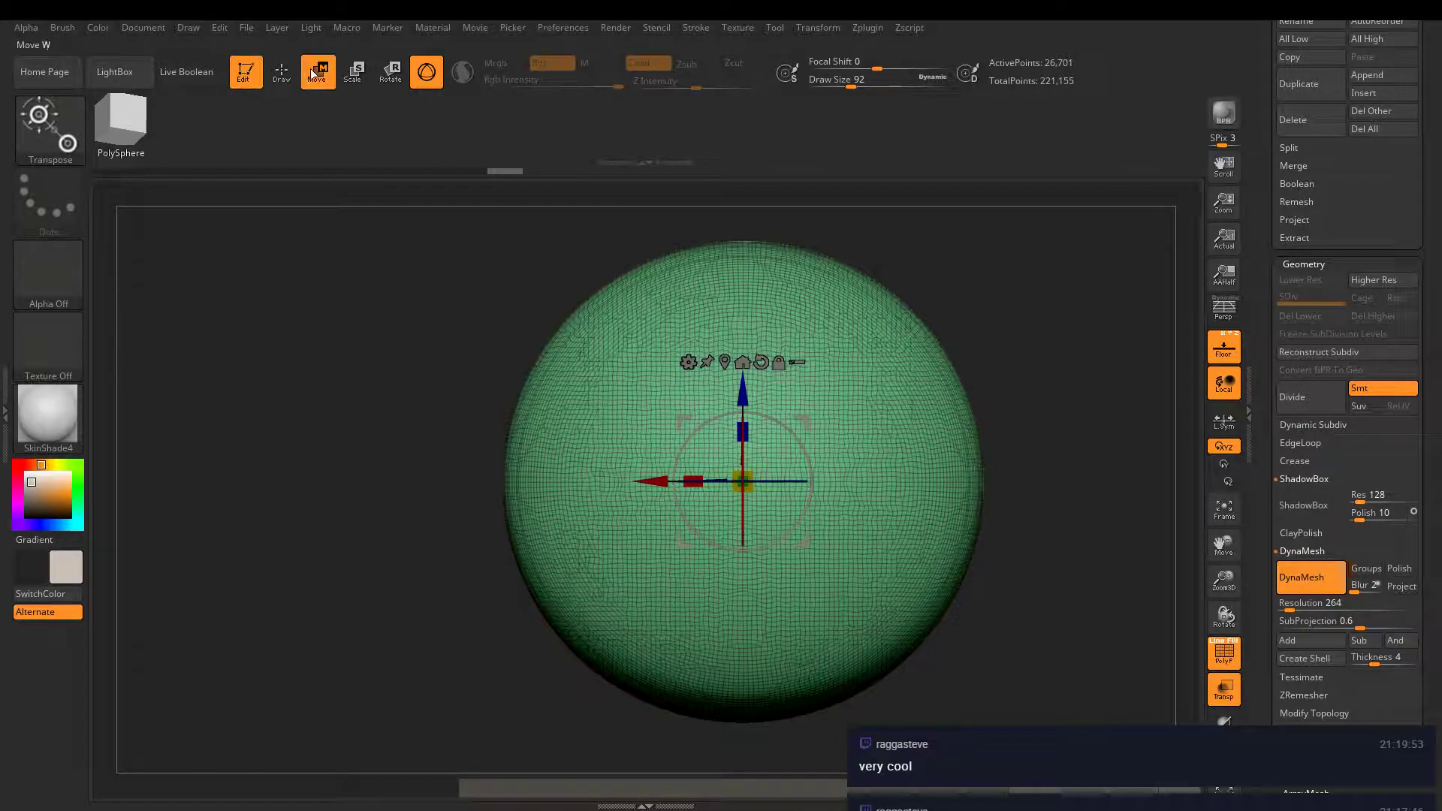
- Sculpt symmetrical eye sockets and raised brows on the front of the head with the ClayBuildup brush
key(q)
click(56, 141)
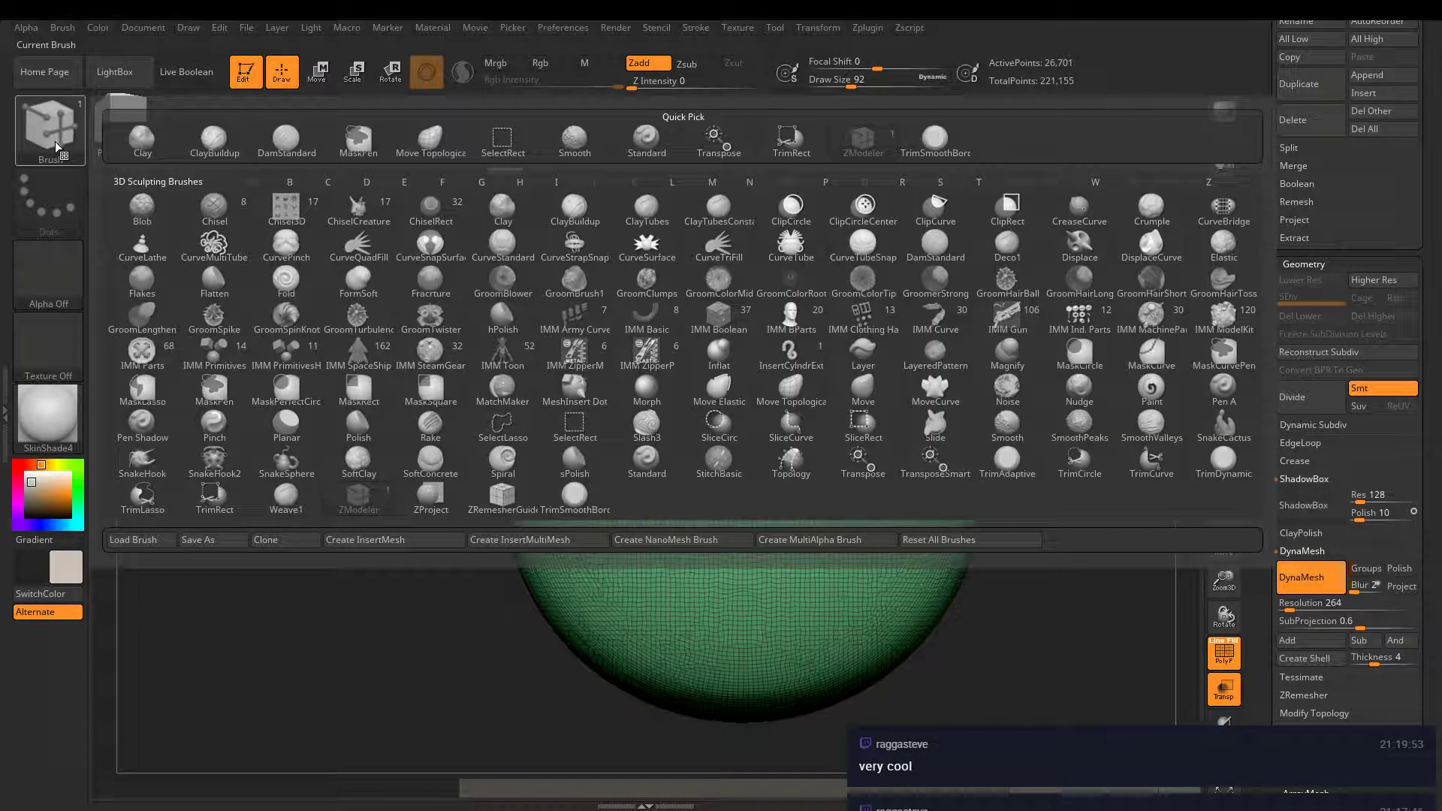
click(206, 142)
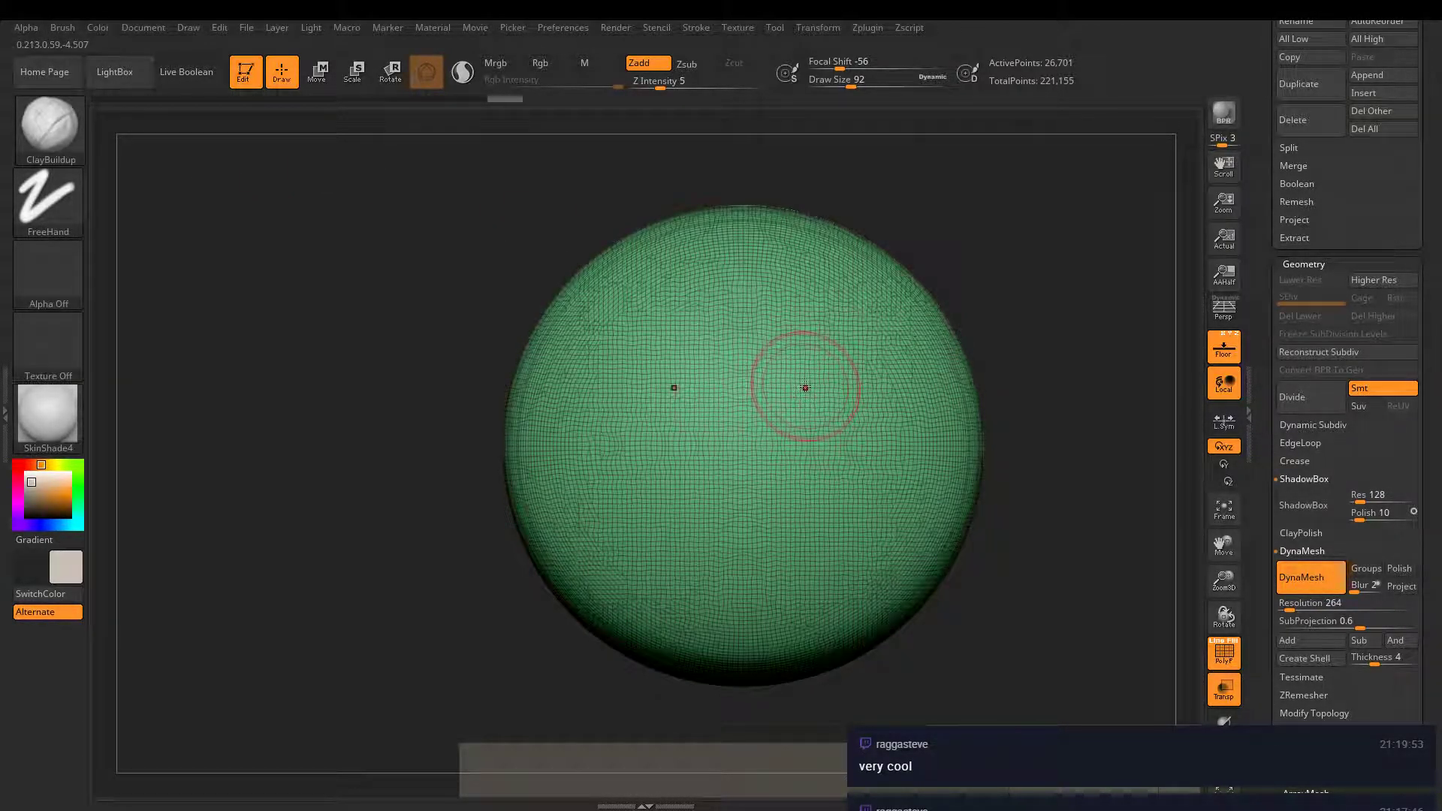
mouse_move(825, 383)
mouse_down()
mouse_move(815, 375)
mouse_move(869, 414)
mouse_move(872, 363)
mouse_move(833, 353)
mouse_move(914, 367)
mouse_up()
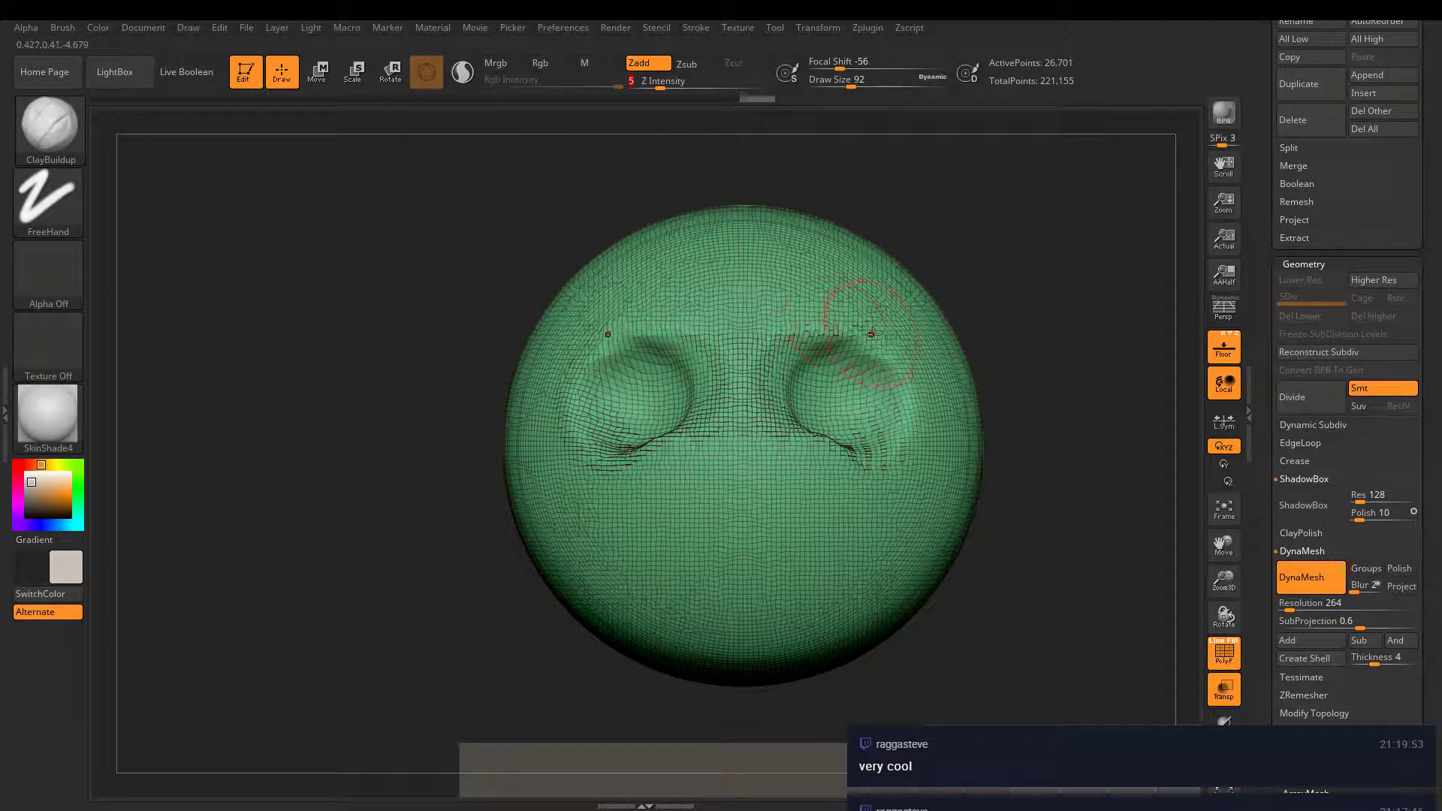
drag(839, 329, 880, 330)
mouse_move(840, 334)
mouse_down()
mouse_move(740, 349)
mouse_move(732, 436)
mouse_move(736, 454)
mouse_move(740, 405)
mouse_move(739, 458)
mouse_move(737, 396)
mouse_move(791, 435)
mouse_move(756, 451)
mouse_move(760, 466)
mouse_move(779, 396)
mouse_move(781, 485)
mouse_move(864, 468)
mouse_up()
- Build out a protruding nose between the eye sockets with a smaller brush and update the DynaMesh
key(bracketleft)
key(bracketleft)
key(bracketleft)
right_drag(864, 468, 721, 470)
ctrl+drag(720, 470, 647, 499)
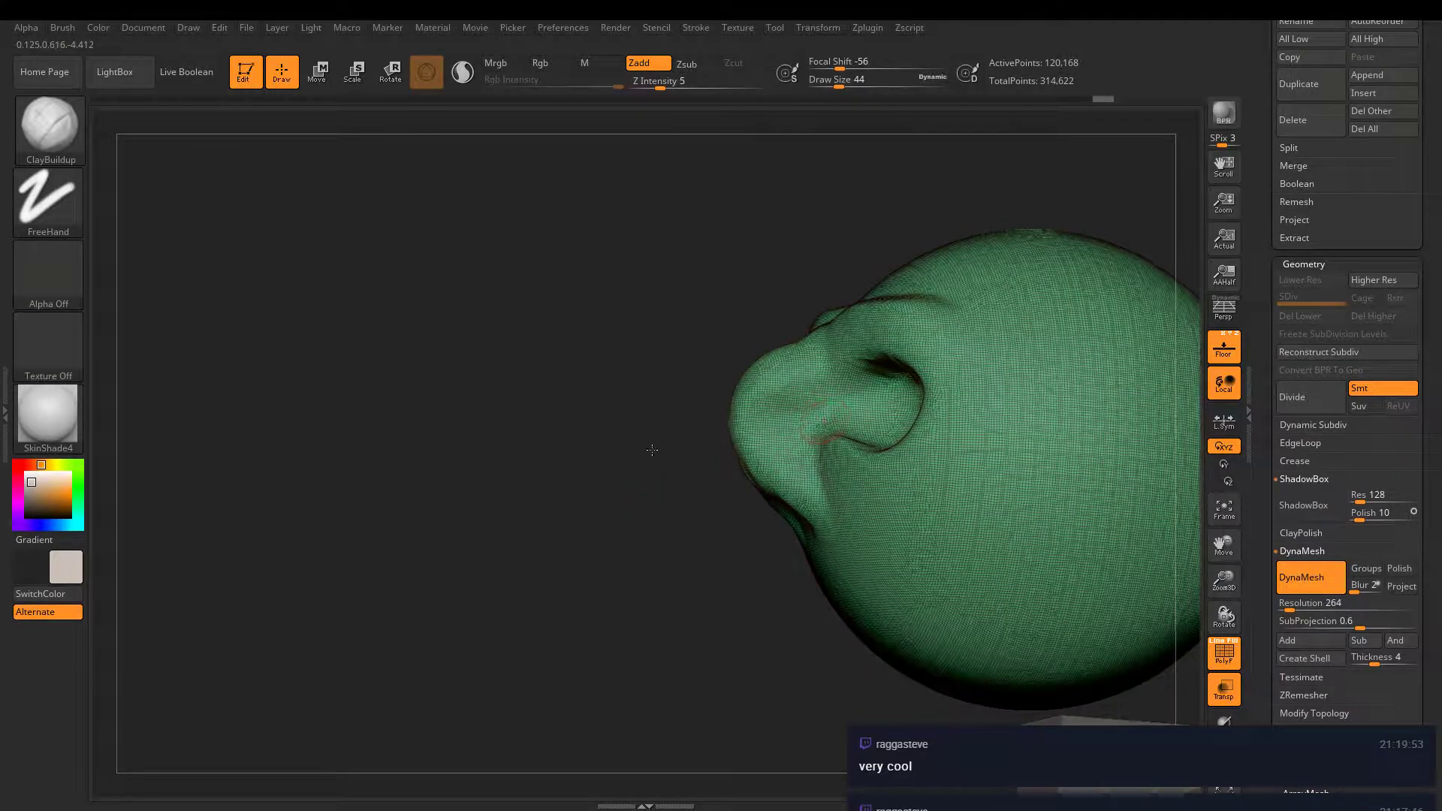
- Set the brush to focal shift -3 and draw size 51, and refine the nose bridge and inner brow
right_drag(643, 448, 719, 457)
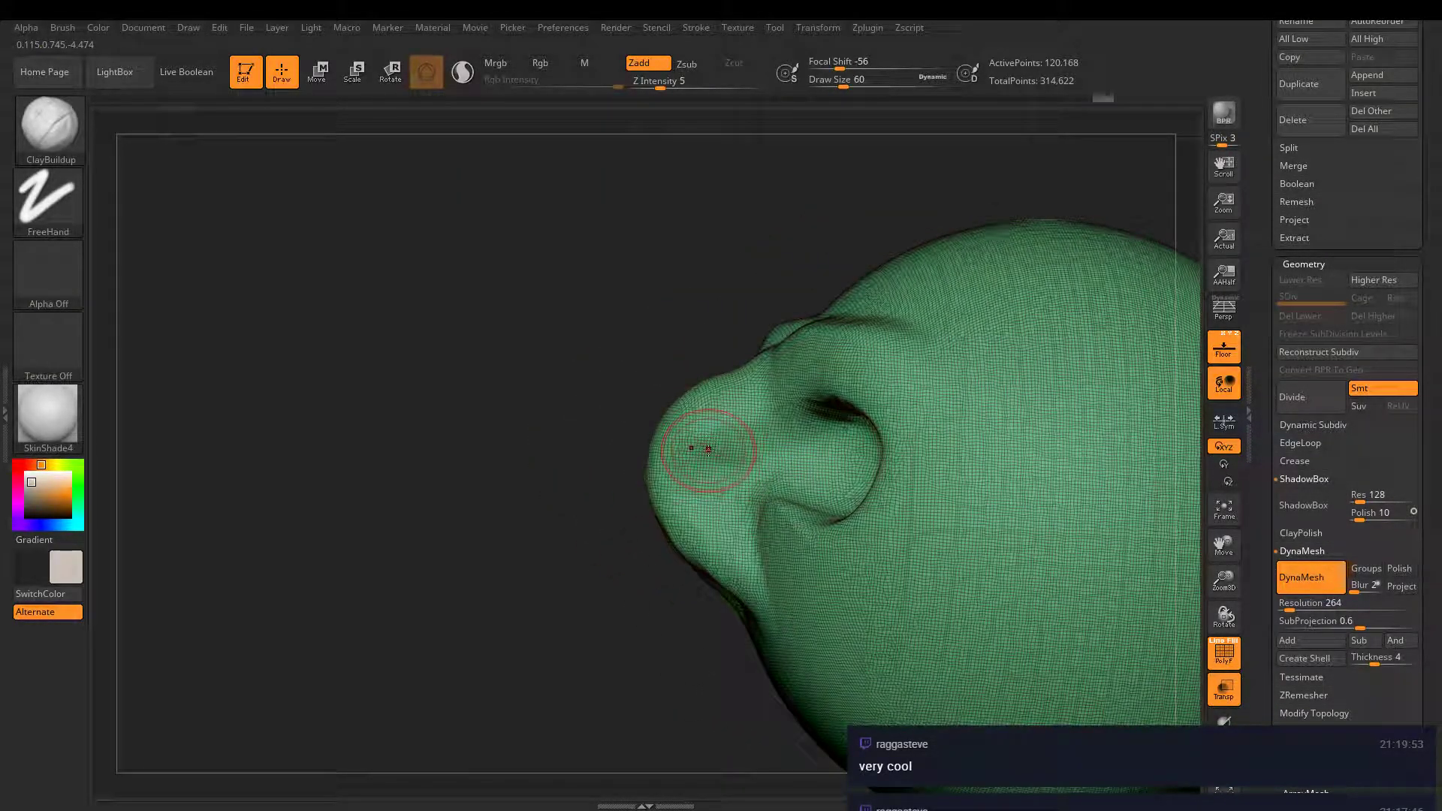
mouse_move(839, 68)
mouse_down()
mouse_move(872, 69)
mouse_move(841, 84)
mouse_up()
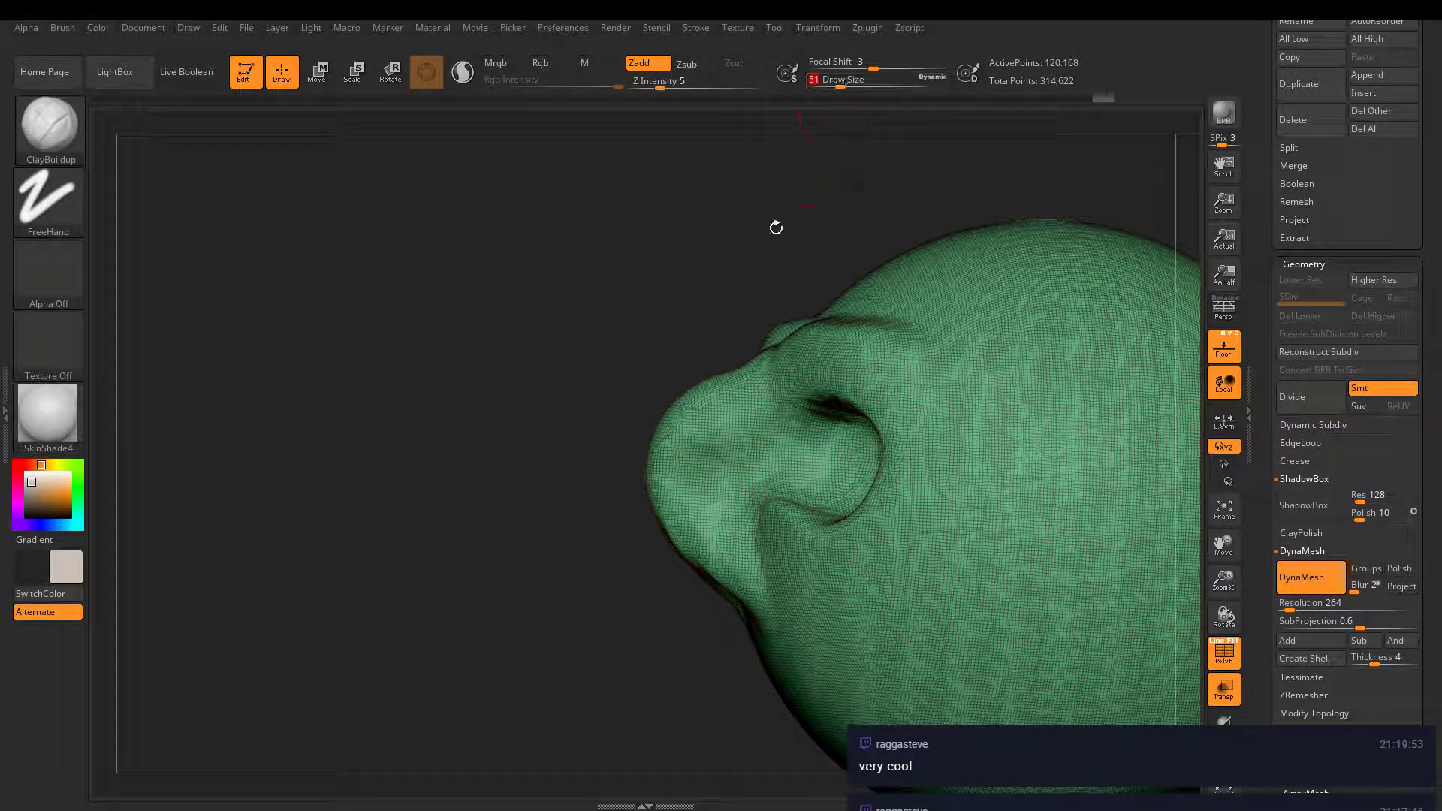
mouse_move(773, 225)
mouse_down()
mouse_move(658, 428)
mouse_move(682, 430)
mouse_move(717, 346)
mouse_move(691, 413)
mouse_up()
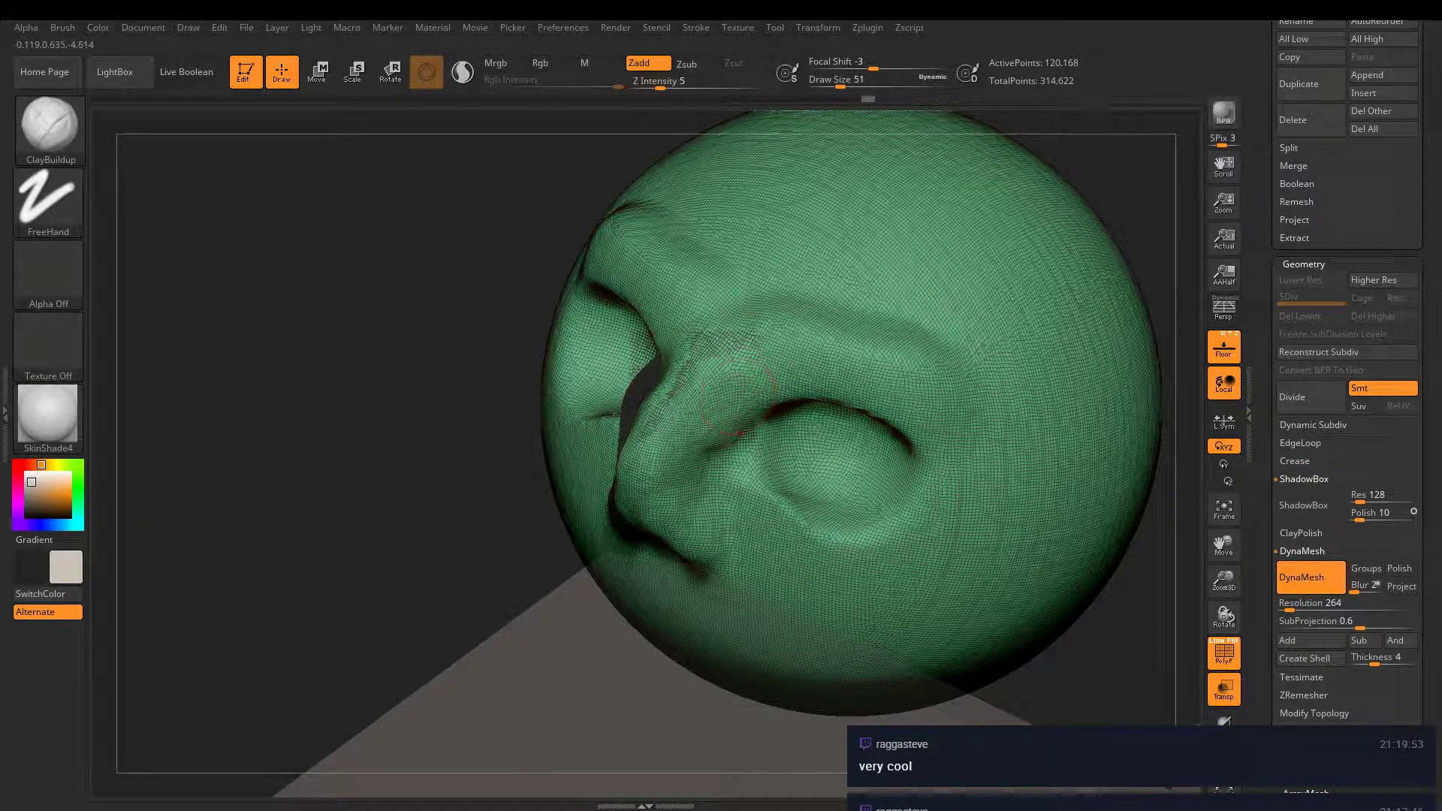
drag(735, 362, 679, 441)
- Turn off the polyframe display and change the material to MatCap RedClay
click(1225, 652)
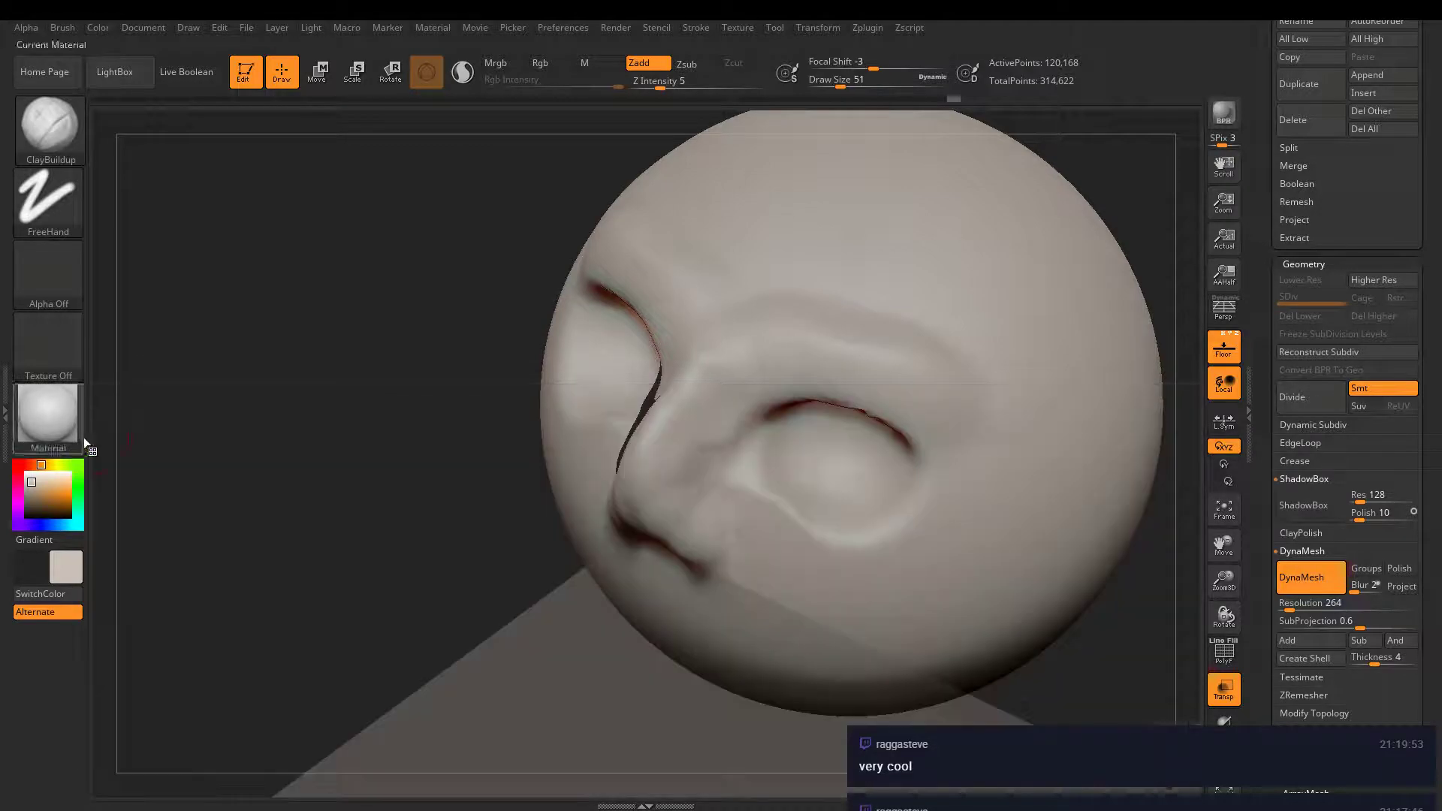
click(47, 413)
click(461, 449)
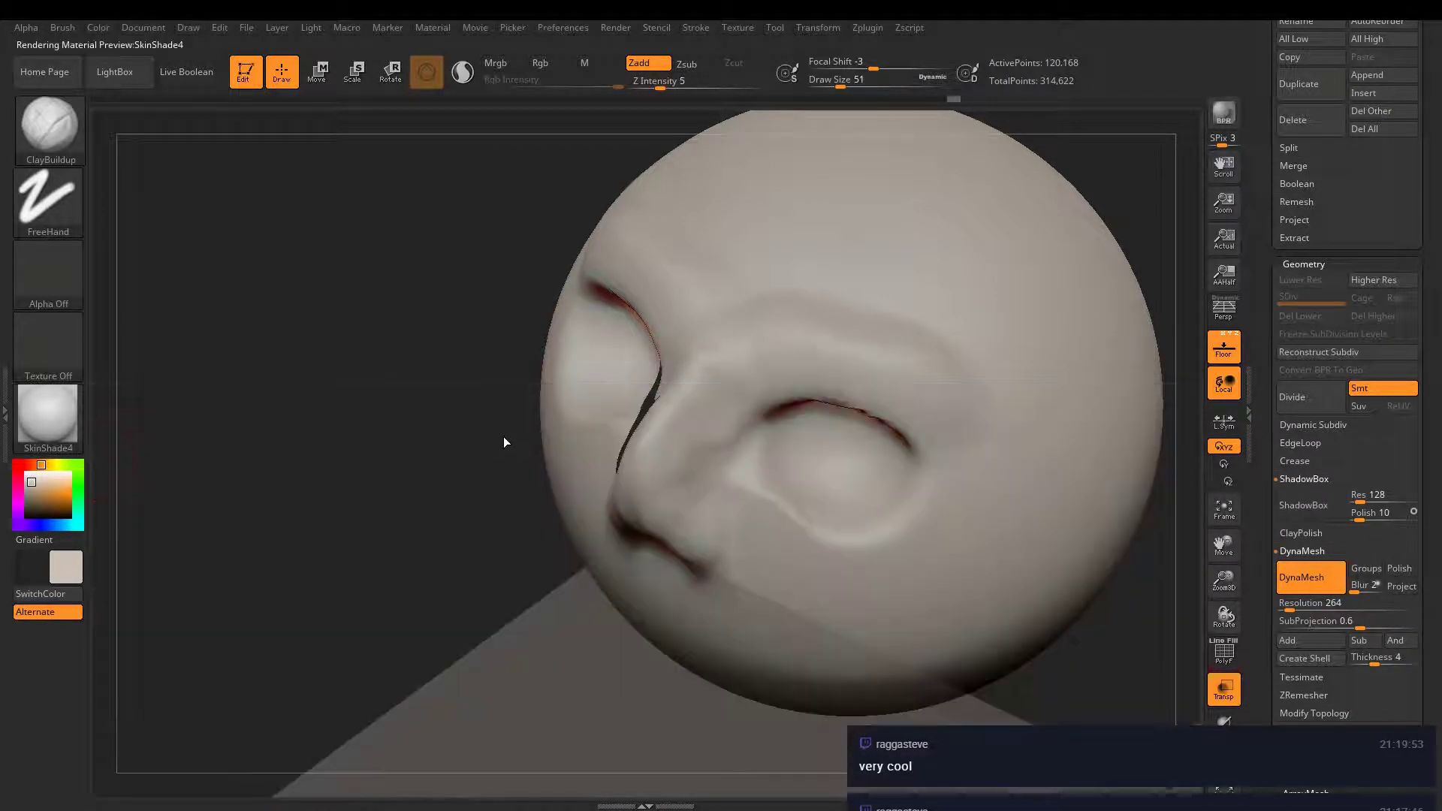
mouse_move(516, 451)
mouse_down()
mouse_move(499, 403)
mouse_move(551, 451)
mouse_move(570, 420)
mouse_up()
click(47, 413)
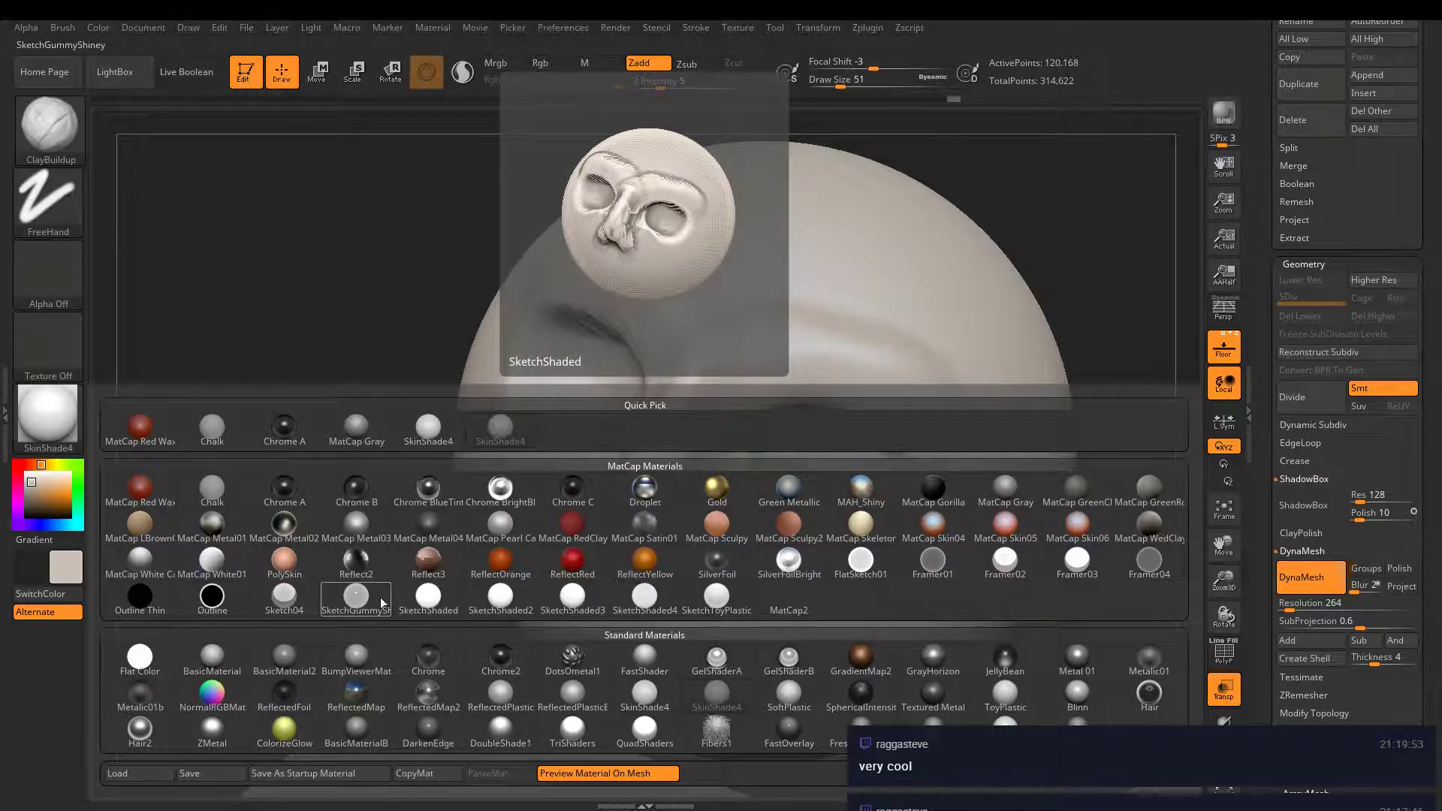
click(574, 526)
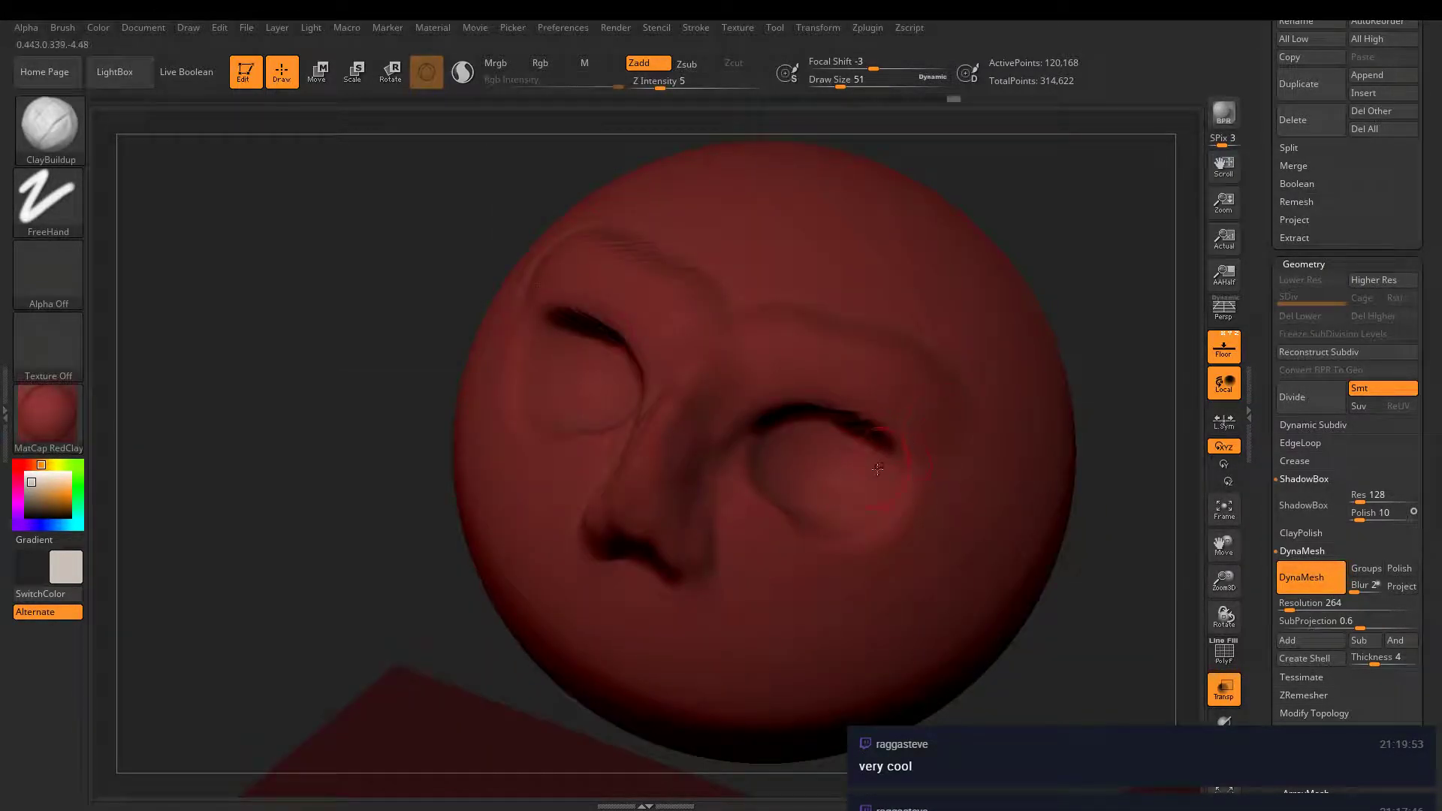
- Smooth the nose bridge between the brows and reshape its ridge with short ClayBuildup strokes, undoing an unwanted one
right_drag(877, 469, 860, 418)
mouse_move(703, 347)
shift+mouse_down()
mouse_move(678, 415)
mouse_move(711, 379)
shift+mouse_up()
shift+drag(699, 449, 700, 421)
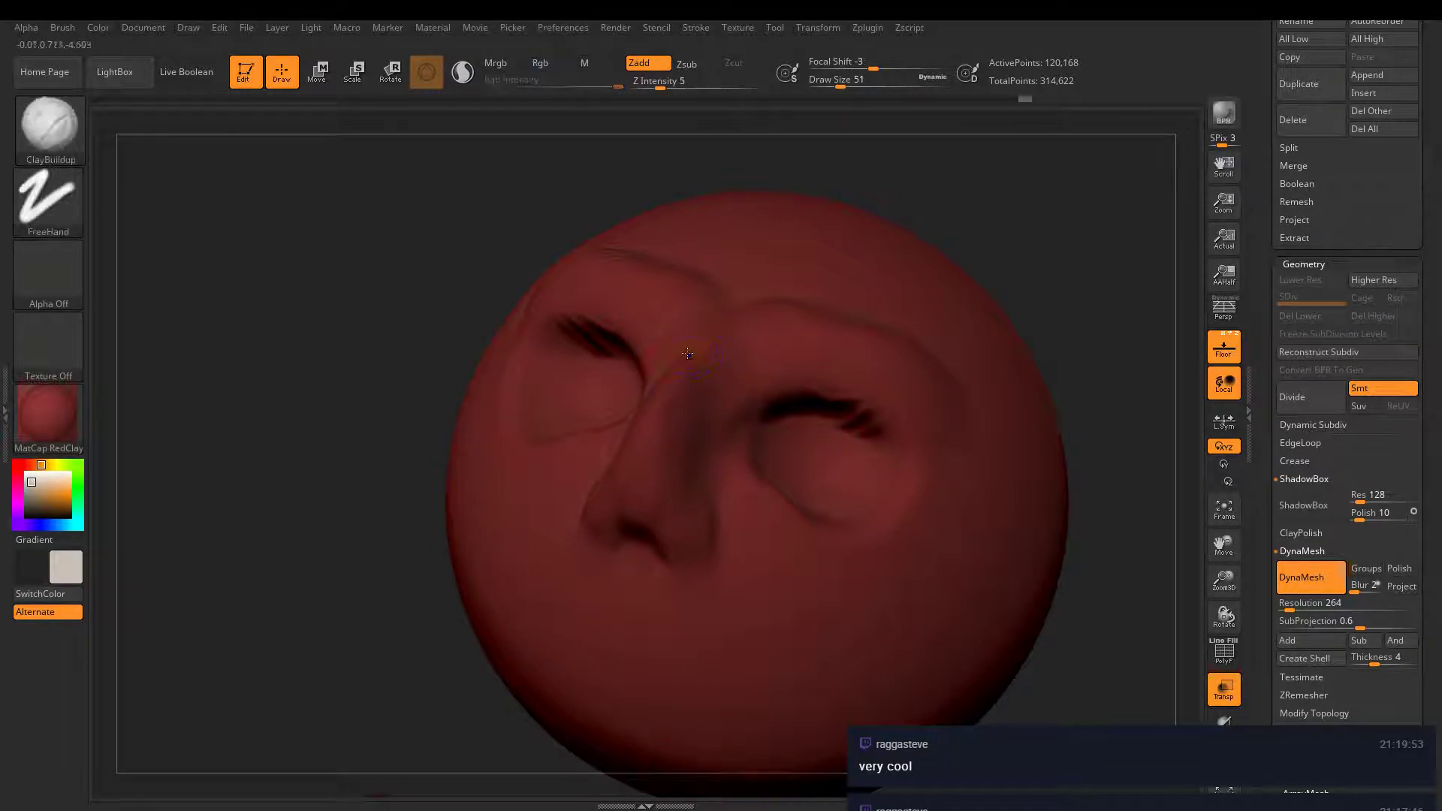
drag(690, 349, 702, 335)
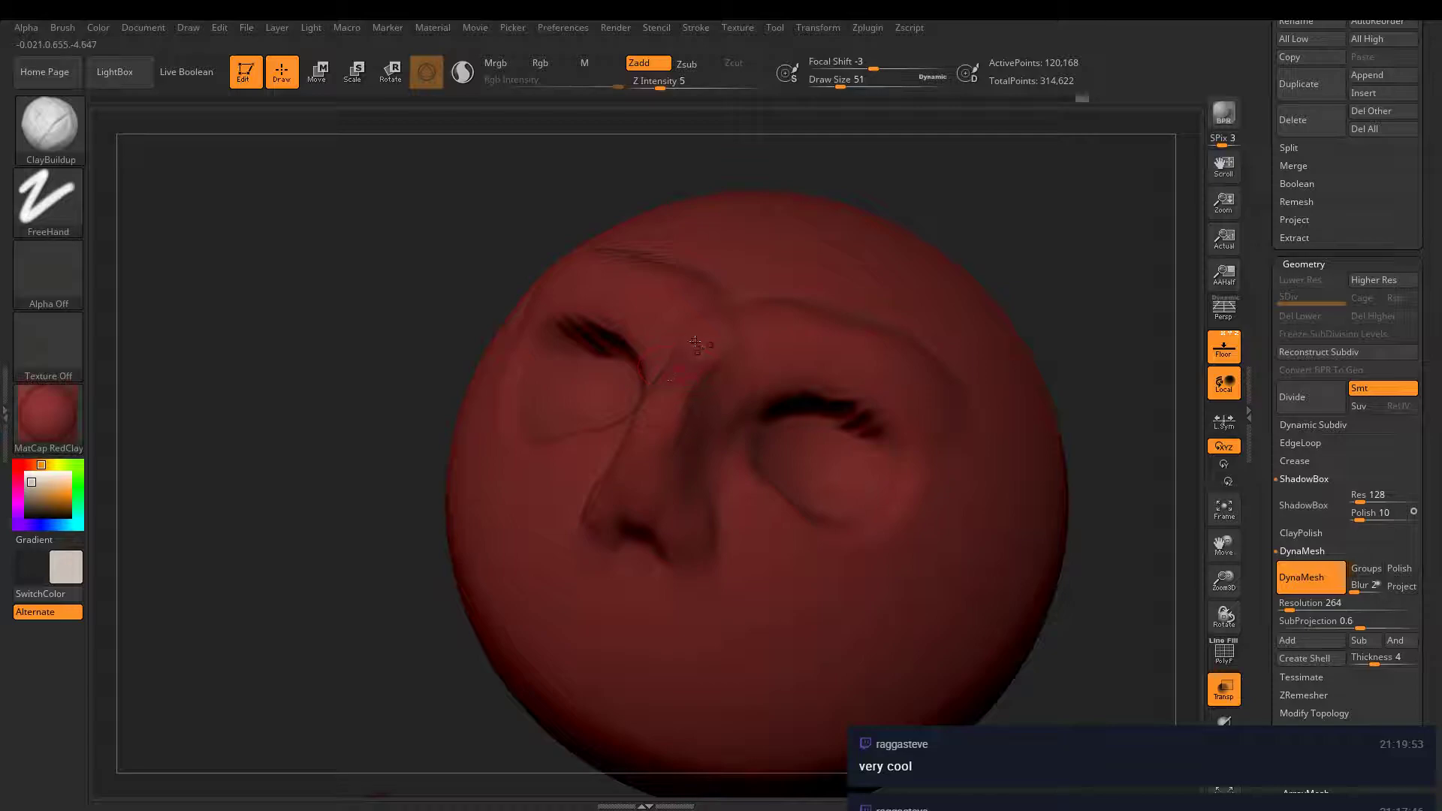
drag(651, 426, 676, 412)
key(ctrl+z)
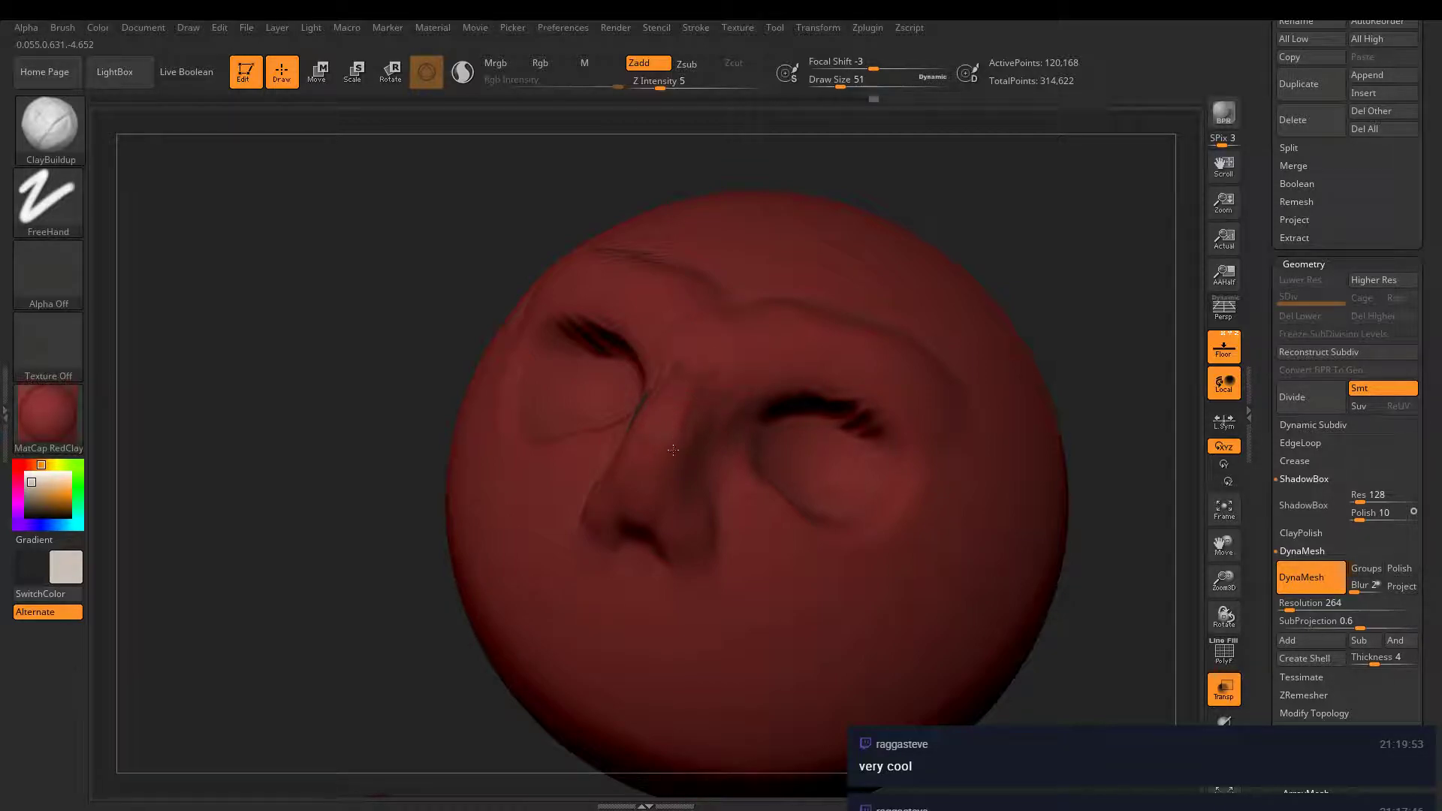
drag(659, 465, 661, 460)
- Smooth the area between the brows and define the inner brow edge where it meets the nose bridge
right_drag(655, 460, 760, 447)
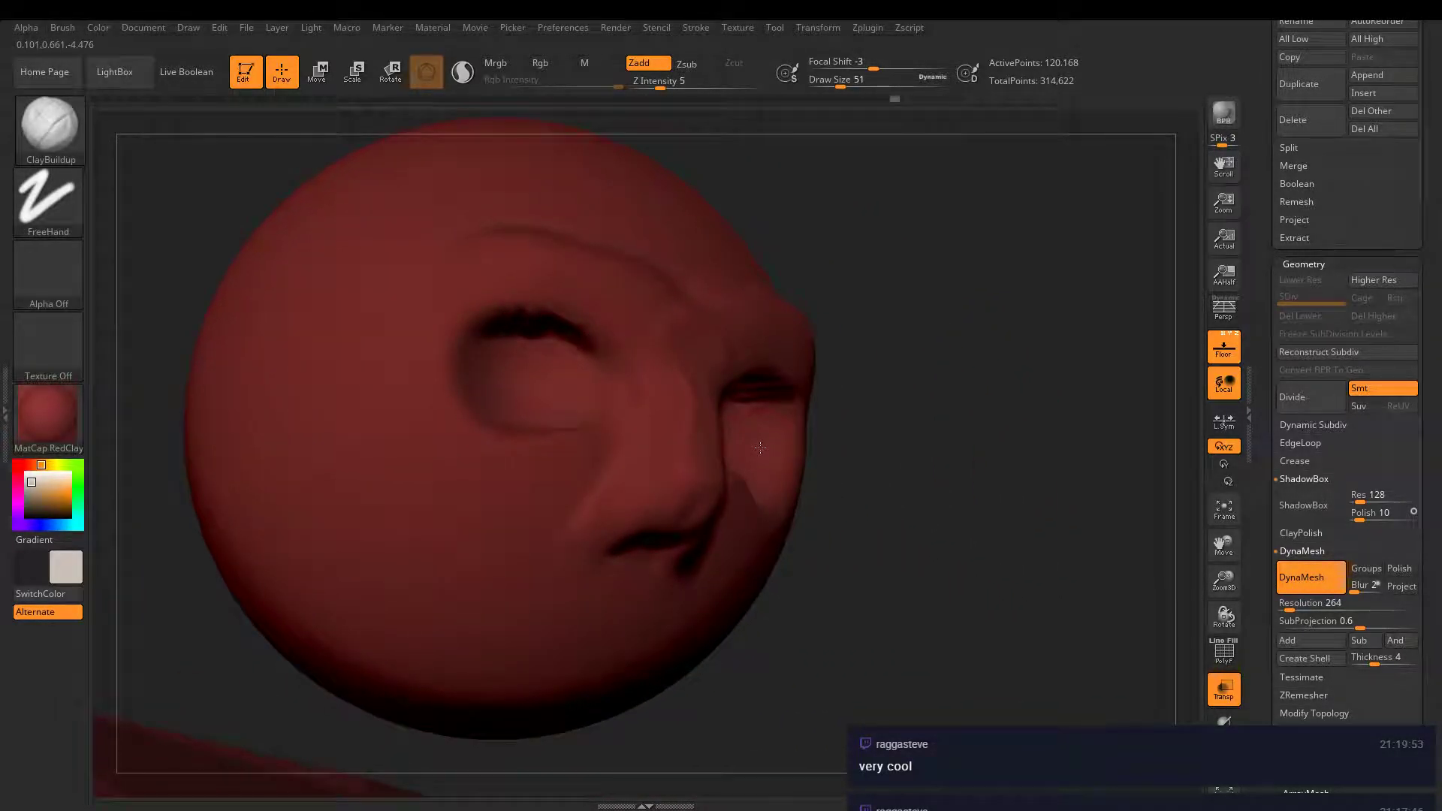
key(shift)
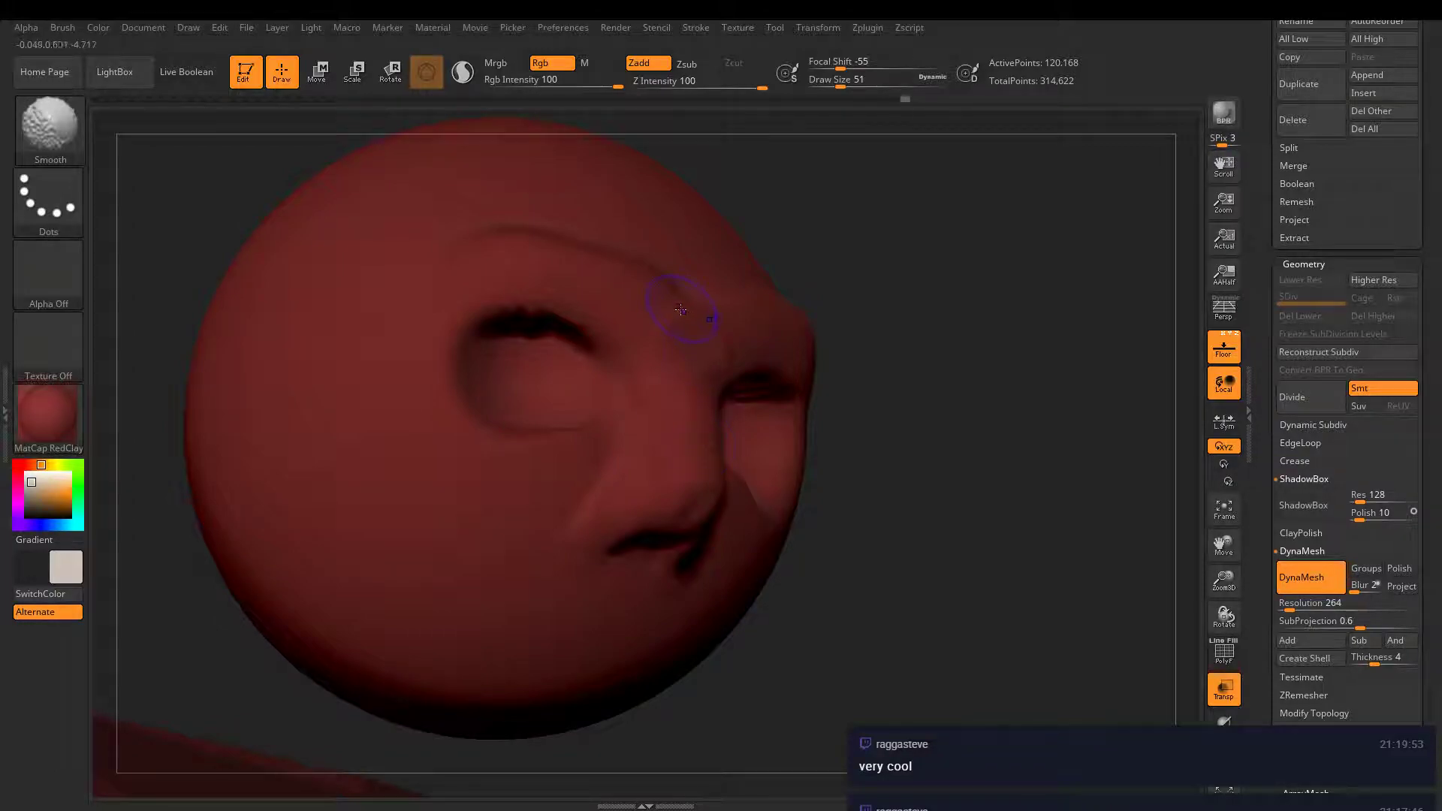
mouse_move(701, 281)
shift+mouse_down()
mouse_move(690, 322)
mouse_move(698, 302)
mouse_move(760, 380)
mouse_move(753, 357)
mouse_move(672, 397)
shift+mouse_up()
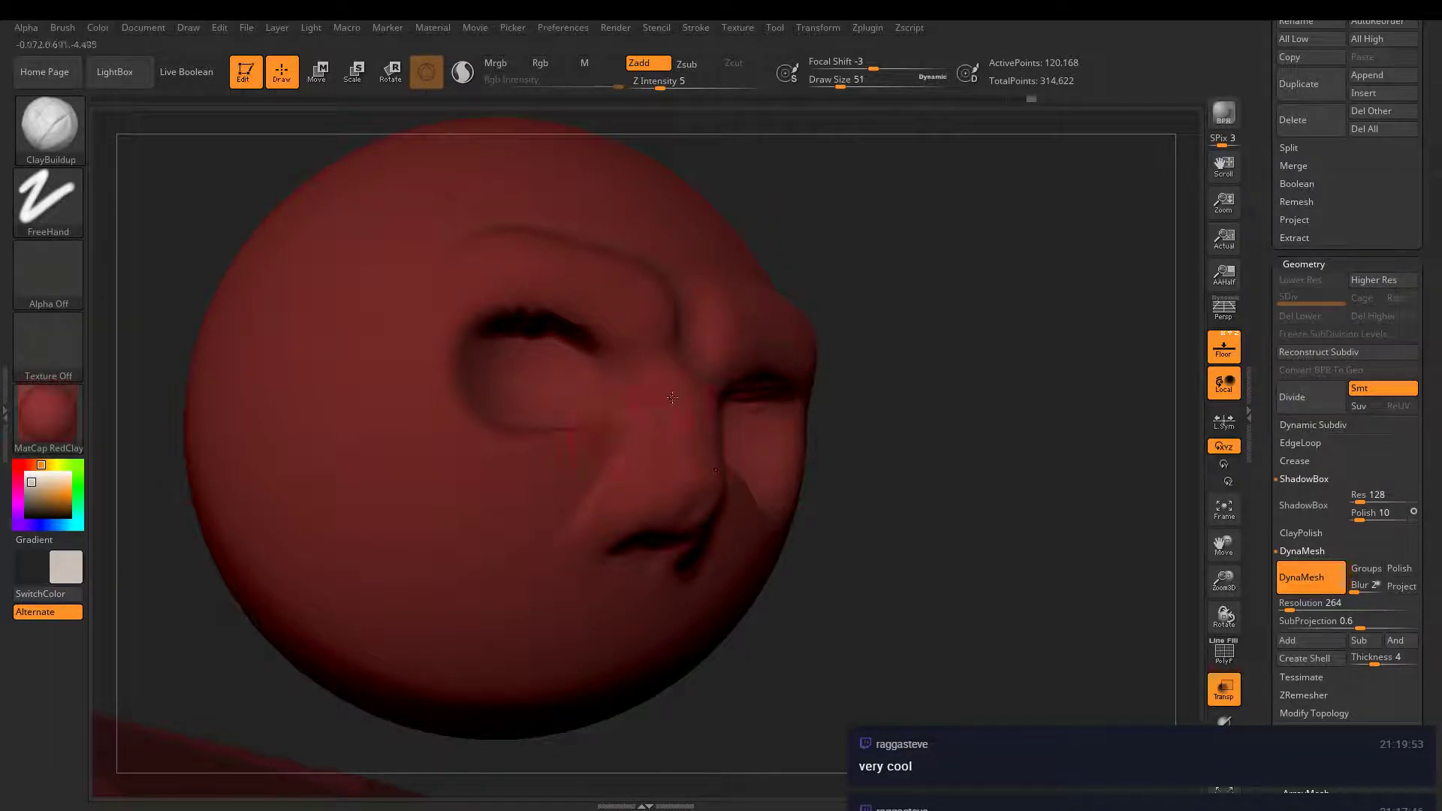
right_drag(677, 379, 601, 353)
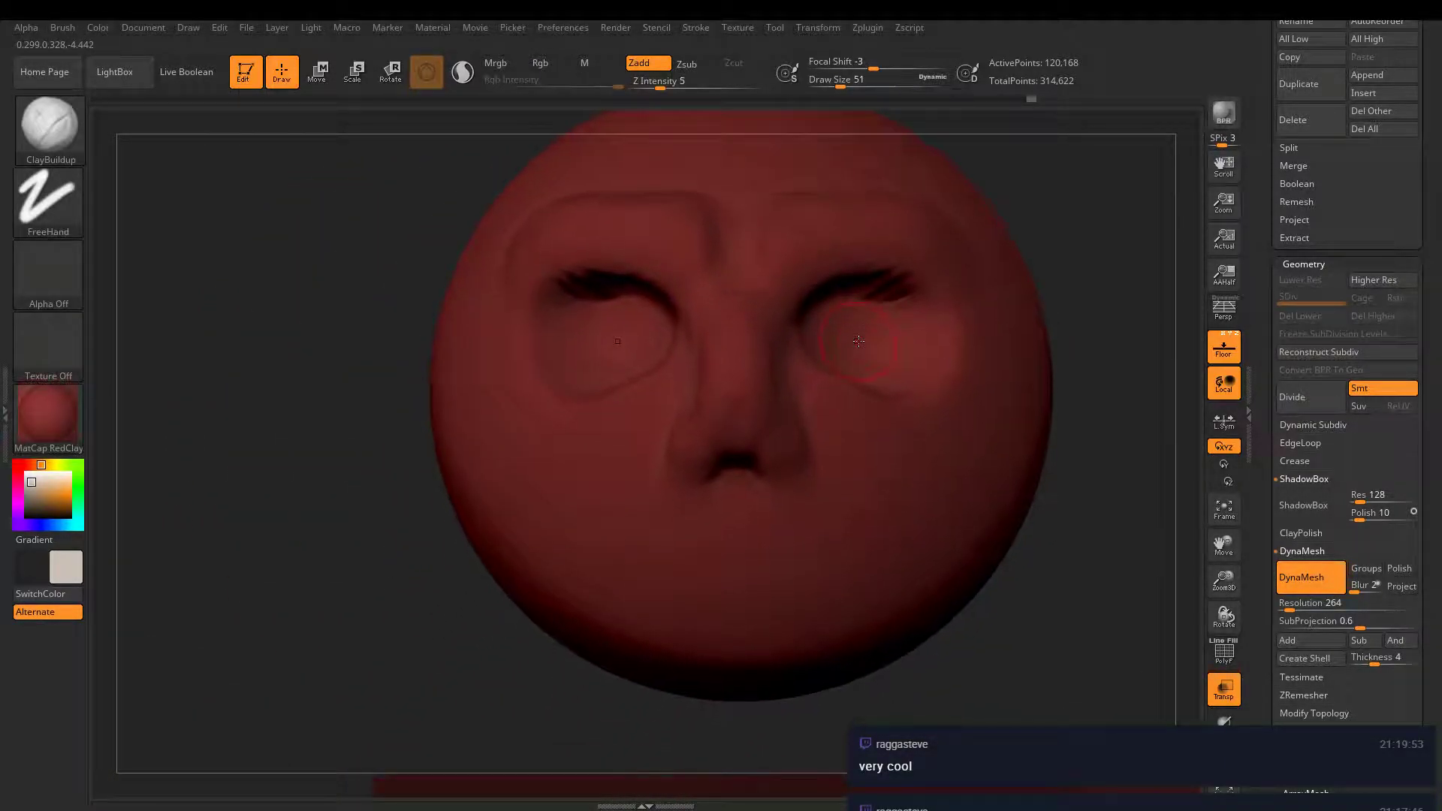
- Widen and flatten the underside of the nose, and shape its sides and the adjoining cheeks
mouse_move(789, 426)
mouse_down()
mouse_move(778, 372)
mouse_move(730, 441)
mouse_move(681, 452)
mouse_move(716, 464)
mouse_move(687, 479)
mouse_move(770, 479)
mouse_up()
key(shift)
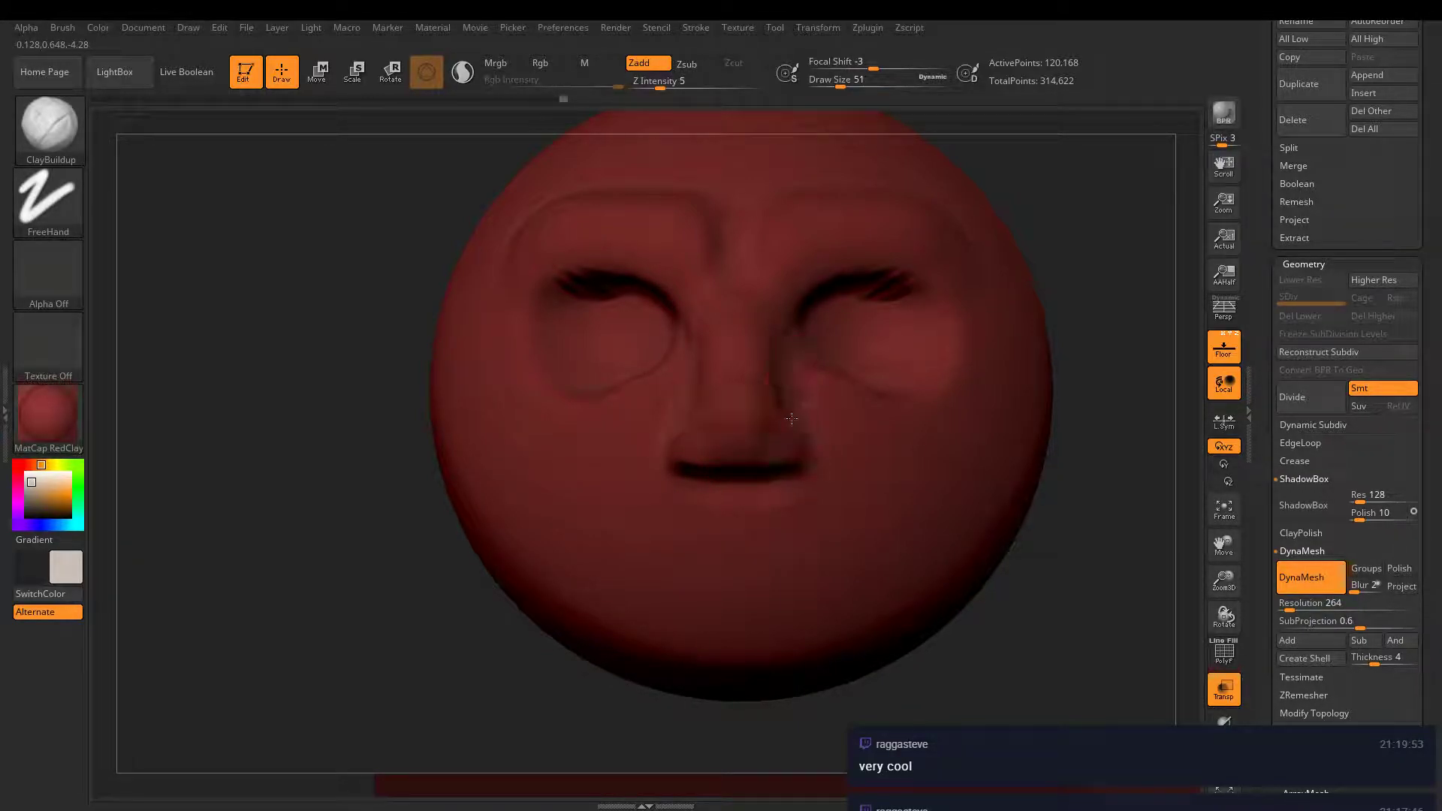
mouse_move(941, 275)
right_down()
mouse_move(902, 290)
mouse_move(850, 361)
mouse_move(799, 311)
mouse_move(880, 401)
mouse_move(950, 407)
mouse_move(785, 387)
right_up()
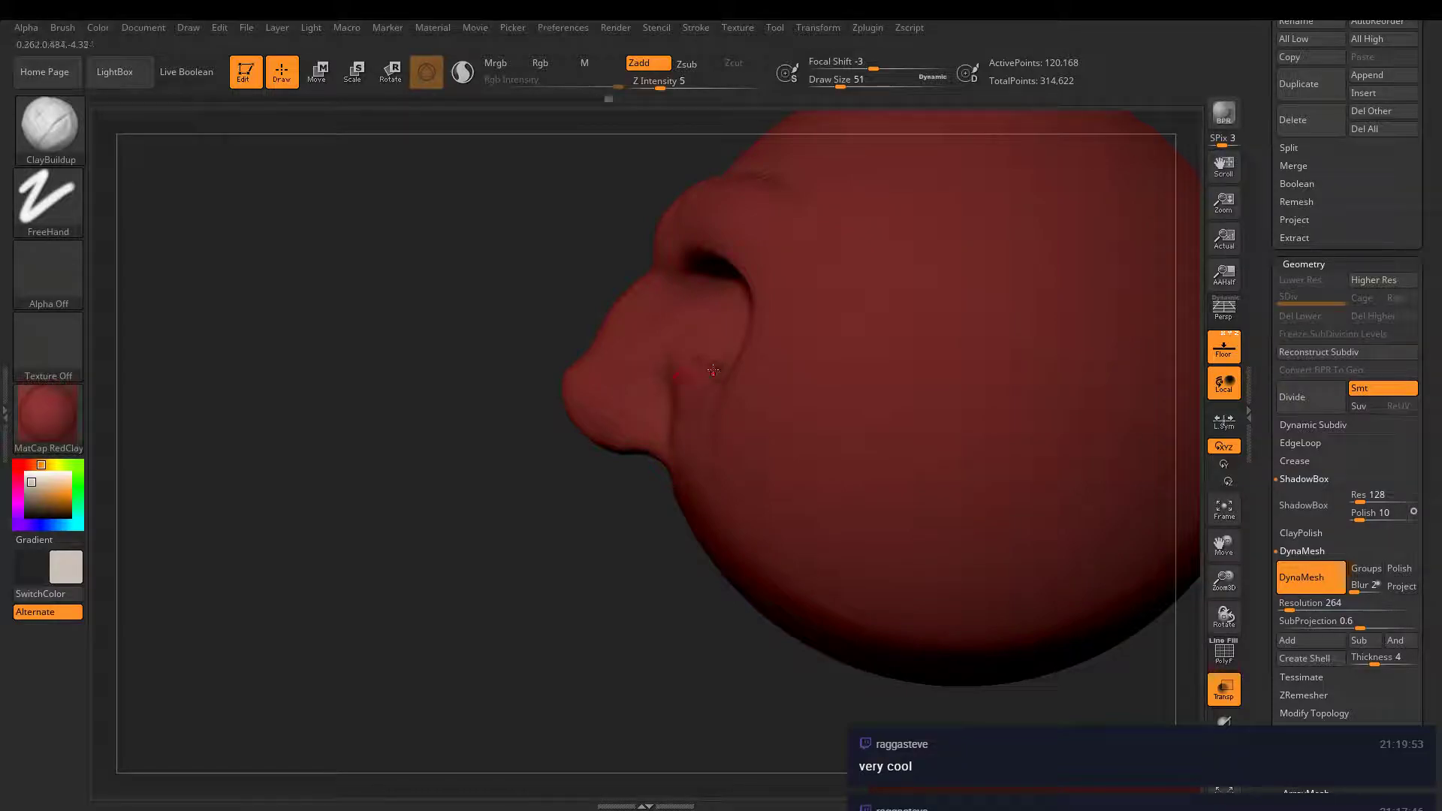
mouse_move(725, 351)
right_down()
mouse_move(783, 343)
mouse_move(869, 420)
right_up()
- Enlarge the brush to draw size 79 and quick-save the project
key(bracketright)
key(bracketright)
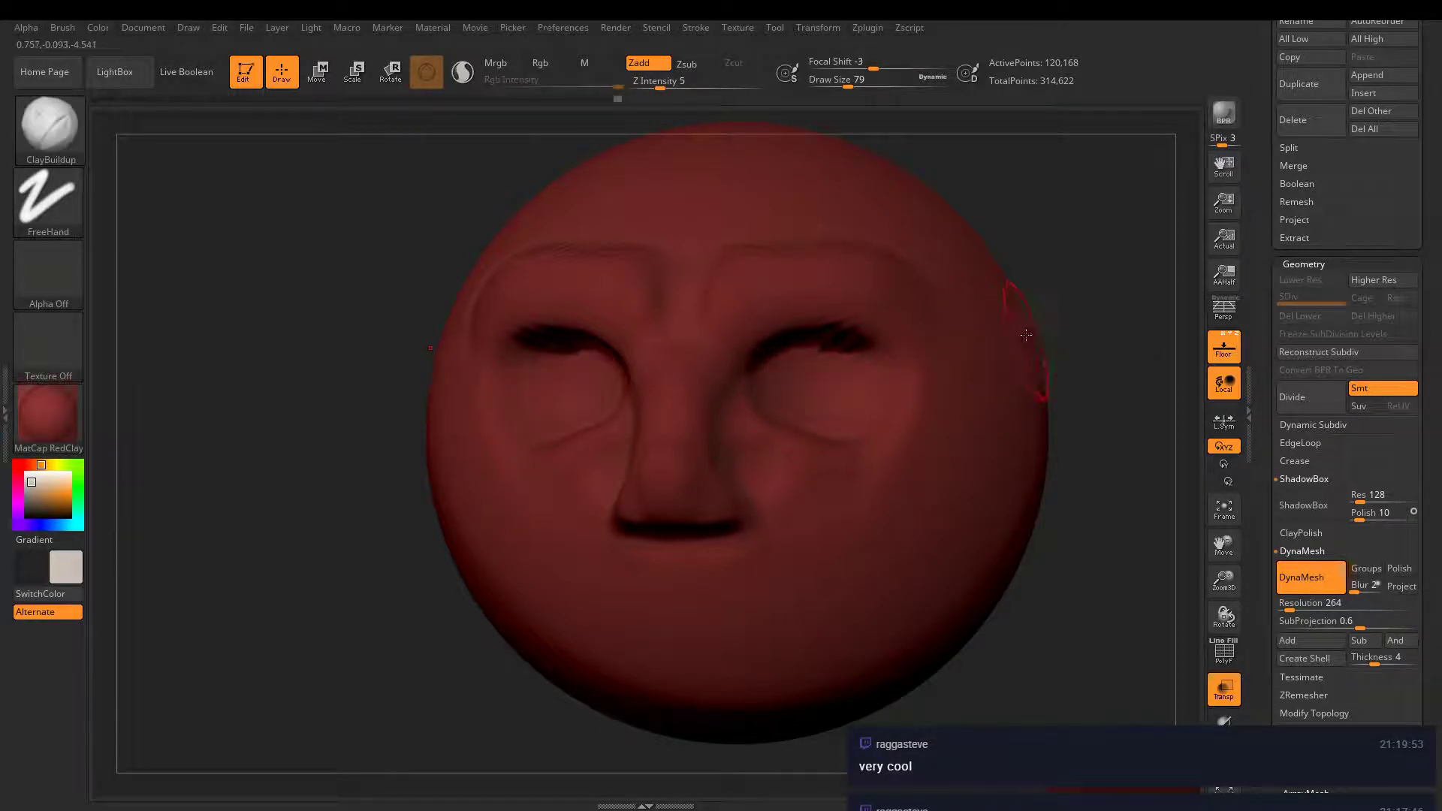
click(99, 28)
click(62, 27)
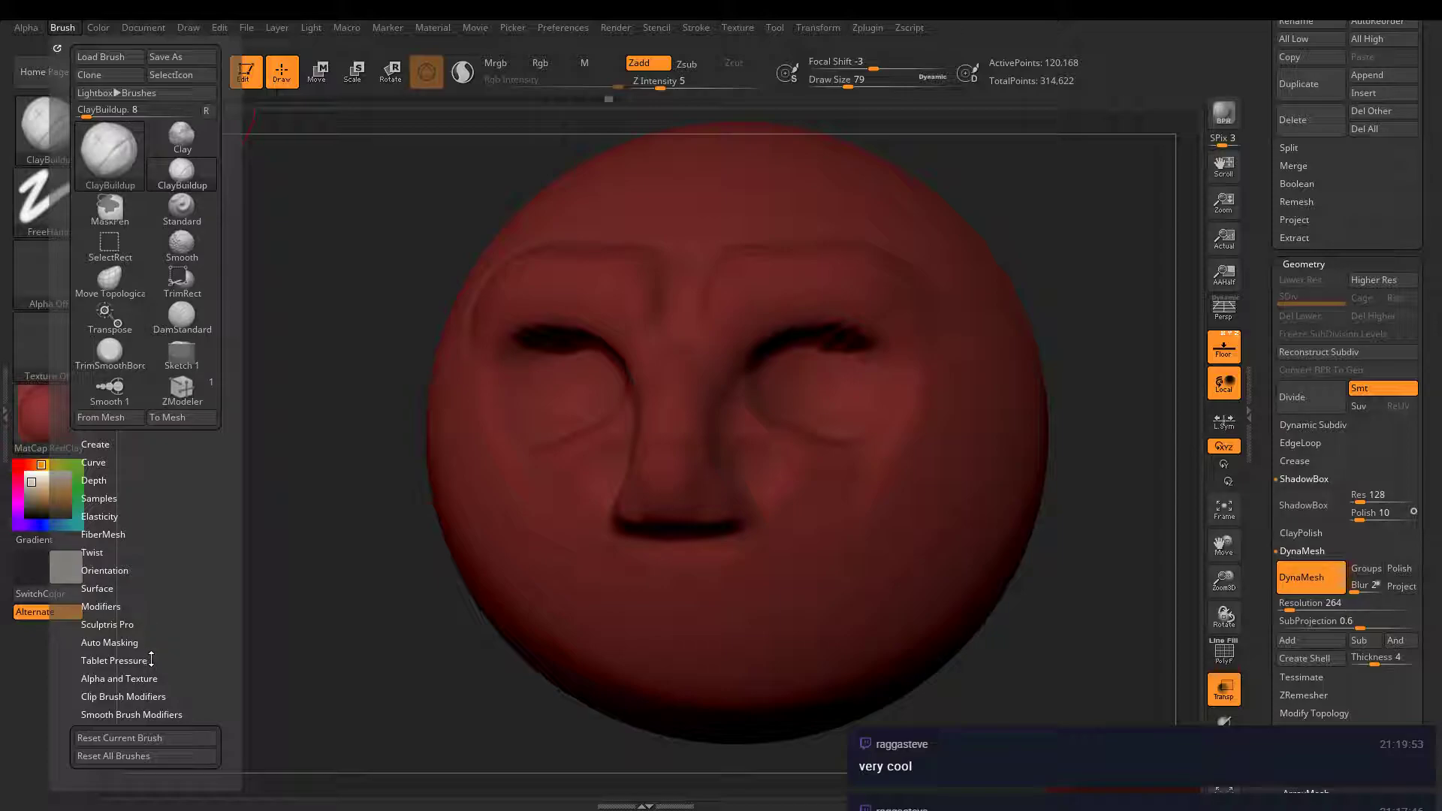
key(ctrl+s)
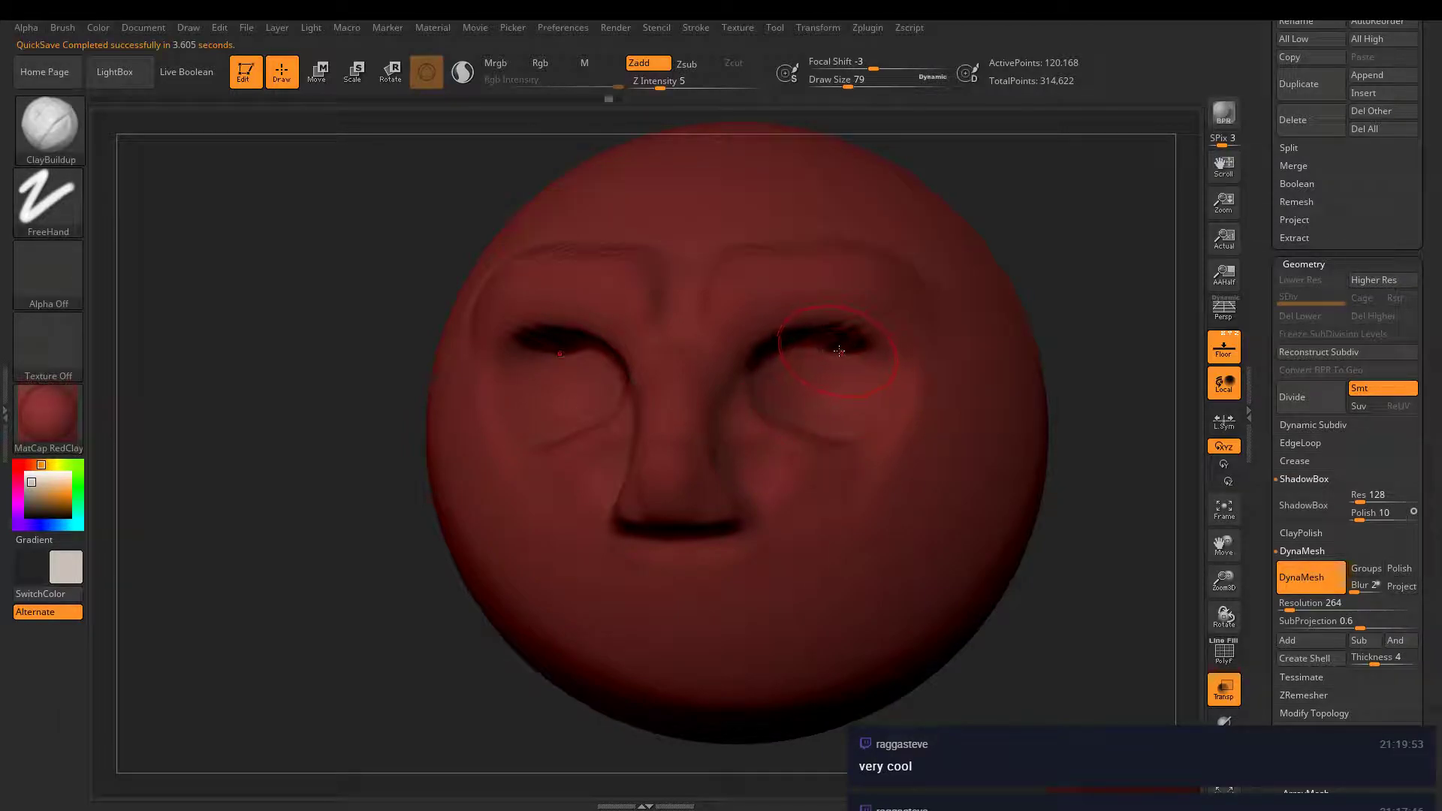
- Fill in the deep eye sockets, set Z Intensity to 1, and smooth the surface around the eyes
mouse_move(839, 351)
mouse_down()
mouse_move(796, 353)
mouse_move(848, 361)
mouse_move(774, 381)
mouse_up()
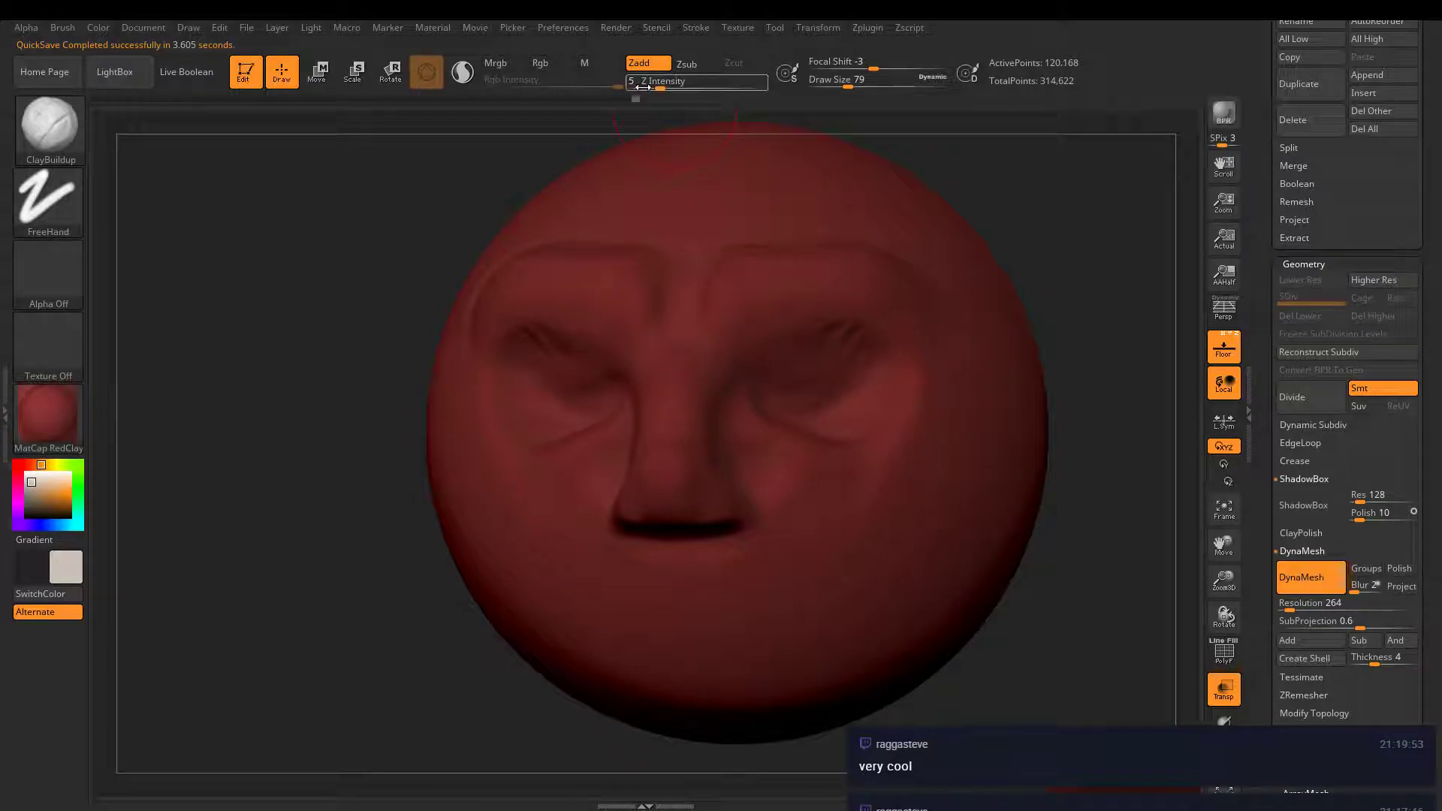
drag(659, 84, 642, 84)
key(Return)
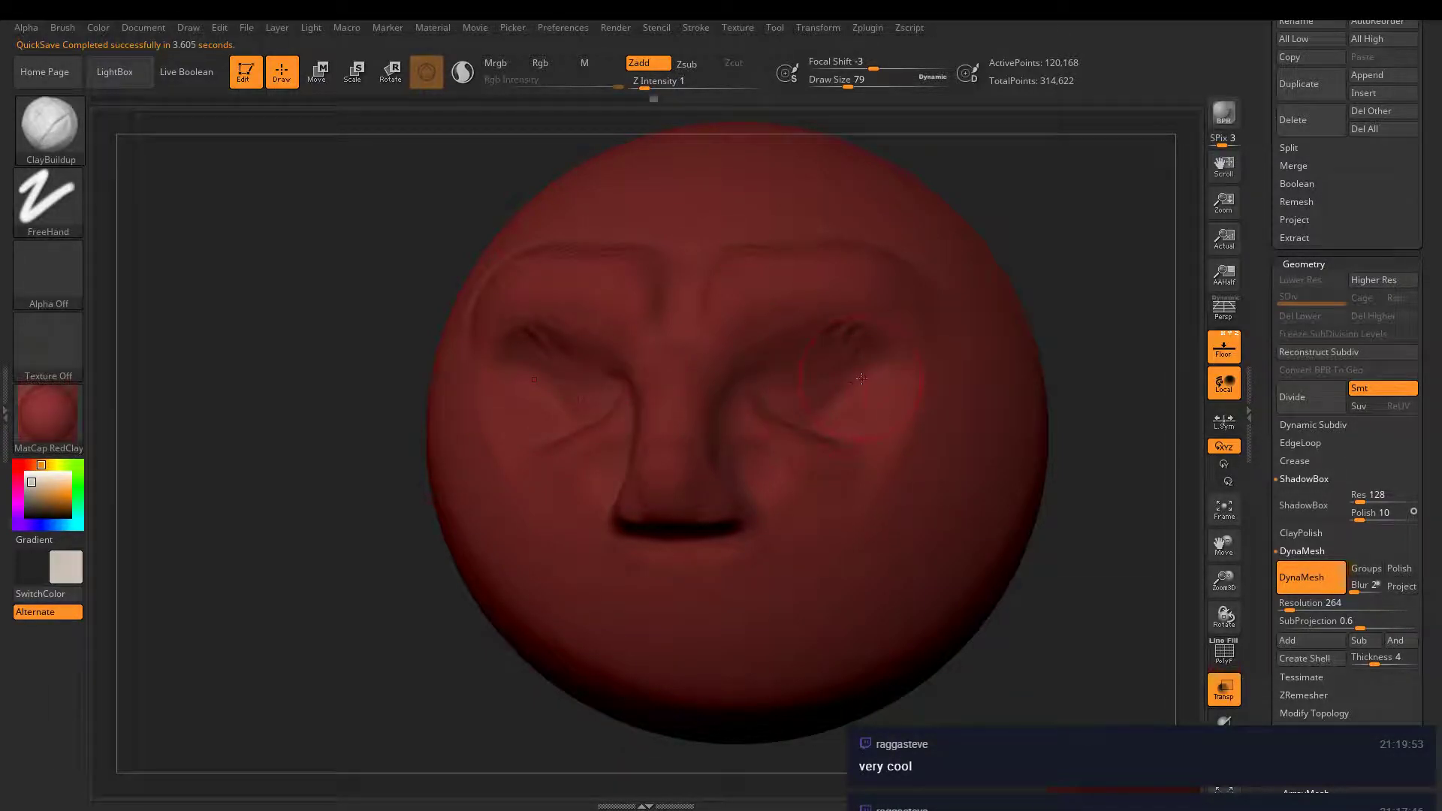
key(shift)
mouse_move(793, 367)
shift+mouse_down()
mouse_move(835, 385)
mouse_move(795, 399)
mouse_move(827, 406)
mouse_move(819, 389)
mouse_move(808, 402)
shift+mouse_up()
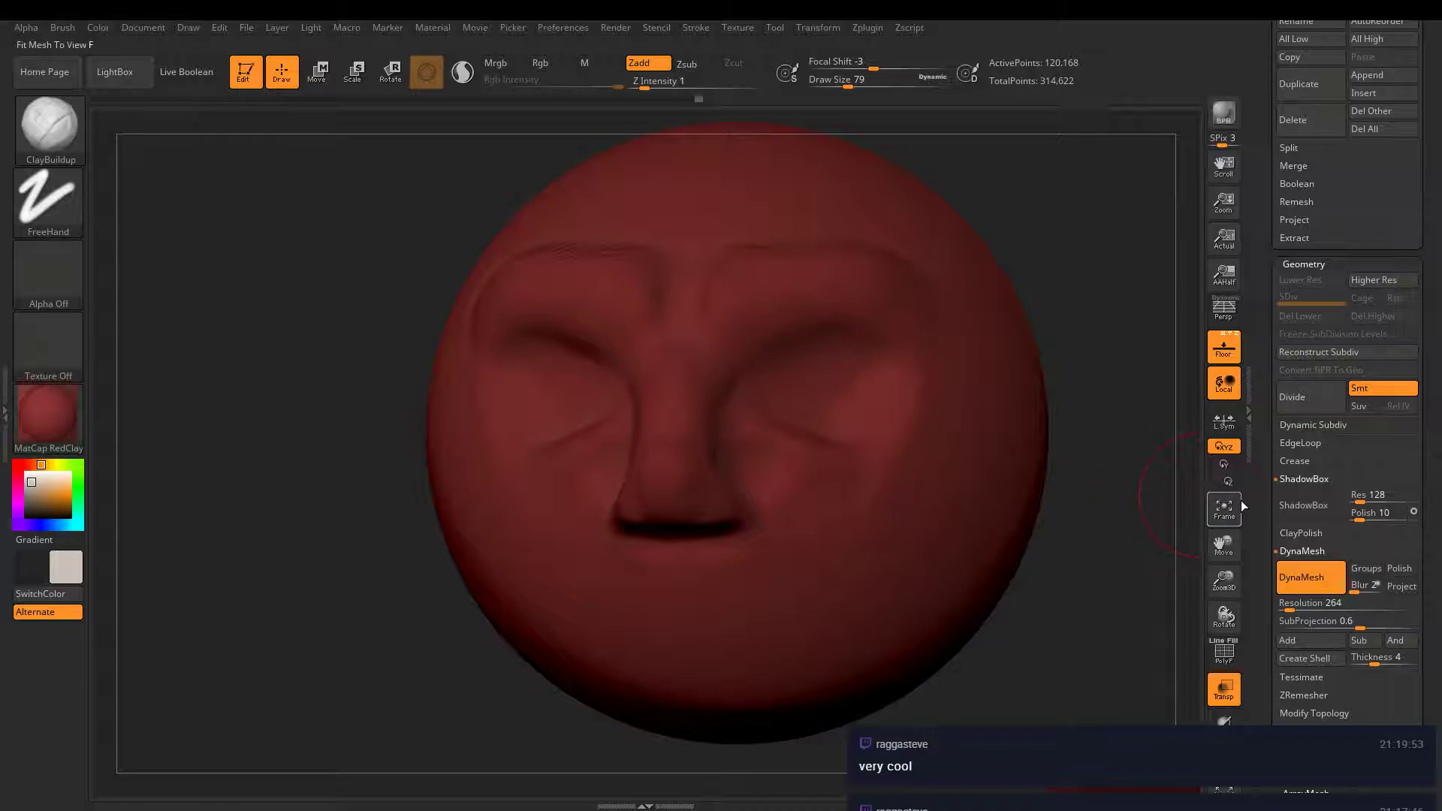
- Restrict view rotation to the Y axis and reduce the brush draw size to 55
click(1224, 463)
right_drag(977, 428, 844, 380)
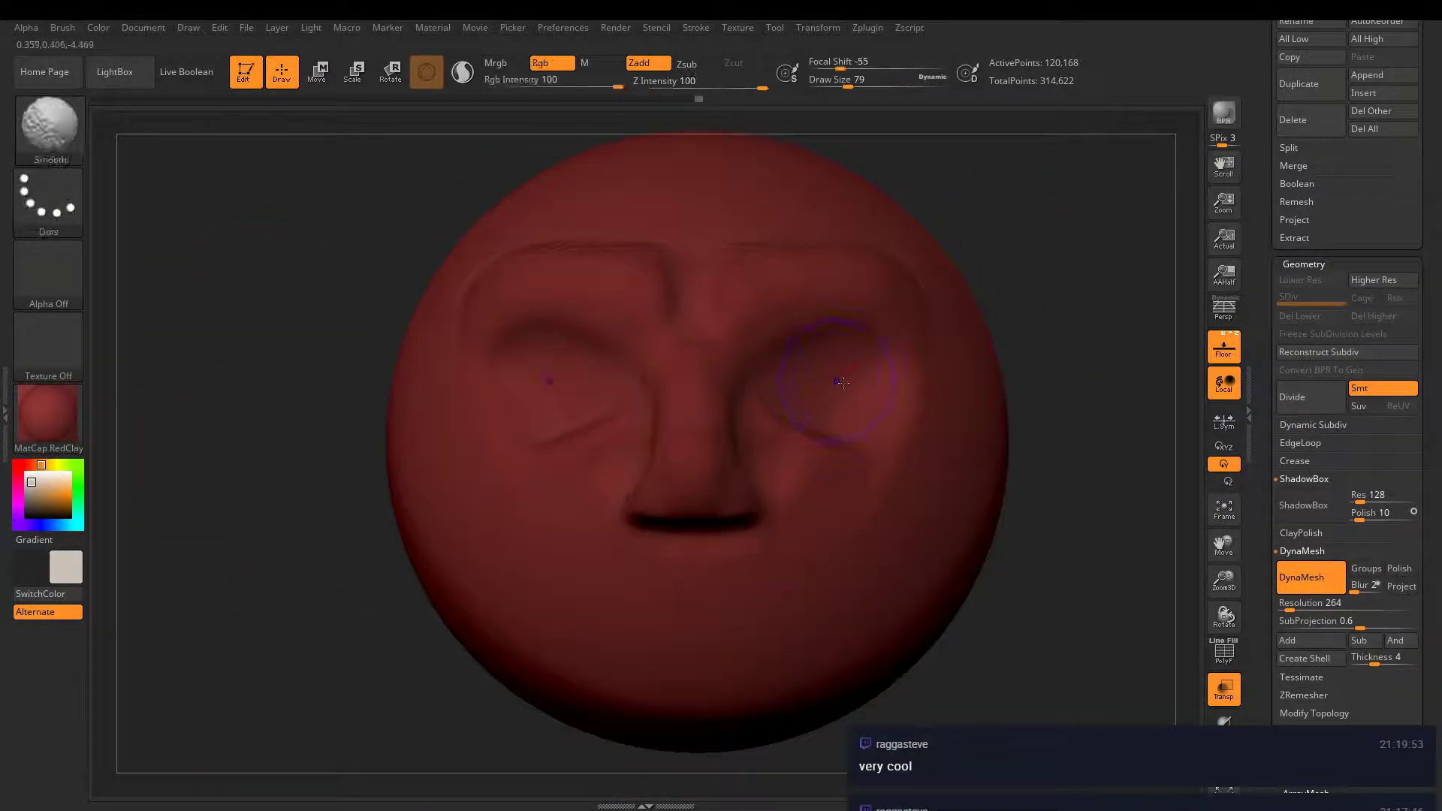
alt+right_drag(942, 450, 943, 348)
key([)
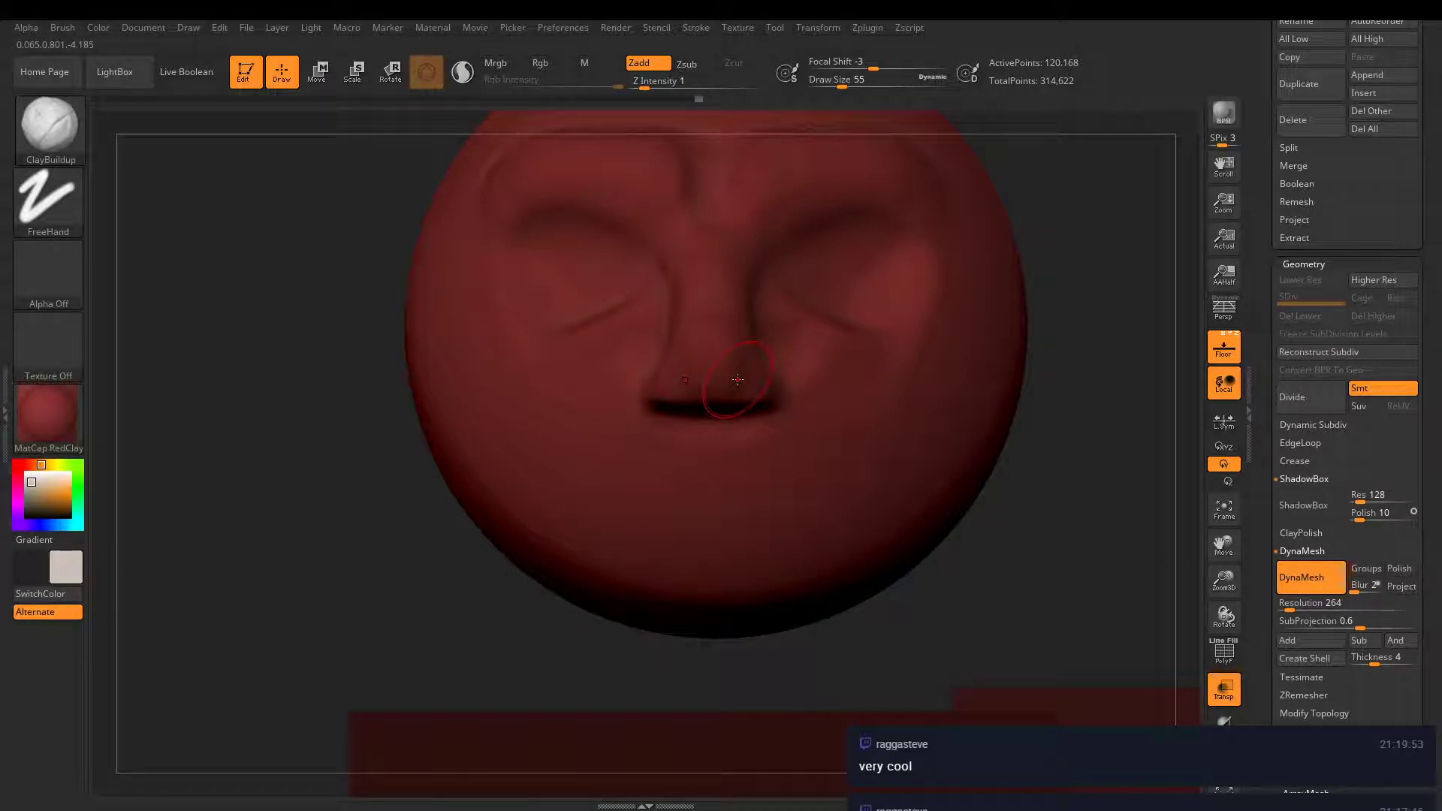
- Save the project as M1 in the Z-brush - 2018 - Mistwind folder, overwriting the existing file
key(ctrl)
key(ctrl+s)
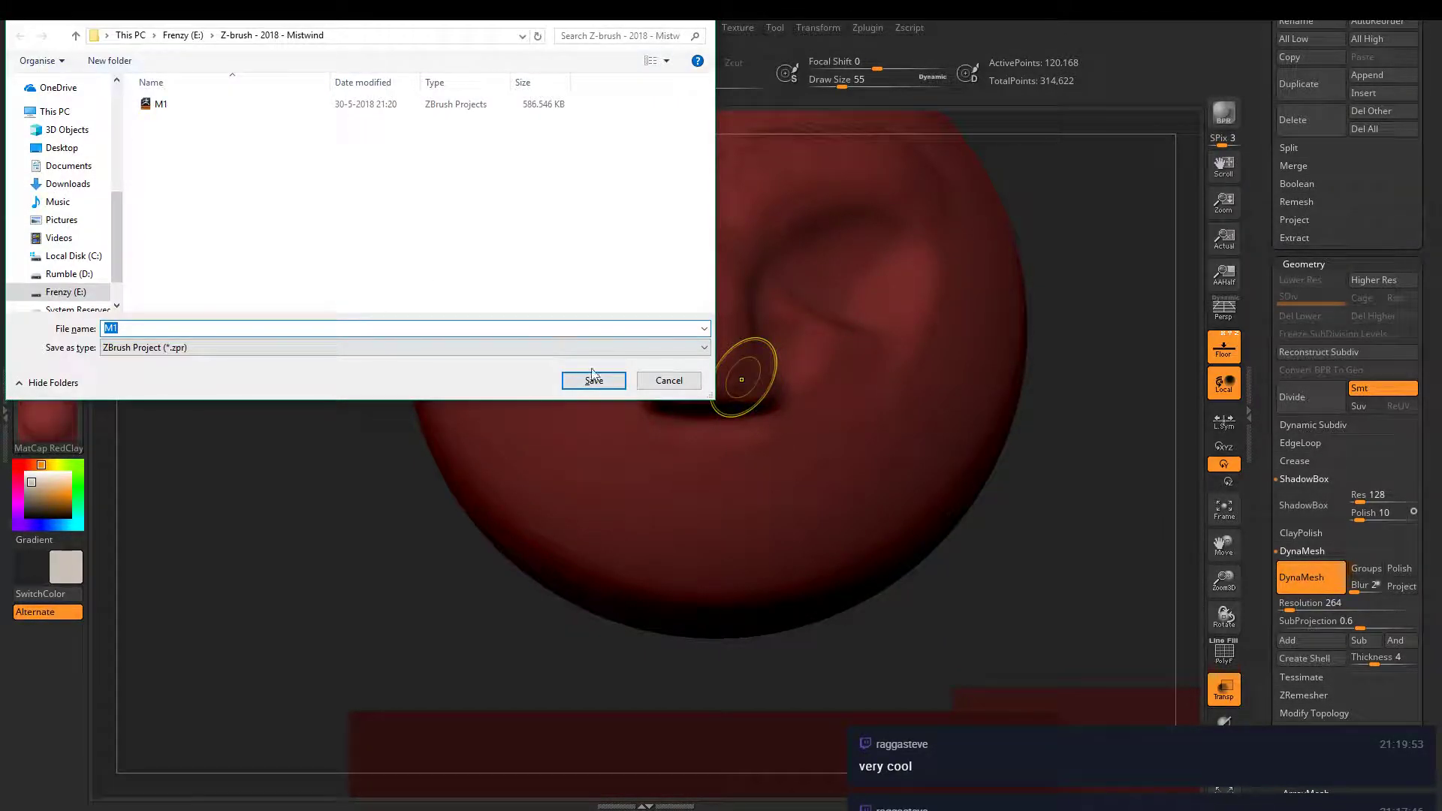
click(594, 381)
click(759, 403)
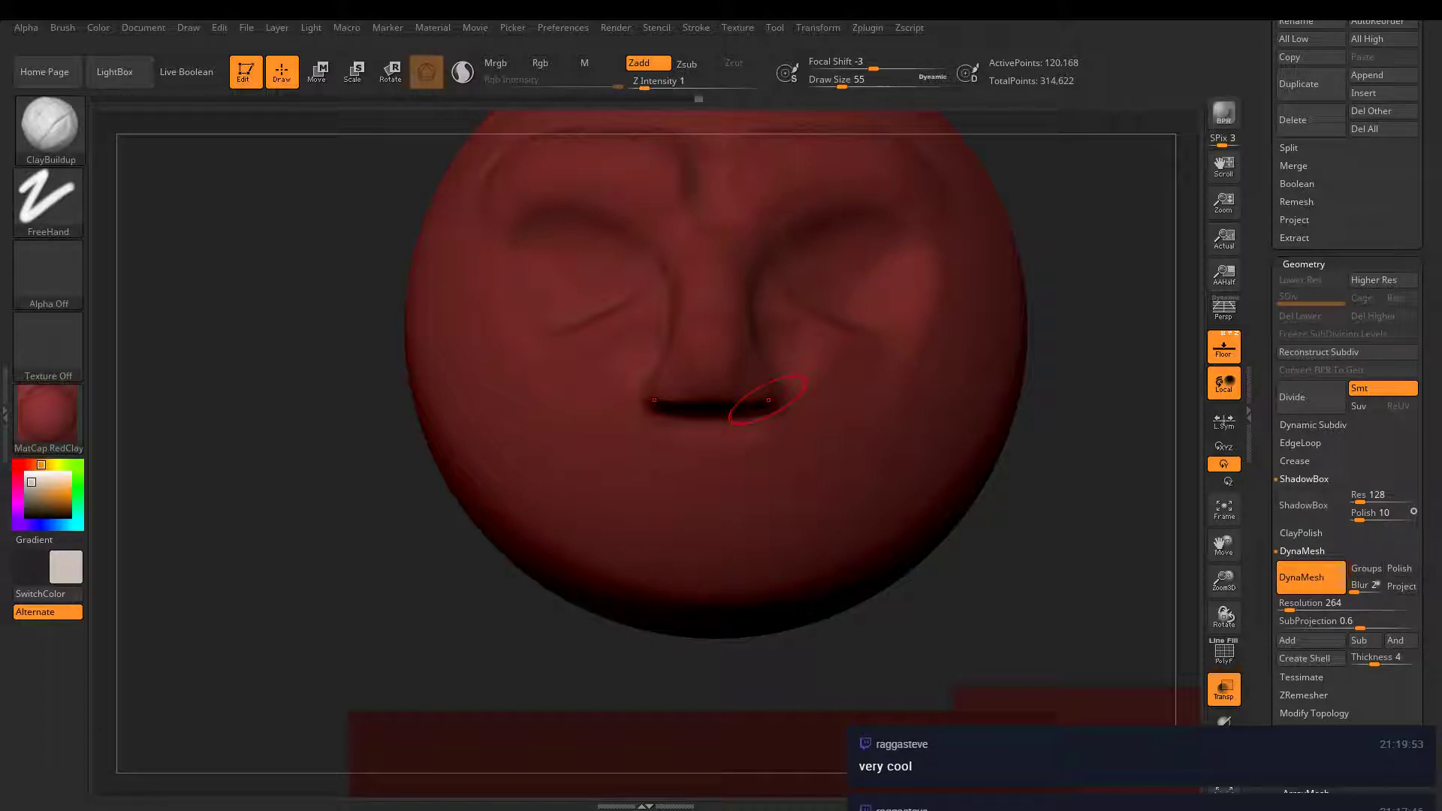
- Examine the reference image of the earlier face sculpt and compare it with the current head
key(alt+Tab)
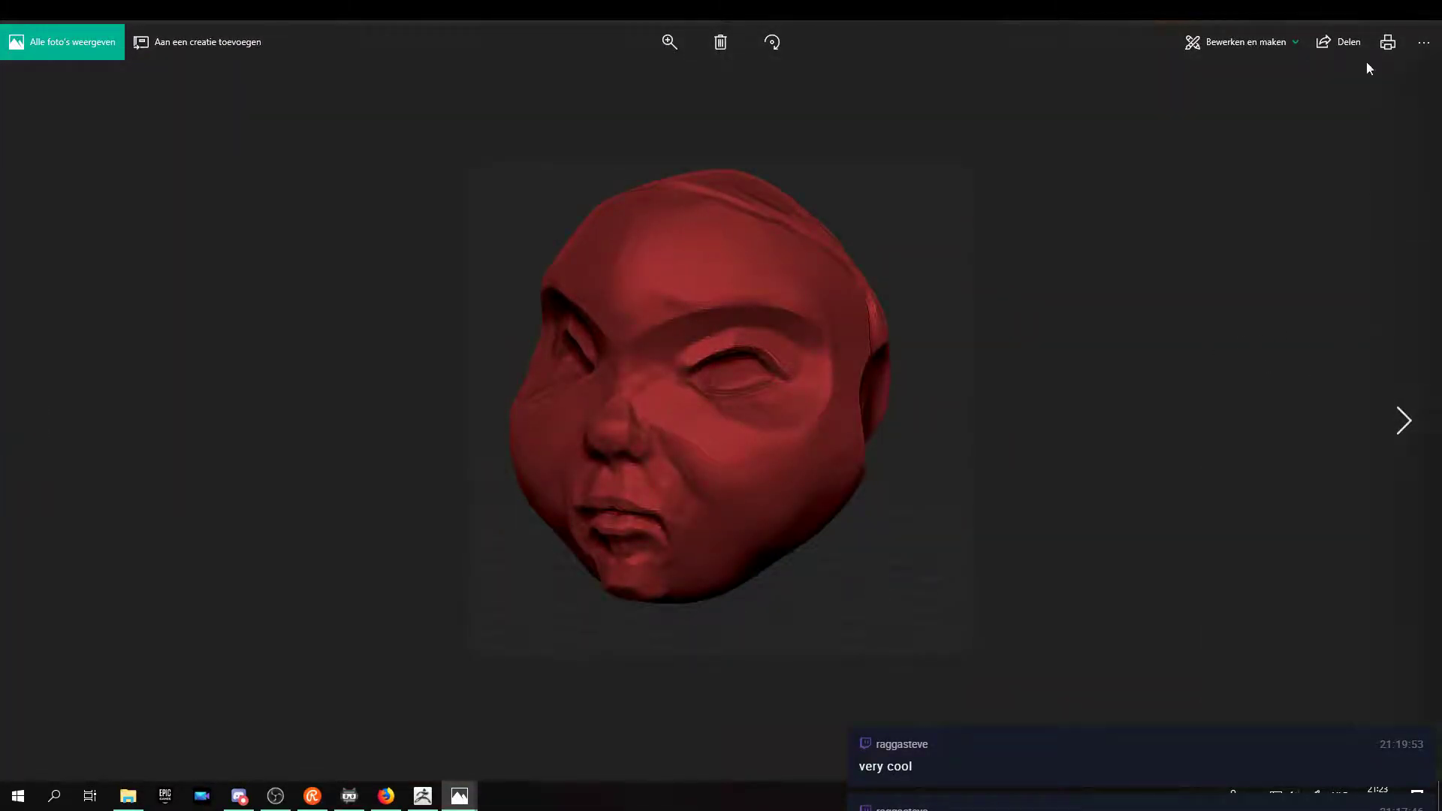
click(1425, 21)
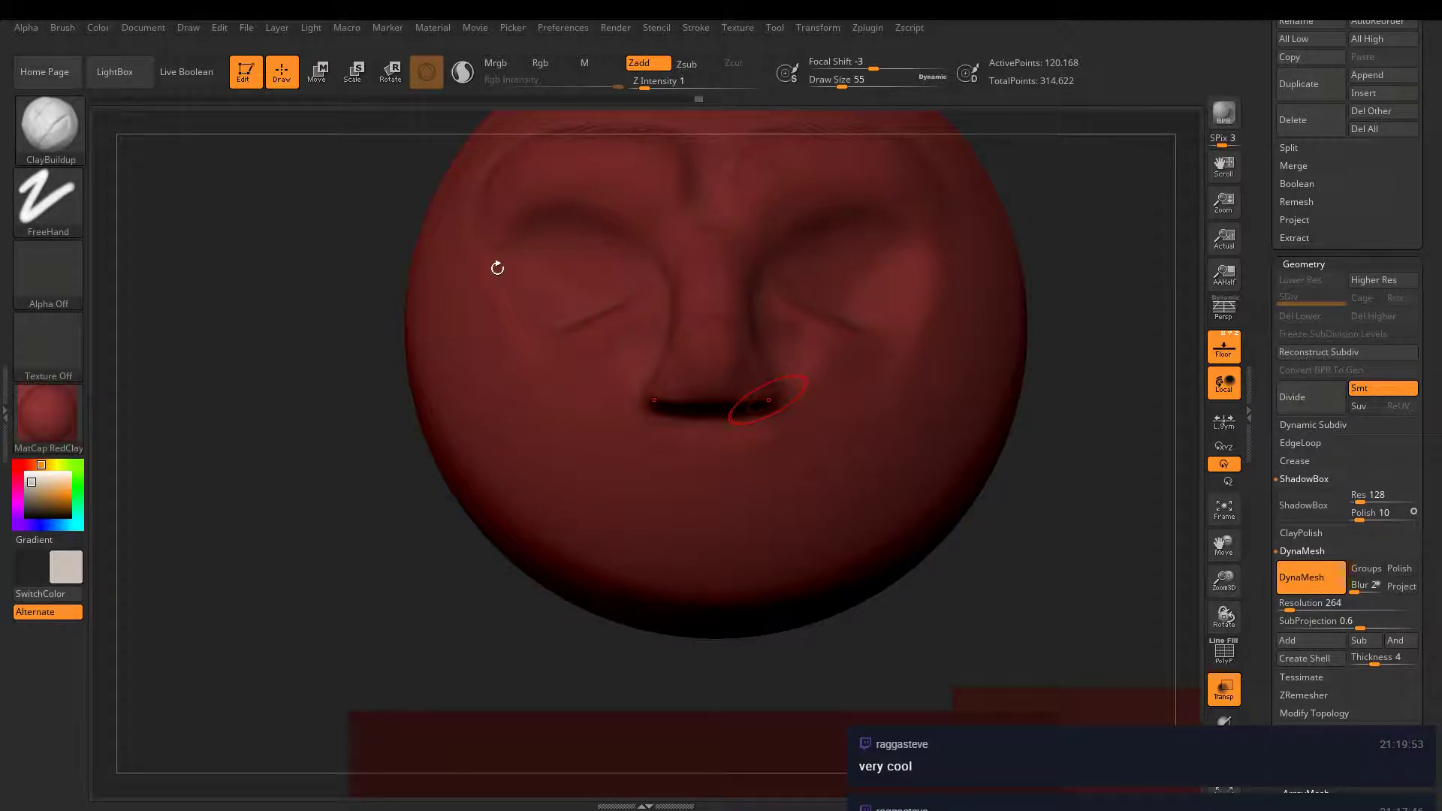
mouse_move(293, 257)
mouse_down()
mouse_move(413, 312)
mouse_move(322, 260)
mouse_up()
key(ctrl)
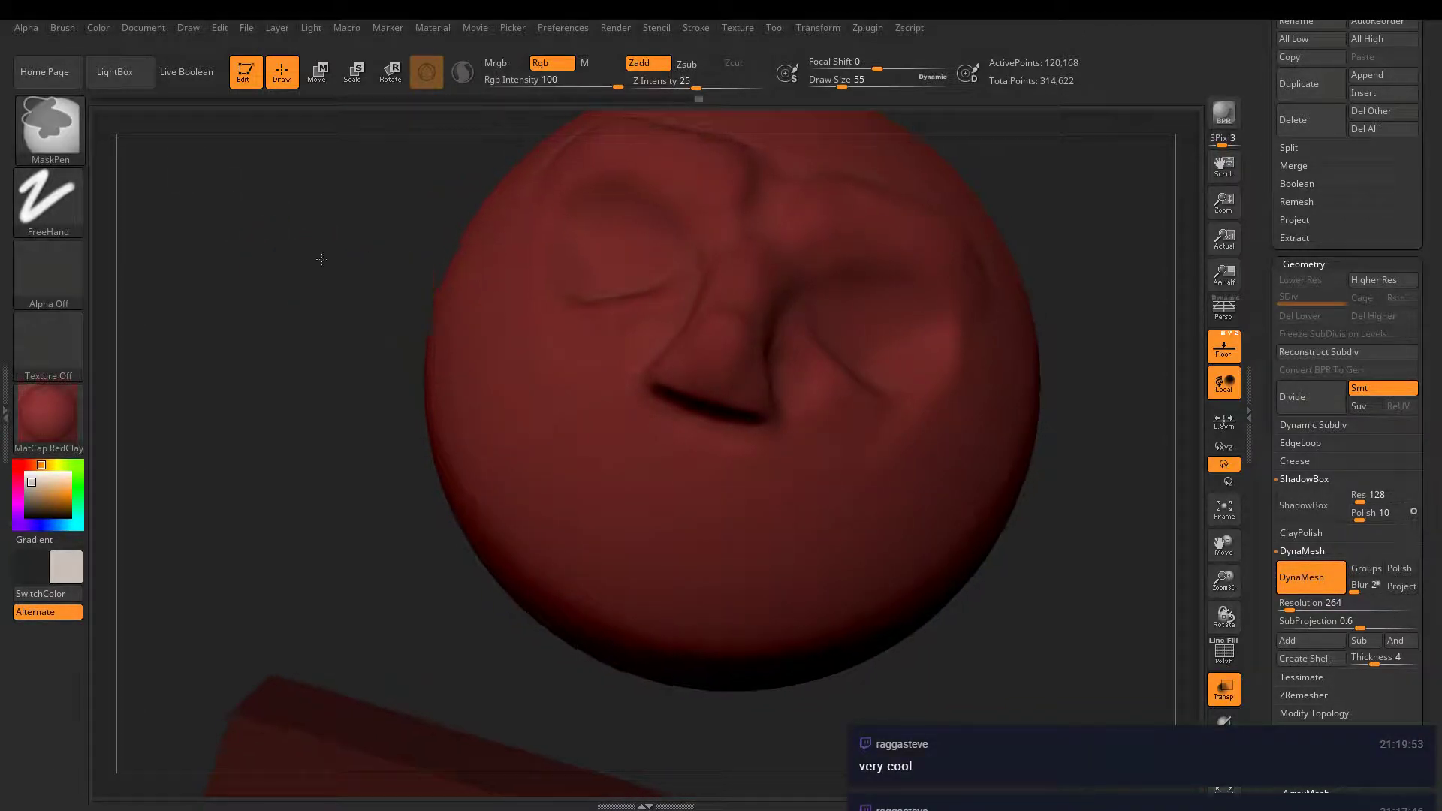
mouse_move(322, 259)
ctrl+right_down()
mouse_move(323, 386)
mouse_move(371, 525)
ctrl+right_up()
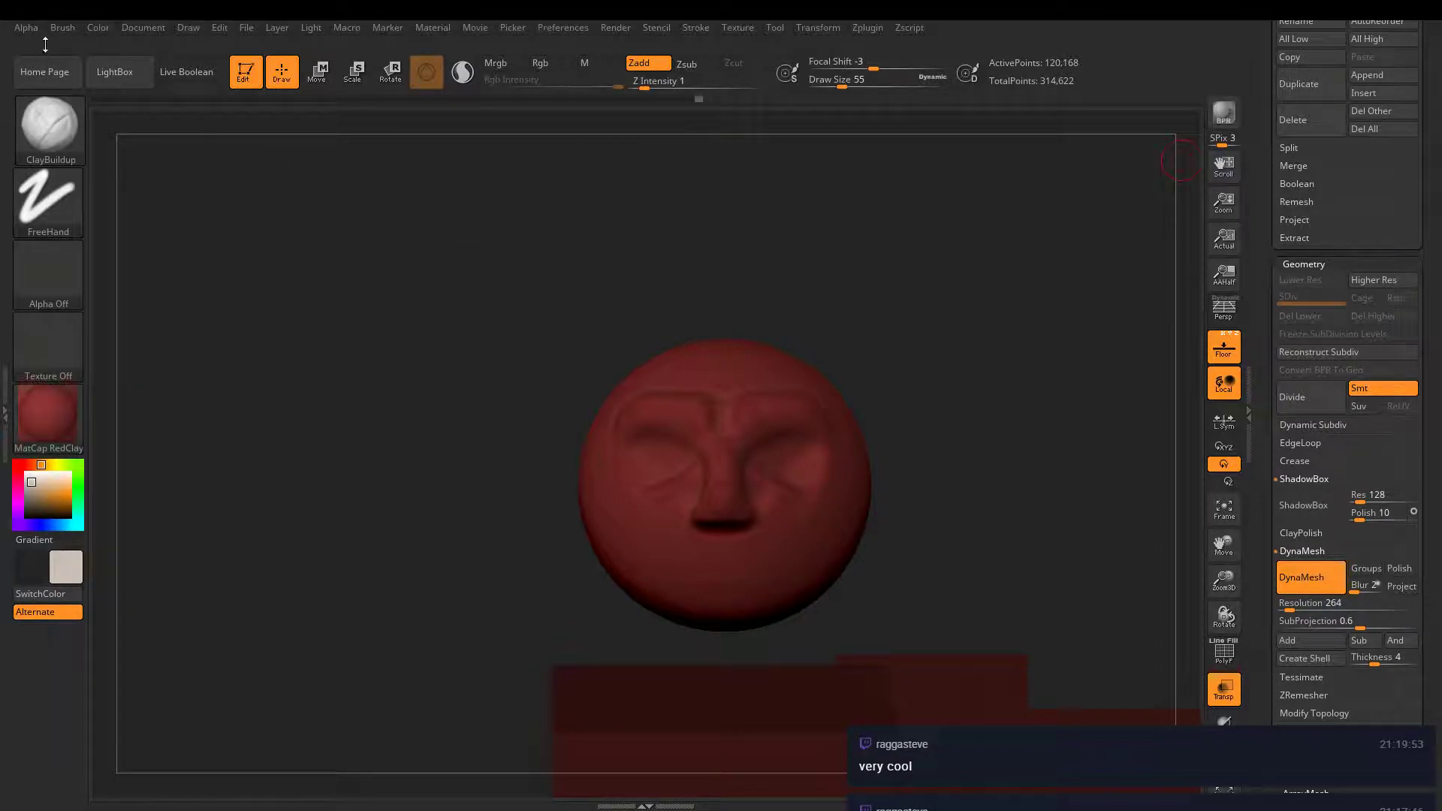
- Open the project QS_3217_UH_9 from the Z-Brush - 2014 - Mistwind folder without saving changes to the current project
click(114, 71)
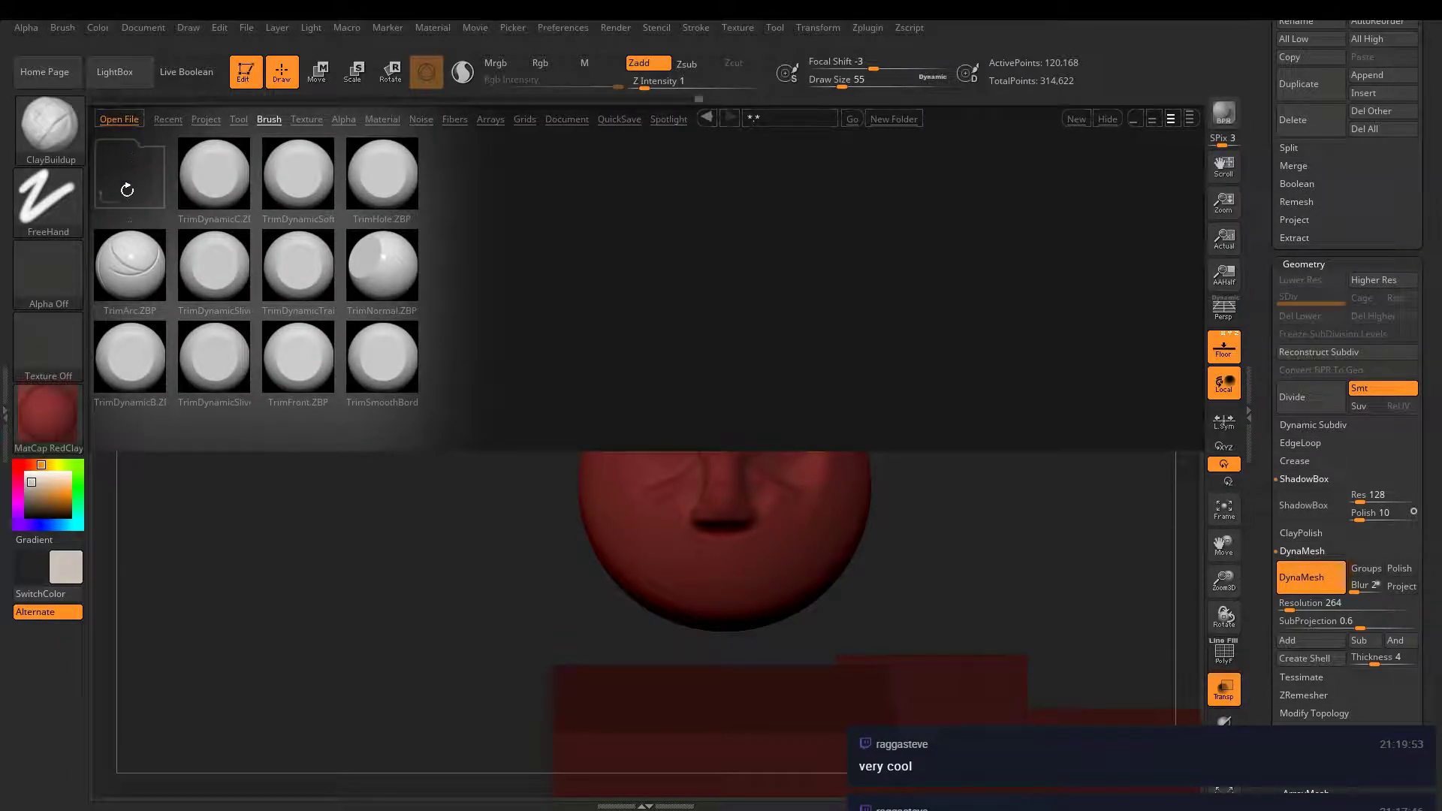
click(131, 120)
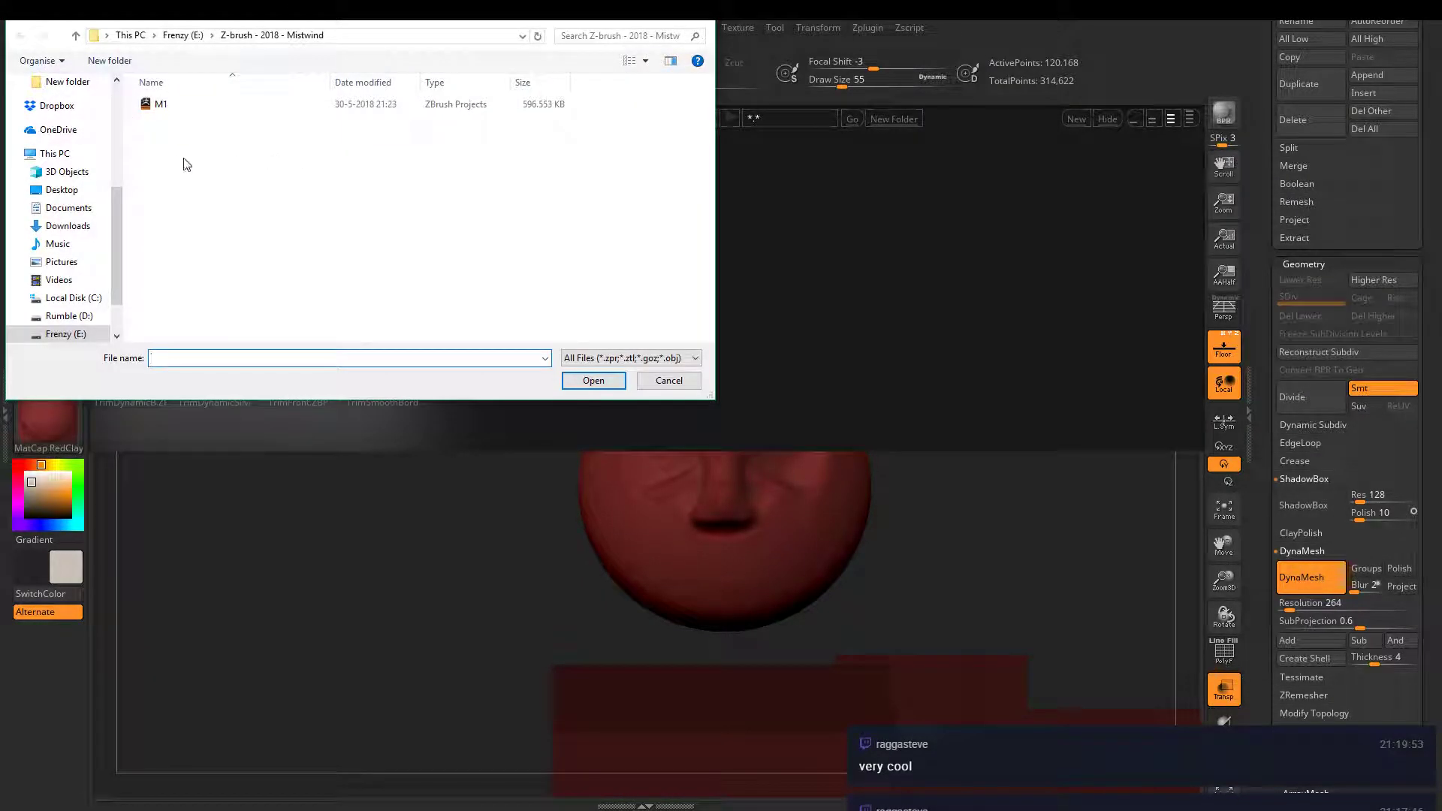
click(182, 35)
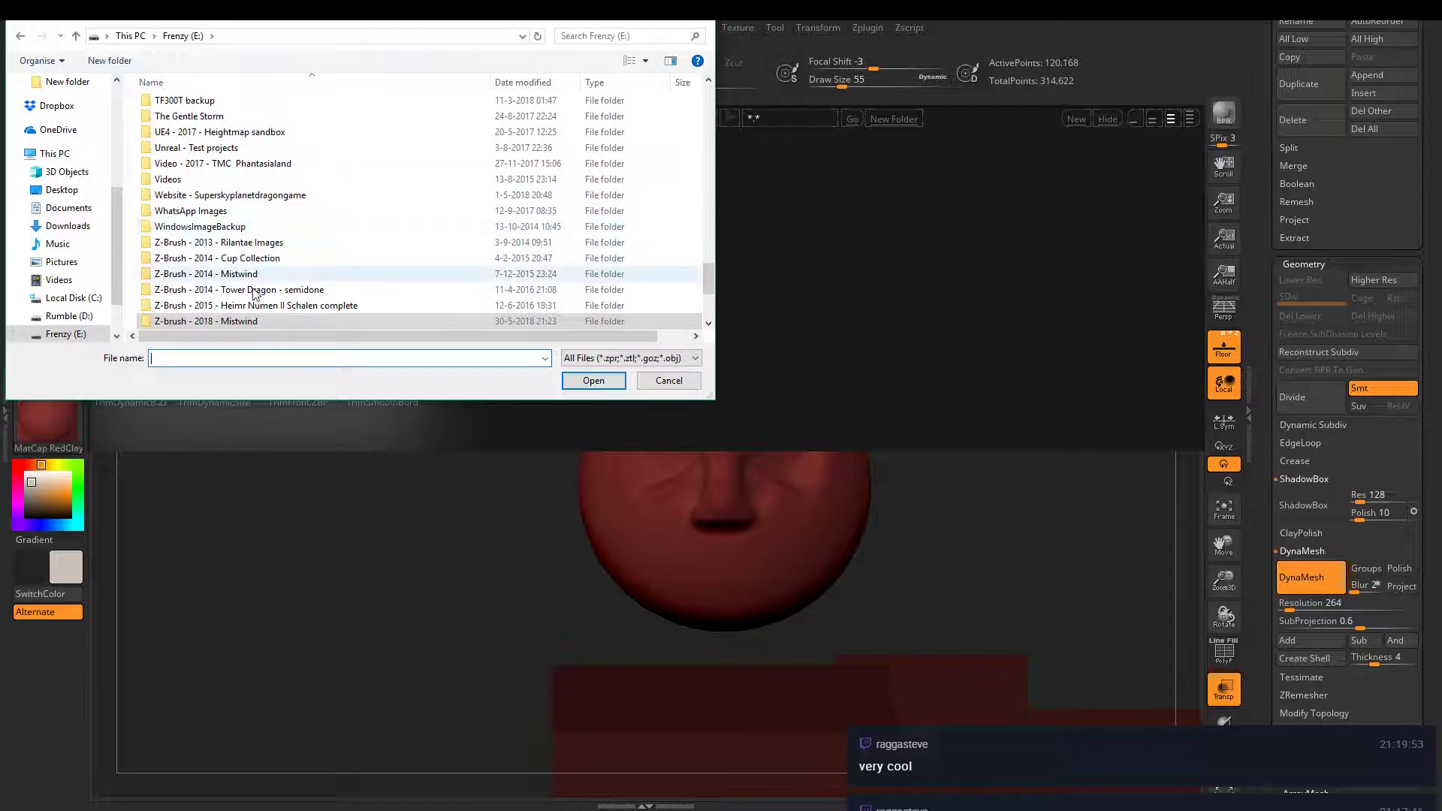
scroll(240, 321, down, 1)
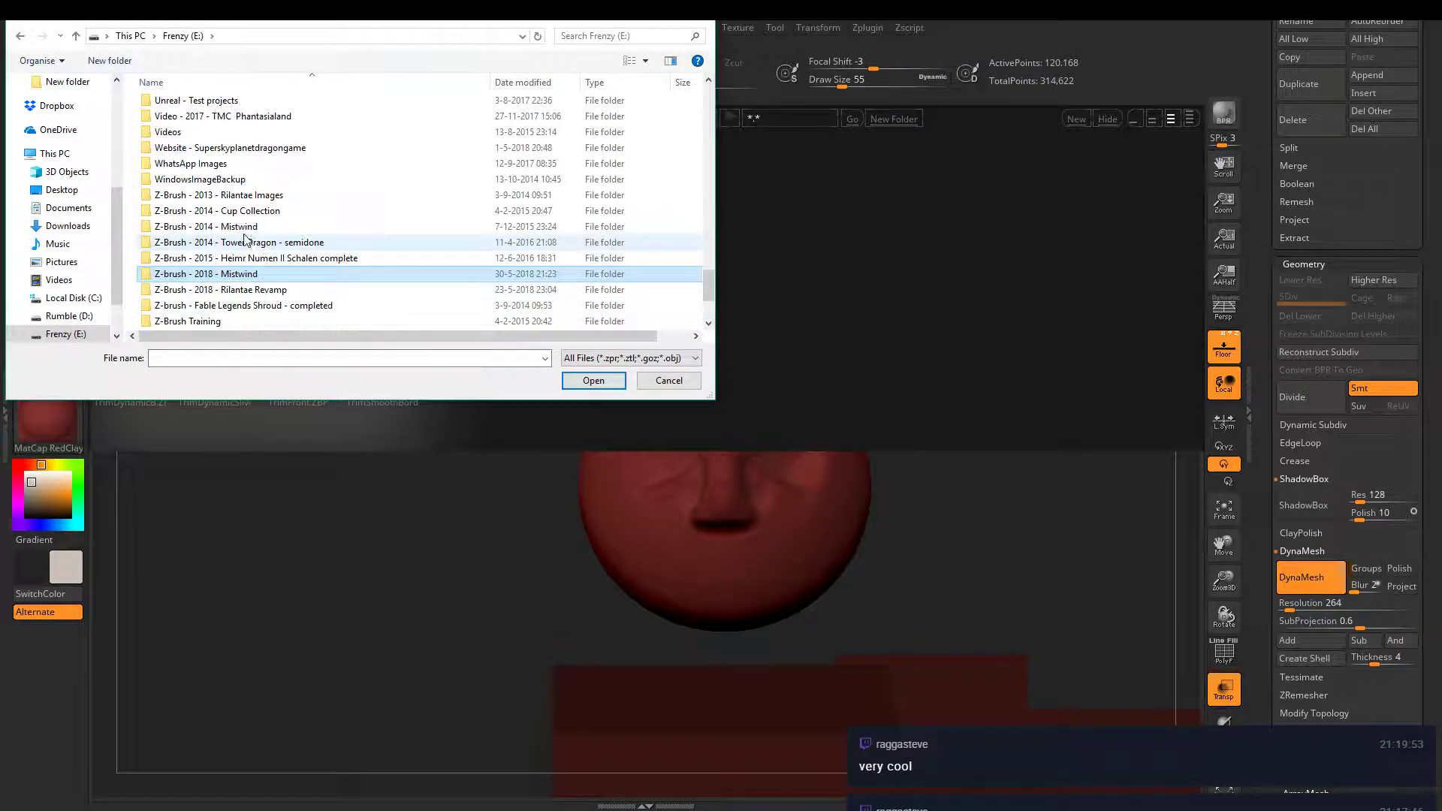
double_click(218, 258)
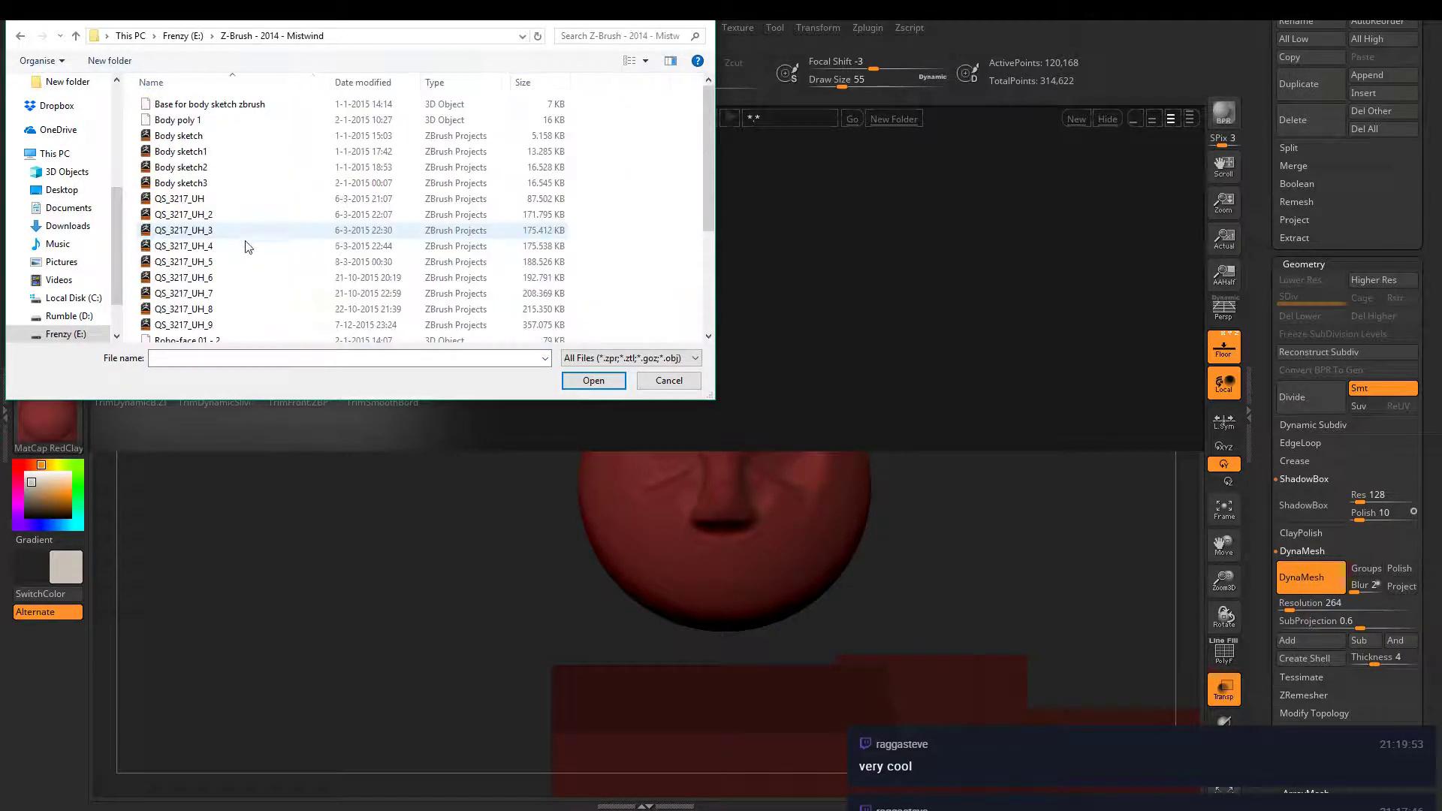
click(373, 82)
click(225, 104)
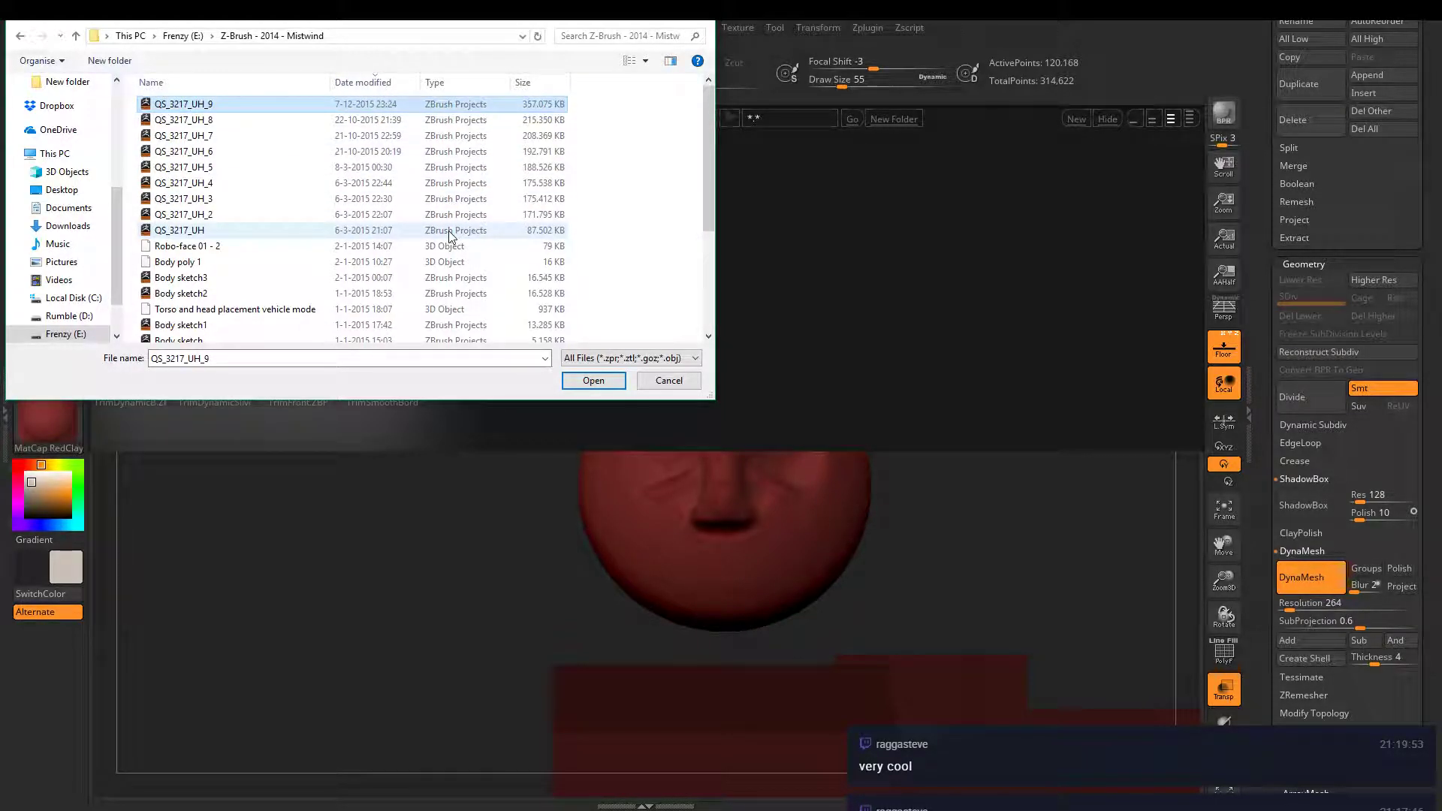
scroll(448, 231, down, 4)
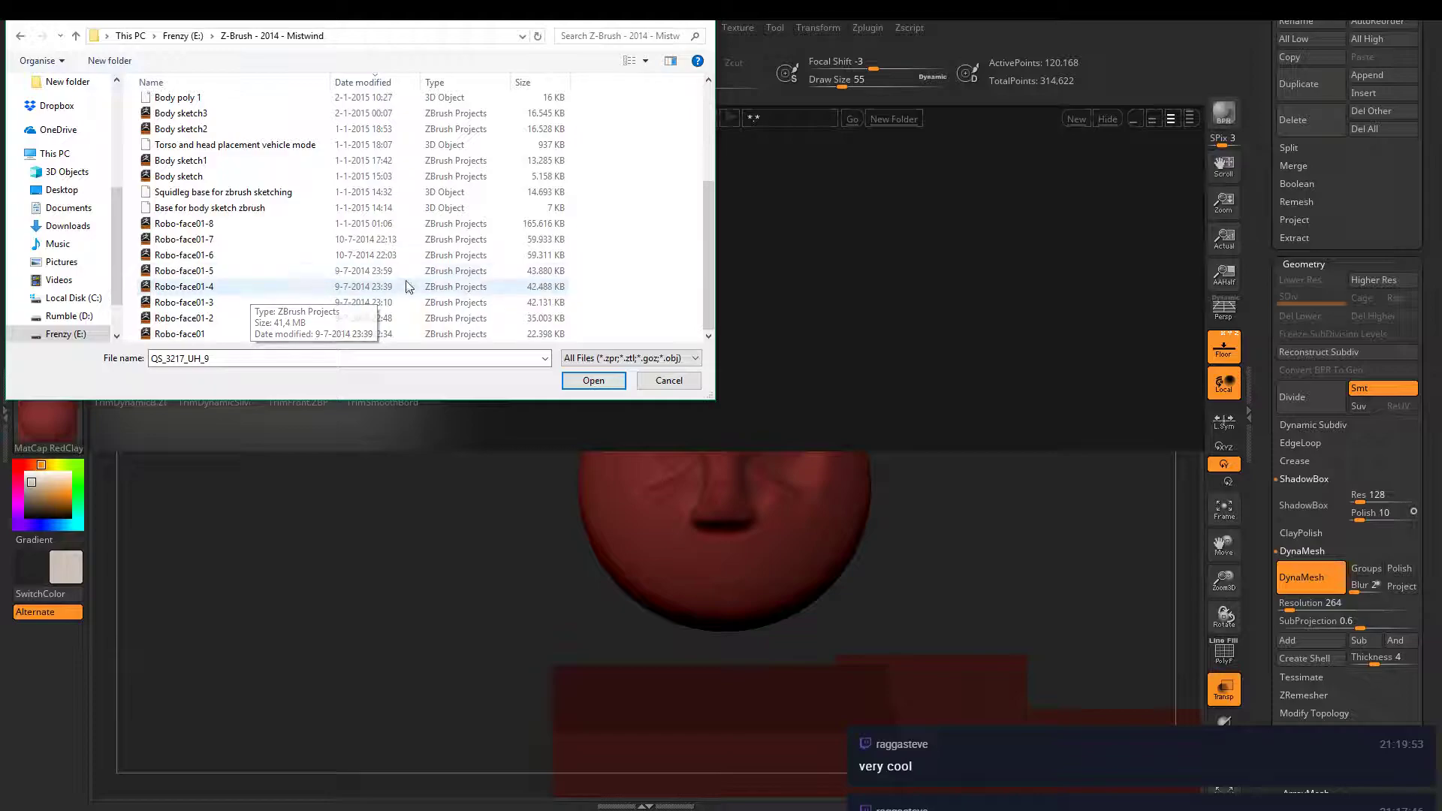
scroll(225, 286, up, 3)
click(592, 380)
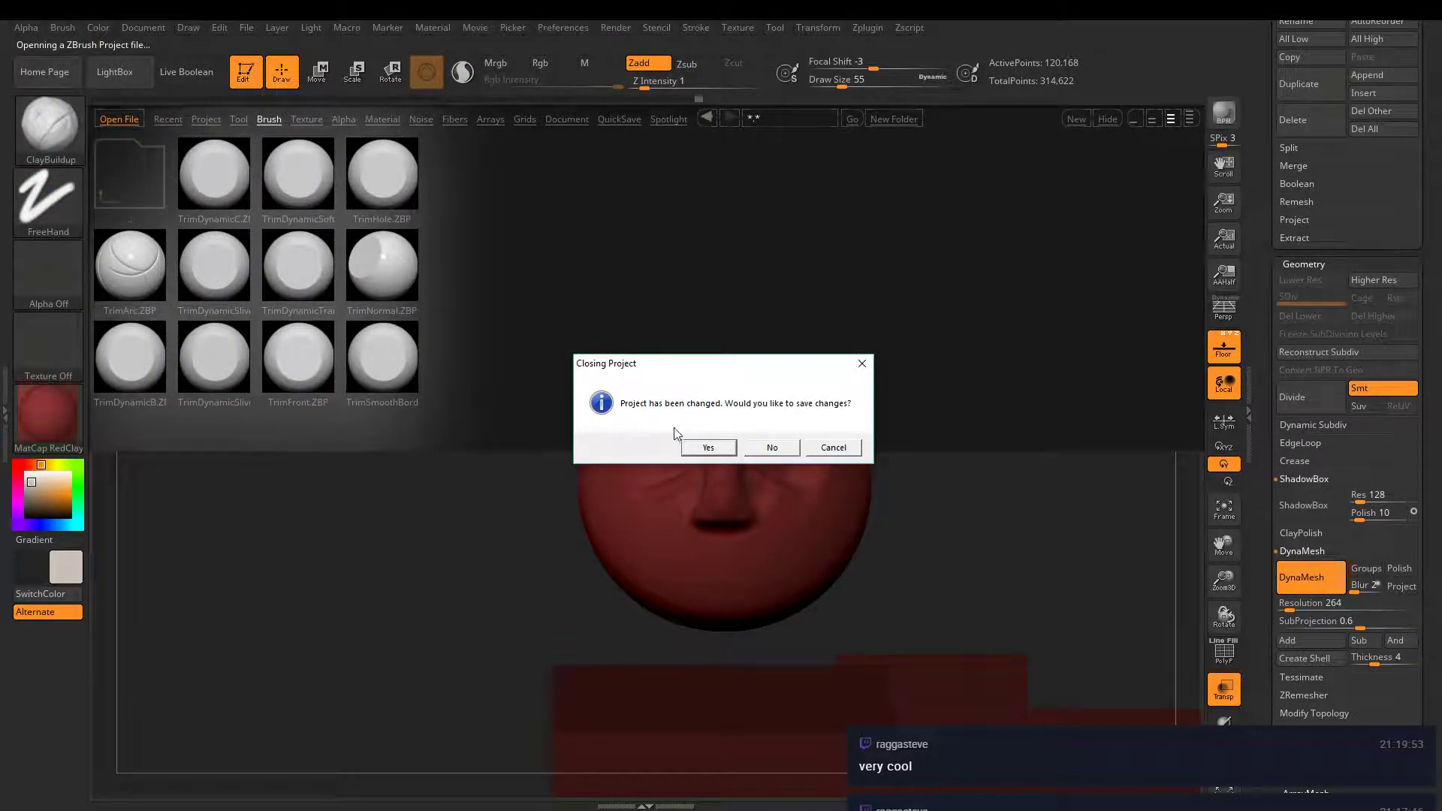
click(760, 449)
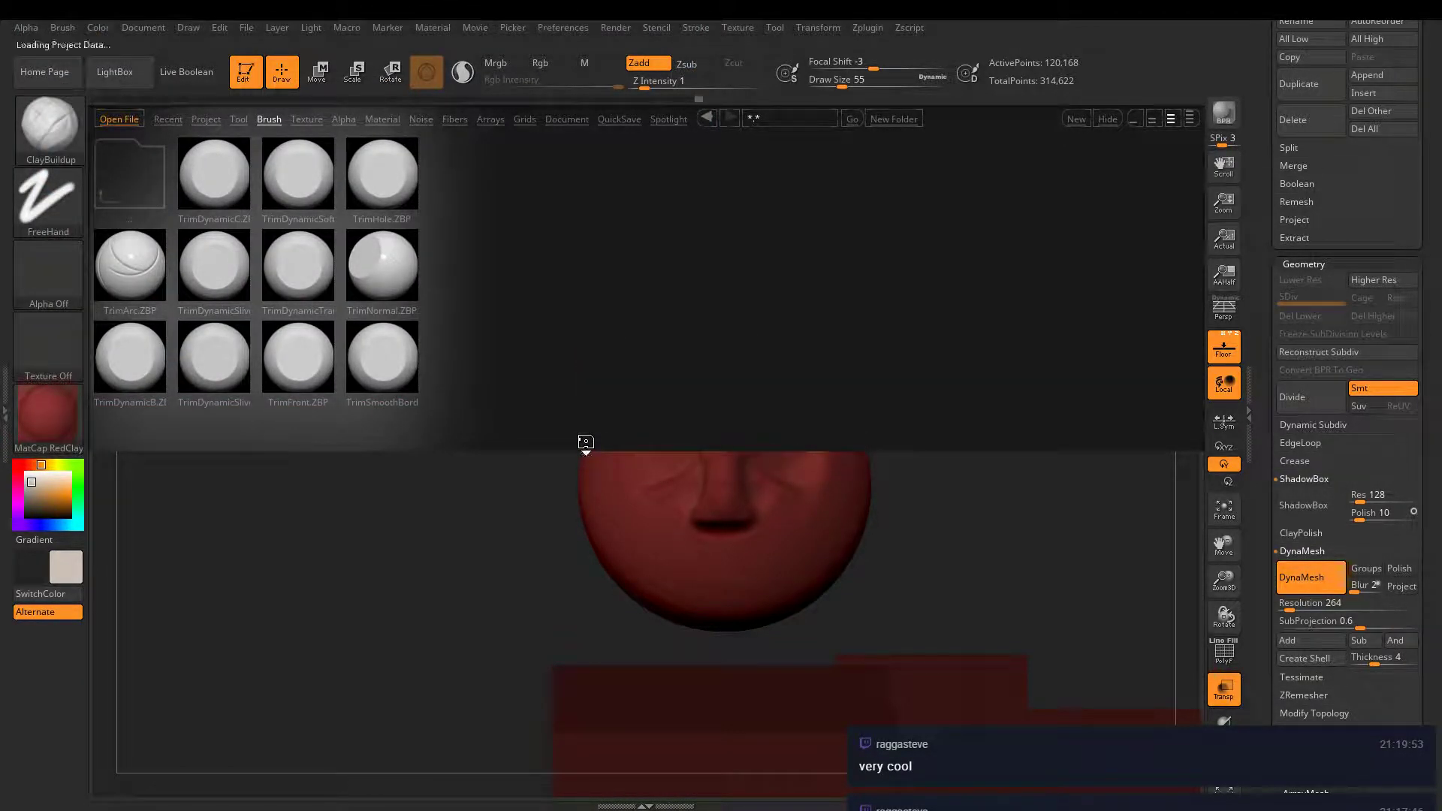
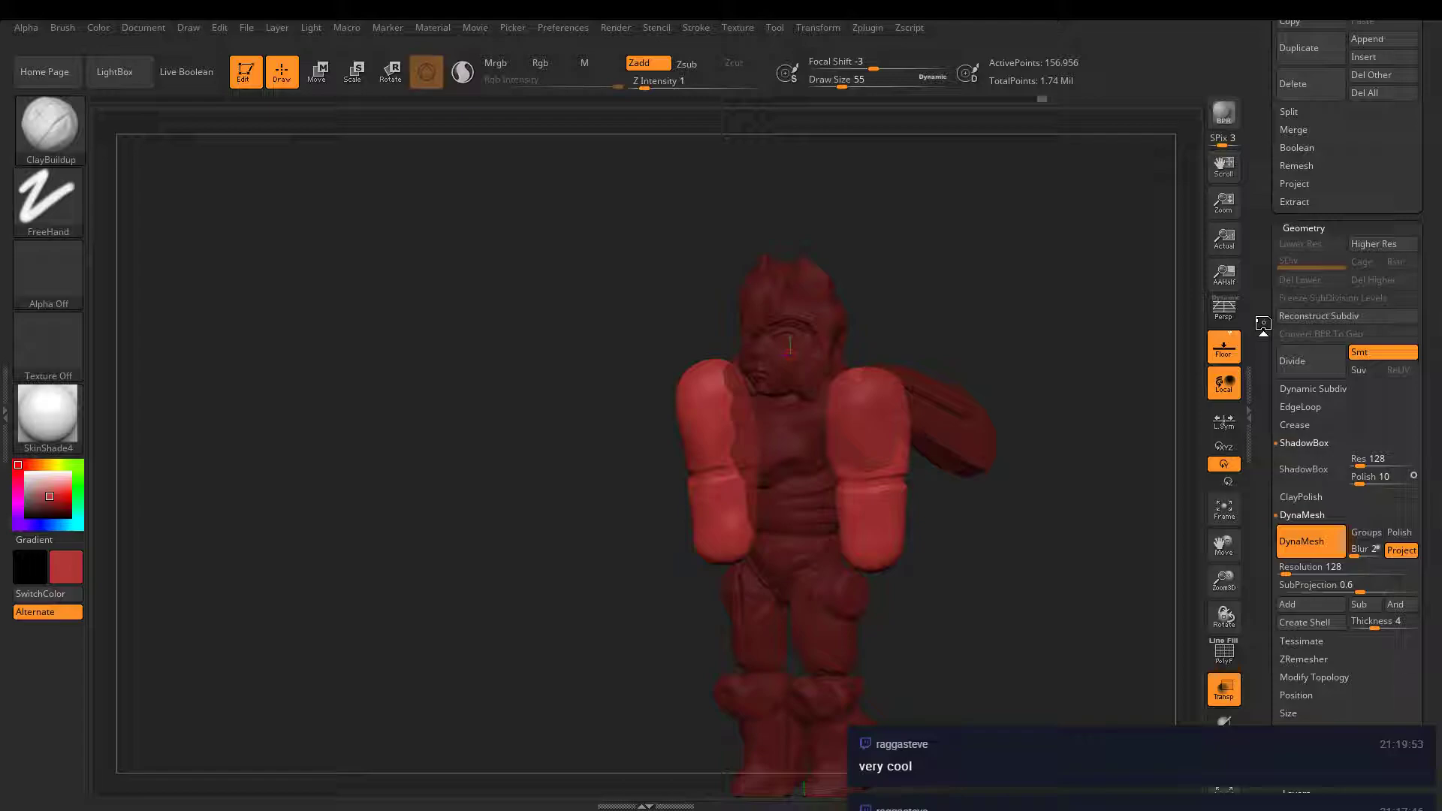
- Make the face inside the figure's helmet the active subtool
key(space)
shift+drag(960, 313, 1017, 348)
drag(1265, 182, 1265, 387)
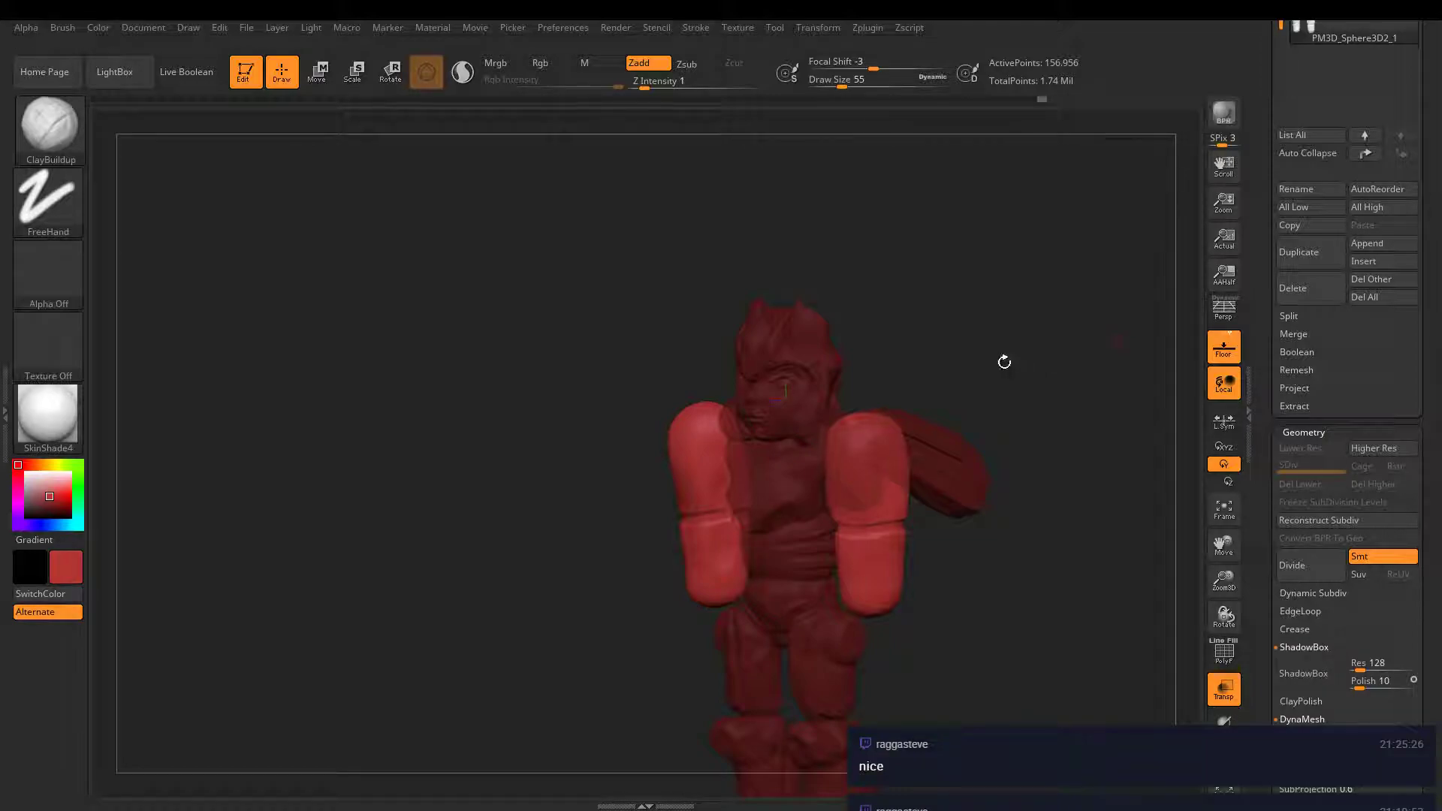
mouse_move(1005, 361)
mouse_down()
mouse_move(969, 341)
mouse_move(1019, 370)
mouse_move(979, 354)
mouse_move(986, 325)
mouse_move(958, 400)
mouse_move(1004, 393)
mouse_move(879, 416)
mouse_move(976, 375)
mouse_move(1001, 408)
mouse_move(921, 409)
mouse_move(788, 446)
mouse_up()
alt+click(827, 492)
mouse_move(1084, 398)
ctrl+mouse_down()
mouse_move(1085, 435)
mouse_move(1149, 391)
ctrl+mouse_up()
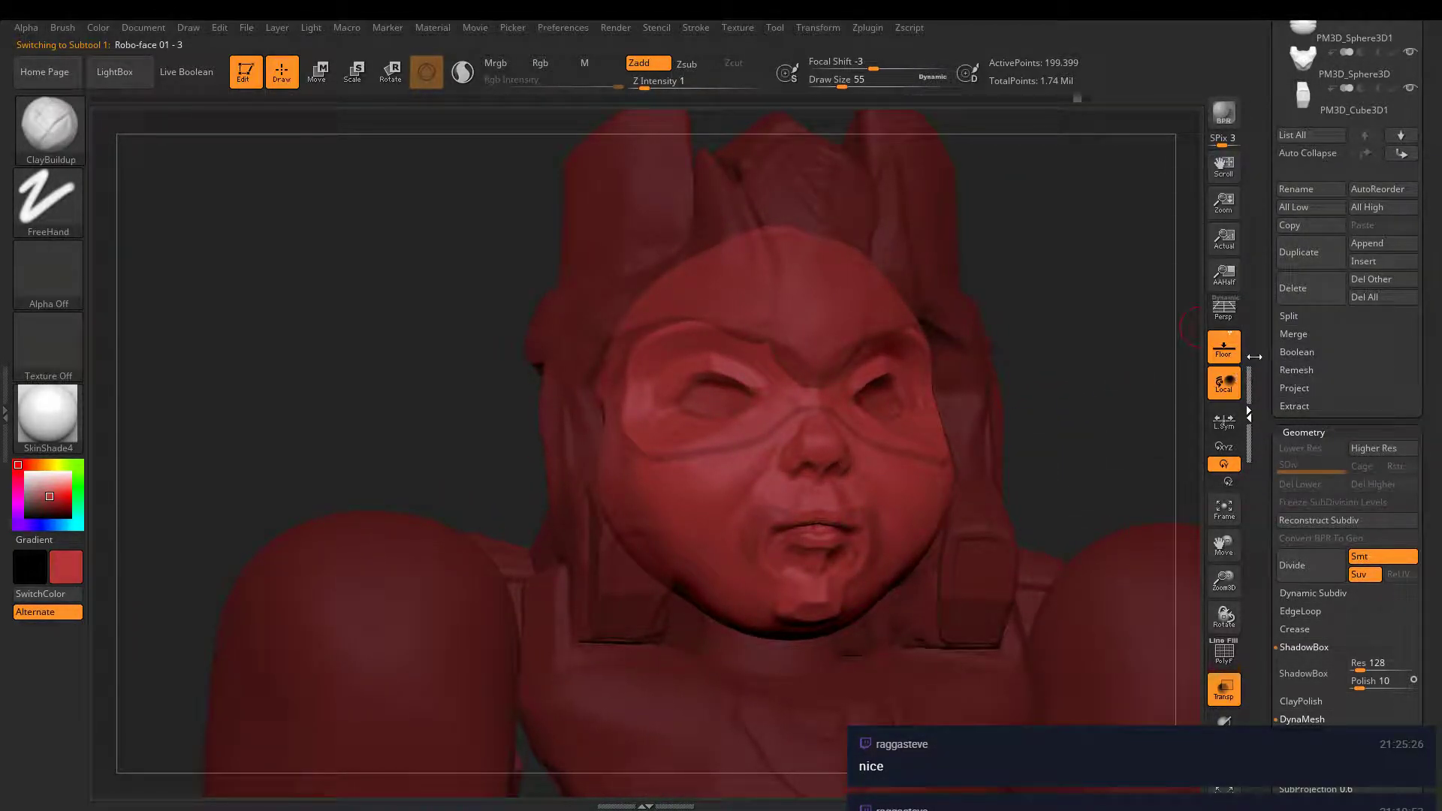
- Export the face subtool as the OBJ file Robo-face 01 - 3 into the Z-brush - 2018 - Mistwind folder
drag(1254, 357, 1275, 266)
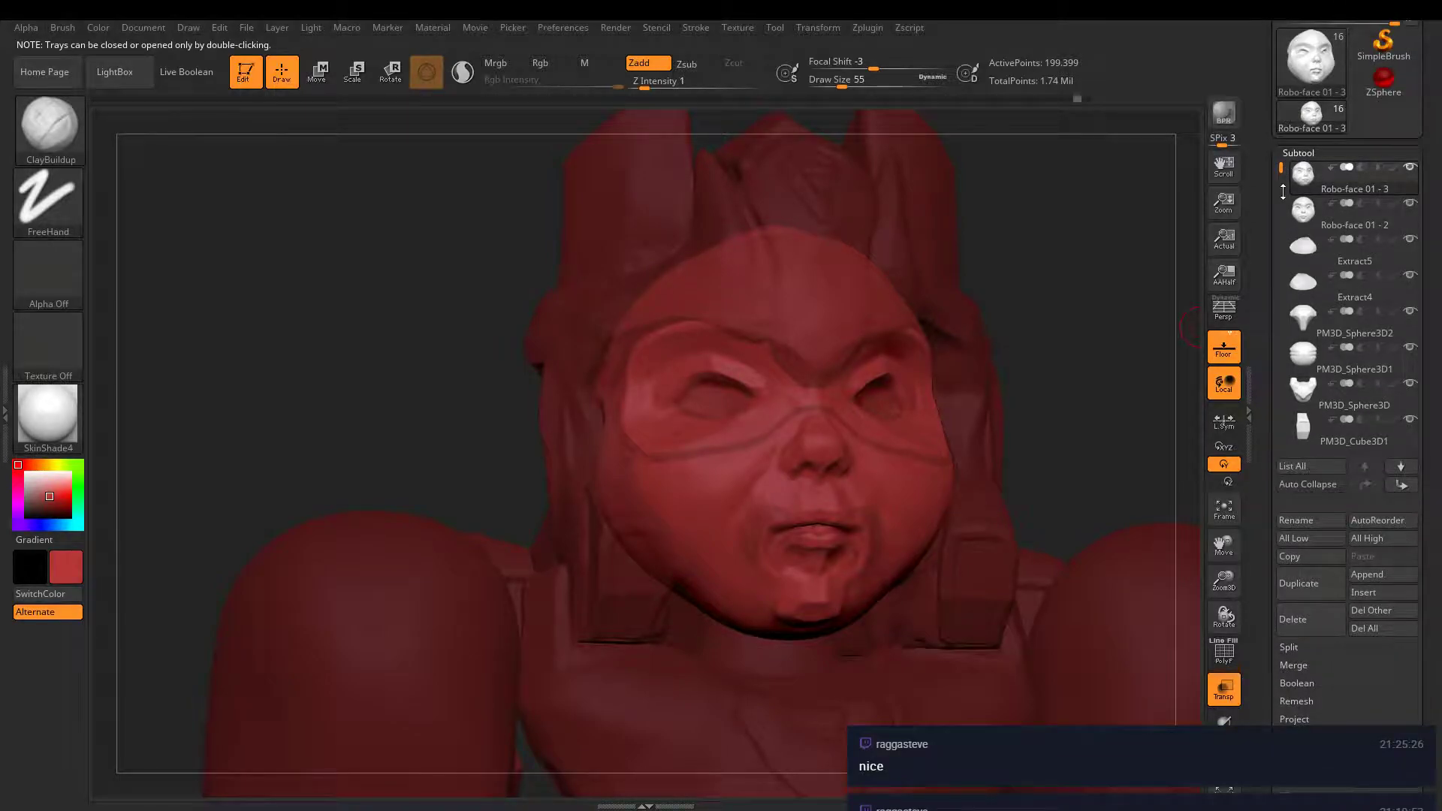
mouse_move(1305, 216)
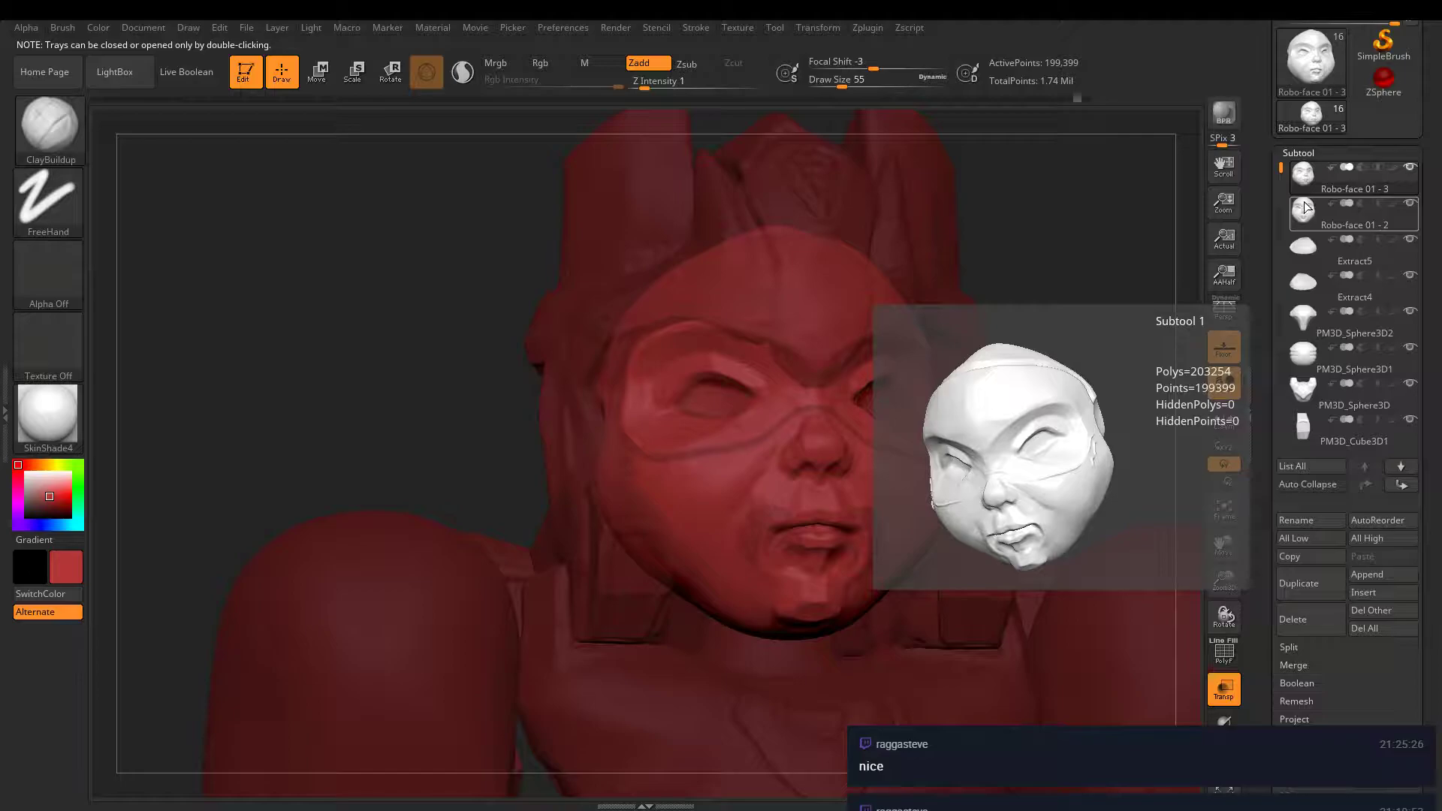
mouse_move(1292, 262)
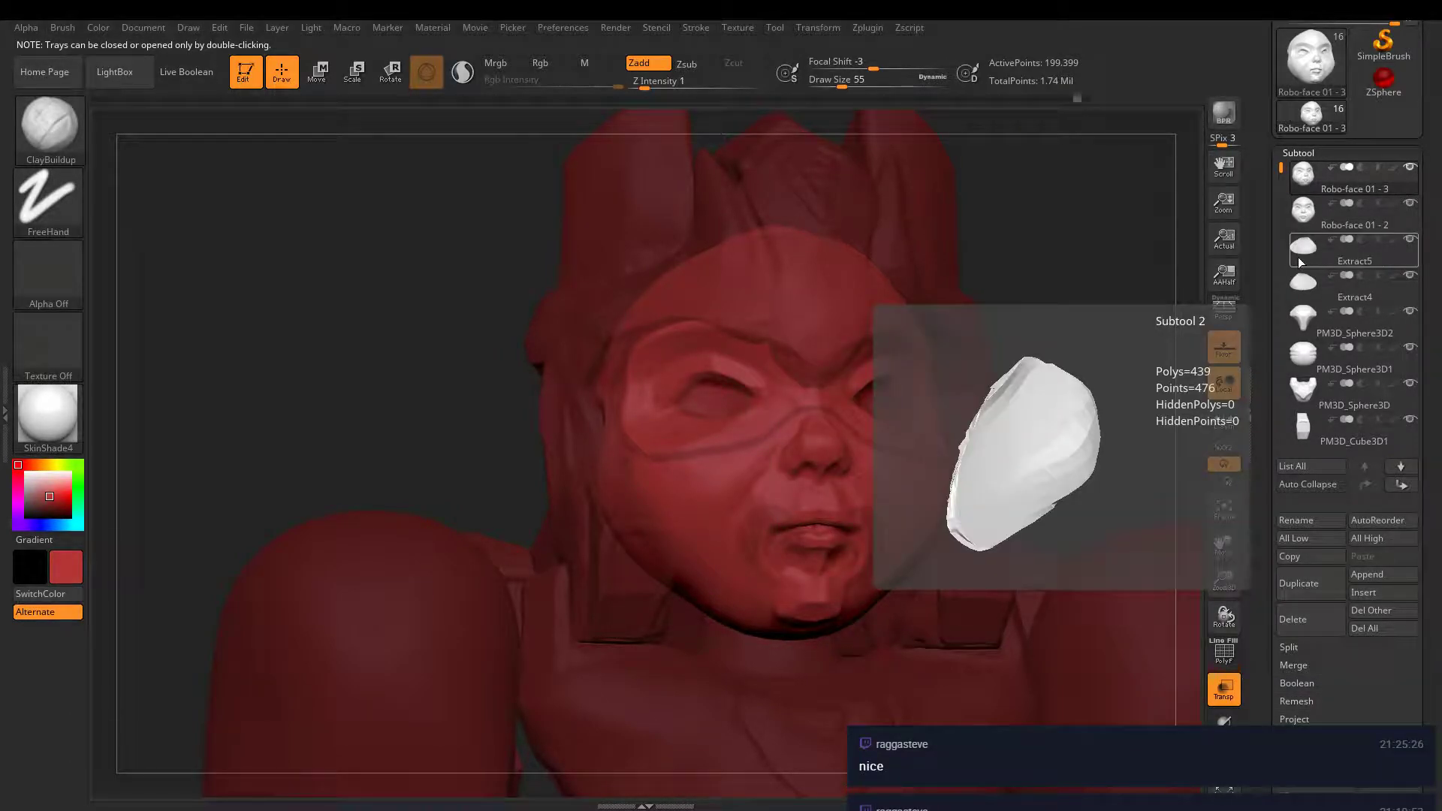
click(775, 28)
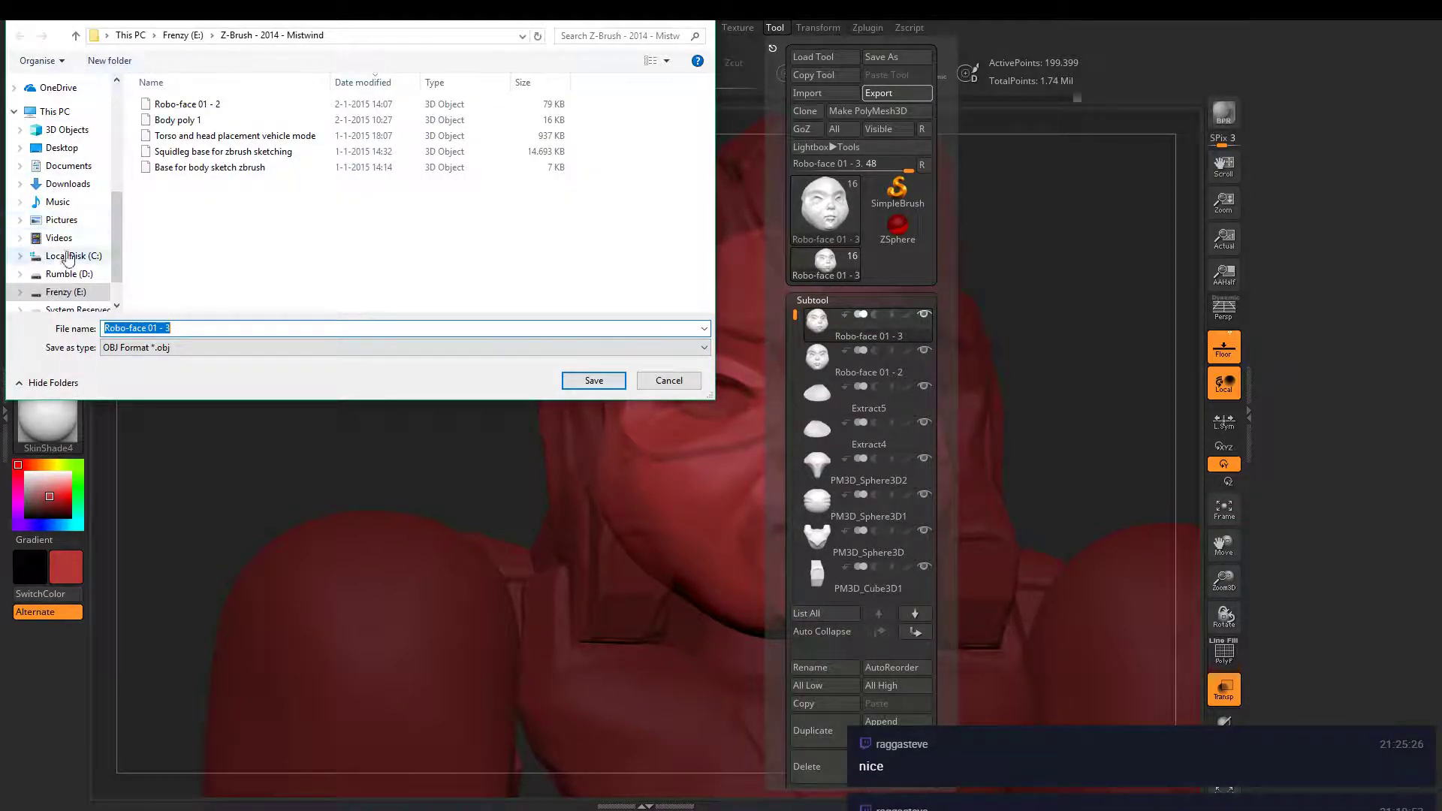
scroll(83, 198, up, 4)
click(82, 198)
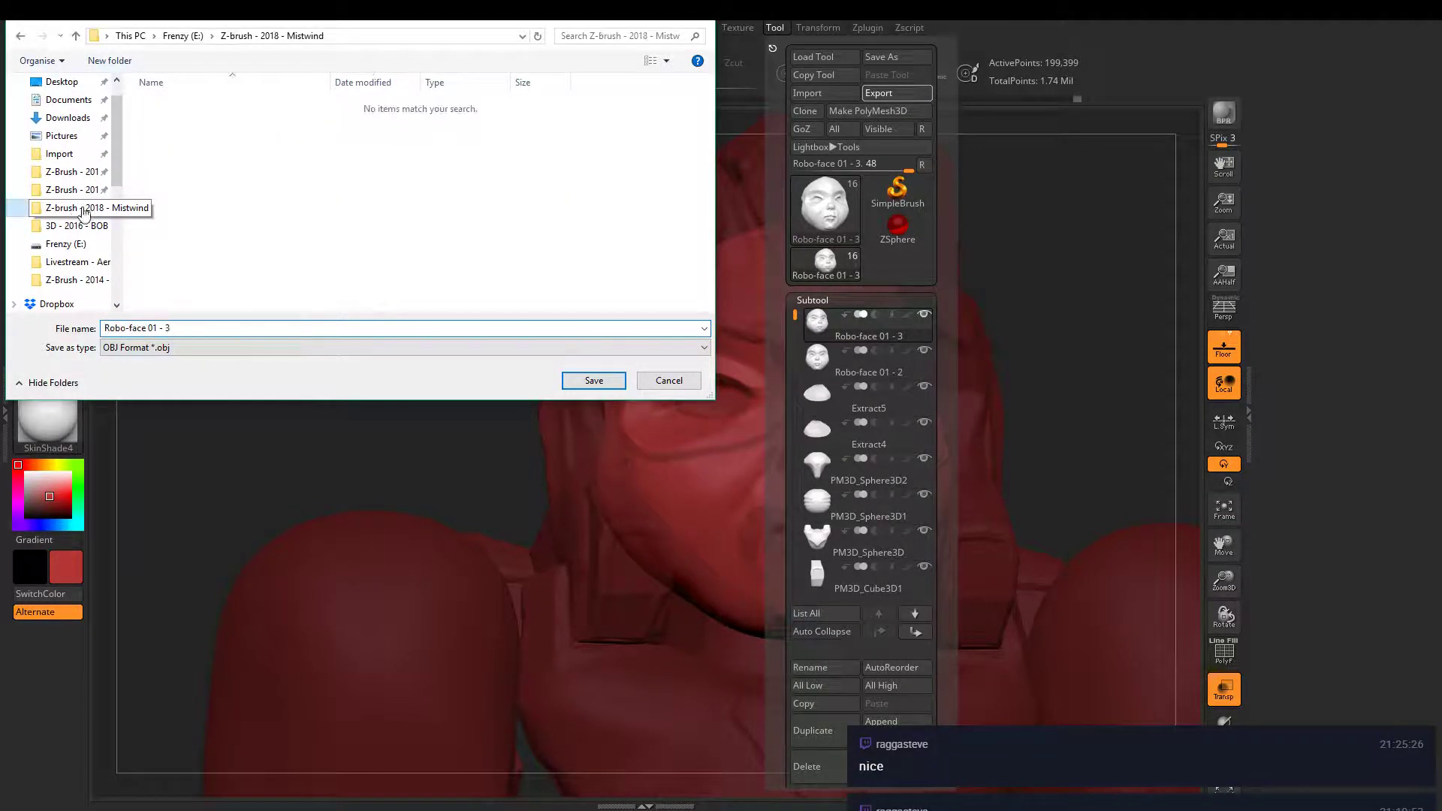
click(573, 381)
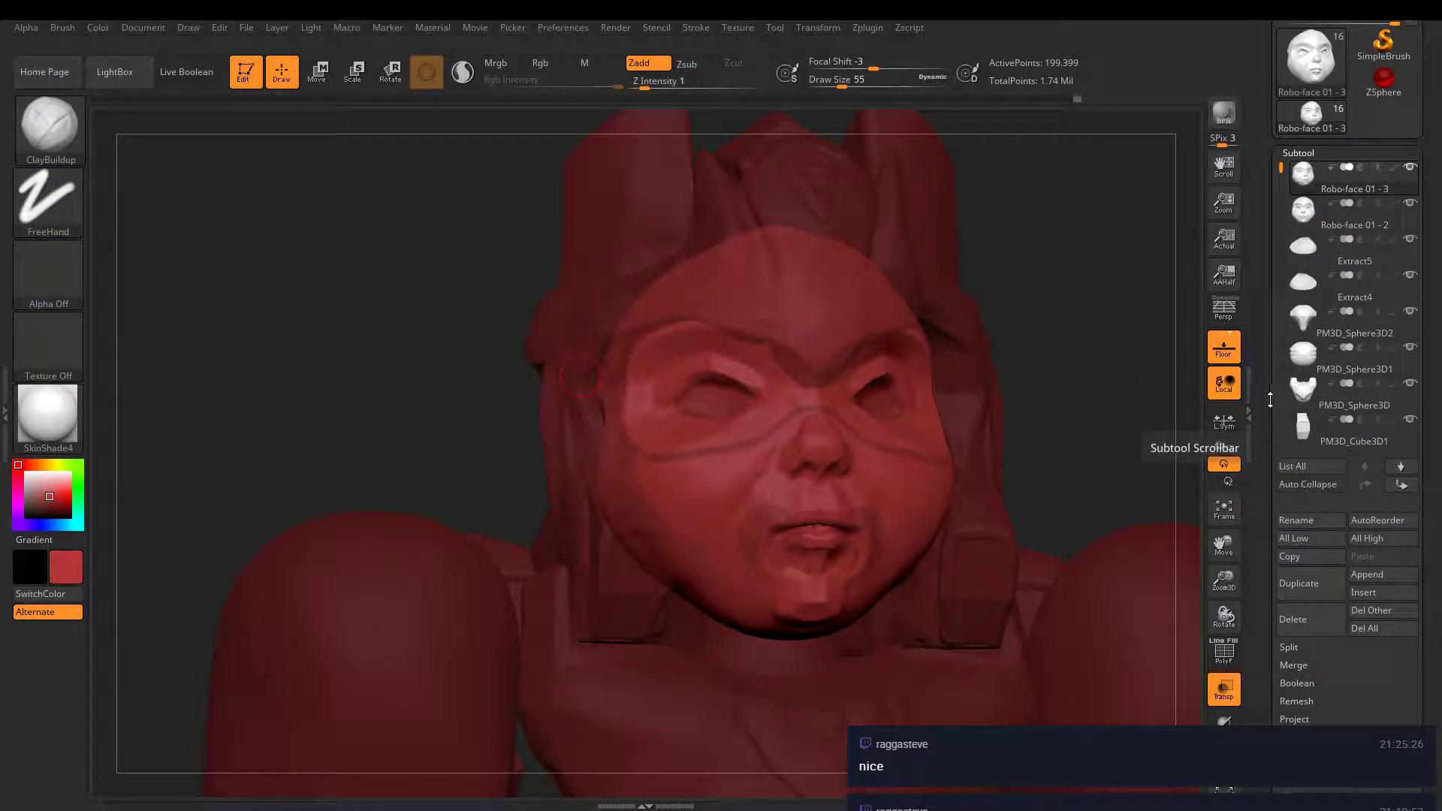
- Select the figure's helmet subtool and export it as an OBJ file named Helmet
mouse_move(1079, 476)
alt+right_down()
mouse_move(1091, 272)
mouse_move(1063, 309)
mouse_move(1037, 283)
mouse_move(979, 315)
mouse_move(1027, 300)
mouse_move(913, 326)
mouse_move(767, 308)
mouse_move(988, 251)
mouse_move(897, 277)
mouse_move(908, 296)
mouse_move(1145, 330)
alt+right_up()
alt+click(913, 326)
alt+click(767, 308)
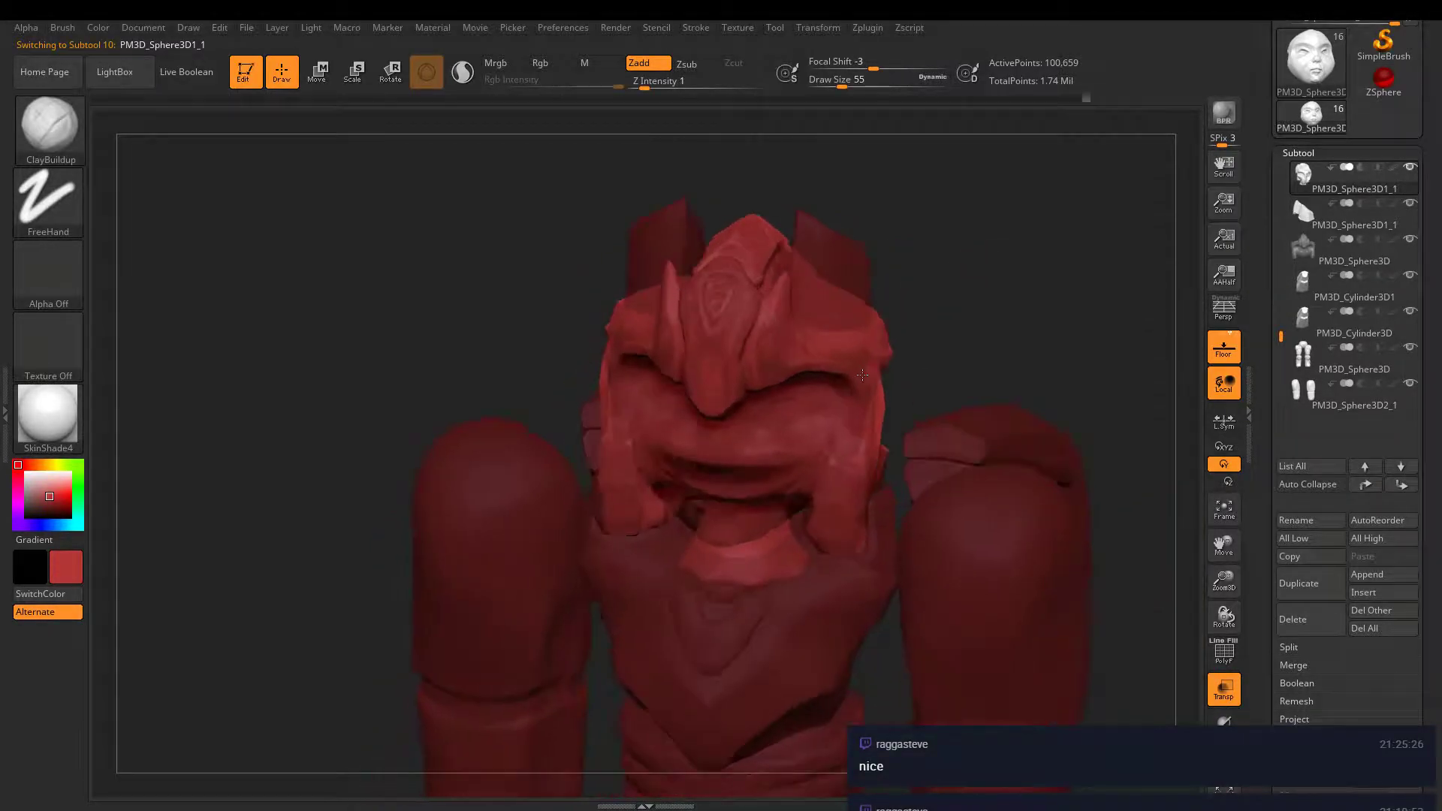
click(825, 25)
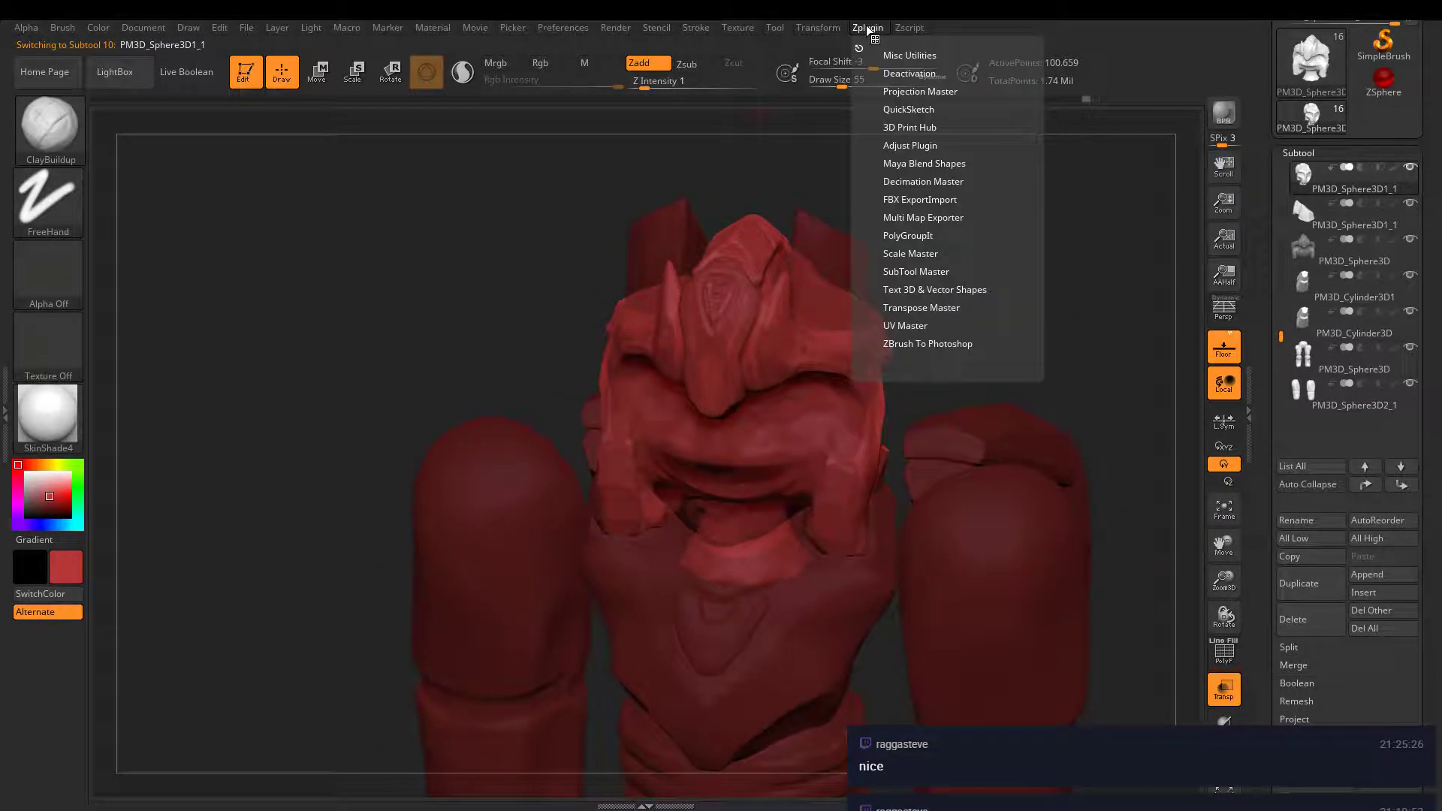
click(878, 91)
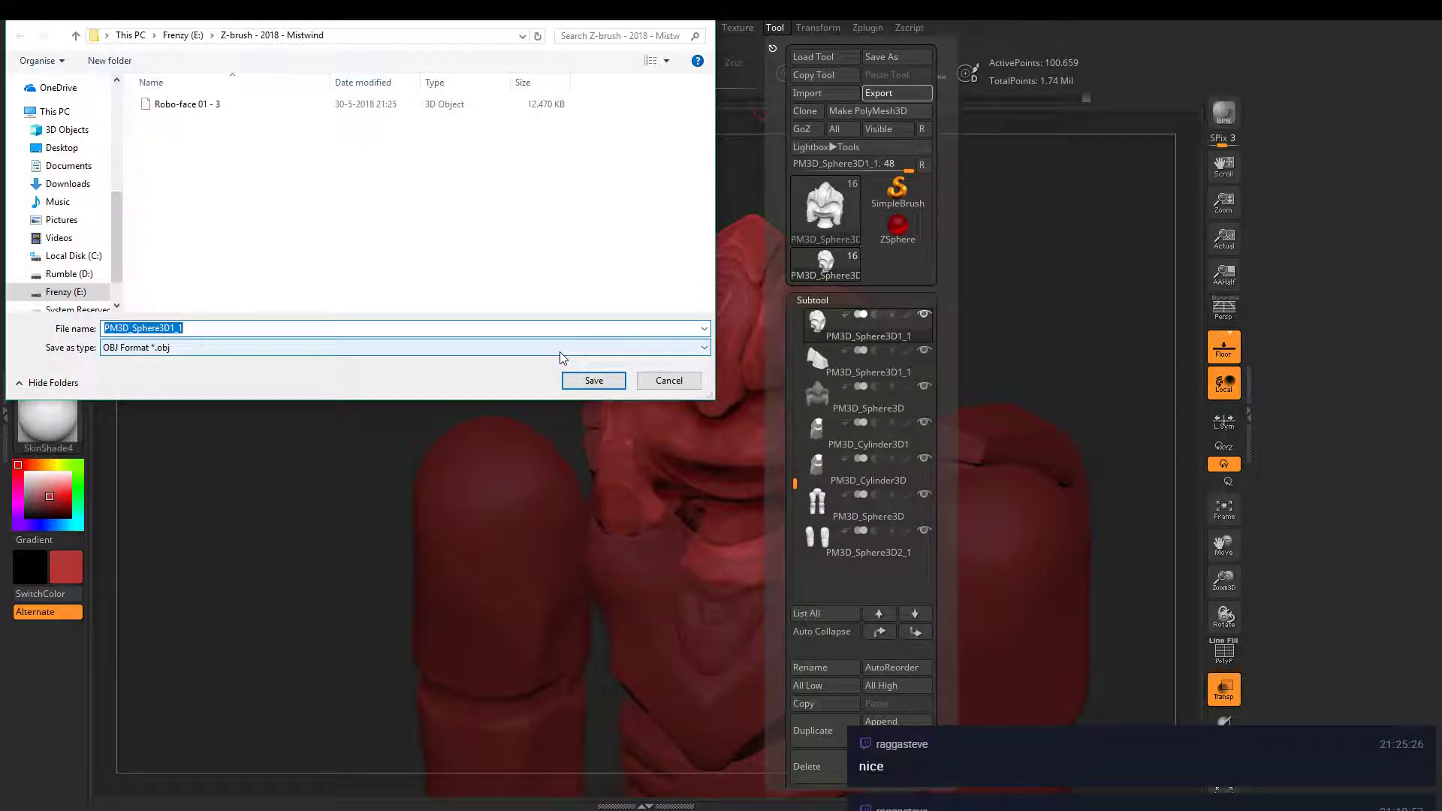
text(Helmet)
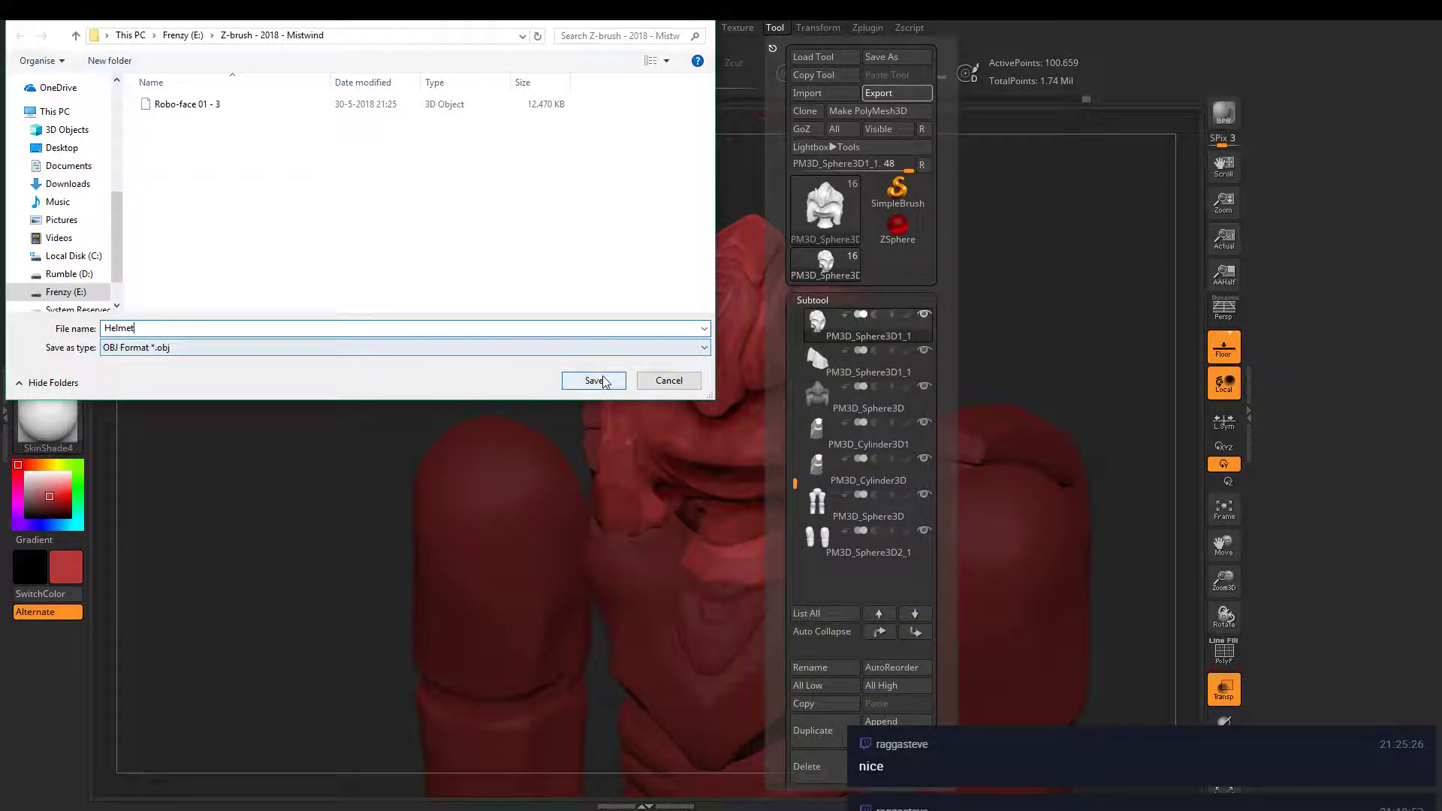
click(593, 381)
- Select the subtool with the two helmet horns and export it as an OBJ file named Helmet horns
alt+click(880, 280)
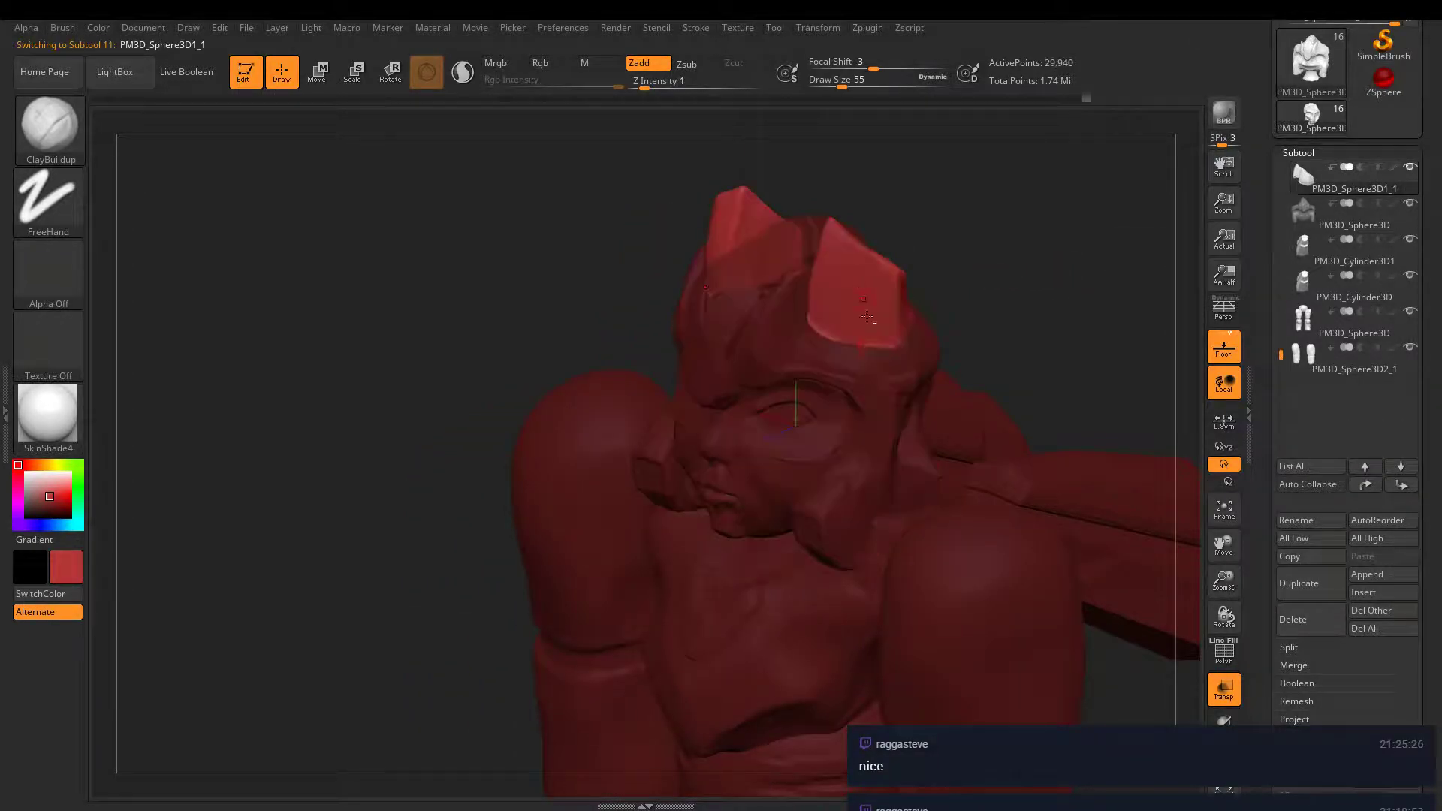
right_drag(875, 281, 921, 268)
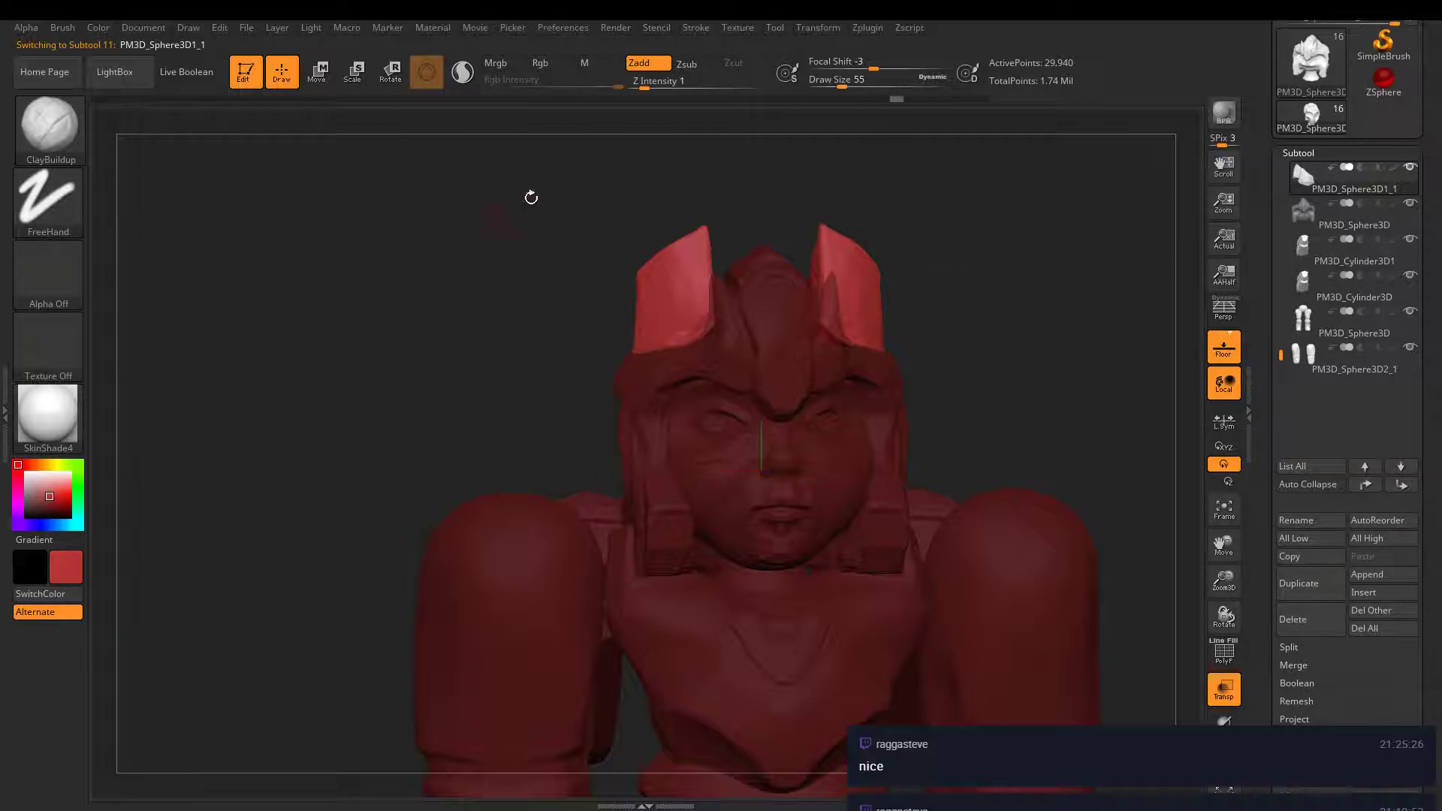
click(775, 27)
click(897, 93)
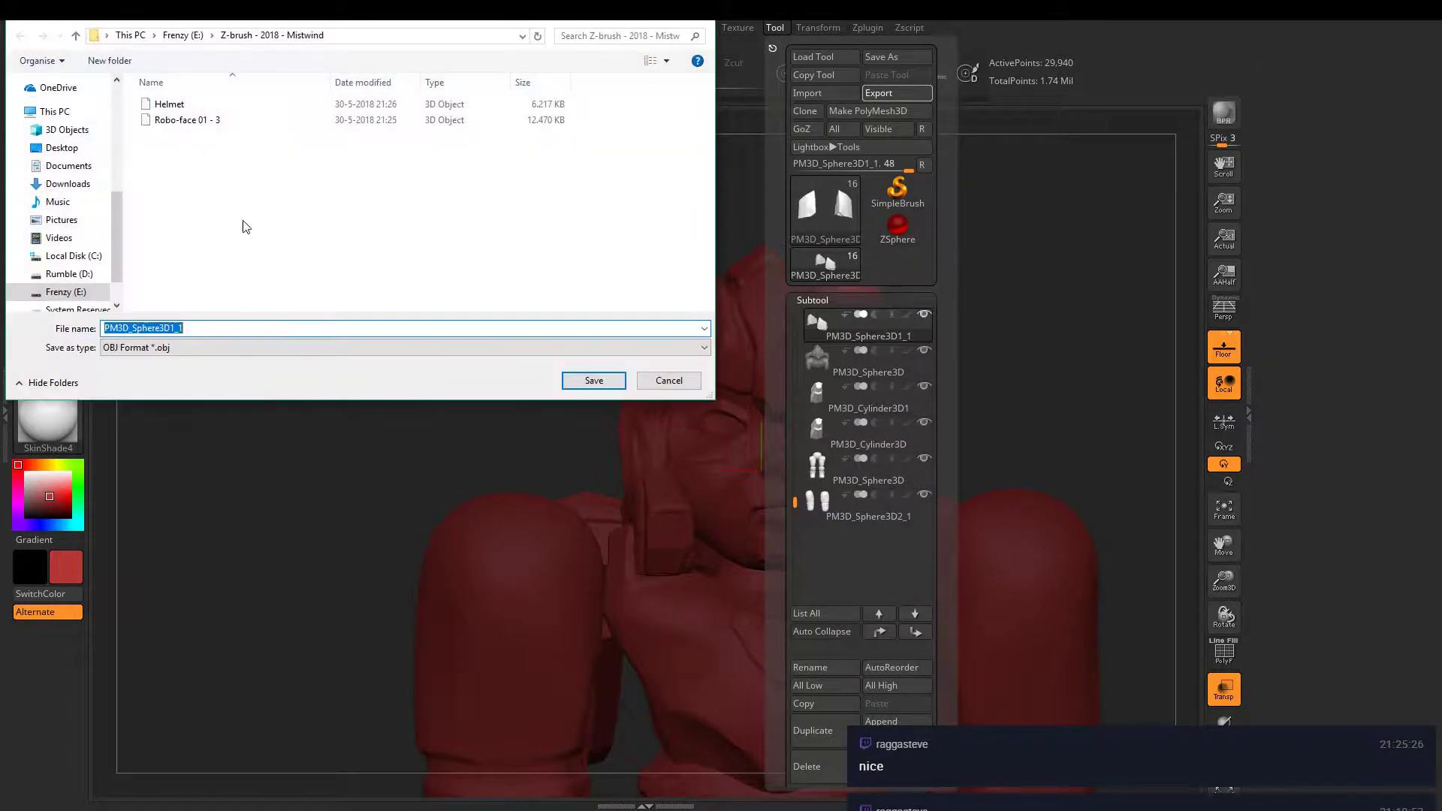
text(Helmet horns)
click(580, 381)
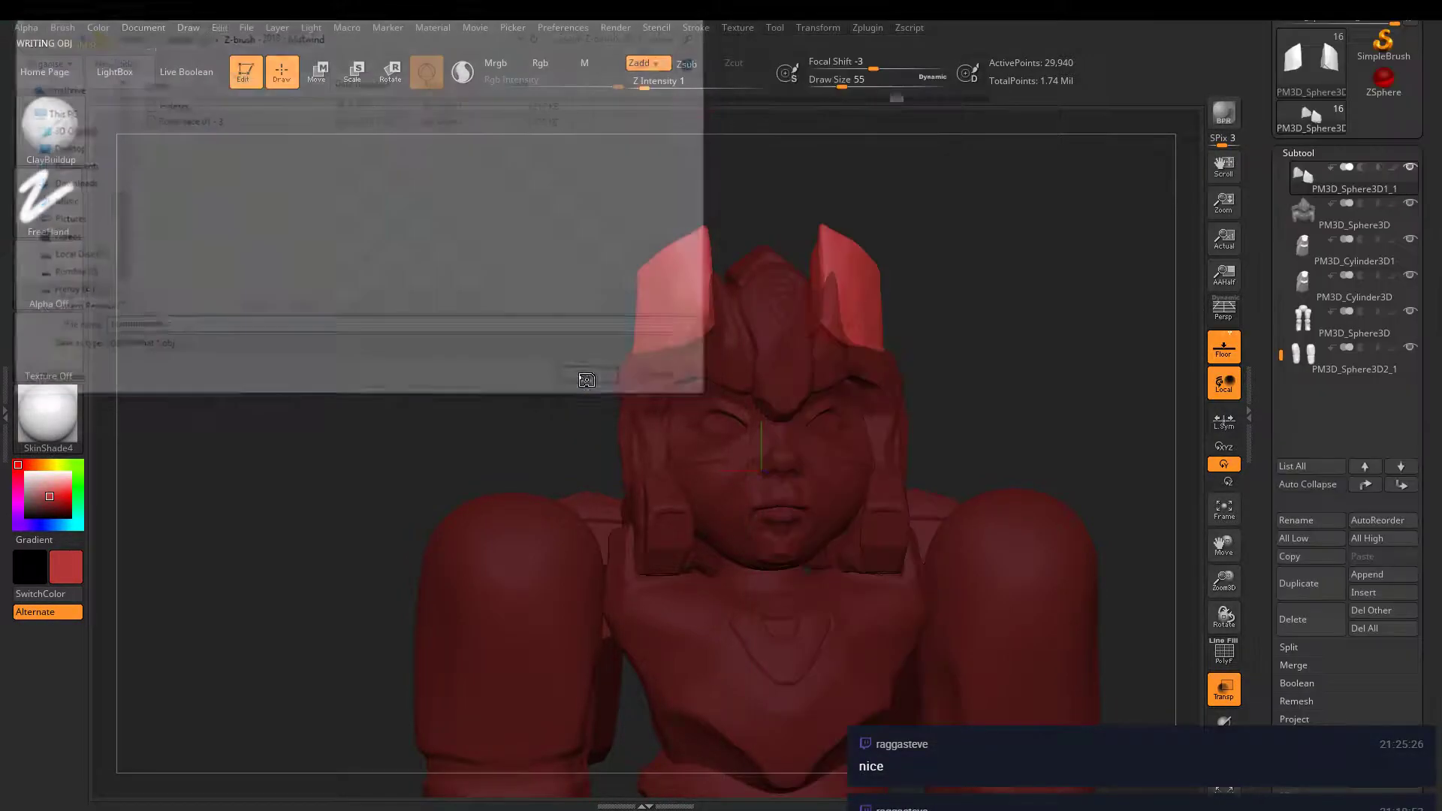
drag(1023, 451, 941, 313)
mouse_move(942, 314)
ctrl+right_down()
mouse_move(972, 386)
mouse_move(930, 413)
mouse_move(950, 380)
mouse_move(949, 490)
ctrl+right_up()
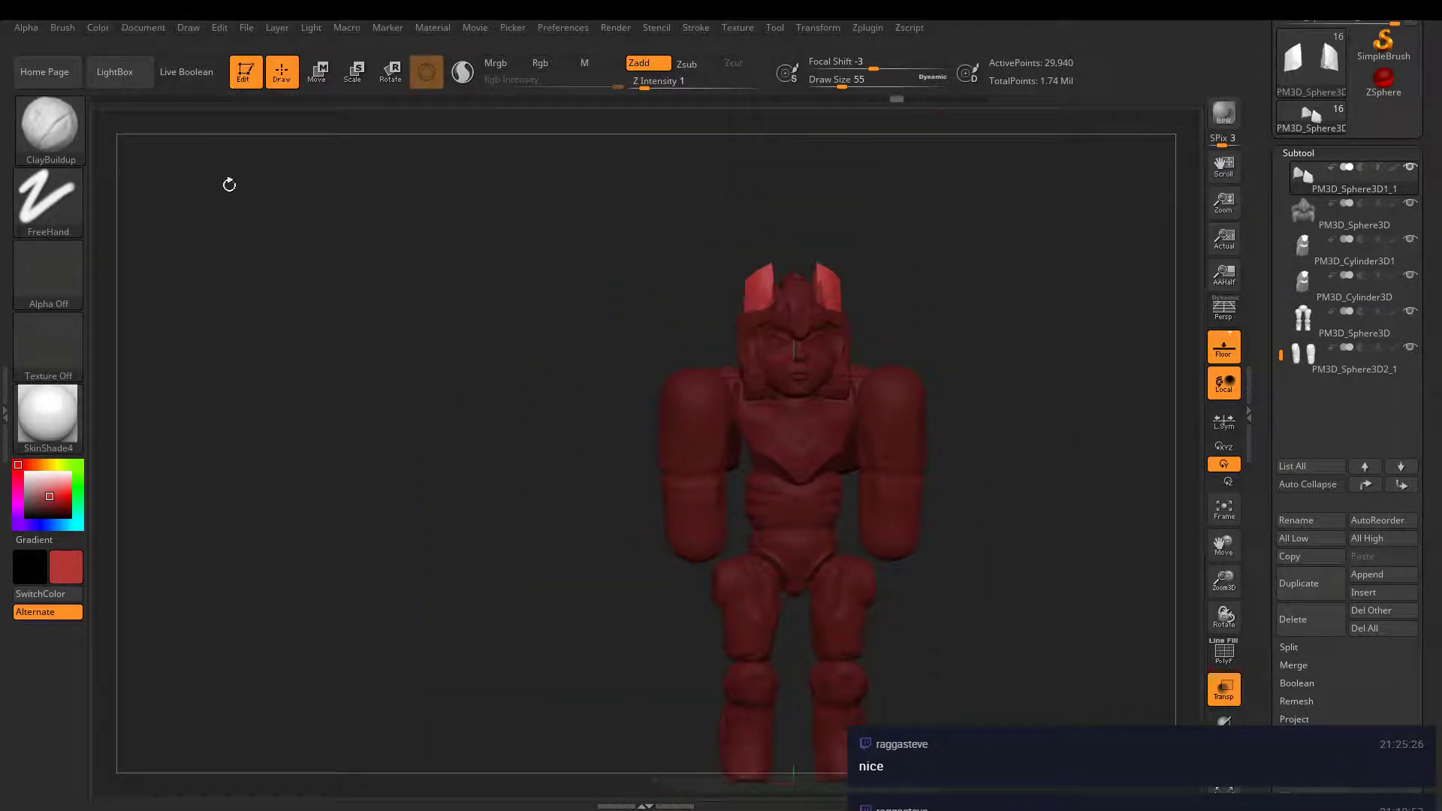
- Open the recent project QS_3260.ZPR without saving changes to the current project
click(114, 71)
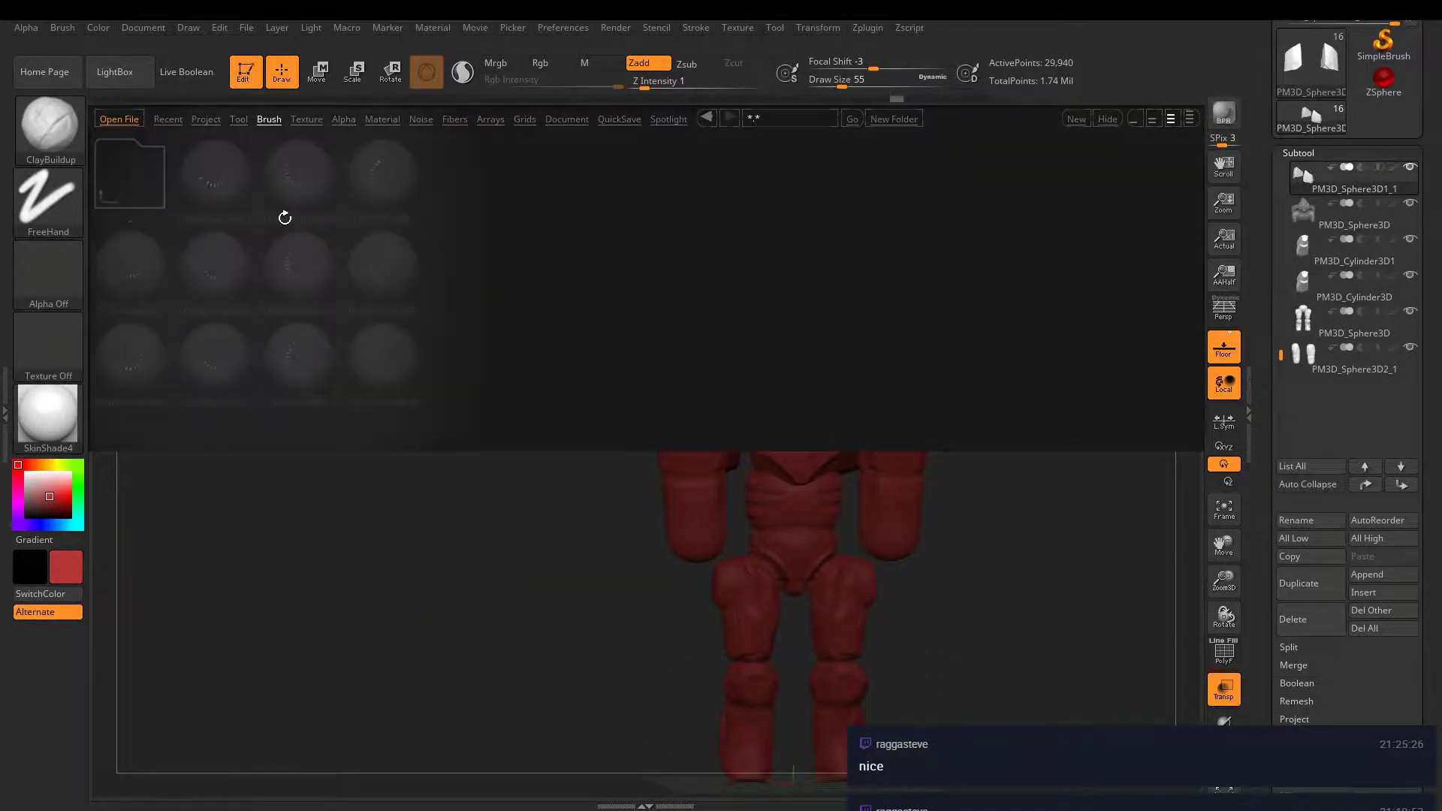
click(172, 120)
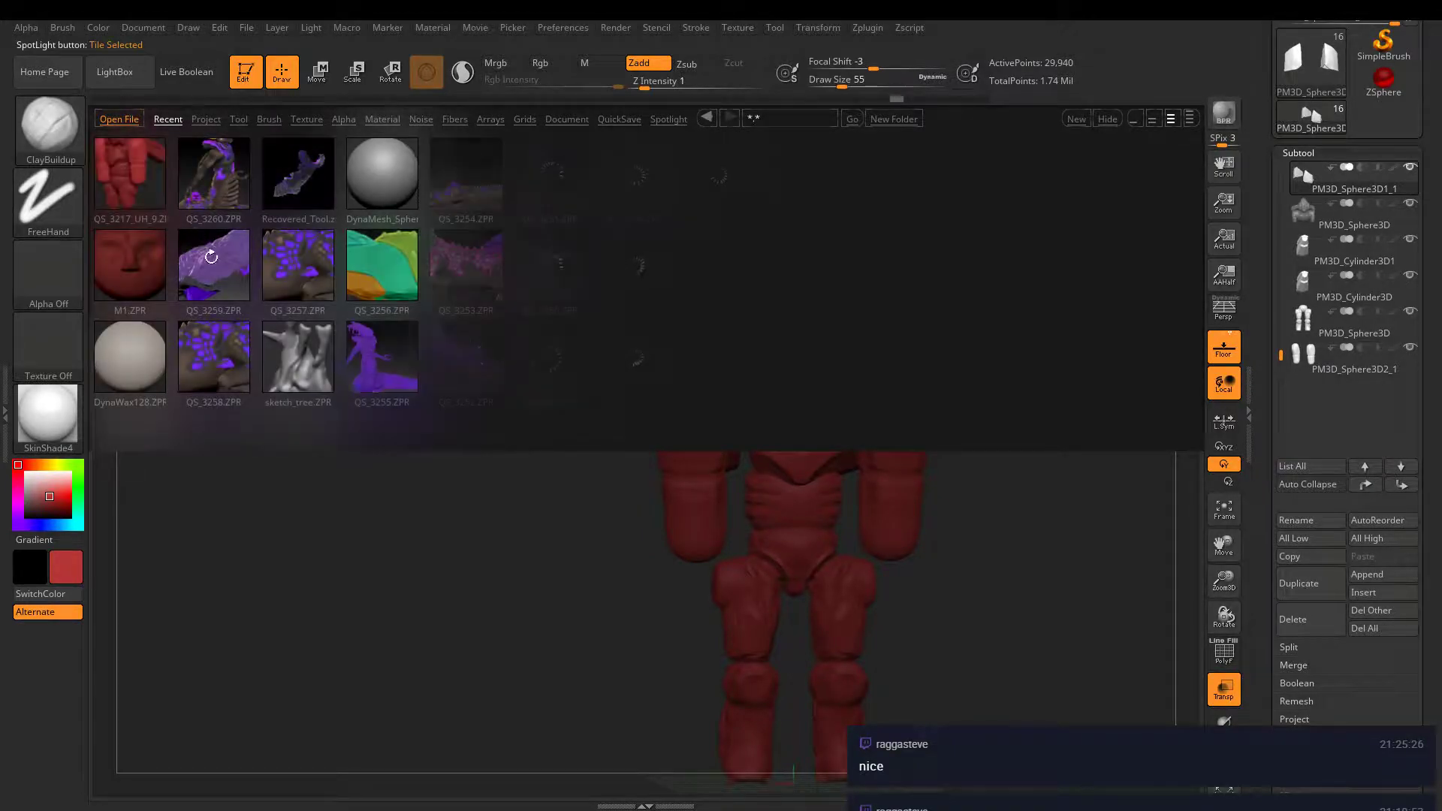
click(140, 172)
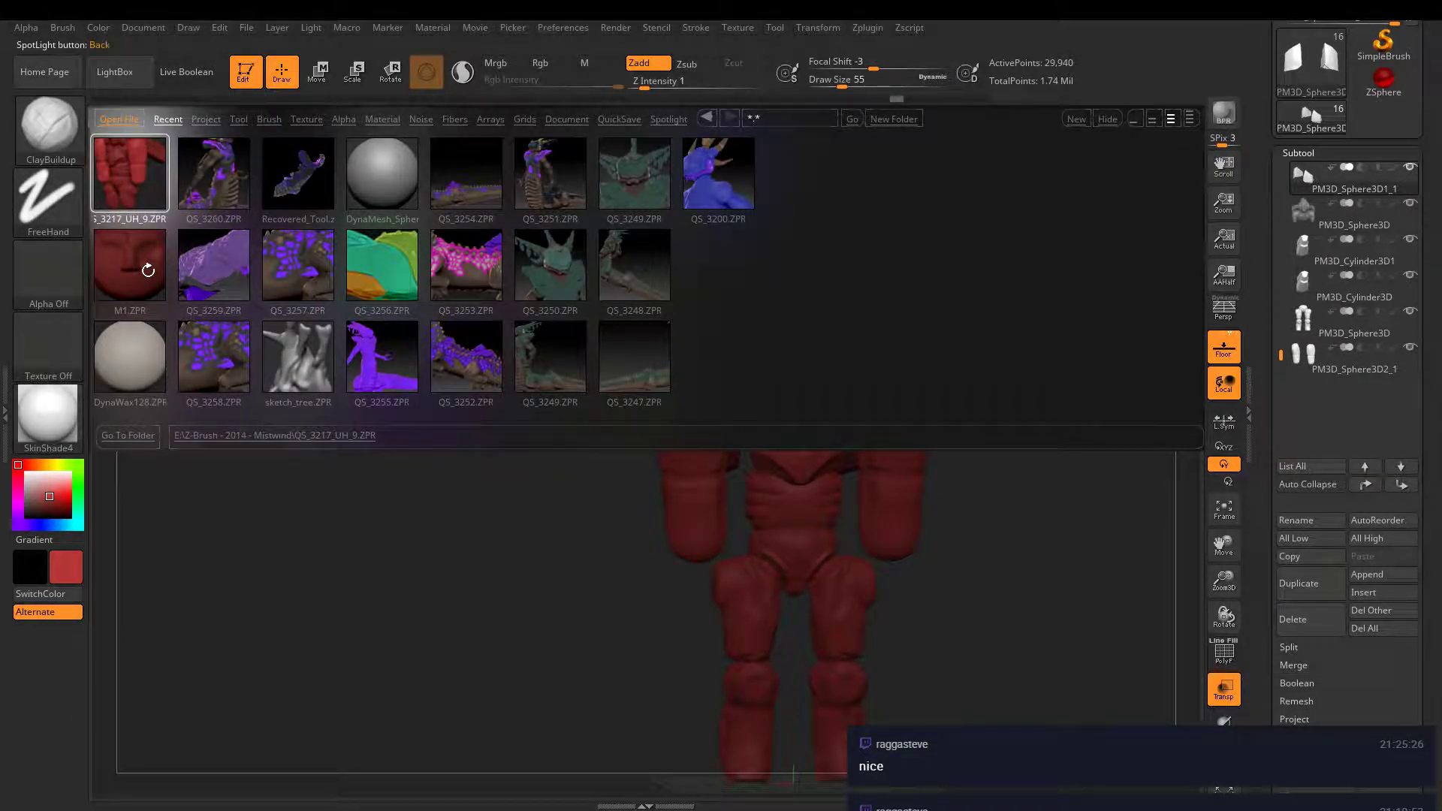
click(158, 281)
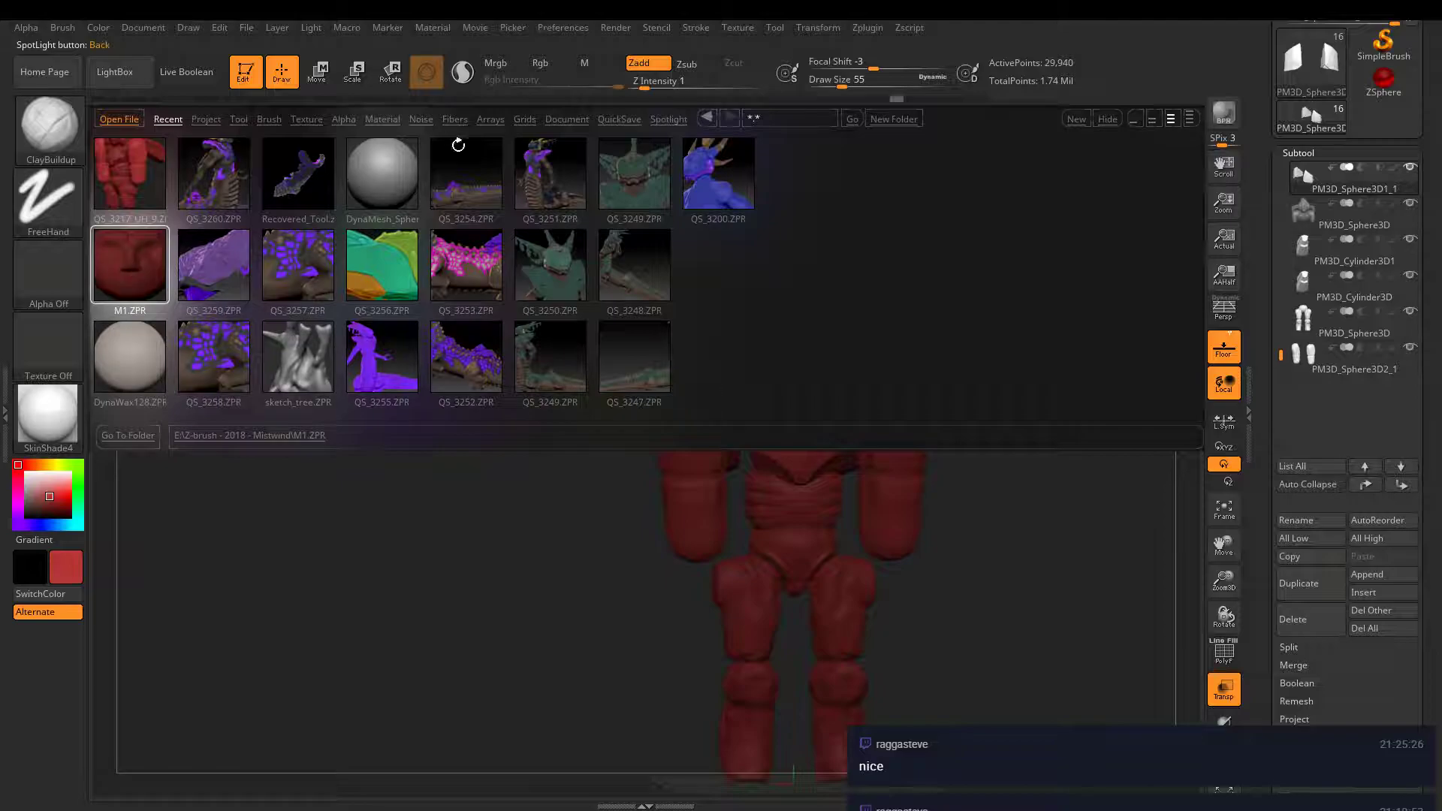
click(203, 188)
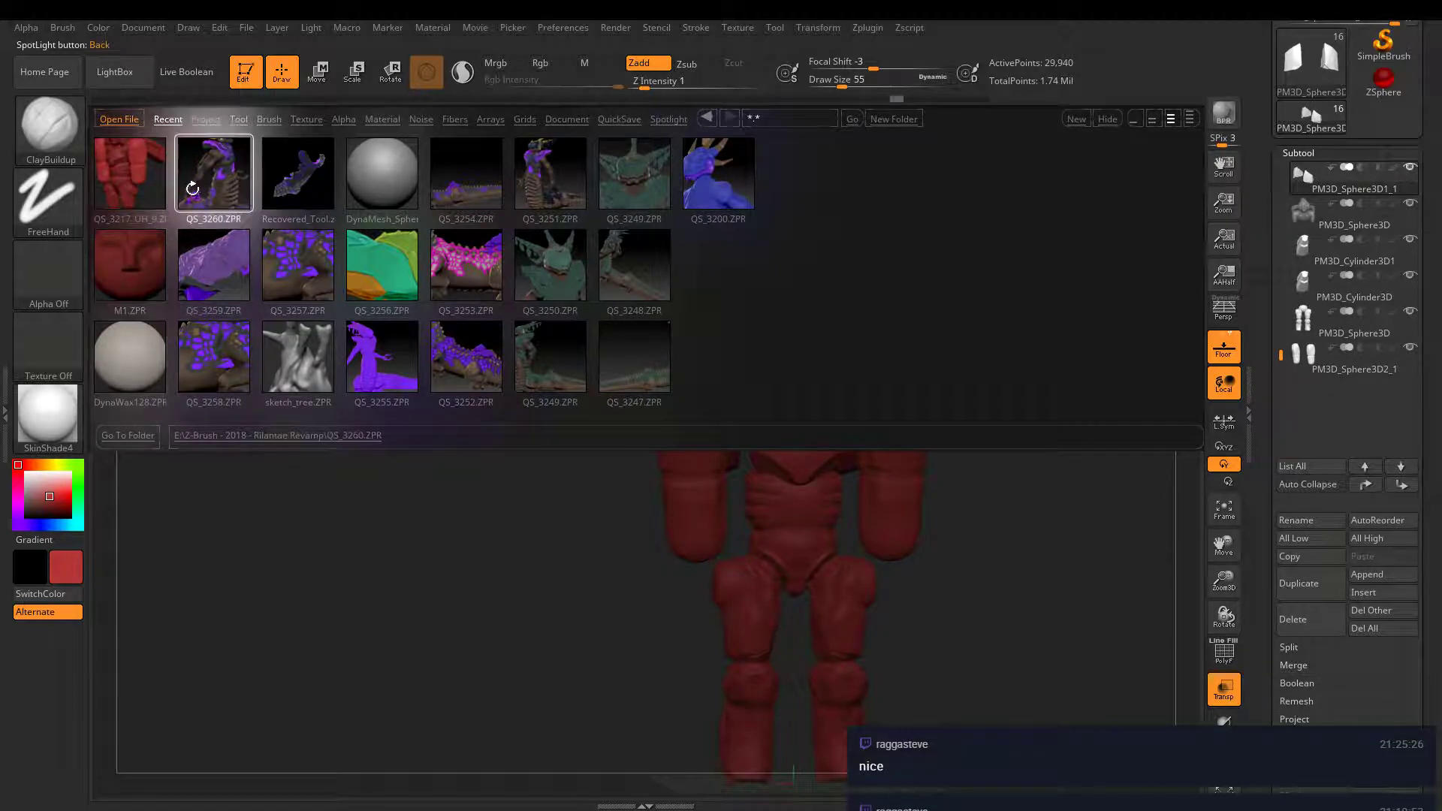
double_click(217, 177)
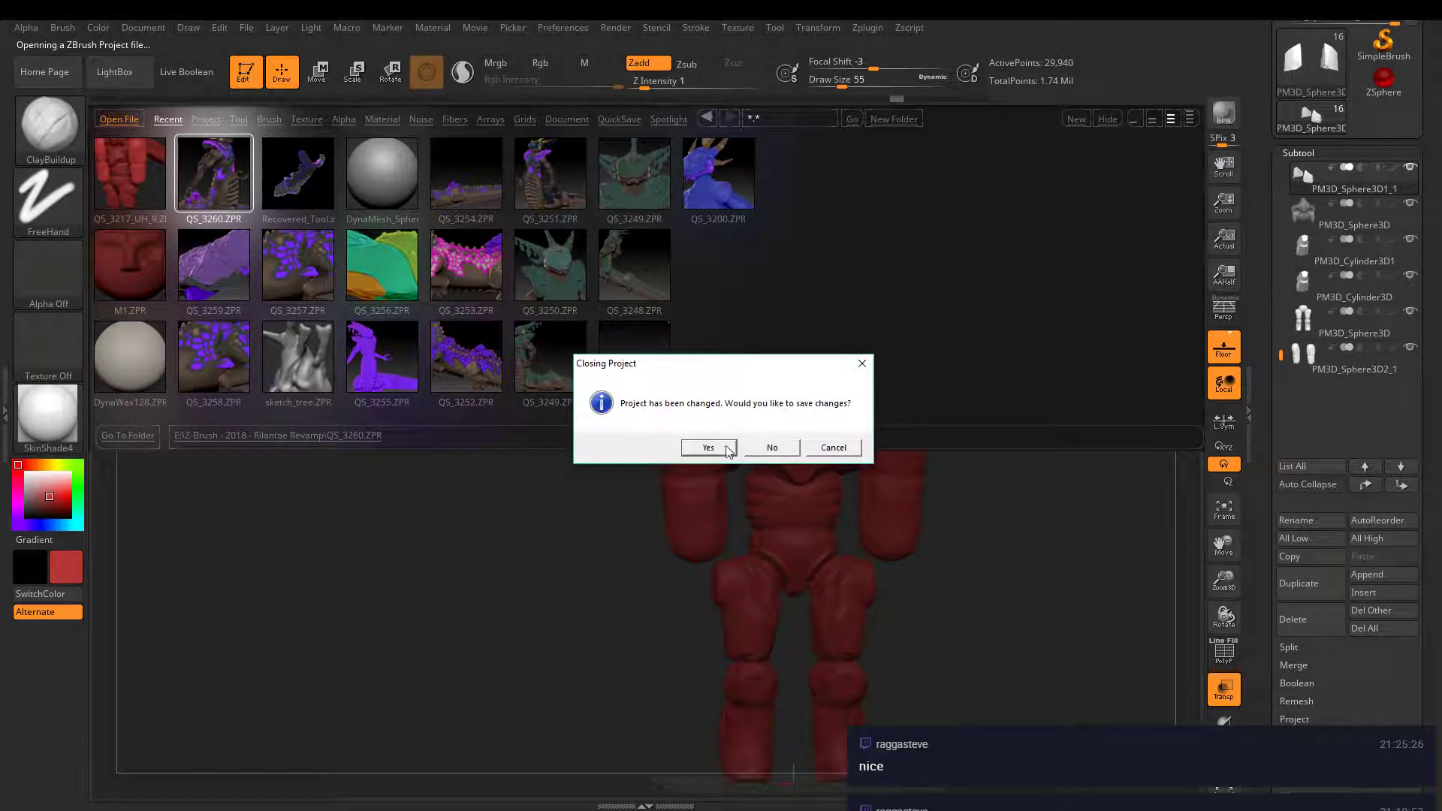
click(774, 448)
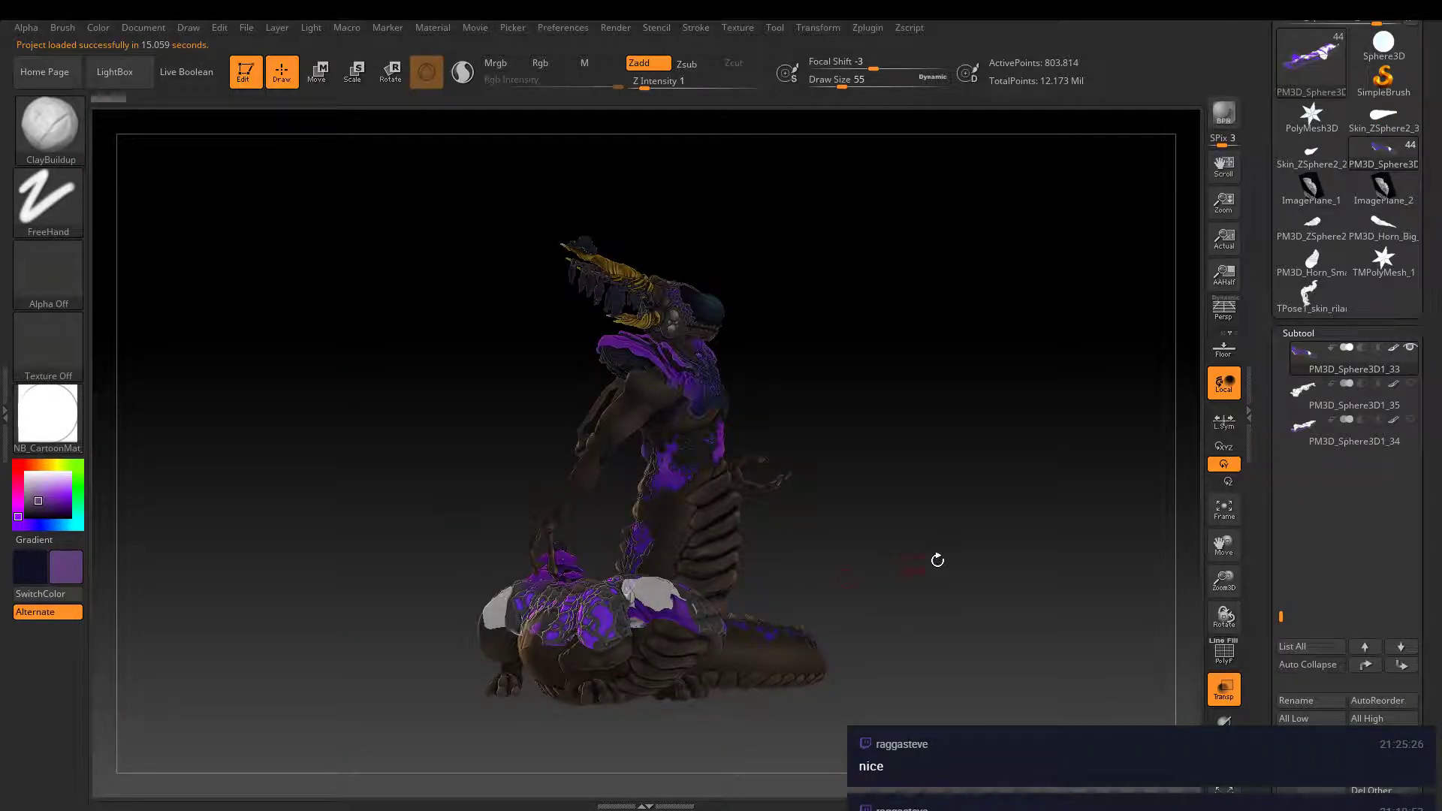
- Turn off transparency and examine the horned creature's head, body and tail from several angles
drag(937, 560, 1160, 686)
click(1224, 689)
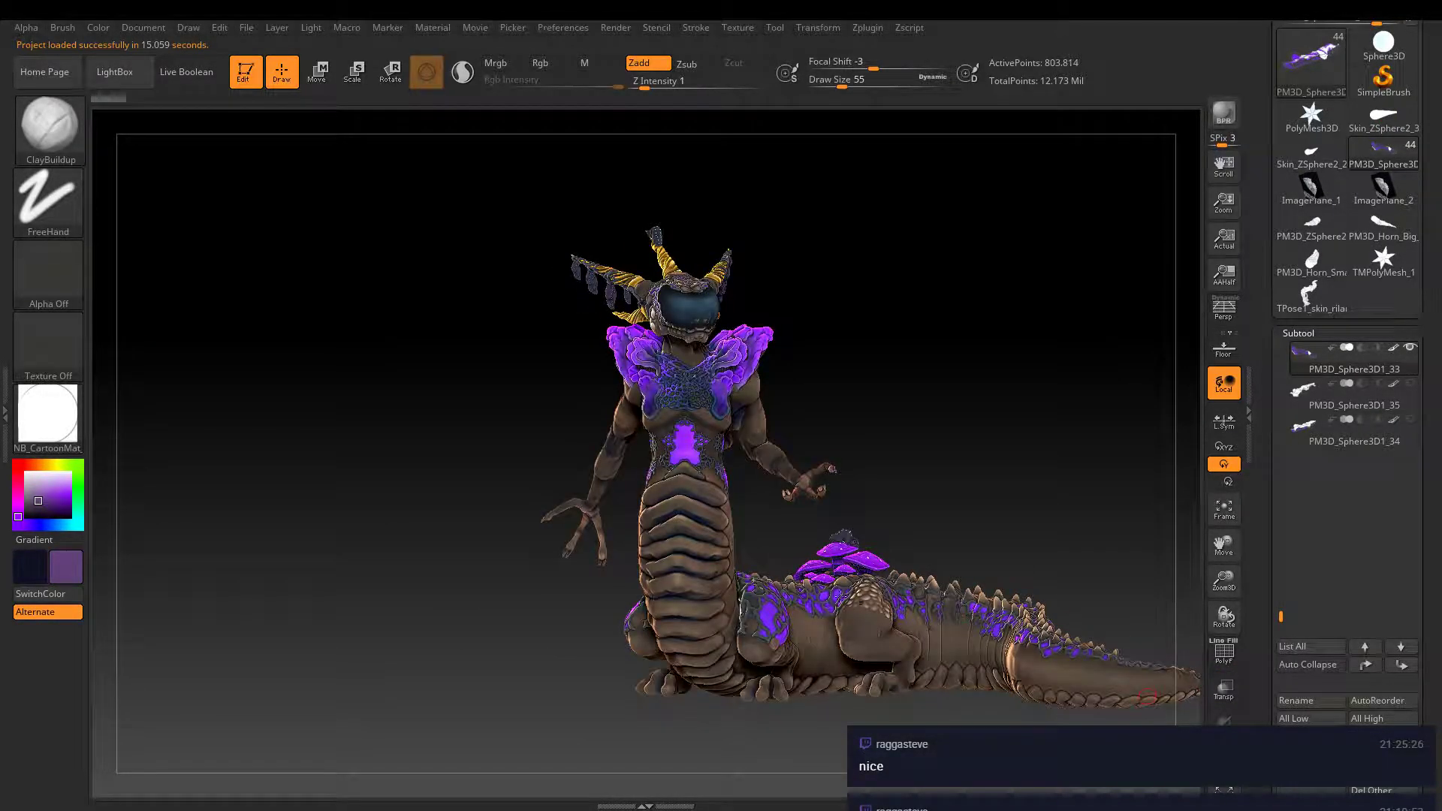
drag(899, 471, 924, 514)
scroll(885, 460, up, 4)
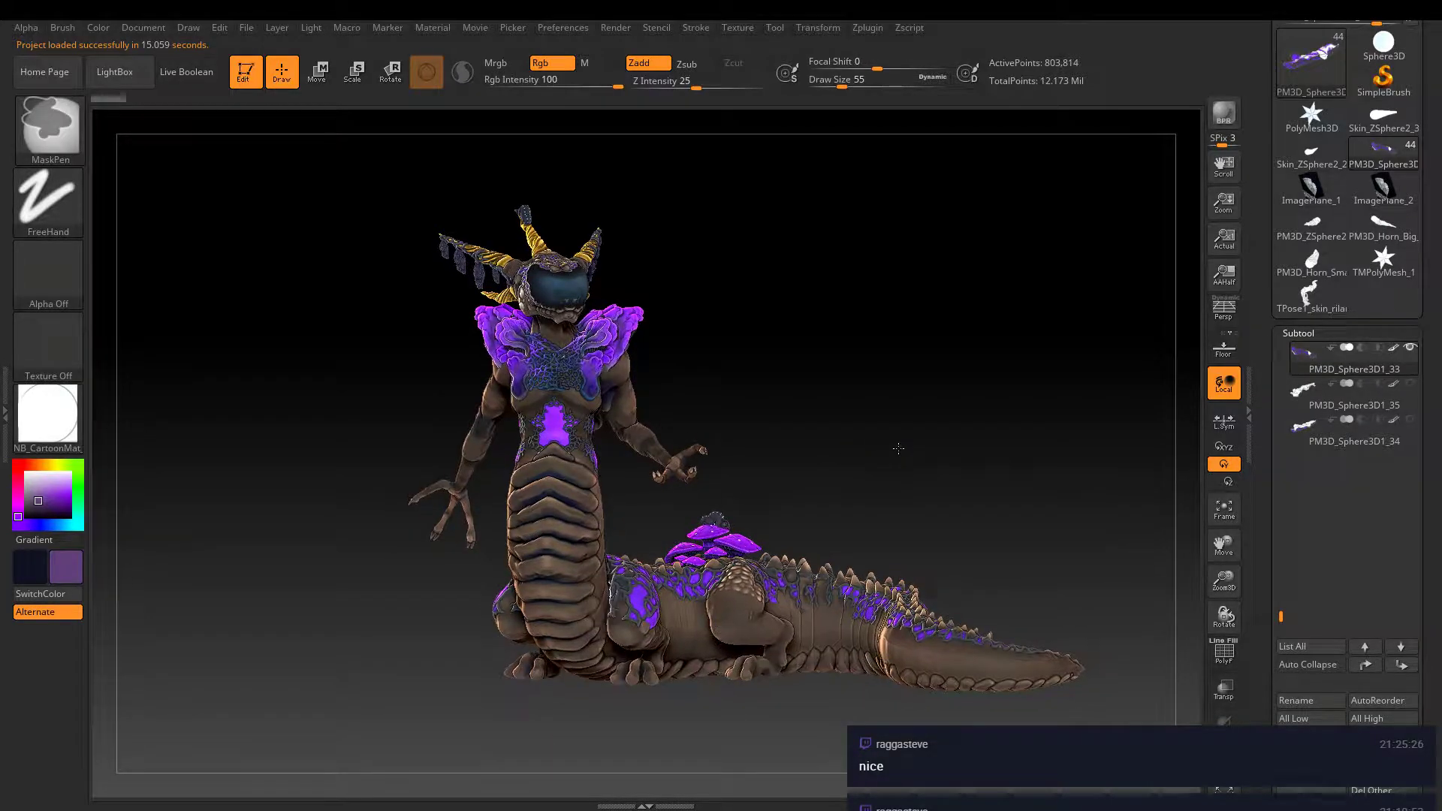
scroll(887, 443, down, 3)
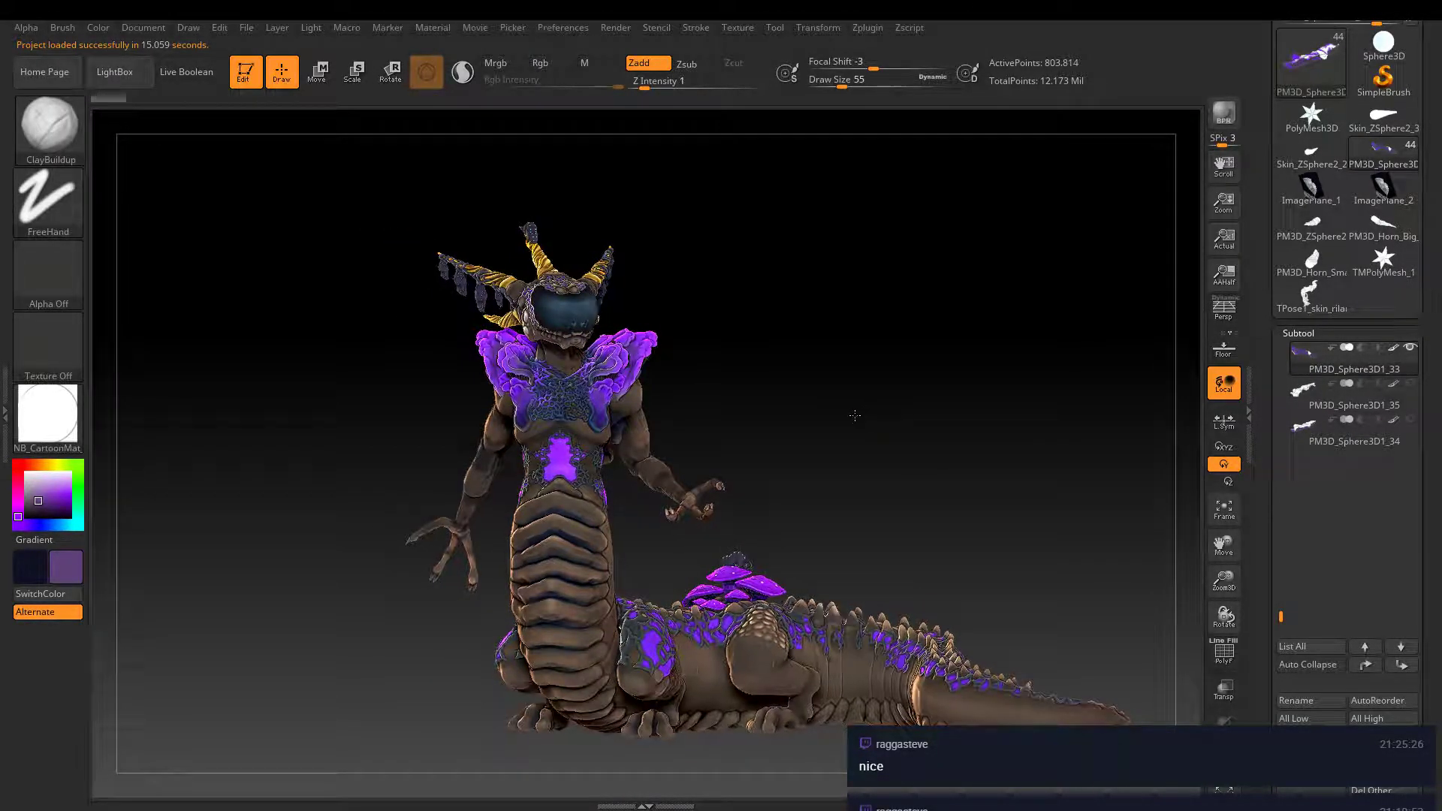
mouse_move(856, 413)
mouse_down()
mouse_move(805, 410)
mouse_move(831, 432)
mouse_move(866, 413)
mouse_move(724, 412)
mouse_move(860, 396)
mouse_up()
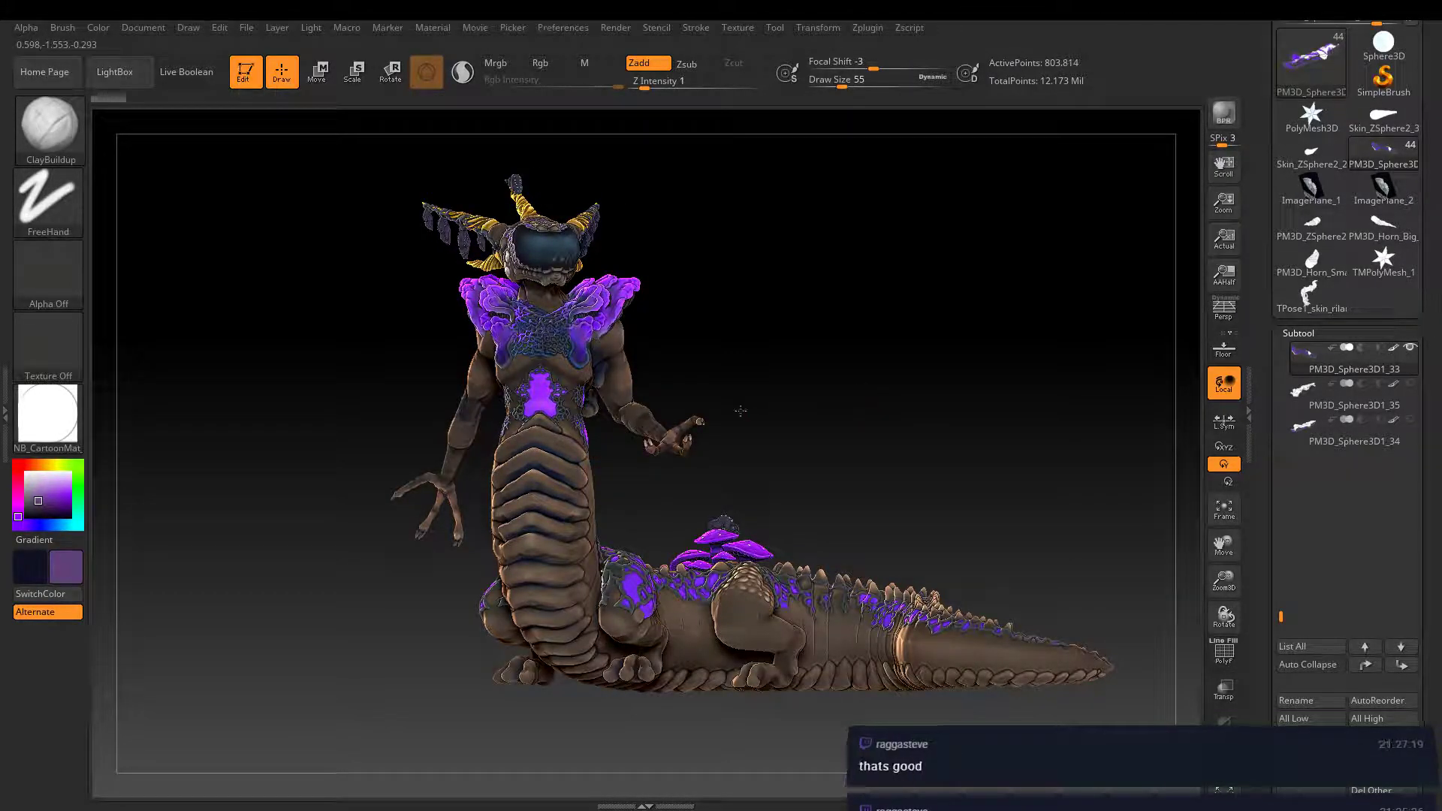
mouse_move(744, 409)
mouse_down()
mouse_move(751, 421)
mouse_move(787, 365)
mouse_move(804, 421)
mouse_up()
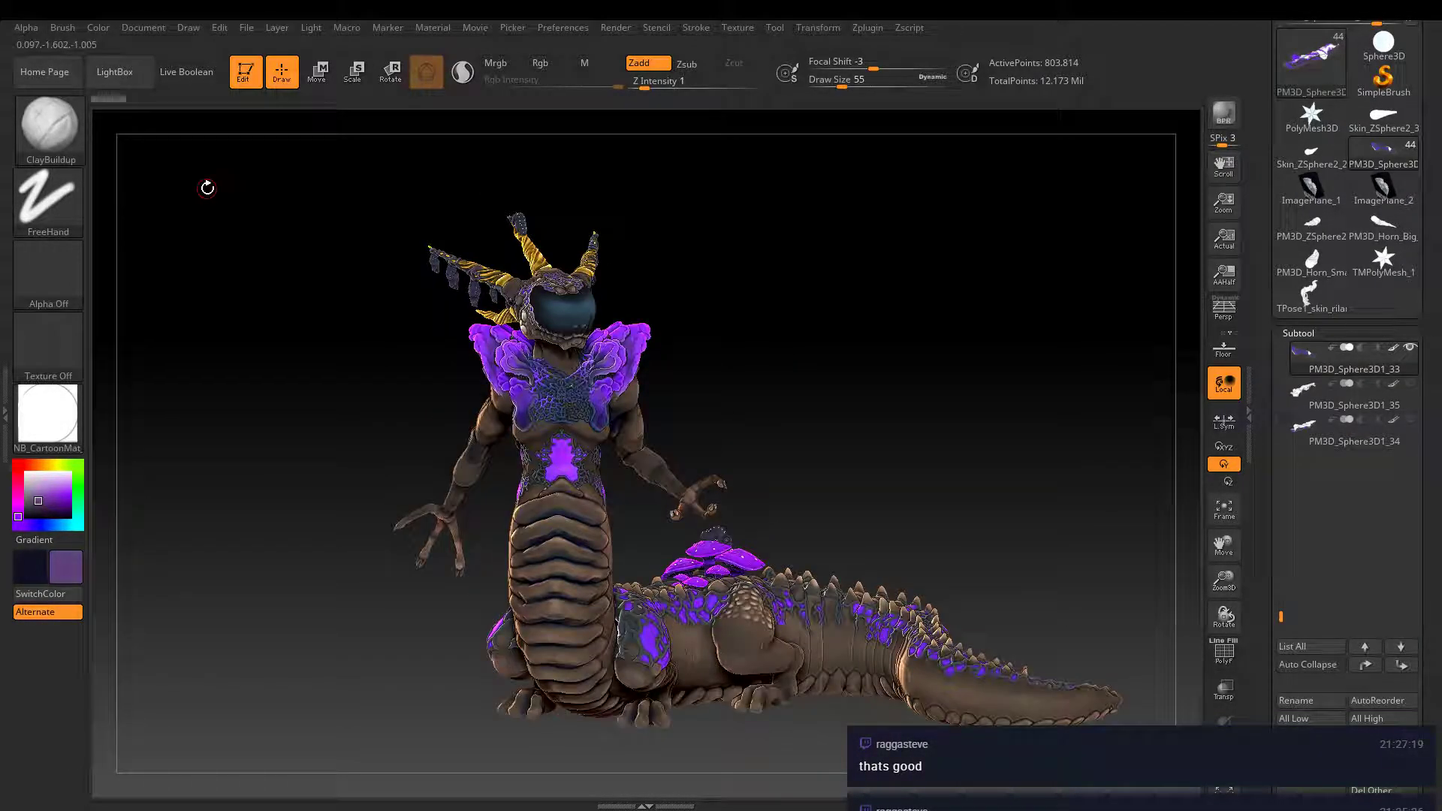
- Open the recent project M1.ZPR without saving changes and frame the whole block figure
click(114, 71)
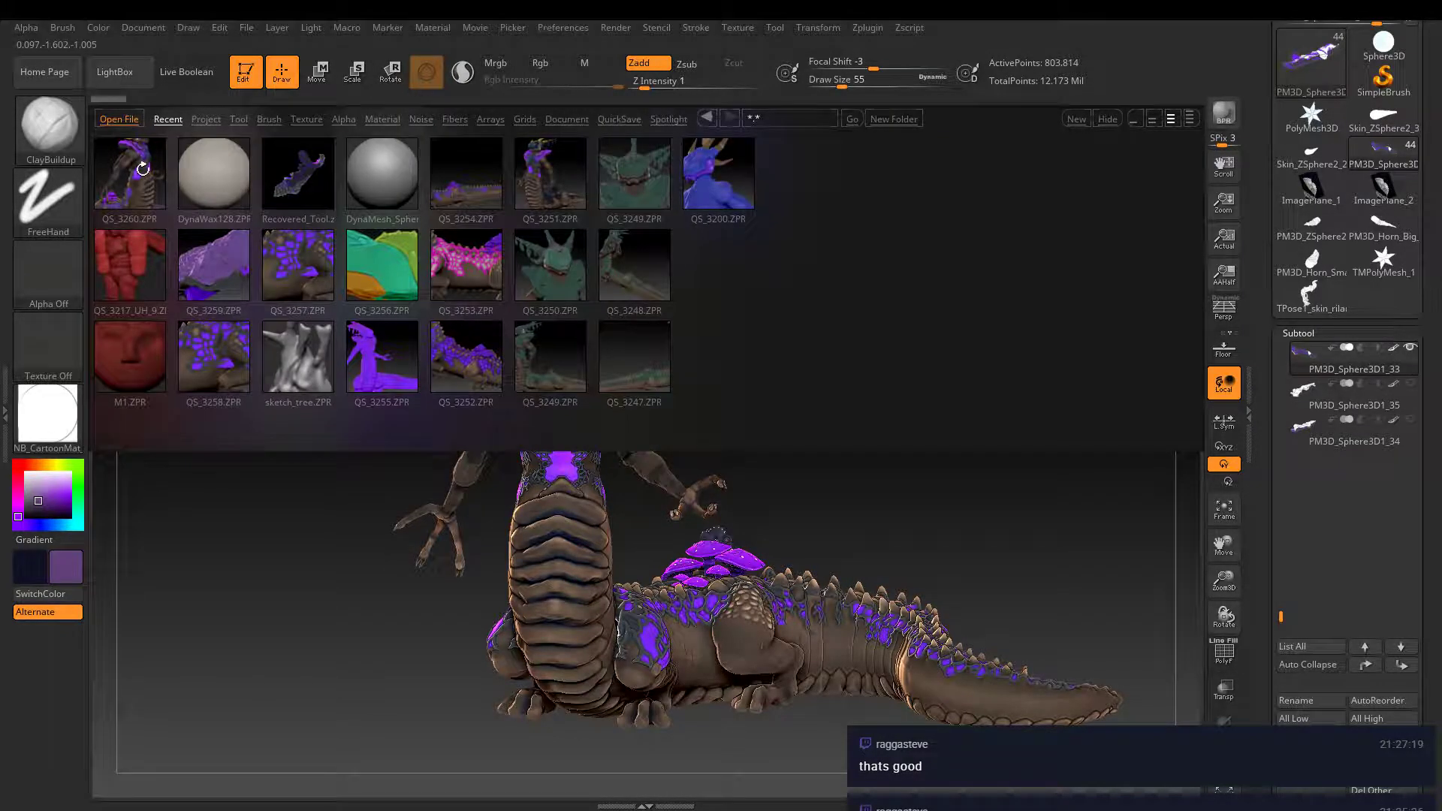
double_click(139, 367)
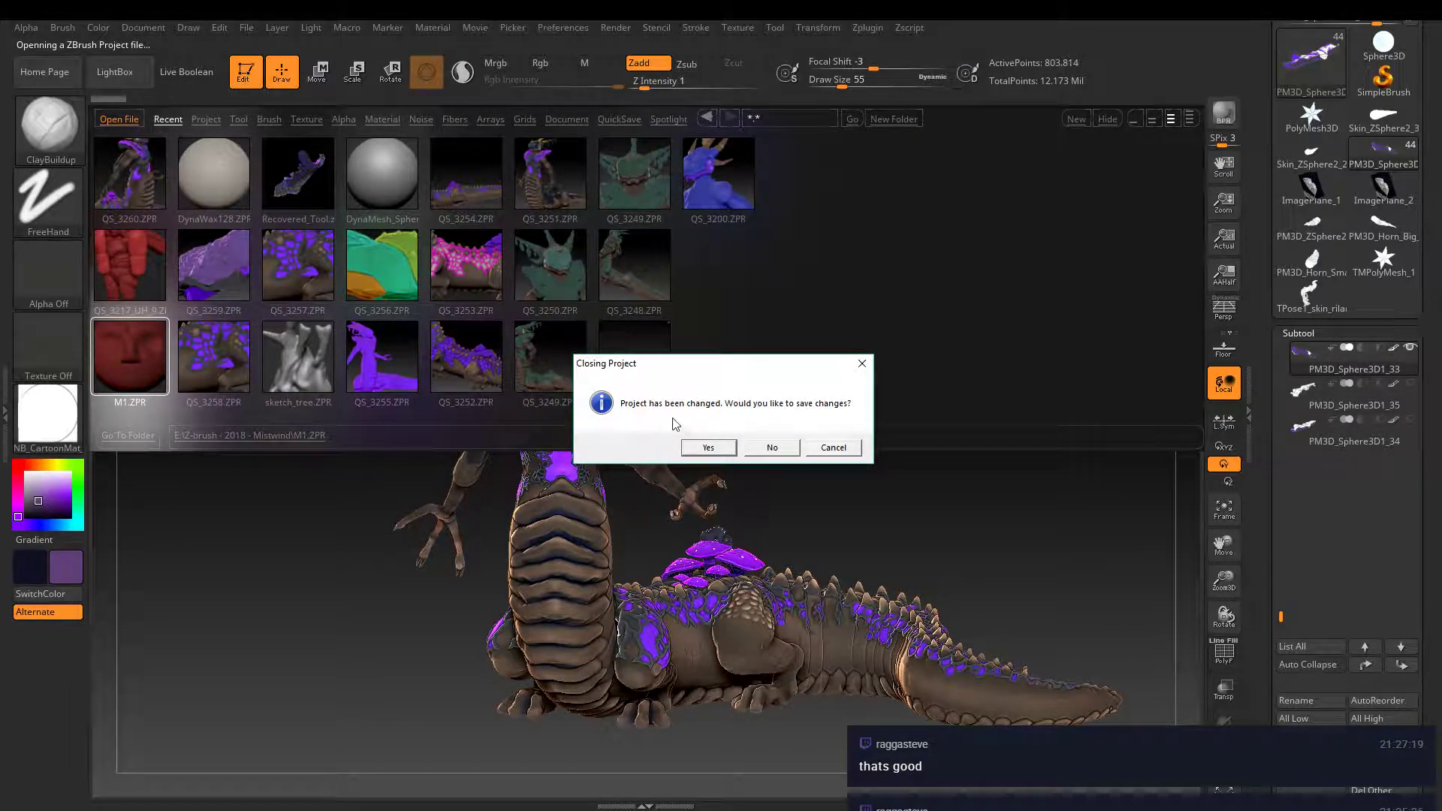
click(770, 448)
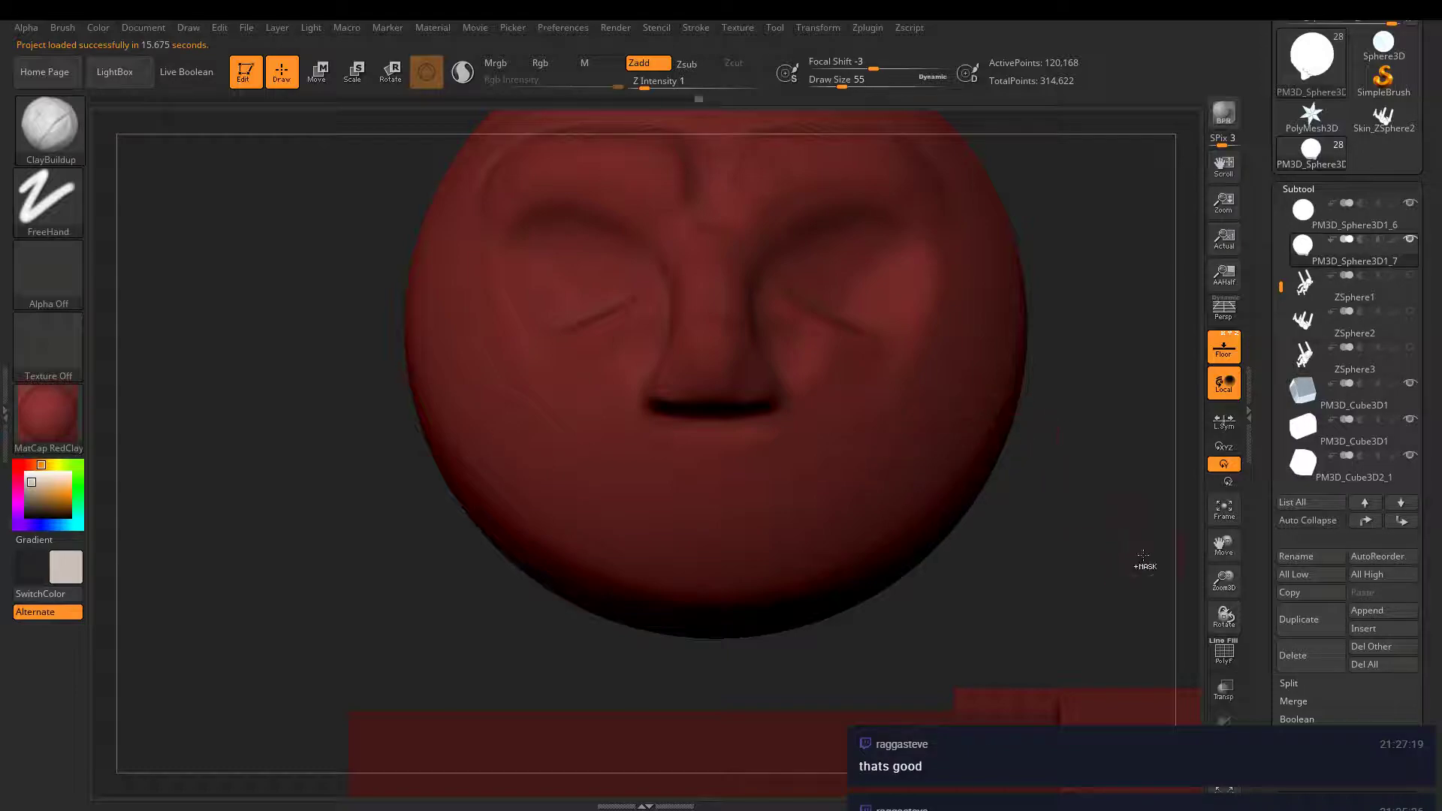
ctrl+right_drag(1144, 557, 1044, 500)
alt+right_drag(1007, 503, 879, 242)
key(f)
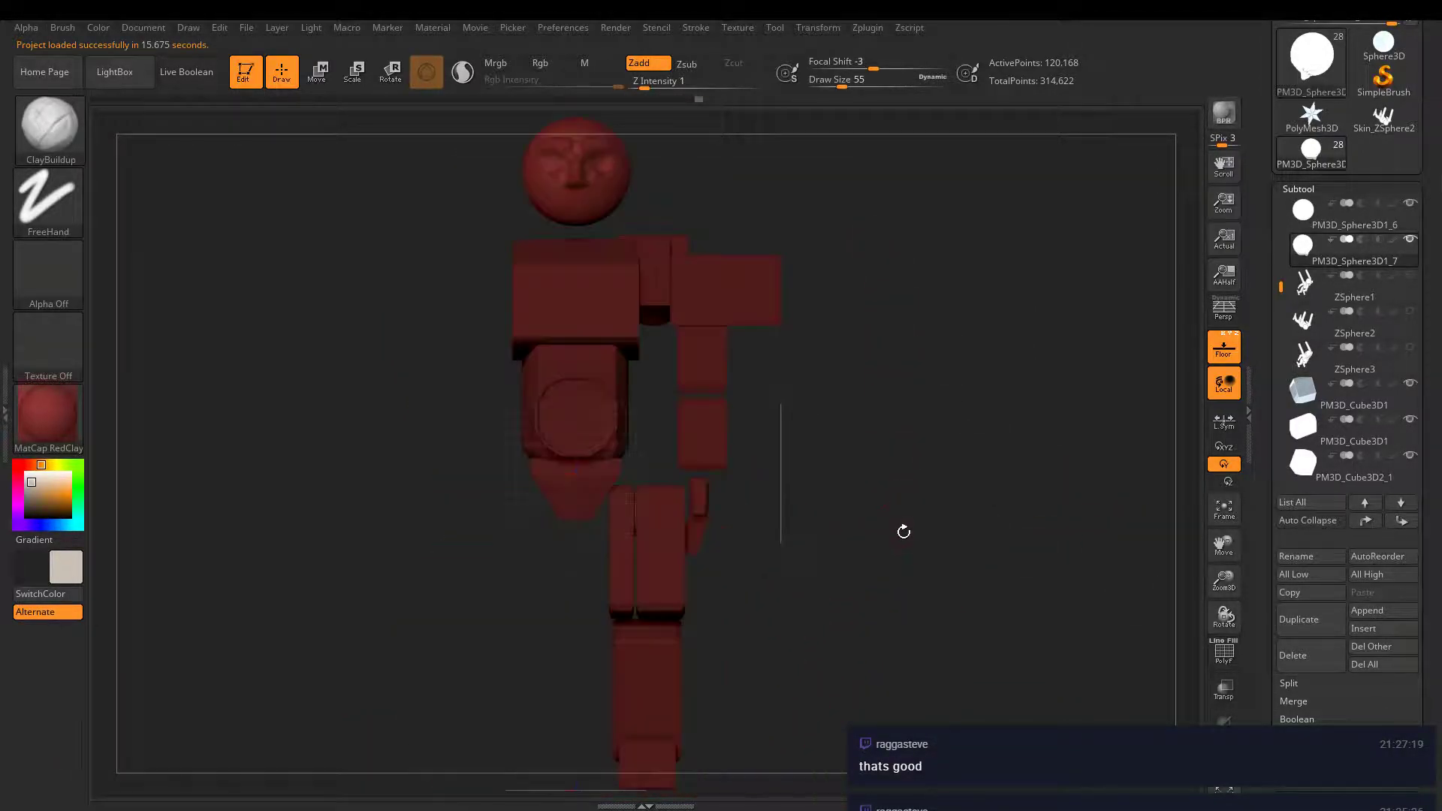
right_drag(904, 532, 826, 404)
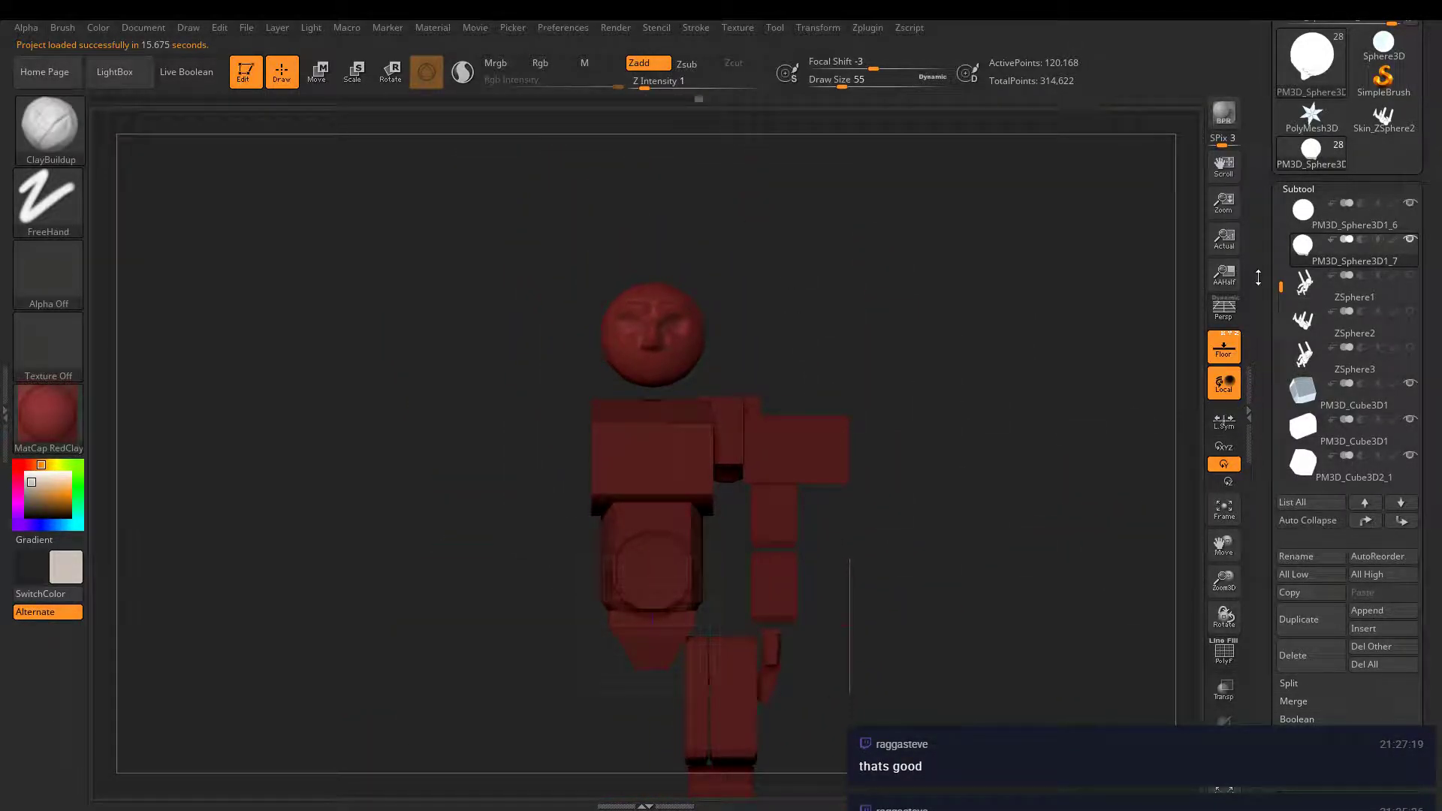
- Make ZSphere1 the active subtool and import the OBJ file Robo-face 01 - 3 as a separate tool
click(1305, 260)
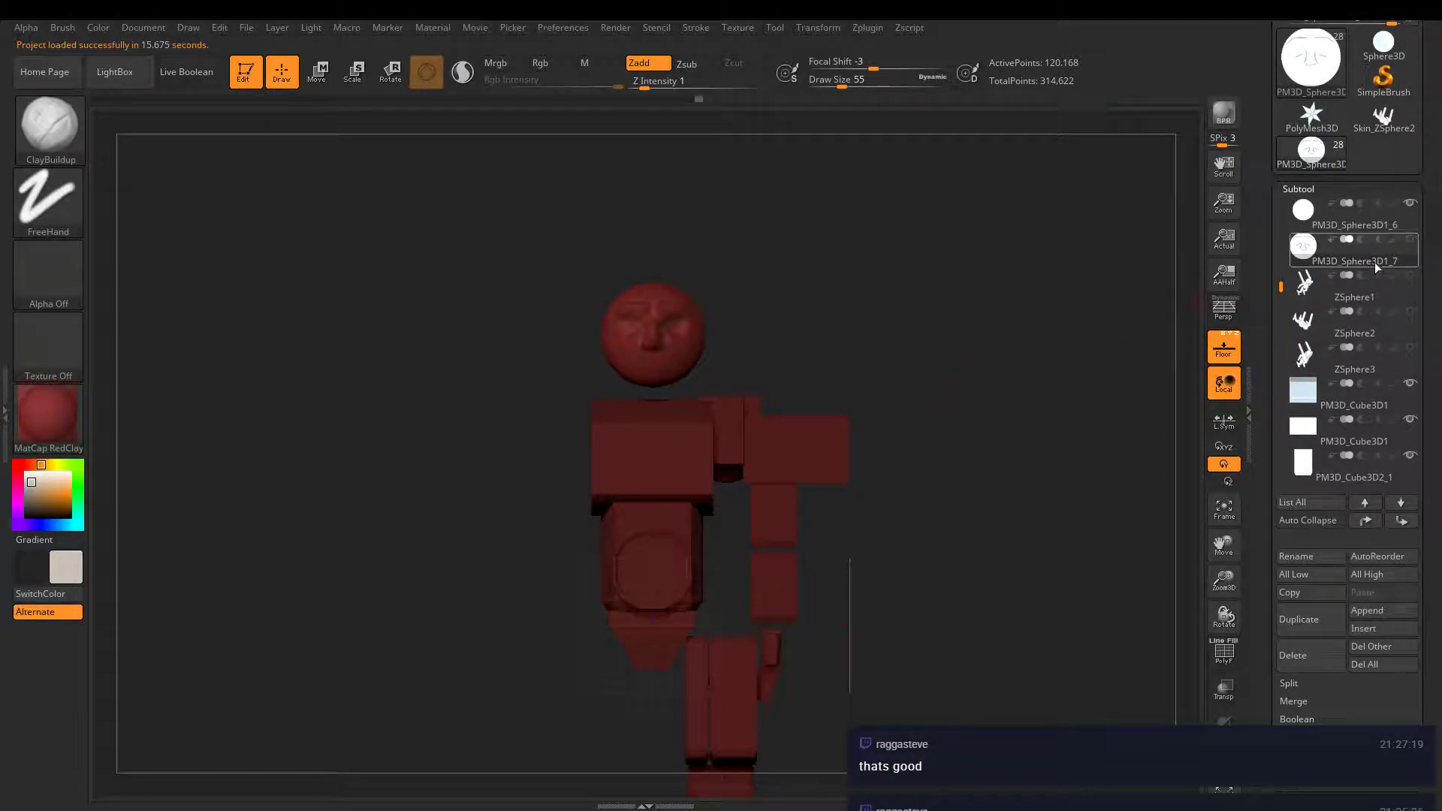
click(1374, 286)
mouse_move(805, 316)
right_down()
mouse_move(793, 319)
mouse_move(824, 320)
right_up()
alt+right_drag(839, 371, 851, 317)
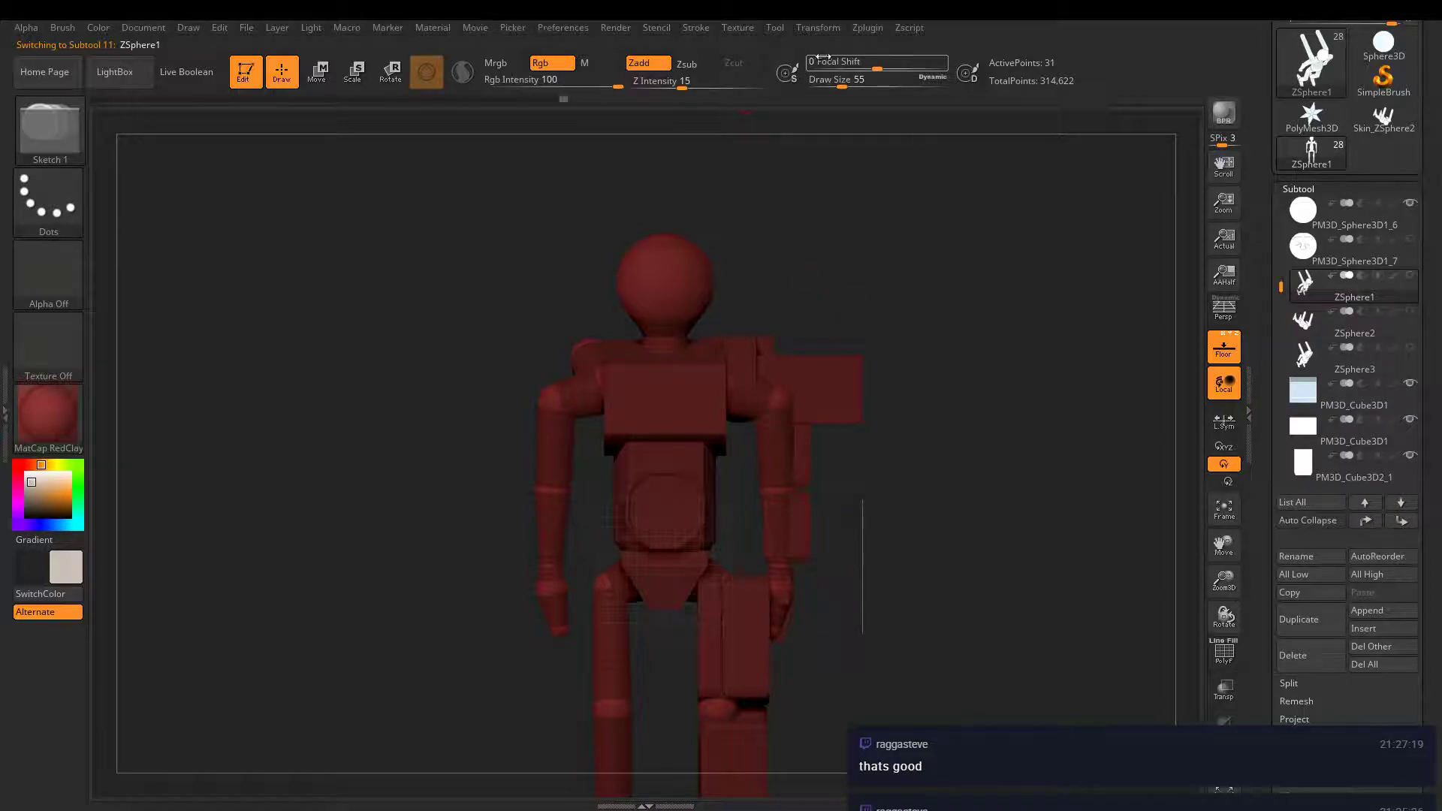
click(774, 28)
click(808, 93)
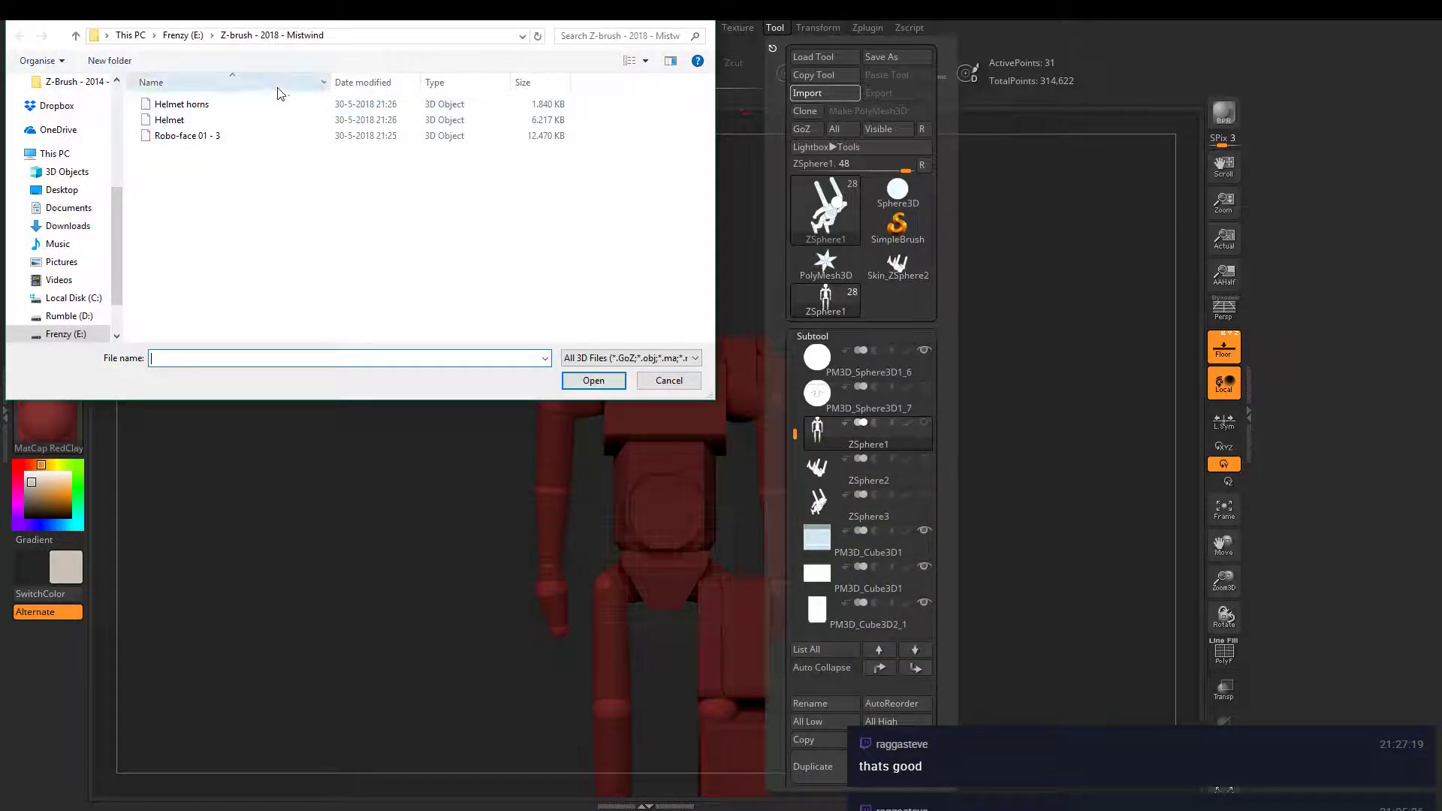
click(182, 106)
click(217, 136)
click(592, 381)
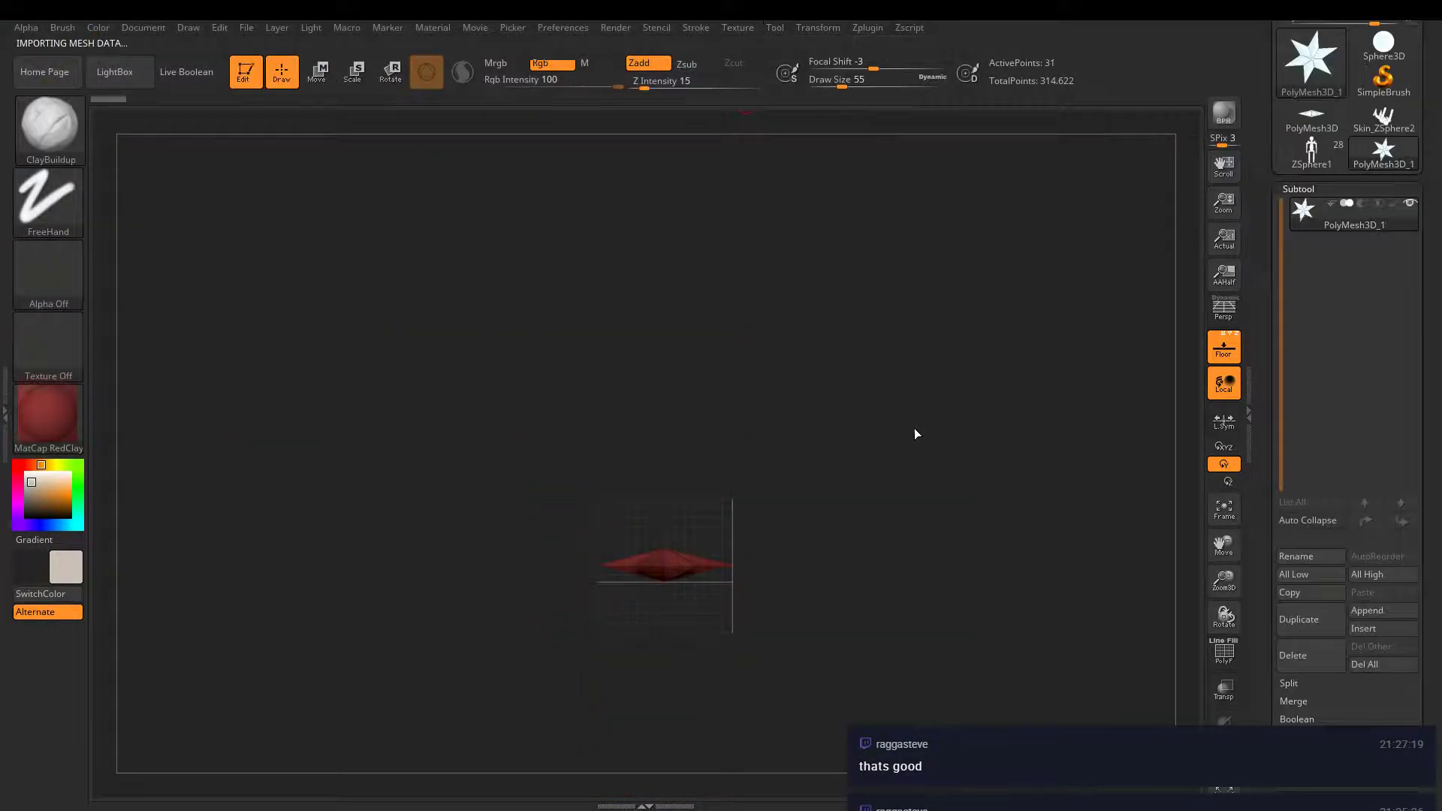
- Return to the block figure's tool and append the Robo-face 01 - 3 mesh below the PM3D_Cylinder3D1 subtool
click(1310, 154)
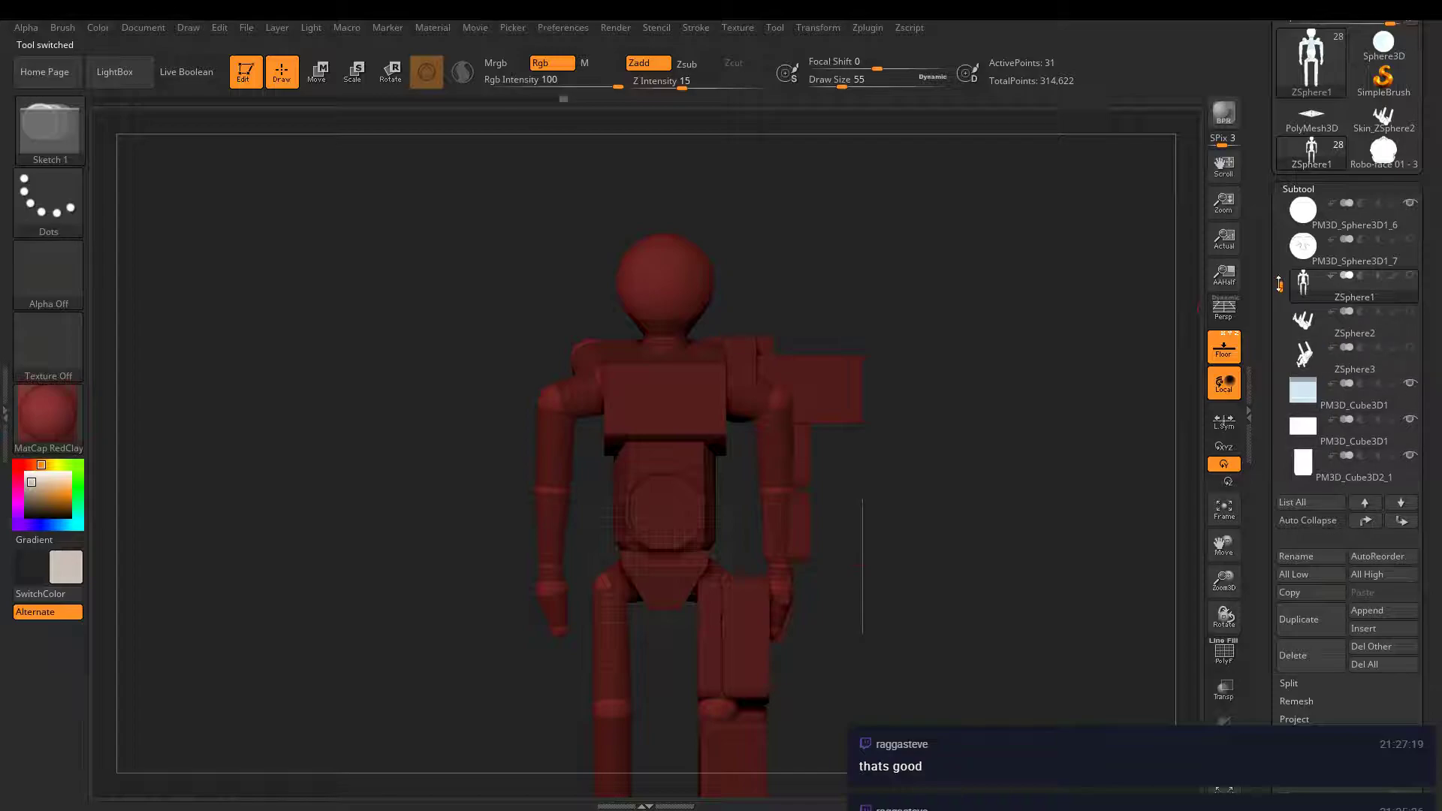
drag(1279, 284, 1278, 470)
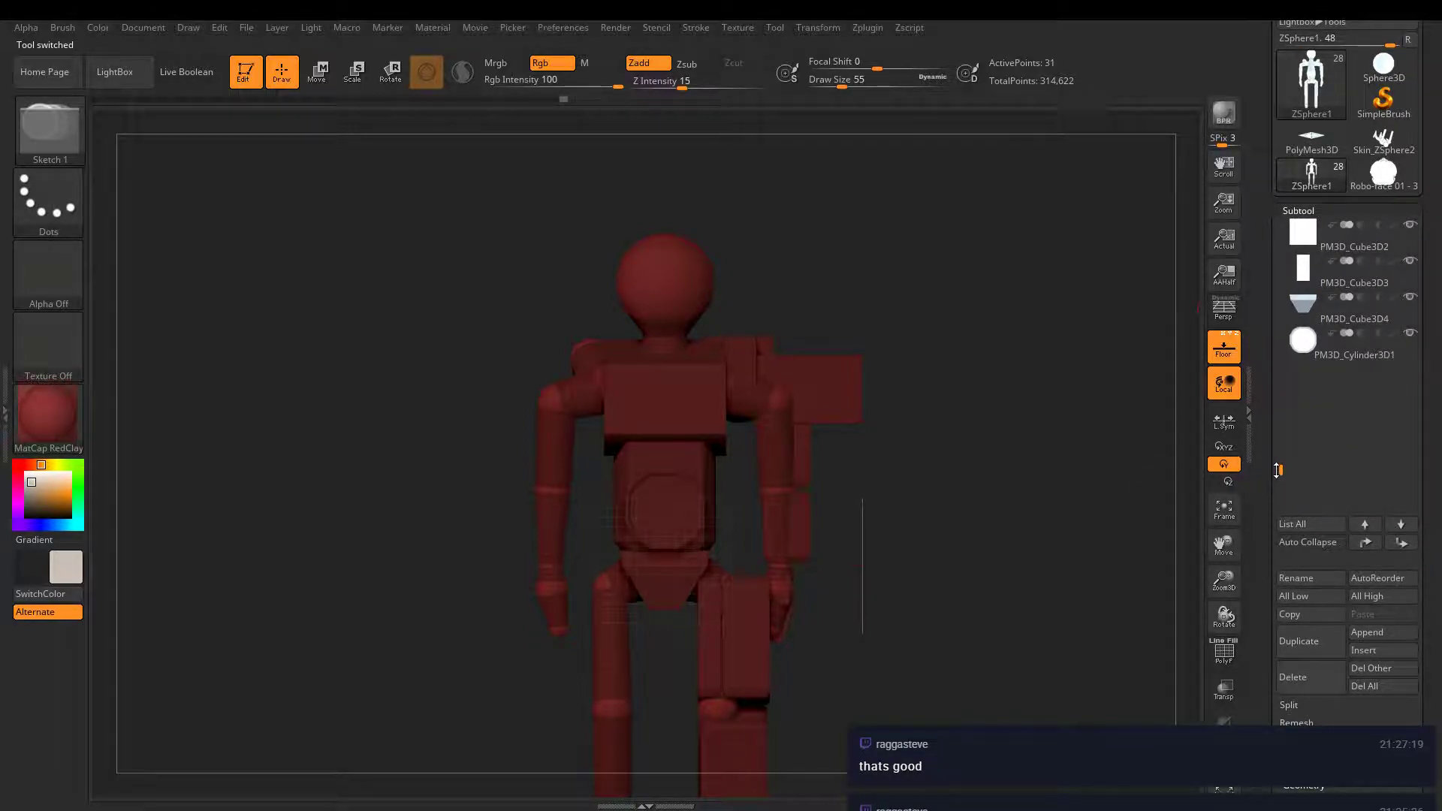
click(1295, 343)
click(1382, 632)
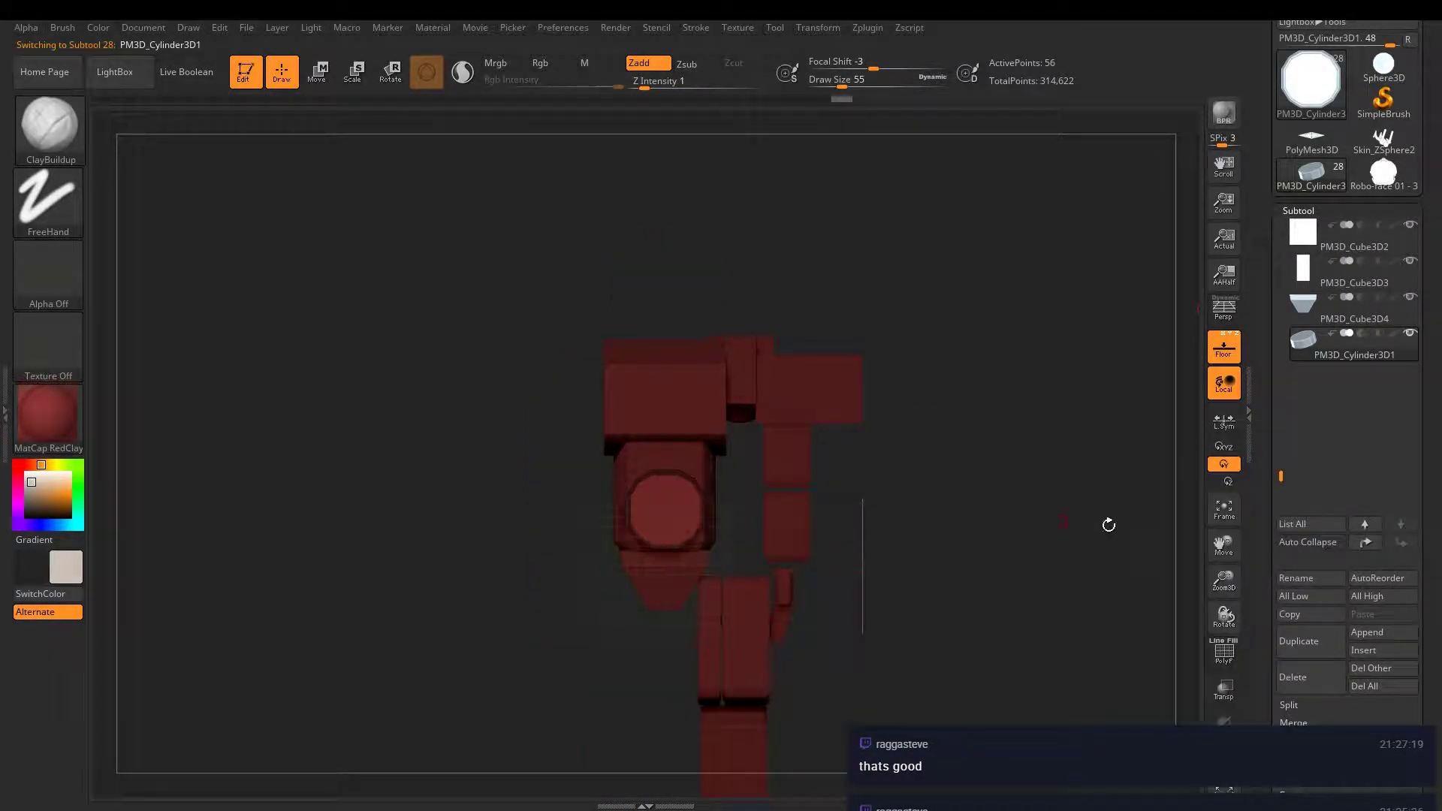
click(1390, 632)
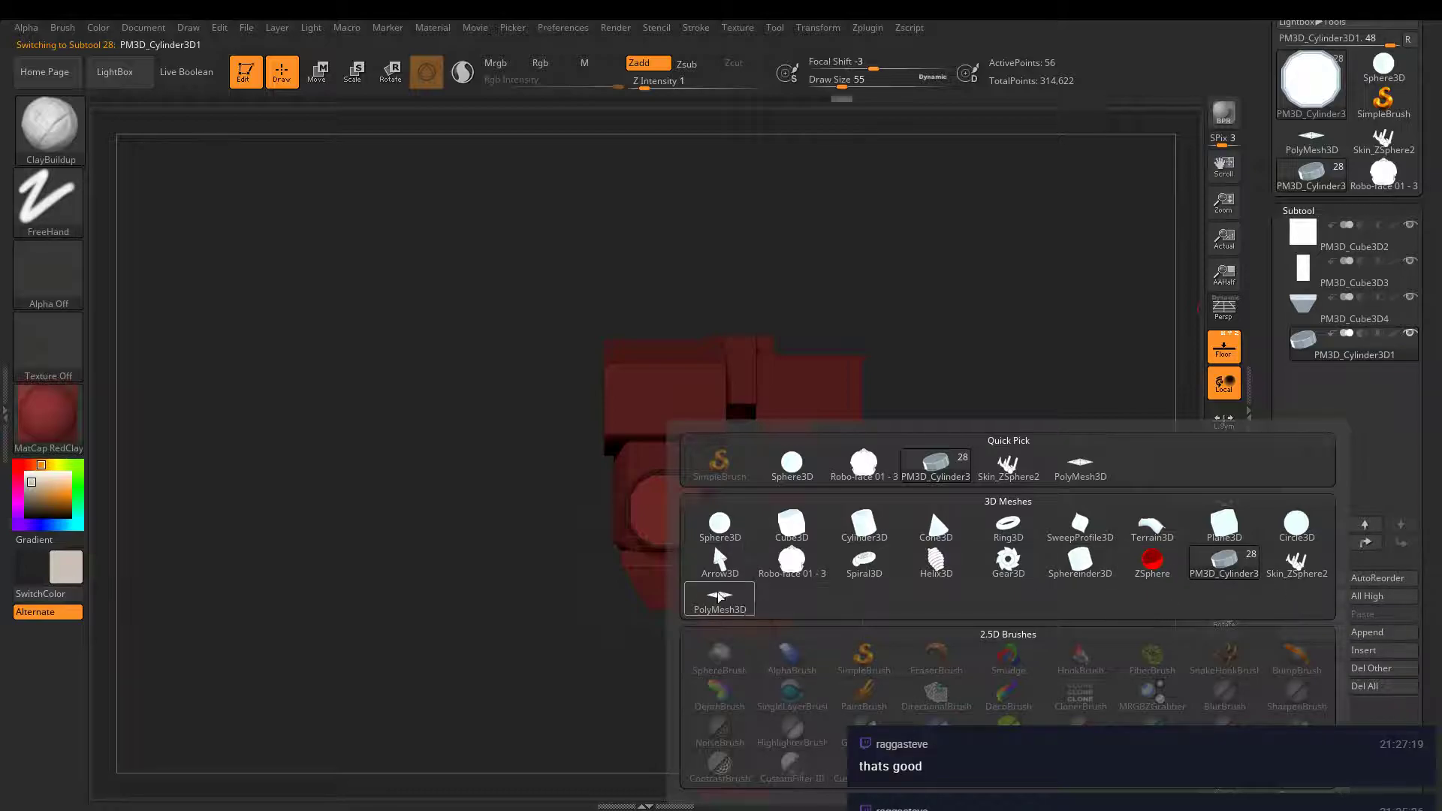
mouse_move(728, 605)
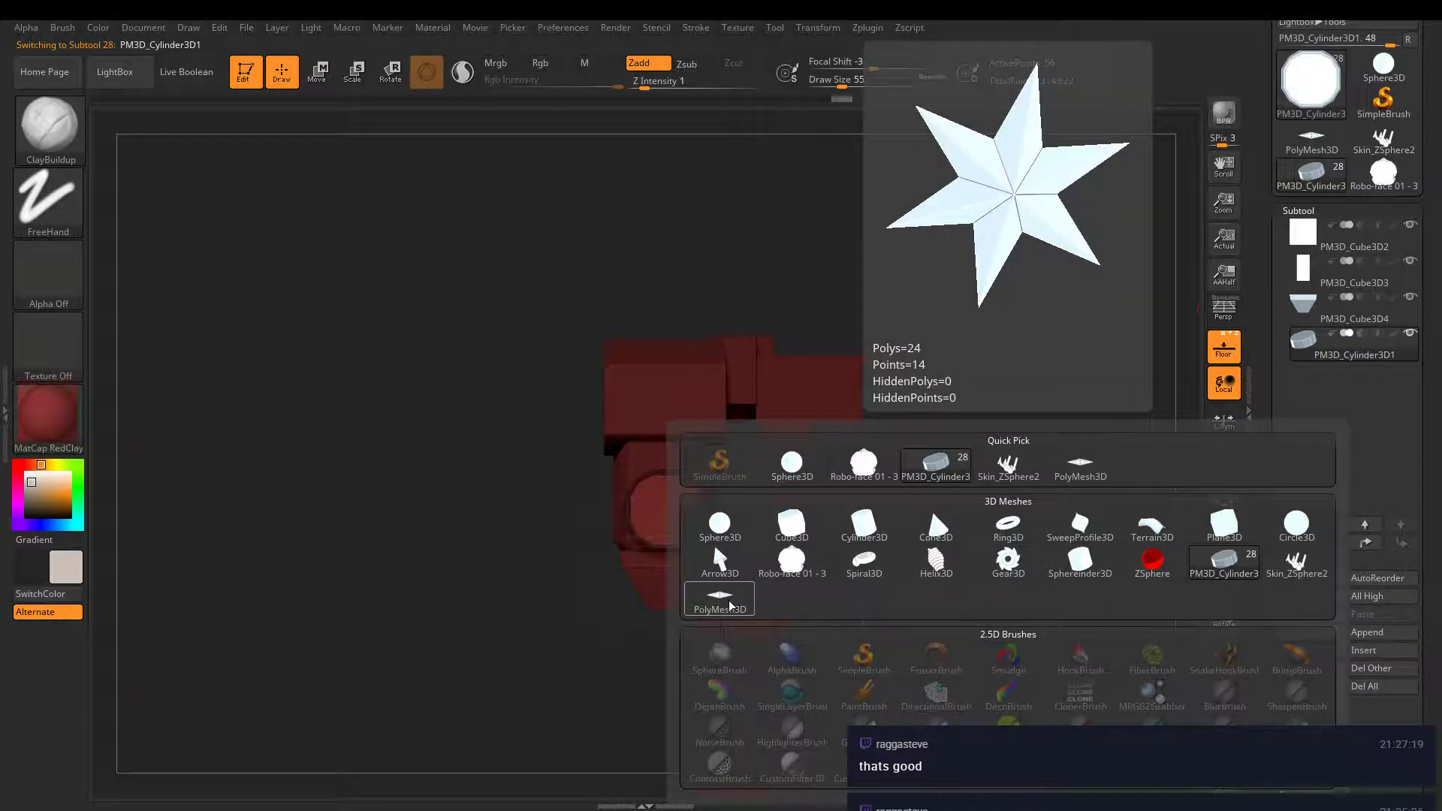
click(863, 463)
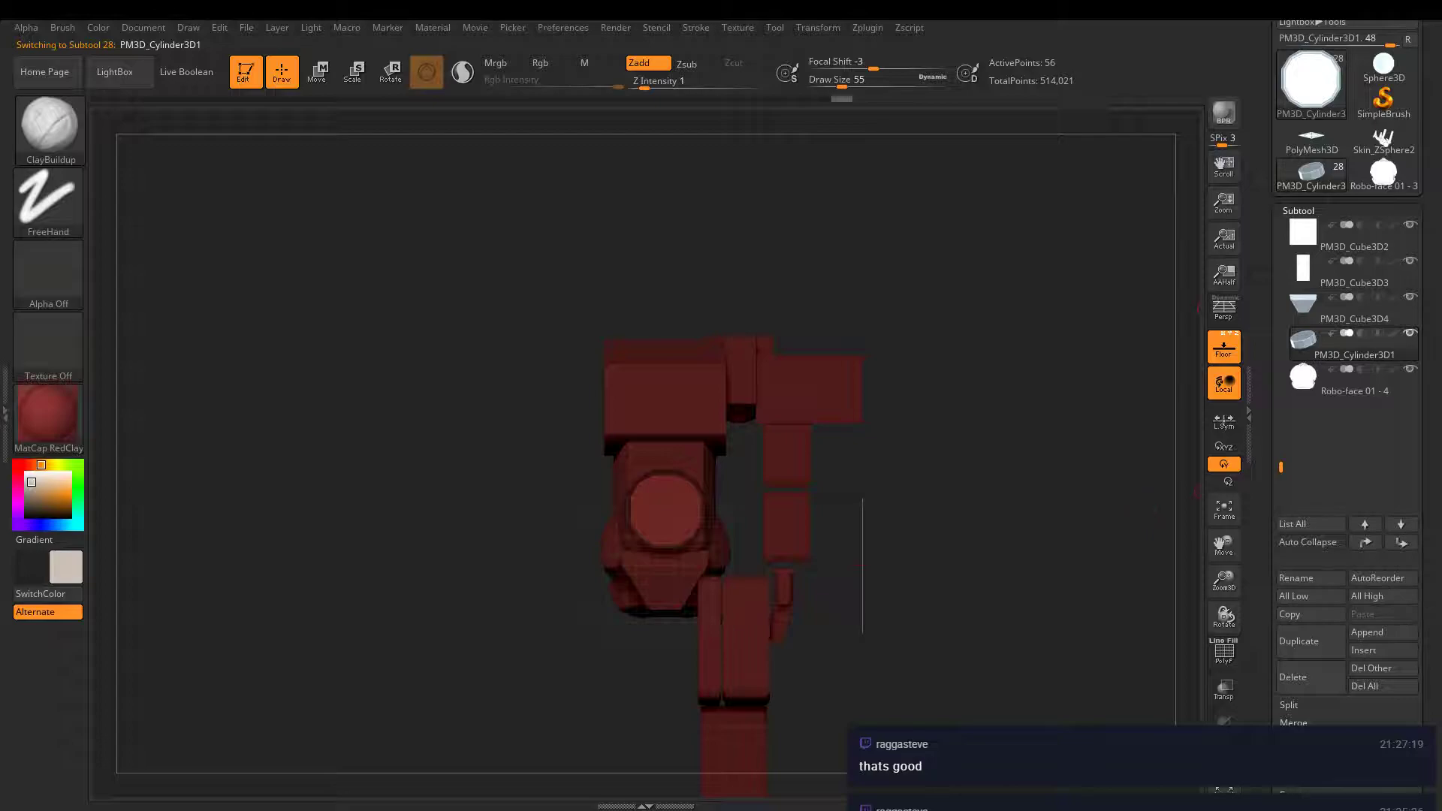
- Select the appended robot face subtool and move it straight up above the figure's chest block
click(1298, 387)
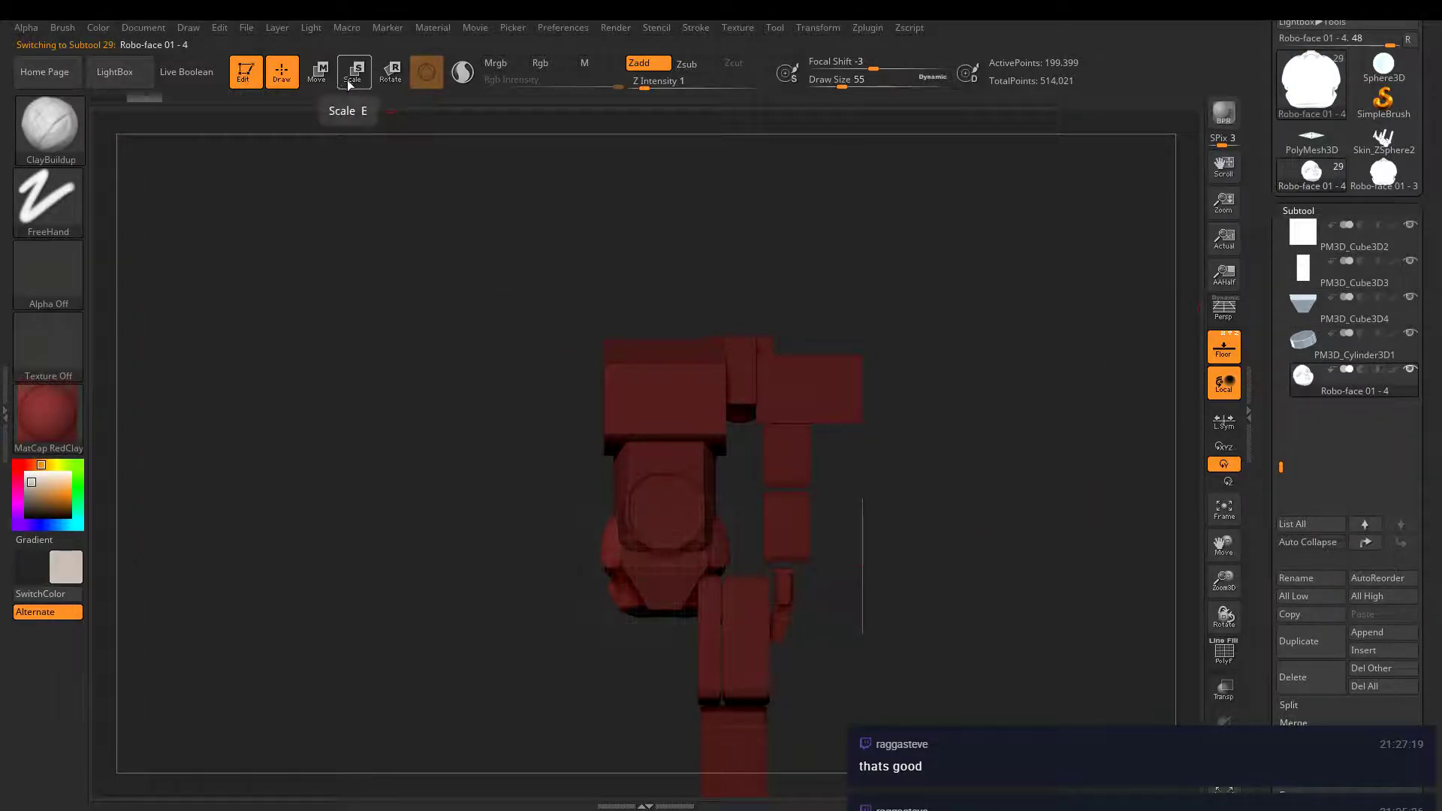
click(318, 71)
drag(674, 469, 675, 169)
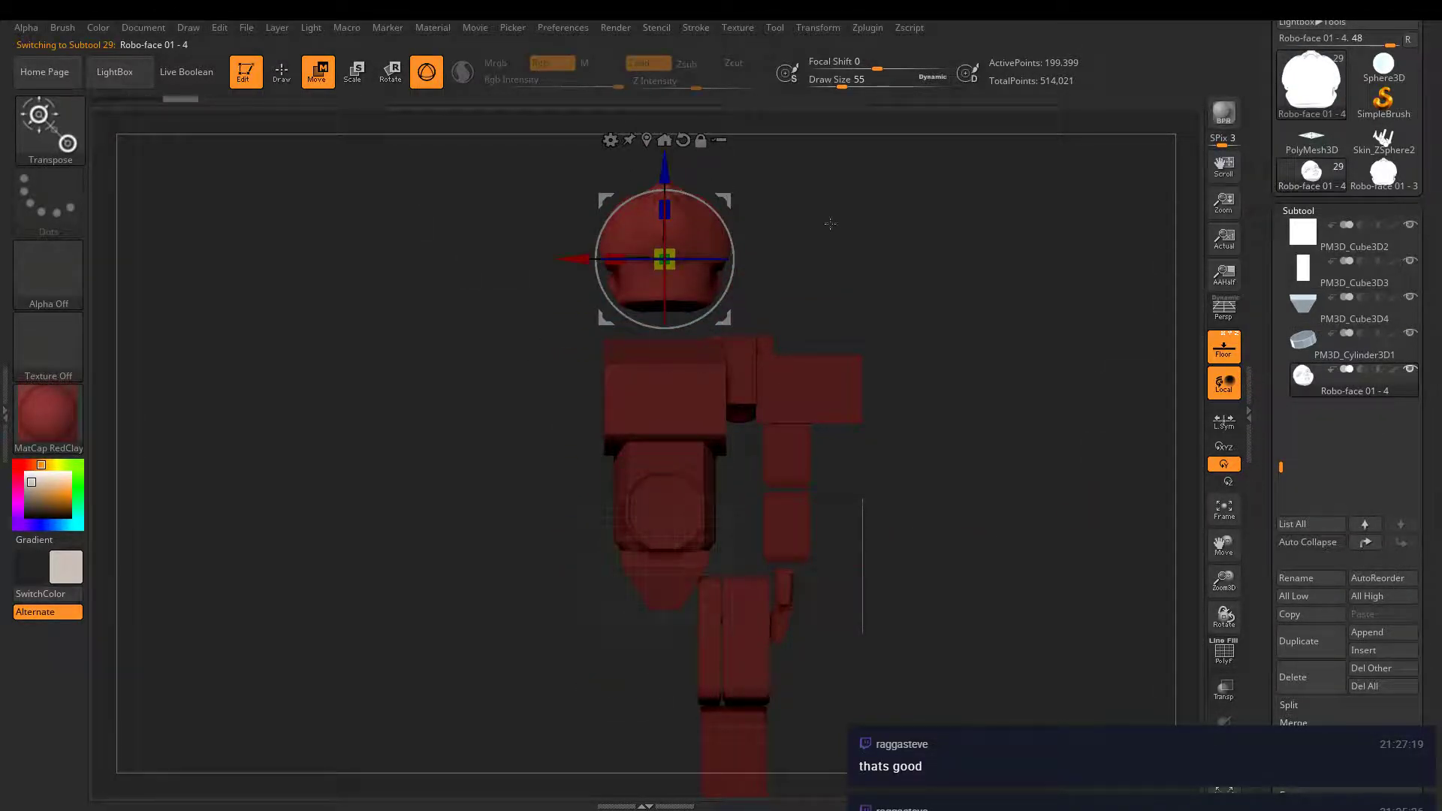
- Rotate the robot face 90 degrees about X so it faces forward and scale it down uniformly
drag(830, 224, 860, 331)
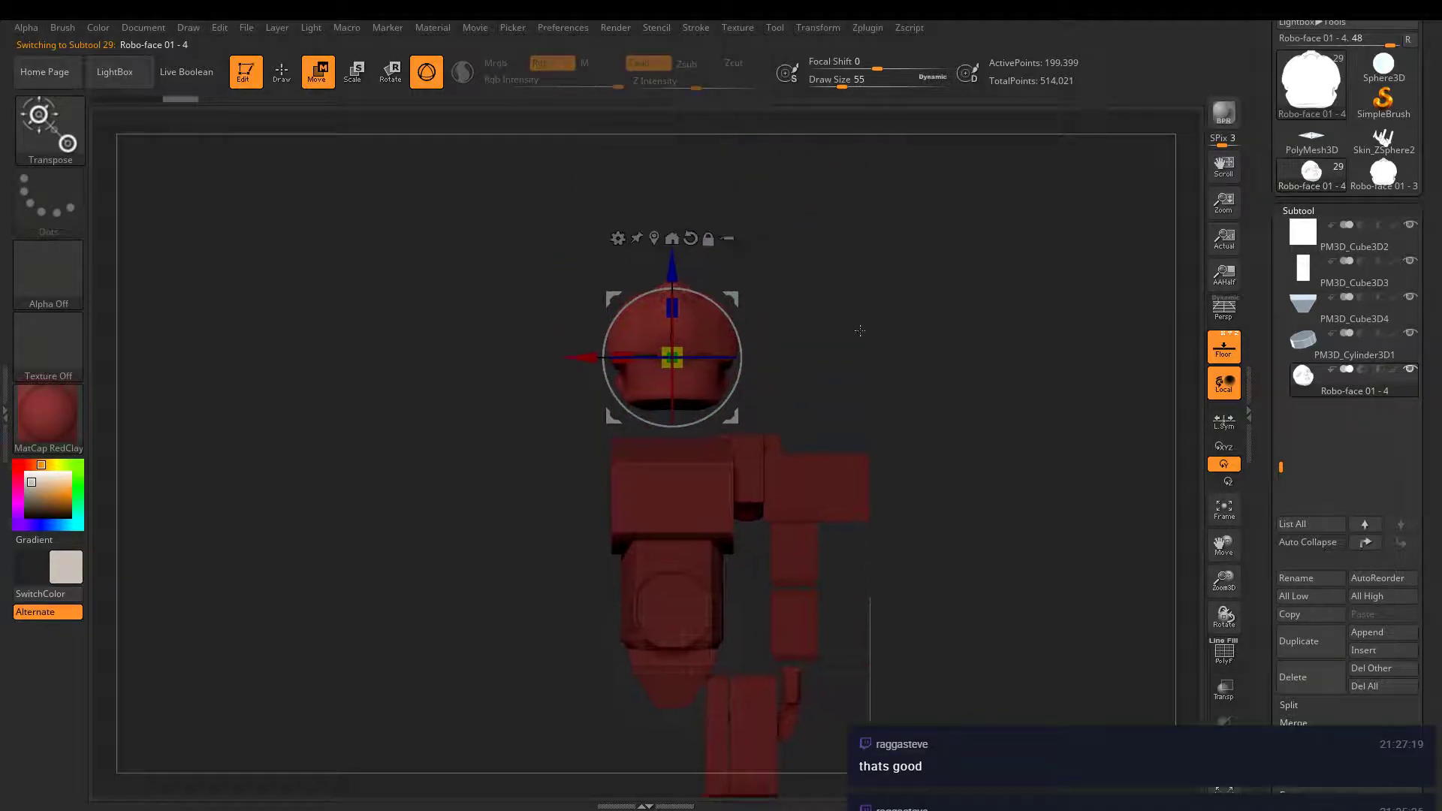
alt+drag(670, 343, 665, 459)
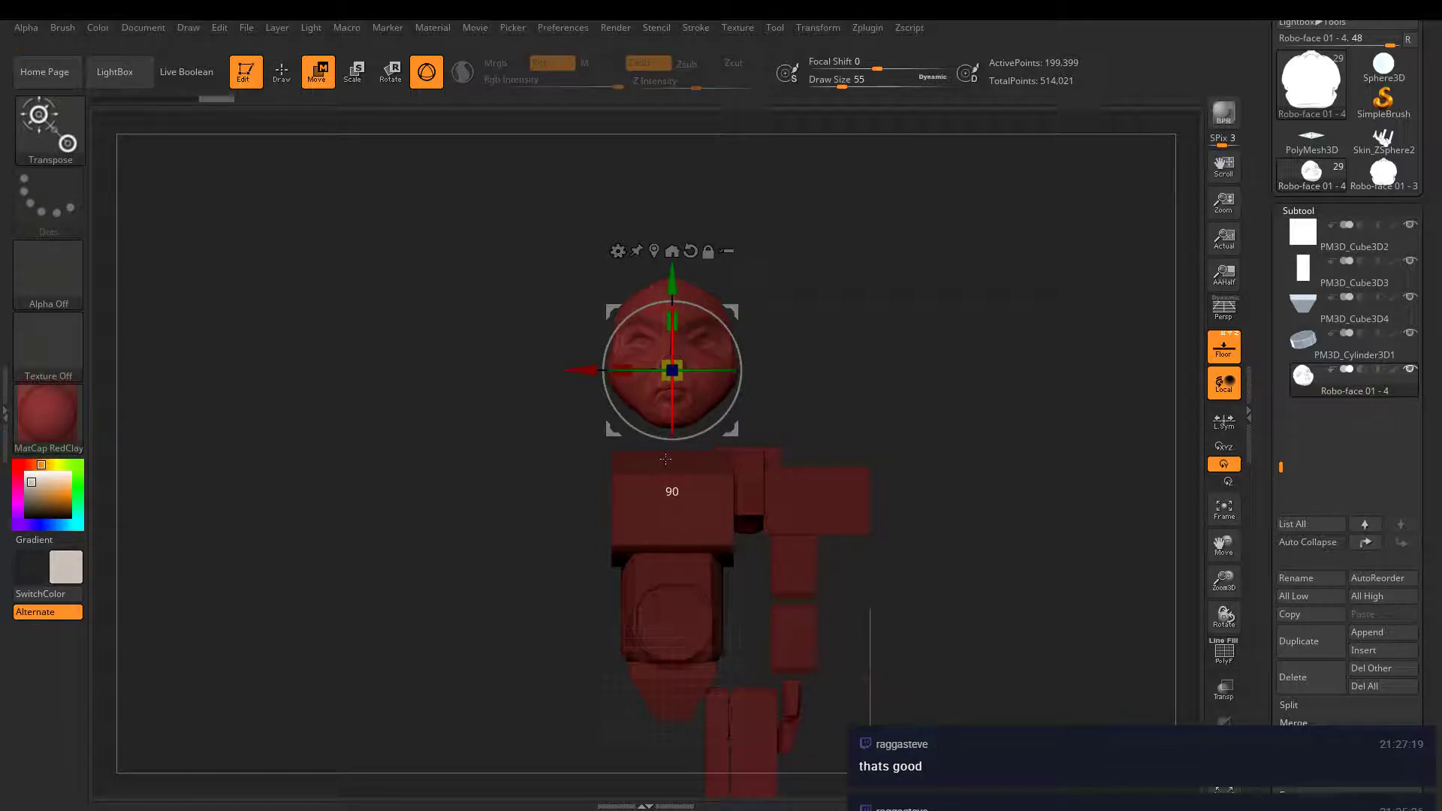
mouse_move(885, 352)
ctrl+right_down()
mouse_move(847, 380)
mouse_move(851, 399)
ctrl+right_up()
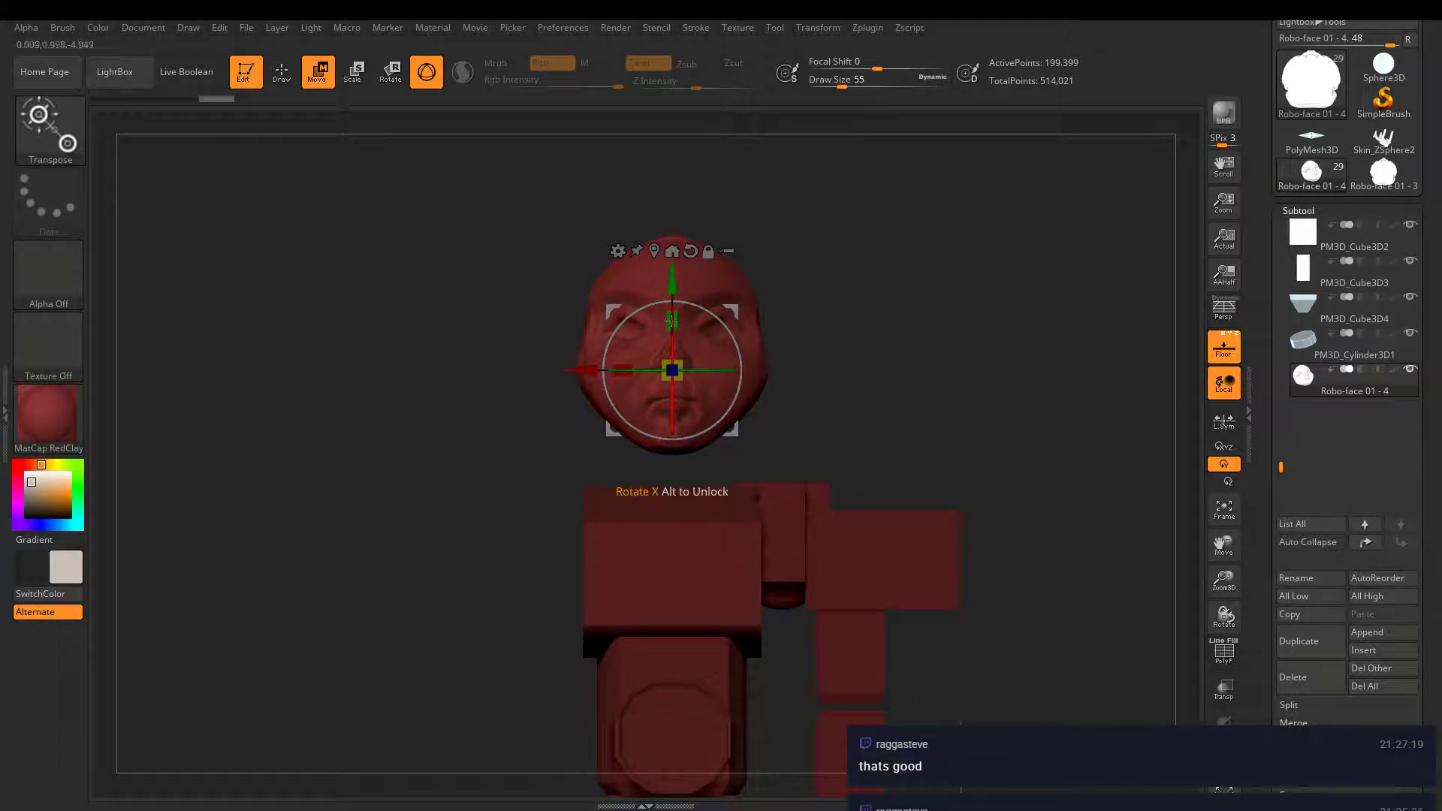
drag(688, 366, 568, 258)
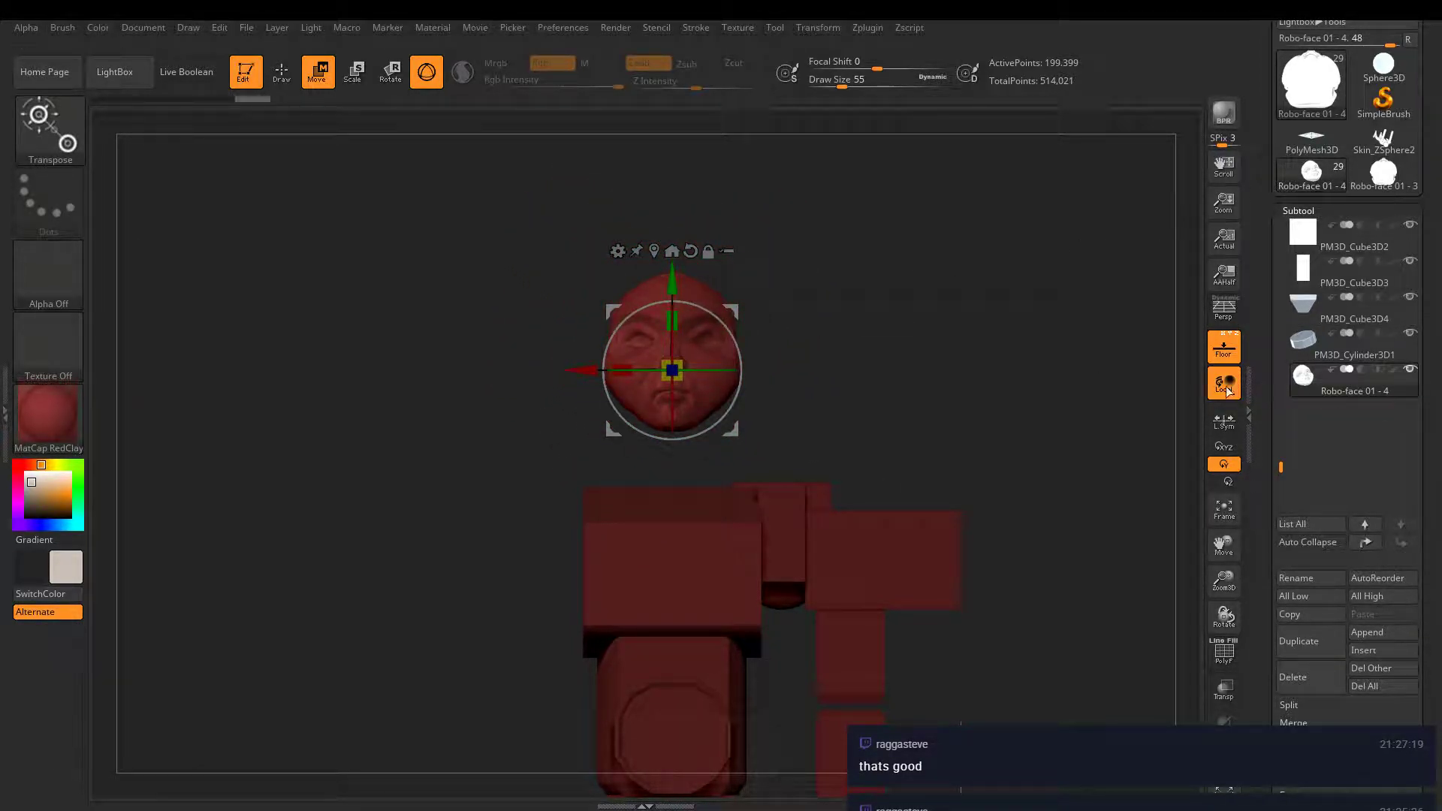
- Try to import the Helmet 3D file while the robot face subtool is the active one
click(778, 27)
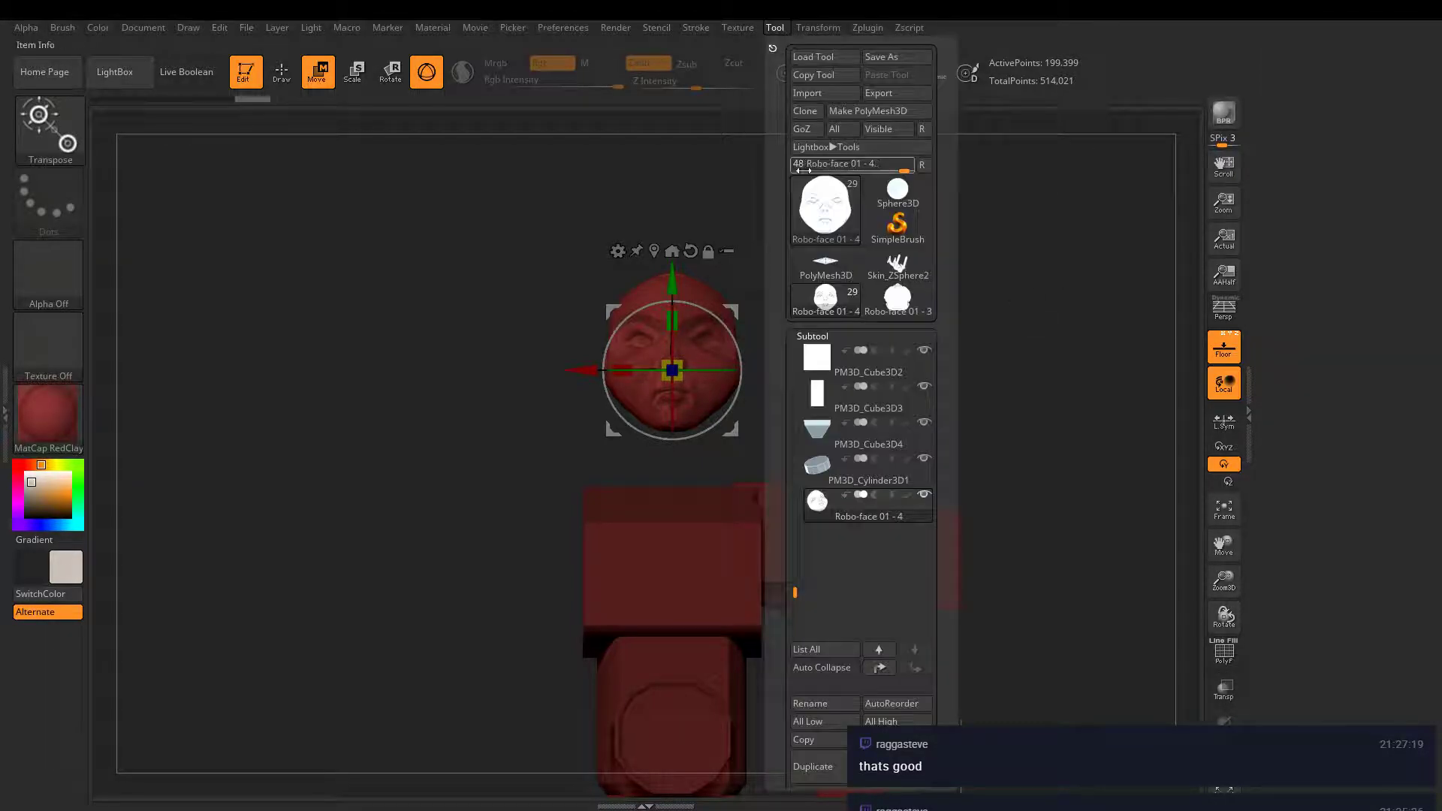
click(814, 91)
click(199, 104)
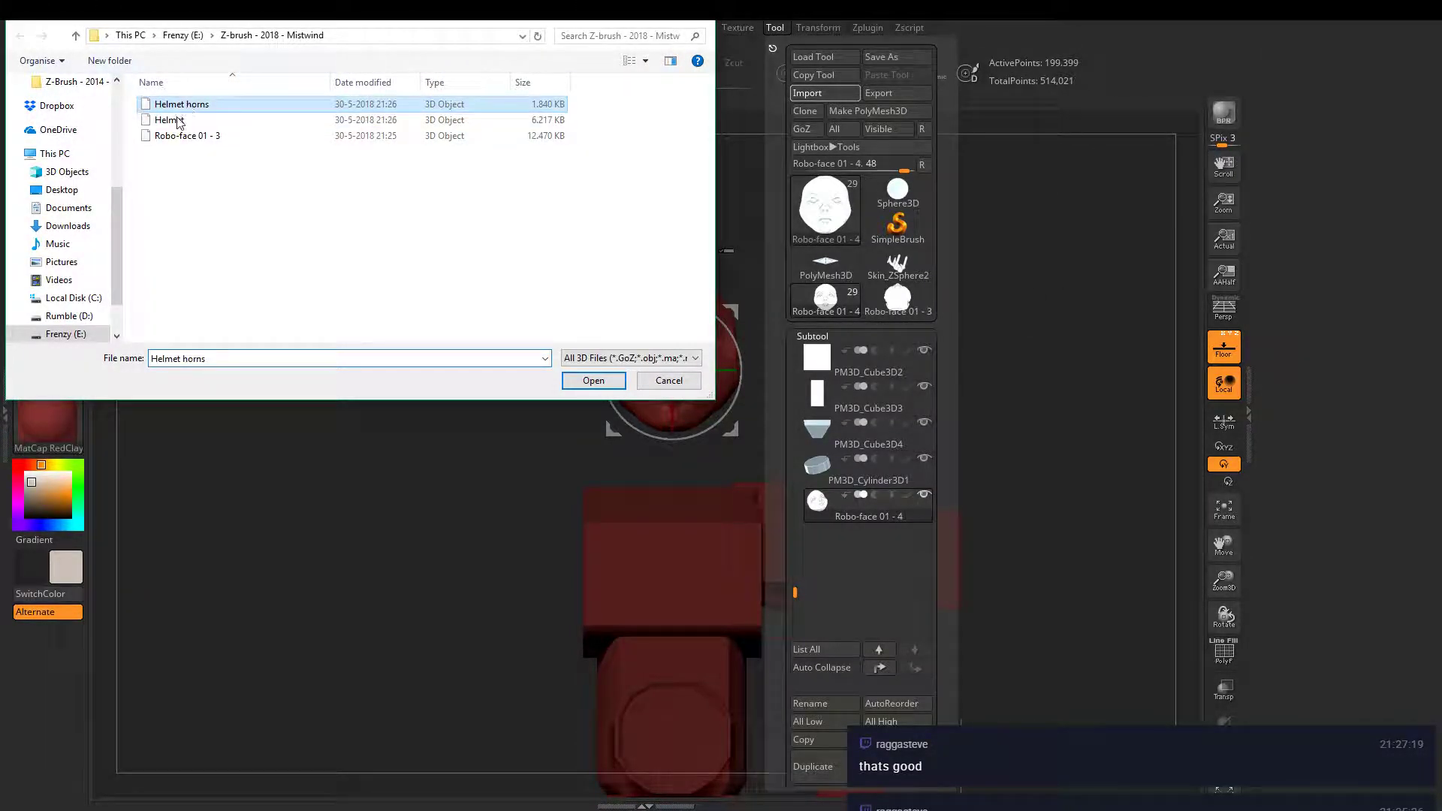
click(173, 120)
click(592, 381)
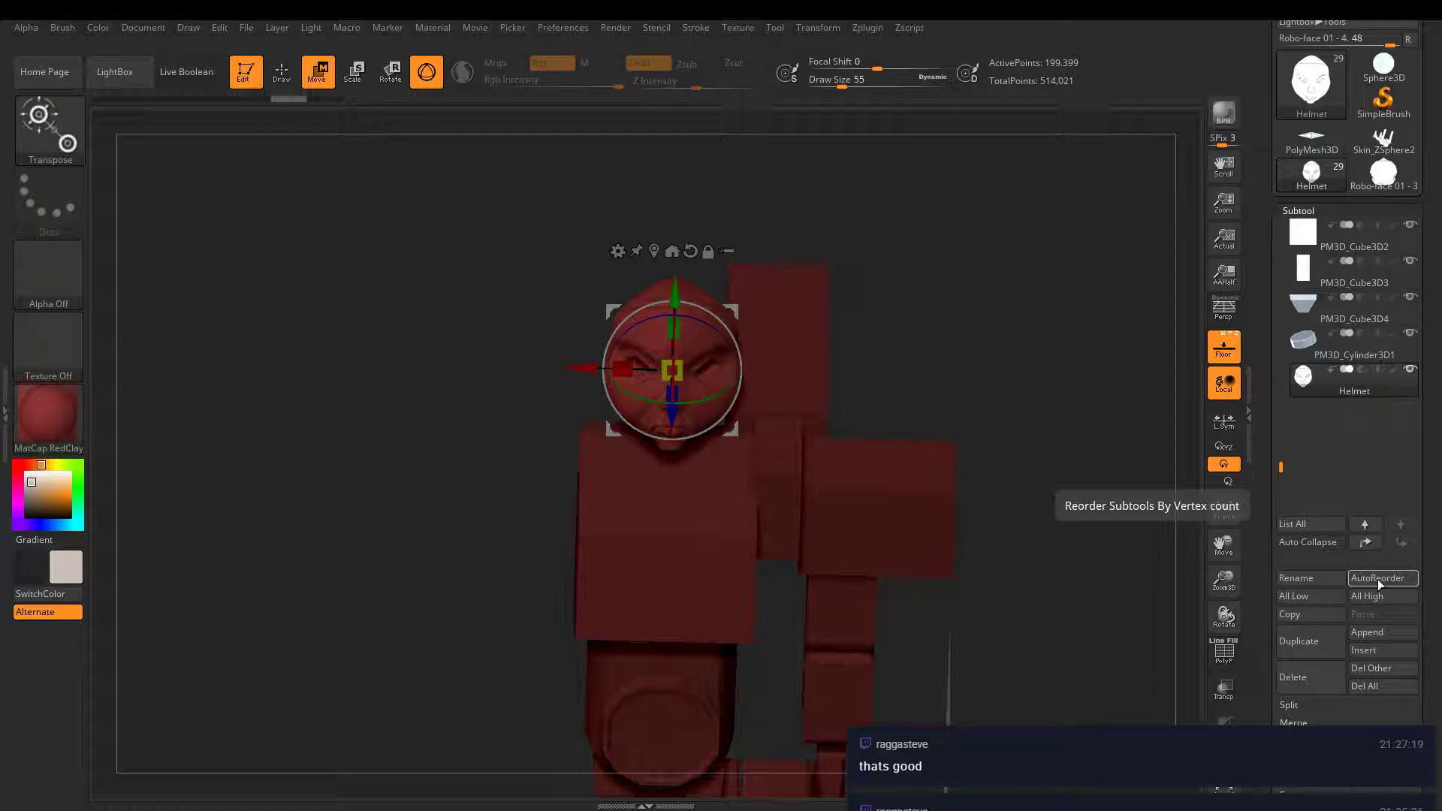
- Append a Sphere3D to the figure as a placeholder subtool and make it the active subtool
click(1372, 631)
click(930, 507)
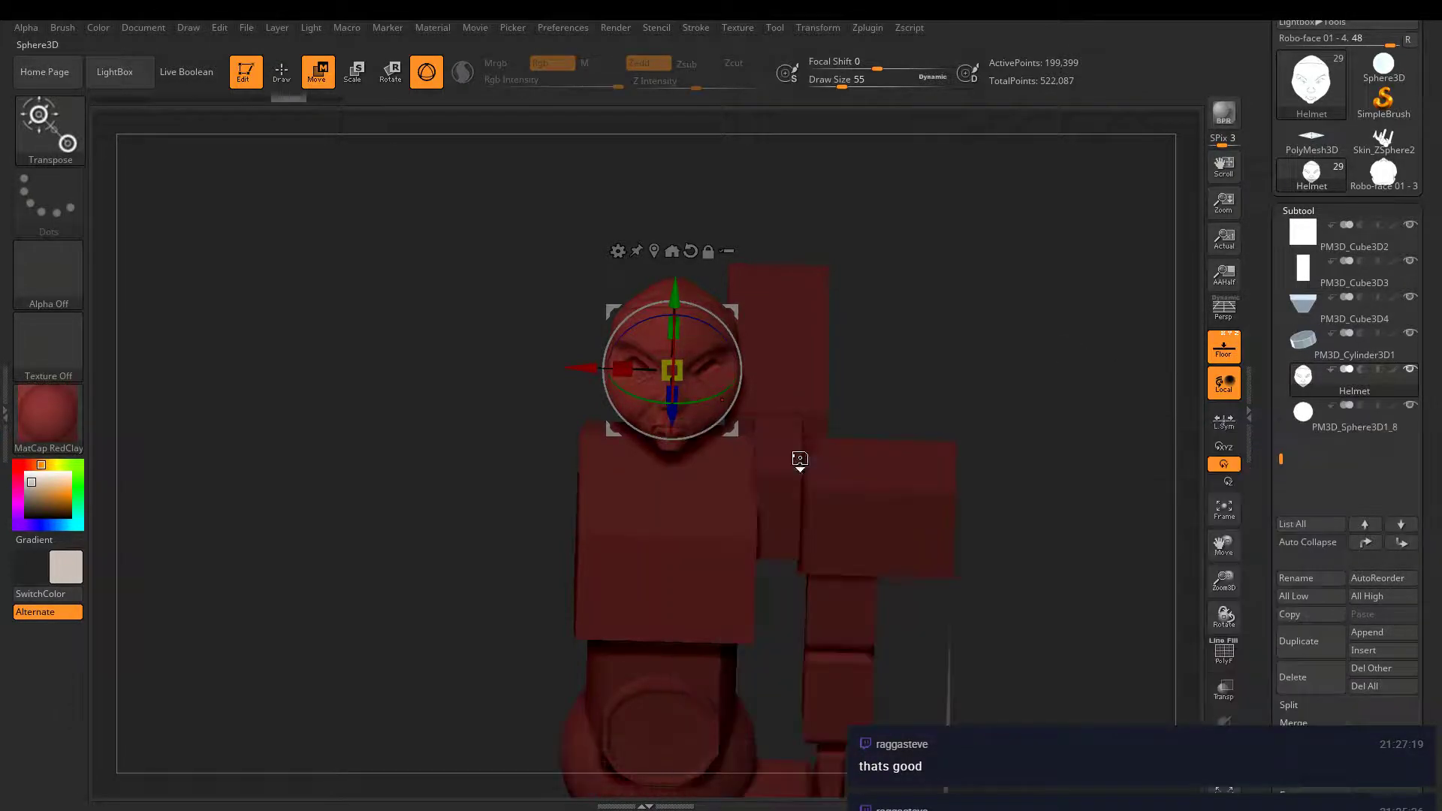
click(1310, 425)
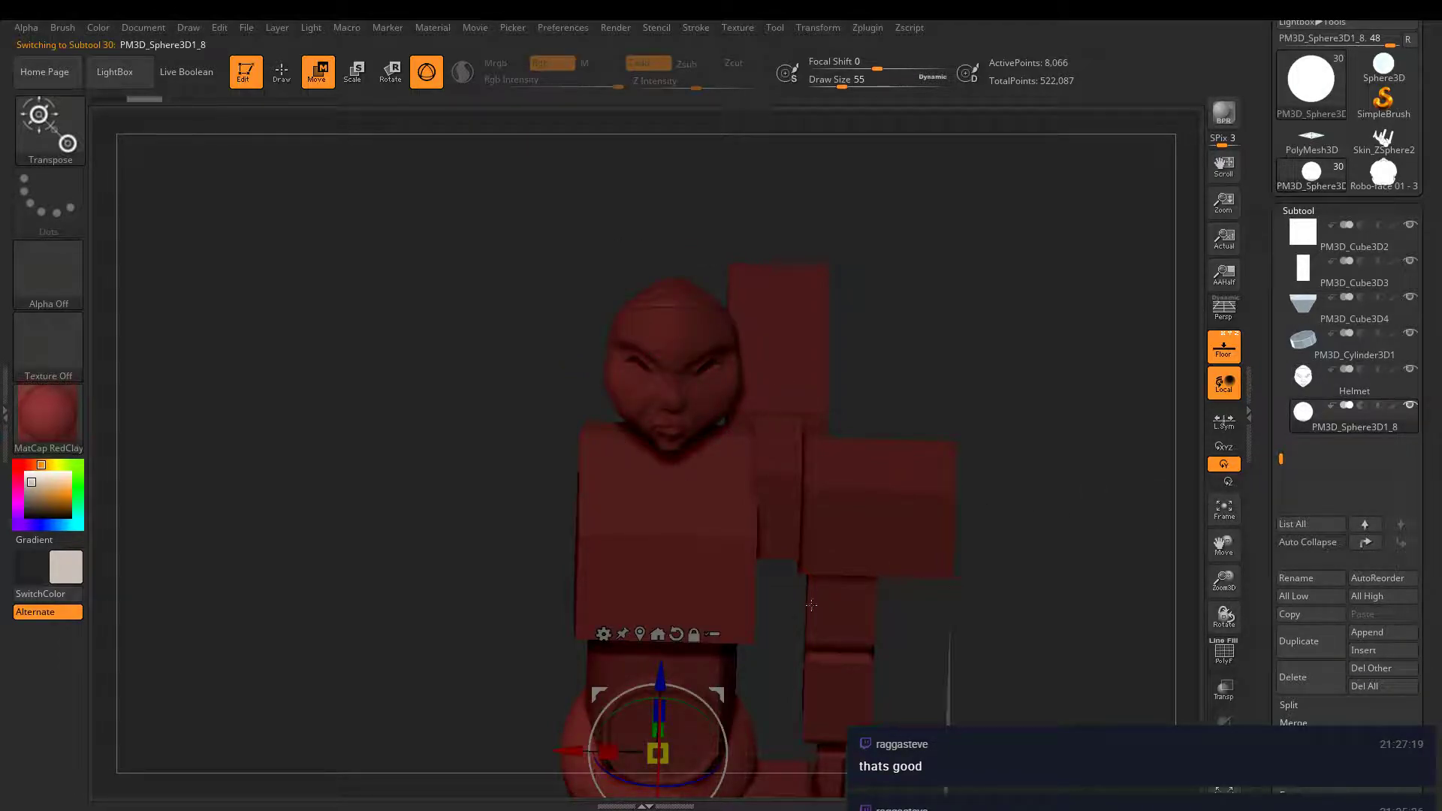
drag(1104, 443, 1032, 602)
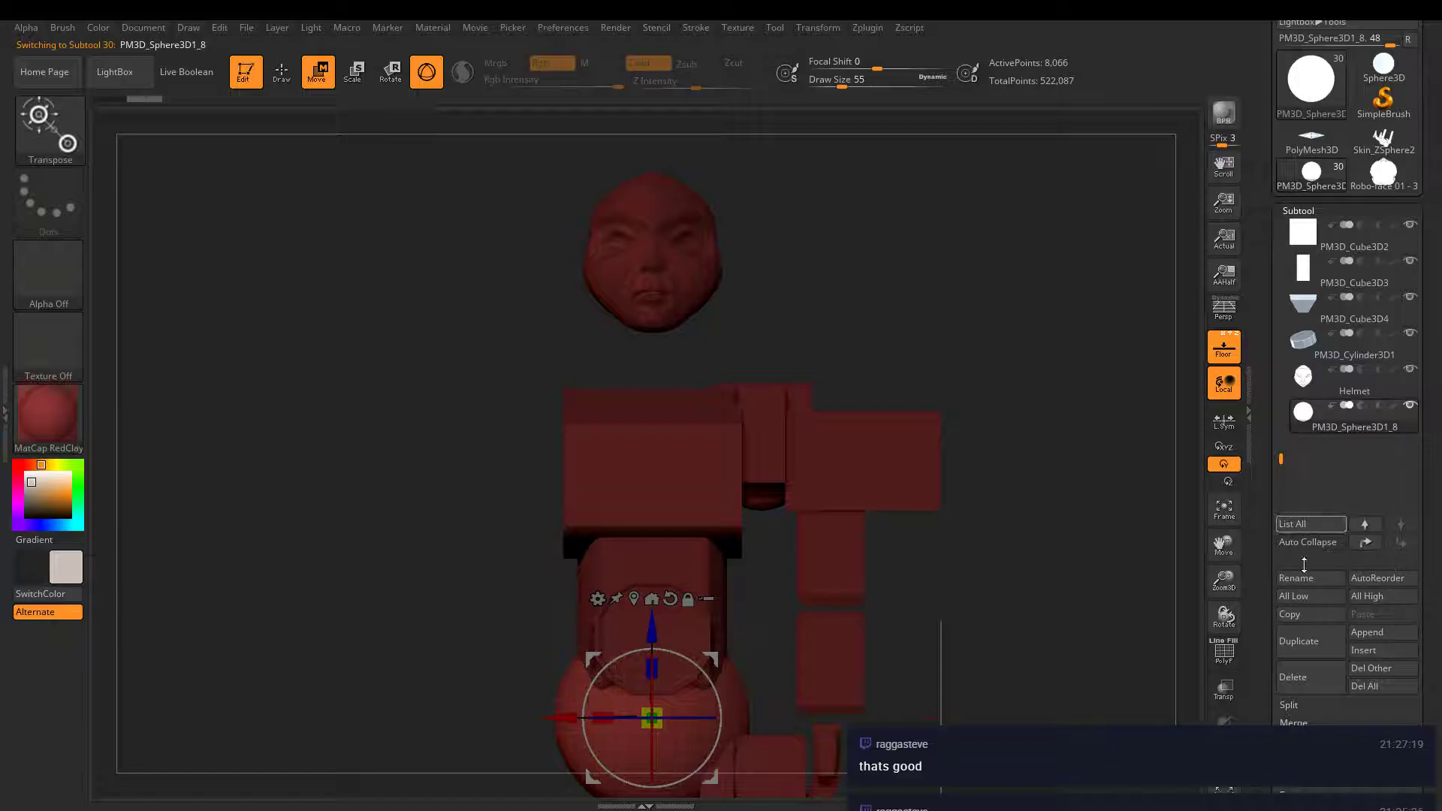
- Import the Helmet 3D file from the Z-brush - 2018 - Mistwind folder into the placeholder sphere subtool
click(775, 27)
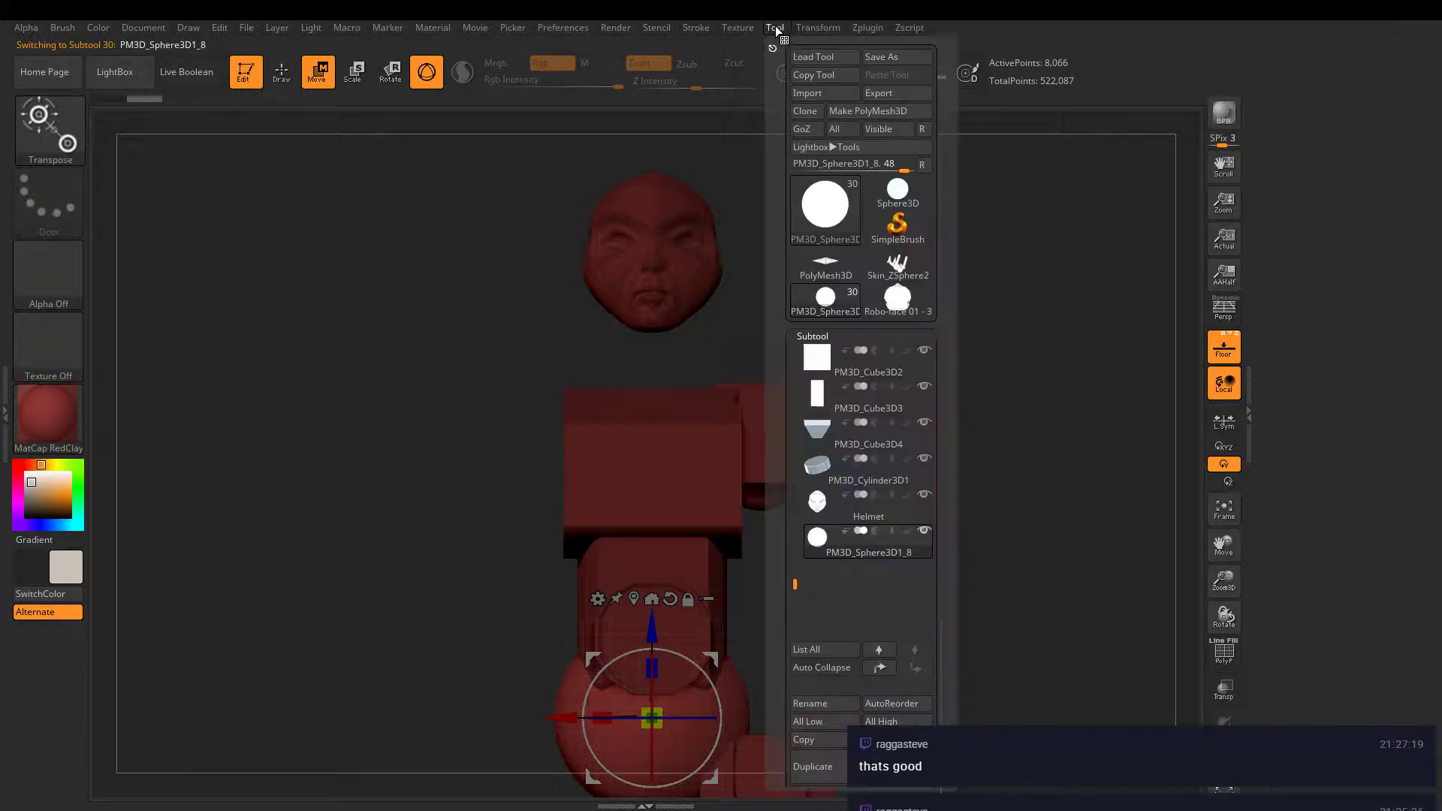
click(810, 94)
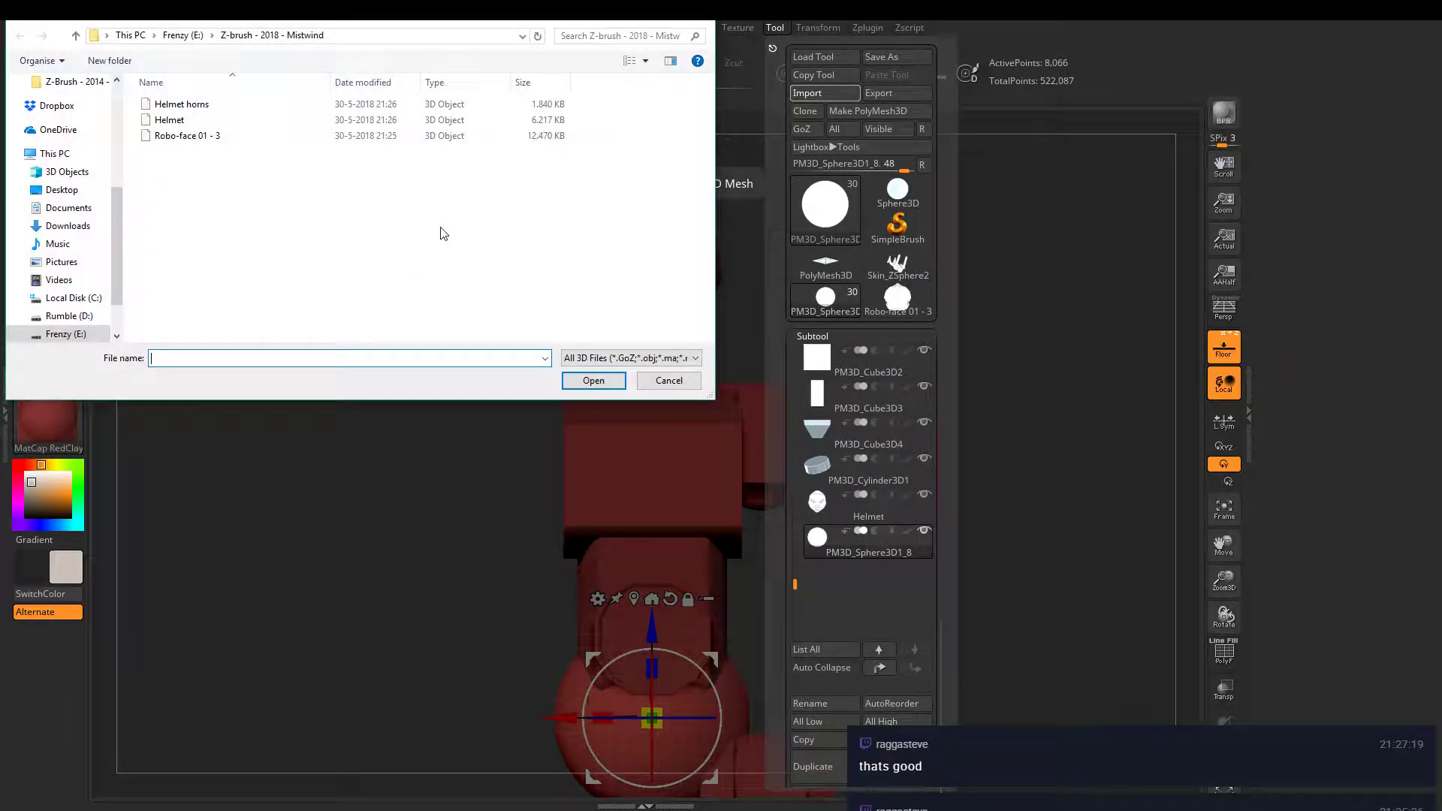
click(177, 105)
click(182, 121)
click(594, 381)
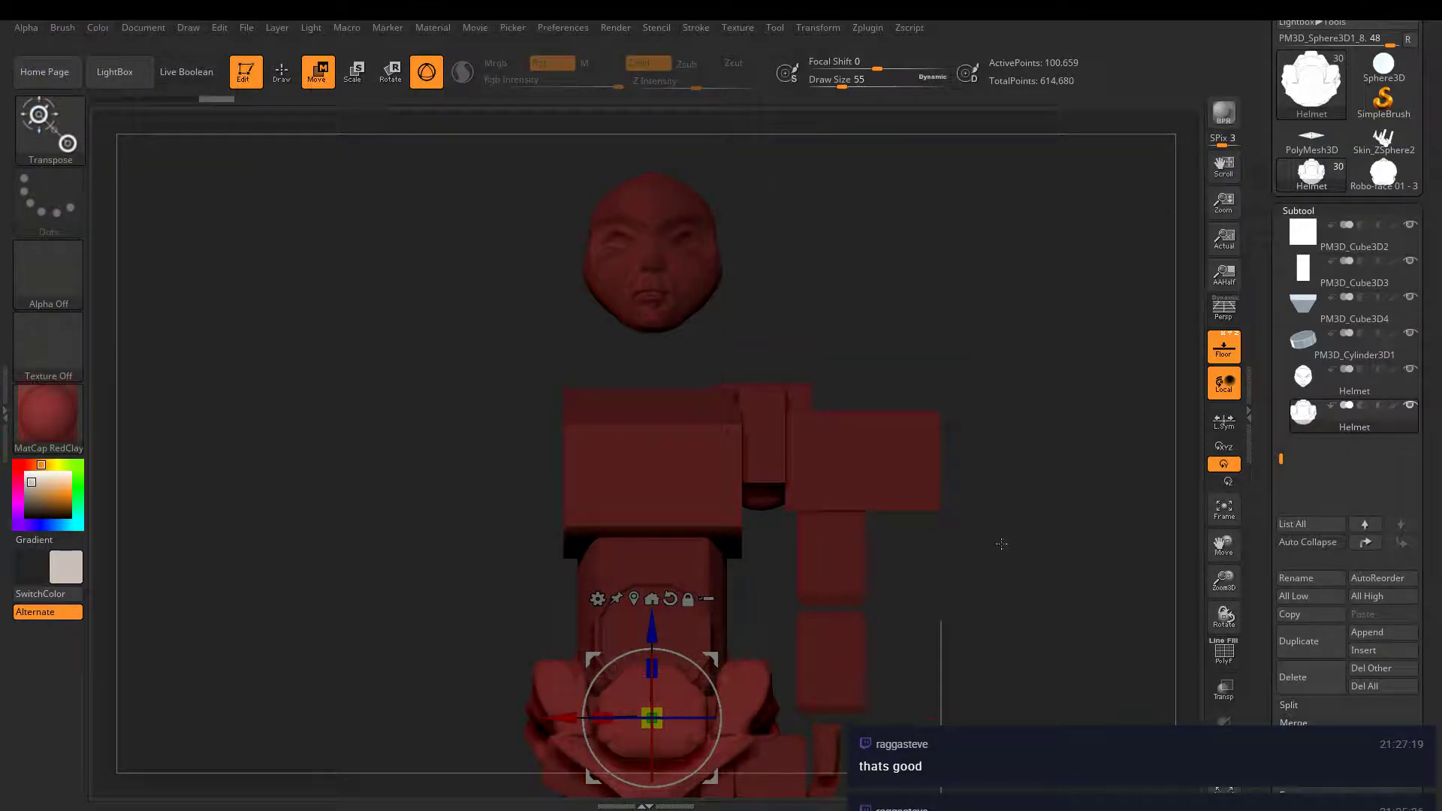
- Move the helmet straight up to the head and rotate it about X so it faces forward around the face
drag(653, 630, 653, 160)
alt+drag(866, 238, 876, 376)
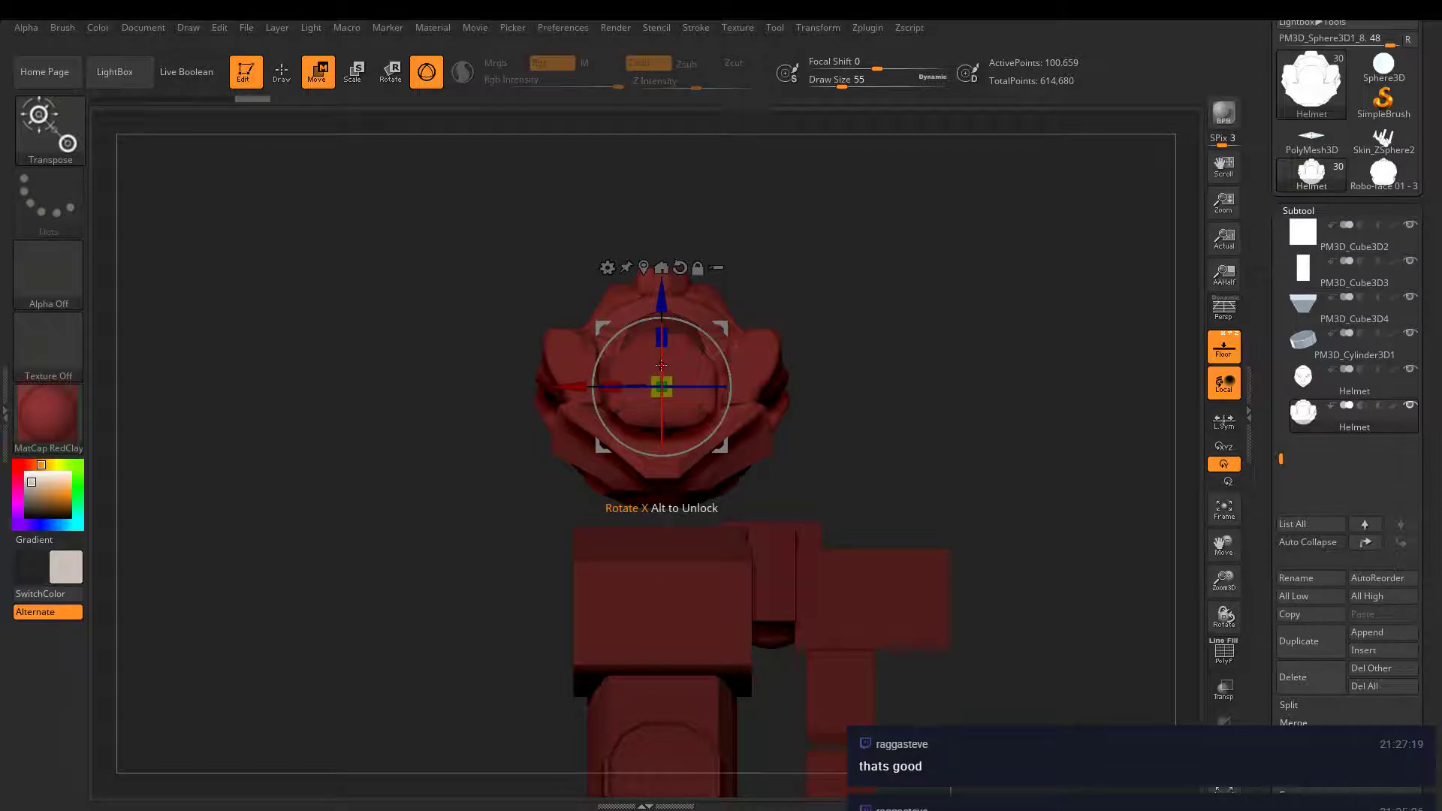
drag(664, 388, 792, 676)
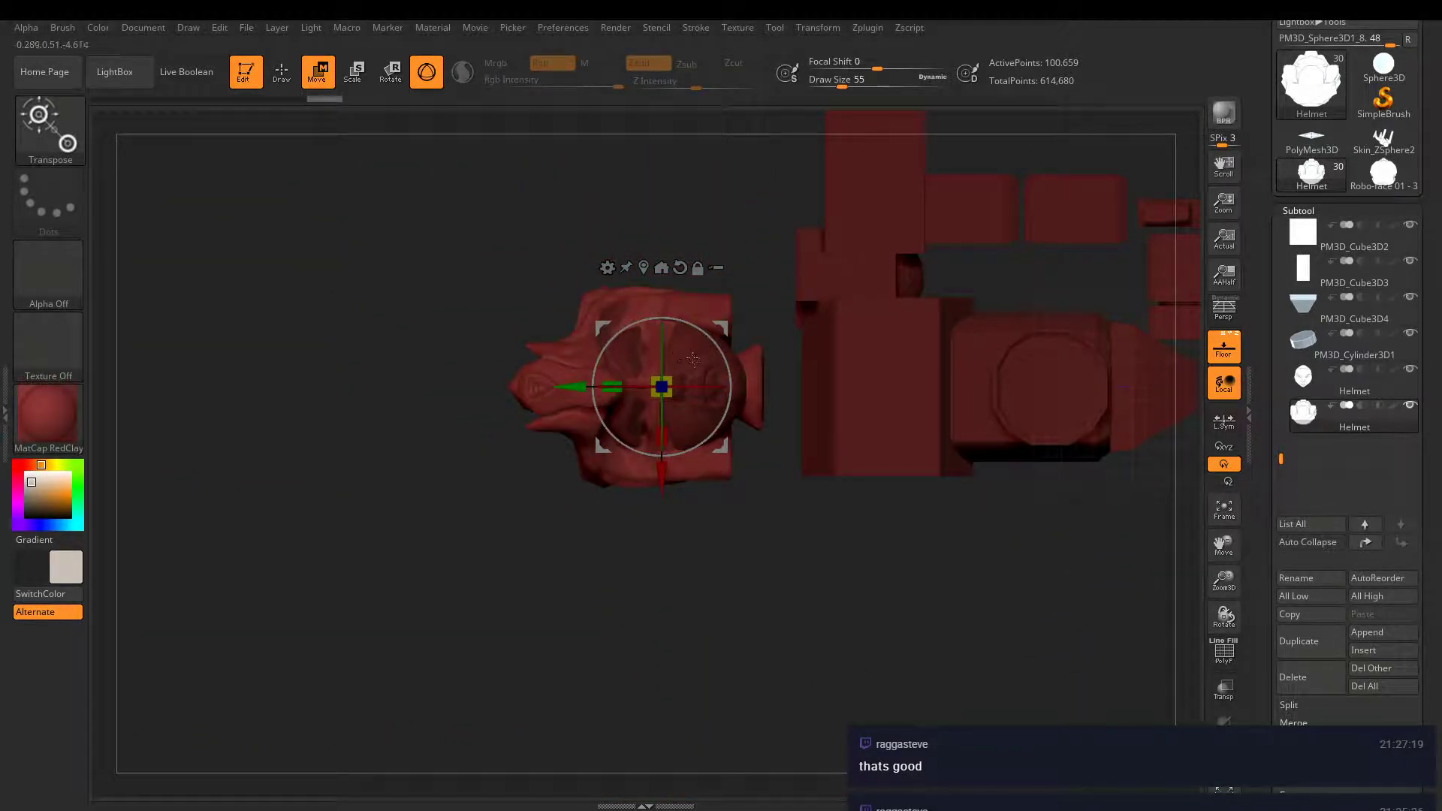
- Switch the view to unrestricted XYZ rotation and bring the tilted figure back upright with the head in view
key(f)
ctrl+right_drag(1046, 581, 814, 444)
mouse_move(814, 444)
mouse_down()
mouse_move(894, 518)
mouse_move(954, 471)
mouse_move(867, 425)
mouse_up()
alt+click(590, 534)
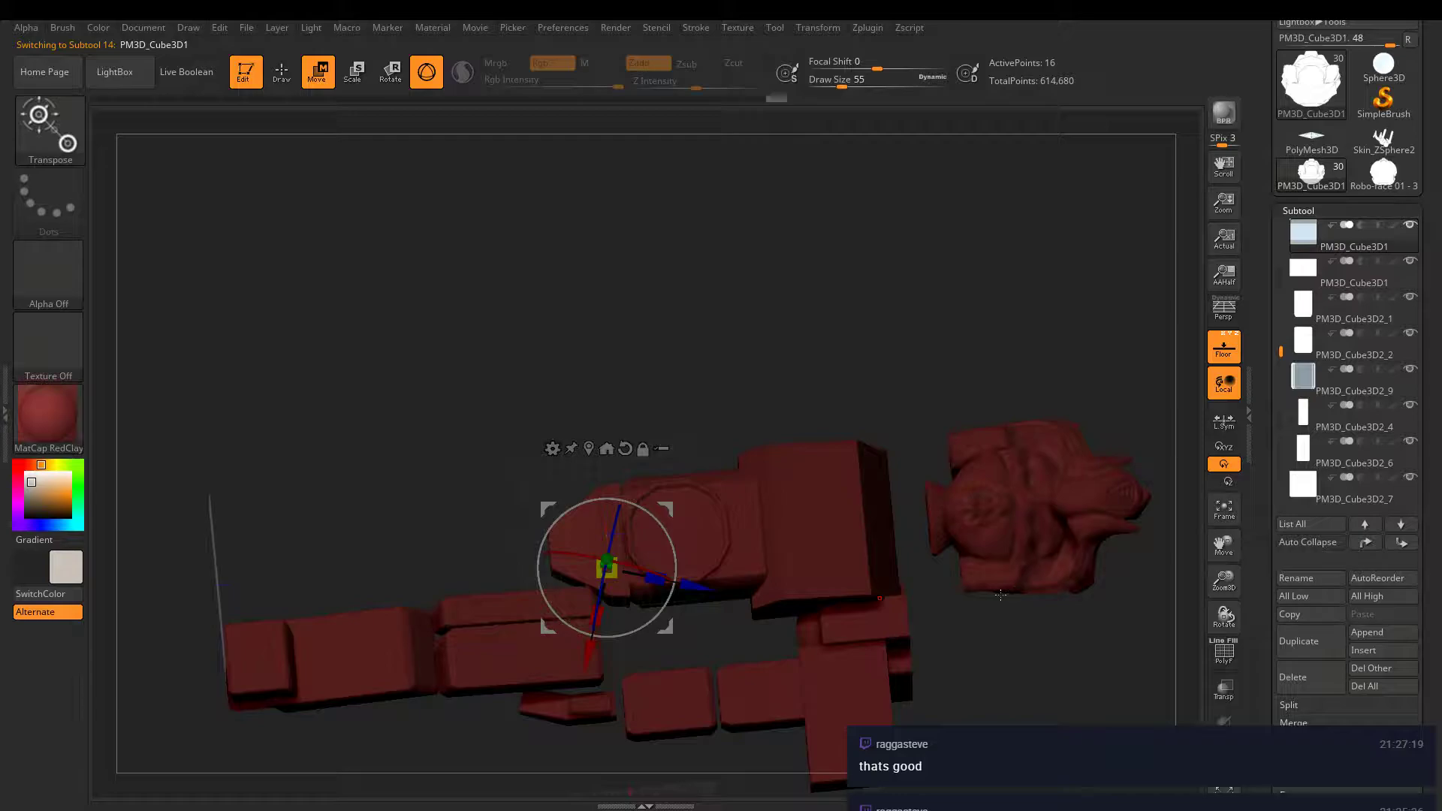
alt+right_drag(1104, 706, 873, 283)
right_click(822, 286)
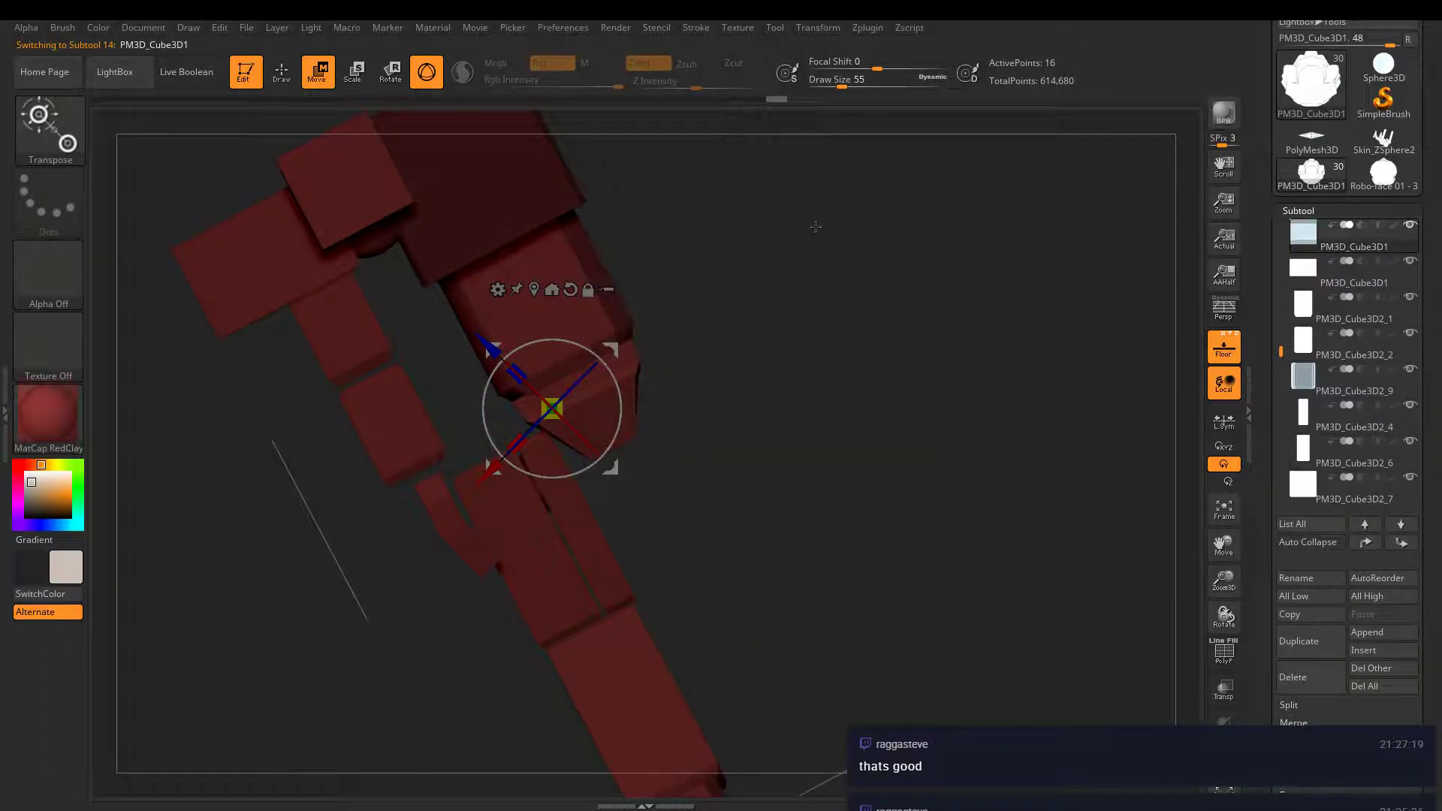
shift+right_drag(815, 226, 789, 429)
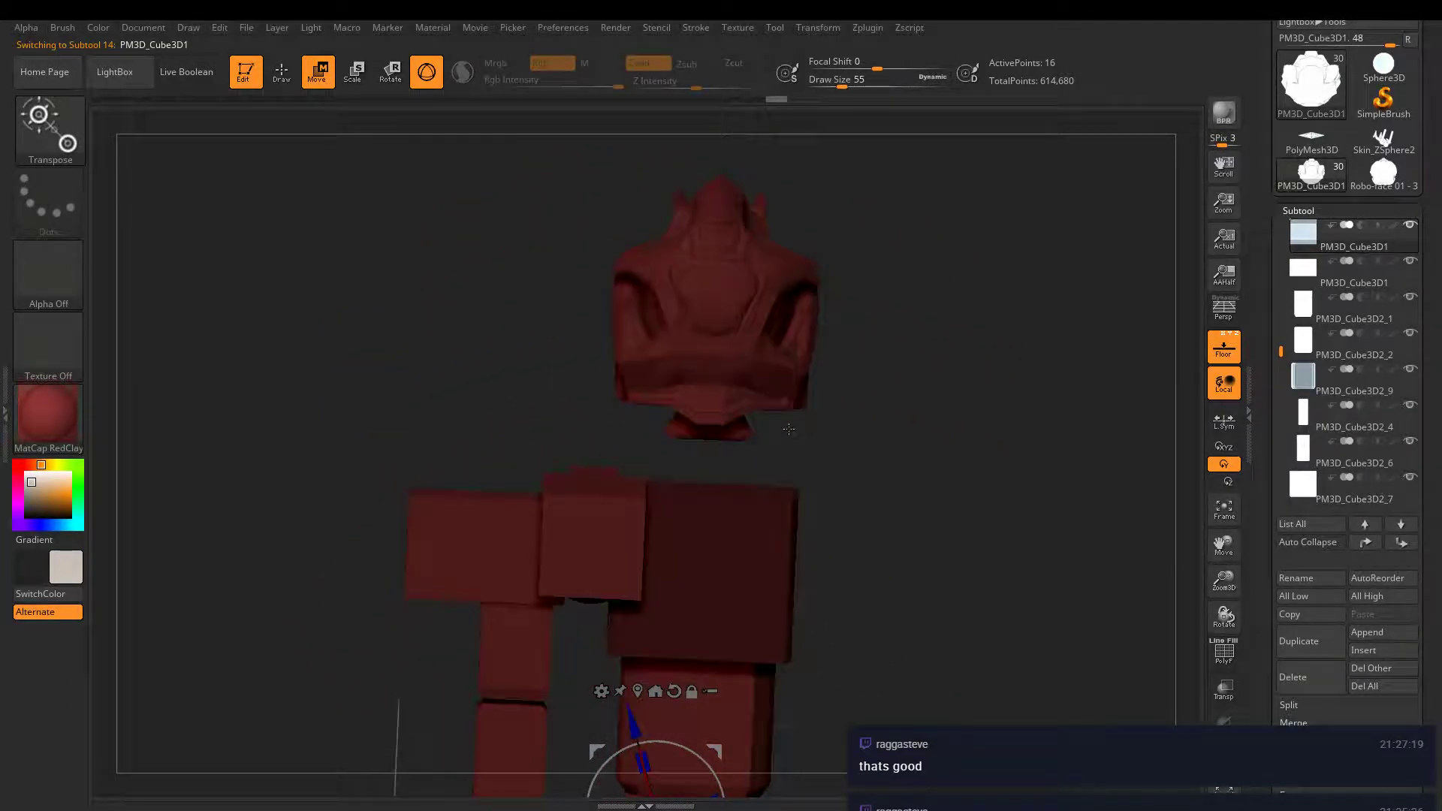
click(1224, 446)
right_drag(1052, 458, 931, 488)
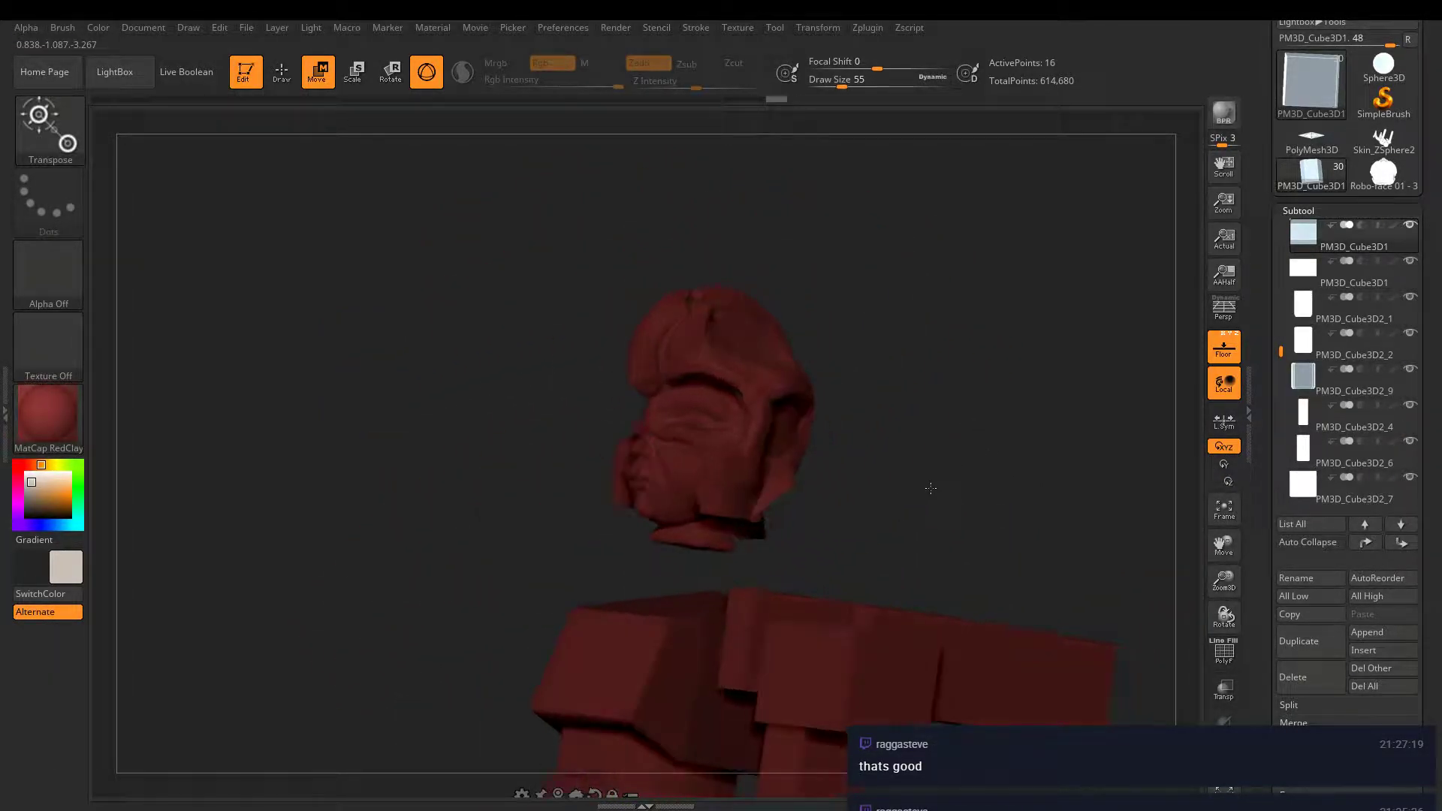
- Select the helmet subtool and move it slightly backward along Z relative to the face, judging from the side
click(361, 70)
click(322, 72)
right_drag(902, 384, 806, 417)
alt+click(832, 413)
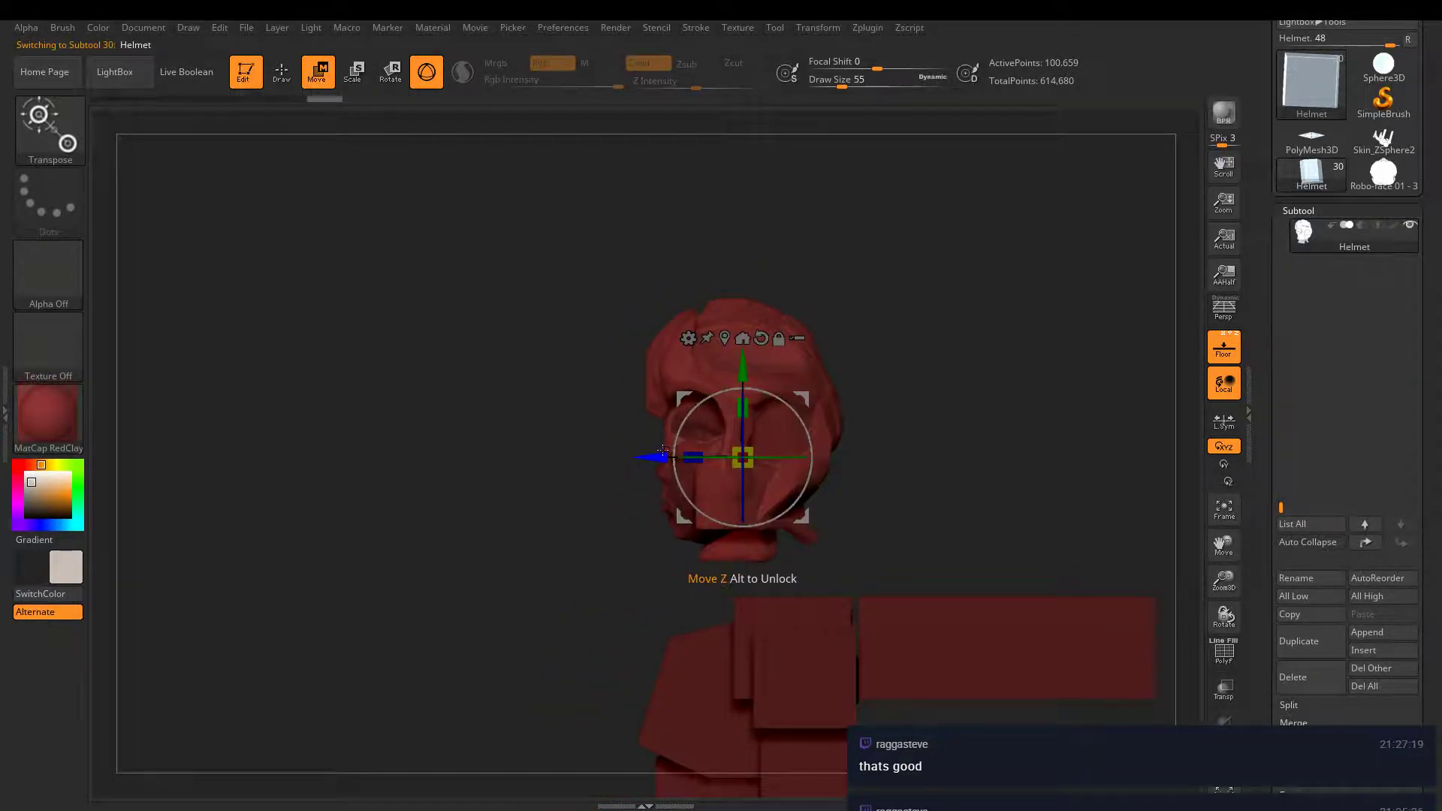
drag(662, 451, 700, 454)
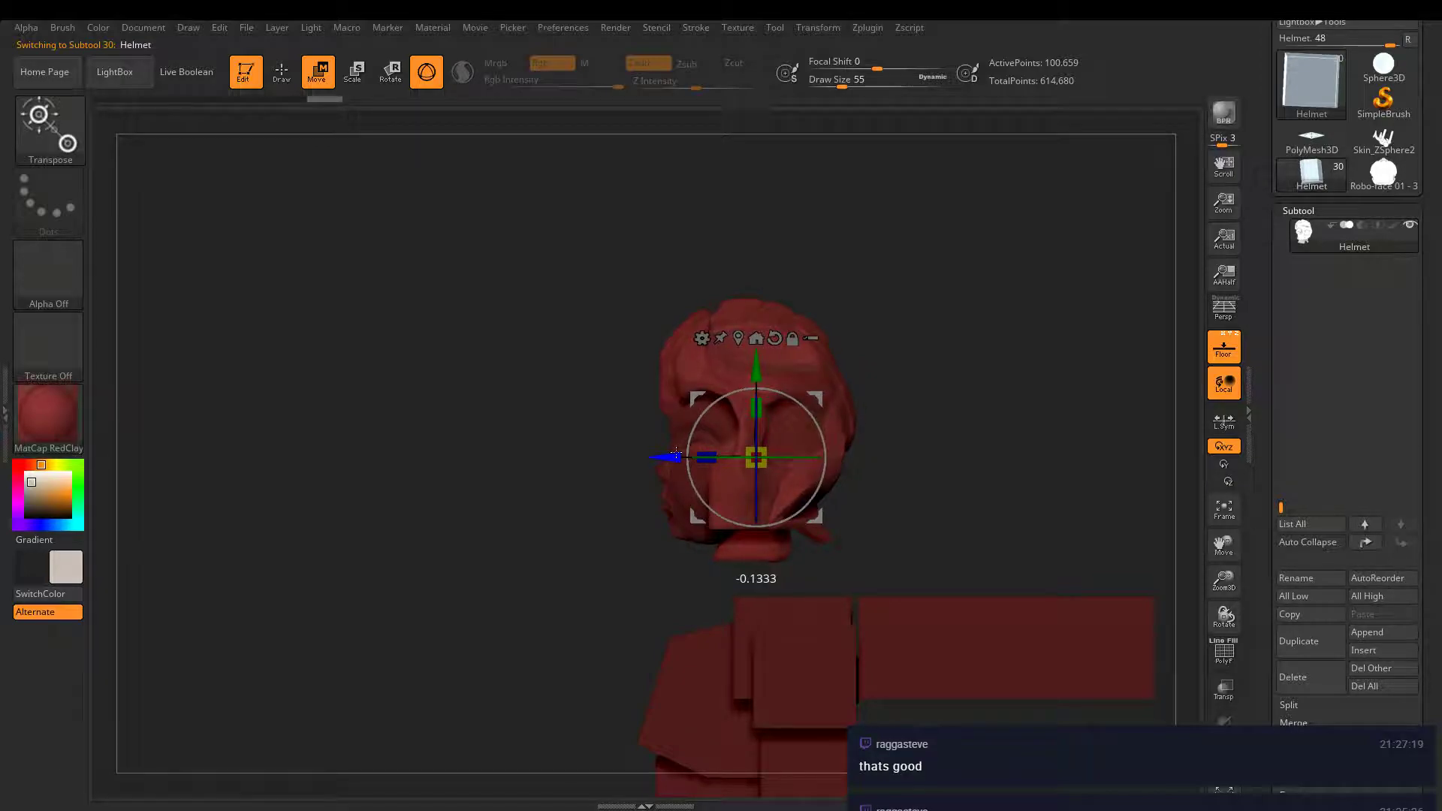
right_drag(675, 449, 717, 432)
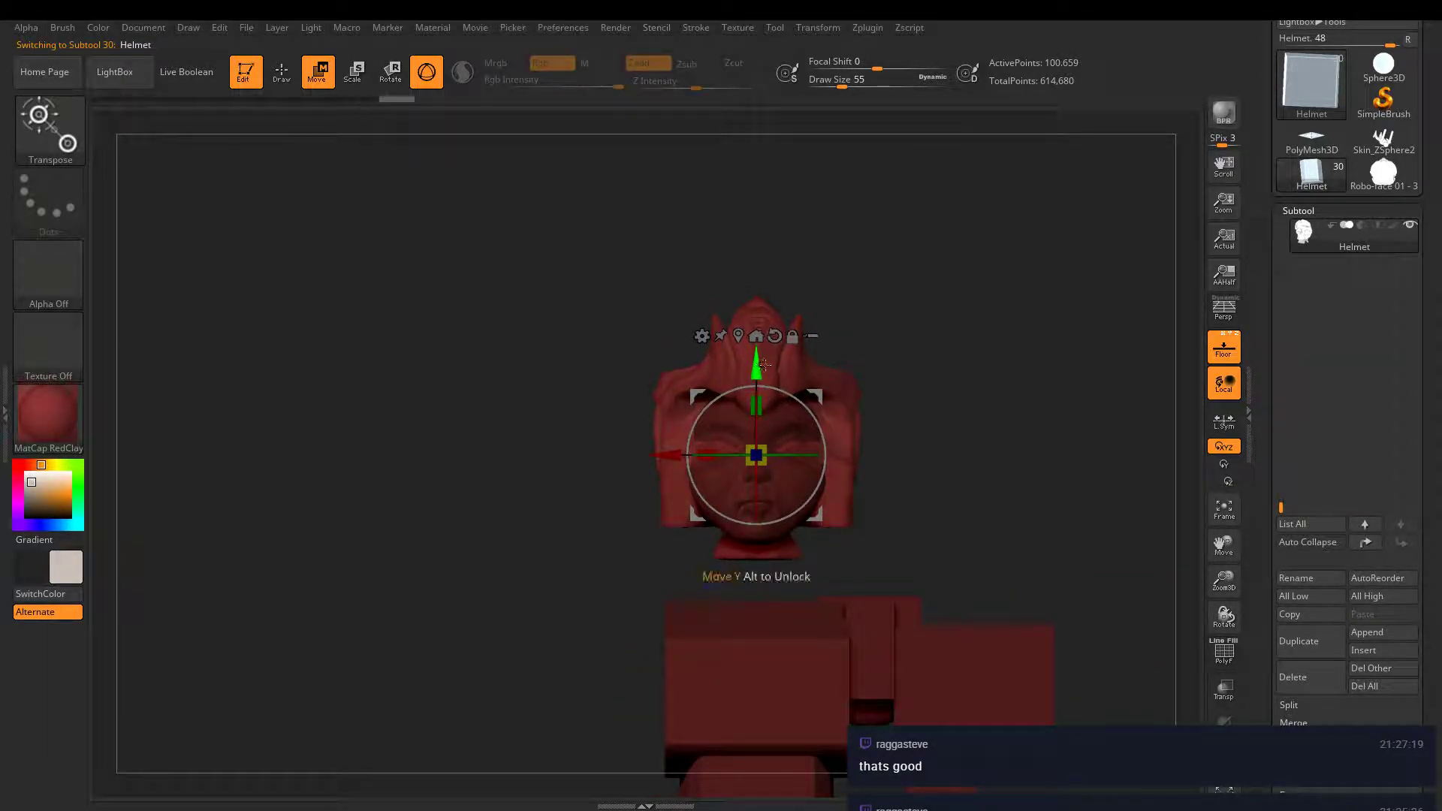
- Lower the helmet onto the robot face and fine-tune its uniform scale so it frames the face
right_drag(764, 365, 910, 470)
drag(795, 368, 806, 449)
right_drag(806, 448, 976, 518)
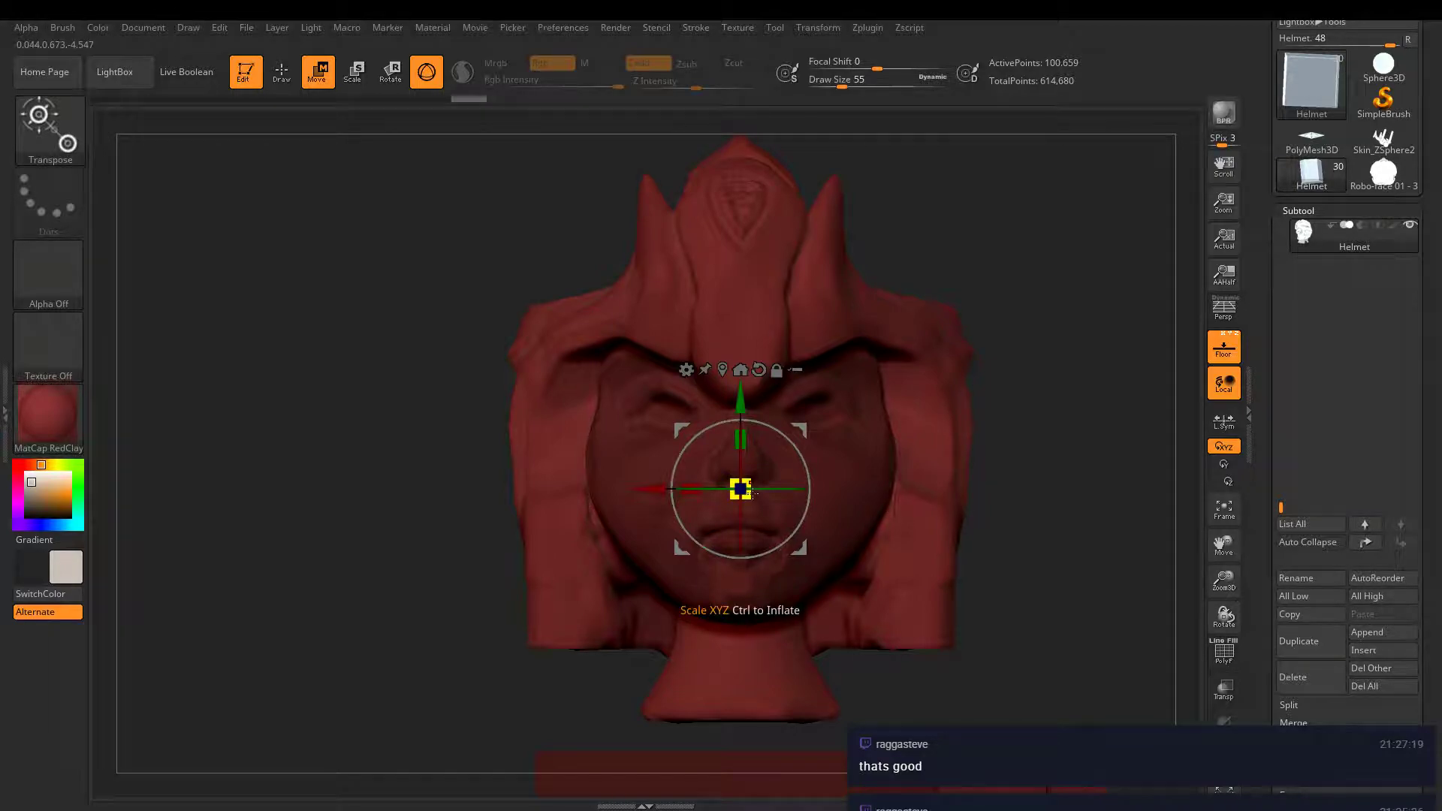
key(r)
mouse_move(753, 495)
mouse_down()
mouse_move(778, 471)
mouse_move(752, 486)
mouse_up()
drag(997, 413, 824, 419)
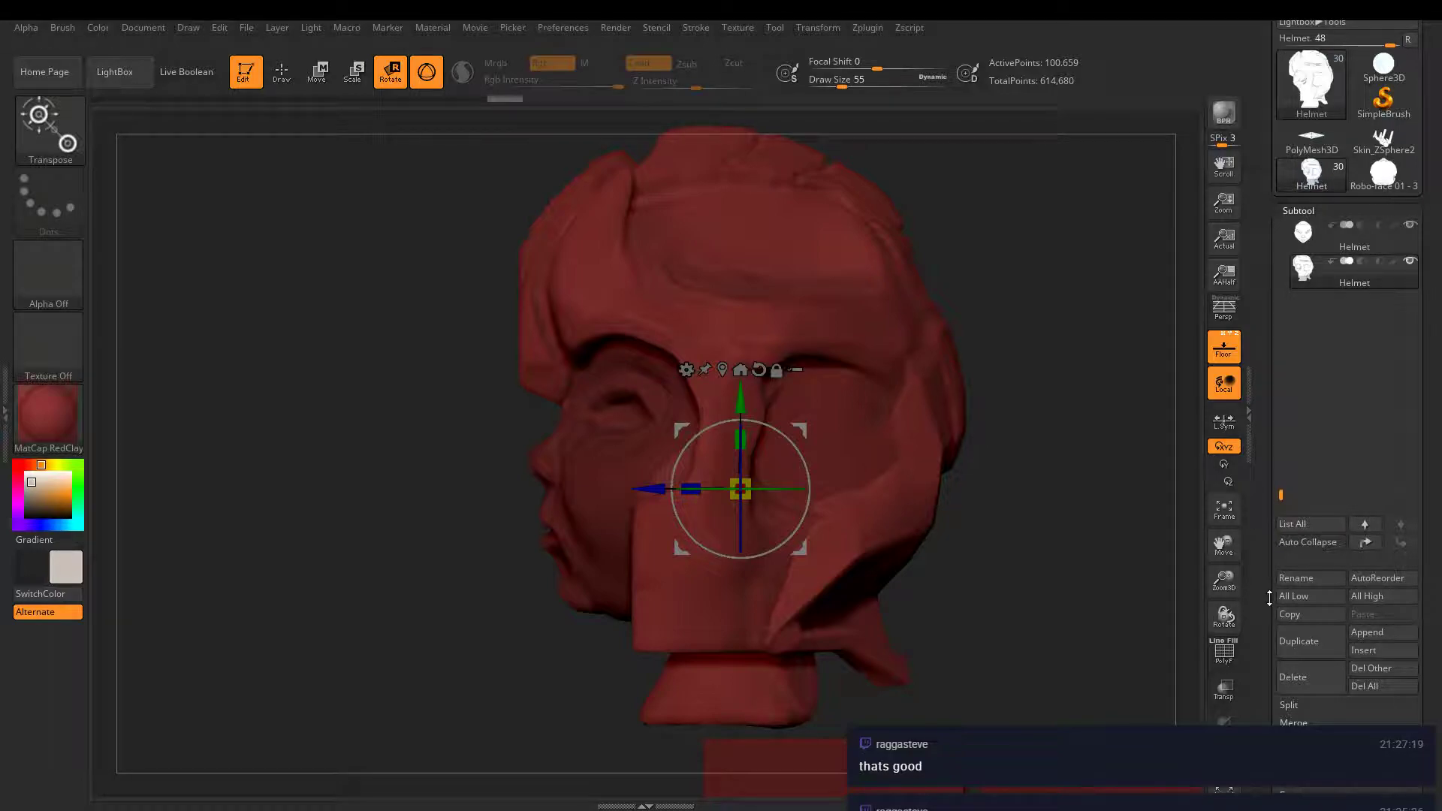
- Append another Sphere3D below the helmet, select it and import the Helmet horns 3D file into it
click(1377, 633)
click(828, 466)
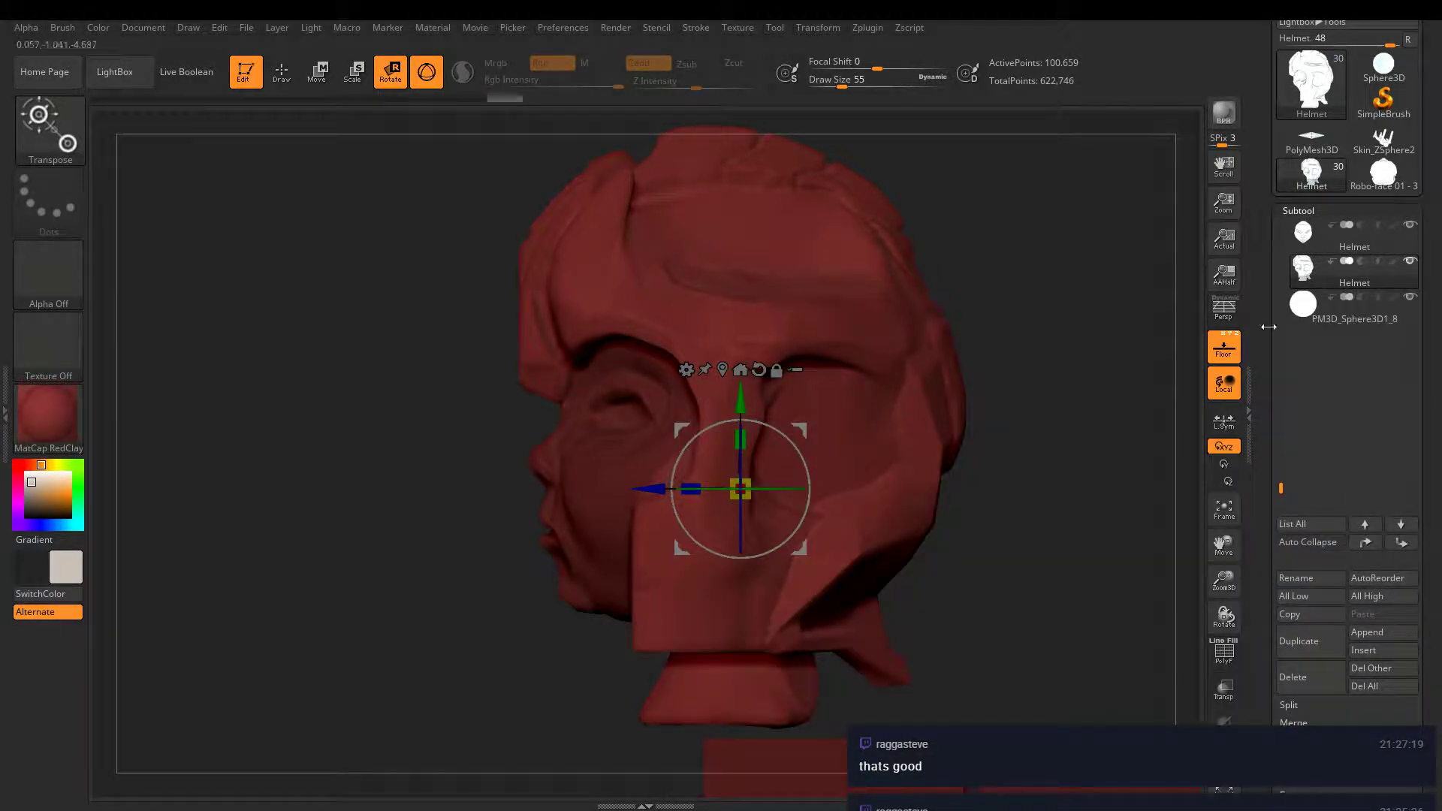
click(1294, 309)
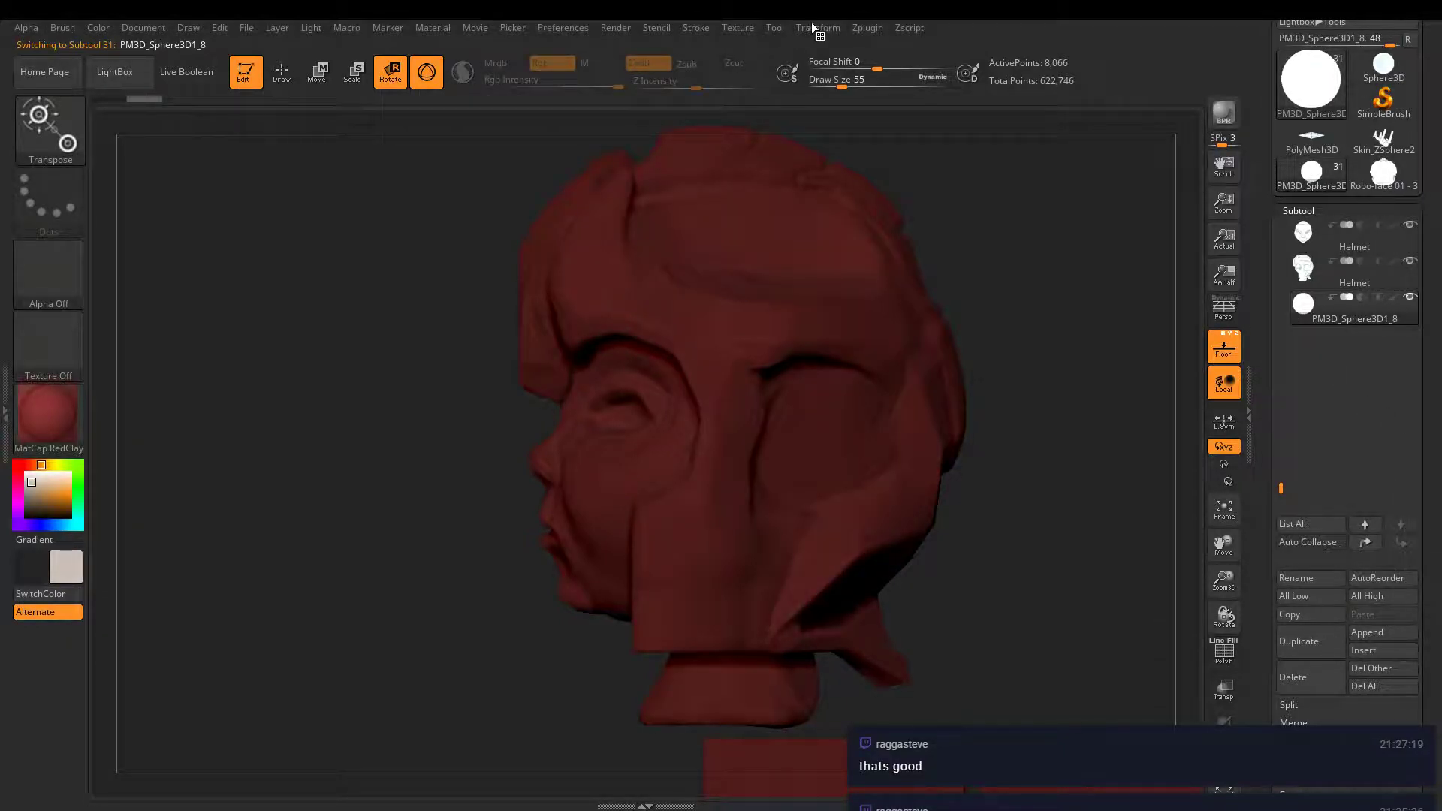
click(776, 28)
click(808, 93)
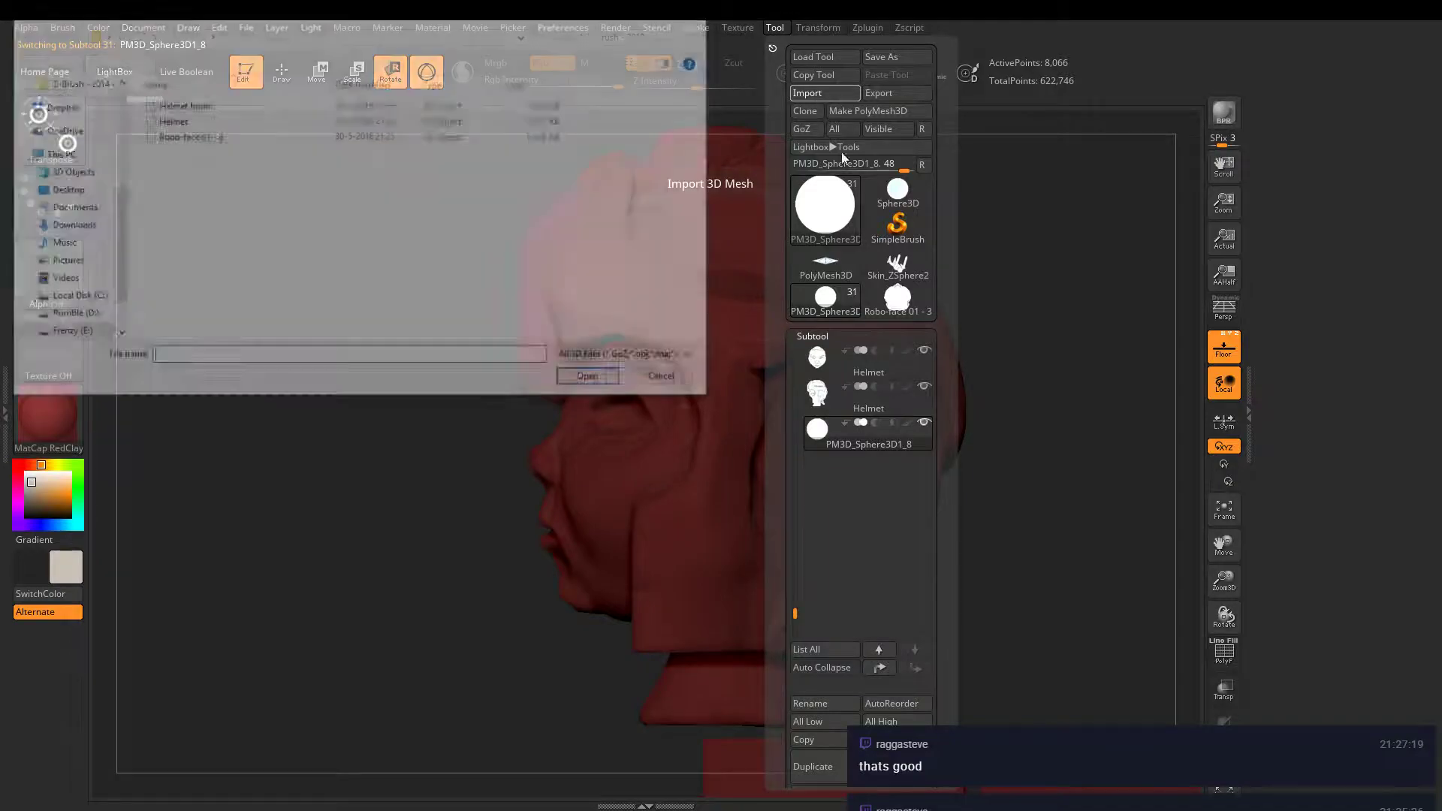
click(182, 104)
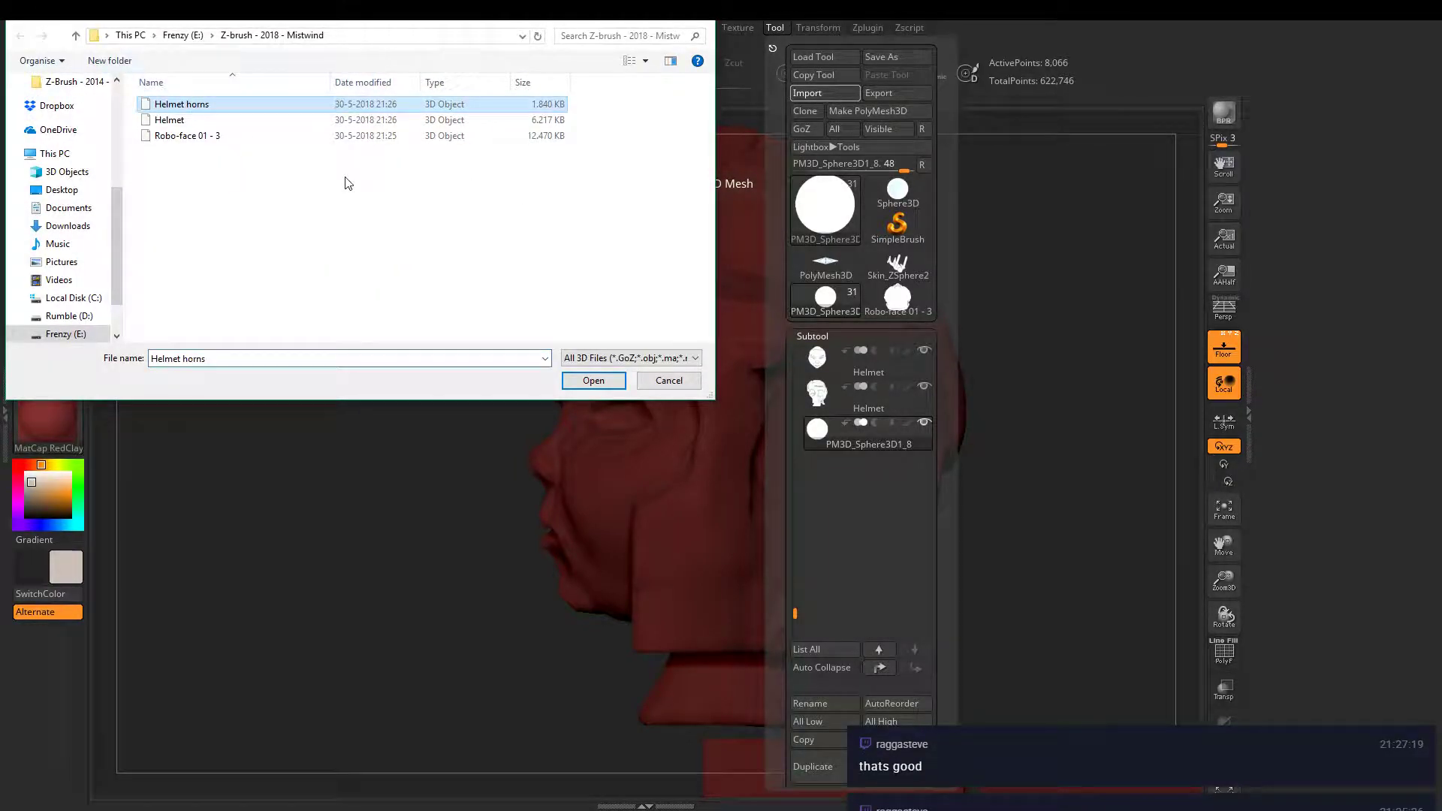
click(593, 381)
- Move the horns from the hips straight up to the head and rotate them about X so they stand upright
drag(902, 480, 1003, 488)
key(f)
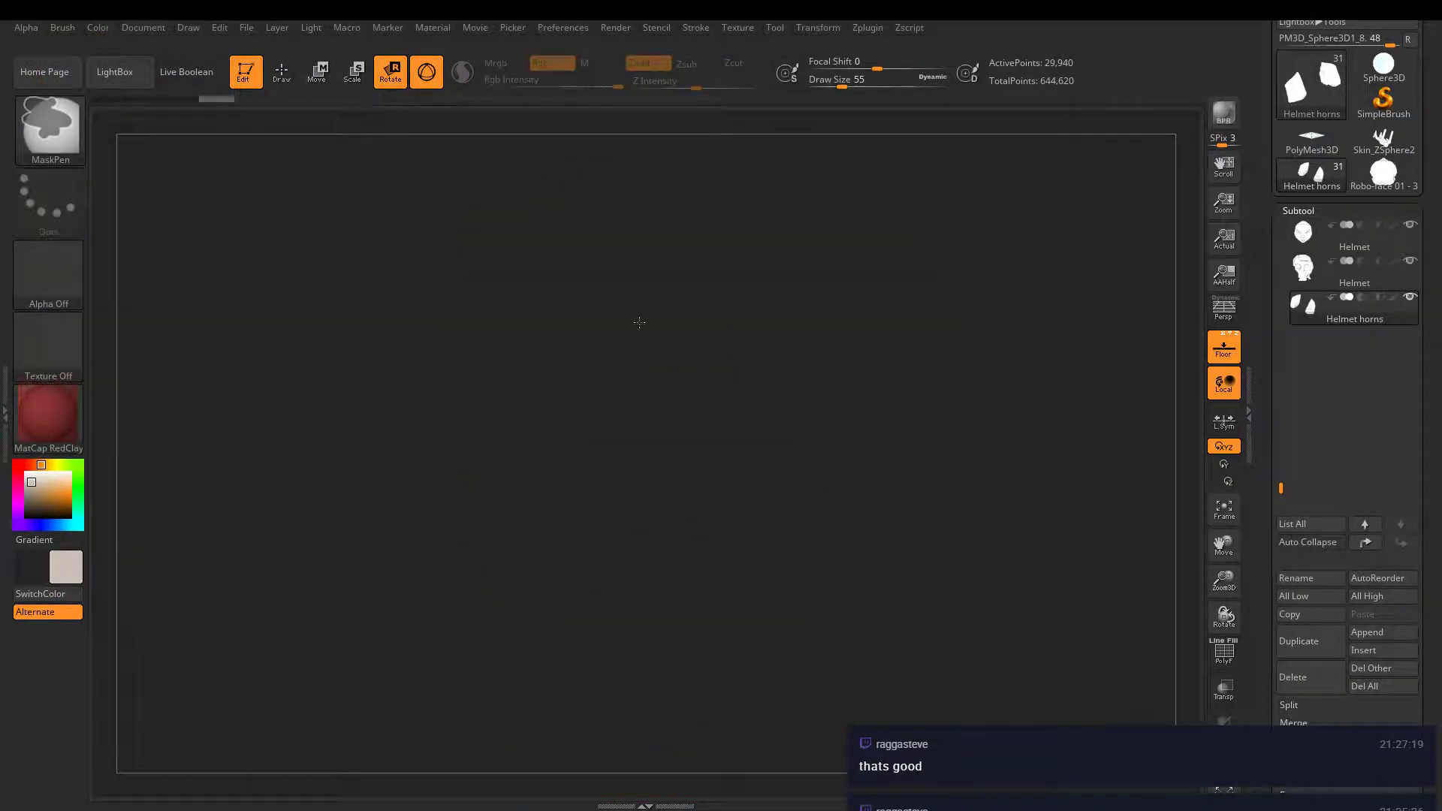
scroll(596, 303, down, 5)
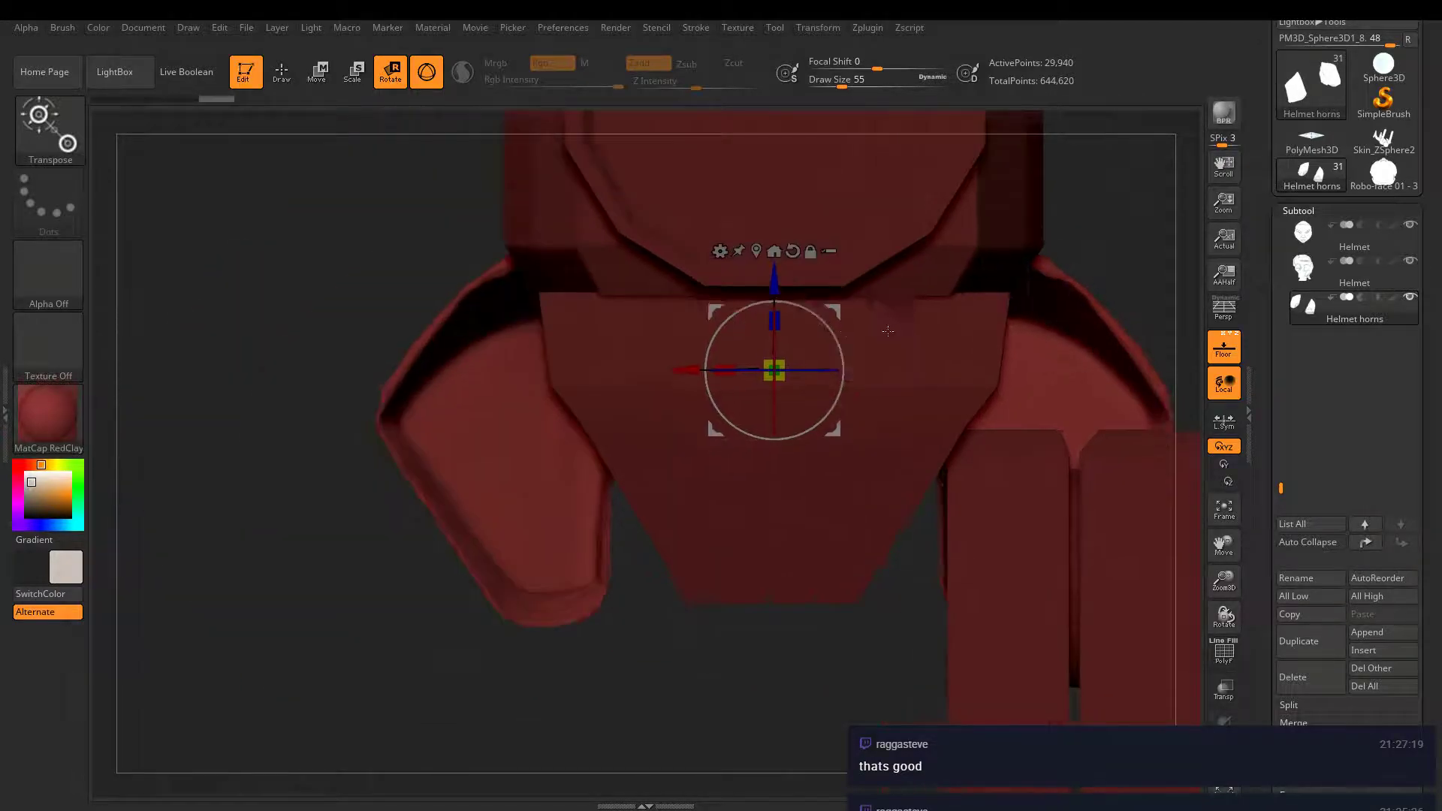
click(317, 72)
scroll(685, 450, down, 5)
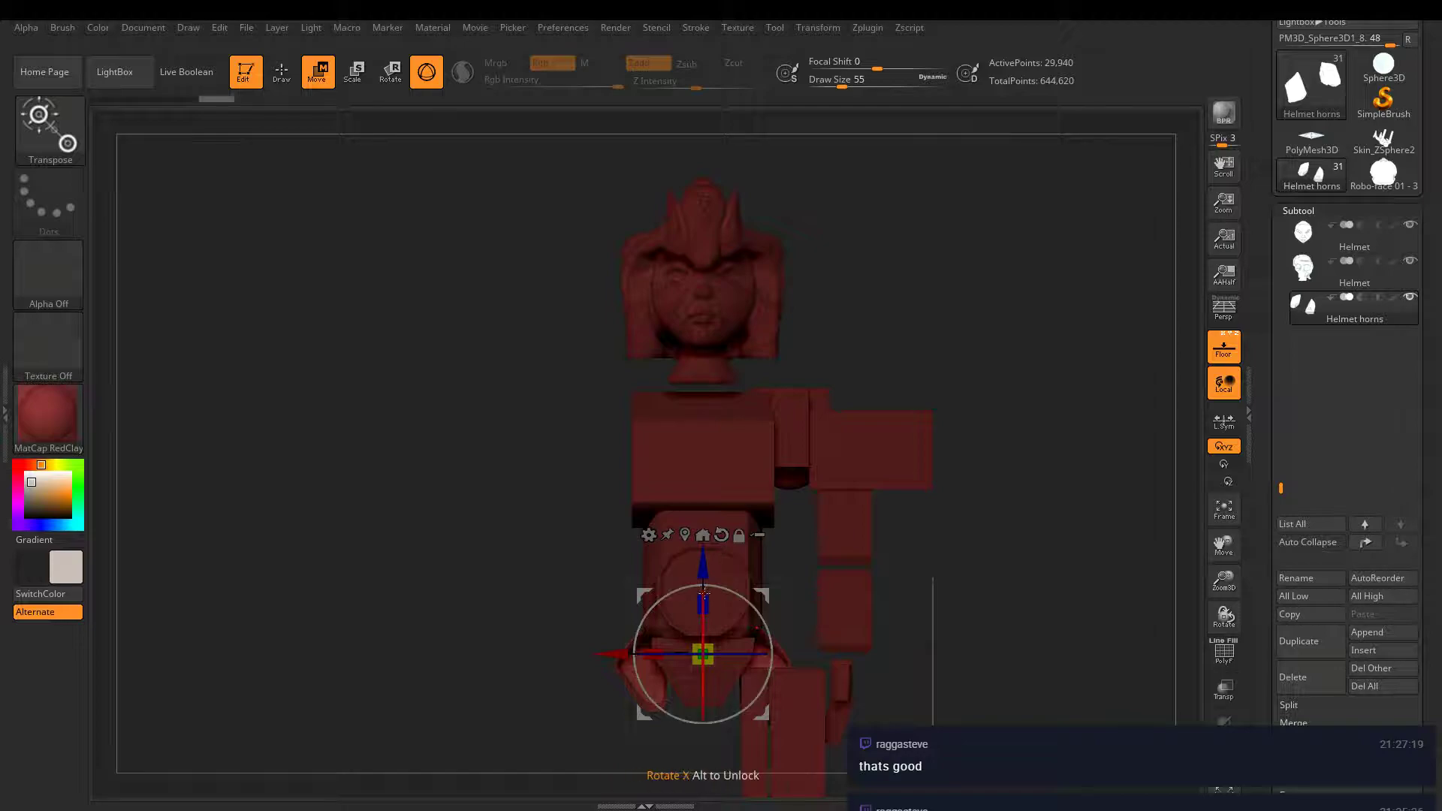
drag(702, 573, 701, 273)
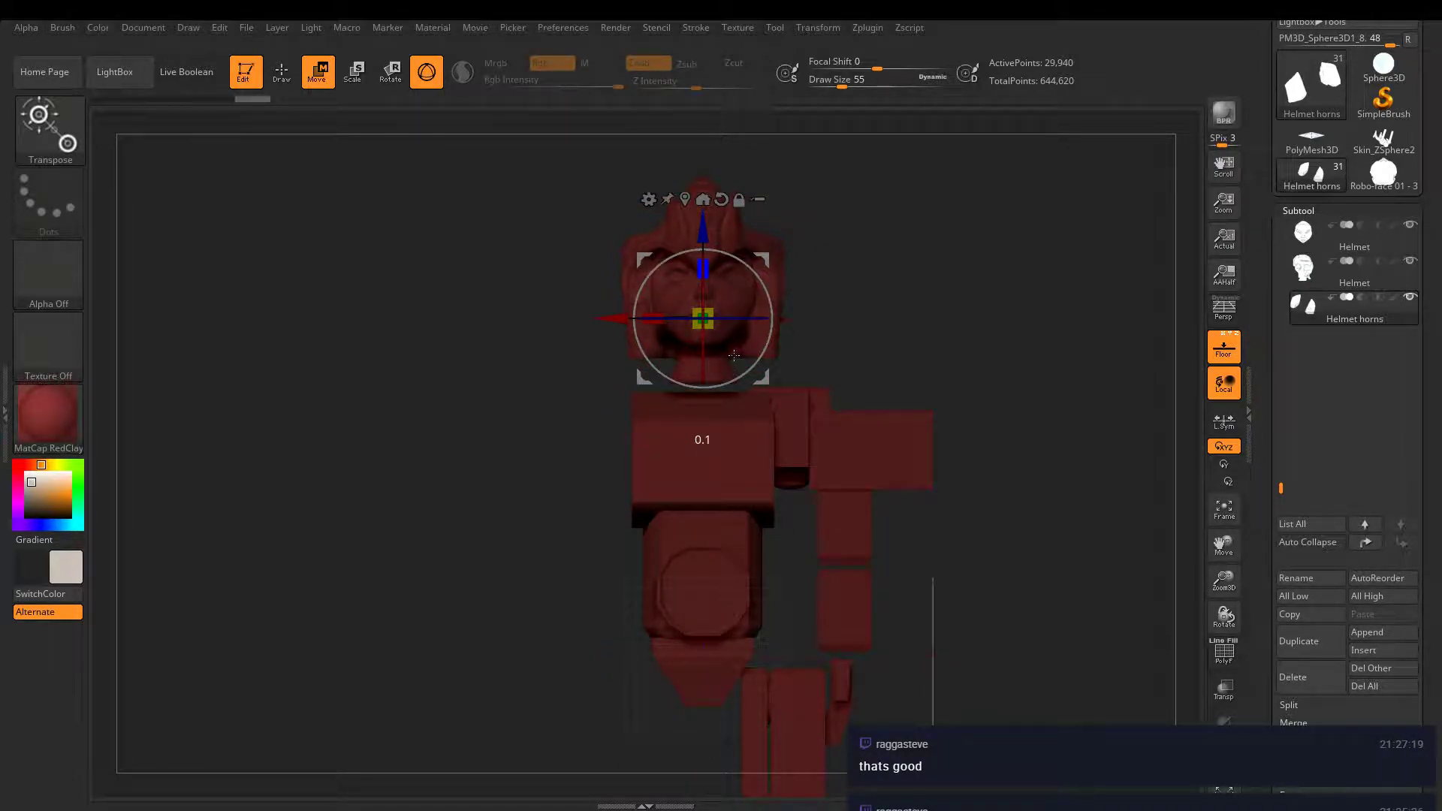
drag(703, 360, 698, 423)
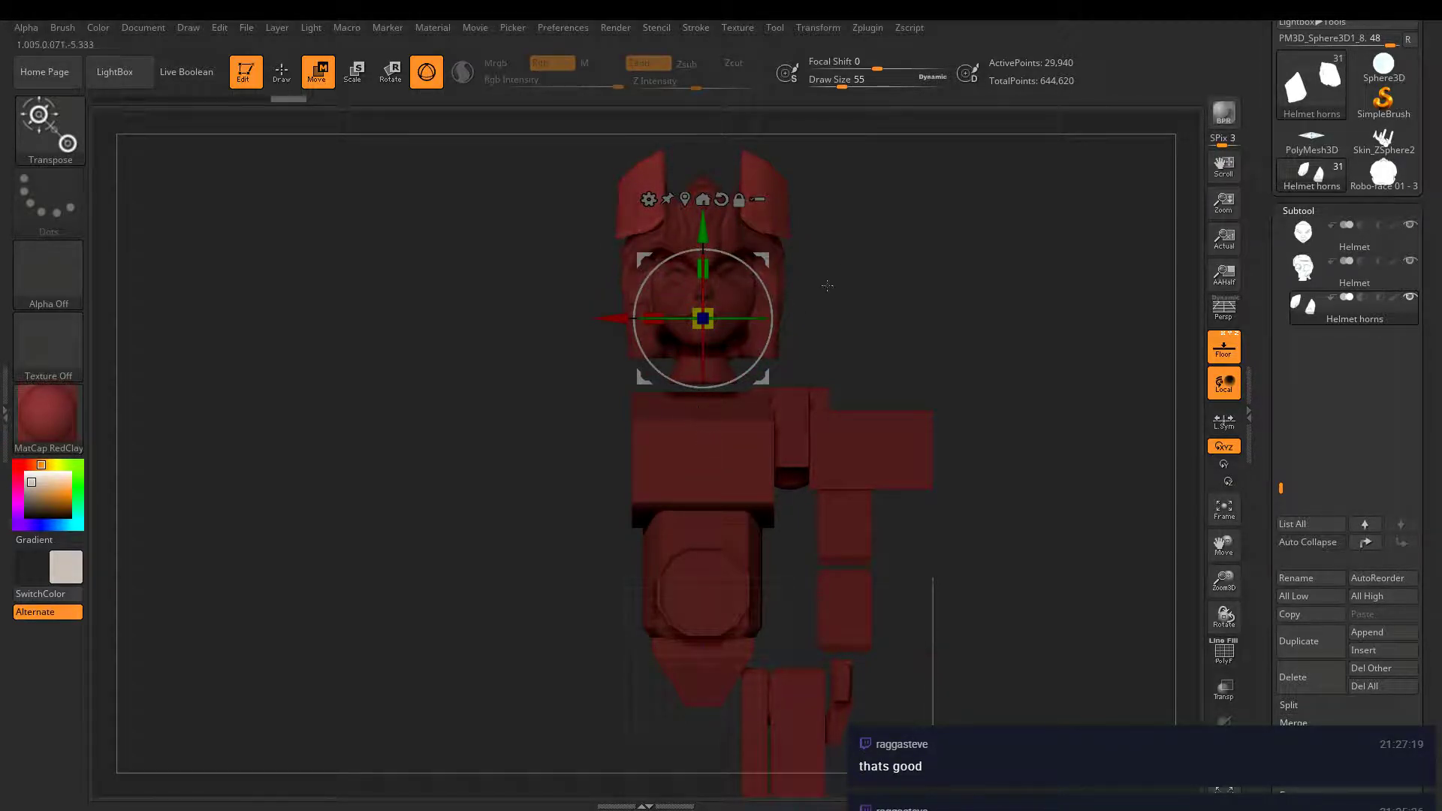
- Scale the horns down uniformly, raise them on the helmet and adjust their depth from the side
scroll(916, 449, up, 5)
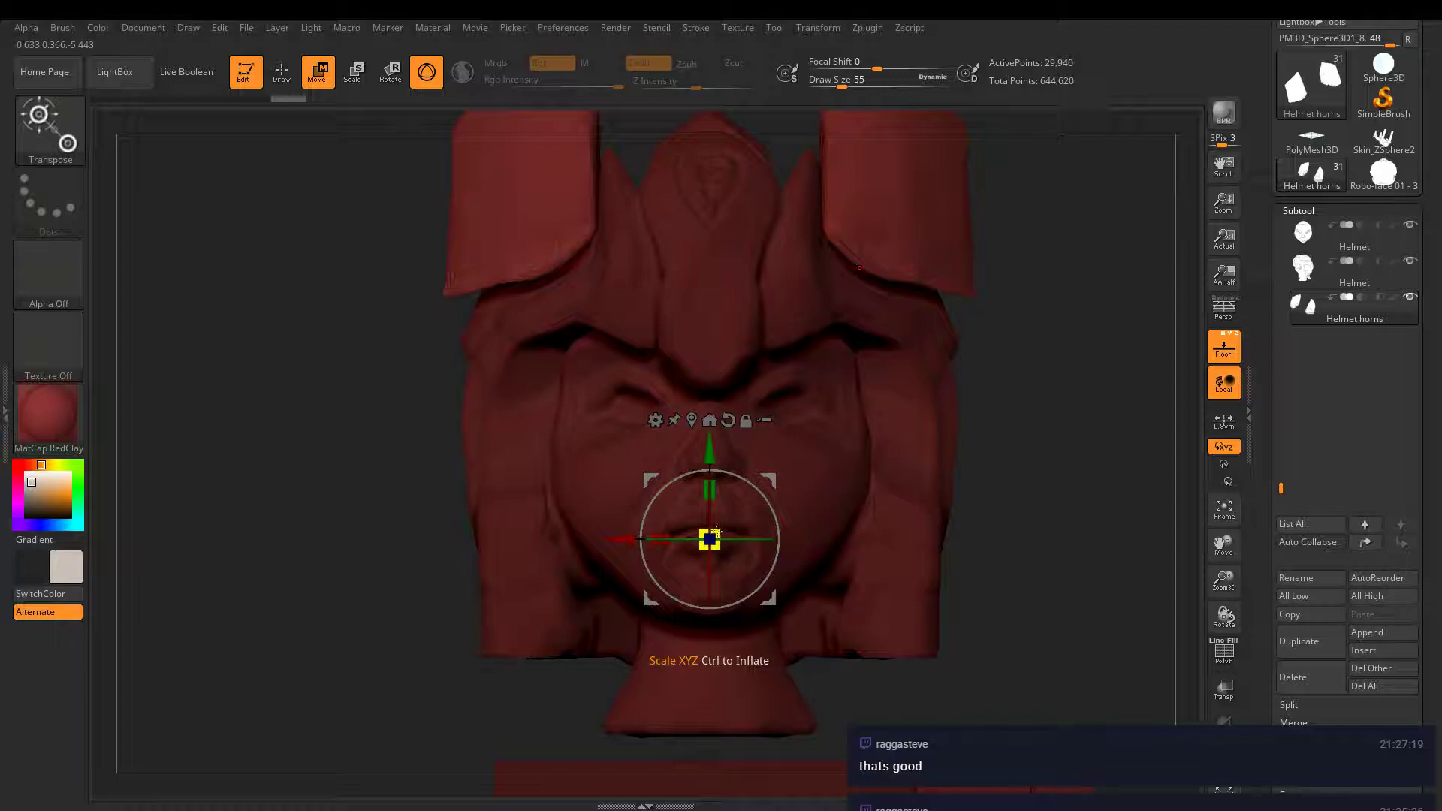
drag(710, 537, 707, 560)
drag(709, 450, 707, 409)
right_drag(706, 420, 661, 518)
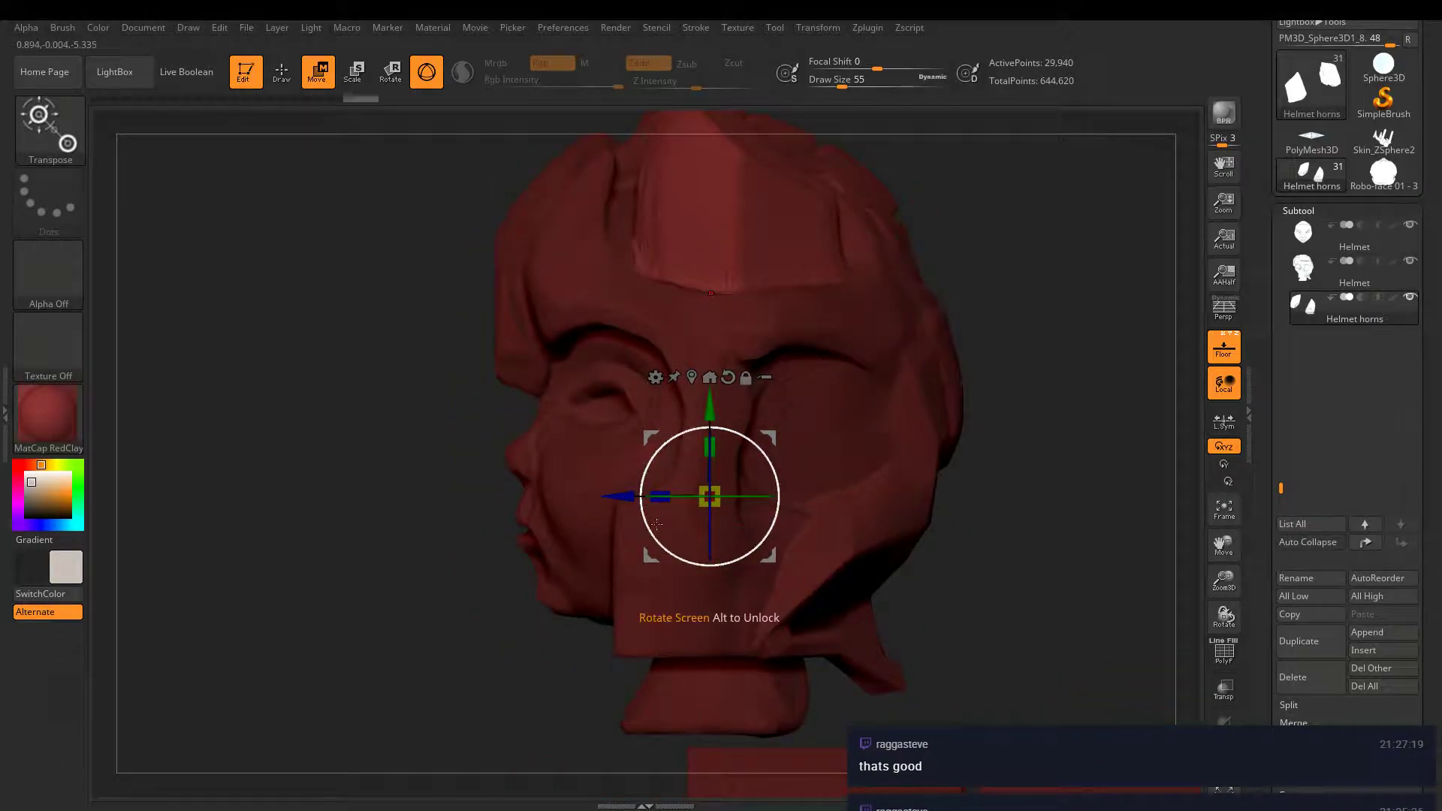
drag(660, 496, 643, 481)
right_drag(643, 481, 833, 444)
ctrl+right_drag(848, 444, 963, 348)
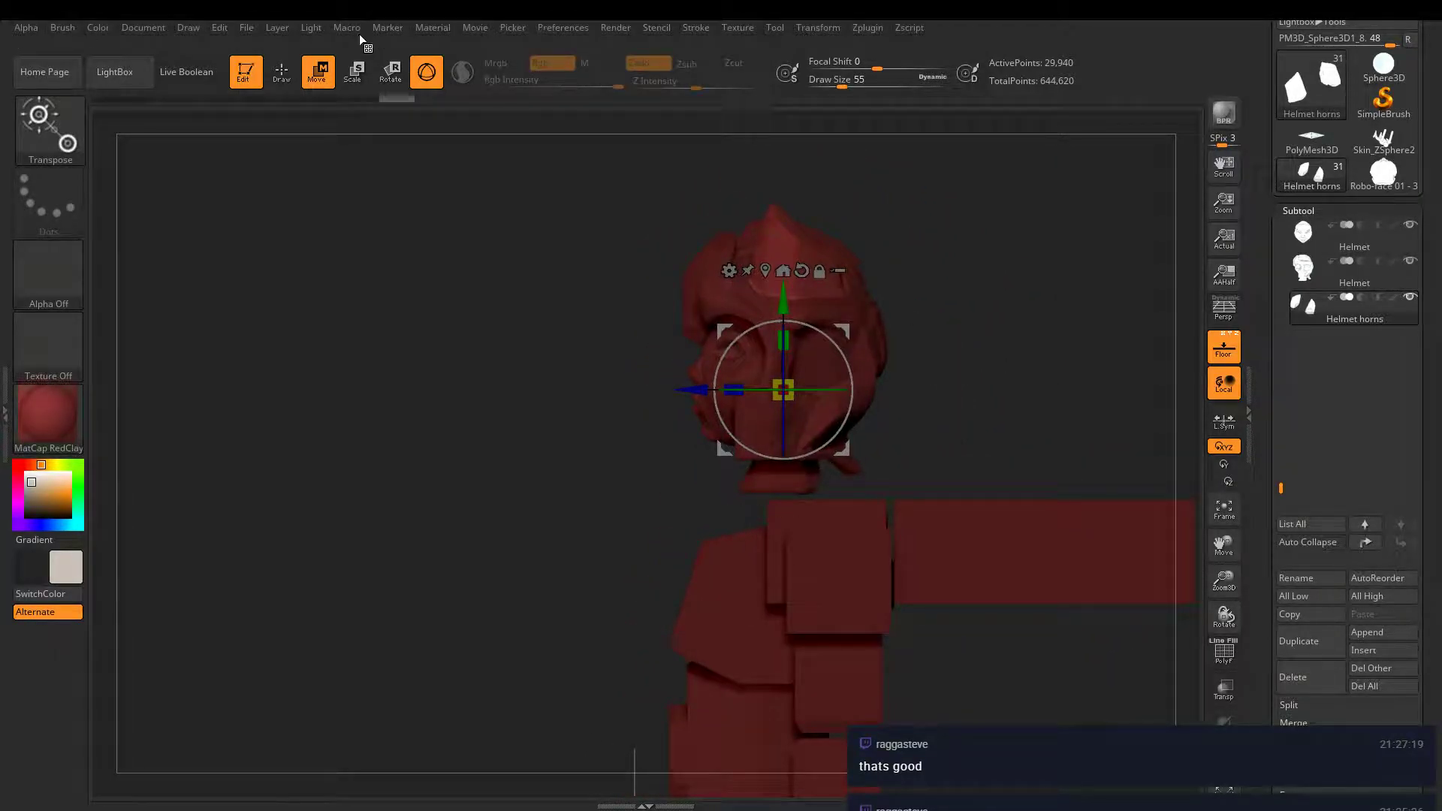
- Return to draw mode and show the ZSphere3 subtool together with the block figure and helmeted head
click(282, 75)
mouse_move(499, 313)
right_down()
mouse_move(556, 293)
mouse_move(895, 390)
mouse_move(906, 279)
mouse_move(962, 335)
mouse_move(879, 345)
mouse_move(1032, 339)
mouse_move(985, 299)
mouse_move(952, 309)
right_up()
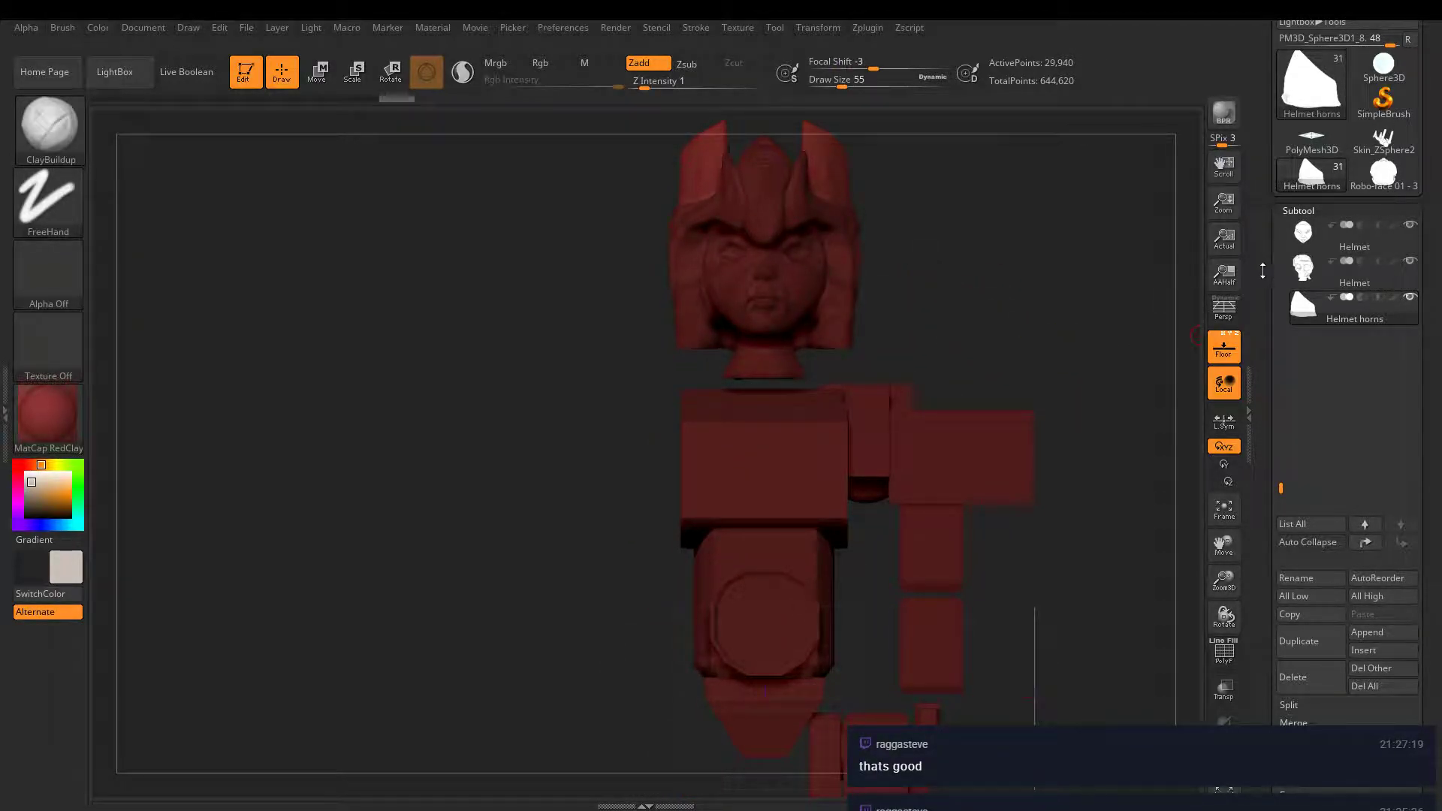
drag(1283, 486, 1289, 316)
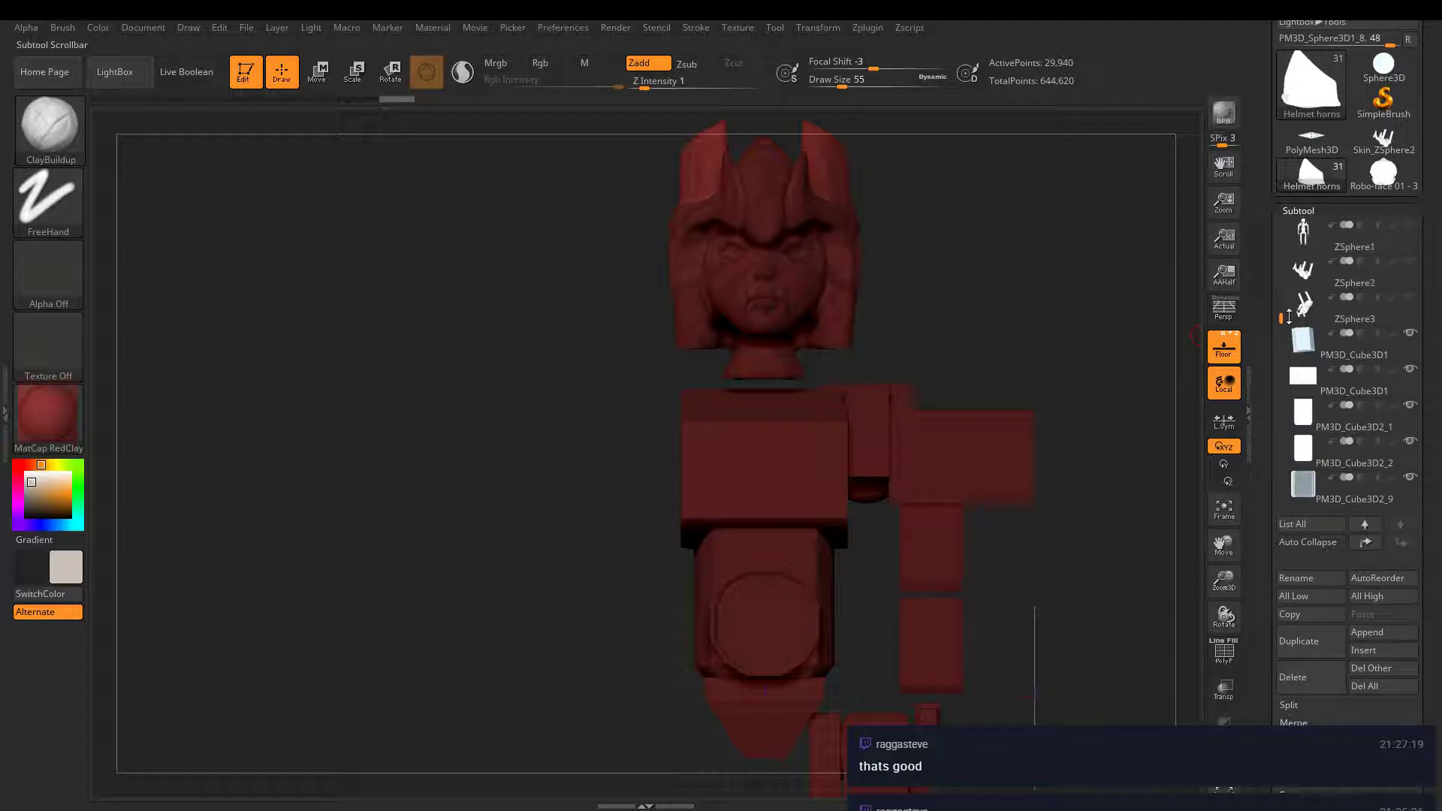
click(1411, 298)
ctrl+right_drag(938, 324, 982, 325)
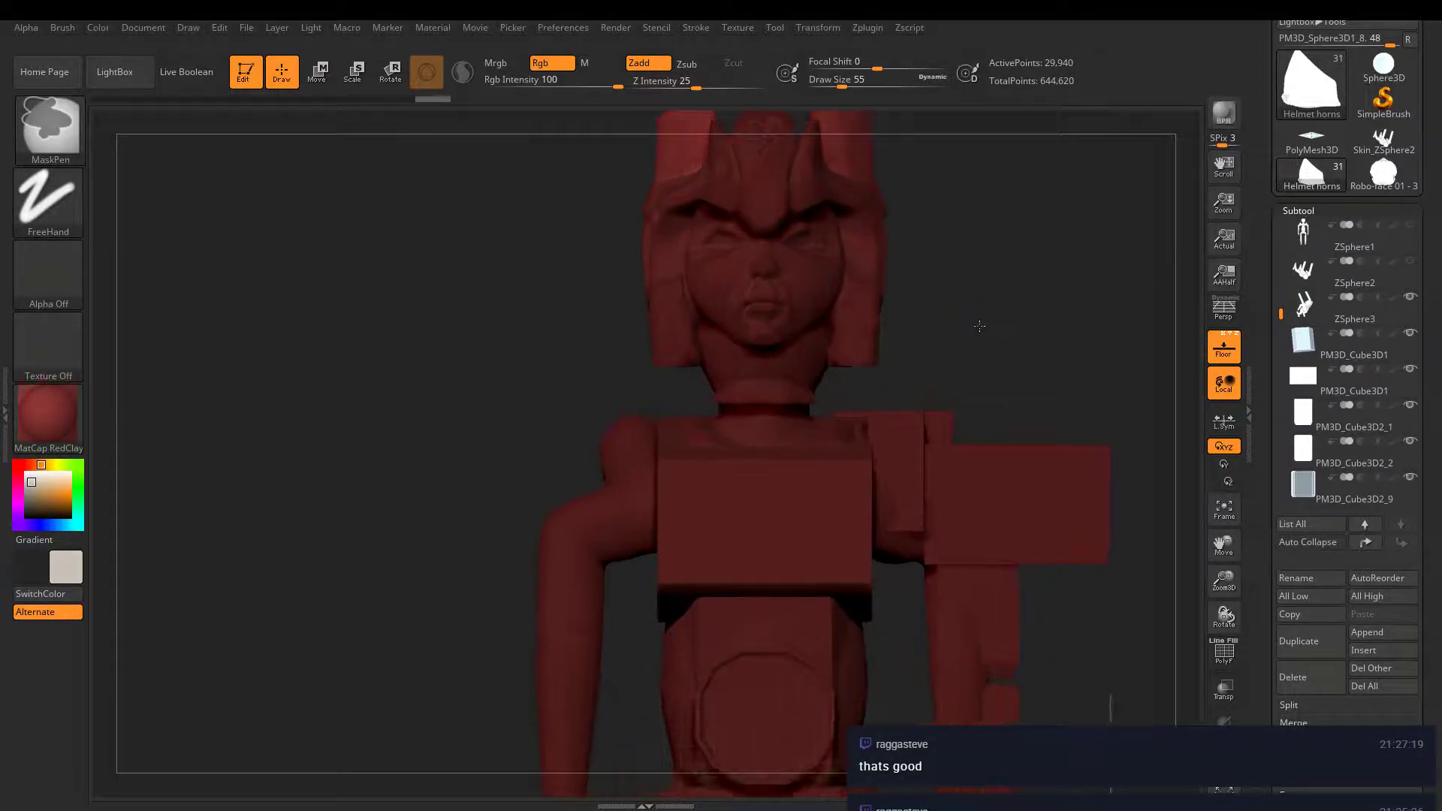
- Try to move the face subtool straight down towards the neck
drag(1278, 316, 1281, 451)
click(319, 69)
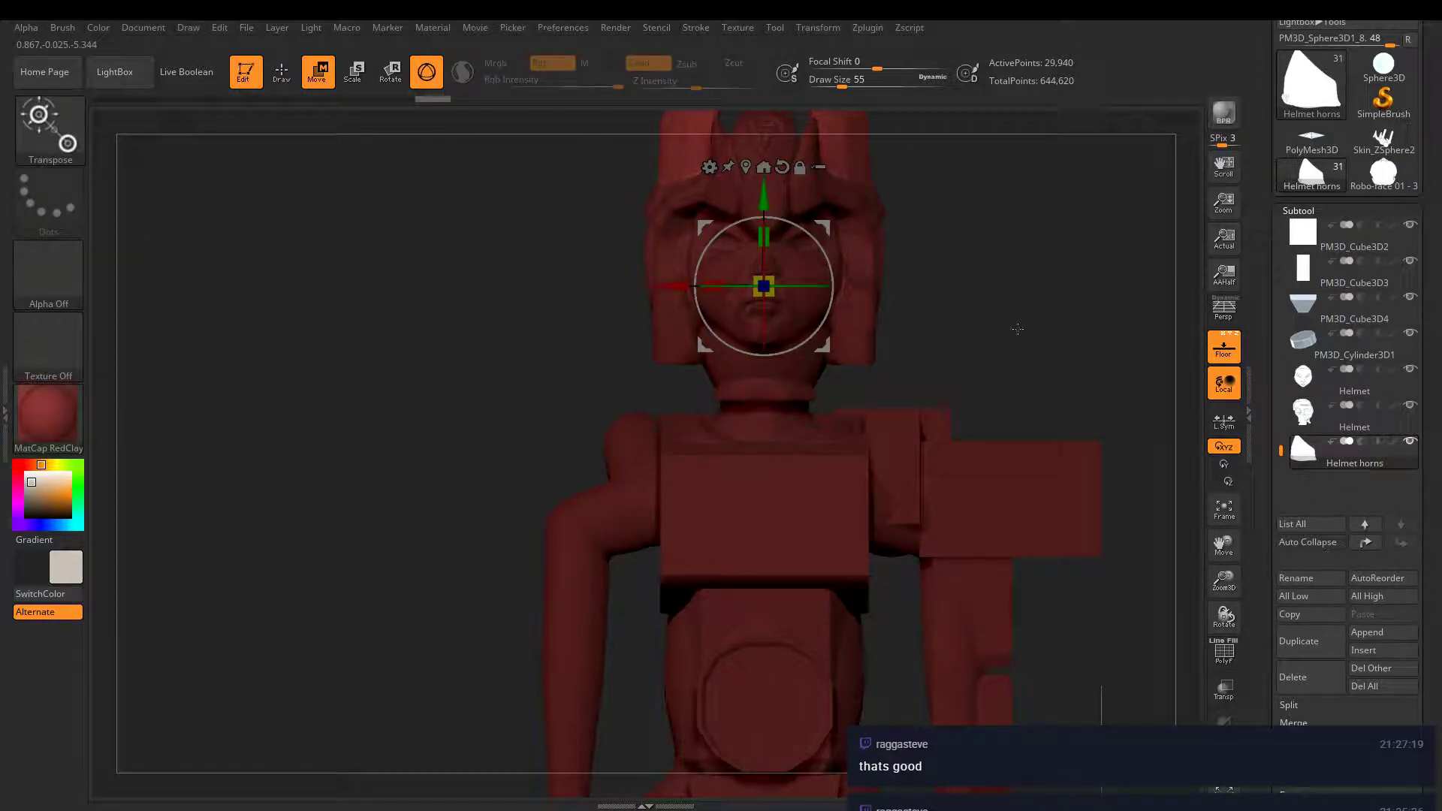
alt+right_drag(1017, 329, 1013, 401)
click(1300, 380)
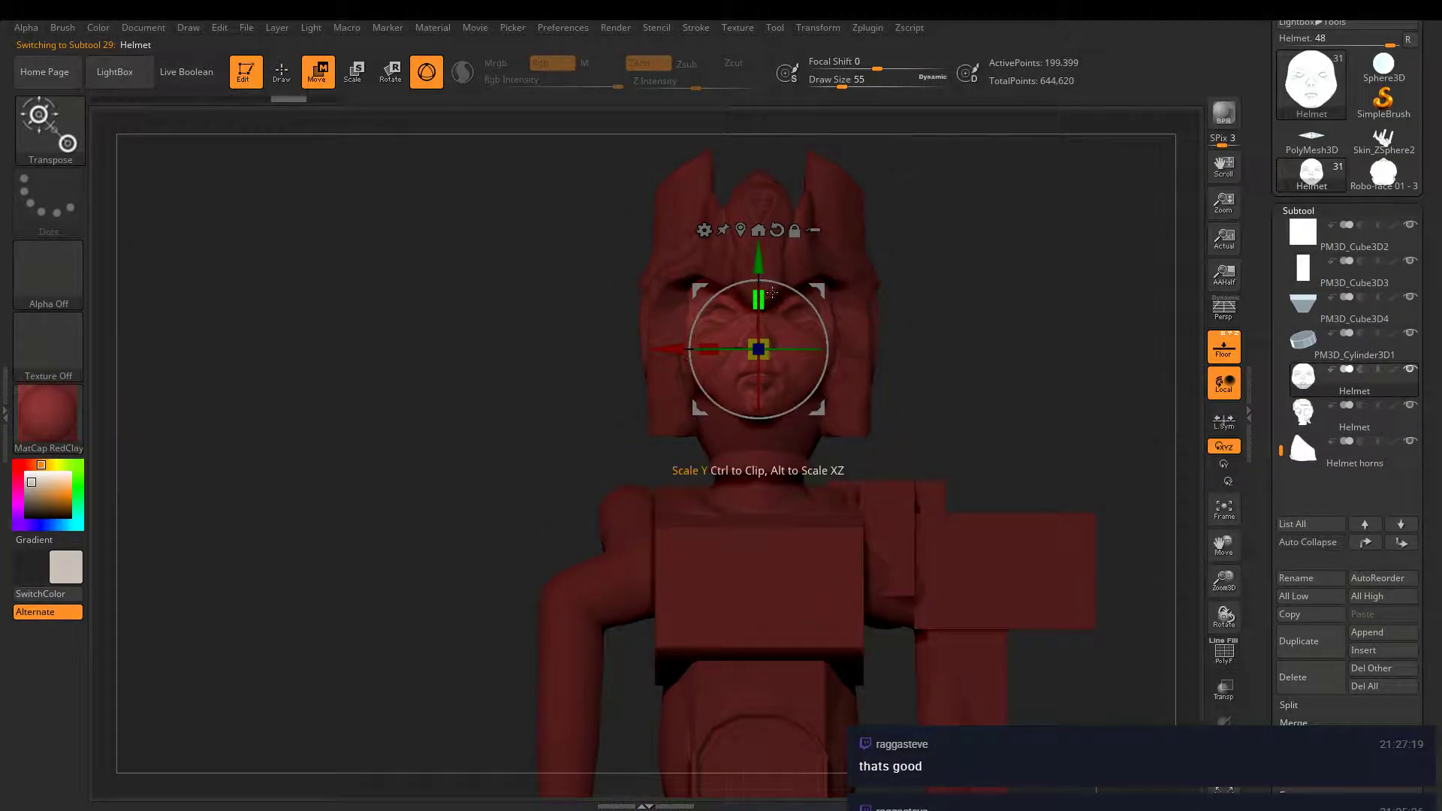
drag(755, 282, 754, 292)
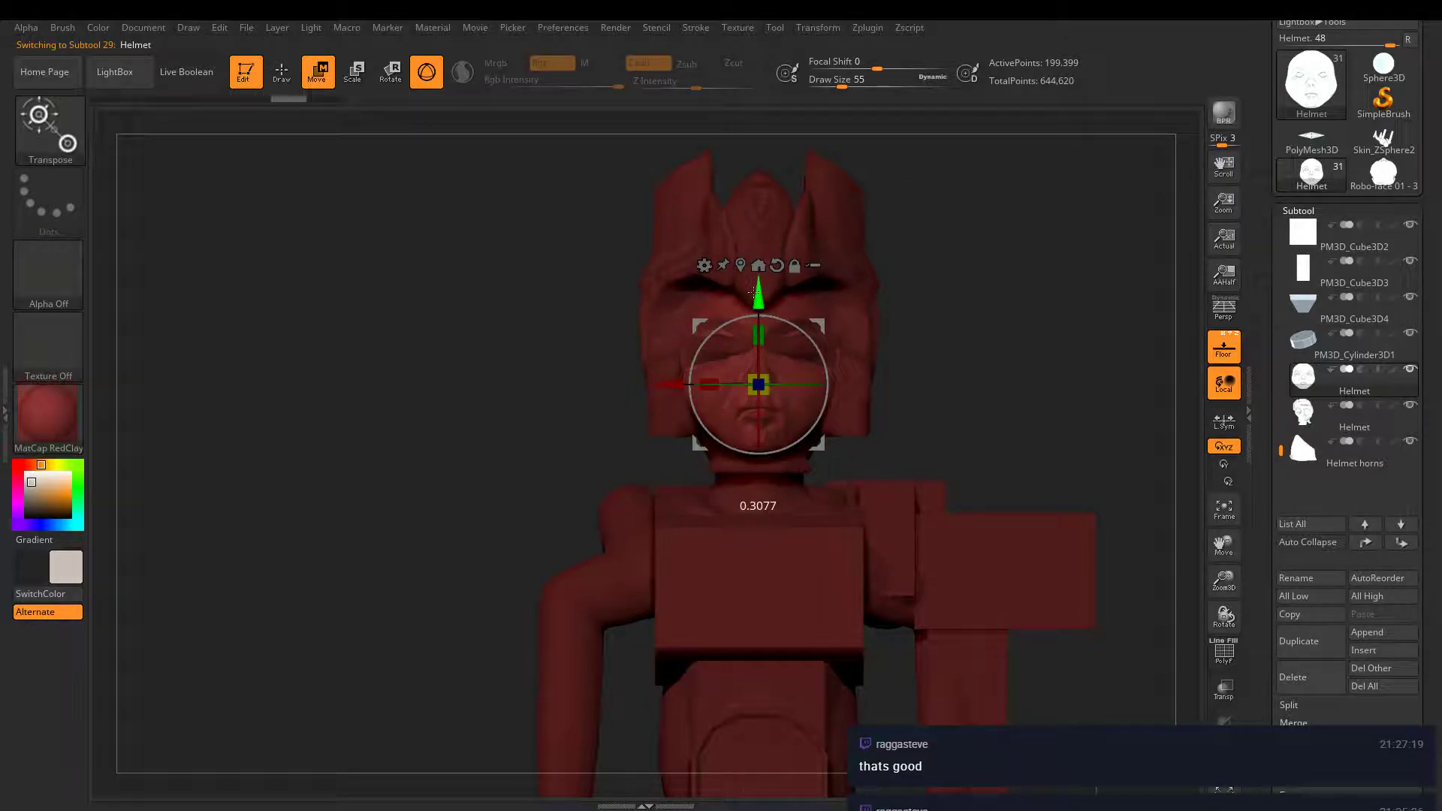
key(ctrl+z)
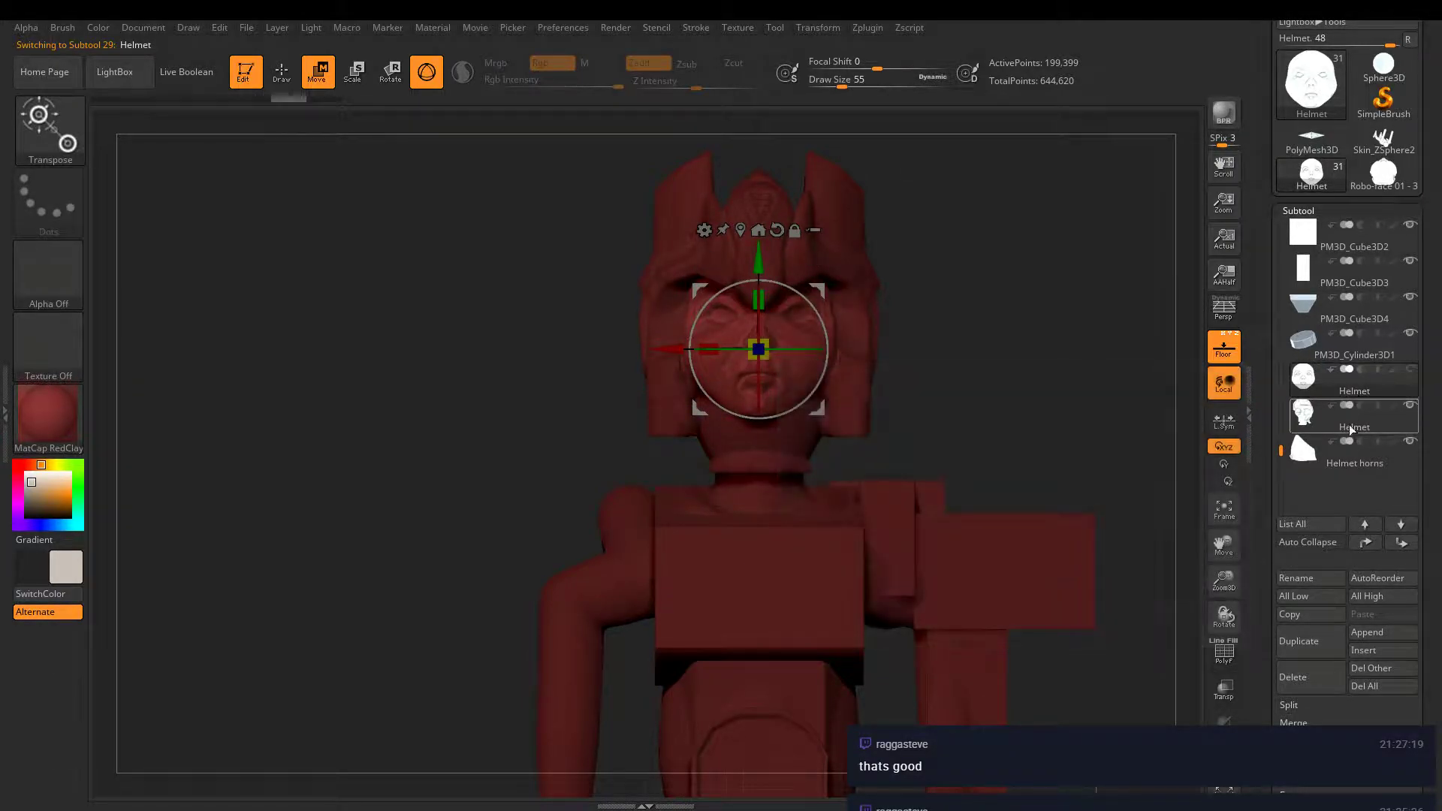
- Rename the face's subtool as Face
click(1297, 578)
key(BackSpace)
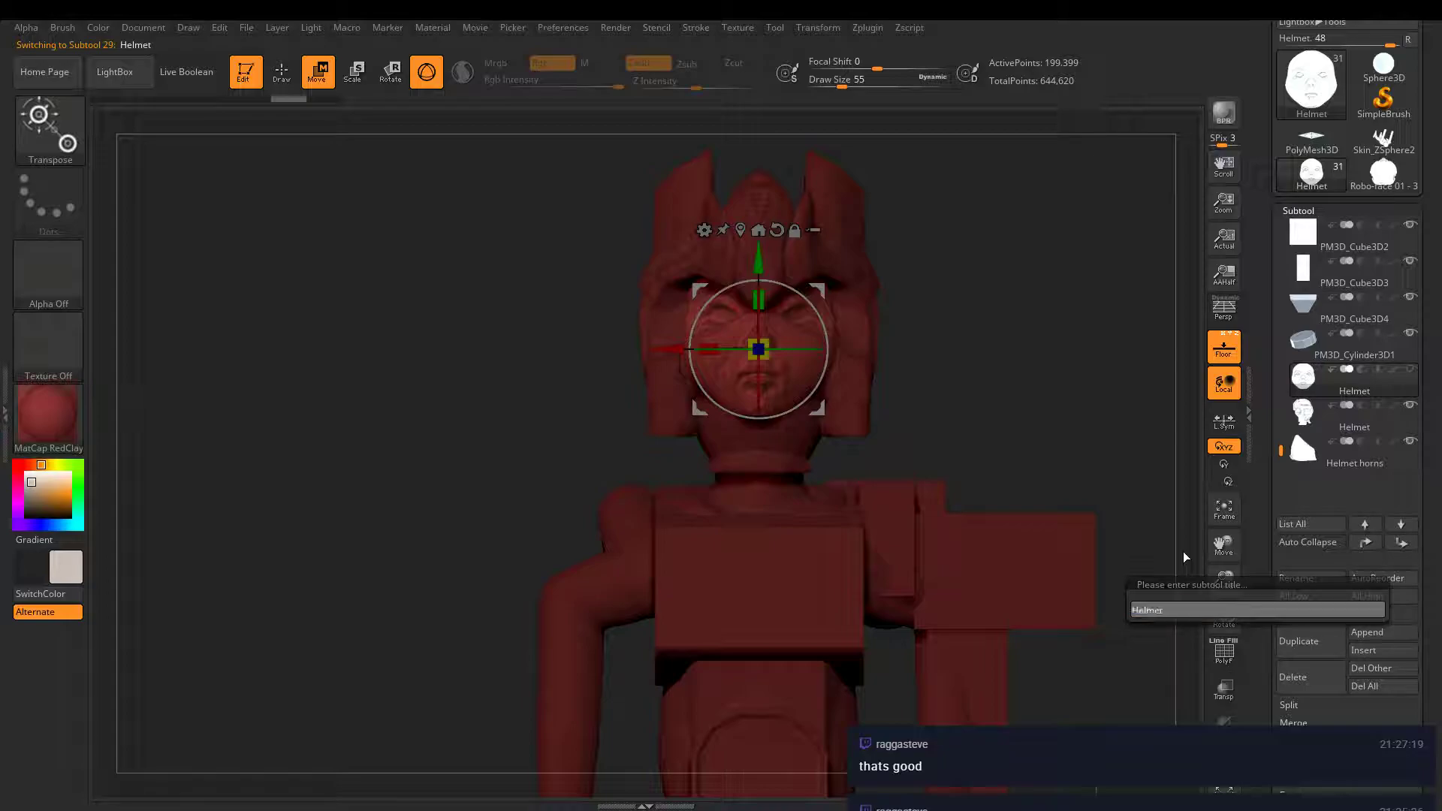
double_click(1183, 610)
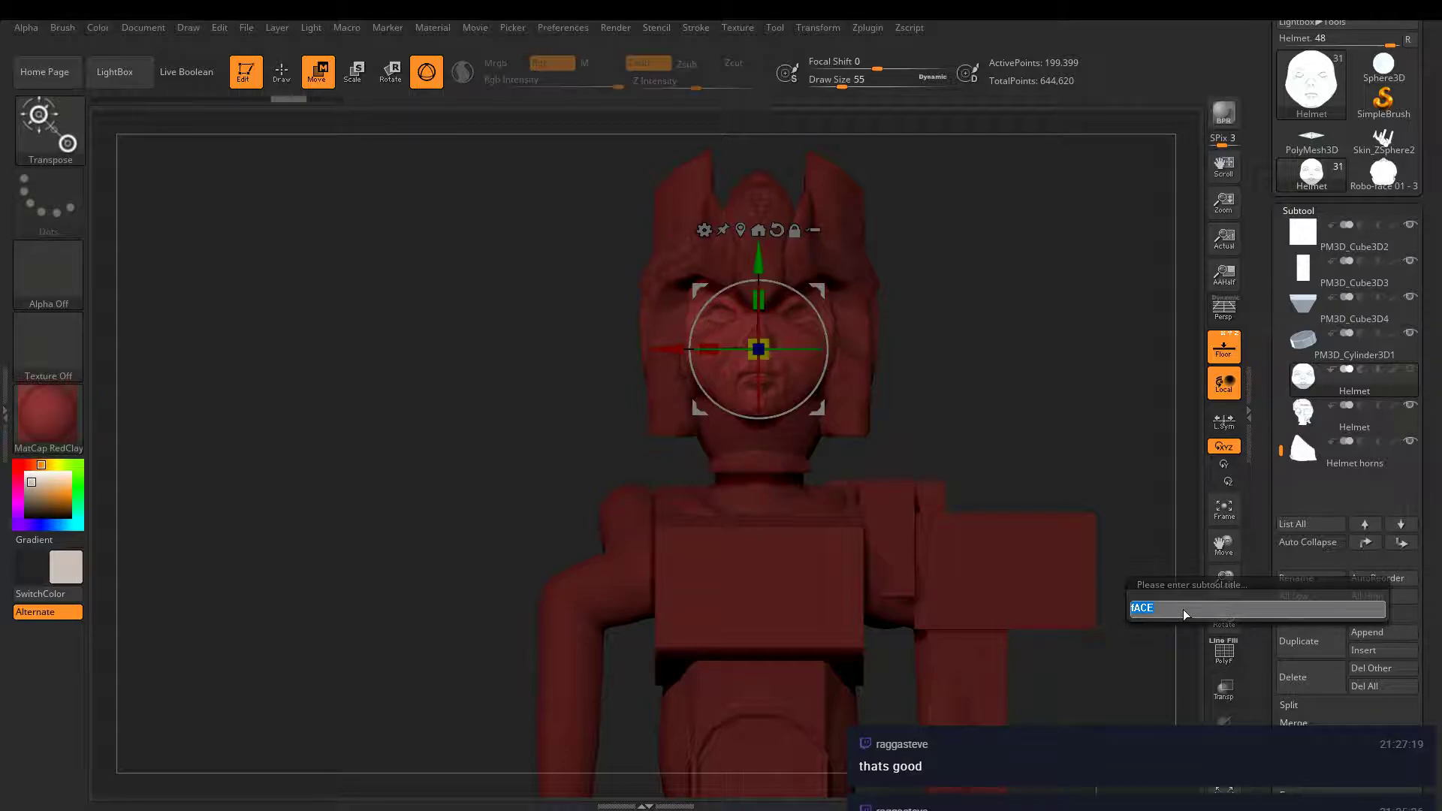
text(Face)
key(Return)
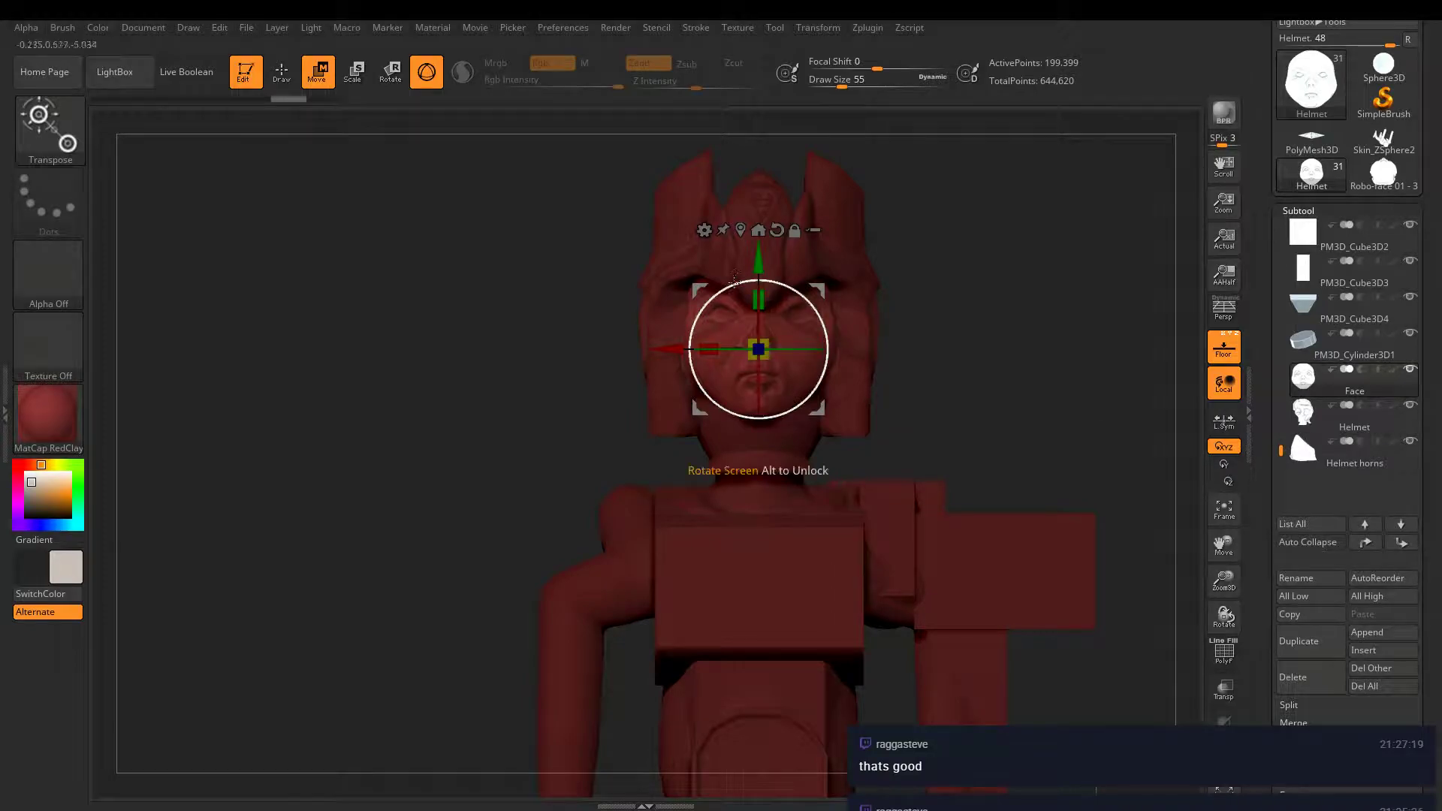
- Move the face, helmet and horns straight down so the head sits close above the shoulders
drag(760, 259, 759, 328)
click(1303, 412)
key(Down)
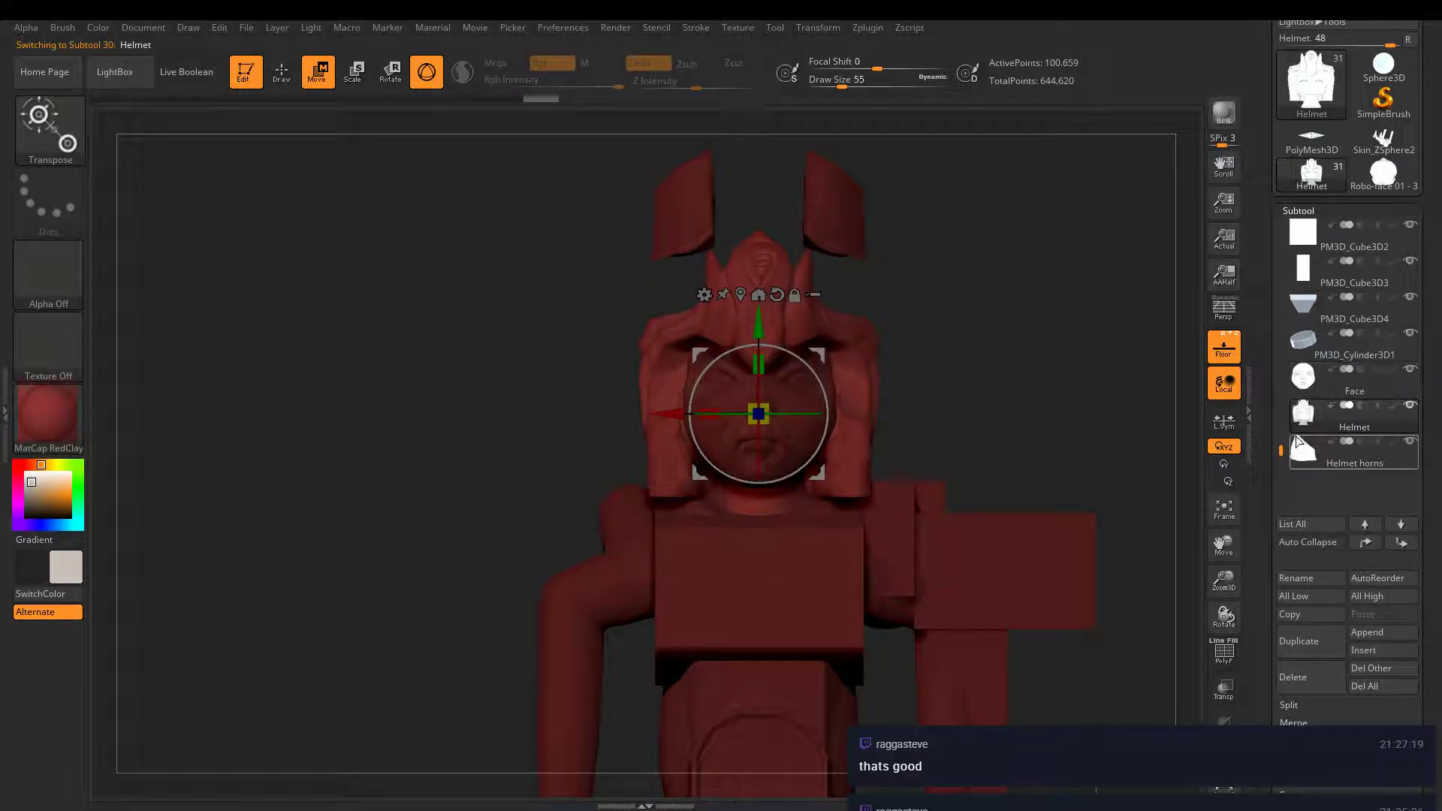
drag(762, 268, 756, 330)
- Select the ZSphere3 body and hide it, leaving only the block figure on show
alt+click(565, 598)
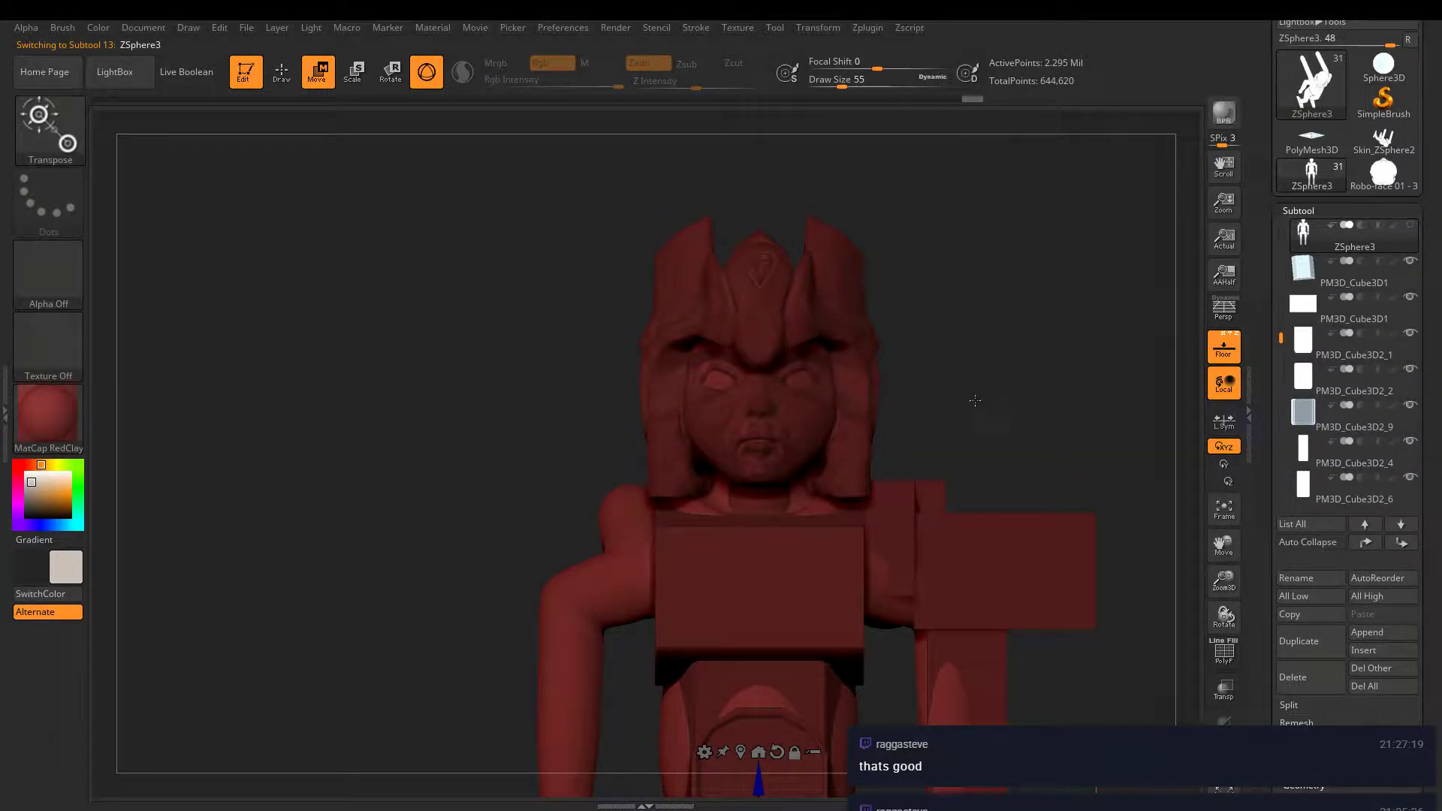
drag(976, 400, 995, 352)
alt+click(970, 544)
ctrl+right_drag(995, 352, 918, 313)
drag(919, 313, 989, 363)
ctrl+right_drag(988, 364, 945, 345)
mouse_move(1070, 411)
alt+right_down()
mouse_move(917, 315)
mouse_move(1089, 409)
mouse_move(982, 395)
mouse_move(1017, 438)
mouse_move(1007, 472)
mouse_move(992, 468)
mouse_move(1029, 421)
mouse_move(944, 445)
mouse_move(1051, 406)
mouse_move(1044, 465)
mouse_move(1062, 409)
mouse_move(1120, 525)
alt+right_up()
- Select the chest block, centre the gizmo on it and scale it up uniformly
alt+click(788, 482)
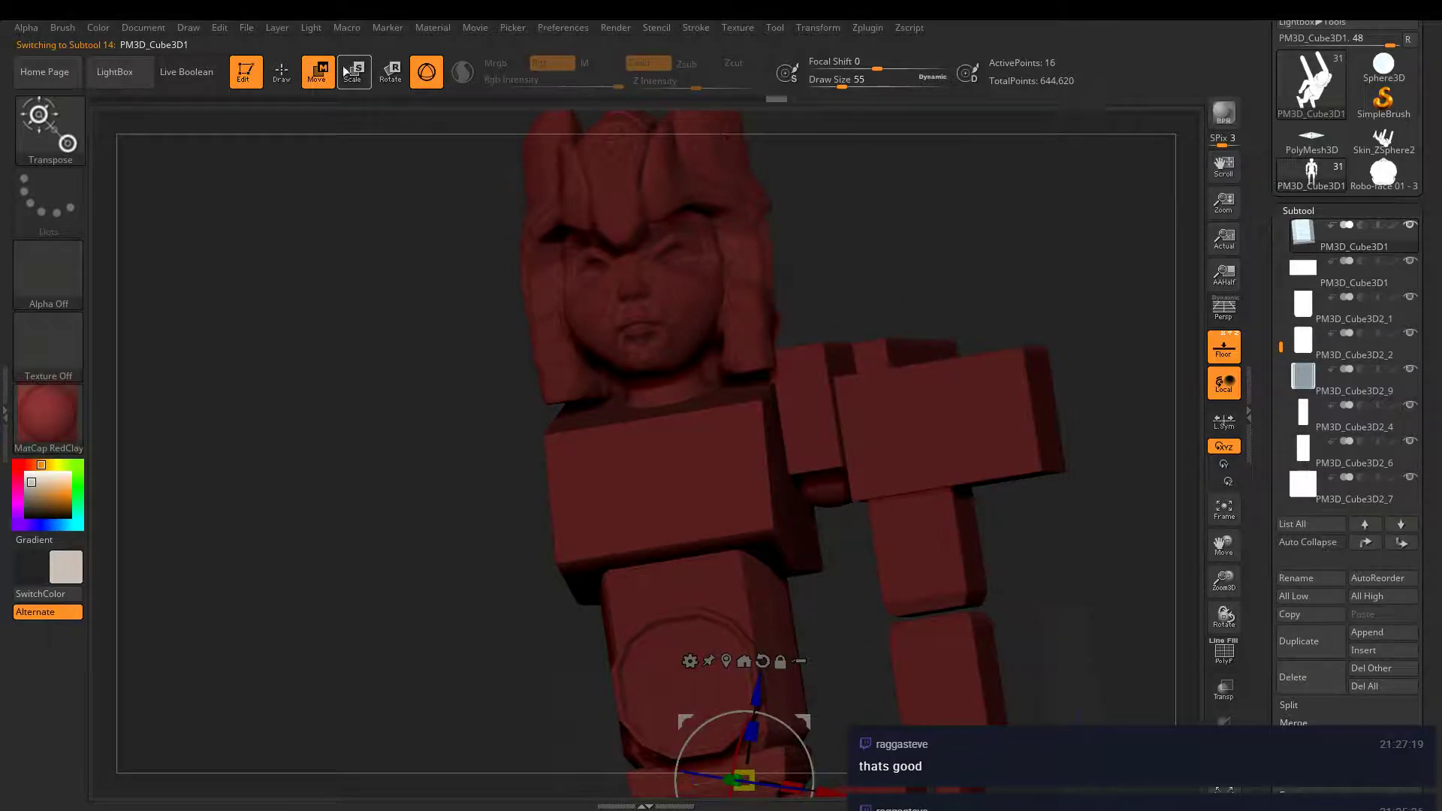
right_drag(826, 480, 763, 554)
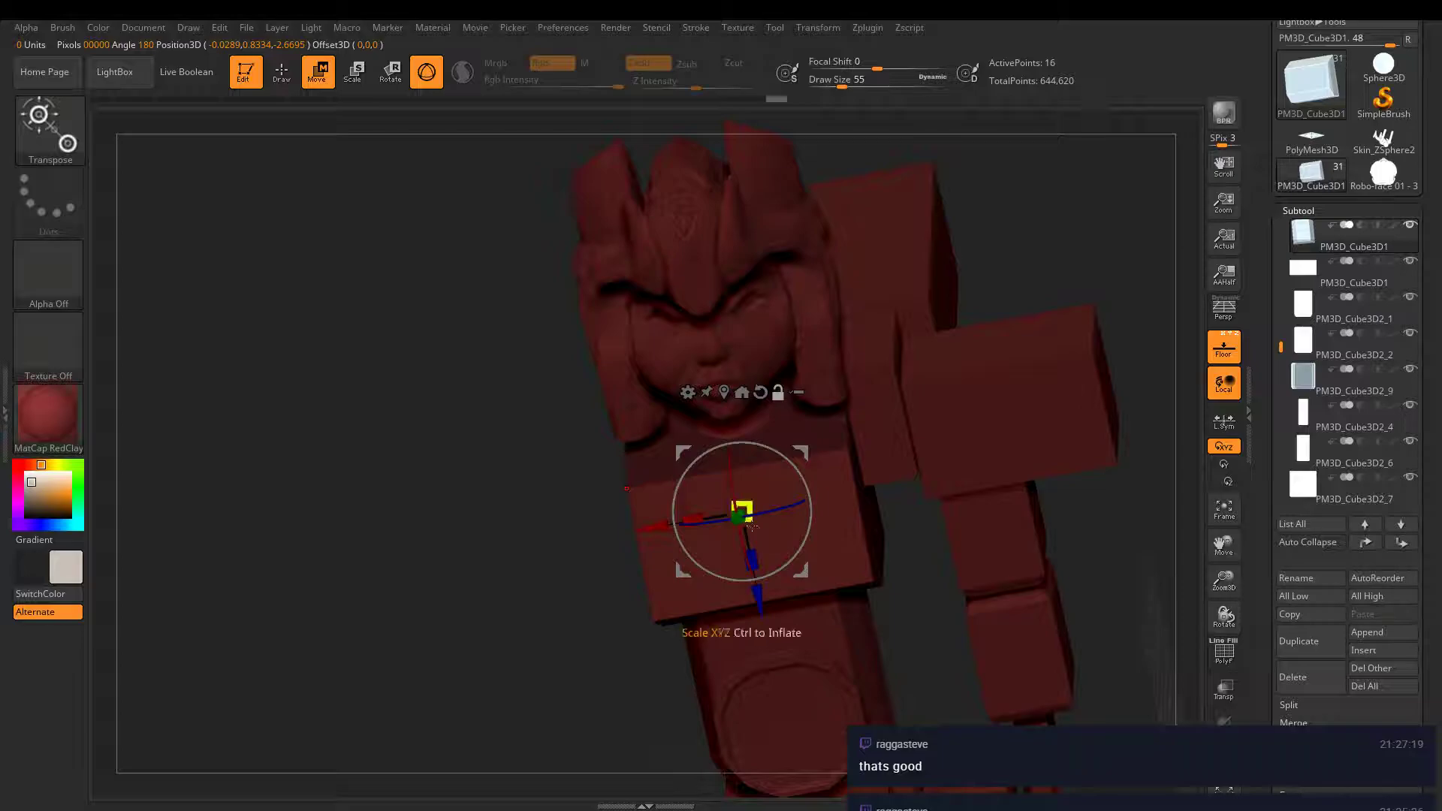
click(355, 74)
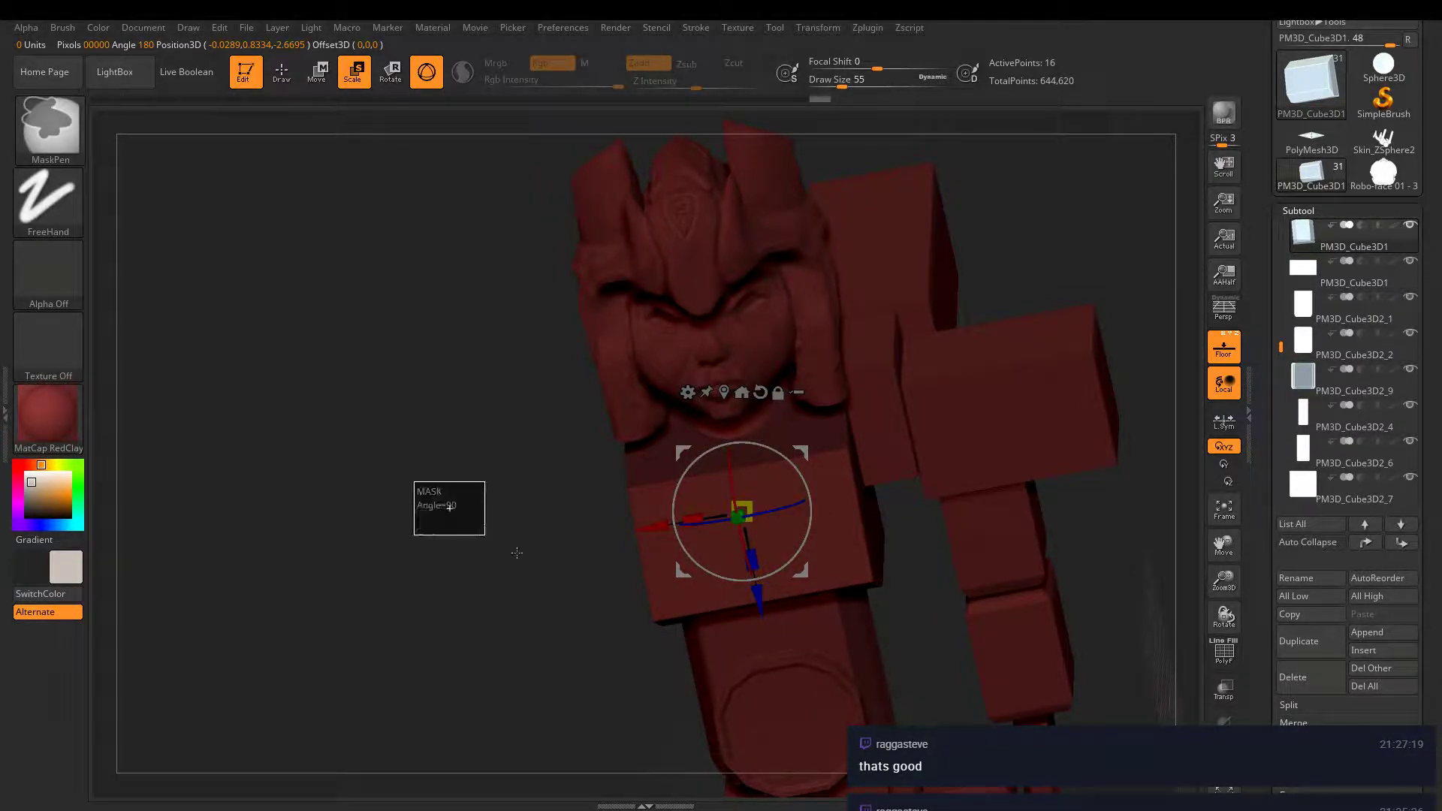
drag(759, 504, 920, 577)
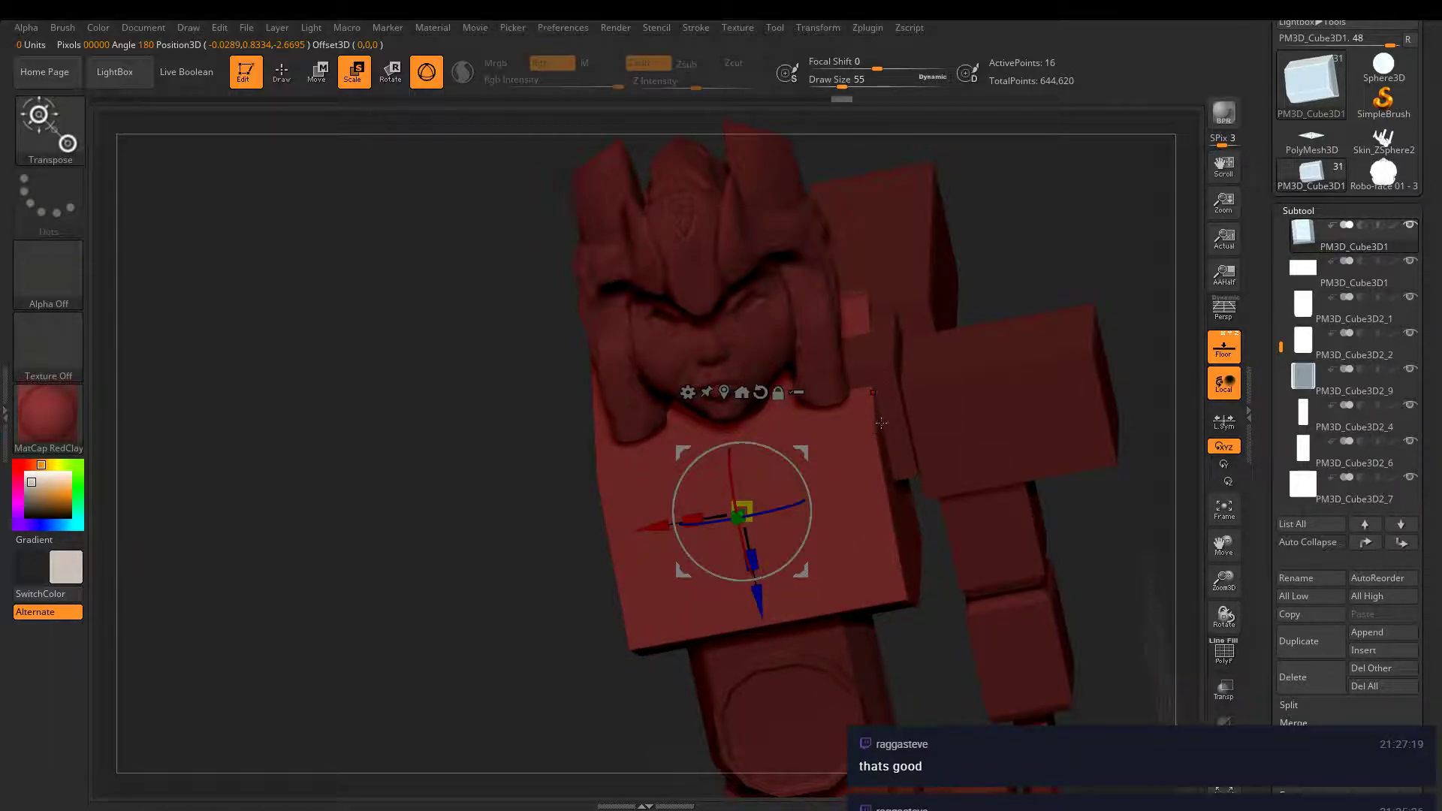
right_drag(881, 423, 927, 451)
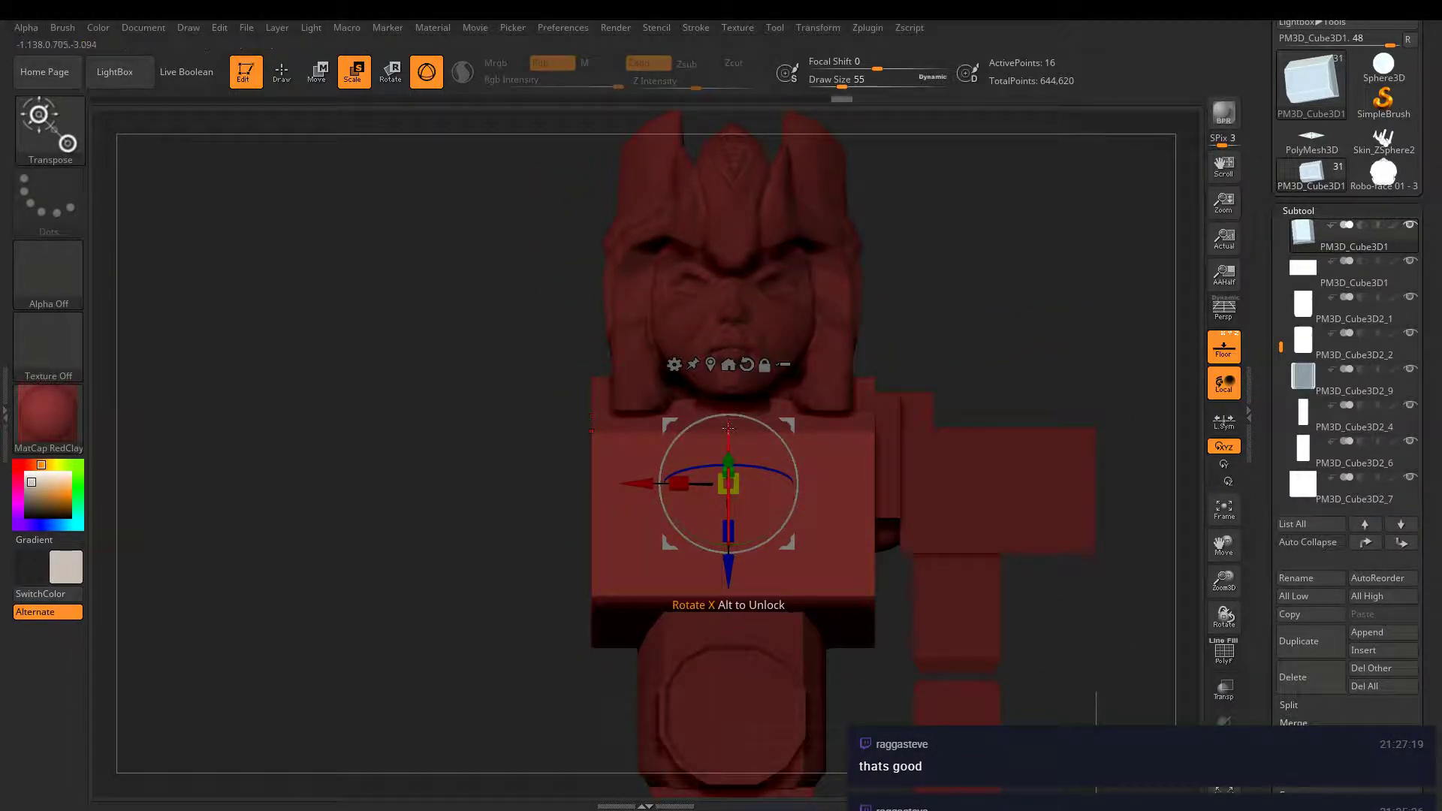
- Shift the enlarged chest block slightly down and forward in the side view
right_drag(725, 520, 689, 573)
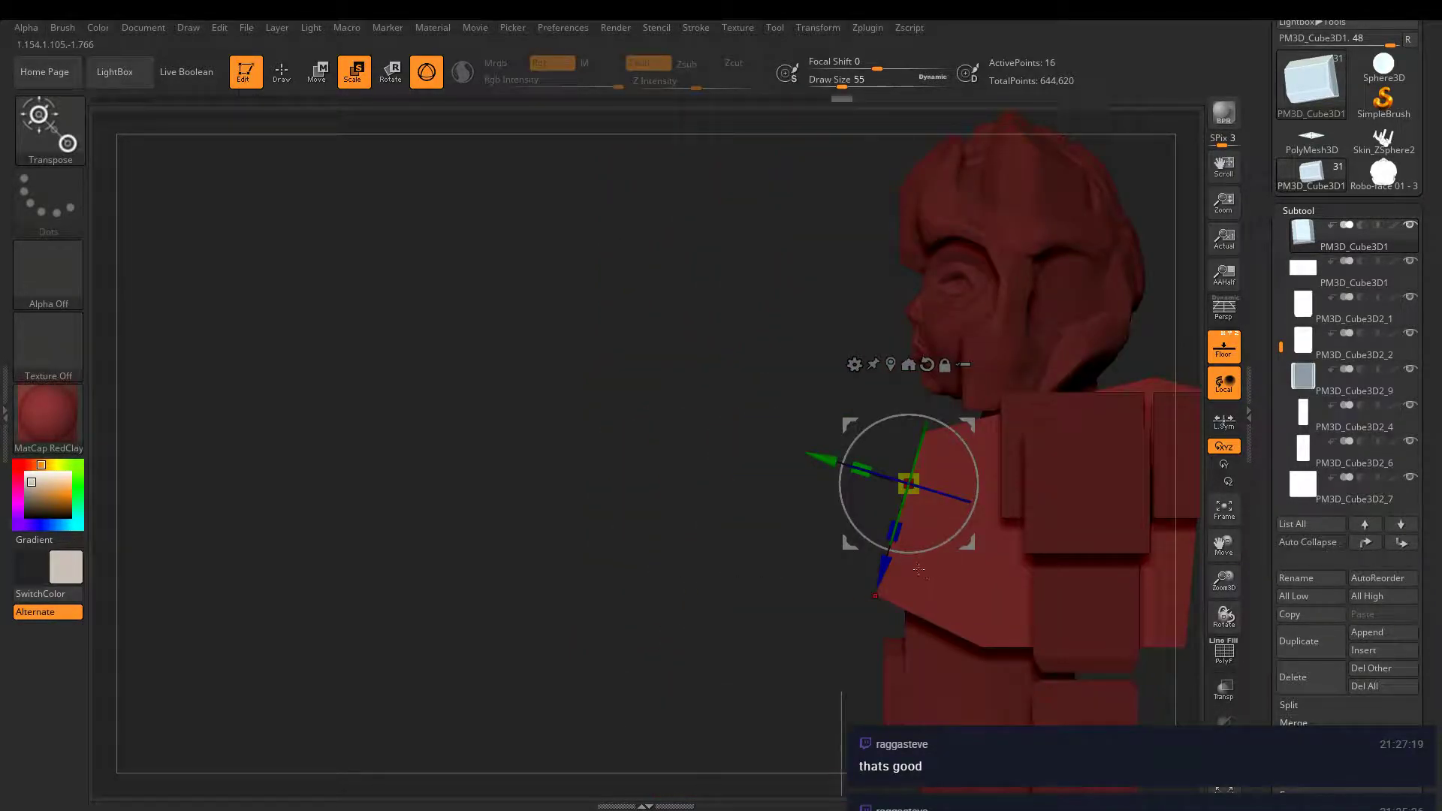
drag(884, 569, 883, 575)
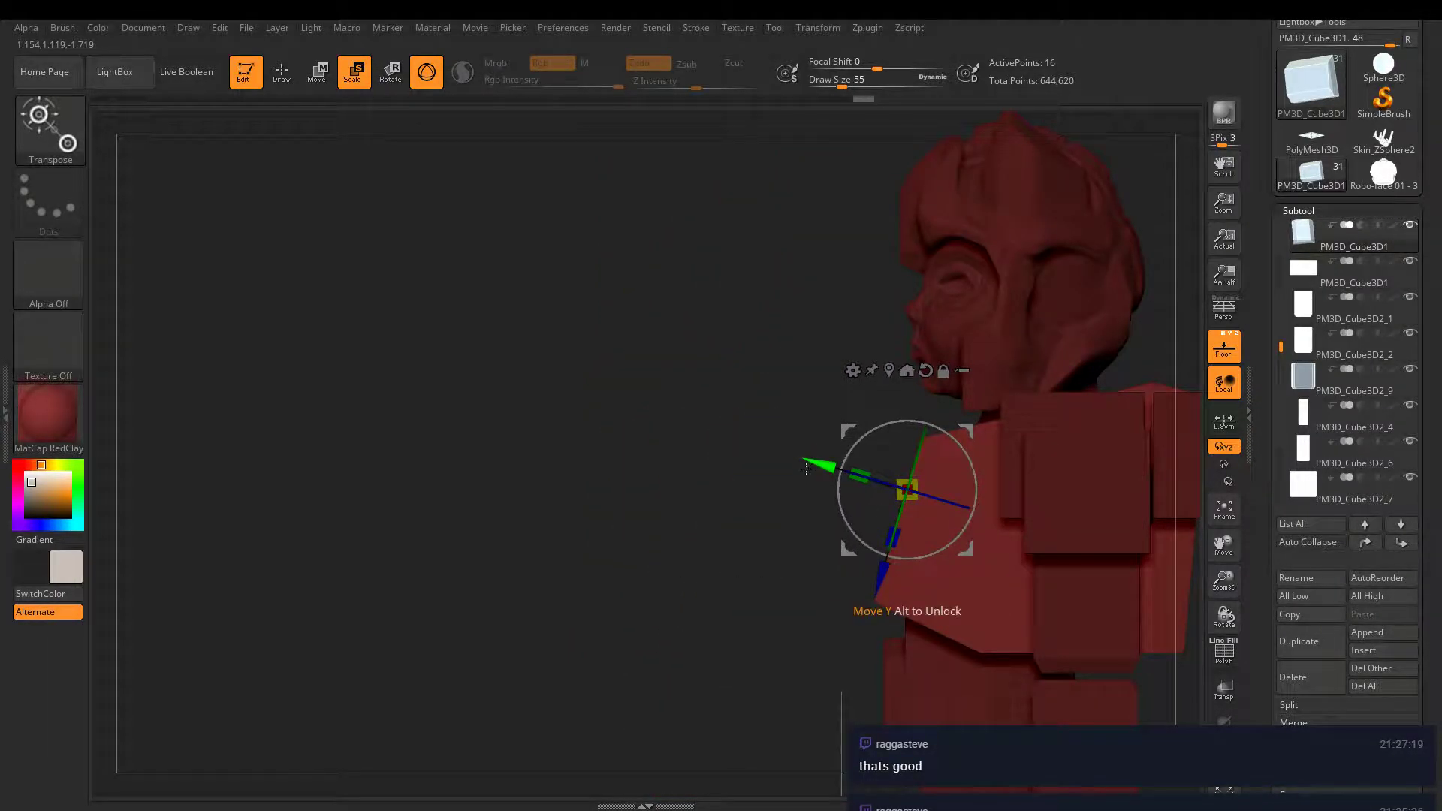
drag(806, 469, 778, 455)
drag(843, 559, 837, 575)
right_drag(754, 574, 819, 587)
alt+right_drag(1011, 504, 912, 583)
- Select the narrow block between chest and shoulder and move it outward along X, clear of the chest
click(936, 485)
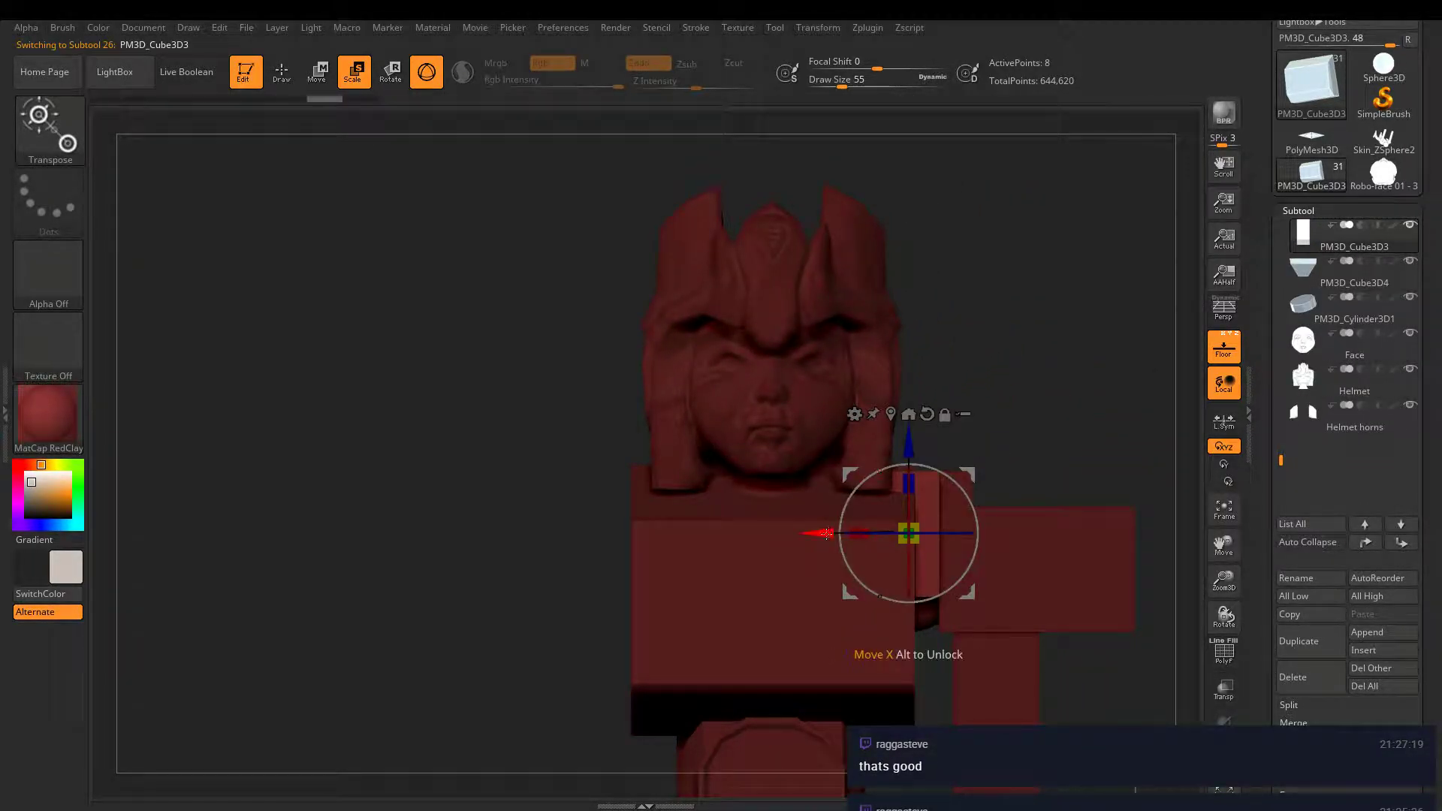
drag(819, 533, 857, 521)
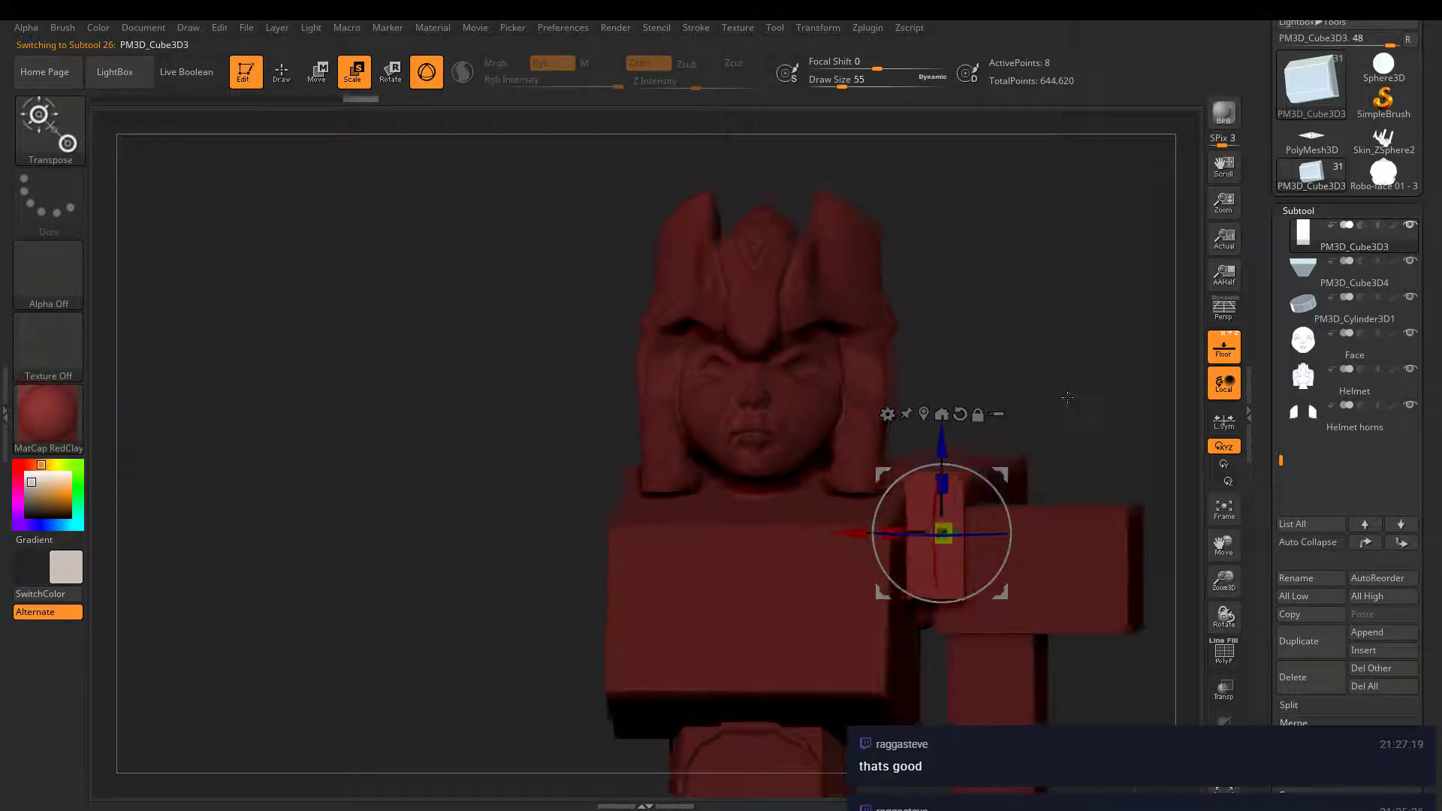
right_drag(861, 520, 1043, 409)
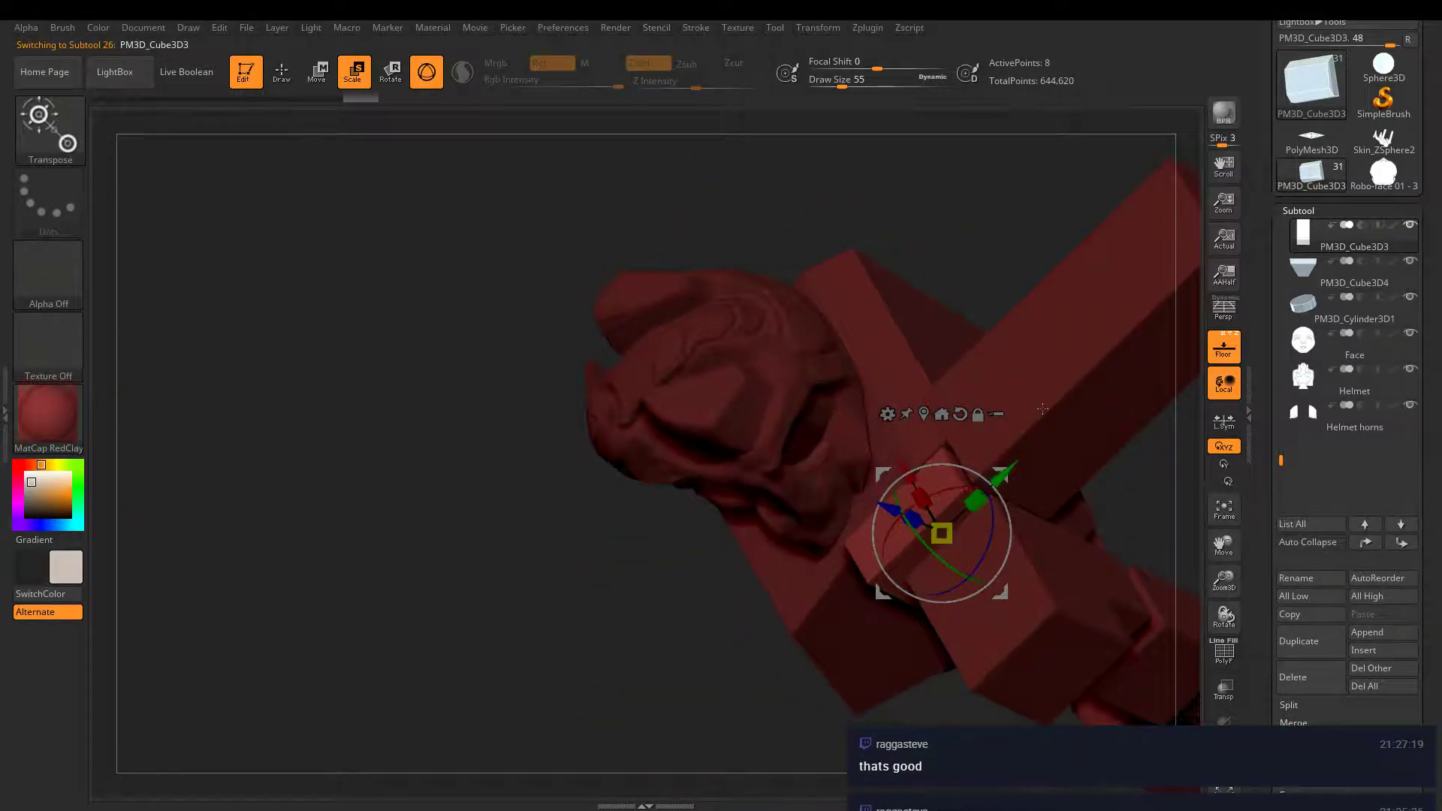
- Select the long block projecting behind the shoulder and raise it straight up beside the head
alt+click(1035, 356)
right_drag(890, 655, 951, 412)
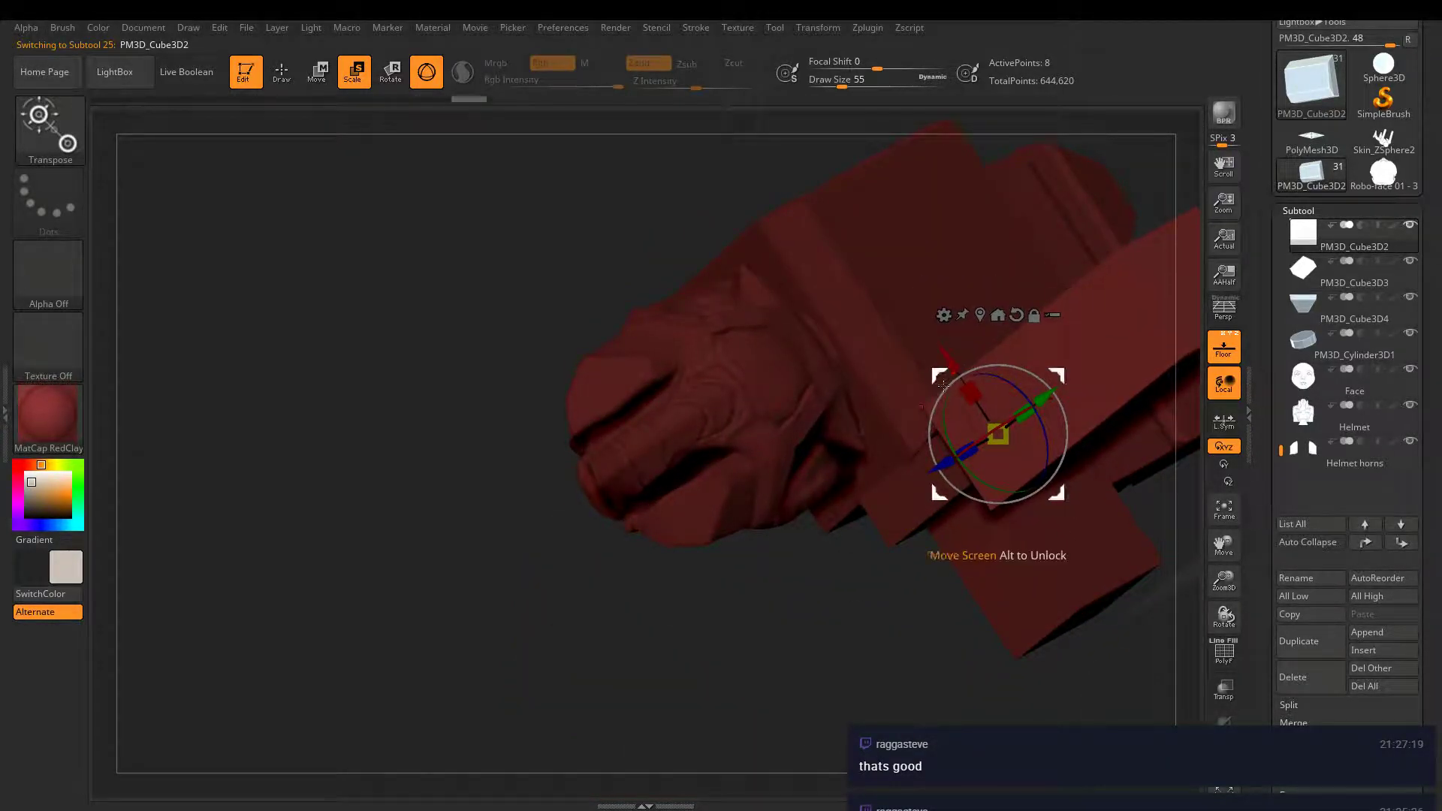
right_drag(935, 319, 949, 293)
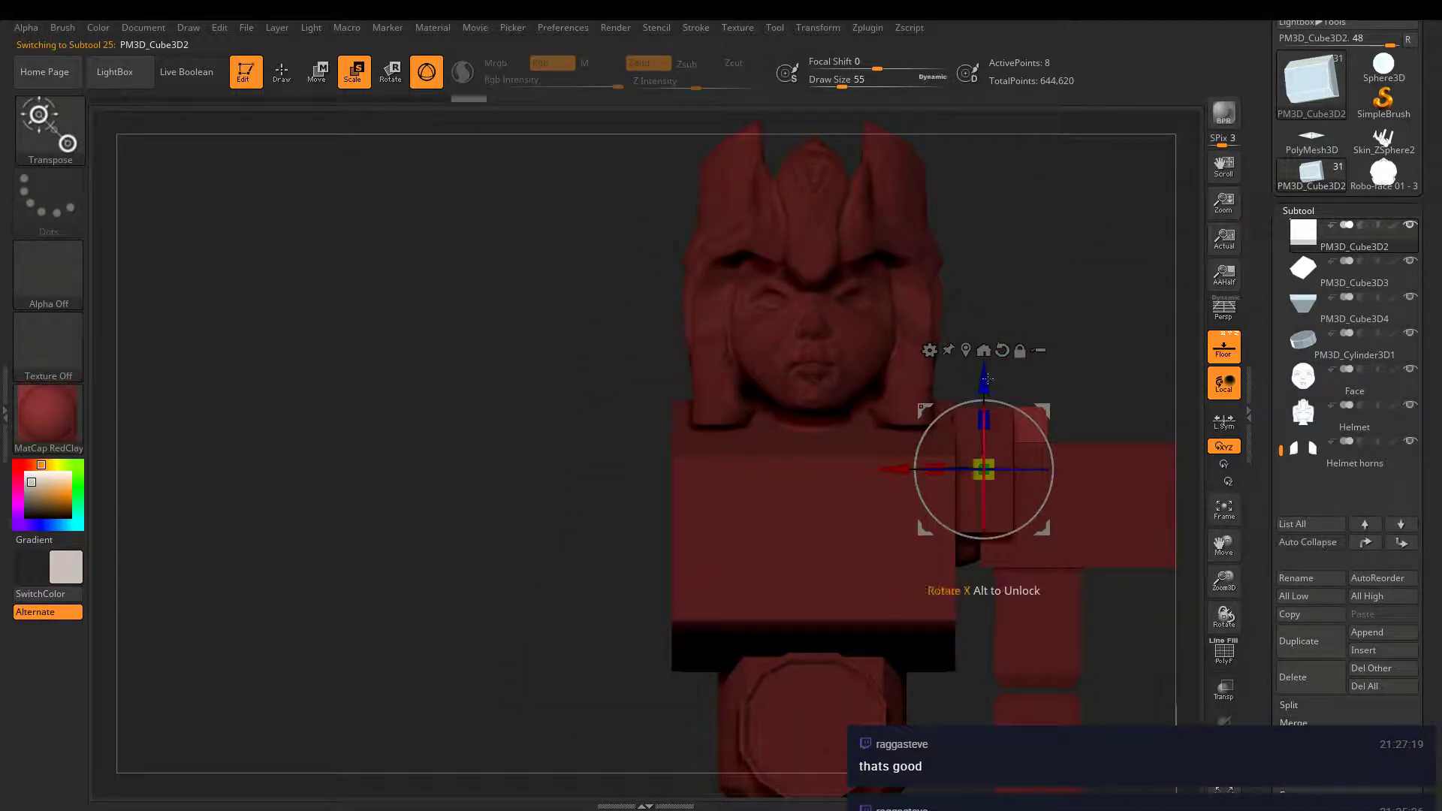
drag(986, 381, 985, 336)
right_drag(983, 336, 906, 484)
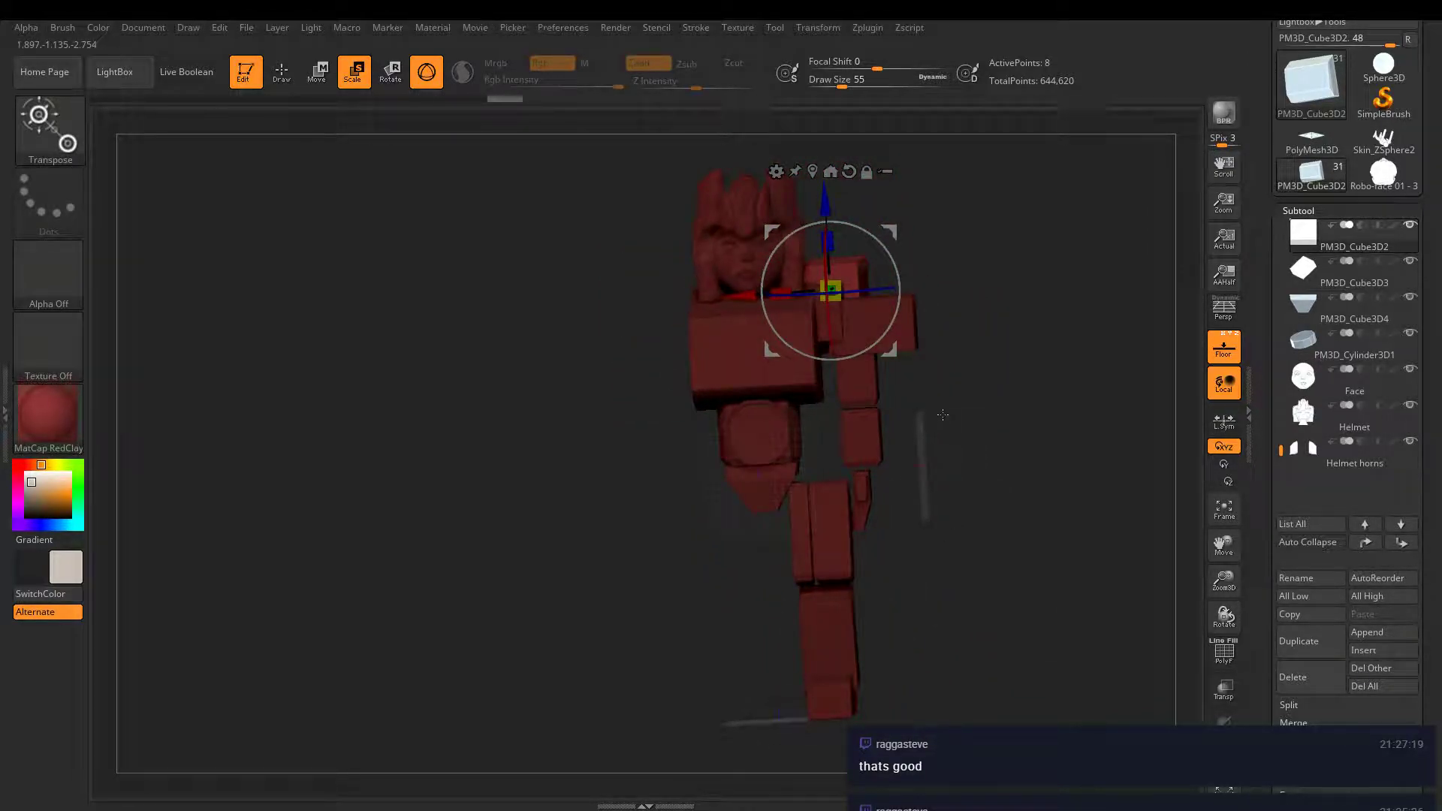
right_drag(943, 415, 822, 576)
right_drag(946, 493, 887, 518)
- Save the project, overwriting the existing M1 file
key(ctrl+s)
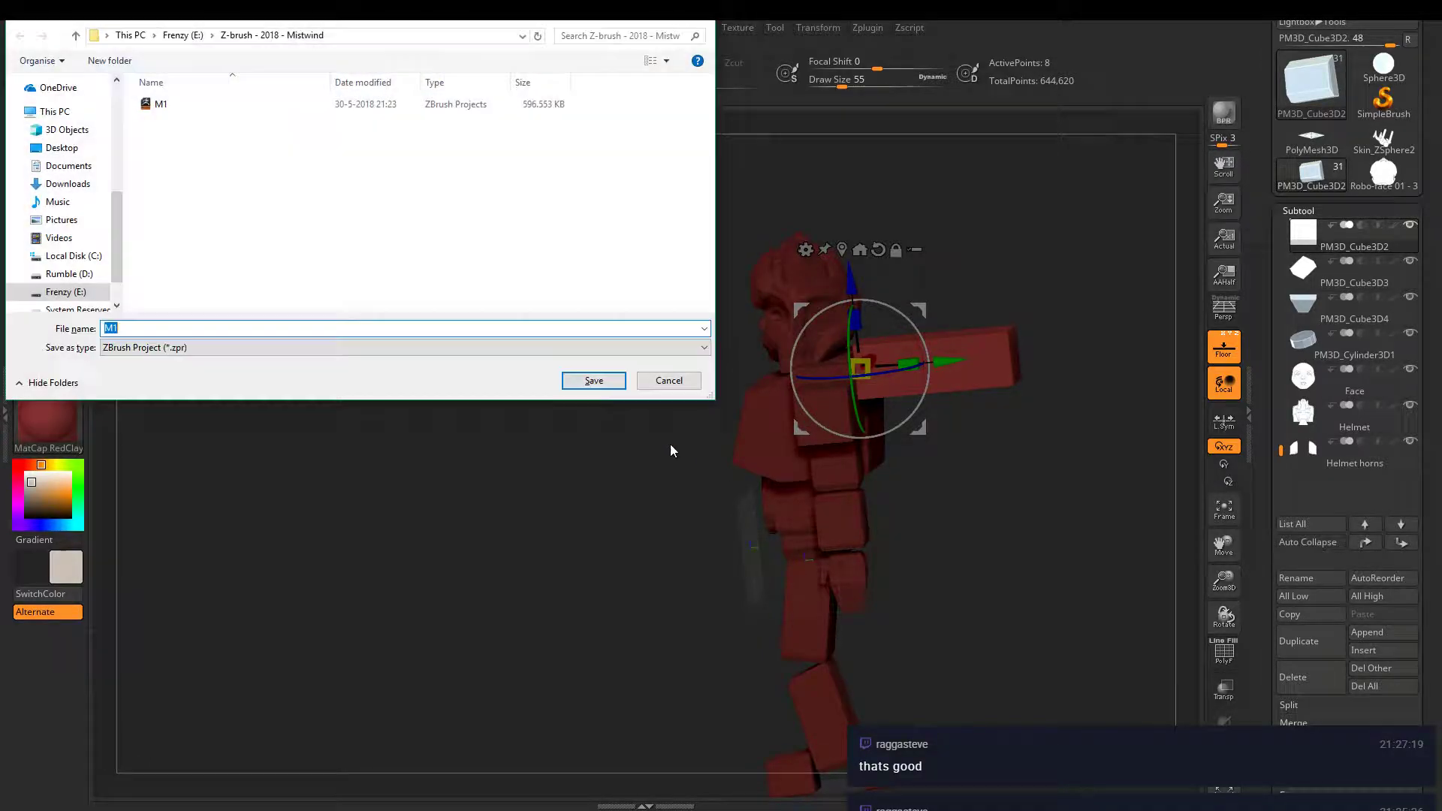
click(589, 380)
click(765, 400)
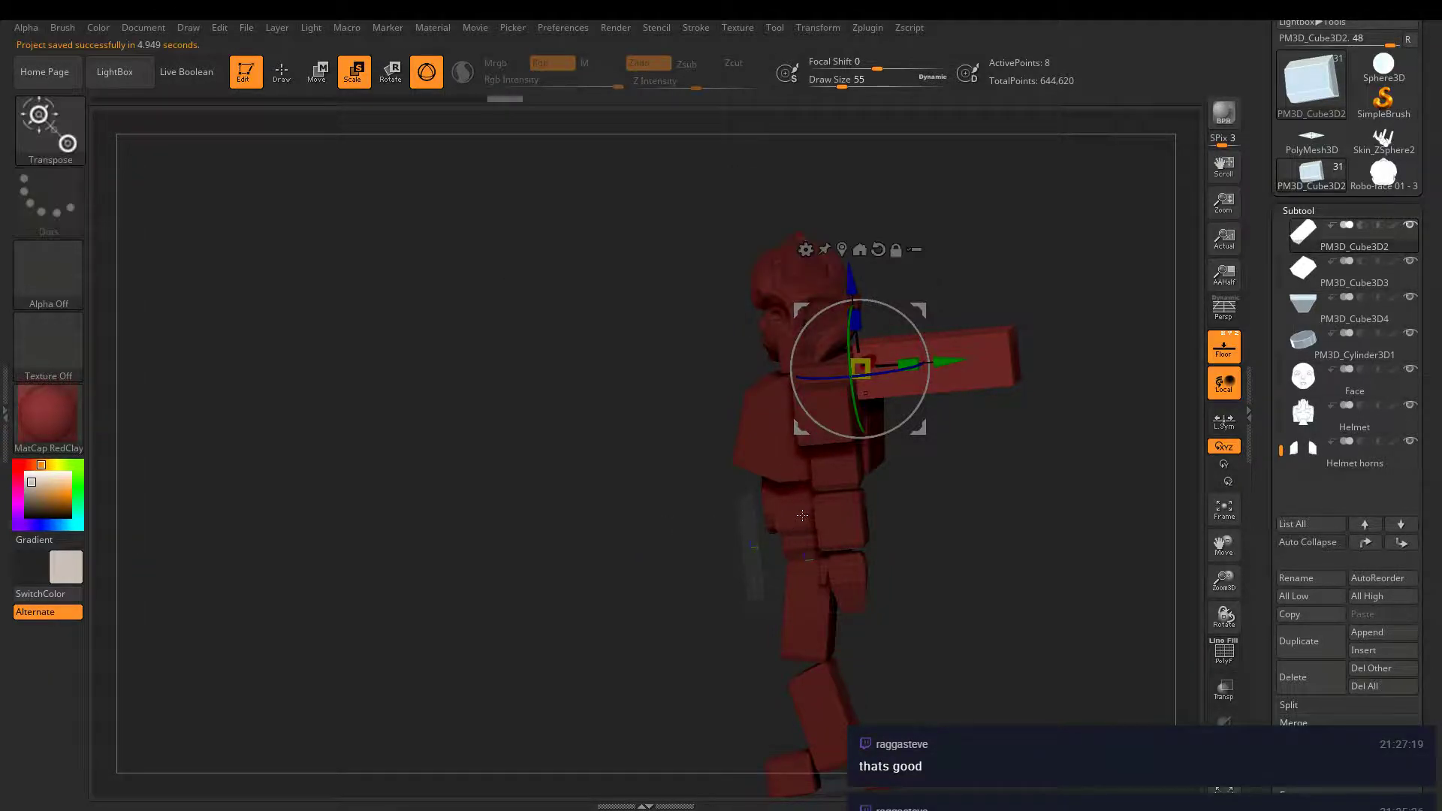
- Select the pelvis block, scale it up uniformly and lower it slightly beneath the waist
mouse_move(769, 533)
right_down()
mouse_move(977, 525)
mouse_move(984, 421)
mouse_move(990, 517)
right_up()
alt+right_drag(990, 517, 1022, 408)
alt+click(725, 514)
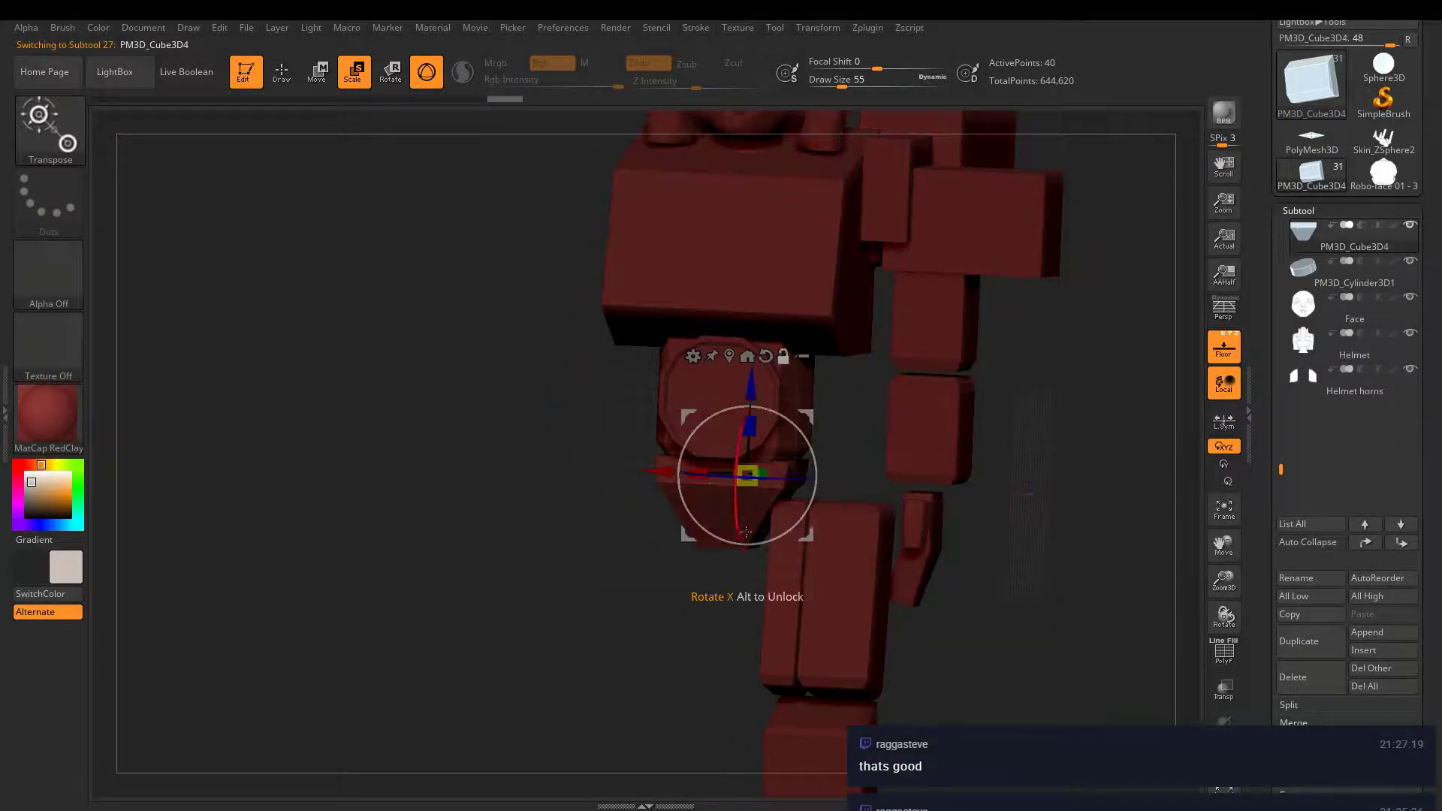
drag(768, 479, 701, 439)
key(ctrl+z)
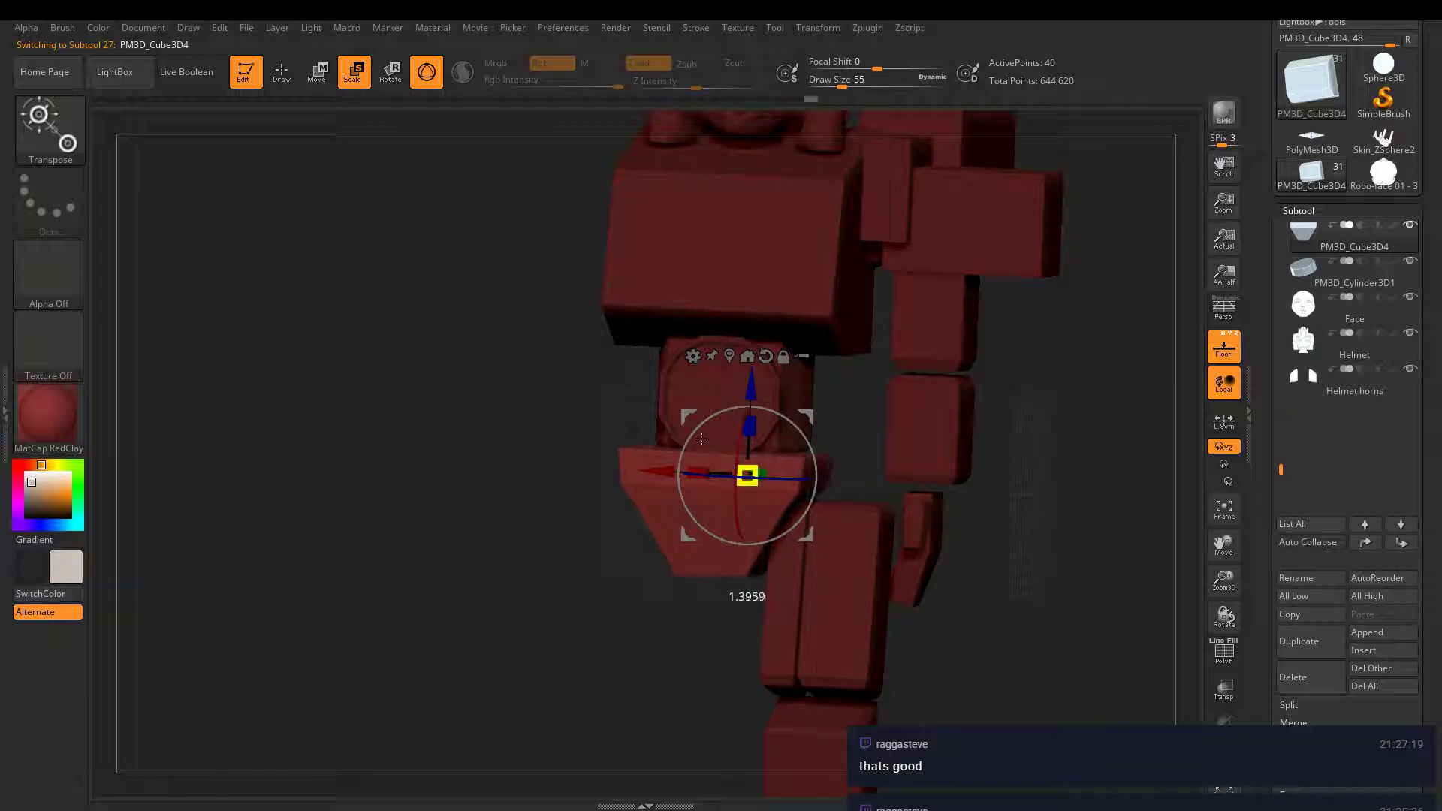
mouse_move(751, 390)
mouse_down()
mouse_move(751, 417)
mouse_move(751, 401)
mouse_up()
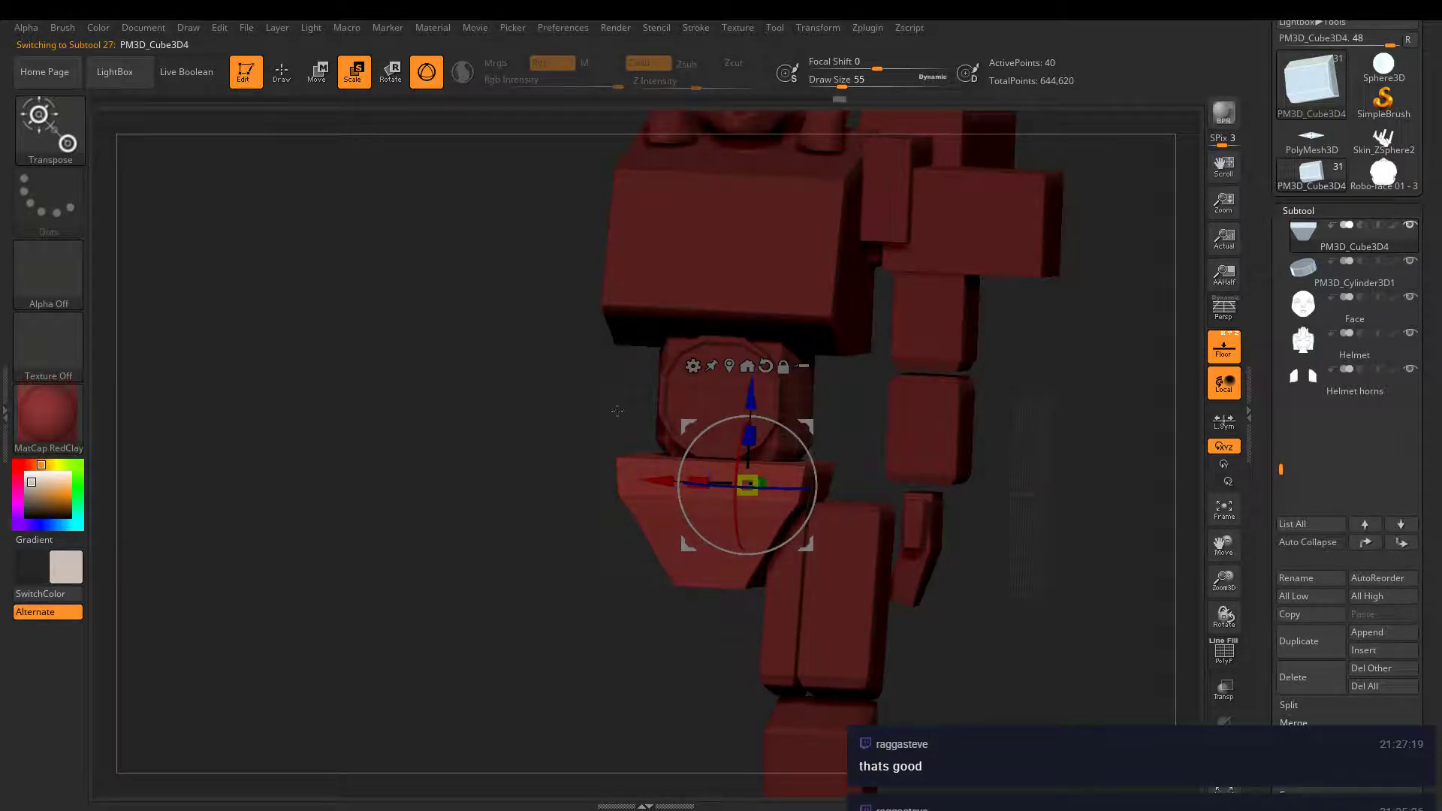
- Examine how the pelvis block fits against the waist, chest and leg from several angles
mouse_move(413, 428)
mouse_down()
mouse_move(512, 431)
mouse_move(459, 431)
mouse_up()
ctrl+right_drag(459, 431, 458, 383)
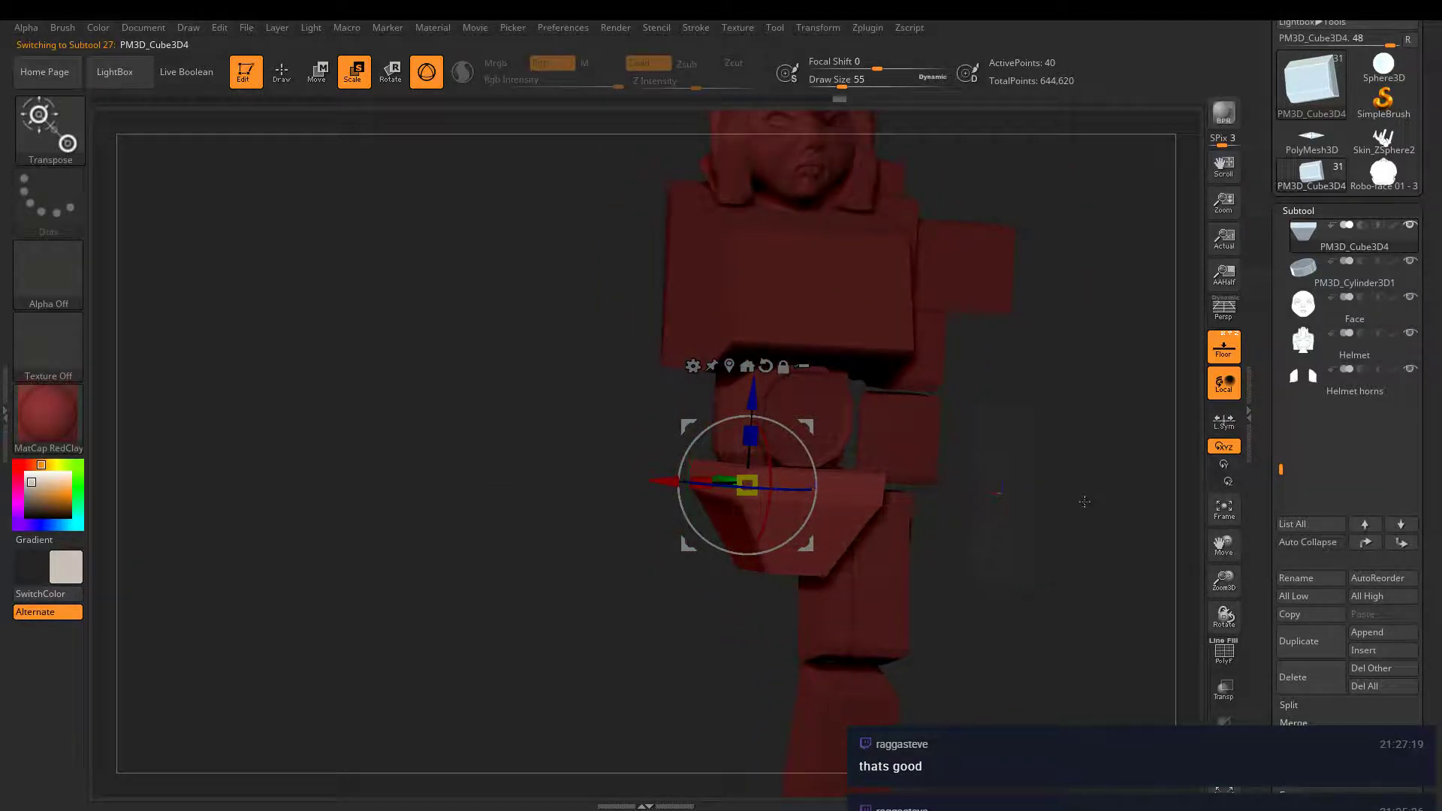
ctrl+click(1078, 507)
mouse_move(1040, 484)
alt+mouse_down()
mouse_move(980, 482)
mouse_move(1017, 523)
mouse_move(939, 492)
alt+mouse_up()
ctrl+click(974, 510)
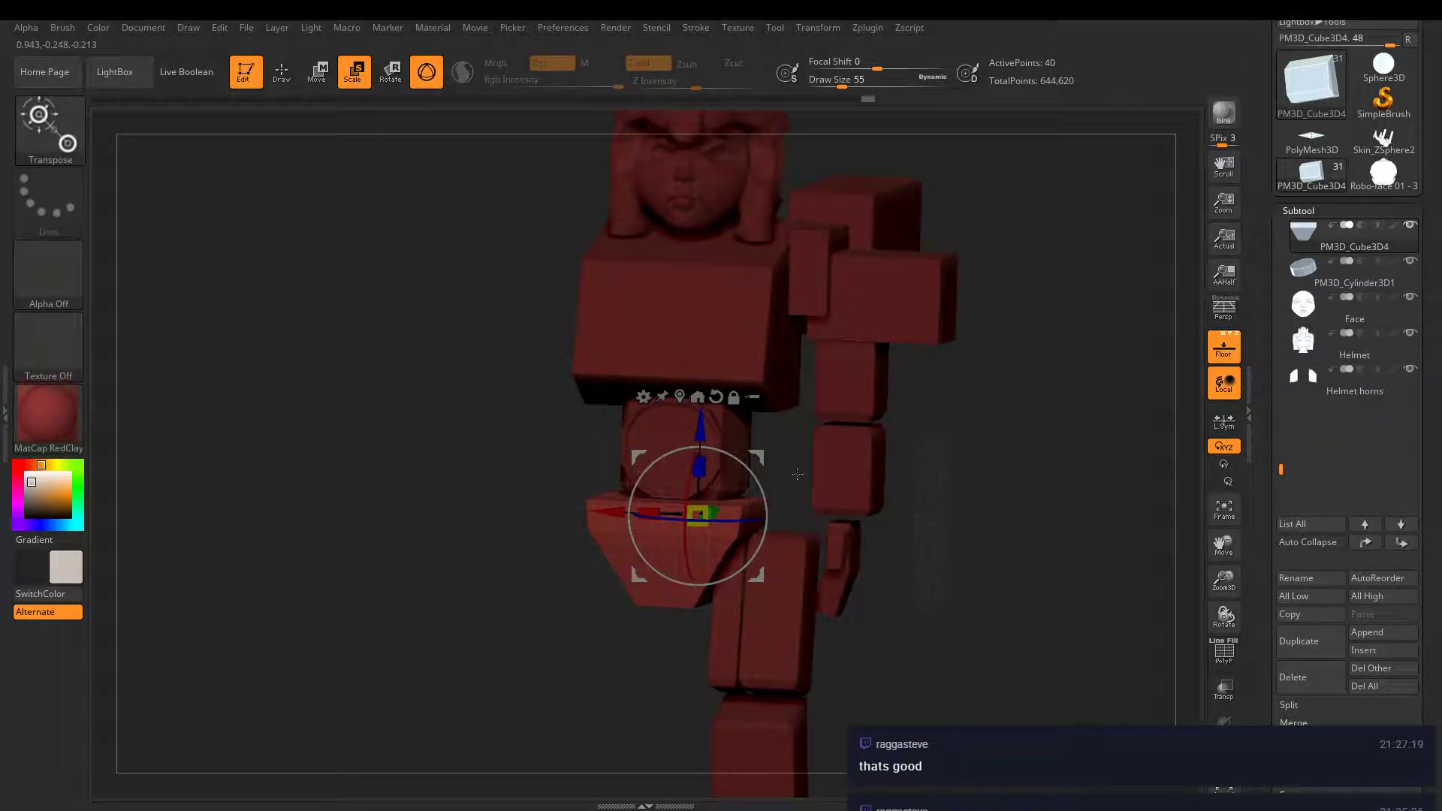
drag(797, 474, 714, 466)
ctrl+right_drag(714, 466, 702, 381)
alt+drag(702, 382, 800, 367)
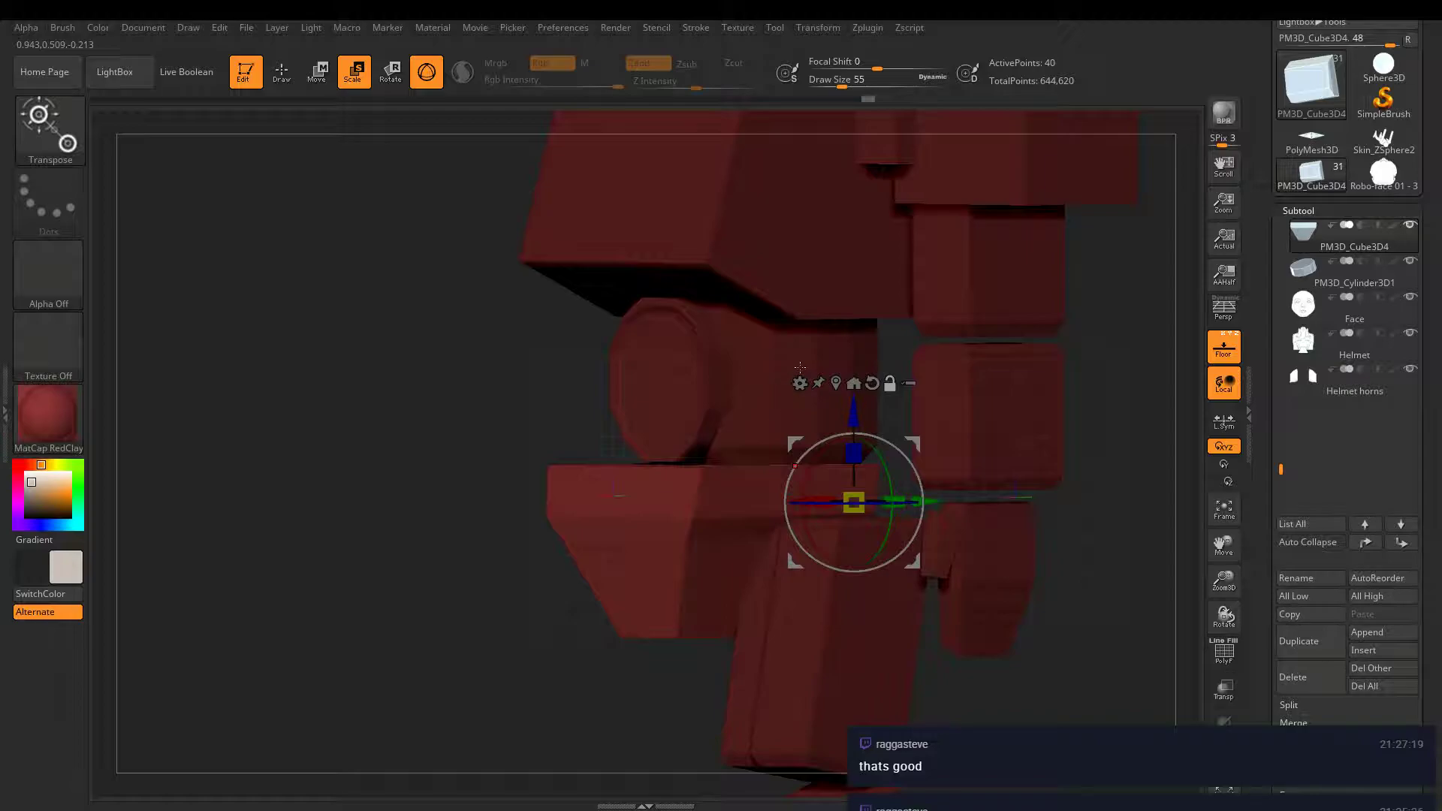
- Select the waist block behind the round disc and realign the move gizmo on it
alt+click(820, 371)
ctrl+drag(1158, 404, 1146, 436)
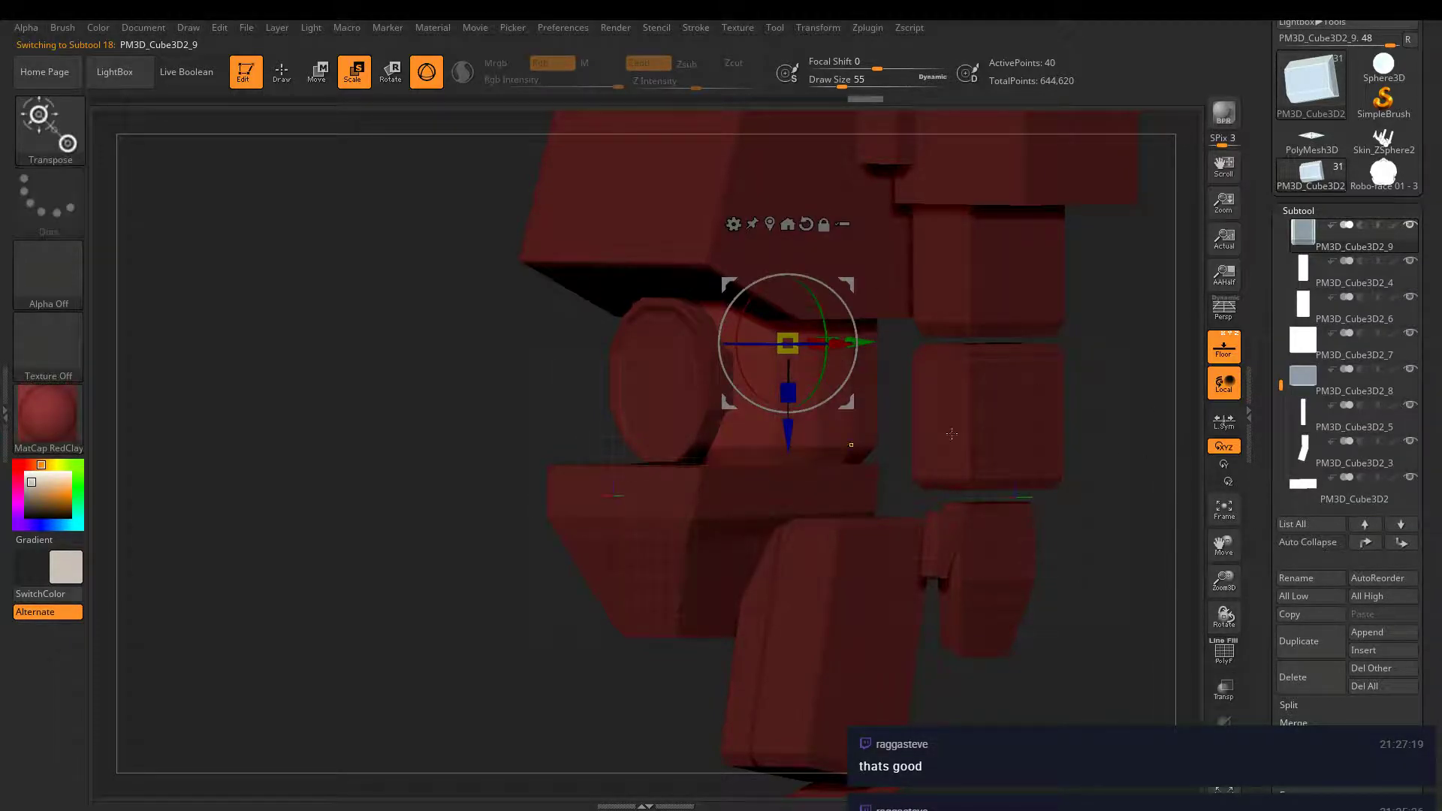
alt+right_drag(949, 434, 953, 529)
click(282, 71)
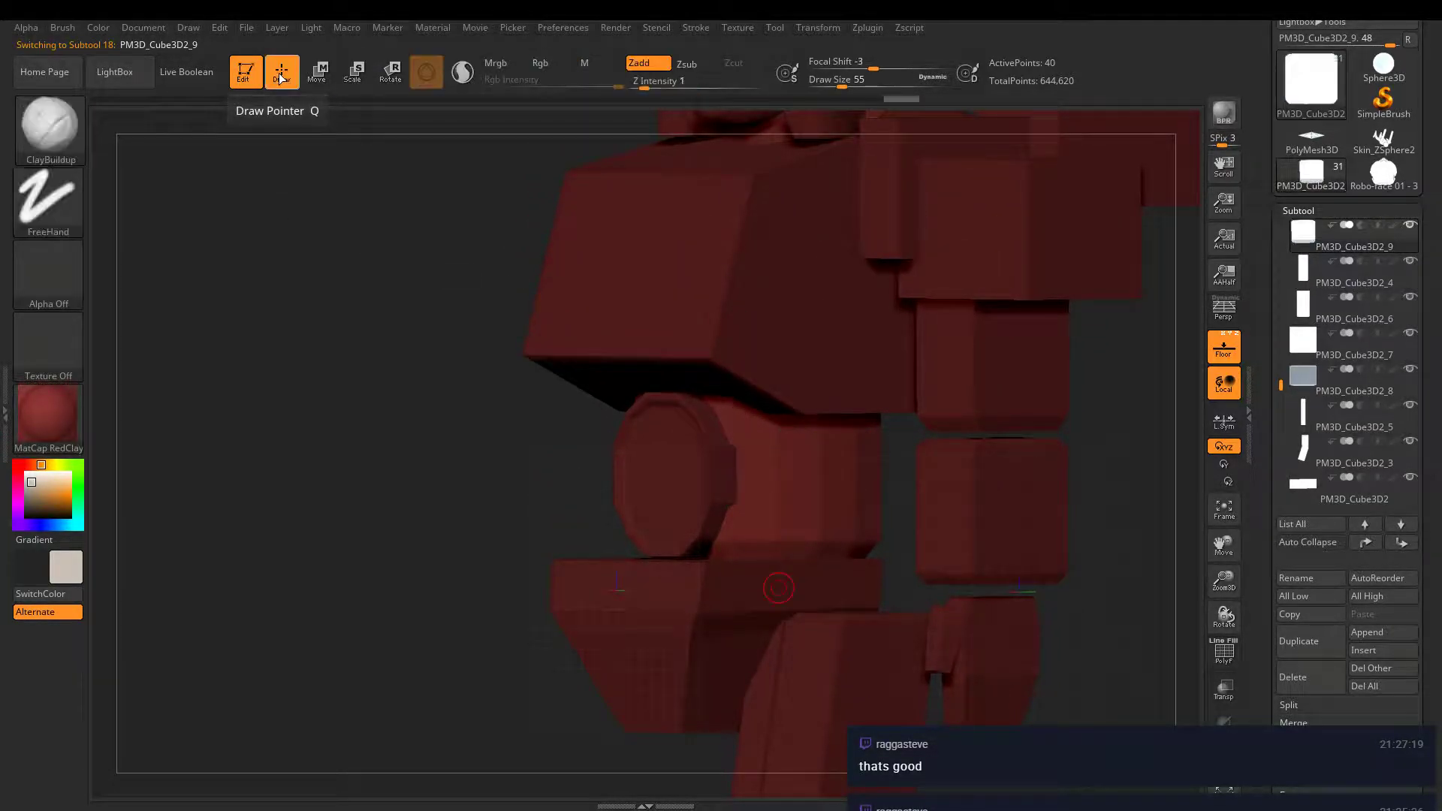
click(329, 78)
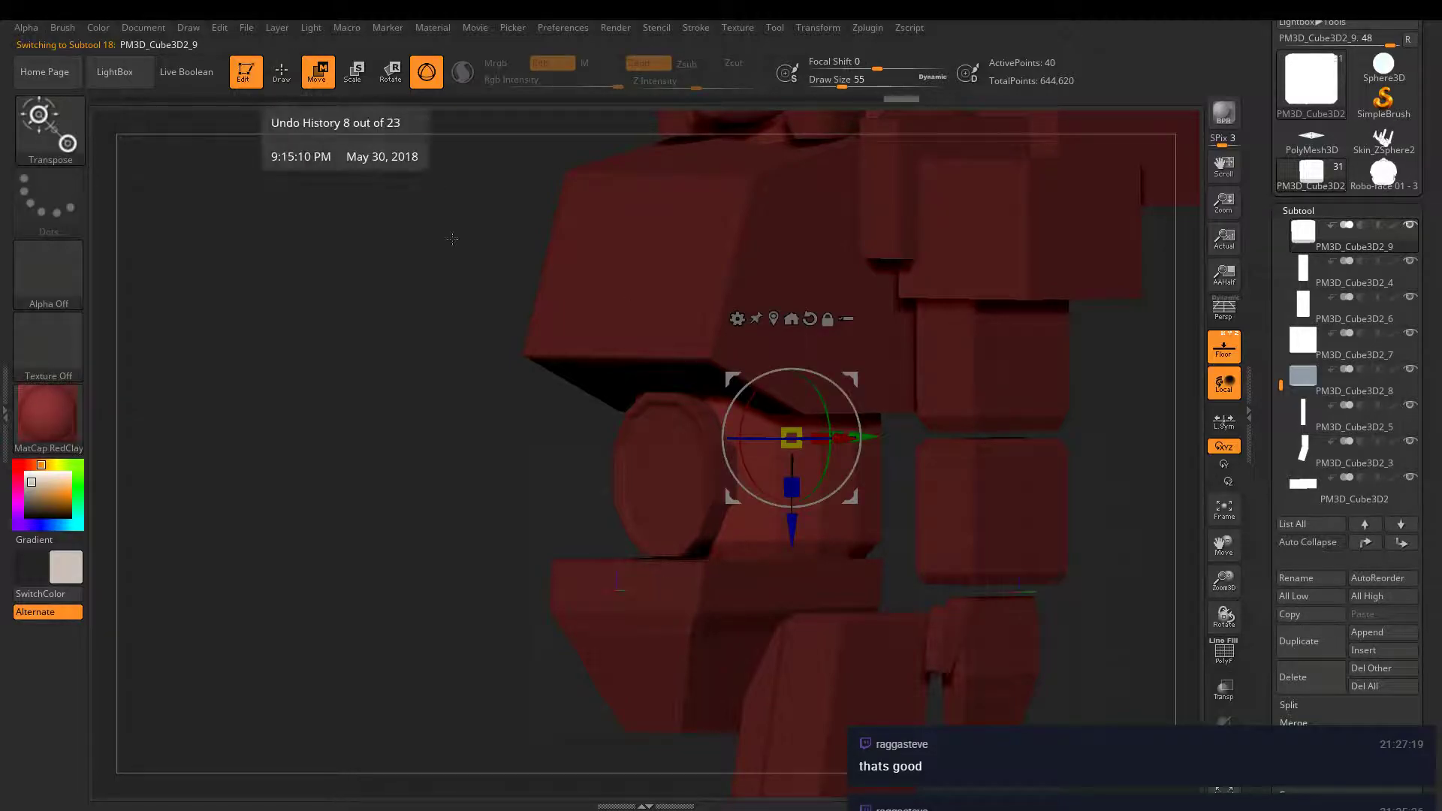
mouse_move(480, 376)
right_down()
mouse_move(776, 394)
mouse_move(782, 474)
right_up()
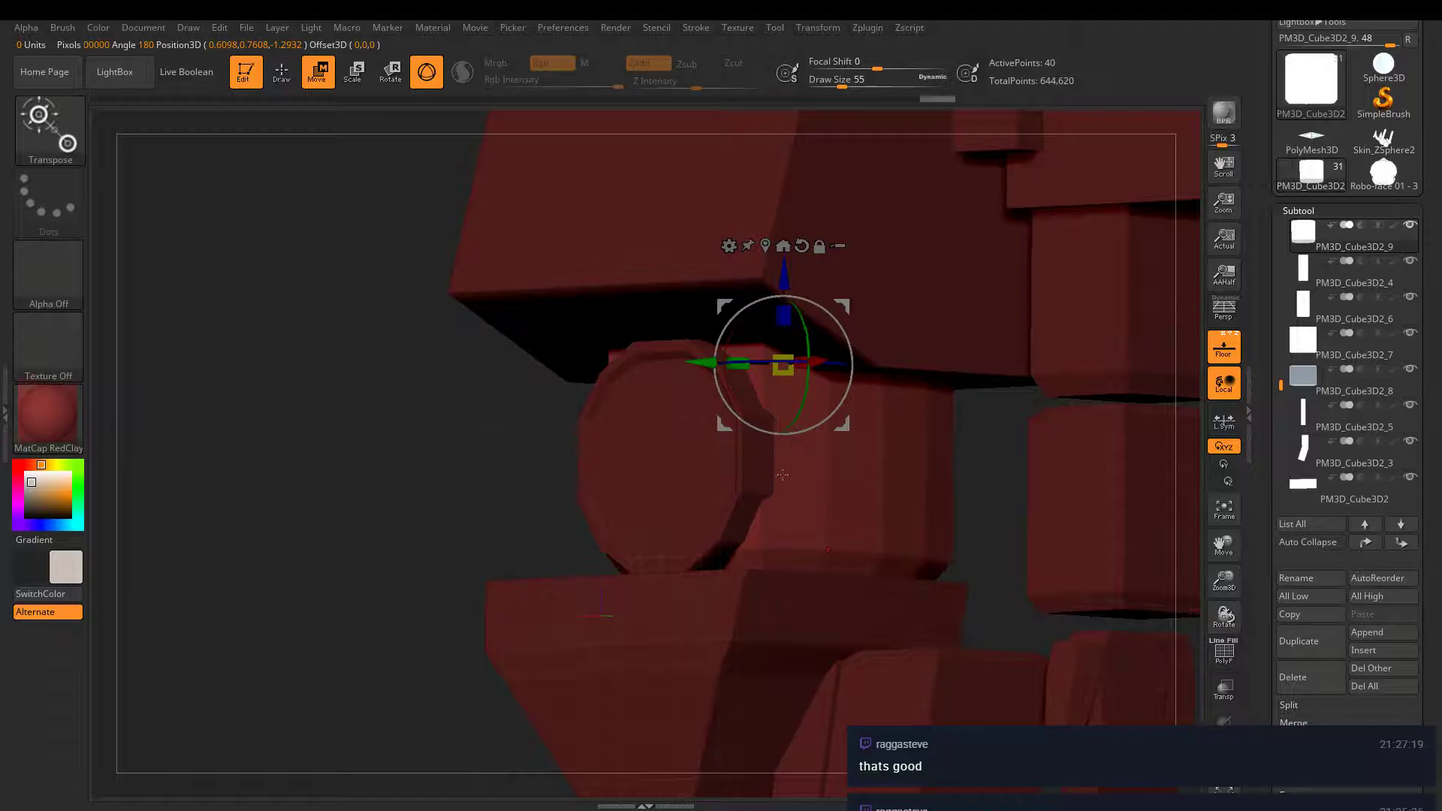
- Select the chest block and consult the Msketch.png reference sketch in the photo viewer, returning to the model
ctrl+right_drag(872, 351, 888, 309)
alt+click(814, 236)
ctrl+right_drag(963, 499, 826, 319)
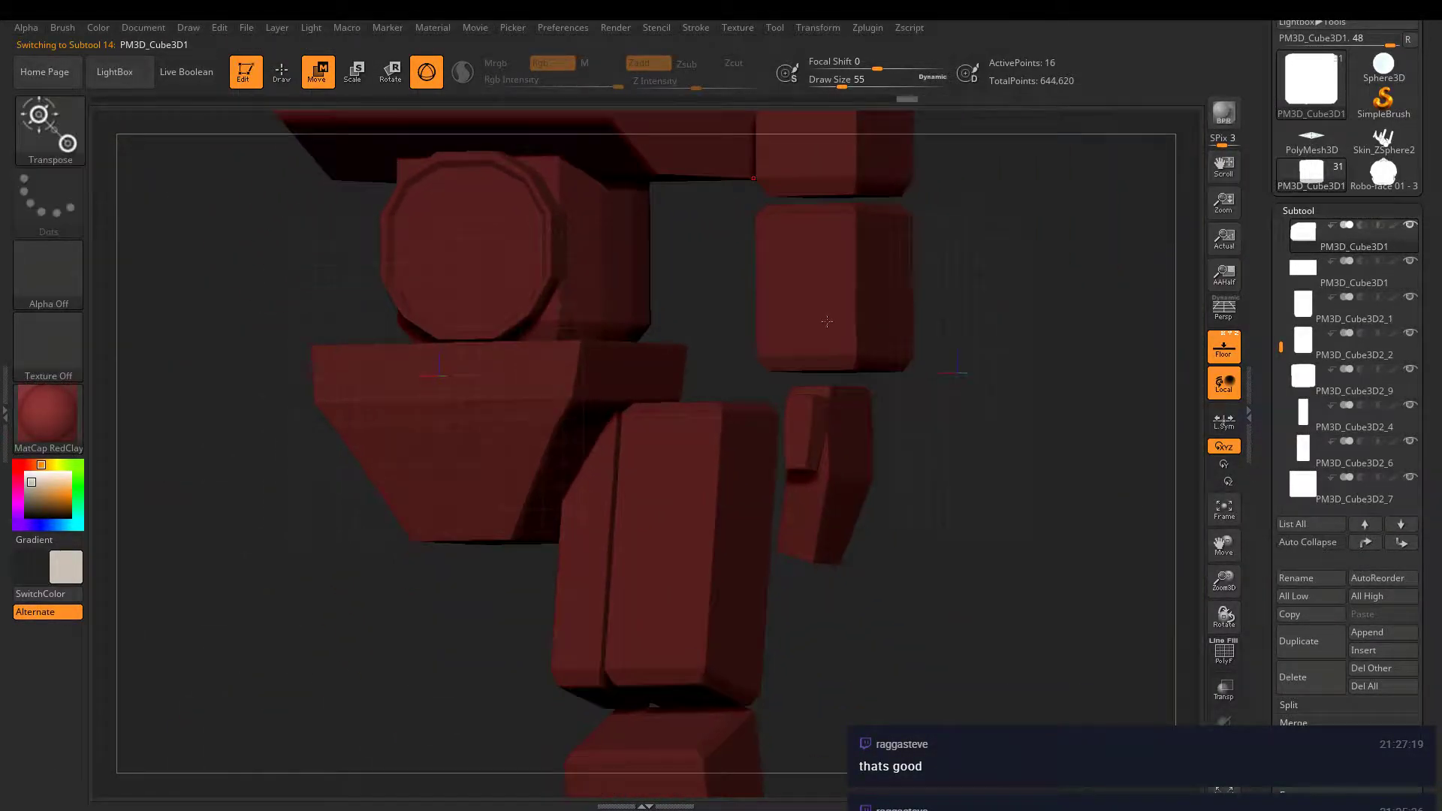
alt+right_drag(685, 190, 834, 498)
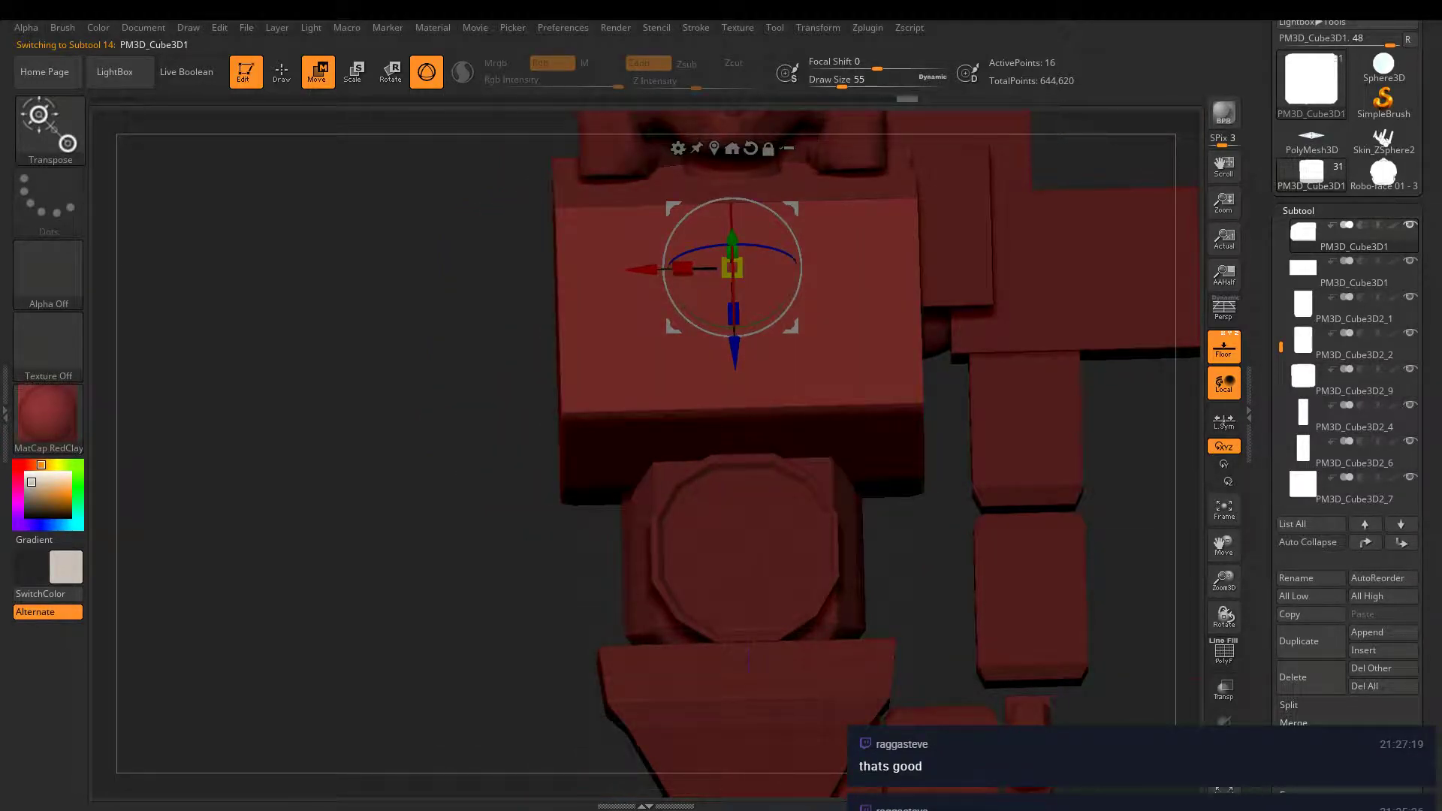
key(alt+Tab)
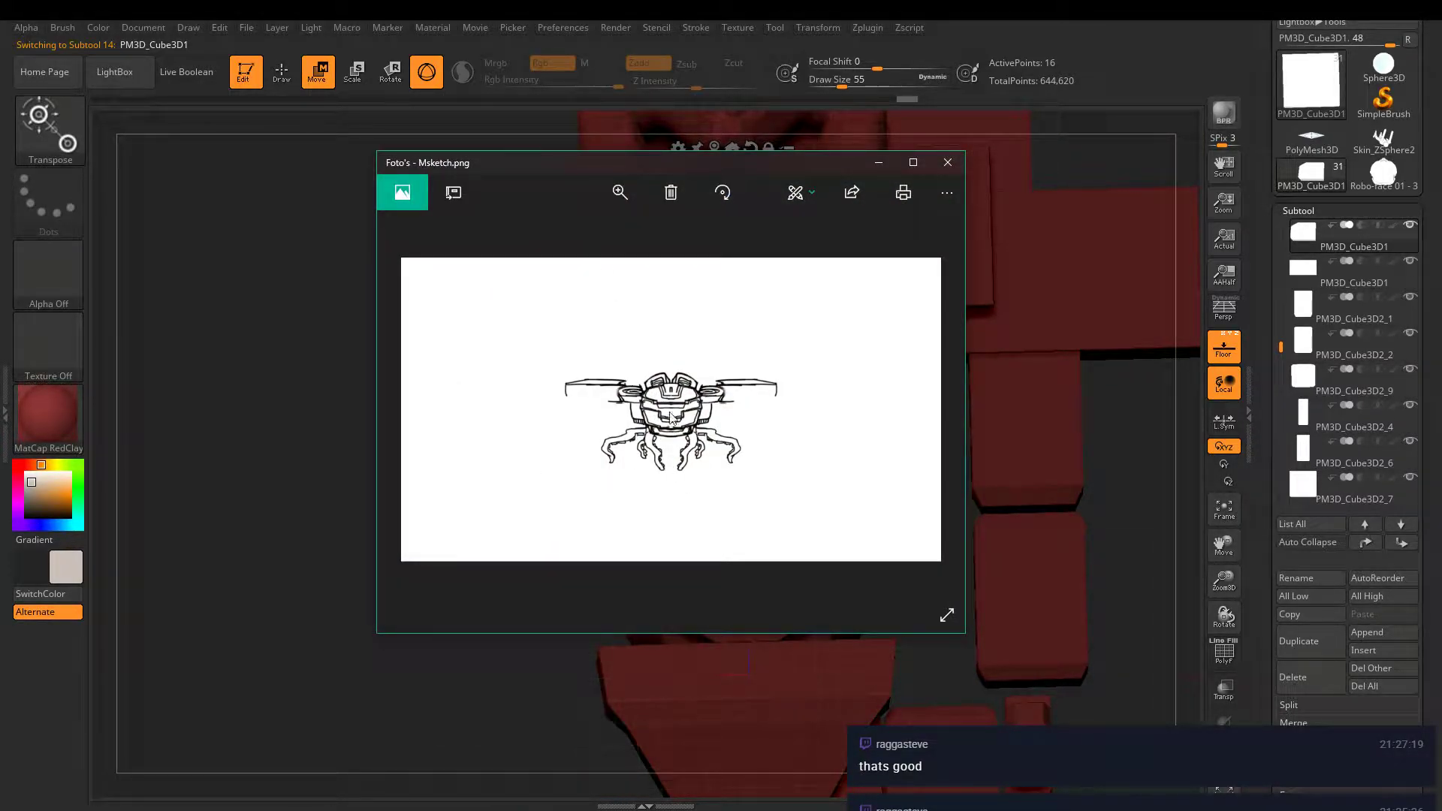
key(alt+Tab)
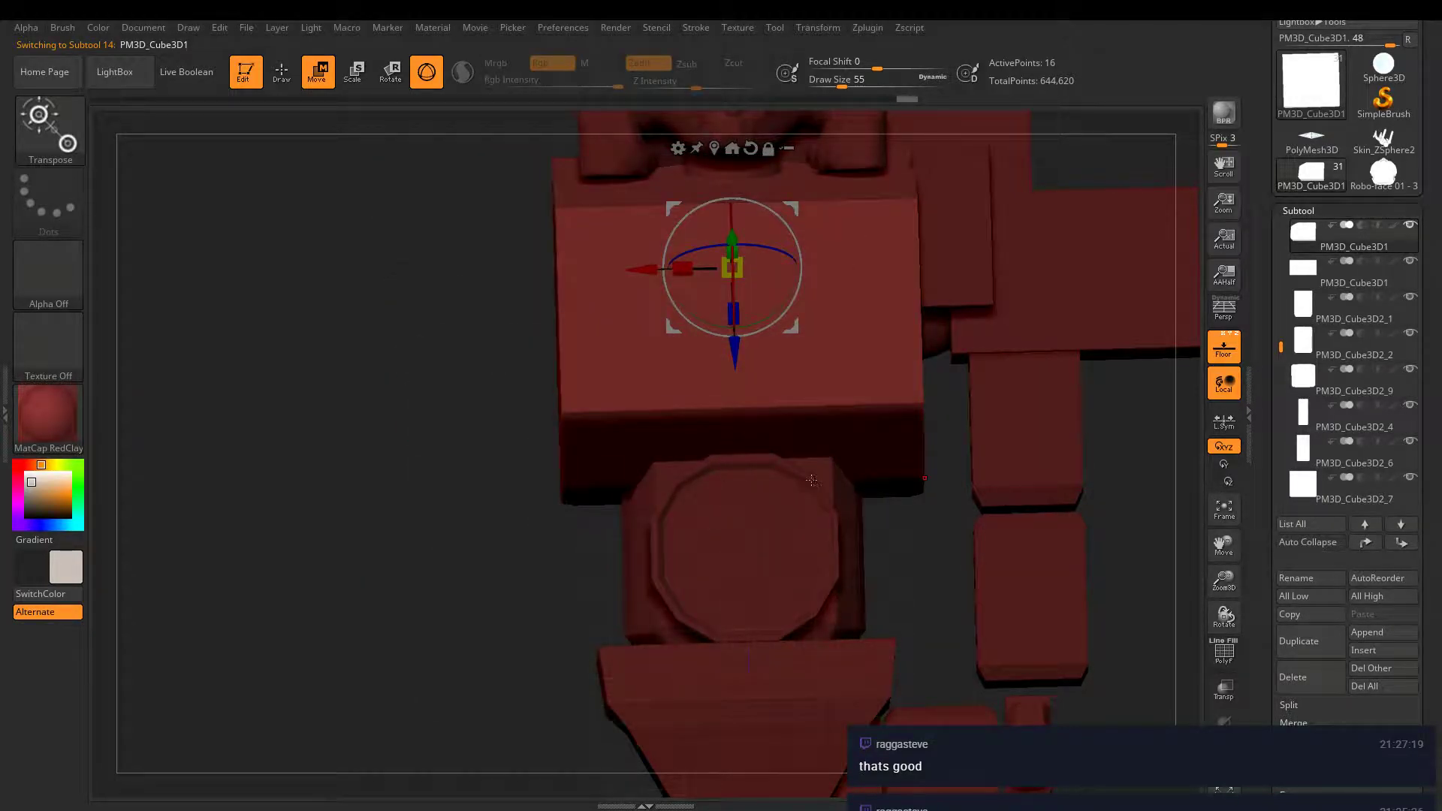
- Switch from moving to drawing mode and select the waist block behind the round disc
alt+click(715, 491)
right_drag(715, 491, 559, 331)
key(q)
key(ctrl)
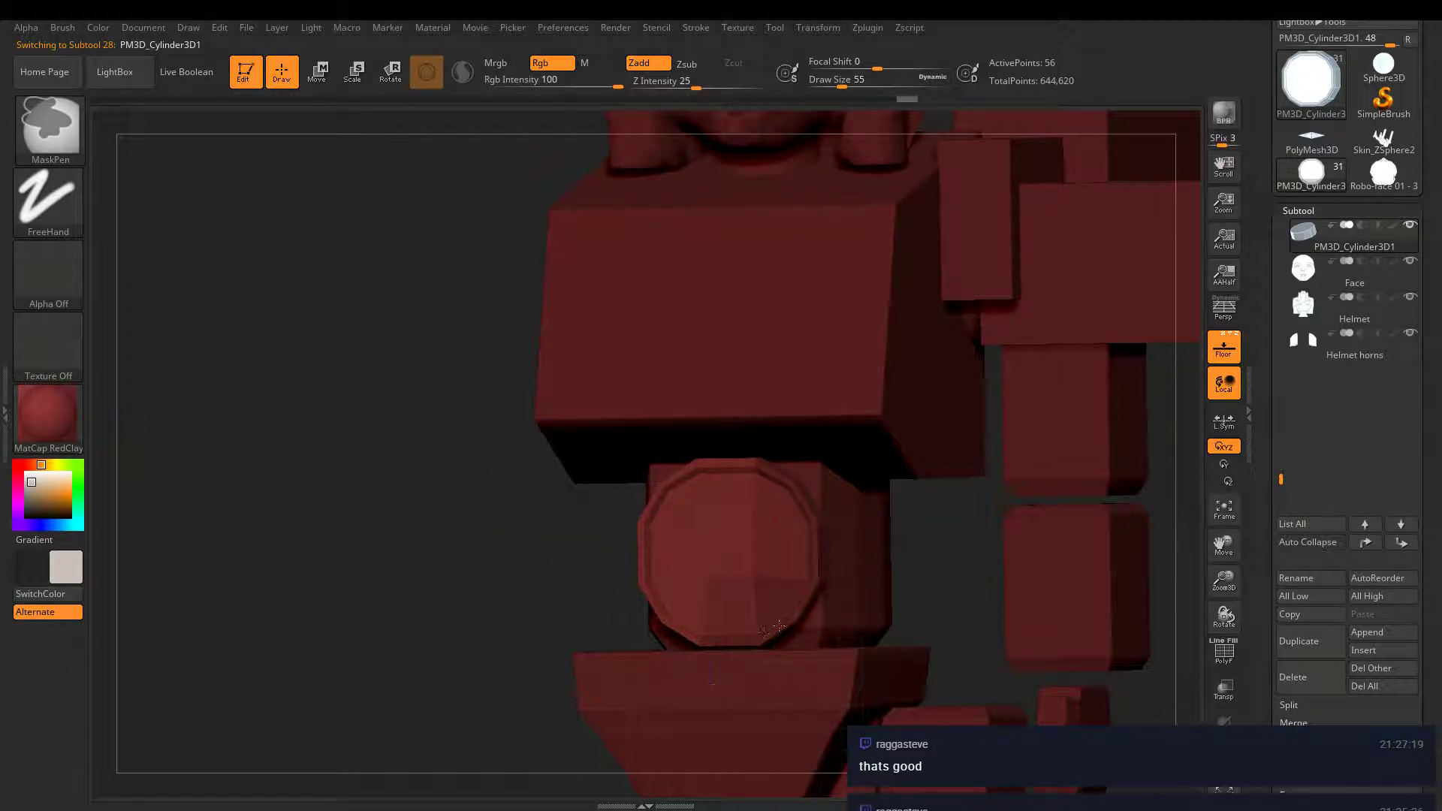
right_drag(820, 517, 859, 525)
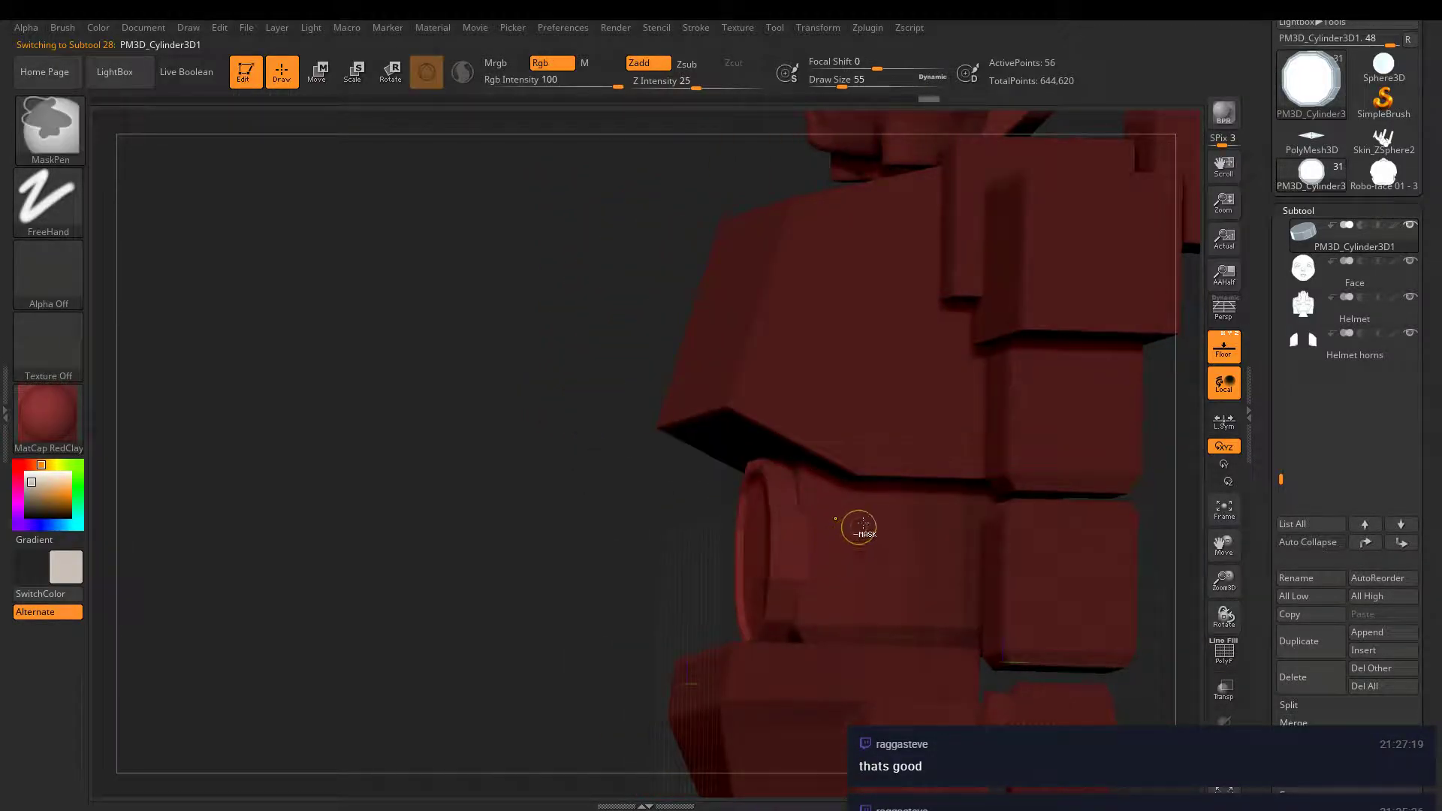
alt+click(860, 526)
key(ctrl)
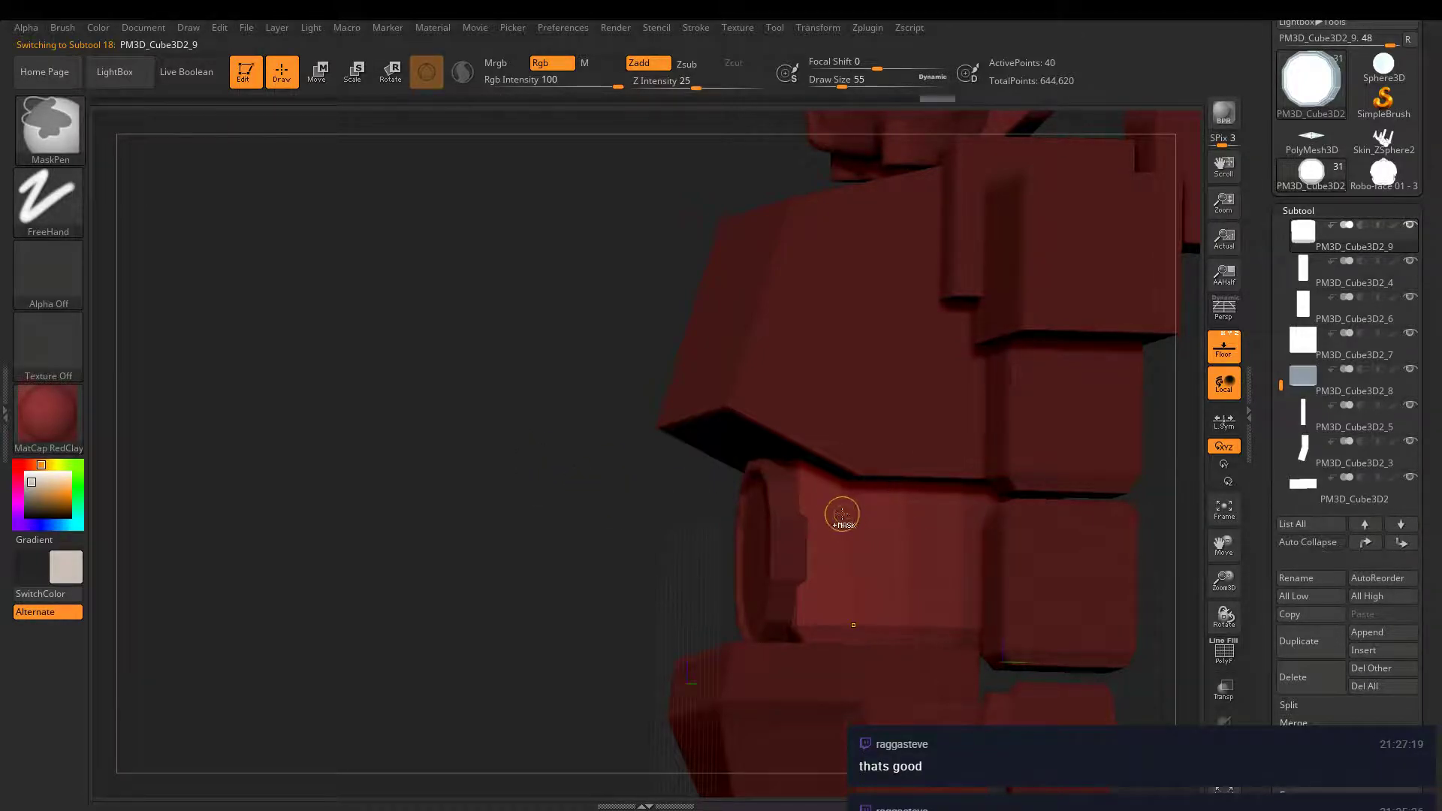
ctrl+right_drag(841, 515, 891, 534)
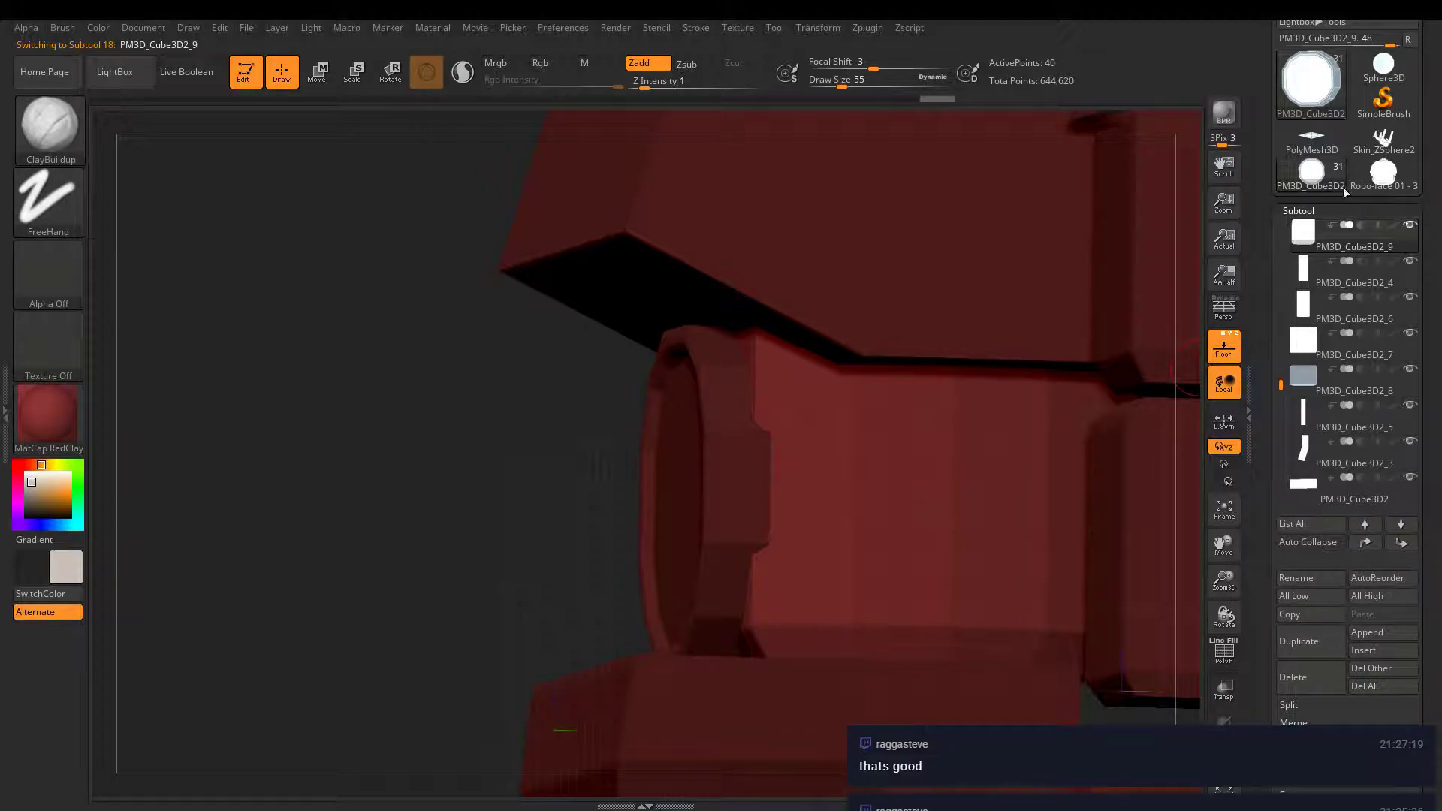
- Duplicate the waist block and hide the original subtool
click(1311, 641)
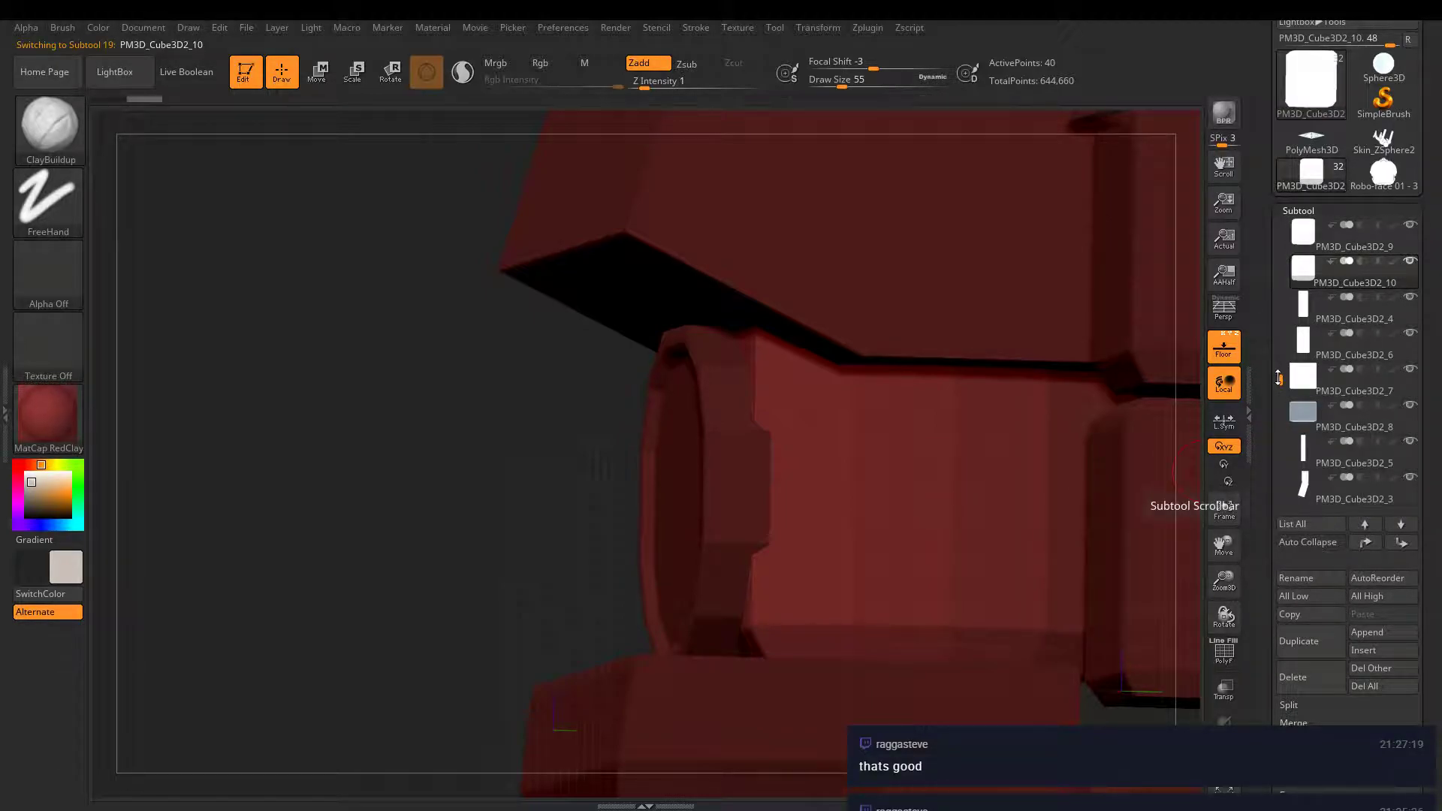
drag(1279, 377, 1282, 358)
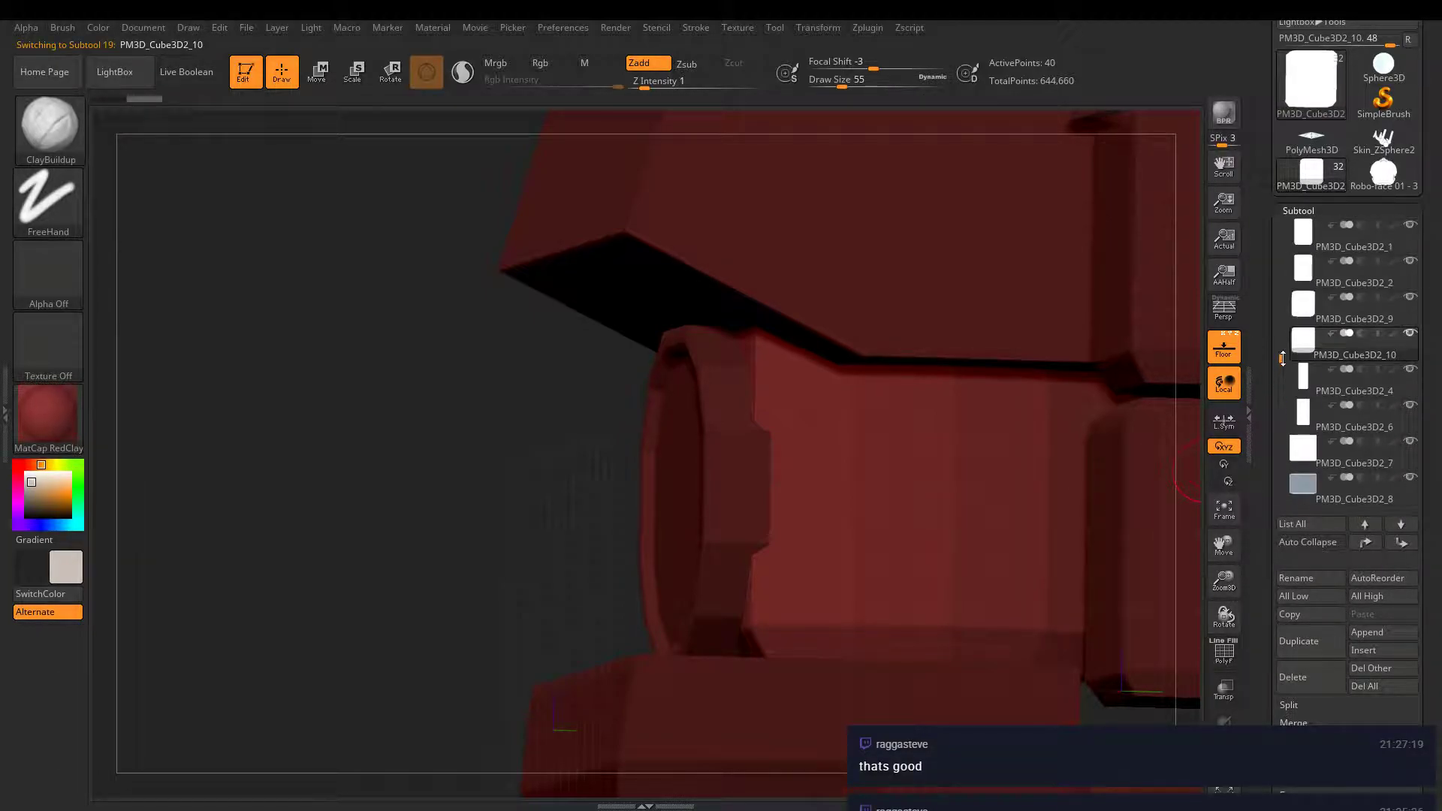
click(1410, 298)
- Convert the duplicated waist block to a DynaMesh at resolution 128
drag(1285, 363, 1284, 360)
scroll(1288, 625, down, 7)
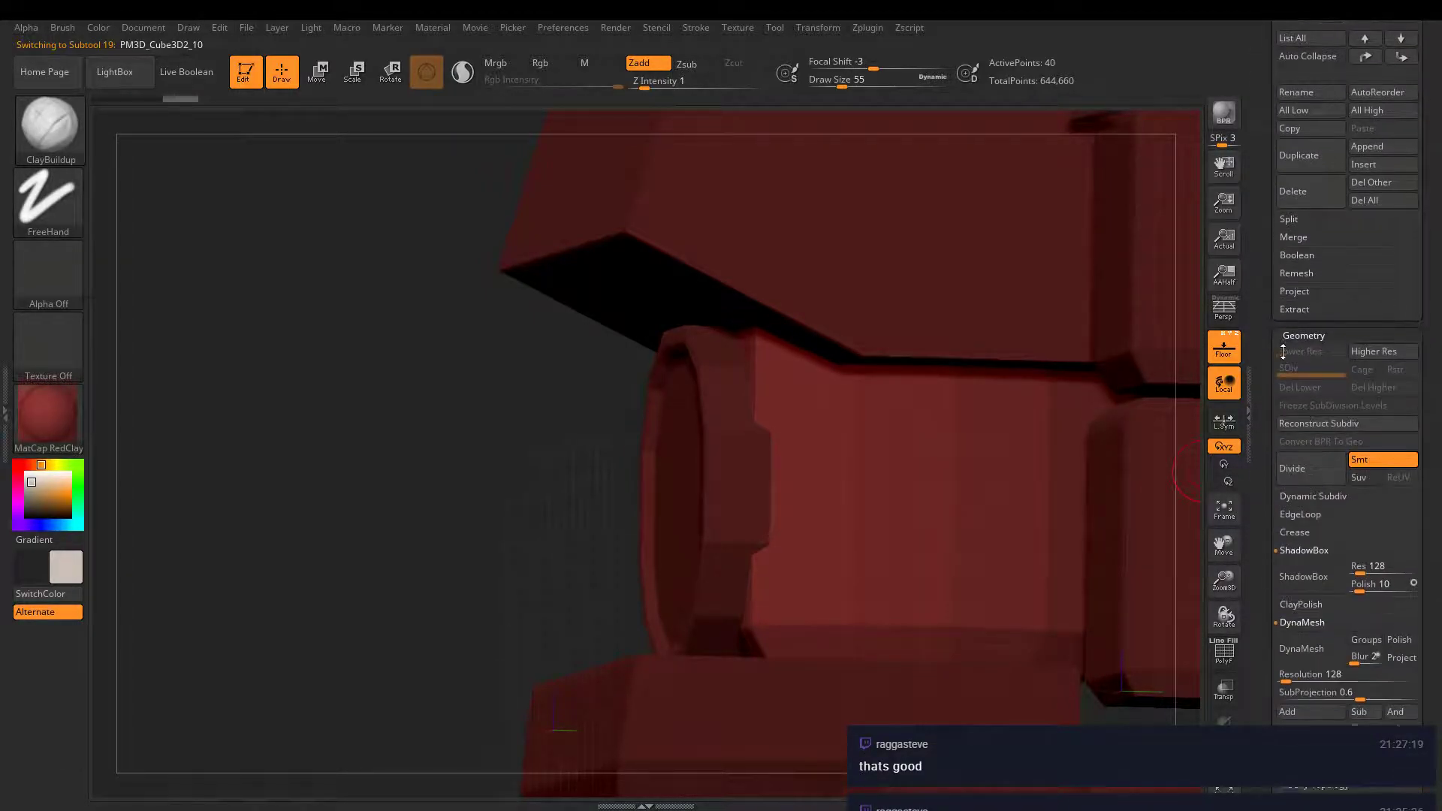
click(1298, 613)
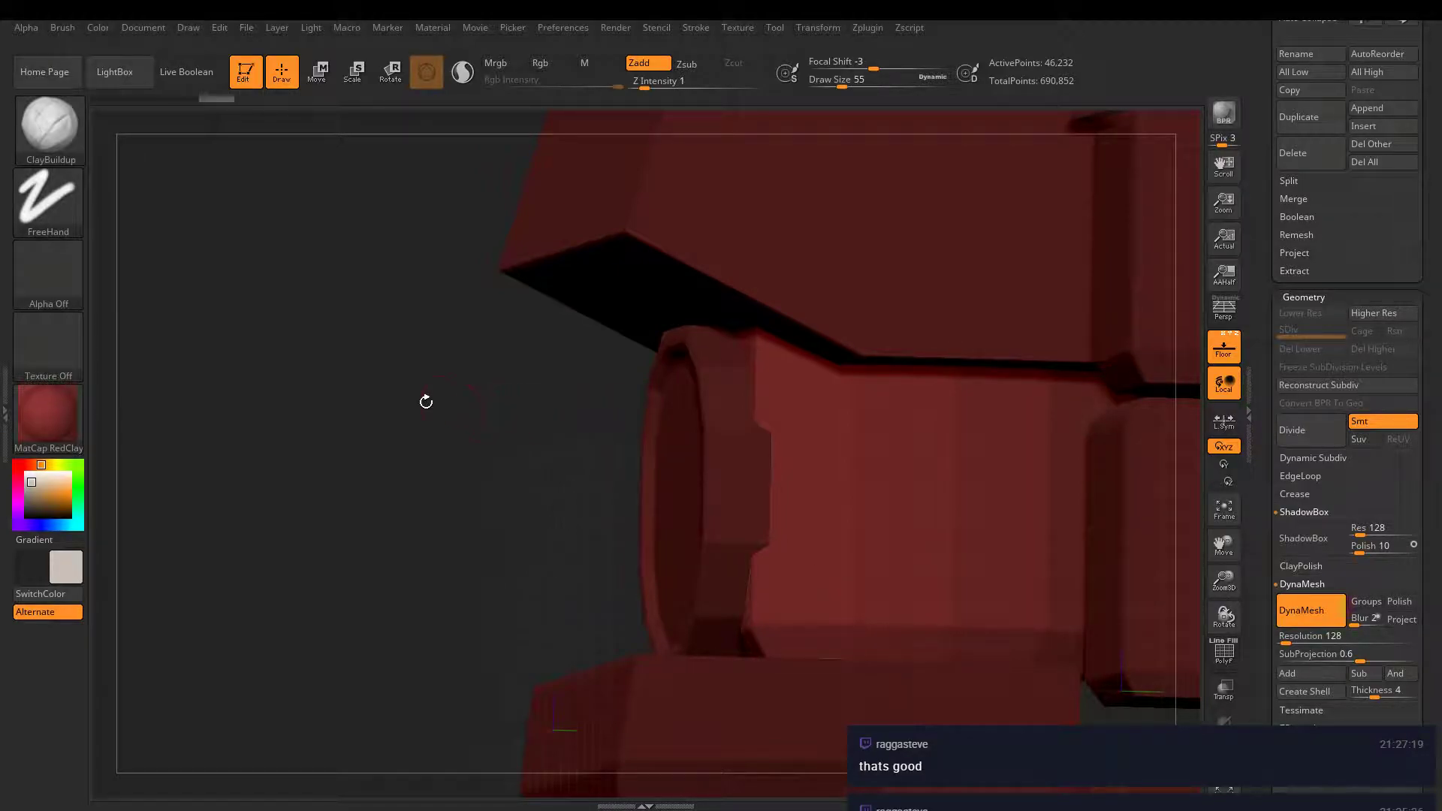
- Paint three horizontal mask bands along the side of the waist block, from the disc towards the back
ctrl+drag(763, 414, 1194, 412)
ctrl+click(790, 492)
ctrl+drag(811, 492, 1061, 497)
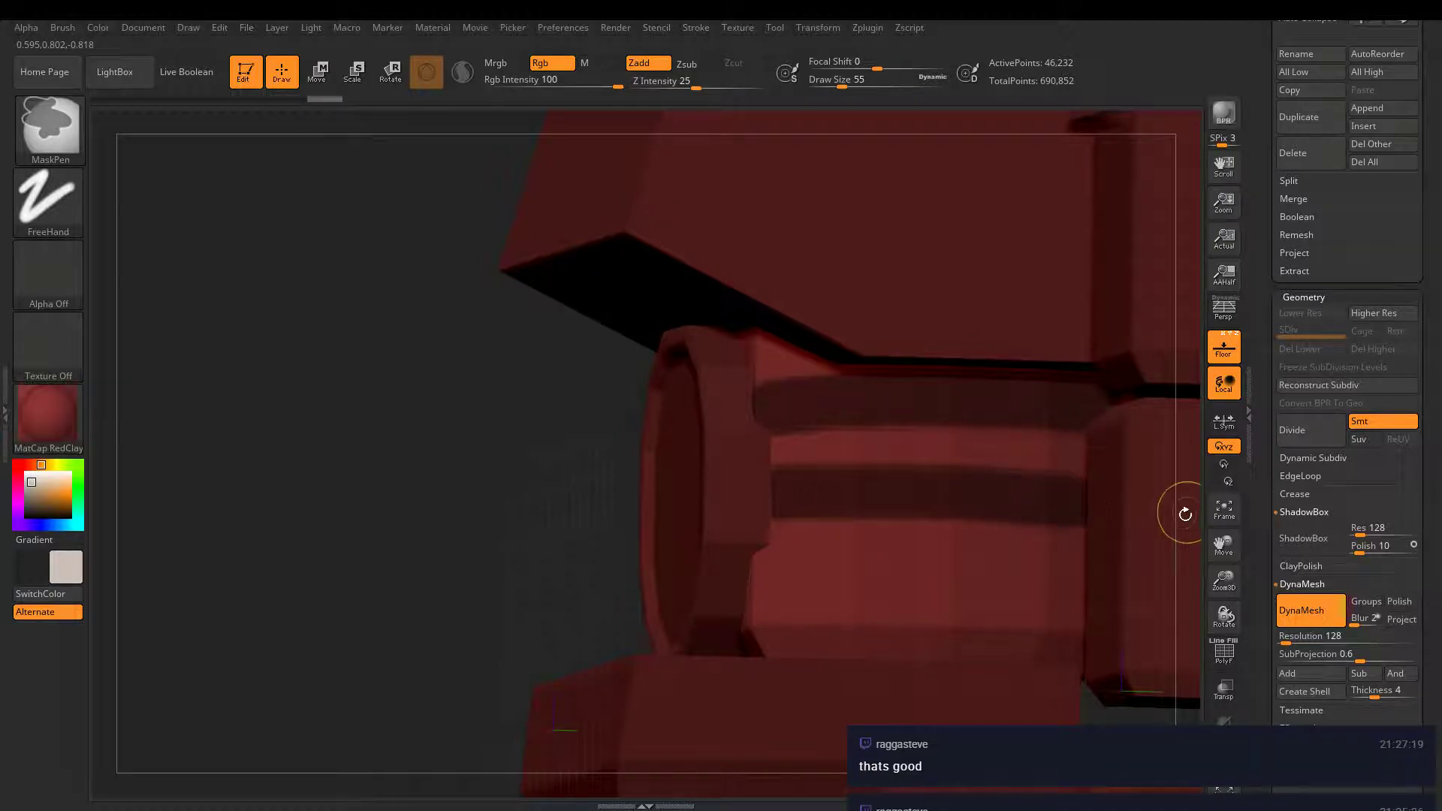
ctrl+drag(754, 594, 1055, 608)
- Extend the three mask bands onto the back of the waist block, curving their ends downward near the middle
mouse_move(592, 505)
mouse_down()
mouse_move(766, 425)
mouse_move(789, 394)
mouse_move(755, 399)
mouse_move(886, 372)
mouse_up()
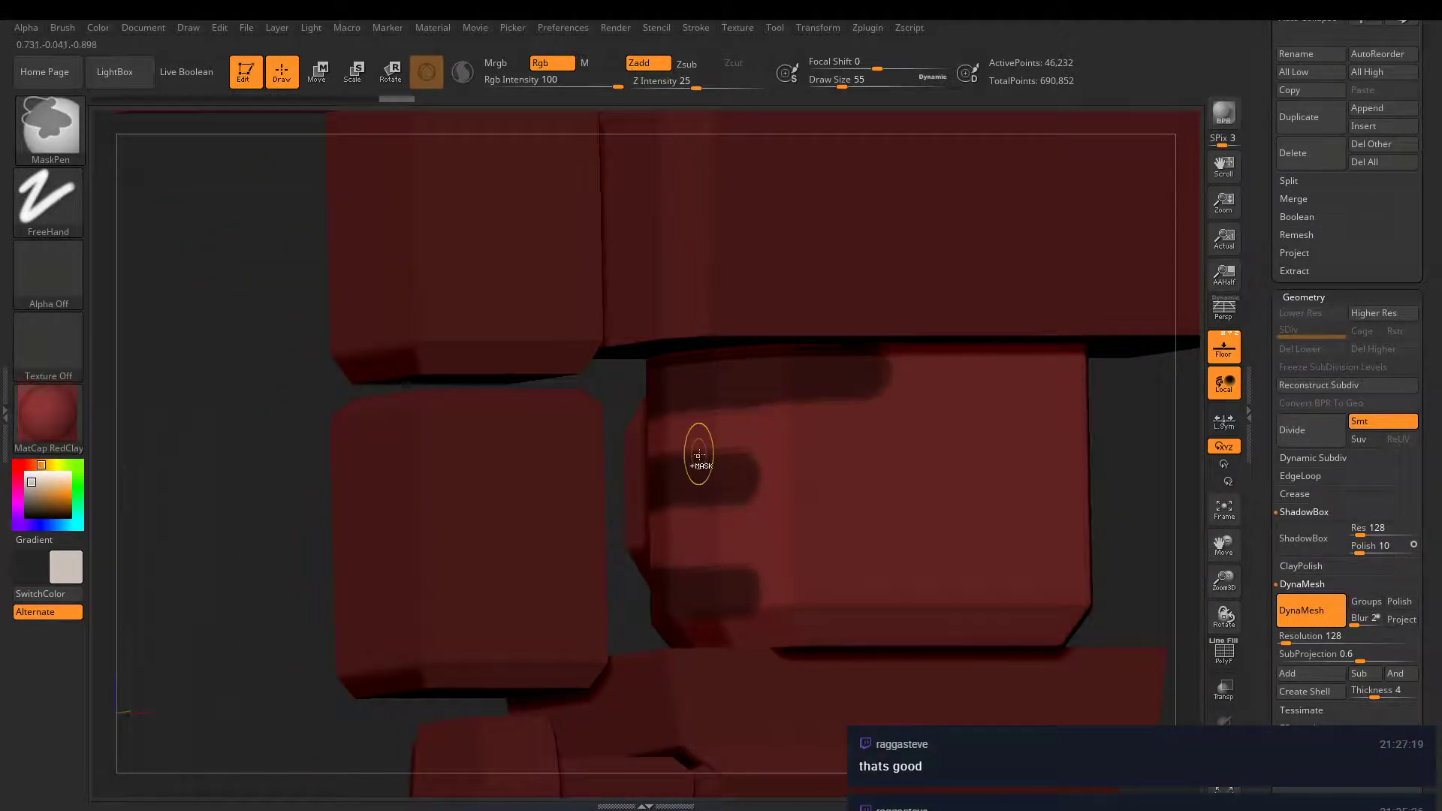
ctrl+drag(695, 451, 859, 457)
key(ctrl+z)
ctrl+drag(741, 477, 892, 473)
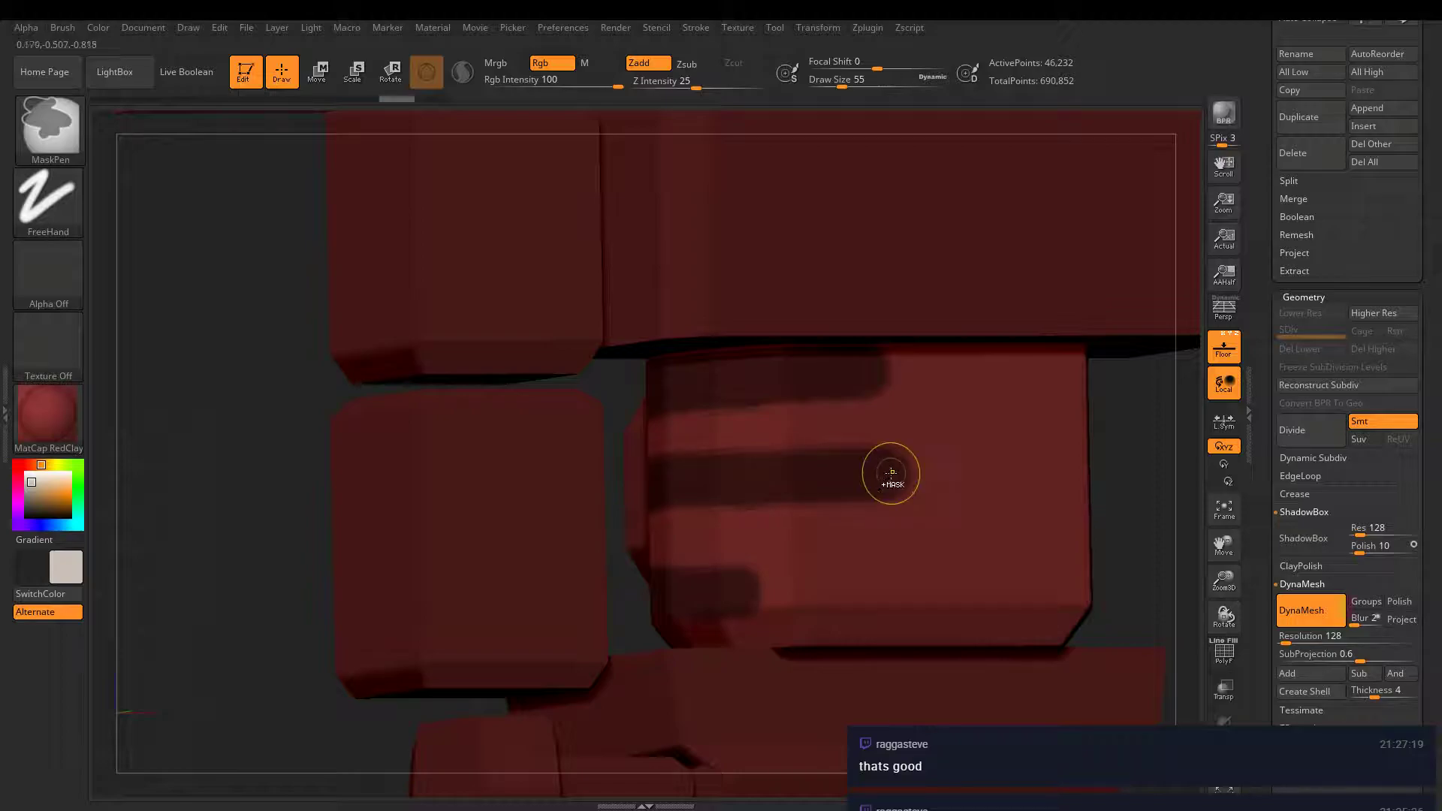
ctrl+drag(720, 583, 862, 584)
ctrl+drag(863, 585, 894, 610)
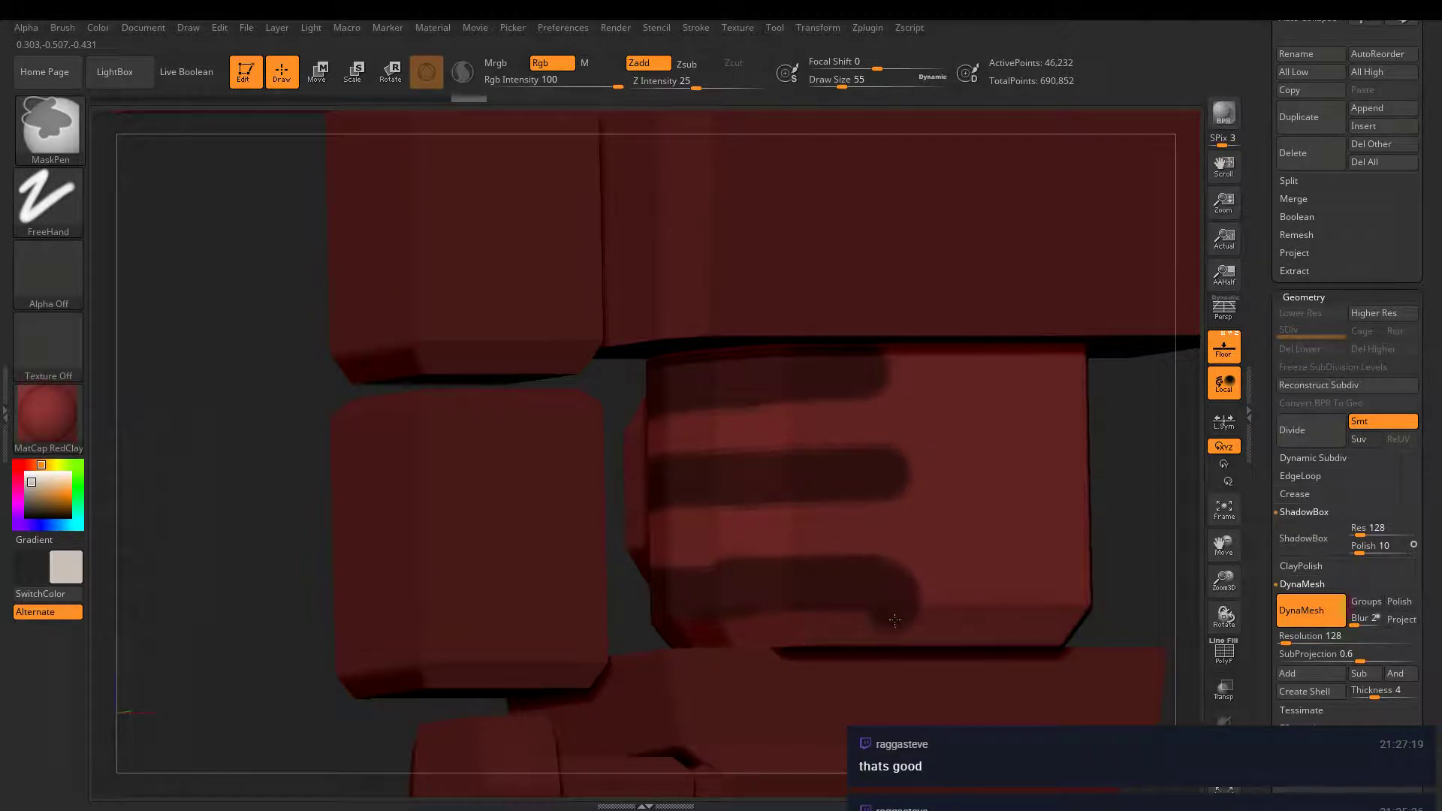
ctrl+drag(900, 471, 906, 522)
ctrl+drag(861, 366, 889, 386)
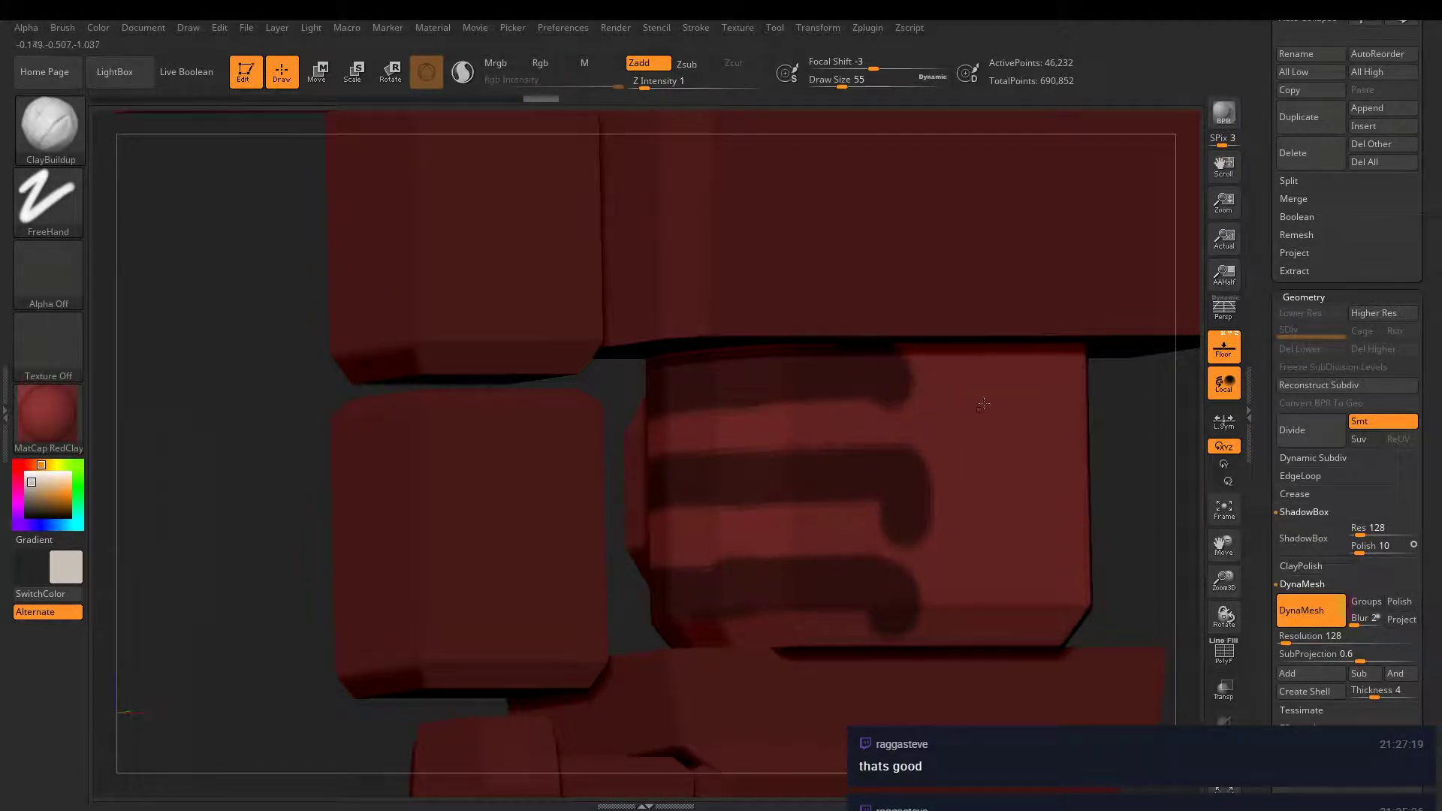
- Mask three matching bands across the other half of the waist's back, and clear the whole mask
shift+right_drag(983, 410, 947, 406)
mouse_move(950, 388)
ctrl+mouse_down()
mouse_move(999, 355)
mouse_move(1089, 366)
ctrl+mouse_up()
ctrl+drag(931, 525, 1063, 470)
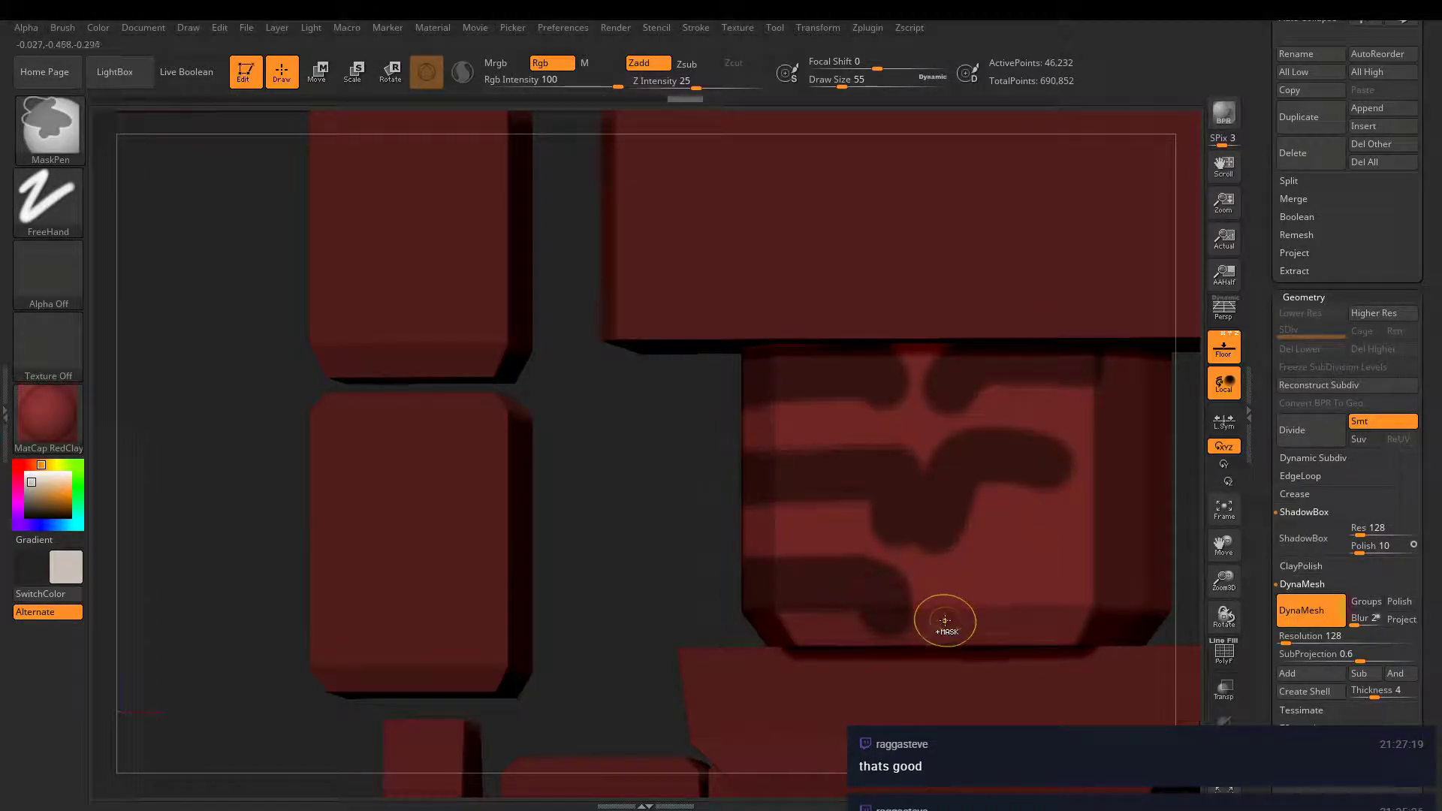
ctrl+drag(943, 618, 1175, 570)
right_drag(646, 525, 1014, 538)
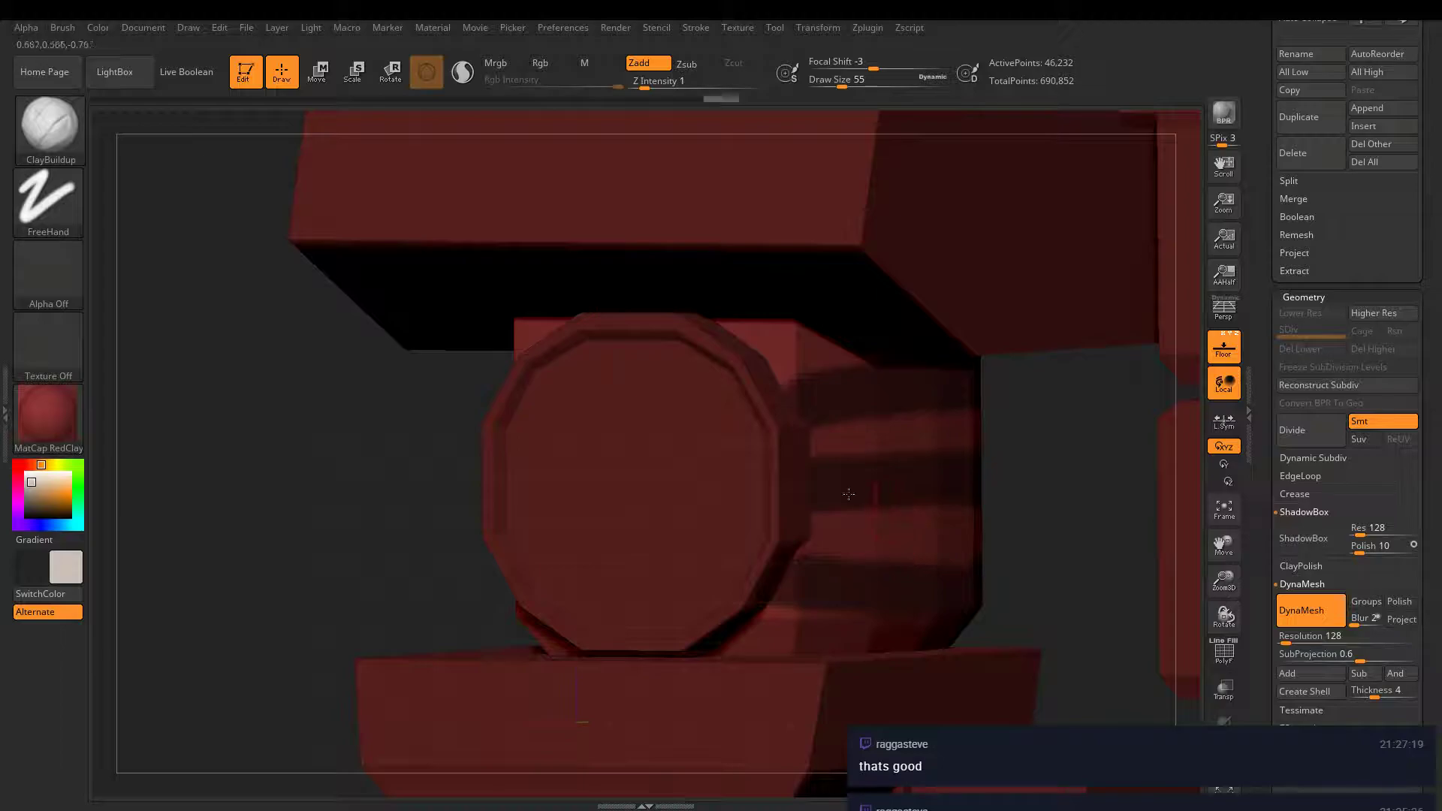
right_drag(791, 474, 753, 445)
ctrl+drag(361, 425, 406, 431)
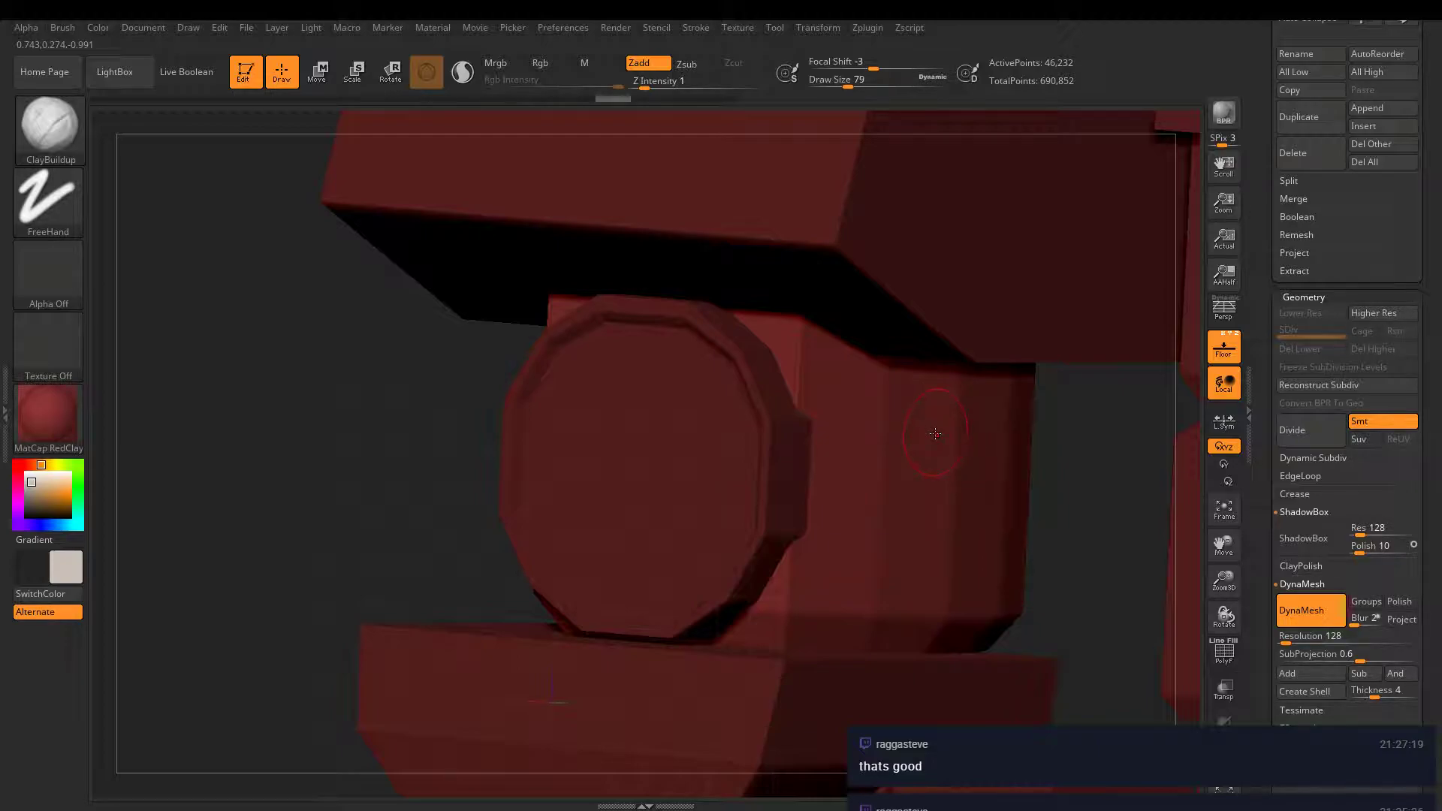
- Set the ClayBuildup Z Intensity to 14 and build three horizontal rolls along the waist block's side
right_drag(935, 435, 893, 413)
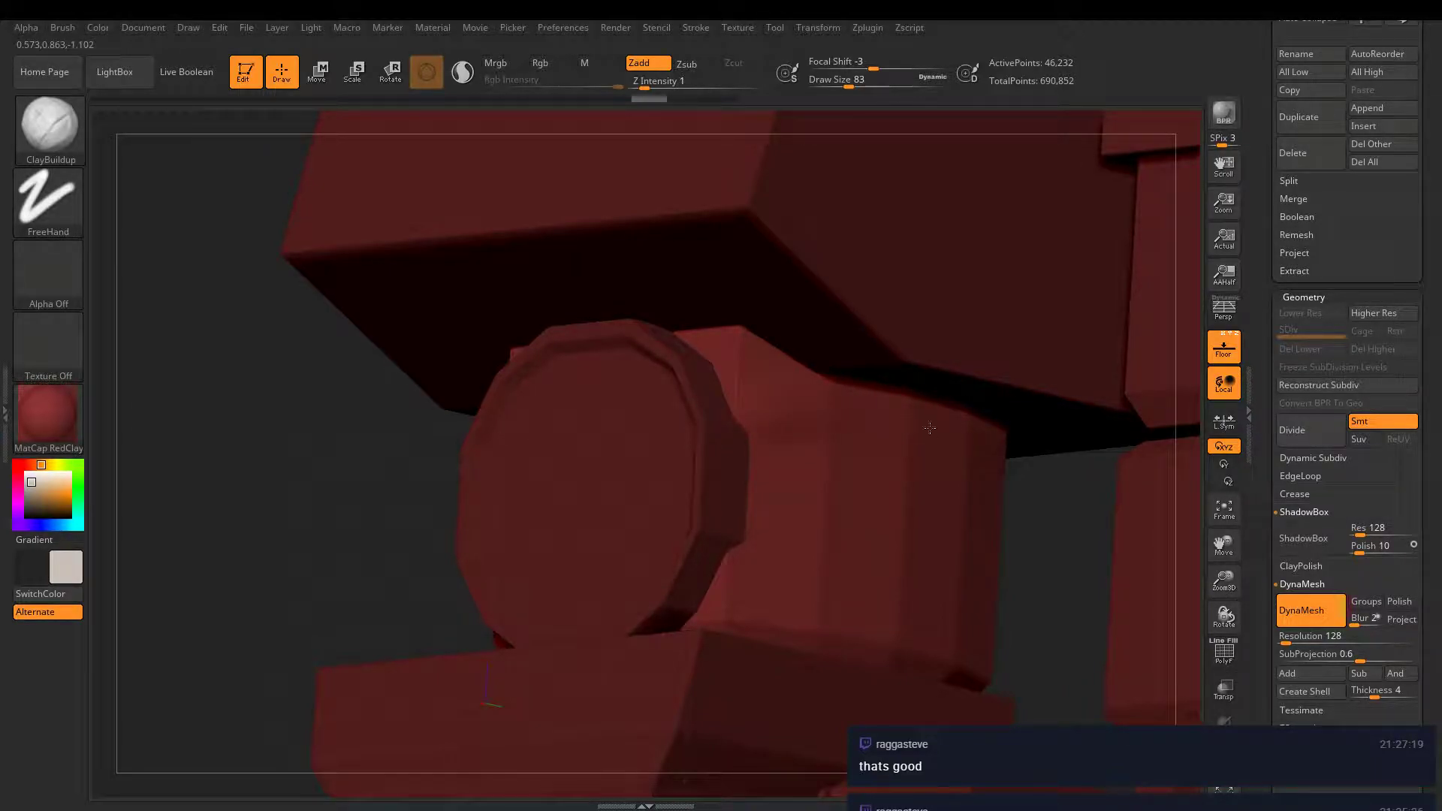
click(676, 81)
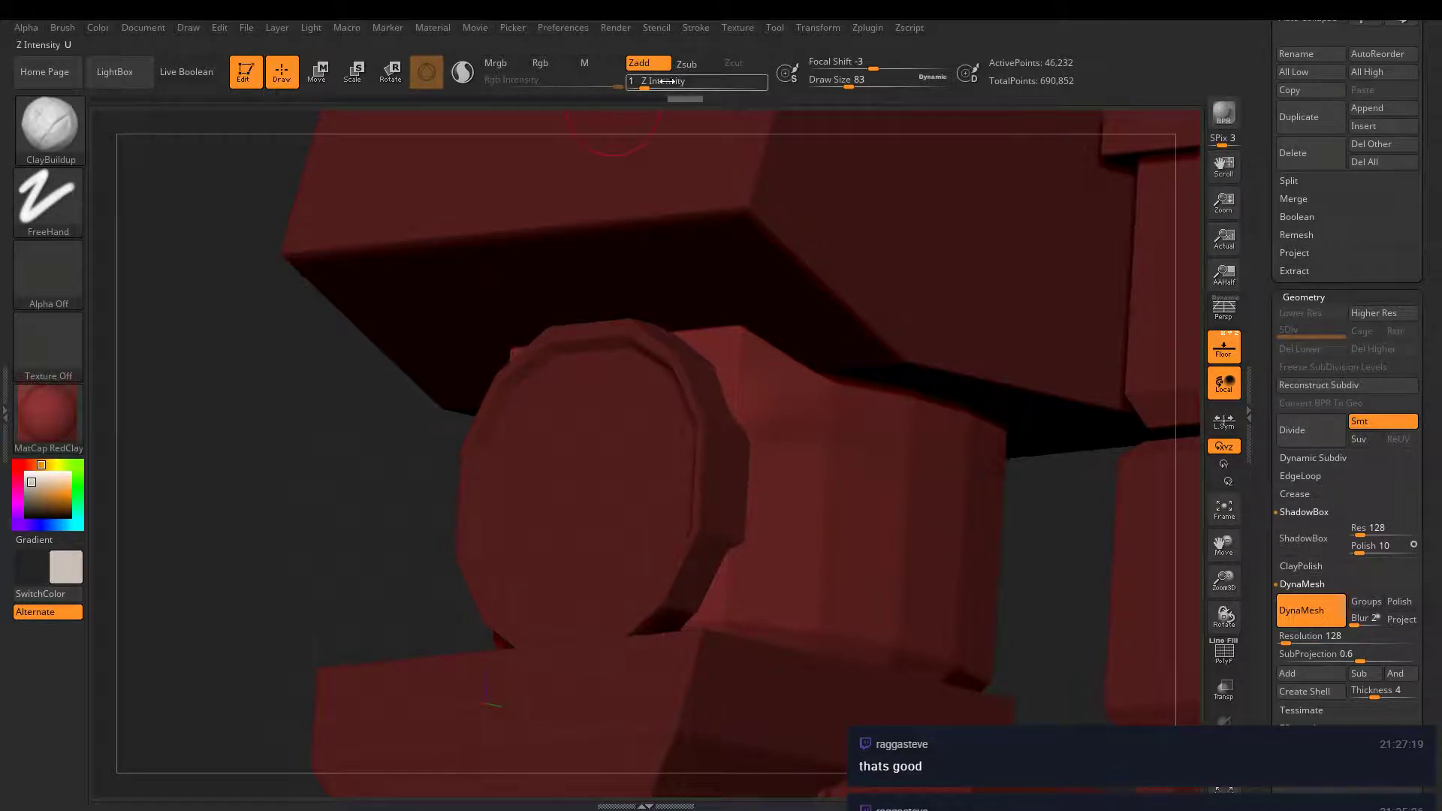
text(10)
drag(676, 83, 682, 83)
mouse_move(730, 397)
mouse_down()
mouse_move(914, 419)
mouse_move(997, 466)
mouse_up()
mouse_move(747, 500)
mouse_down()
mouse_move(1049, 541)
mouse_move(976, 564)
mouse_move(821, 510)
mouse_up()
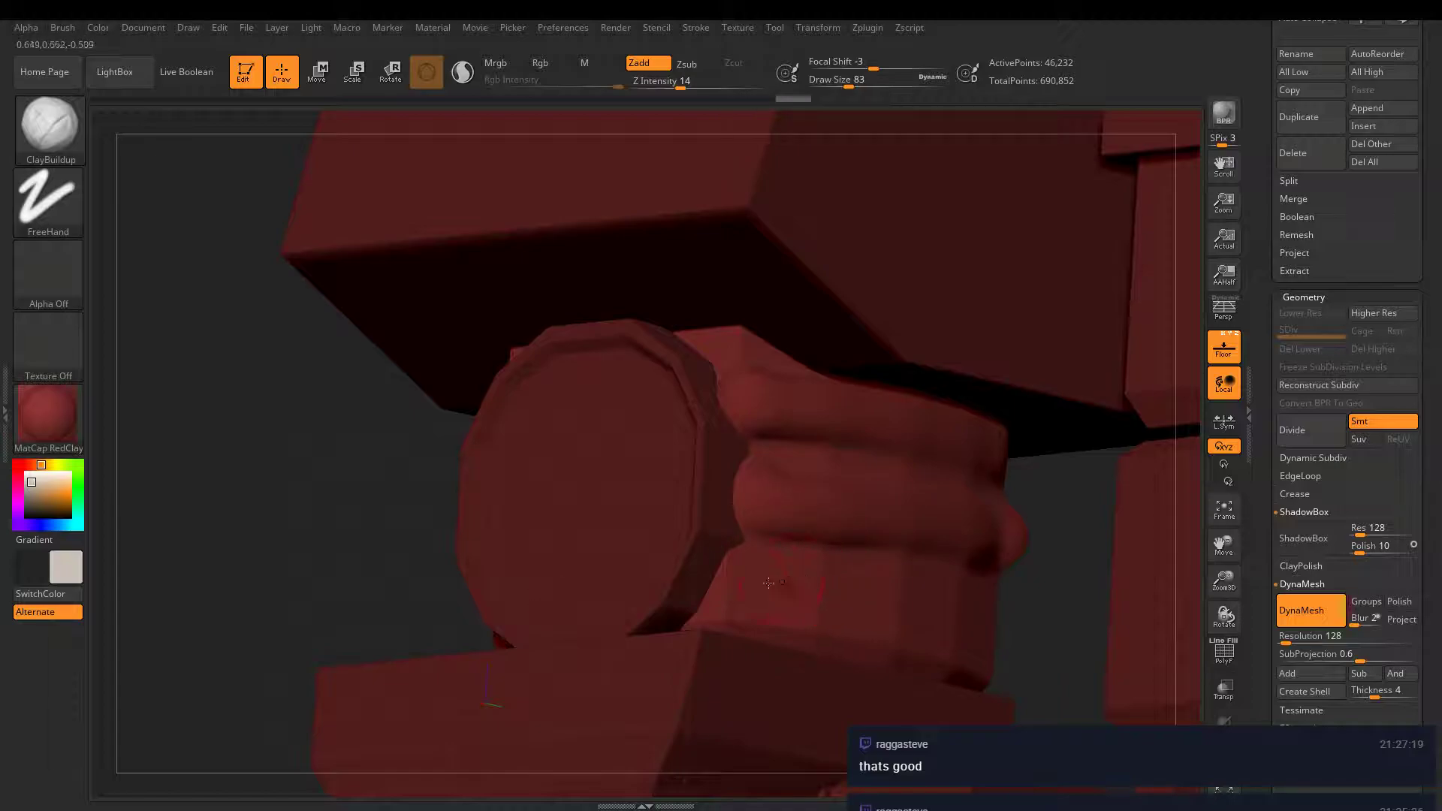
mouse_move(769, 583)
mouse_down()
mouse_move(778, 623)
mouse_move(1007, 639)
mouse_up()
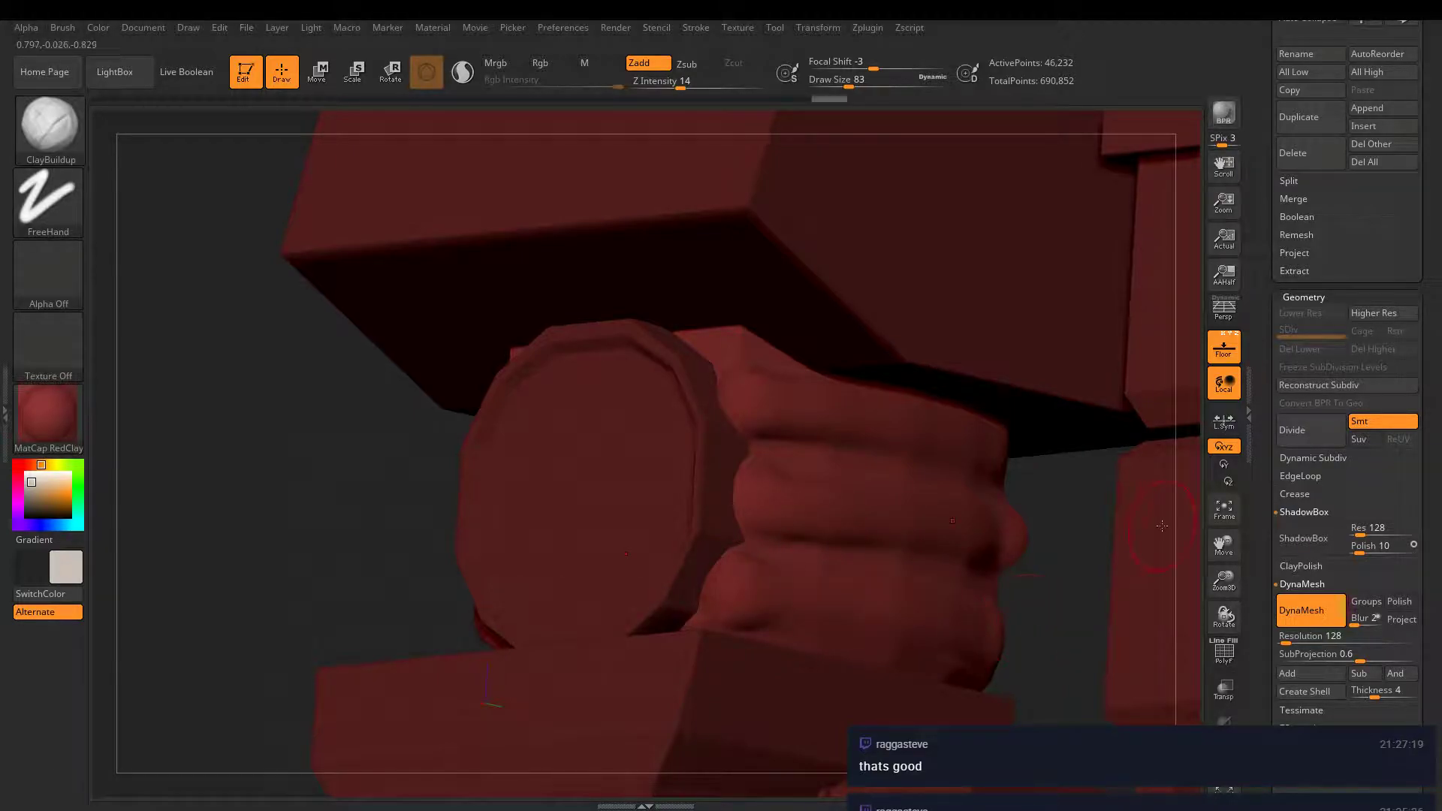
- Build up the middle and lower rolls across the back of the waist, curving down towards the spine
mouse_move(897, 362)
right_down()
mouse_move(819, 346)
mouse_move(894, 333)
mouse_move(724, 461)
right_up()
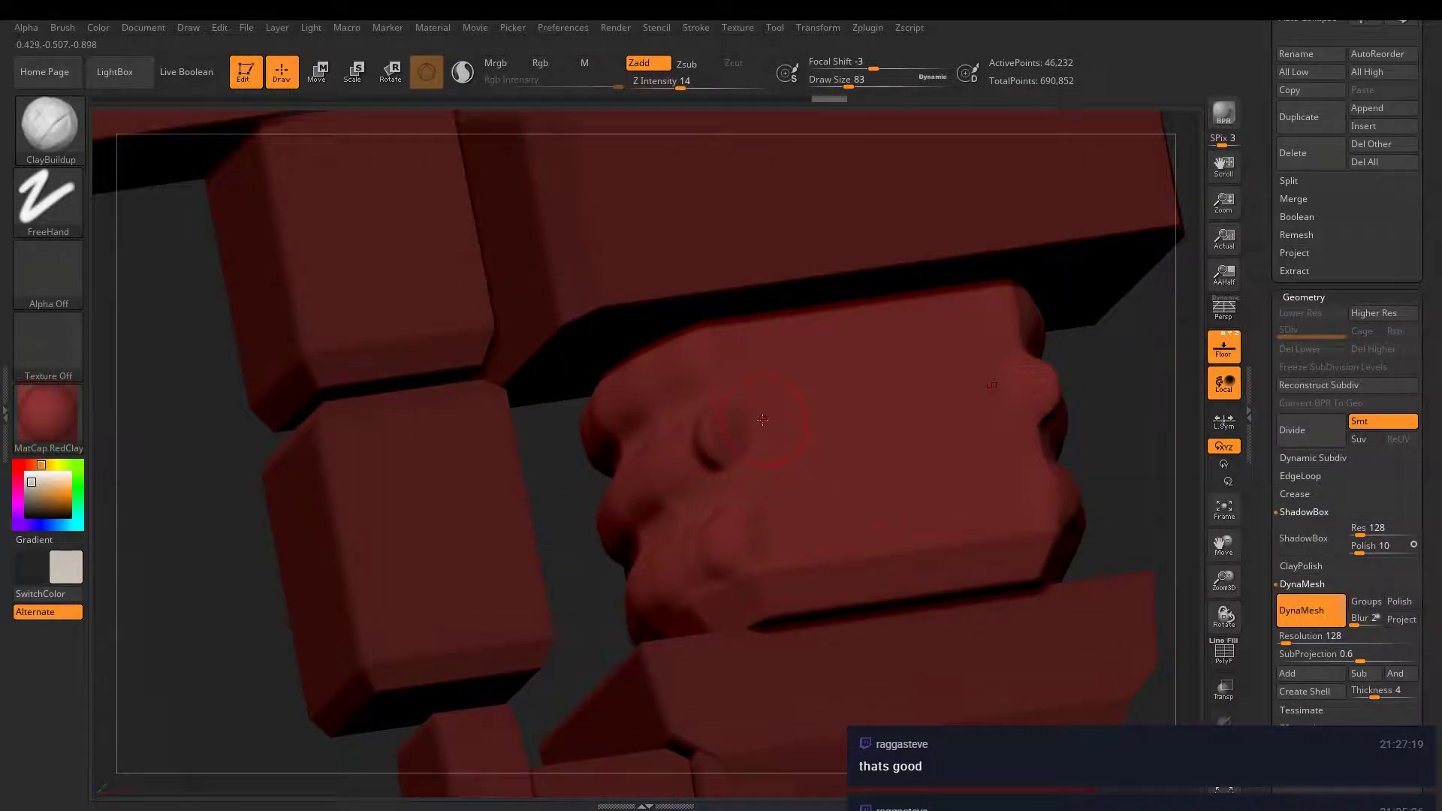
drag(763, 419, 947, 427)
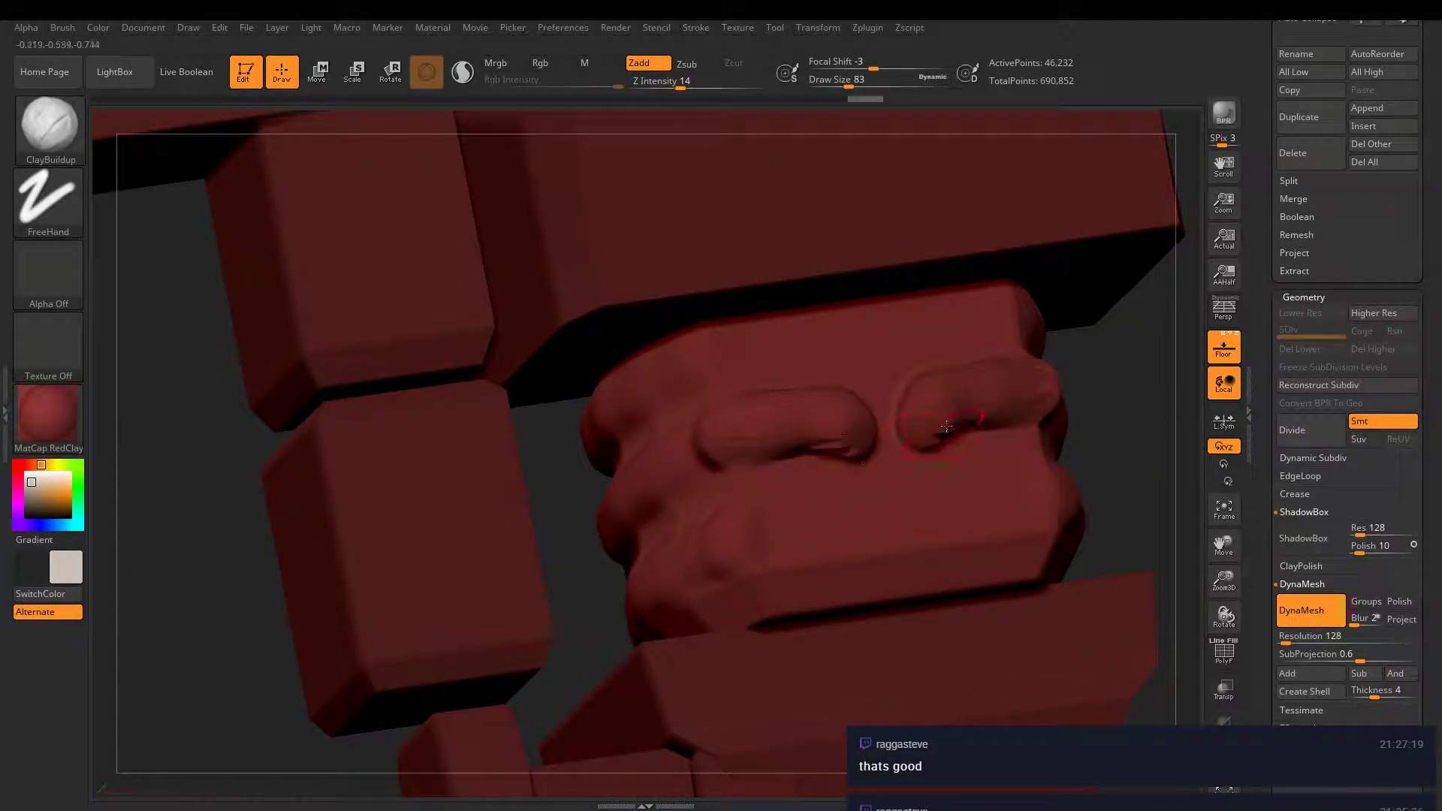
drag(760, 541, 917, 544)
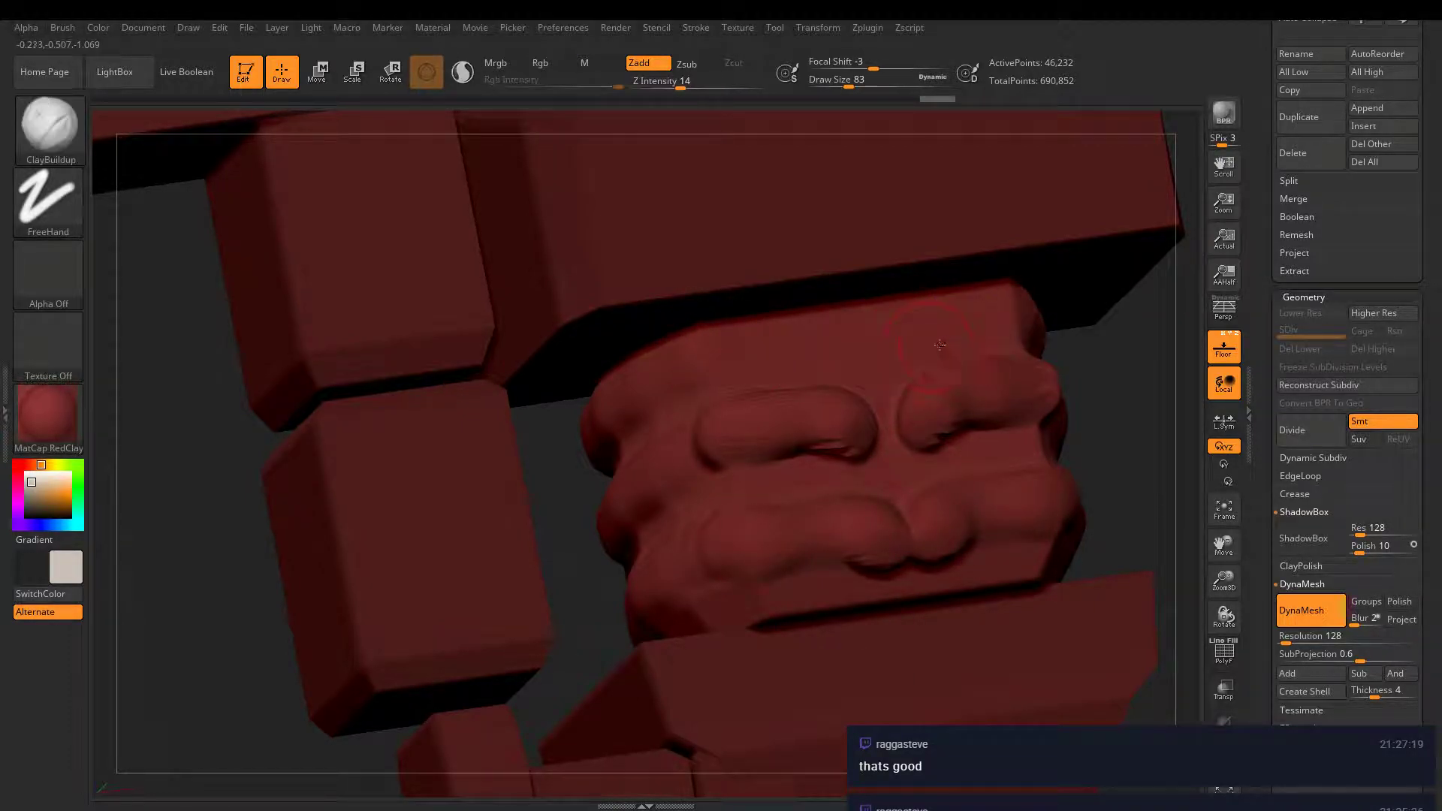
- Reduce the draw size to 63, add the top roll across the waist's back and extend the lower rolls around the corner
key(bracketleft)
mouse_move(709, 353)
mouse_down()
mouse_move(751, 365)
mouse_move(849, 354)
mouse_move(766, 357)
mouse_move(582, 409)
mouse_up()
key(ctrl+z)
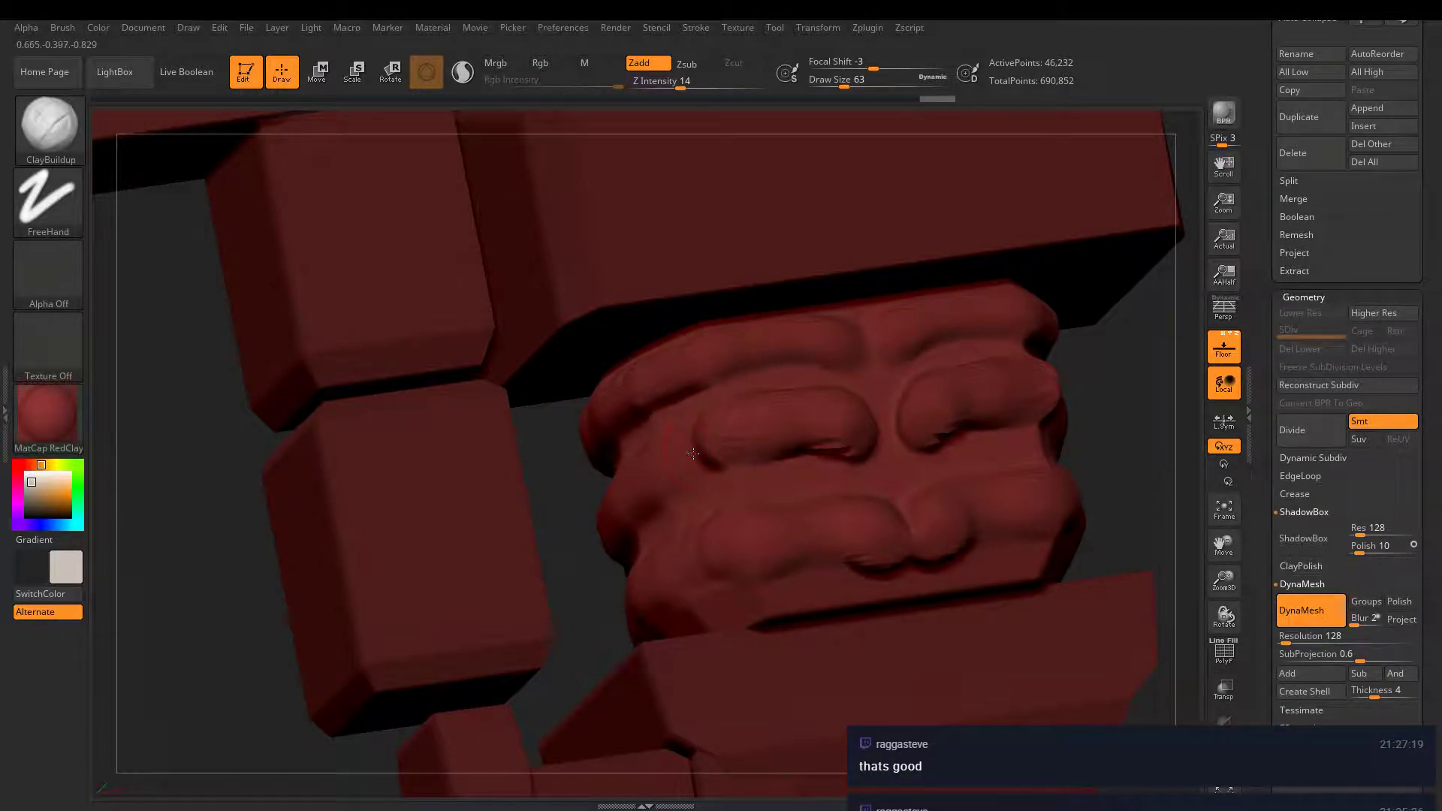
mouse_move(693, 453)
mouse_down()
mouse_move(680, 481)
mouse_move(599, 522)
mouse_up()
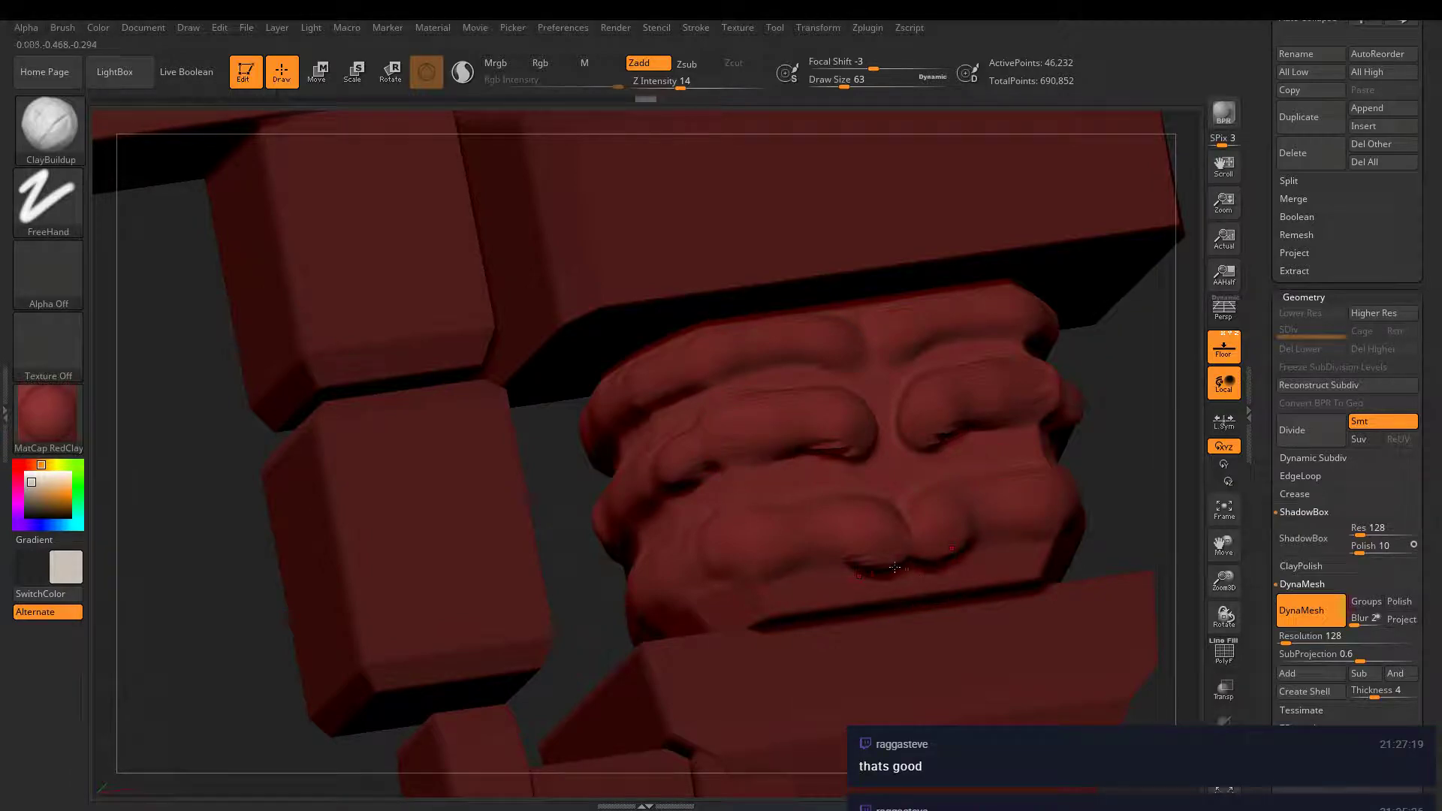
mouse_move(895, 568)
mouse_down()
mouse_move(868, 571)
mouse_move(872, 531)
mouse_up()
- Smooth the clay rolls where they wrap from the waist's back onto its side
mouse_move(766, 488)
right_down()
mouse_move(867, 476)
mouse_move(862, 444)
right_up()
shift+drag(783, 425, 841, 449)
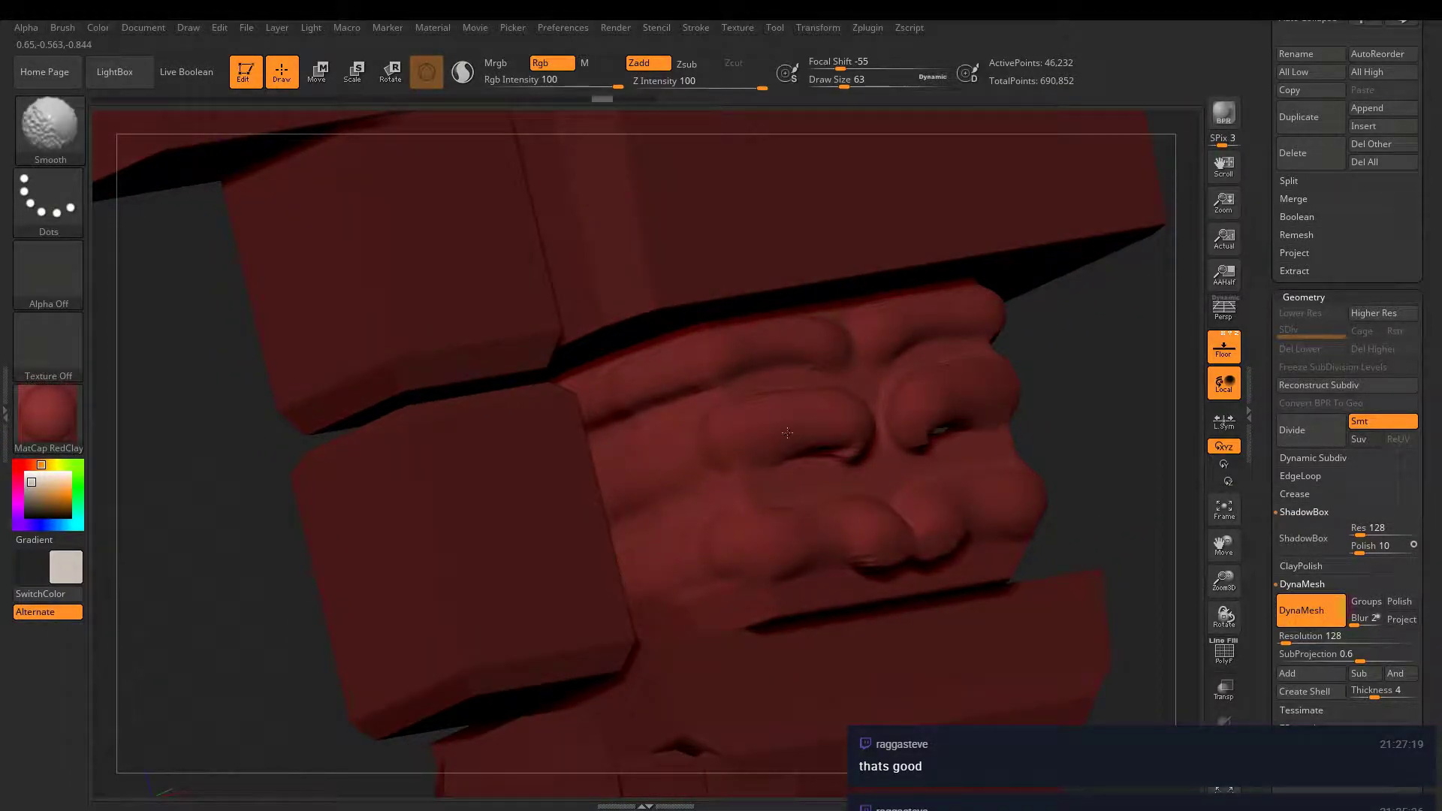
shift+drag(743, 360, 606, 421)
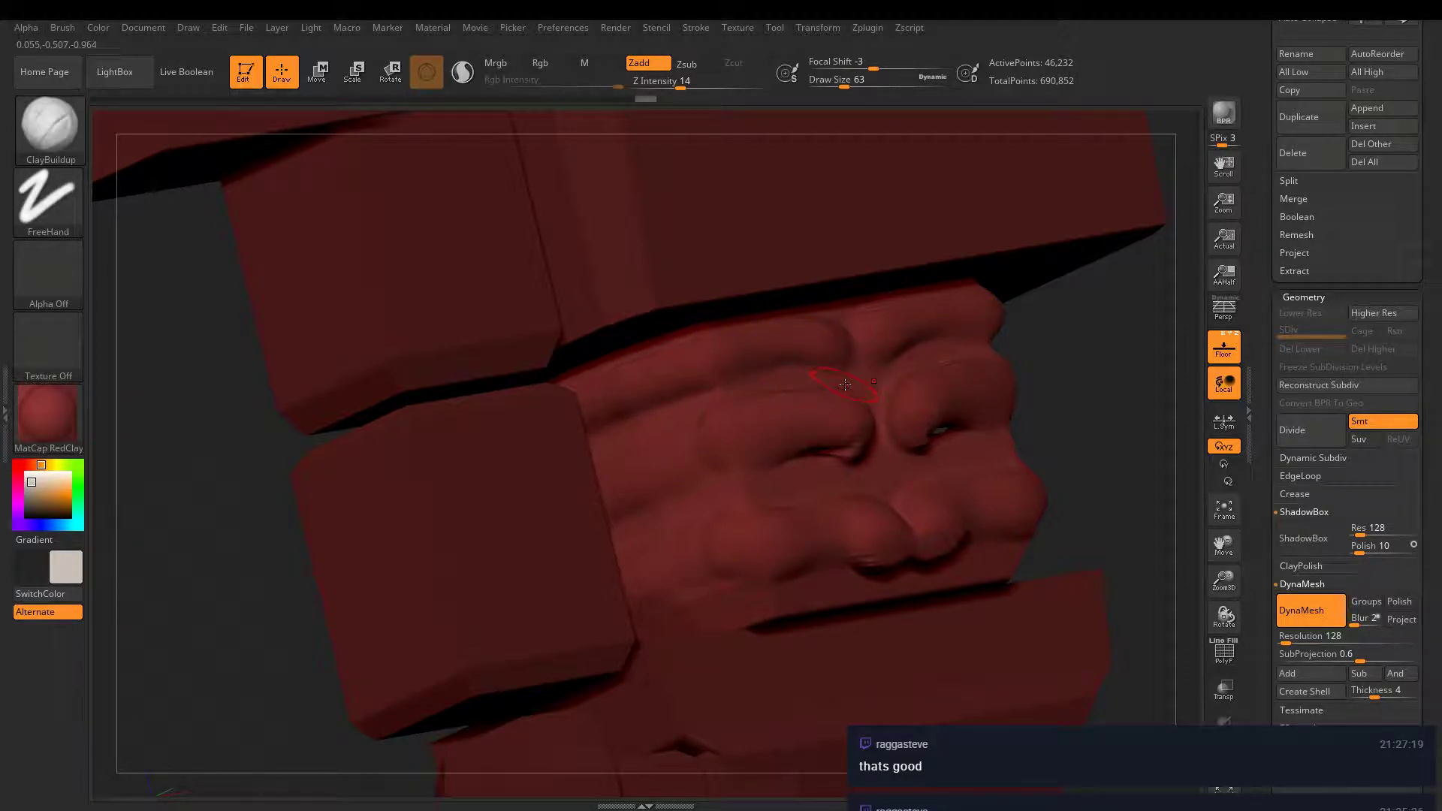
- Raise the draw size to 75 and rebuild the middle and lower rolls around the waist's back corners
right_drag(1028, 401, 1015, 409)
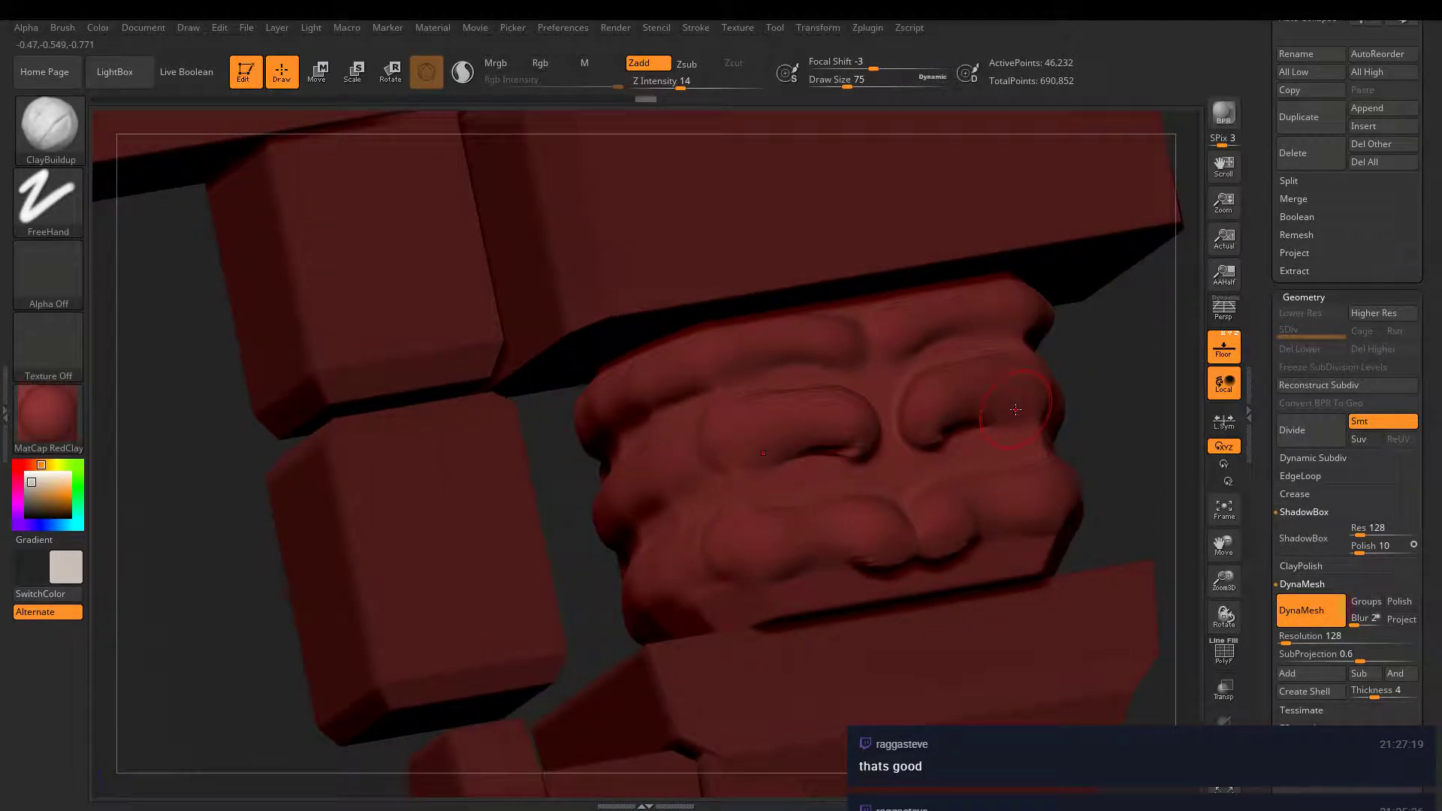
drag(703, 446, 590, 522)
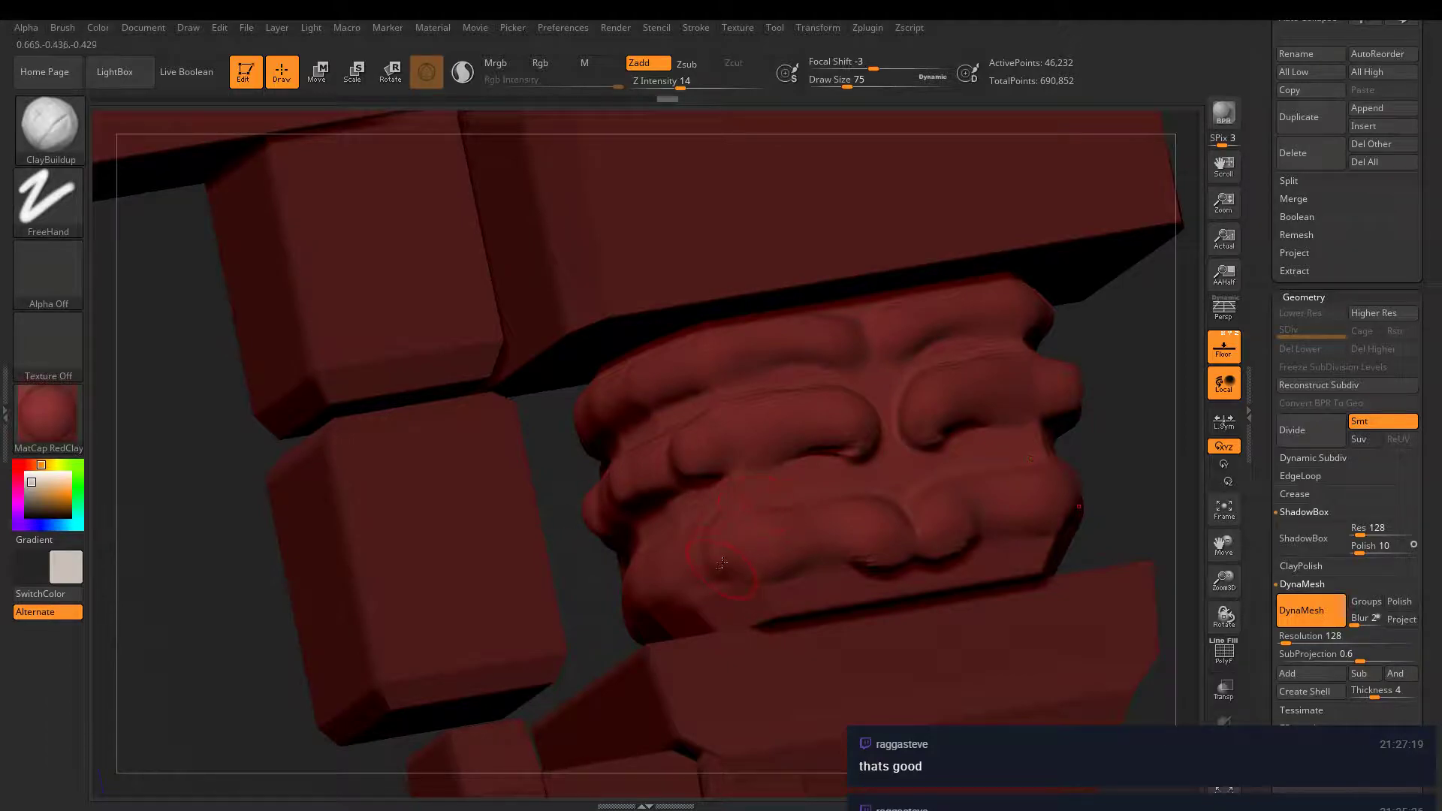
mouse_move(751, 565)
mouse_down()
mouse_move(623, 616)
mouse_move(879, 540)
mouse_up()
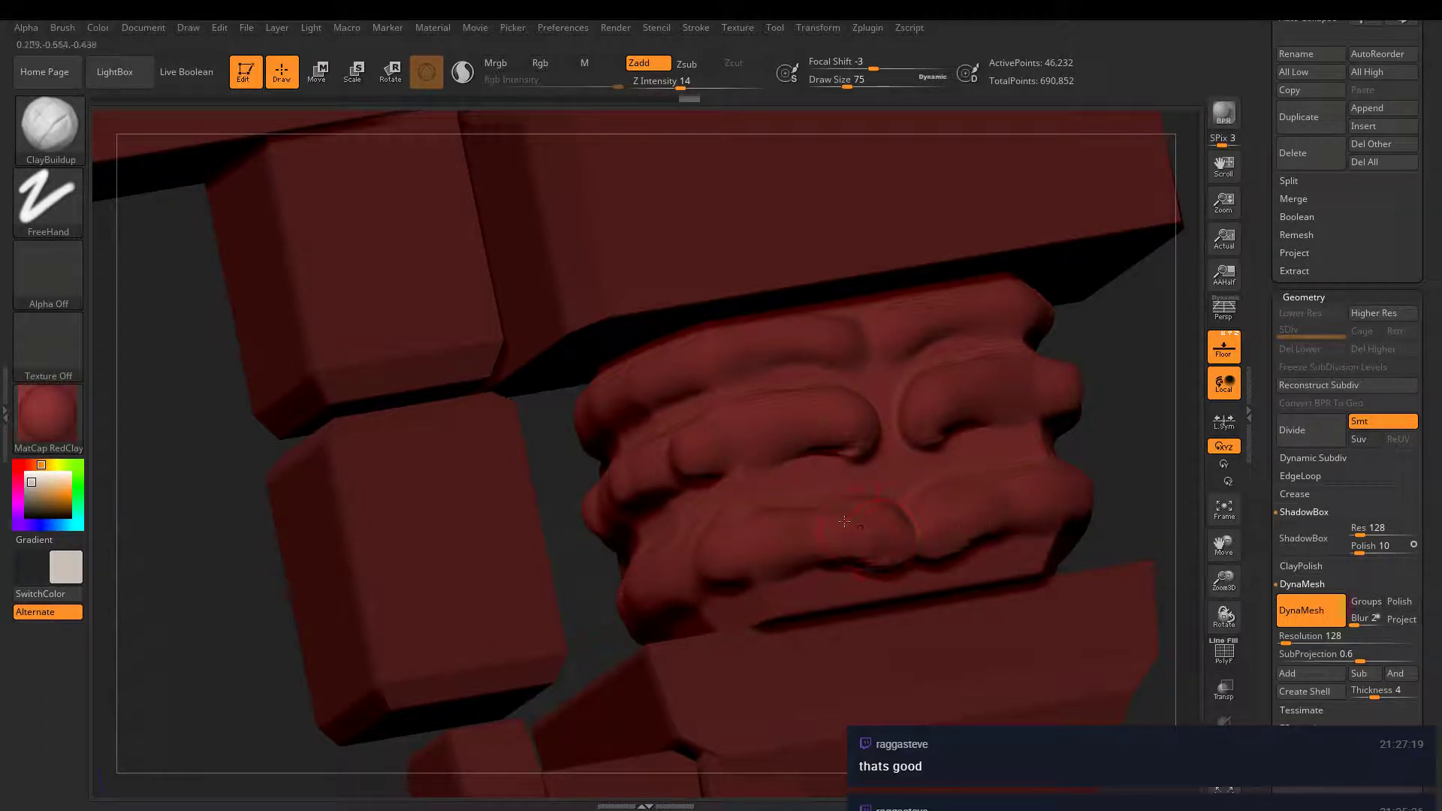
mouse_move(845, 521)
right_down()
mouse_move(895, 492)
mouse_move(864, 451)
mouse_move(808, 396)
mouse_move(827, 418)
mouse_move(821, 458)
mouse_move(756, 483)
mouse_move(759, 412)
right_up()
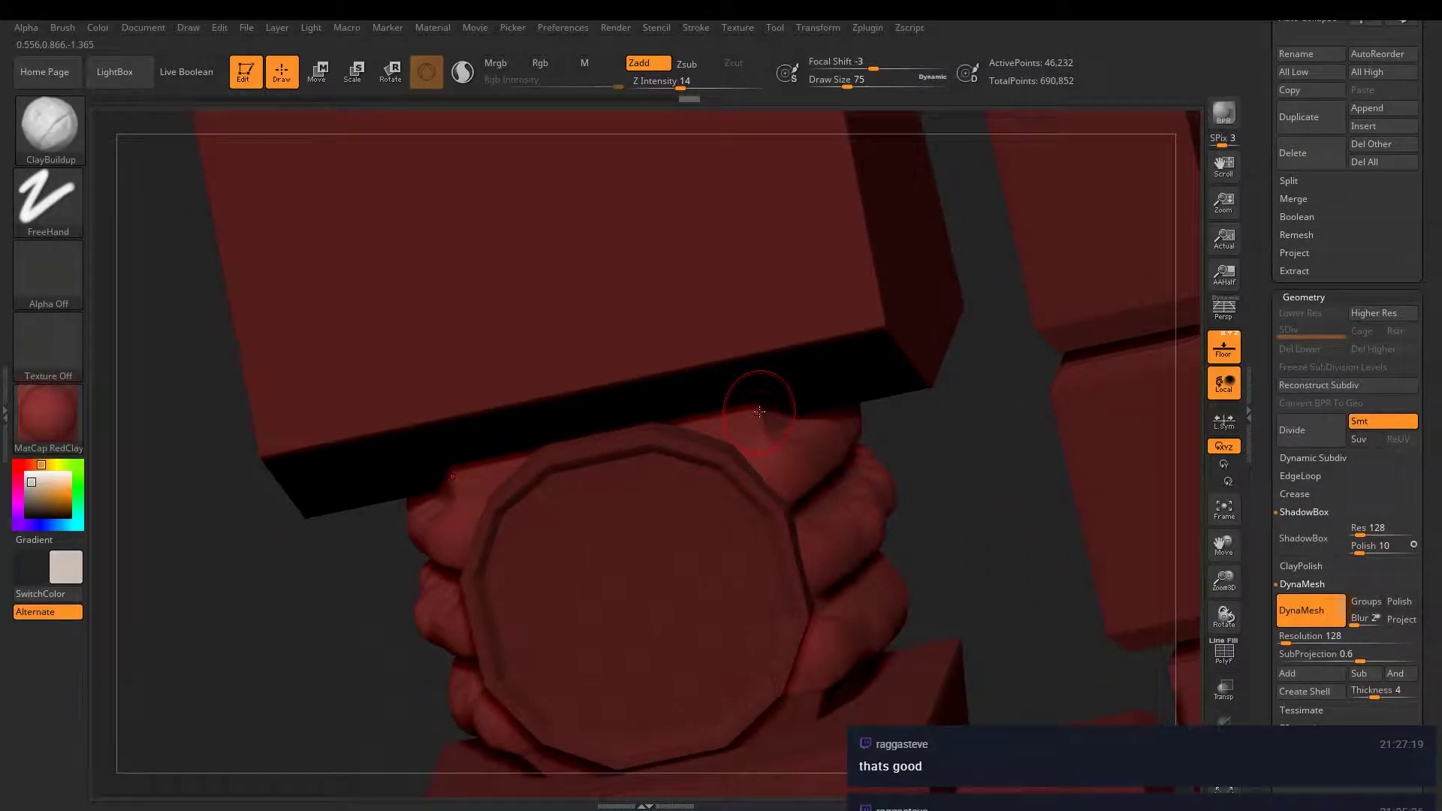
- Thicken the three rolls beside the round disc with ClayBuildup strokes, and remesh the smoothed waist with DynaMesh
drag(802, 492, 880, 419)
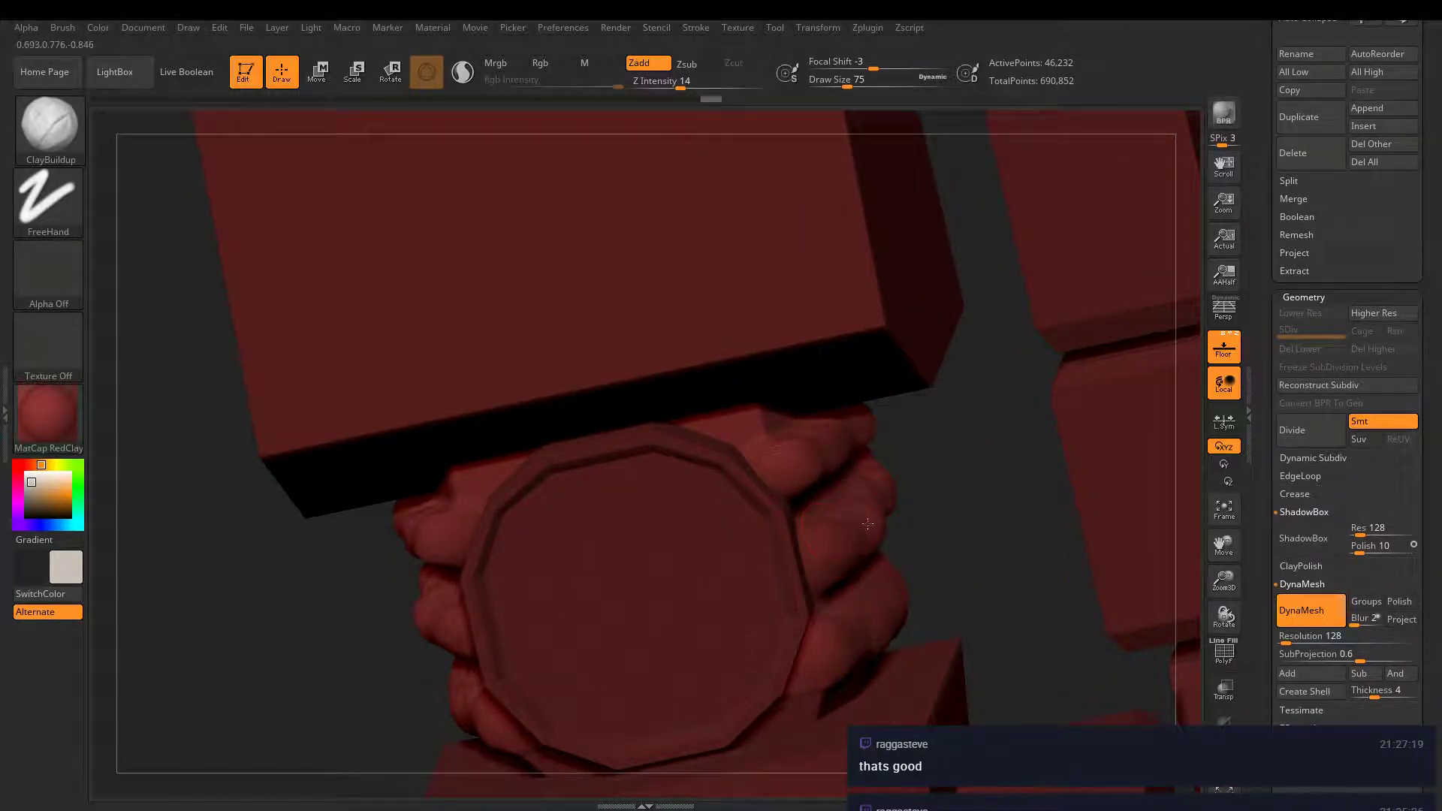
drag(868, 524, 883, 492)
mouse_move(826, 601)
mouse_down()
mouse_move(868, 643)
mouse_move(878, 616)
mouse_up()
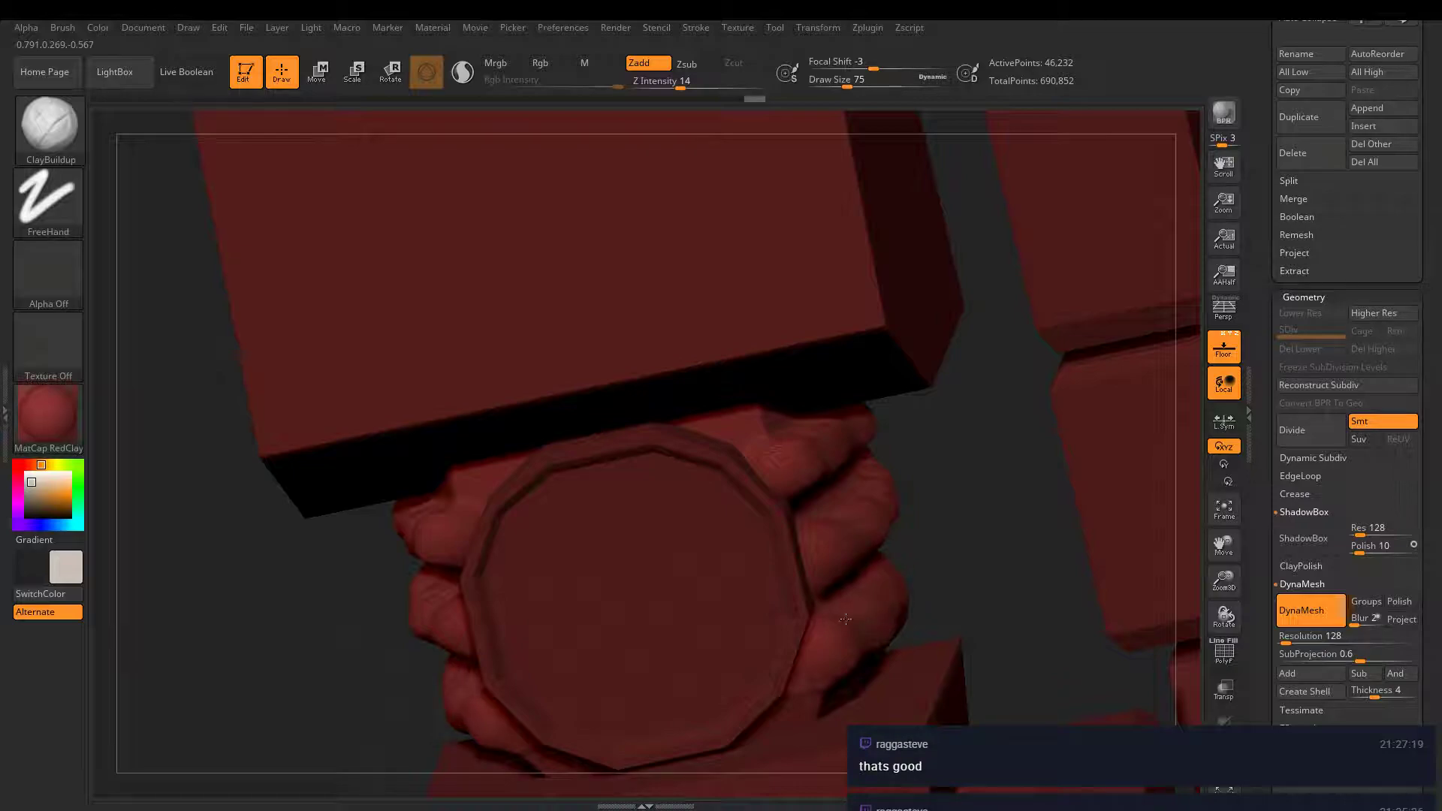
mouse_move(1011, 422)
ctrl+mouse_down()
mouse_move(1011, 483)
mouse_move(931, 505)
mouse_move(924, 593)
mouse_move(889, 412)
ctrl+mouse_up()
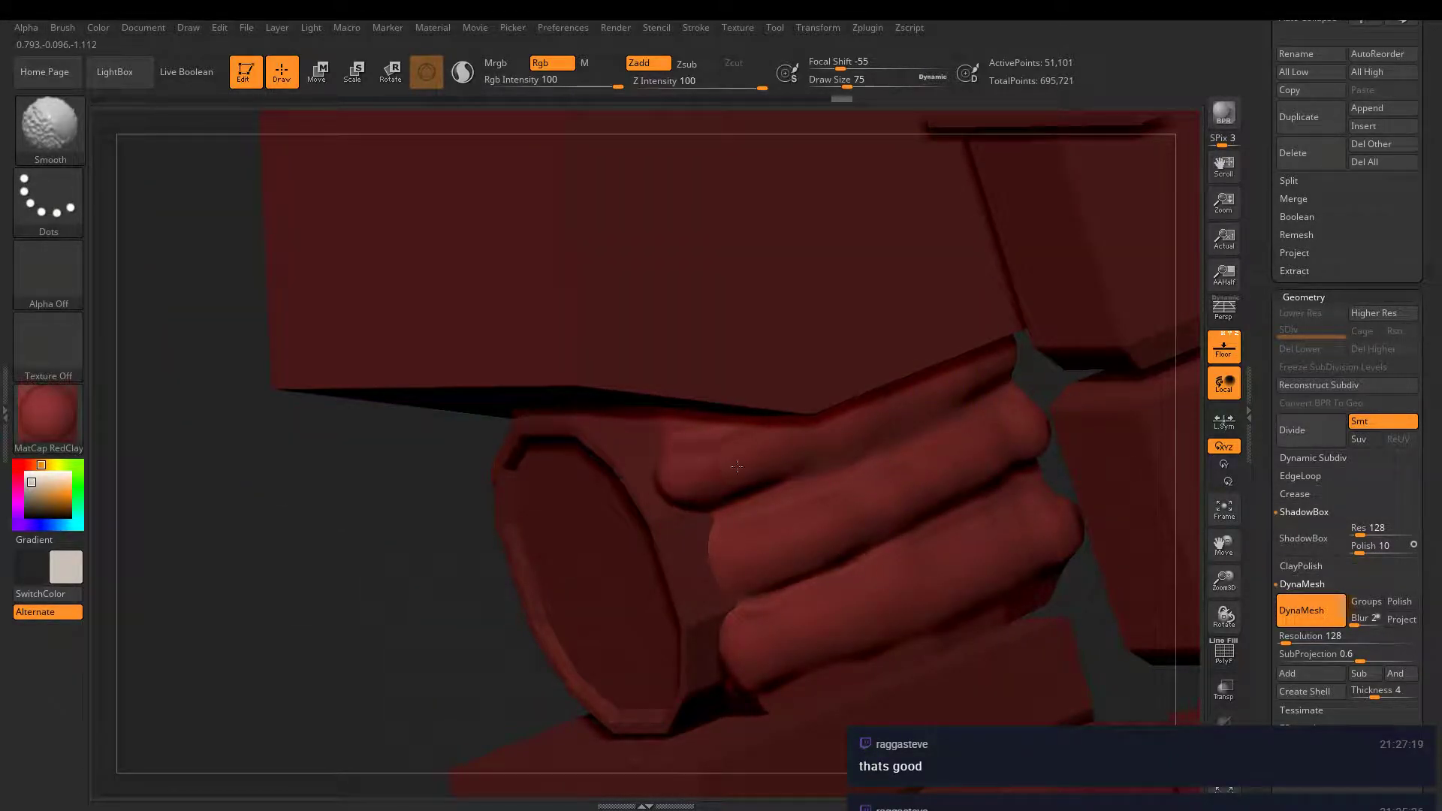
key(ctrl)
drag(1007, 383, 1065, 426)
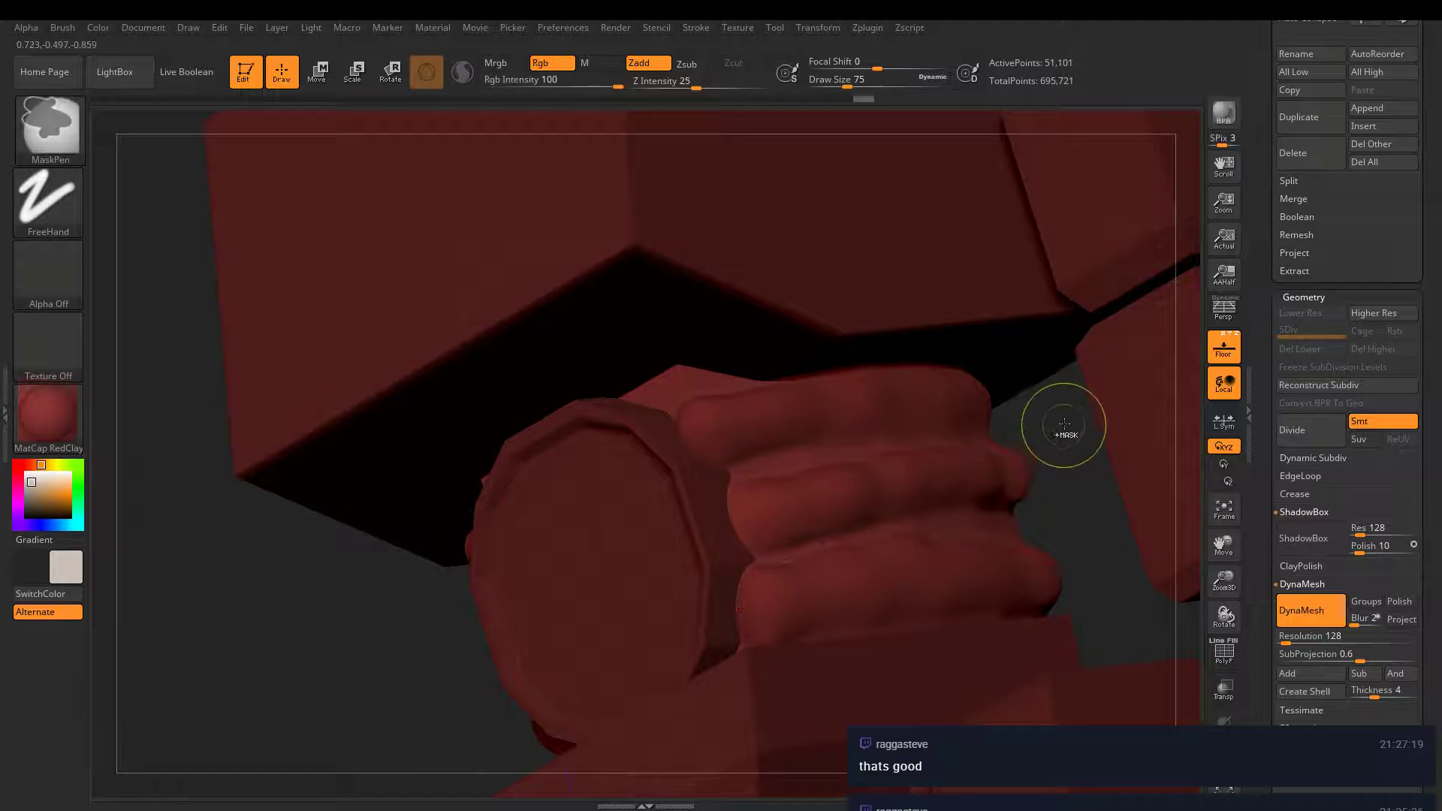
drag(1036, 493, 901, 481)
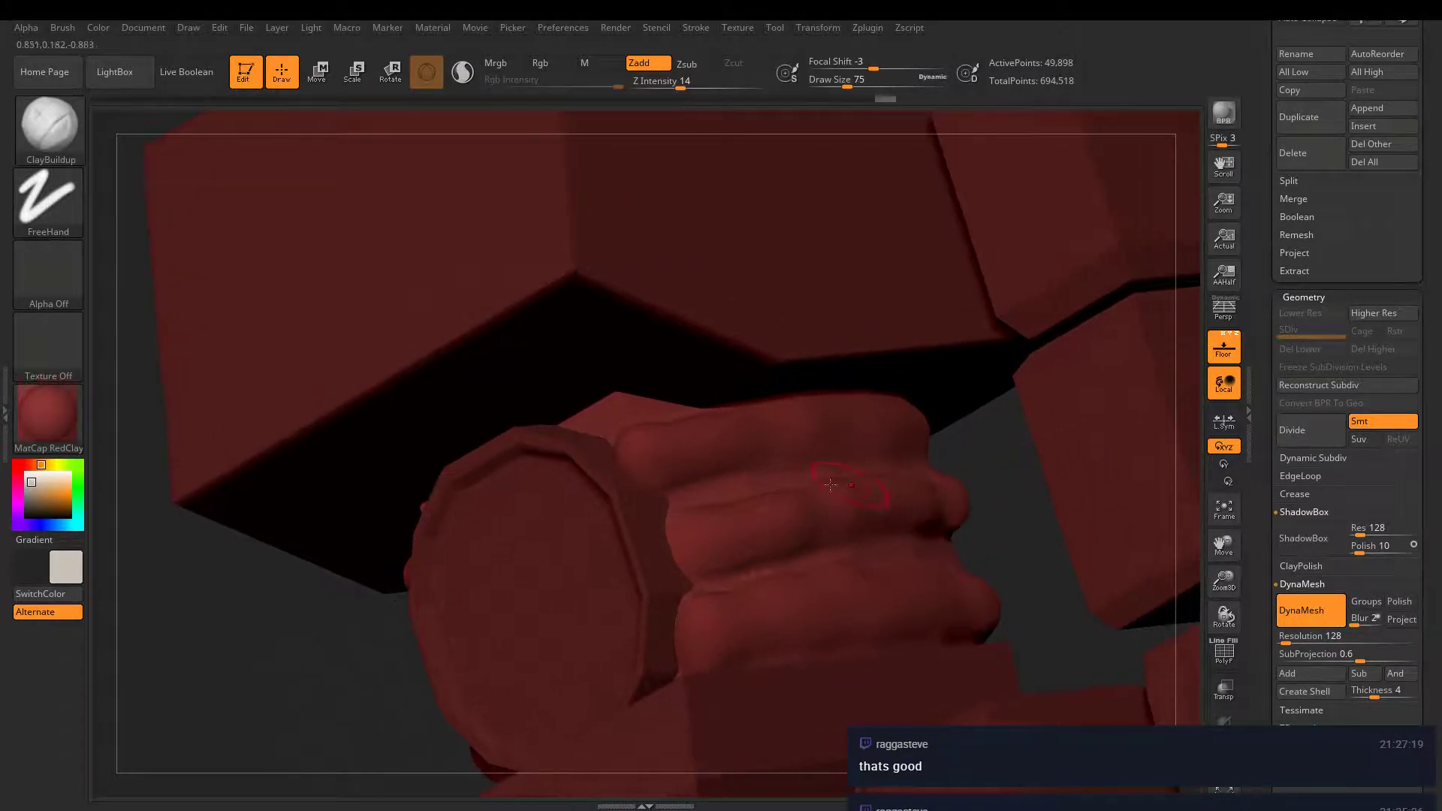
- Choose the Pinch brush and tighten the creases between the rolls along the waist's side
click(45, 120)
click(620, 485)
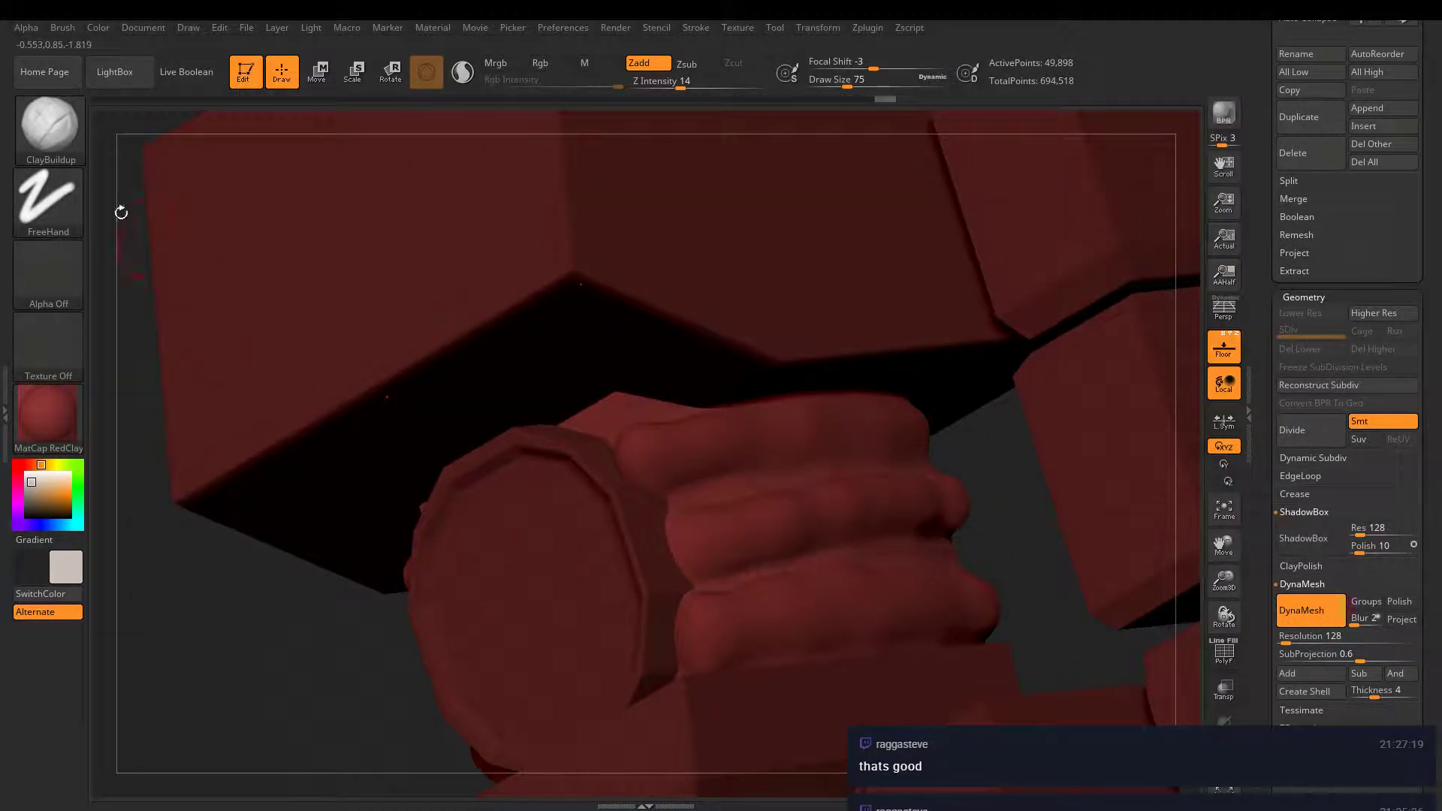
key(b)
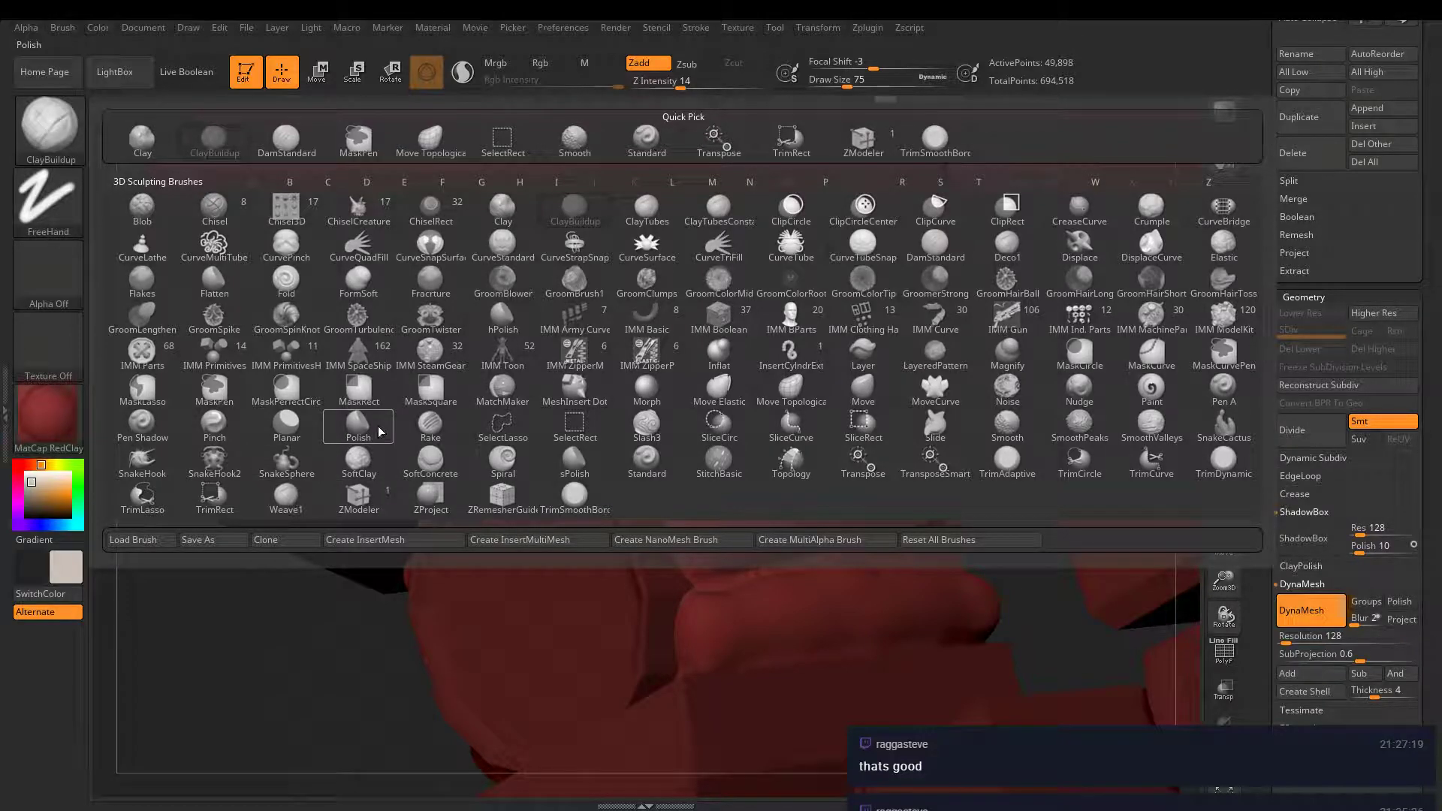
click(214, 425)
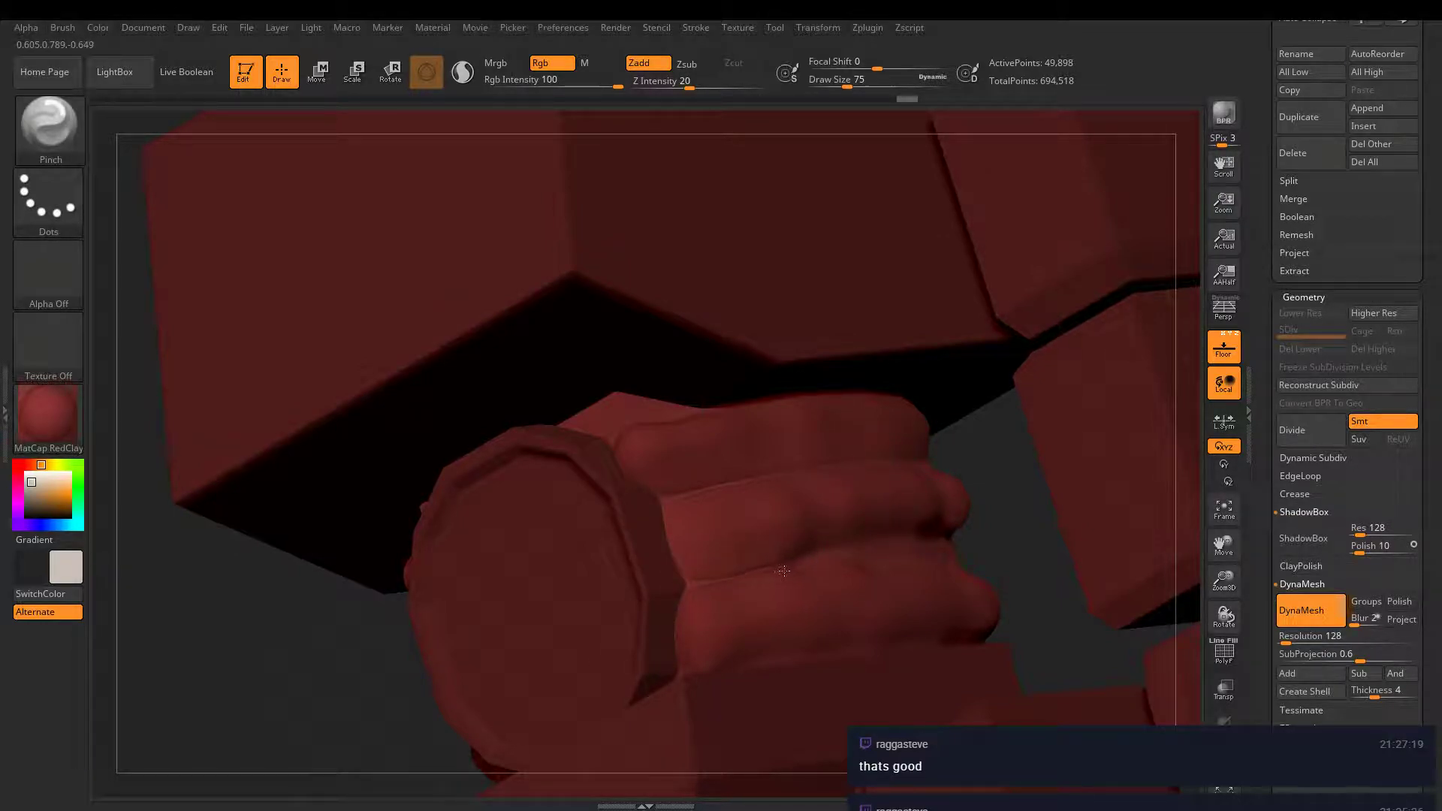
mouse_move(915, 551)
mouse_down()
mouse_move(933, 534)
mouse_move(941, 545)
mouse_up()
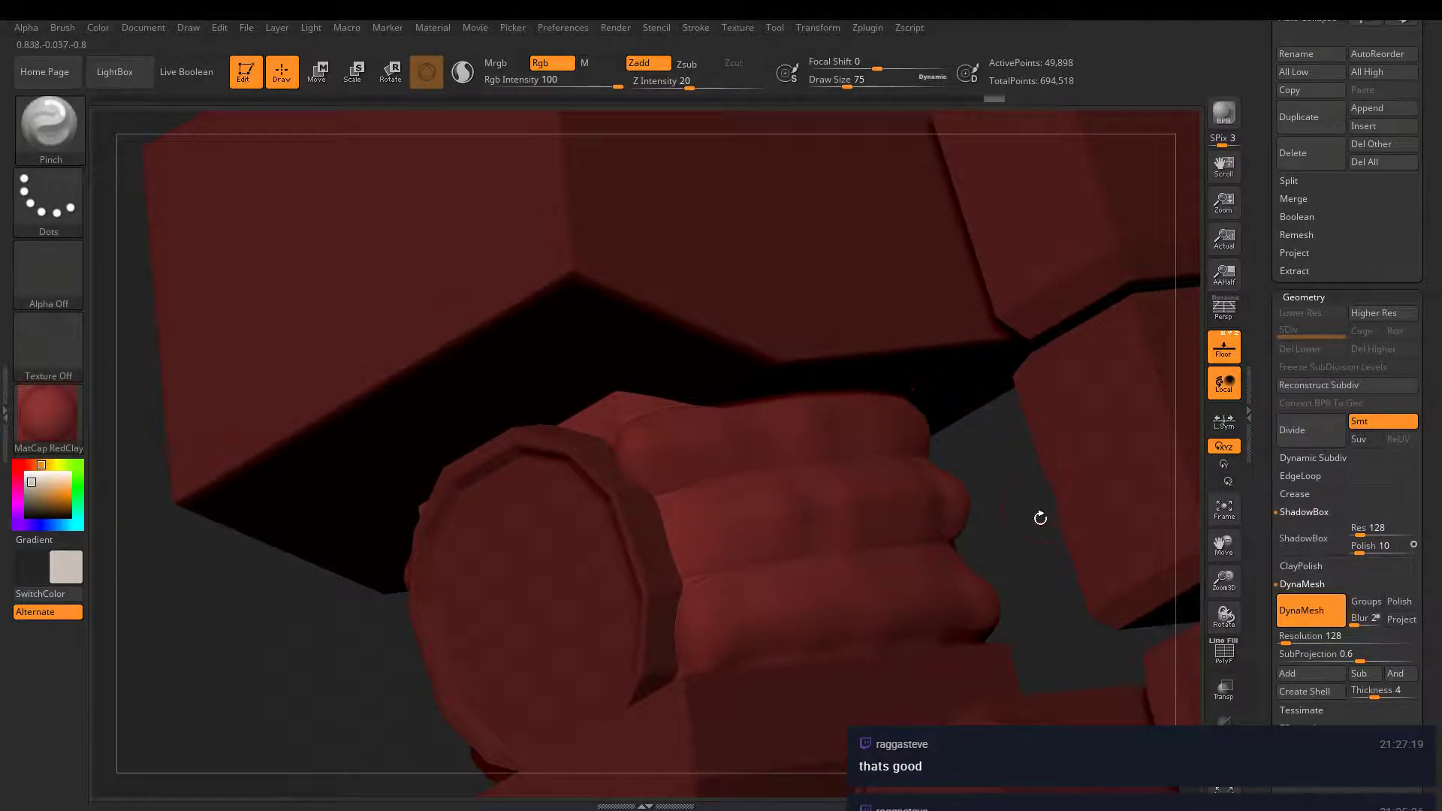
drag(991, 499, 991, 512)
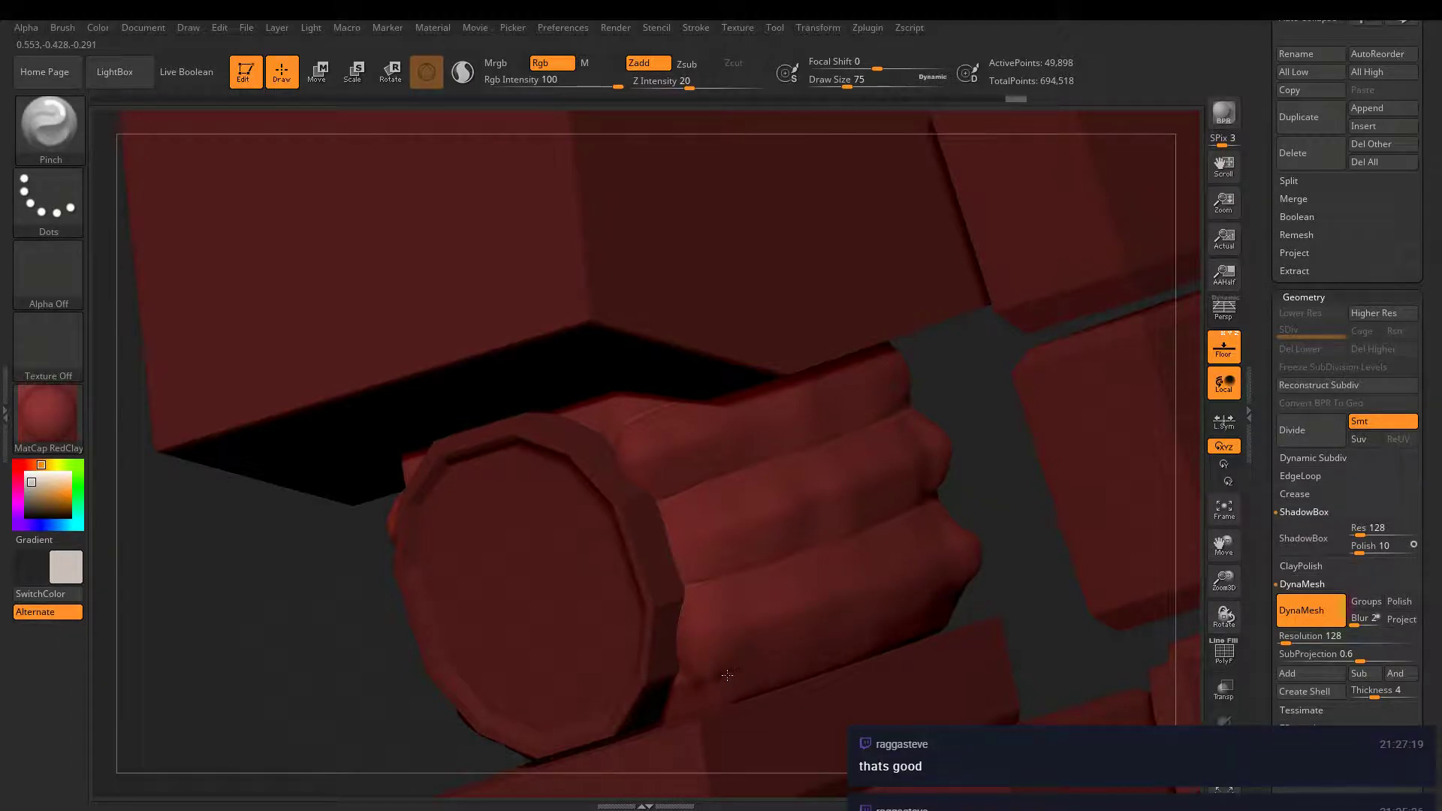
- Pinch the creases between the three rolls across the waist's back, including the lower roll's underside towards the spine
right_drag(660, 699, 847, 528)
right_drag(756, 522, 755, 473)
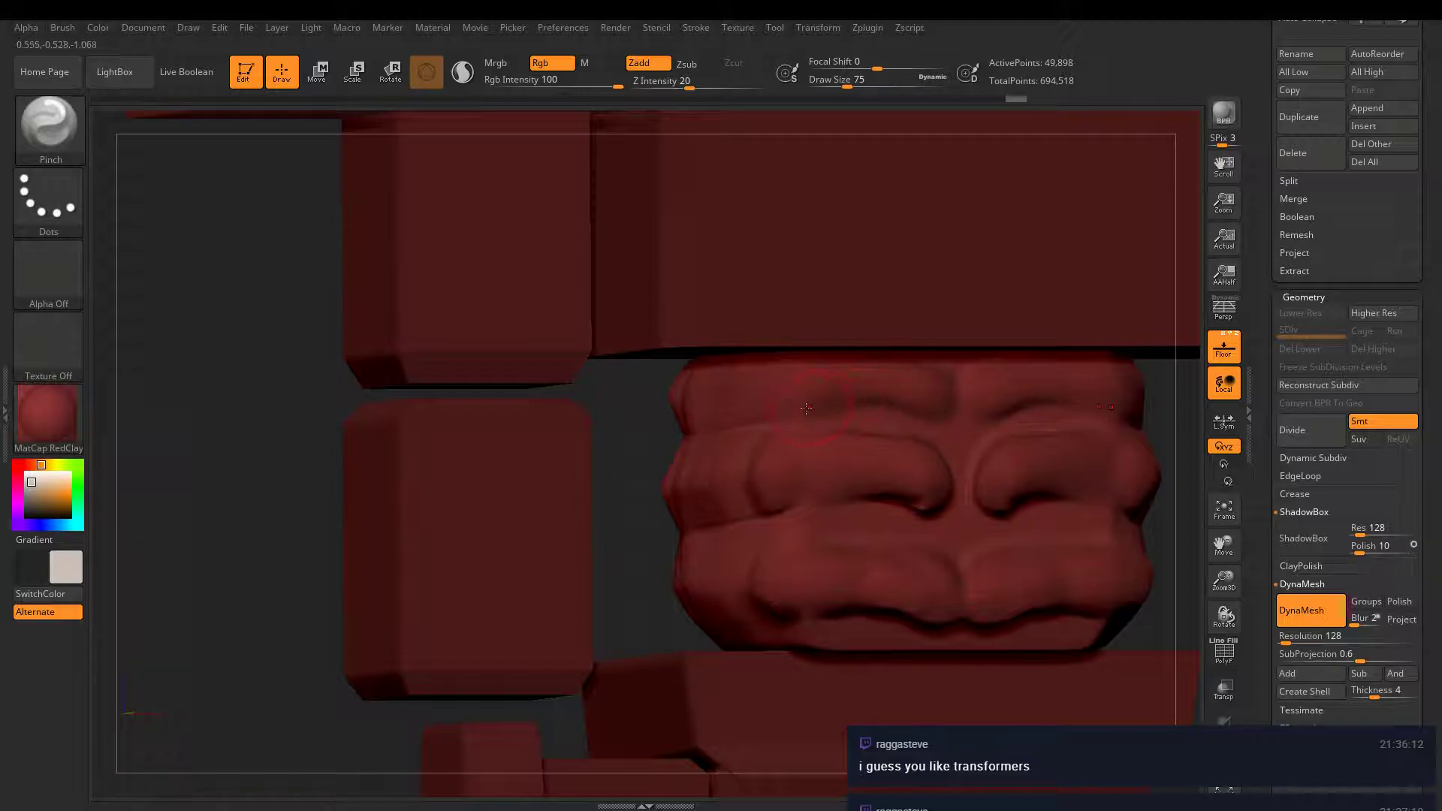
drag(806, 409, 907, 415)
drag(811, 413, 911, 428)
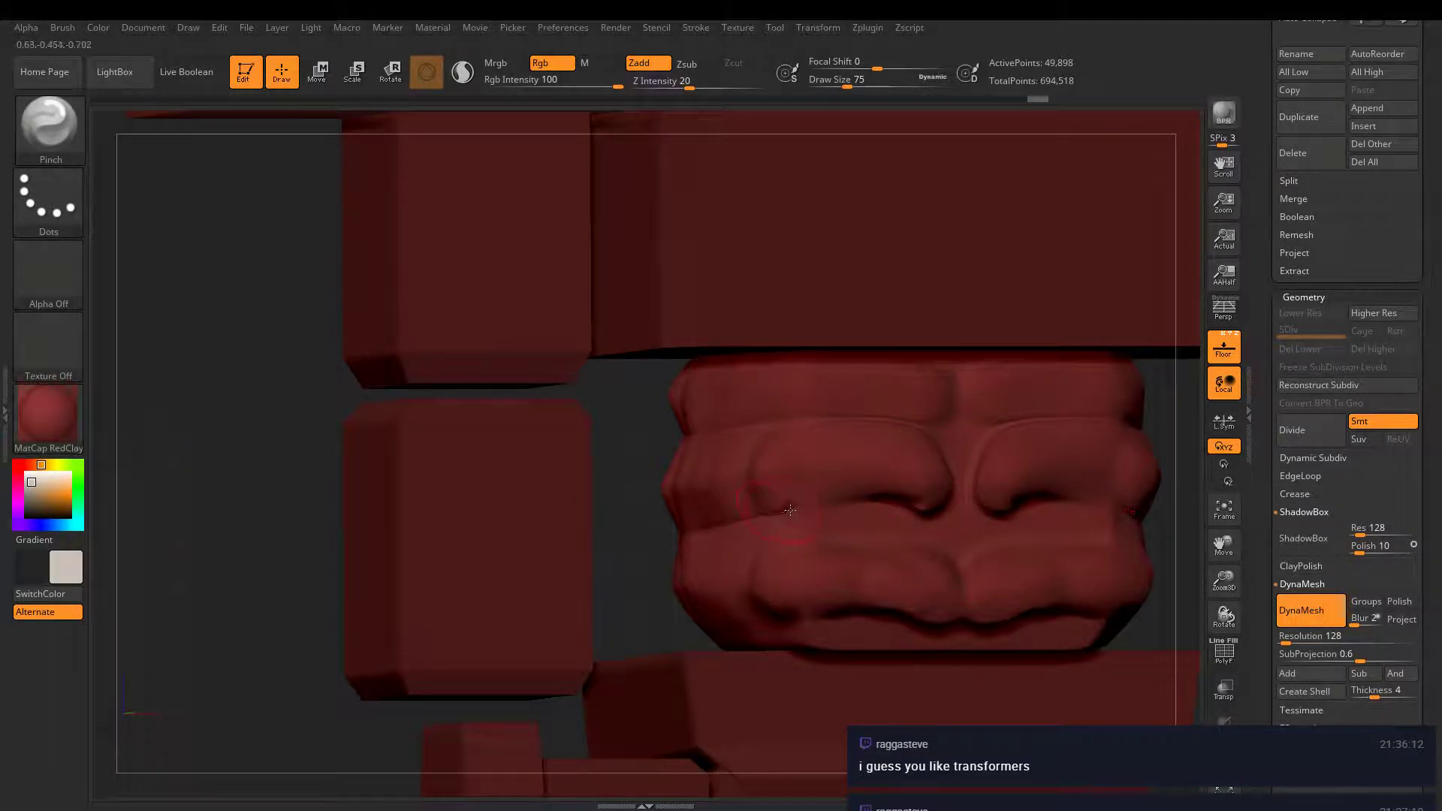
mouse_move(835, 505)
mouse_down()
mouse_move(925, 531)
mouse_move(937, 517)
mouse_up()
drag(875, 610, 933, 622)
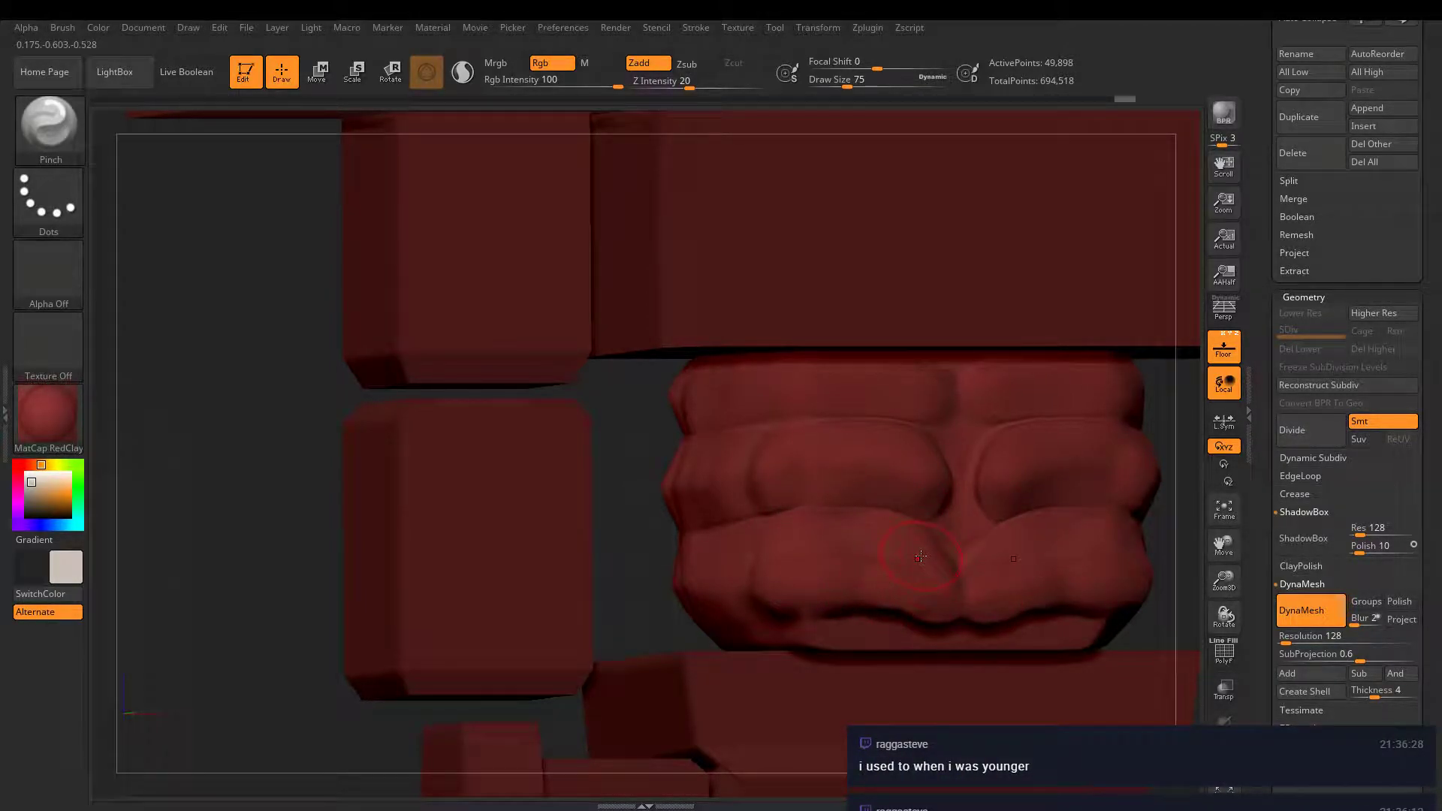
right_drag(898, 560, 922, 430)
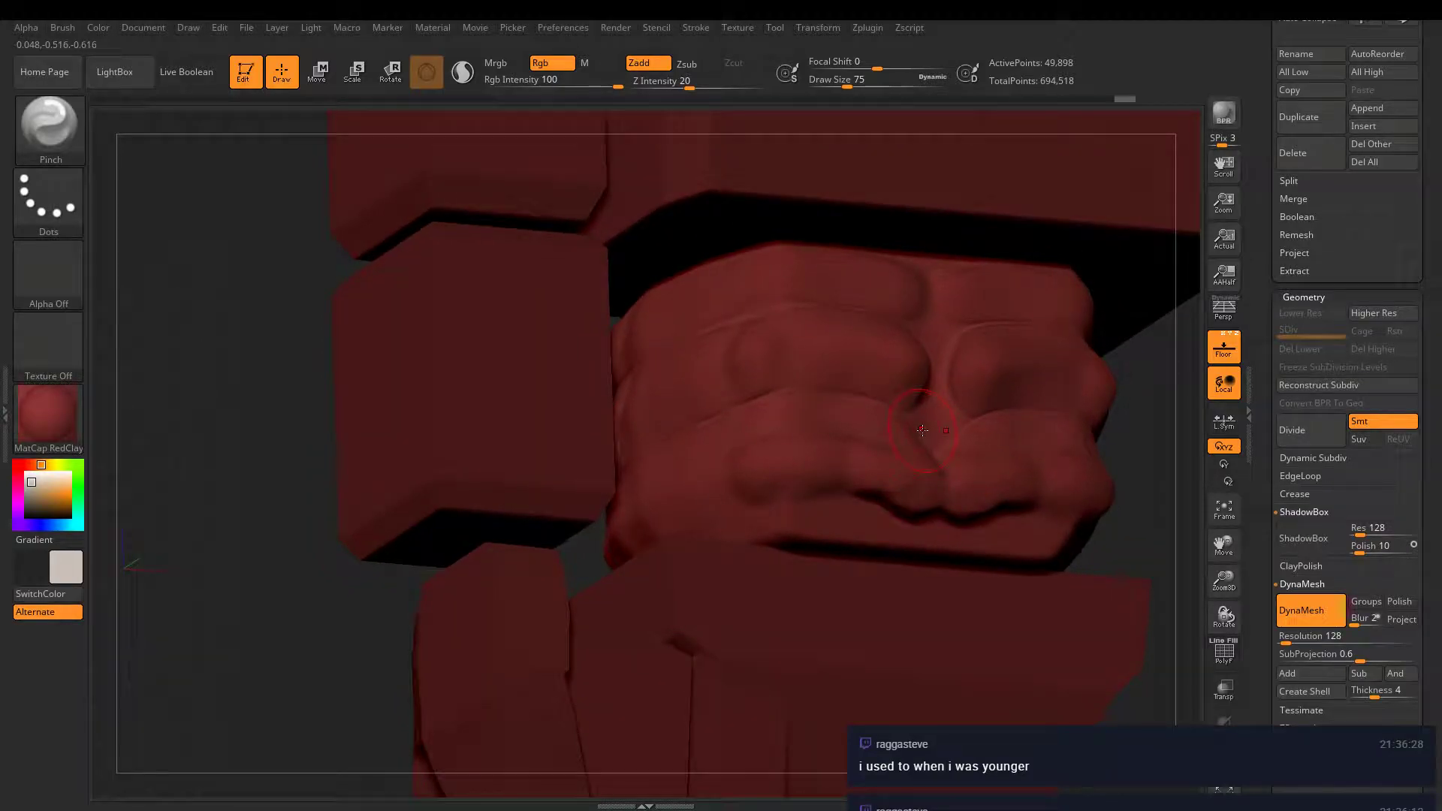
mouse_move(811, 492)
mouse_down()
mouse_move(853, 490)
mouse_move(943, 524)
mouse_up()
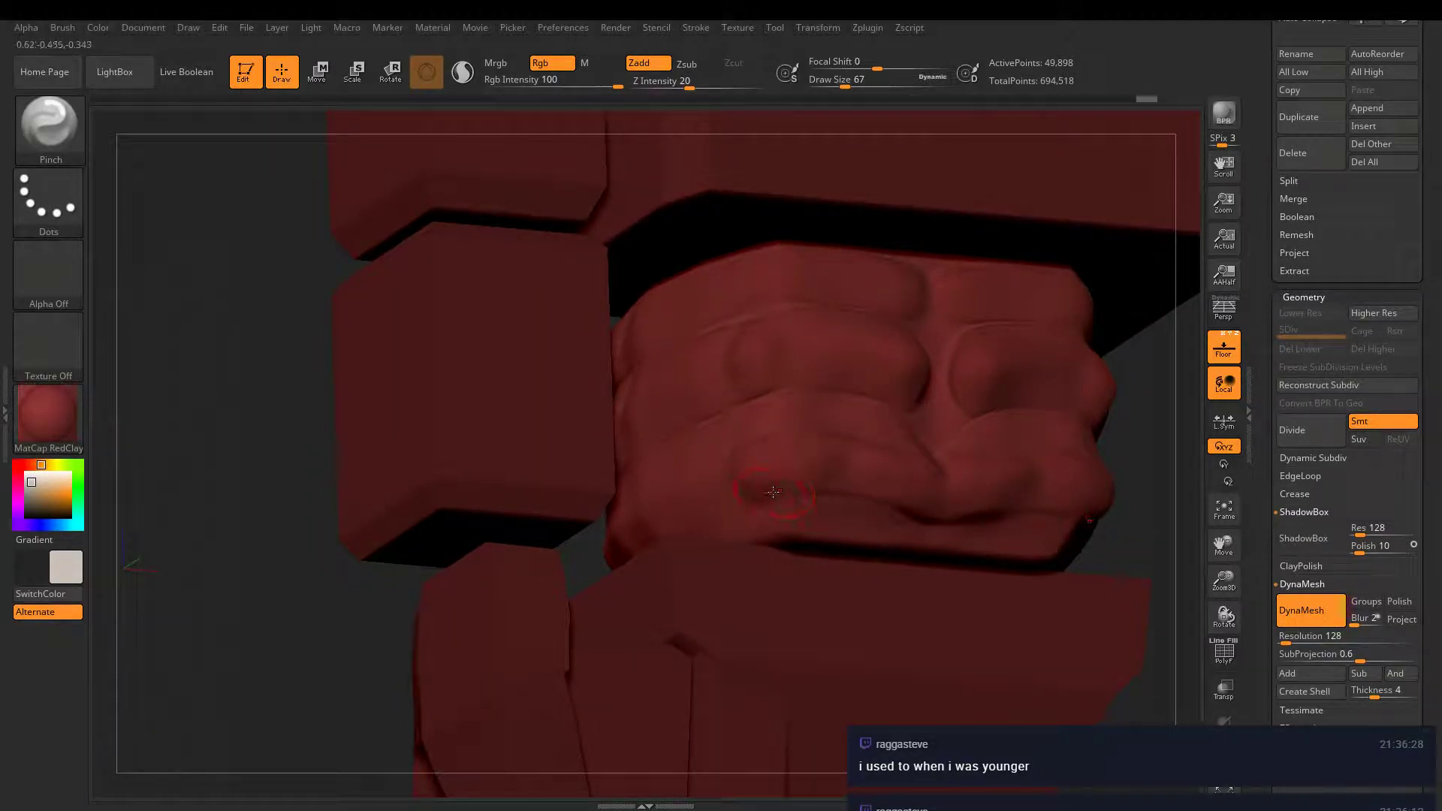
- Undo the last pinch stroke and smooth the ridges where the rolls turn the waist's back corner
key(ctrl+z)
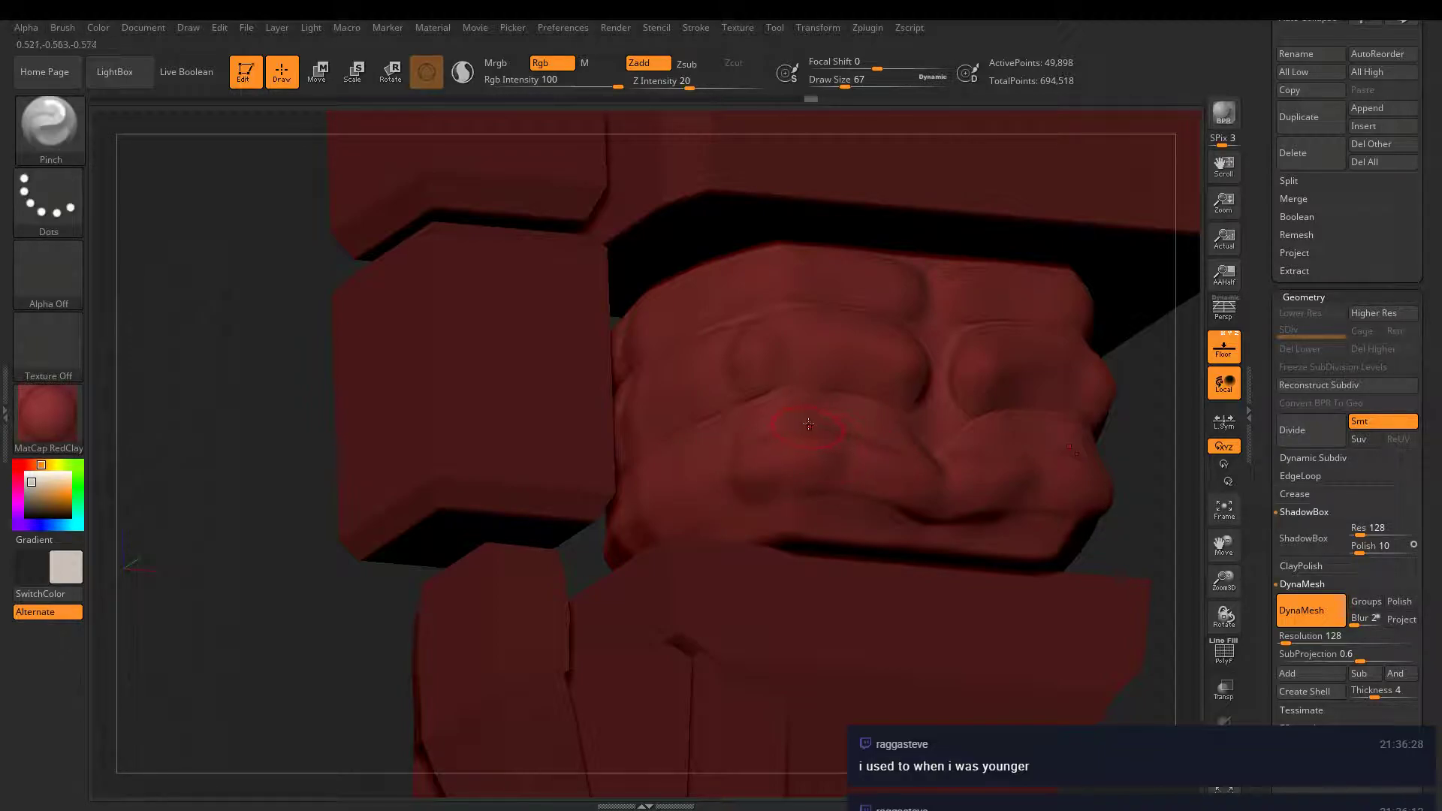
key(shift)
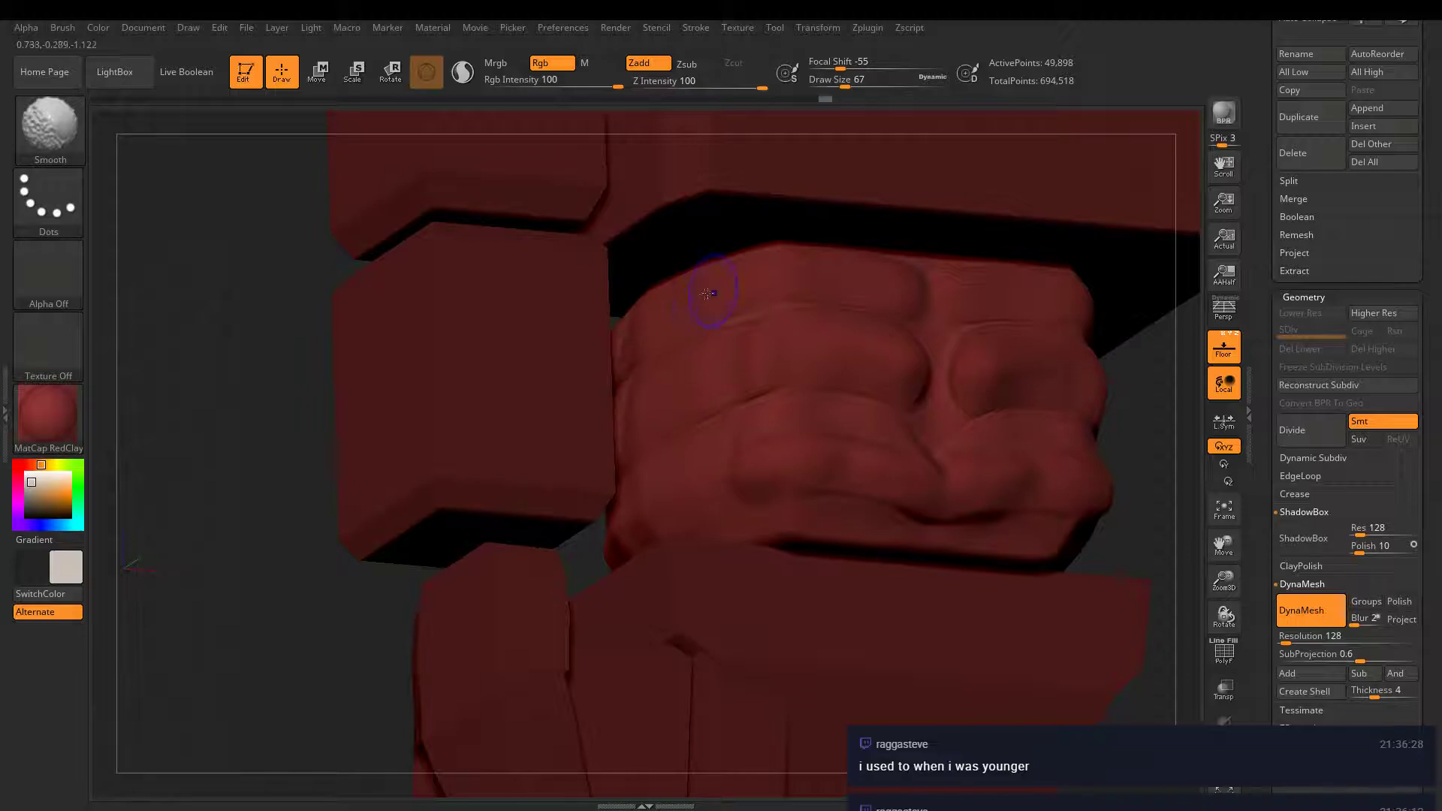
shift+drag(707, 293, 806, 268)
mouse_move(840, 434)
shift+mouse_down()
mouse_move(731, 480)
mouse_move(827, 391)
shift+mouse_up()
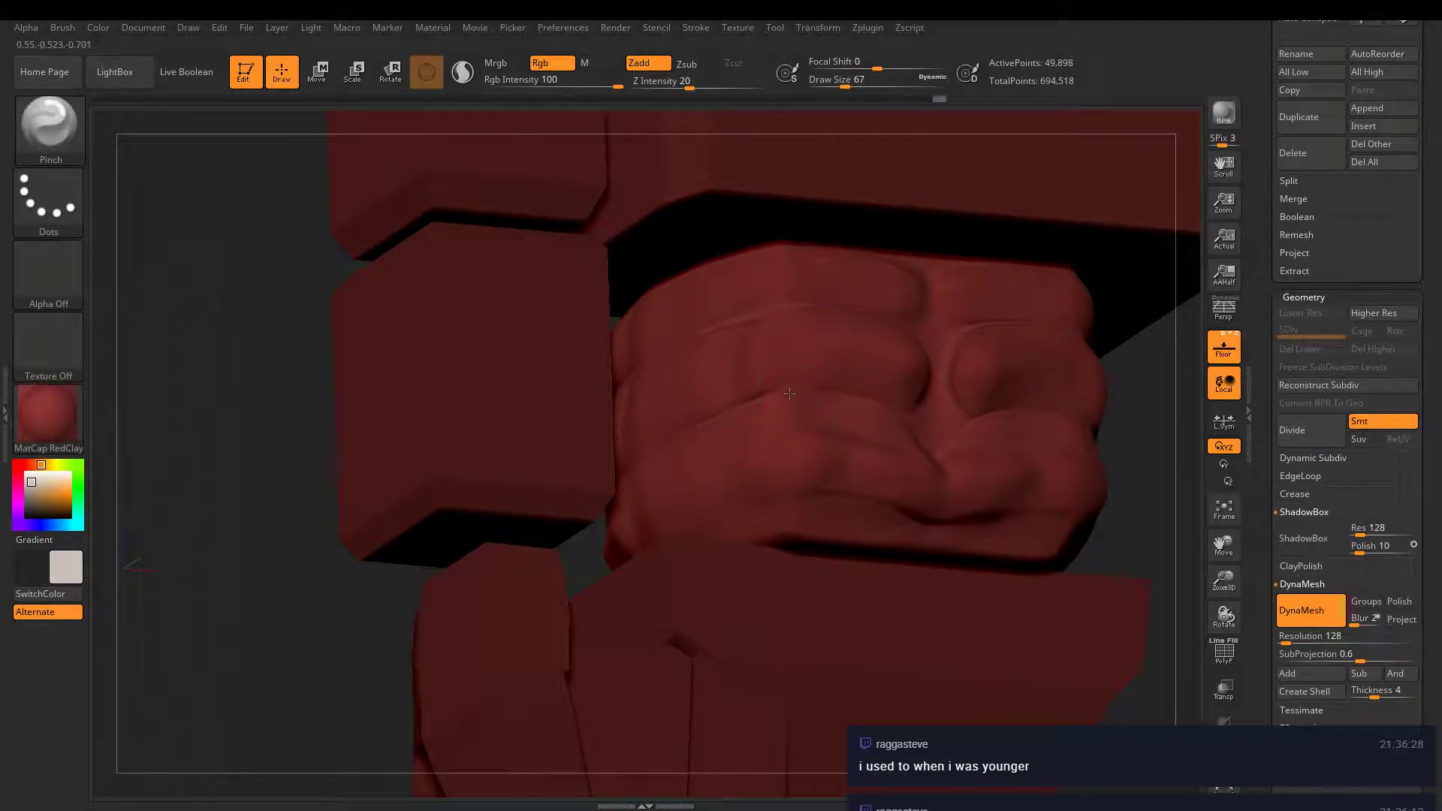
- Sharpen the roll creases around the back corner and along the lower roll's underside with Pinch at draw size 67
drag(742, 409, 730, 406)
drag(739, 351, 744, 342)
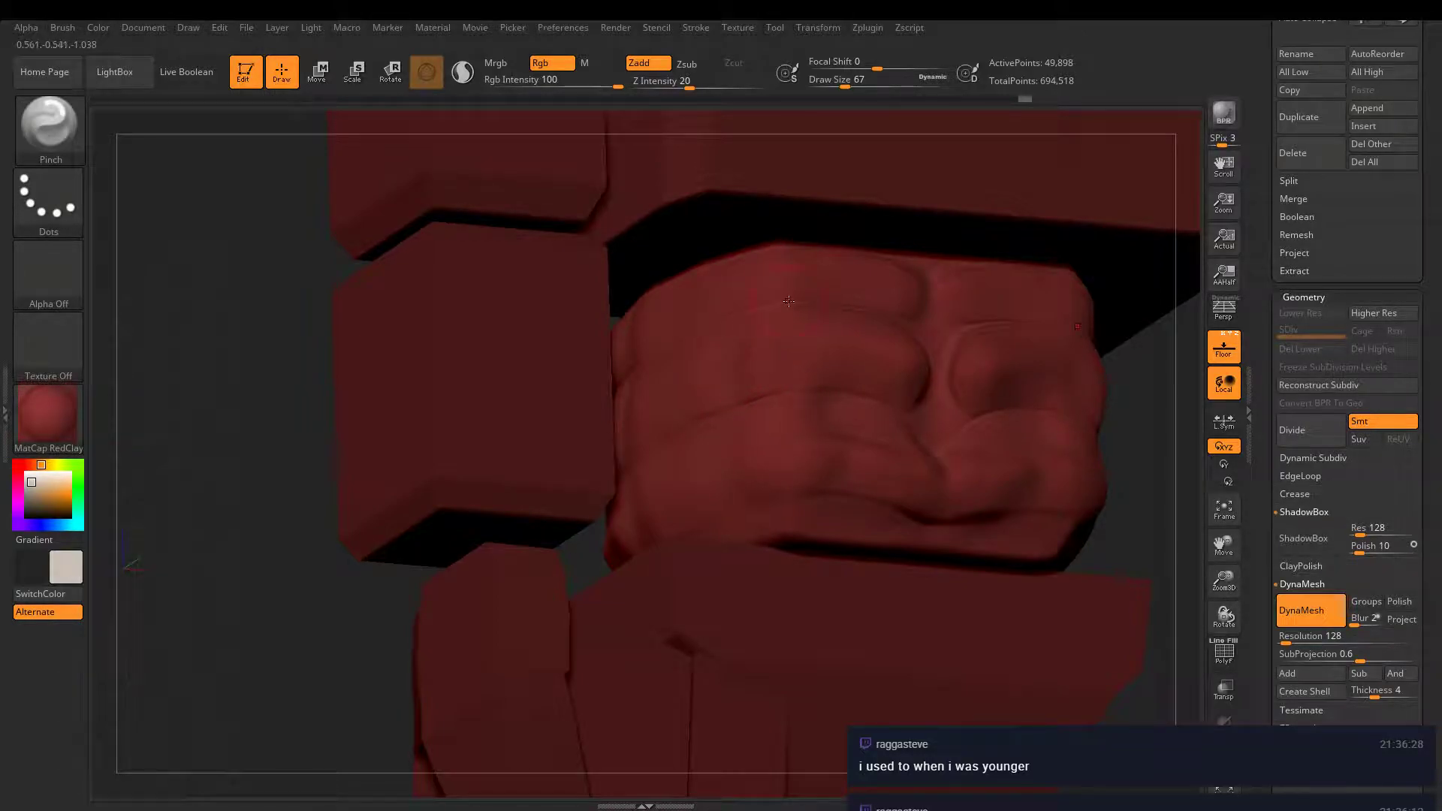
right_drag(937, 328, 942, 372)
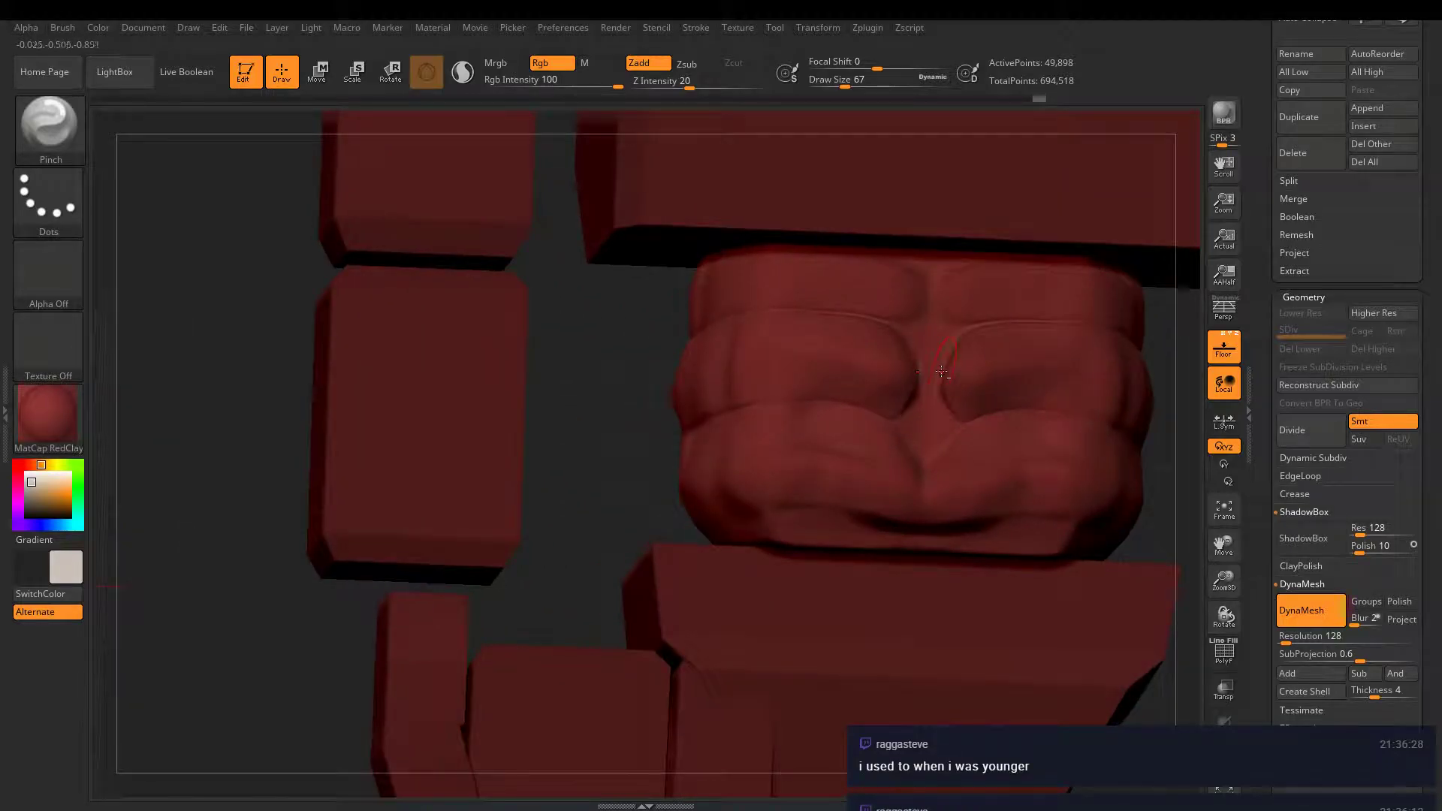
drag(825, 406, 898, 412)
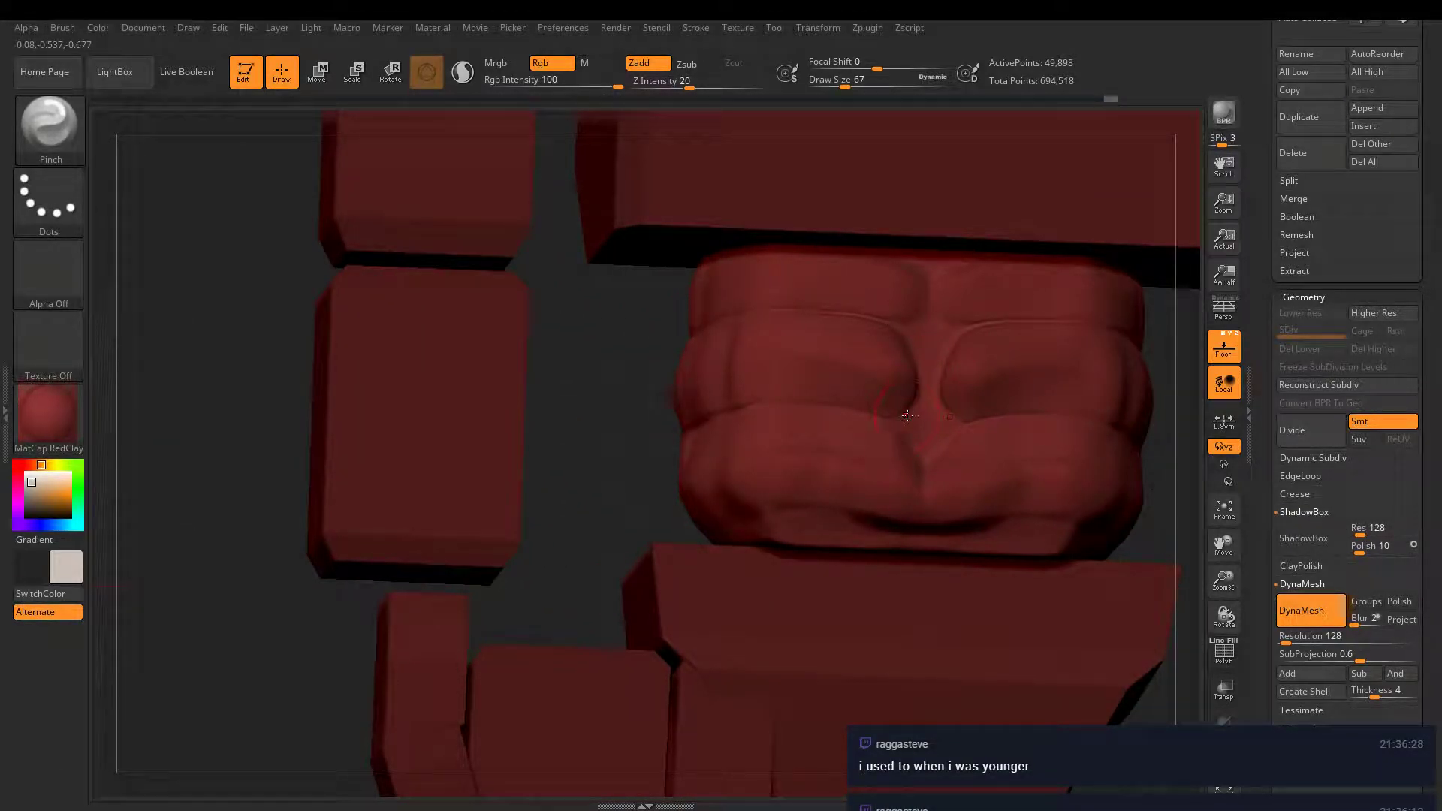
key(ctrl+z)
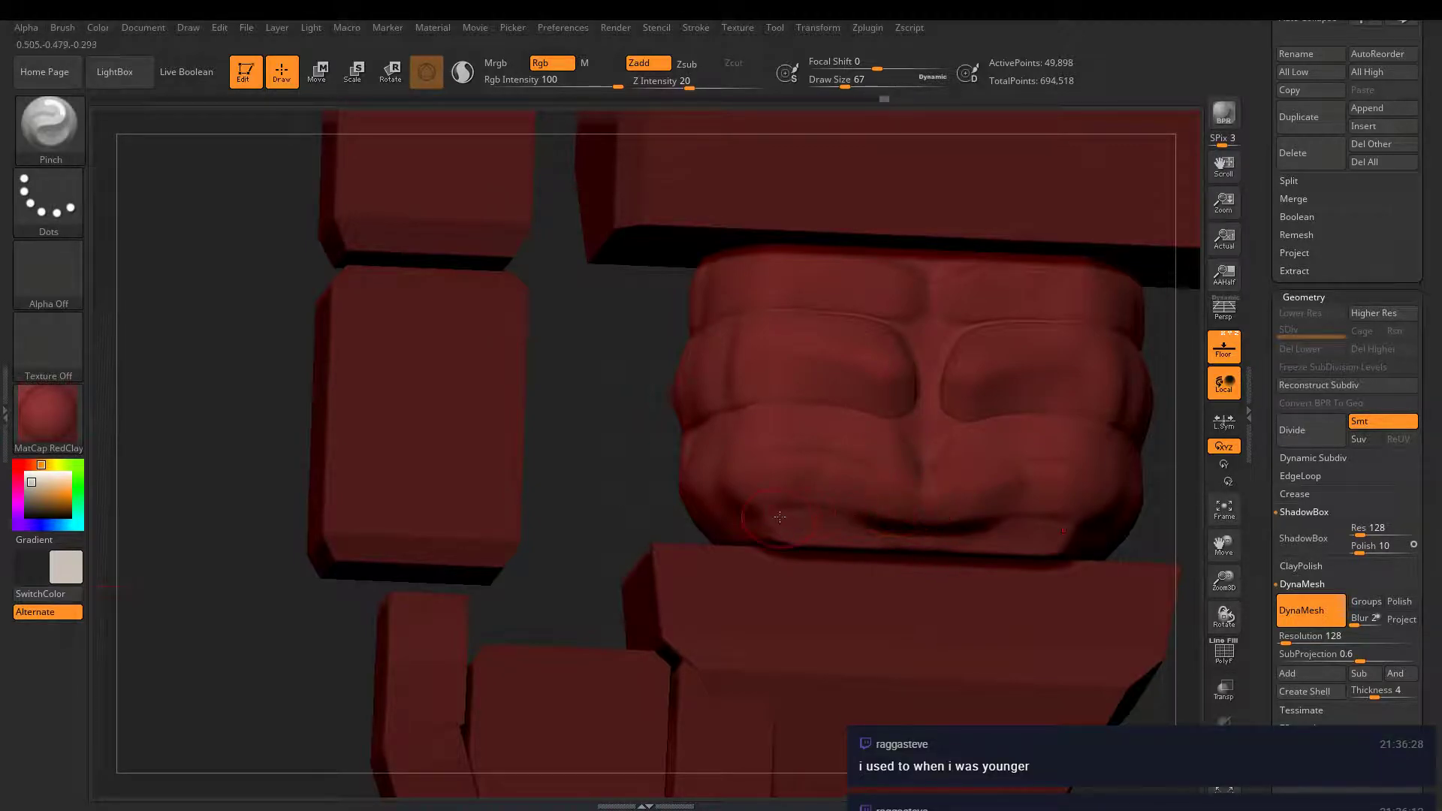
drag(780, 517, 902, 518)
drag(797, 483, 741, 445)
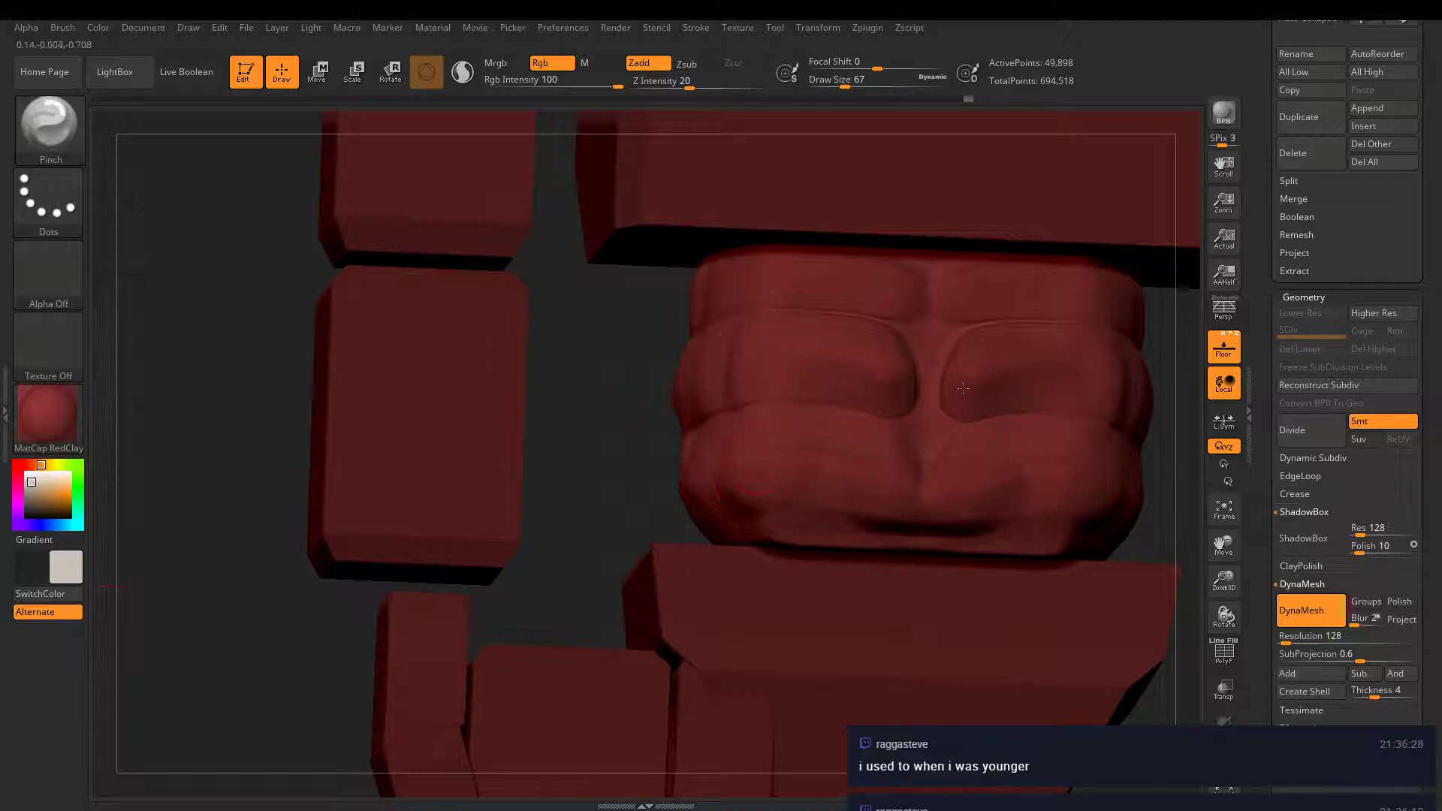
mouse_move(993, 370)
right_down()
mouse_move(924, 370)
mouse_move(750, 312)
mouse_move(958, 354)
mouse_move(1040, 421)
right_up()
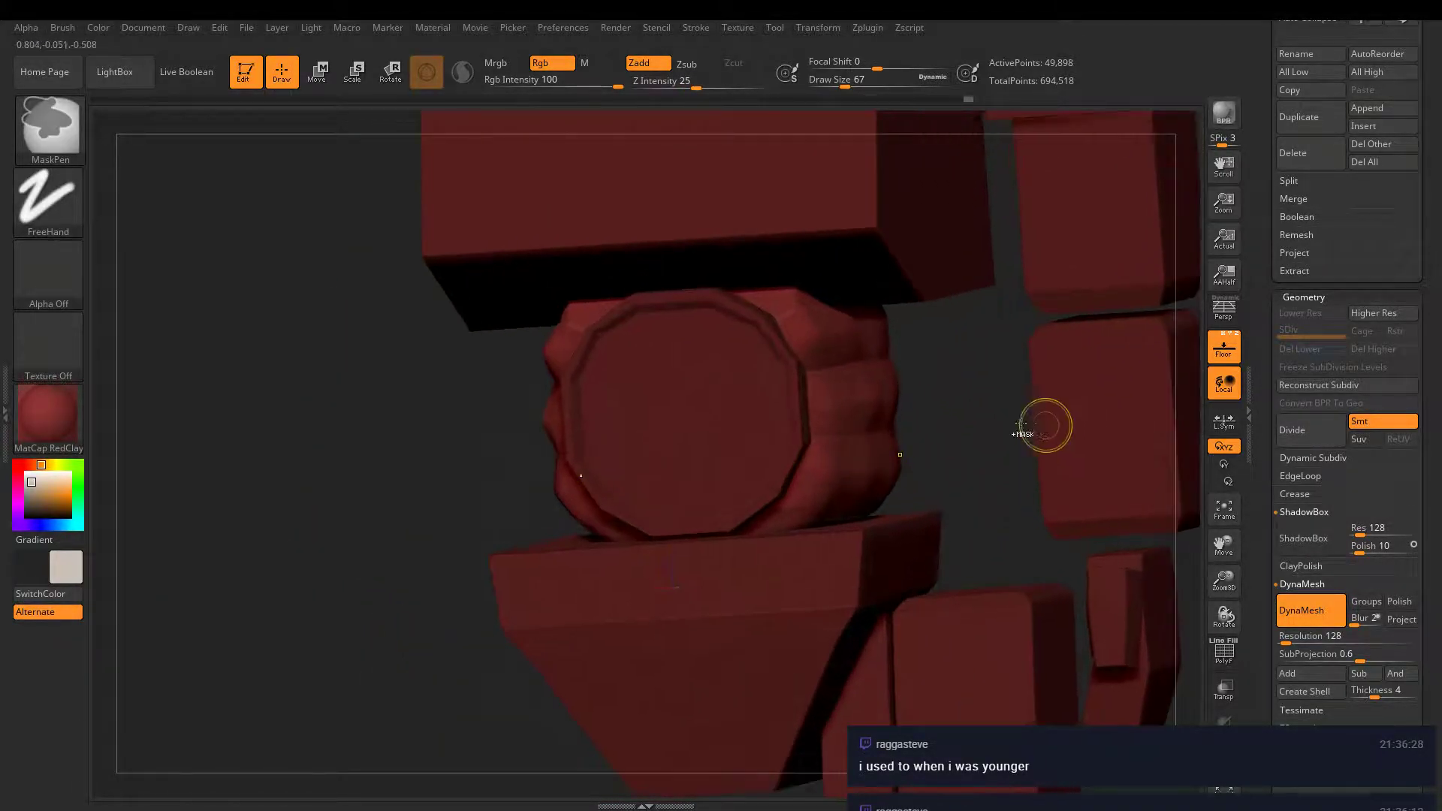
right_drag(921, 377, 931, 368)
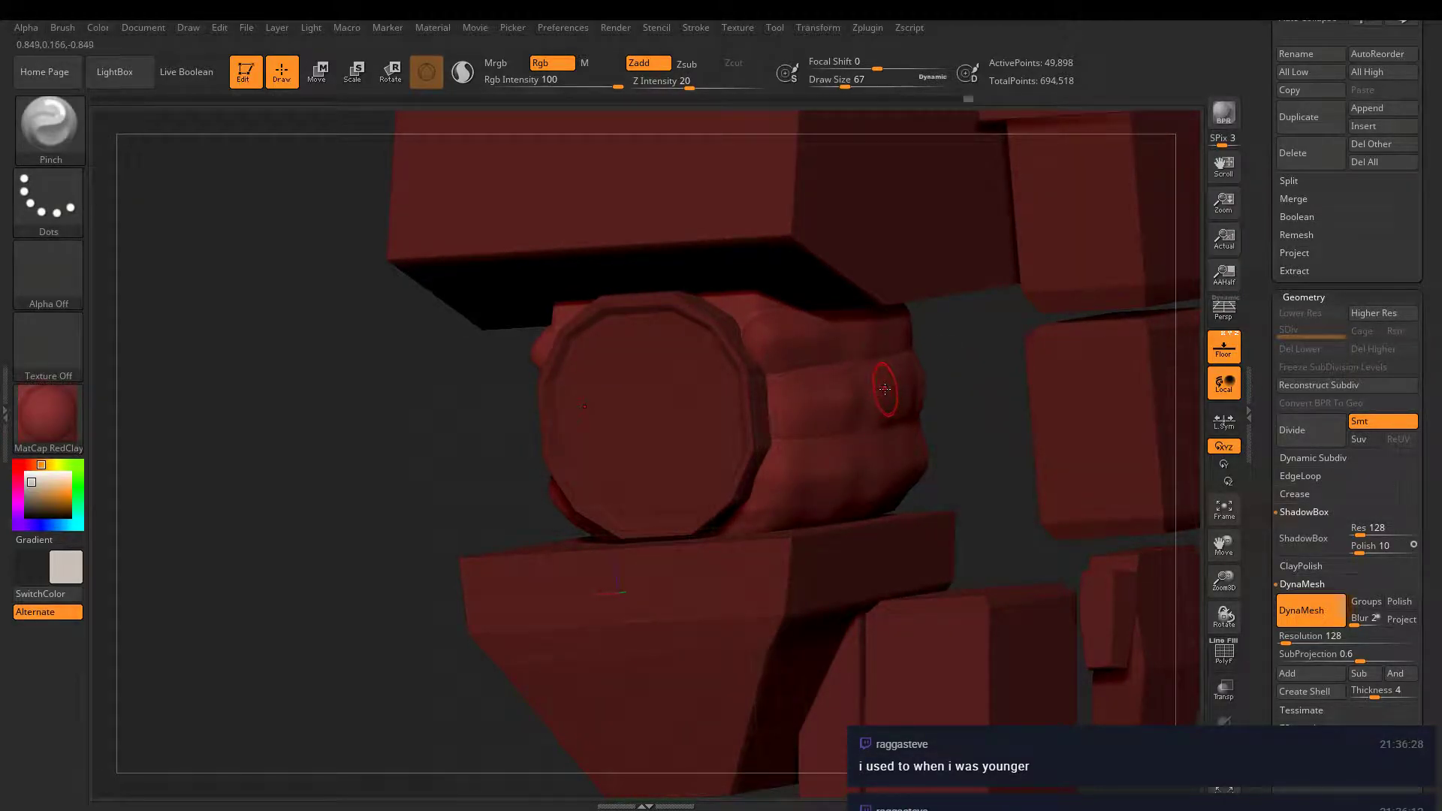
key(b)
key(m)
key(t)
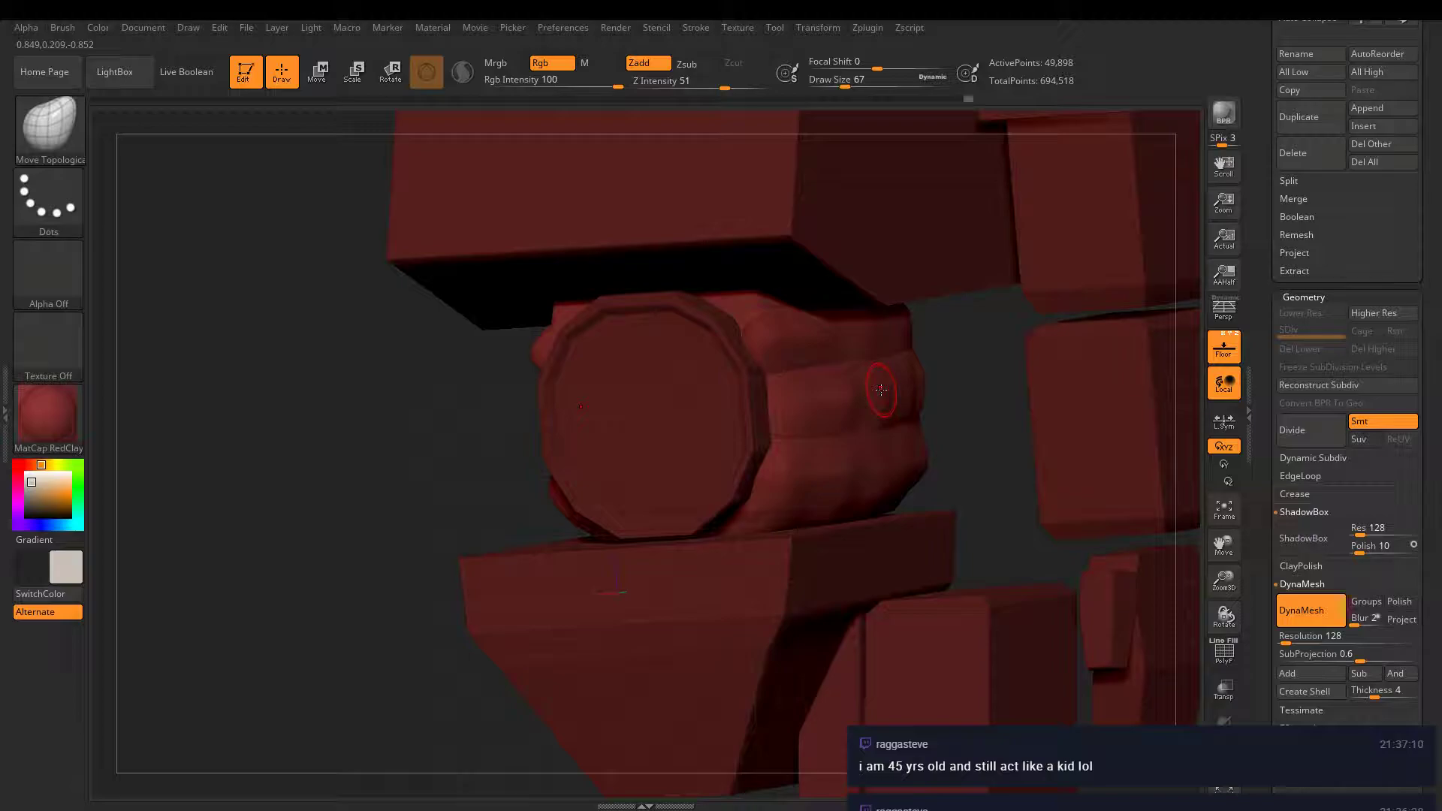
- Choose the TrimSmoothBorder brush at draw size 83 and flatten the upper and middle rolls along the waist's side
key(b)
key(t)
key(s)
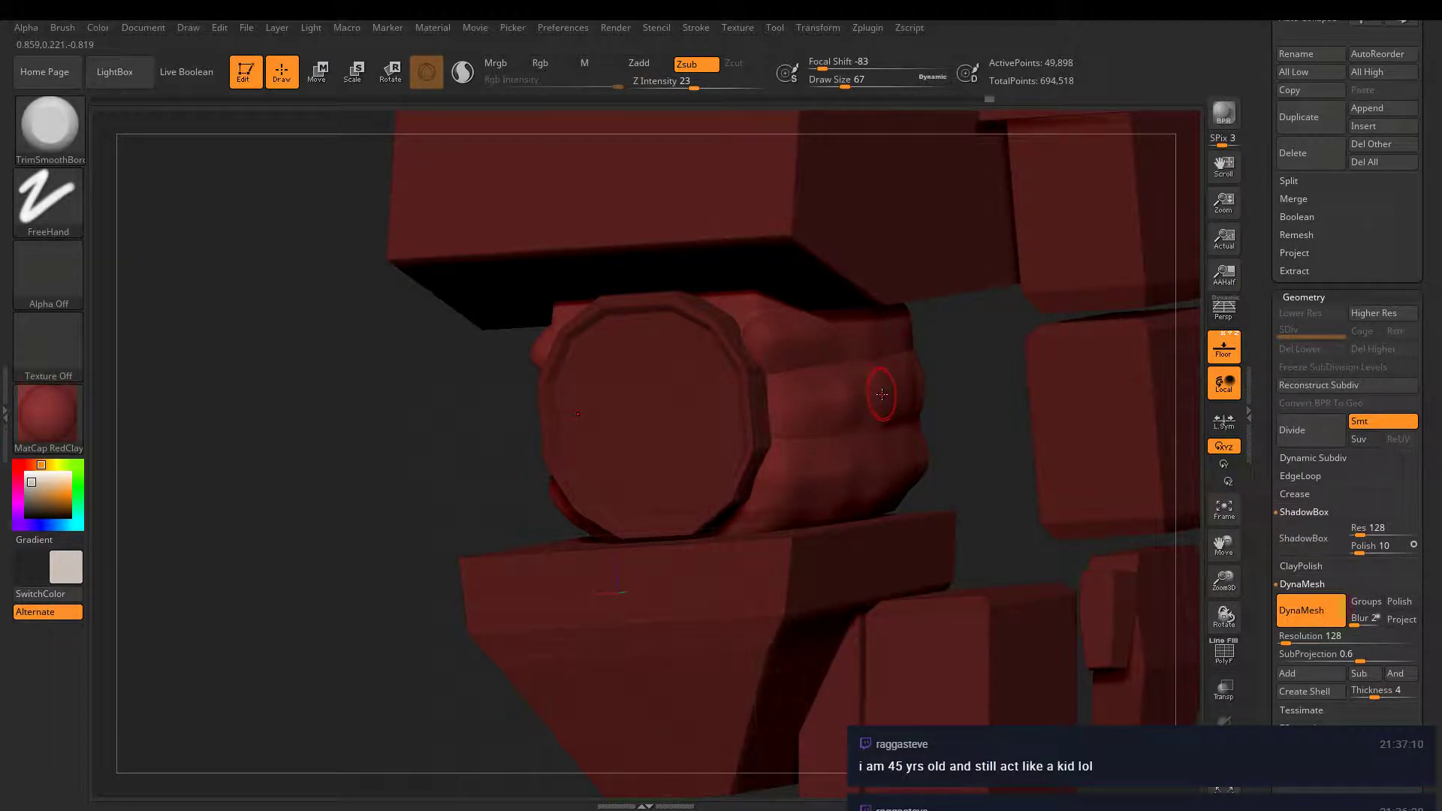
key(bracketright)
key(bracketright)
key(bracketright)
mouse_move(934, 353)
mouse_down()
mouse_move(887, 426)
mouse_move(924, 419)
mouse_up()
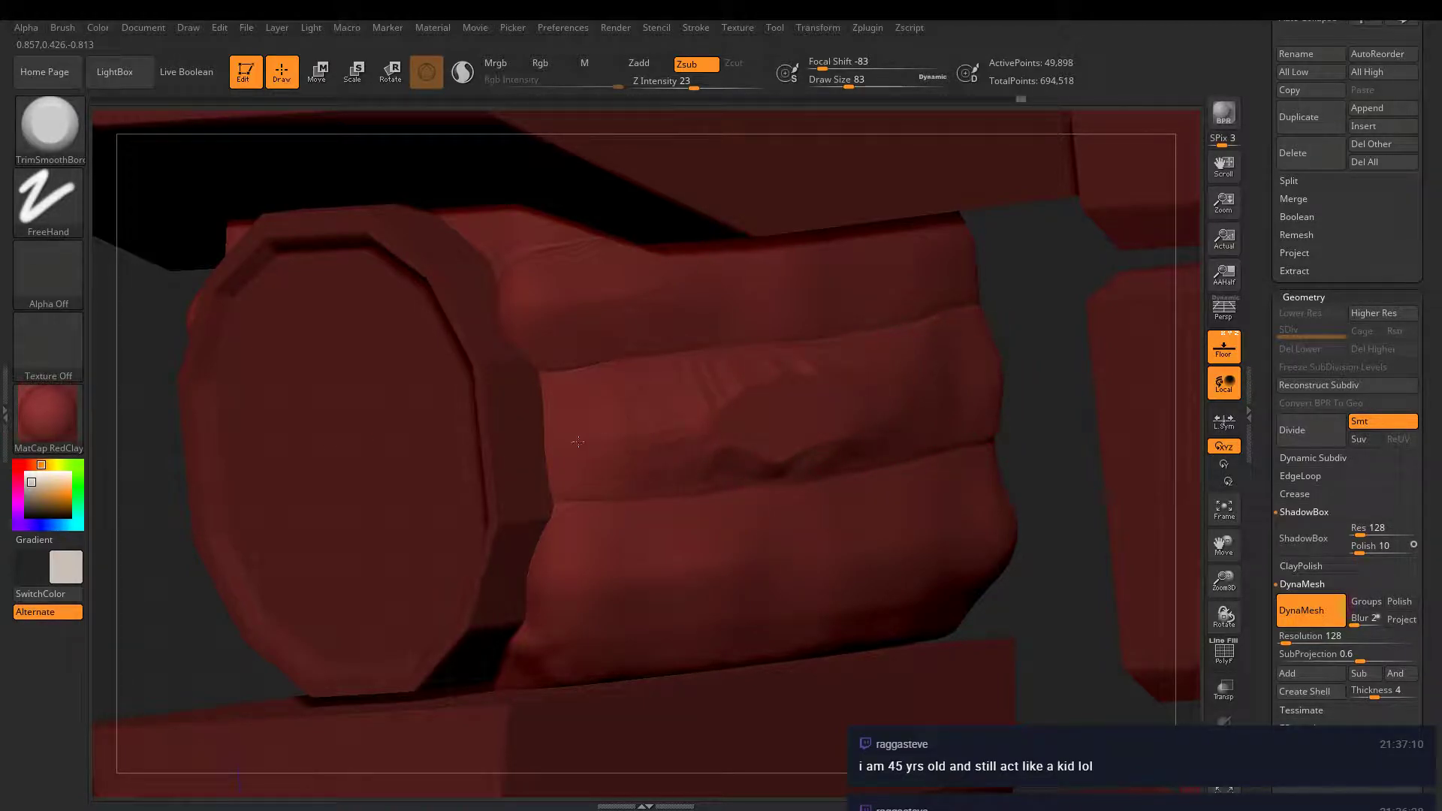
drag(613, 428, 608, 297)
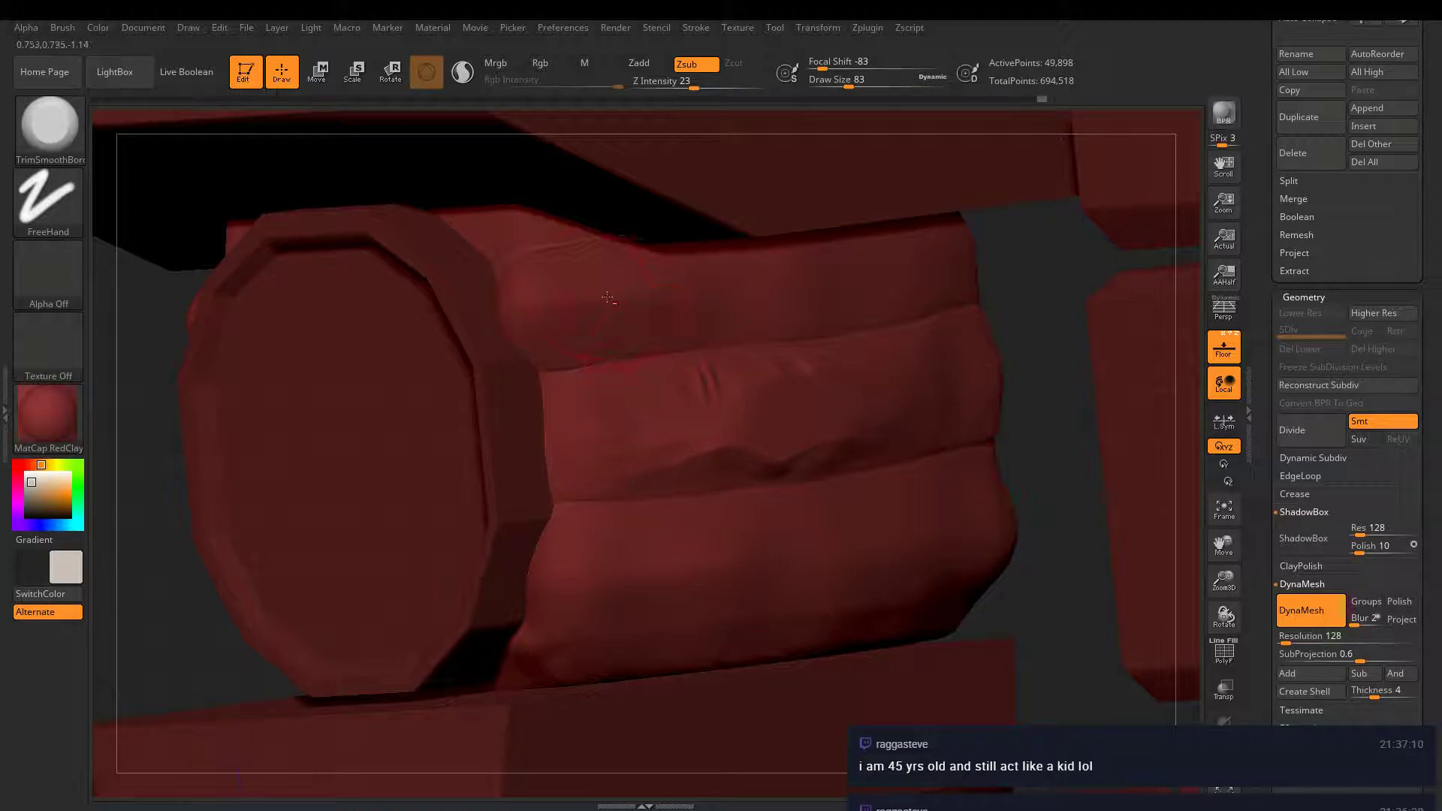
drag(843, 255, 807, 271)
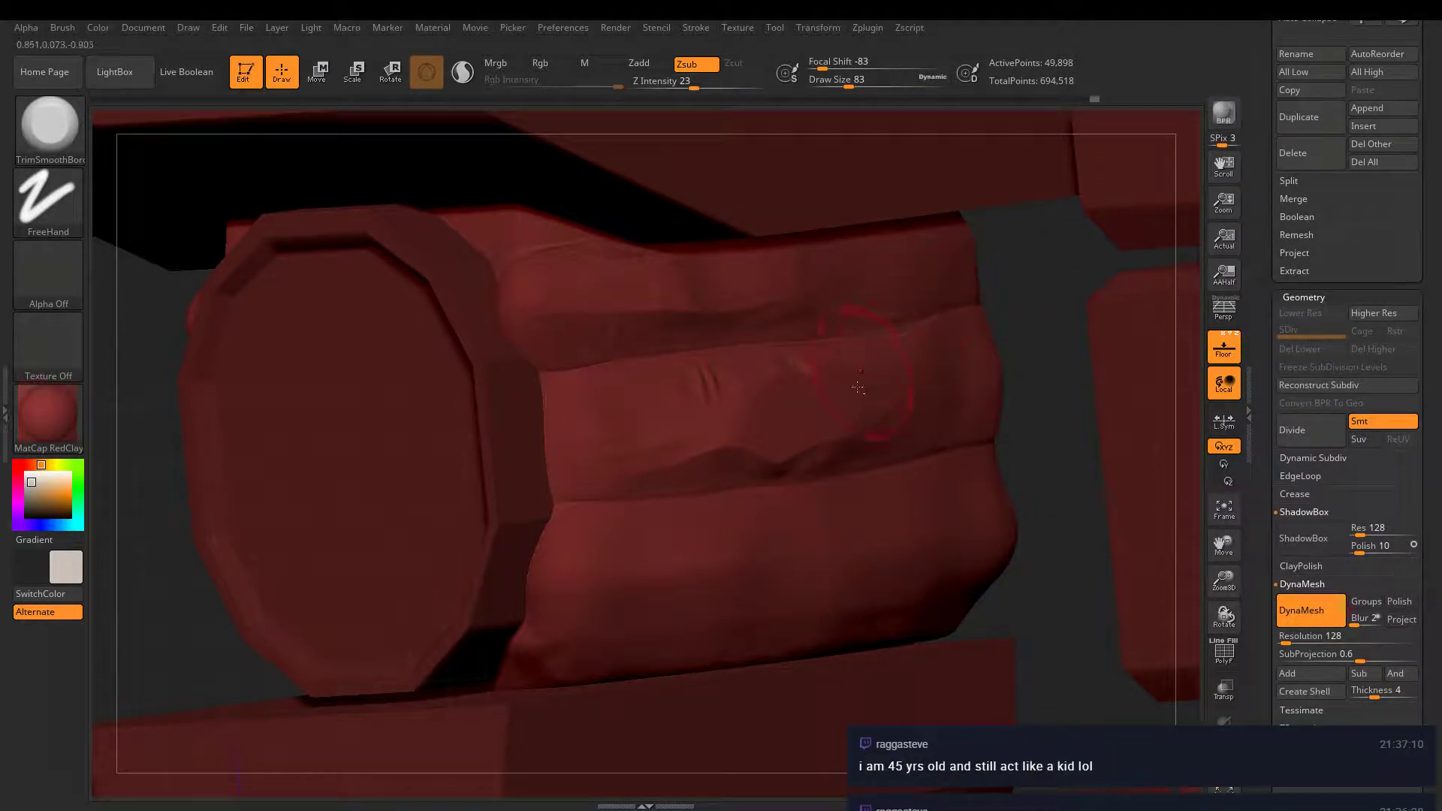
- Remesh the waist with DynaMesh and smooth out the trim marks on its side rolls
ctrl+drag(1081, 319, 1078, 359)
key(shift)
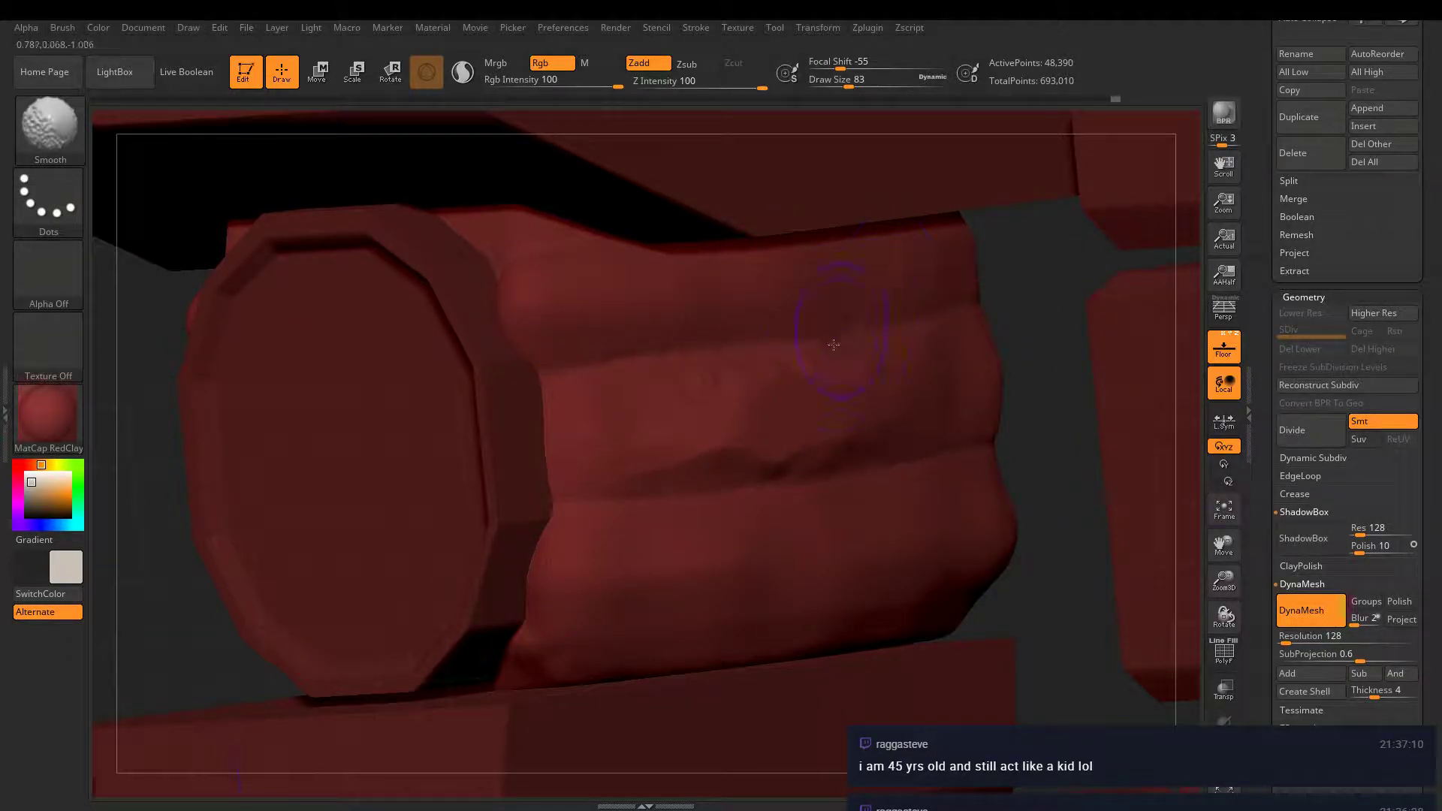
shift+drag(806, 425, 757, 419)
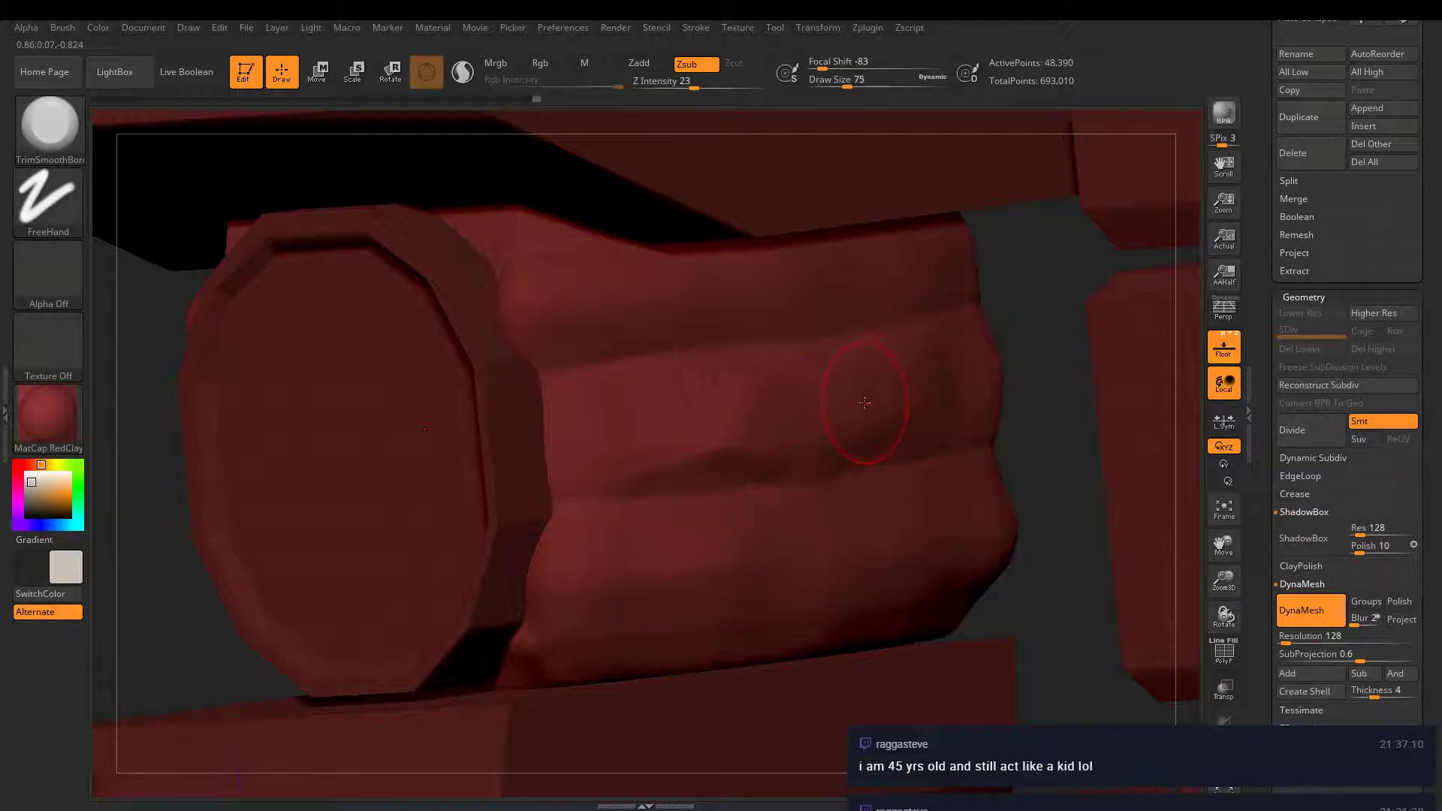
- Reduce the draw size to 67 and refine the middle and lower side rolls by trimming and smoothing them
key(shift)
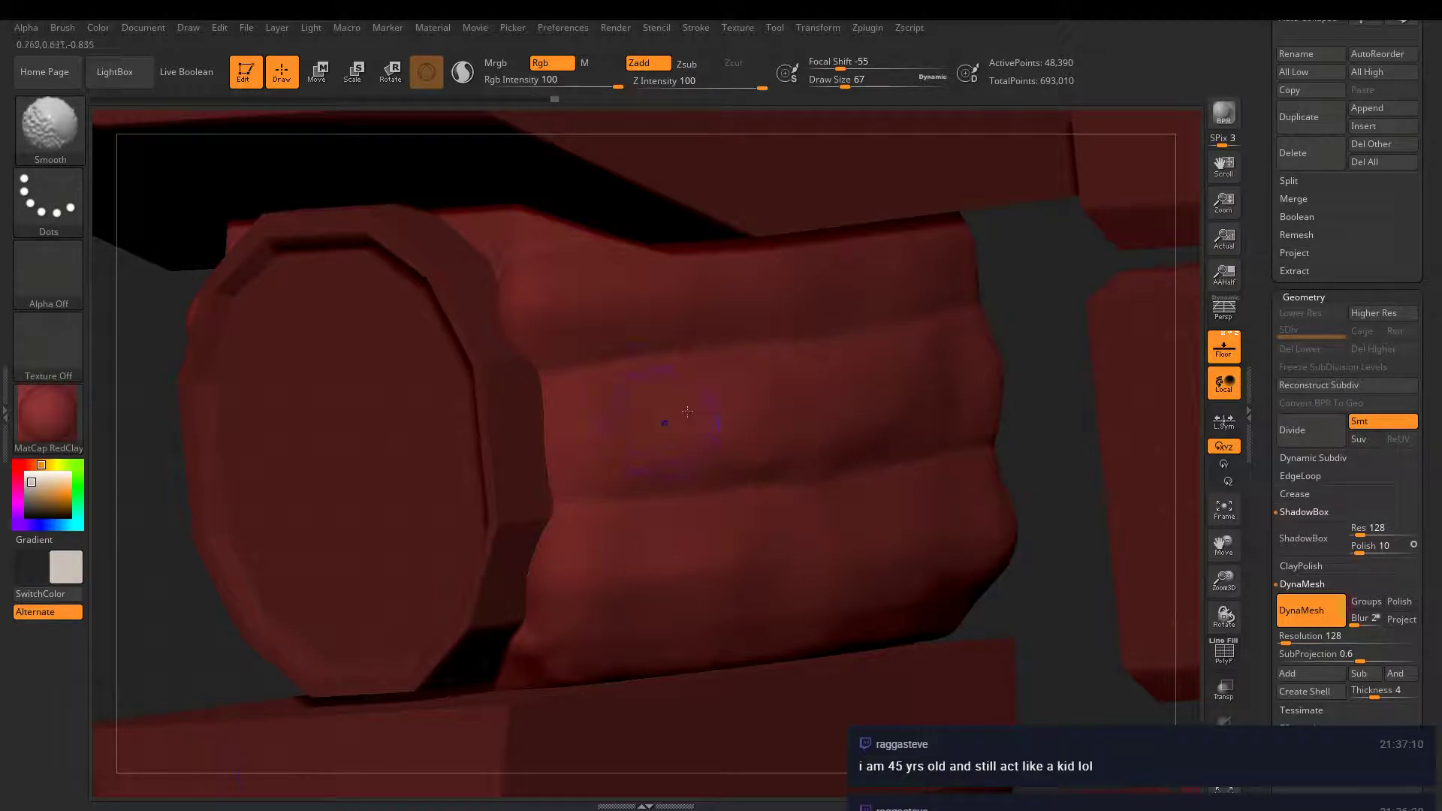
key(shift)
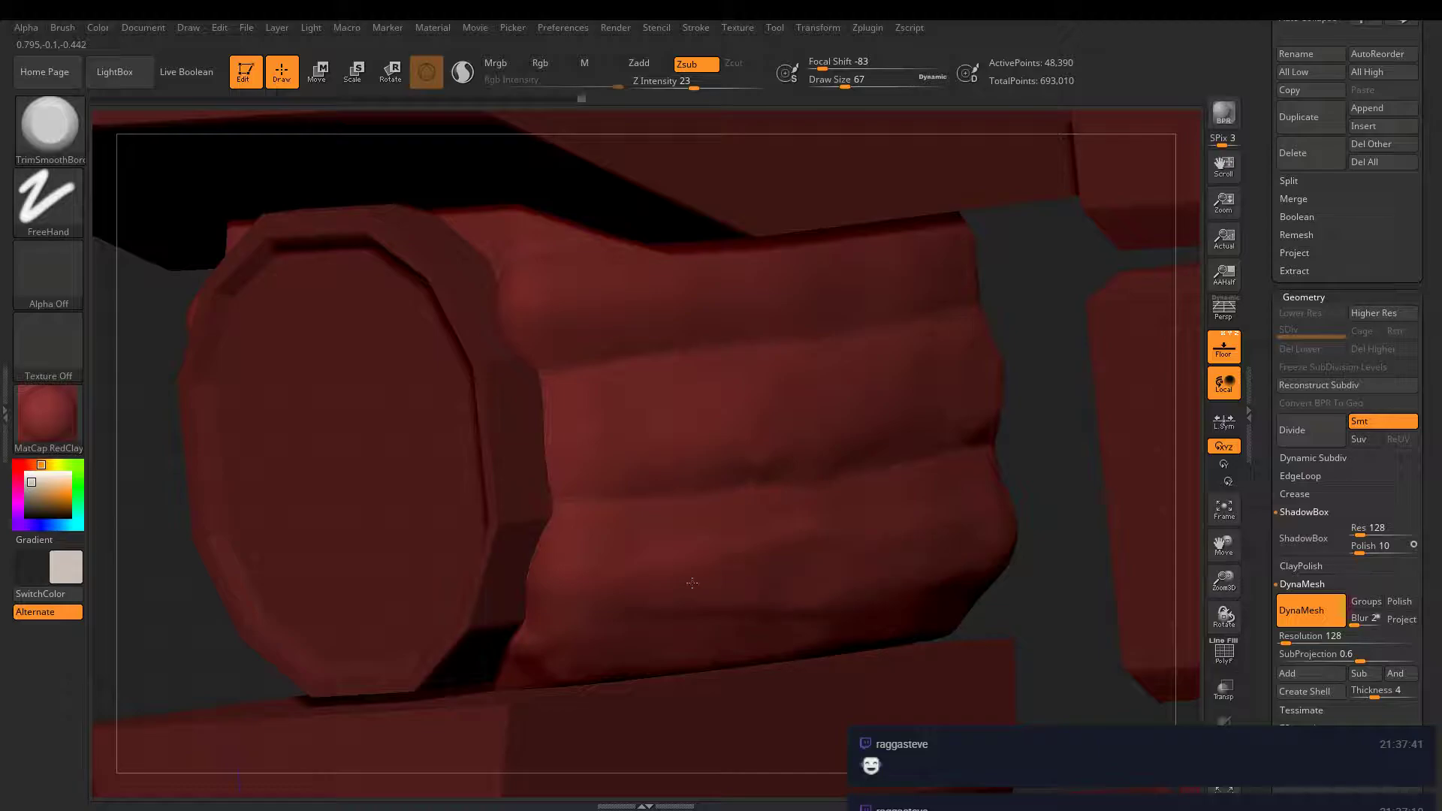
key(shift)
drag(1006, 518, 897, 480)
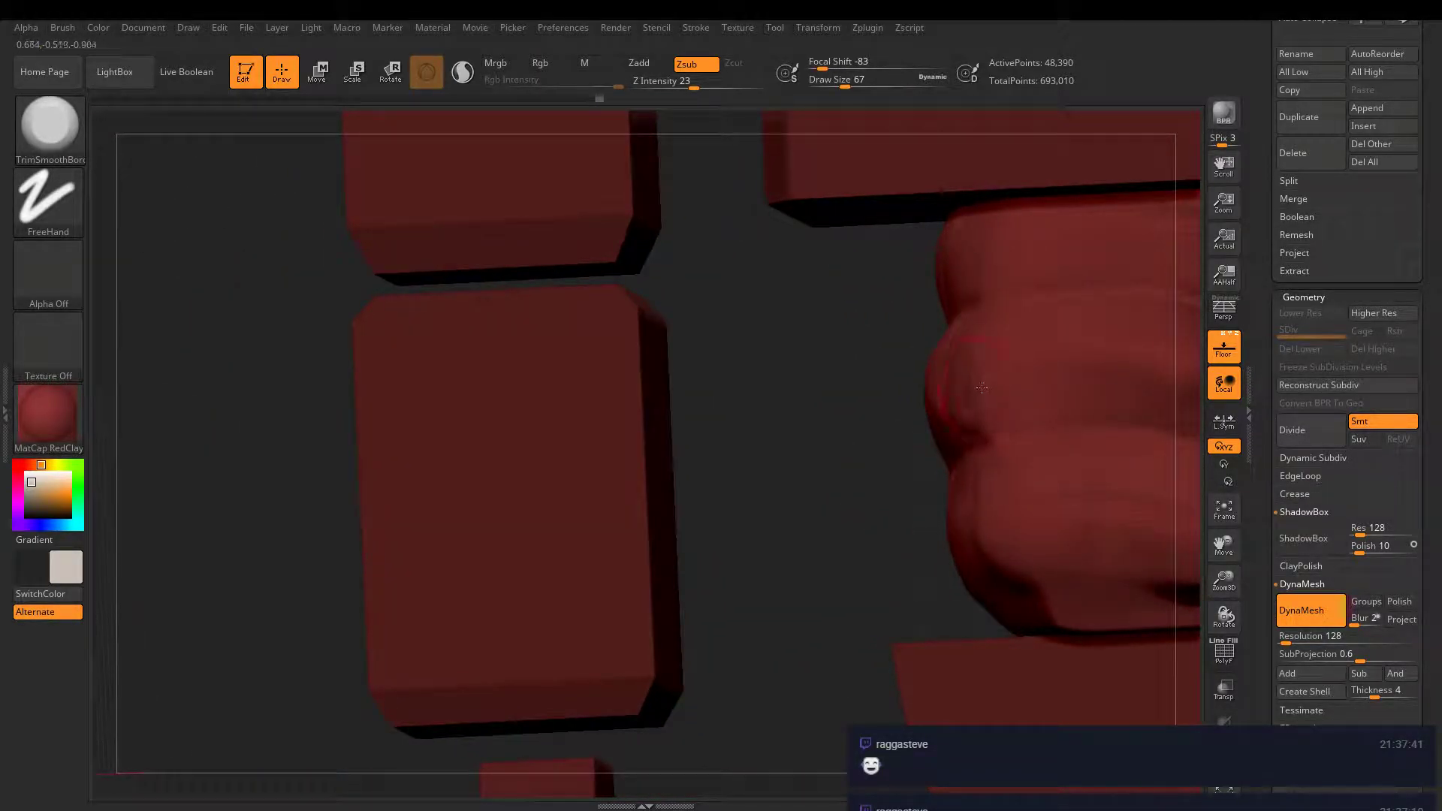
- Trim the middle and lower rolls on the waist's back with TrimSmoothBorder and smooth out the trim marks
right_drag(1097, 442, 823, 509)
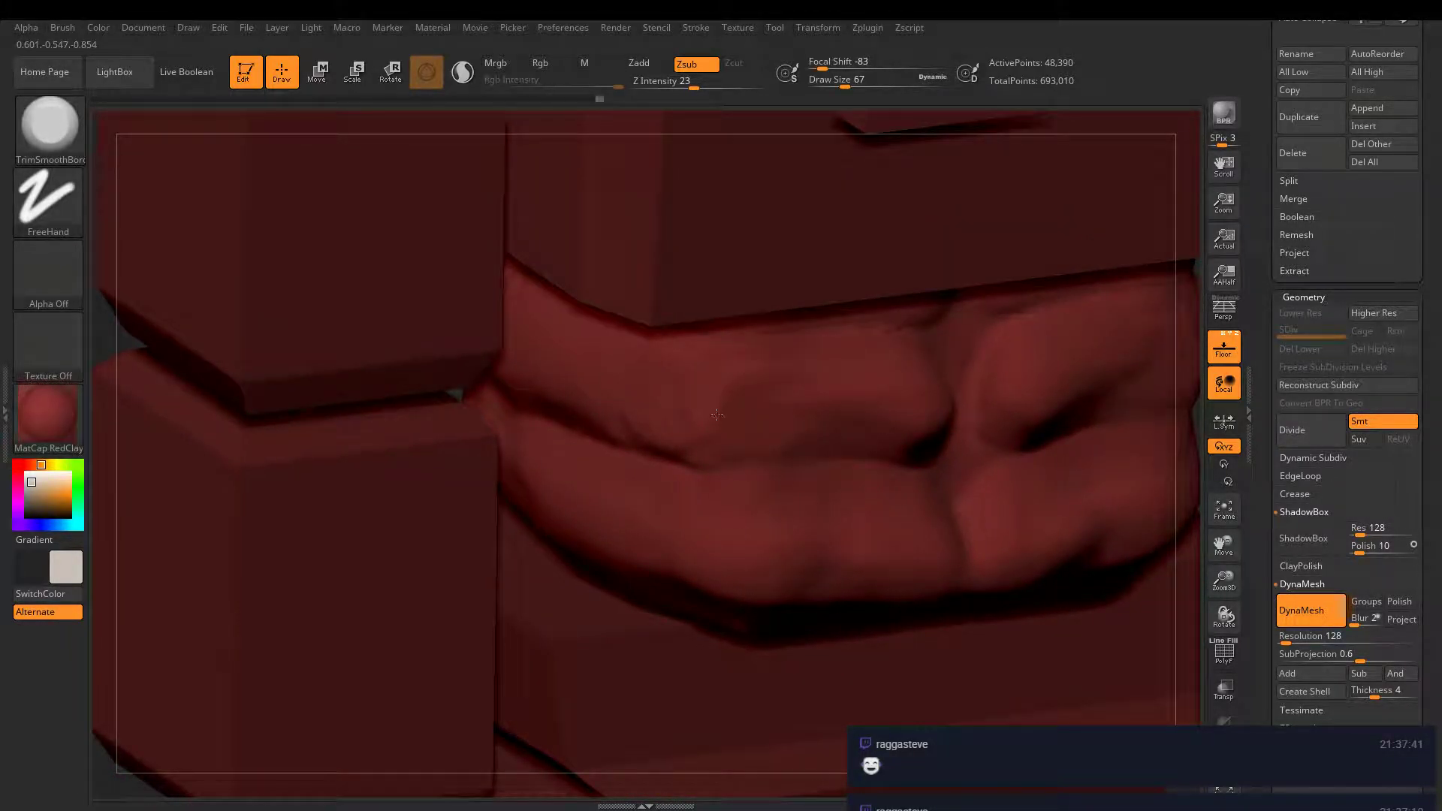
mouse_move(791, 411)
mouse_down()
mouse_move(841, 418)
mouse_move(714, 417)
mouse_up()
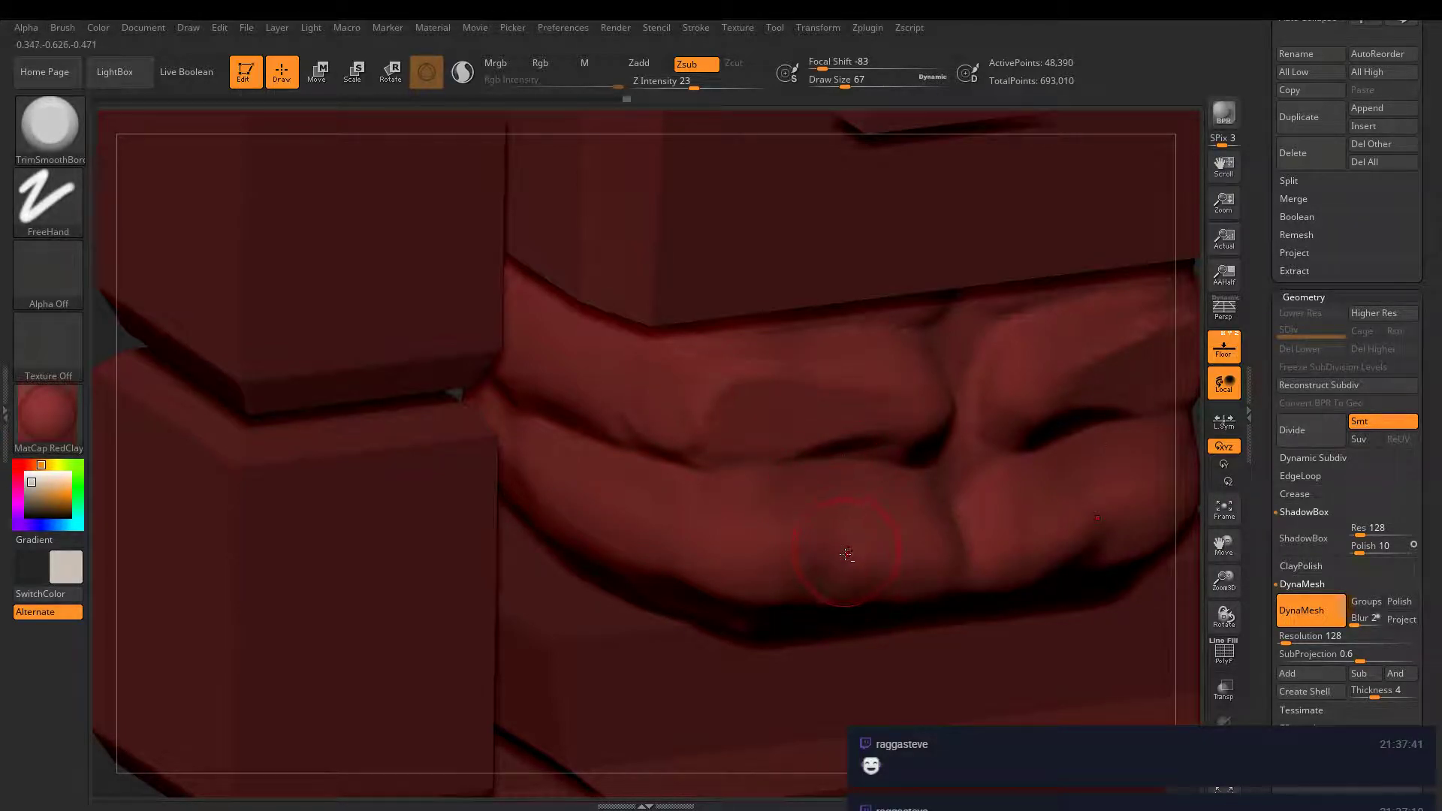
mouse_move(831, 569)
mouse_down()
mouse_move(859, 575)
mouse_move(837, 565)
mouse_up()
key(shift)
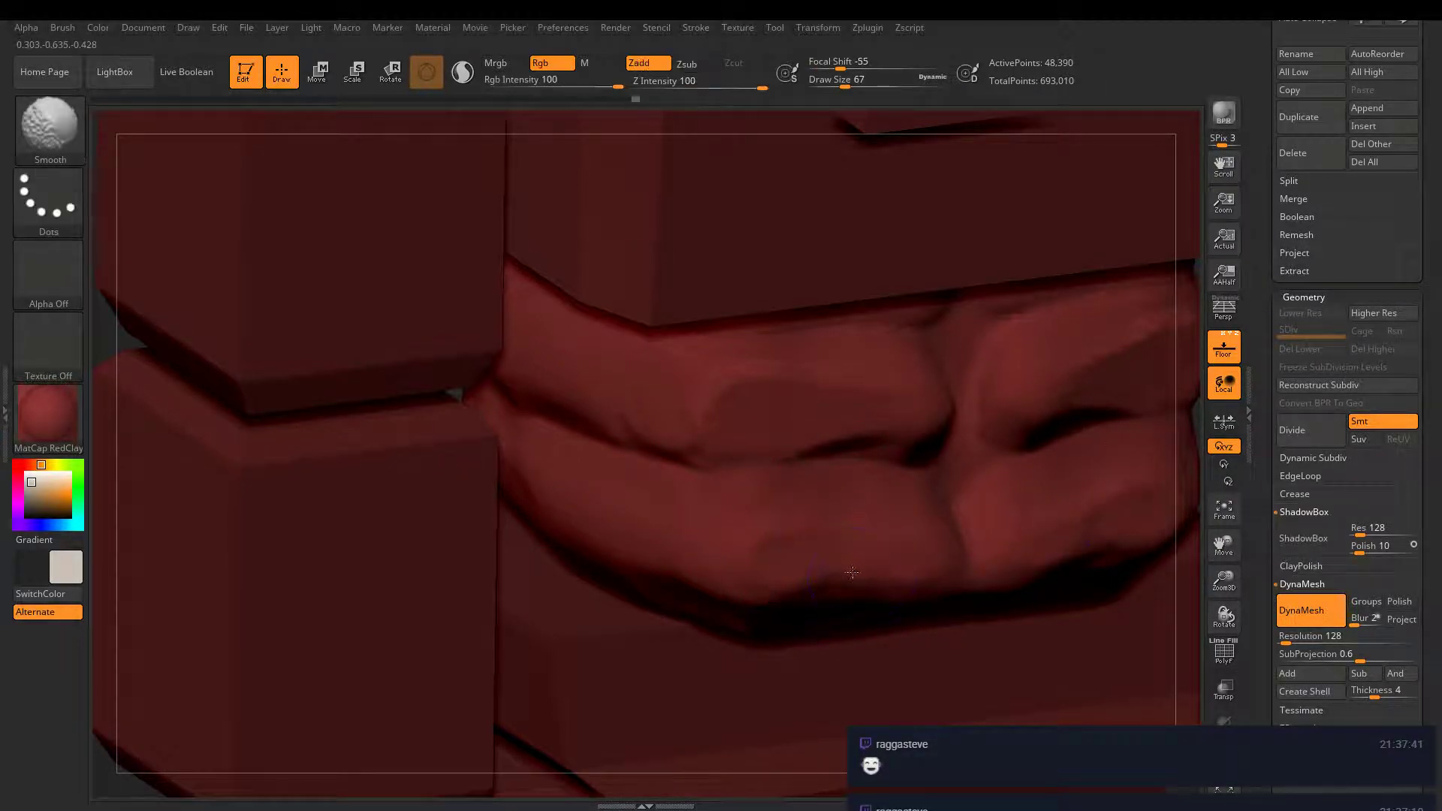
shift+drag(797, 406, 695, 401)
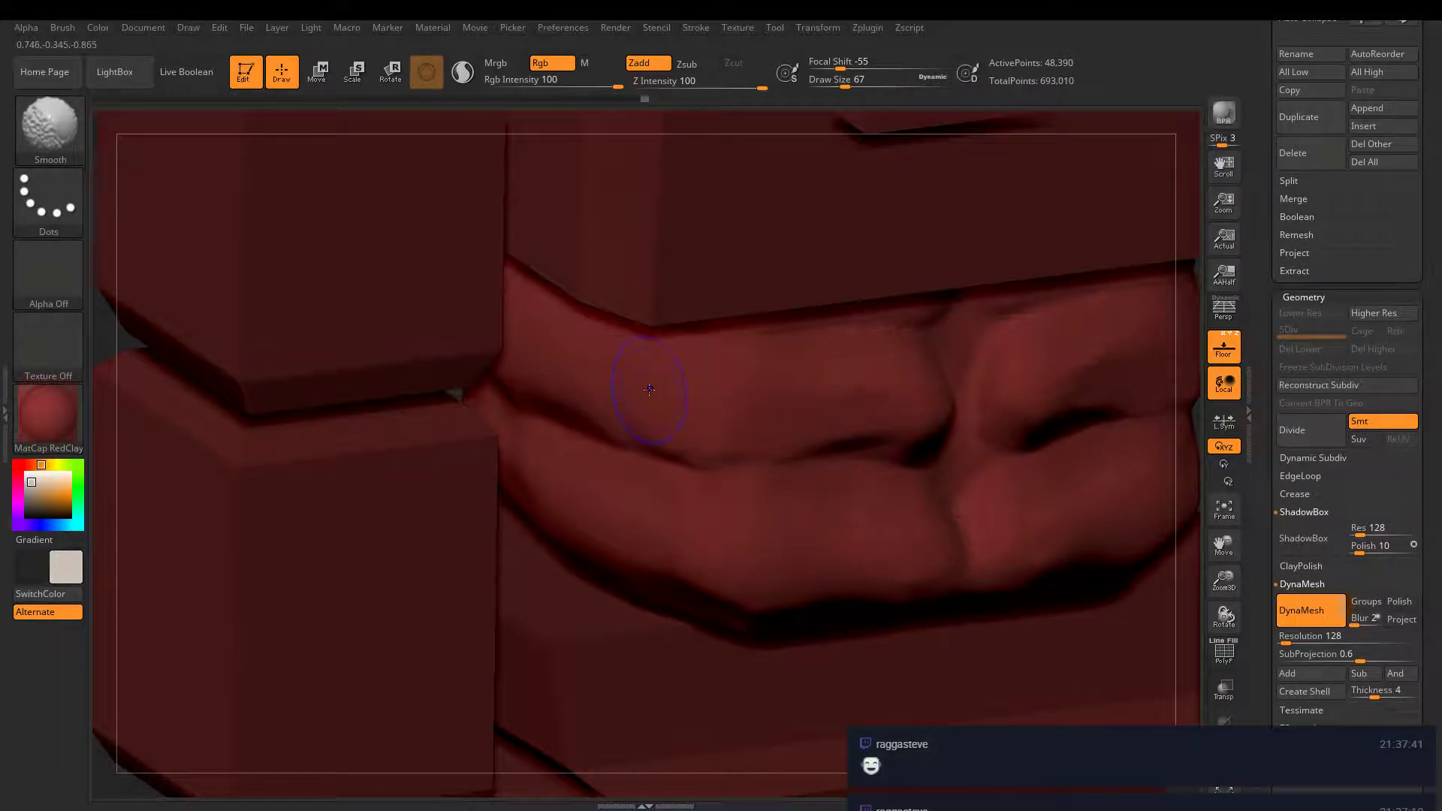
- Choose the DamStandard brush at draw size 51 and carve the creases between the back rolls, under the lowest roll and beside the central groove
key(2)
key(1)
key(2)
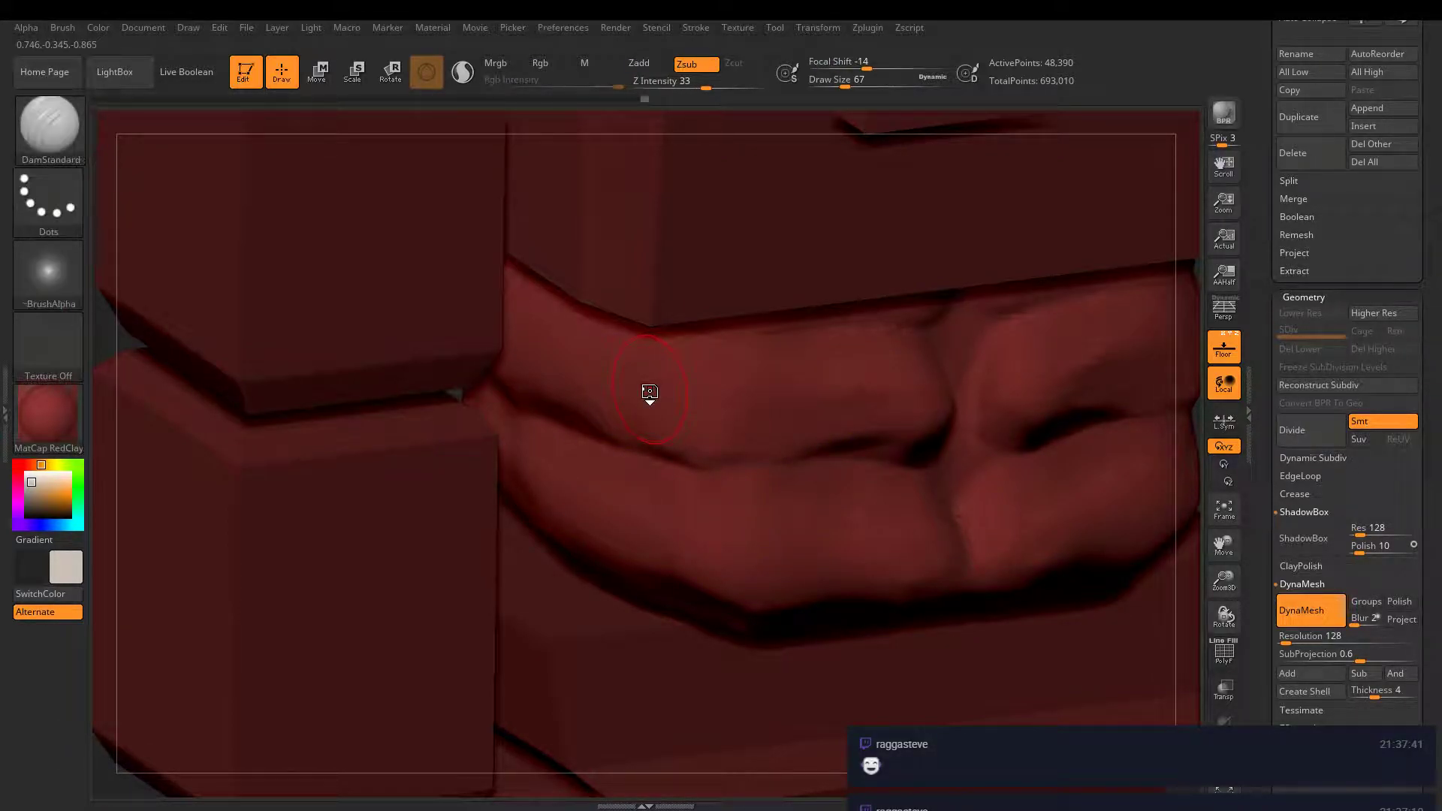
mouse_move(806, 483)
right_down()
mouse_move(836, 396)
mouse_move(831, 411)
right_up()
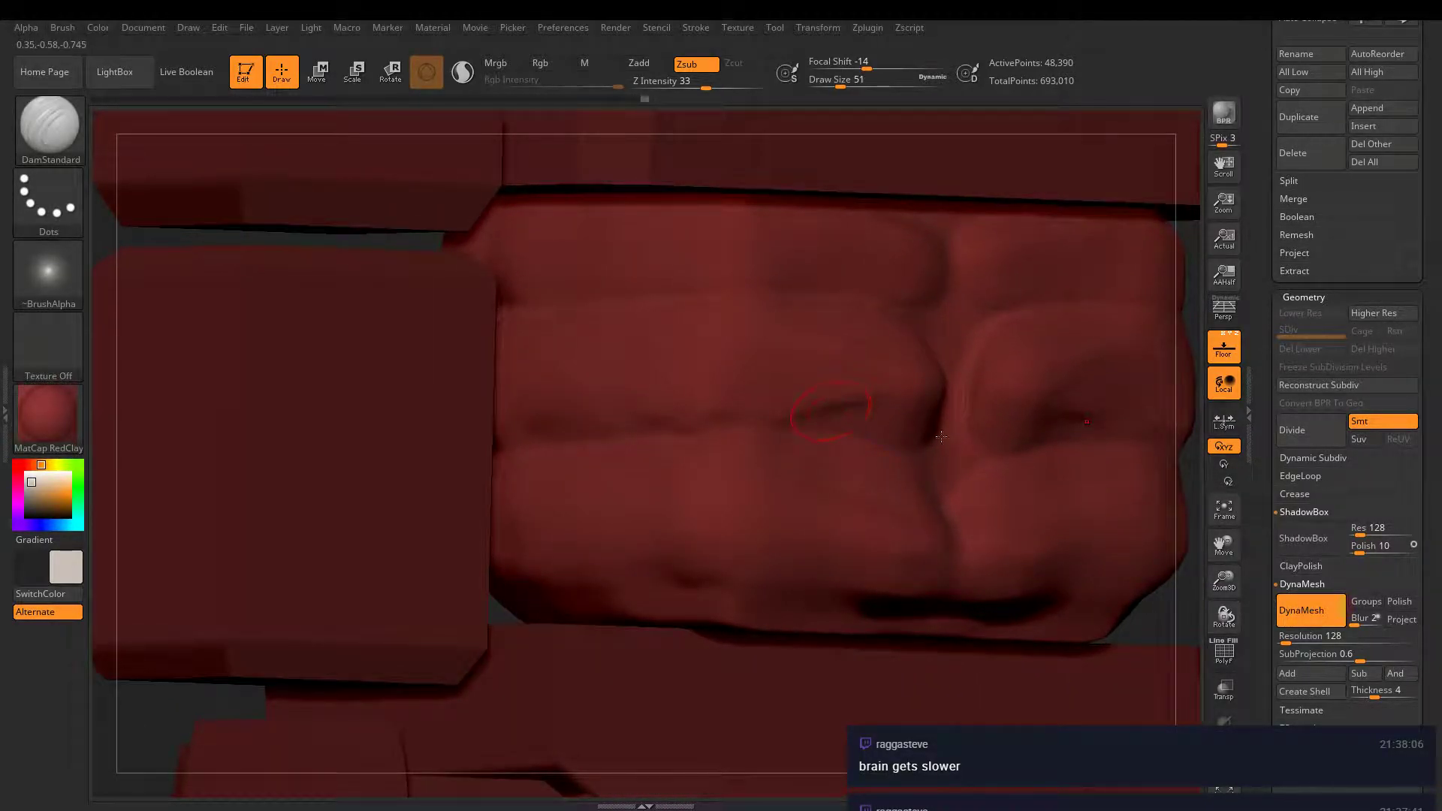
mouse_move(941, 437)
mouse_down()
mouse_move(912, 451)
mouse_move(518, 445)
mouse_up()
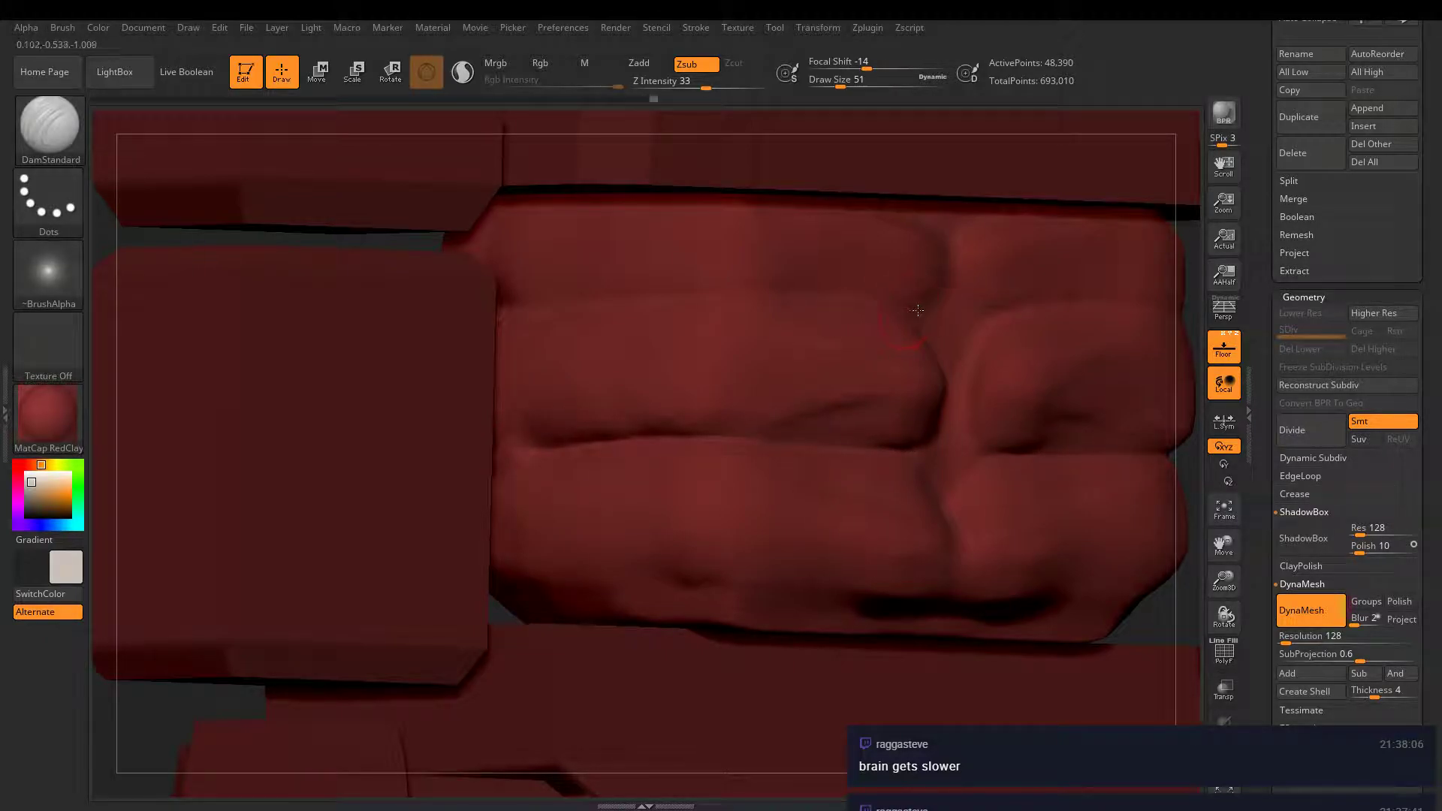
drag(852, 300, 619, 303)
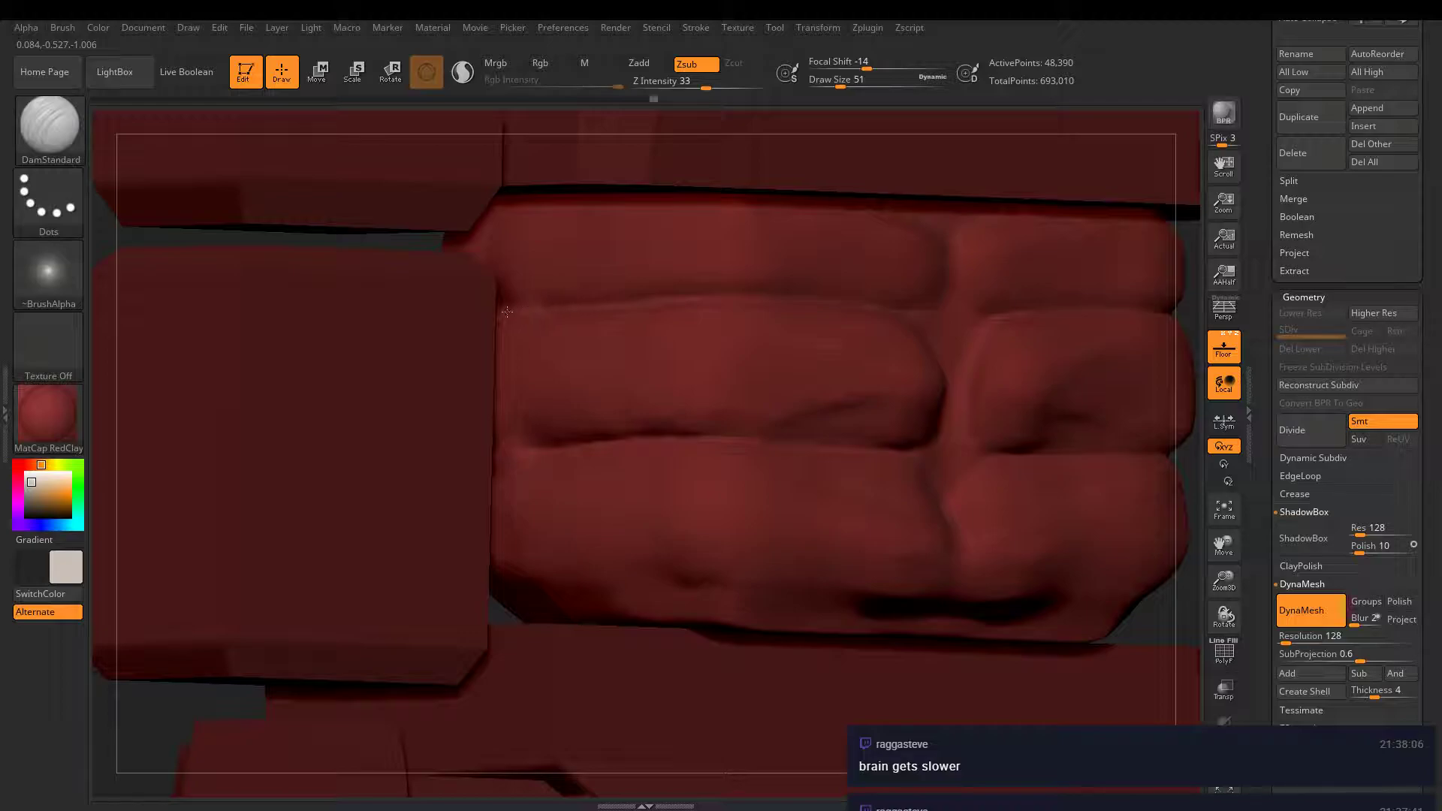
mouse_move(890, 601)
mouse_down()
mouse_move(714, 588)
mouse_move(545, 603)
mouse_up()
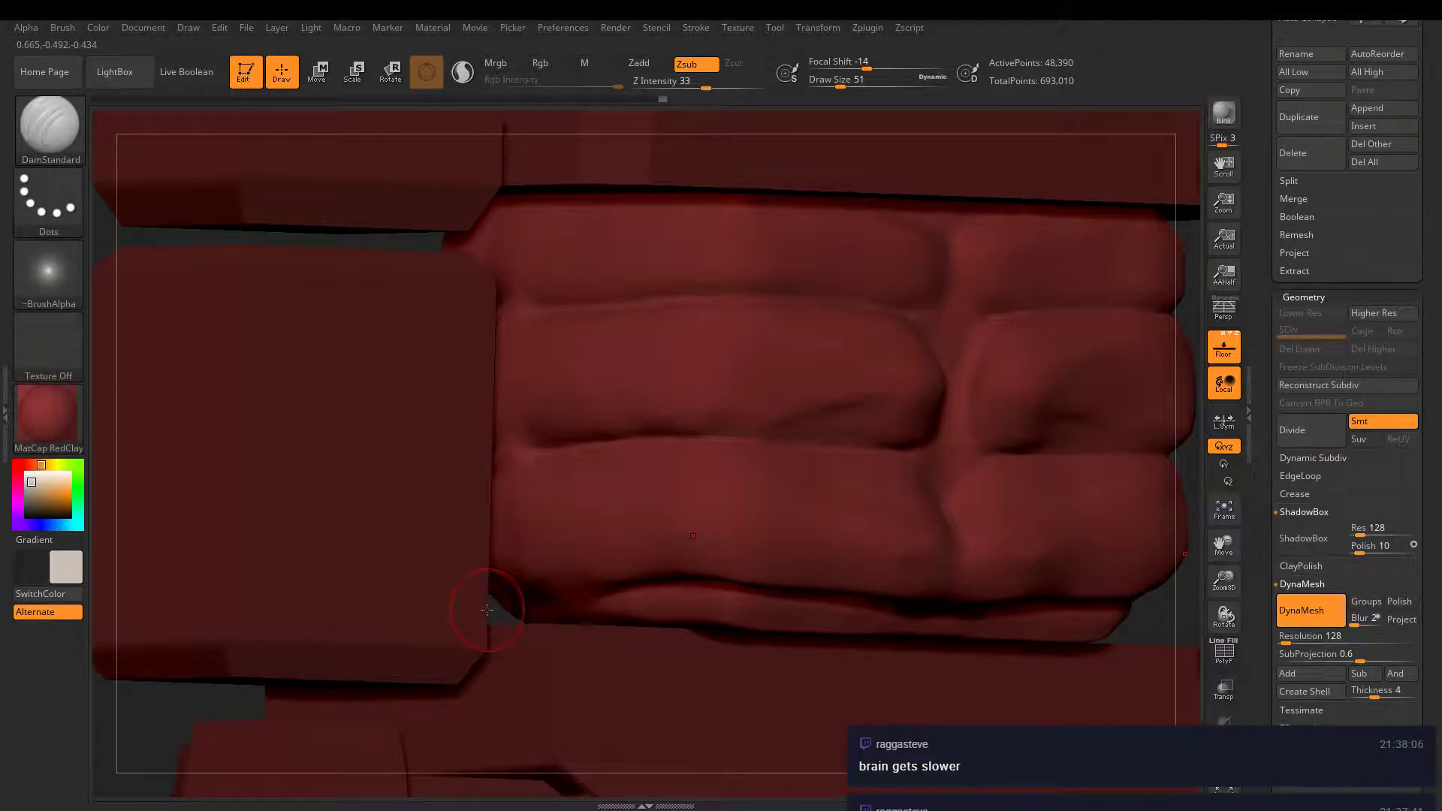
drag(929, 476, 914, 454)
mouse_move(922, 316)
mouse_down()
mouse_move(942, 421)
mouse_move(926, 469)
mouse_up()
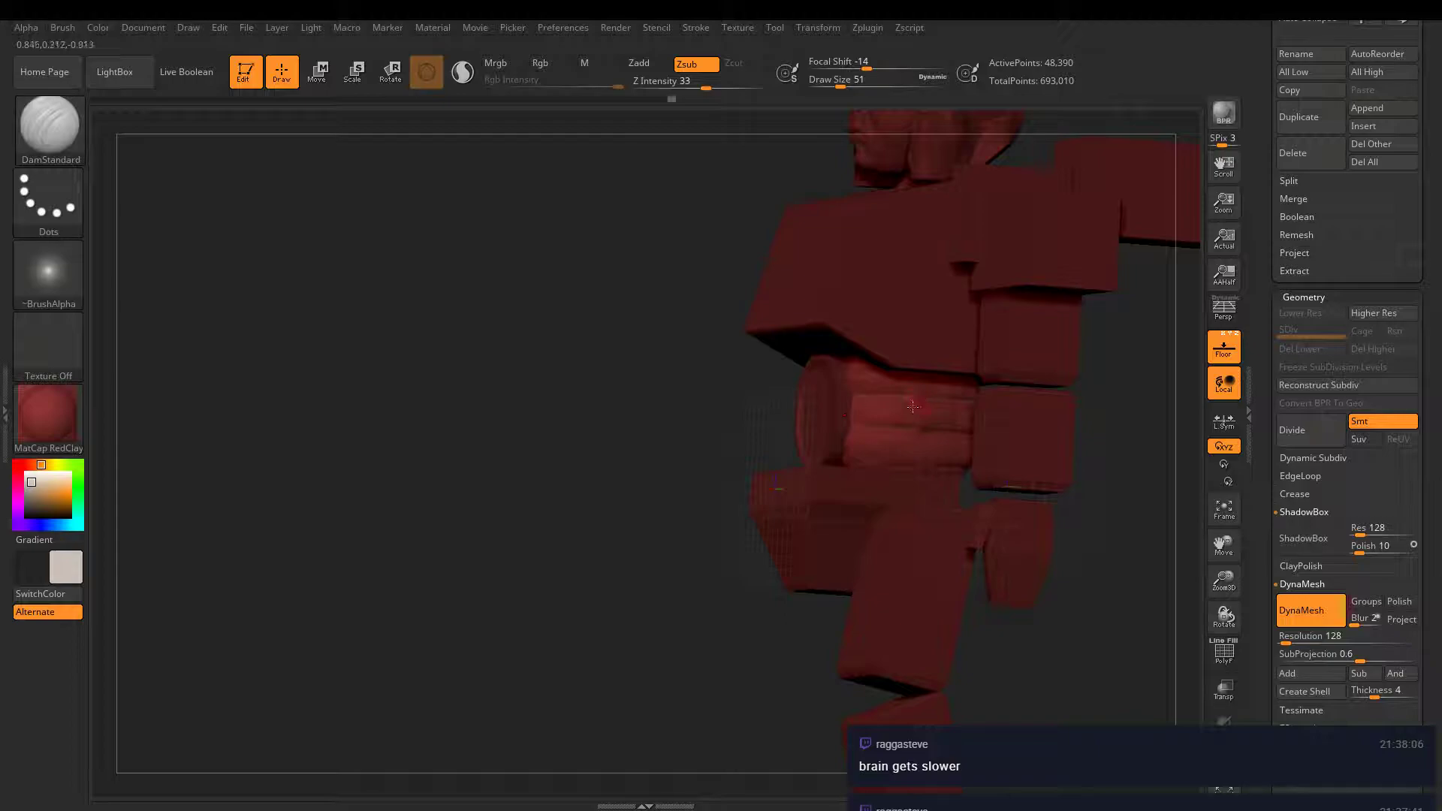
- Carve curved vertical grooves across all three side rolls with DamStandard, dividing each roll into rounded segments
right_drag(725, 372, 901, 361)
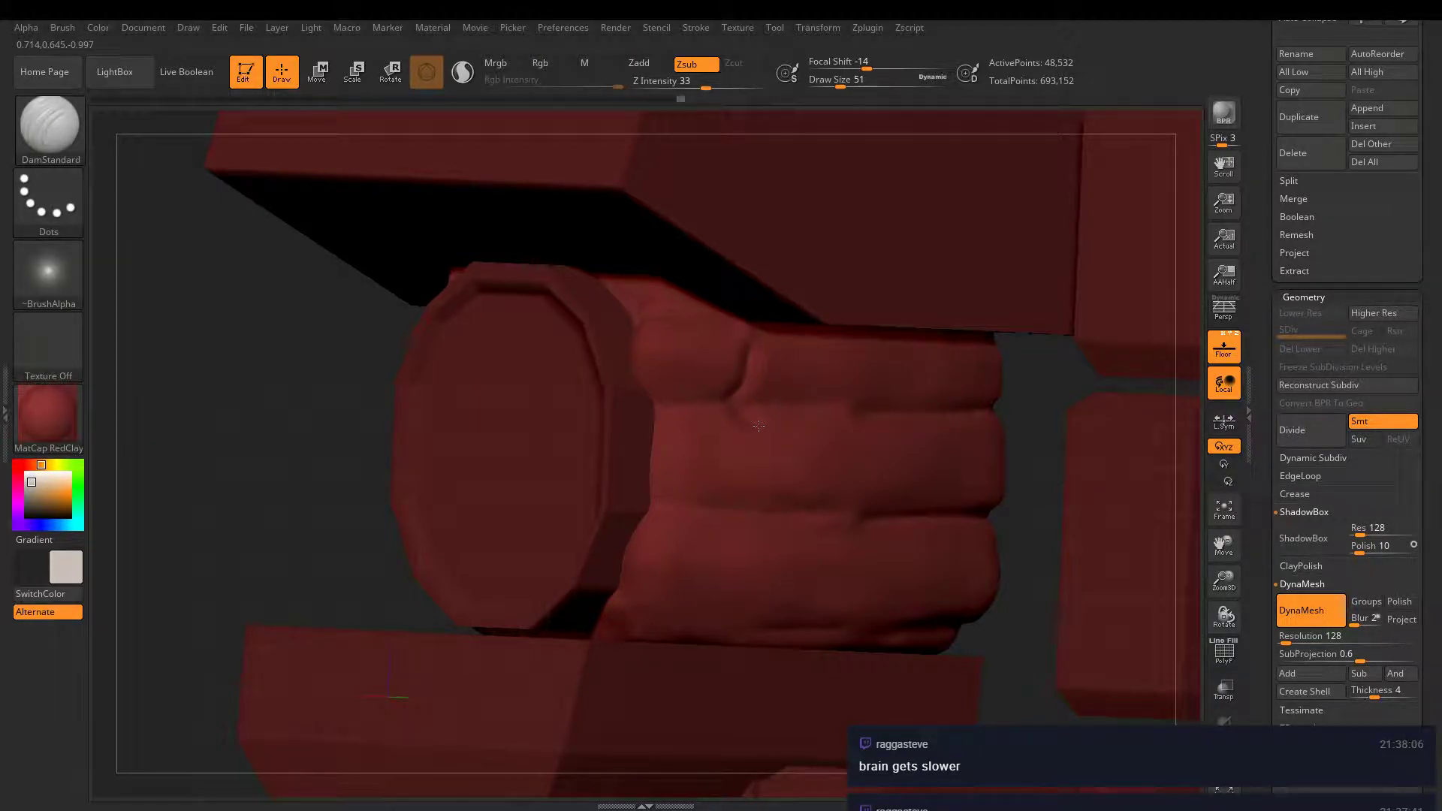
mouse_move(758, 488)
mouse_down()
mouse_move(739, 529)
mouse_move(748, 605)
mouse_up()
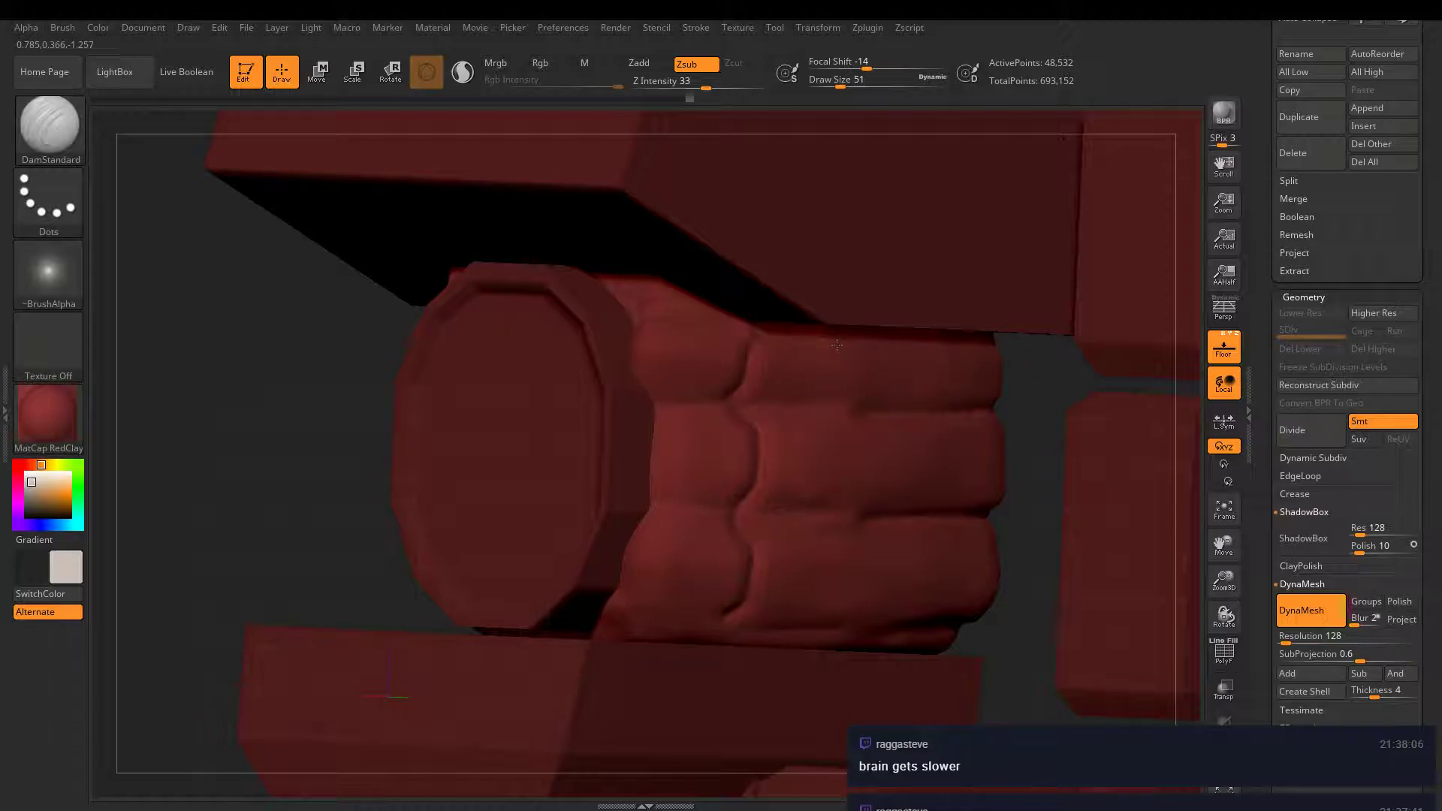
drag(834, 395, 815, 425)
drag(827, 501, 806, 536)
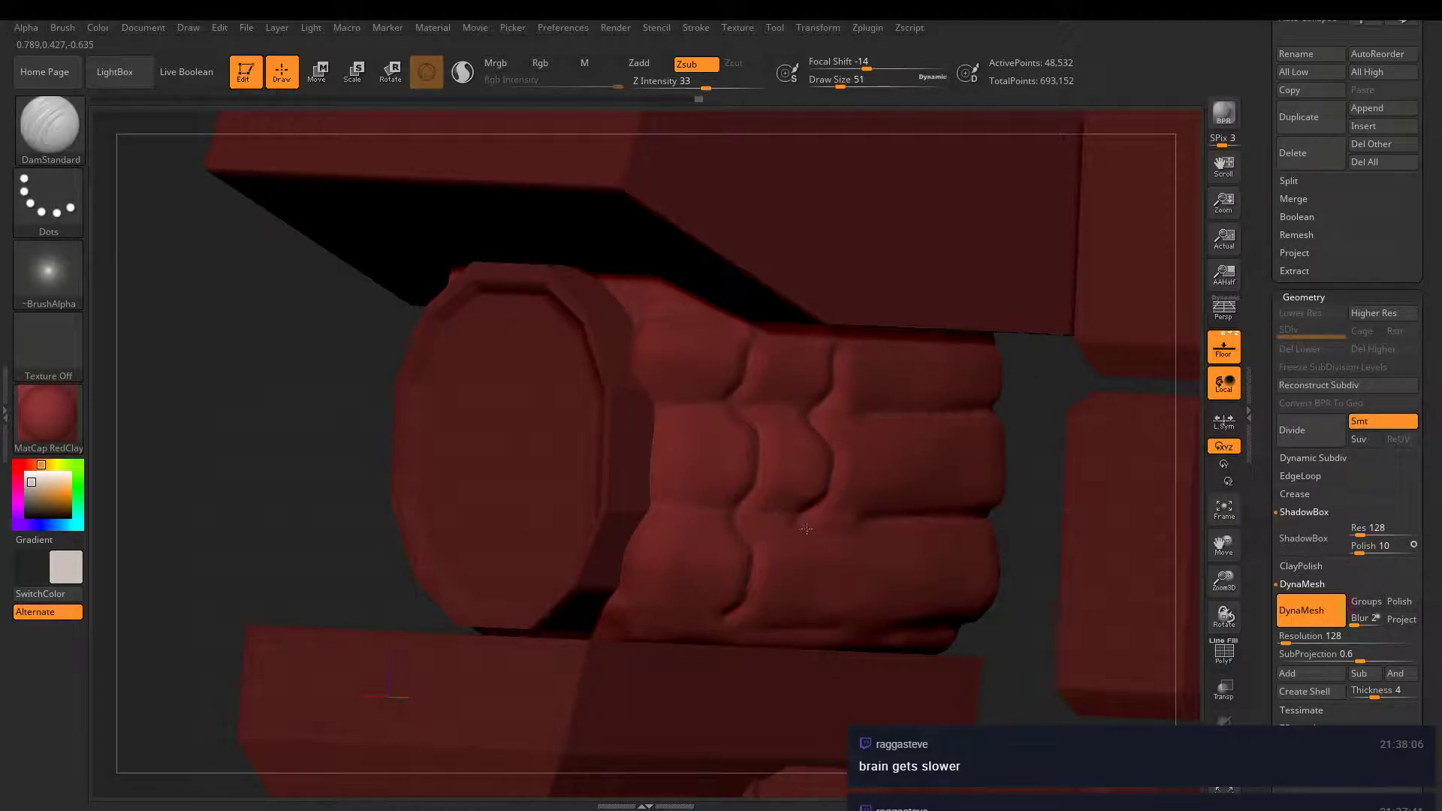
drag(821, 617, 791, 644)
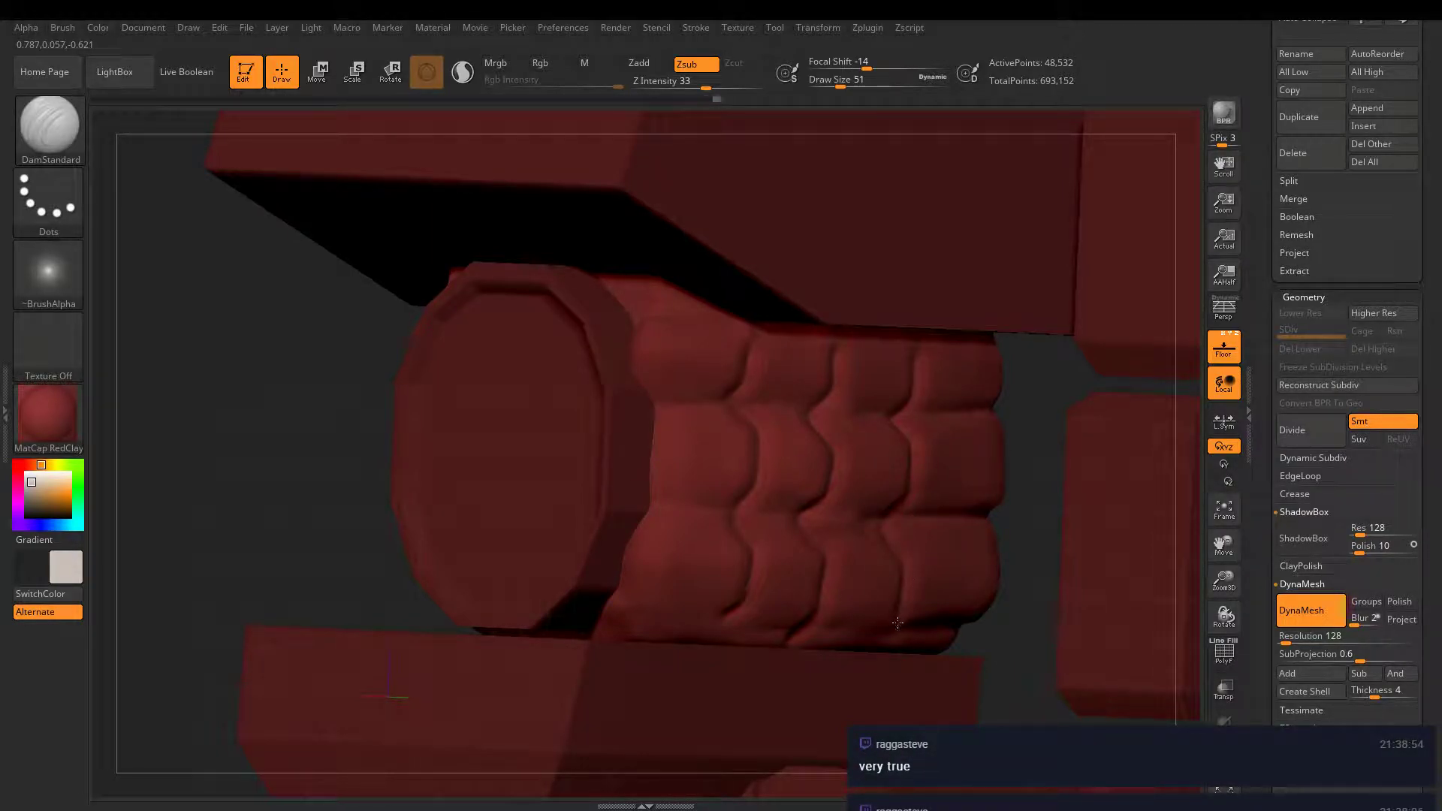
- Continue the vertical DamStandard grooves around the back corner and through the back rolls to divide them into segments
right_drag(896, 495, 787, 373)
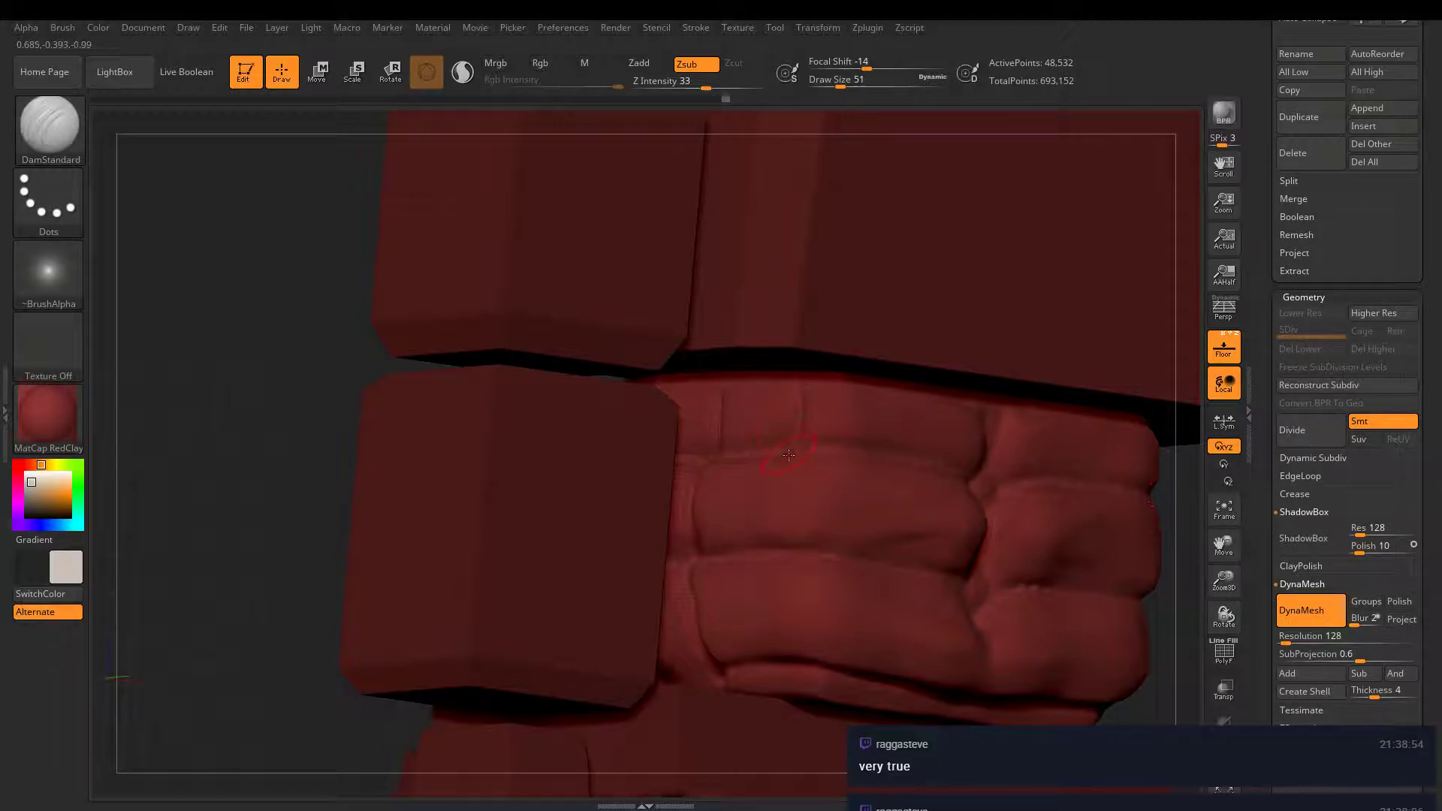
shift+drag(787, 519, 796, 479)
mouse_move(763, 598)
right_down()
mouse_move(833, 607)
mouse_move(734, 613)
mouse_move(759, 606)
right_up()
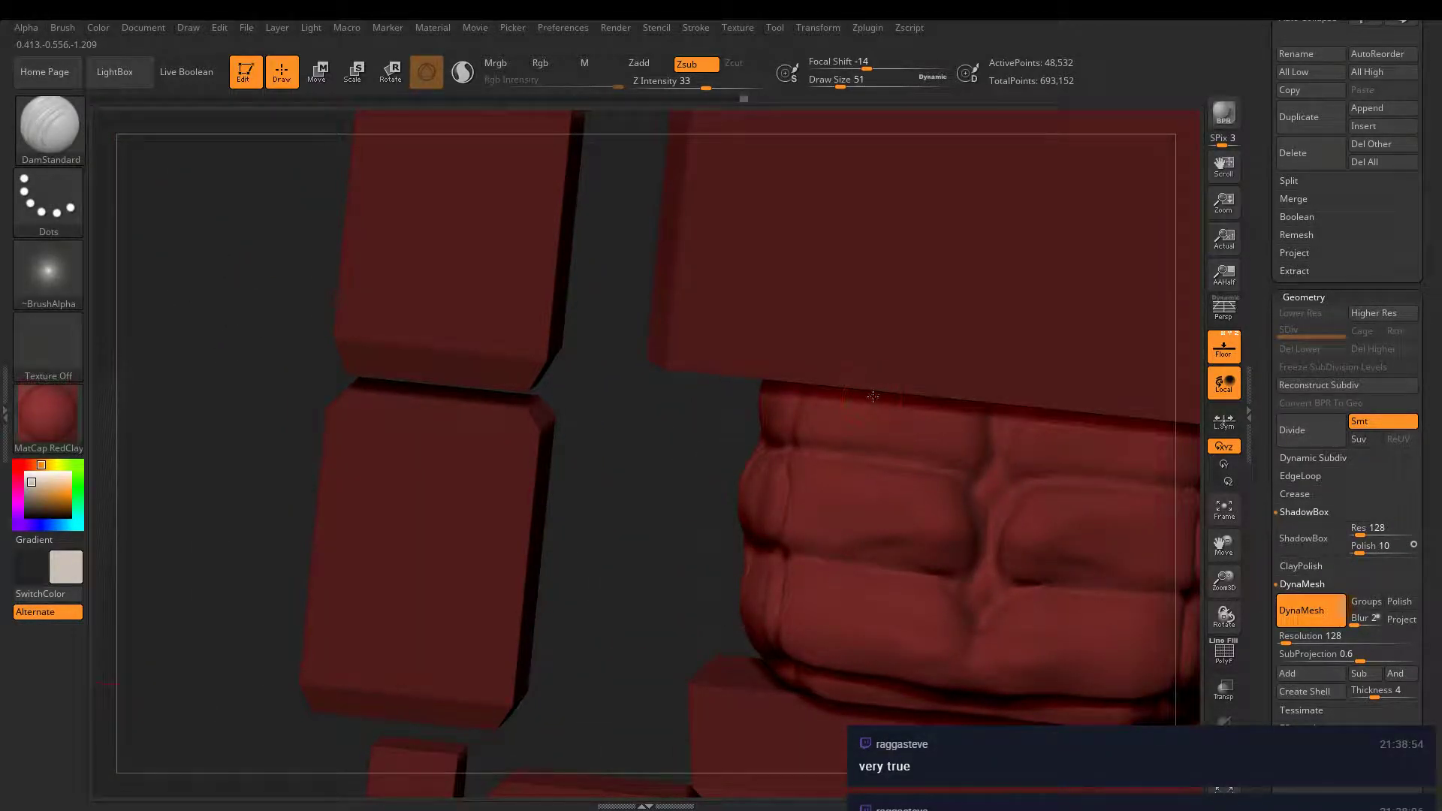
drag(886, 438, 864, 460)
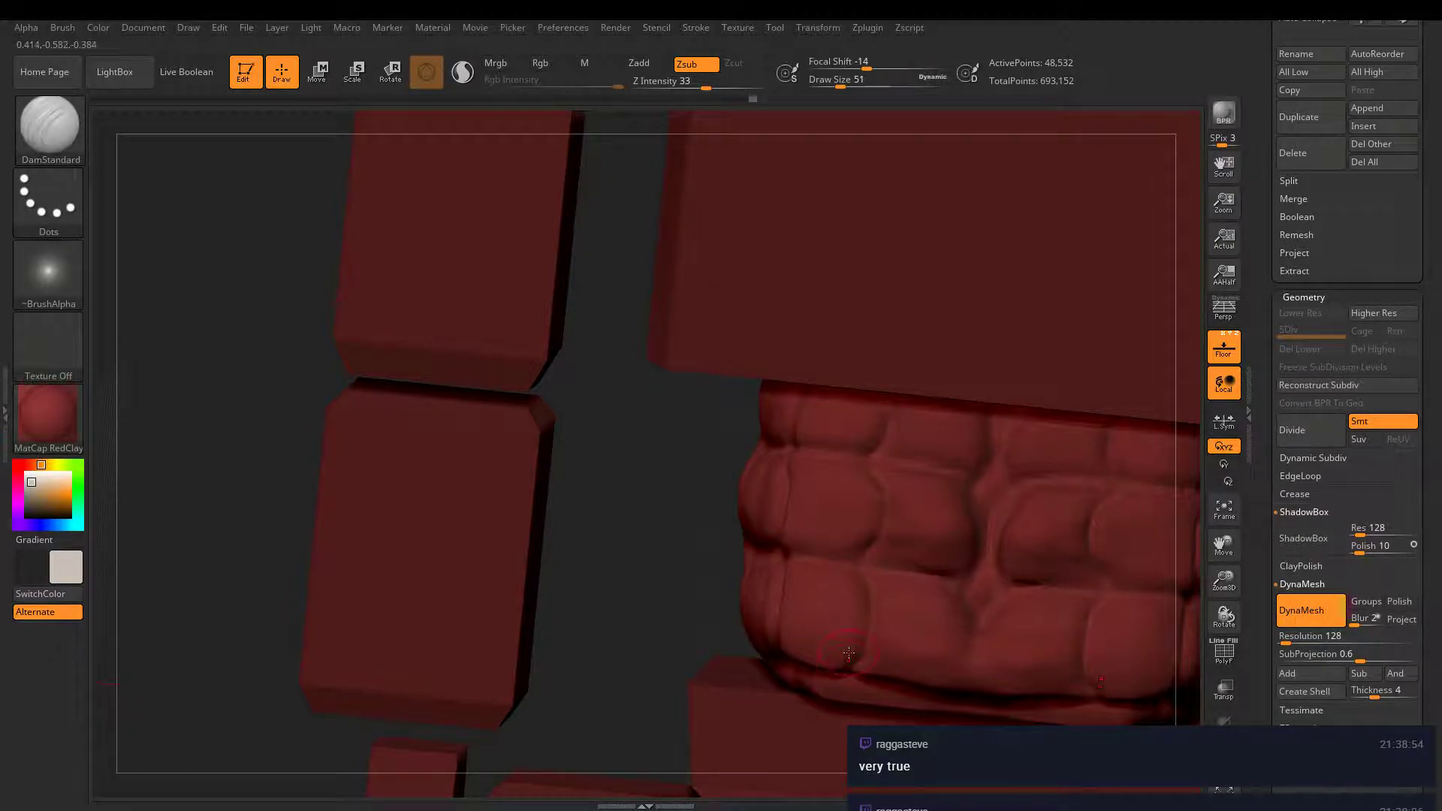
- Deepen the horizontal creases between the segmented side rolls with DamStandard, from the back edge to the front disc
mouse_move(848, 652)
right_down()
mouse_move(875, 641)
mouse_move(661, 635)
mouse_move(578, 601)
right_up()
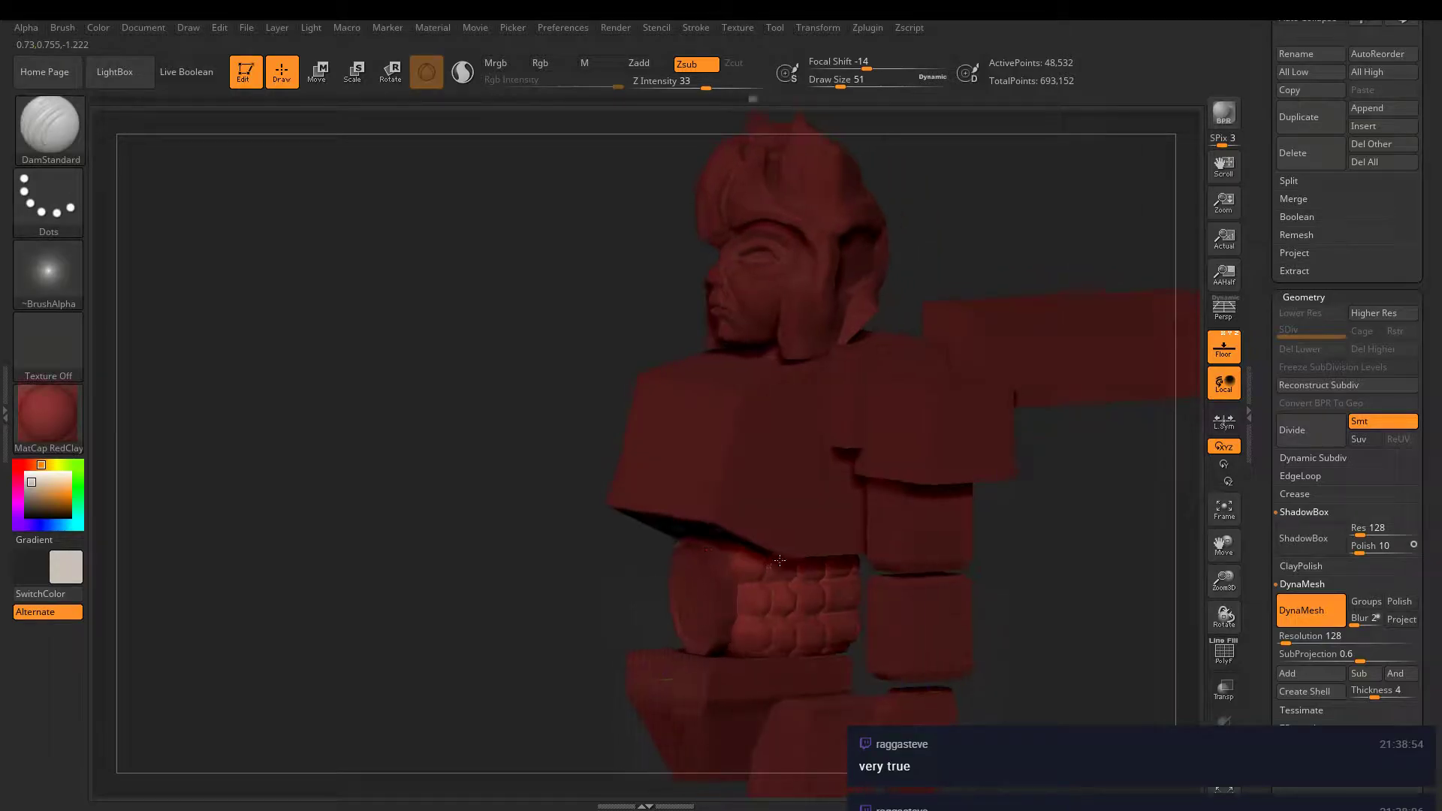
alt+right_drag(854, 556, 934, 432)
mouse_move(1037, 475)
right_down()
mouse_move(962, 470)
mouse_move(912, 526)
right_up()
right_drag(781, 443, 979, 454)
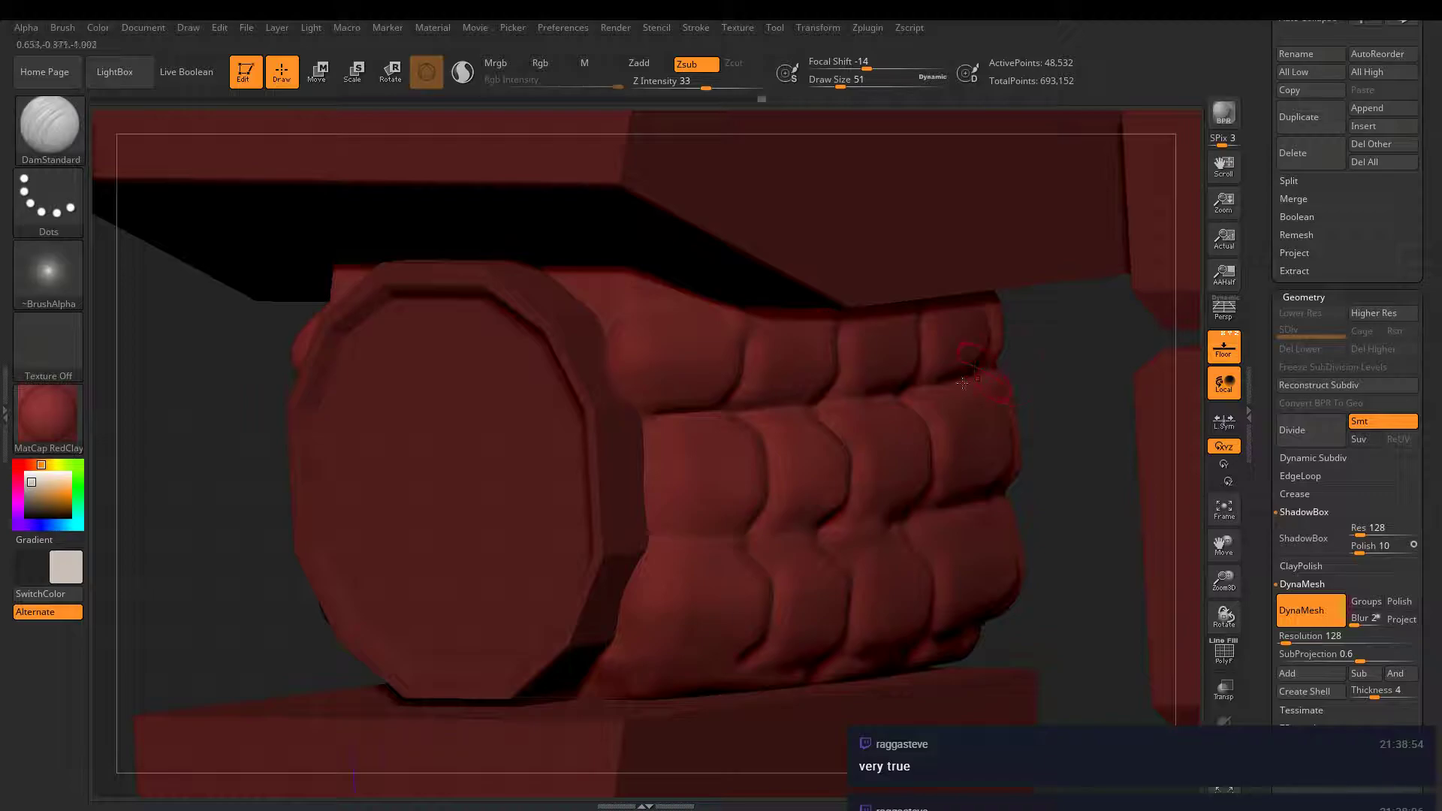
drag(660, 538, 886, 525)
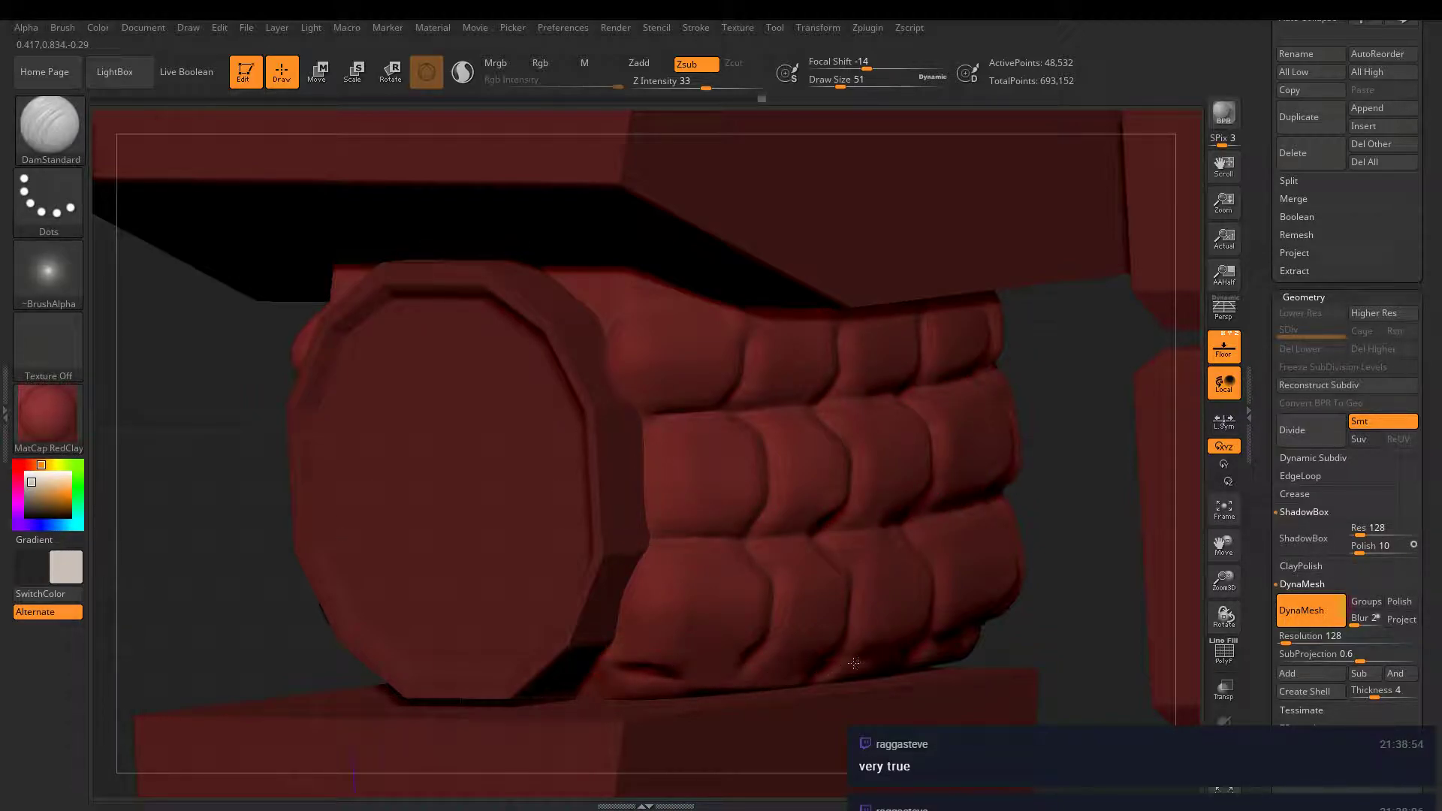
- Undo the last crease stroke and remesh the waist with DynaMesh at resolution 128
key(ctrl)
key(ctrl+z)
mouse_move(909, 600)
right_down()
mouse_move(818, 654)
mouse_move(914, 560)
mouse_move(699, 480)
mouse_move(861, 520)
mouse_move(907, 504)
right_up()
ctrl+drag(552, 518, 625, 557)
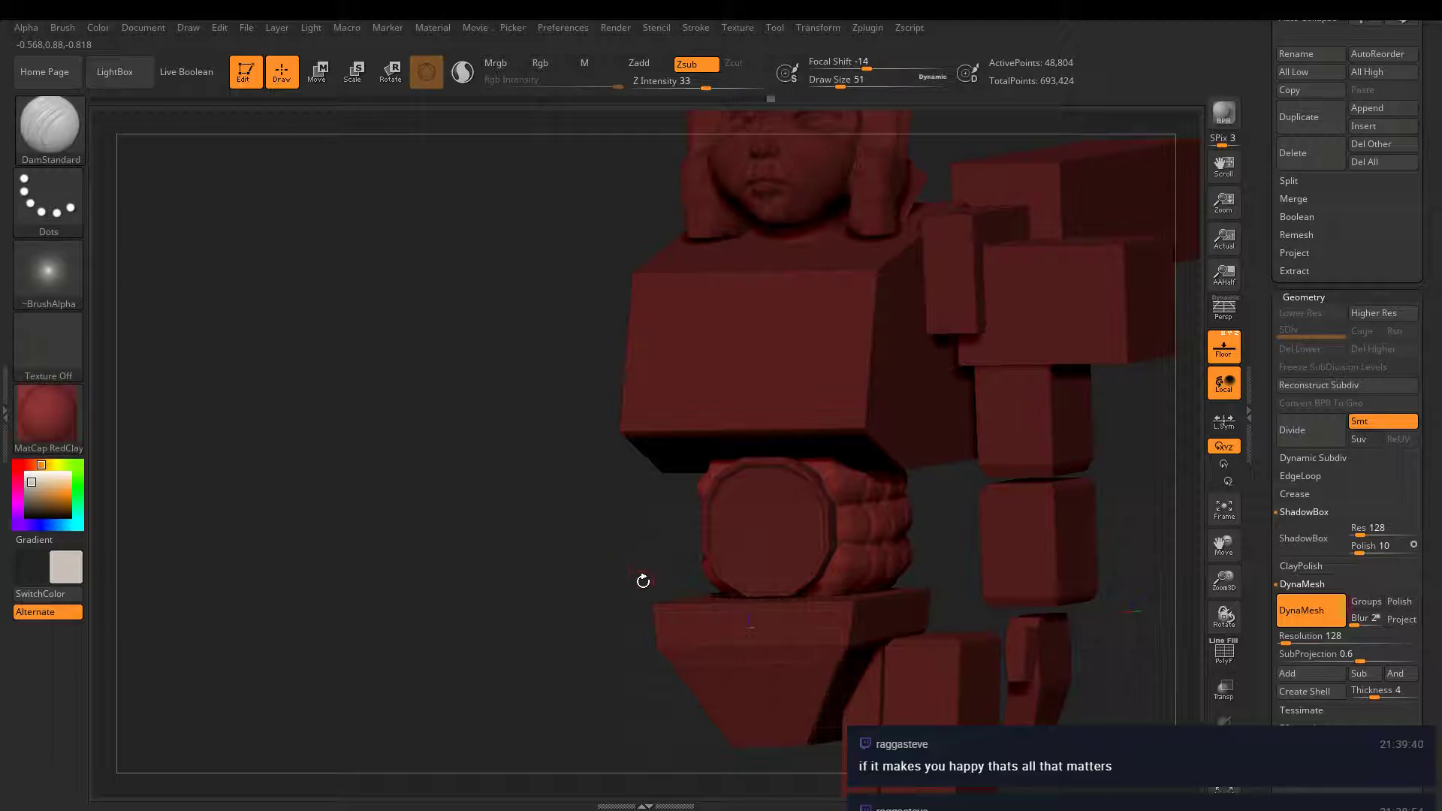
- Examine the robot's torso, waist, pelvis and legs from several sides, making the pelvis and a neighbouring block the active subtool in turn
mouse_move(642, 580)
right_down()
mouse_move(740, 500)
mouse_move(713, 550)
mouse_move(682, 541)
mouse_move(699, 538)
mouse_move(709, 601)
right_up()
mouse_move(889, 665)
right_down()
mouse_move(939, 667)
mouse_move(907, 641)
mouse_move(912, 595)
mouse_move(908, 615)
mouse_move(966, 505)
mouse_move(929, 502)
mouse_move(843, 451)
mouse_move(991, 521)
mouse_move(719, 451)
mouse_move(843, 541)
mouse_move(902, 530)
mouse_move(695, 538)
mouse_move(932, 523)
mouse_move(913, 494)
right_up()
key(space)
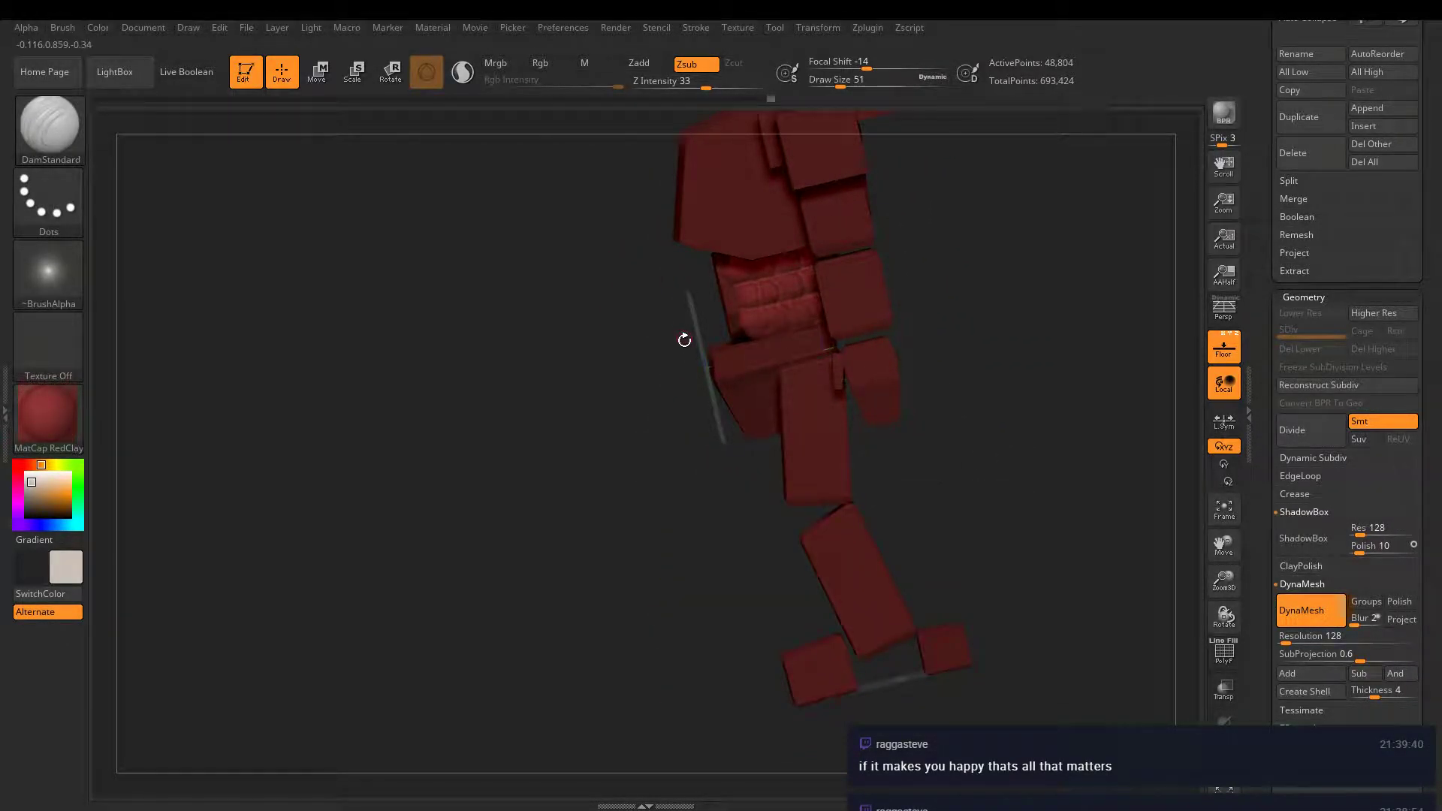
key(w)
right_drag(684, 338, 916, 509)
right_drag(1073, 398, 1066, 345)
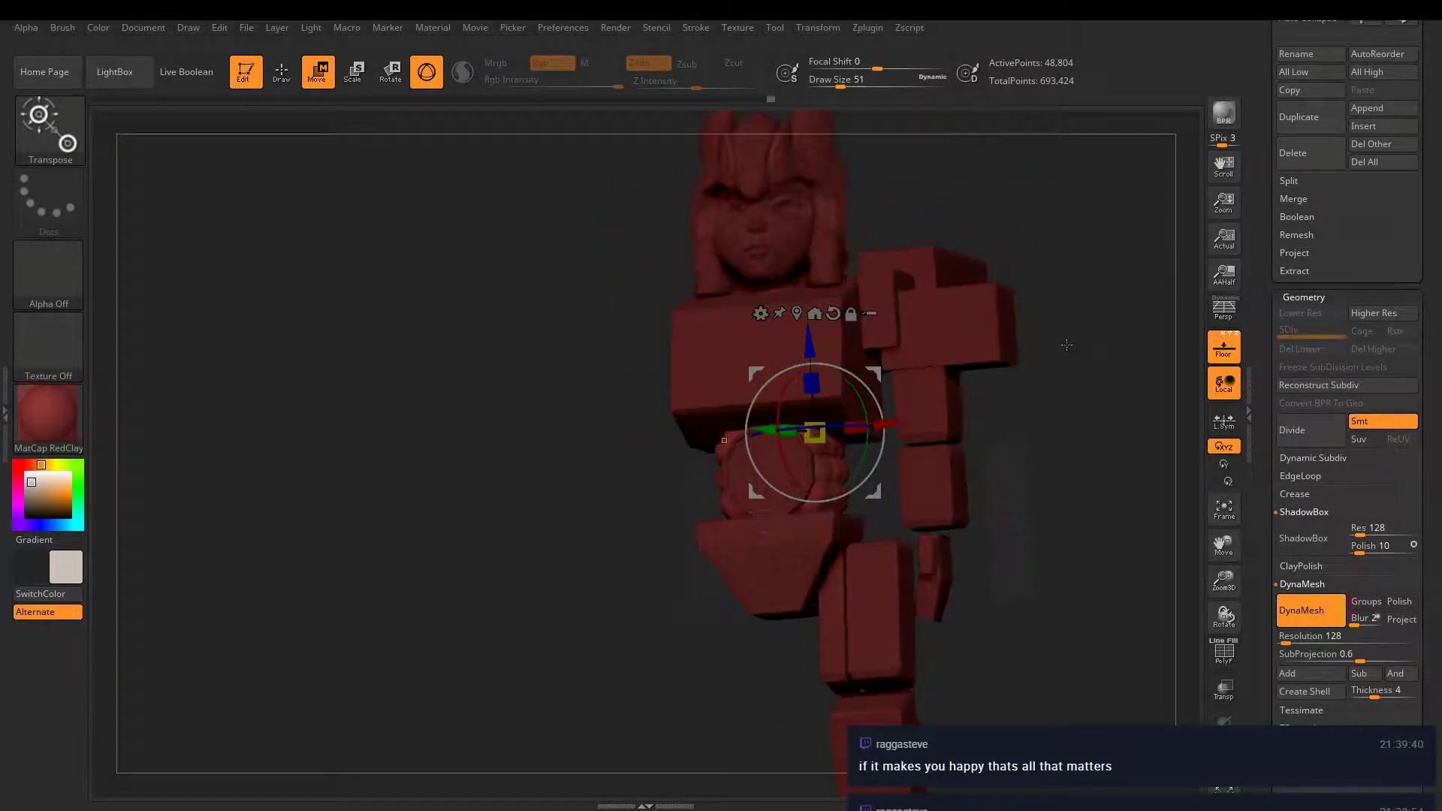
alt+right_drag(928, 596, 948, 485)
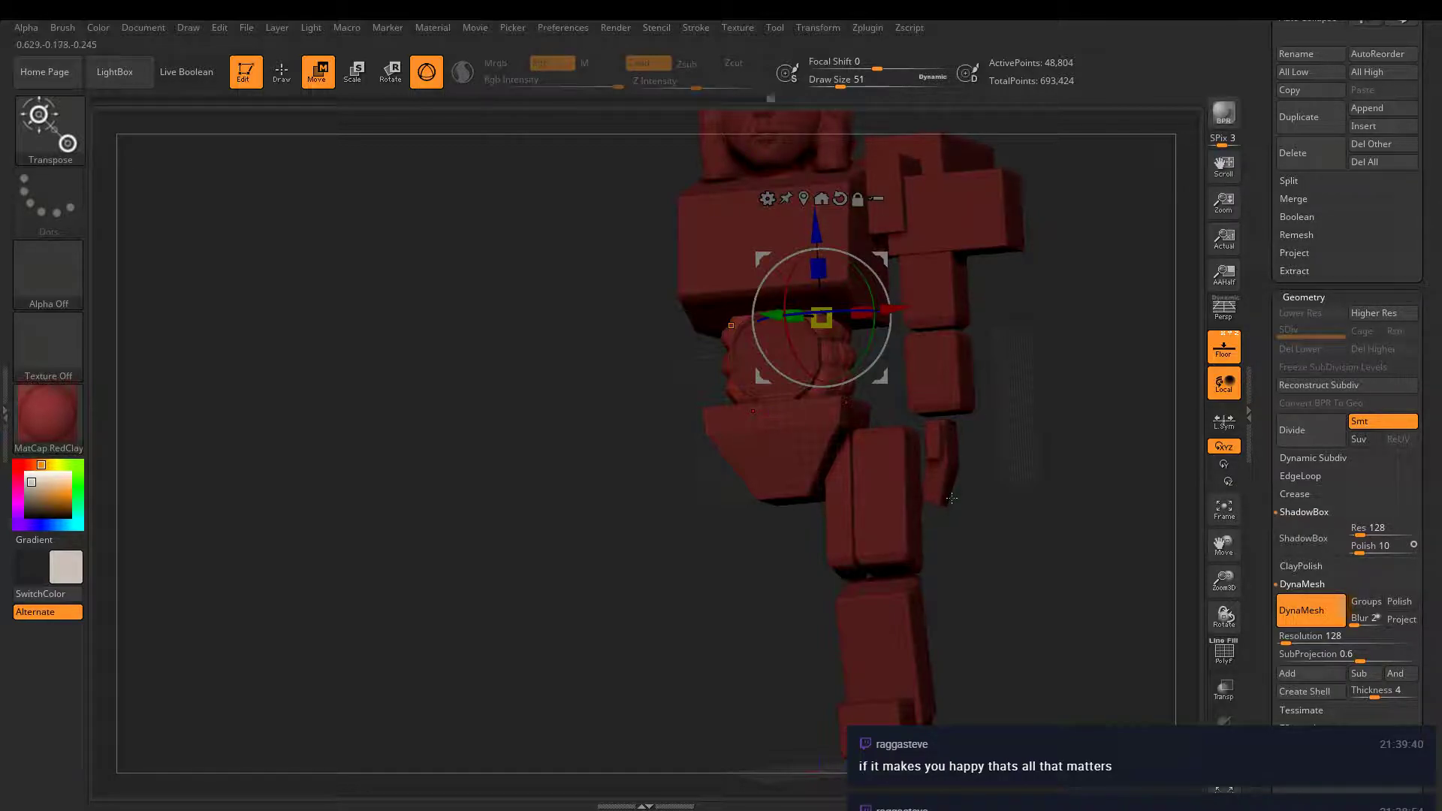
right_drag(924, 492, 815, 450)
scroll(1254, 408, up, 6)
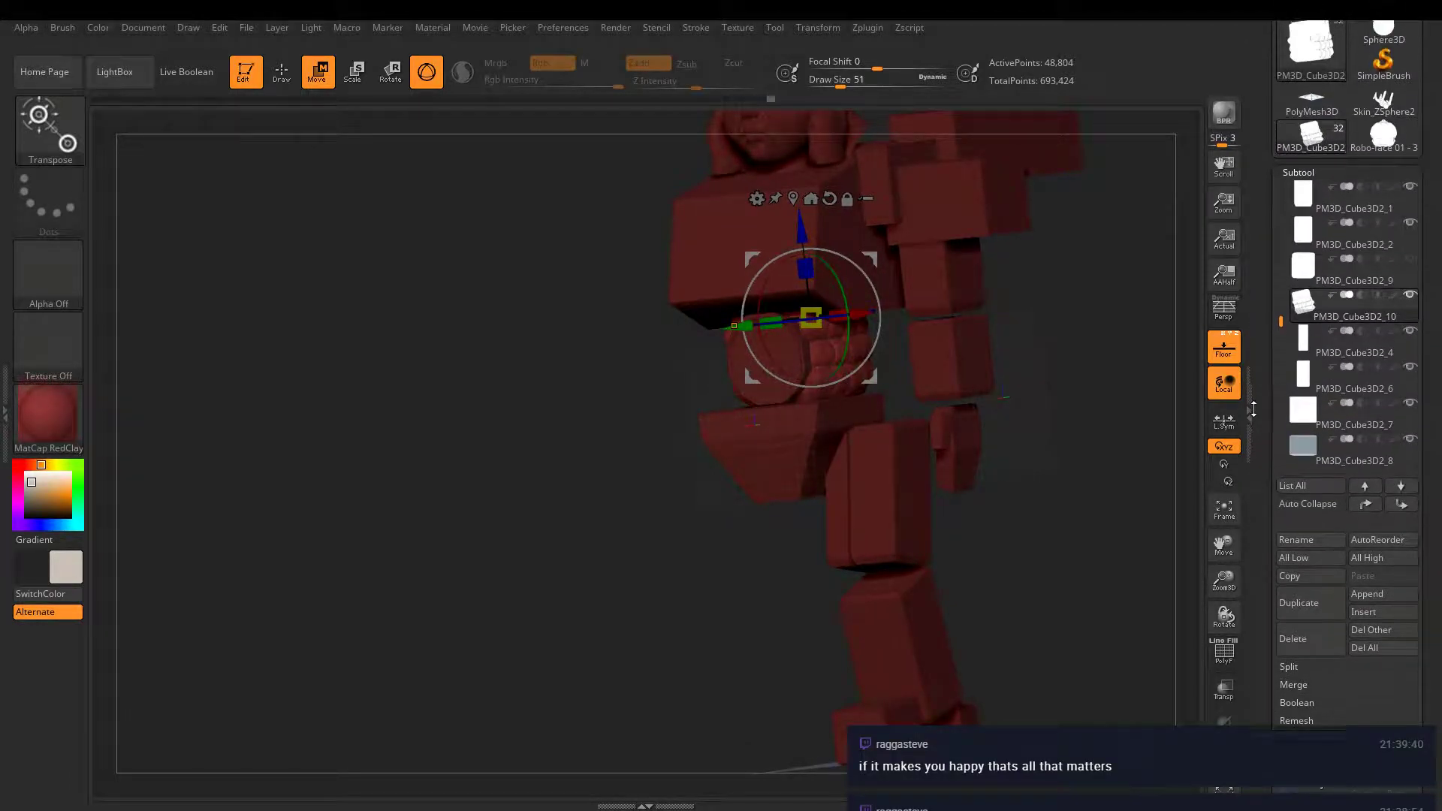
alt+click(796, 447)
right_drag(796, 450, 838, 489)
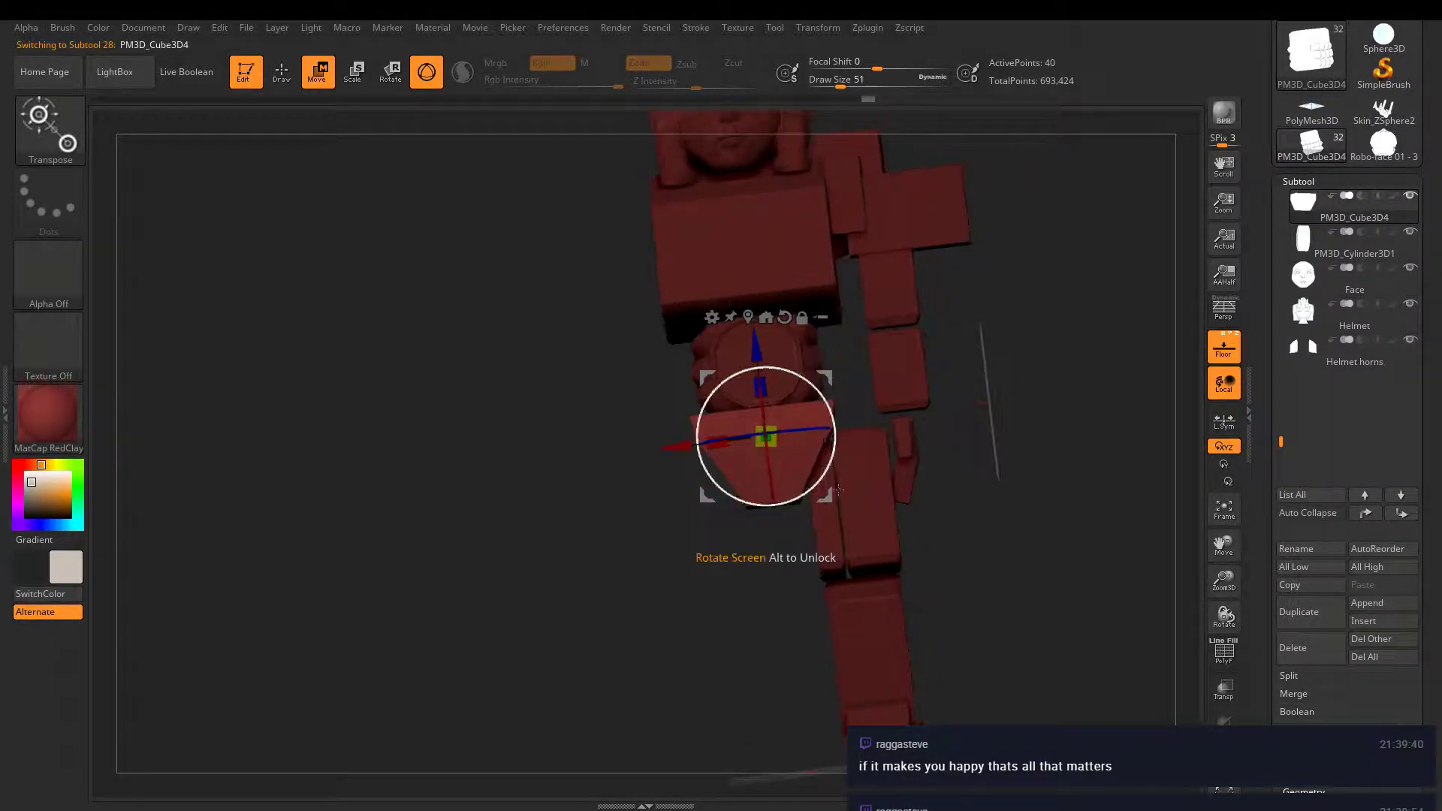
alt+click(818, 451)
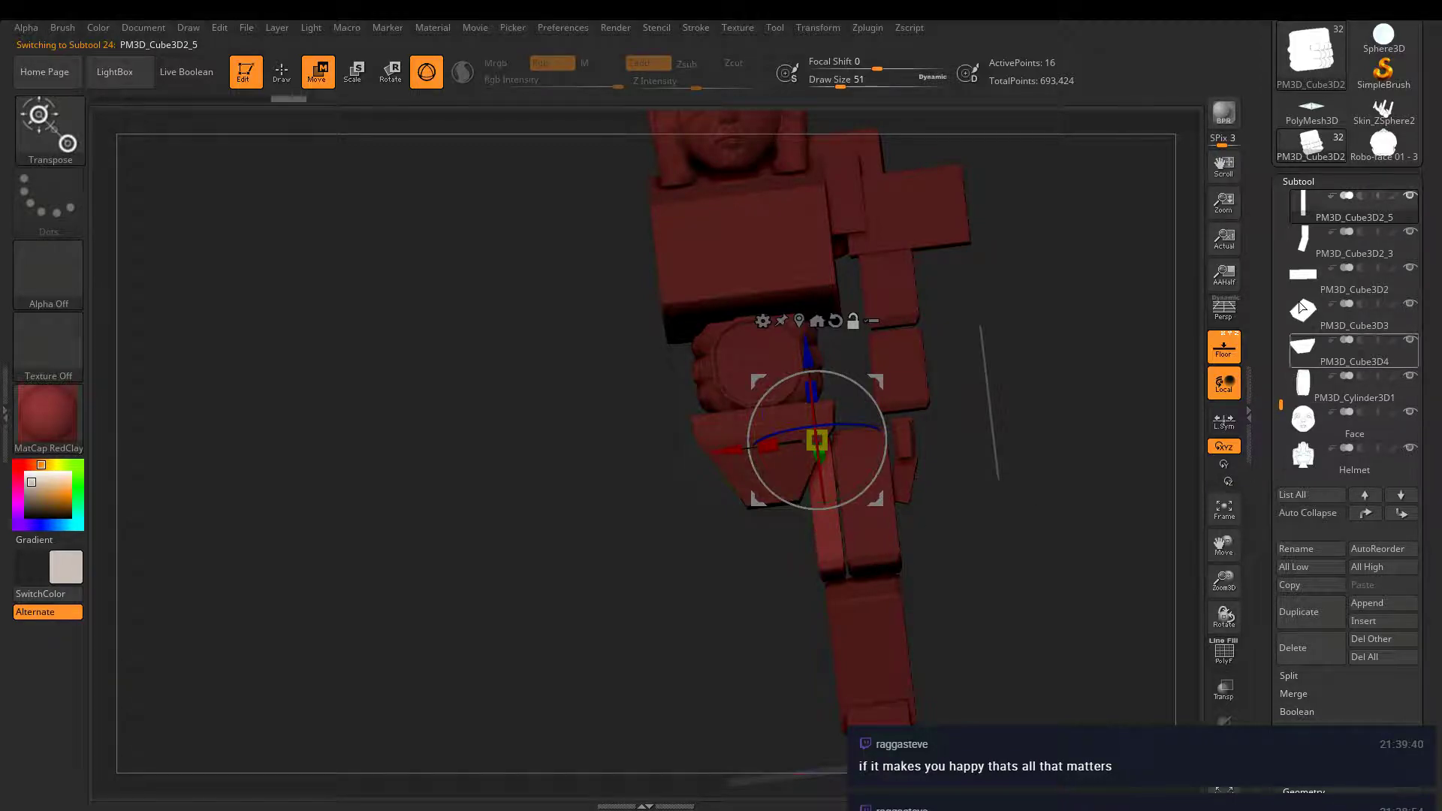
right_drag(931, 420, 987, 453)
alt+click(939, 443)
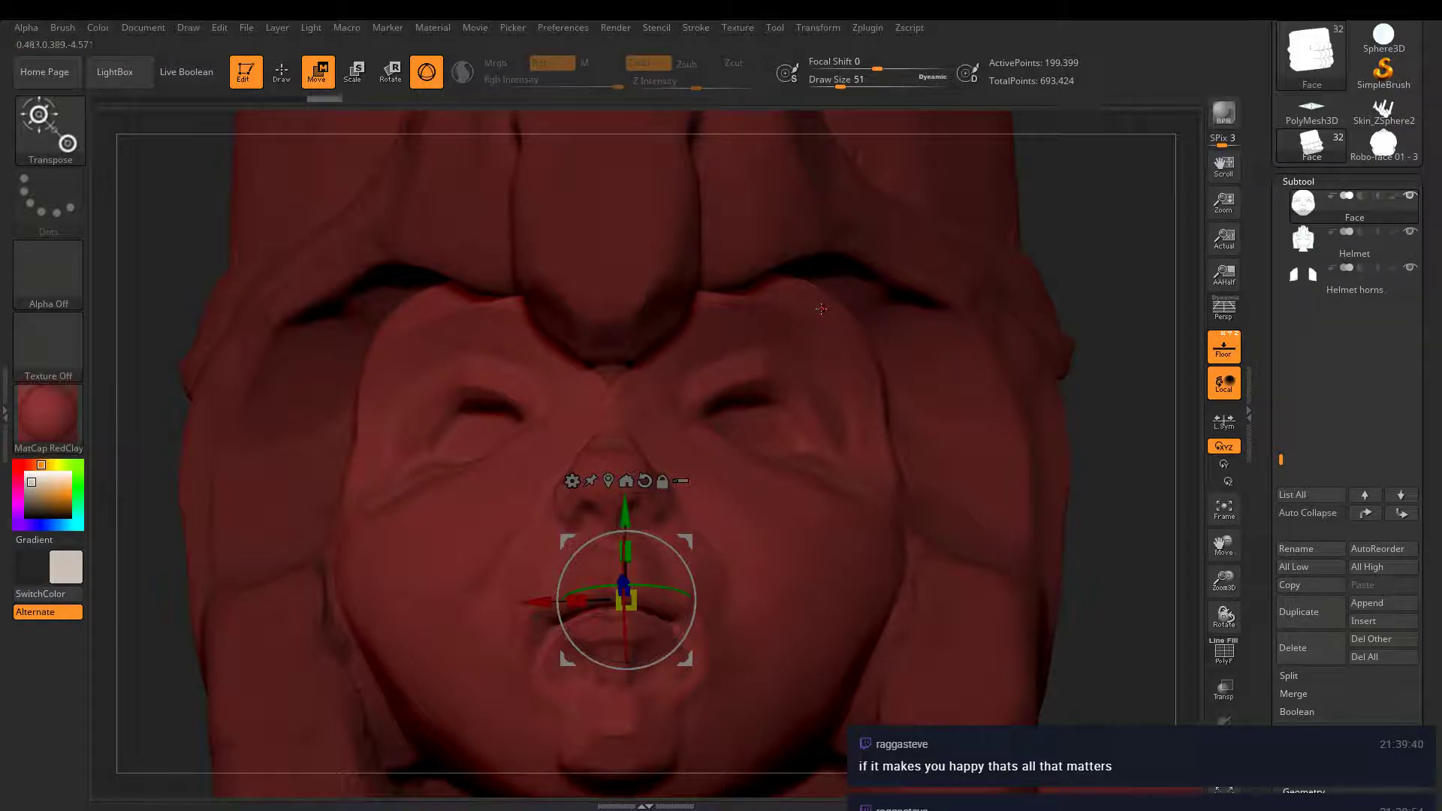
- Return to Draw mode with a draw size of 71 and make the Helmet the active subtool, with its side in view
key(b)
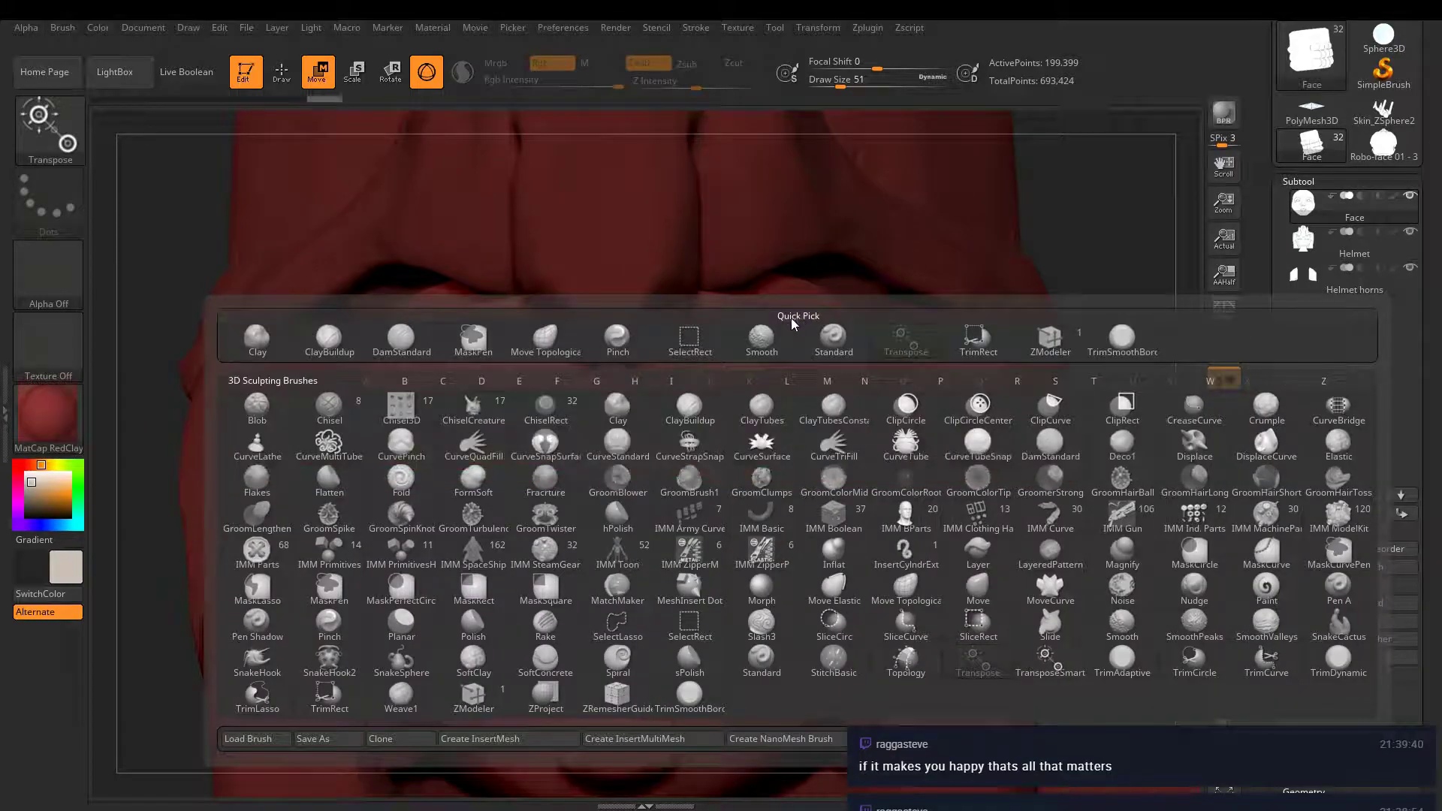
key(Escape)
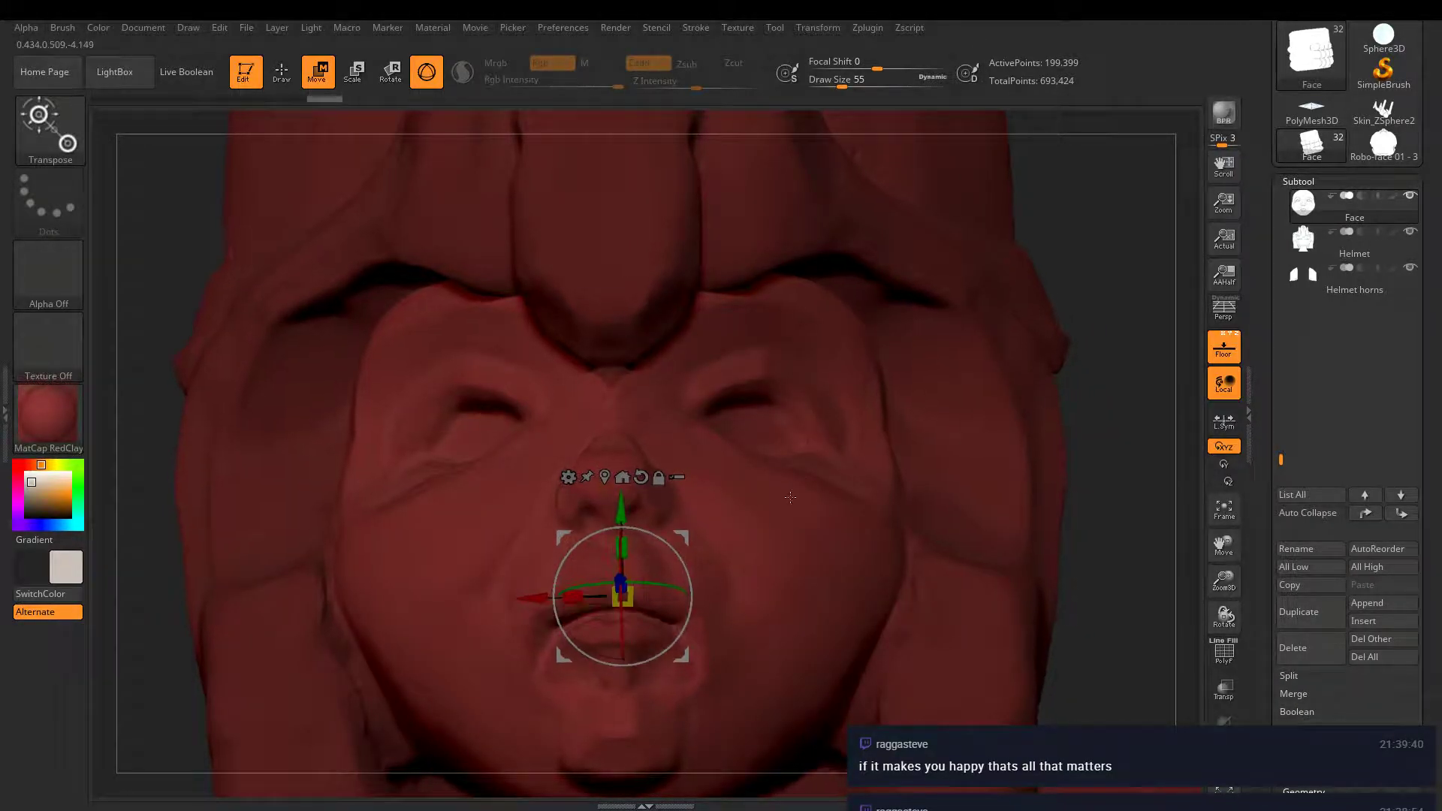
mouse_move(830, 420)
mouse_down()
mouse_move(896, 369)
mouse_move(873, 362)
mouse_up()
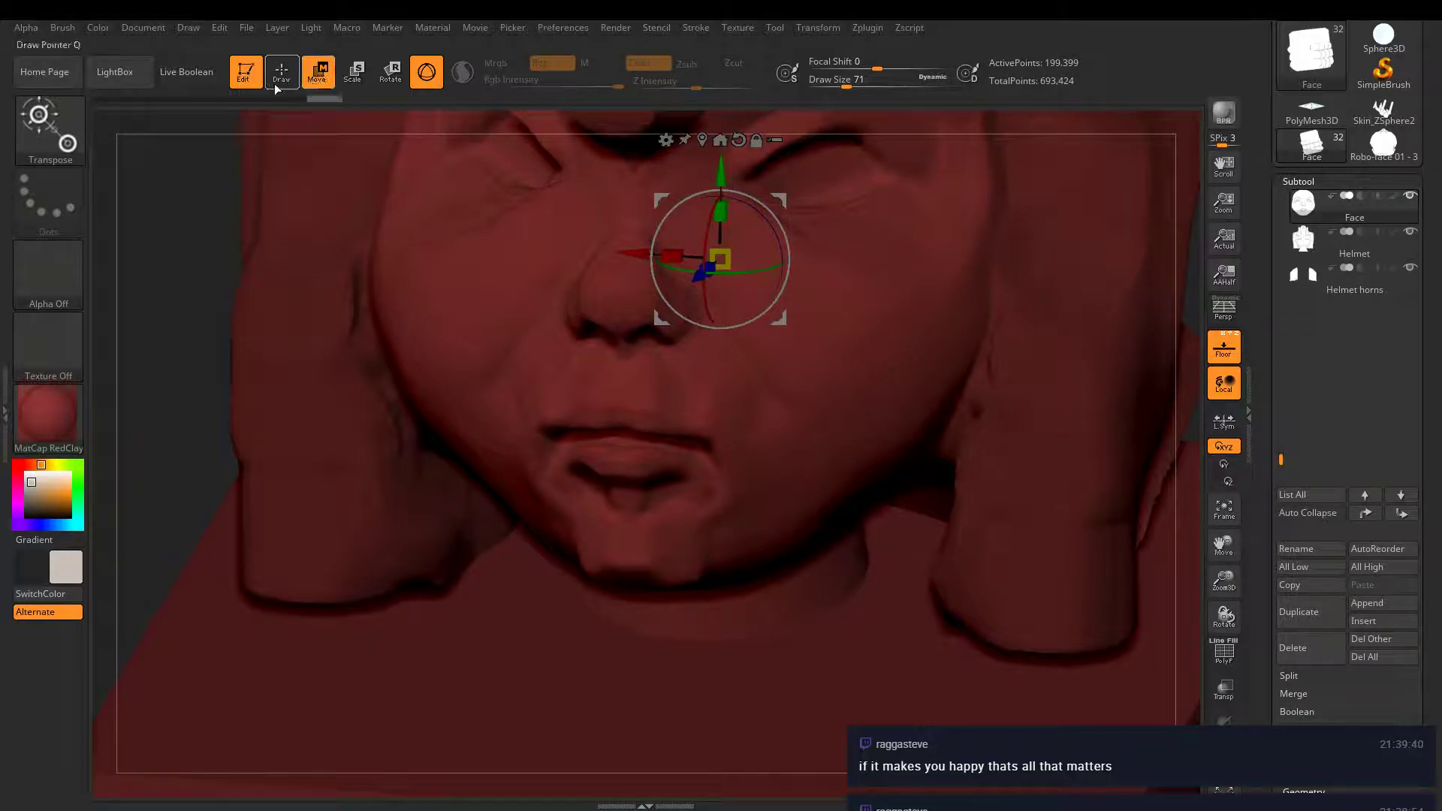
key(q)
mouse_move(869, 346)
mouse_down()
mouse_move(668, 396)
mouse_move(683, 333)
mouse_move(825, 349)
mouse_move(731, 406)
mouse_up()
alt+click(825, 342)
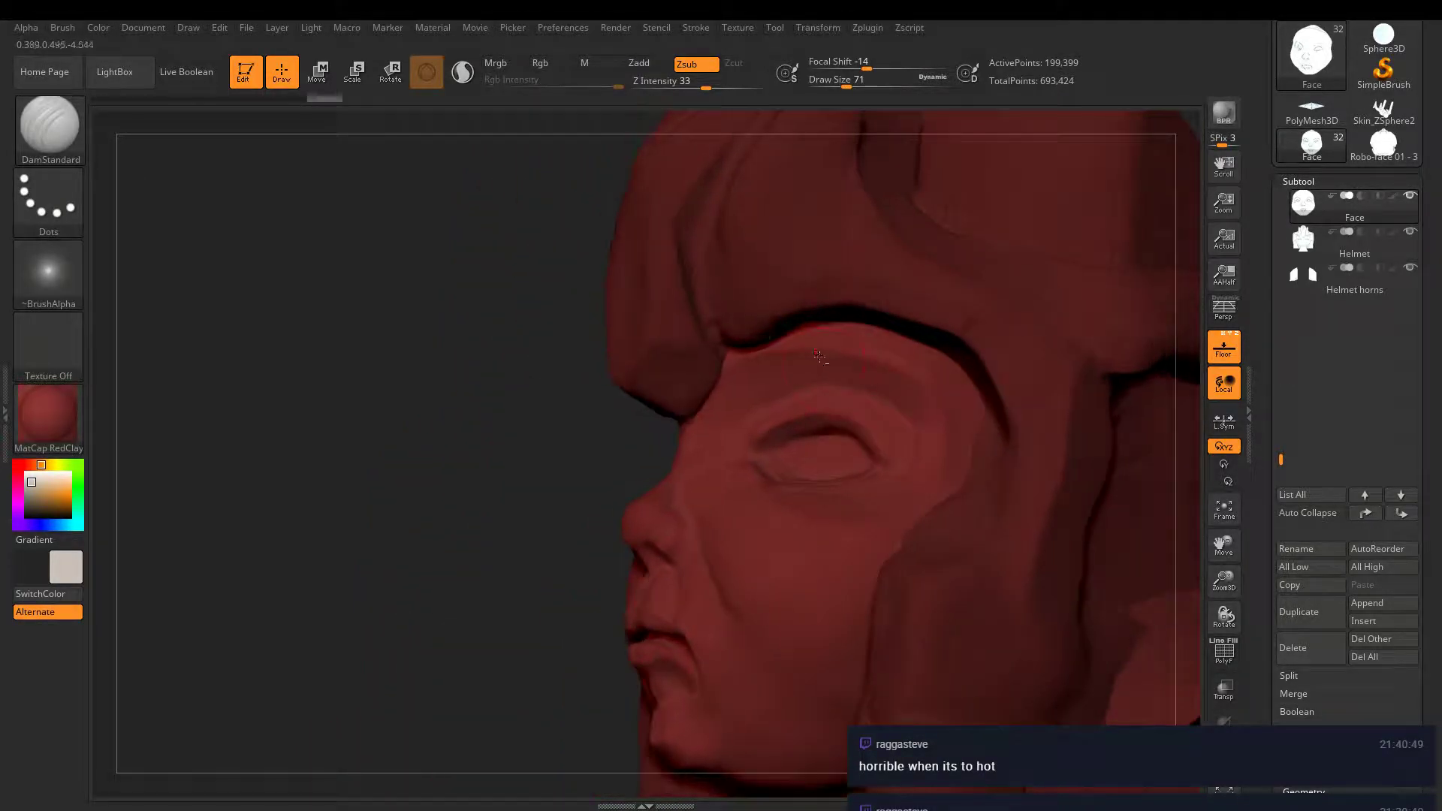
mouse_move(826, 342)
mouse_down()
mouse_move(825, 375)
mouse_move(956, 563)
mouse_move(953, 454)
mouse_move(748, 434)
mouse_move(747, 378)
mouse_up()
key(ctrl)
right_drag(783, 376, 541, 353)
mouse_move(850, 351)
ctrl+right_down()
mouse_move(1004, 400)
mouse_move(969, 420)
mouse_move(838, 397)
mouse_move(836, 374)
ctrl+right_up()
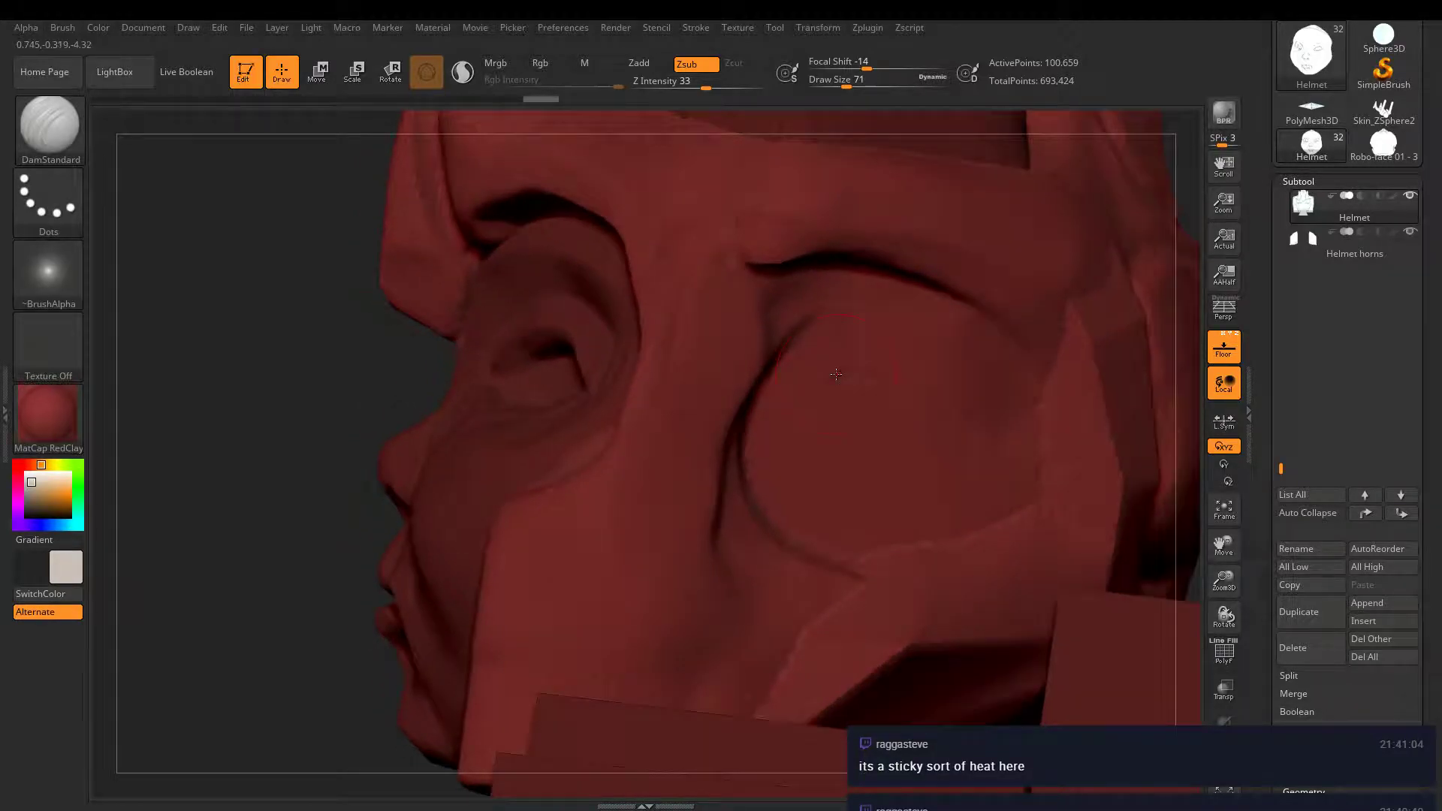
- Flatten the front rim of the round recess on the helmet's side with the TrimSmoothBorder brush
key(shift)
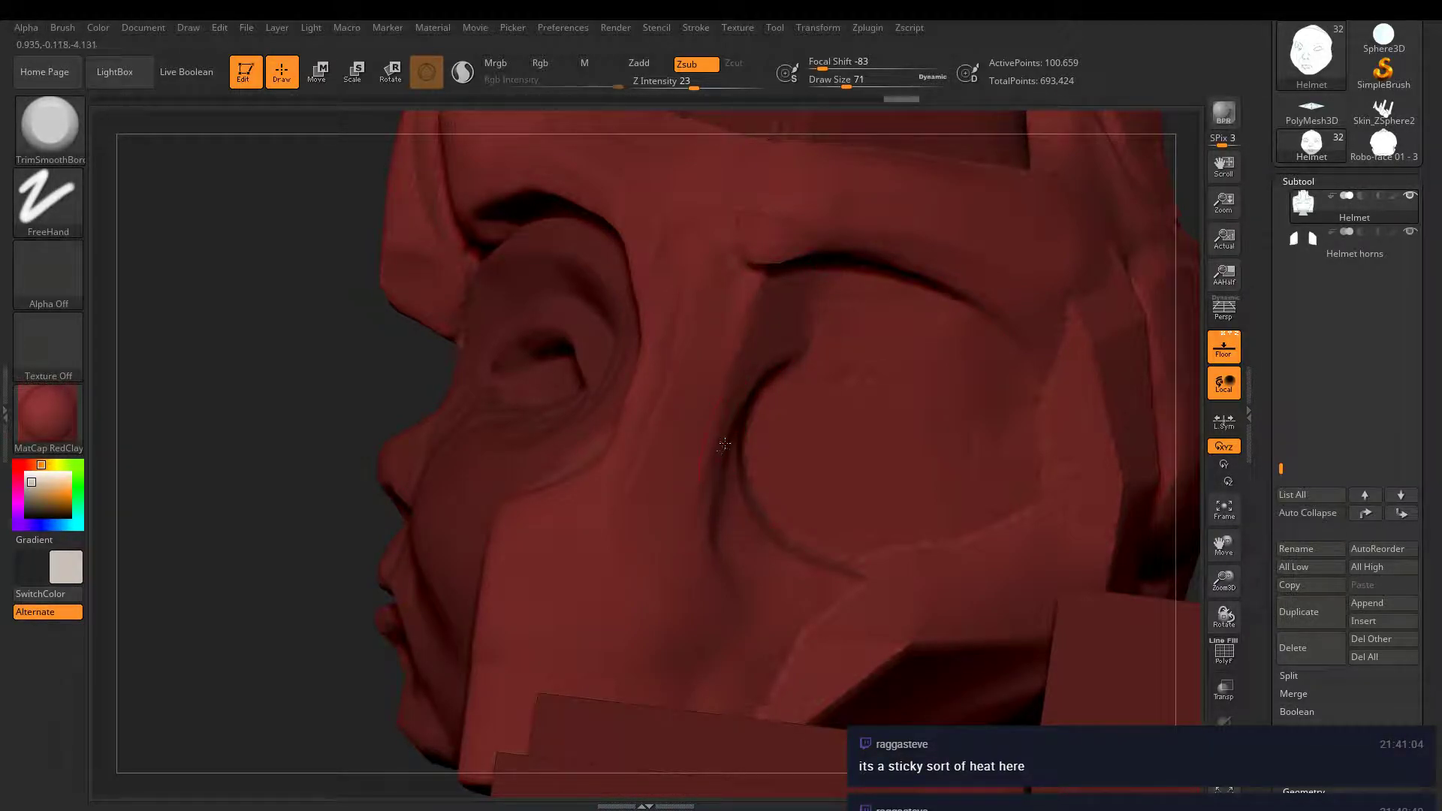
drag(724, 444, 710, 535)
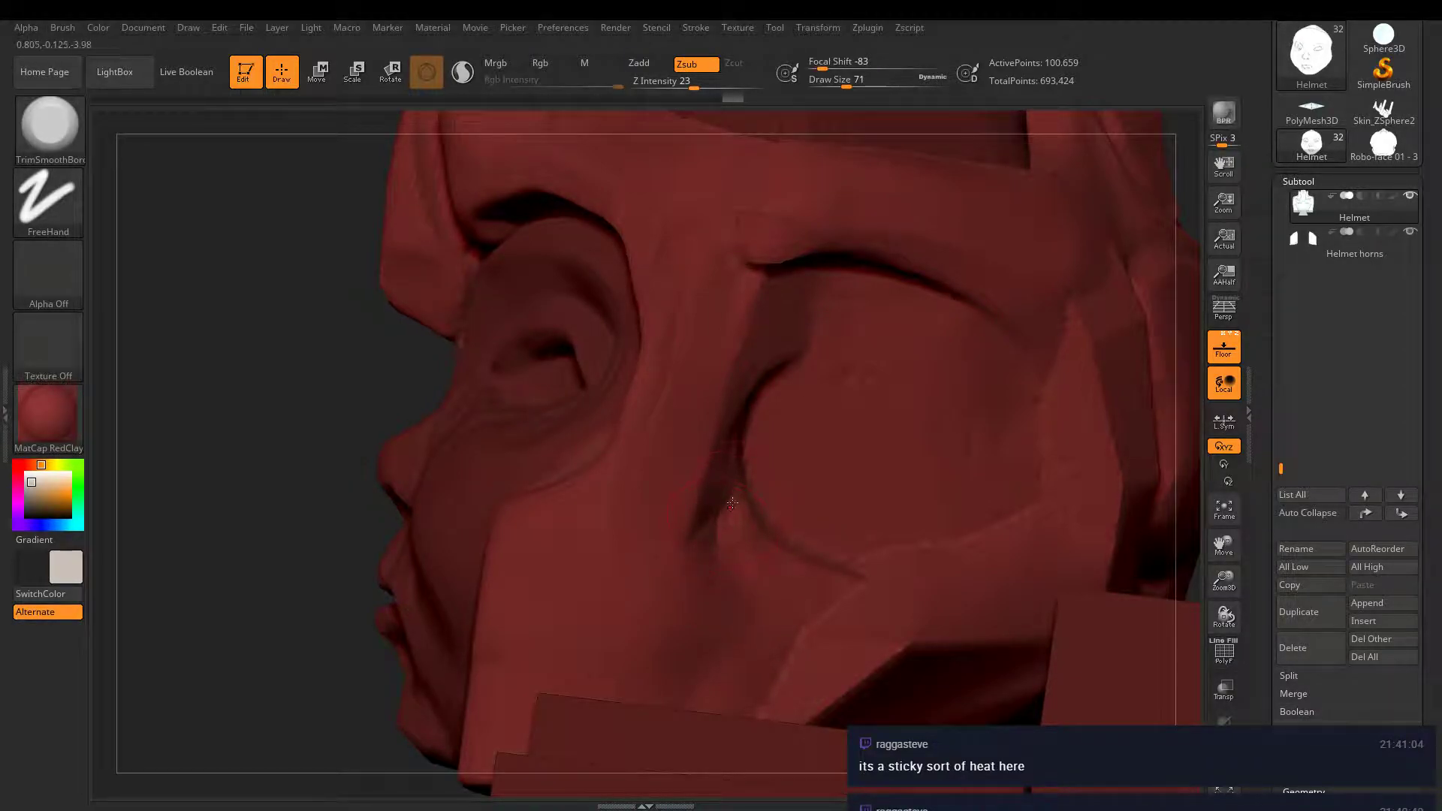
shift+drag(730, 501, 710, 525)
drag(739, 421, 720, 505)
- Smooth out the crease across the helmet's cheek guard beside the face and even its surface
right_drag(728, 270, 754, 285)
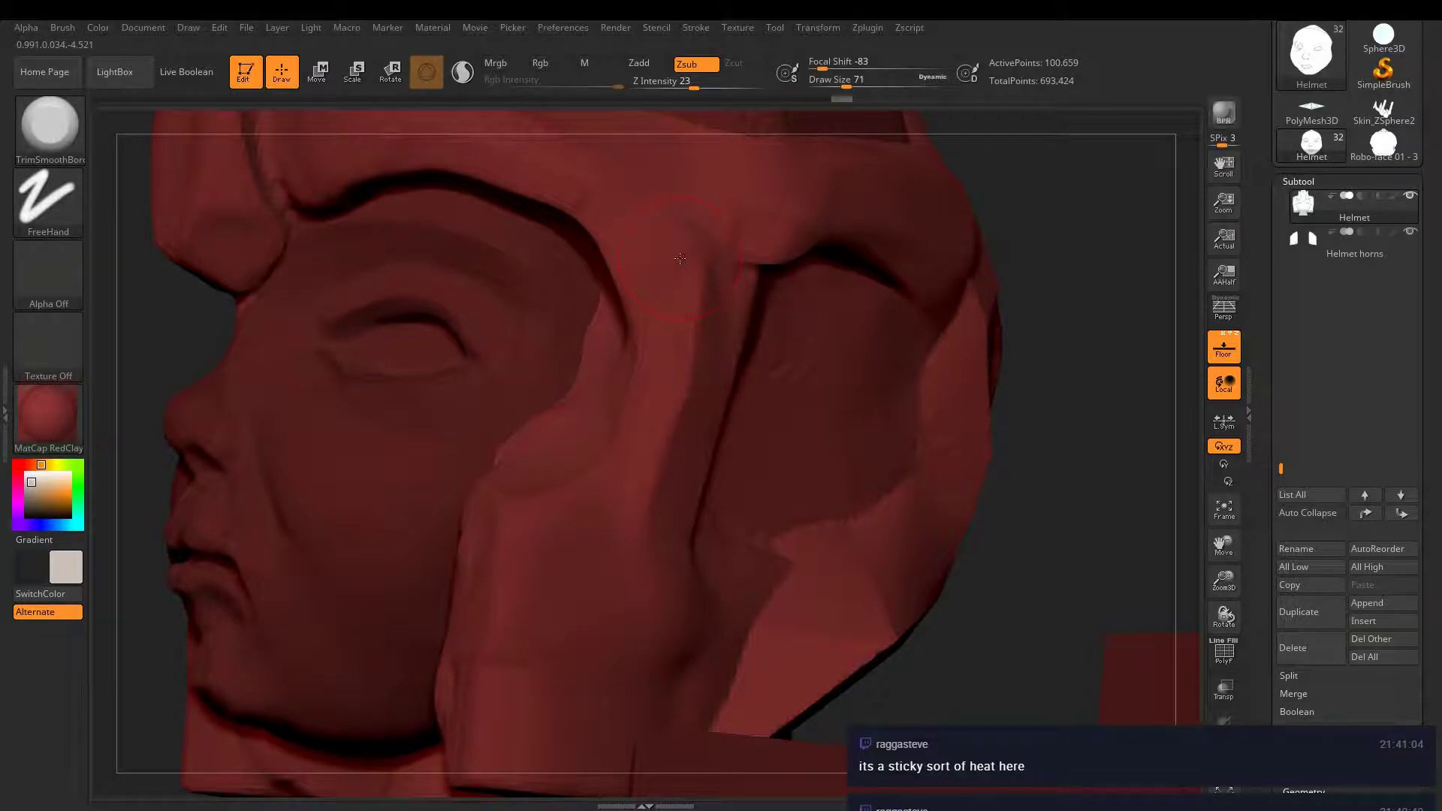
right_drag(679, 258, 716, 290)
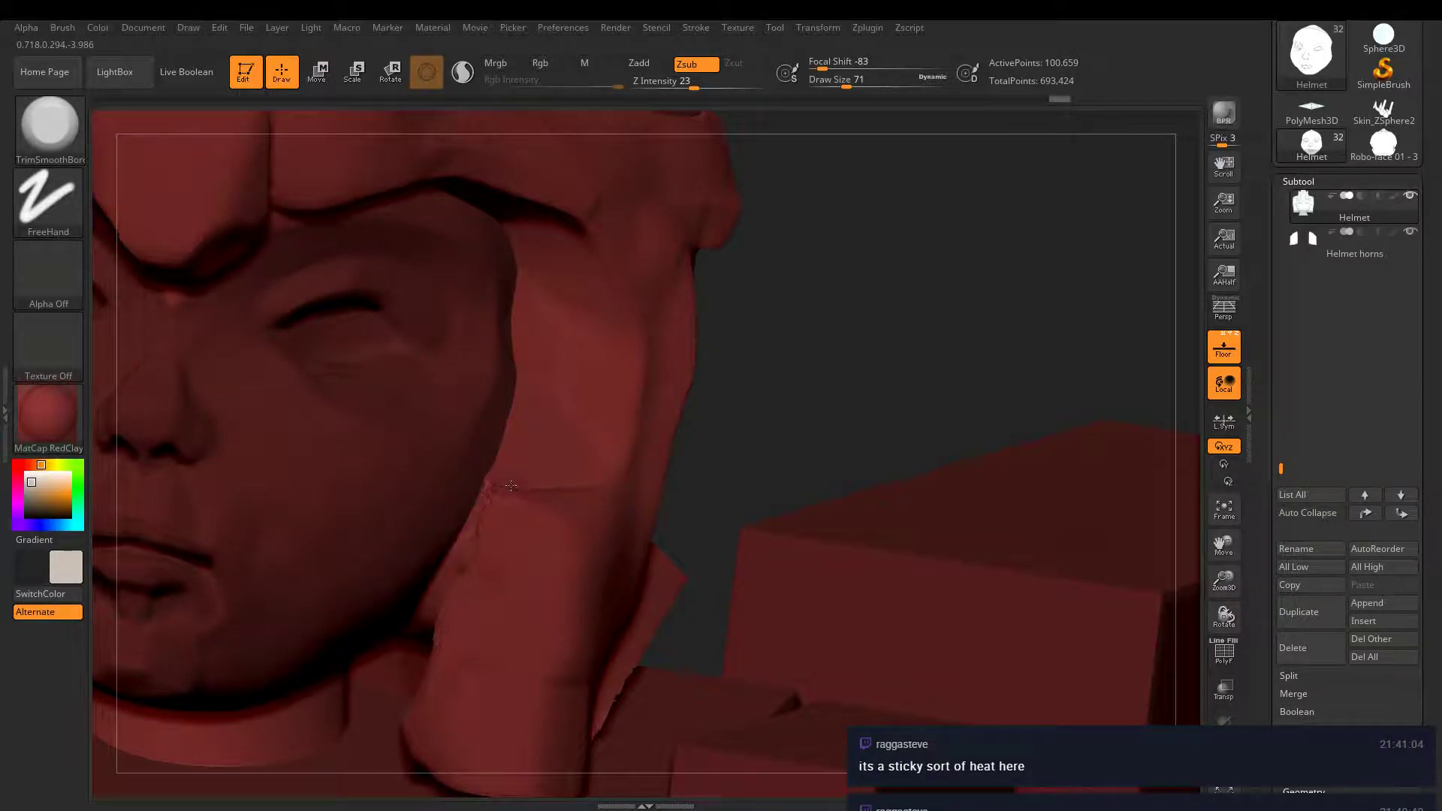
key(shift)
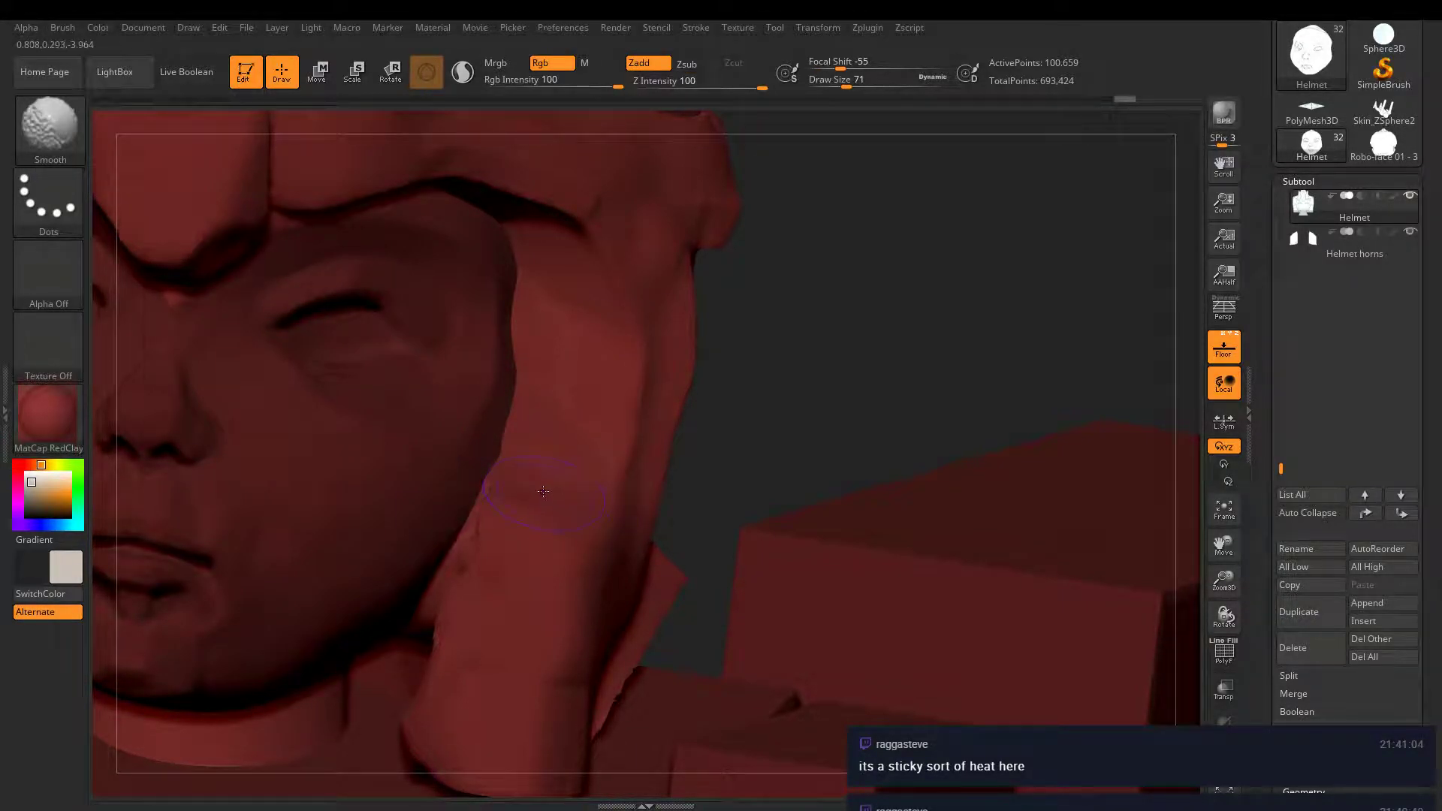
drag(552, 421, 573, 372)
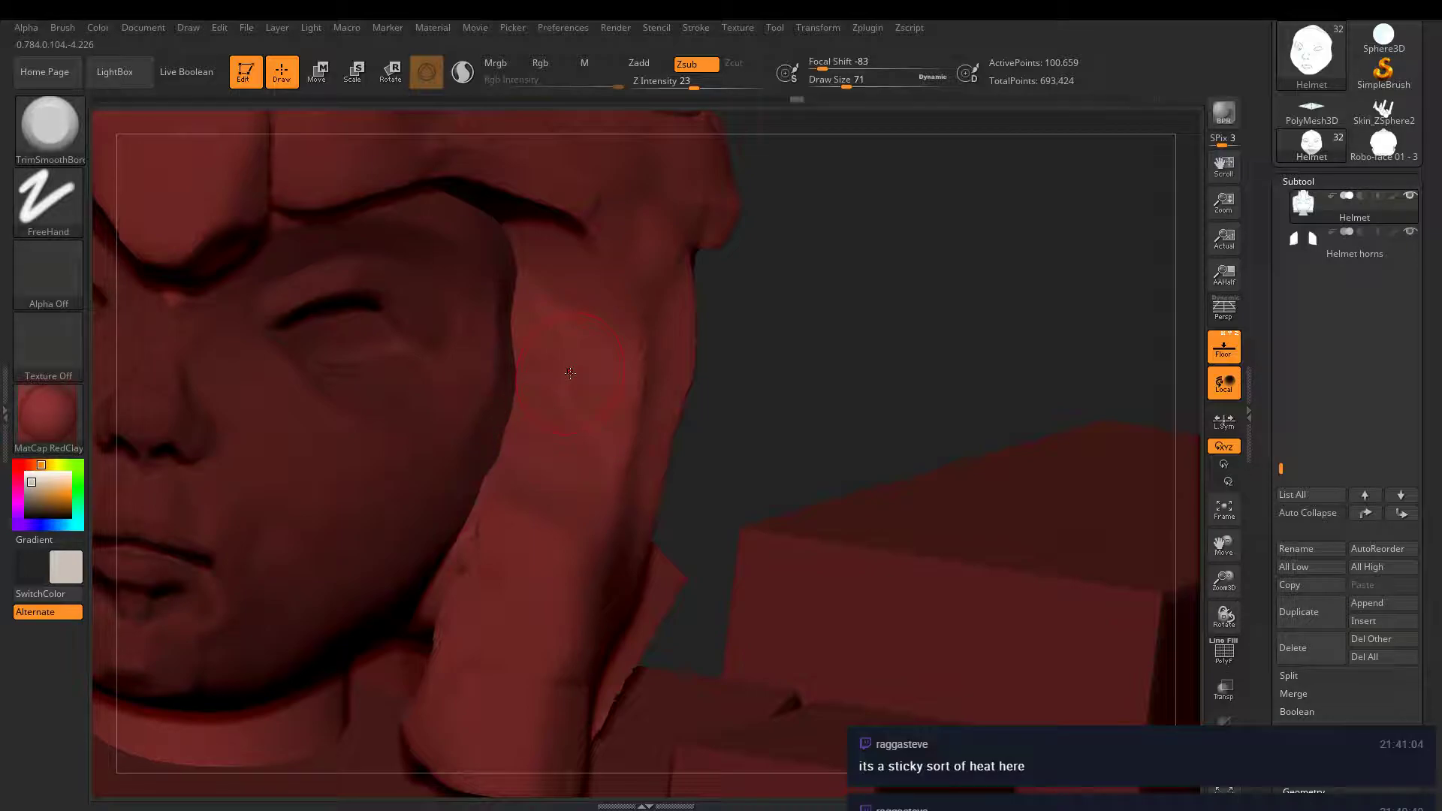
key(shift)
- Save the project as M1 in the Z-brush - 2018 - Mistwind folder, replacing the existing file
mouse_move(573, 372)
ctrl+right_down()
mouse_move(618, 435)
mouse_move(854, 451)
mouse_move(786, 516)
mouse_move(667, 370)
mouse_move(842, 557)
mouse_move(794, 450)
mouse_move(751, 421)
mouse_move(773, 363)
mouse_move(823, 379)
mouse_move(747, 360)
mouse_move(834, 457)
mouse_move(847, 442)
mouse_move(946, 490)
mouse_move(921, 489)
ctrl+right_up()
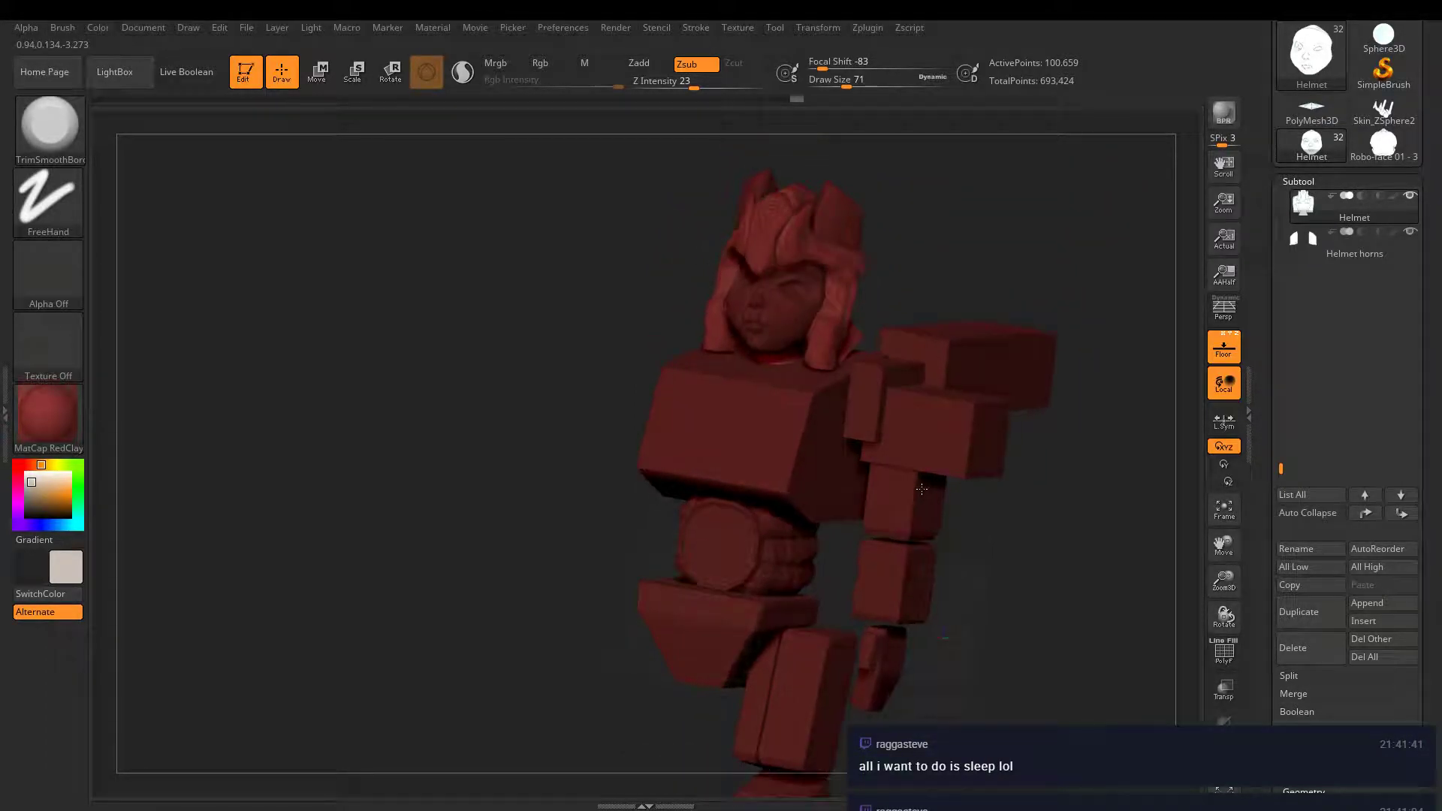
ctrl+right_drag(824, 415, 906, 384)
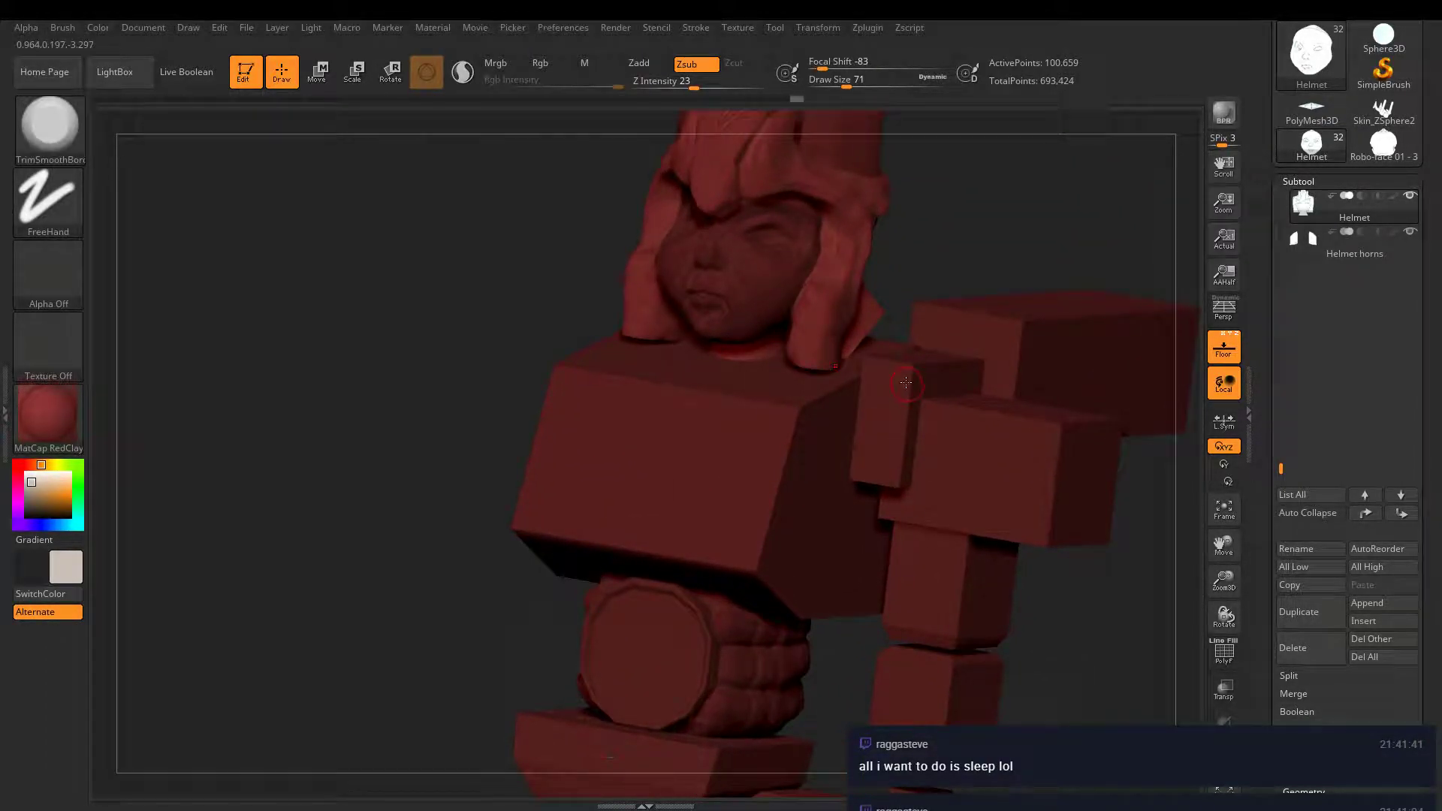
key(ctrl+s)
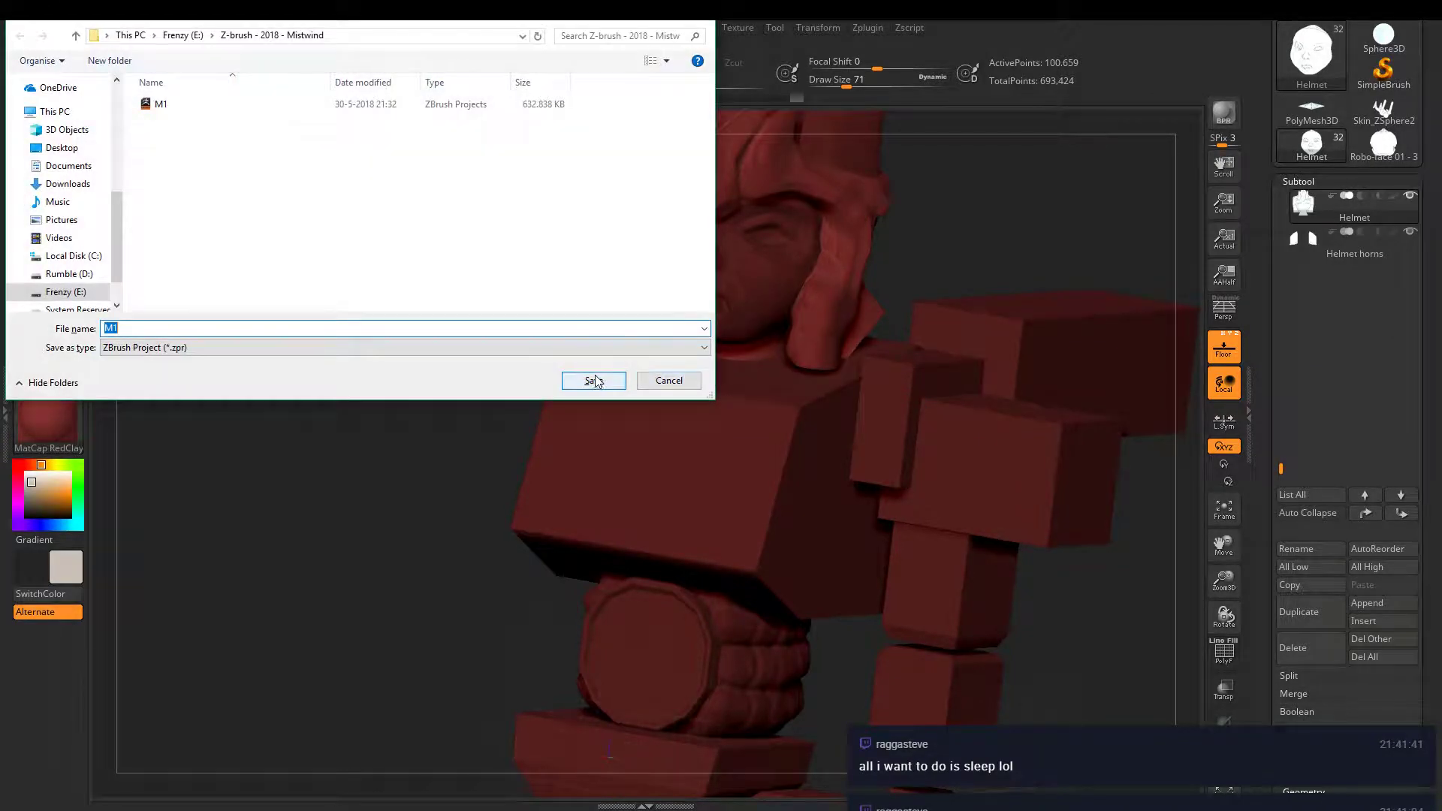
click(593, 380)
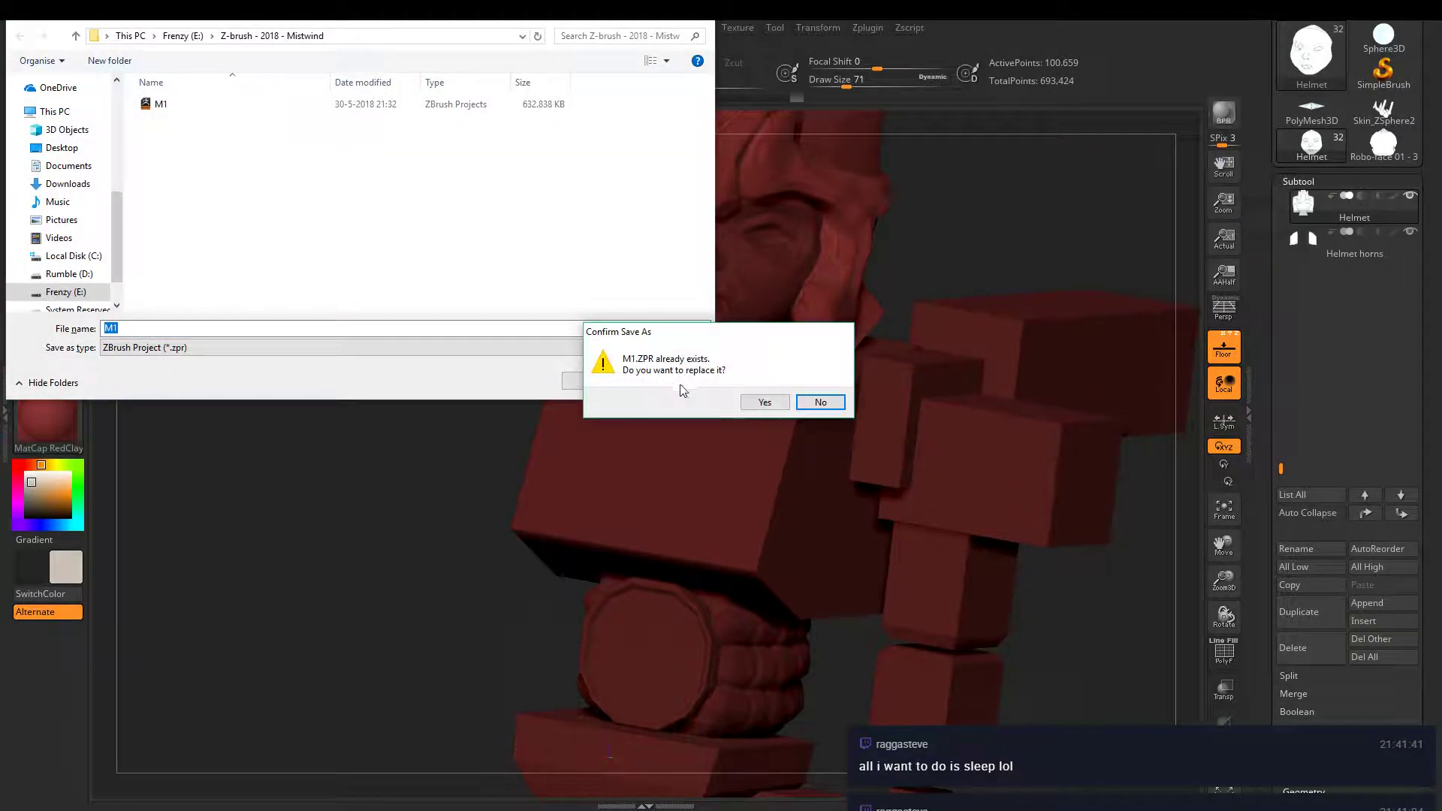
click(765, 403)
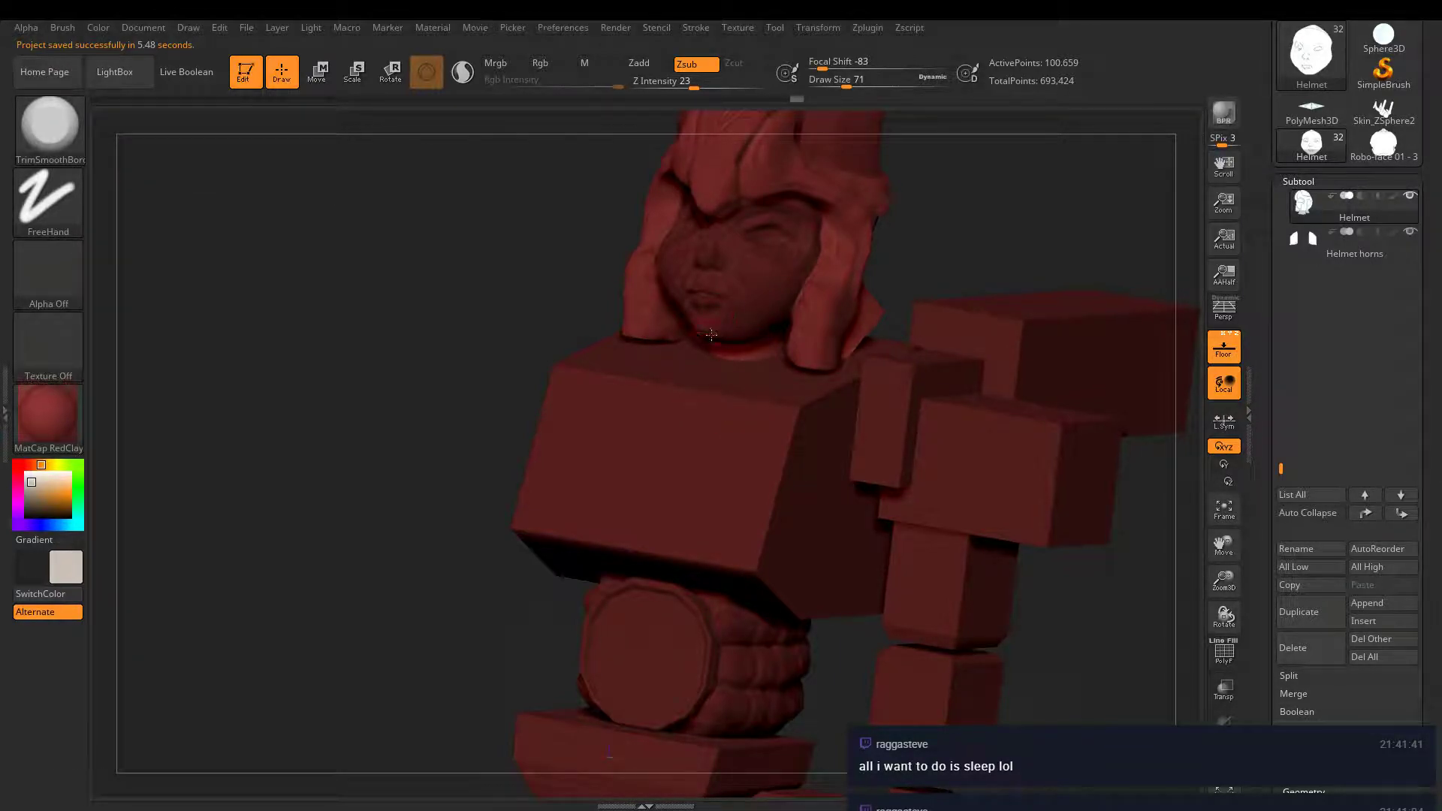
right_drag(710, 334, 873, 455)
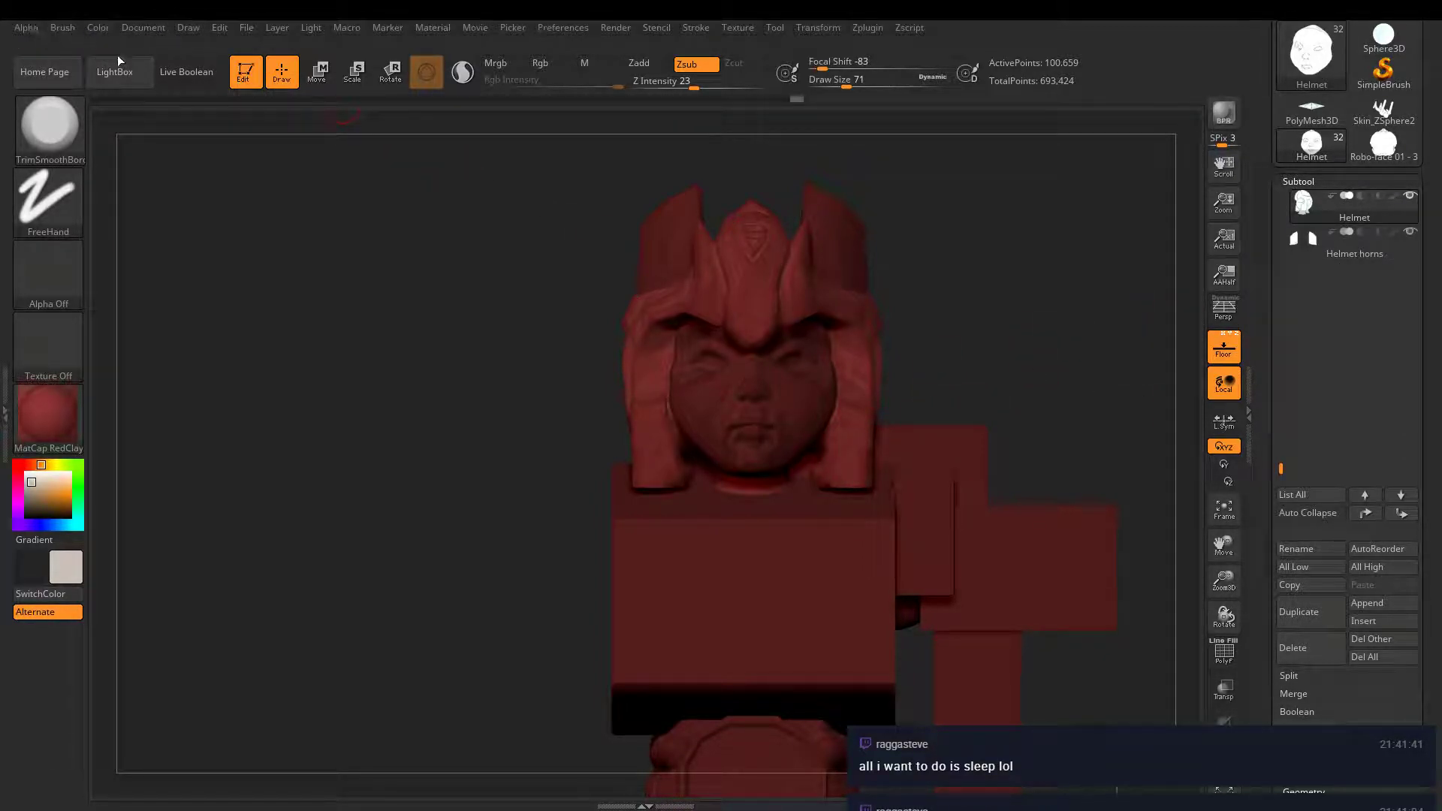
click(143, 28)
click(171, 57)
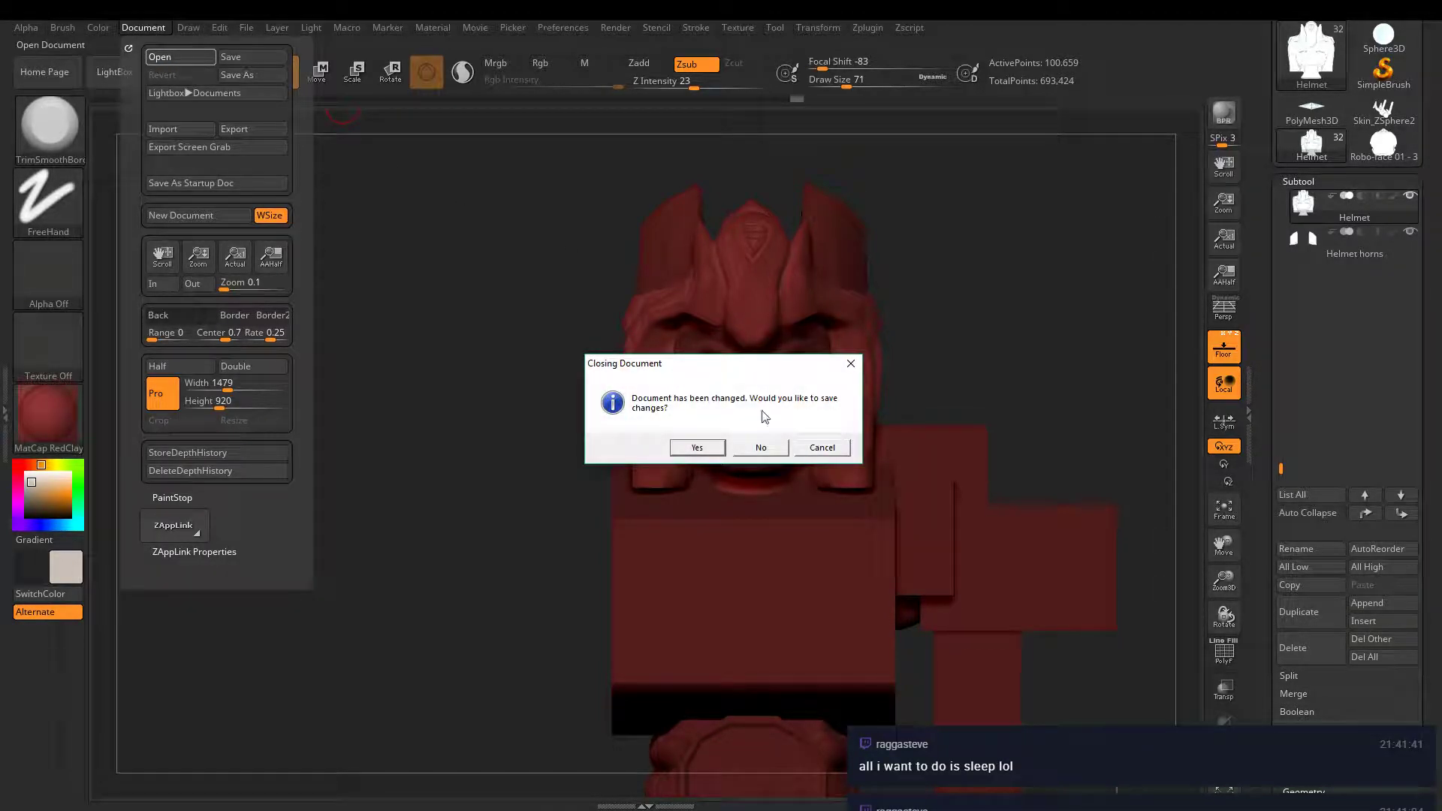
click(821, 447)
click(143, 27)
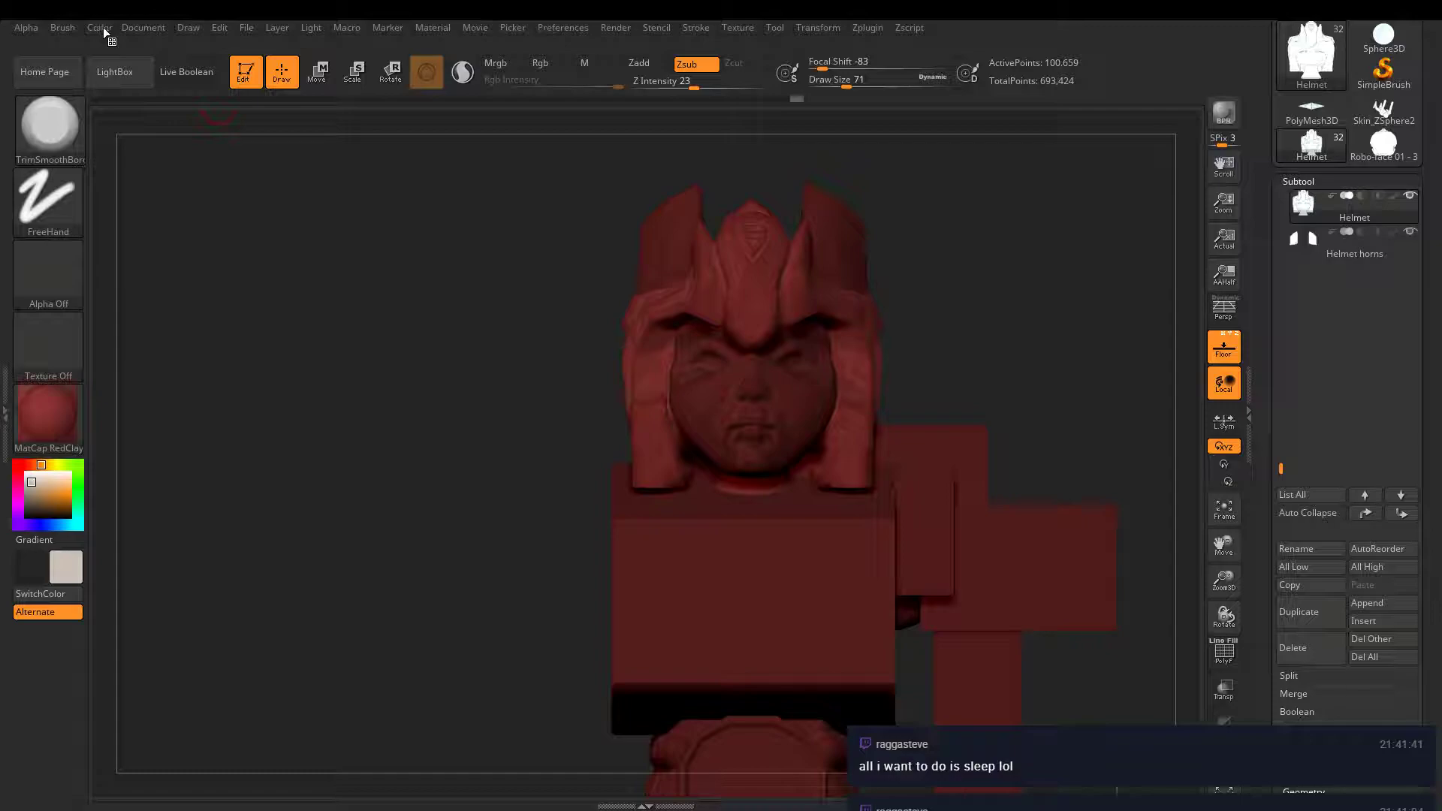
click(246, 29)
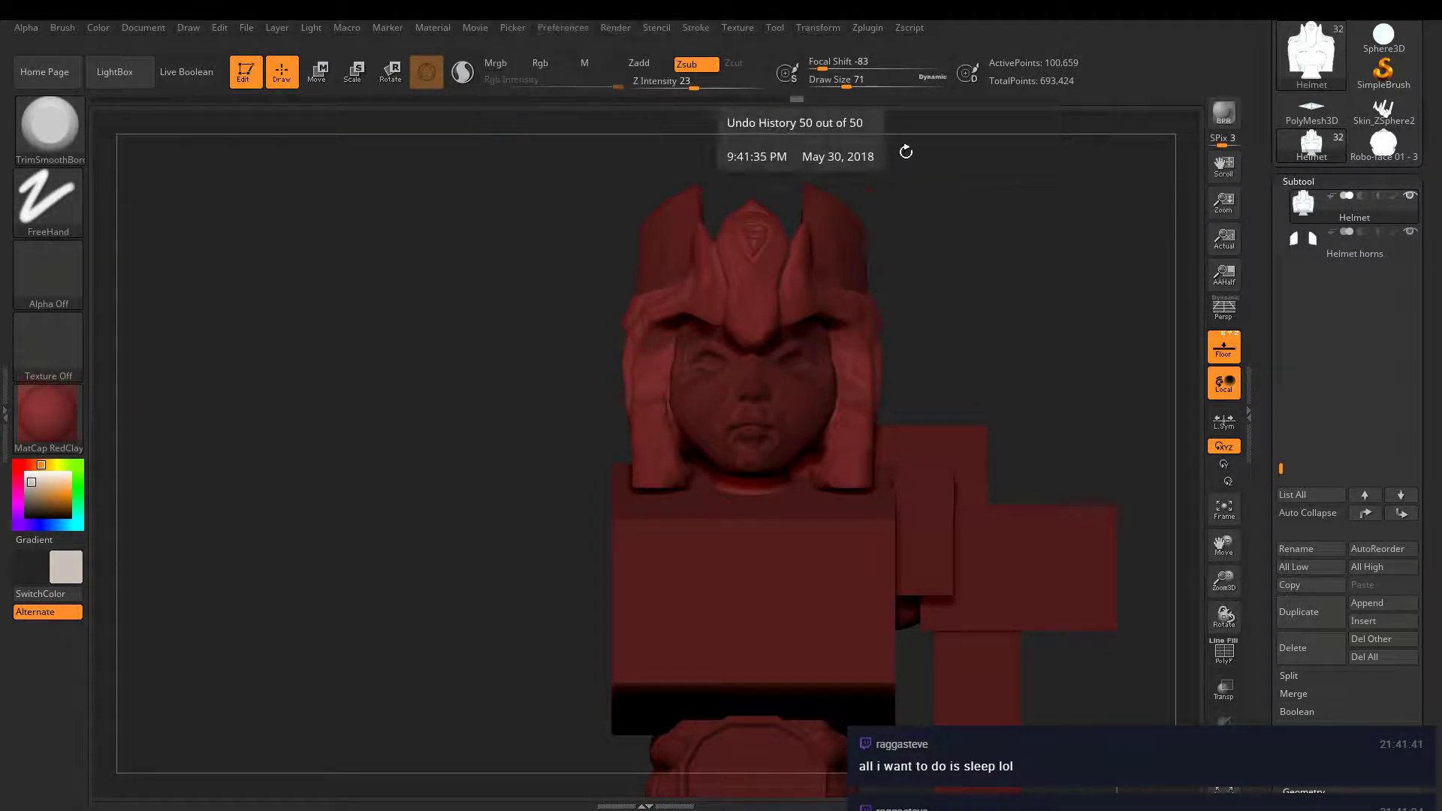
- Close the program and save the project changes over the existing M1 file
click(1418, 32)
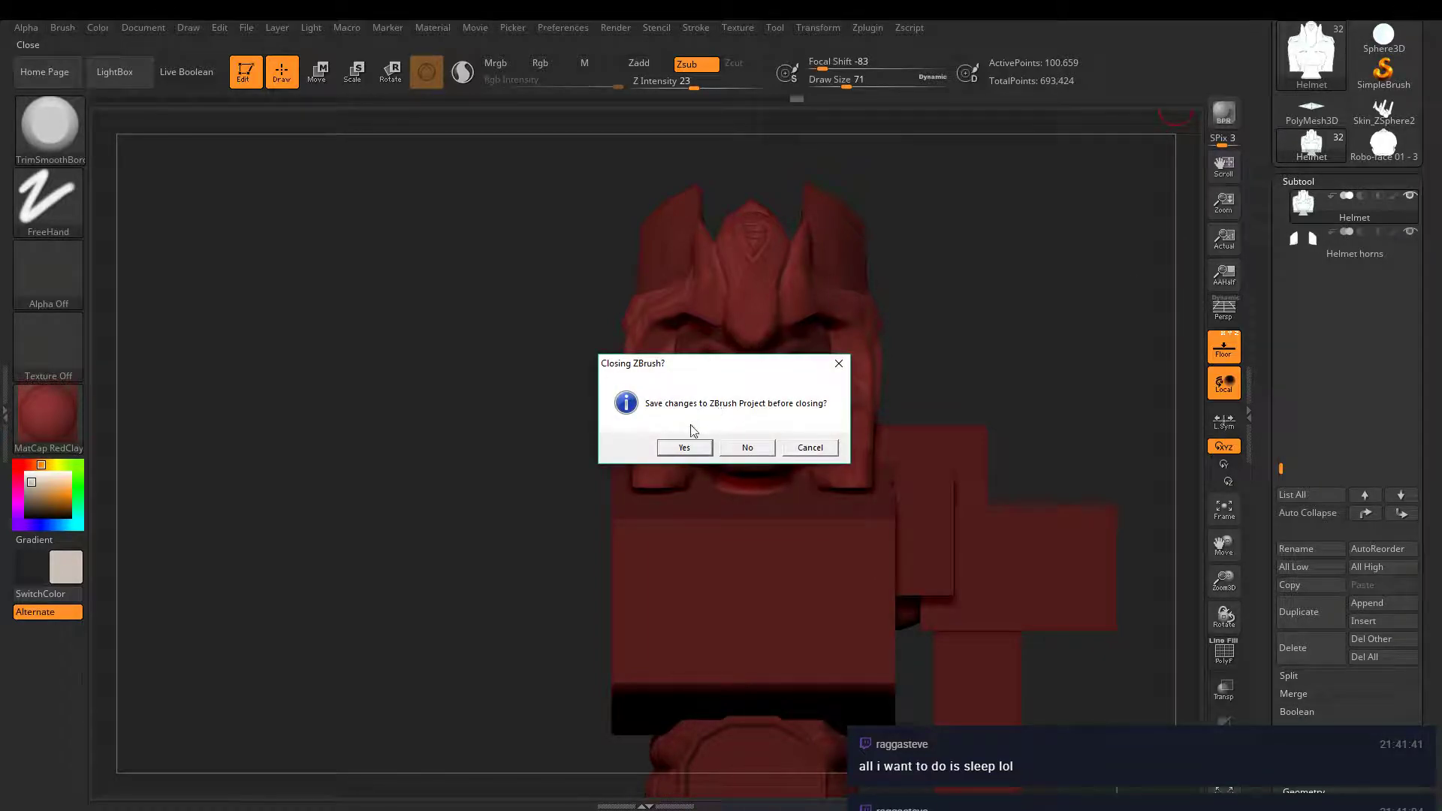
click(685, 446)
click(593, 380)
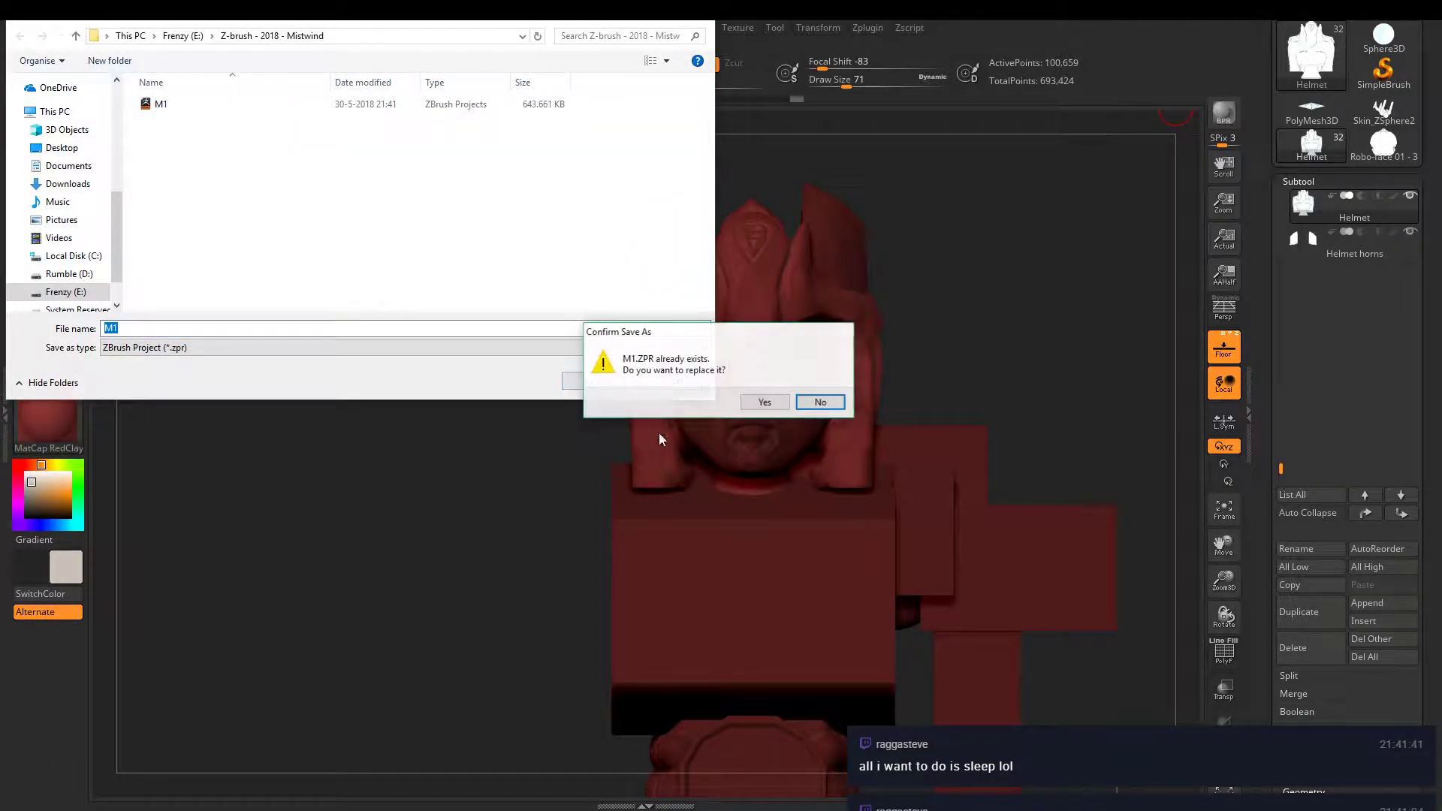
click(760, 396)
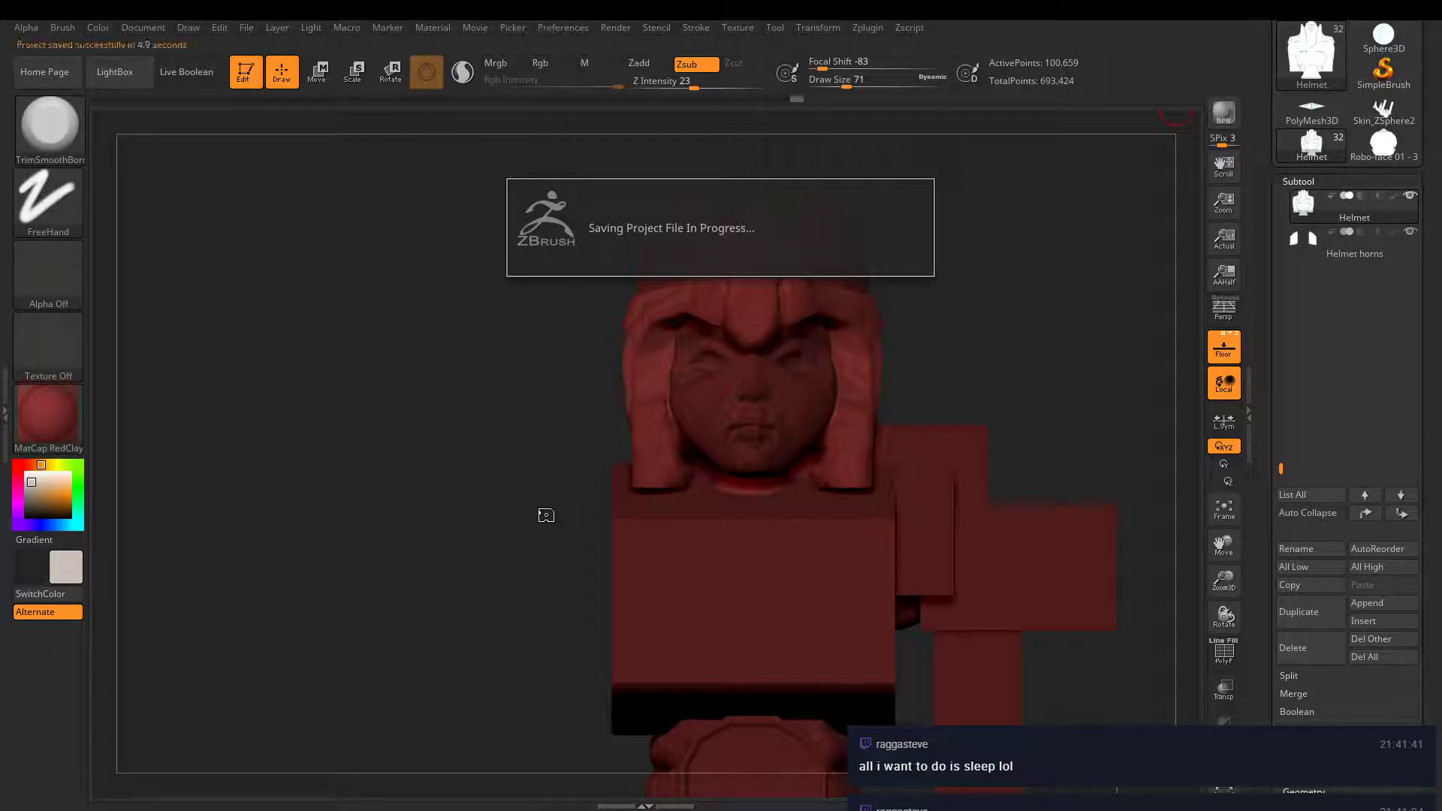
- Show the desktop and start ZBrush again
key(super+d)
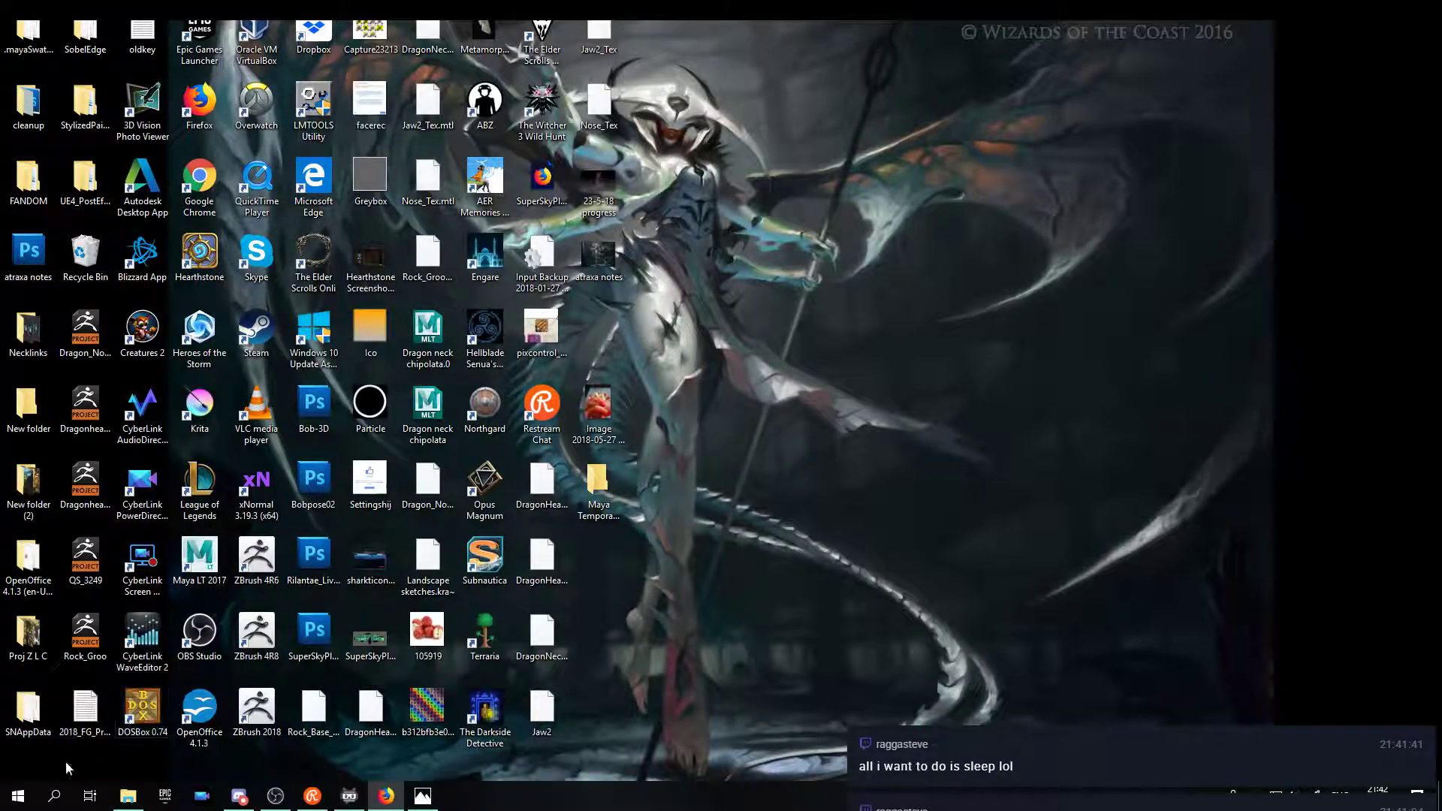
click(18, 795)
click(350, 374)
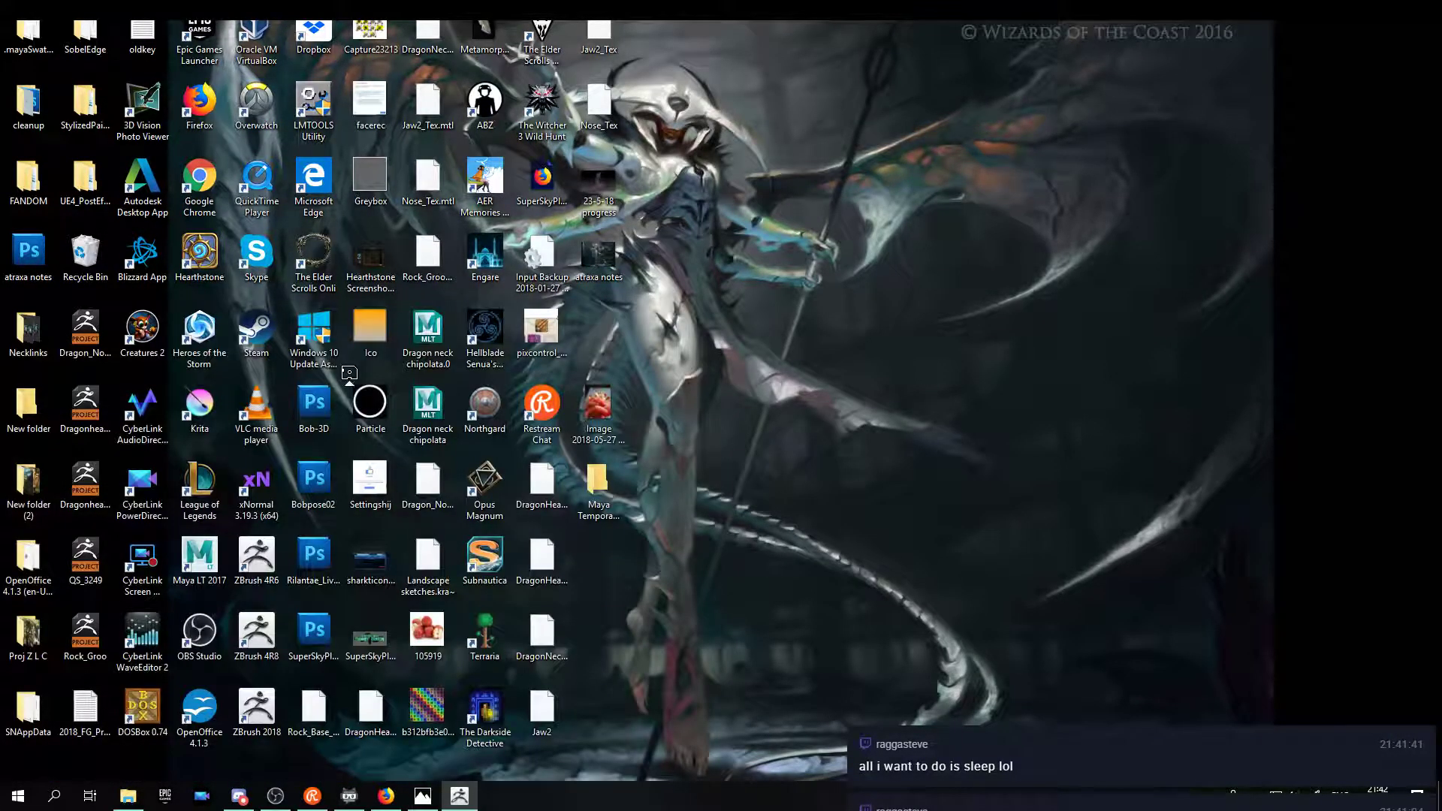
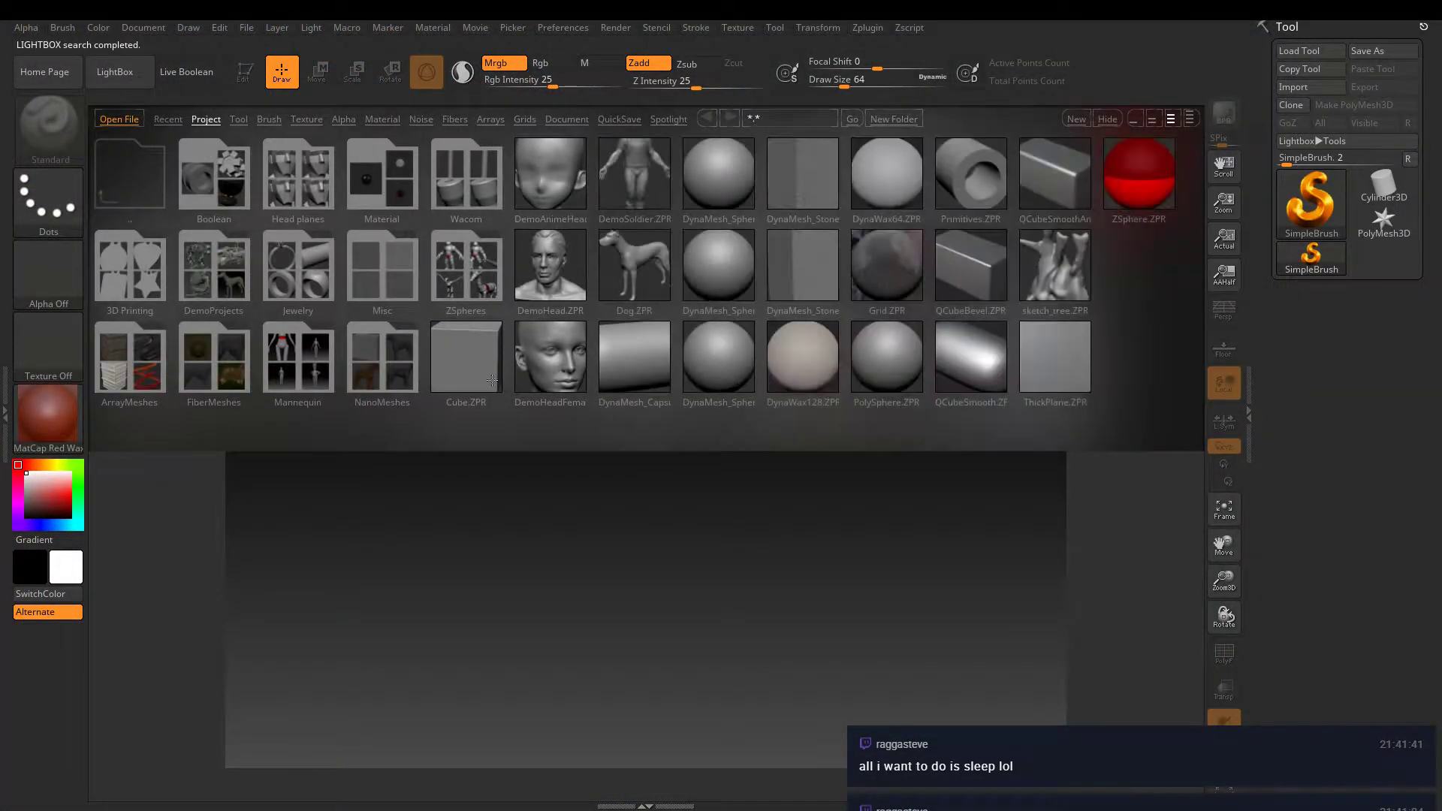
- Open the female demo head project, face it from the front and show its subtool list
double_click(551, 363)
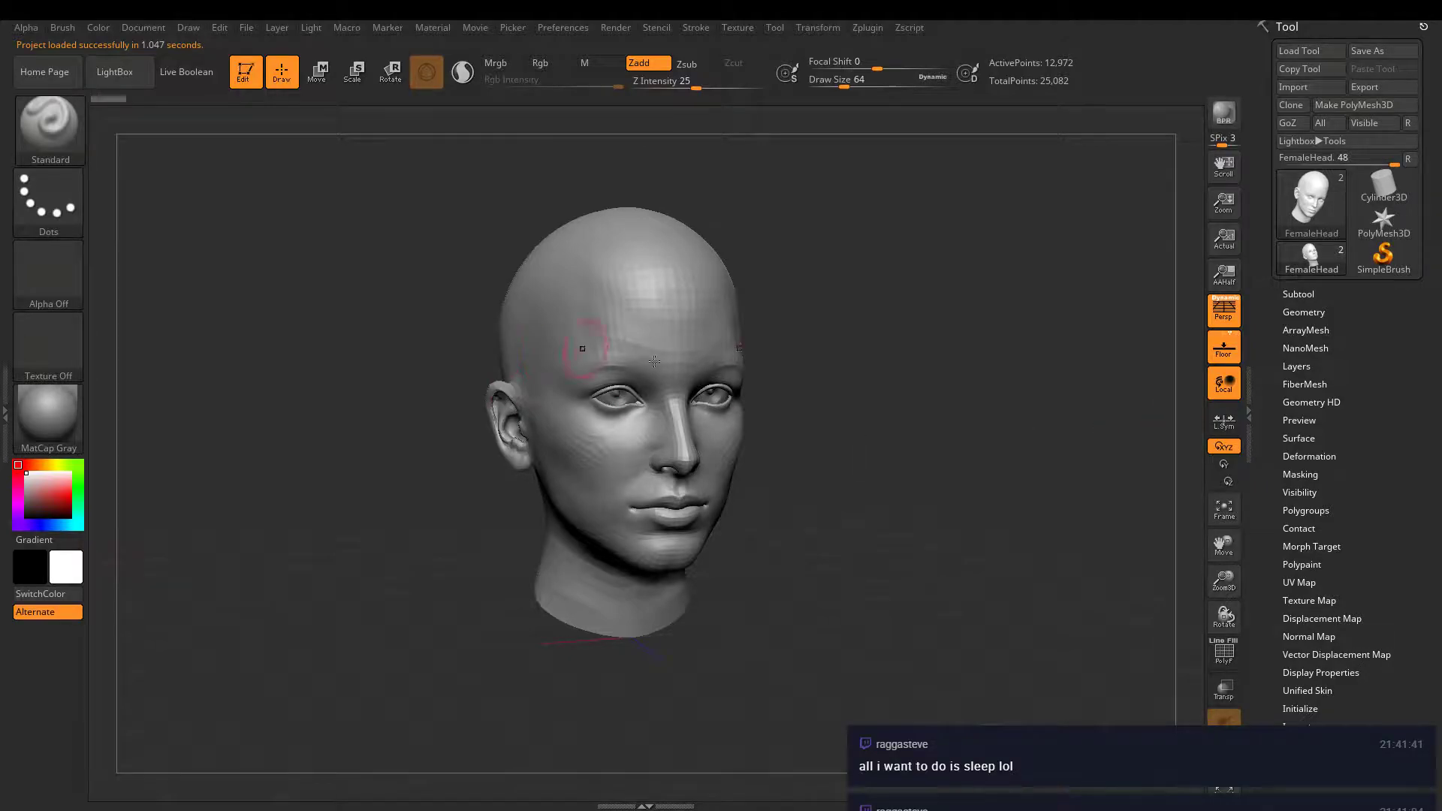
mouse_move(928, 430)
right_down()
mouse_move(896, 426)
mouse_move(889, 390)
mouse_move(956, 372)
right_up()
alt+right_drag(956, 372, 973, 377)
click(1297, 293)
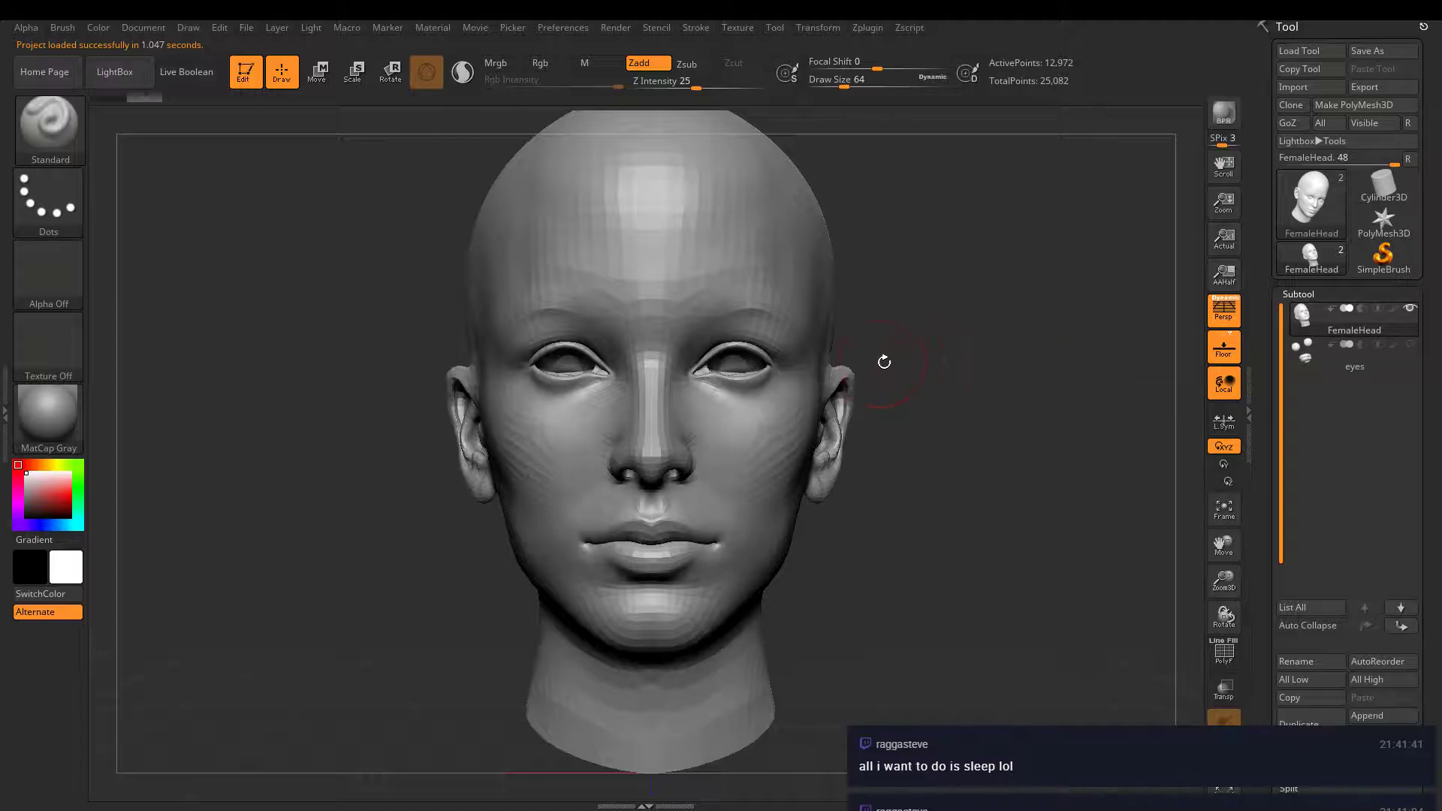
- Select the eyes subtool and turn on transparency with ghosting off to examine the eyes and teeth inside the head
mouse_move(883, 361)
ctrl+right_down()
mouse_move(954, 357)
mouse_move(864, 368)
mouse_move(868, 333)
mouse_move(887, 334)
mouse_move(883, 356)
mouse_move(864, 336)
mouse_move(847, 344)
ctrl+right_up()
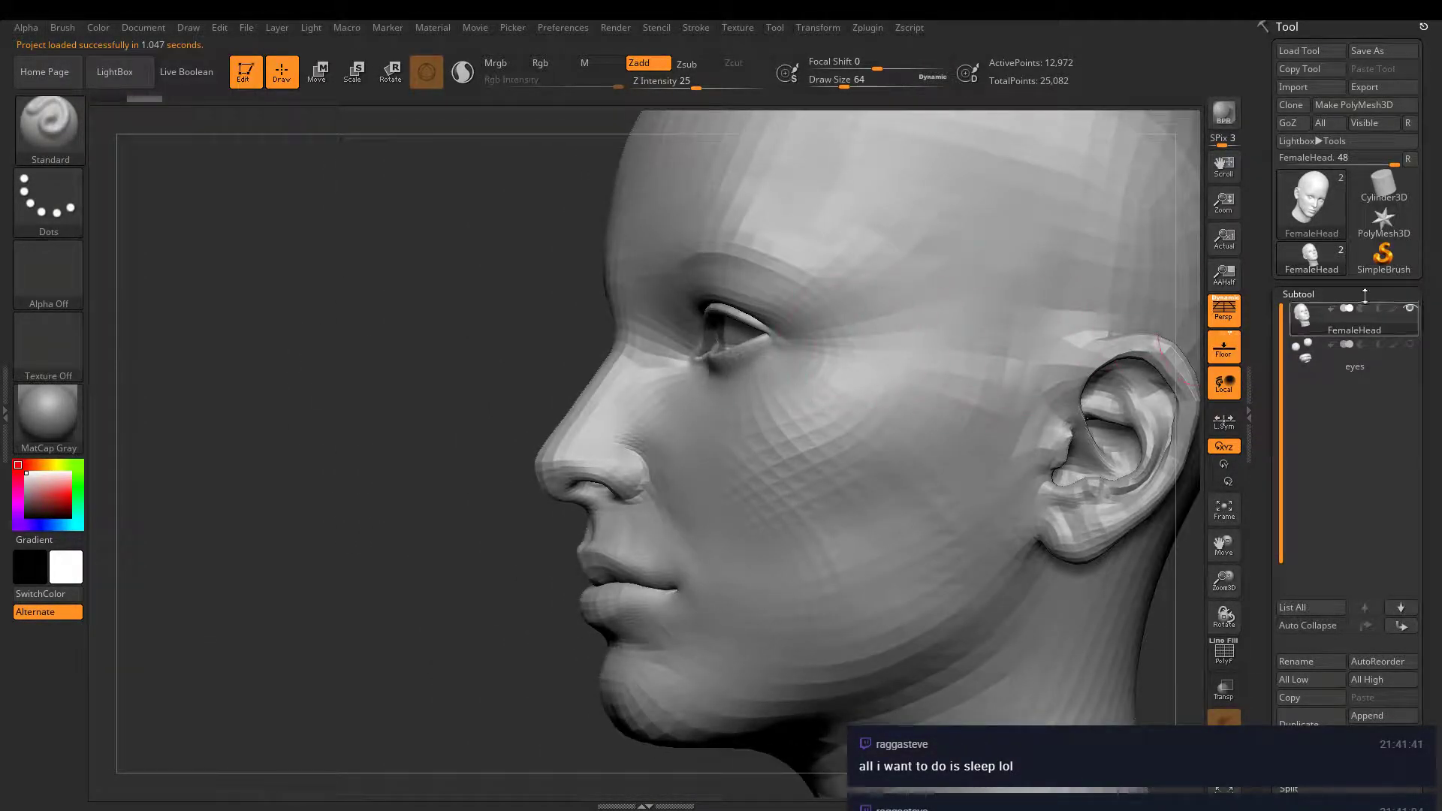
mouse_move(1072, 368)
right_down()
mouse_move(929, 338)
mouse_move(1052, 353)
right_up()
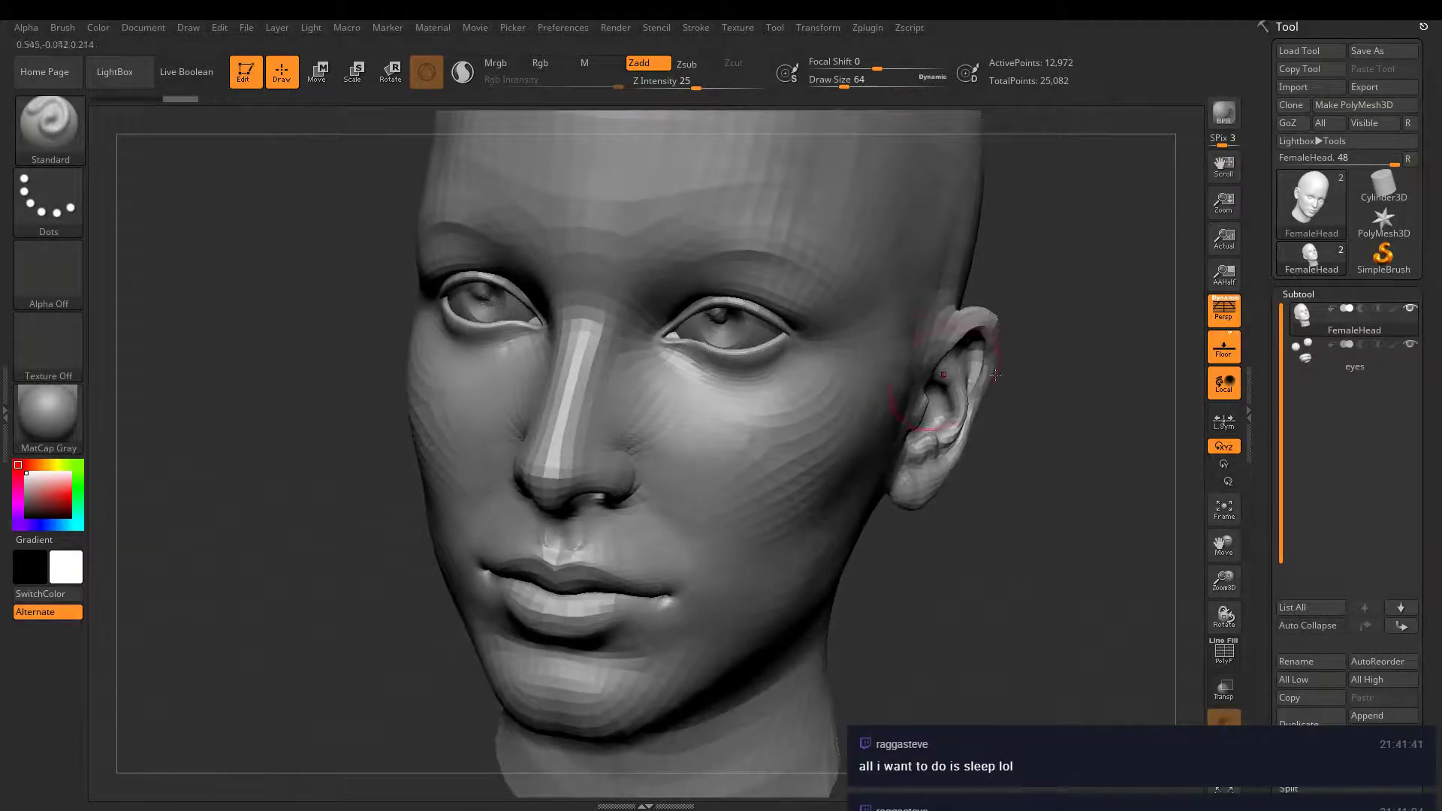
click(1307, 364)
click(1223, 690)
right_drag(999, 571, 946, 546)
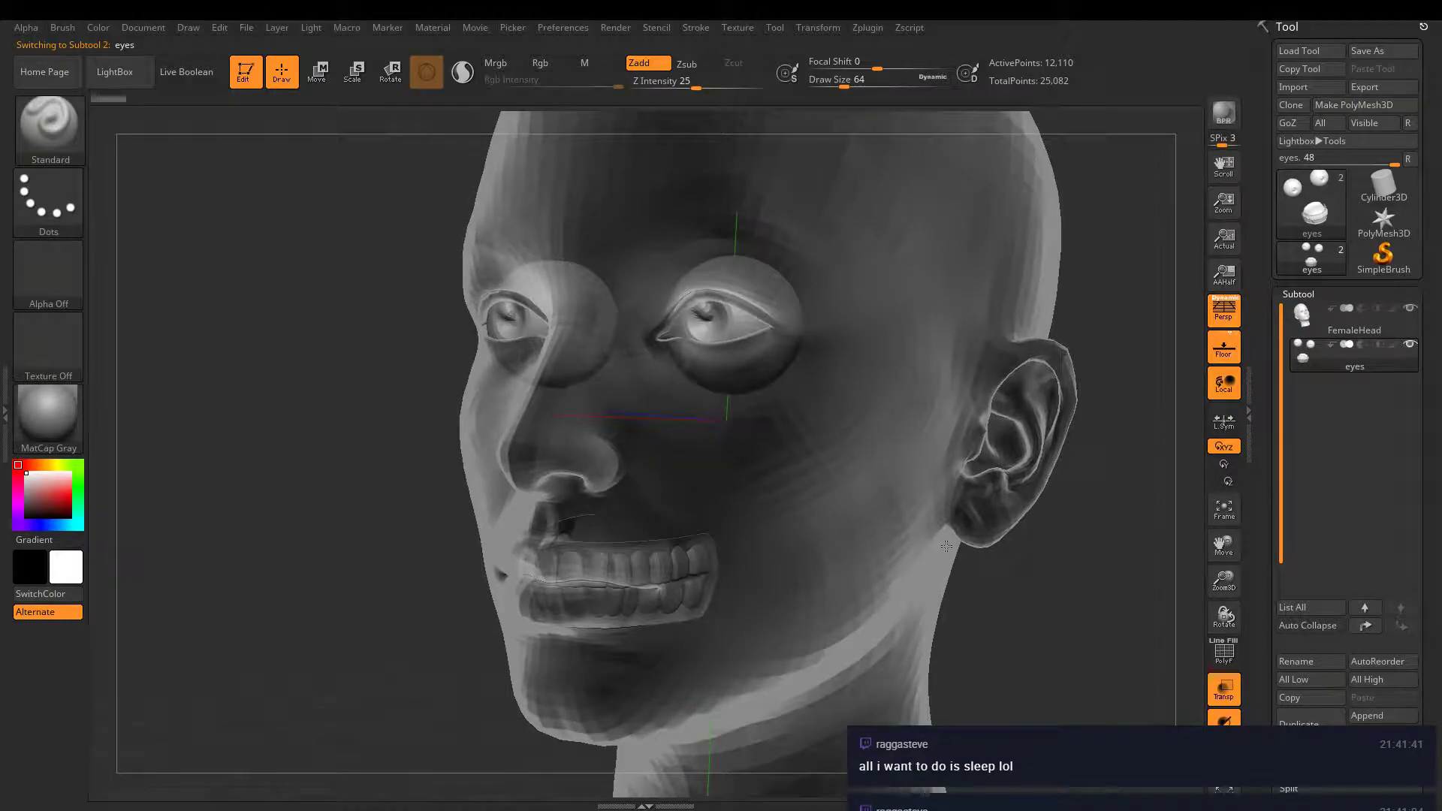
click(1224, 721)
right_drag(933, 579, 985, 589)
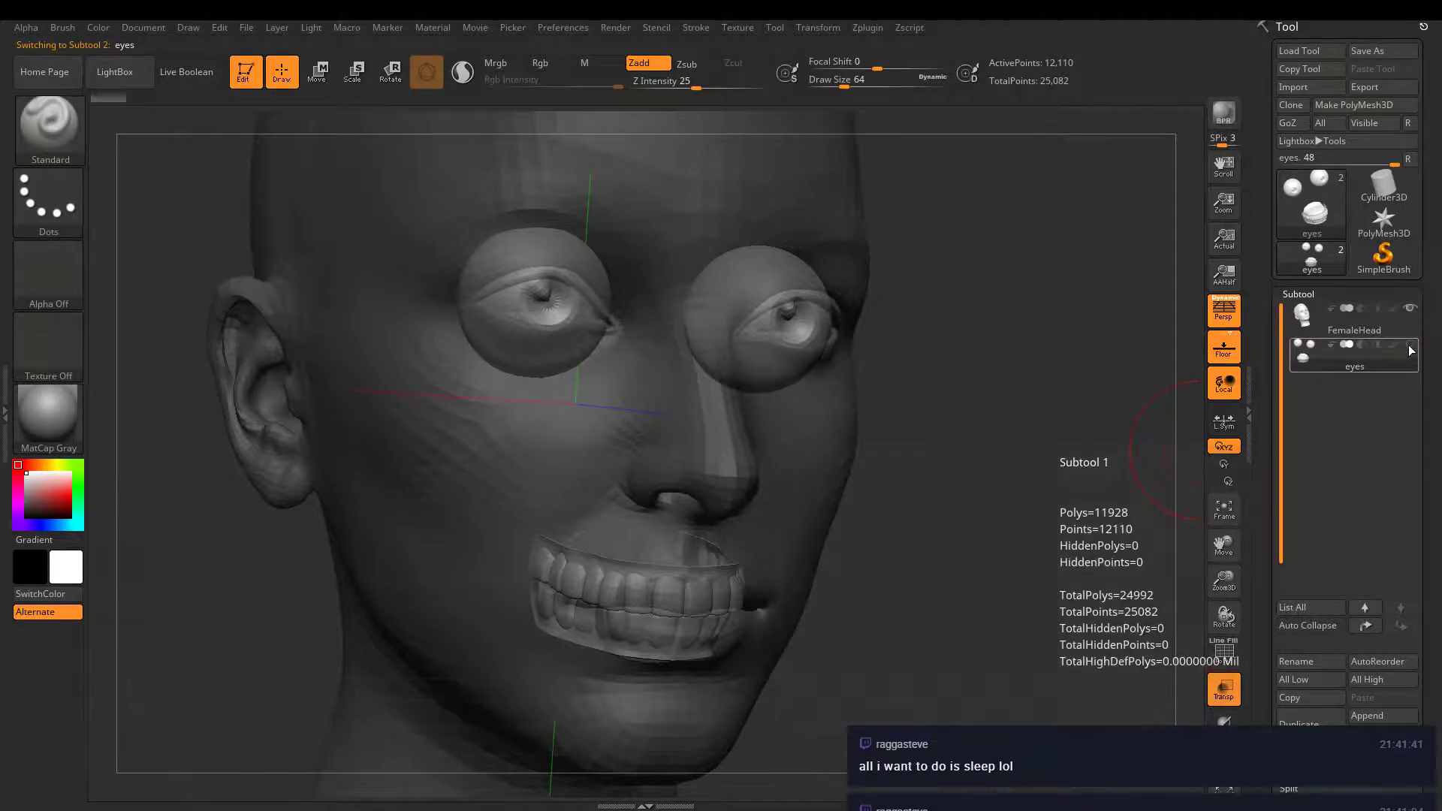
- Select the FemaleHead subtool and append a Sphere3D as a new subtool
click(1301, 317)
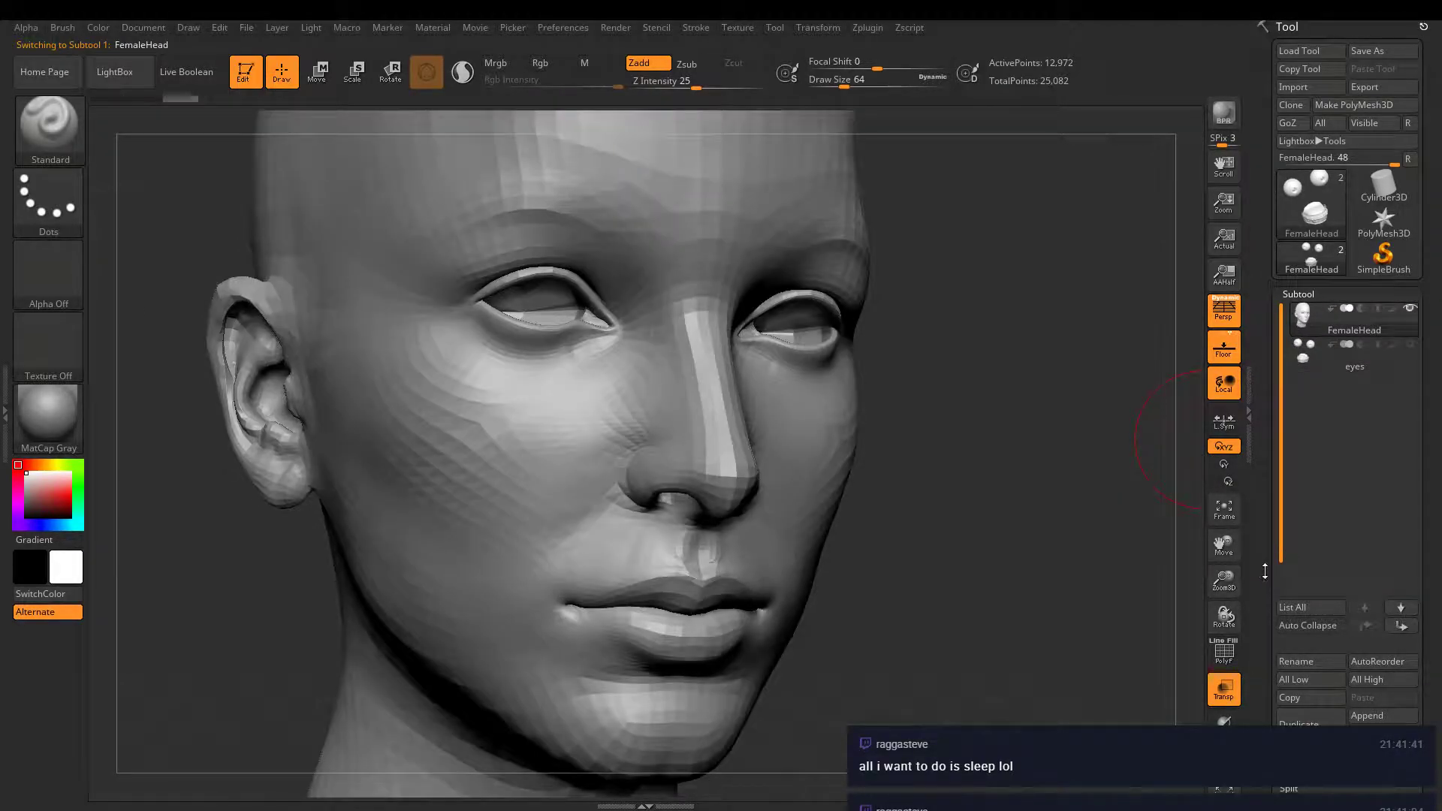
click(1369, 718)
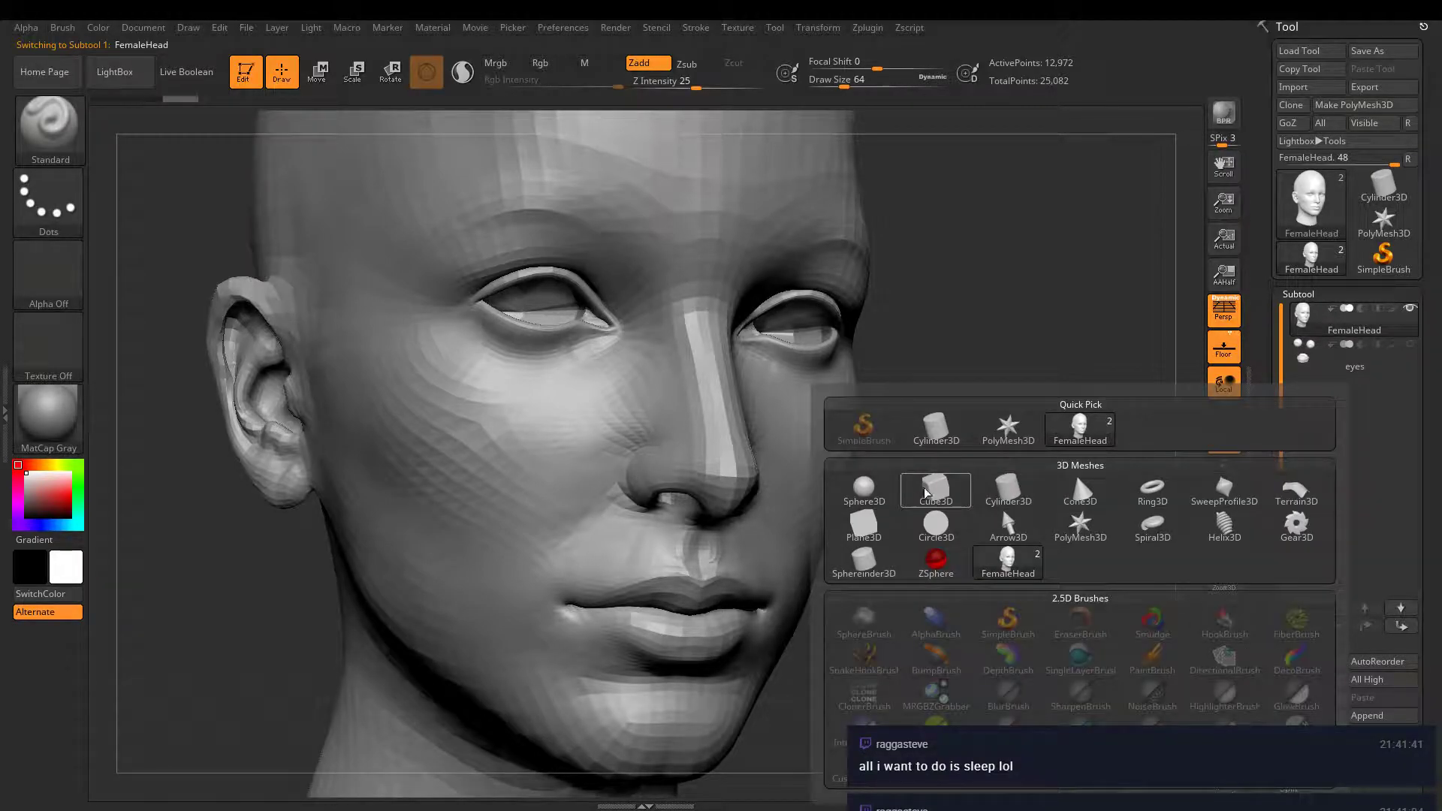
click(865, 489)
mouse_move(1021, 538)
mouse_down()
mouse_move(1039, 477)
mouse_move(969, 450)
mouse_move(932, 413)
mouse_up()
alt+right_drag(932, 413, 882, 440)
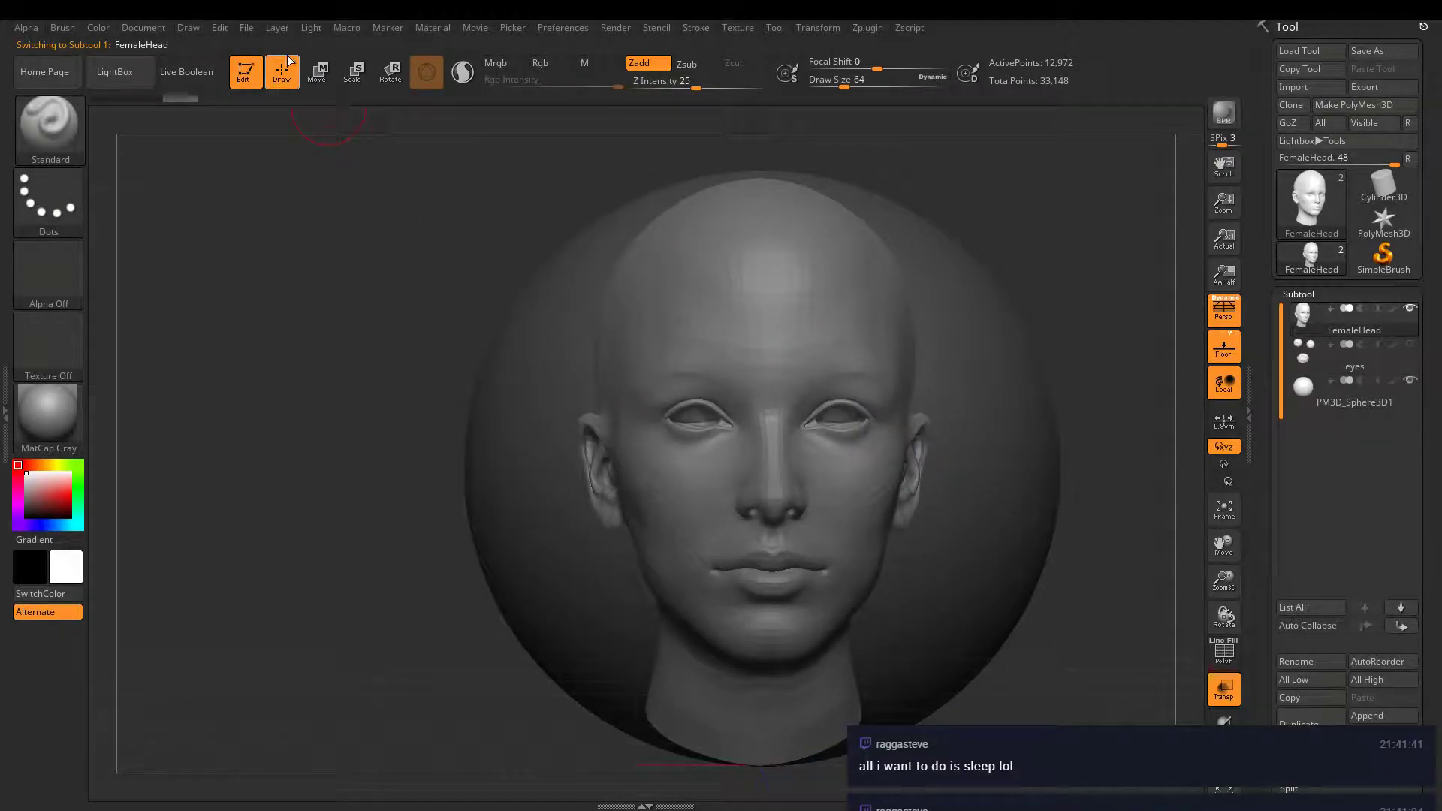
- Select the appended sphere and scale it down uniformly to roughly eyeball size
click(351, 74)
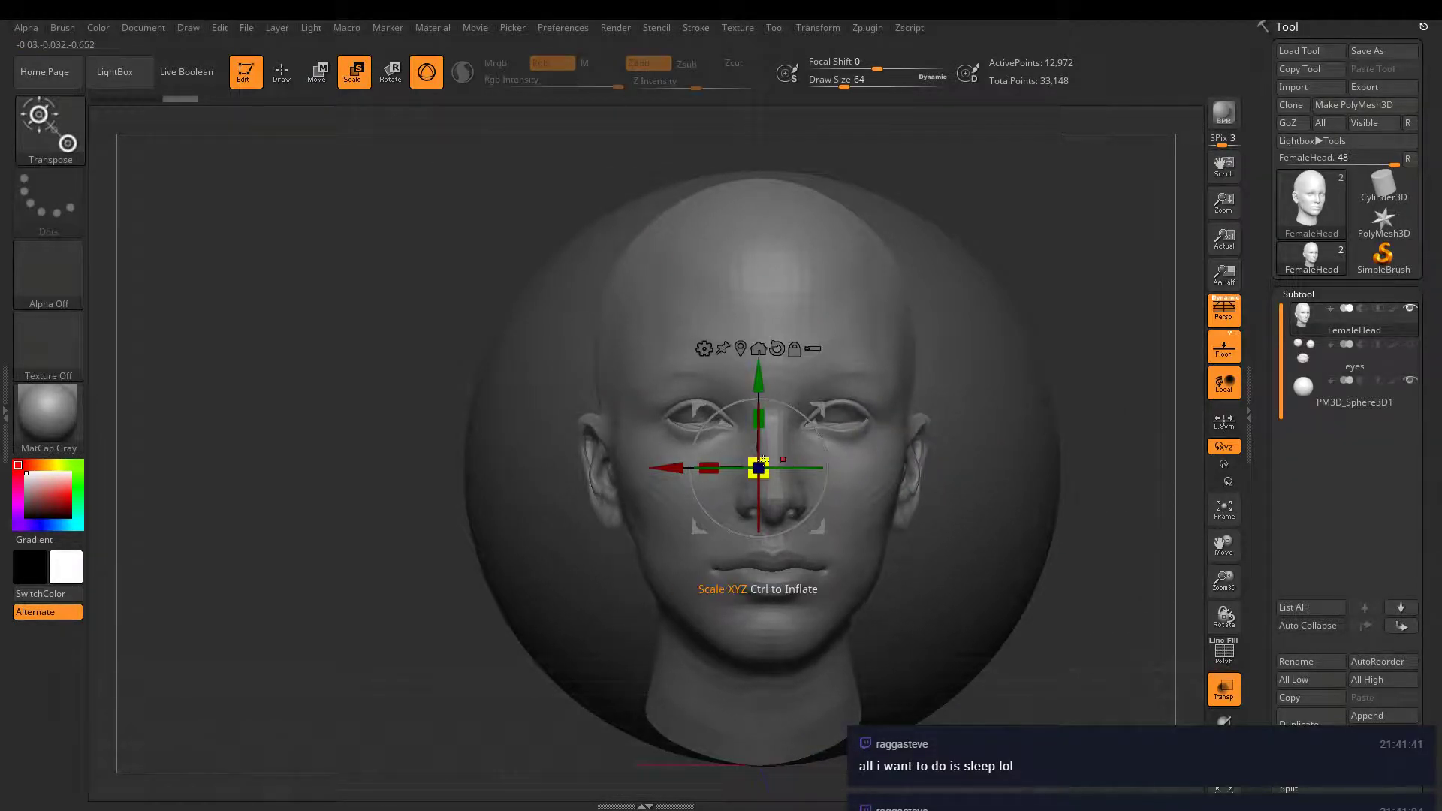
drag(759, 468, 1047, 481)
alt+click(1048, 481)
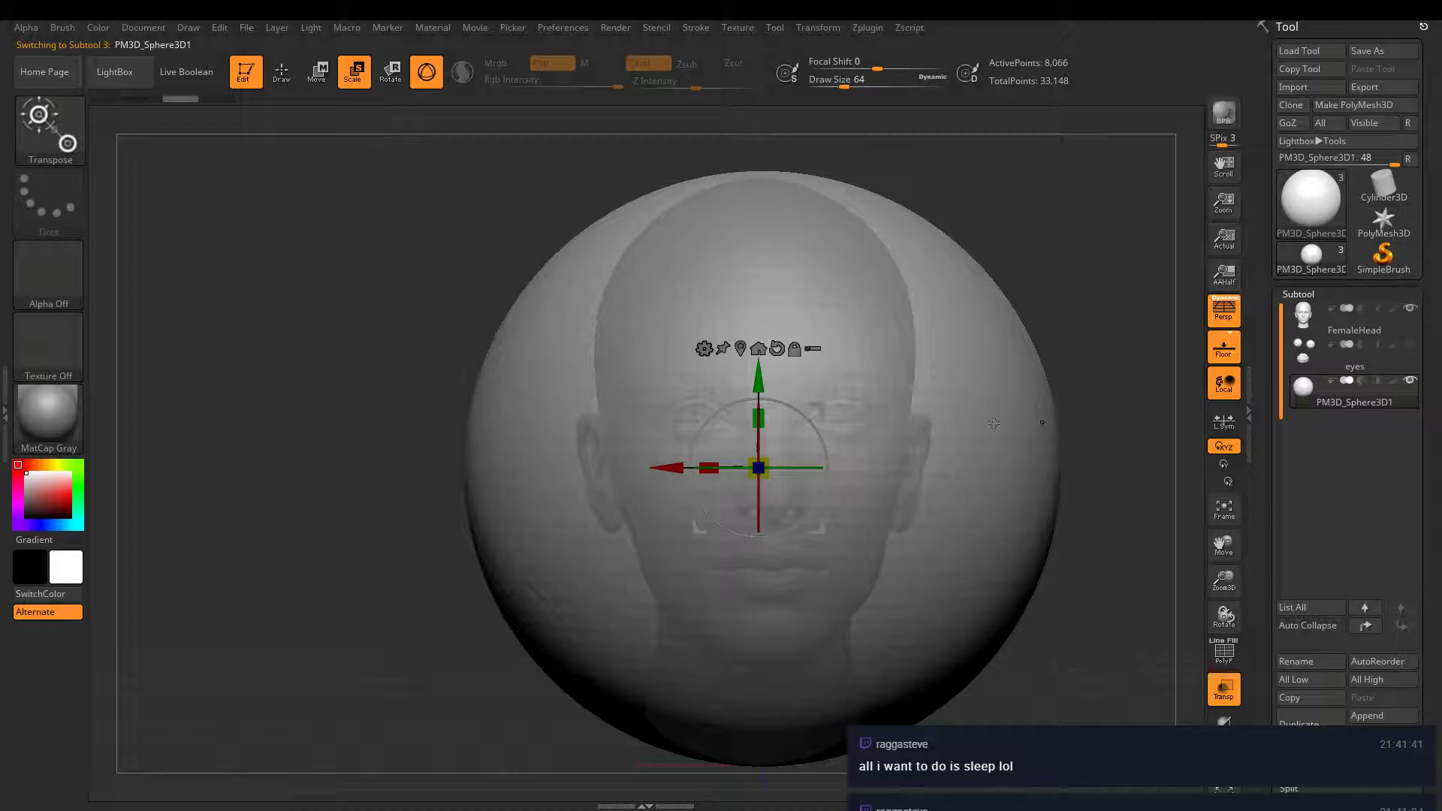
drag(758, 468, 220, 110)
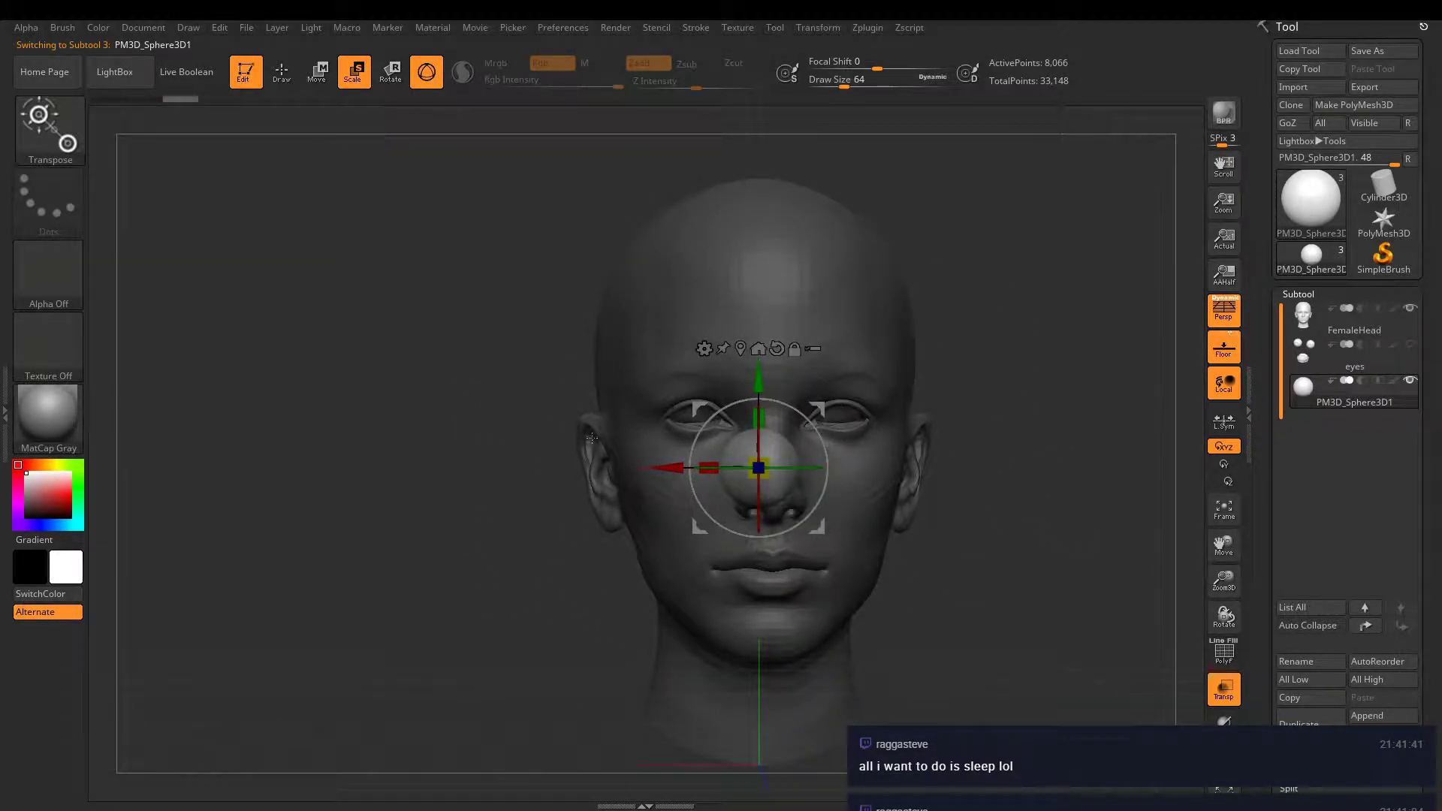
- Move the sphere sideways and up from the nose onto the head's right eye socket
drag(668, 468, 601, 468)
drag(692, 372, 692, 325)
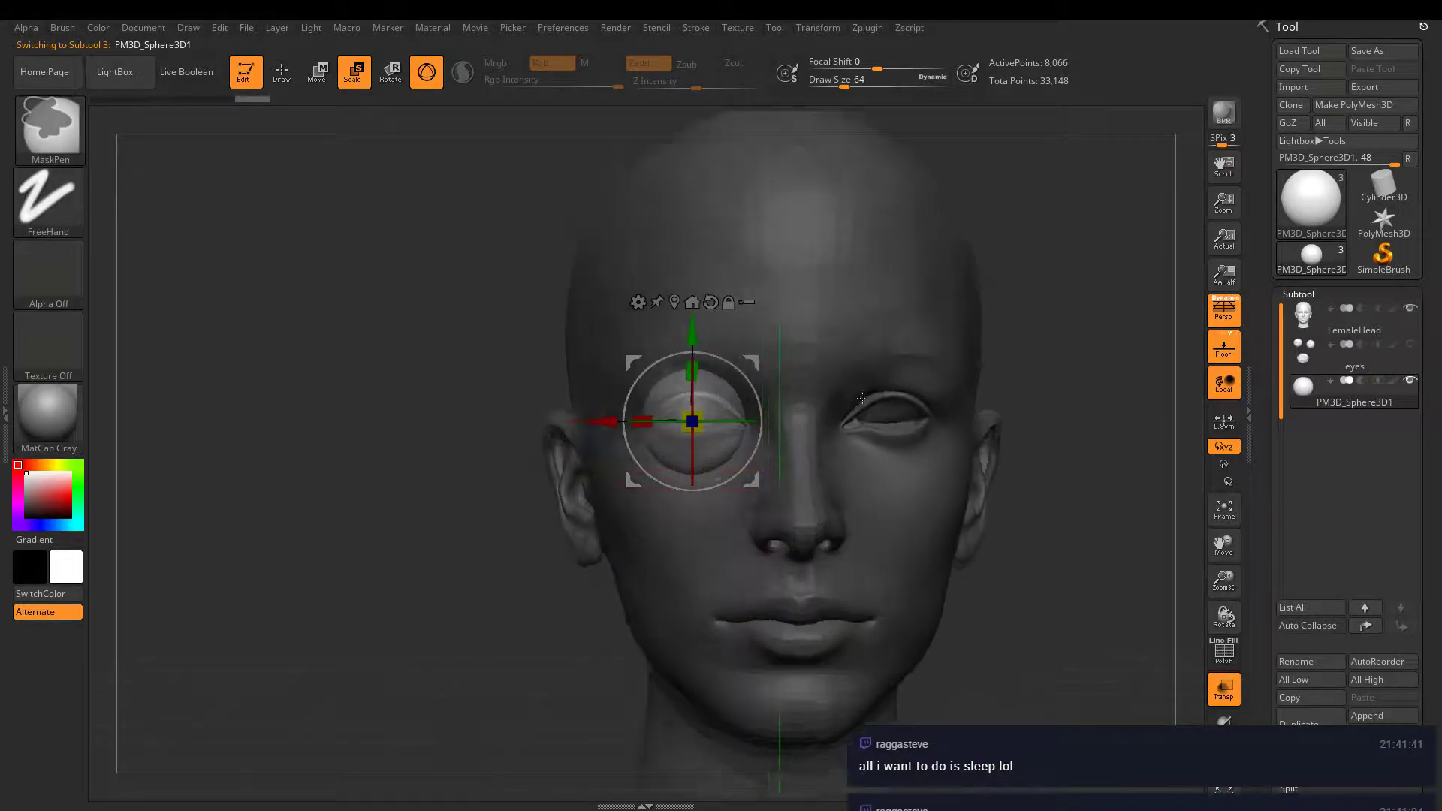
ctrl+right_drag(899, 511, 841, 420)
- Adjust the sphere's depth so it sits in the eye socket, turn off transparency and fine-tune its position
drag(706, 434, 1087, 433)
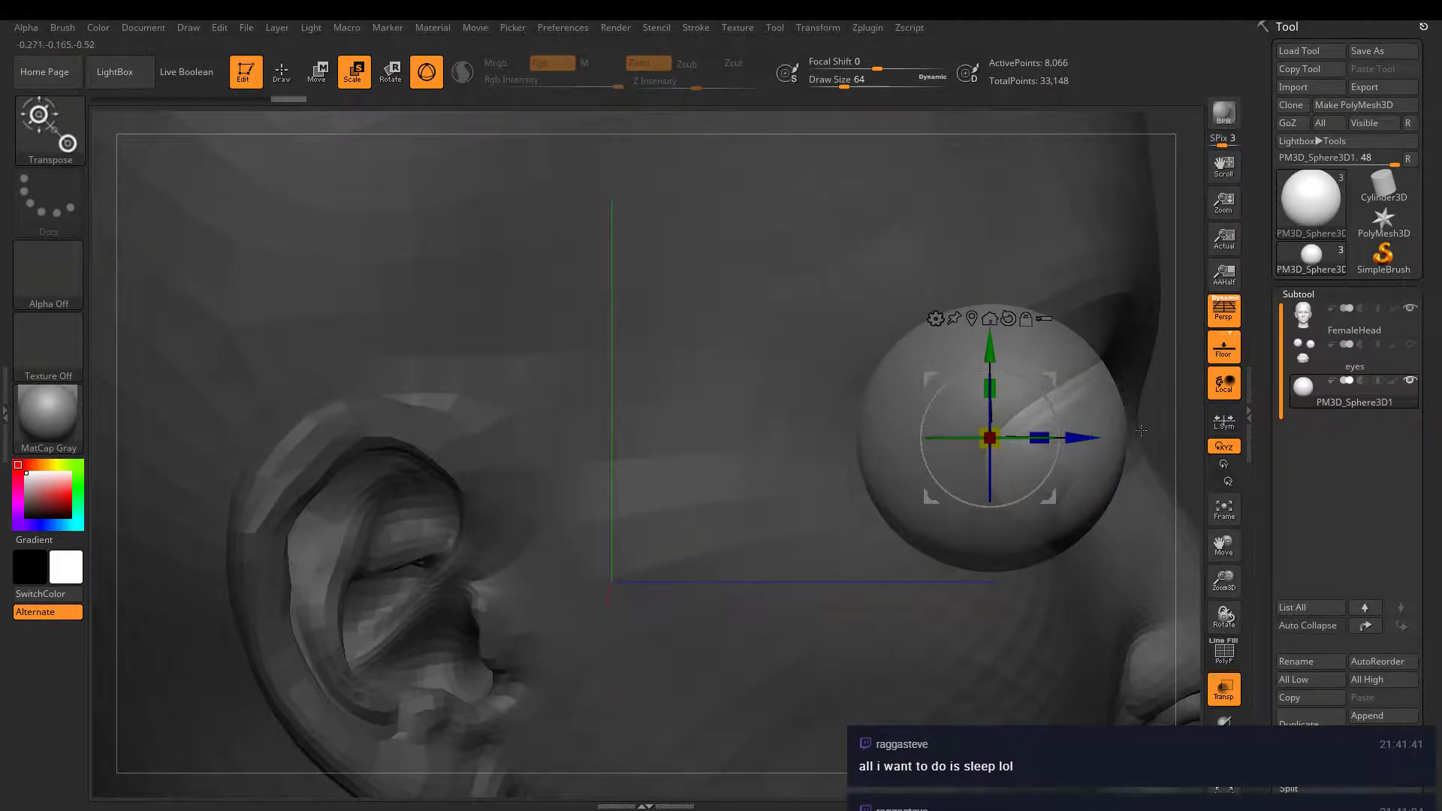
right_drag(1086, 434, 834, 458)
mouse_move(819, 458)
mouse_down()
mouse_move(849, 458)
mouse_move(834, 460)
mouse_up()
right_drag(834, 459, 855, 447)
drag(854, 447, 843, 465)
right_drag(842, 464, 699, 511)
click(1224, 690)
drag(586, 466, 595, 465)
drag(676, 377, 680, 366)
- Duplicate the eyeball sphere and place the copy in the opposite eye socket
ctrl+click(584, 449)
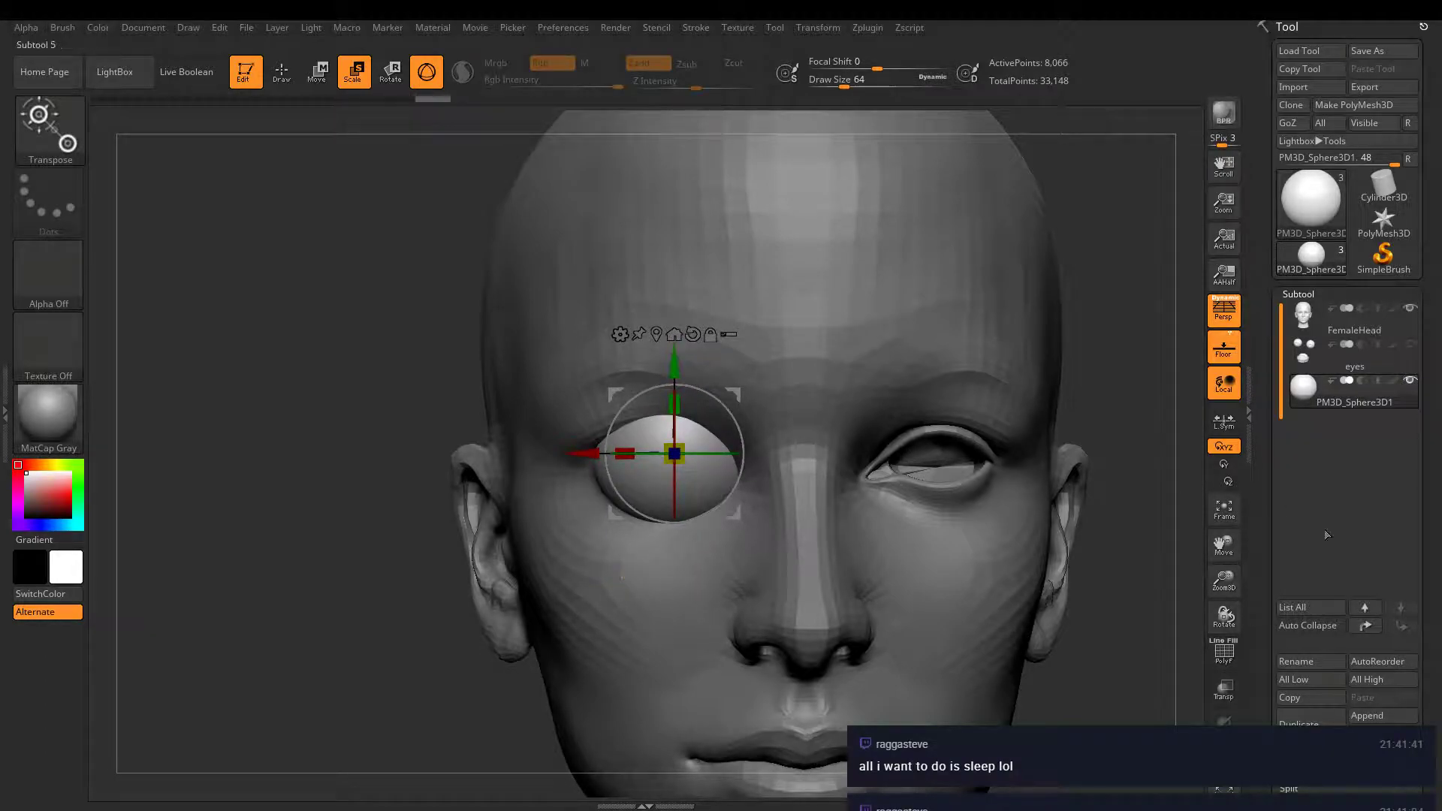
drag(584, 449, 836, 455)
right_drag(836, 455, 875, 470)
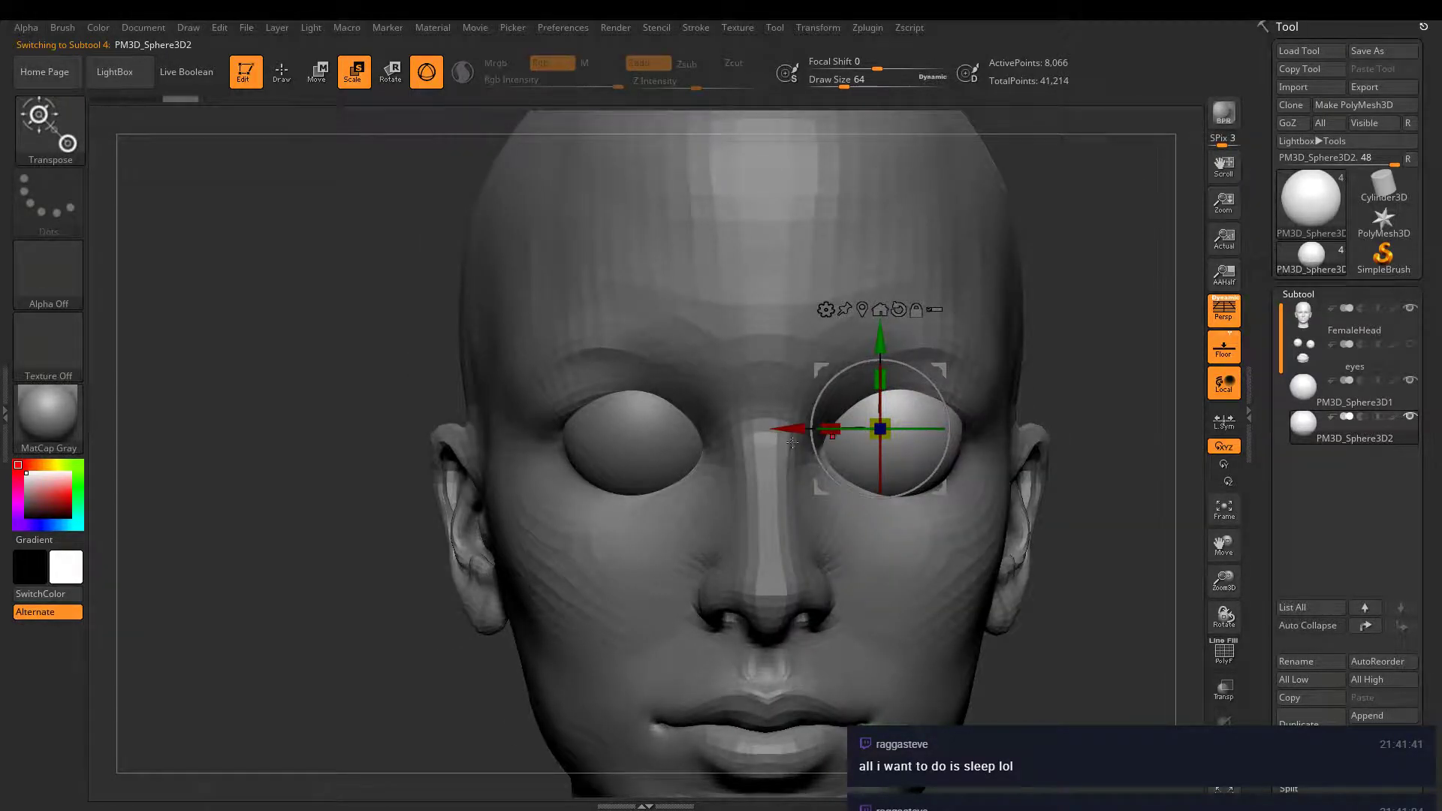
ctrl+right_drag(792, 443, 864, 571)
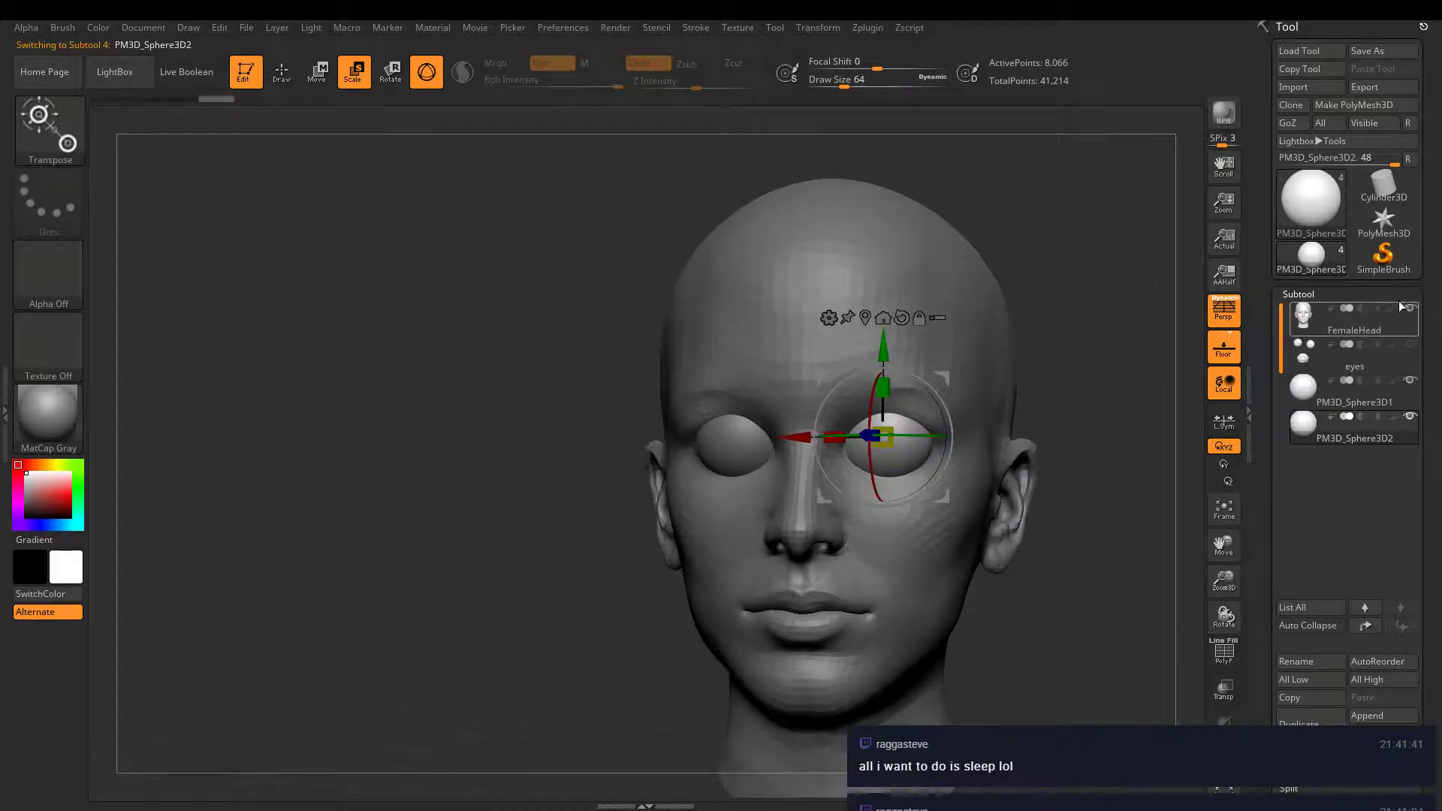
- Move the FemaleHead subtool down the list so it sits directly above the two spheres
click(1399, 302)
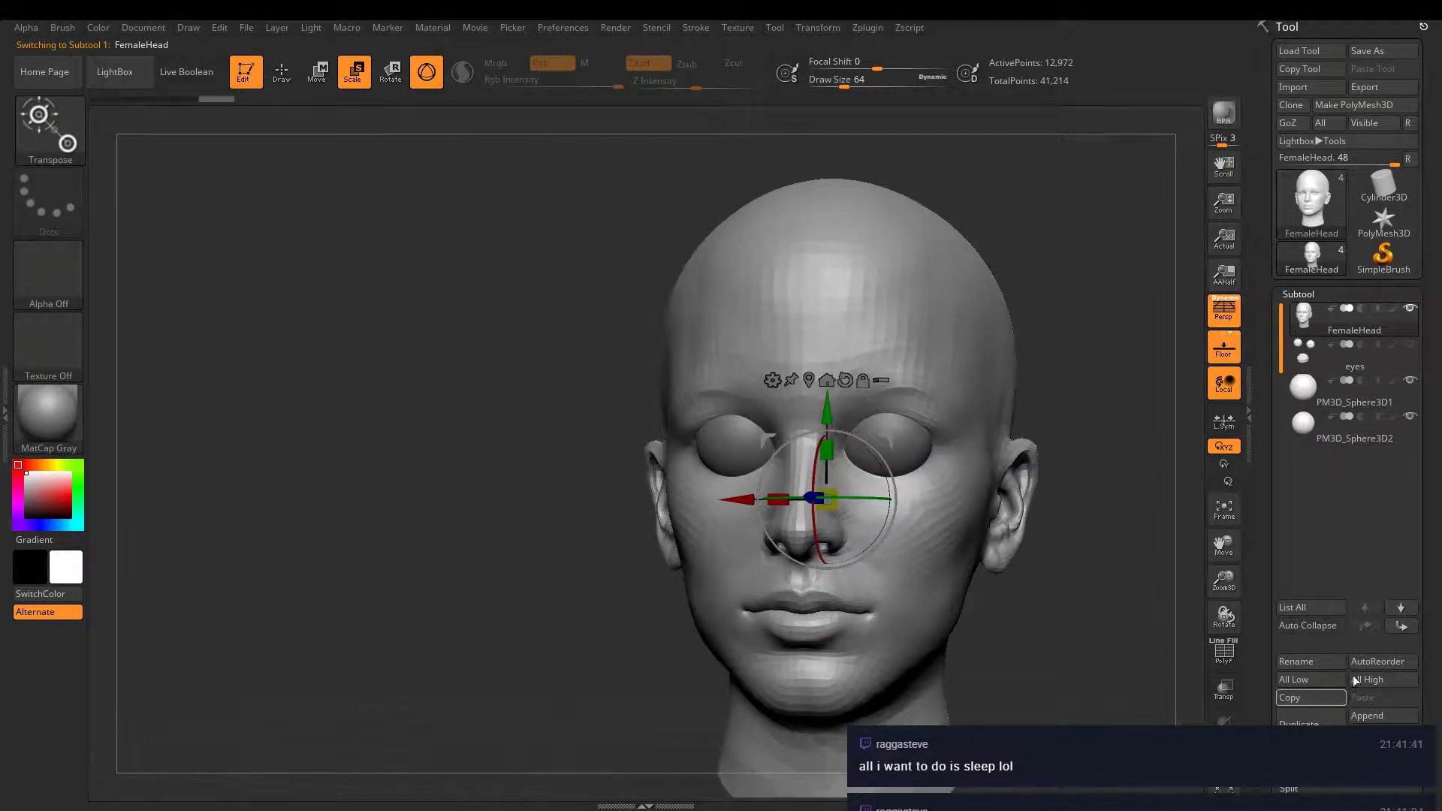
click(1400, 629)
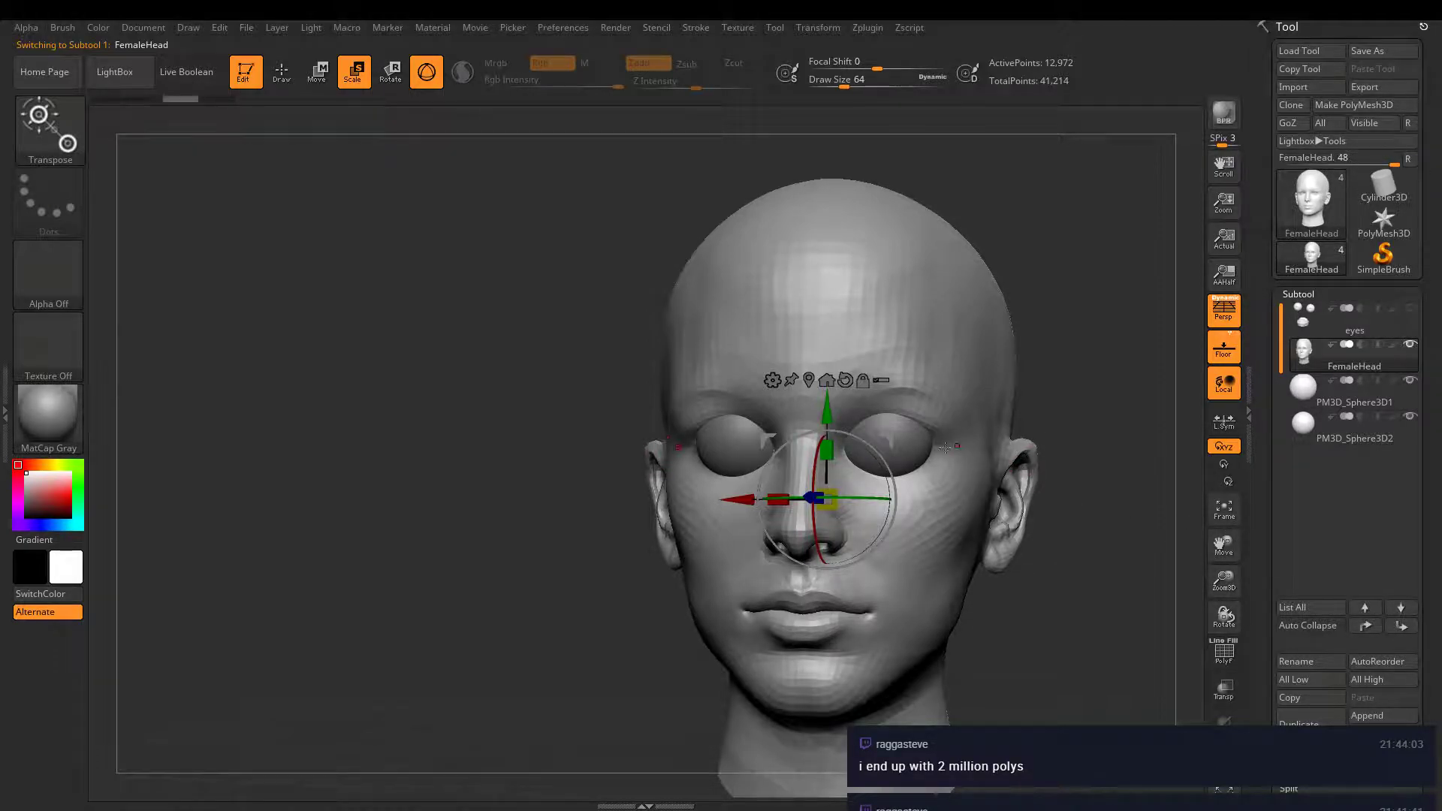
right_drag(945, 448, 871, 452)
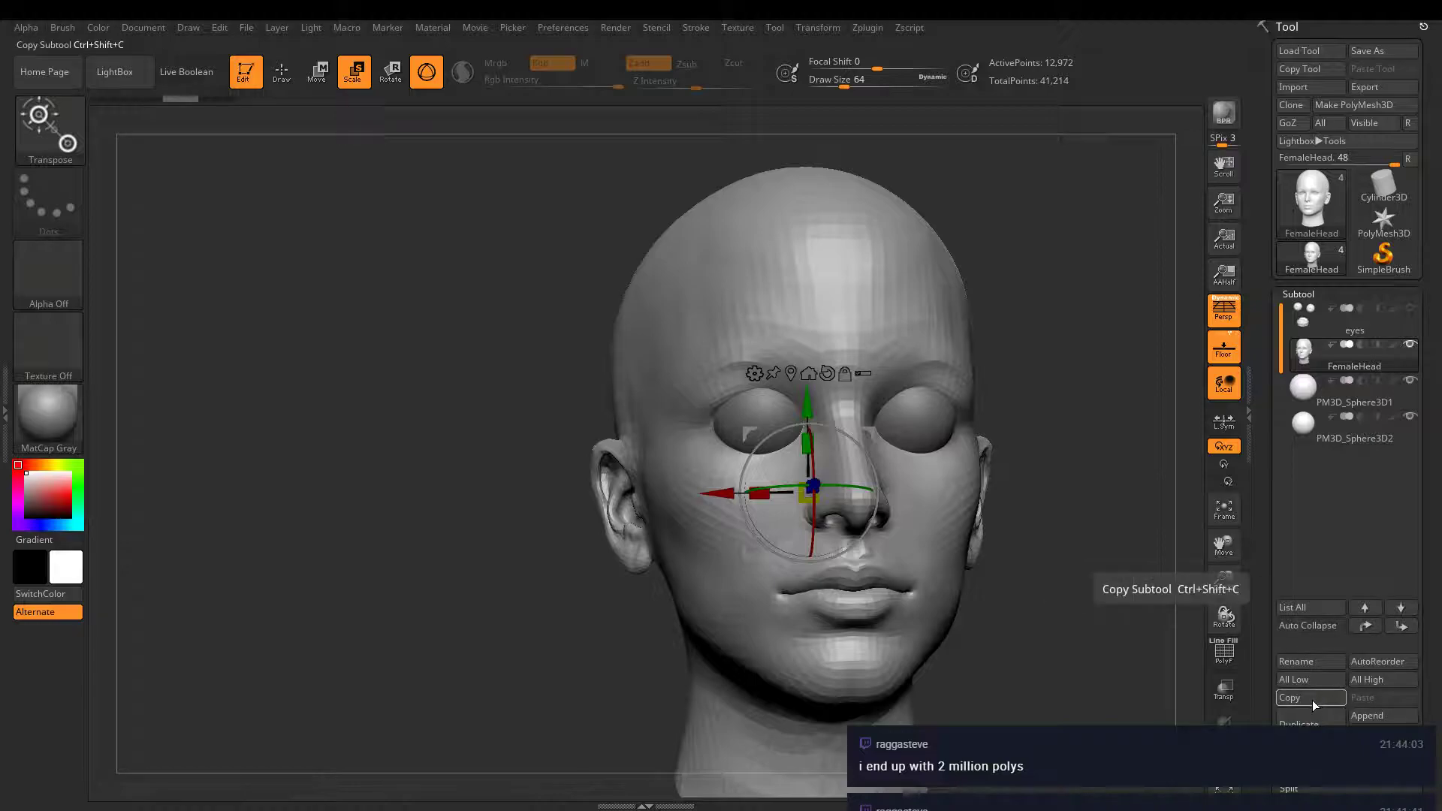
- Merge the visible head and eyeball spheres into a single mesh and switch to the merged head tool
scroll(1266, 707, down, 1)
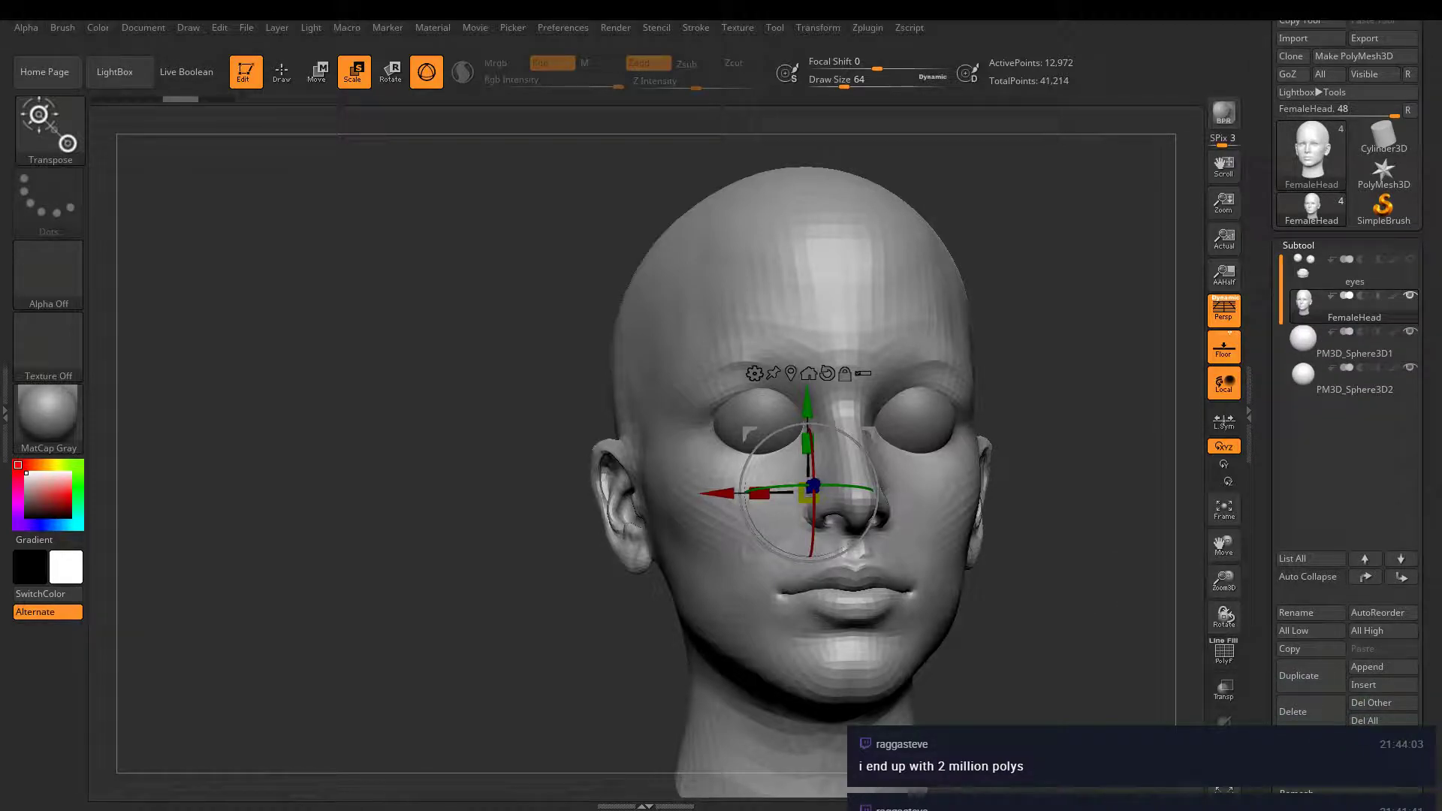
scroll(1273, 661, down, 3)
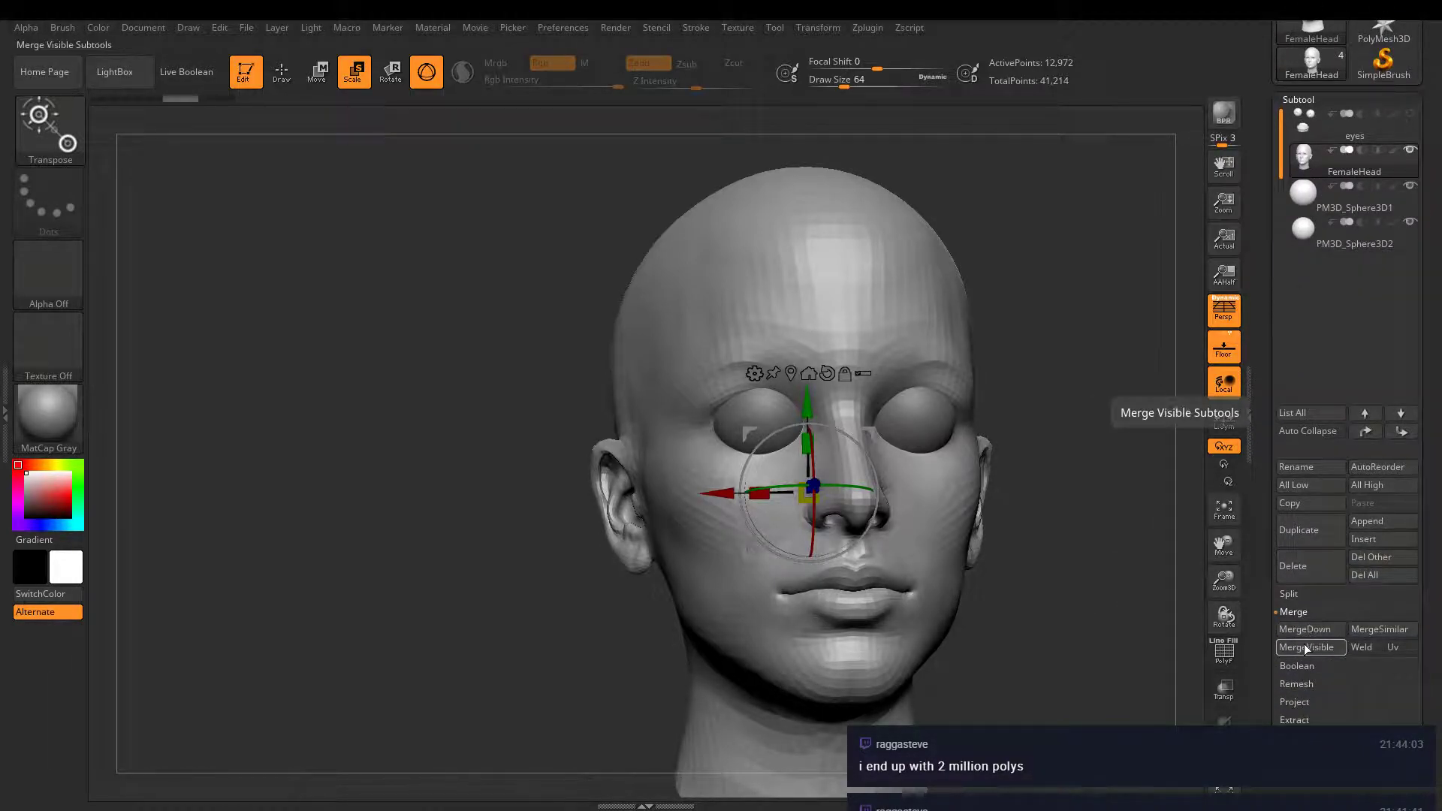
click(1307, 647)
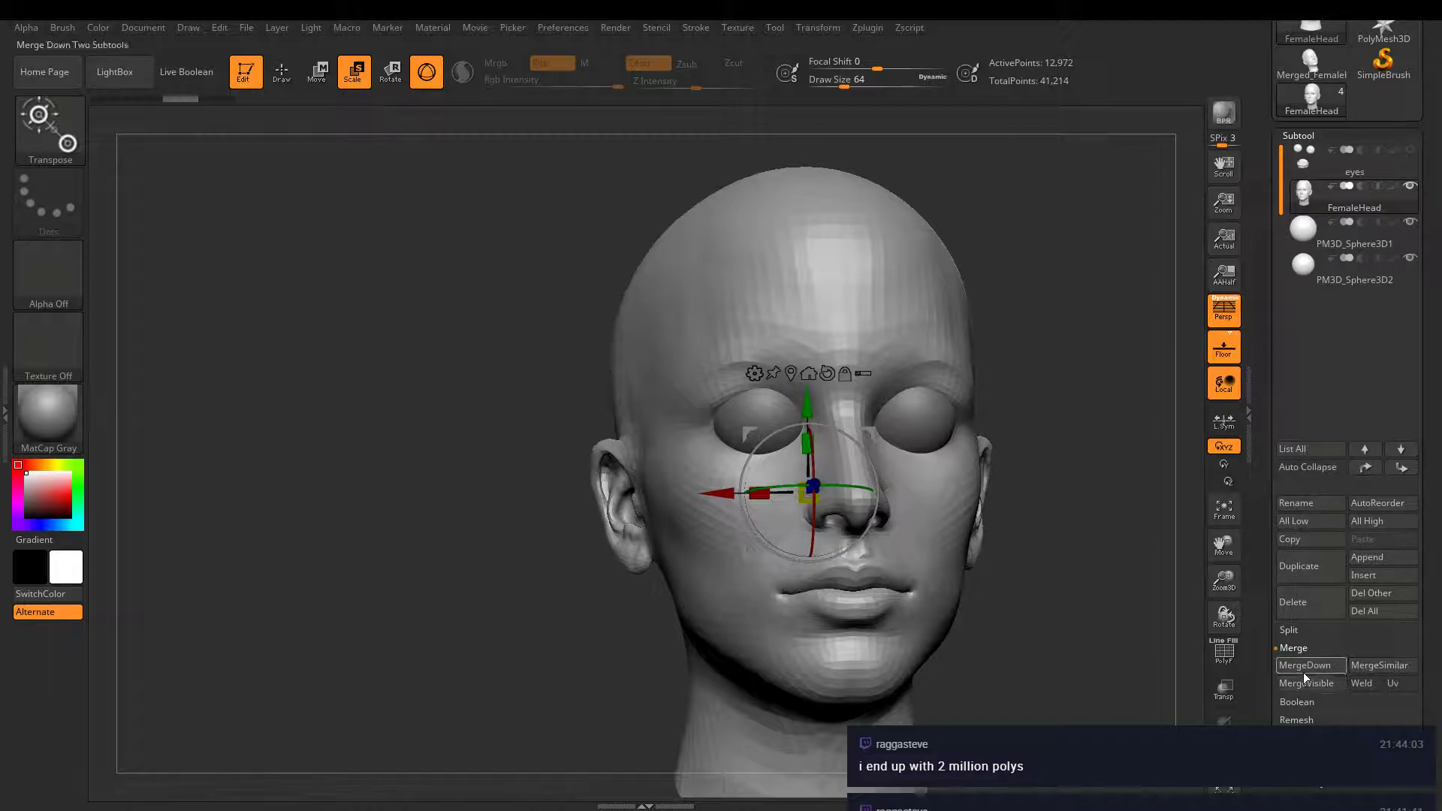
click(1309, 682)
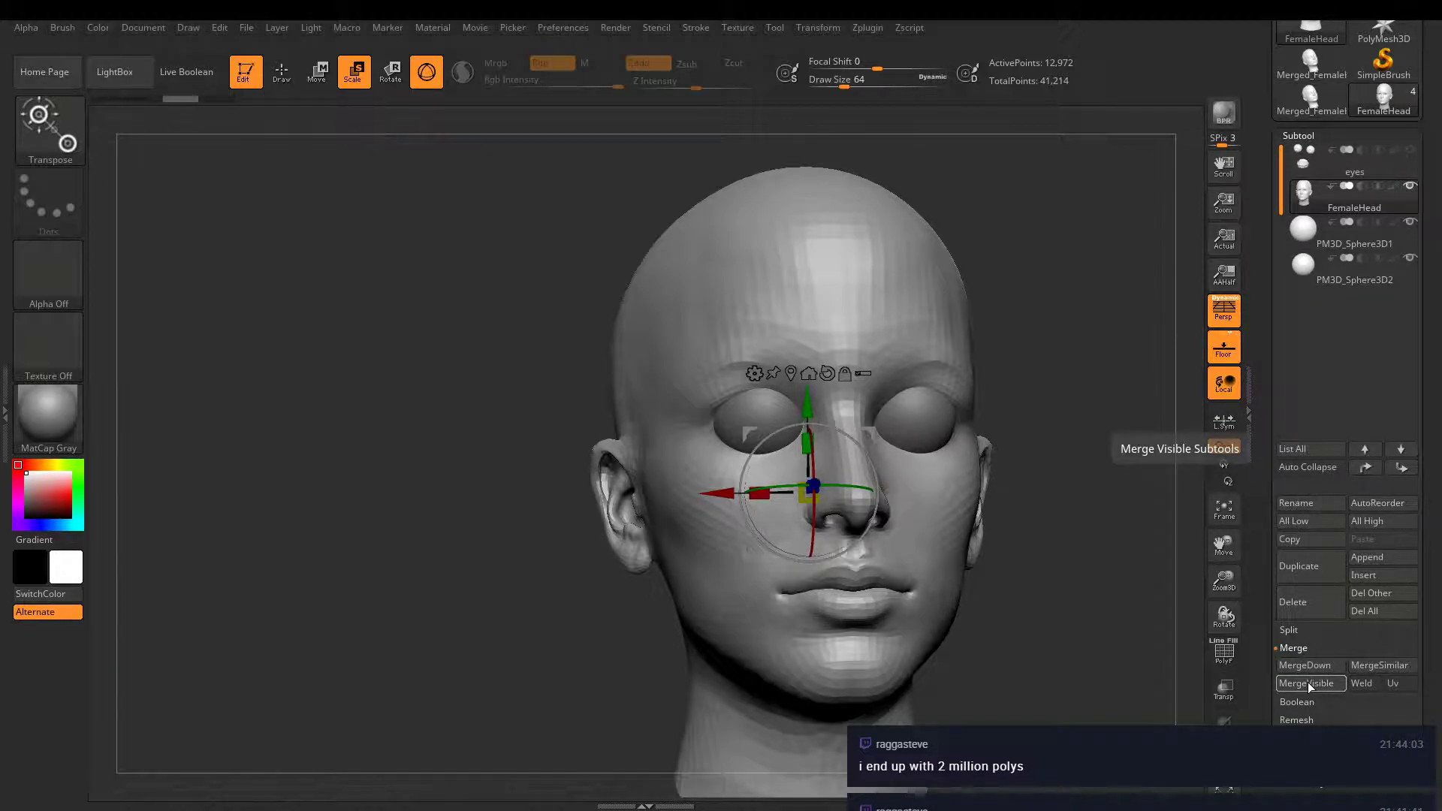
click(1311, 97)
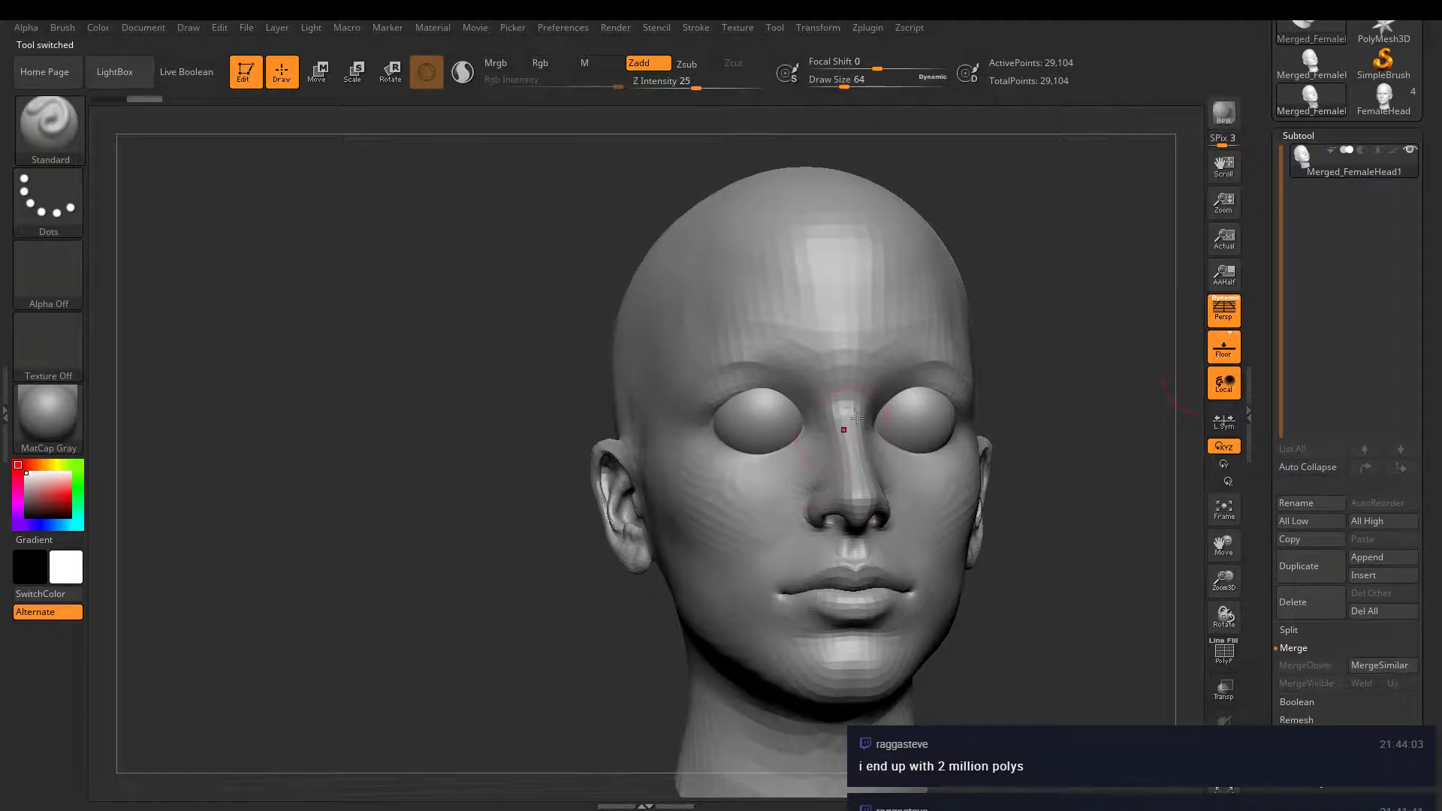
drag(1068, 330, 1039, 342)
- Remesh the merged head with DynaMesh at resolution 128
drag(1258, 571, 1277, 481)
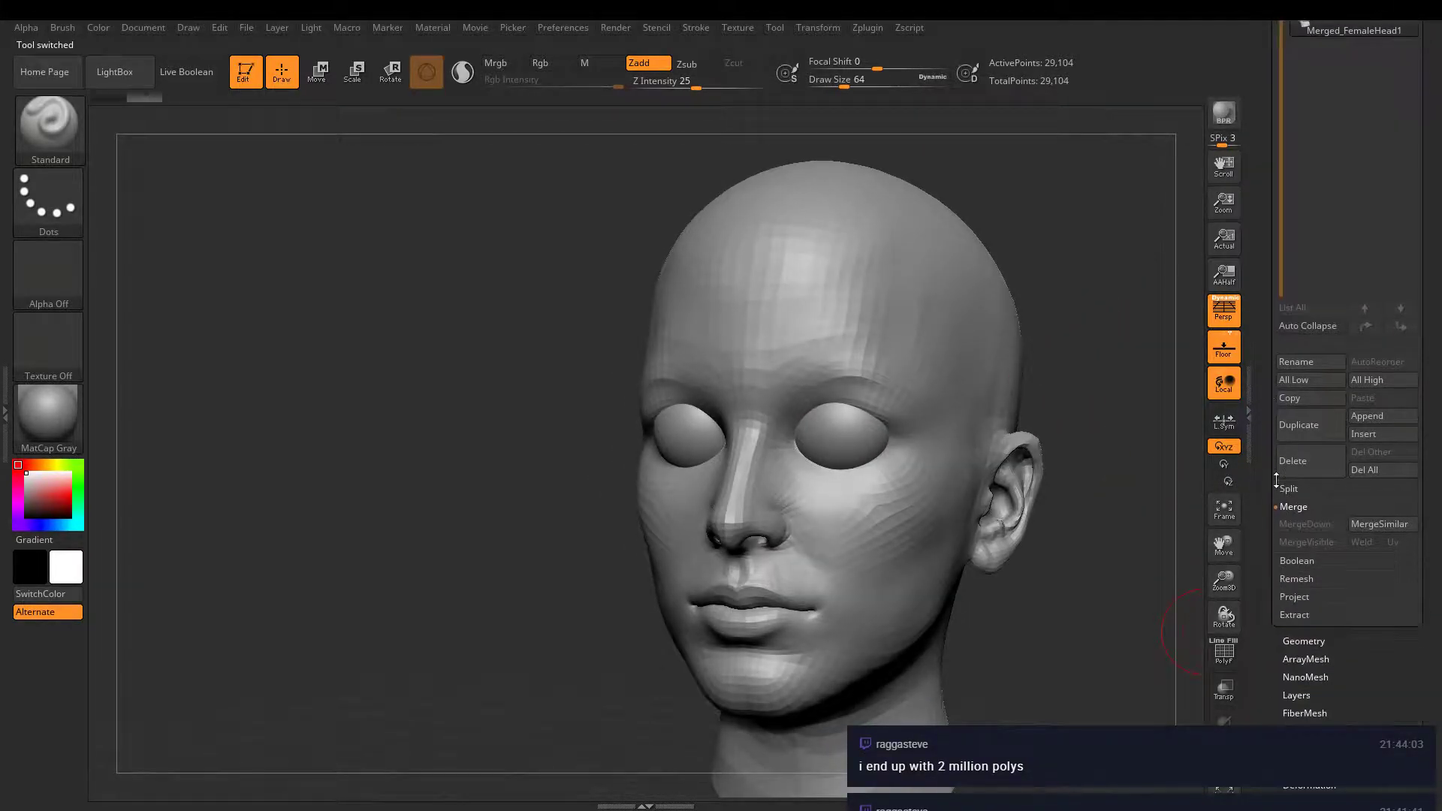
drag(1264, 637, 1265, 624)
click(1304, 624)
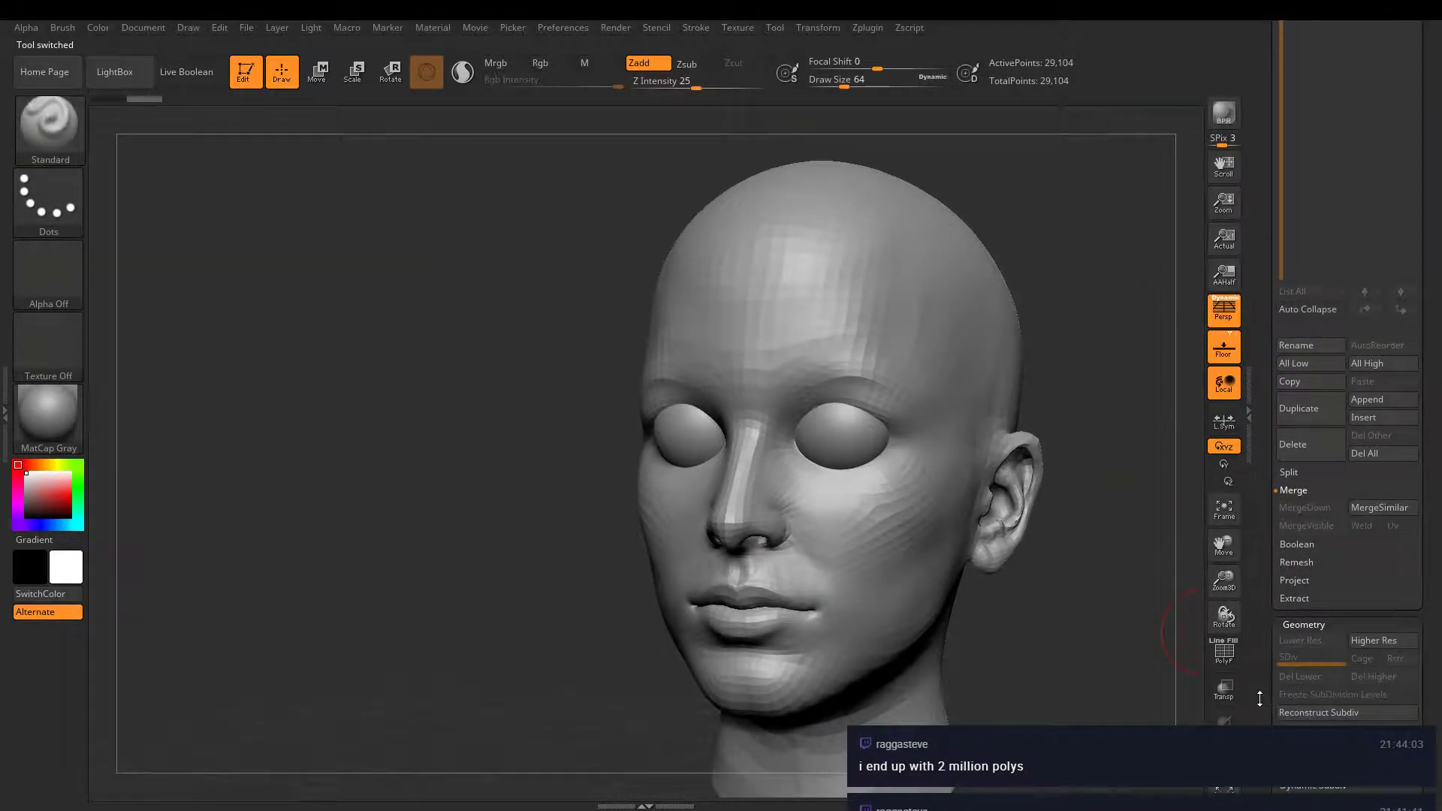
drag(1260, 698, 1281, 550)
click(1302, 403)
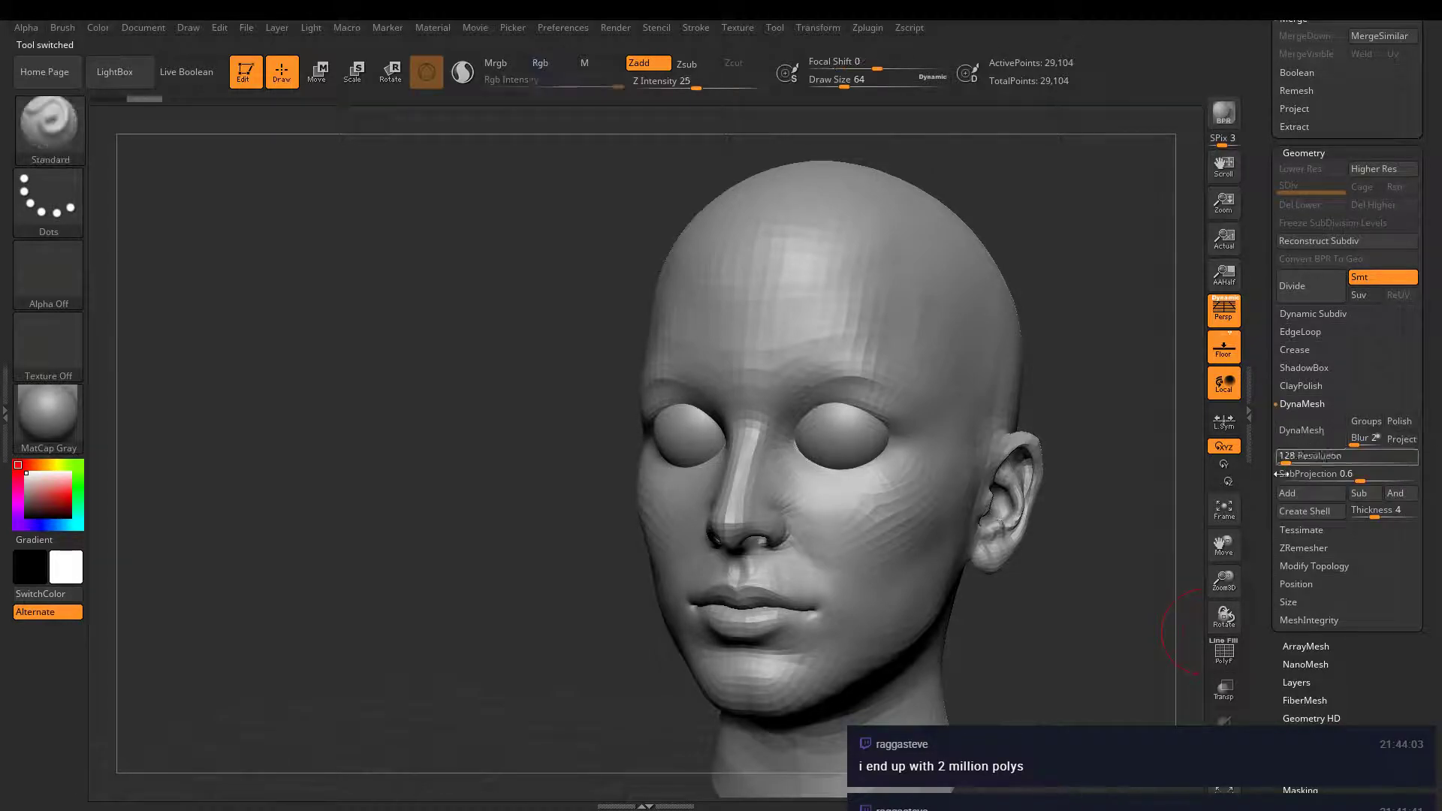
click(1295, 435)
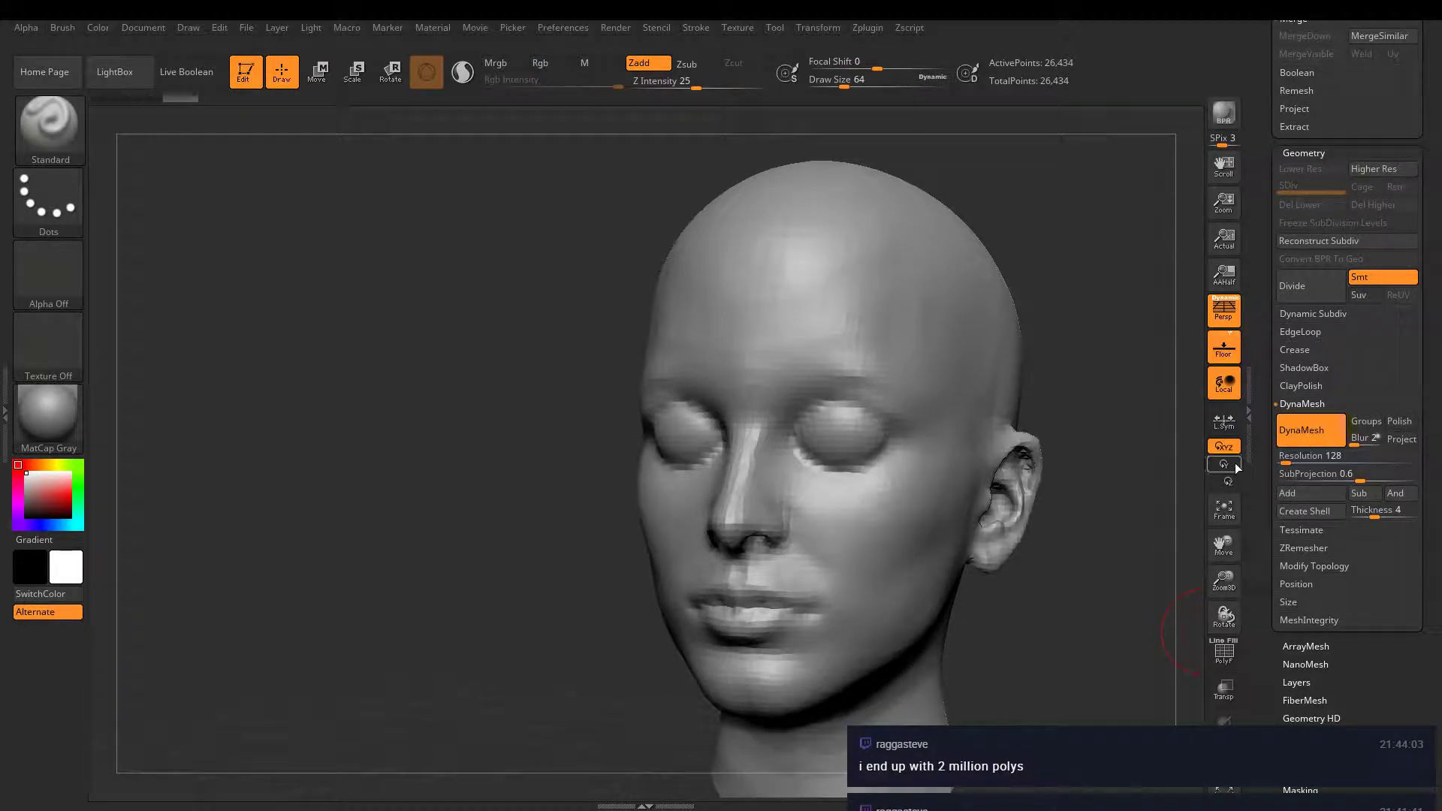
- Undo the low-resolution DynaMesh and remesh the head at resolution 504 with SubProjection 0.08046
mouse_move(1288, 457)
mouse_down()
mouse_move(1313, 457)
mouse_move(1297, 474)
mouse_up()
key(ctrl+z)
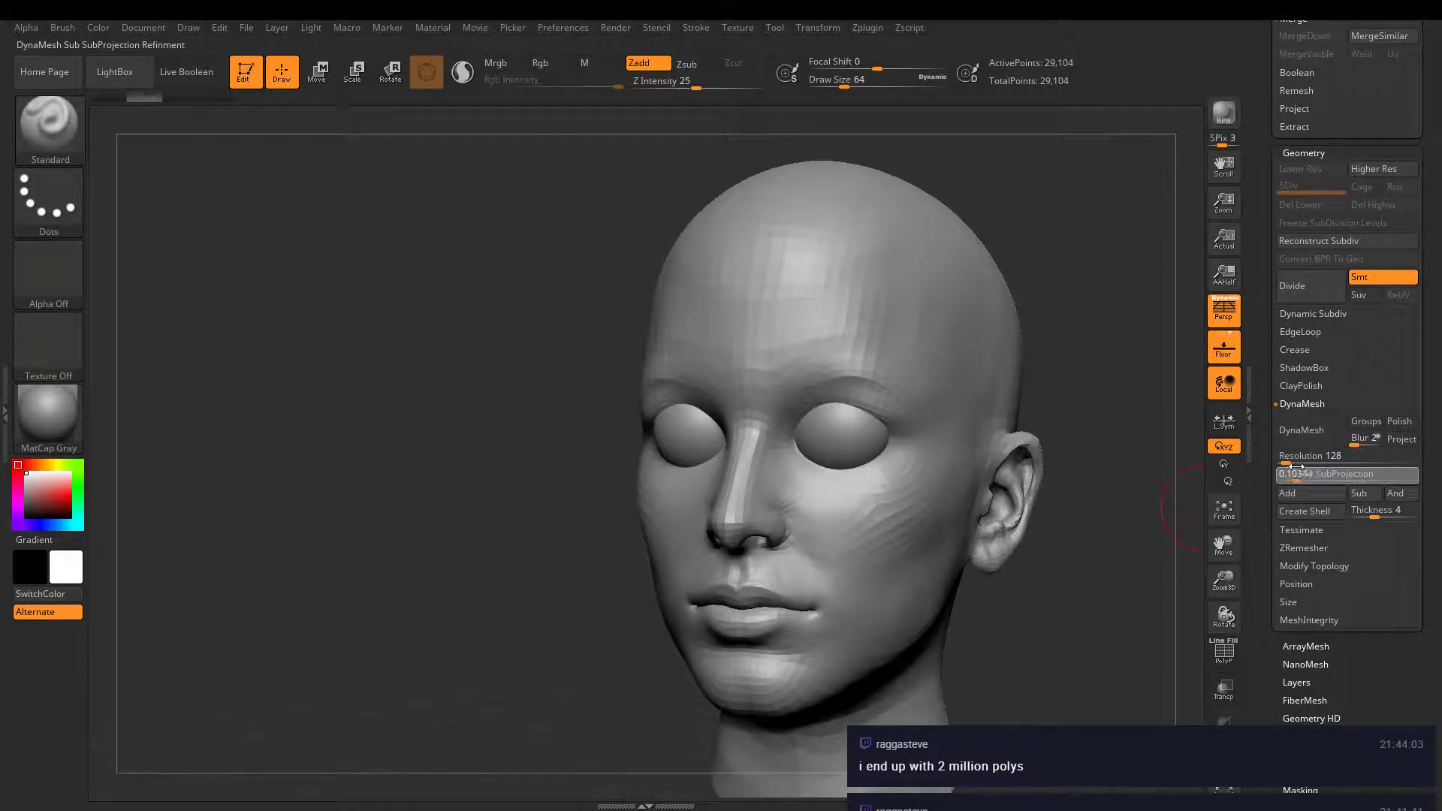
text(504)
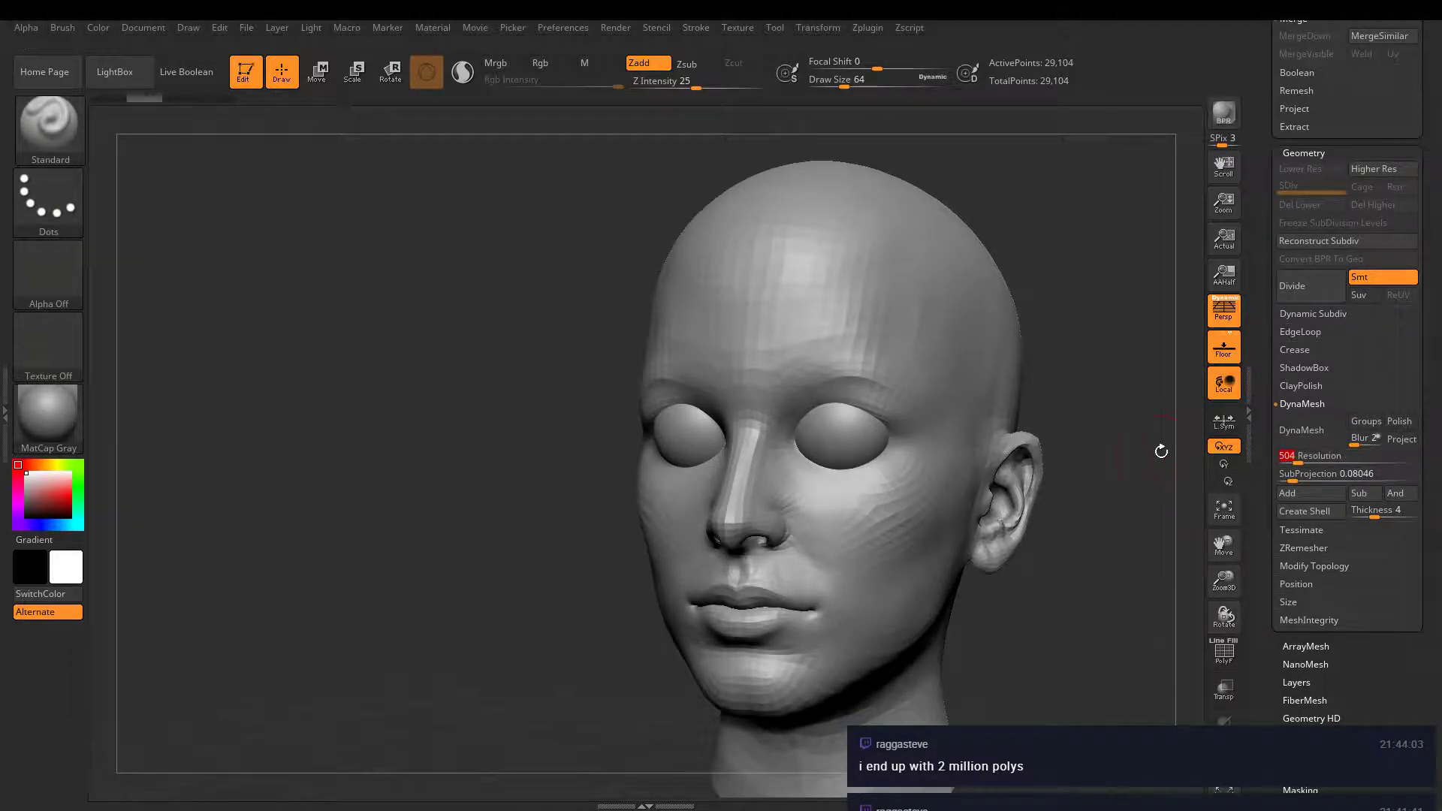
click(1311, 432)
mouse_move(974, 438)
ctrl+right_down()
mouse_move(969, 518)
mouse_move(1134, 477)
mouse_move(1169, 451)
ctrl+right_up()
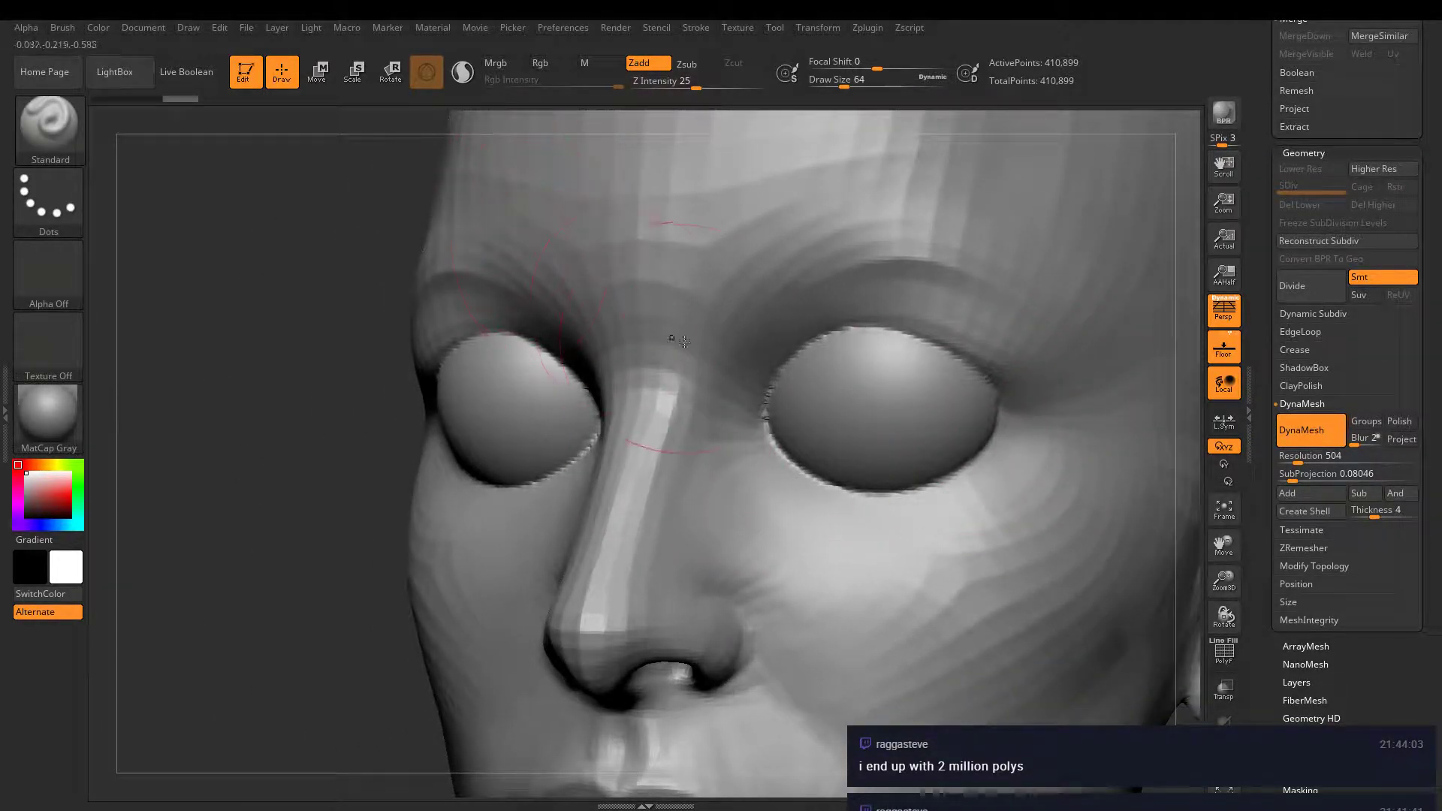
- Switch to the Move Topological brush and frame the face from the front
key(b)
key(m)
key(t)
mouse_move(740, 334)
right_down()
mouse_move(805, 330)
mouse_move(871, 293)
mouse_move(882, 248)
right_up()
alt+right_drag(901, 316, 817, 362)
mouse_move(699, 470)
right_down()
mouse_move(765, 482)
mouse_move(773, 451)
mouse_move(763, 498)
right_up()
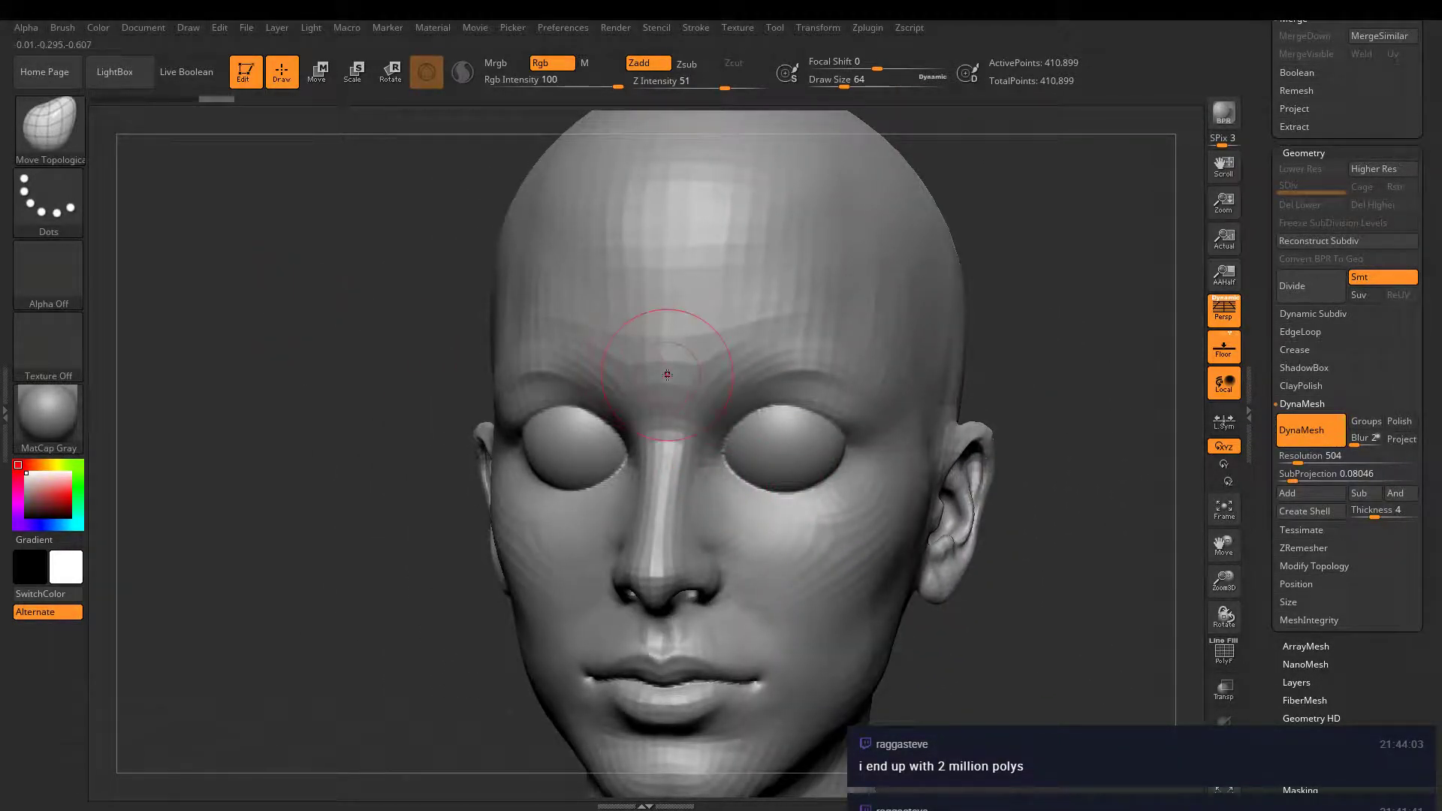
- Switch to the DamStandard brush and from there to the ClayBuildup brush
key(b)
key(d)
key(s)
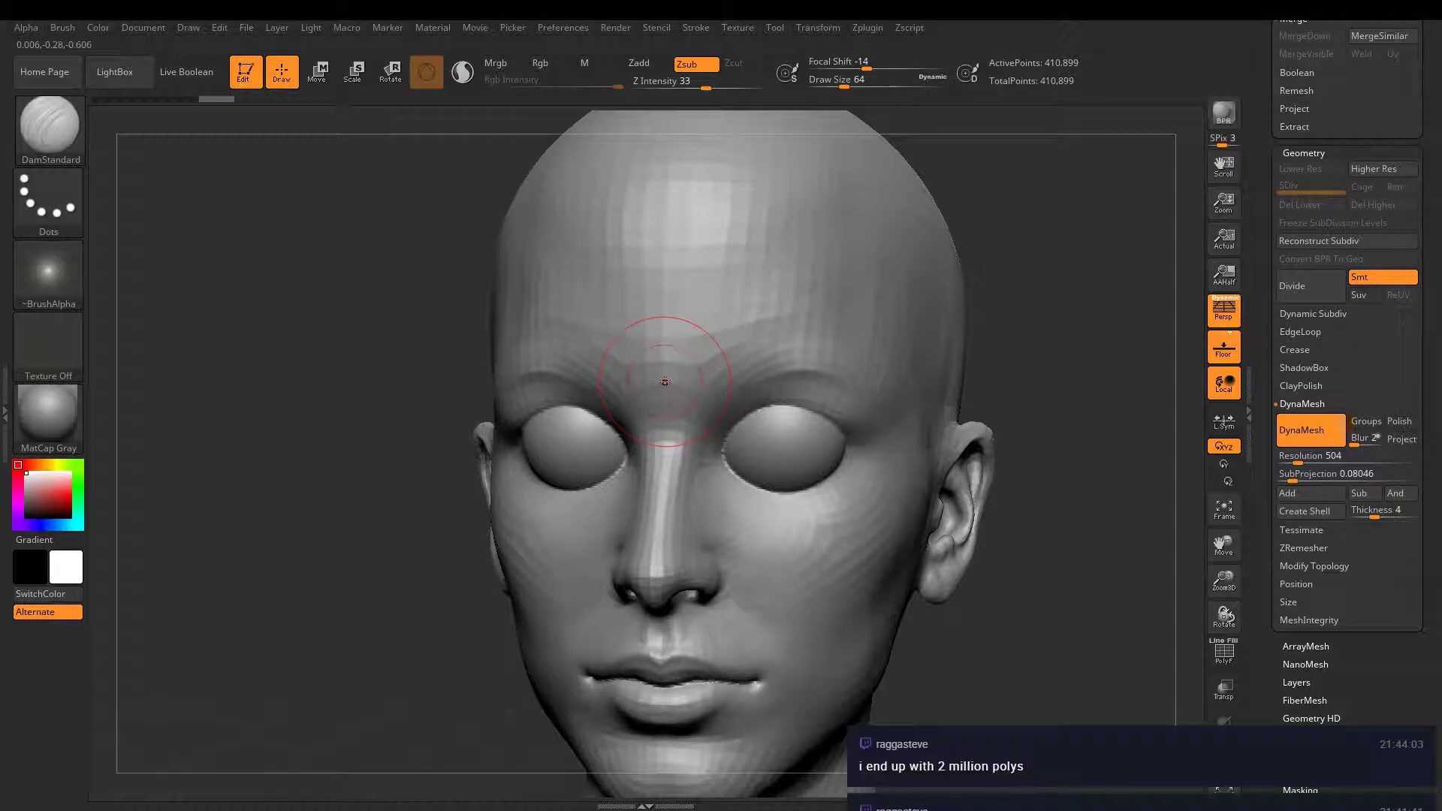
key(b)
key(c)
key(b)
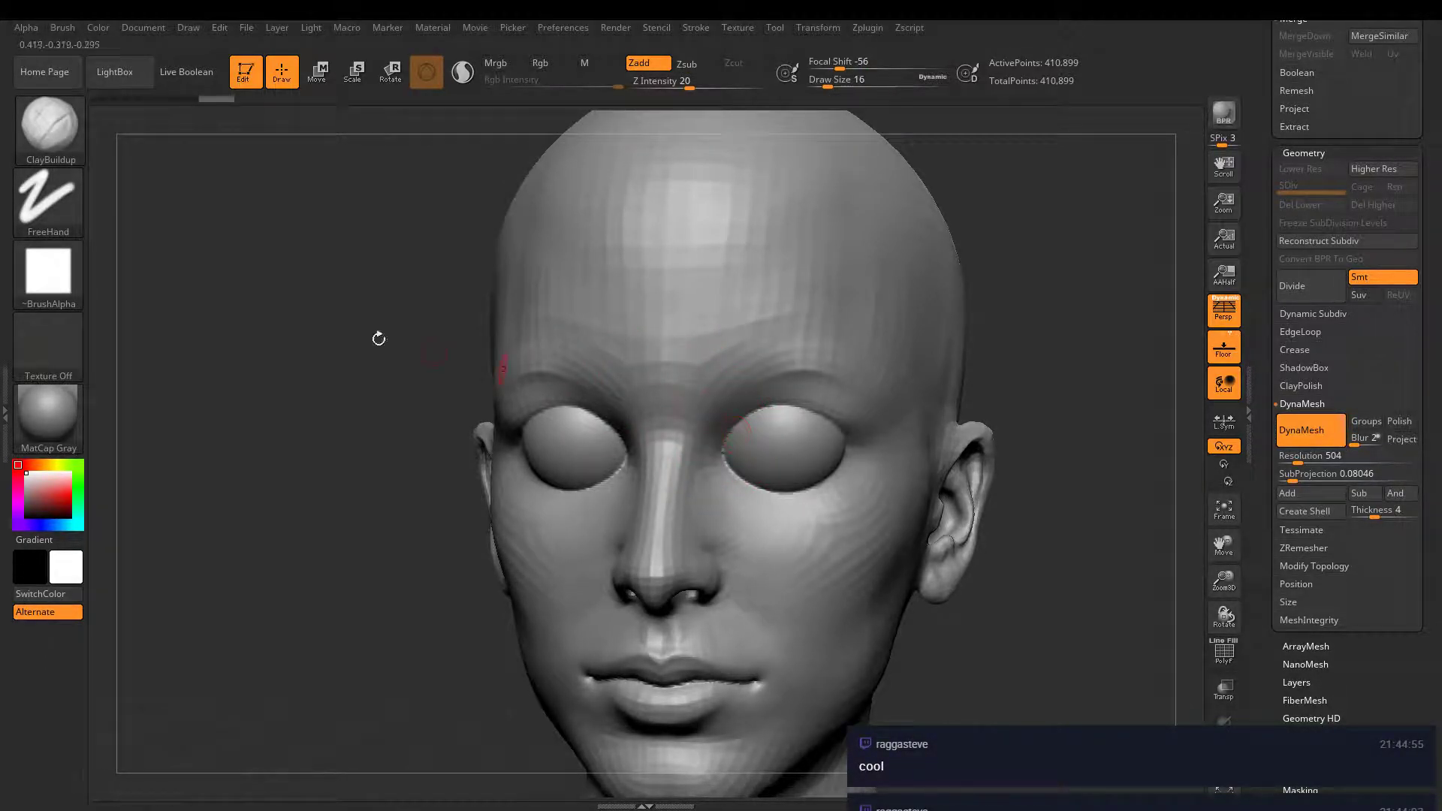
- Load the TrimSmoothBorder brush from the LightBox brush library
click(134, 82)
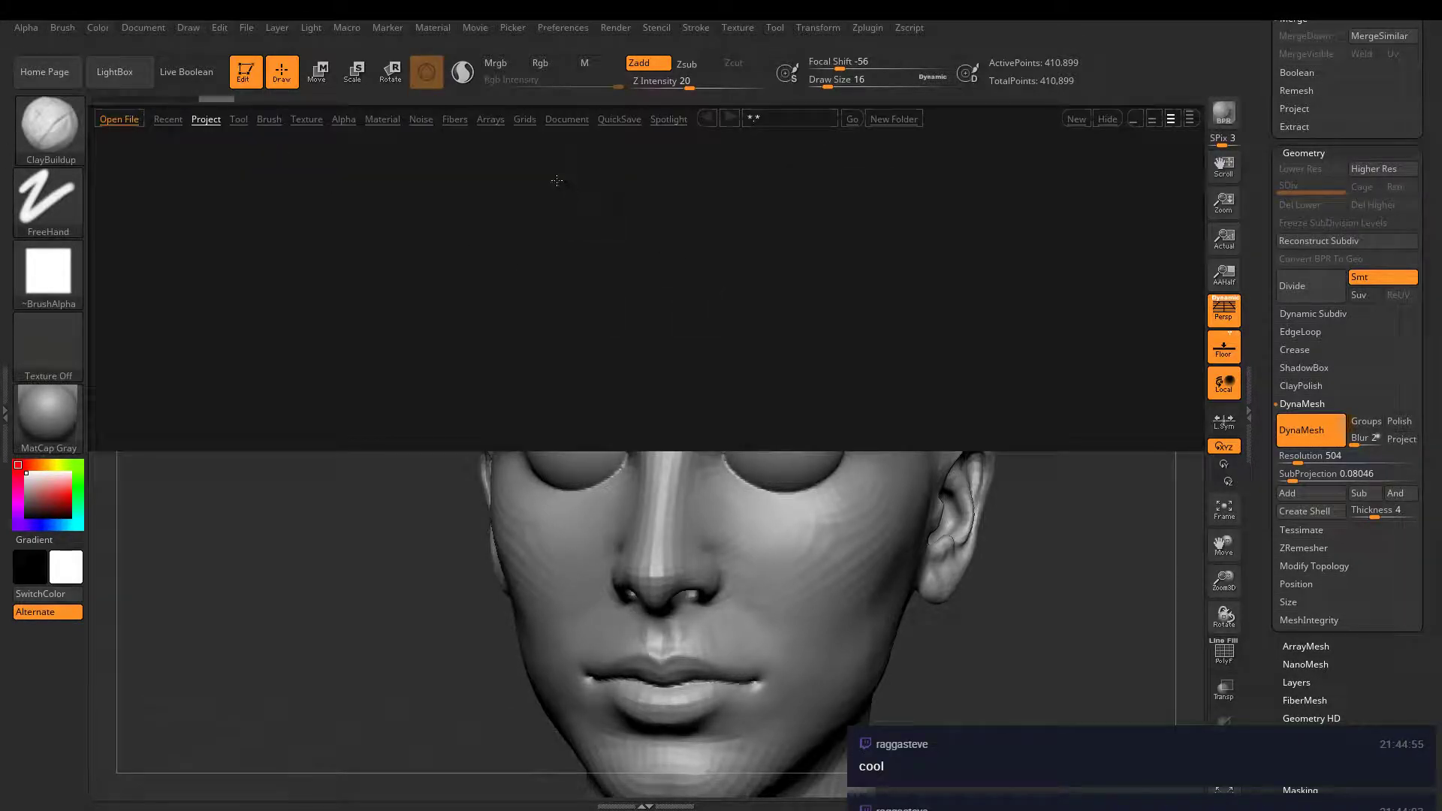
click(269, 119)
double_click(969, 194)
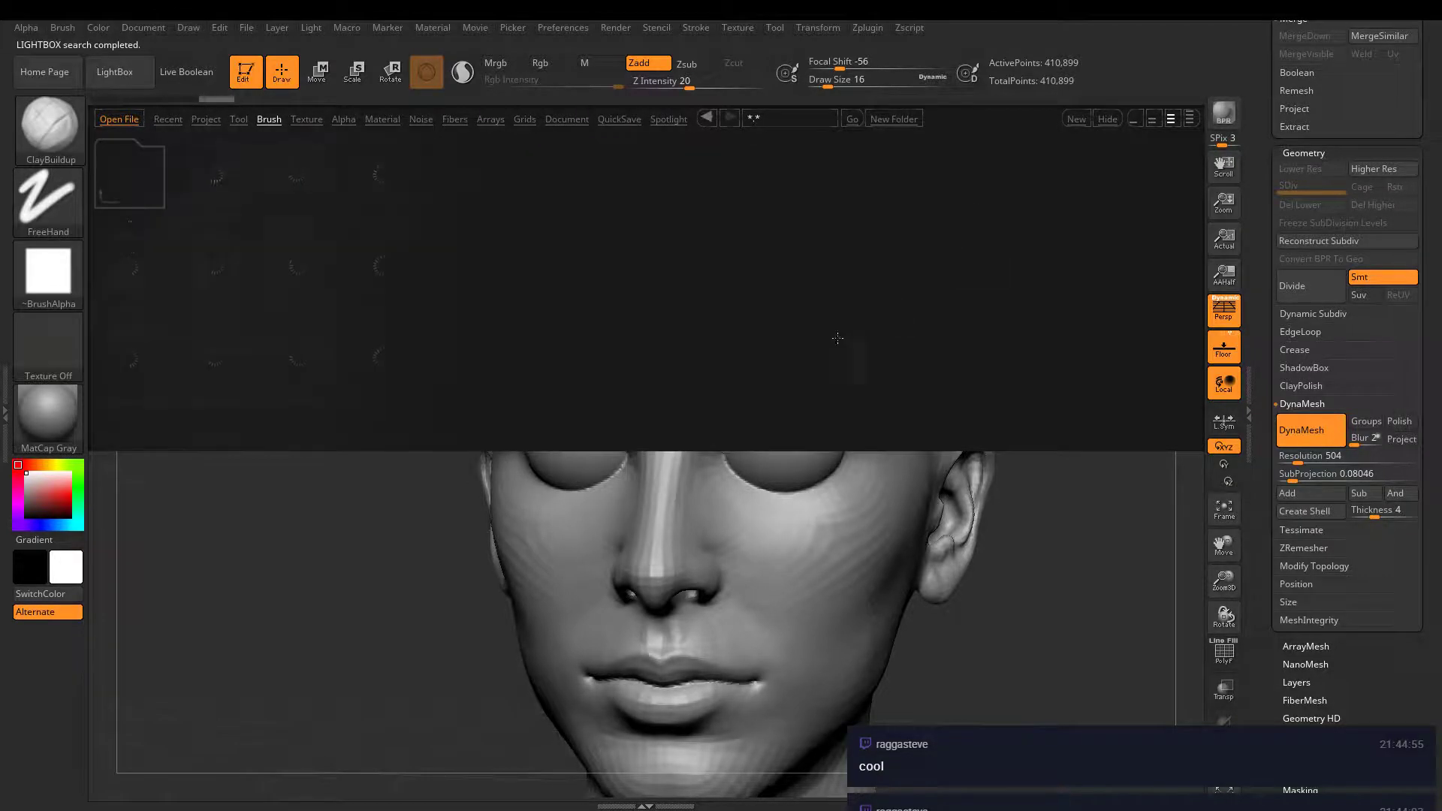
double_click(644, 391)
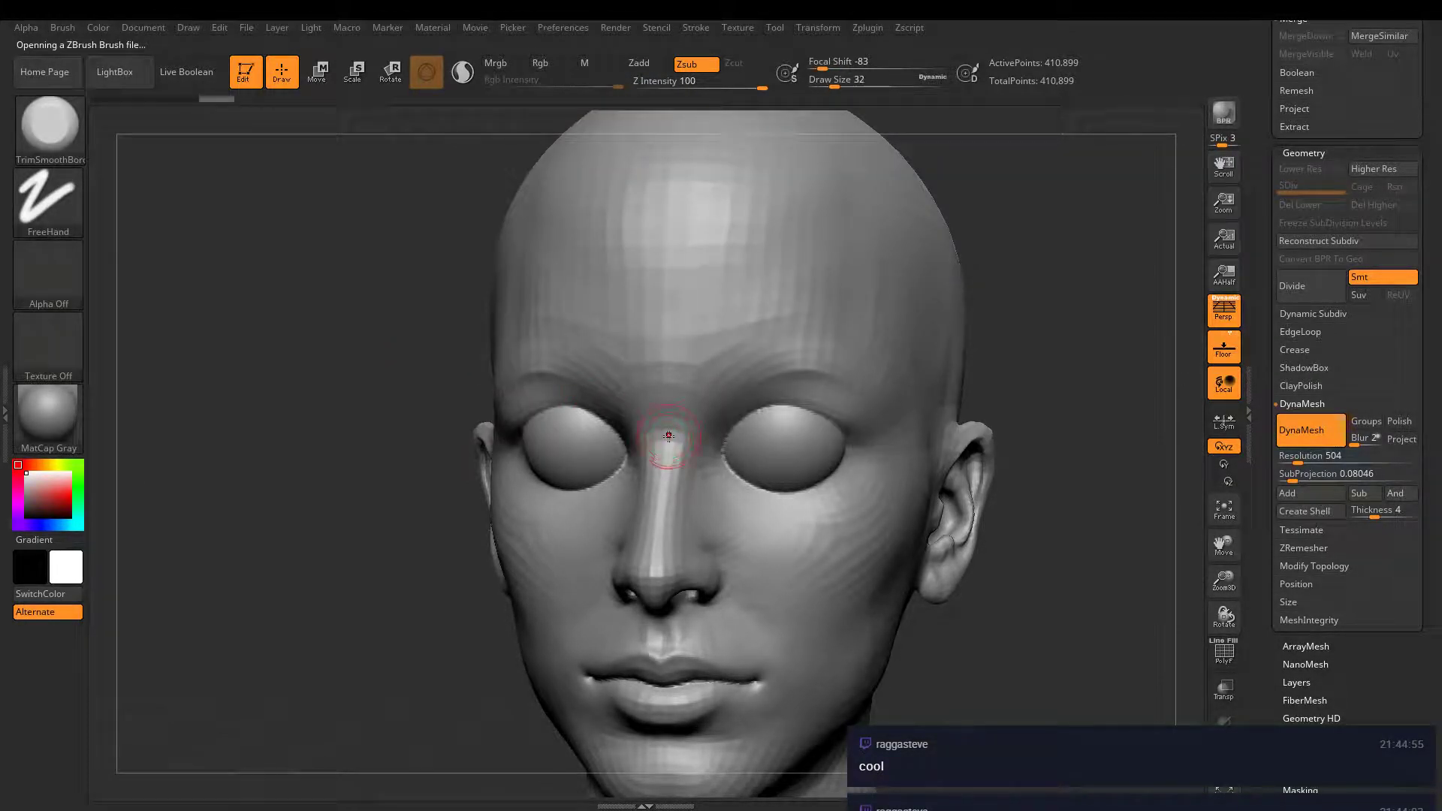
- Switch to the ClayBuildup brush at draw size 40 and rough in clay strokes across both eyeballs
mouse_move(830, 430)
right_down()
mouse_move(864, 424)
mouse_move(891, 489)
right_up()
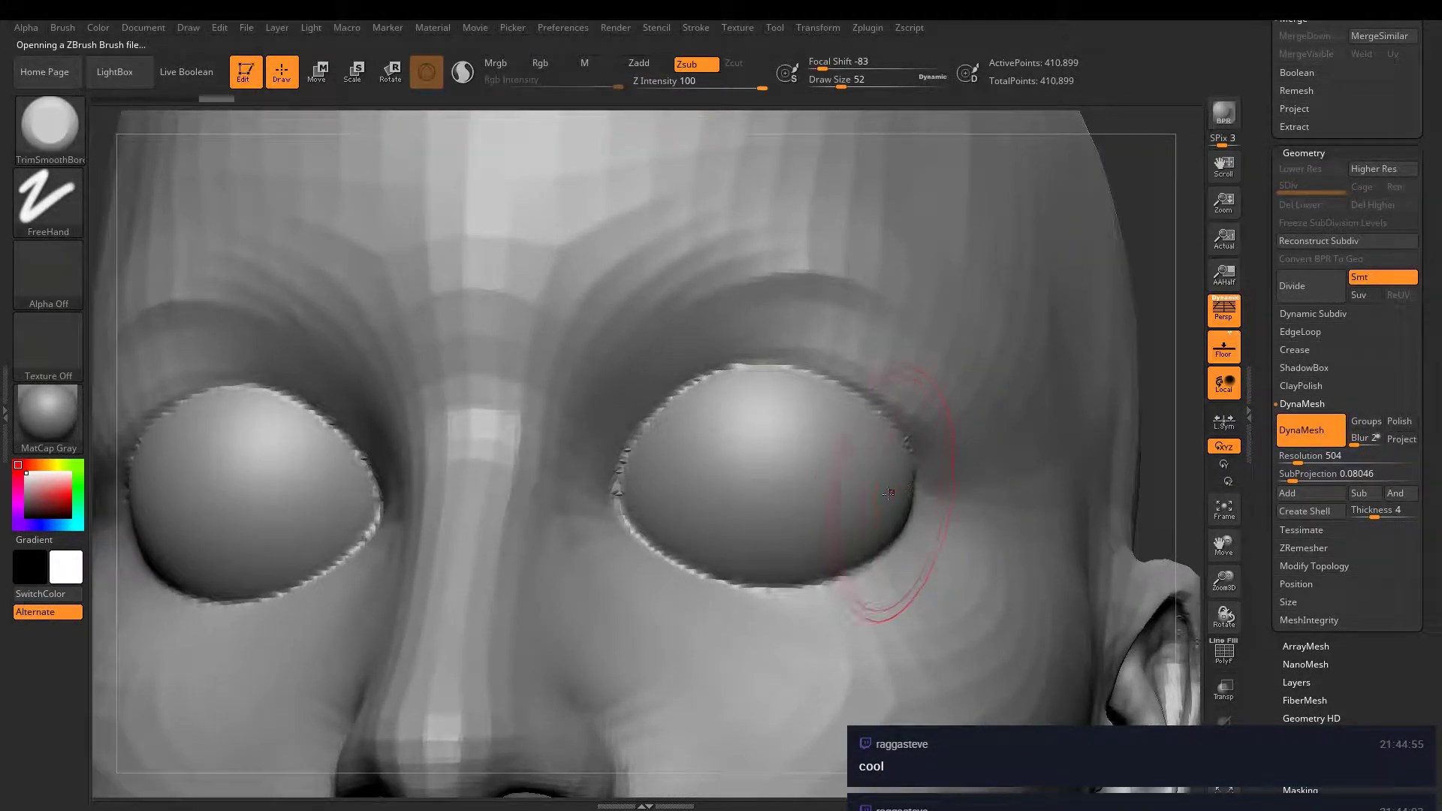
key(b)
key(c)
key(b)
key(bracketleft)
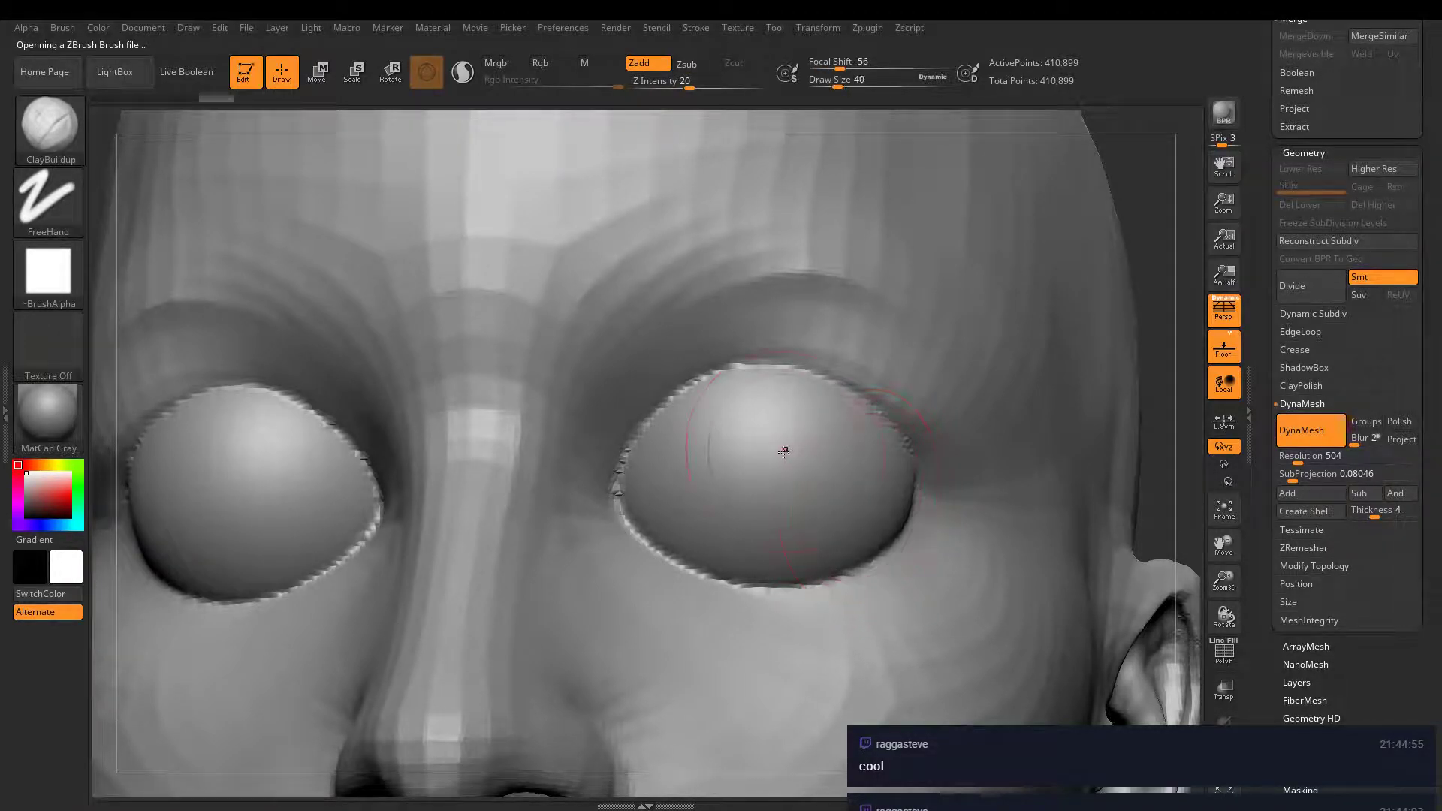
mouse_move(837, 451)
mouse_down()
mouse_move(818, 453)
mouse_move(837, 435)
mouse_move(766, 448)
mouse_move(692, 483)
mouse_move(777, 499)
mouse_move(857, 474)
mouse_up()
key(ctrl+z)
key(ctrl+z)
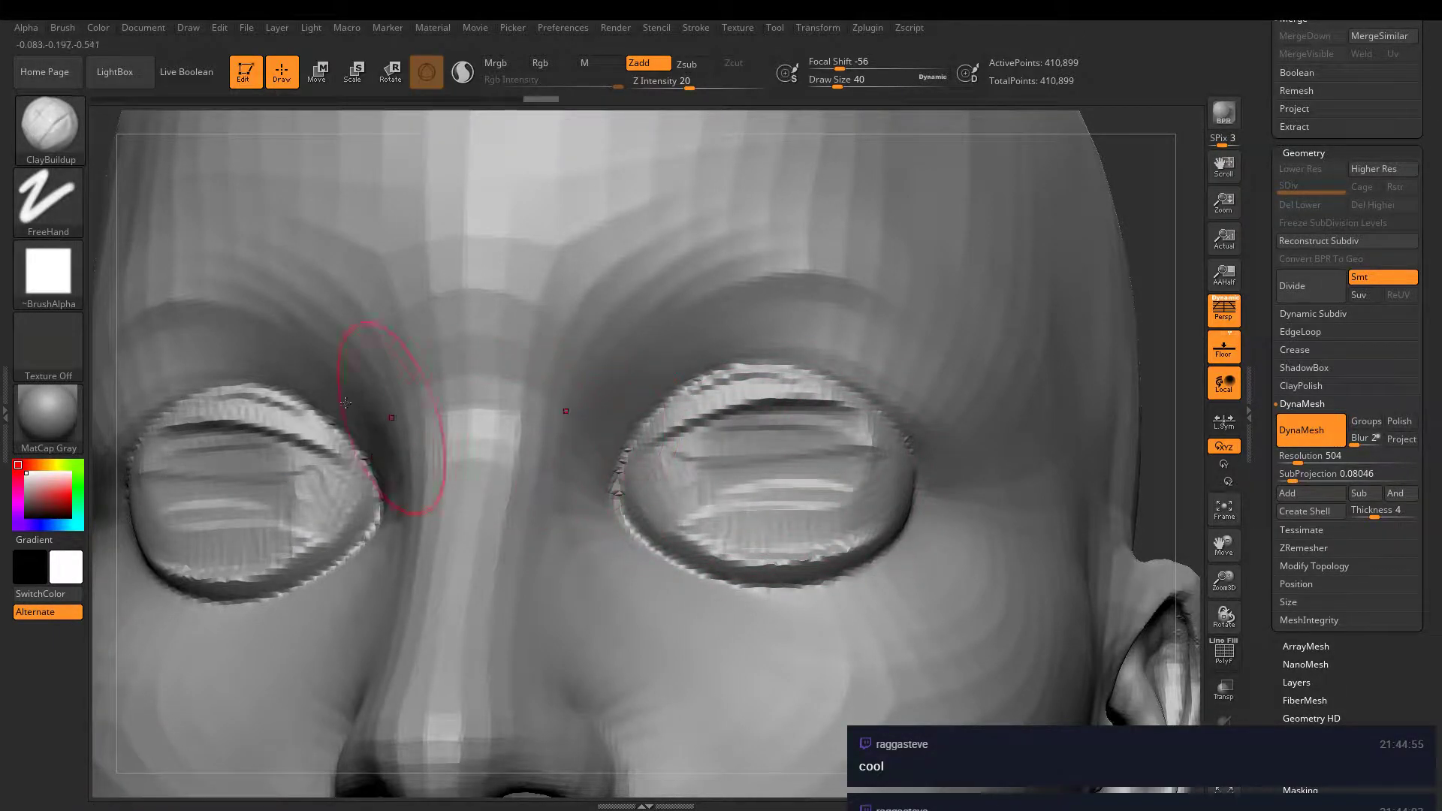
- Give ClayBuildup the soft Alpha 01 and blend the eyeball surfaces with horizontal strokes at draw size 20
click(48, 270)
click(81, 274)
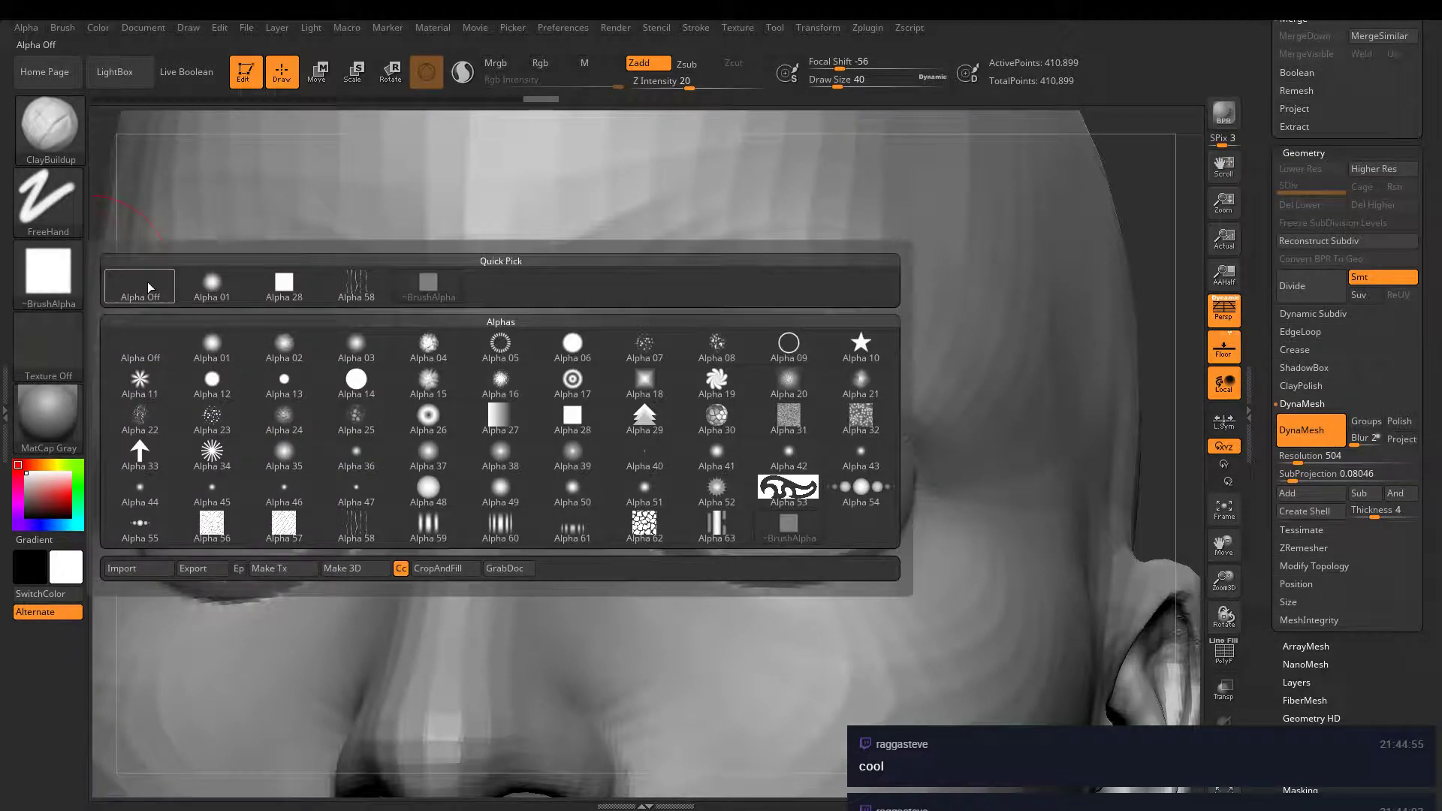
click(212, 284)
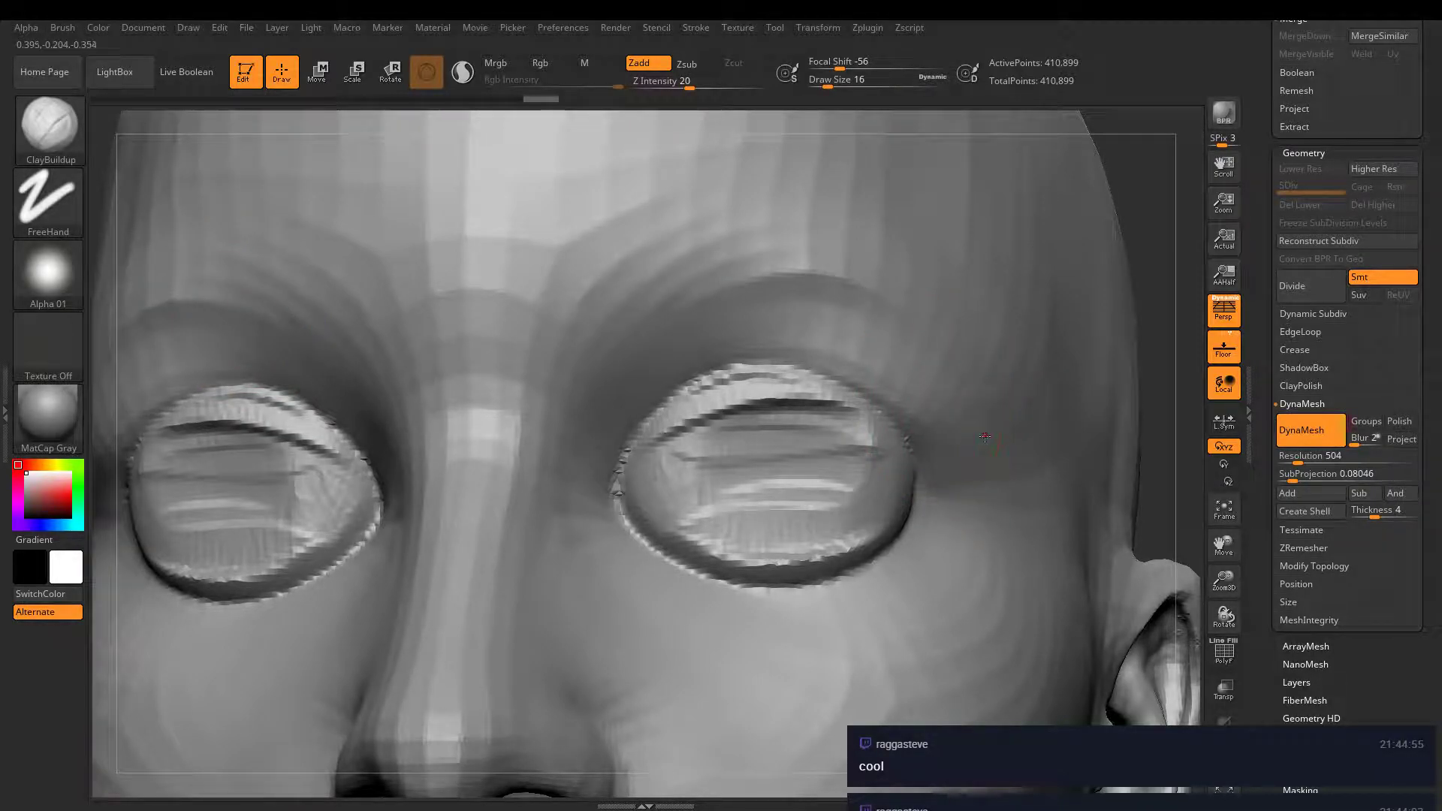
drag(877, 471, 766, 481)
mouse_move(856, 436)
mouse_down()
mouse_move(758, 432)
mouse_move(683, 471)
mouse_move(875, 474)
mouse_up()
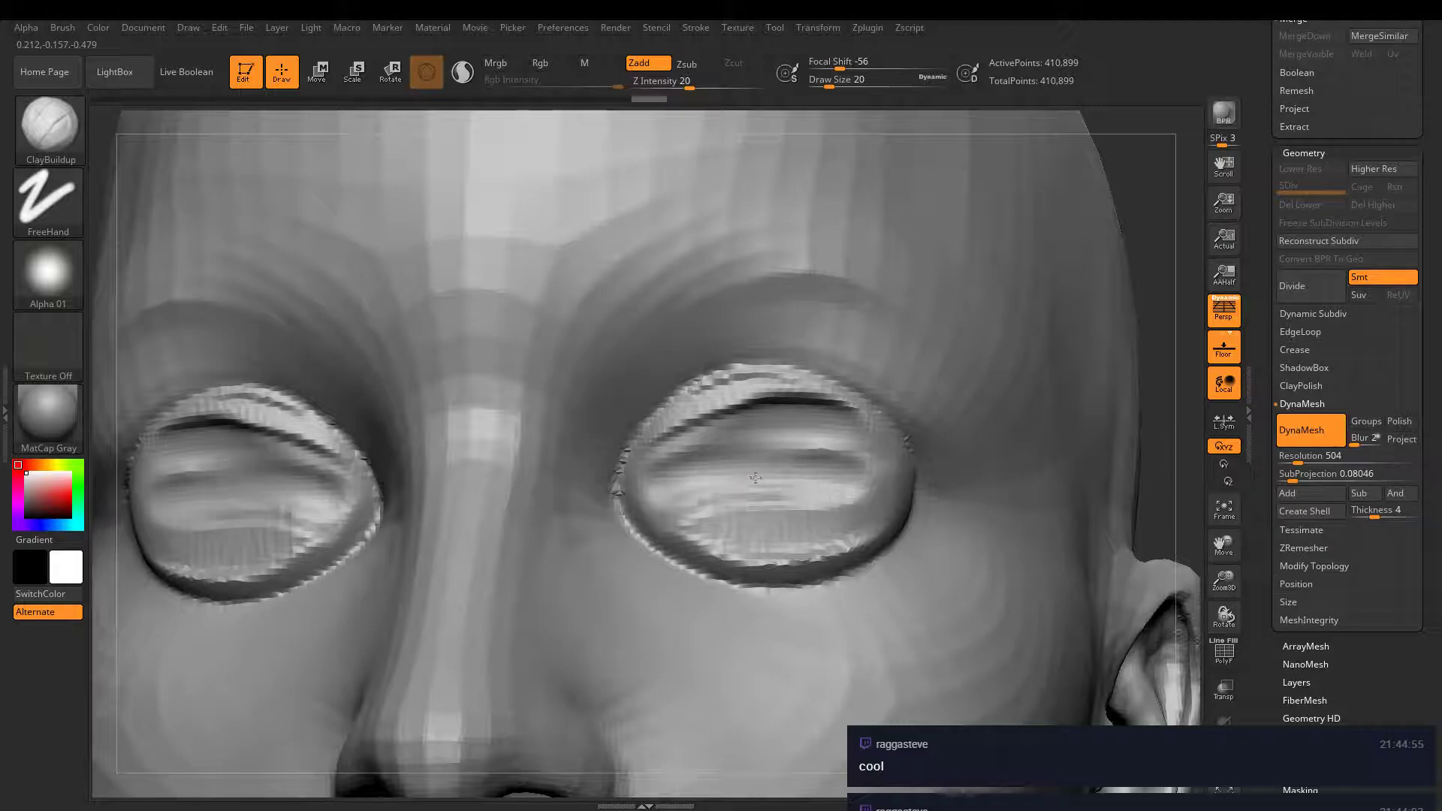
drag(691, 470, 883, 474)
mouse_move(751, 462)
mouse_down()
mouse_move(894, 483)
mouse_move(772, 450)
mouse_up()
mouse_move(875, 462)
mouse_down()
mouse_move(724, 470)
mouse_move(751, 444)
mouse_move(659, 469)
mouse_move(789, 505)
mouse_up()
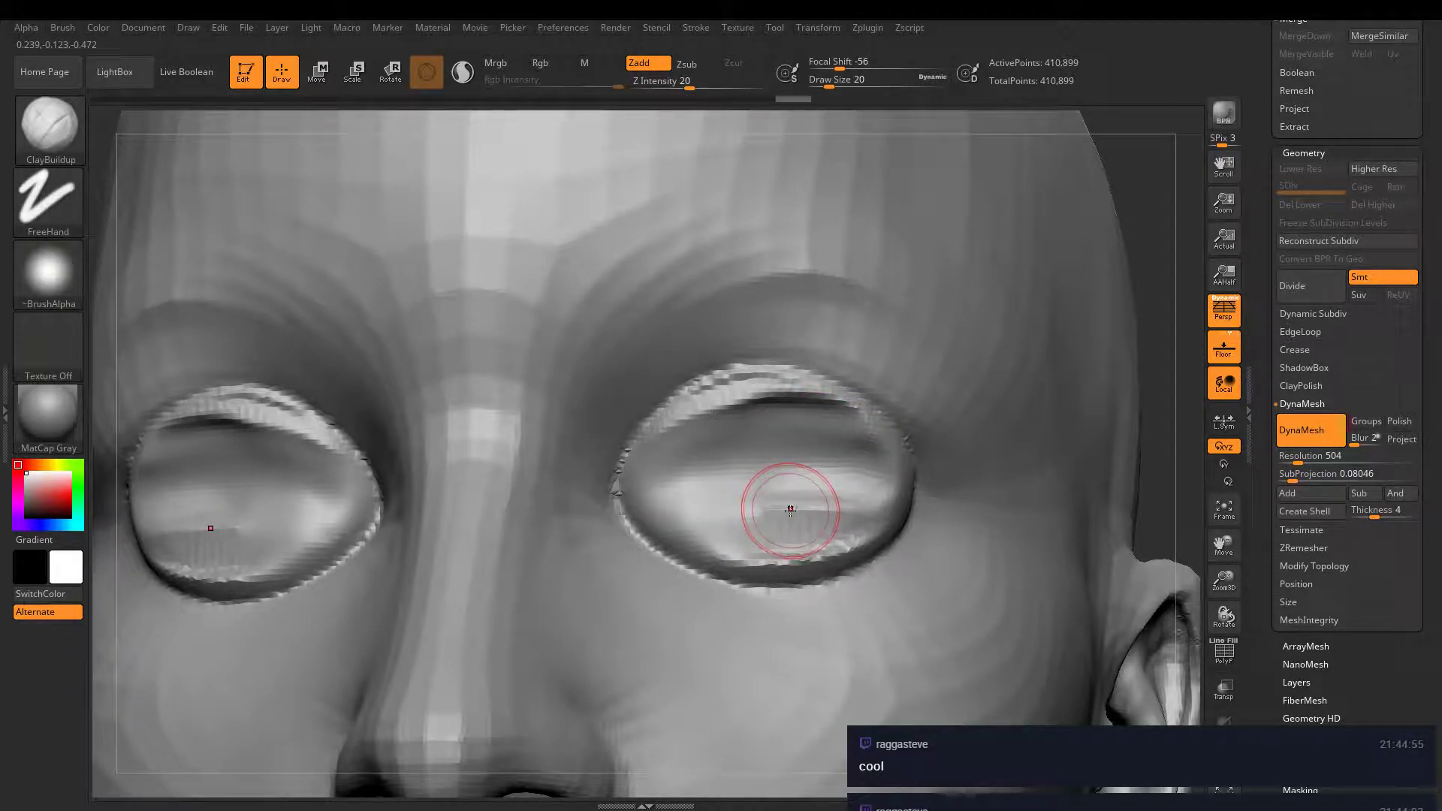
- Smooth the clay strokes on the eyes and build up the upper eyelids and inner eye corners at draw size 16
mouse_move(879, 489)
shift+mouse_down()
mouse_move(721, 510)
mouse_move(653, 488)
mouse_move(826, 556)
mouse_move(855, 538)
mouse_move(759, 557)
mouse_move(676, 519)
mouse_move(630, 453)
mouse_move(646, 438)
mouse_move(625, 445)
mouse_move(755, 392)
mouse_move(864, 409)
mouse_move(779, 407)
mouse_move(849, 427)
mouse_move(692, 423)
shift+mouse_up()
key(bracketleft)
key(bracketleft)
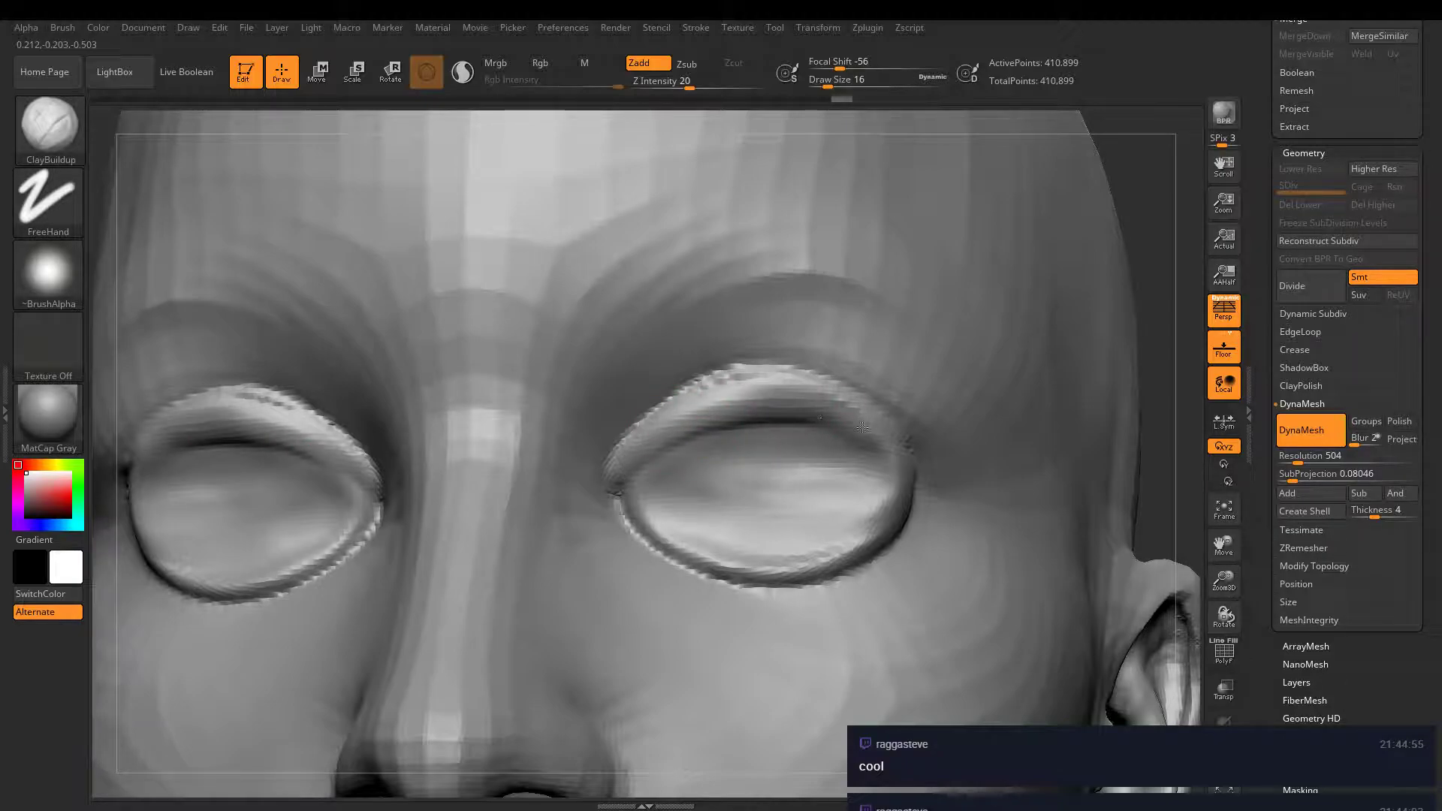
mouse_move(862, 427)
mouse_down()
mouse_move(774, 424)
mouse_move(868, 441)
mouse_up()
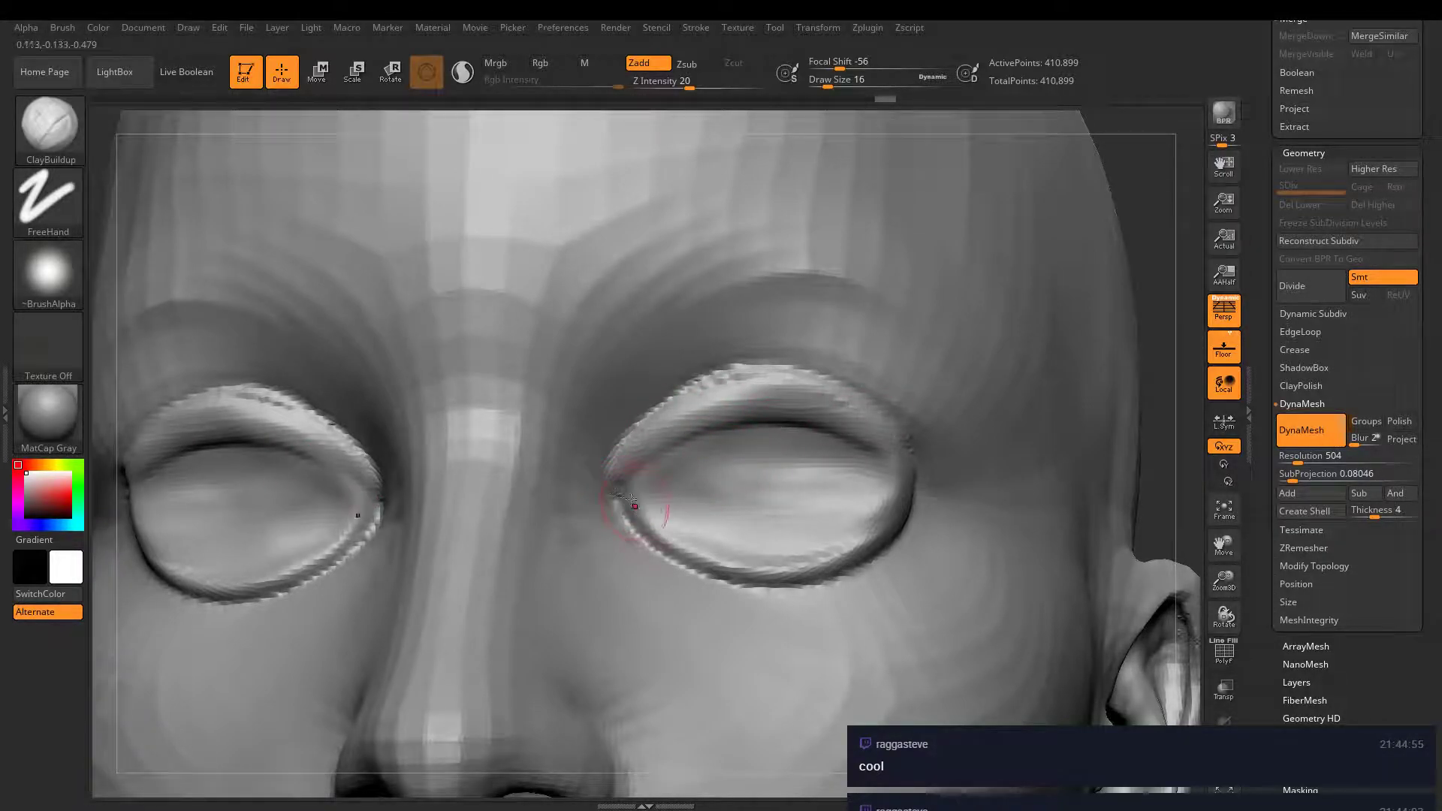
mouse_move(631, 500)
mouse_down()
mouse_move(619, 509)
mouse_move(620, 489)
mouse_move(624, 510)
mouse_move(811, 553)
mouse_move(732, 524)
mouse_move(819, 496)
mouse_move(864, 507)
mouse_move(691, 492)
mouse_move(826, 519)
mouse_move(856, 481)
mouse_move(766, 451)
mouse_move(654, 481)
mouse_move(700, 510)
mouse_move(683, 481)
mouse_move(843, 541)
mouse_move(842, 583)
mouse_move(762, 594)
mouse_move(620, 542)
mouse_up()
- Build up the lower eyelids and even out the eyeball surfaces beneath the upper lids
key(shift)
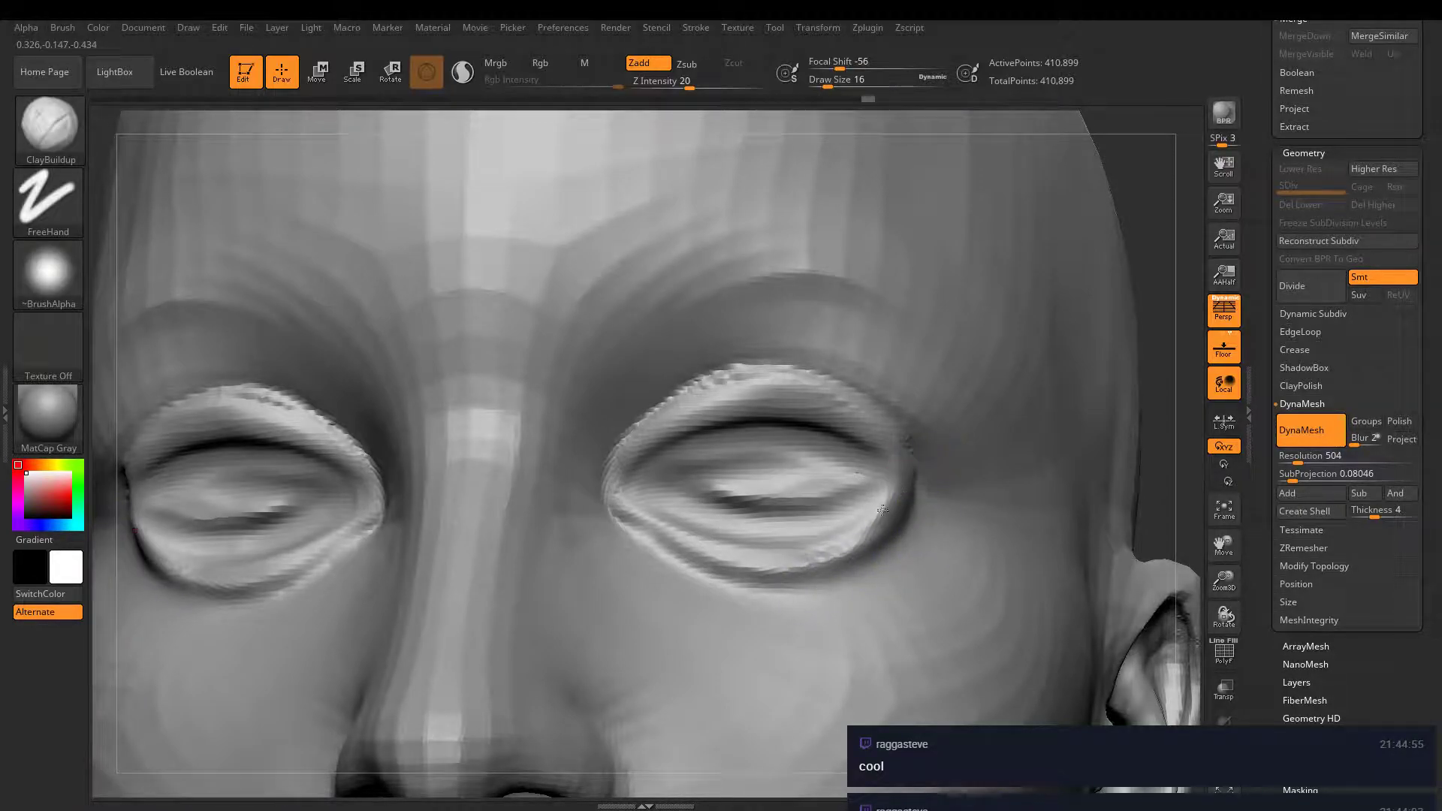
mouse_move(880, 513)
mouse_down()
mouse_move(905, 493)
mouse_move(871, 518)
mouse_move(841, 511)
mouse_move(887, 481)
mouse_move(798, 443)
mouse_move(700, 456)
mouse_up()
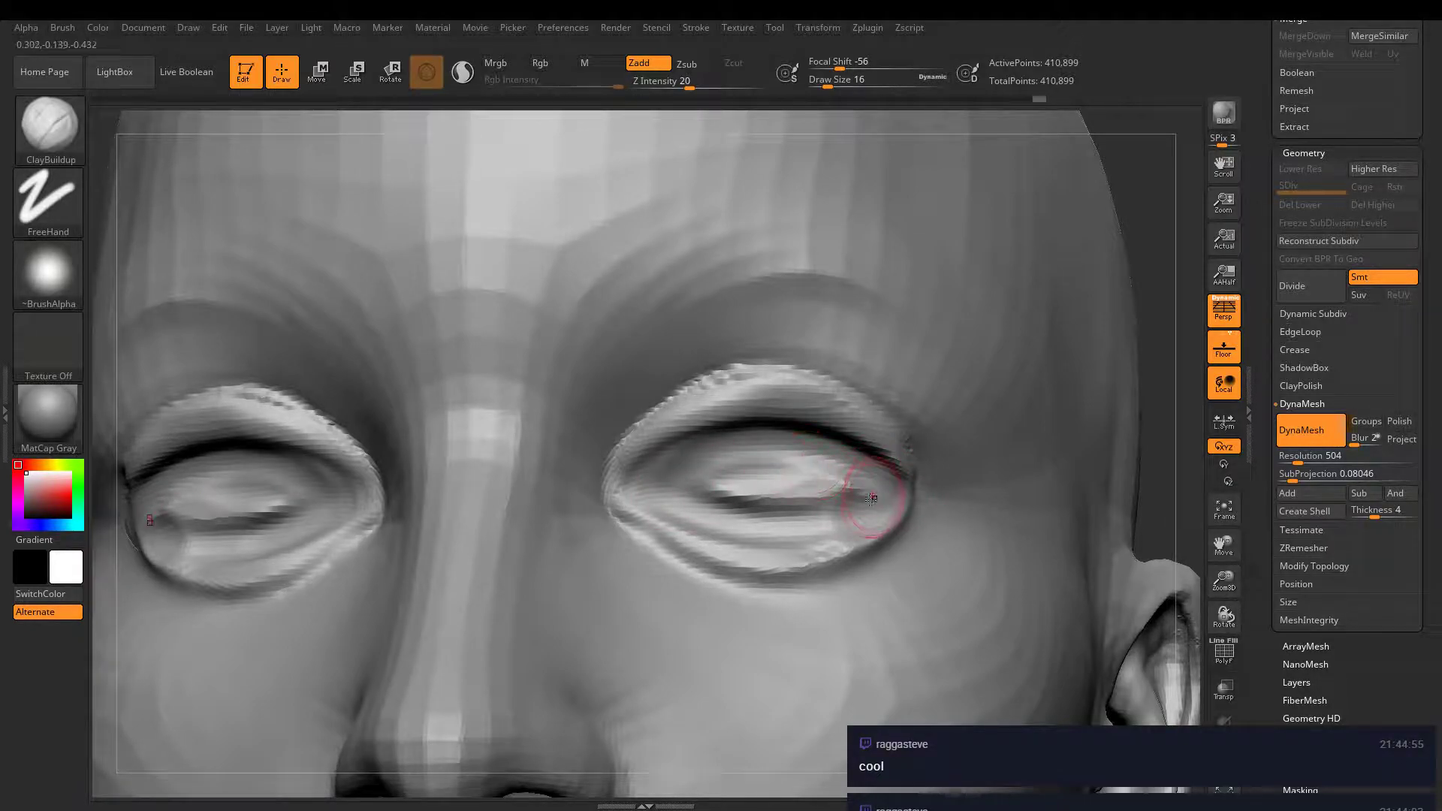
key(])
mouse_move(850, 494)
mouse_down()
mouse_move(789, 492)
mouse_move(691, 455)
mouse_move(752, 481)
mouse_move(725, 473)
mouse_move(798, 451)
mouse_up()
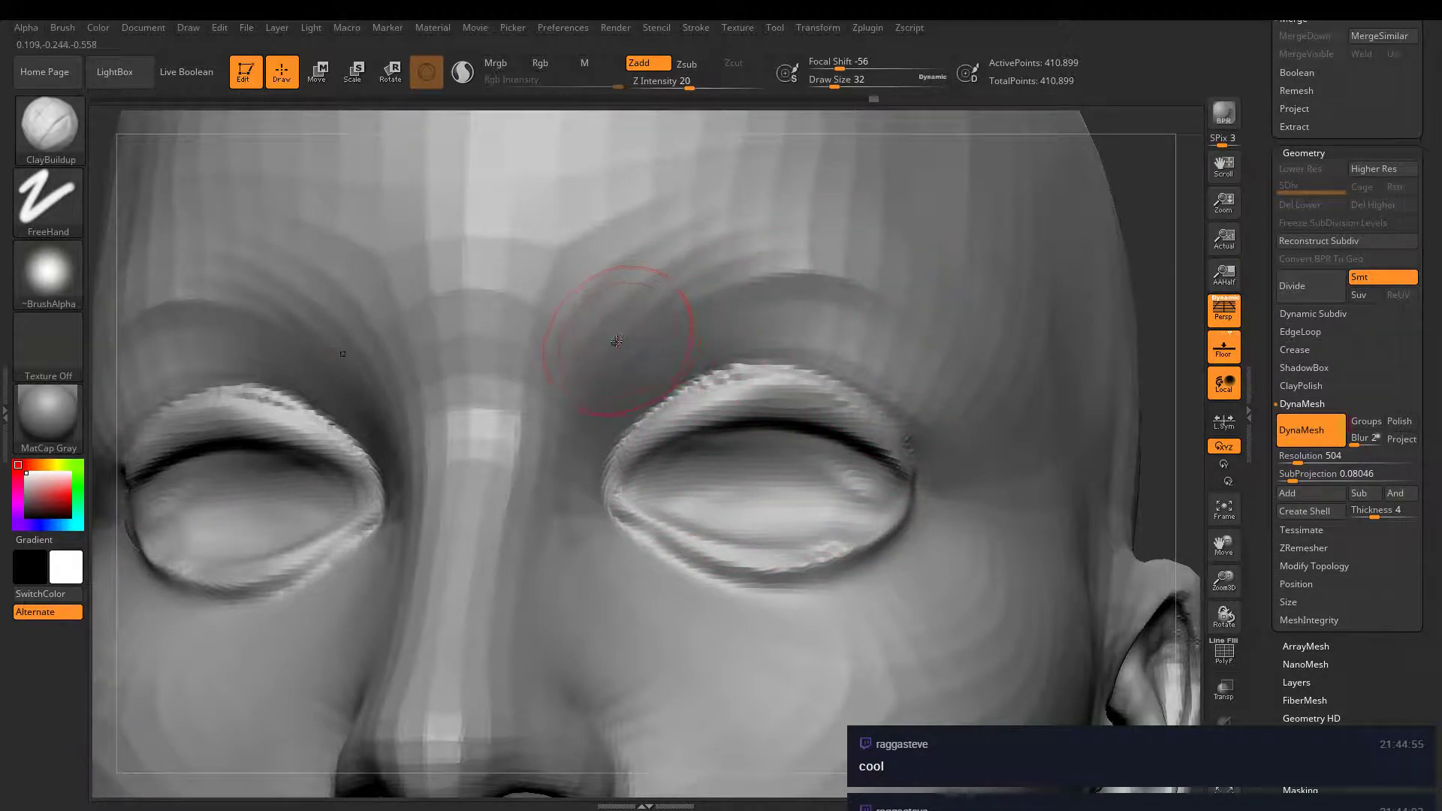
- Build up raised, arched brow ridges above both eyes at draw size 32, redoing the first stroke
mouse_move(616, 341)
mouse_down()
mouse_move(781, 301)
mouse_move(873, 308)
mouse_move(638, 313)
mouse_move(908, 299)
mouse_move(935, 314)
mouse_up()
key(ctrl+z)
mouse_move(643, 304)
mouse_down()
mouse_move(721, 259)
mouse_move(785, 248)
mouse_move(953, 306)
mouse_move(676, 264)
mouse_move(611, 324)
mouse_up()
- Sculpt eyebrow hair clumps along both brow ridges, using draw size 10 at the inner ends and 7 toward the tails
key([)
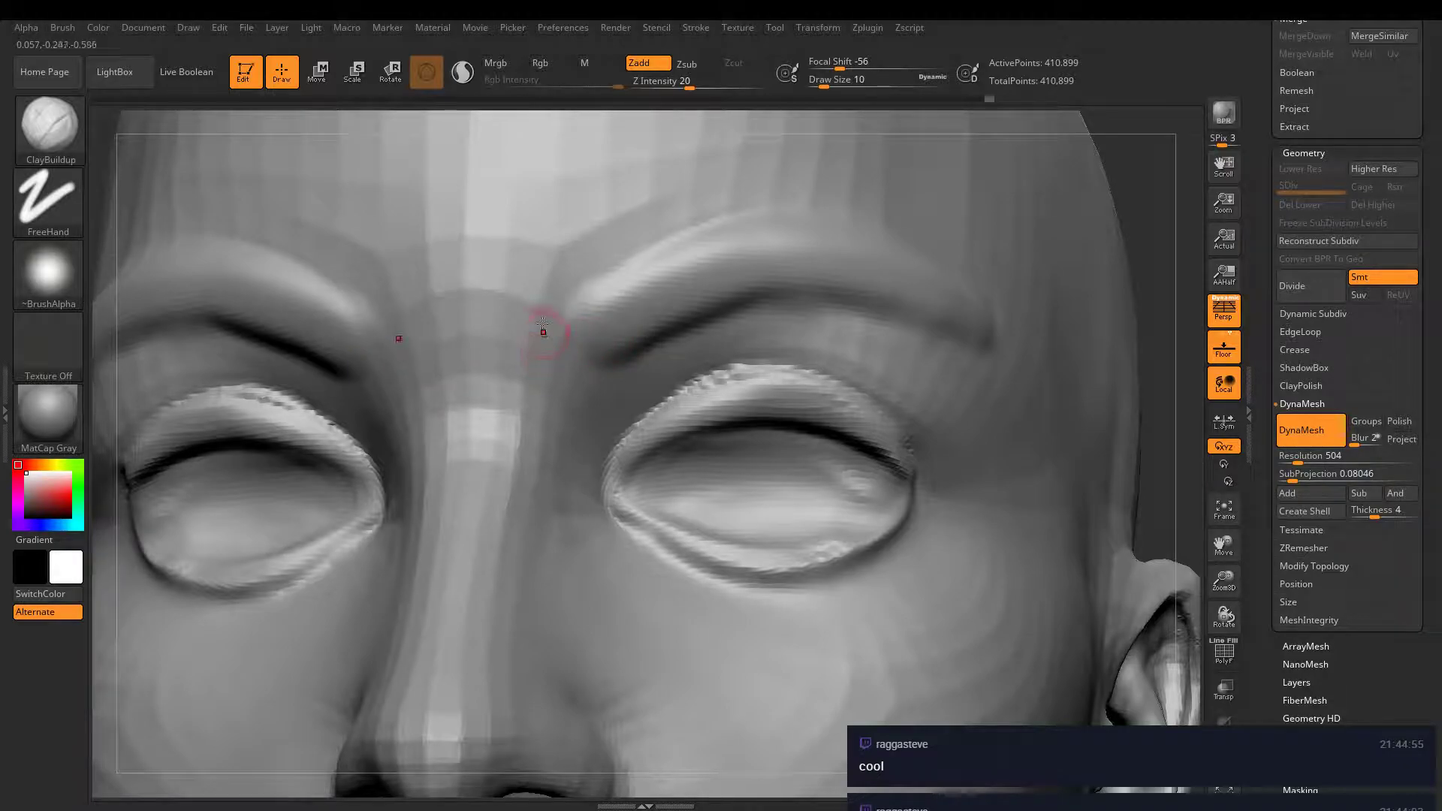
mouse_move(542, 324)
mouse_down()
mouse_move(534, 296)
mouse_move(539, 334)
mouse_move(591, 272)
mouse_move(594, 306)
mouse_up()
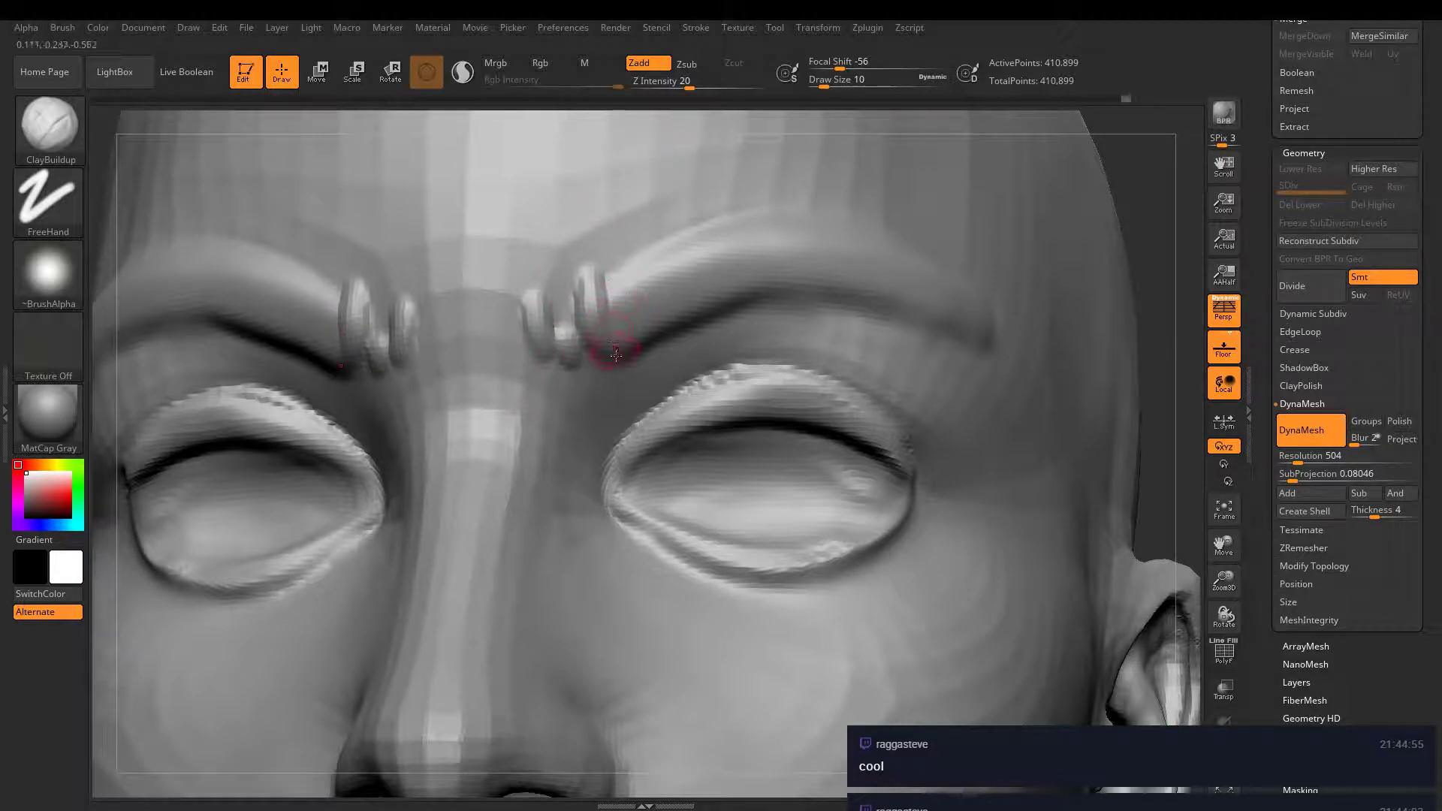
mouse_move(628, 330)
mouse_down()
mouse_move(665, 244)
mouse_move(653, 241)
mouse_move(652, 297)
mouse_move(676, 284)
mouse_move(678, 309)
mouse_up()
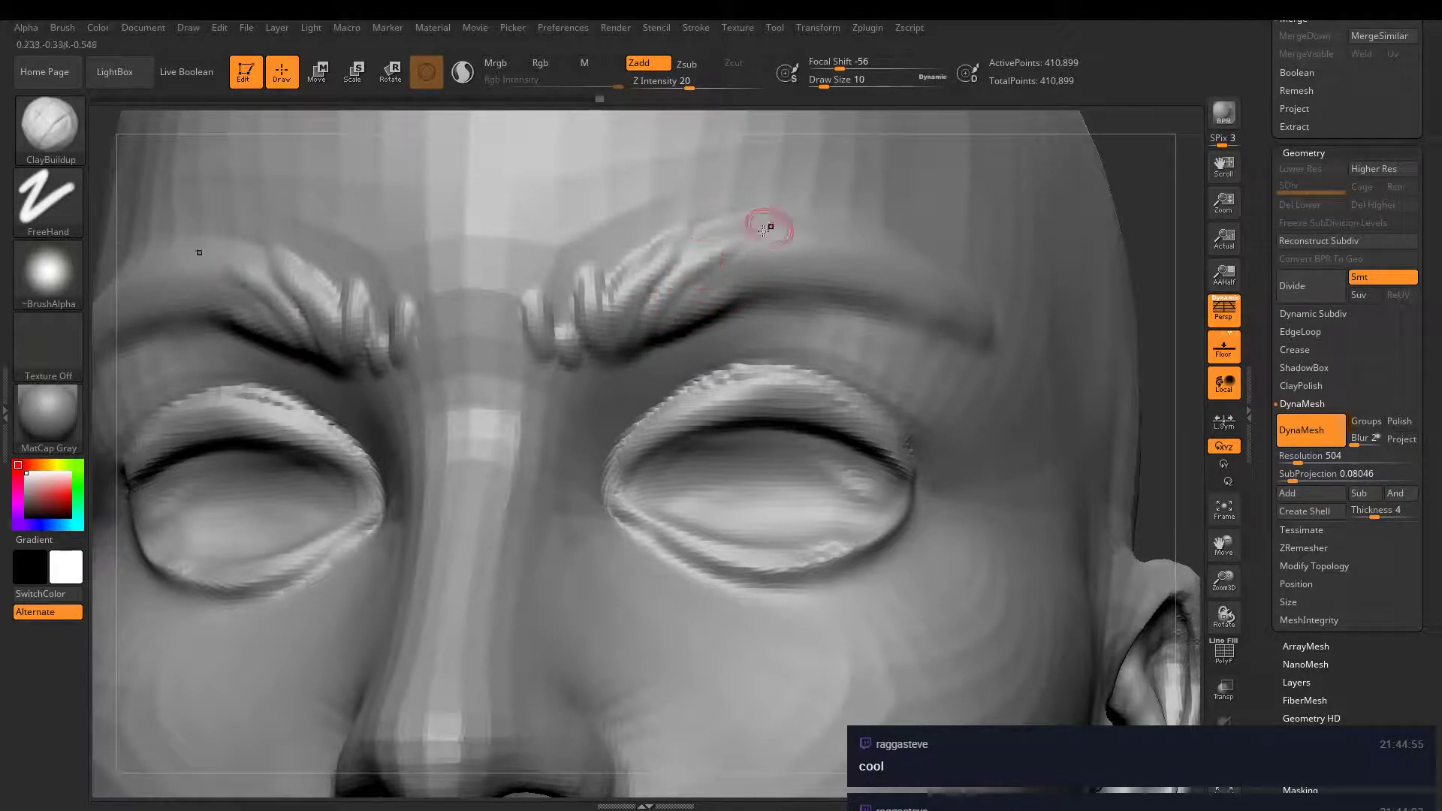
mouse_move(766, 225)
mouse_down()
mouse_move(747, 241)
mouse_move(820, 243)
mouse_up()
drag(733, 287, 768, 263)
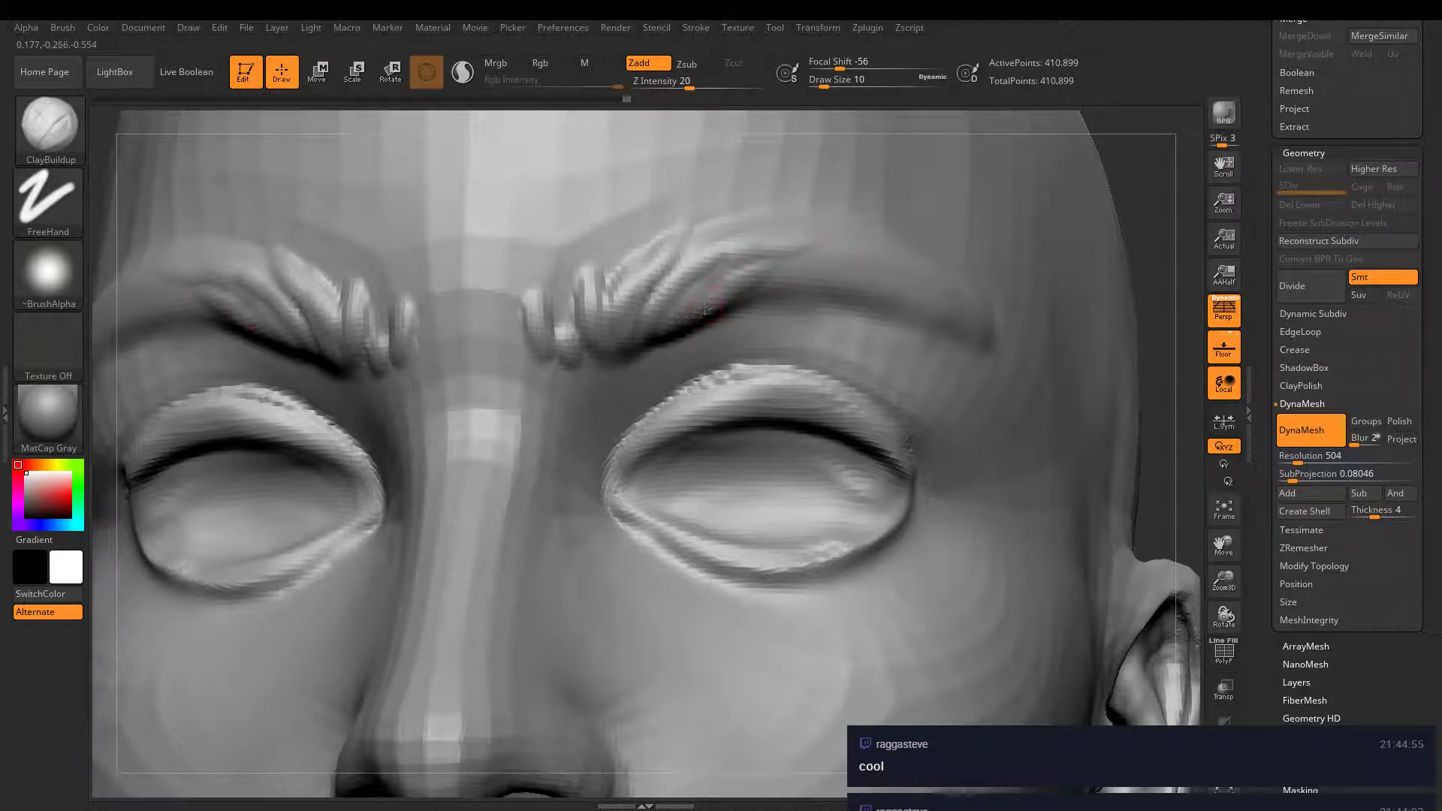
mouse_move(700, 305)
mouse_down()
mouse_move(734, 282)
mouse_move(719, 281)
mouse_move(806, 270)
mouse_move(866, 282)
mouse_move(922, 329)
mouse_up()
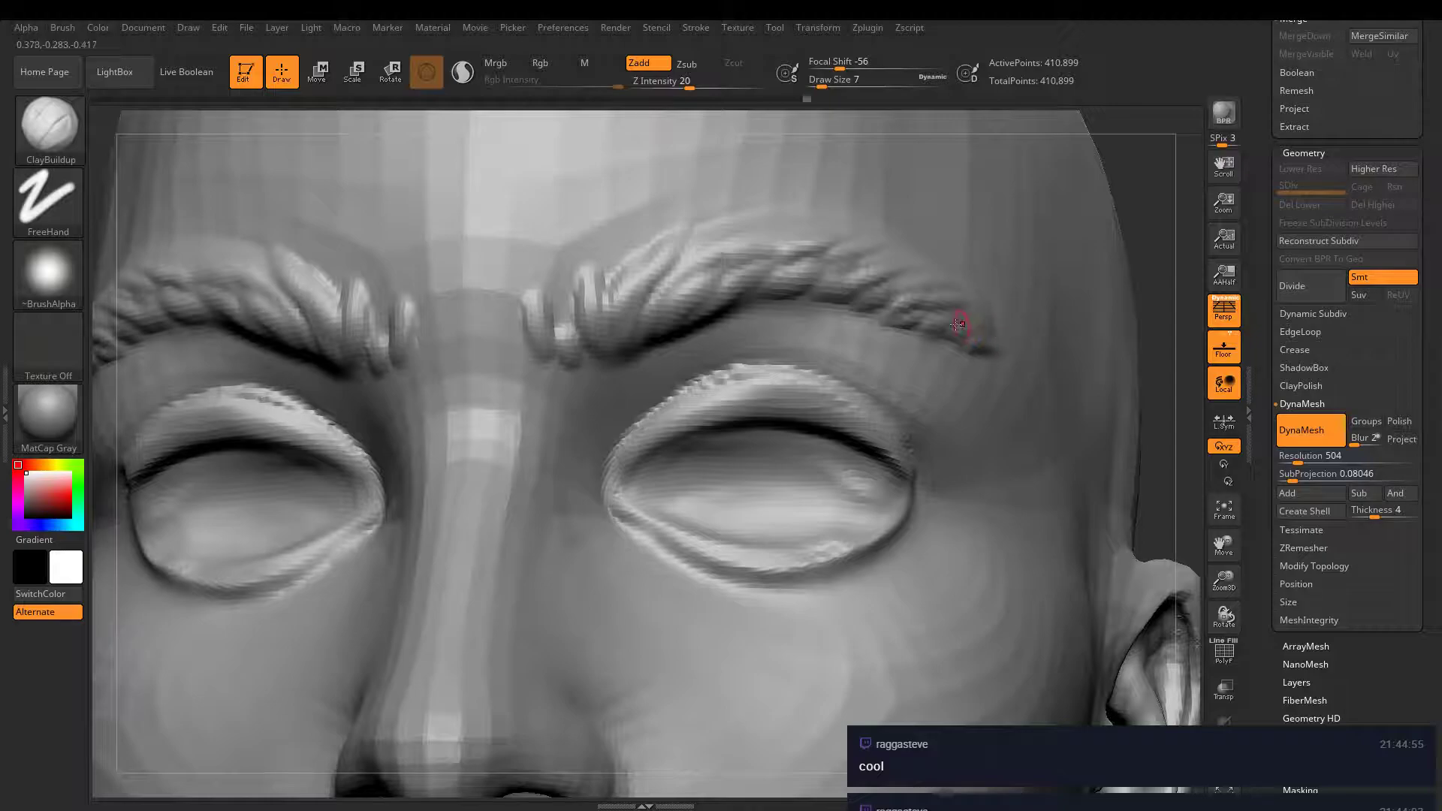
key(ctrl+z)
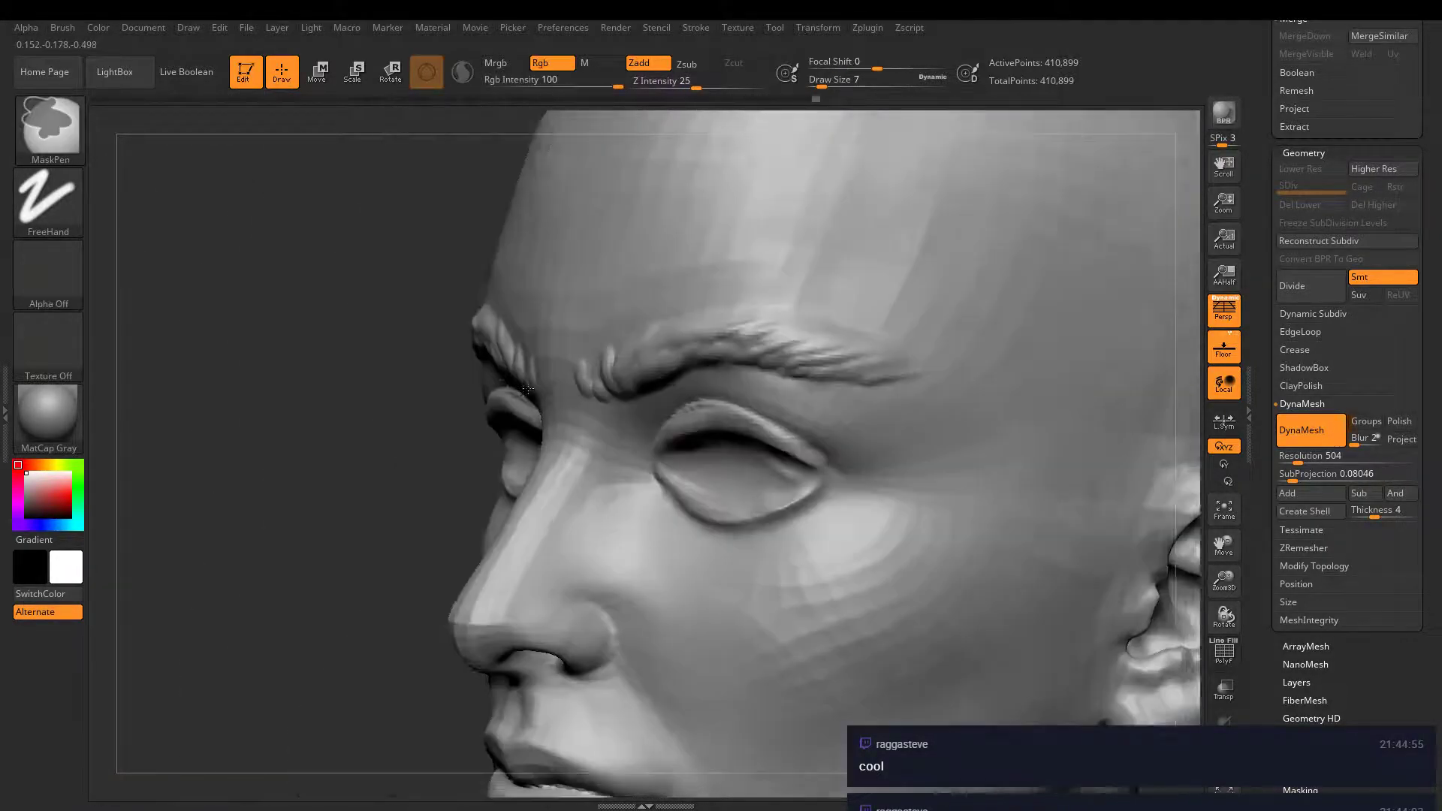
key(ctrl+z)
key(ctrl+z)
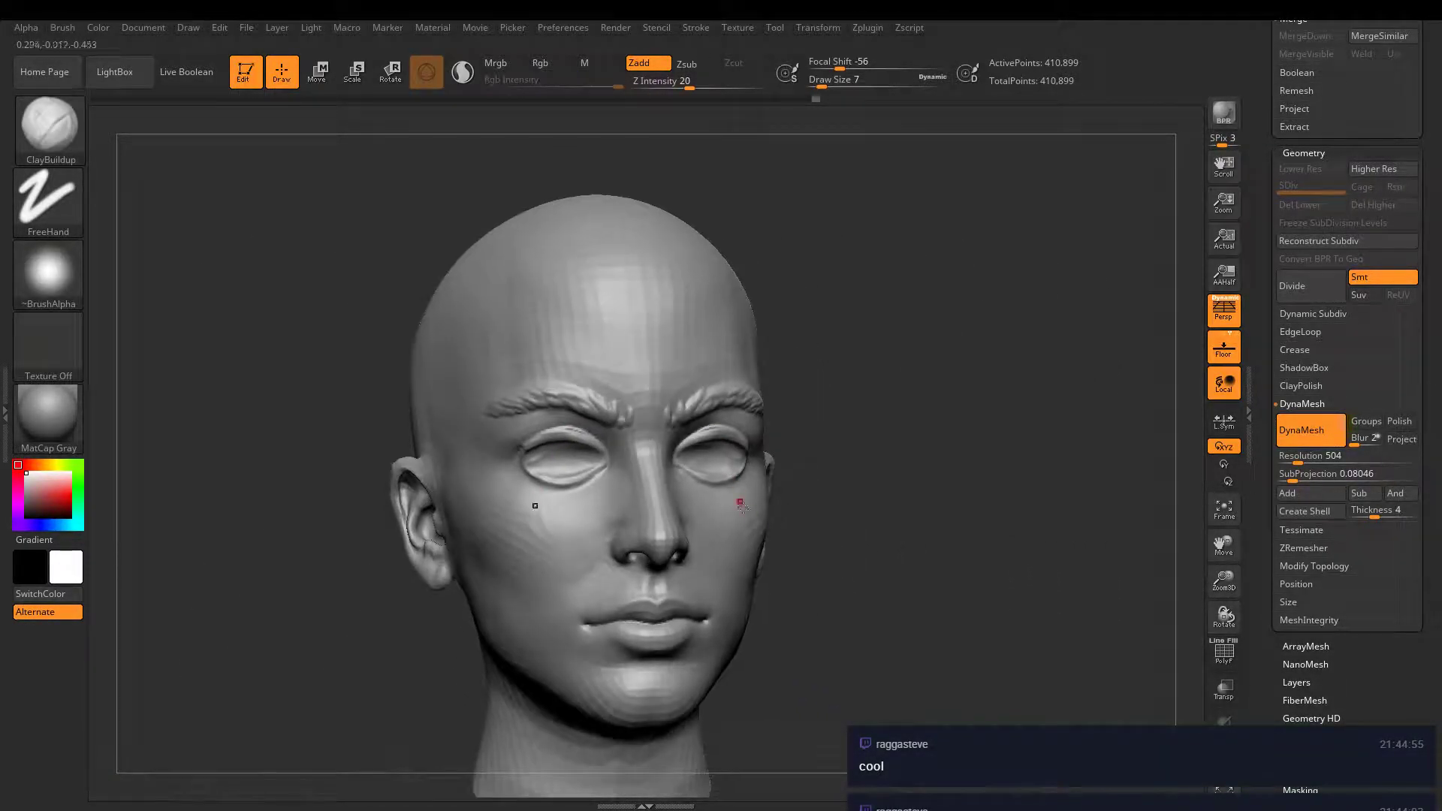
key(ctrl+z)
key(ctrl+z)
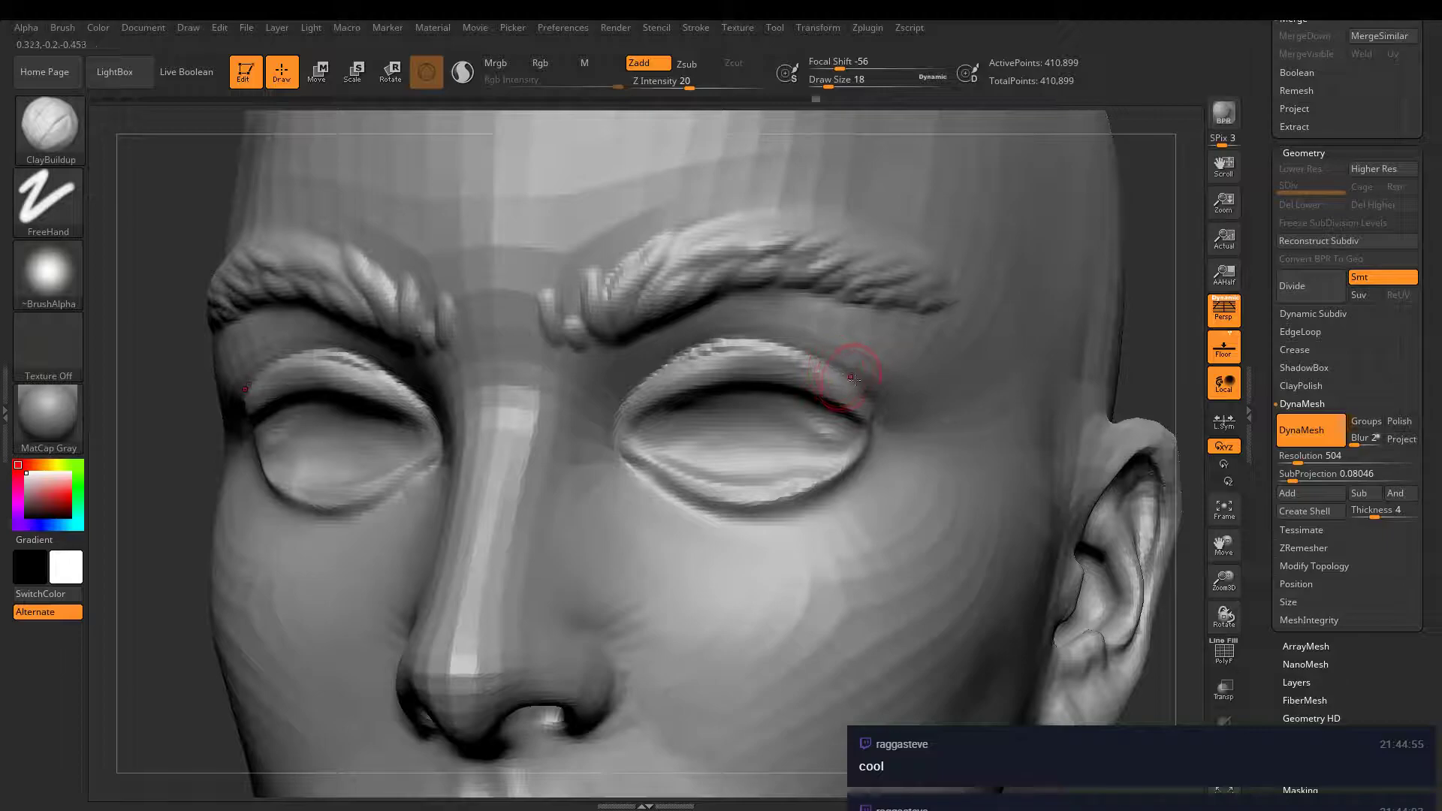
- Smooth the jagged edges of the upper eyelids and build up the lid surface at draw size 18
key(shift)
mouse_move(778, 348)
shift+mouse_down()
mouse_move(717, 346)
mouse_move(646, 372)
shift+mouse_up()
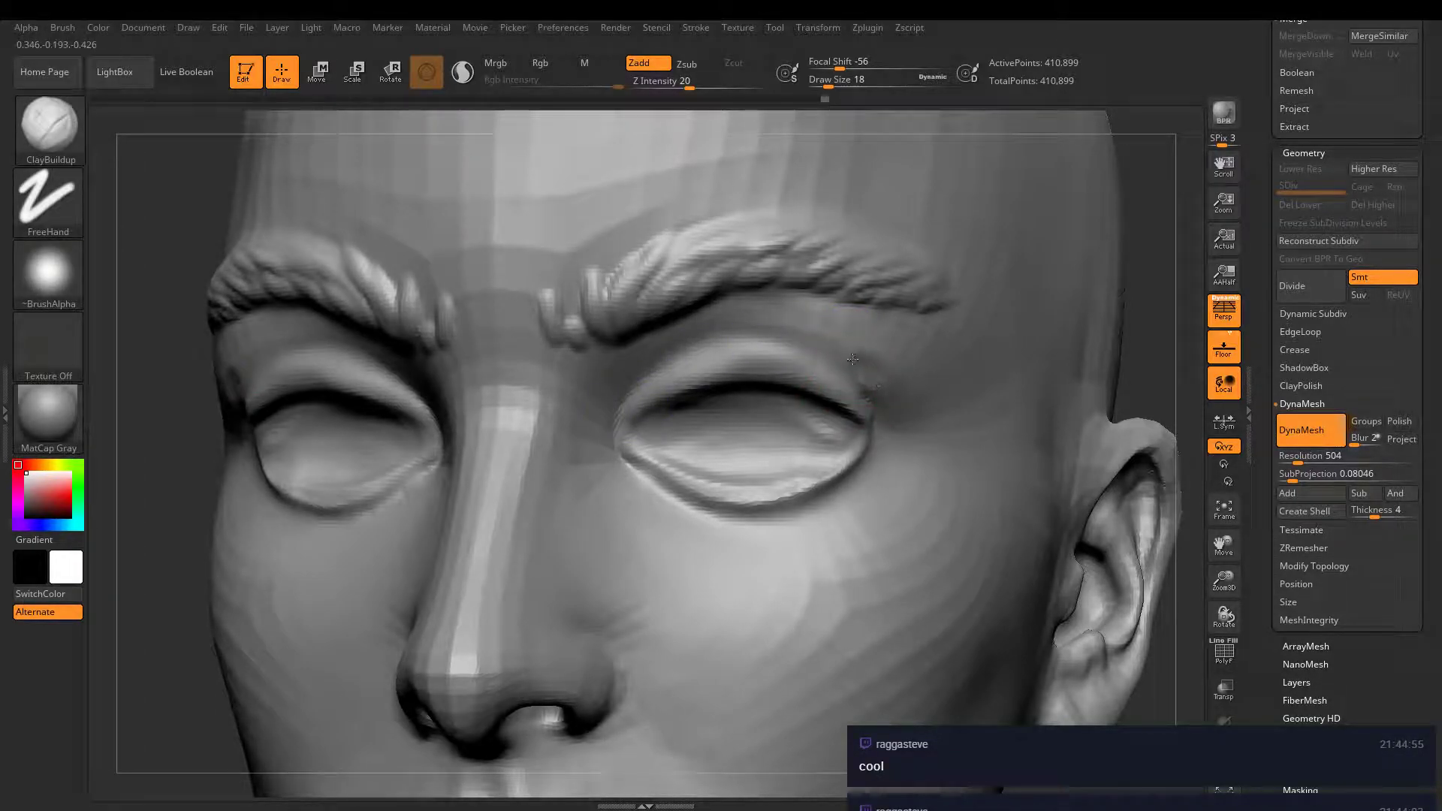
mouse_move(853, 359)
mouse_down()
mouse_move(782, 344)
mouse_move(658, 355)
mouse_up()
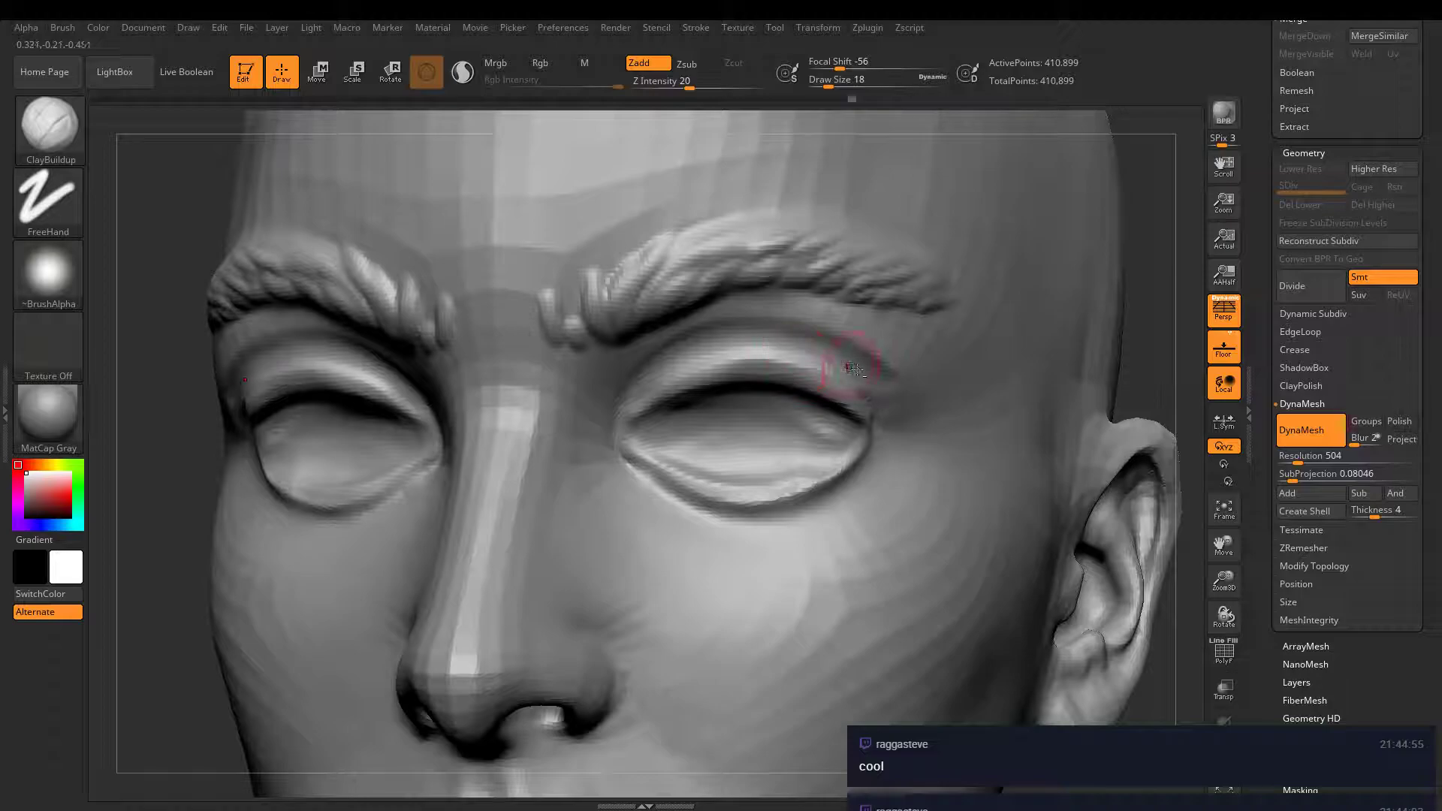
- Switch to the Move Topological brush at draw size 42 and reshape the upper eyelid edges
key(b)
key(m)
key(t)
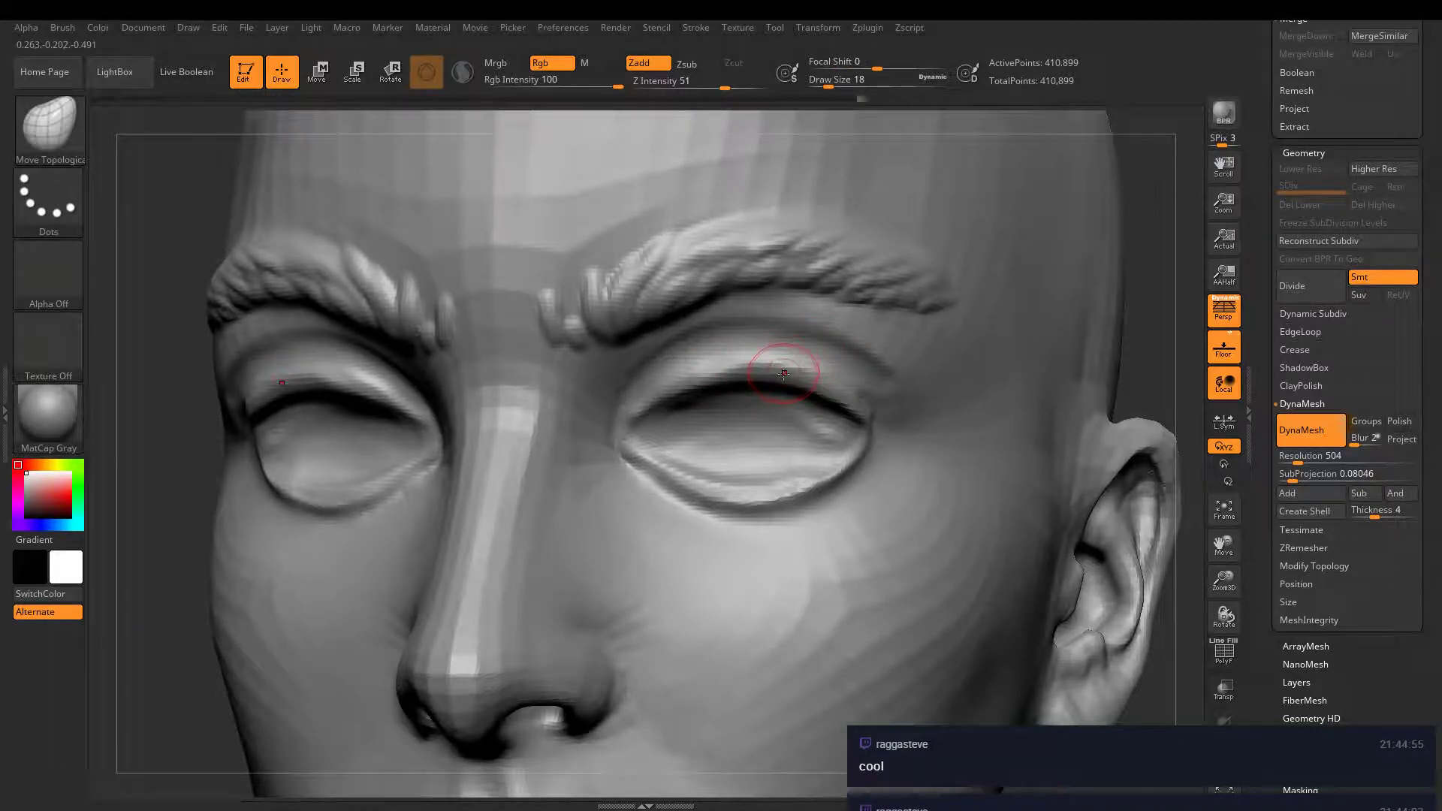
mouse_move(773, 399)
right_down()
mouse_move(784, 412)
mouse_move(812, 391)
right_up()
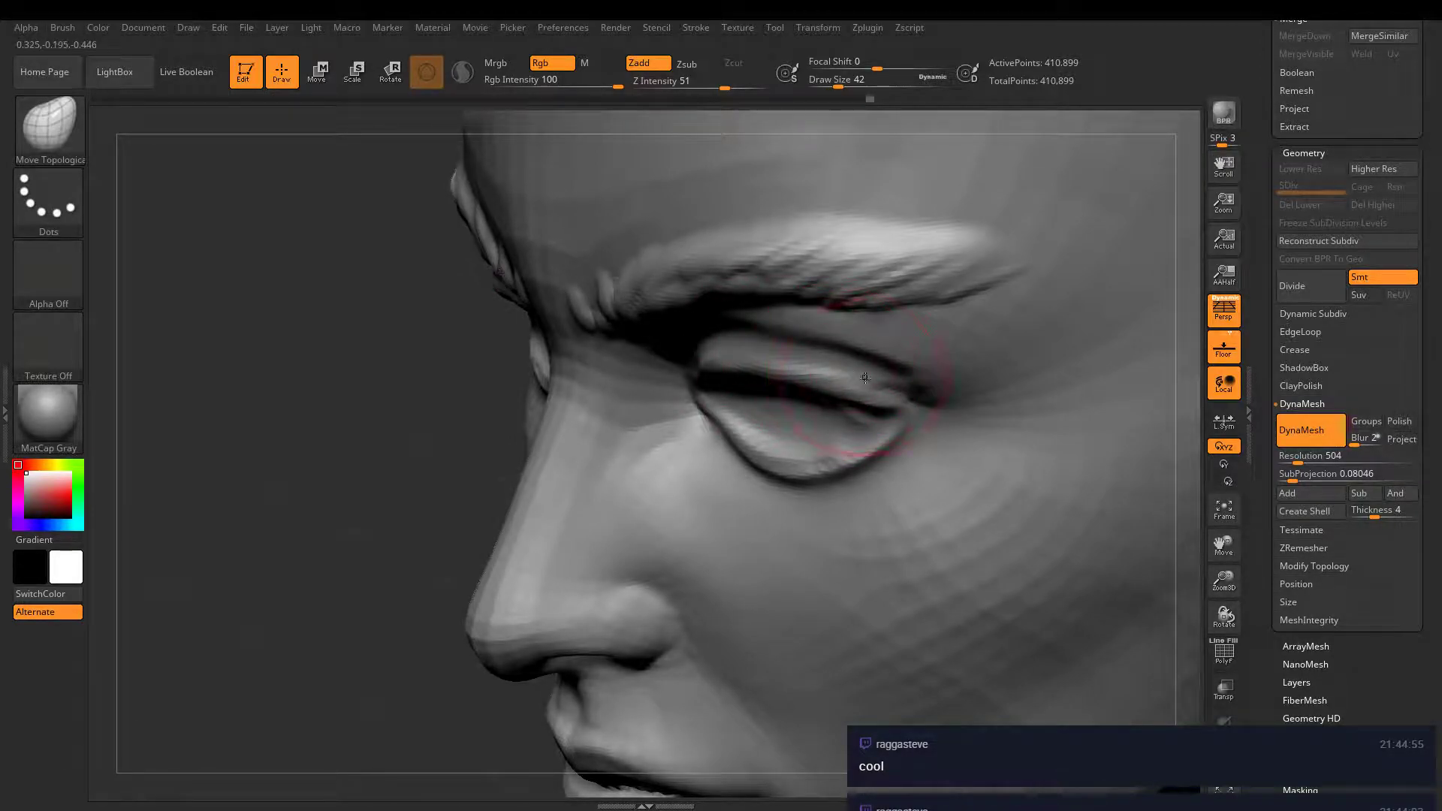
right_drag(865, 378, 895, 274)
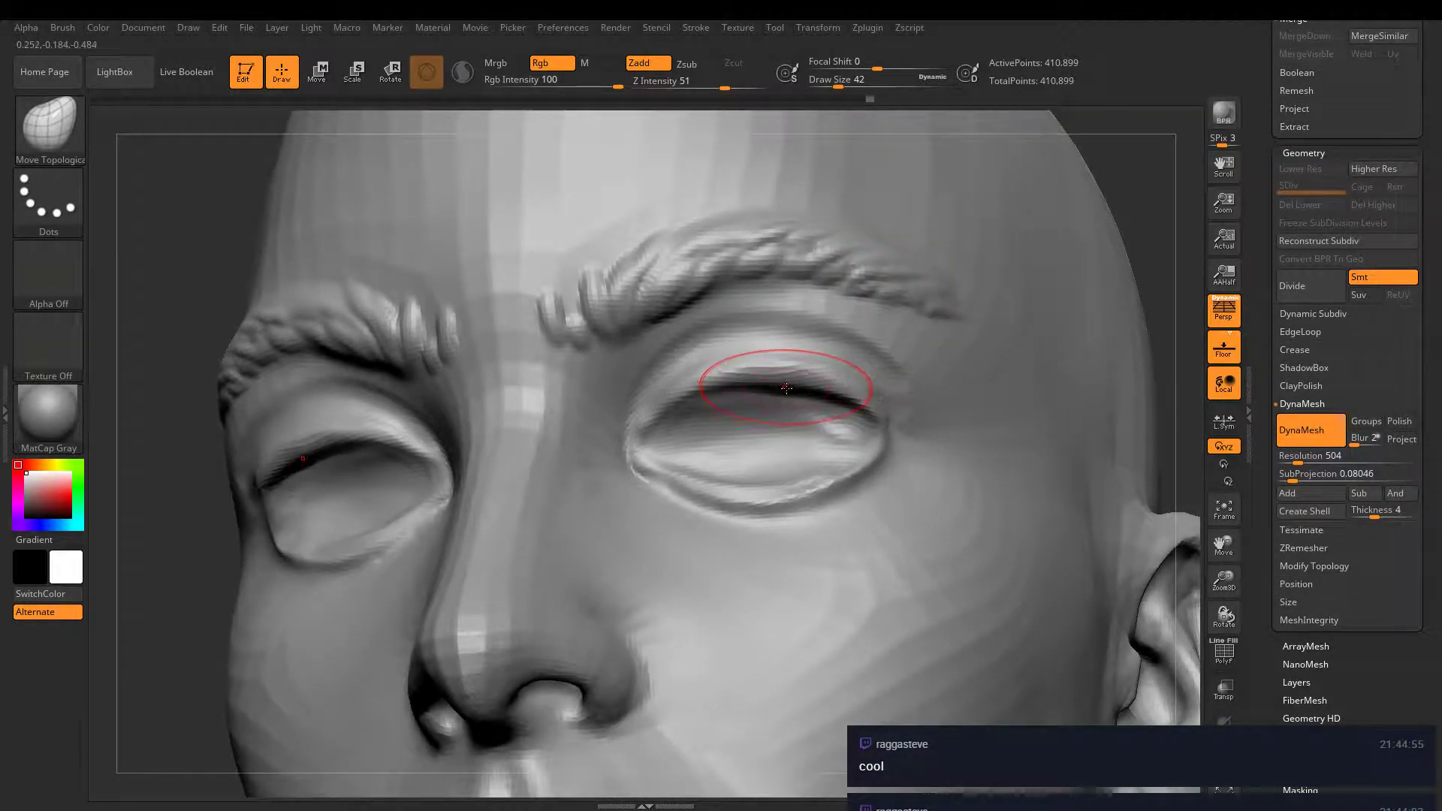
mouse_move(786, 388)
mouse_down()
mouse_move(752, 353)
mouse_move(715, 376)
mouse_move(763, 370)
mouse_move(866, 396)
mouse_move(854, 421)
mouse_move(886, 430)
mouse_move(818, 489)
mouse_move(724, 515)
mouse_move(691, 467)
mouse_move(657, 478)
mouse_move(674, 436)
mouse_up()
- Smooth the faceted surfaces of the nose around the tip and nostril wings
mouse_move(691, 450)
right_down()
mouse_move(756, 519)
mouse_move(788, 518)
right_up()
shift+drag(715, 517, 778, 583)
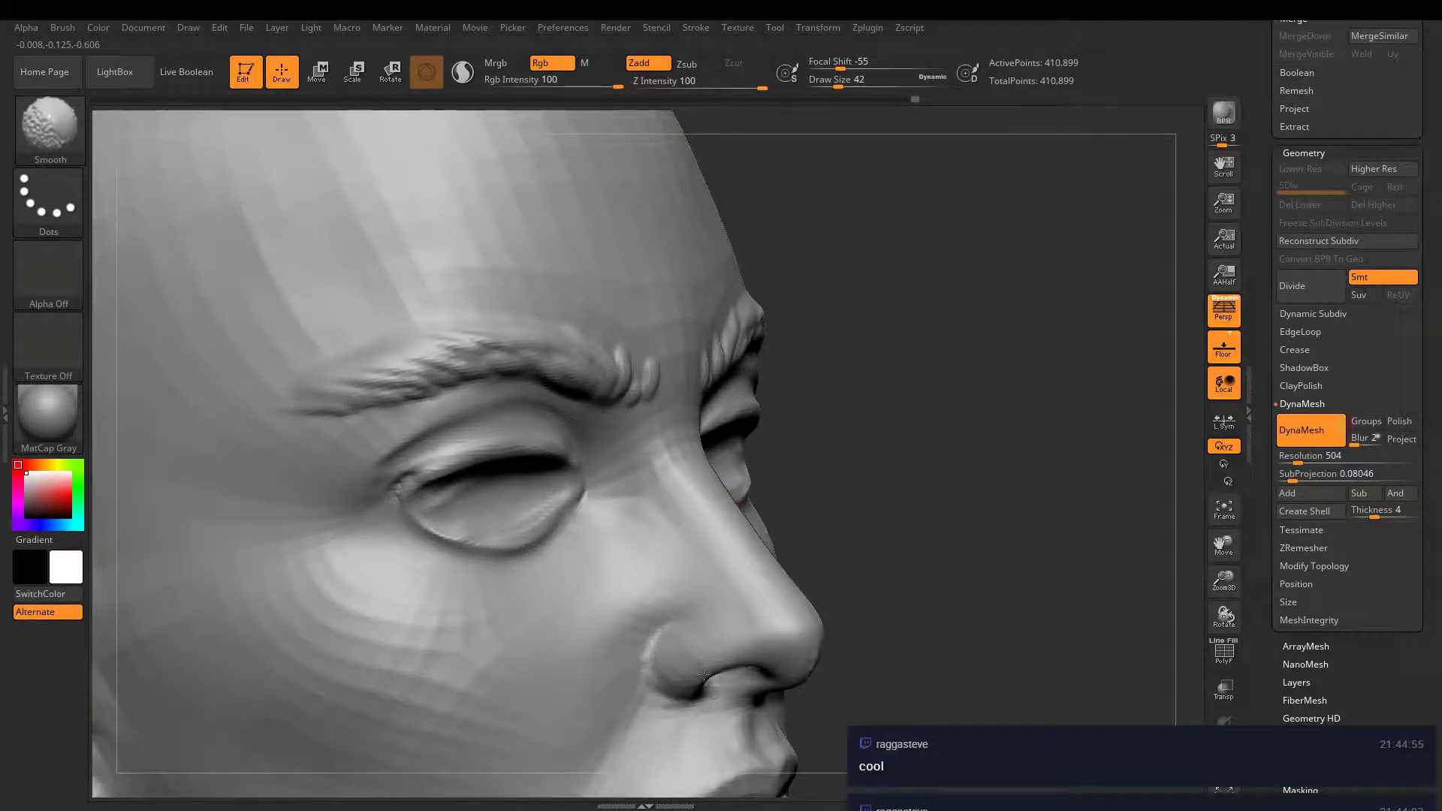
shift+drag(703, 673, 635, 657)
- Switch to ClayBuildup at draw size 34 and build up the bridge of the nose between the eyes
mouse_move(817, 681)
right_down()
mouse_move(757, 521)
mouse_move(831, 570)
right_up()
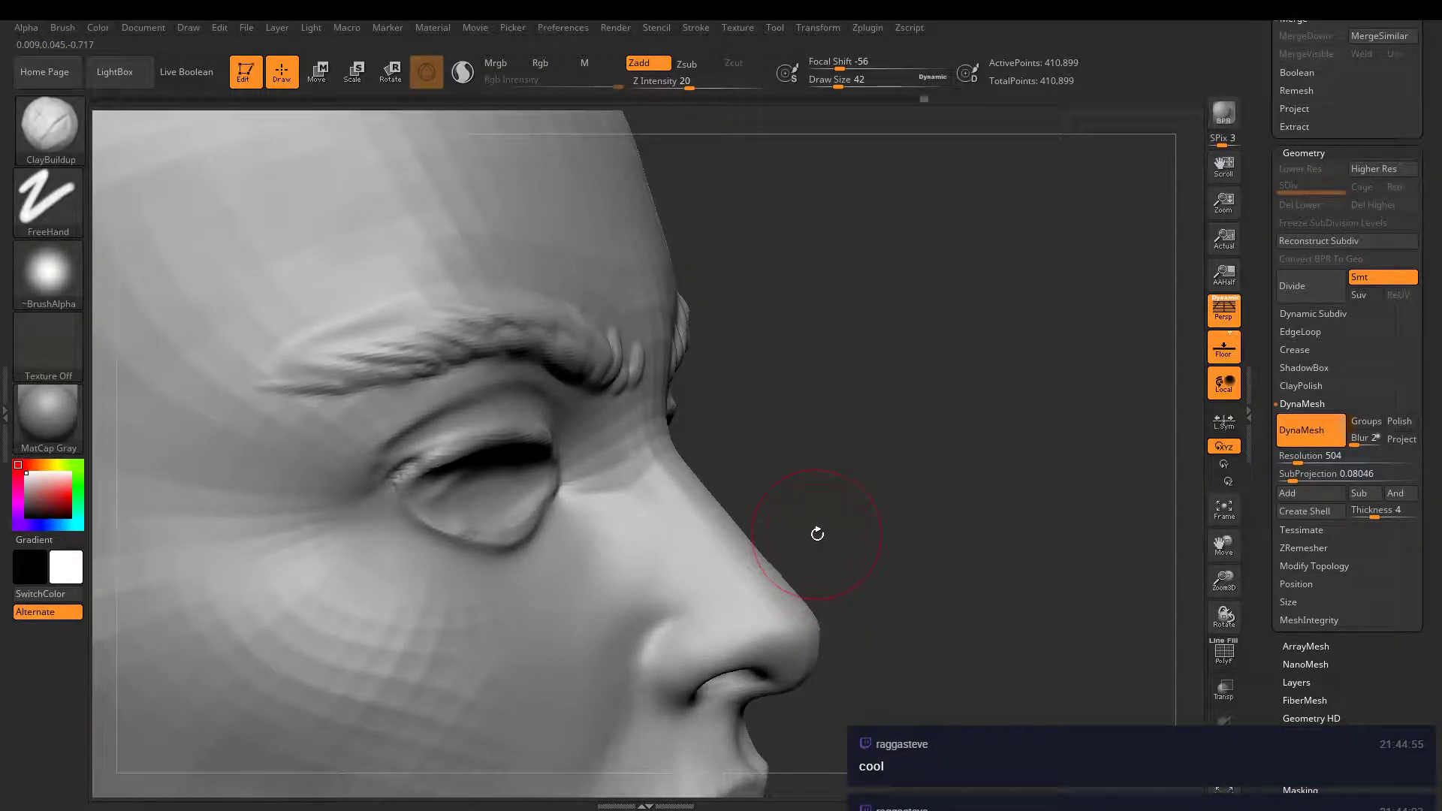
key(space)
key(ctrl)
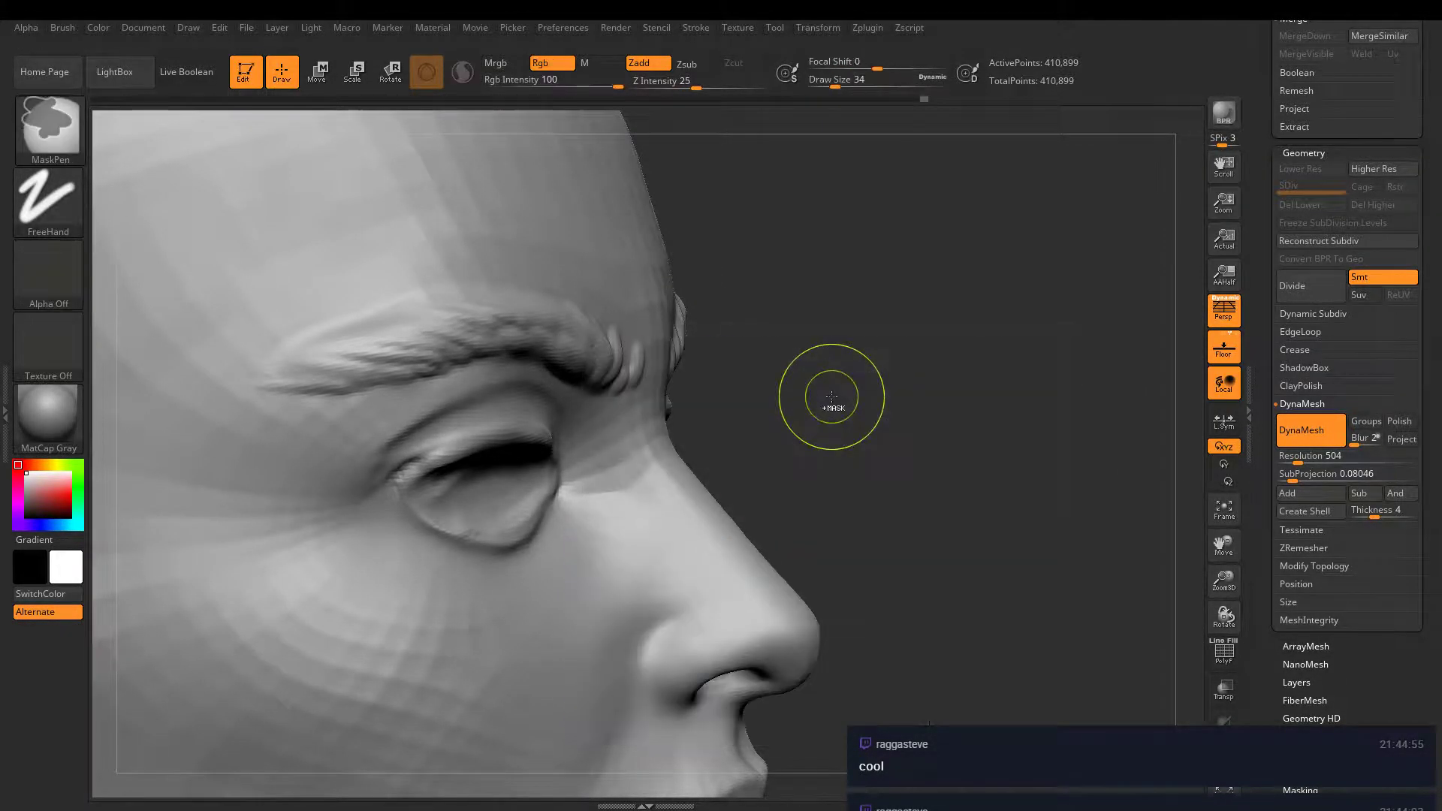
alt+right_drag(833, 413, 864, 322)
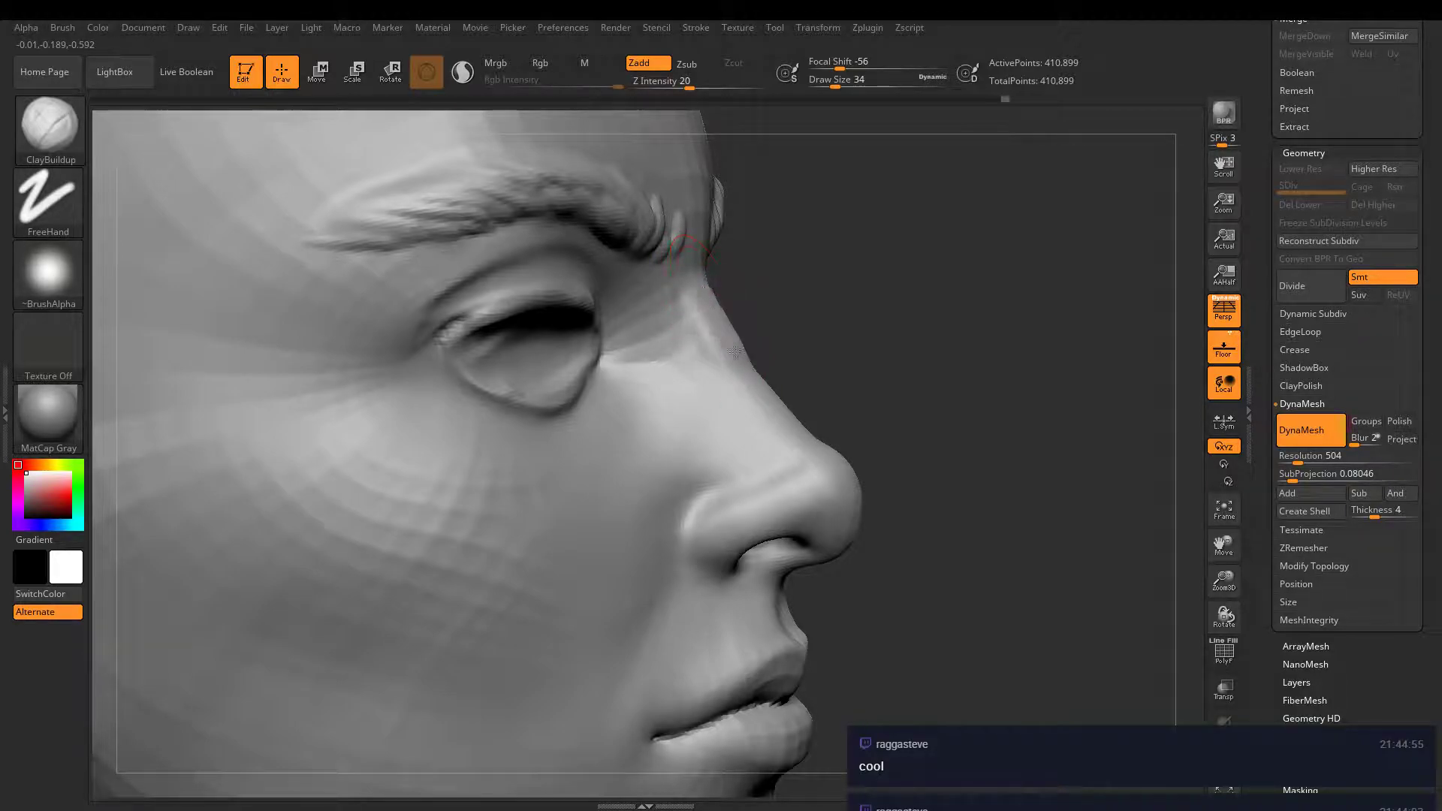
drag(710, 301, 726, 331)
mouse_move(708, 259)
mouse_down()
mouse_move(744, 354)
mouse_move(776, 394)
mouse_up()
mouse_move(695, 284)
mouse_down()
mouse_move(663, 351)
mouse_move(669, 331)
mouse_up()
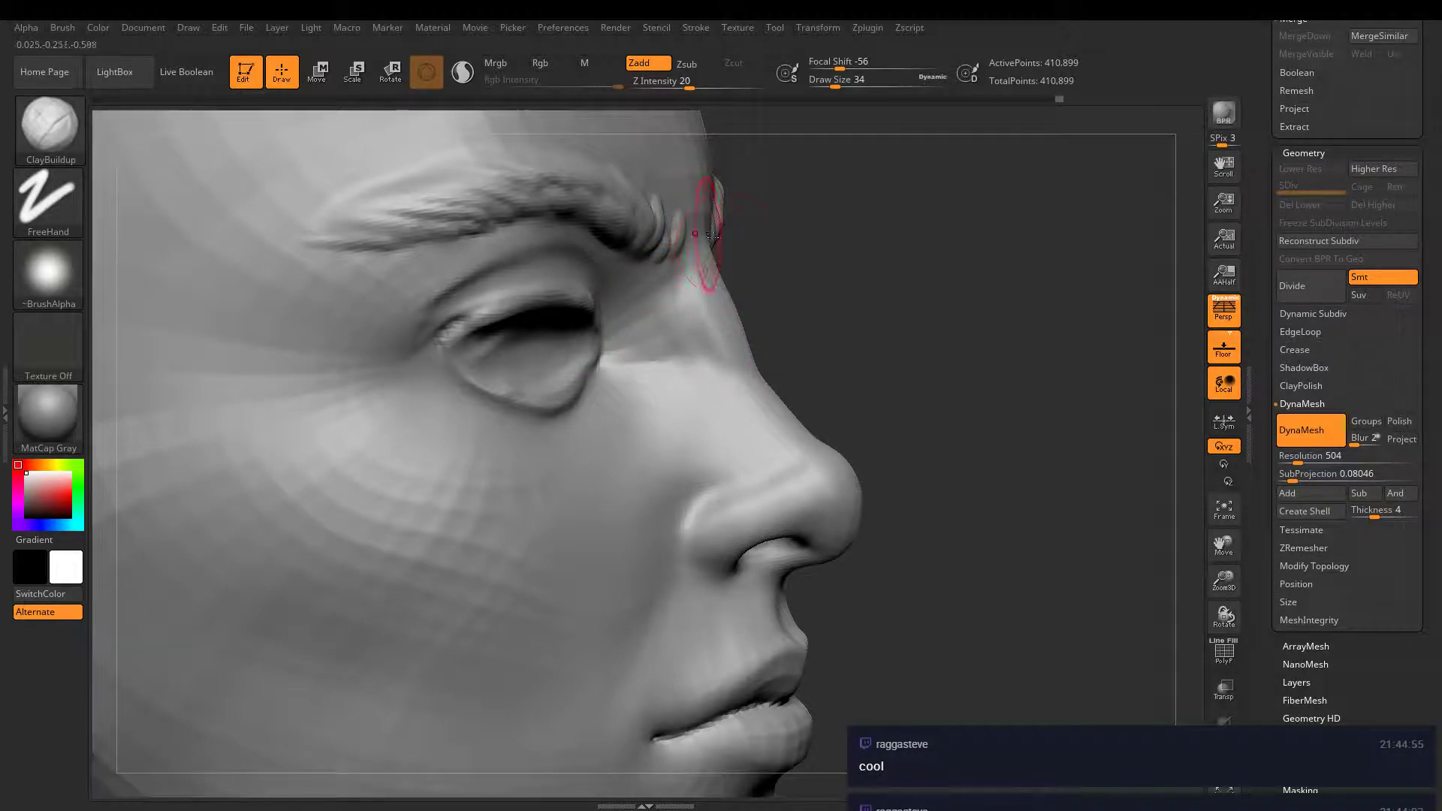
- Switch to the TrimSmoothBorder brush with Z Intensity 26 and flatten the side planes of the nose bridge
key(3)
mouse_move(954, 312)
mouse_down()
mouse_move(678, 280)
mouse_move(698, 276)
mouse_move(757, 324)
mouse_up()
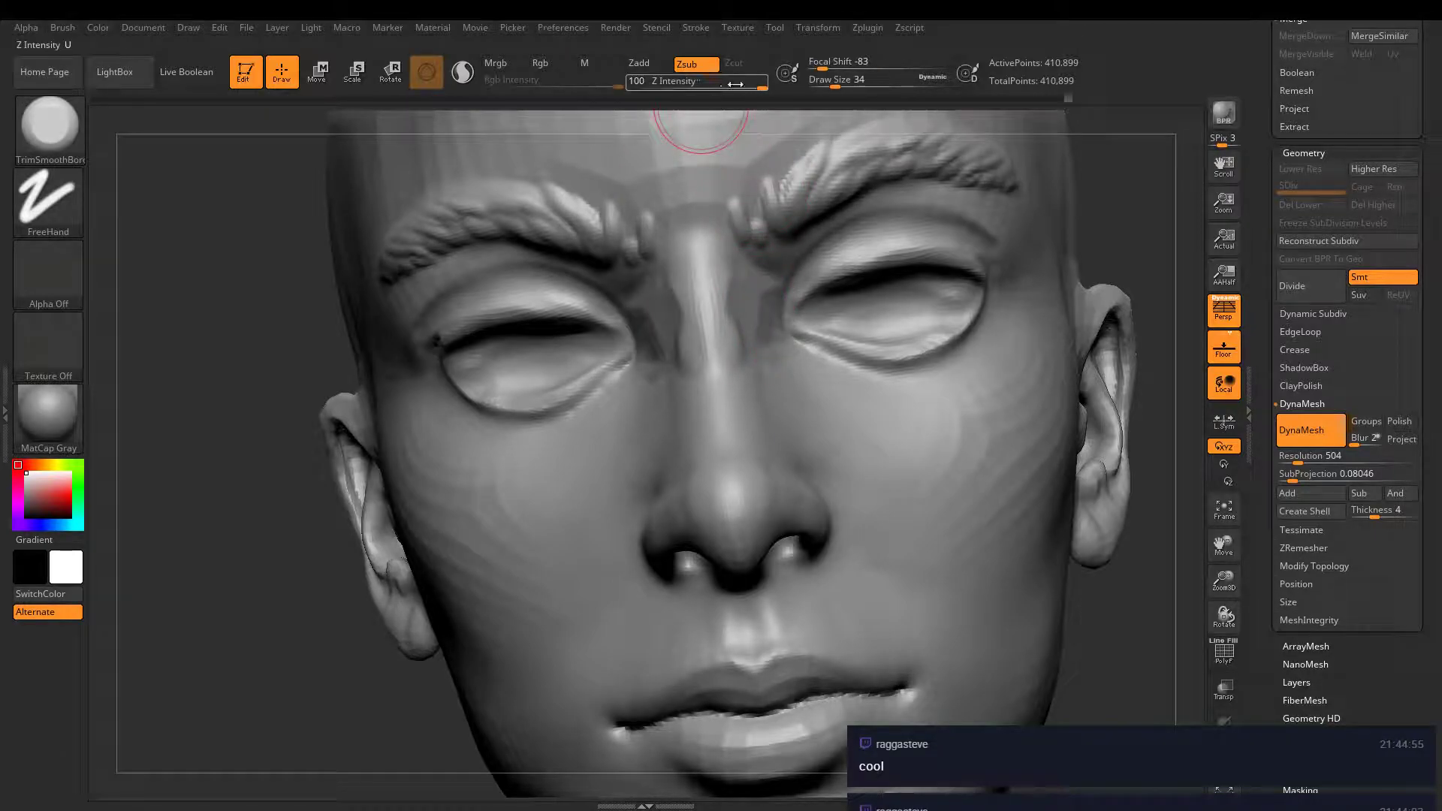
key(ctrl)
key(alt)
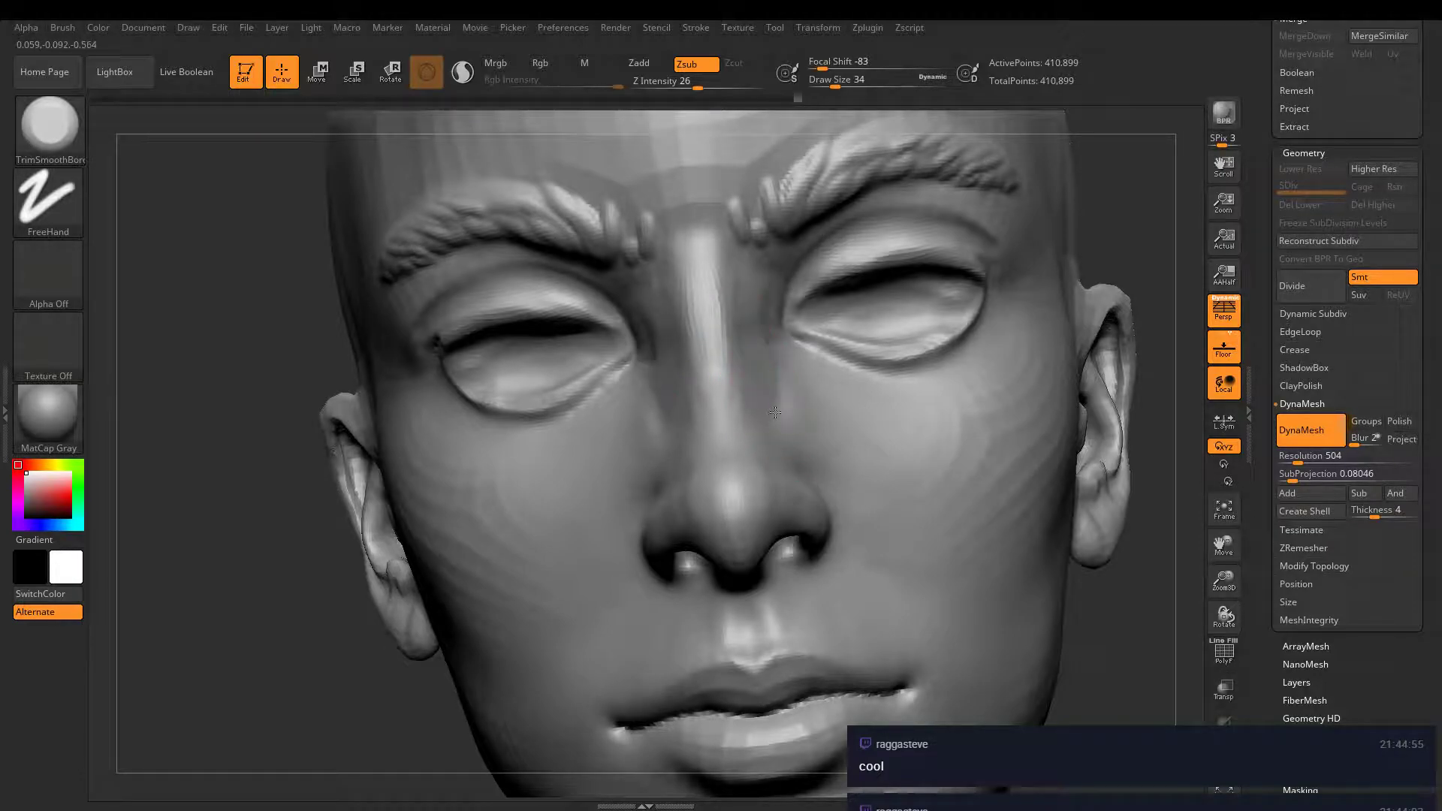
- Trim the side planes of the nose bridge near the inner eye corners and switch to ClayBuildup at draw size 27
mouse_move(761, 403)
mouse_down()
mouse_move(744, 383)
mouse_move(731, 280)
mouse_move(733, 312)
mouse_move(734, 283)
mouse_move(760, 335)
mouse_up()
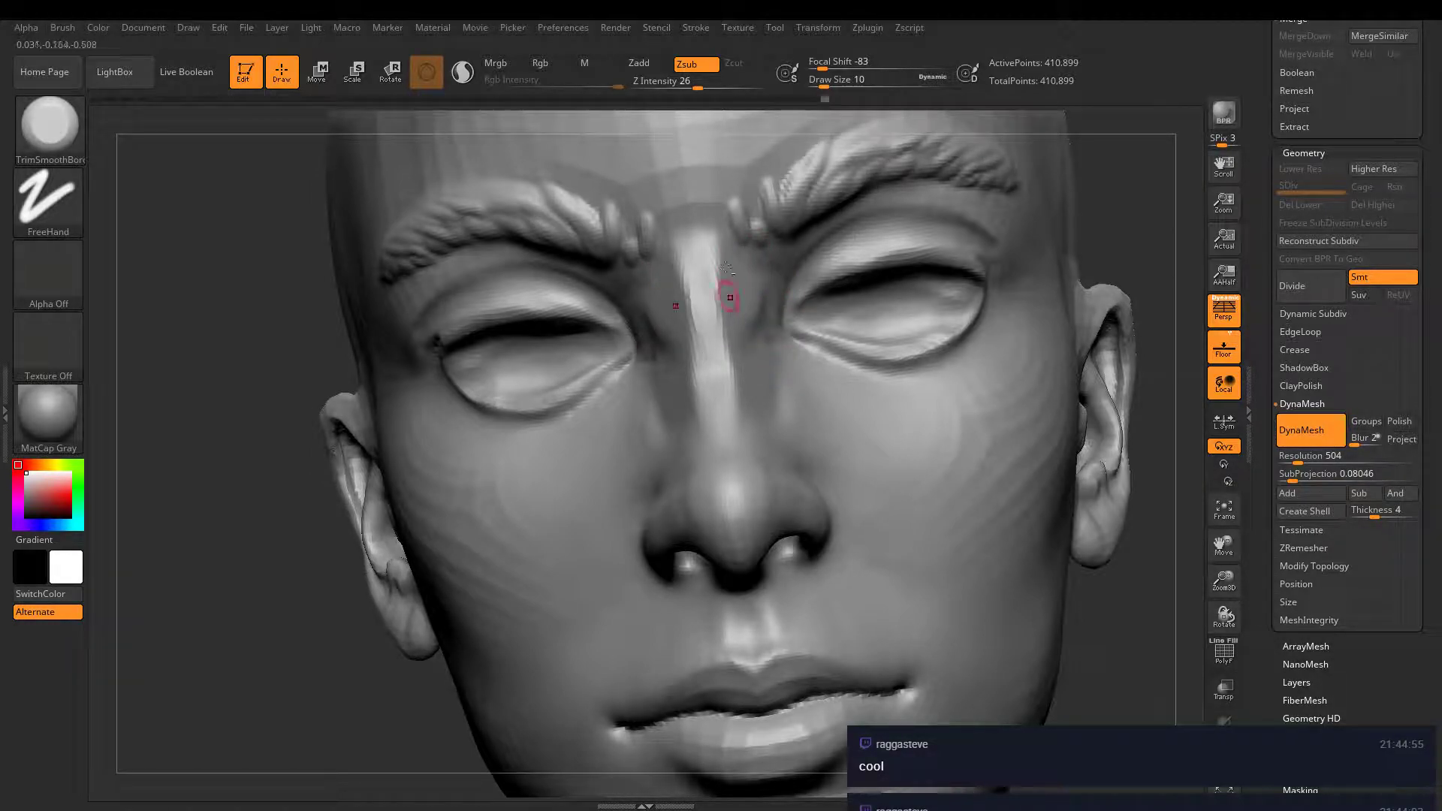
drag(825, 88, 836, 88)
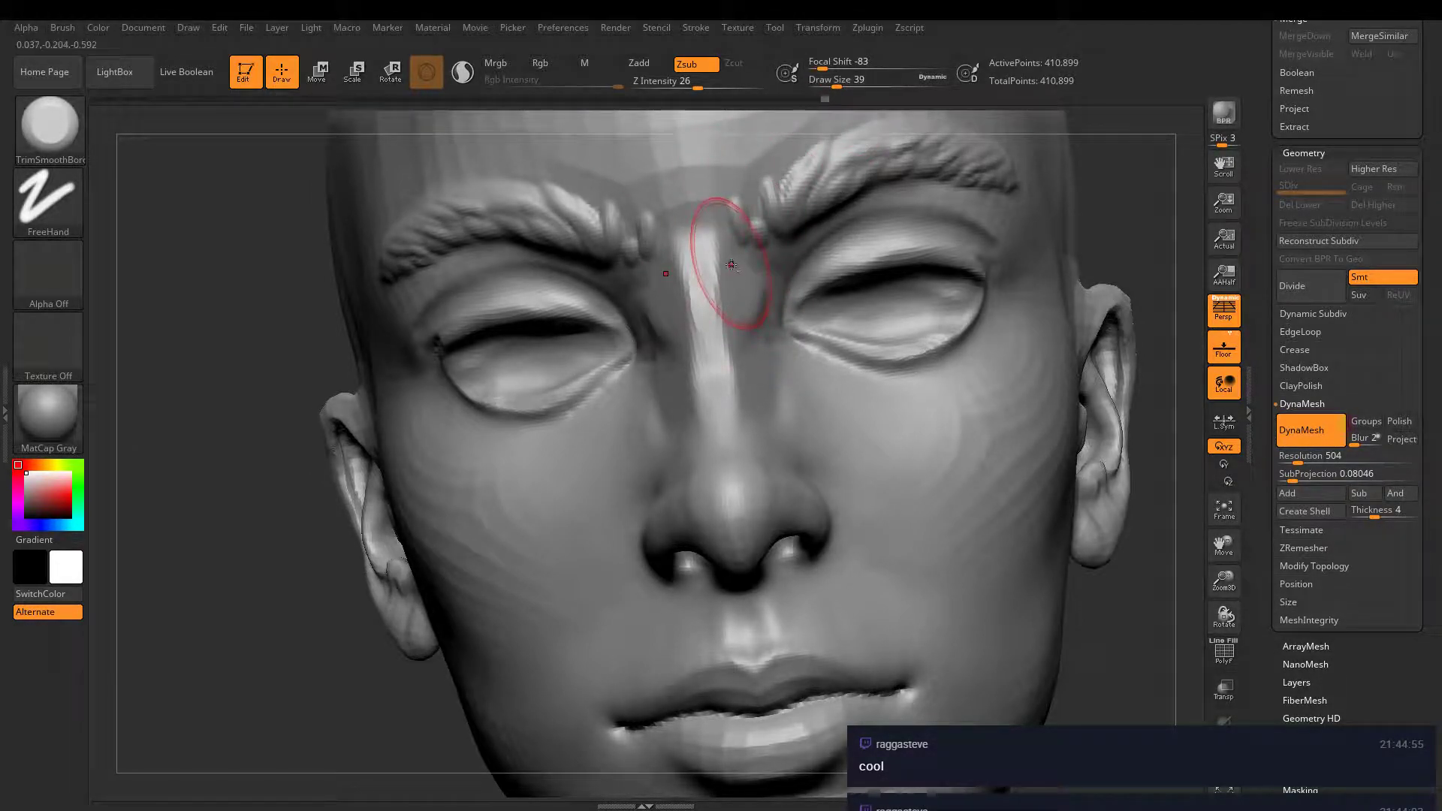
key(b)
key(c)
key(b)
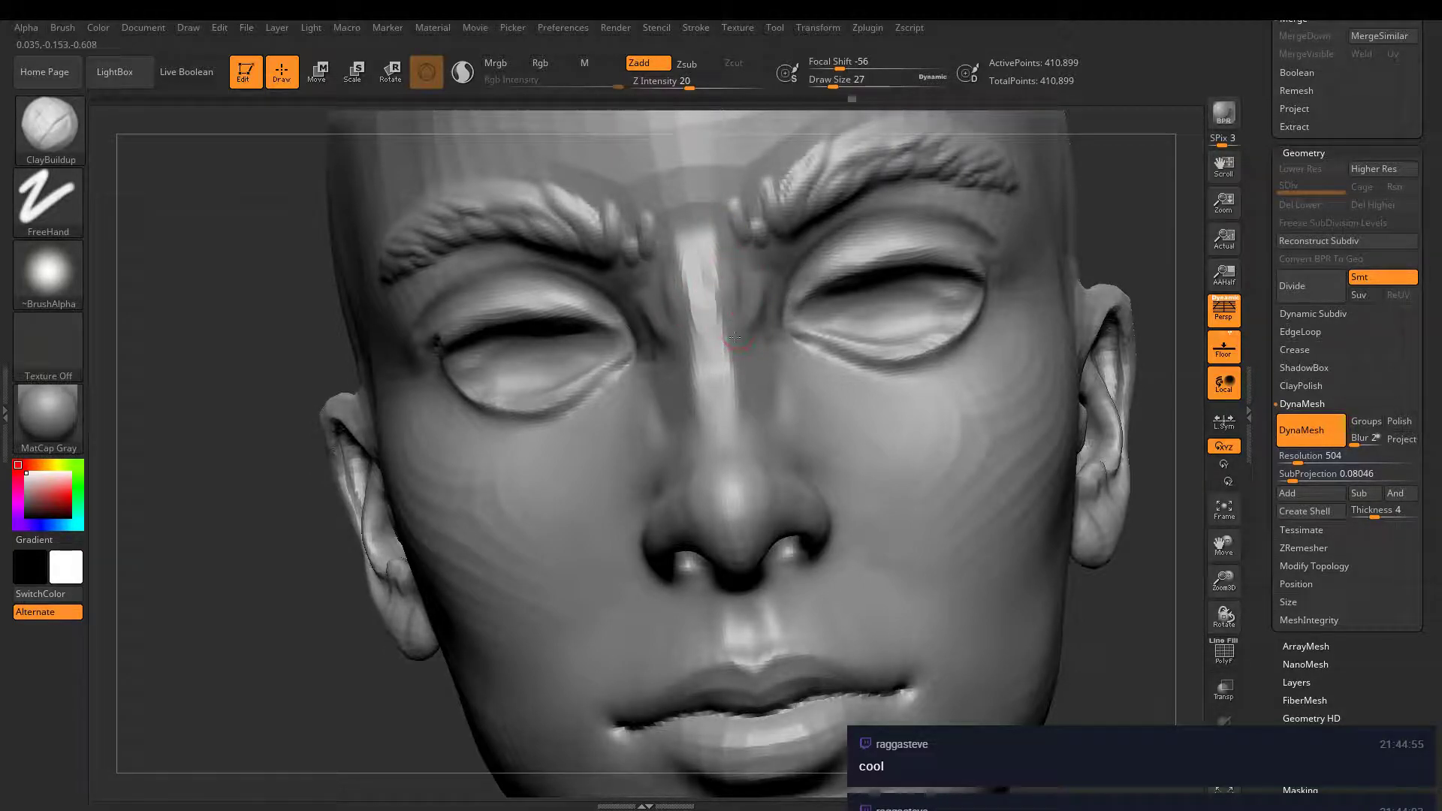
- Switch to the Move Topological brush at draw size 27 and adjust the upper edges of the nose bridge
key(b)
key(m)
key(t)
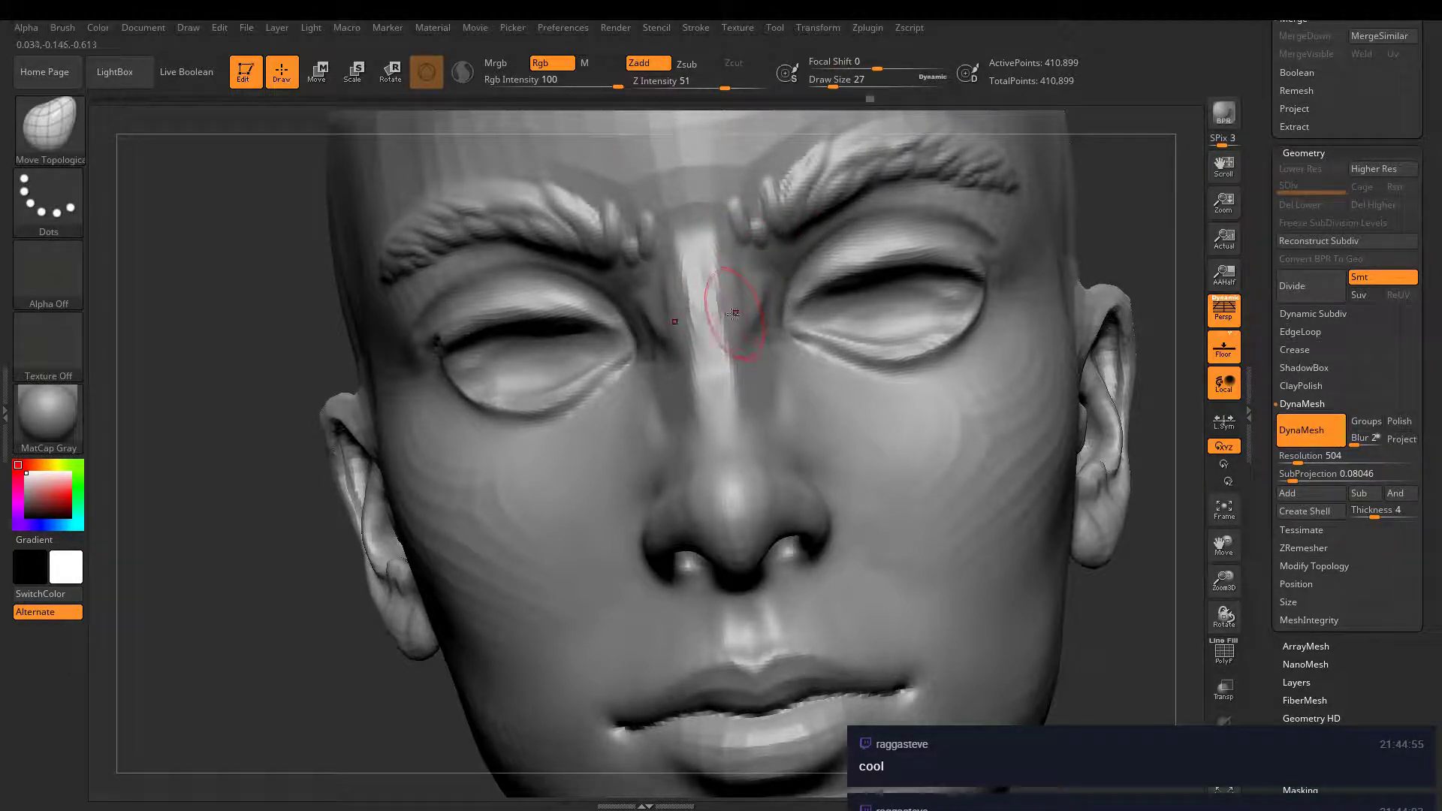
mouse_move(730, 292)
mouse_down()
mouse_move(702, 247)
mouse_move(695, 135)
mouse_up()
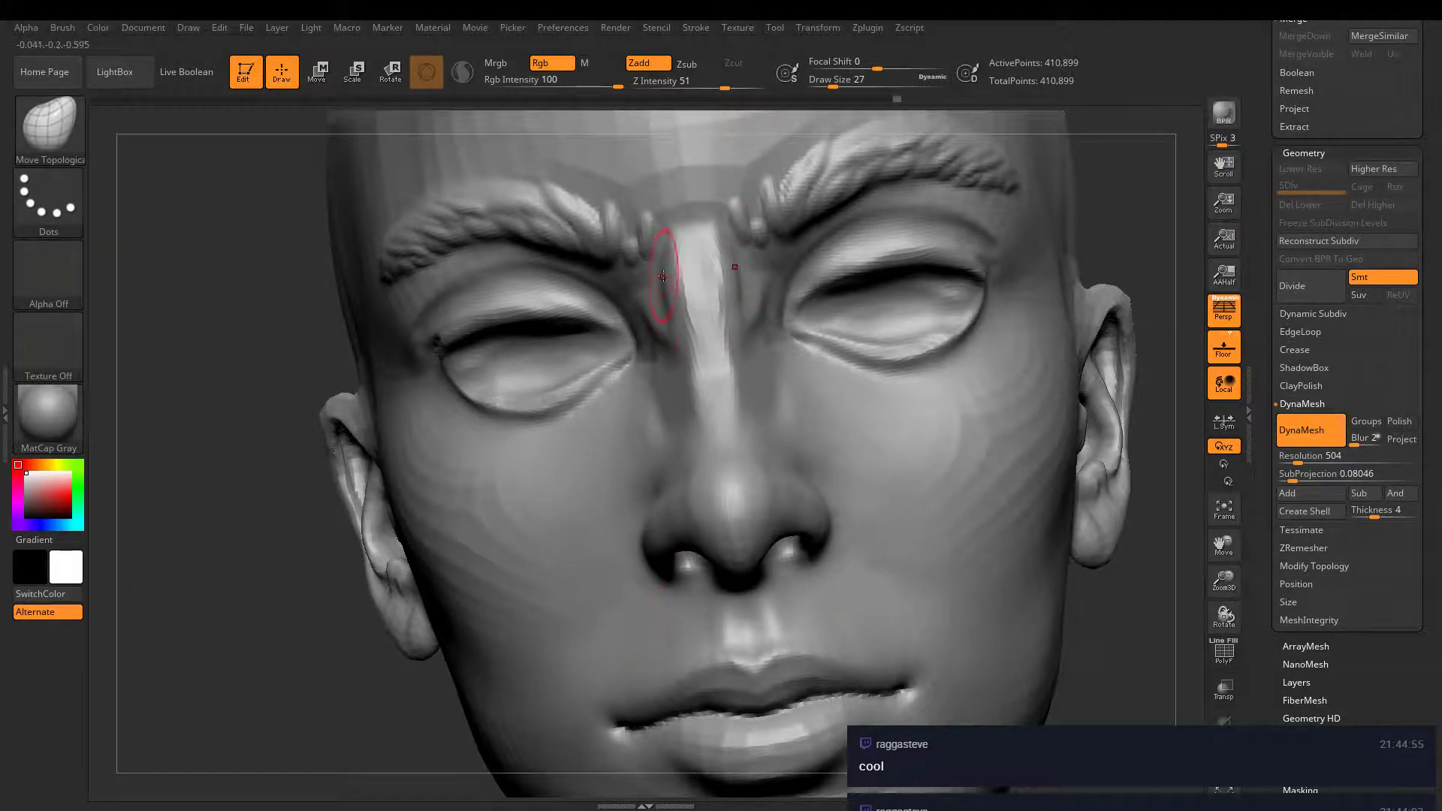
- Switch to DamStandard at draw size 27 and carve wrinkles across the lower forehead and frown creases between the eyebrows
mouse_move(665, 269)
right_down()
mouse_move(714, 311)
mouse_move(706, 289)
mouse_move(741, 344)
mouse_move(774, 353)
mouse_move(833, 413)
mouse_move(759, 395)
right_up()
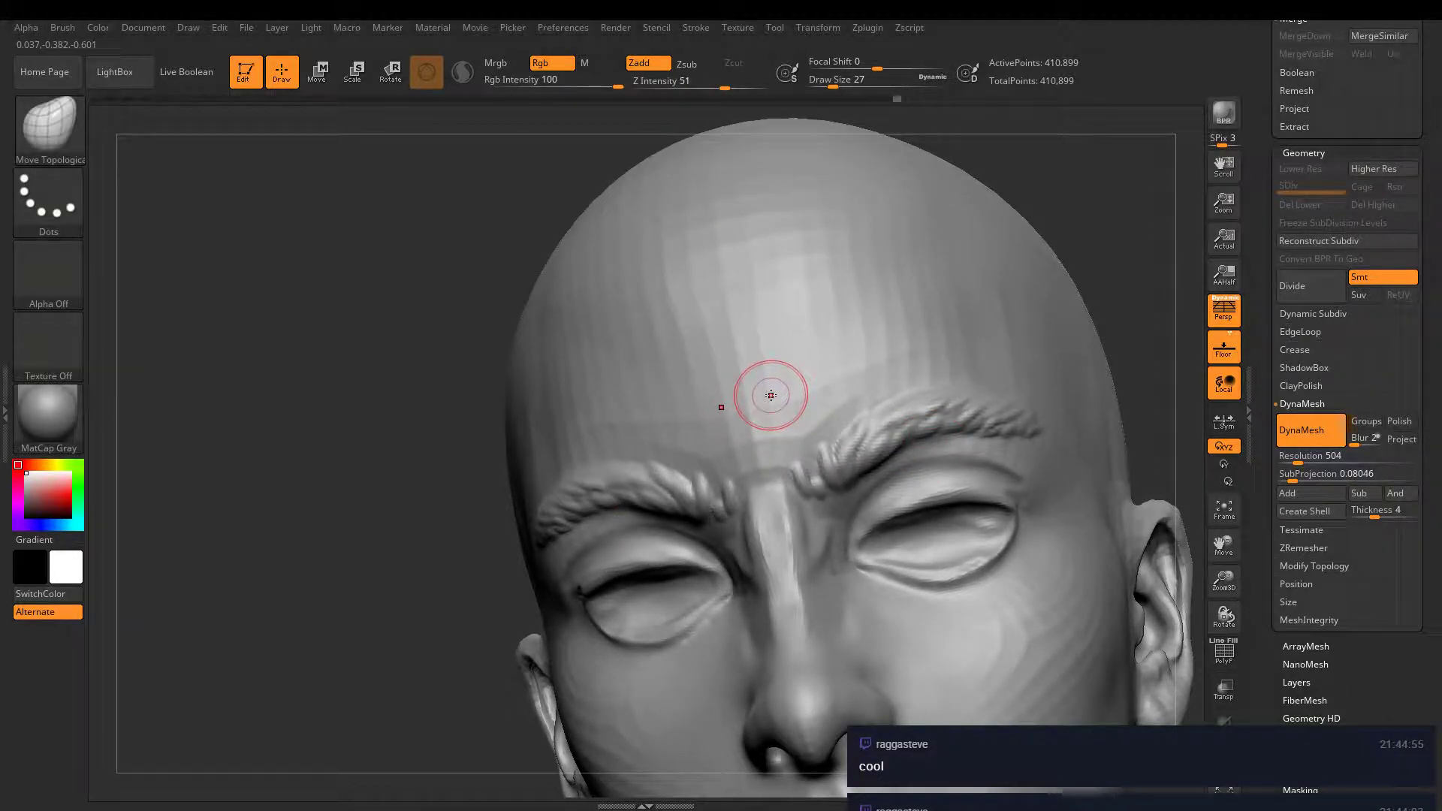
key(b)
key(c)
key(b)
key(b)
key(d)
key(s)
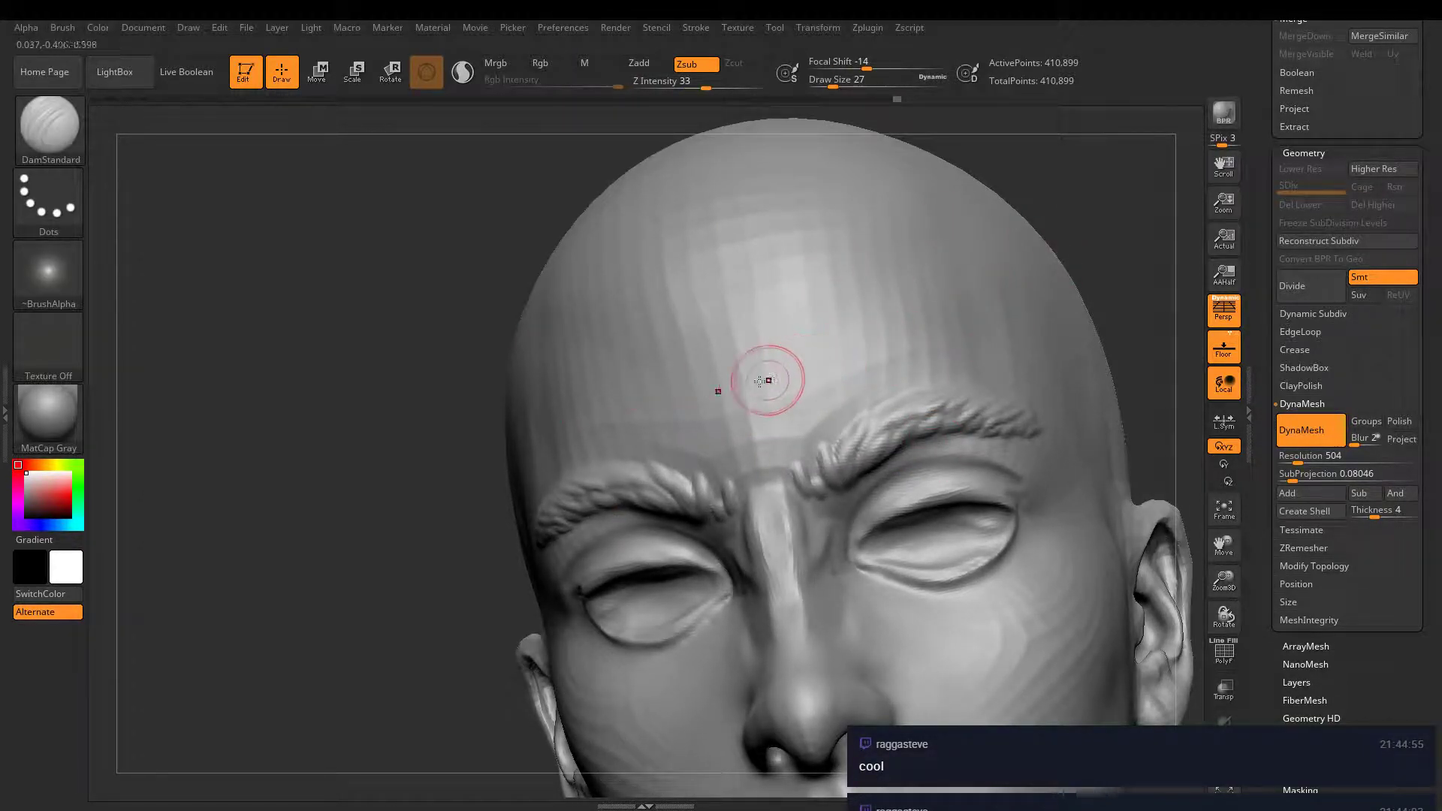
drag(704, 387, 847, 335)
drag(825, 408, 860, 394)
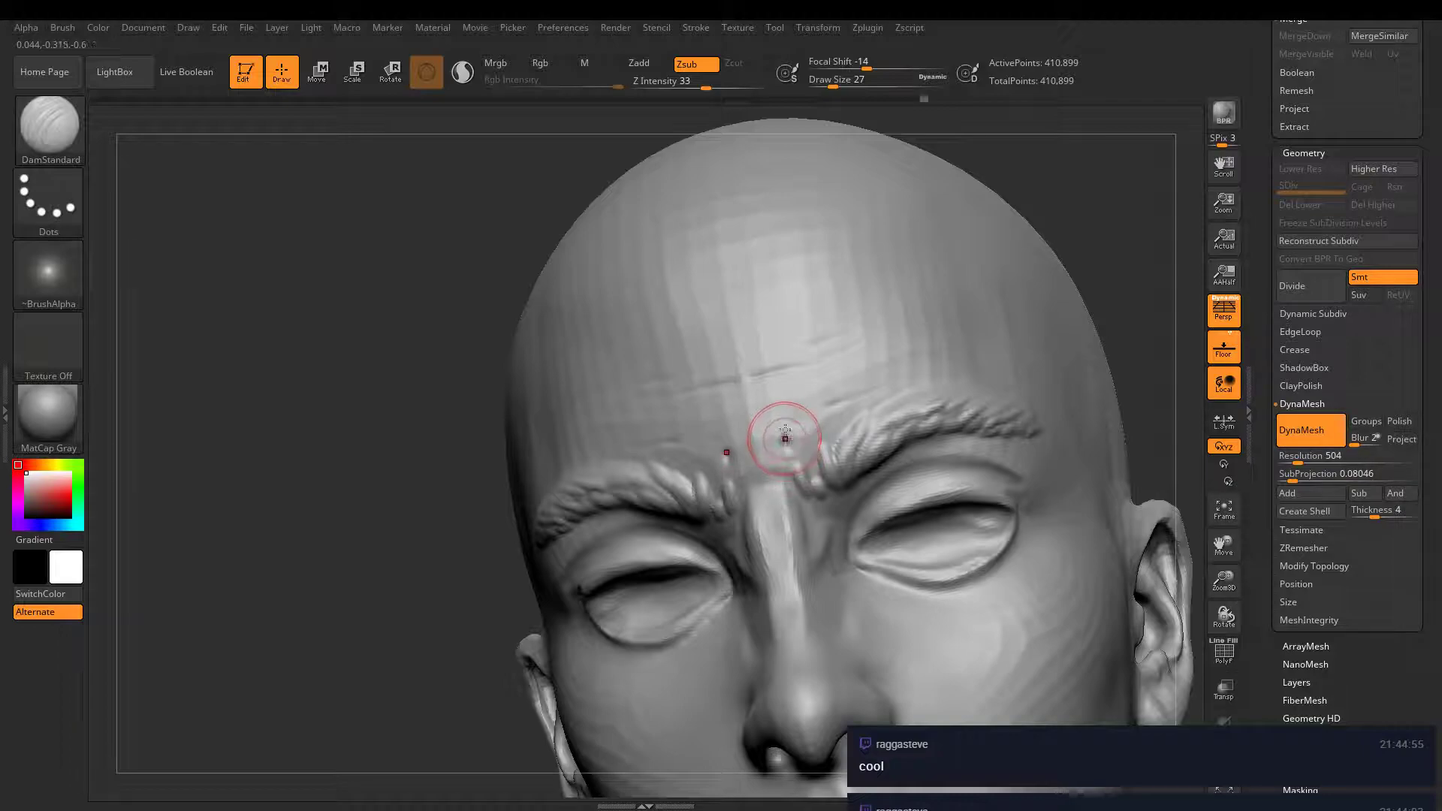
mouse_move(782, 428)
shift+mouse_down()
mouse_move(756, 354)
mouse_move(763, 364)
shift+mouse_up()
mouse_move(790, 465)
mouse_down()
mouse_move(782, 377)
mouse_move(773, 428)
mouse_up()
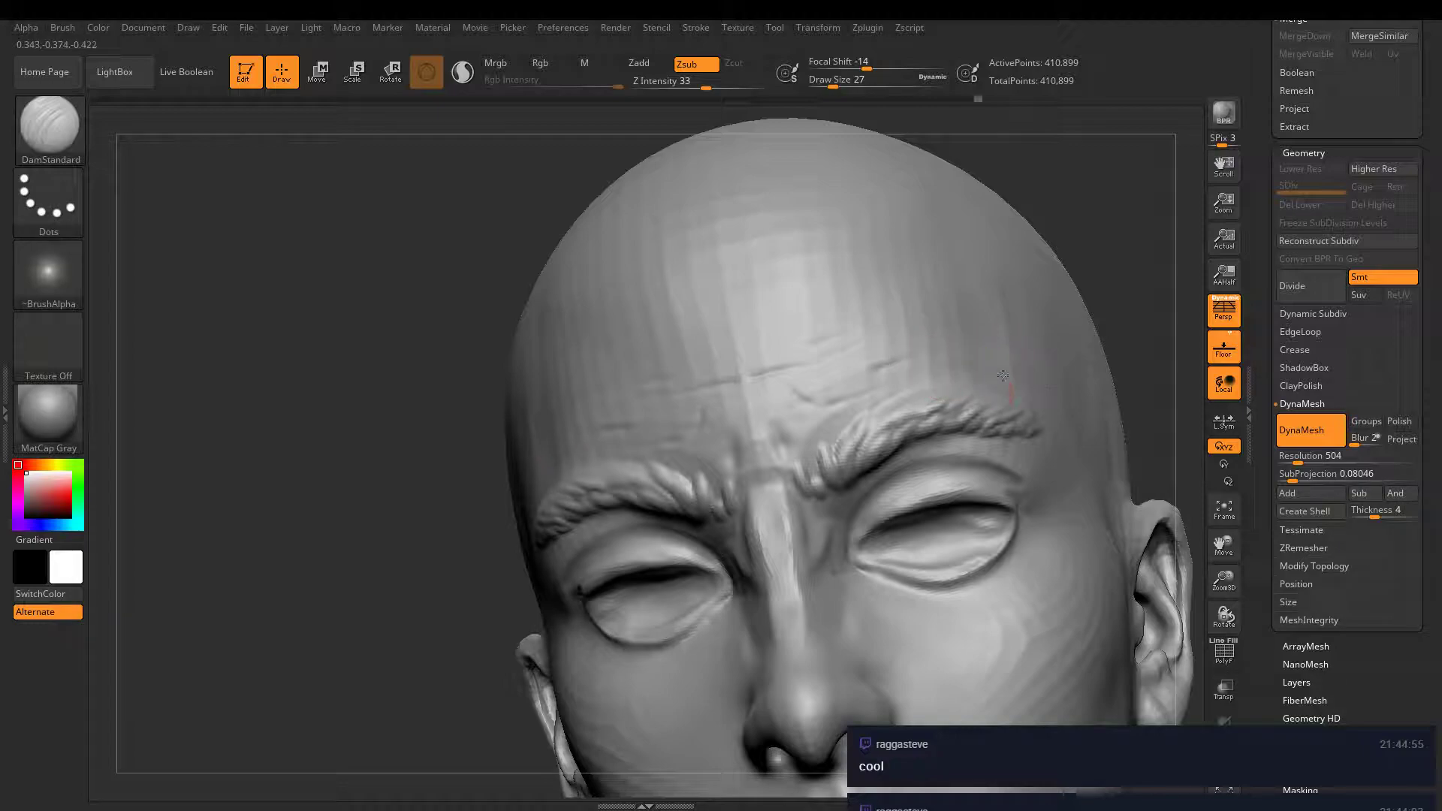
- Switch to Move Topological and reshape the lower eyelids and outer eye corners, reducing the draw size from 83 to 59
mouse_move(609, 647)
right_down()
mouse_move(659, 652)
mouse_move(592, 554)
mouse_move(615, 497)
mouse_move(668, 489)
mouse_move(700, 554)
mouse_move(737, 444)
mouse_move(815, 552)
mouse_move(853, 450)
mouse_move(892, 464)
right_up()
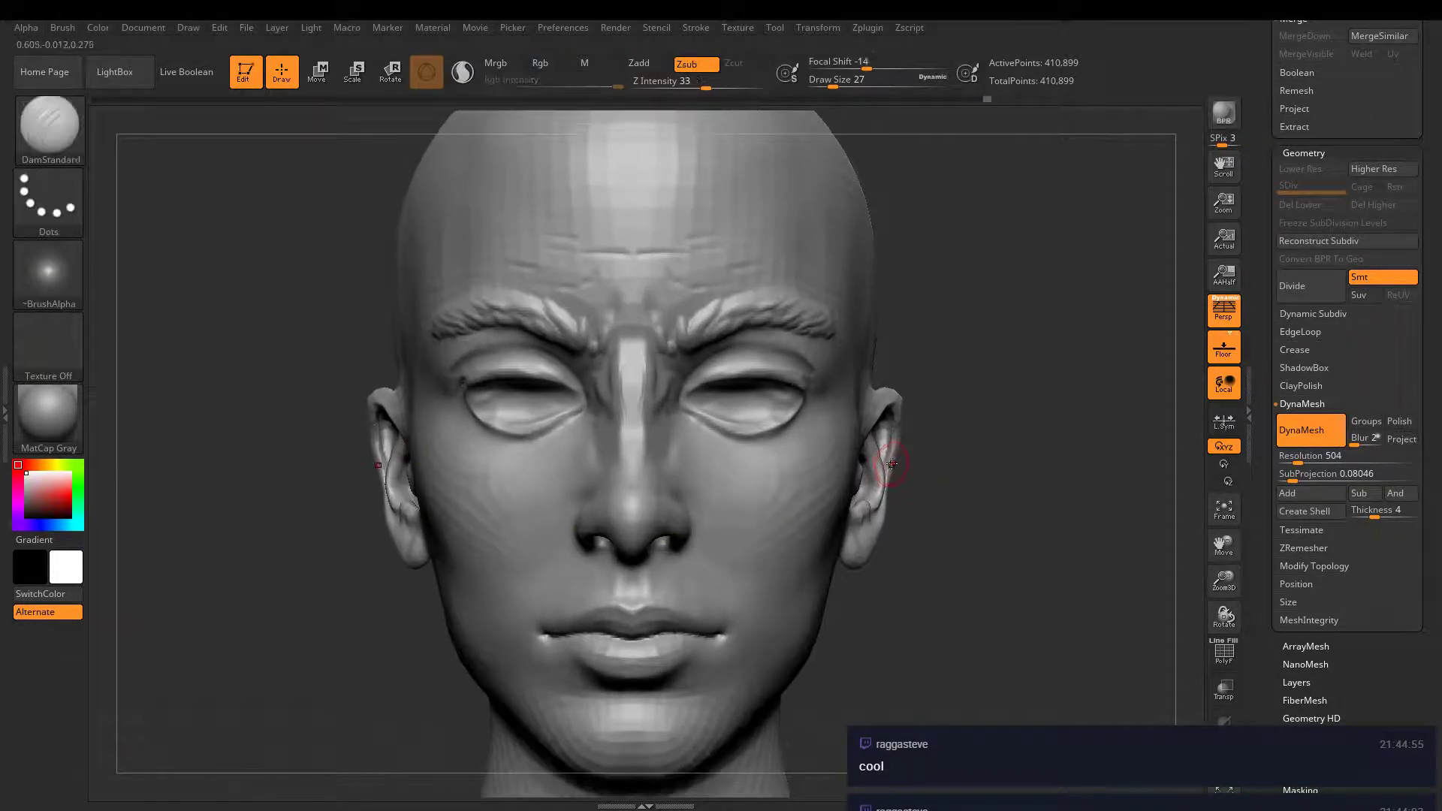
key(b)
key(c)
key(b)
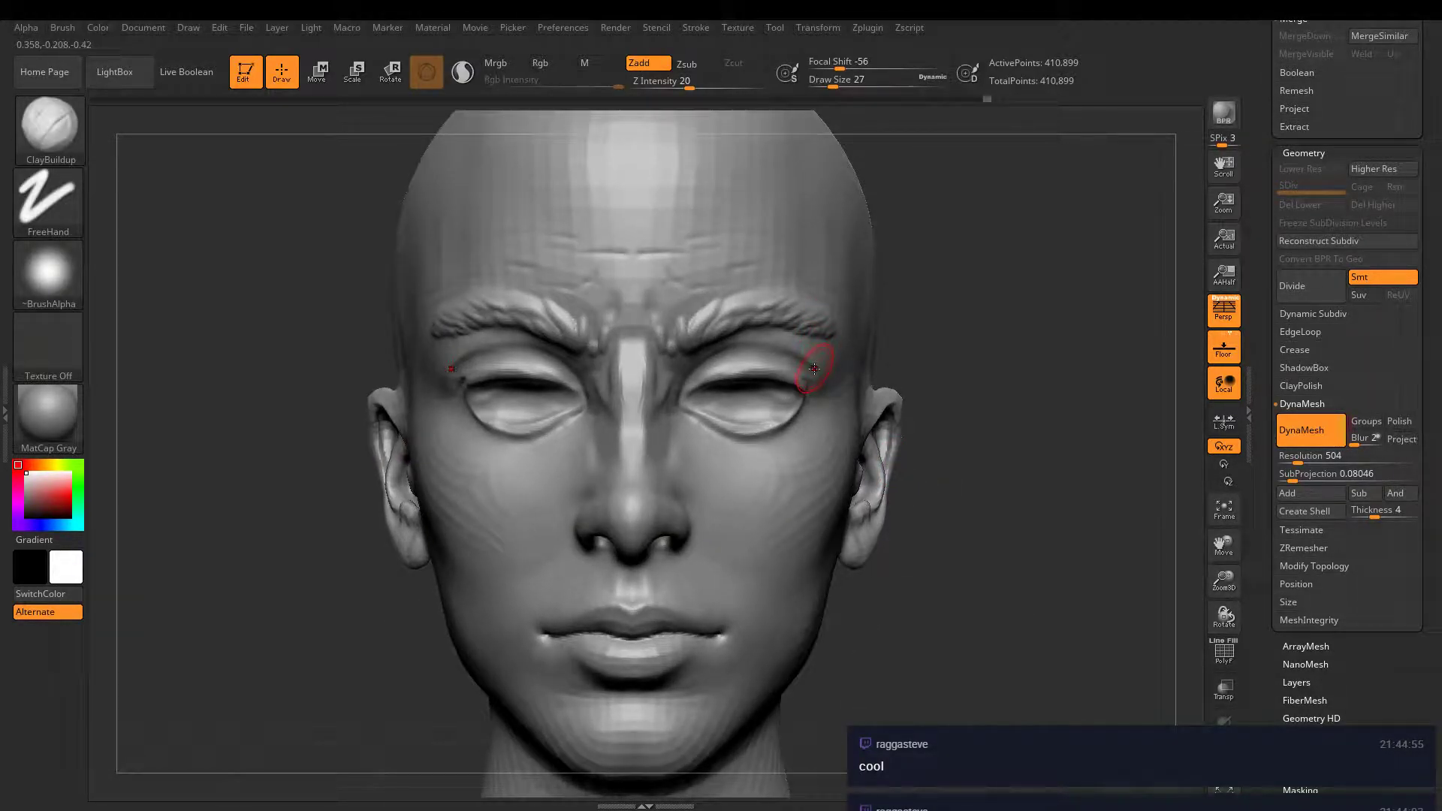
key(b)
key(m)
key(t)
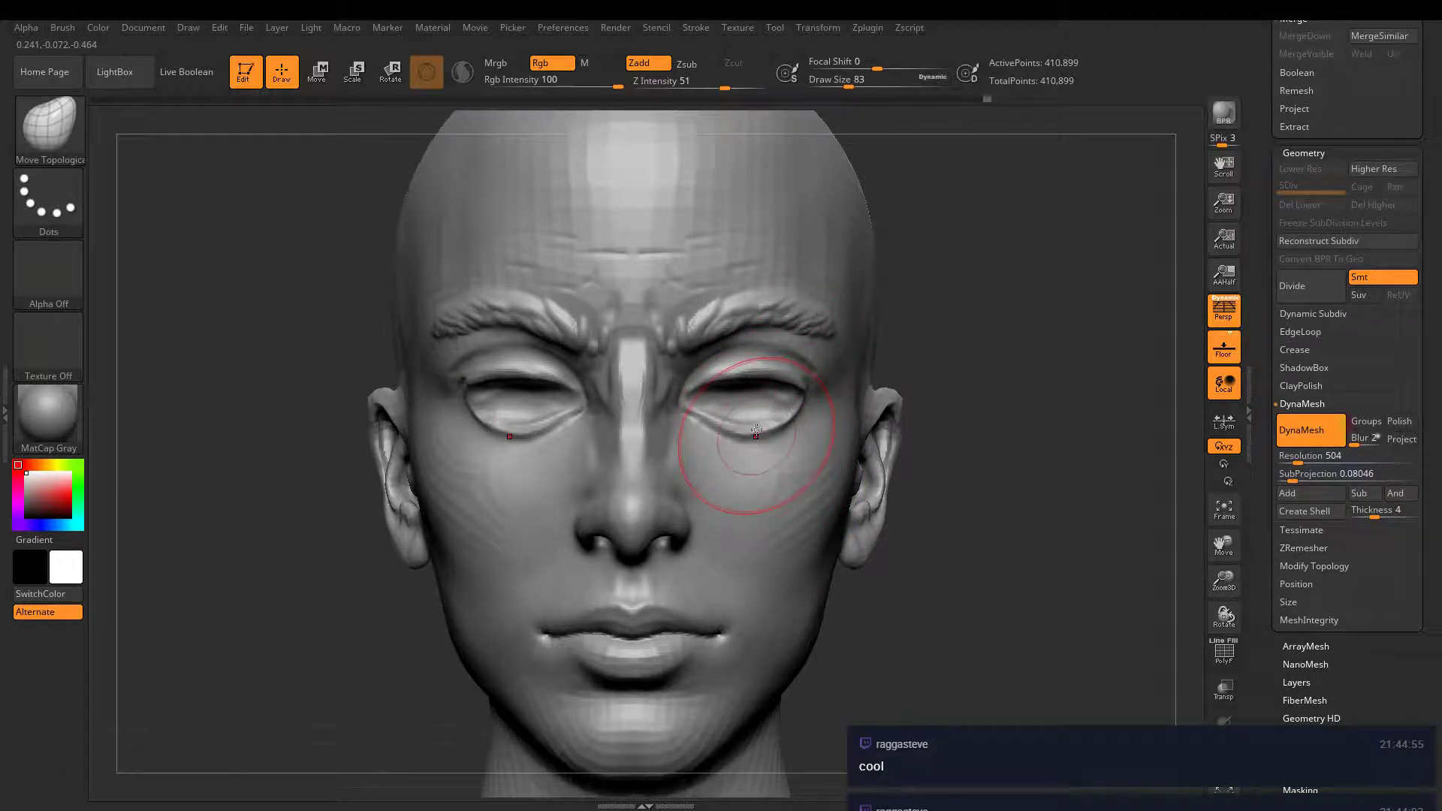
drag(756, 436, 814, 382)
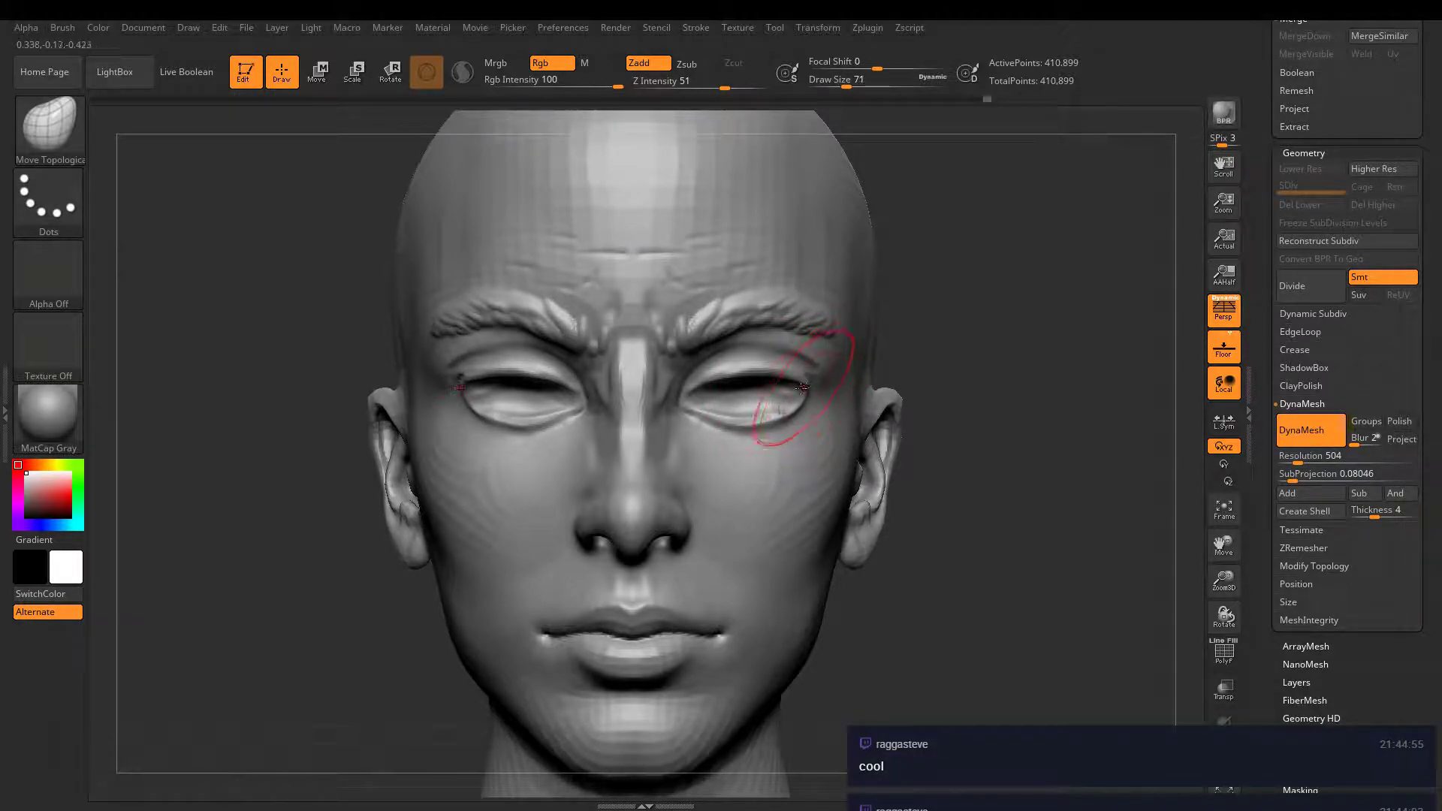
key([)
drag(748, 422, 751, 422)
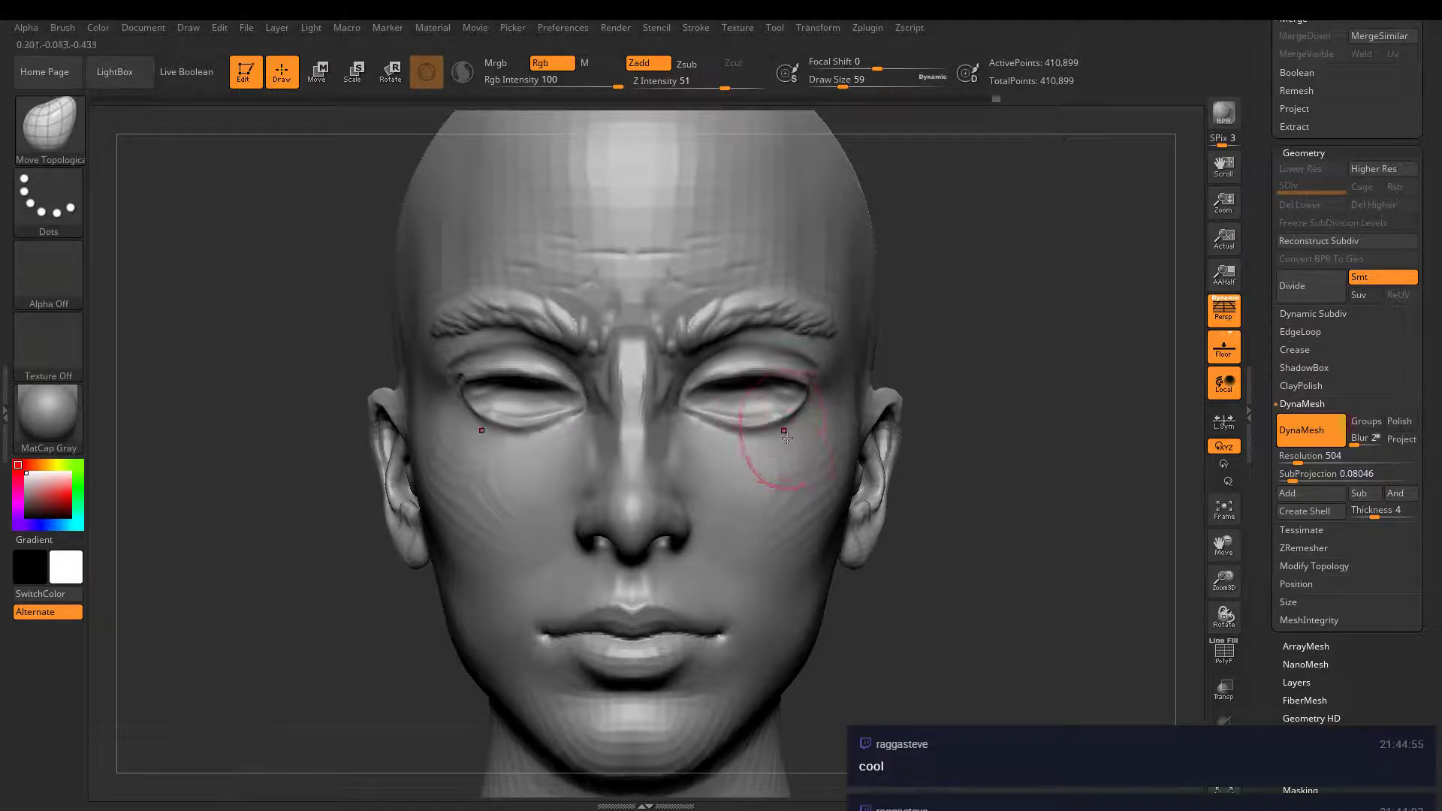
- Set the Move Topological draw size to 91 and reshape the cheeks below the eyes
mouse_move(895, 430)
right_down()
mouse_move(724, 412)
mouse_move(917, 401)
mouse_move(821, 409)
right_up()
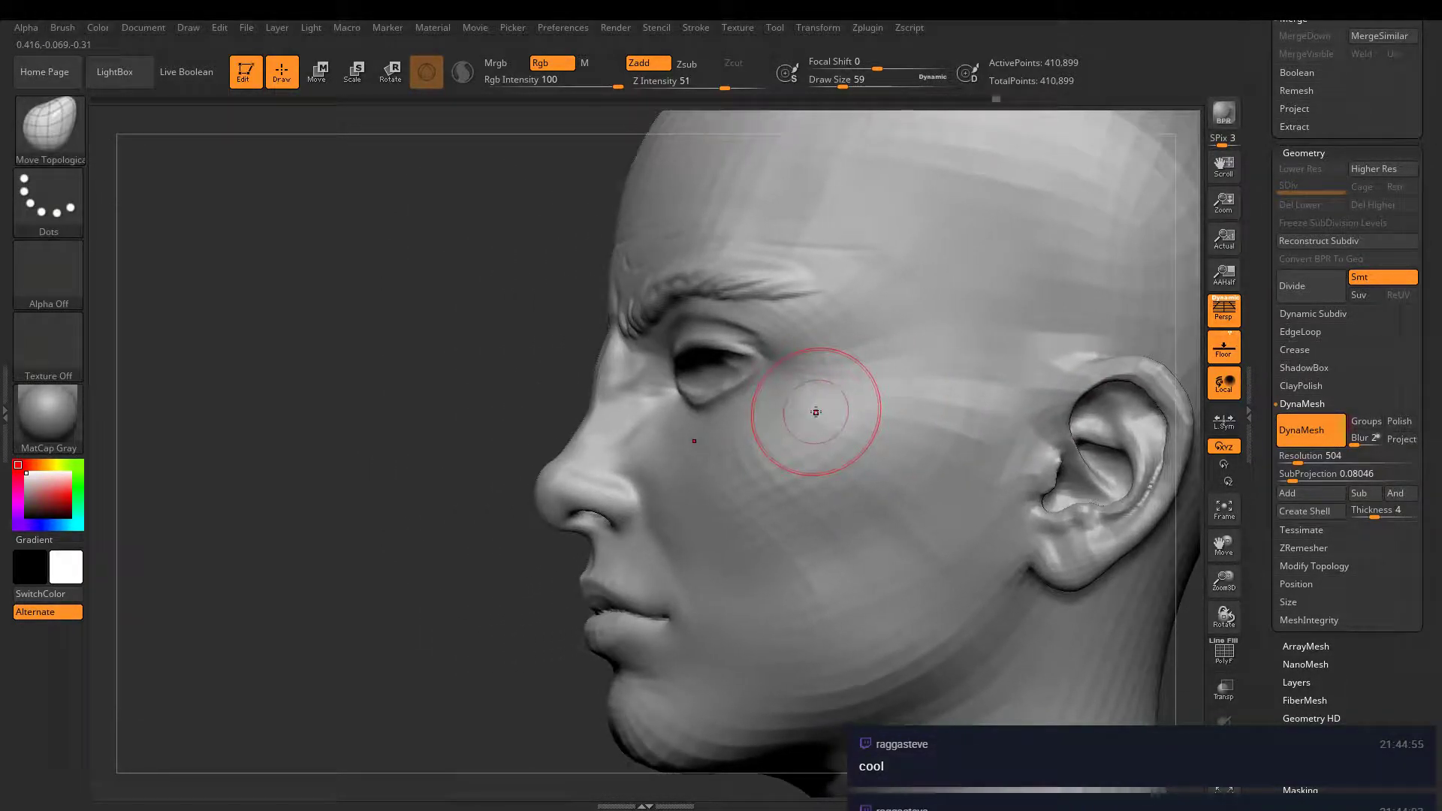
key(bracketright)
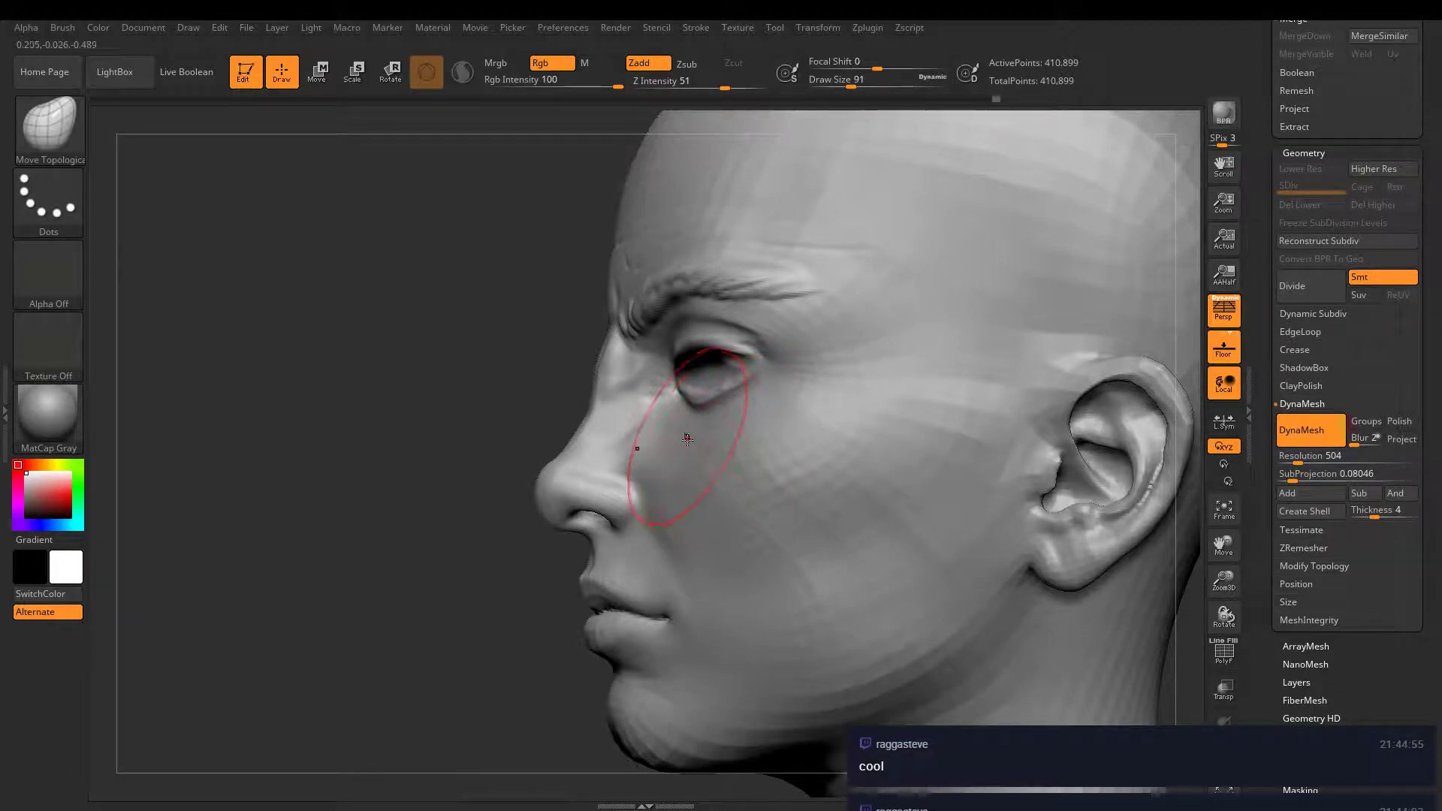
drag(694, 444, 685, 442)
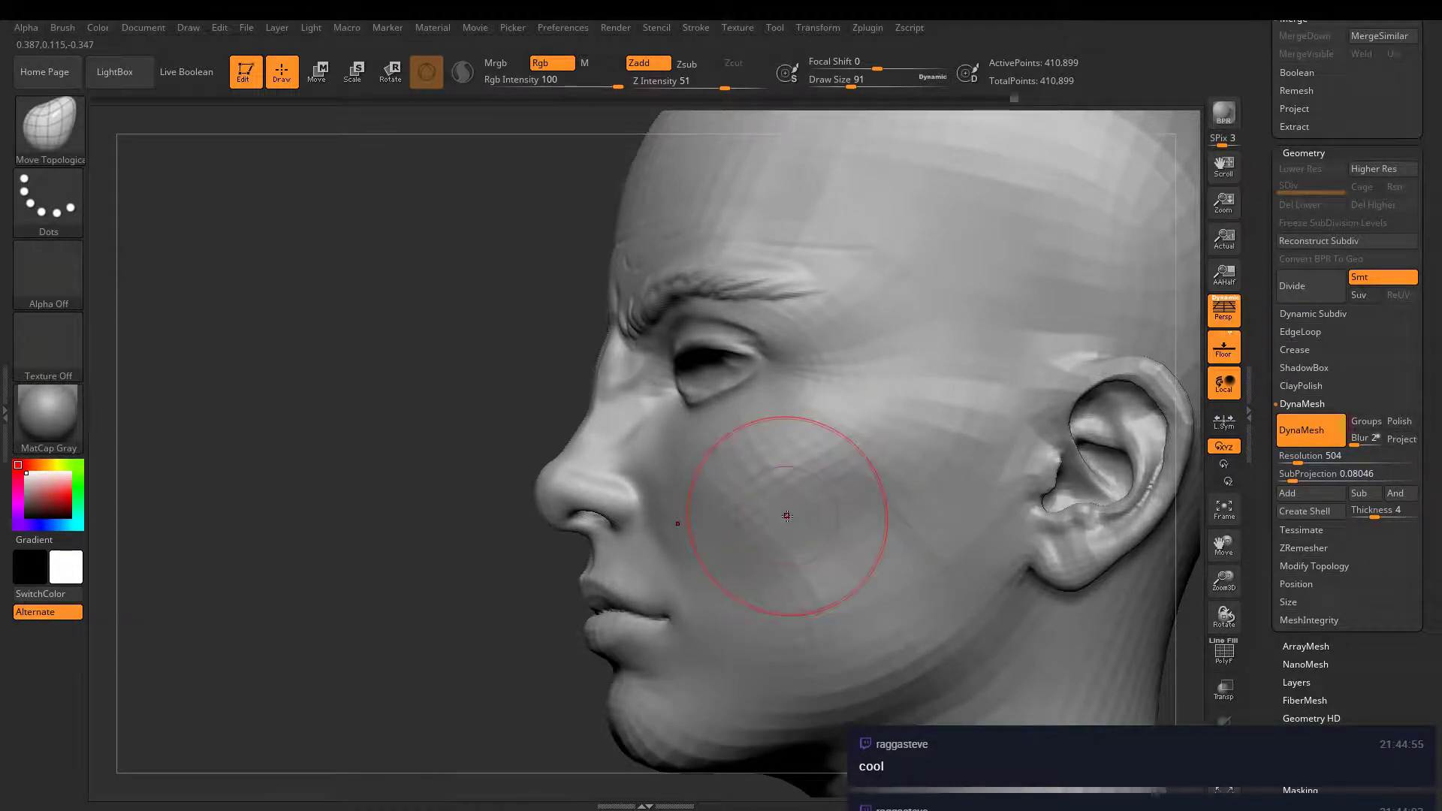
right_drag(786, 511, 876, 501)
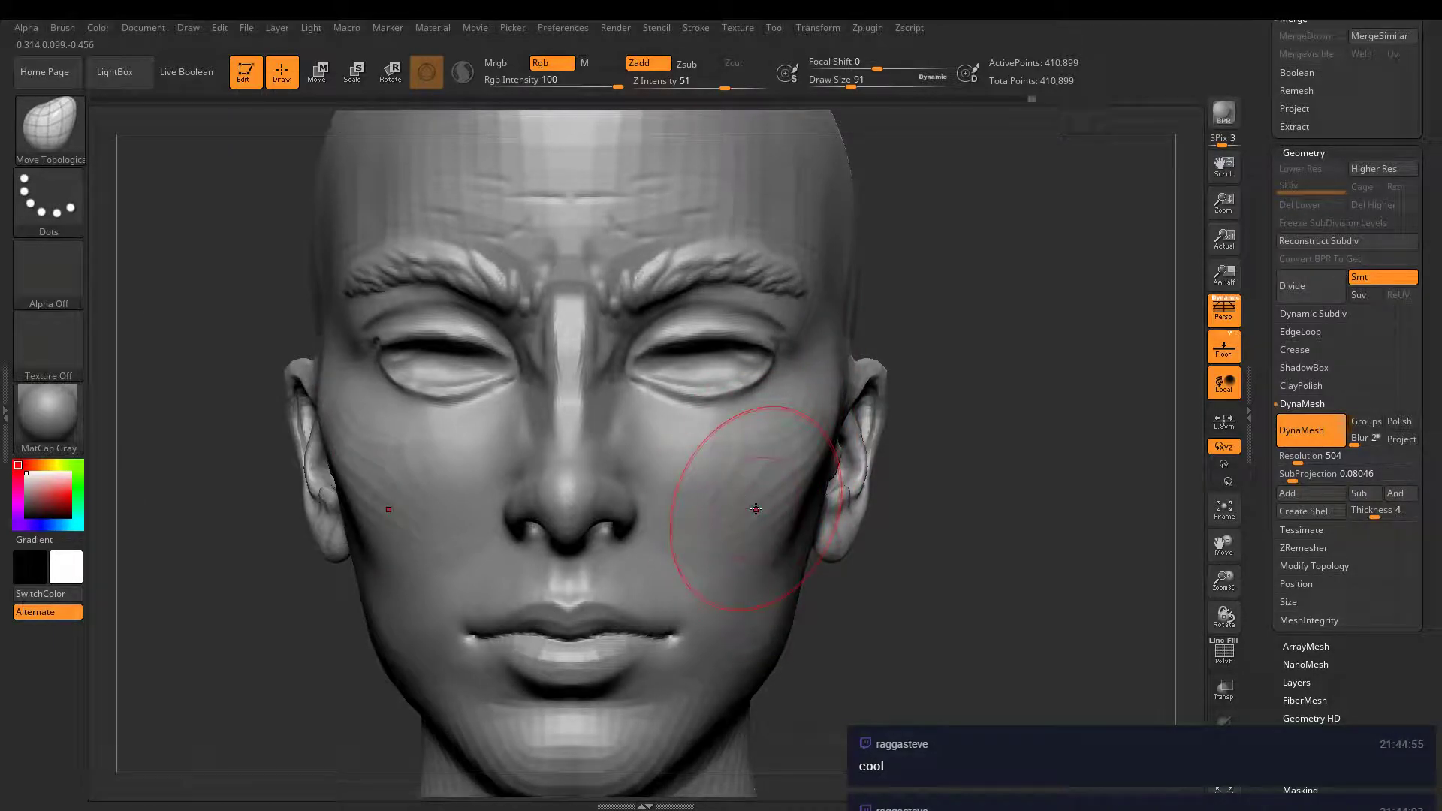
right_drag(755, 508, 756, 368)
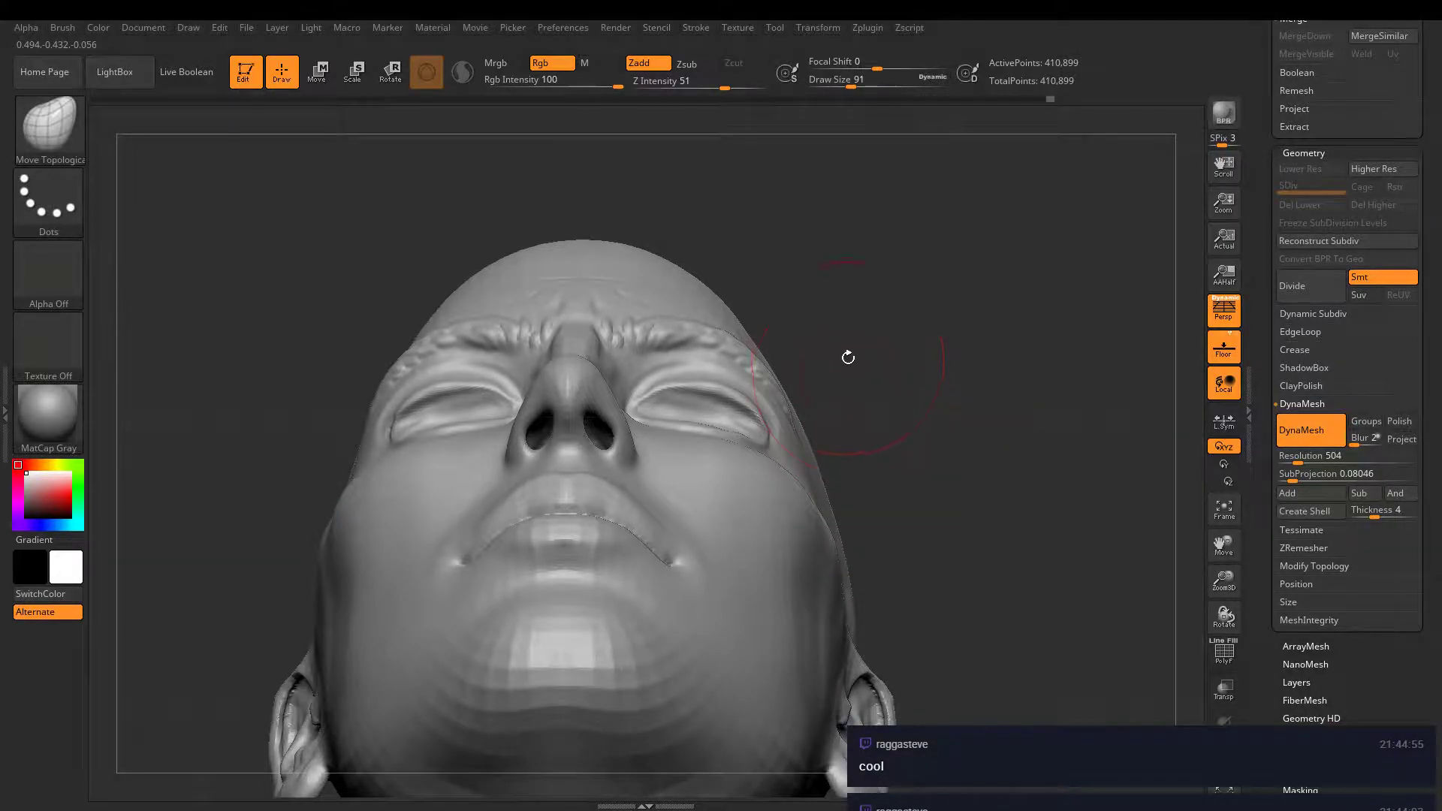
mouse_move(848, 358)
mouse_down()
mouse_move(845, 565)
mouse_move(906, 210)
mouse_move(898, 360)
mouse_up()
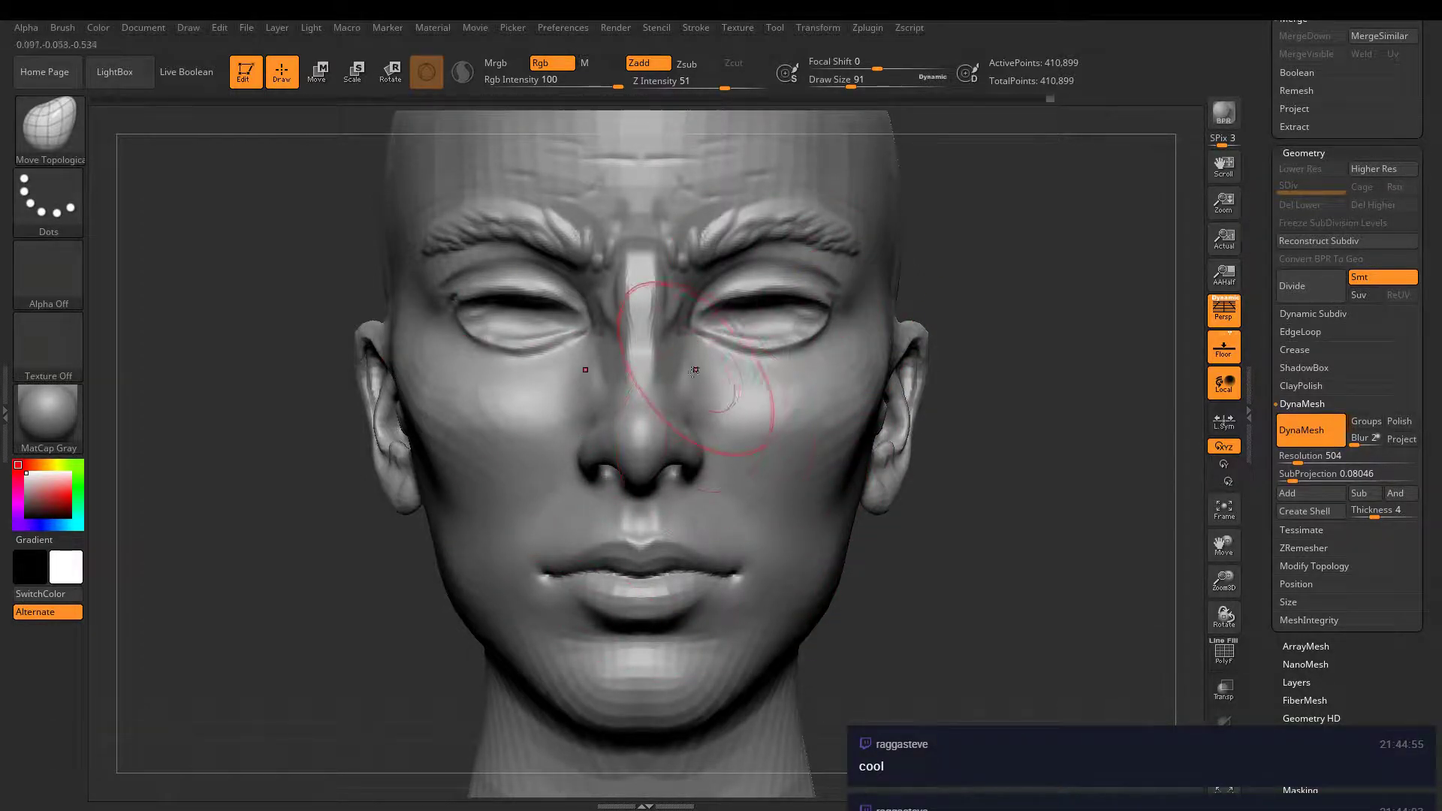
- Append a Sphere3D to the head as a new subtool
right_drag(773, 451, 1130, 386)
drag(1271, 316, 1265, 502)
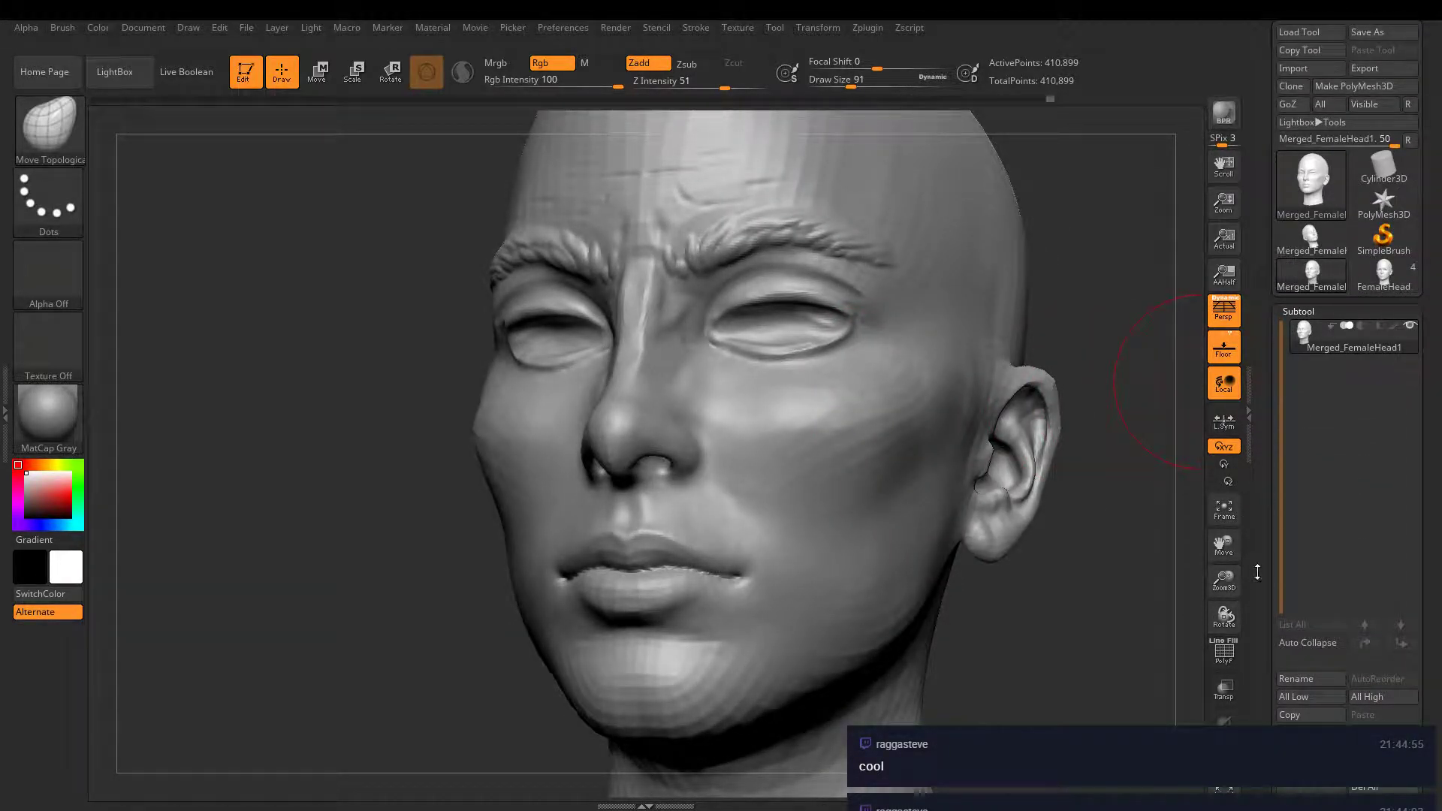
drag(1257, 572, 1261, 466)
click(1361, 627)
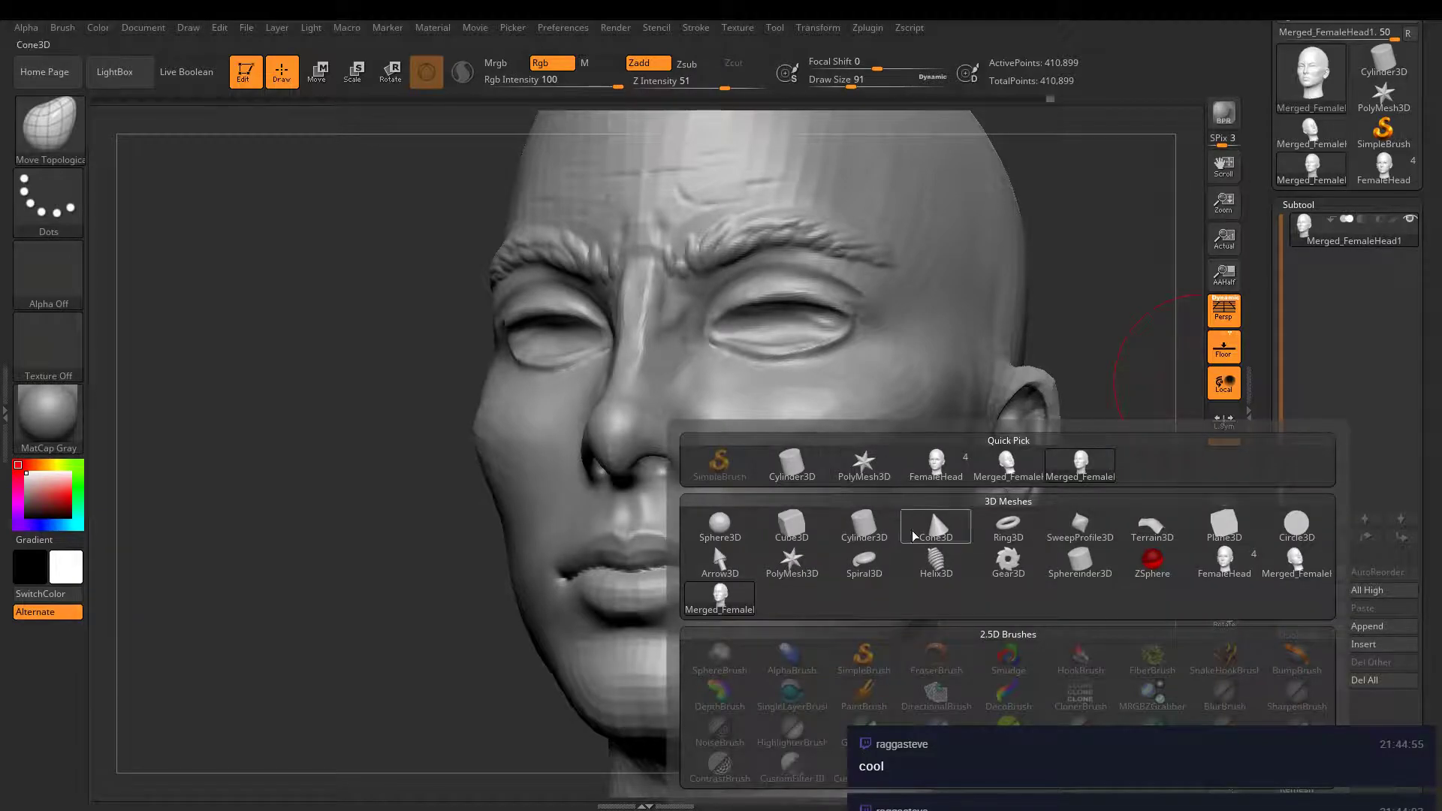
click(720, 526)
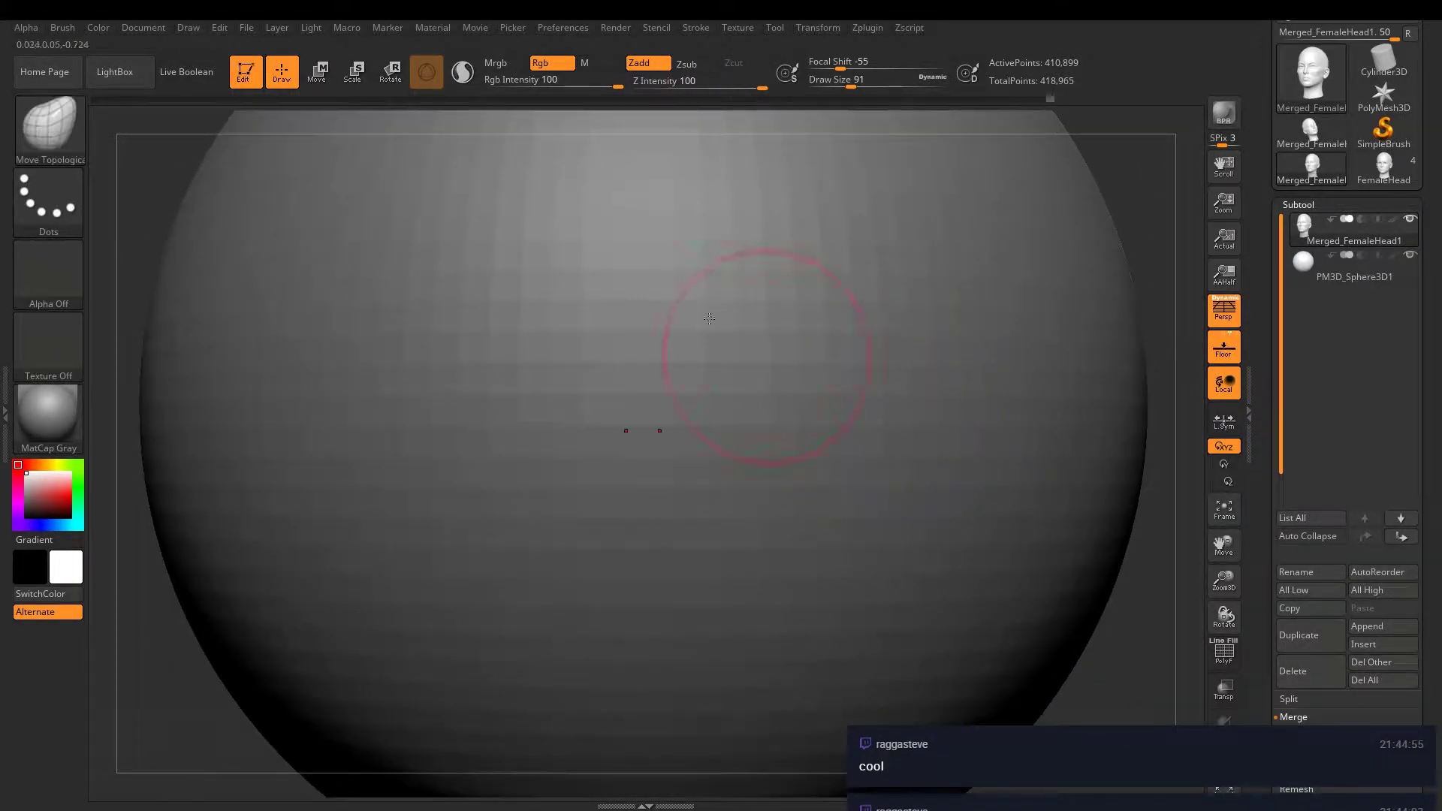
- Select the PM3D_Sphere3D1 subtool and scale it down to roughly eyeball size with transparency turned on
key(e)
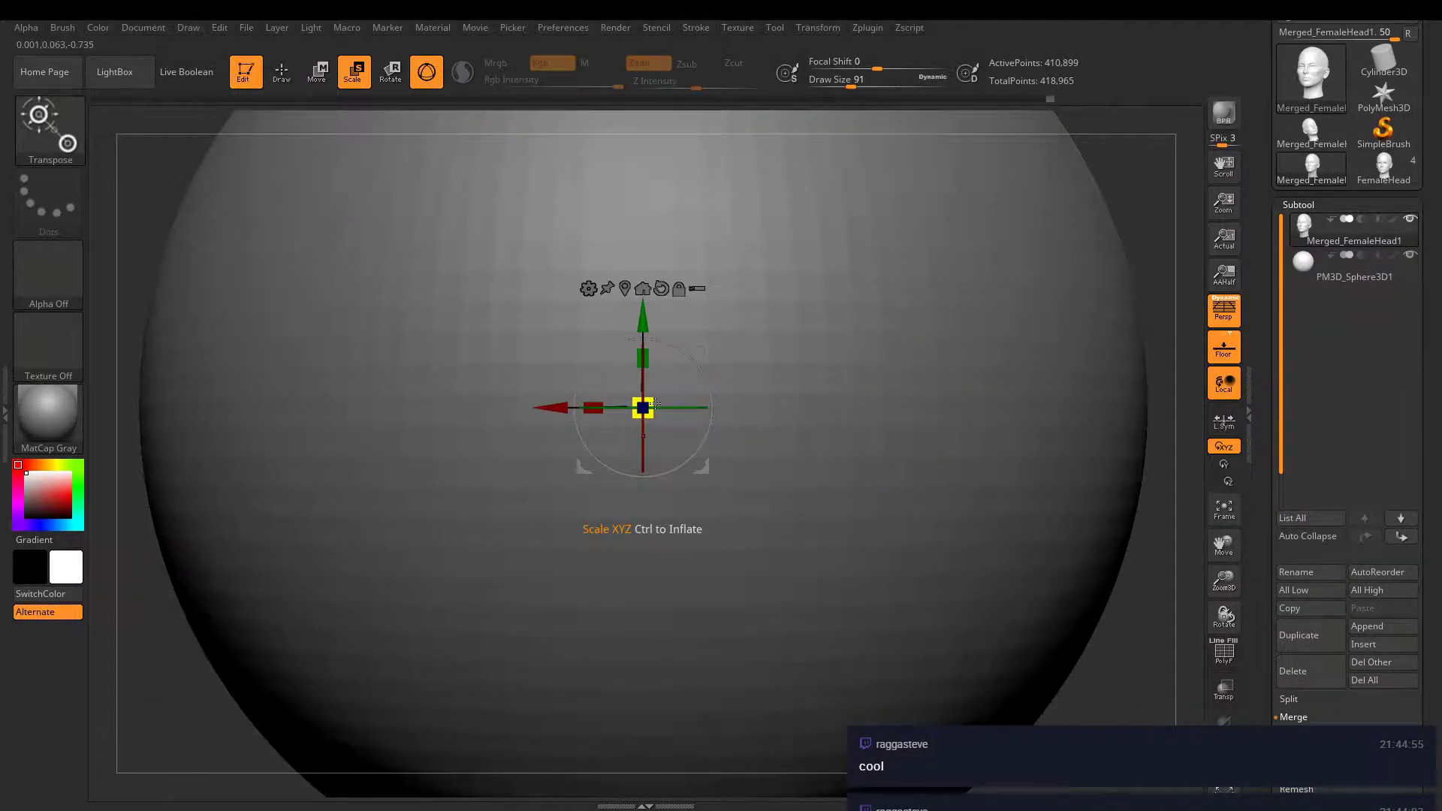
drag(657, 403, 639, 421)
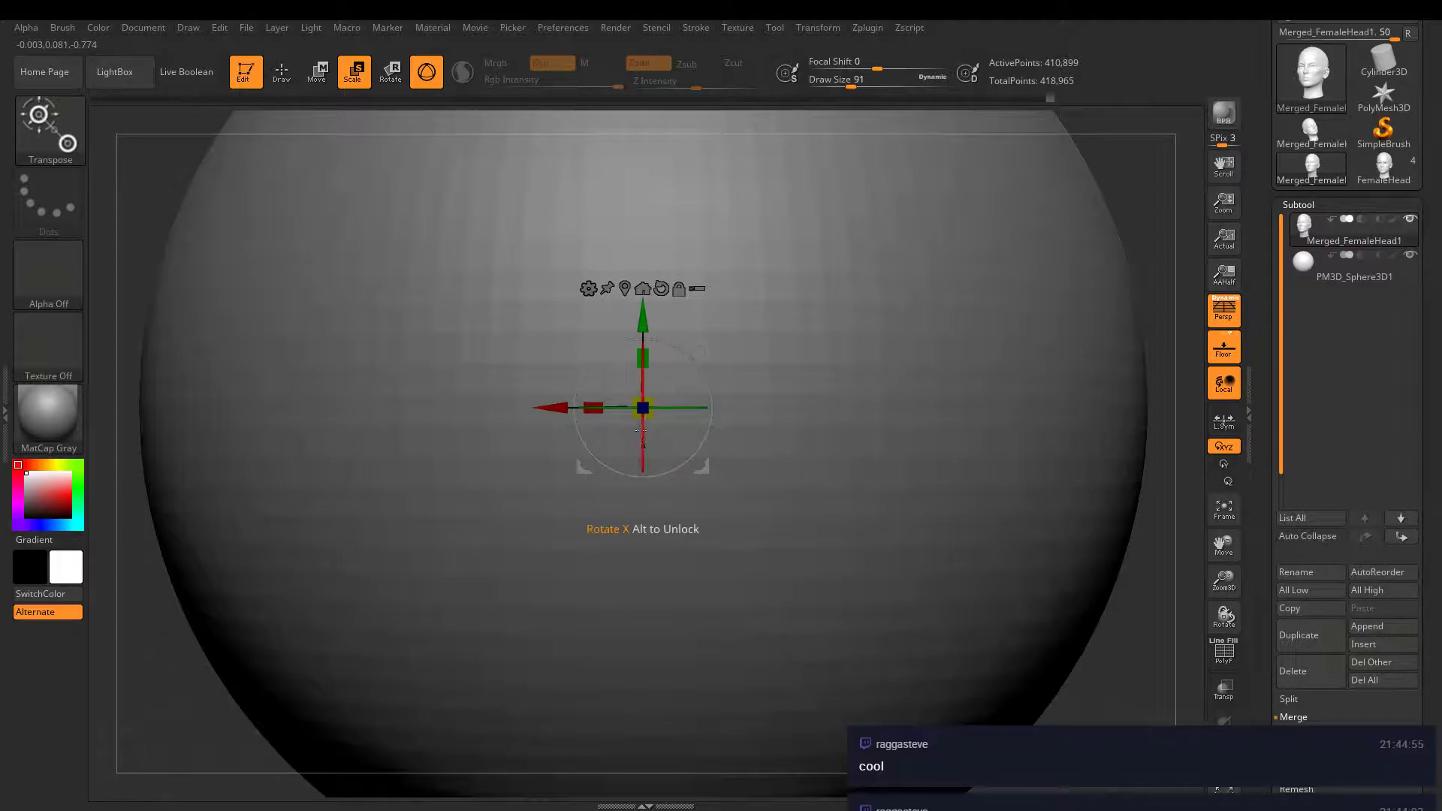
drag(710, 460, 503, 349)
click(1302, 264)
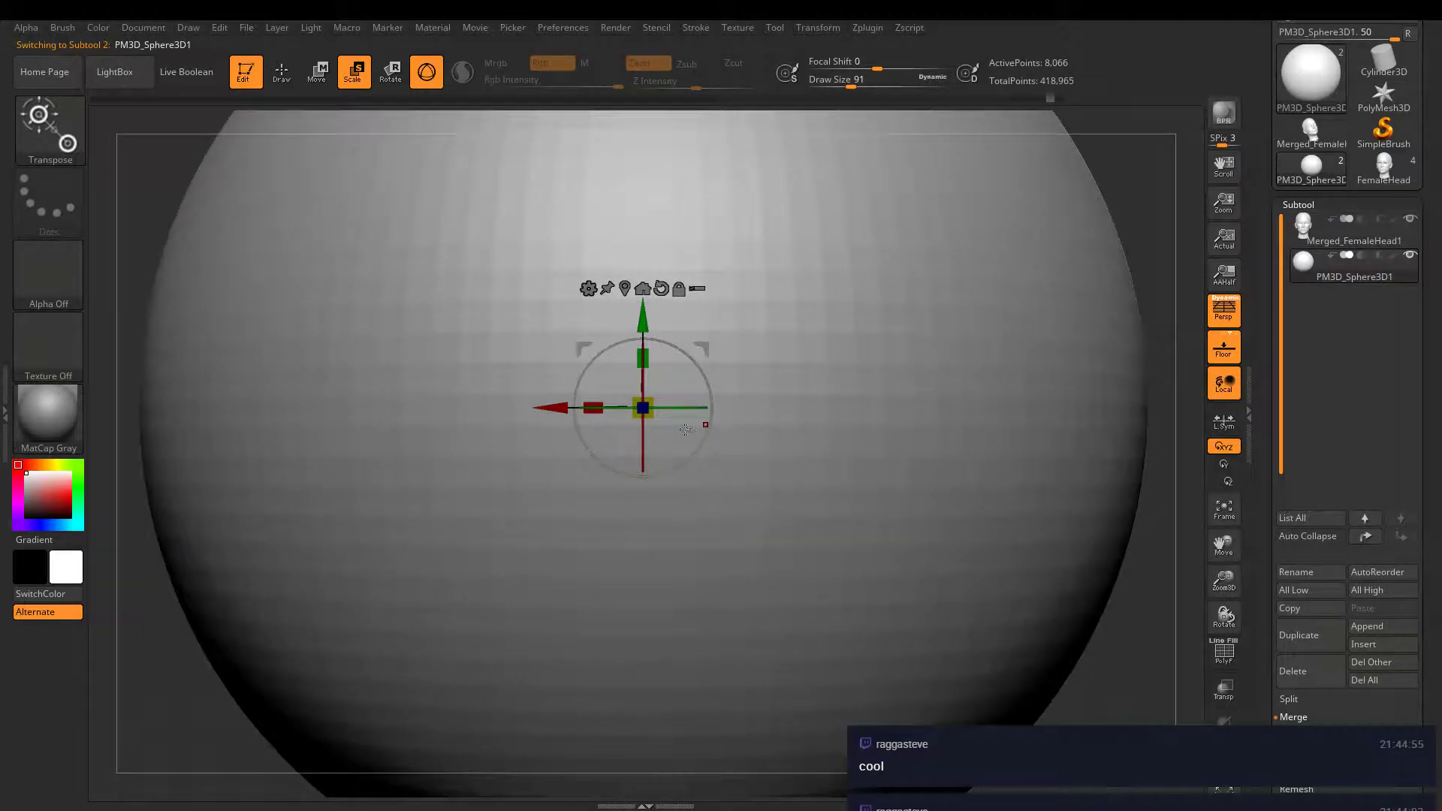
drag(643, 408, 412, 232)
click(1225, 692)
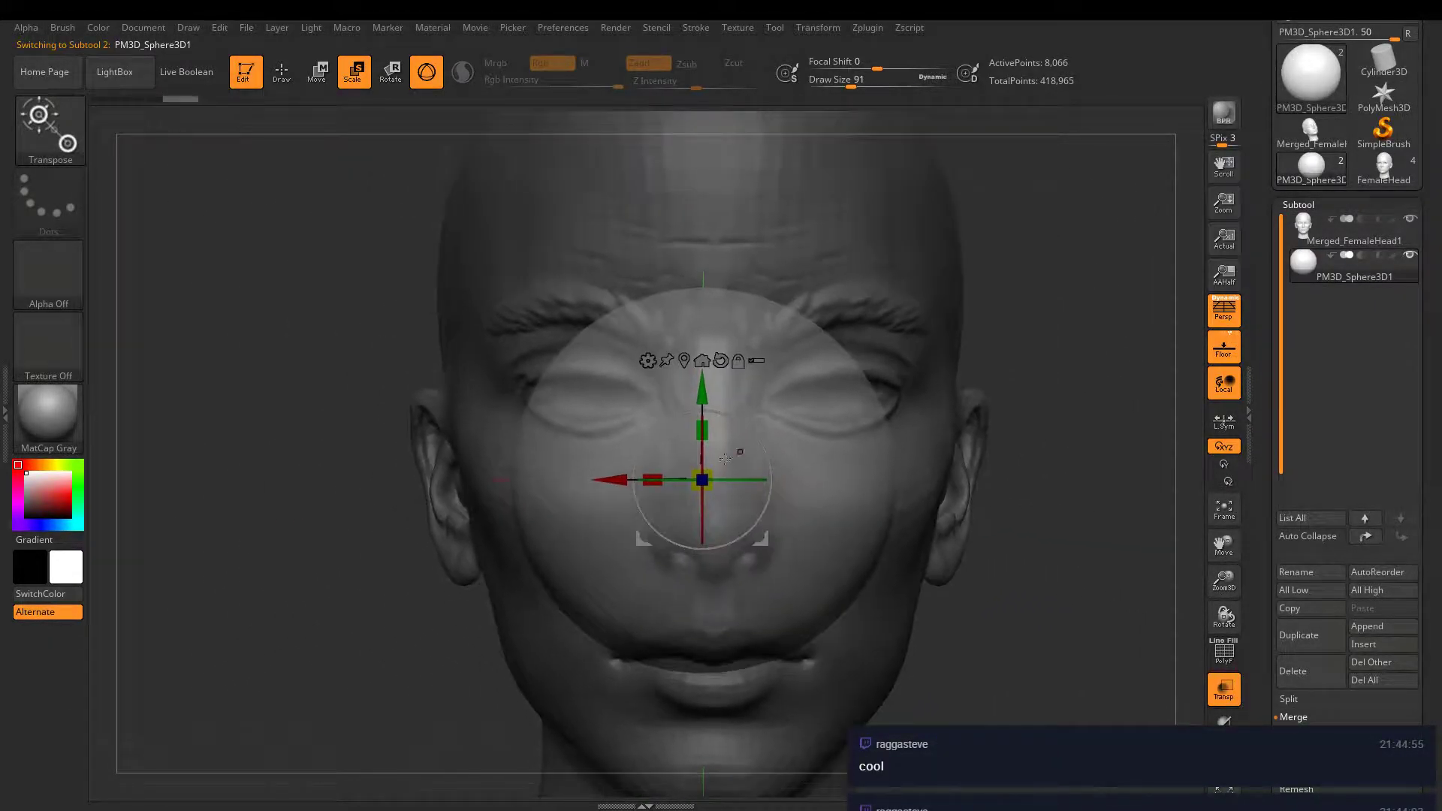
drag(702, 479, 366, 129)
- Move the sphere sideways, upward and forward into the eye socket on the character's left side
drag(625, 467, 763, 467)
drag(853, 391, 851, 314)
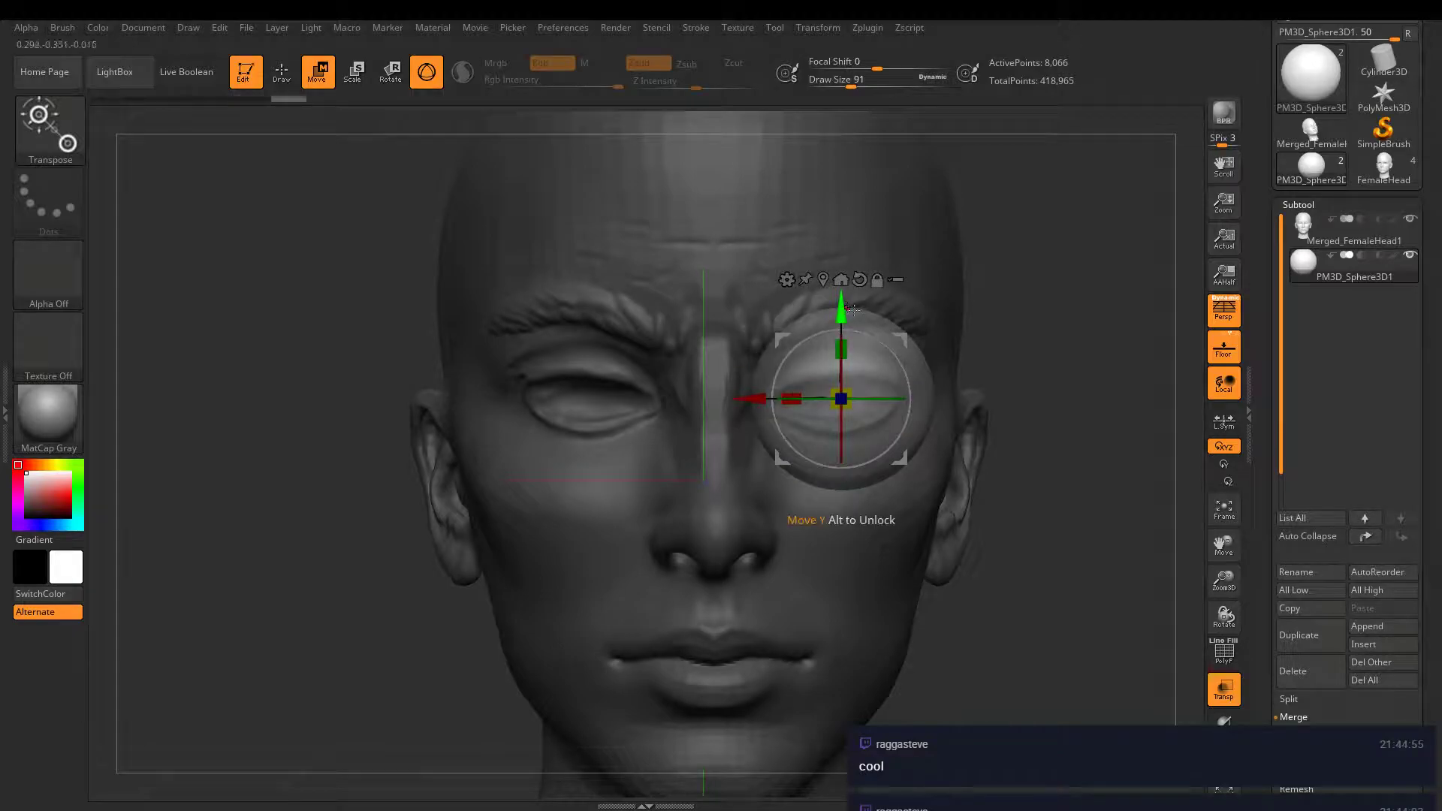
drag(1075, 353, 882, 385)
drag(751, 402, 598, 401)
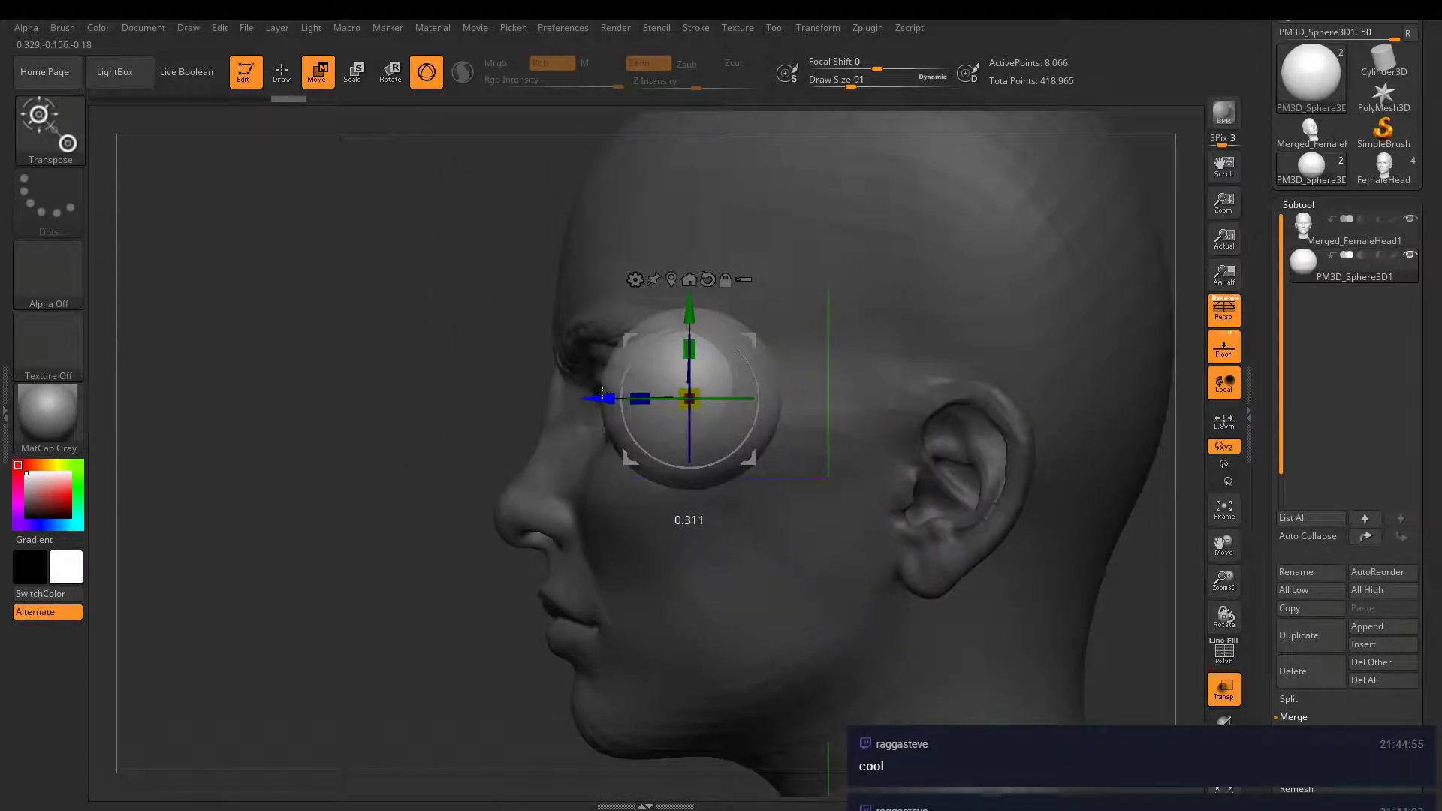
- Scale the eyeball sphere down further and shift it to fit inside the eye socket
key(e)
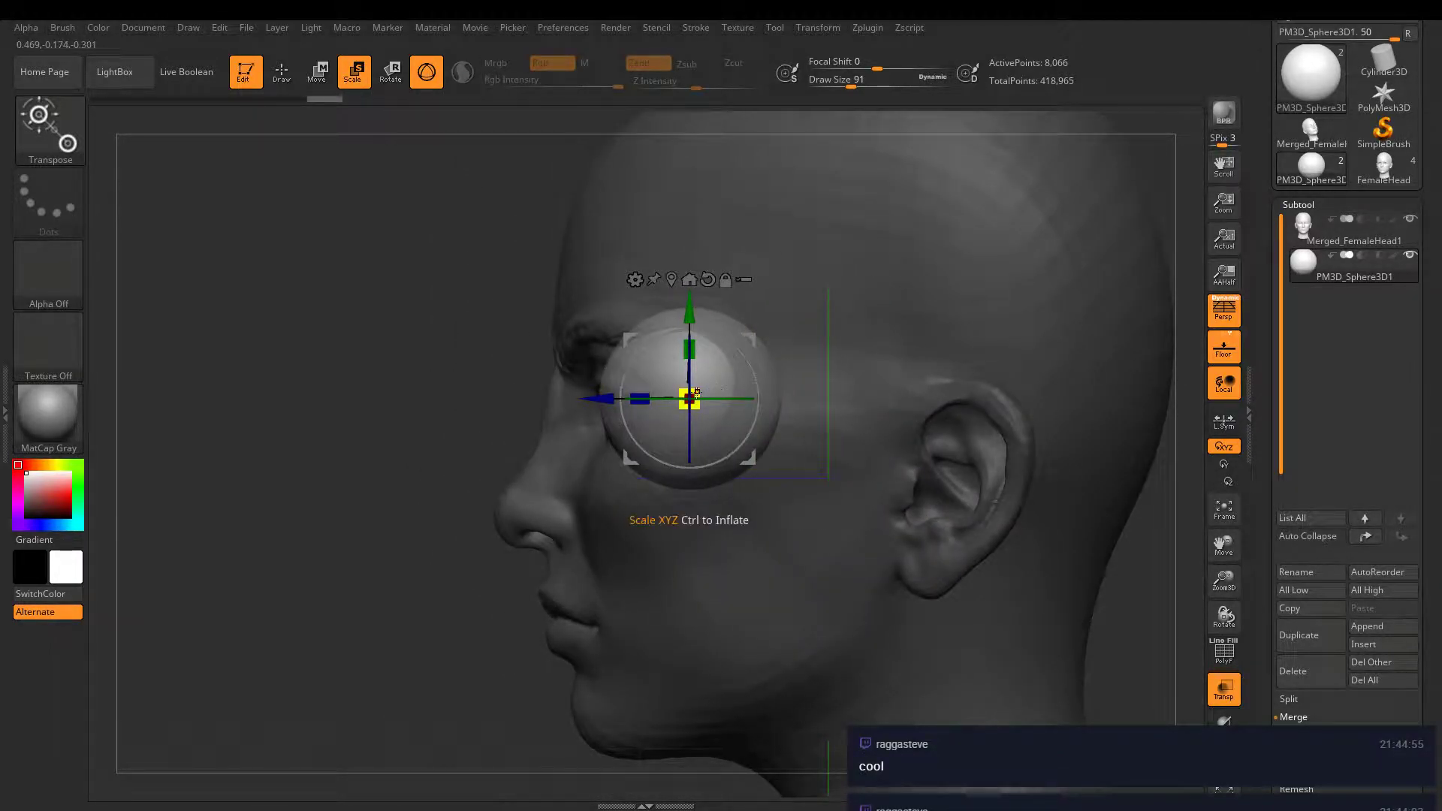
drag(685, 328, 522, 404)
drag(752, 466, 759, 411)
mouse_move(664, 406)
mouse_down()
mouse_move(649, 406)
mouse_move(668, 406)
mouse_up()
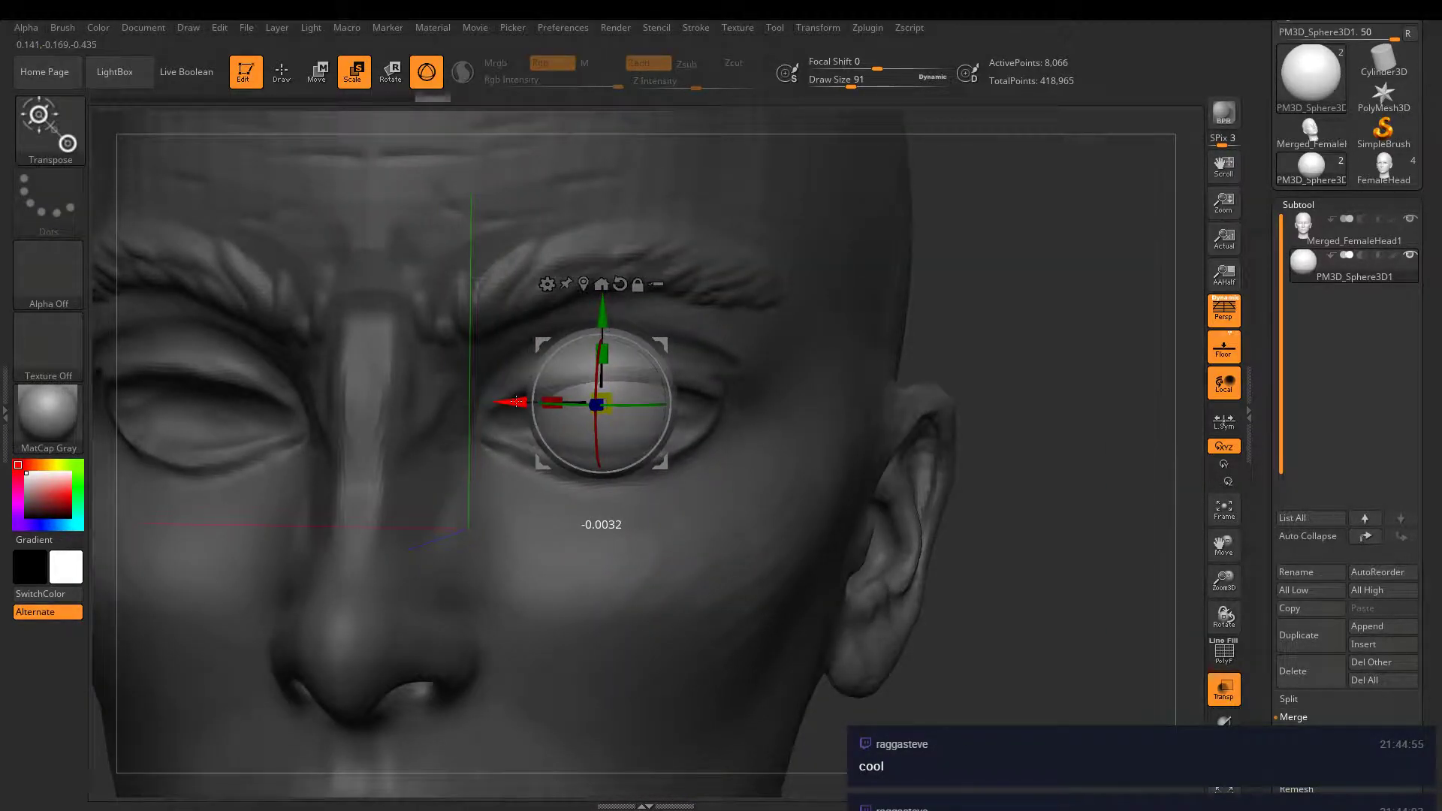
drag(751, 421, 827, 421)
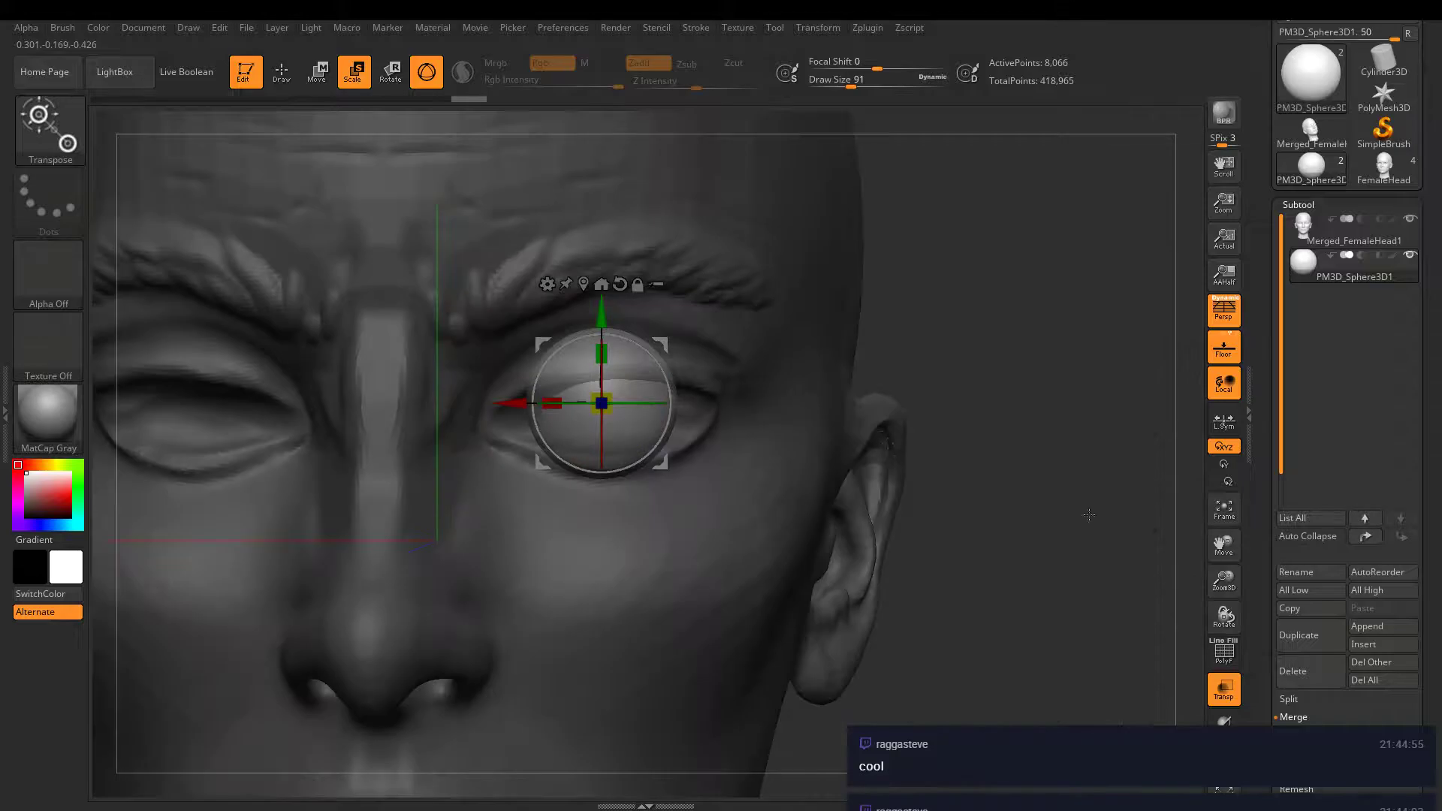
- Turn off transparency and fine-tune the eyeball's position behind the eyelids, checking it from several angles
click(1224, 687)
drag(736, 481, 942, 500)
ctrl+right_drag(892, 455, 834, 503)
drag(661, 470, 653, 470)
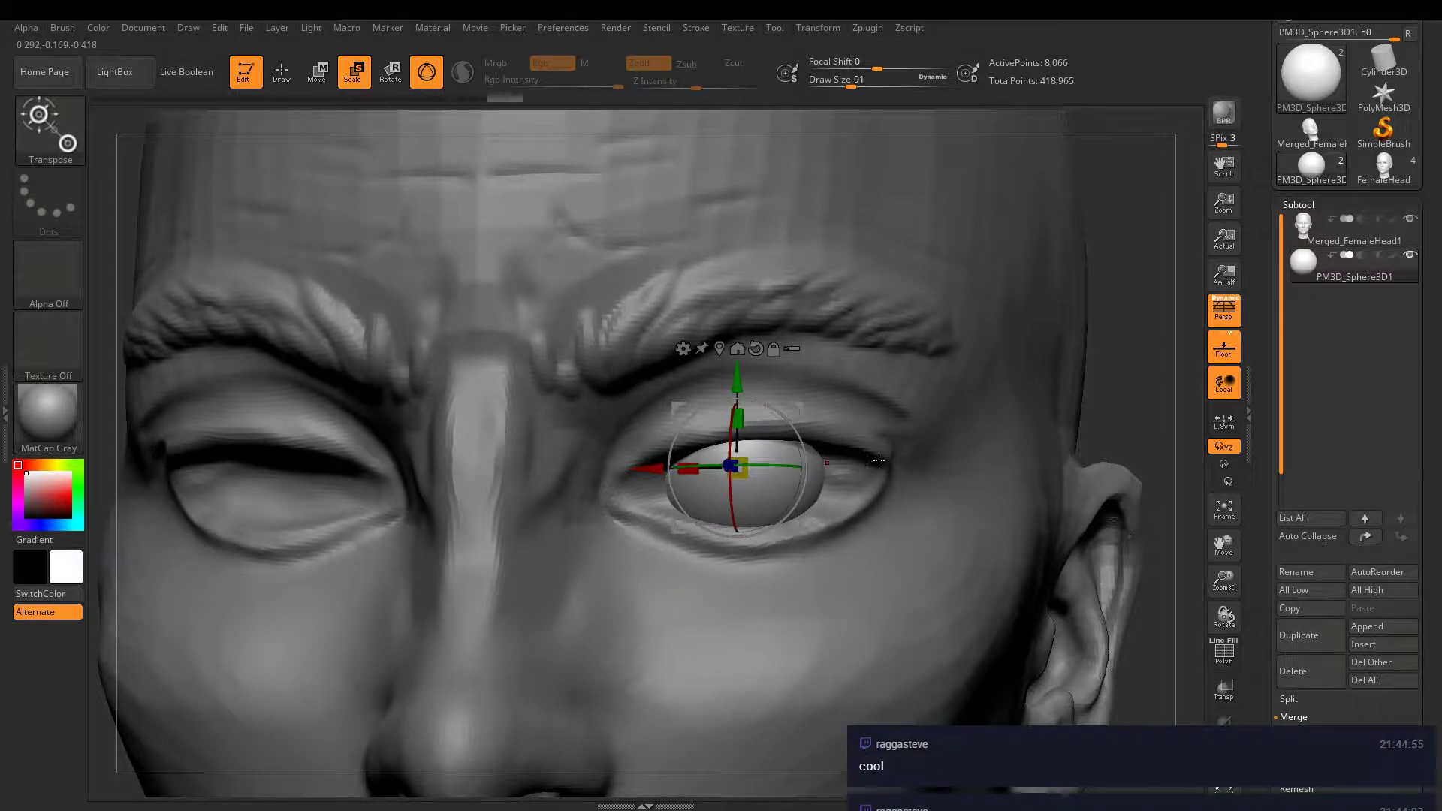
right_drag(931, 458, 819, 443)
drag(819, 388, 821, 389)
drag(726, 473, 727, 472)
right_drag(685, 454, 813, 441)
mouse_move(997, 455)
right_down()
mouse_move(999, 396)
mouse_move(1006, 460)
right_up()
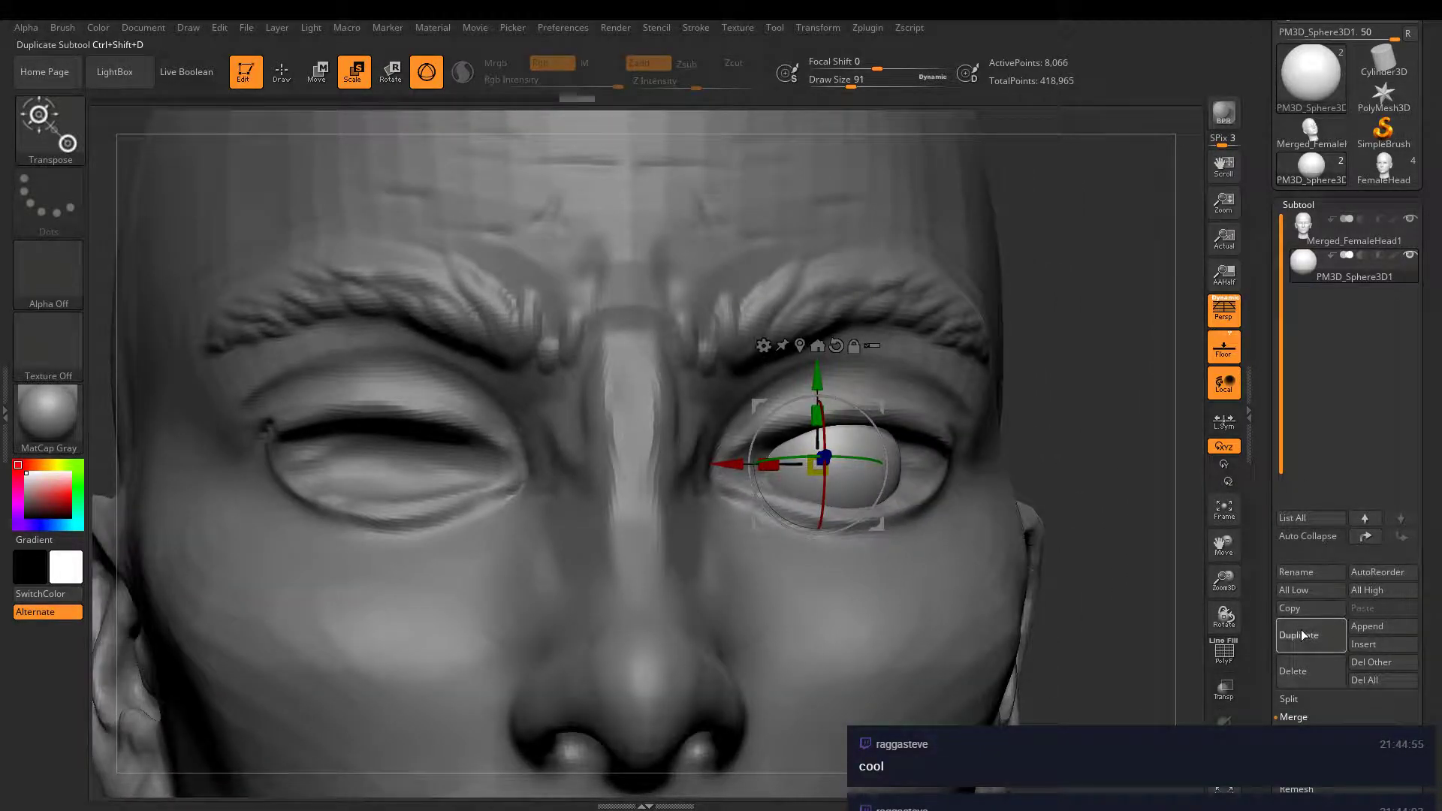
- Duplicate the eyeball subtool and move the copy across into the opposite eye socket
click(1301, 635)
drag(730, 465, 495, 459)
shift+right_drag(495, 459, 495, 464)
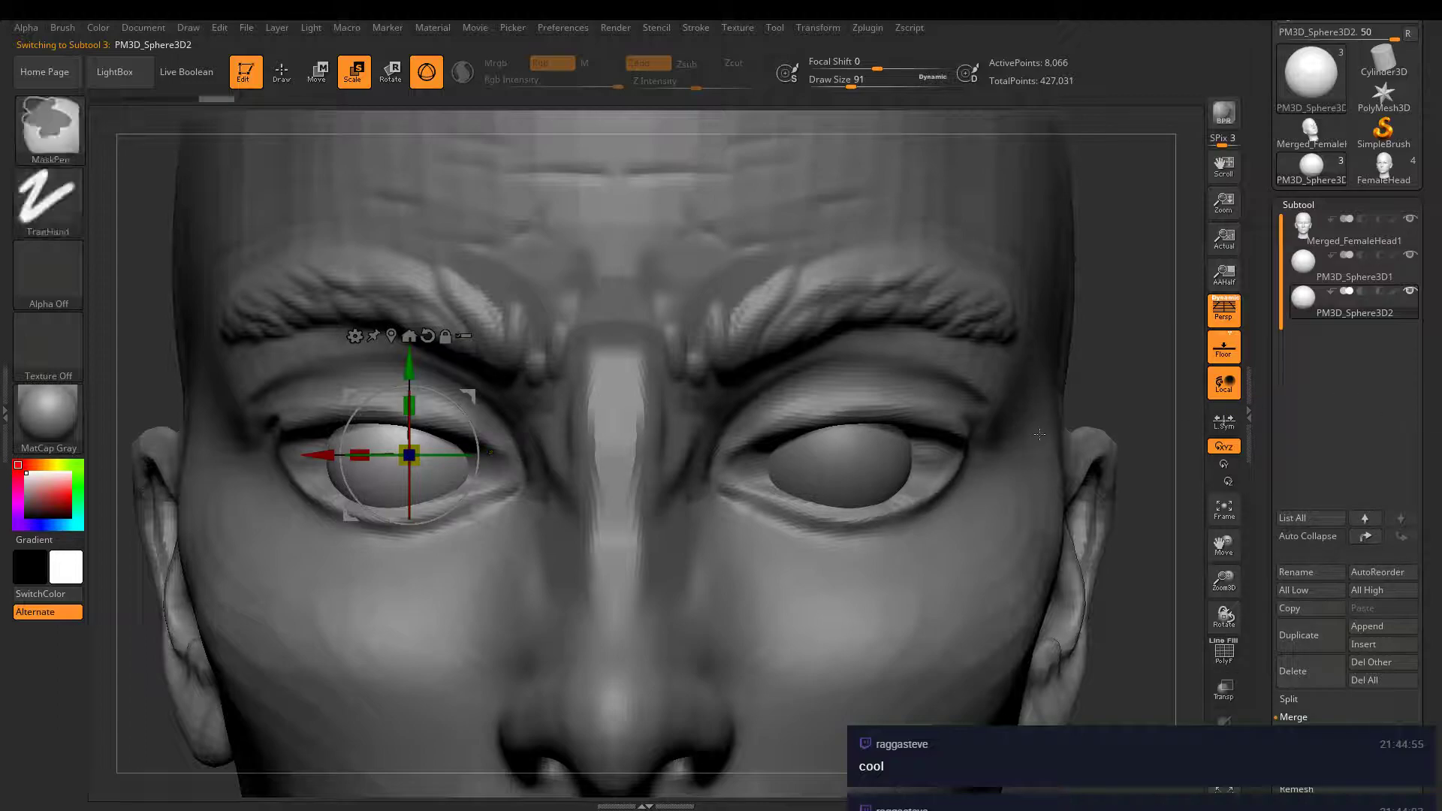
- Delete the duplicated eyeball subtool from the eye socket on the character's right side
click(1308, 668)
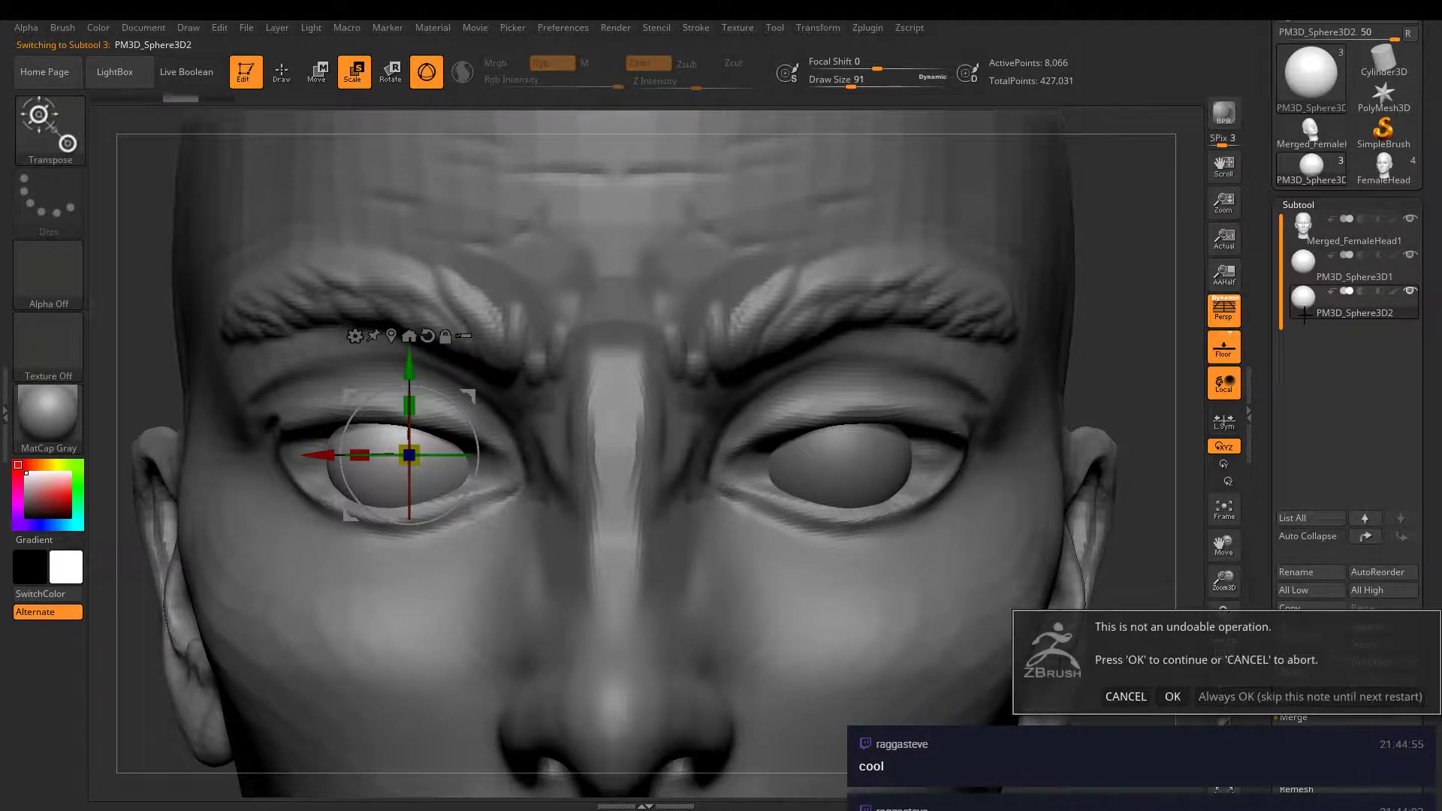
click(1173, 696)
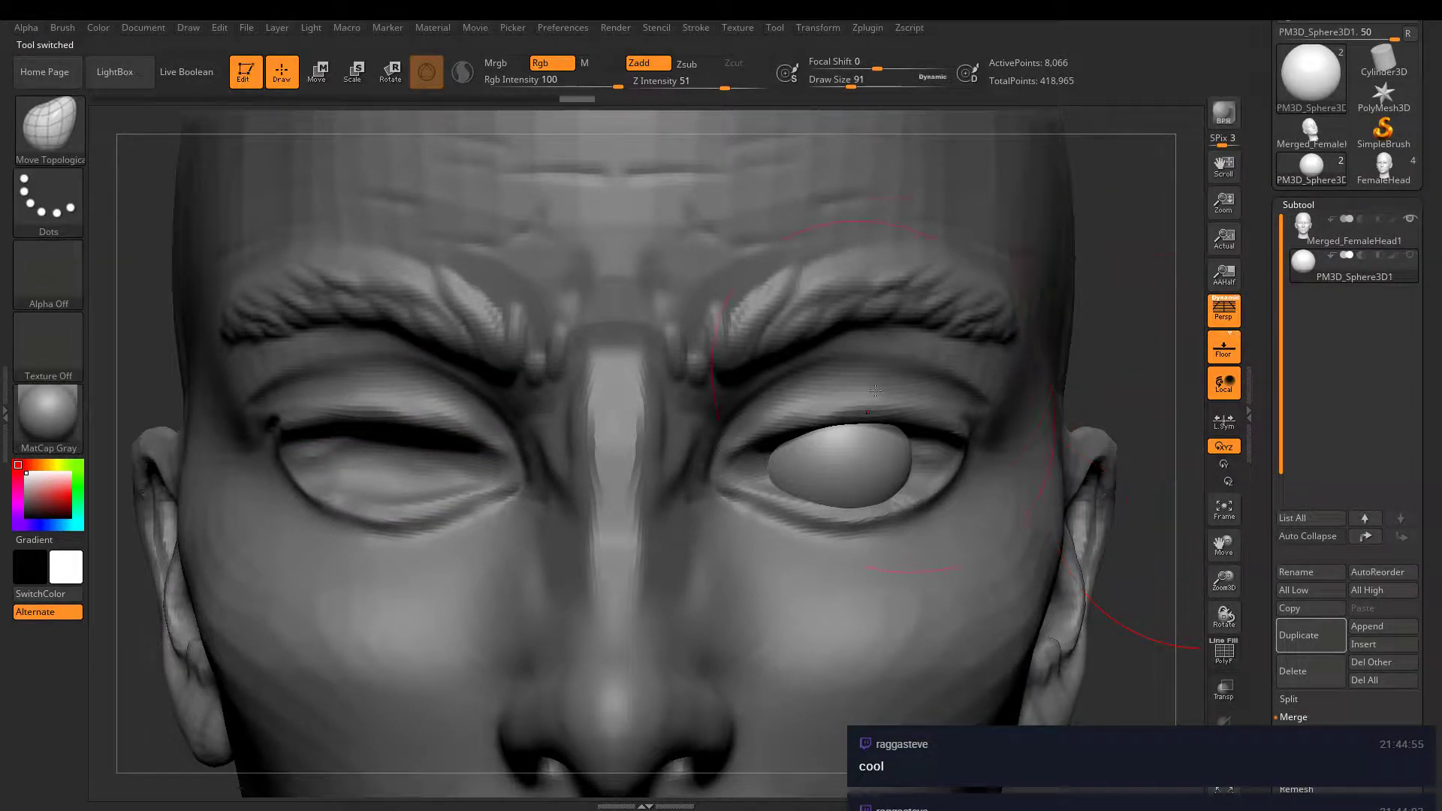
- Mask a round iris area on the front of the remaining eyeball and invert the mask so only the iris is editable
right_drag(875, 390, 960, 412)
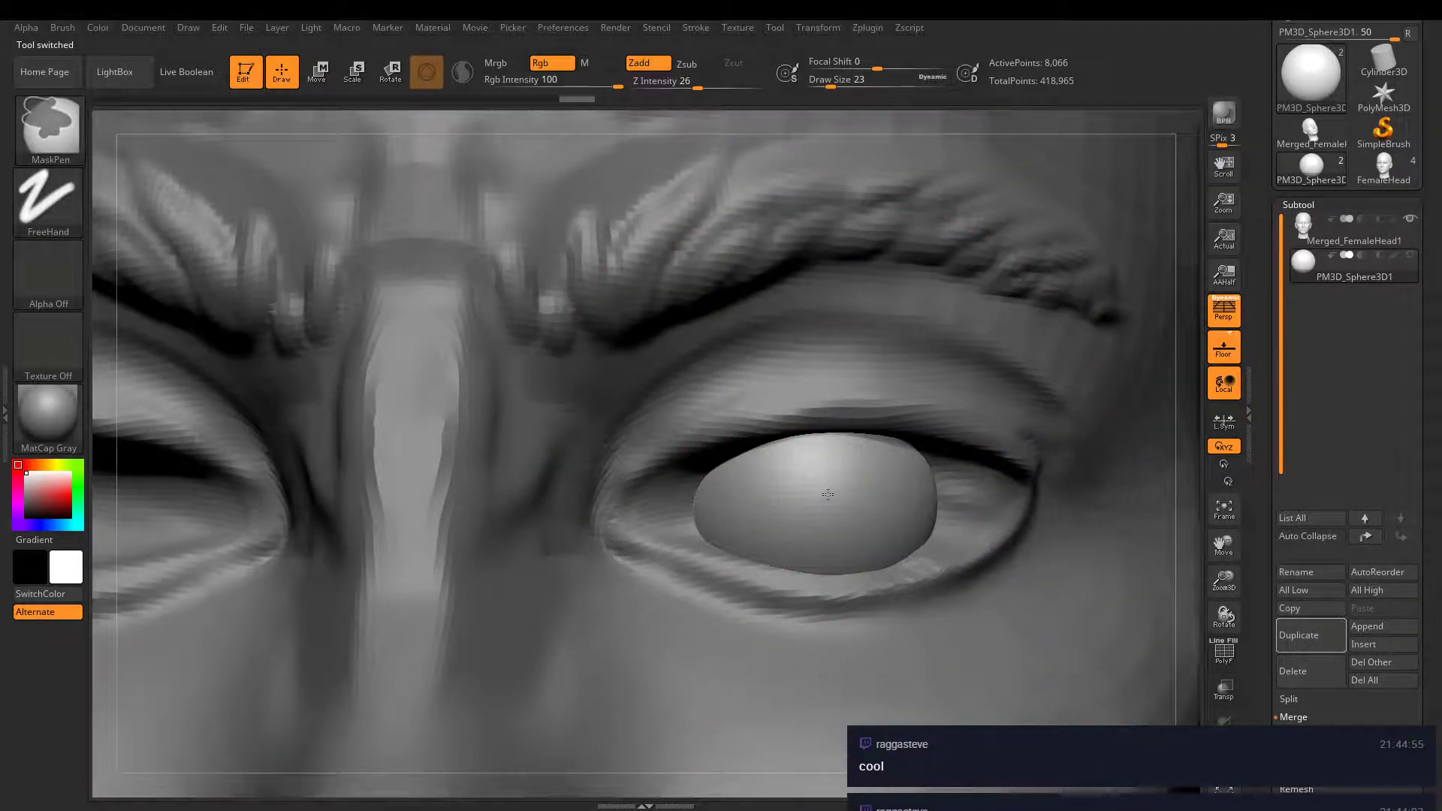
ctrl+click(823, 496)
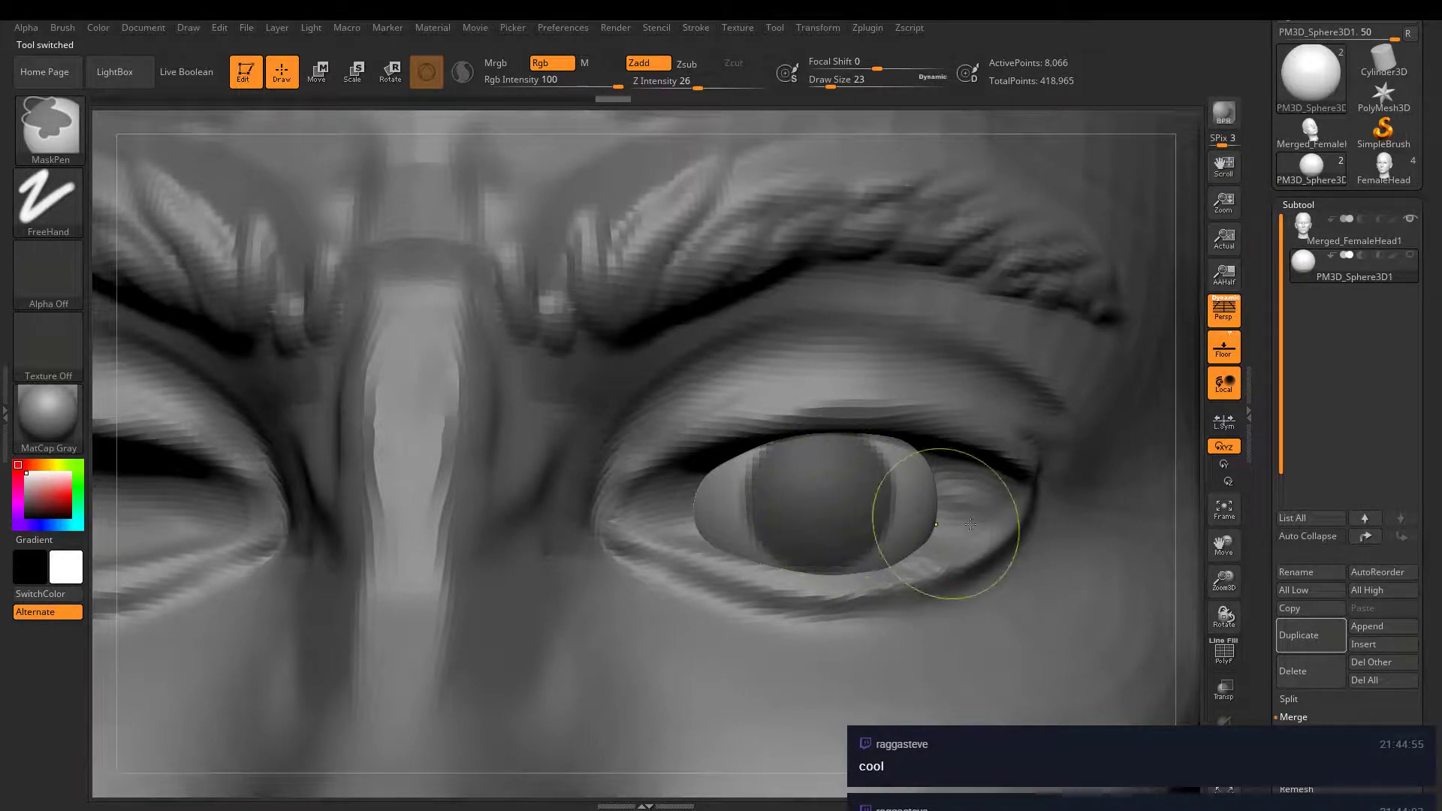
right_drag(940, 515, 268, 383)
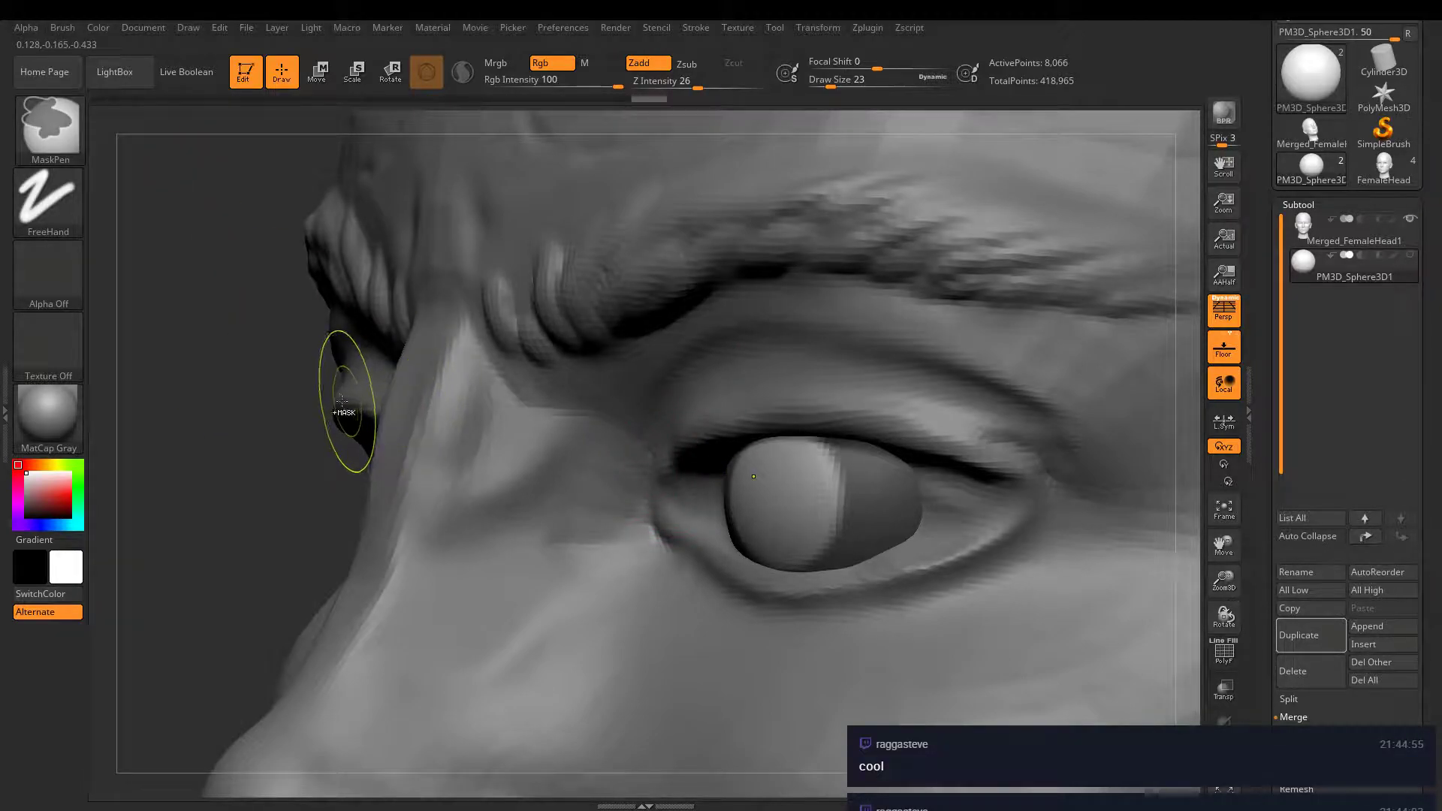
mouse_move(380, 395)
right_down()
mouse_move(821, 522)
mouse_move(855, 466)
right_up()
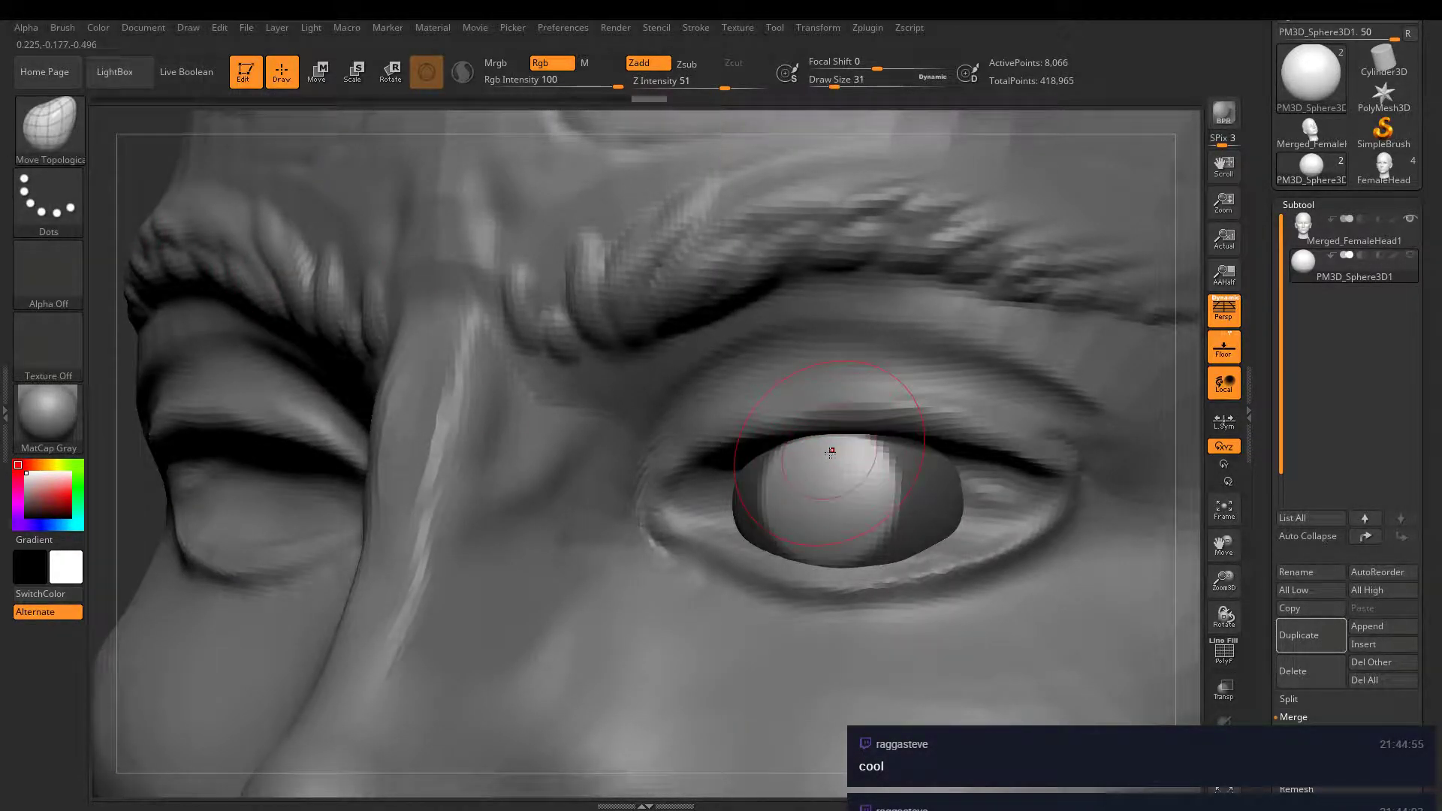
- Shift the unmasked iris area slightly along the eyeball's depth axis from a side view
right_drag(831, 452, 578, 473)
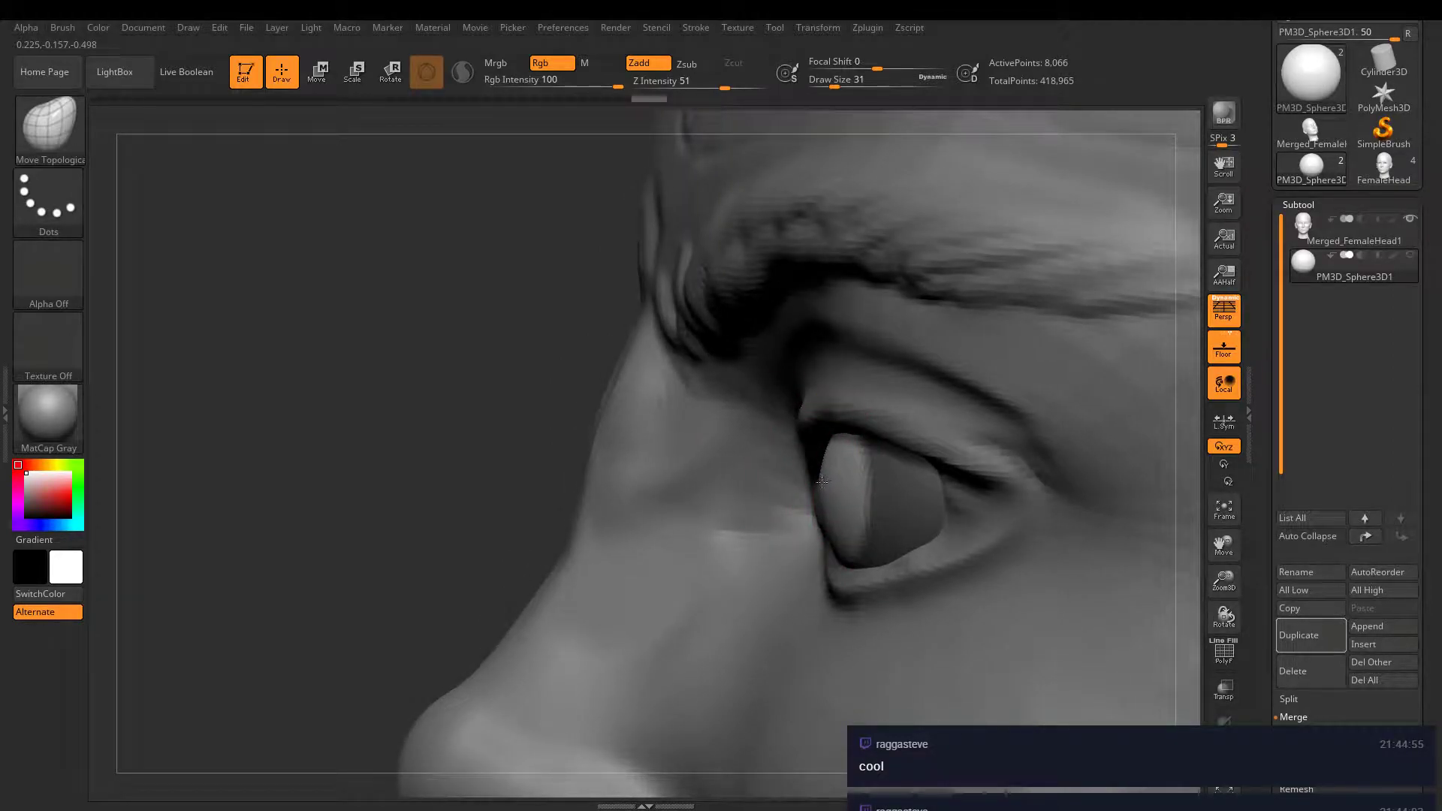
right_drag(786, 488, 935, 481)
click(317, 73)
right_drag(876, 440, 722, 439)
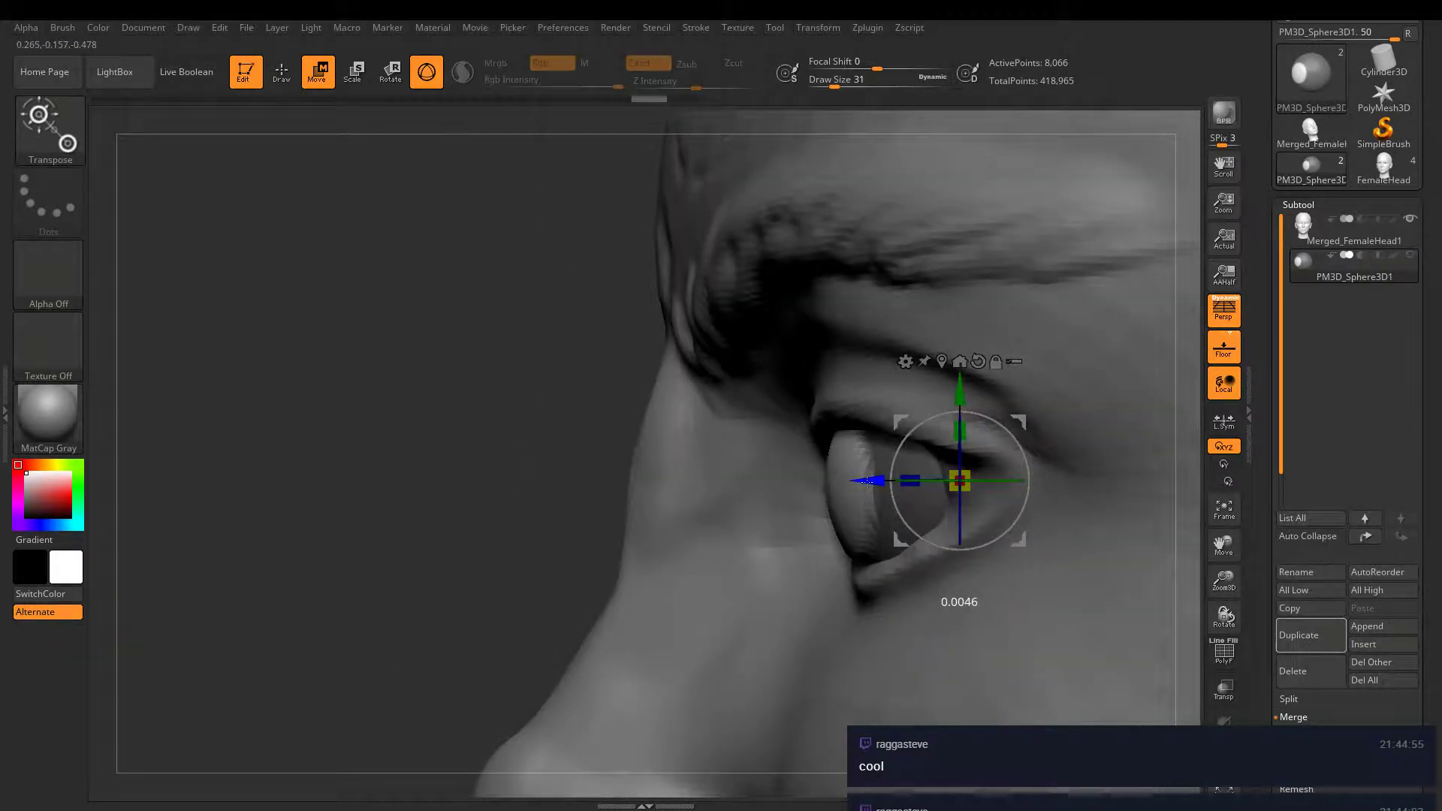
drag(867, 482, 871, 482)
- Invert the mask, nudge the rest of the eyeball along its depth axis, and clear the mask
ctrl+click(516, 432)
right_drag(872, 482, 835, 488)
drag(884, 481, 880, 481)
drag(451, 391, 409, 386)
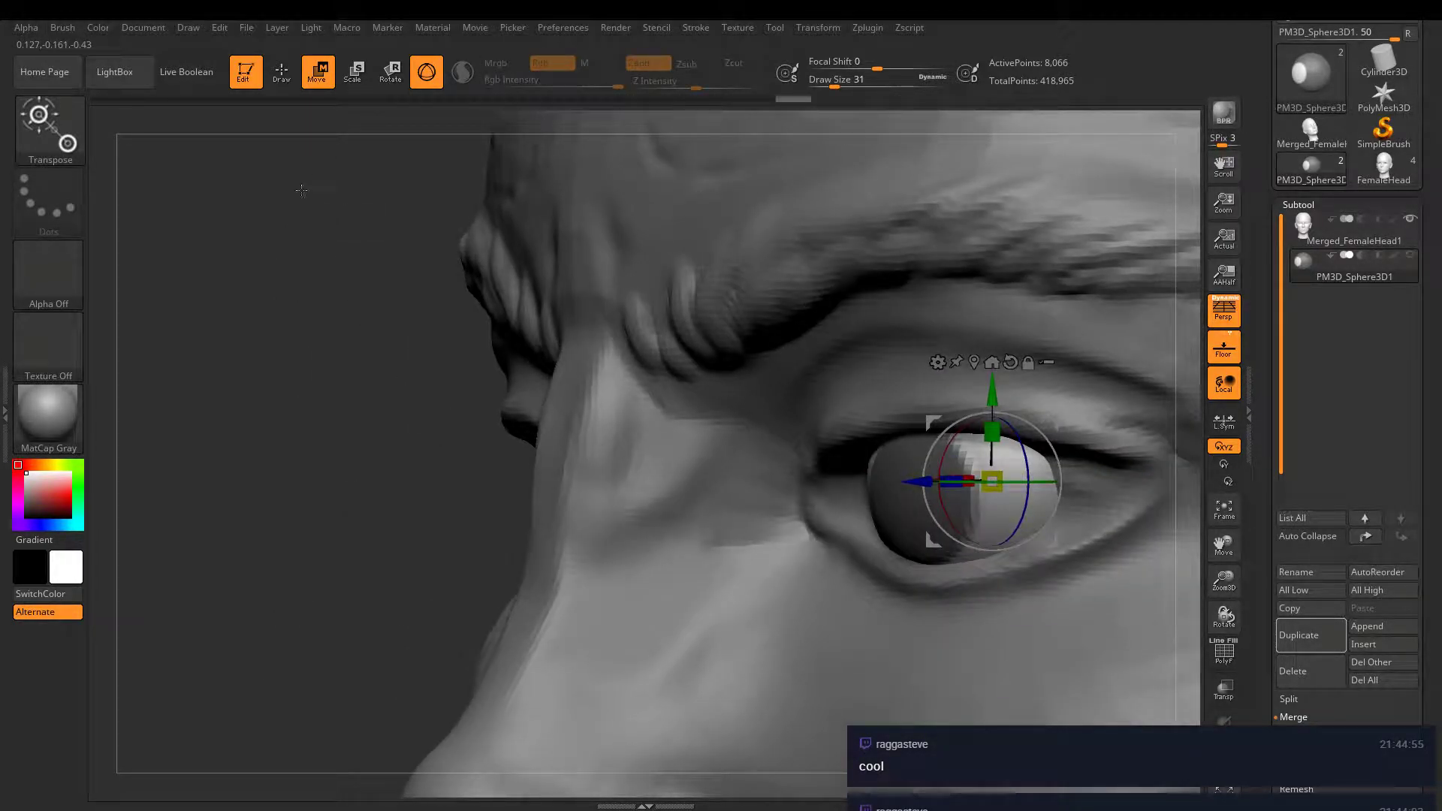
click(282, 72)
mouse_move(443, 323)
ctrl+mouse_down()
mouse_move(430, 419)
mouse_move(848, 453)
ctrl+mouse_up()
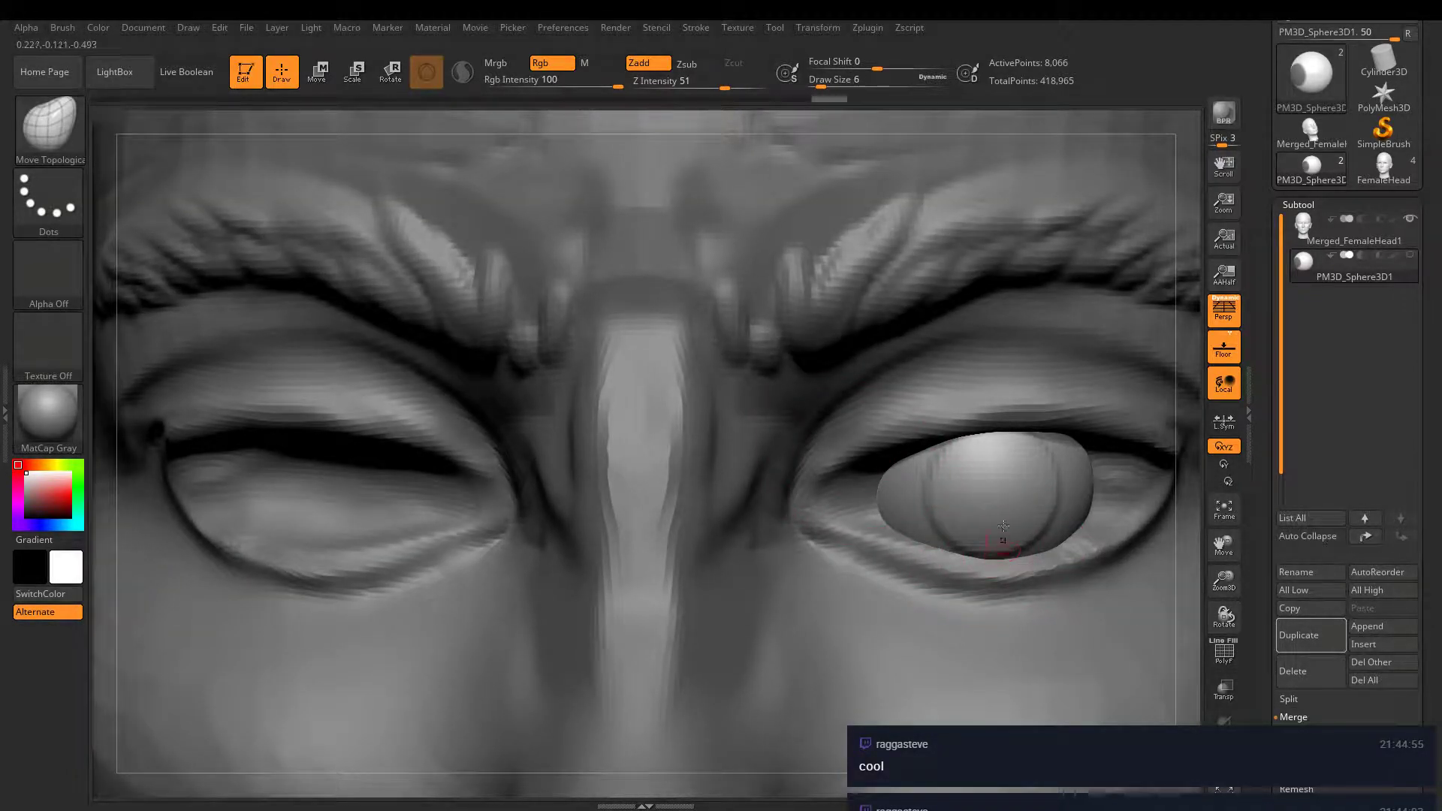
- Try masking a small round pupil area at the iris centre, and remove the mask again
key(ctrl)
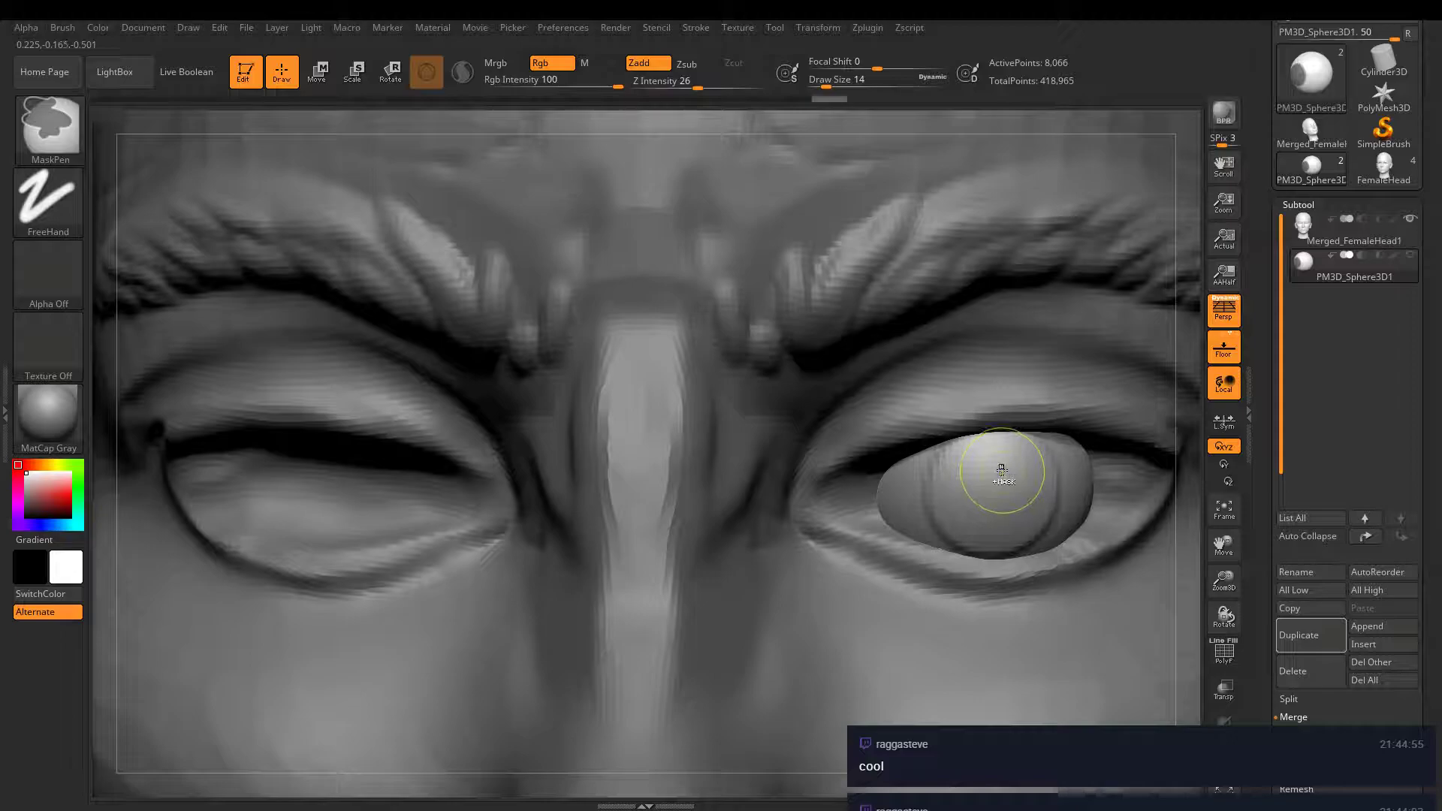
ctrl+right_drag(999, 471, 994, 474)
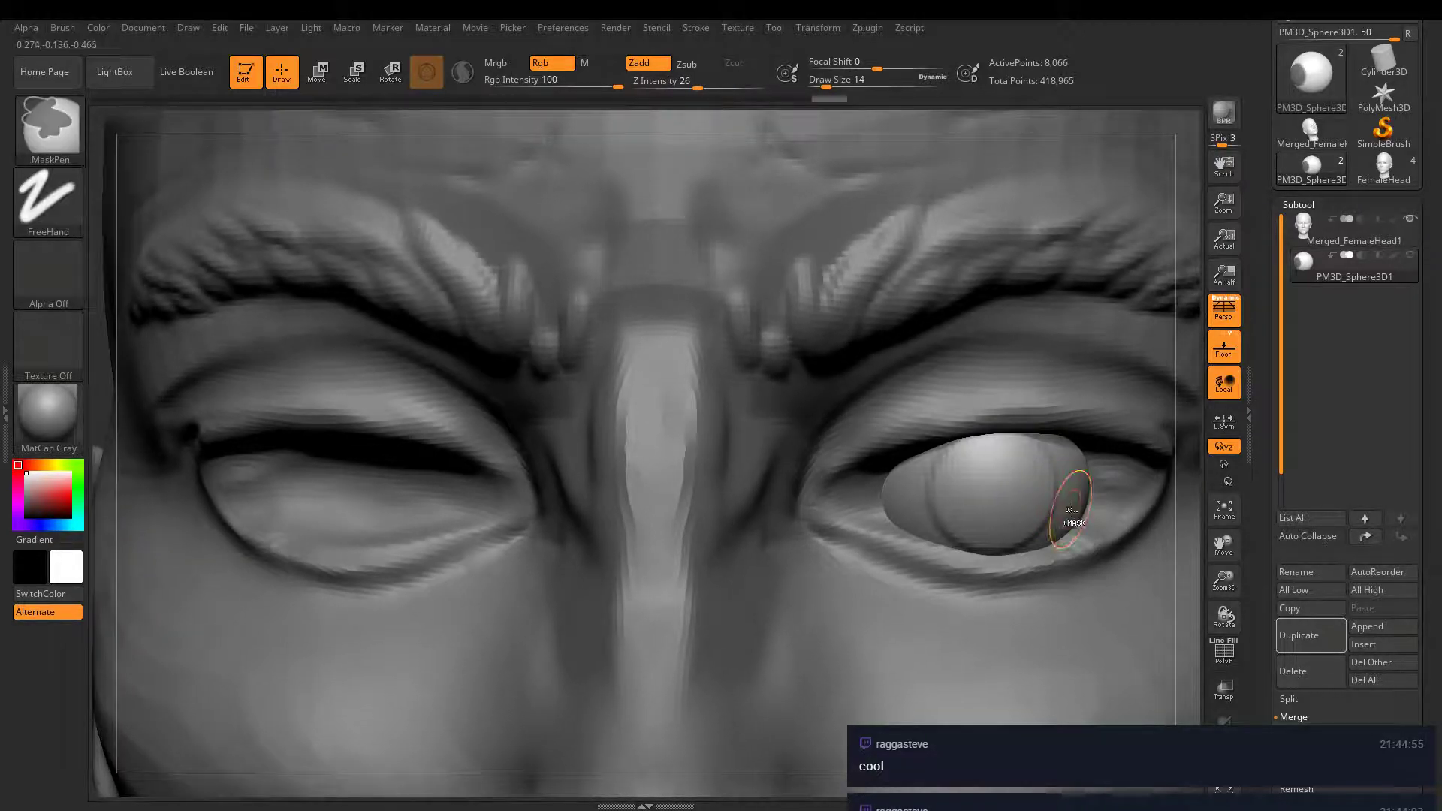
mouse_move(1072, 508)
ctrl+right_down()
mouse_move(1071, 443)
mouse_move(1032, 479)
mouse_move(849, 450)
mouse_move(913, 480)
mouse_move(894, 526)
mouse_move(831, 501)
mouse_move(834, 565)
mouse_move(781, 526)
ctrl+right_up()
key(ctrl)
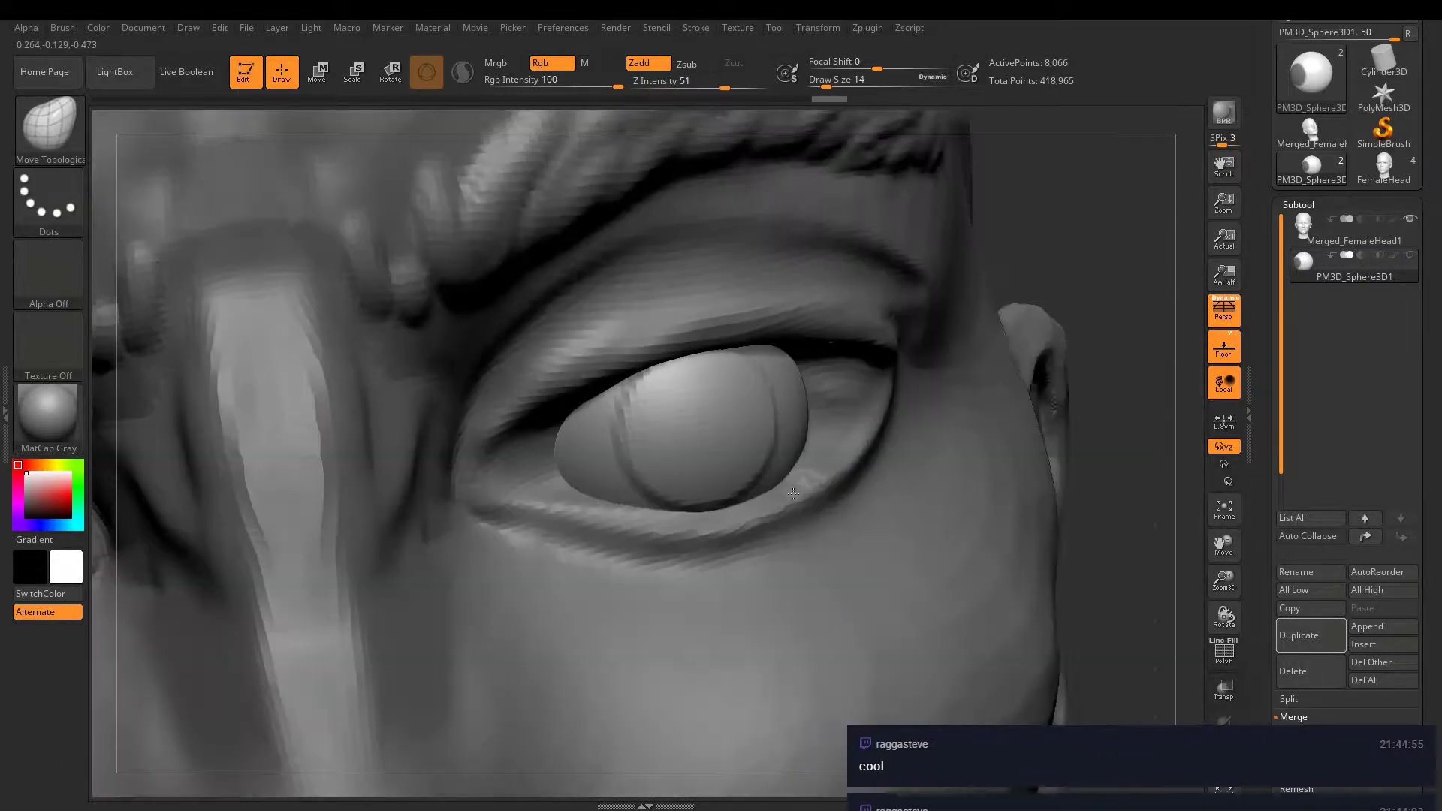
ctrl+right_drag(785, 457, 793, 496)
alt+right_drag(793, 496, 871, 543)
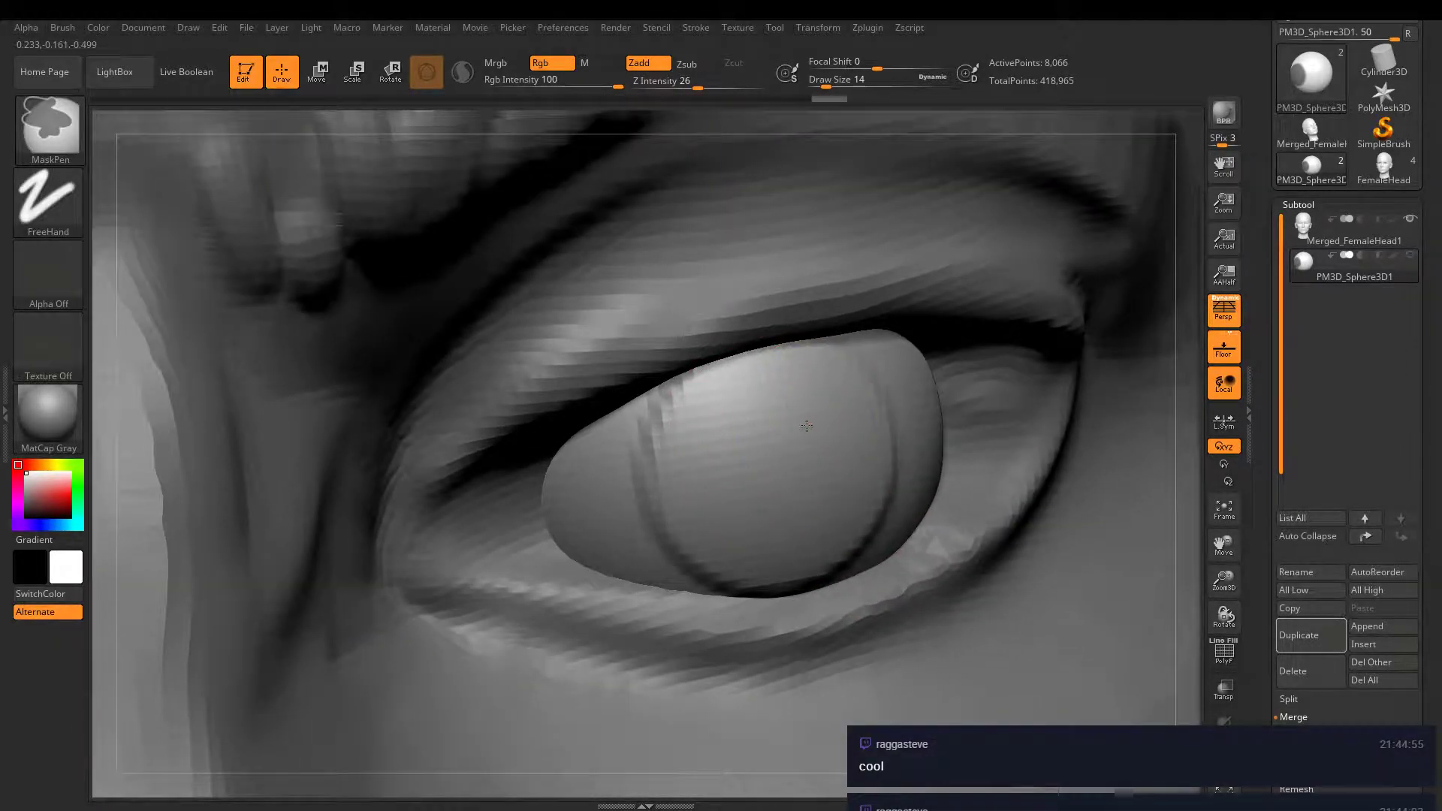
ctrl+drag(807, 425, 801, 427)
mouse_move(976, 492)
right_down()
mouse_move(912, 491)
mouse_move(848, 428)
right_up()
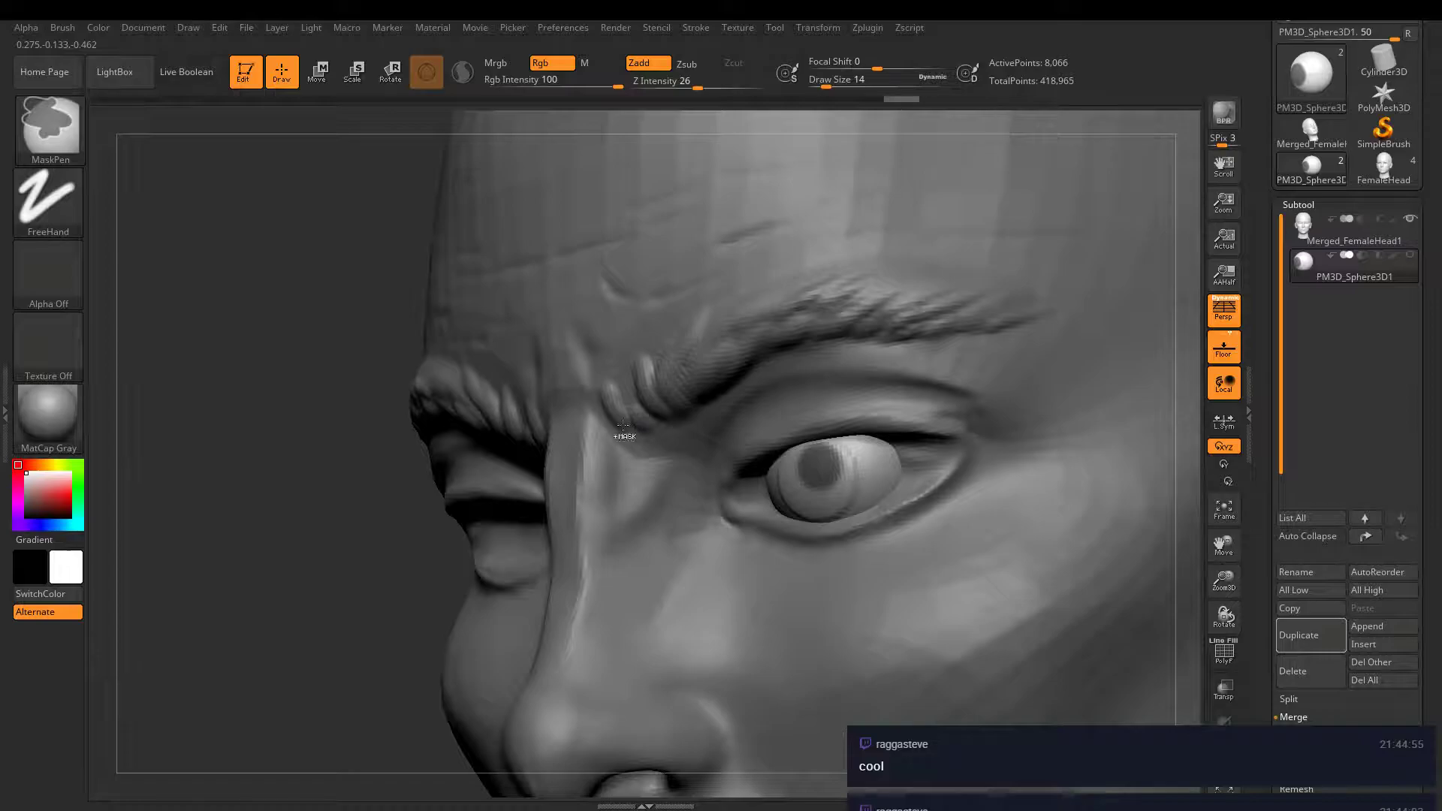
ctrl+click(325, 415)
right_drag(849, 511, 928, 541)
ctrl+click(931, 542)
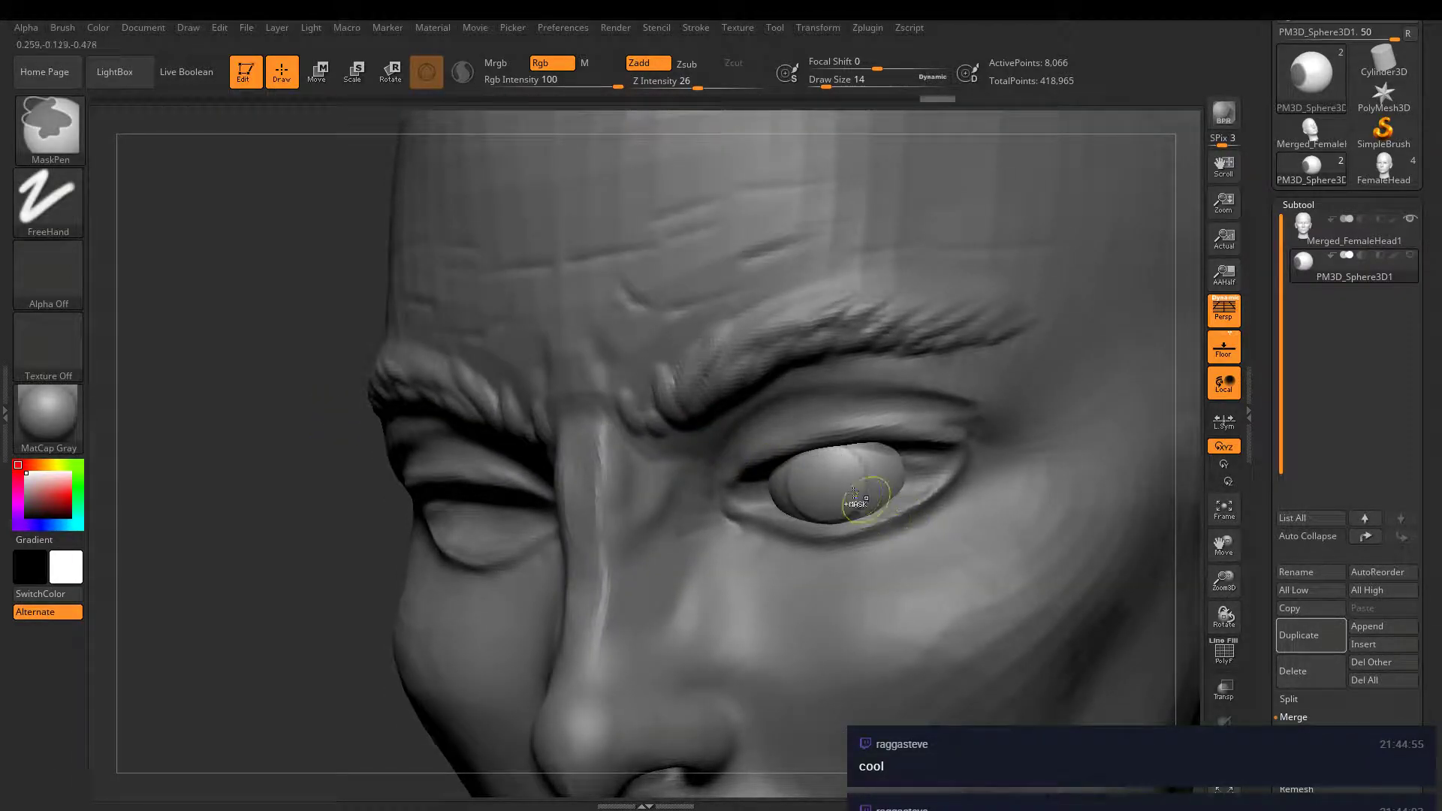
- Build up volume across the iris bulge of the eyeball with the ClayBuildup brush
ctrl+right_drag(853, 499, 911, 515)
mouse_move(789, 499)
right_down()
mouse_move(846, 491)
mouse_move(868, 515)
right_up()
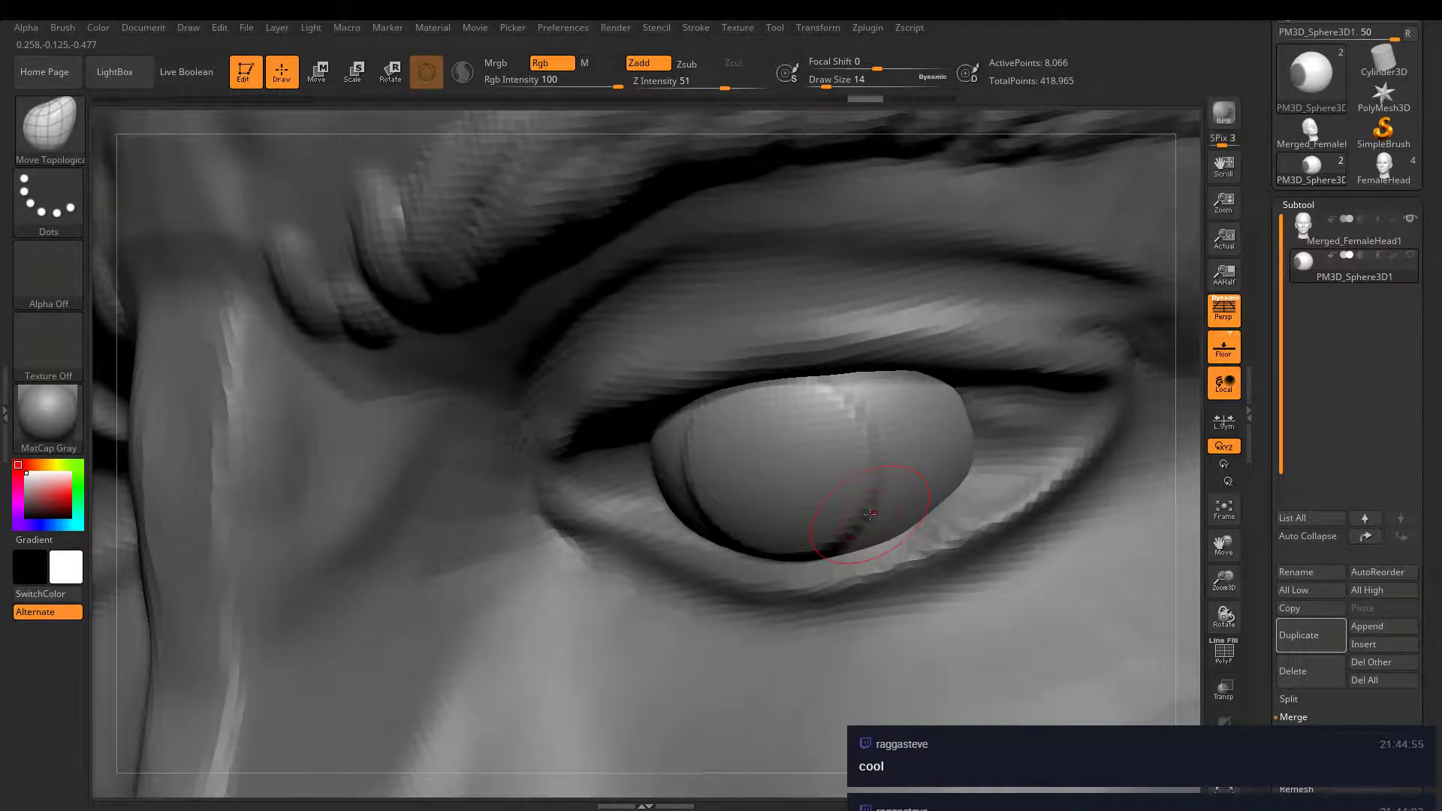
alt+right_drag(869, 514, 947, 497)
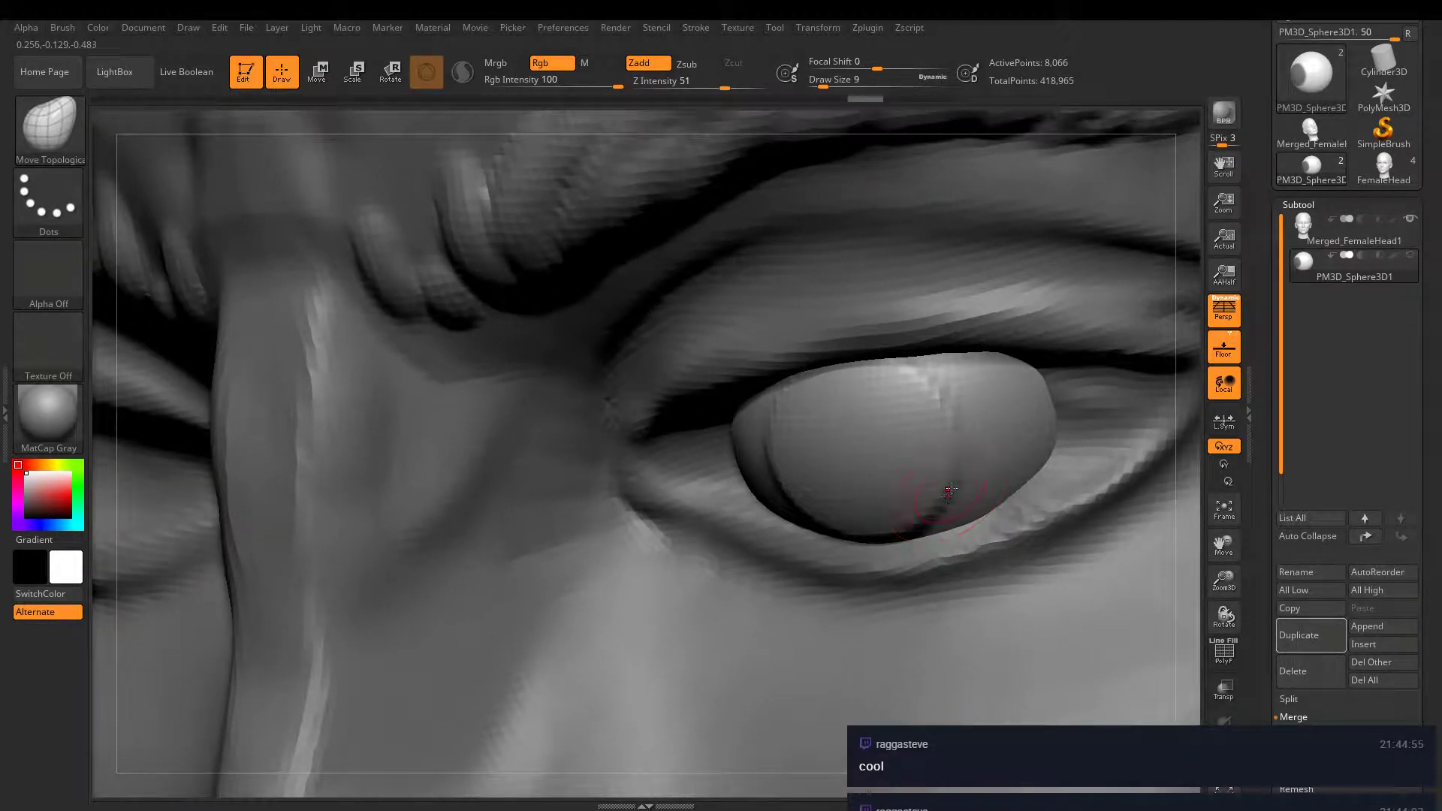
key(b)
key(c)
key(b)
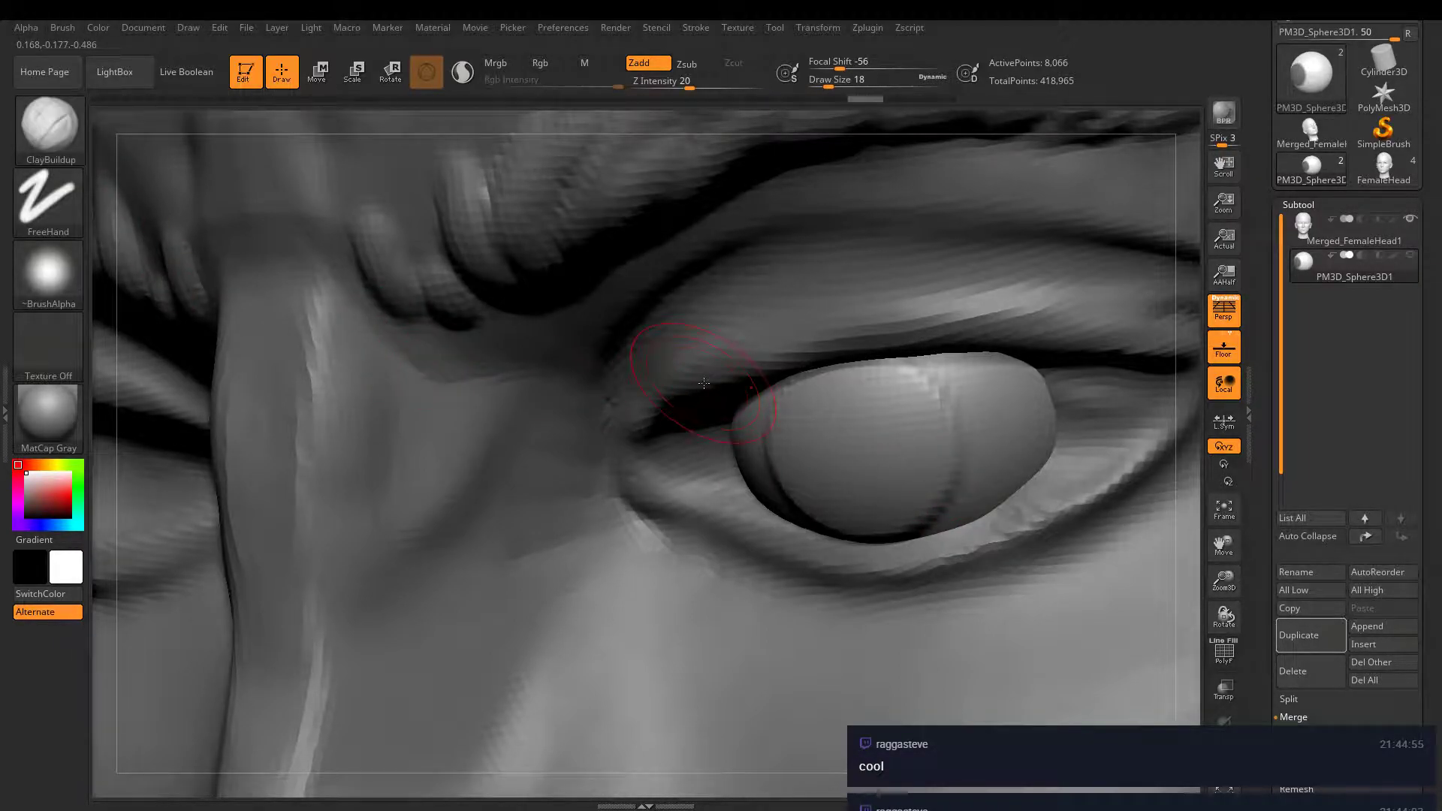
right_drag(704, 383, 715, 356)
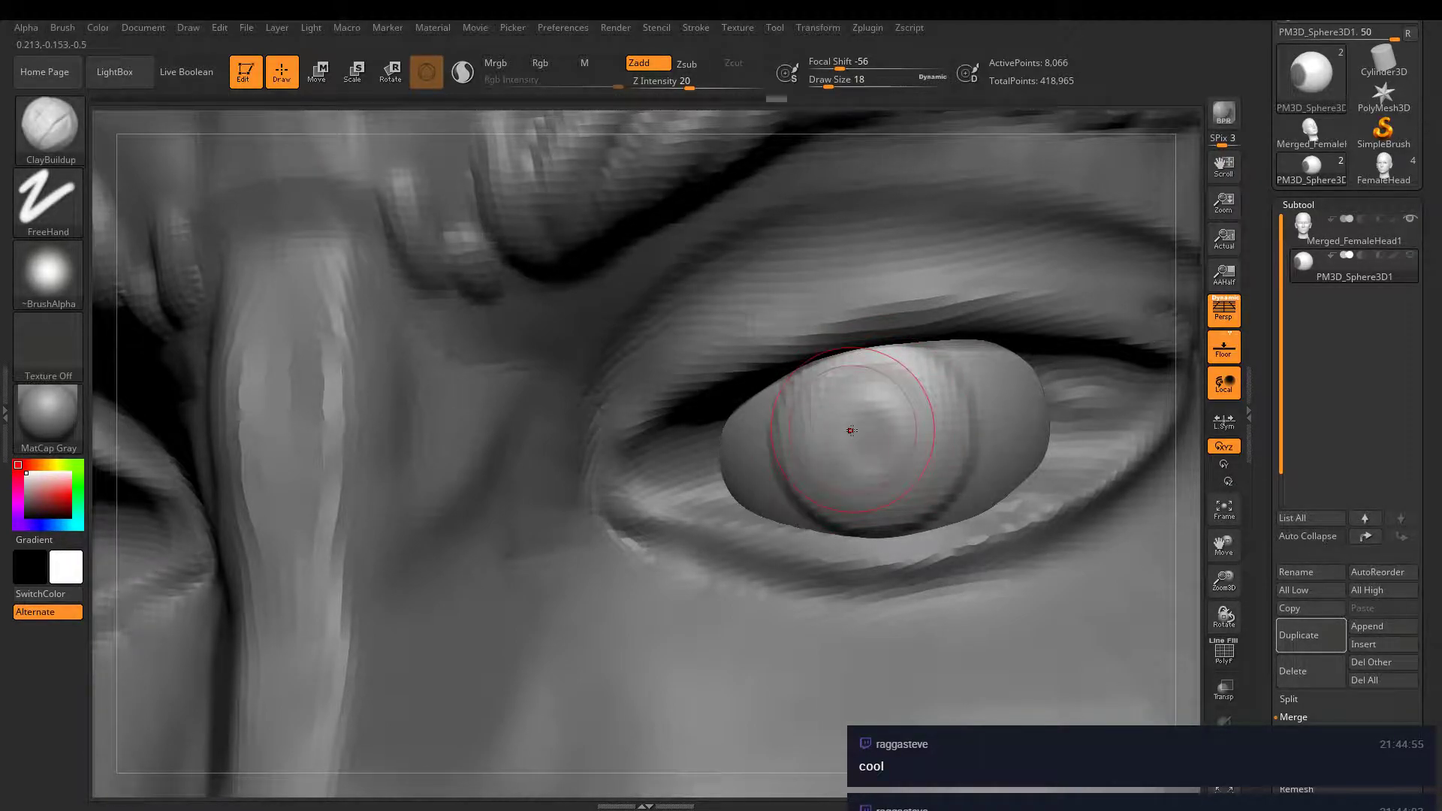
mouse_move(842, 434)
right_down()
mouse_move(976, 440)
mouse_move(840, 440)
right_up()
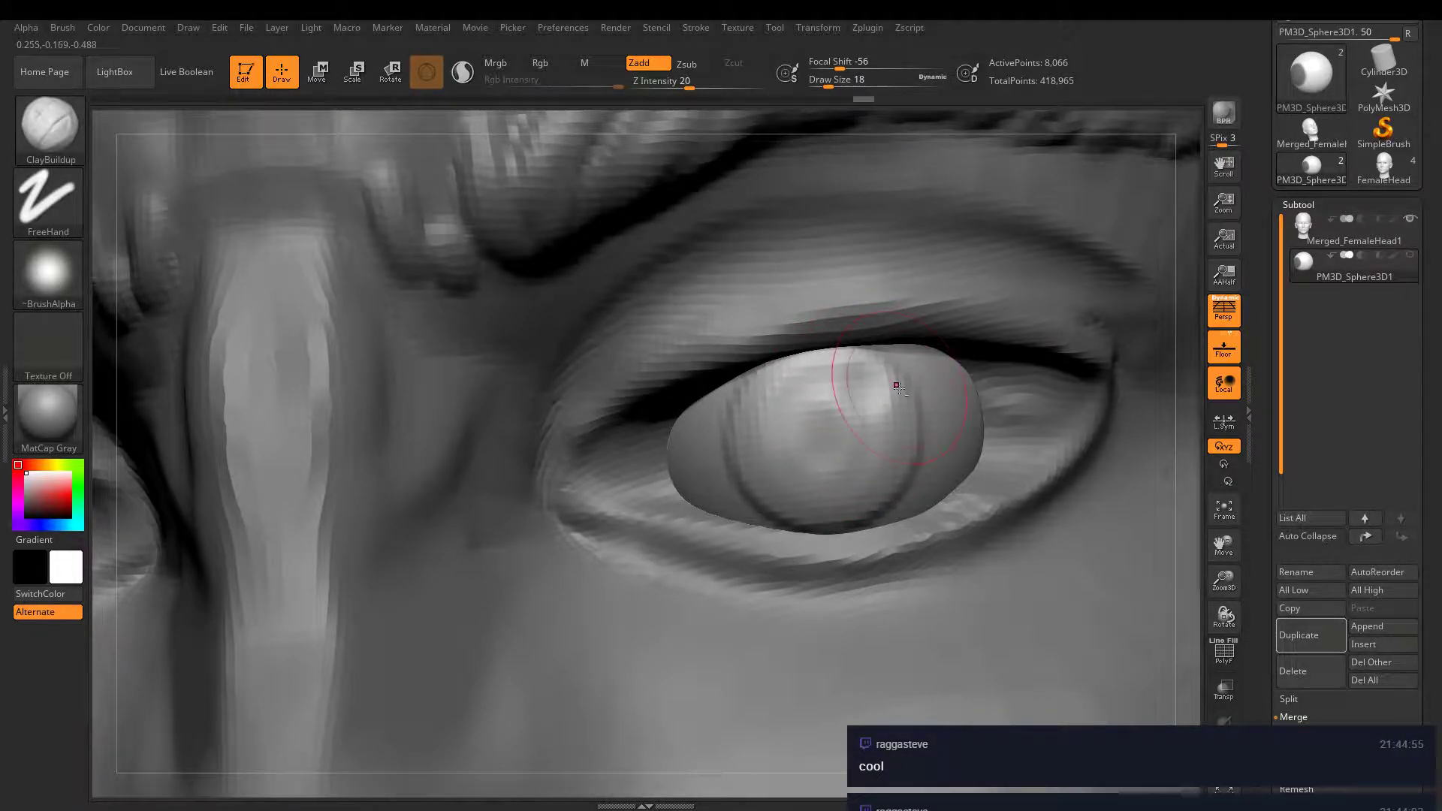
ctrl+right_drag(837, 399, 756, 341)
right_drag(931, 462, 875, 433)
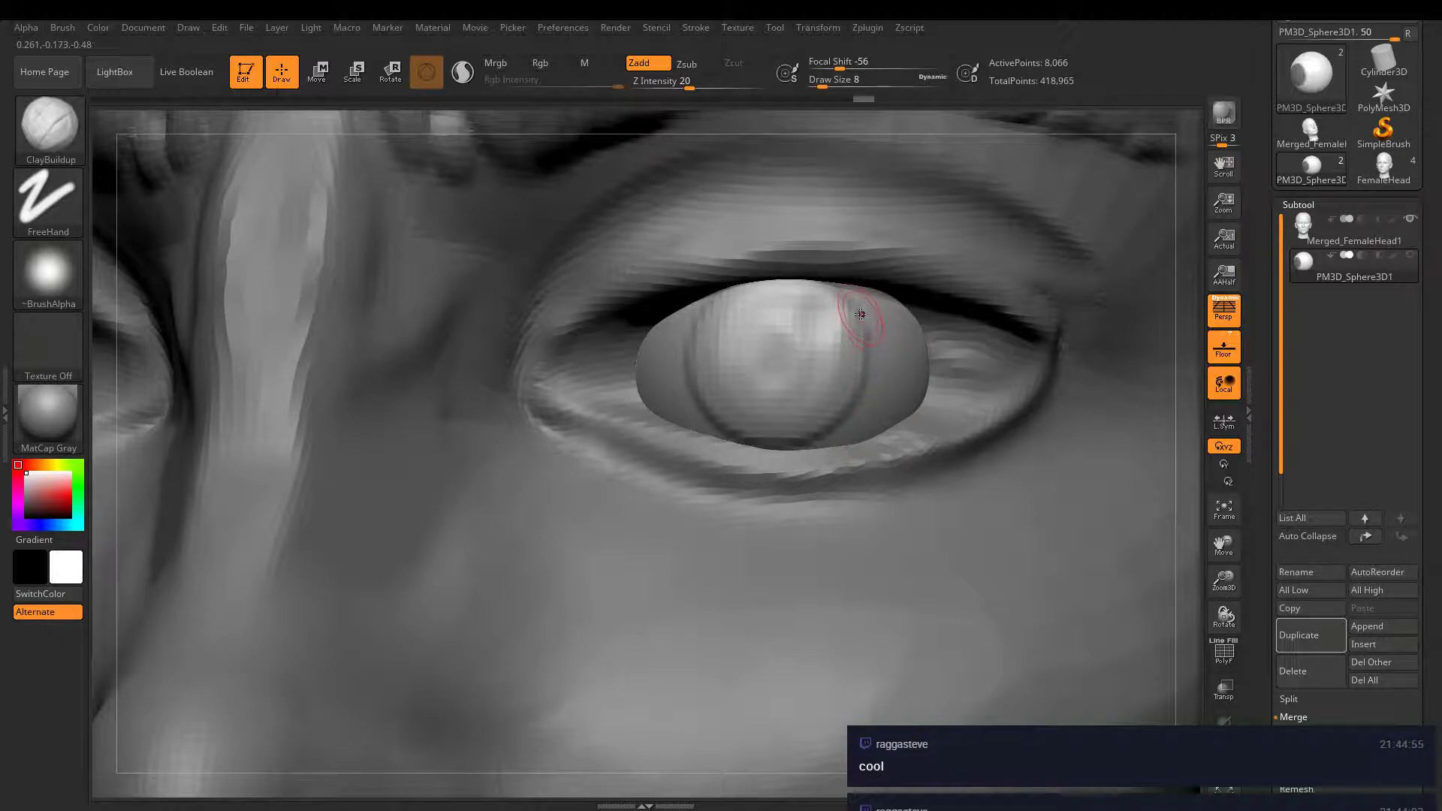
- Smooth the ridge around the iris so it blends into the rest of the eyeball
key(shift)
mouse_move(865, 379)
shift+mouse_down()
mouse_move(832, 425)
mouse_move(802, 435)
shift+mouse_up()
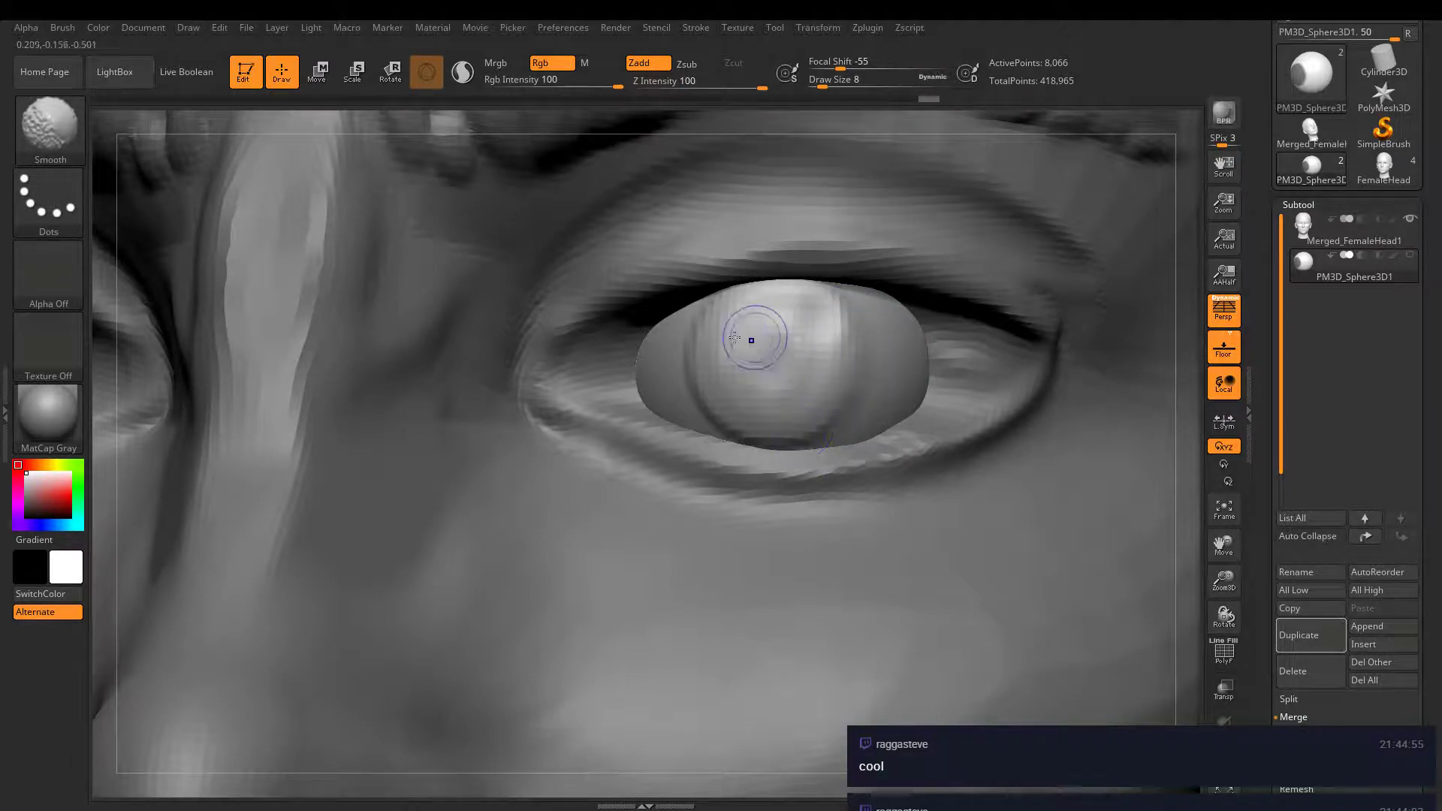
shift+drag(710, 309, 696, 332)
shift+drag(704, 397, 744, 436)
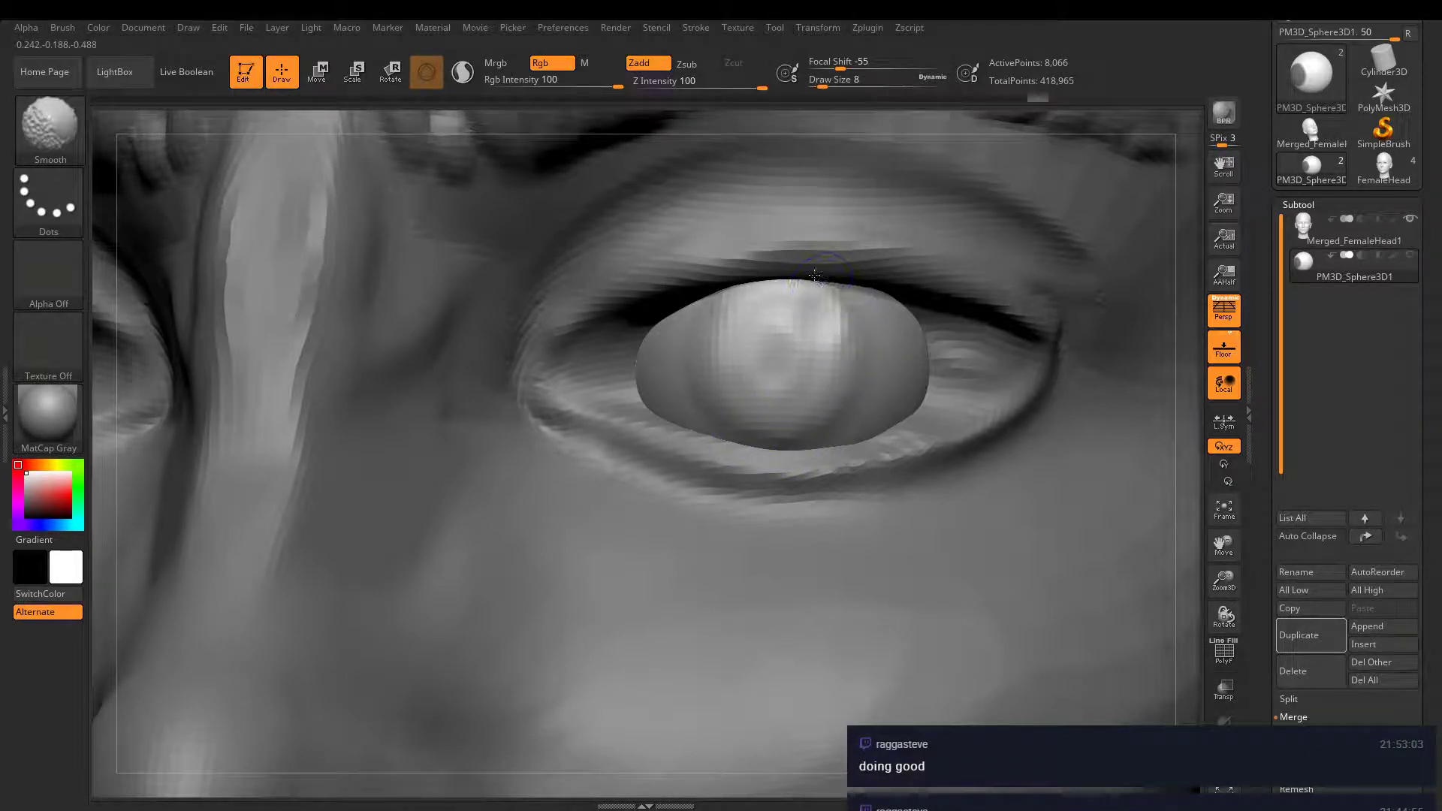
mouse_move(761, 277)
shift+mouse_down()
mouse_move(820, 299)
mouse_move(874, 353)
mouse_move(852, 406)
shift+mouse_up()
shift+drag(776, 442, 758, 432)
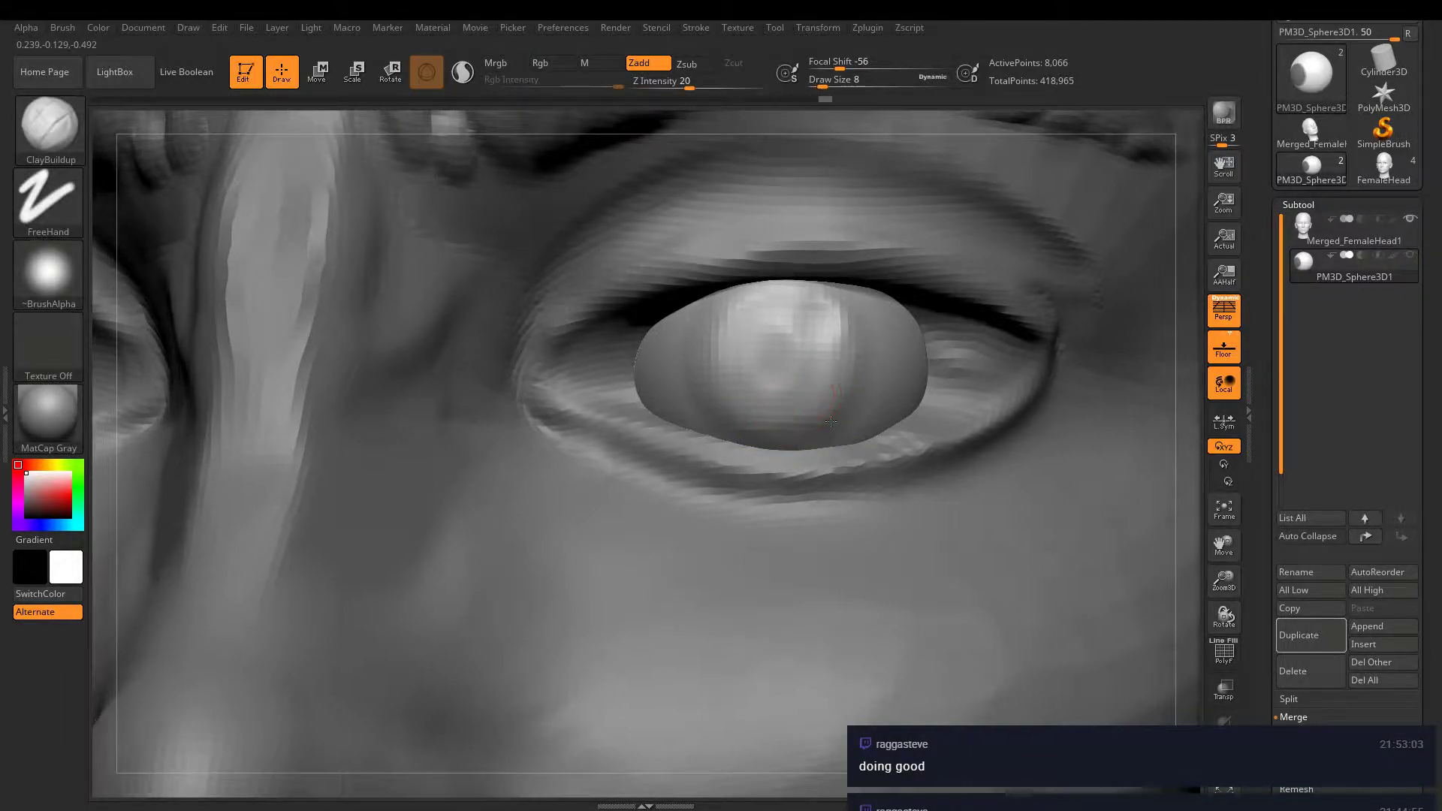
- Duplicate the sculpted eyeball subtool and move the copy along X into the empty eye socket
right_drag(782, 421, 834, 432)
mouse_move(833, 432)
ctrl+right_down()
mouse_move(515, 406)
mouse_move(609, 398)
mouse_move(658, 434)
ctrl+right_up()
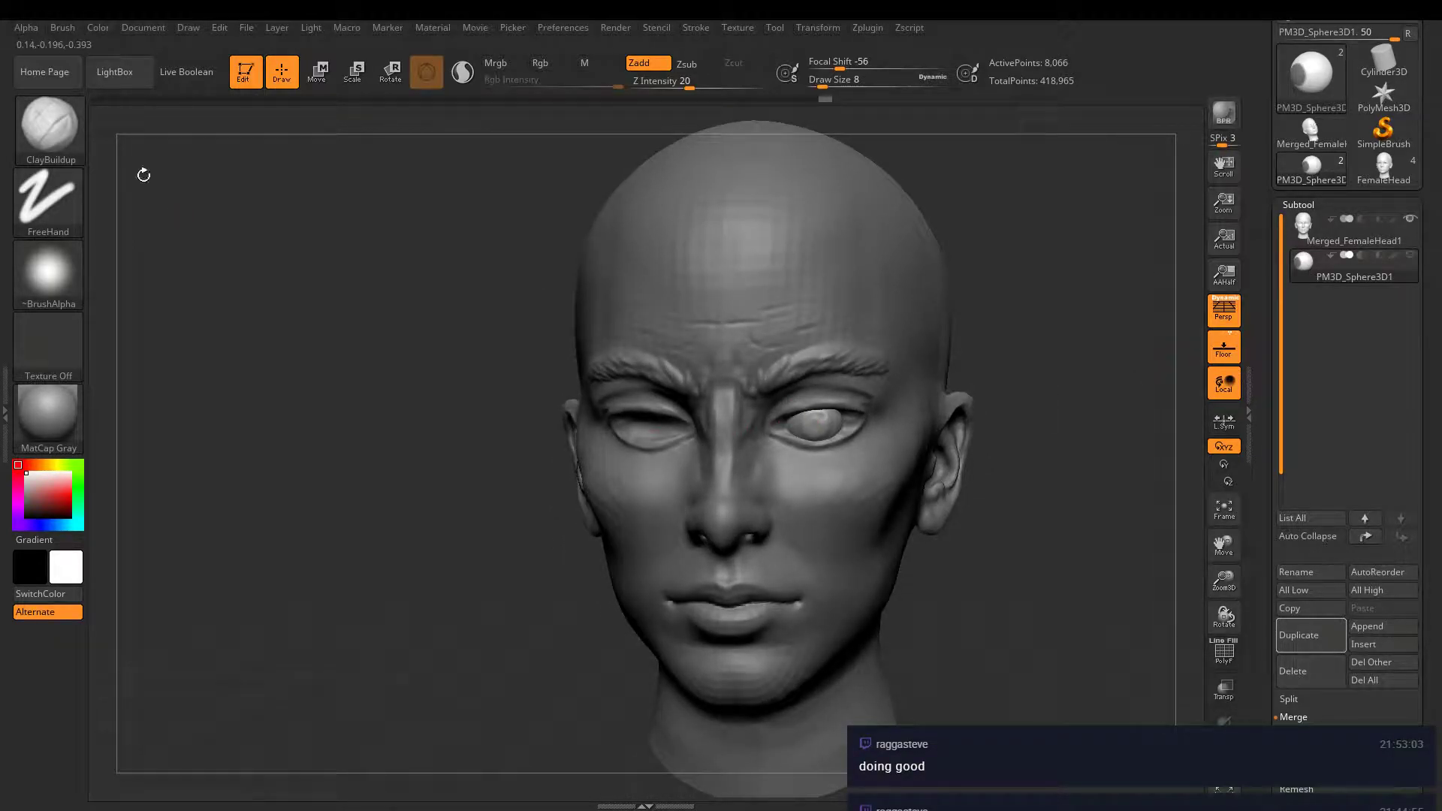
click(1296, 634)
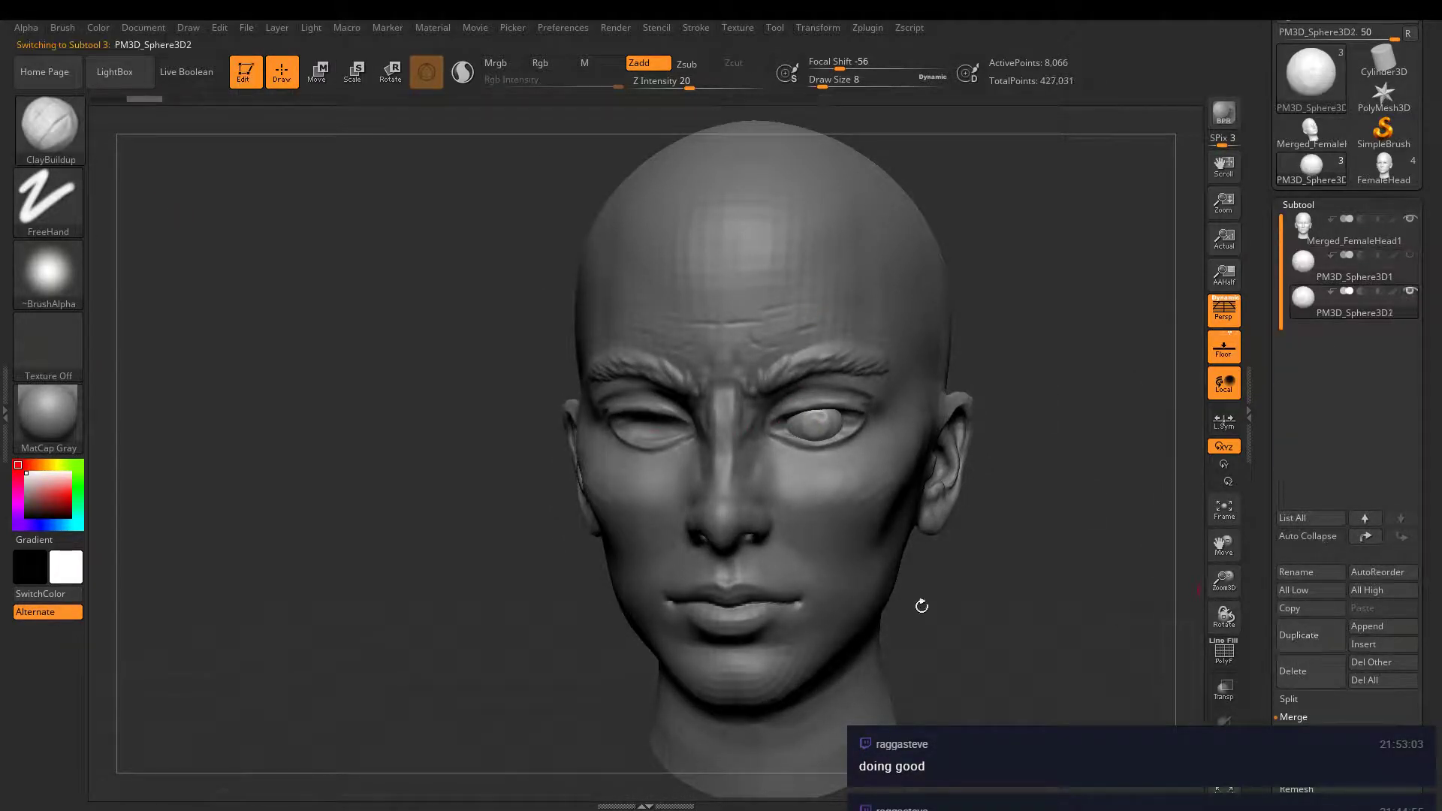
click(323, 75)
shift+right_drag(450, 248, 526, 278)
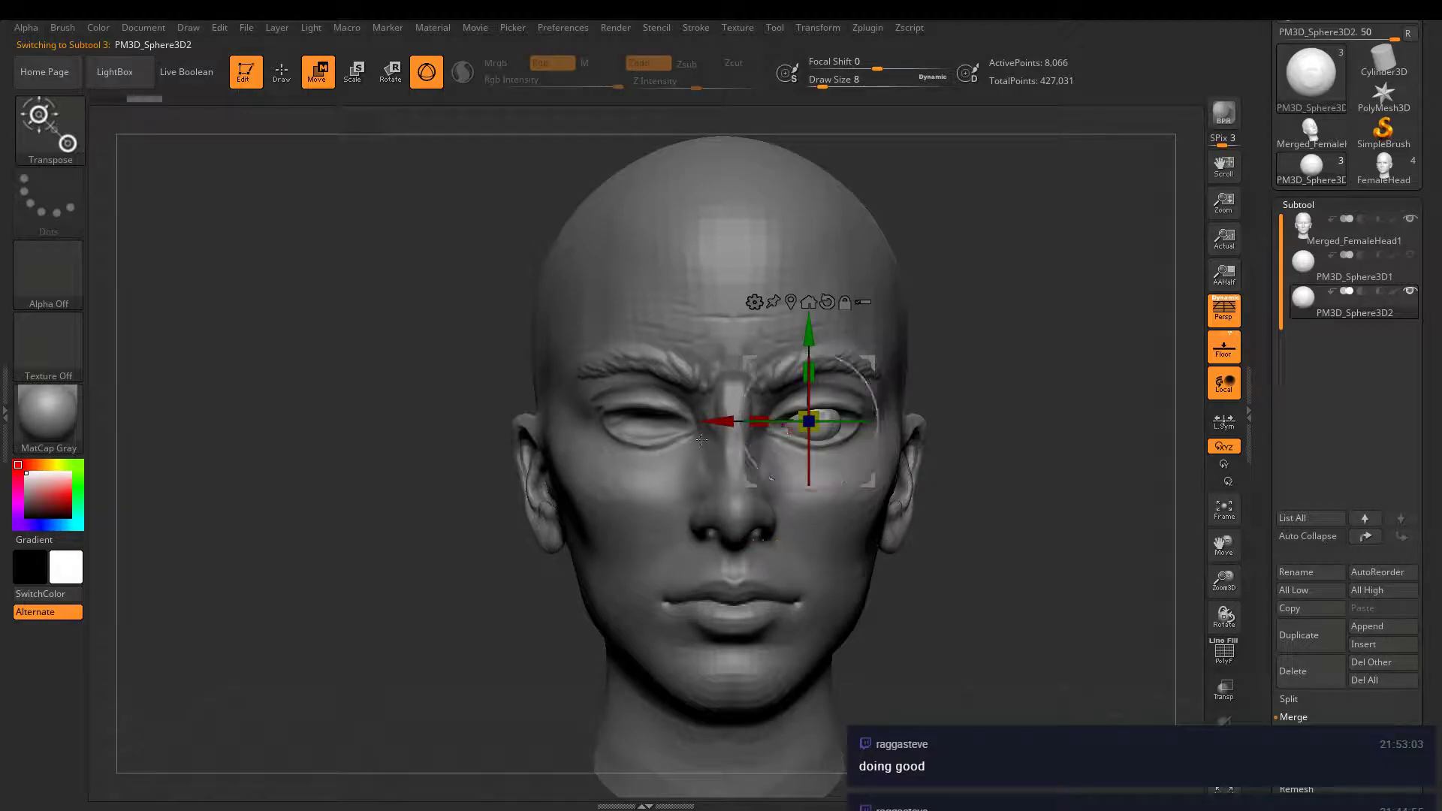
drag(709, 421, 537, 419)
key(ctrl+z)
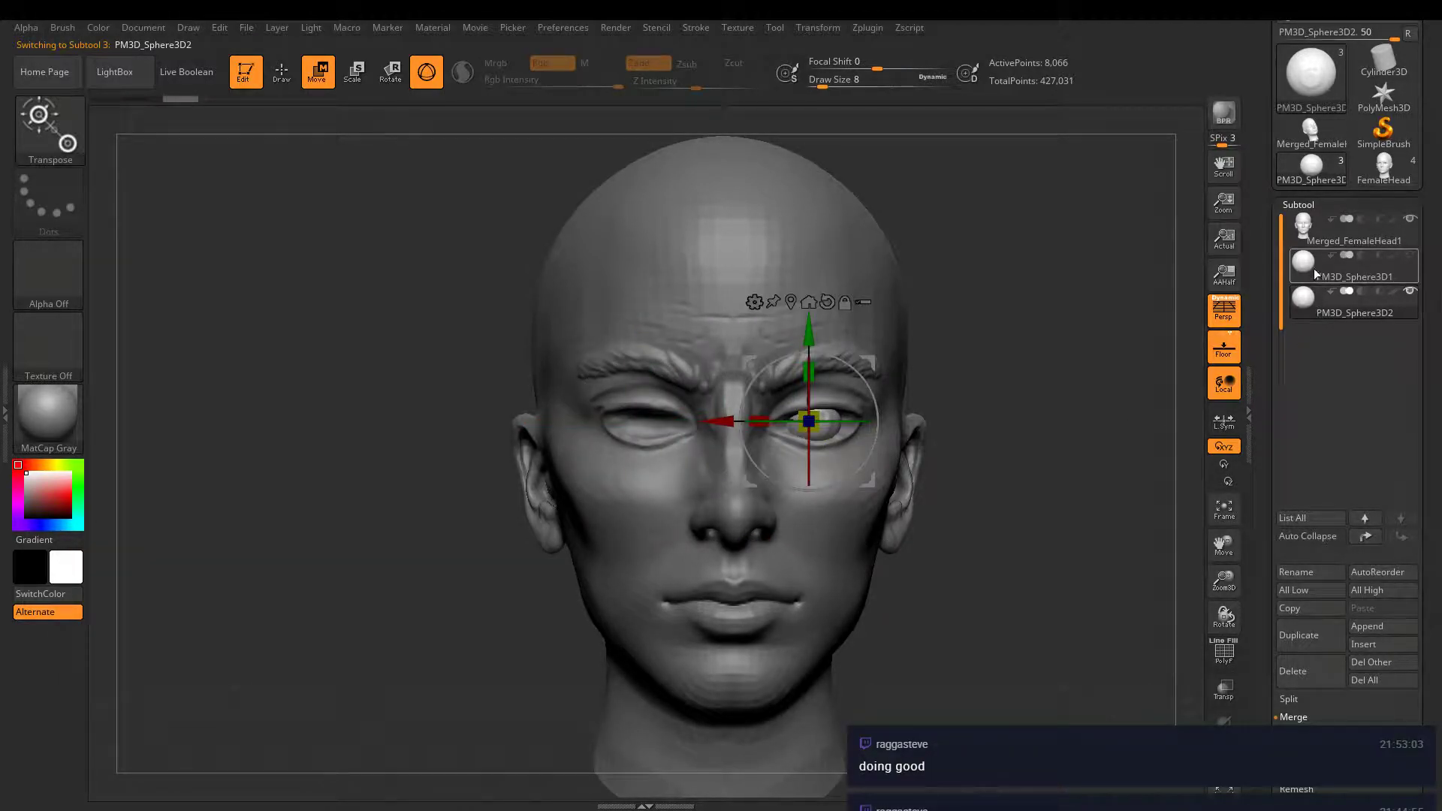
click(1313, 266)
click(1316, 301)
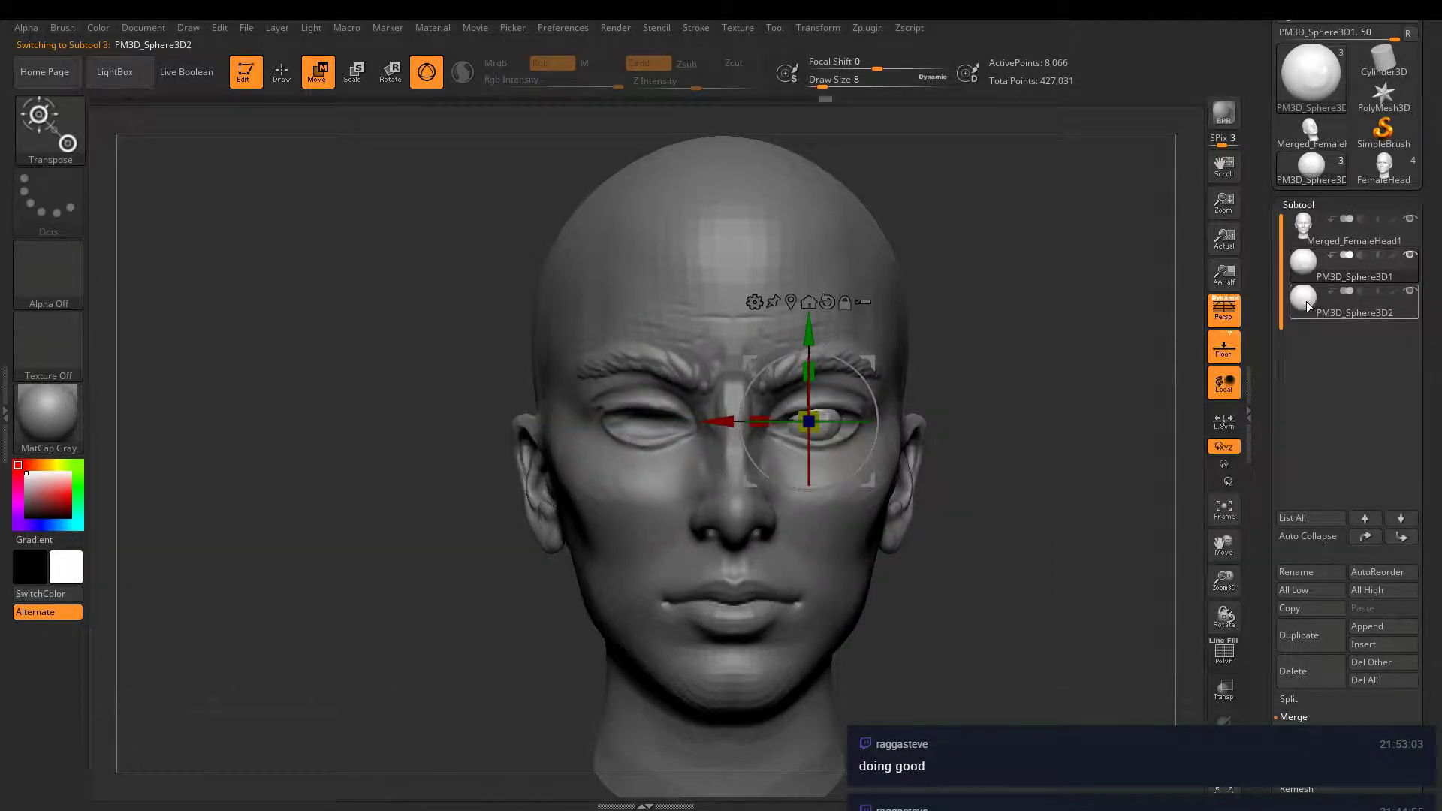
drag(726, 423, 571, 418)
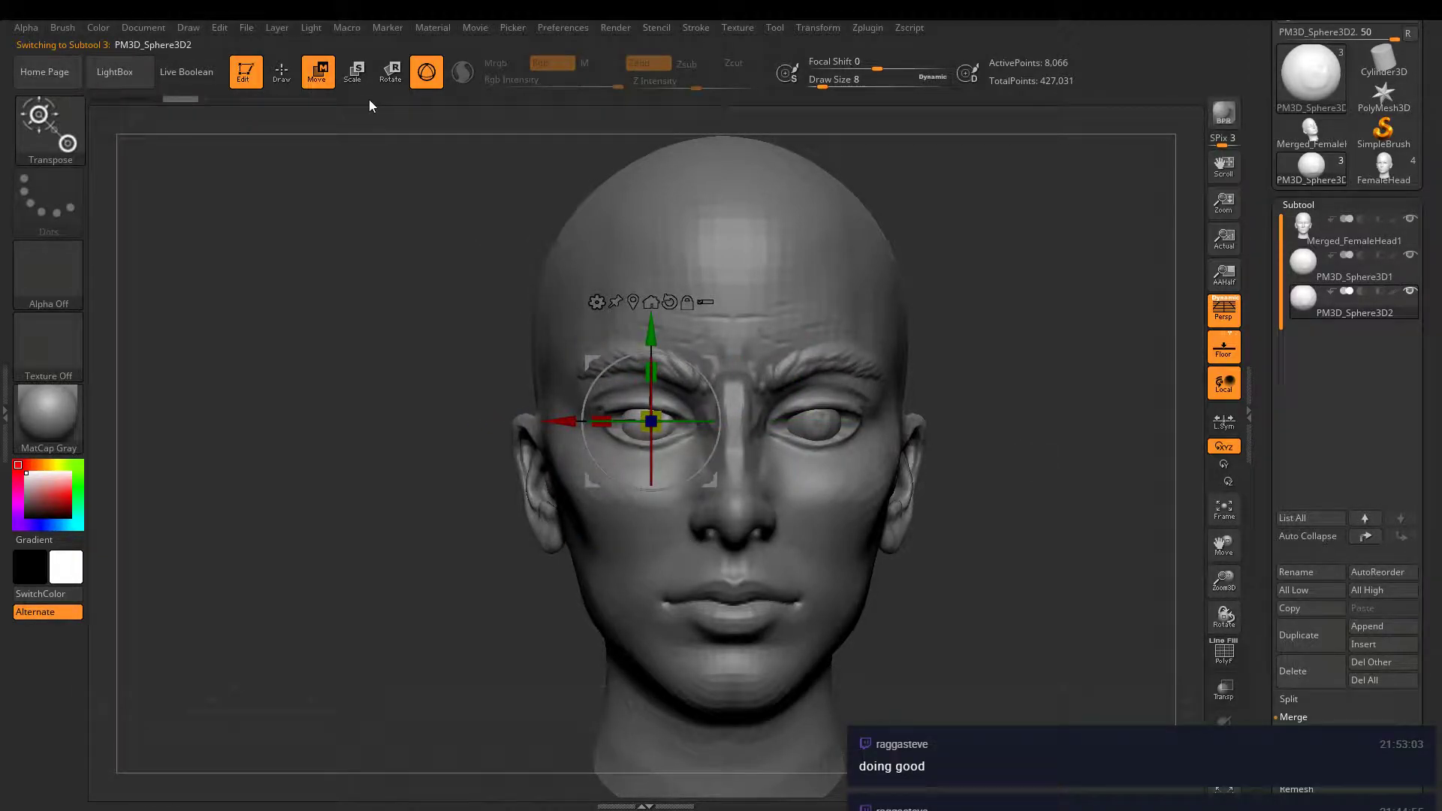
click(282, 74)
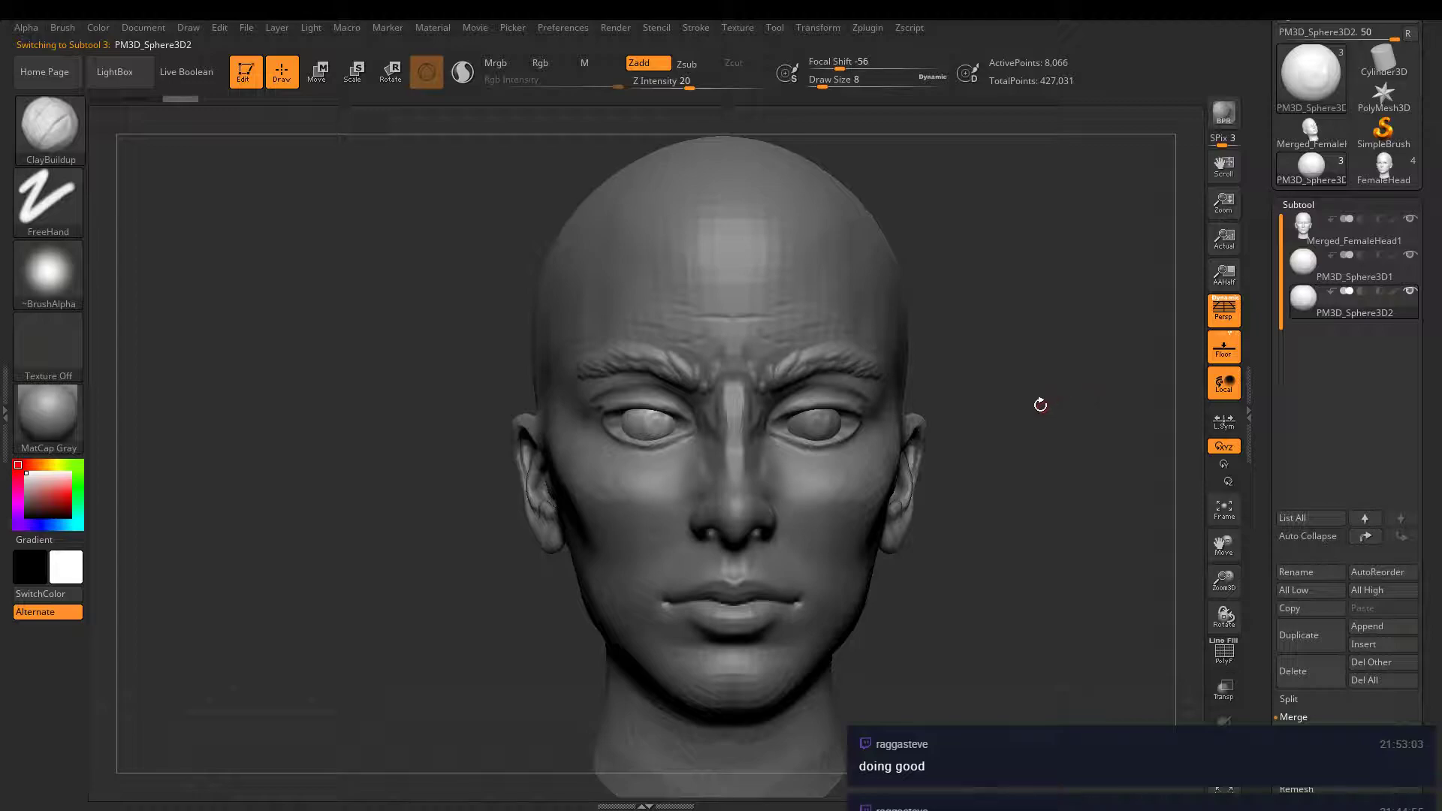
- Fine-tune the copied eyeball's sideways position in its socket to match the other eye
click(316, 71)
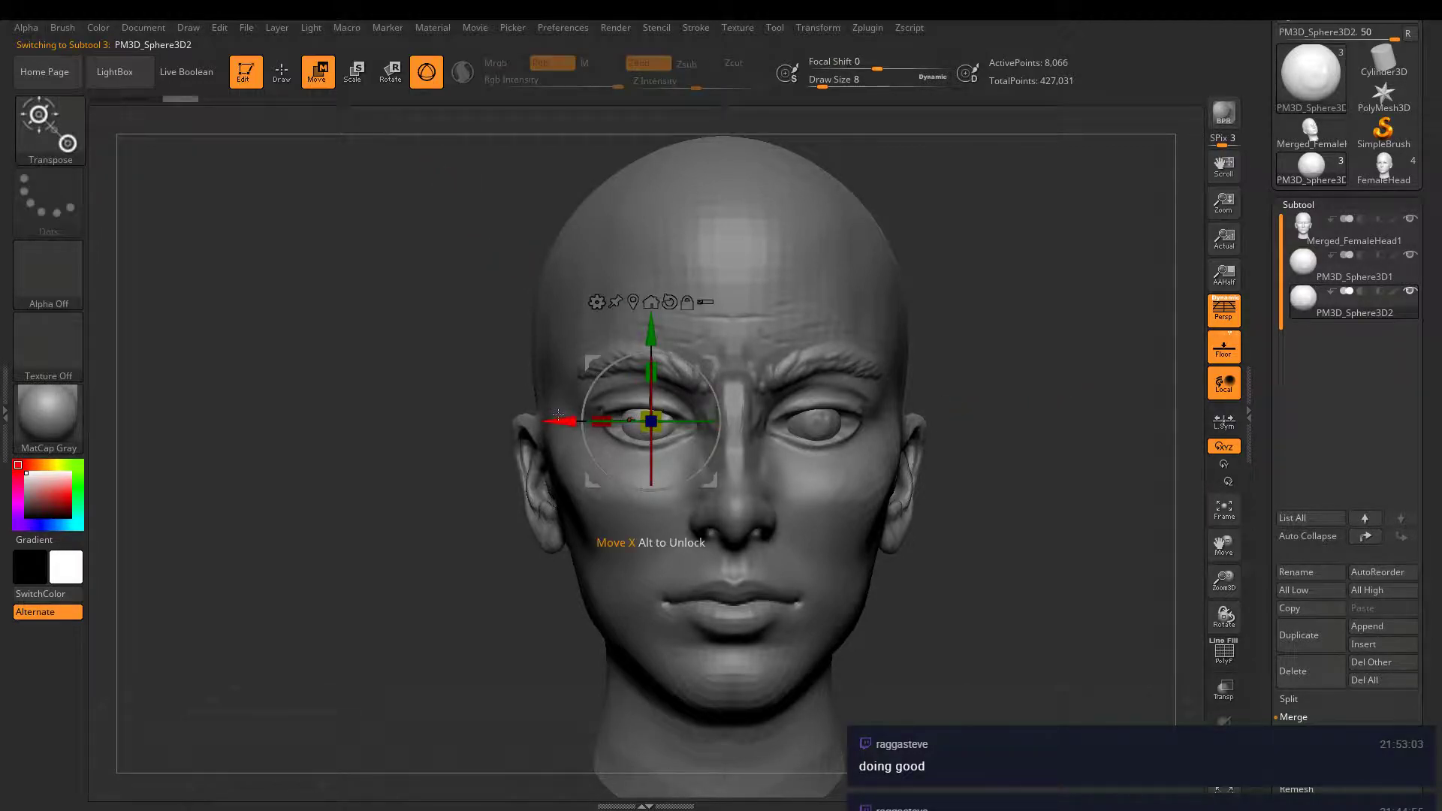
drag(559, 421, 554, 421)
drag(669, 422, 670, 422)
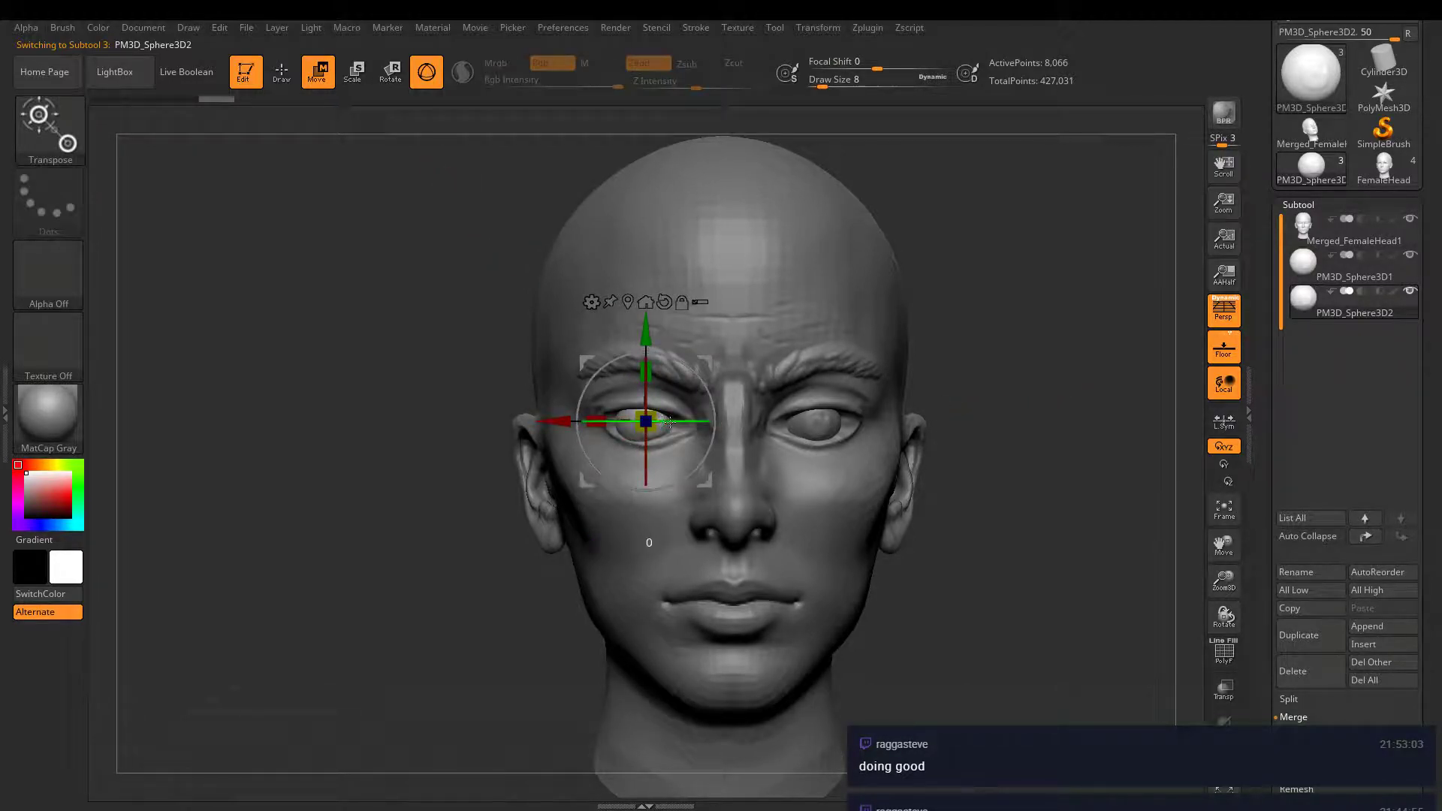
drag(560, 420, 563, 421)
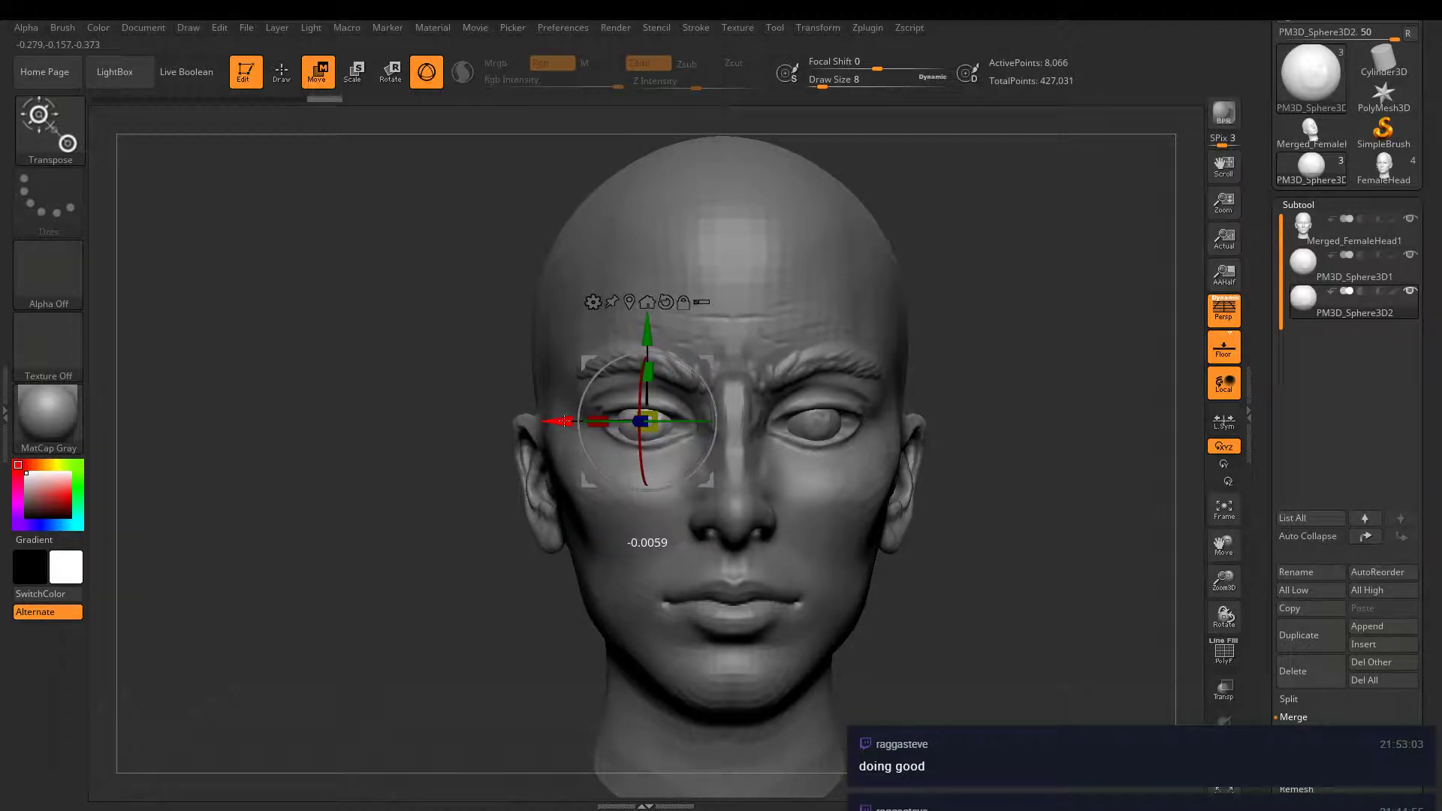
- Nudge the copied eyeball slightly along X toward the nose
click(277, 75)
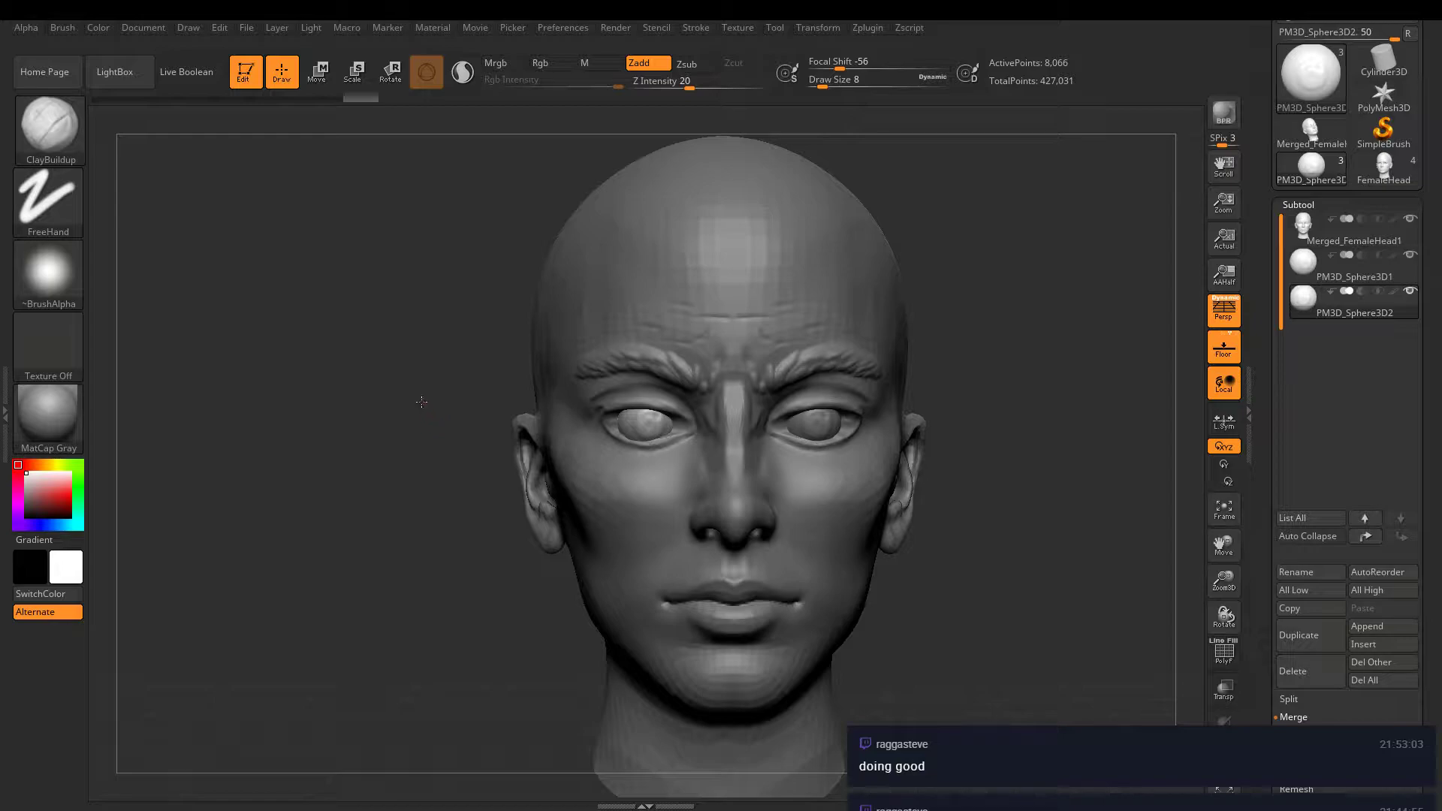
drag(421, 402, 422, 395)
click(314, 78)
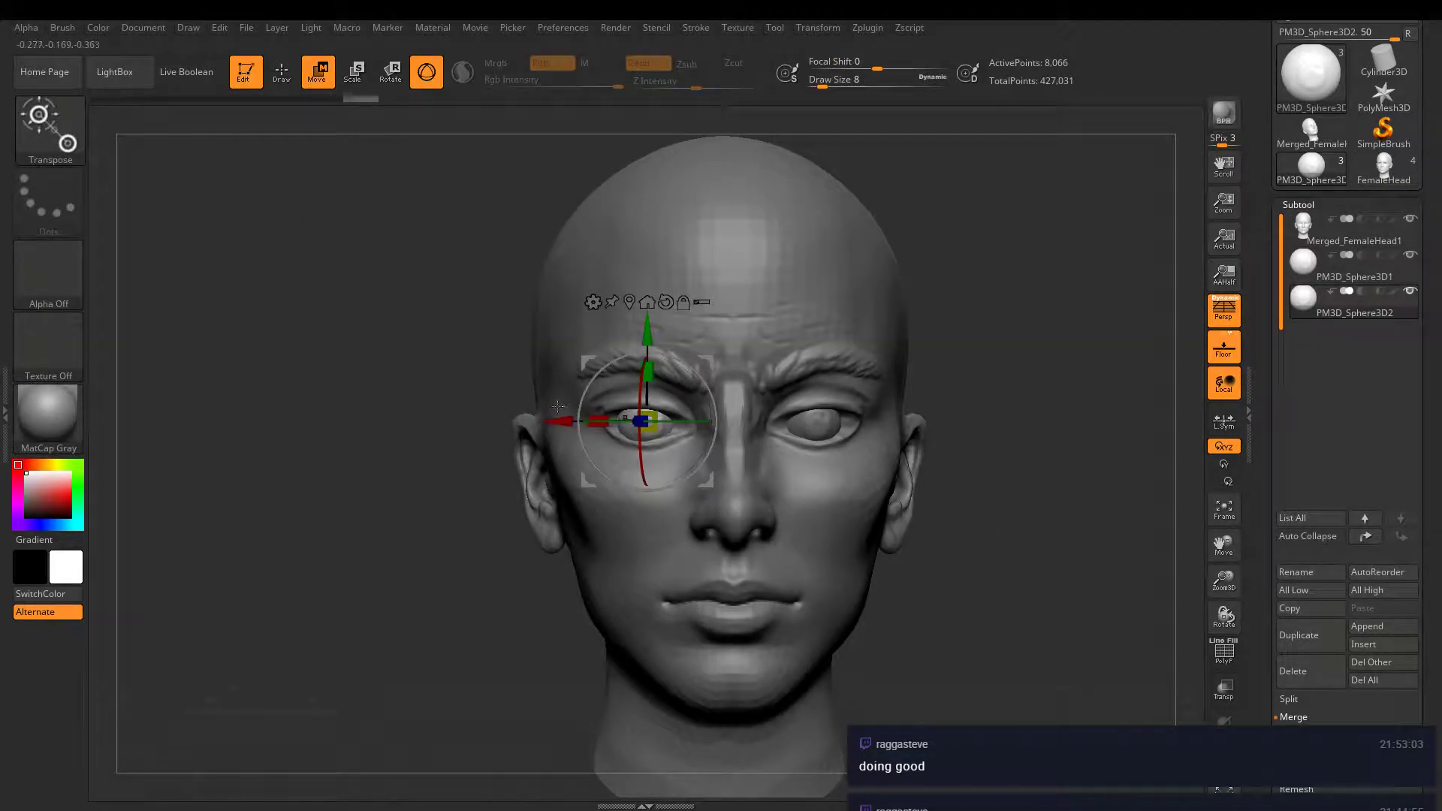
drag(549, 418, 554, 419)
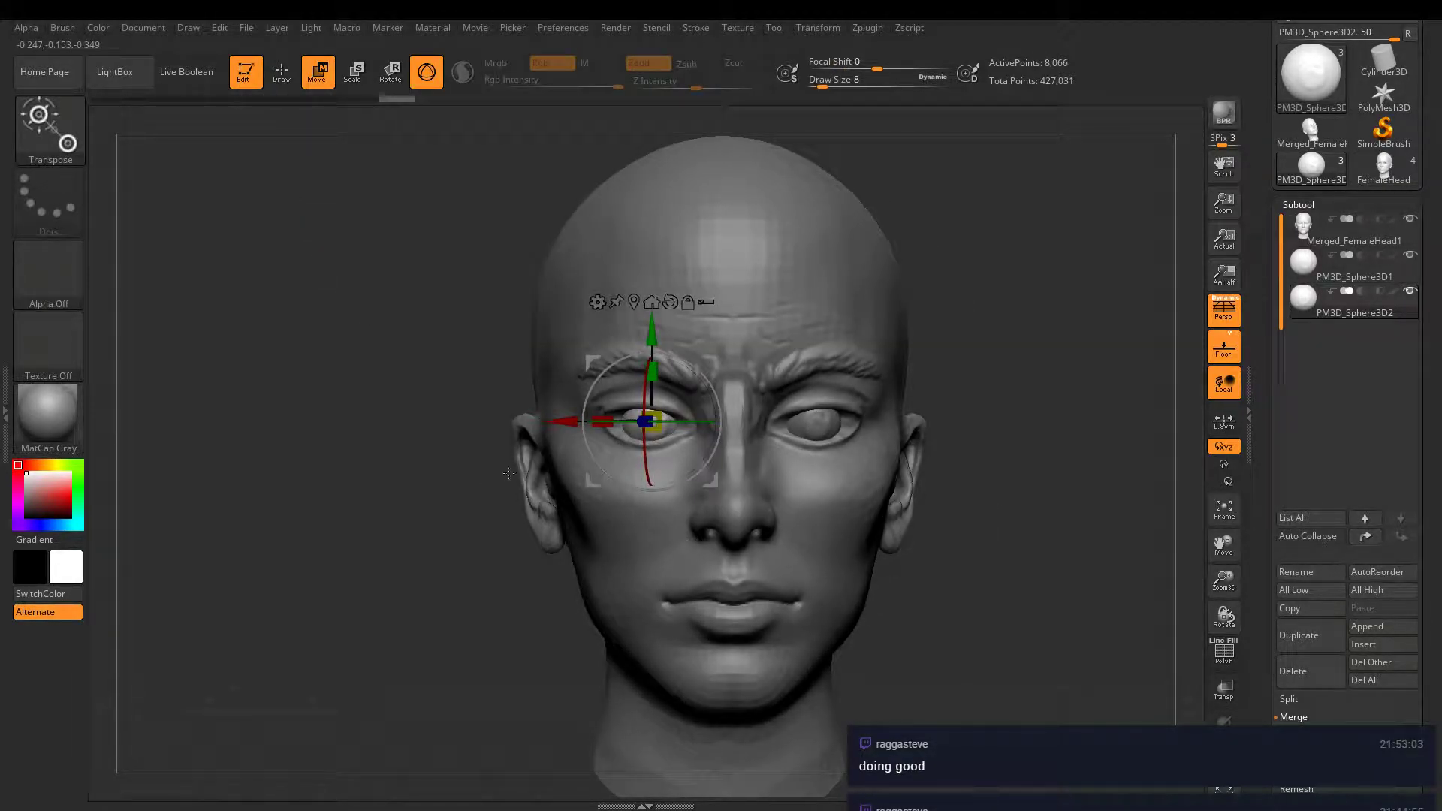
key(q)
- Select the head subtool, rework the cheekbone with the ClayBuildup brush and smooth the cheek at draw size 58
click(1352, 230)
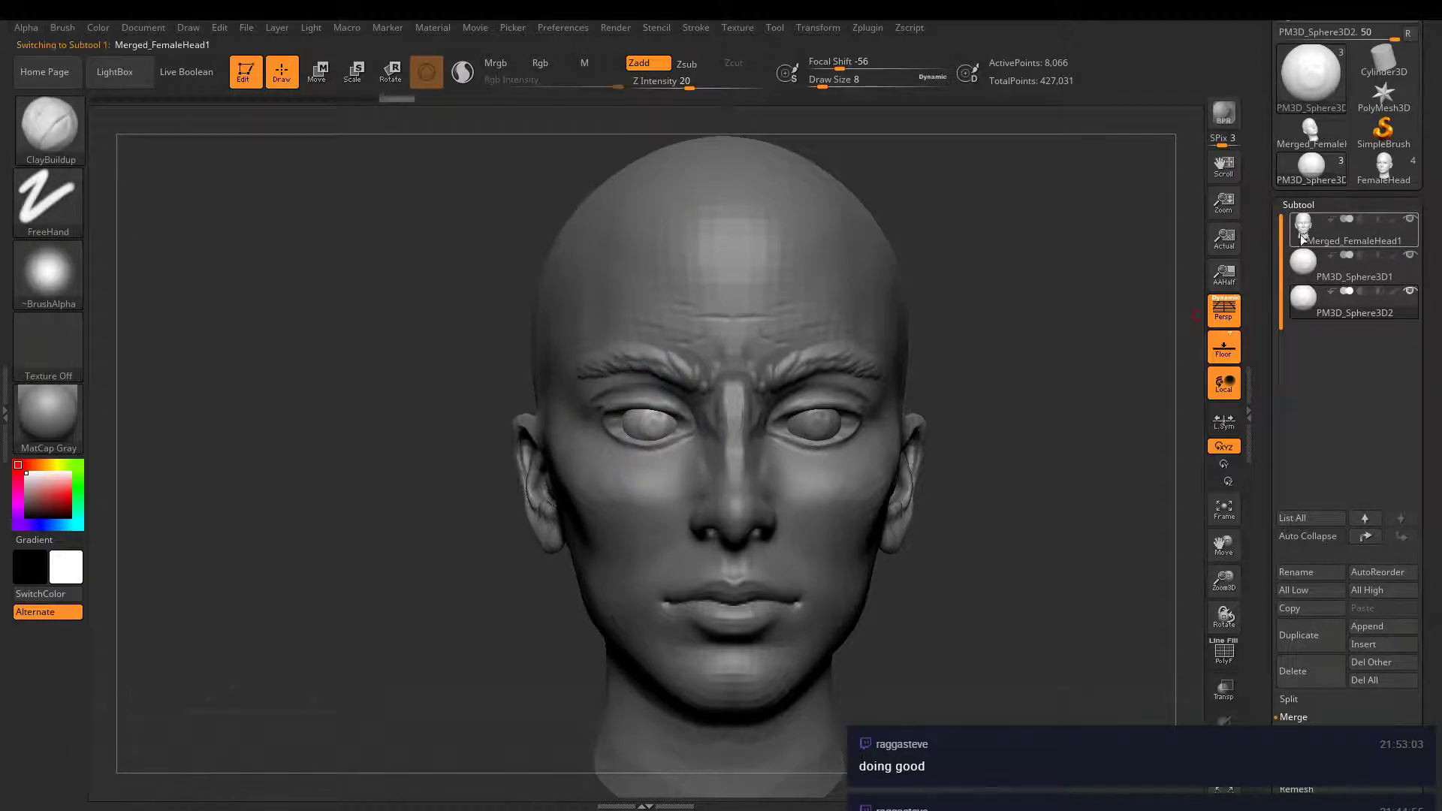
mouse_move(991, 395)
mouse_down()
mouse_move(1000, 383)
mouse_move(870, 347)
mouse_move(920, 385)
mouse_move(889, 384)
mouse_move(853, 428)
mouse_move(782, 396)
mouse_move(790, 290)
mouse_move(563, 428)
mouse_up()
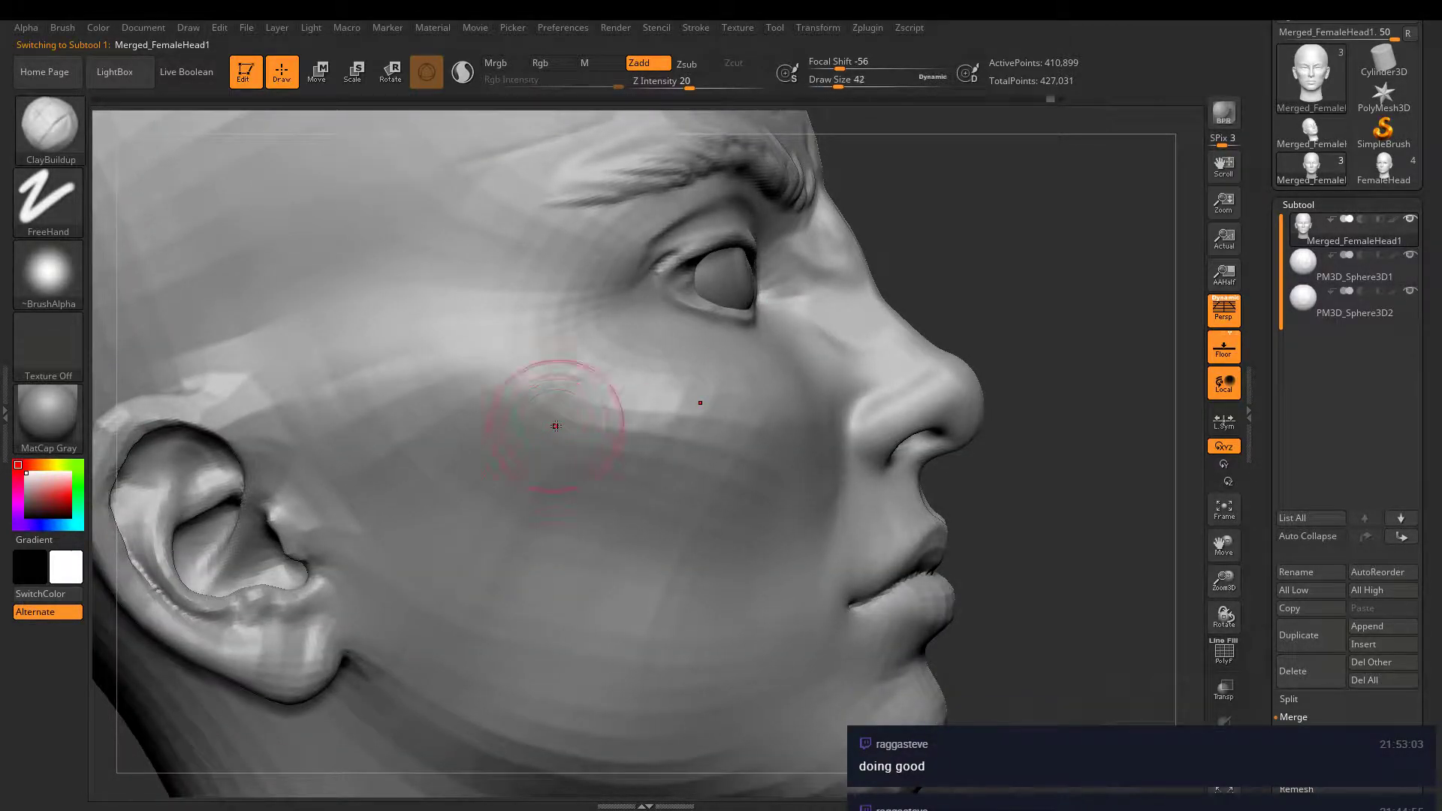
key(shift)
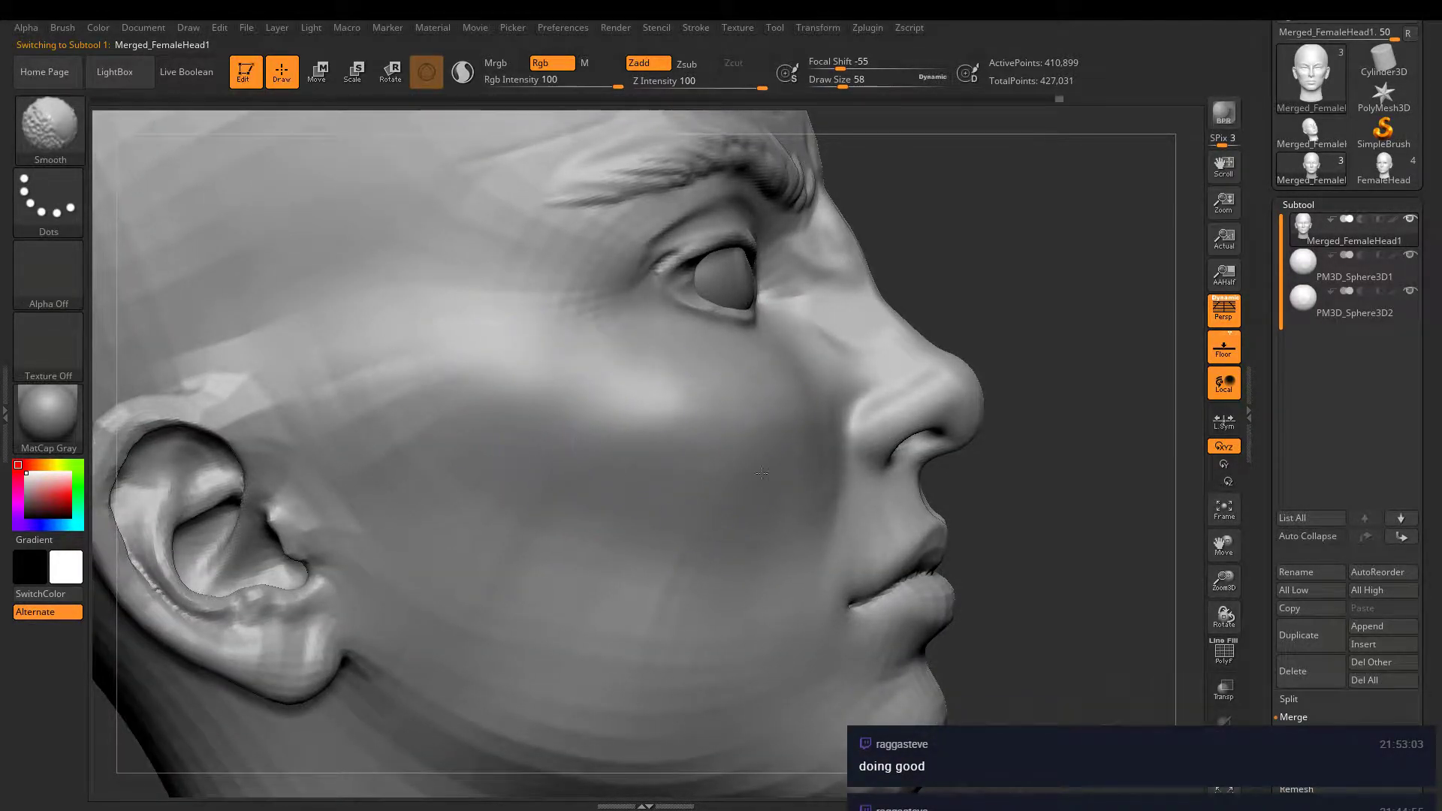
shift+drag(761, 474, 721, 399)
mouse_move(571, 390)
shift+mouse_down()
mouse_move(612, 422)
mouse_move(715, 623)
shift+mouse_up()
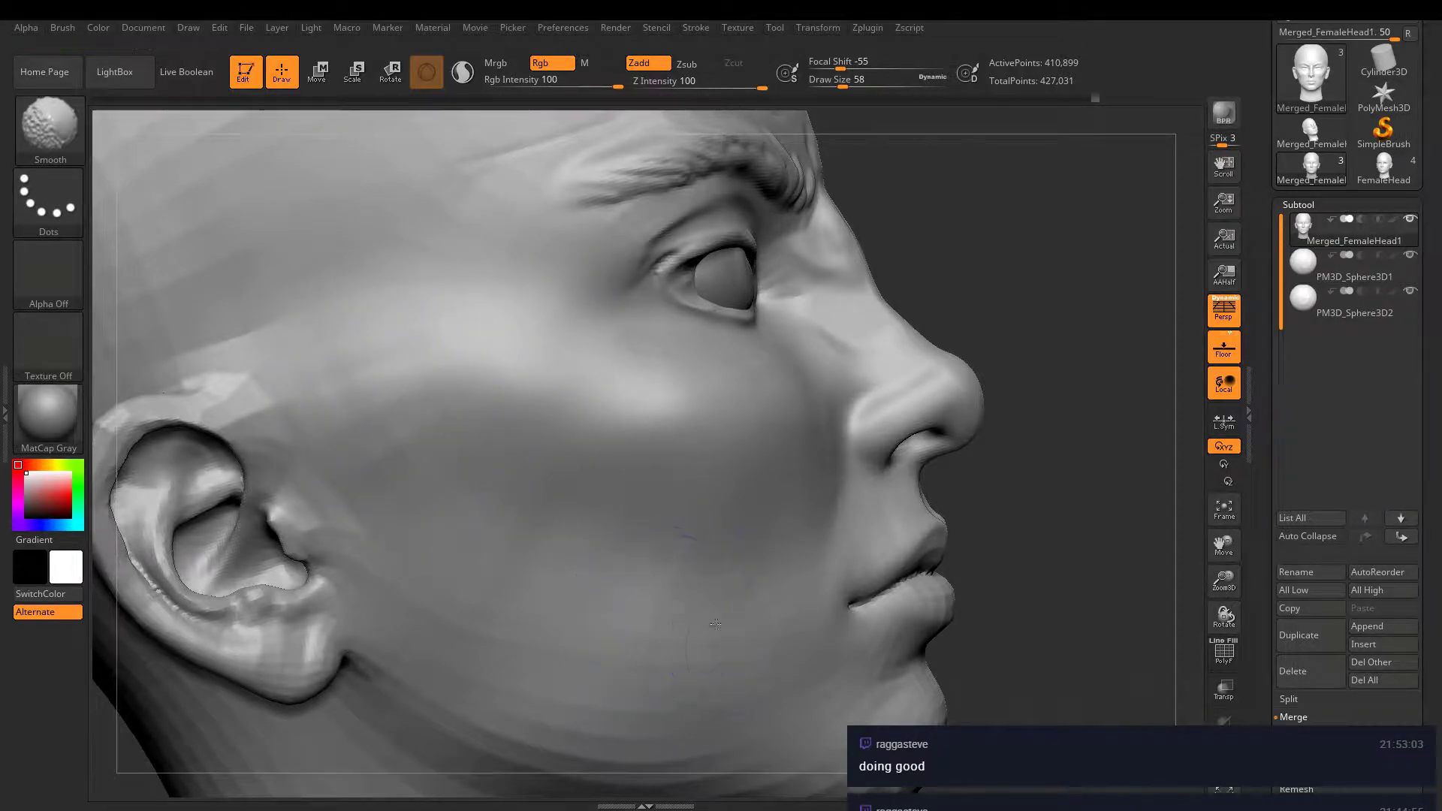
- Shape the cheek below the cheekbone and beside the nostril with ClayBuildup at draw size 58, smoothing the strokes
right_drag(580, 606, 676, 467)
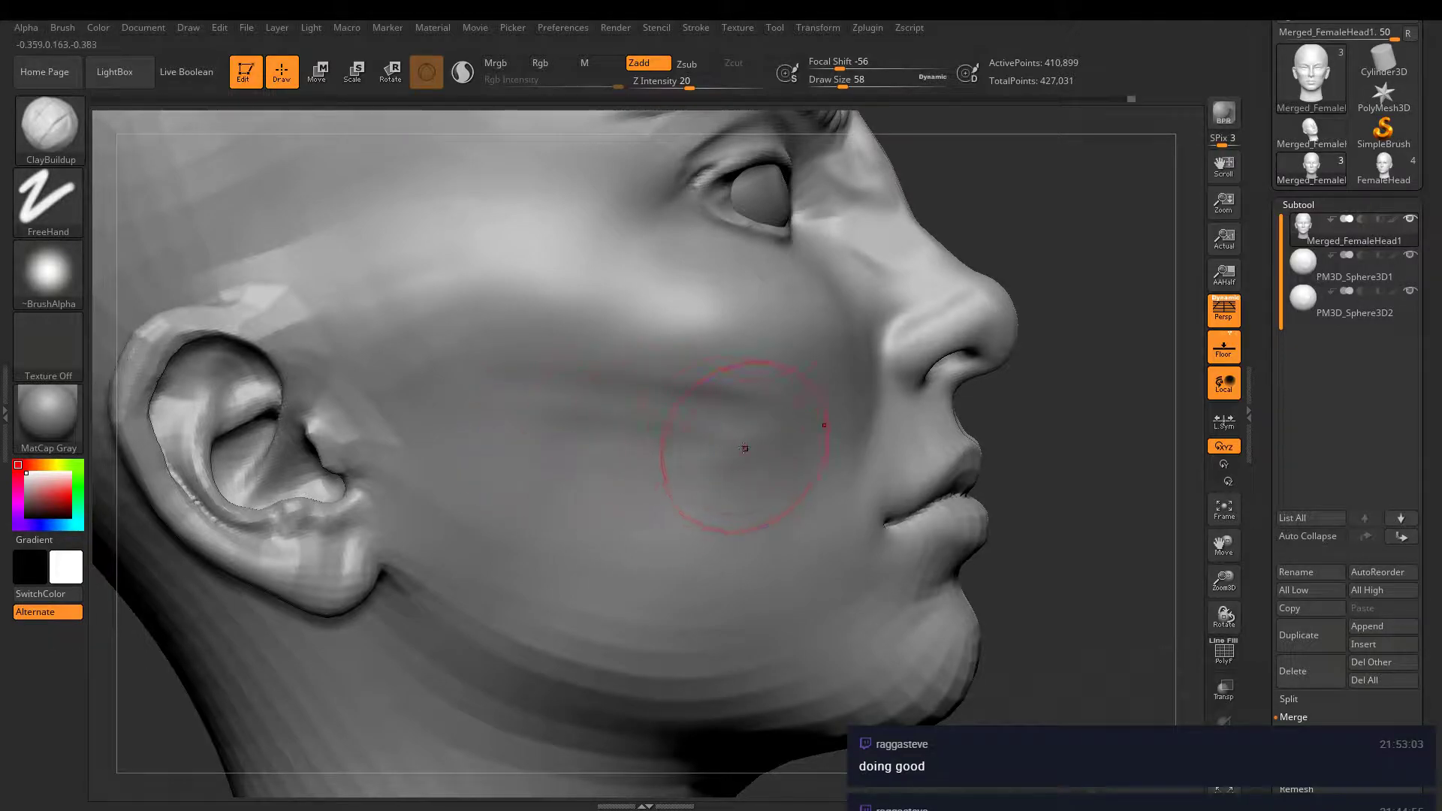
key(shift)
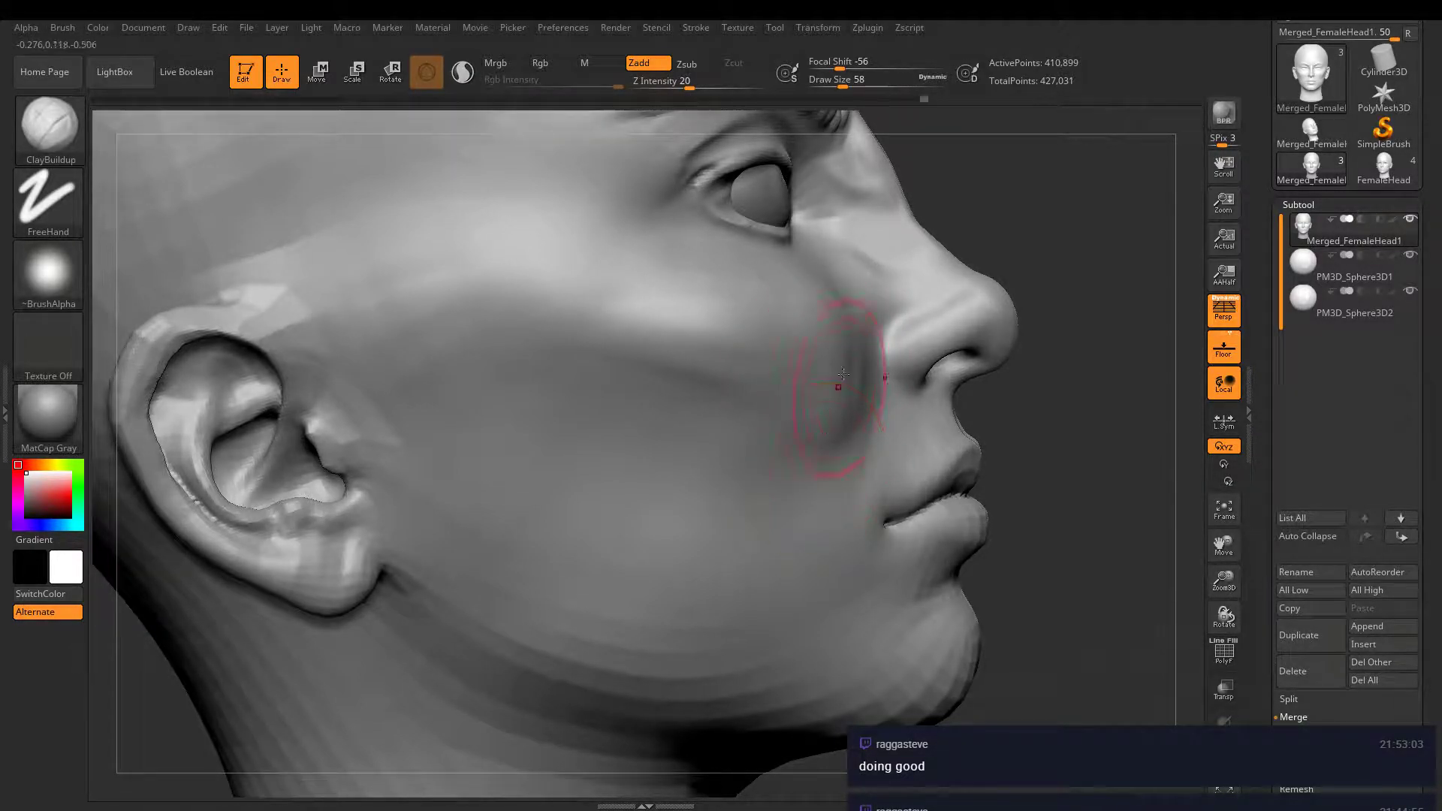
key(shift)
key(shift)
- Adjust the upper eyelid and outer eye corner with the Move Topological brush at draw size 34
mouse_move(823, 406)
right_down()
mouse_move(709, 469)
mouse_move(723, 534)
mouse_move(731, 450)
mouse_move(714, 425)
mouse_move(874, 501)
mouse_move(773, 460)
mouse_move(767, 509)
mouse_move(885, 370)
mouse_move(962, 425)
mouse_move(864, 466)
mouse_move(704, 450)
right_up()
key(b)
key(m)
key(t)
key(bracketleft)
key(bracketleft)
key(bracketleft)
key(bracketleft)
key(bracketleft)
key(bracketleft)
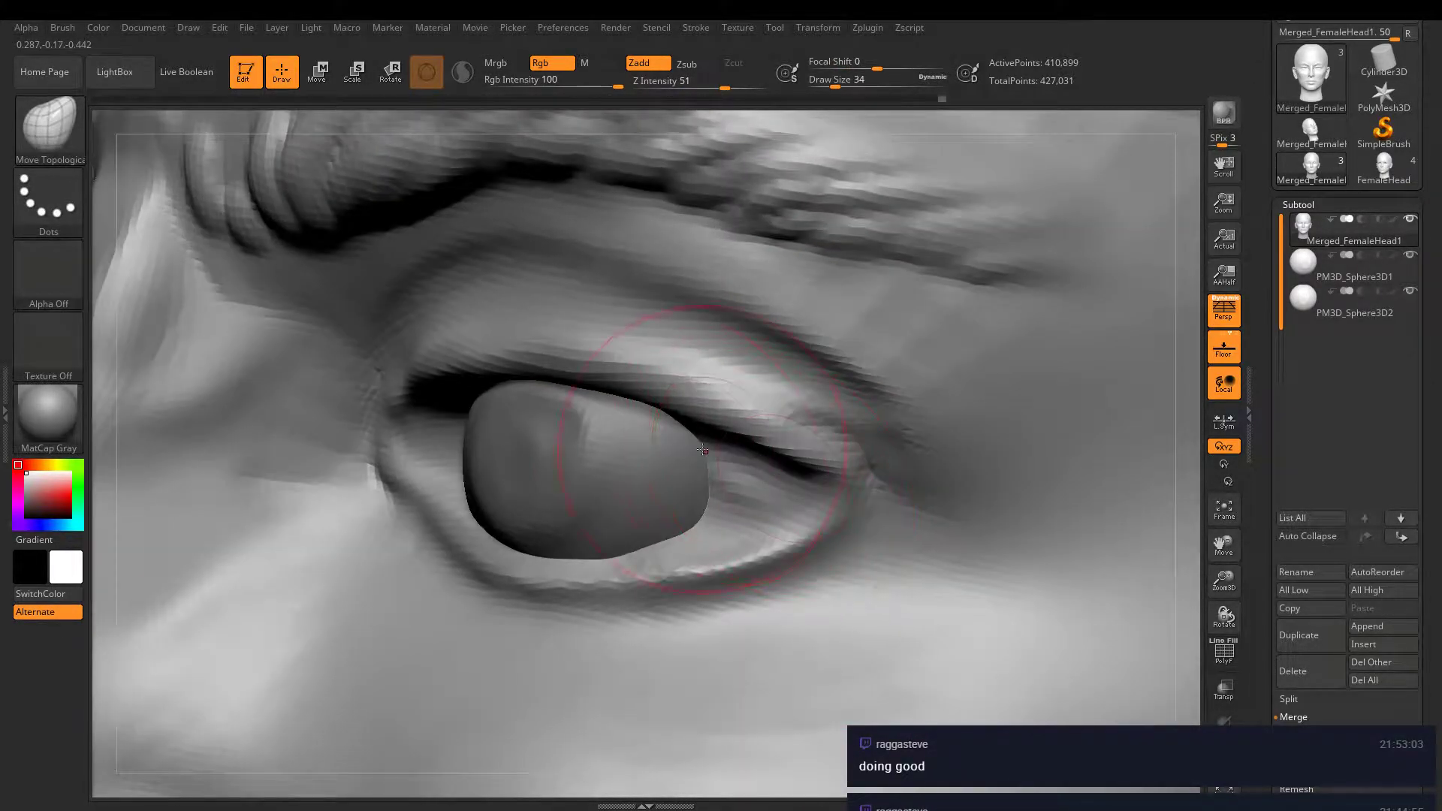
drag(717, 398, 713, 411)
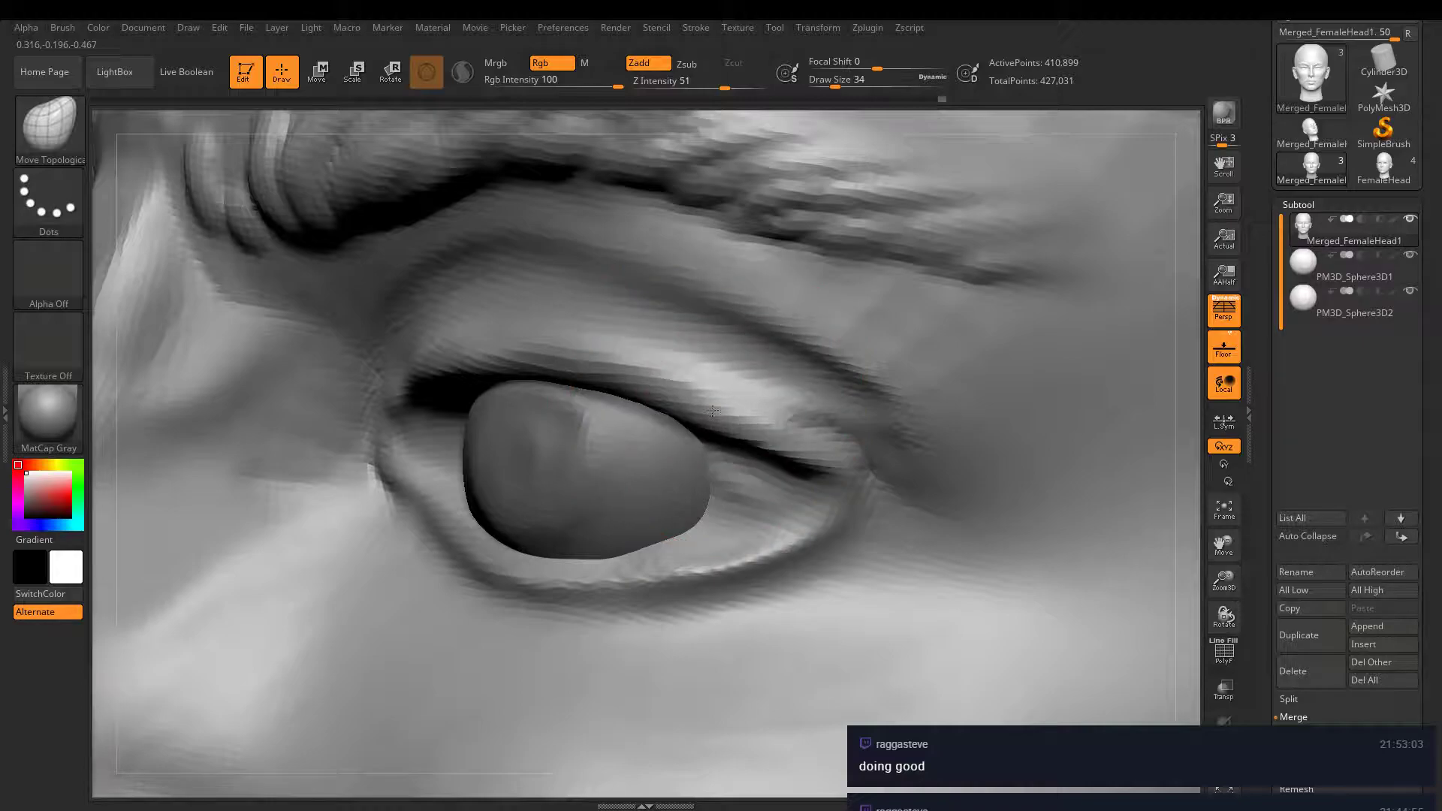
drag(825, 470, 834, 491)
- Pull the eyelid edges closer to the eyeball with the Move Topological brush, working from below and from the side
mouse_move(834, 490)
right_down()
mouse_move(578, 375)
mouse_move(575, 321)
right_up()
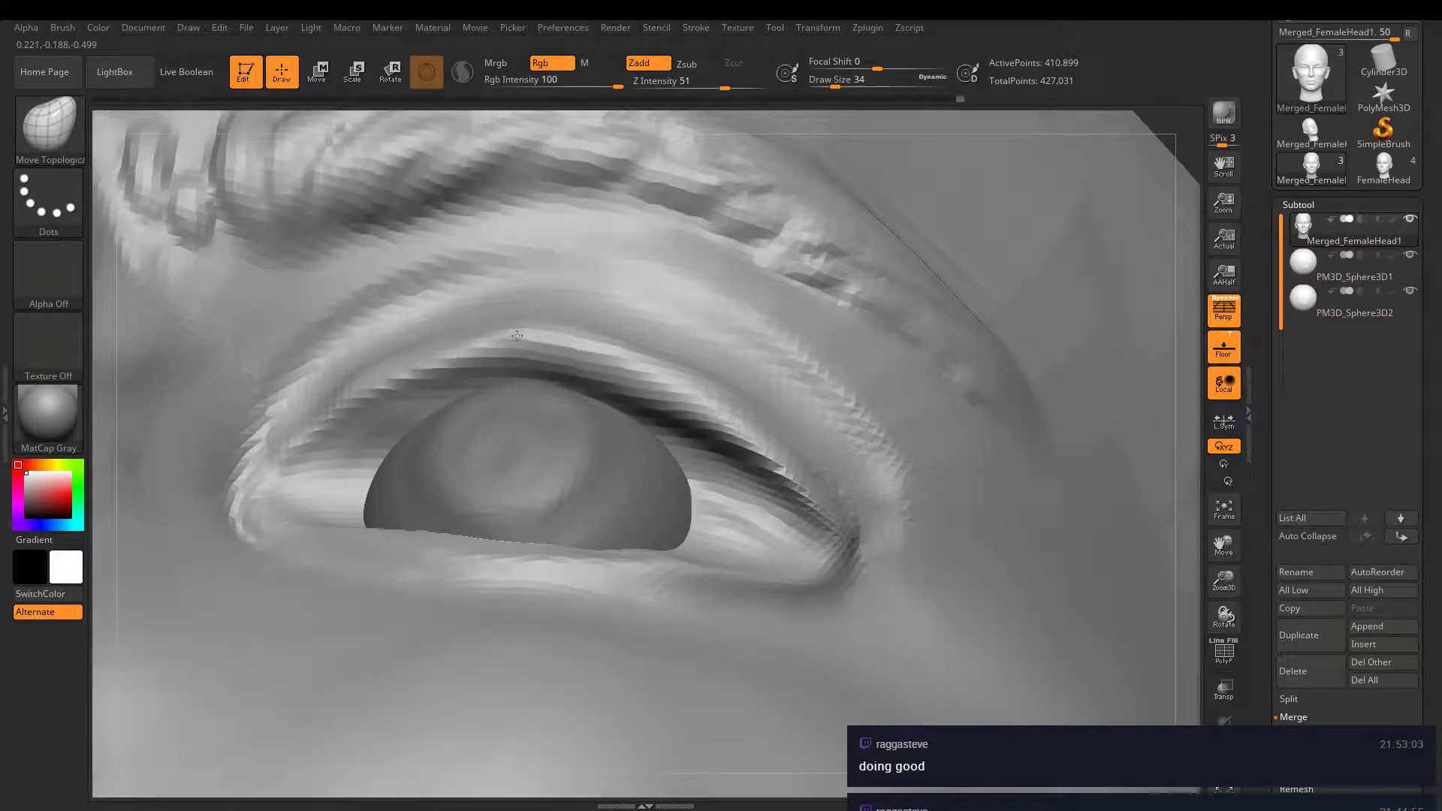
mouse_move(518, 361)
right_down()
mouse_move(491, 369)
mouse_move(526, 331)
right_up()
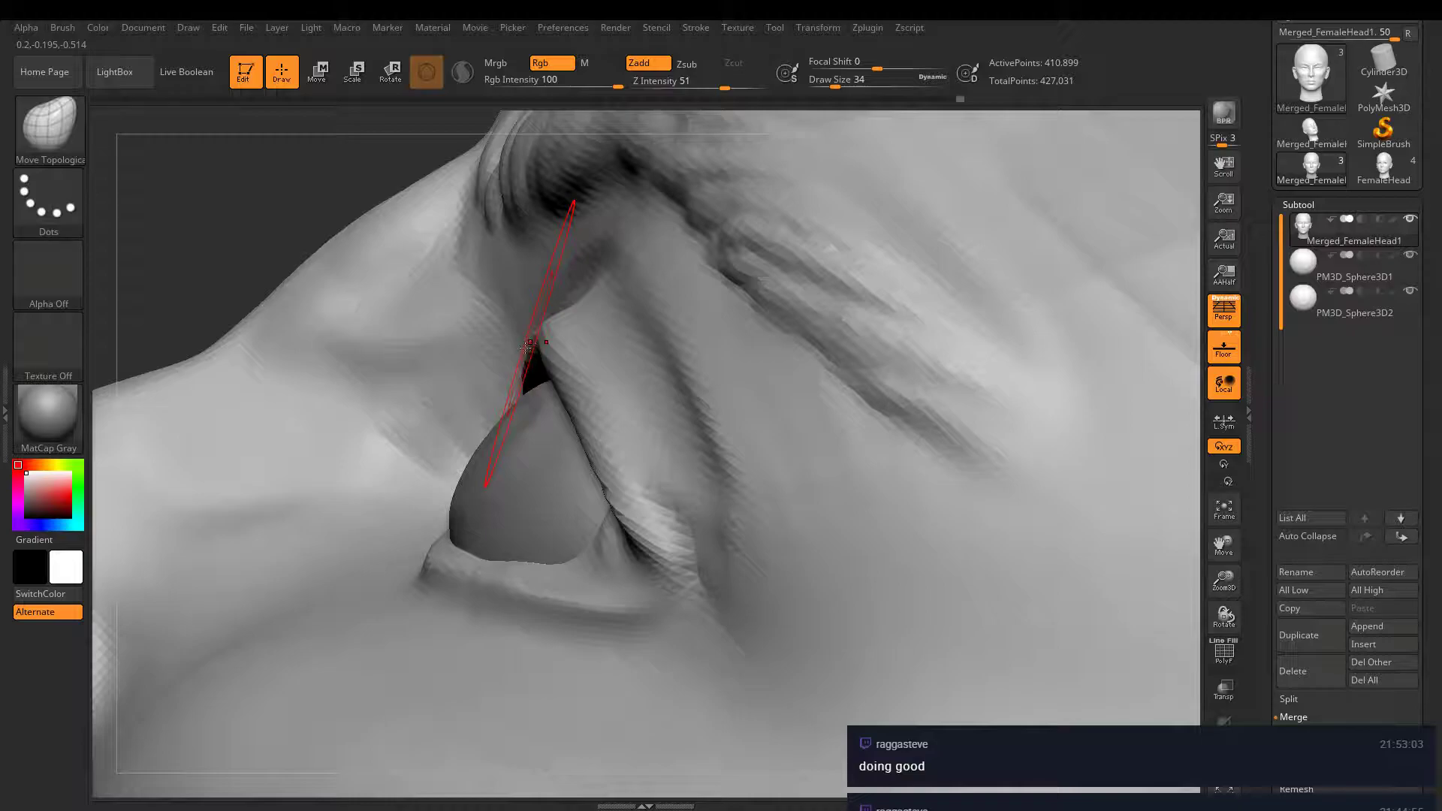
right_drag(483, 515, 583, 415)
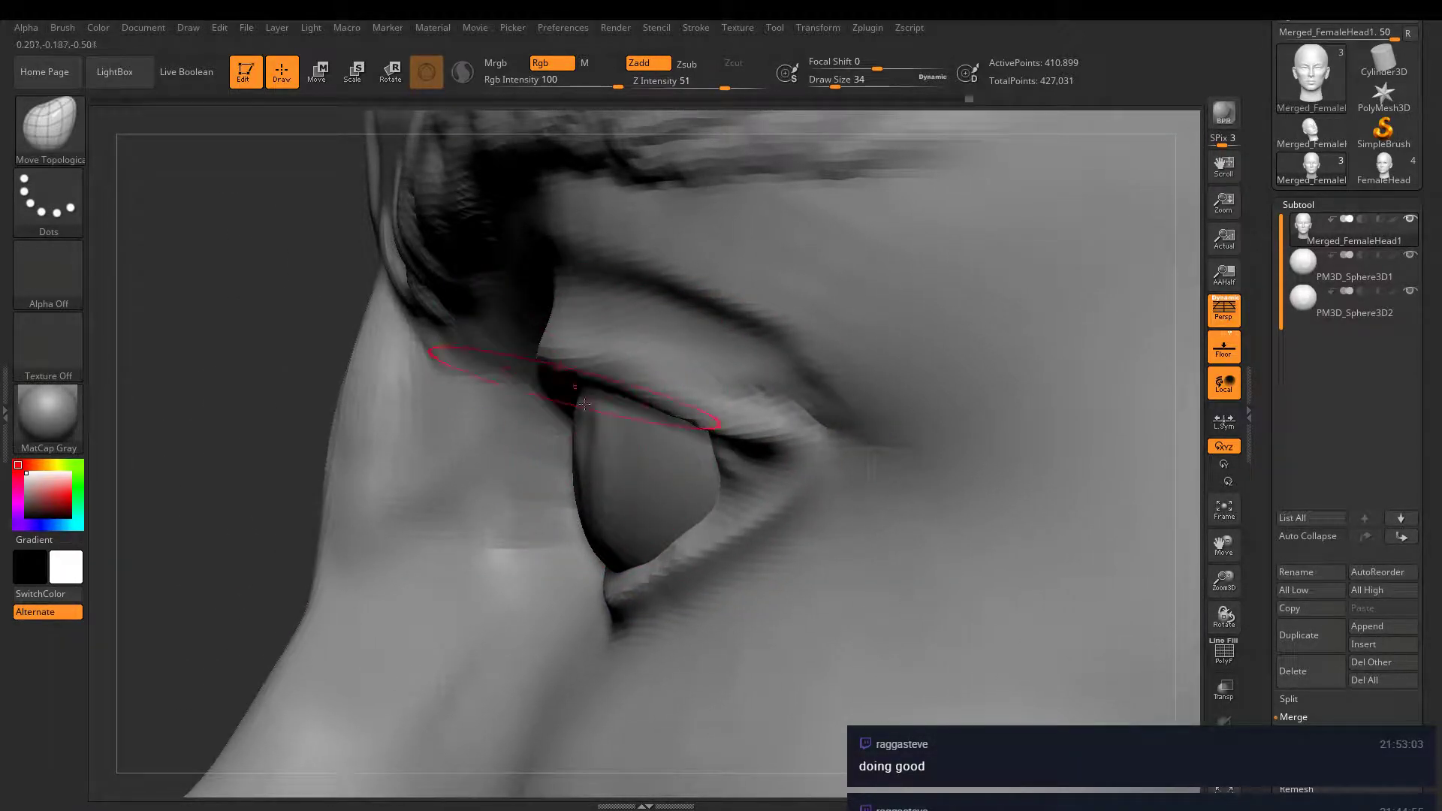
mouse_move(619, 598)
mouse_down()
mouse_move(661, 565)
mouse_move(642, 561)
mouse_up()
right_drag(663, 546, 822, 552)
drag(489, 589, 490, 579)
right_drag(594, 557, 740, 331)
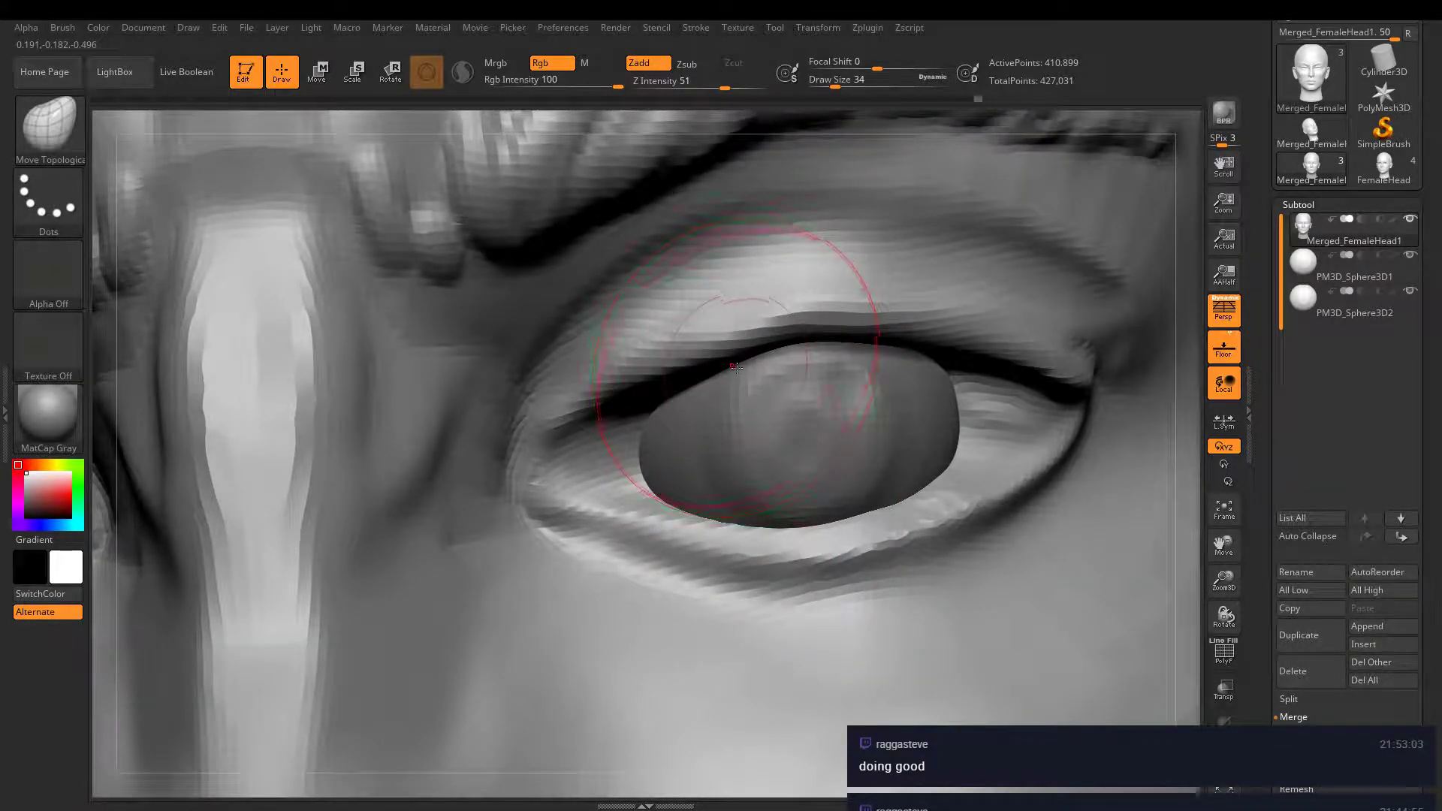
- Refine the inner part of the upper eyelid at draw size 22 and update the head's DynaMesh
key(bracketleft)
key(bracketleft)
key(bracketleft)
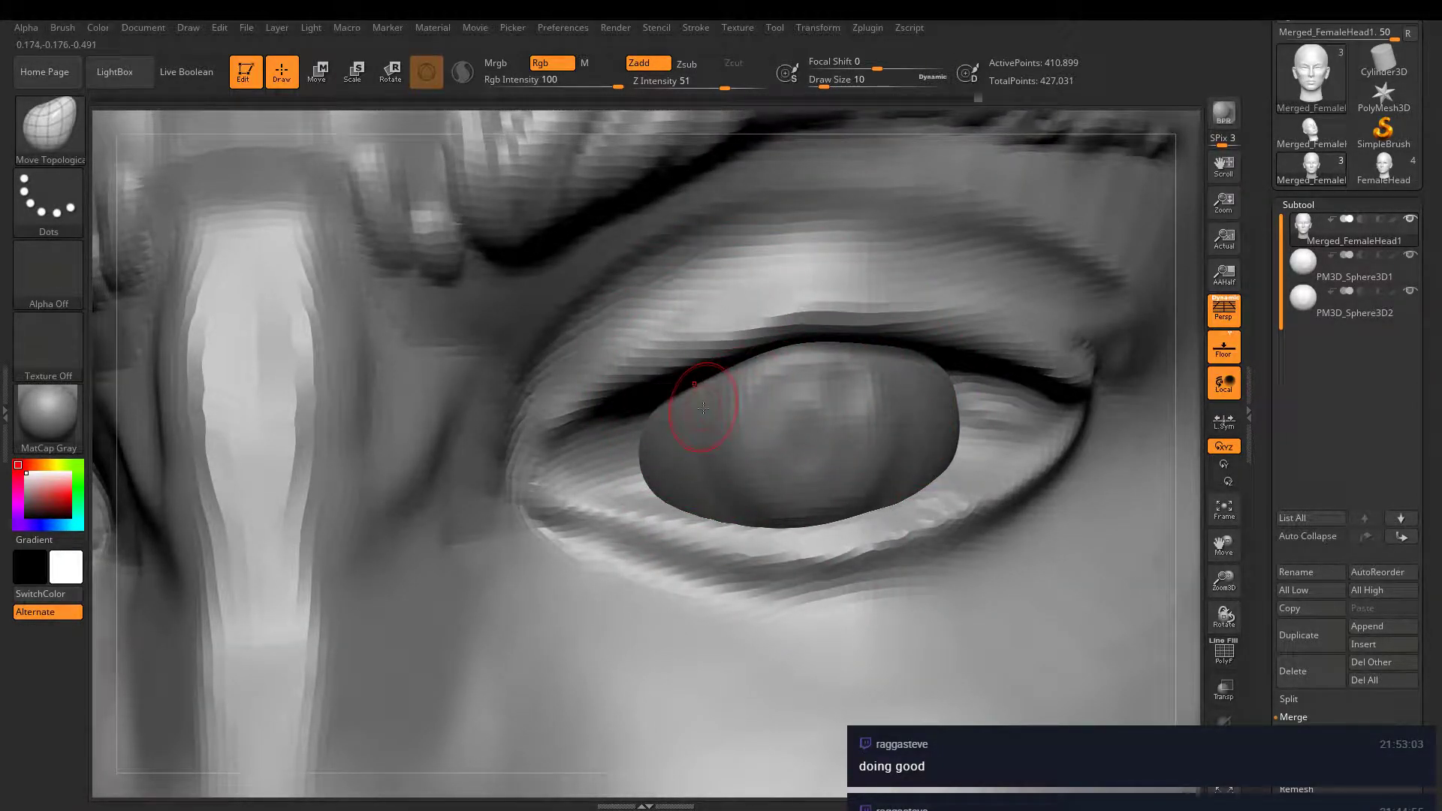
key(bracketright)
right_drag(704, 408, 704, 381)
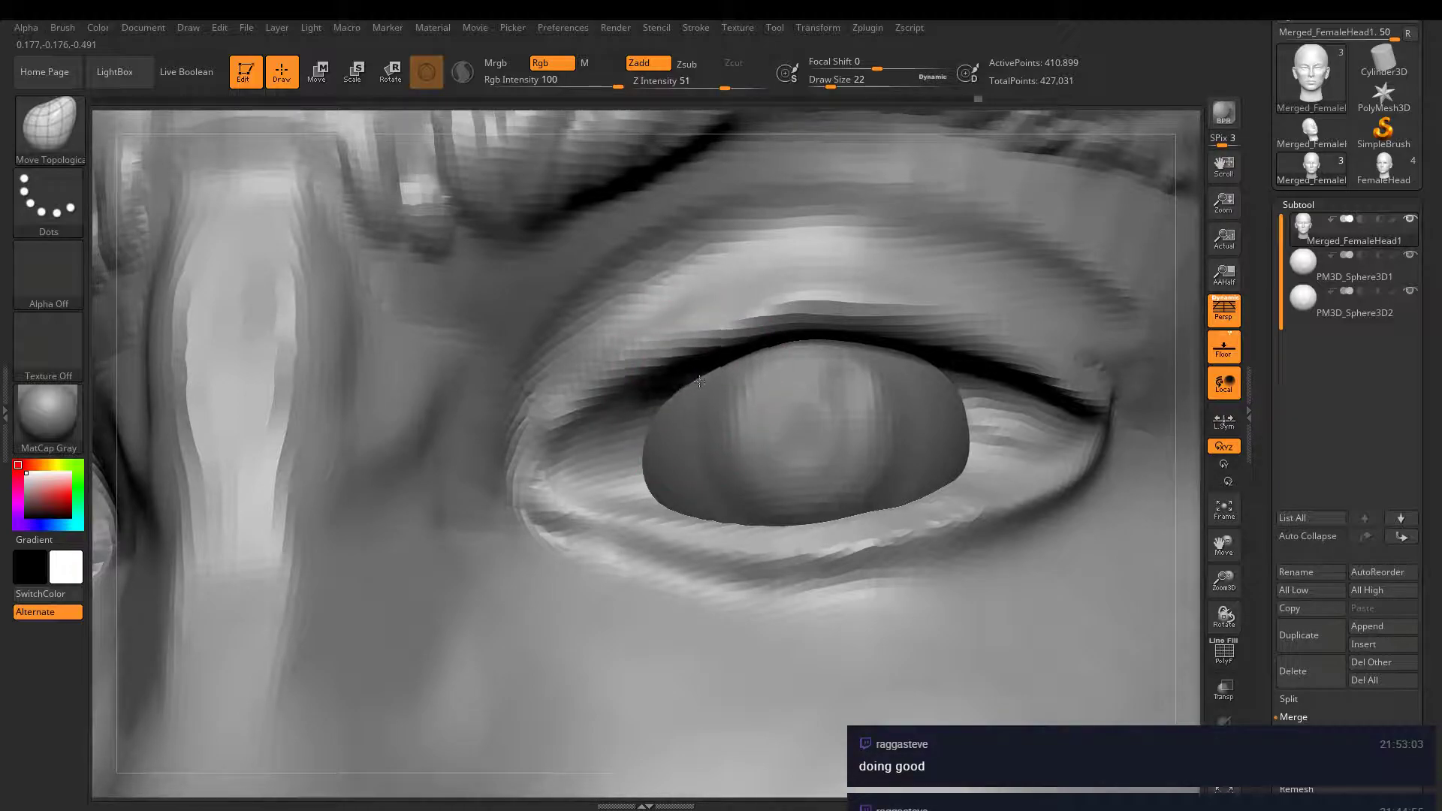
ctrl+right_drag(792, 409, 1069, 376)
ctrl+drag(1133, 329, 1020, 391)
mouse_move(824, 356)
ctrl+right_down()
mouse_move(875, 381)
mouse_move(773, 338)
ctrl+right_up()
- Carve the inner half of the upper eyelid crease with ClayBuildup at draw size 9 and Z intensity 36
key(b)
key(c)
key(b)
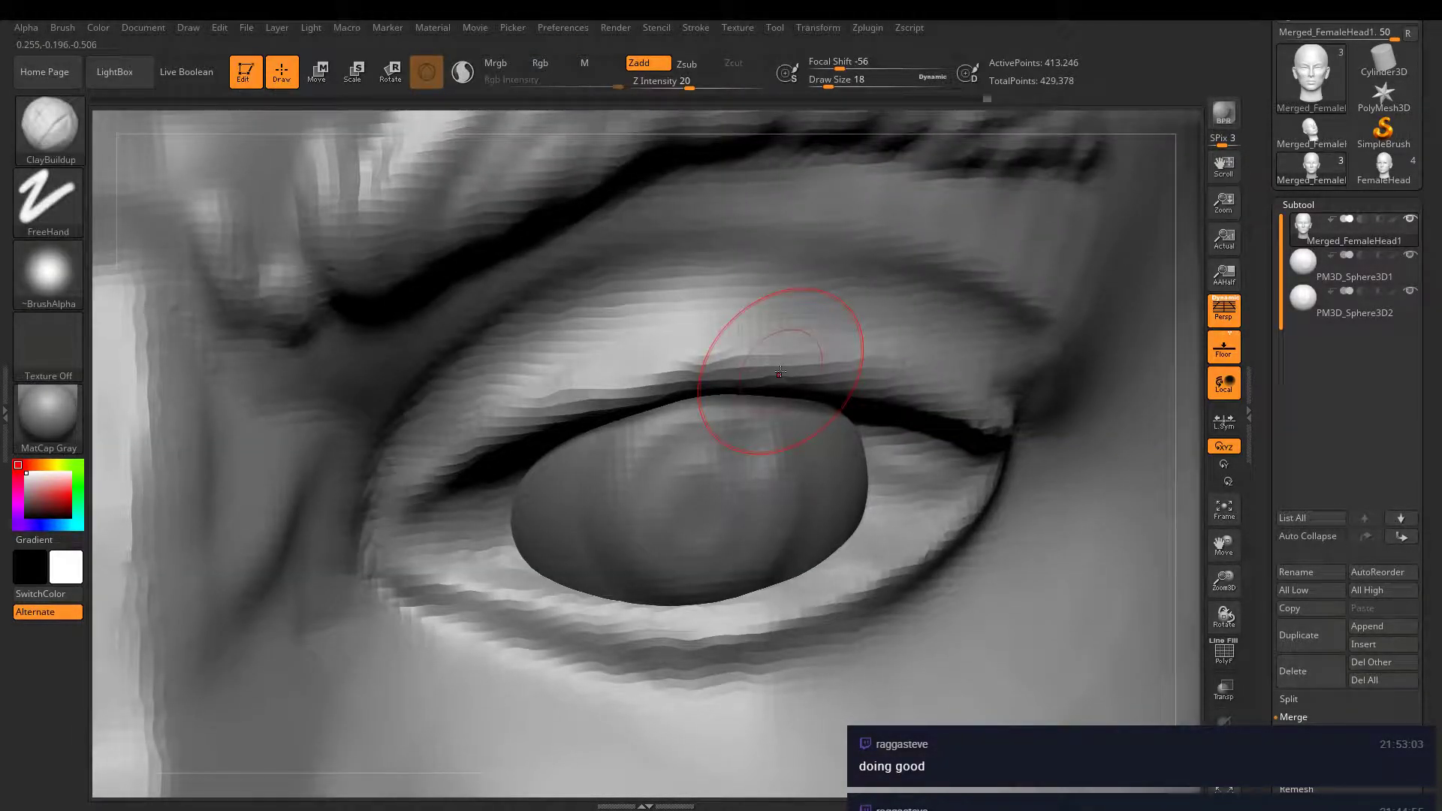
key(bracketleft)
key(bracketleft)
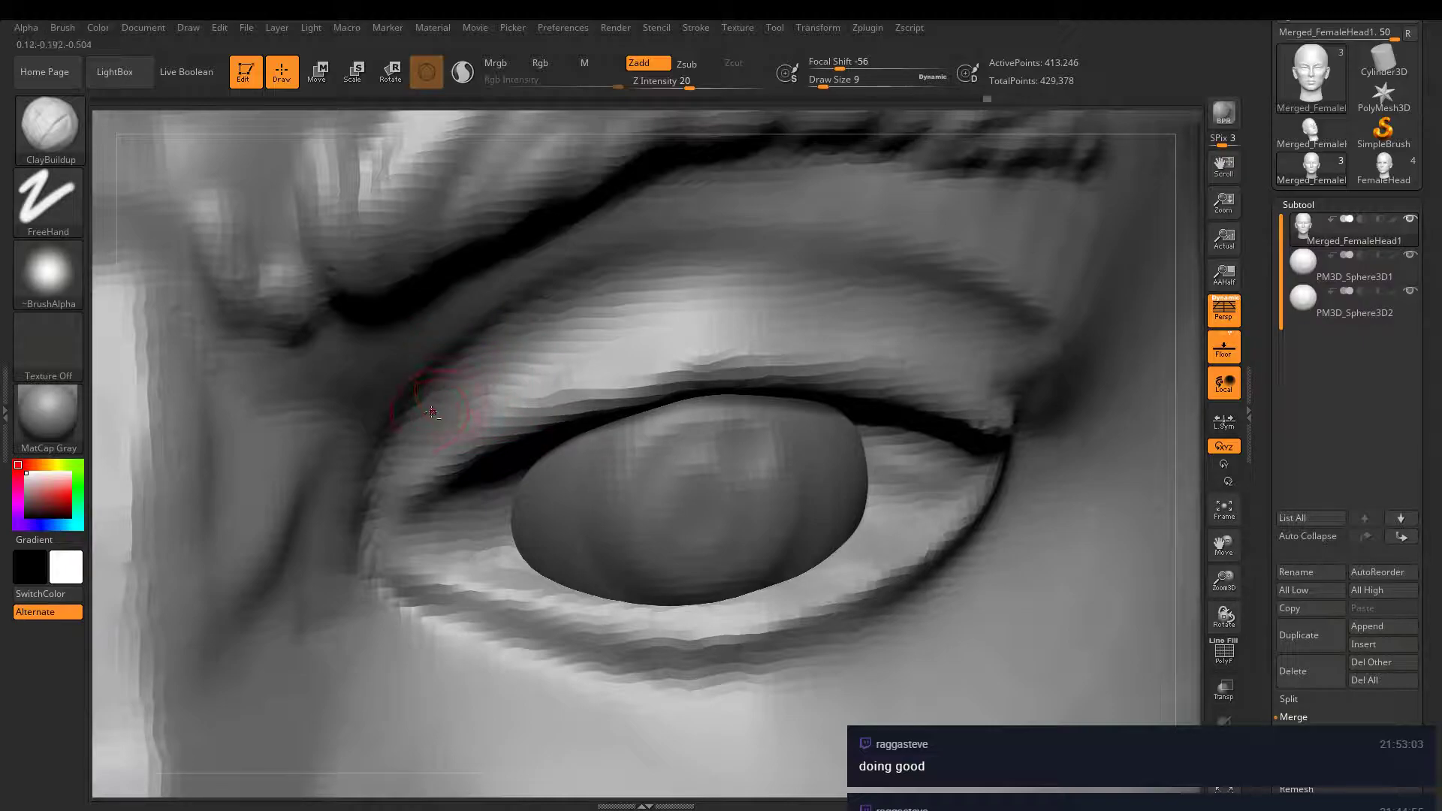
drag(689, 88, 710, 88)
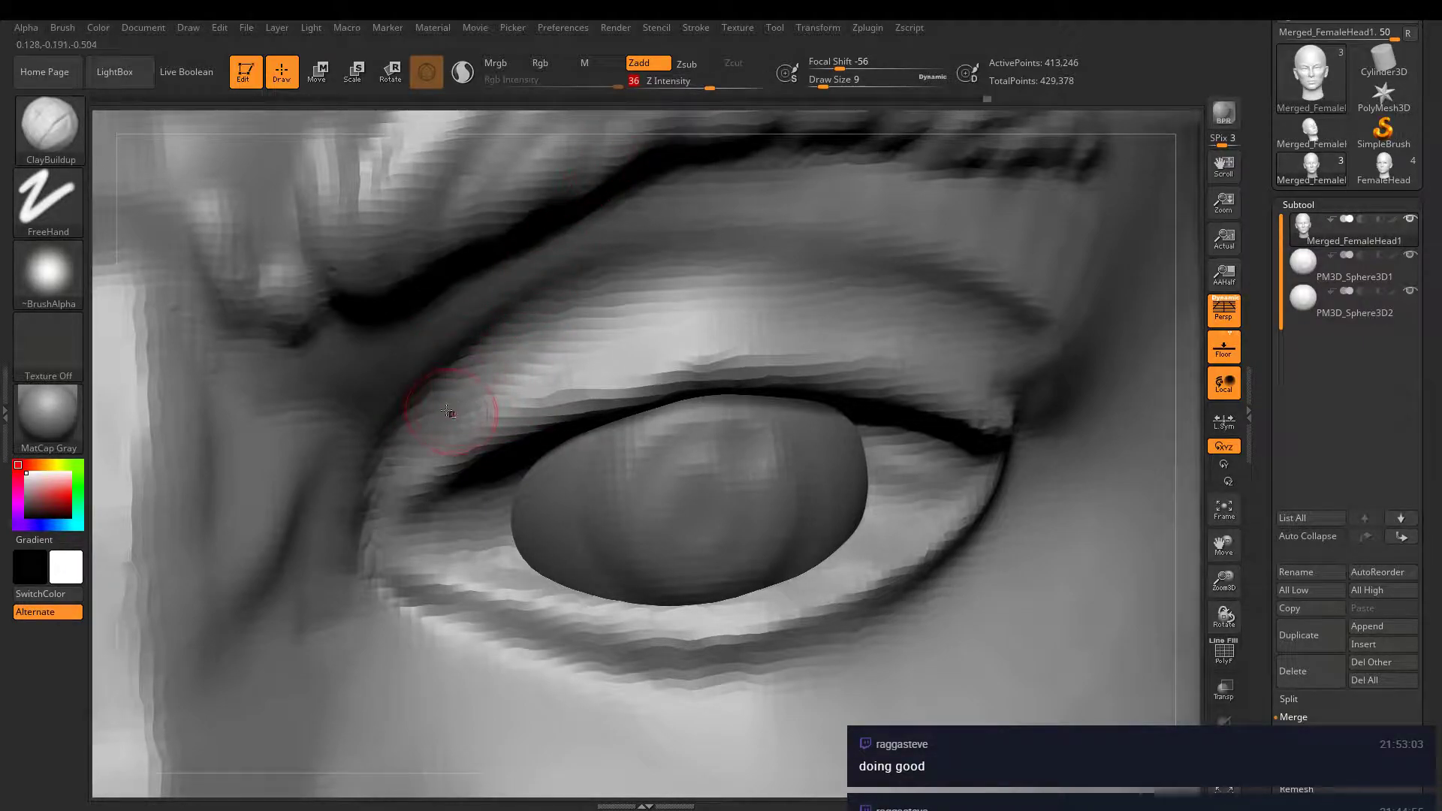
drag(504, 343, 706, 255)
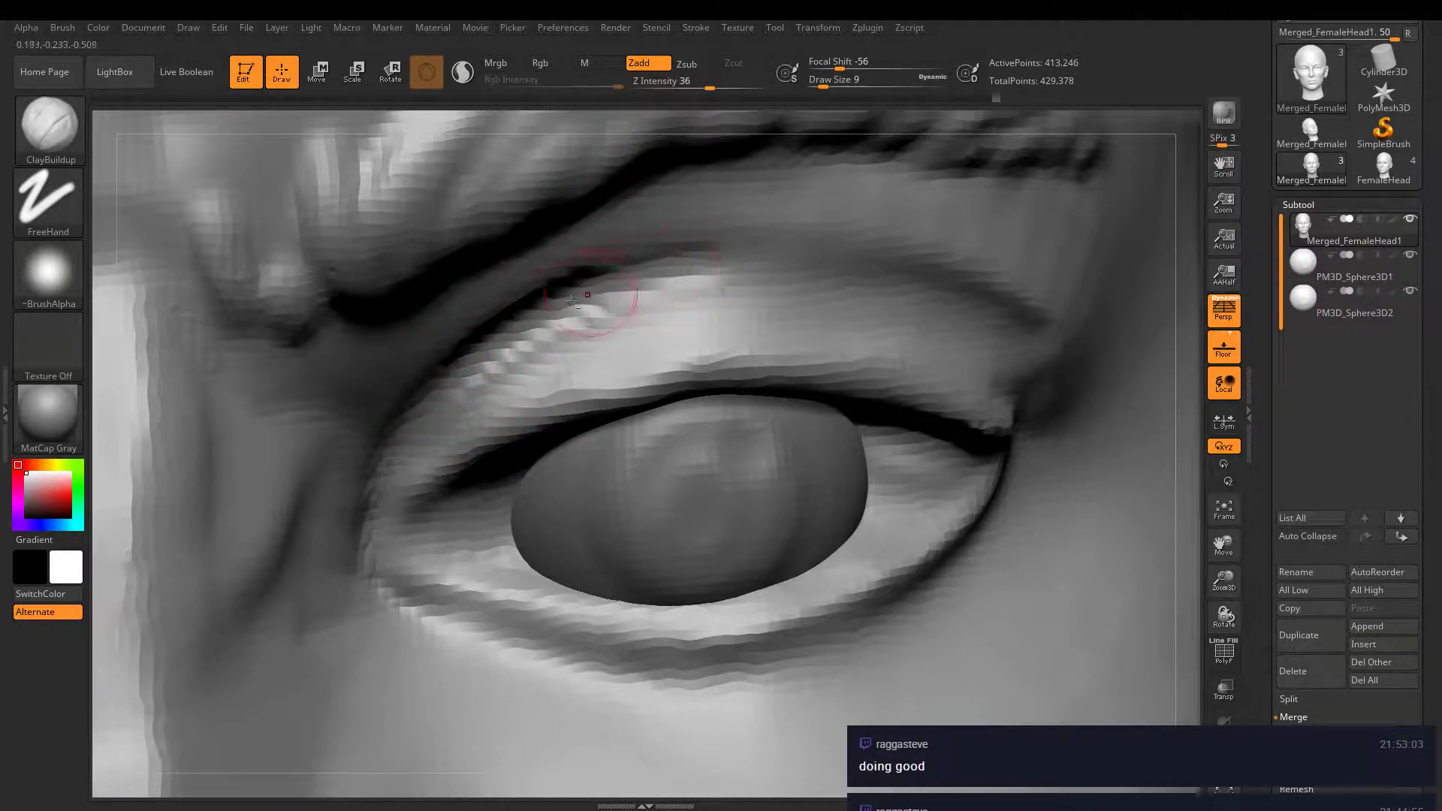
mouse_move(596, 273)
mouse_down()
mouse_move(695, 255)
mouse_move(690, 233)
mouse_up()
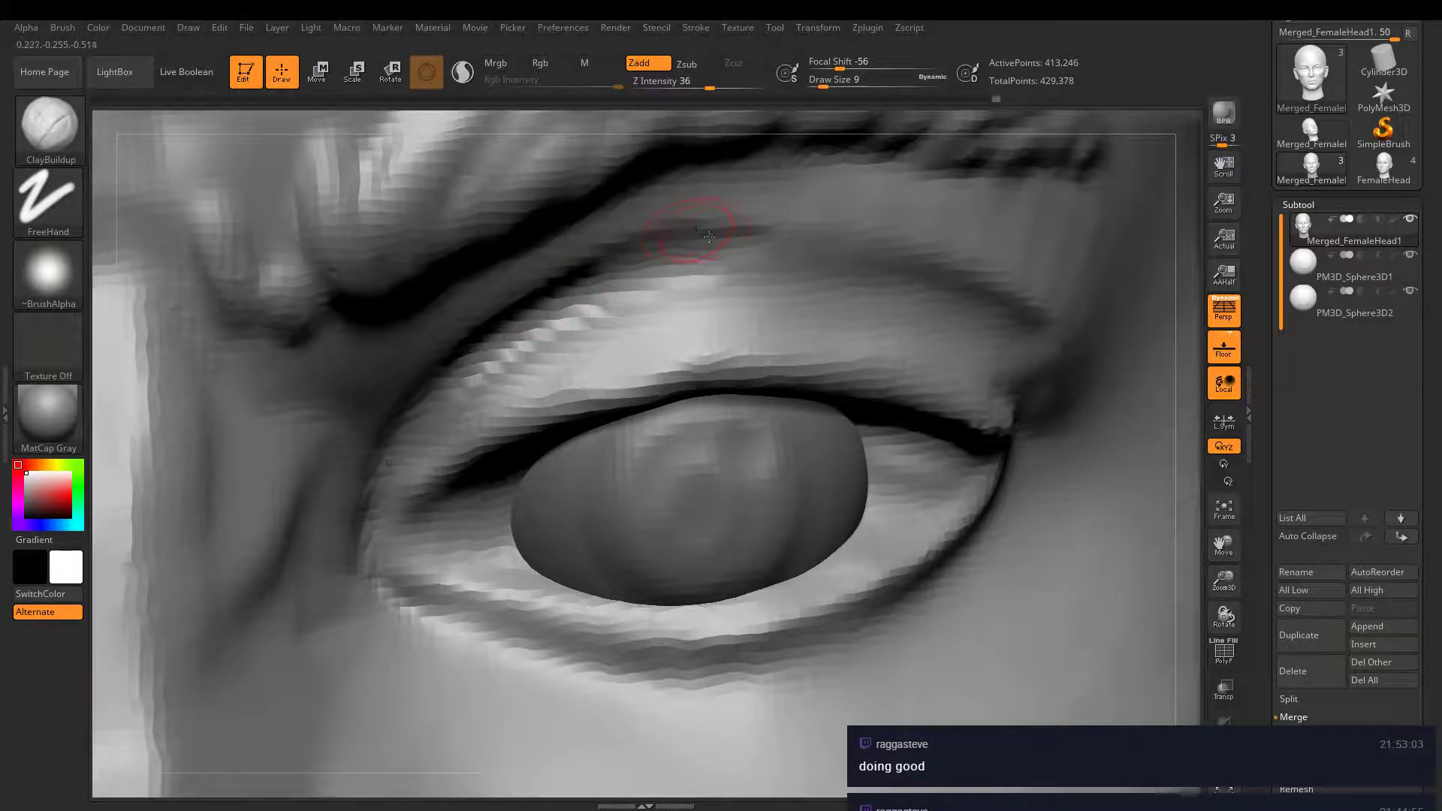
- Undo the last stroke and build up the area between the eyebrow and upper eyelid with ClayBuildup at draw size 18
right_drag(708, 236, 729, 404)
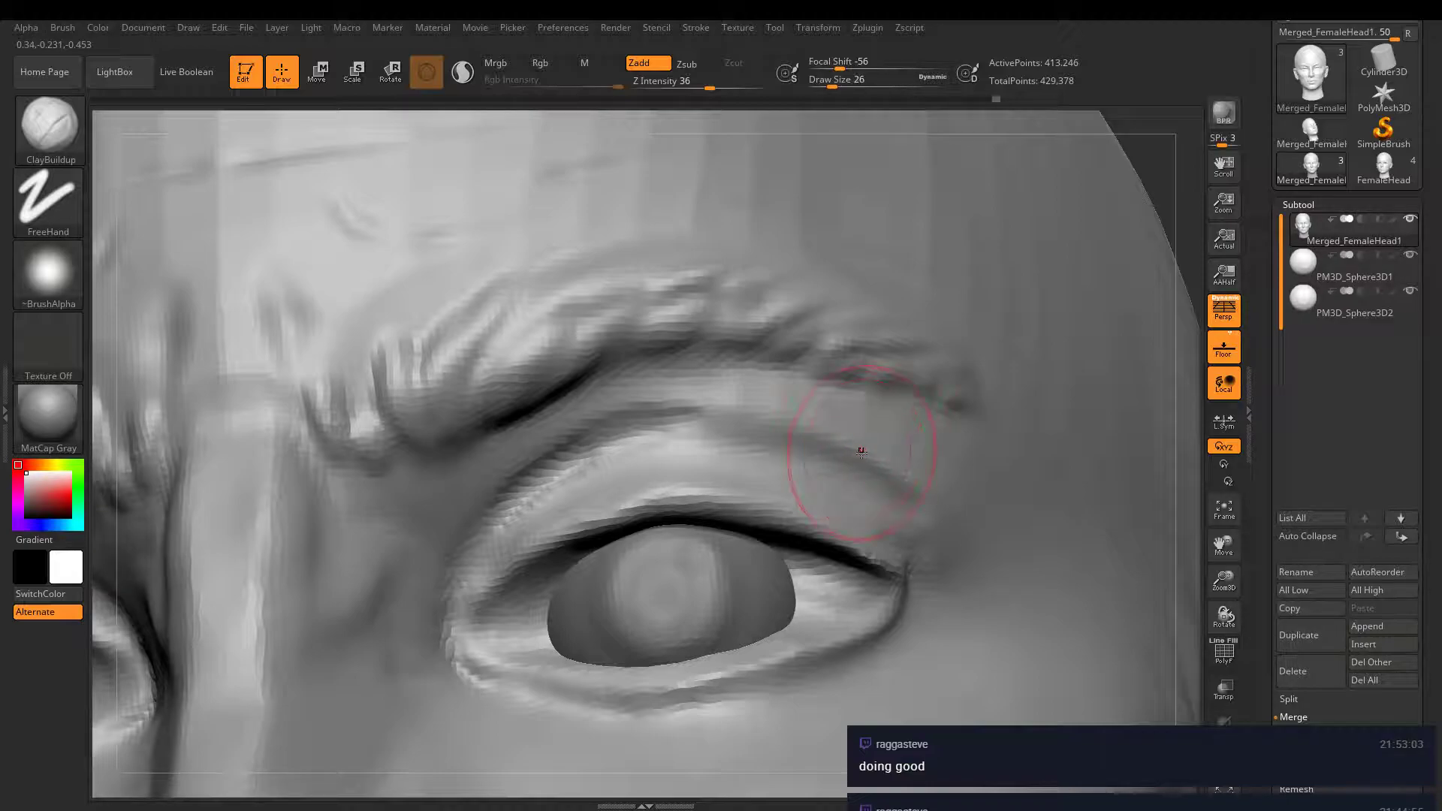
key(ctrl)
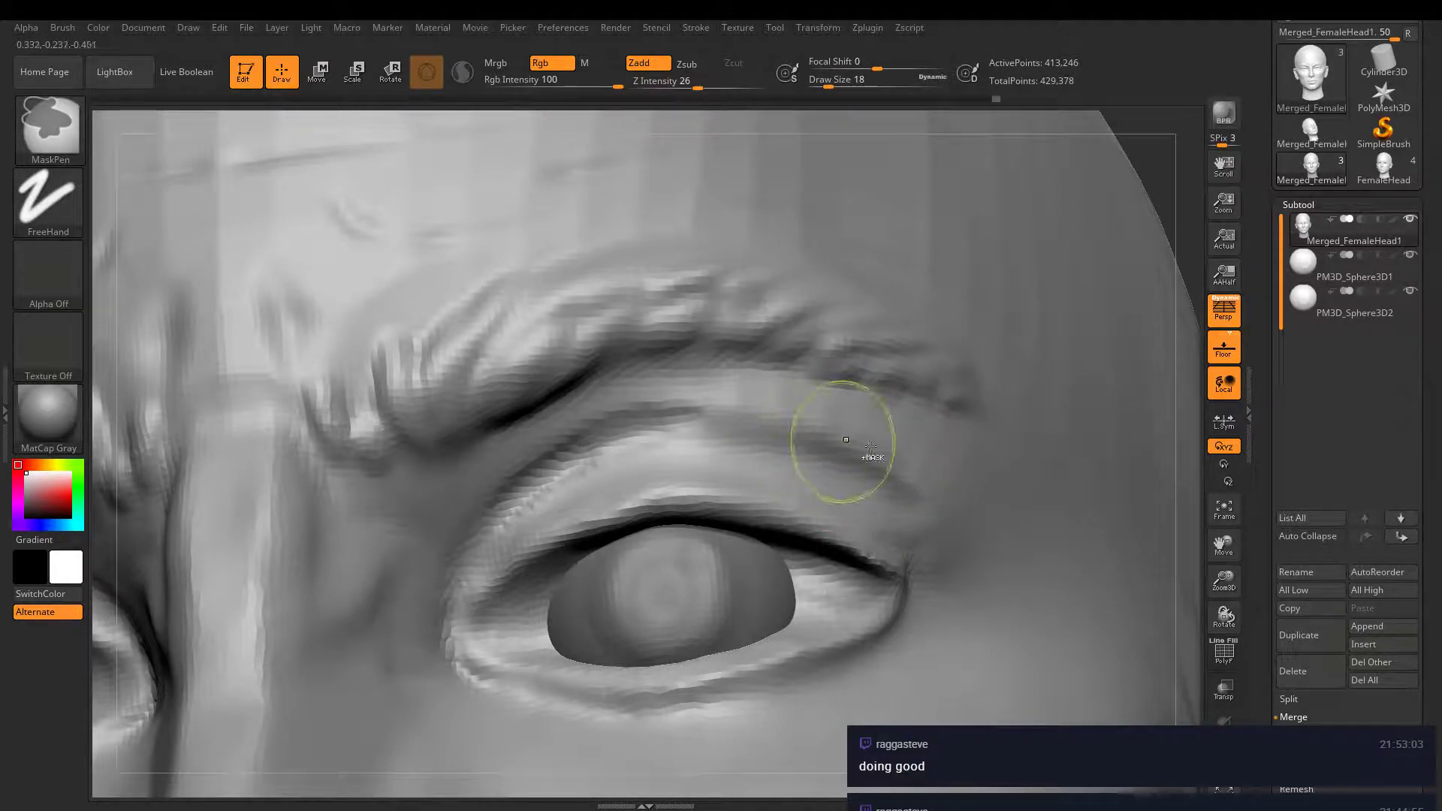
key(ctrl+z)
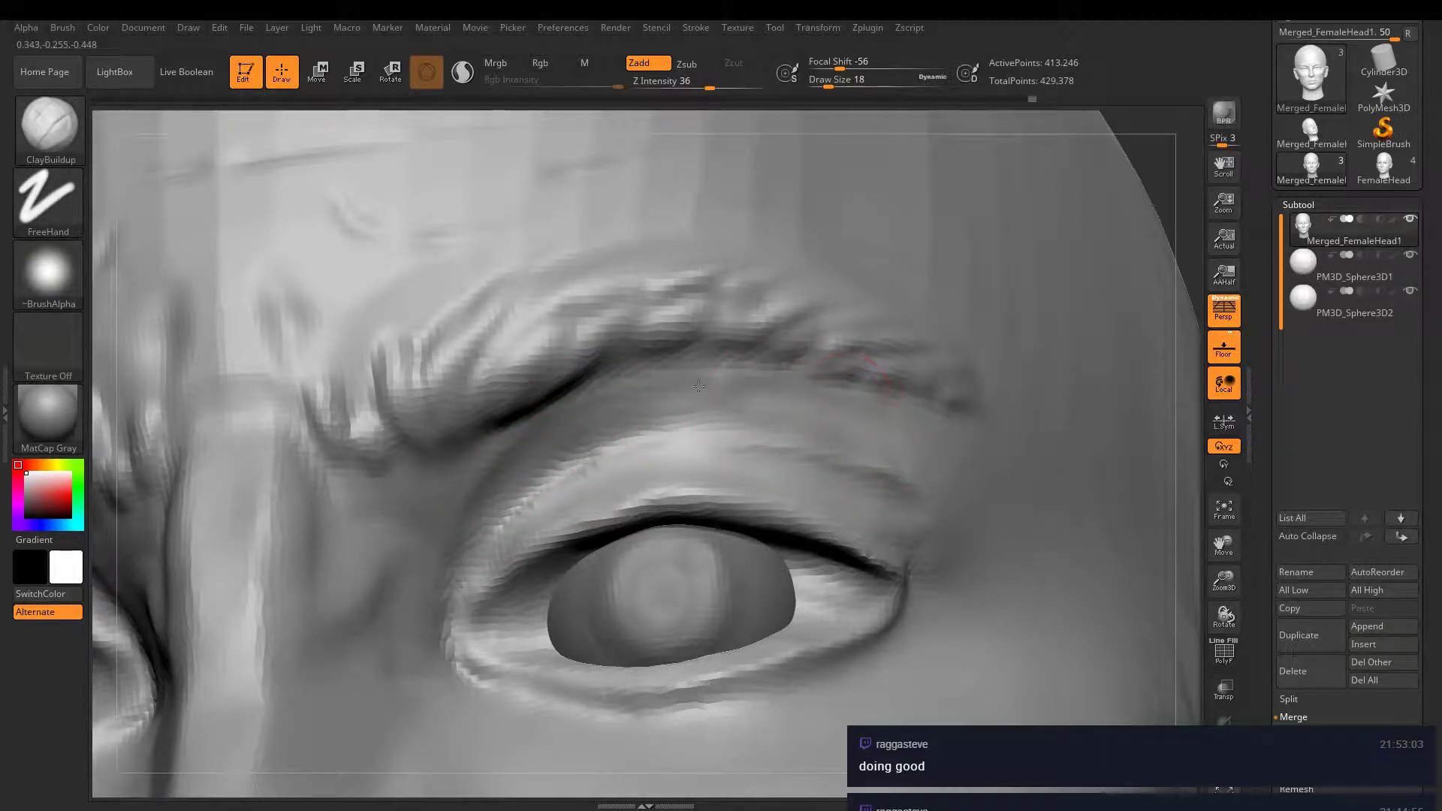
drag(699, 386, 584, 448)
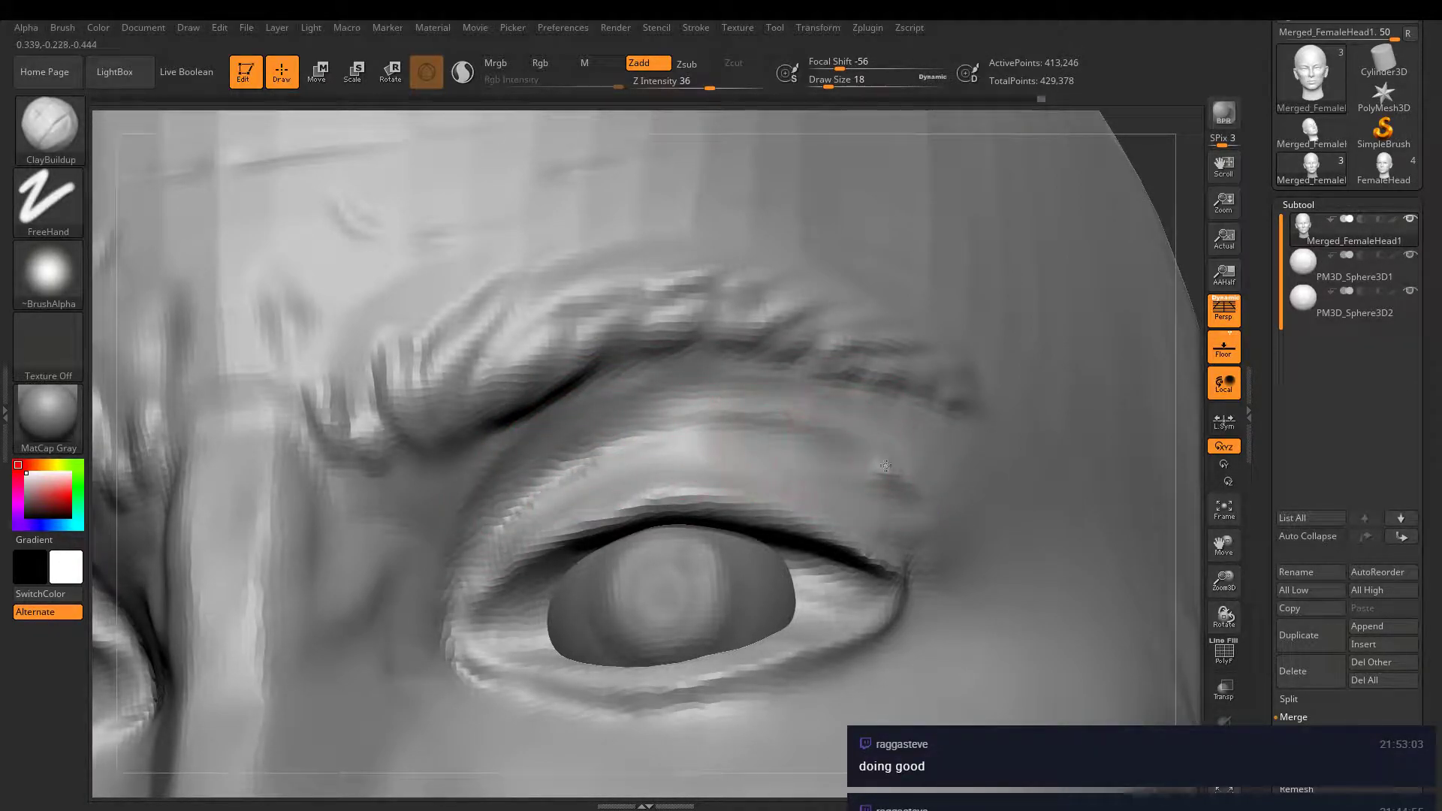
- Flatten the area between the eyebrow and upper eyelid with the TrimSmoothBorder brush, setting focal shift -15 and draw size 20
key(shift)
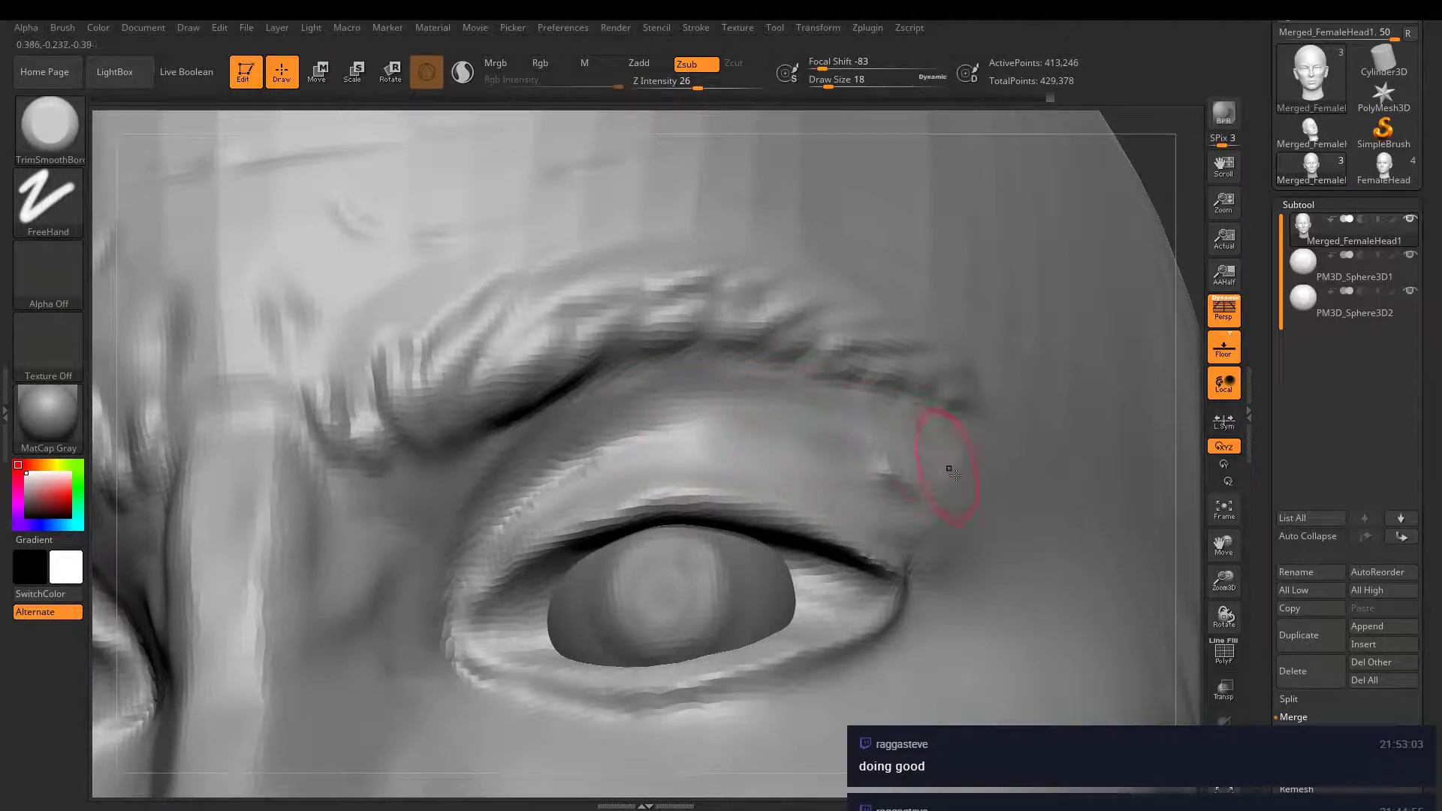
mouse_move(838, 455)
shift+mouse_down()
mouse_move(869, 428)
mouse_move(779, 412)
mouse_move(556, 428)
mouse_move(510, 464)
mouse_move(458, 545)
mouse_move(506, 493)
shift+mouse_up()
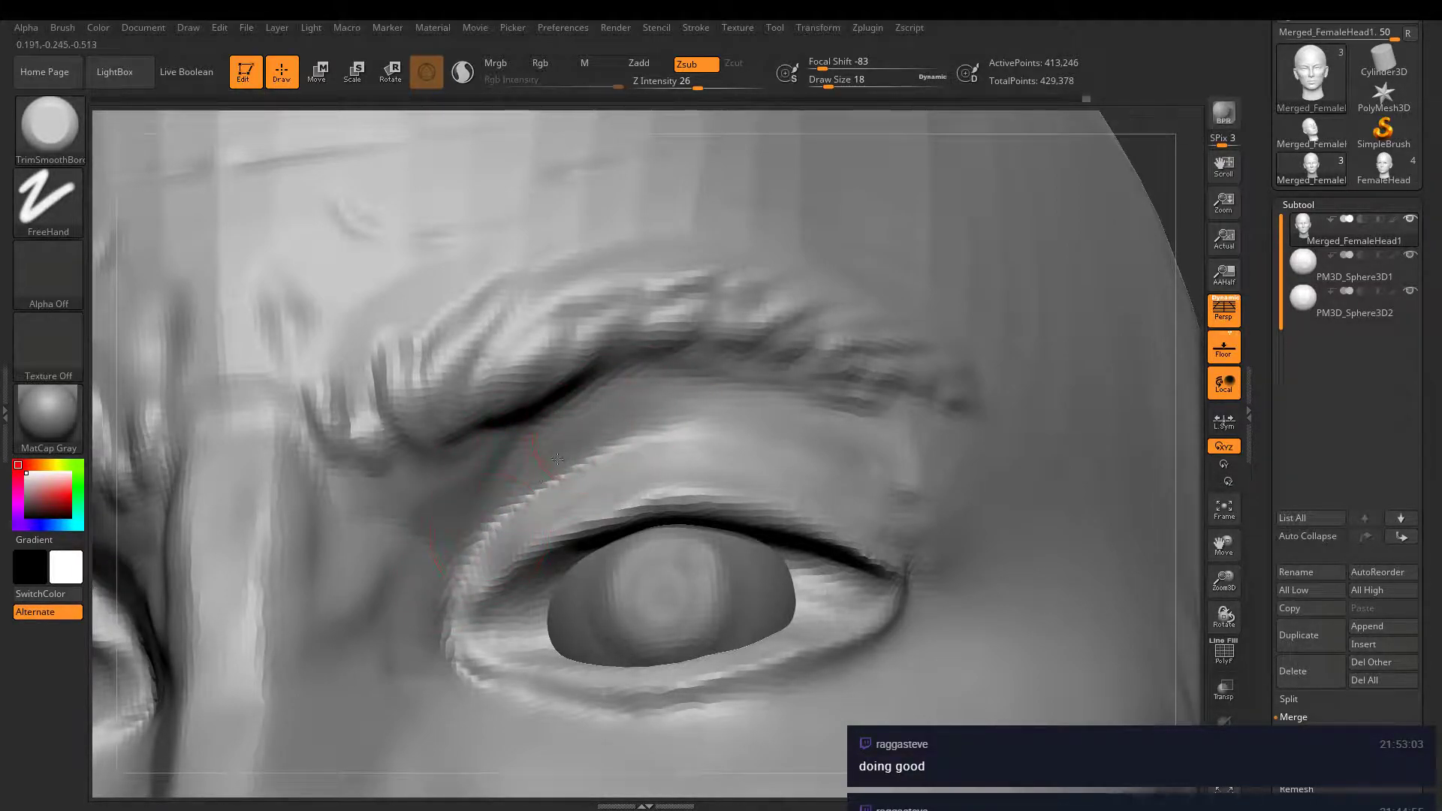
right_drag(1128, 579, 890, 540)
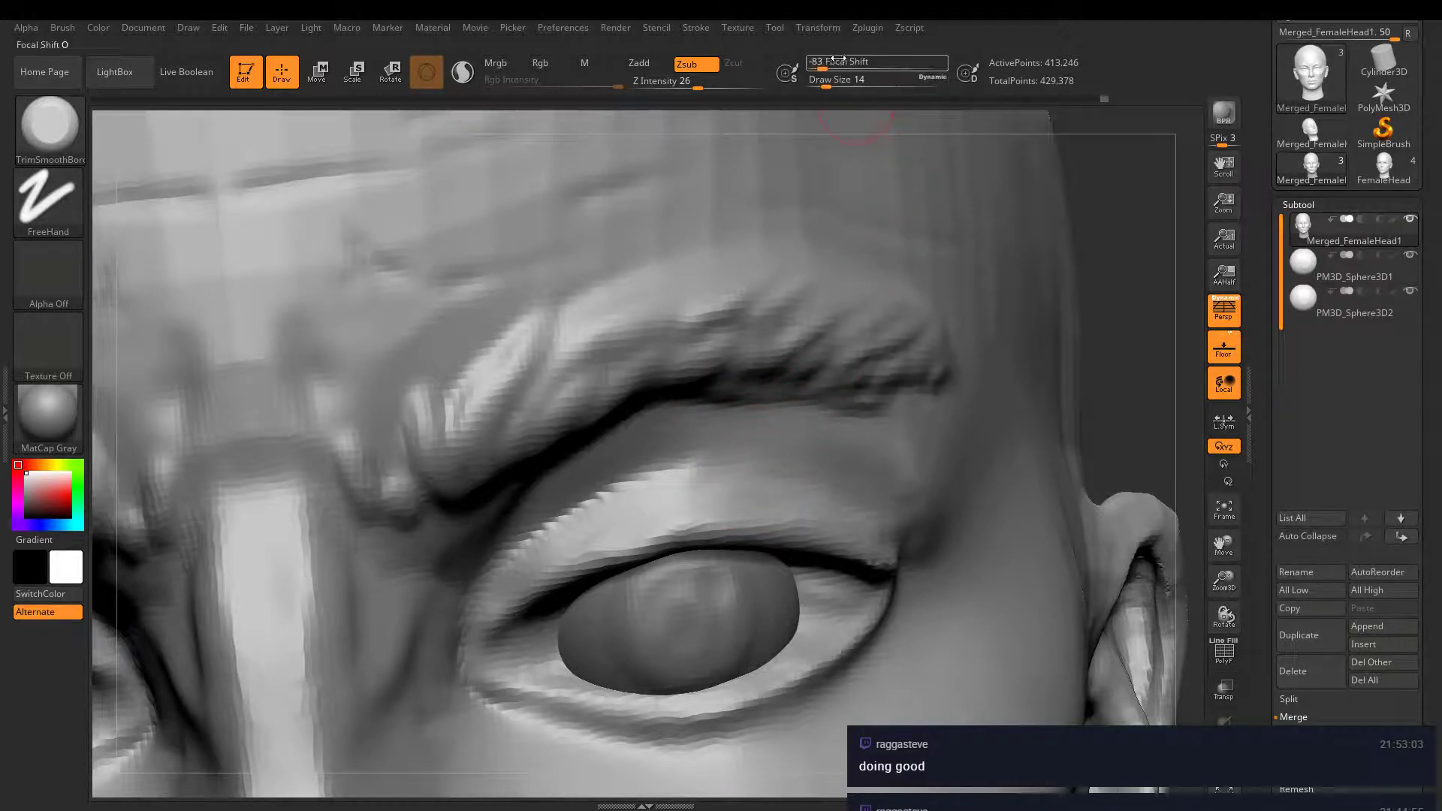
mouse_move(822, 62)
mouse_down()
mouse_move(844, 60)
mouse_move(830, 87)
mouse_up()
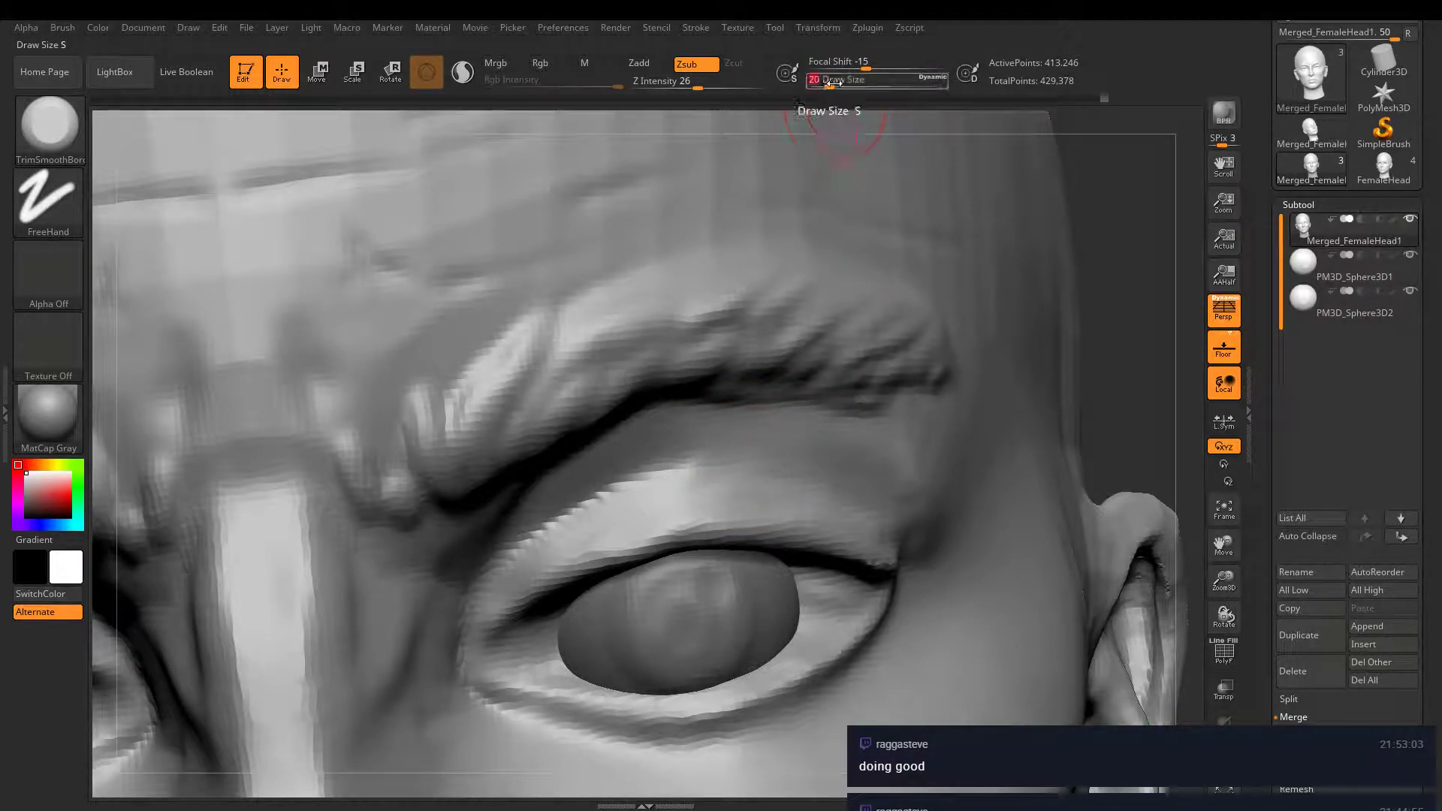
drag(680, 455, 654, 451)
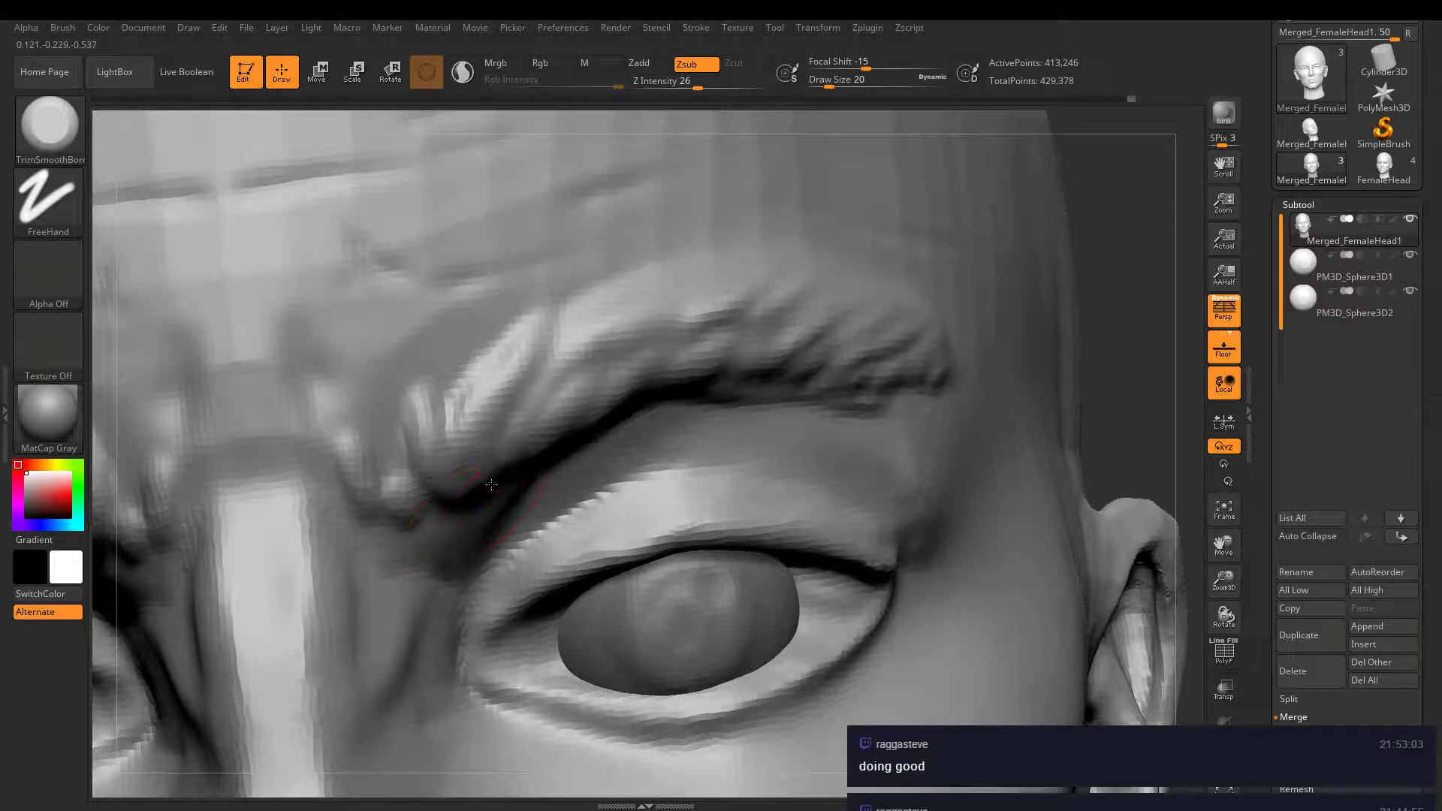
mouse_move(492, 482)
right_down()
mouse_move(467, 529)
mouse_move(412, 552)
mouse_move(406, 519)
mouse_move(521, 501)
right_up()
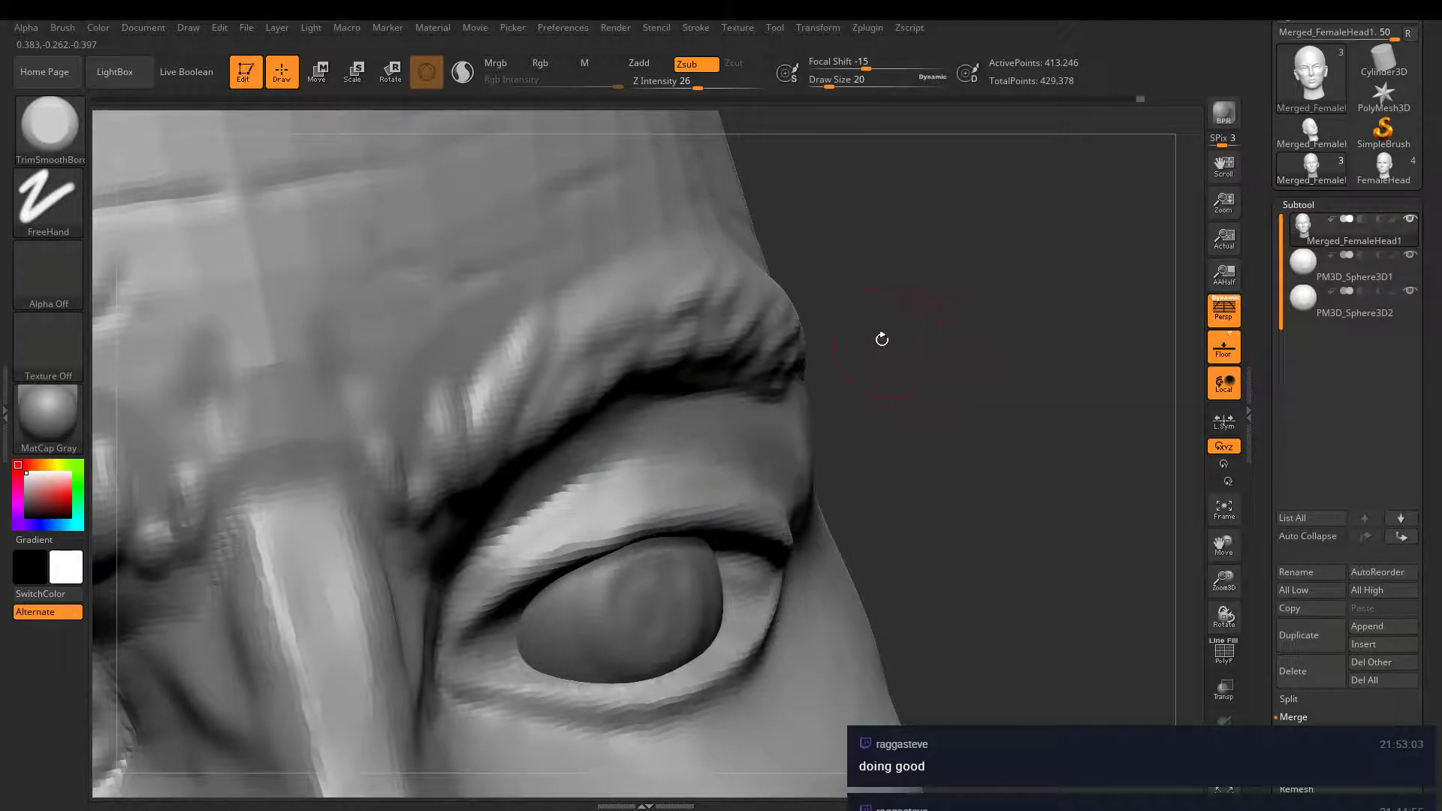
- Cut a sharp crease along the upper eyelid fold with the DamStandard brush at draw size 9
right_drag(882, 339, 869, 370)
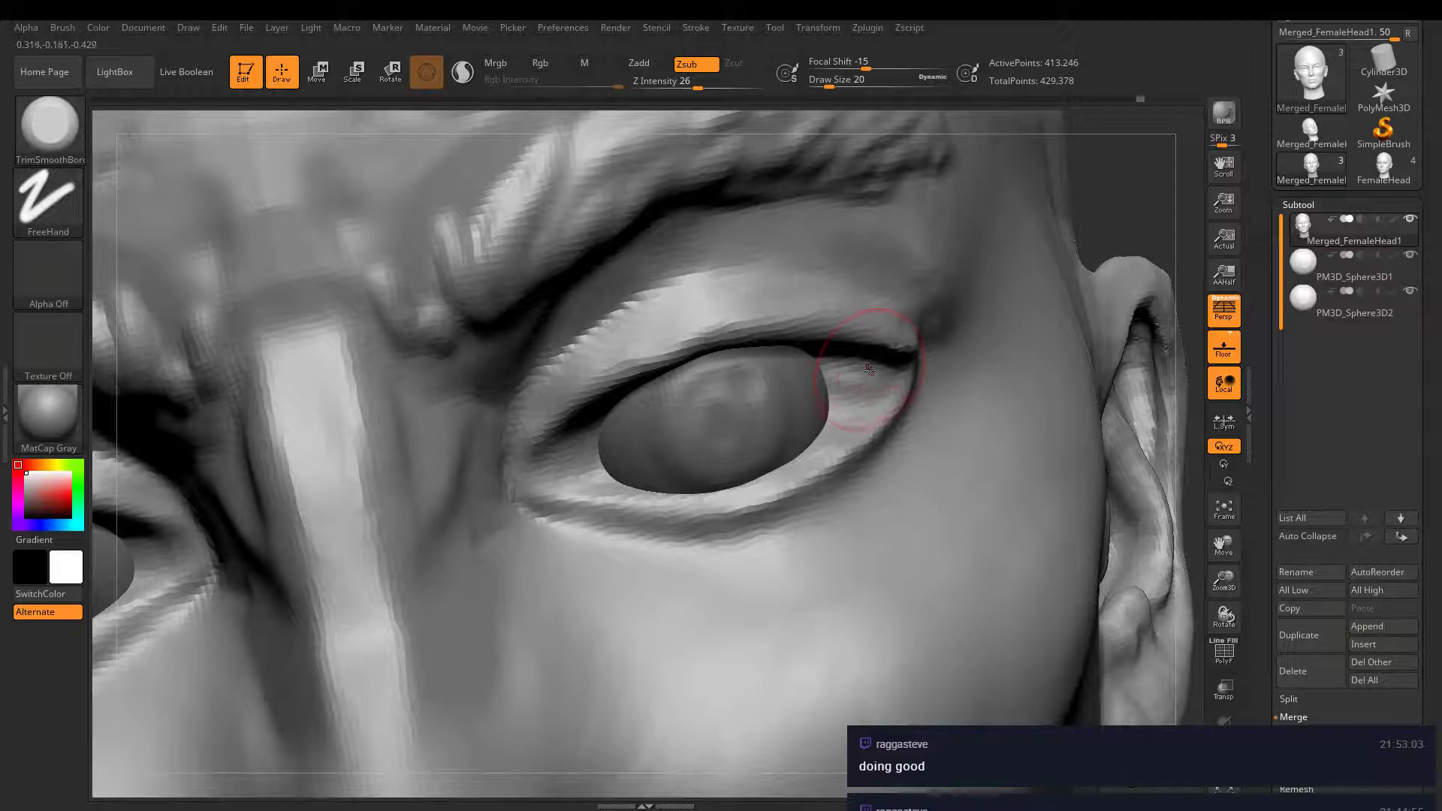
key(1)
key(2)
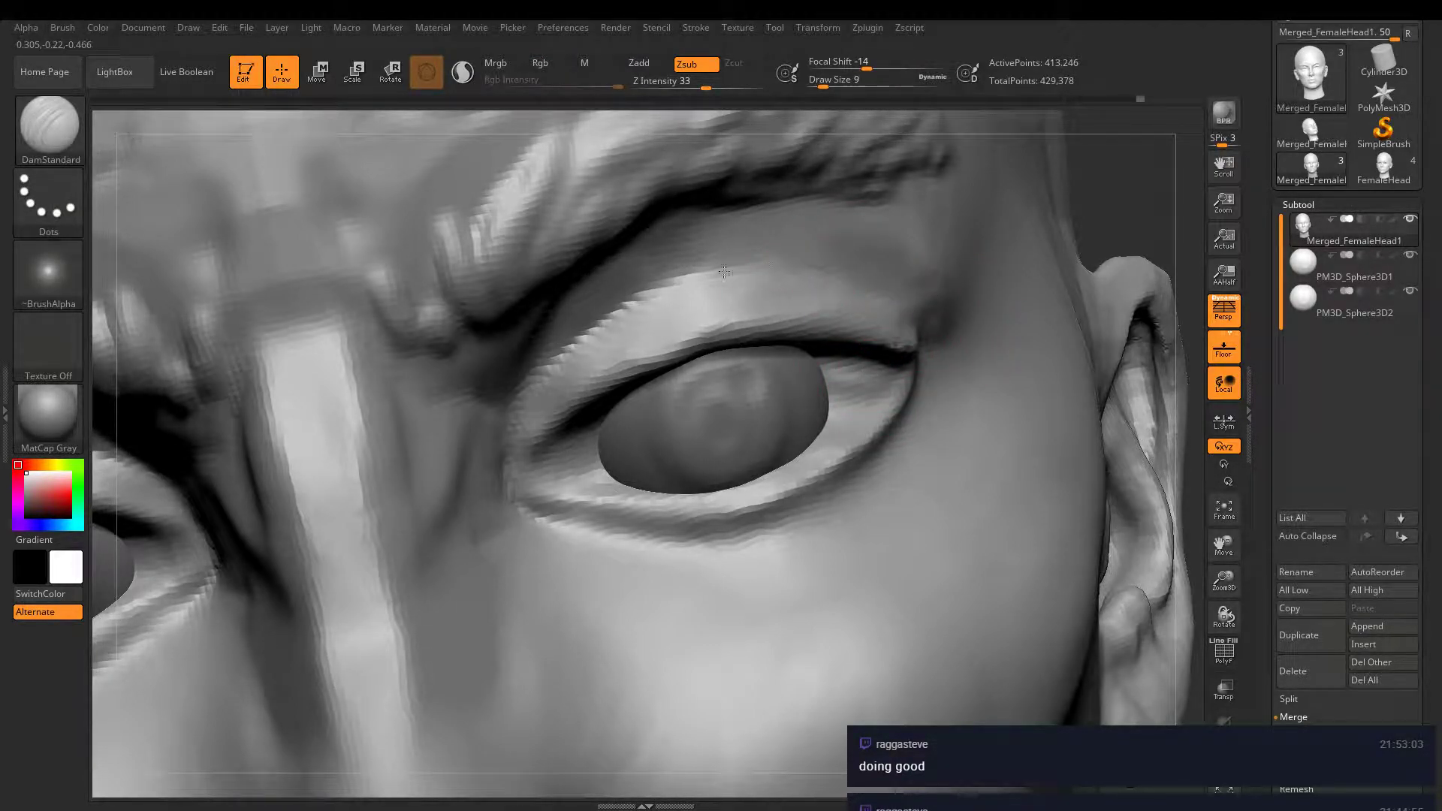
mouse_move(704, 271)
mouse_down()
mouse_move(631, 305)
mouse_move(548, 387)
mouse_up()
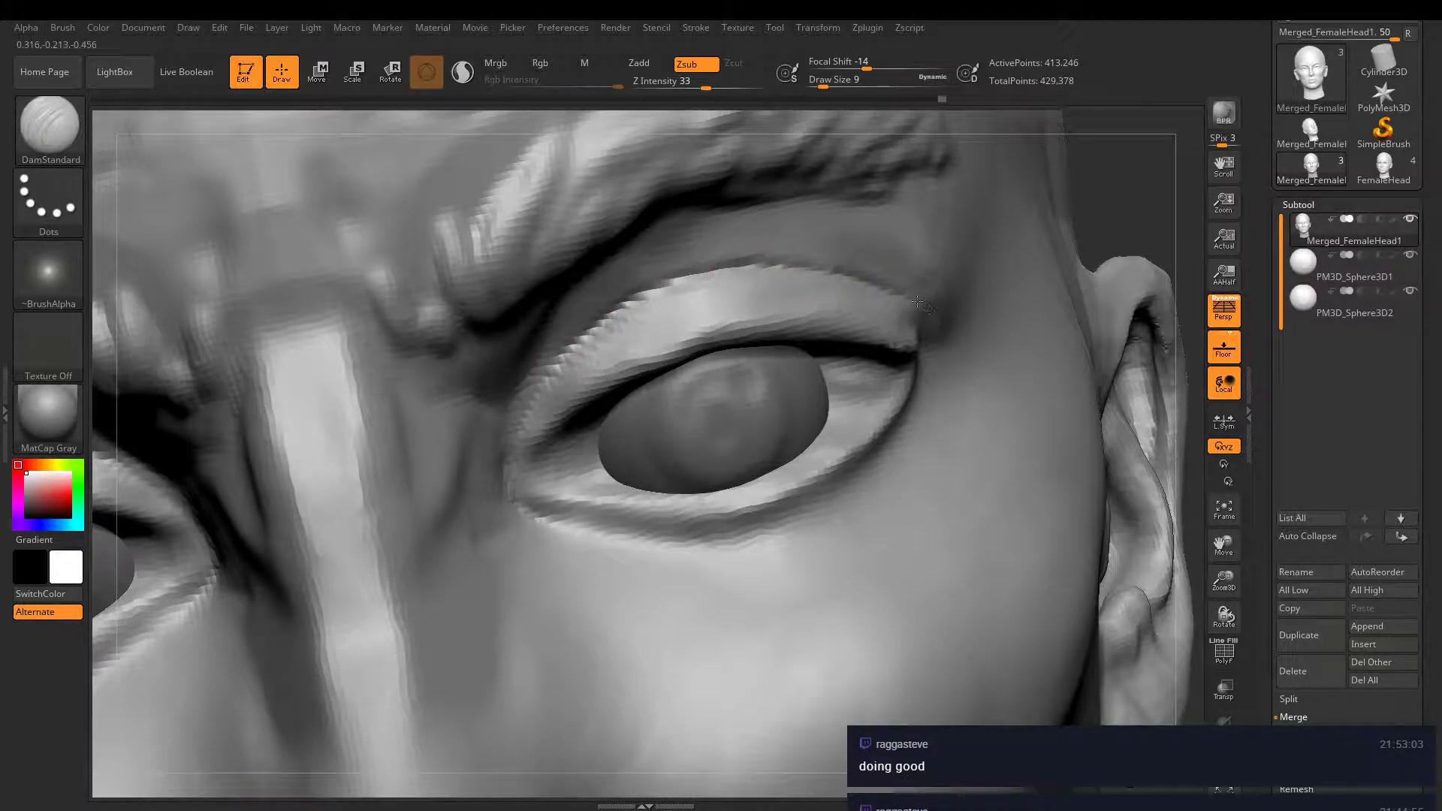
- Smooth the sharp crease along the upper eyelid fold from the outer end to the inner corner
drag(1195, 376, 1106, 323)
mouse_move(680, 263)
ctrl+right_down()
mouse_move(680, 180)
mouse_move(785, 339)
mouse_move(798, 306)
mouse_move(917, 381)
mouse_move(868, 374)
ctrl+right_up()
ctrl+drag(1114, 305, 1192, 270)
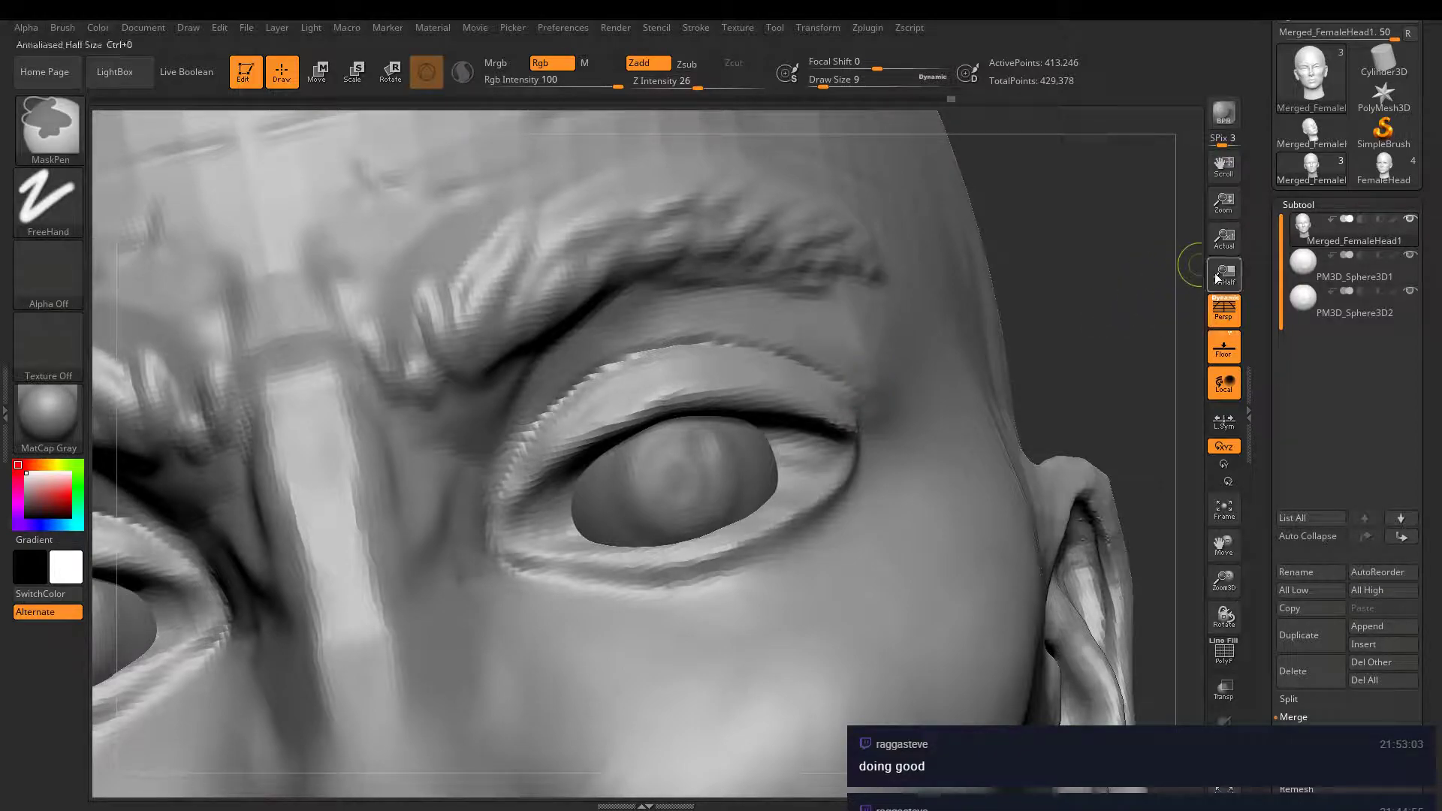
mouse_move(865, 382)
shift+mouse_down()
mouse_move(751, 344)
mouse_move(623, 351)
mouse_move(529, 435)
shift+mouse_up()
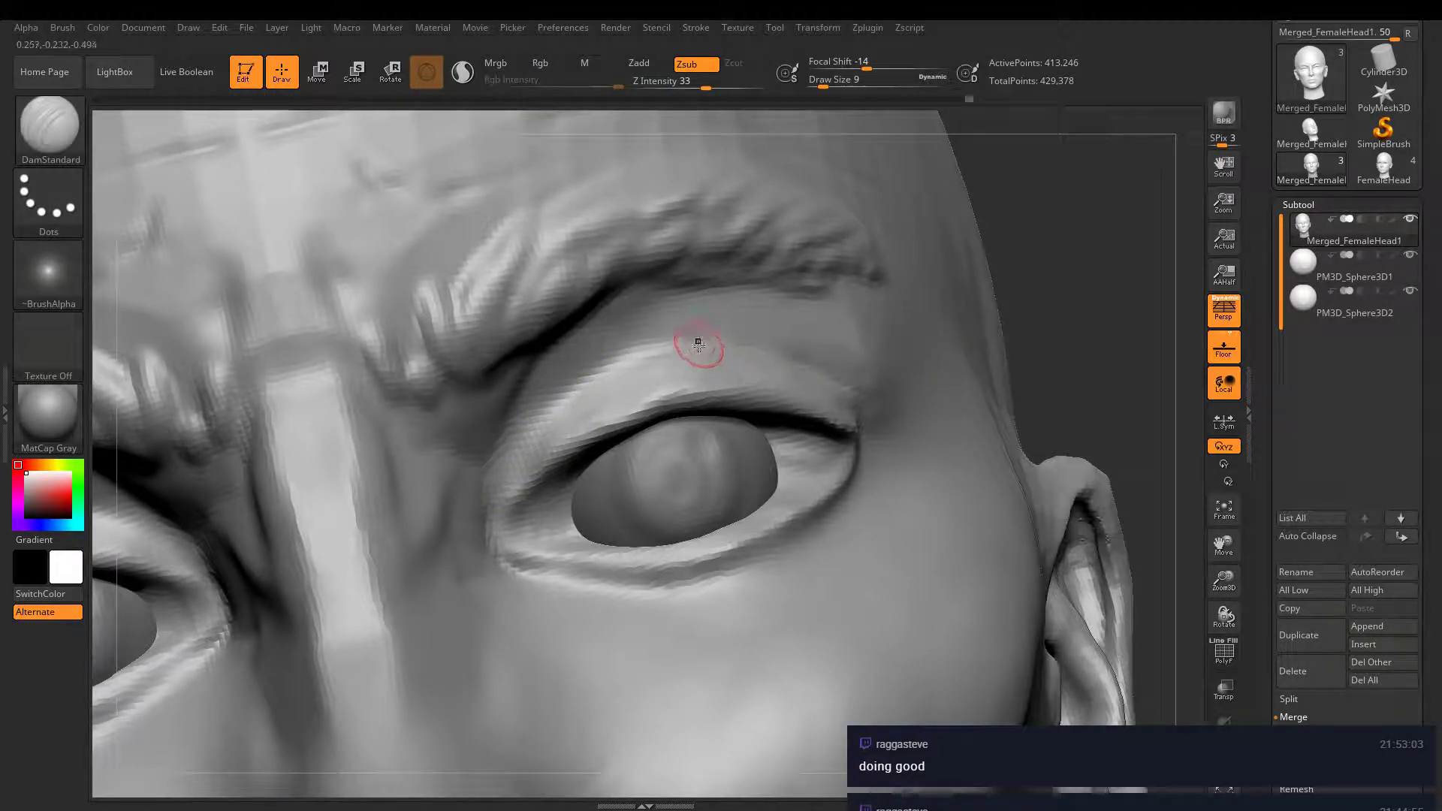
- Reshape the inner half of the upper eyelid with the Move Topological brush, starting at draw size 18 and enlarging it to 26
key(b)
key(m)
key(t)
key(bracketright)
key(bracketright)
key(bracketright)
key(bracketright)
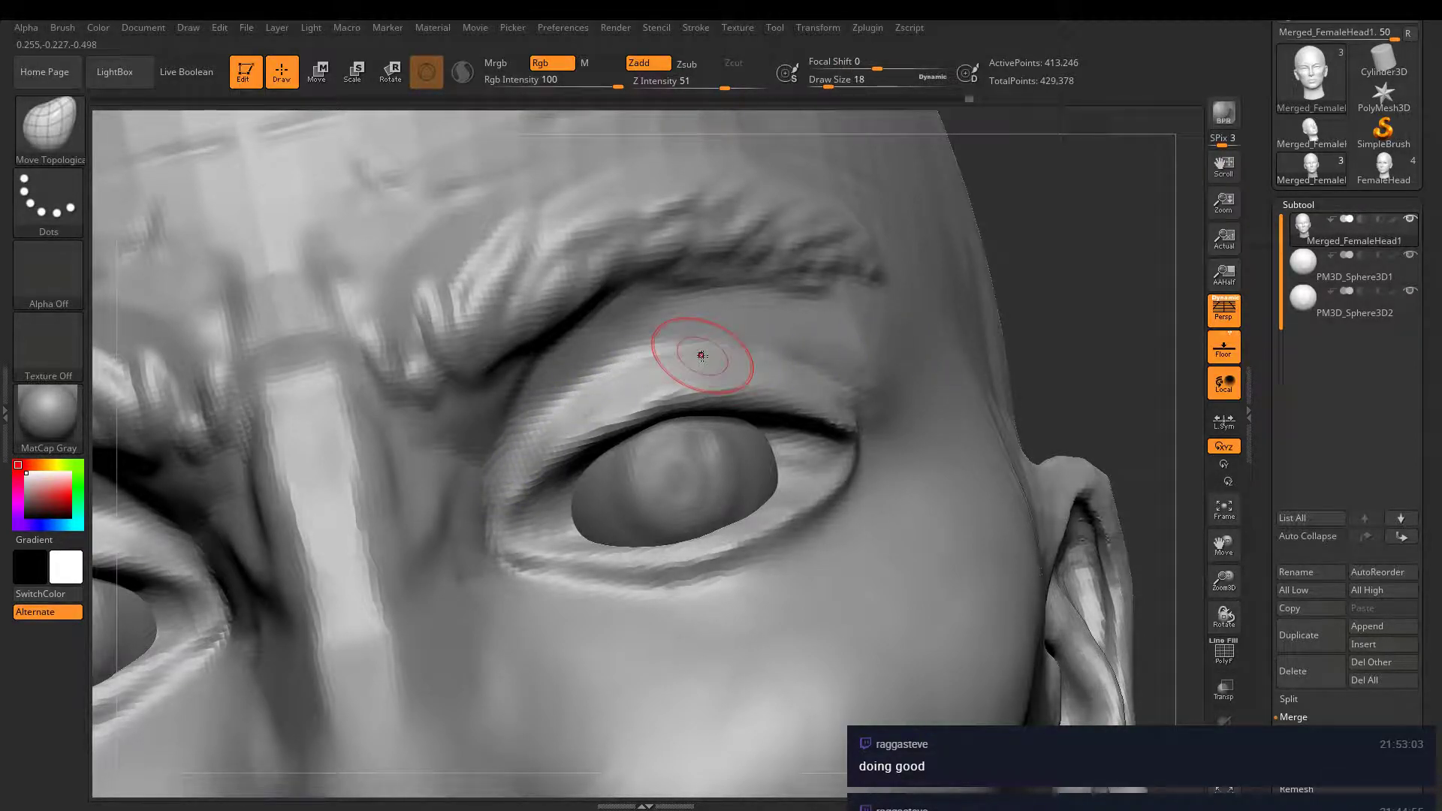
mouse_move(653, 342)
mouse_down()
mouse_move(654, 358)
mouse_move(558, 410)
mouse_up()
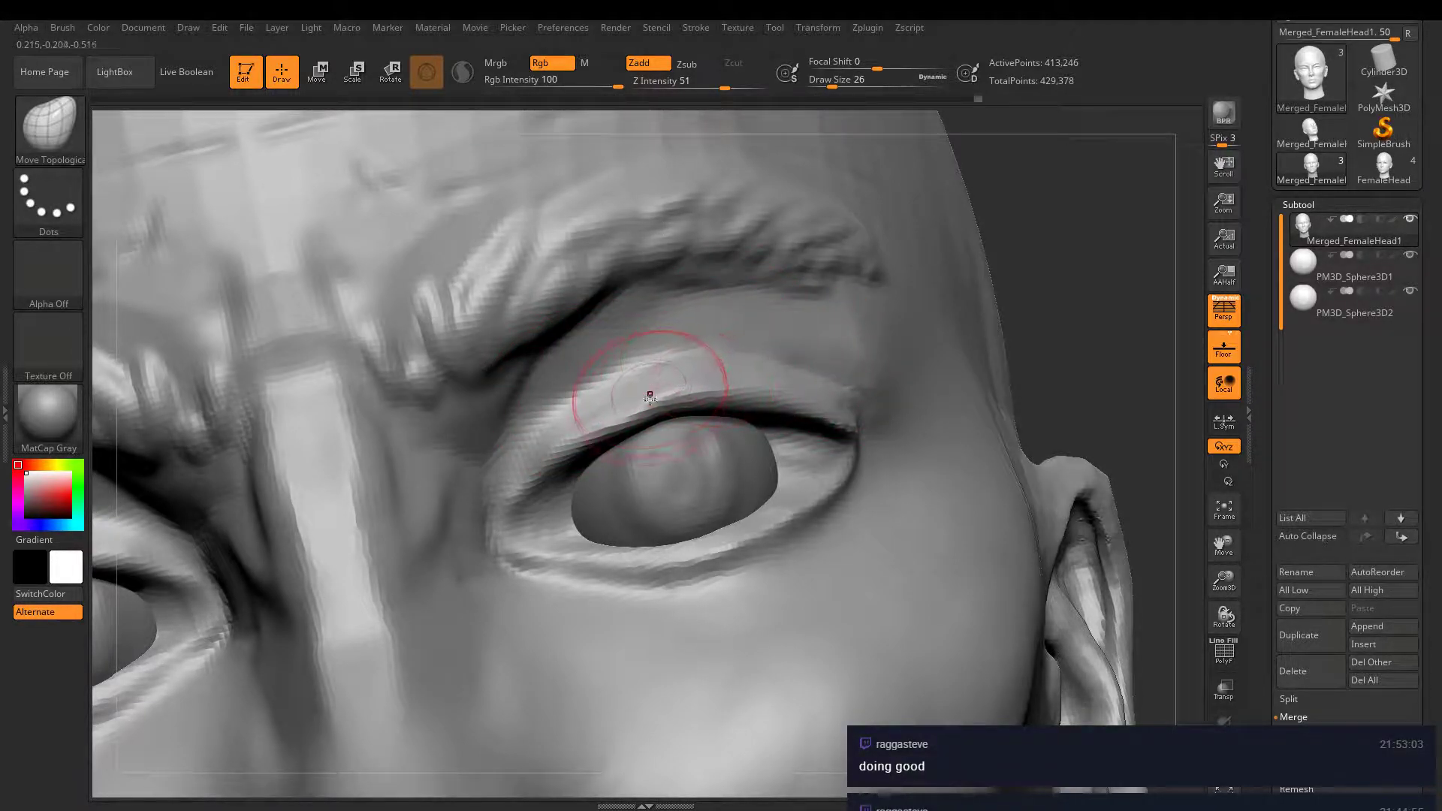
drag(537, 491, 564, 474)
- Adjust the inner corner of the eye and its lower lid with Move Topological at draw size 46
key([)
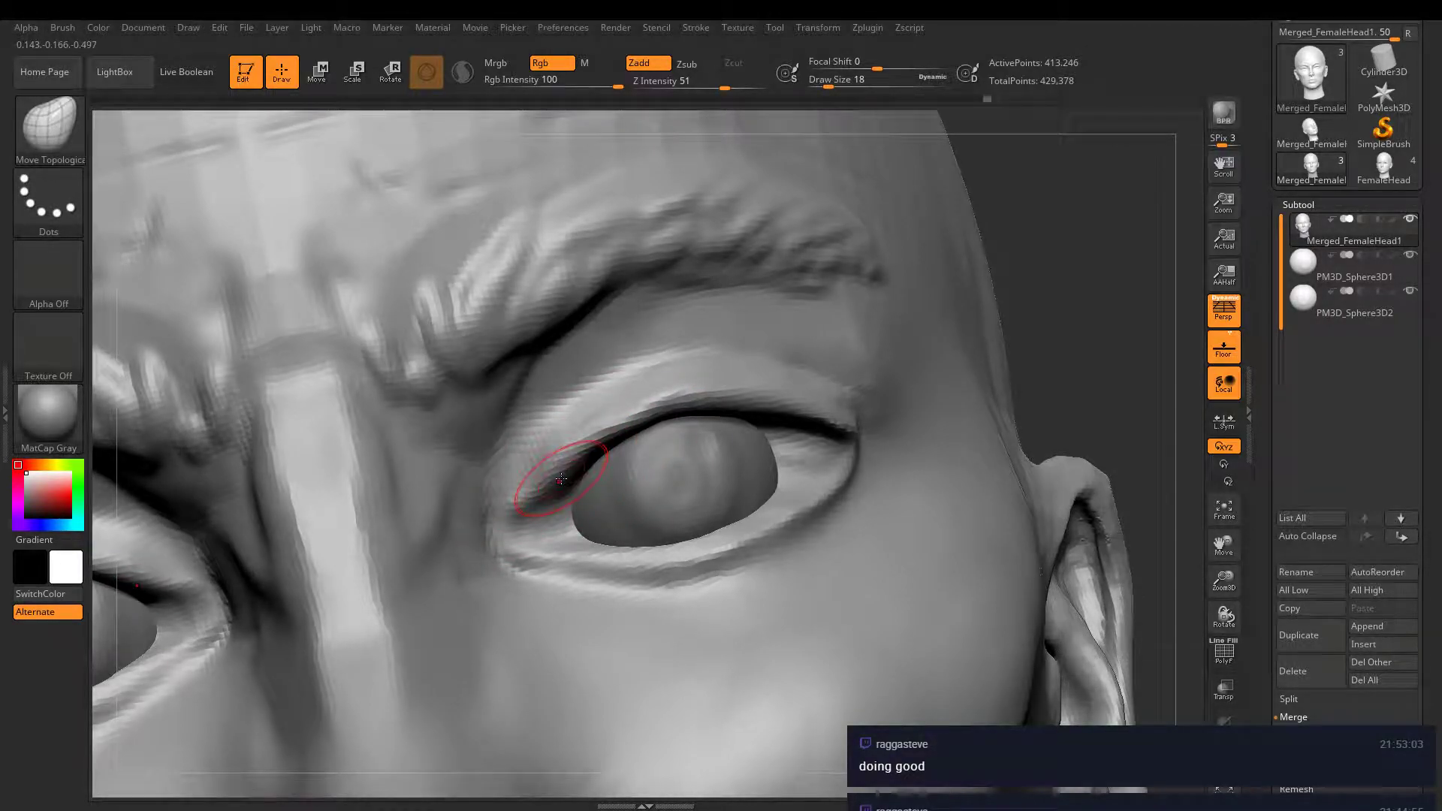
key(])
key(])
key(])
key(])
key(])
key(])
key(])
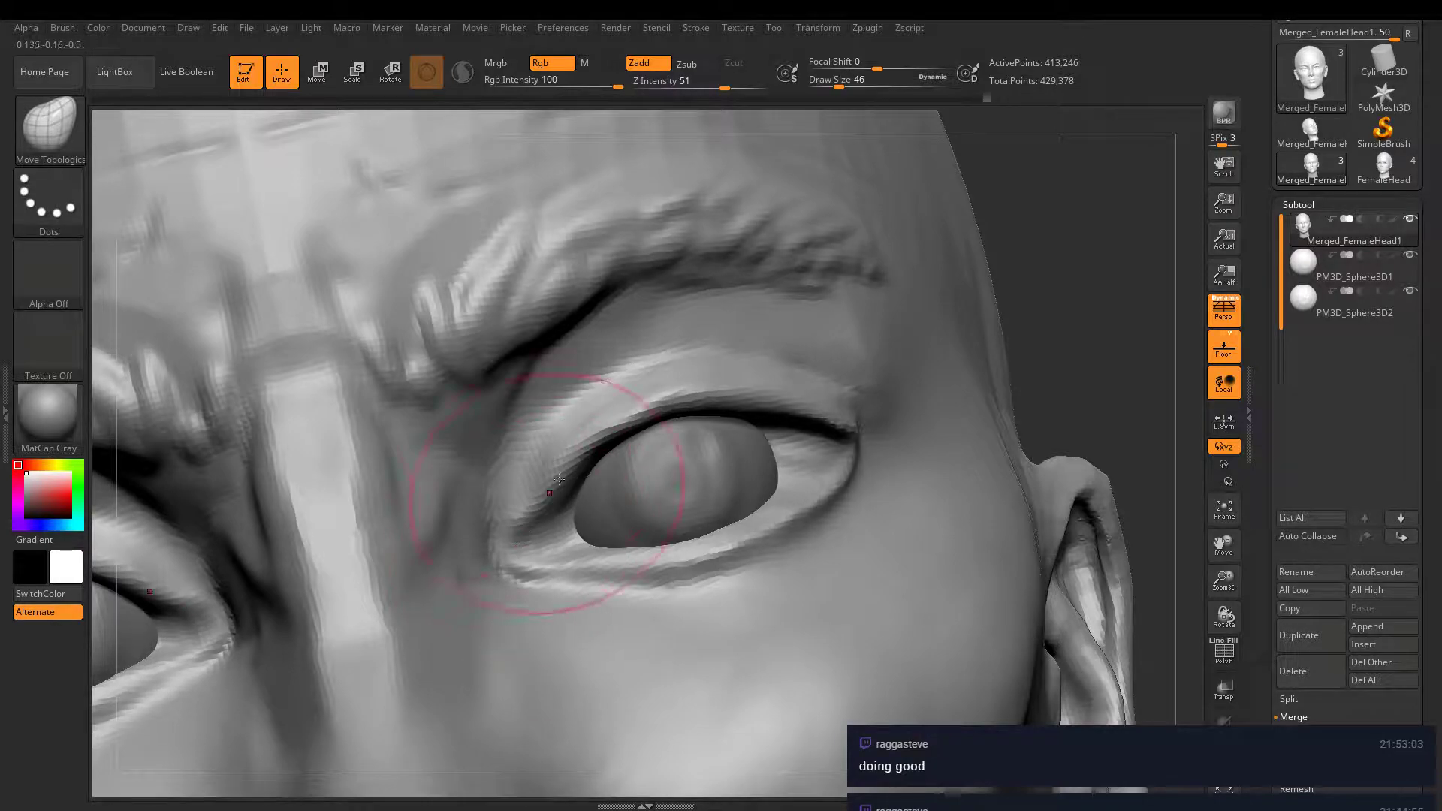
drag(544, 593, 543, 567)
- Carve the outer end of the upper eyelid fold with DamStandard at draw size 10 and smooth the lid surface
mouse_move(573, 520)
right_down()
mouse_move(736, 568)
mouse_move(592, 447)
mouse_move(826, 482)
mouse_move(811, 428)
mouse_move(824, 457)
mouse_move(964, 510)
right_up()
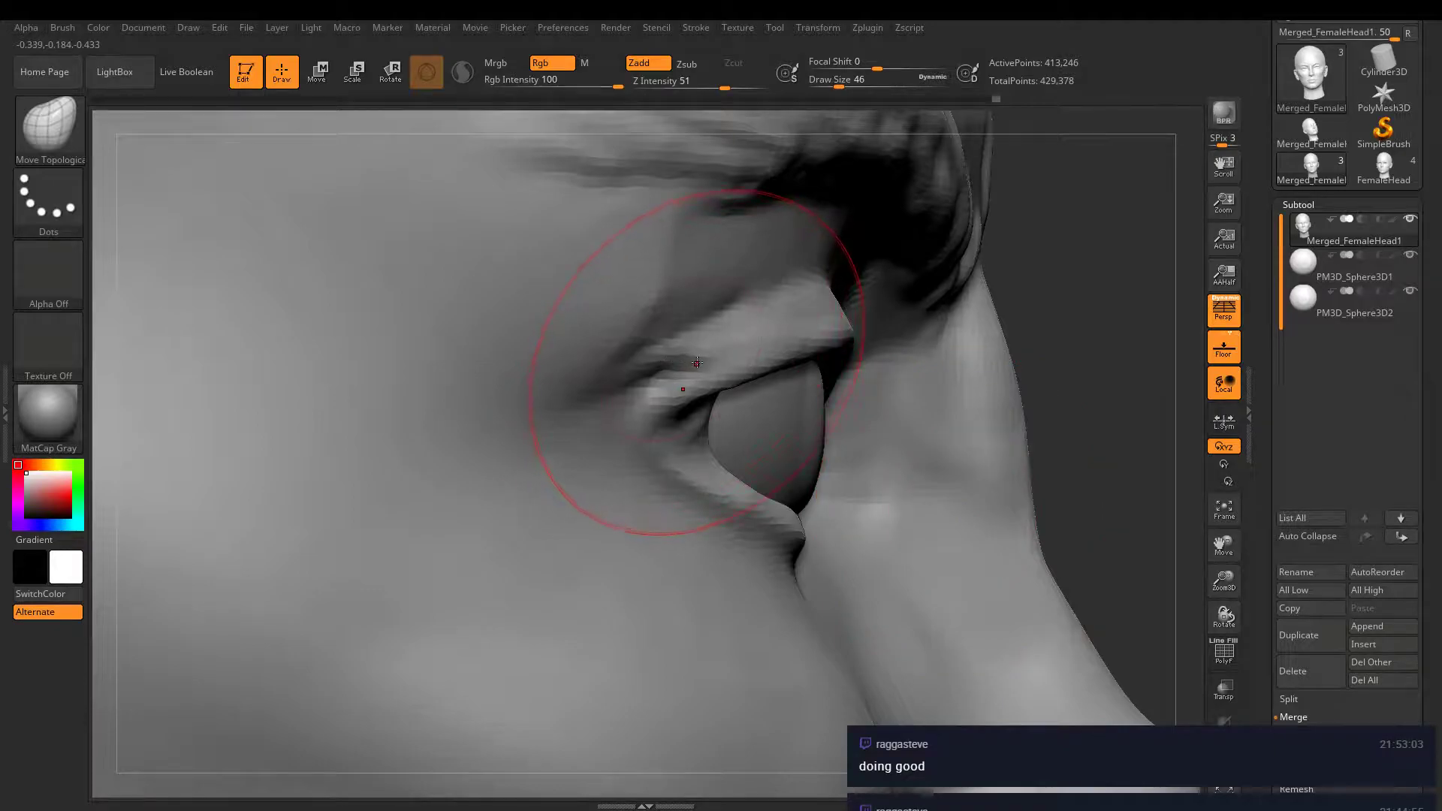
key(b)
key(d)
key(s)
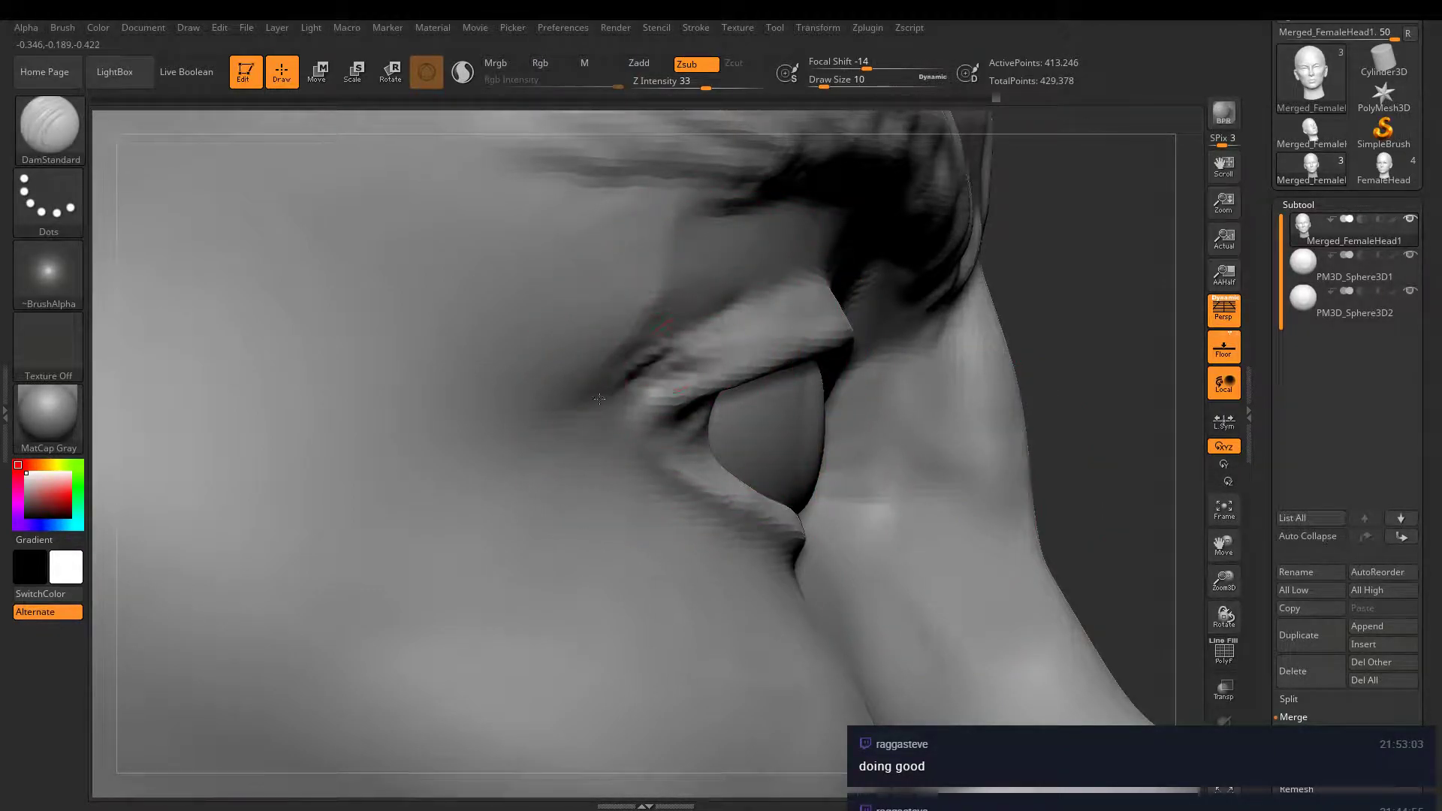
mouse_move(599, 399)
mouse_down()
mouse_move(612, 368)
mouse_move(657, 354)
mouse_move(684, 361)
mouse_move(642, 365)
mouse_move(705, 384)
mouse_up()
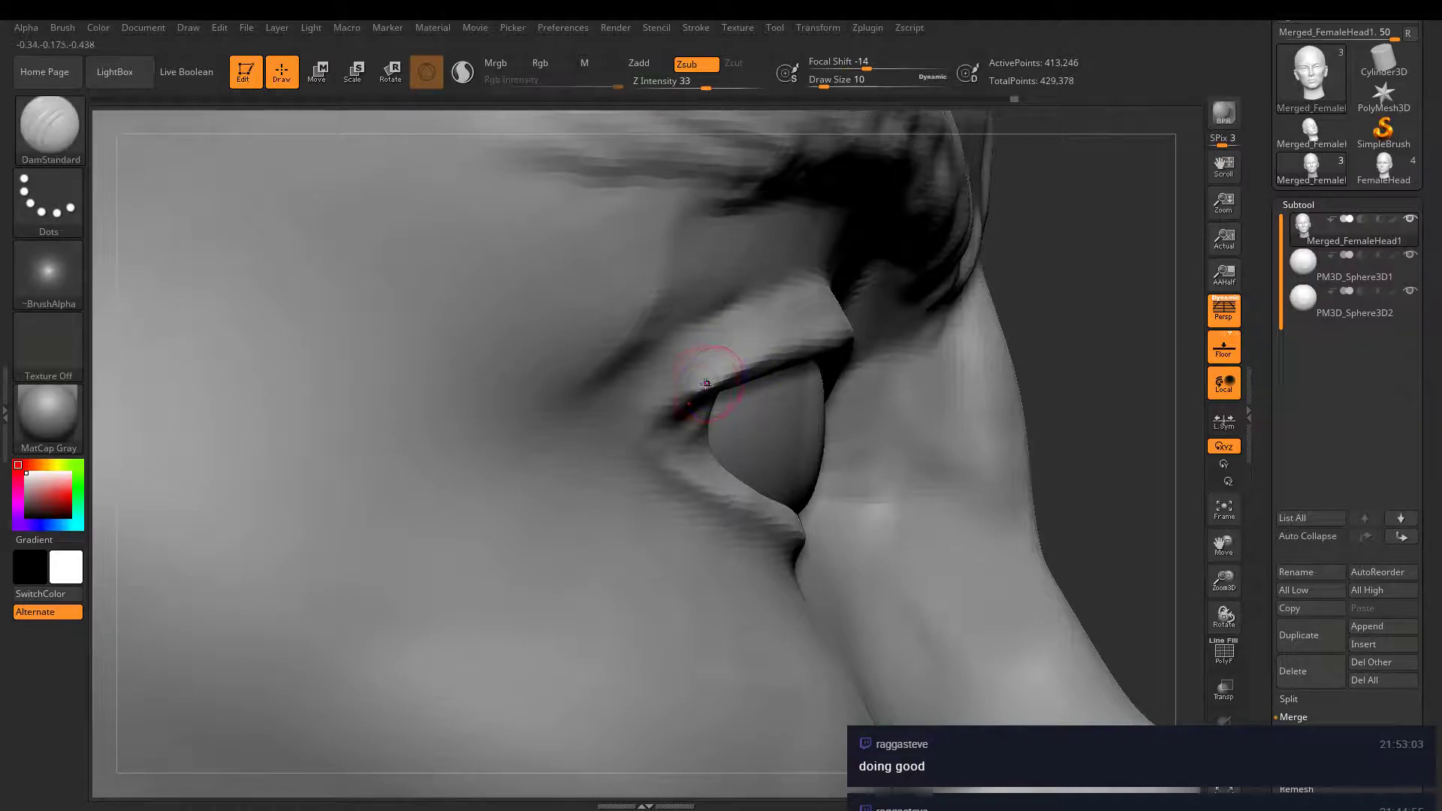
shift+drag(818, 331, 799, 331)
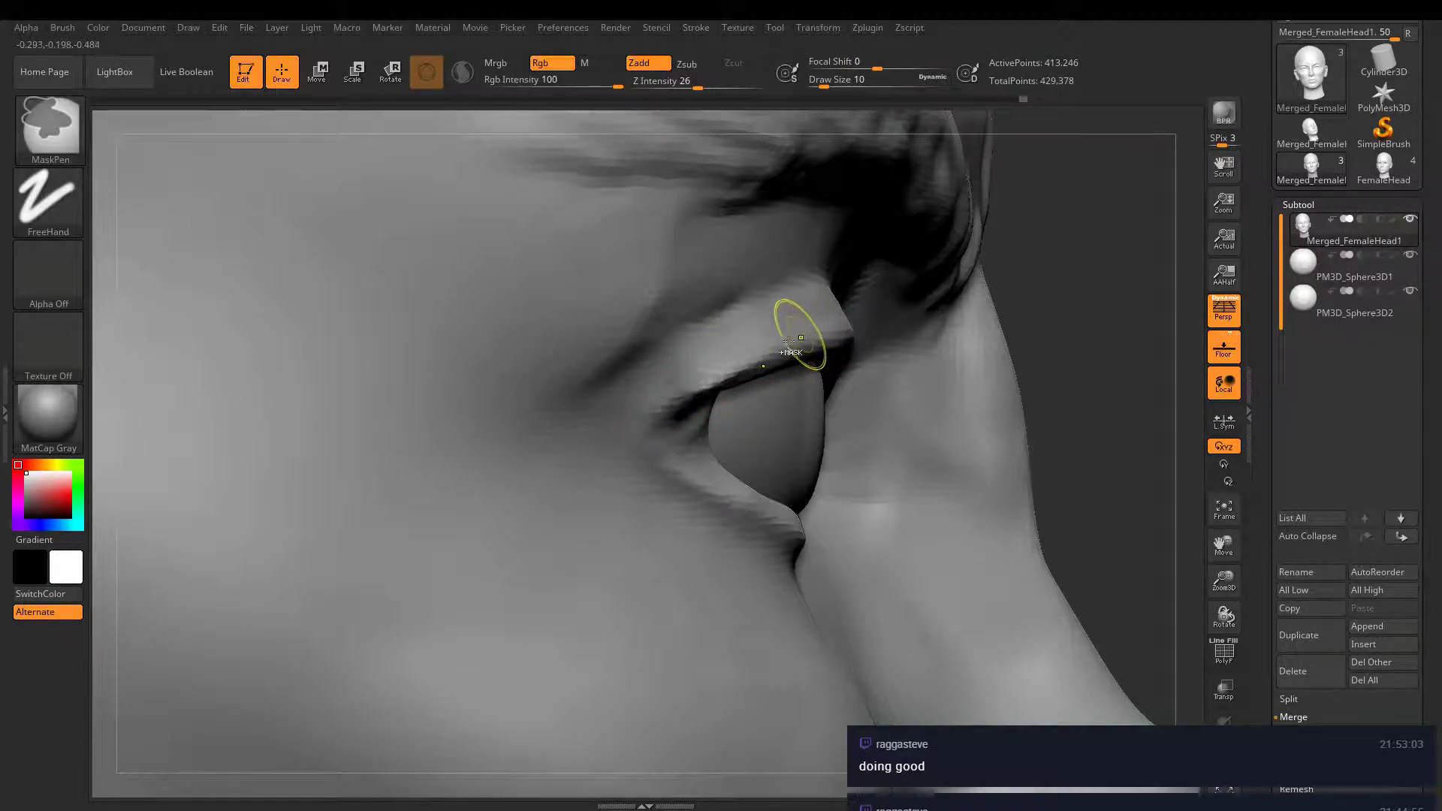
- Cut the upper lid line out past the outer eye corner, crease the lower lid's edge with DamStandard, and soften the corner tip
mouse_move(664, 402)
mouse_down()
mouse_move(612, 433)
mouse_move(855, 328)
mouse_up()
drag(633, 428, 595, 453)
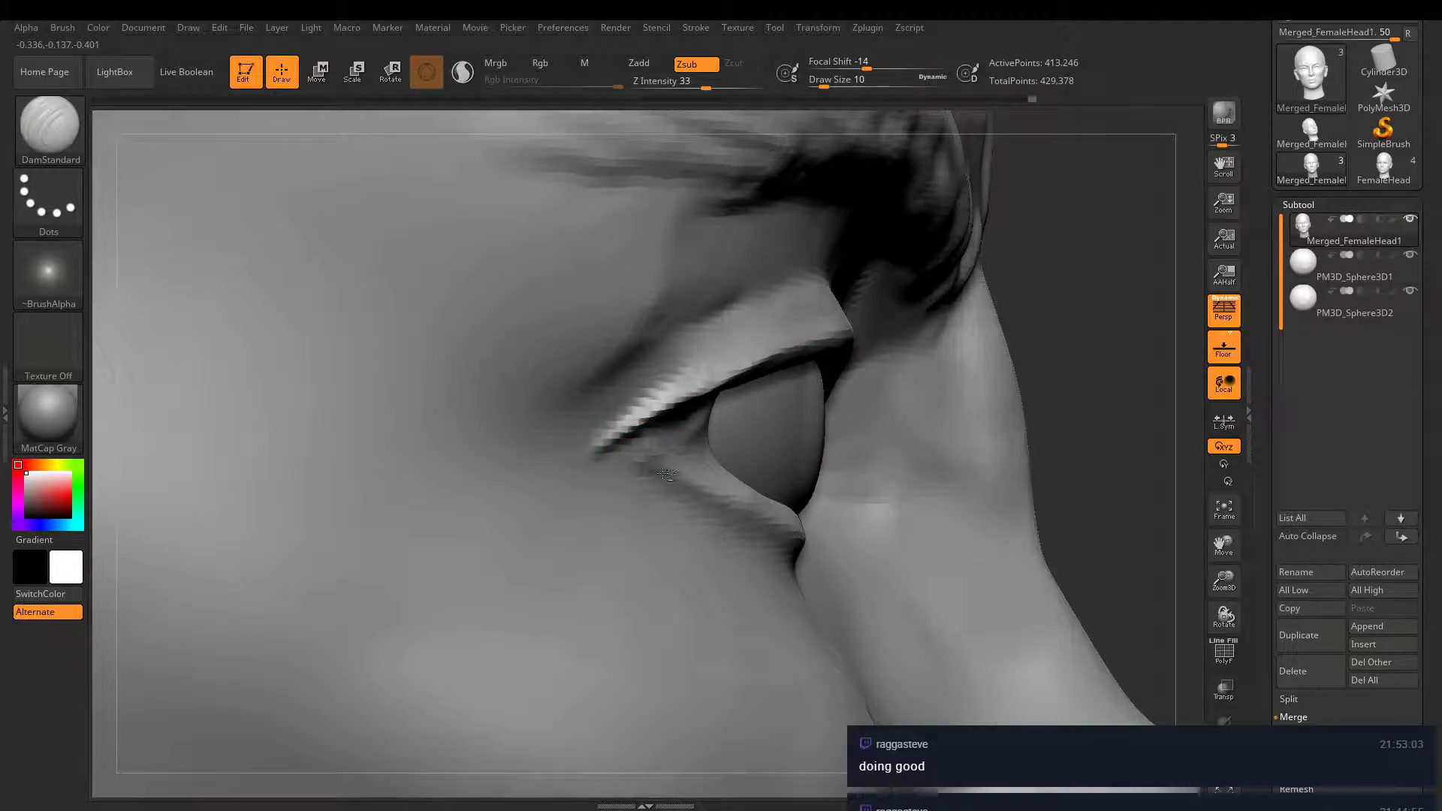
drag(719, 501, 770, 524)
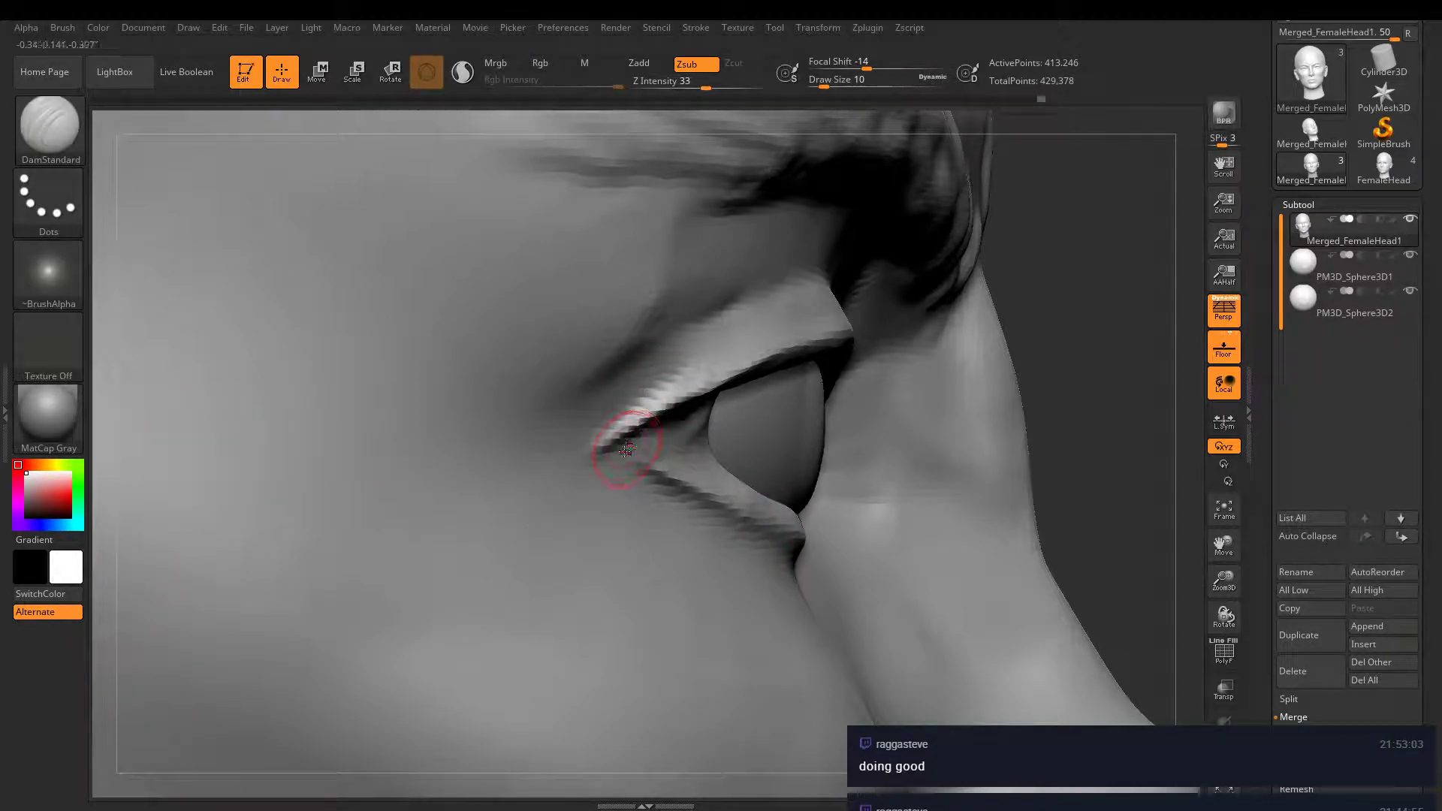
mouse_move(598, 449)
shift+mouse_down()
mouse_move(615, 453)
mouse_move(644, 419)
mouse_move(618, 451)
shift+mouse_up()
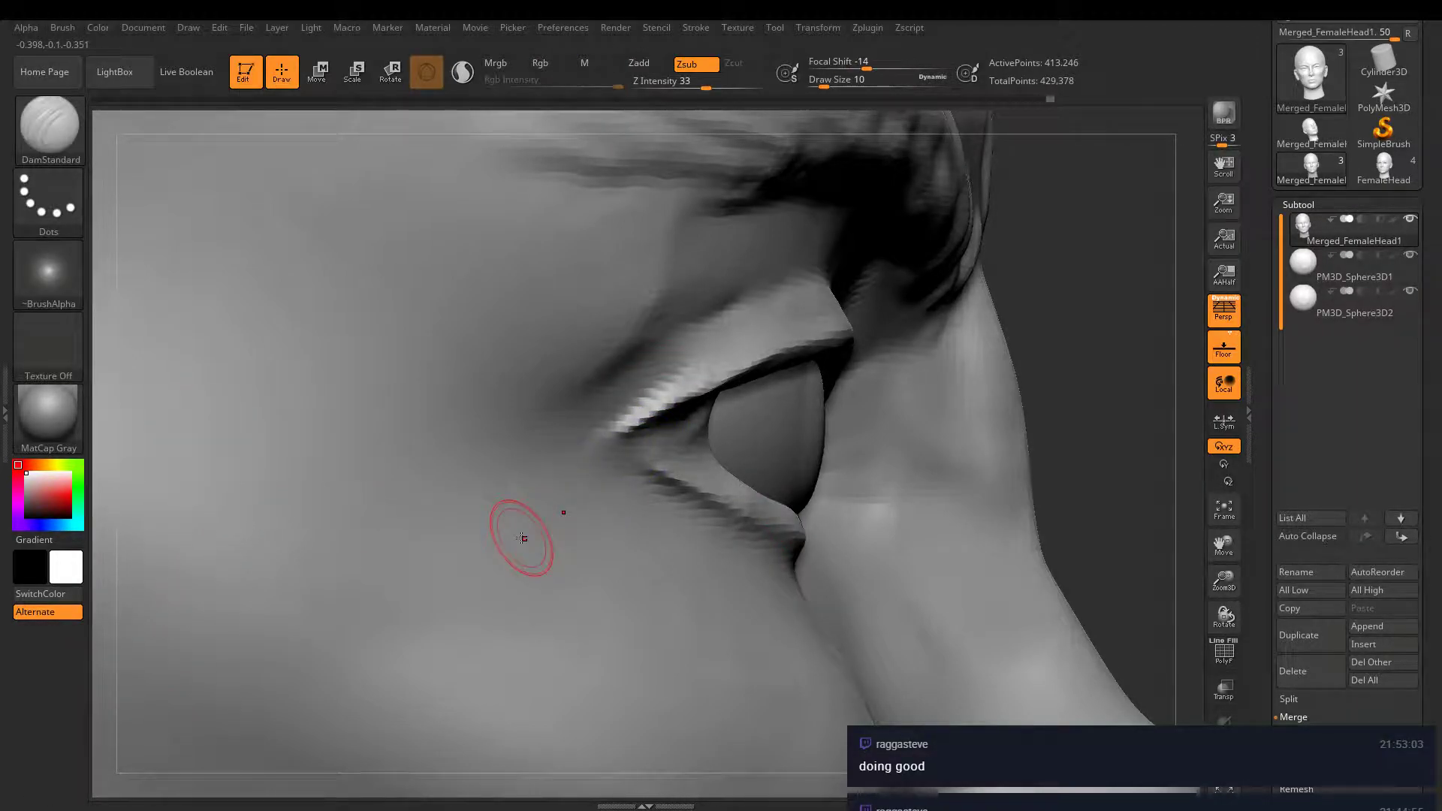
- Reshape the outer corner of the upper eyelid with the Move Topological brush at draw size 34
key(b)
key(m)
key(t)
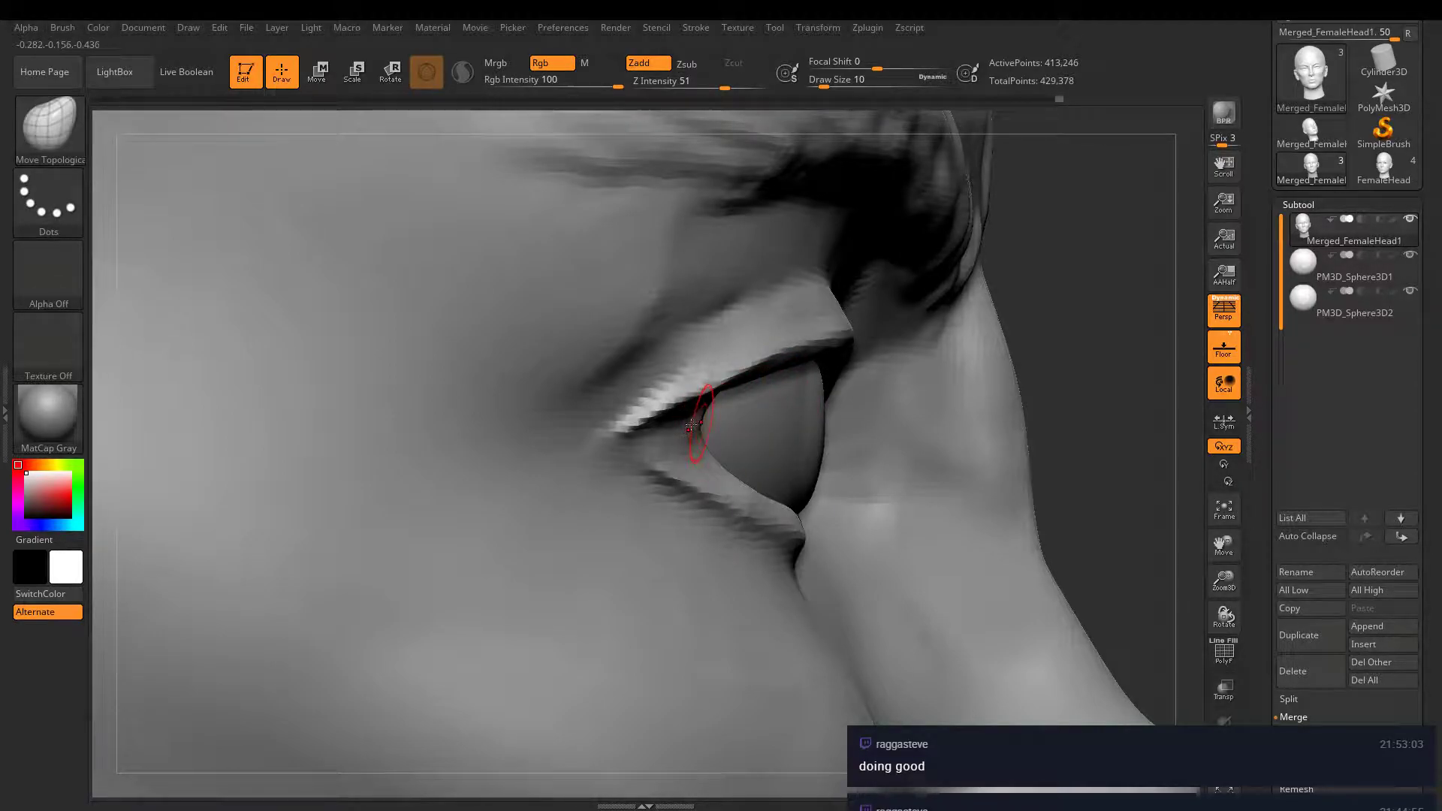
key(shift)
key(ctrl)
mouse_move(734, 436)
ctrl+right_down()
mouse_move(938, 502)
mouse_move(897, 469)
mouse_move(911, 470)
mouse_move(849, 473)
mouse_move(971, 636)
mouse_move(985, 622)
ctrl+right_up()
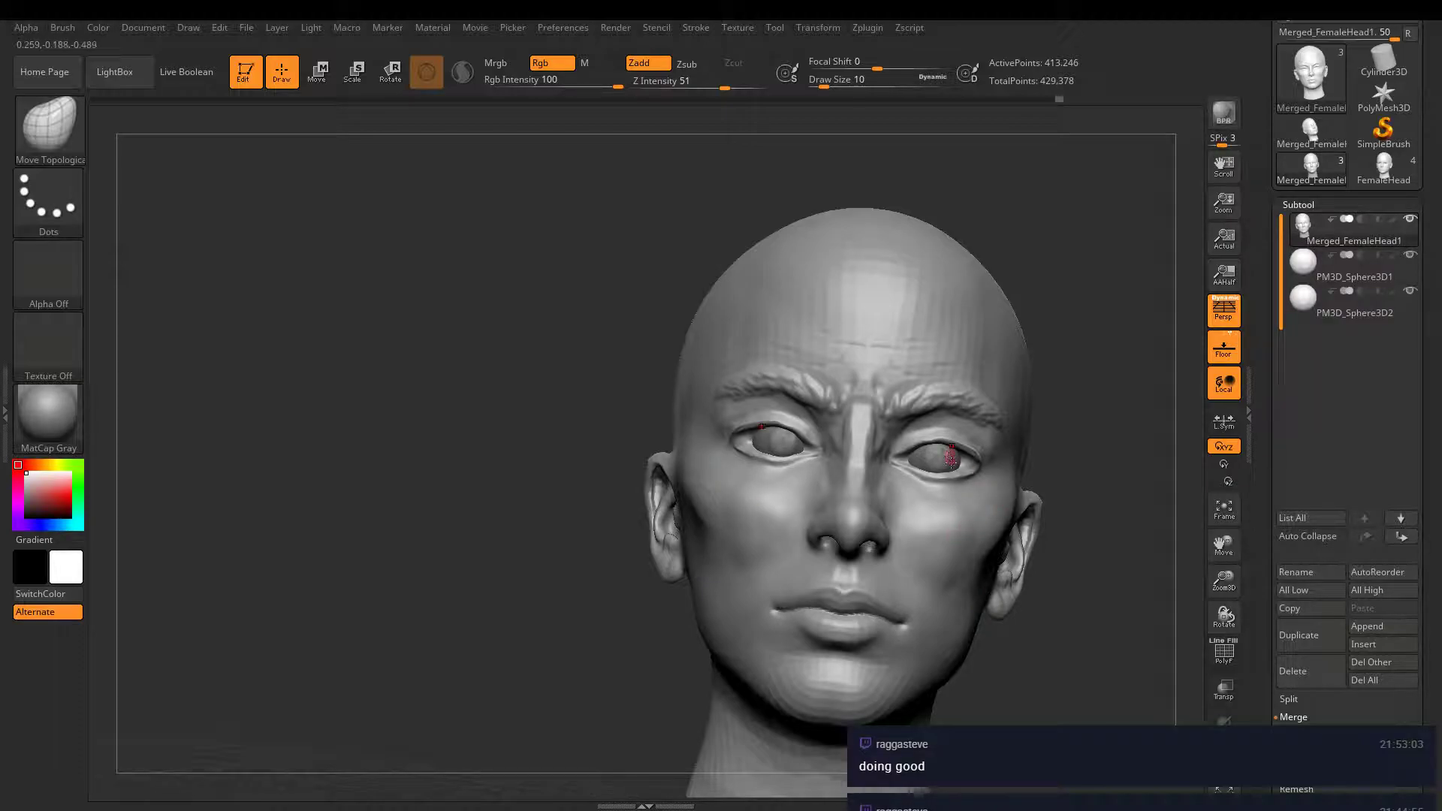
mouse_move(951, 459)
right_down()
mouse_move(1007, 541)
mouse_move(1024, 505)
mouse_move(894, 421)
mouse_move(890, 432)
mouse_move(956, 395)
right_up()
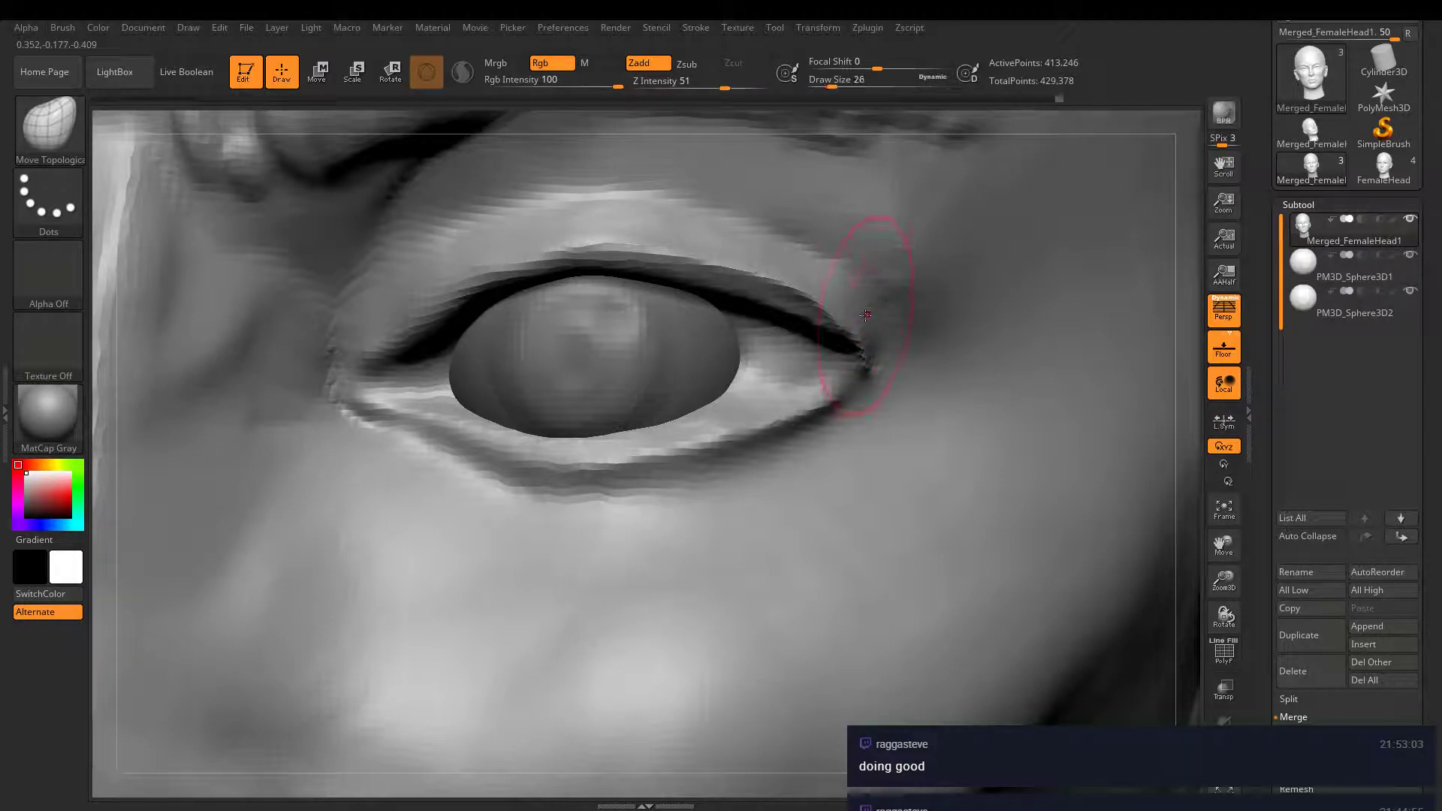
right_drag(863, 312, 876, 309)
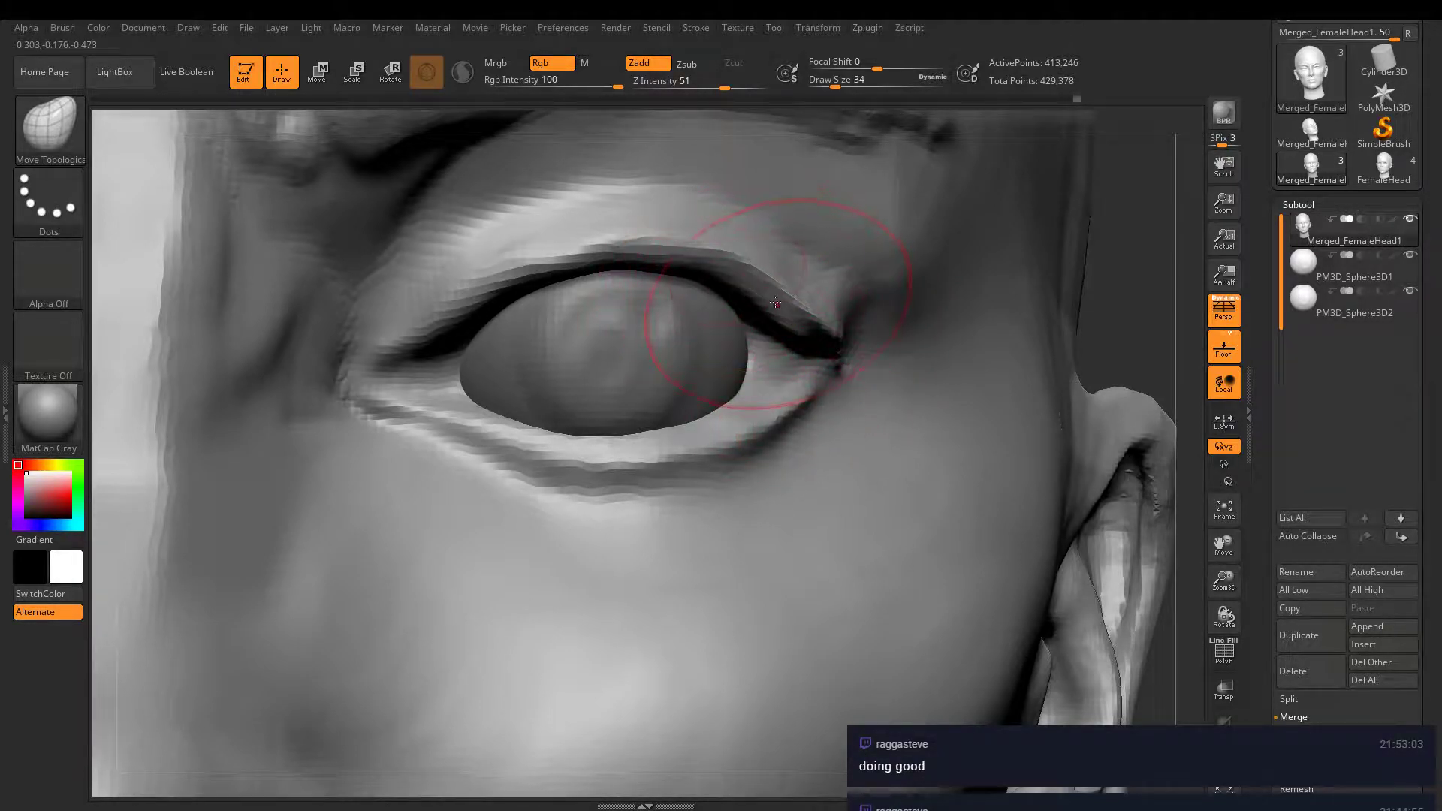
drag(797, 339, 814, 338)
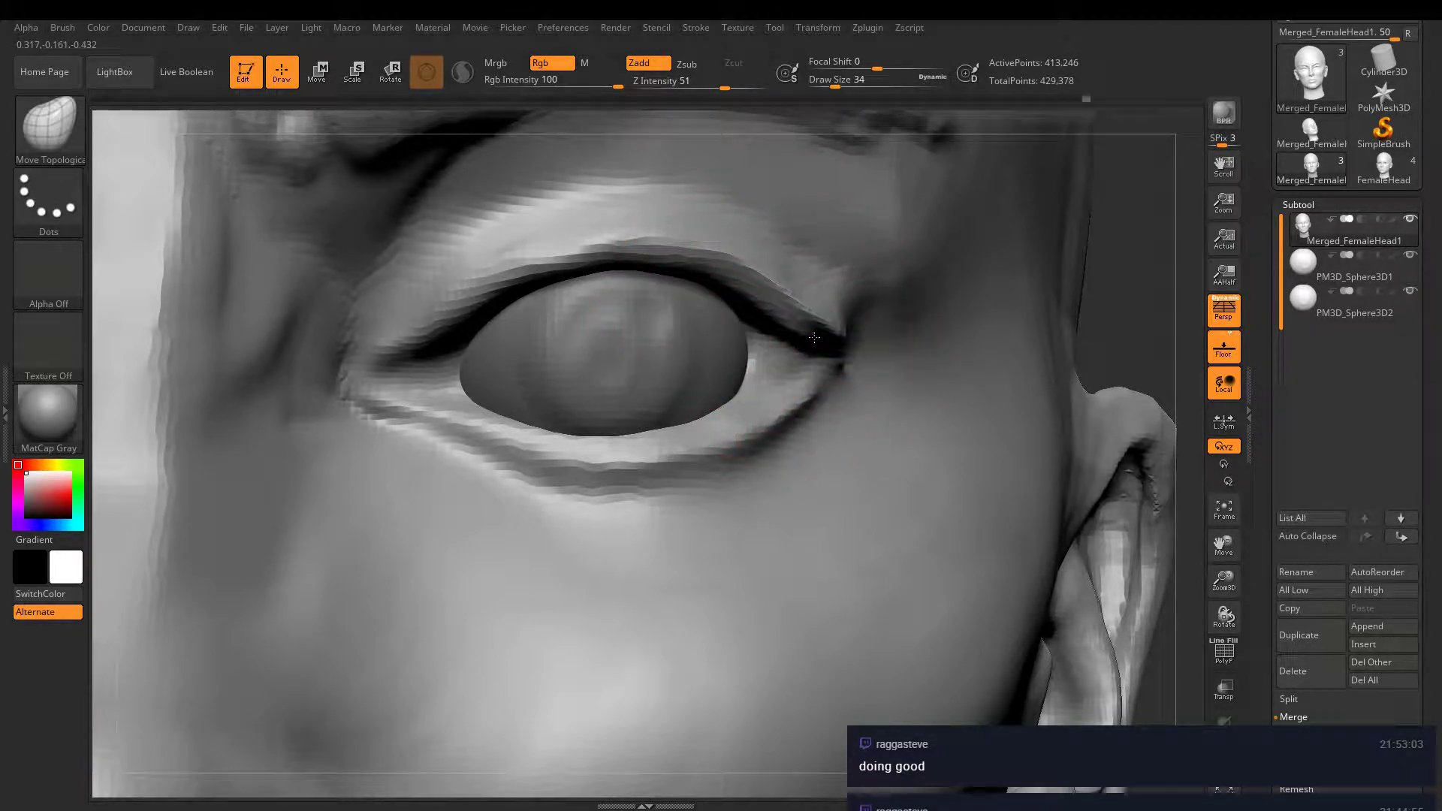
- Set the Move Topological Z intensity to 71 and fit the outer part of the upper eyelid's edge around the eyeball
mouse_move(943, 338)
right_down()
mouse_move(801, 398)
mouse_move(815, 387)
mouse_move(976, 438)
mouse_move(936, 361)
right_up()
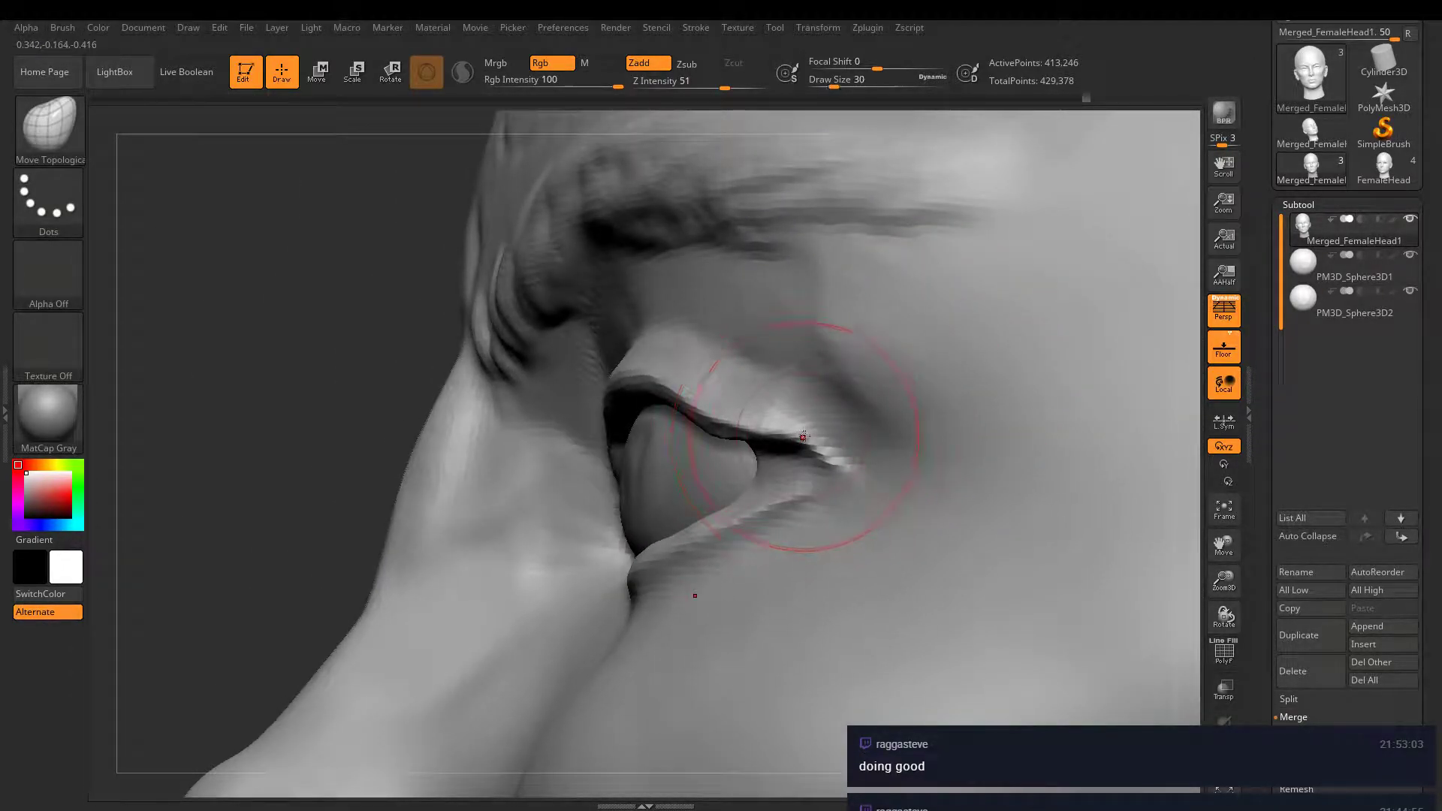
click(742, 84)
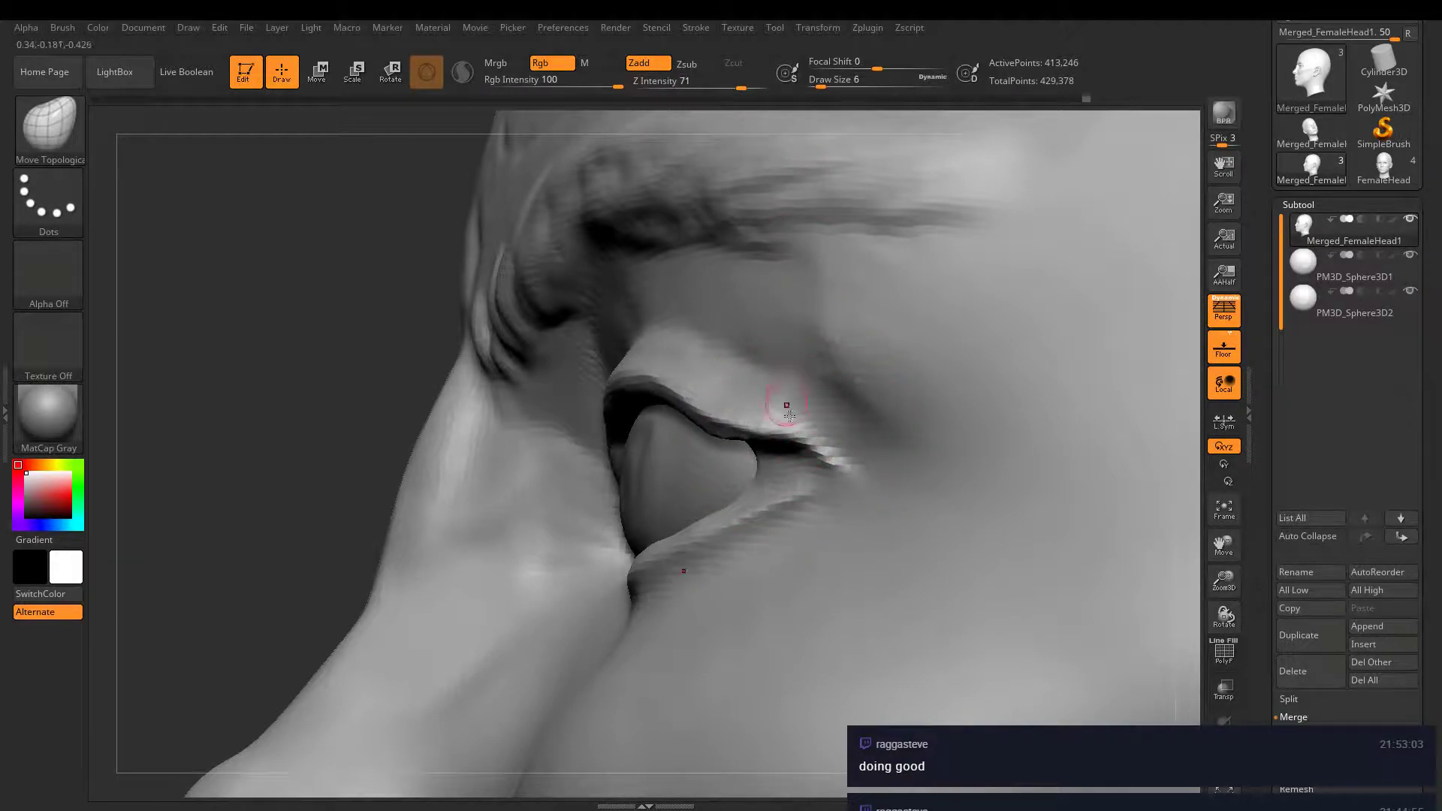
mouse_move(783, 438)
mouse_down()
mouse_move(804, 454)
mouse_move(741, 432)
mouse_up()
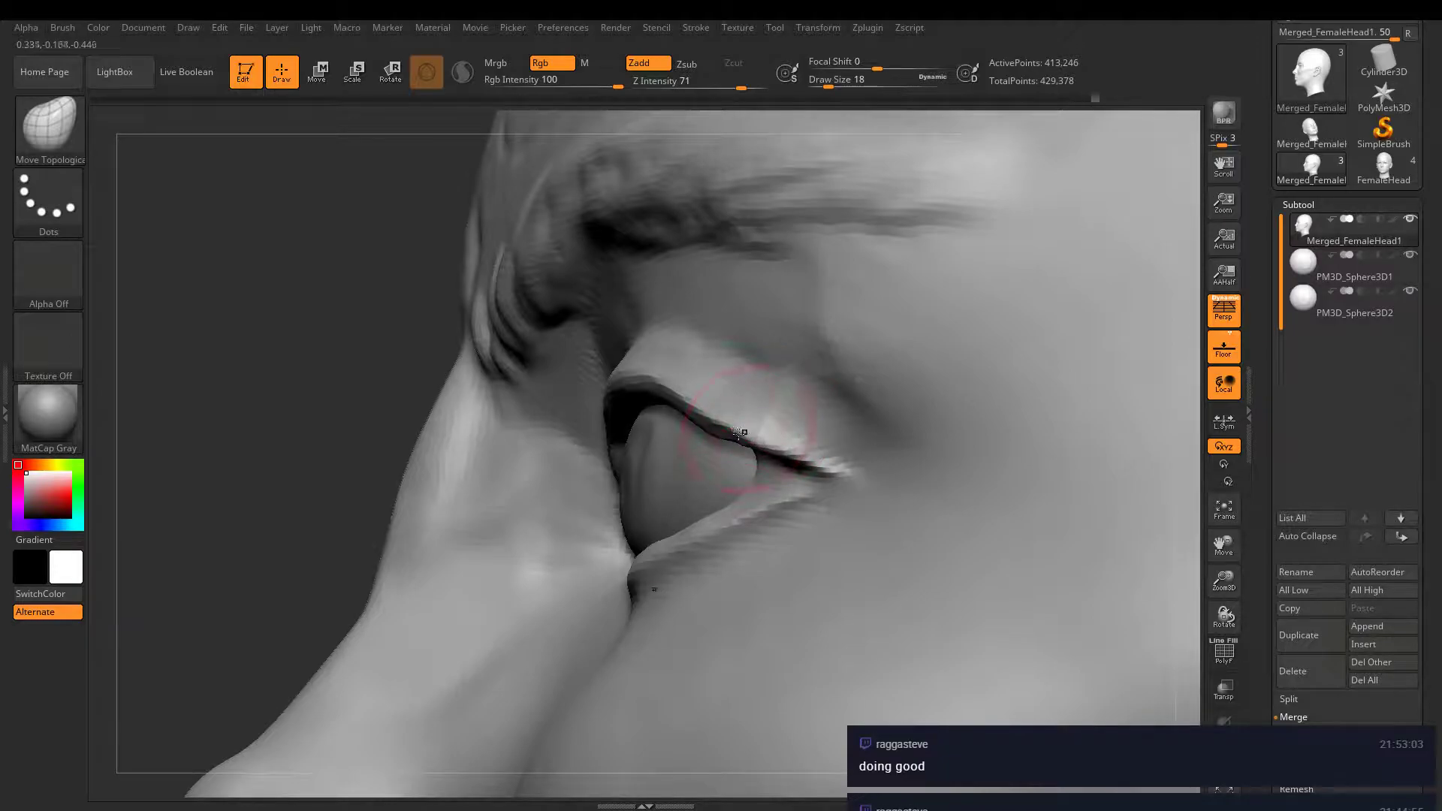
mouse_move(850, 686)
right_down()
mouse_move(834, 601)
mouse_move(859, 370)
right_up()
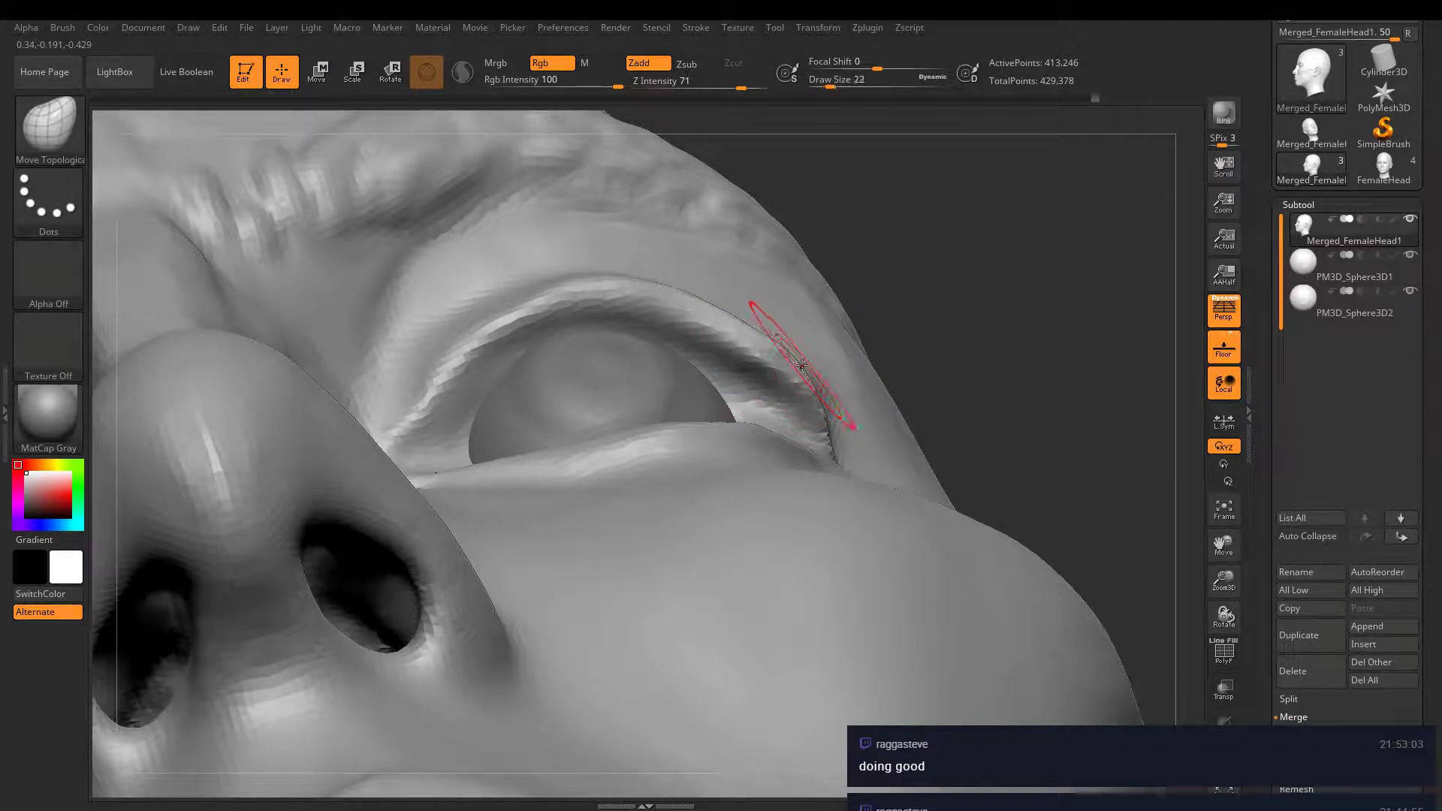
key(bracketright)
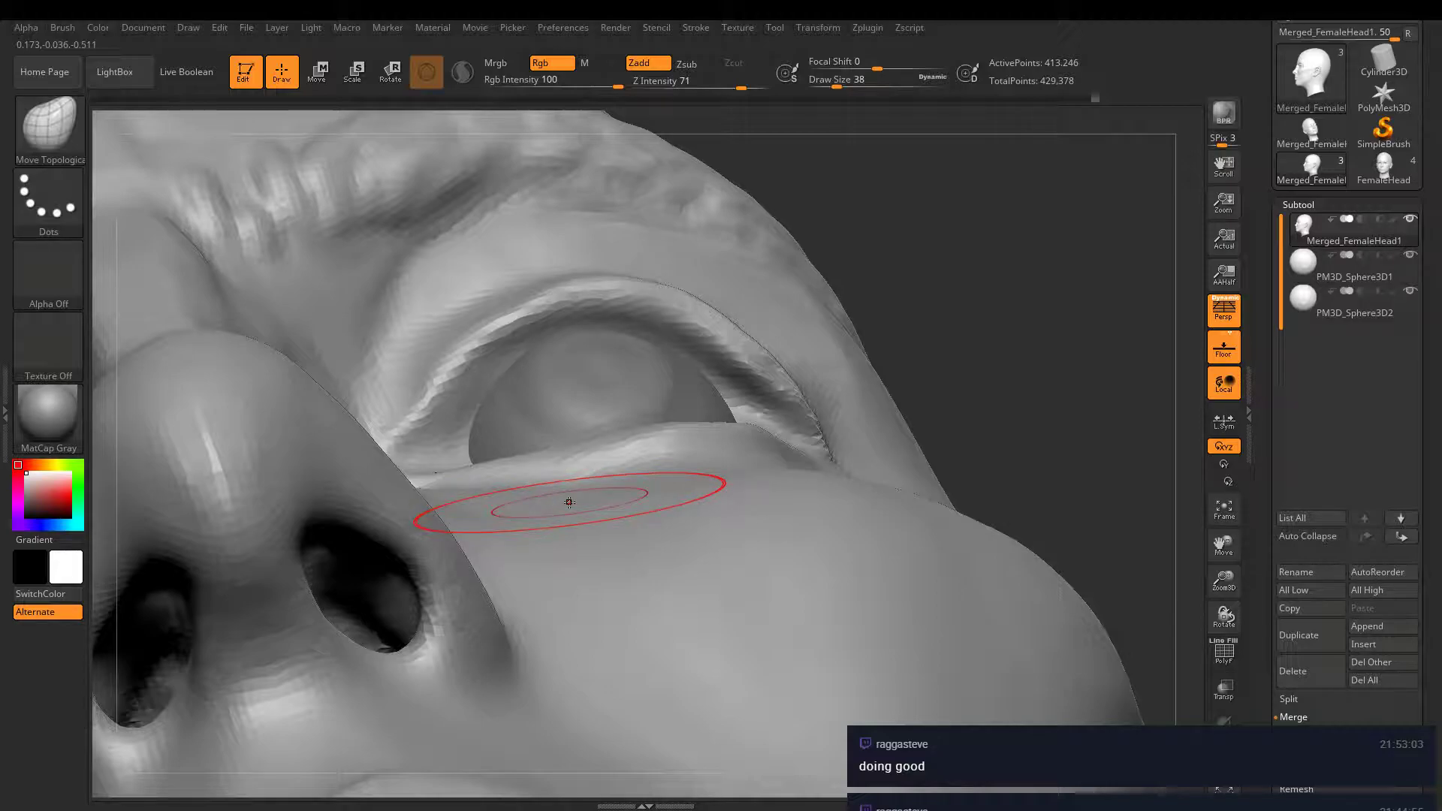
- Carve the hollow beneath the cheekbone with ClayBuildup at draw size 50 and Z intensity 36, and smooth its edges
right_drag(720, 323, 679, 460)
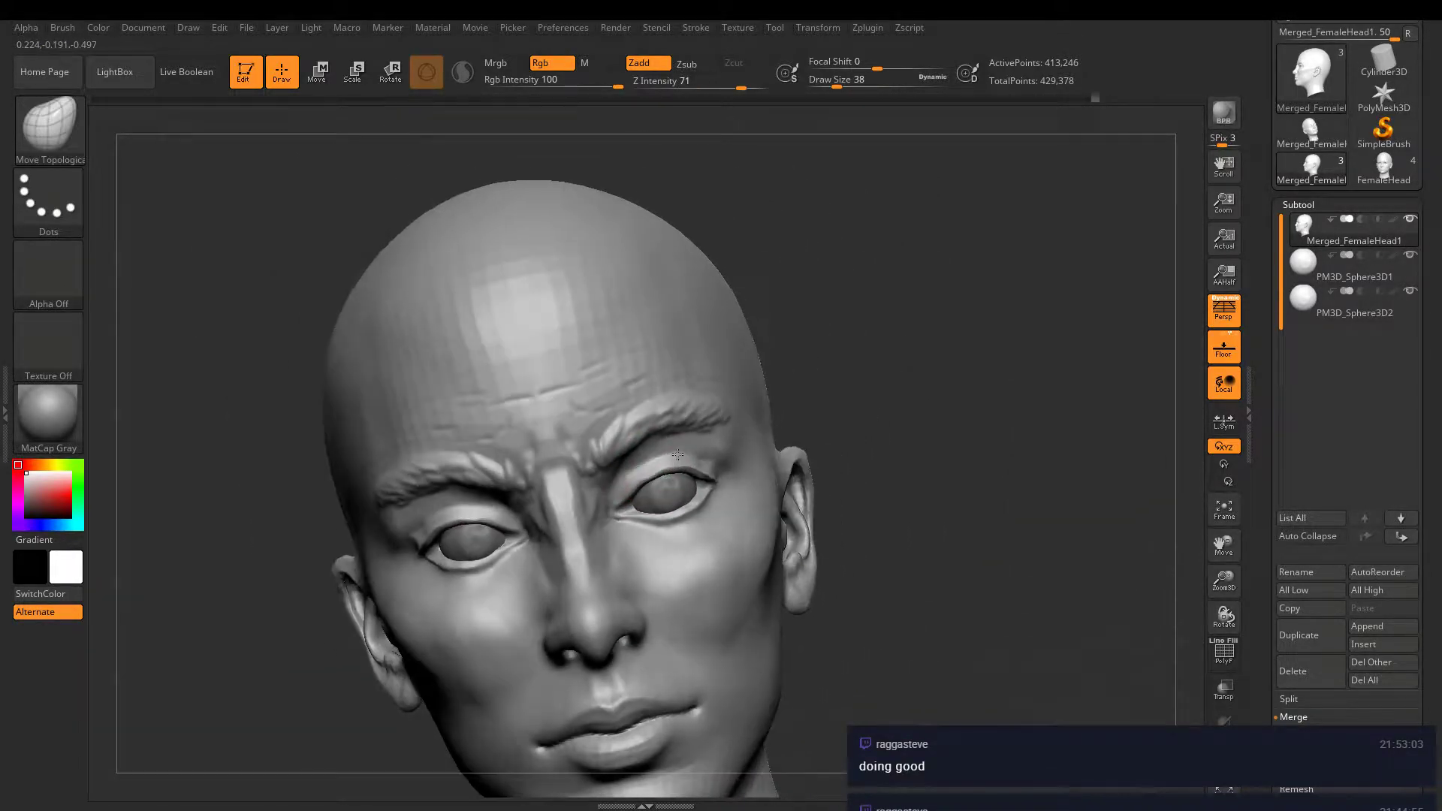
alt+right_drag(712, 514, 798, 400)
mouse_move(883, 486)
right_down()
mouse_move(764, 455)
mouse_move(857, 451)
mouse_move(842, 406)
mouse_move(787, 402)
mouse_move(838, 499)
mouse_move(745, 378)
mouse_move(735, 321)
mouse_move(749, 293)
right_up()
right_drag(721, 424, 795, 426)
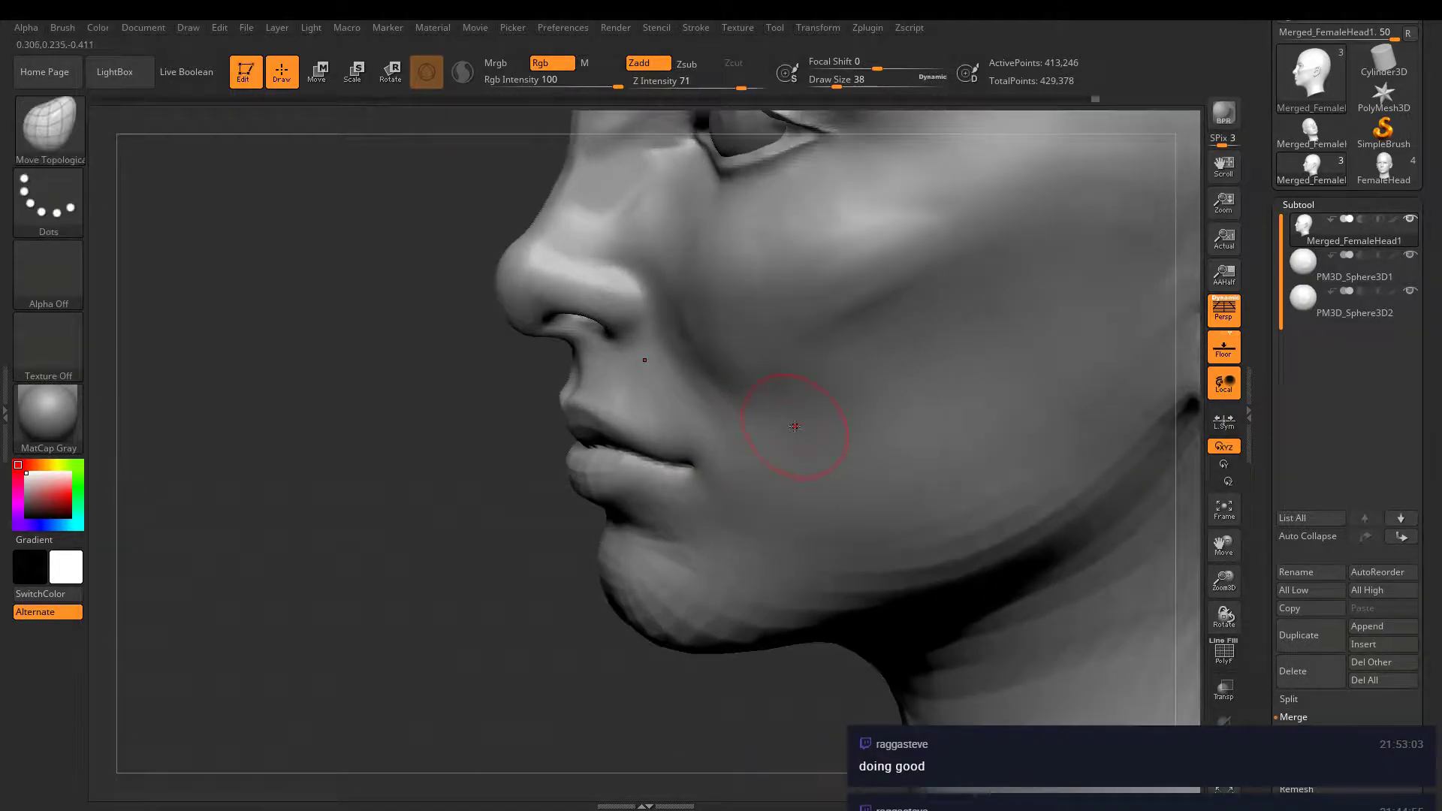
key(b)
key(c)
key(b)
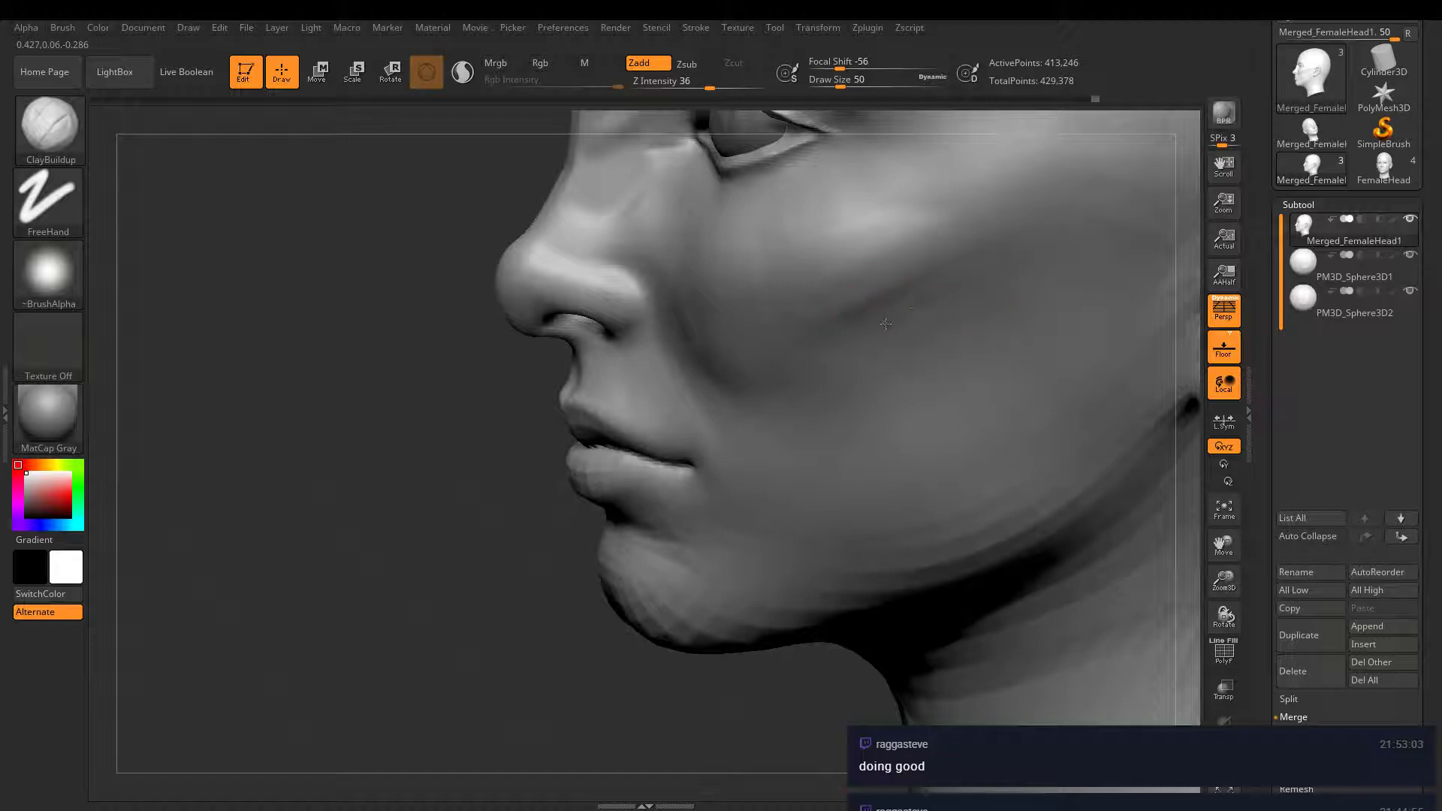
drag(862, 338, 803, 388)
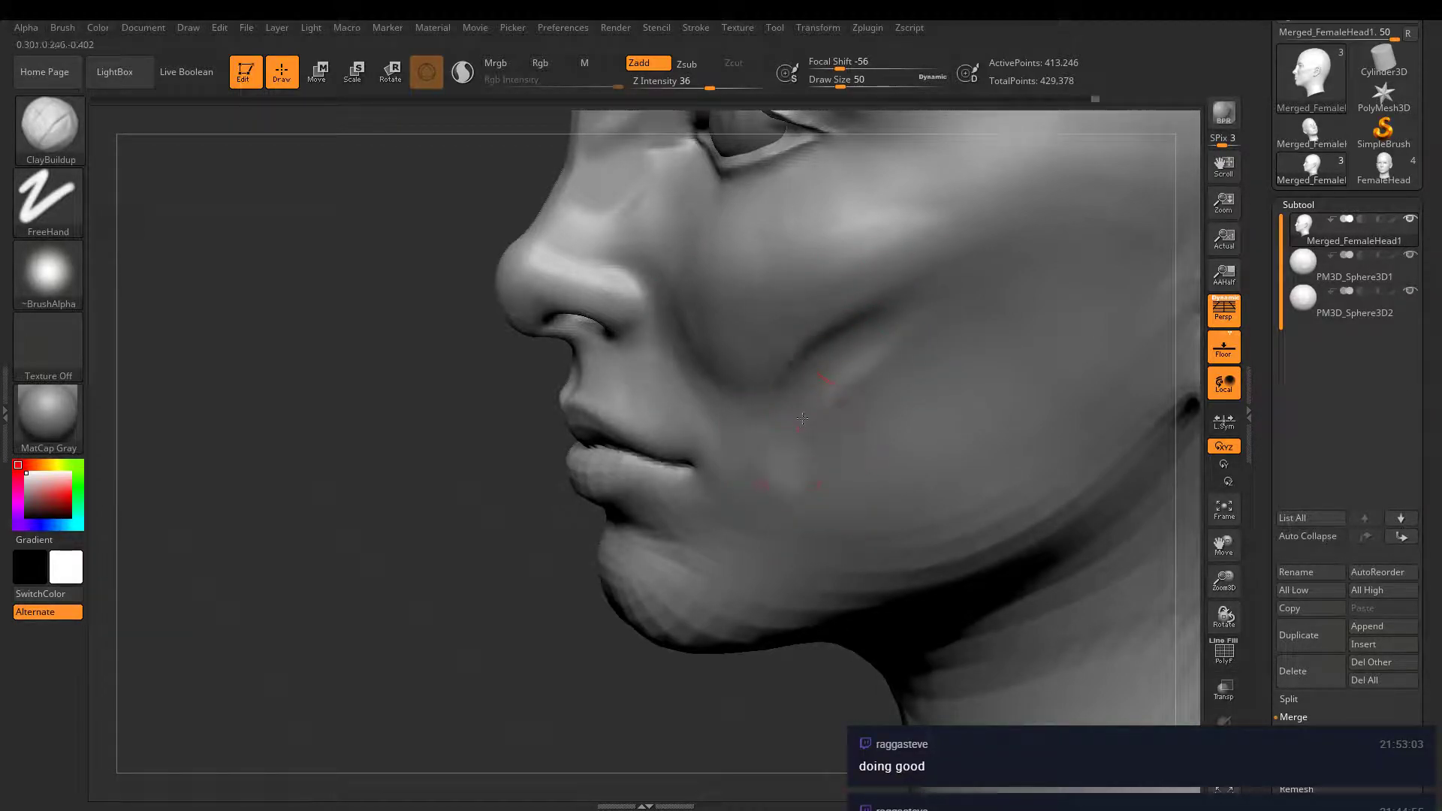
drag(958, 277, 859, 377)
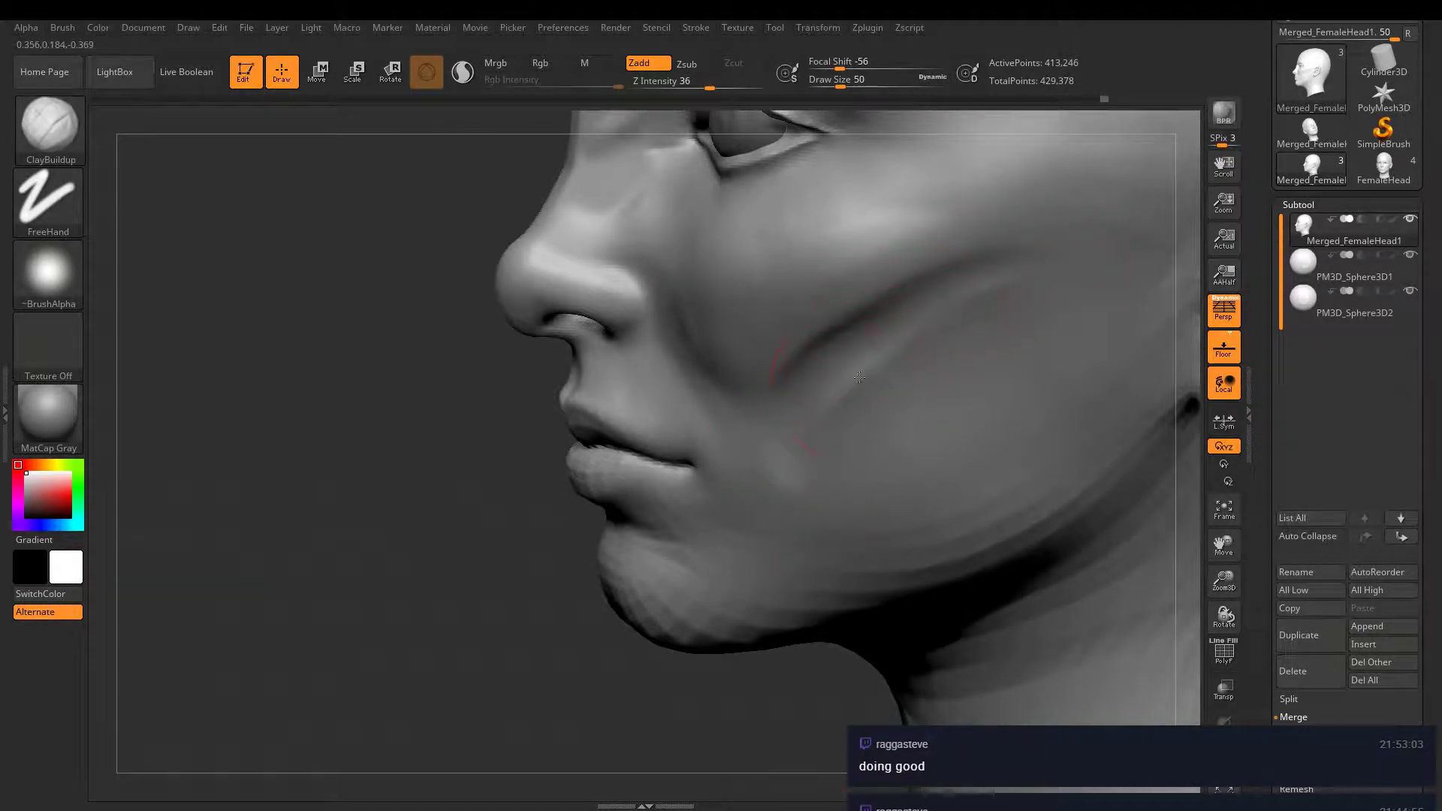
mouse_move(1011, 290)
shift+mouse_down()
mouse_move(951, 313)
mouse_move(1069, 246)
shift+mouse_up()
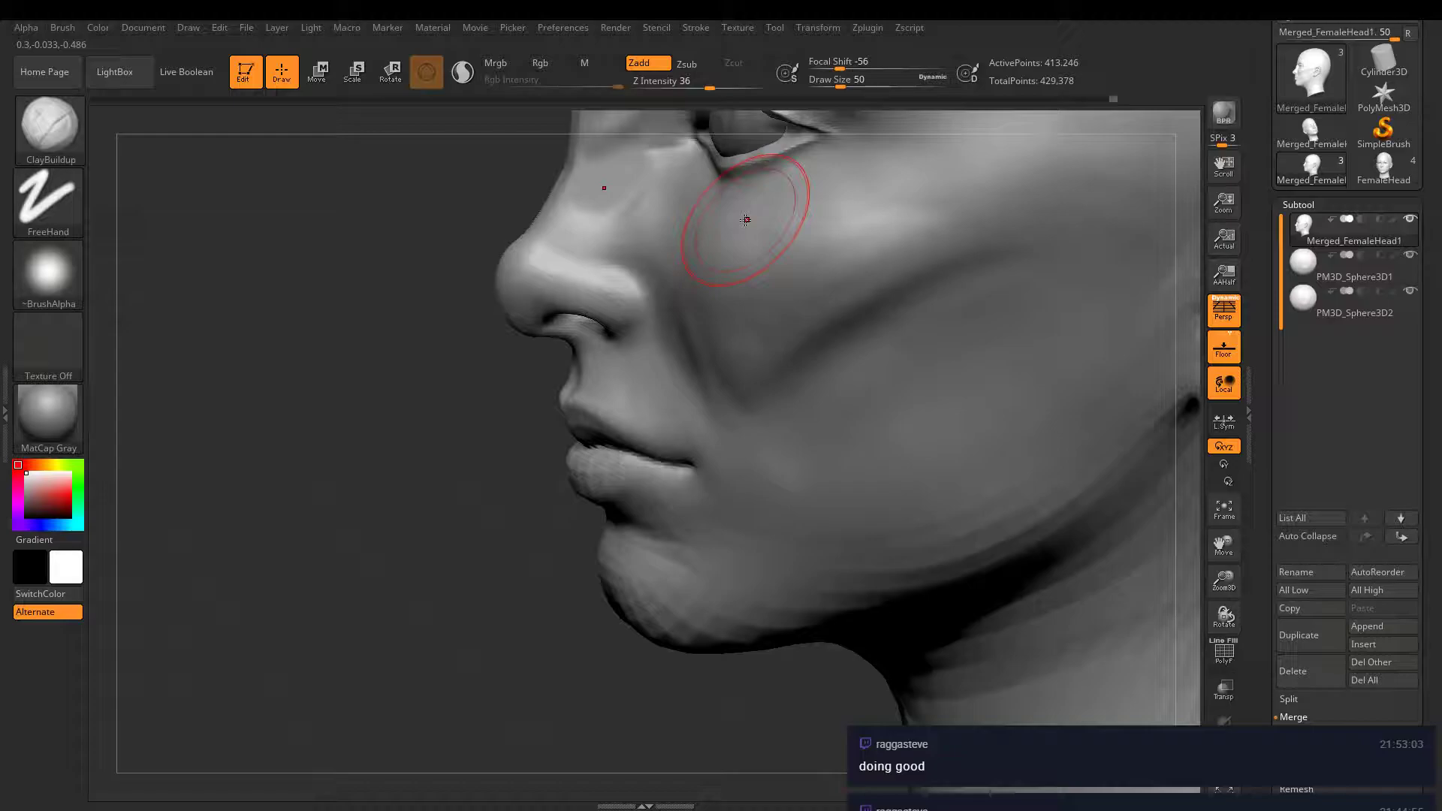
- Append a Sphere3D as a new subtool to the head and make it the active subtool
mouse_move(746, 220)
right_down()
mouse_move(805, 364)
mouse_move(752, 332)
mouse_move(788, 456)
mouse_move(793, 412)
mouse_move(740, 500)
mouse_move(780, 464)
mouse_move(769, 399)
right_up()
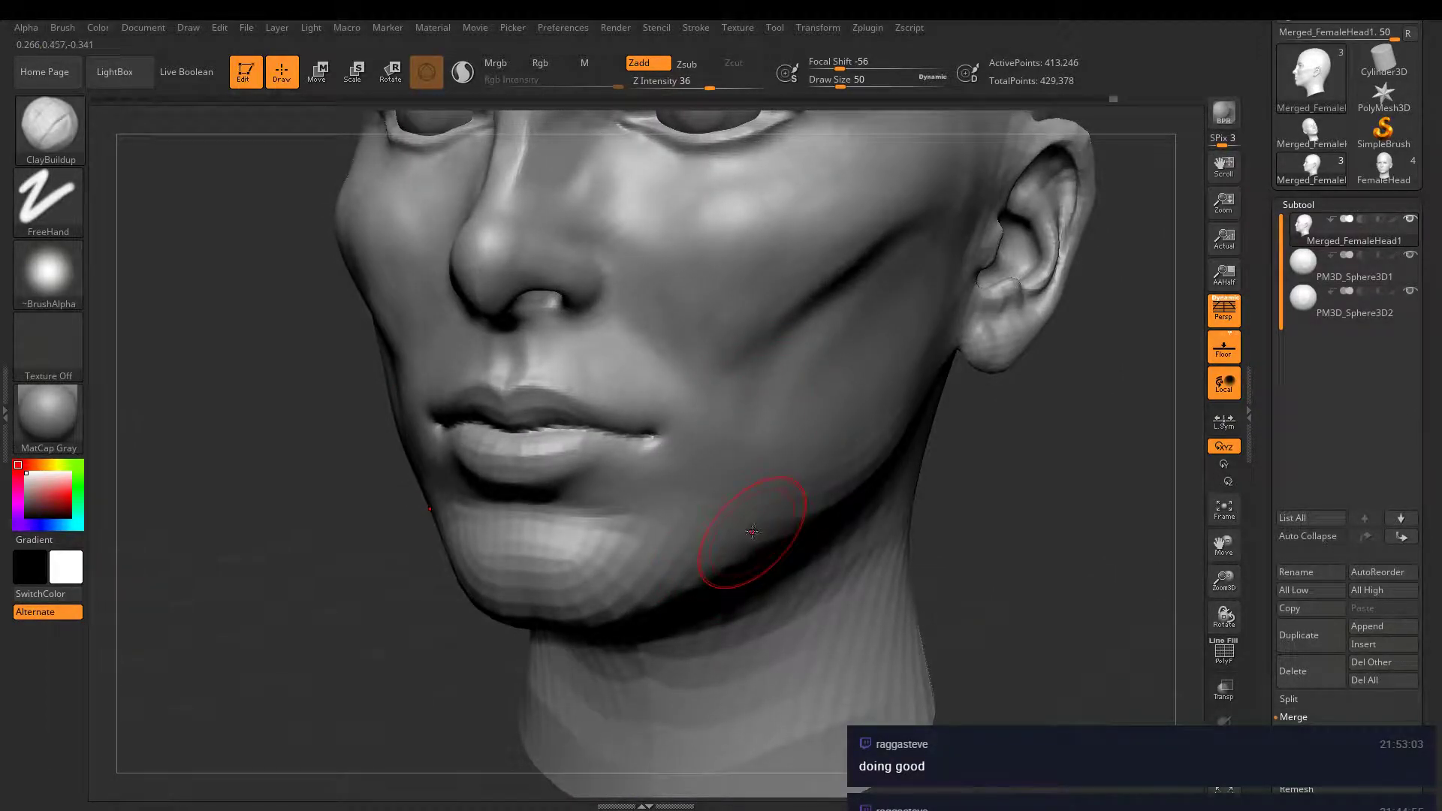
click(1372, 628)
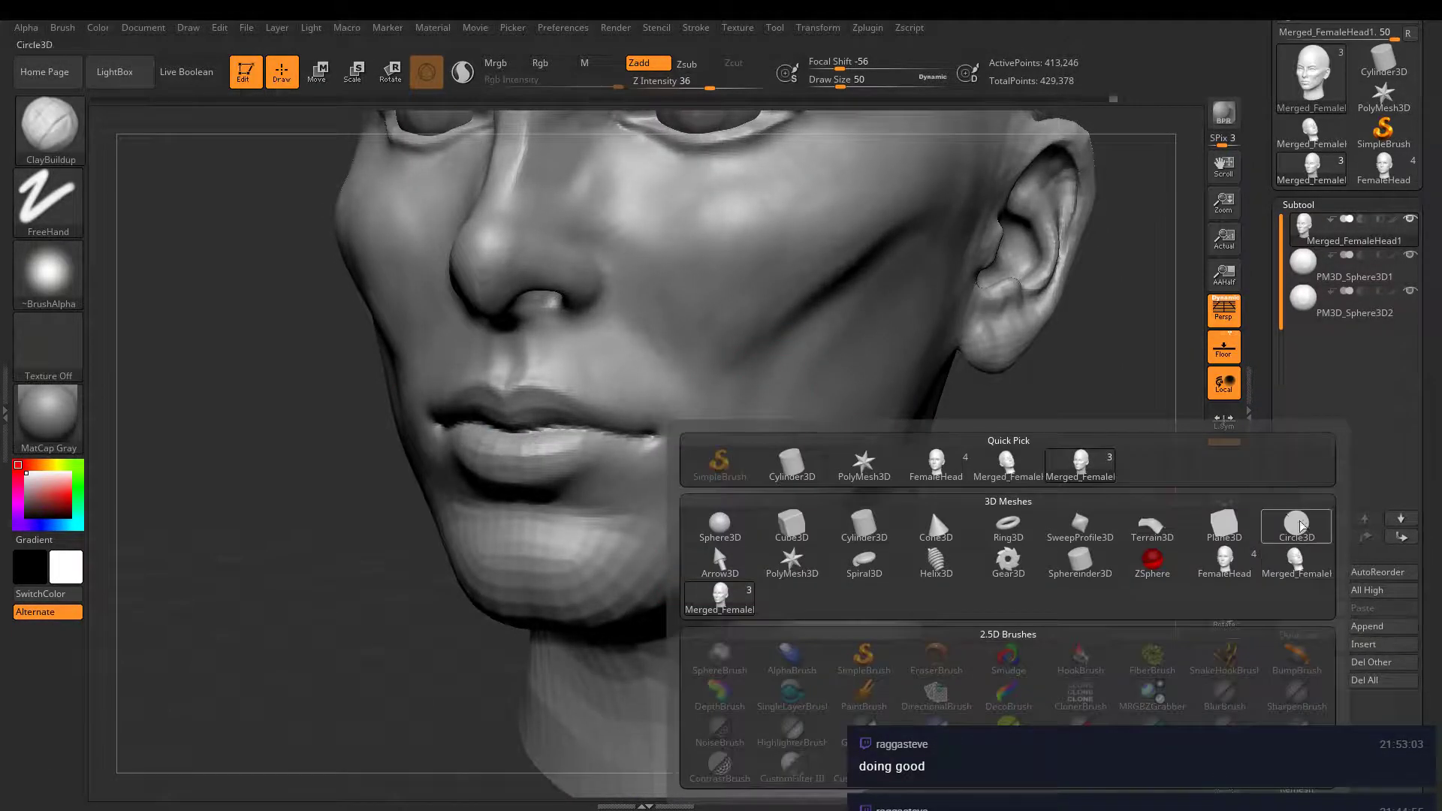
click(720, 523)
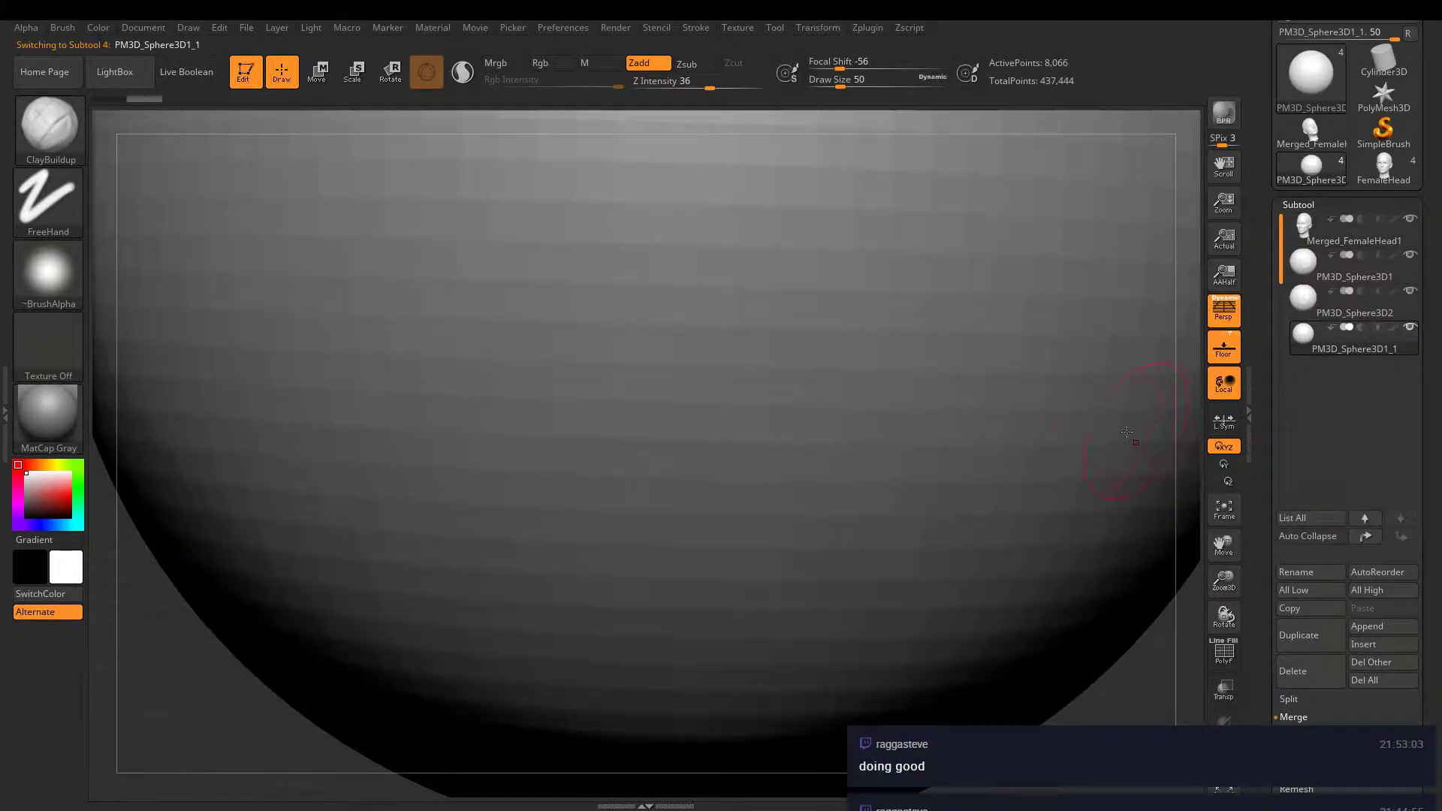
alt+right_drag(676, 406, 894, 406)
alt+right_drag(1010, 409, 823, 512)
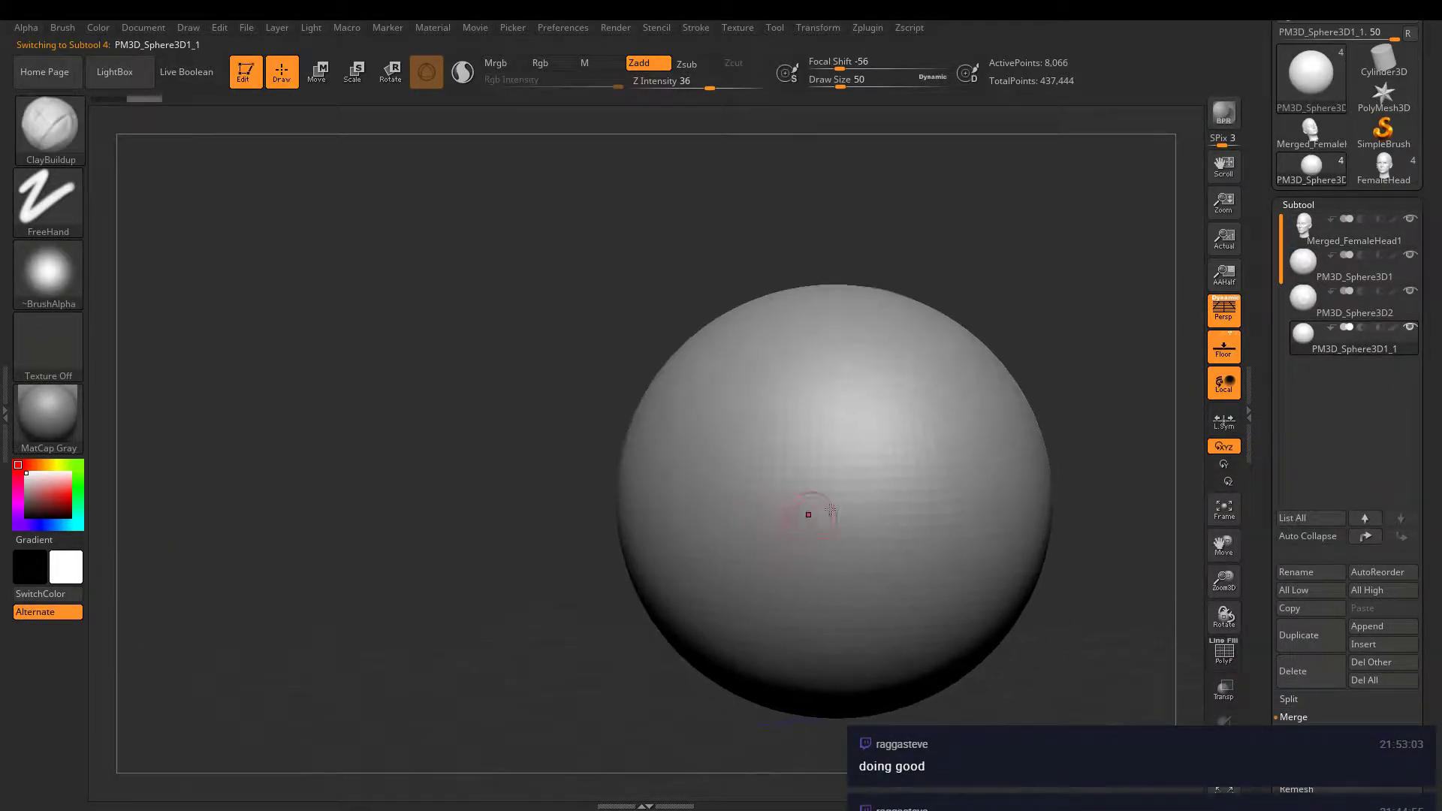
drag(1264, 558, 1263, 420)
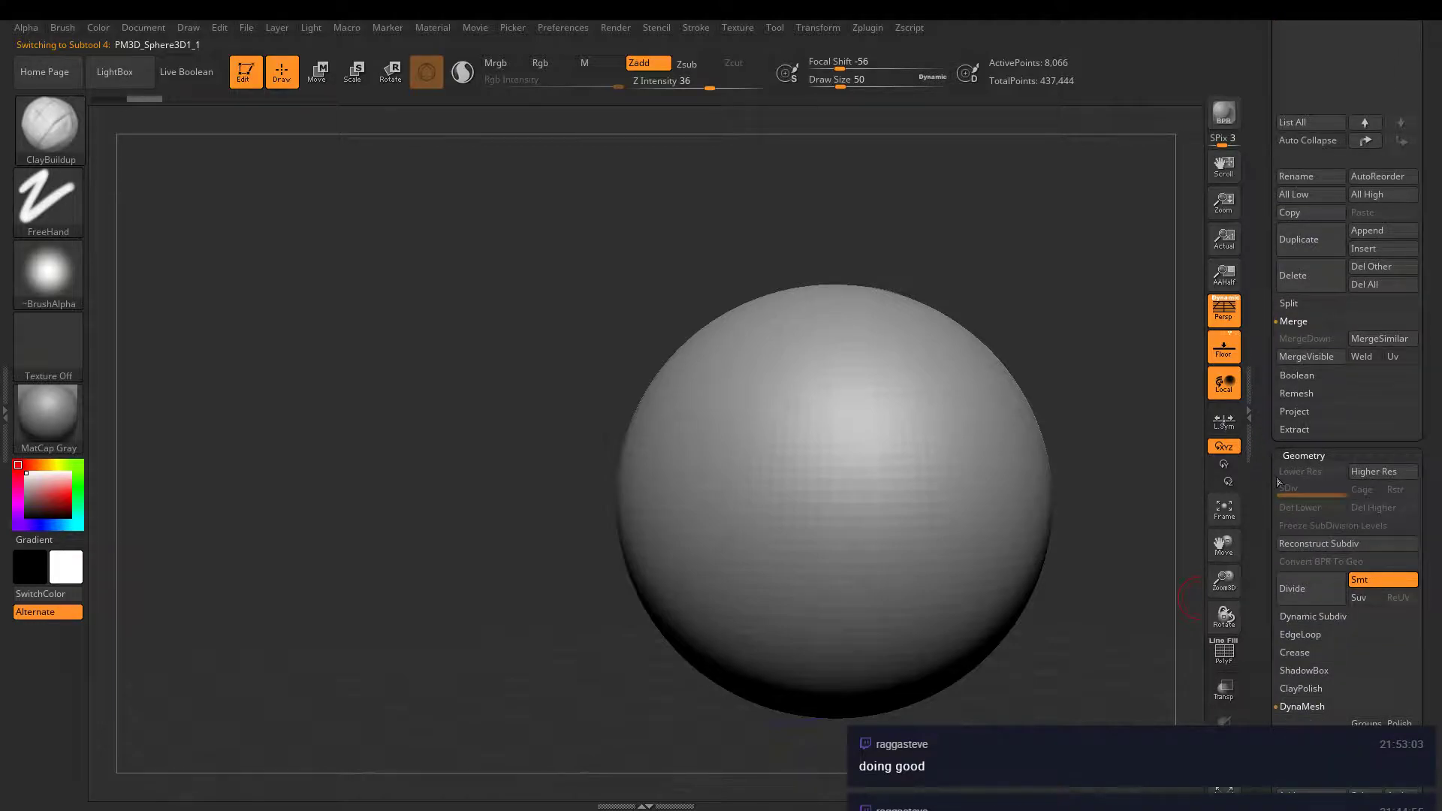
scroll(1263, 487, down, 3)
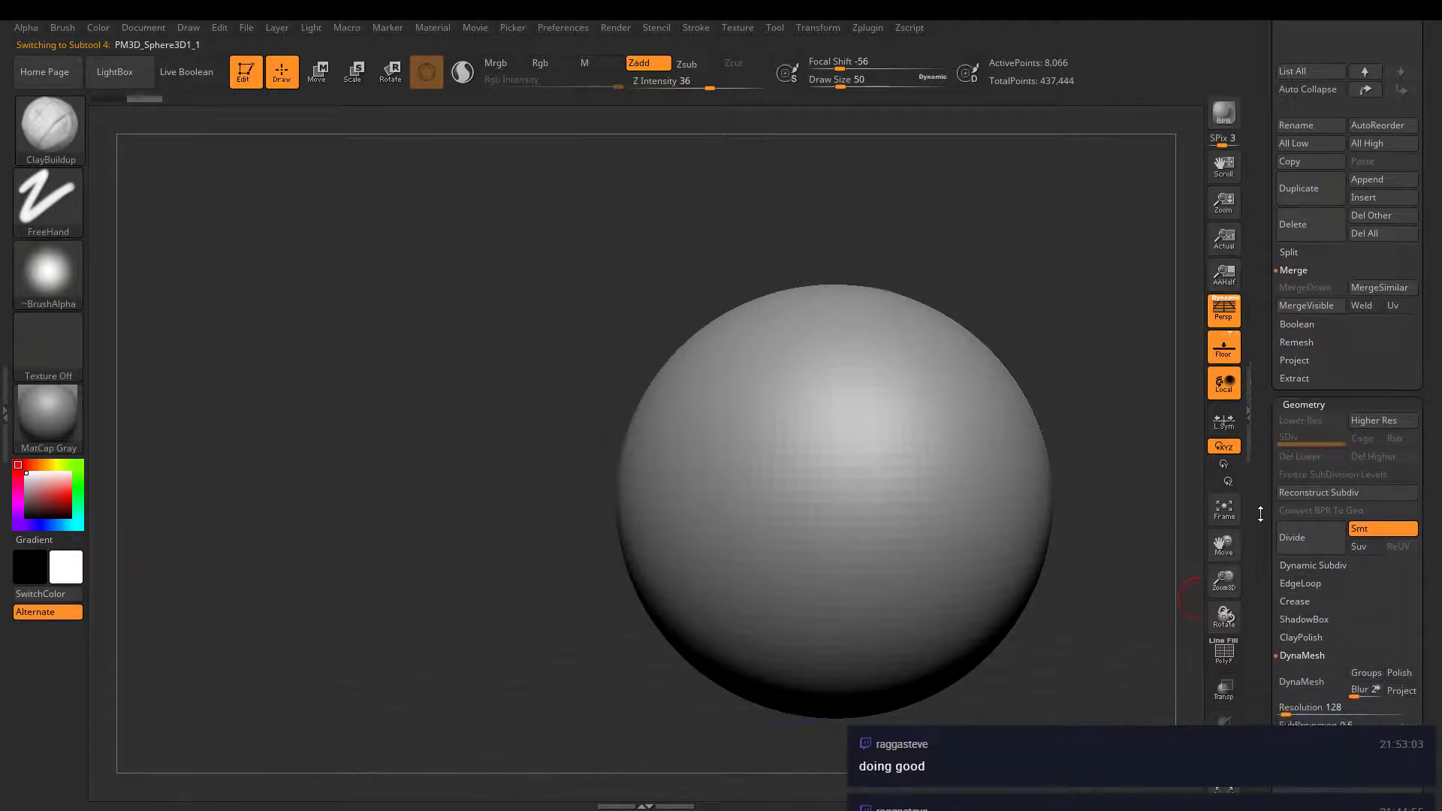
- Scale the sphere down uniformly until it fits within the head at cheek level, only bulging out slightly beside the ear
scroll(1263, 487, up, 2)
key(shift)
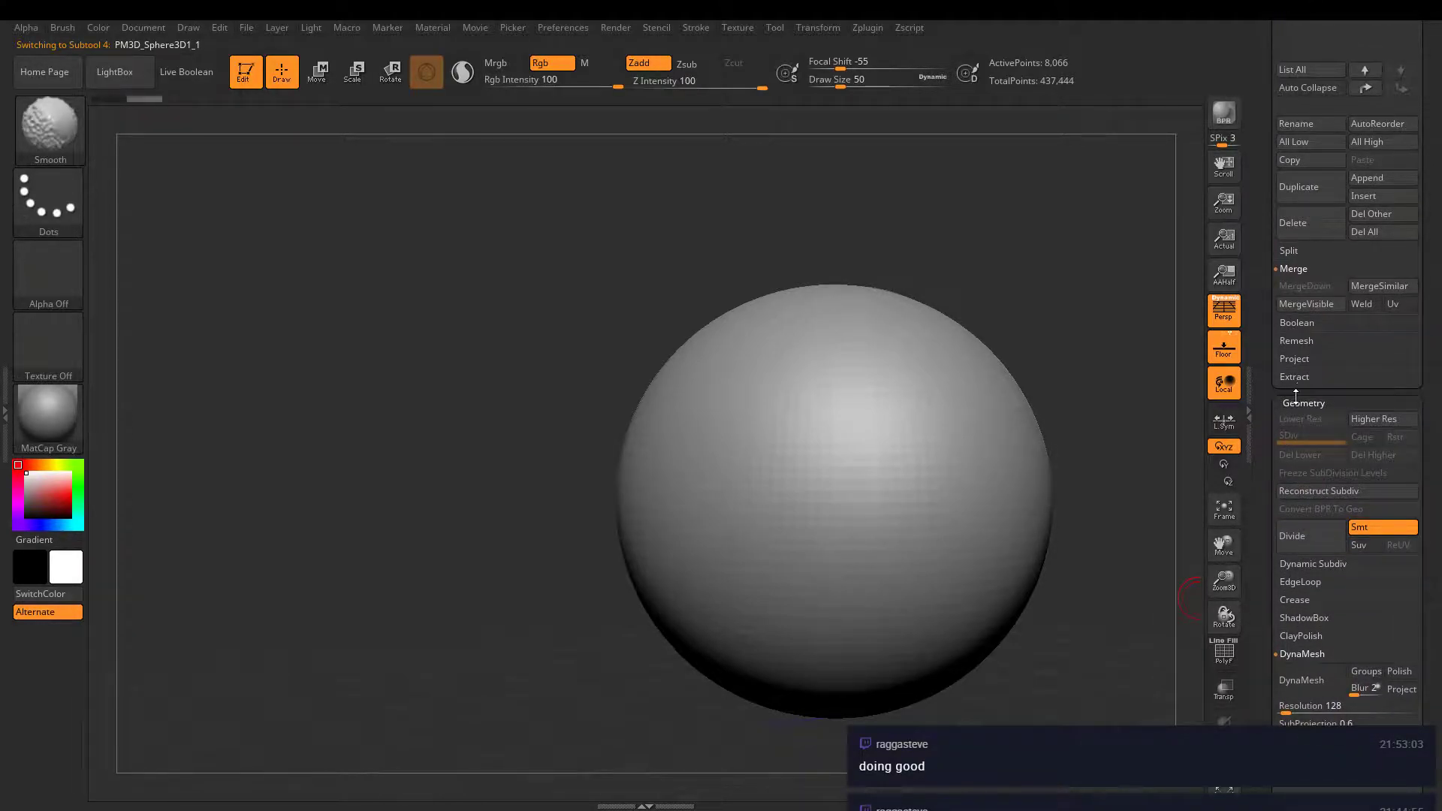
click(1307, 359)
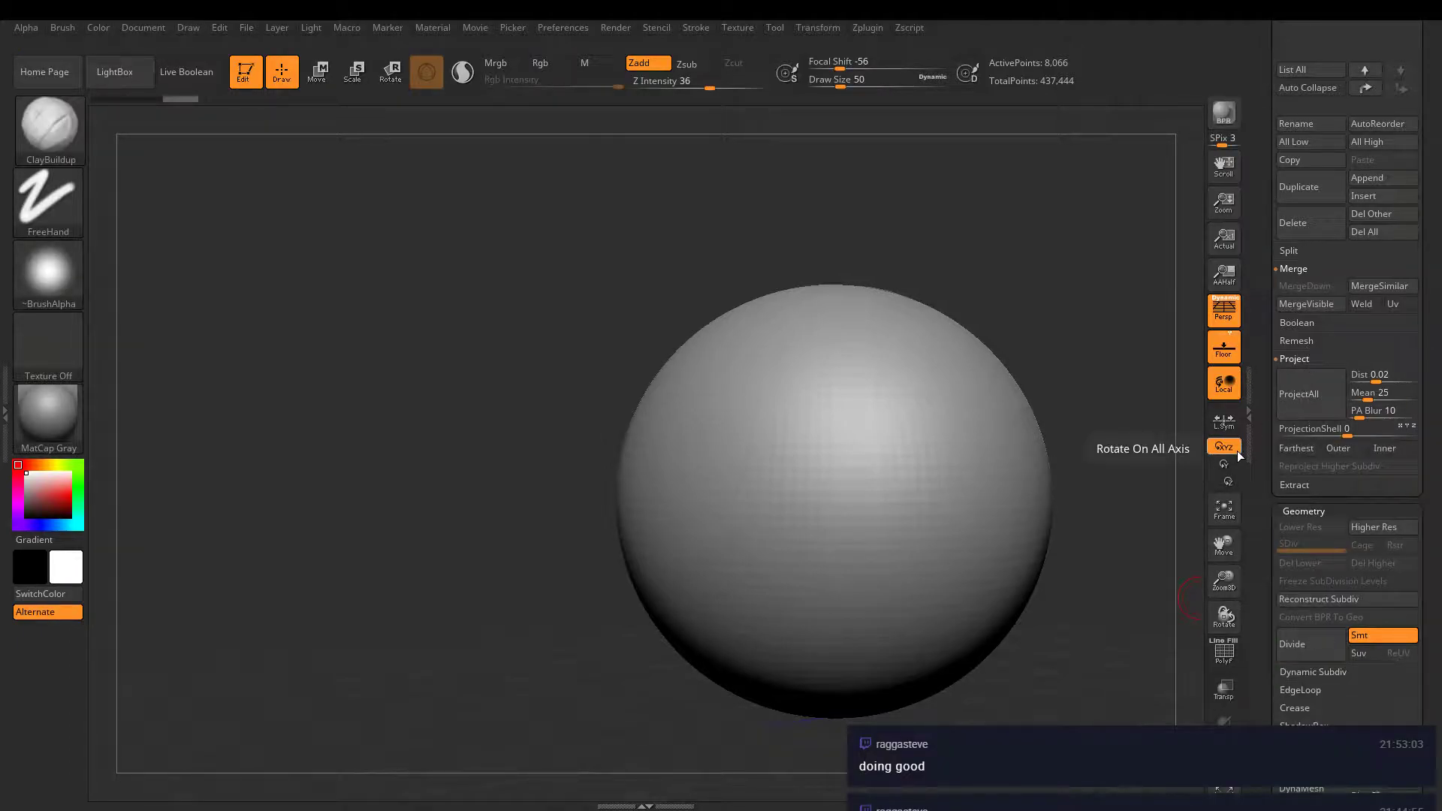
click(1293, 409)
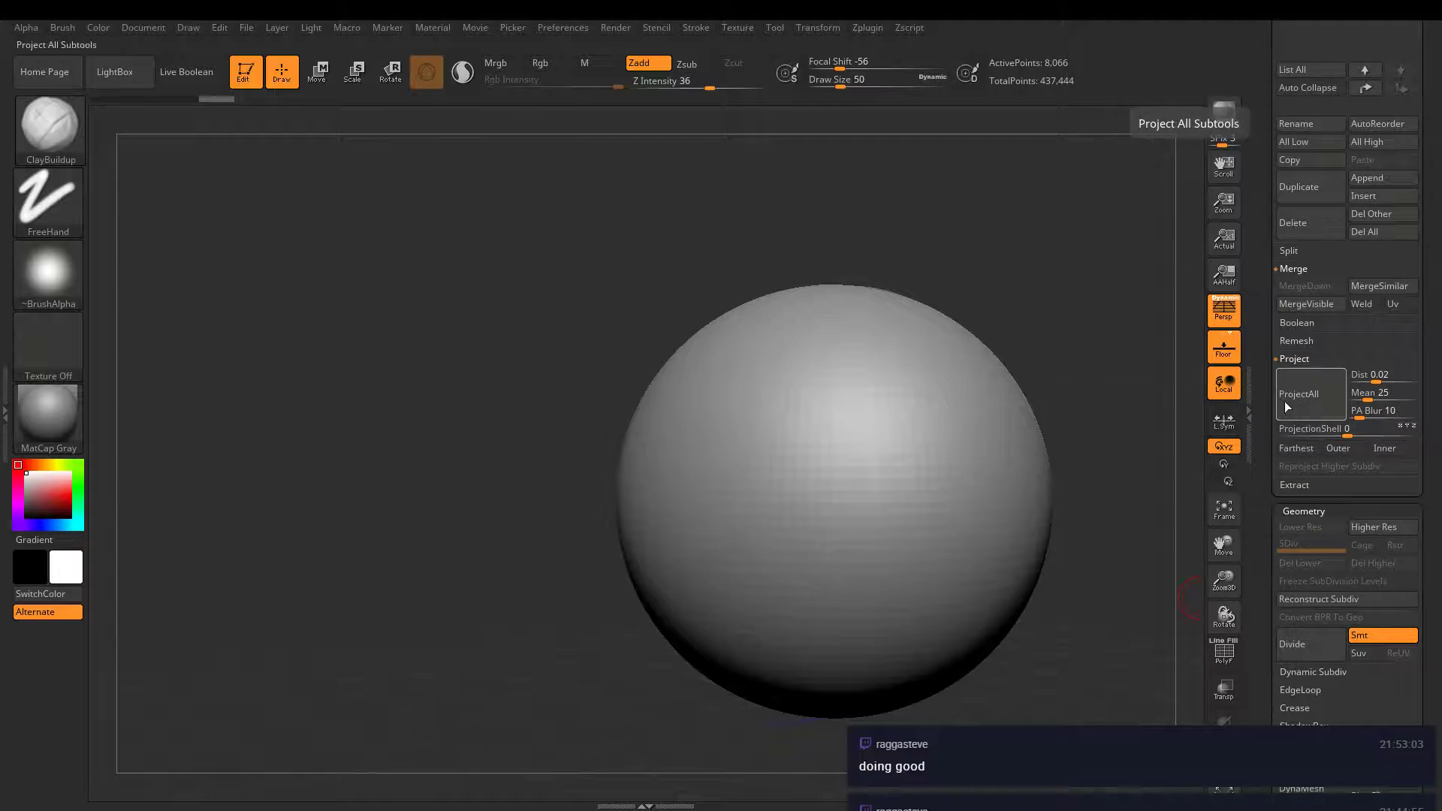
key(e)
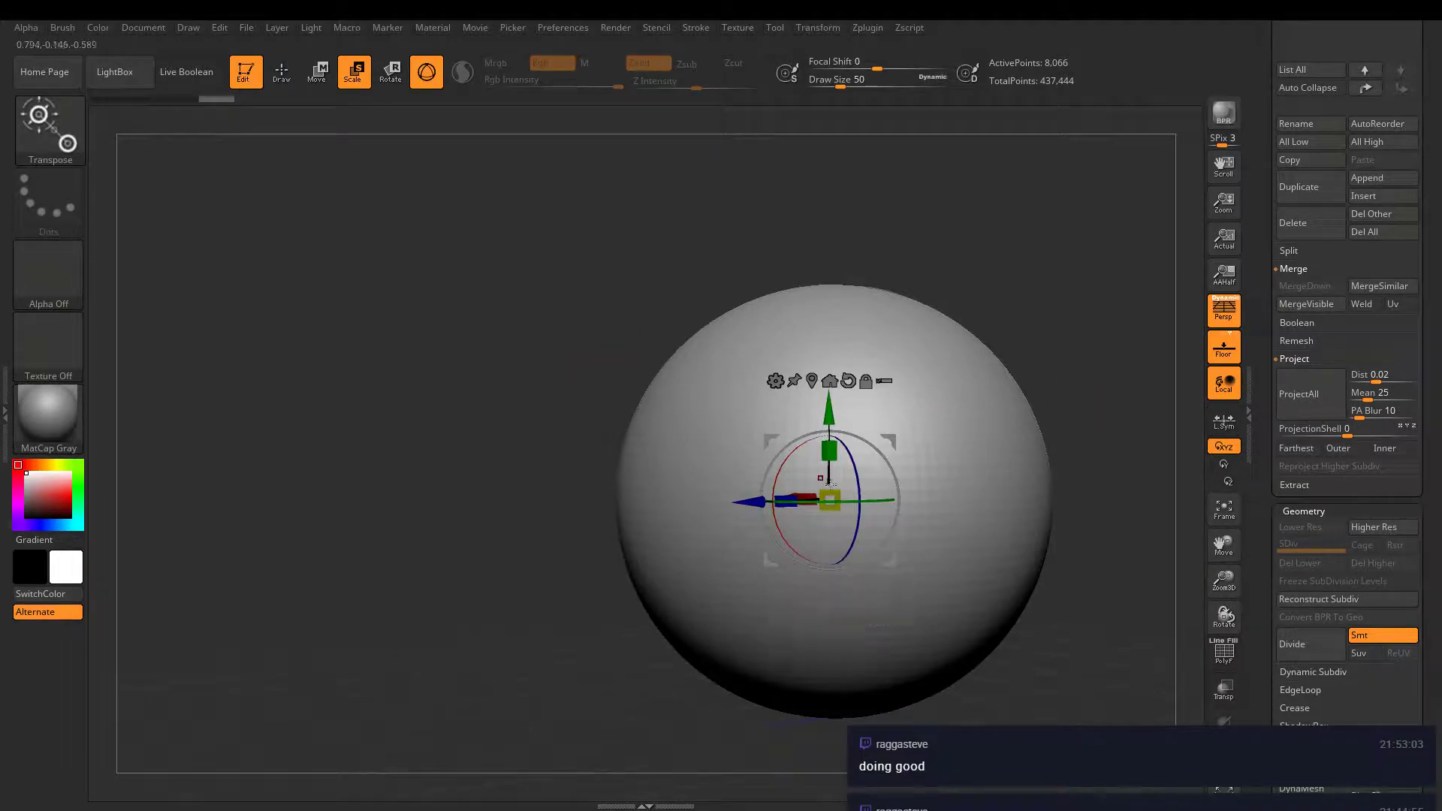
drag(827, 497, 890, 556)
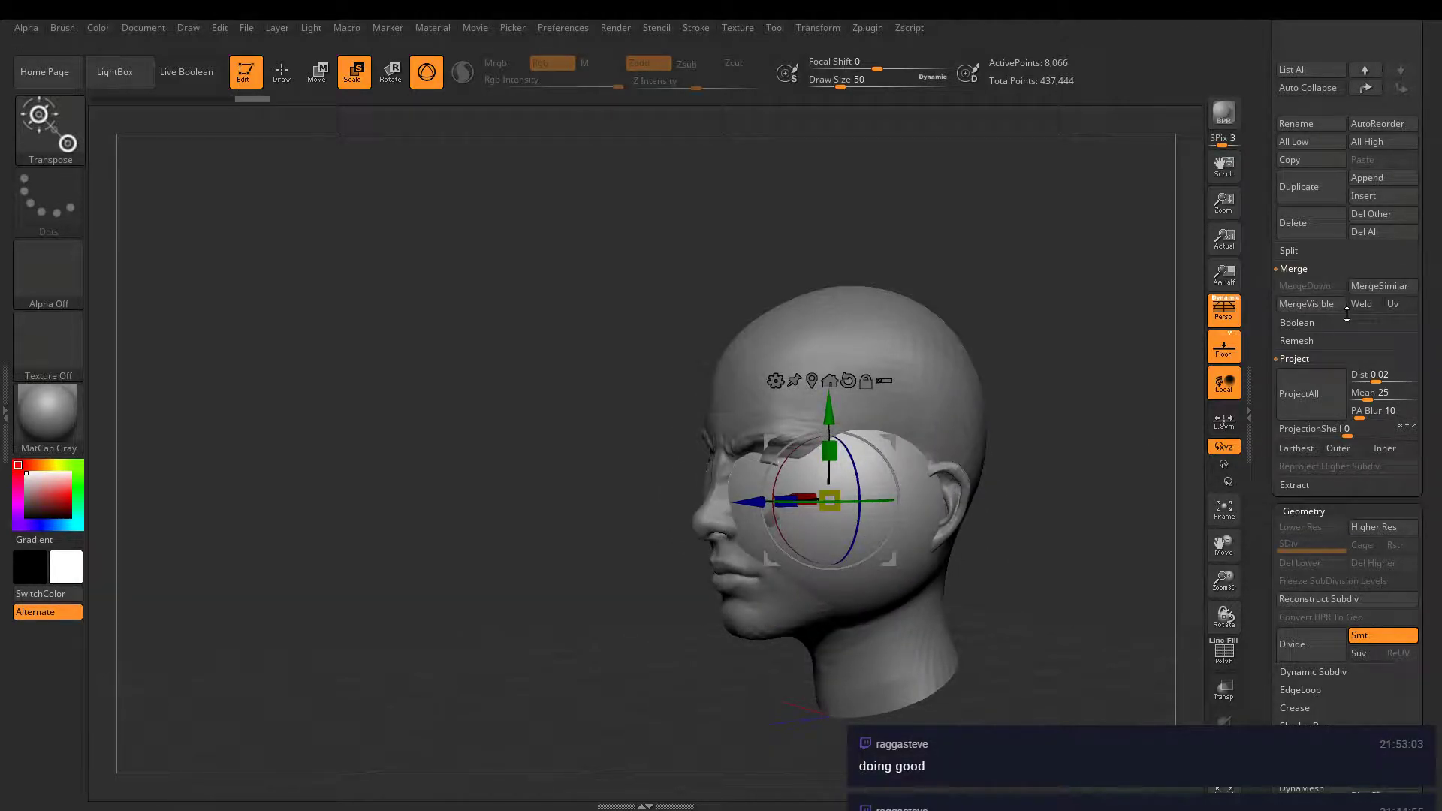
- Project the sphere onto the head with ProjectAll in repeated passes, raising the distance to 0.05063 and finally 0.16885 with mean 48
click(1314, 399)
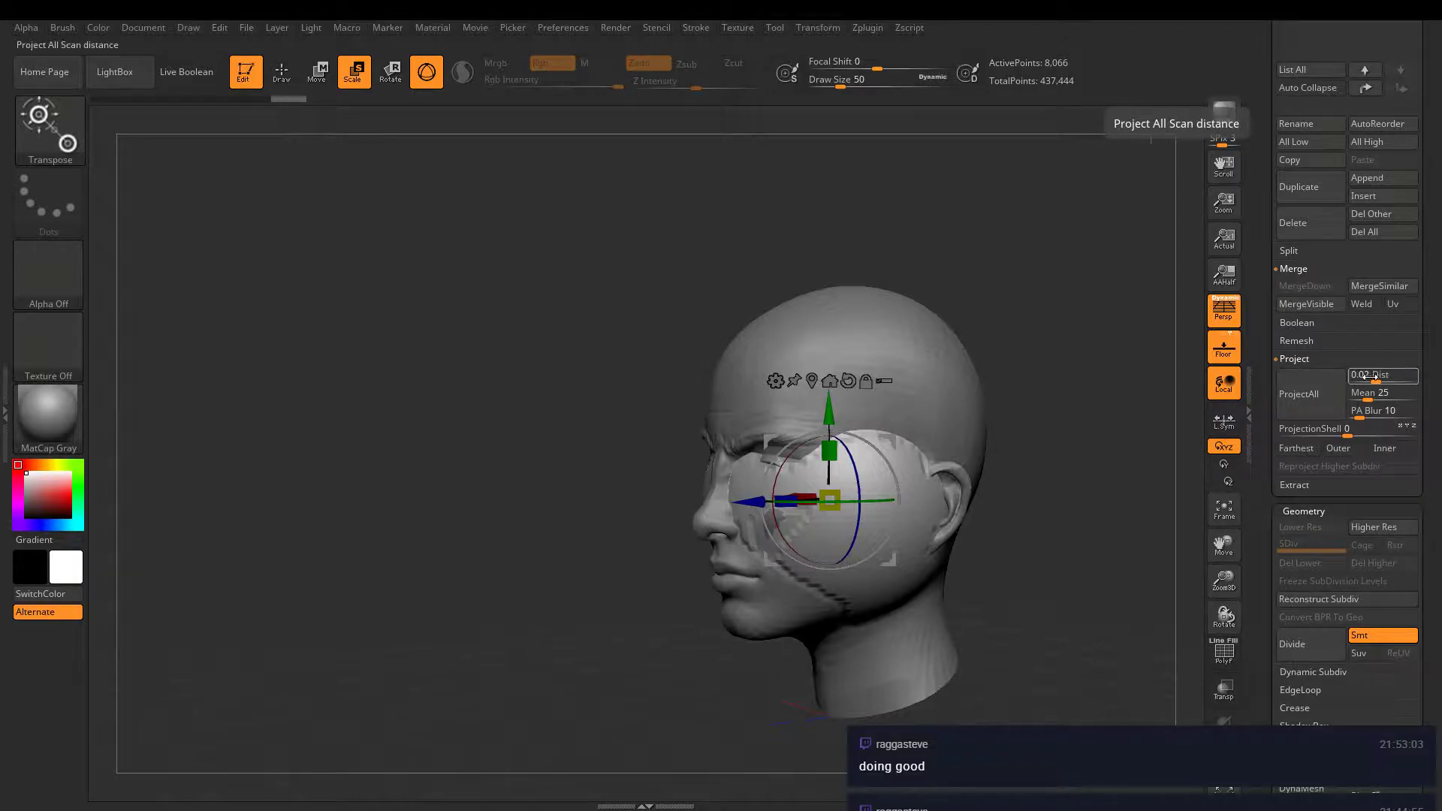
drag(1375, 379, 1379, 379)
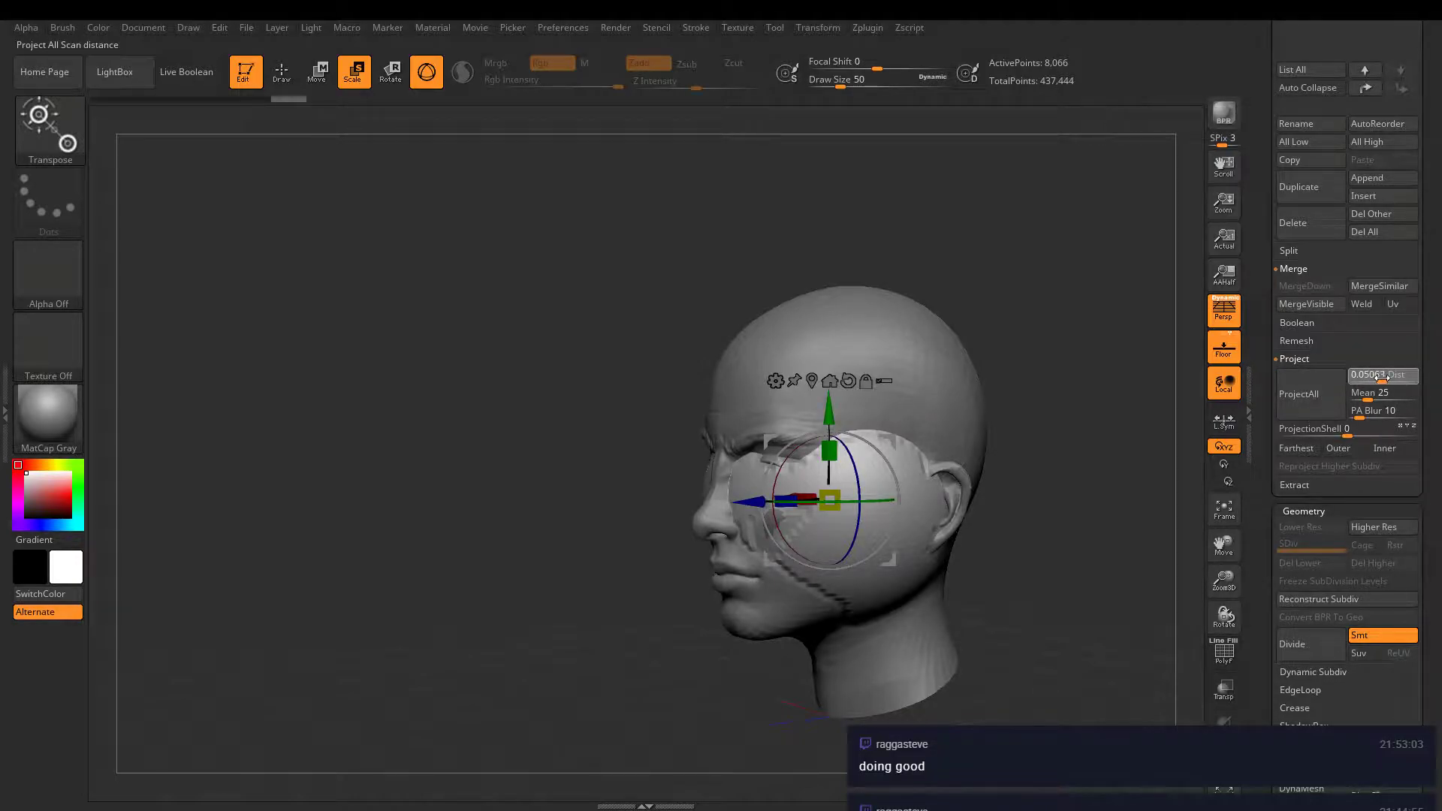
click(1309, 402)
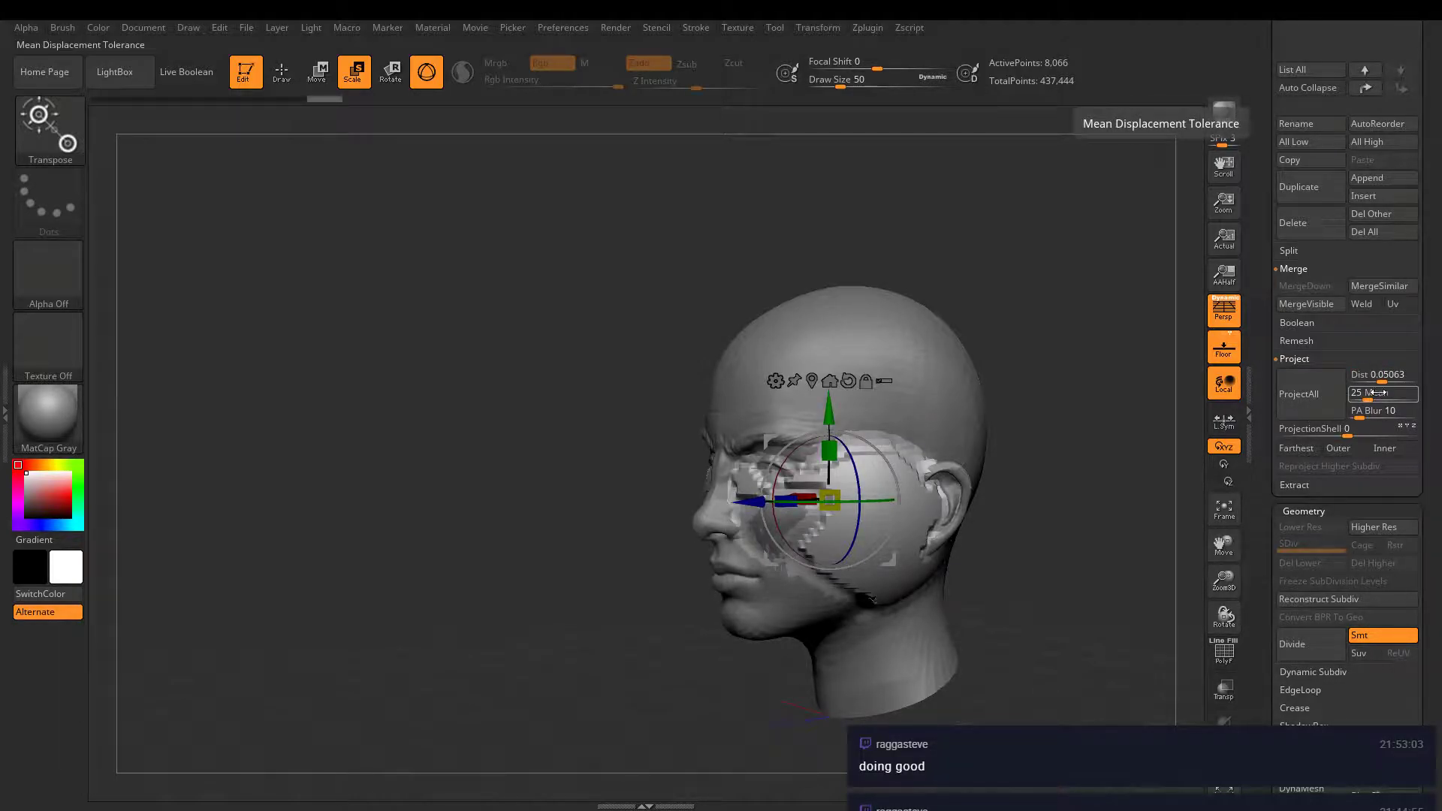
drag(1380, 391, 1391, 377)
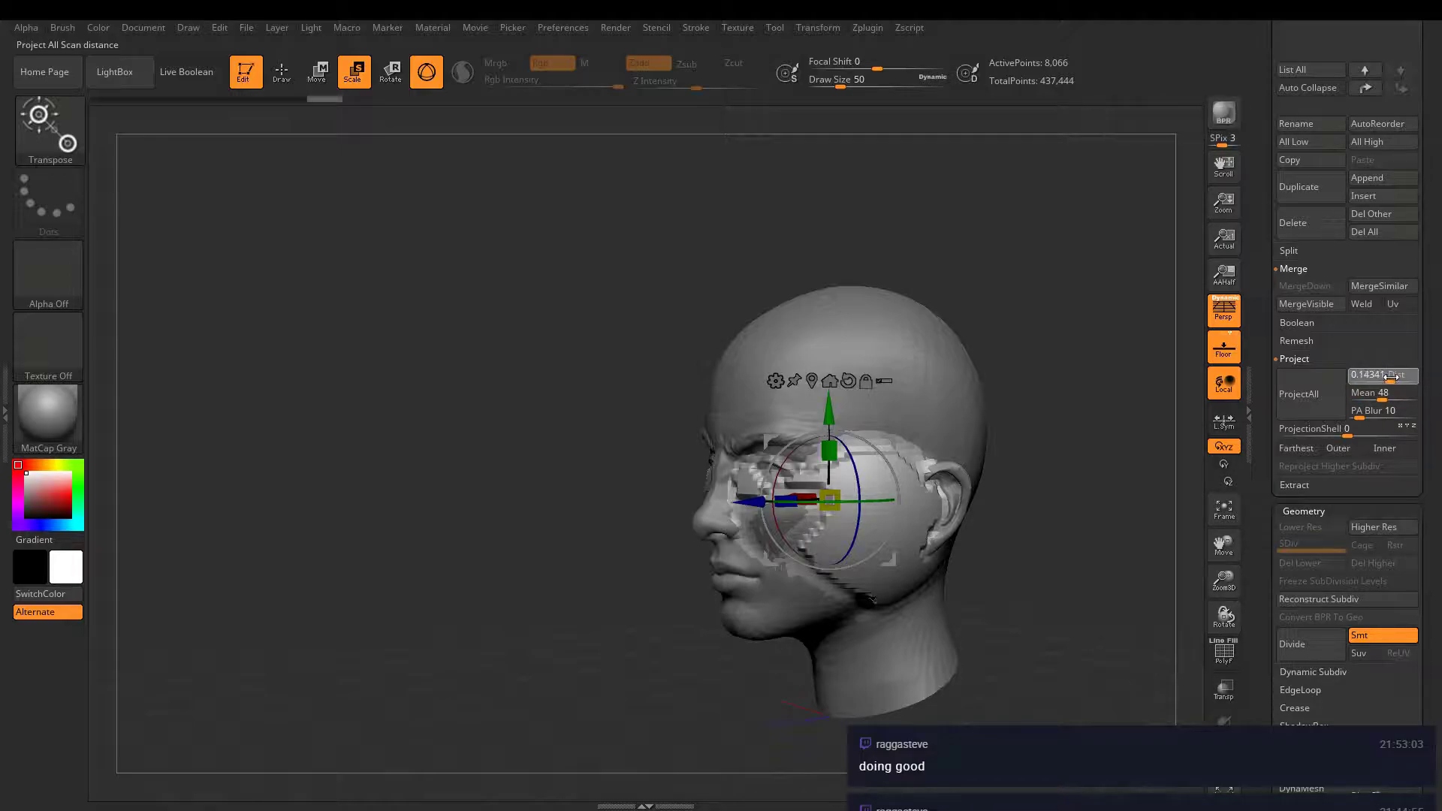
click(1310, 397)
- Convert the projected sphere to a DynaMesh at resolution 384
drag(1097, 410, 933, 422)
ctrl+right_drag(932, 422, 1051, 579)
alt+right_drag(1194, 518, 1142, 466)
right_drag(1141, 466, 1024, 458)
scroll(1259, 498, down, 5)
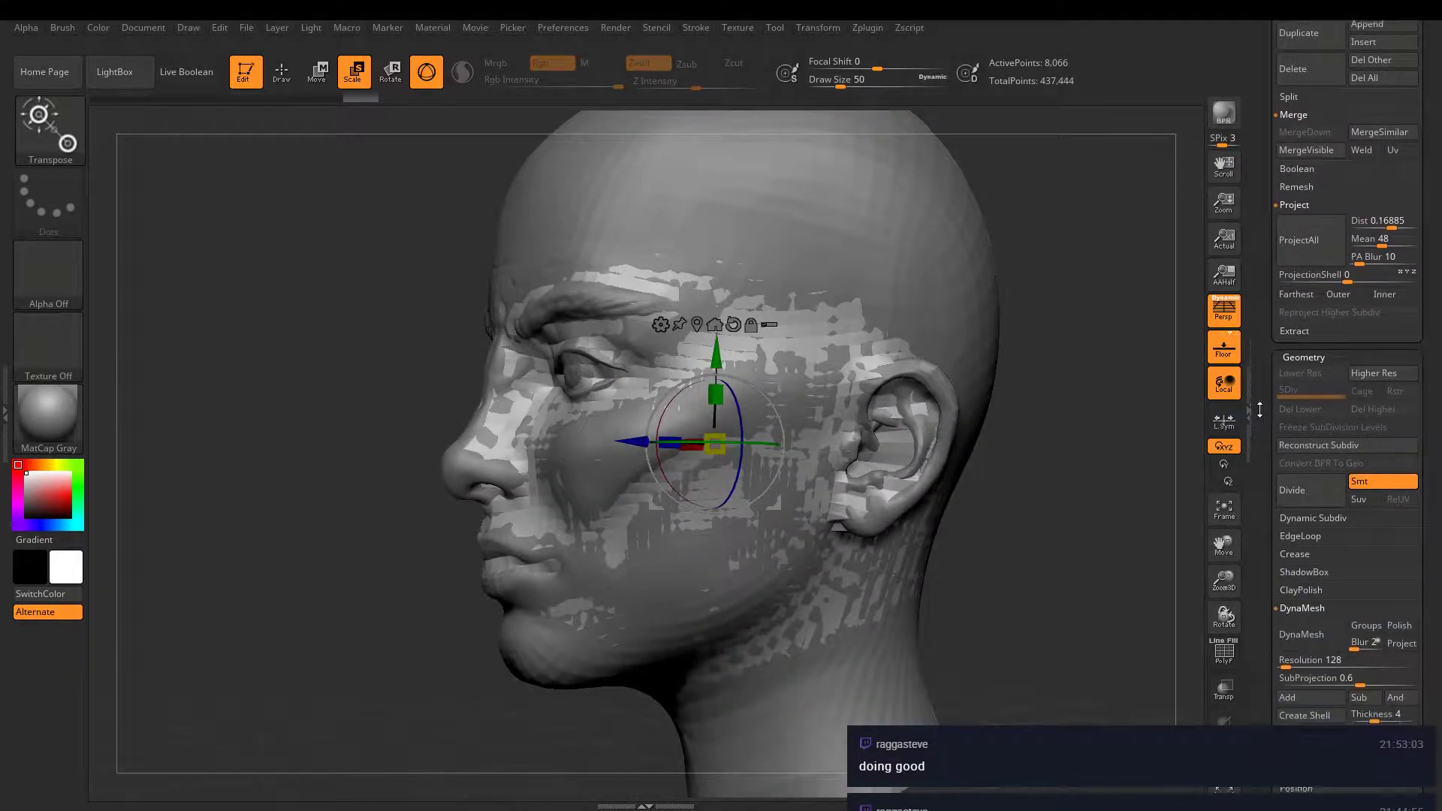
drag(1290, 580, 1295, 580)
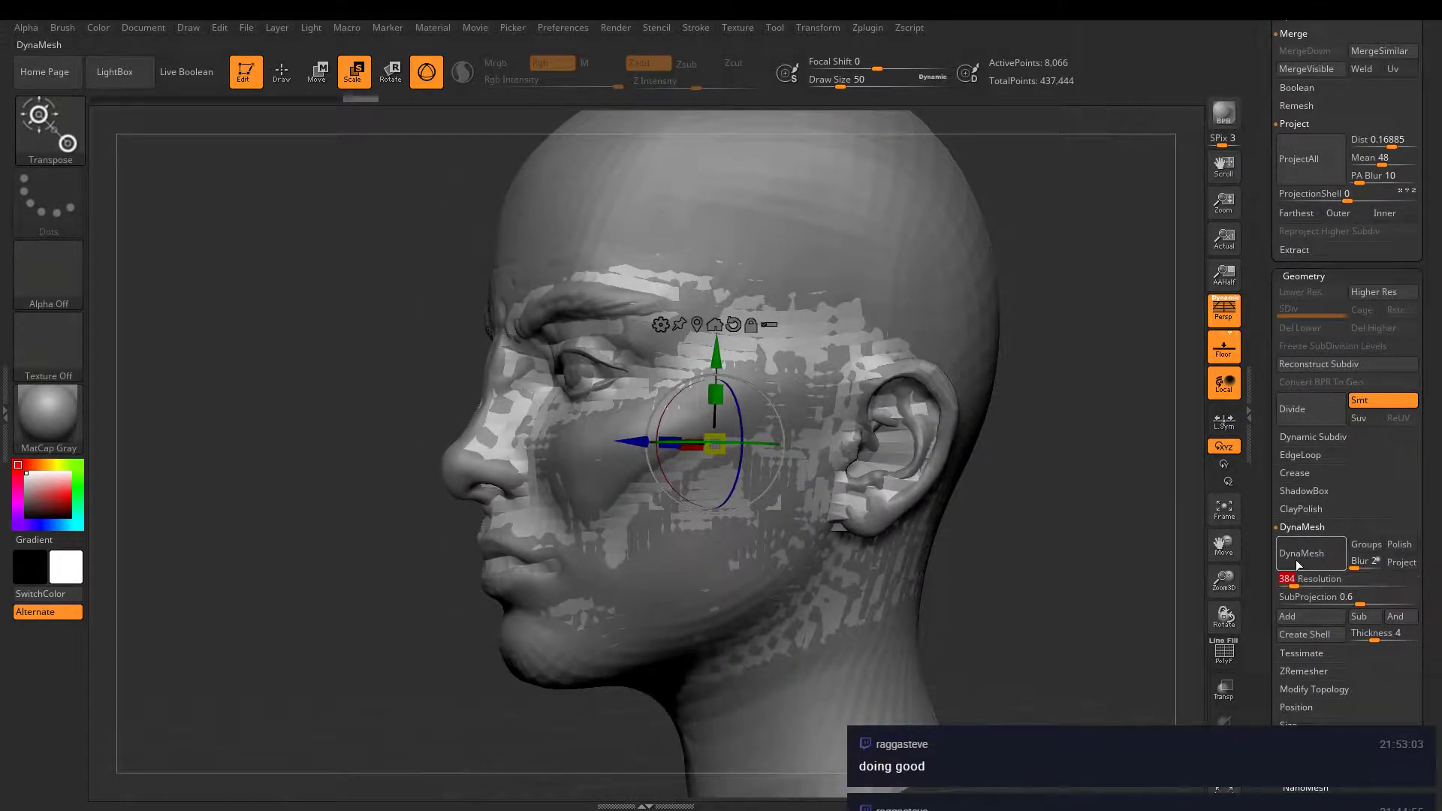
click(1296, 557)
- Smooth the jagged surface of the projected mesh from the eye across the cheek toward the jaw
ctrl+right_drag(1042, 508, 1100, 545)
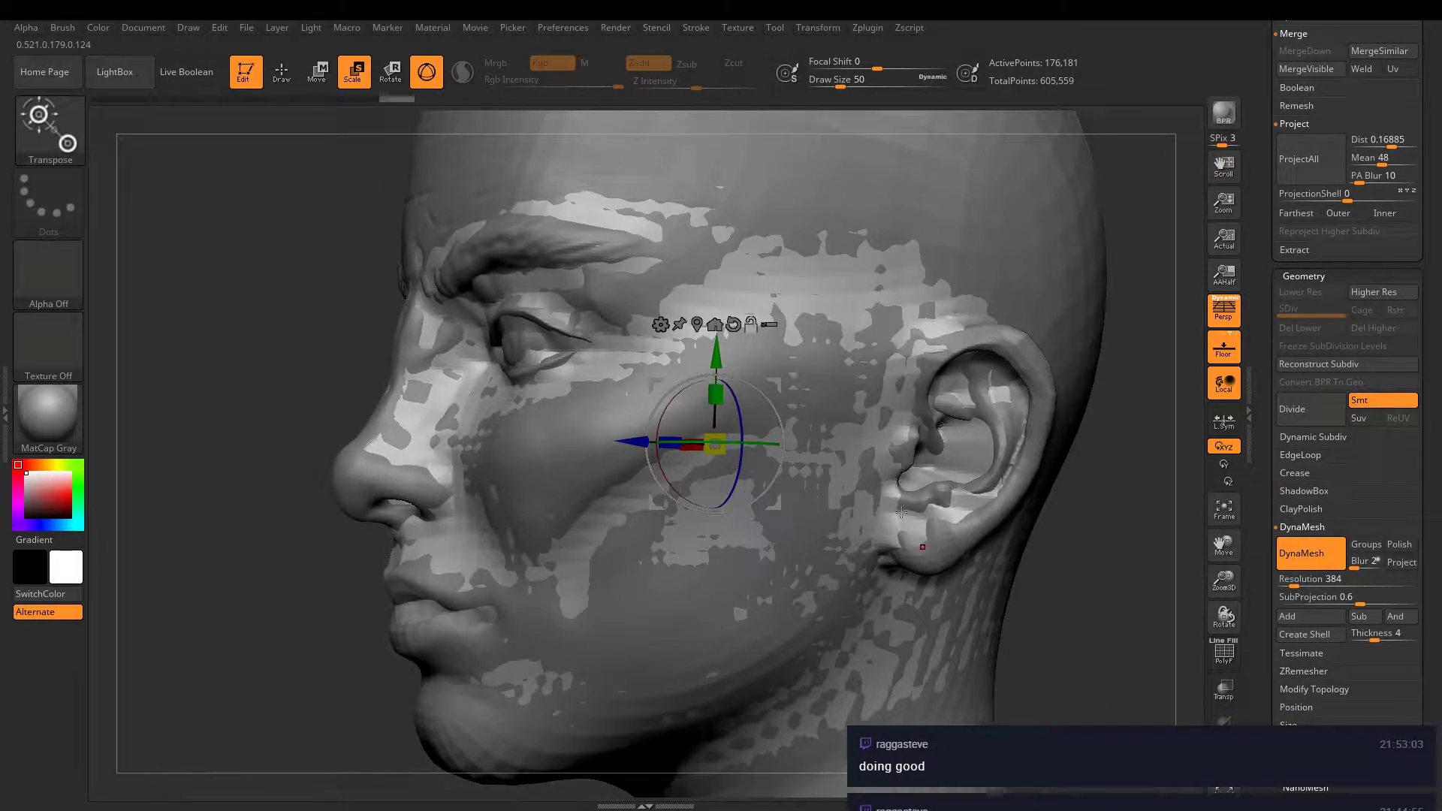
alt+right_drag(798, 578, 749, 474)
click(282, 72)
key(shift)
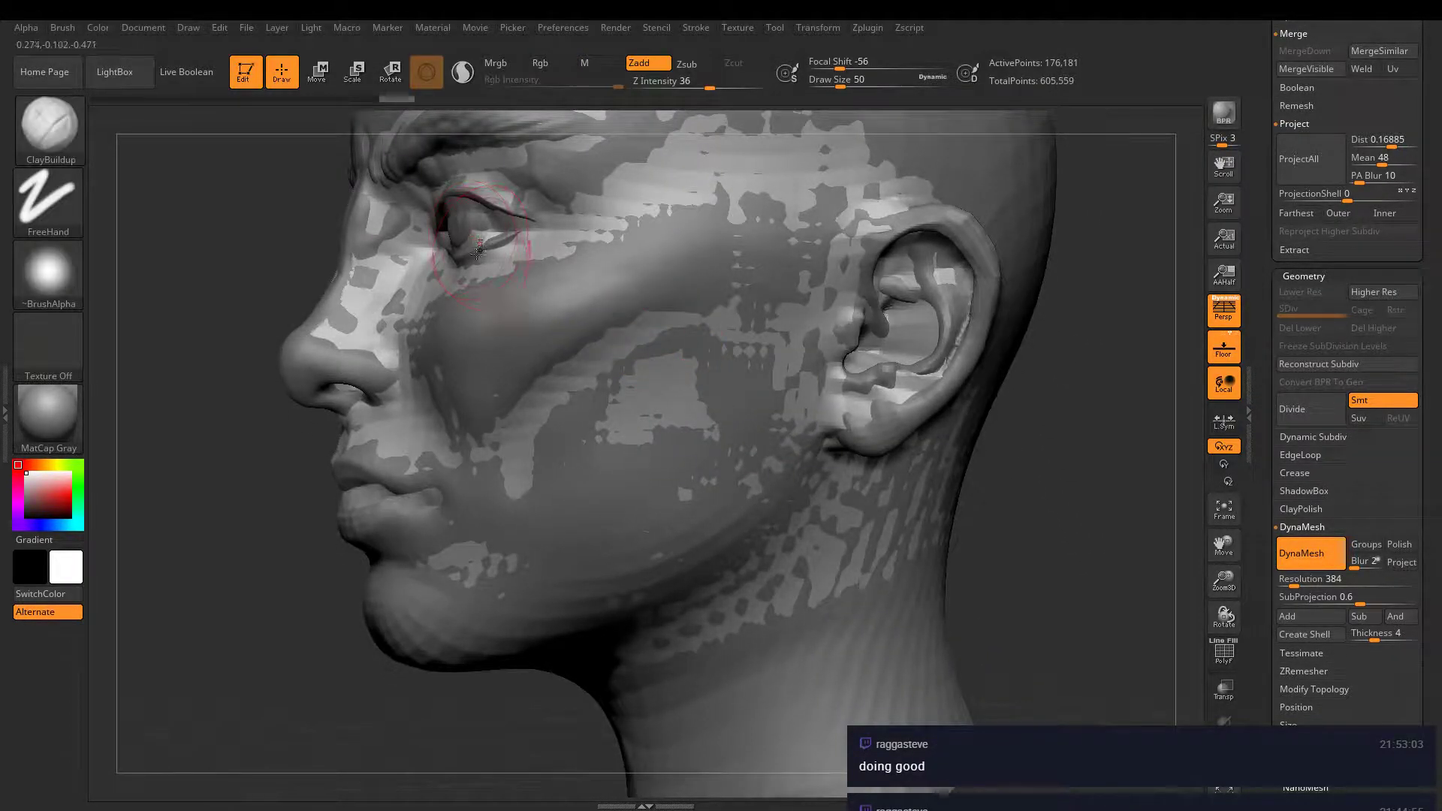
mouse_move(489, 268)
shift+mouse_down()
mouse_move(586, 196)
mouse_move(864, 204)
mouse_move(751, 360)
mouse_move(622, 427)
mouse_move(361, 488)
mouse_move(451, 559)
mouse_move(774, 508)
mouse_move(894, 301)
mouse_move(932, 450)
mouse_move(802, 562)
shift+mouse_up()
- Pull three rounded bulges out along the jawline below the ear with the Move Elastic brush at draw size 50 and Z intensity 51
mouse_move(759, 582)
right_down()
mouse_move(729, 539)
mouse_move(812, 397)
right_up()
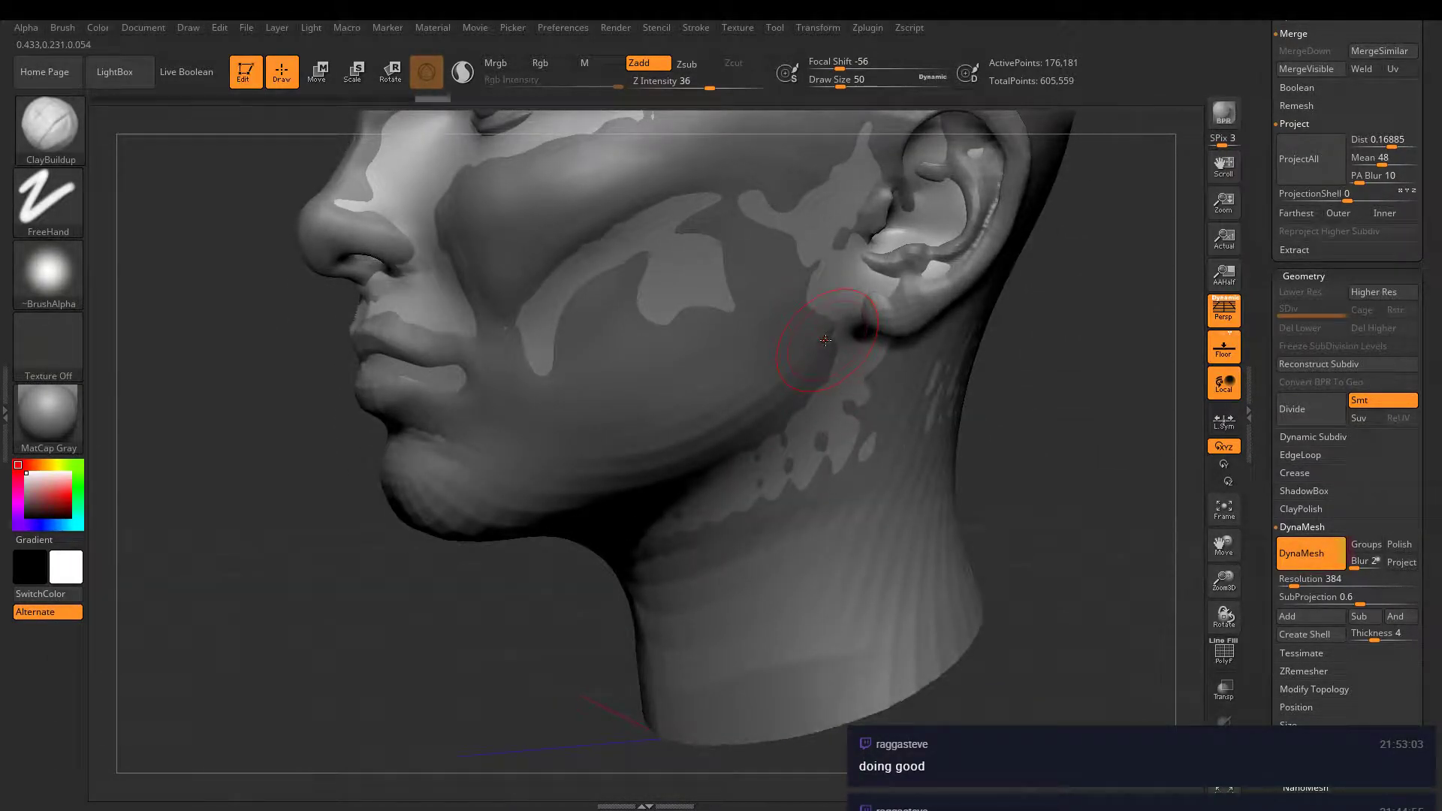
key(b)
key(m)
key(t)
key(b)
key(d)
key(s)
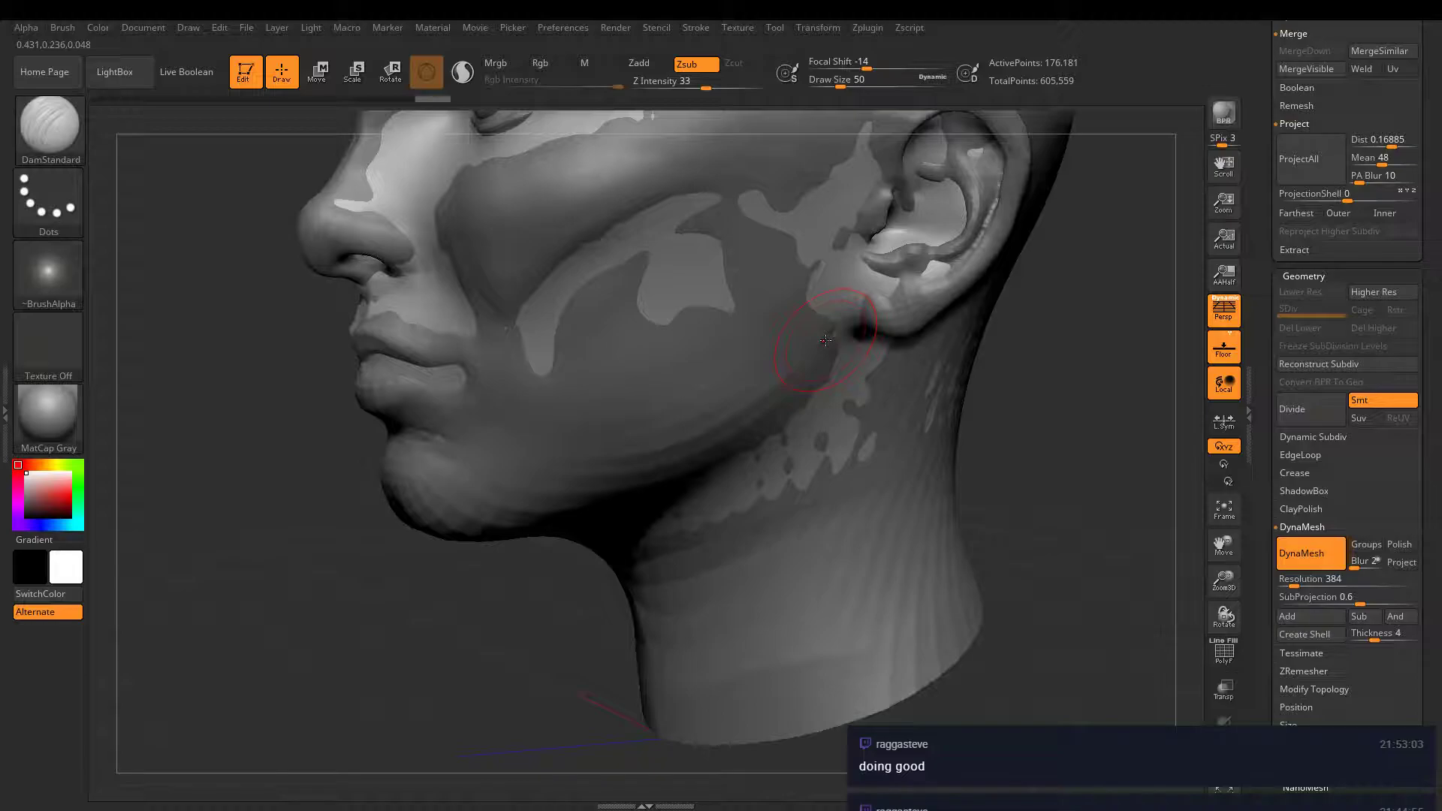
click(69, 130)
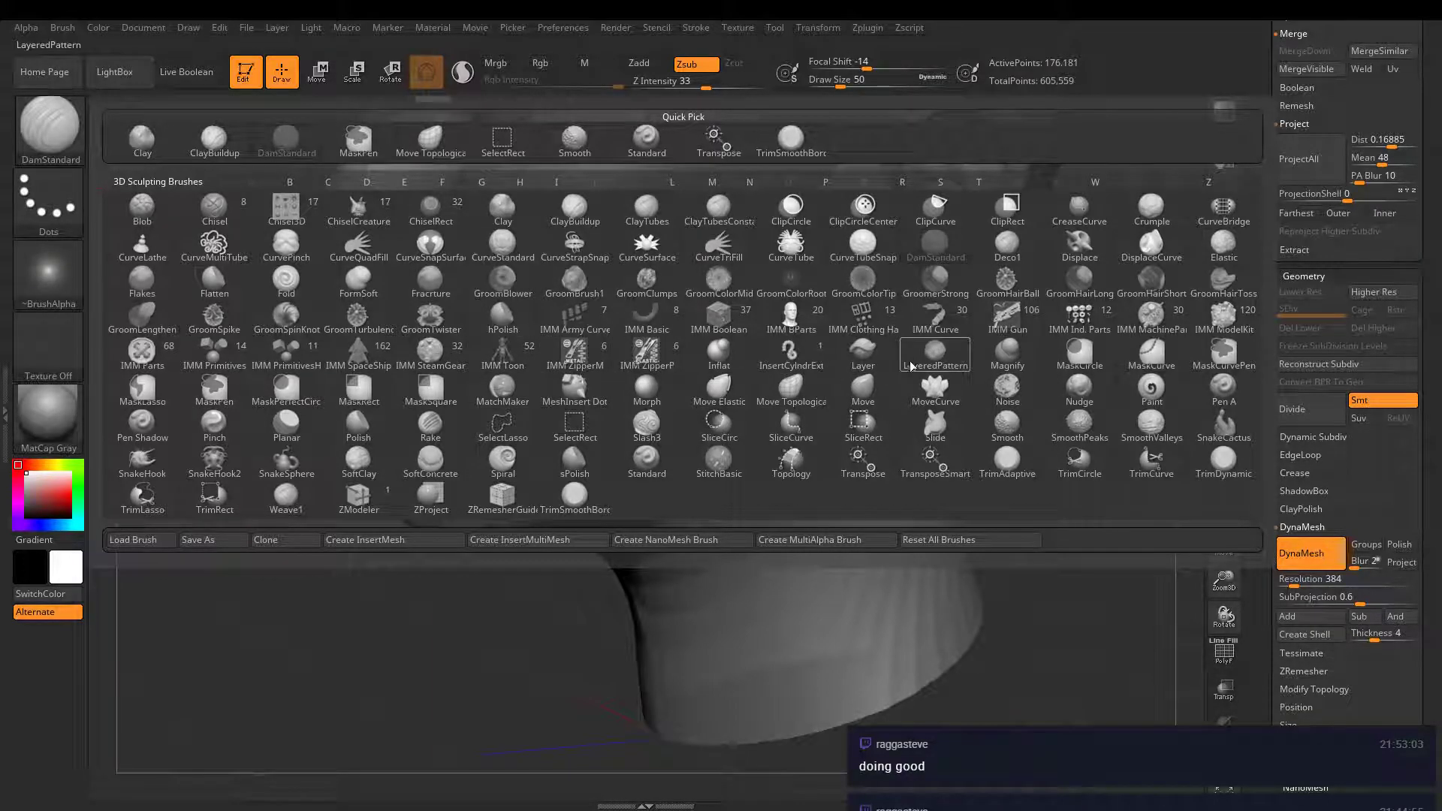
click(721, 386)
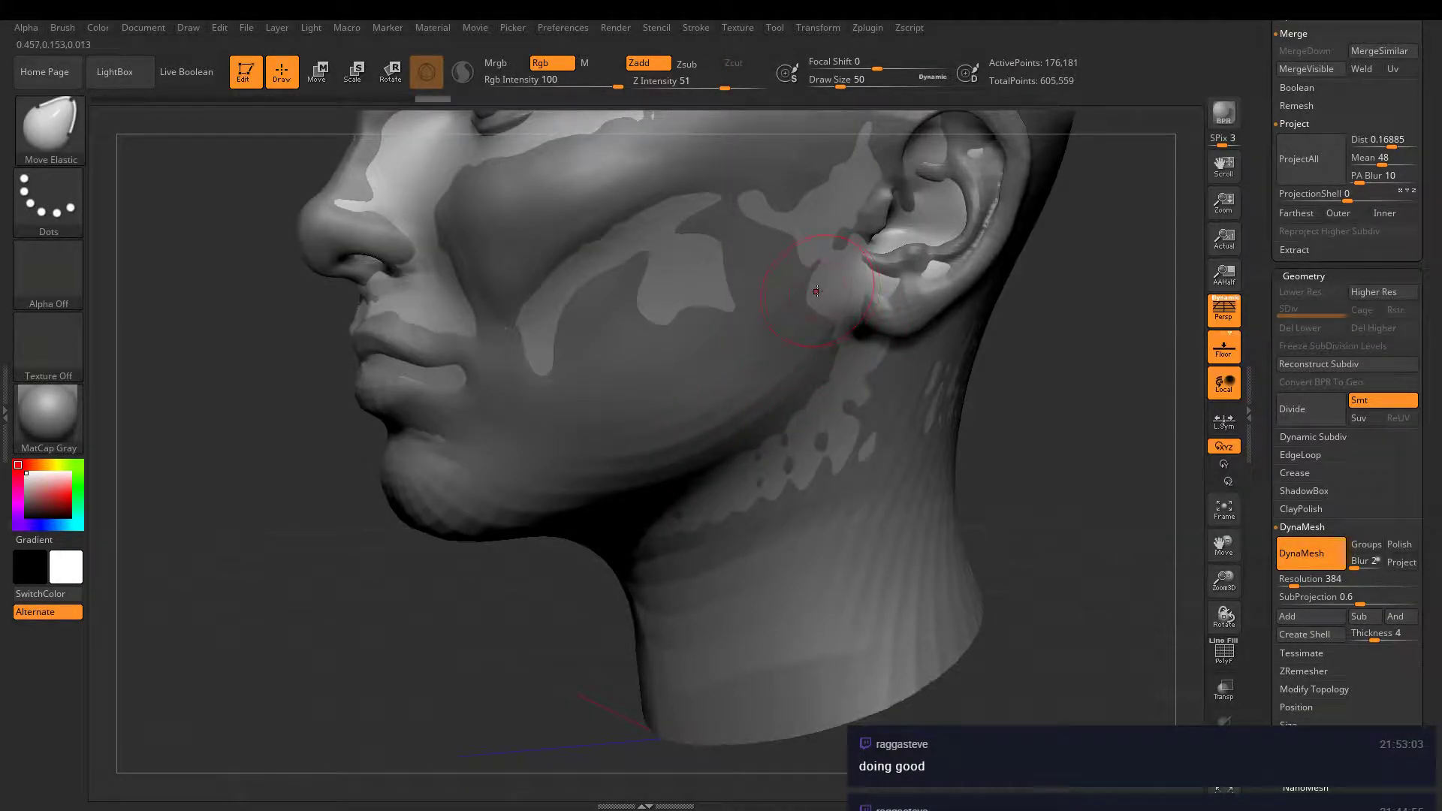
right_drag(782, 251, 803, 238)
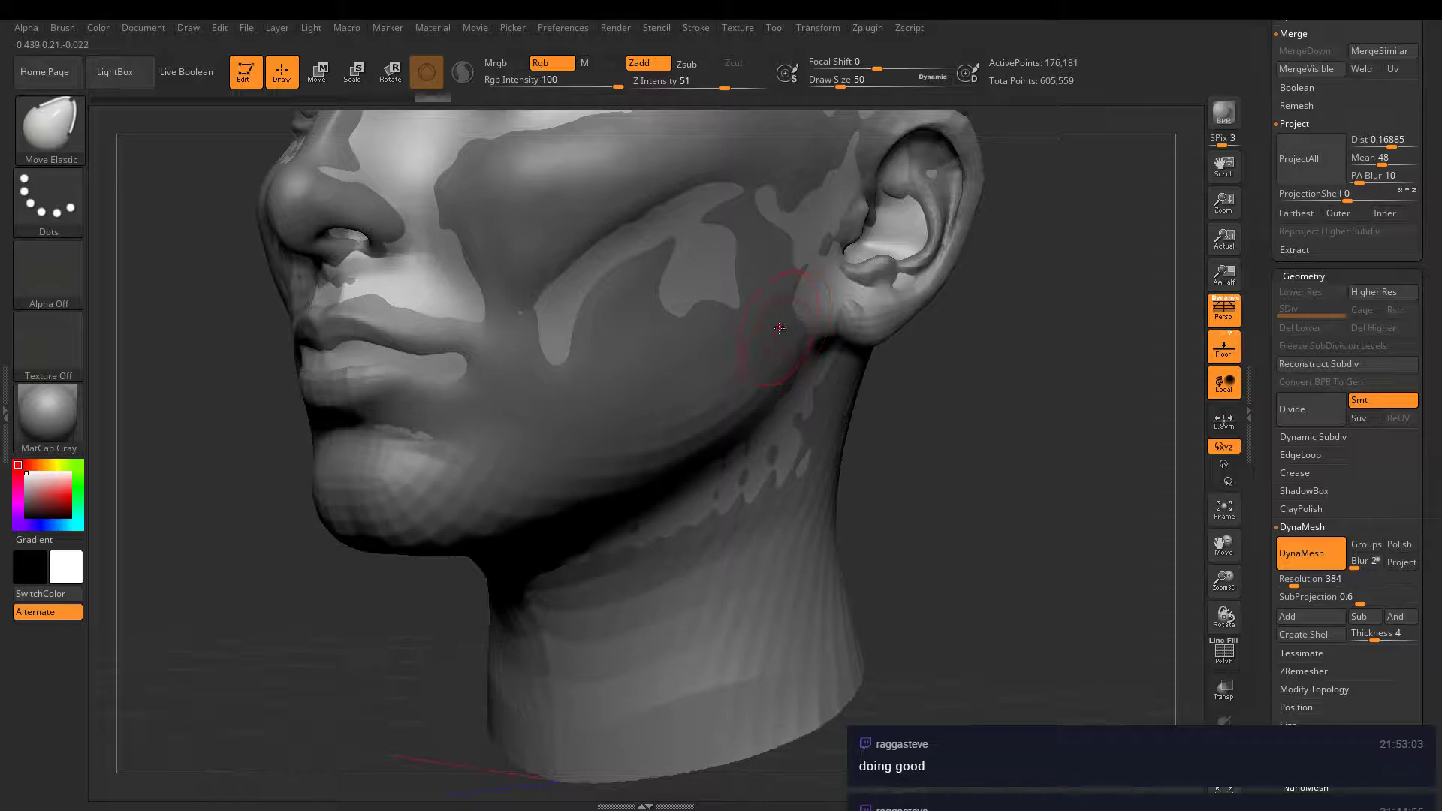
drag(780, 328, 833, 353)
drag(735, 401, 757, 409)
mouse_move(677, 437)
mouse_down()
mouse_move(688, 443)
mouse_move(667, 461)
mouse_up()
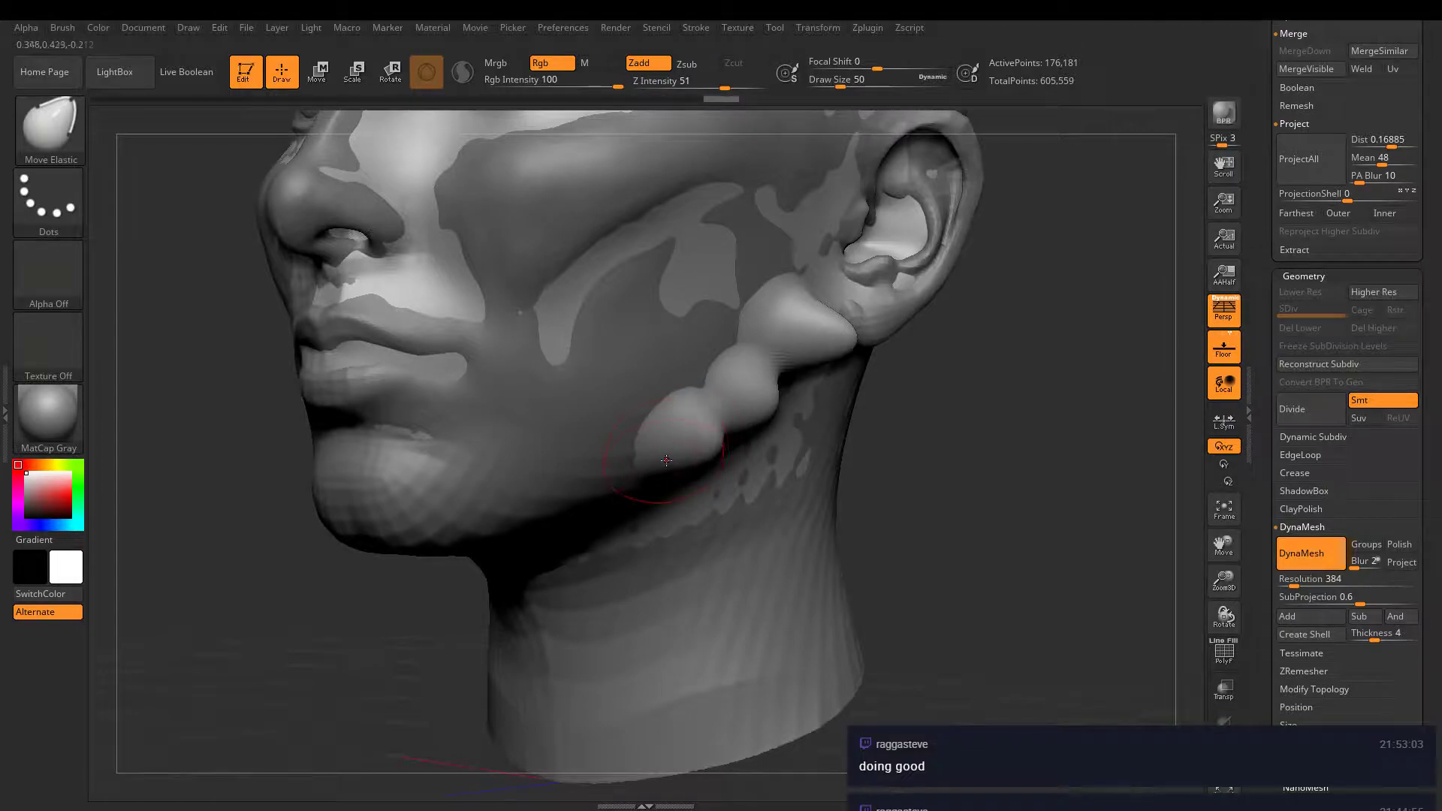
- Pull a second row of rounded bulges out above the first with Move Elastic at draw size 42
right_drag(666, 461, 882, 466)
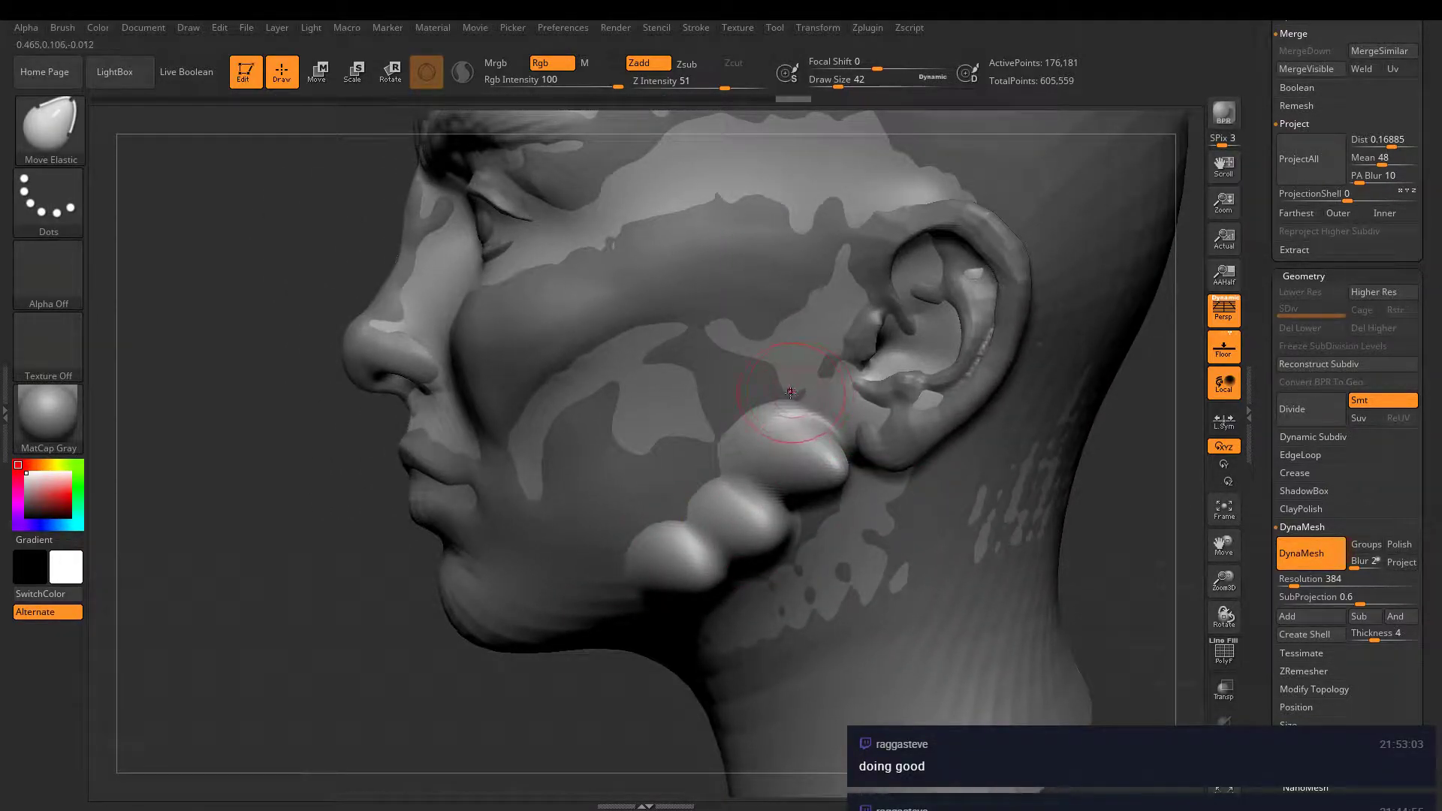
mouse_move(845, 406)
right_down()
mouse_move(876, 368)
mouse_move(918, 375)
right_up()
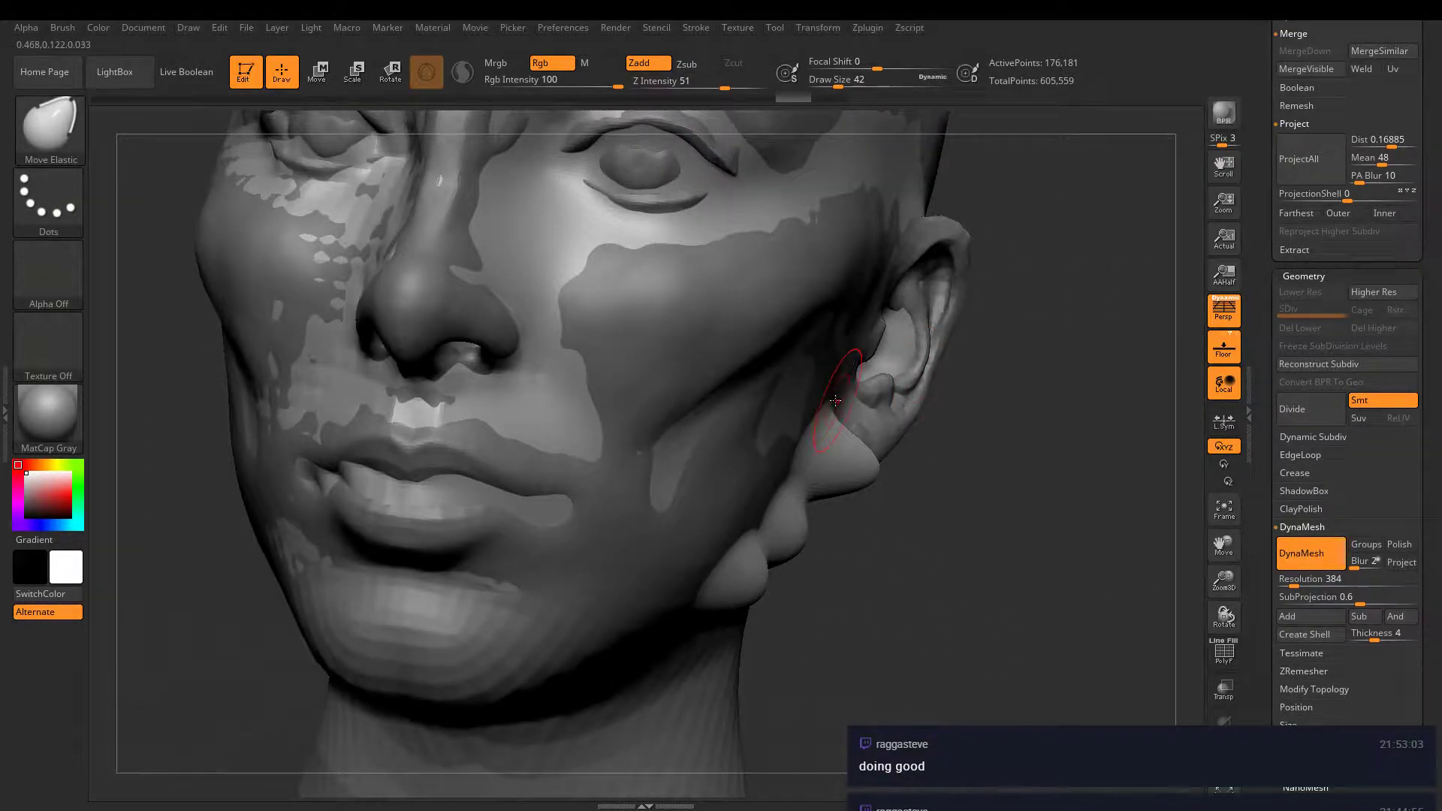
mouse_move(835, 400)
mouse_down()
mouse_move(857, 444)
mouse_move(785, 480)
mouse_move(761, 515)
mouse_up()
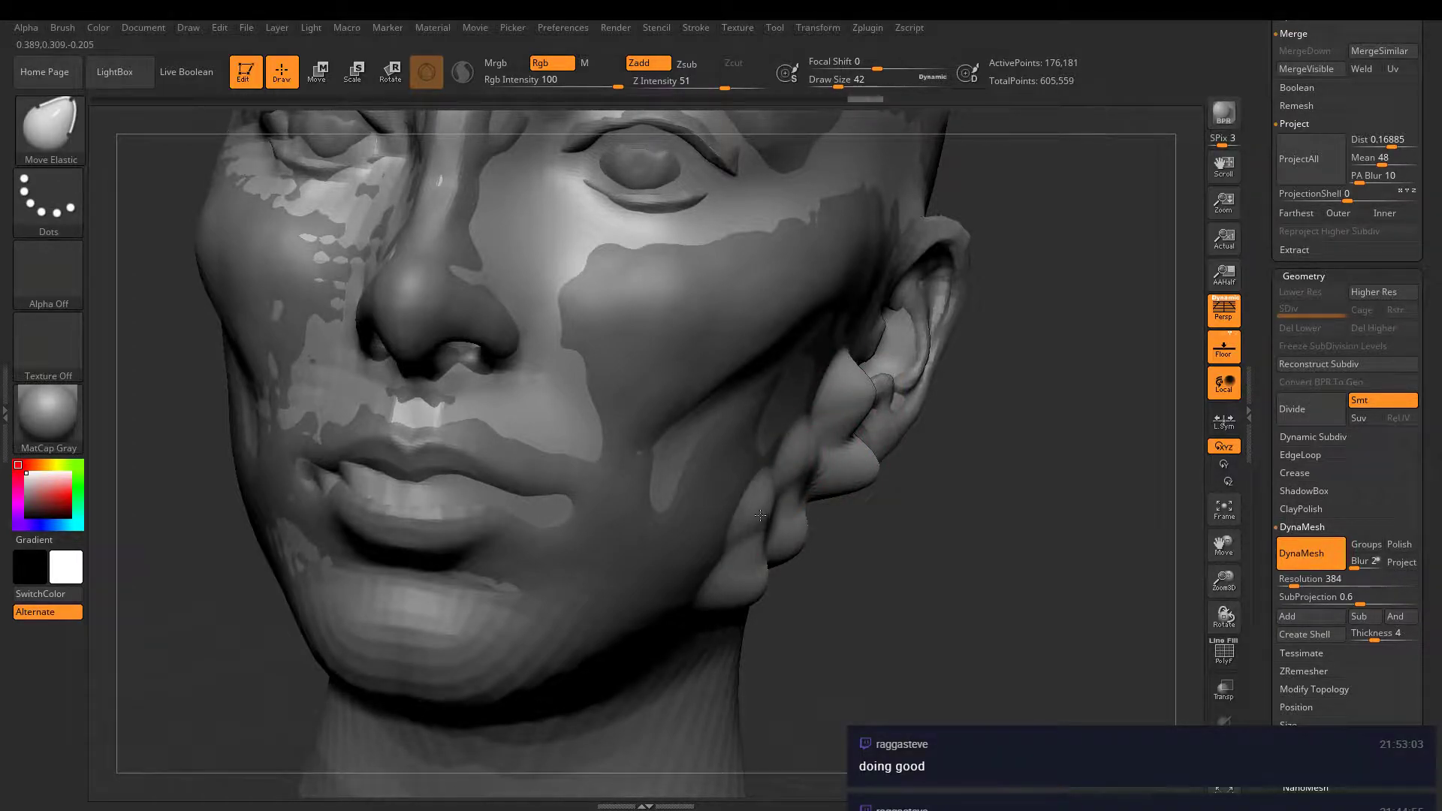
right_drag(806, 499, 851, 443)
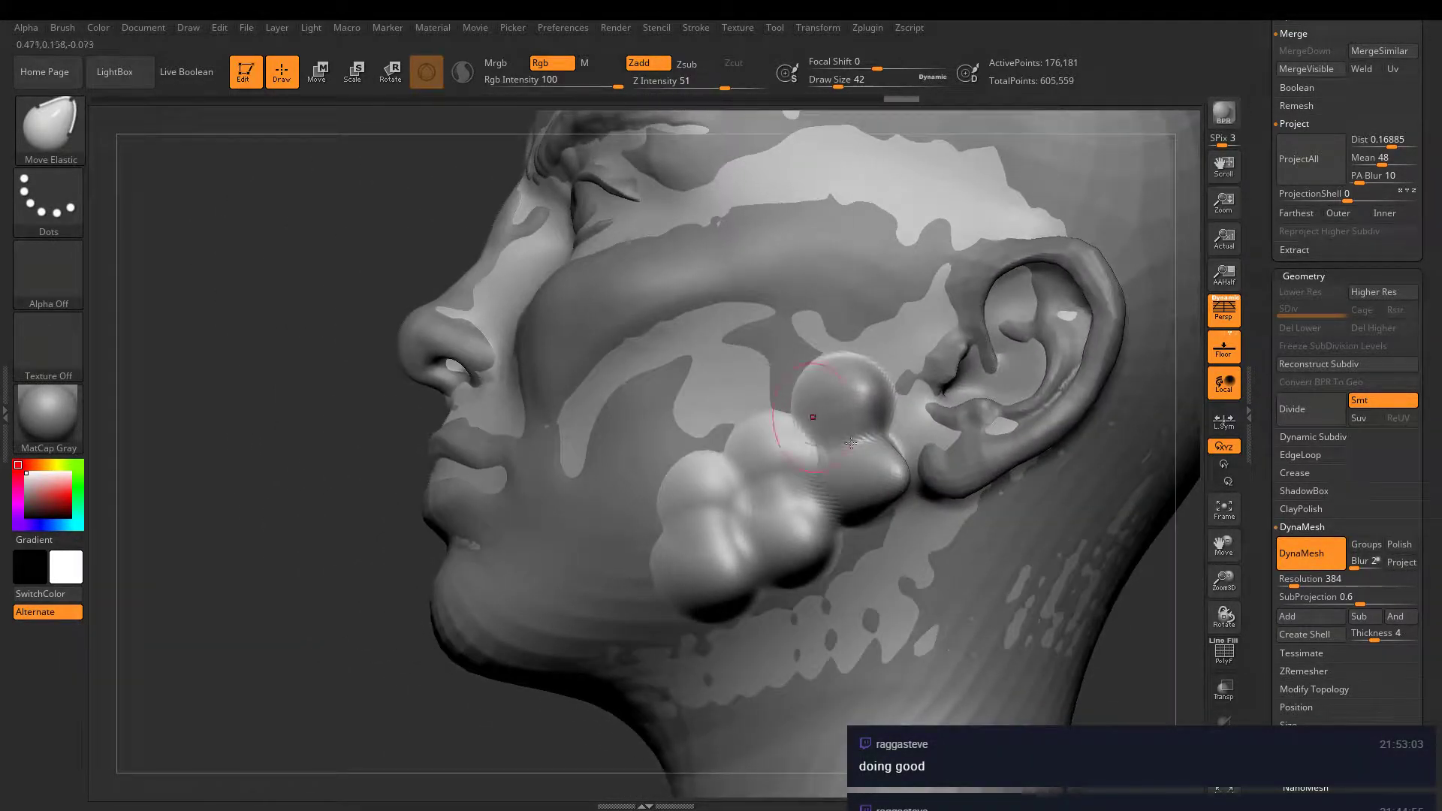
- Reshape the upper bulges in front of the earlobe with ClayBuildup at draw size 42 and Z intensity 36
right_drag(964, 553, 977, 555)
key(b)
key(c)
key(b)
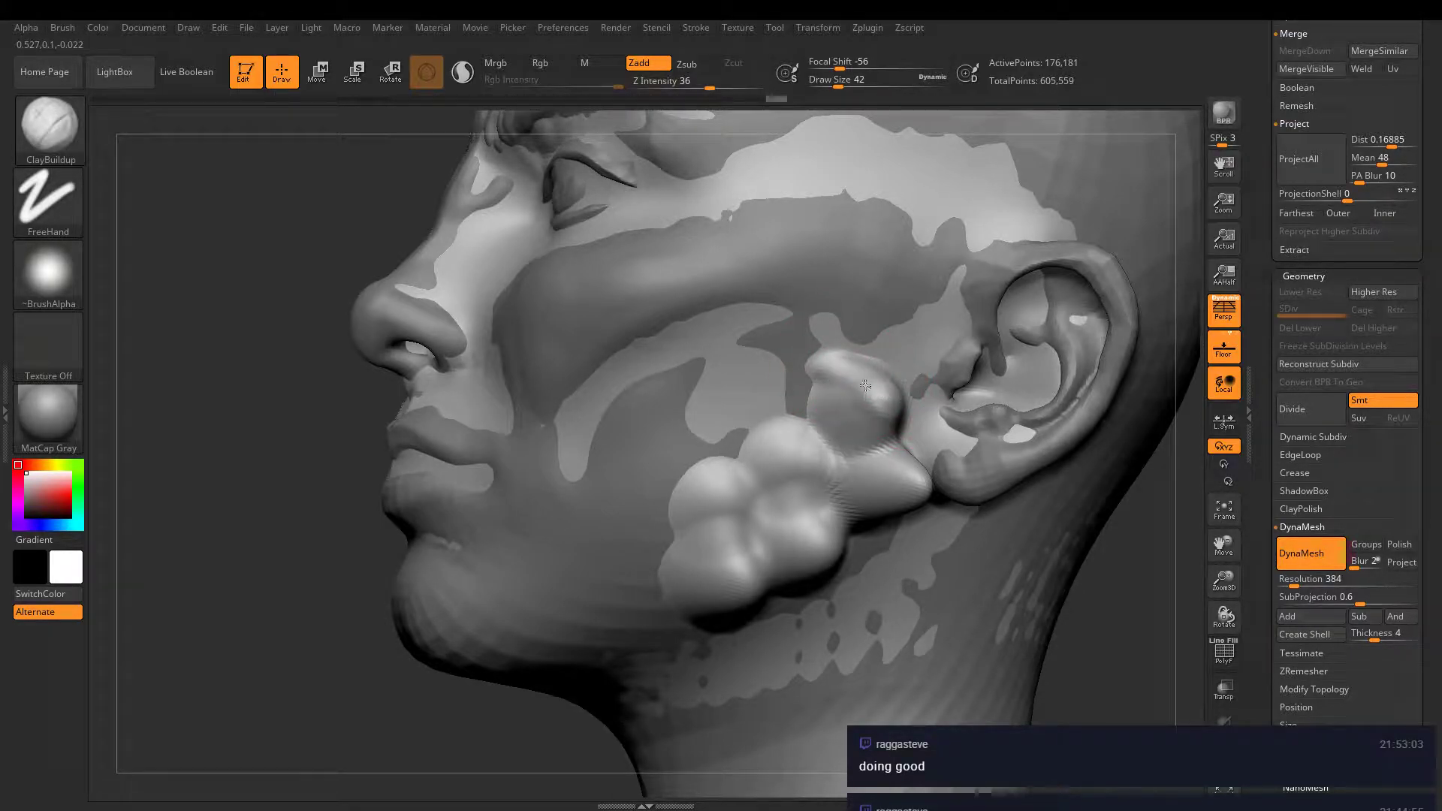
mouse_move(865, 386)
mouse_down()
mouse_move(848, 414)
mouse_move(805, 386)
mouse_move(782, 428)
mouse_move(766, 418)
mouse_move(819, 406)
mouse_up()
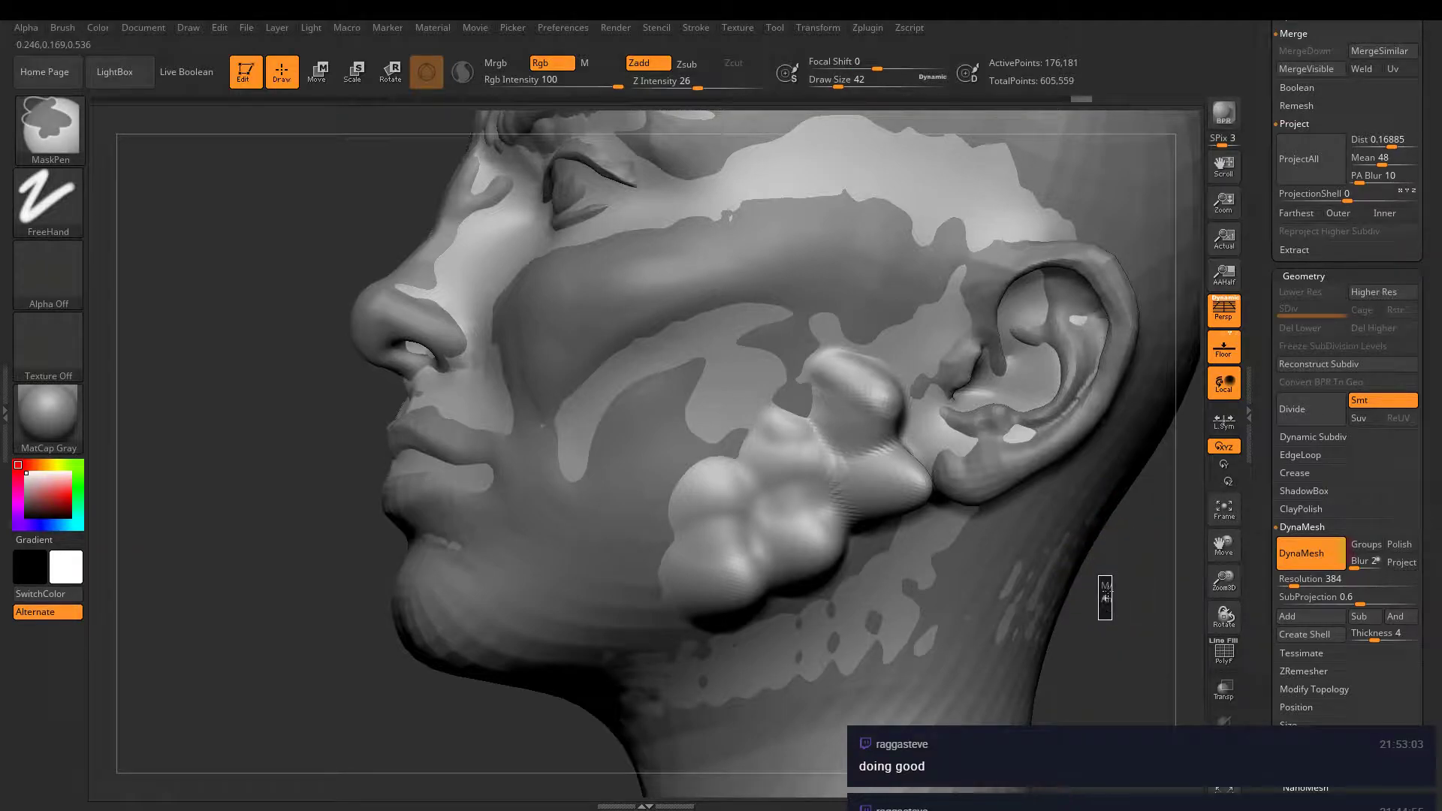
- Remesh the bulging form with DynaMesh and sink its leftover patches on the cheek below the head's surface
mouse_move(853, 393)
mouse_down()
mouse_move(759, 429)
mouse_move(751, 392)
mouse_move(713, 402)
mouse_move(725, 430)
mouse_up()
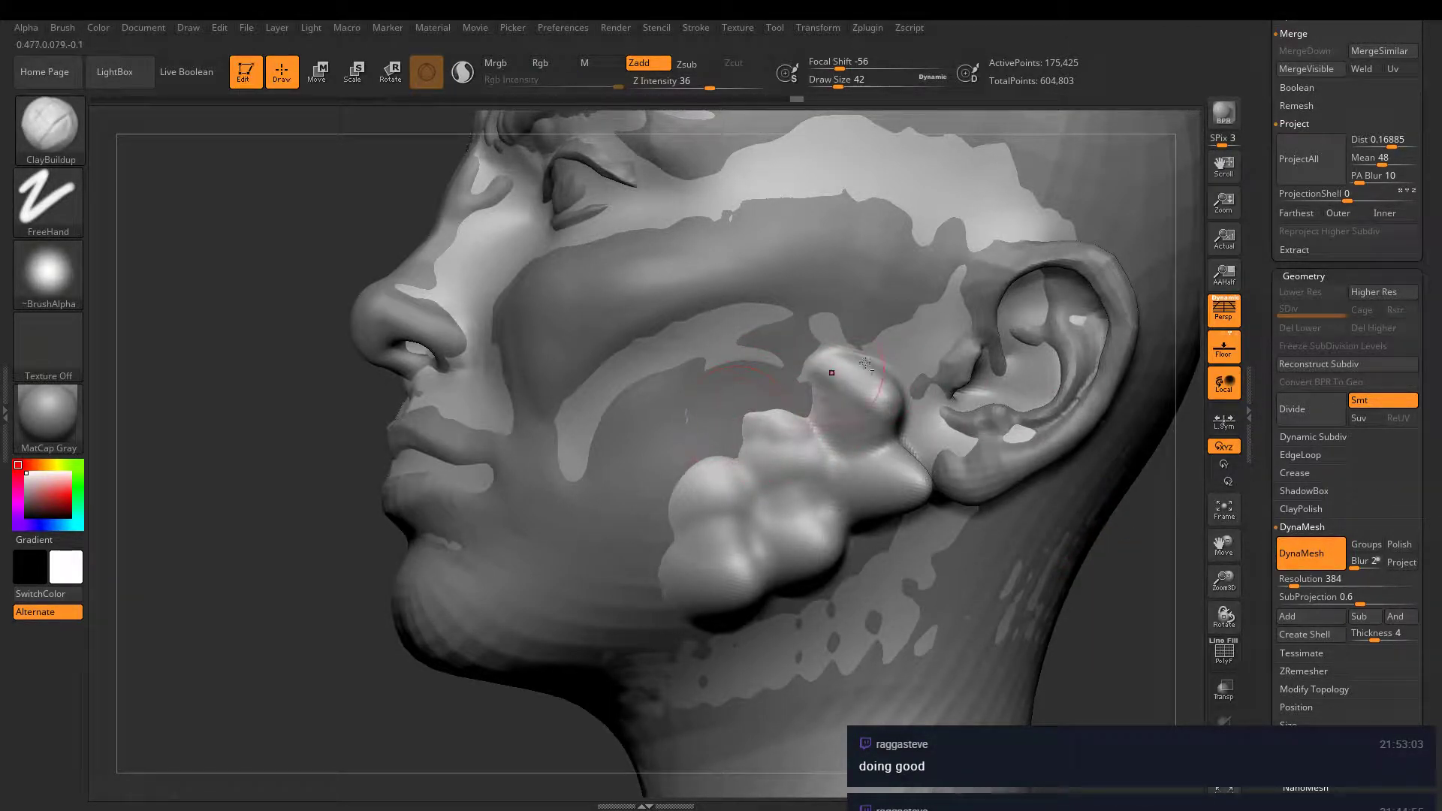
mouse_move(775, 358)
mouse_down()
mouse_move(624, 346)
mouse_move(598, 381)
mouse_up()
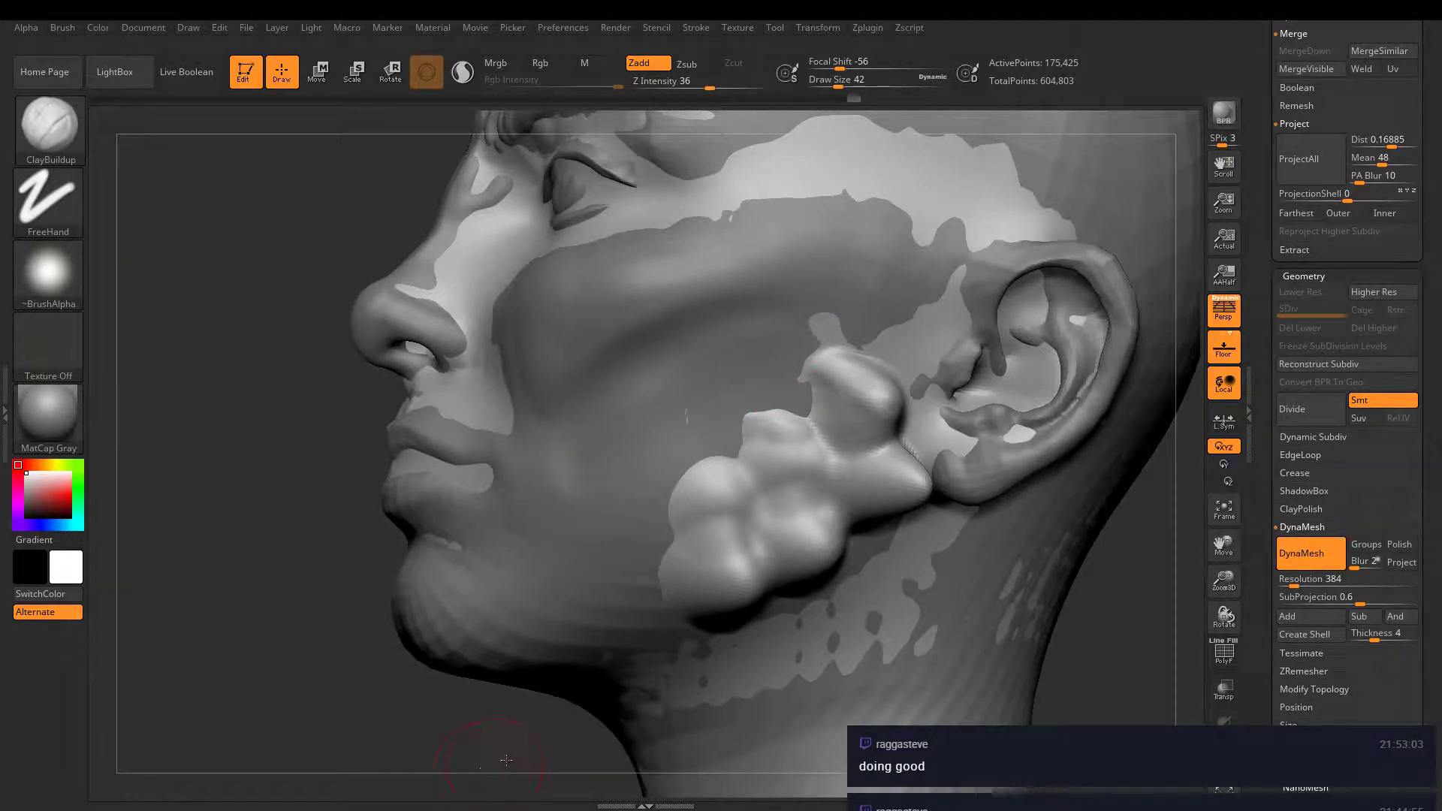
- Build rows of small rounded bumps over the upper and middle bulges with ClayBuildup at draw size 22
mouse_move(421, 751)
mouse_down()
mouse_move(748, 491)
mouse_move(736, 453)
mouse_move(770, 416)
mouse_up()
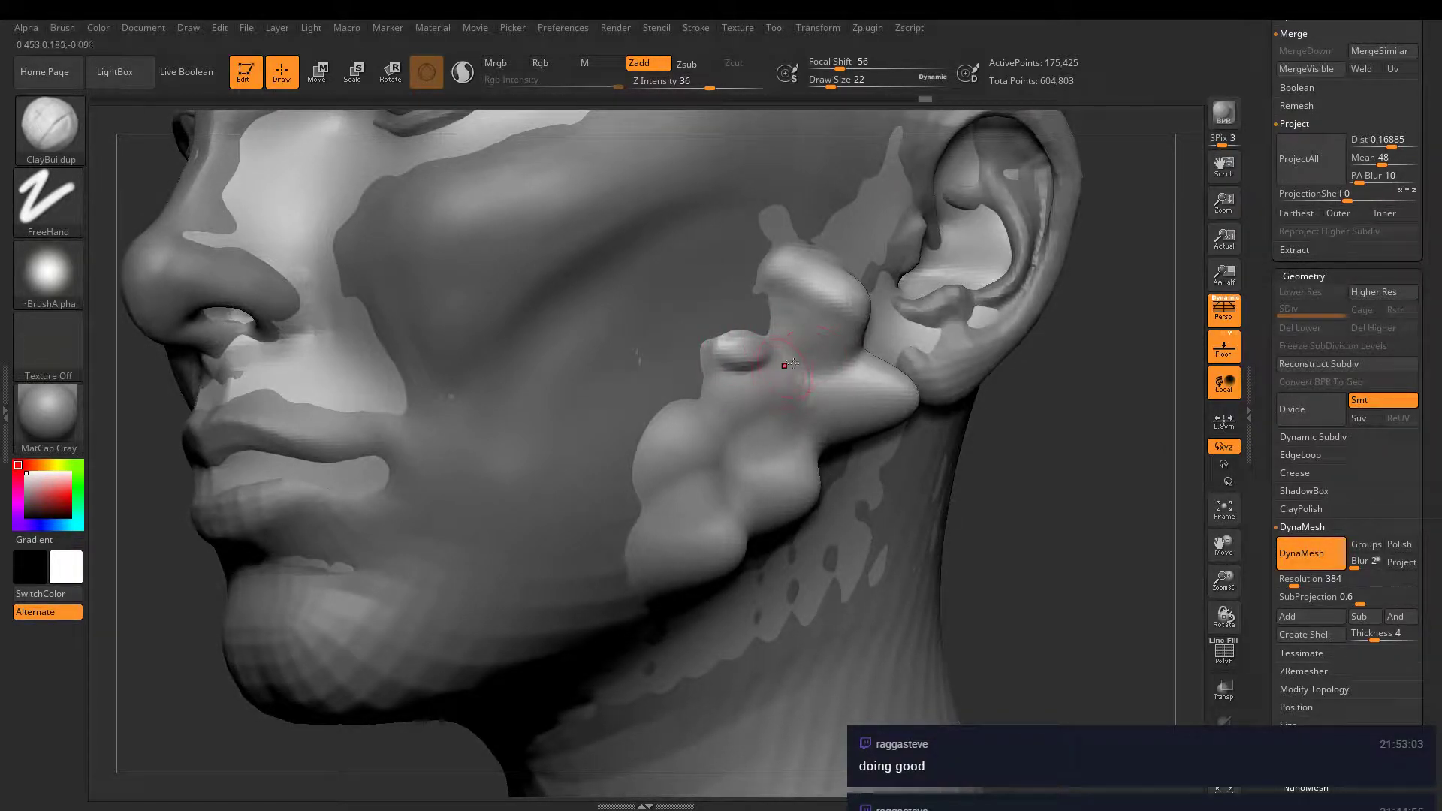
mouse_move(739, 388)
mouse_down()
mouse_move(726, 386)
mouse_move(769, 392)
mouse_move(667, 421)
mouse_up()
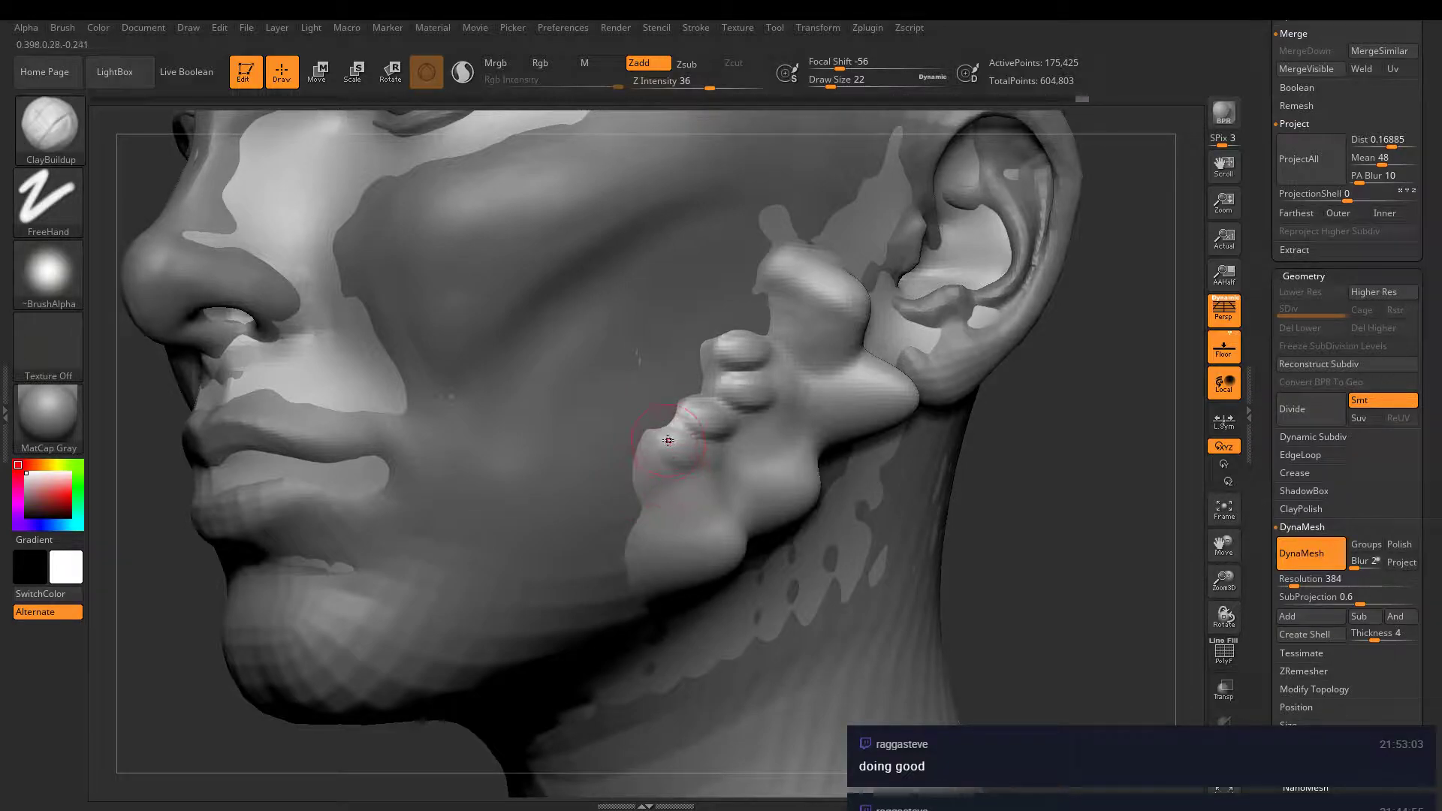
mouse_move(677, 447)
mouse_down()
mouse_move(646, 447)
mouse_move(648, 481)
mouse_move(740, 495)
mouse_move(752, 460)
mouse_move(789, 466)
mouse_move(773, 420)
mouse_move(804, 417)
mouse_move(792, 373)
mouse_move(819, 376)
mouse_up()
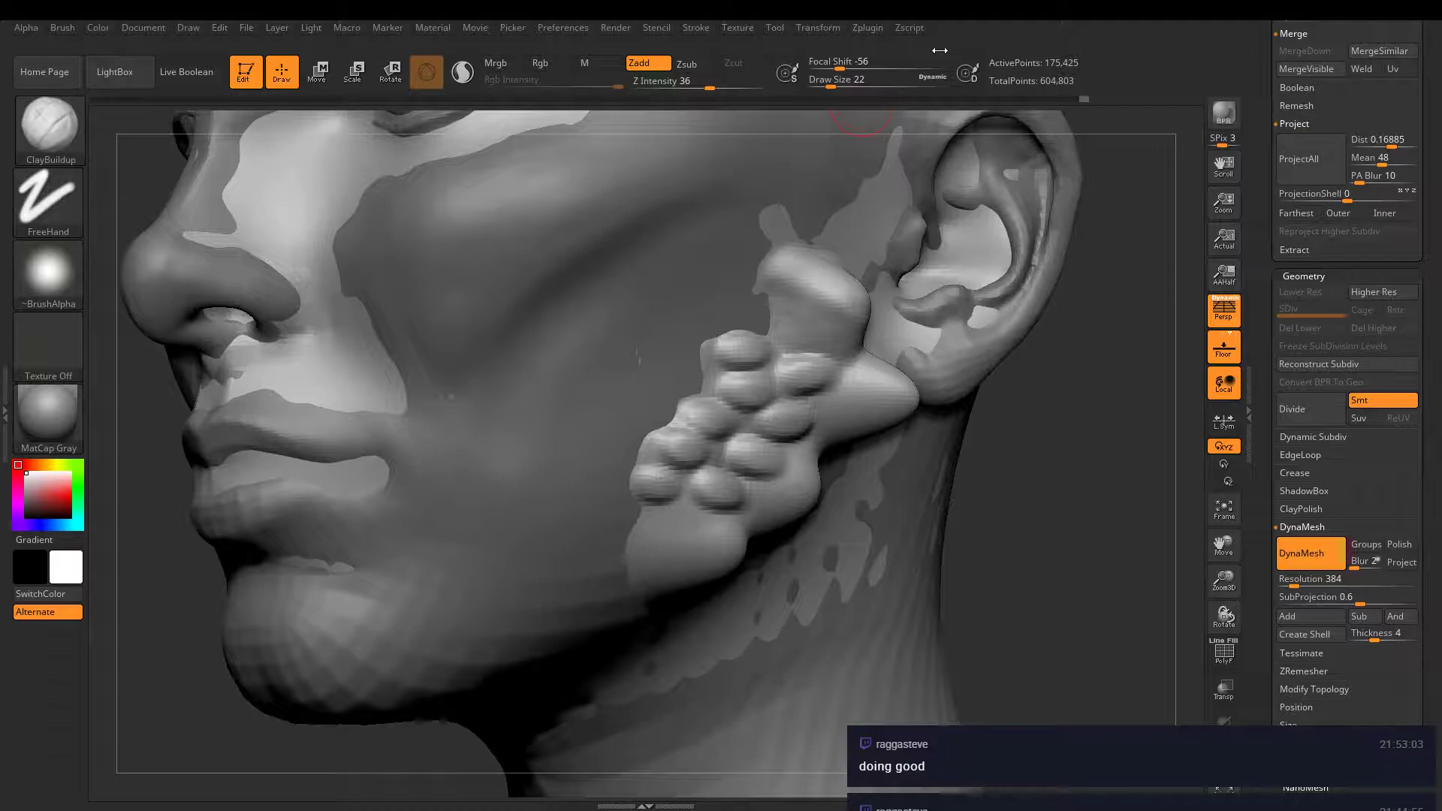
mouse_move(773, 332)
mouse_down()
mouse_move(785, 335)
mouse_move(796, 278)
mouse_move(795, 297)
mouse_up()
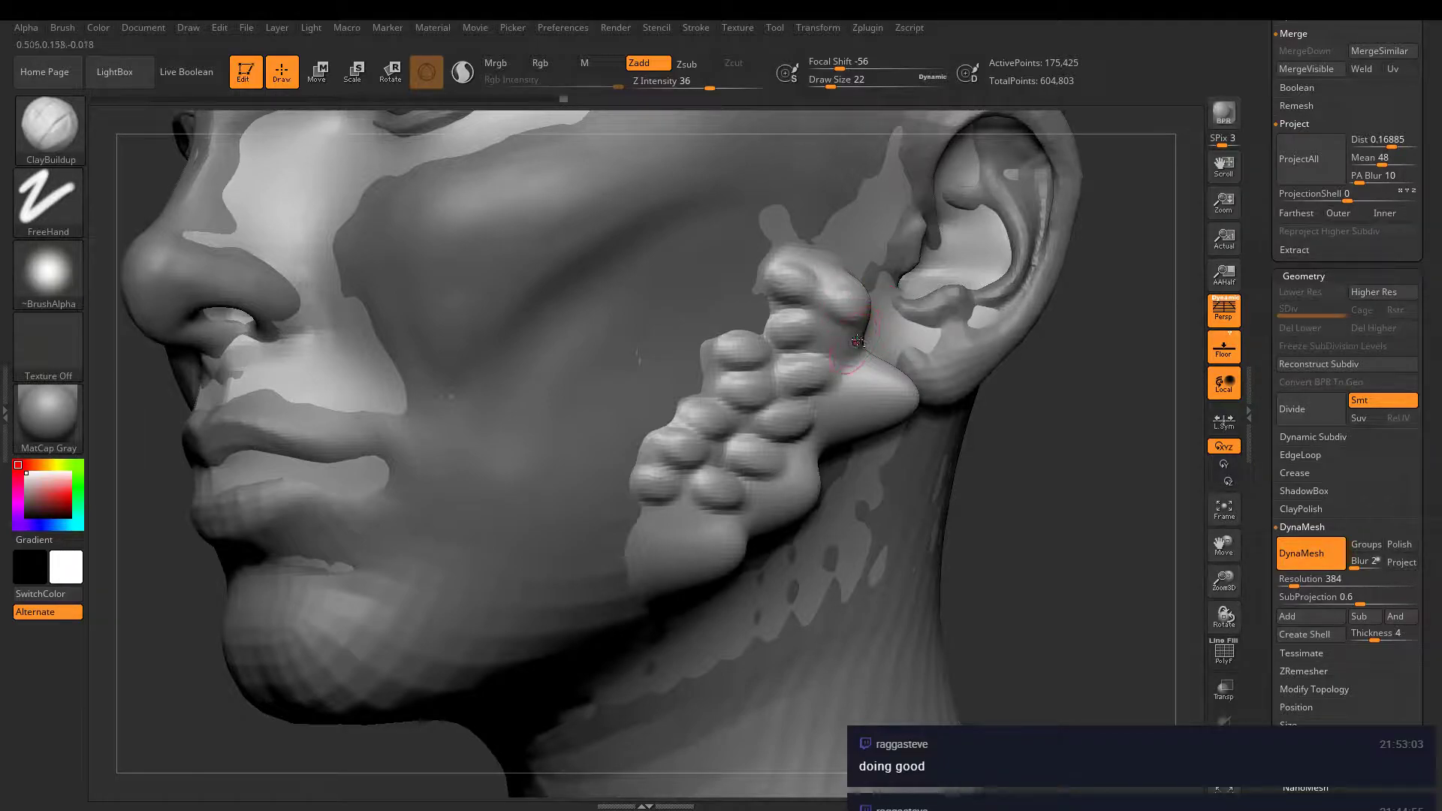
mouse_move(847, 347)
mouse_down()
mouse_move(847, 275)
mouse_move(803, 249)
mouse_move(837, 281)
mouse_up()
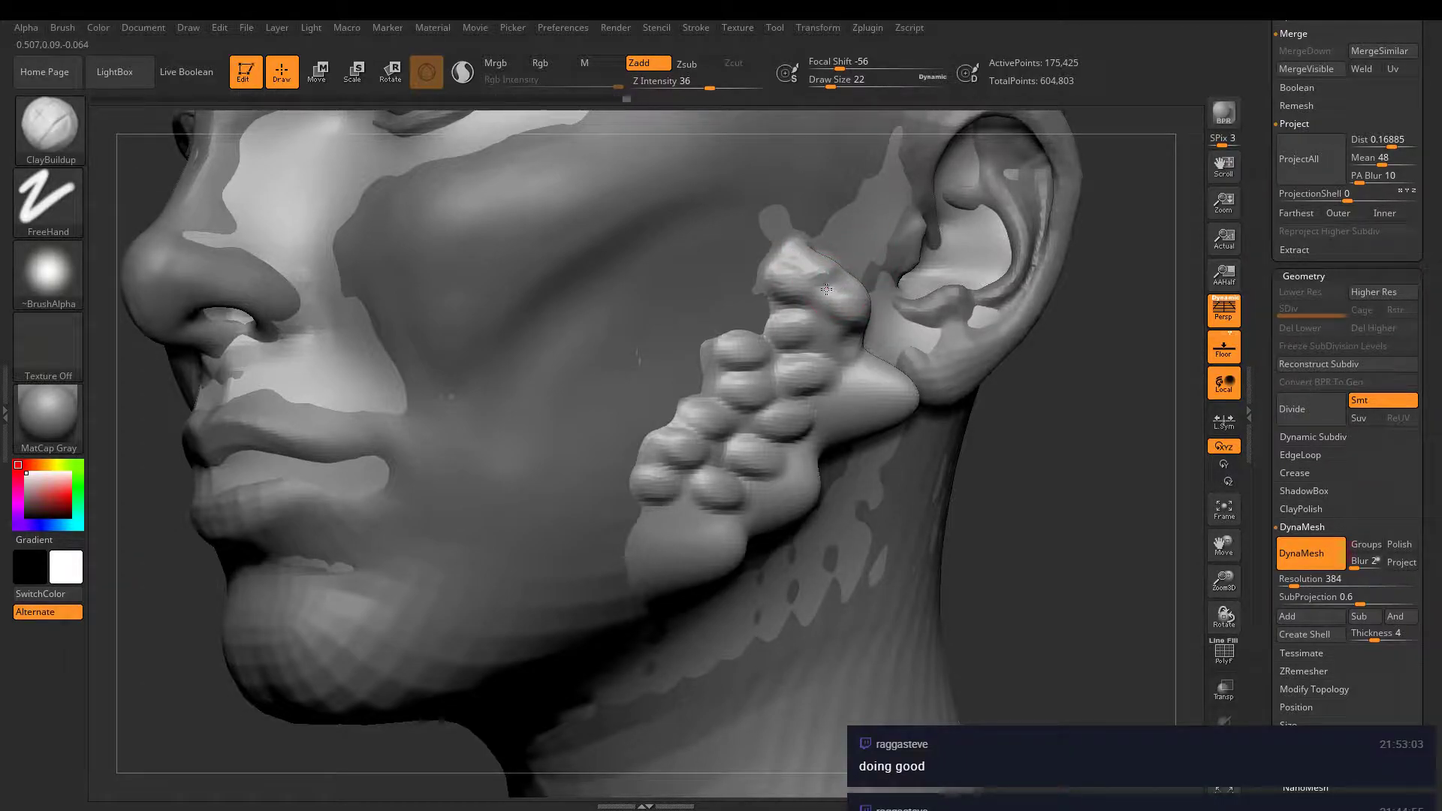
drag(831, 290, 859, 307)
- Carve grooves between the lower small bumps with the DamStandard brush at draw size 14 and Z intensity 33
mouse_move(727, 507)
right_down()
mouse_move(680, 488)
mouse_move(667, 428)
mouse_move(685, 467)
mouse_move(742, 509)
mouse_move(770, 441)
mouse_move(737, 483)
mouse_move(781, 458)
mouse_move(818, 470)
mouse_move(790, 451)
mouse_move(931, 371)
right_up()
key(bracketleft)
key(bracketleft)
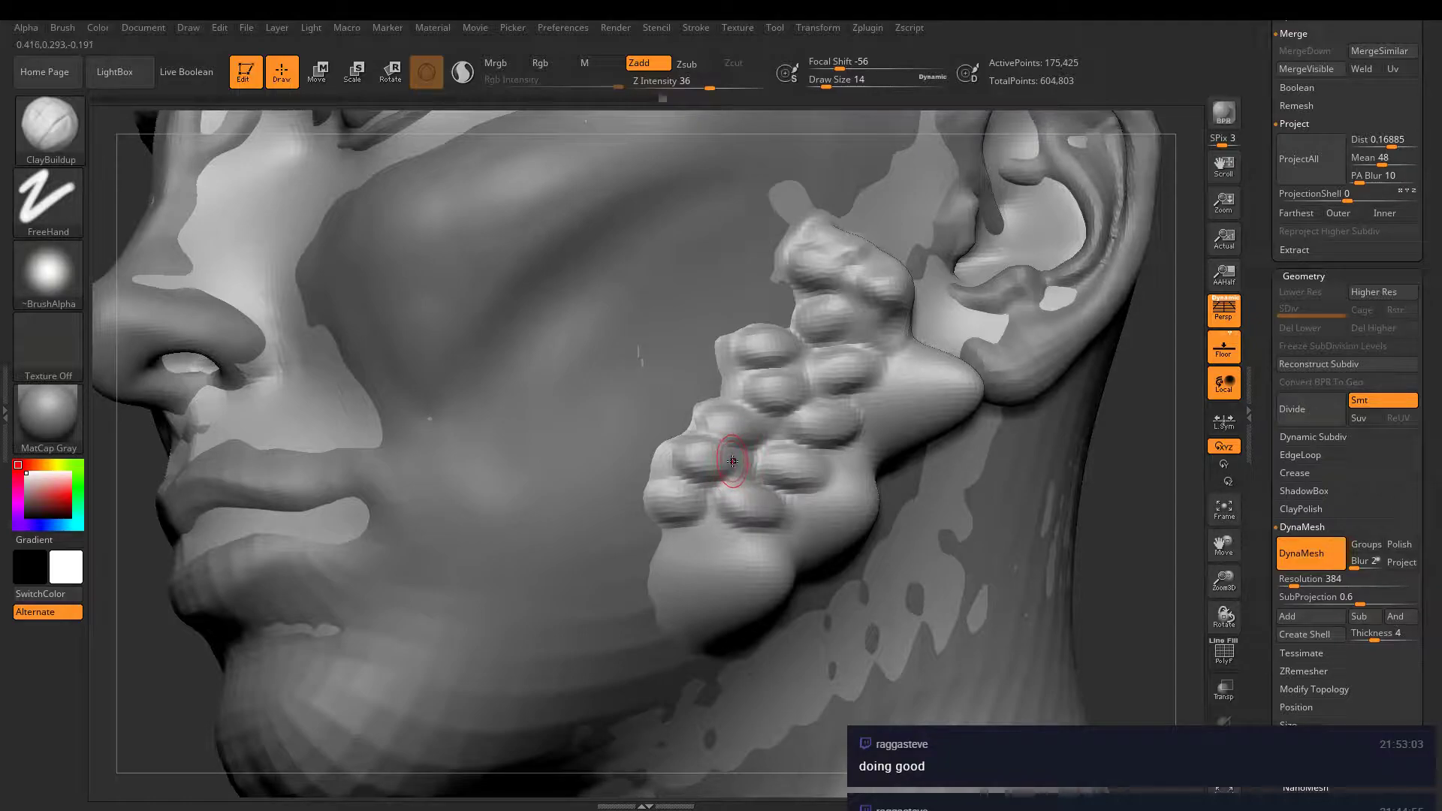
key(b)
key(d)
key(s)
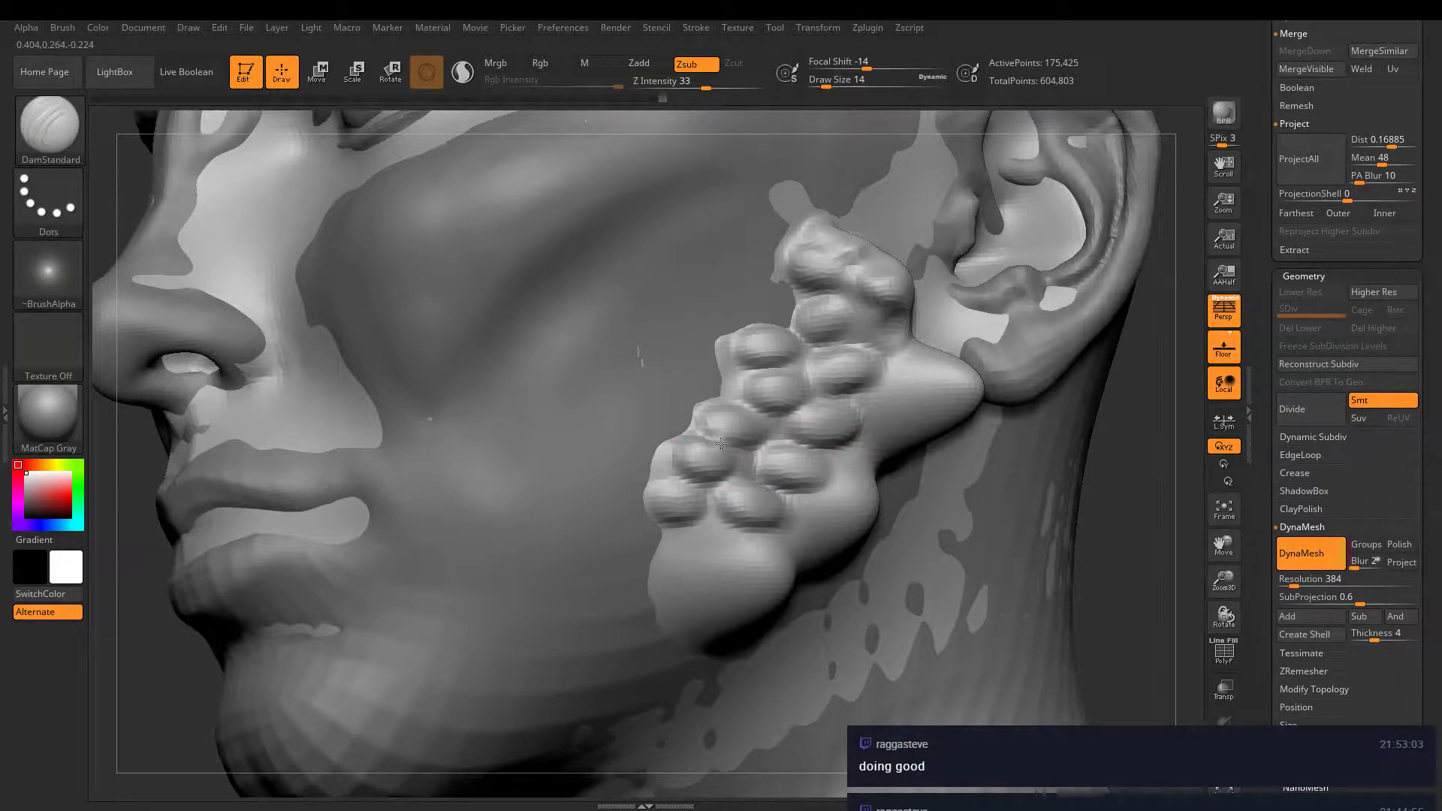
mouse_move(742, 466)
mouse_down()
mouse_move(681, 476)
mouse_move(722, 497)
mouse_move(669, 529)
mouse_move(723, 493)
mouse_up()
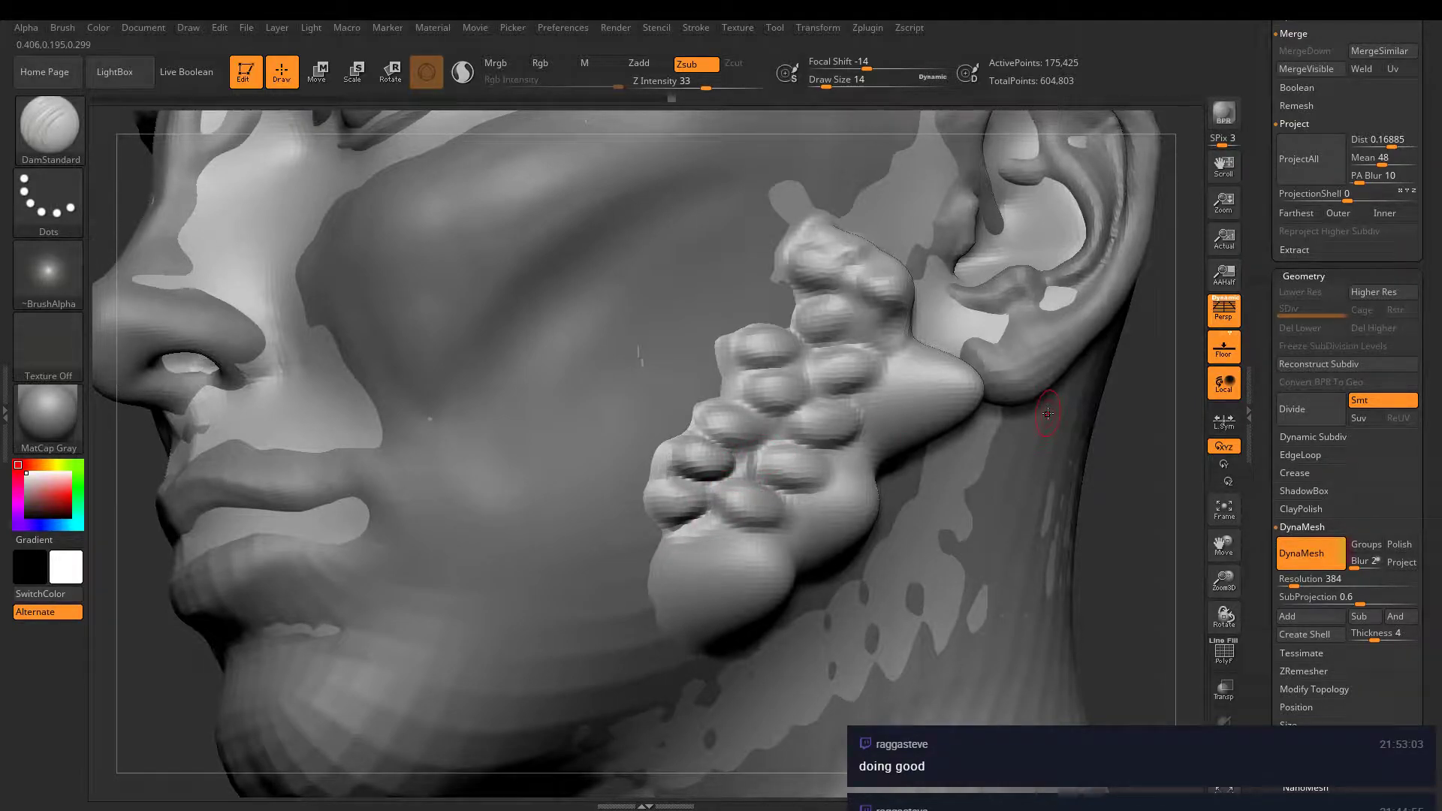
- Deepen the grooves around the upper and rear small bumps with DamStandard at draw size 14 and Z intensity 33
right_drag(931, 282, 924, 314)
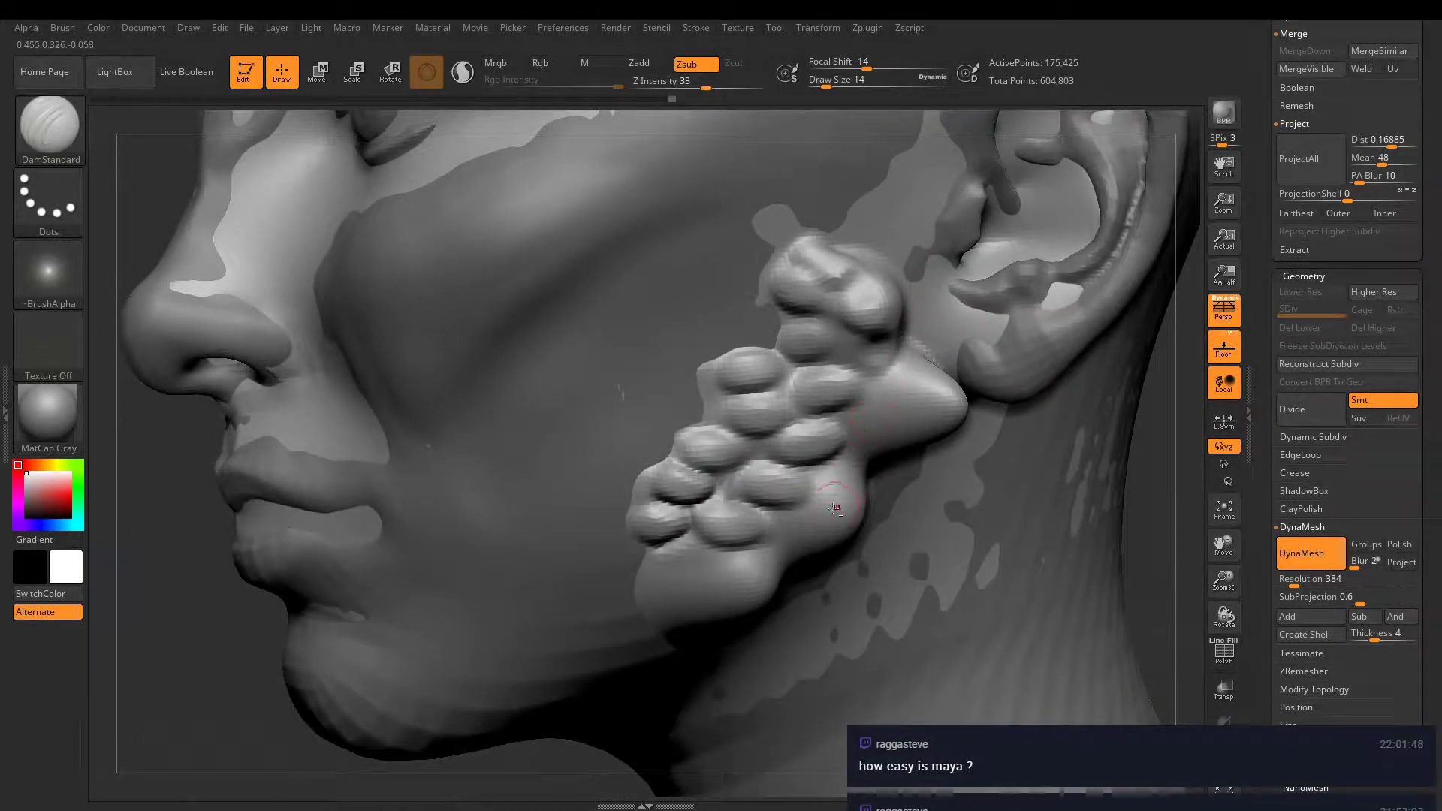
right_drag(835, 509, 814, 397)
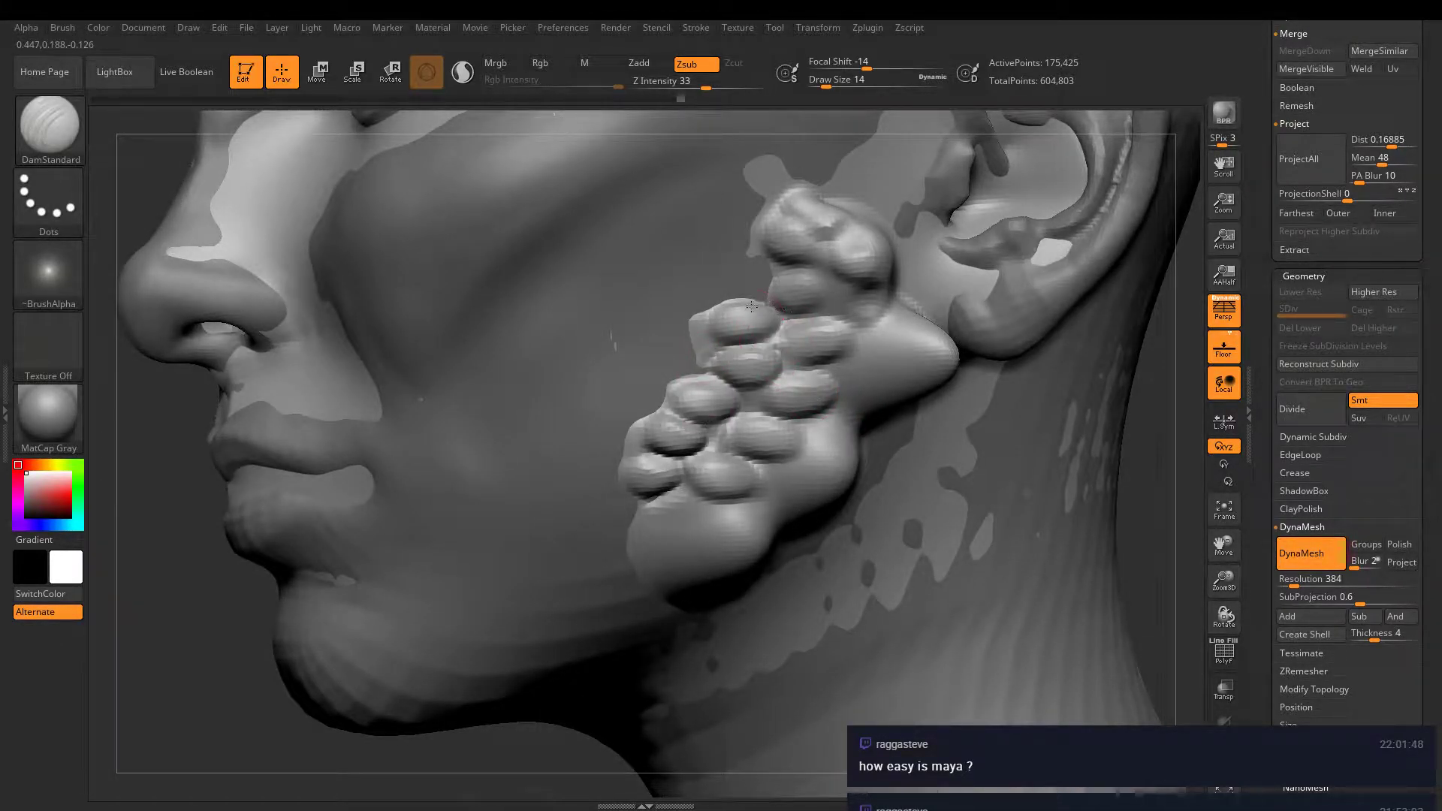
mouse_move(786, 316)
mouse_down()
mouse_move(862, 272)
mouse_move(819, 308)
mouse_move(852, 351)
mouse_move(774, 375)
mouse_move(840, 394)
mouse_move(785, 416)
mouse_move(788, 459)
mouse_up()
mouse_move(840, 416)
mouse_down()
mouse_move(789, 460)
mouse_move(689, 501)
mouse_up()
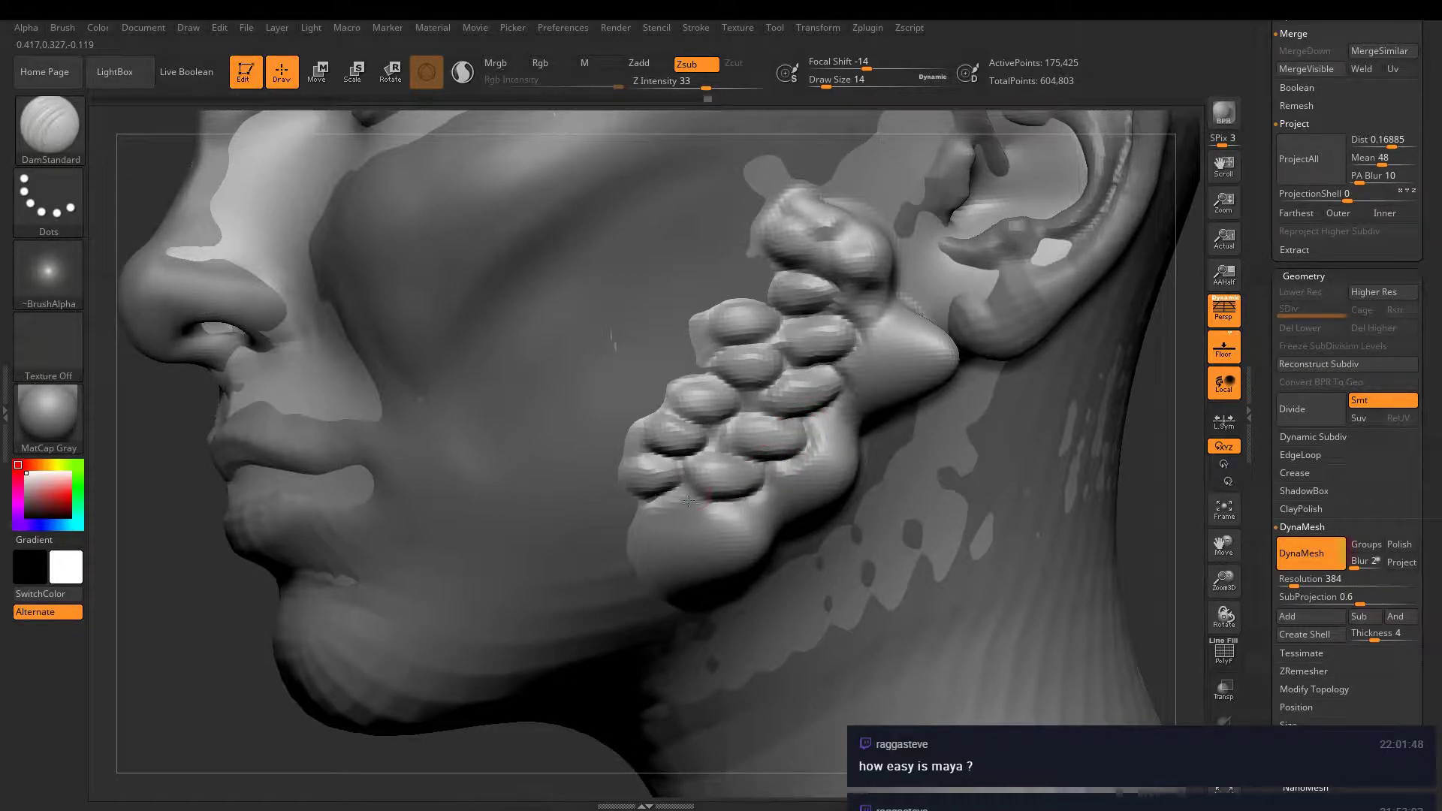
key(b)
key(Escape)
drag(686, 503, 710, 515)
- Build small rounded bumps over the lowest bulge and the rear middle bulge with ClayBuildup at draw size 26 and Z intensity 36
key(b)
key(c)
key(b)
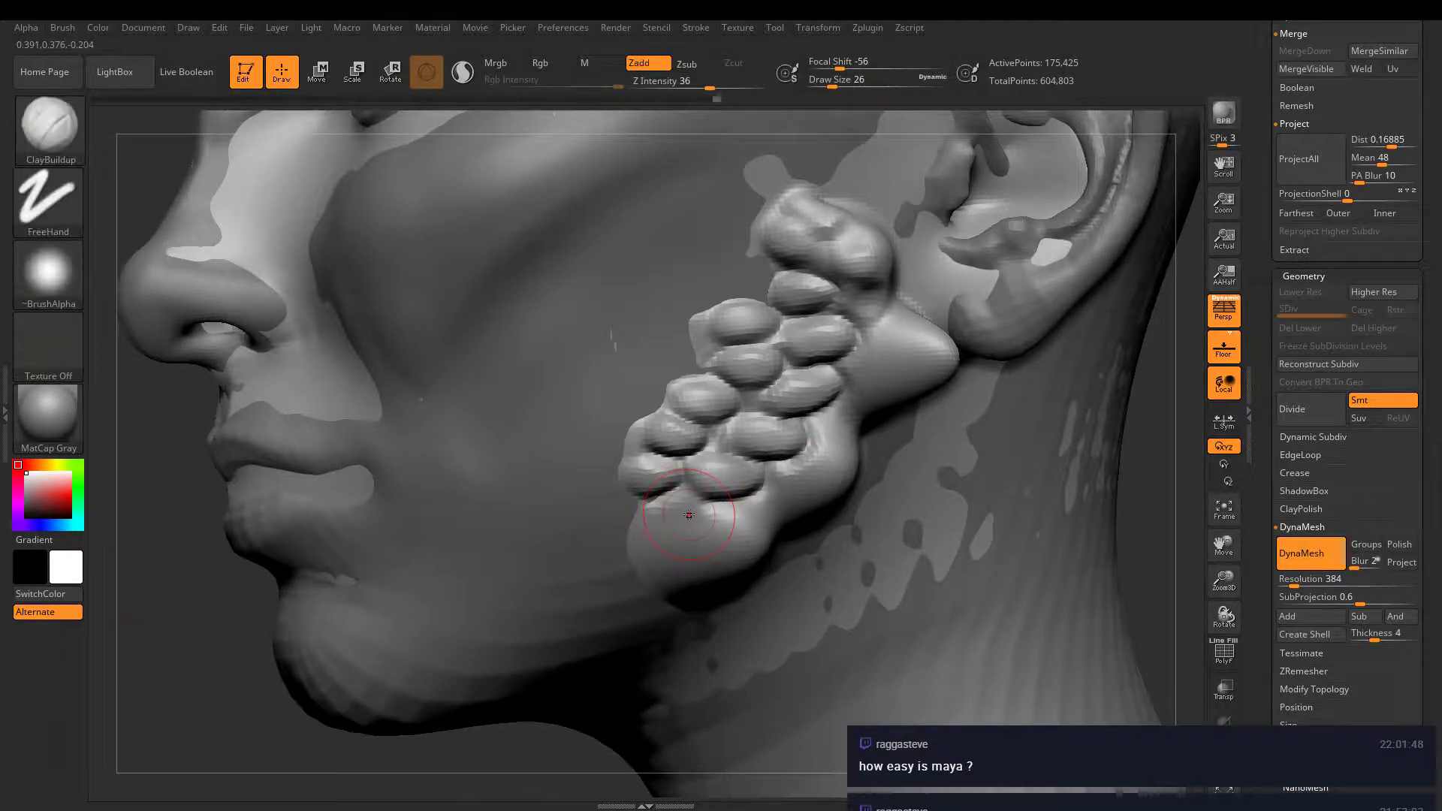
mouse_move(664, 508)
mouse_down()
mouse_move(676, 505)
mouse_move(661, 484)
mouse_move(690, 521)
mouse_move(646, 558)
mouse_move(637, 547)
mouse_up()
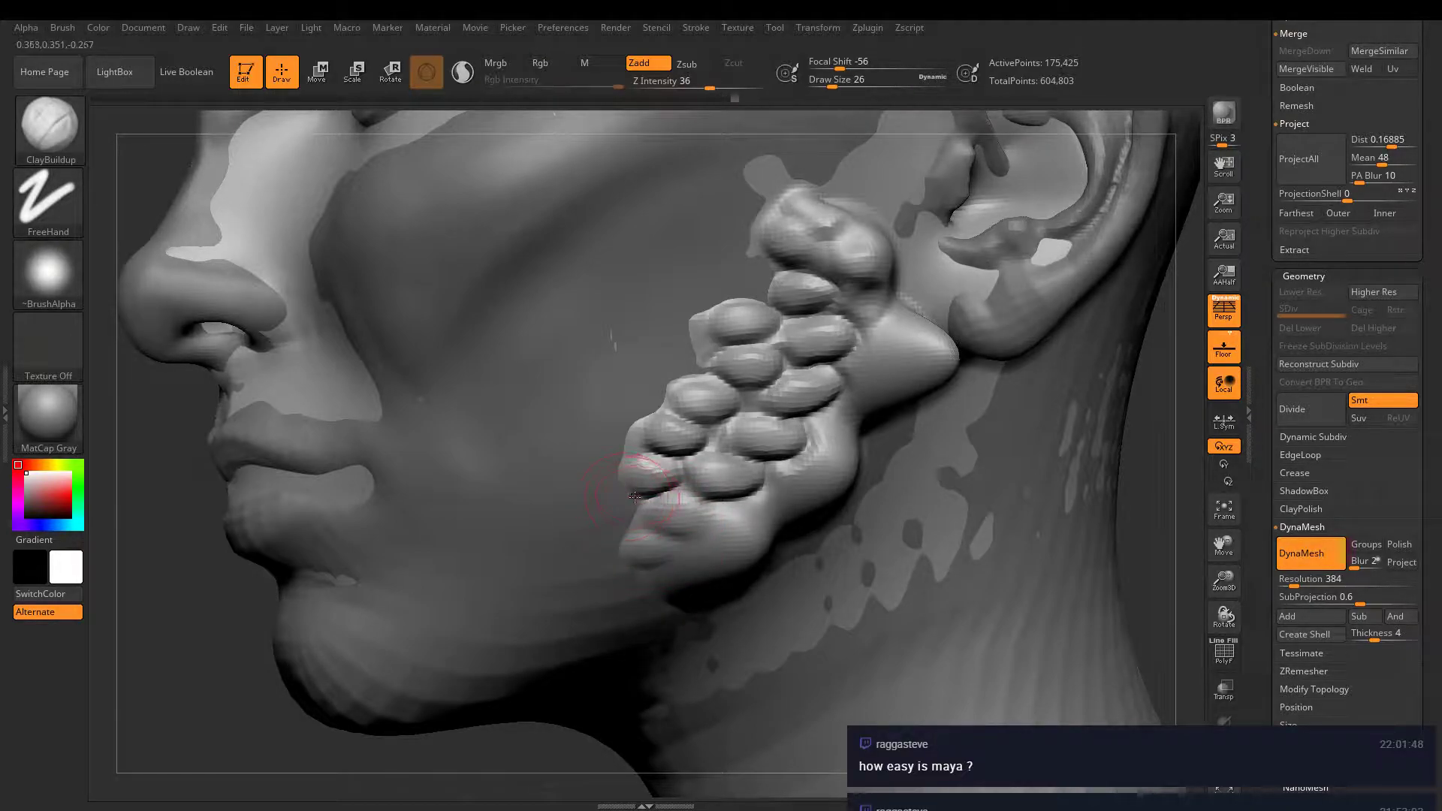
mouse_move(634, 493)
mouse_down()
mouse_move(664, 492)
mouse_move(638, 490)
mouse_move(627, 444)
mouse_move(639, 466)
mouse_move(675, 410)
mouse_move(703, 445)
mouse_up()
key(ctrl+z)
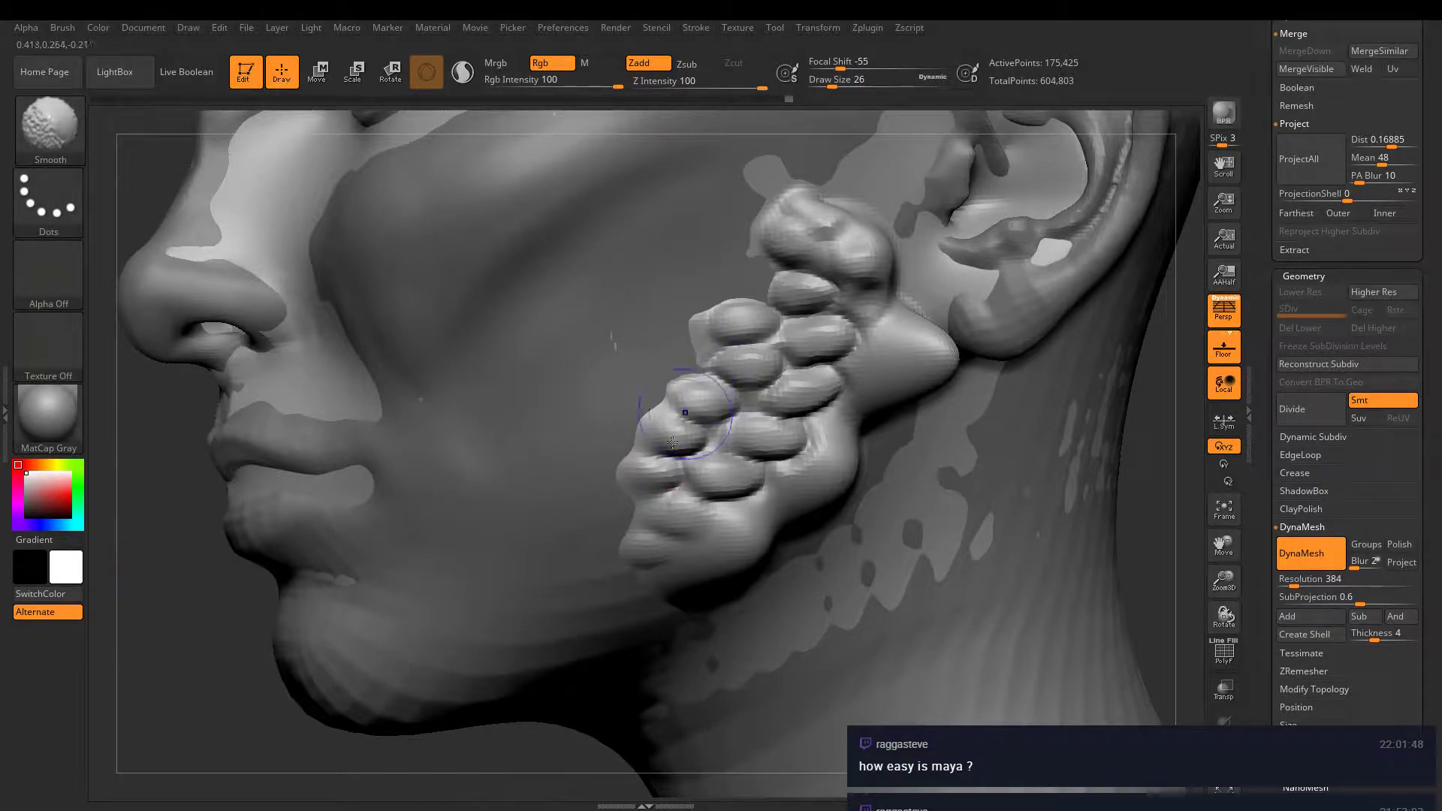
mouse_move(680, 587)
mouse_down()
mouse_move(718, 536)
mouse_move(747, 544)
mouse_up()
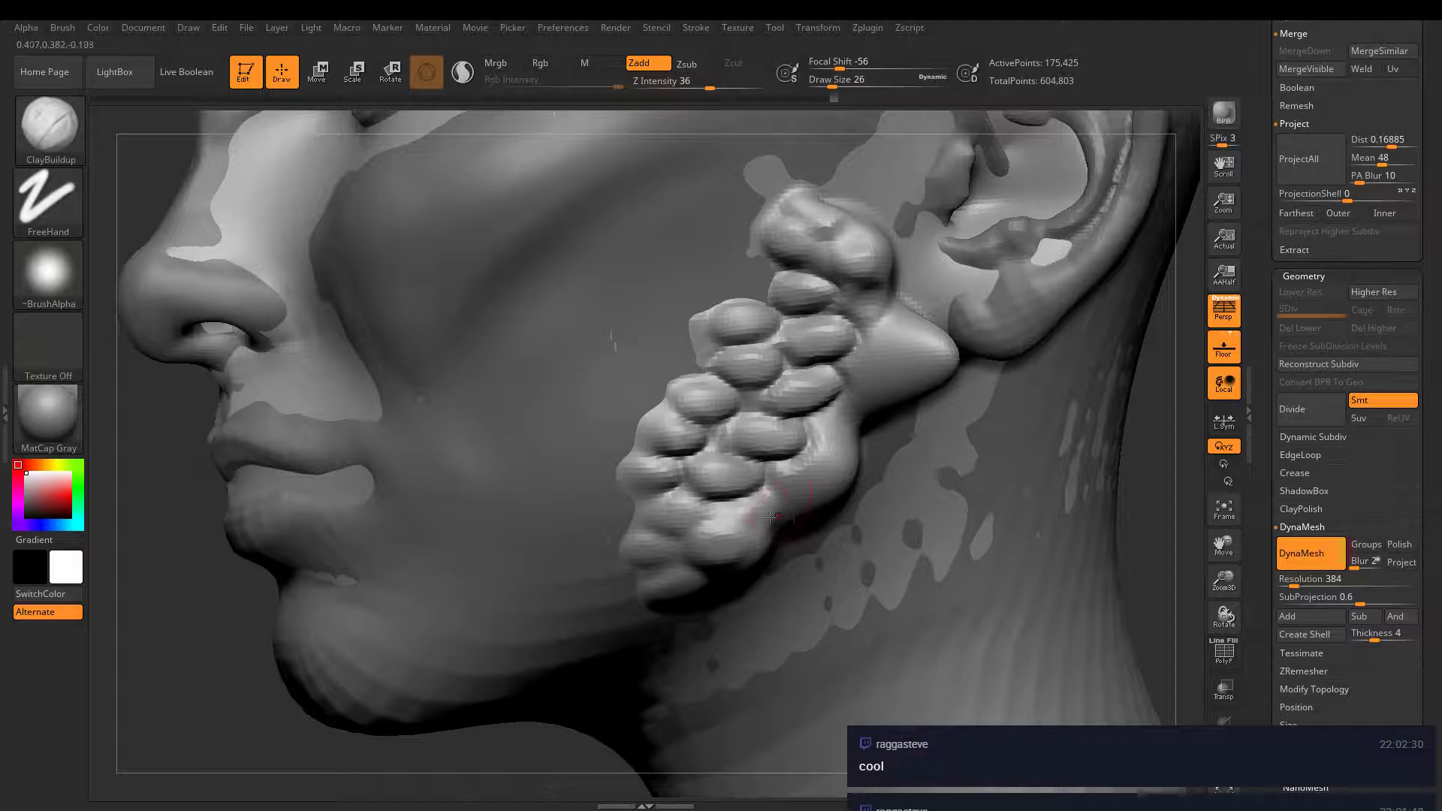
drag(784, 476, 815, 473)
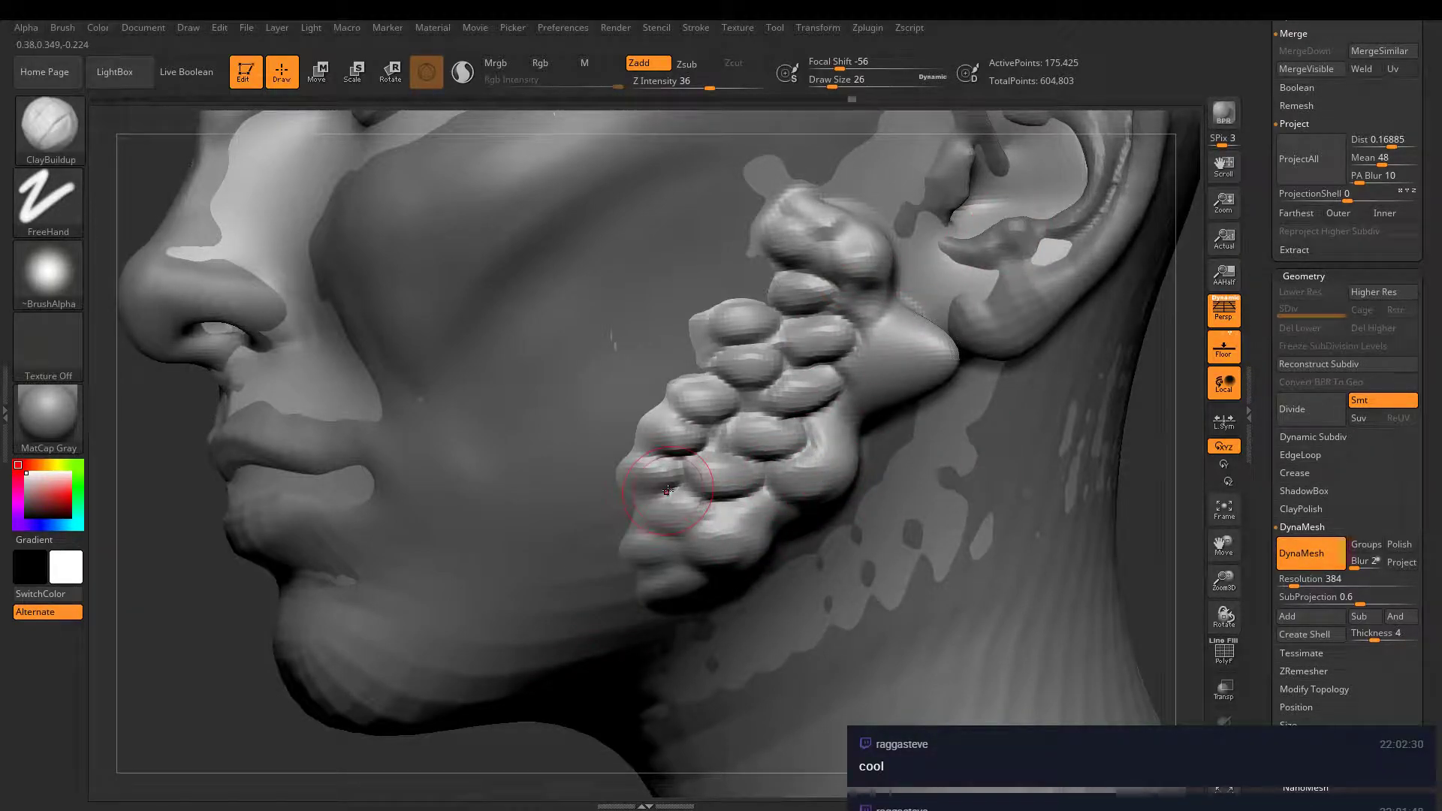
mouse_move(788, 390)
mouse_down()
mouse_move(811, 421)
mouse_move(827, 405)
mouse_move(841, 428)
mouse_move(868, 424)
mouse_up()
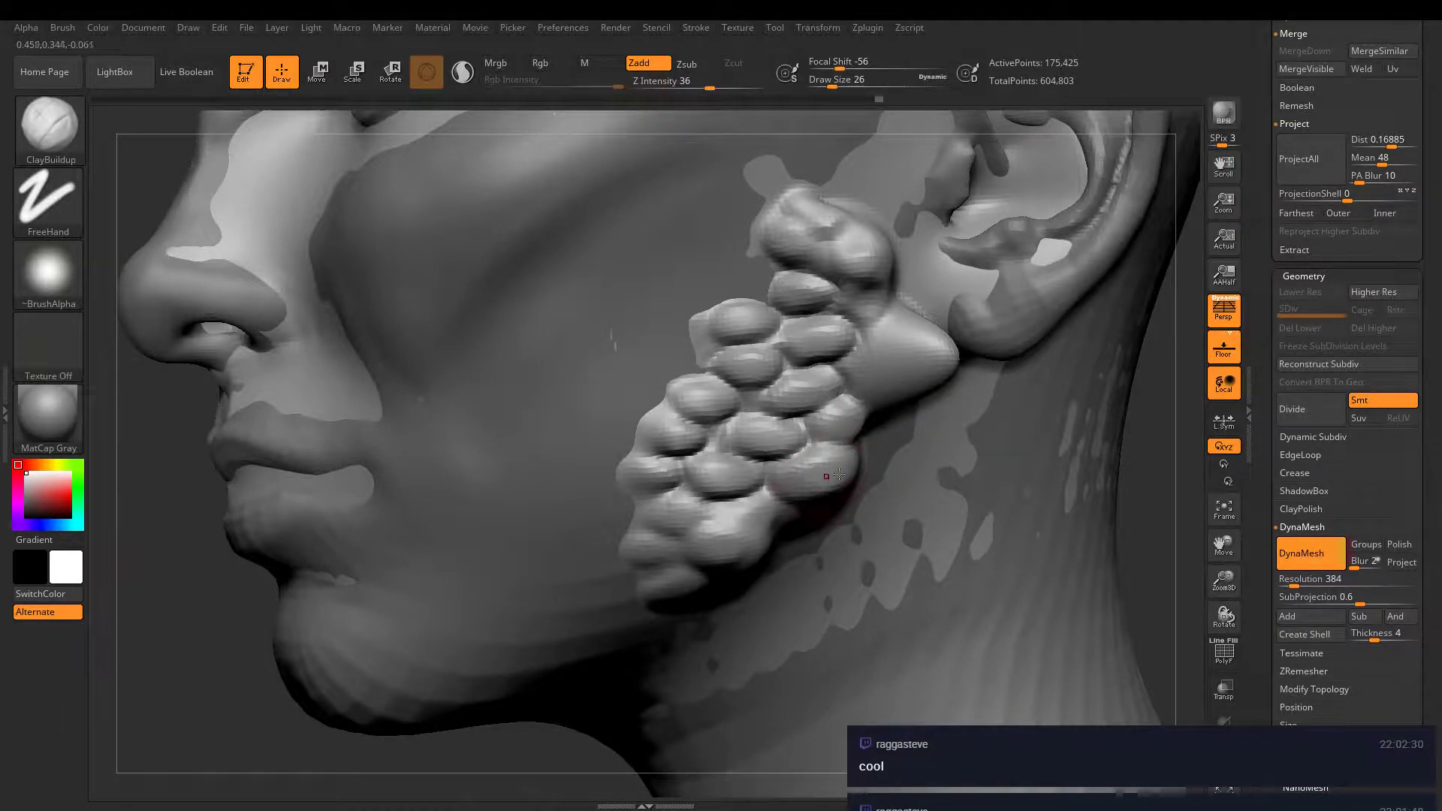
- Sharpen the creases and front outline of the small bumps with DamStandard at draw size 10 and Z intensity 33
key(b)
key(m)
key(t)
mouse_move(871, 421)
right_down()
mouse_move(827, 378)
mouse_move(831, 441)
right_up()
key(b)
key(d)
key(s)
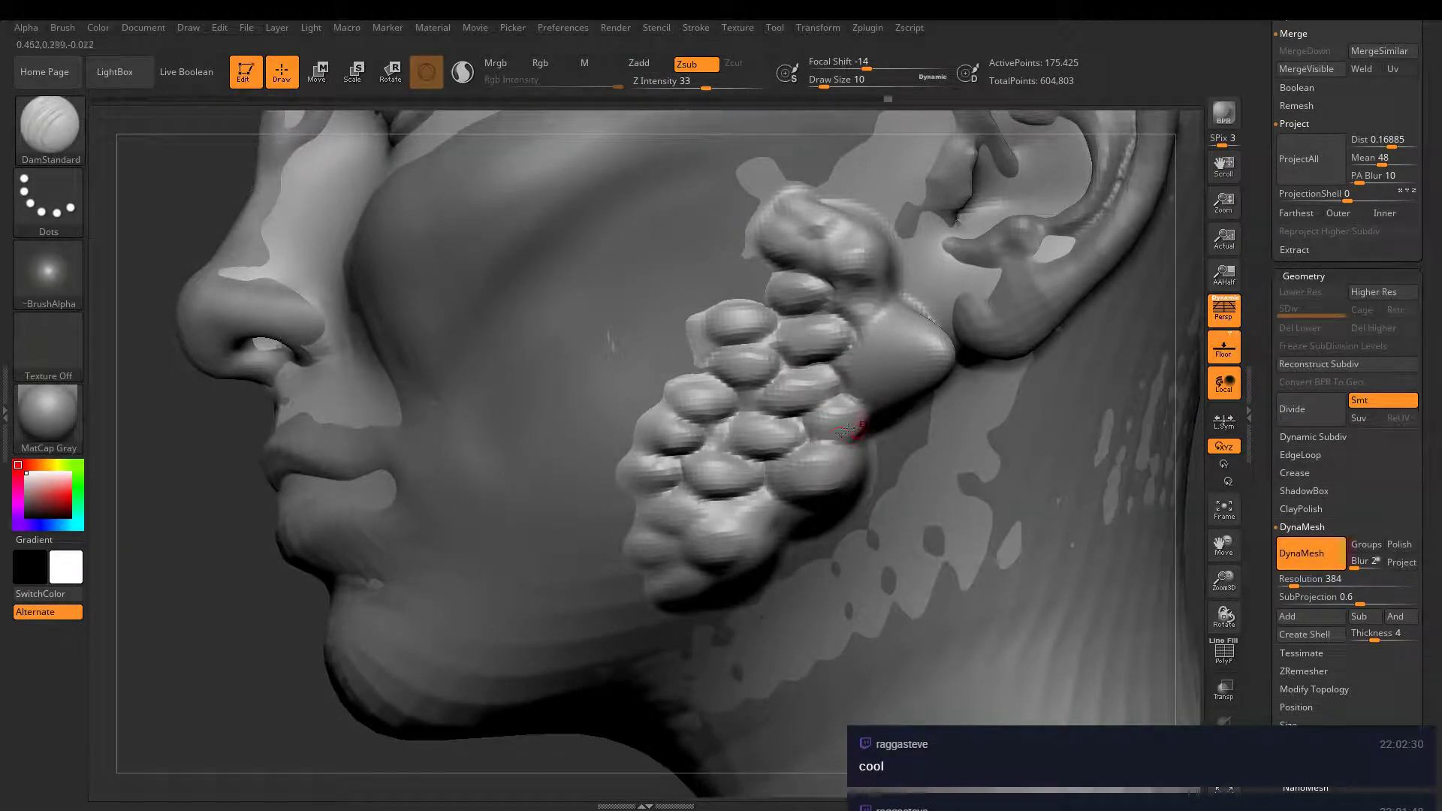
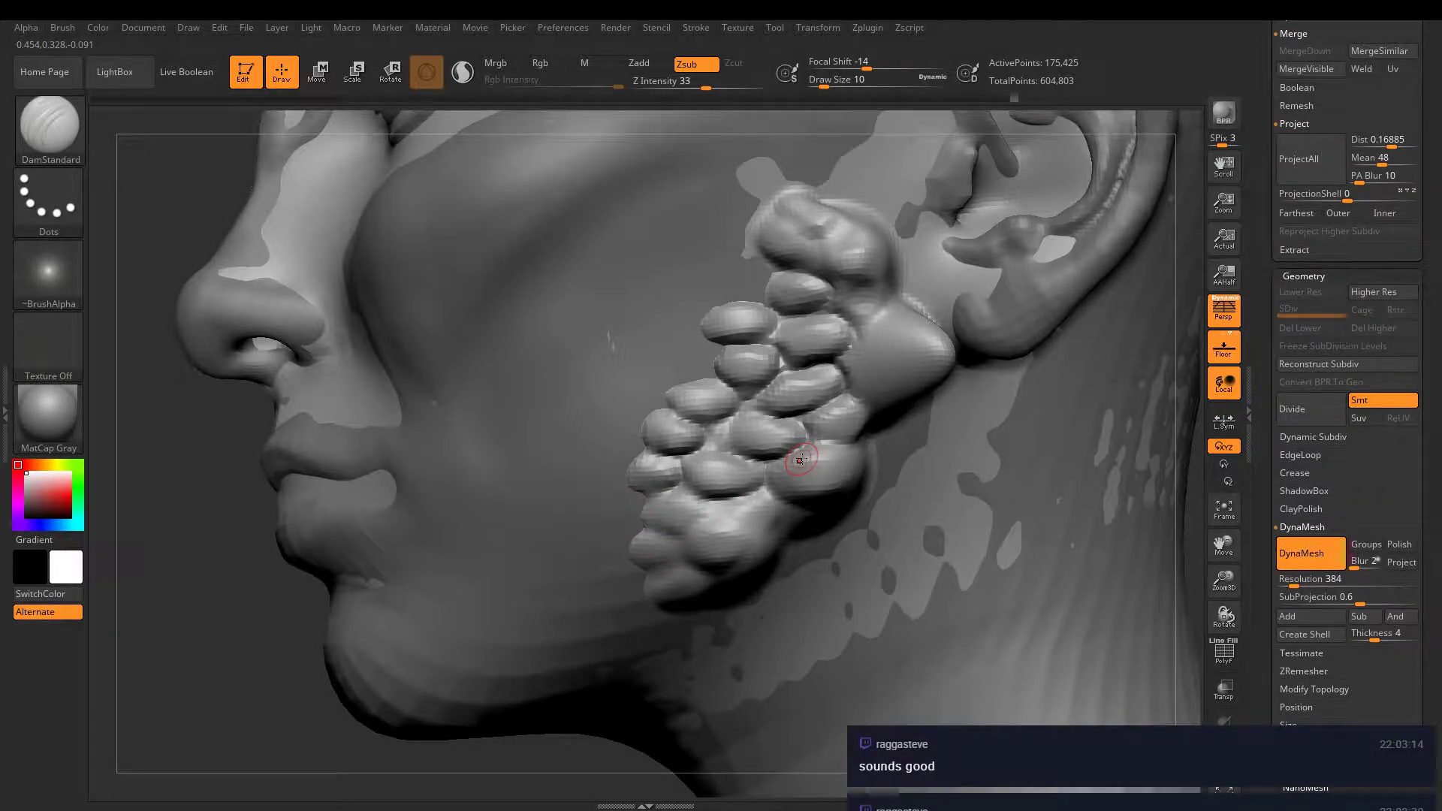
- Push the leftover patch on the cheek above the growth's uppermost bulge below the head's surface
right_drag(804, 381, 890, 398)
right_drag(801, 454, 829, 367)
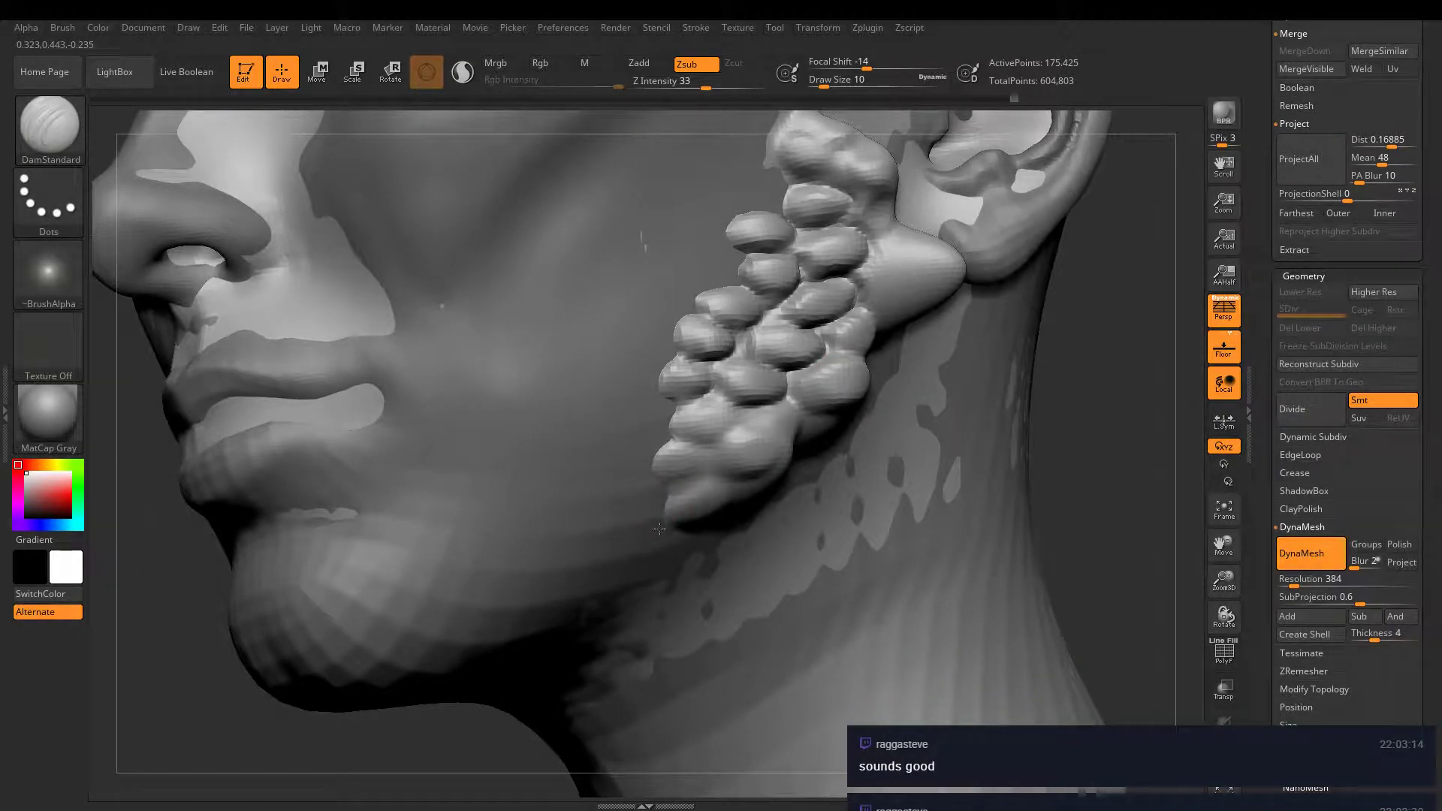
right_drag(756, 251, 741, 499)
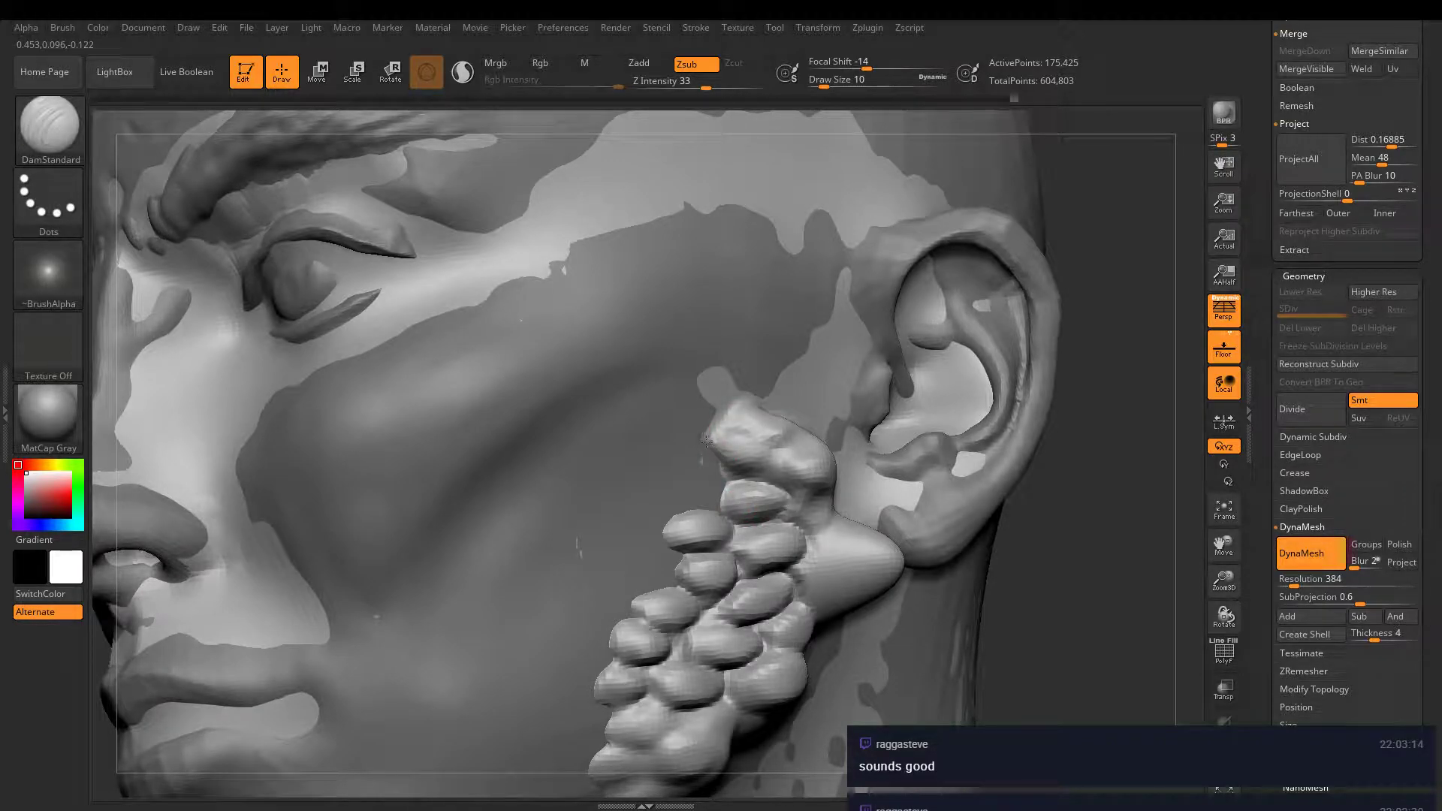
mouse_move(723, 423)
mouse_down()
mouse_move(735, 402)
mouse_move(768, 408)
mouse_move(710, 387)
mouse_up()
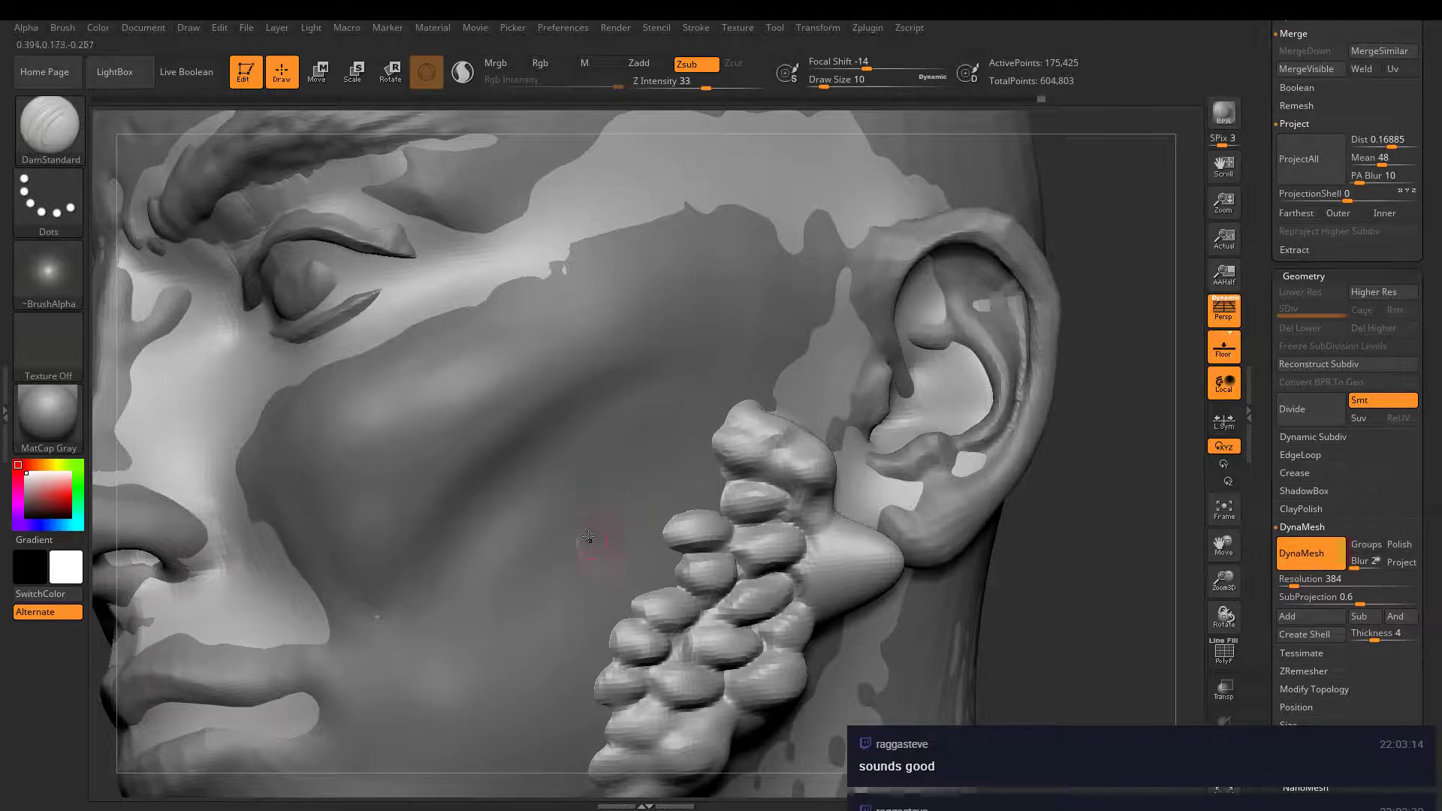
- Flatten the back sides of the large rear bulges with TrimSmoothBorder at Z intensity 26, using draw sizes 42 and 26
mouse_move(584, 535)
right_down()
mouse_move(782, 501)
mouse_move(624, 423)
mouse_move(706, 545)
mouse_move(727, 521)
mouse_move(669, 515)
mouse_move(659, 529)
mouse_move(646, 459)
mouse_move(721, 429)
mouse_move(693, 533)
mouse_move(760, 377)
mouse_move(794, 445)
right_up()
key(ctrl)
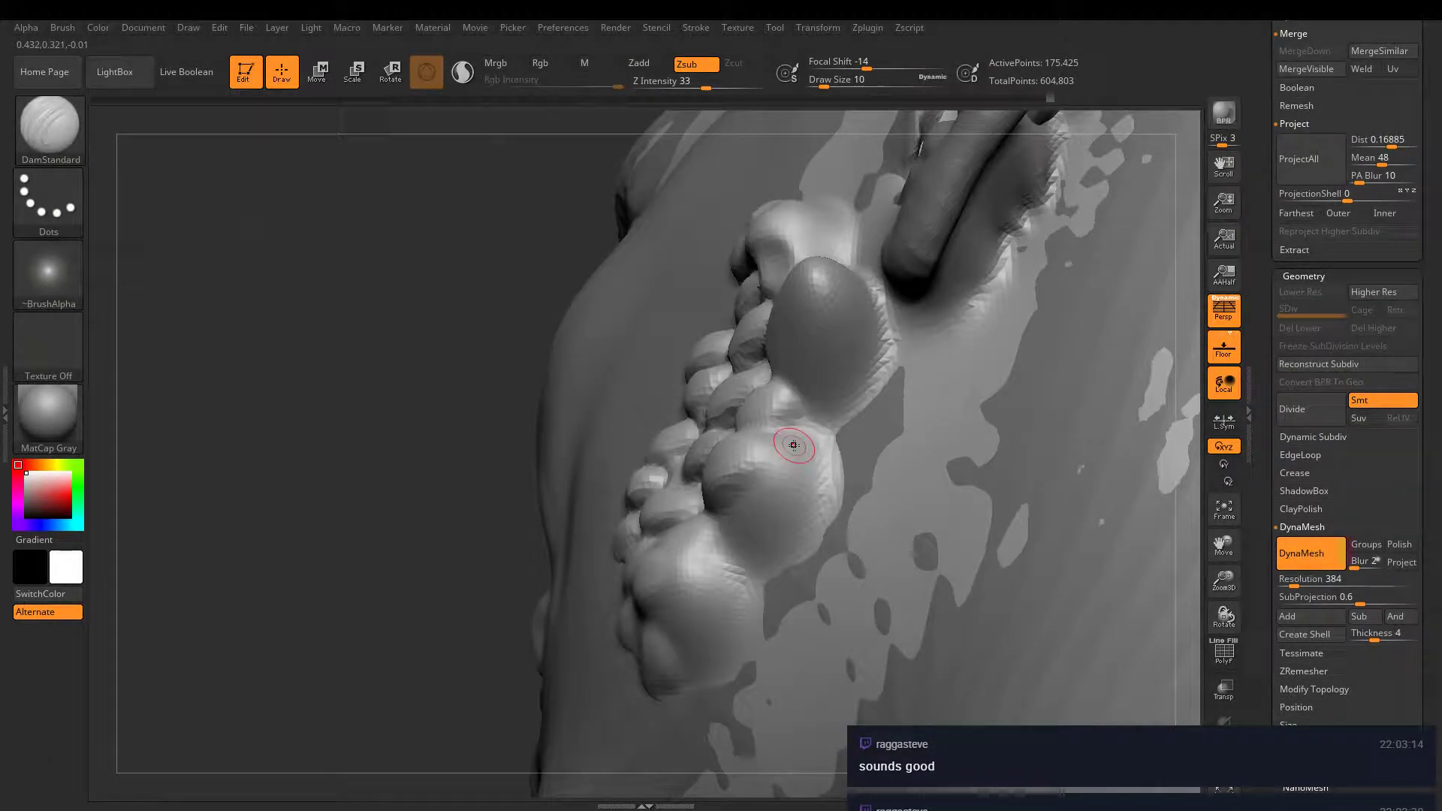
key(shift)
mouse_move(794, 444)
shift+mouse_down()
mouse_move(815, 526)
mouse_move(778, 546)
mouse_move(740, 505)
mouse_move(747, 571)
mouse_move(800, 451)
mouse_move(853, 460)
mouse_move(807, 316)
mouse_move(847, 286)
mouse_move(831, 322)
mouse_move(871, 436)
mouse_move(803, 466)
mouse_move(842, 530)
shift+mouse_up()
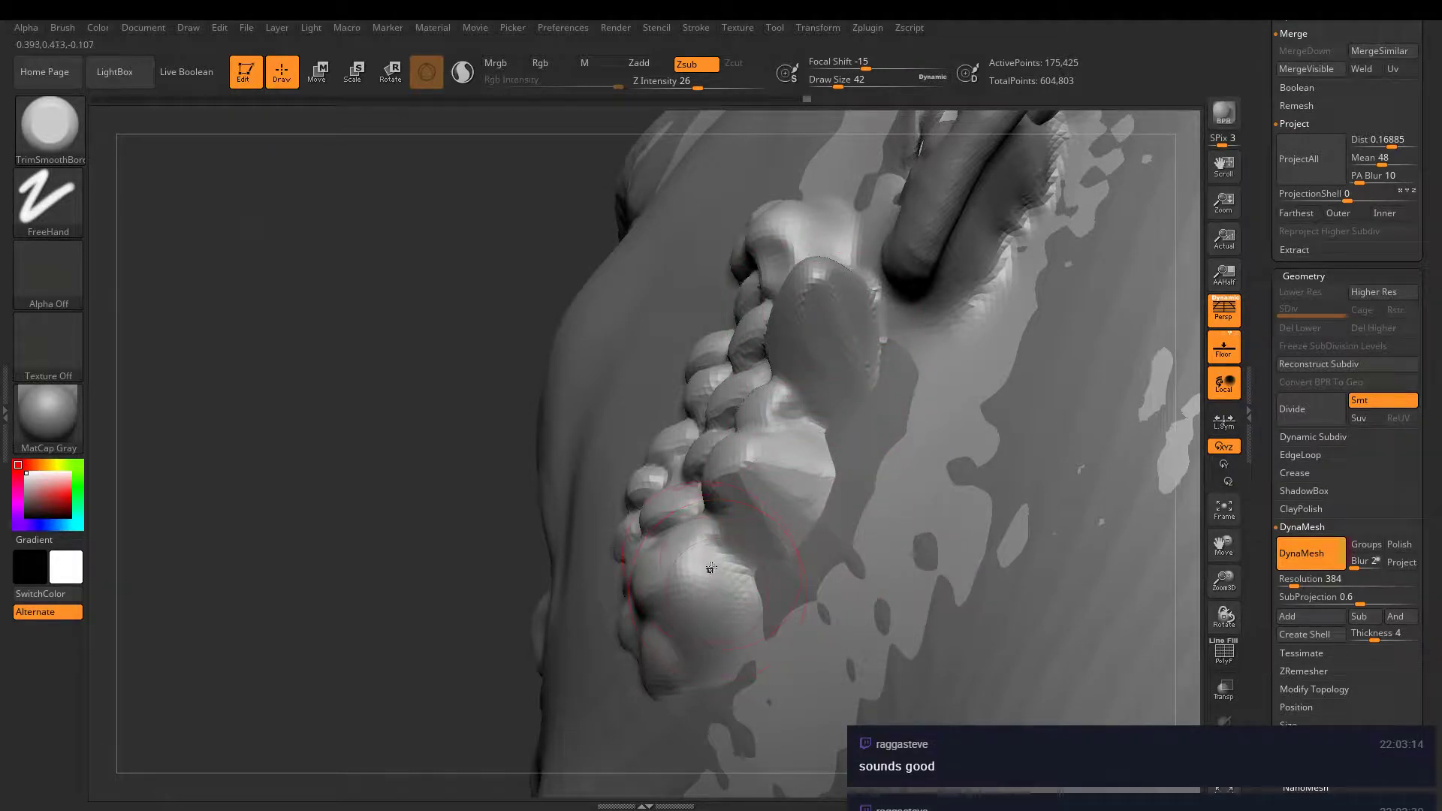
shift+drag(711, 569, 700, 631)
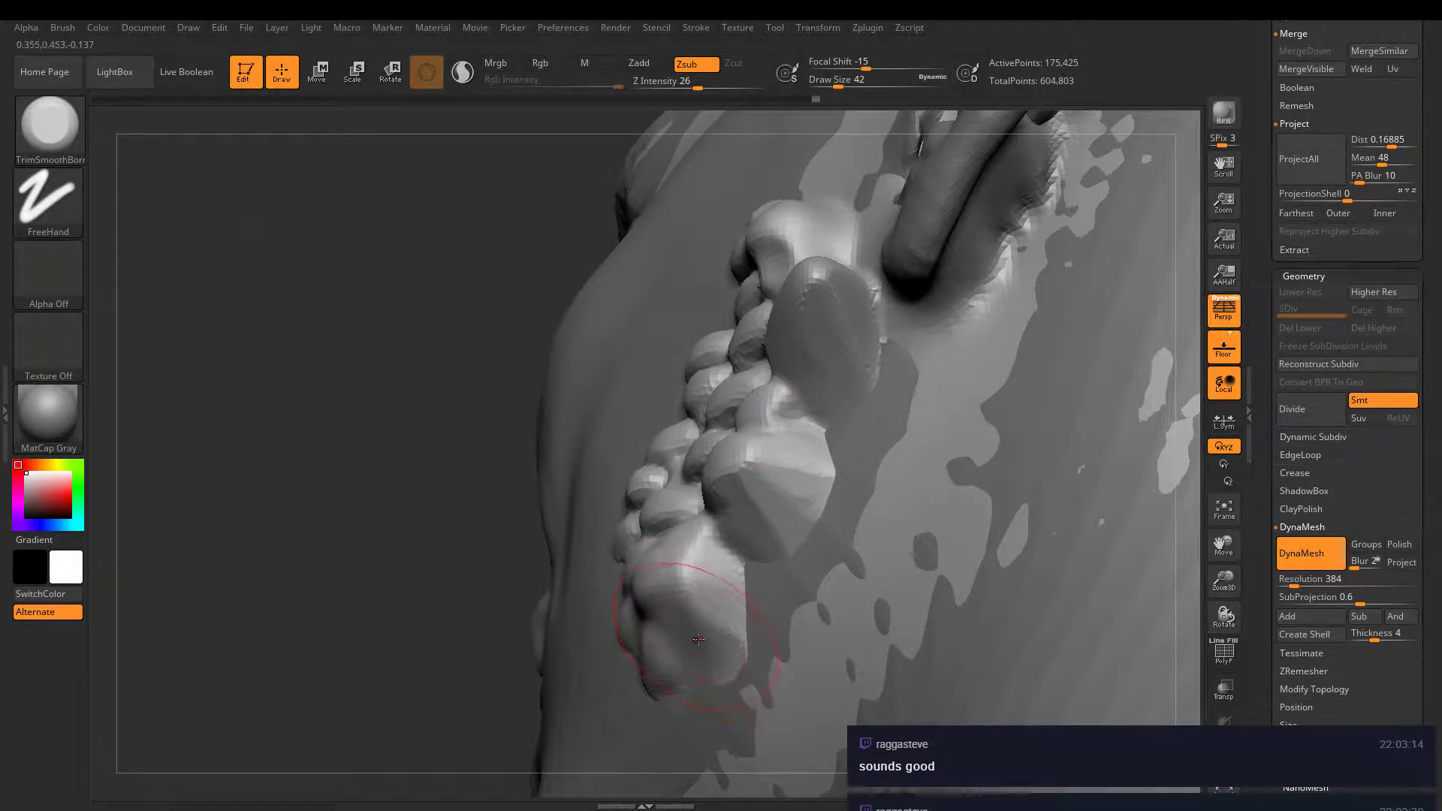
key(bracketleft)
key(bracketleft)
mouse_move(731, 670)
shift+mouse_down()
mouse_move(713, 647)
mouse_move(673, 674)
shift+mouse_up()
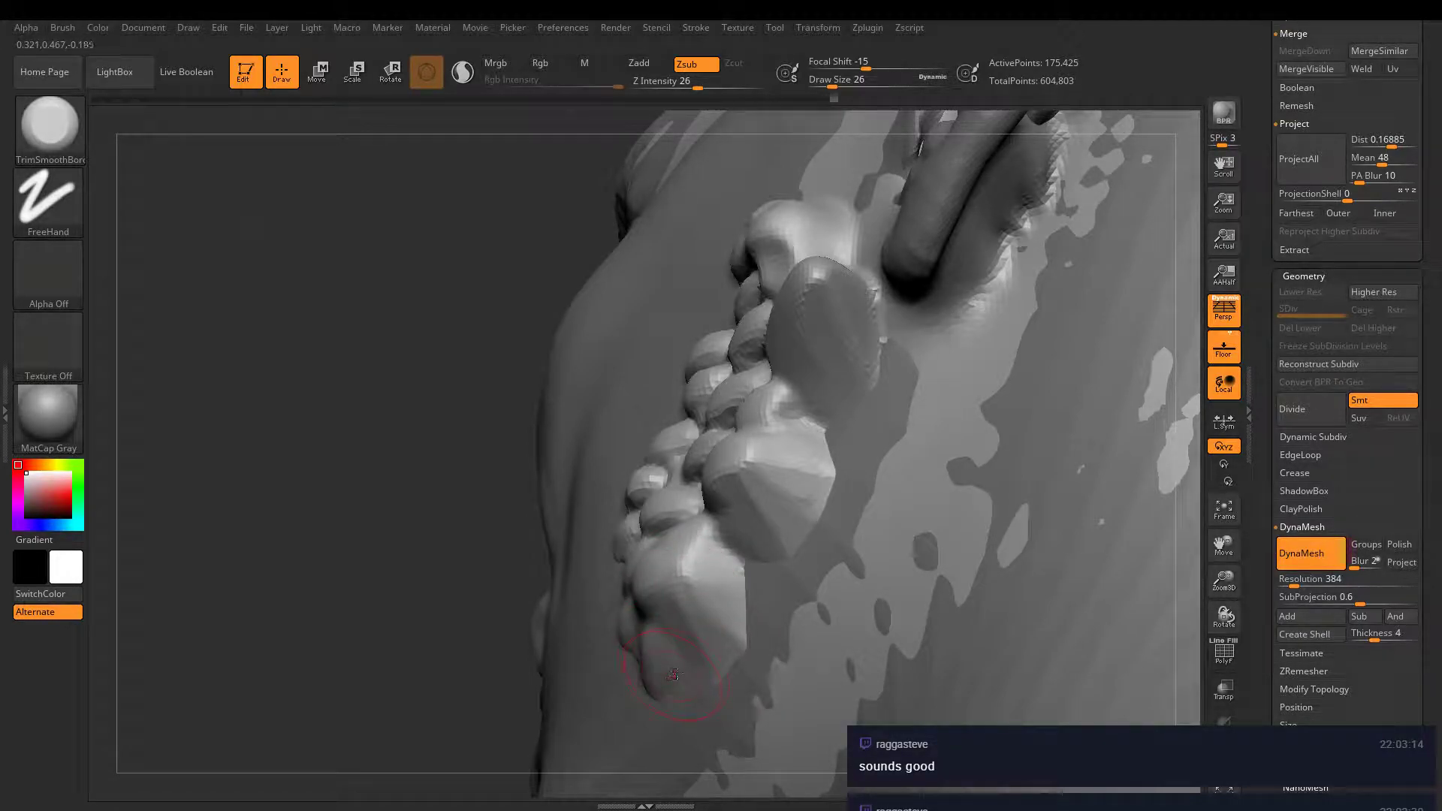
- Trim planes into the pointed bulge beneath the earlobe and the uppermost bulge with TrimSmoothBorder at draw size 26
mouse_move(716, 547)
right_down()
mouse_move(773, 396)
mouse_move(766, 461)
mouse_move(748, 450)
right_up()
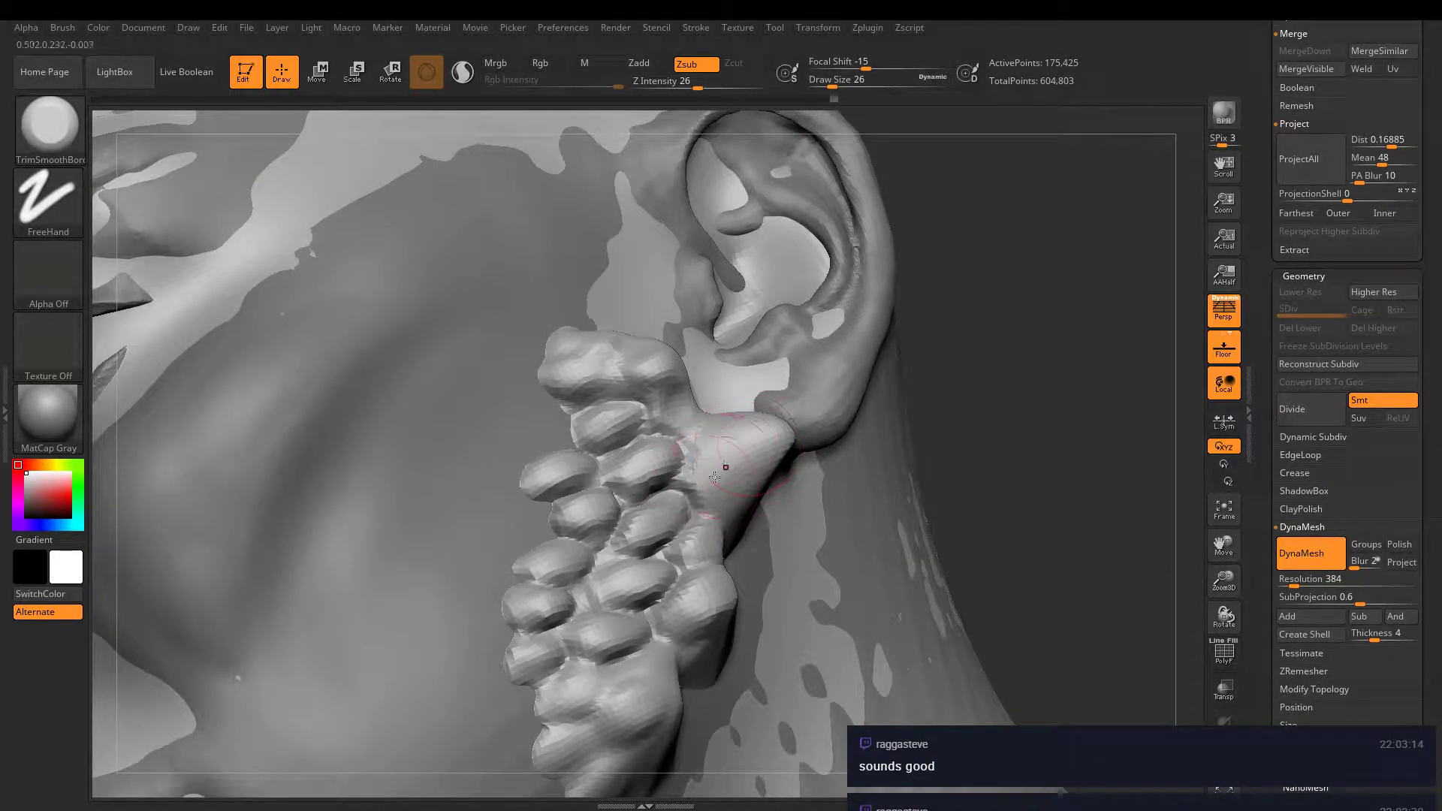
mouse_move(716, 477)
shift+mouse_down()
mouse_move(721, 487)
mouse_move(751, 428)
mouse_move(722, 435)
shift+mouse_up()
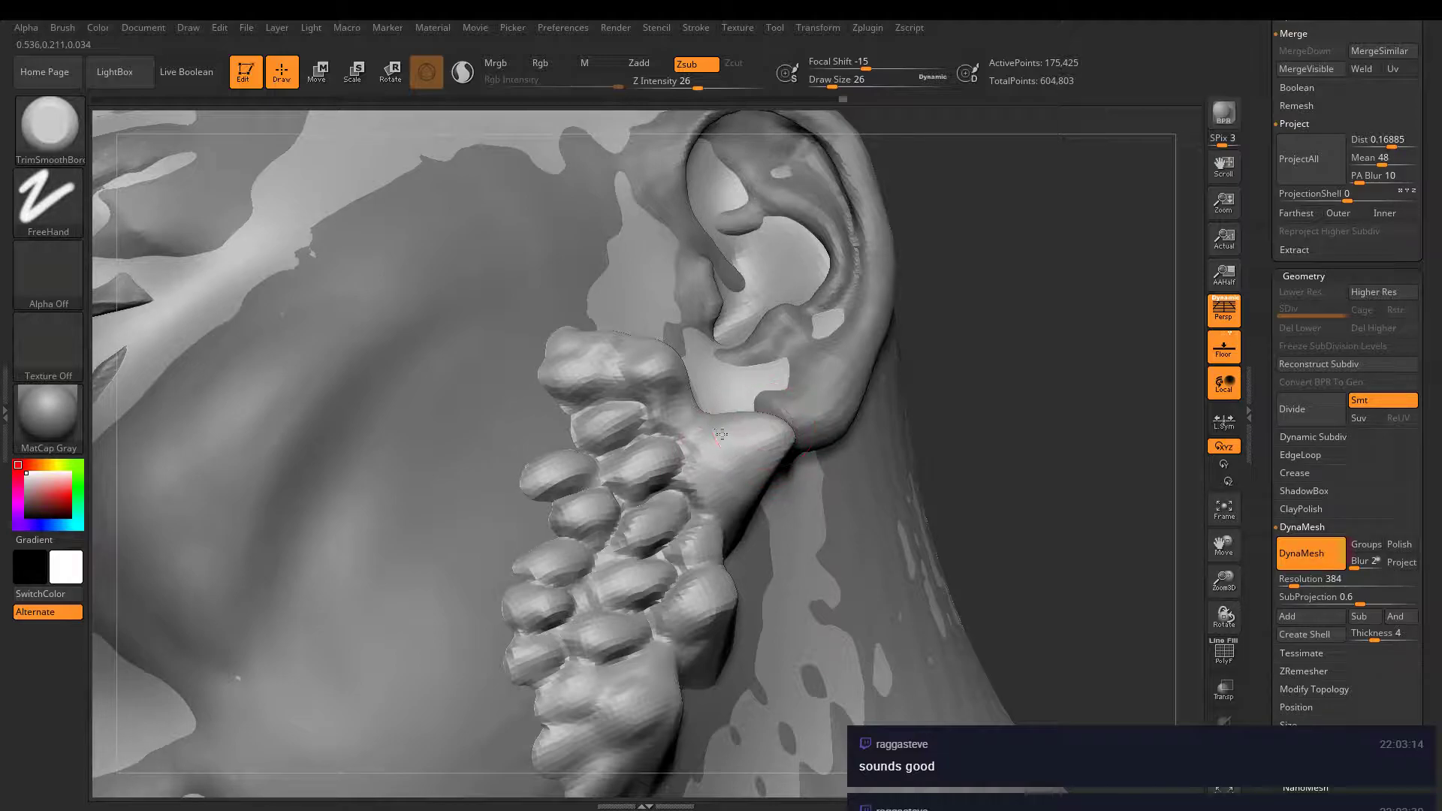
mouse_move(818, 379)
shift+mouse_down()
mouse_move(797, 376)
mouse_move(717, 466)
shift+mouse_up()
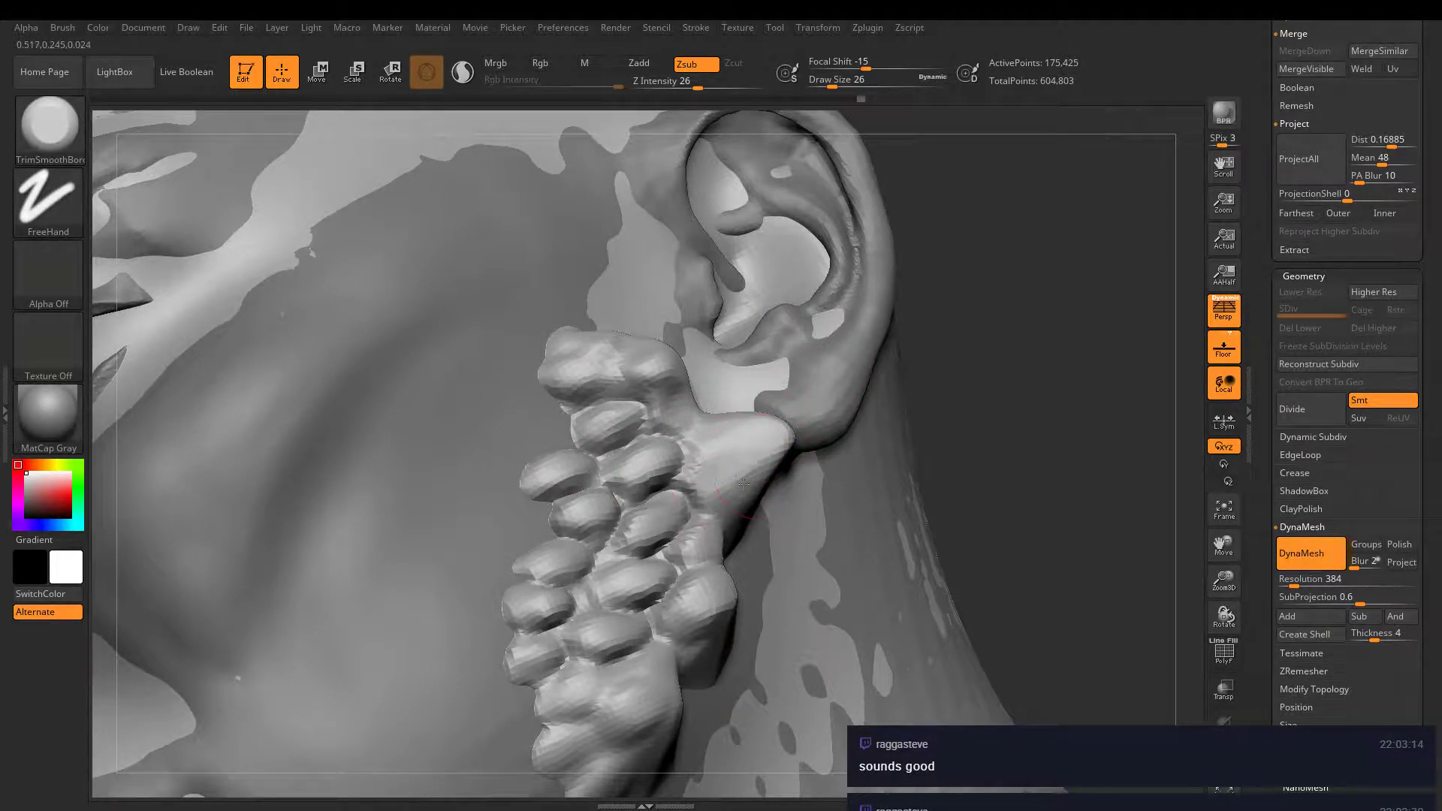
mouse_move(740, 383)
shift+mouse_down()
mouse_move(624, 355)
mouse_move(654, 370)
mouse_move(636, 376)
shift+mouse_up()
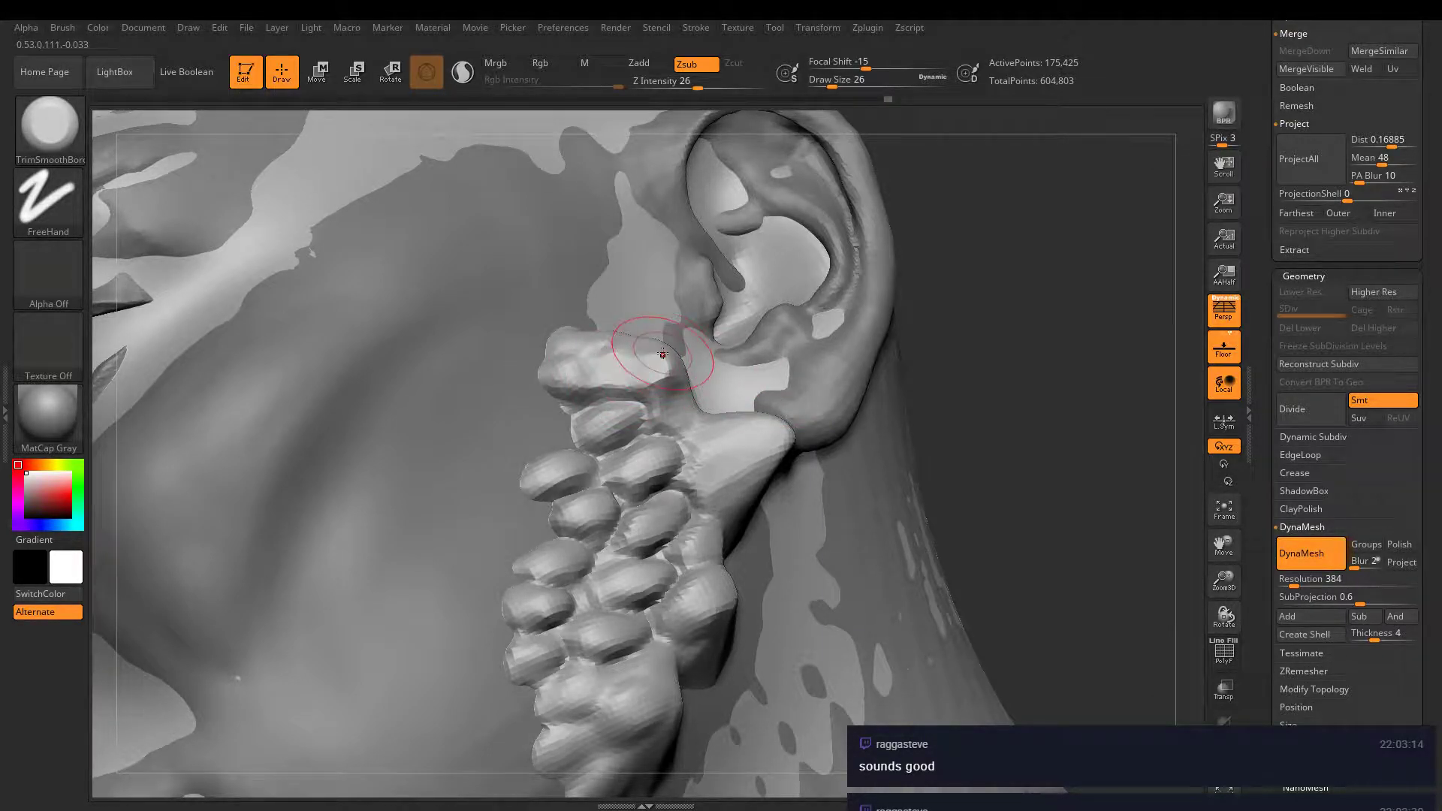
right_drag(661, 343, 726, 450)
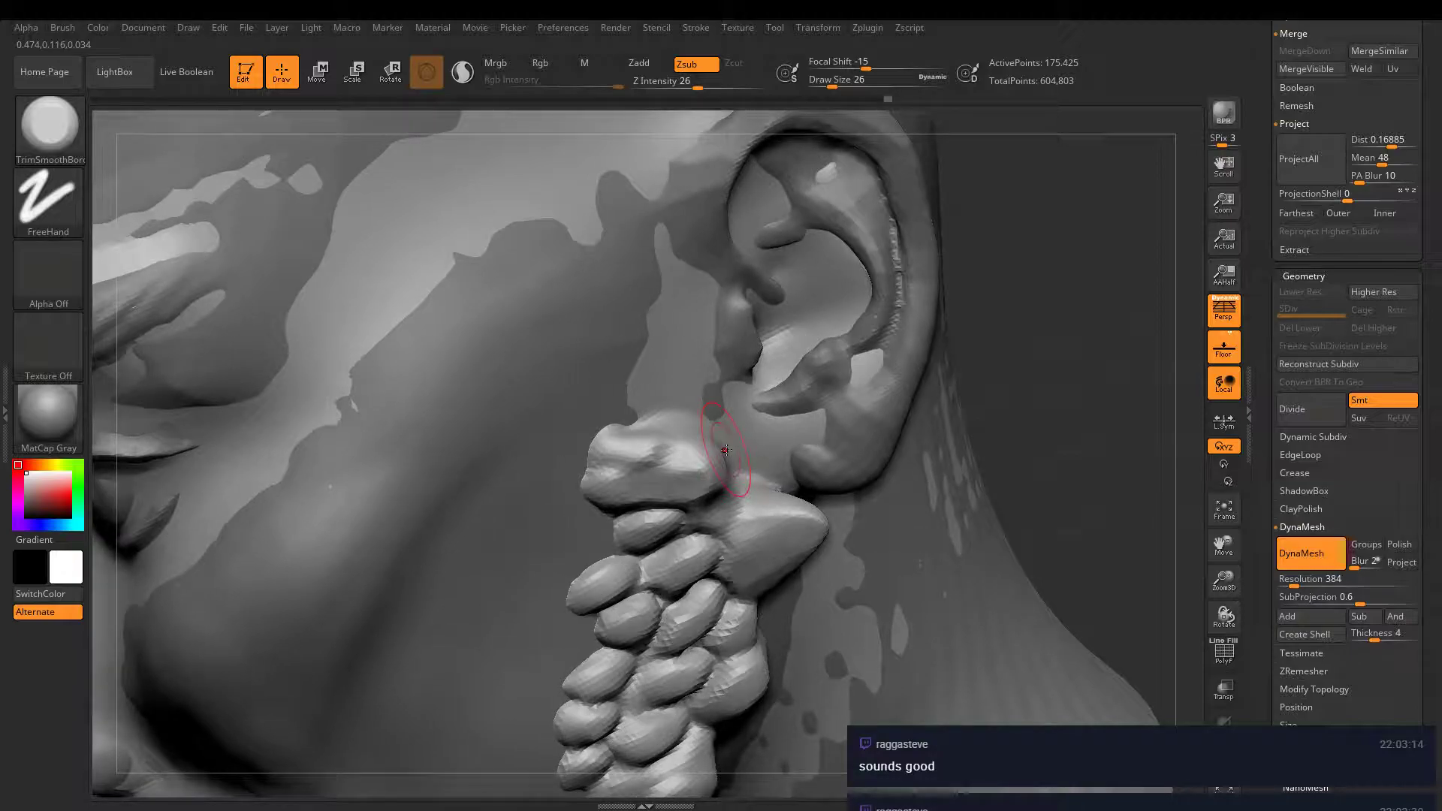
mouse_move(707, 445)
mouse_down()
mouse_move(655, 422)
mouse_move(698, 421)
mouse_move(627, 418)
mouse_move(709, 419)
mouse_up()
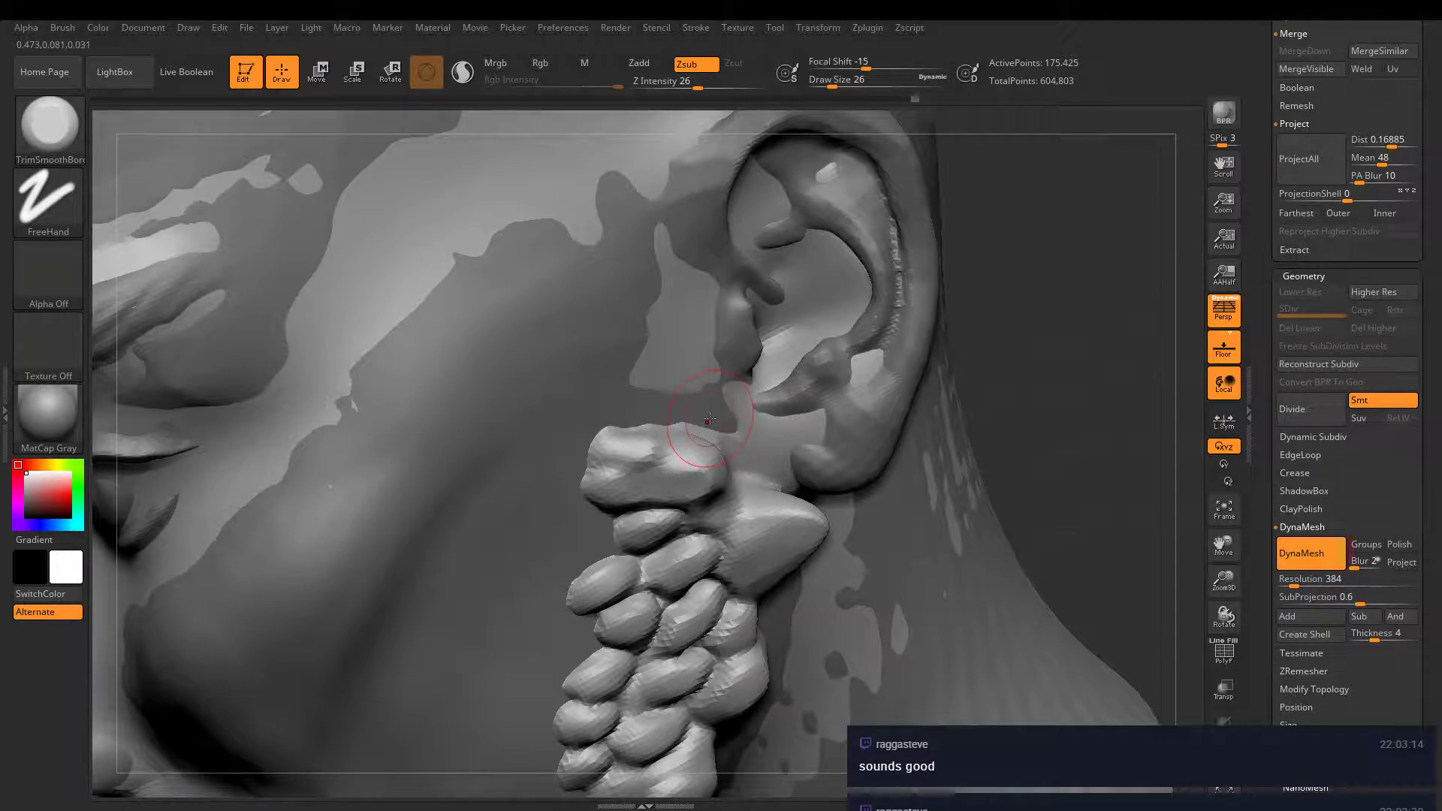
right_drag(789, 361, 652, 430)
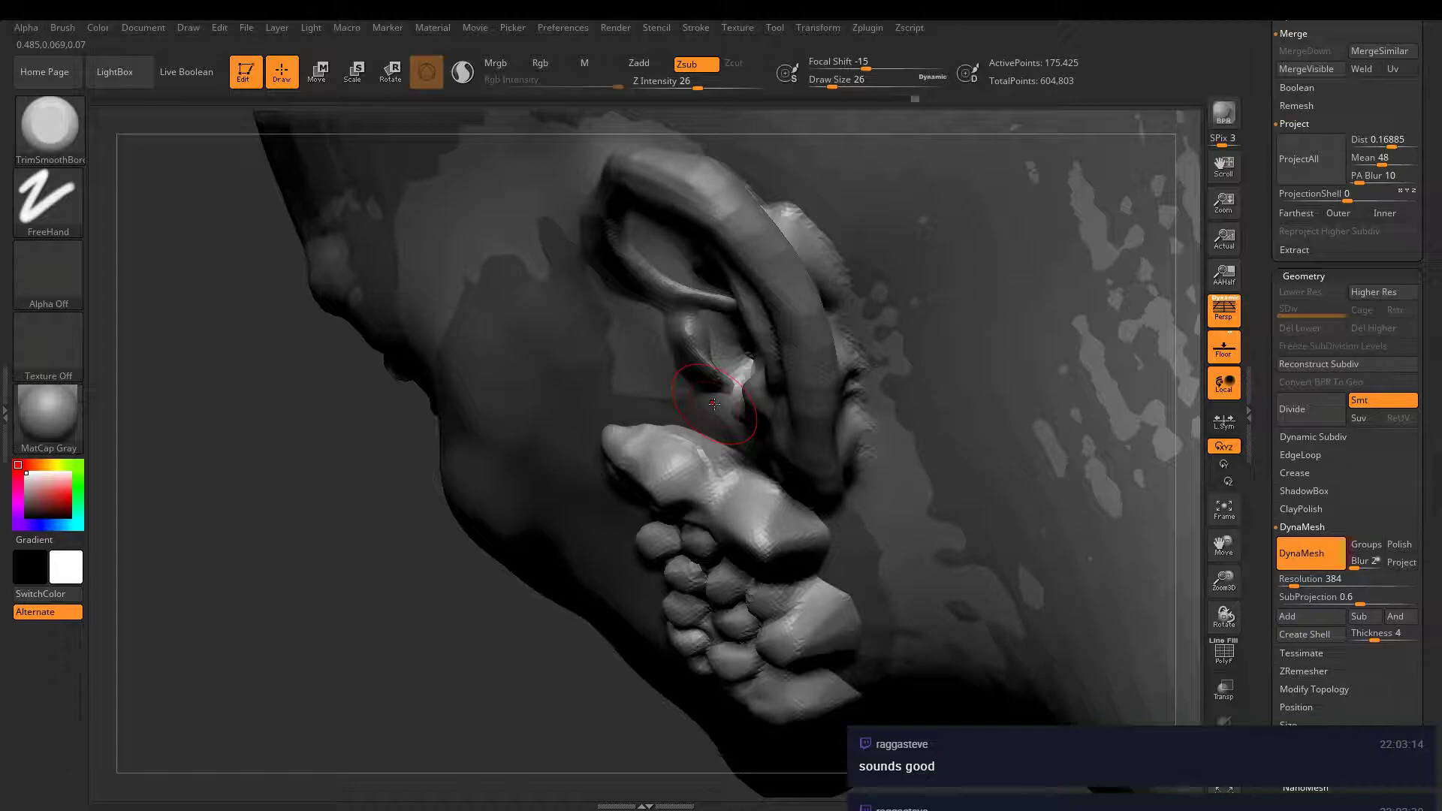
right_drag(713, 403, 760, 283)
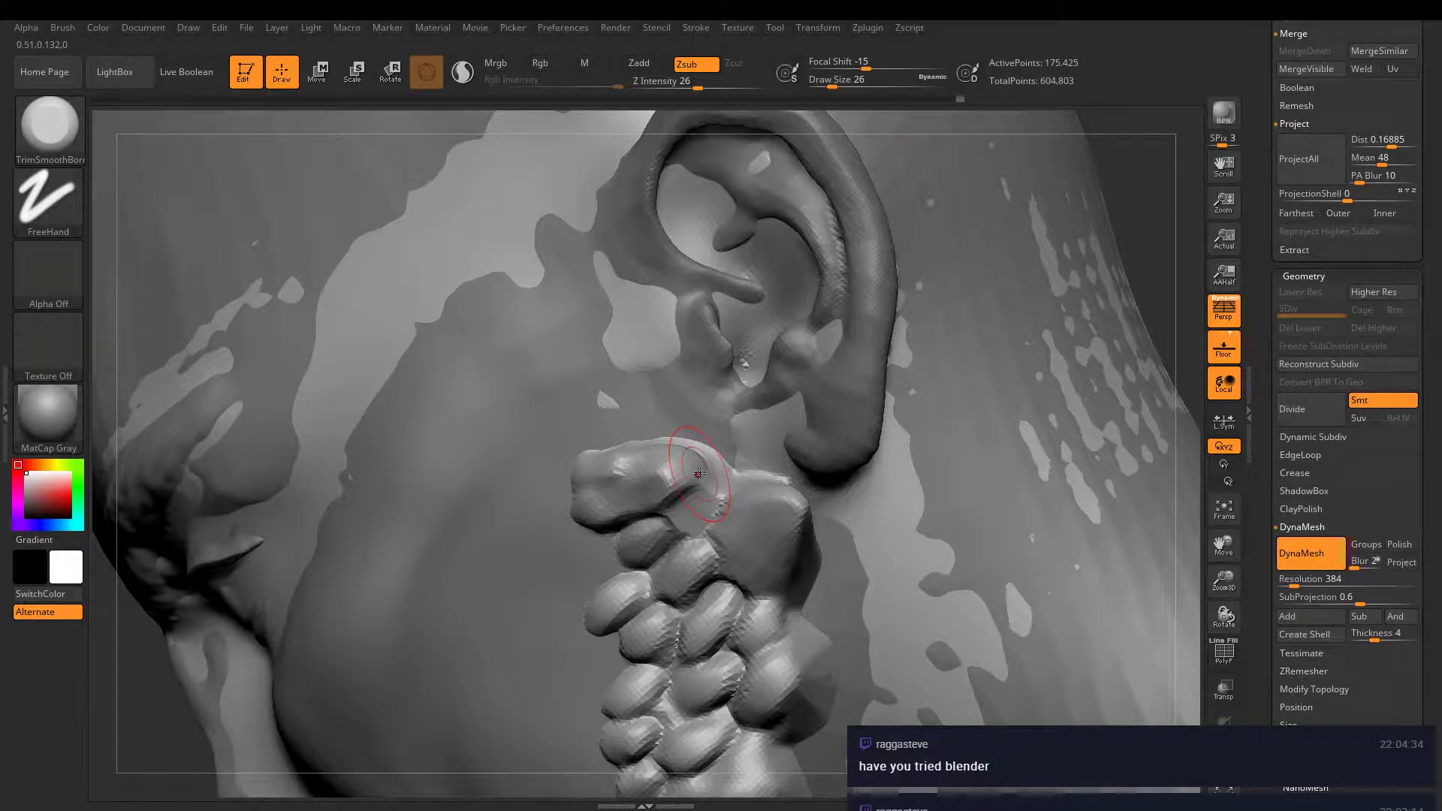
right_drag(699, 474, 810, 403)
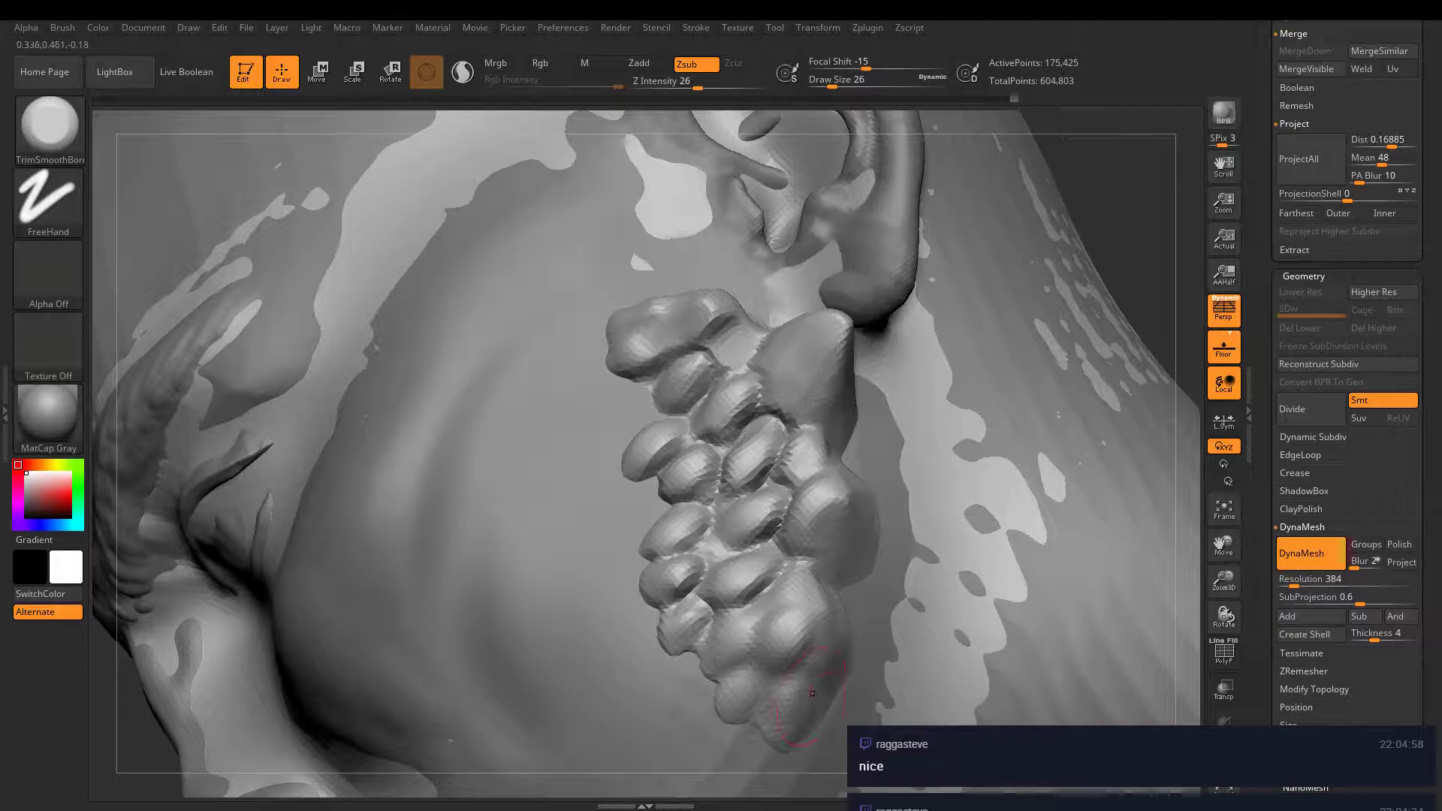
- Carve creases between the pointed bulge and the adjacent bumps with DamStandard at draw size 10, and smooth the pointed bulge
key(b)
key(d)
key(s)
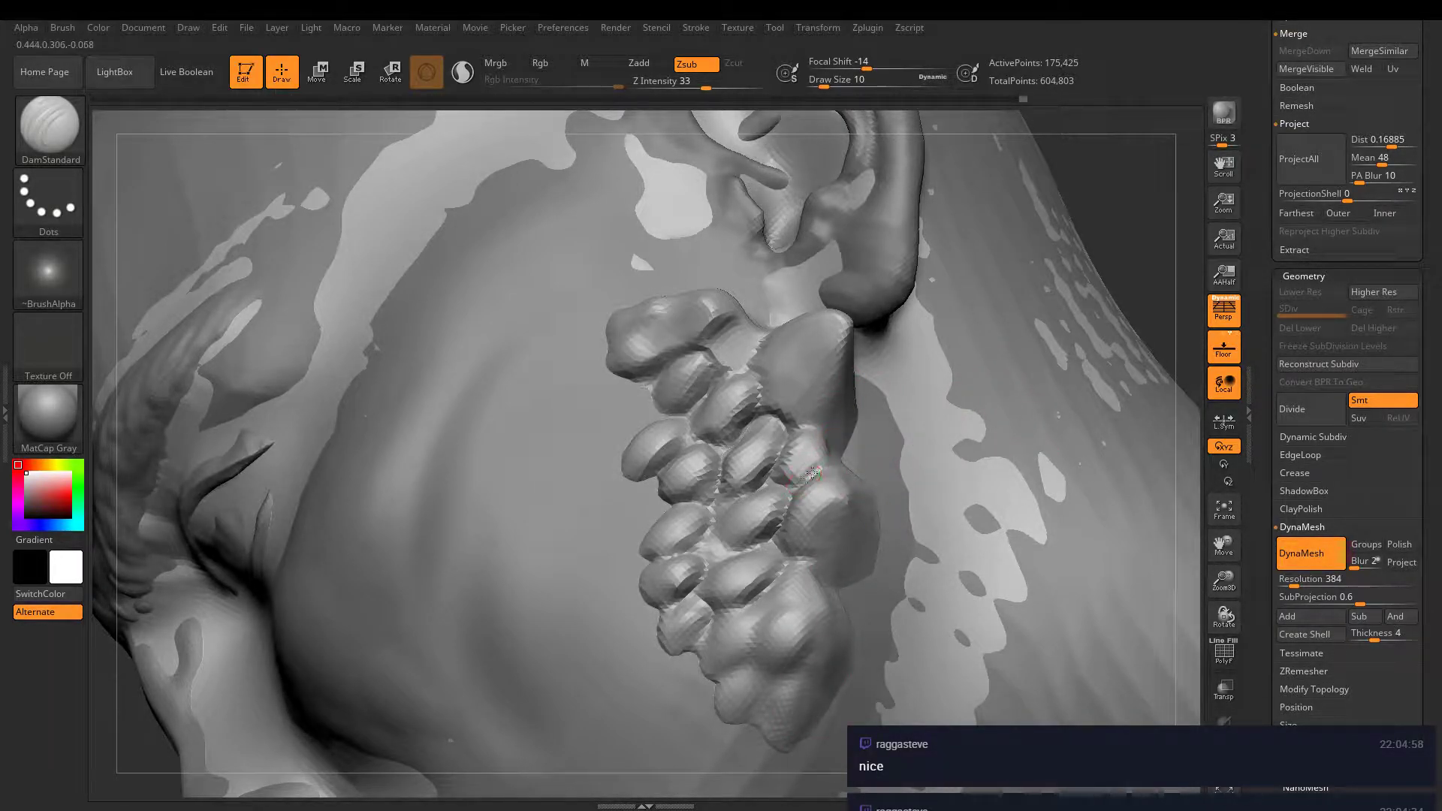
drag(813, 474, 783, 415)
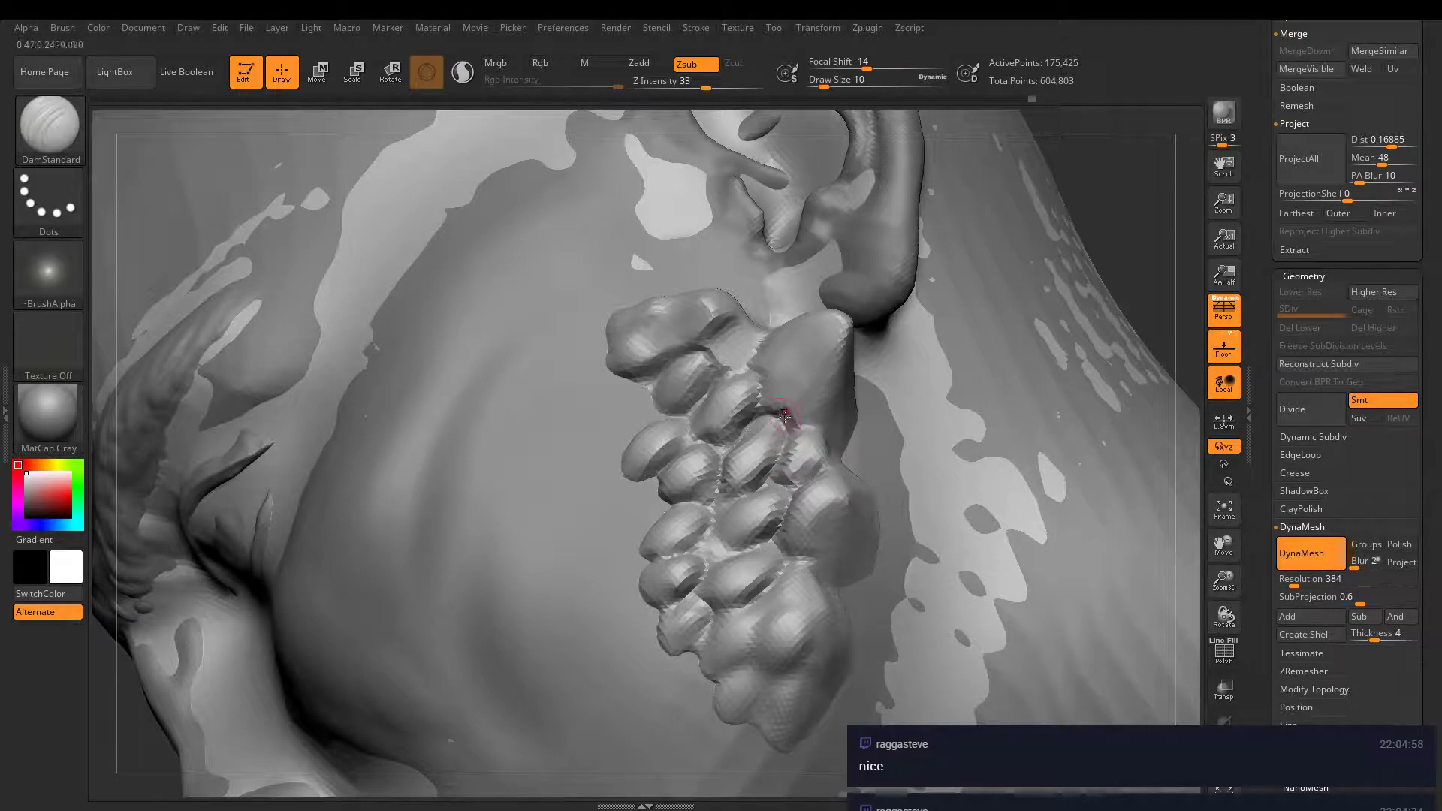
key(shift)
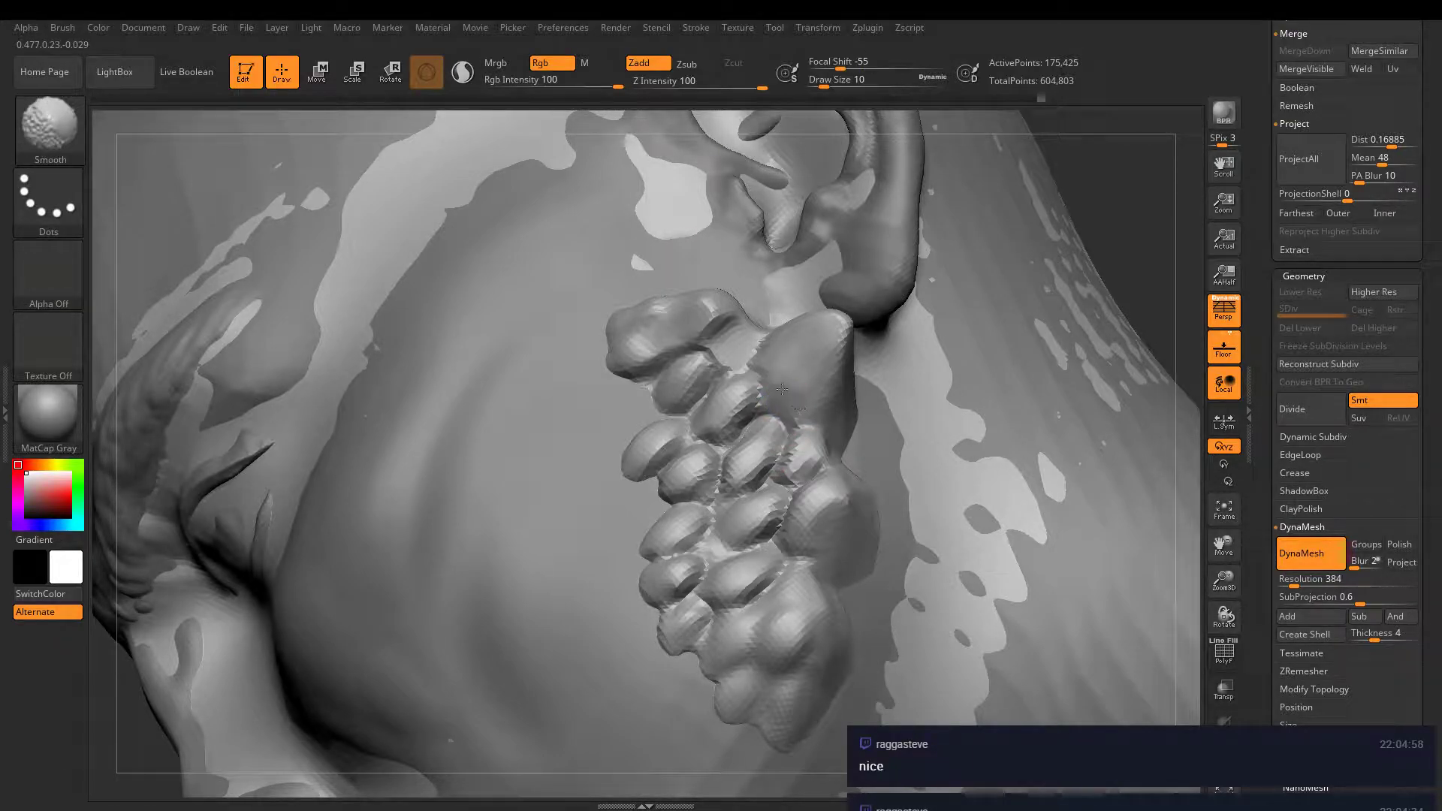
mouse_move(807, 387)
shift+mouse_down()
mouse_move(786, 393)
mouse_move(815, 360)
mouse_move(811, 409)
shift+mouse_up()
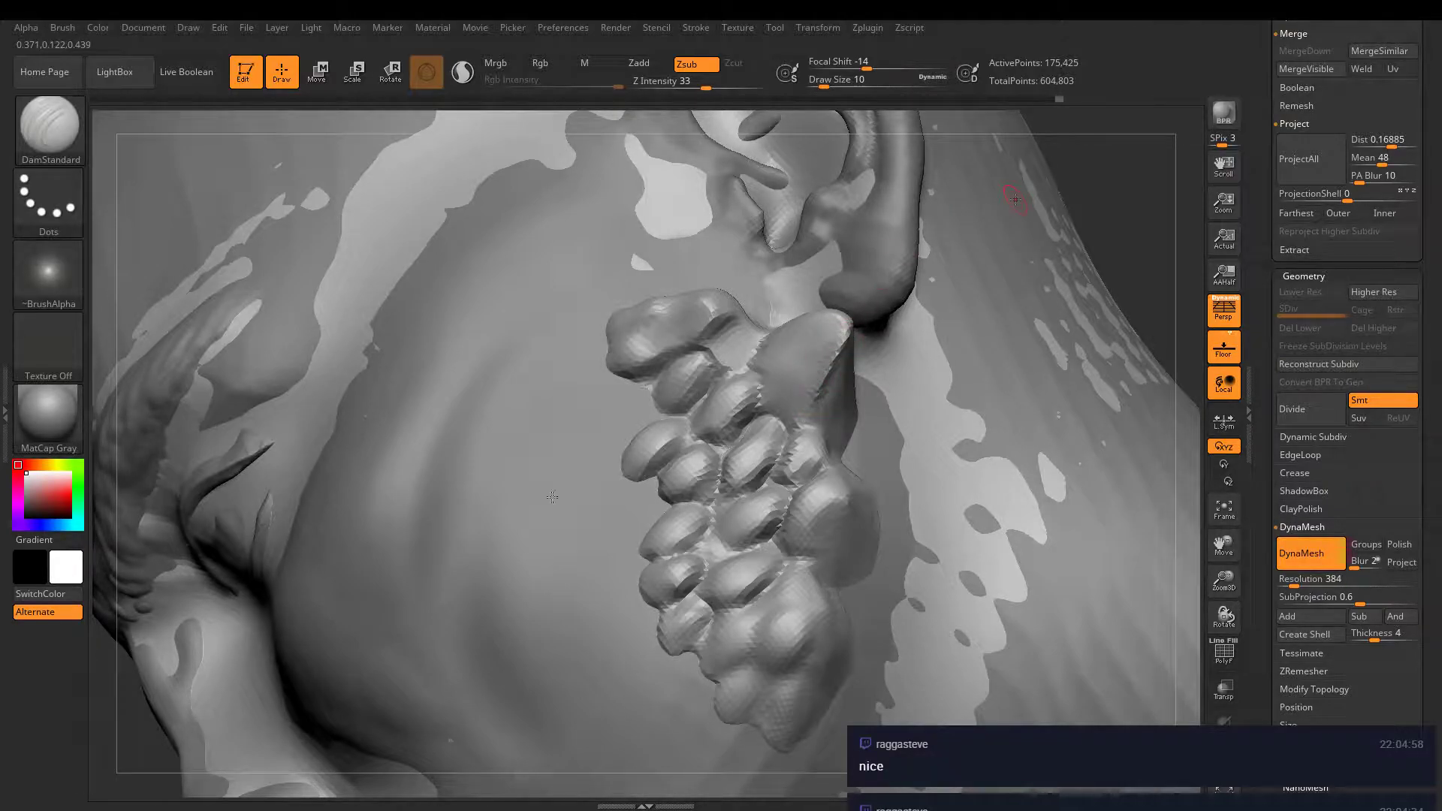
- Carve grooves into the rear middle bulge and around the upper small bumps with DamStandard at draw size 10
right_drag(747, 476, 785, 480)
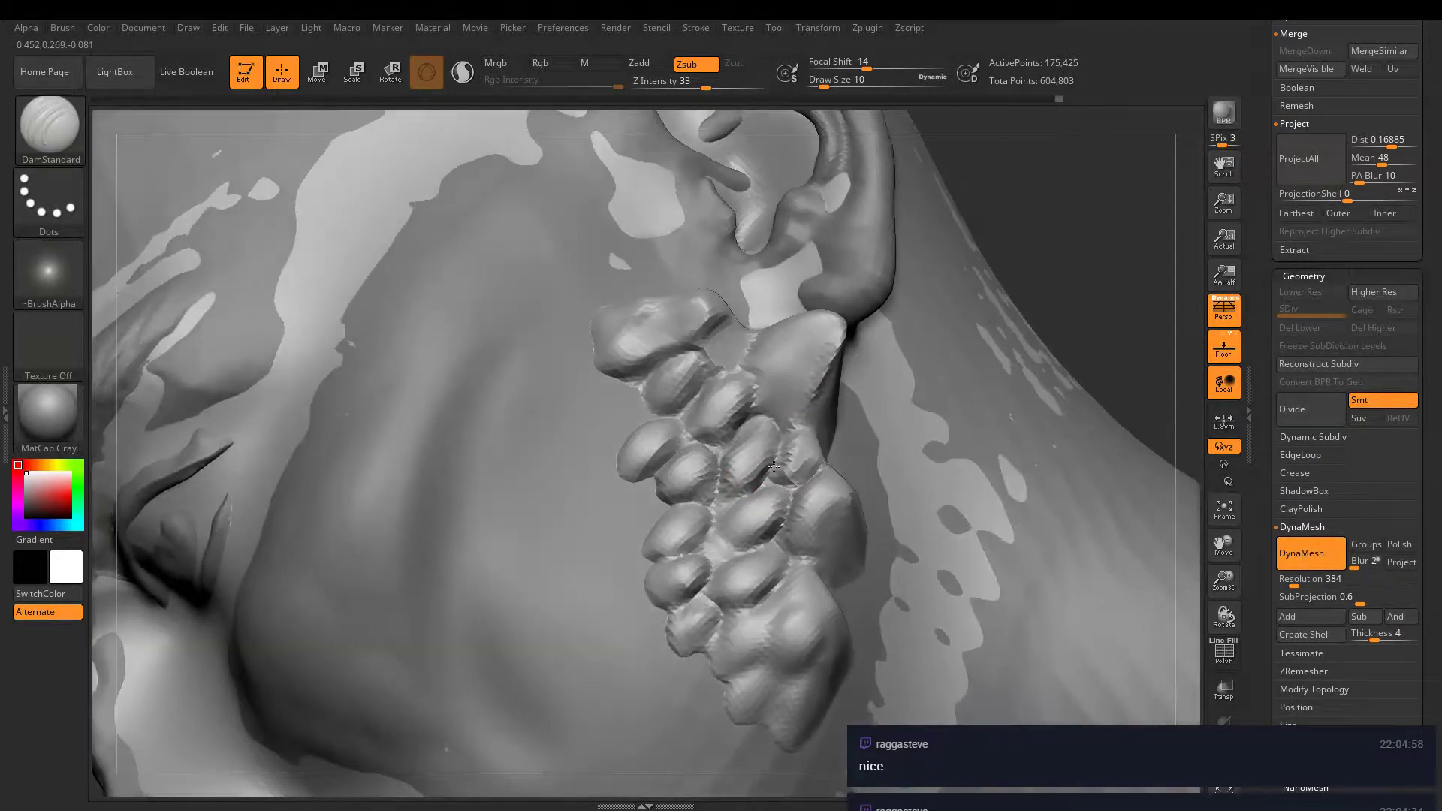
mouse_move(774, 459)
mouse_down()
mouse_move(803, 435)
mouse_move(798, 460)
mouse_move(845, 485)
mouse_move(826, 518)
mouse_up()
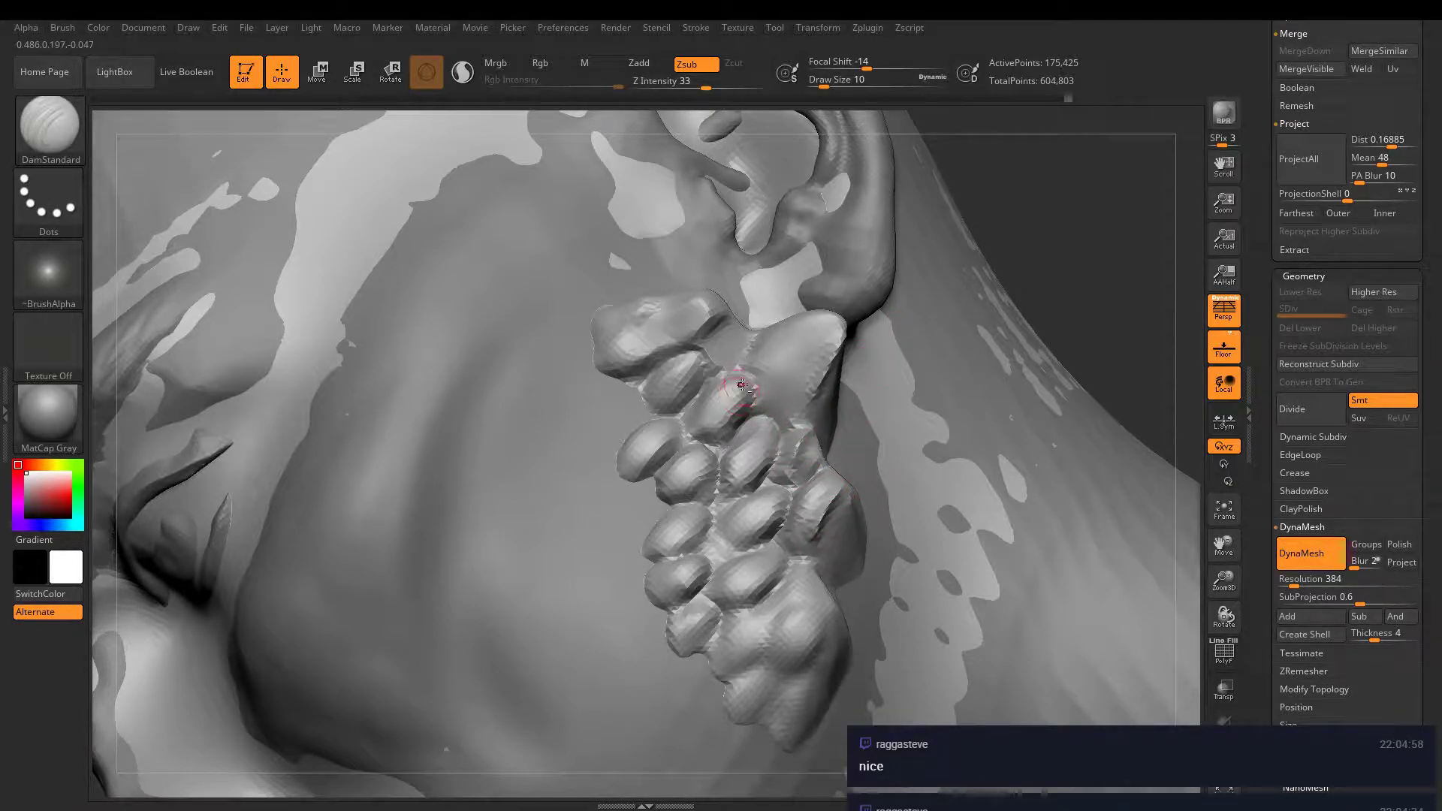
drag(742, 384, 730, 415)
mouse_move(682, 349)
mouse_down()
mouse_move(721, 308)
mouse_move(692, 300)
mouse_up()
mouse_move(680, 365)
mouse_down()
mouse_move(698, 361)
mouse_move(720, 432)
mouse_up()
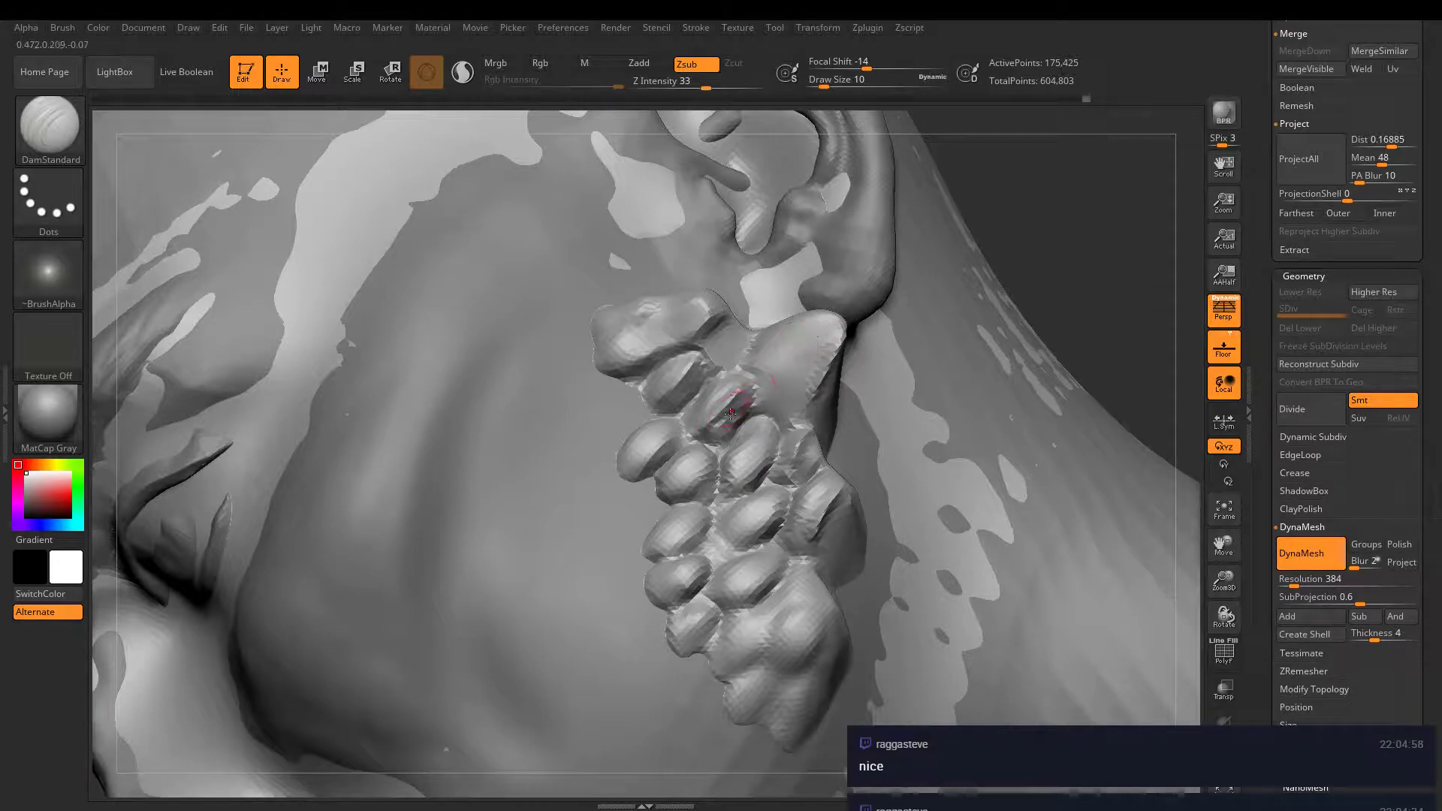
key(ctrl)
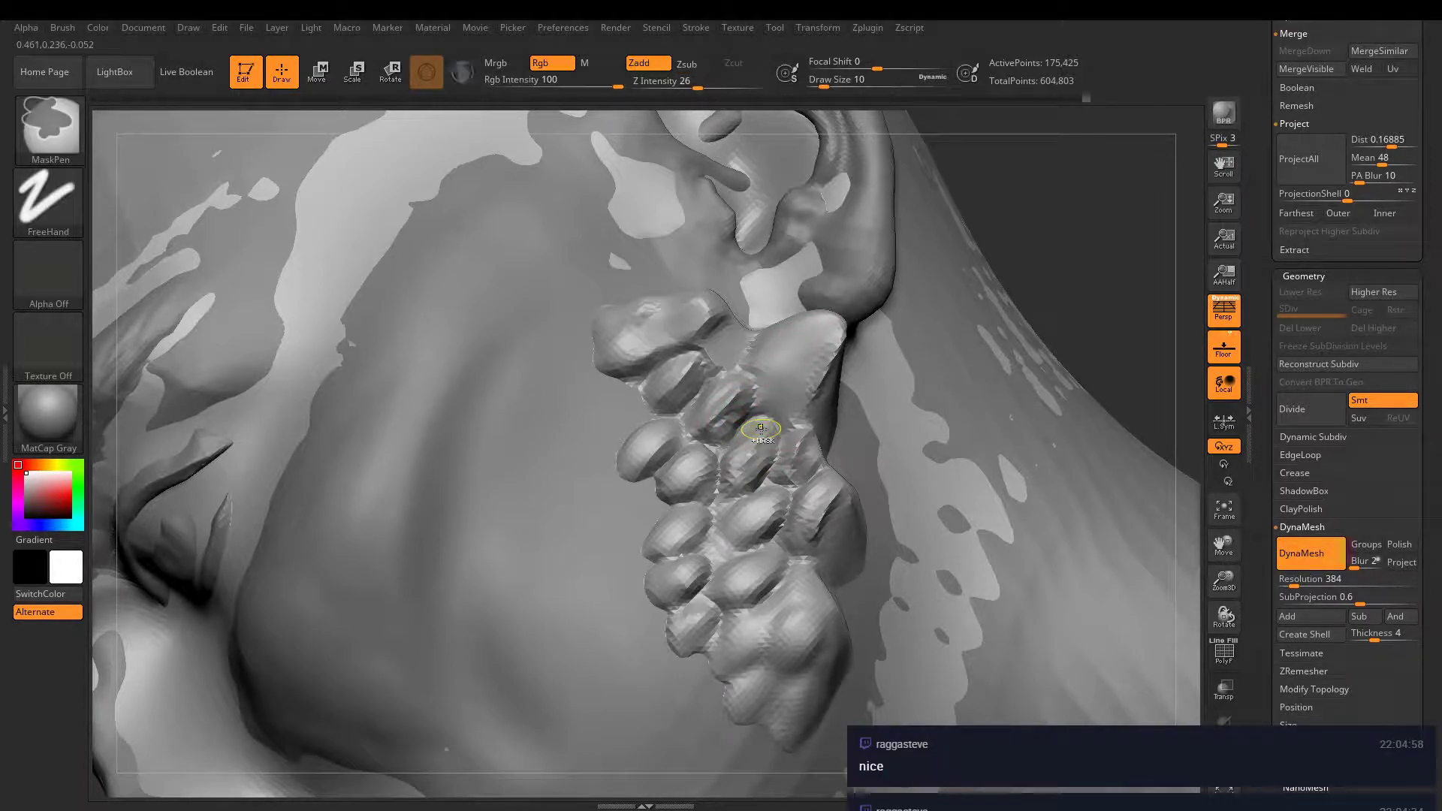
- Carve creases into the uppermost bulge of the growth with DamStandard at draw size 10, dividing it into smaller bumps
mouse_move(761, 429)
right_down()
mouse_move(808, 464)
mouse_move(734, 458)
mouse_move(745, 405)
mouse_move(758, 596)
mouse_move(781, 578)
mouse_move(773, 554)
mouse_move(946, 499)
mouse_move(857, 383)
right_up()
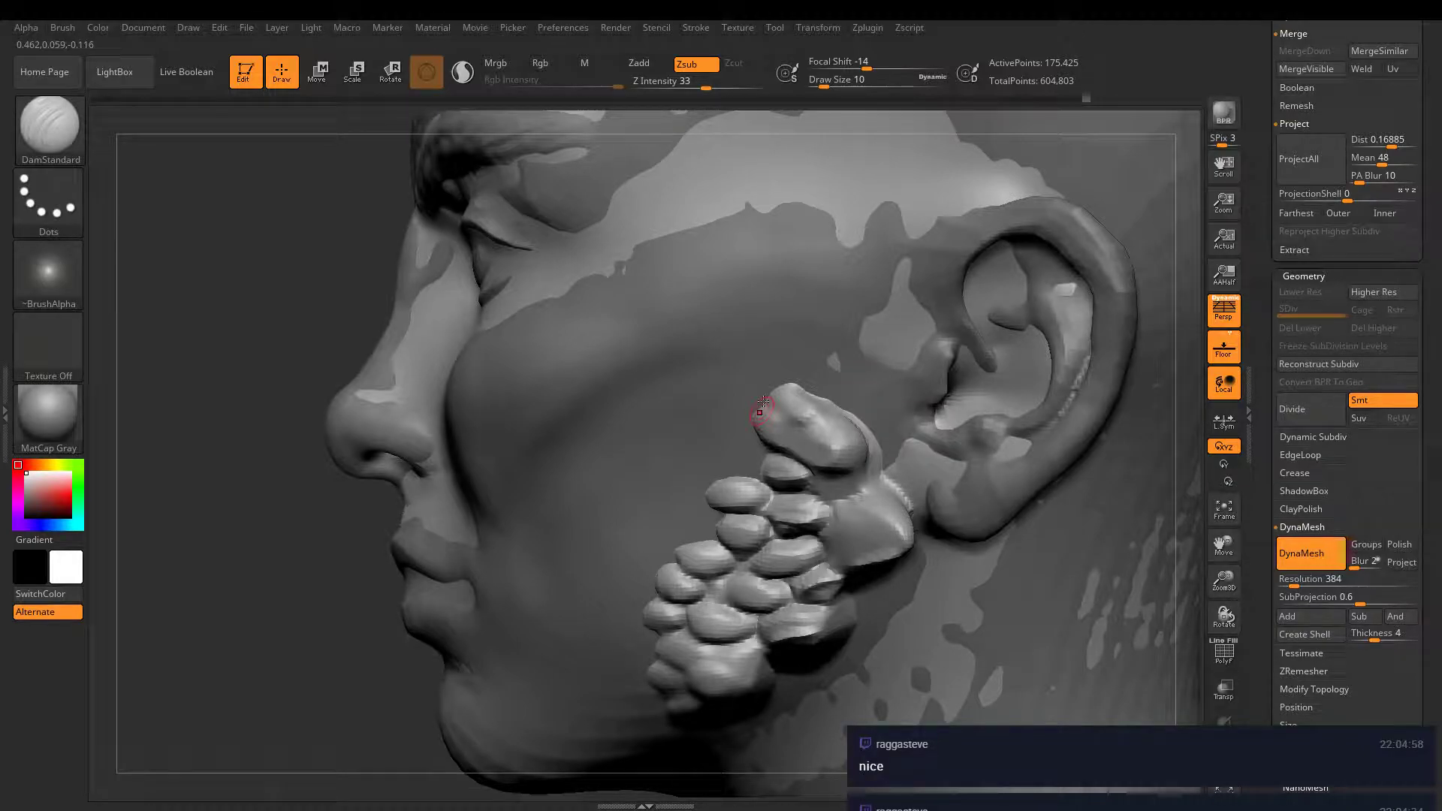
mouse_move(766, 406)
mouse_down()
mouse_move(813, 412)
mouse_move(769, 408)
mouse_up()
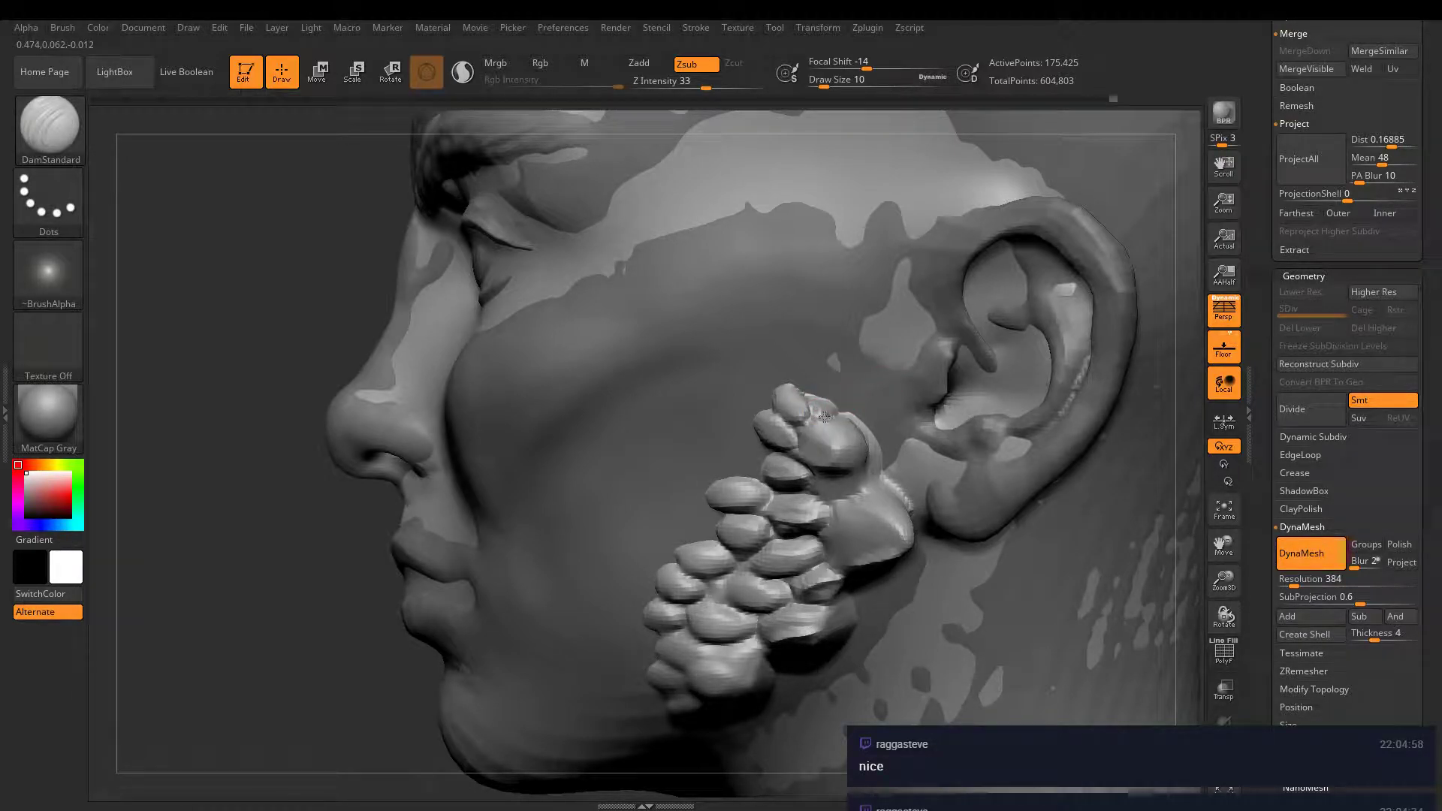
mouse_move(802, 401)
right_down()
mouse_move(851, 364)
mouse_move(926, 522)
mouse_move(921, 503)
mouse_move(905, 525)
mouse_move(502, 489)
right_up()
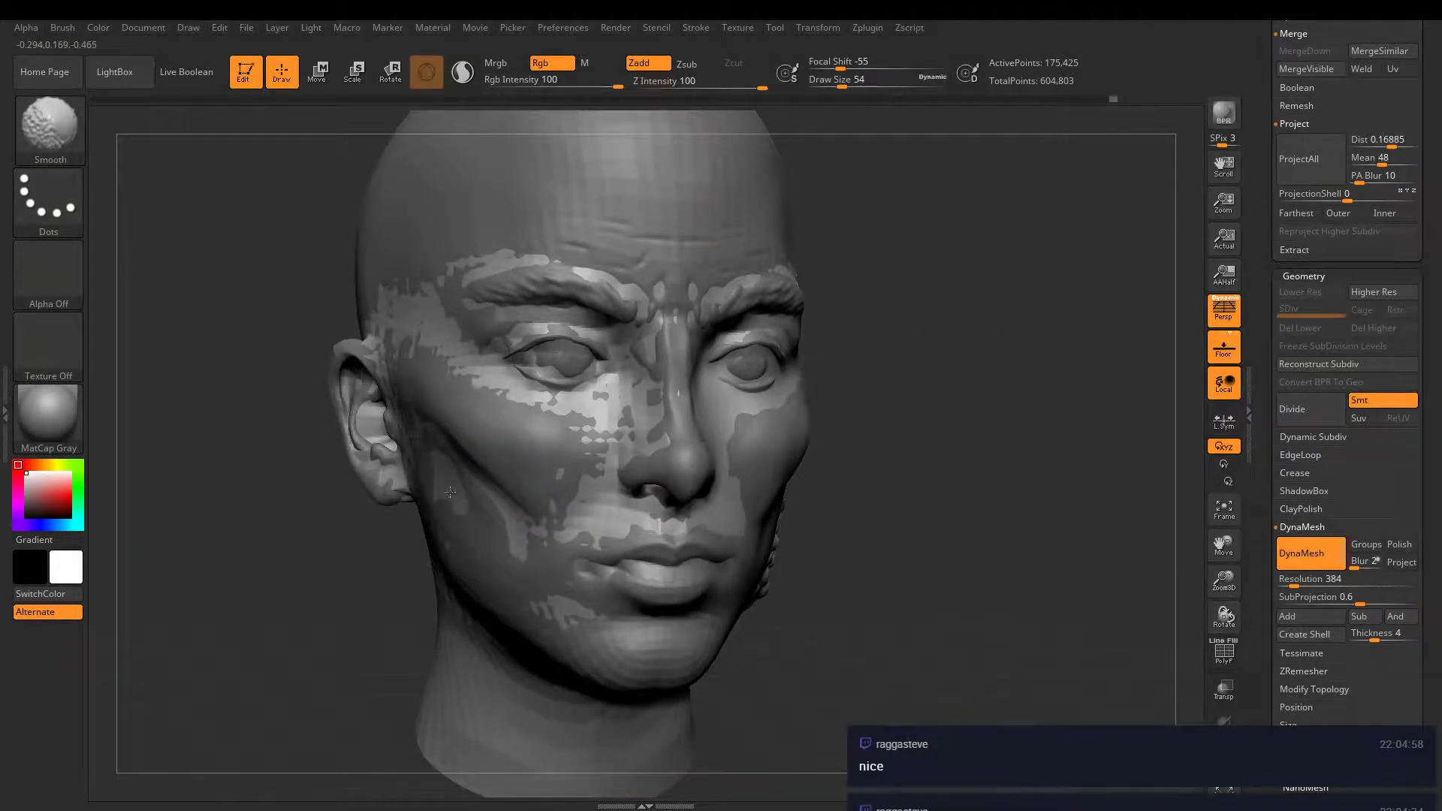
- Push the projected shell beneath the opposite cheek and jaw with Move Topological at draw size 90, and smooth that area
key(b)
key(m)
key(t)
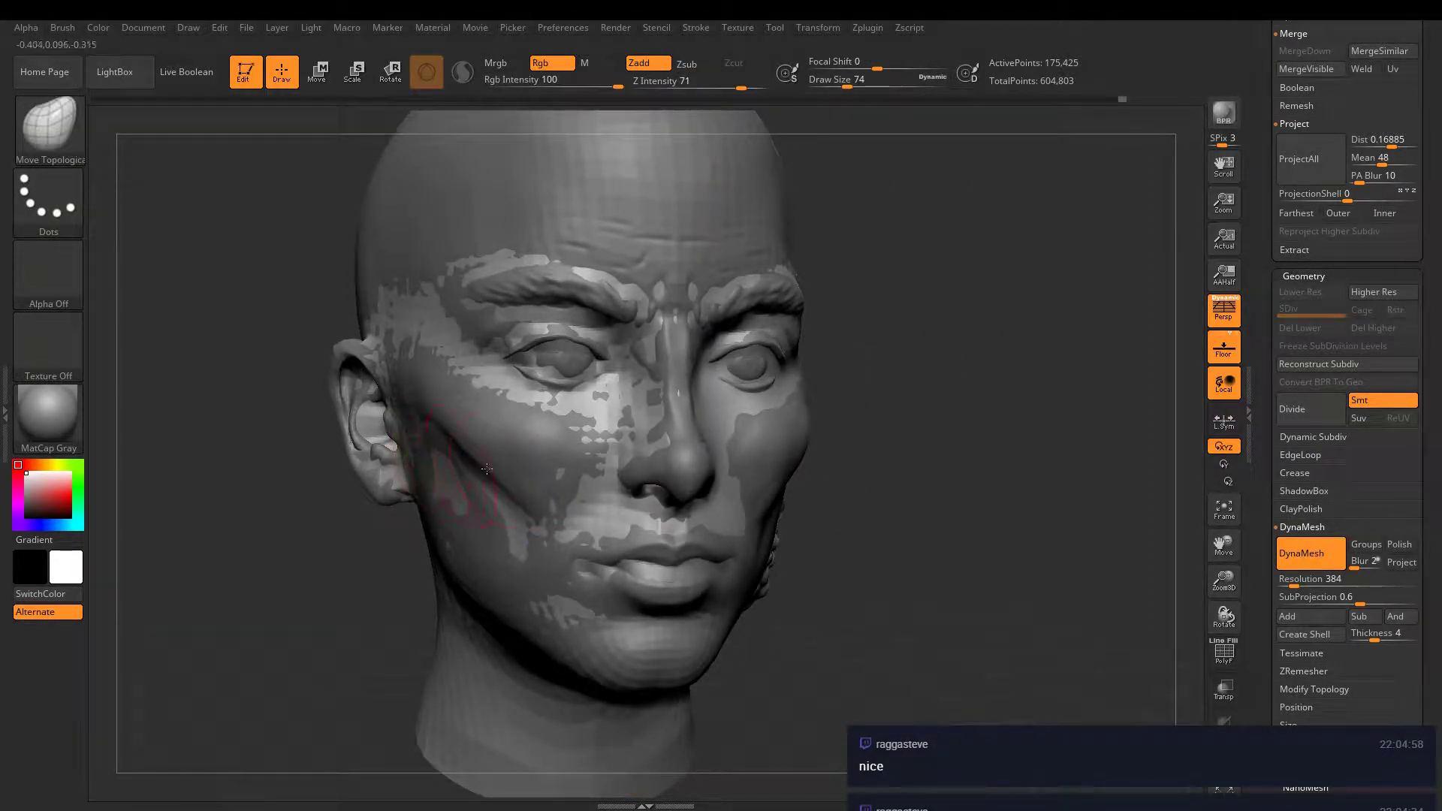
mouse_move(410, 464)
right_down()
mouse_move(491, 468)
mouse_move(481, 462)
right_up()
key(space)
drag(490, 482, 521, 545)
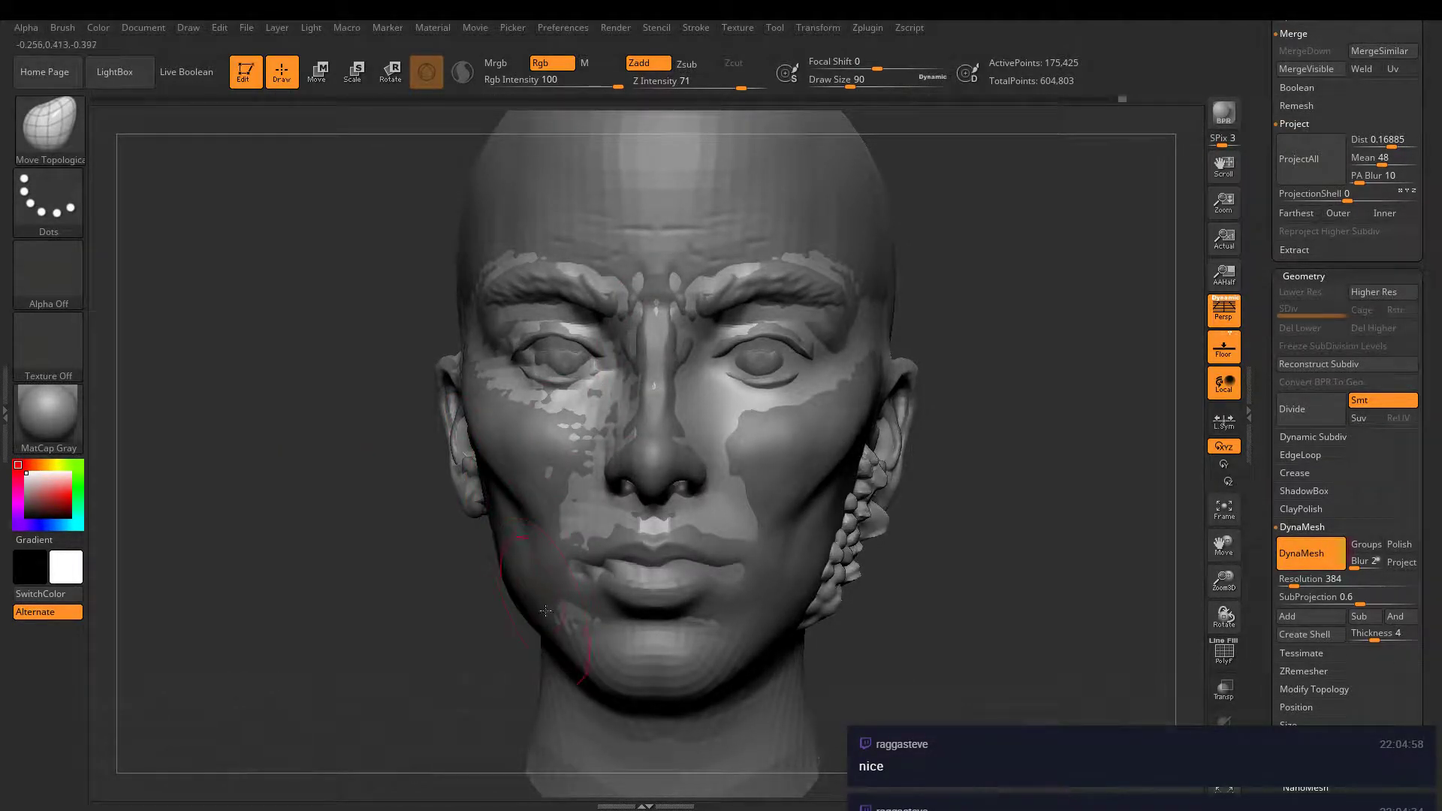
right_drag(546, 612, 509, 492)
mouse_move(432, 465)
shift+mouse_down()
mouse_move(379, 405)
mouse_move(368, 338)
mouse_move(391, 520)
shift+mouse_up()
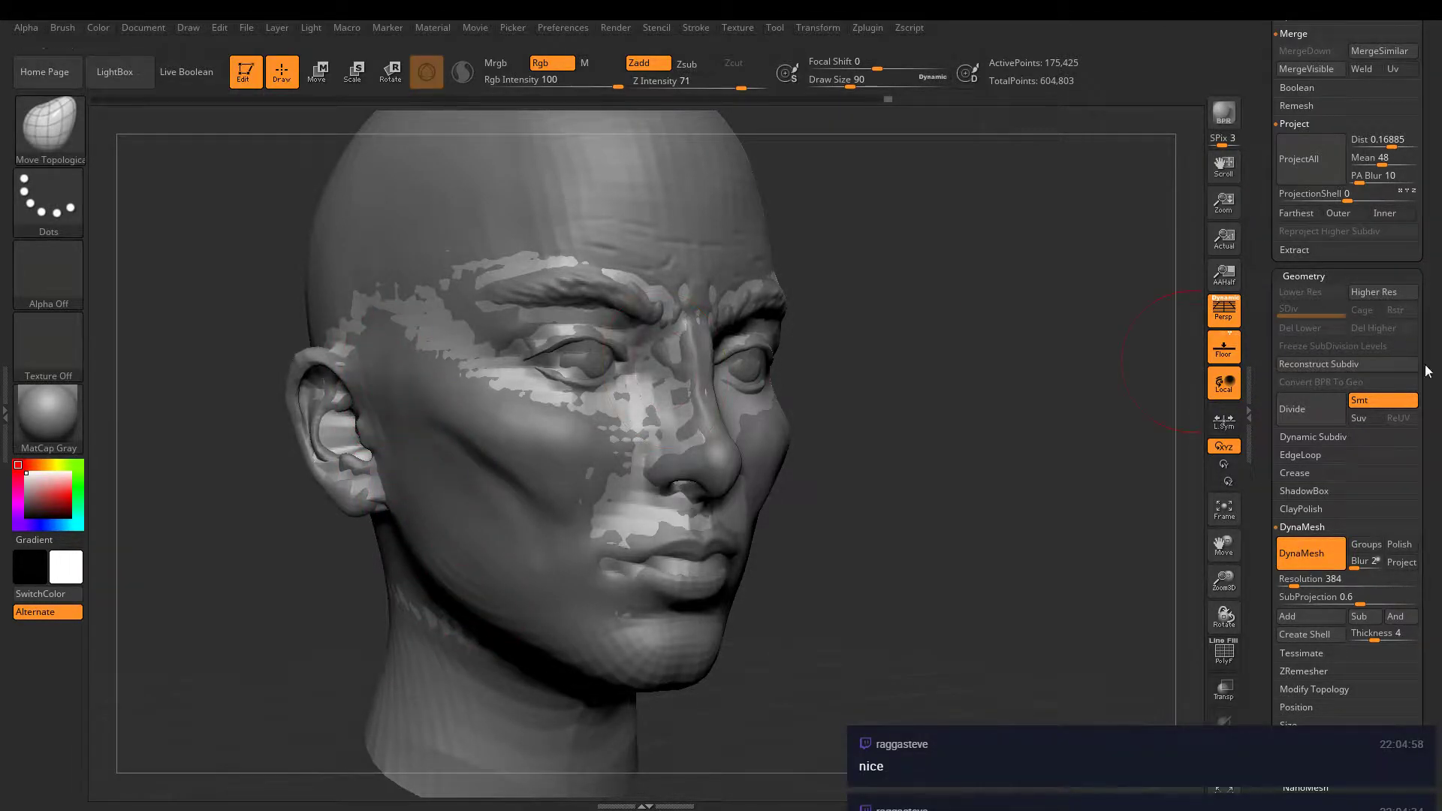
- Duplicate the growth subtool and mirror the copy to the opposite side of the head
mouse_move(1261, 265)
mouse_down()
mouse_move(1252, 450)
mouse_move(1266, 245)
mouse_up()
click(1300, 685)
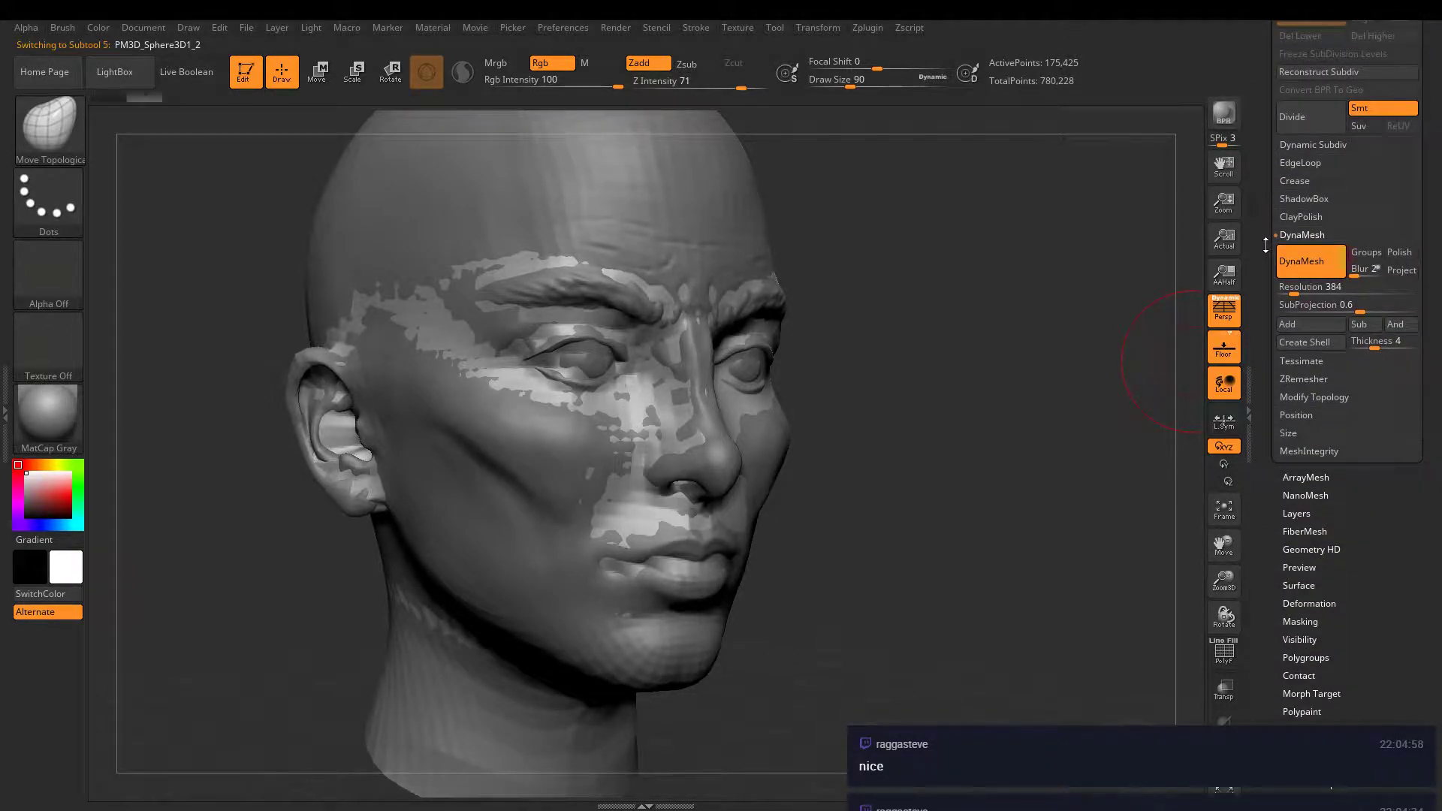
click(1310, 603)
click(1329, 637)
shift+drag(1017, 599, 891, 521)
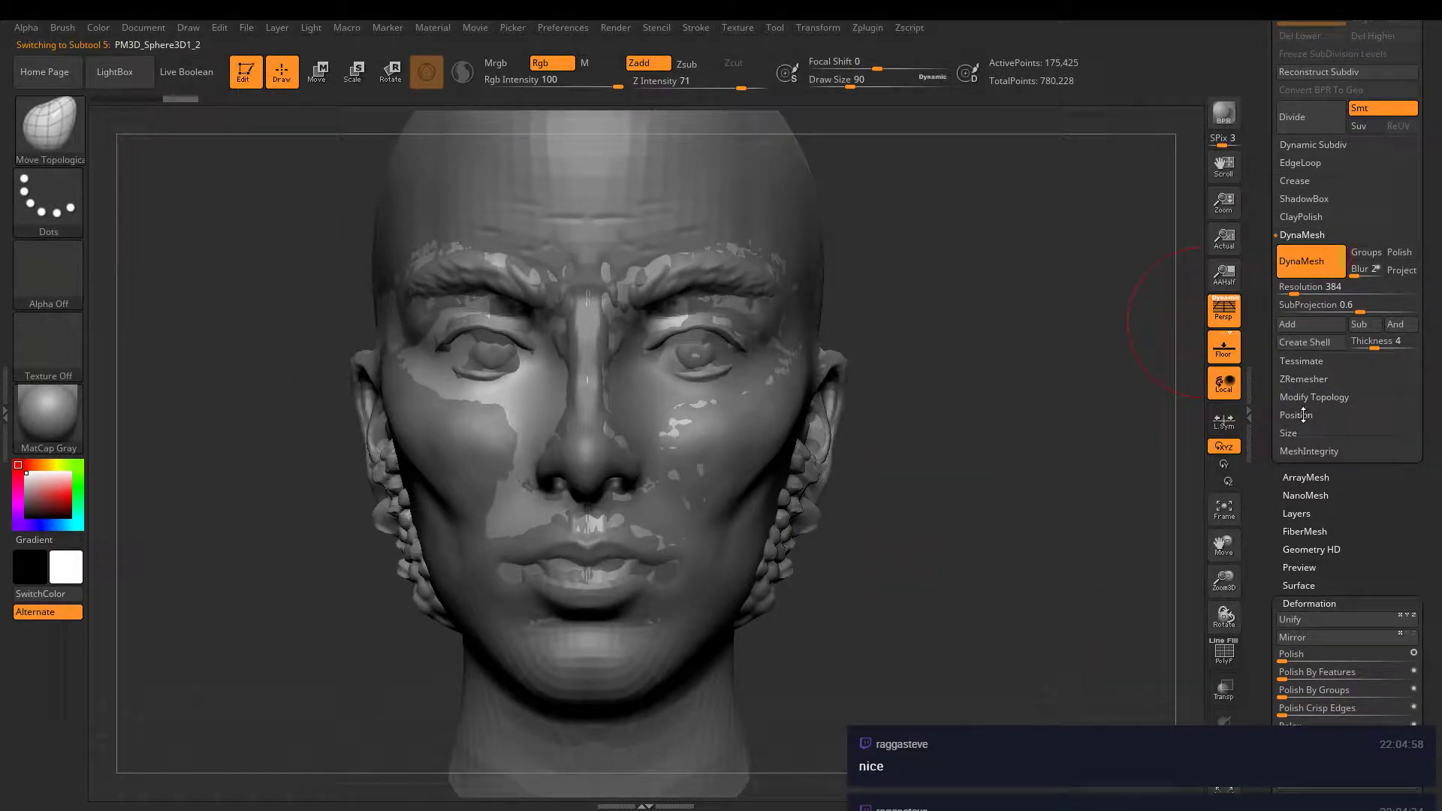
- Merge the PM3D_Sphere3D1_1 subtool down with its mirrored copy and accept the non-undoable operation
drag(1277, 379, 1298, 415)
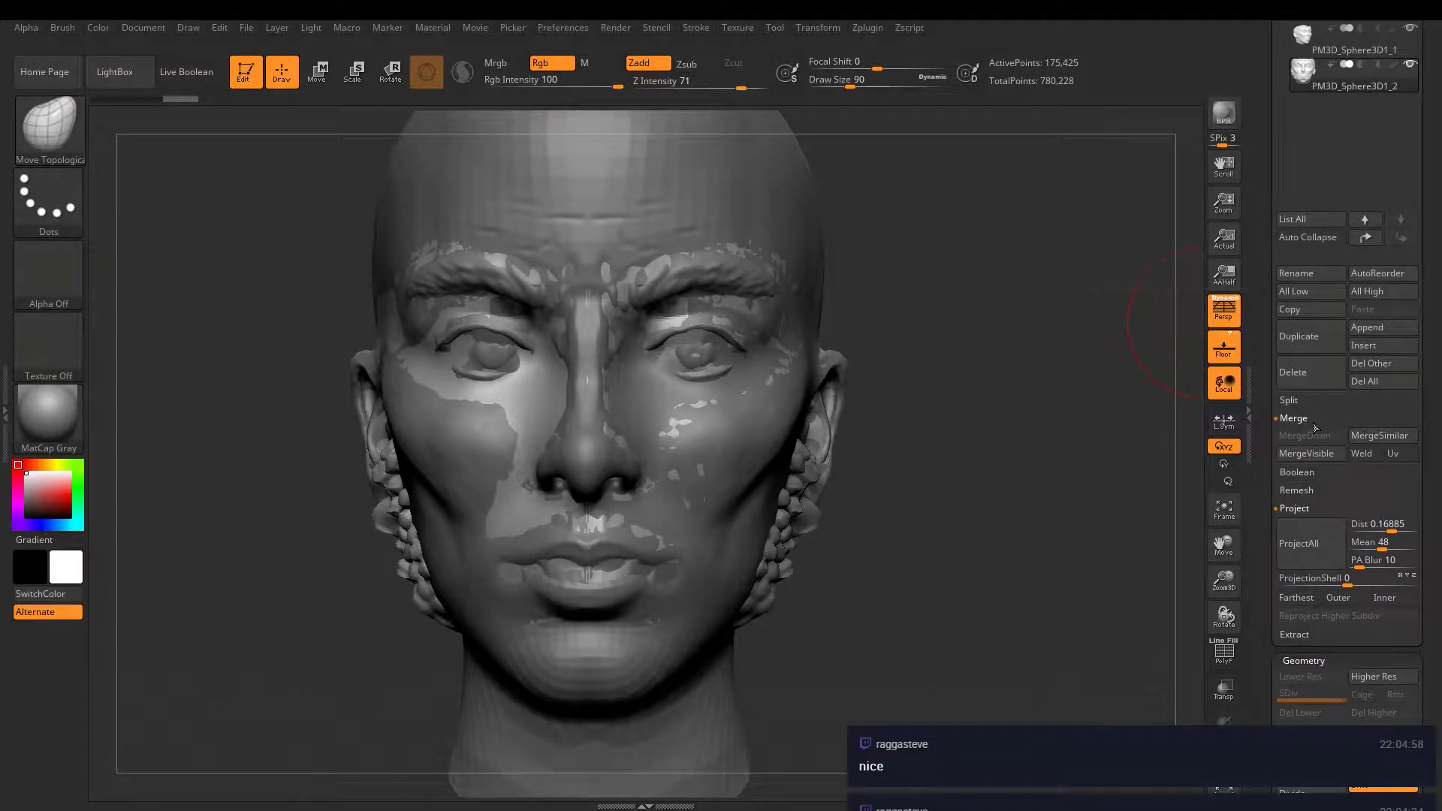
key(Up)
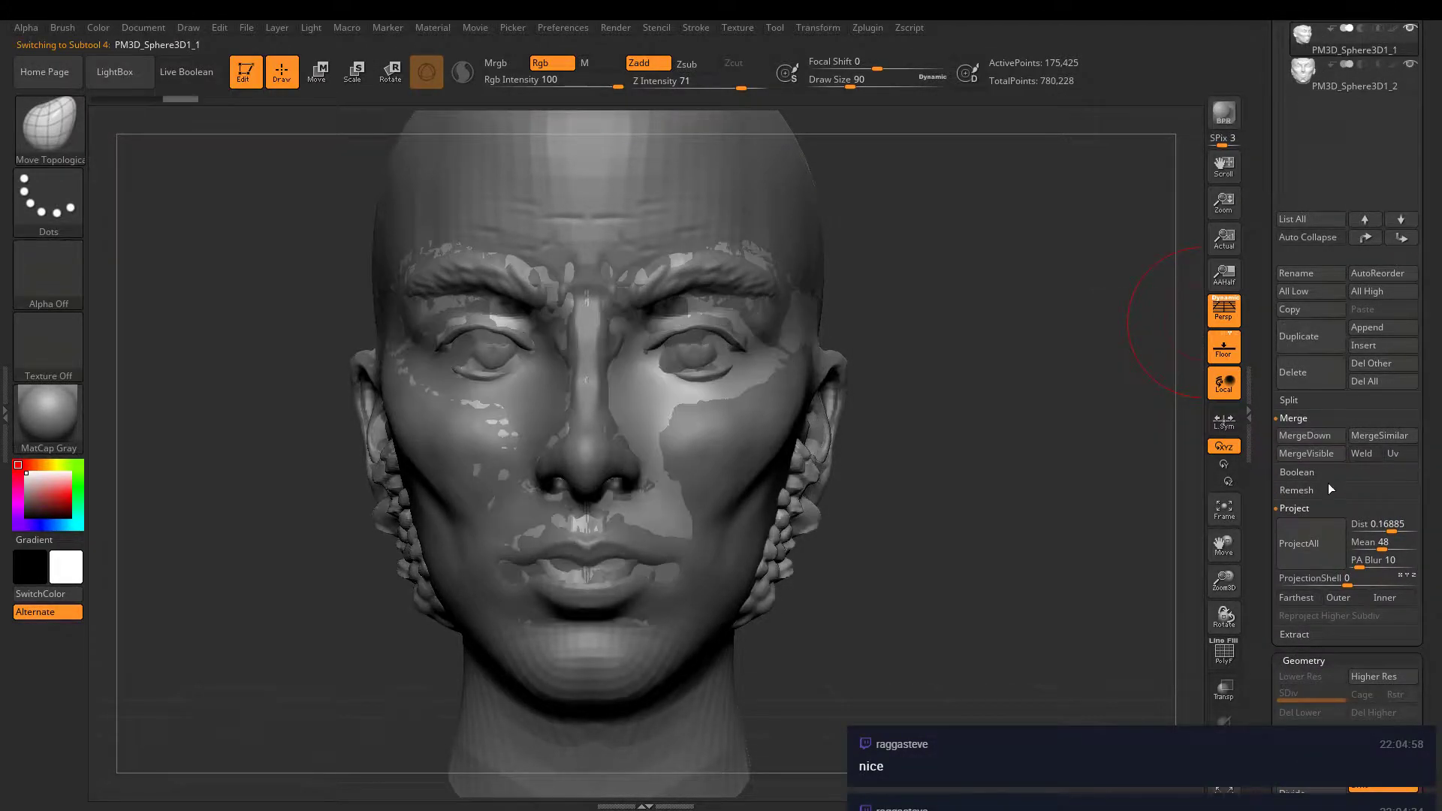
click(1303, 438)
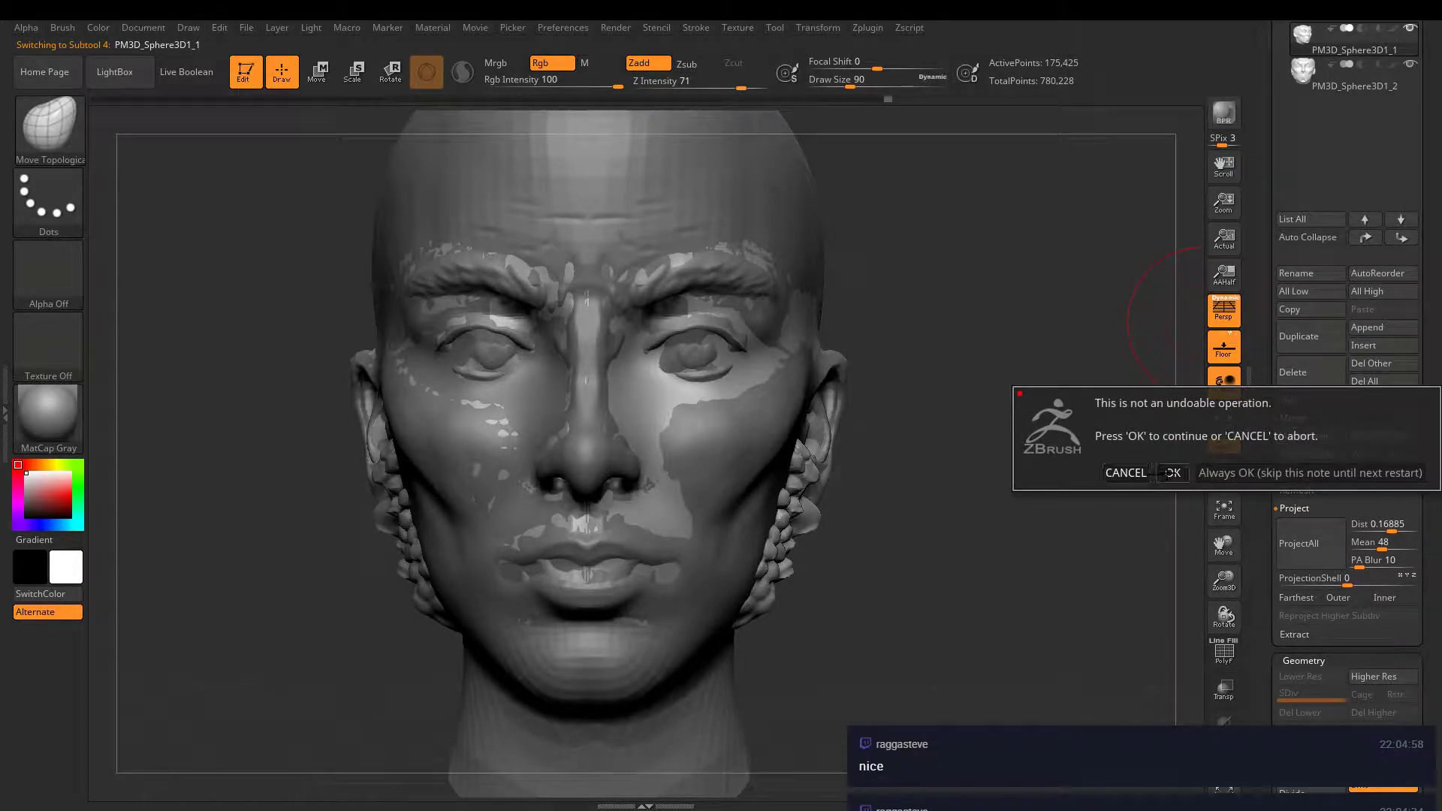
click(1173, 472)
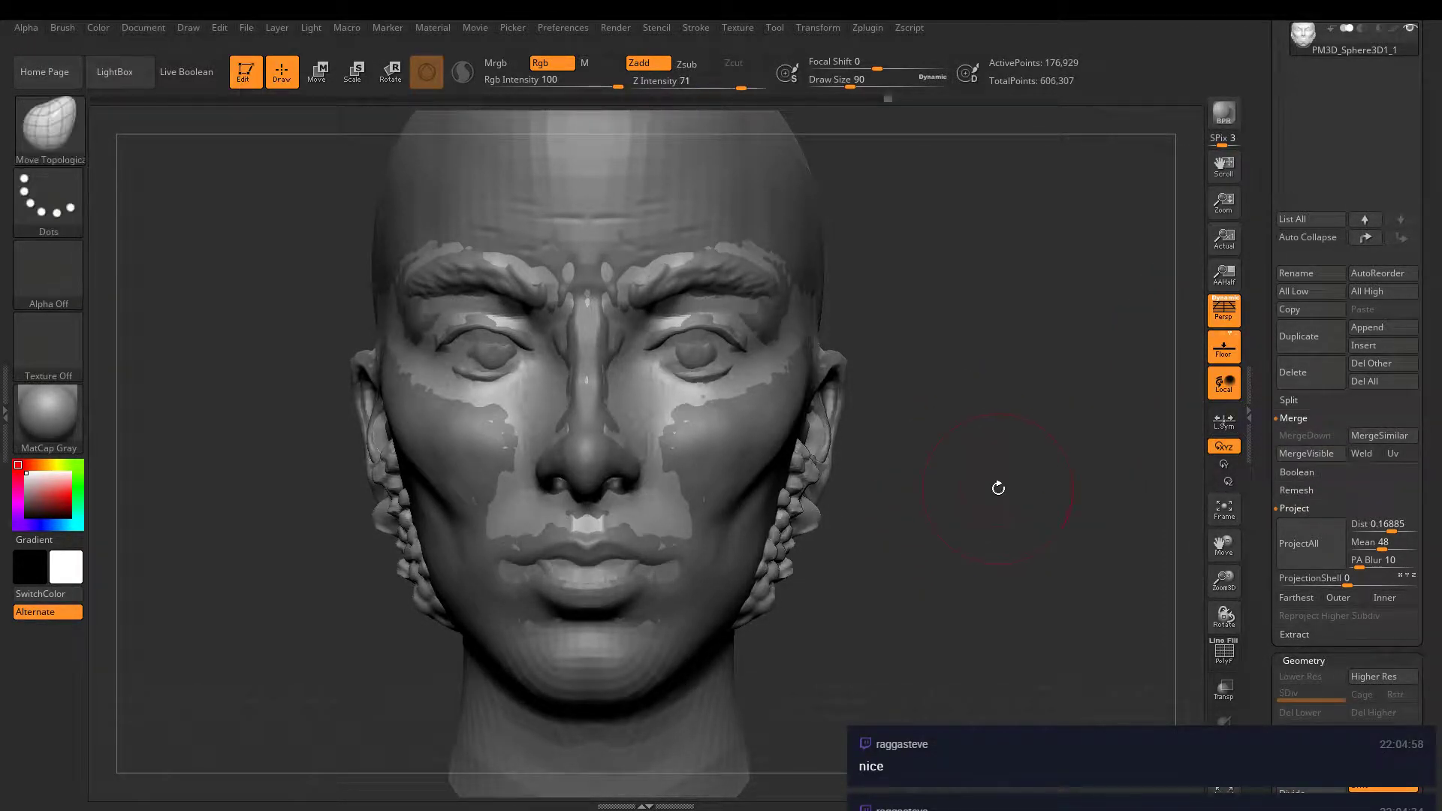
- Smooth the shell around the brow, and push it beneath the brow and temple with Move Topological at draw size 106
mouse_move(997, 486)
mouse_down()
mouse_move(868, 527)
mouse_move(943, 338)
mouse_move(941, 306)
mouse_move(852, 329)
mouse_move(811, 297)
mouse_up()
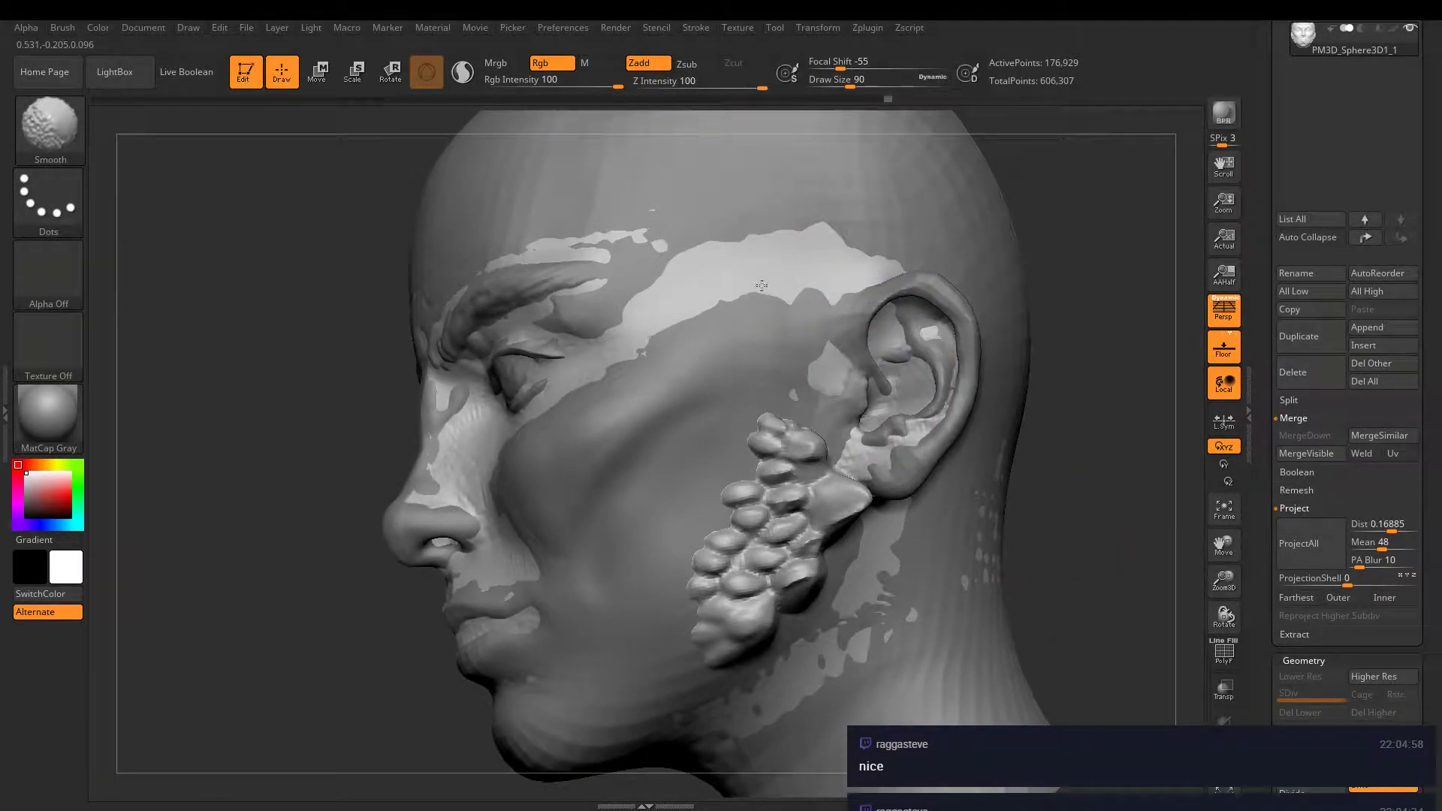
shift+drag(549, 257, 574, 259)
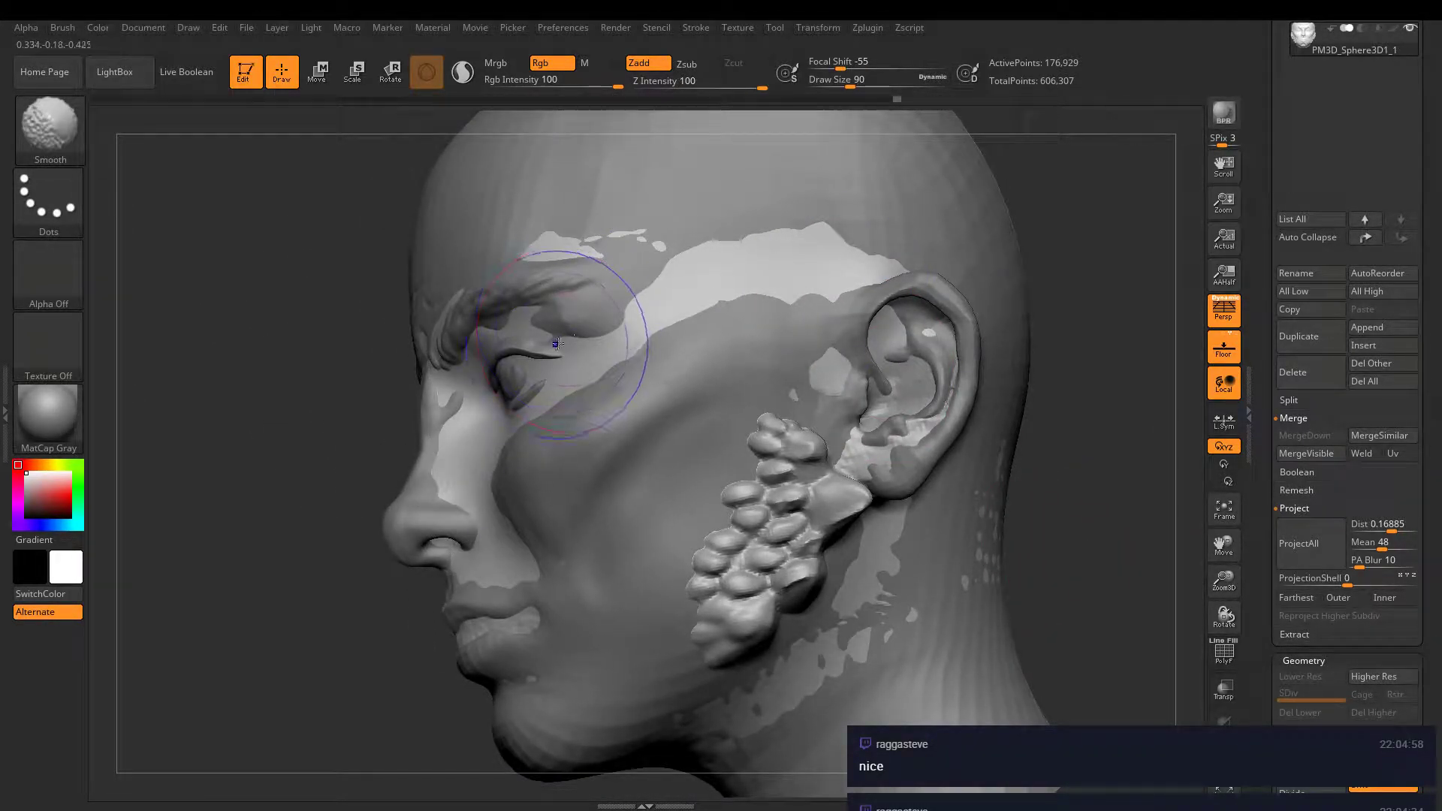
mouse_move(561, 348)
right_down()
mouse_move(600, 340)
mouse_move(689, 269)
mouse_move(676, 288)
mouse_move(623, 289)
right_up()
key(space)
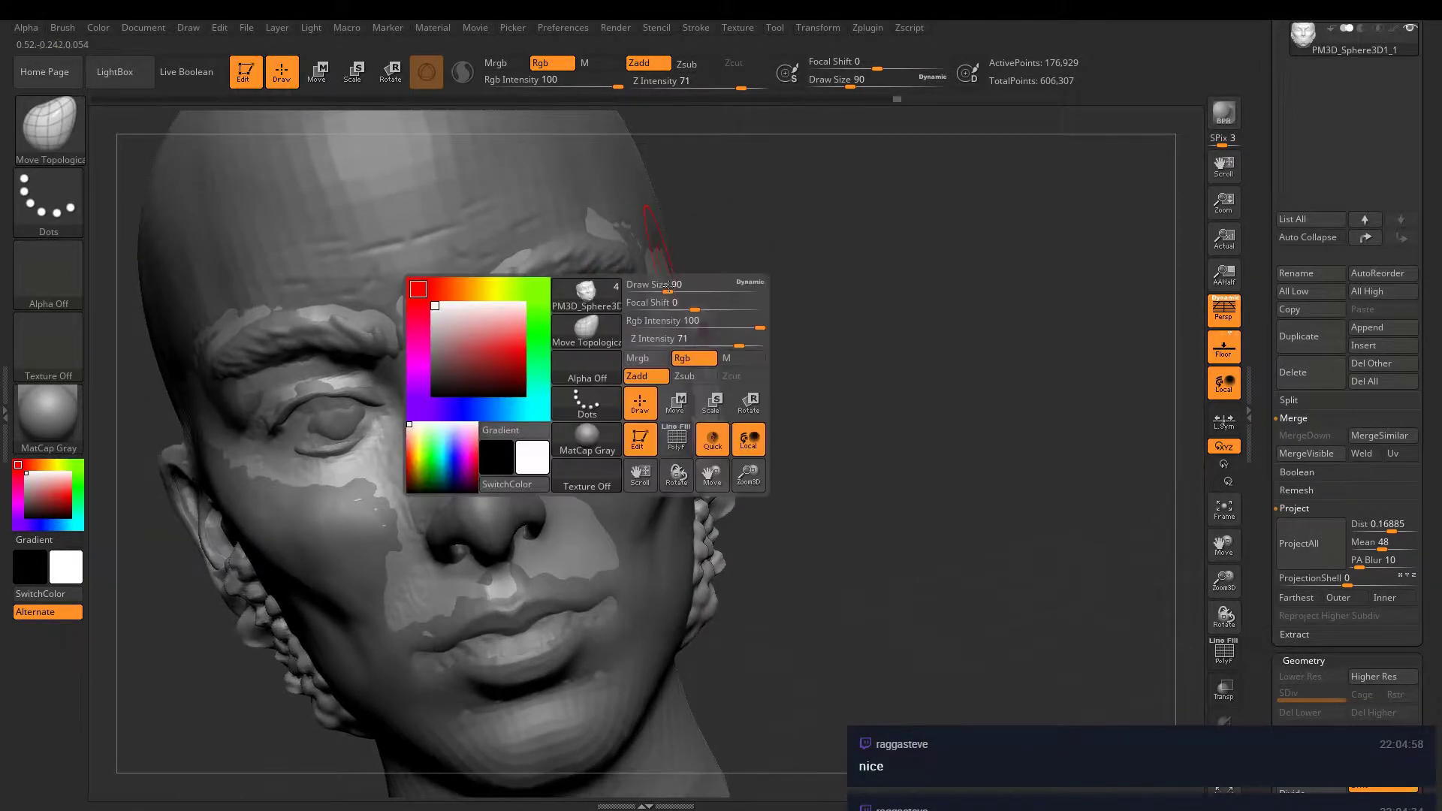
mouse_move(614, 288)
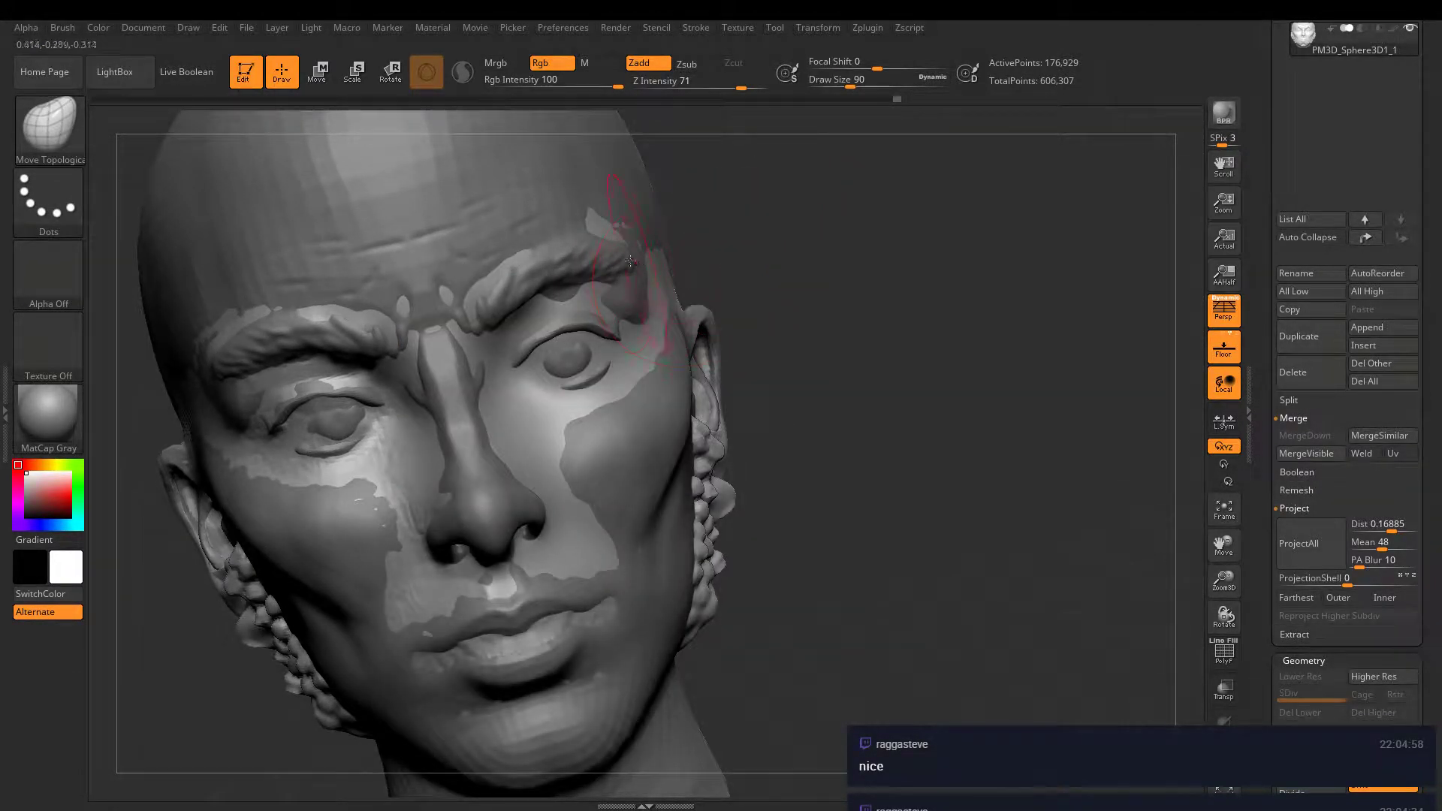
mouse_move(605, 258)
right_down()
mouse_move(622, 259)
mouse_move(580, 238)
right_up()
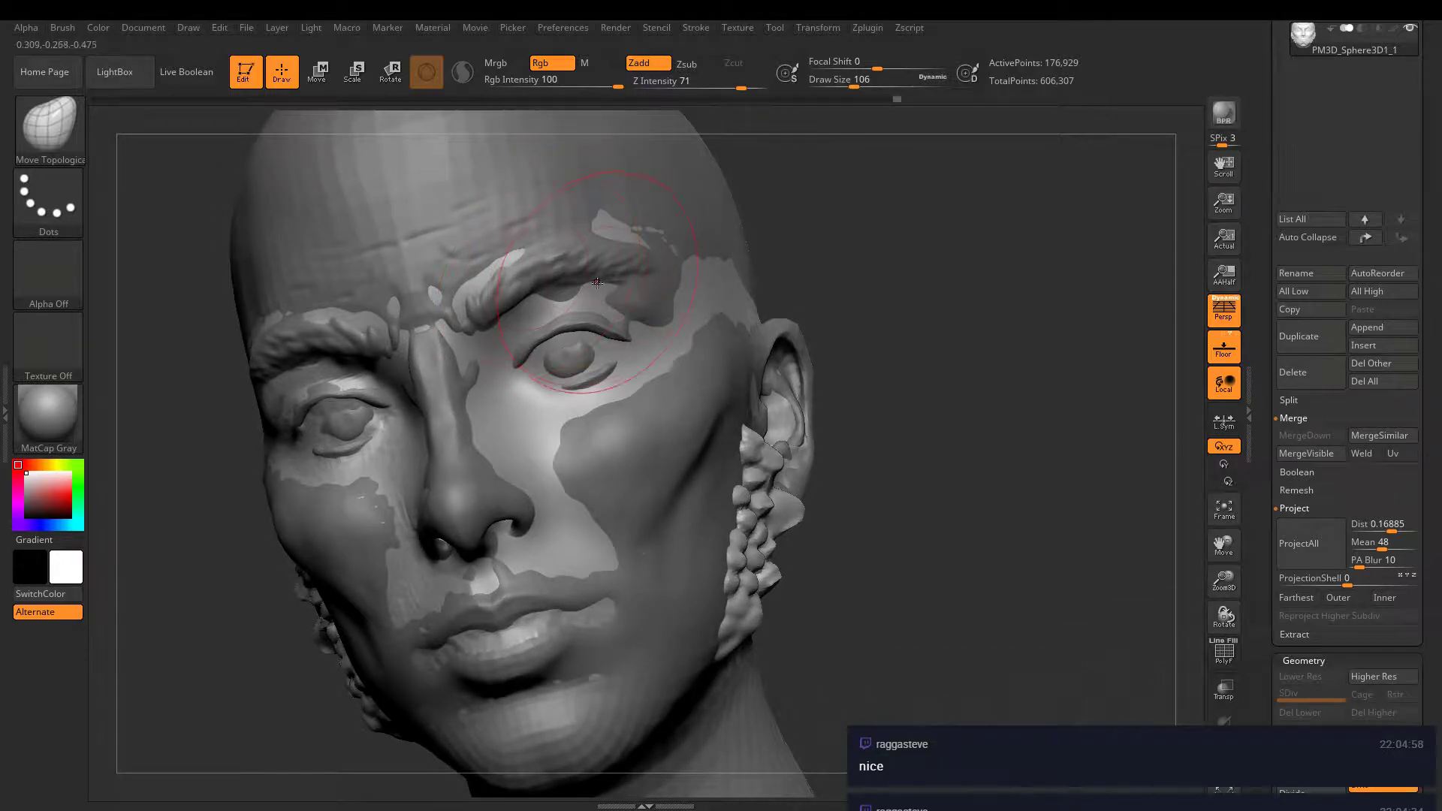
mouse_move(713, 280)
mouse_down()
mouse_move(701, 280)
mouse_move(730, 288)
mouse_move(633, 336)
mouse_up()
drag(616, 254, 608, 251)
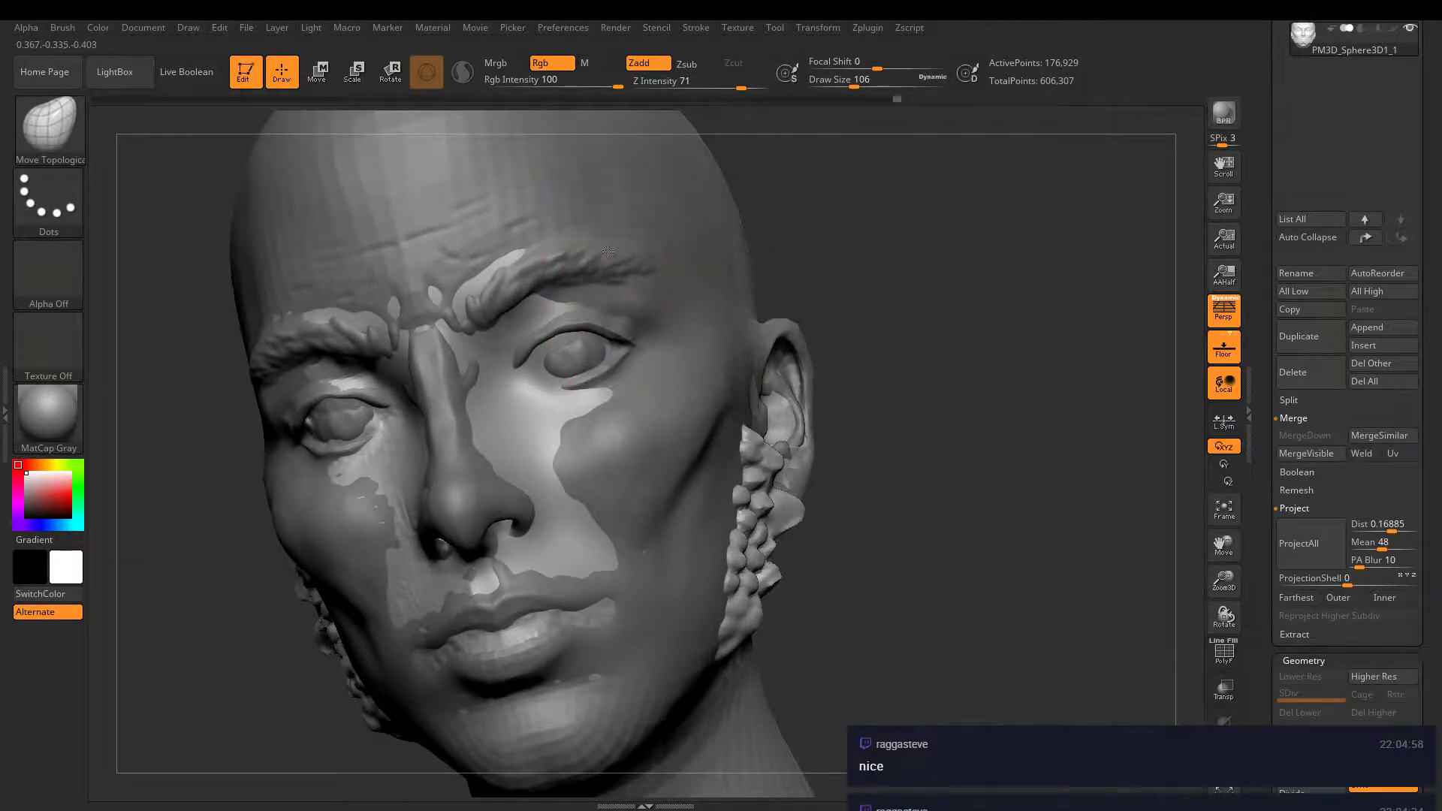
- Push the exposed shell patches beside the nose and under the eye beneath the face with Move Topological at draw size 106
right_drag(596, 306, 483, 322)
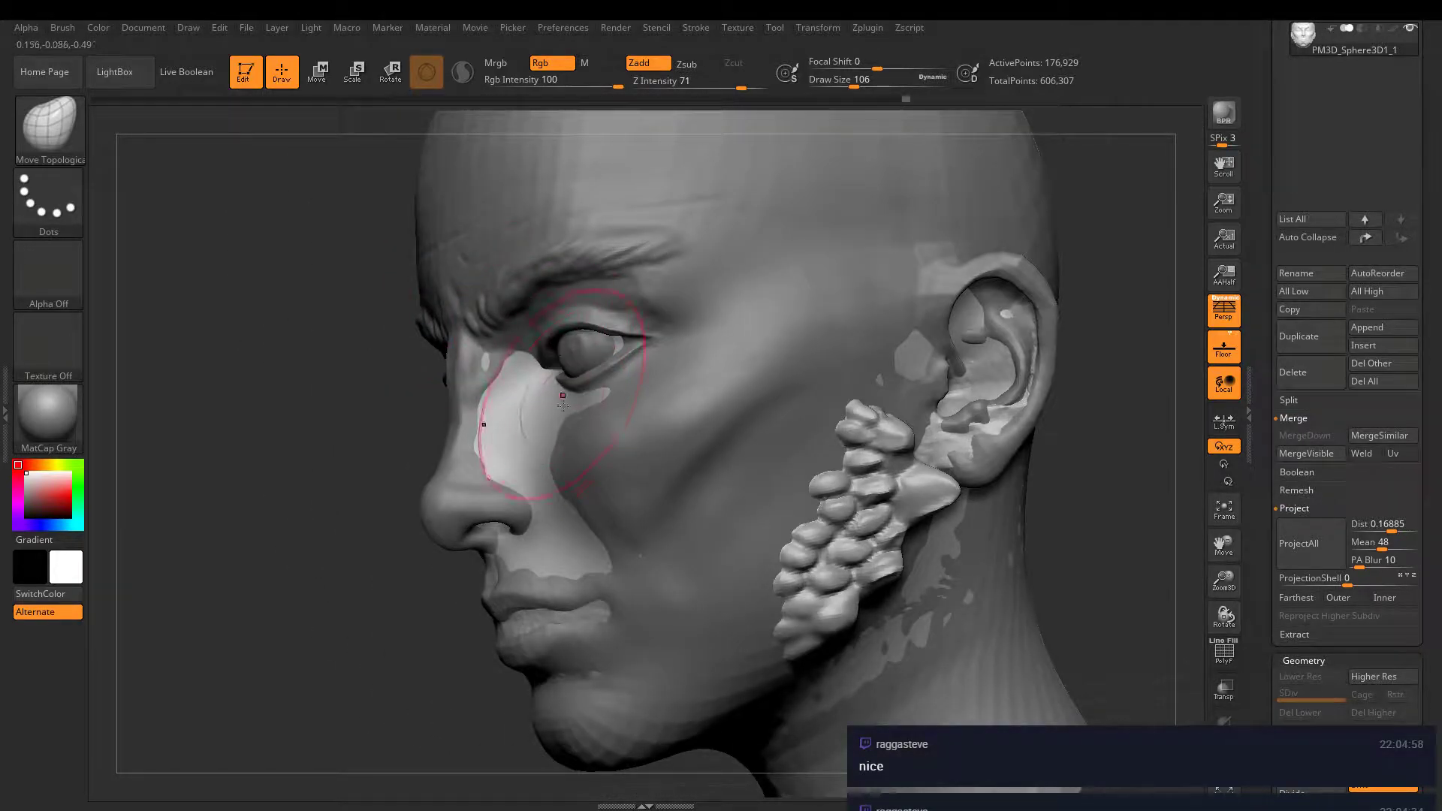
drag(563, 406, 525, 406)
right_drag(515, 408, 539, 411)
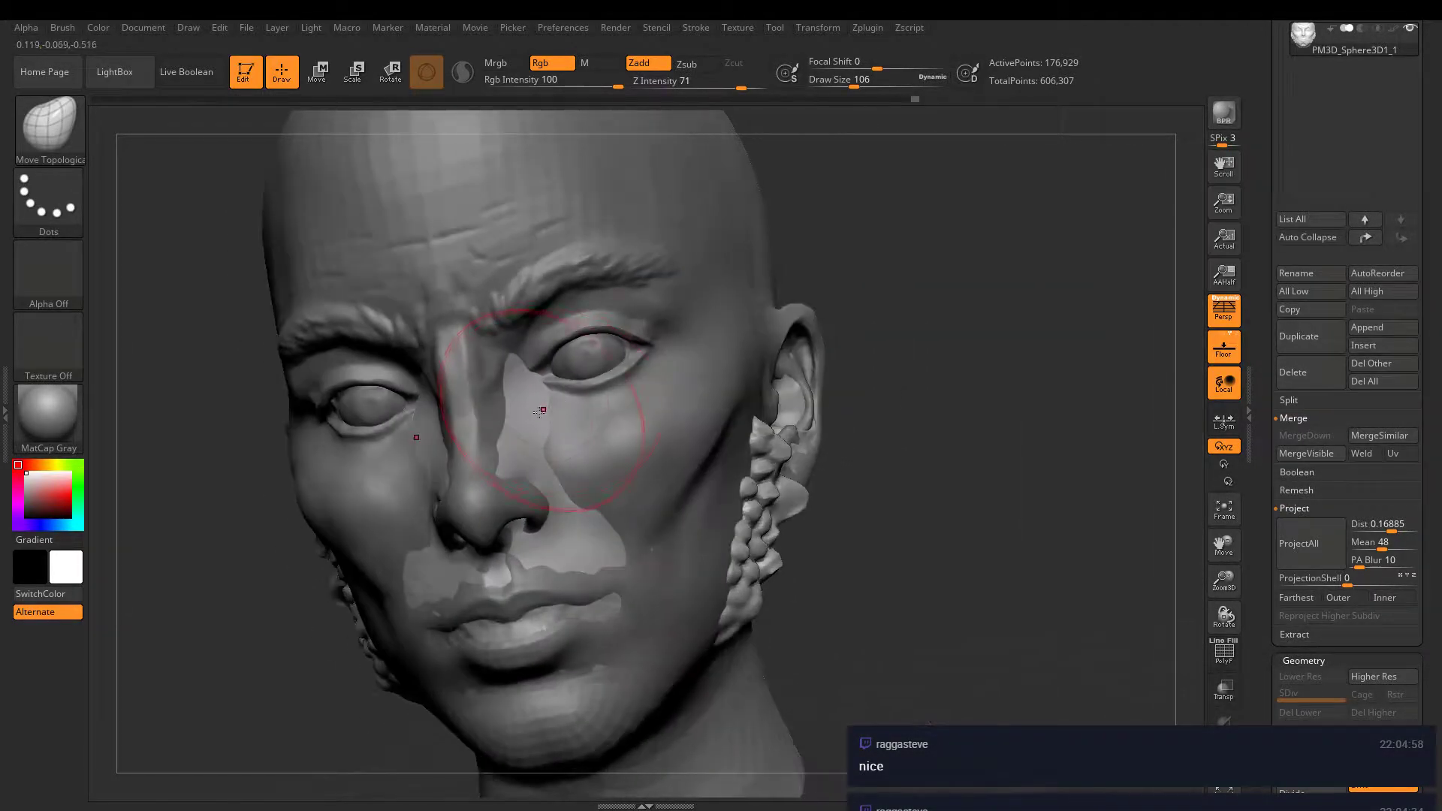
drag(541, 411, 518, 384)
right_drag(531, 444, 530, 489)
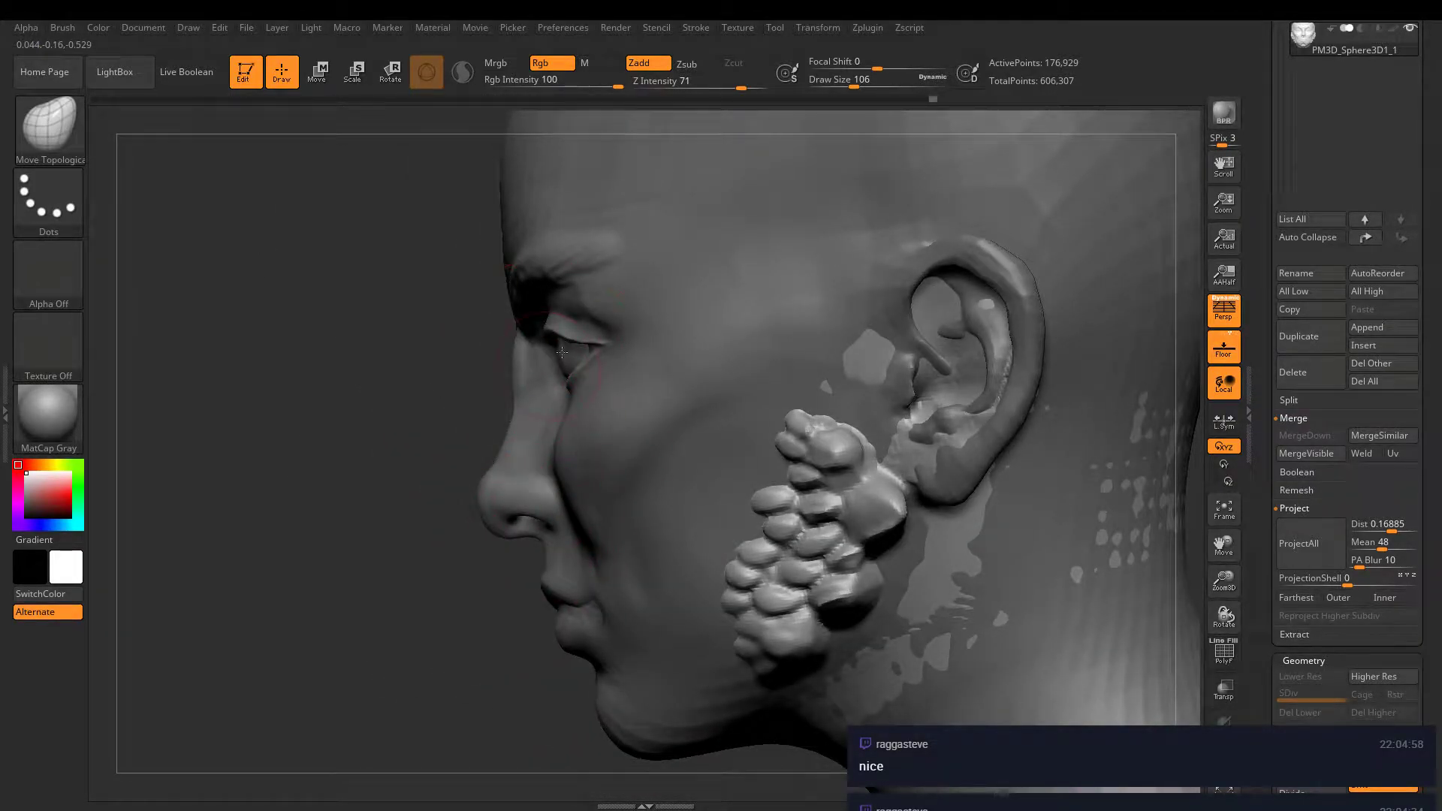
mouse_move(569, 400)
right_down()
mouse_move(724, 322)
mouse_move(628, 435)
mouse_move(603, 349)
mouse_move(633, 316)
right_up()
right_drag(356, 306, 612, 451)
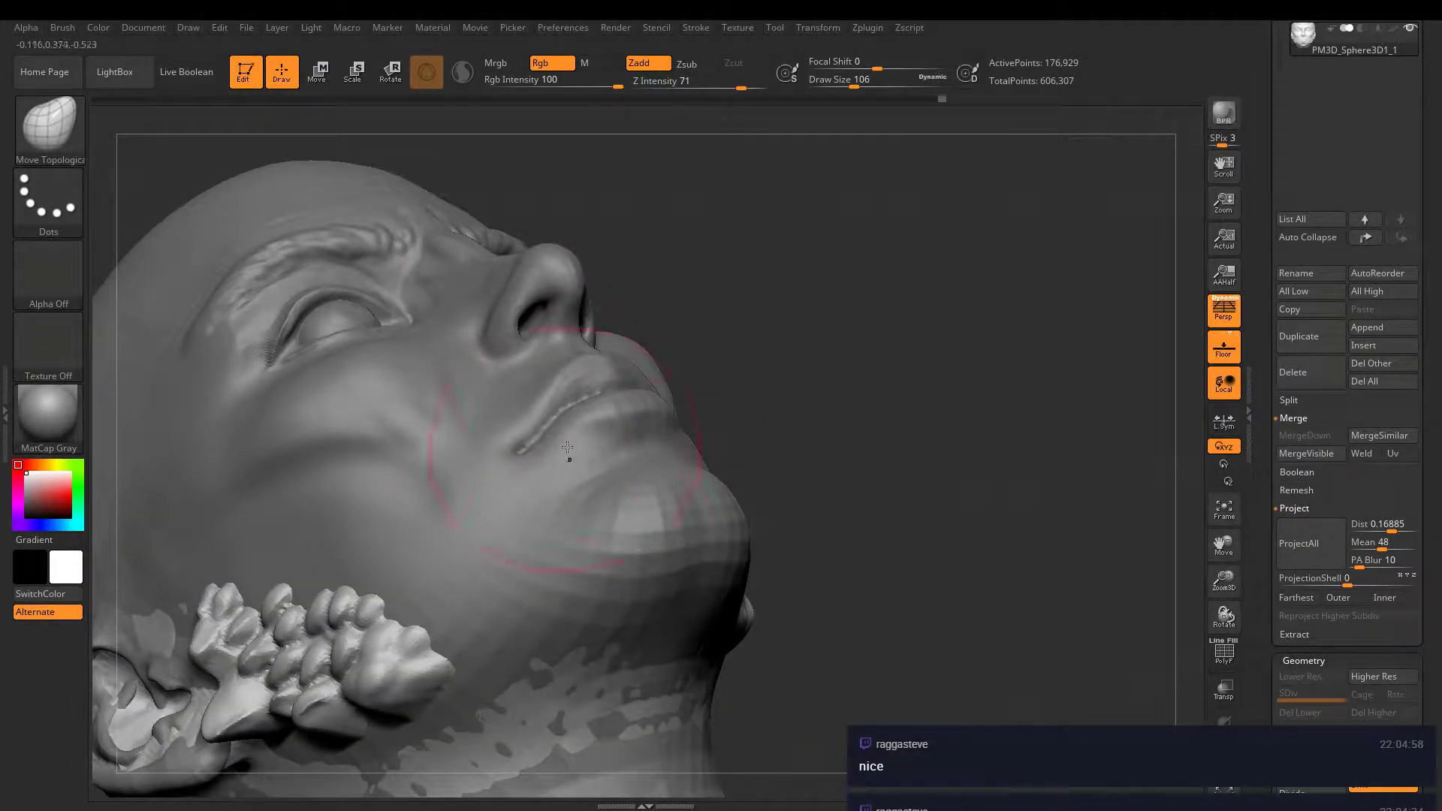
- Clean up the jagged shell spikes behind the ear with ClayBuildup at draw size 46 and Z intensity 36
mouse_move(749, 496)
right_down()
mouse_move(844, 380)
mouse_move(755, 444)
mouse_move(587, 486)
mouse_move(677, 481)
mouse_move(515, 418)
right_up()
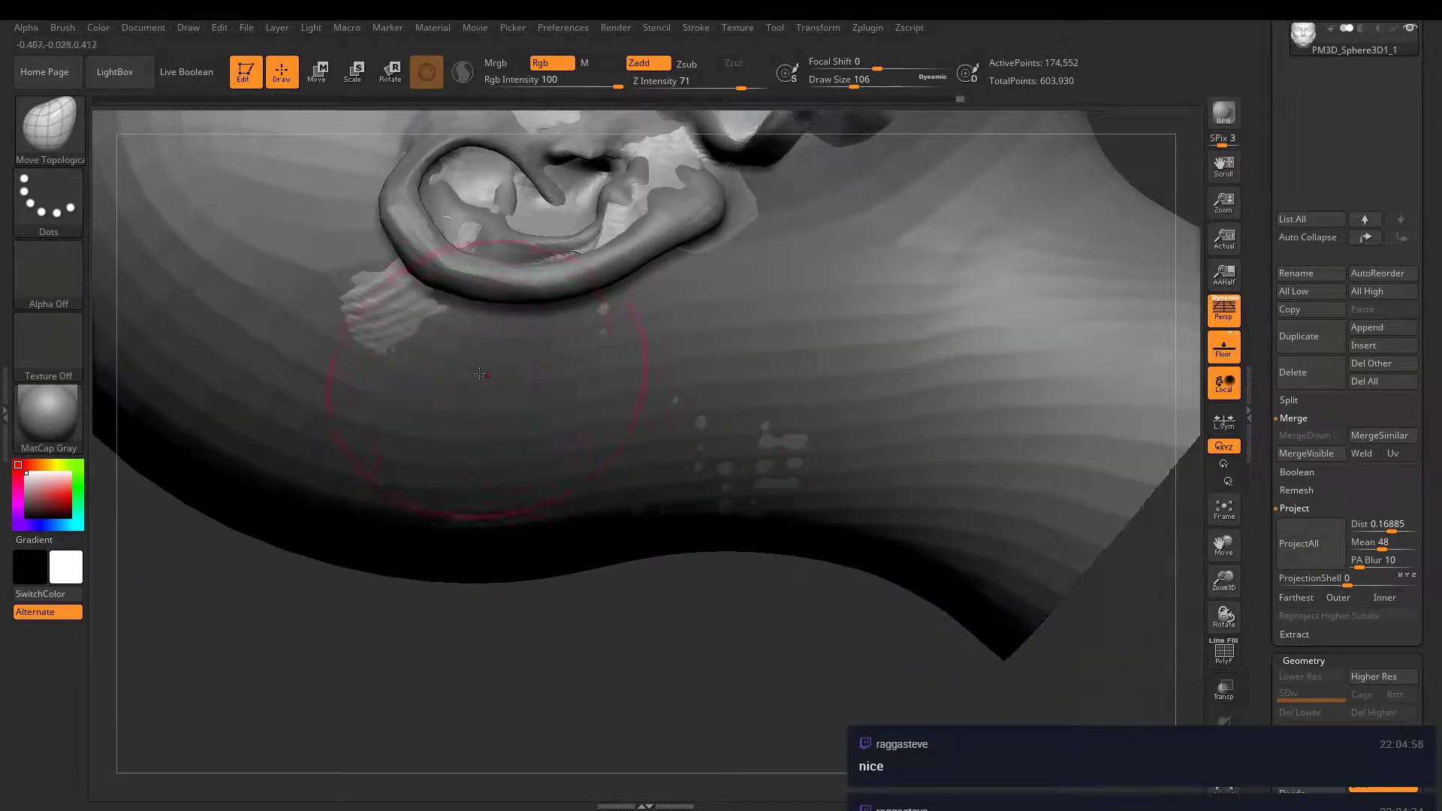
mouse_move(265, 290)
right_down()
mouse_move(634, 322)
mouse_move(640, 244)
mouse_move(639, 325)
mouse_move(745, 411)
mouse_move(736, 383)
right_up()
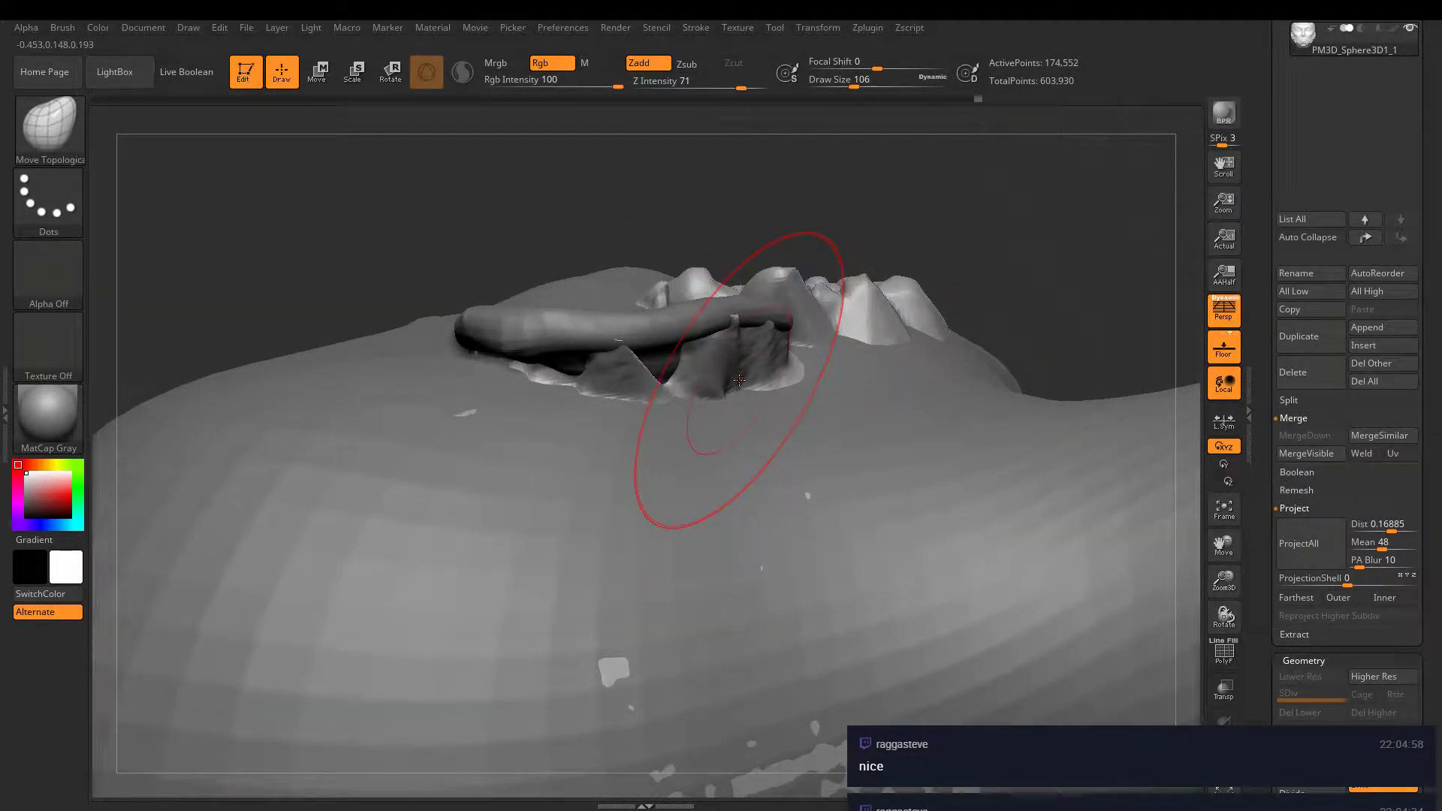
key(bracketleft)
key(bracketleft)
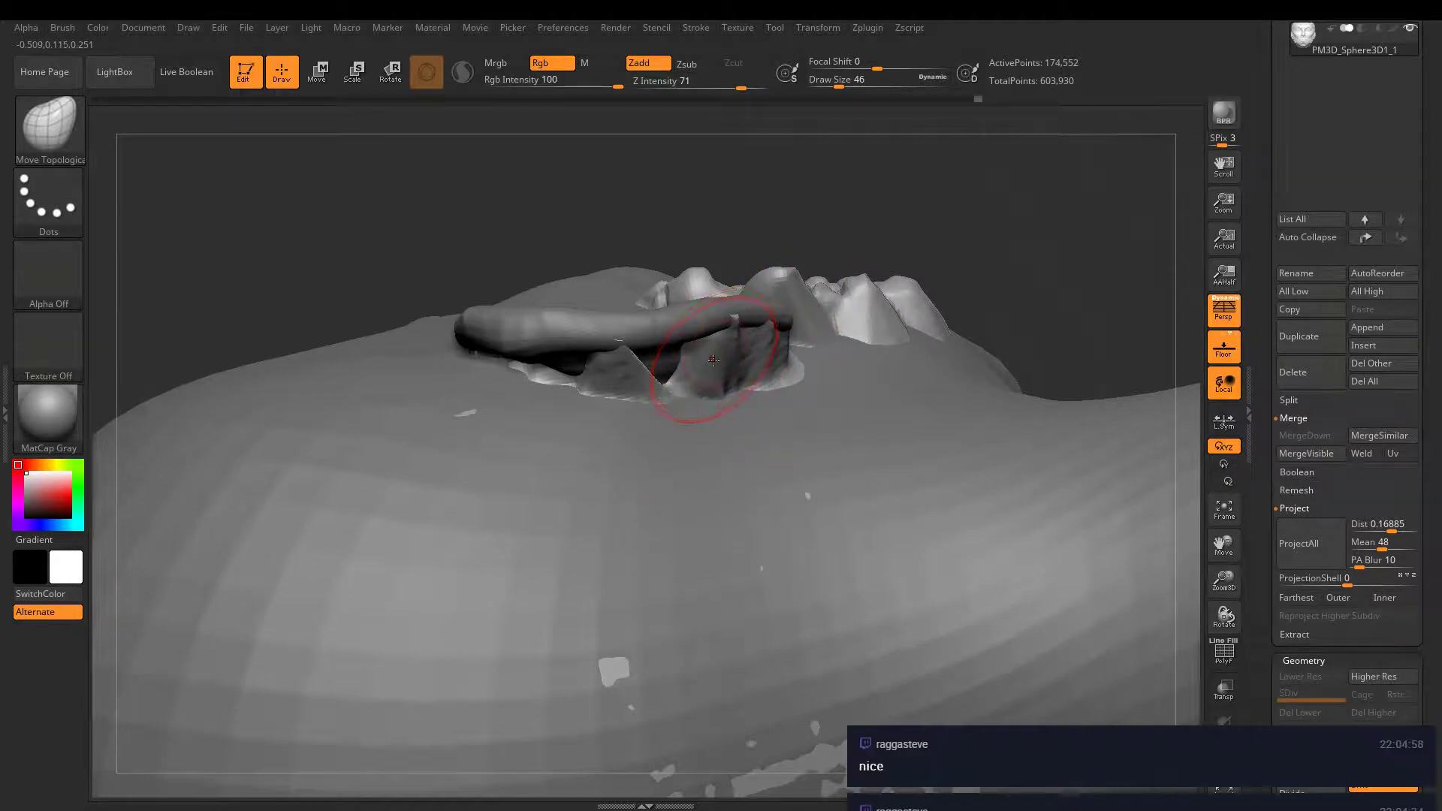
key(b)
key(c)
key(b)
drag(774, 353, 647, 370)
mouse_move(751, 361)
mouse_down()
mouse_move(773, 353)
mouse_move(701, 383)
mouse_move(547, 363)
mouse_move(563, 370)
mouse_up()
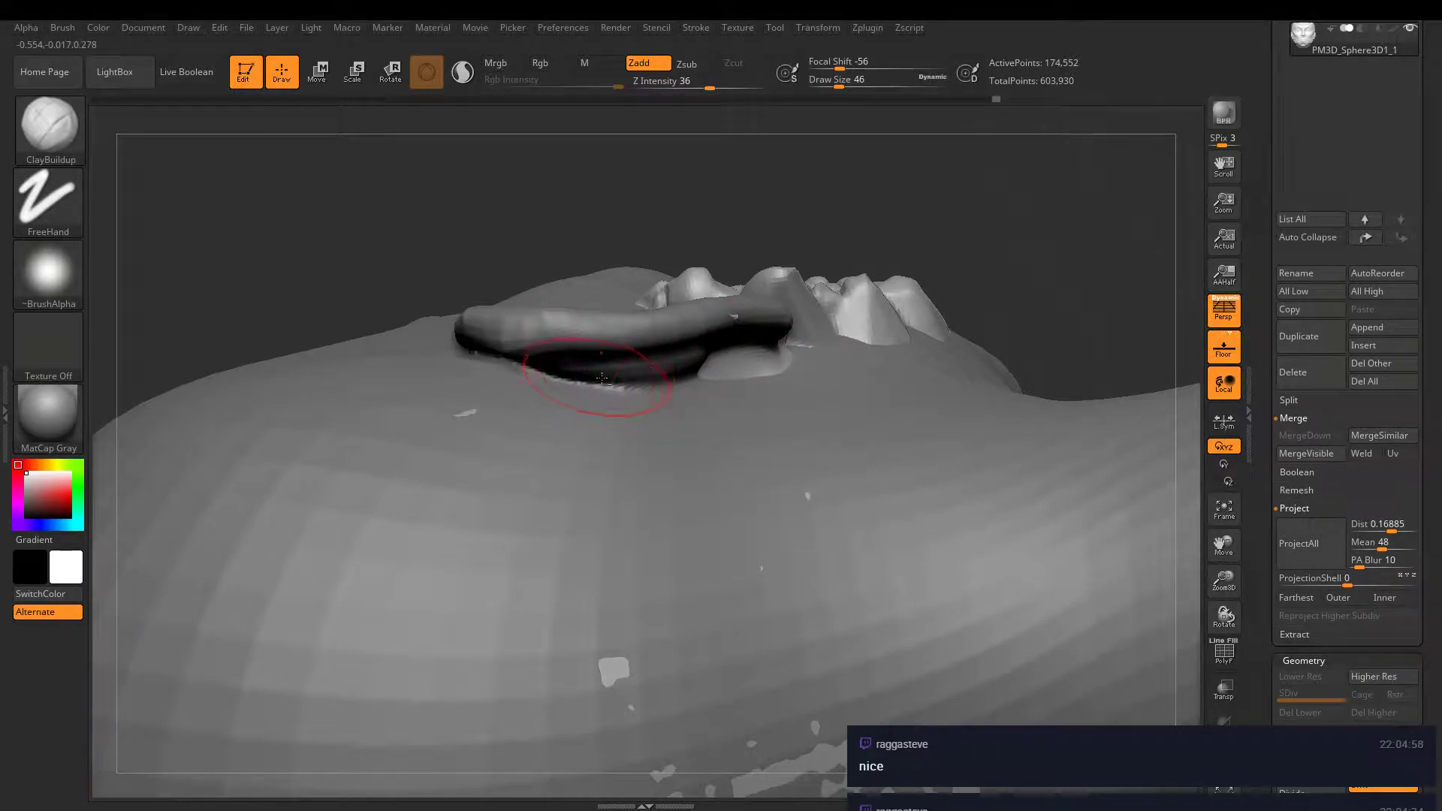
- Update the shell's DynaMesh and clear the remaining shell patches in and around the ear
right_drag(563, 371, 728, 257)
alt+right_drag(546, 336, 601, 386)
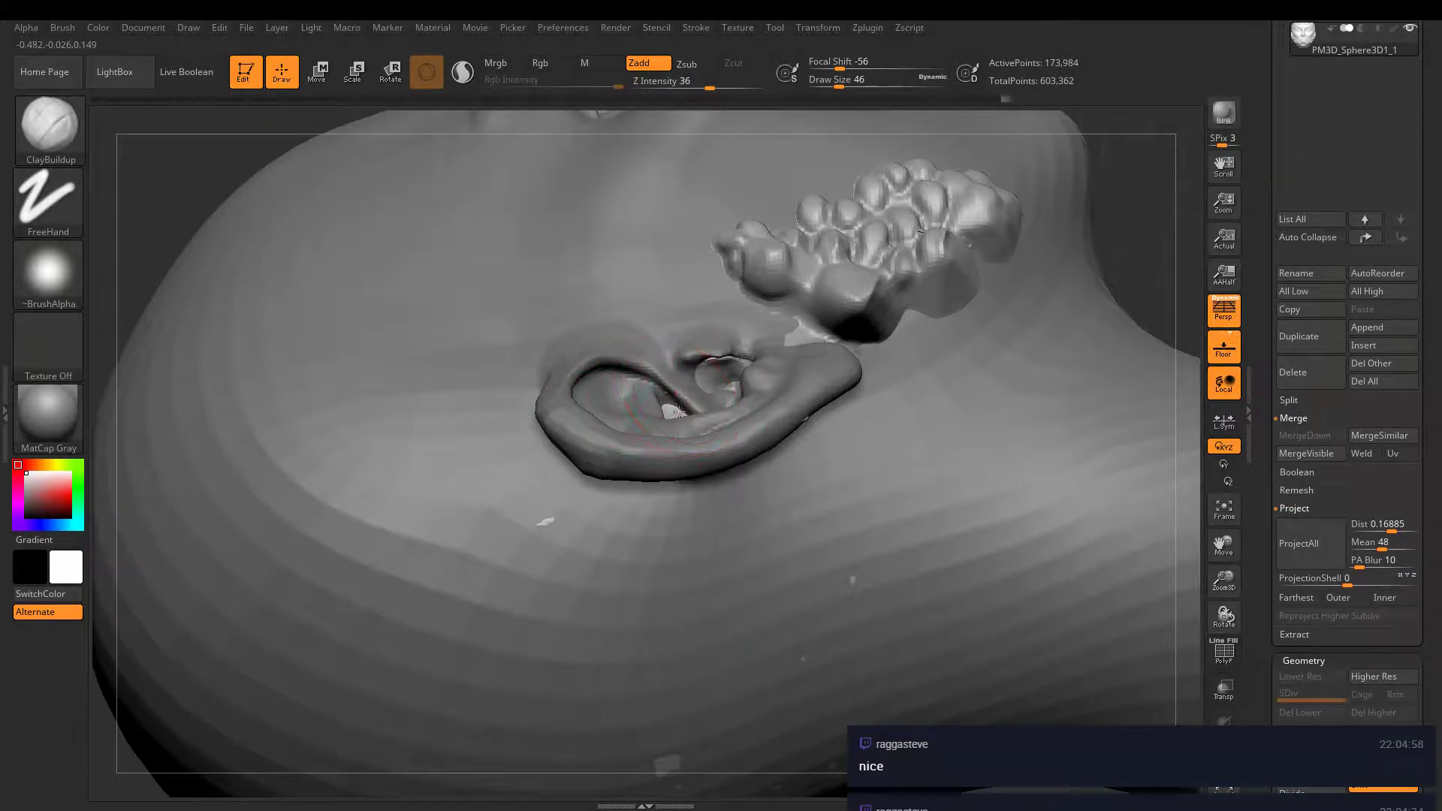
mouse_move(728, 385)
right_down()
mouse_move(421, 286)
mouse_move(694, 327)
right_up()
key(ctrl)
key(shift)
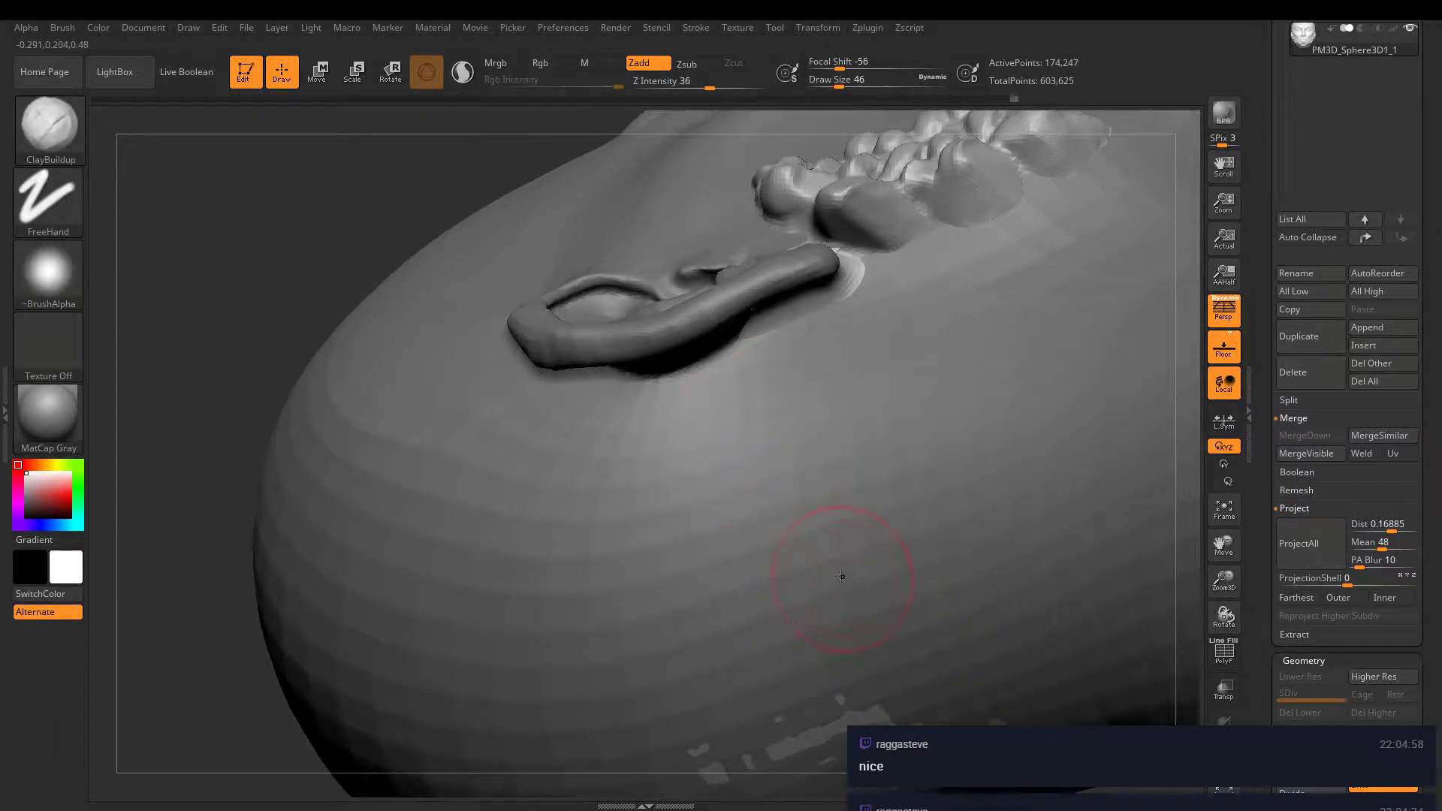
key(shift)
- Select the Merged_FemaleHead1 subtool and smooth its cheek below the cheekbone with the Smooth brush at draw size 46
alt+right_drag(885, 419, 881, 507)
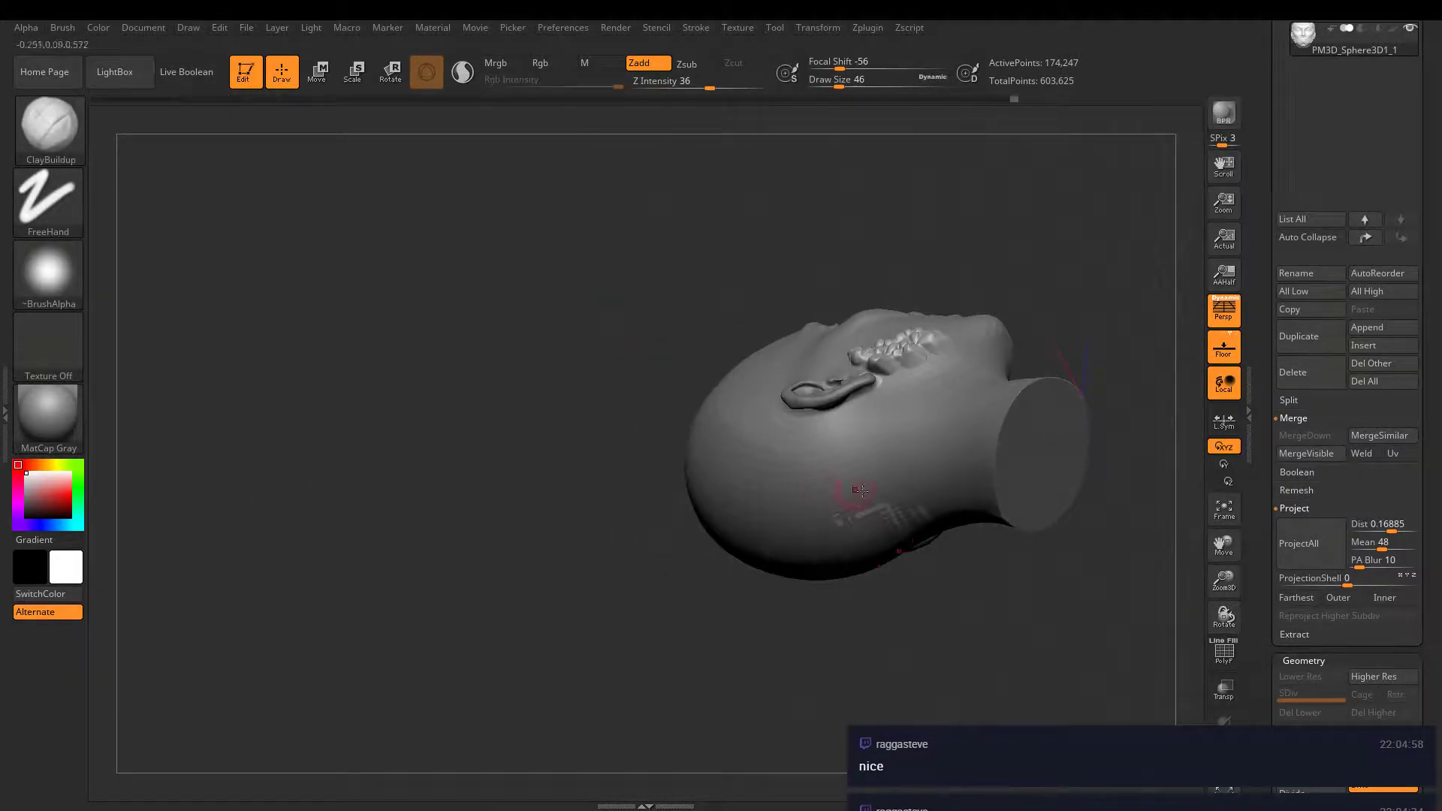
key(shift)
mouse_move(1048, 289)
mouse_down()
mouse_move(940, 548)
mouse_move(824, 605)
mouse_move(831, 560)
mouse_move(765, 430)
mouse_up()
mouse_move(764, 431)
right_down()
mouse_move(757, 406)
mouse_move(911, 484)
mouse_move(737, 527)
right_up()
mouse_move(952, 423)
ctrl+right_down()
mouse_move(797, 338)
mouse_move(868, 373)
mouse_move(937, 364)
mouse_move(917, 444)
ctrl+right_up()
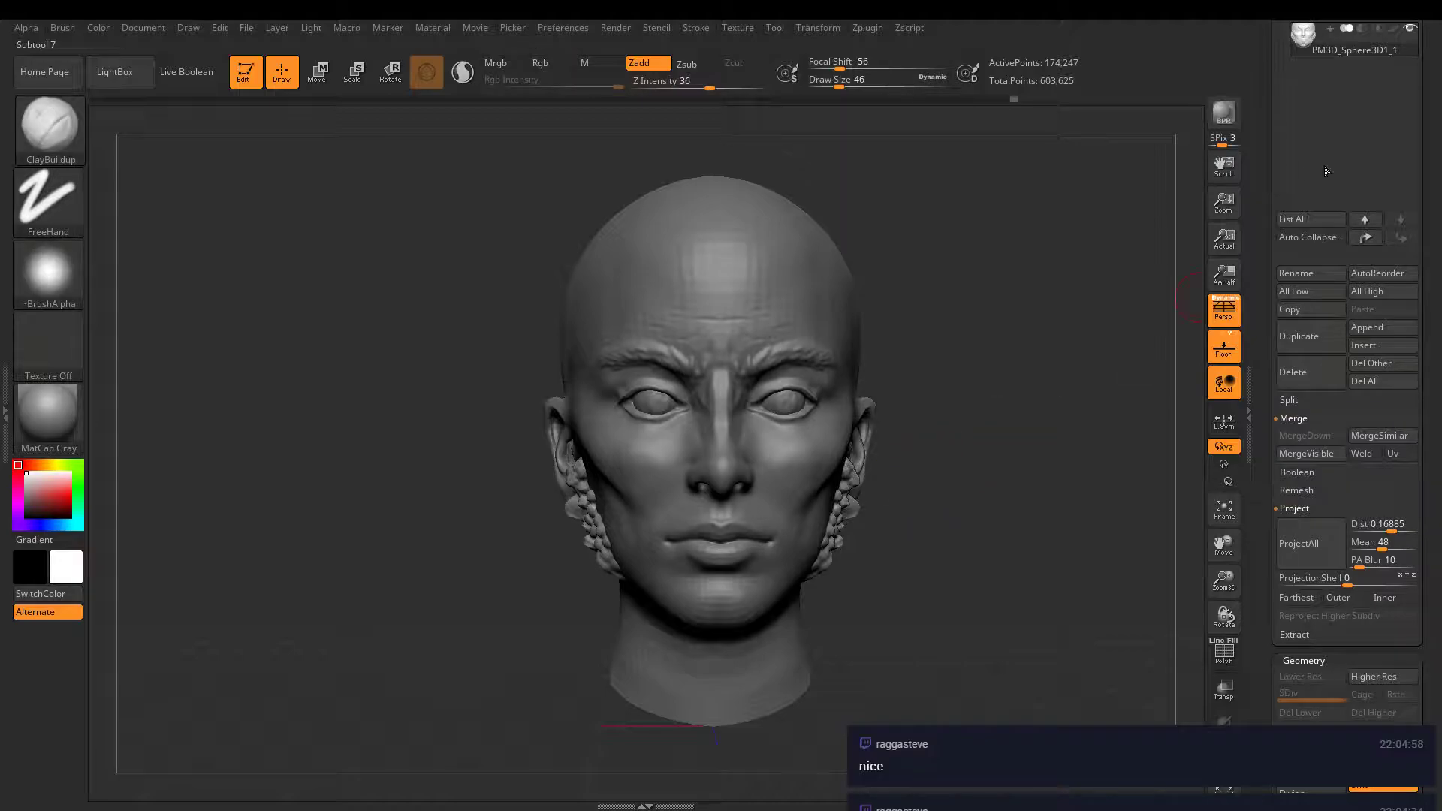
alt+click(735, 251)
mouse_move(751, 628)
alt+right_down()
mouse_move(800, 451)
mouse_move(796, 409)
mouse_move(851, 435)
mouse_move(956, 376)
alt+right_up()
key(shift)
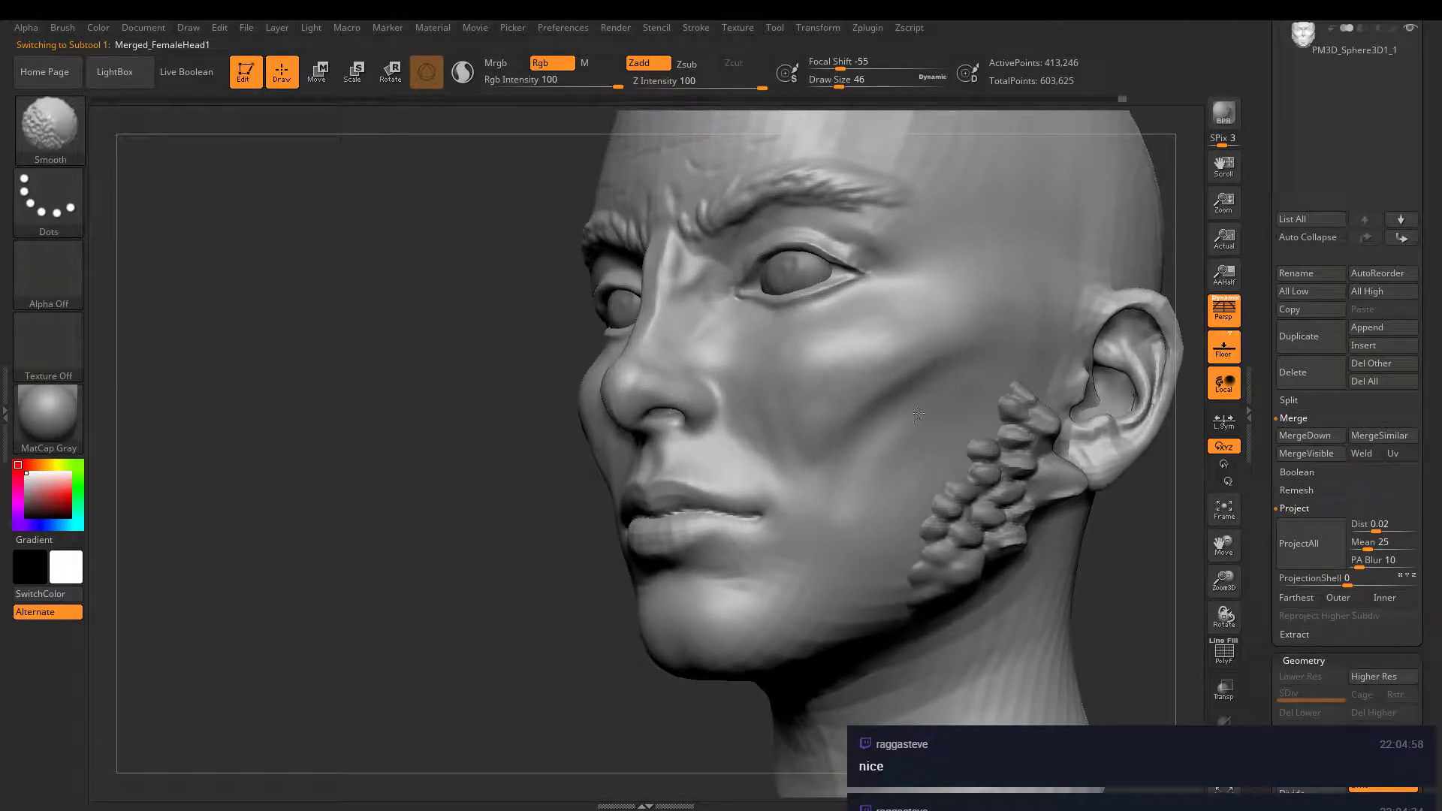
shift+drag(787, 423, 886, 338)
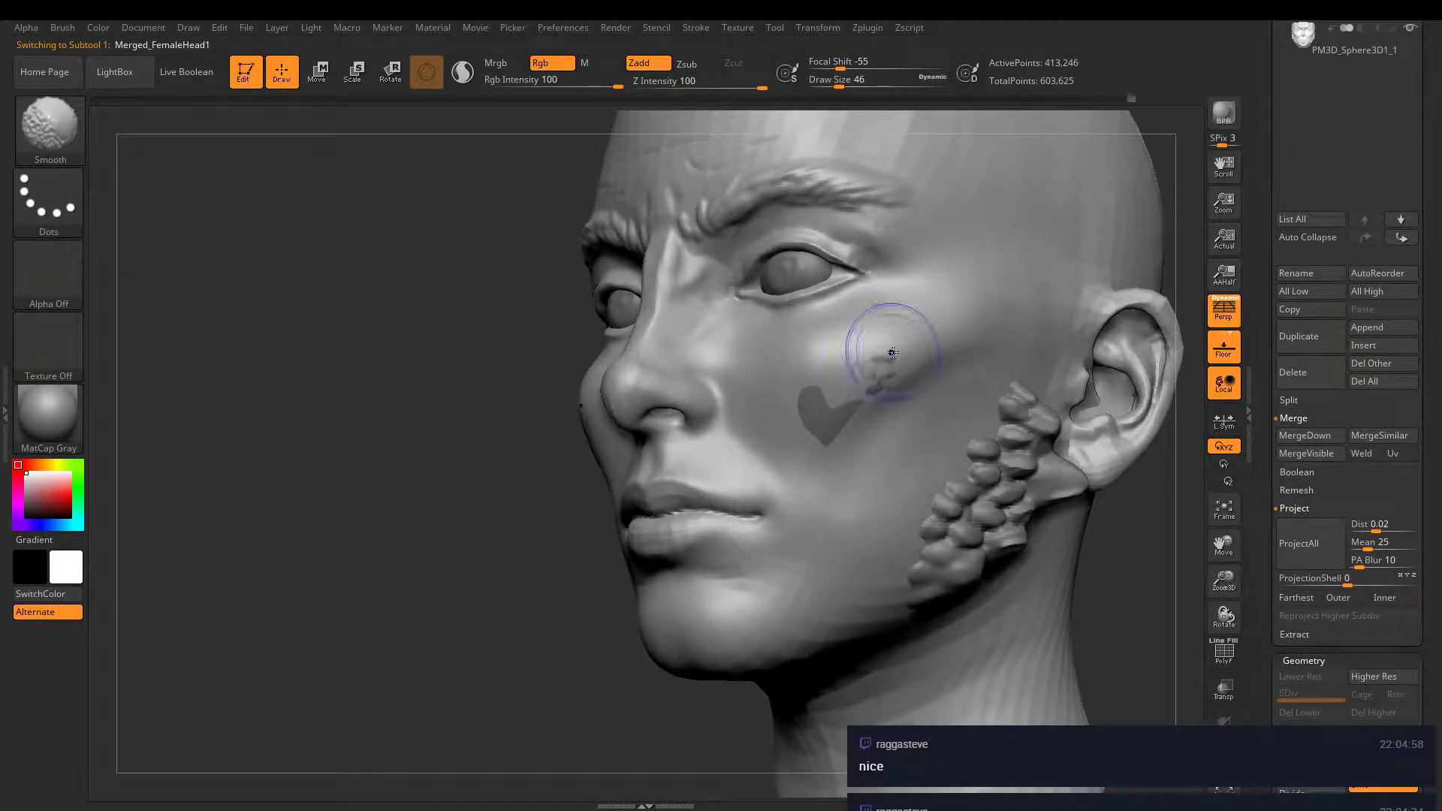
- Append a Sphere3D as a new subtool to the head tool
mouse_move(917, 418)
right_down()
mouse_move(844, 425)
mouse_move(939, 429)
mouse_move(882, 371)
mouse_move(1056, 322)
right_up()
drag(1264, 223, 1267, 616)
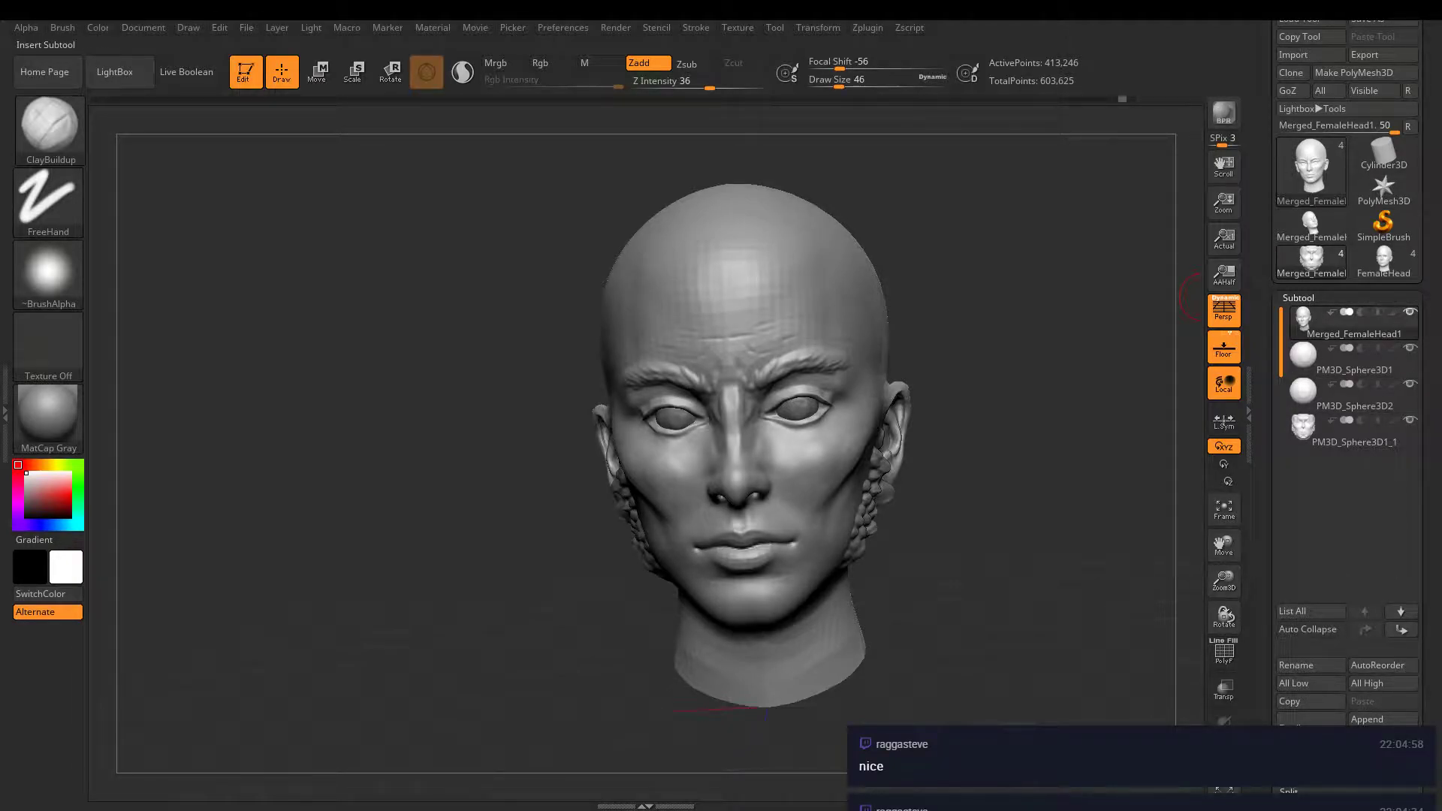
click(1367, 719)
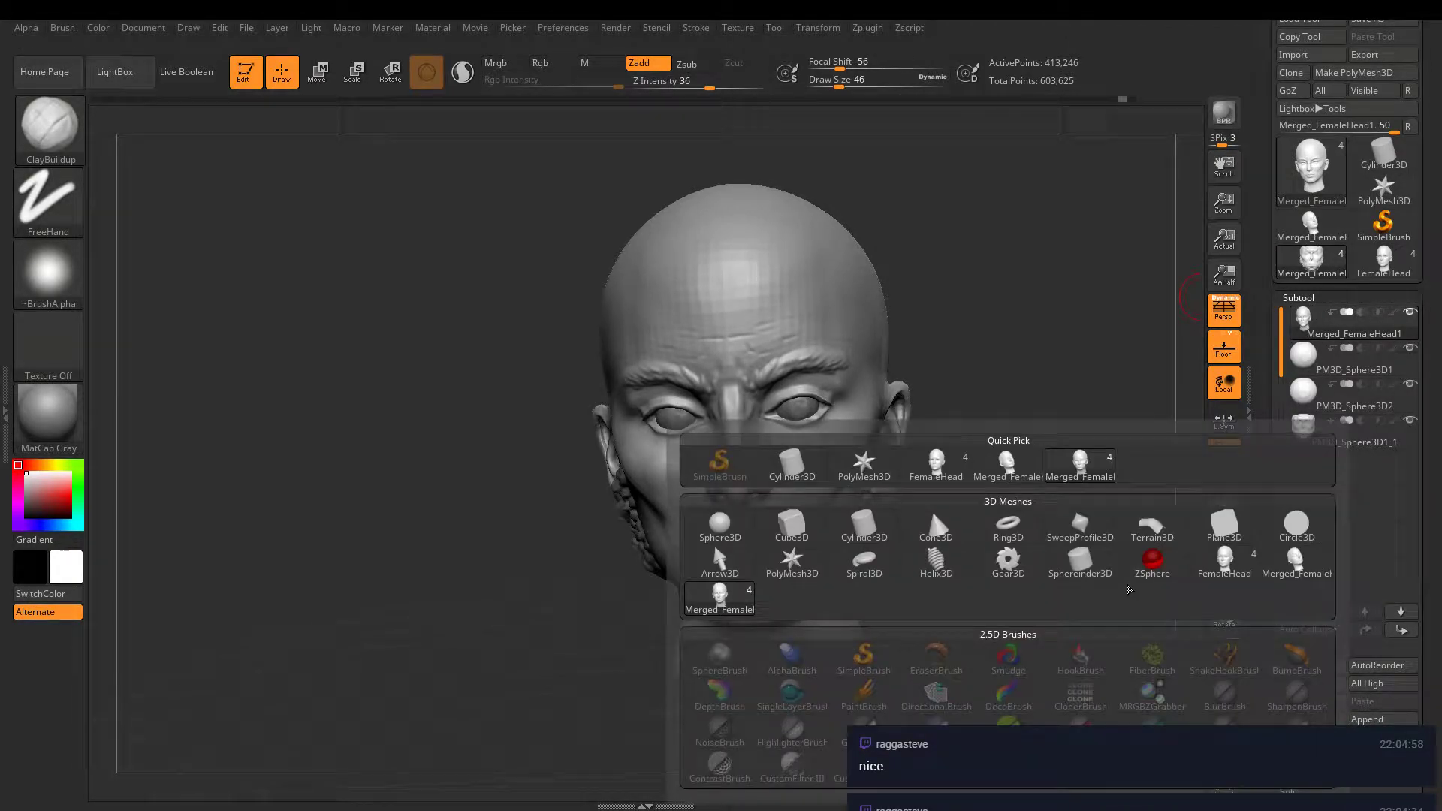
click(725, 524)
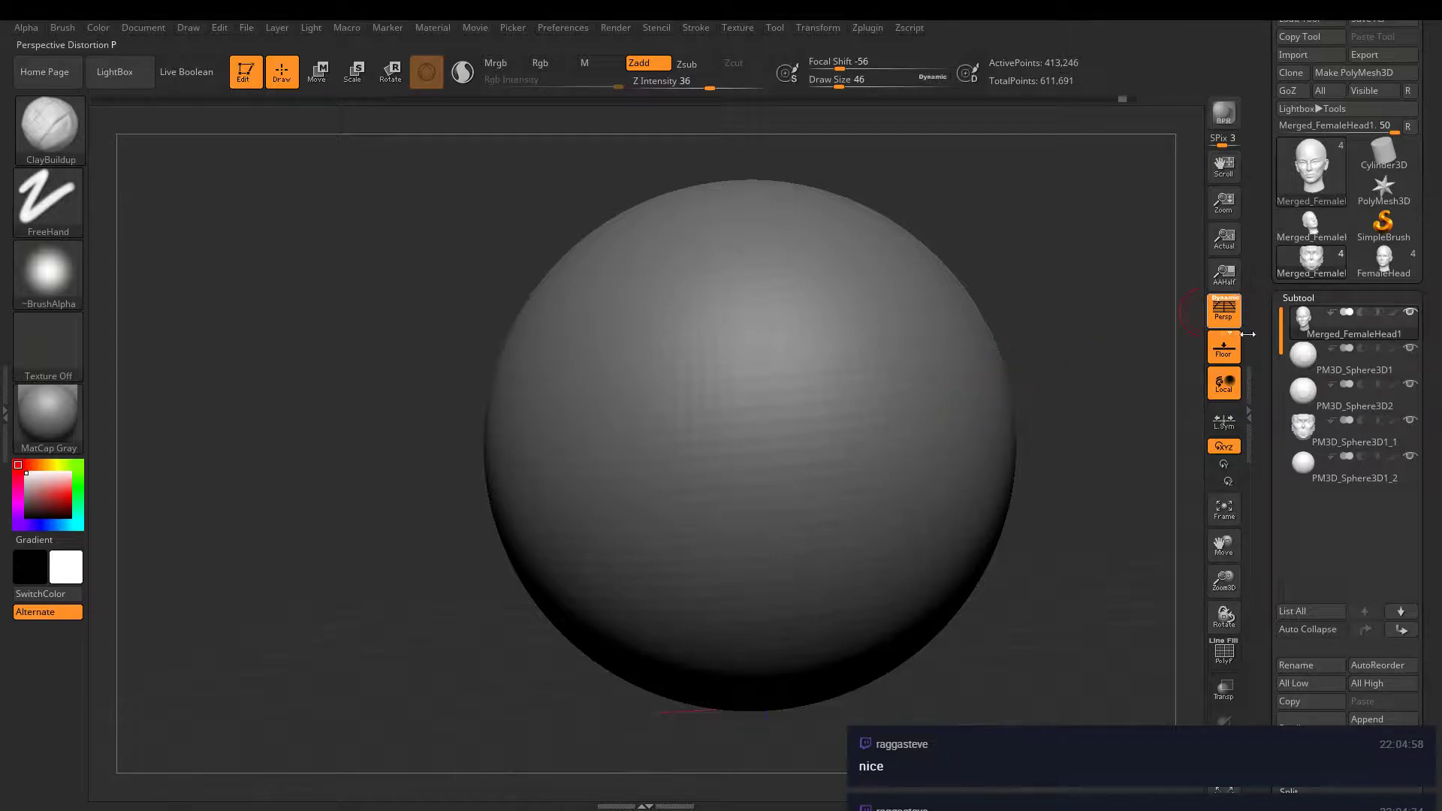
- Turn on transparency, select the PM3D_Sphere3D1_2 subtool, shrink the sphere and raise it over the upper part of the head
click(1225, 689)
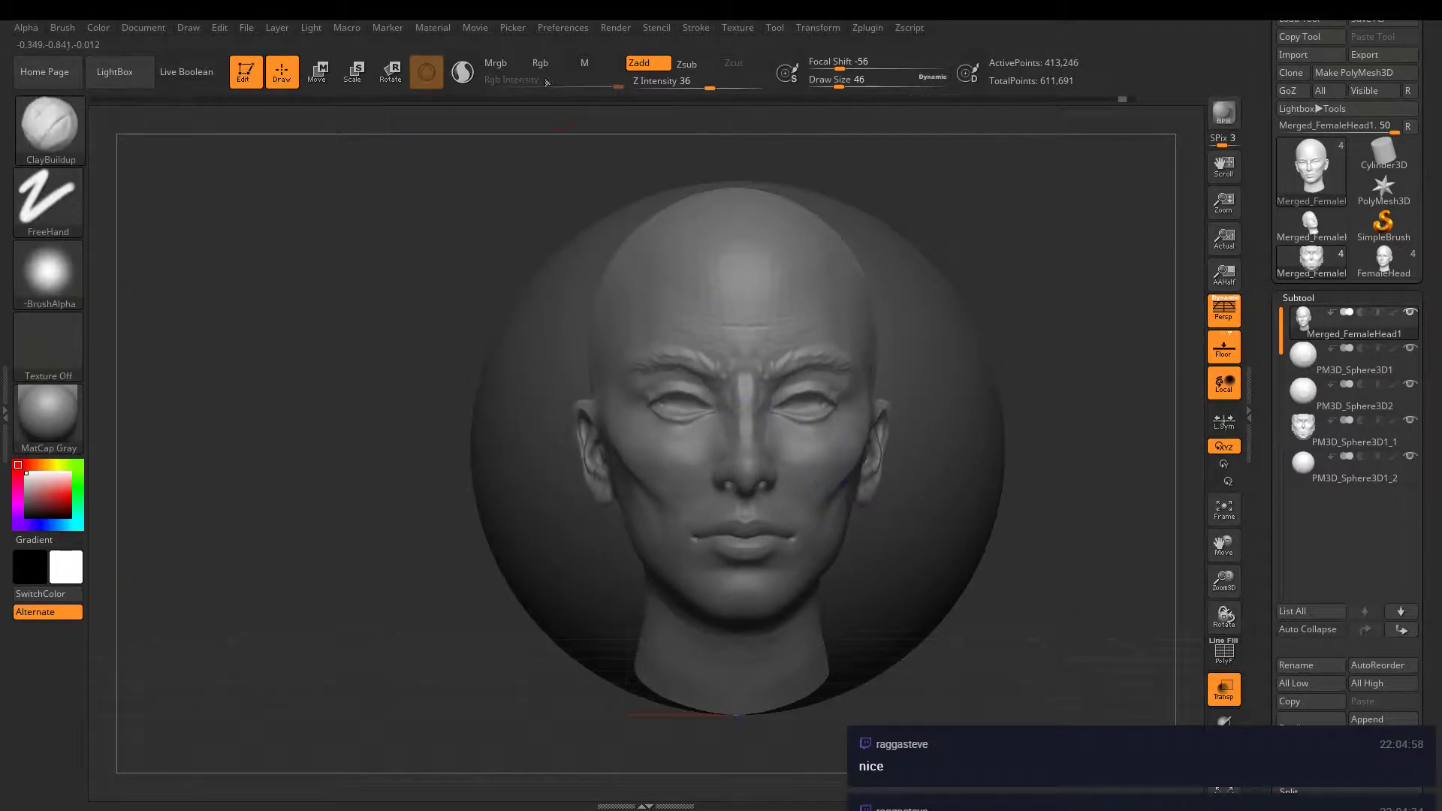
click(352, 72)
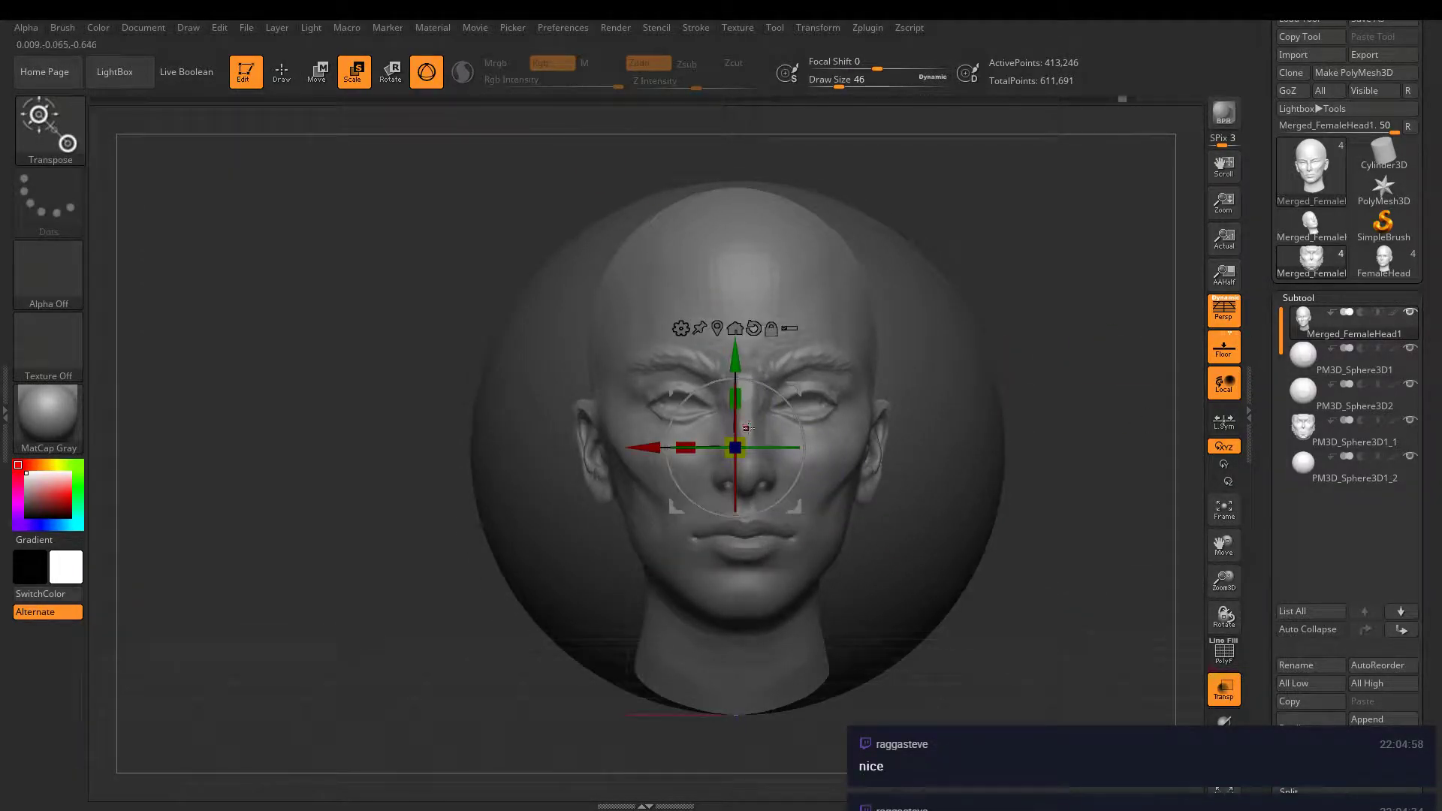
alt+click(960, 342)
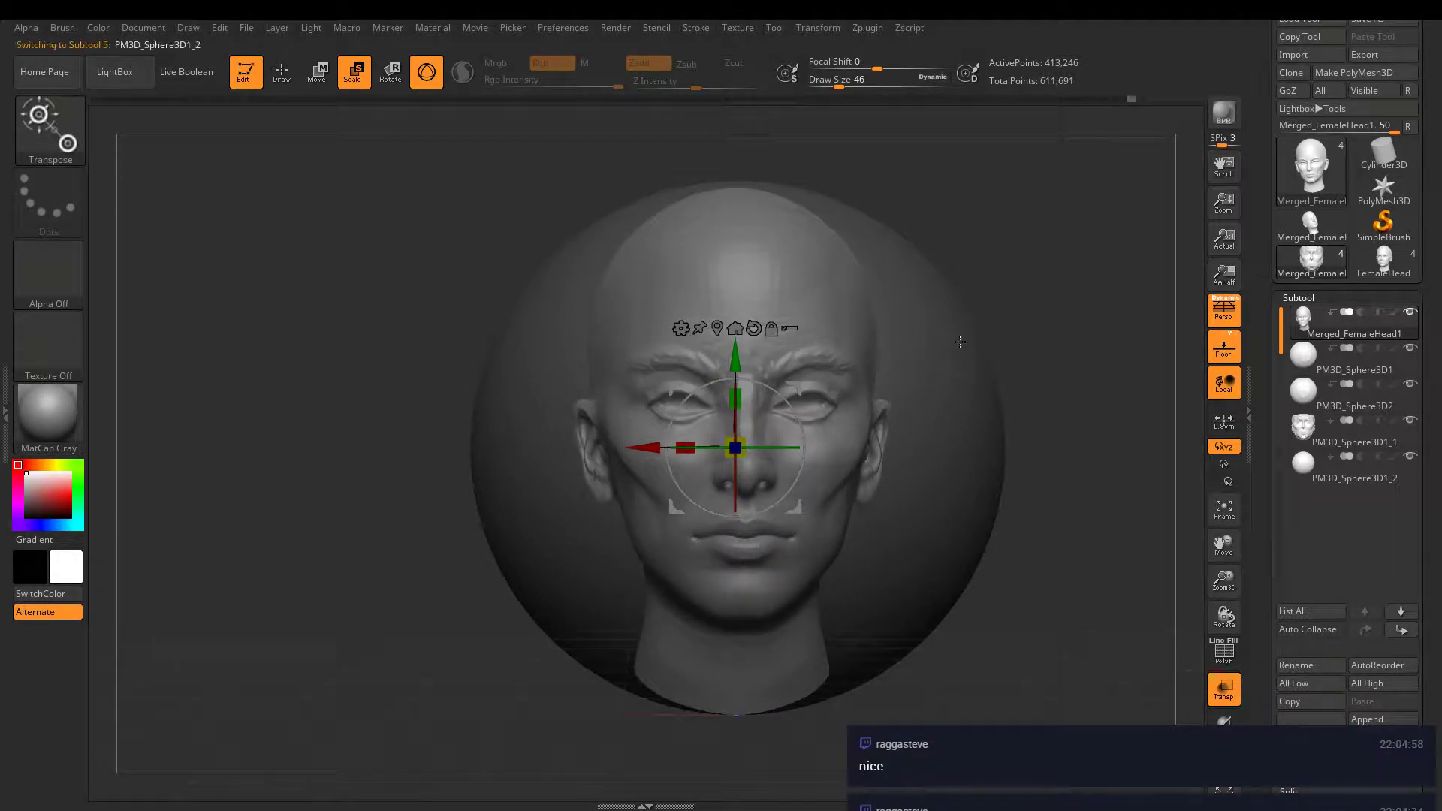
drag(735, 449, 762, 481)
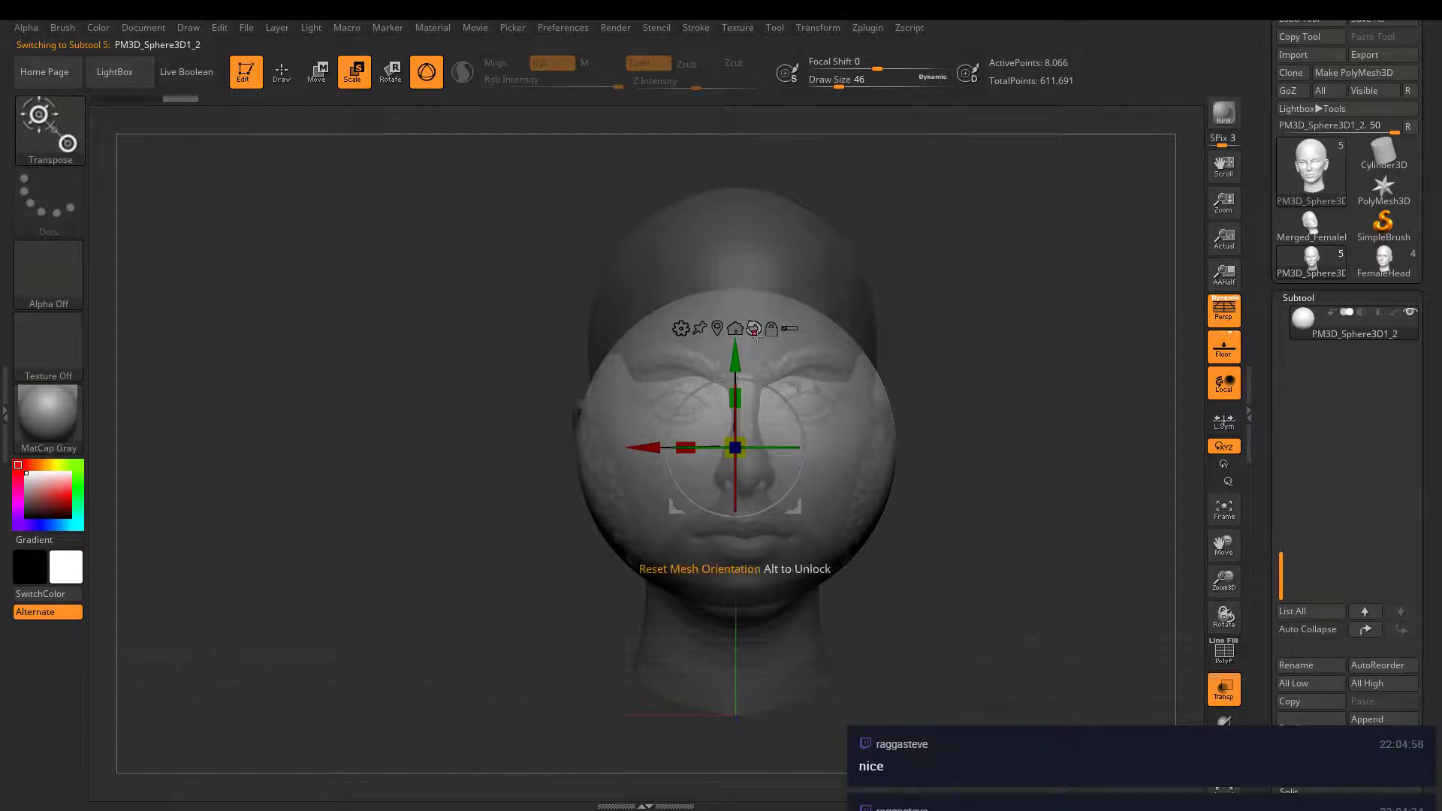
drag(726, 359, 726, 246)
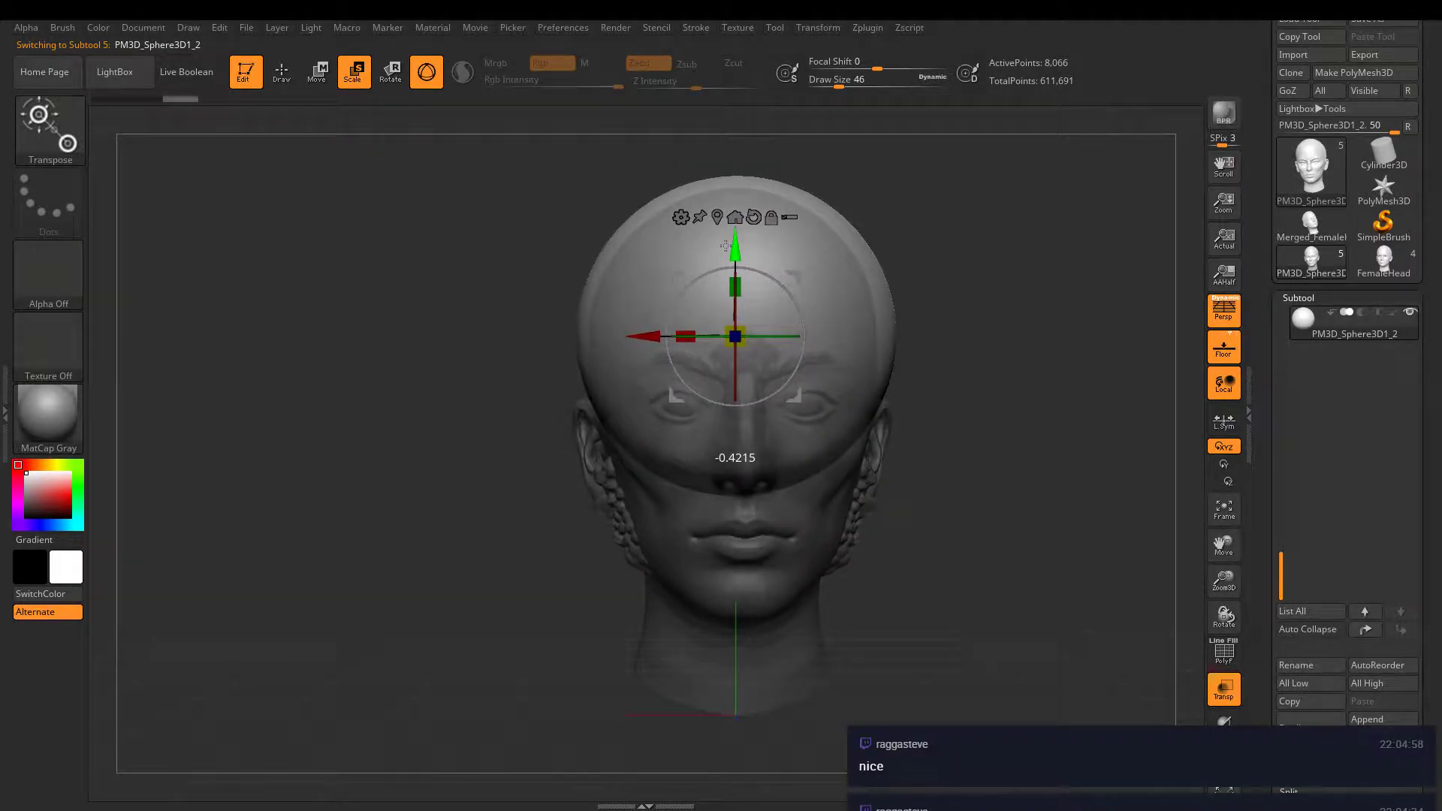
- Stretch the sphere front to back and adjust its position so it encloses the skull from forehead to ears
right_drag(725, 246, 680, 430)
mouse_move(680, 431)
mouse_down()
mouse_move(652, 440)
mouse_move(670, 440)
mouse_up()
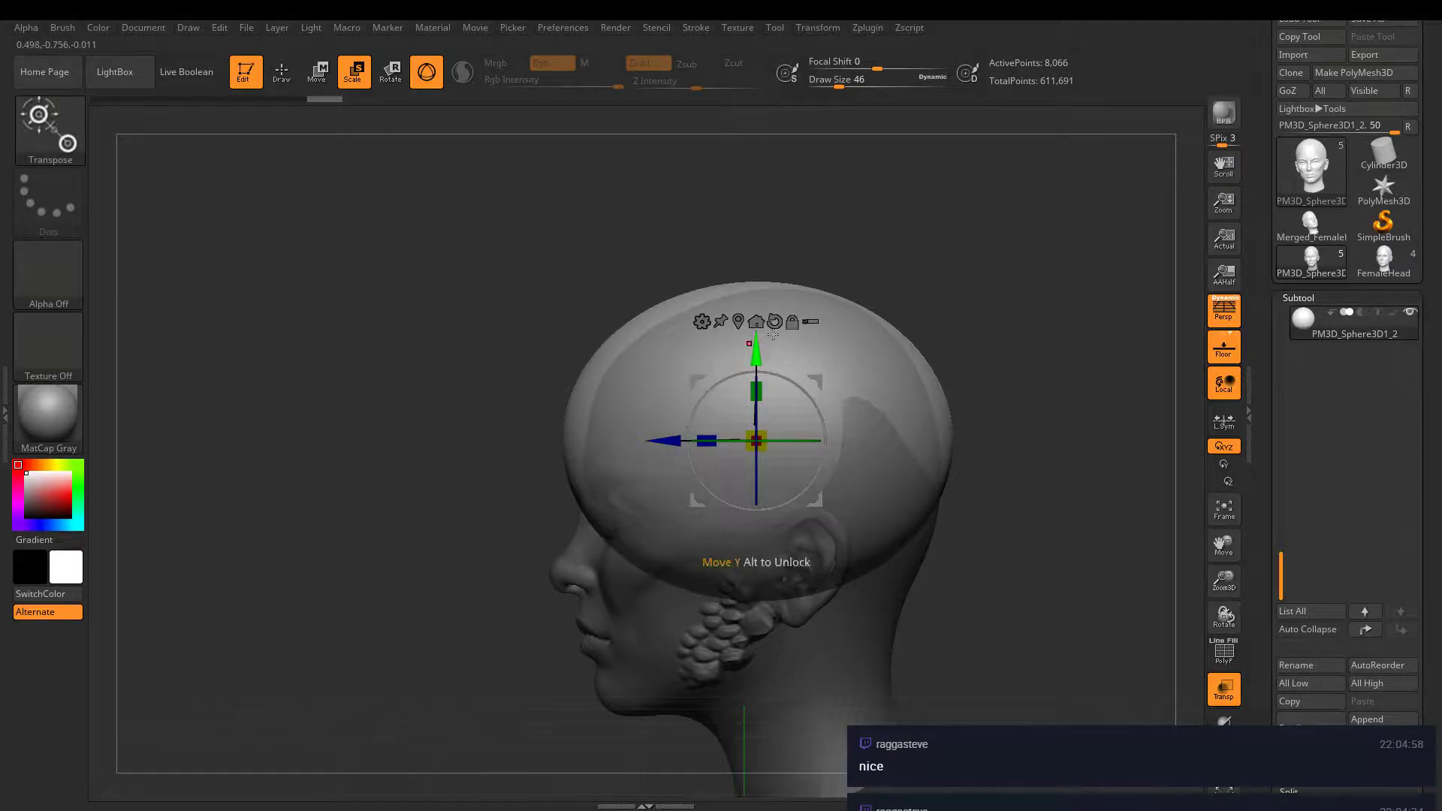
right_click(756, 353)
right_drag(921, 353, 999, 356)
alt+right_drag(798, 322, 815, 298)
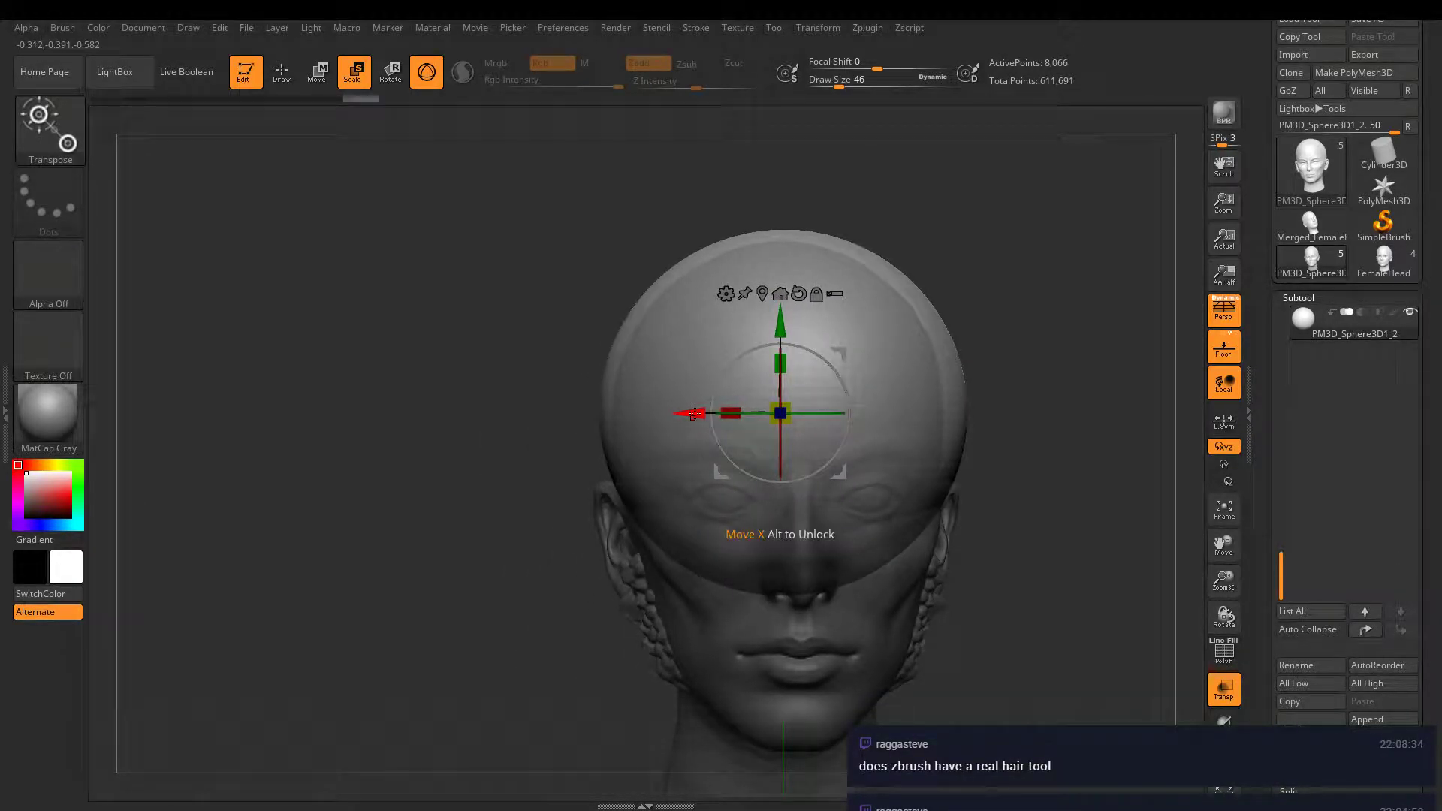
right_drag(969, 372, 948, 429)
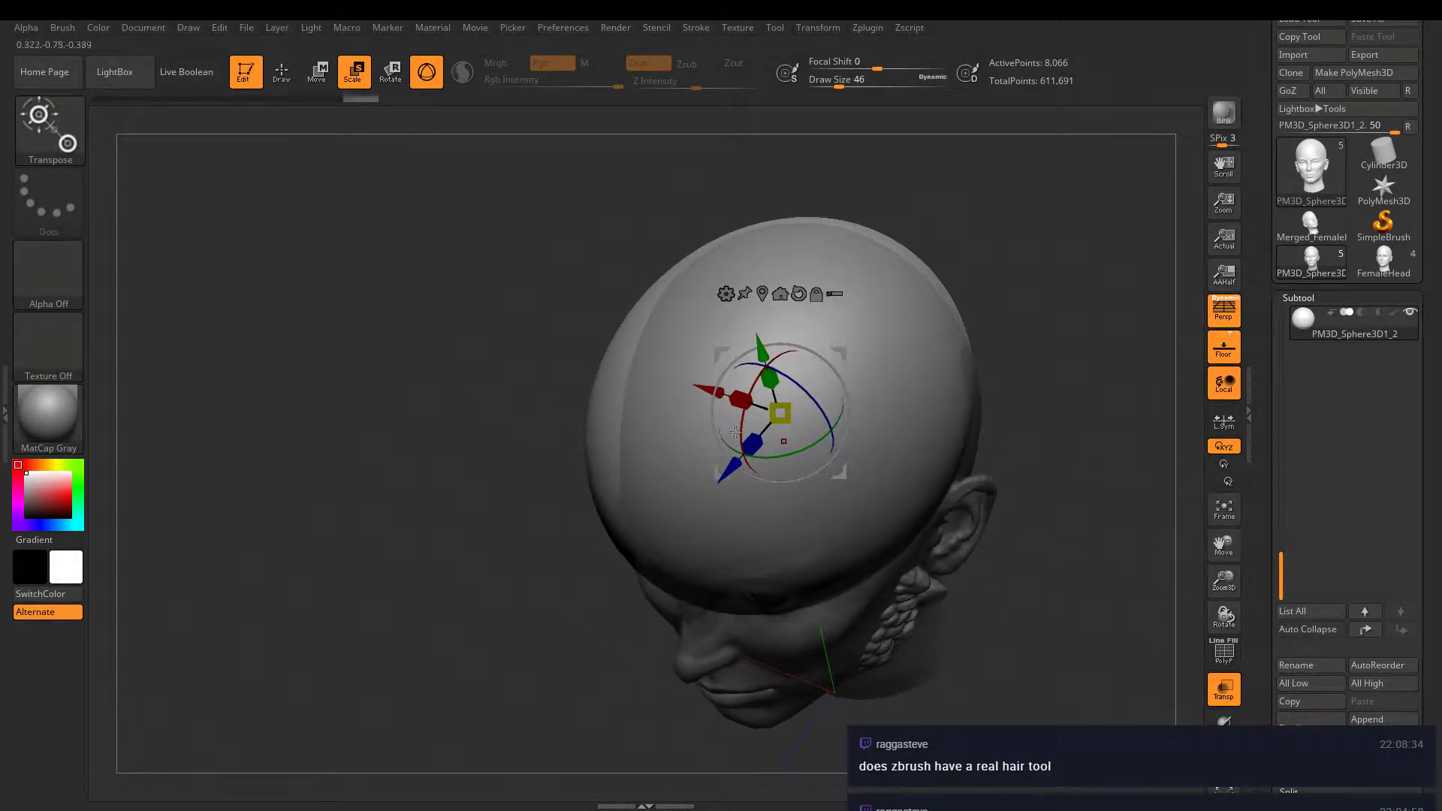
right_drag(703, 384, 770, 467)
drag(767, 498, 771, 494)
right_drag(770, 495, 841, 477)
drag(708, 449, 710, 446)
right_drag(709, 446, 795, 384)
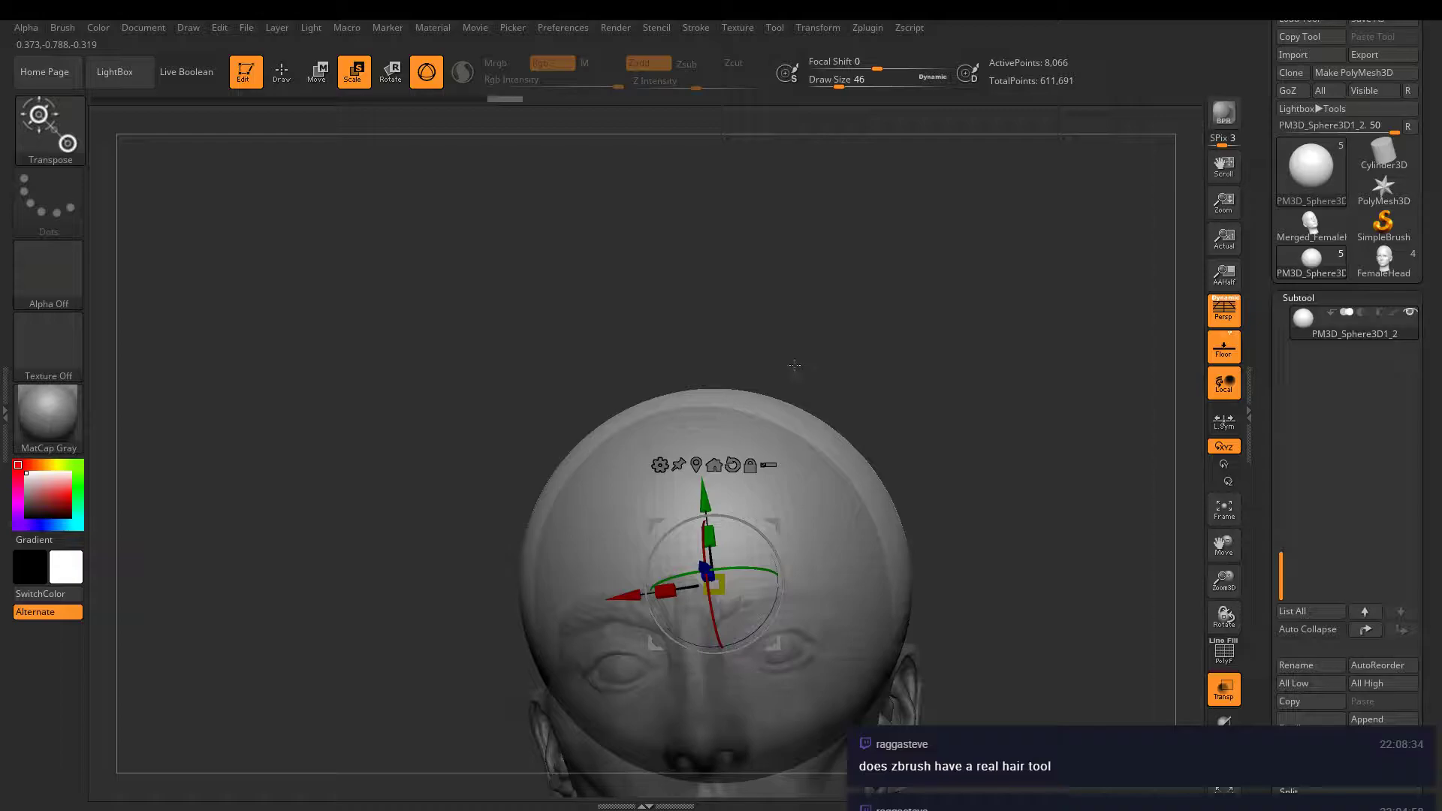
shift+right_drag(796, 361, 905, 205)
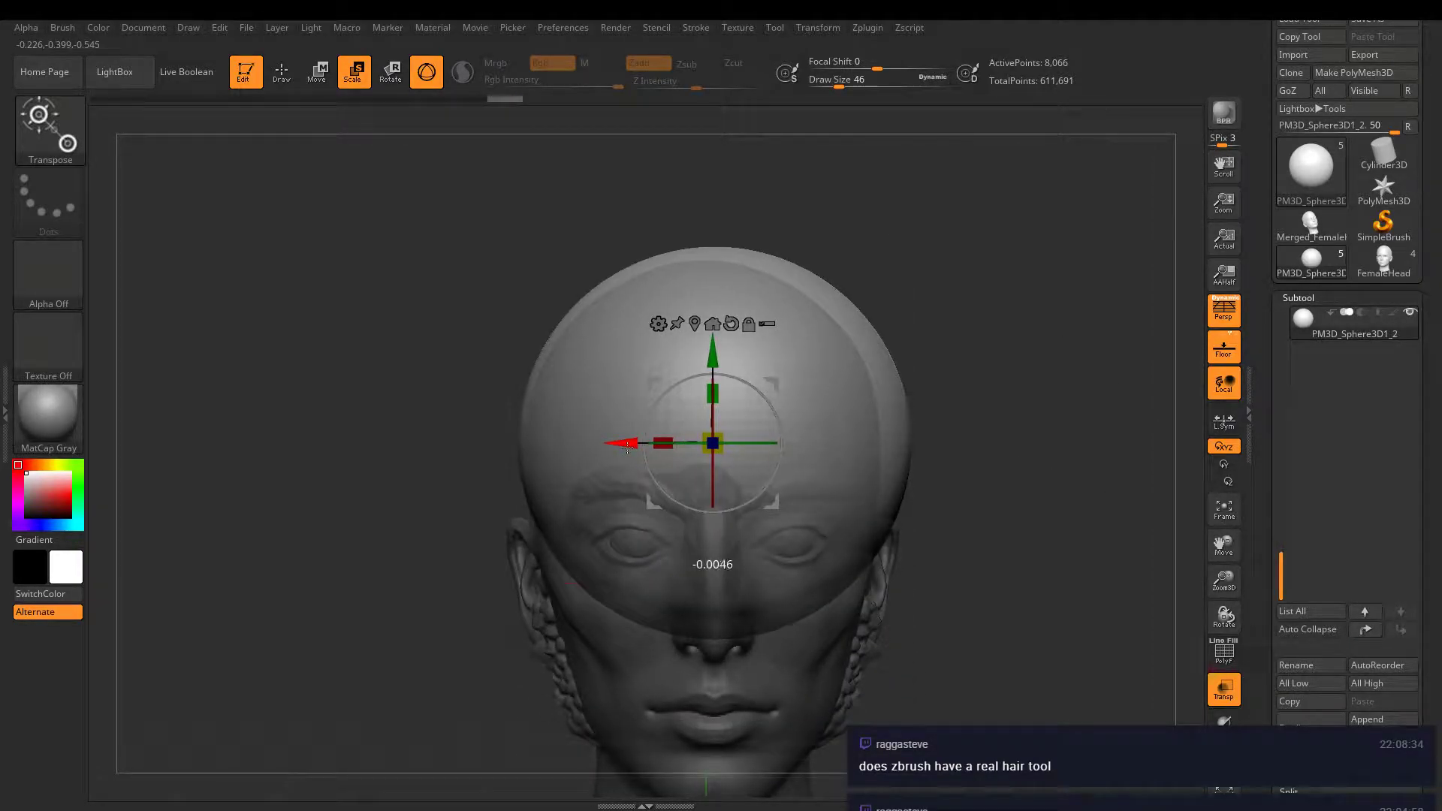
- Examine the sphere's fit around the skull from several angles with transparency off and its polygon wireframe shown
click(1225, 690)
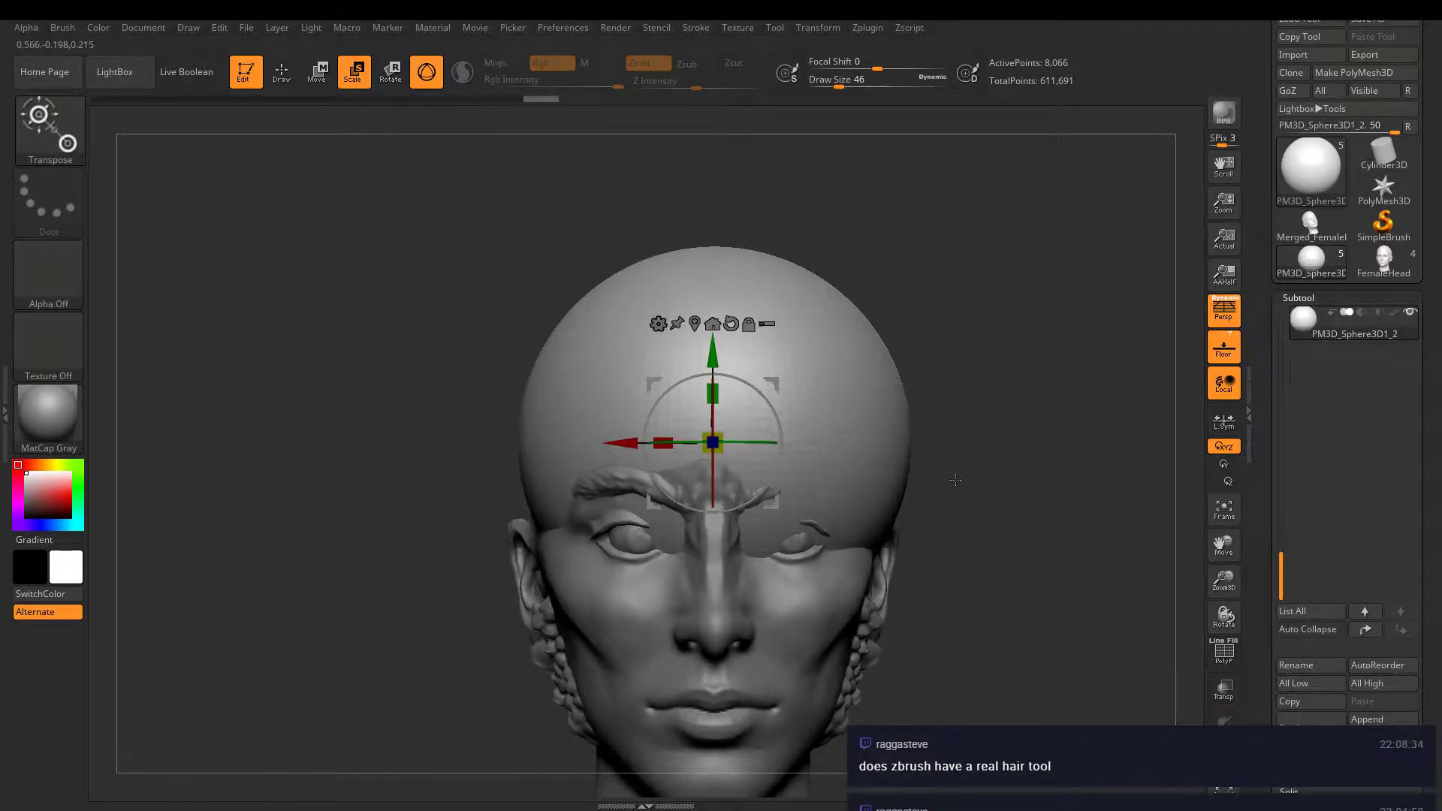
drag(1052, 501, 935, 502)
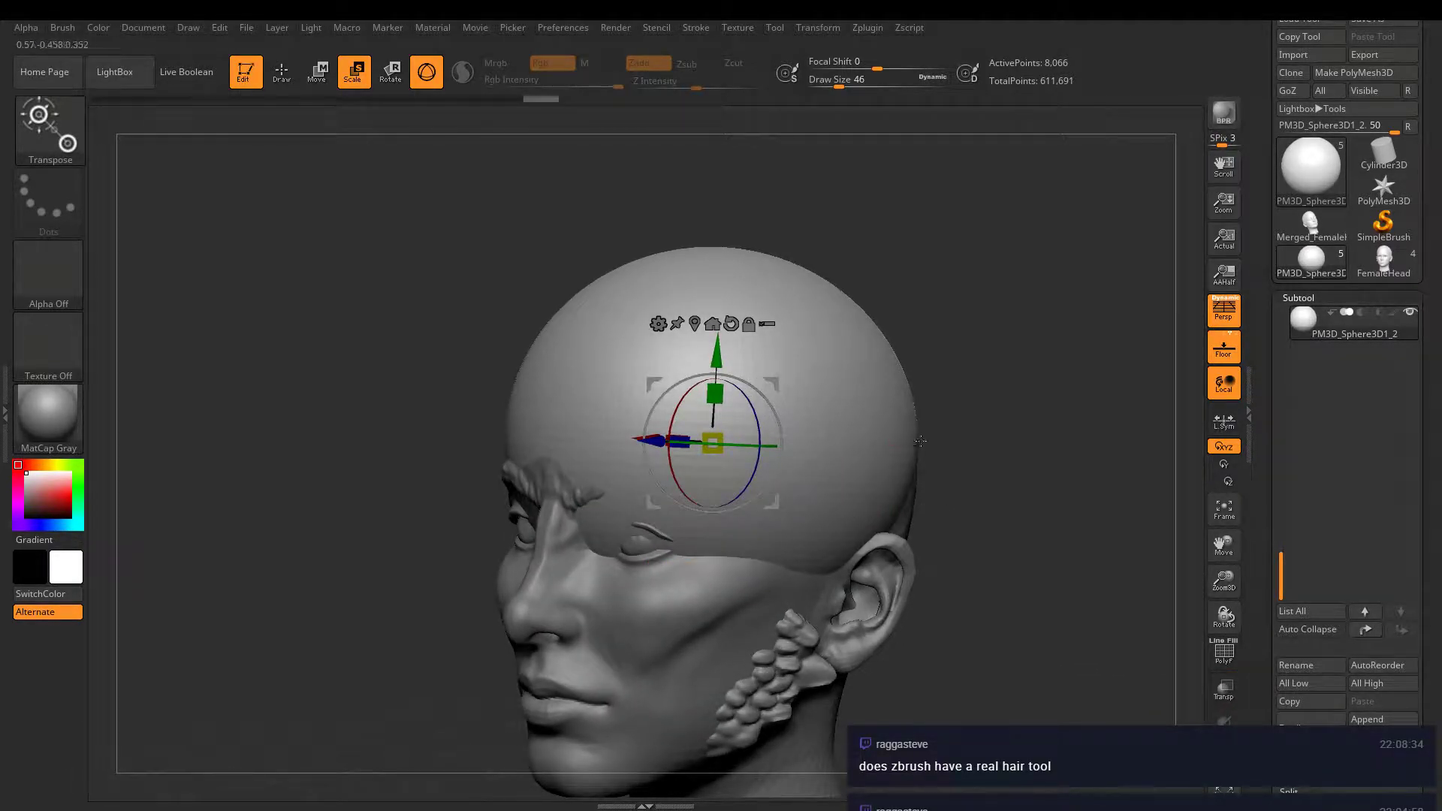
right_drag(887, 442, 1040, 416)
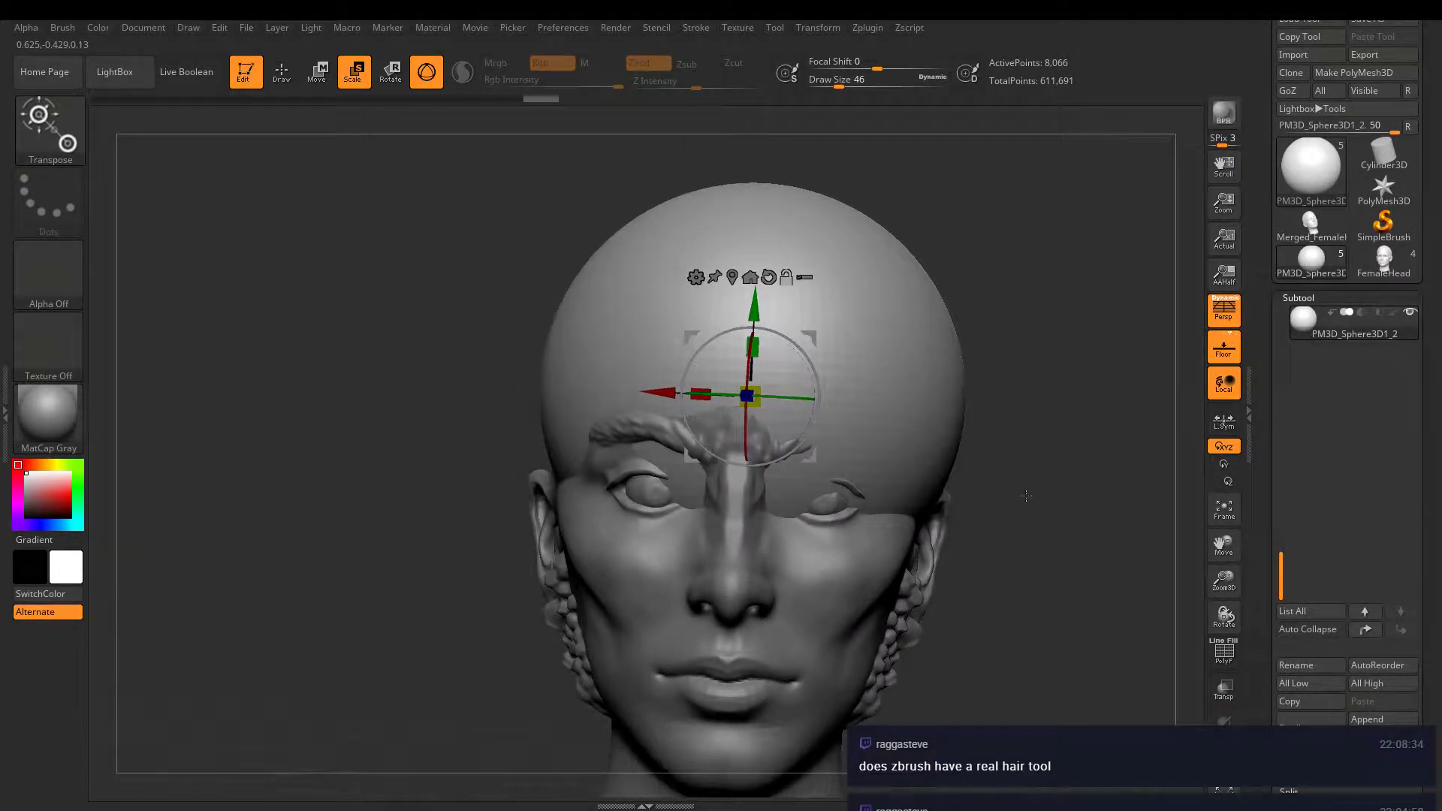
drag(1039, 415, 1192, 634)
click(1224, 652)
drag(1046, 579, 841, 518)
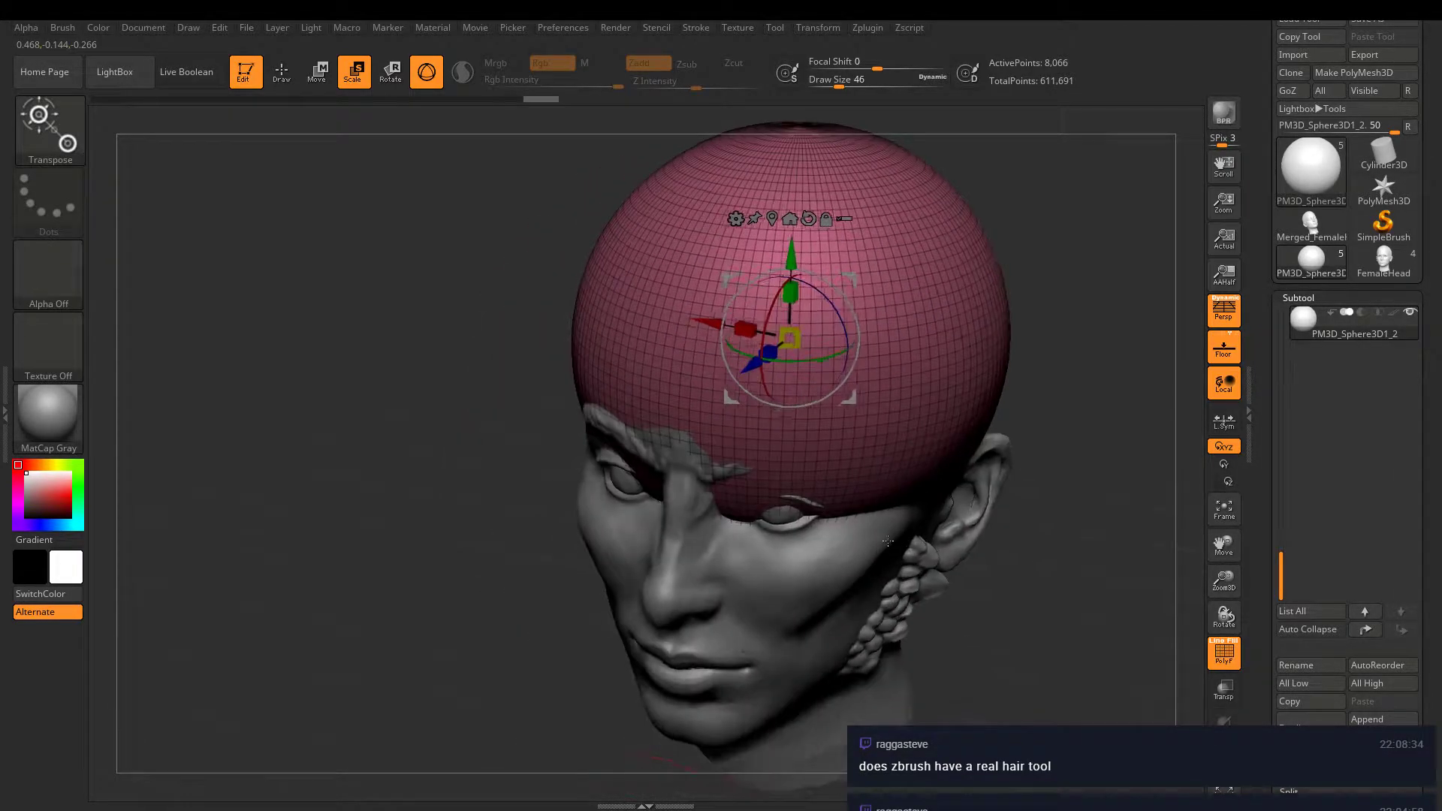
click(1225, 653)
- Turn on transparency with Ghost mode and shift the sphere slightly along X to centre it on the head
click(1224, 690)
drag(1067, 481, 1197, 685)
click(1224, 721)
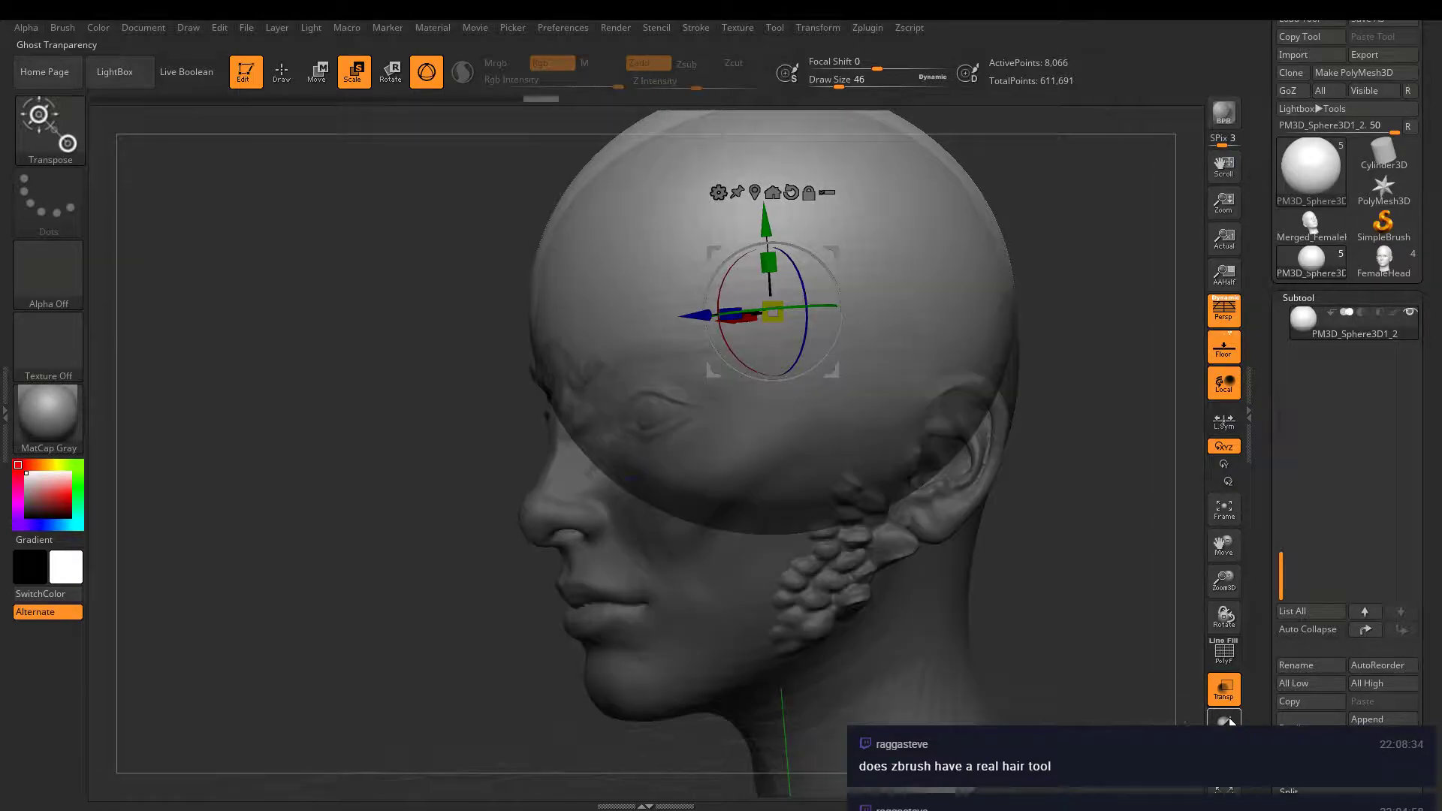
drag(797, 504, 923, 506)
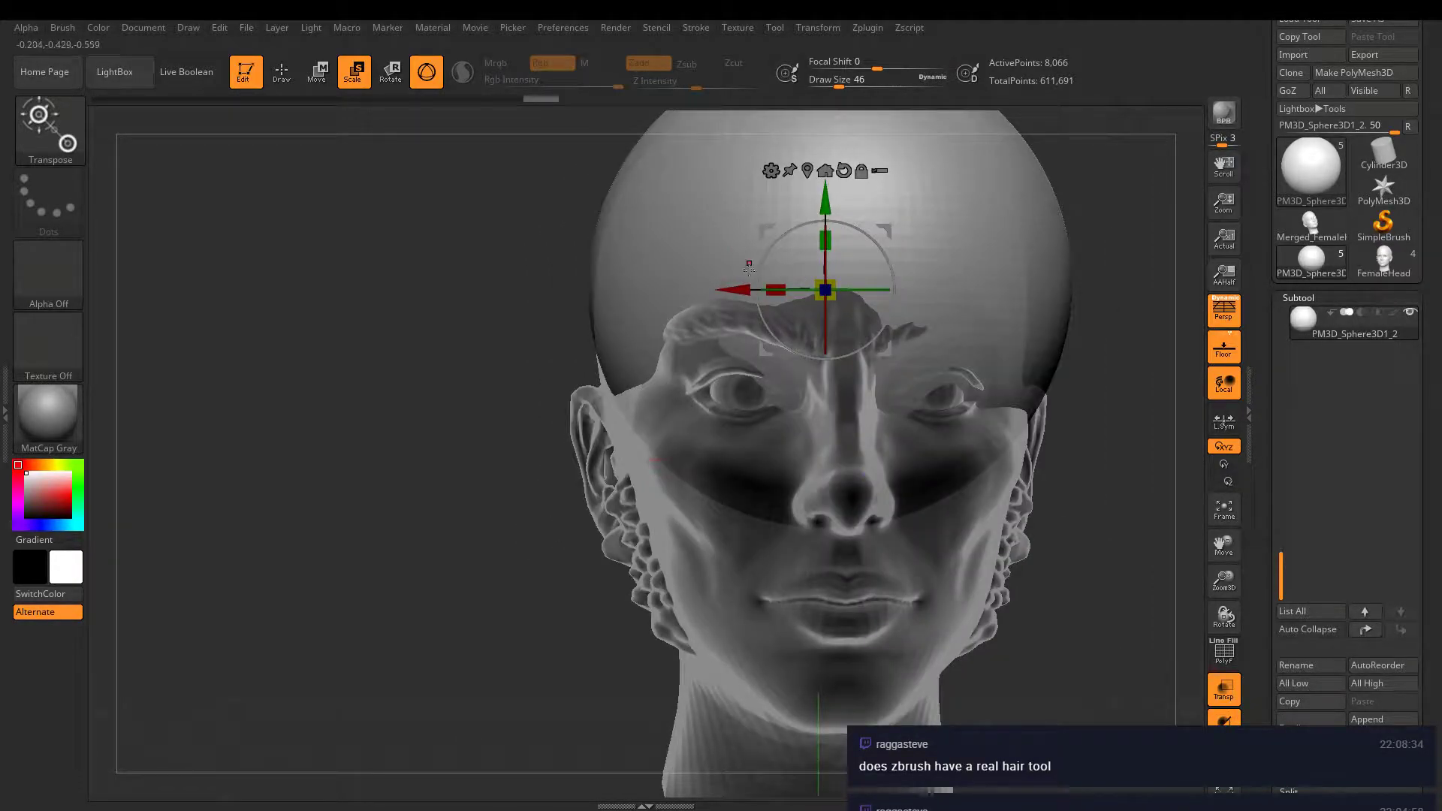
drag(740, 290, 733, 293)
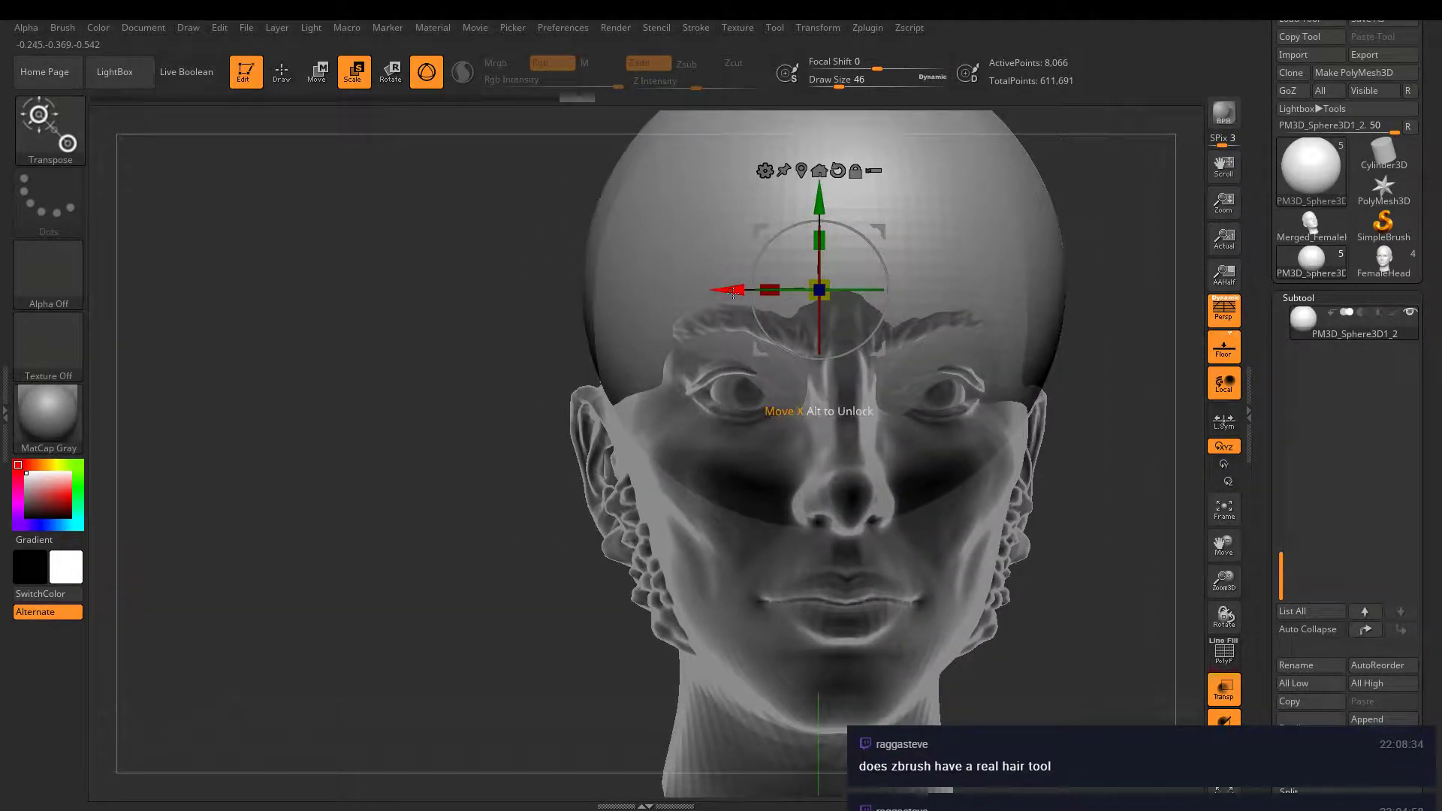
alt+drag(519, 301, 450, 420)
- Switch to the Weave1 brush, test one stroke on the front of the sphere and undo the stroke
click(291, 82)
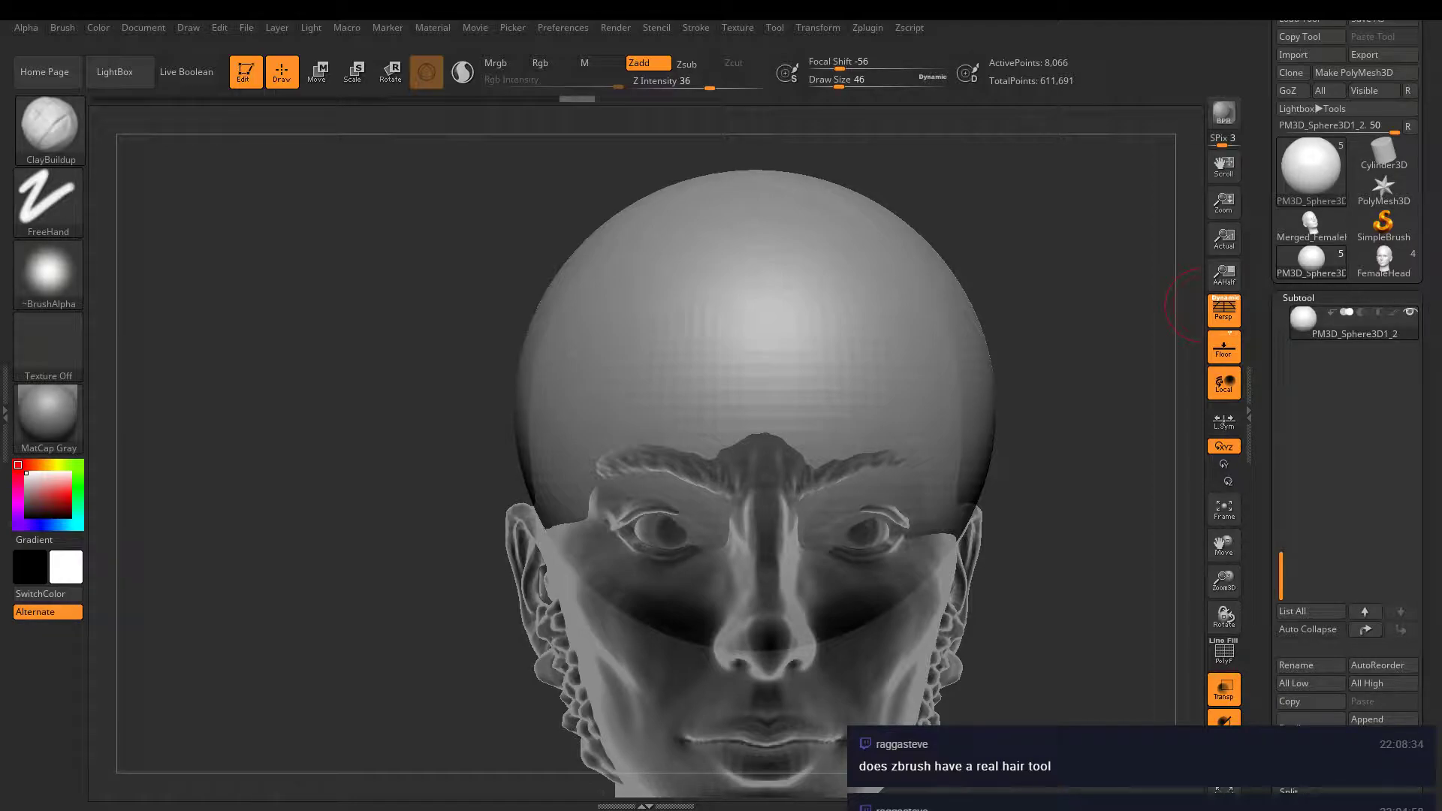
click(48, 113)
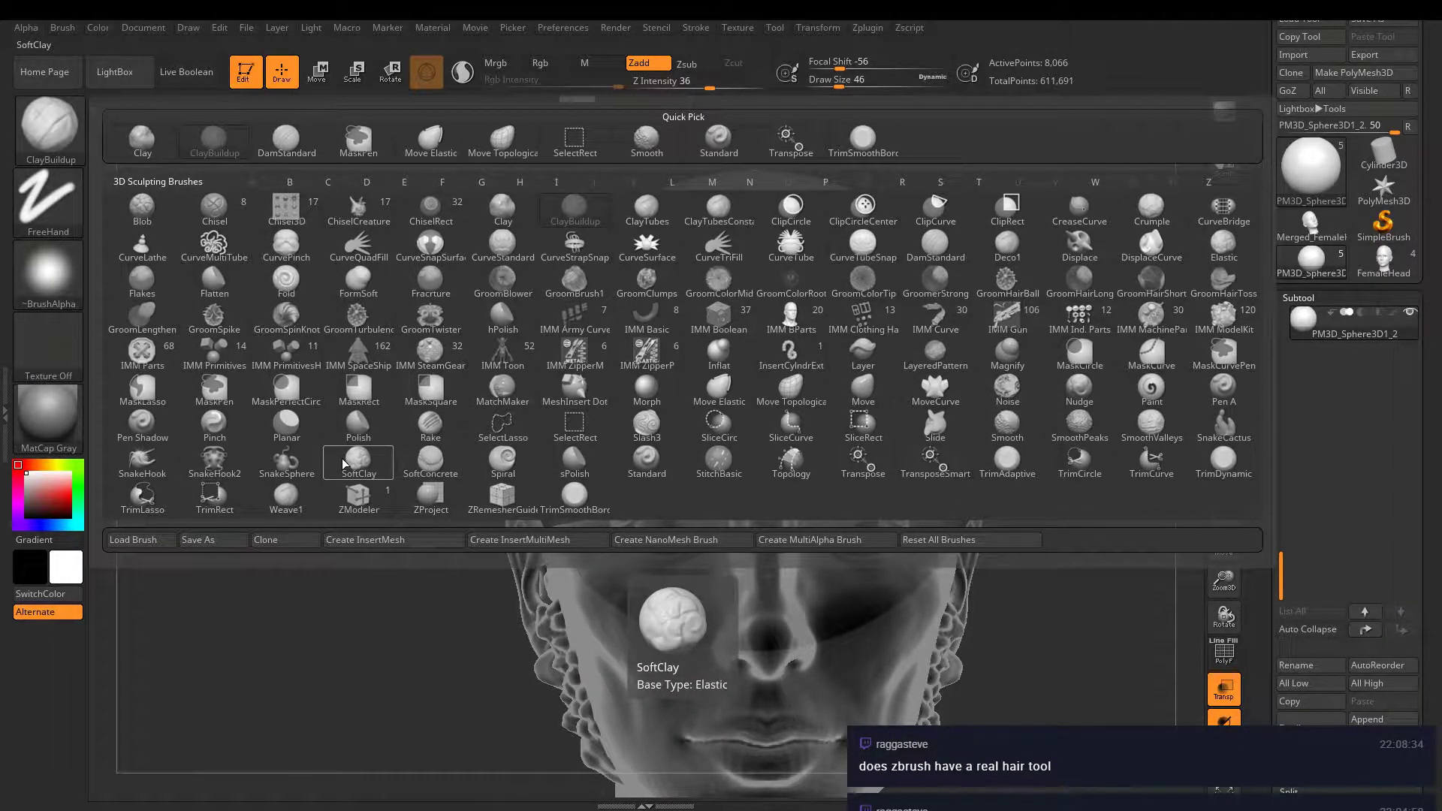
click(267, 498)
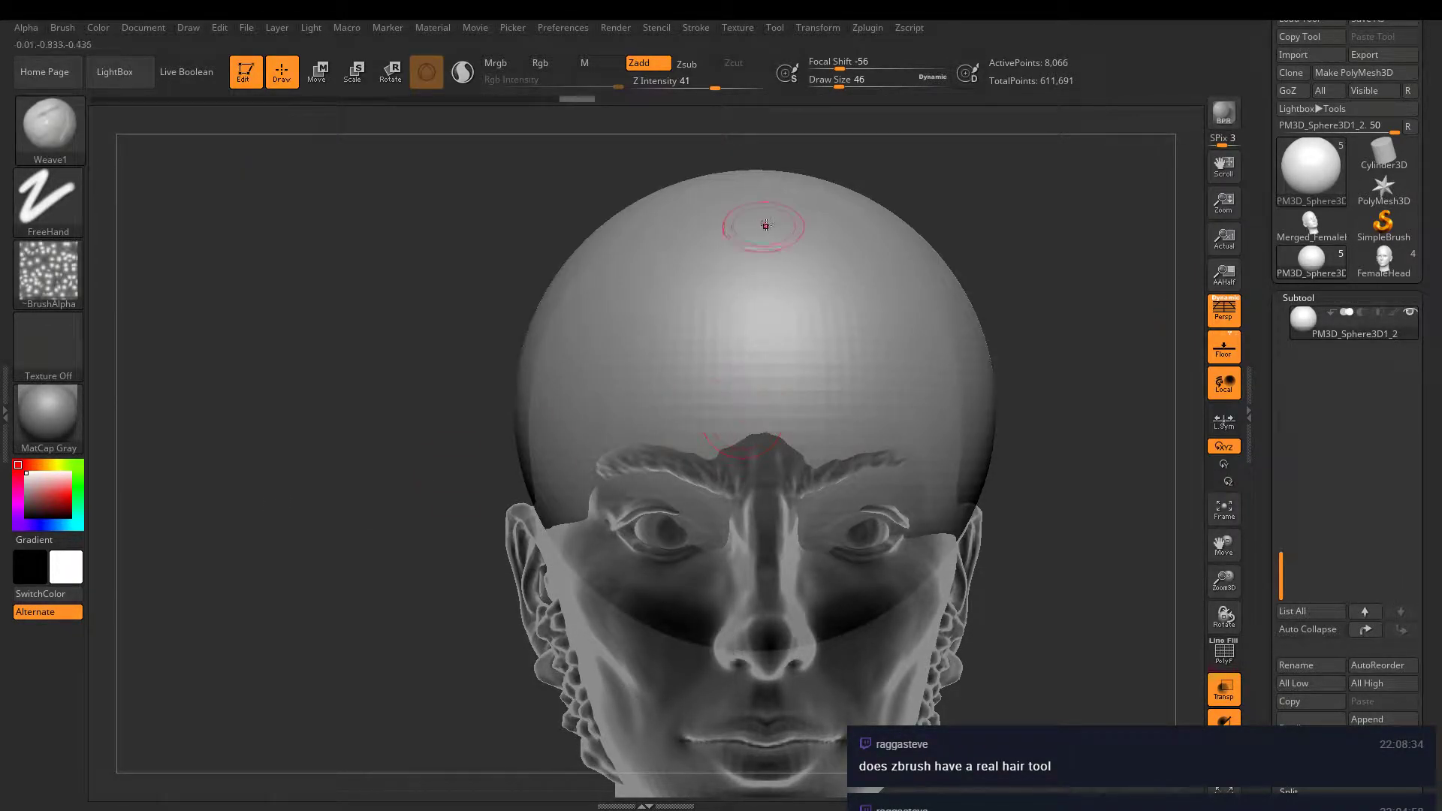
drag(730, 254, 818, 335)
key(ctrl)
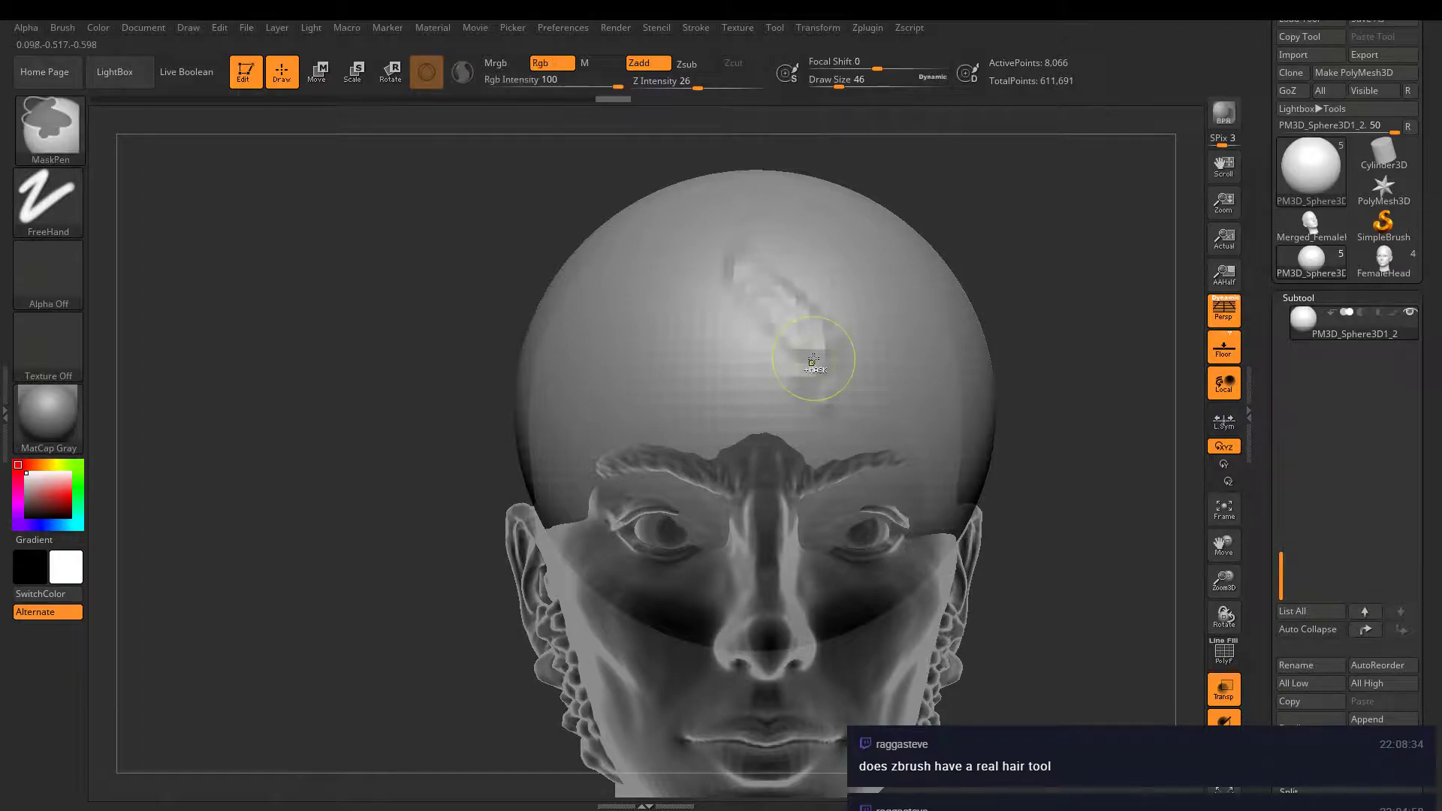
key(ctrl+z)
- Project the sphere onto the head with ProjectAll, raising the projection distance to 0.16885
scroll(1306, 593, down, 5)
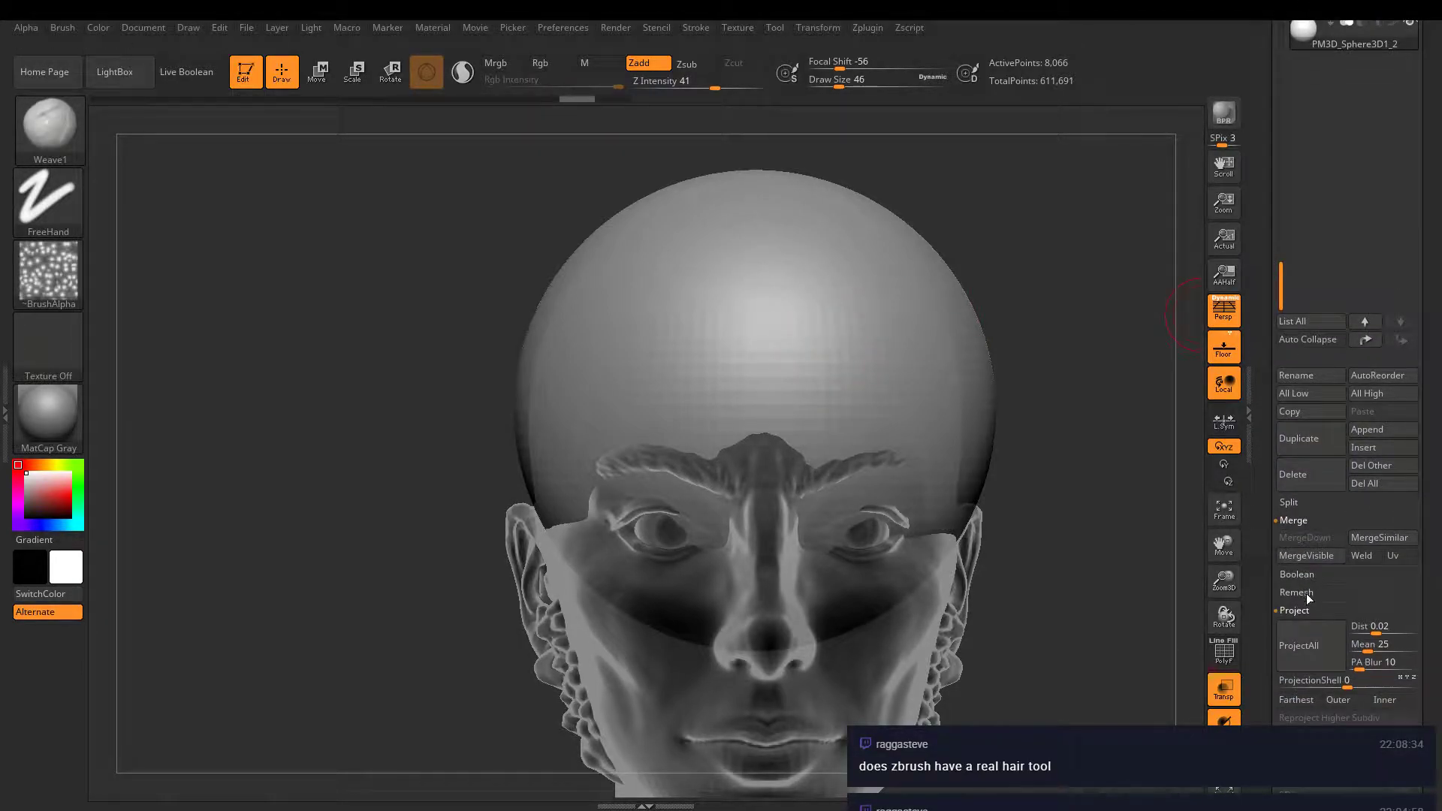
scroll(1305, 594, down, 3)
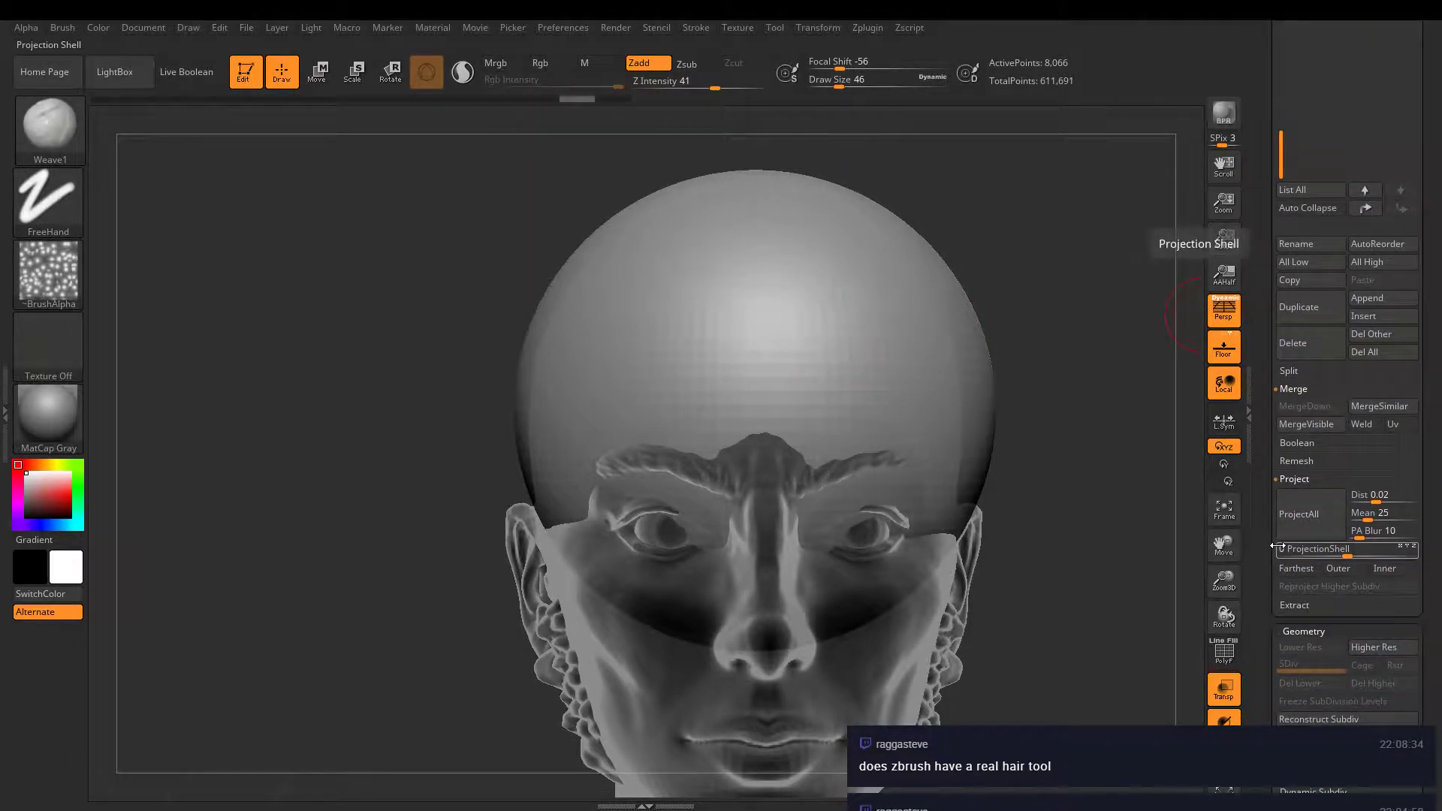
click(1307, 519)
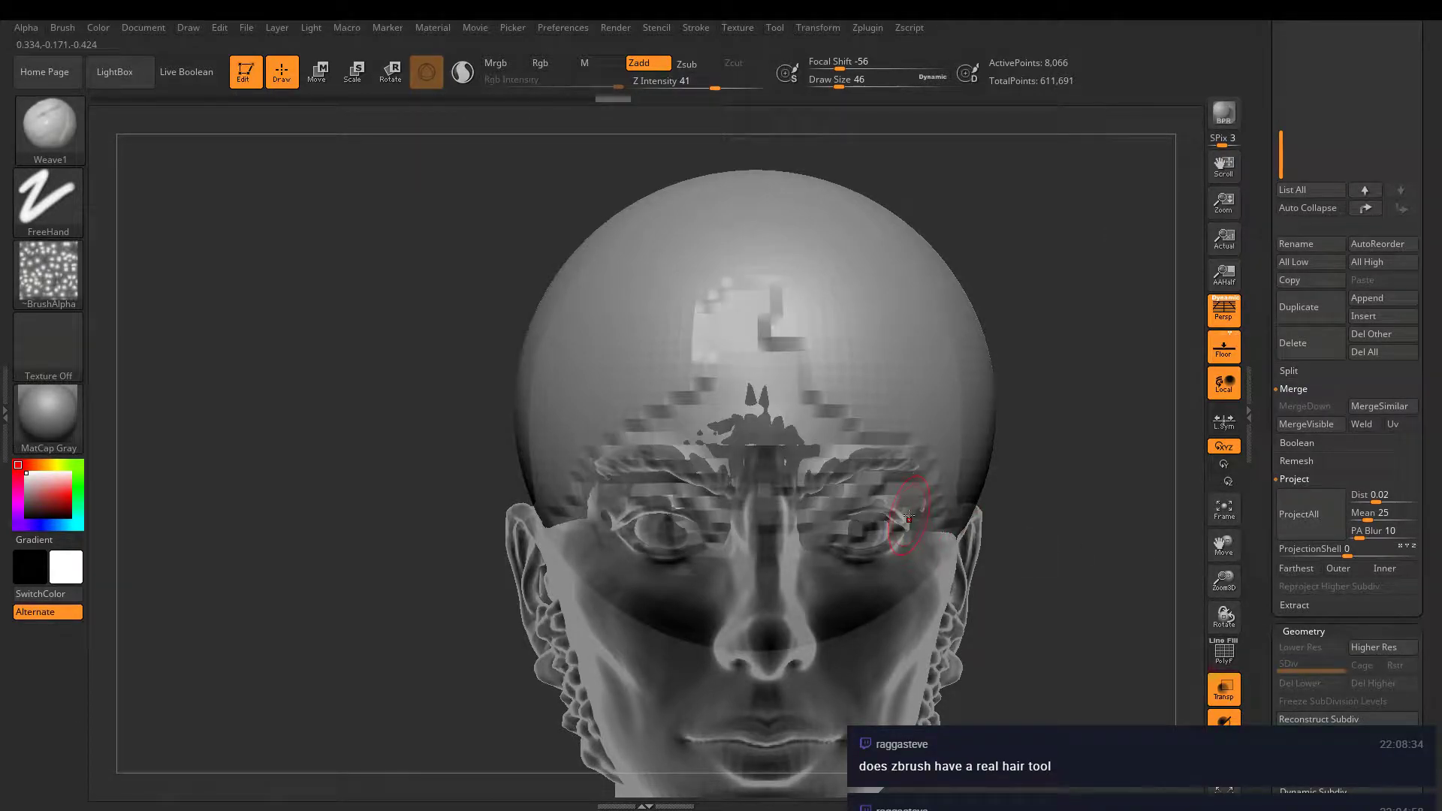
click(1280, 522)
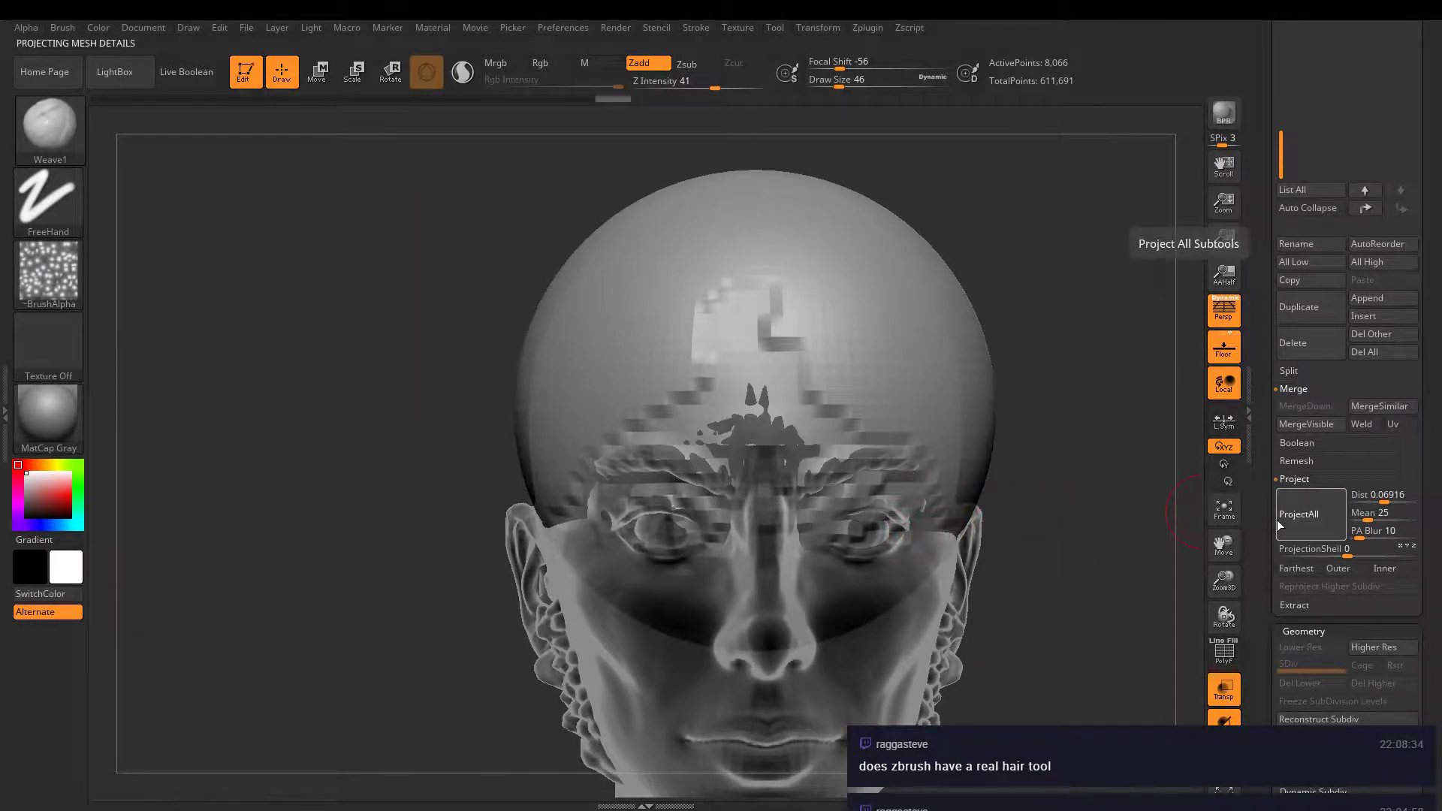
drag(1373, 496, 1394, 501)
click(1308, 518)
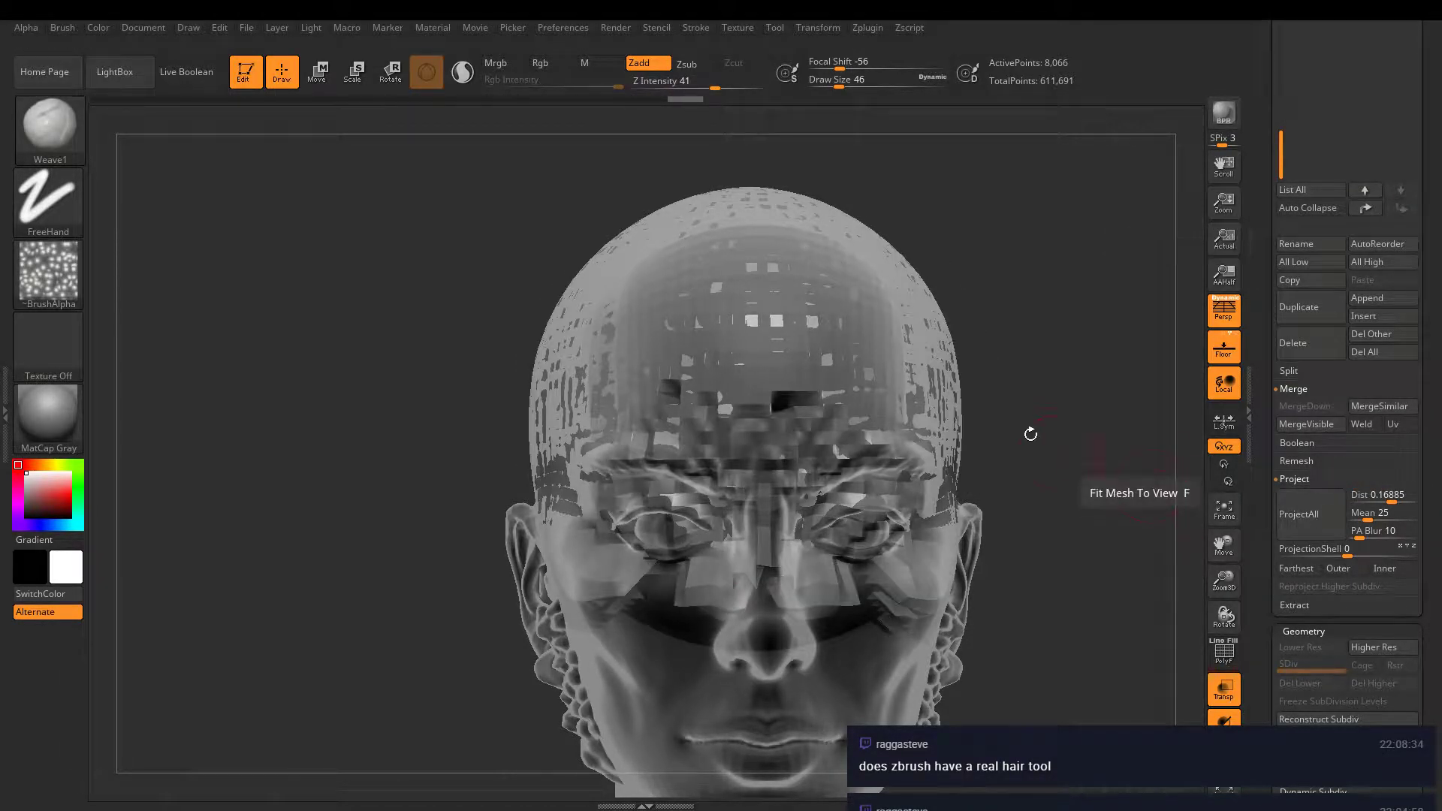
- Convert the projected skull shell to a DynaMesh and set the DynaMesh resolution to 432
drag(1031, 434, 526, 473)
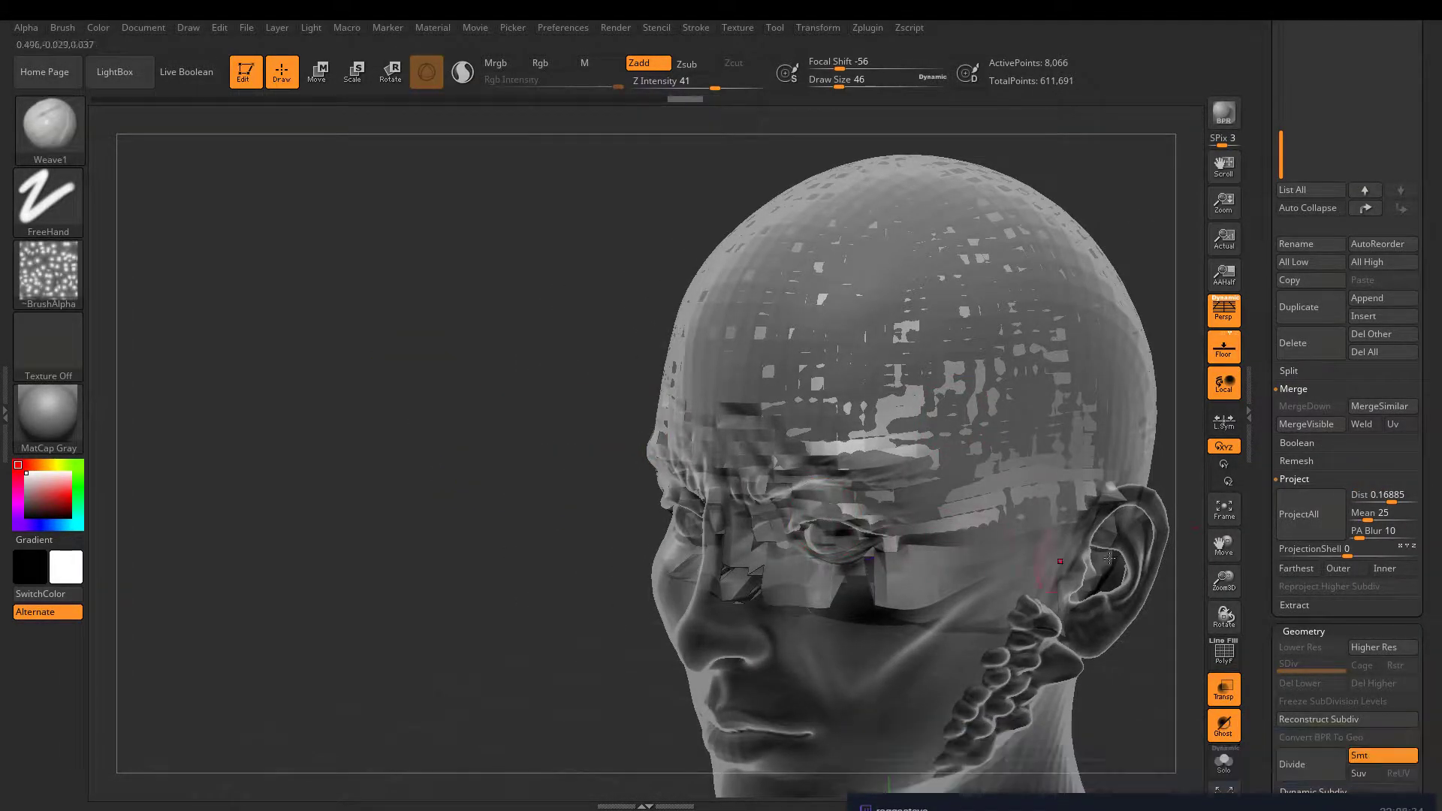
scroll(1276, 478, down, 5)
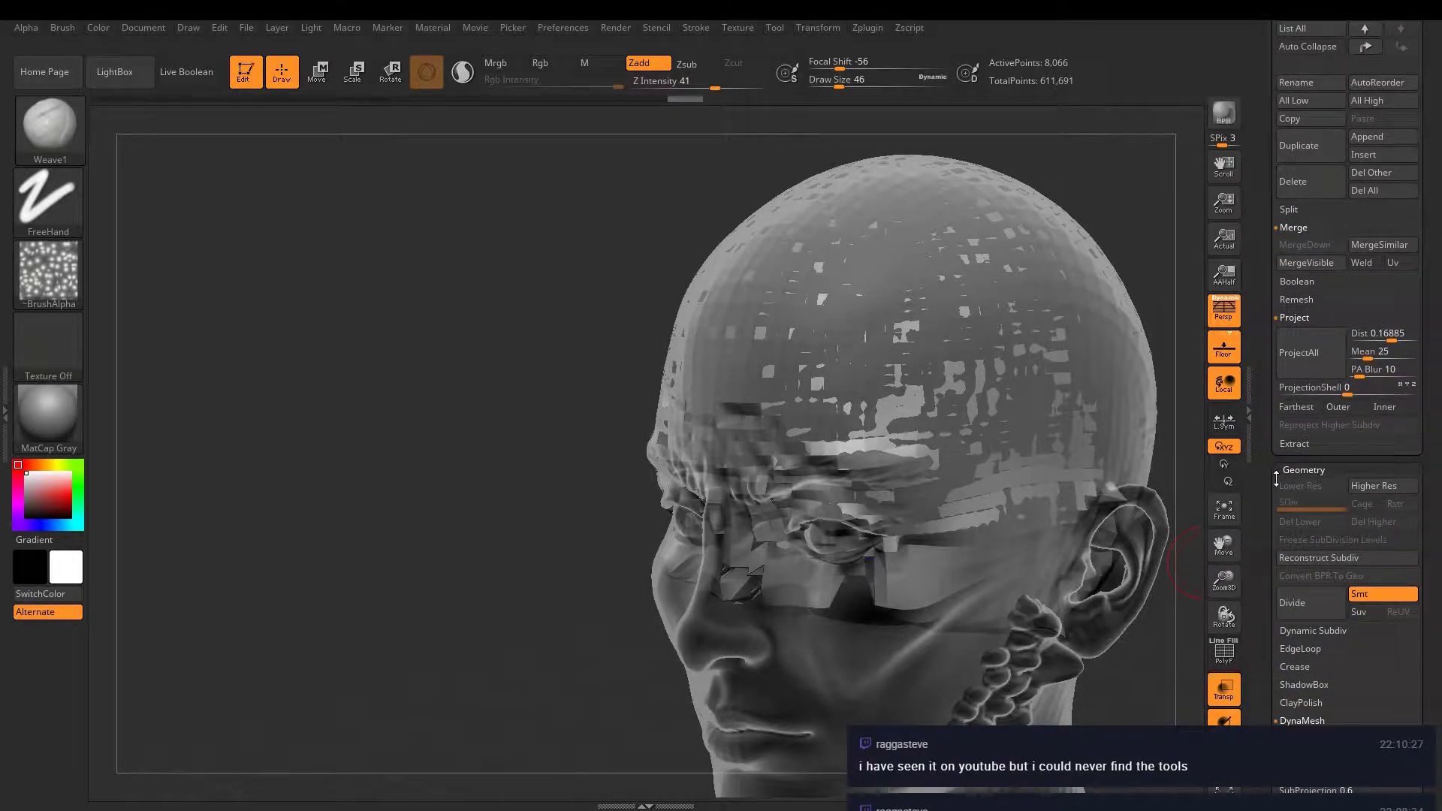
scroll(1277, 479, down, 4)
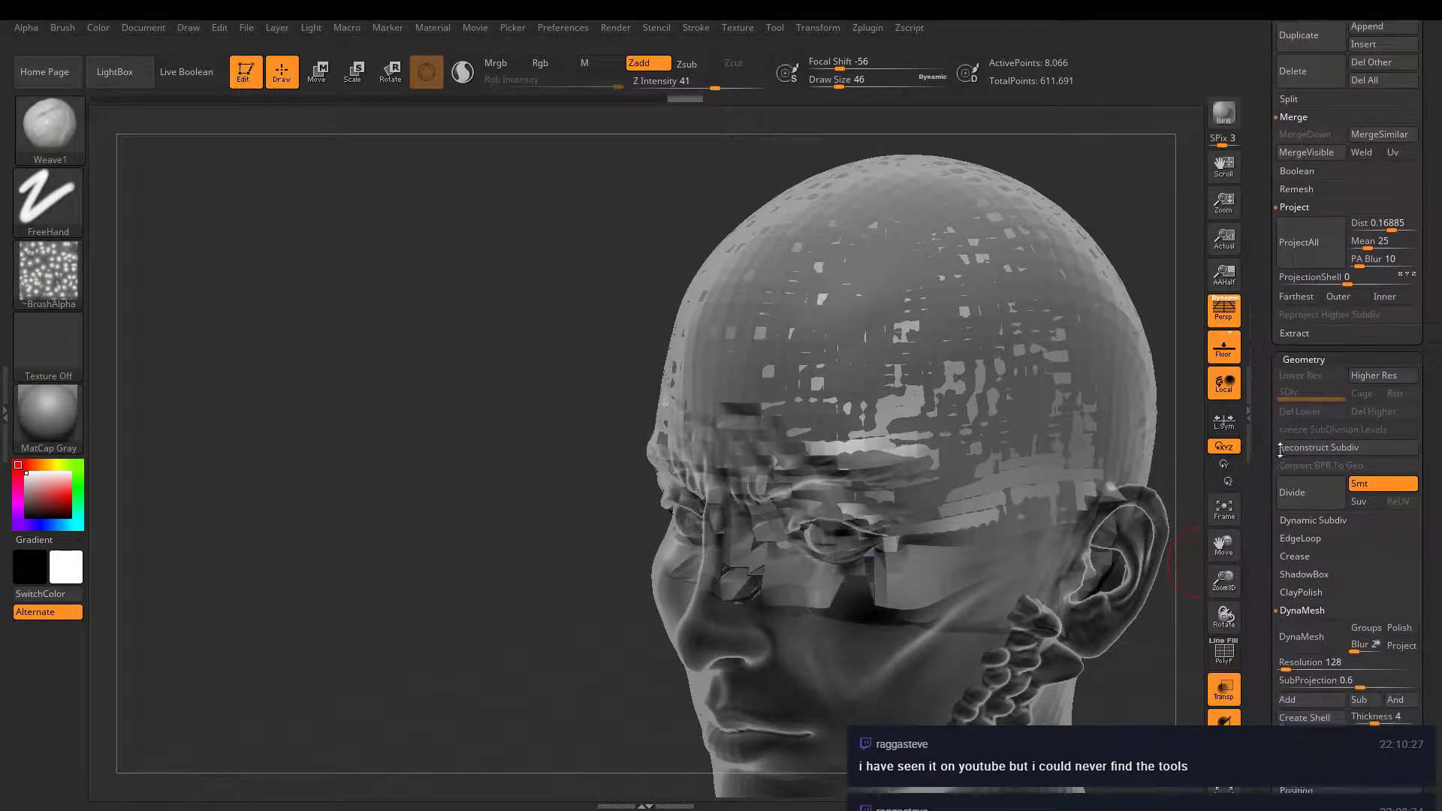
click(1295, 628)
click(1293, 649)
text(432)
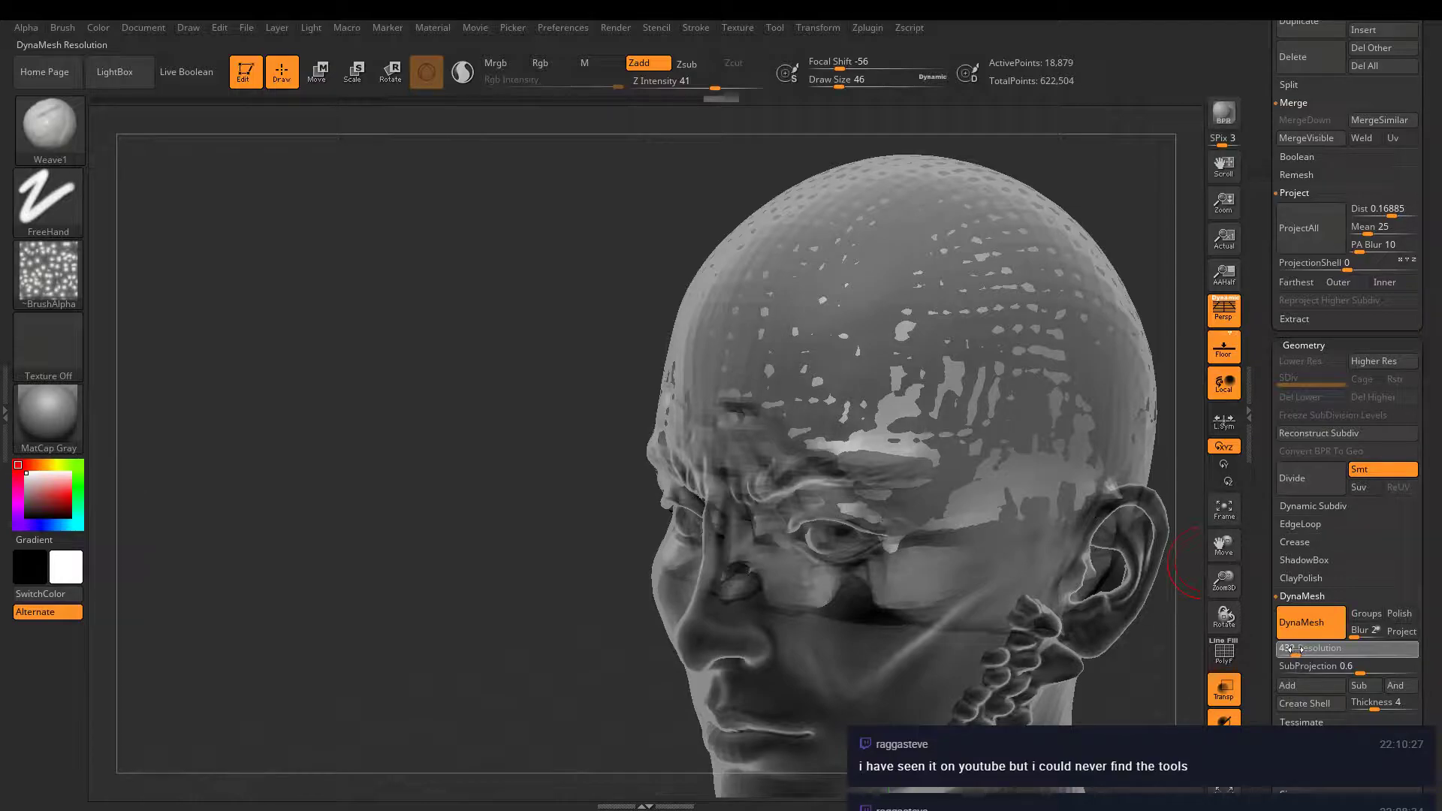
key(Return)
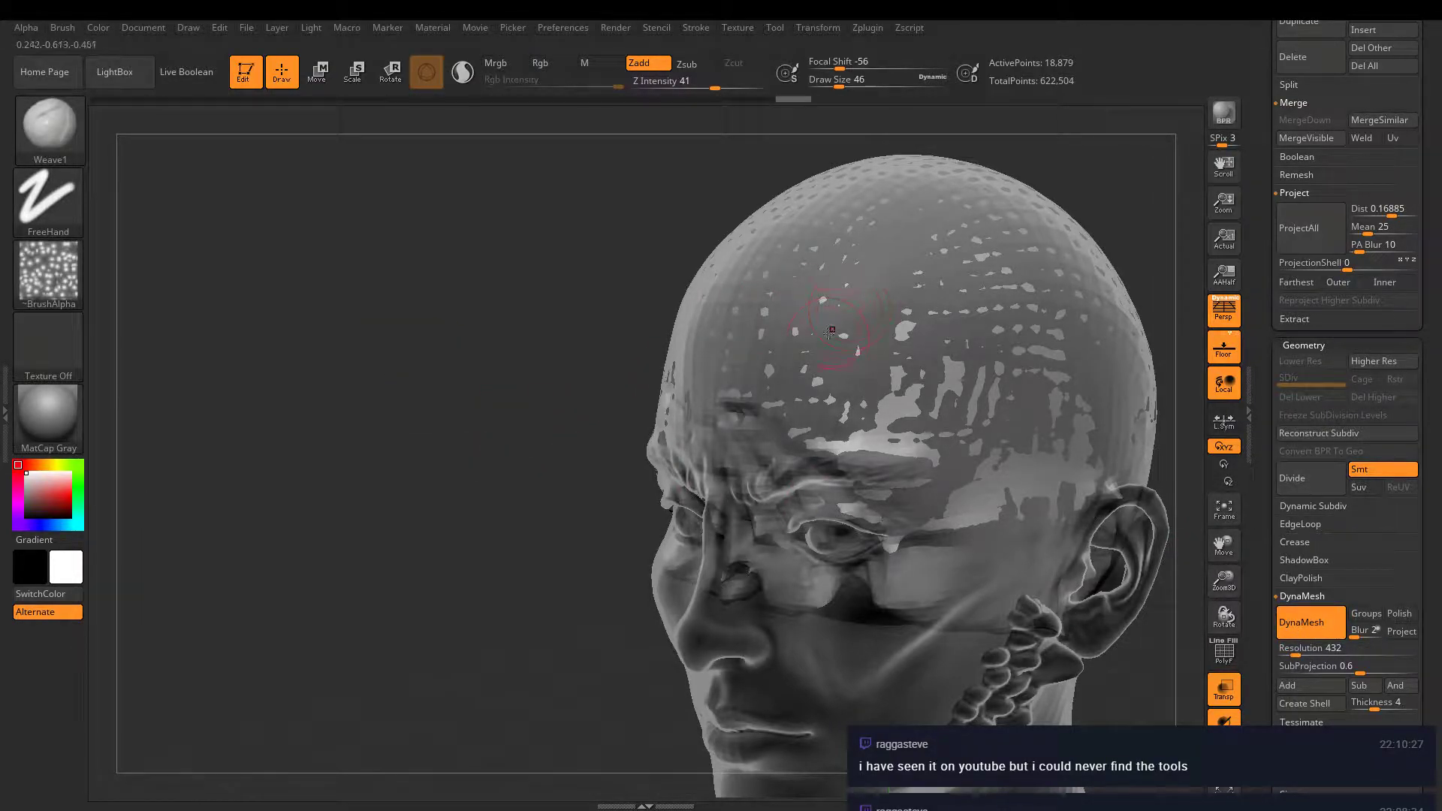
- Try a curved Weave1 stroke across the side of the skull above the ear, then undo it
mouse_move(829, 333)
mouse_down()
mouse_move(864, 278)
mouse_move(969, 245)
mouse_move(1081, 315)
mouse_up()
right_drag(1082, 315, 1023, 429)
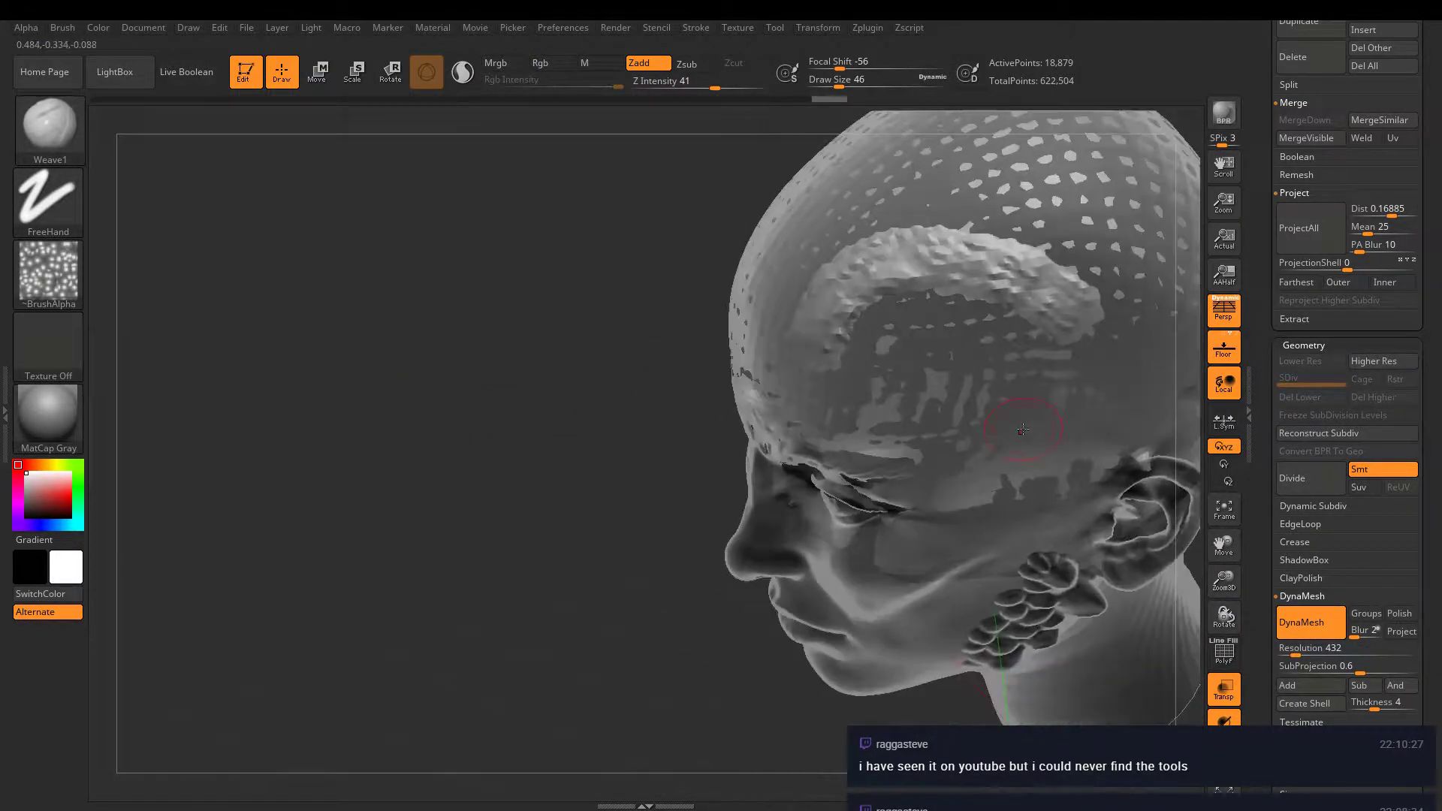
key(ctrl+z)
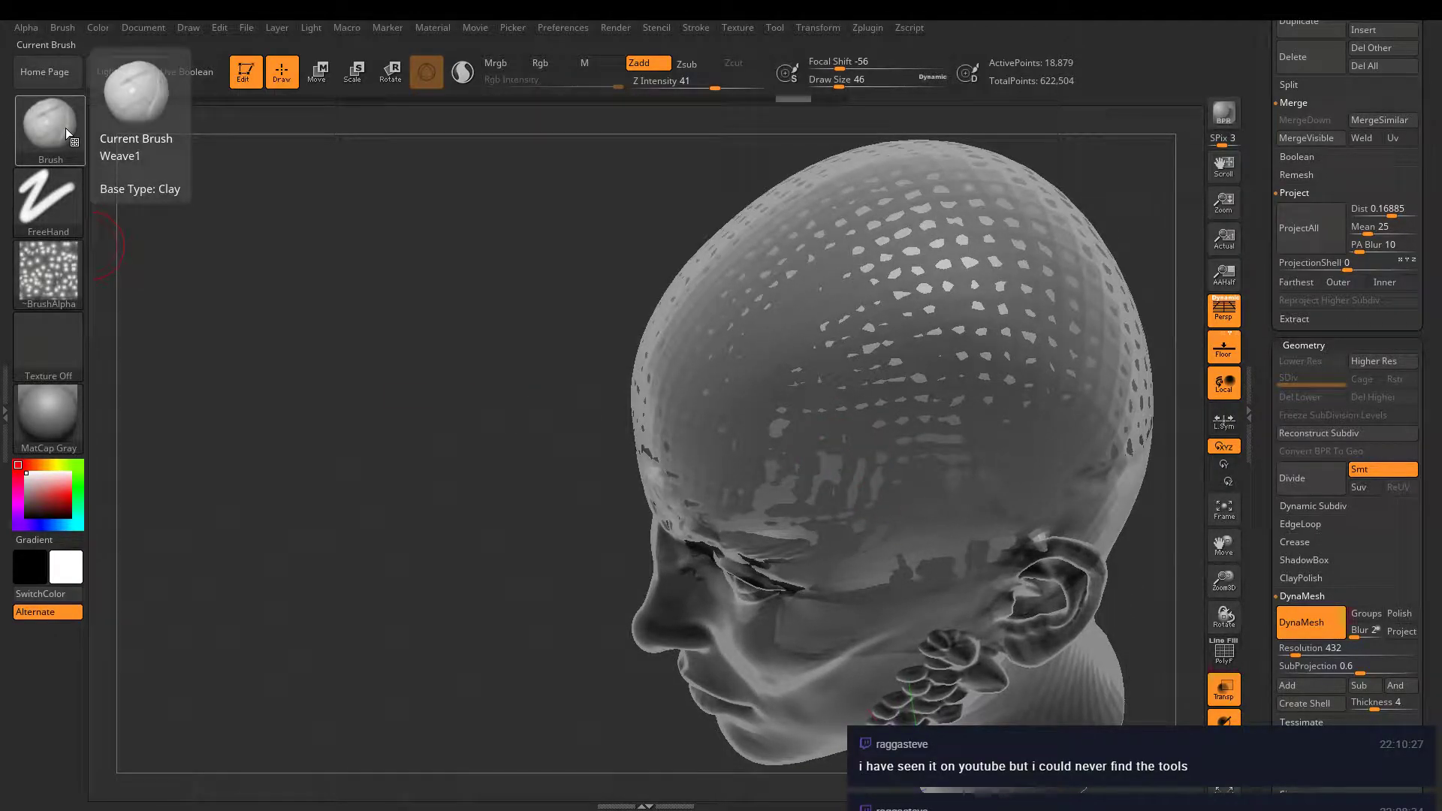
- Browse the LightBox brush library for an alternative brush, examining the Trim, Wood, Deco and Groom folders
click(65, 128)
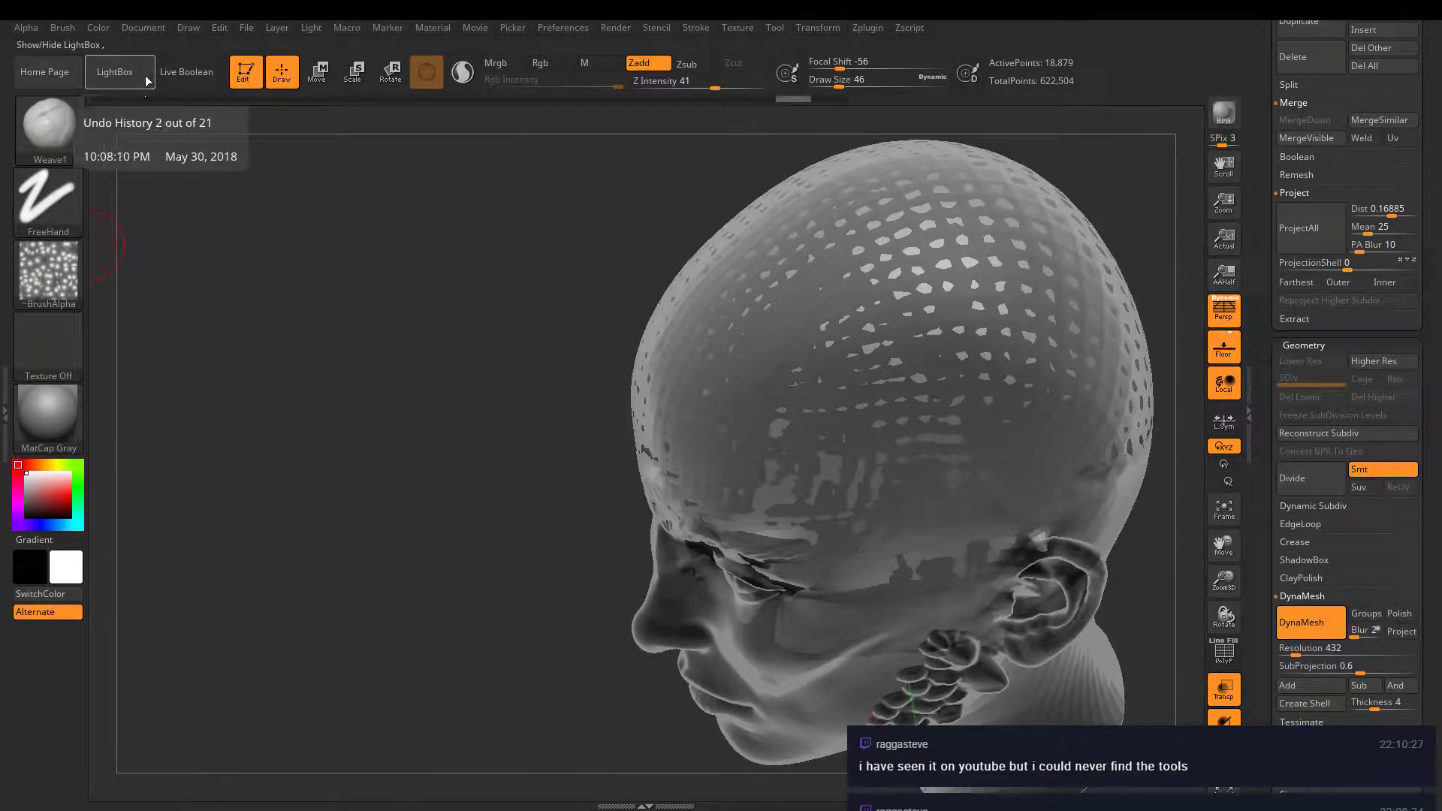
click(138, 72)
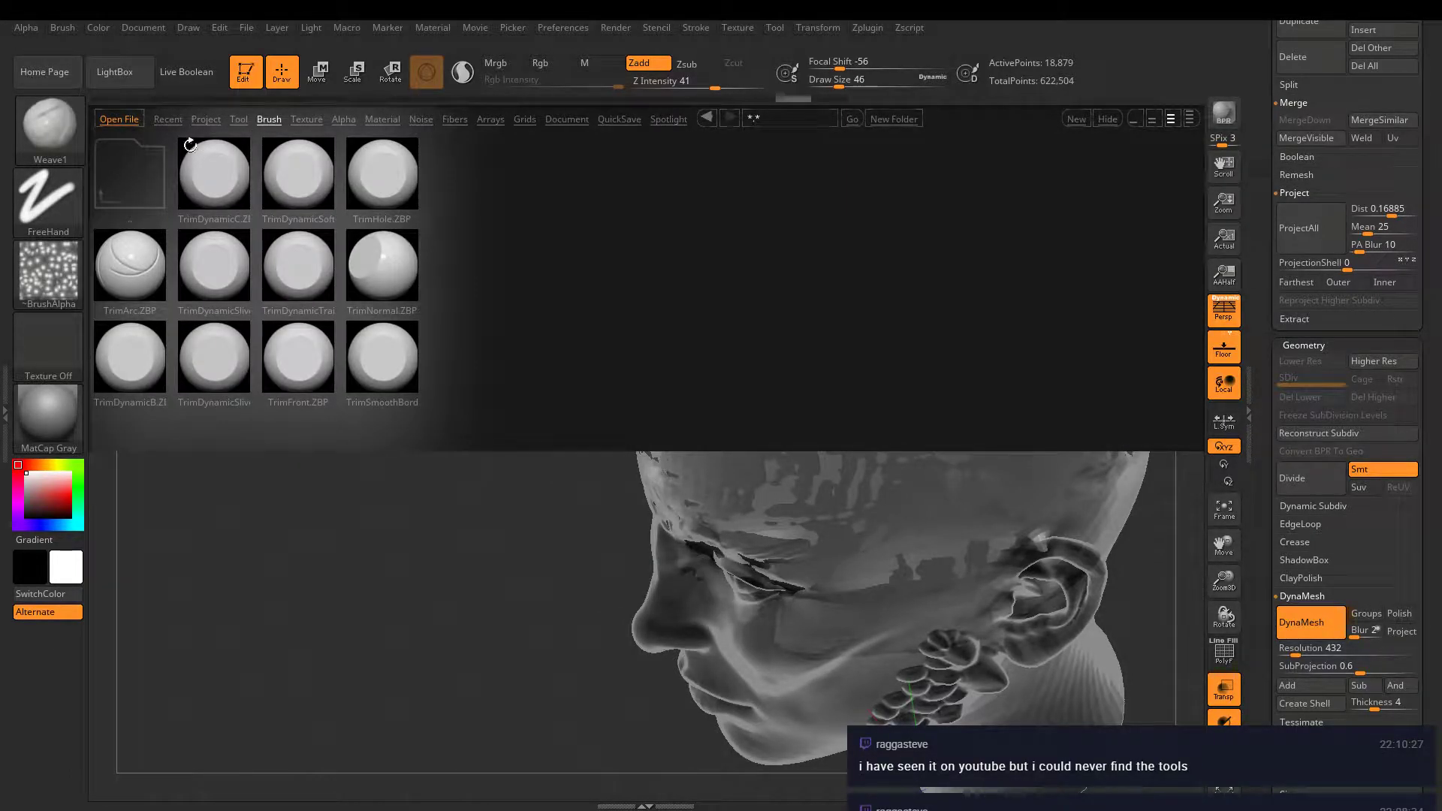
click(129, 172)
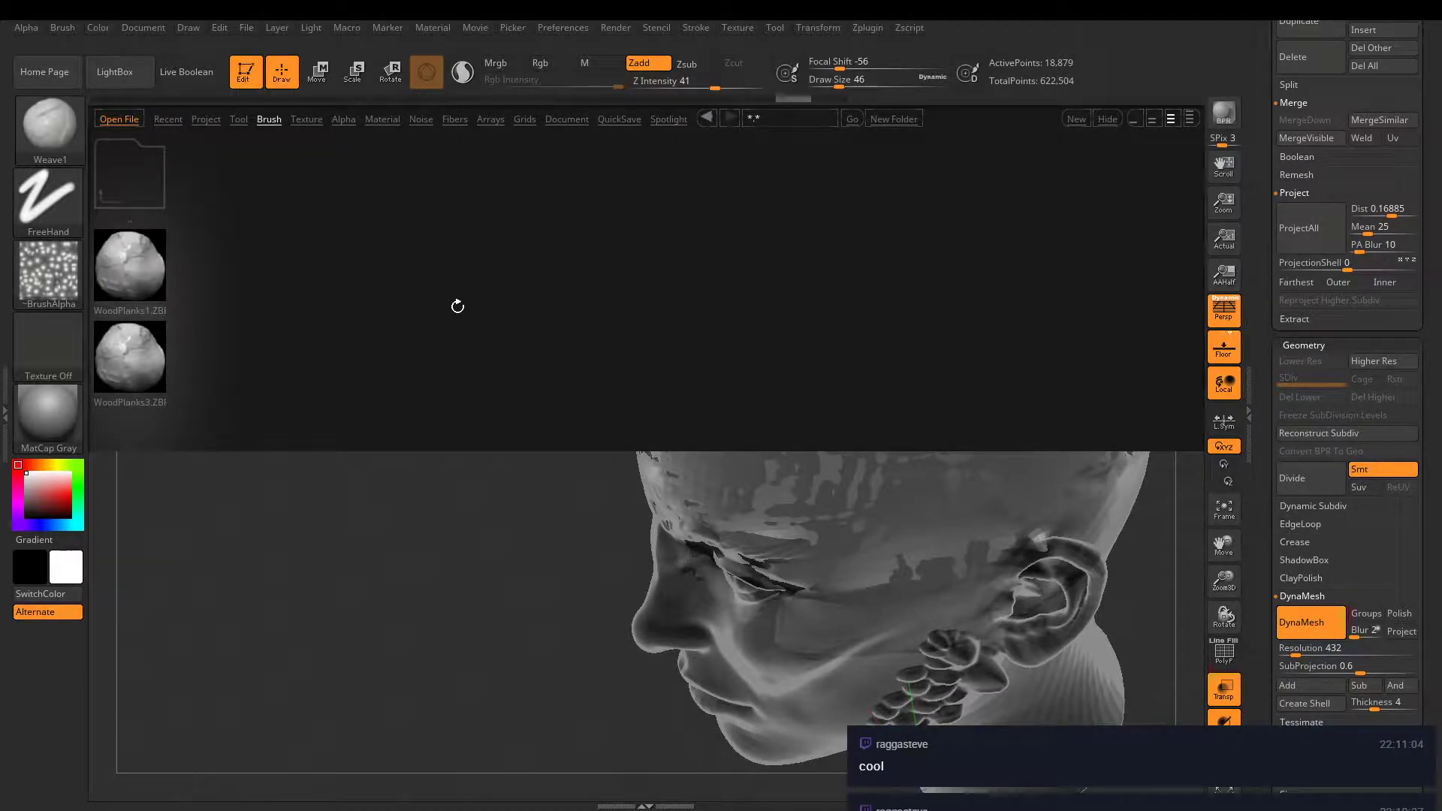
click(141, 160)
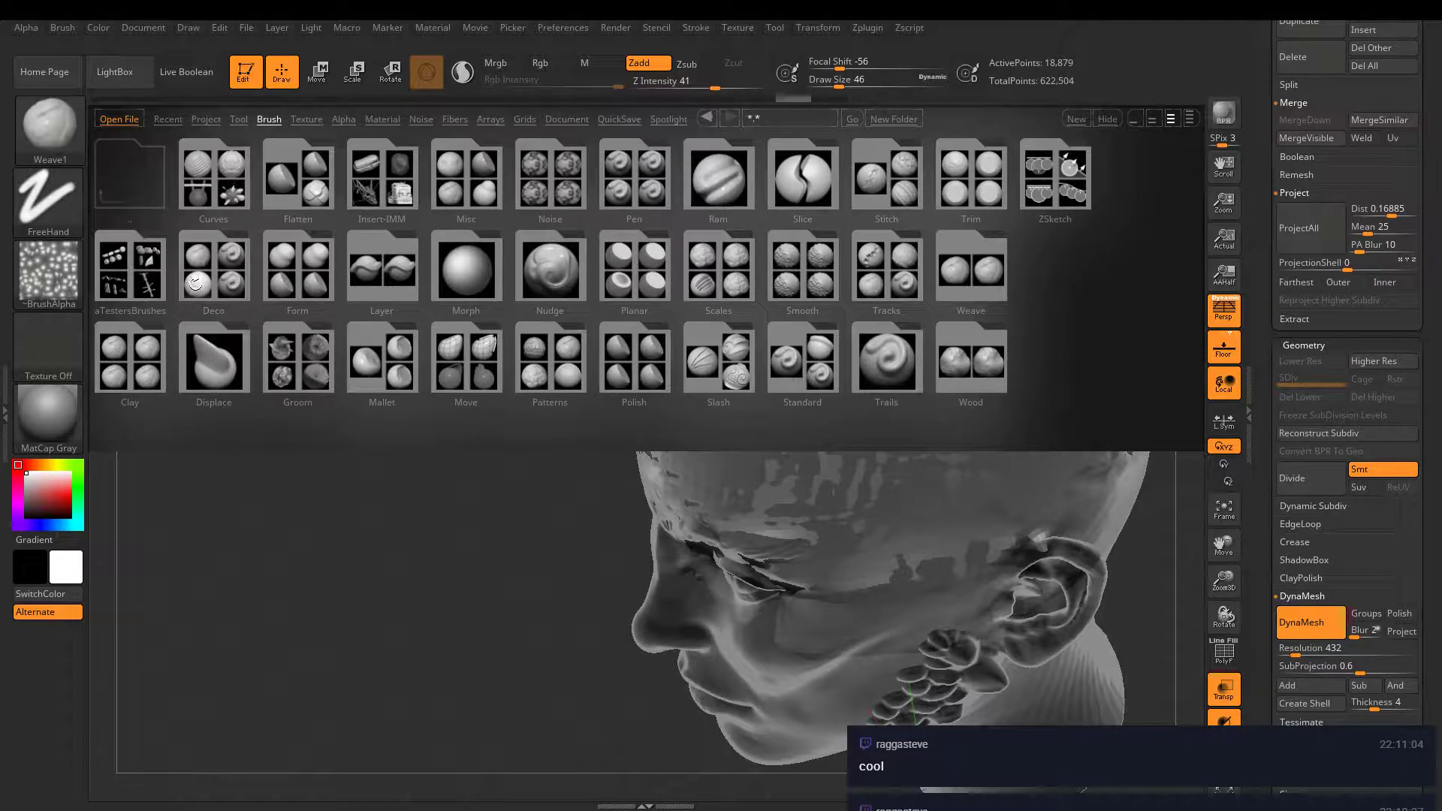
click(208, 286)
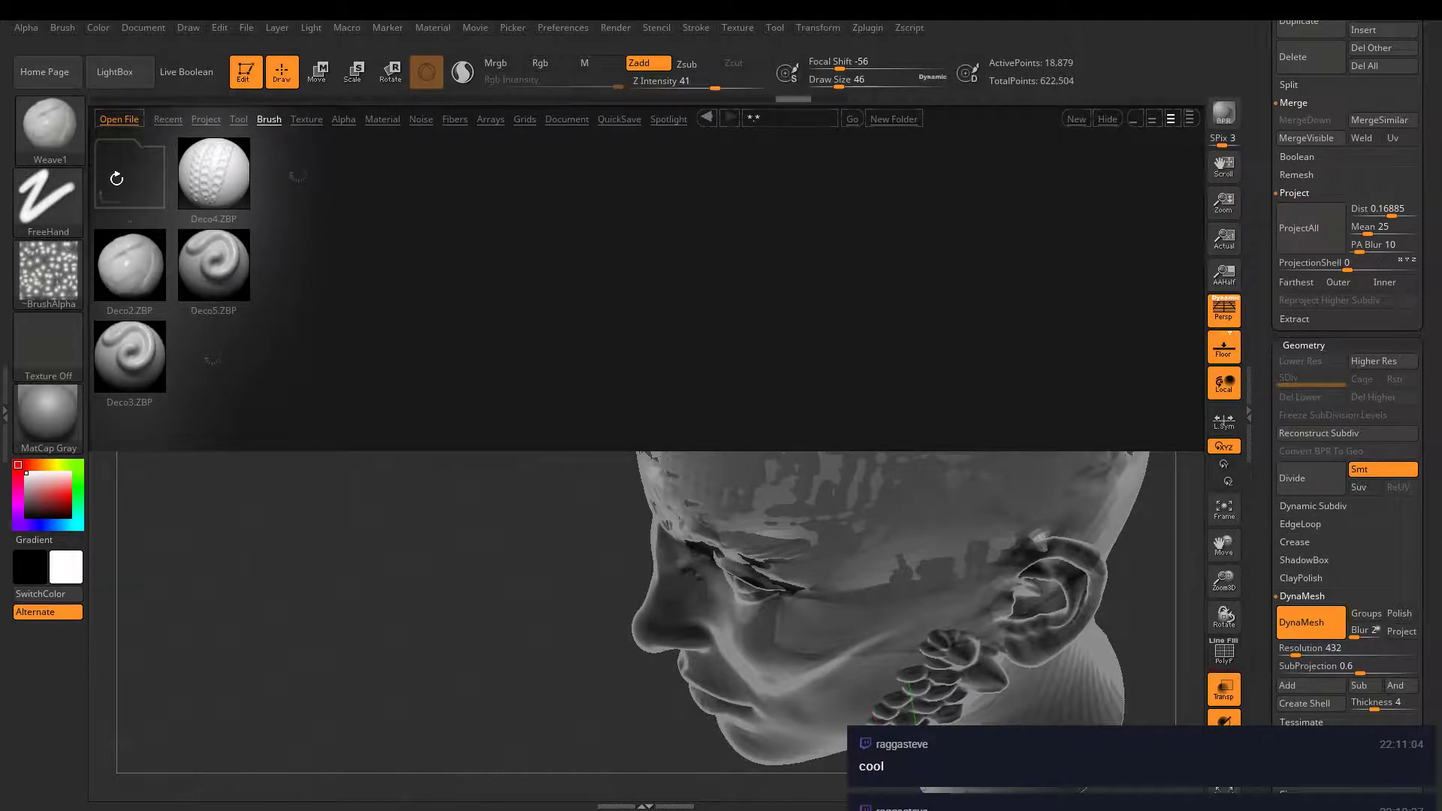
click(118, 179)
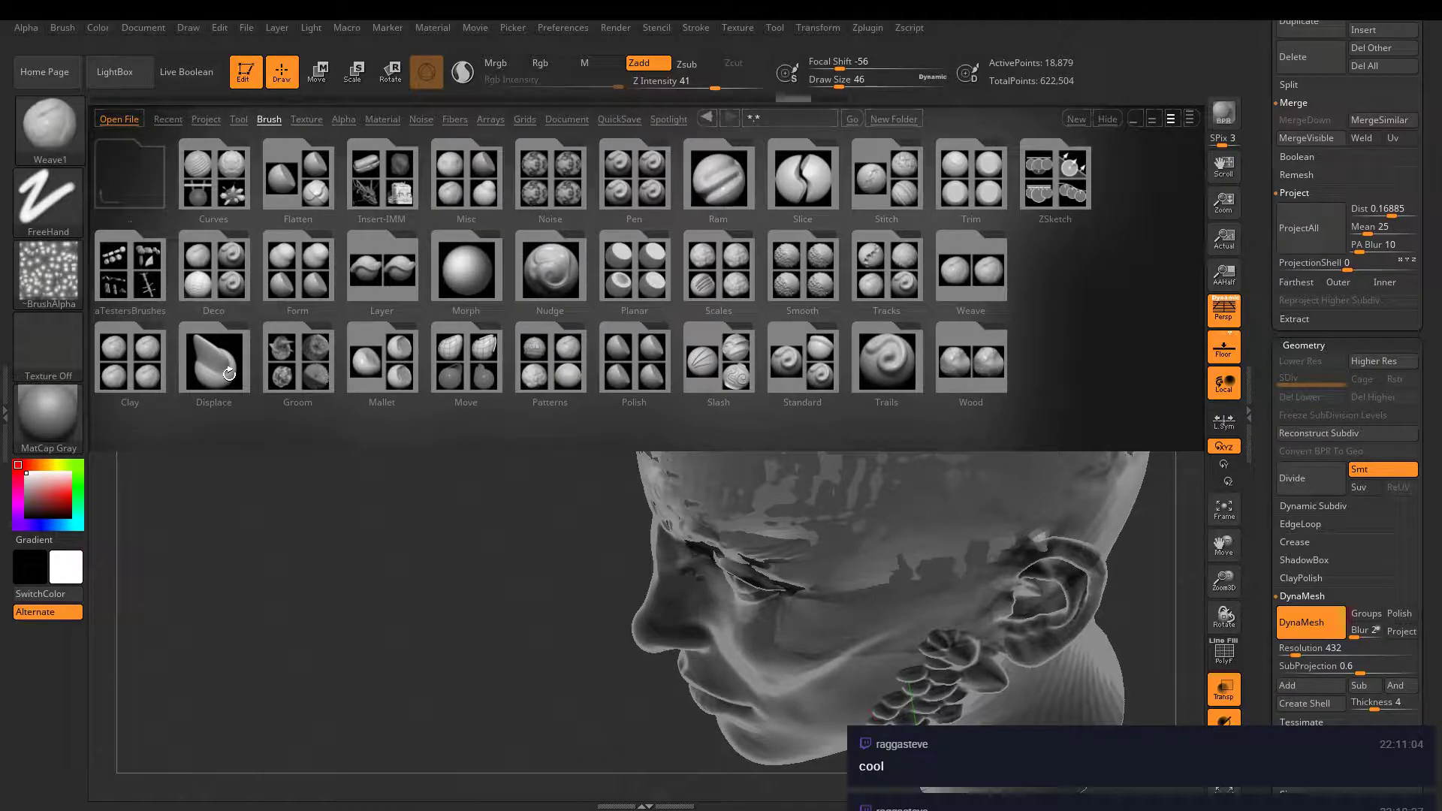
click(290, 371)
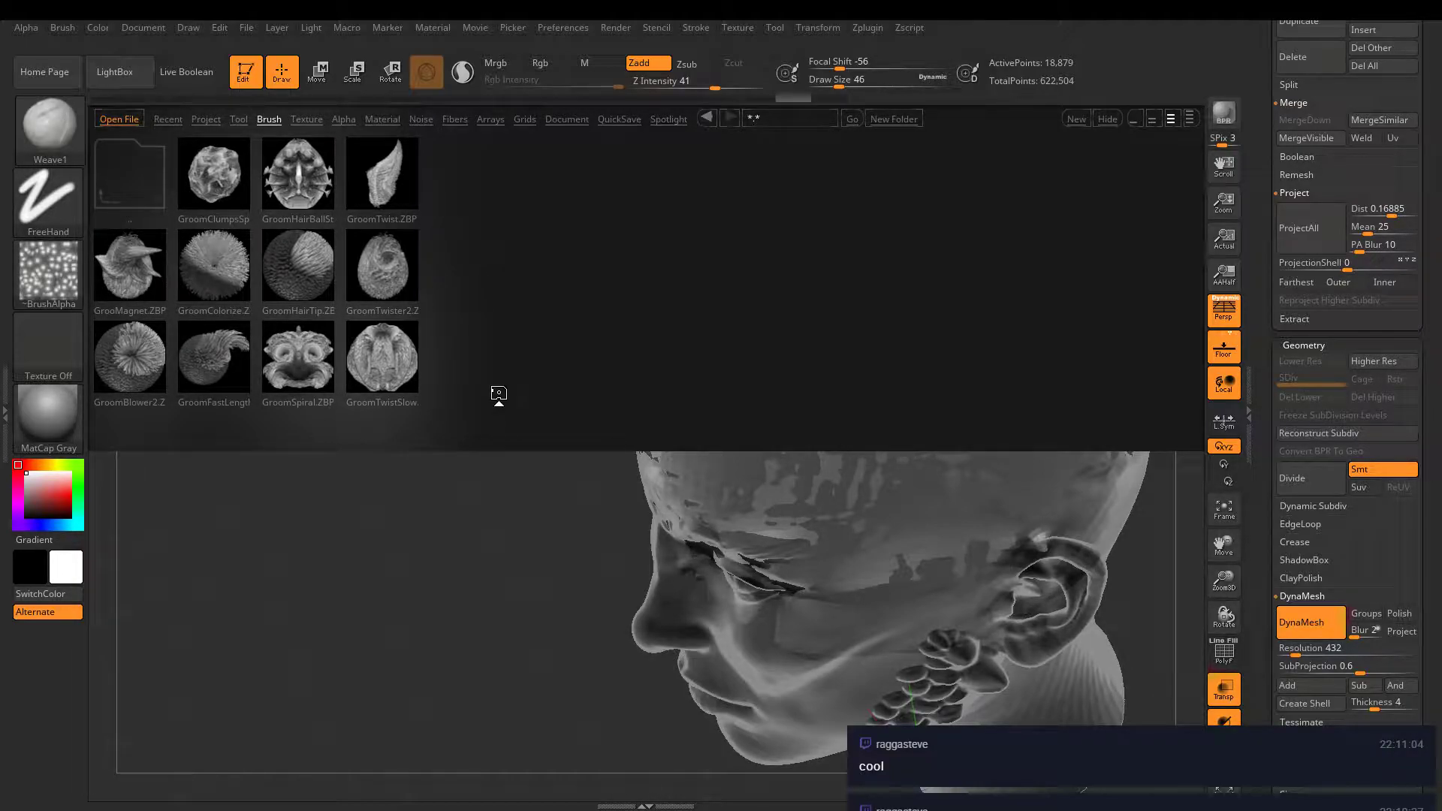
double_click(109, 188)
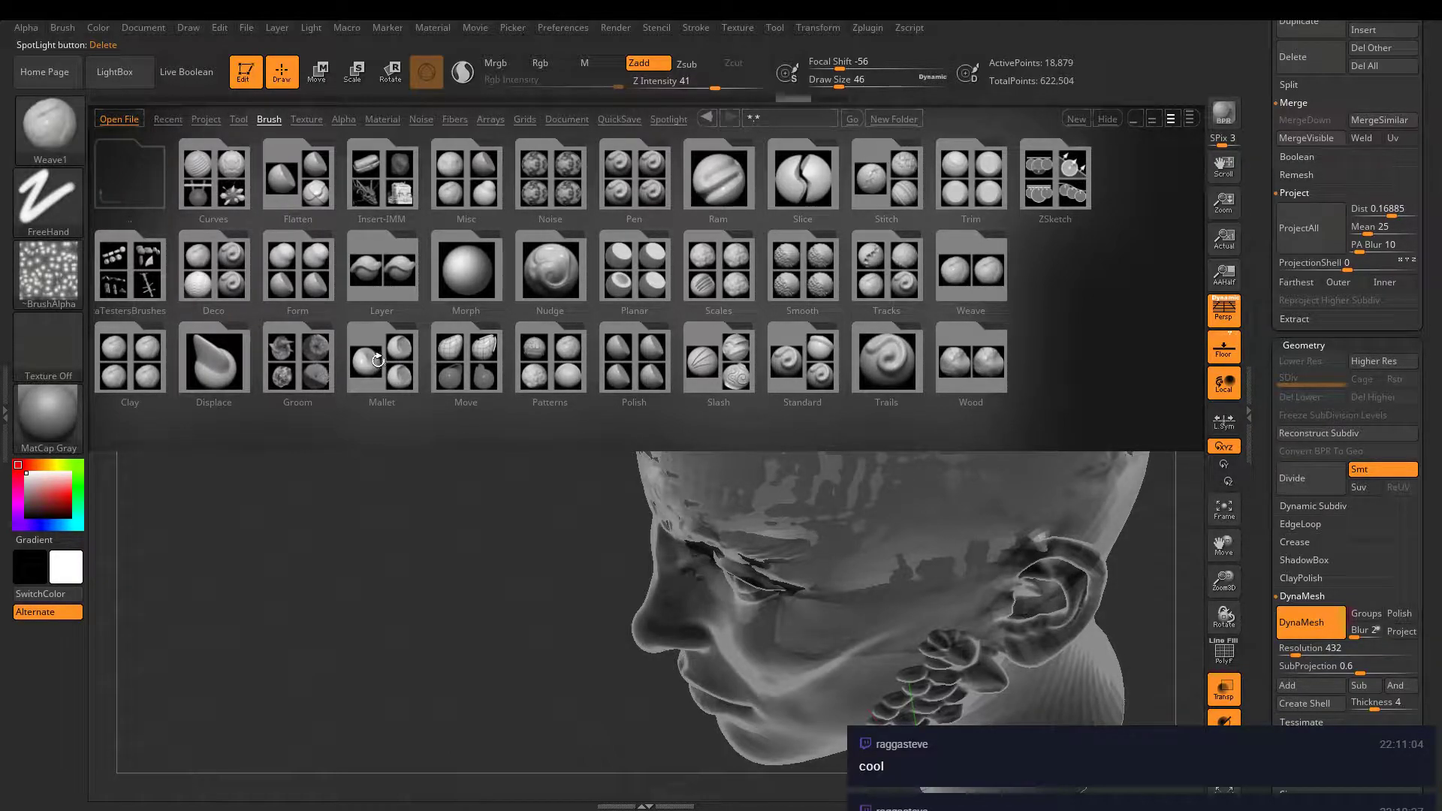
- Load the LayerConst brush from the LightBox Layer folder, test a winding stroke over the skull shell and undo the stroke
click(382, 269)
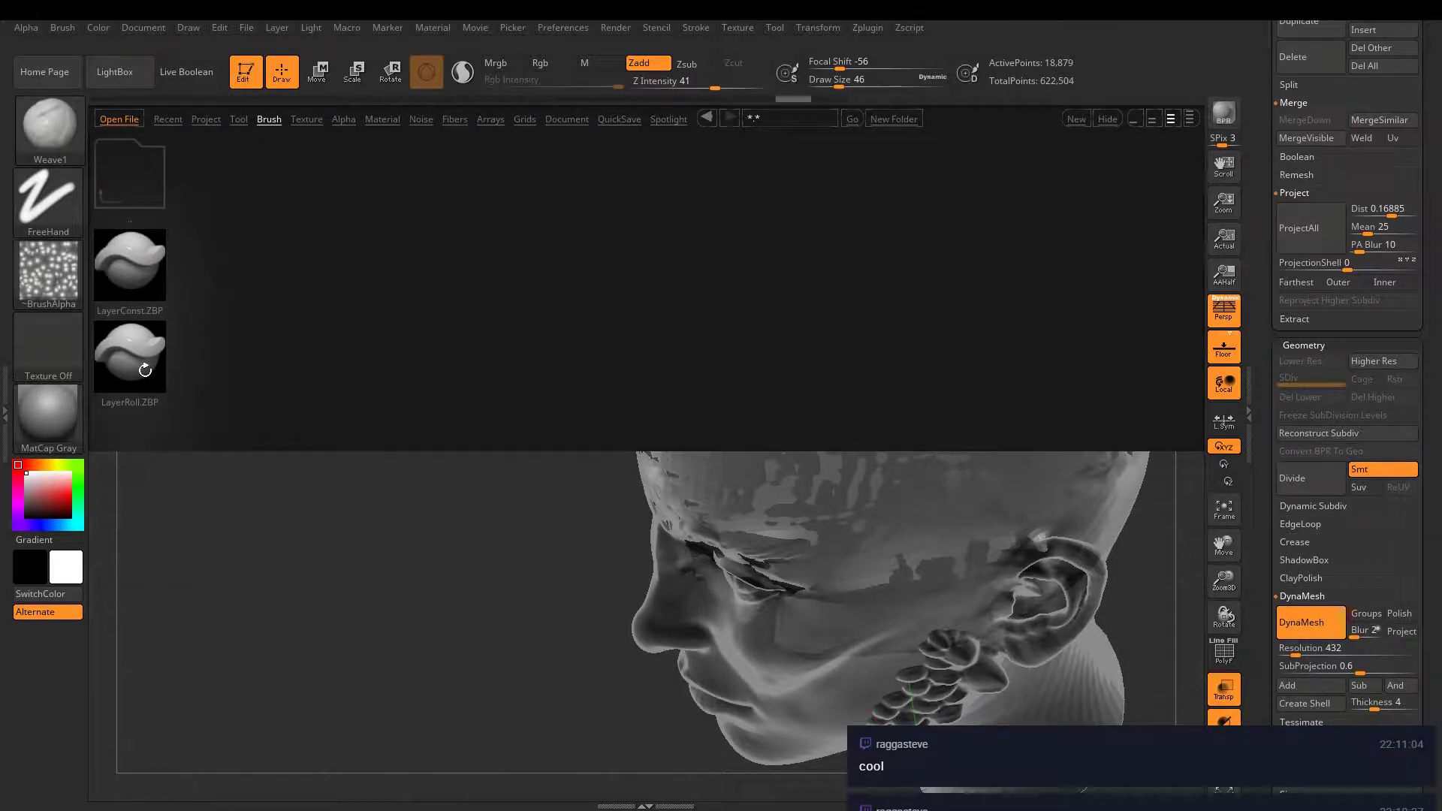
double_click(126, 281)
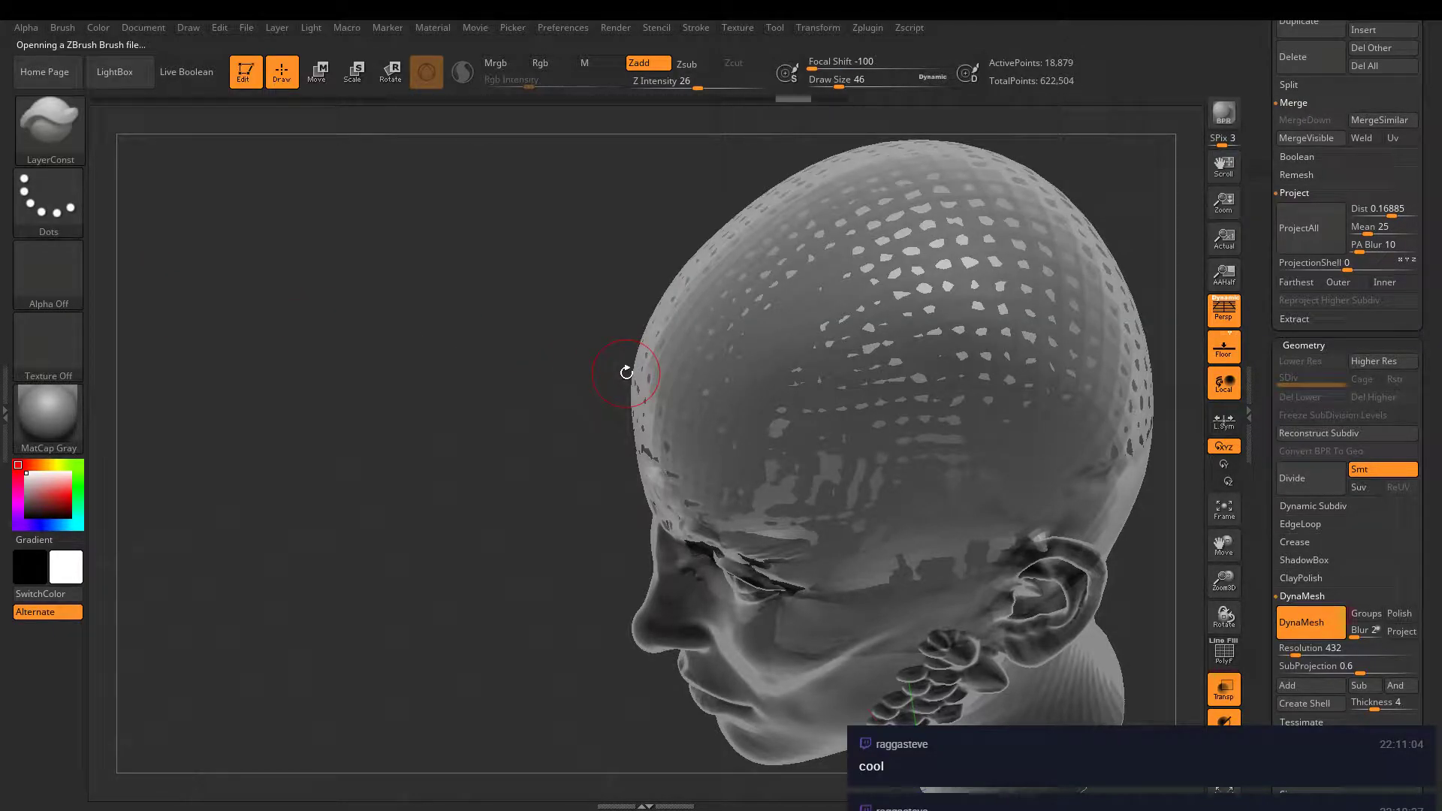
mouse_move(795, 399)
mouse_down()
mouse_move(781, 430)
mouse_move(798, 362)
mouse_move(871, 263)
mouse_move(1021, 215)
mouse_move(1082, 225)
mouse_move(969, 248)
mouse_move(842, 353)
mouse_move(738, 485)
mouse_move(751, 525)
mouse_move(916, 409)
mouse_move(985, 321)
mouse_up()
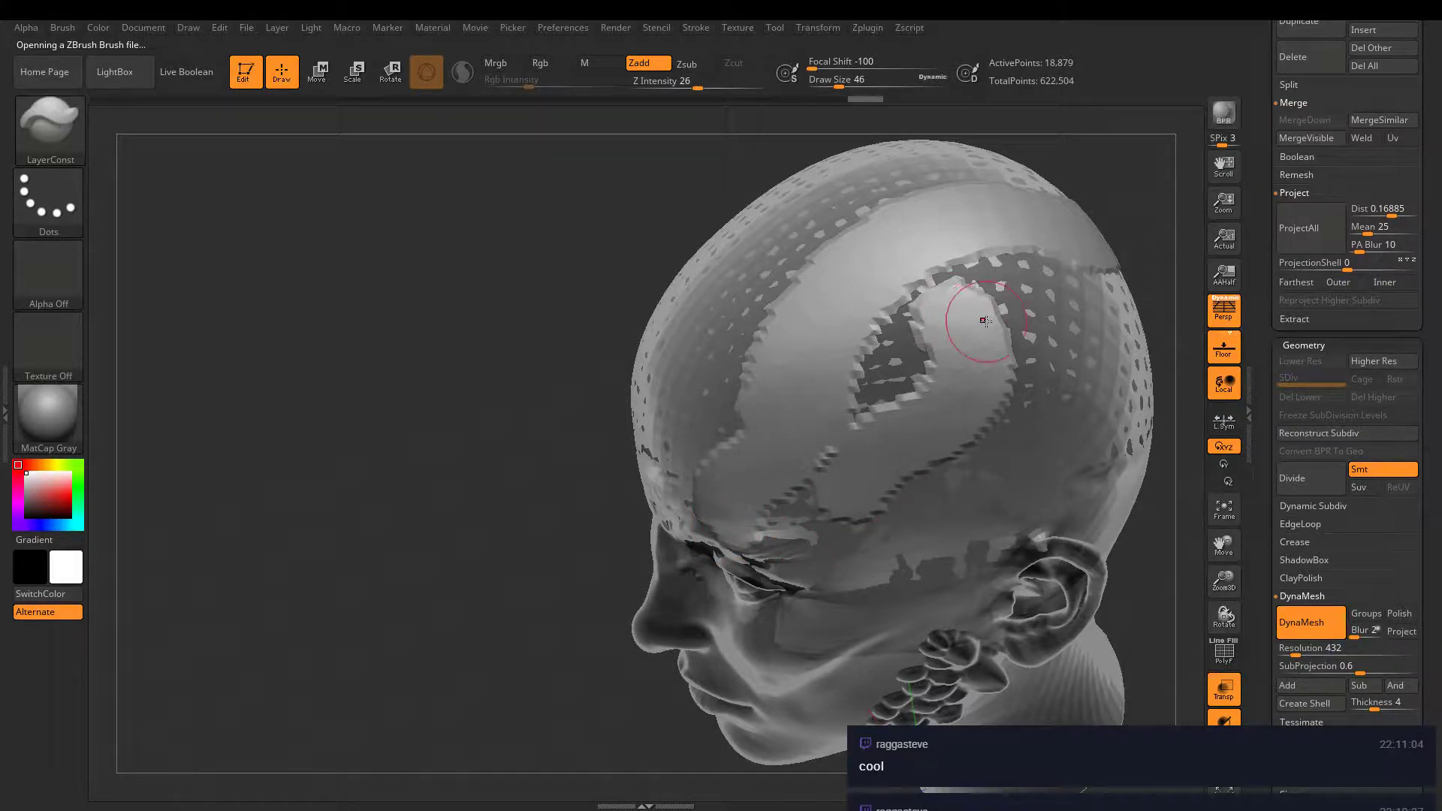
key(ctrl+z)
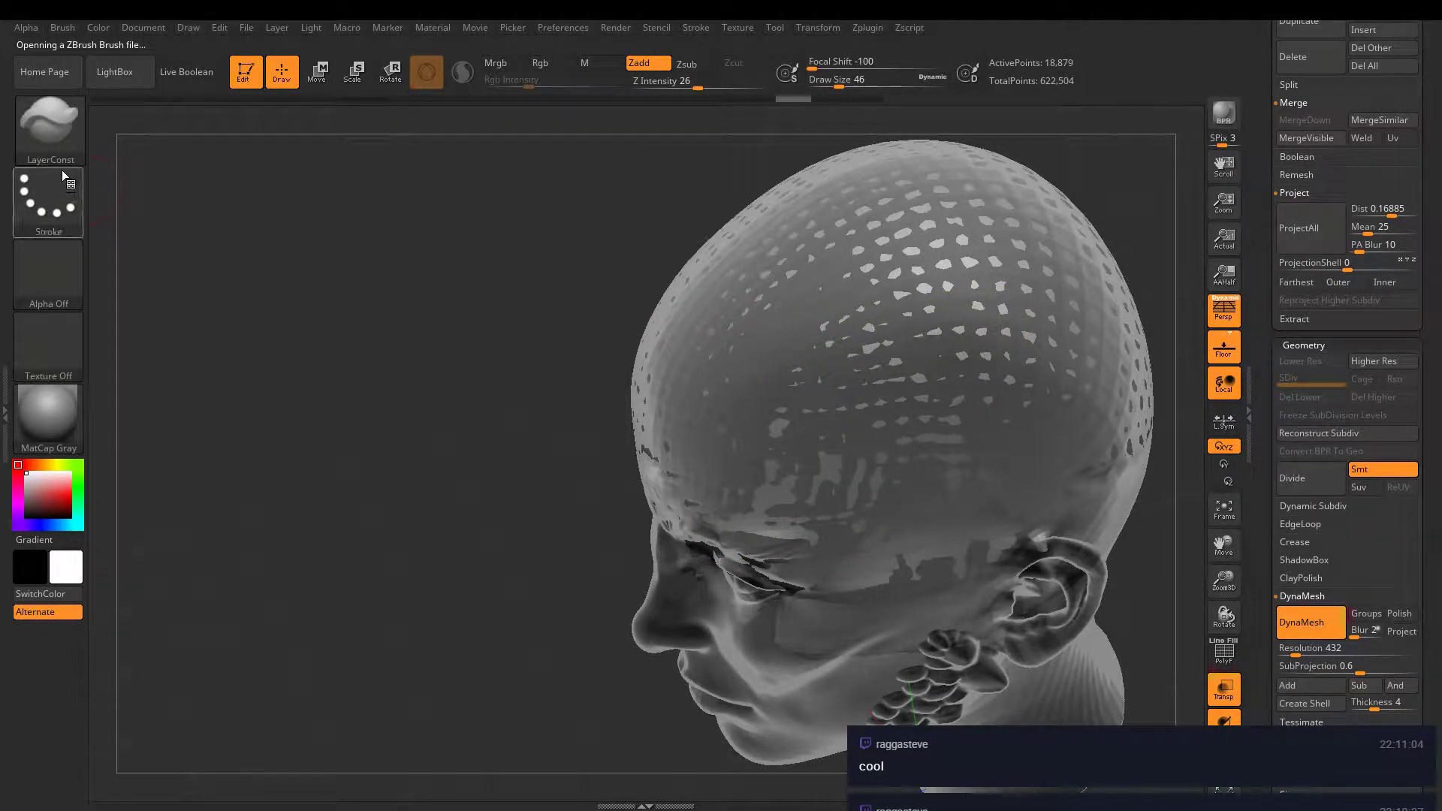
- Load the NudgeSliver brush from the Nudge brush folder, then test one stroke on the side of the head and undo it
click(50, 128)
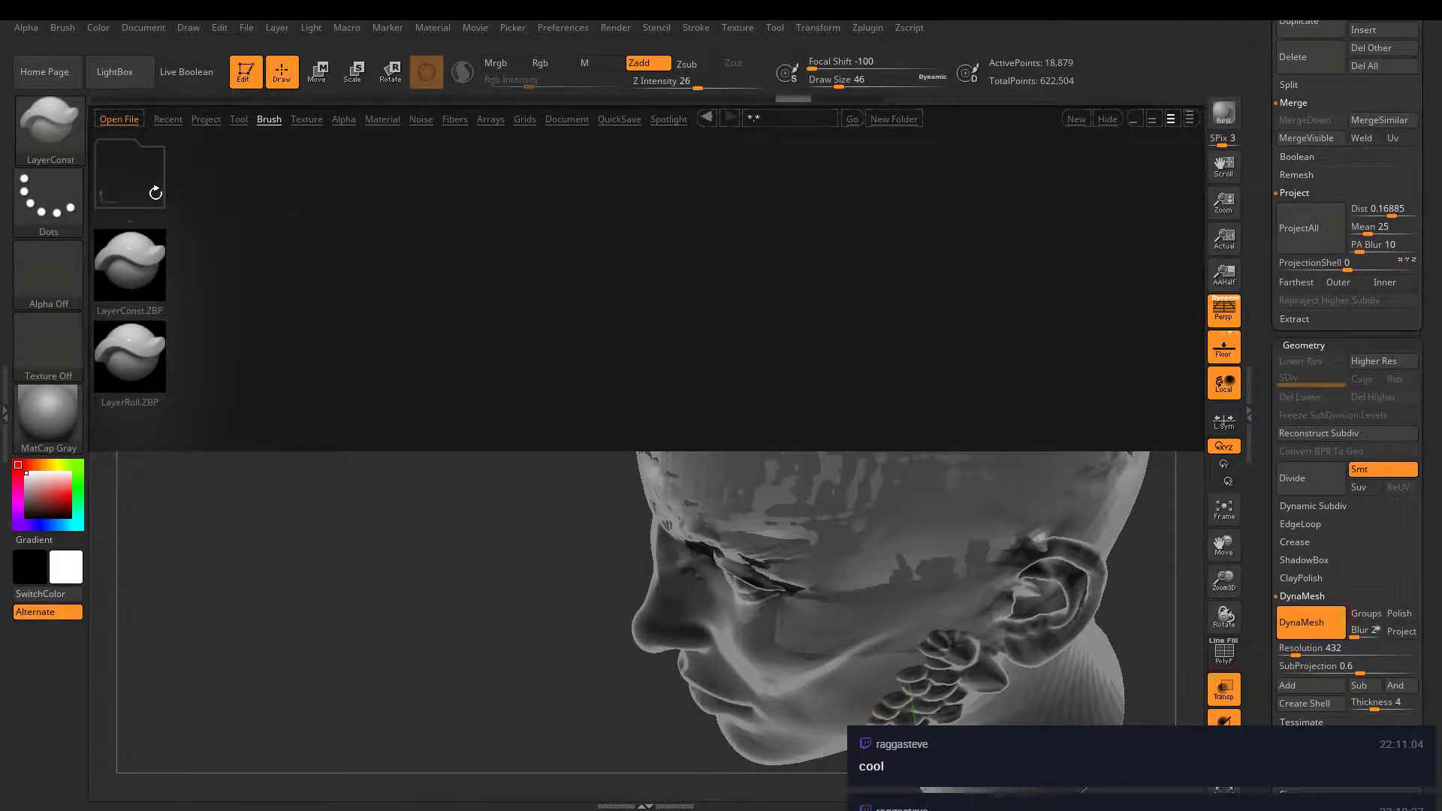
click(138, 177)
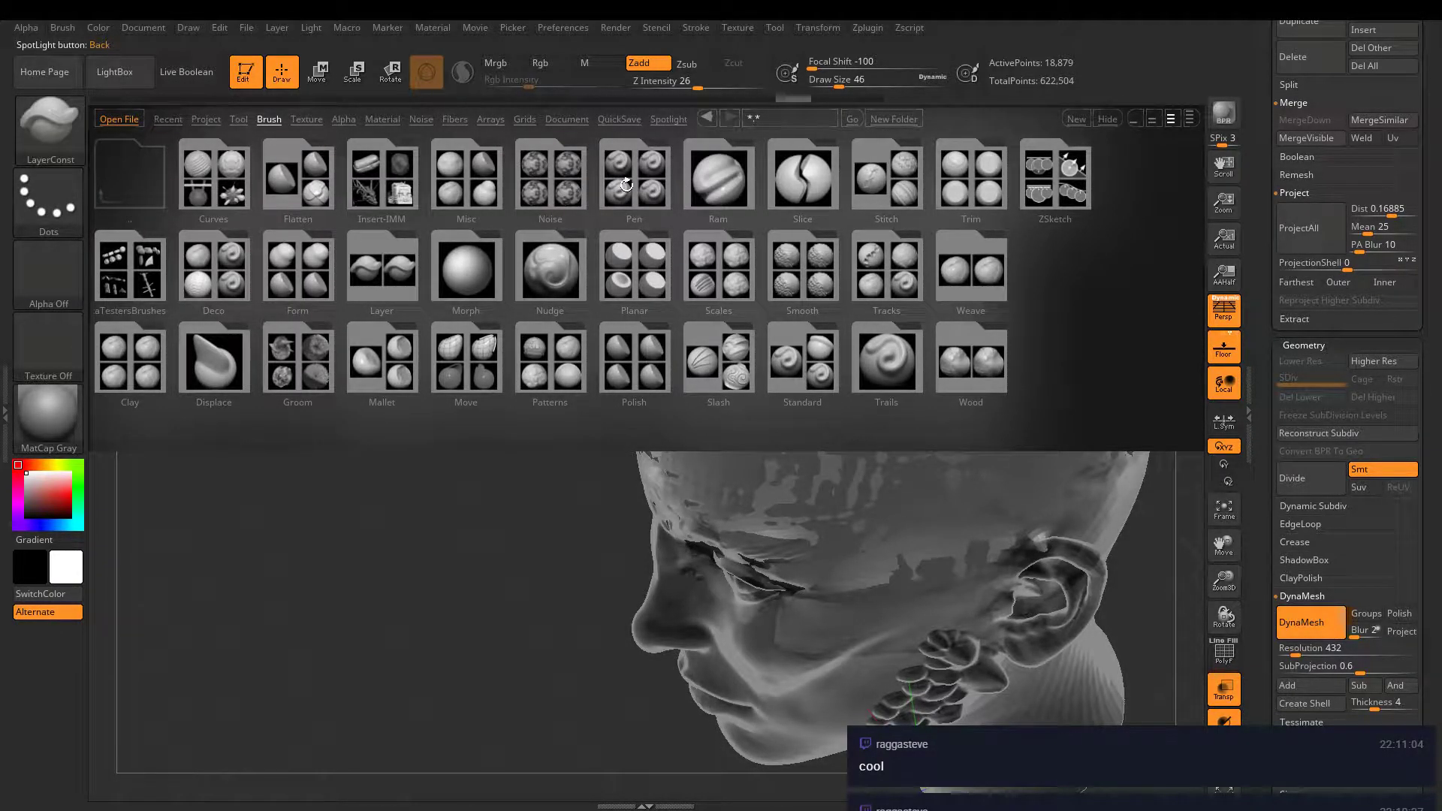
click(464, 186)
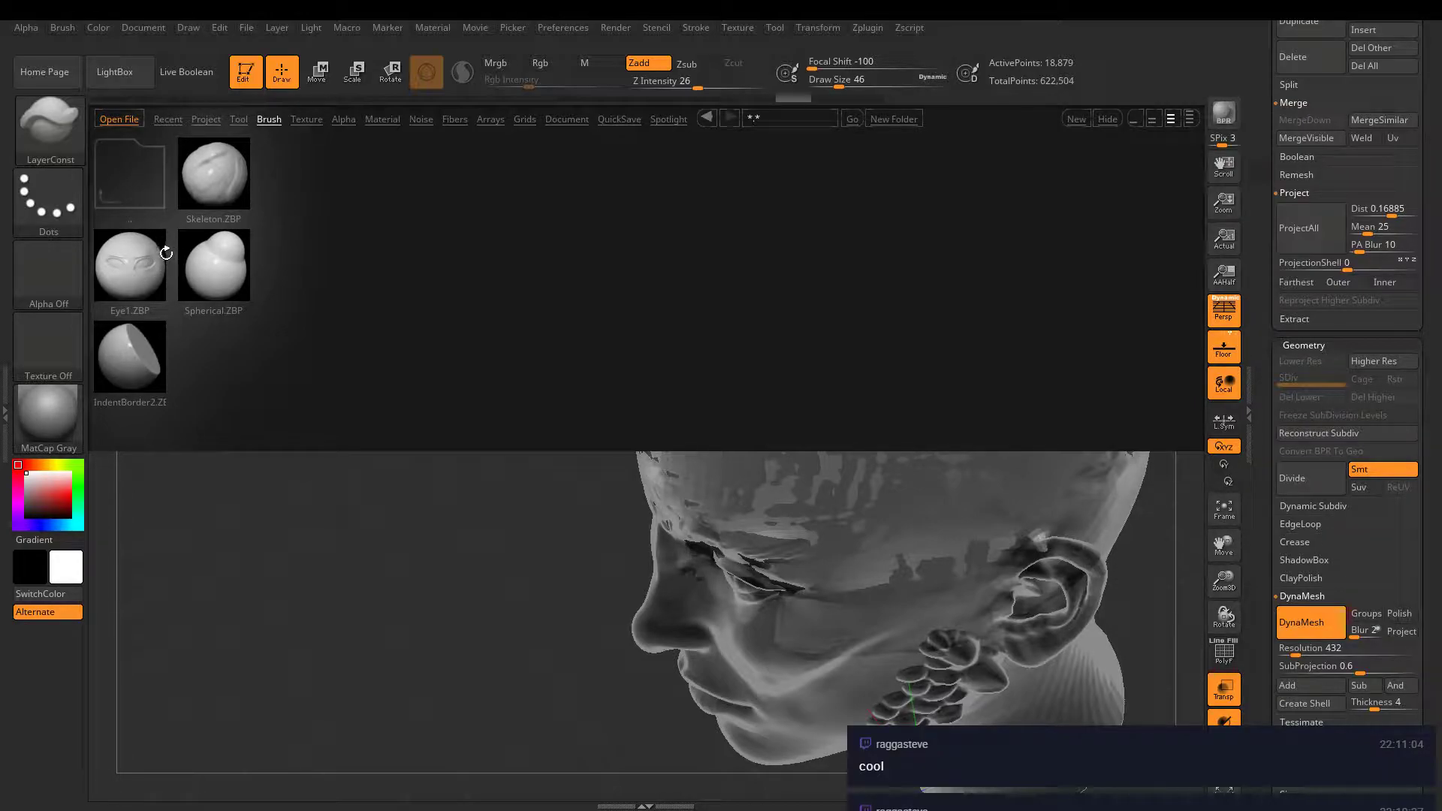
click(118, 165)
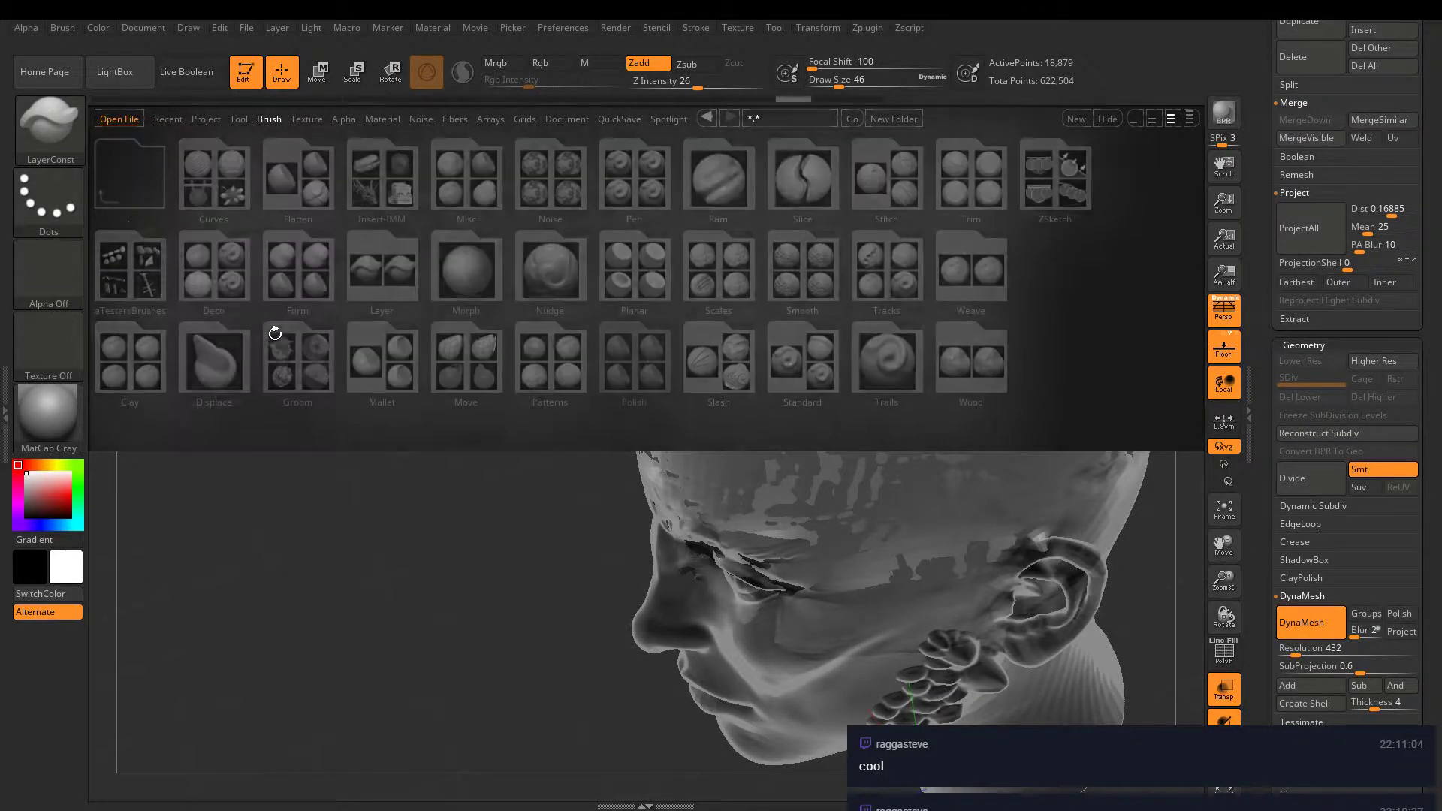
click(569, 280)
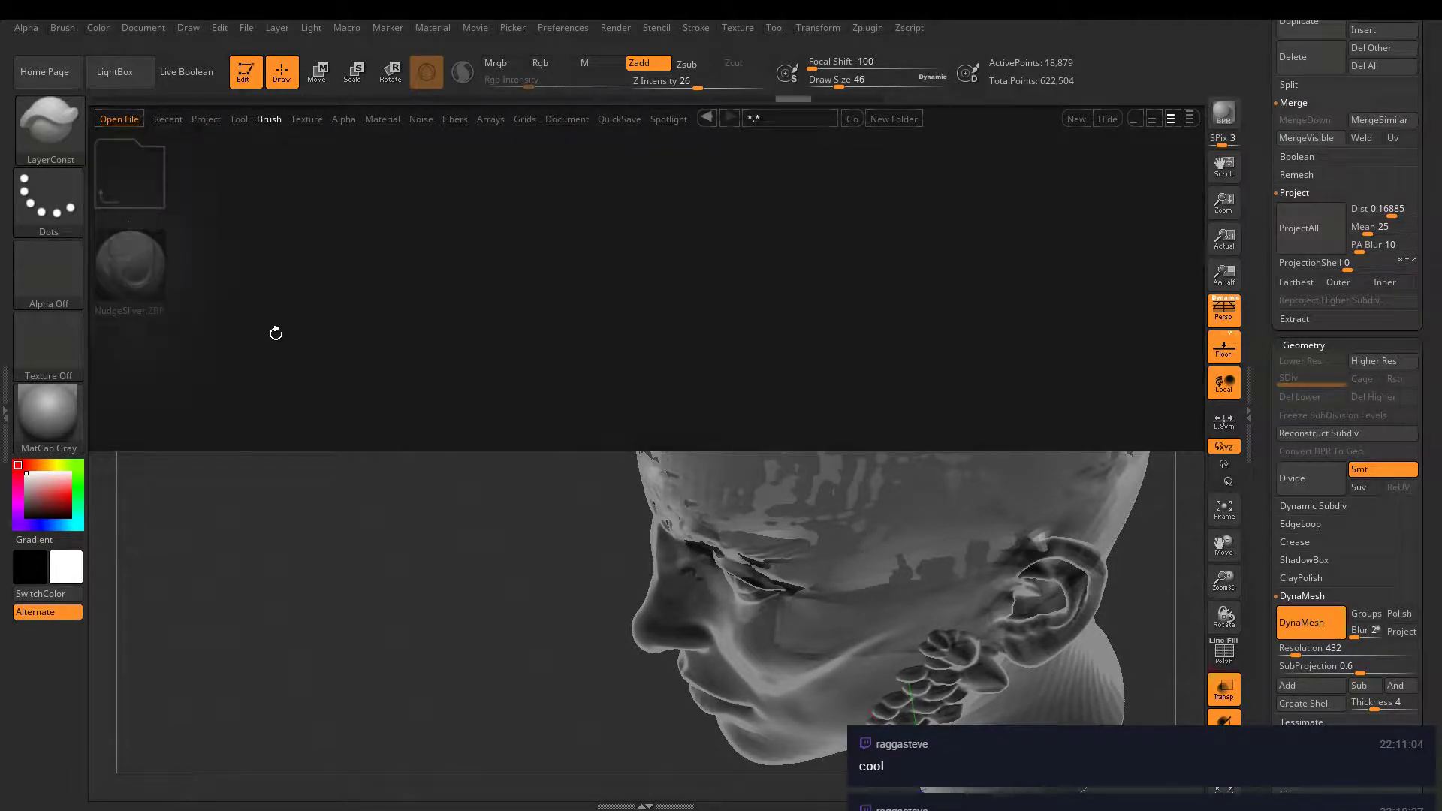
double_click(126, 263)
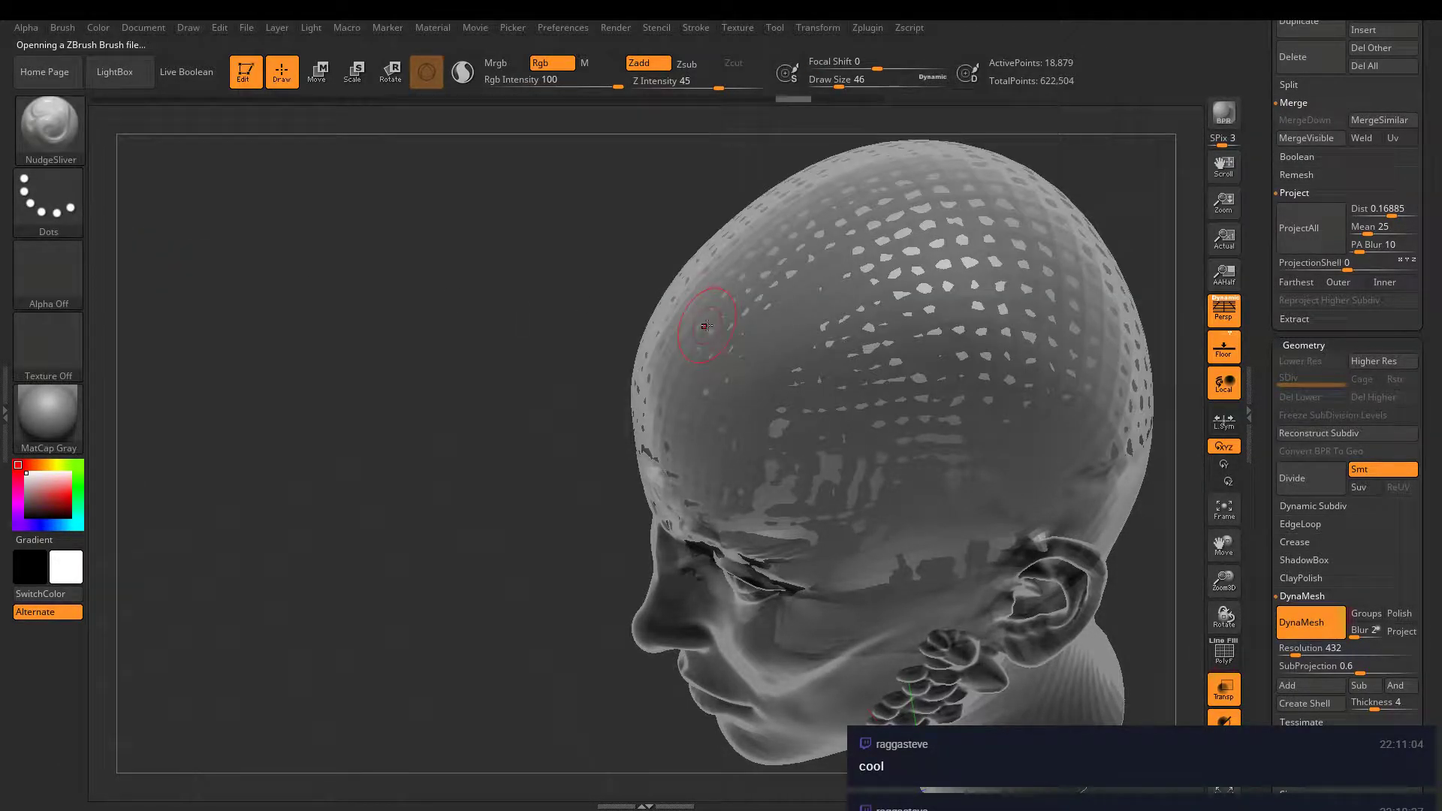
mouse_move(775, 421)
mouse_down()
mouse_move(755, 381)
mouse_move(811, 305)
mouse_move(894, 265)
mouse_move(976, 315)
mouse_move(886, 300)
mouse_move(745, 460)
mouse_up()
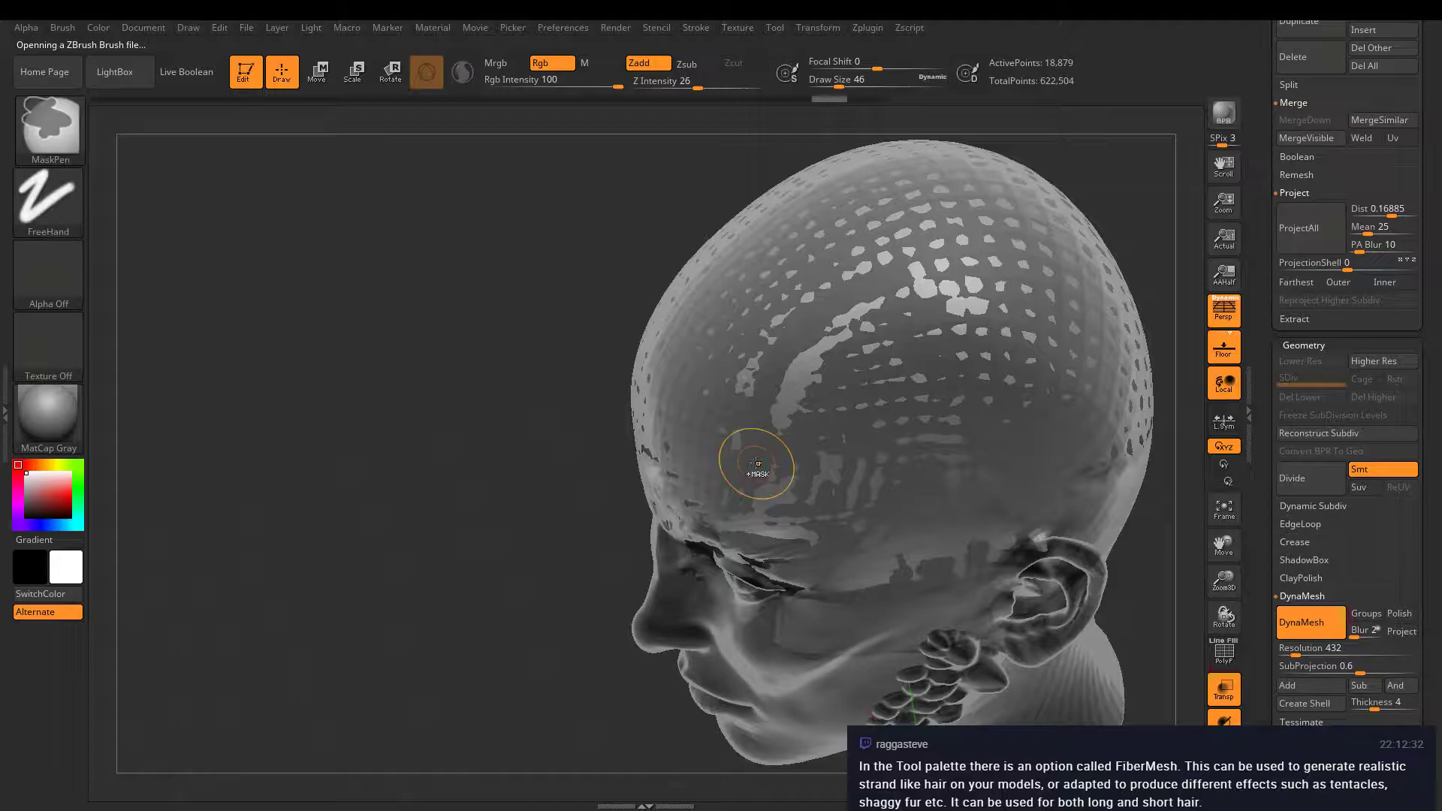
key(ctrl+z)
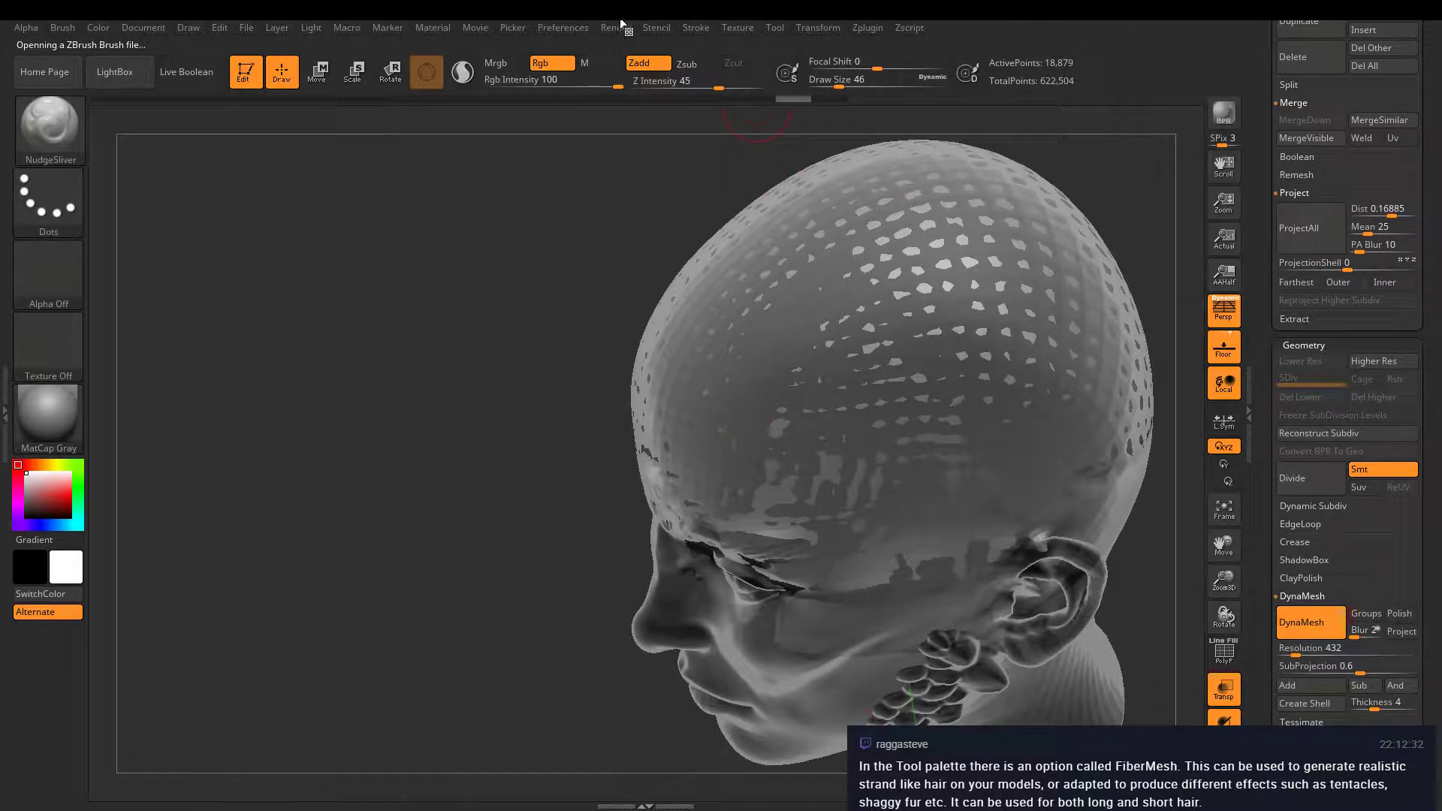
- Open the tool's FiberMesh settings and bring up the library of fiber presets
click(776, 29)
drag(1265, 362, 1268, 220)
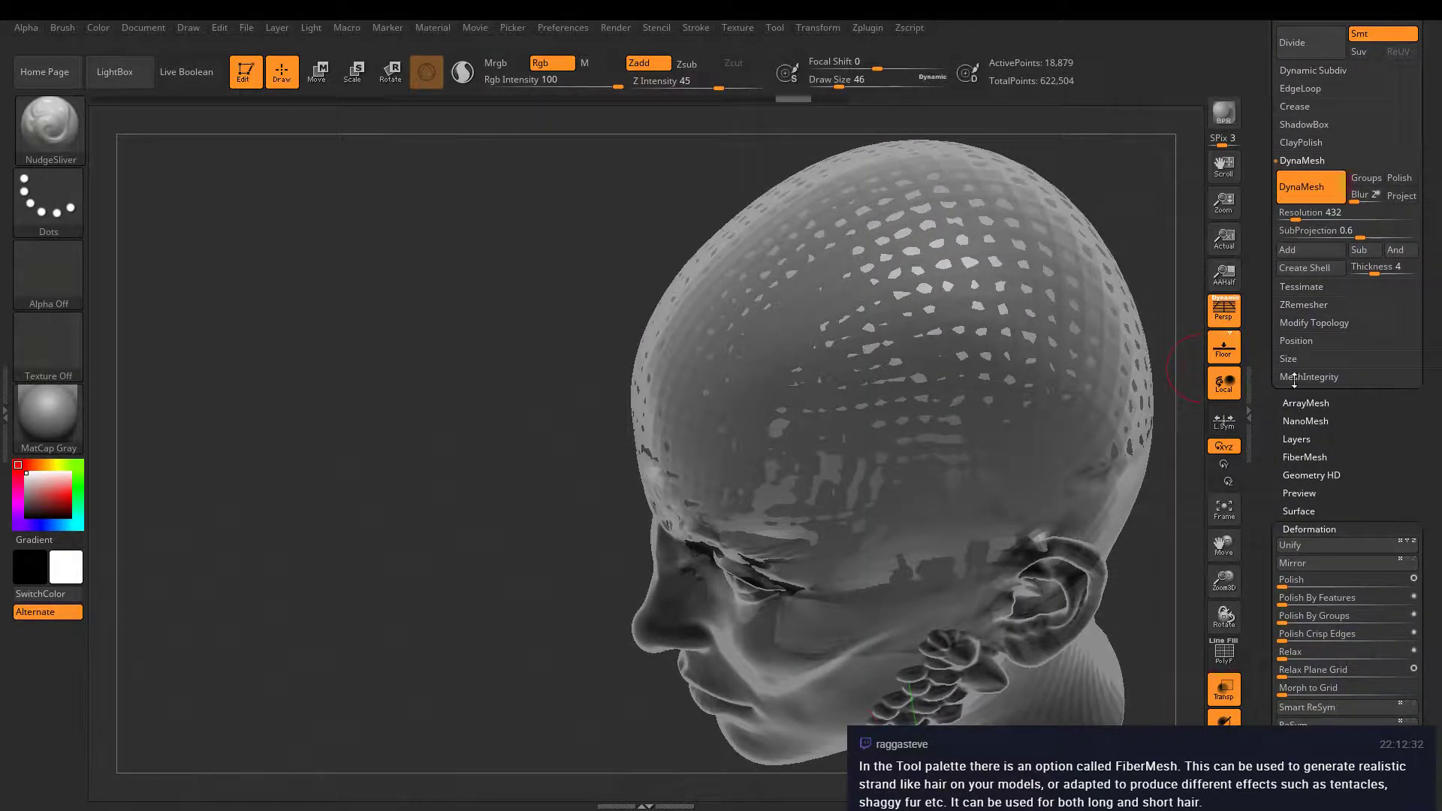
click(1304, 456)
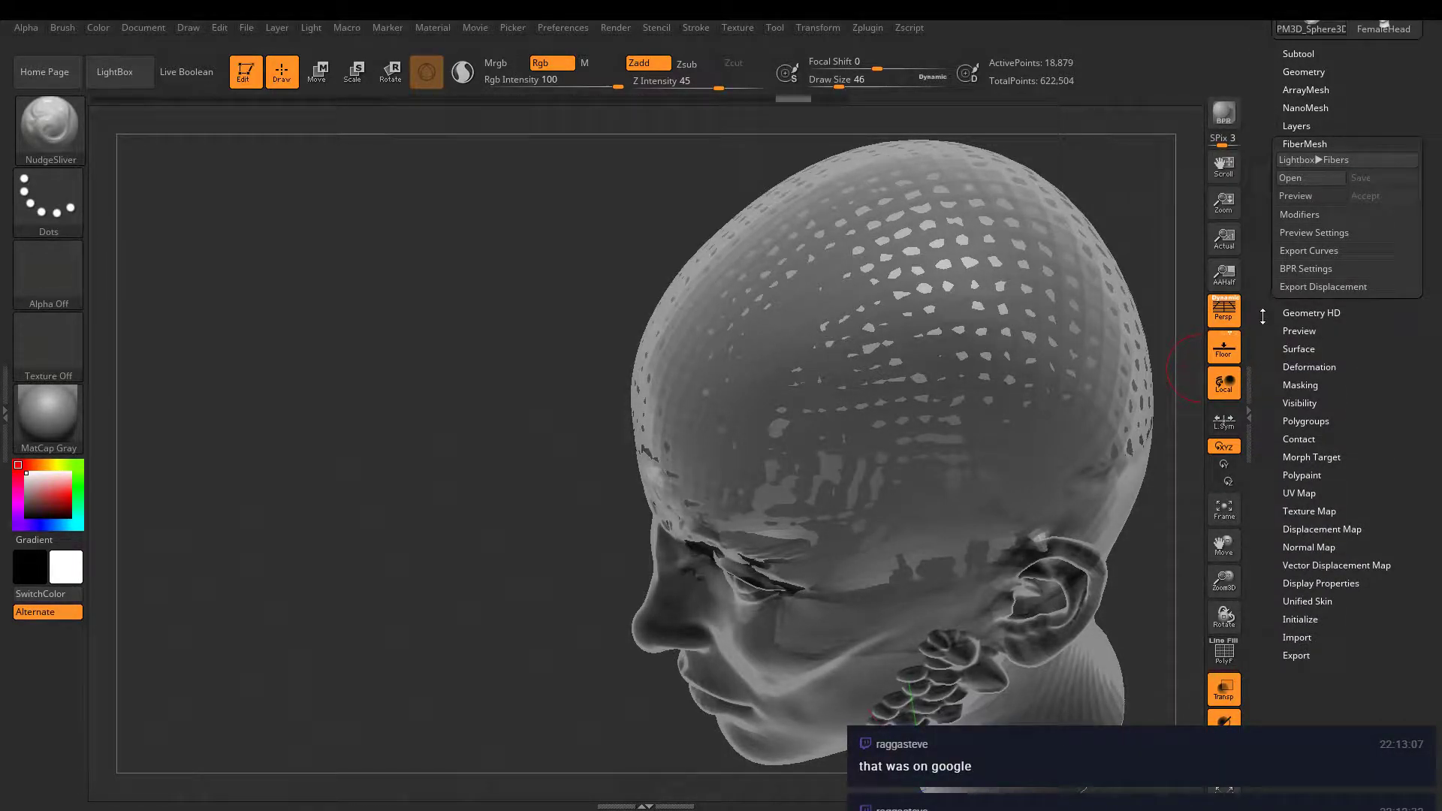
click(1298, 161)
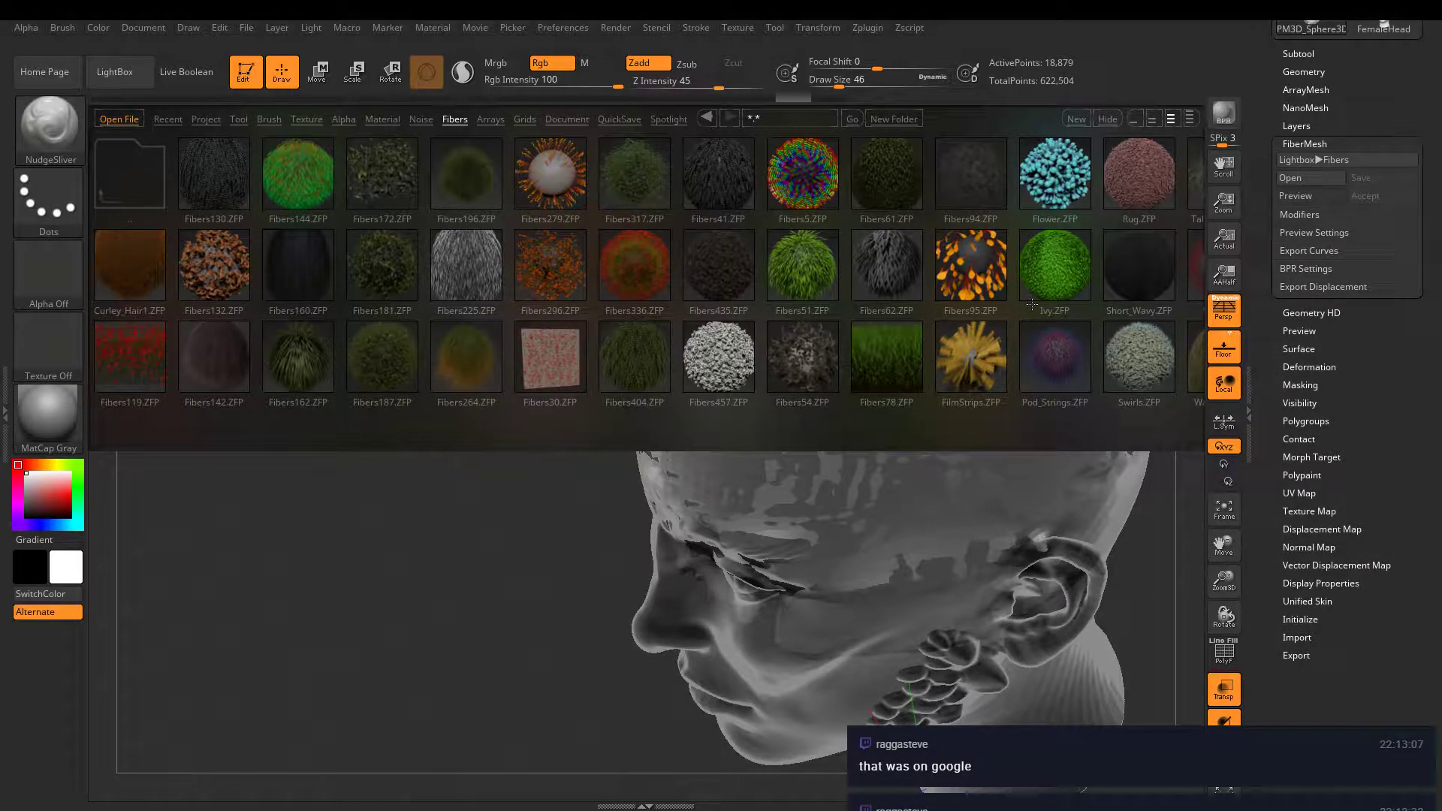
drag(1032, 304, 1065, 322)
- Preview the default FiberMesh fibers on the head and examine them from the front
click(1304, 215)
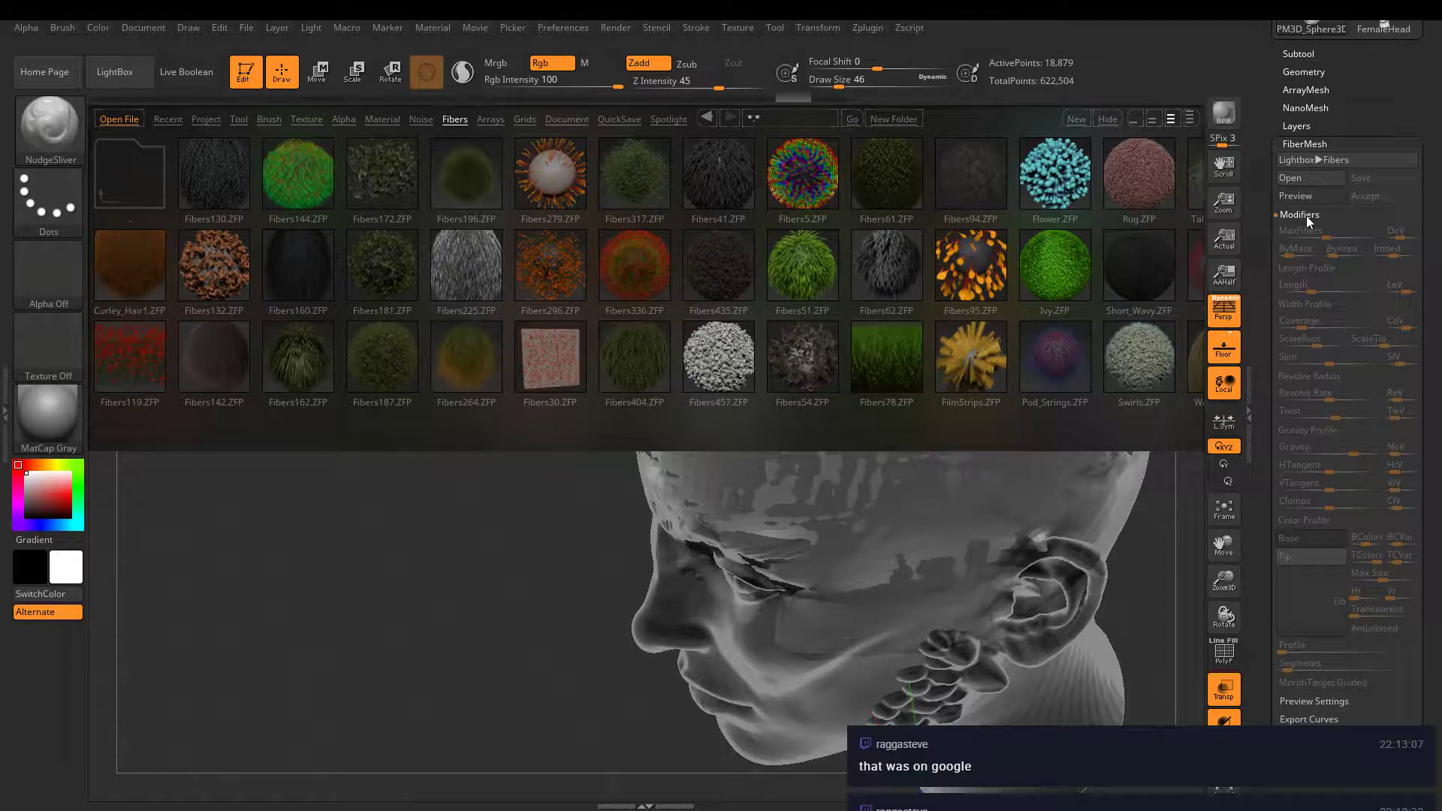
click(1306, 215)
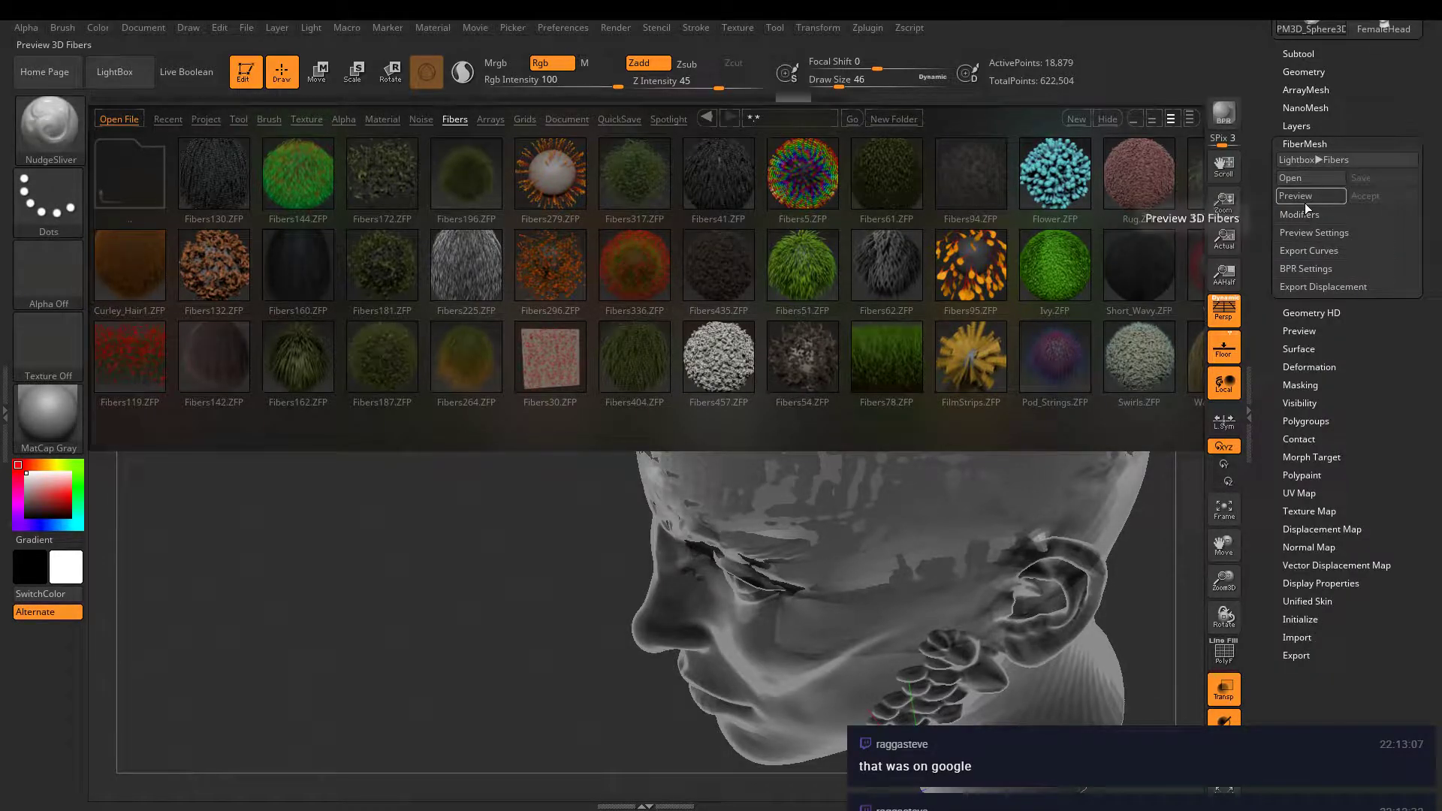
click(1305, 203)
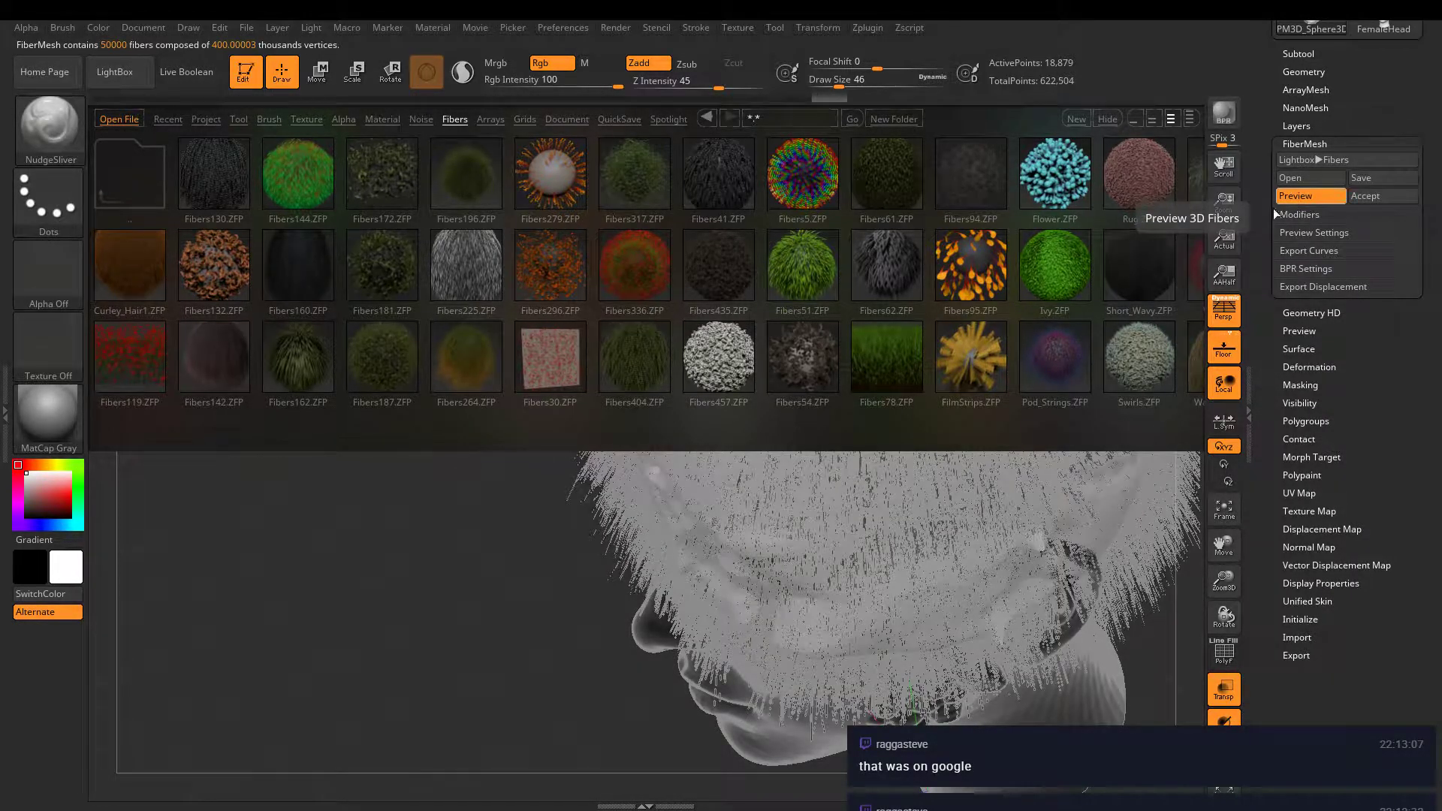
drag(427, 609, 521, 659)
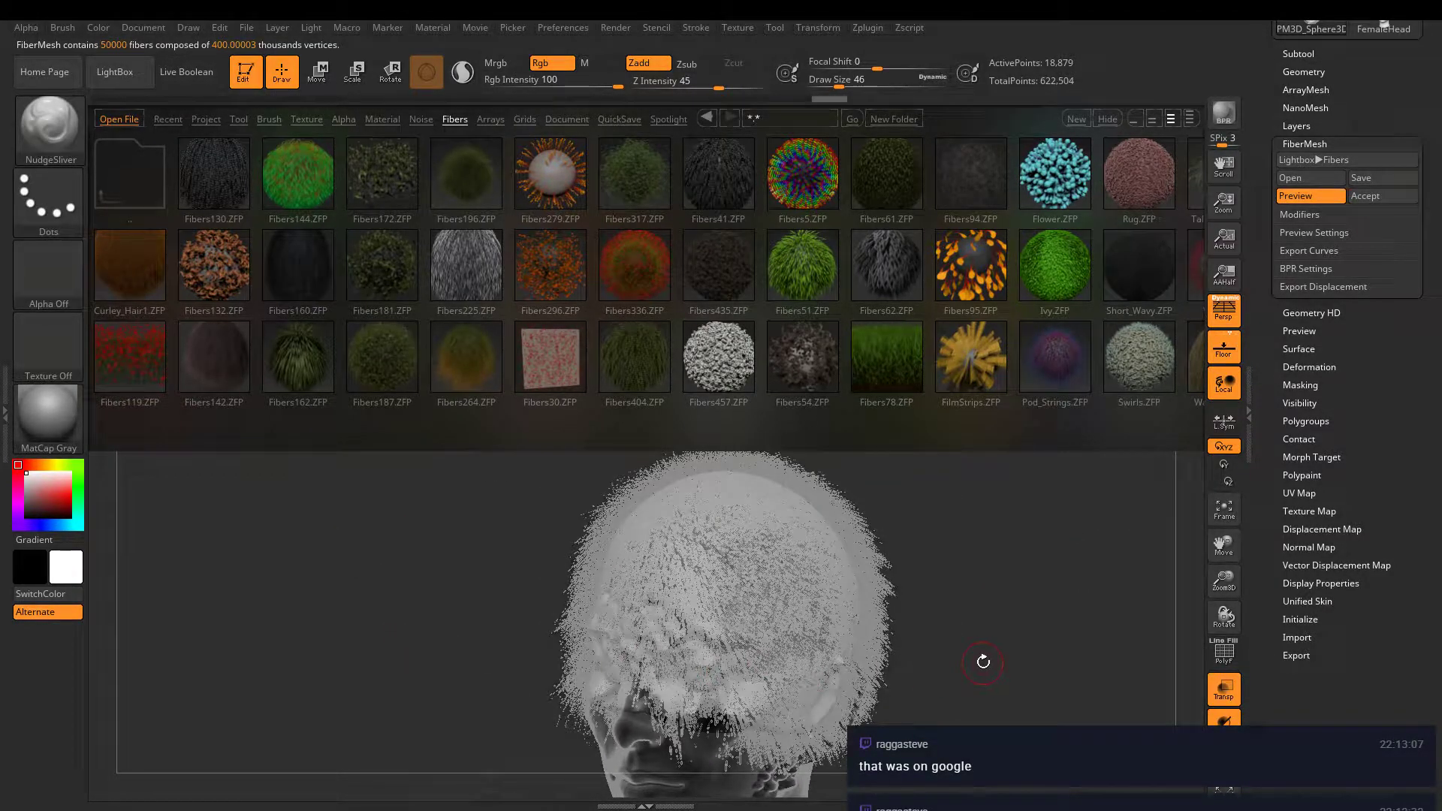
mouse_move(982, 661)
mouse_down()
mouse_move(1030, 663)
mouse_move(986, 671)
mouse_up()
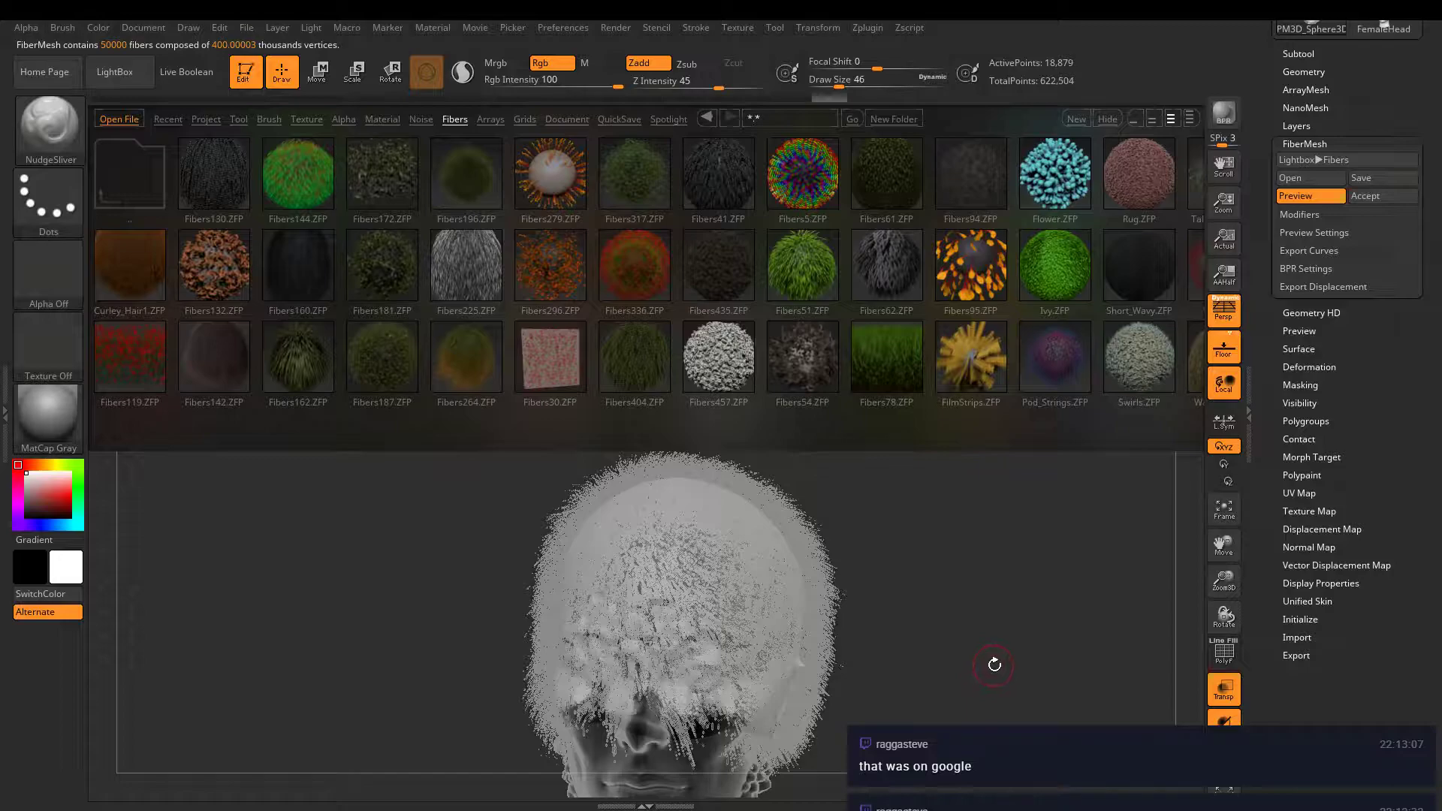
- Try the Fibers457, Fibers404 and Fibers162 presets on the head and inspect the Fibers162 hair up close
click(740, 370)
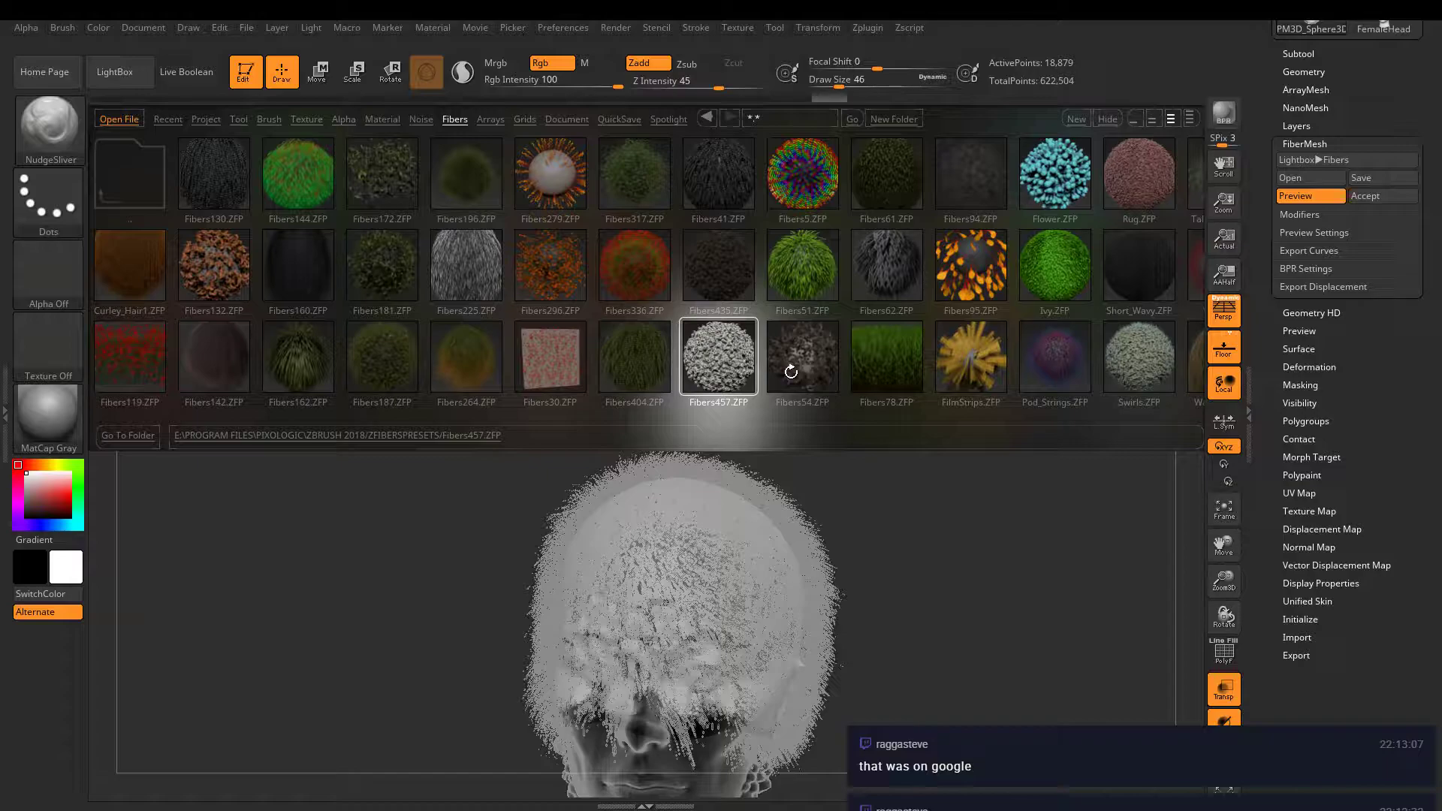
click(633, 362)
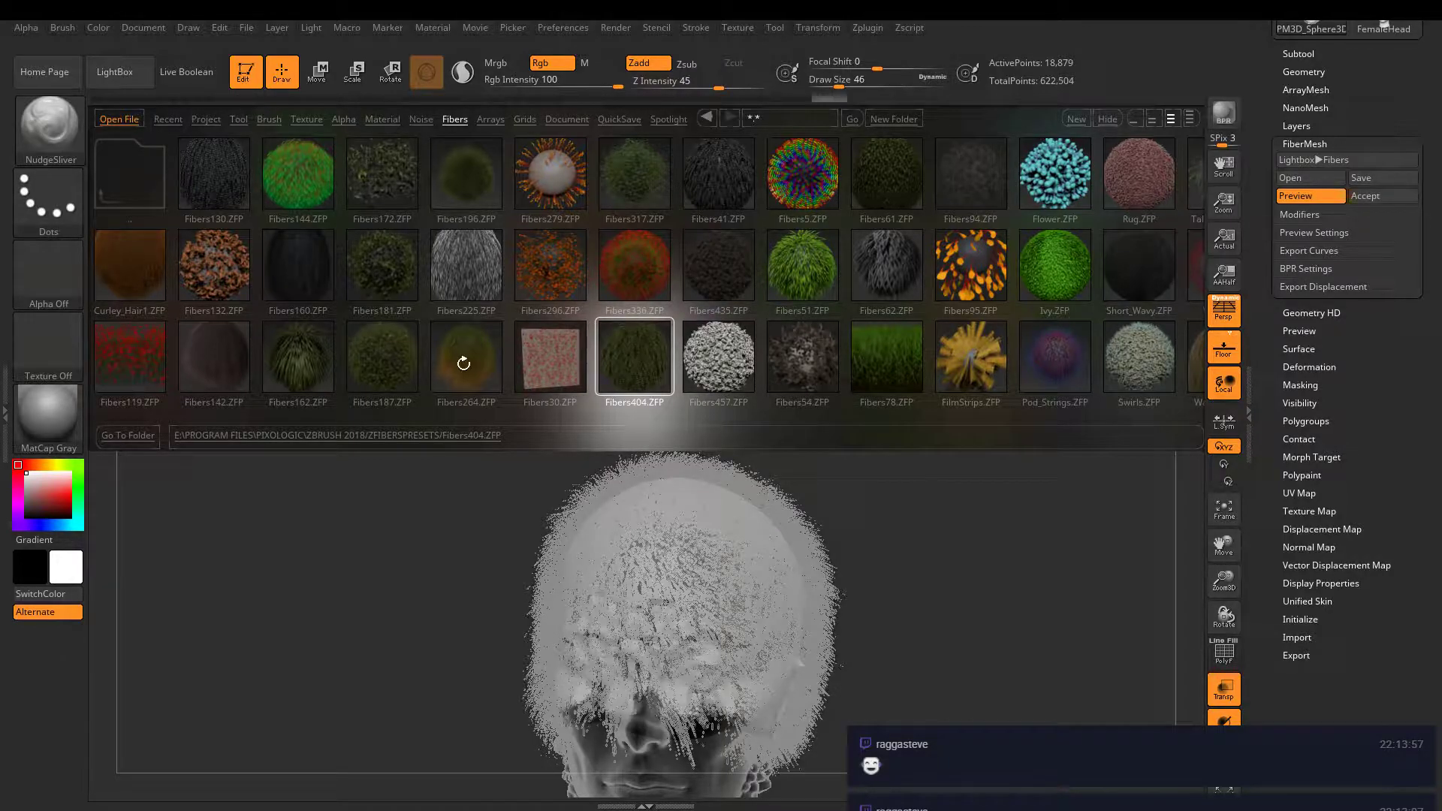
click(308, 365)
drag(901, 542, 883, 618)
alt+drag(976, 676, 898, 661)
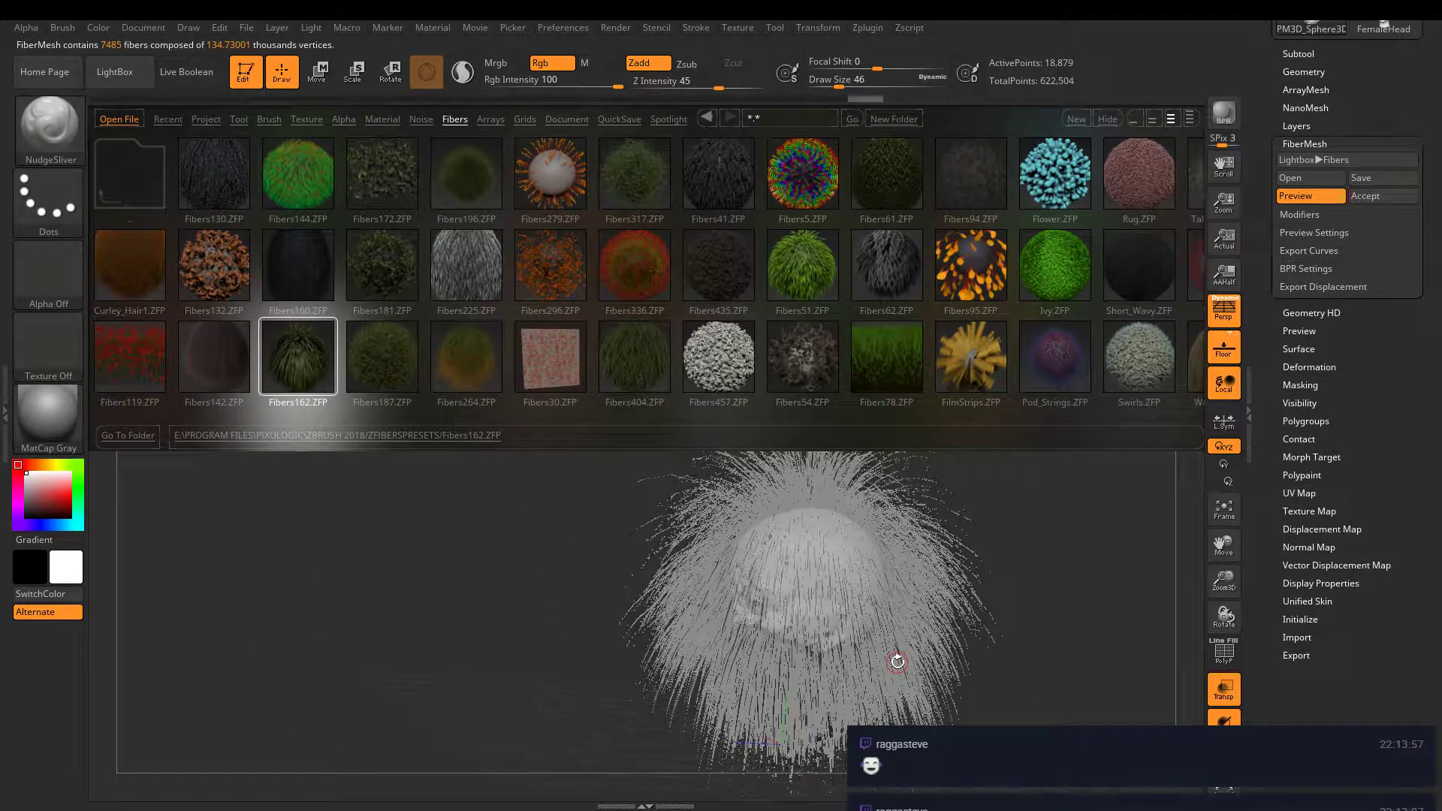
ctrl+right_drag(898, 661, 698, 601)
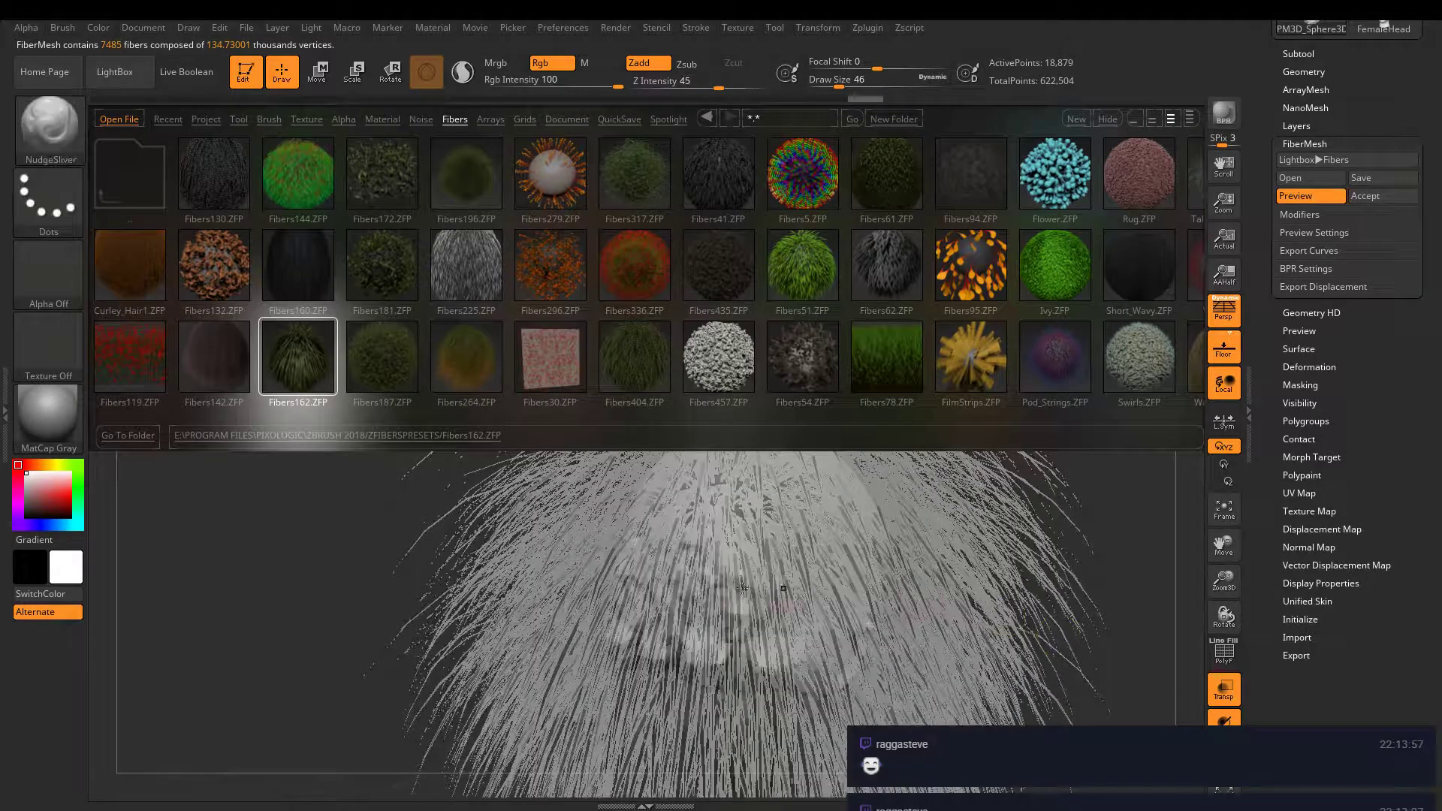
- Cancel the fiber preview and turn off the transparent display of the head
ctrl+click(699, 601)
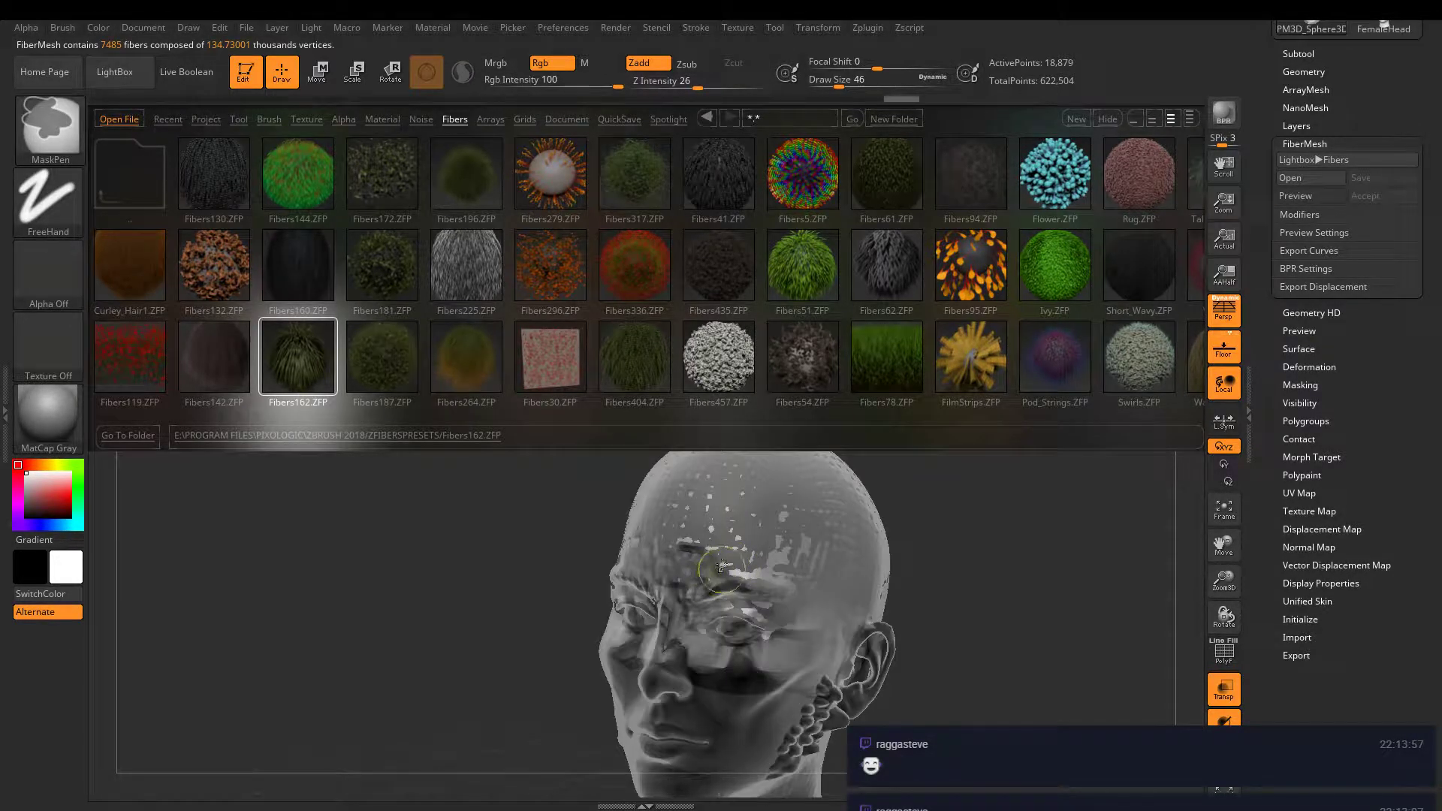
click(1224, 688)
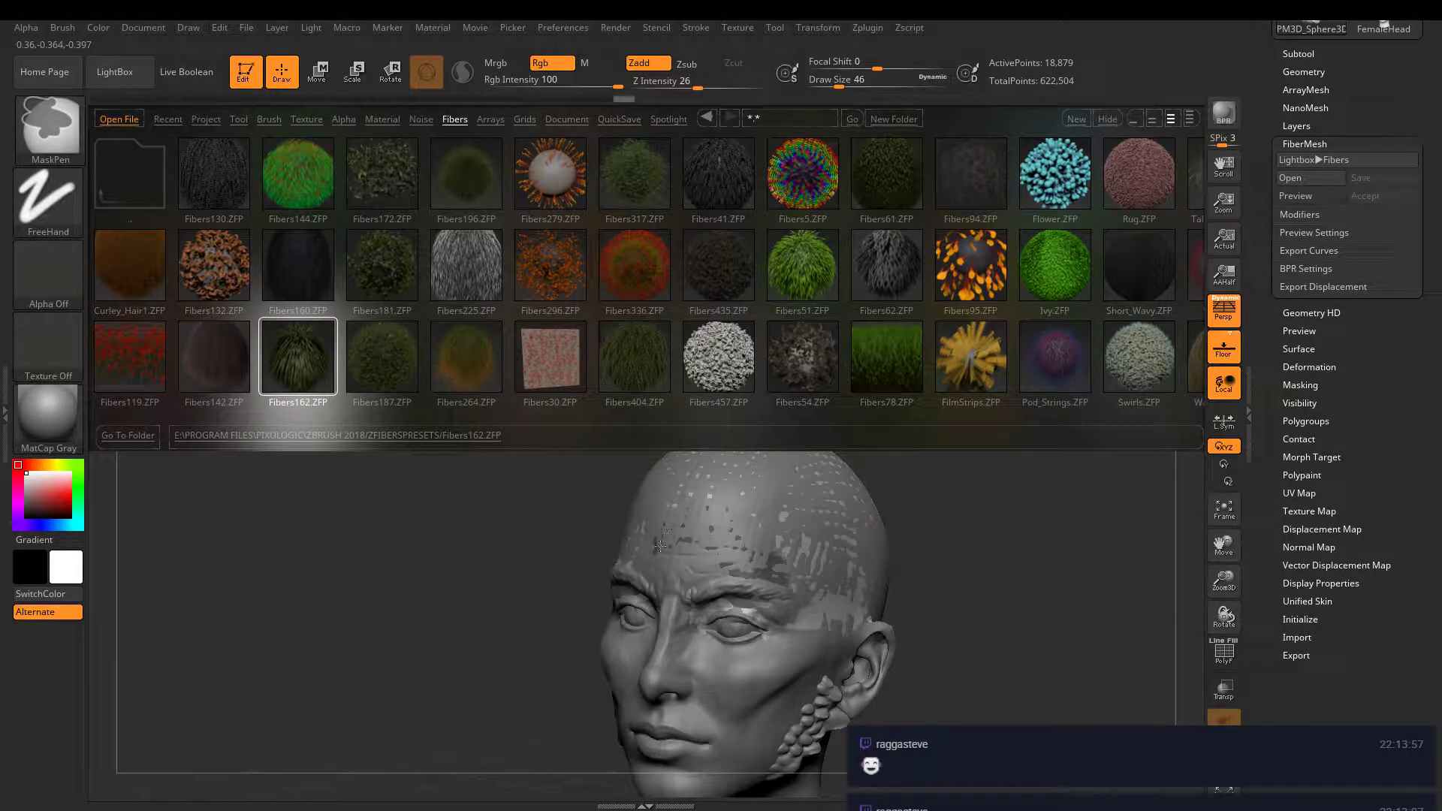
right_drag(773, 554, 789, 558)
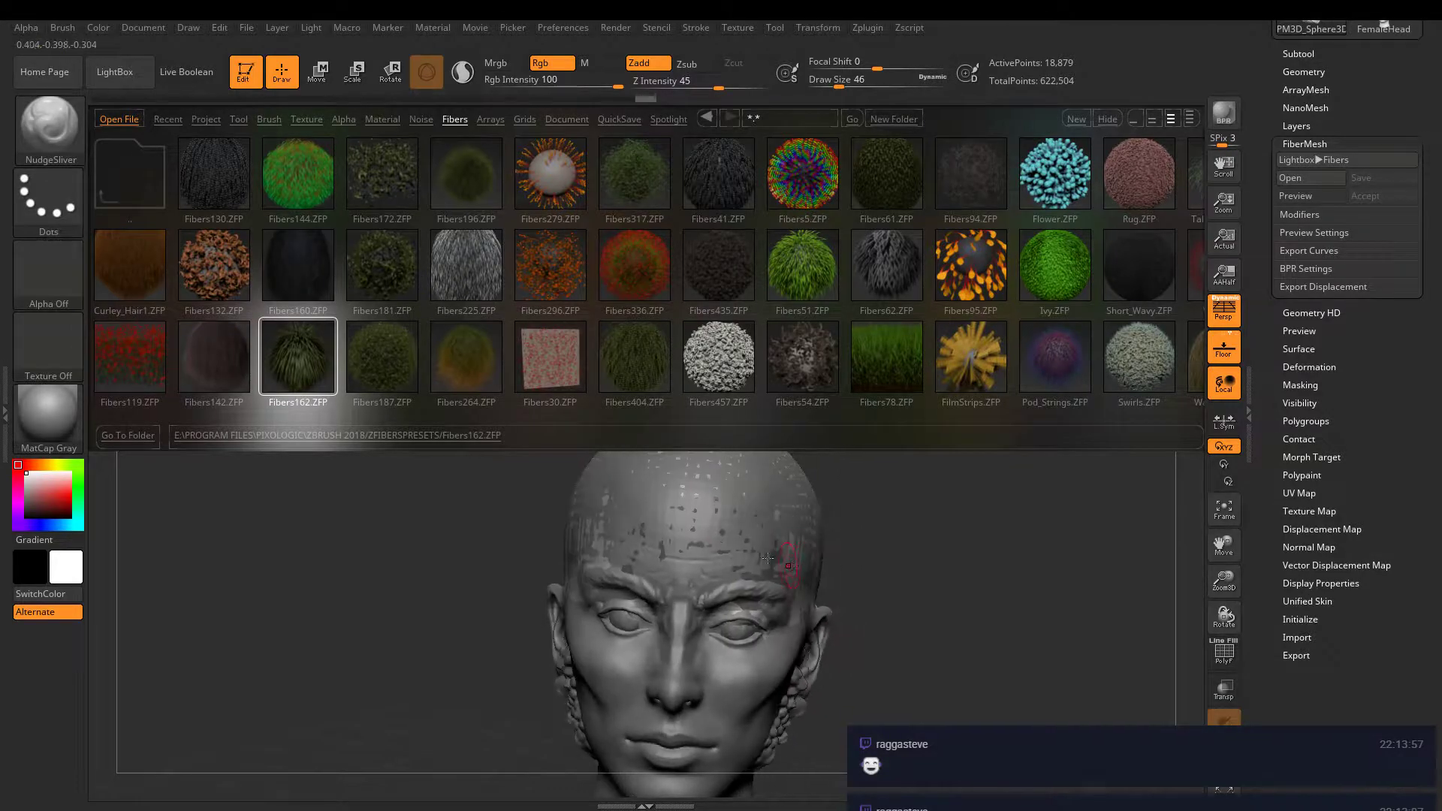
- Touch up the mask across the brow, then preview the fibers from the side and cancel that preview
key(ctrl)
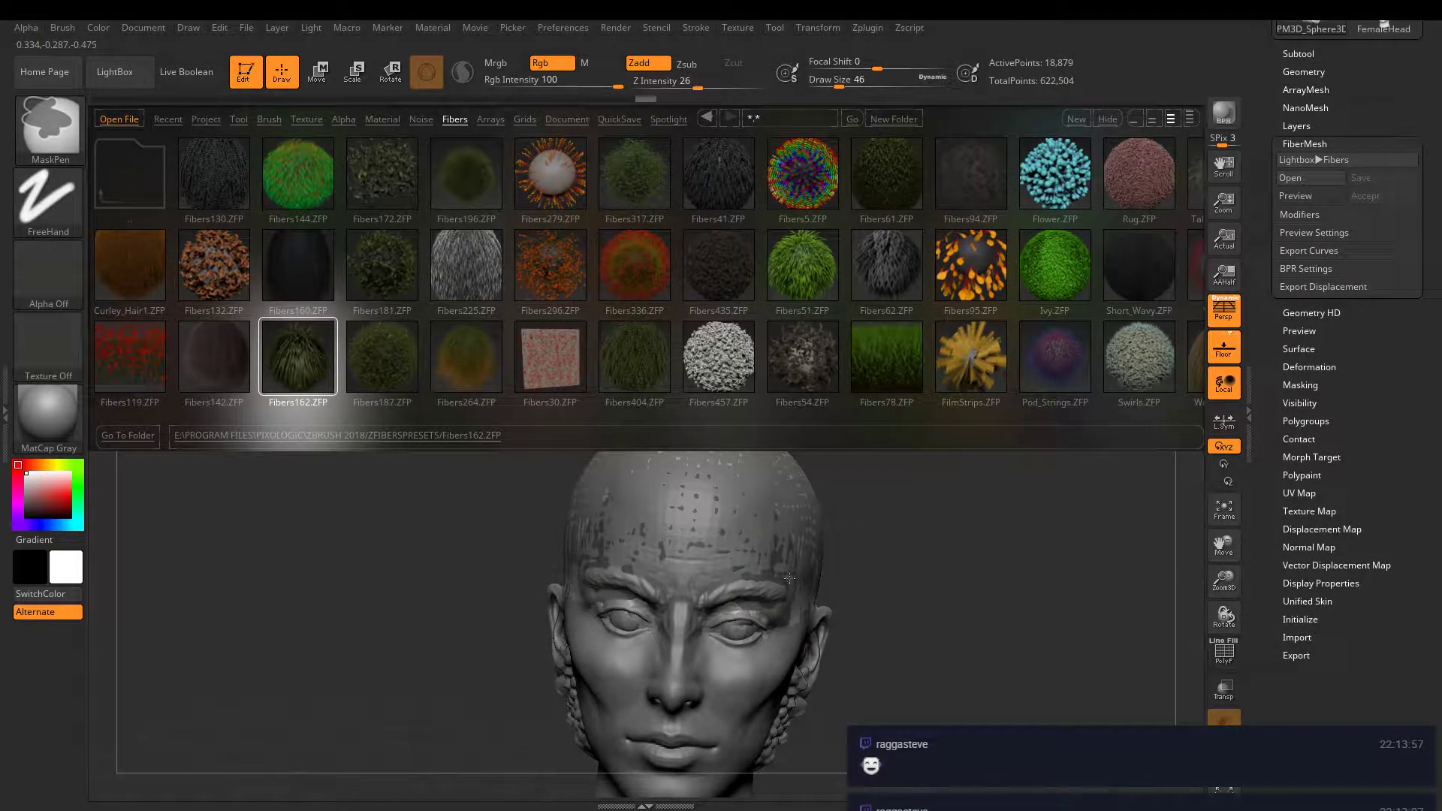
mouse_move(790, 582)
ctrl+mouse_down()
mouse_move(794, 617)
mouse_move(766, 636)
mouse_move(710, 620)
ctrl+mouse_up()
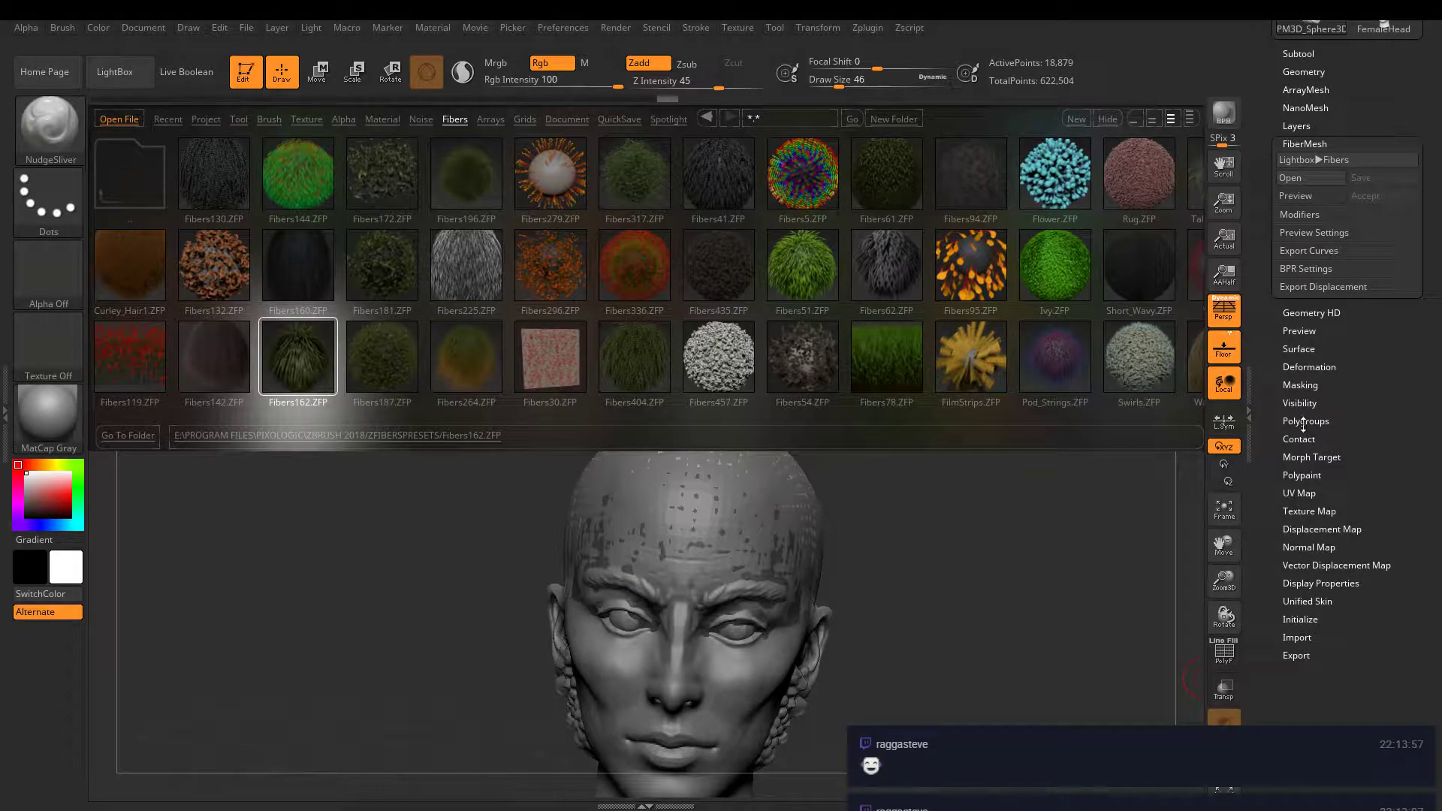
click(1296, 195)
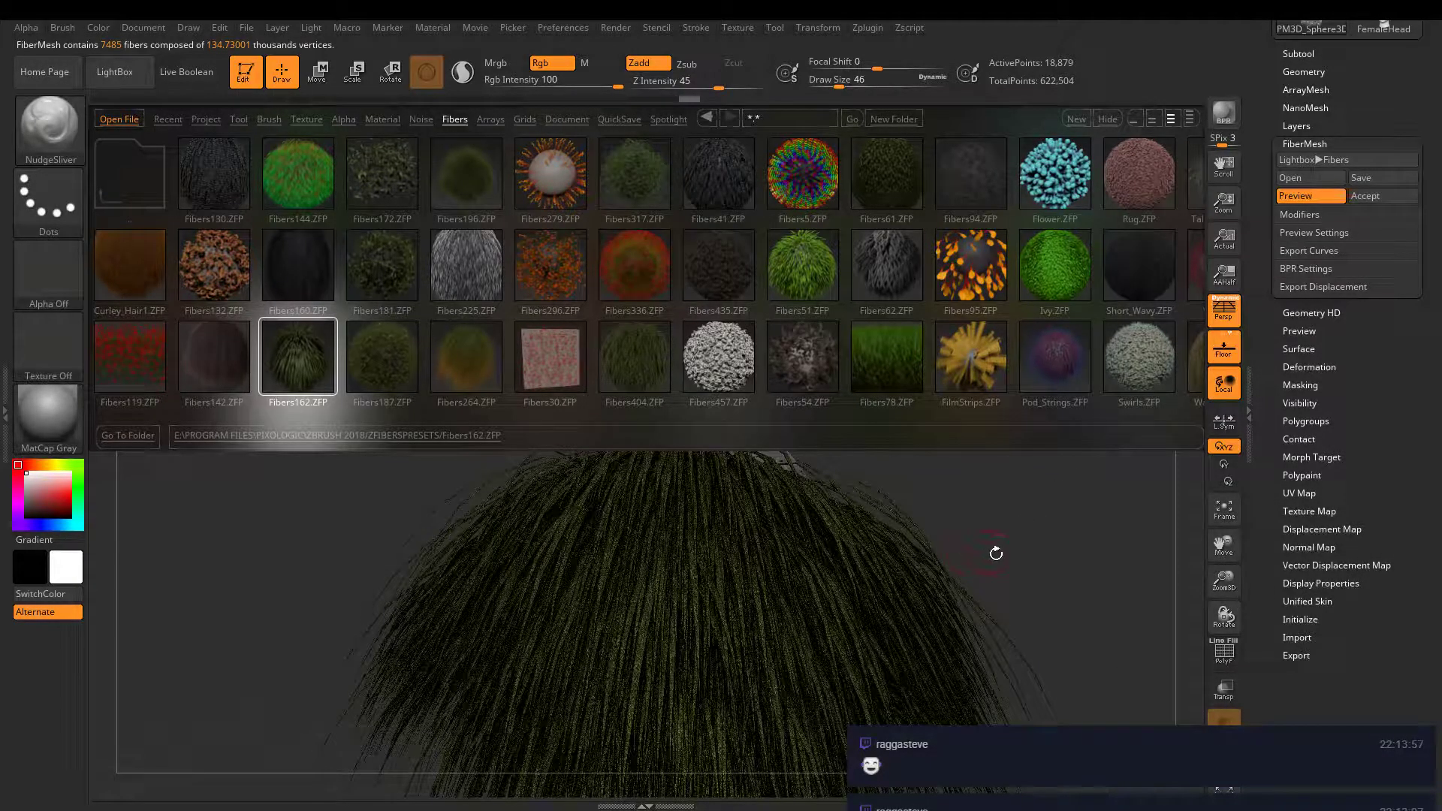
mouse_move(1071, 651)
mouse_down()
mouse_move(1057, 677)
mouse_move(1093, 643)
mouse_up()
key(ctrl+z)
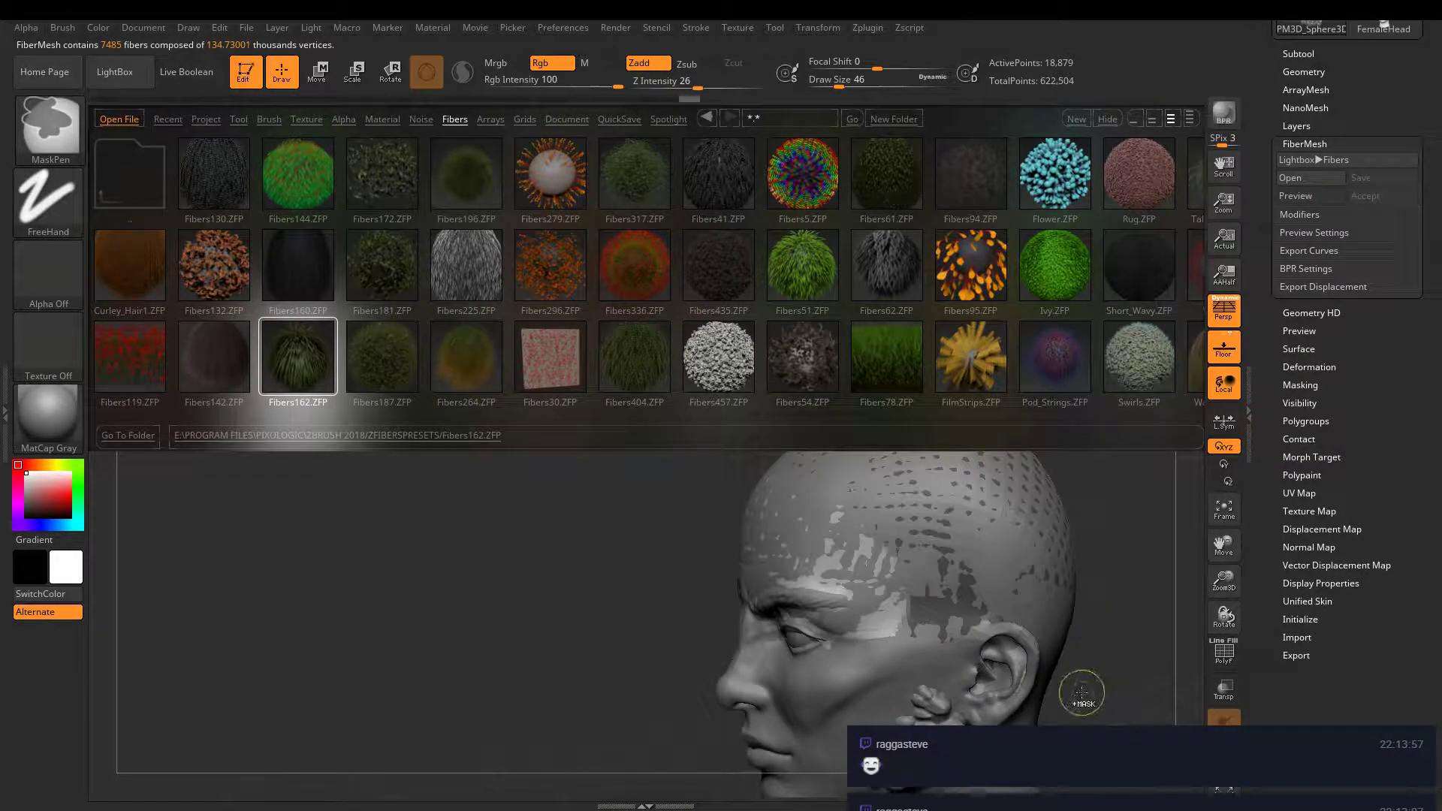
- Turn the fiber preview back on and examine the hair around the whole face
click(1305, 200)
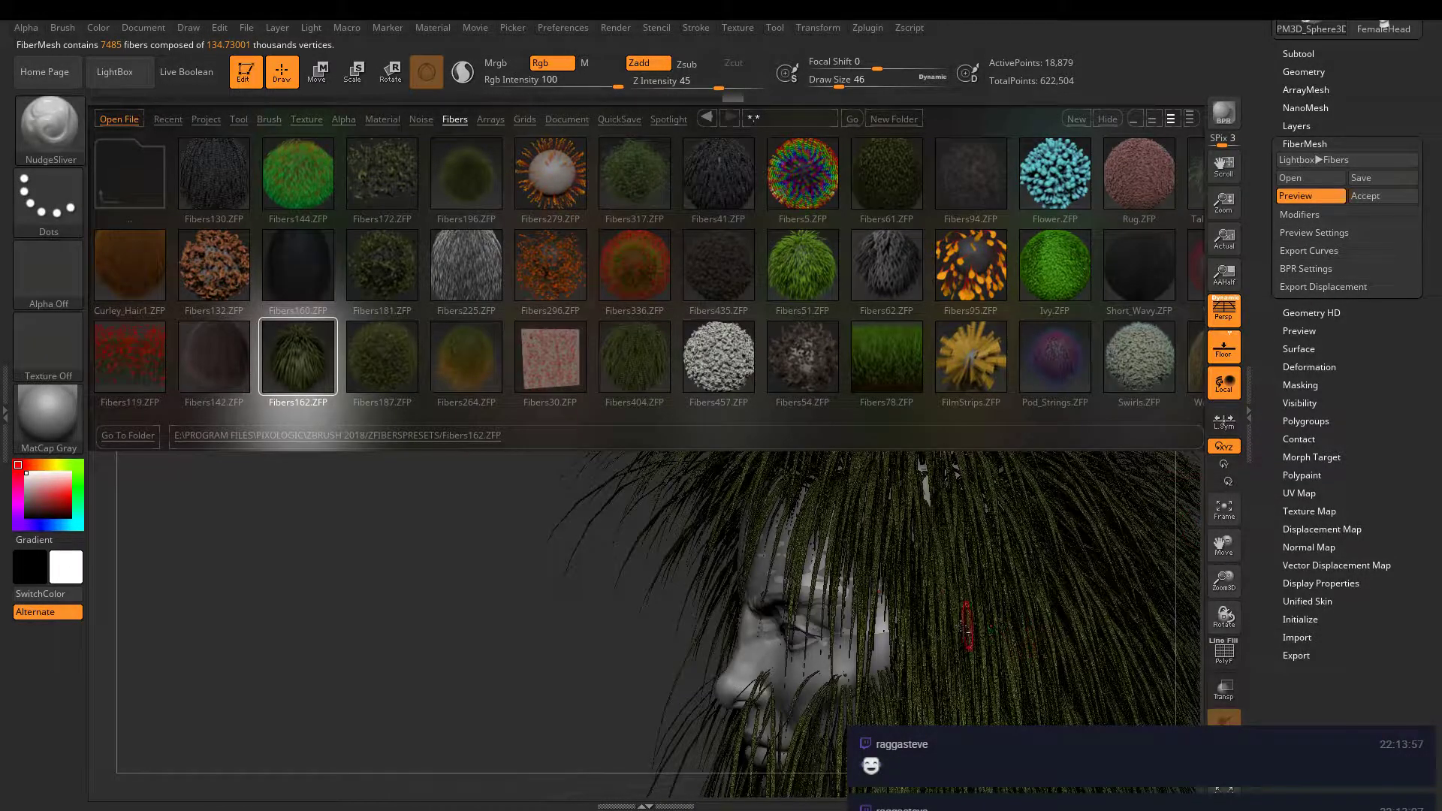
key(ctrl)
drag(638, 592, 681, 595)
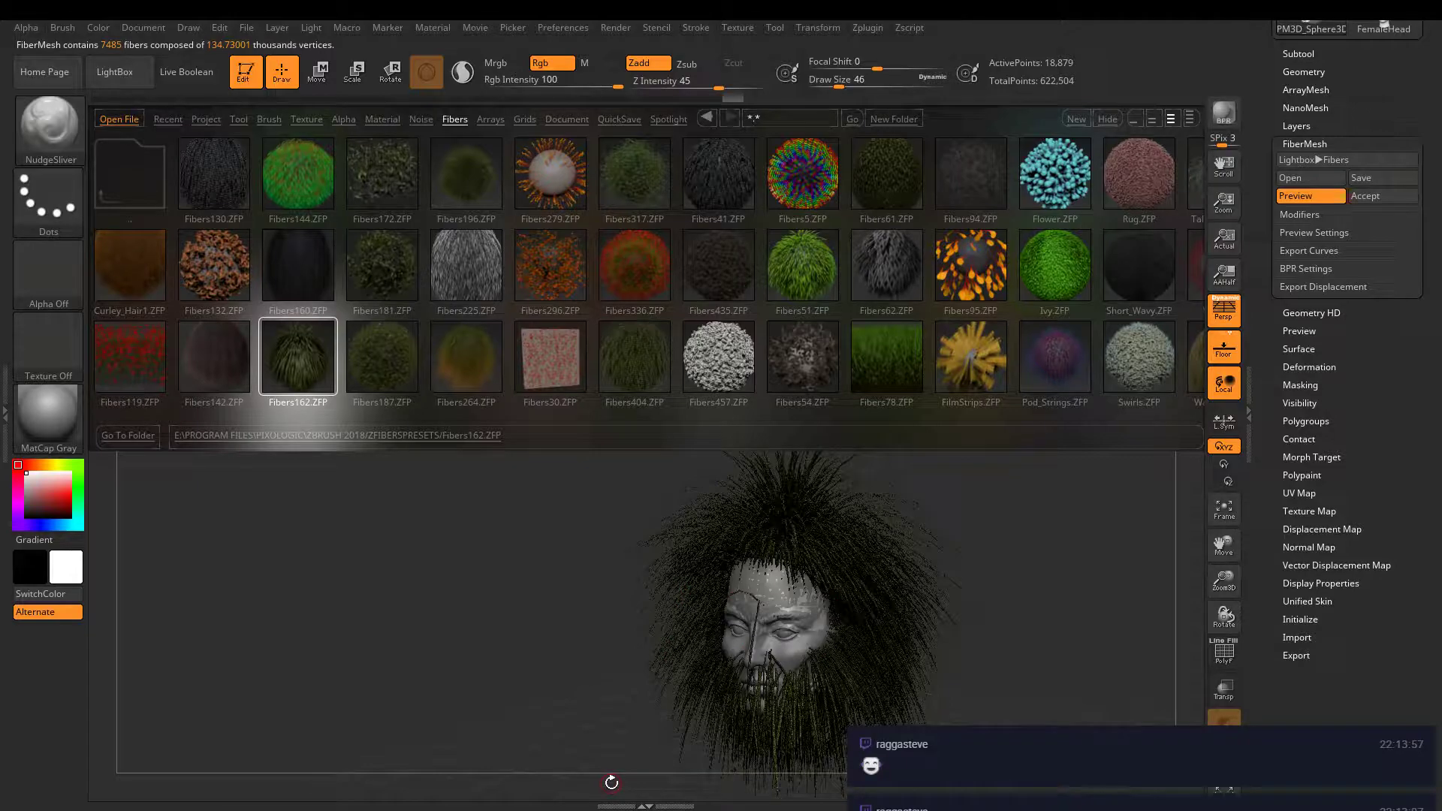
drag(631, 708, 694, 692)
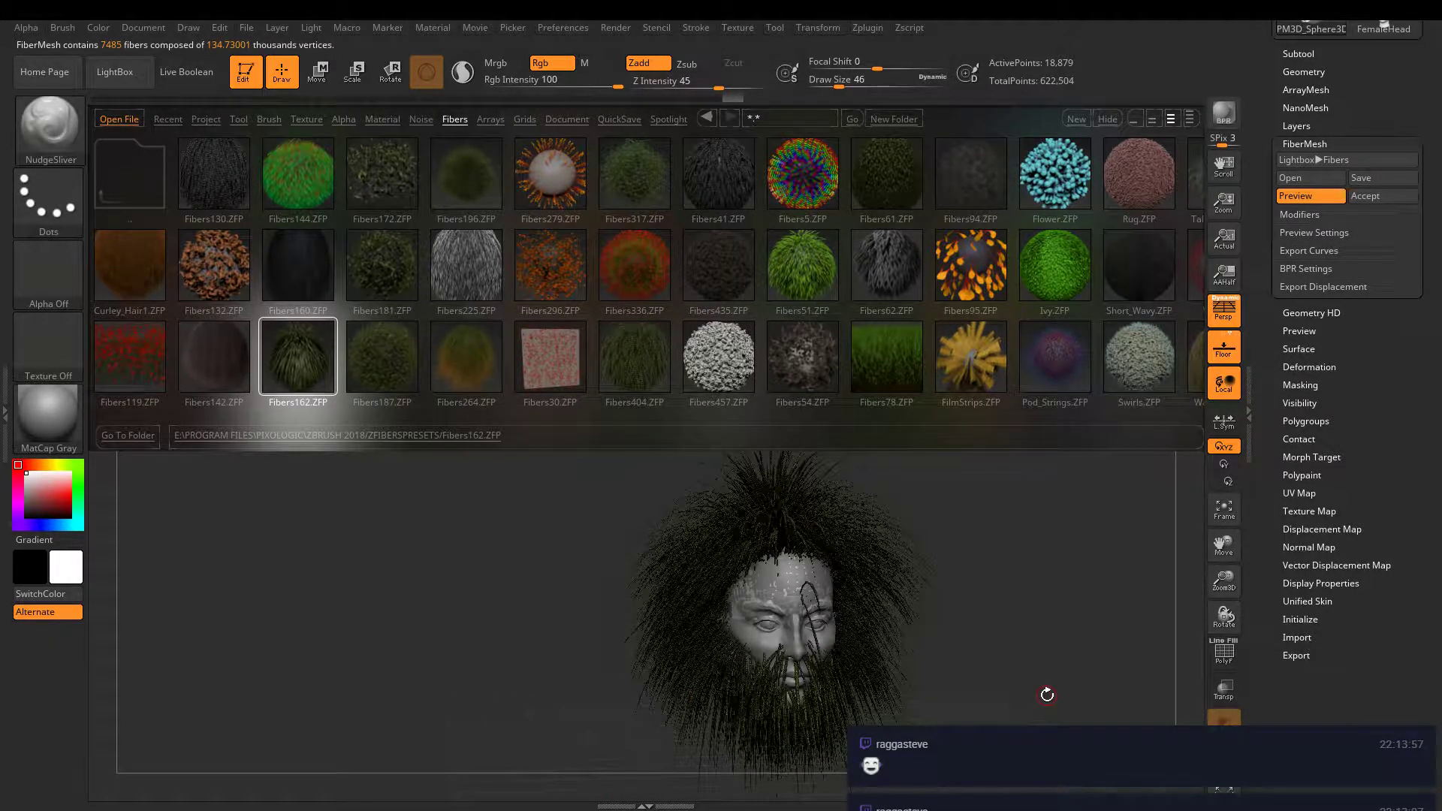
- Compare the Fibers5, Fibers130 and Fibers144 presets on the head, ending with Fibers144 applied
click(801, 187)
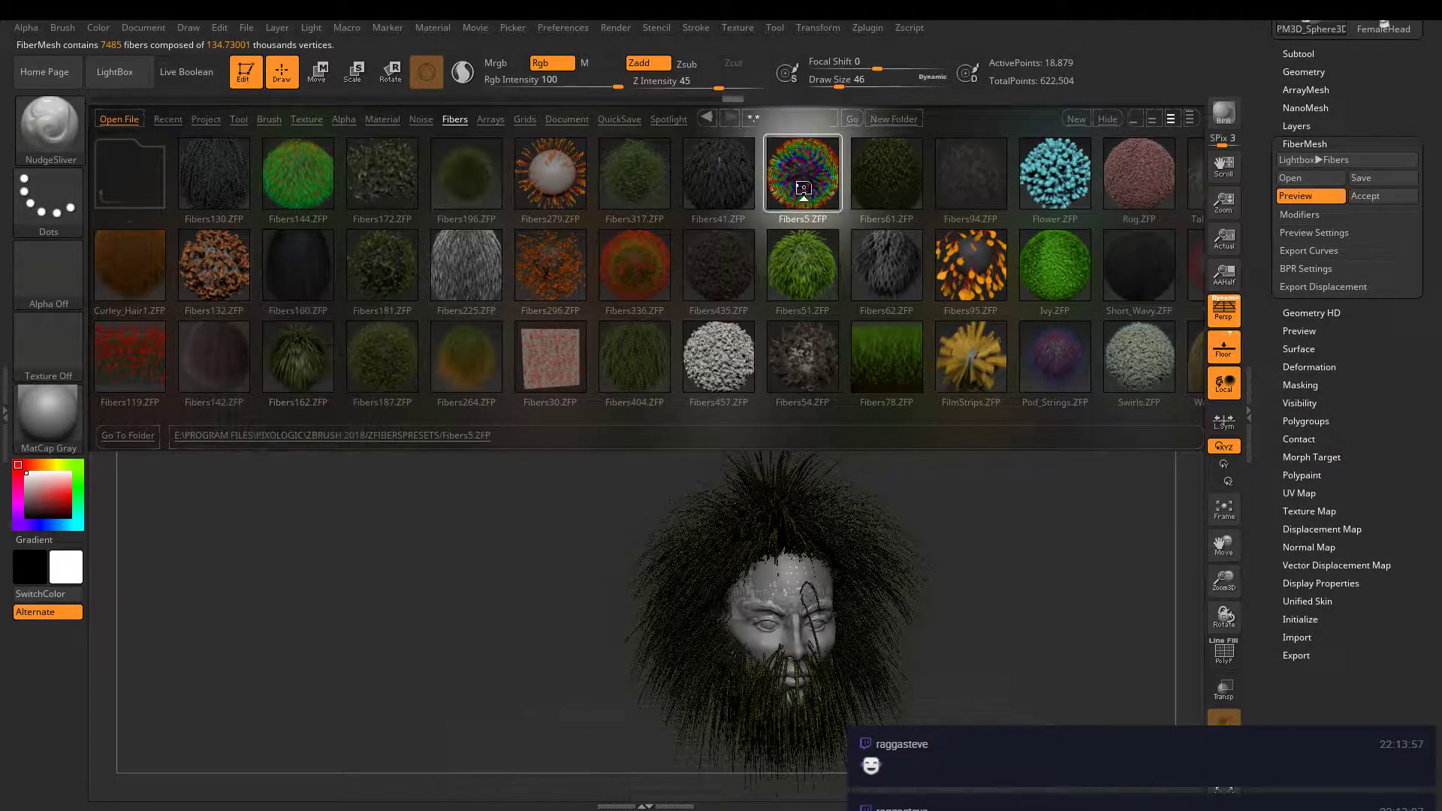
click(220, 167)
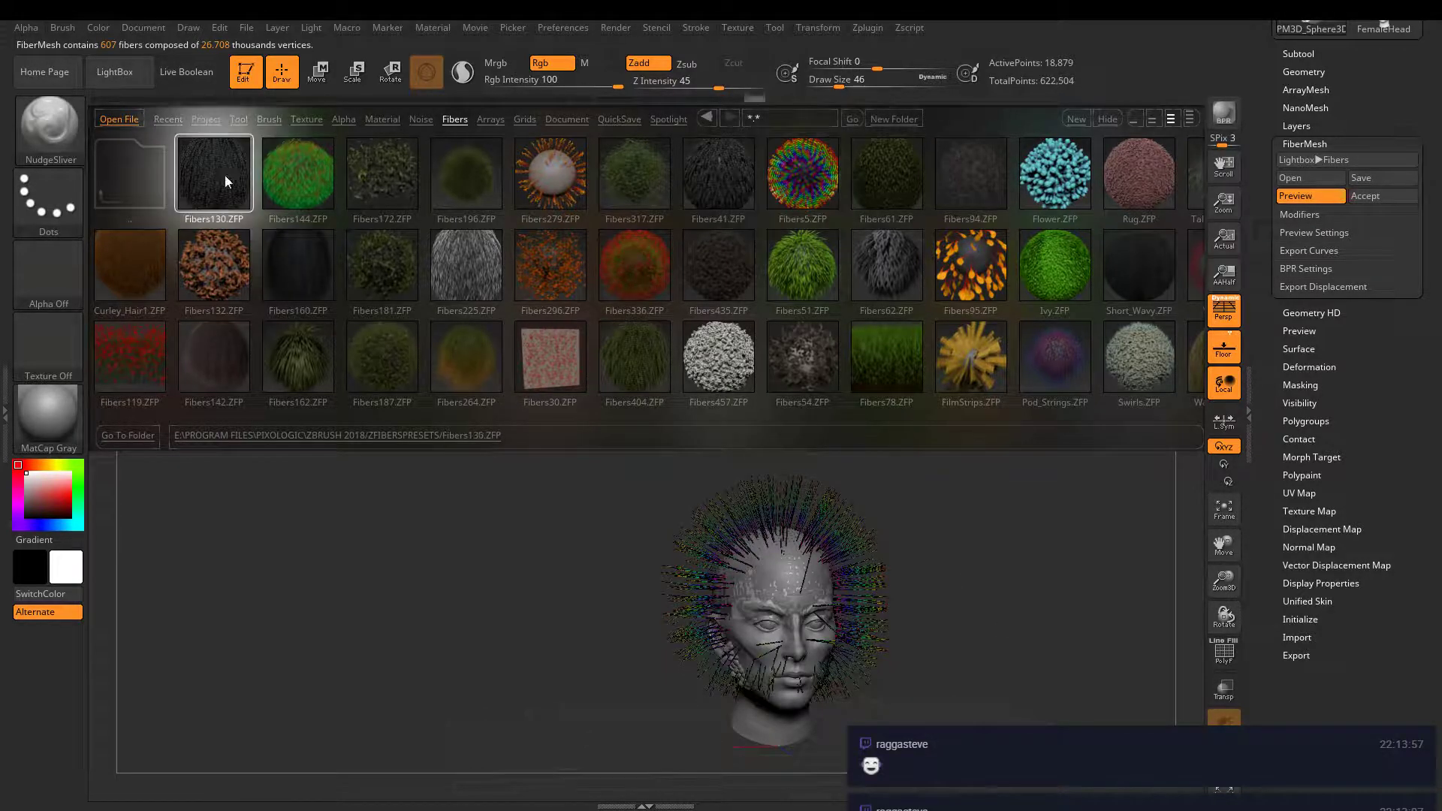
drag(894, 671, 1039, 701)
mouse_move(941, 669)
mouse_down()
mouse_move(960, 676)
mouse_move(967, 596)
mouse_move(1004, 596)
mouse_up()
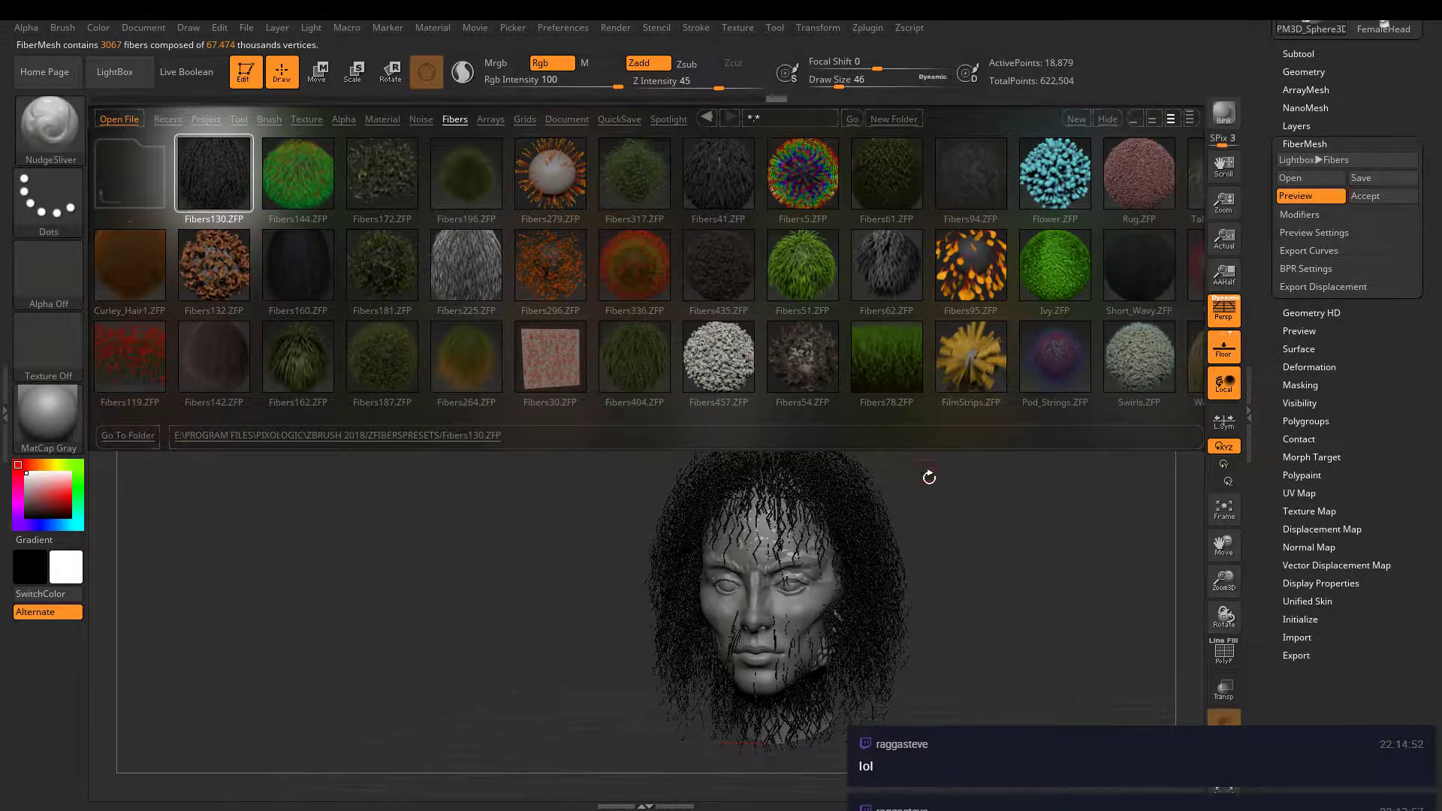
drag(930, 476, 975, 622)
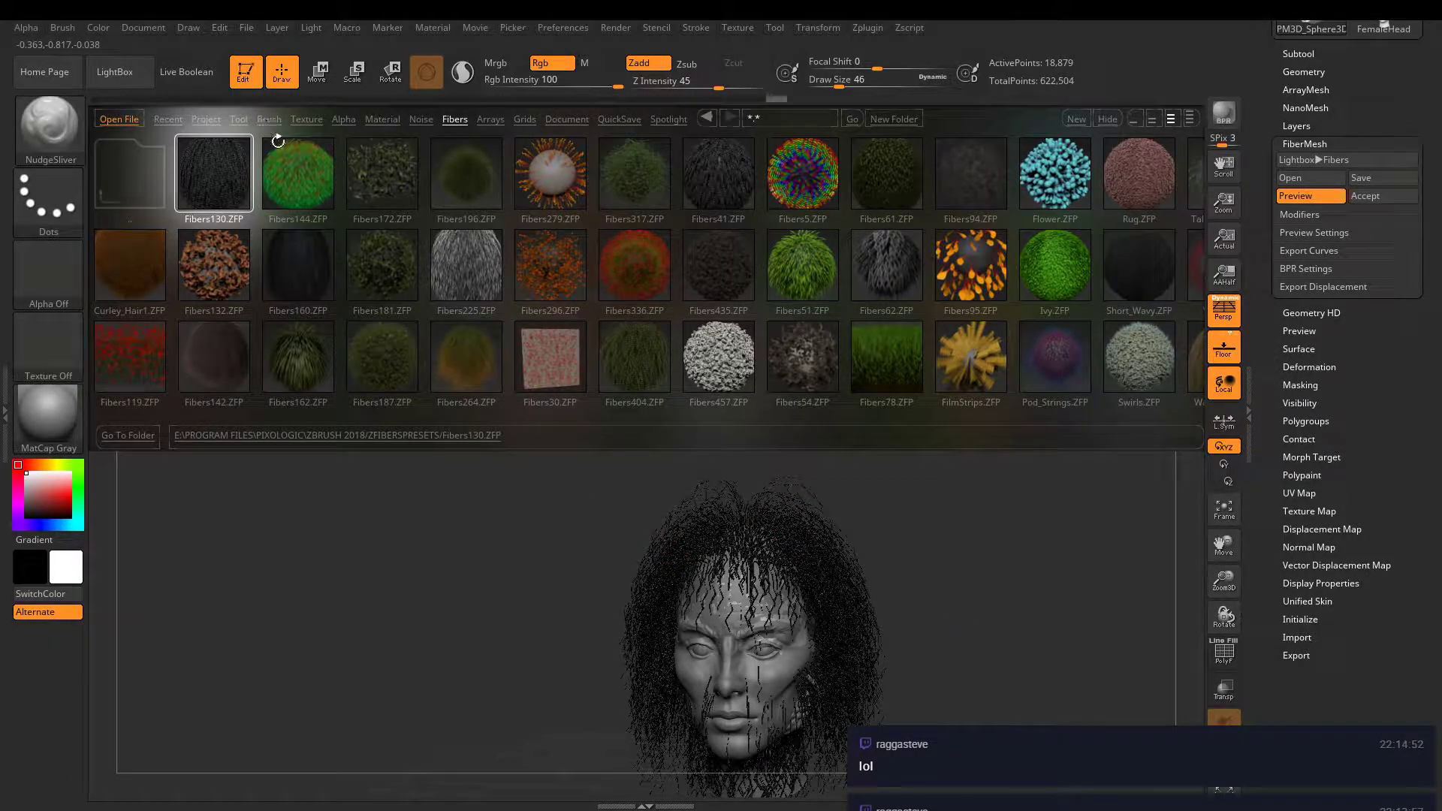
click(299, 175)
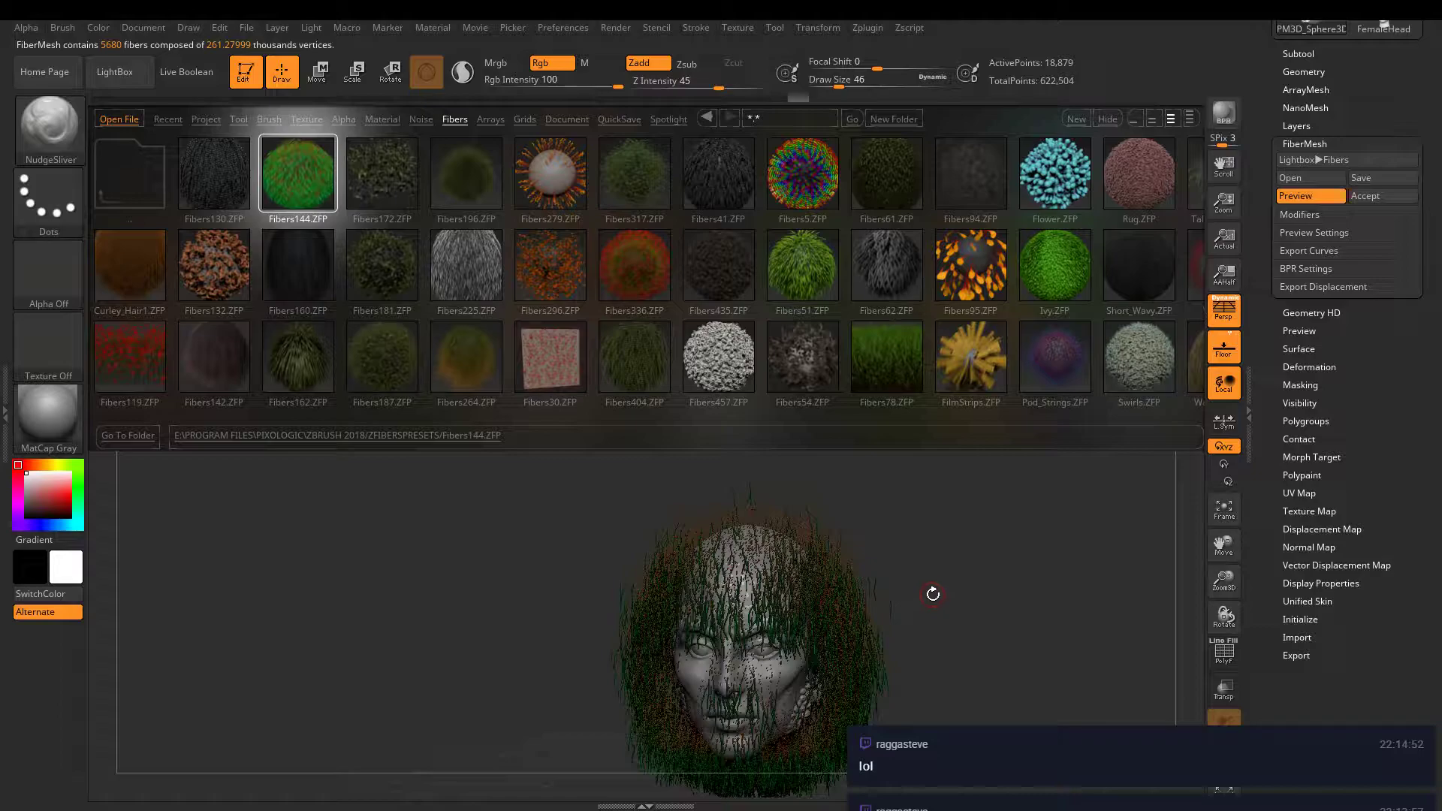
- Try the Fibers172, Fibers196, Fibers279 and Fibers317 presets on the head from the side
drag(921, 576, 1050, 643)
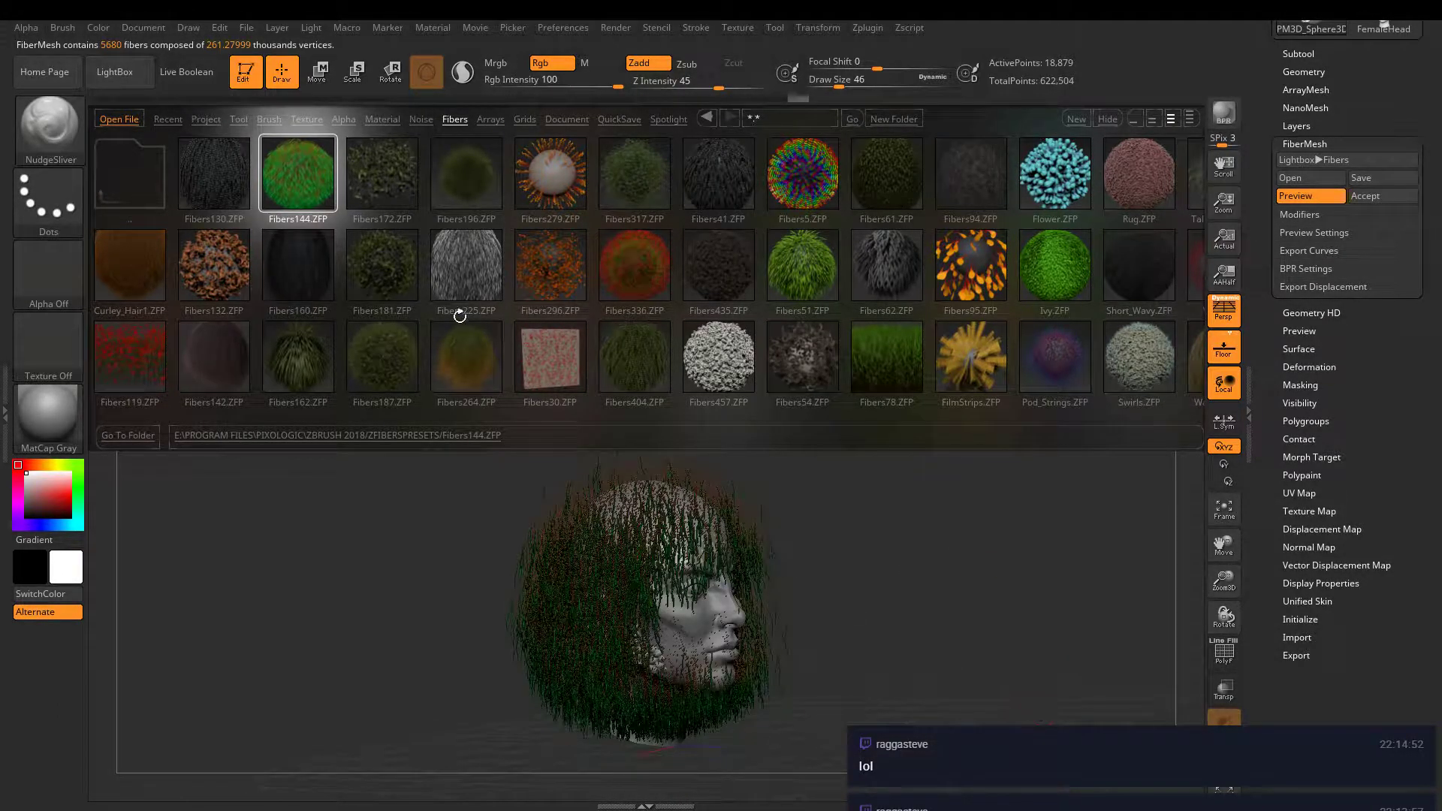
click(391, 208)
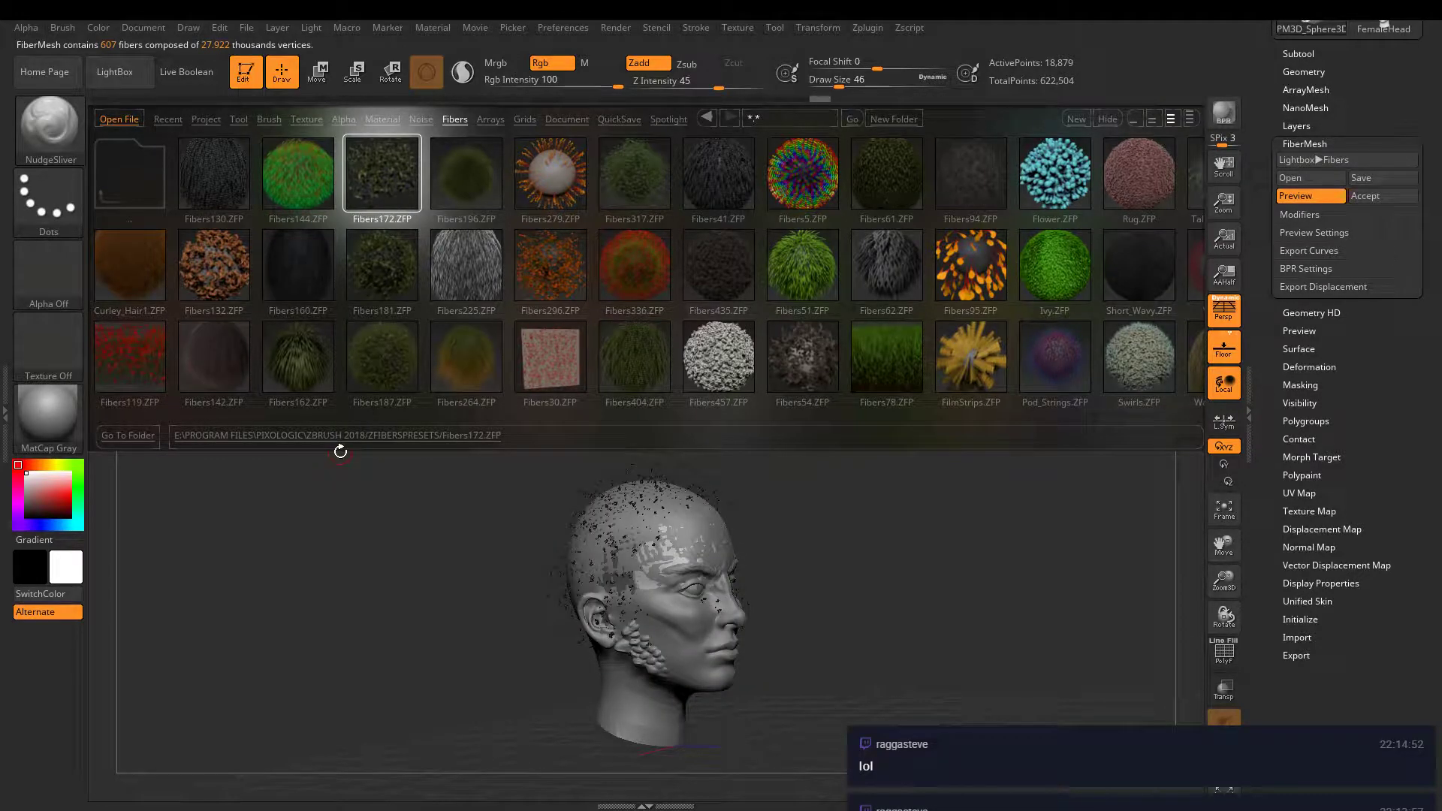
click(472, 197)
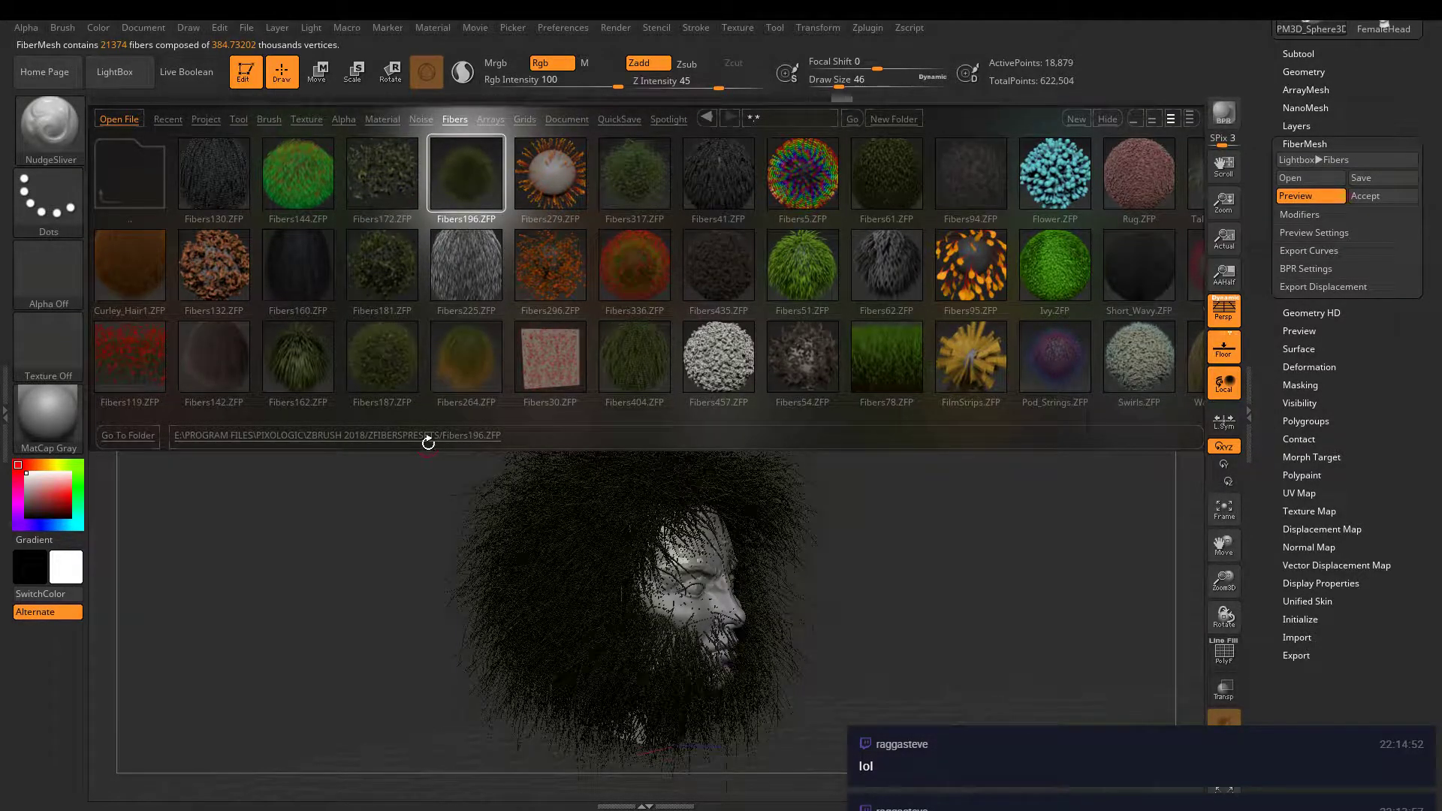
click(561, 201)
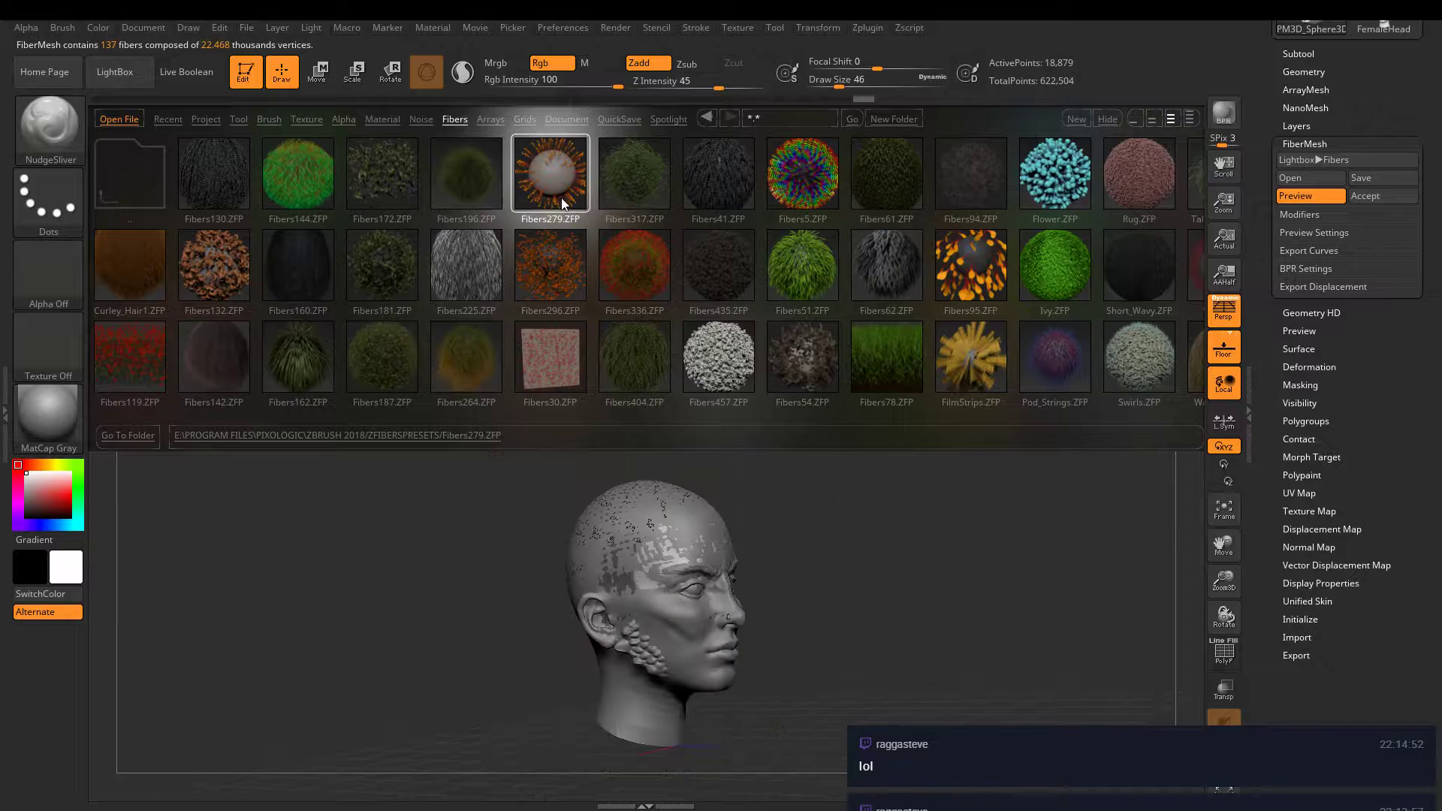
click(672, 196)
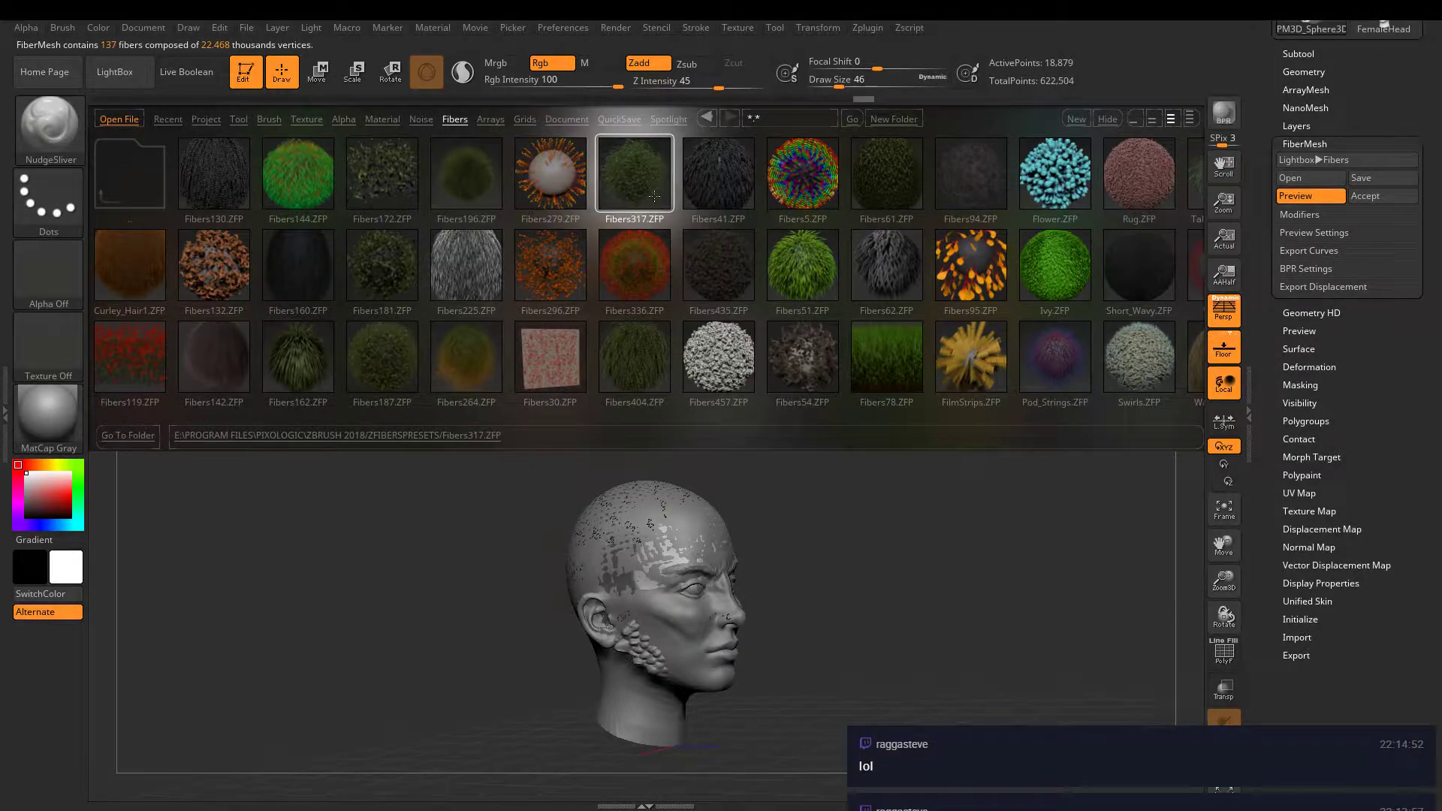
- Try the Fibers41, Fibers5, Fibers61, Fibers94 and Flower presets on the scalp
click(717, 193)
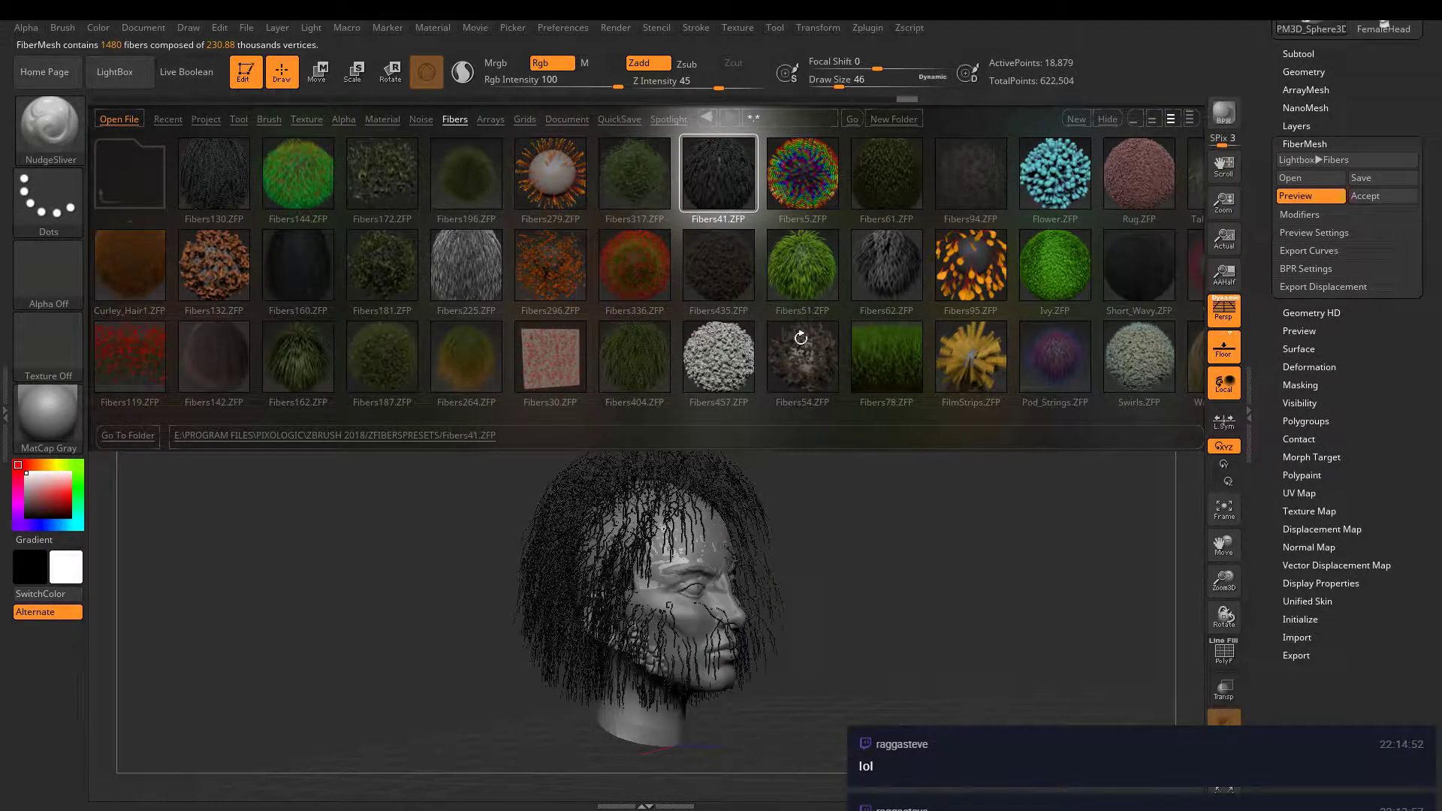
click(821, 181)
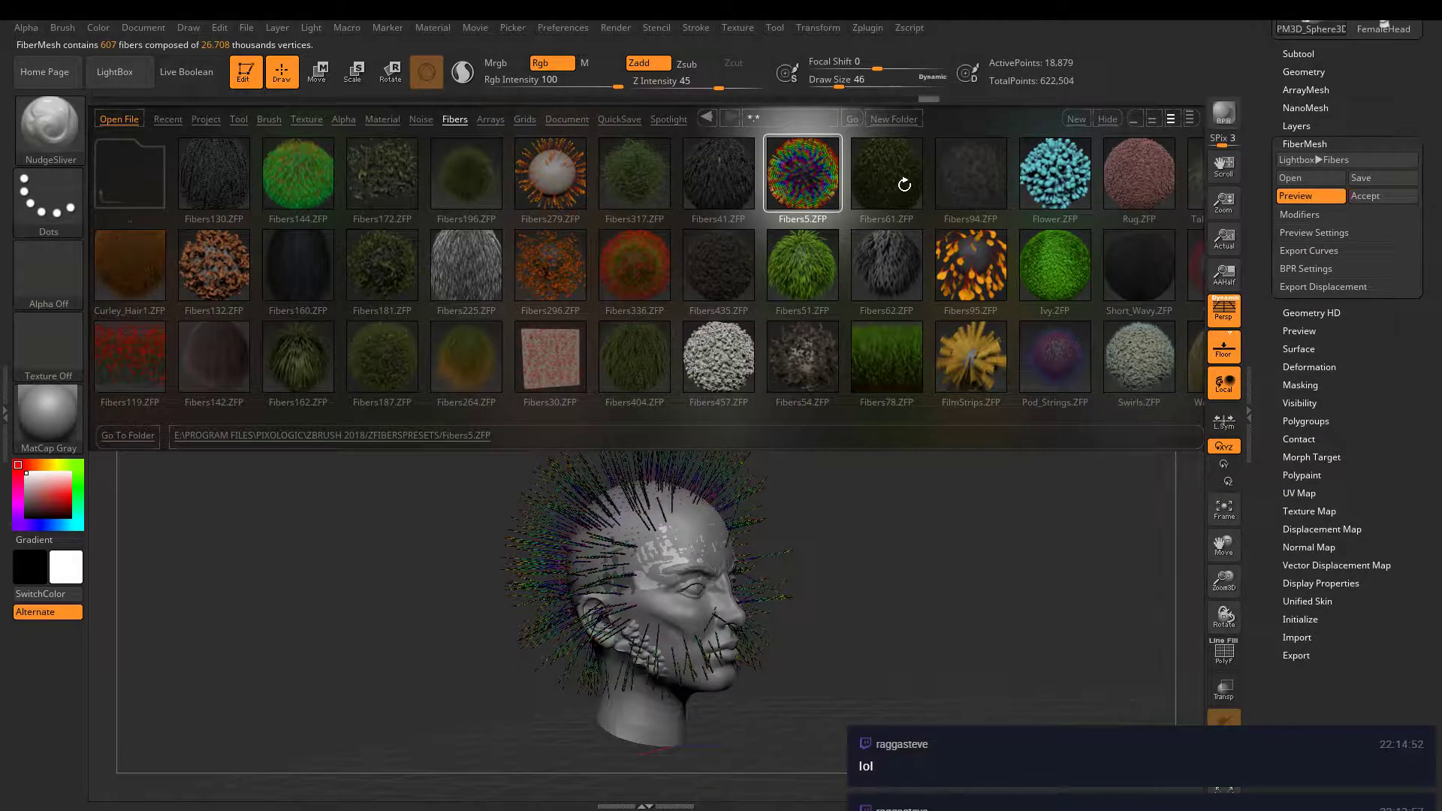
click(888, 187)
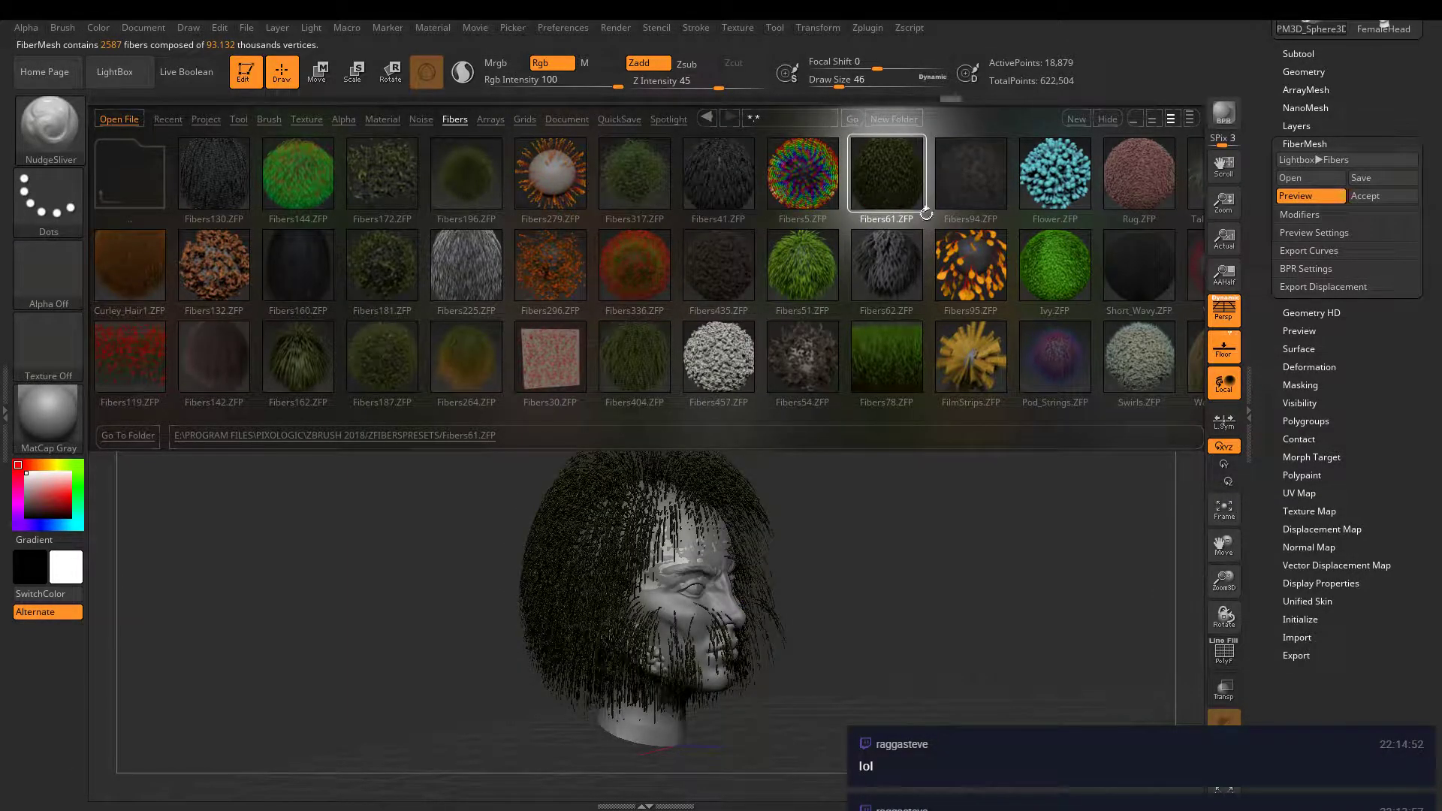
click(960, 187)
click(1056, 194)
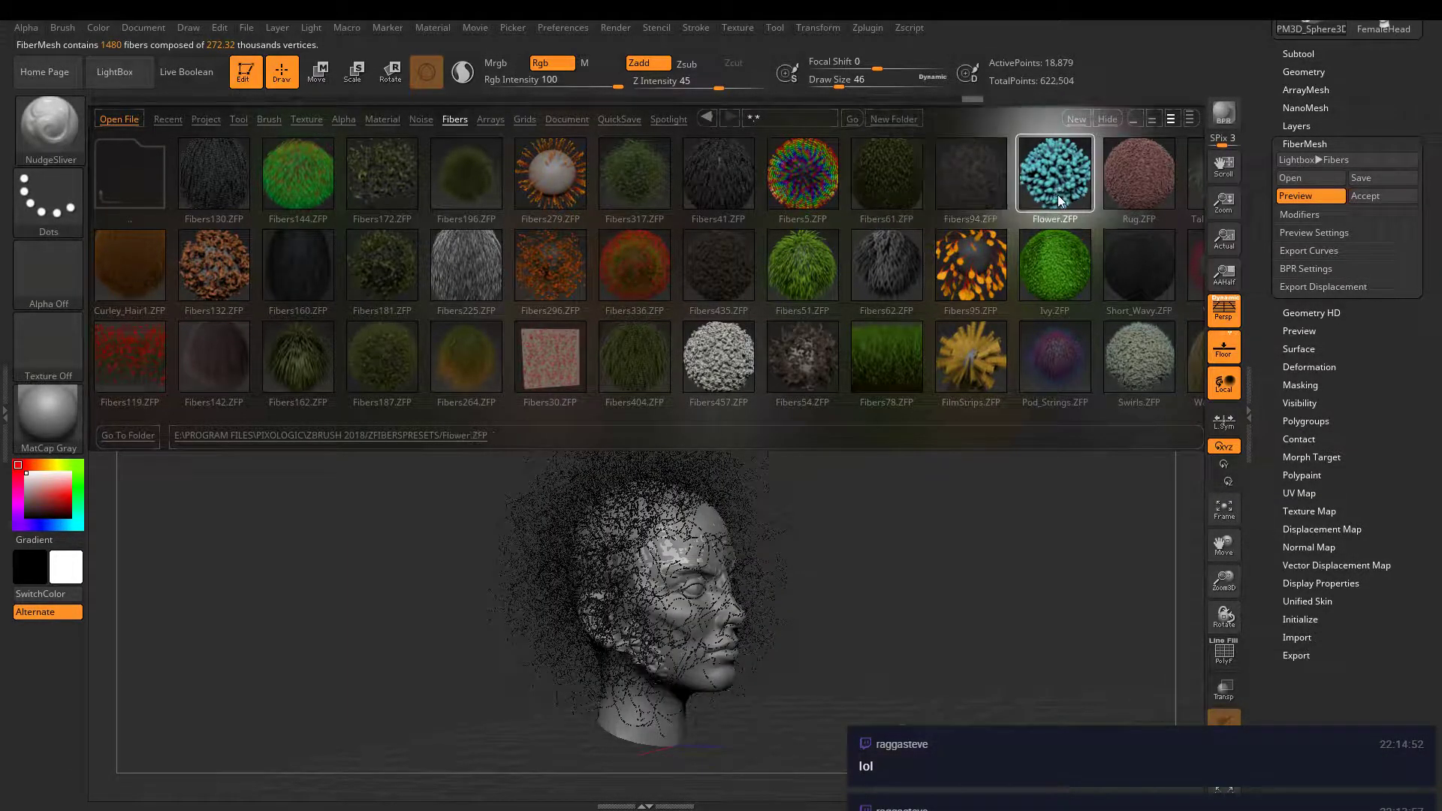
- Try the Rug, Tall_Weeds and WaveHair2 fiber presets on the head
click(1147, 191)
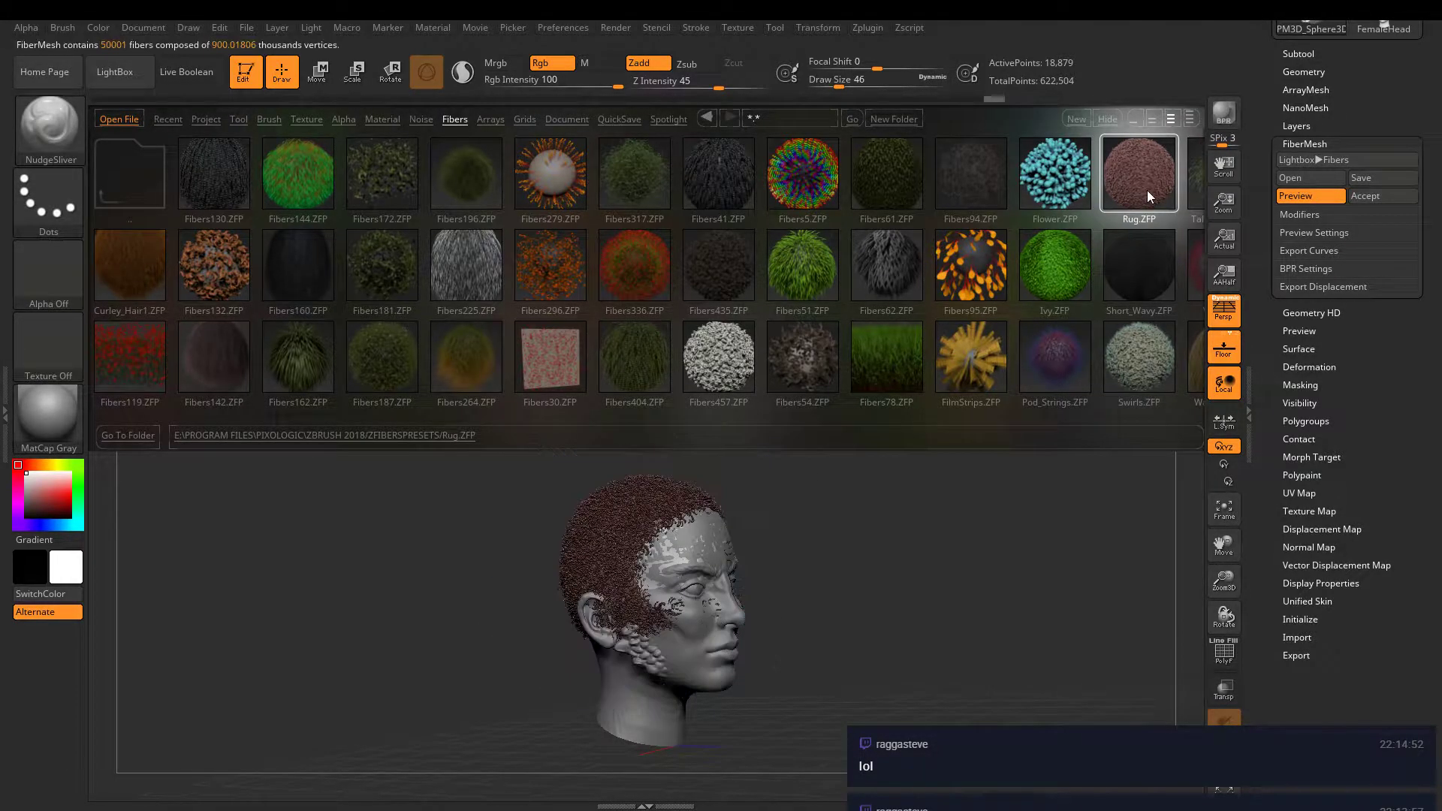
click(1194, 181)
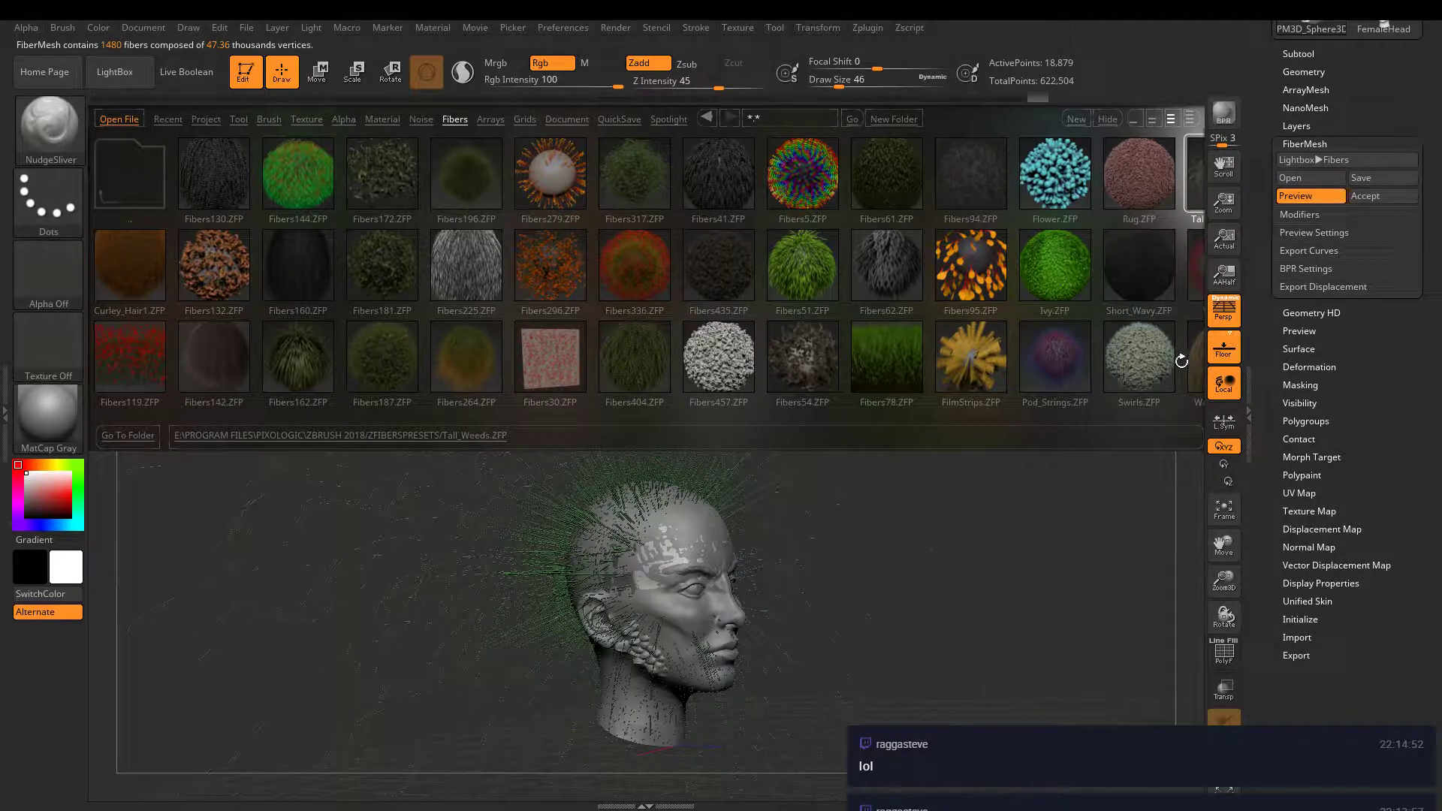
drag(1090, 317, 1024, 320)
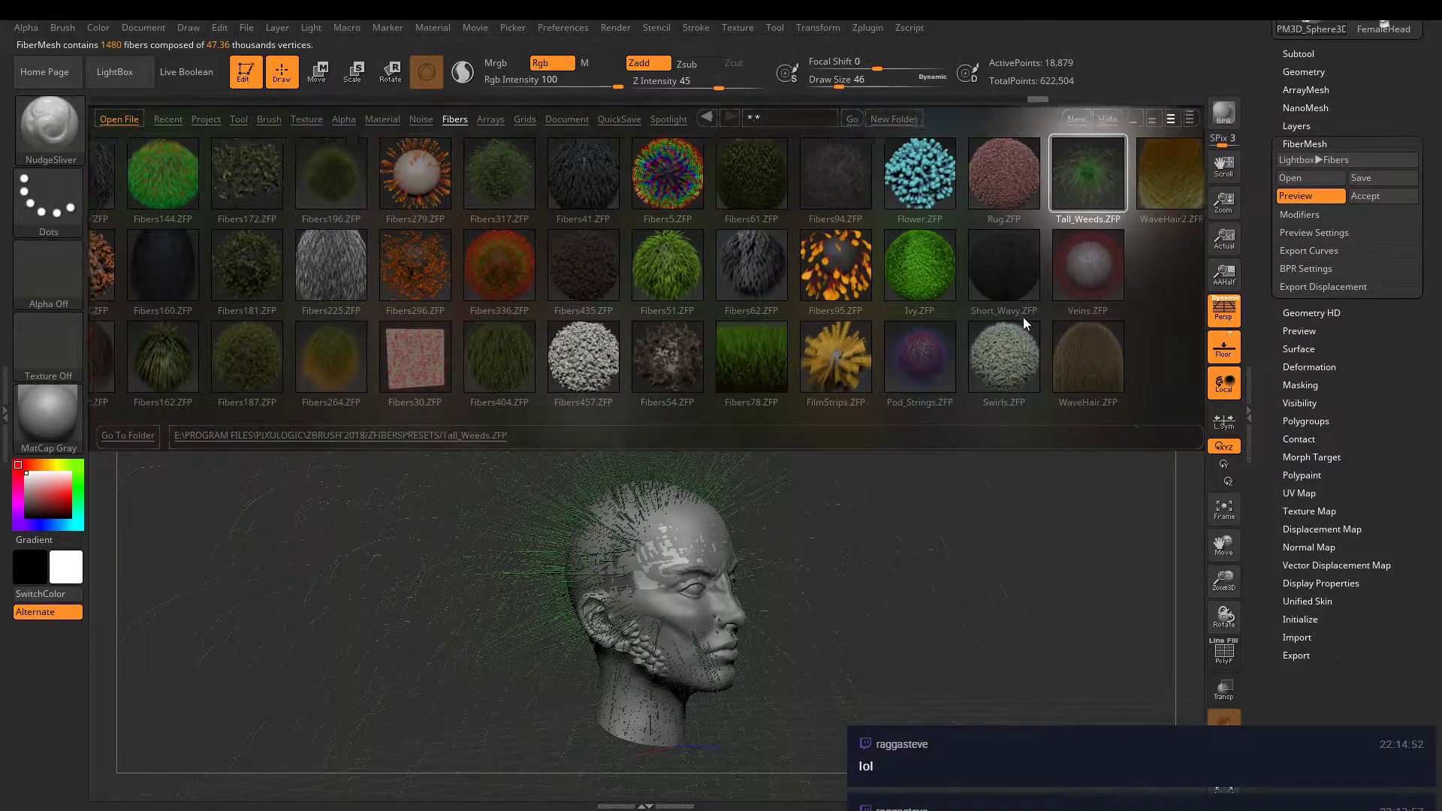
double_click(984, 180)
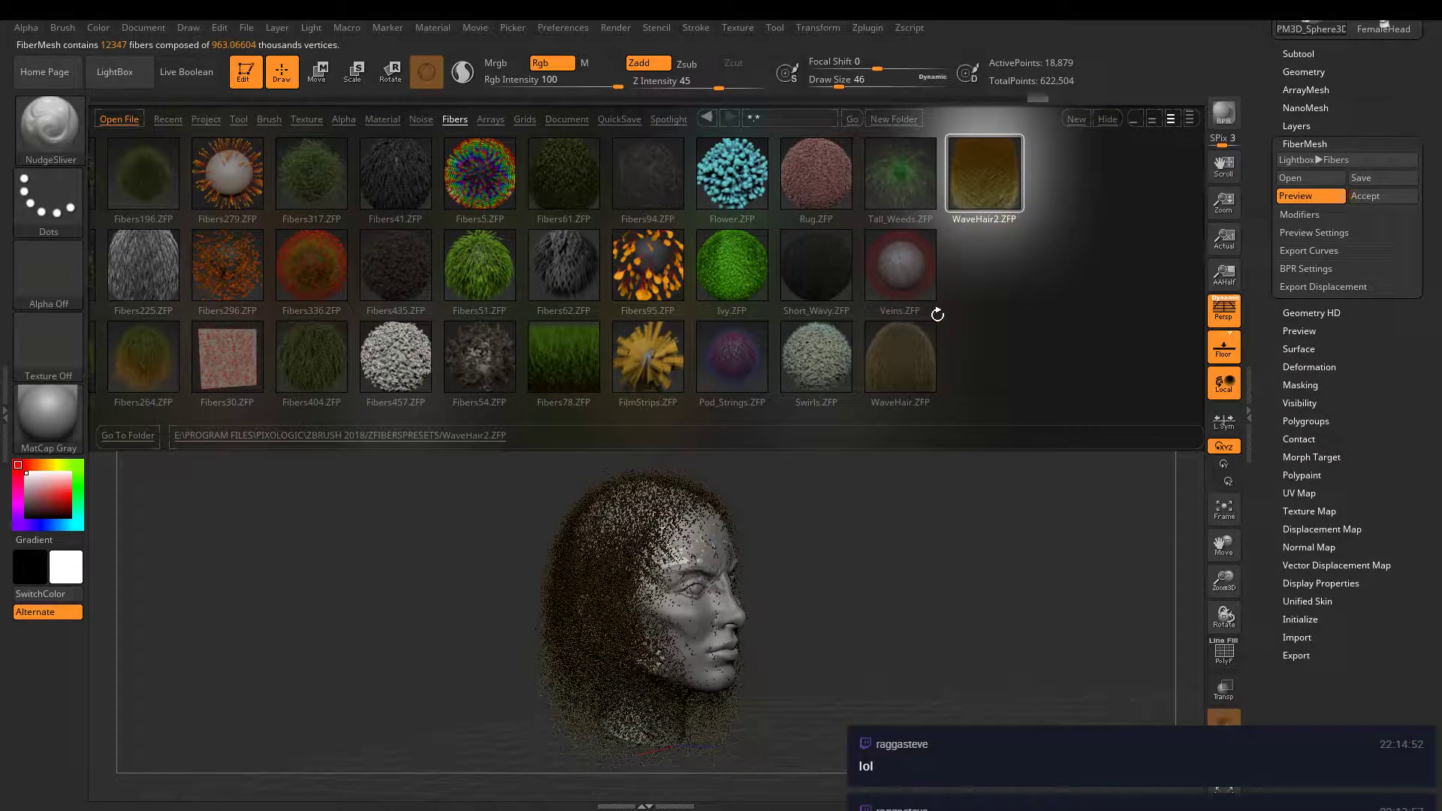
- Try the Veins, Short_Wavy, WaveHair and Swirls fiber presets on the head
double_click(900, 270)
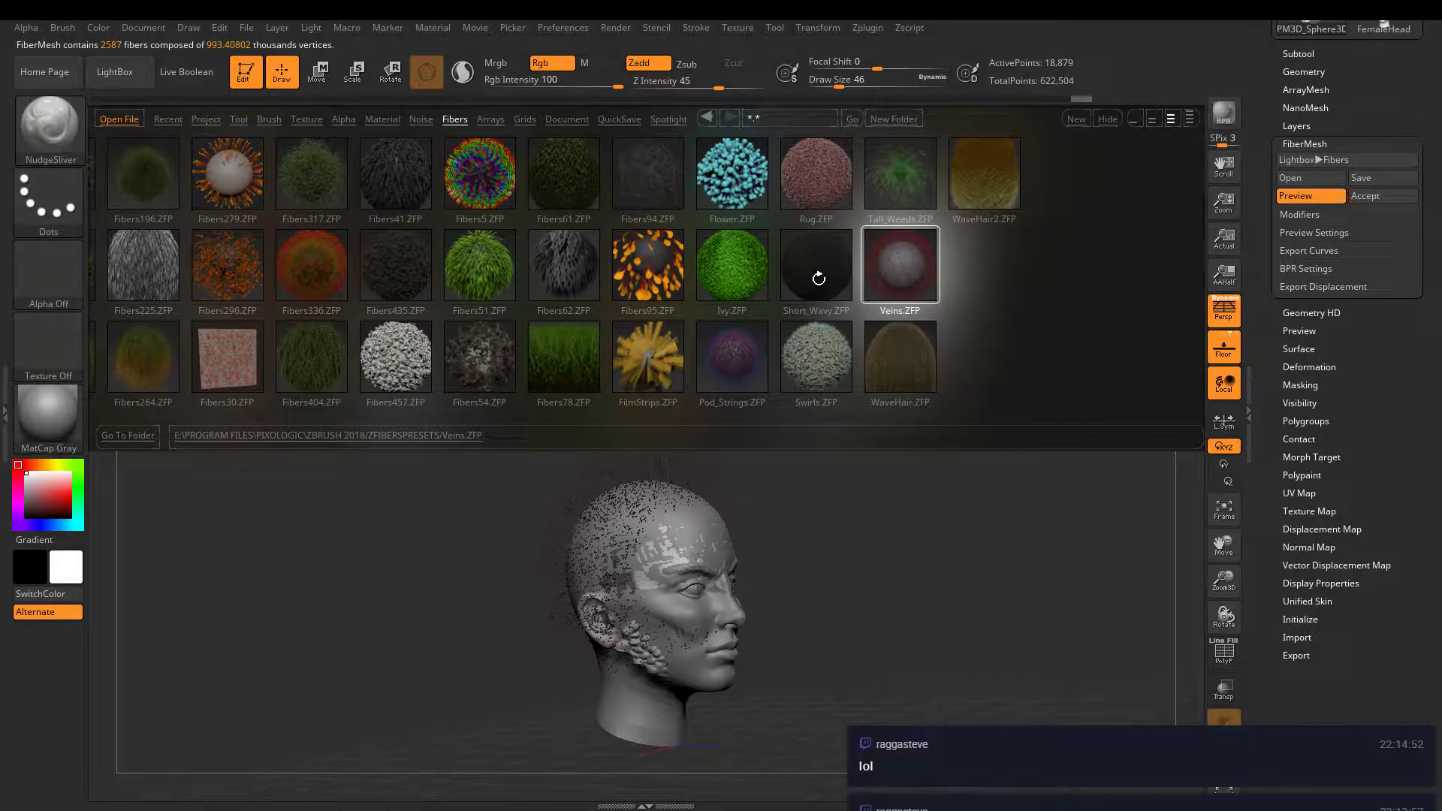
double_click(819, 279)
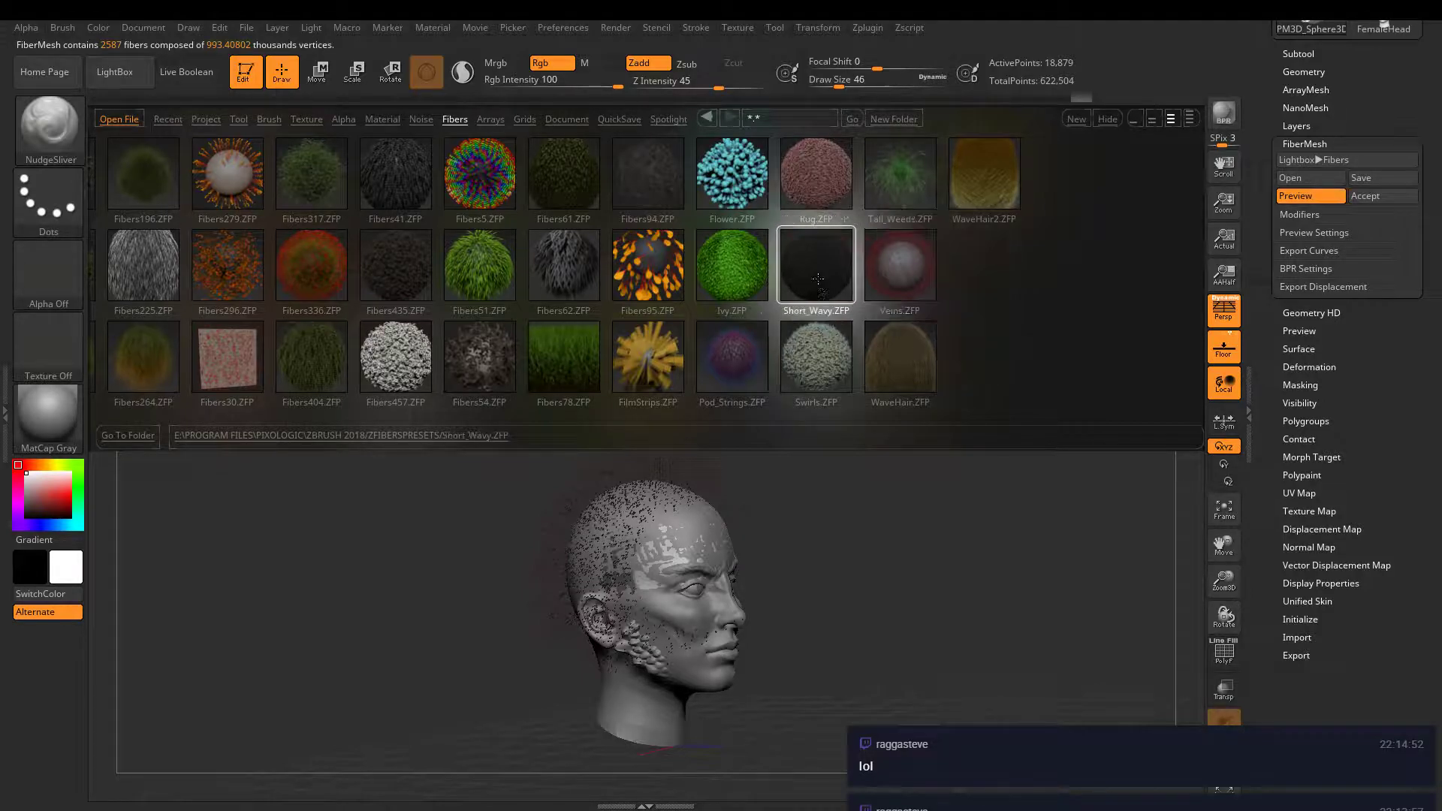
double_click(910, 370)
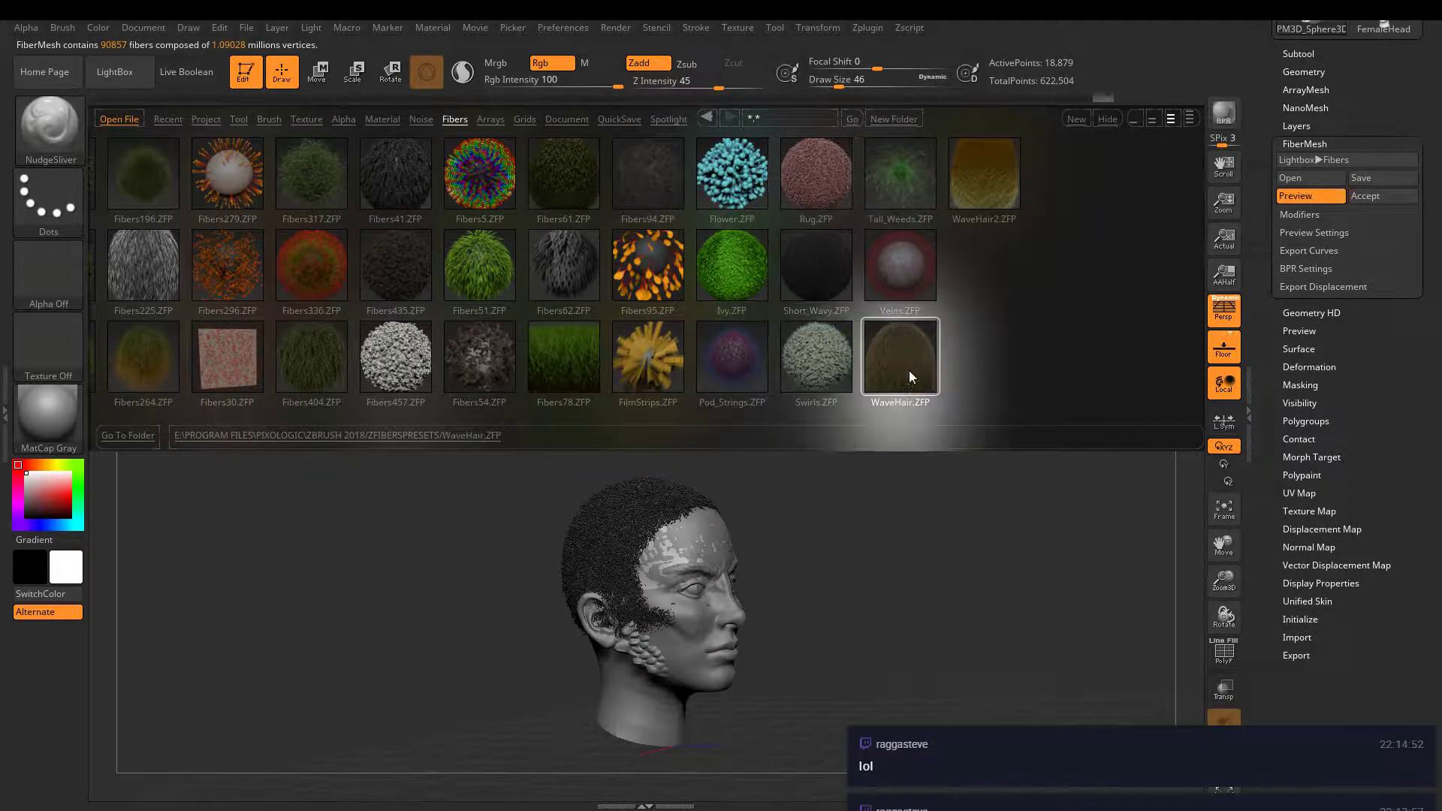
double_click(837, 362)
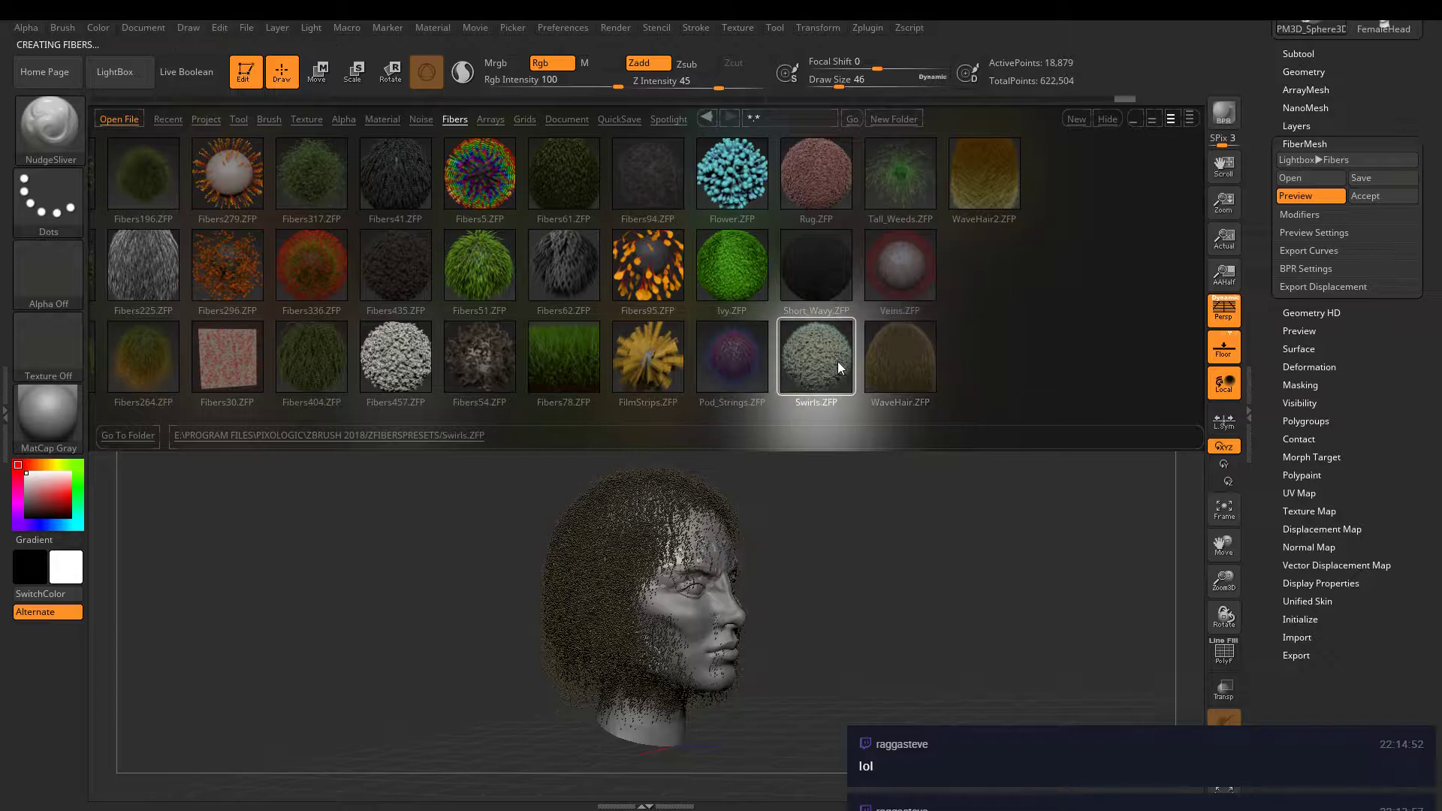
- Try the Pod_Strings, Ivy, FilmStrips and Fibers95 presets, checking the last one from the front
double_click(743, 362)
double_click(725, 293)
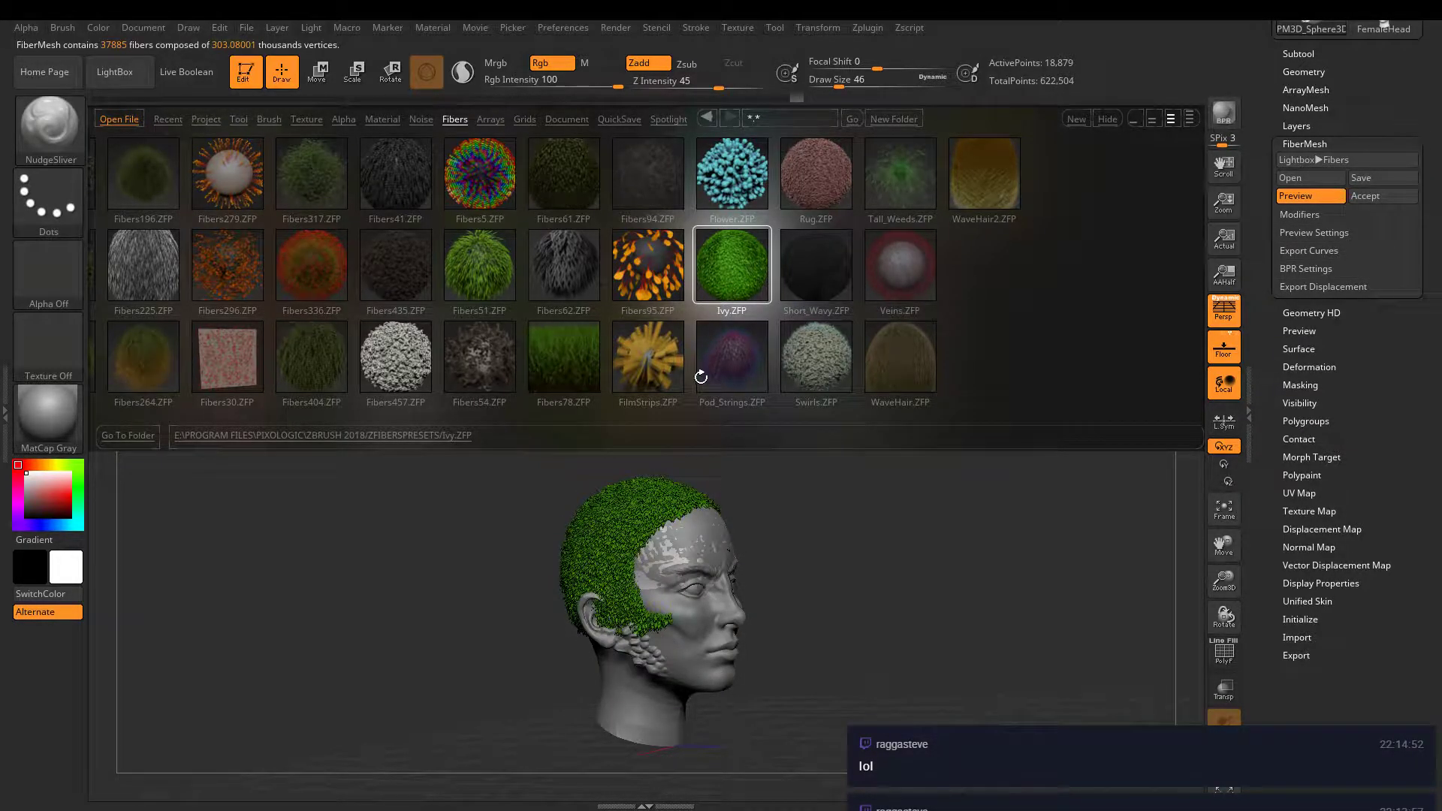
double_click(676, 362)
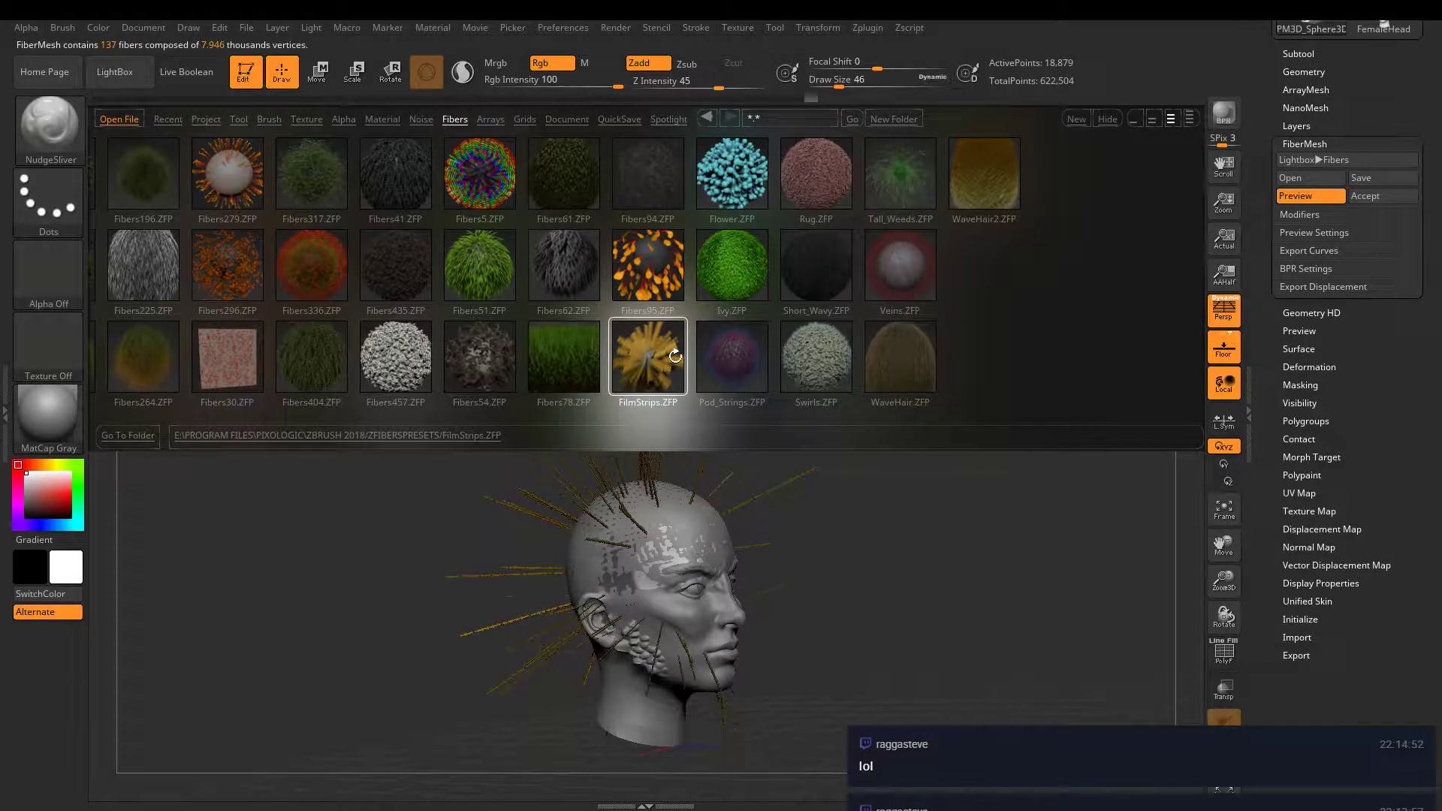
double_click(648, 287)
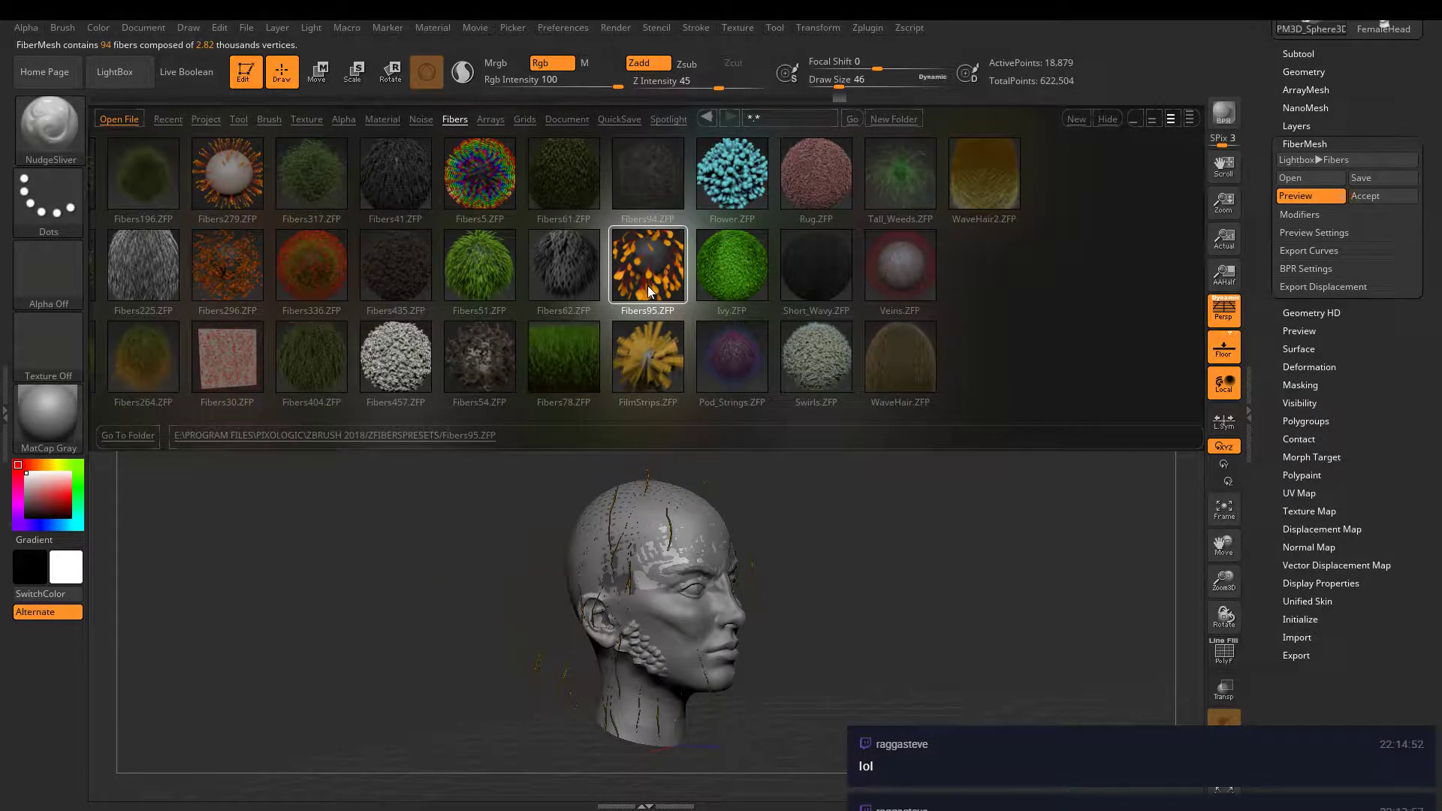
drag(928, 586, 891, 596)
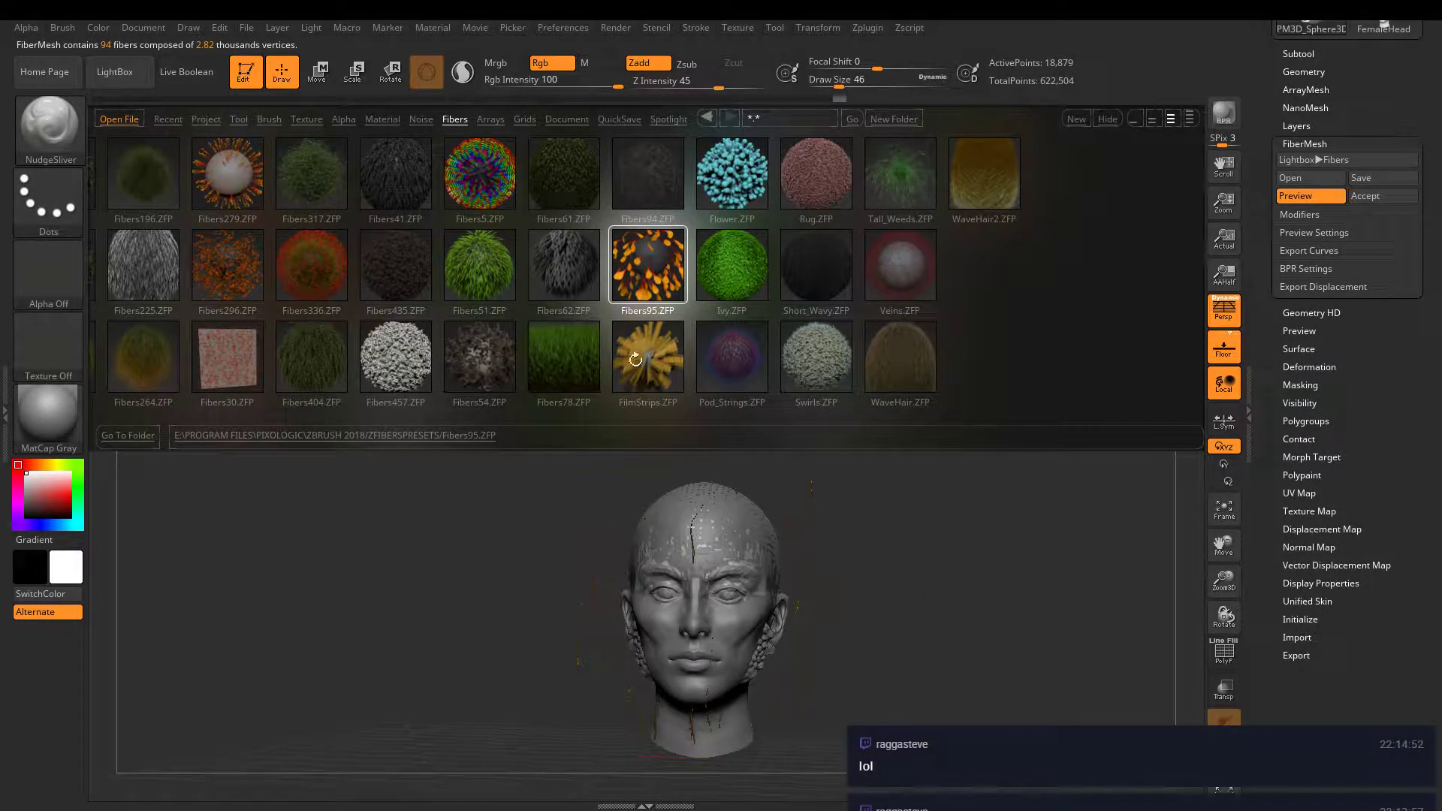
- Try the Fibers78, Fibers62, Fibers51, Fibers54 and Fibers435 presets on the head from its other side
double_click(569, 364)
drag(556, 578, 513, 586)
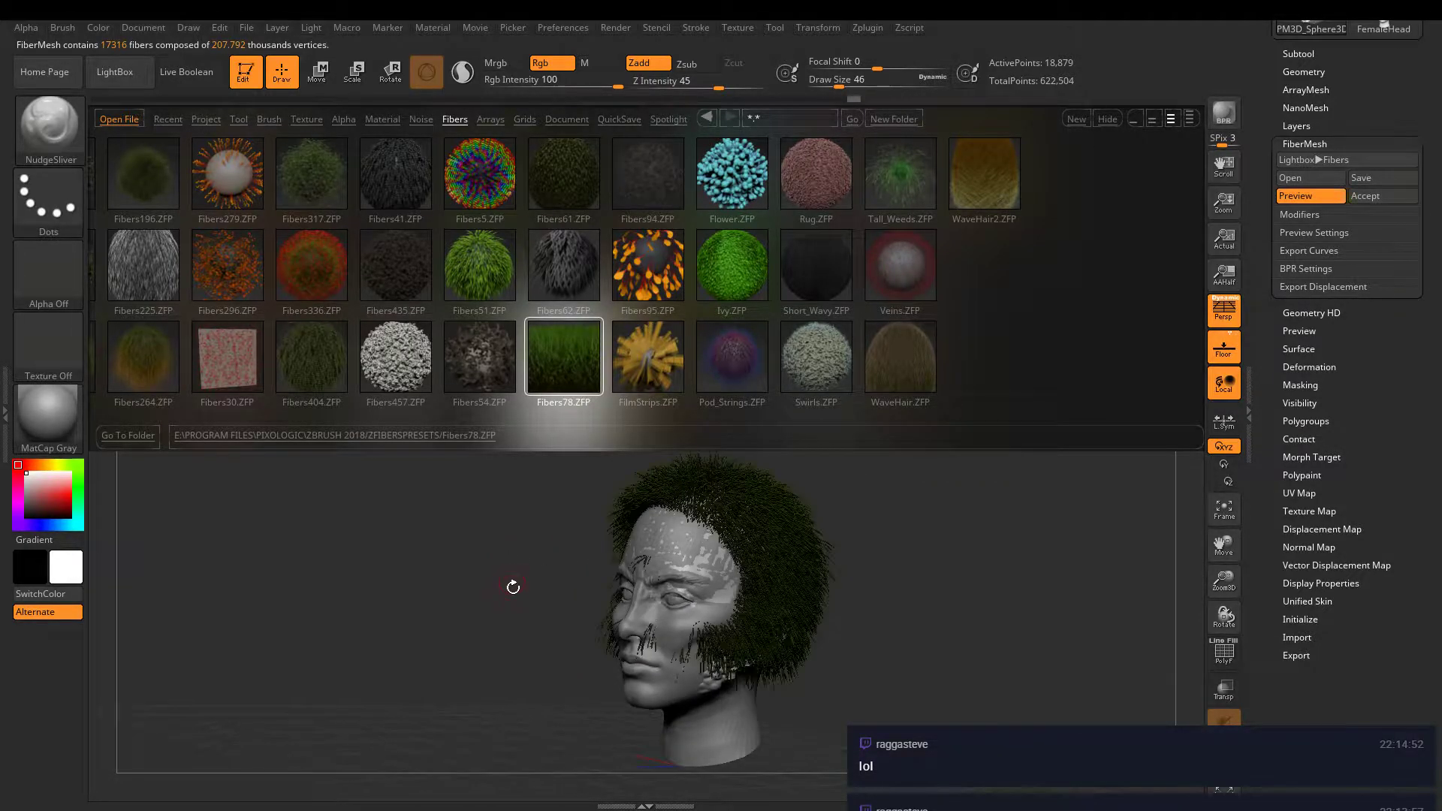
double_click(575, 290)
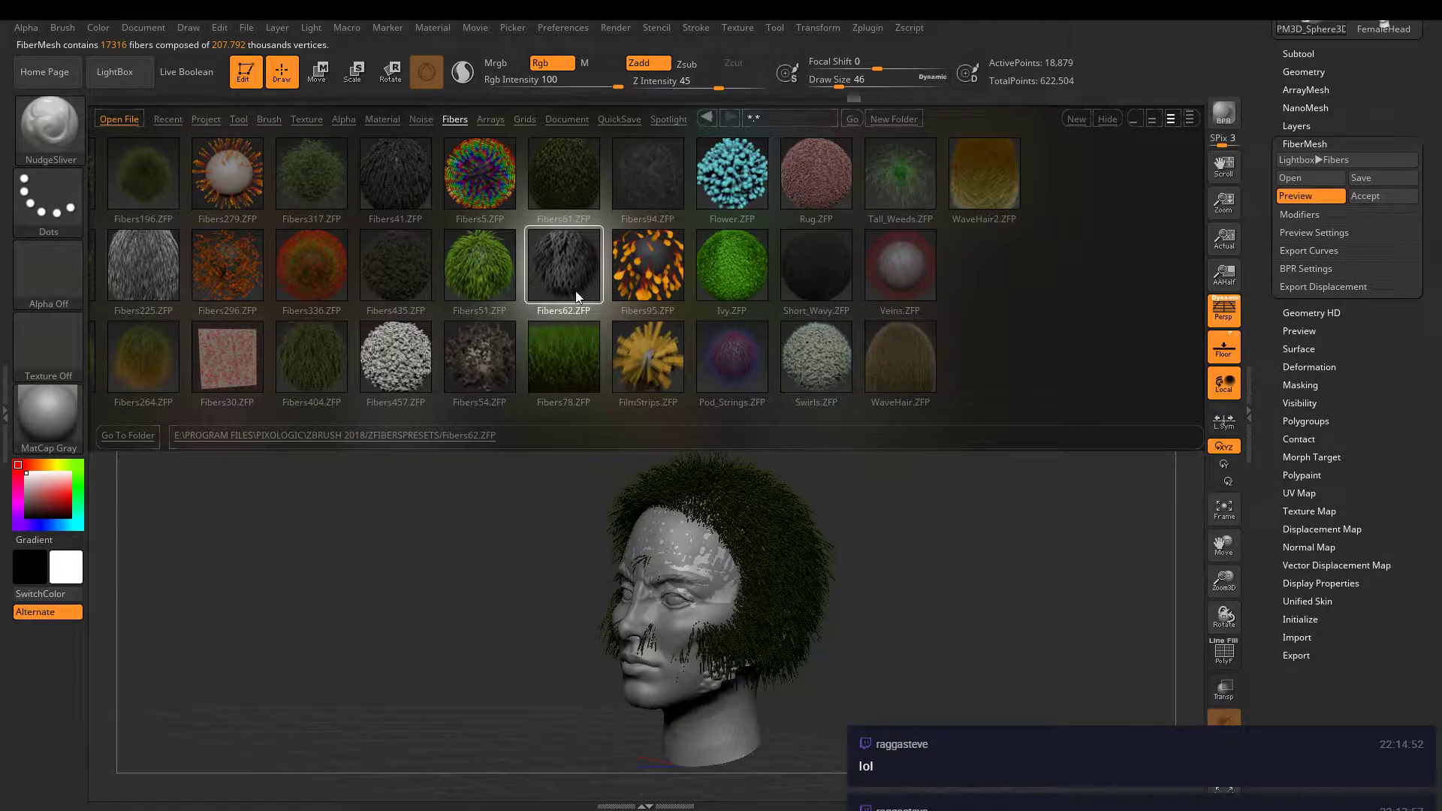
double_click(499, 281)
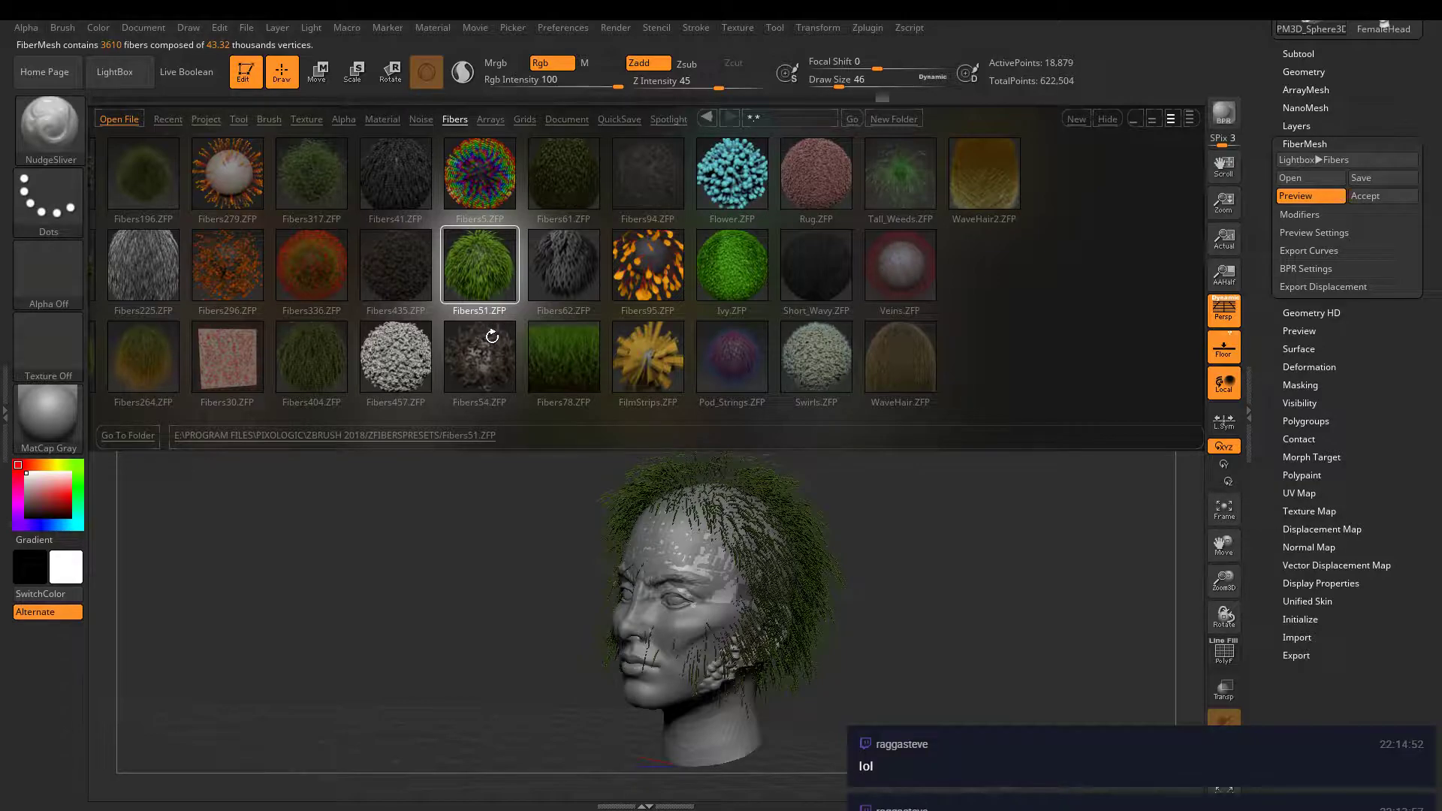
double_click(492, 335)
double_click(404, 276)
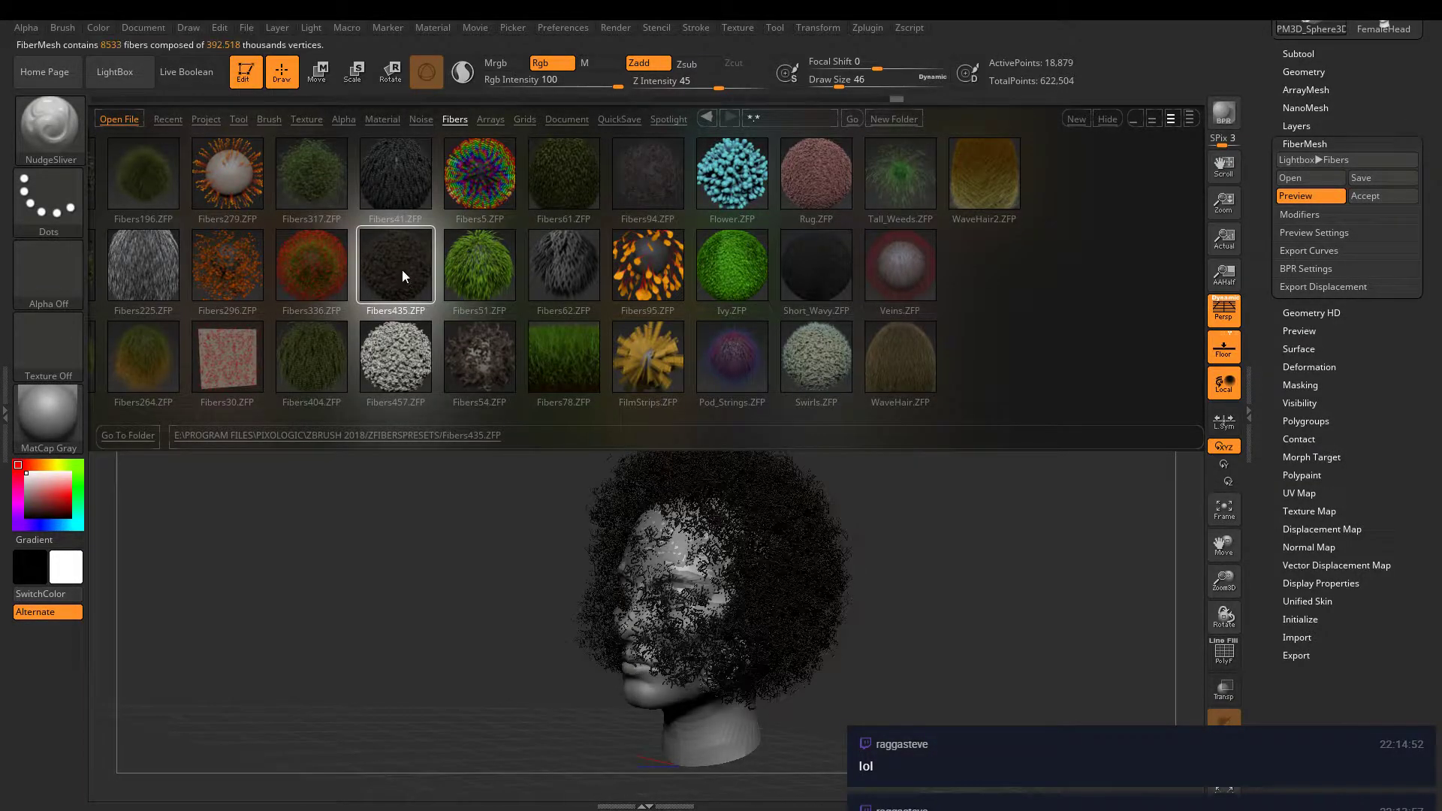
- Try the Fibers336, Fibers404, Fibers30, Fibers296 and Fibers225 presets on the head
drag(397, 313, 572, 295)
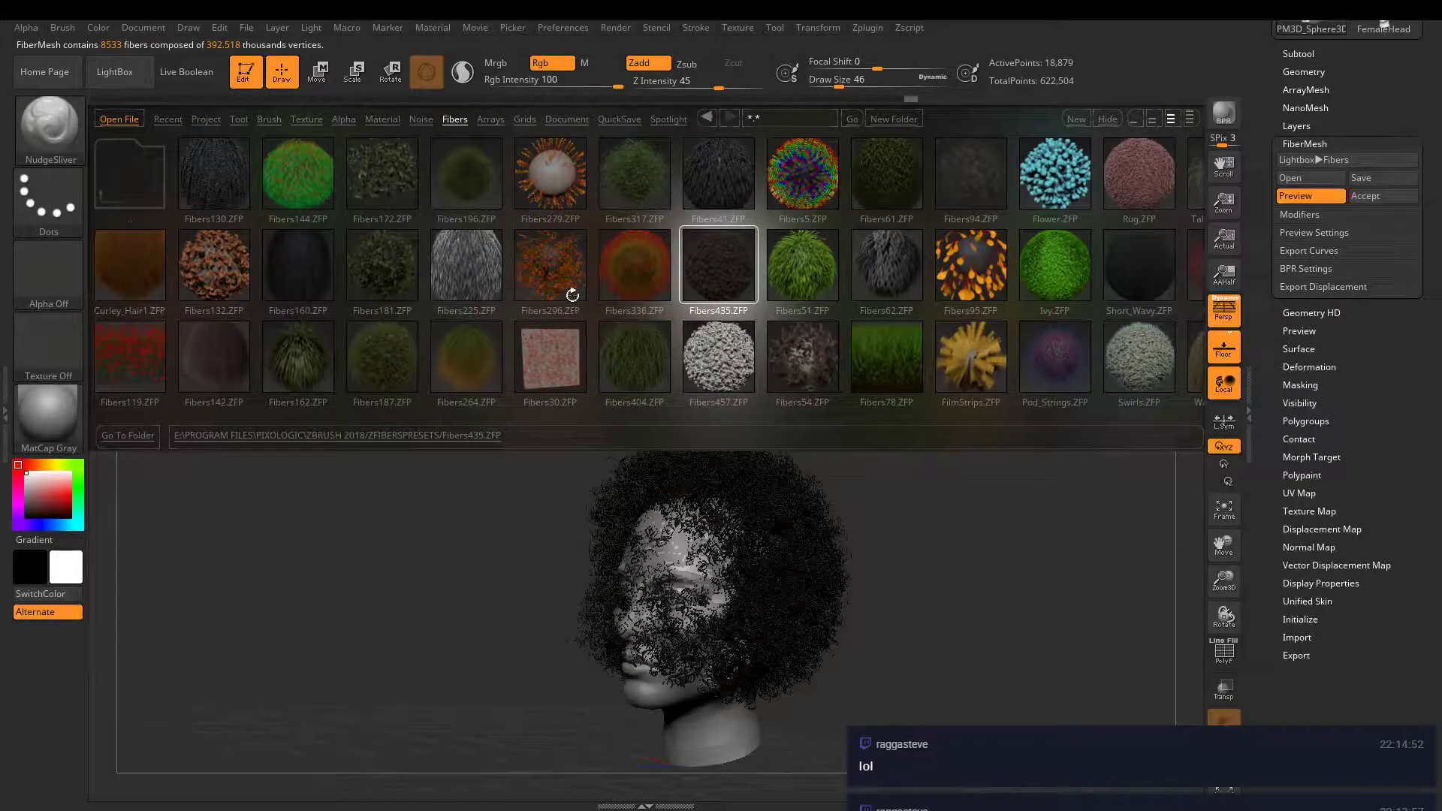
double_click(637, 278)
double_click(652, 360)
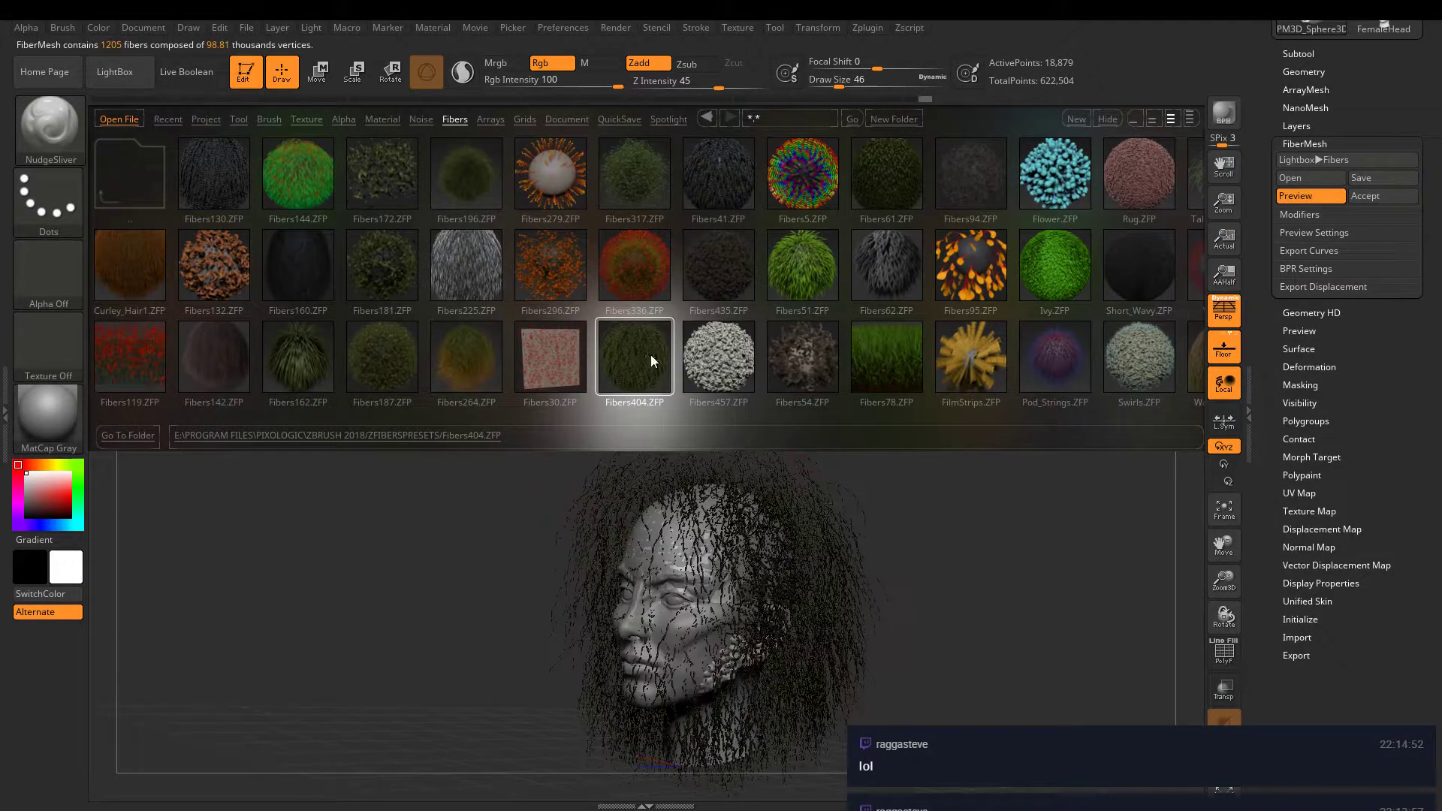
double_click(563, 376)
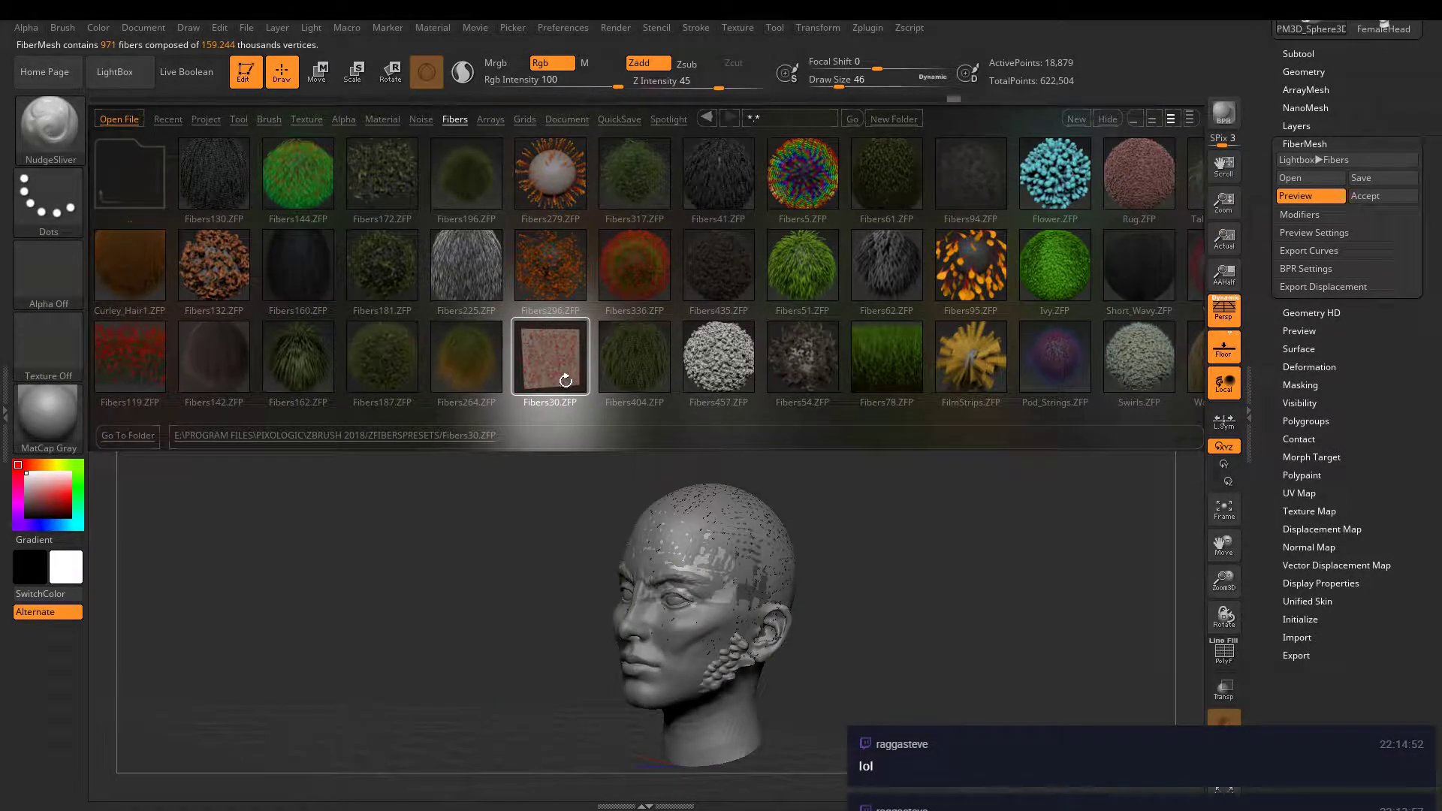
double_click(553, 263)
double_click(480, 282)
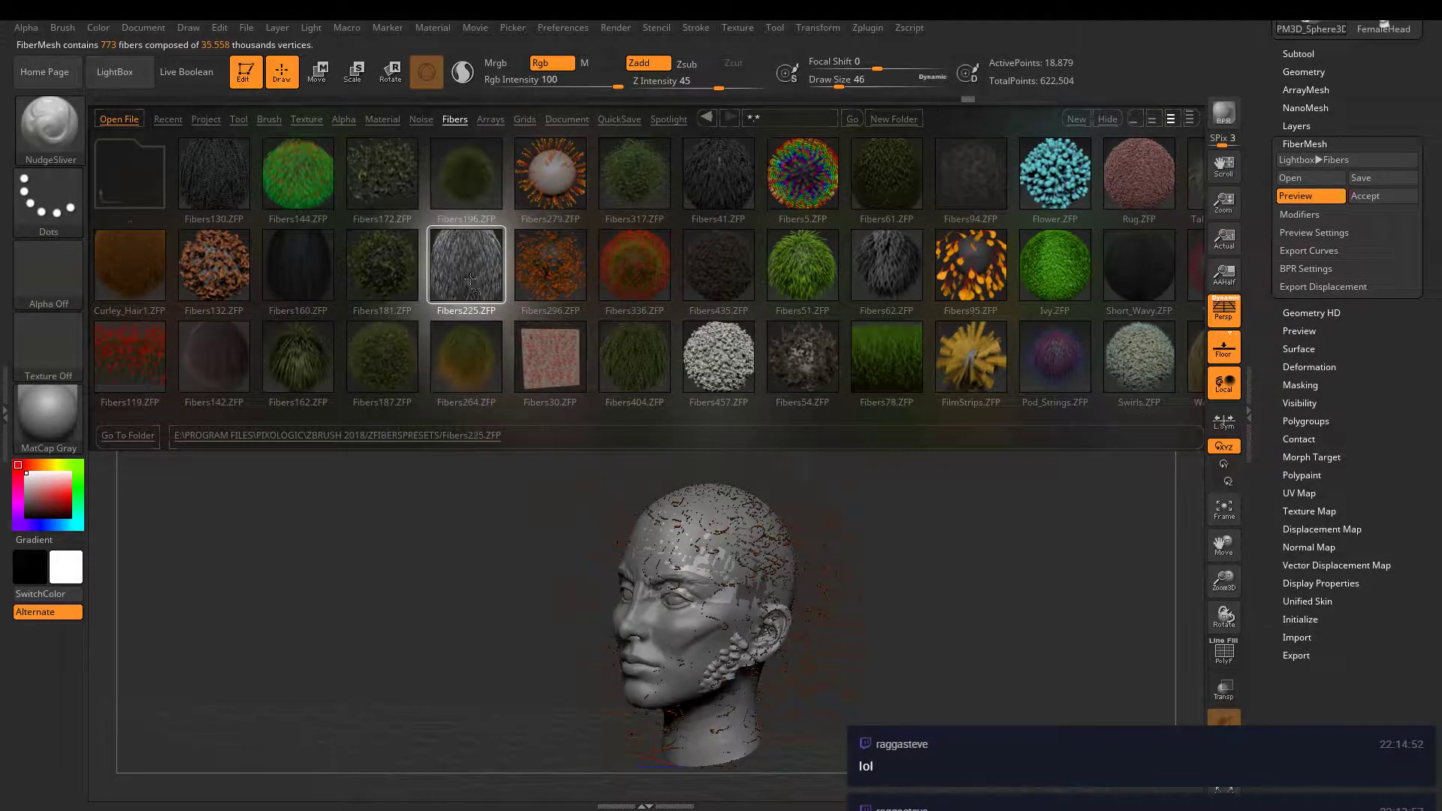
- Try the Fibers264, Fibers187 and Fibers162 presets, examining Fibers162 from the front and the side
double_click(473, 368)
double_click(398, 373)
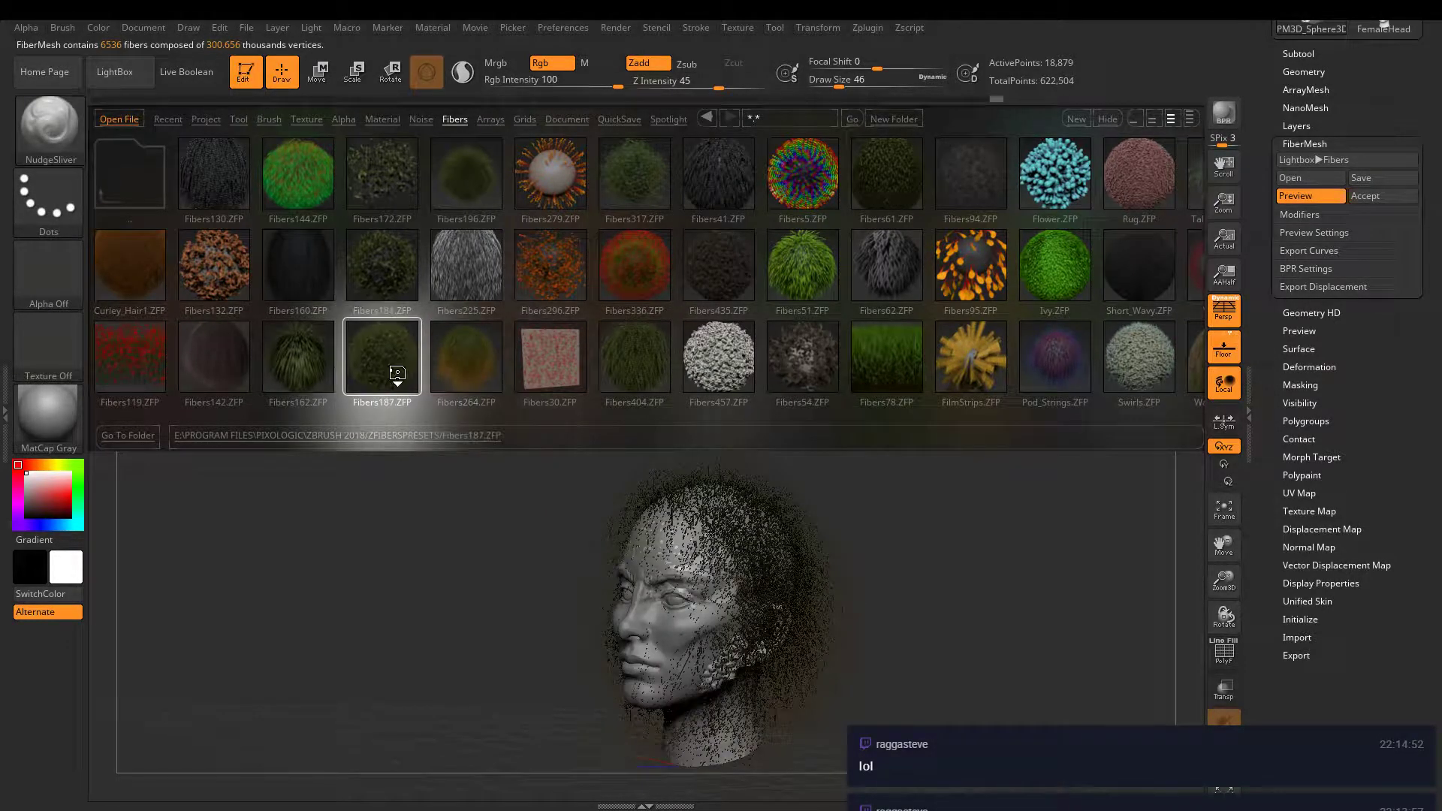
double_click(280, 358)
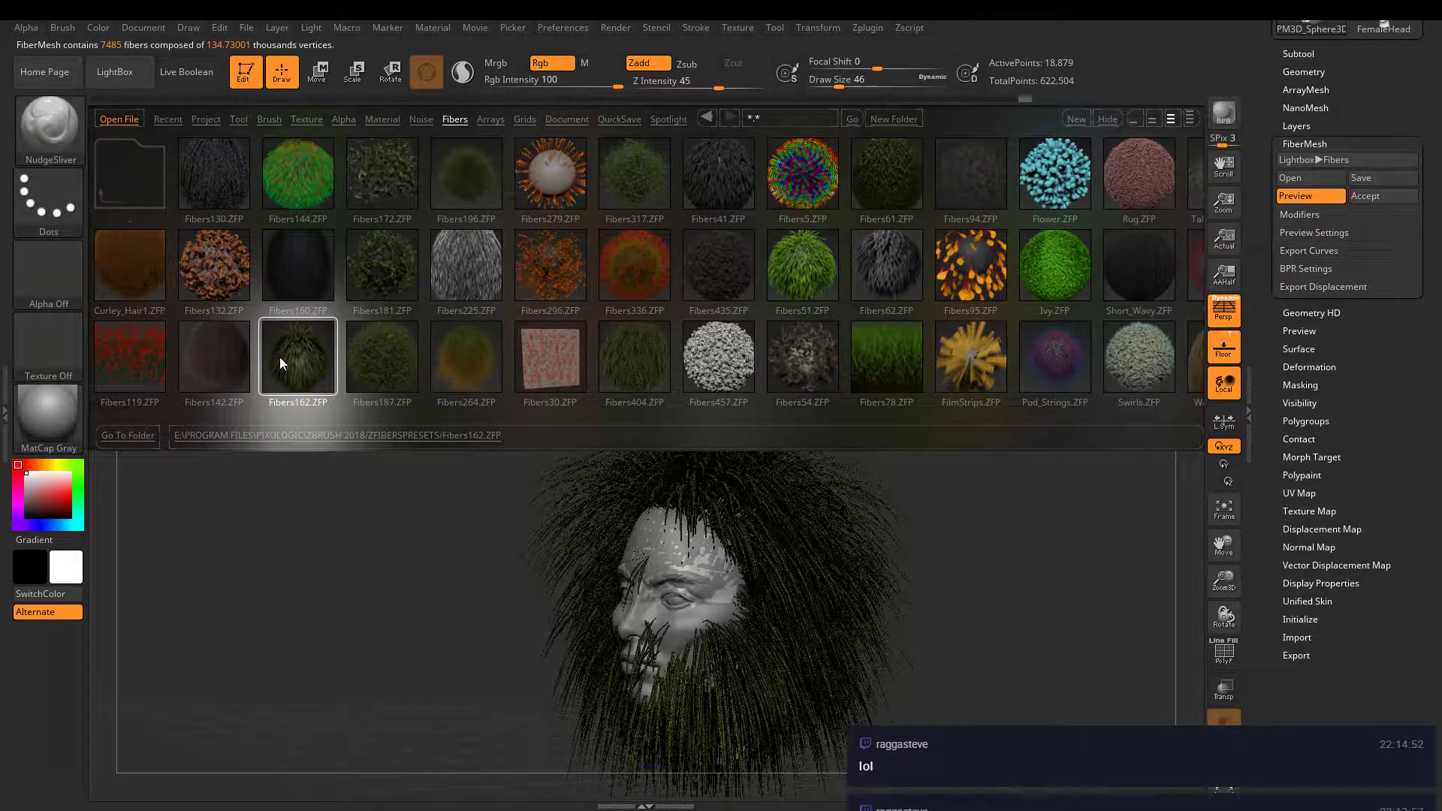
drag(491, 582, 508, 694)
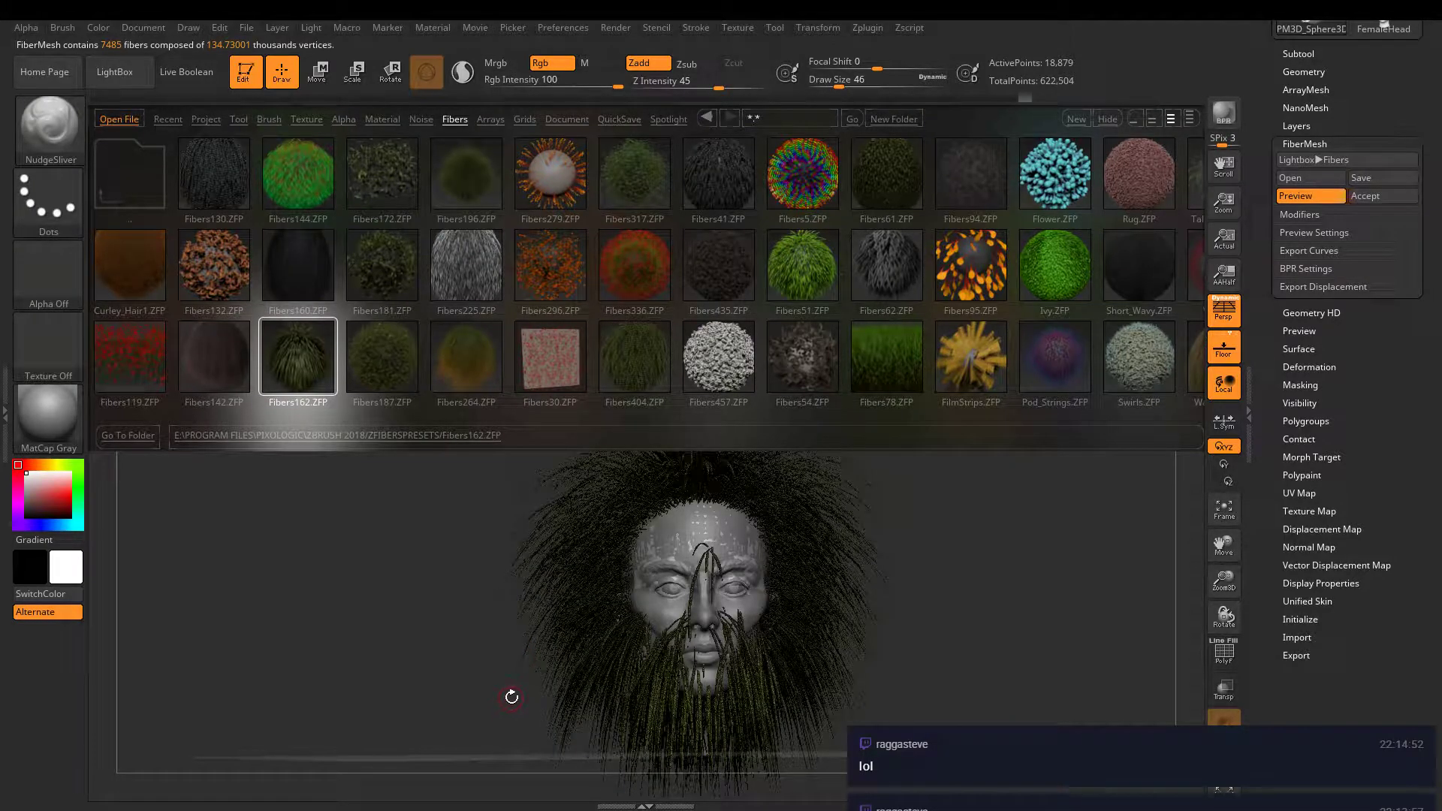
drag(481, 635, 499, 611)
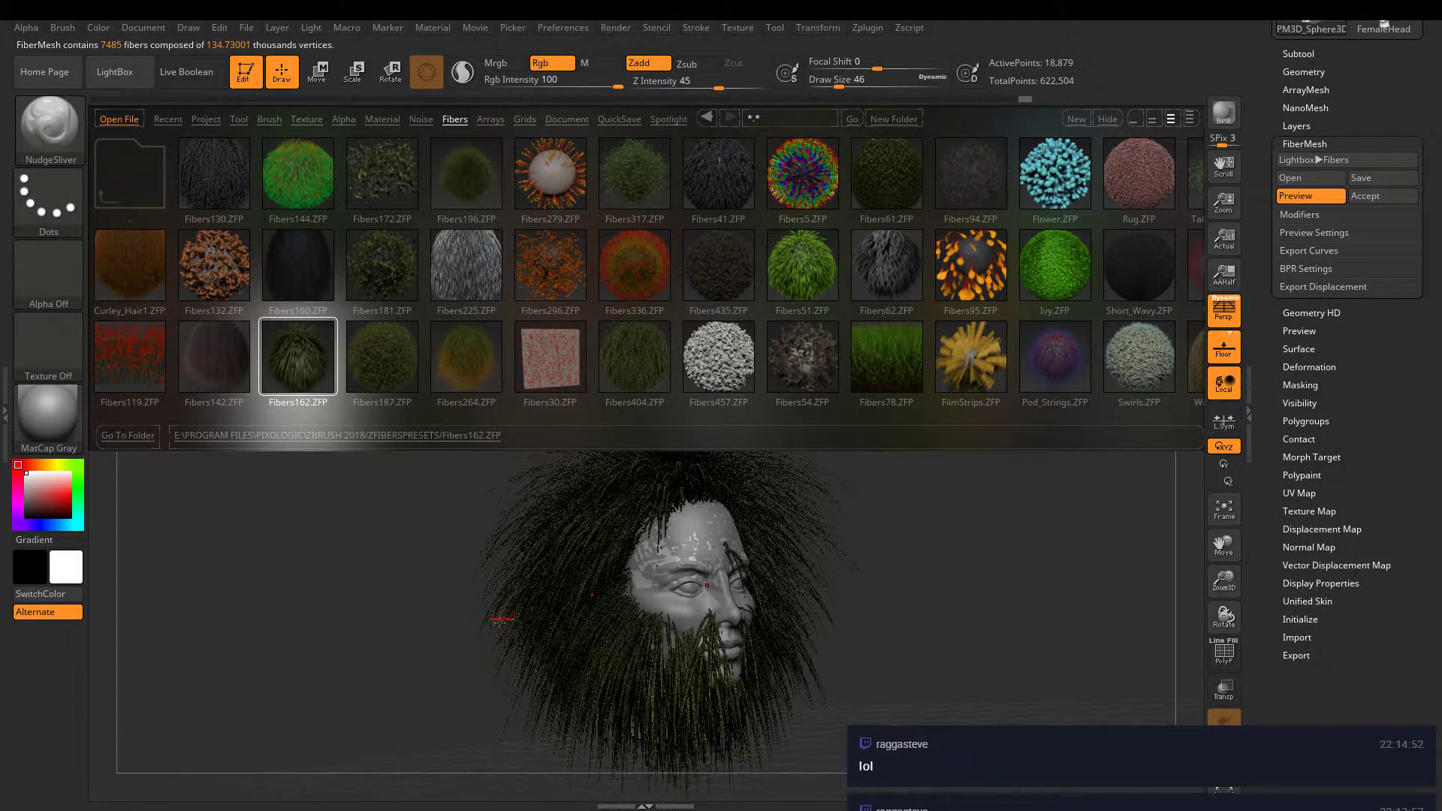
- Try the Fibers142 and Fibers119 presets, then apply Fibers132 to the head
double_click(235, 352)
double_click(150, 379)
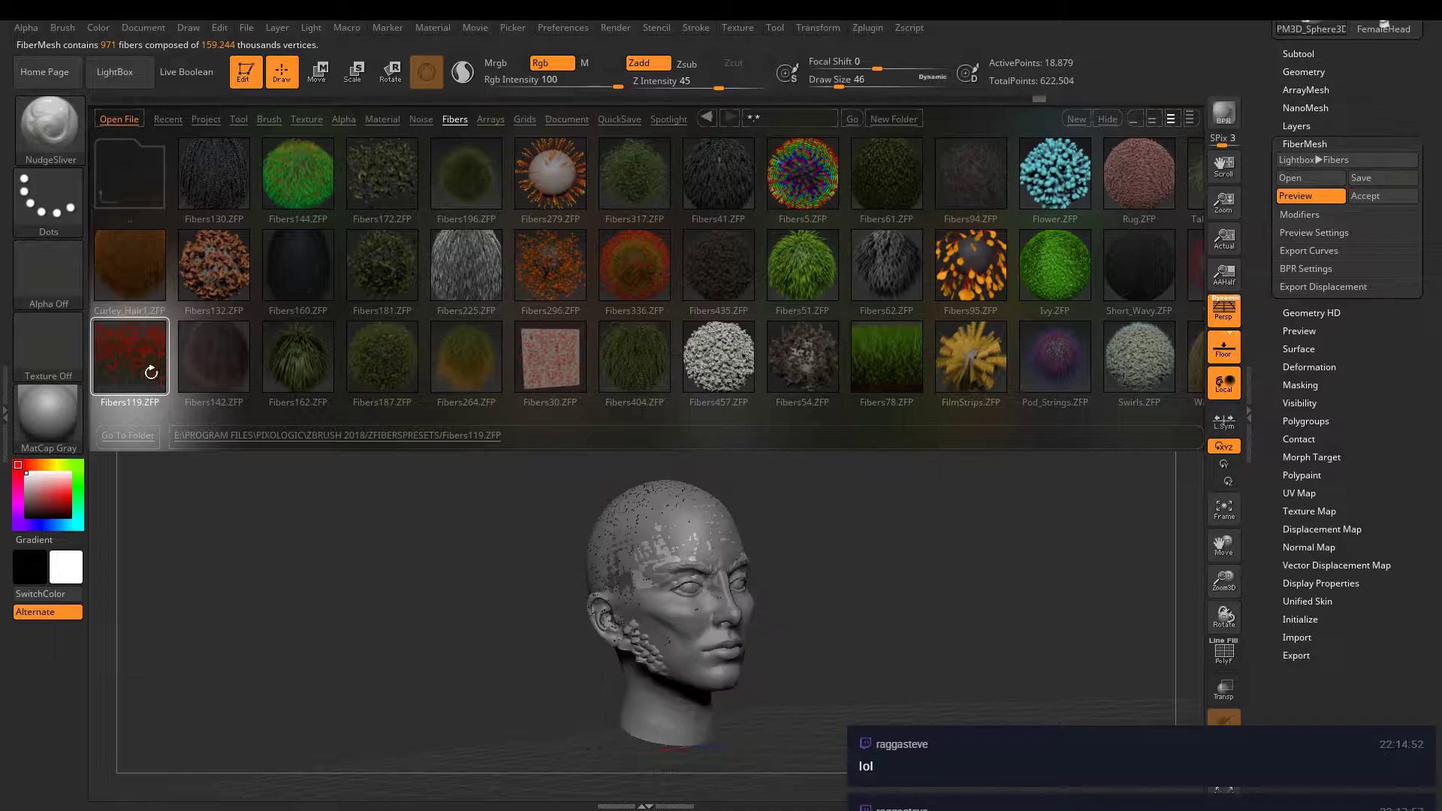
double_click(225, 268)
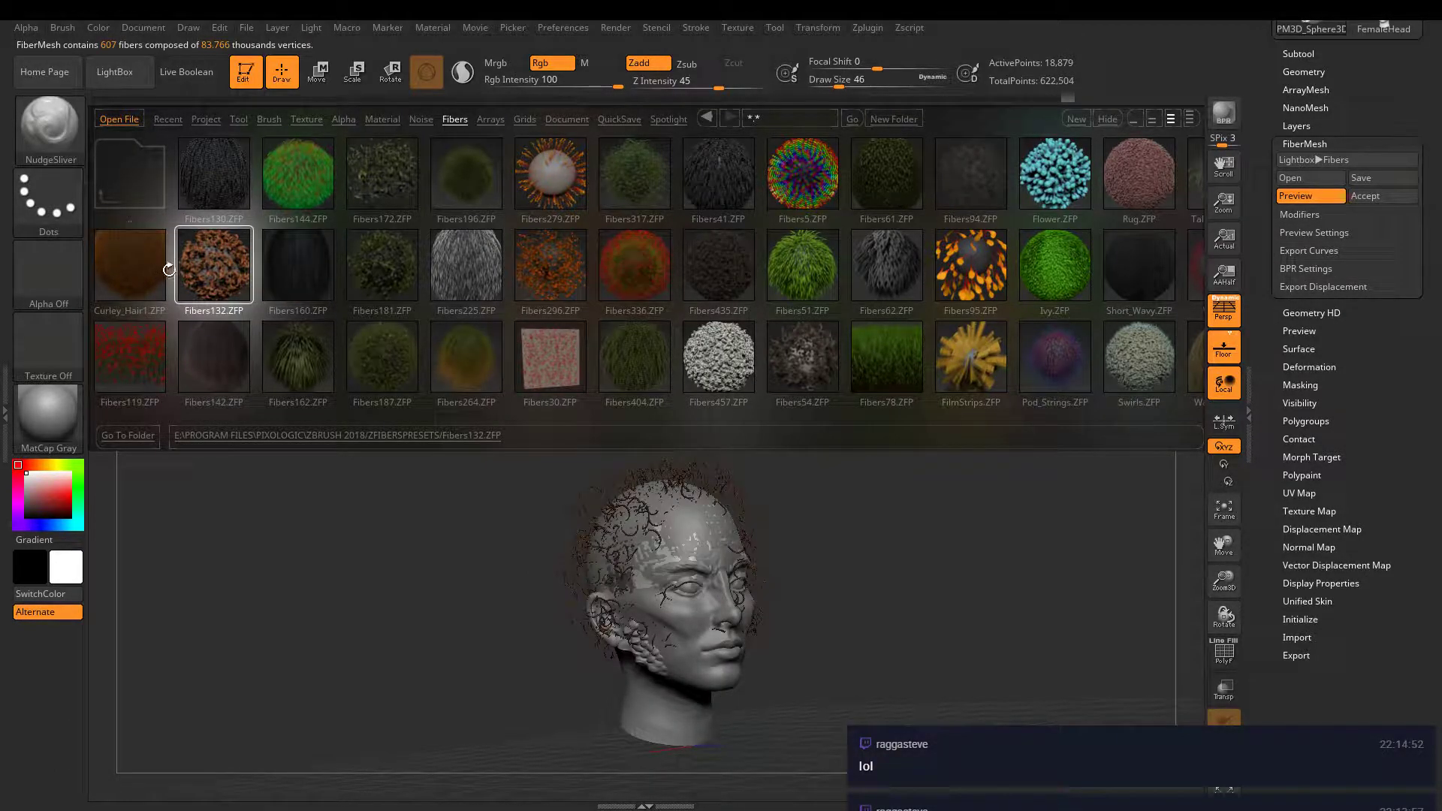
- Try the Curley_Hair1 preset on the head and turn off the FiberMesh preview
double_click(148, 272)
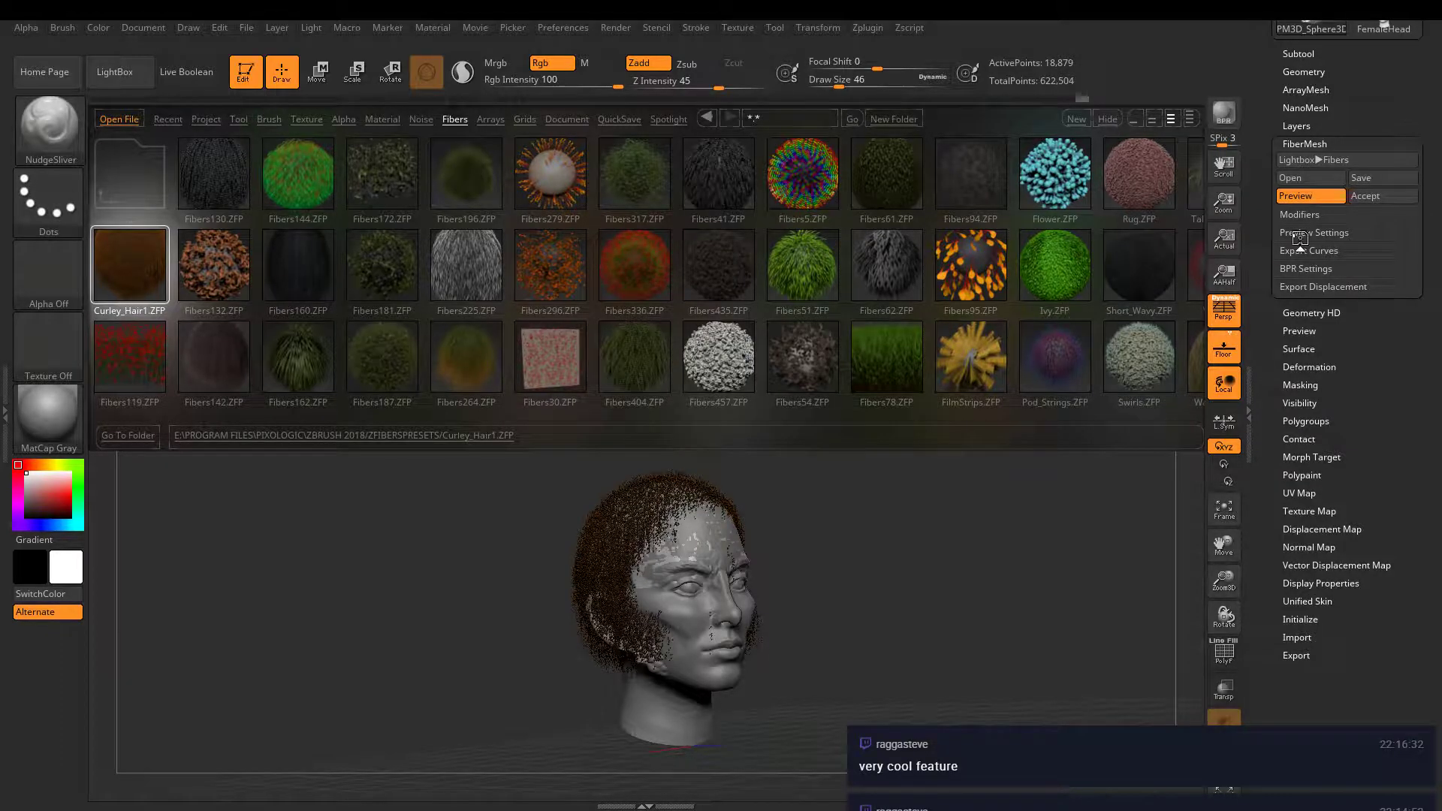
click(1310, 194)
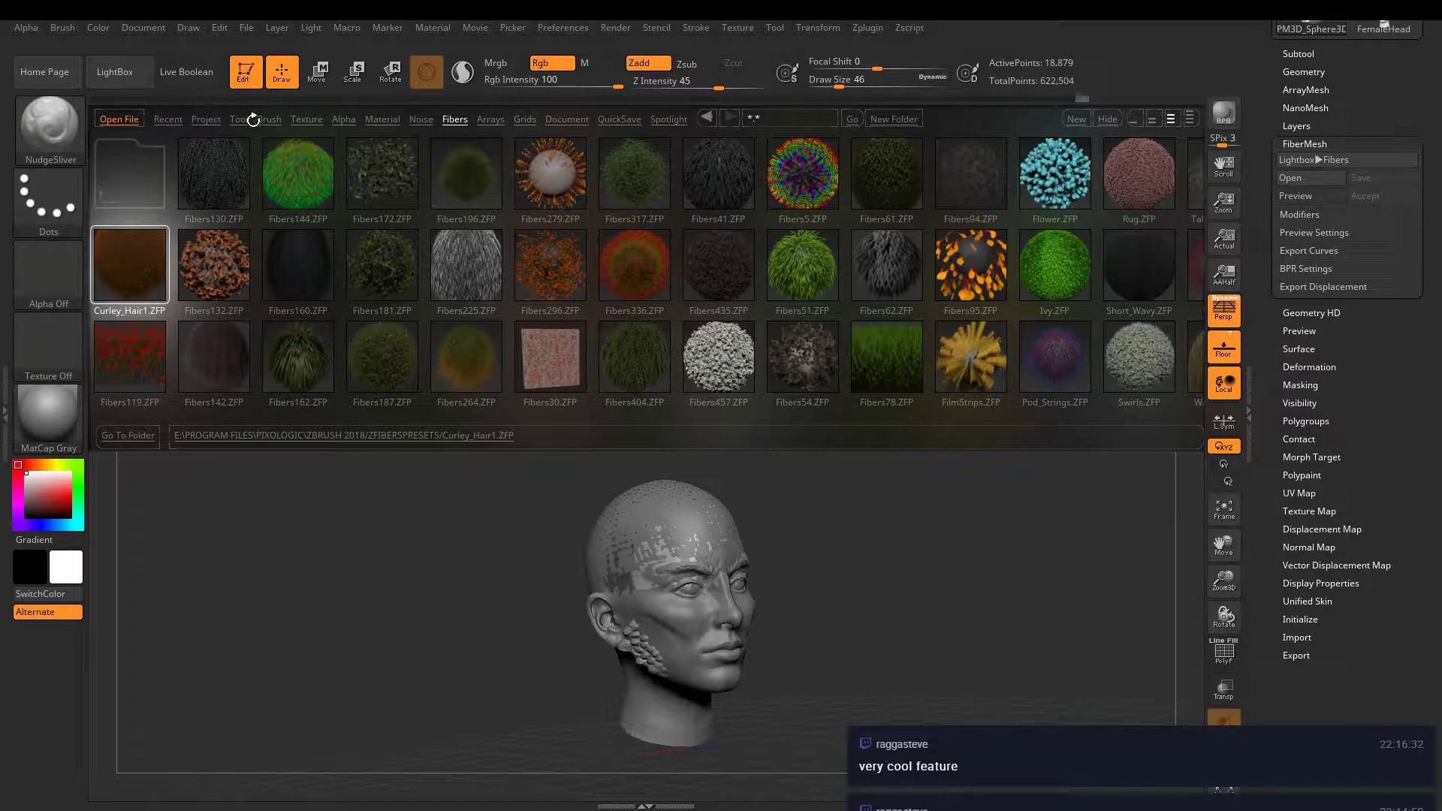
- Examine the available sculpting brushes, including LayeredPattern, Paint, GroomBrush1, GroomBlower and FormSoft
click(61, 141)
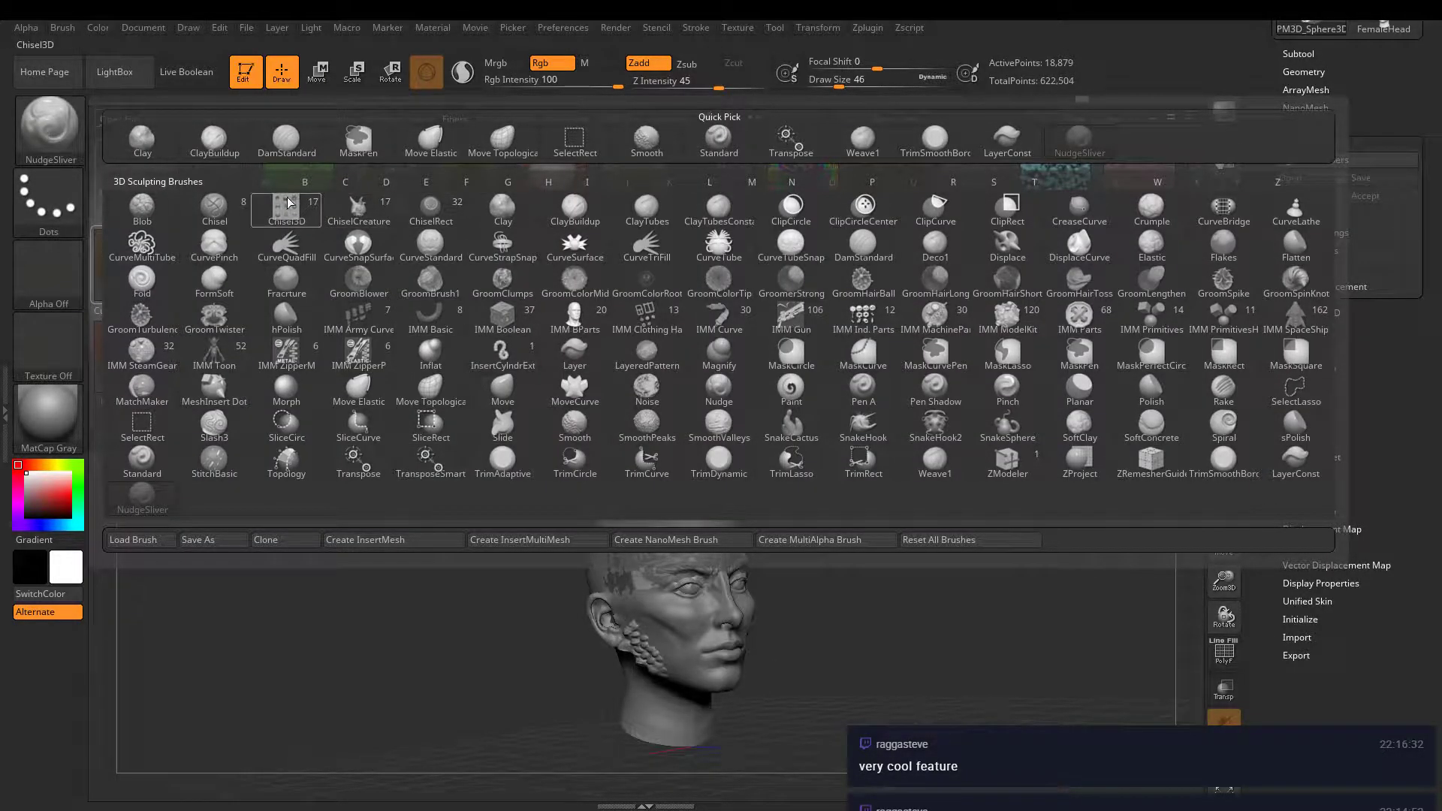
mouse_move(285, 197)
mouse_move(644, 357)
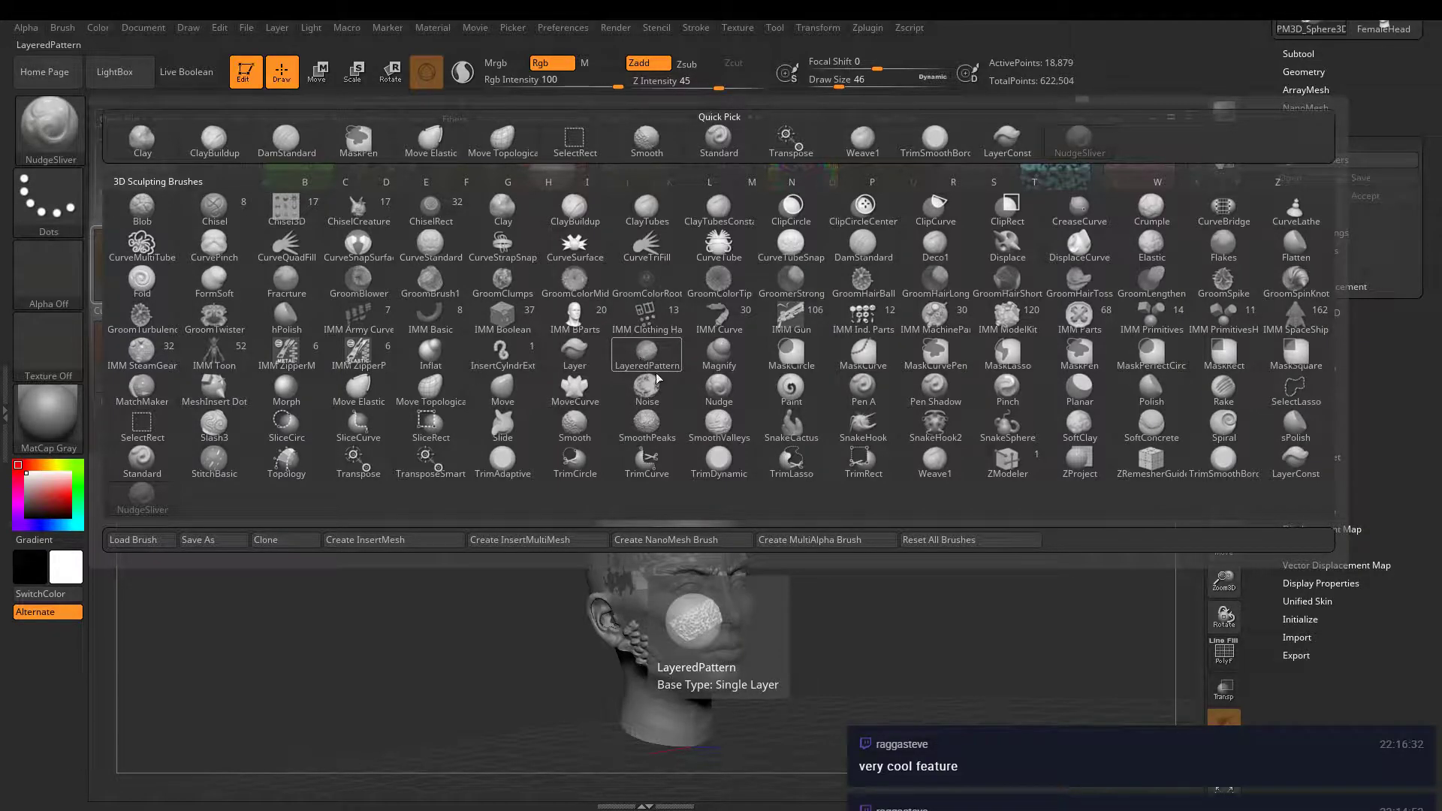
mouse_move(725, 409)
mouse_move(789, 400)
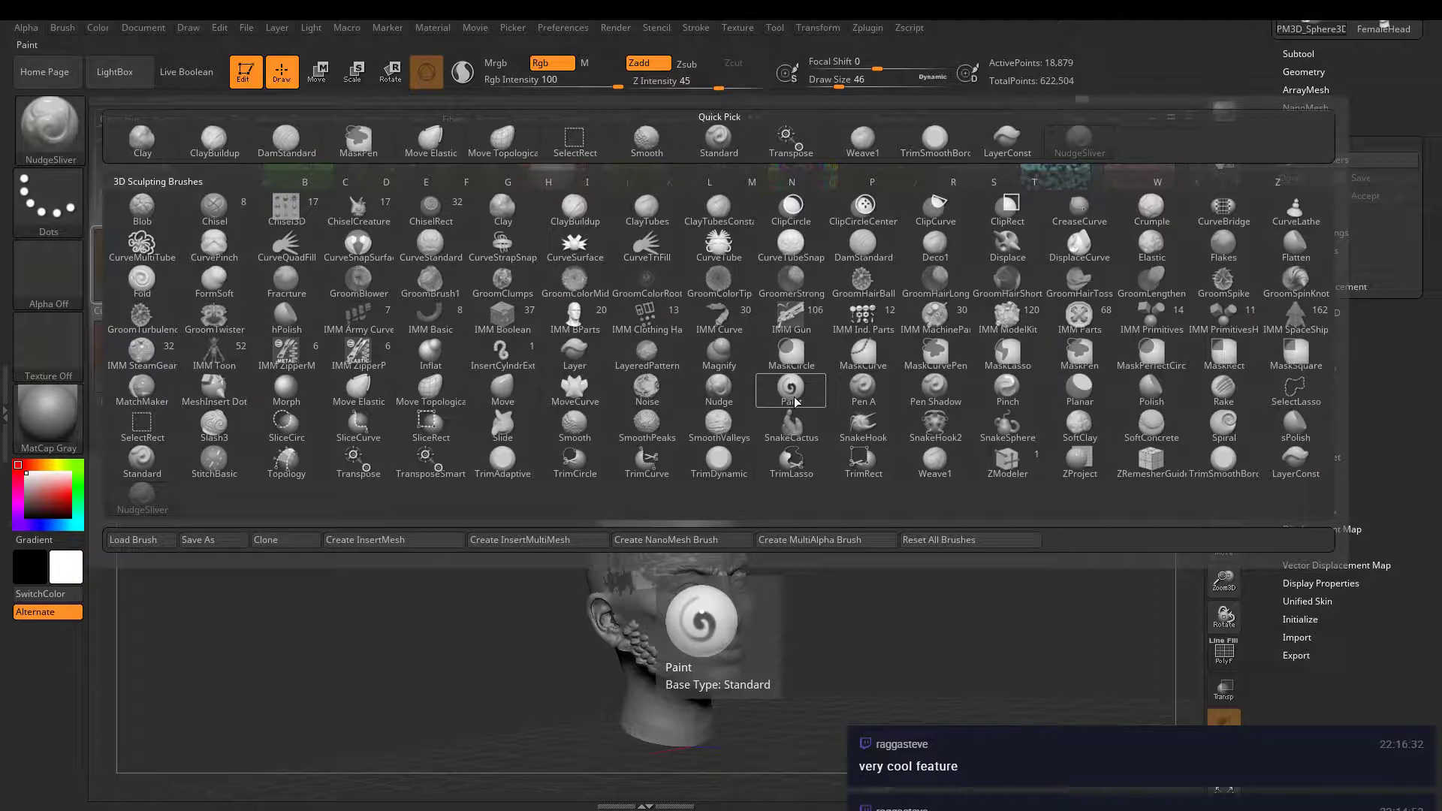
mouse_move(434, 287)
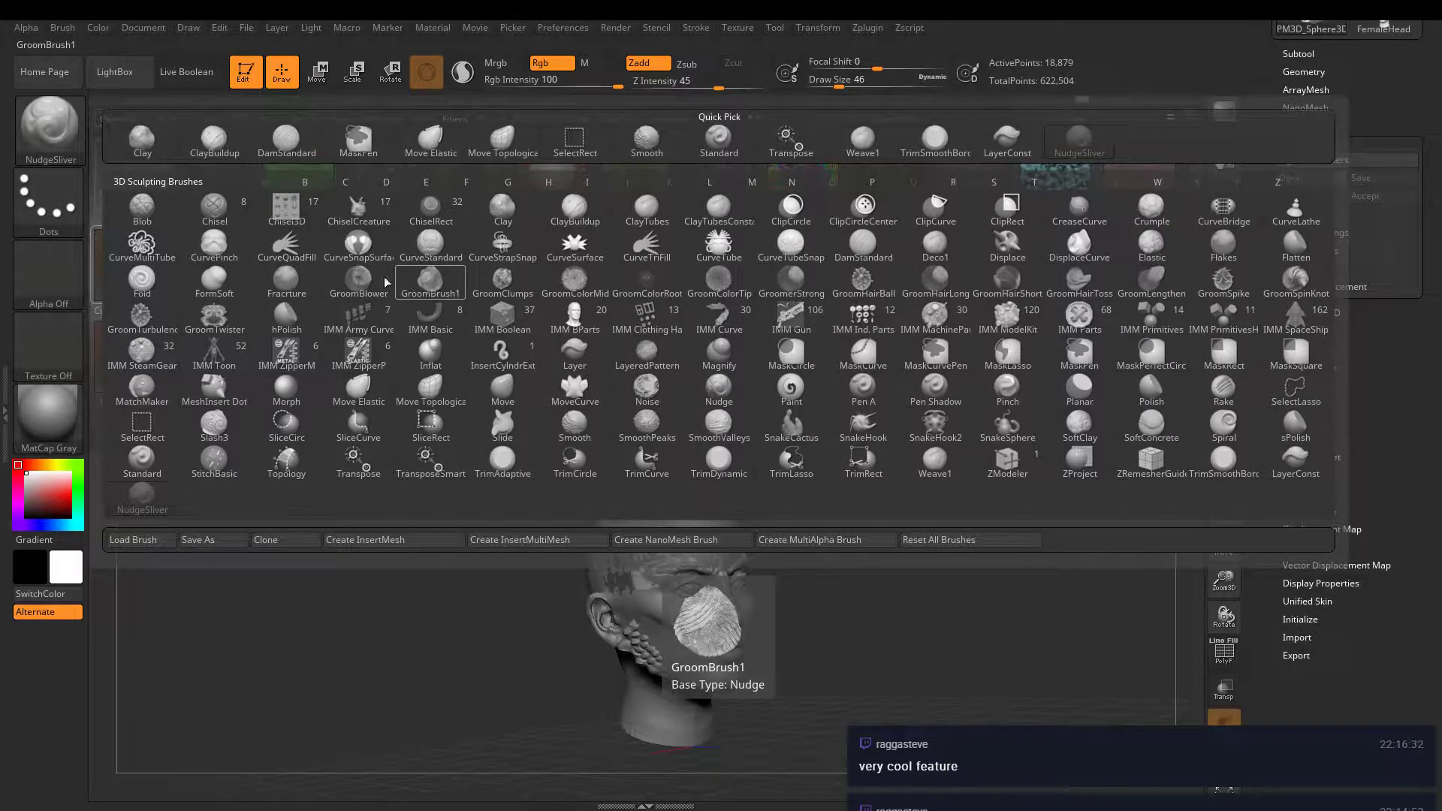
mouse_move(357, 282)
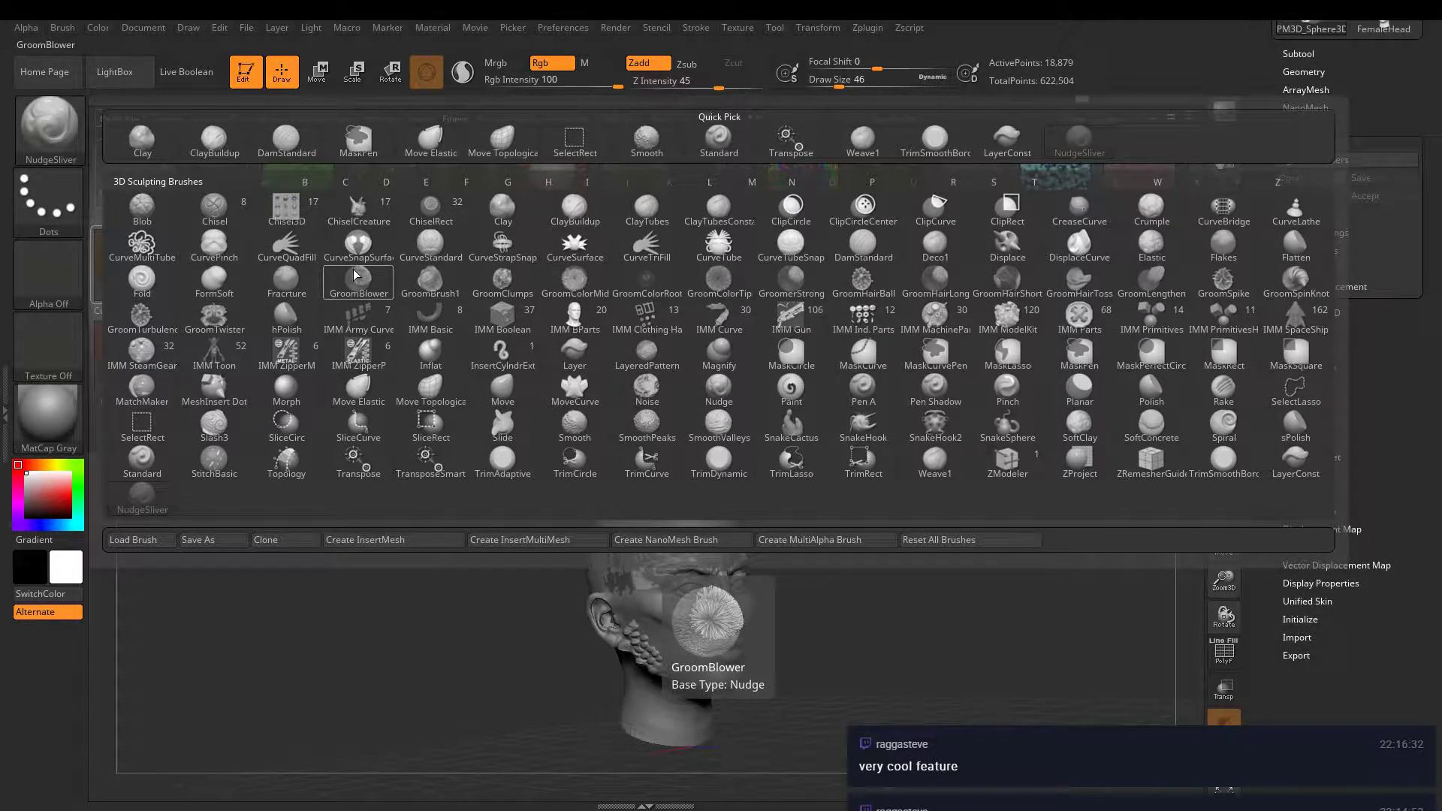
mouse_move(276, 299)
mouse_move(239, 274)
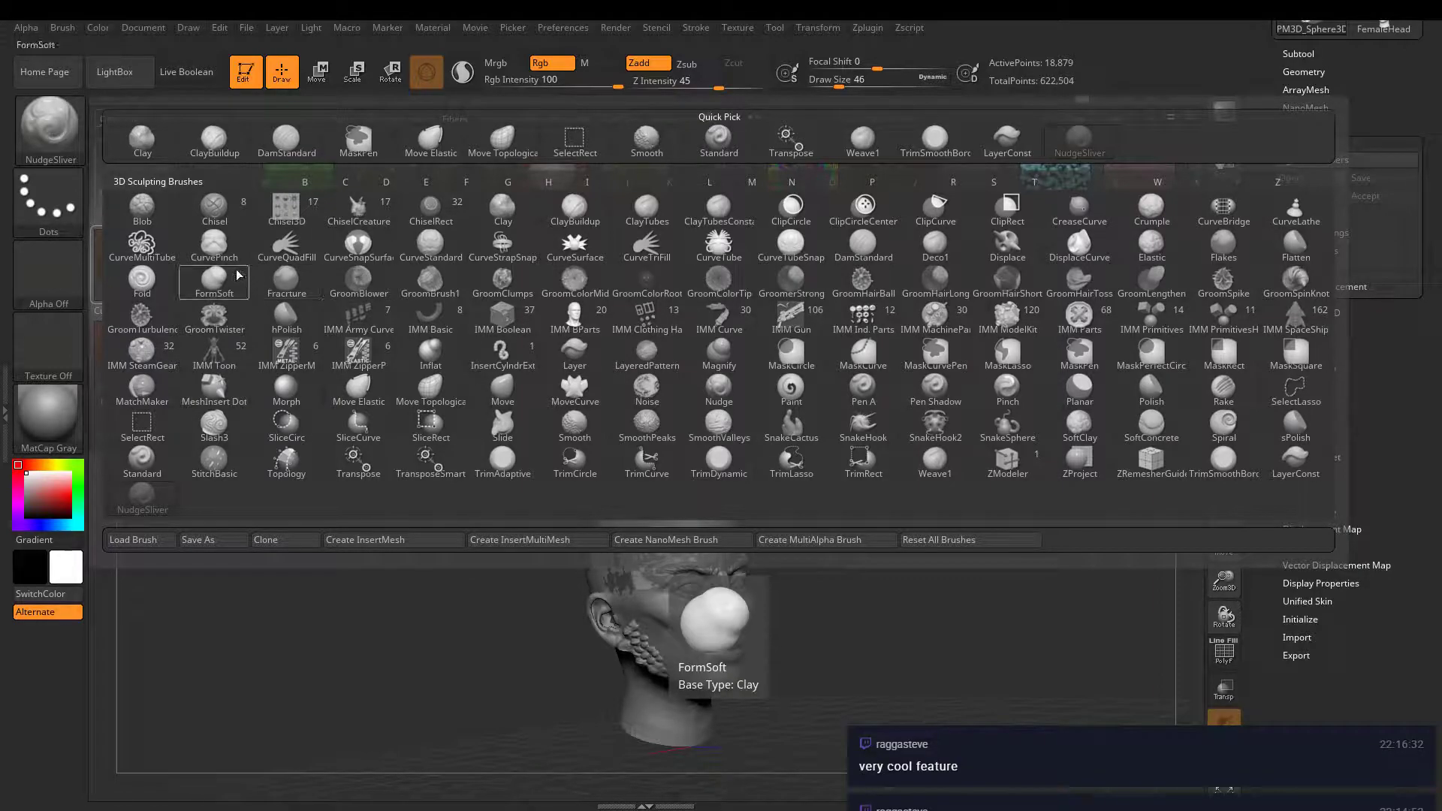
click(1315, 160)
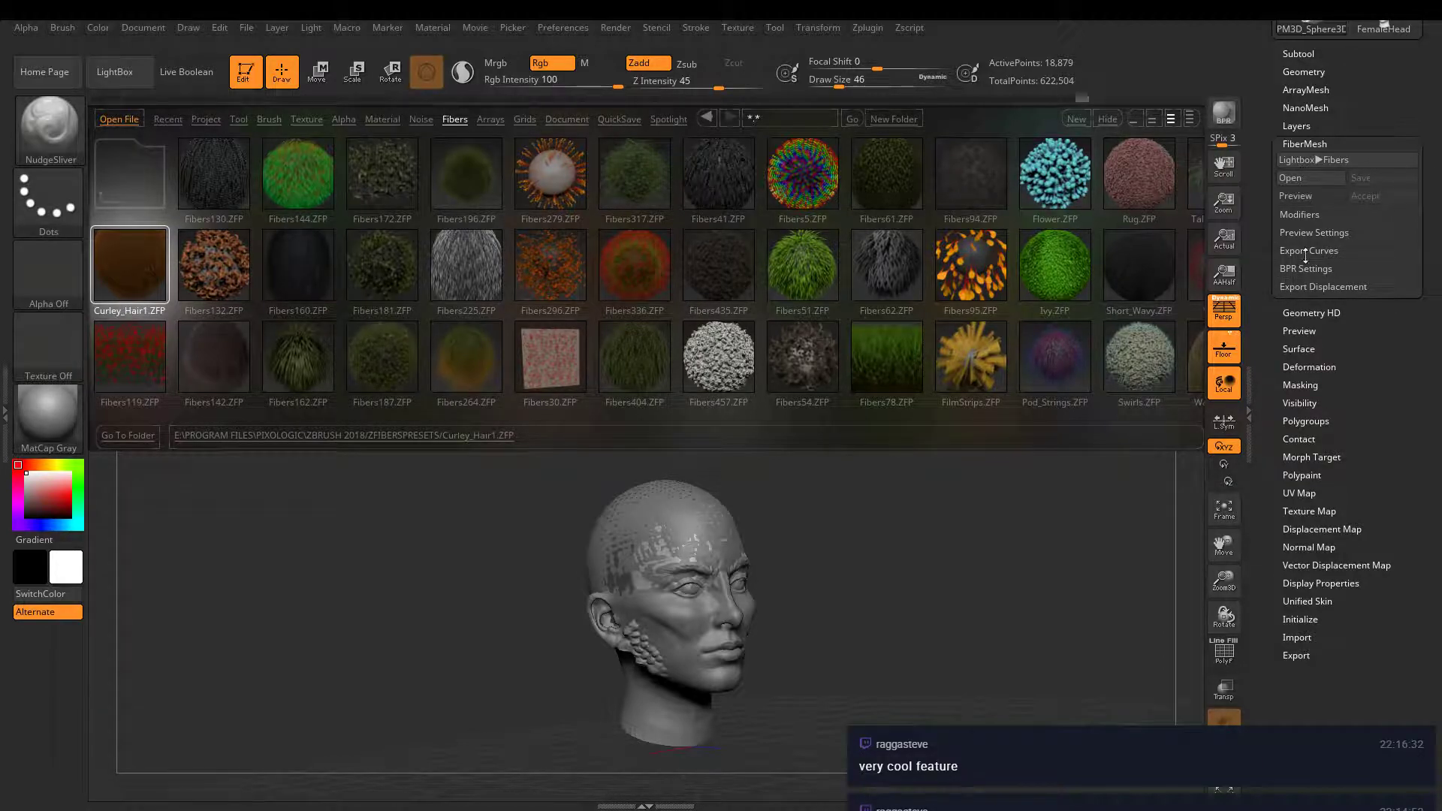
- Browse the brush library's folders, looking through the Curves, Trails and Clay brushes
click(269, 118)
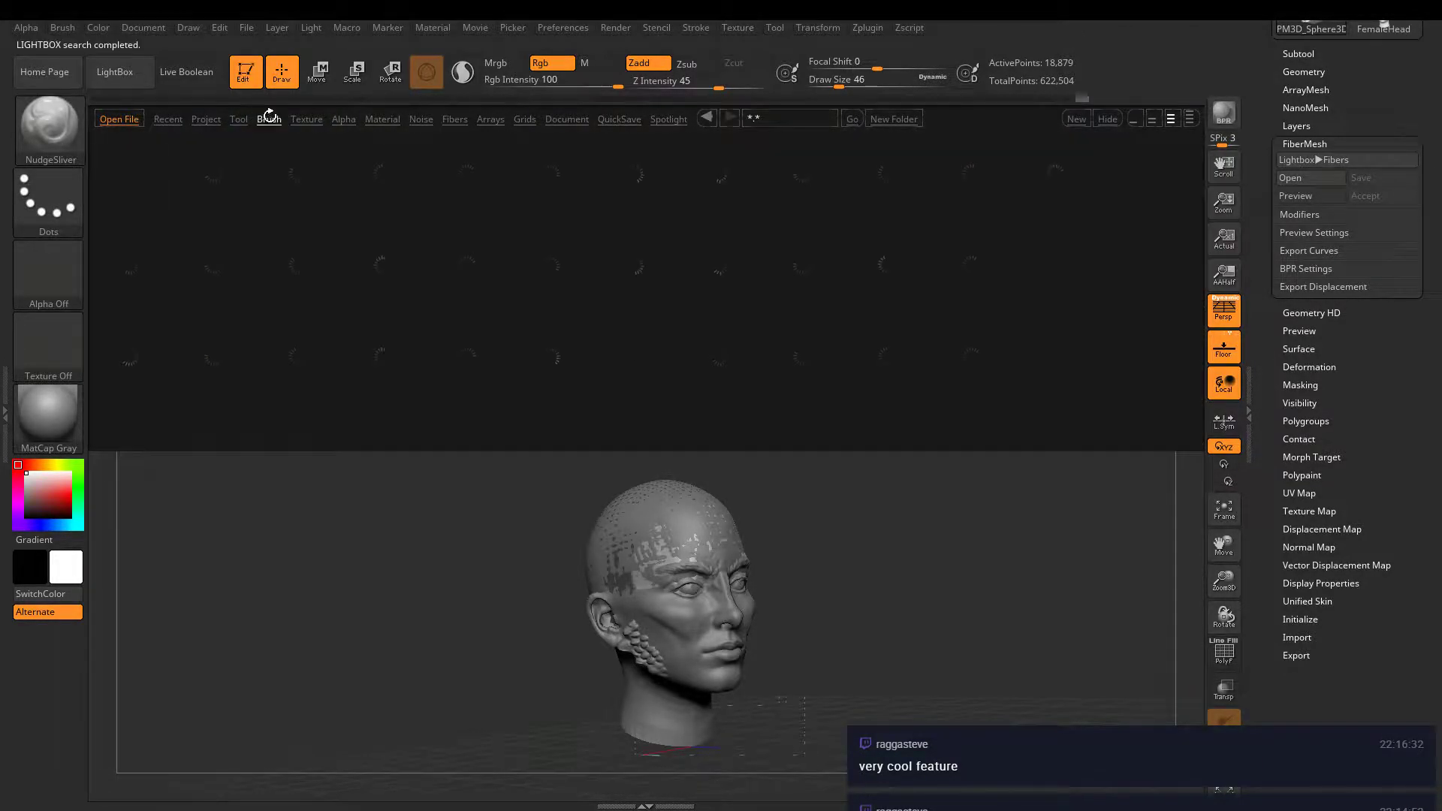
click(218, 197)
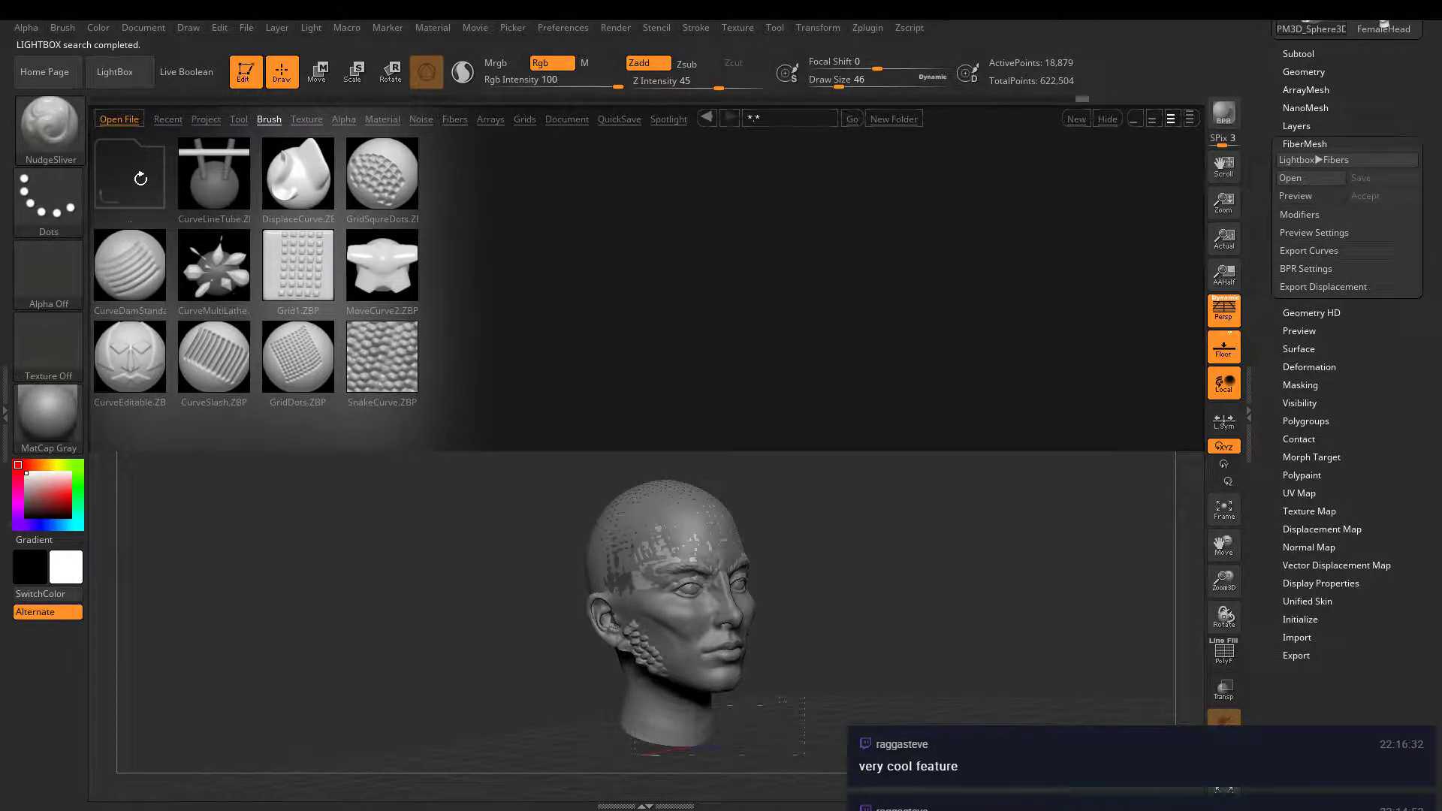
click(141, 178)
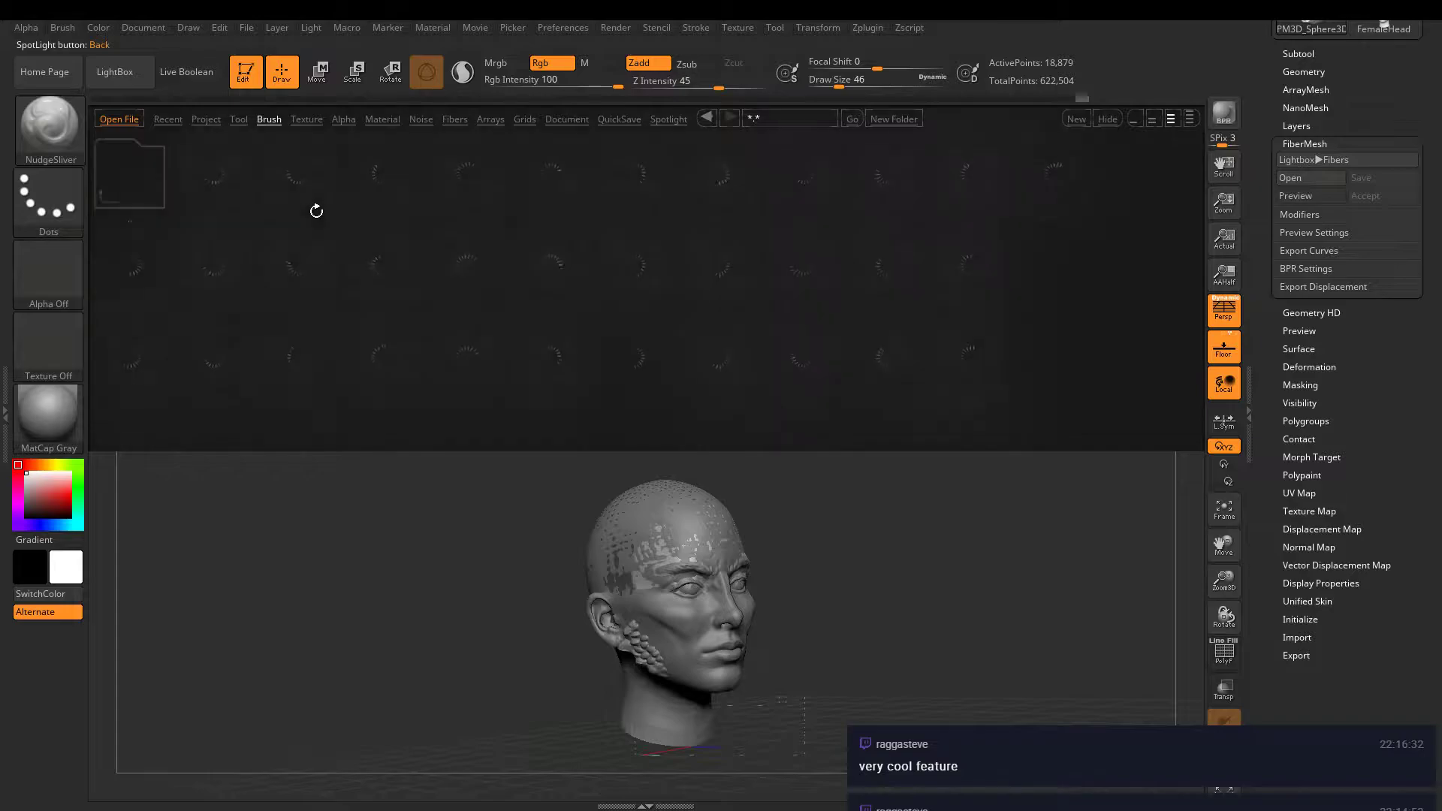
click(113, 259)
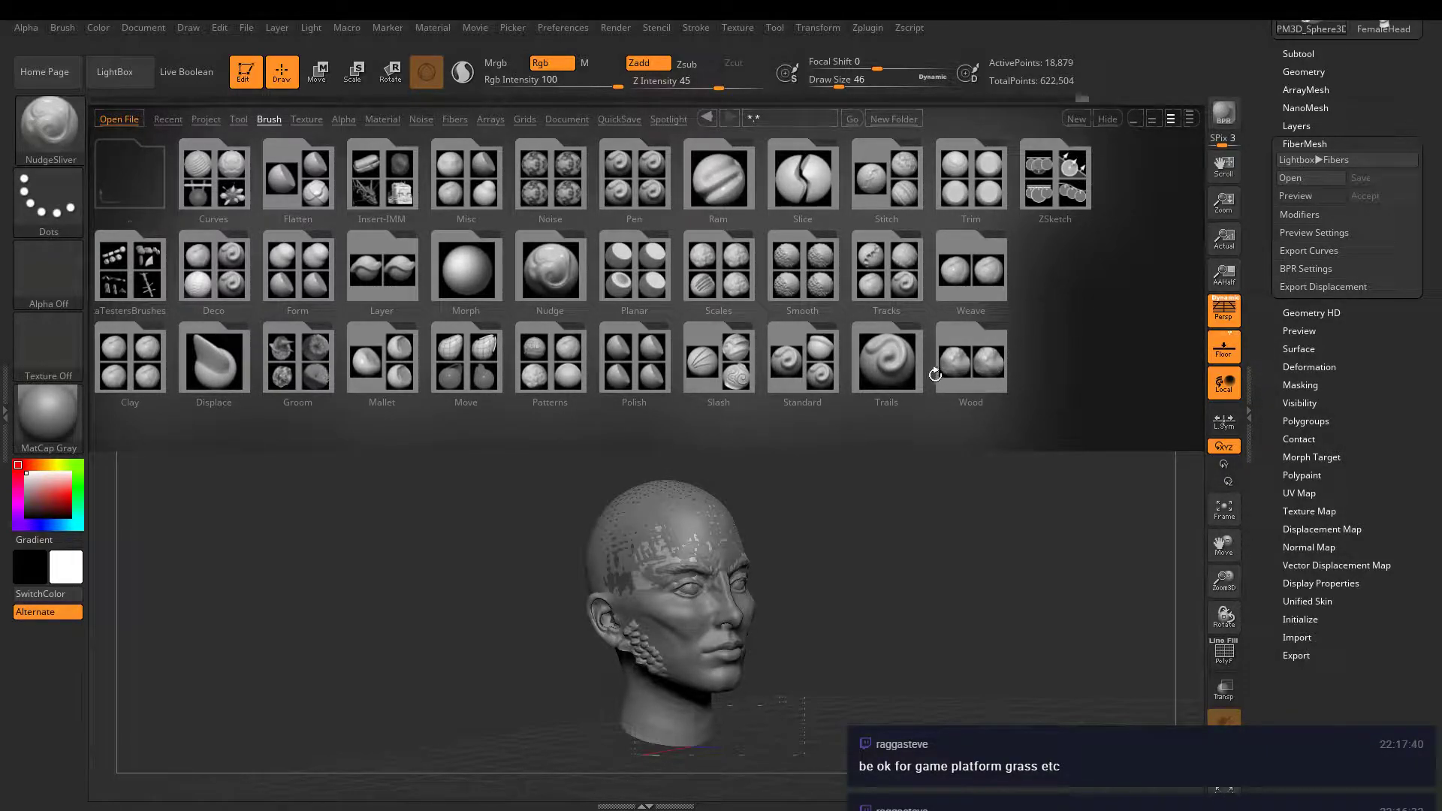
click(896, 372)
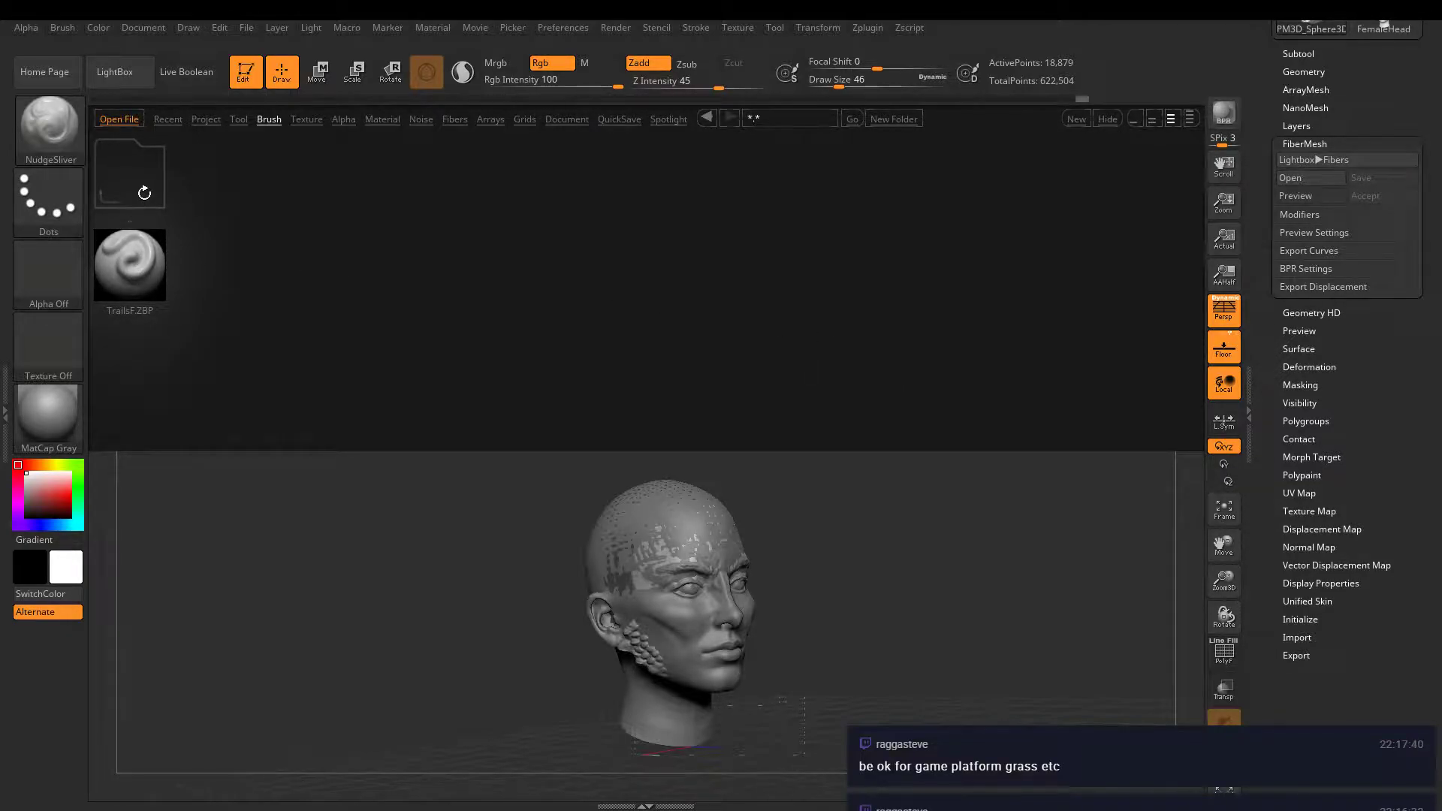
click(146, 199)
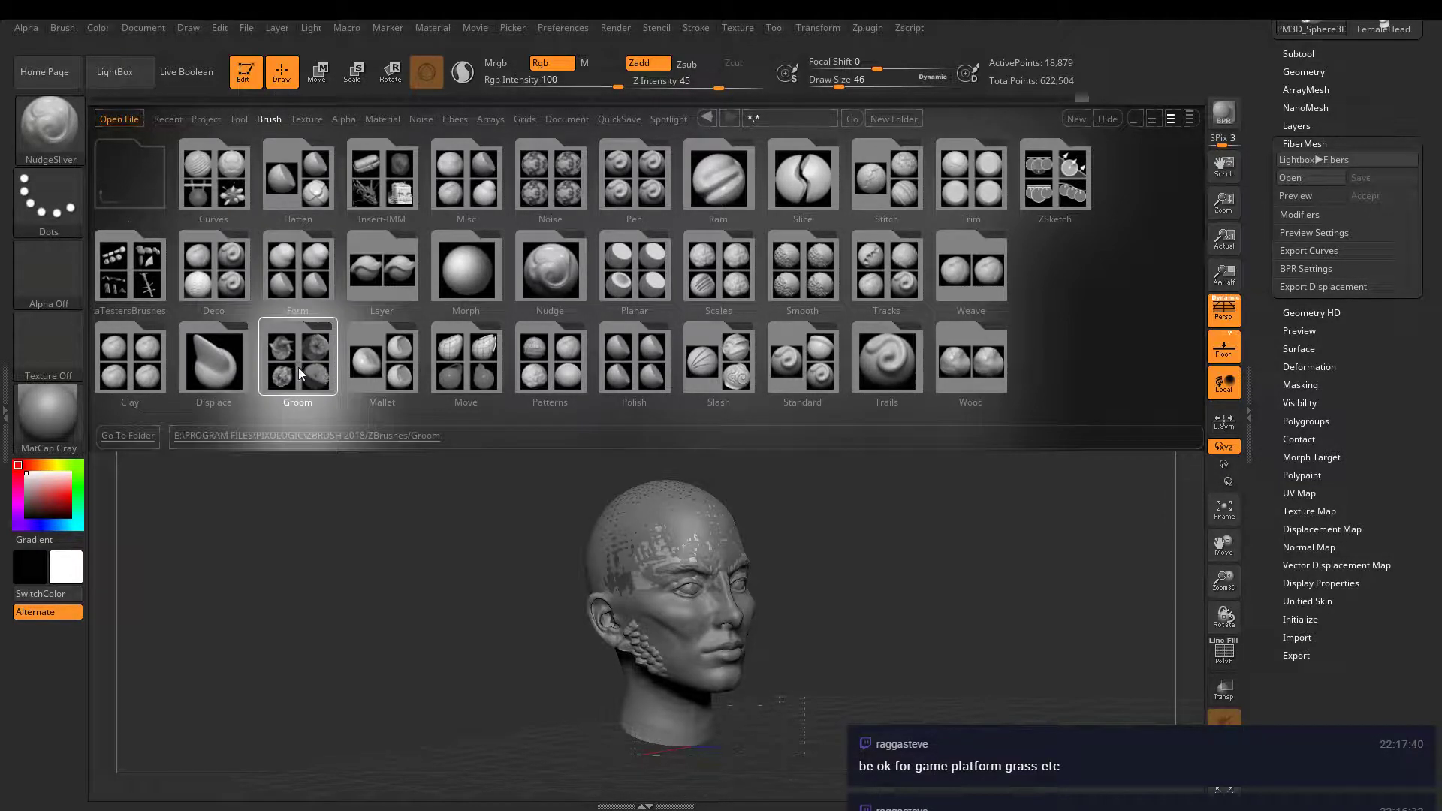
click(156, 383)
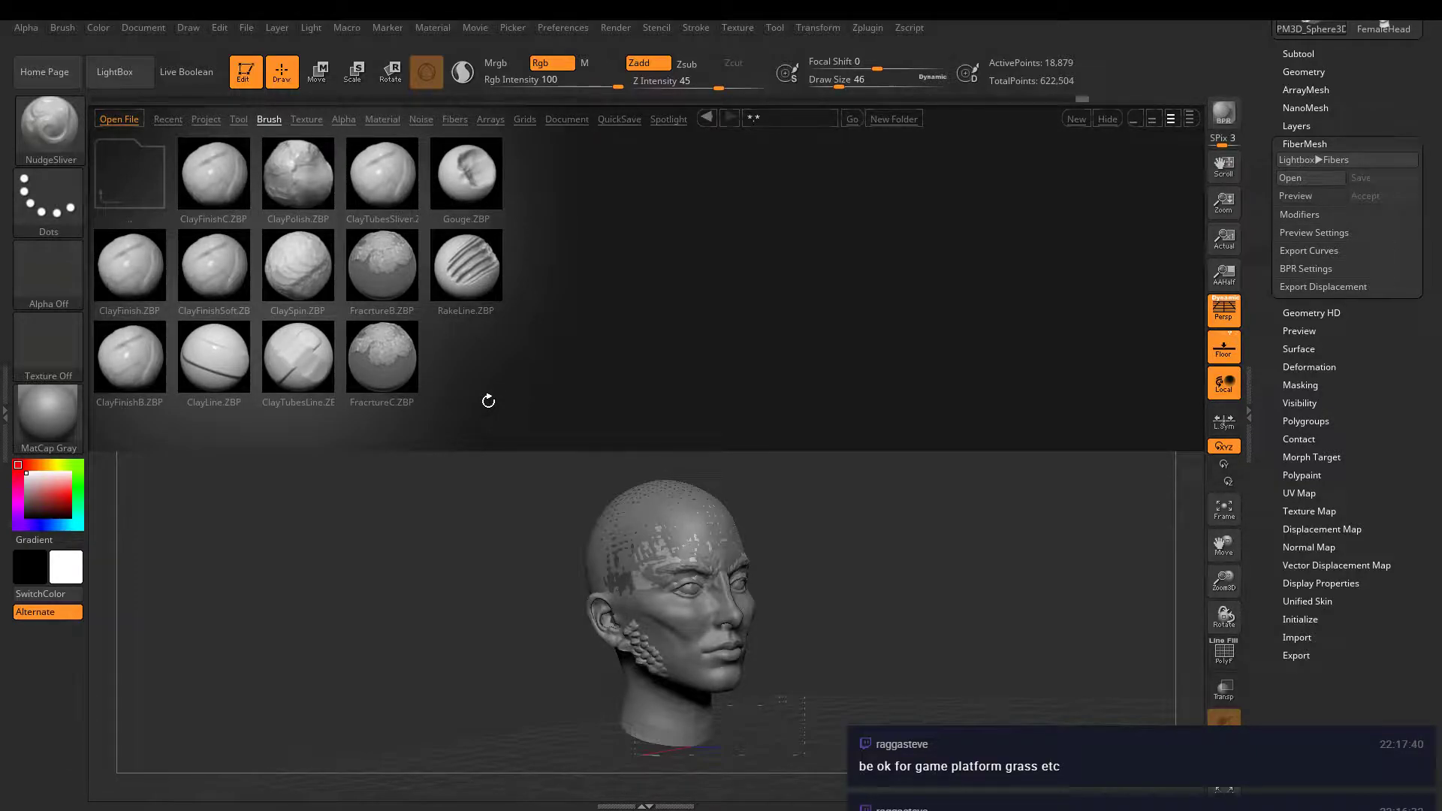
click(143, 200)
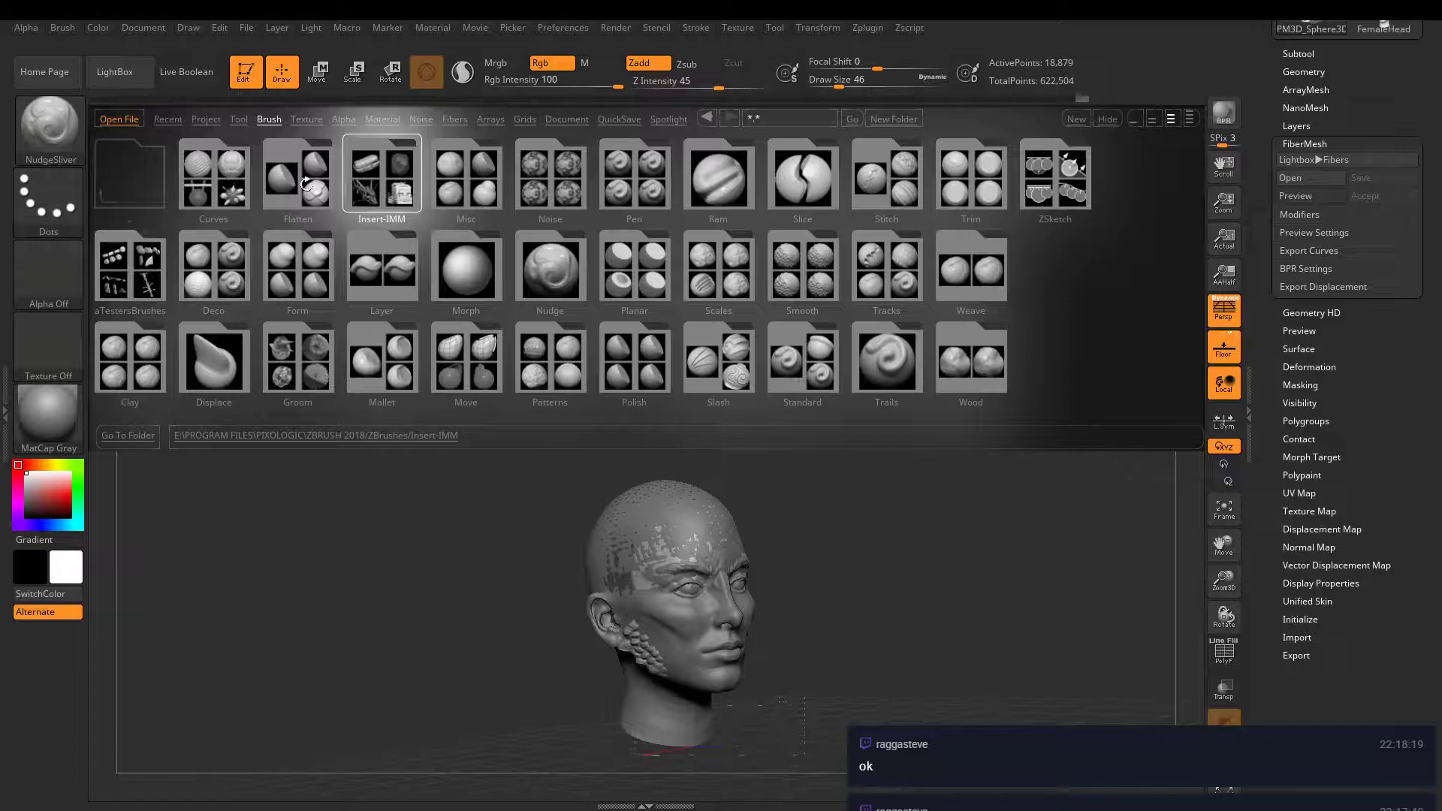
- Select the MeshInsert Dot brush and hide the preset library
key(b)
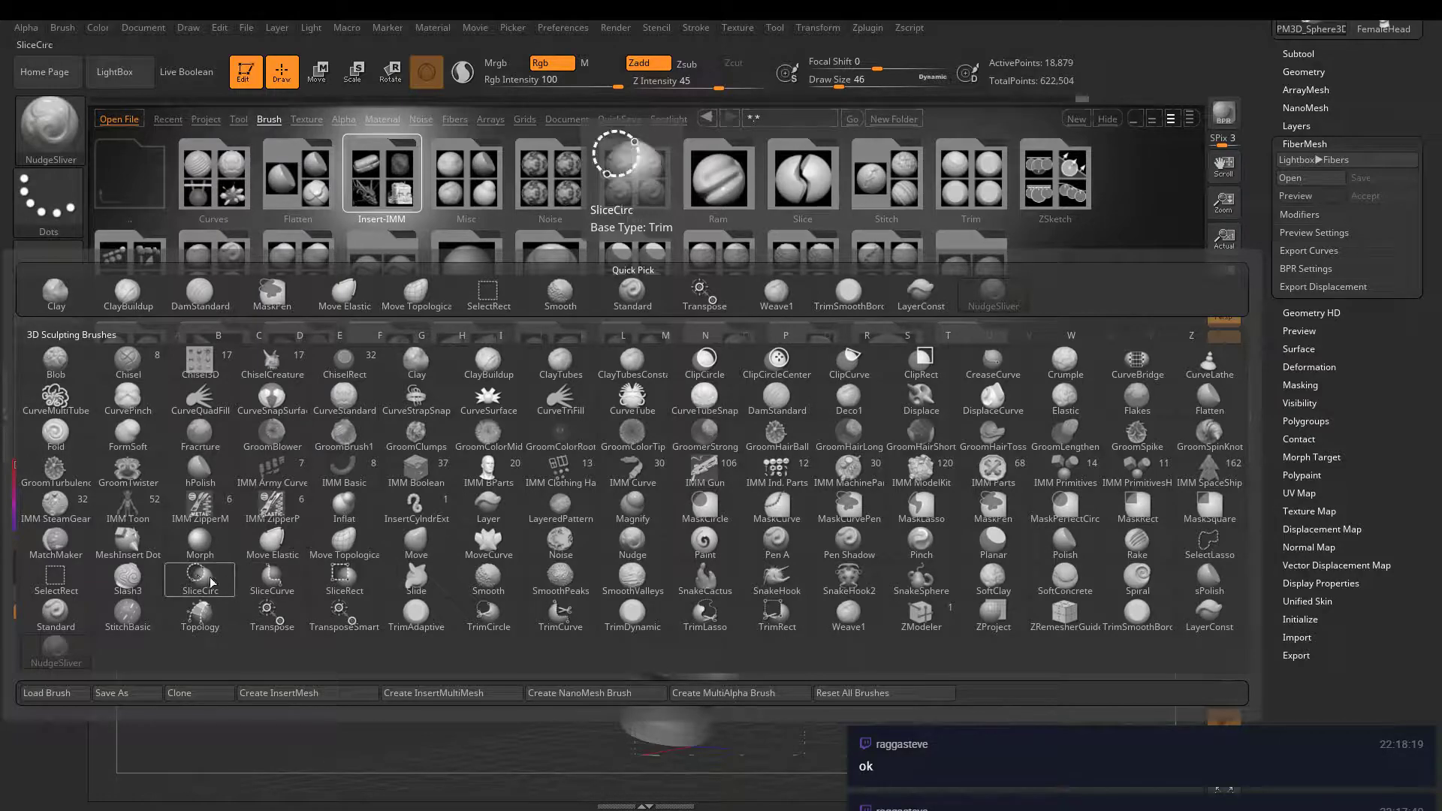
click(144, 553)
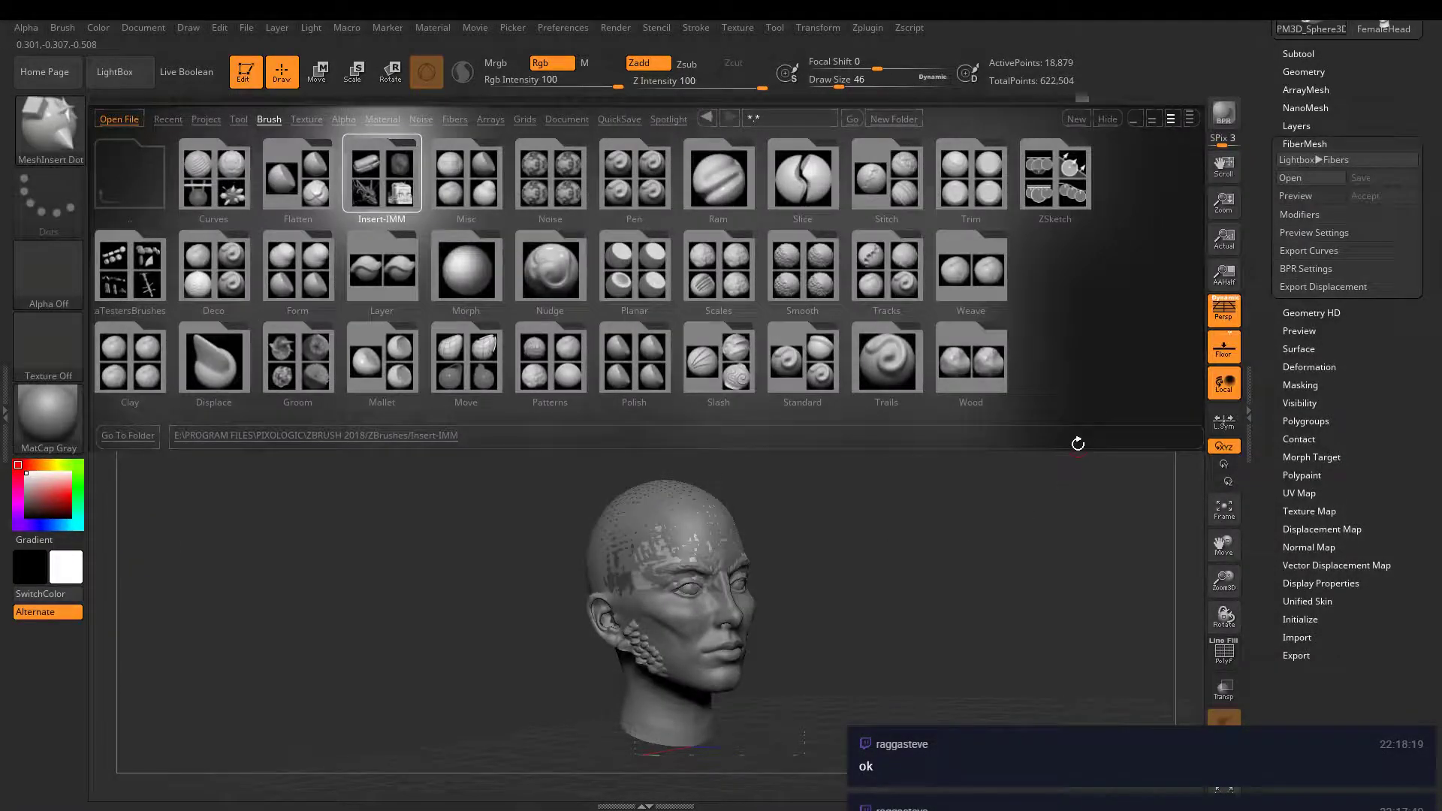
click(1106, 119)
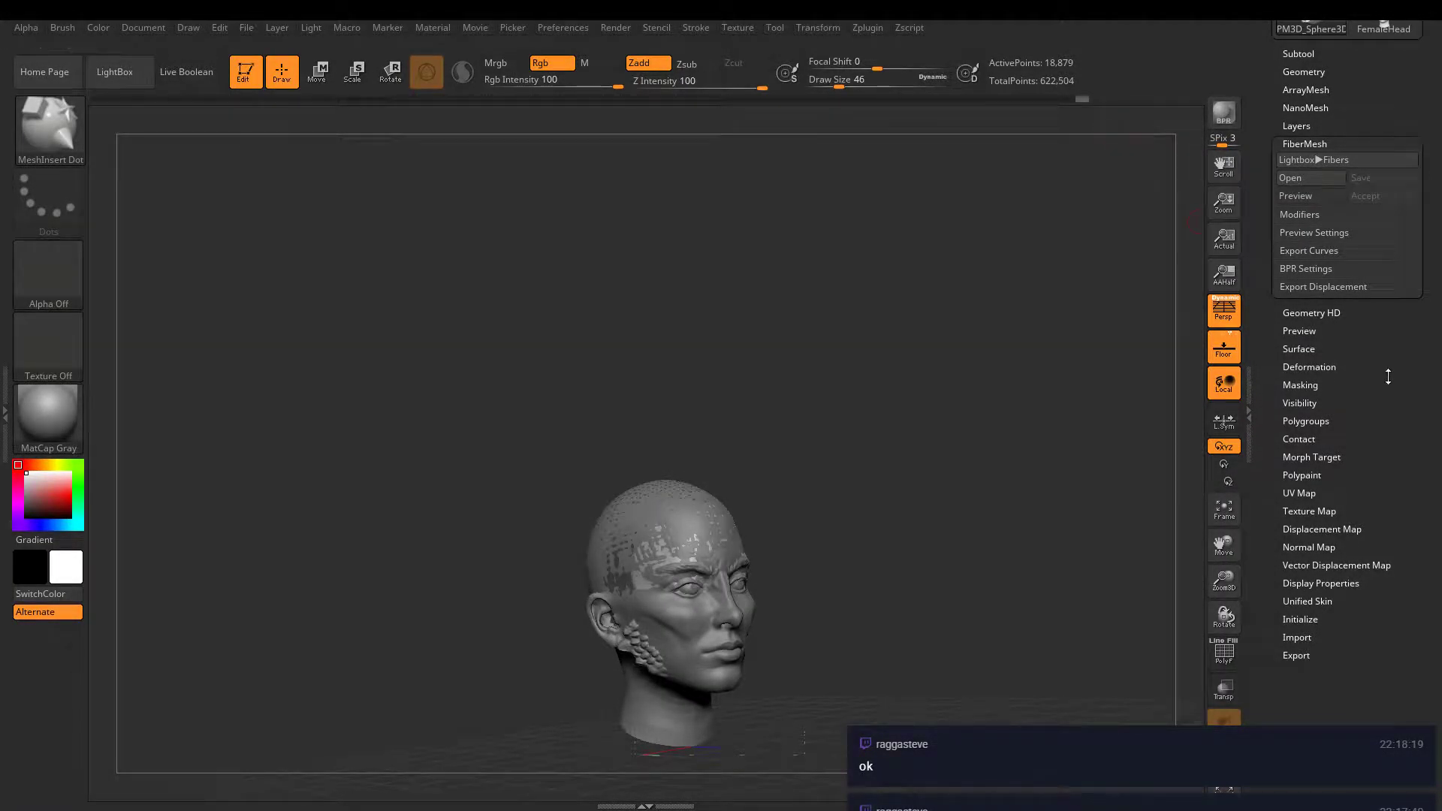
- Try inserting a large mesh on top of the head with Alpha 06 and undo the insertion
drag(1273, 263, 1265, 409)
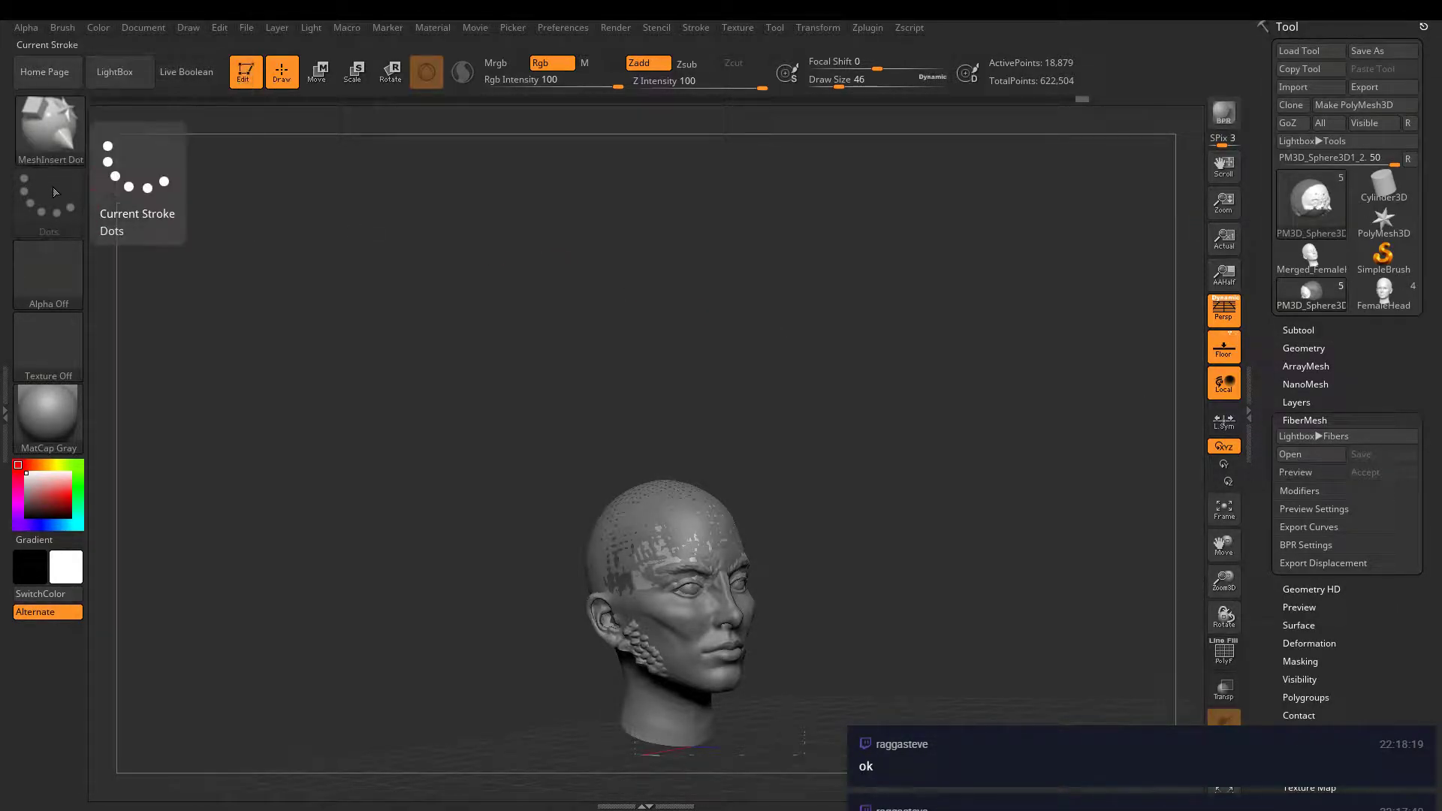
click(58, 280)
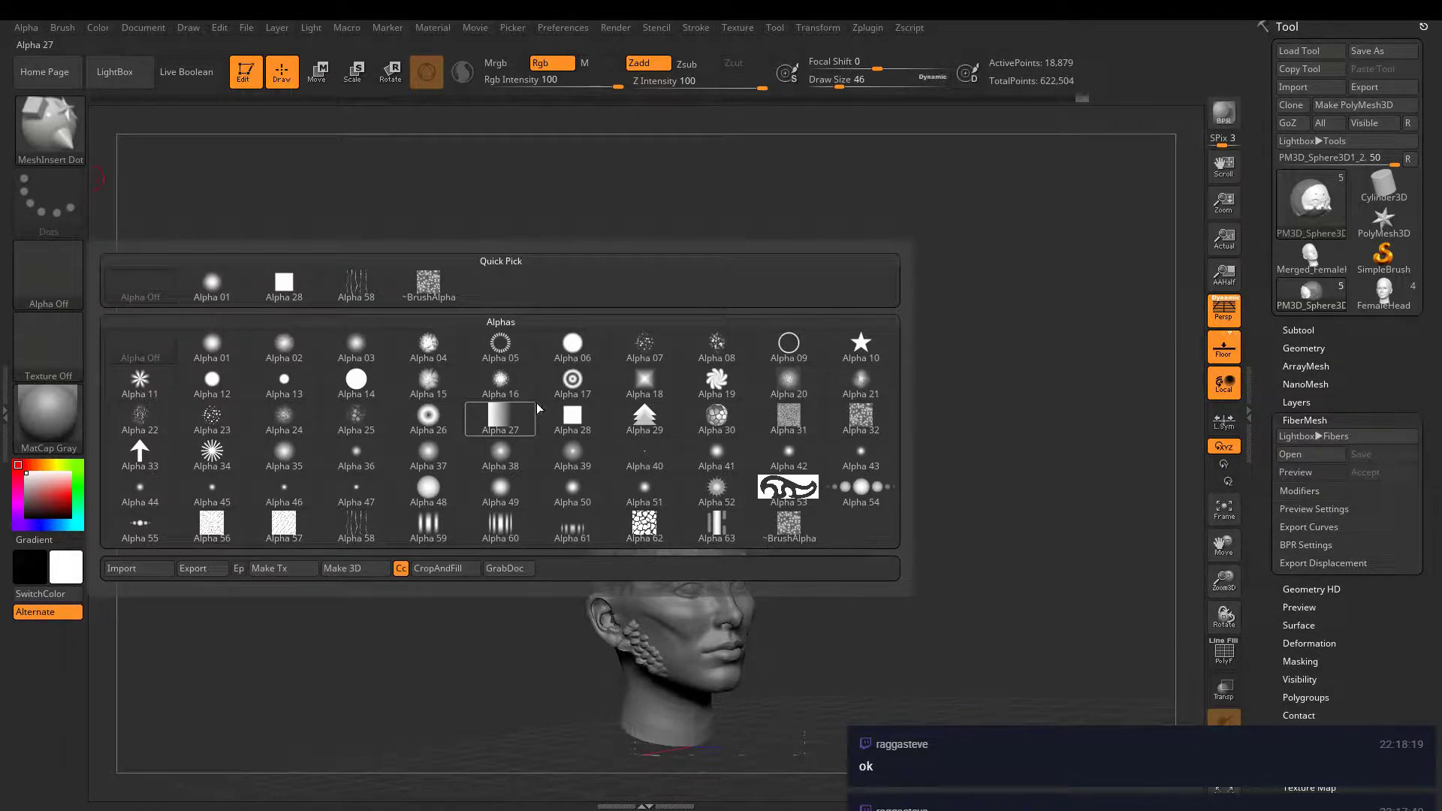
click(572, 343)
right_drag(568, 473, 593, 518)
ctrl+right_drag(702, 506, 727, 543)
alt+right_drag(727, 544, 753, 401)
drag(753, 401, 676, 511)
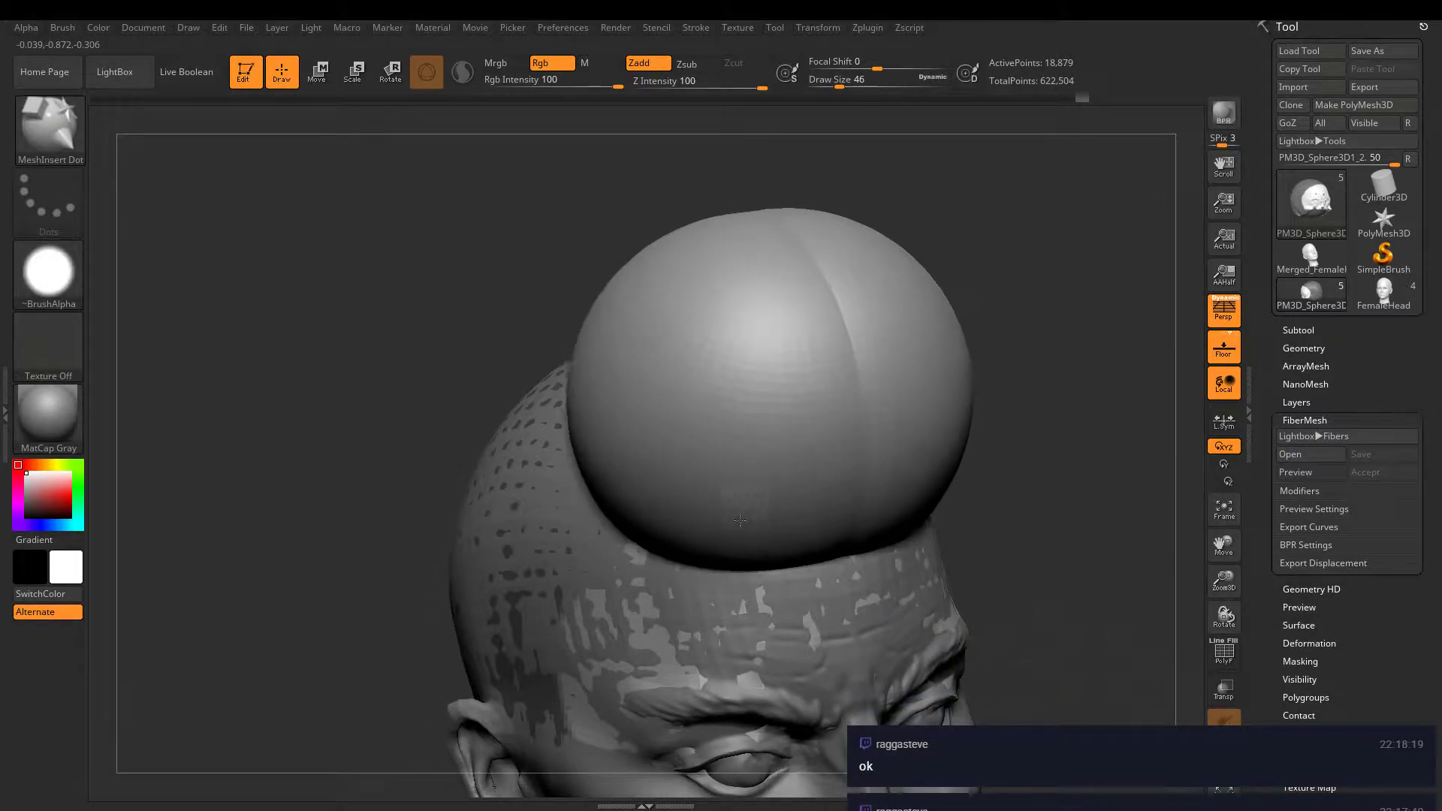
key(ctrl+z)
- Try inserting a mesh on the upper forehead with the star-shaped Alpha 10 and undo the insertion
click(48, 272)
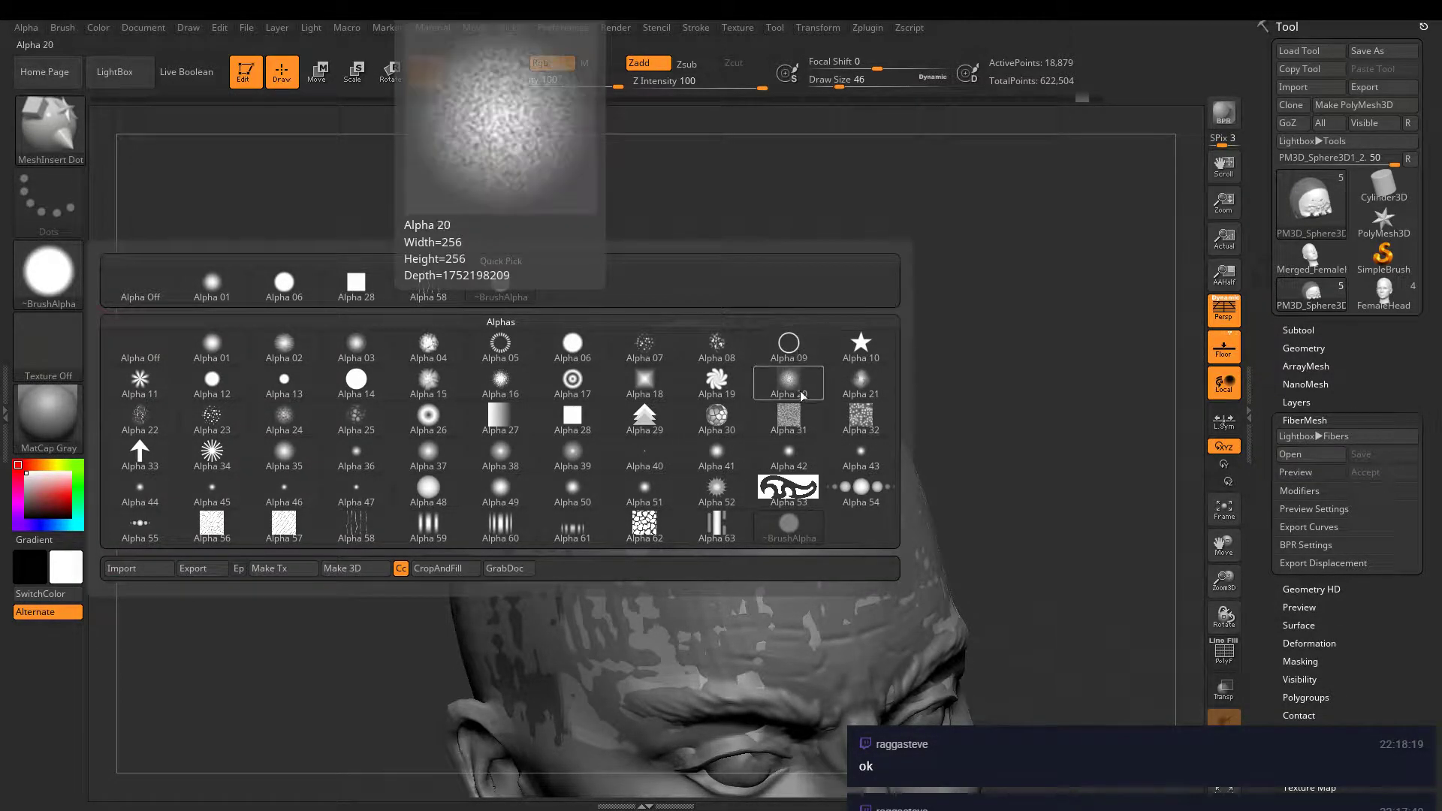
click(862, 347)
drag(725, 449, 783, 517)
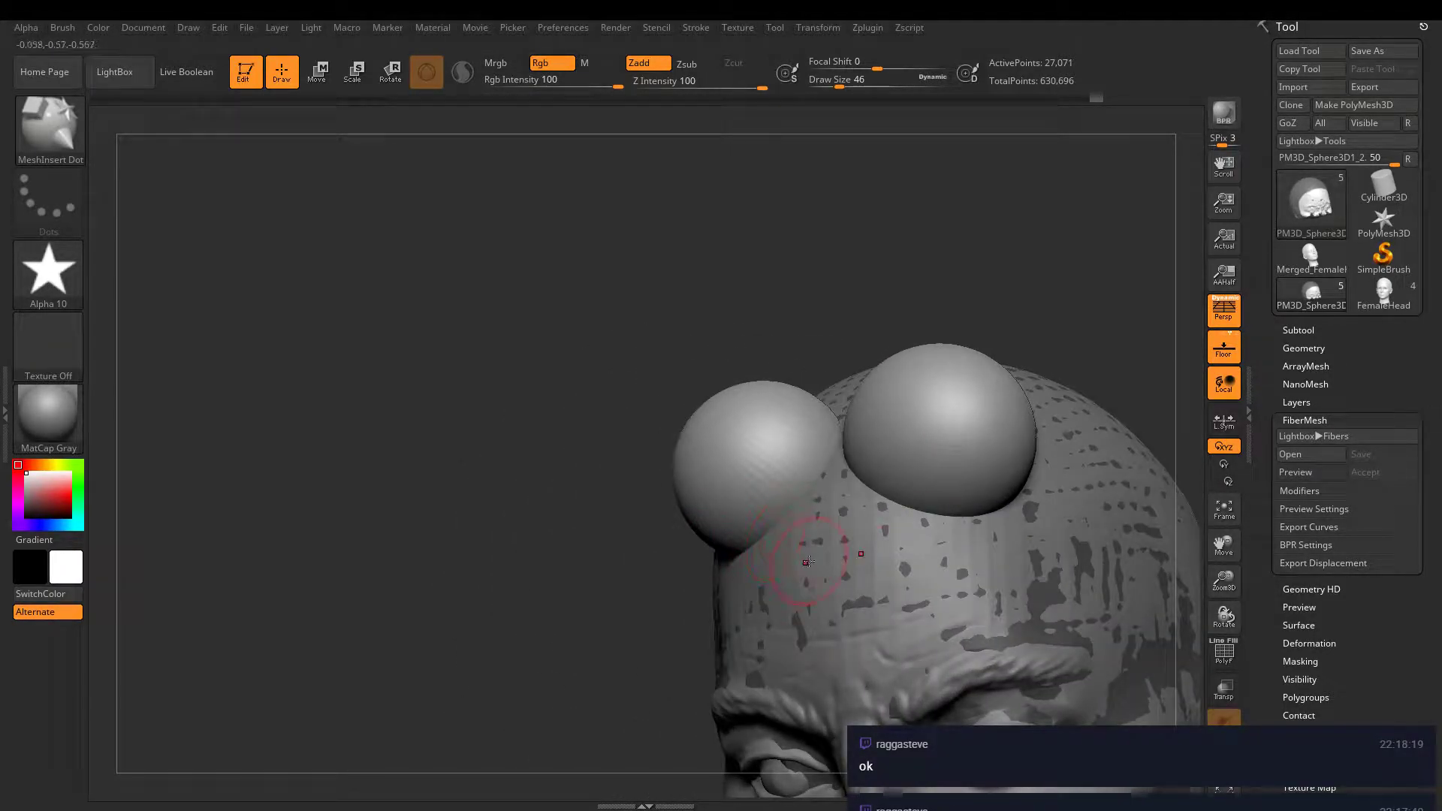
key(ctrl+z)
- Save the work and collapse the FiberMesh settings
drag(1268, 518, 1270, 458)
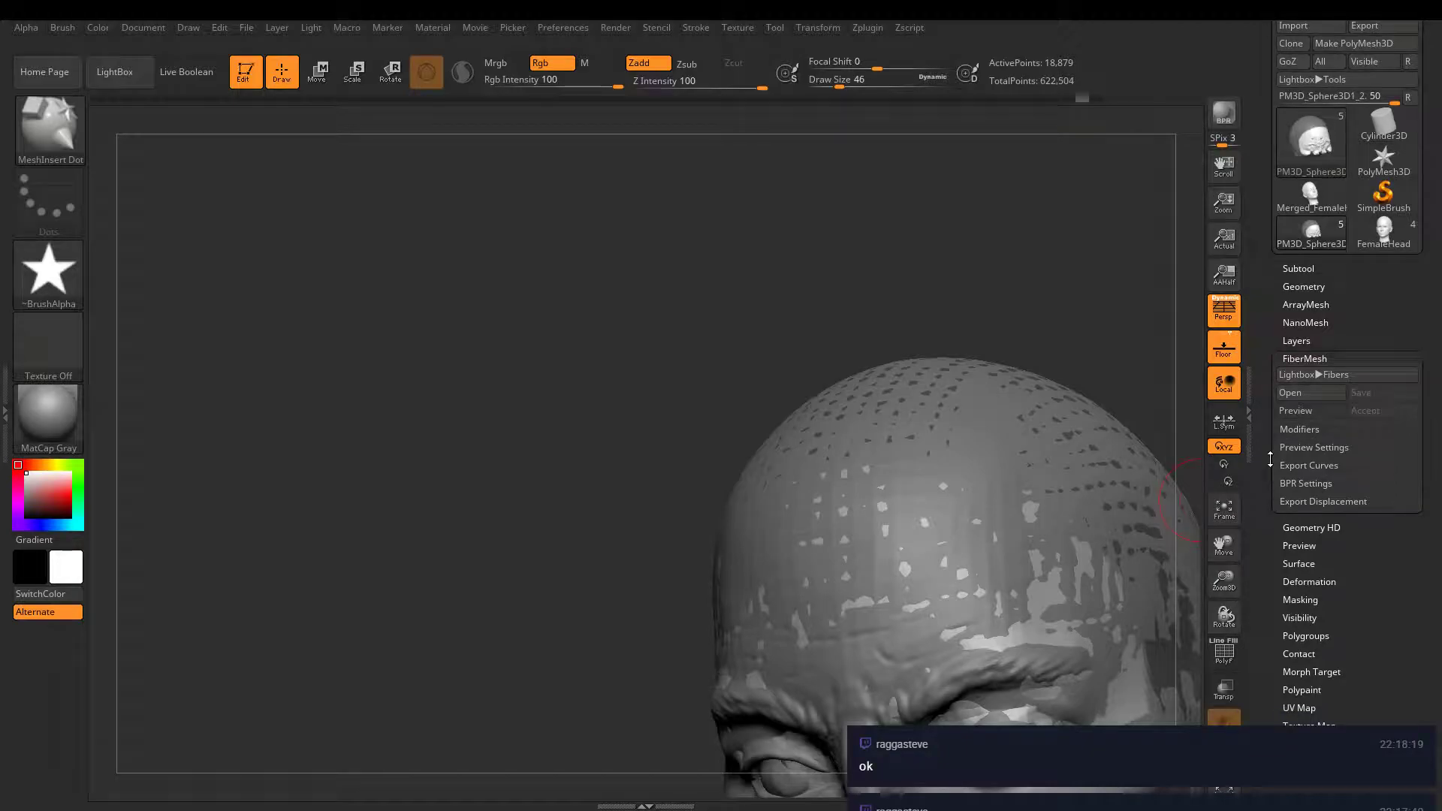
drag(1260, 669, 1265, 706)
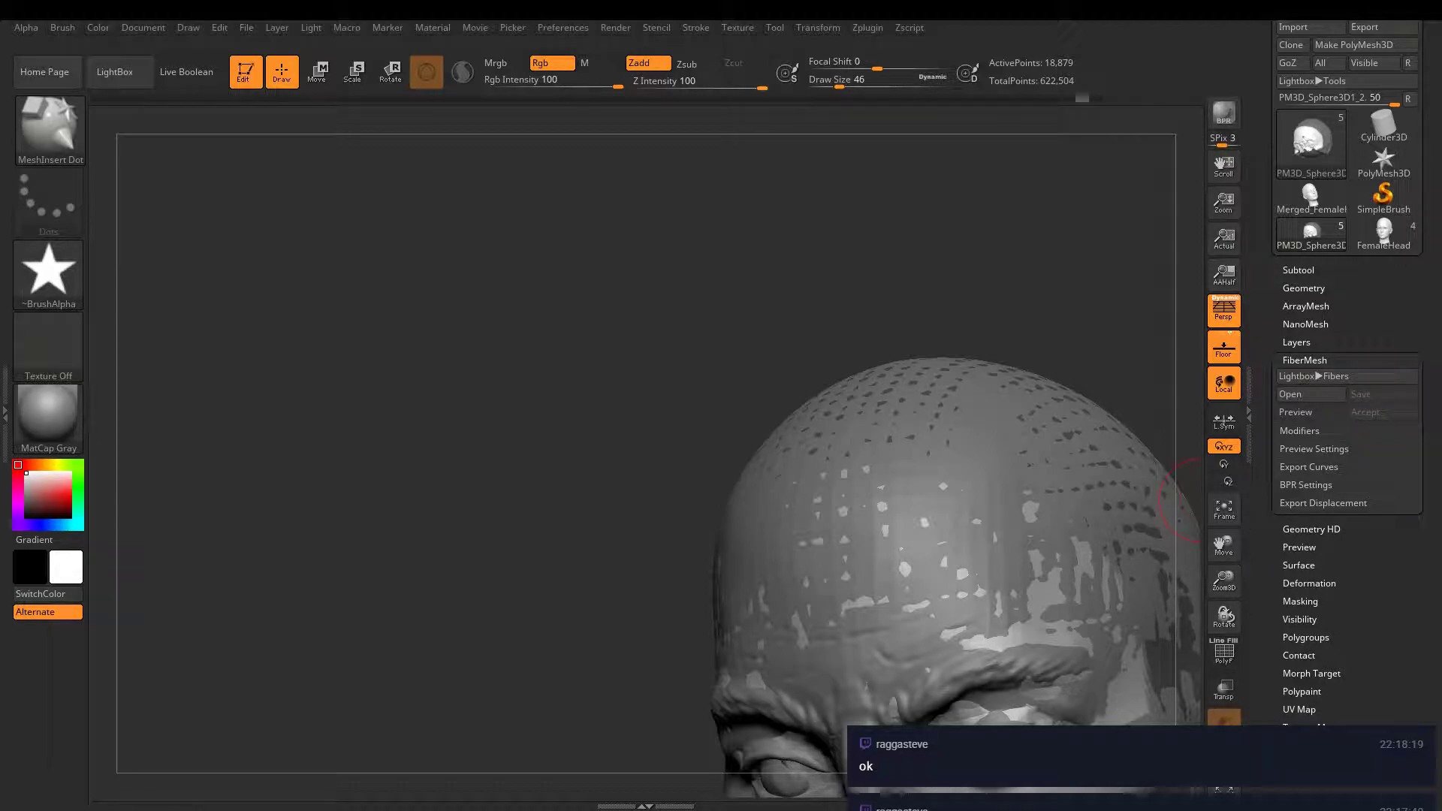
key(ctrl+s)
drag(1277, 336, 1268, 347)
click(1355, 370)
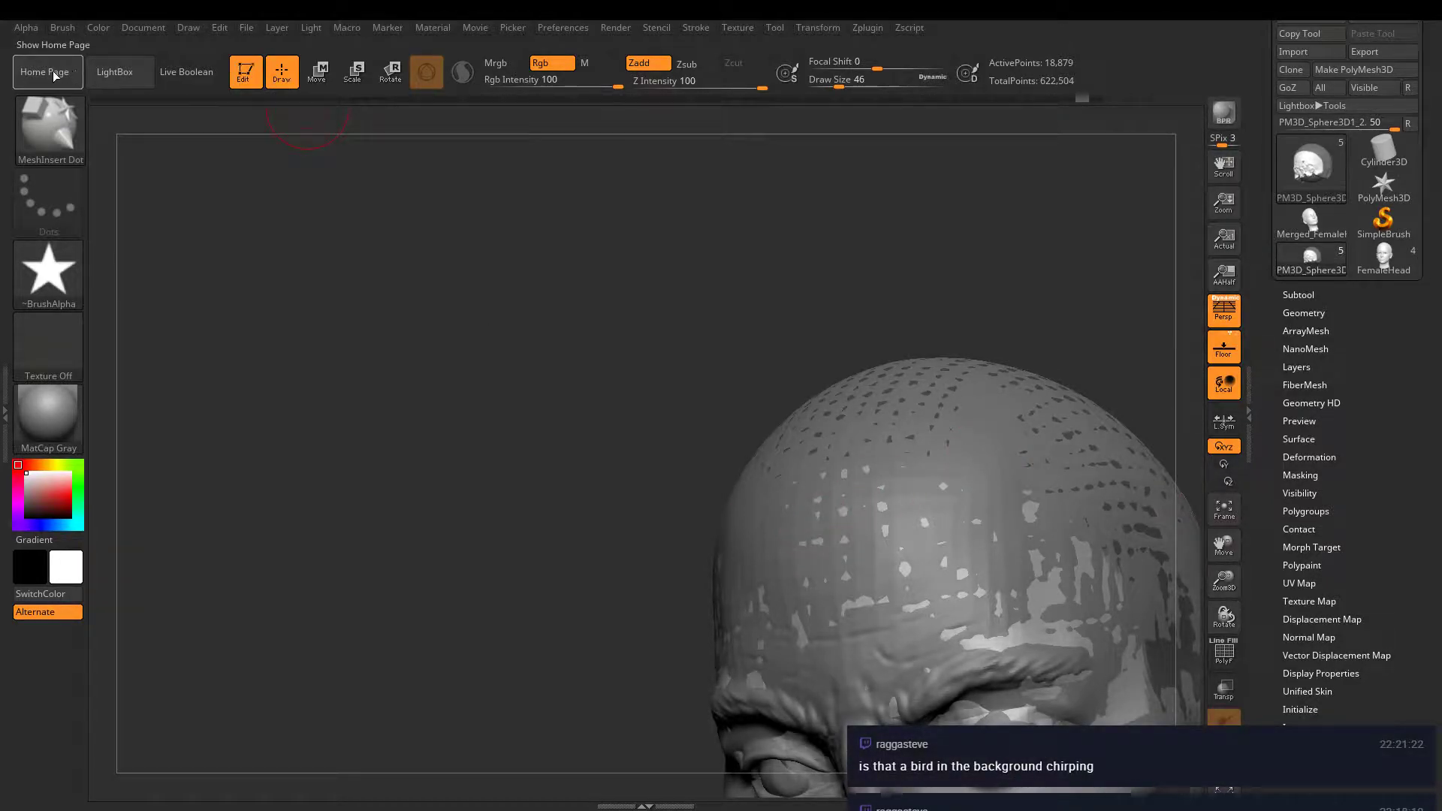
- Select the InsertCylndrExt brush and draw a mirrored segmented tube from the side of the scalp down to the middle of the forehead
click(49, 120)
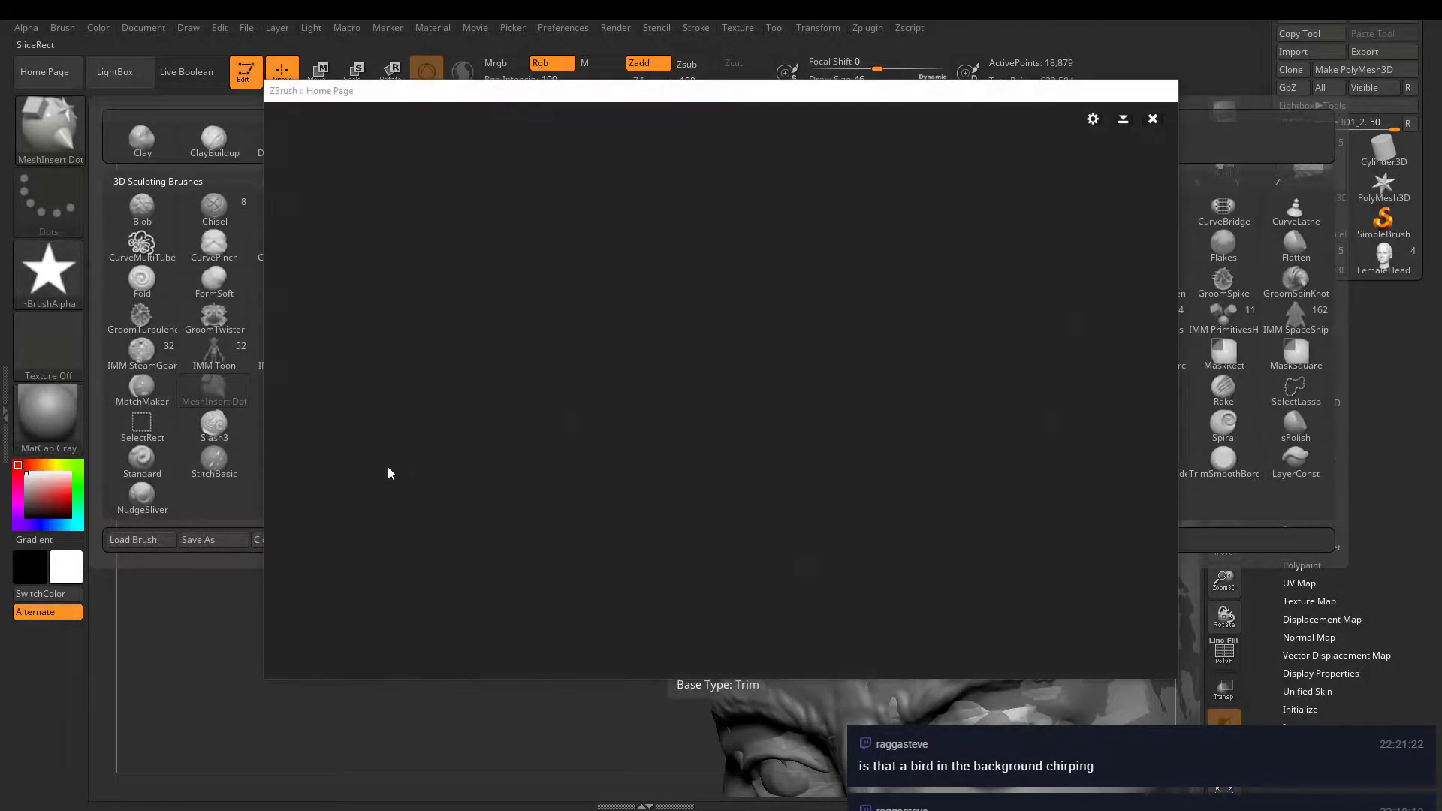
click(1153, 119)
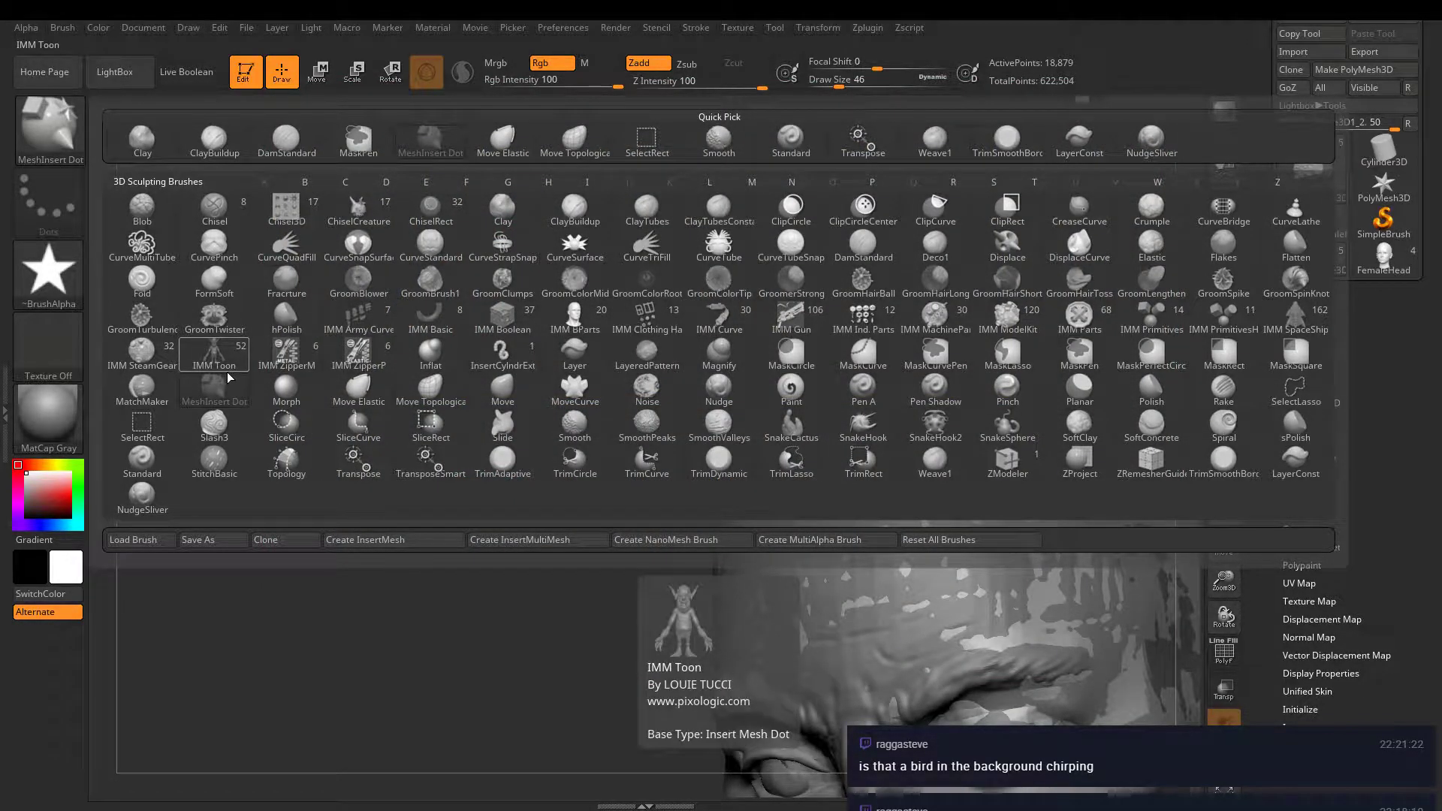
key(i)
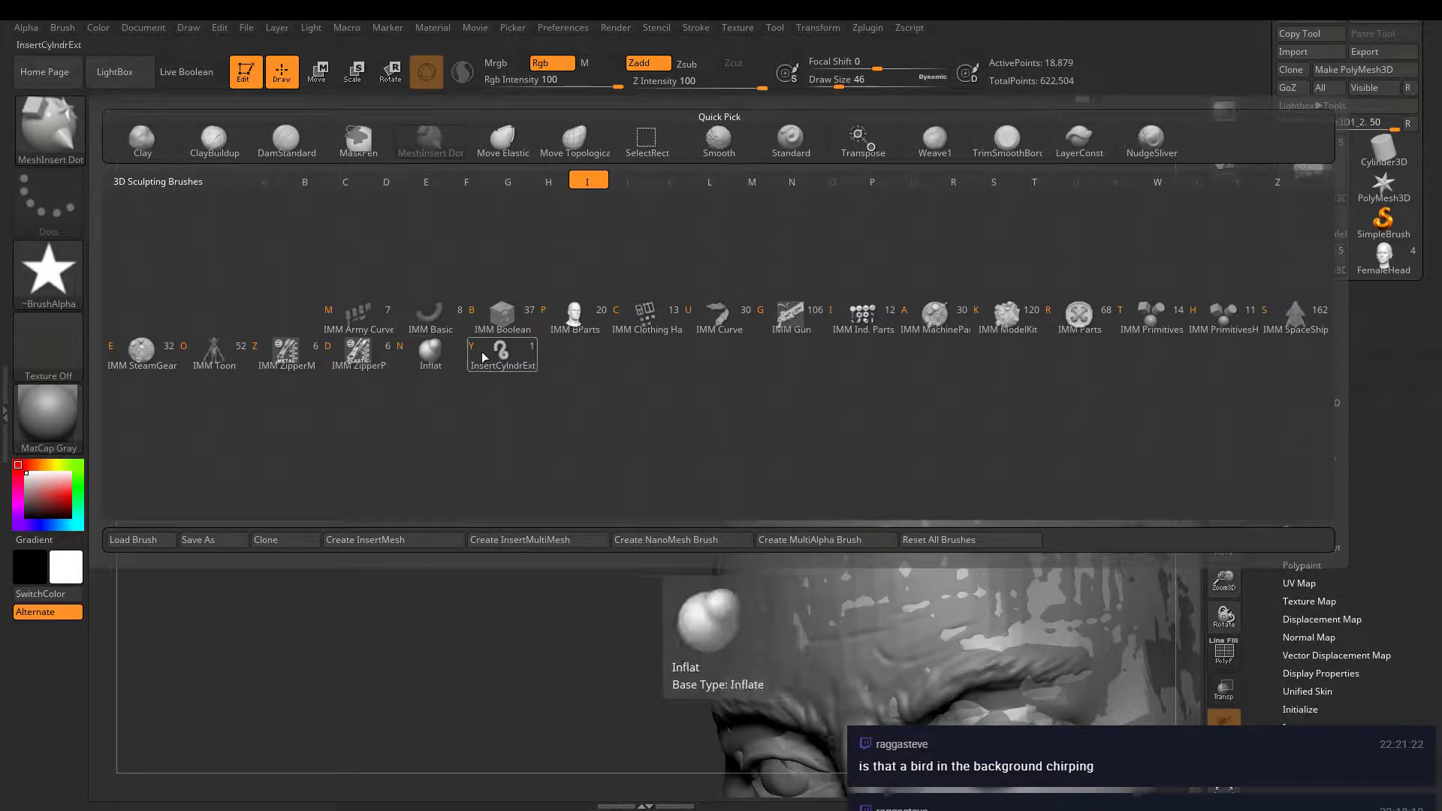
click(510, 363)
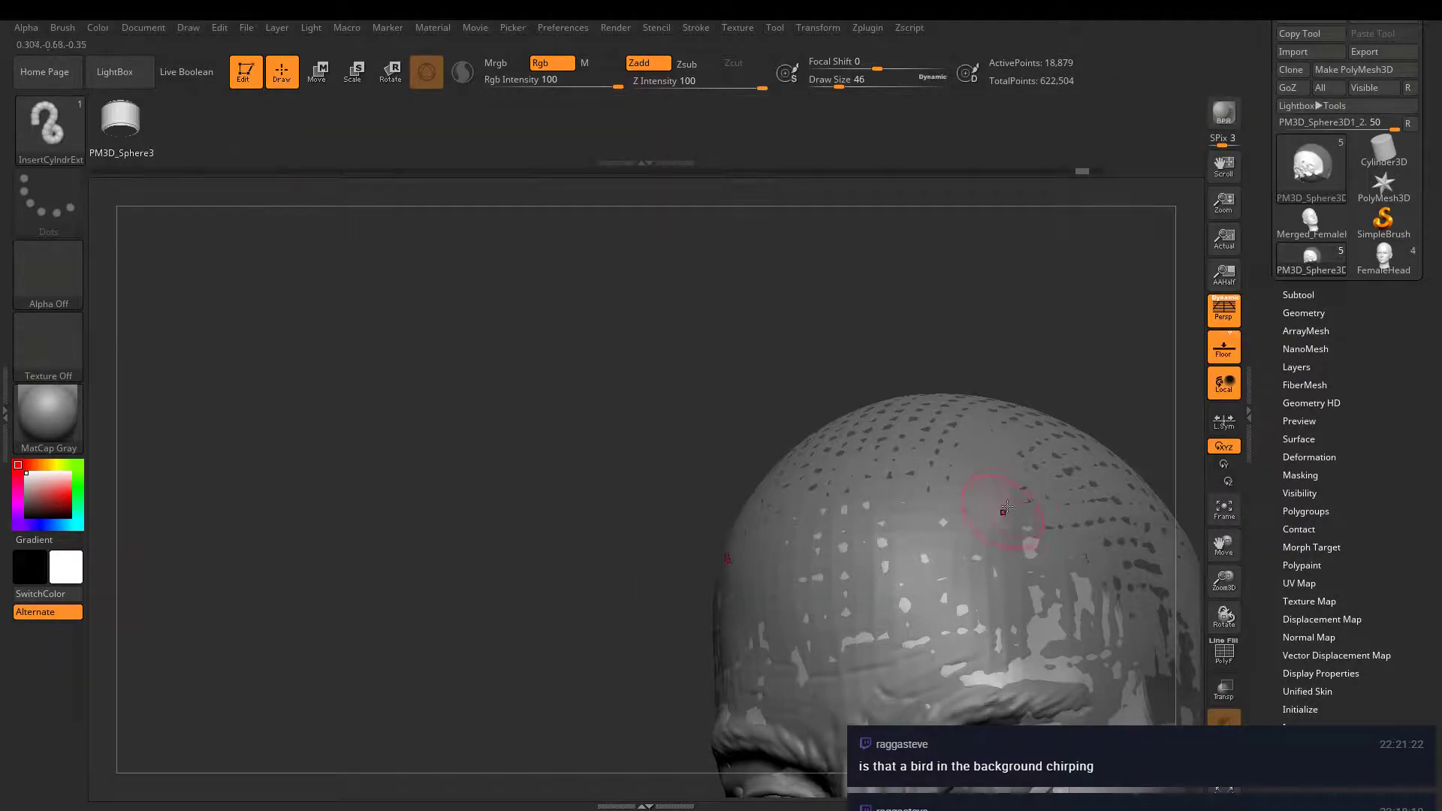
mouse_move(1081, 454)
mouse_down()
mouse_move(923, 528)
mouse_move(835, 598)
mouse_up()
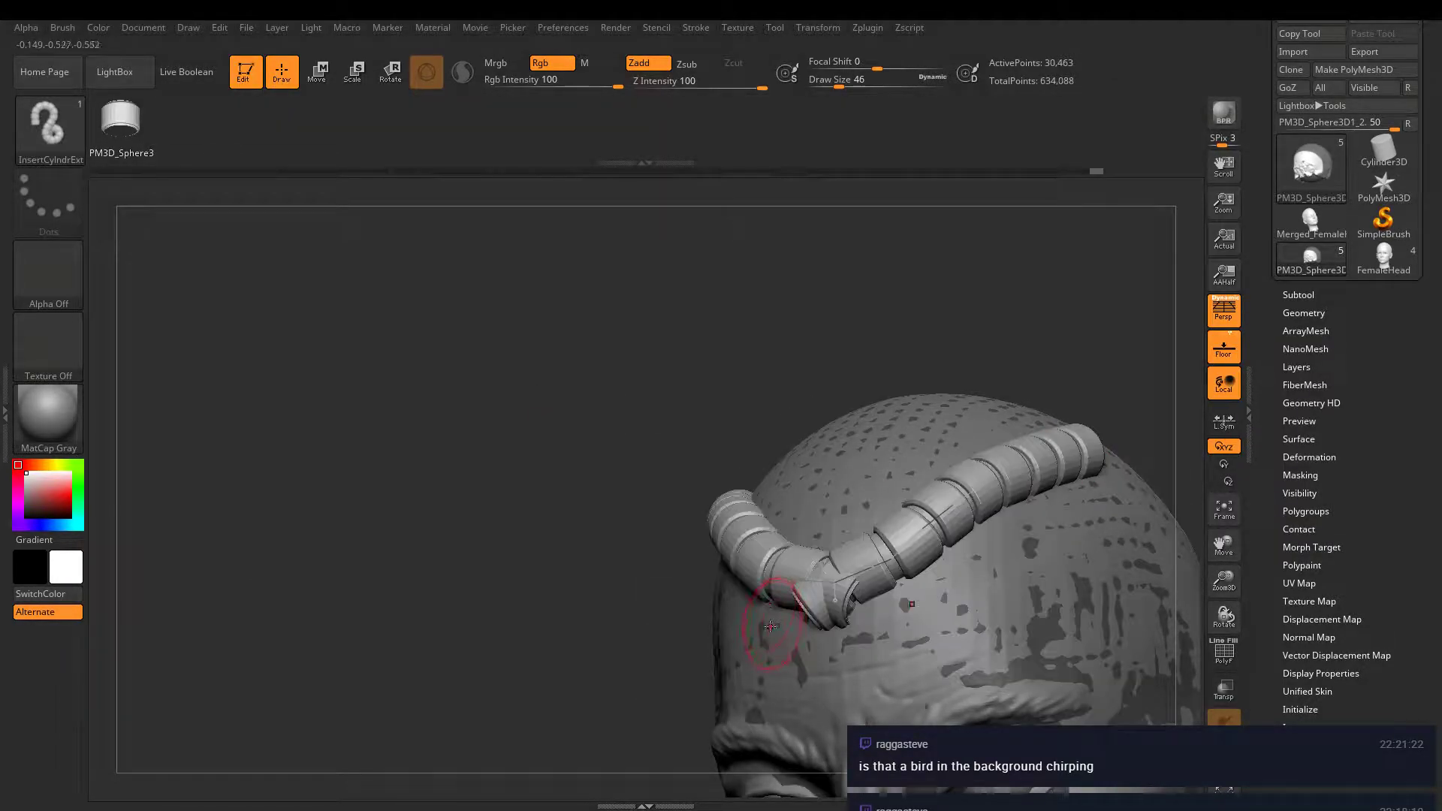
right_drag(804, 673, 866, 696)
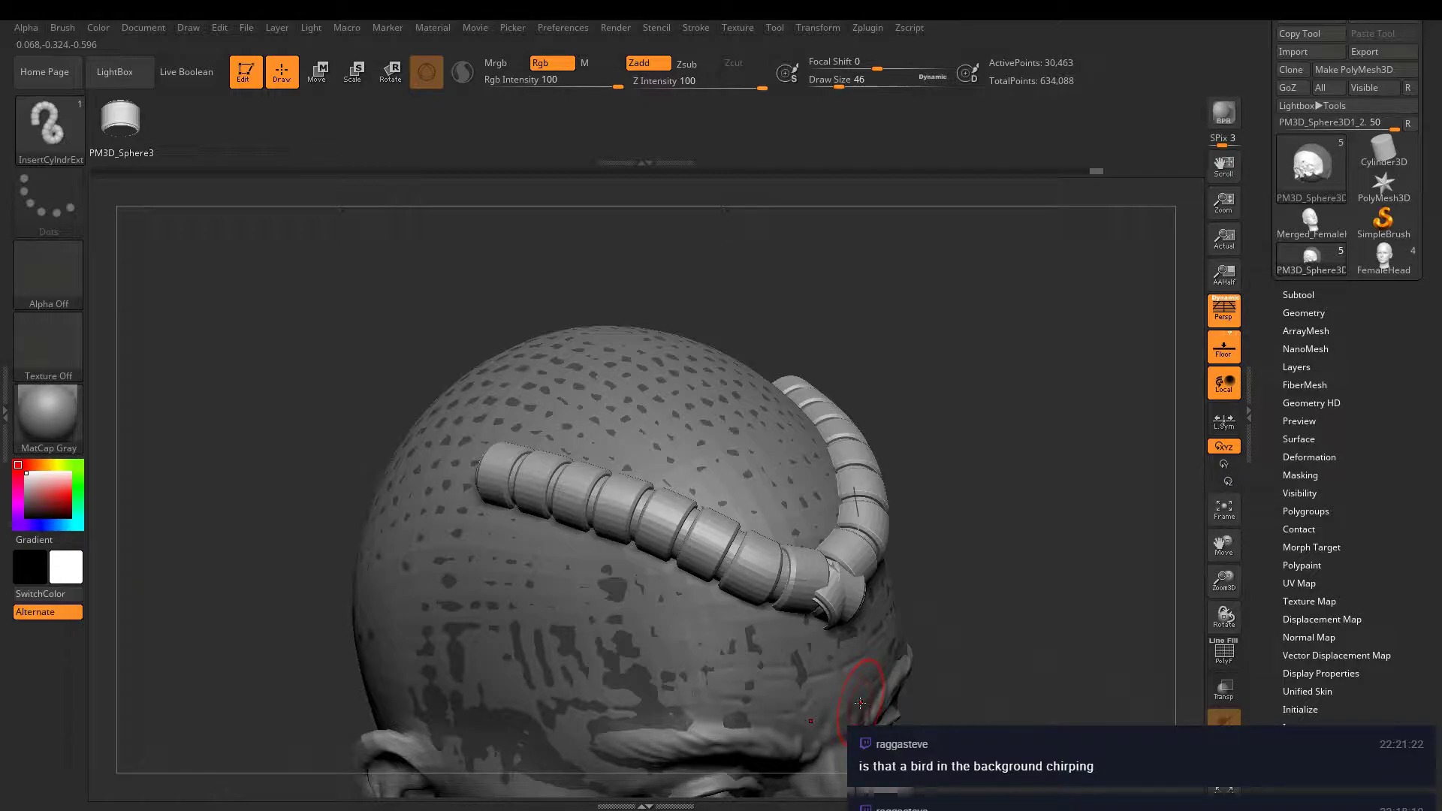
mouse_move(794, 572)
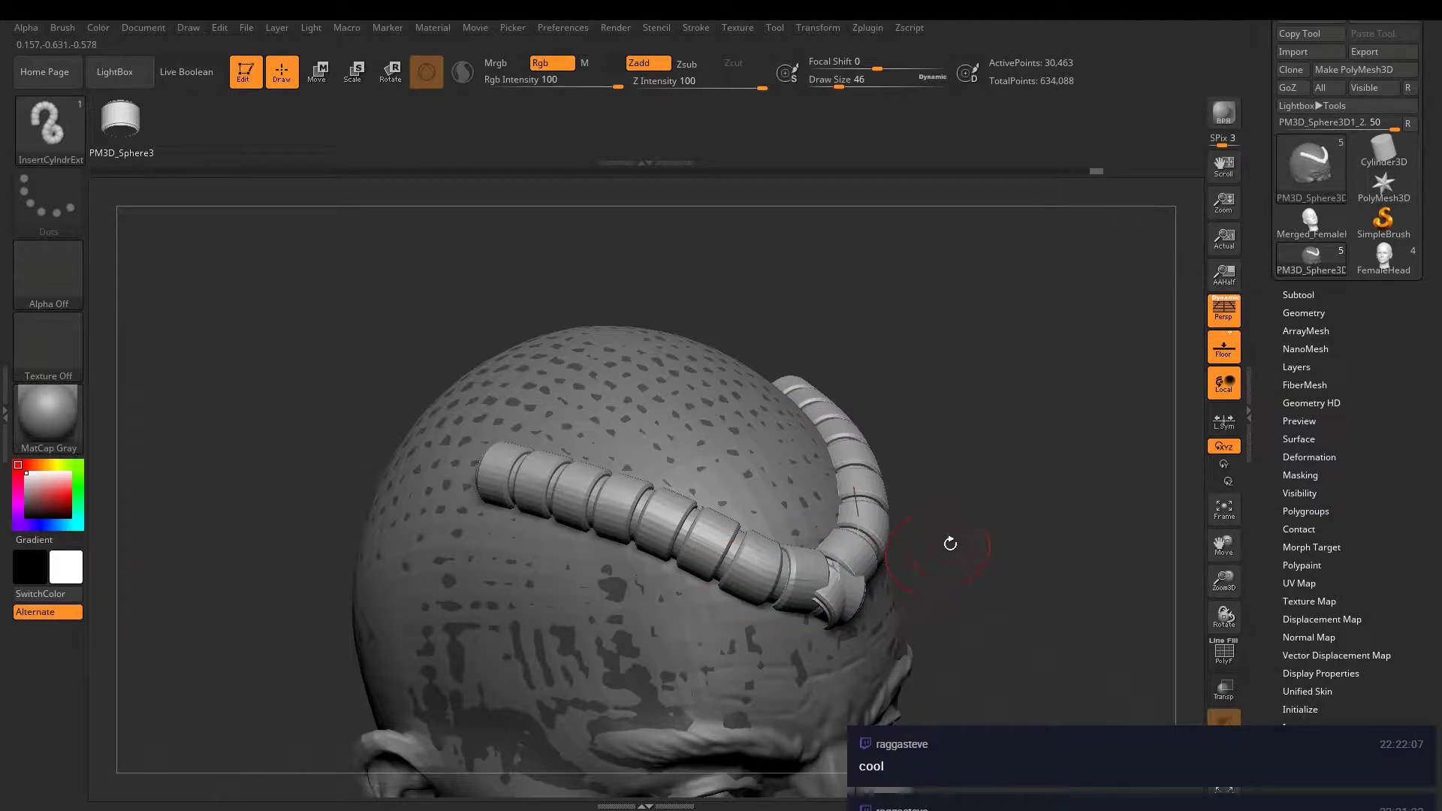
- Undo the mirrored segmented tube running from the scalp to the middle of the forehead
drag(949, 541, 894, 526)
mouse_move(895, 525)
right_down()
mouse_move(930, 576)
mouse_move(815, 579)
right_up()
key(ctrl+z)
- Try drawing several mirrored segmented tubes from the forehead back over the scalp and undo them all
mouse_move(757, 573)
mouse_down()
mouse_move(743, 523)
mouse_move(803, 321)
mouse_move(898, 257)
mouse_up()
mouse_move(639, 551)
mouse_down()
mouse_move(669, 391)
mouse_move(768, 254)
mouse_up()
mouse_move(932, 401)
right_down()
mouse_move(951, 462)
mouse_move(902, 520)
right_up()
key(ctrl+z)
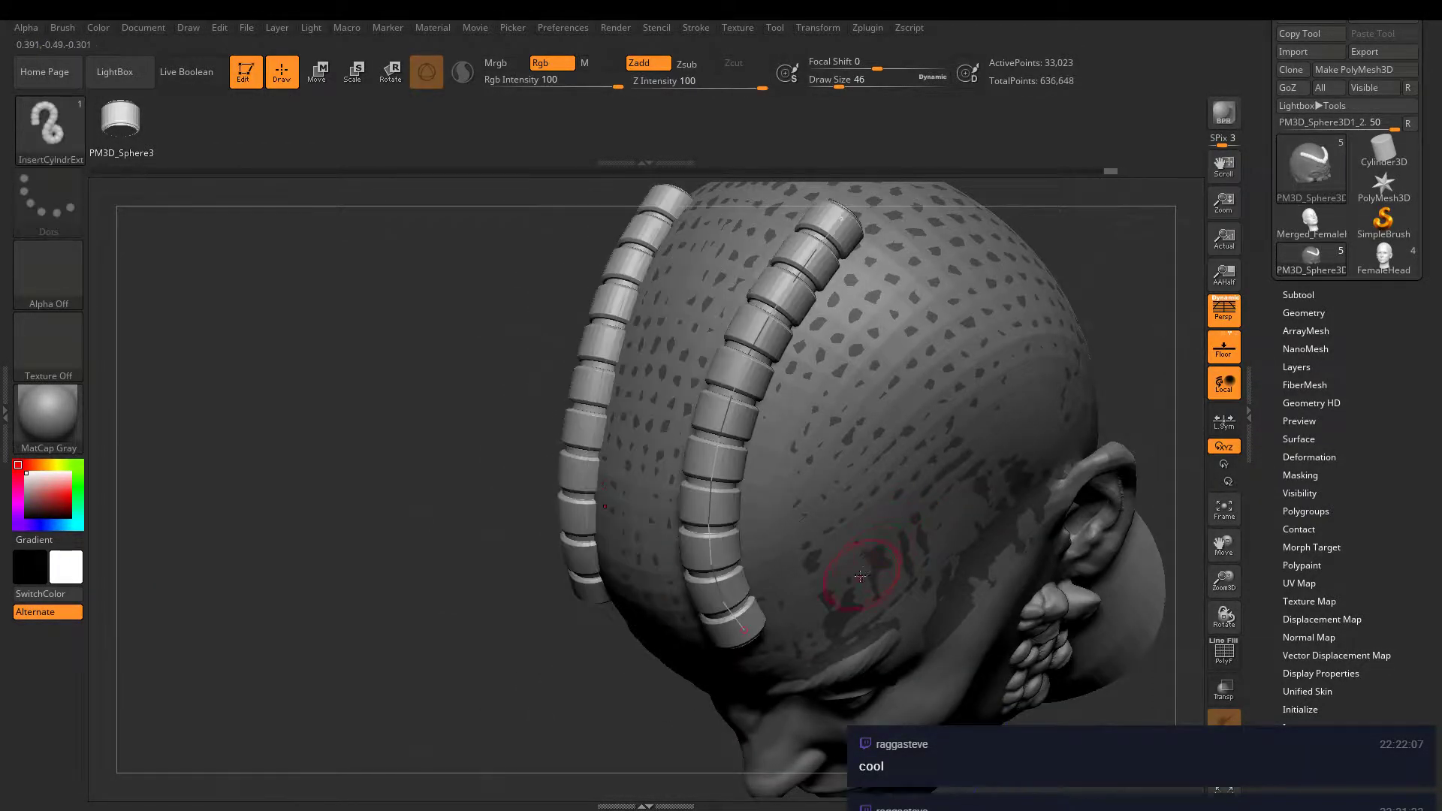
mouse_move(849, 604)
mouse_down()
mouse_move(872, 440)
mouse_move(959, 275)
mouse_up()
key(ctrl+z)
key(ctrl+z)
key(ctrl+z)
key(ctrl+z)
key(ctrl+z)
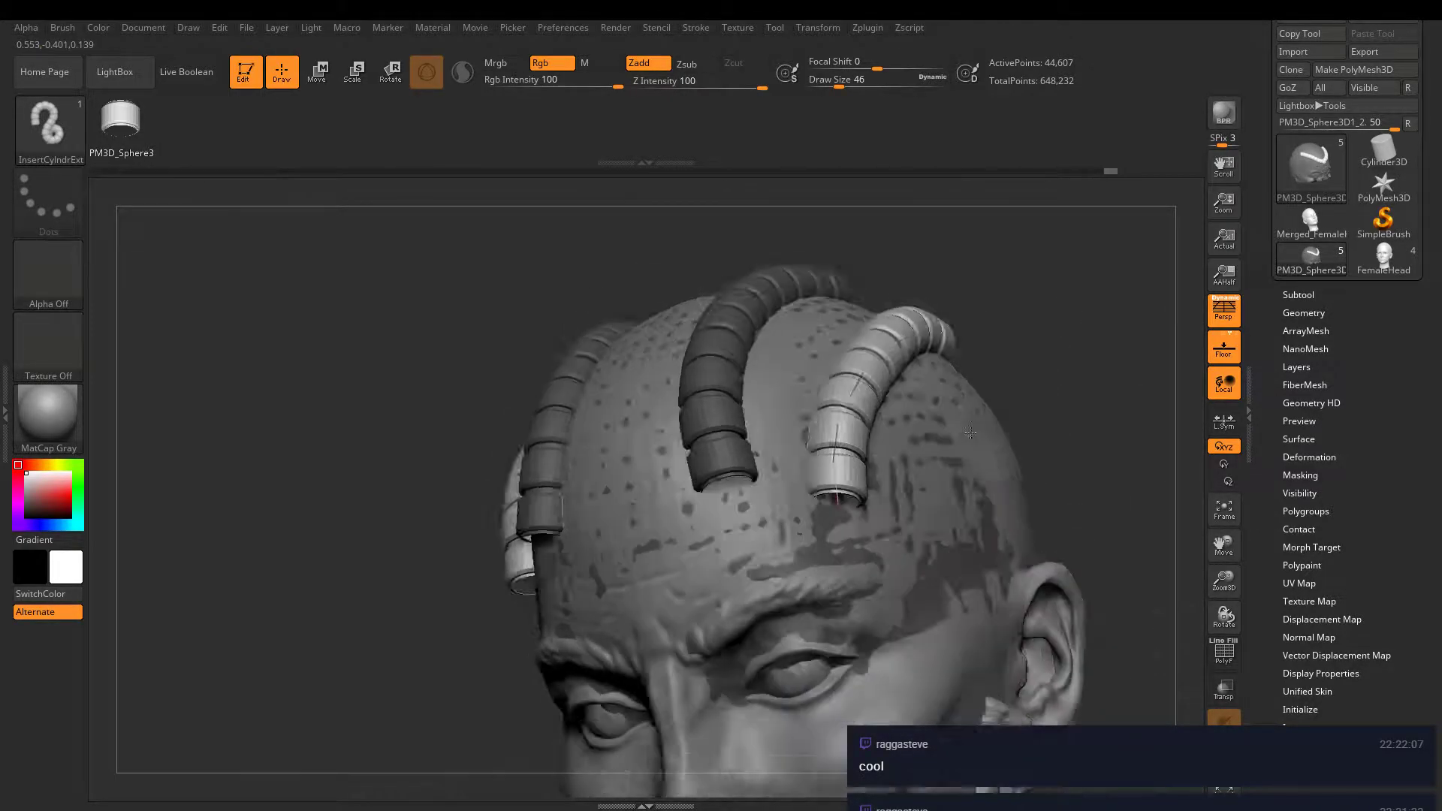
key(ctrl+z)
key(ctrl+z)
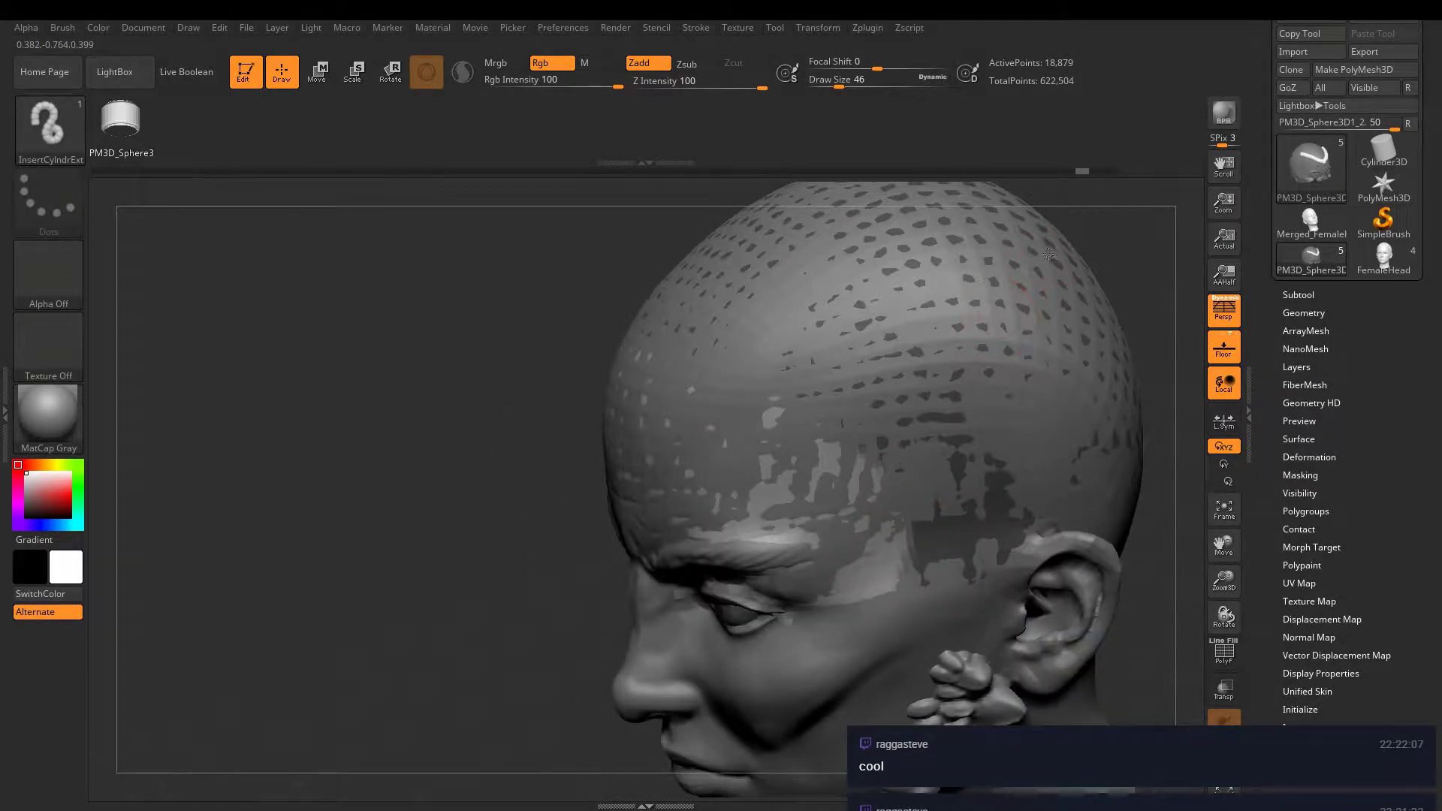
- Try drawing a large mirrored spiral tube around the side and top of the scalp and undo it
mouse_move(1047, 251)
mouse_down()
mouse_move(755, 412)
mouse_move(897, 316)
mouse_move(834, 323)
mouse_move(812, 271)
mouse_up()
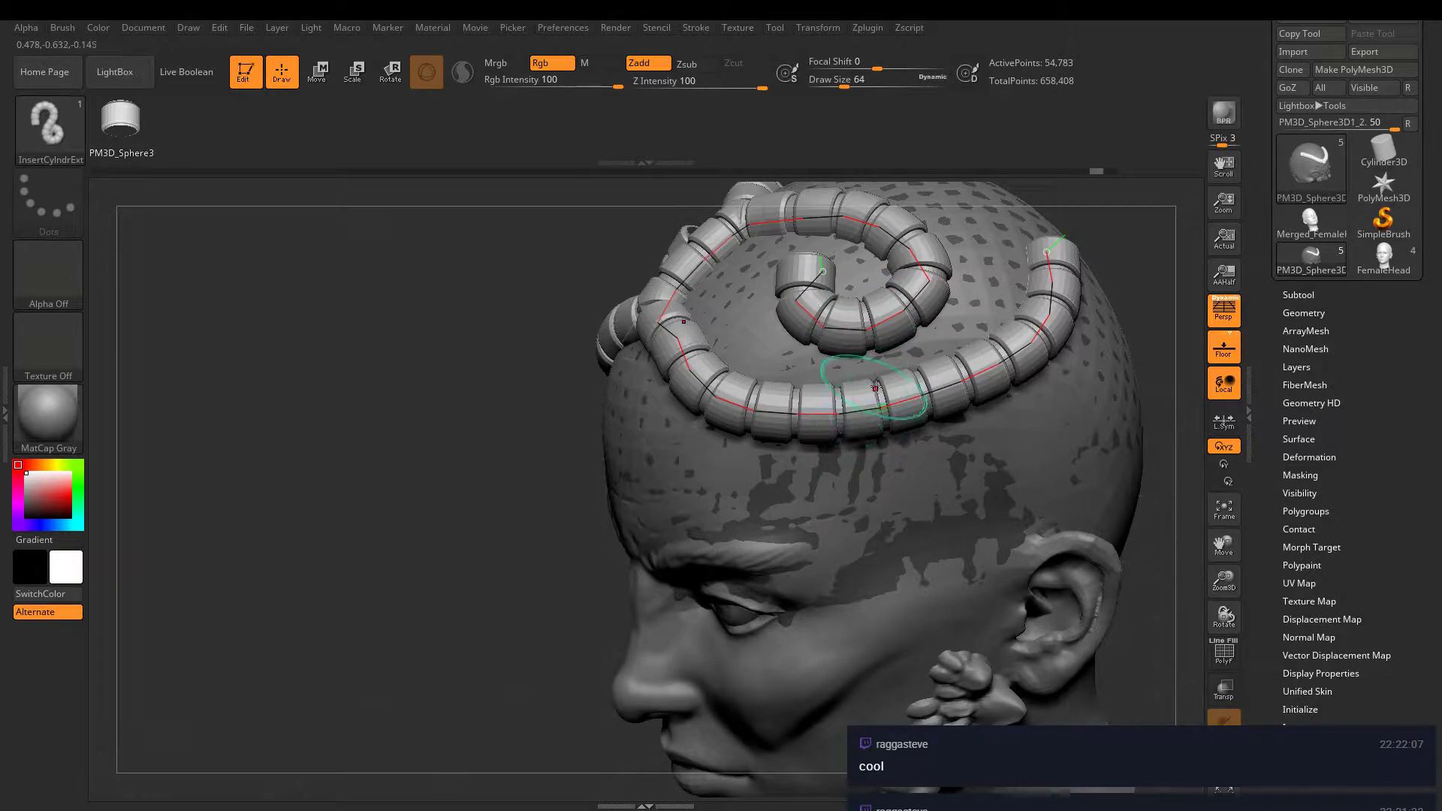
mouse_move(811, 271)
right_down()
mouse_move(920, 480)
mouse_move(784, 434)
mouse_move(710, 511)
mouse_move(760, 540)
mouse_move(755, 370)
right_up()
key(ctrl+z)
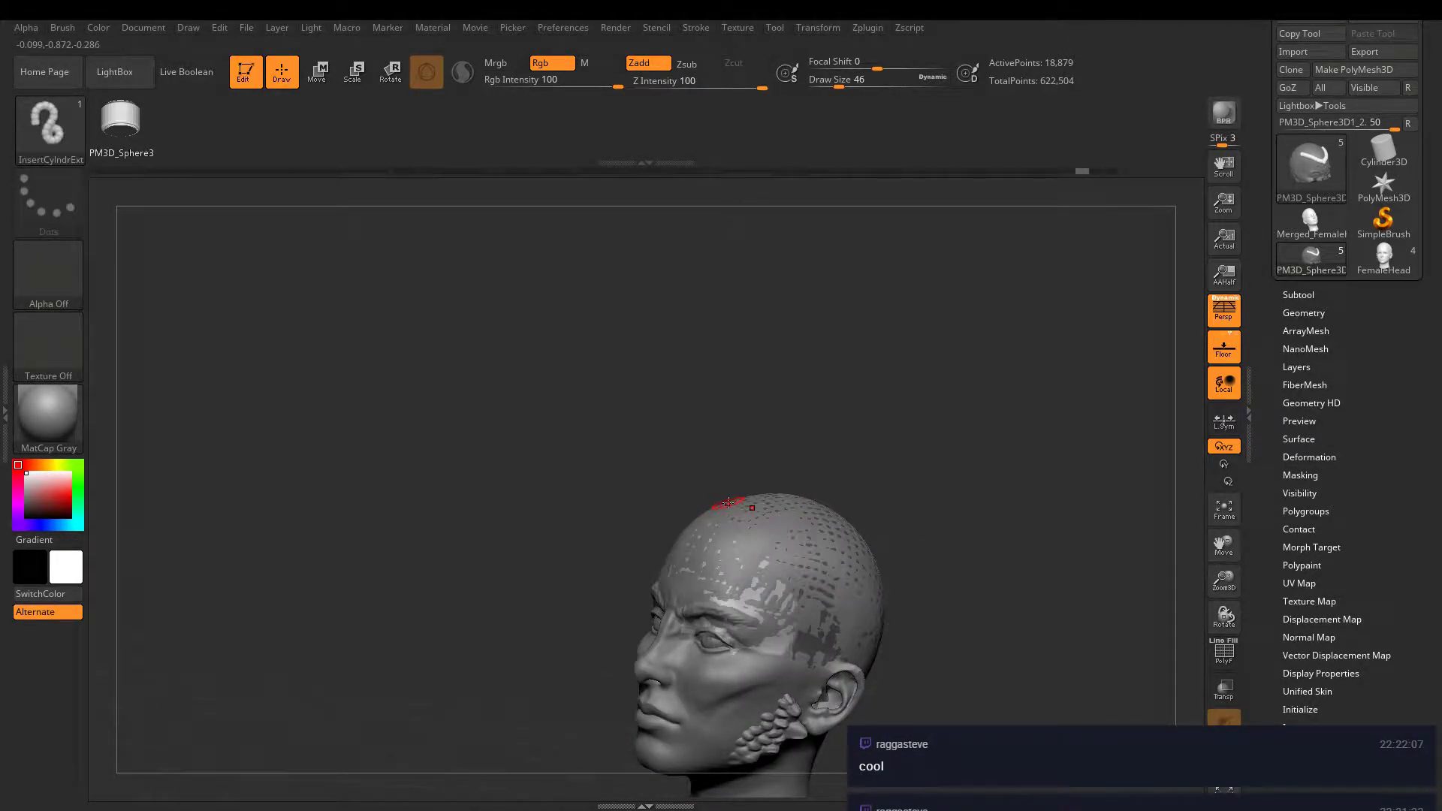
- Examine the Curve, Create and Depth settings of the InsertCylndrExt brush
mouse_move(747, 515)
right_down()
mouse_move(780, 560)
mouse_move(843, 422)
mouse_move(924, 548)
right_up()
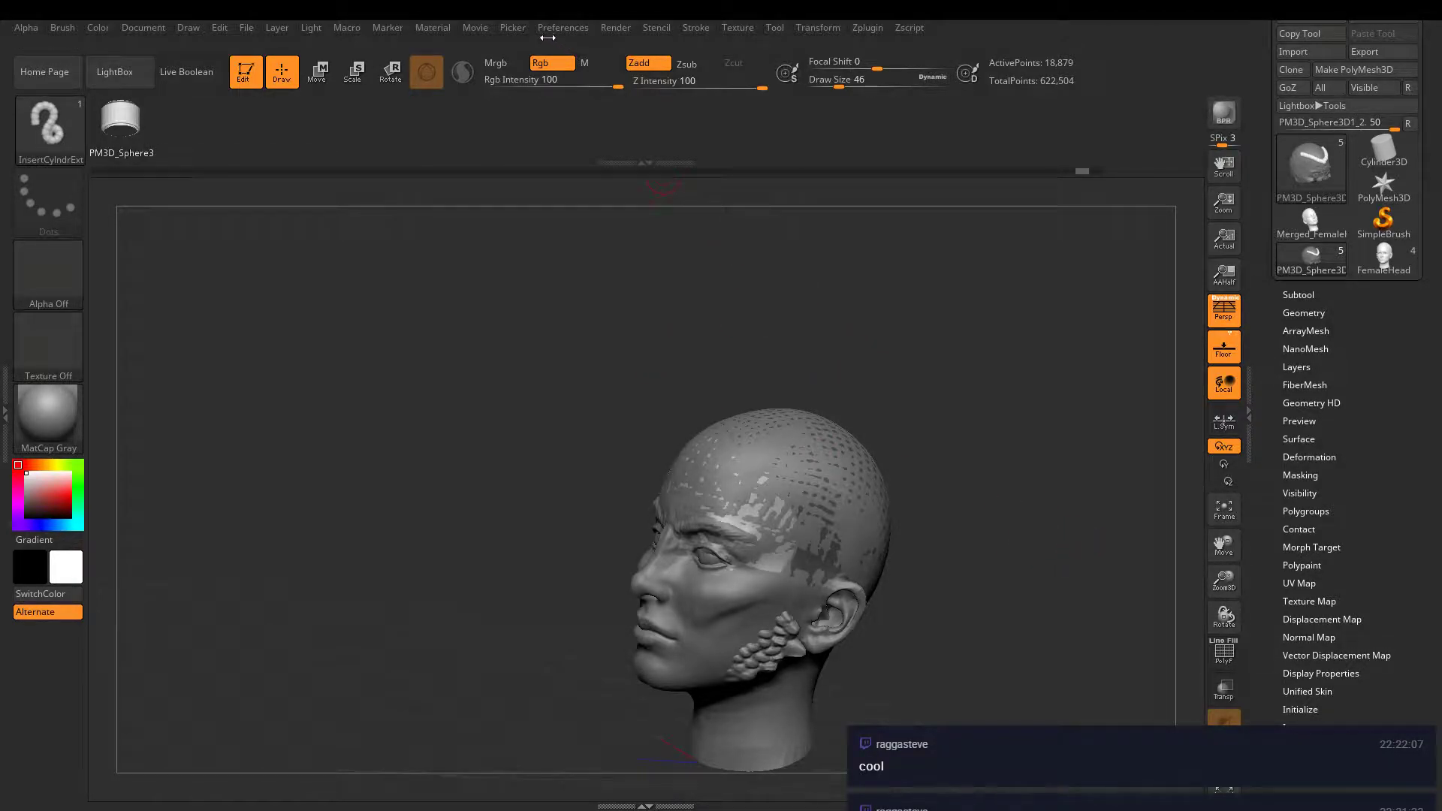
click(29, 140)
click(59, 30)
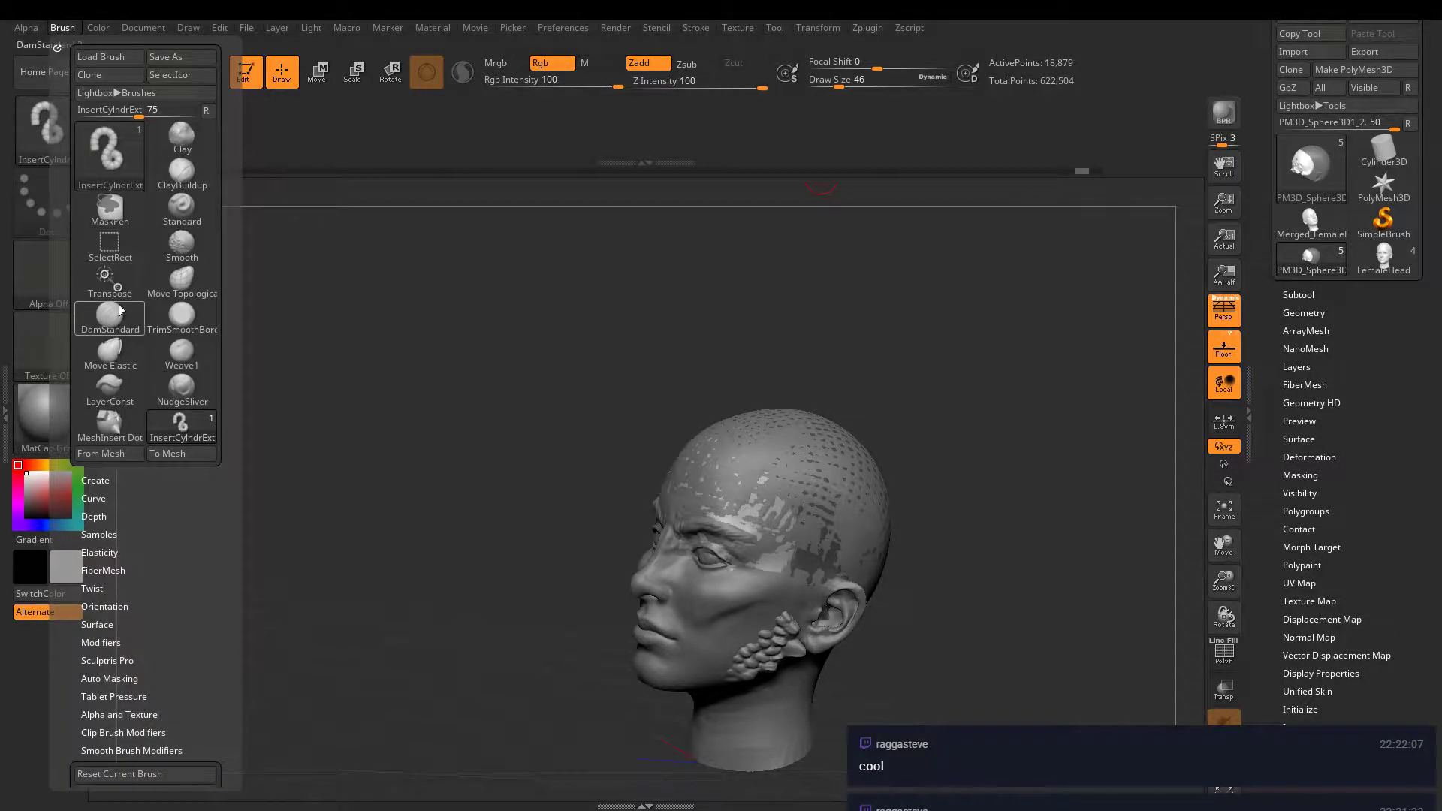
click(104, 498)
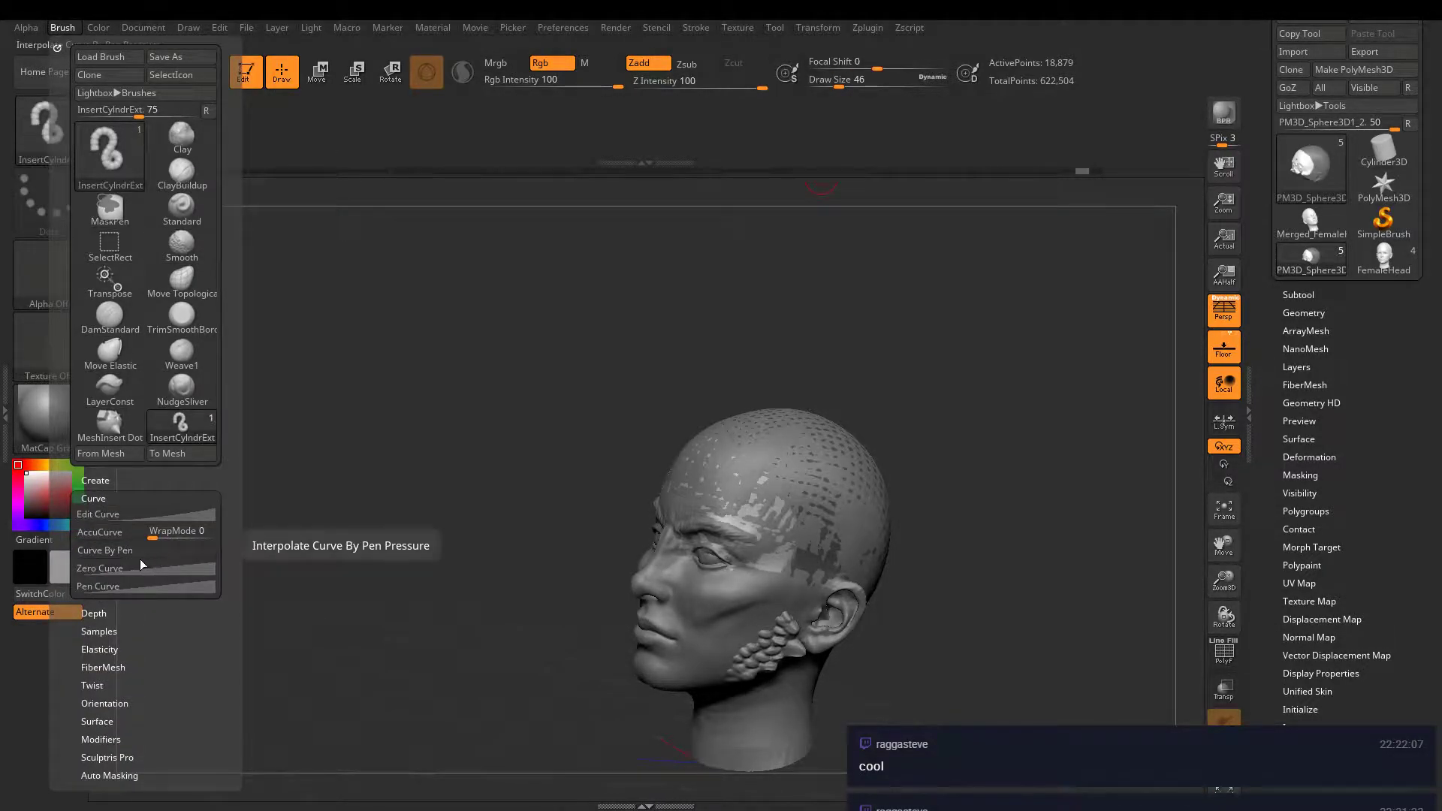
click(98, 480)
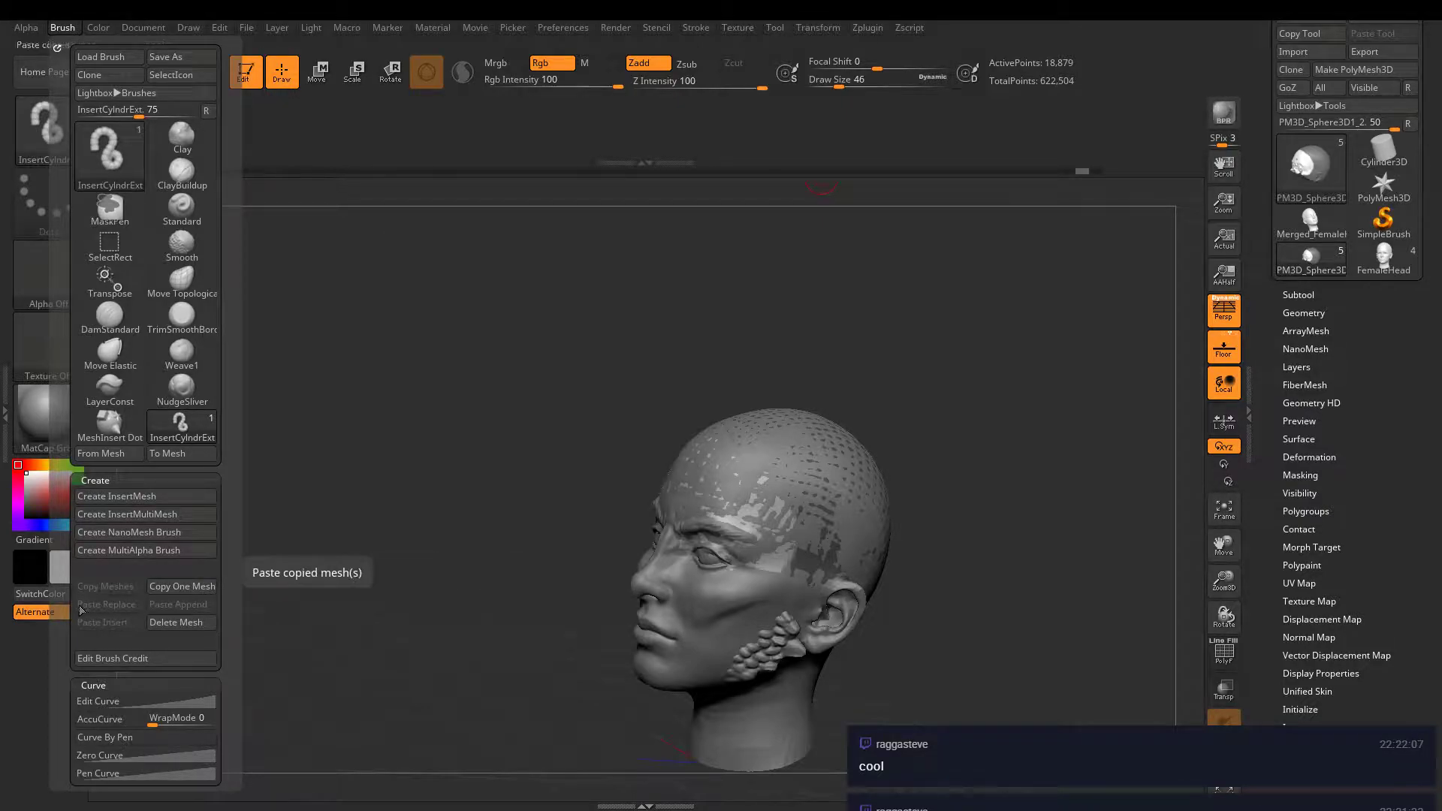
drag(68, 612, 75, 244)
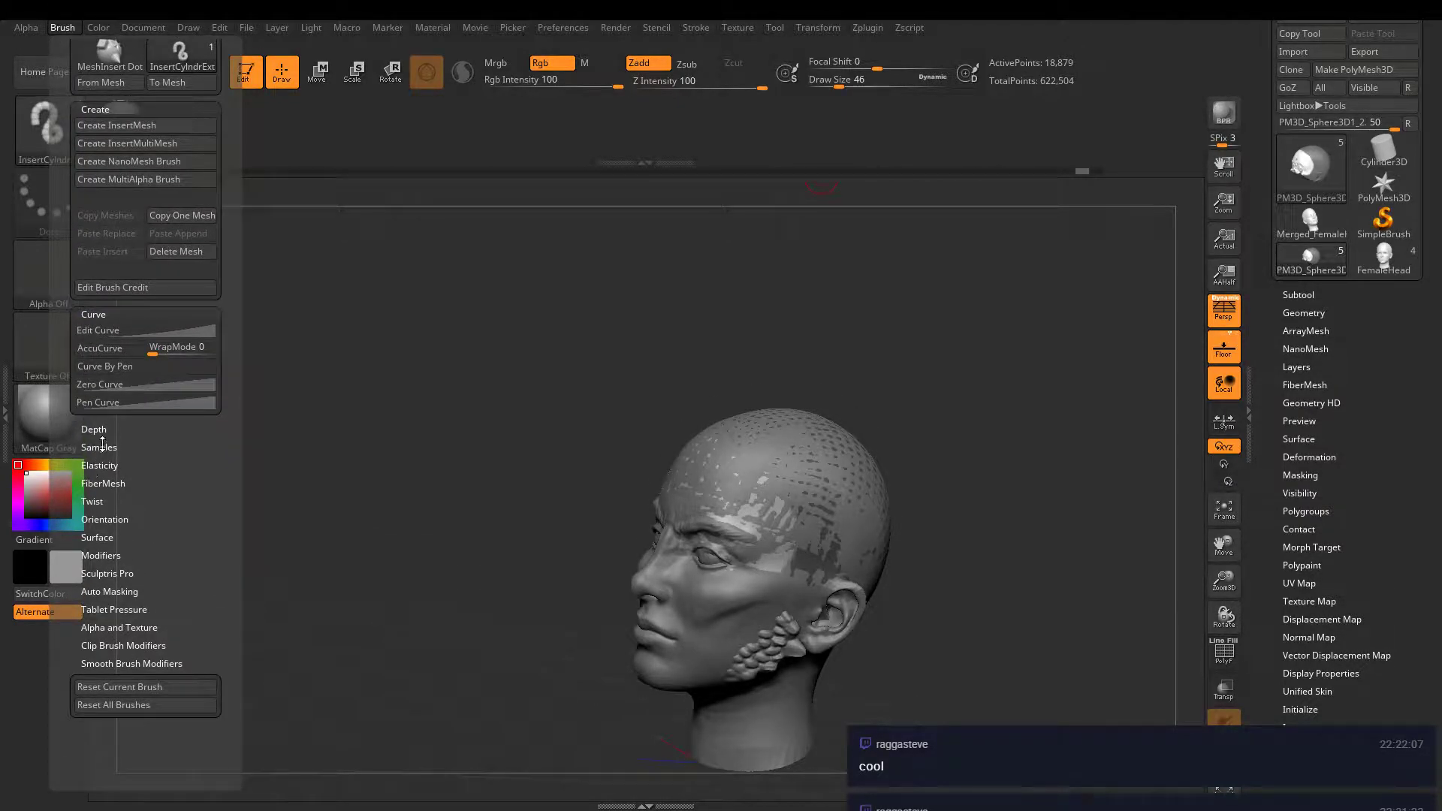
shift+click(108, 430)
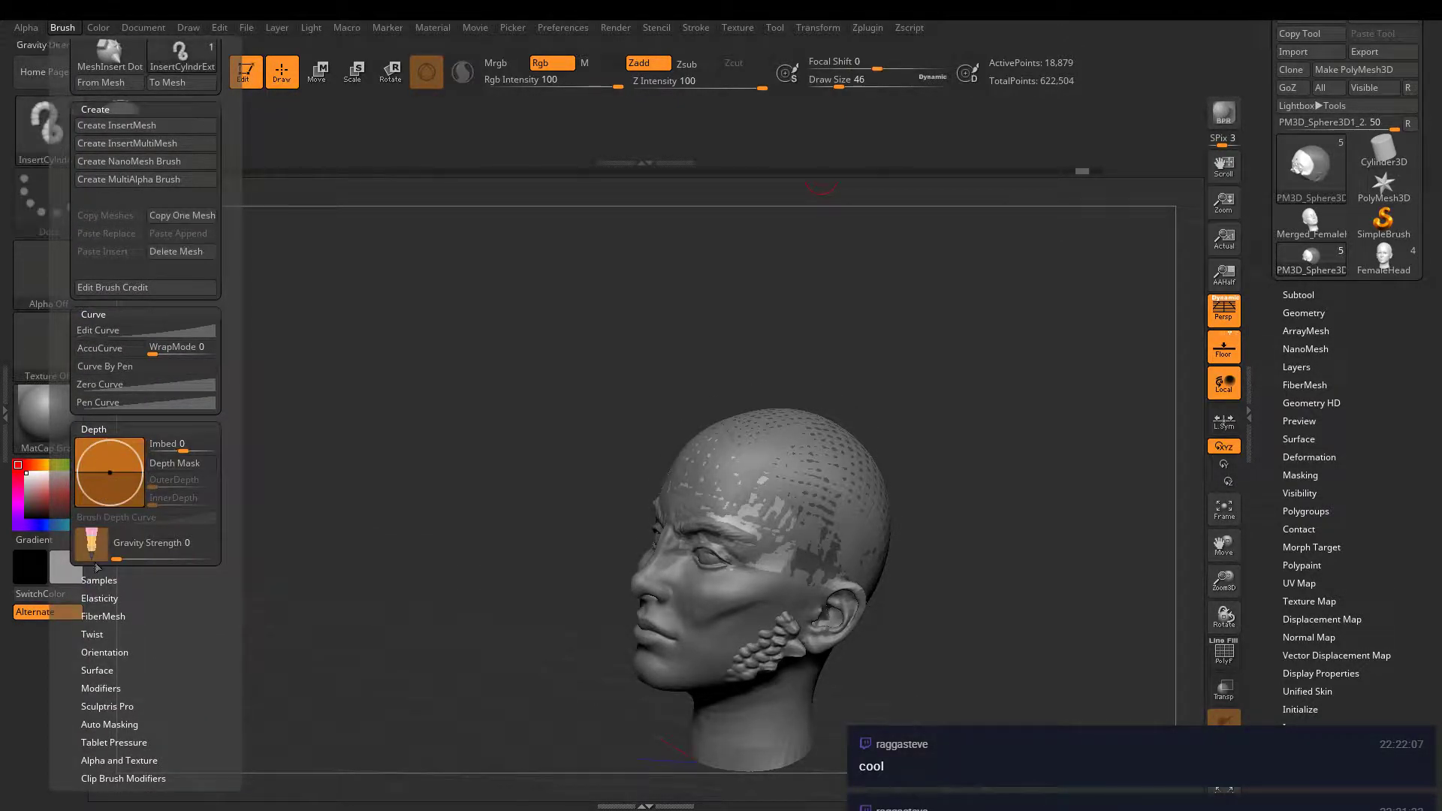
mouse_move(78, 674)
mouse_down()
mouse_move(79, 507)
mouse_move(105, 429)
mouse_up()
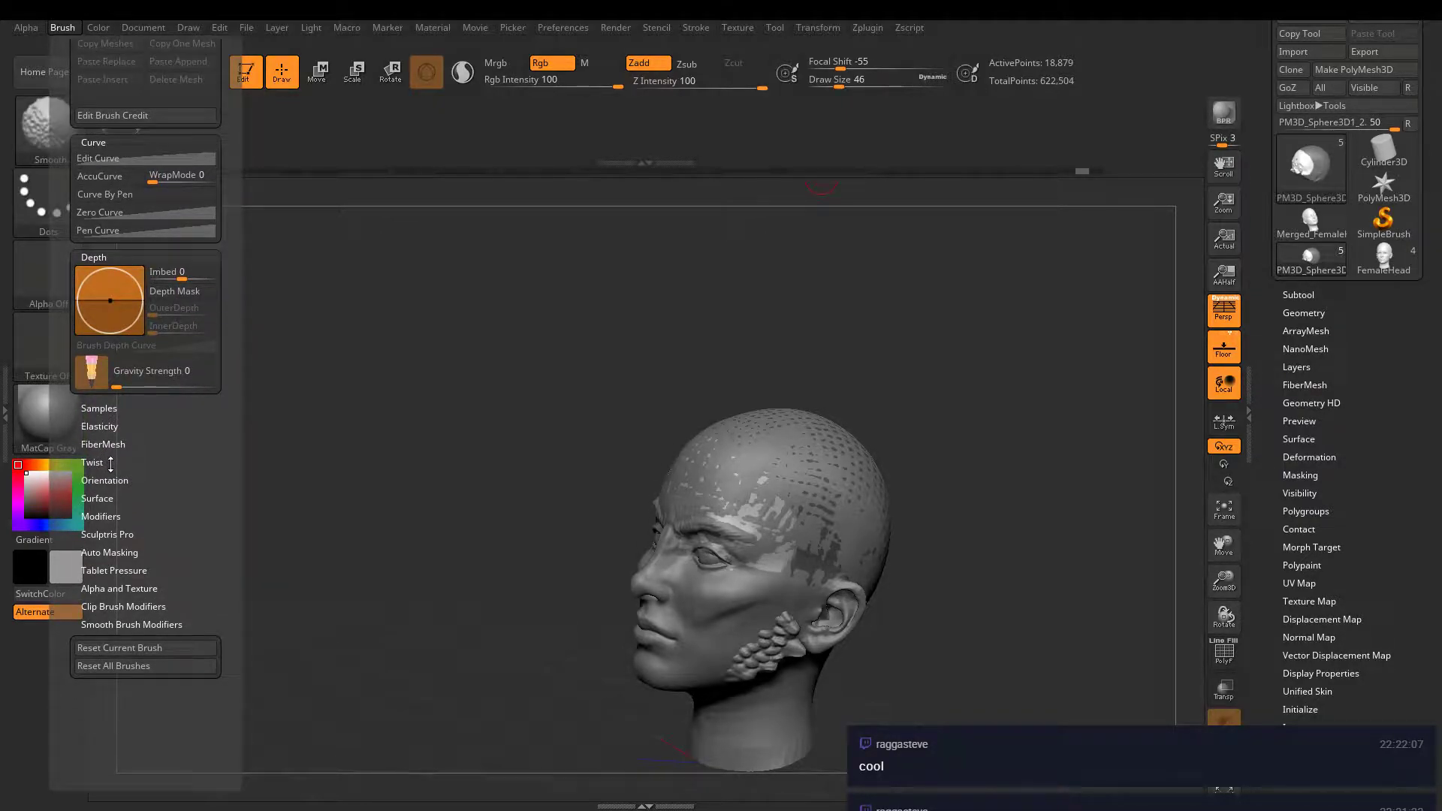
- Turn on Use Global Settings for the brush's Tablet Pressure
shift+click(110, 464)
shift+click(111, 465)
shift+click(131, 570)
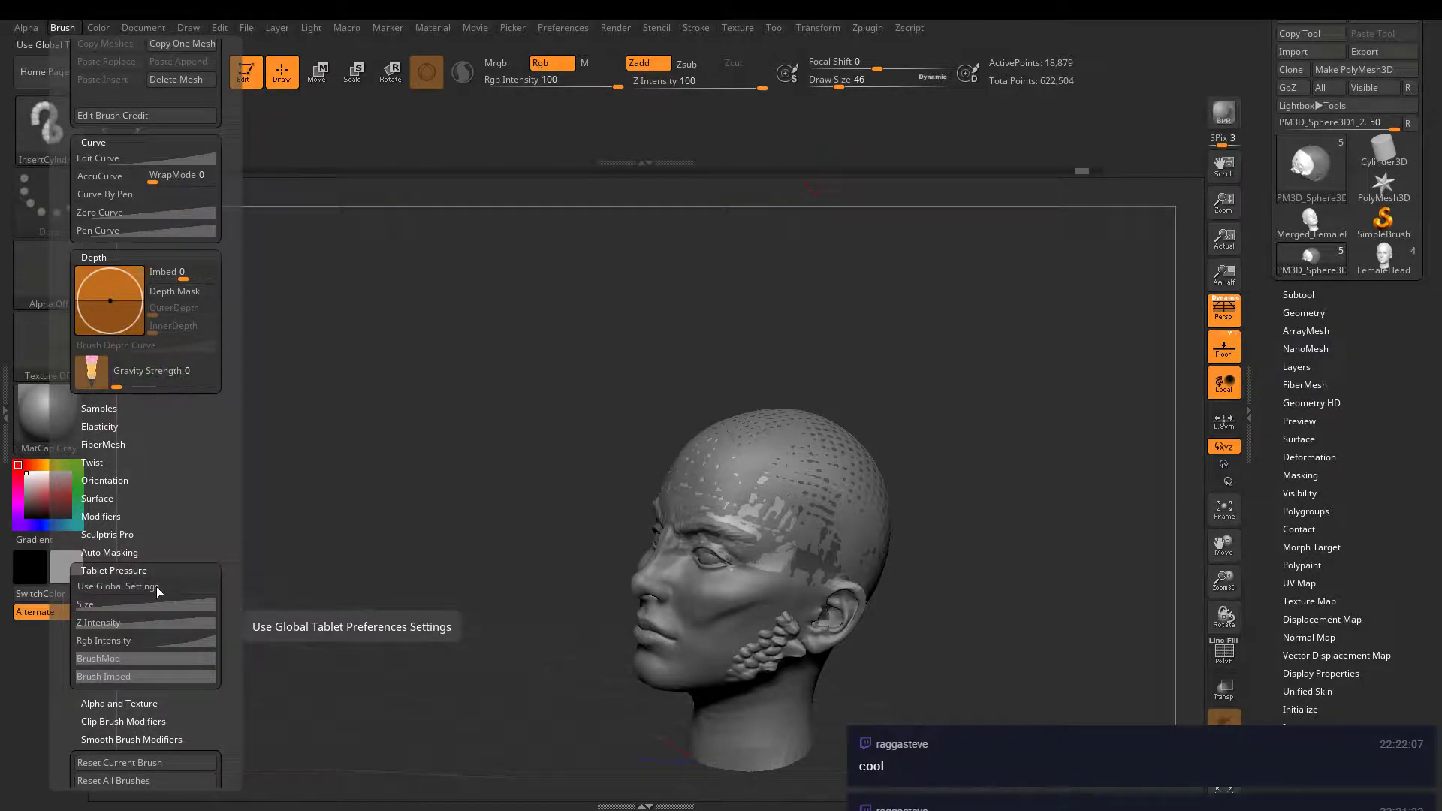
click(156, 588)
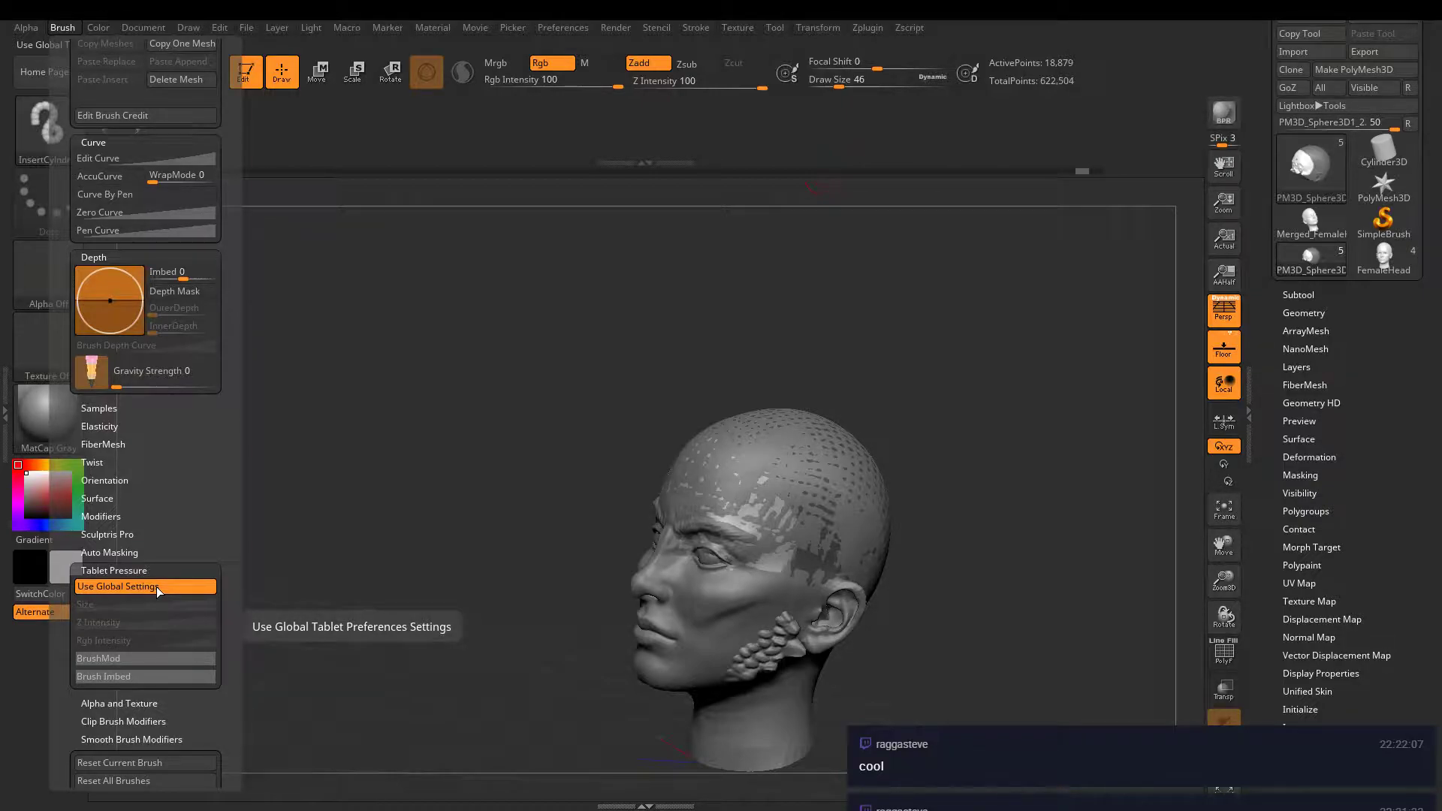
- Try two short mirrored tubes from the temple and forehead over the scalp with the global tablet settings, undoing each
mouse_move(785, 498)
mouse_down()
mouse_move(770, 456)
mouse_move(845, 432)
mouse_up()
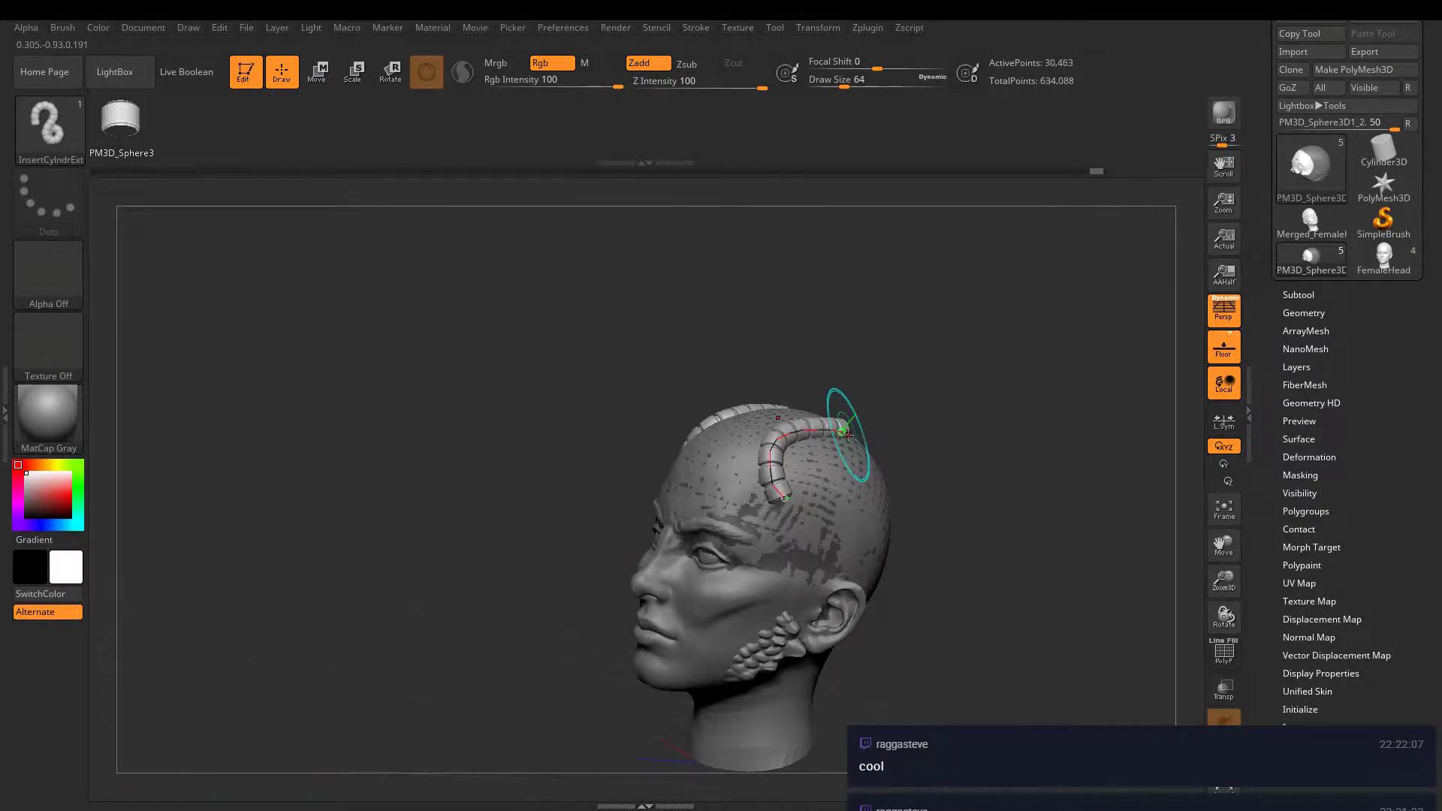
key(ctrl+z)
mouse_move(741, 484)
mouse_down()
mouse_move(750, 458)
mouse_move(845, 444)
mouse_up()
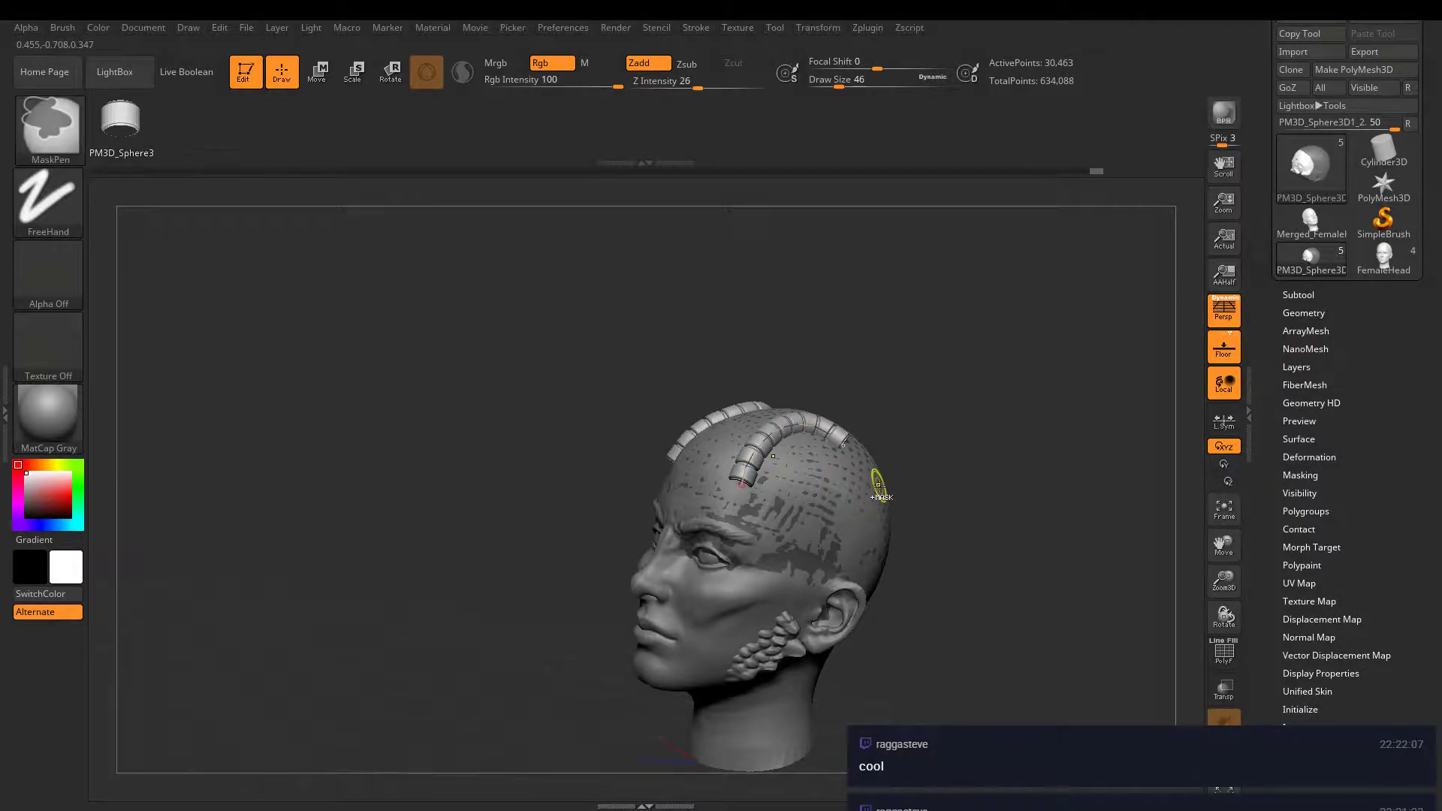
key(ctrl+z)
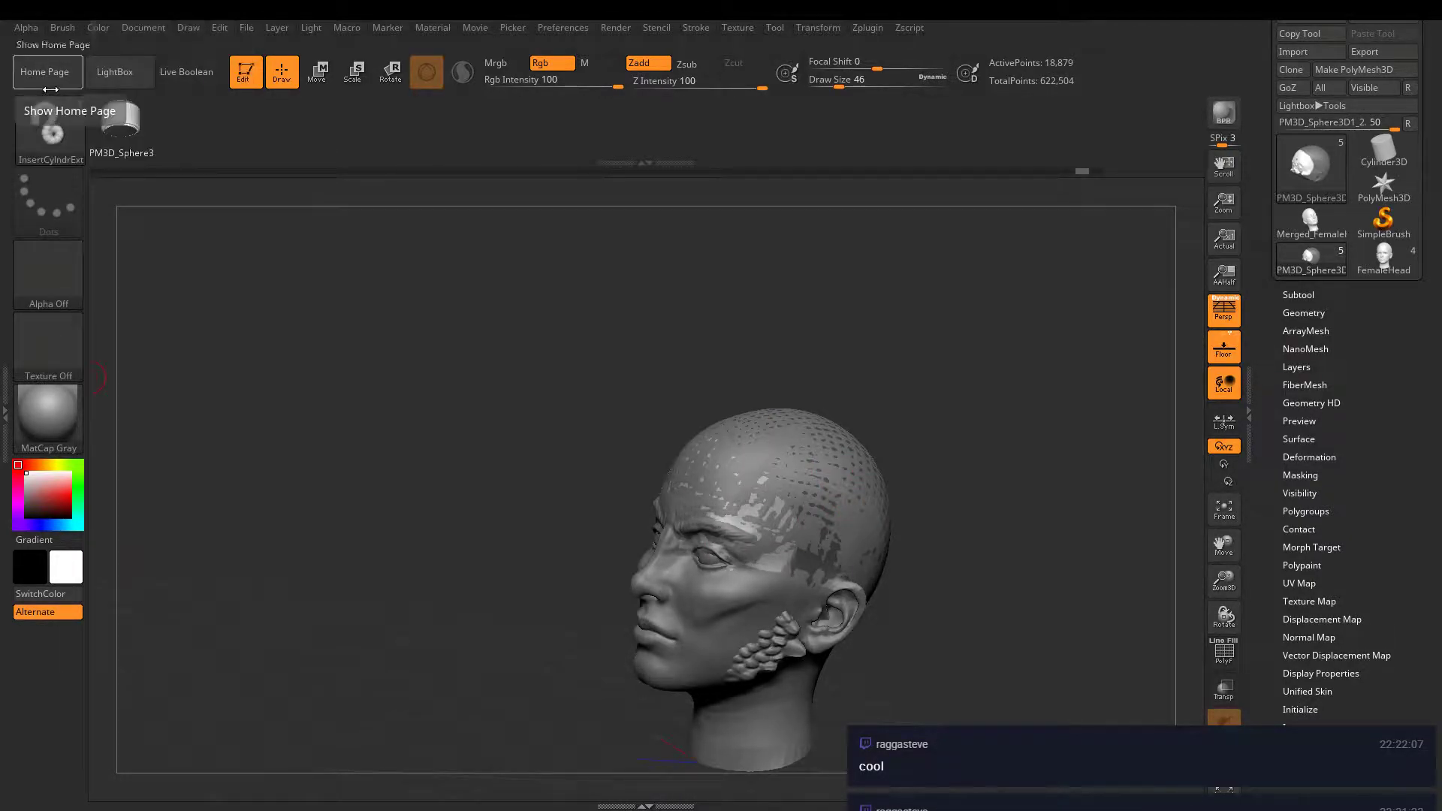
- Dock the brush settings beside the canvas and expand the Smooth Brush Modifiers
click(49, 126)
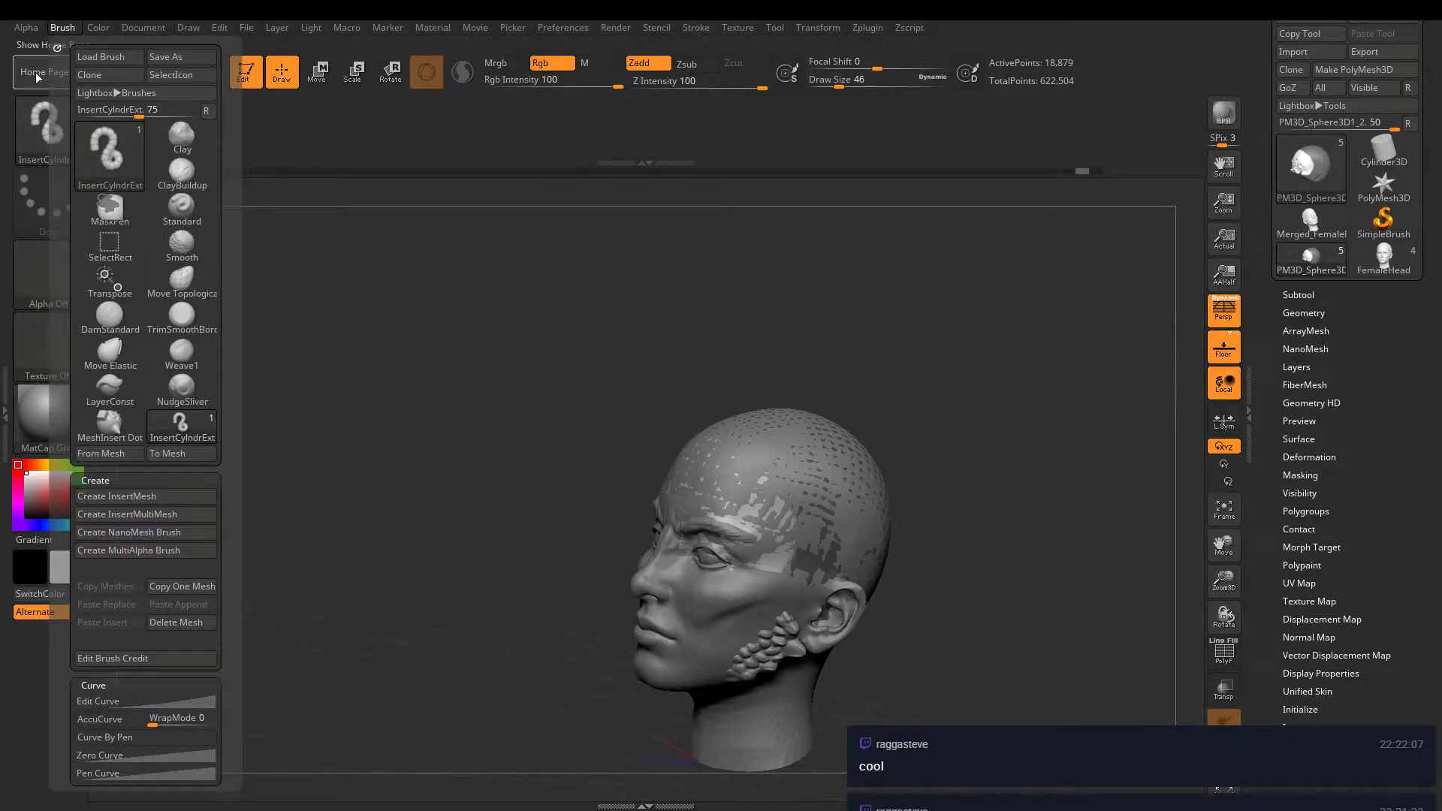
click(8, 156)
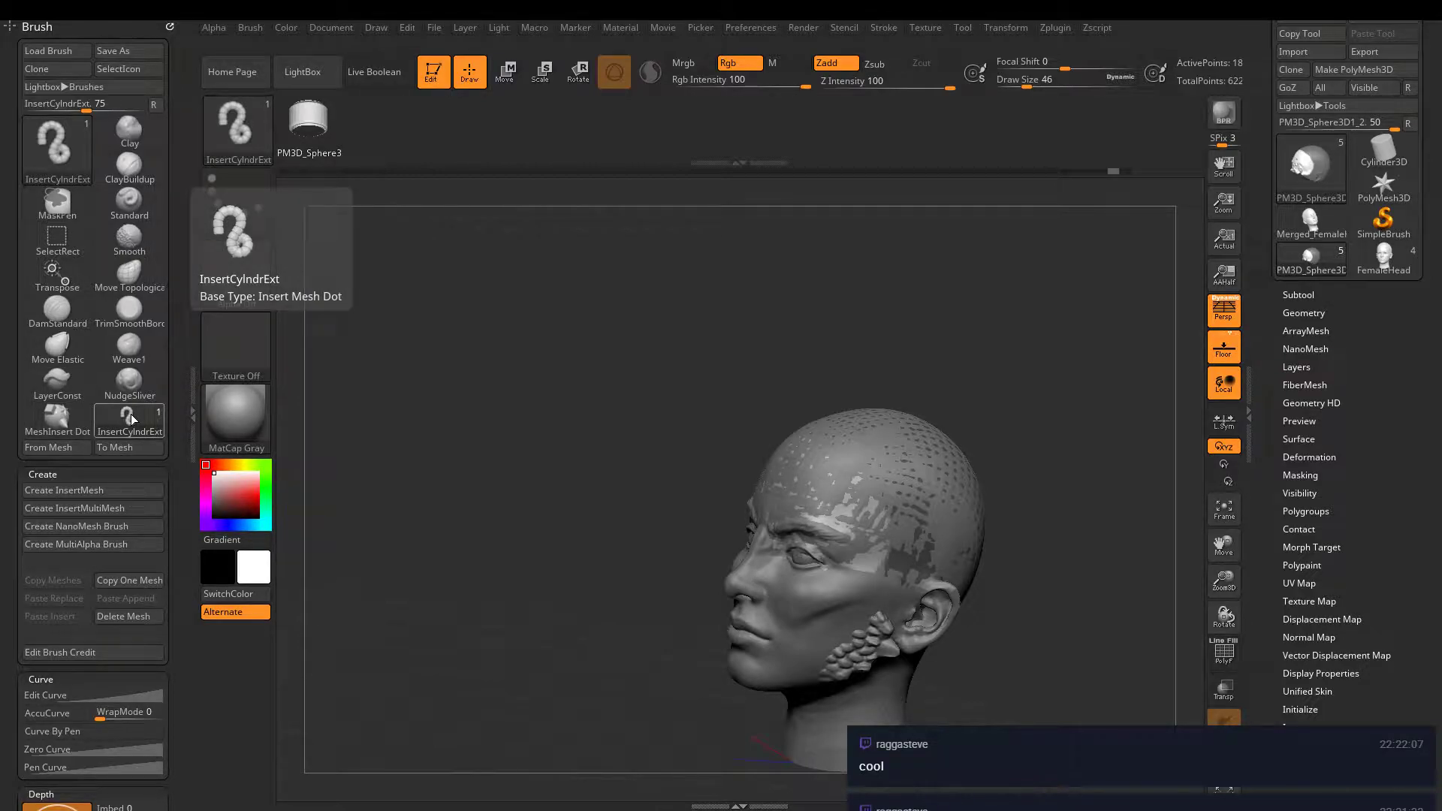
drag(6, 623, 23, 432)
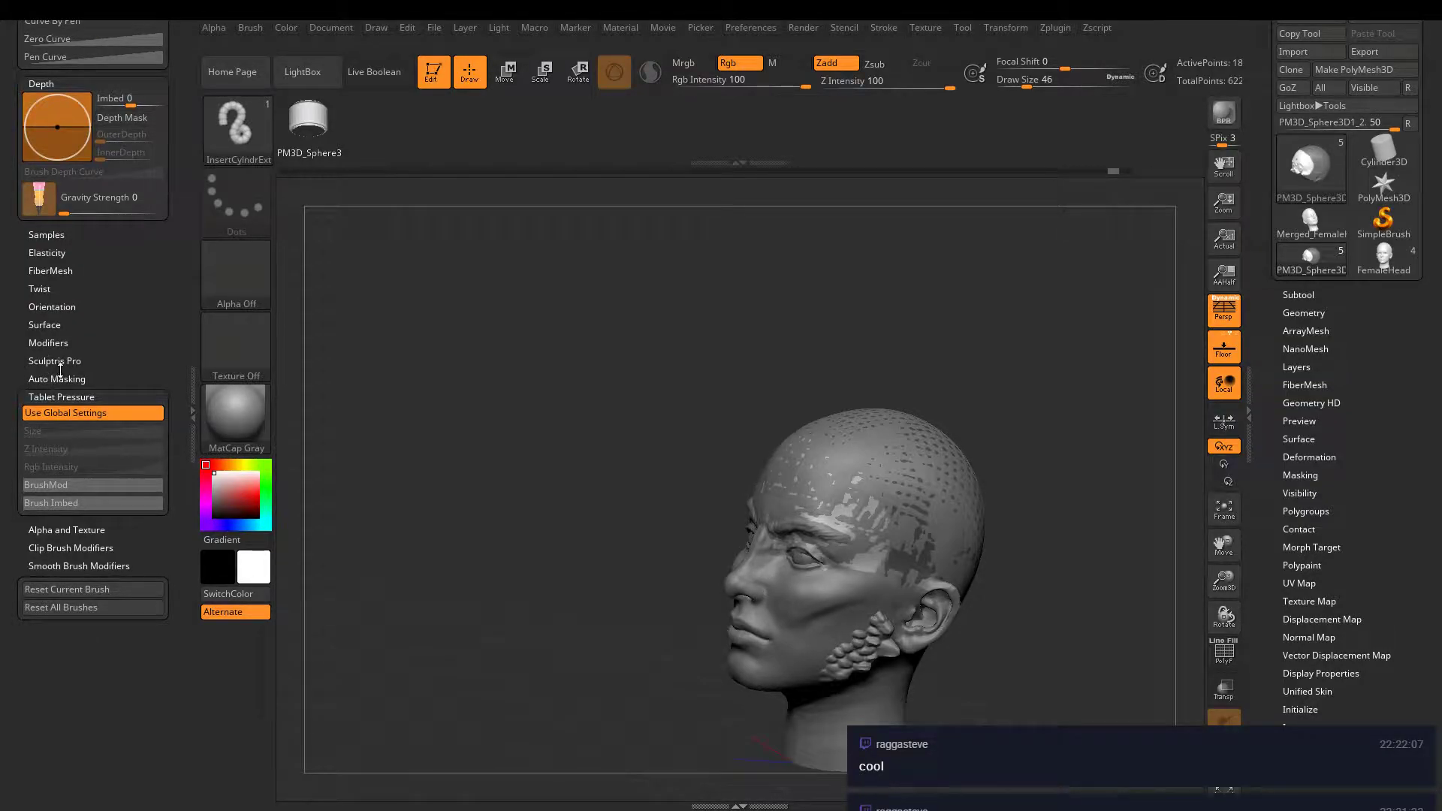
key(shift)
shift+click(96, 548)
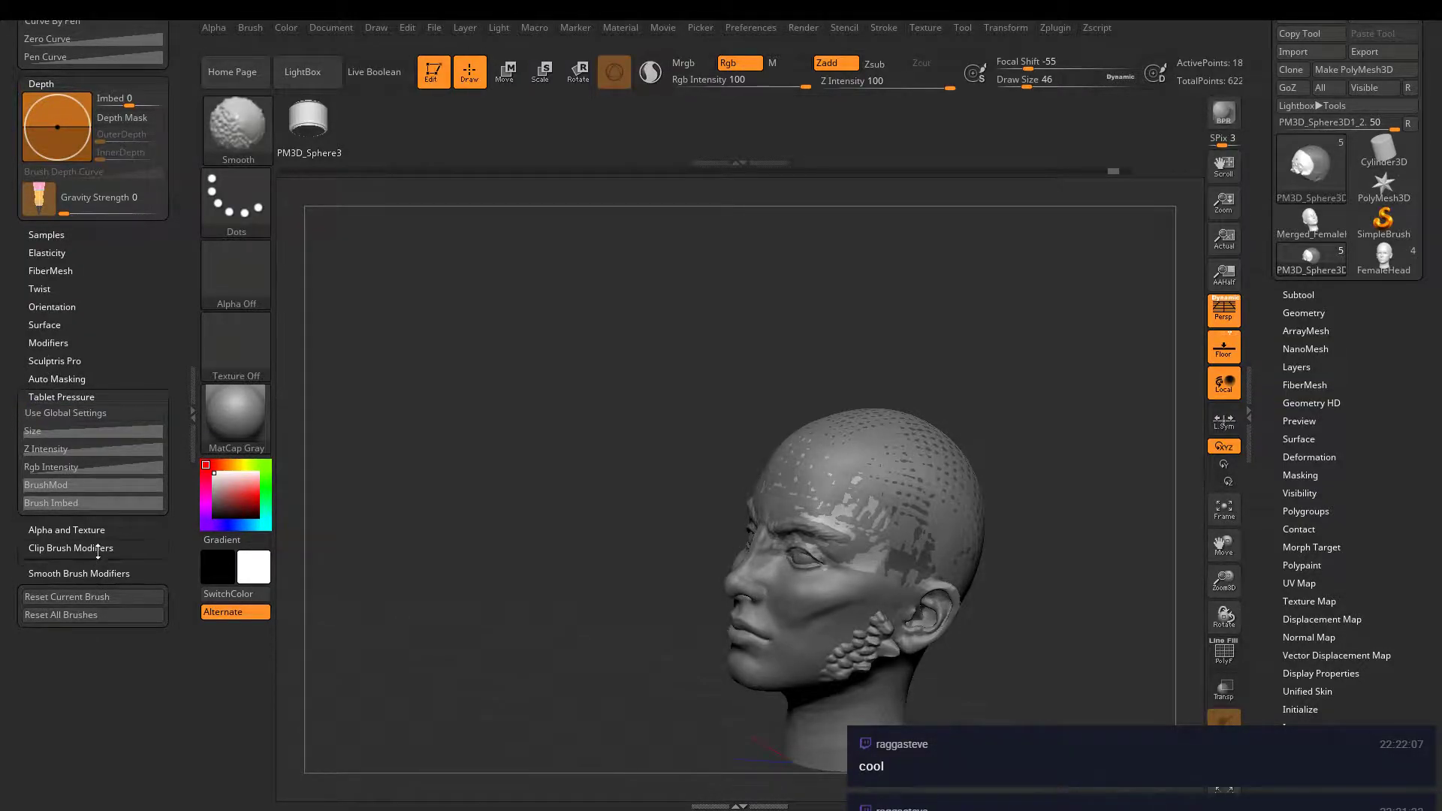
click(76, 548)
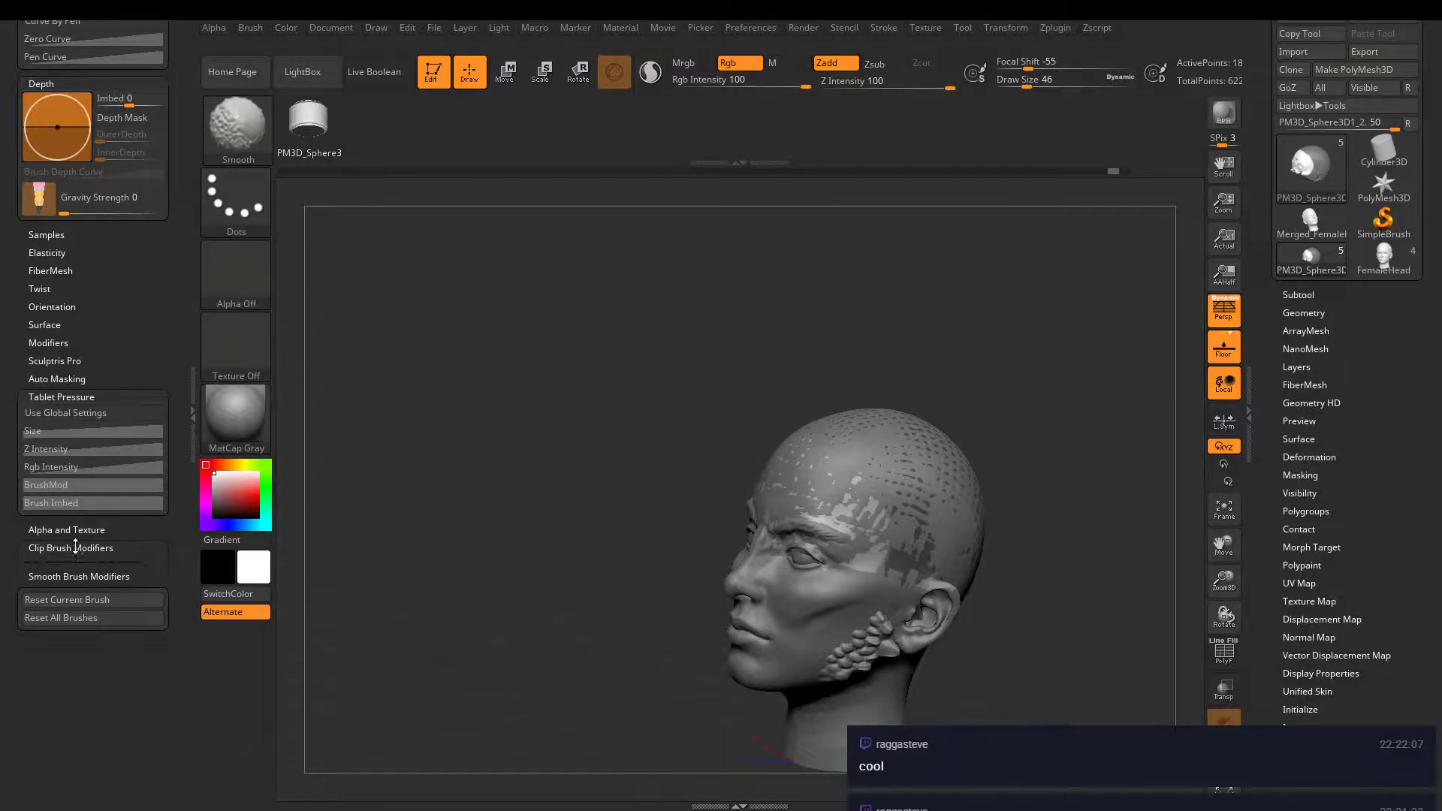
click(66, 565)
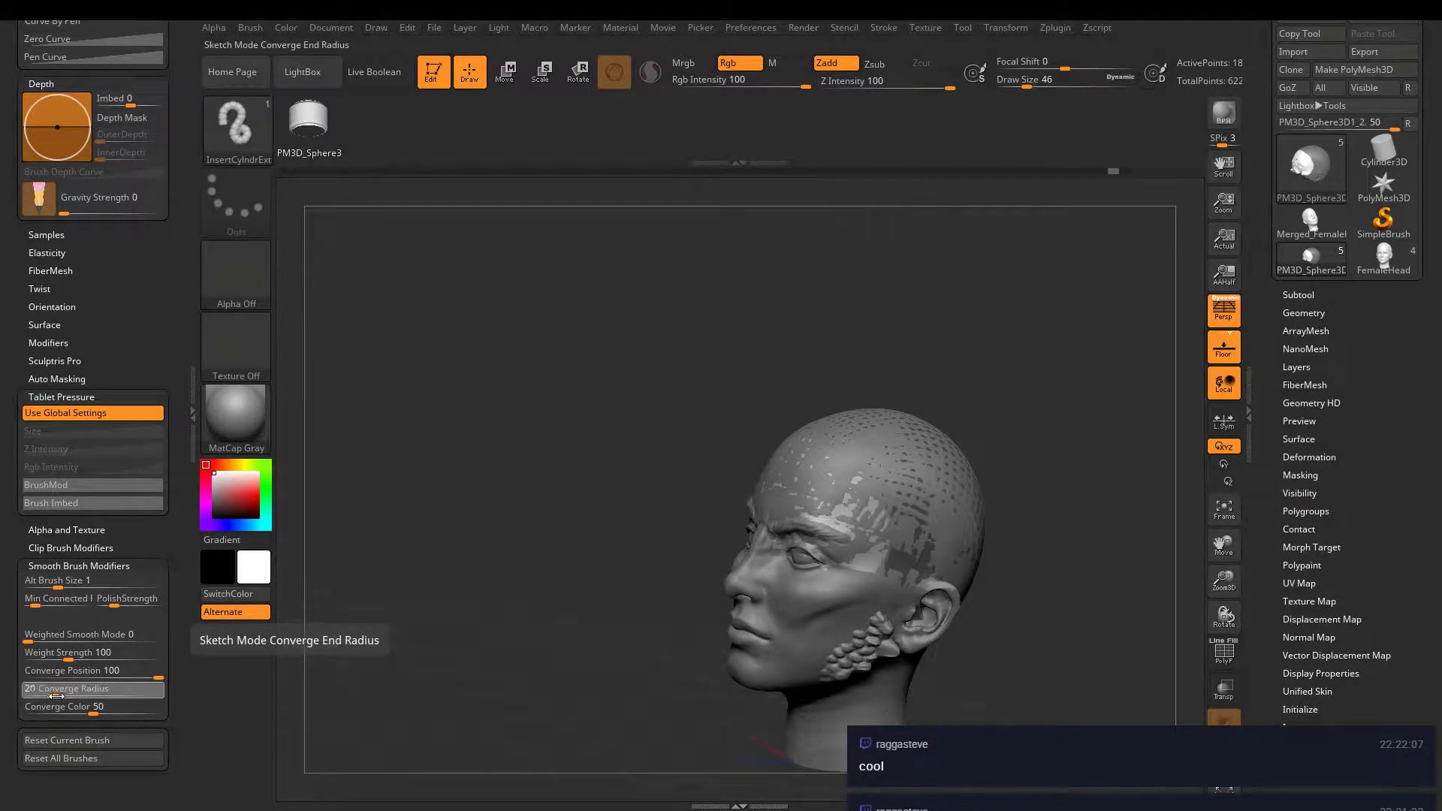
- Try a Converge Radius of 11 with a curled tube on the scalp, undo the tube and raise the radius again
drag(54, 696, 43, 696)
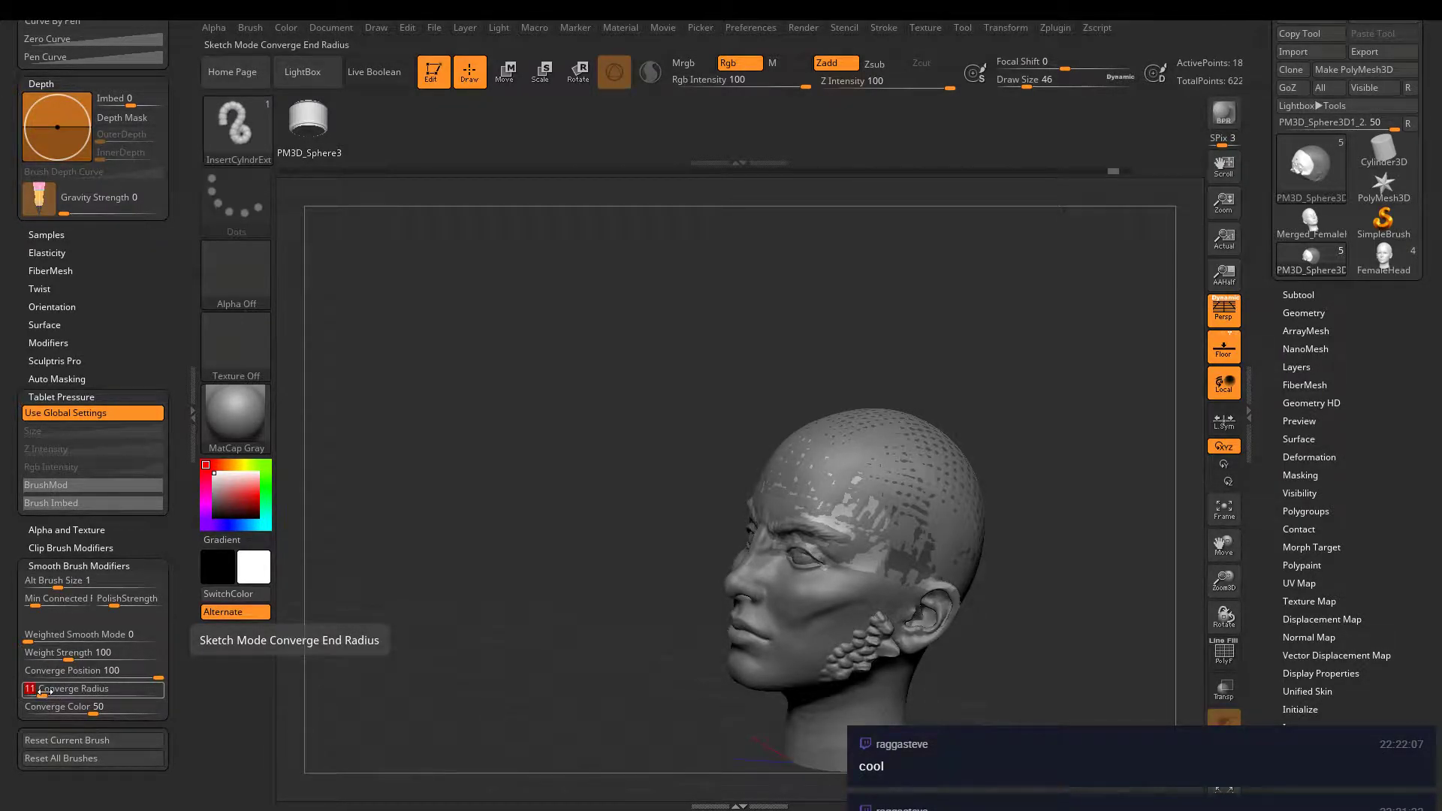
mouse_move(799, 496)
mouse_down()
mouse_move(837, 430)
mouse_move(872, 503)
mouse_up()
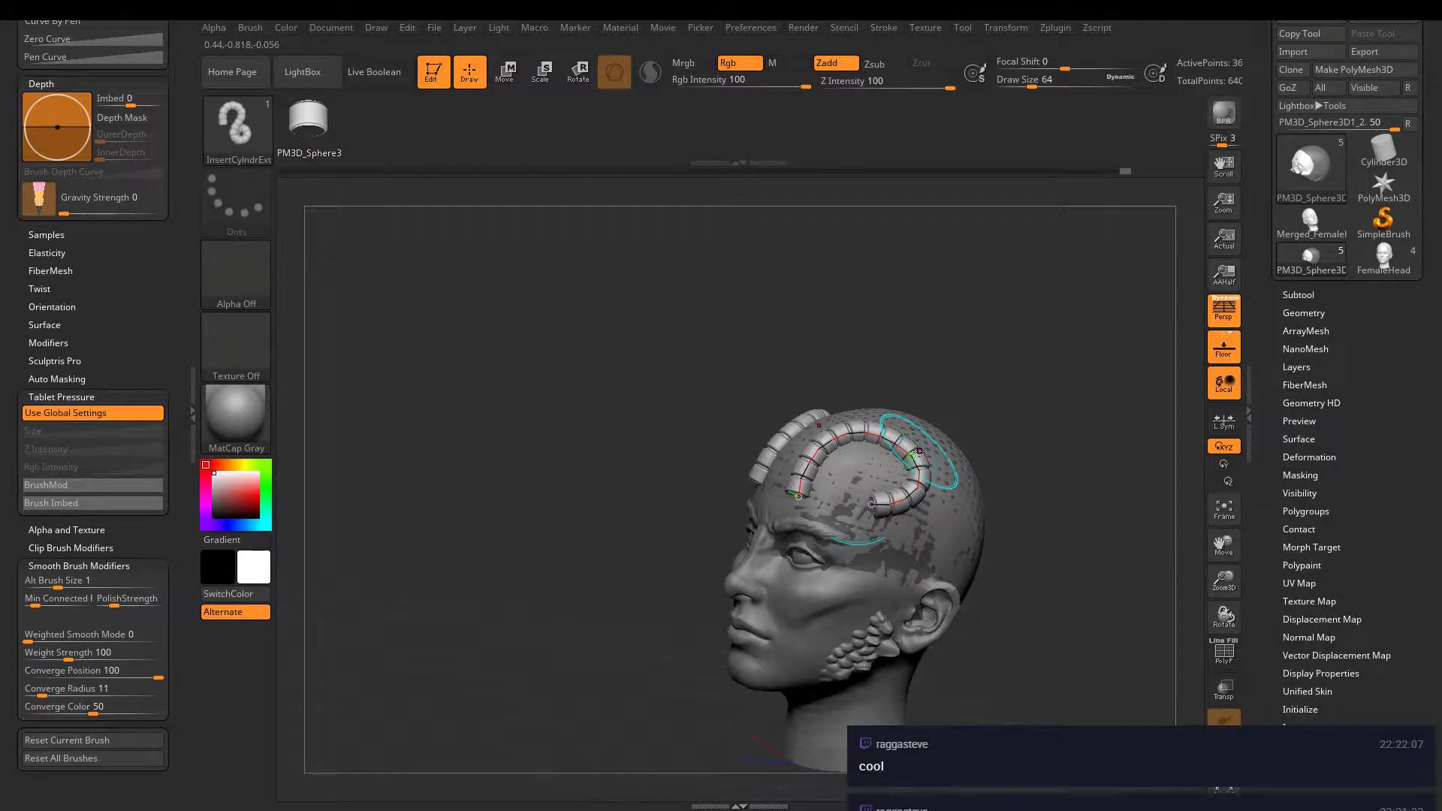
key(ctrl+z)
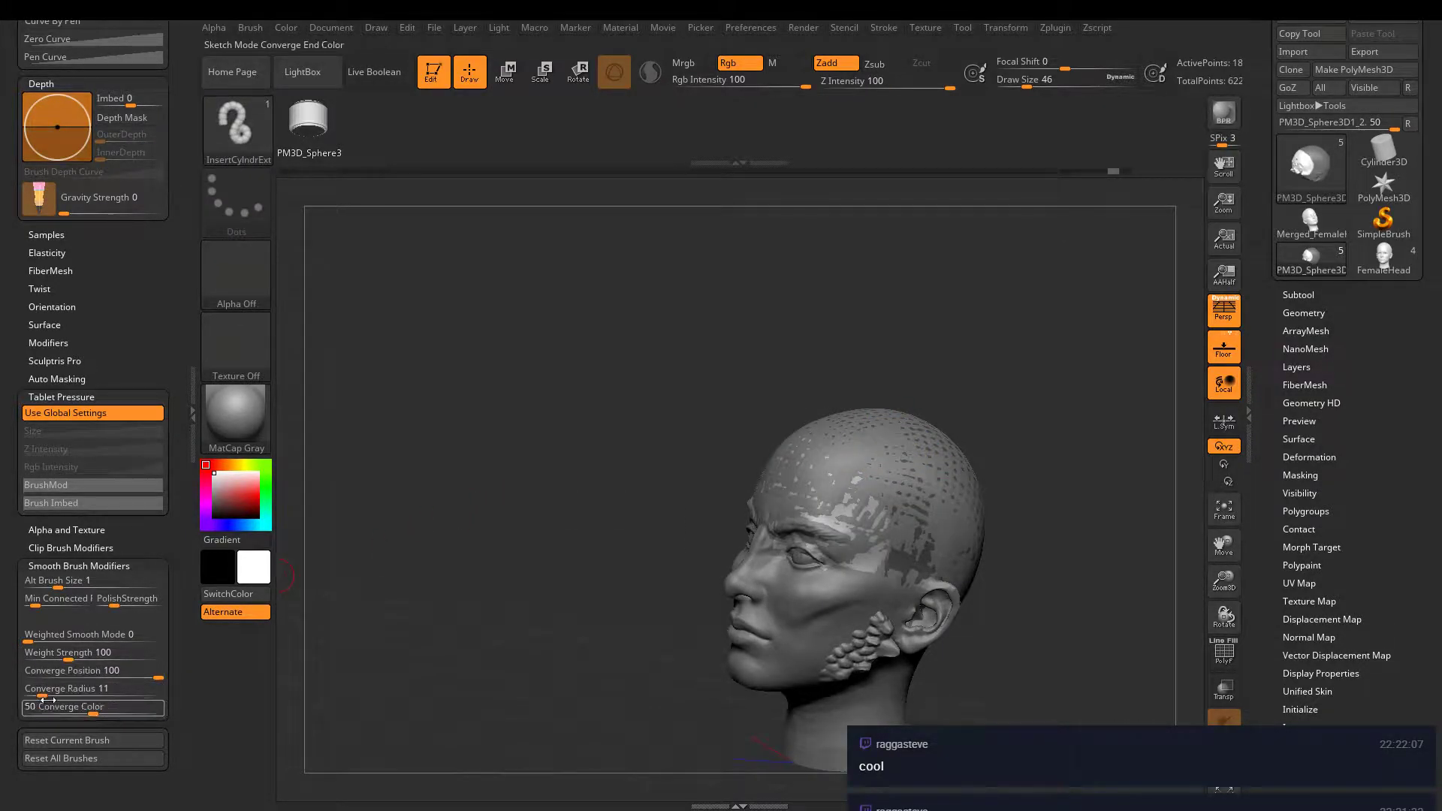
drag(45, 693, 54, 693)
click(48, 565)
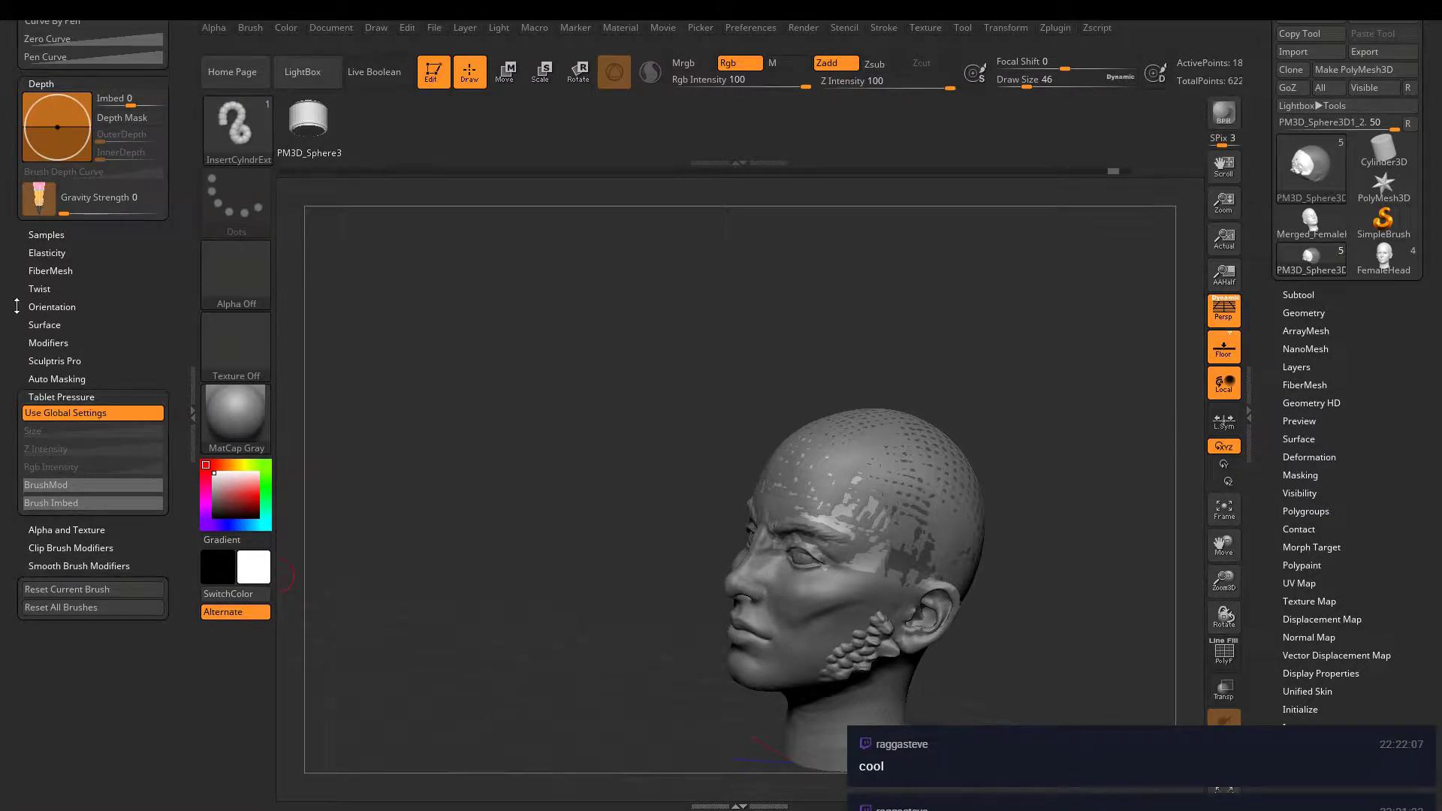
- Try an Imbed depth of about -74 with a curled mirrored tube on the side of the scalp and undo the tube
scroll(16, 250, up, 8)
scroll(90, 474, down, 2)
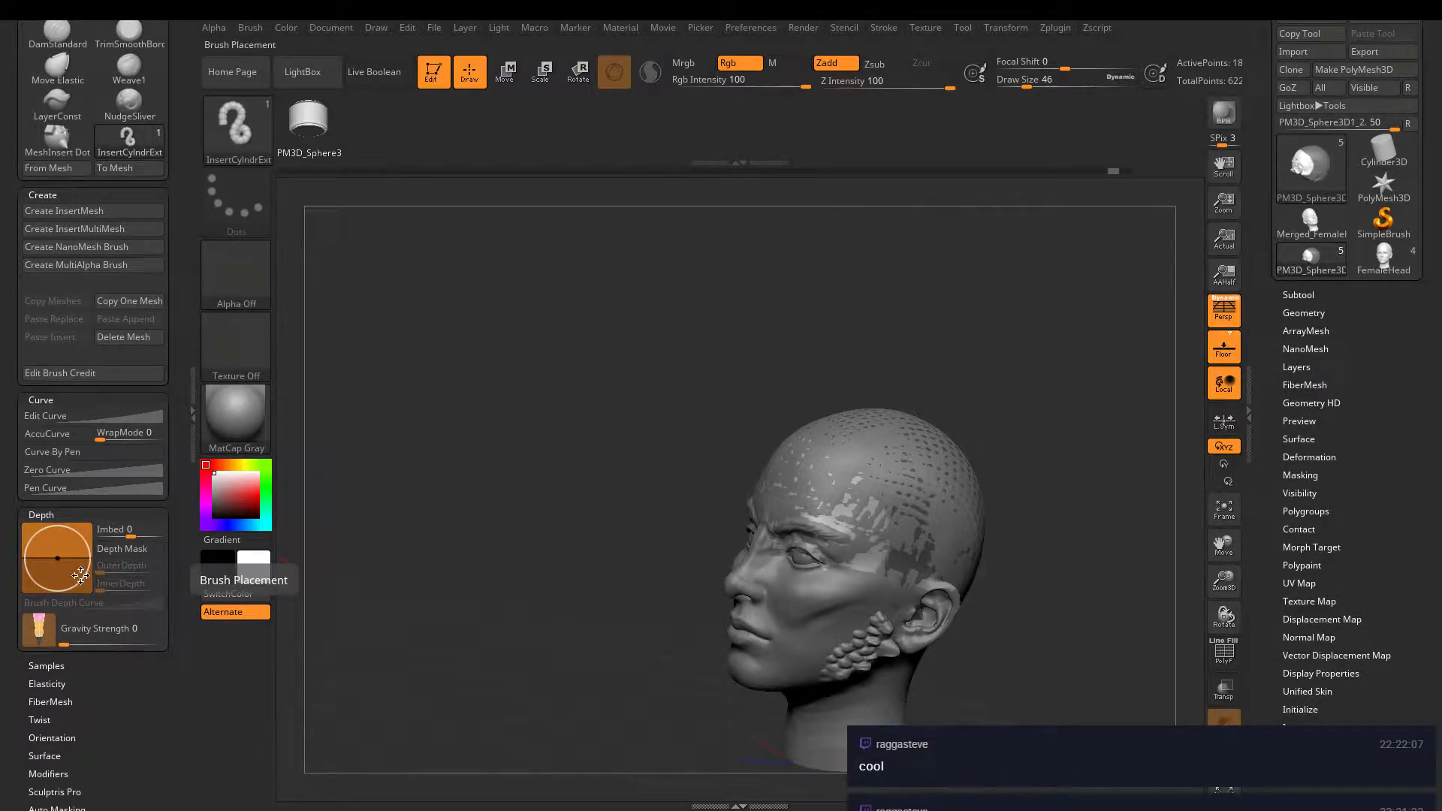
drag(120, 530, 104, 530)
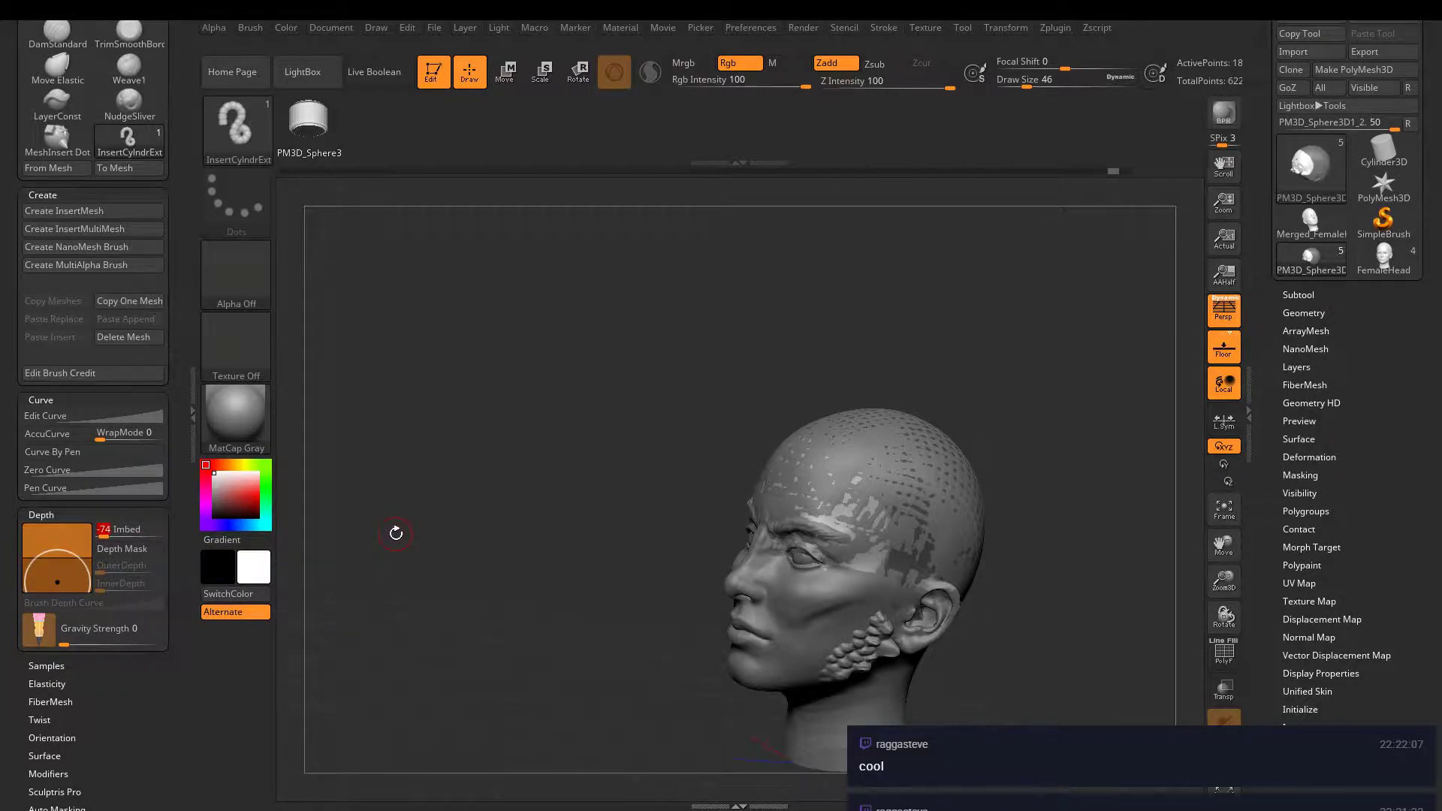
mouse_move(861, 441)
mouse_down()
mouse_move(976, 483)
mouse_move(897, 519)
mouse_move(921, 496)
mouse_up()
ctrl+right_drag(921, 496, 772, 511)
right_drag(812, 505, 780, 477)
key(ctrl)
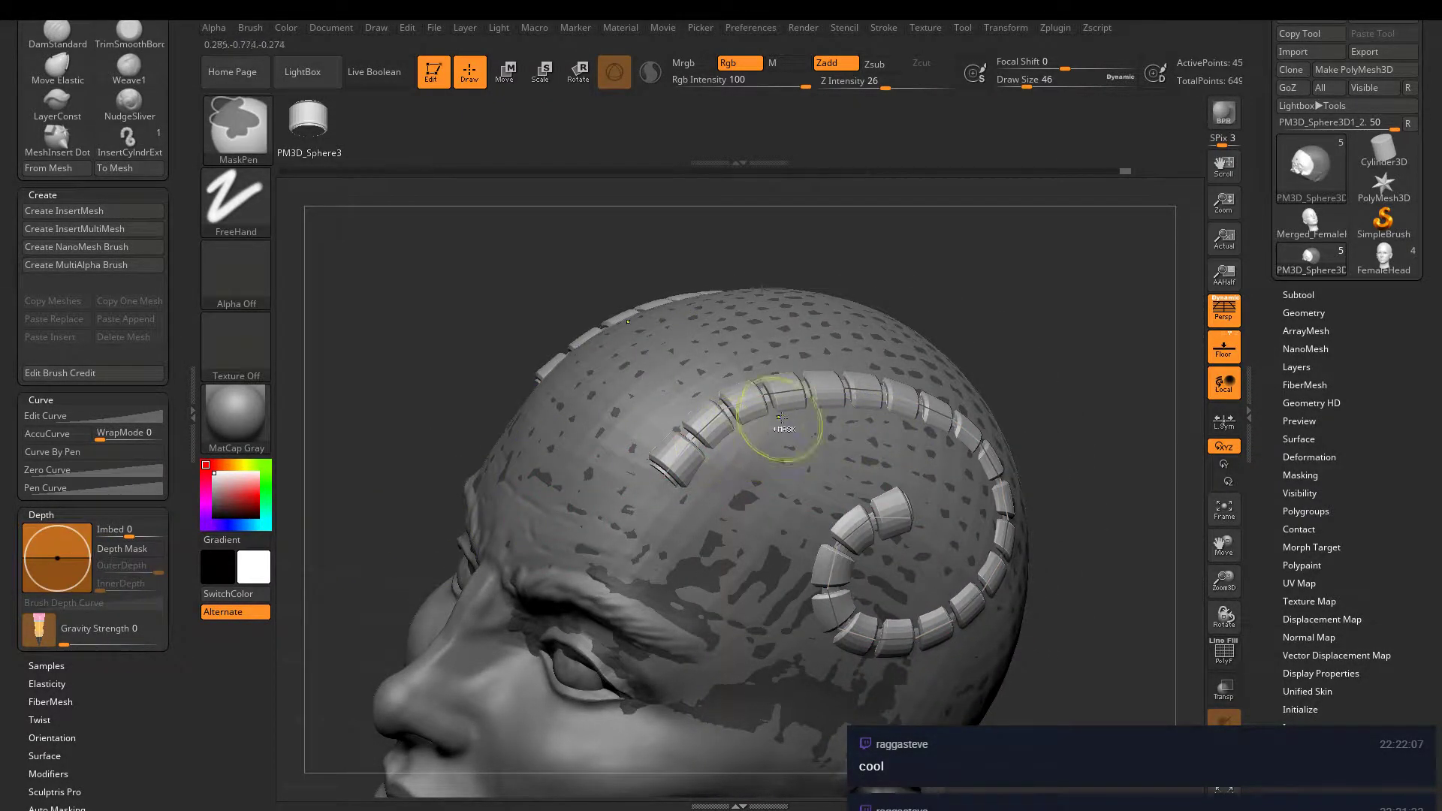
key(ctrl+z)
- Try an Imbed depth of 100 with a curled tube on the scalp, undo the tube and reset Imbed to 0
mouse_move(130, 535)
mouse_down()
mouse_move(113, 534)
mouse_move(159, 532)
mouse_up()
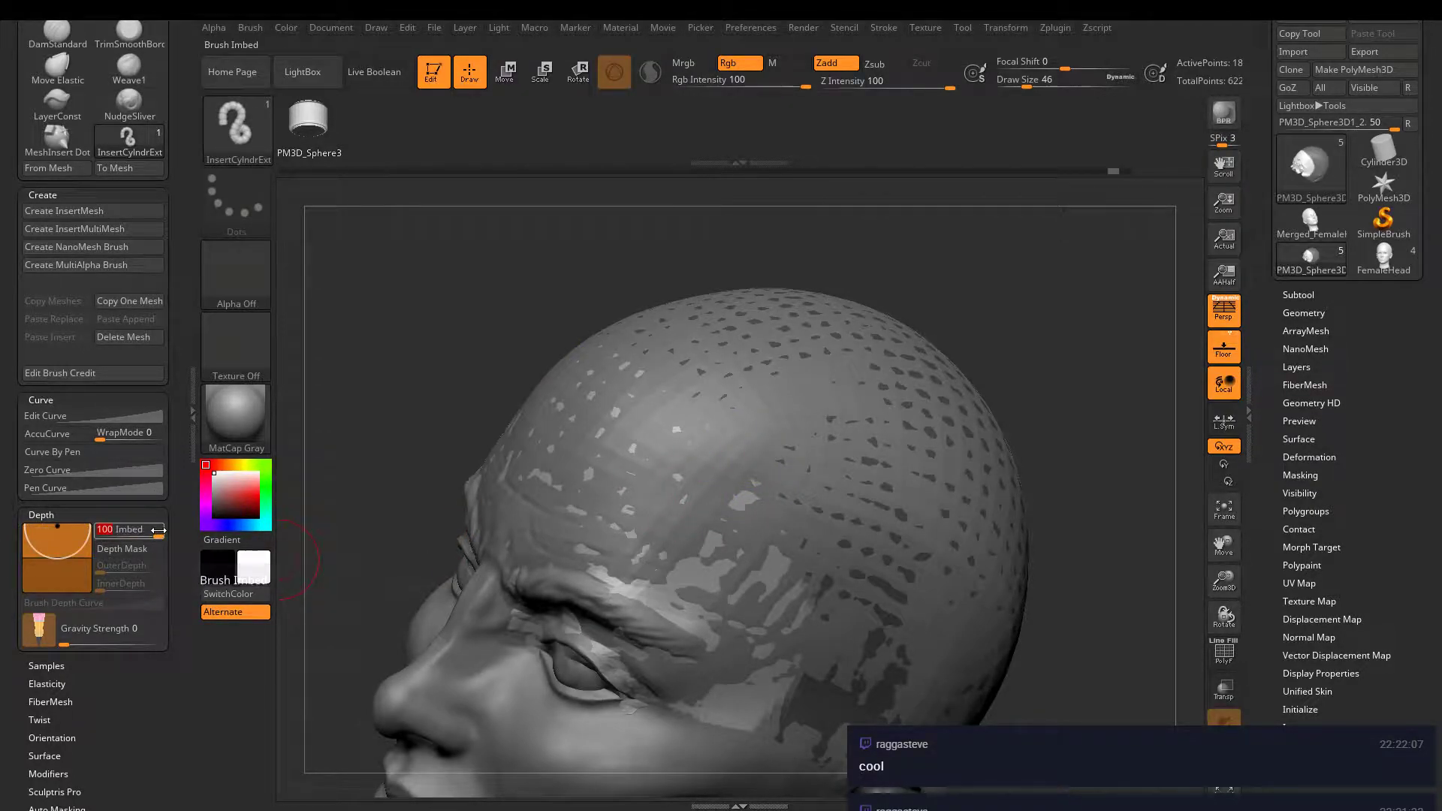
mouse_move(643, 449)
mouse_down()
mouse_move(933, 384)
mouse_move(813, 540)
mouse_move(890, 449)
mouse_move(867, 473)
mouse_up()
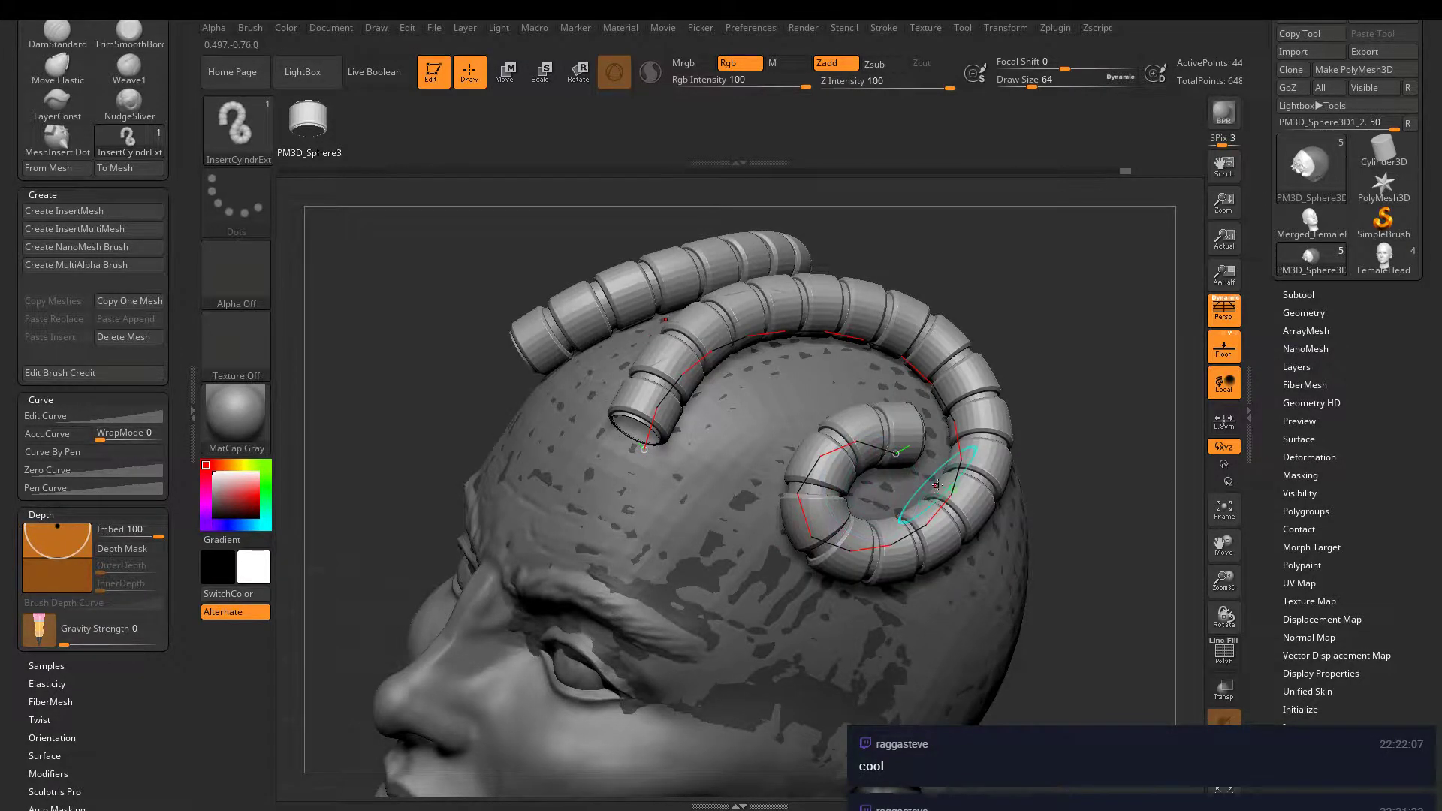
key(ctrl+z)
click(127, 533)
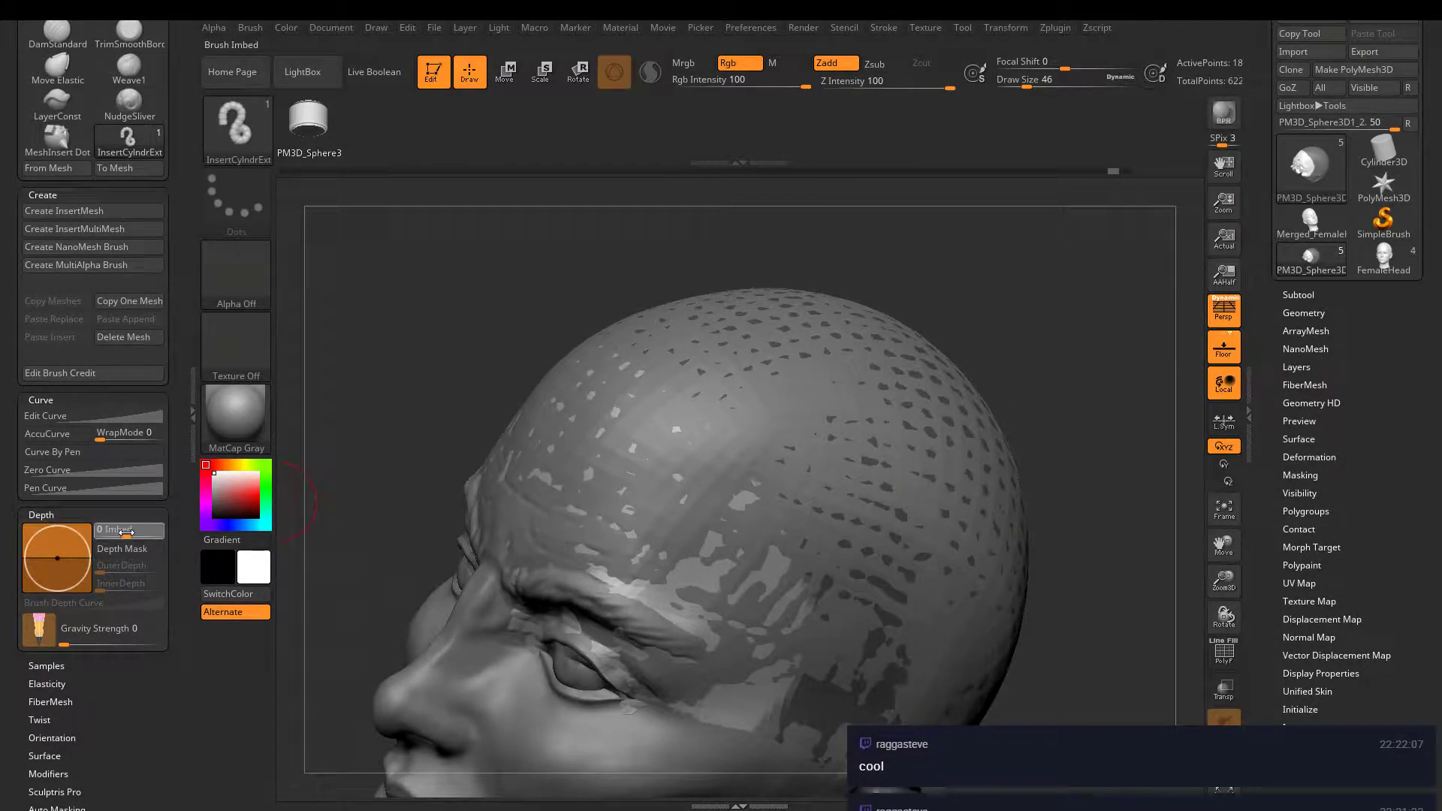
click(100, 551)
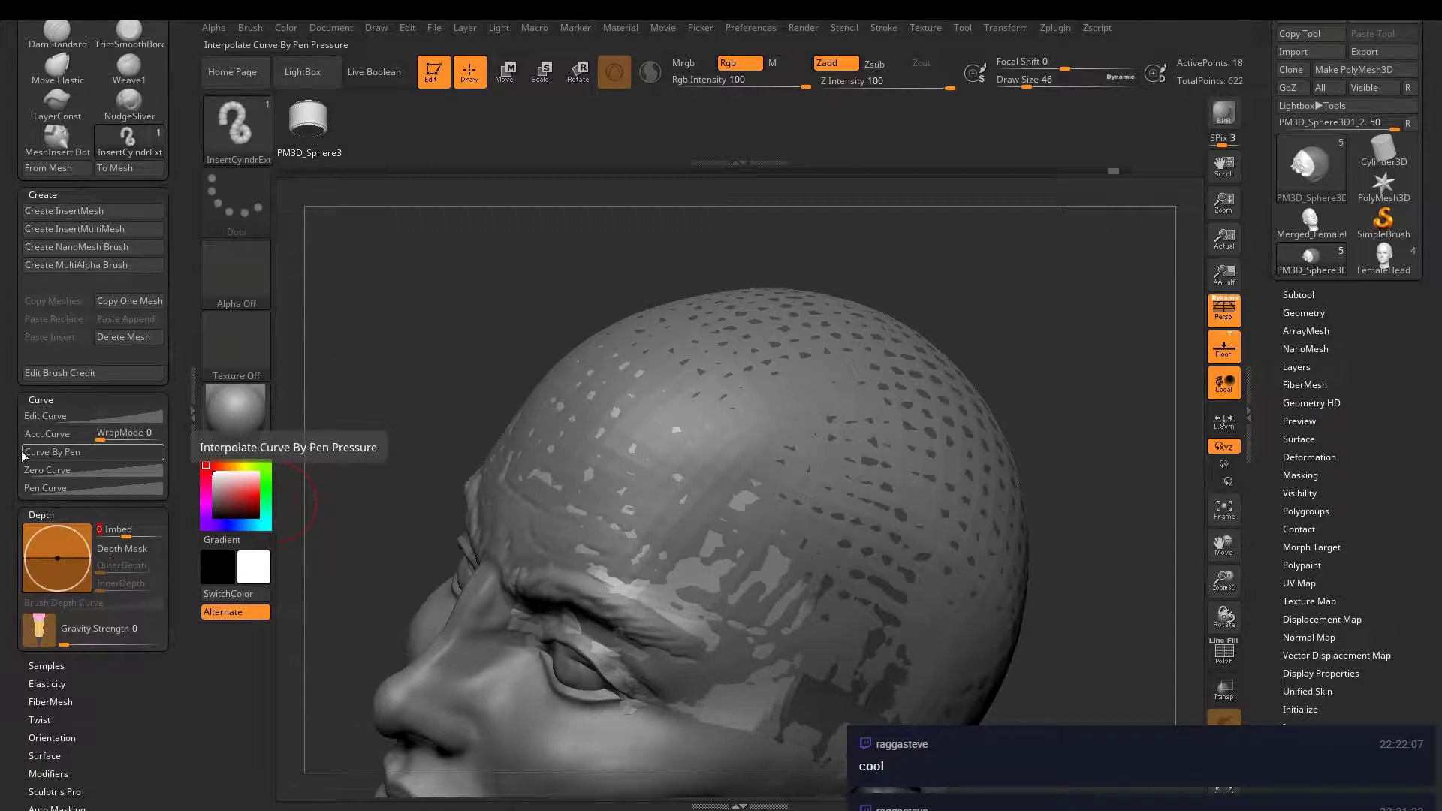
scroll(22, 459, up, 3)
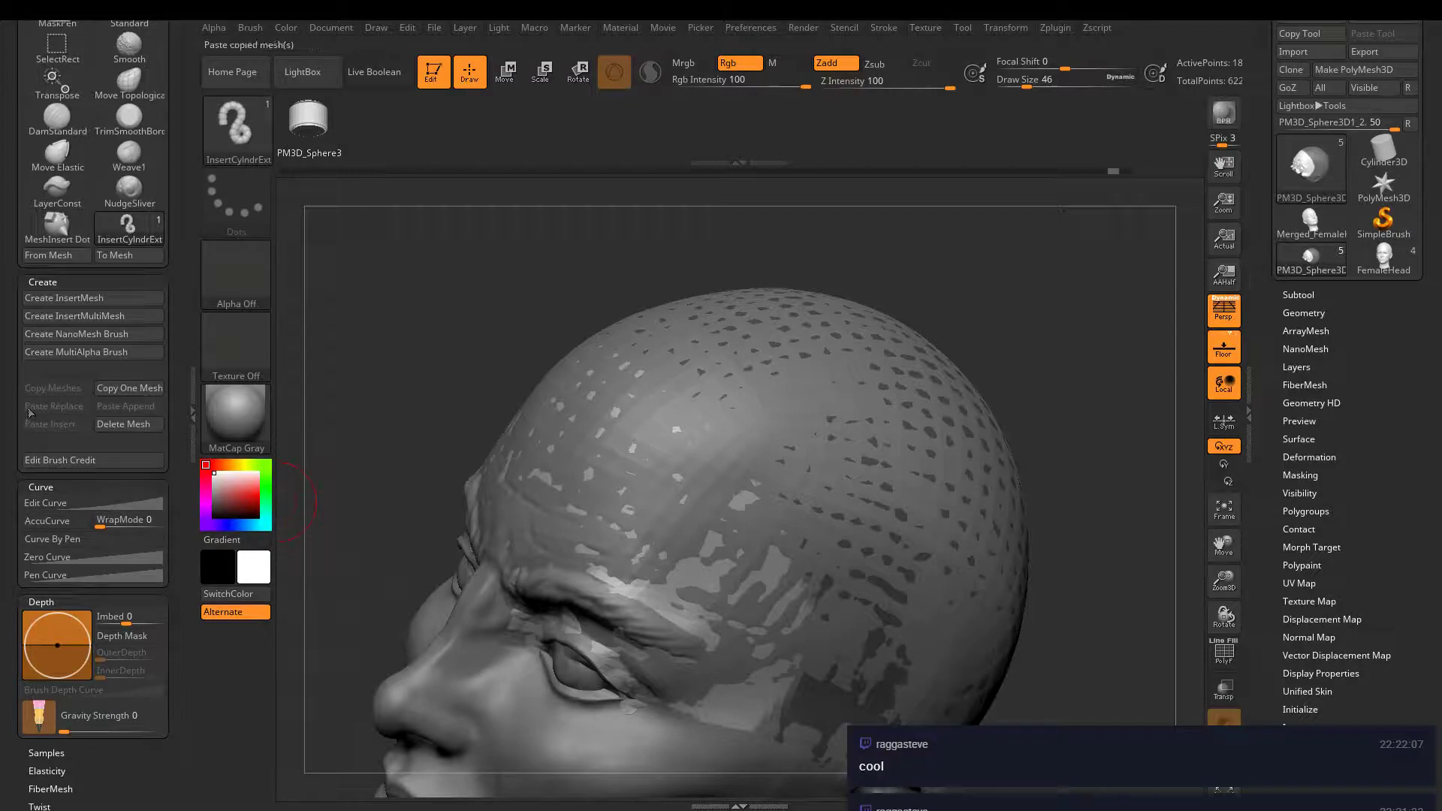
- Examine the brush credit fields and the brush's Edit Curve graph, leaving both unchanged
click(74, 462)
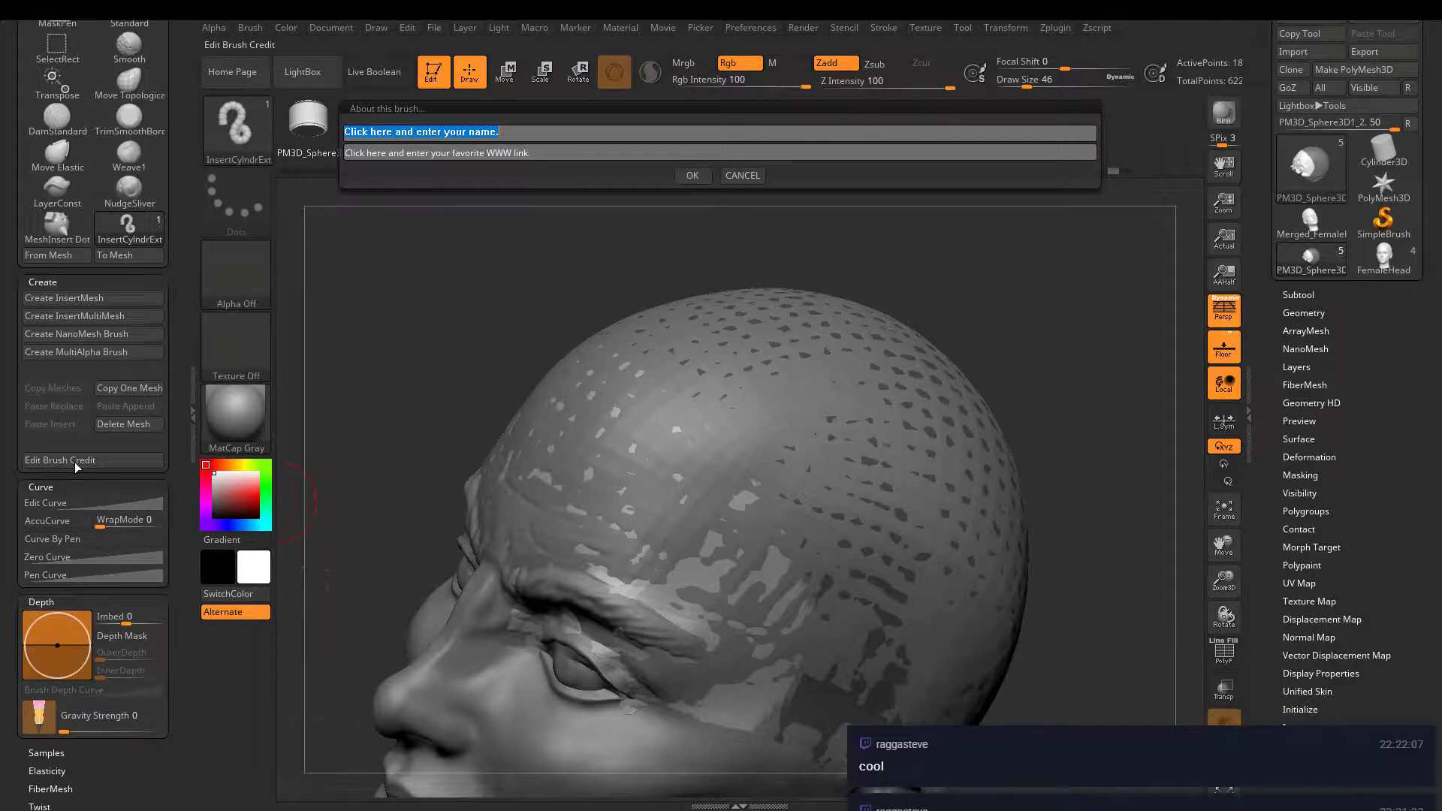
click(742, 175)
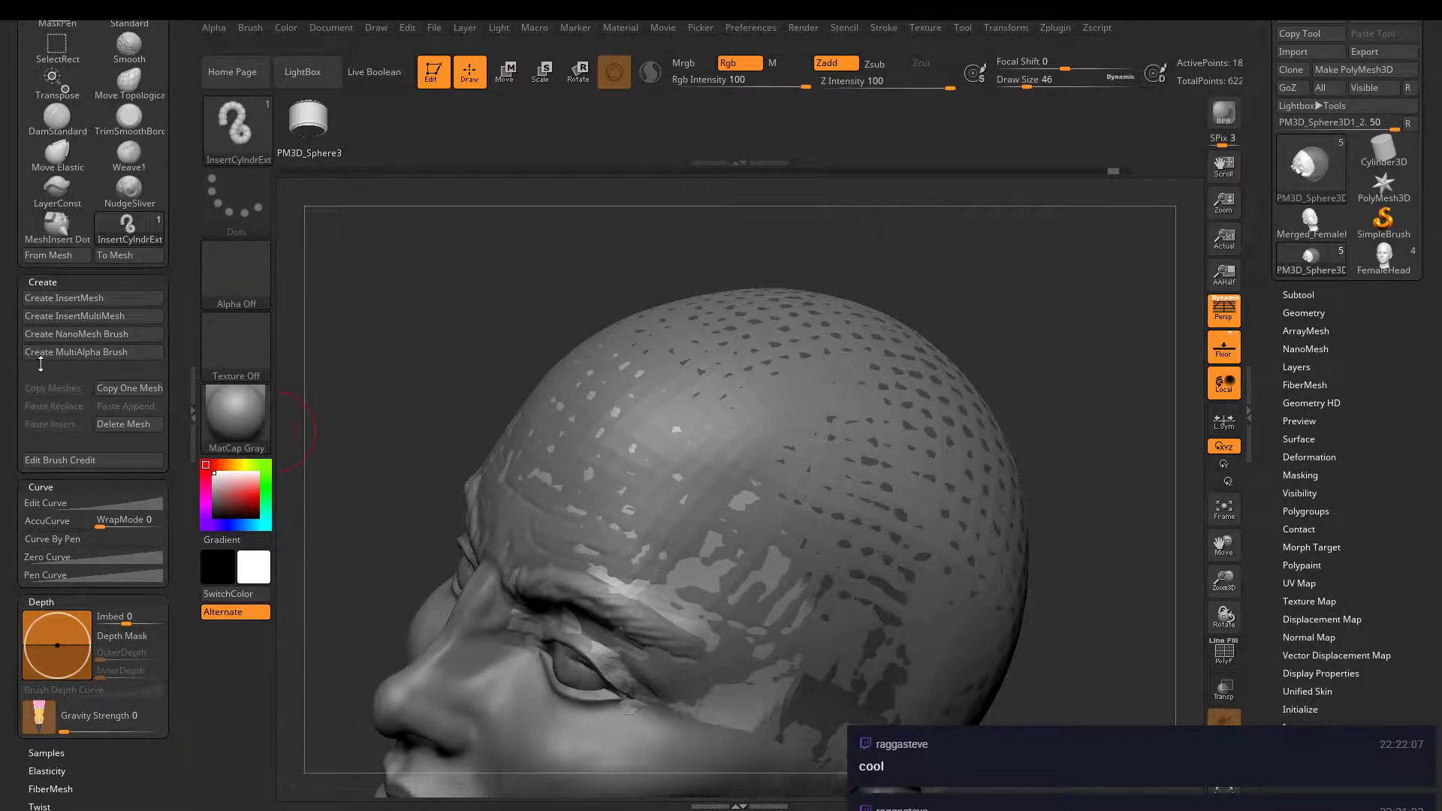
scroll(48, 365, down, 4)
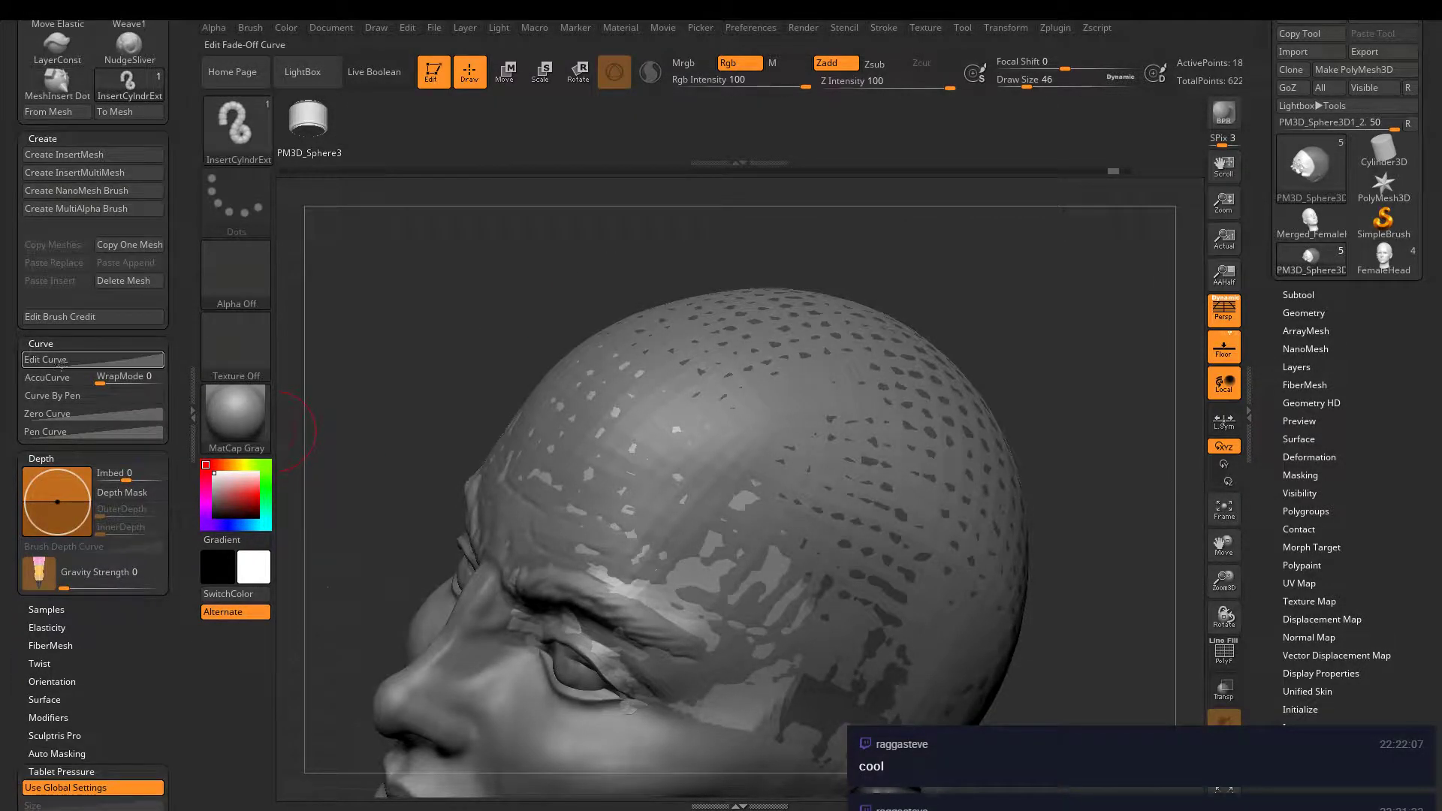
click(62, 361)
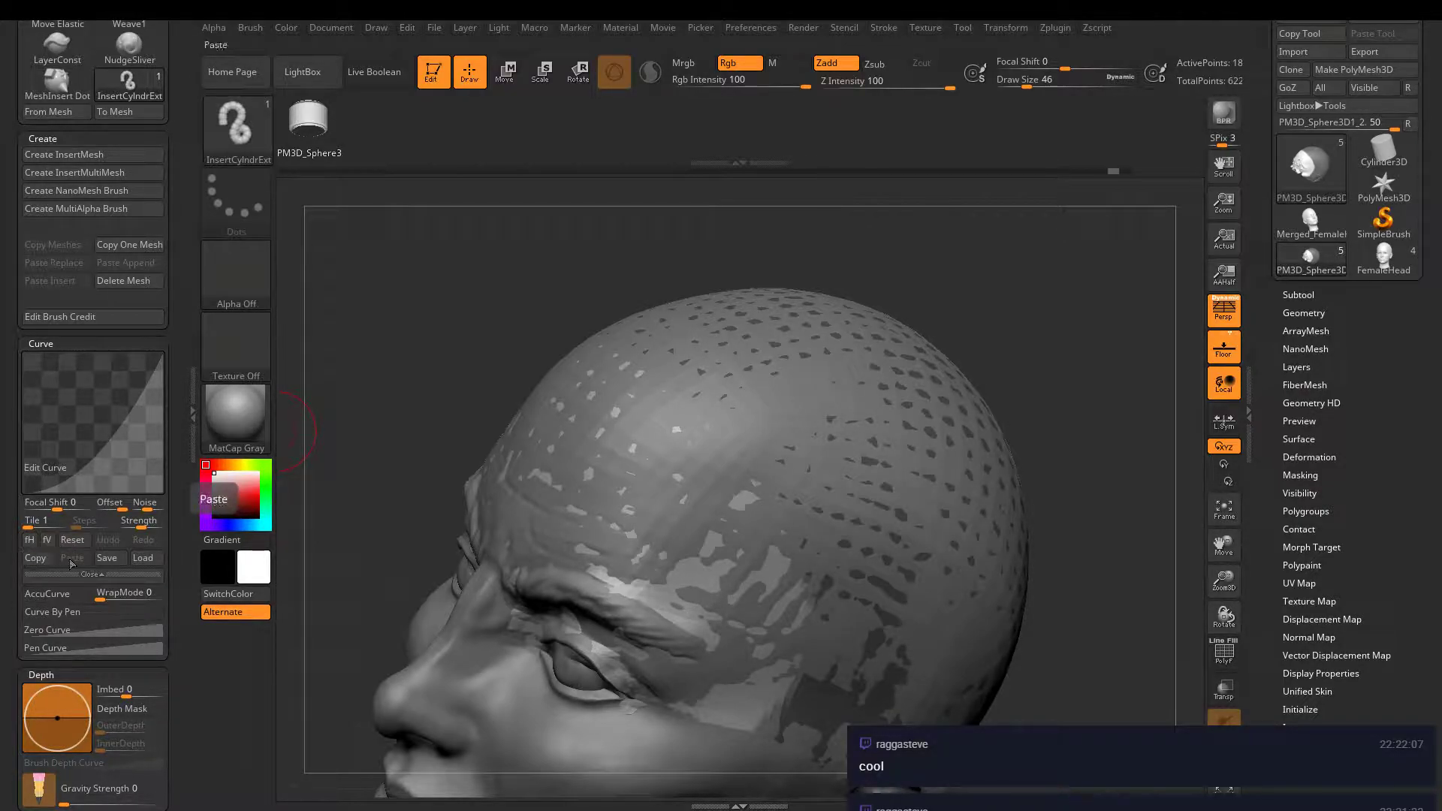
click(90, 575)
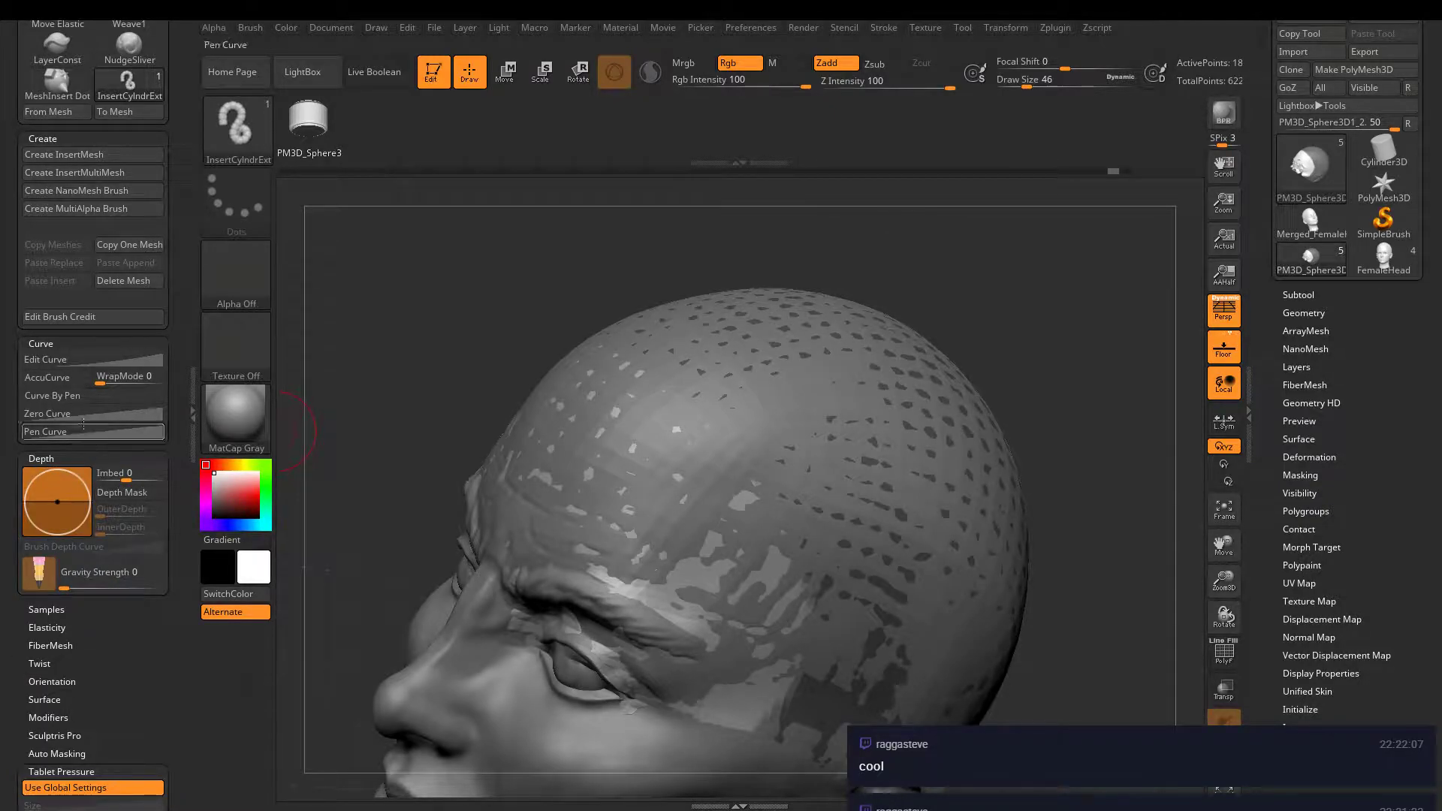
- Try Curve By Pen with a long curved tube across the scalp, undo the strokes and turn the option off again
click(70, 397)
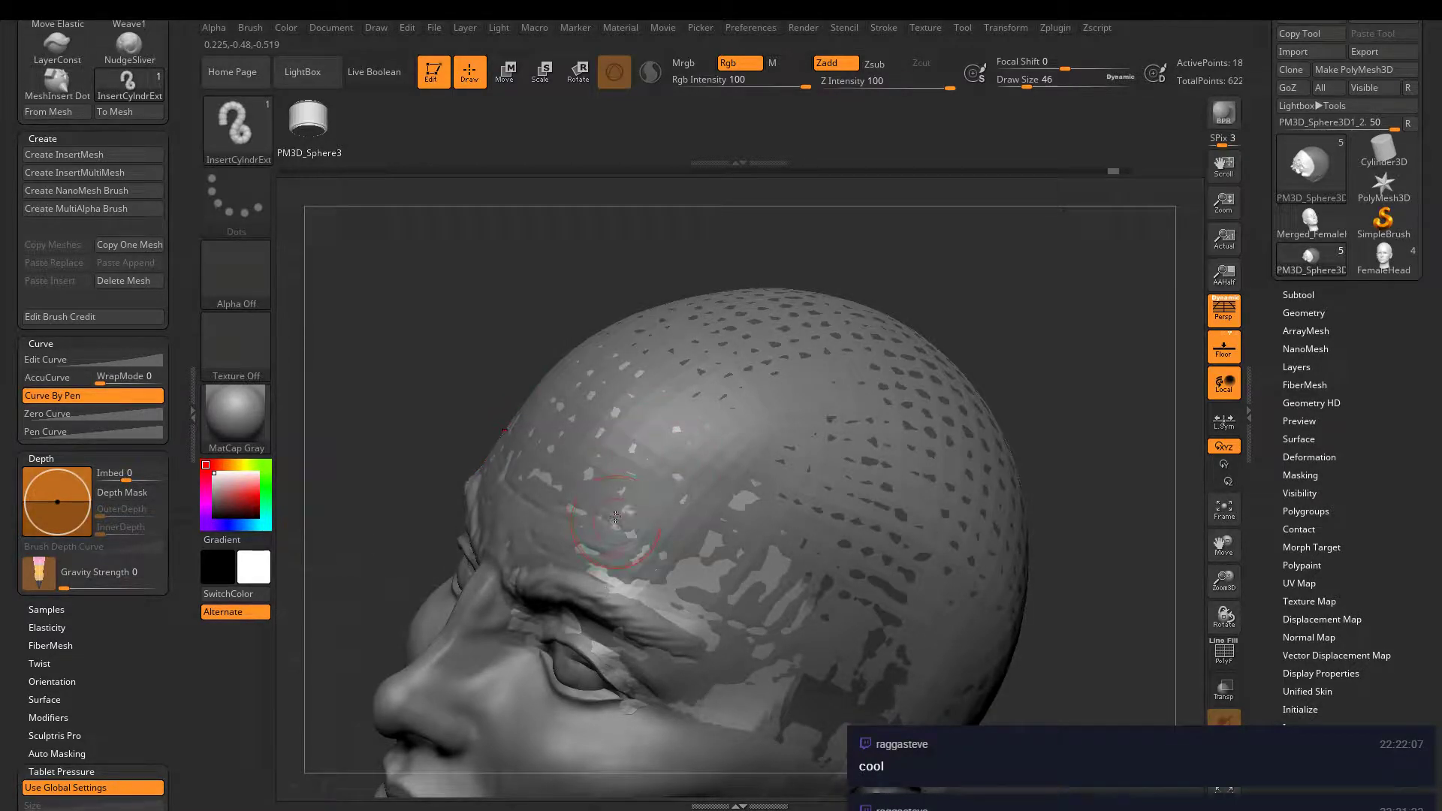
mouse_move(619, 470)
mouse_down()
mouse_move(665, 402)
mouse_move(766, 334)
mouse_move(845, 341)
mouse_move(910, 399)
mouse_move(985, 424)
mouse_move(992, 522)
mouse_move(920, 560)
mouse_up()
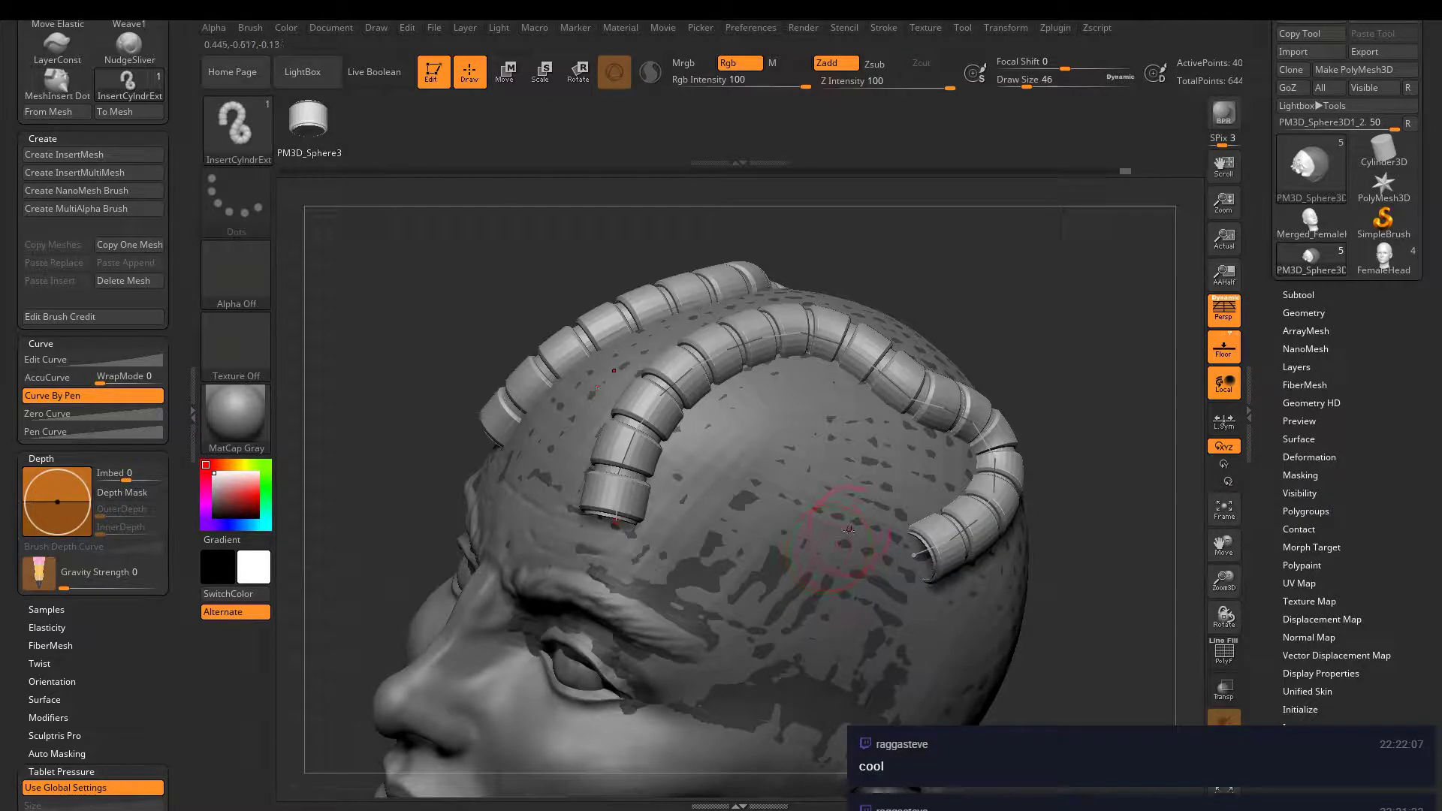
key(ctrl+z)
mouse_move(901, 428)
mouse_down()
mouse_move(796, 383)
mouse_move(905, 466)
mouse_up()
key(ctrl+z)
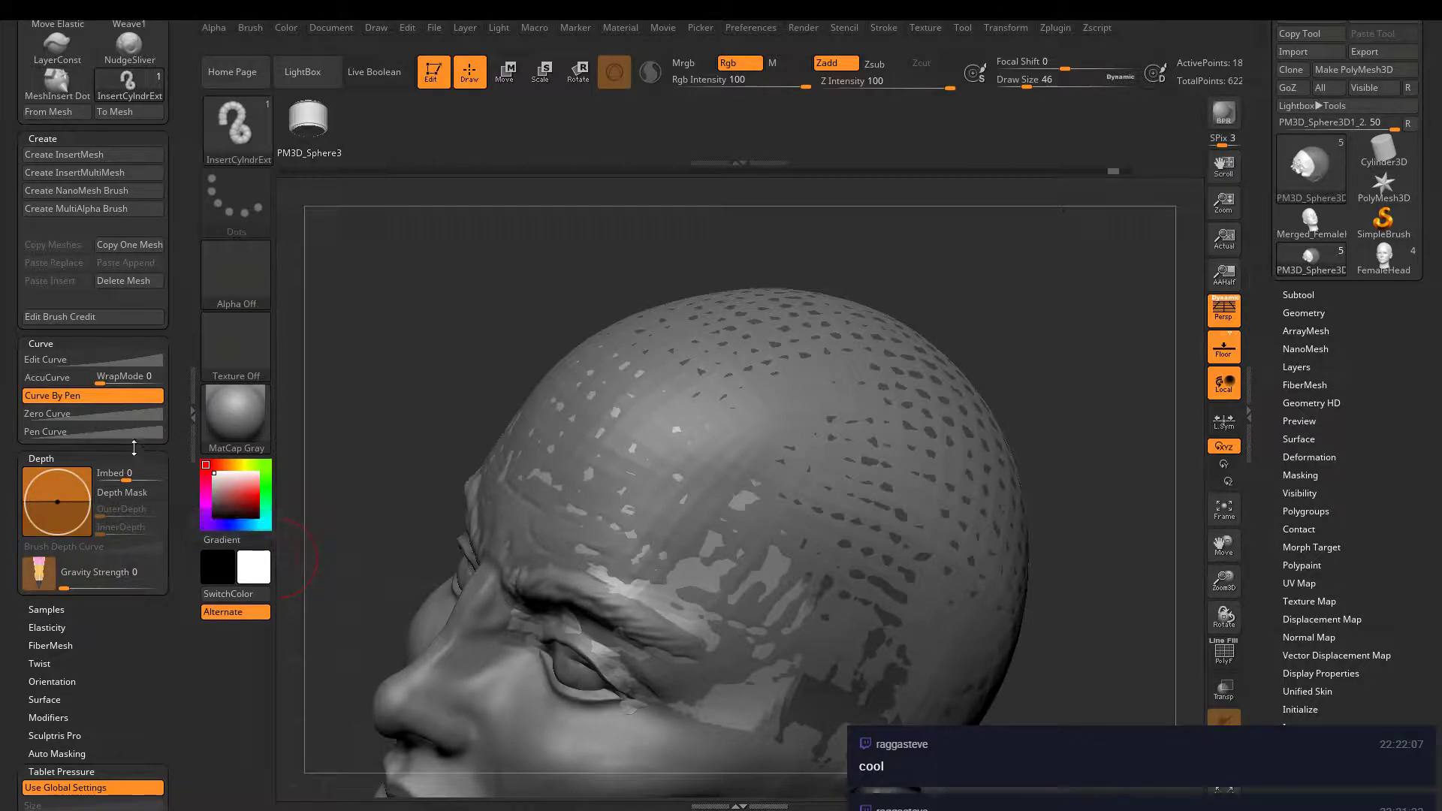
click(111, 395)
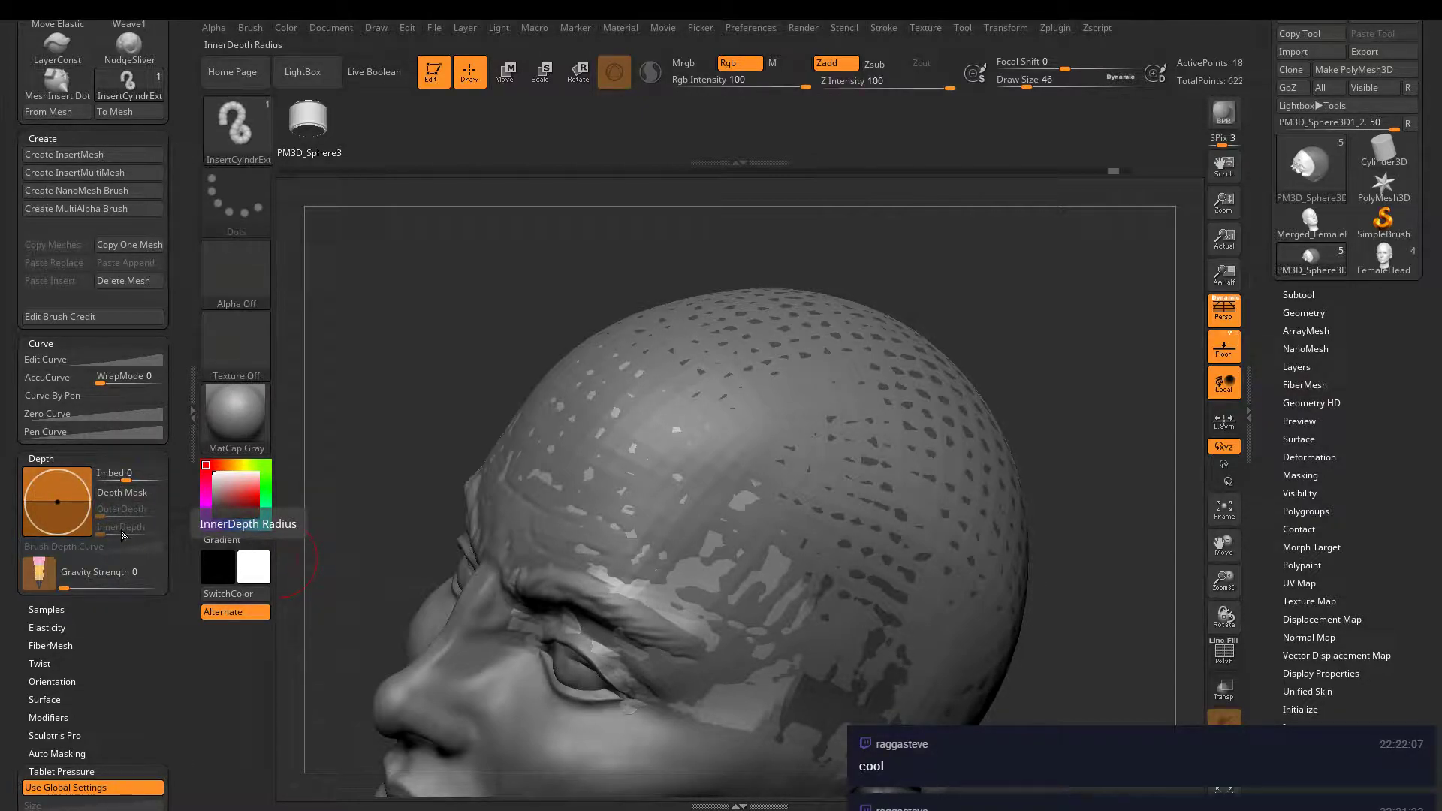
- Examine the brush's Samples, Elasticity and FiberMesh settings
drag(21, 622, 30, 593)
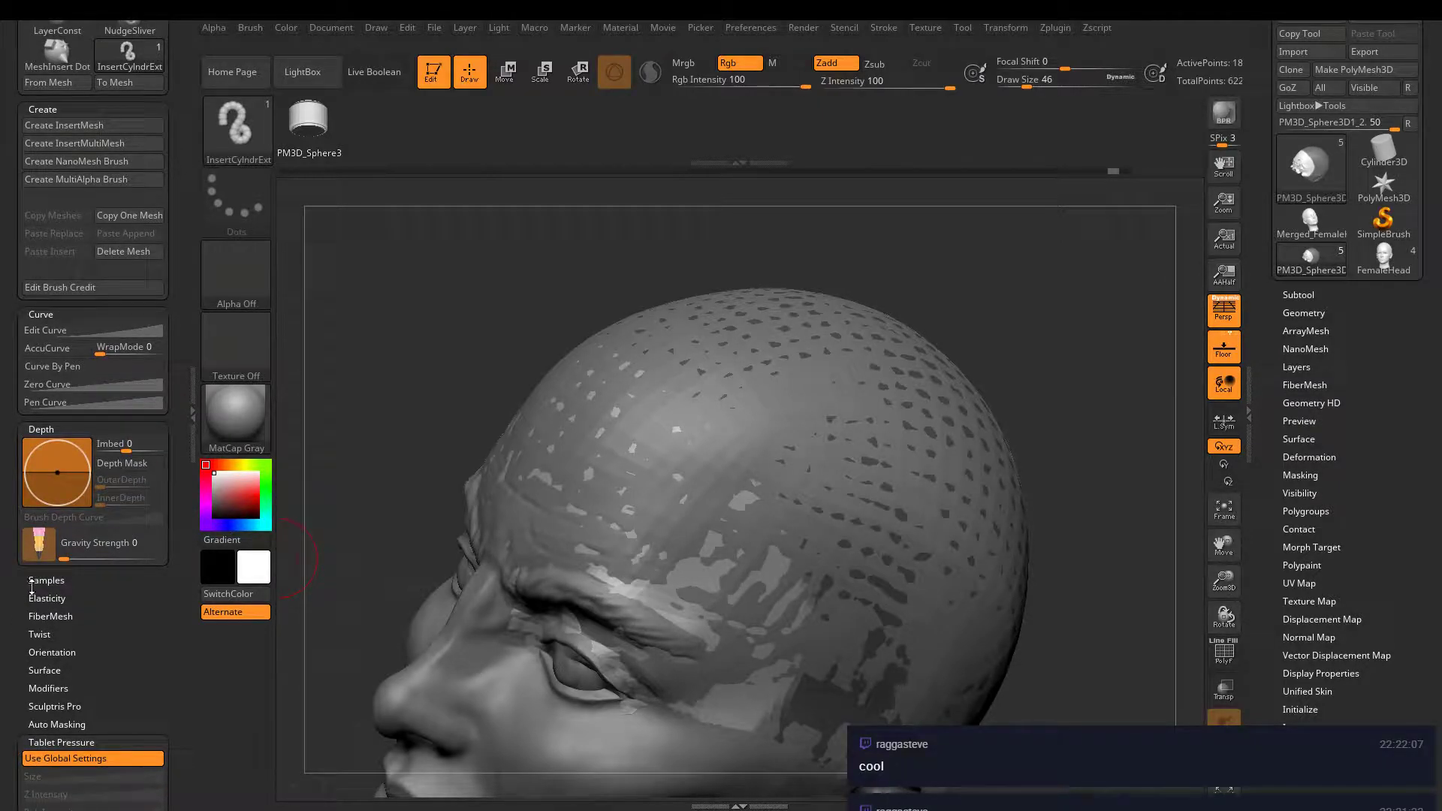
click(42, 580)
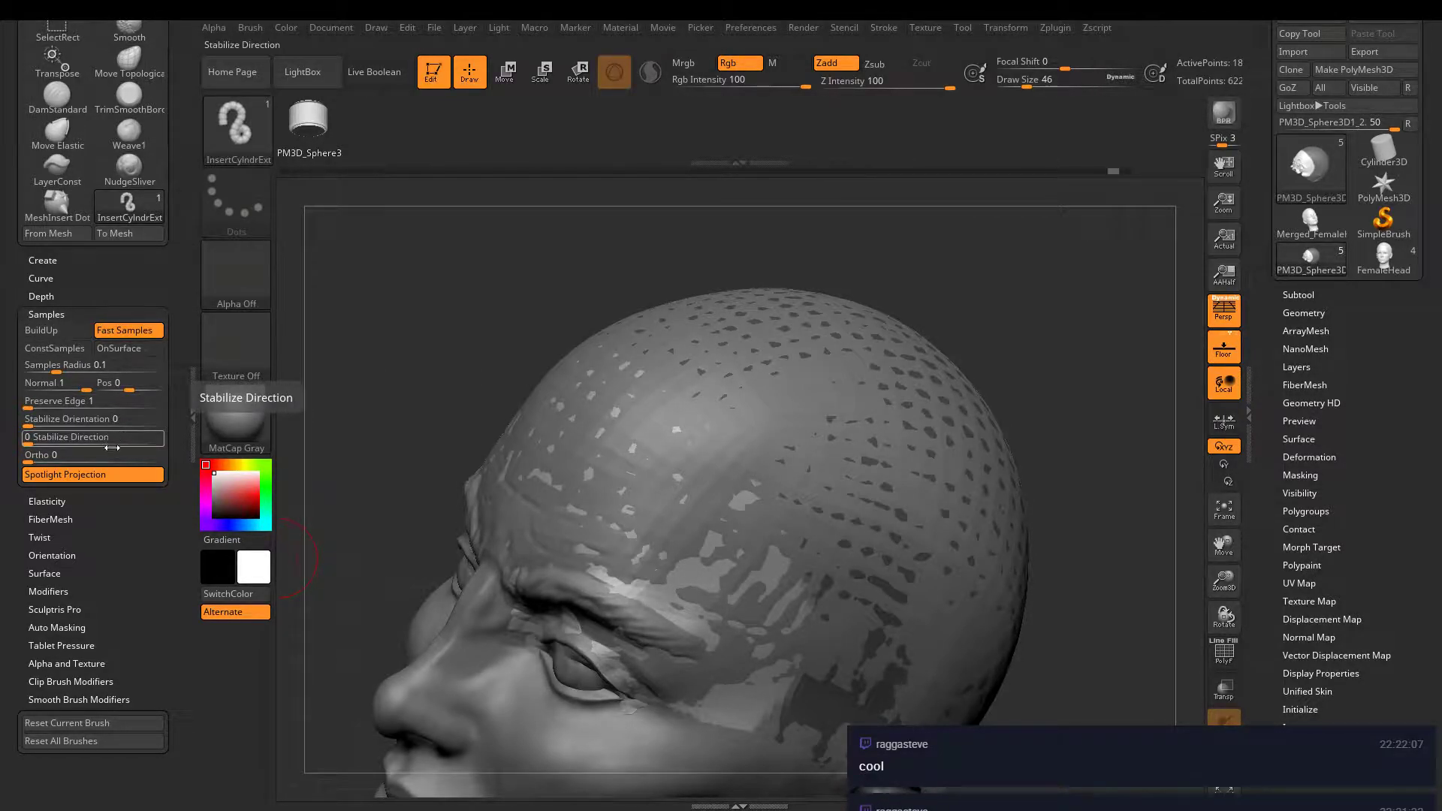
shift+click(77, 501)
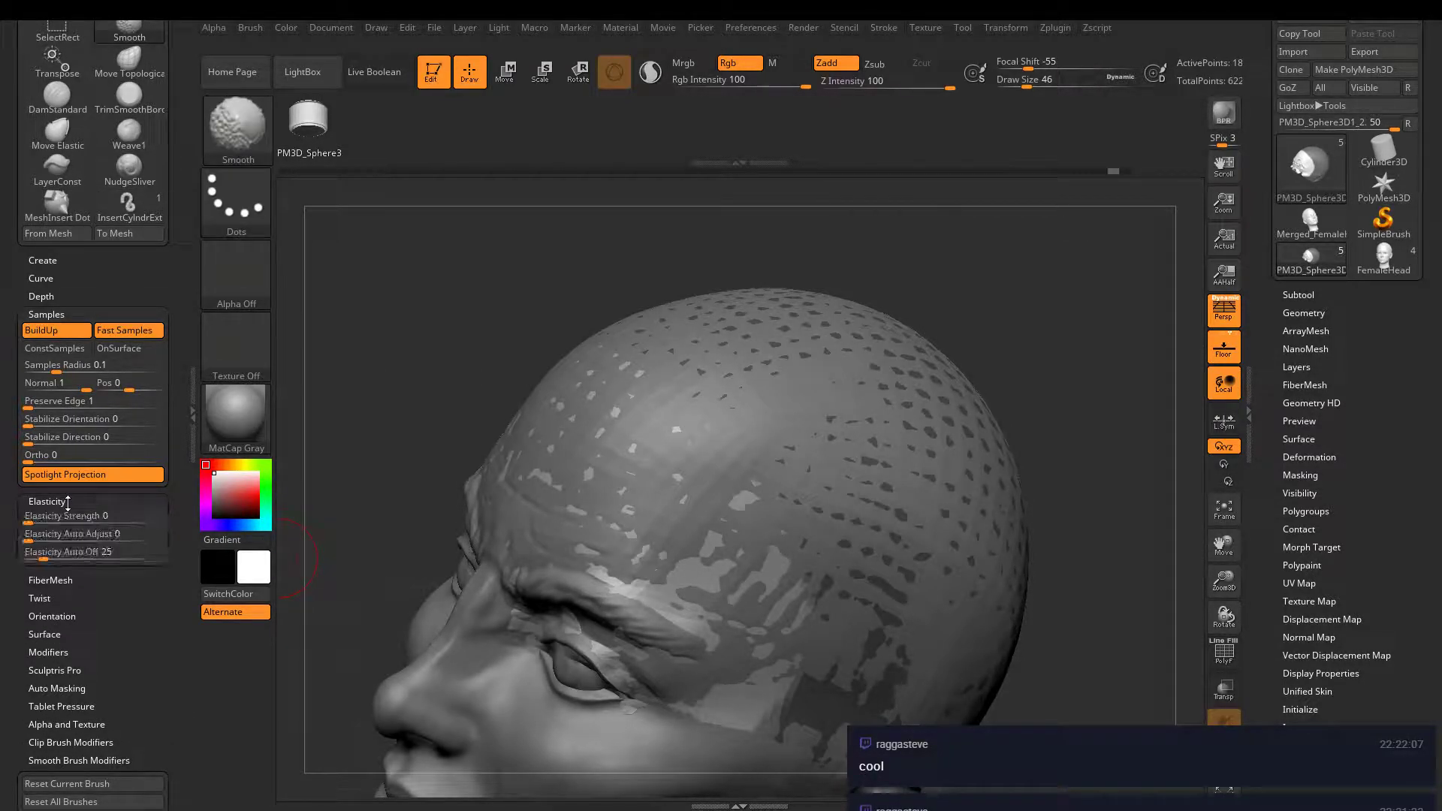
shift+click(51, 580)
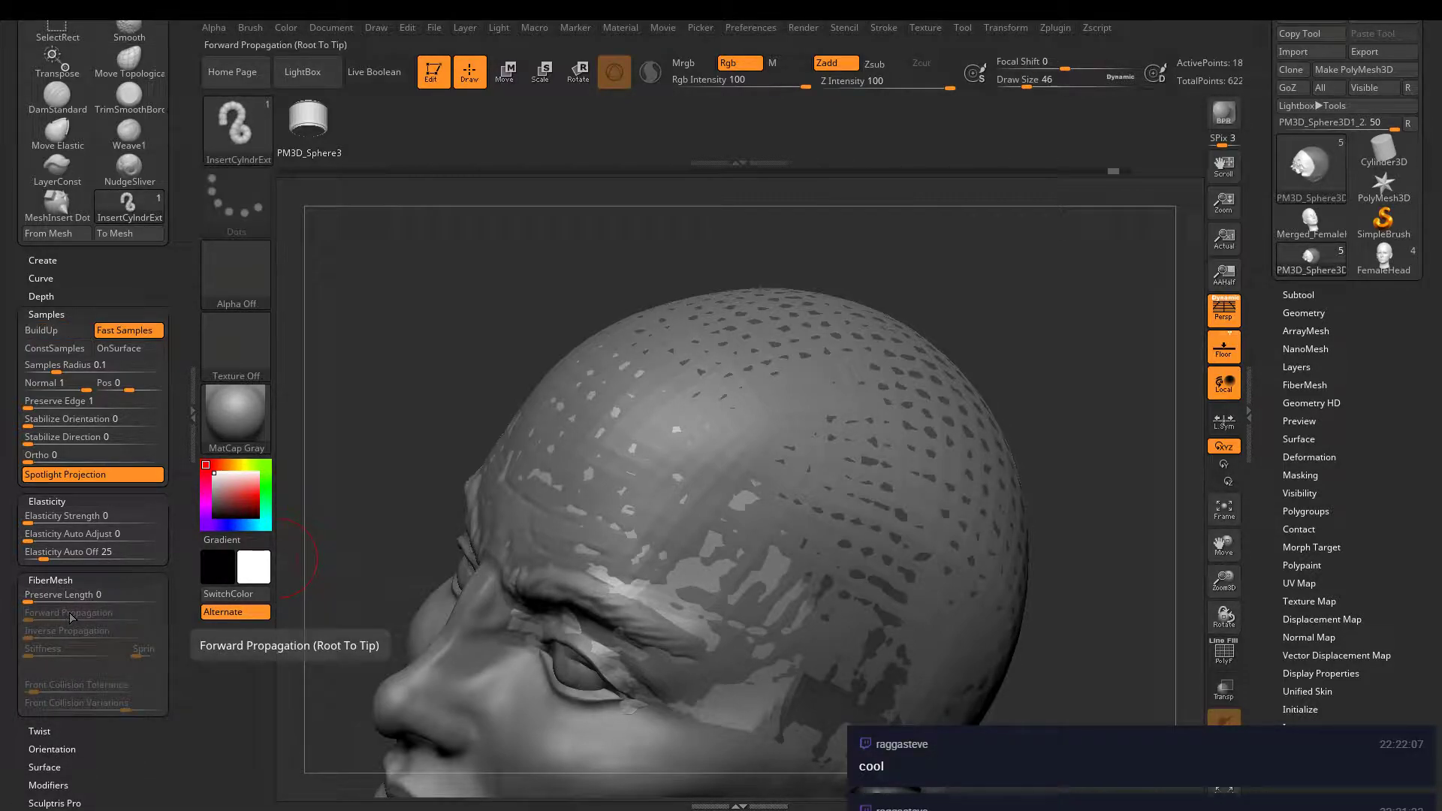
shift+click(66, 580)
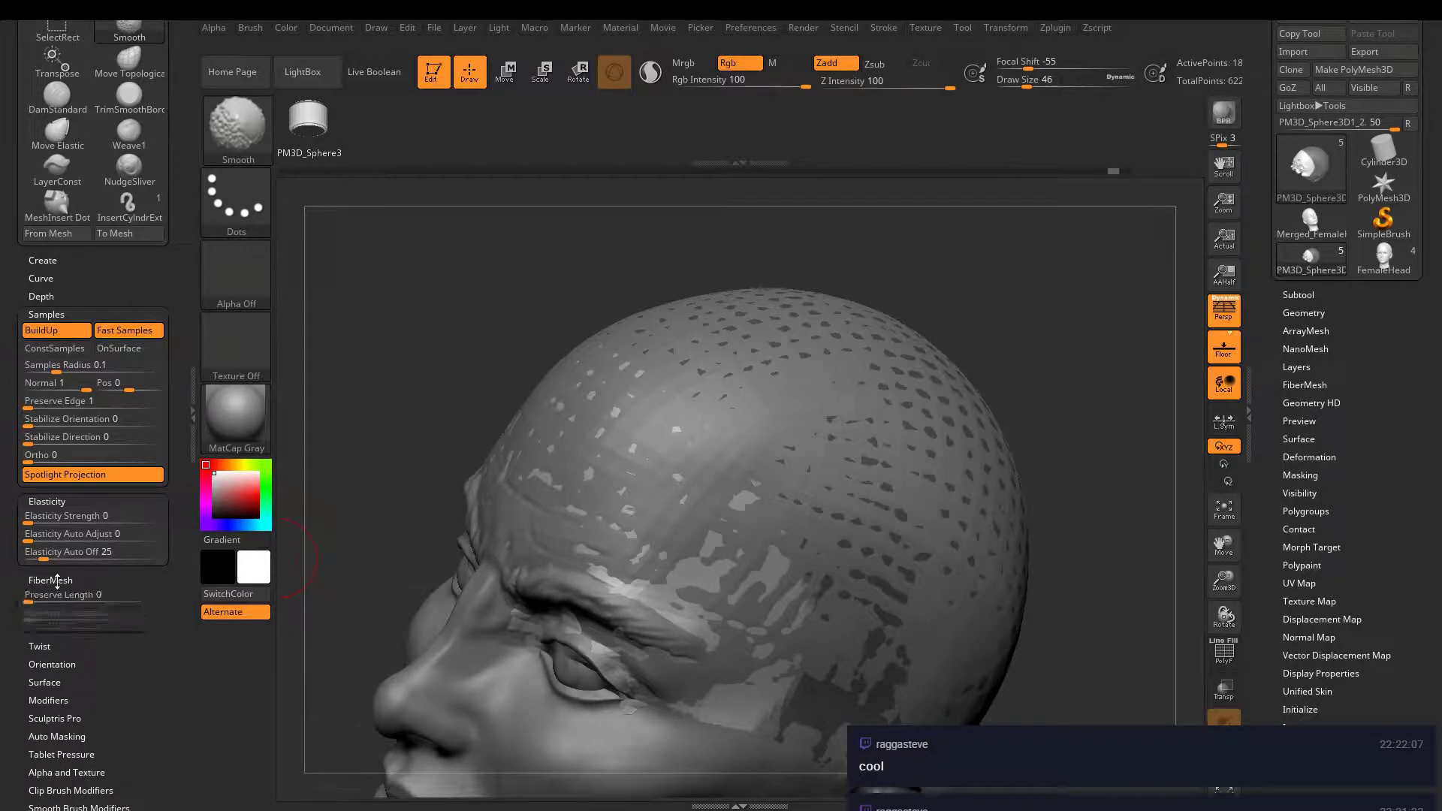
- Try a Twist Rate of about 3.05 with a tube on the scalp, undo the tube and reset Twist Rate to 0
click(46, 599)
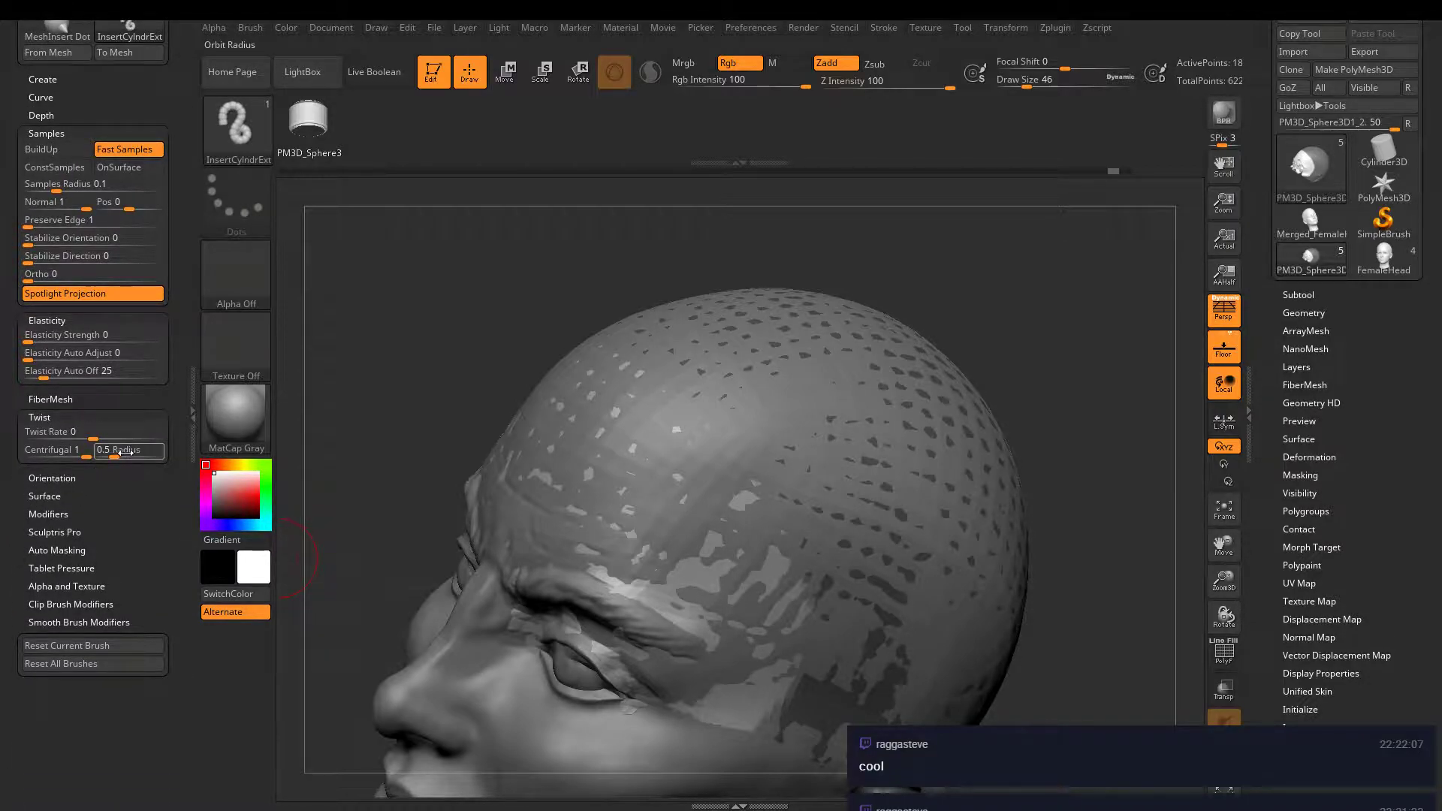
drag(60, 440, 151, 432)
mouse_move(629, 483)
mouse_down()
mouse_move(889, 365)
mouse_move(859, 510)
mouse_up()
key(ctrl+z)
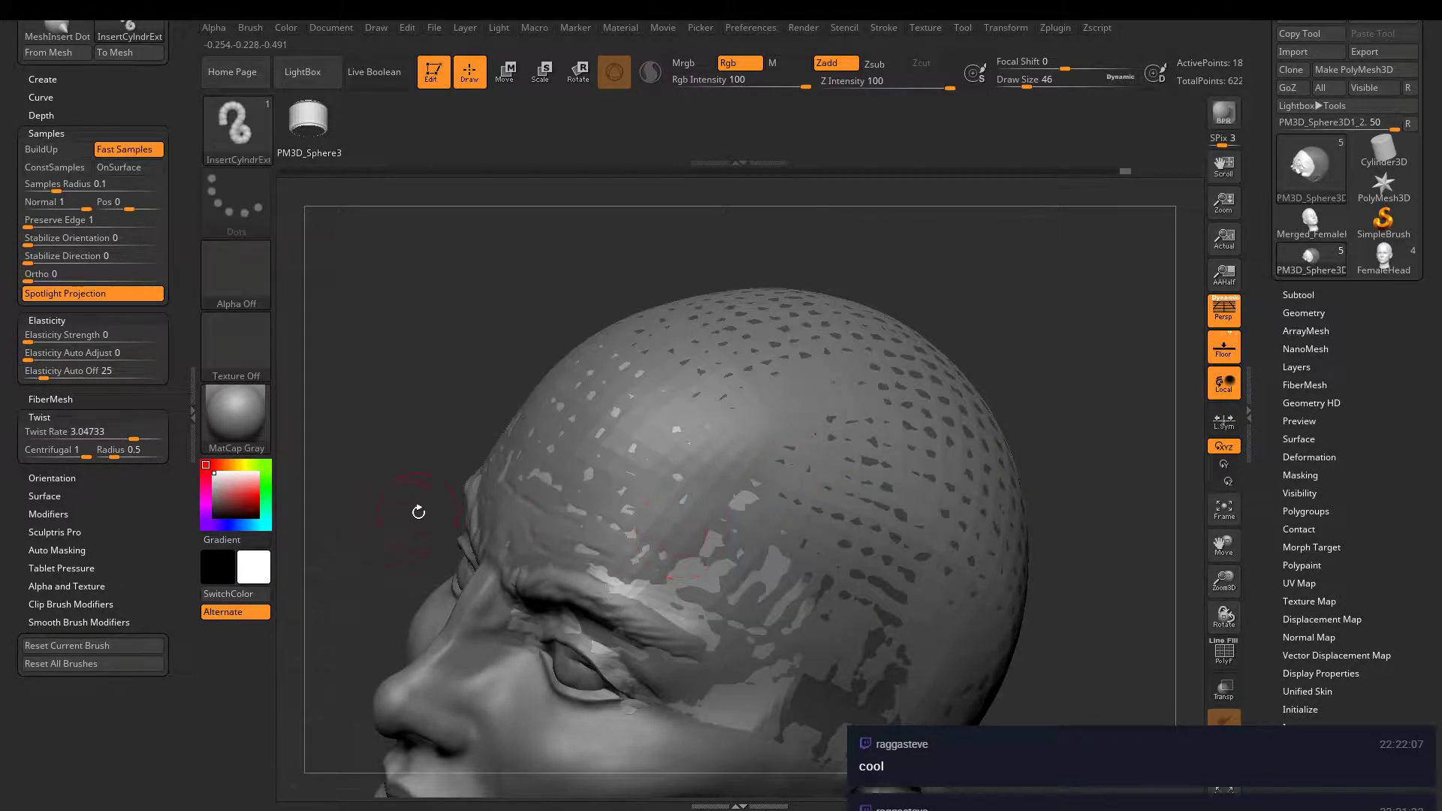
drag(133, 437, 88, 436)
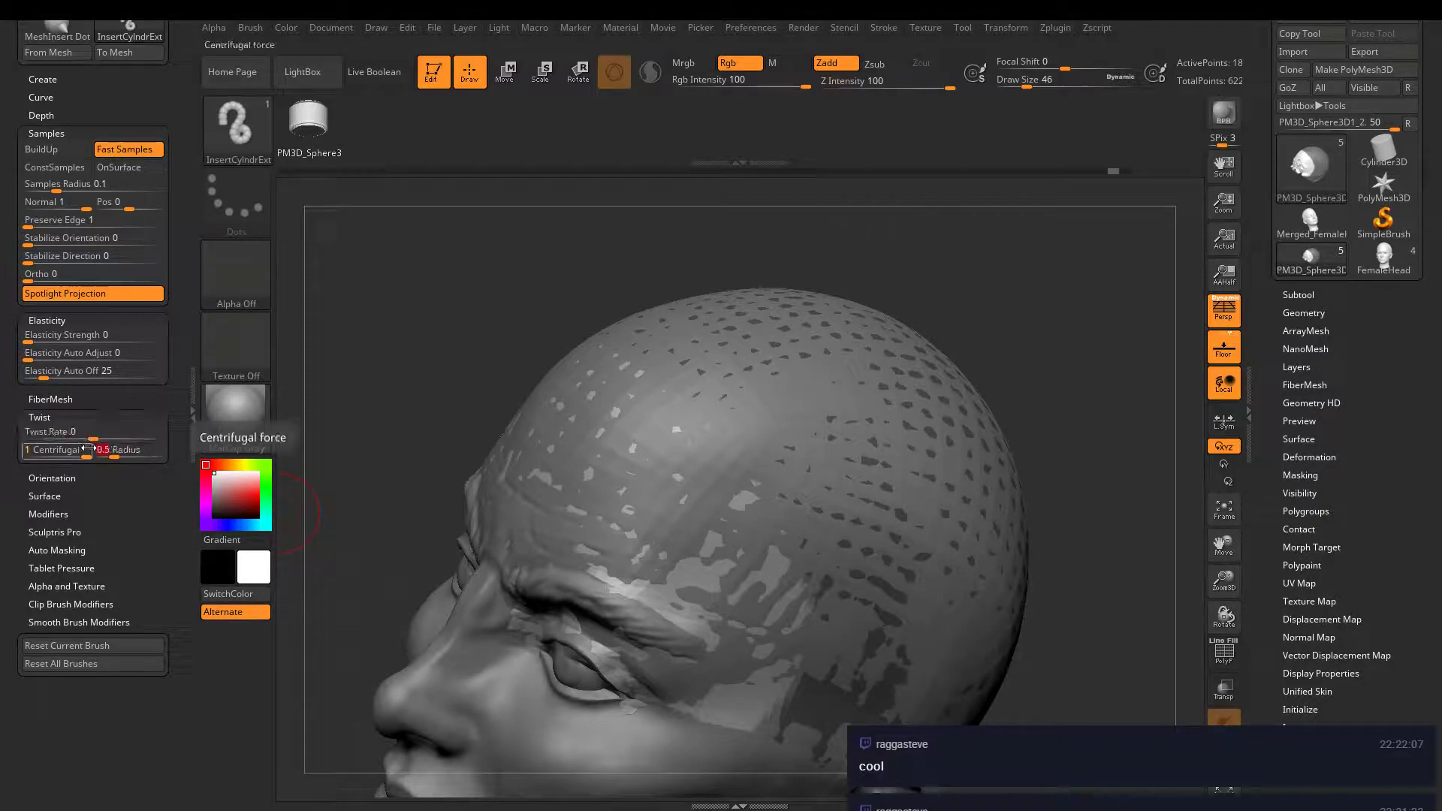
- Examine the brush's Orientation, Surface and Modifiers settings, including the inserted mesh preview and Tilt Brush
key(shift)
shift+click(53, 478)
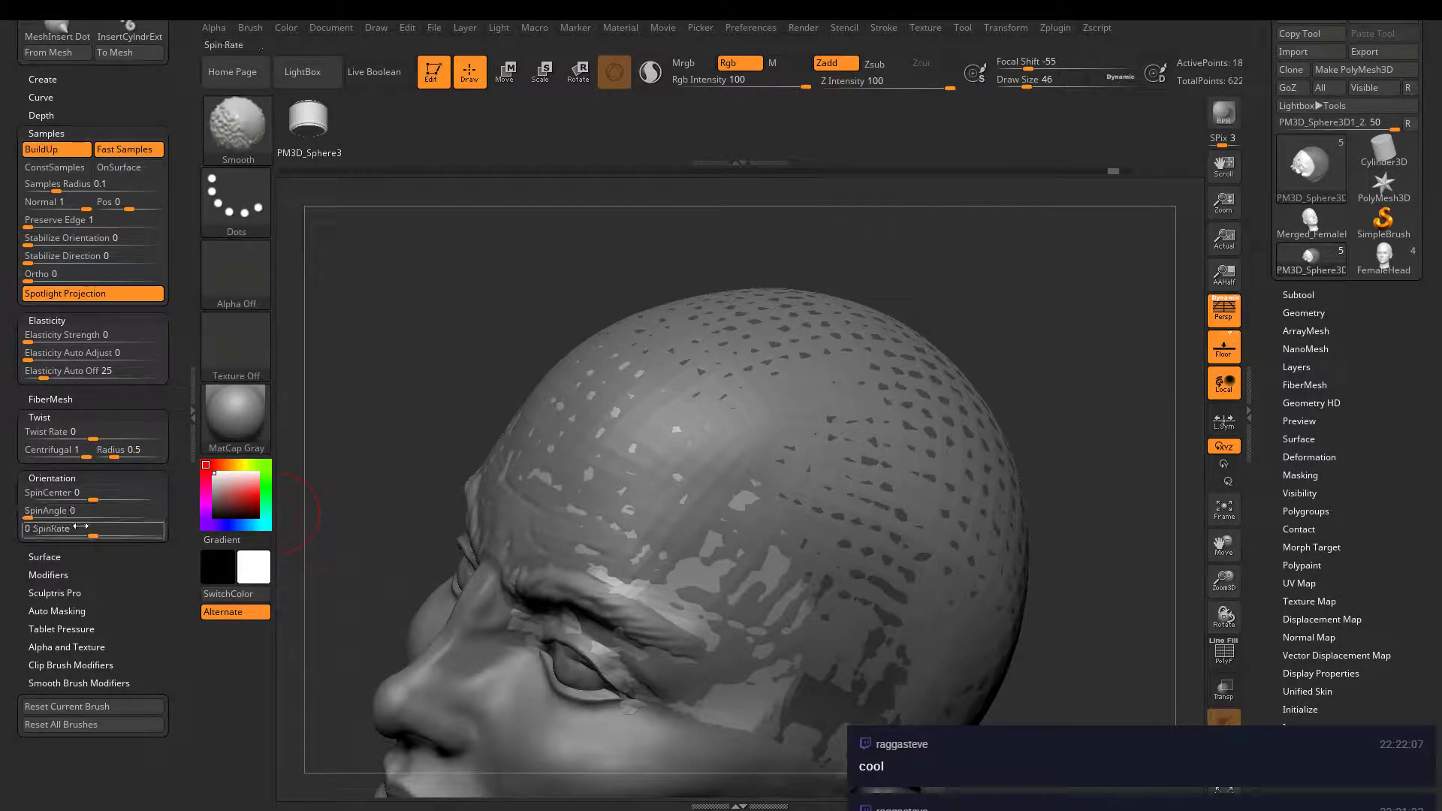
click(68, 476)
shift+click(53, 493)
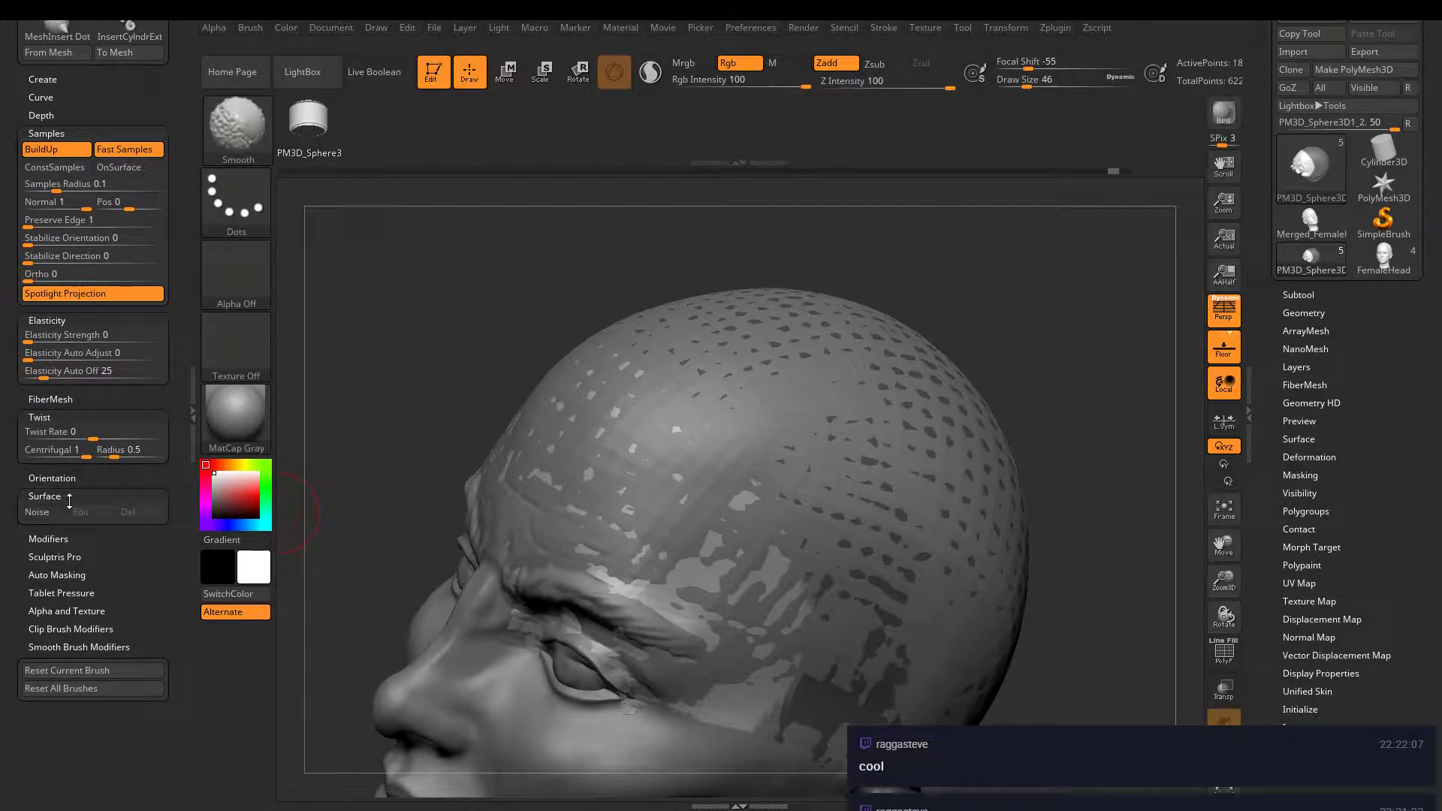
shift+click(69, 495)
shift+click(63, 513)
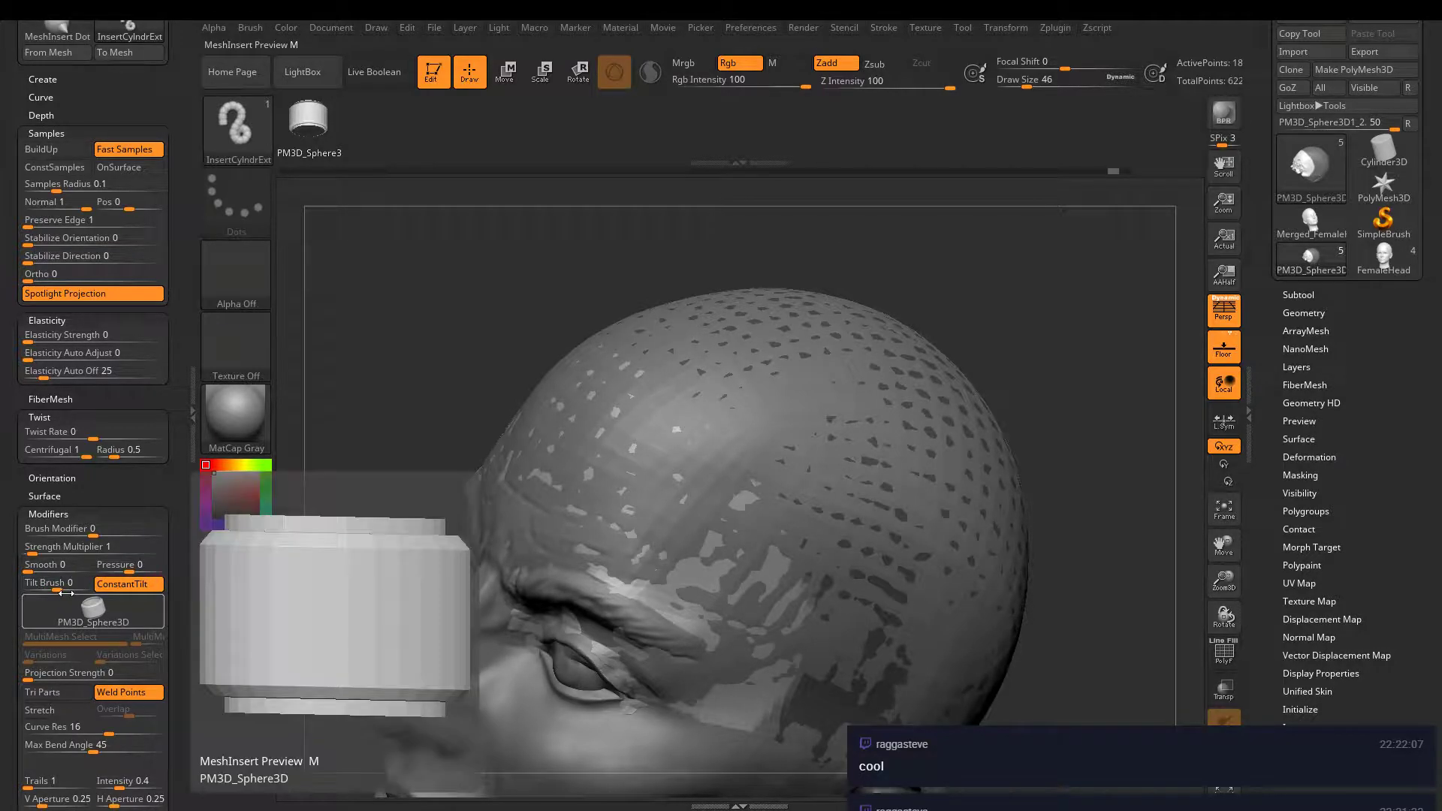
mouse_move(88, 615)
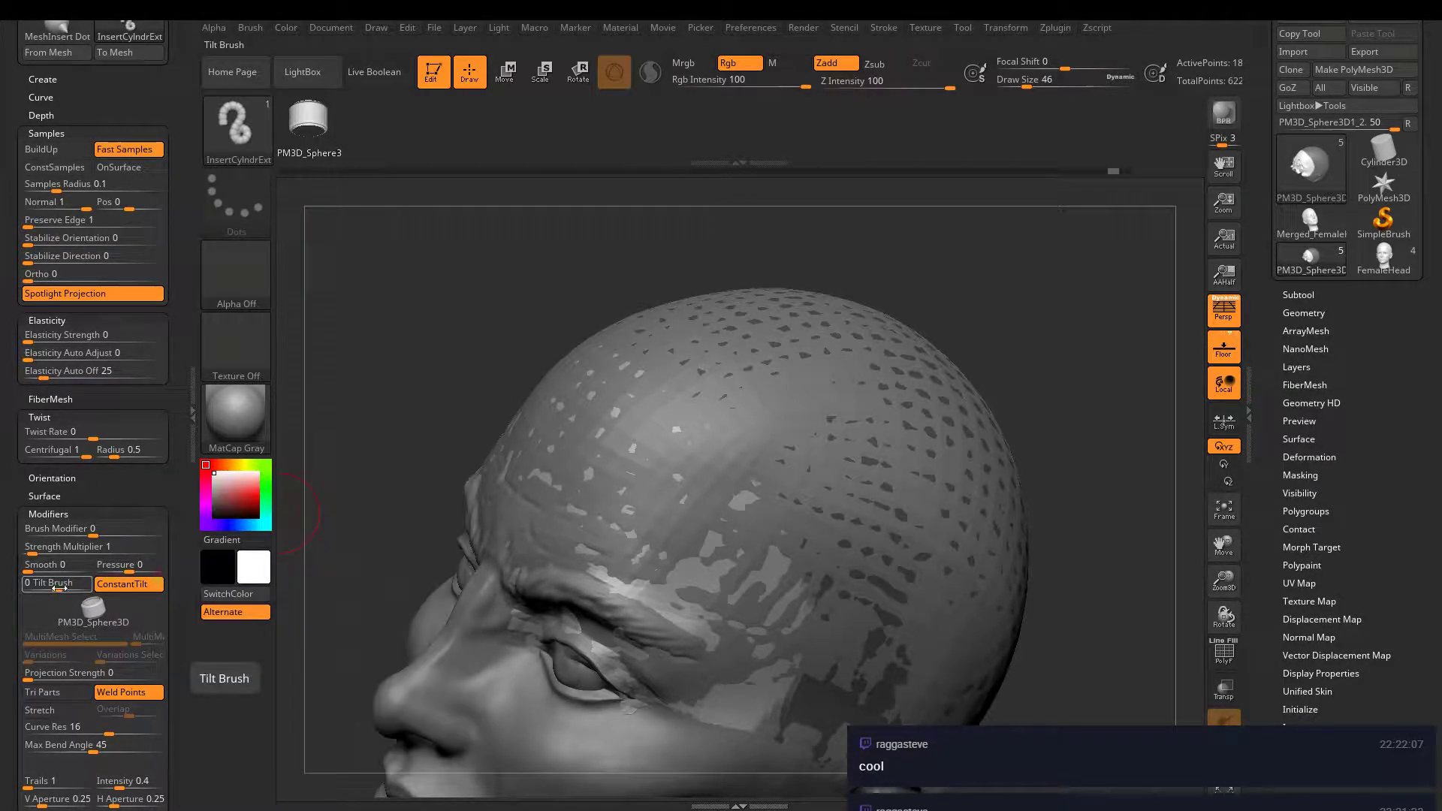
- Try a horizontal trails aperture of about 0.76 with a curled mirrored tube on the scalp and undo the tube
drag(14, 645, 19, 556)
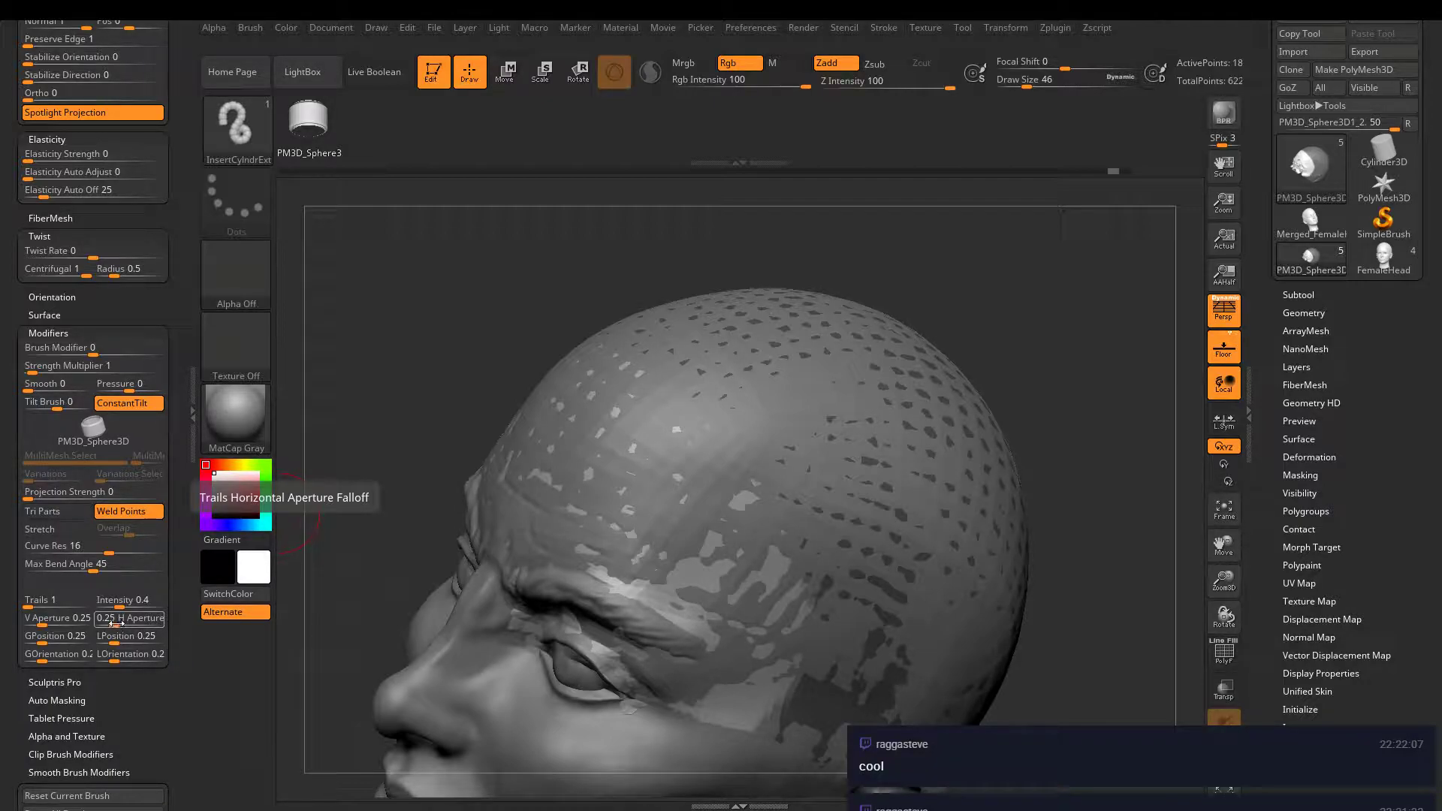
drag(115, 623, 147, 622)
mouse_move(746, 432)
mouse_down()
mouse_move(767, 368)
mouse_move(939, 390)
mouse_move(898, 567)
mouse_up()
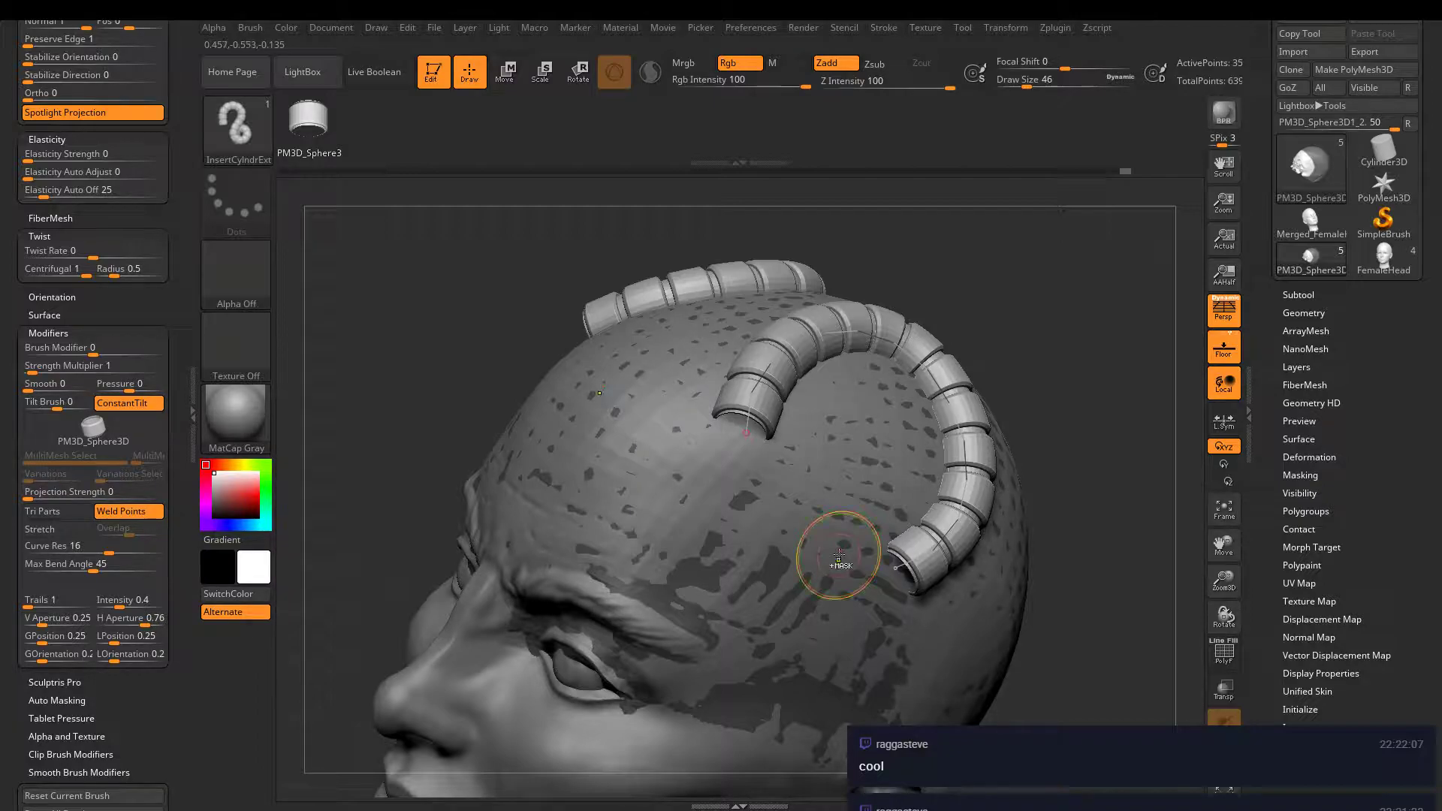
key(ctrl+z)
- Try a horizontal trails aperture of 1 with a curled tube on the scalp, undo the tube and reset the aperture to 0.25
text(1)
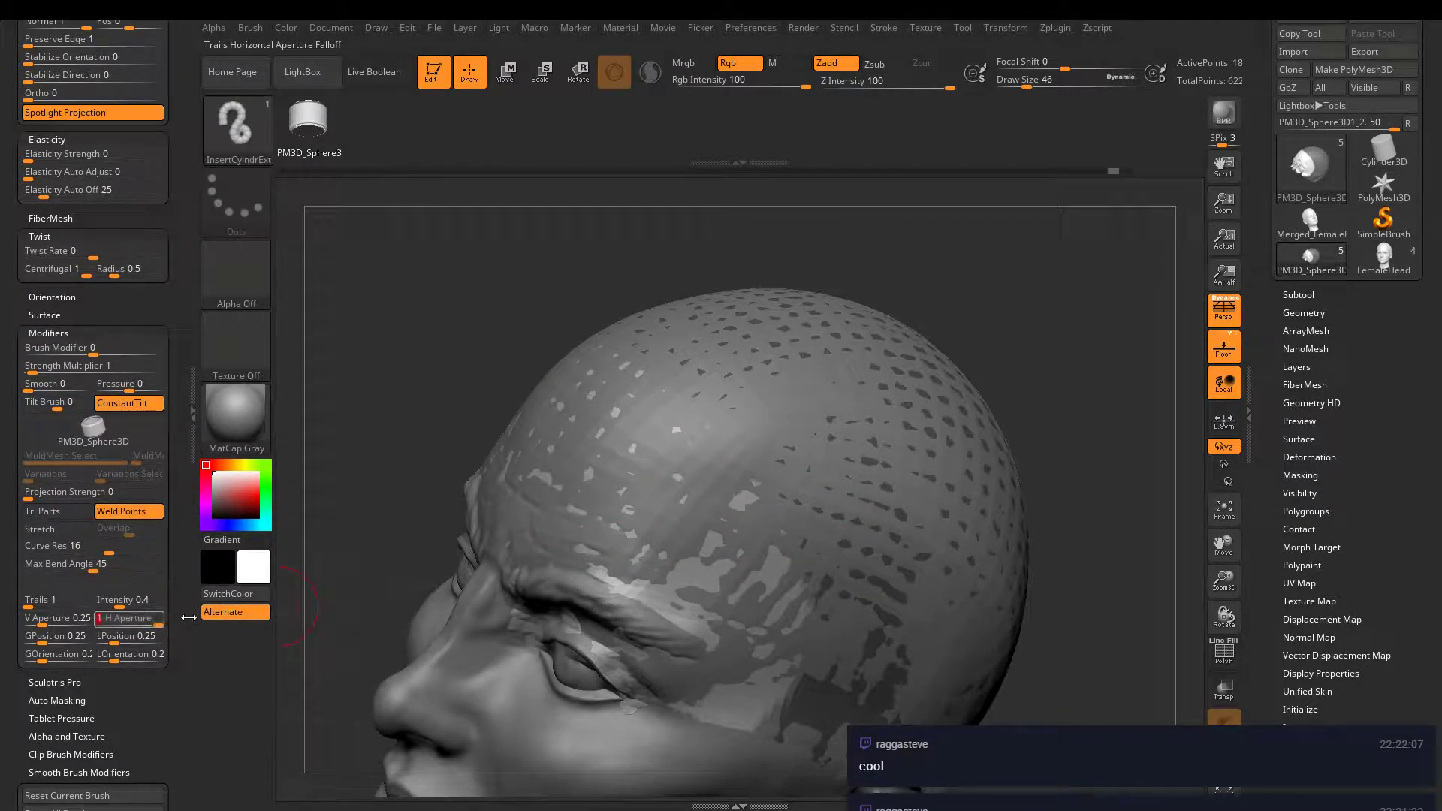
key(Return)
mouse_move(770, 353)
mouse_down()
mouse_move(646, 451)
mouse_move(855, 493)
mouse_up()
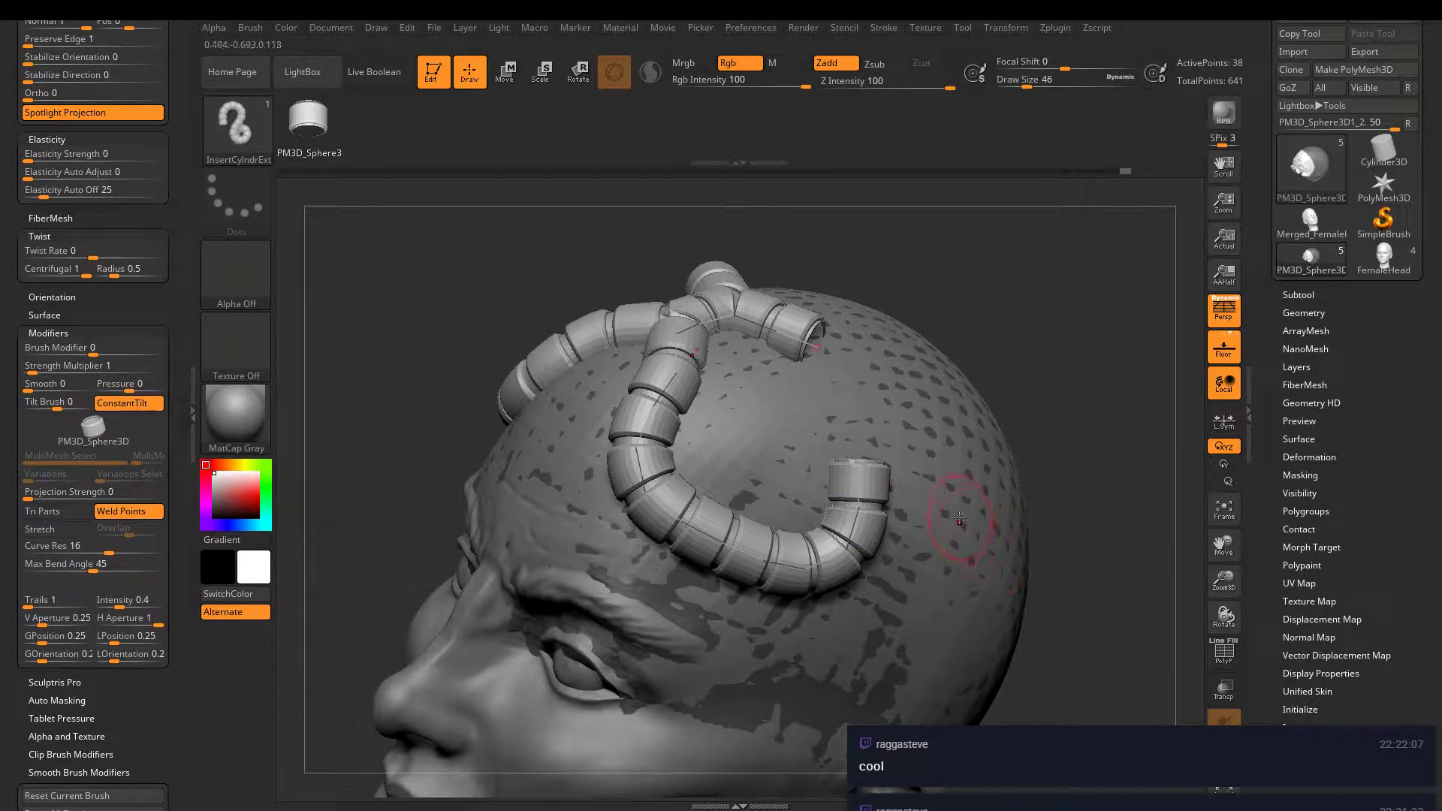
right_drag(966, 515, 926, 542)
key(ctrl+z)
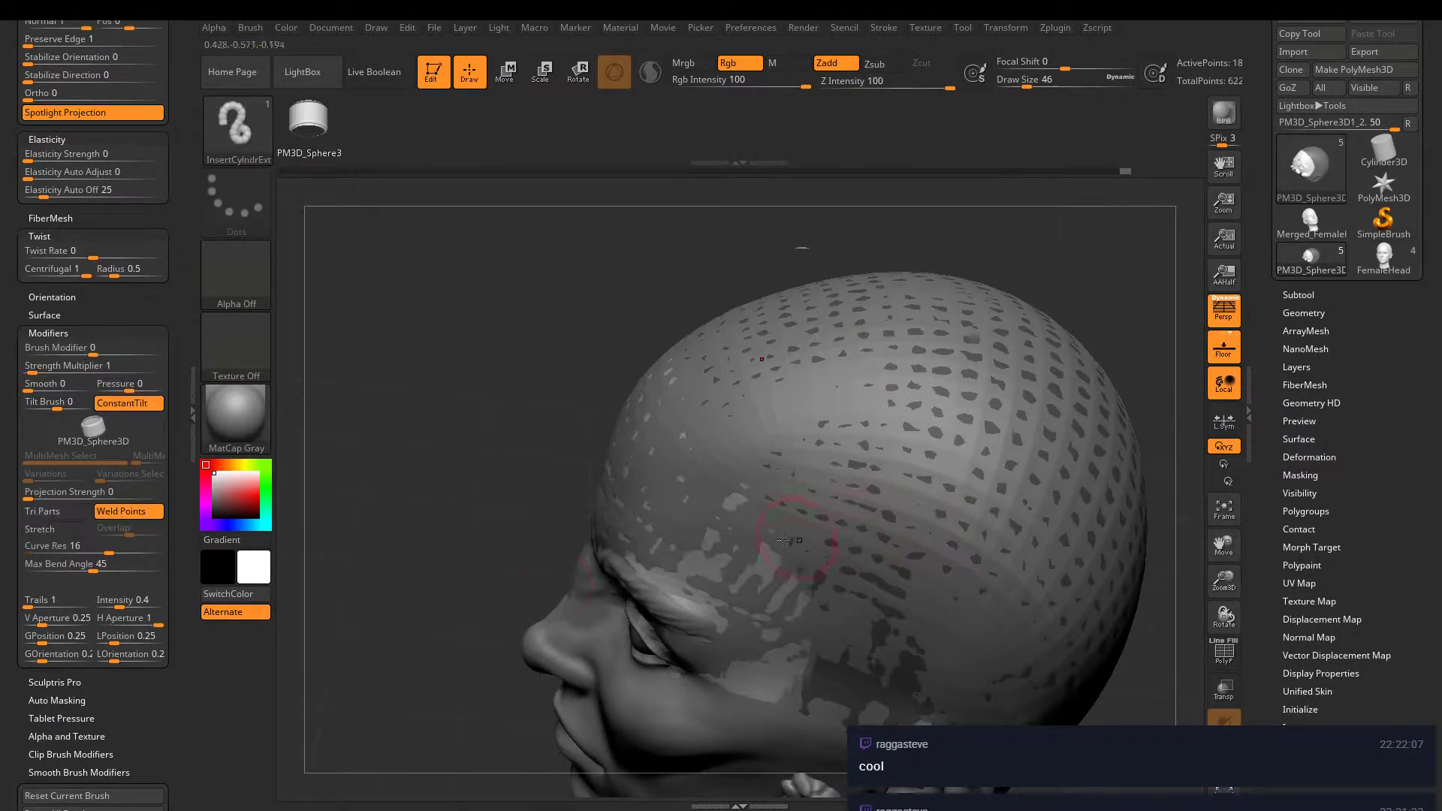
click(116, 618)
text(1)
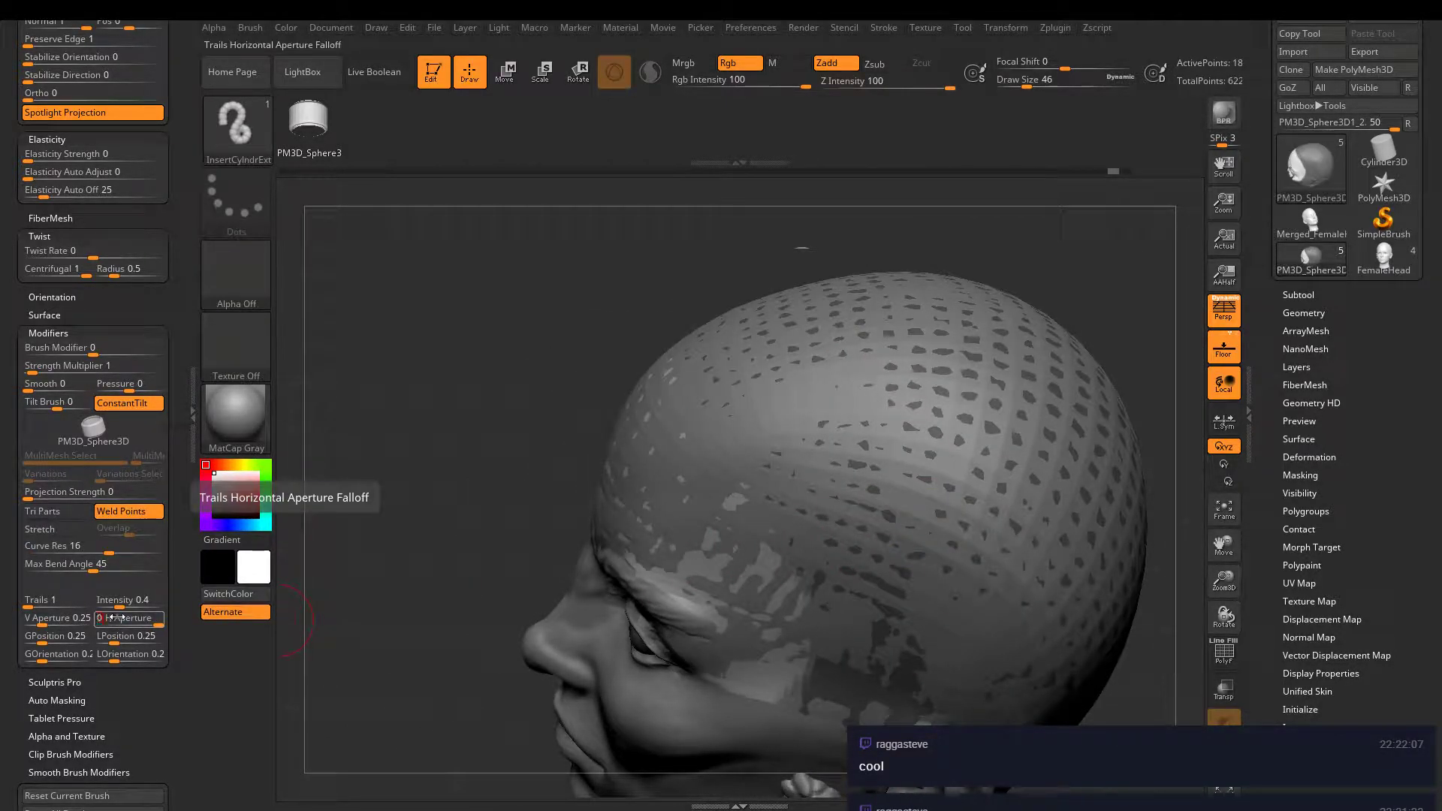
text(.)
scroll(117, 619, up, 1)
text(25)
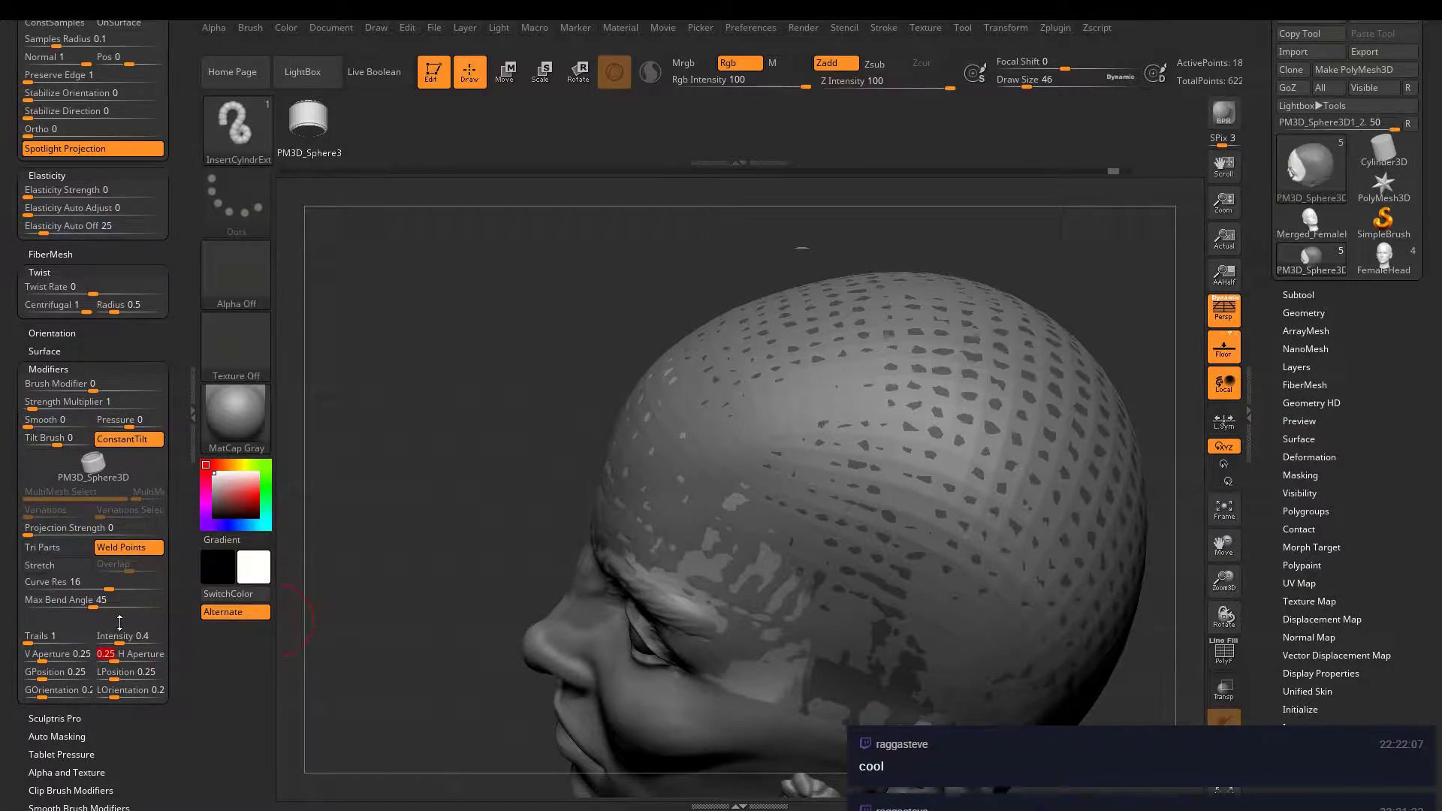
key(Return)
- Reopen the brush's Curve settings and inspect the options of the Edit Curve graph, such as Noise
mouse_move(14, 346)
mouse_down()
mouse_move(33, 509)
mouse_move(36, 458)
mouse_up()
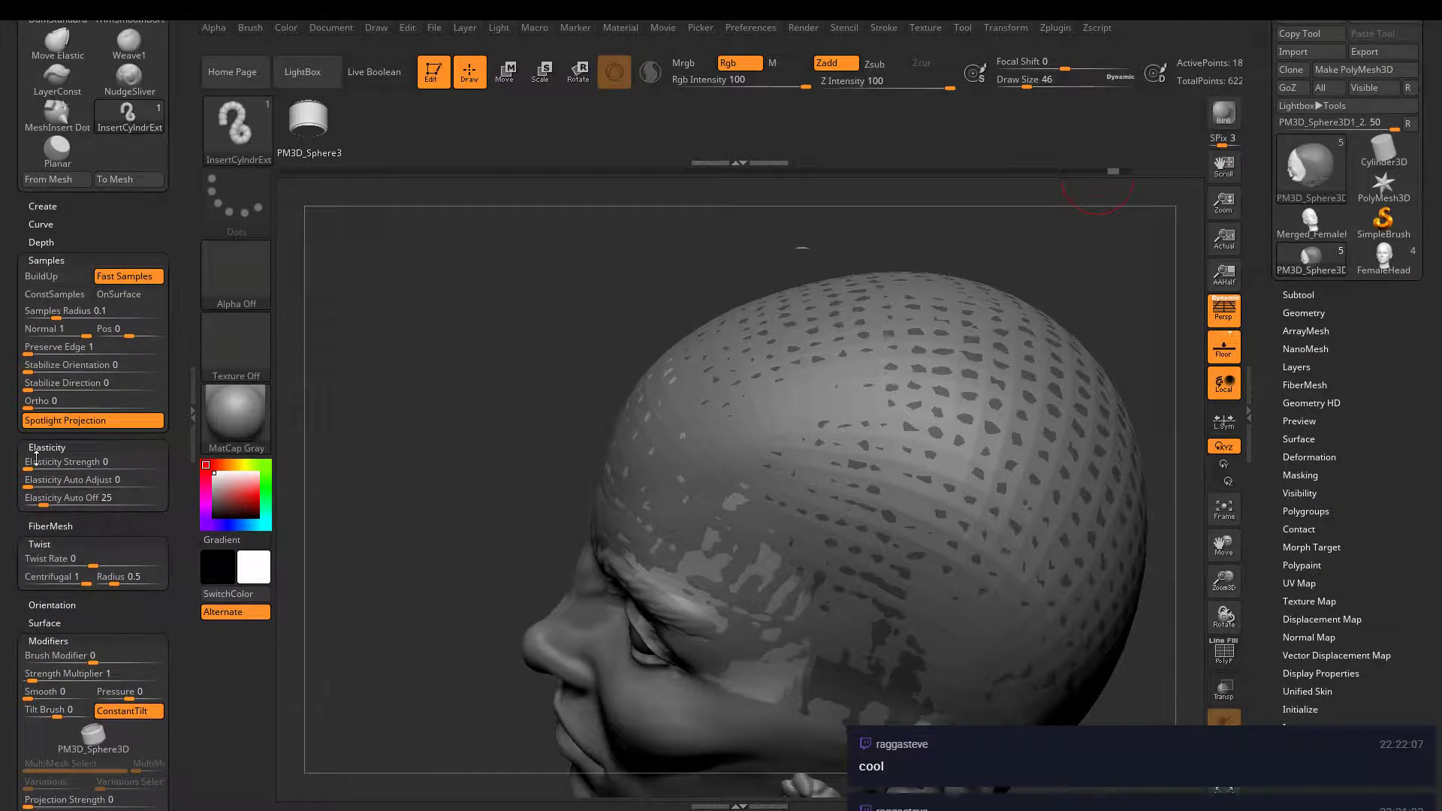
click(41, 224)
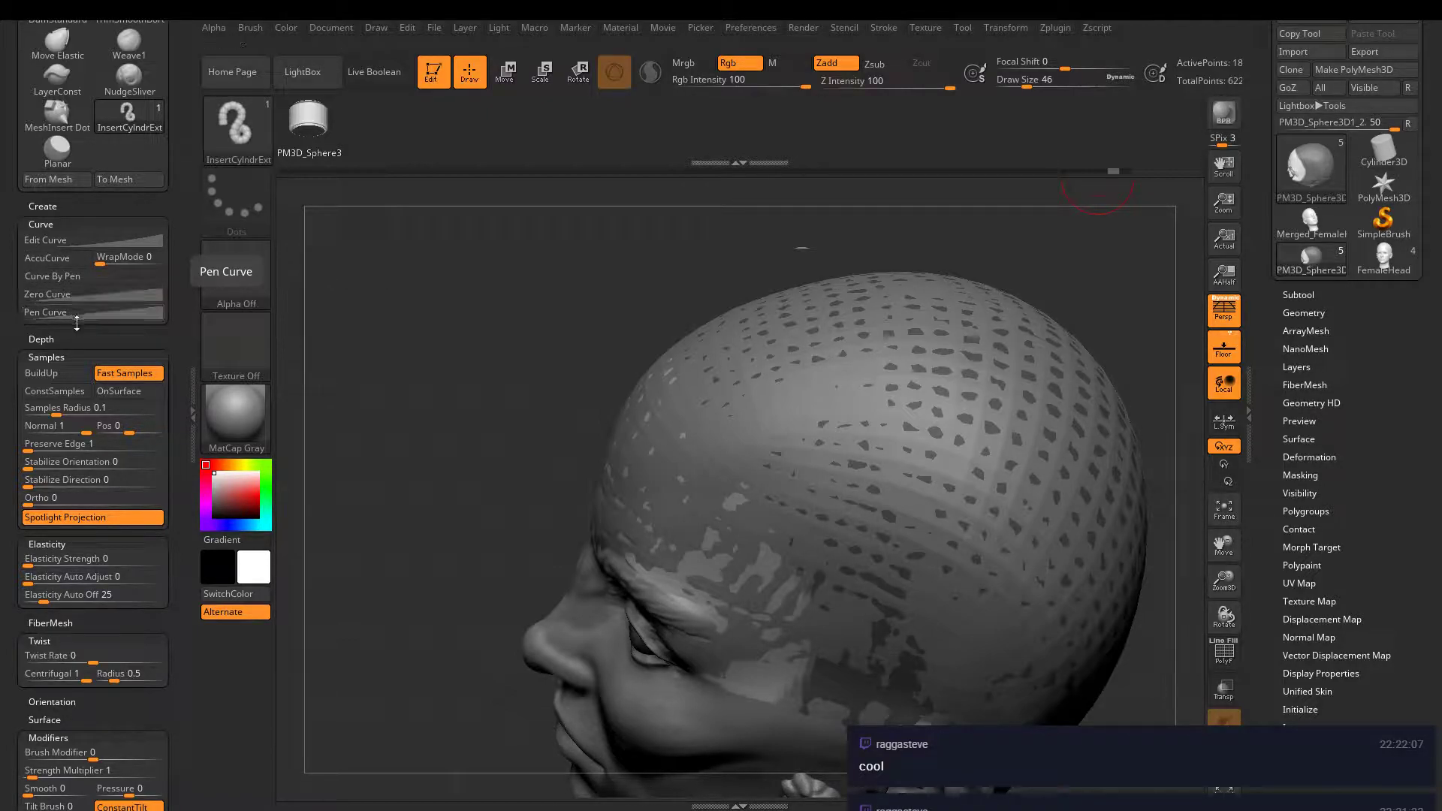
click(45, 240)
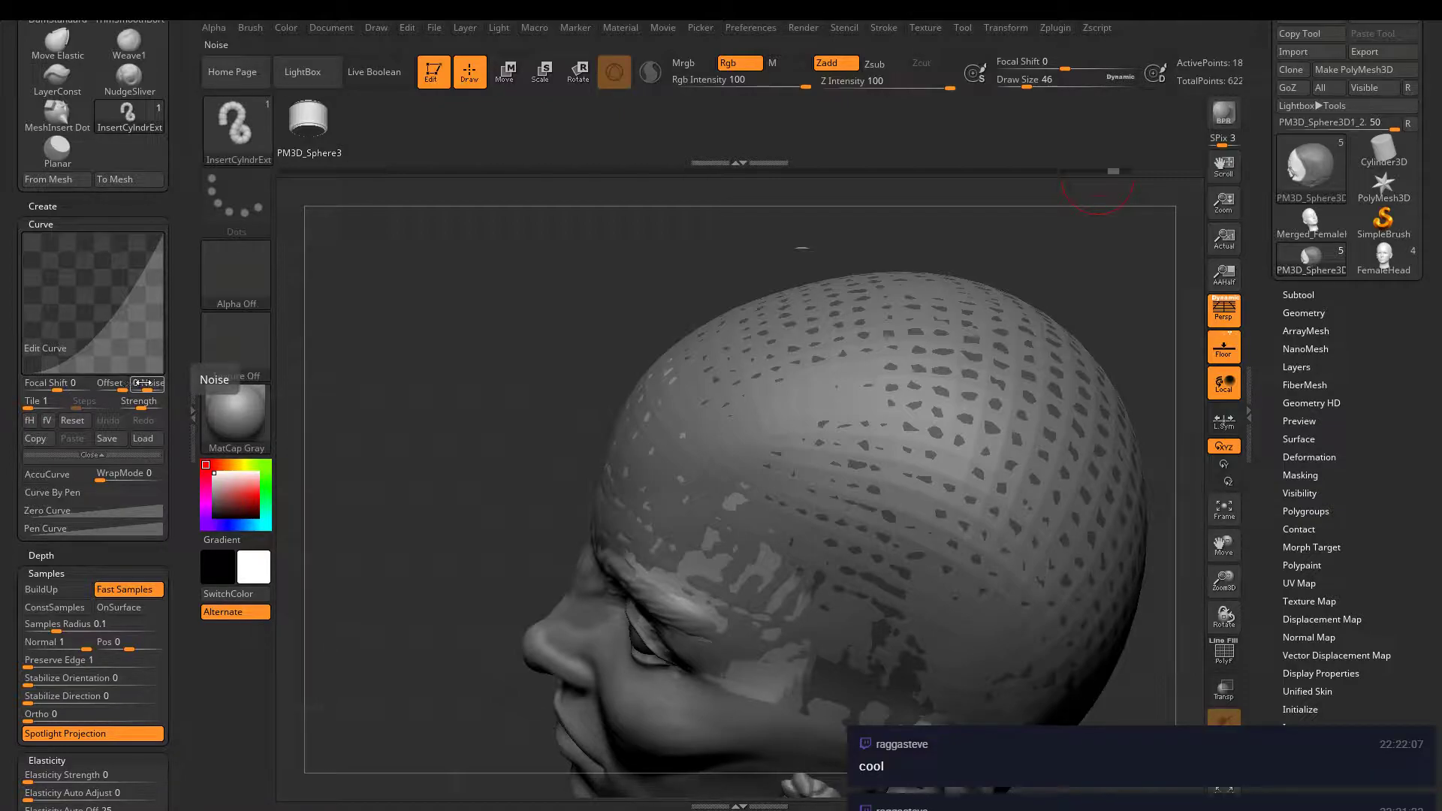
click(51, 456)
- Collapse the expanded groups of brush settings and examine the FiberMesh and Orientation options
drag(16, 462, 22, 361)
click(37, 357)
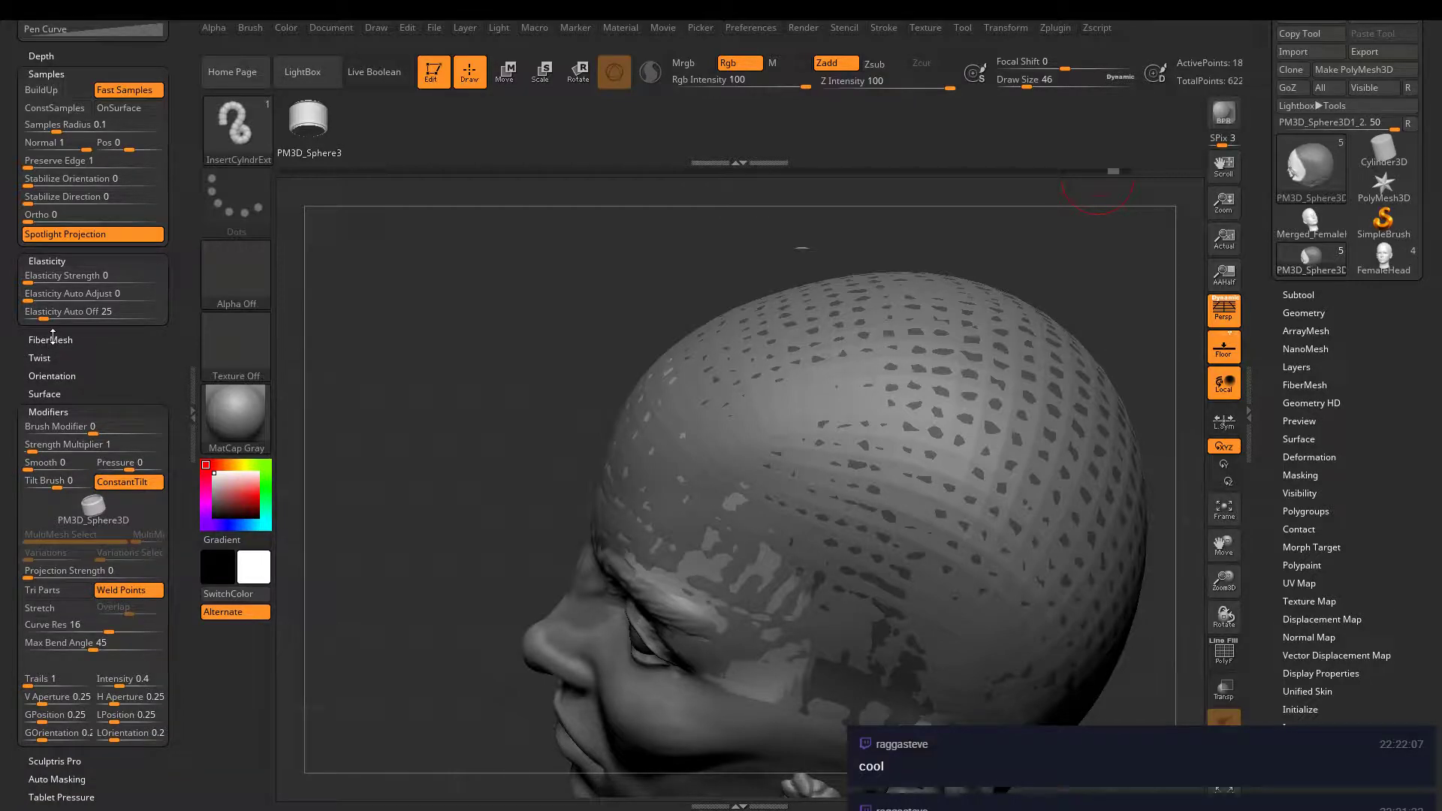
click(48, 412)
drag(60, 415, 53, 570)
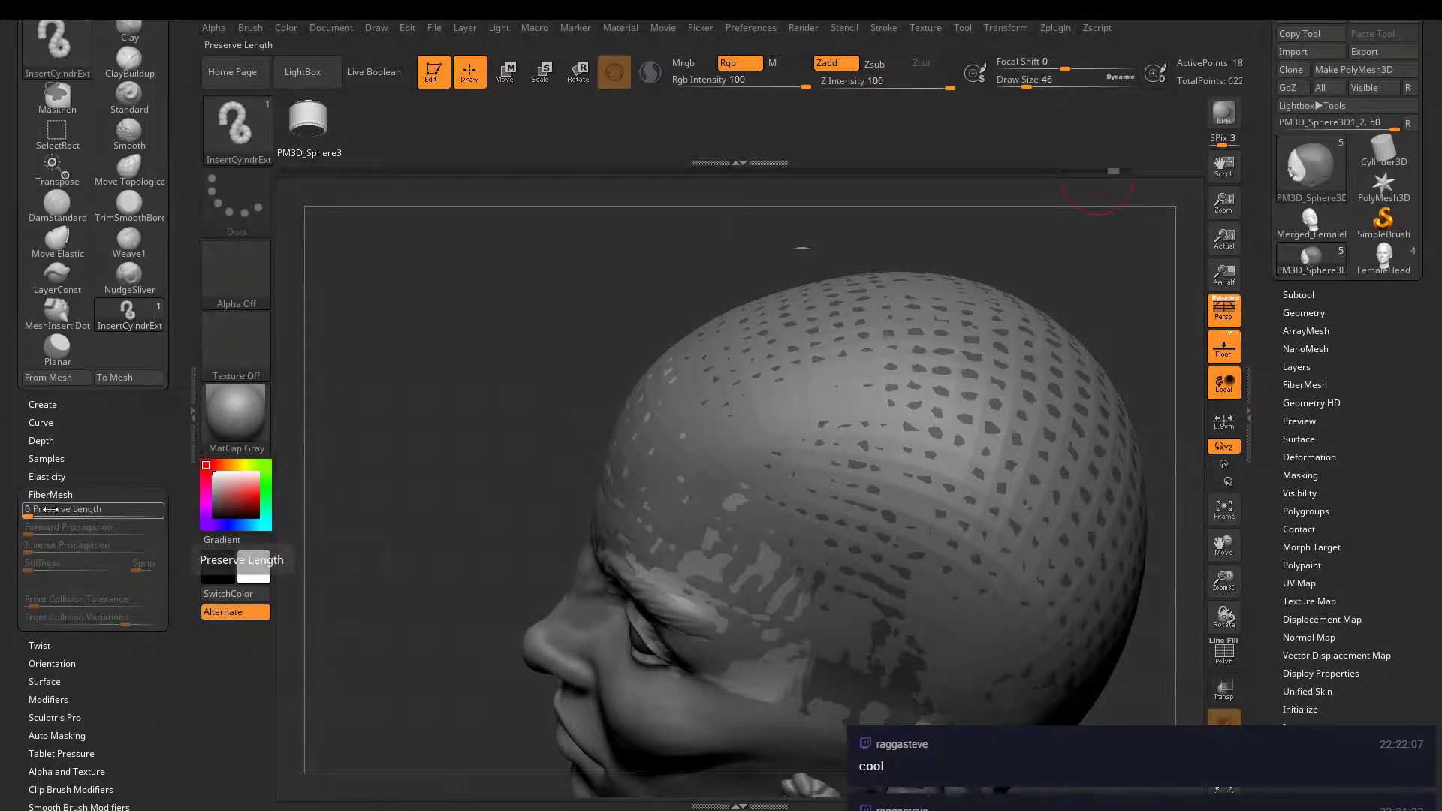
drag(9, 456, 10, 428)
key(shift)
click(50, 475)
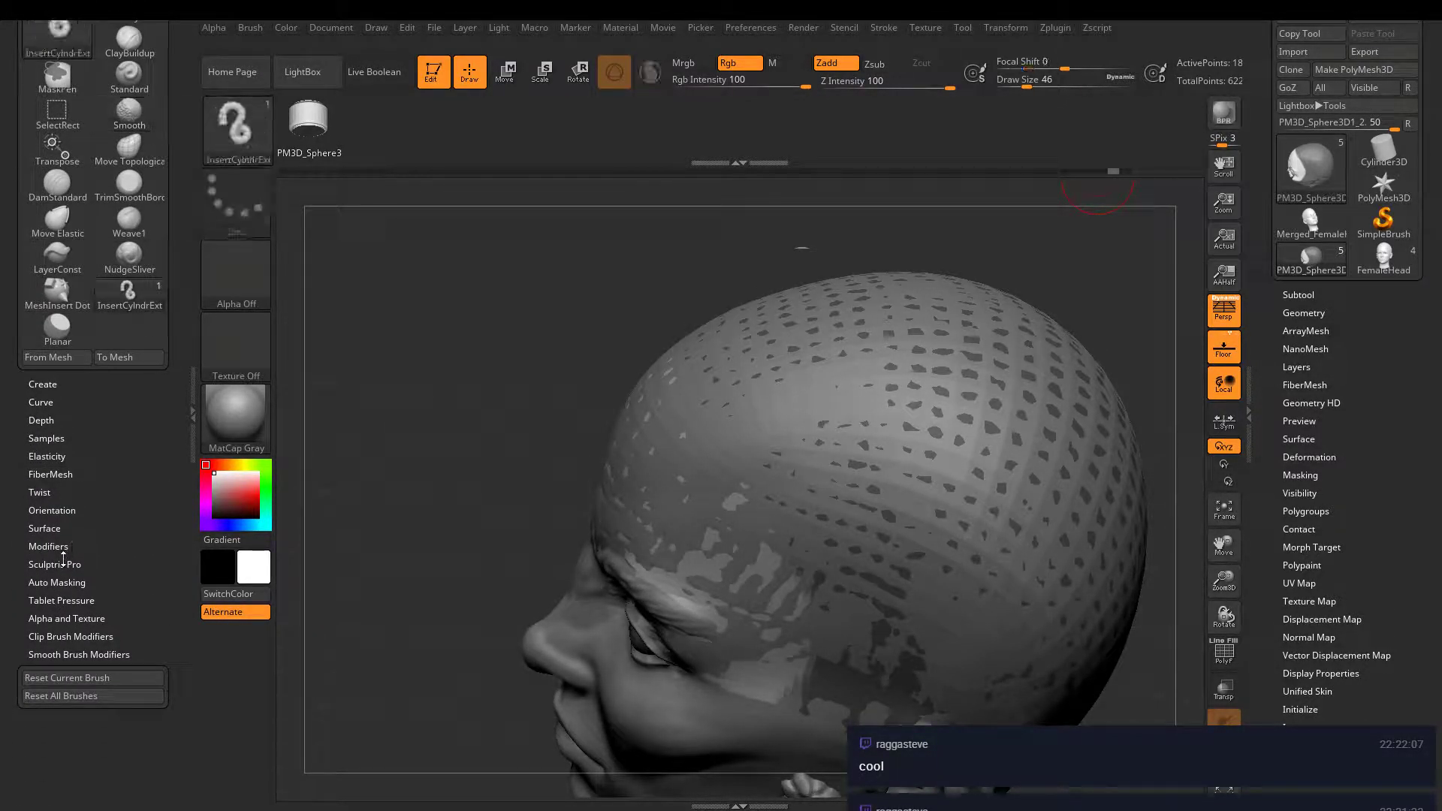
click(53, 510)
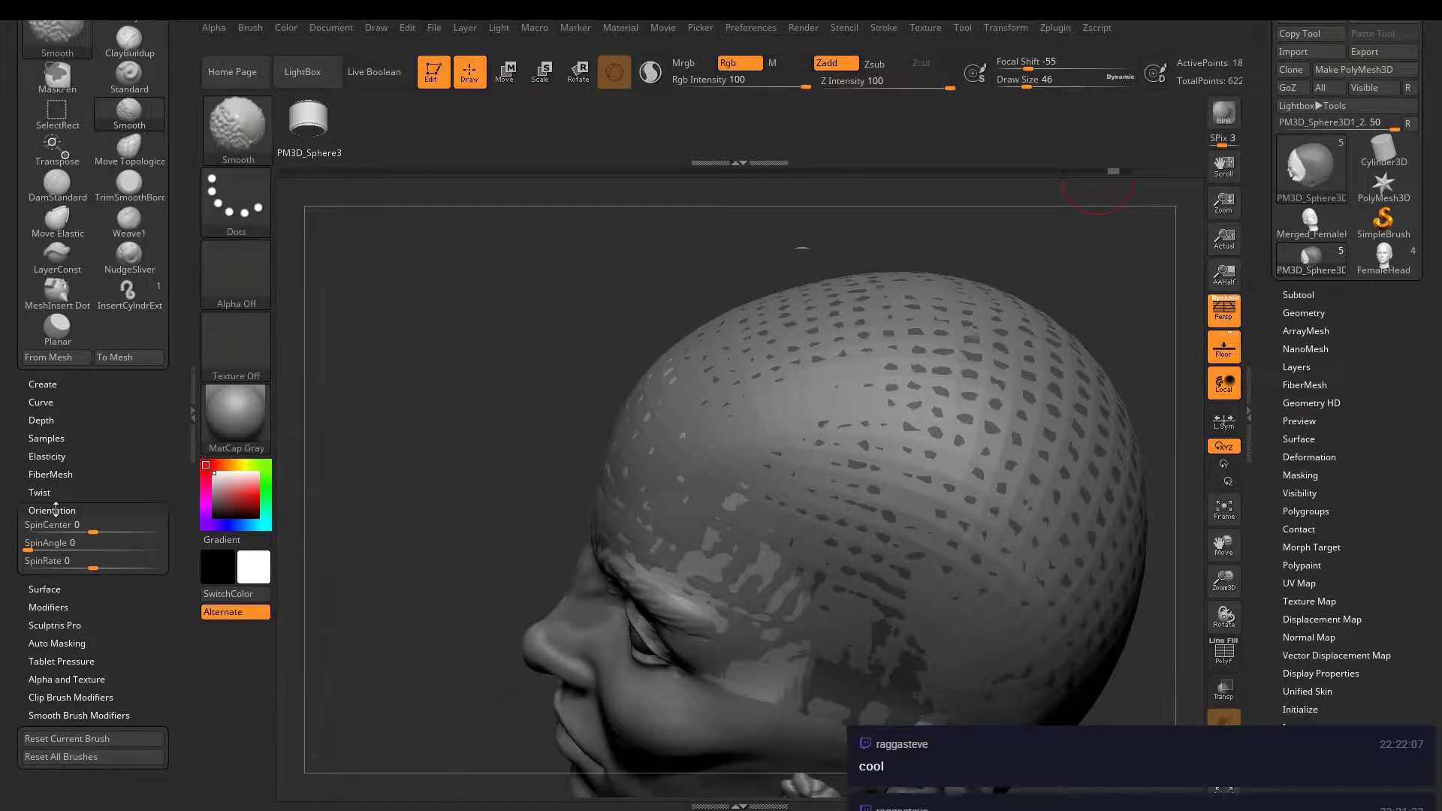
- Look through the brush's Elasticity, Depth, Create and Curve settings groups, and expand the Modifiers group
click(53, 474)
click(58, 456)
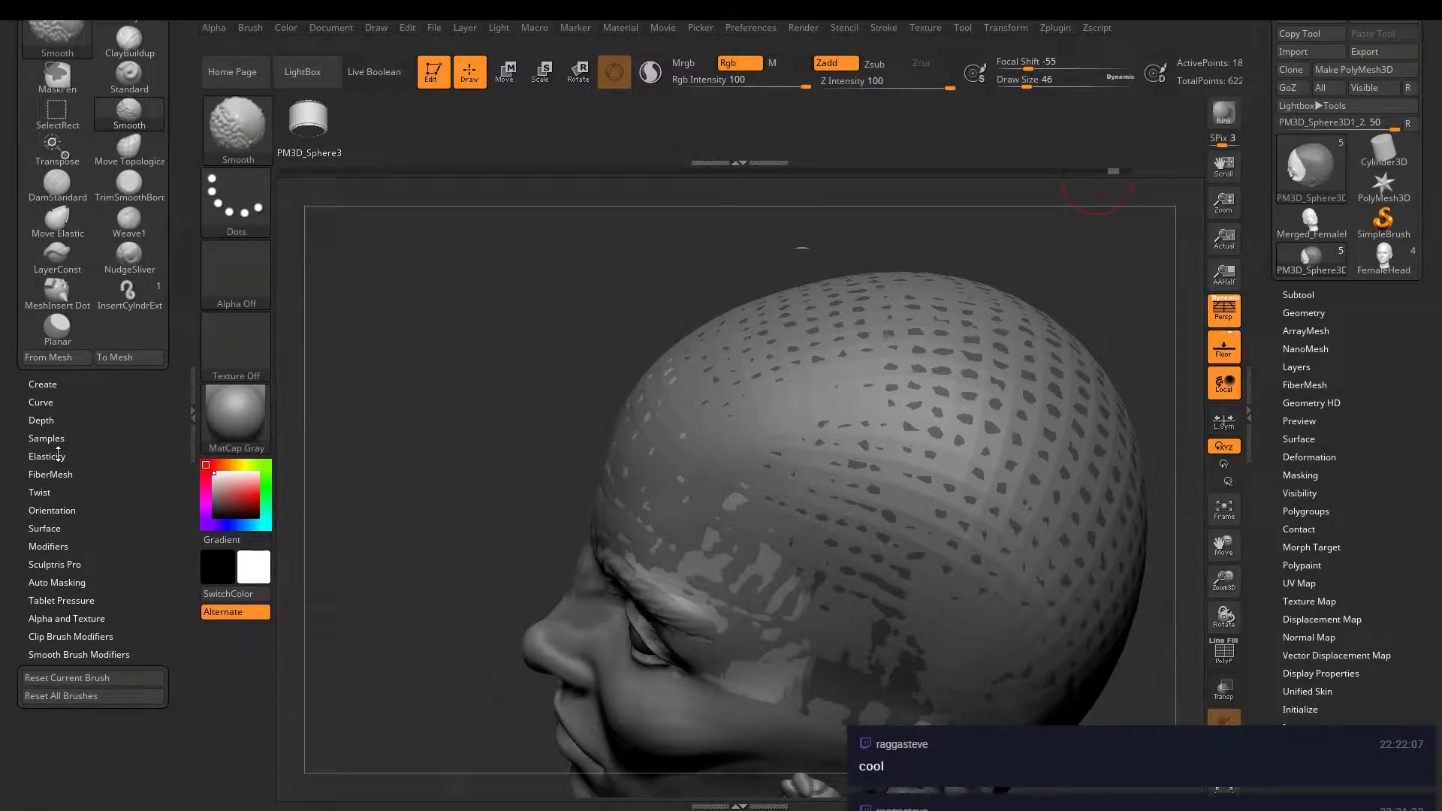
click(58, 456)
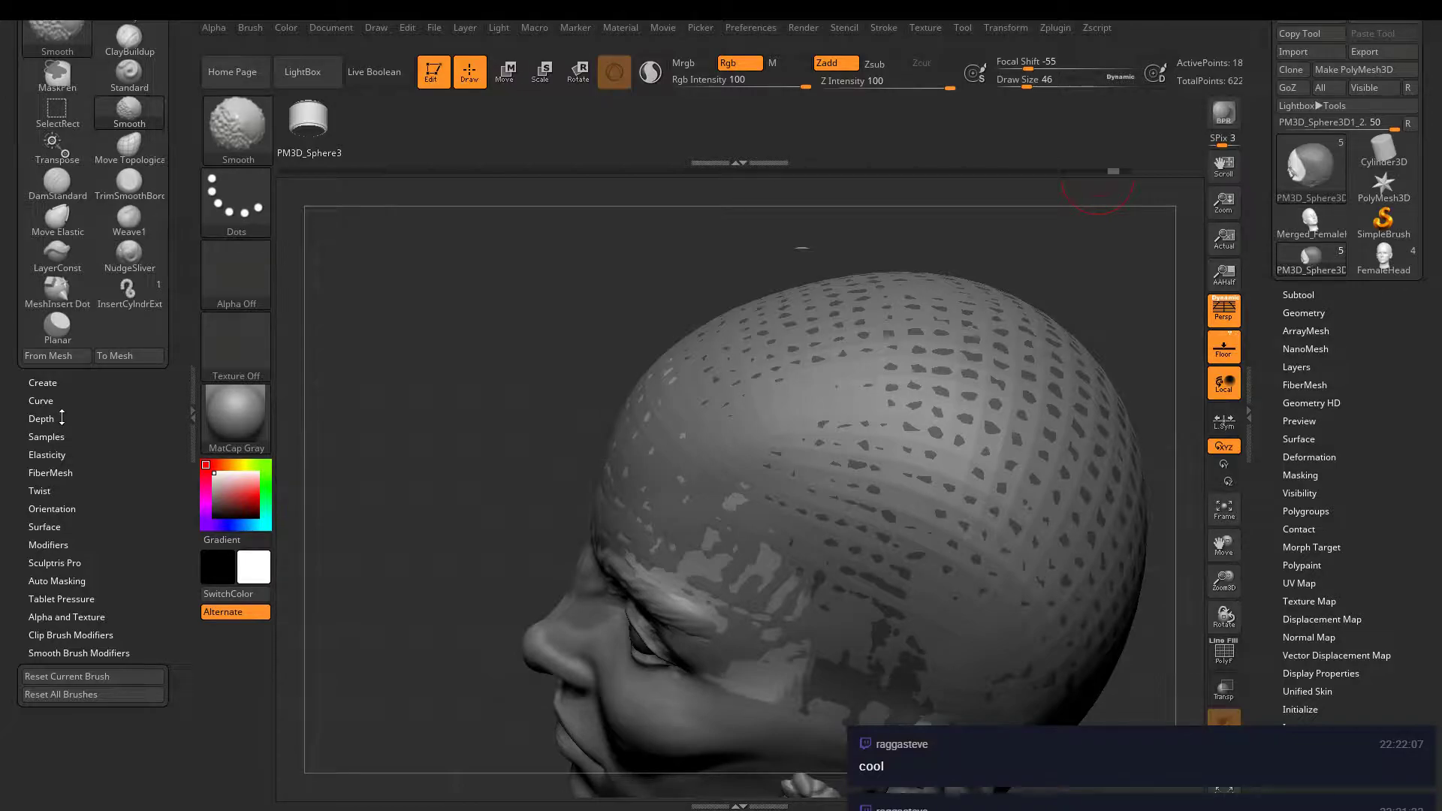
click(60, 420)
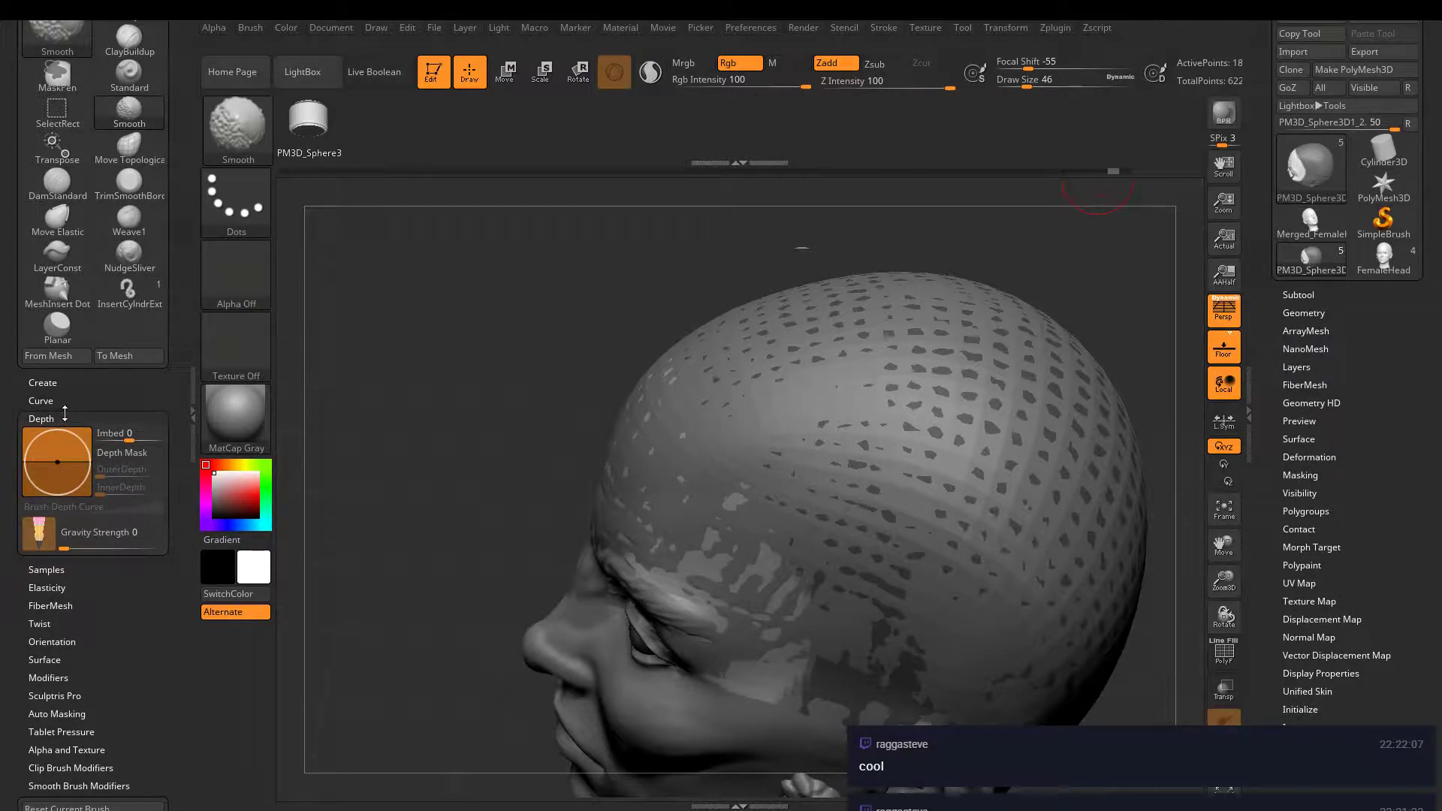
click(65, 419)
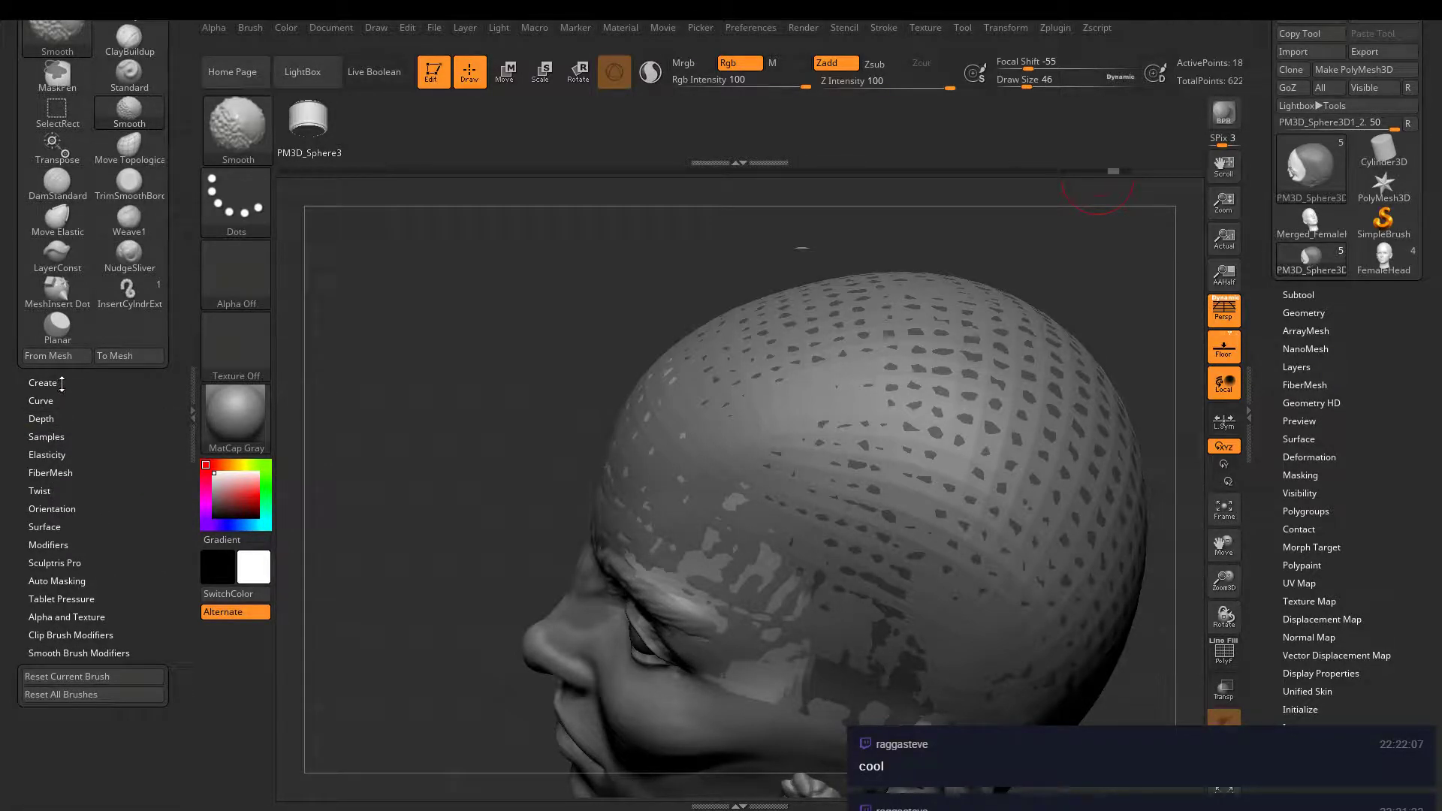
click(62, 382)
click(61, 382)
click(55, 402)
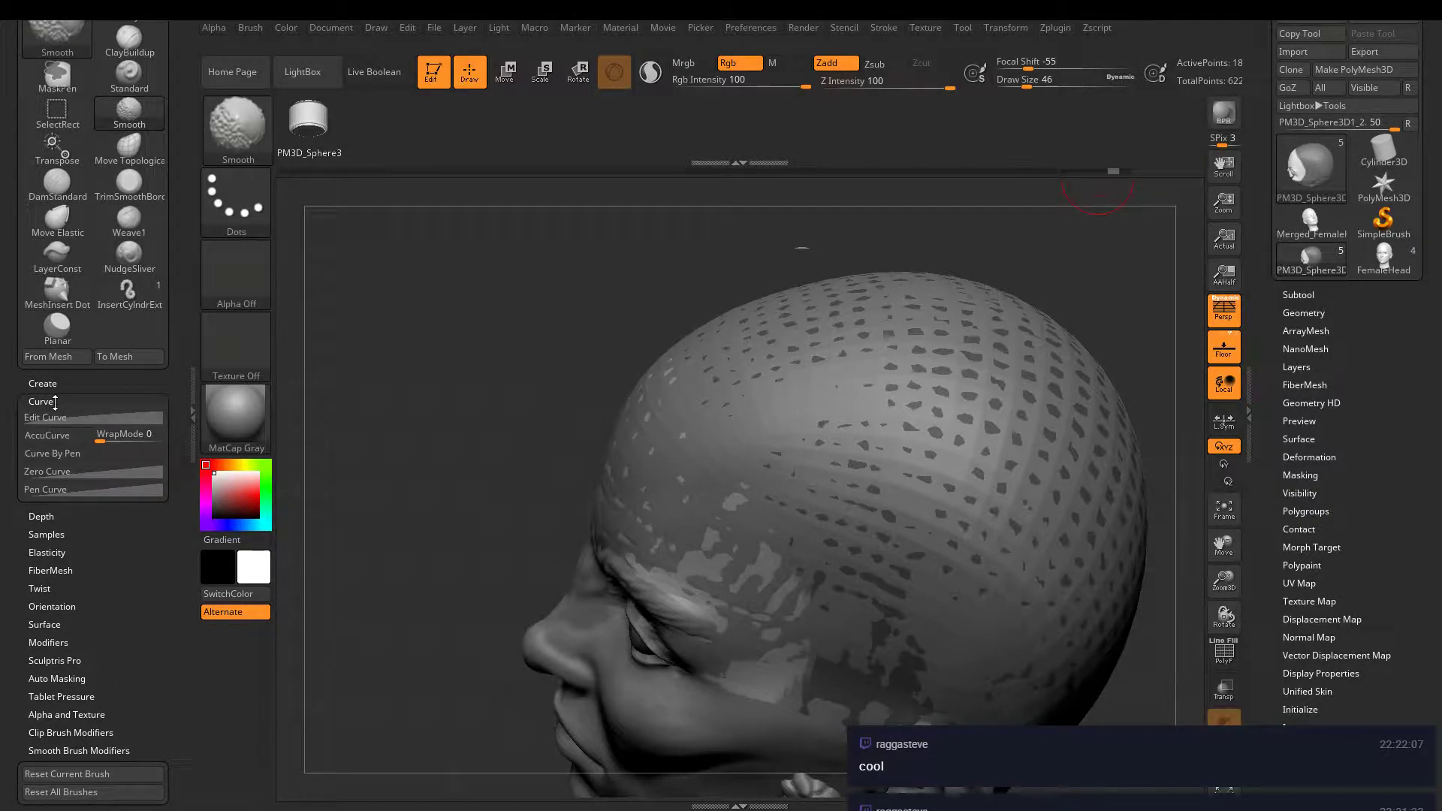
click(55, 402)
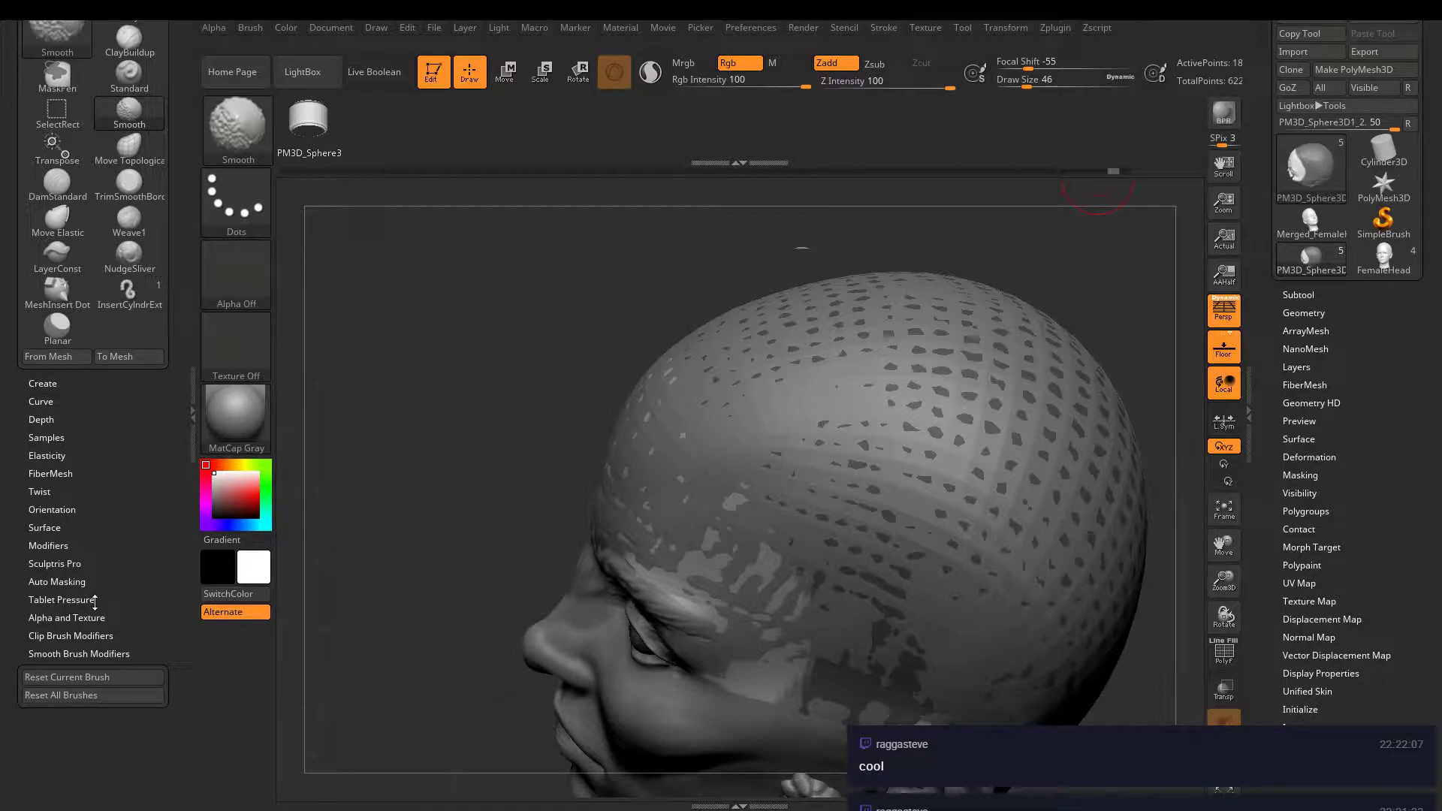
click(63, 545)
drag(15, 590, 19, 465)
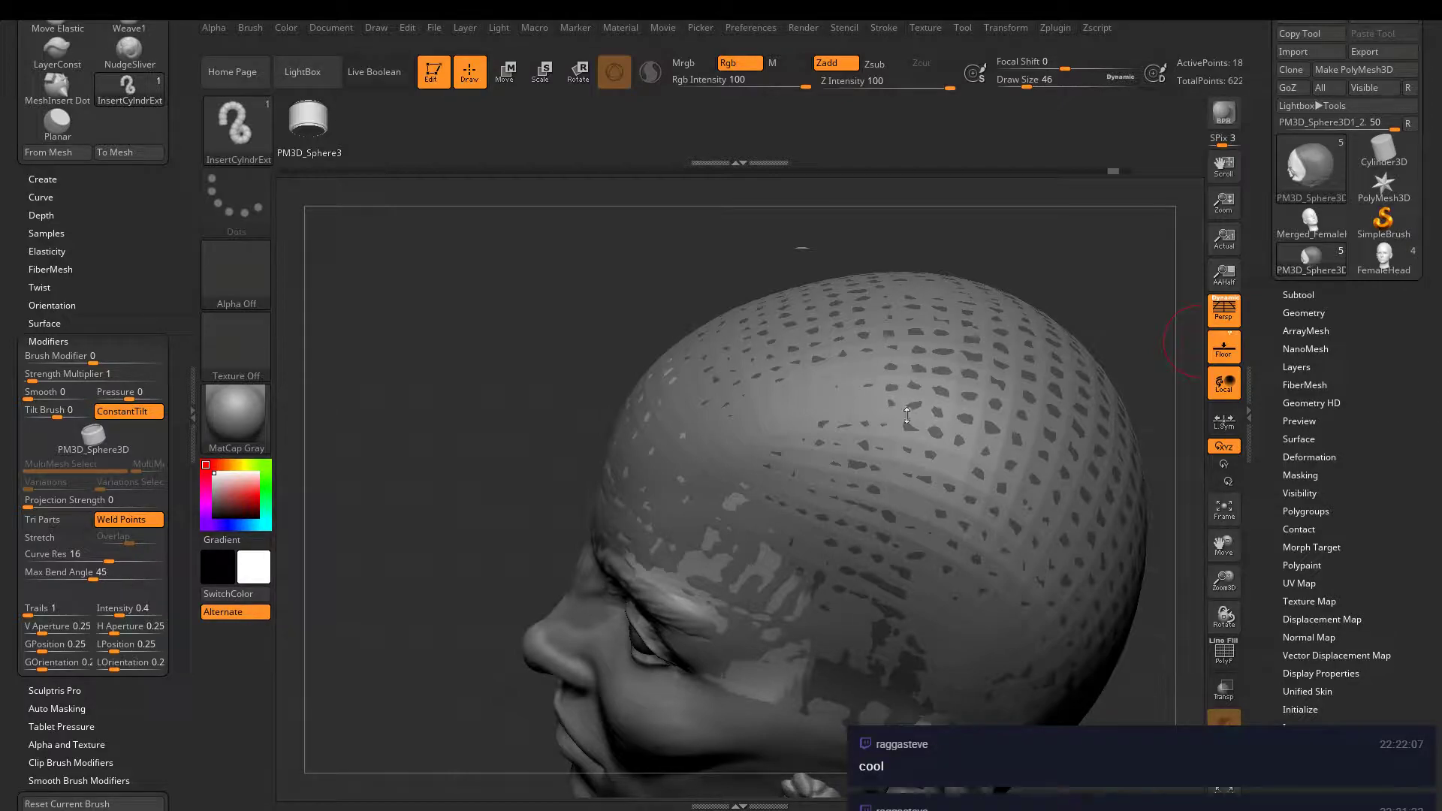
- Reshape the InsertCylndrExt brush's Edit Curve into a hump peaking near its start and dropping almost to zero at its end
click(42, 196)
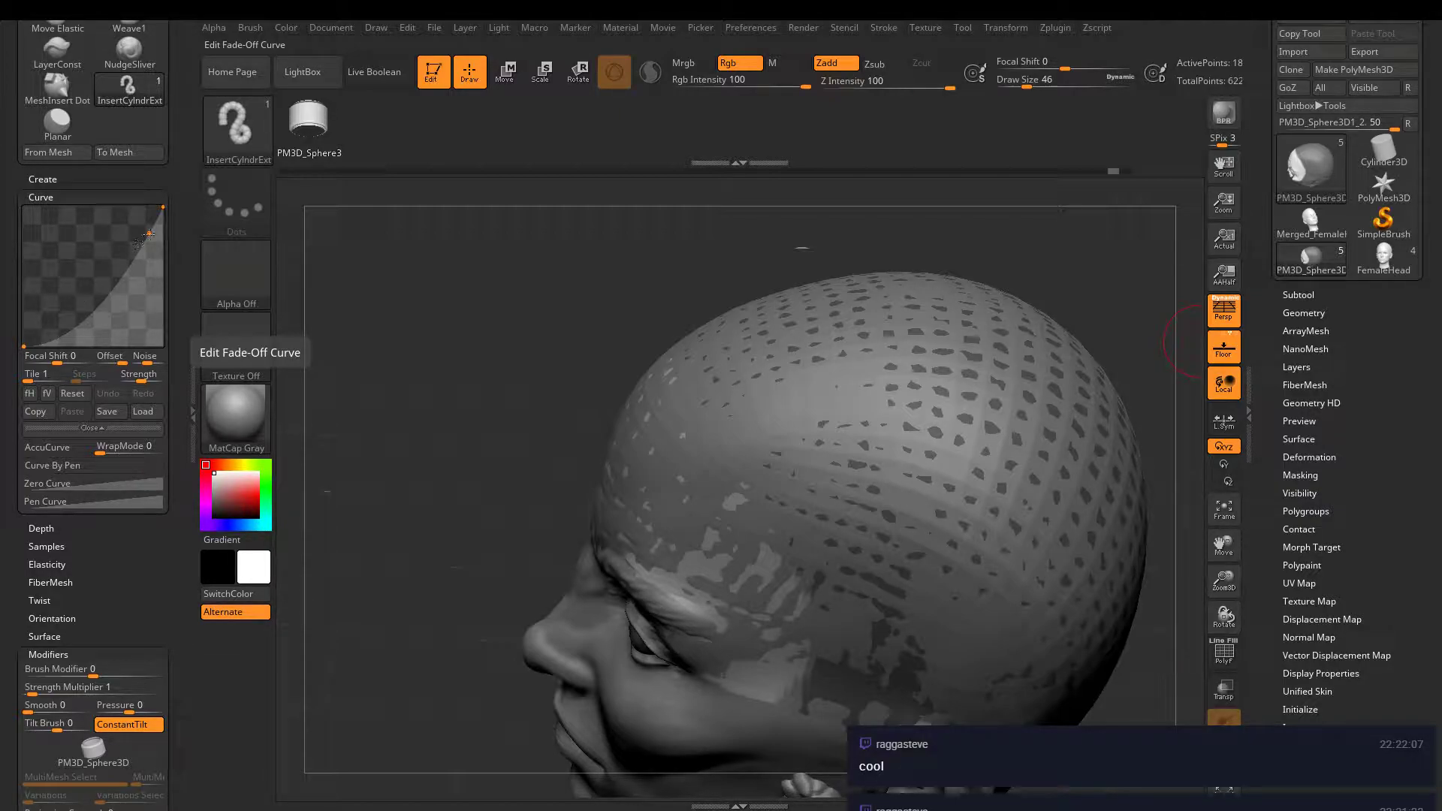
drag(149, 235, 70, 243)
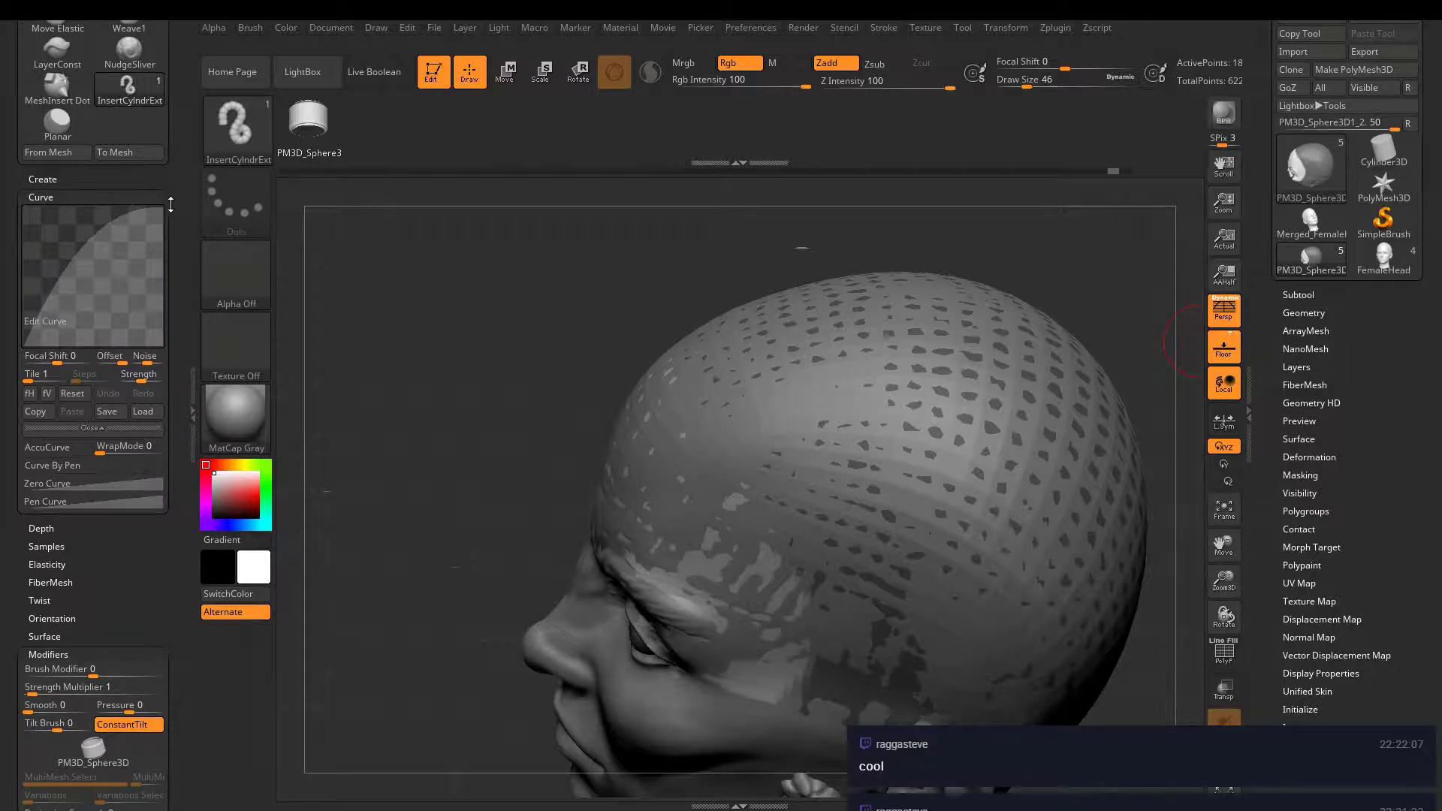
drag(163, 209, 154, 323)
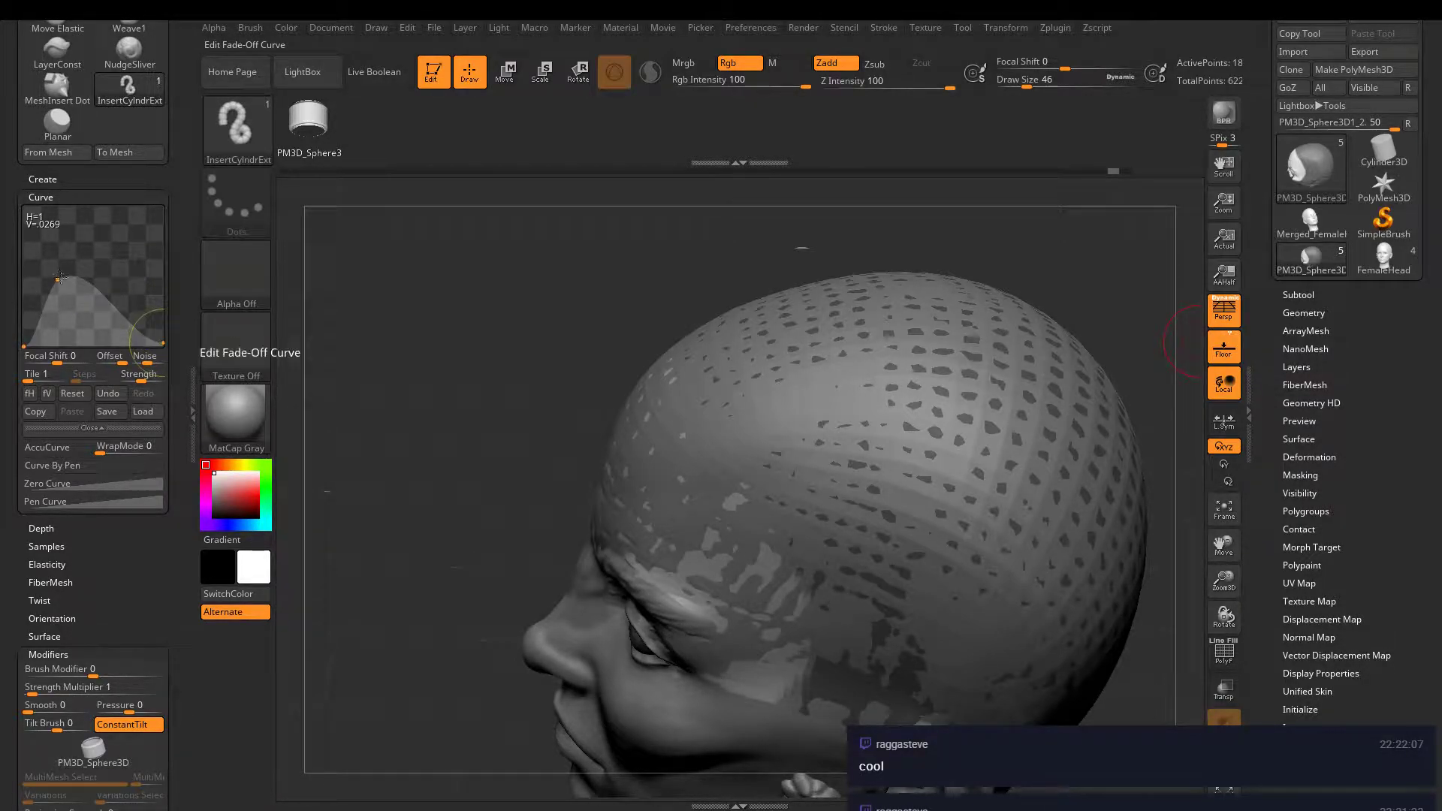
- Try the humped Edit Curve with an arched mirrored segmented tube on the scalp and undo the tube
mouse_move(763, 465)
mouse_down()
mouse_move(961, 405)
mouse_move(984, 518)
mouse_up()
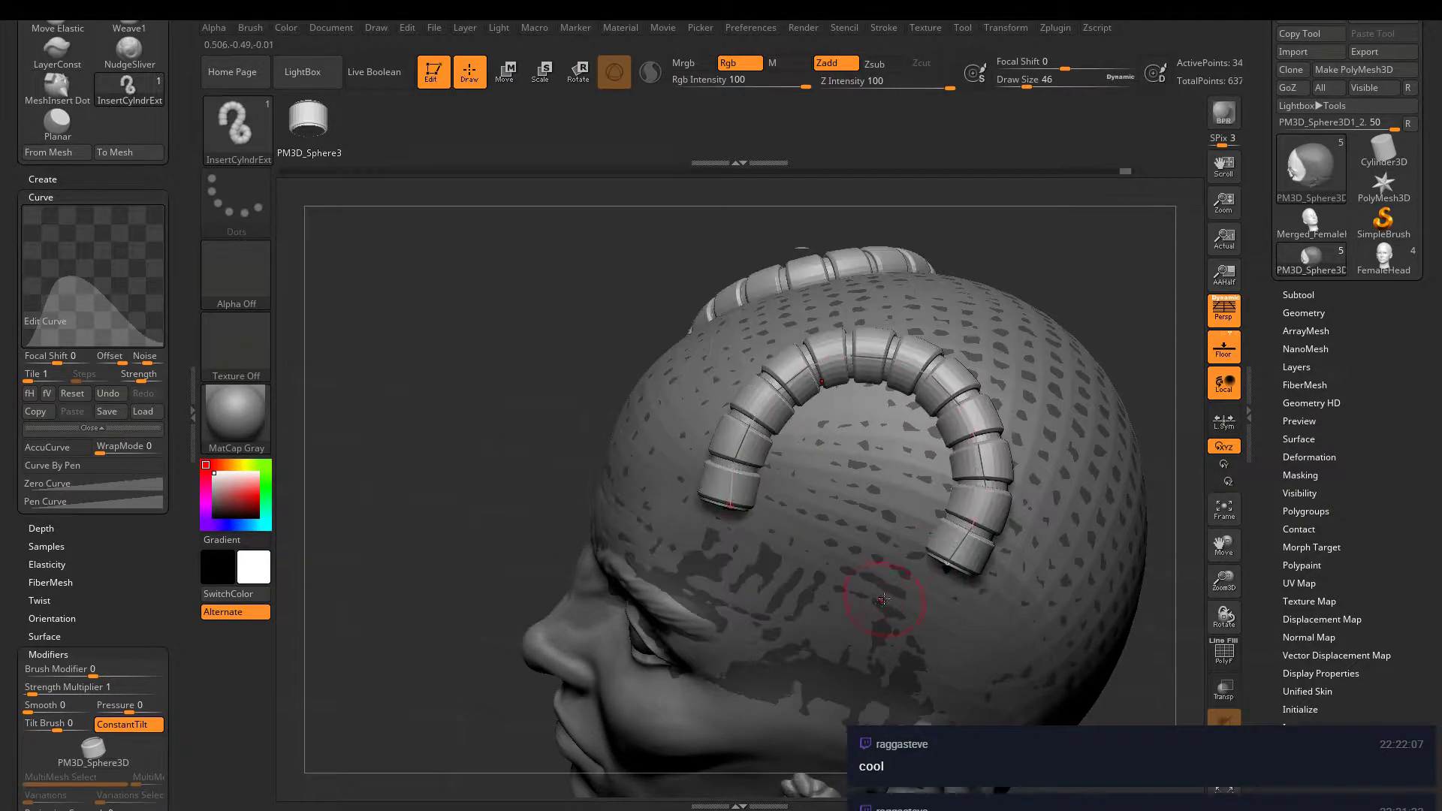
right_drag(775, 551, 789, 483)
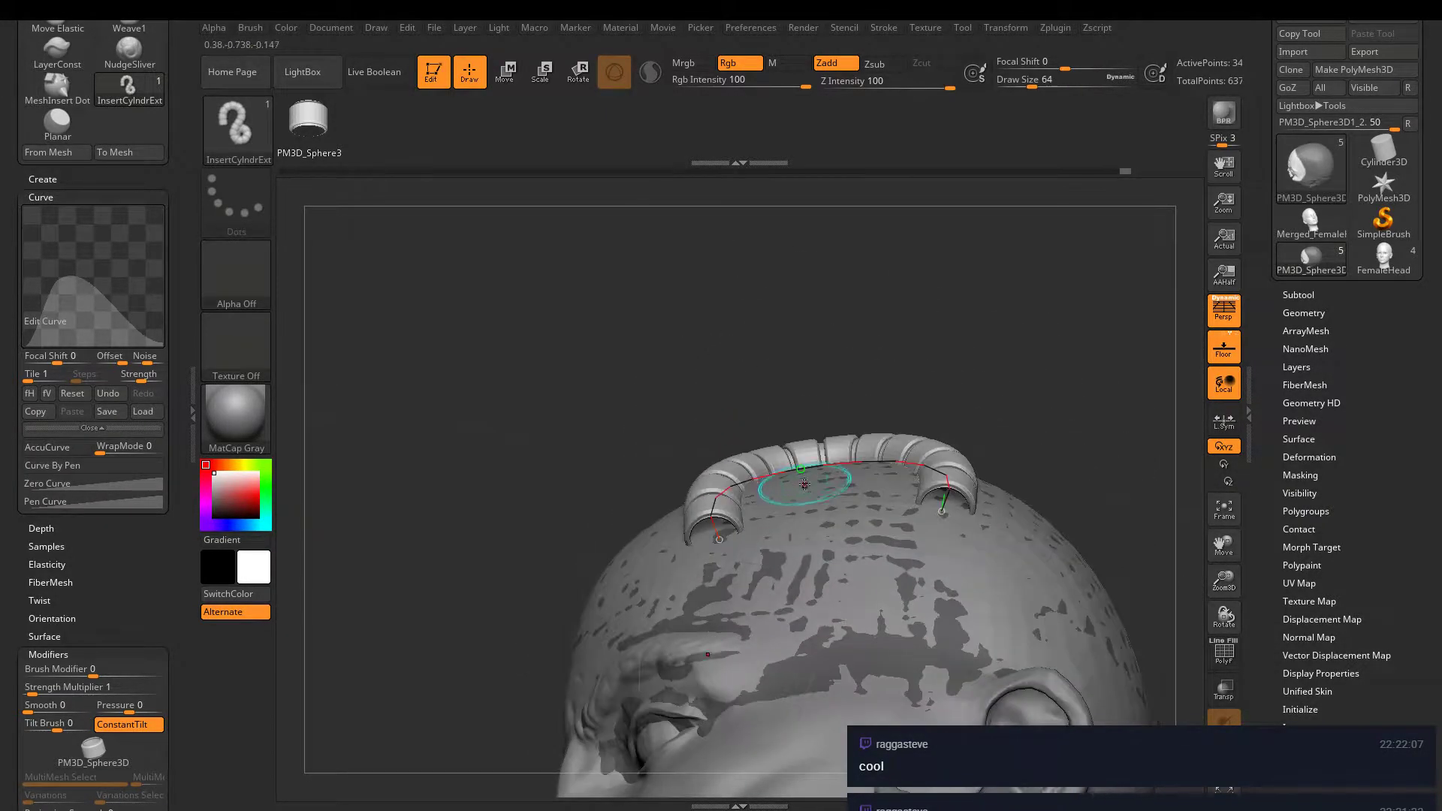
key(ctrl+z)
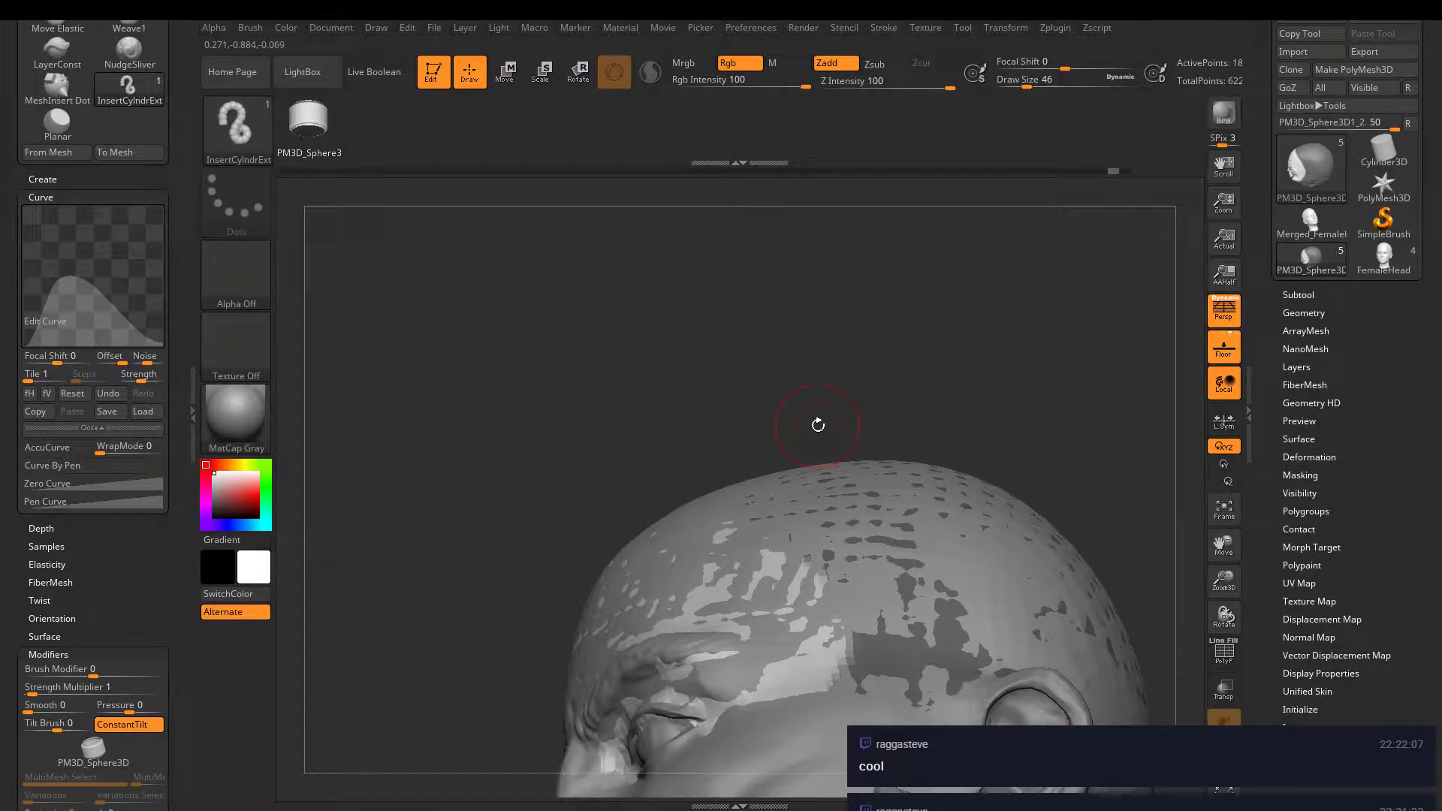
- Switch to the CurveMultiTube brush and shape its Edit Curve into a hump peaking near the start and falling at the end
click(236, 128)
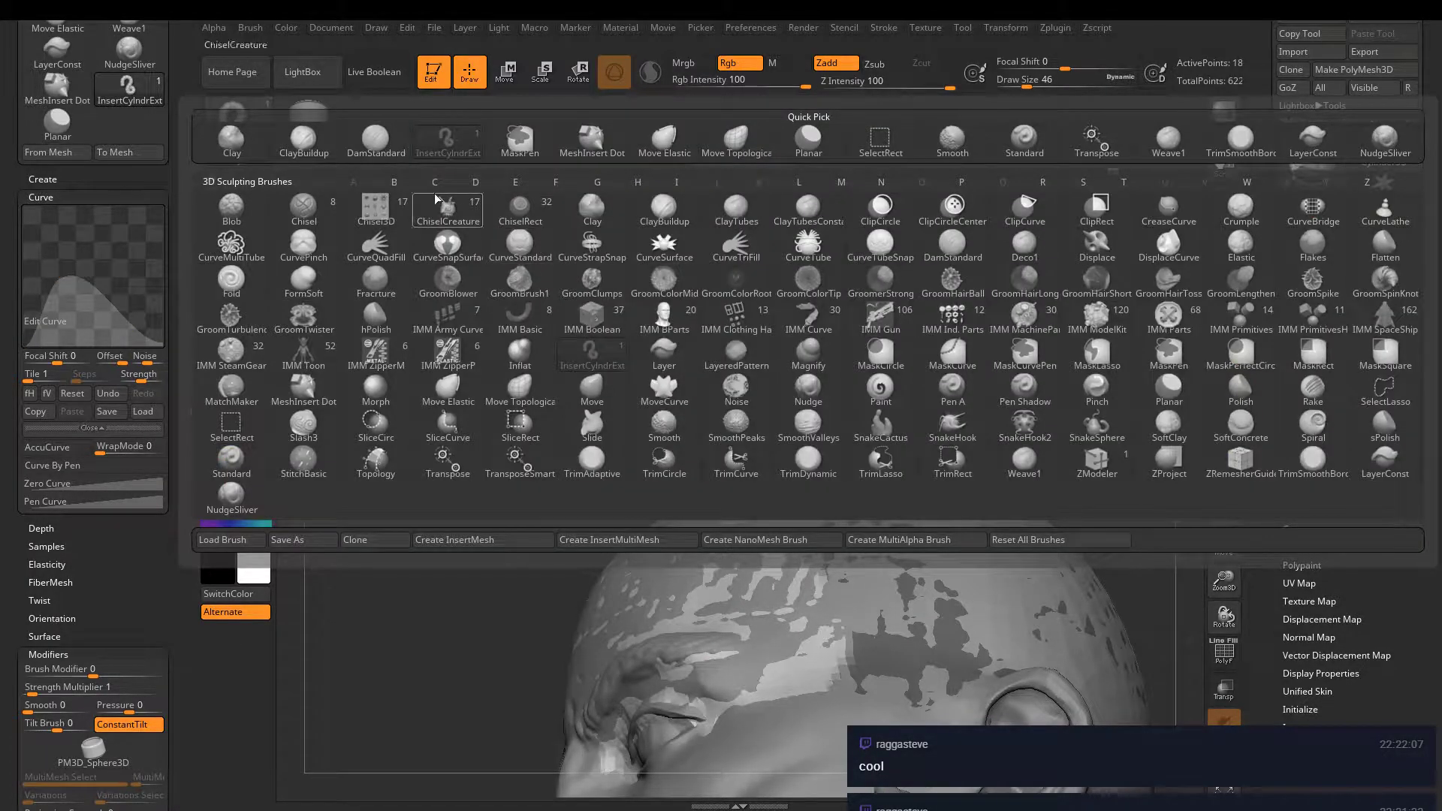
key(c)
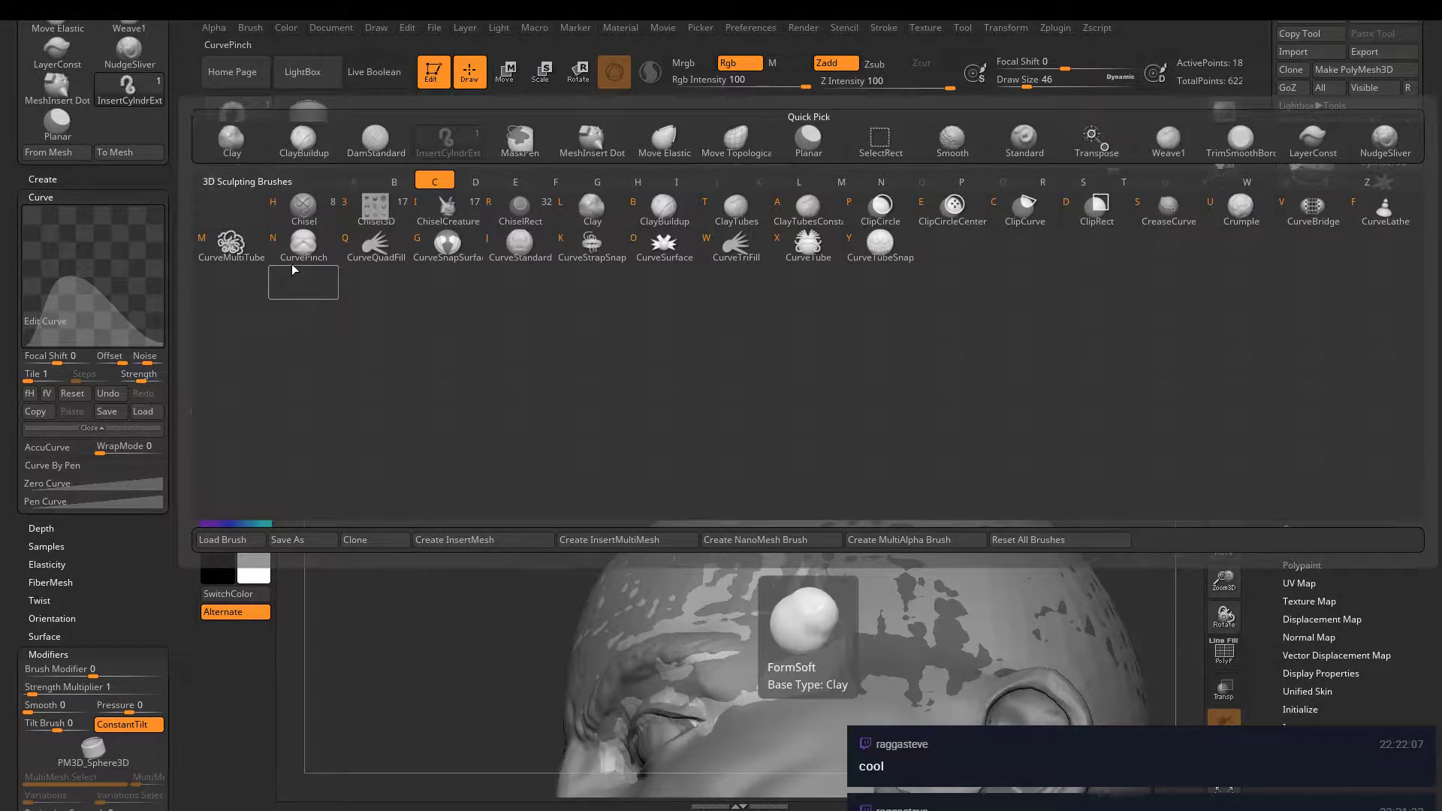
click(239, 253)
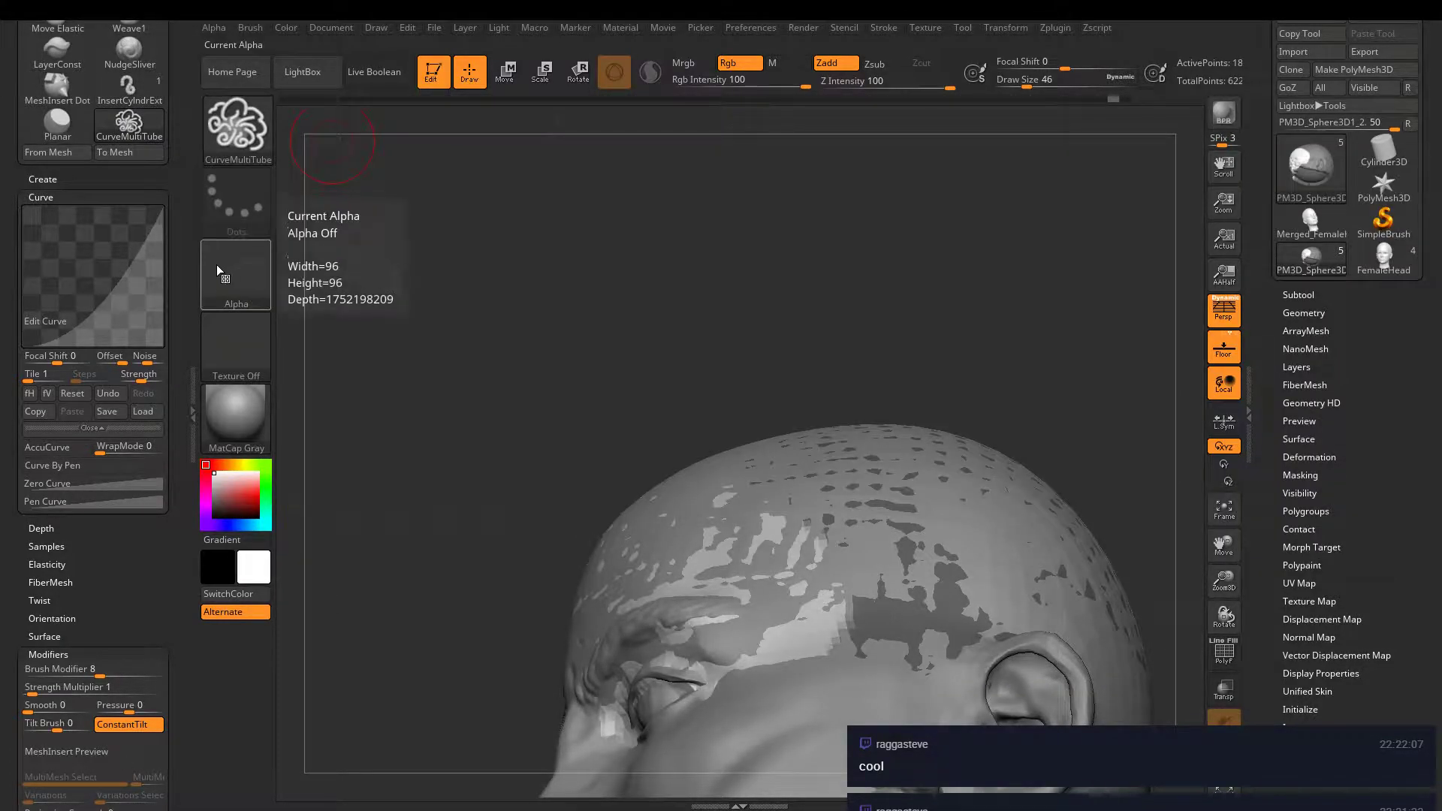
drag(150, 233, 57, 258)
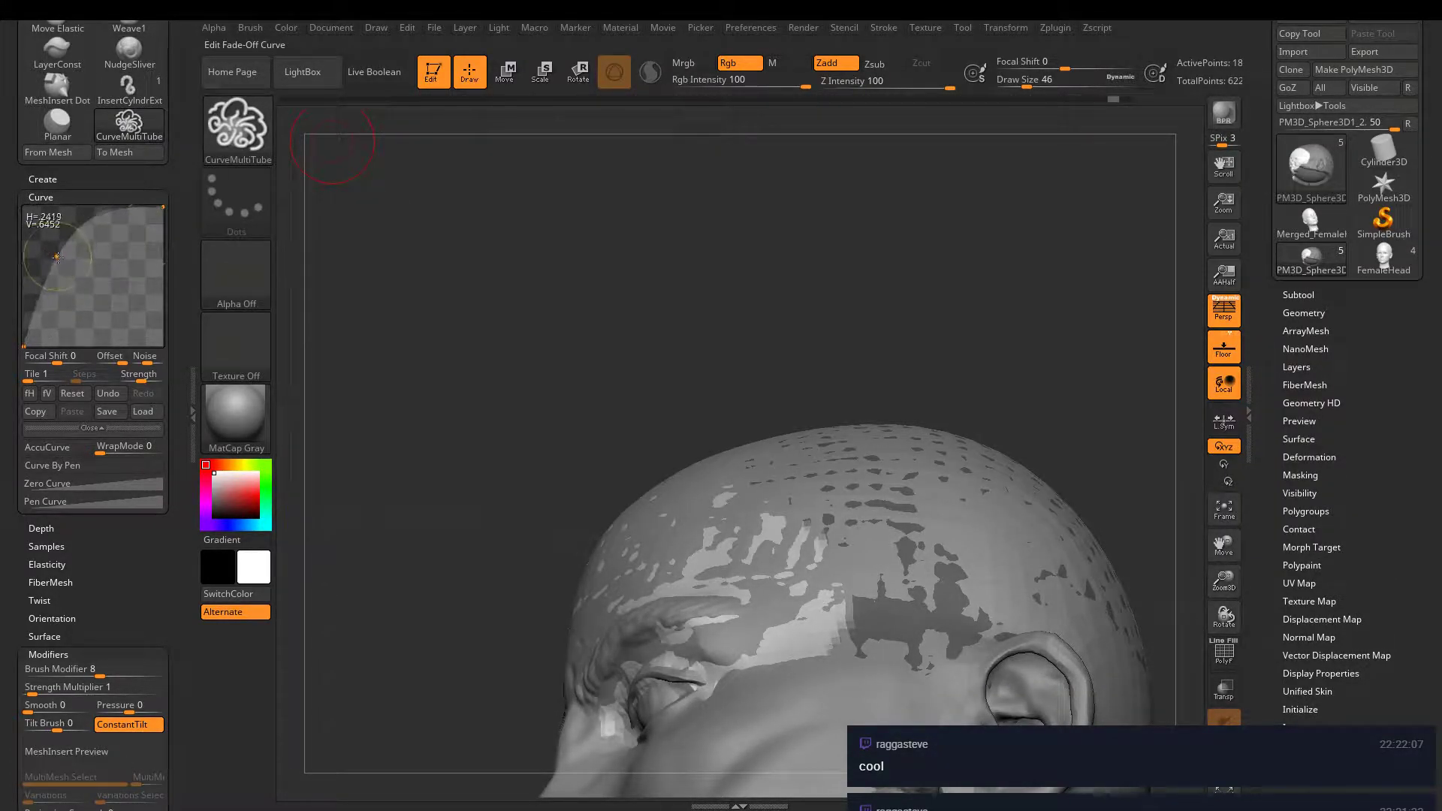
drag(163, 207, 162, 341)
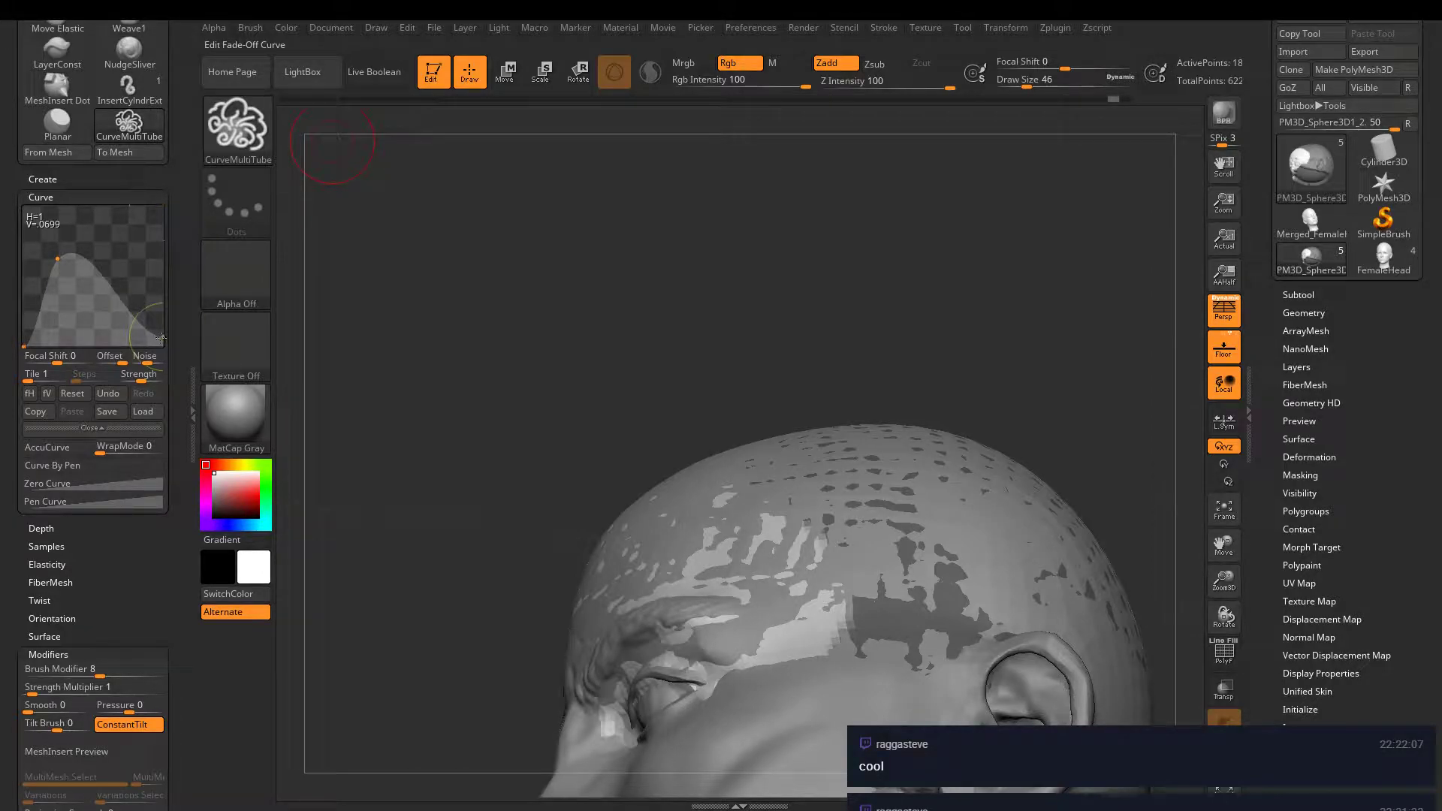
- Try the CurveMultiTube brush with an arched tube above the temple and another over the scalp, undoing each
mouse_move(728, 535)
mouse_down()
mouse_move(744, 455)
mouse_move(886, 520)
mouse_up()
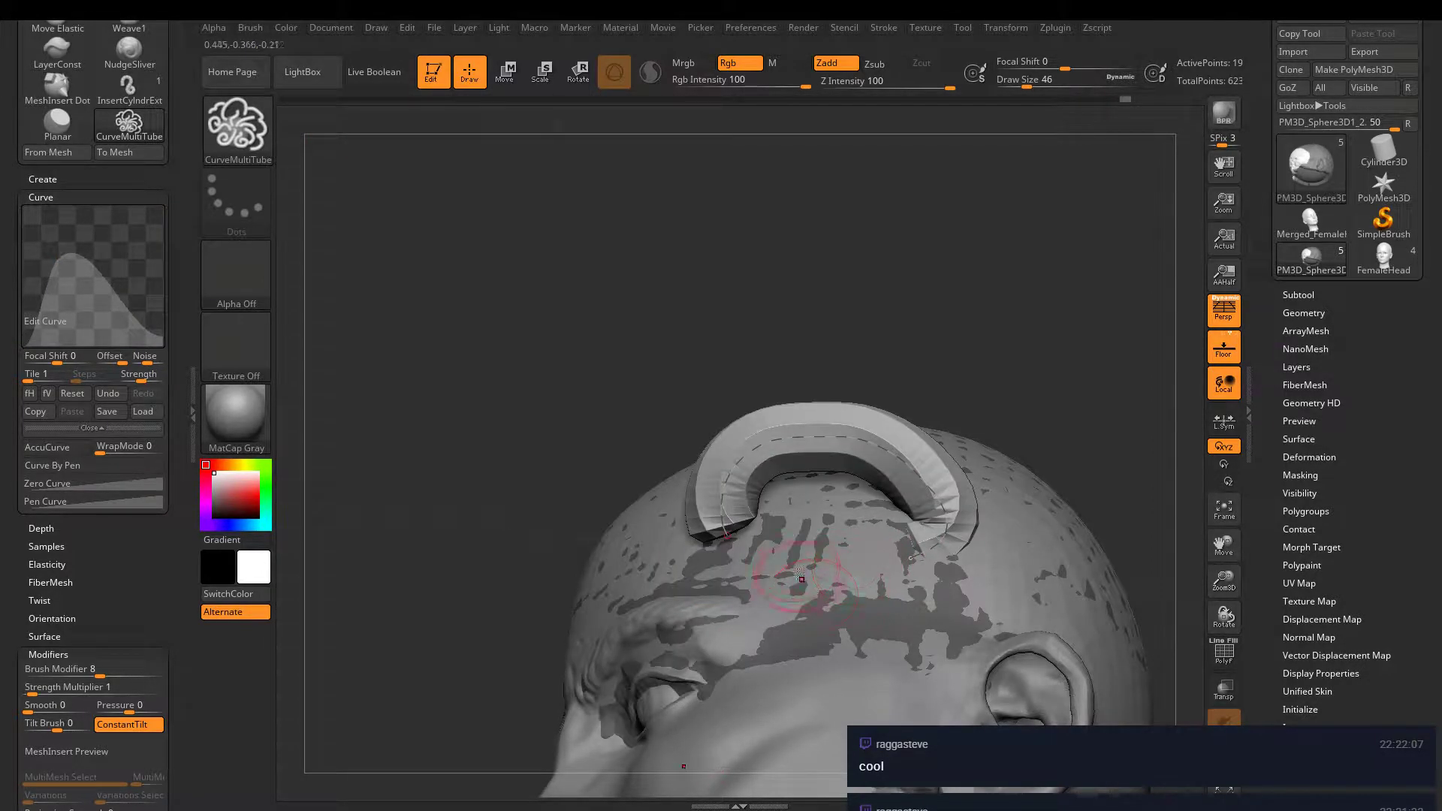
mouse_move(841, 571)
right_down()
mouse_move(826, 485)
mouse_move(644, 322)
mouse_move(571, 436)
right_up()
key(ctrl+z)
drag(570, 436, 767, 222)
right_drag(805, 412, 734, 338)
key(ctrl+z)
- Try a single long tube curving from the upper forehead over the side of the scalp and undo it
mouse_move(657, 447)
mouse_down()
mouse_move(734, 369)
mouse_move(920, 345)
mouse_up()
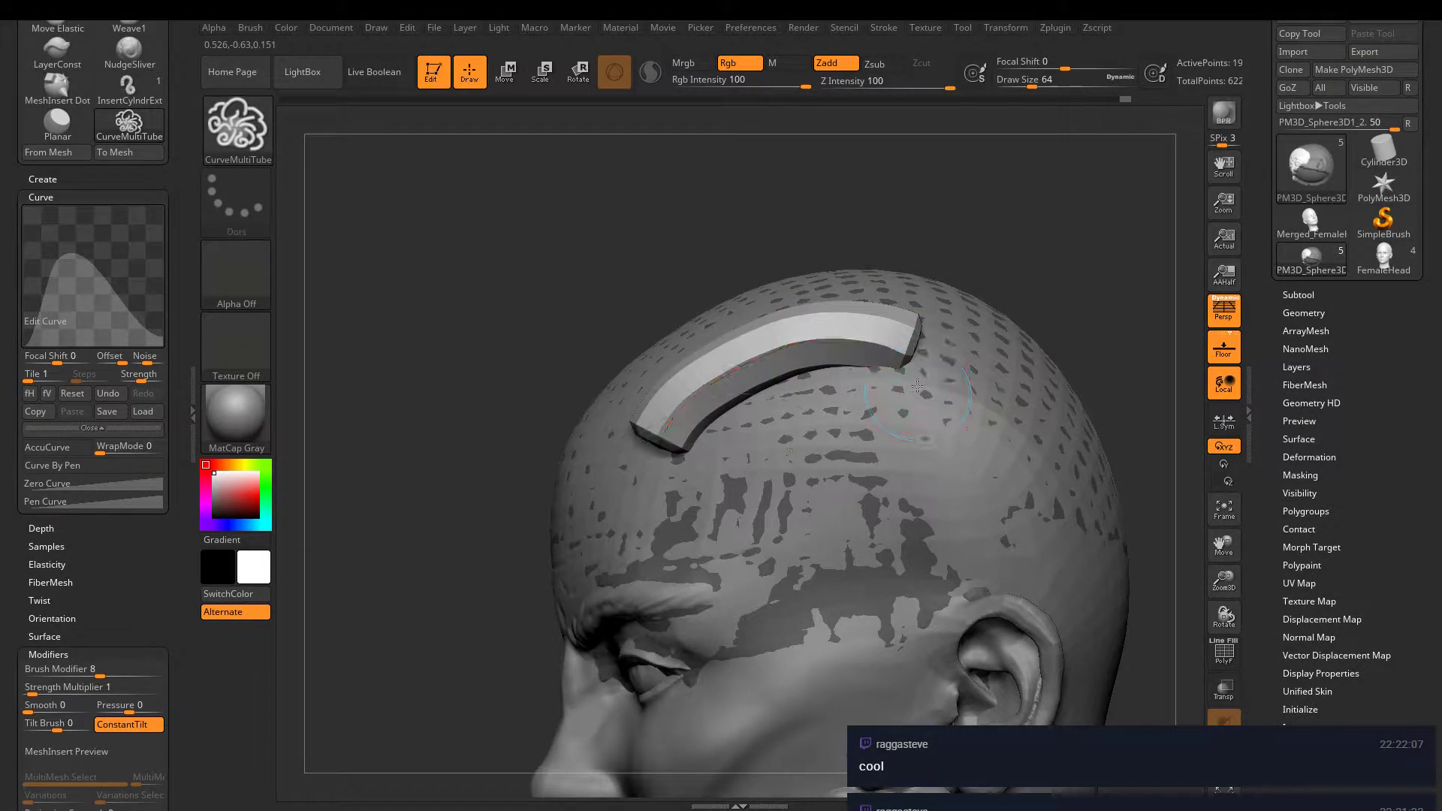
right_drag(920, 345, 859, 443)
key(ctrl)
key(ctrl+z)
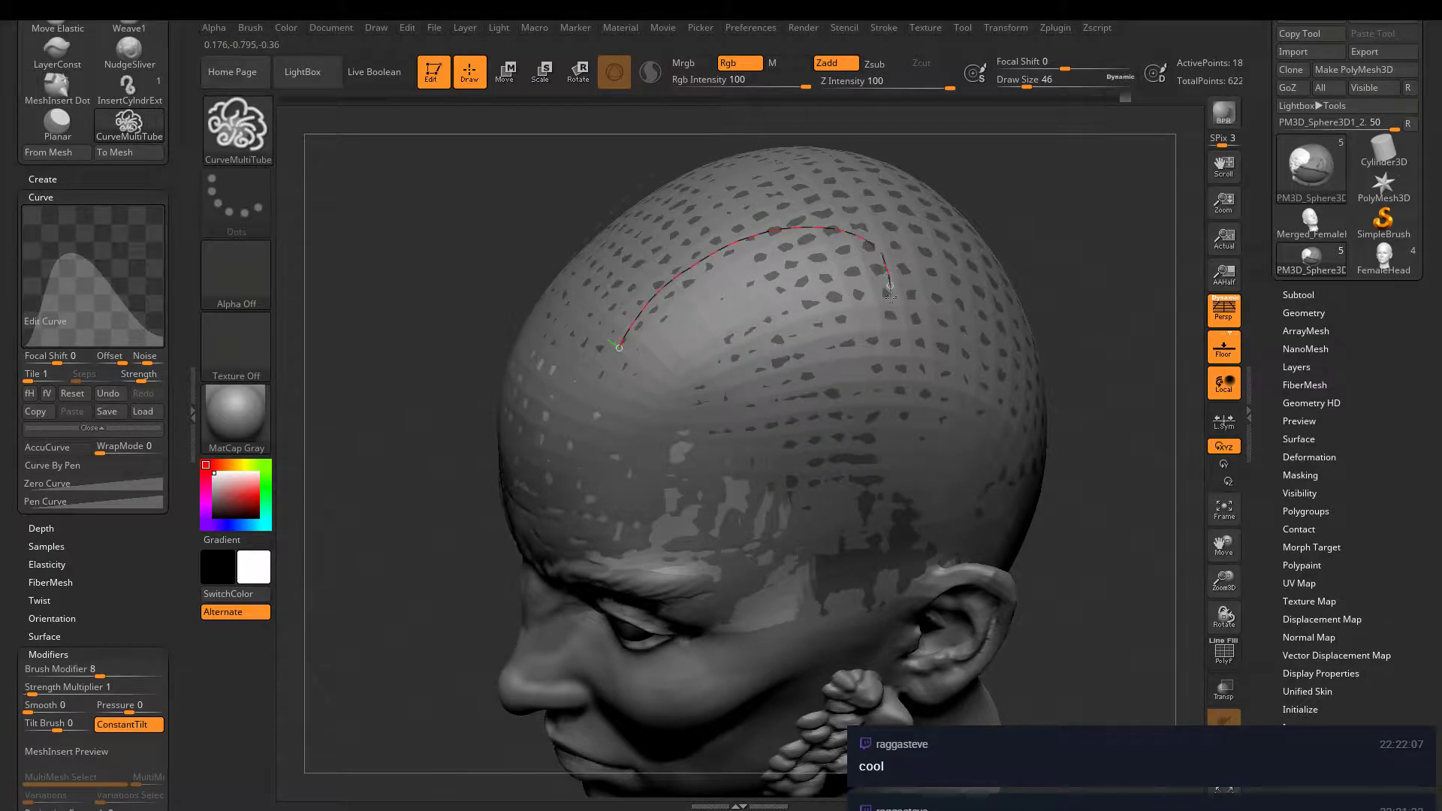
key(ctrl+shift+z)
key(ctrl+z)
- Try two separate arched tubes, one on the forehead and one farther back on the scalp, and undo both
mouse_move(580, 409)
mouse_down()
mouse_move(586, 347)
mouse_move(777, 327)
mouse_move(773, 366)
mouse_up()
mouse_move(871, 366)
mouse_down()
mouse_move(902, 279)
mouse_move(961, 445)
mouse_up()
right_drag(901, 451, 909, 391)
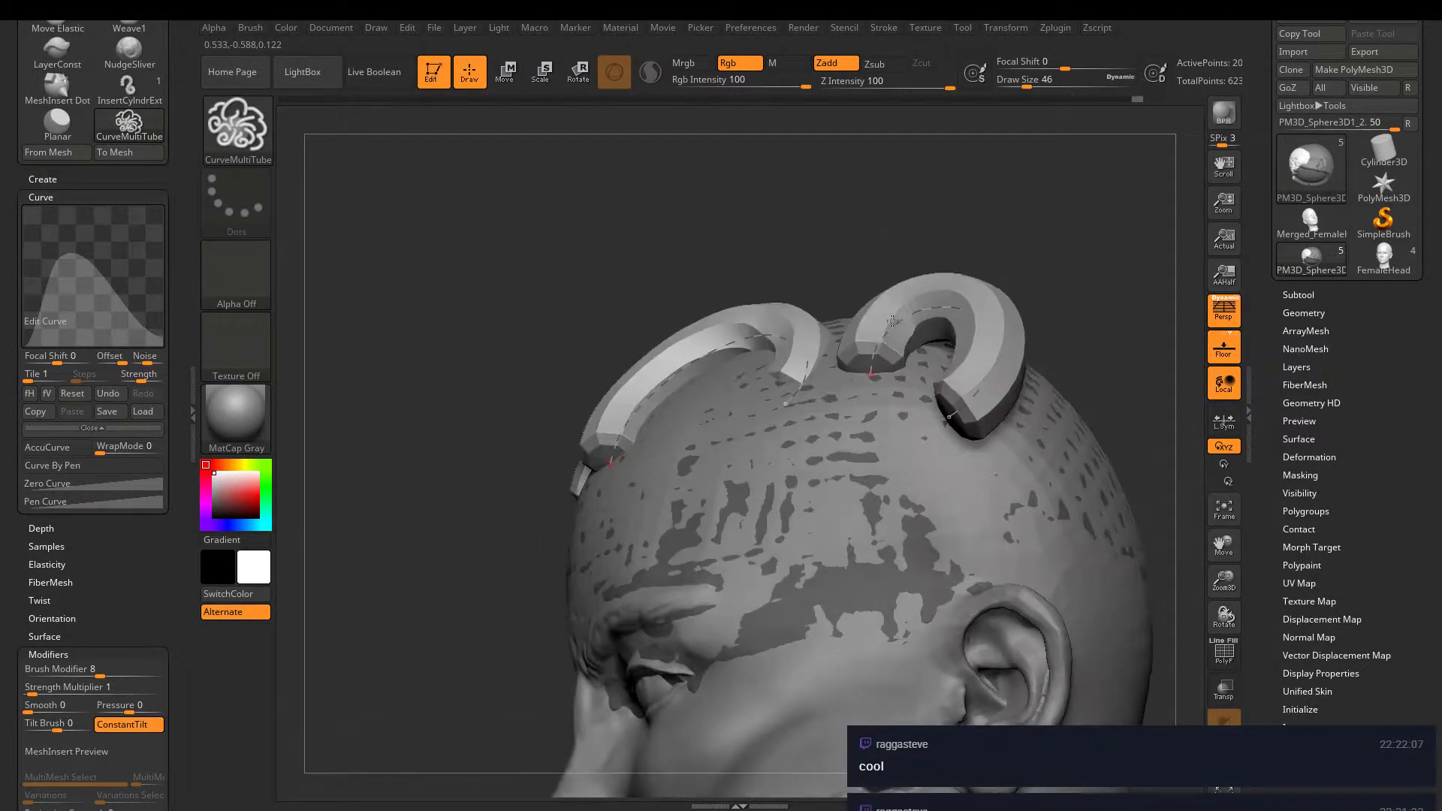
key(ctrl+z)
key(ctrl+z)
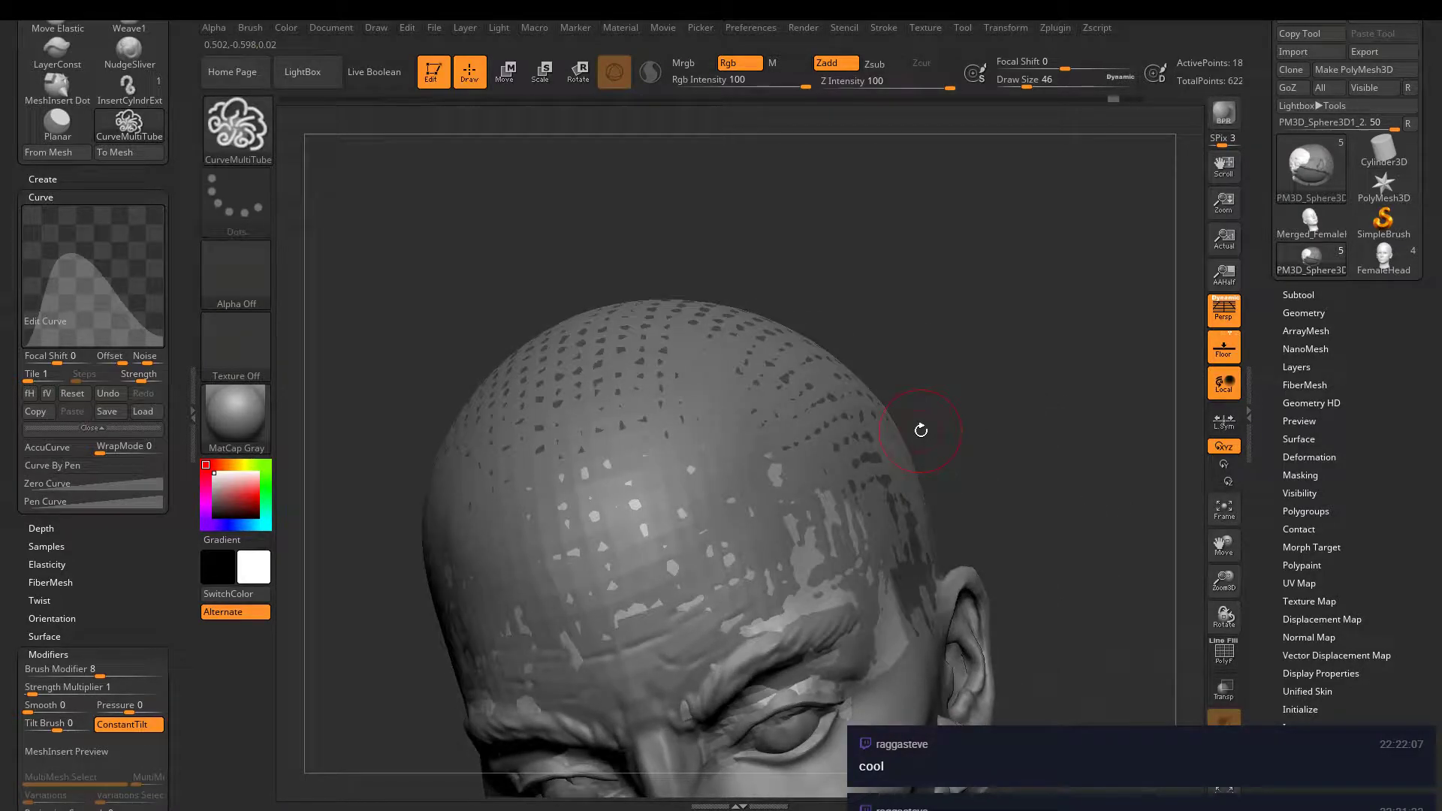
- Try a large arched tube above the eyebrow and a second tube up the forehead to the crown, undoing each
mouse_move(699, 539)
mouse_down()
mouse_move(781, 412)
mouse_move(962, 488)
mouse_up()
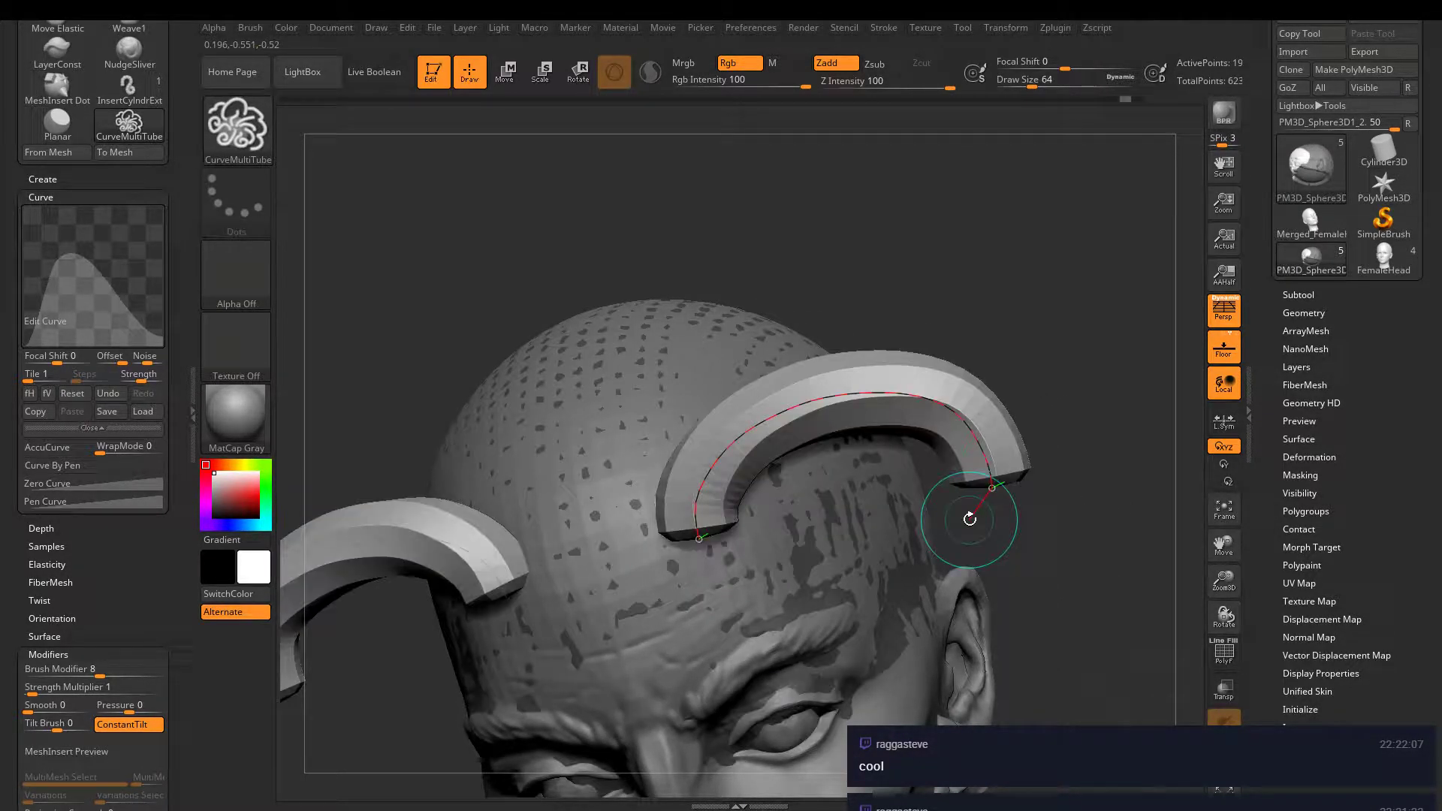
key(ctrl+z)
mouse_move(610, 597)
mouse_down()
mouse_move(578, 387)
mouse_move(638, 308)
mouse_up()
key(ctrl+z)
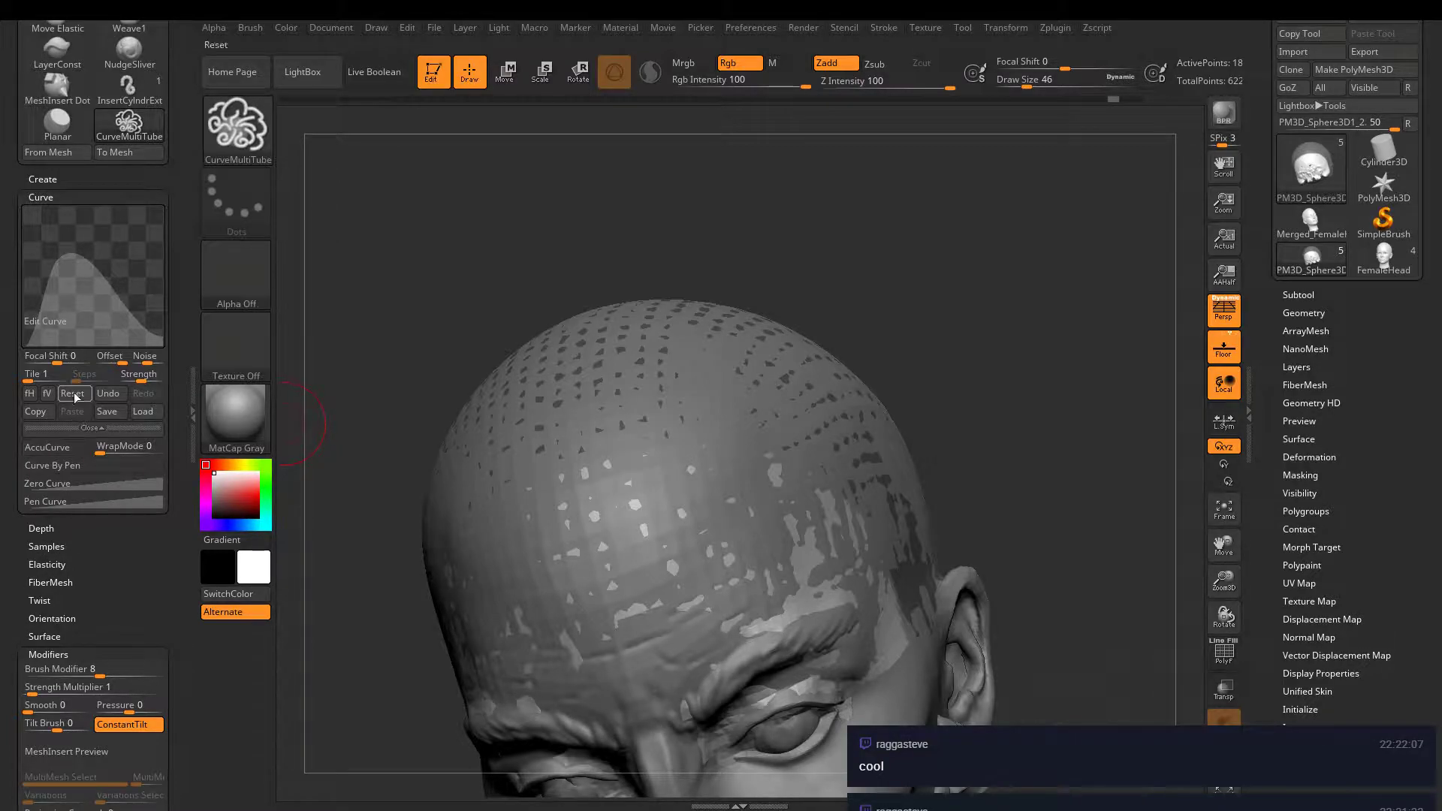
- Set the Edit Curve's Offset to -0.0333 and enable AccuCurve and Curve By Pen
mouse_move(75, 228)
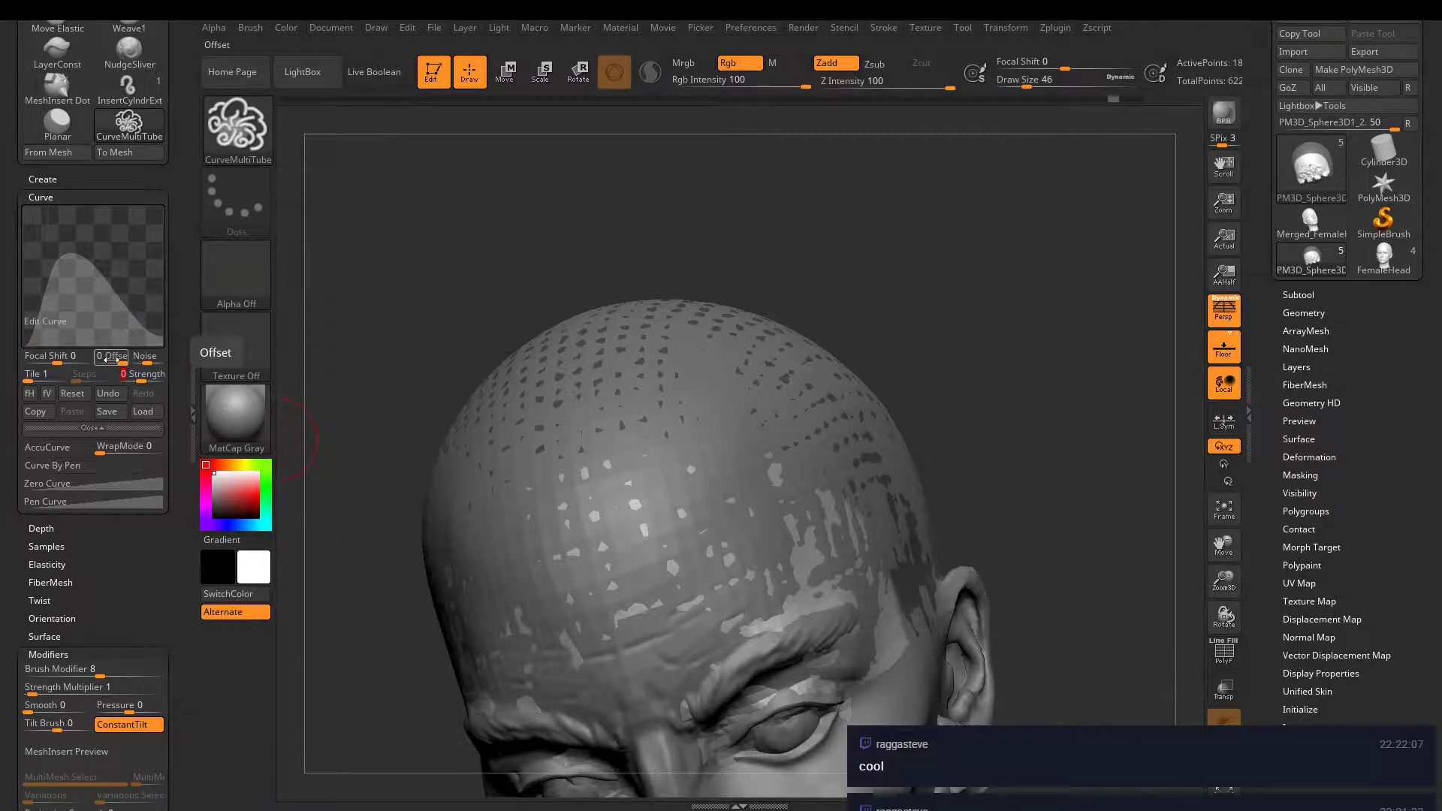
drag(110, 359, 123, 361)
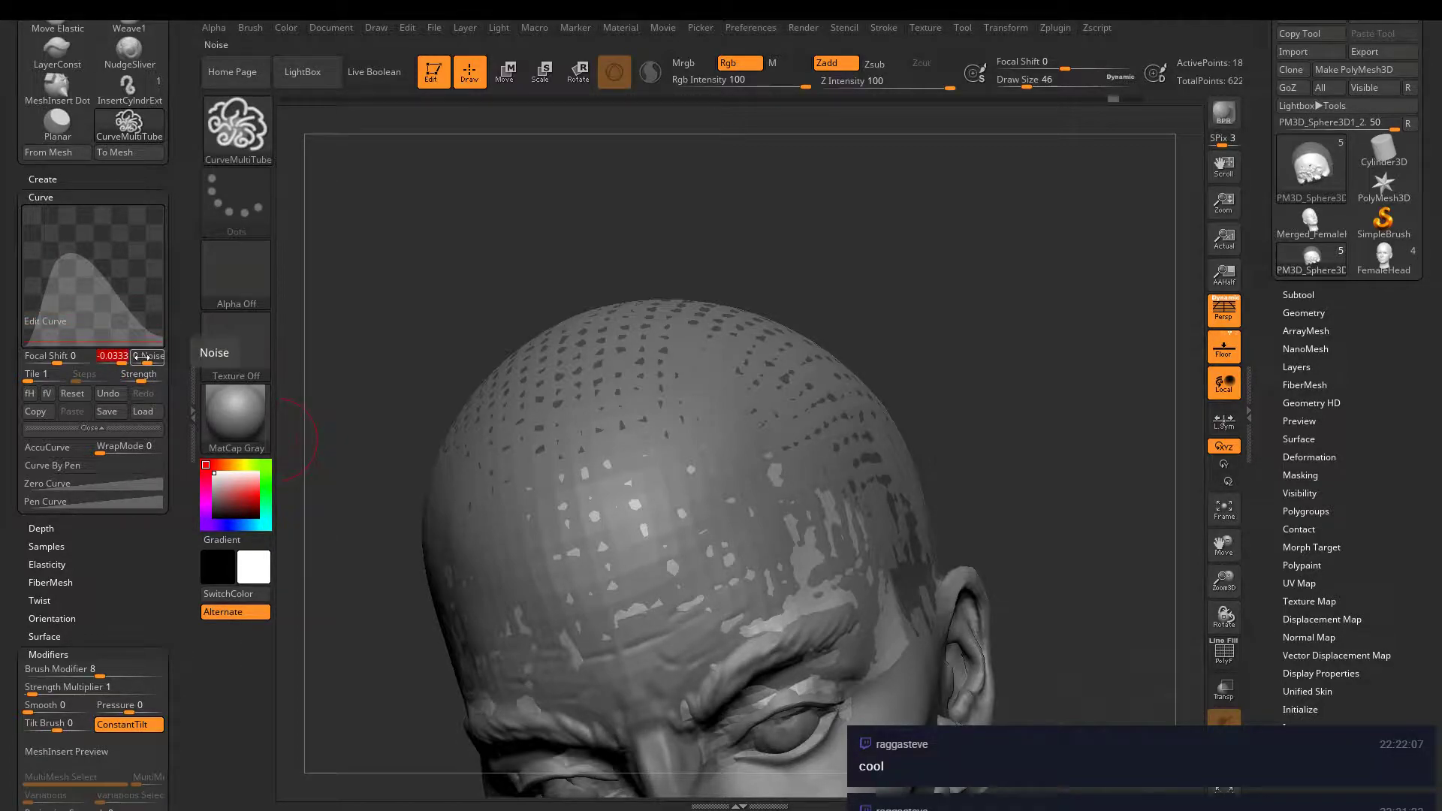
click(86, 450)
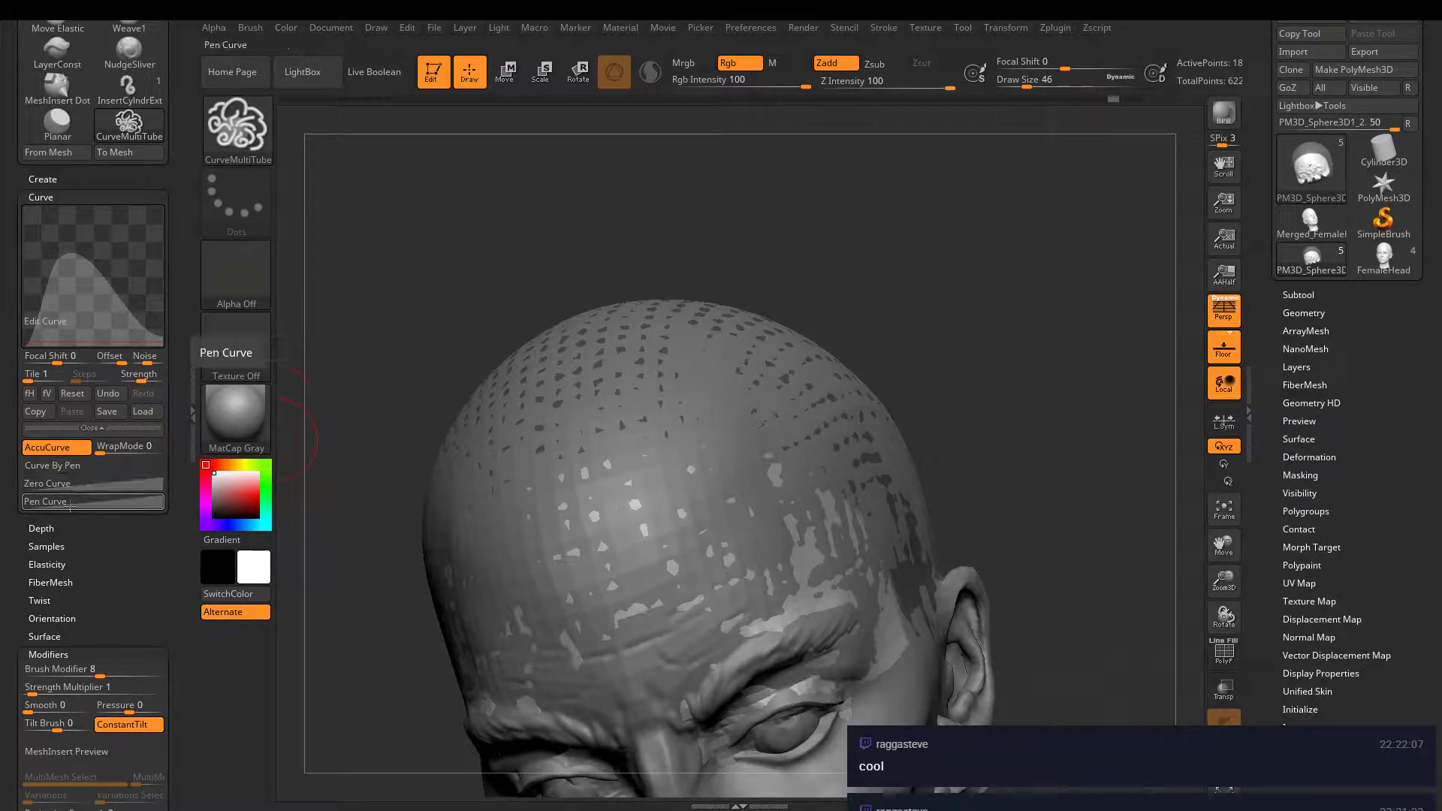
click(94, 466)
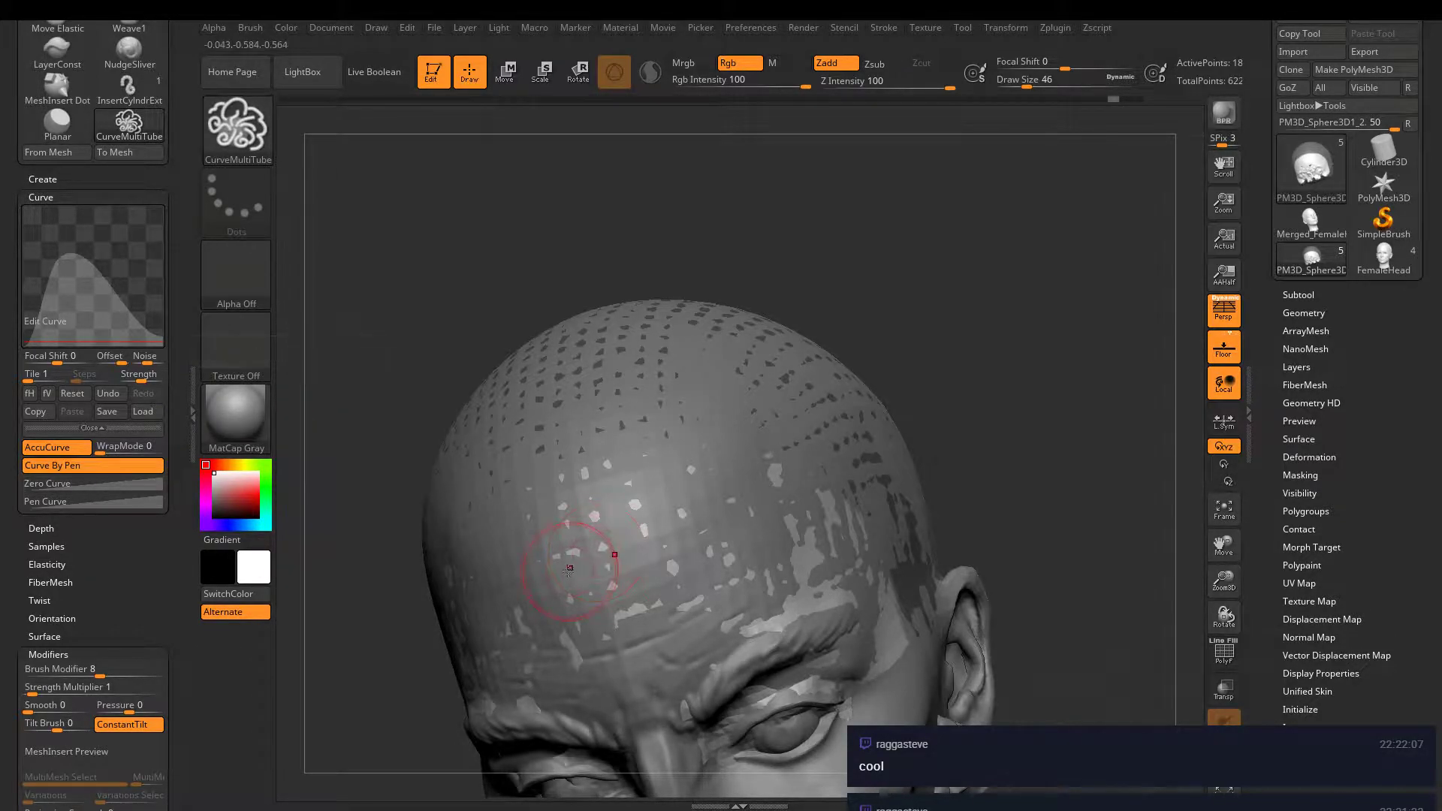
- Try AccuCurve and Curve By Pen with two arched tube strokes across the forehead, undoing each
mouse_move(563, 563)
mouse_down()
mouse_move(542, 535)
mouse_move(552, 447)
mouse_move(610, 343)
mouse_move(692, 328)
mouse_move(771, 388)
mouse_move(781, 458)
mouse_up()
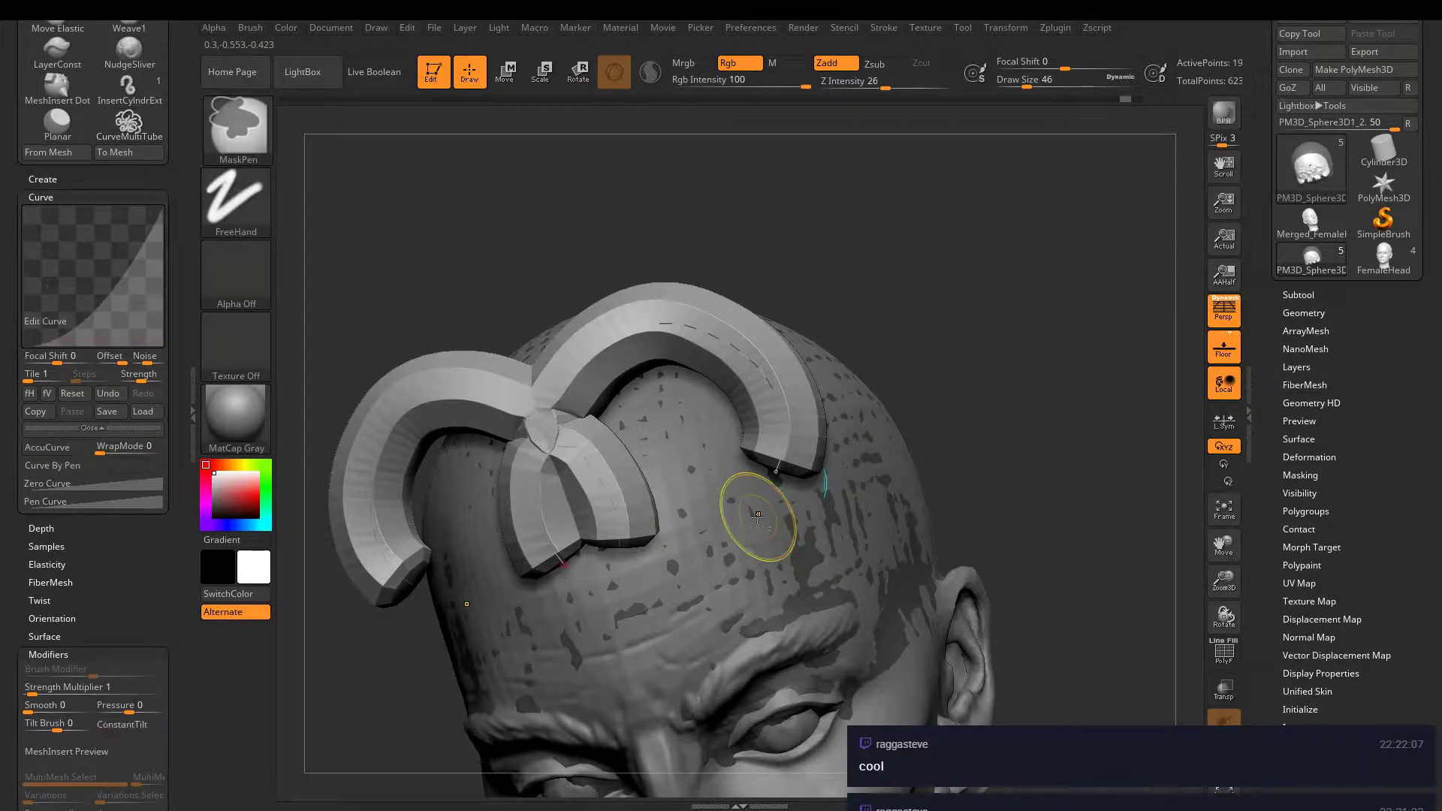
key(ctrl+z)
mouse_move(652, 563)
mouse_down()
mouse_move(635, 481)
mouse_move(809, 406)
mouse_move(795, 474)
mouse_up()
key(ctrl+z)
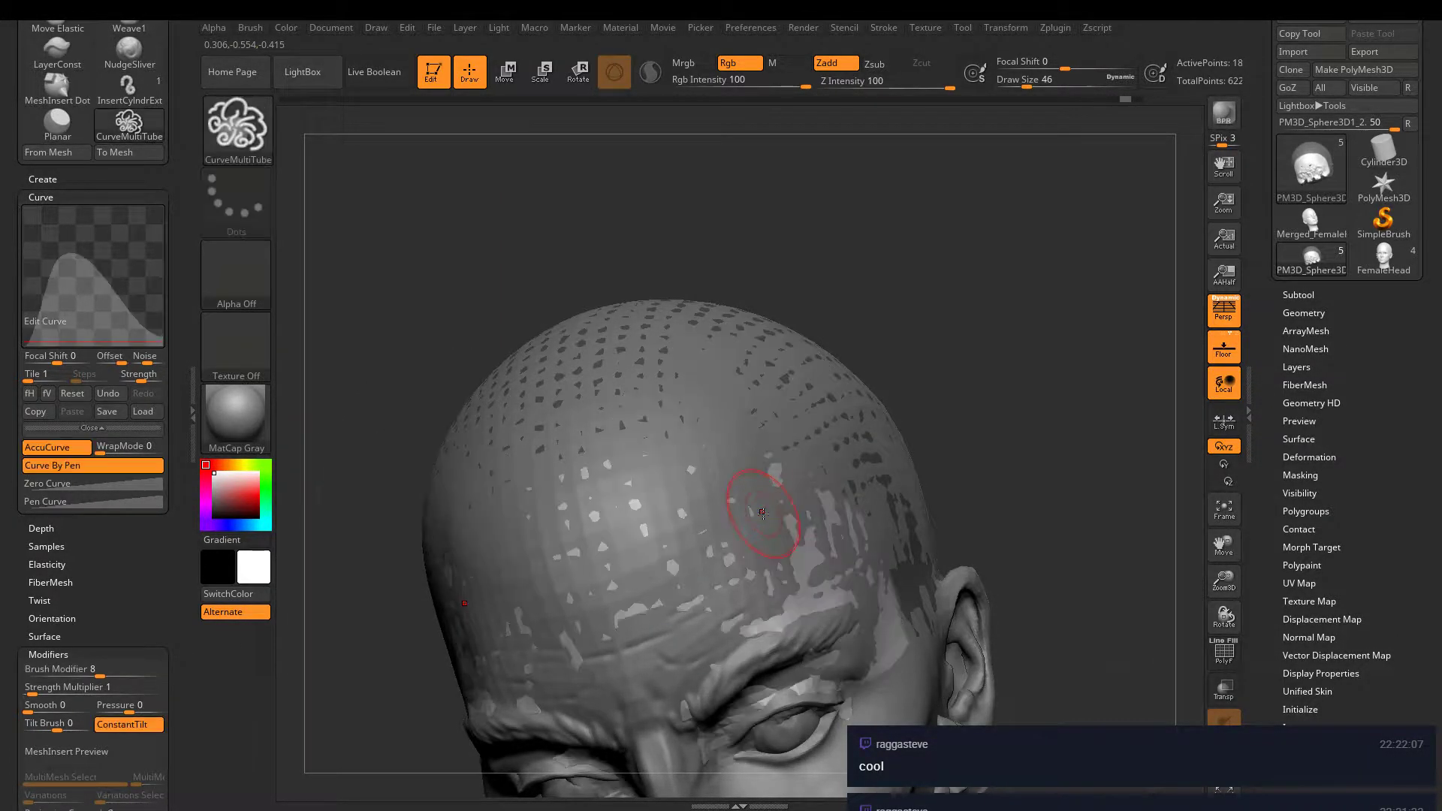
- Try a spiral-shaped tube on top of the forehead with AccuCurve and Curve By Pen active and undo it
mouse_move(594, 520)
mouse_down()
mouse_move(732, 330)
mouse_move(650, 422)
mouse_up()
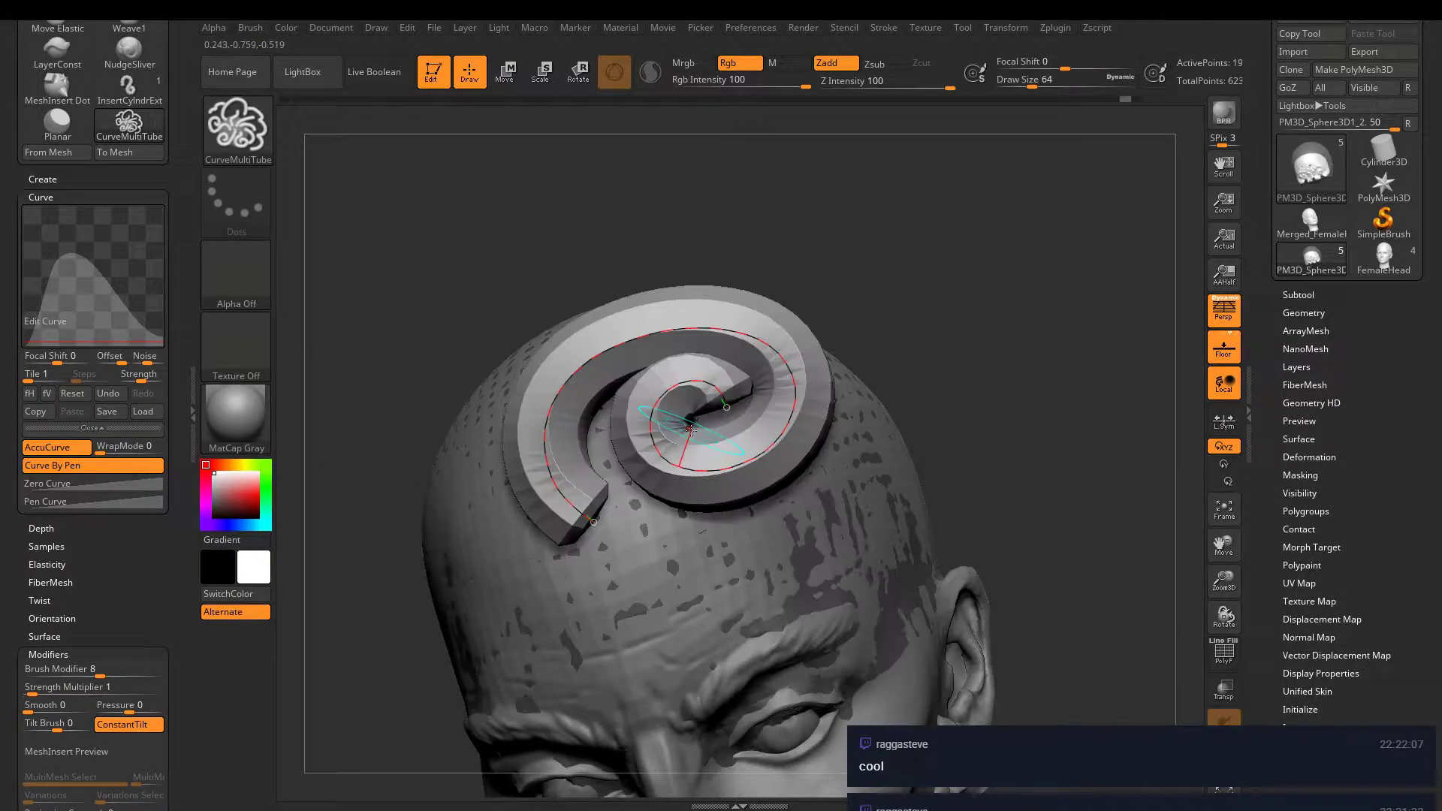
mouse_move(682, 439)
right_down()
mouse_move(742, 410)
mouse_move(646, 481)
mouse_move(575, 450)
right_up()
key(ctrl+z)
- Open the Pen Curve graph to inspect its options and collapse it again
right_drag(785, 477, 1195, 403)
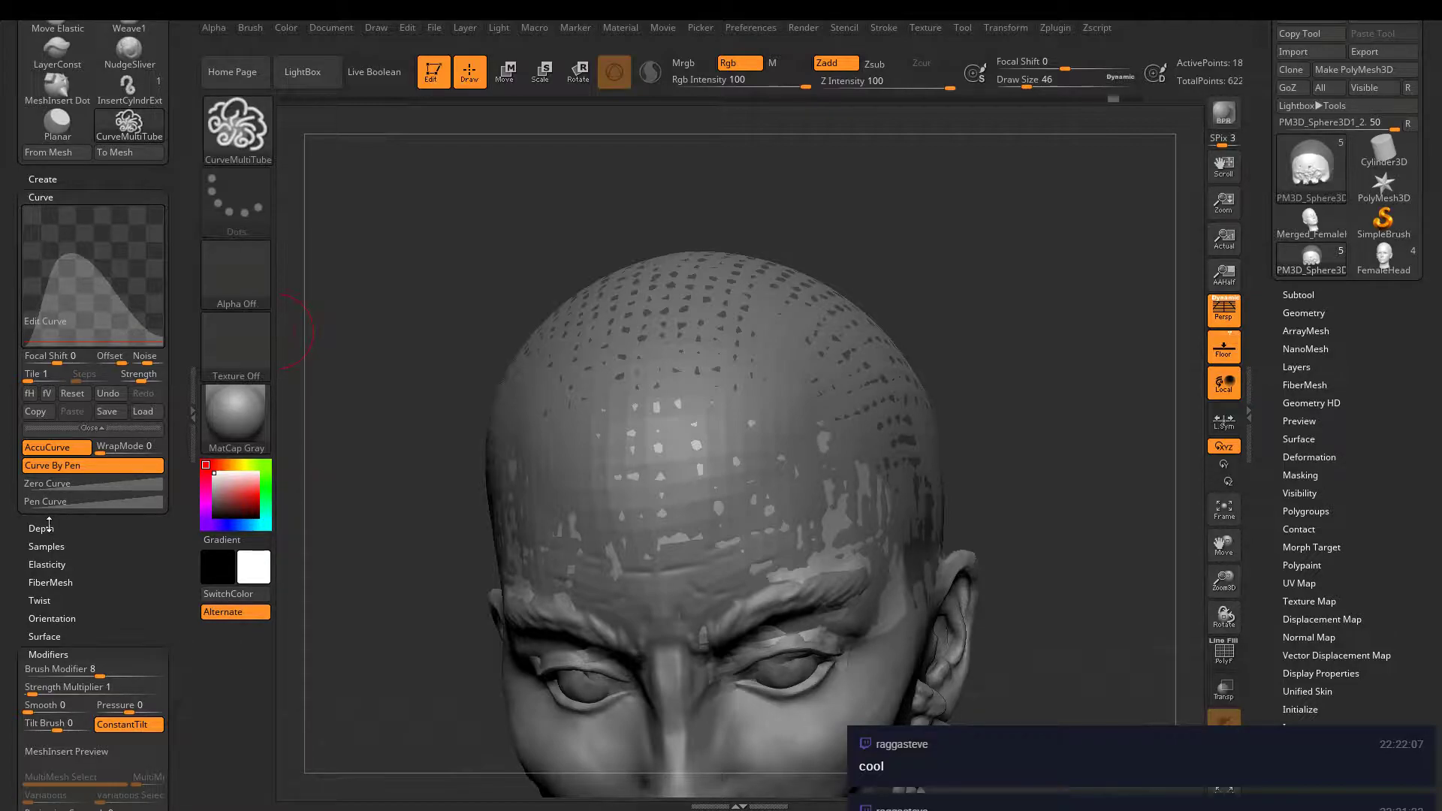
click(61, 502)
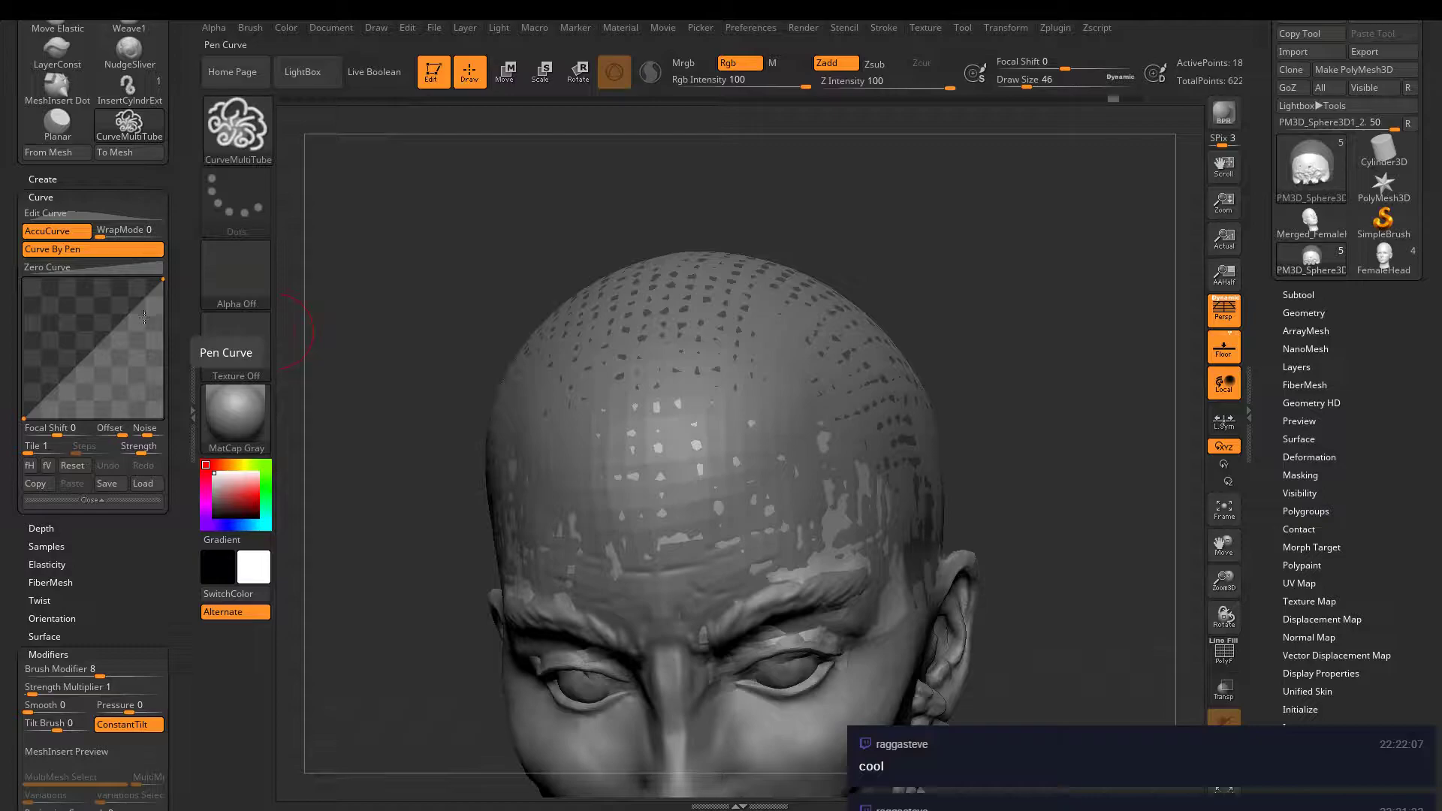
click(97, 504)
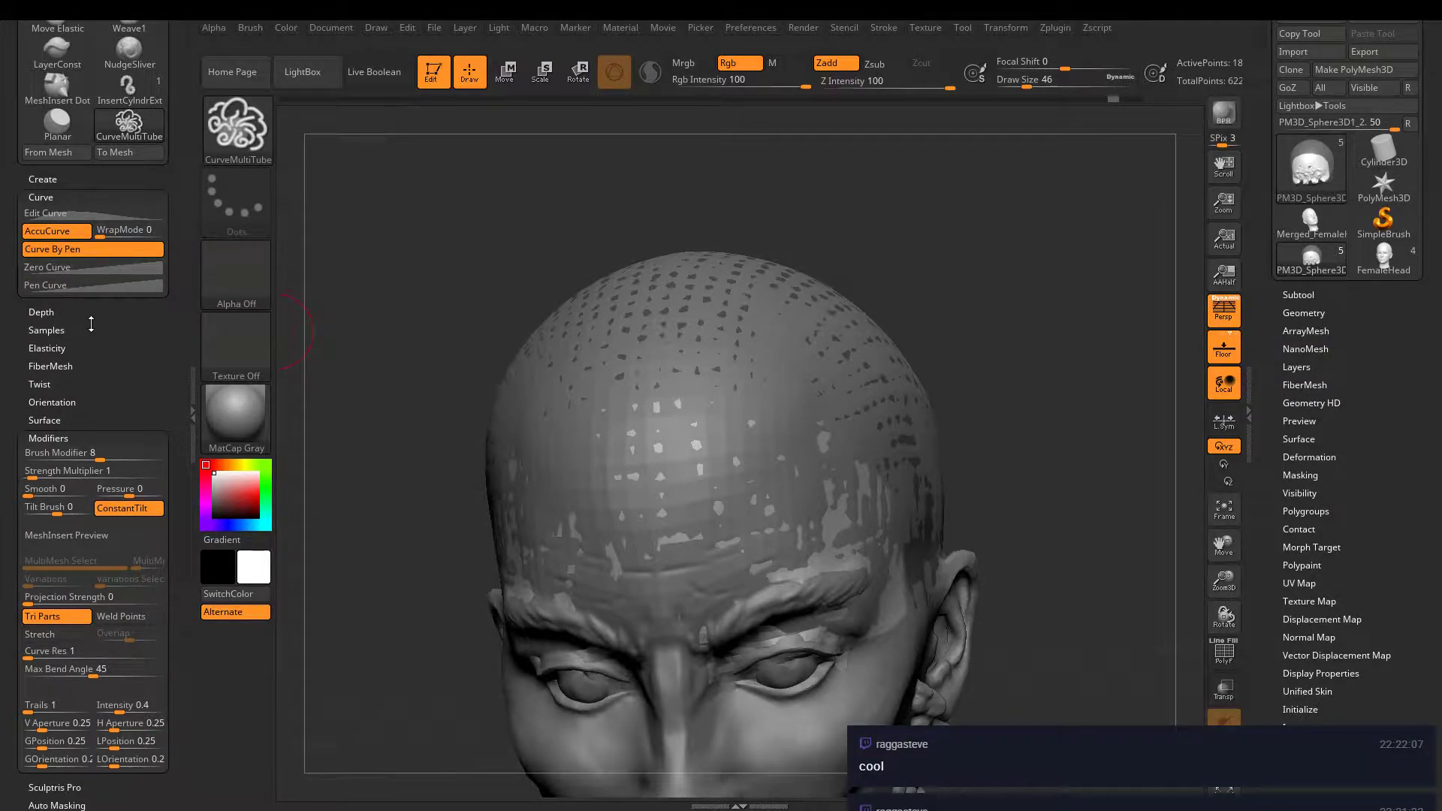
- Look through the brush's Smooth, Clip, Alpha and Texture, Tablet Pressure, Sculptris Pro and Auto Masking settings, collapsing each again
key(shift)
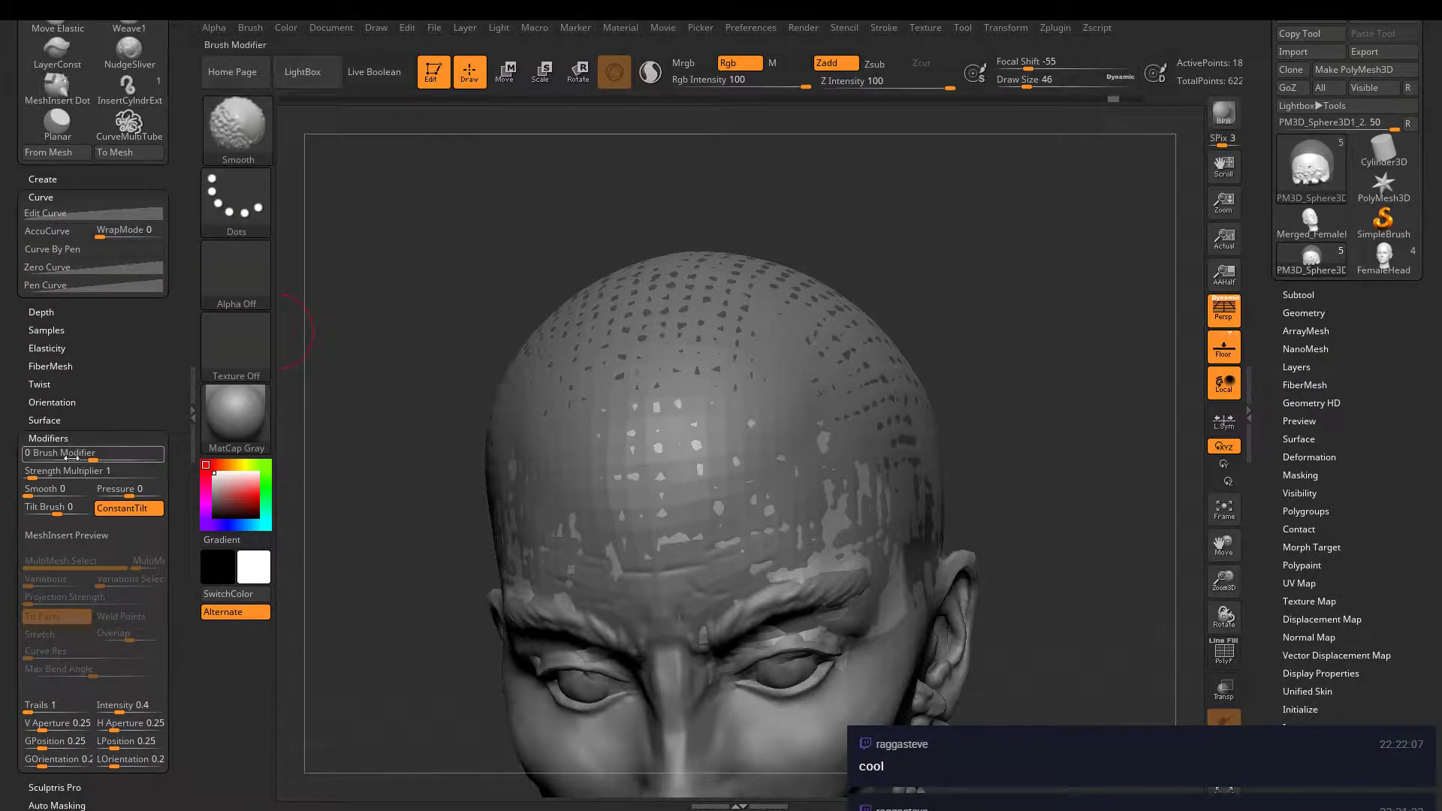
drag(15, 520, 28, 264)
key(shift)
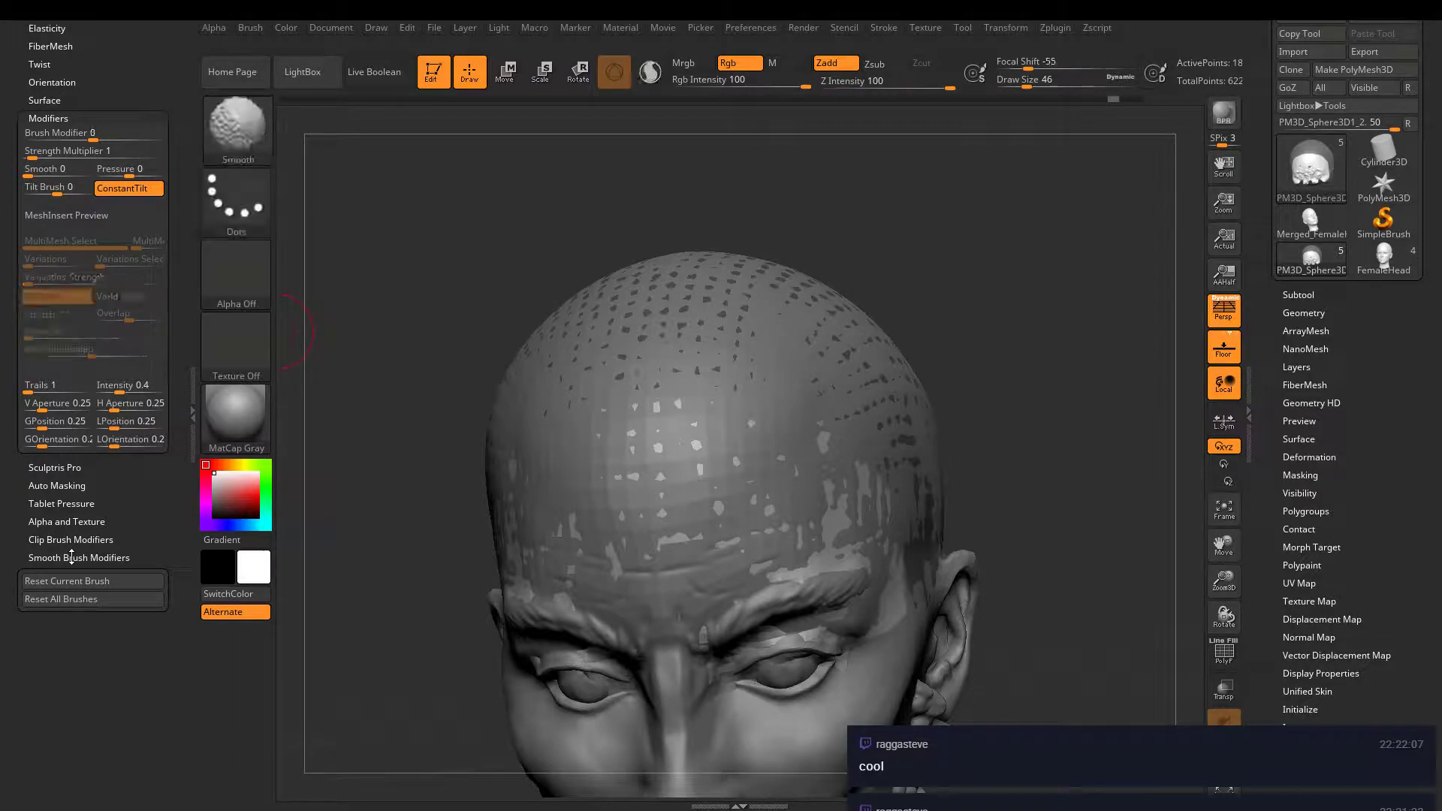
shift+click(72, 557)
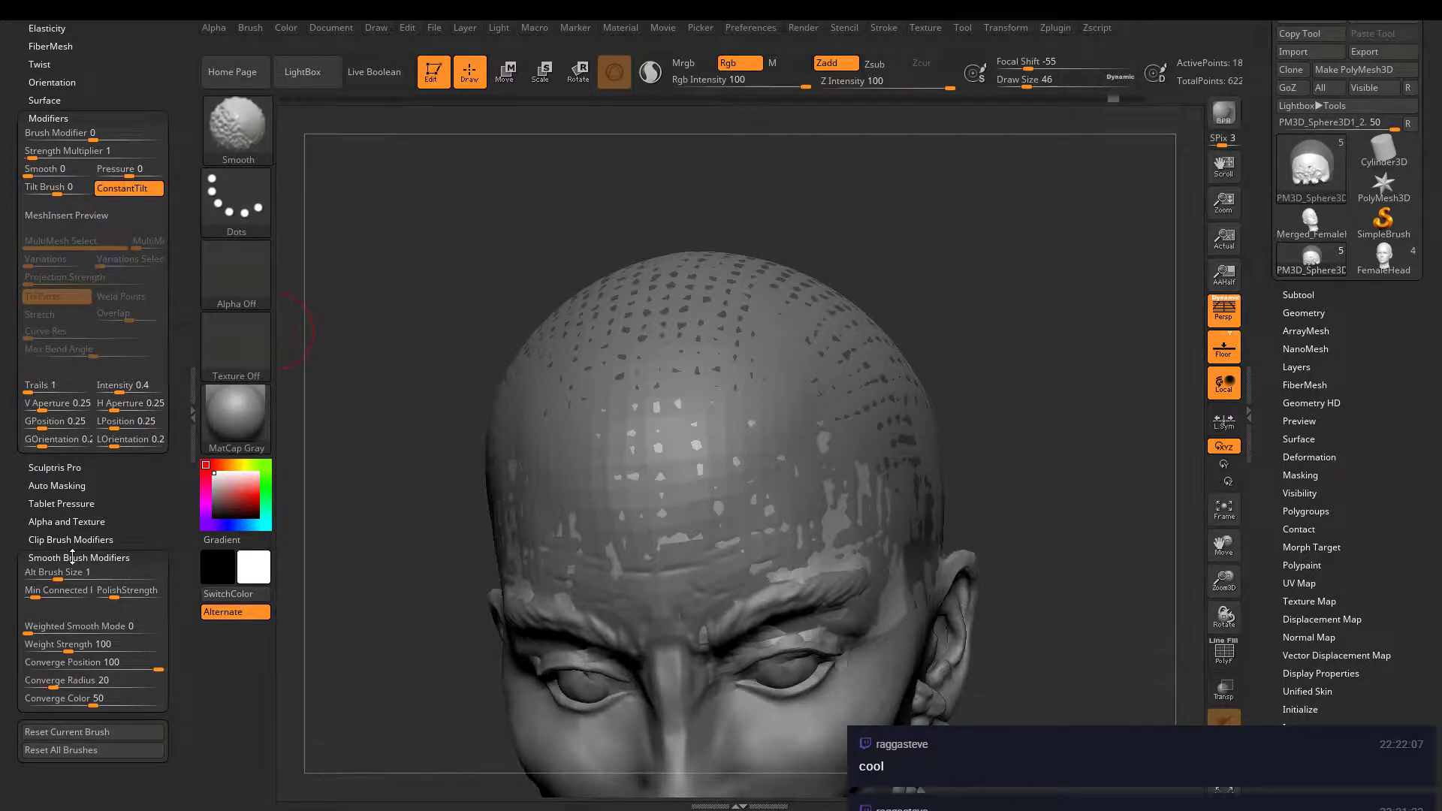
click(72, 558)
click(74, 540)
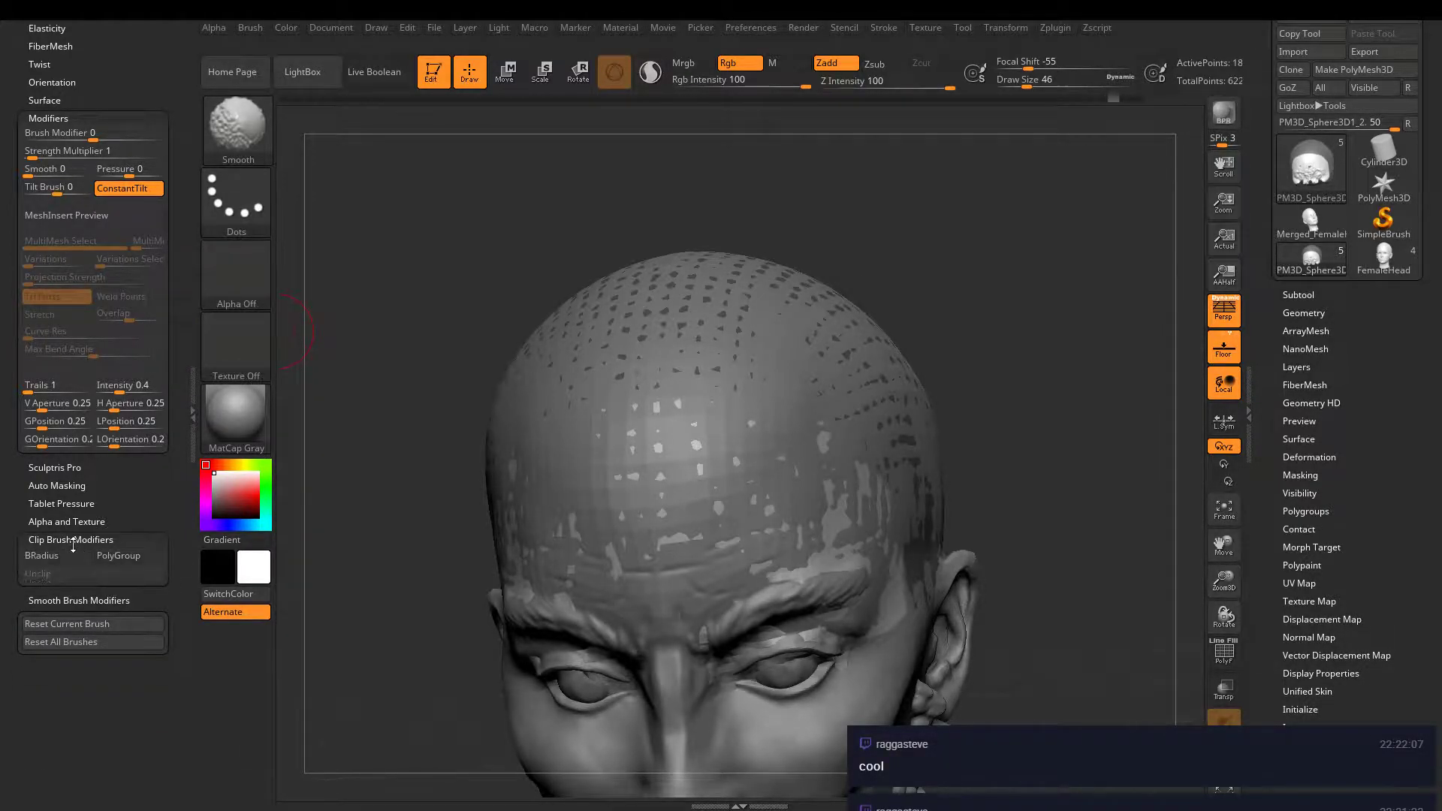
click(73, 539)
click(78, 523)
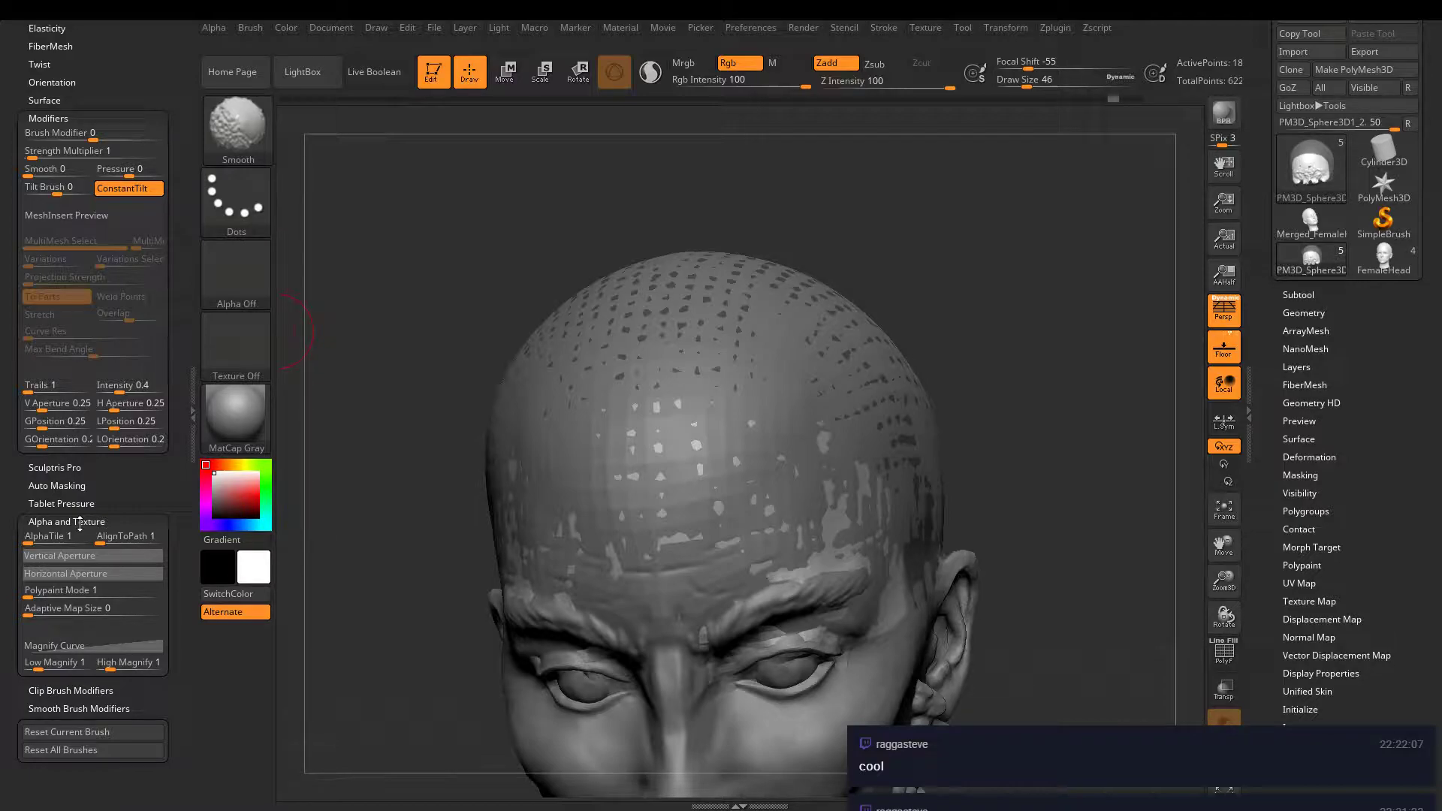
click(79, 522)
click(79, 504)
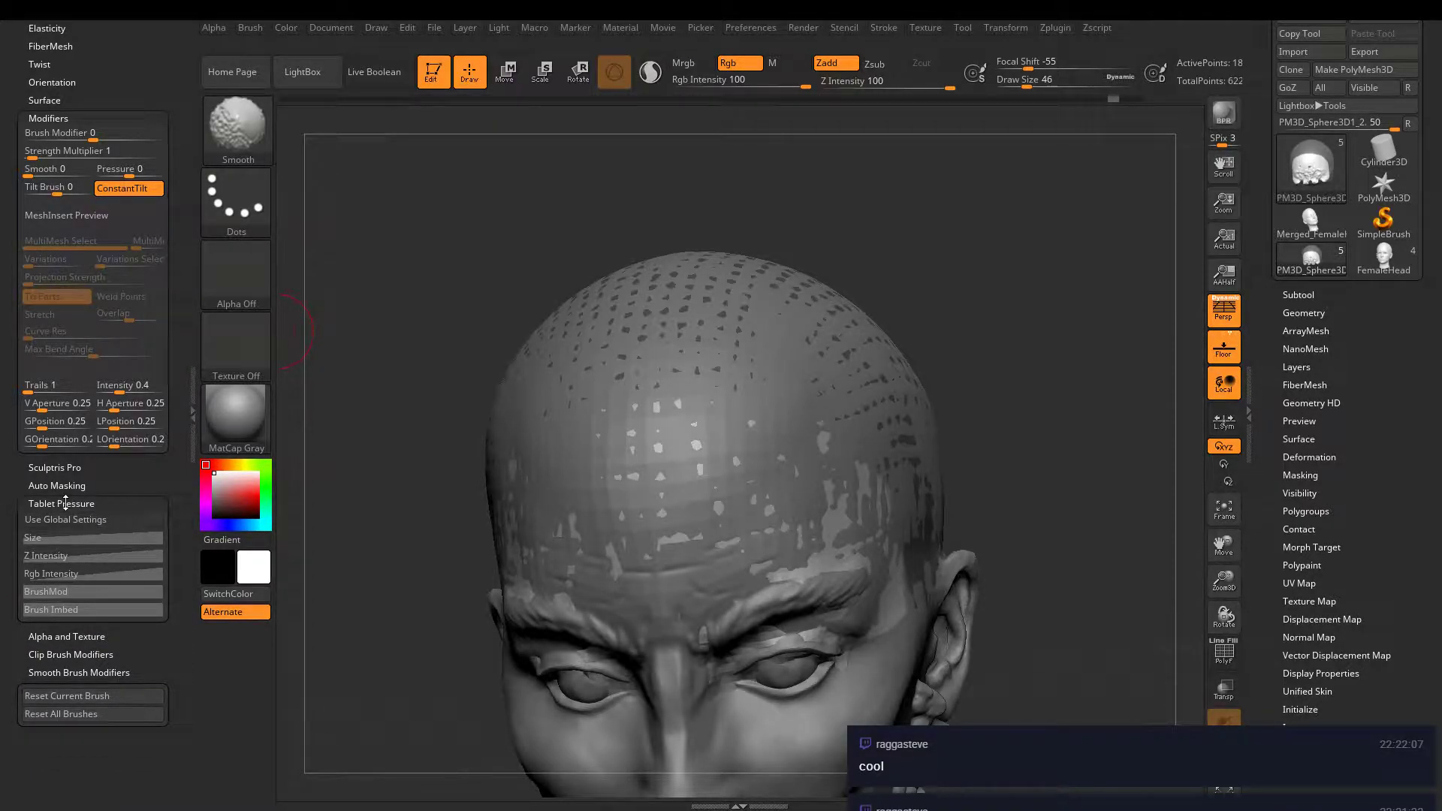
click(67, 502)
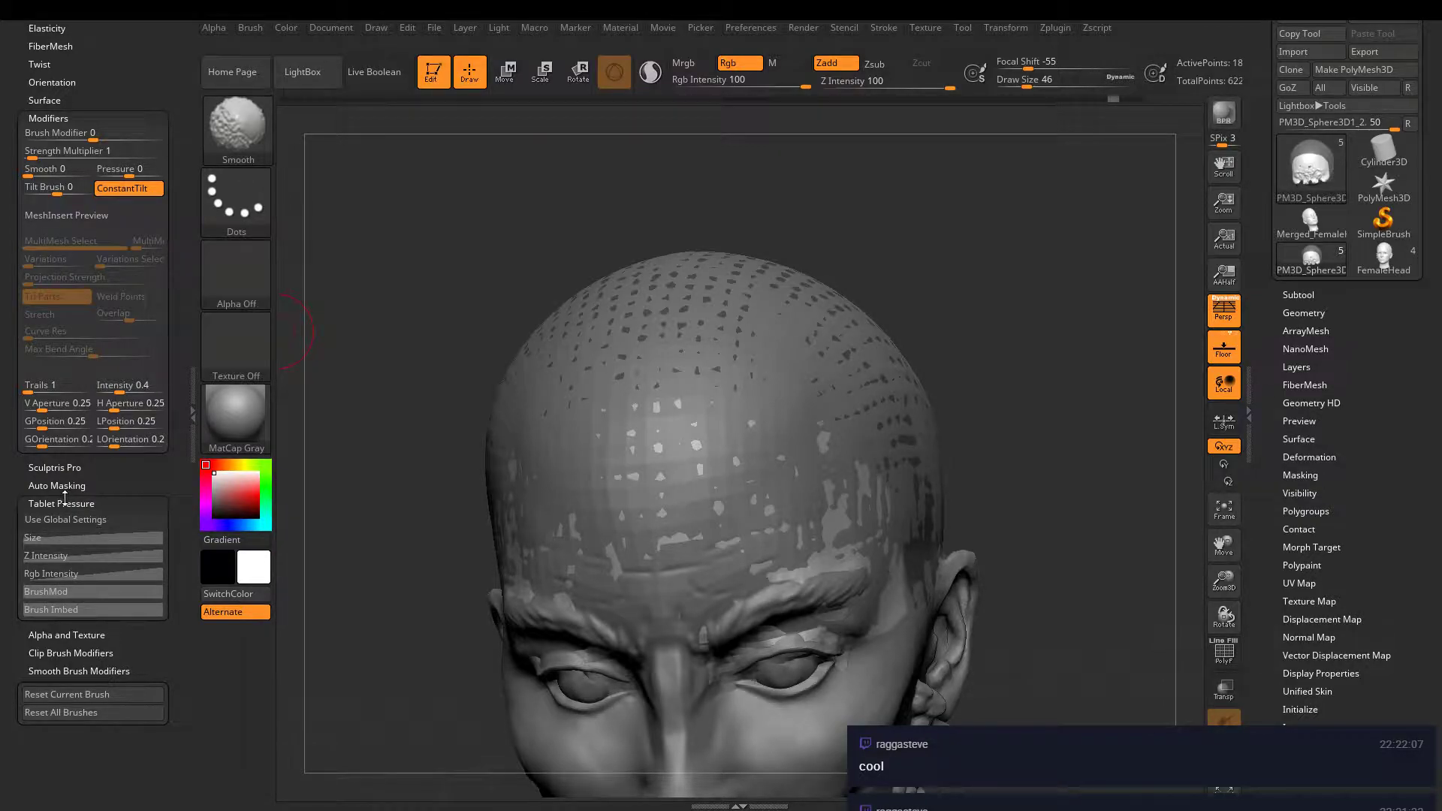
click(68, 467)
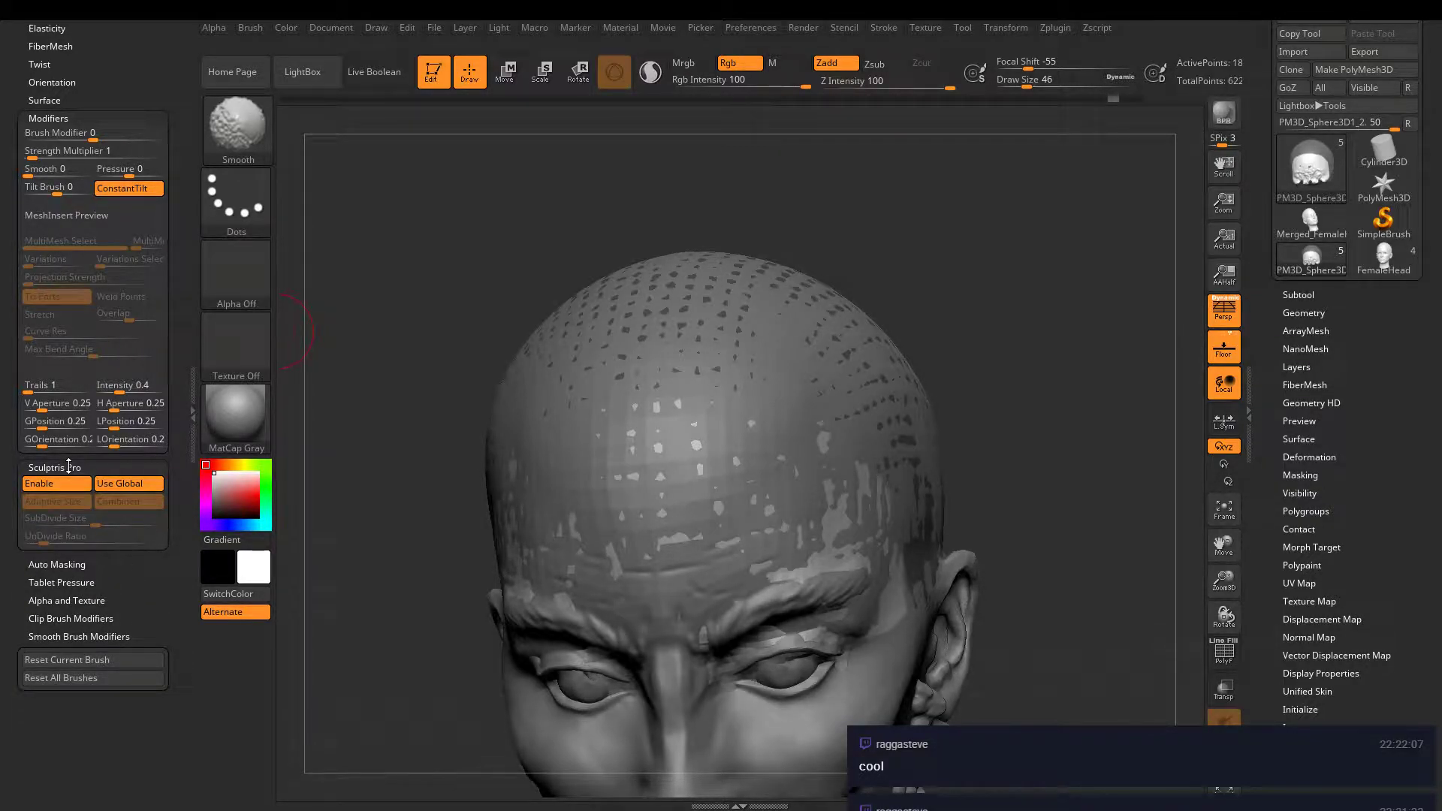
click(68, 467)
click(65, 486)
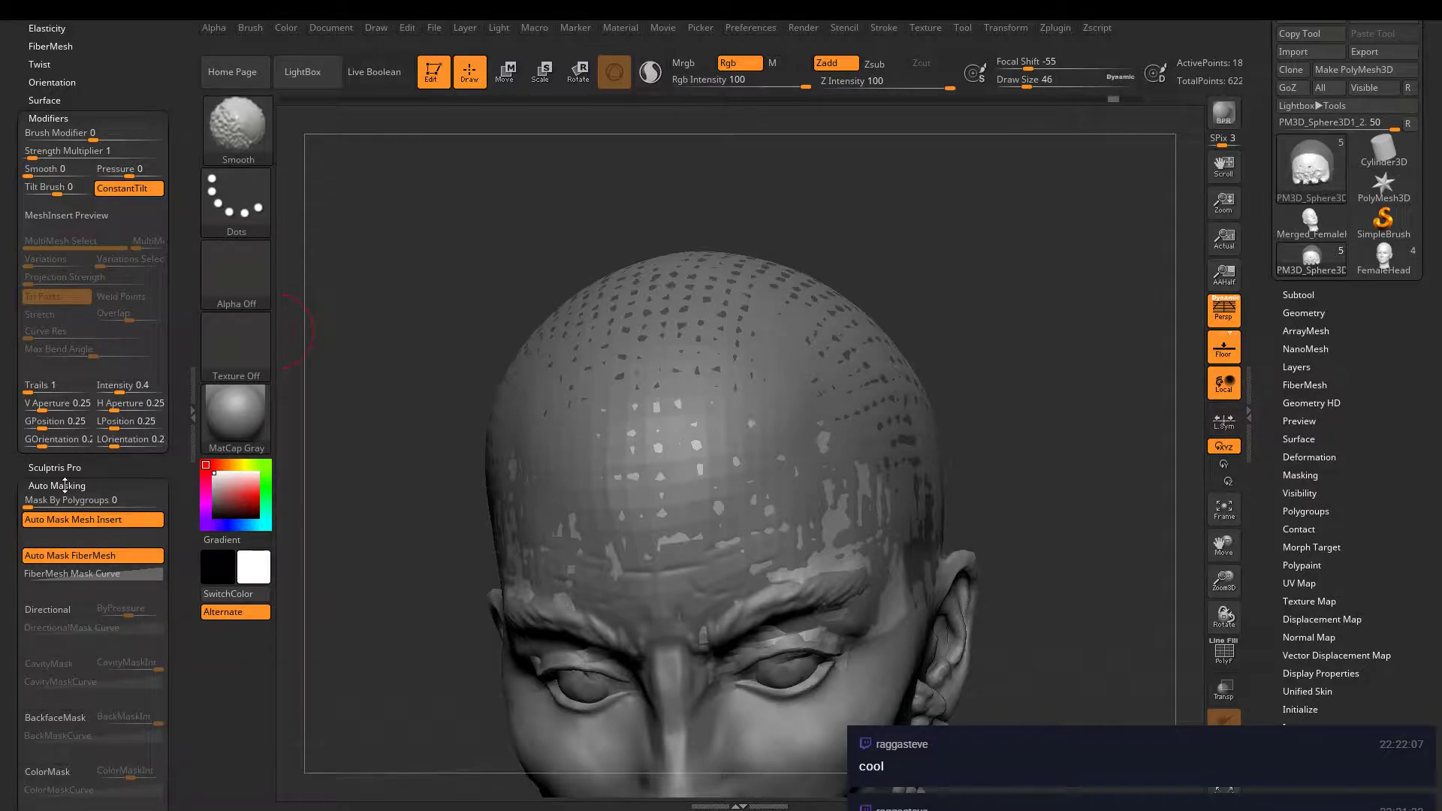
click(65, 486)
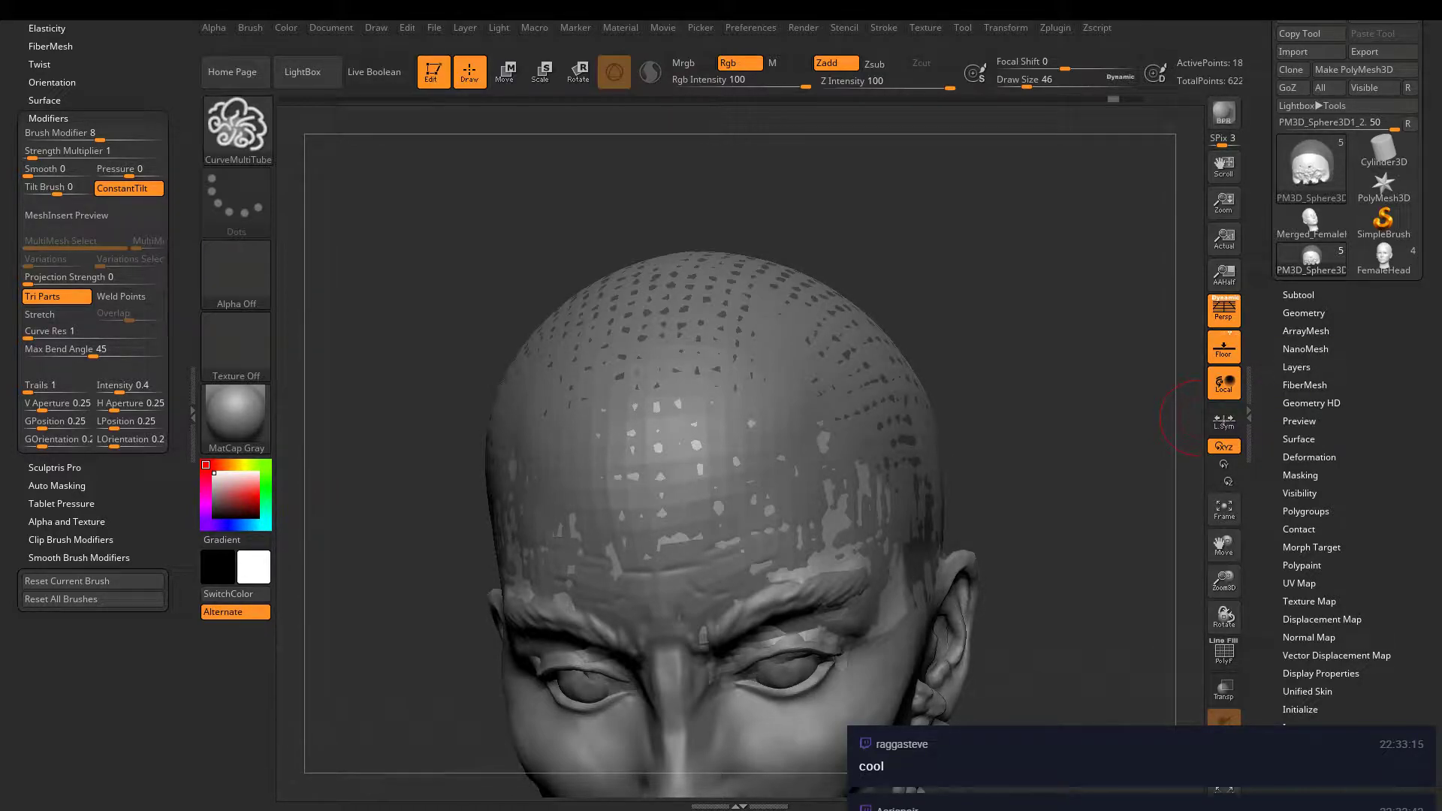
- Turn off Curve By Pen for the CurveMultiTube brush and inspect the Zero Curve graph, collapsing it again
key(ctrl+s)
drag(9, 440, 6, 529)
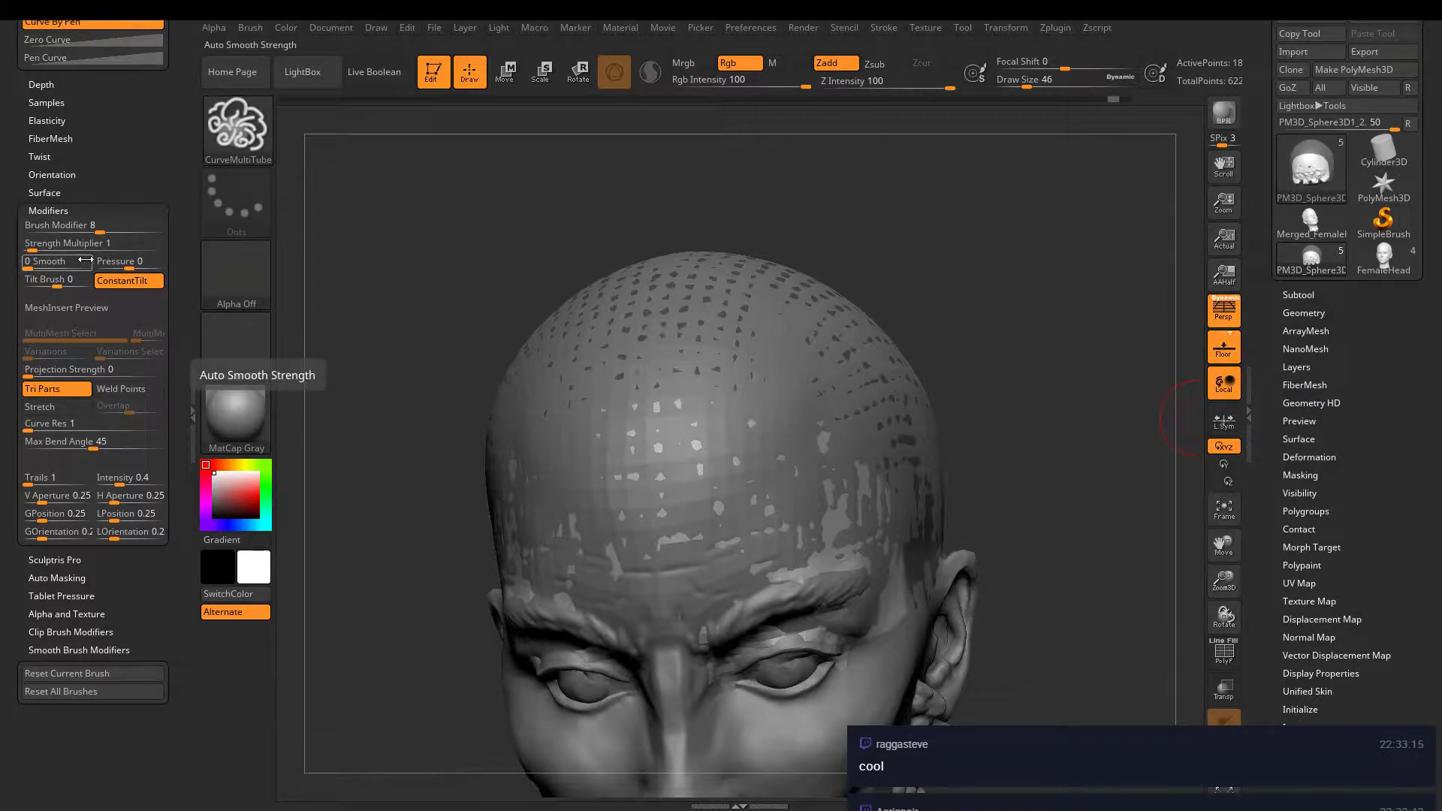
click(93, 306)
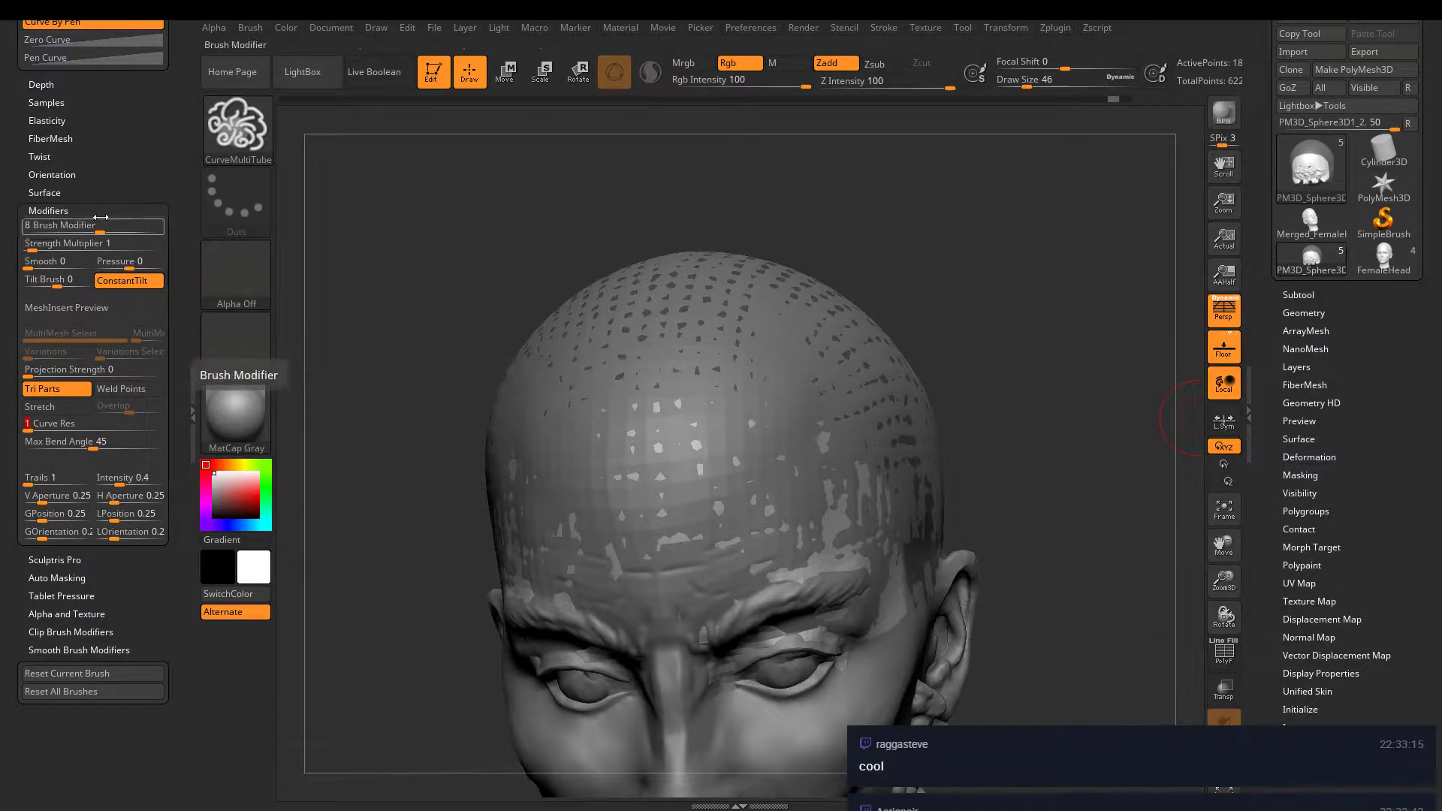
drag(113, 177, 122, 332)
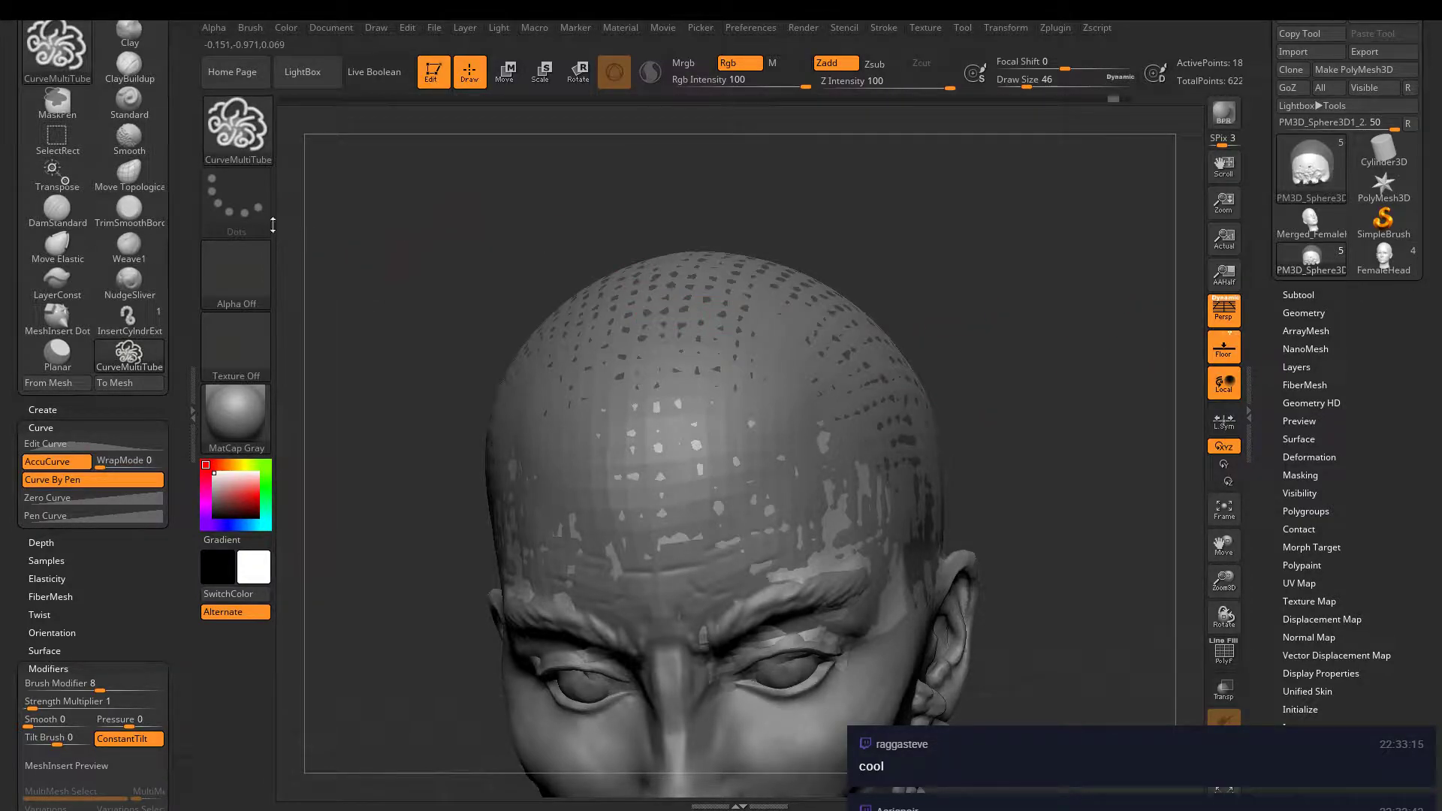
drag(109, 411, 109, 379)
click(79, 382)
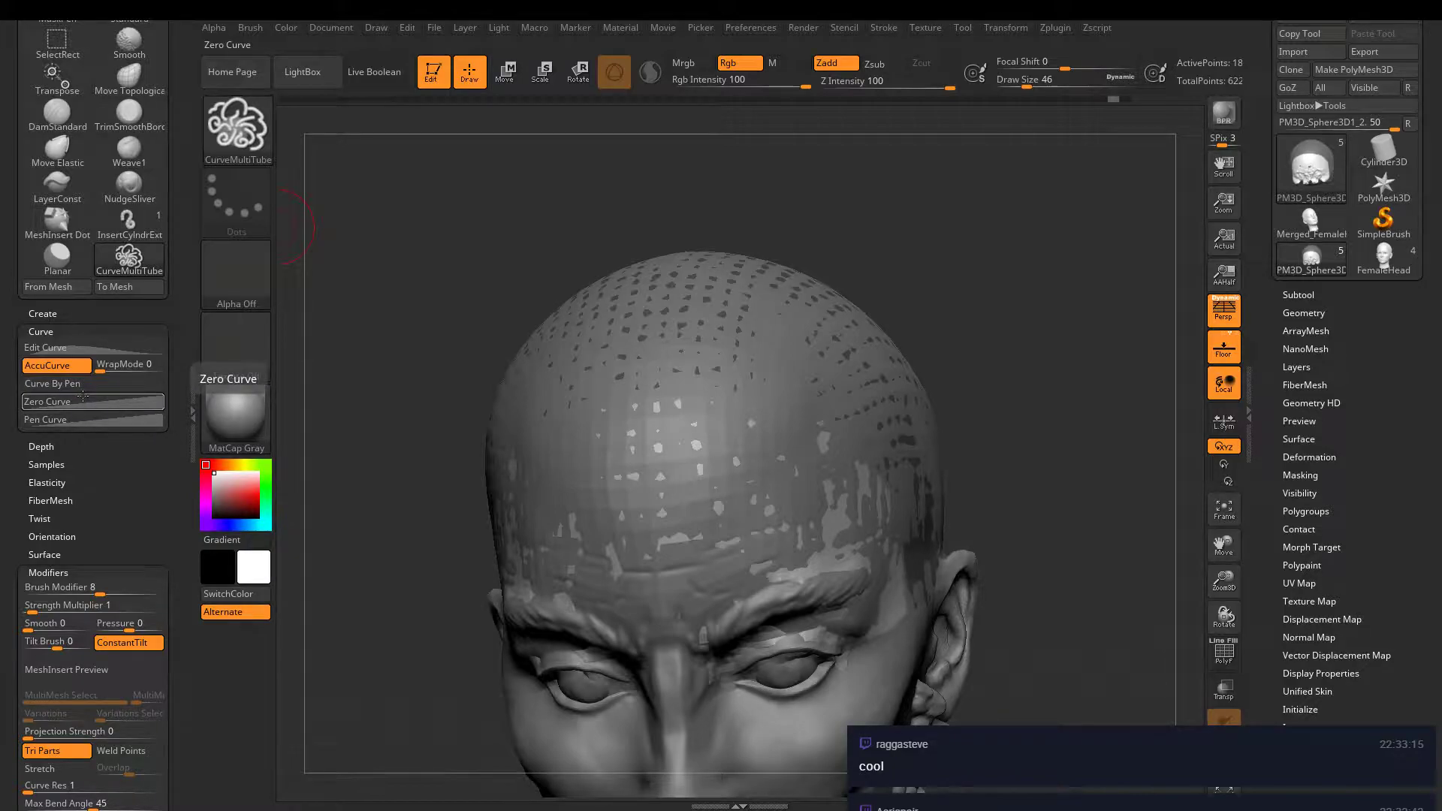
click(79, 400)
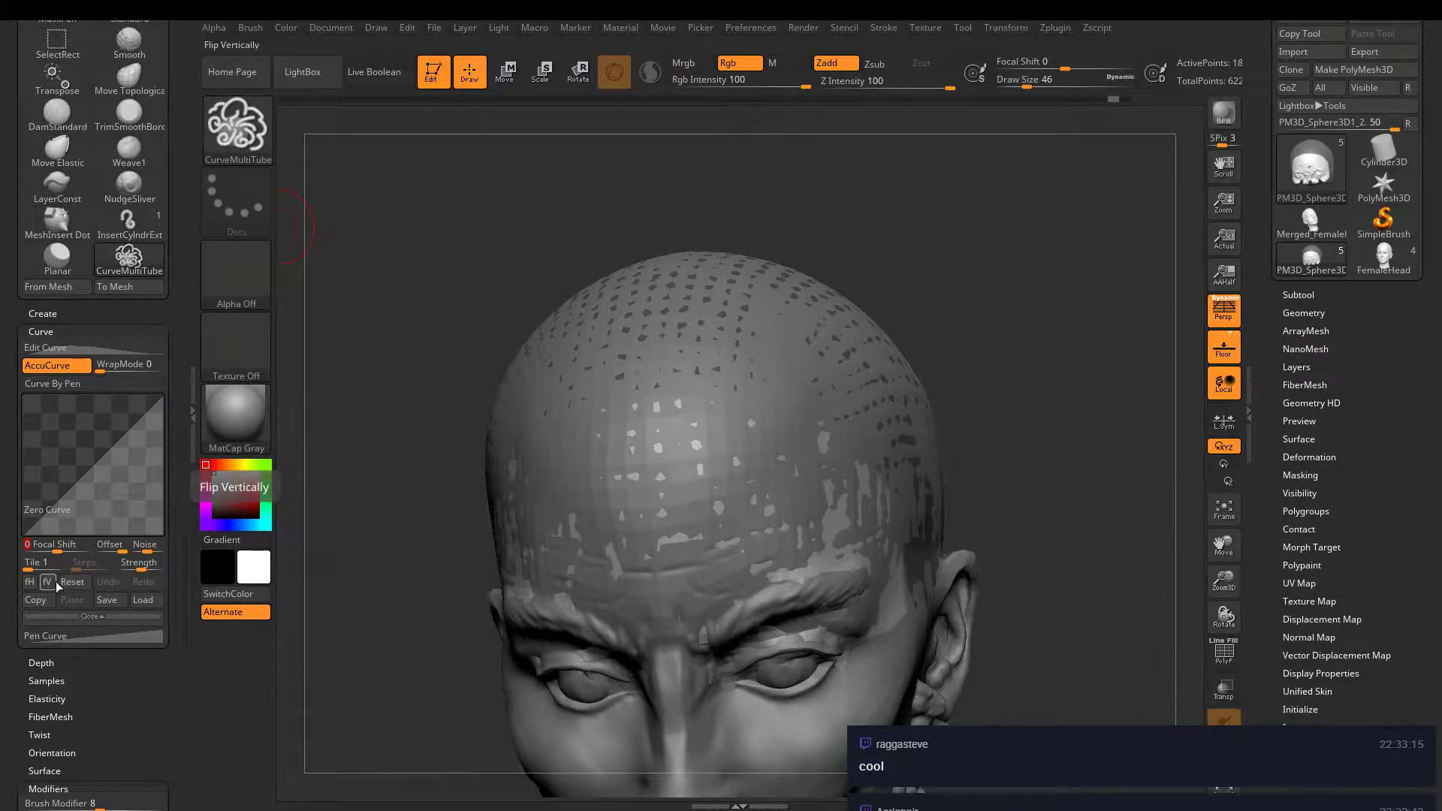
click(87, 620)
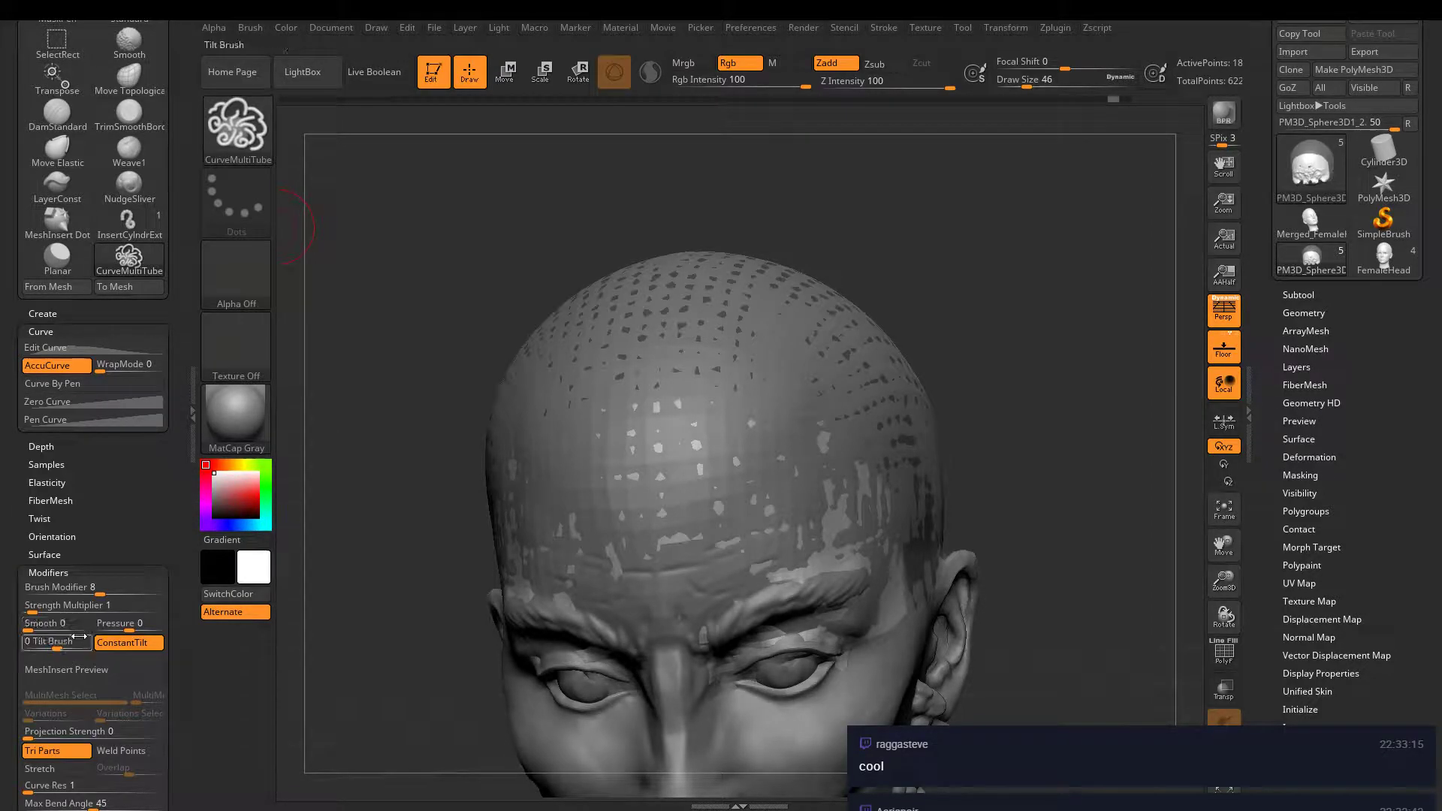
- Set the brush's Gravity Strength to 91, try an arched tube over the forehead and undo it
click(48, 447)
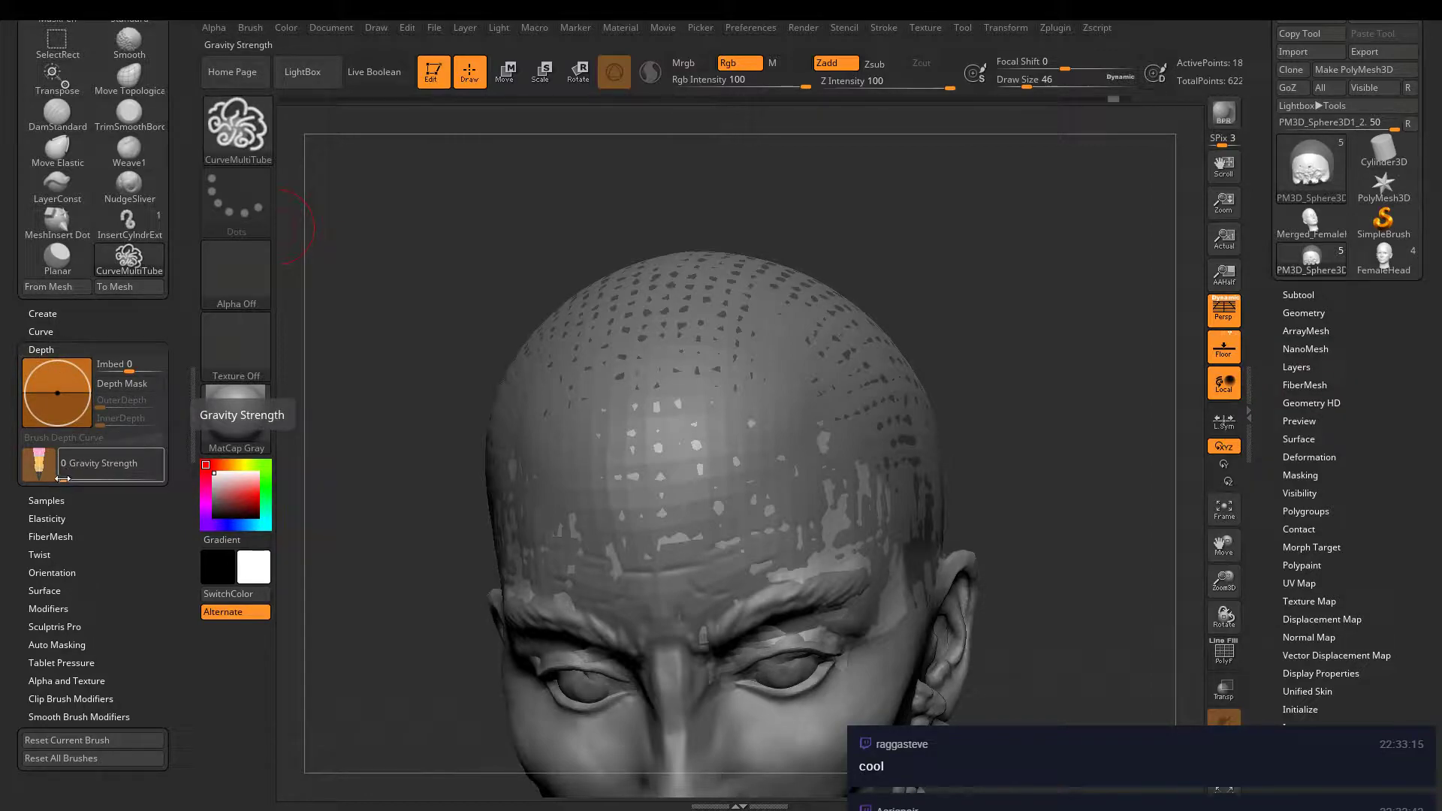
drag(56, 464, 151, 474)
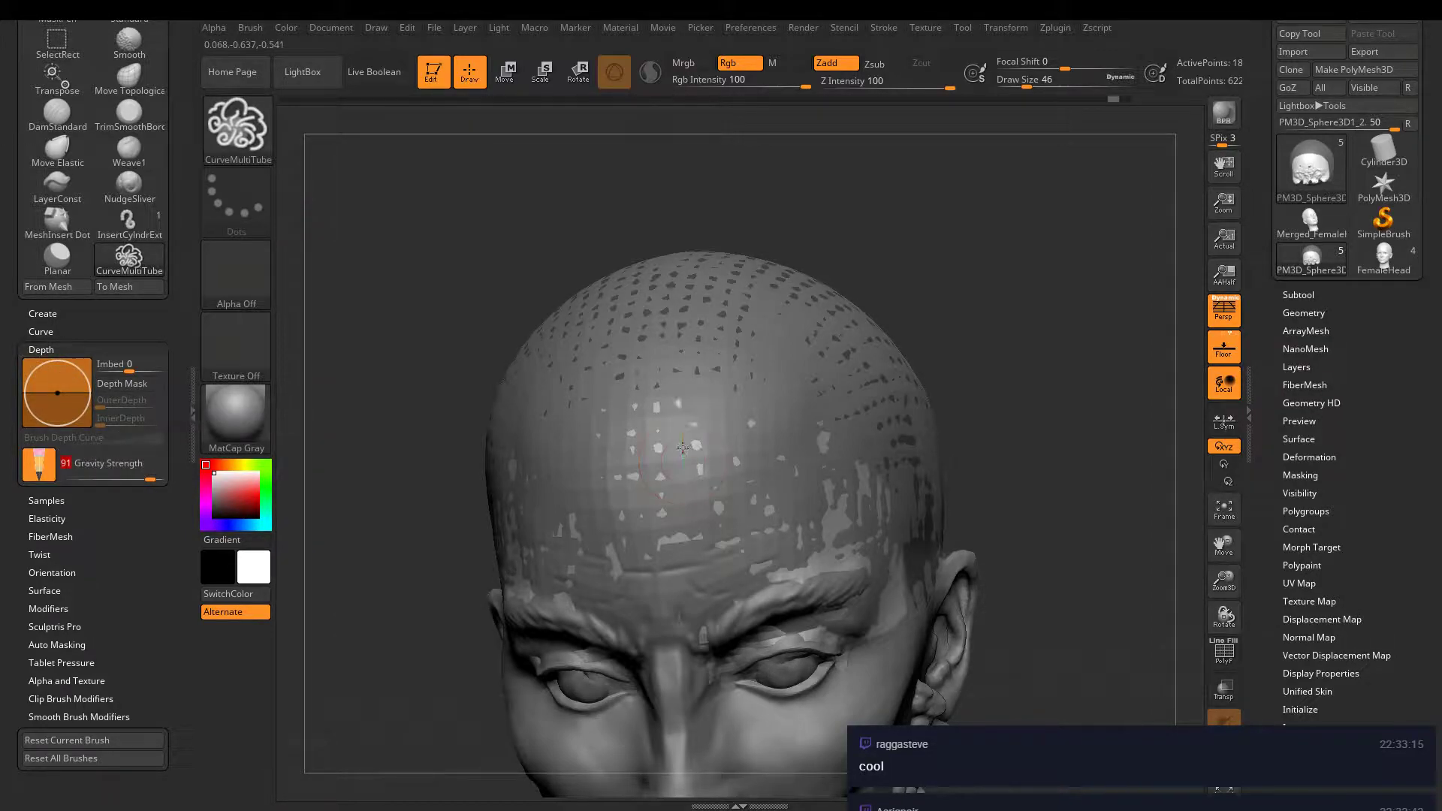
mouse_move(684, 454)
mouse_down()
mouse_move(736, 330)
mouse_move(990, 359)
mouse_move(1082, 480)
mouse_move(1052, 522)
mouse_move(943, 515)
mouse_move(1007, 511)
mouse_up()
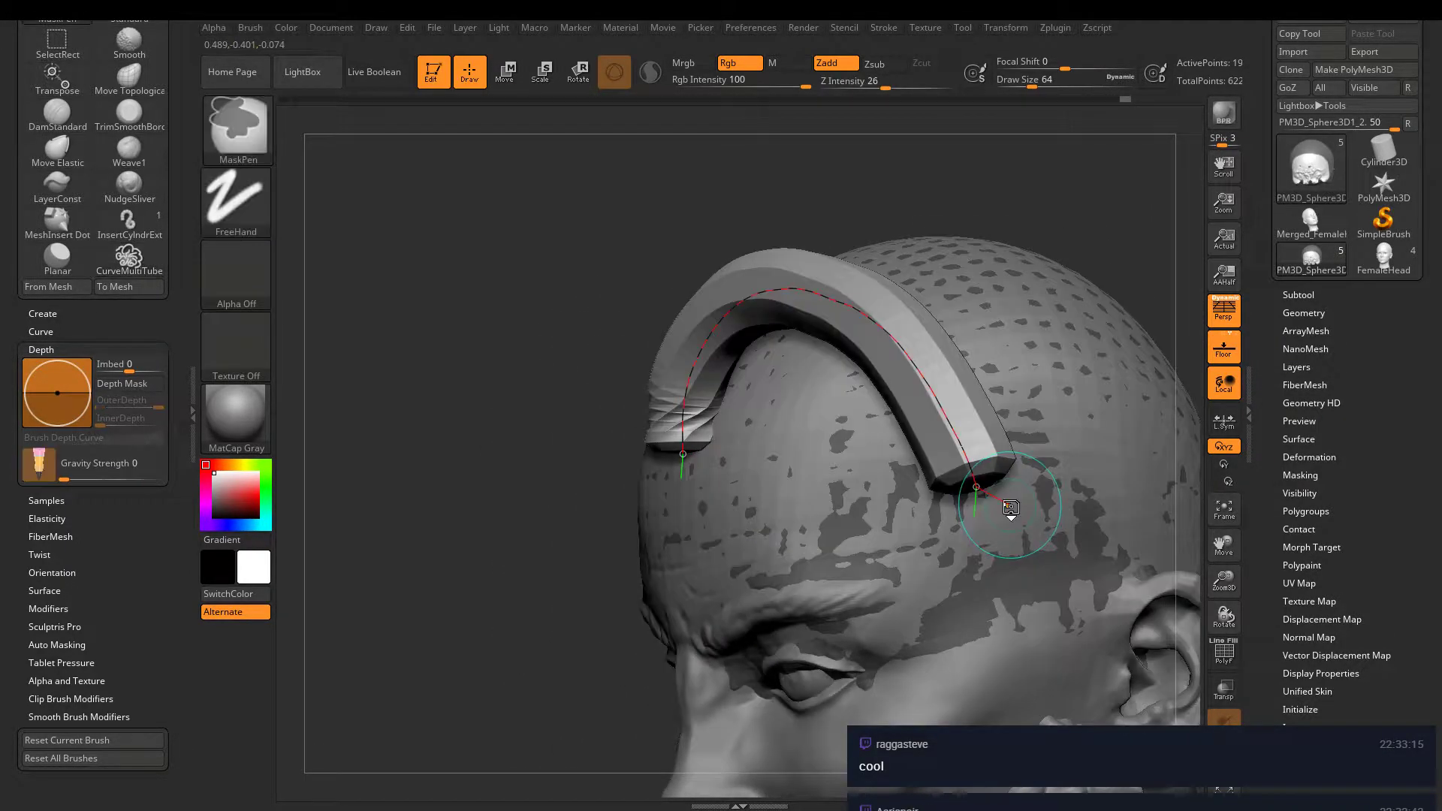
key(ctrl+z)
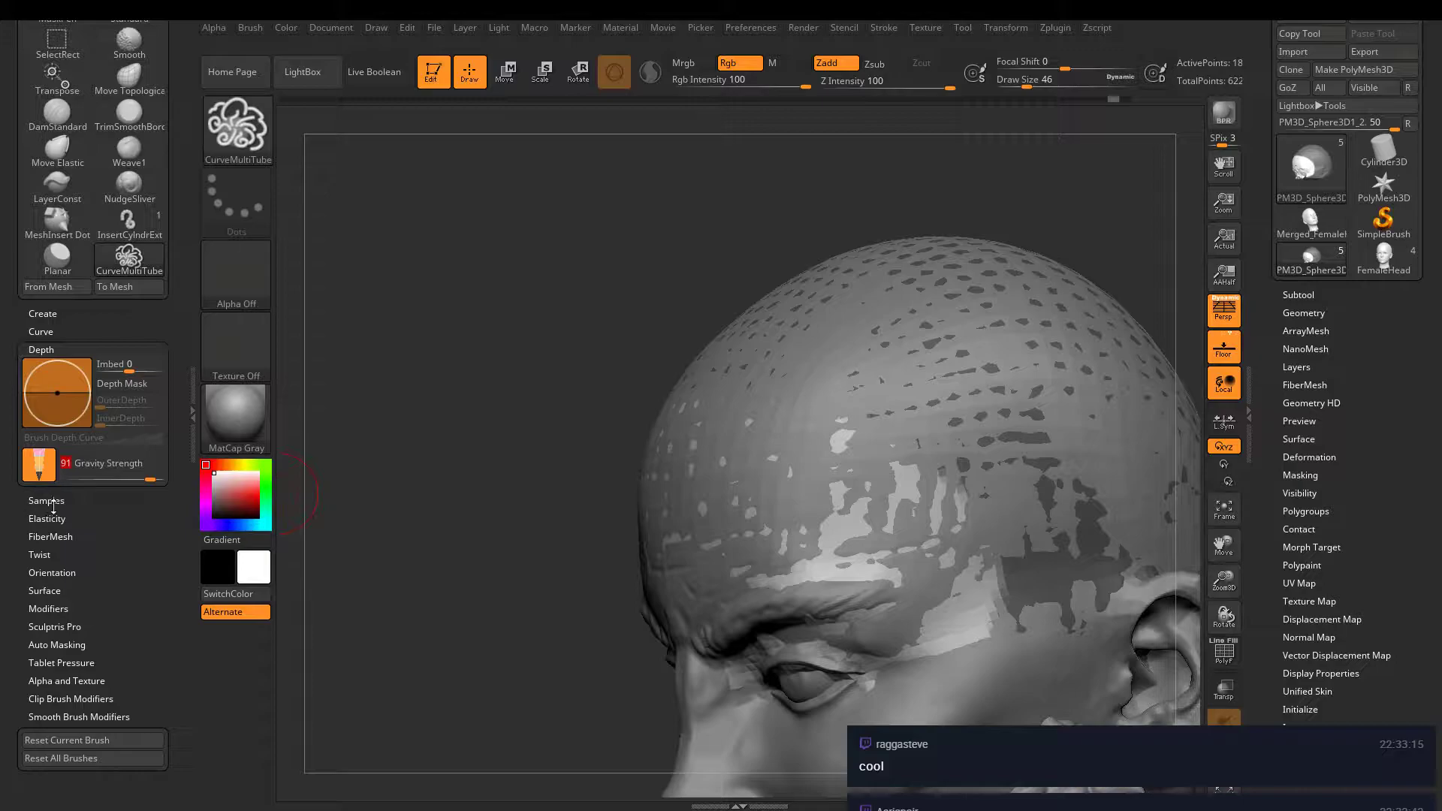
- Look through the brush's Samples, Elasticity, FiberMesh, Twist, Orientation and Surface settings, collapsing each again
shift+click(65, 501)
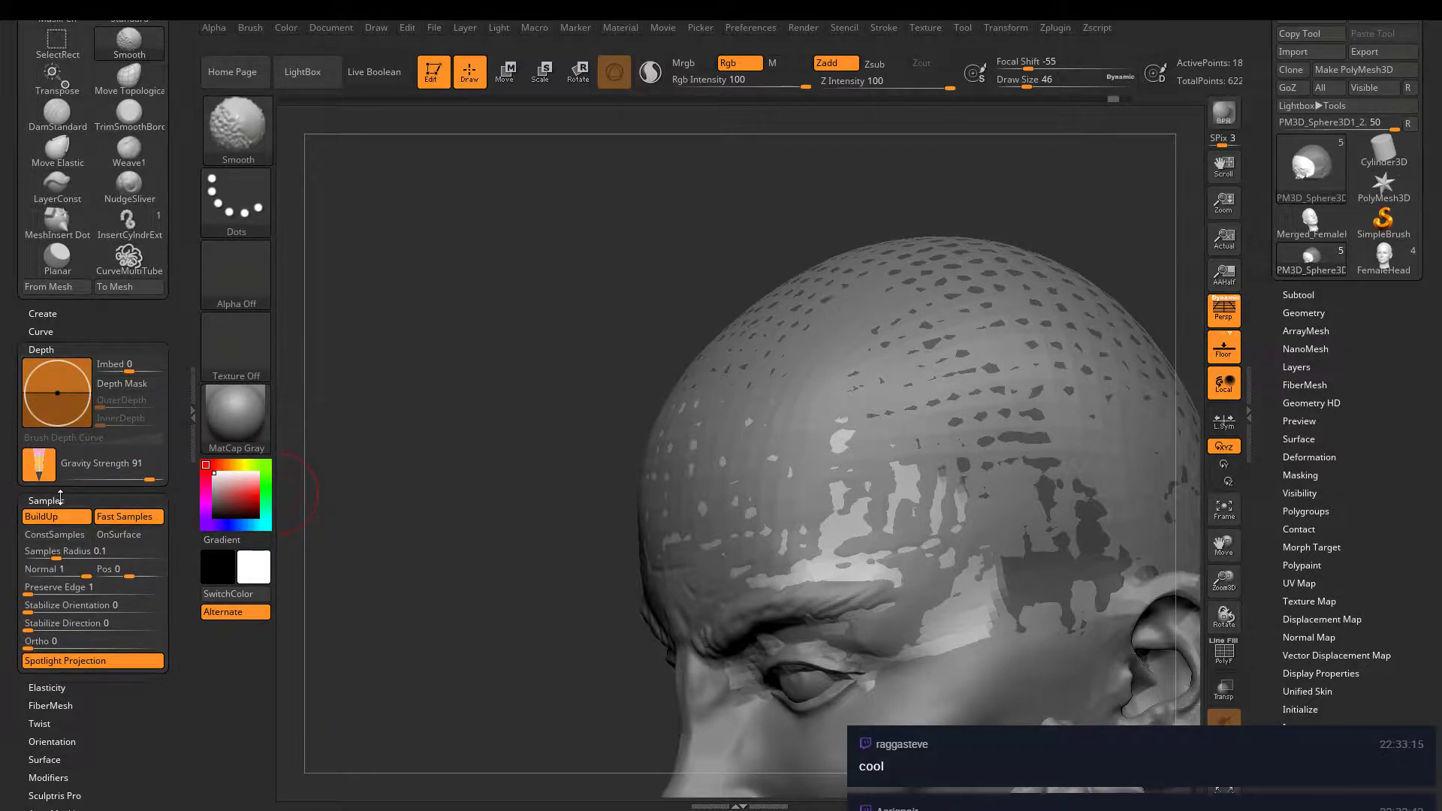
click(60, 499)
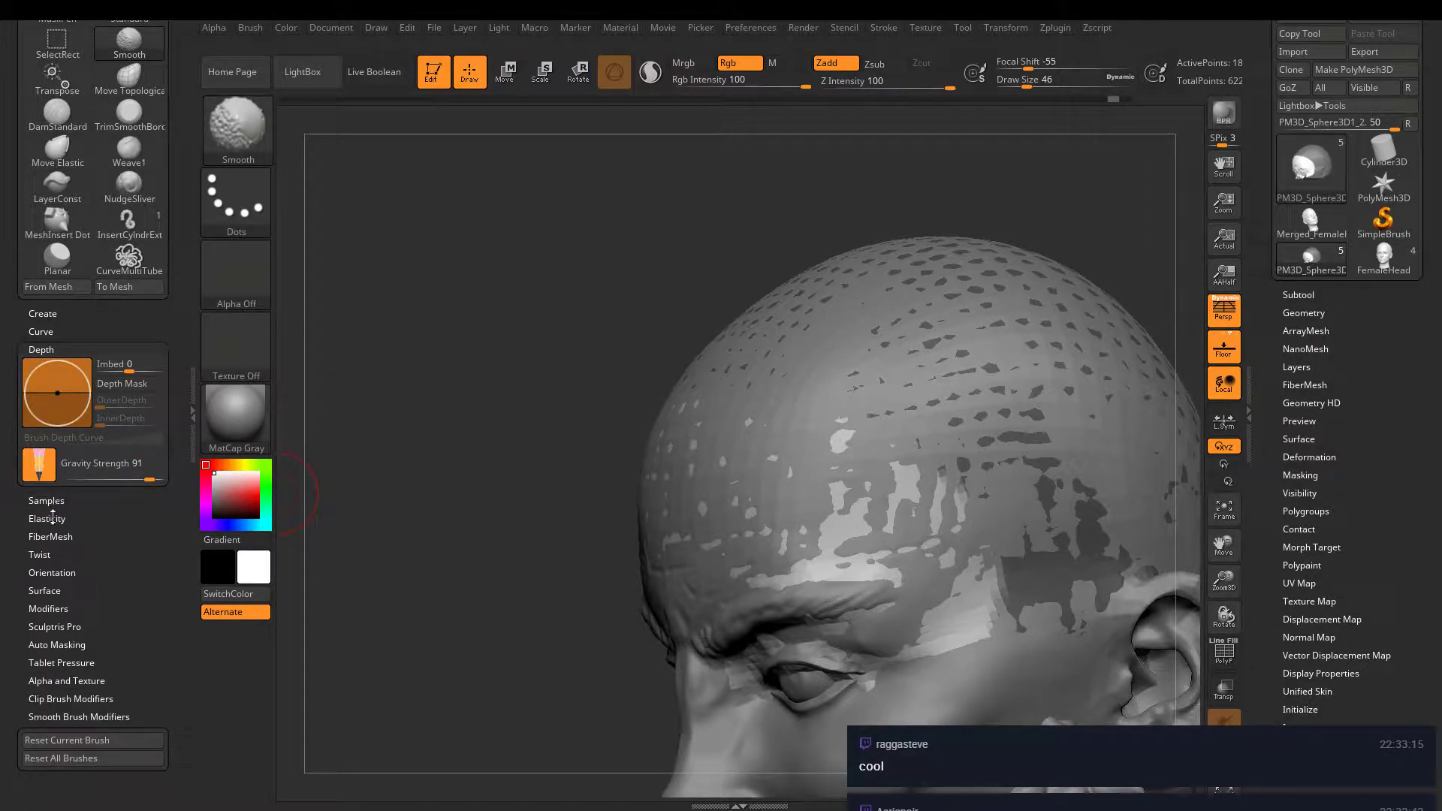
click(57, 517)
click(57, 518)
click(54, 536)
click(57, 537)
click(67, 556)
click(67, 556)
click(53, 573)
click(53, 573)
click(55, 589)
click(56, 588)
- Set the trails Intensity to 0.1 in the brush modifiers and test it with an arched tube over the head
click(56, 609)
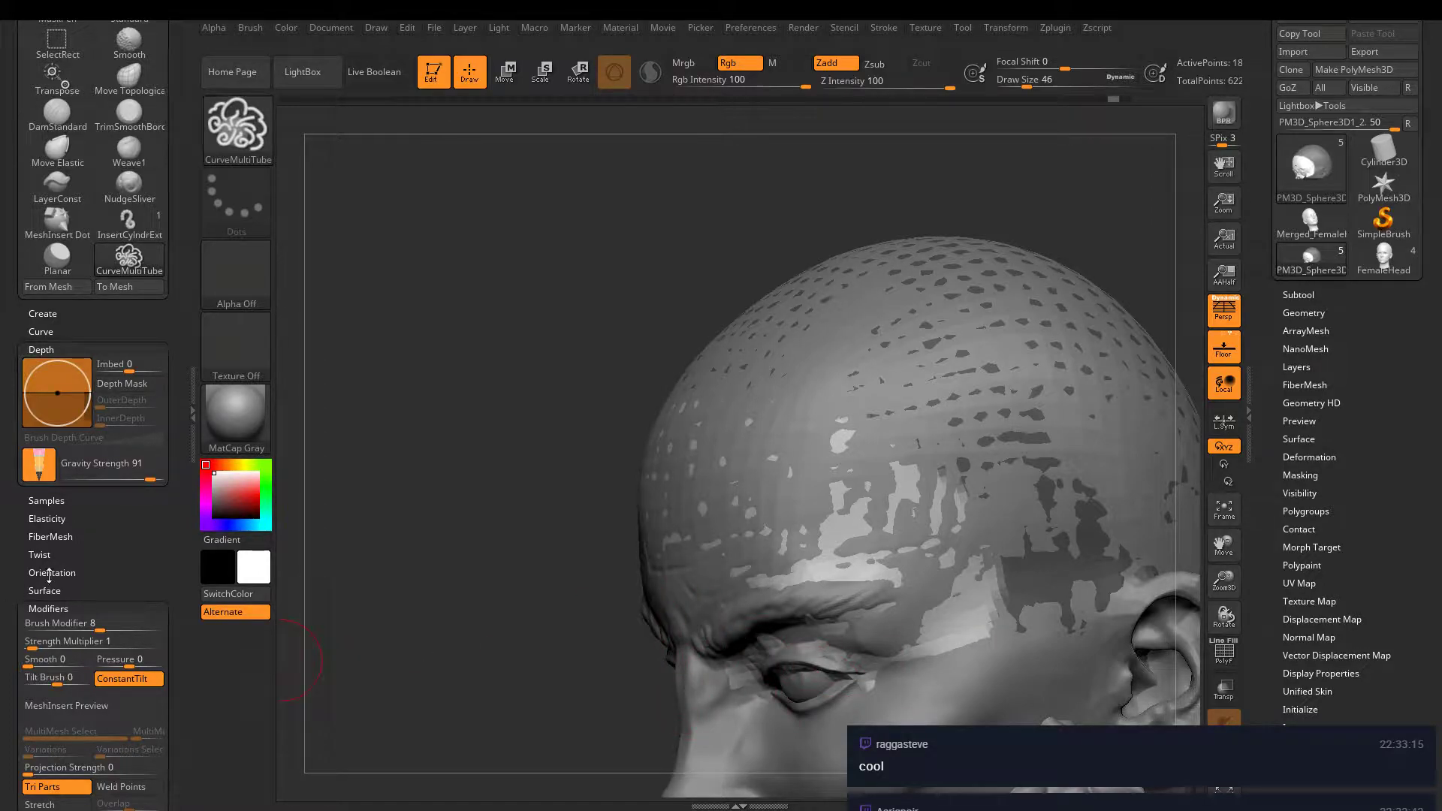
drag(16, 580, 15, 421)
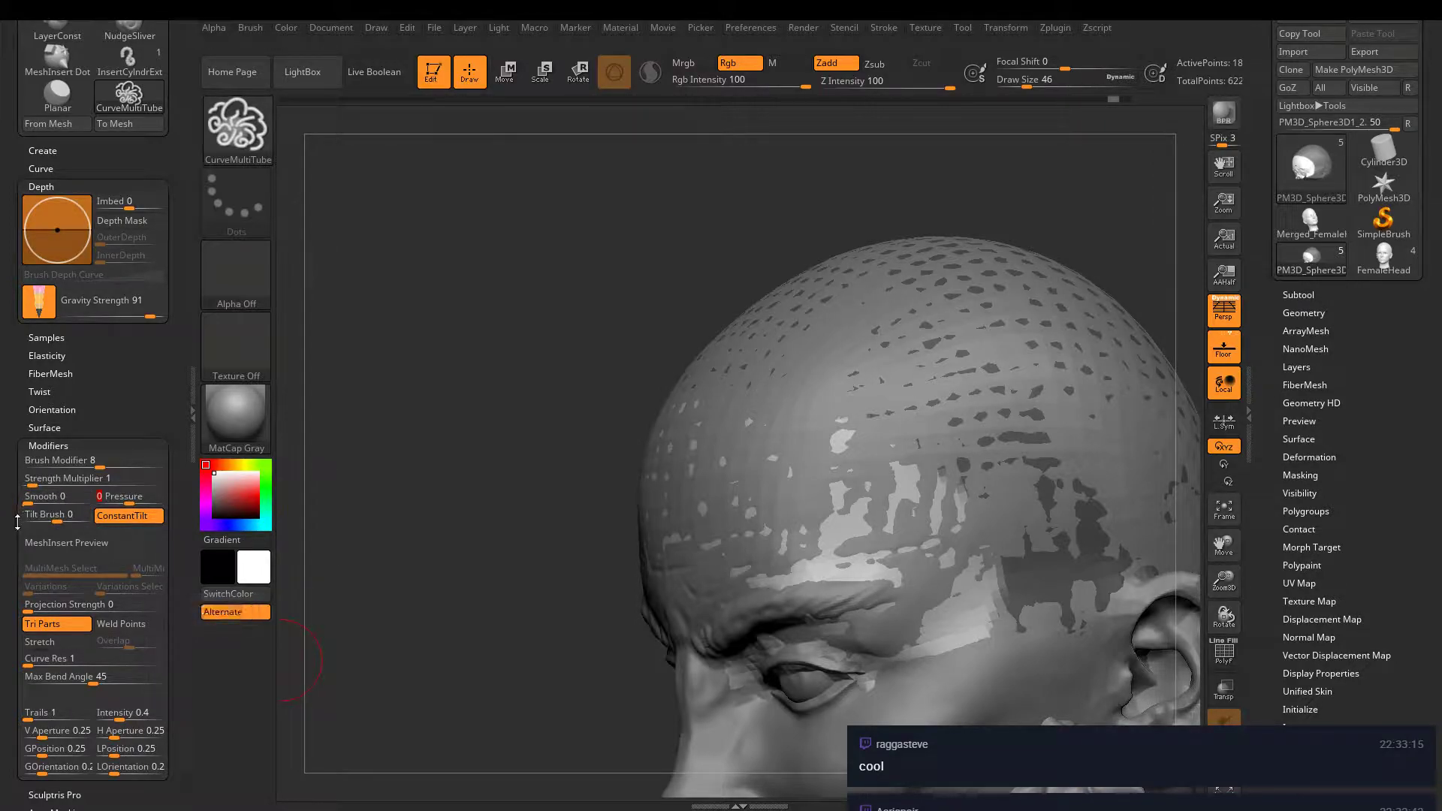
scroll(71, 477, down, 3)
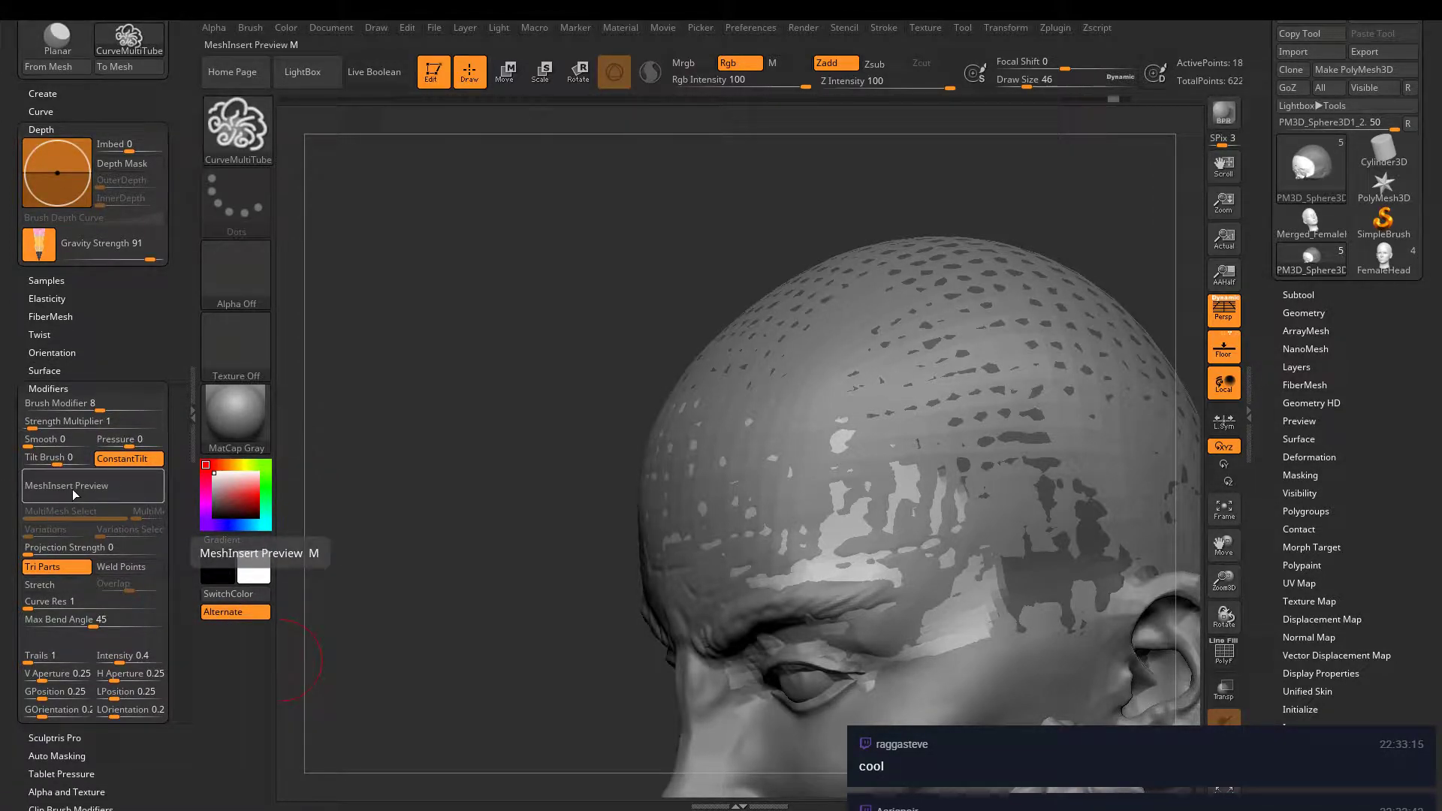
scroll(64, 509, down, 2)
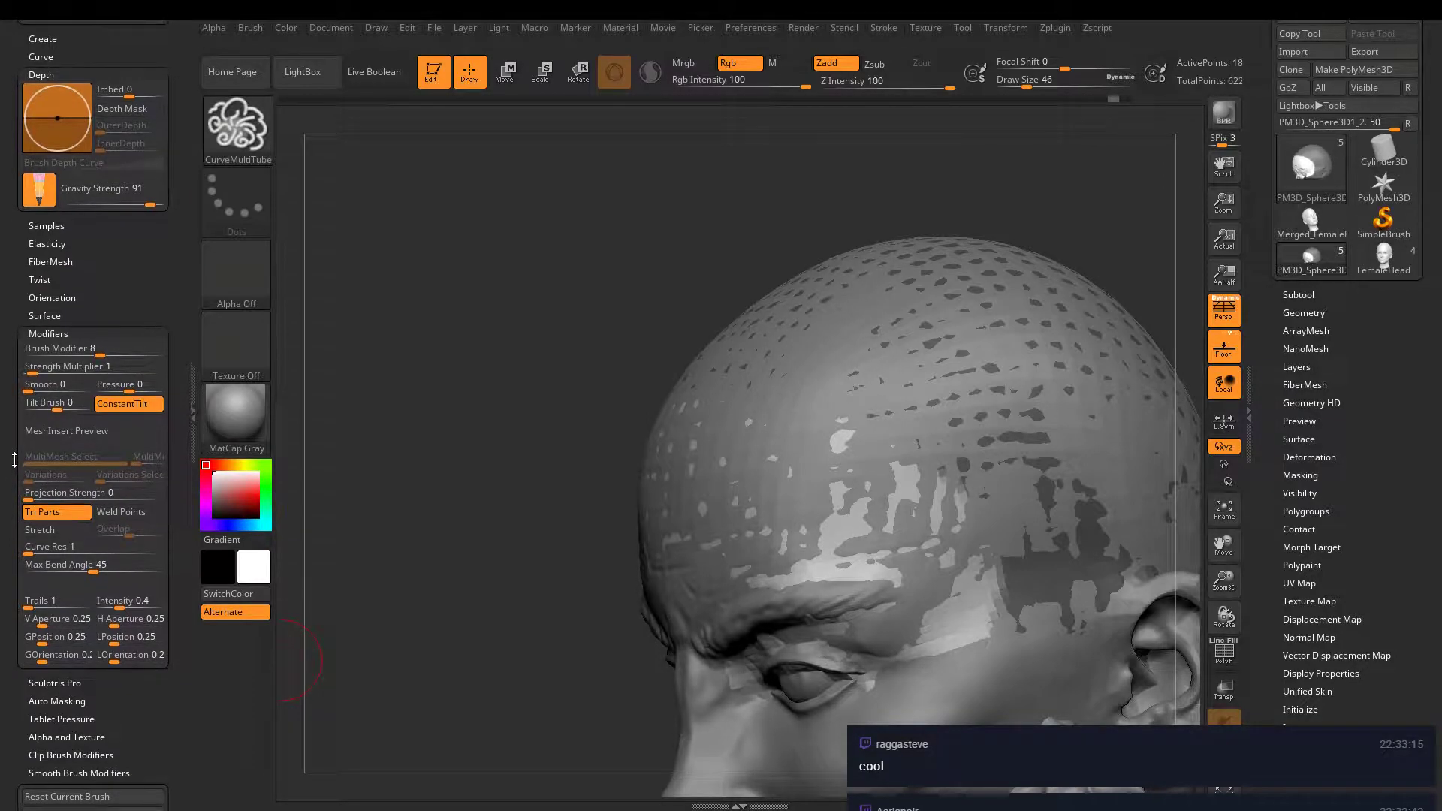
scroll(60, 507, down, 1)
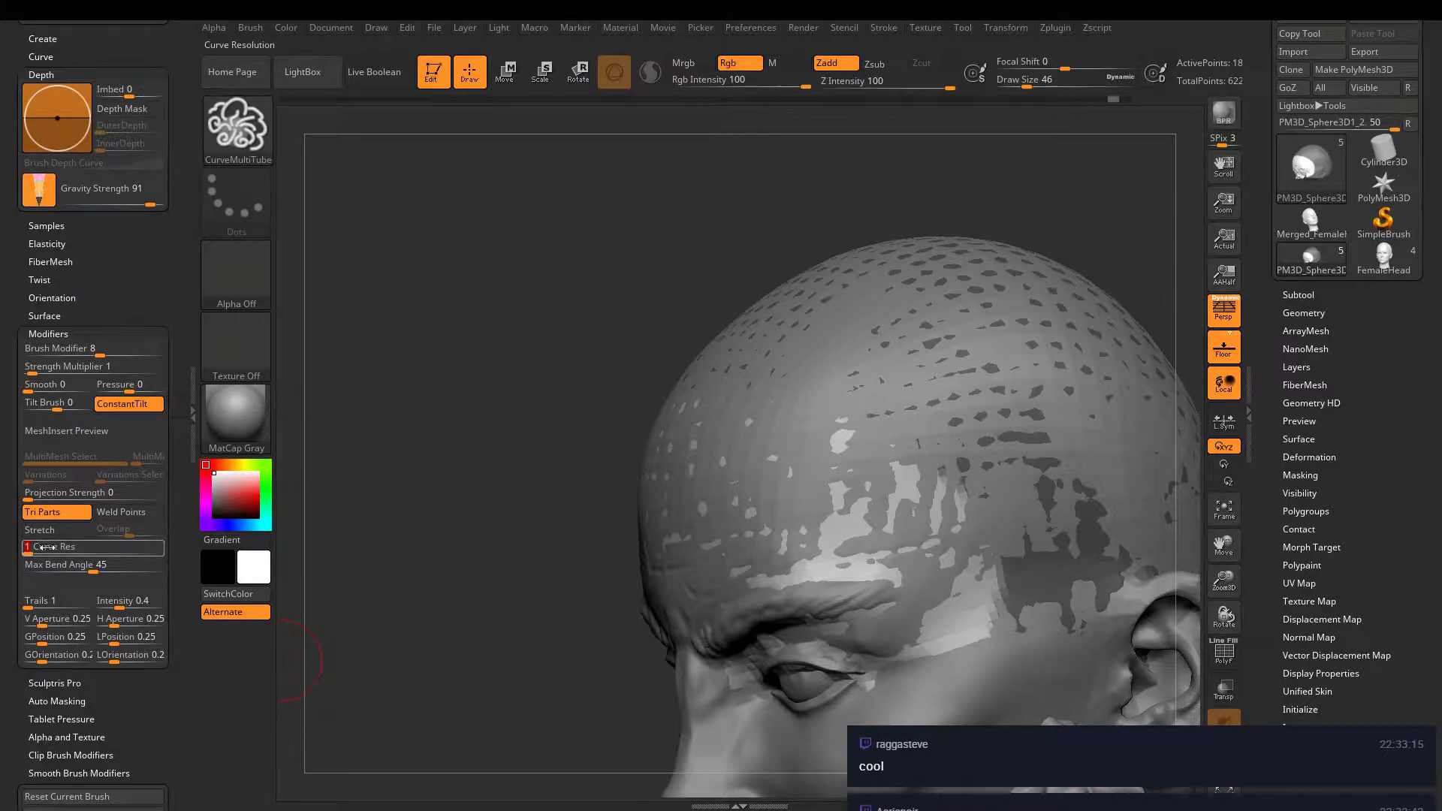
scroll(9, 554, down, 1)
scroll(9, 553, down, 5)
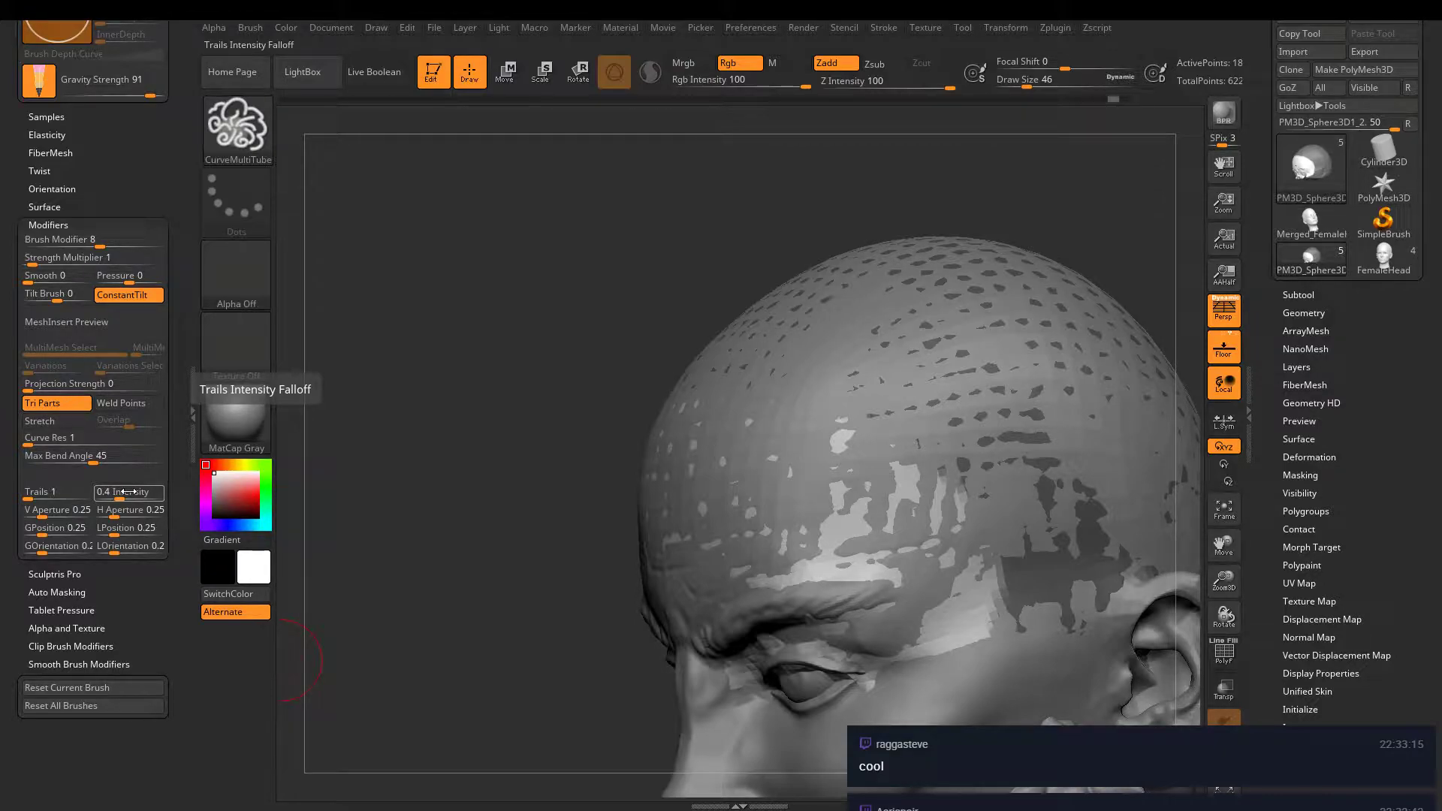
drag(120, 494, 99, 494)
mouse_move(723, 453)
mouse_down()
mouse_move(740, 366)
mouse_move(1048, 278)
mouse_move(1008, 440)
mouse_up()
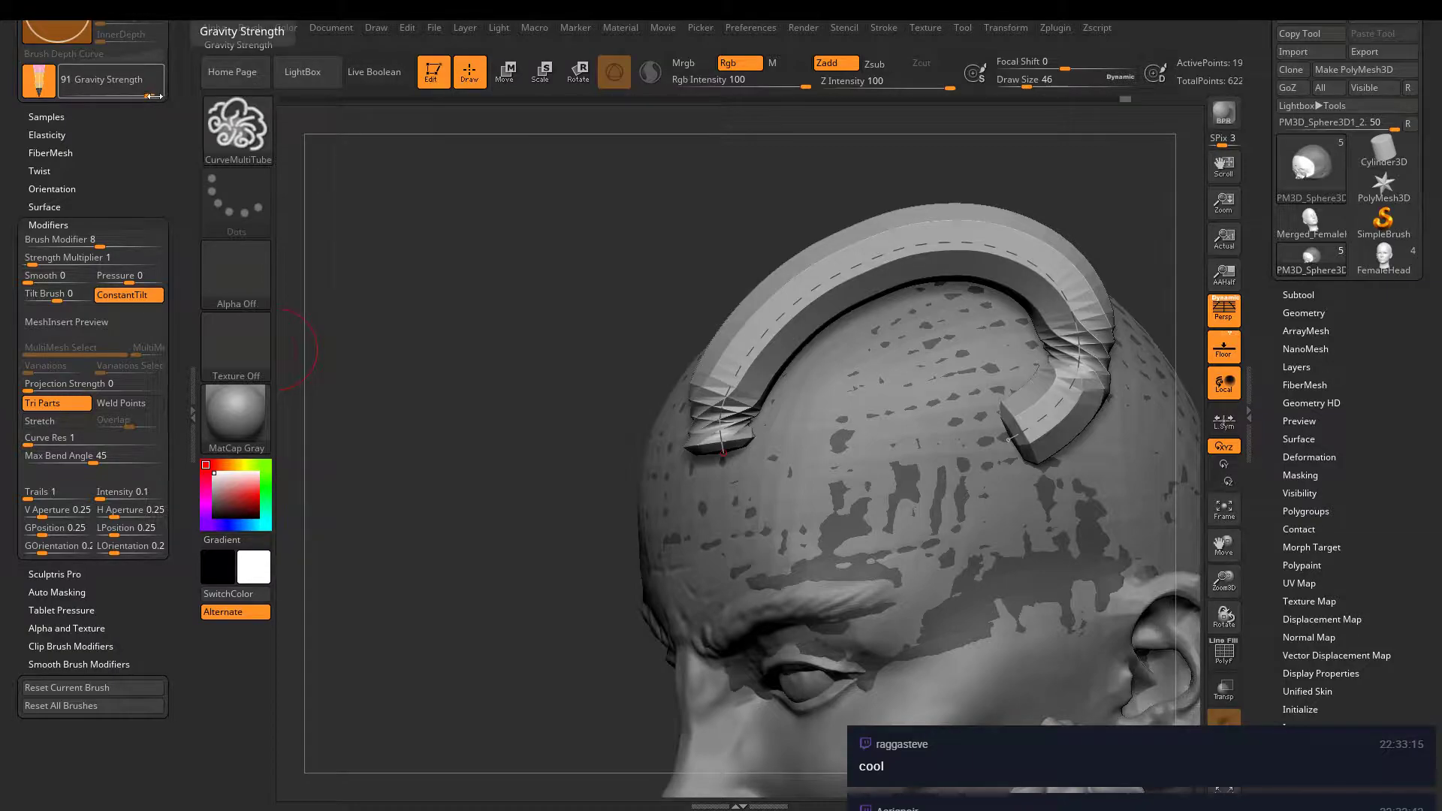
- Set the Gravity Strength to 7, undo the existing tube, and try another arched tube over the head, undoing it too
drag(150, 91, 70, 92)
key(ctrl+z)
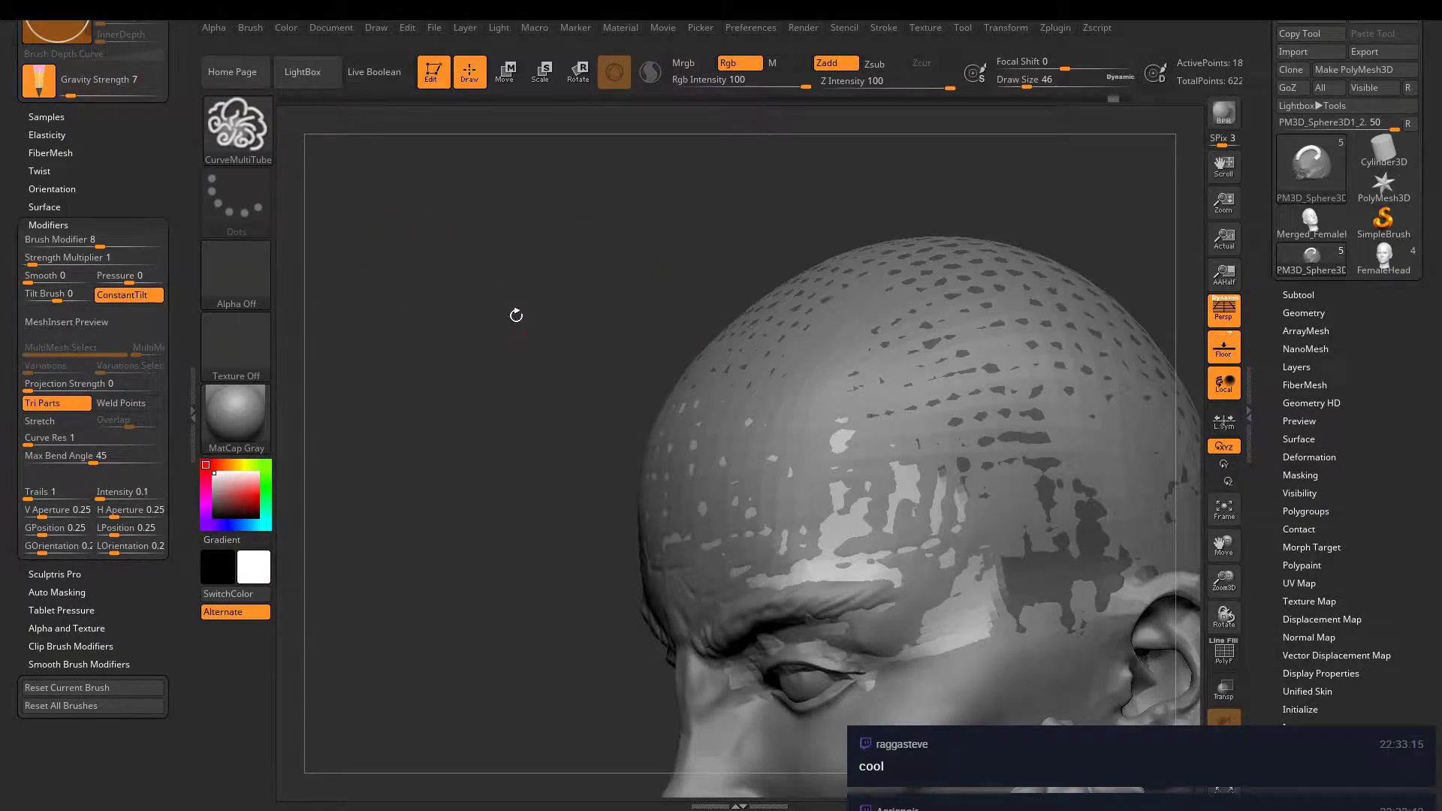
key(ctrl+shift+z)
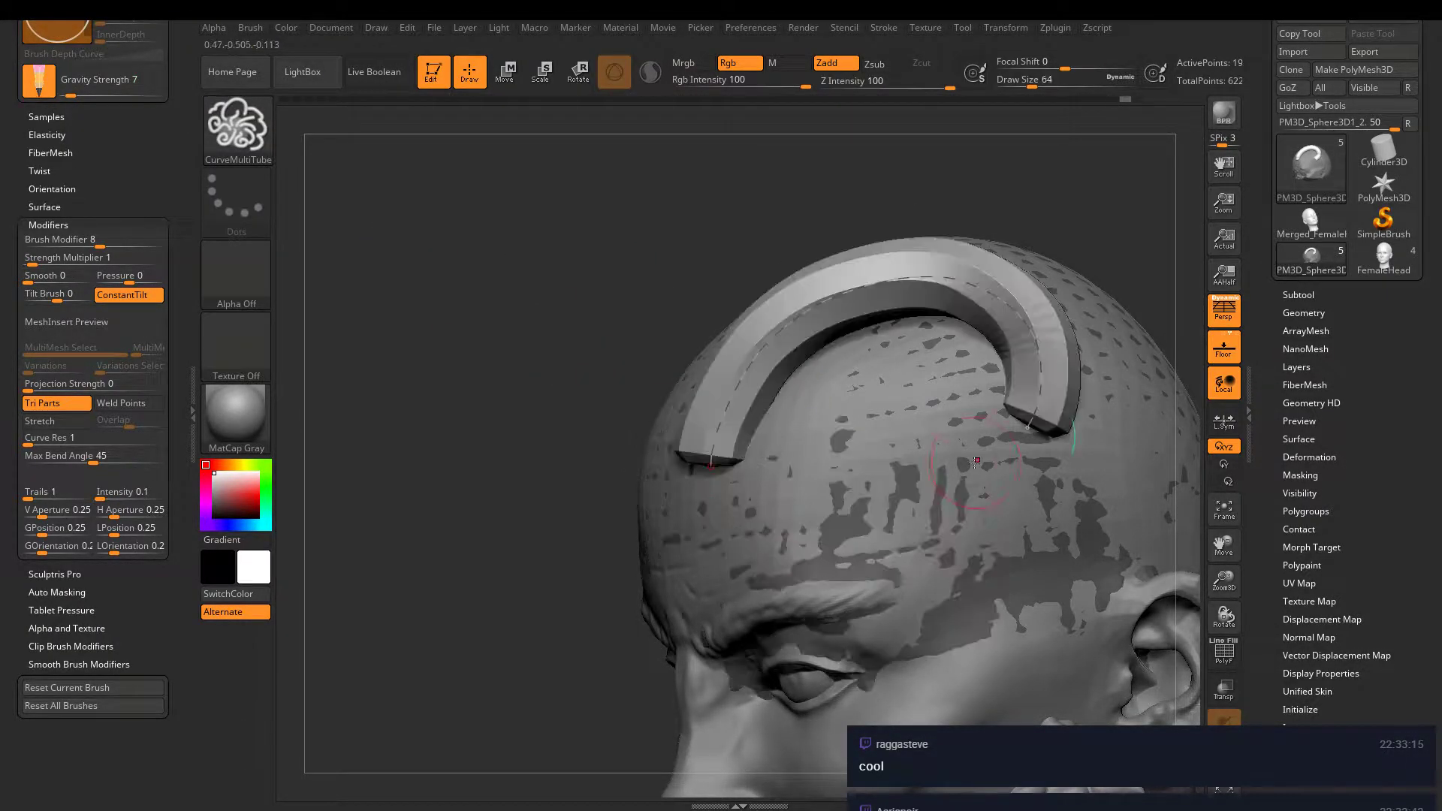
key(ctrl+z)
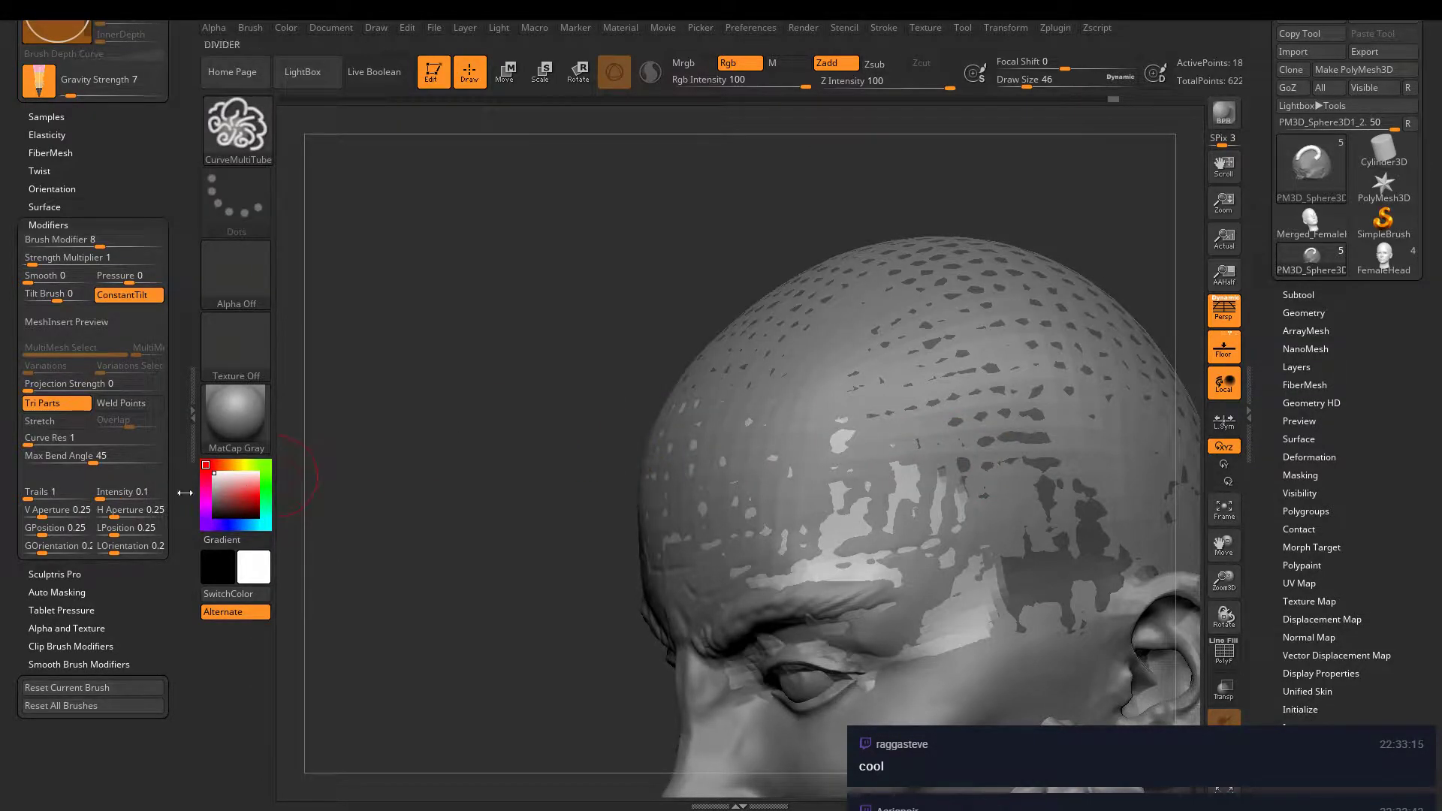
- Set the trails Intensity to 0.4 and inspect the Clip Brush and Smooth Brush Modifiers
drag(109, 492, 116, 496)
drag(15, 566, 16, 549)
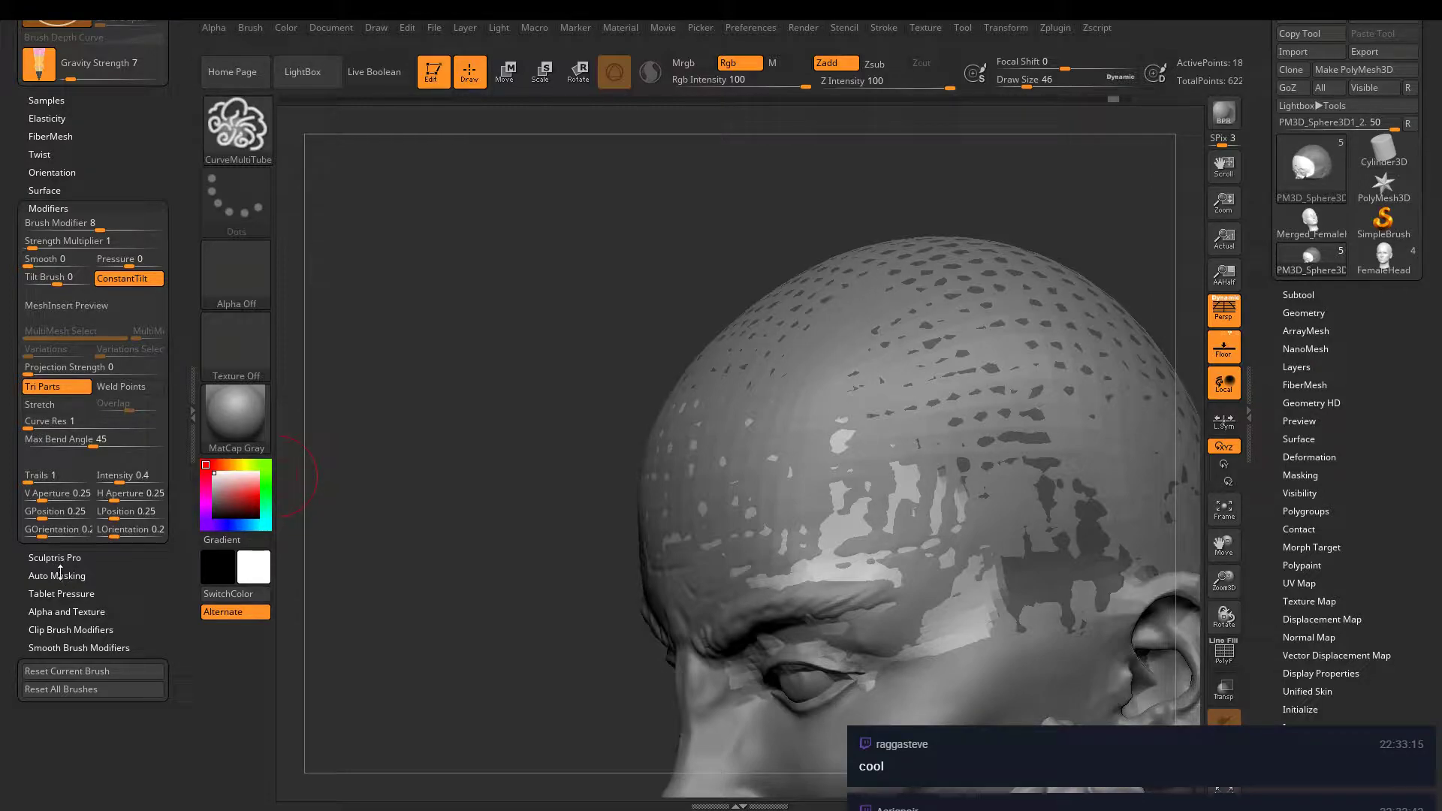
click(78, 630)
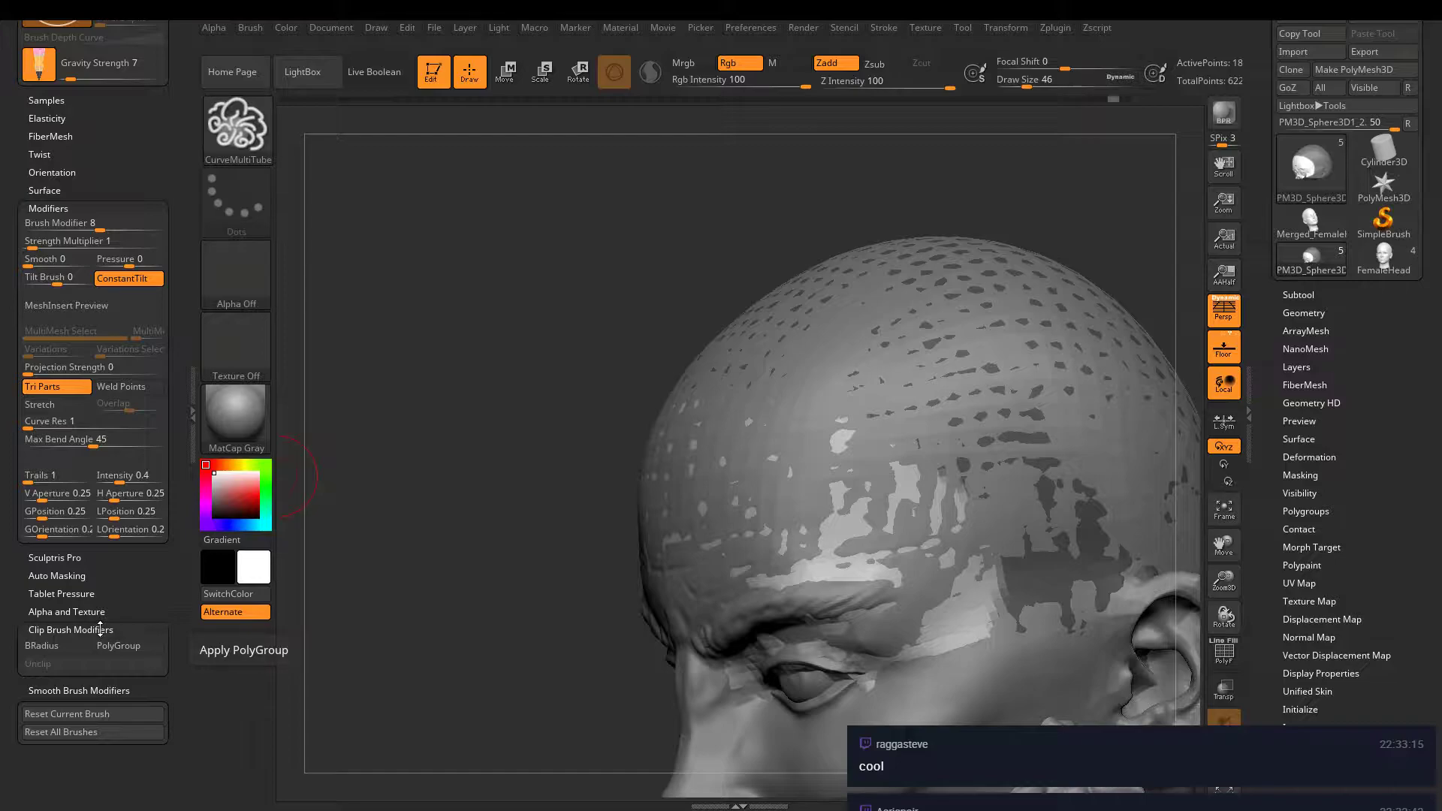
click(80, 631)
click(82, 646)
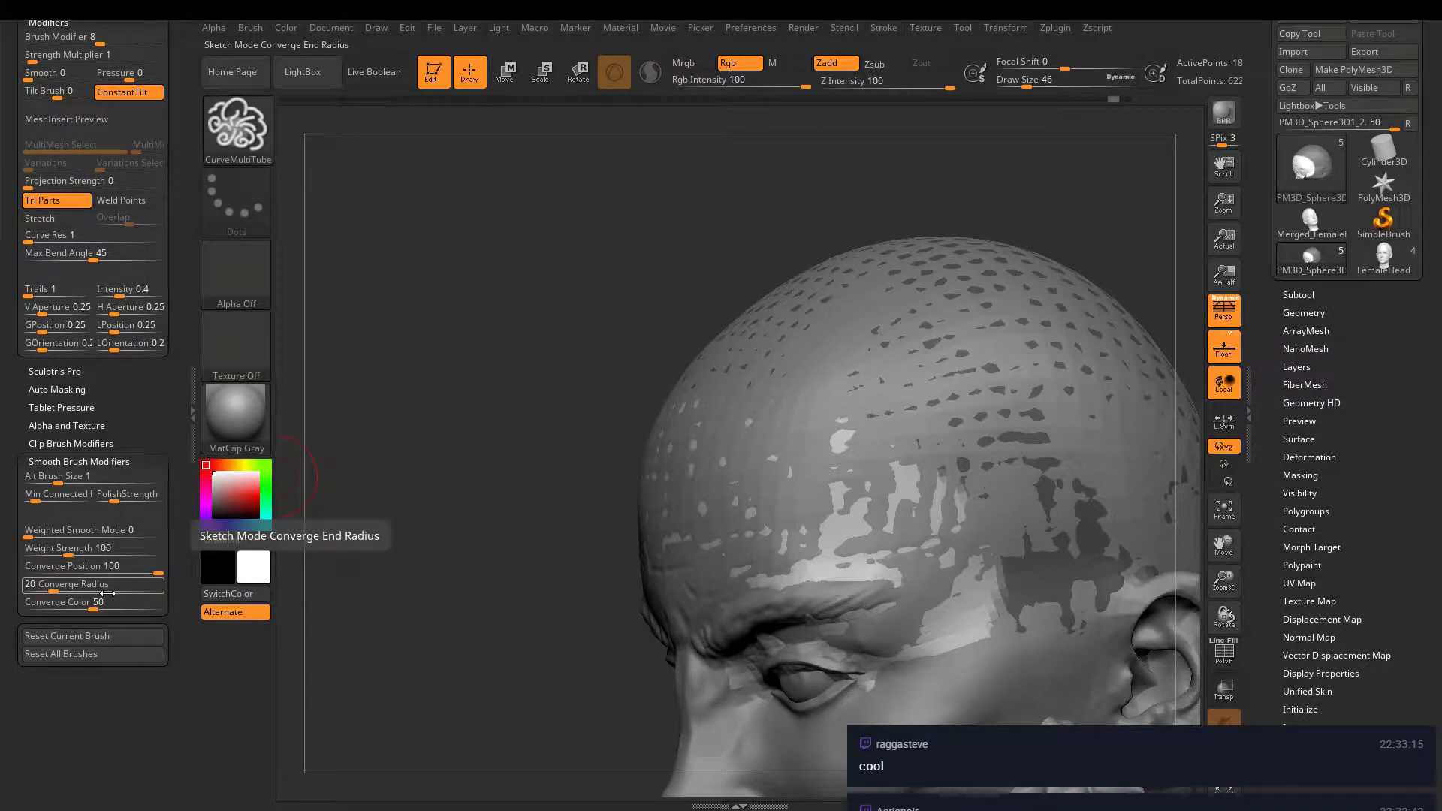
- Try a Smooth Brush Converge Radius of 0 with an arched tube over the head, undo the tube, and set the radius to 35
drag(108, 594, 24, 590)
mouse_move(722, 498)
mouse_down()
mouse_move(717, 454)
mouse_move(933, 239)
mouse_move(1101, 278)
mouse_move(1104, 447)
mouse_up()
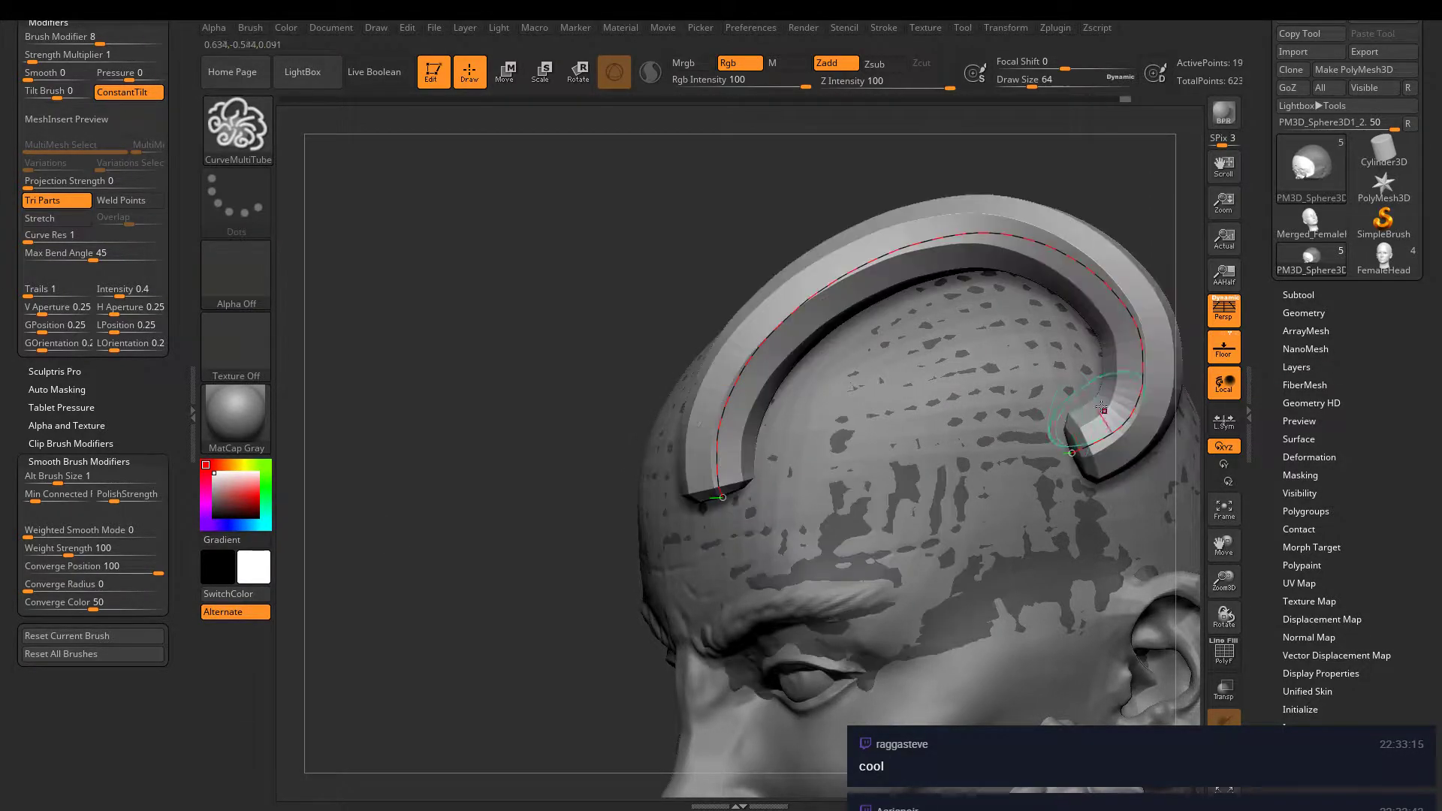
key(ctrl)
key(ctrl+z)
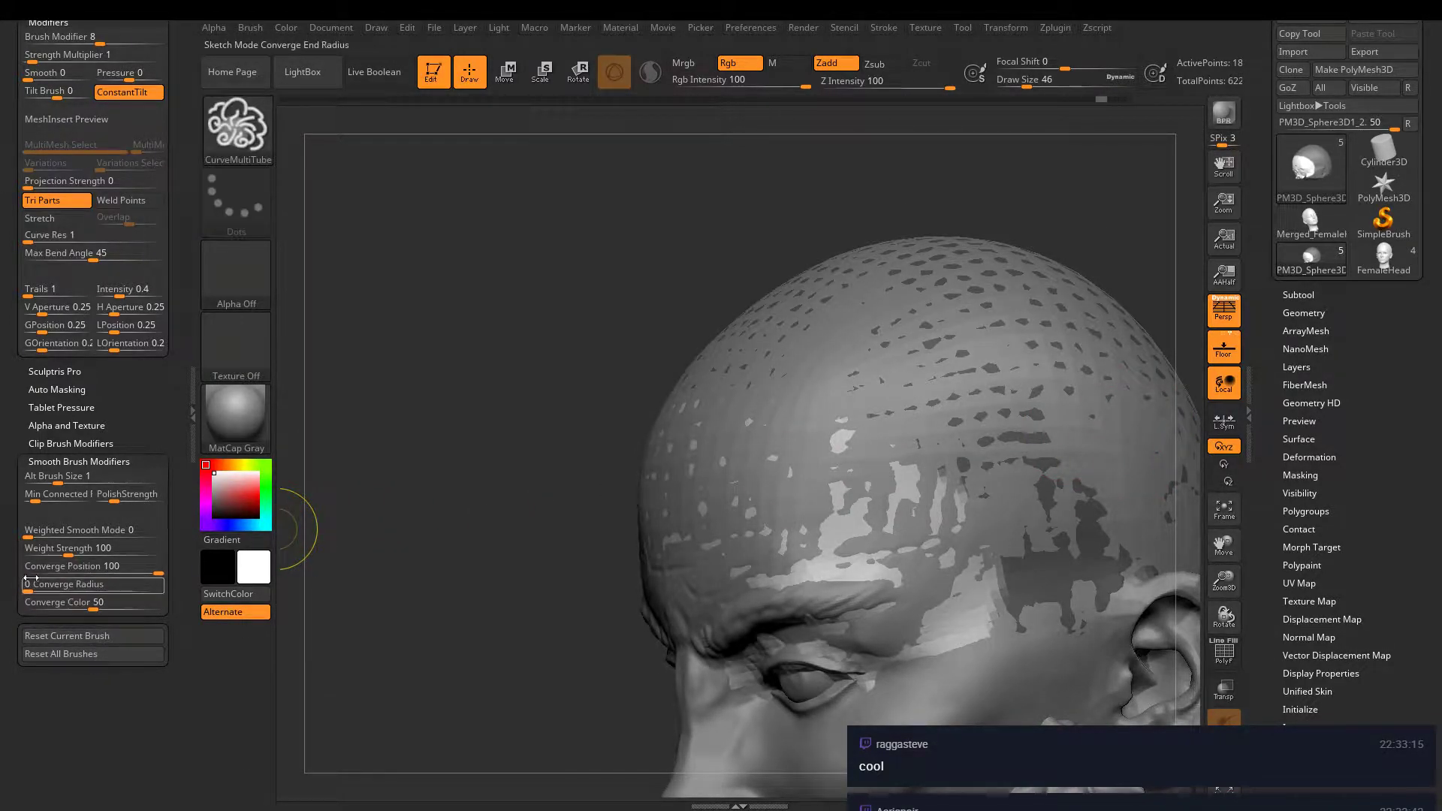
drag(39, 585, 73, 584)
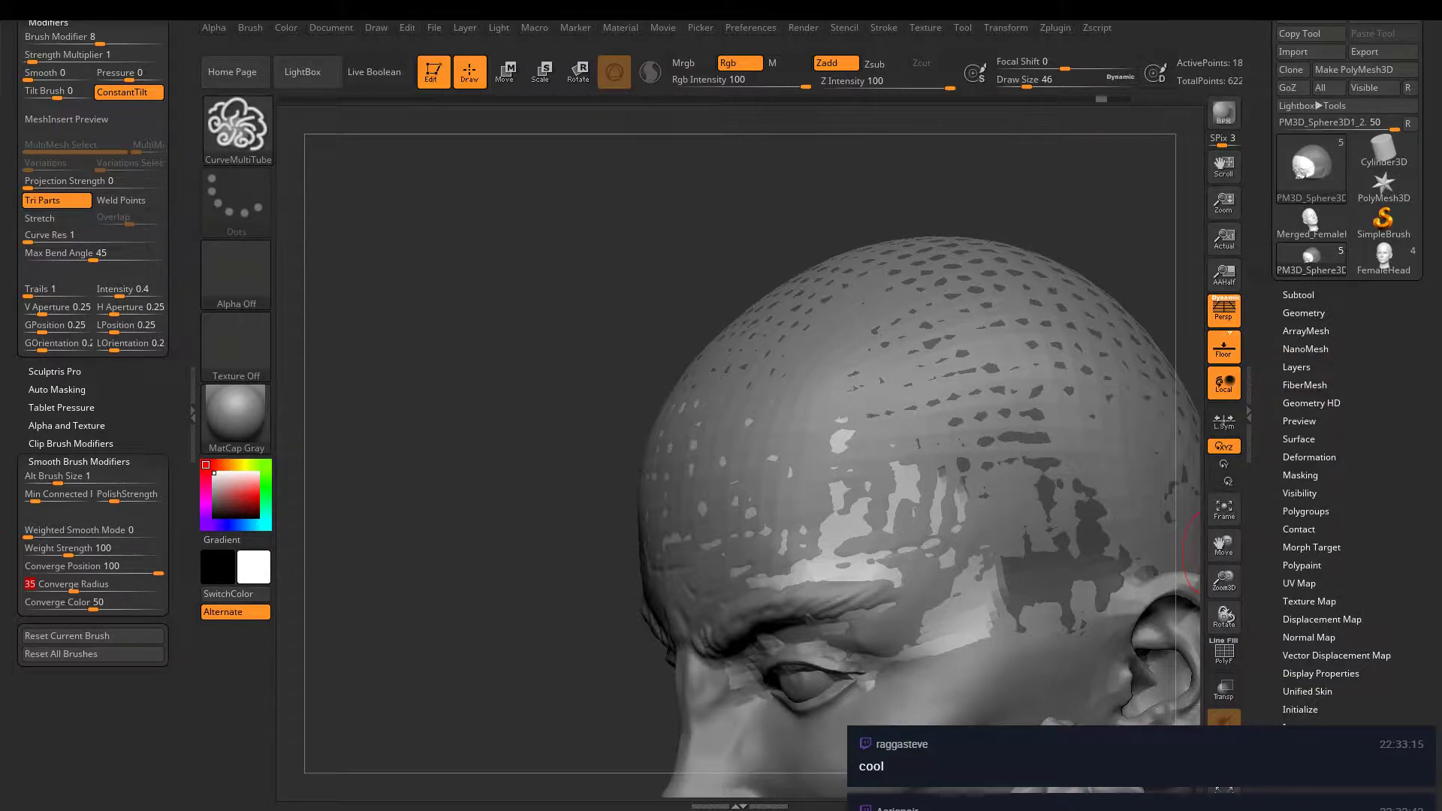
- Switch to the browser and skim the Custom Curve Brush video through to the tapered curve near its end, pausing it there
key(alt+Tab)
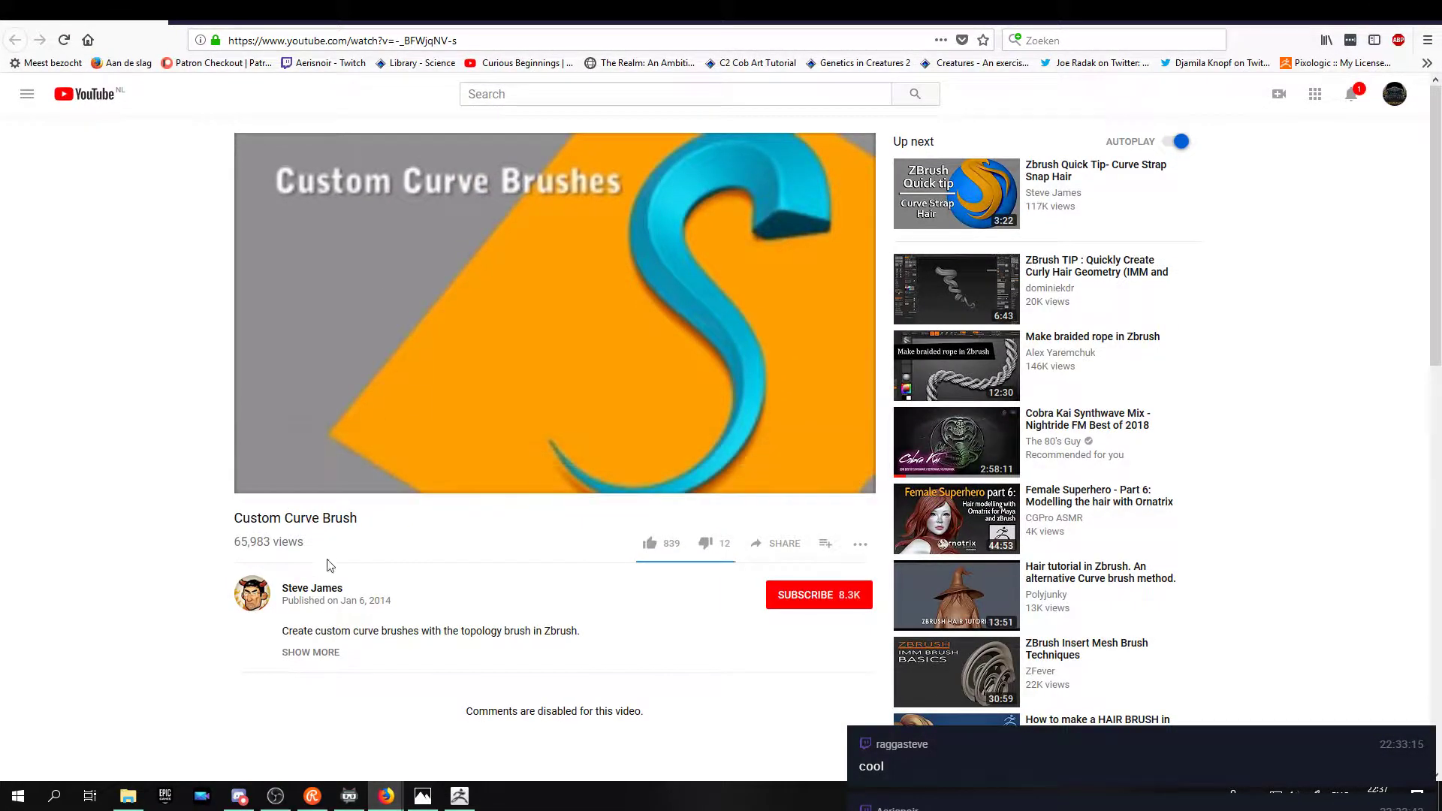
click(501, 291)
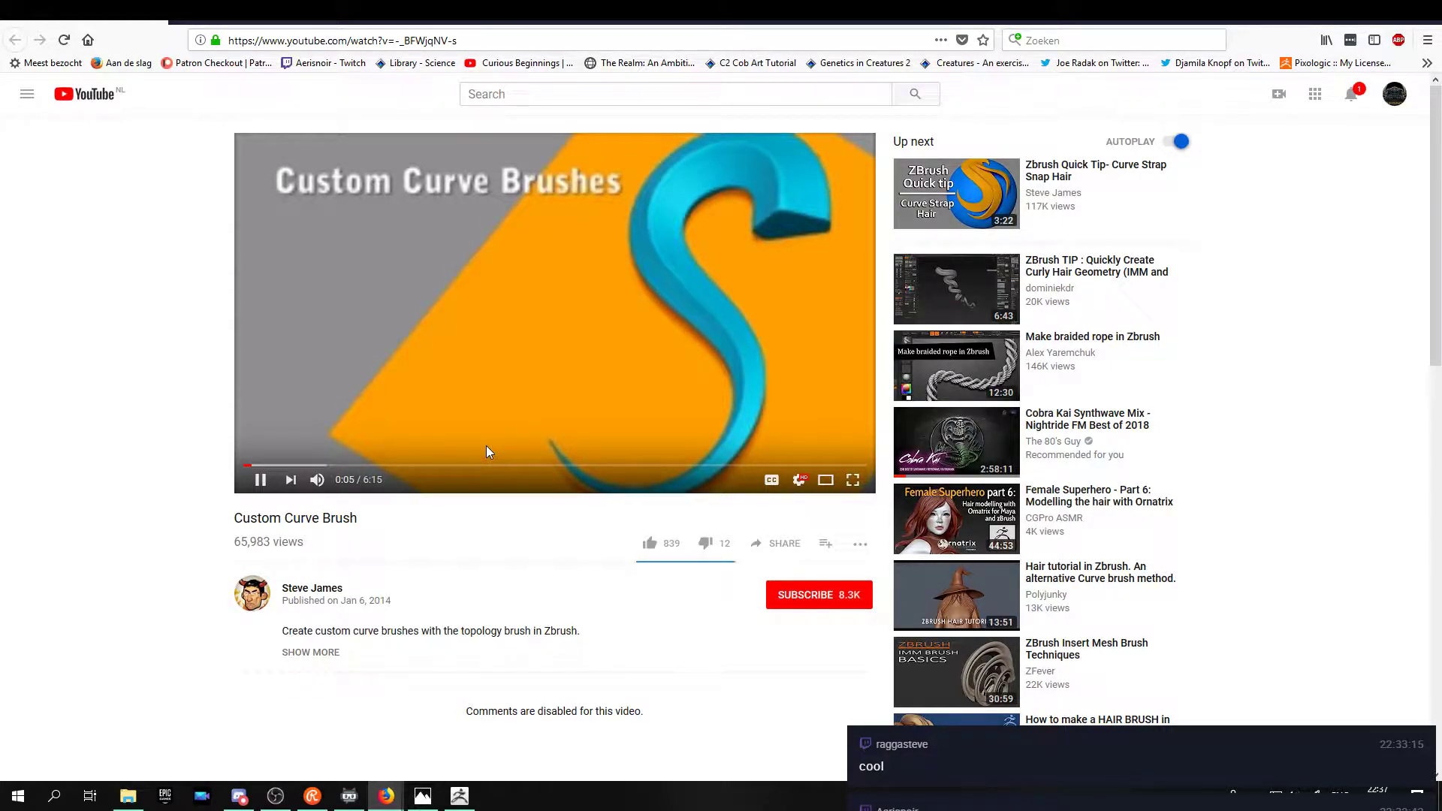
key(XF86AudioLowerVolume)
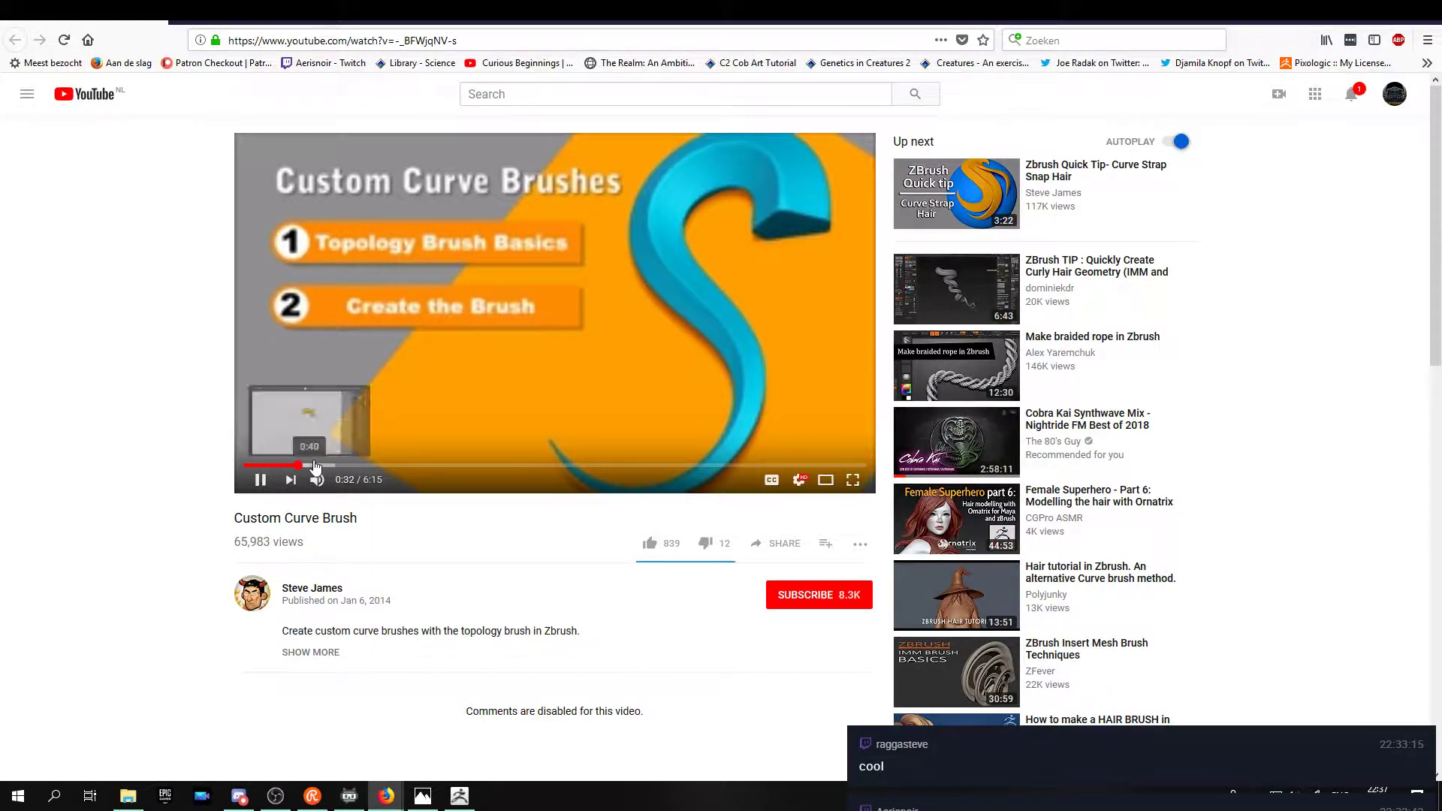
click(301, 466)
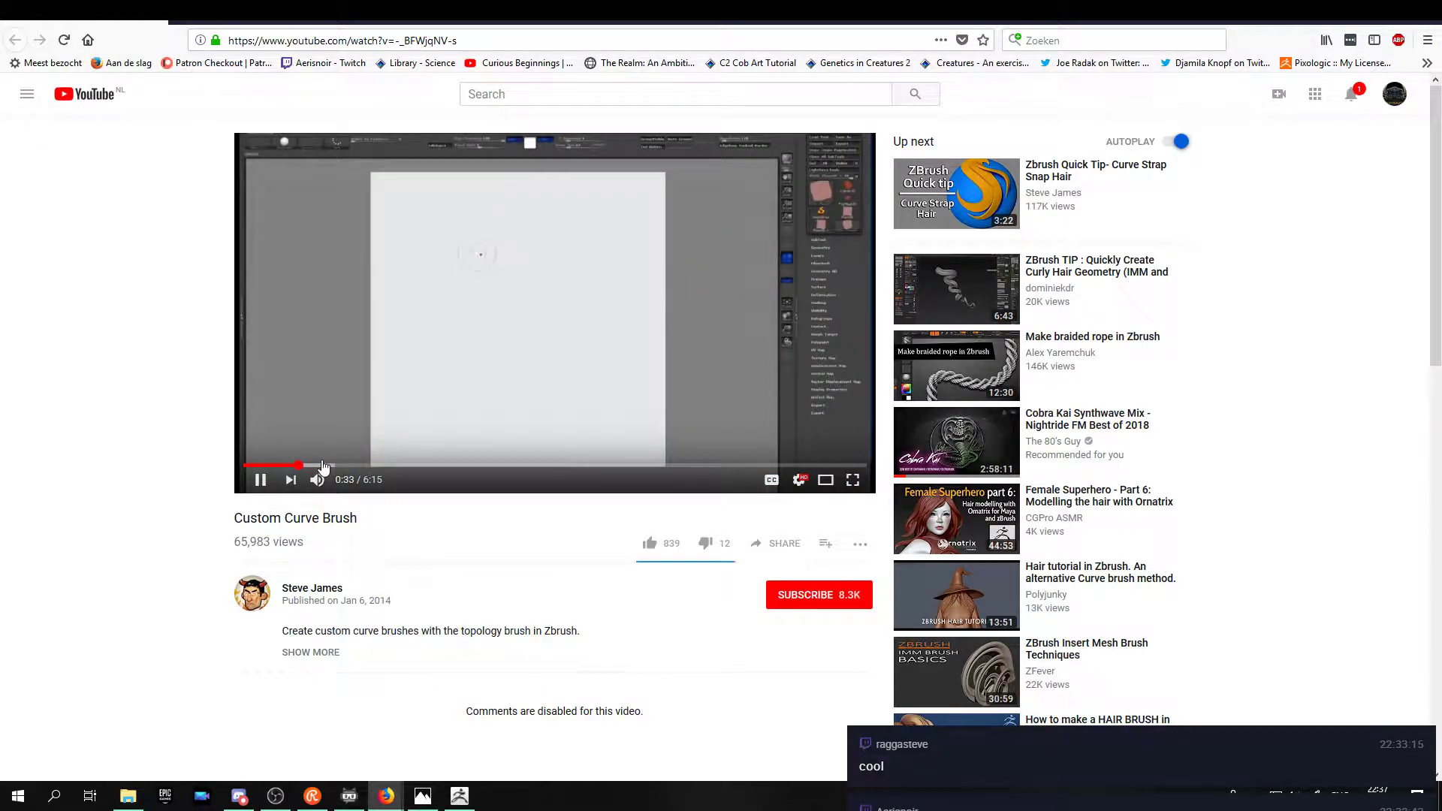
click(352, 465)
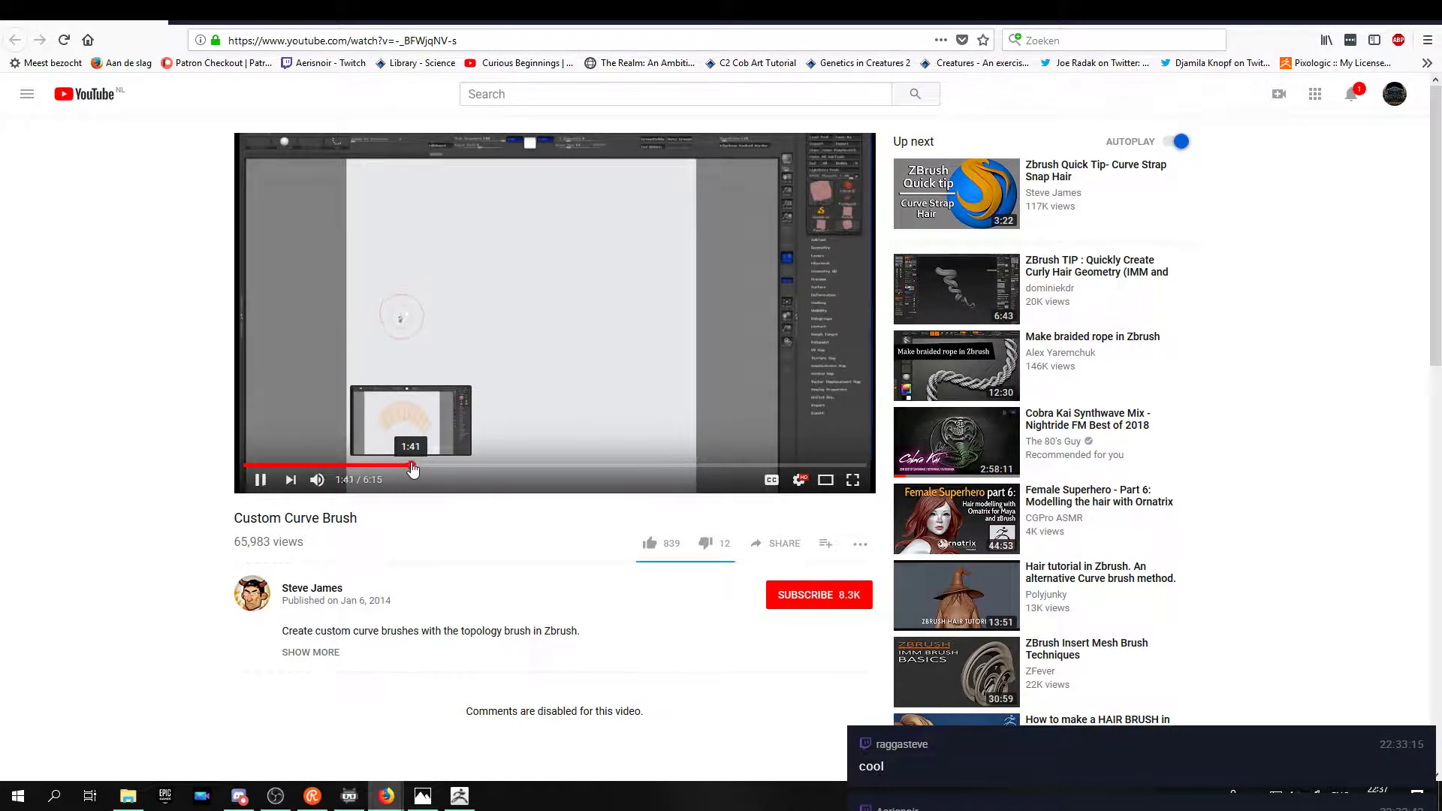
click(412, 471)
click(457, 471)
click(522, 470)
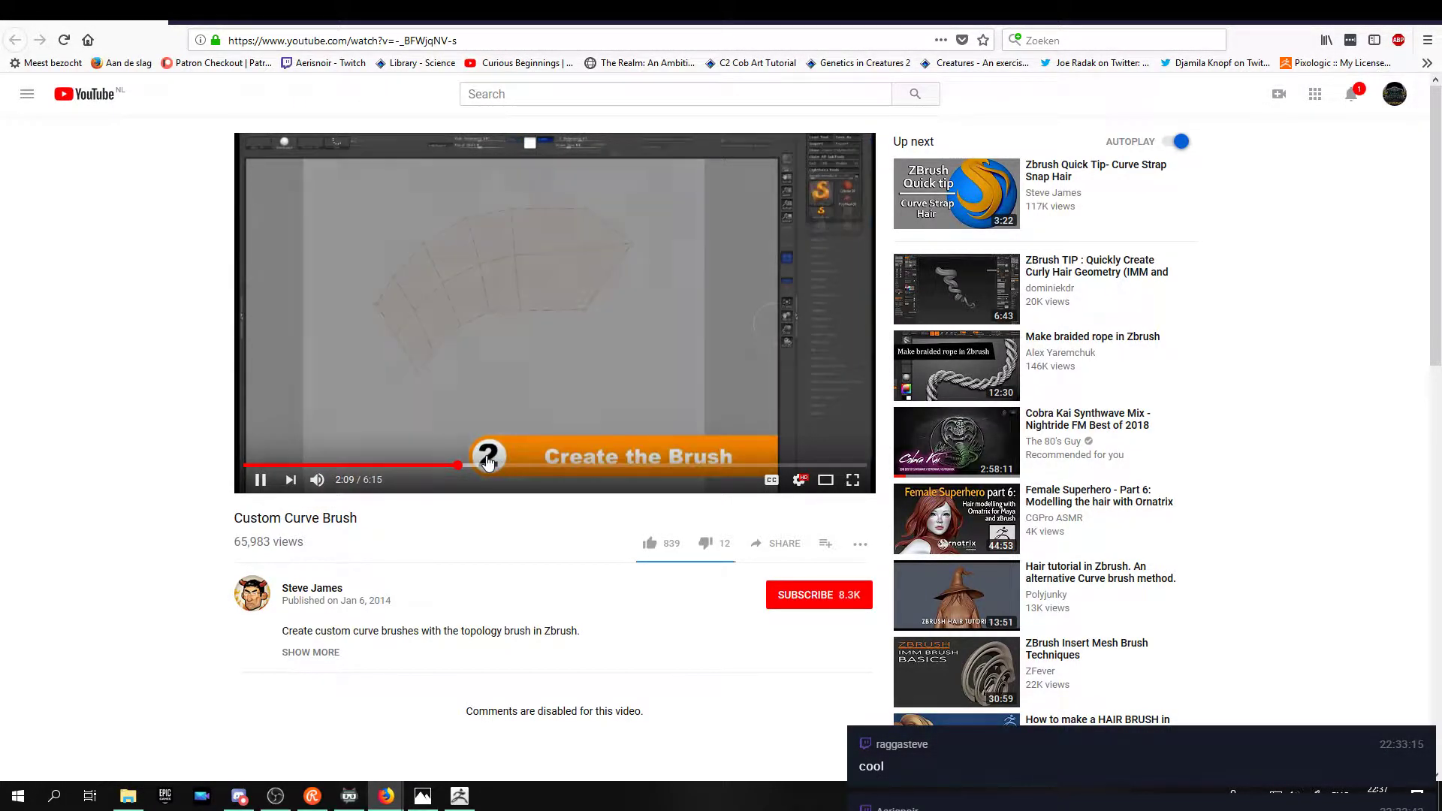
click(560, 468)
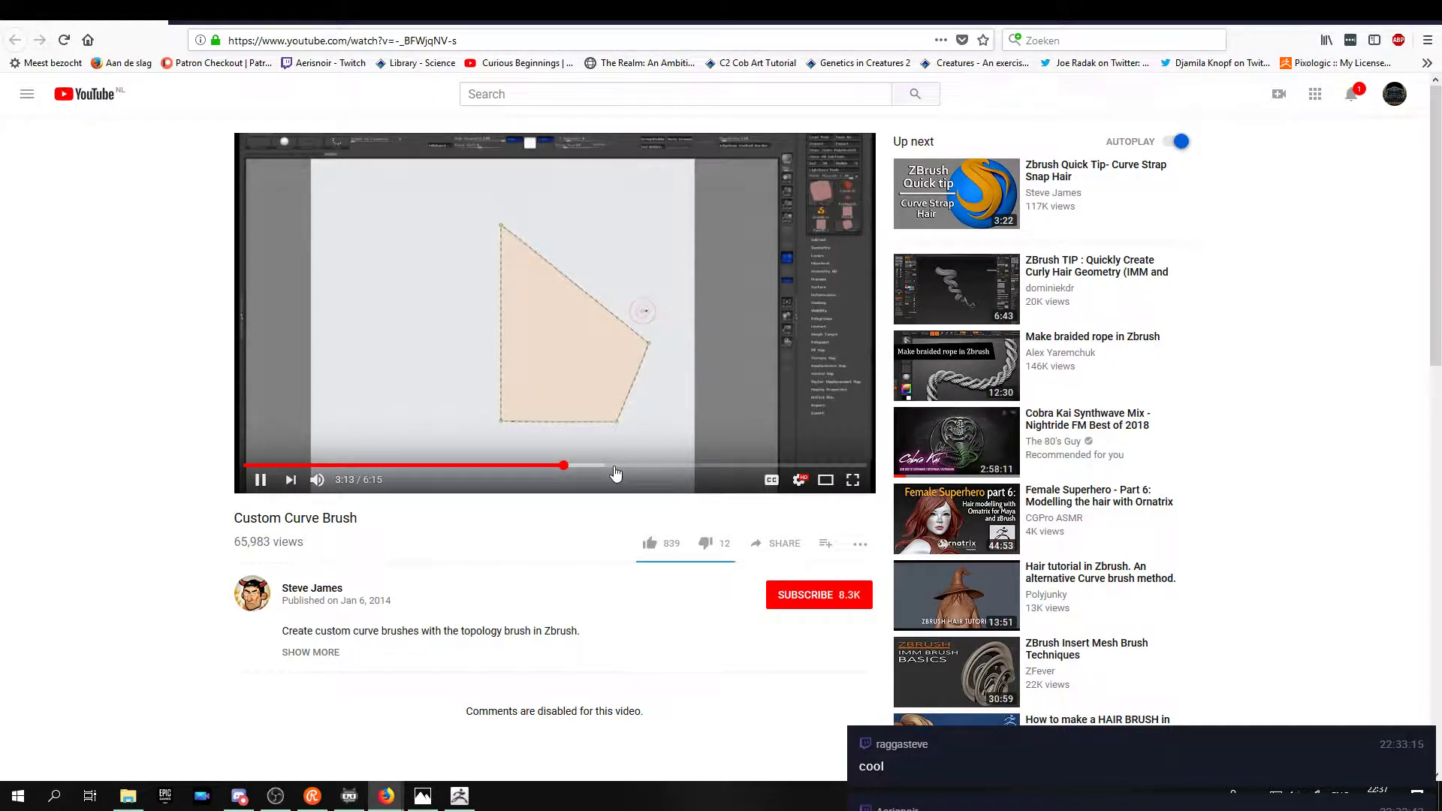
click(663, 468)
click(699, 469)
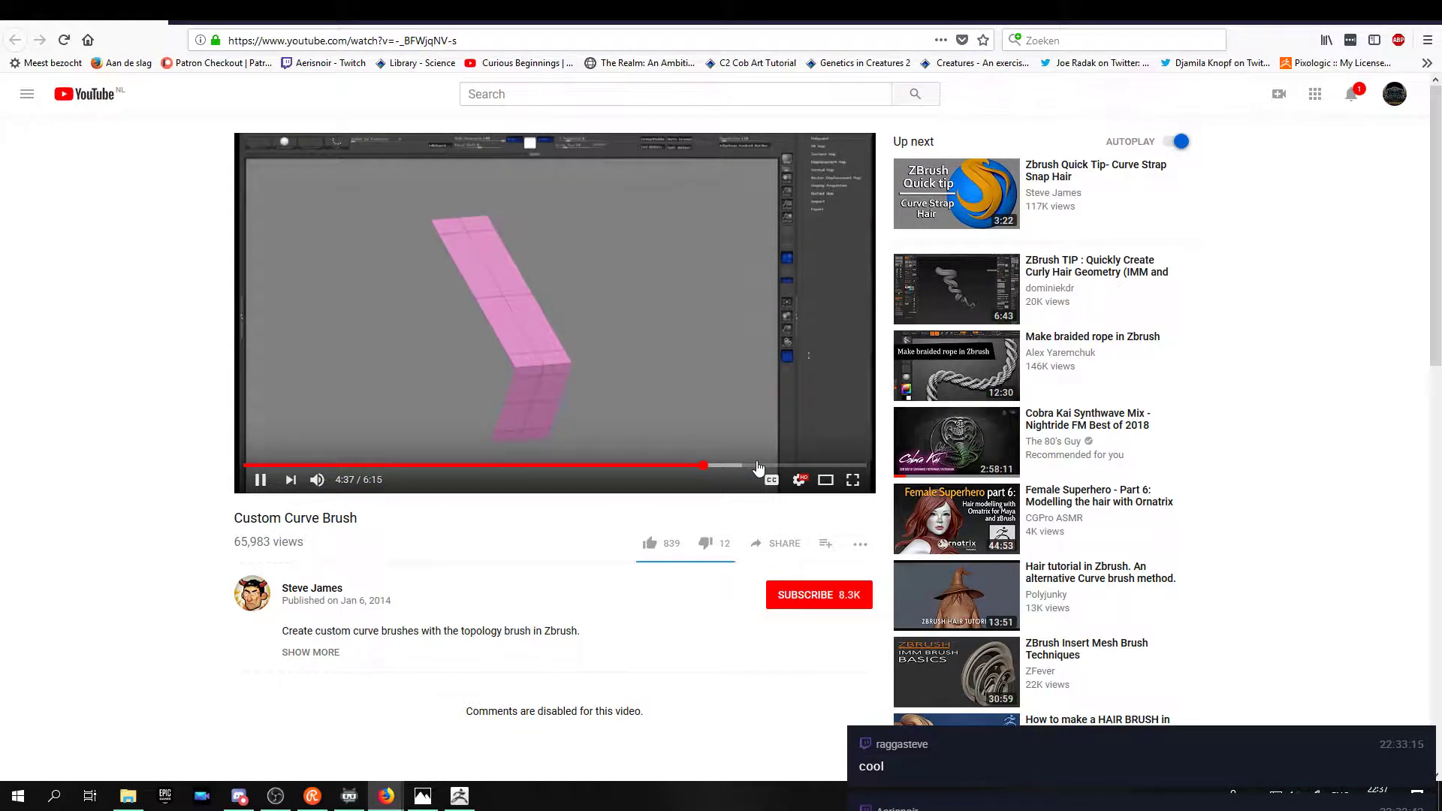
click(785, 466)
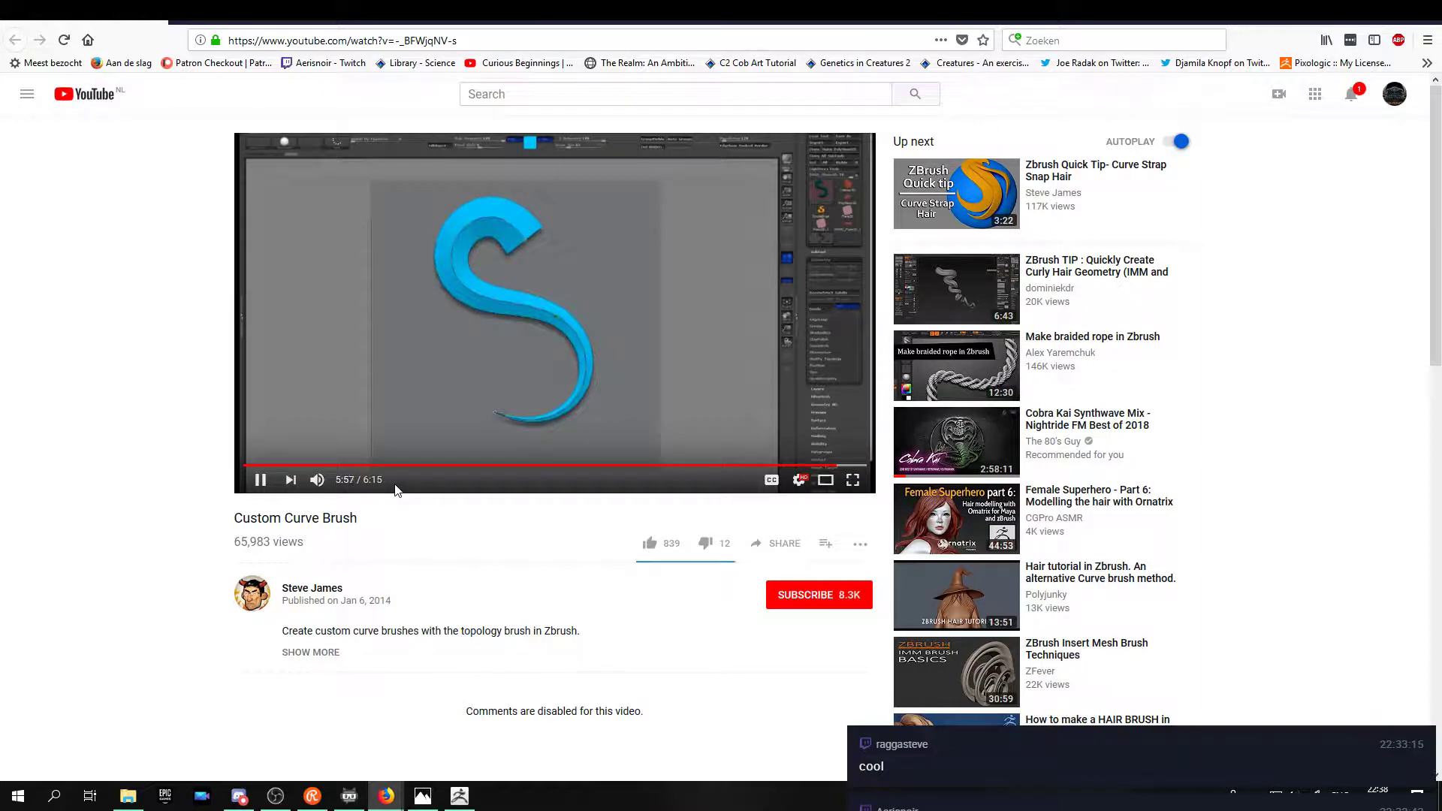
click(260, 479)
- Collapse the Smooth Brush Modifiers in ZBrush, and replay the Curve Modifiers part of the browser video full screen from 5:51
key(alt+Tab)
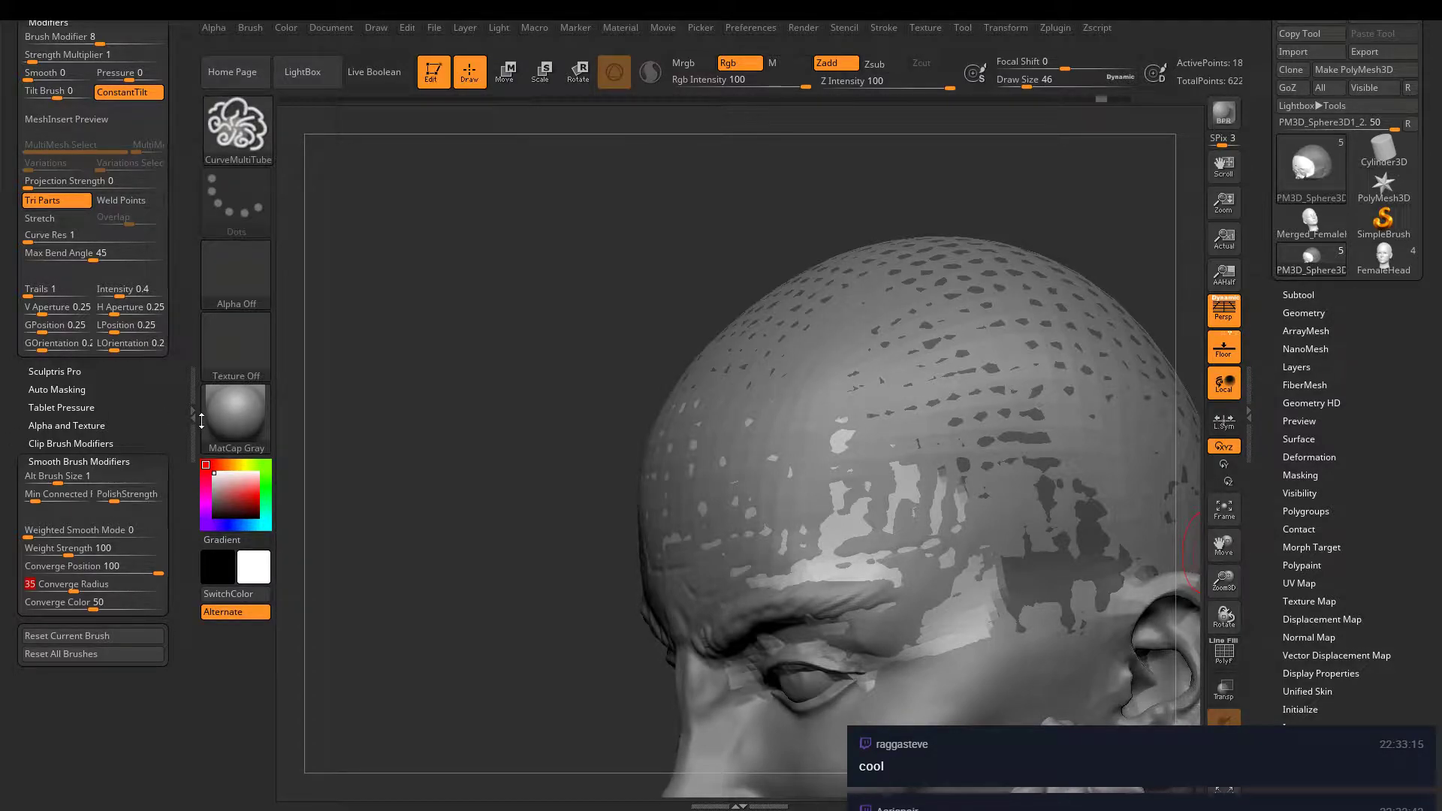
click(75, 461)
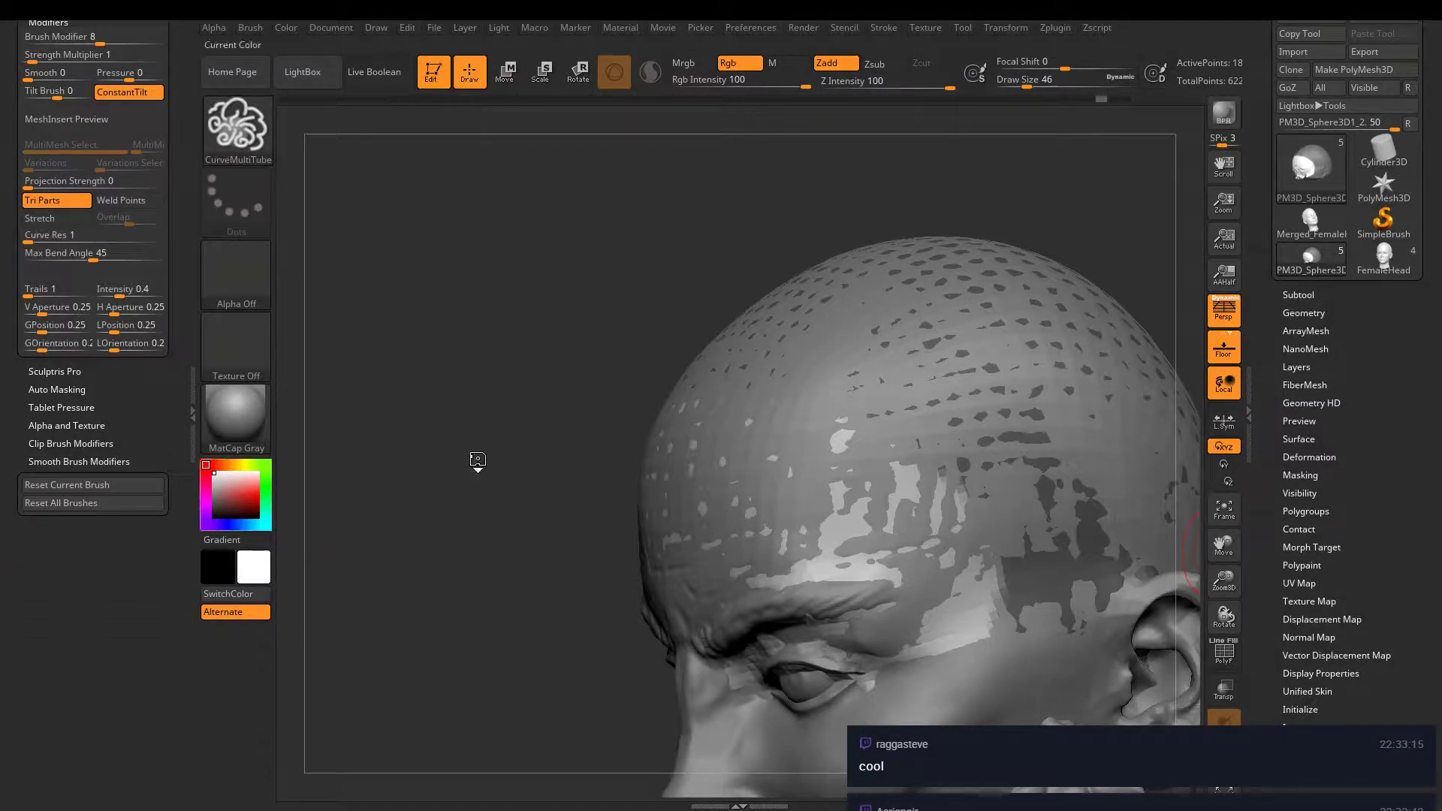
key(alt+Tab)
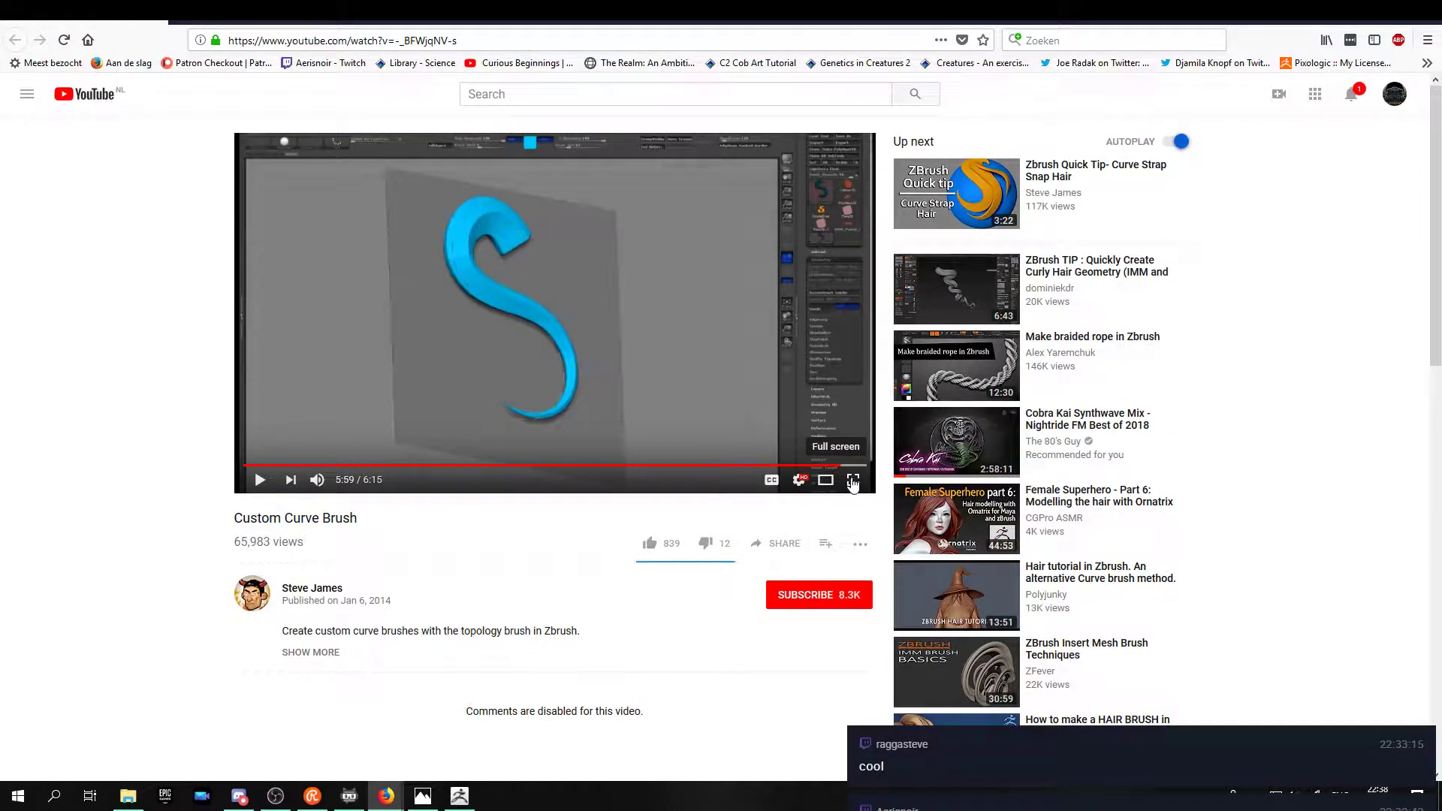
click(853, 480)
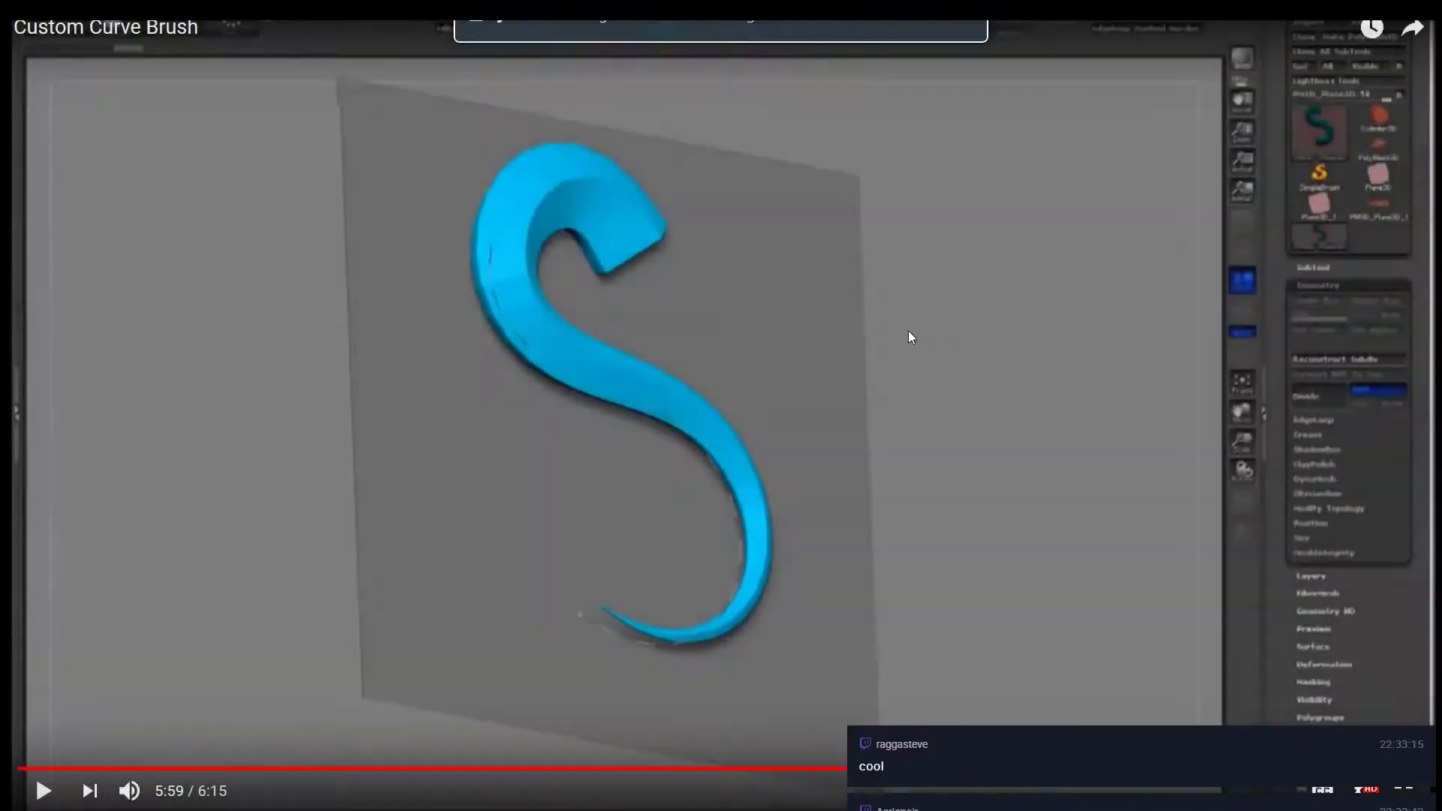
click(1005, 386)
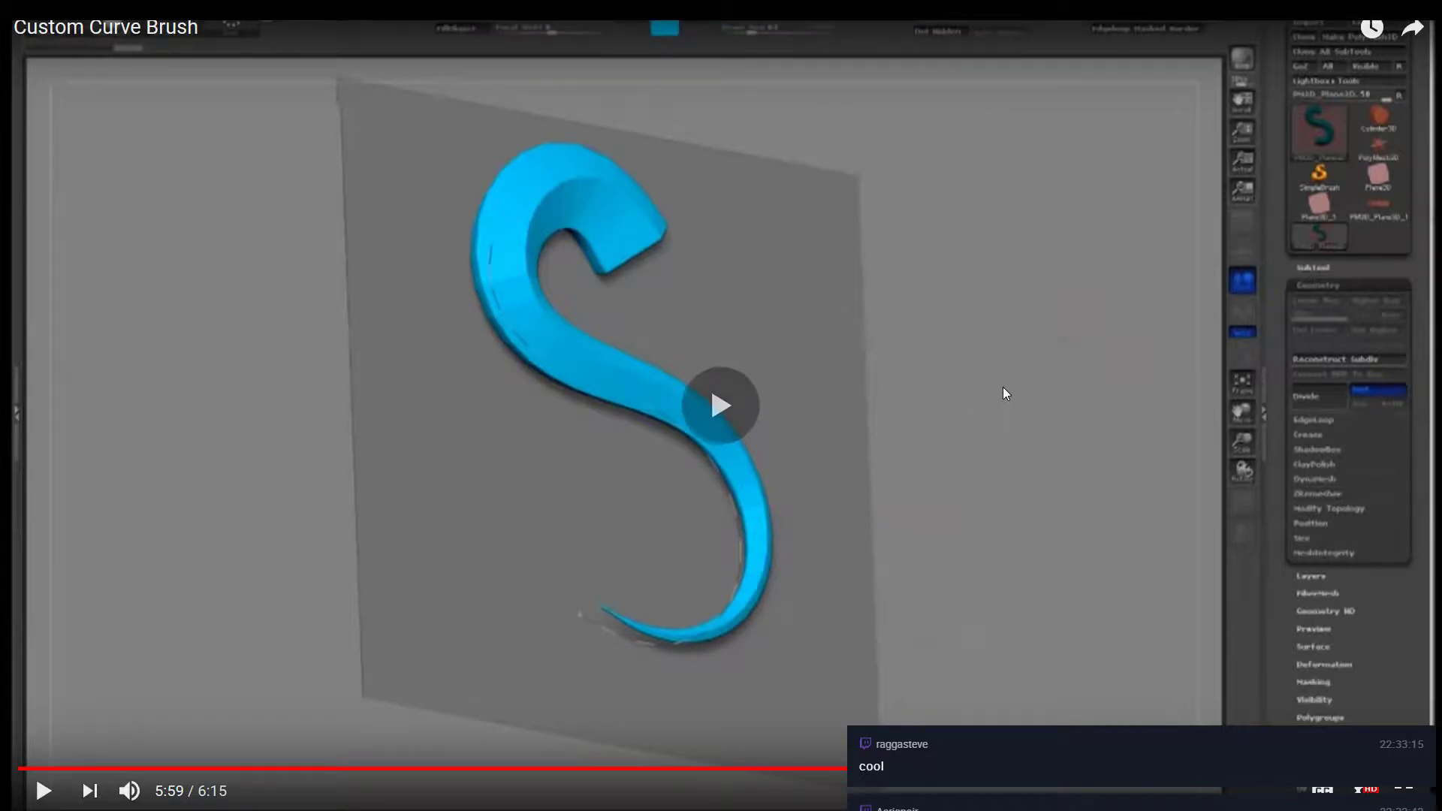
click(1320, 768)
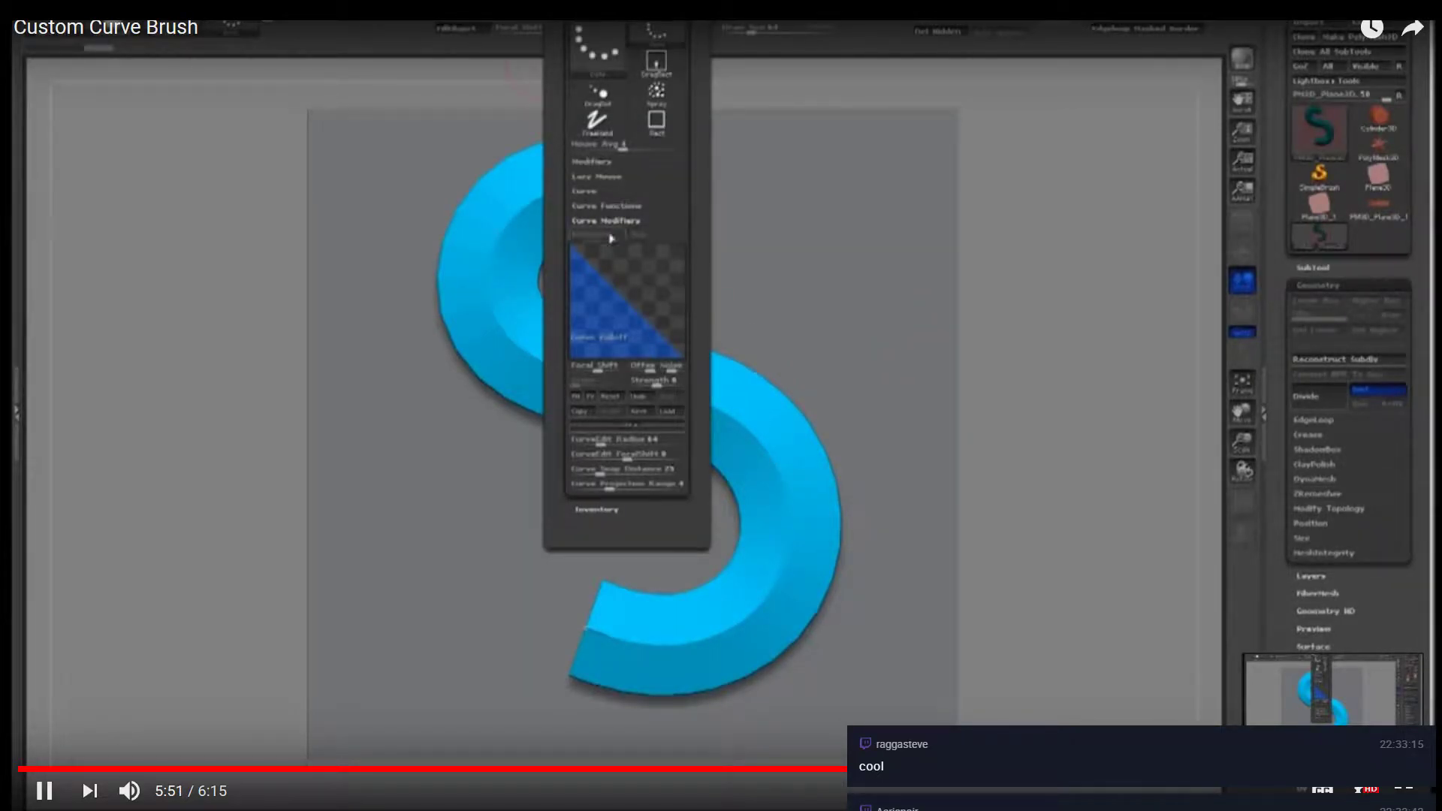
click(943, 333)
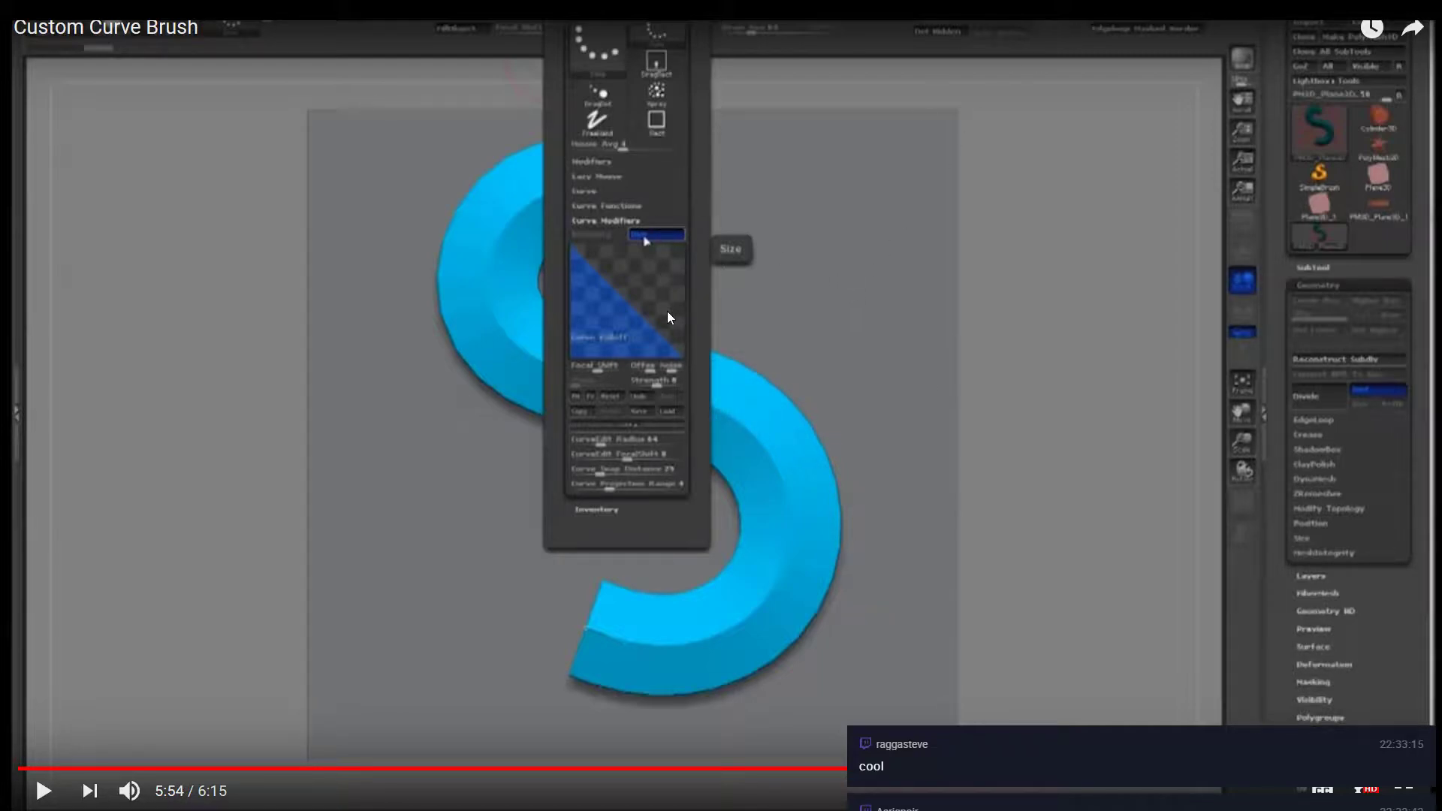
key(Escape)
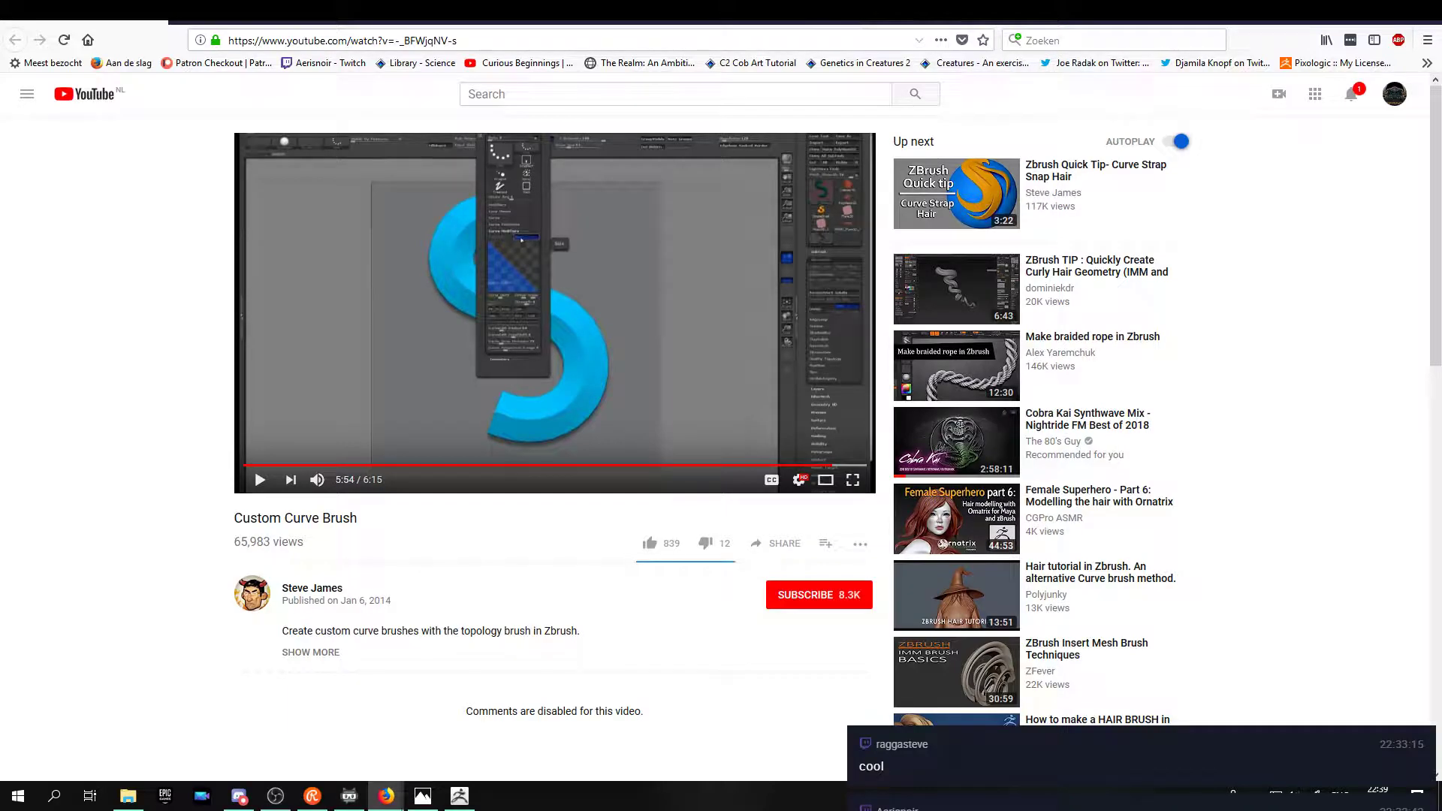
click(1384, 9)
click(484, 300)
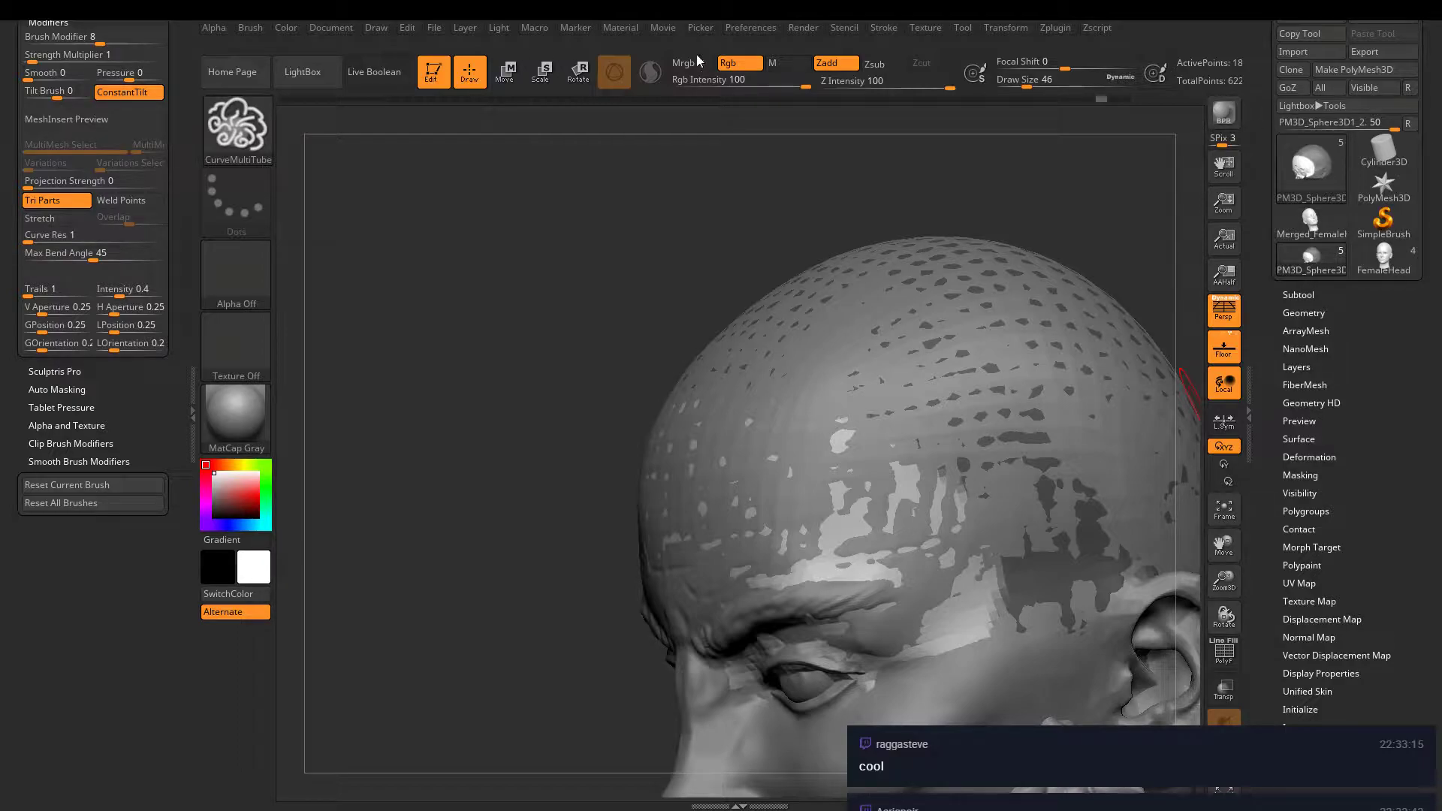
- Enable Size in the stroke's Curve Modifiers and shape the Curve Falloff into a hump dropping to zero at both ends
click(875, 30)
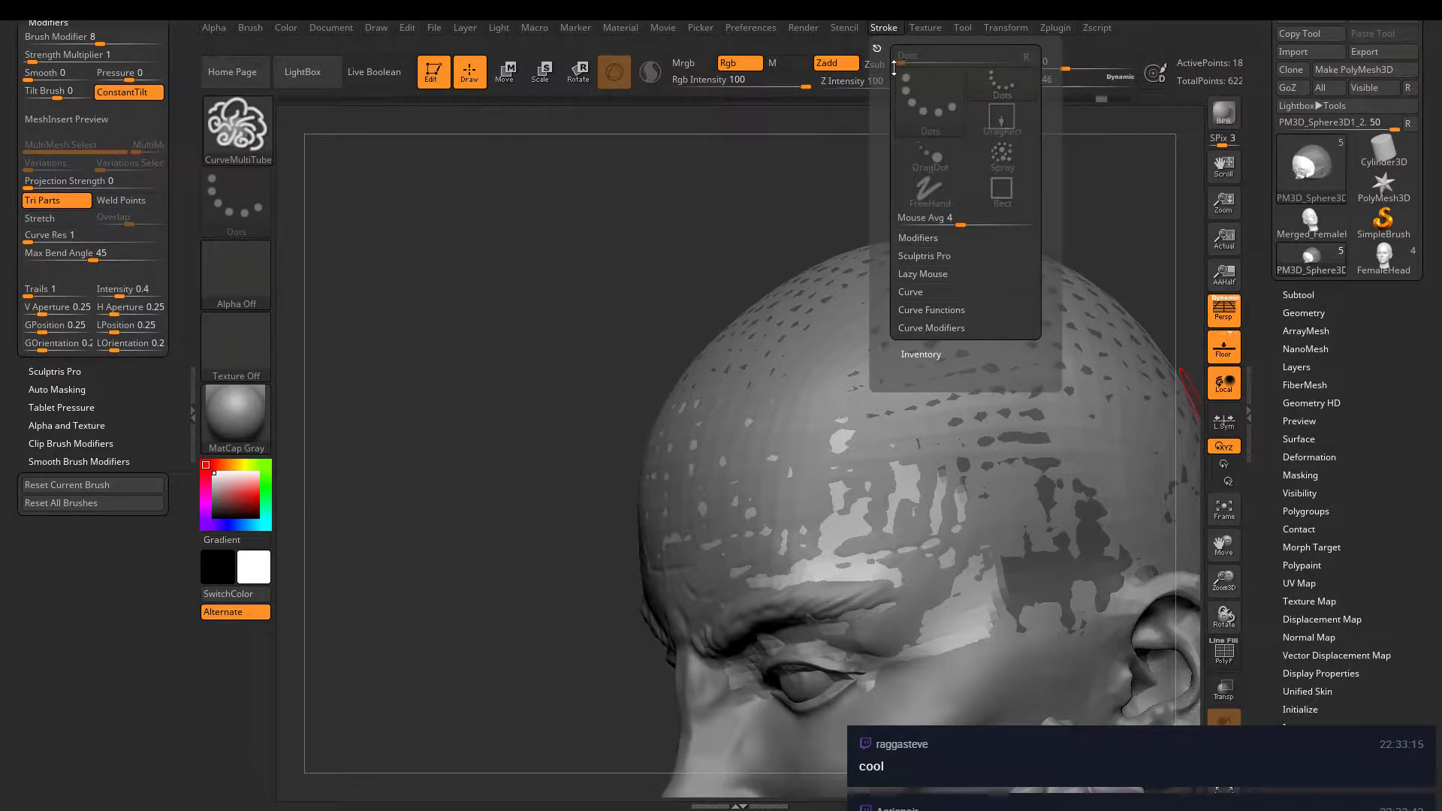
click(936, 329)
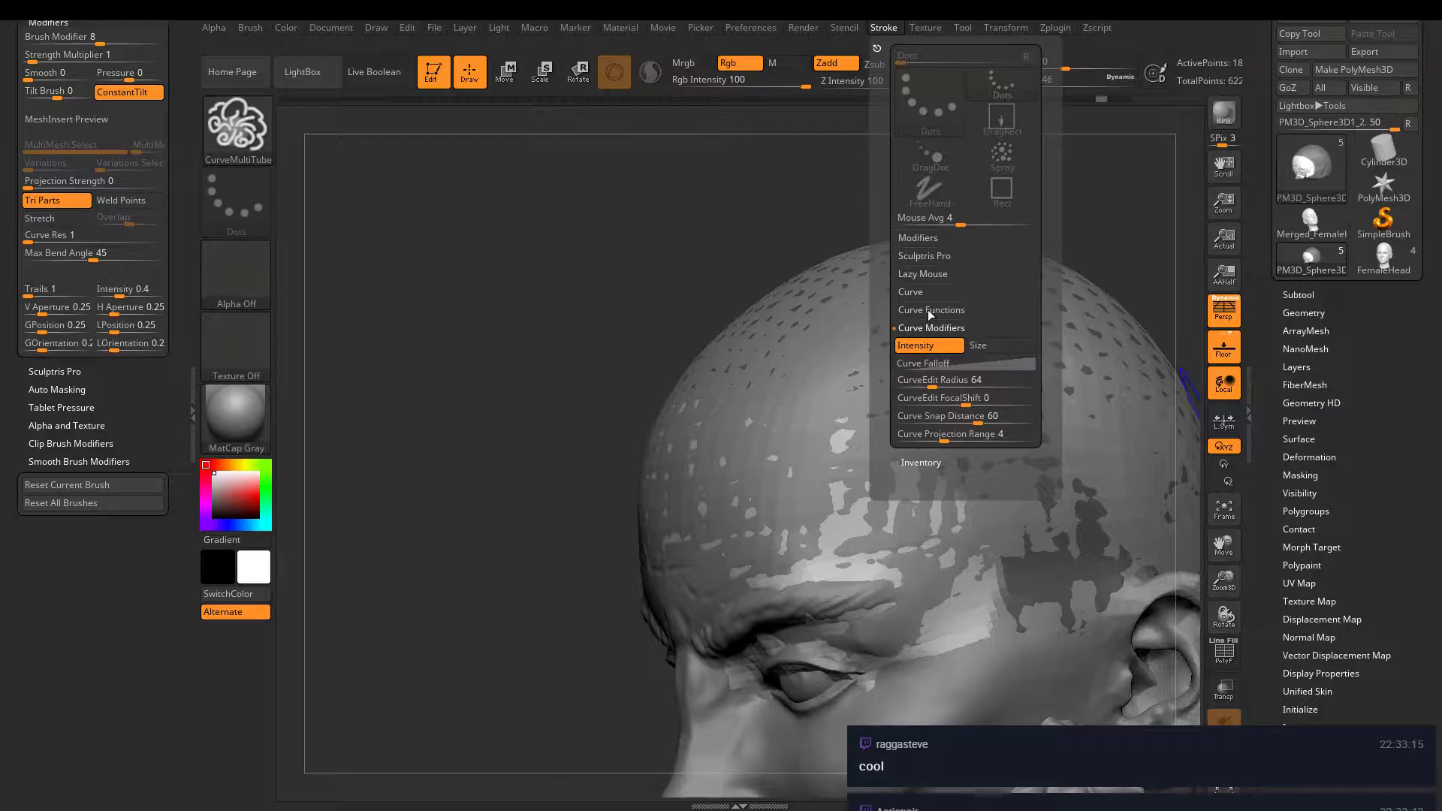
click(988, 346)
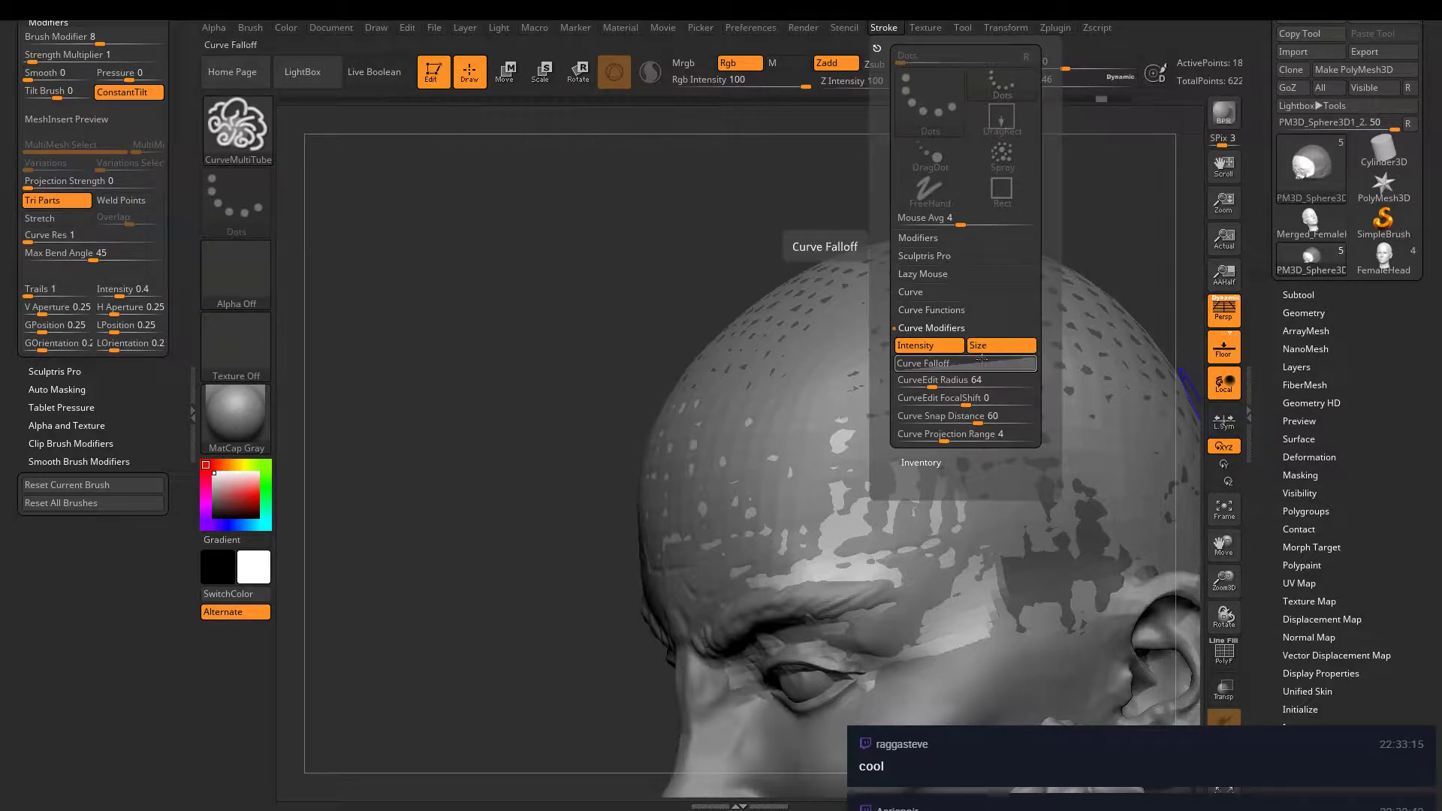
click(982, 363)
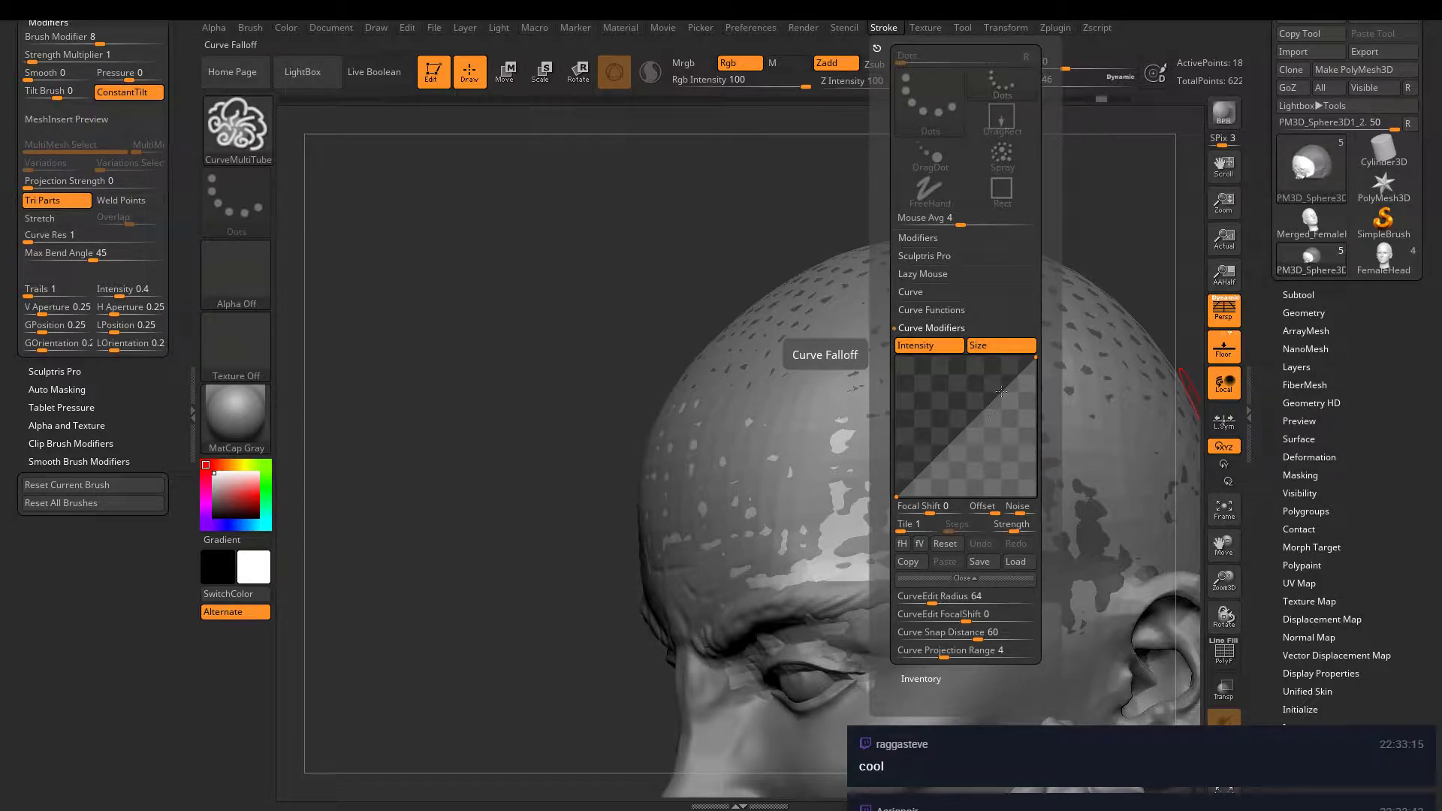
drag(1035, 359, 1036, 380)
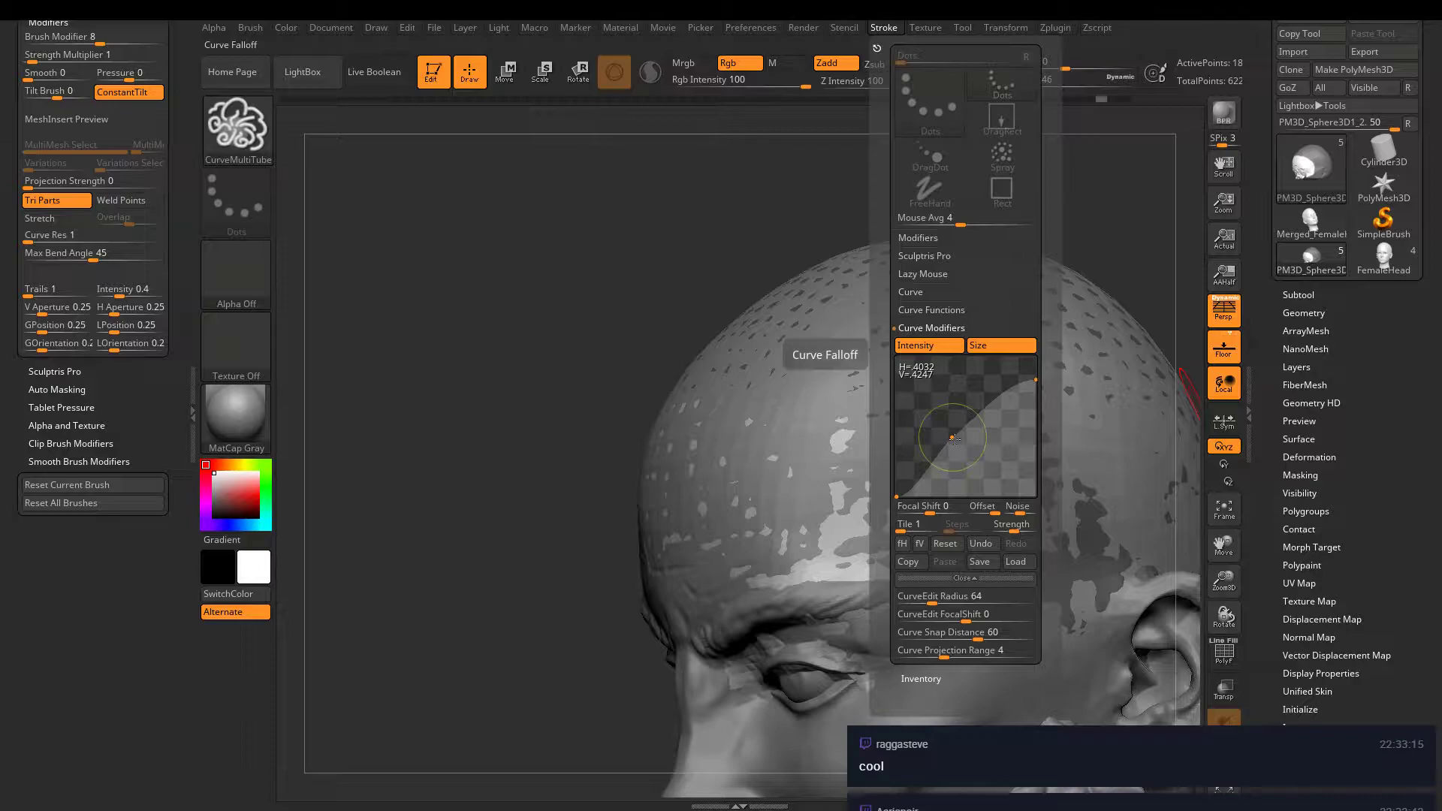
drag(954, 438, 937, 428)
drag(1036, 380, 1023, 520)
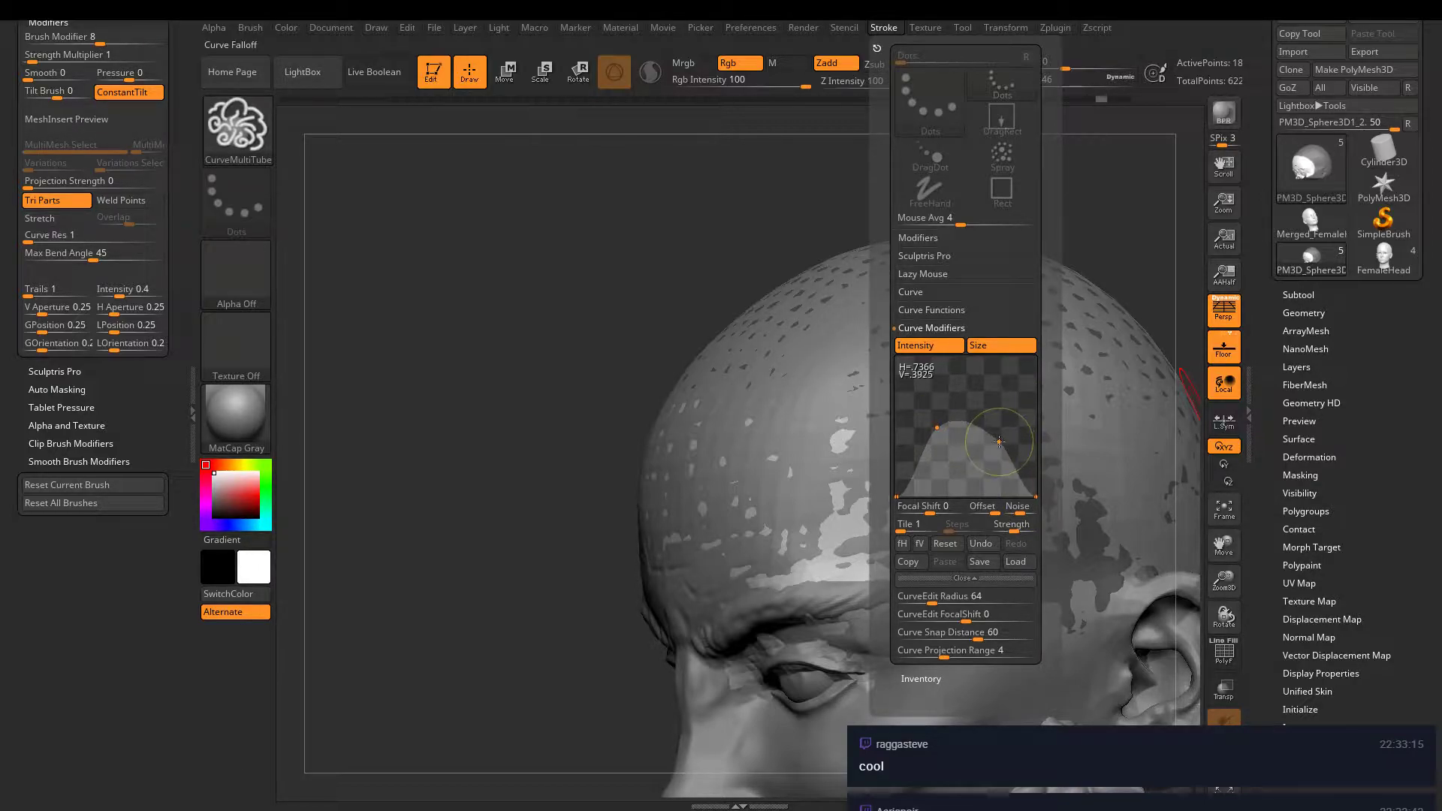
- Test the falloff with an arched tube over the head, undo the tube, and recheck the stroke's Curve Modifiers
mouse_move(744, 455)
mouse_down()
mouse_move(1055, 319)
mouse_move(1061, 496)
mouse_up()
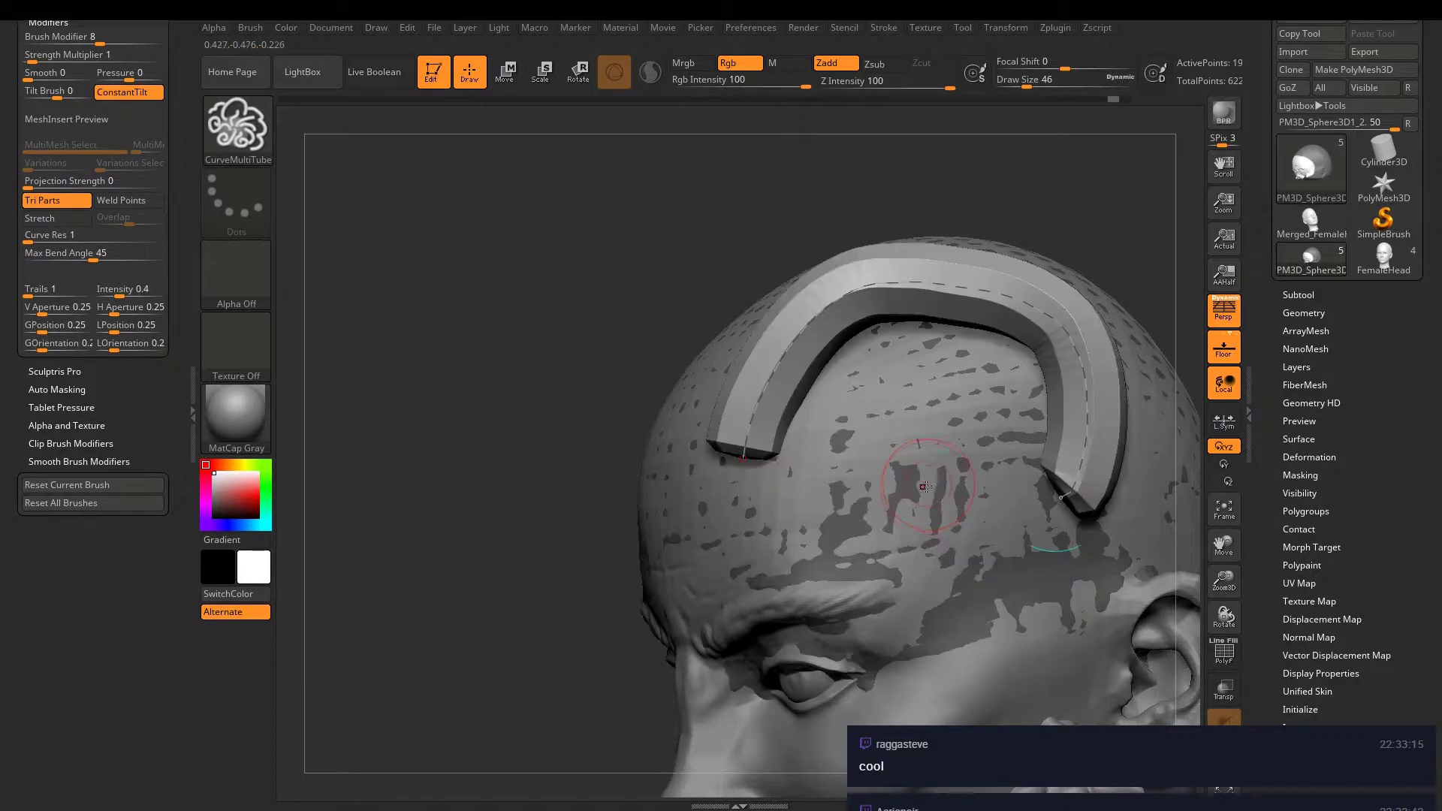
right_drag(896, 522, 783, 534)
key(ctrl+z)
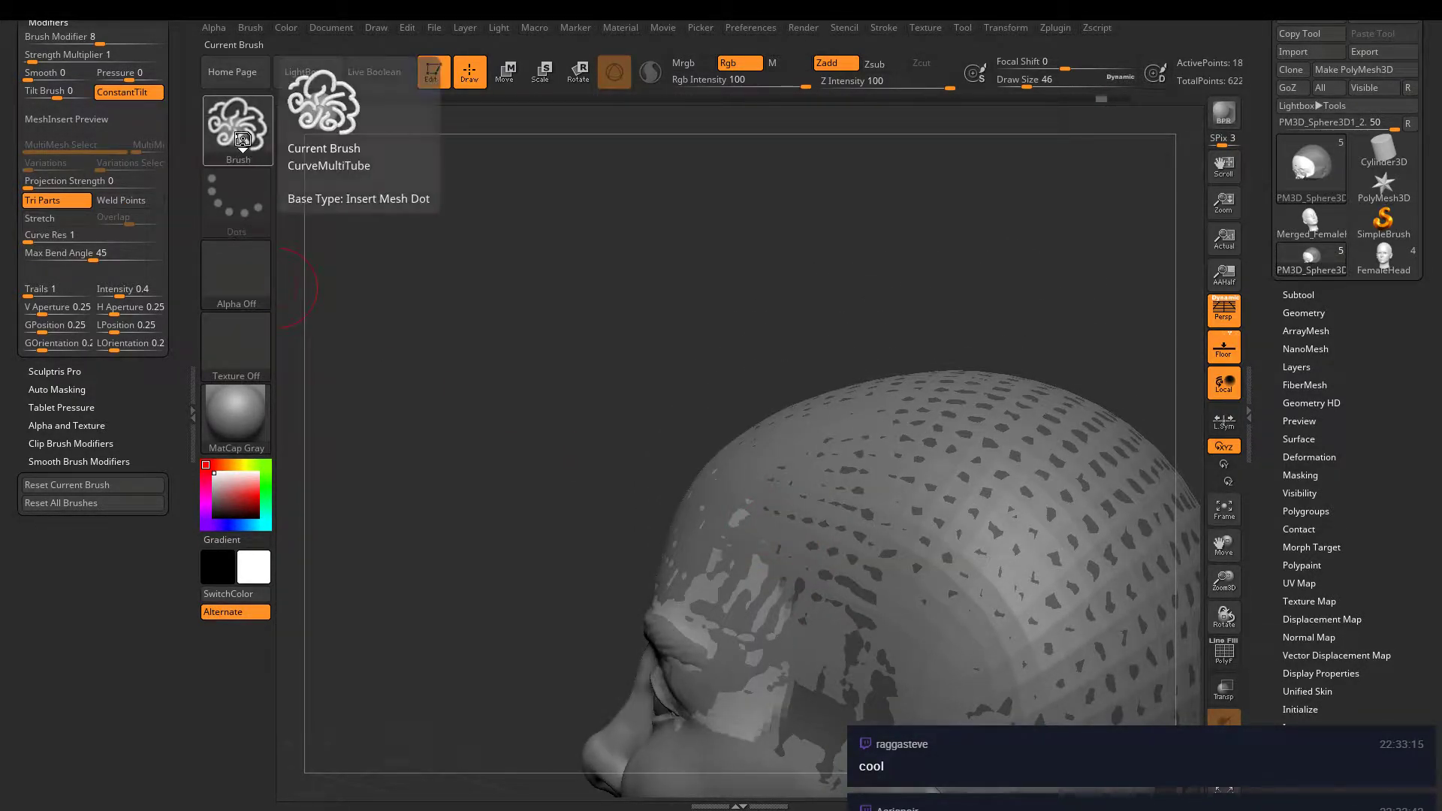
click(263, 147)
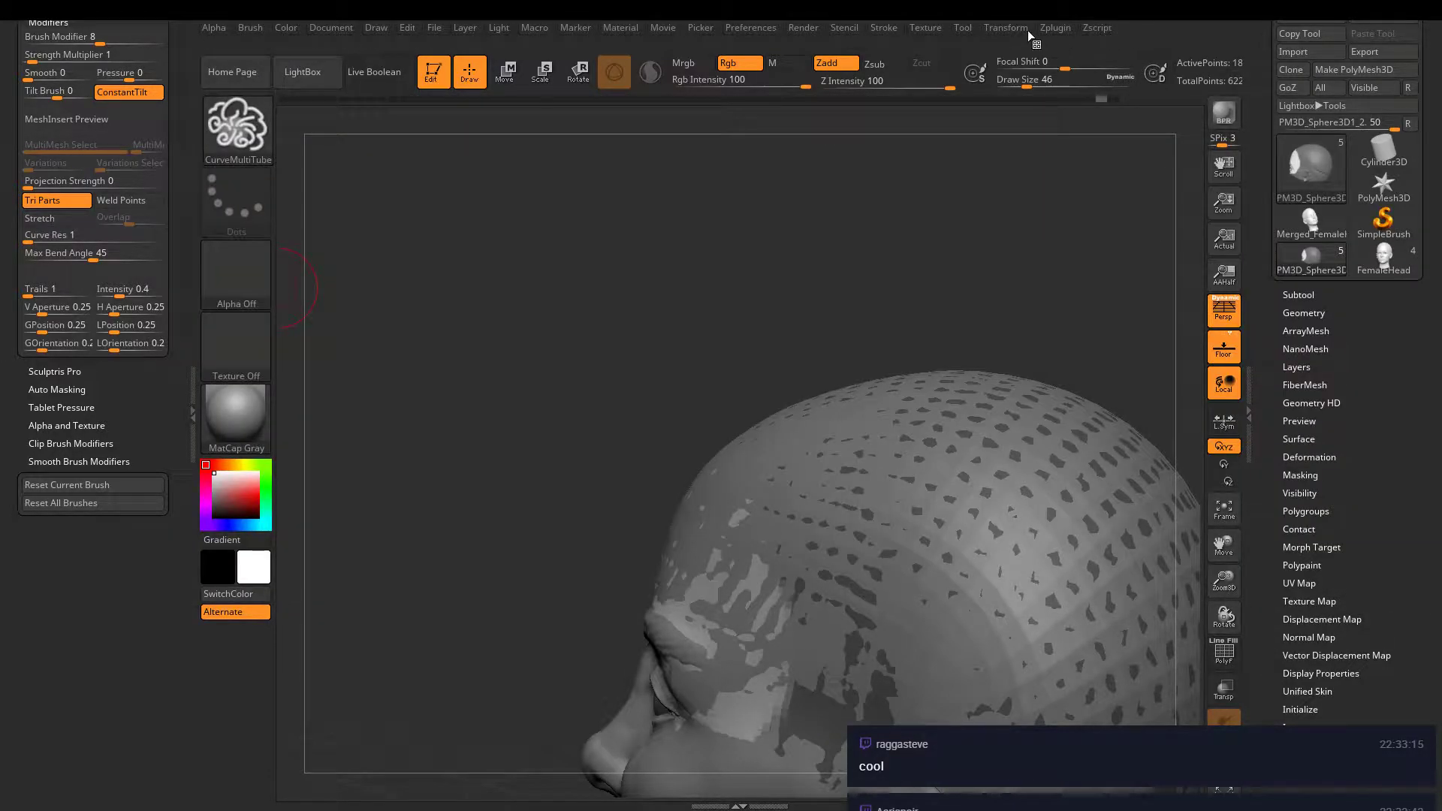
click(885, 28)
click(917, 28)
click(884, 28)
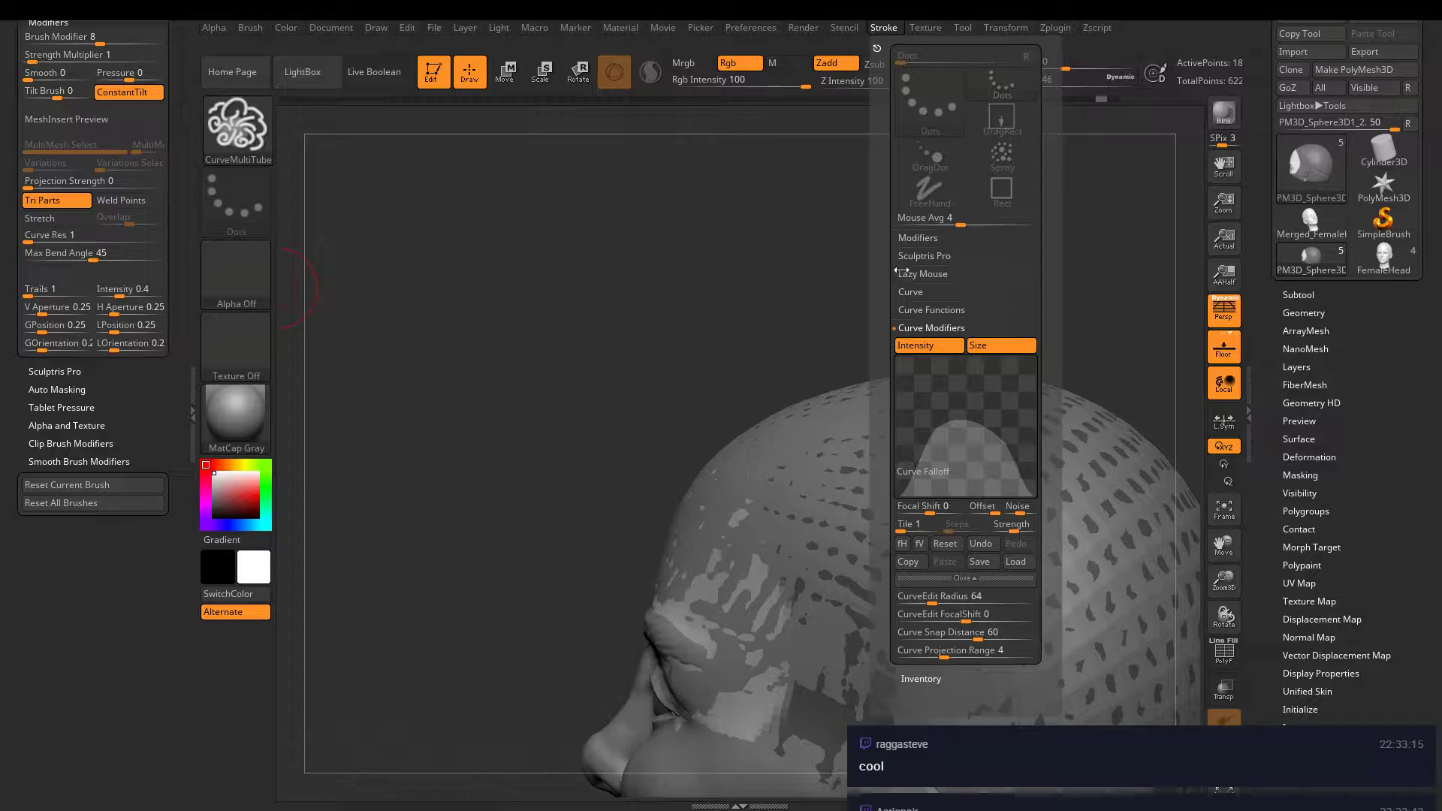
- Switch to the ClayTubesConstant brush and open the Texture settings
click(236, 127)
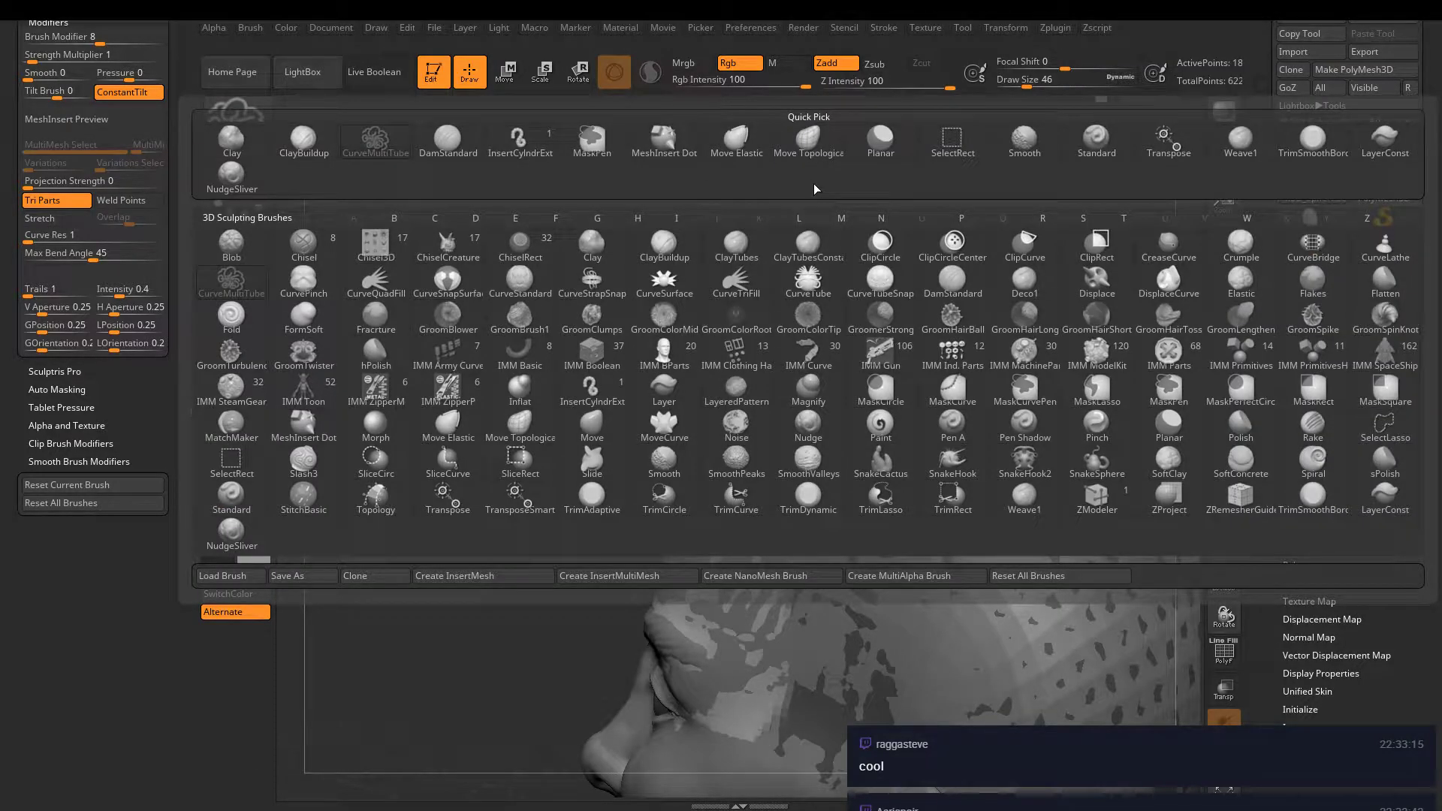
mouse_move(808, 241)
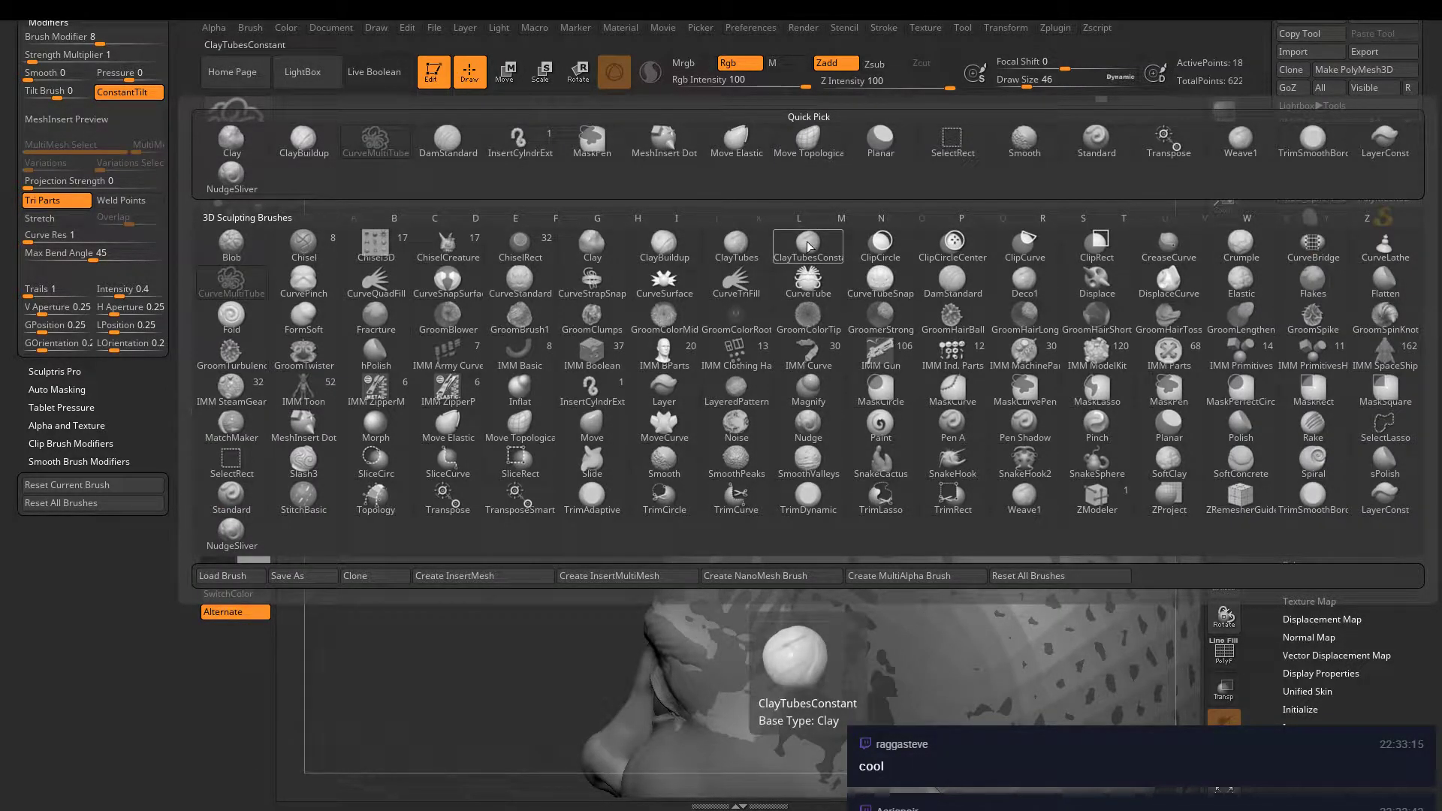
click(809, 245)
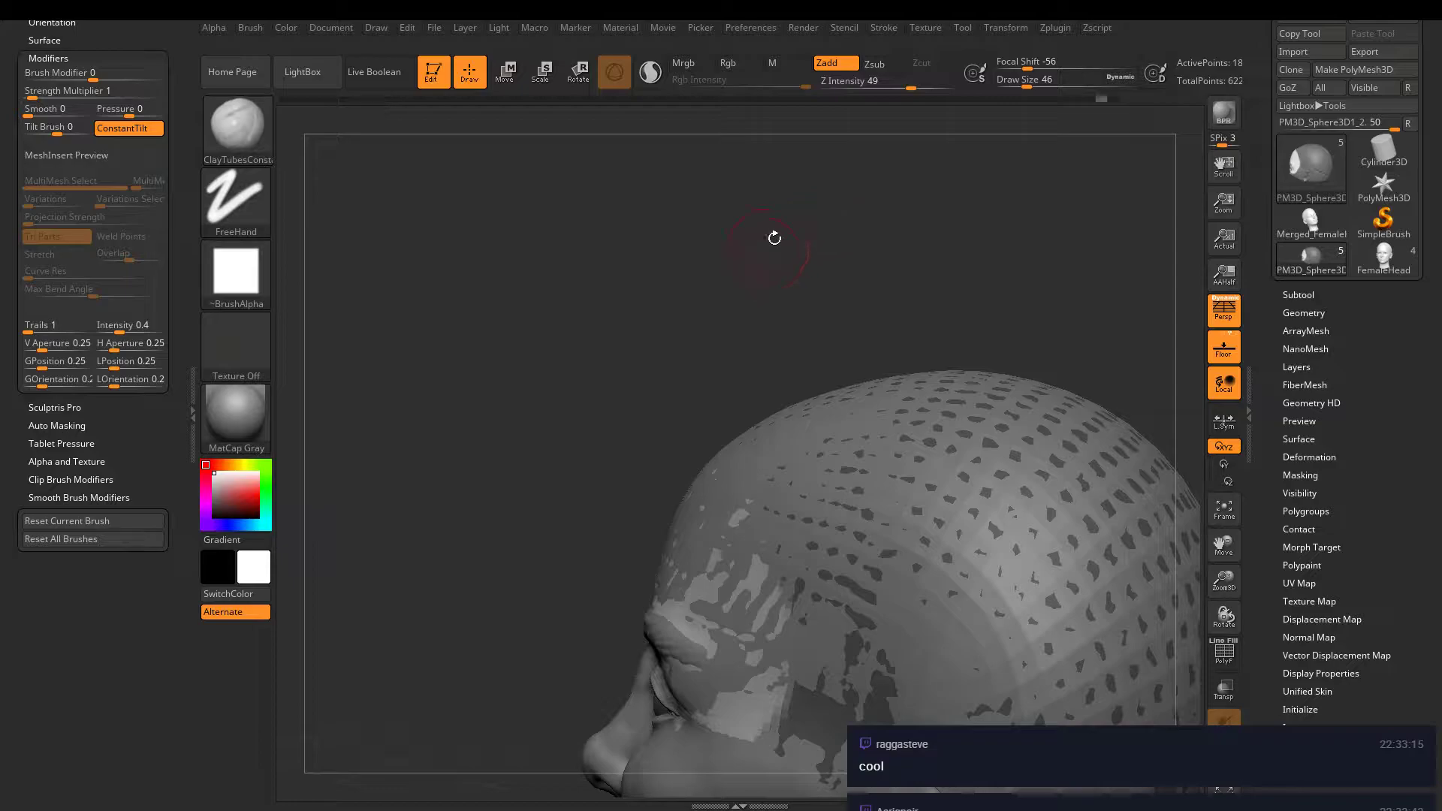
click(952, 29)
click(940, 26)
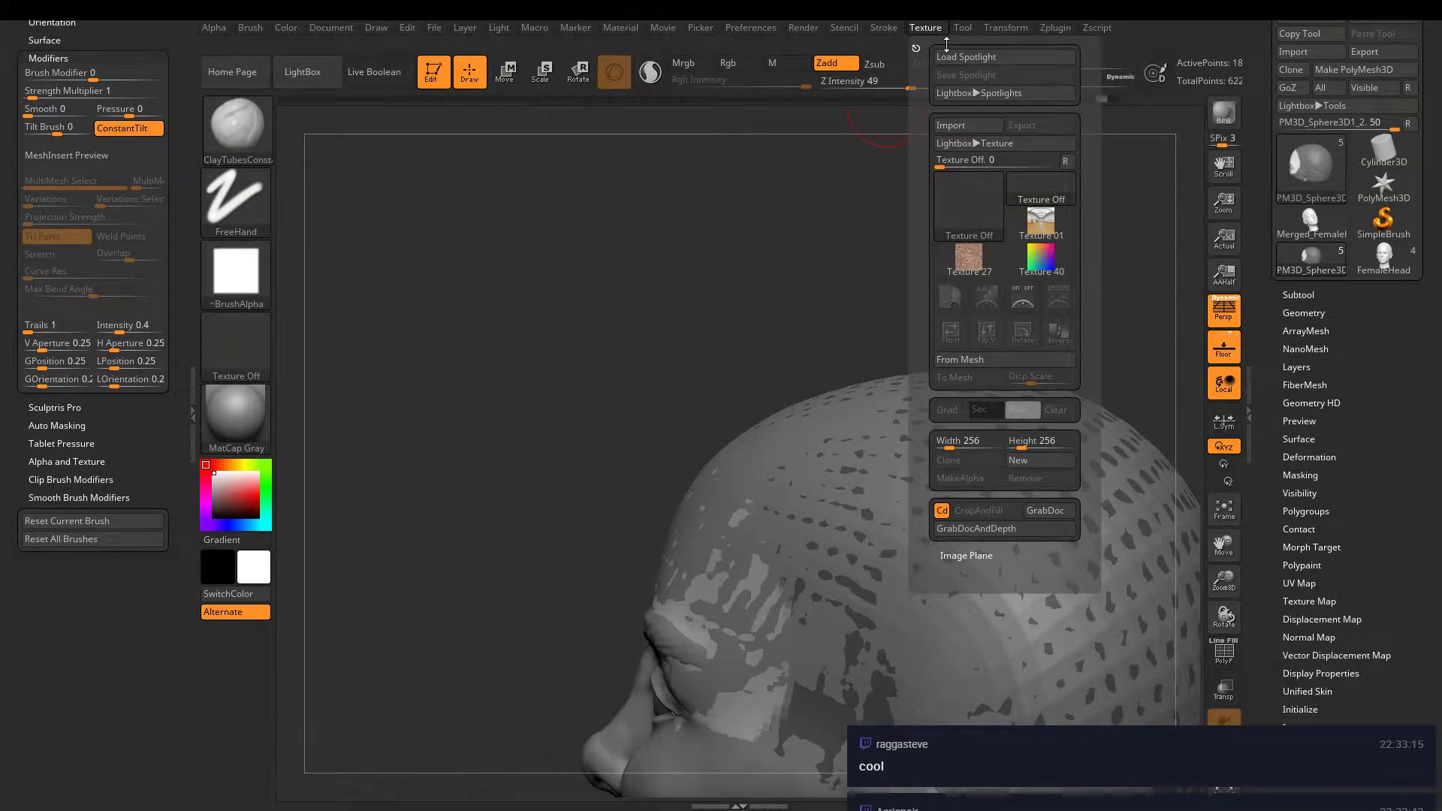
- Enable Curve Mode and Size for the ClayTubesConstant stroke and shape the Curve Falloff into a hump dropping to zero at both ends
click(887, 28)
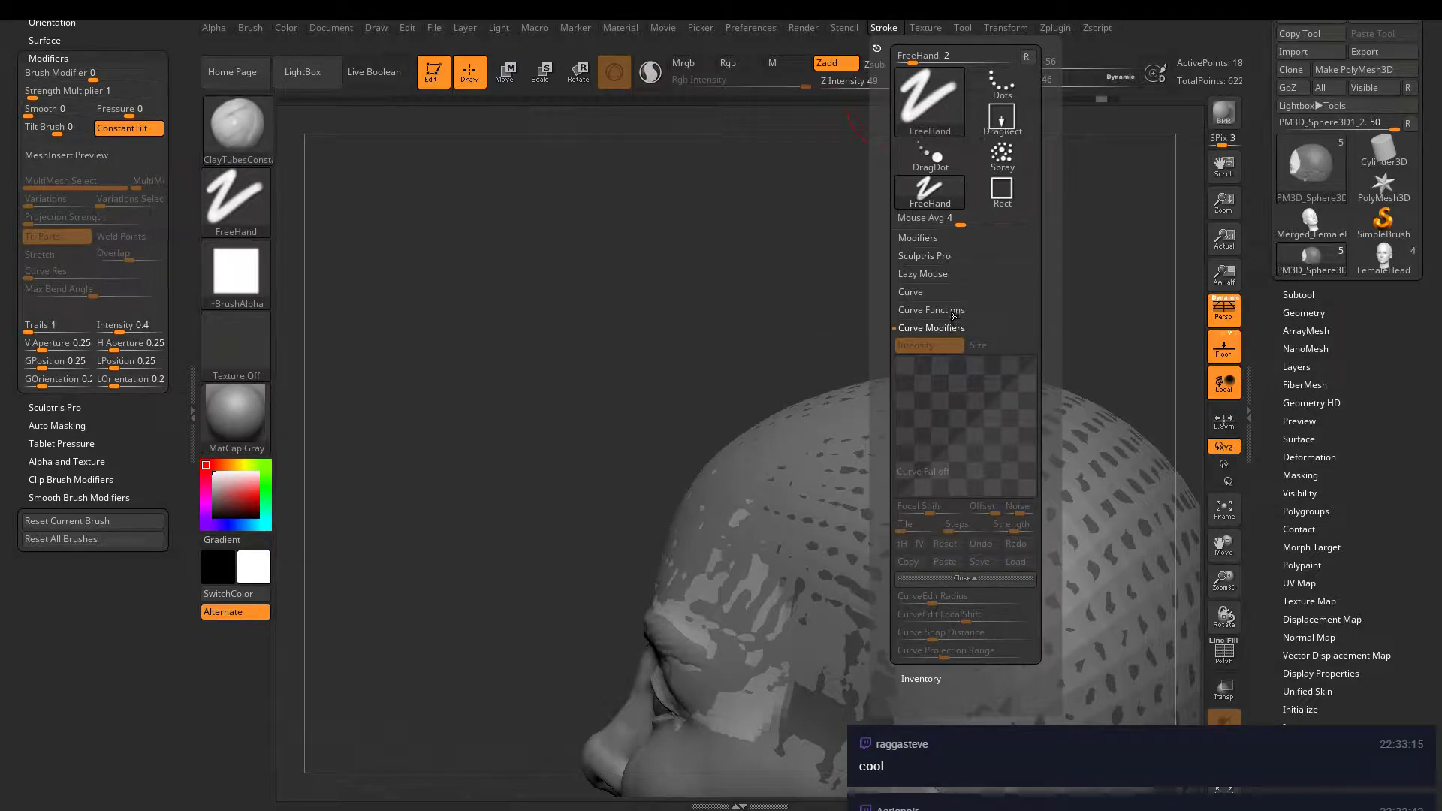
click(945, 293)
click(944, 309)
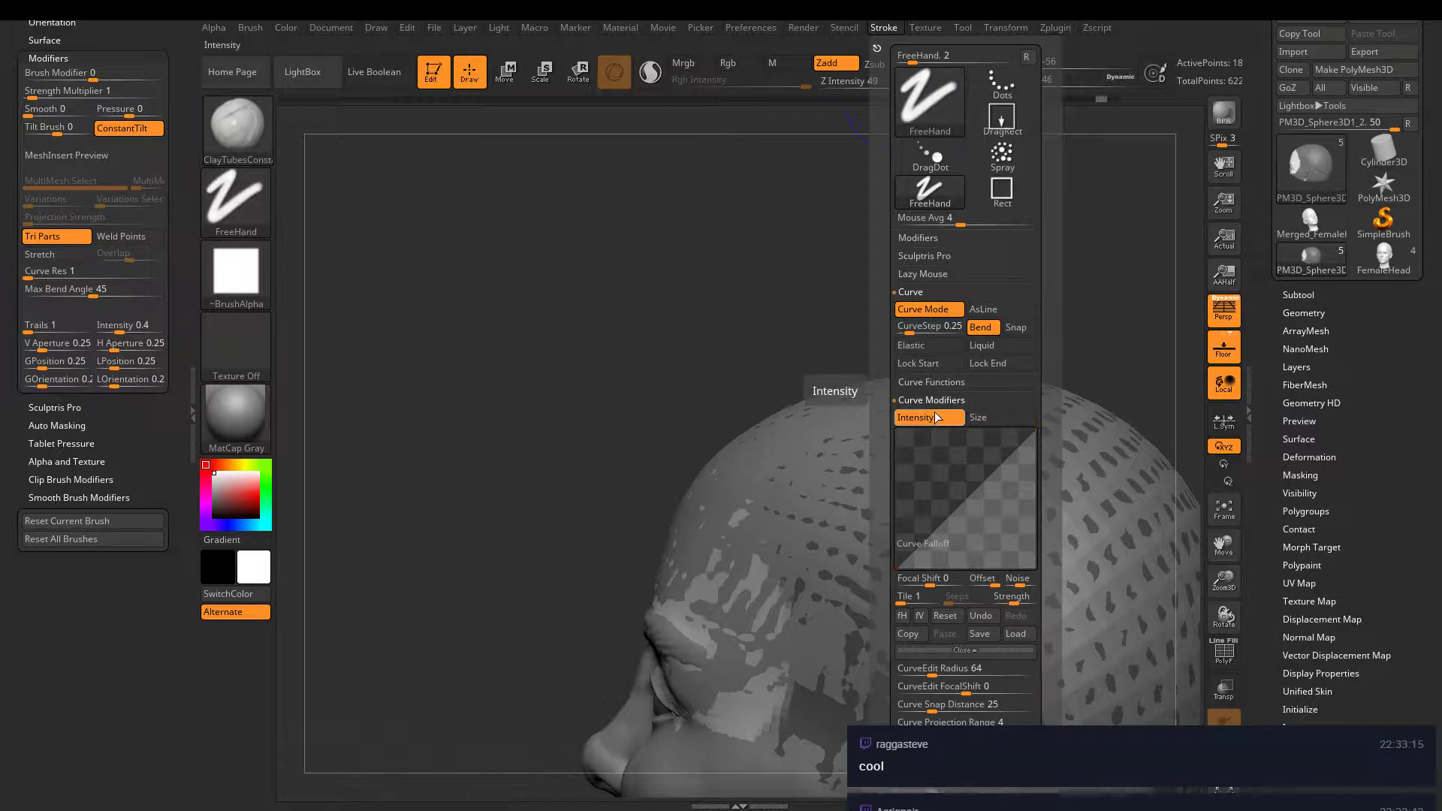
click(978, 418)
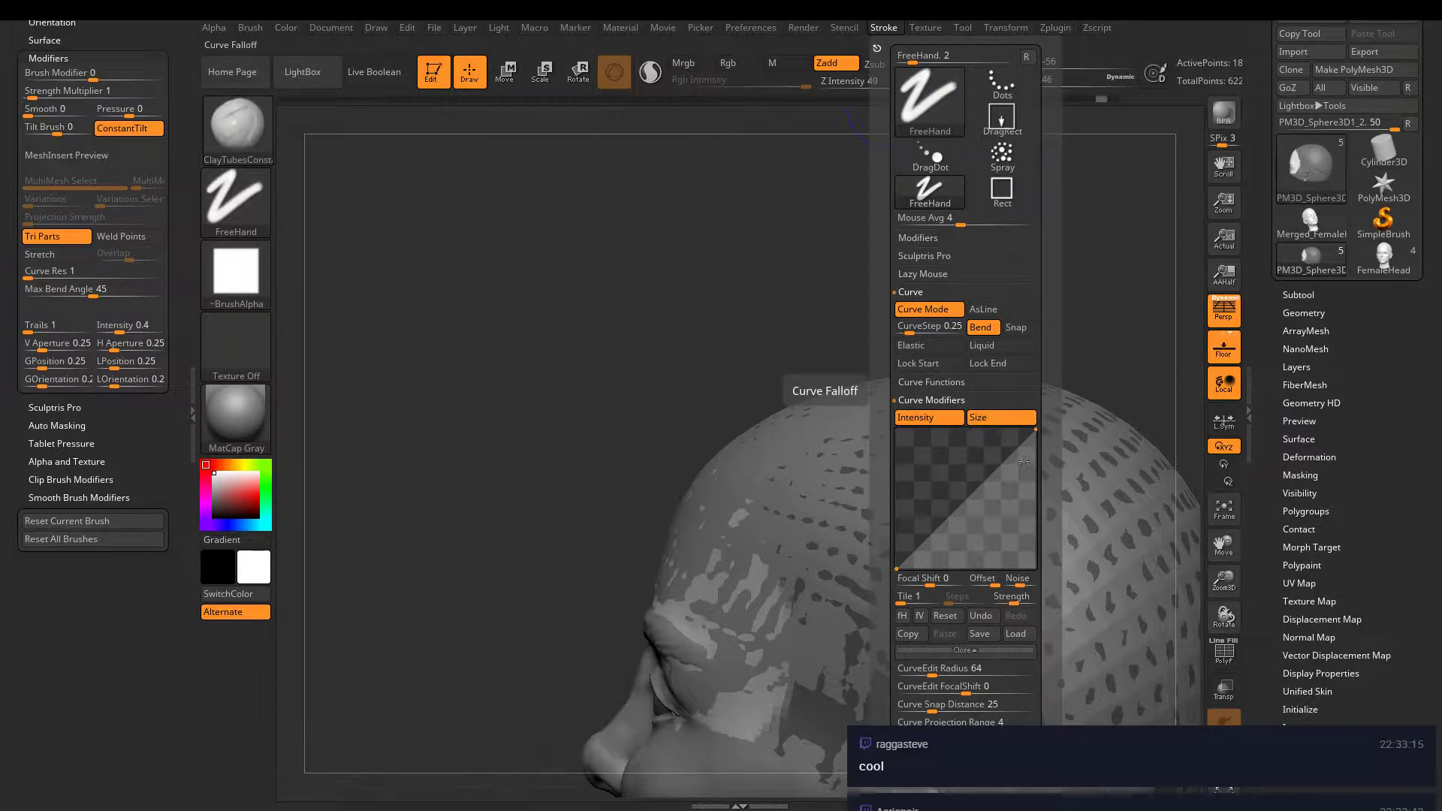
drag(976, 488, 935, 482)
click(1034, 424)
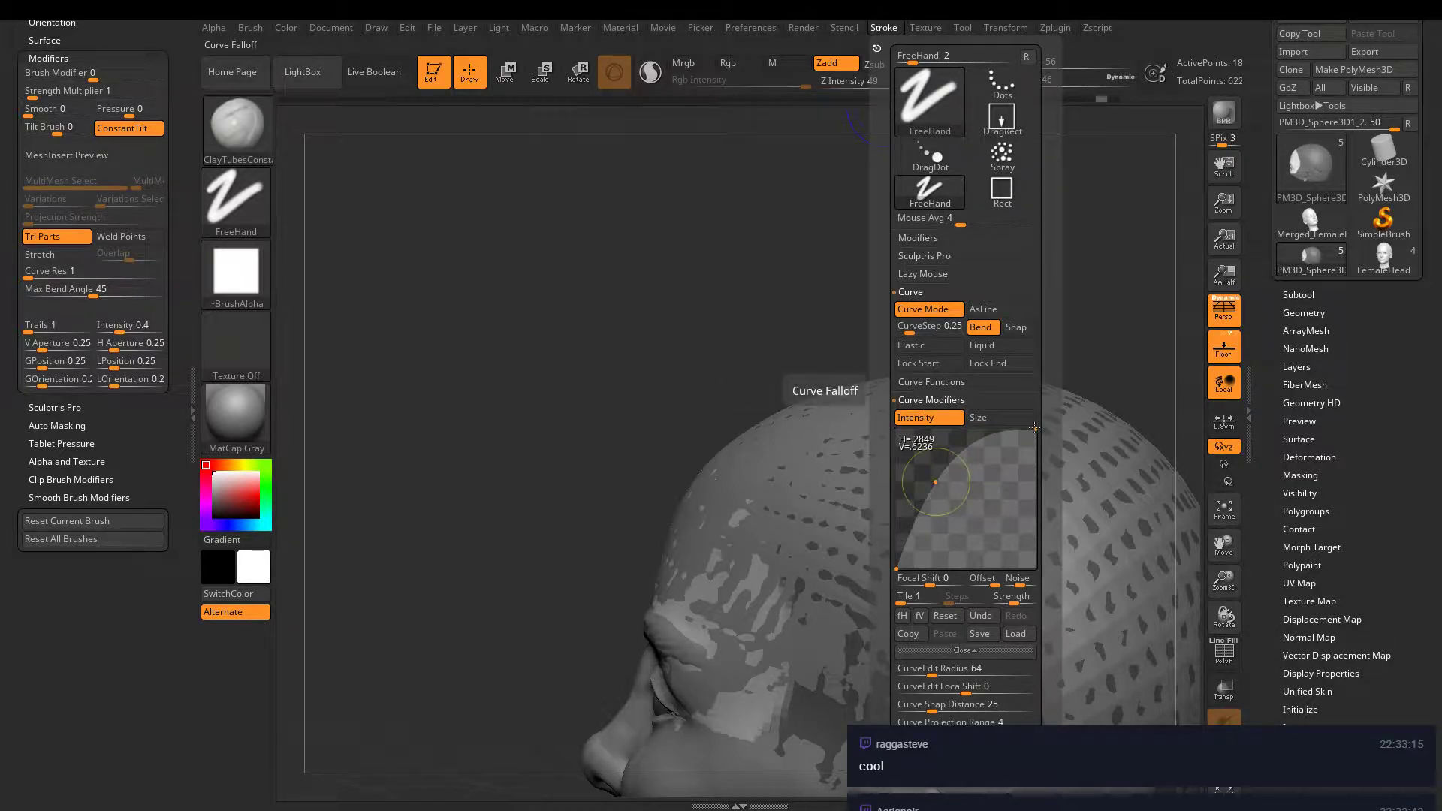
drag(1036, 426, 1035, 565)
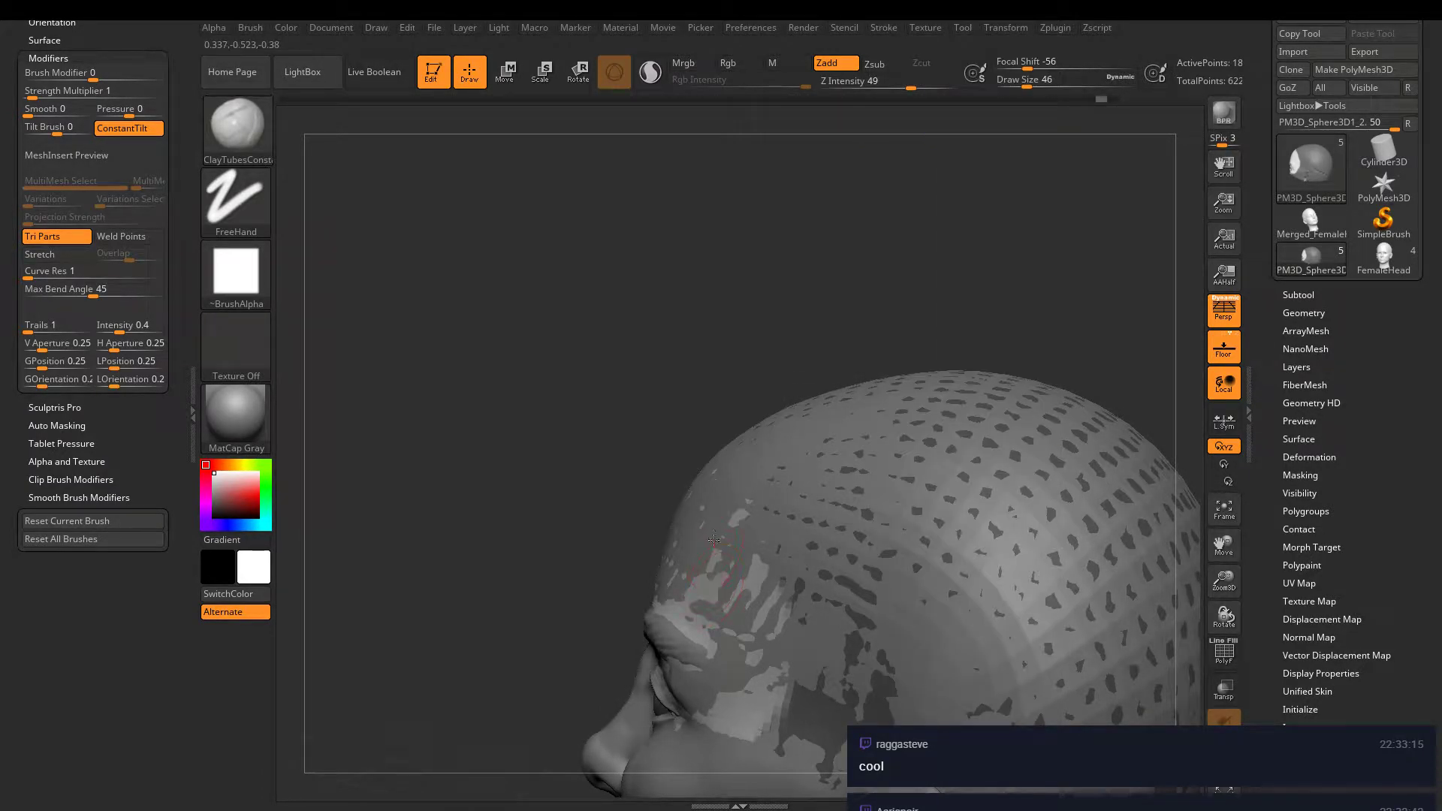
- Test the ClayTubesConstant curve stroke with freehand curves on the side of the head and recheck its Curve Modifiers
mouse_move(715, 539)
mouse_down()
mouse_move(890, 425)
mouse_move(1037, 601)
mouse_move(826, 451)
mouse_move(655, 407)
mouse_up()
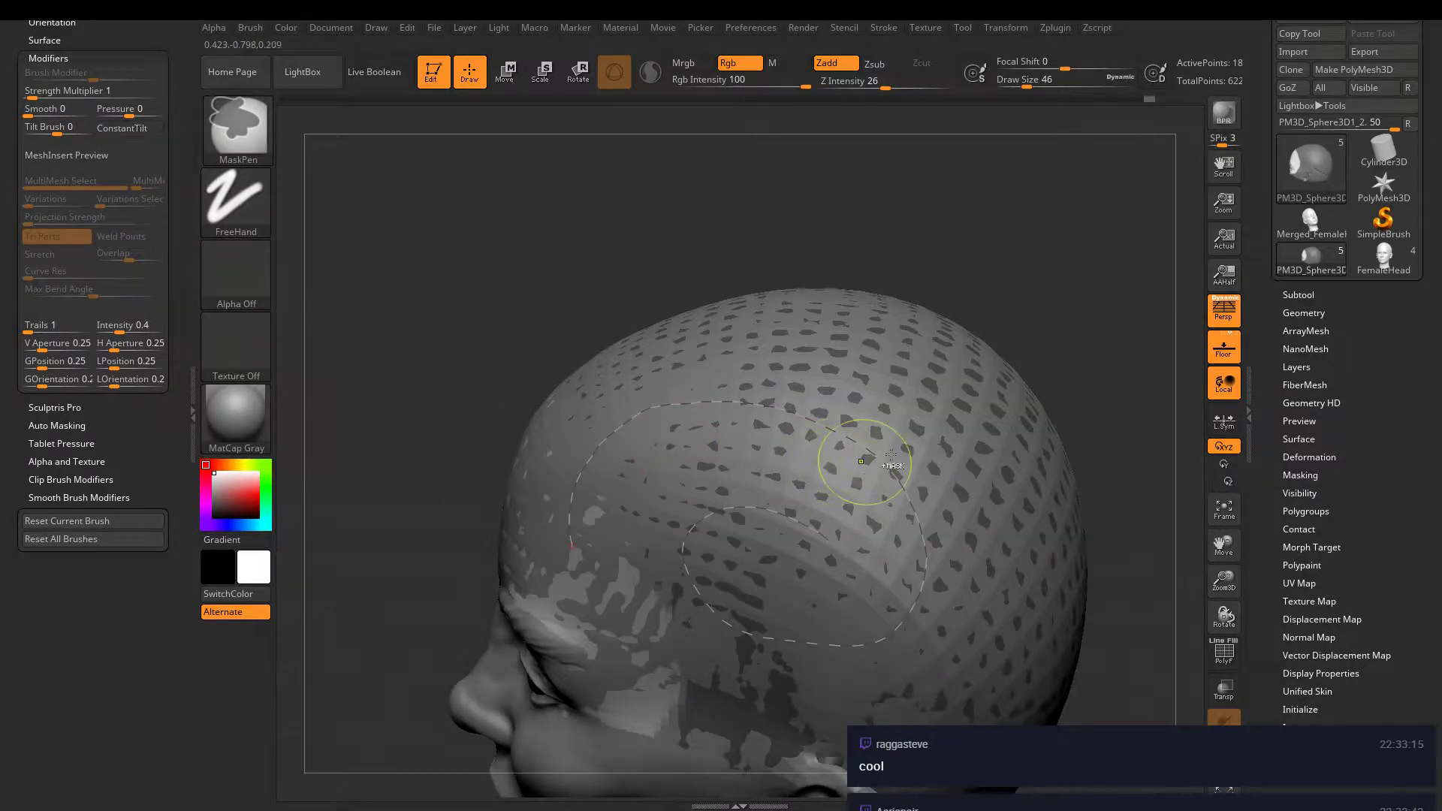
right_drag(863, 416, 908, 471)
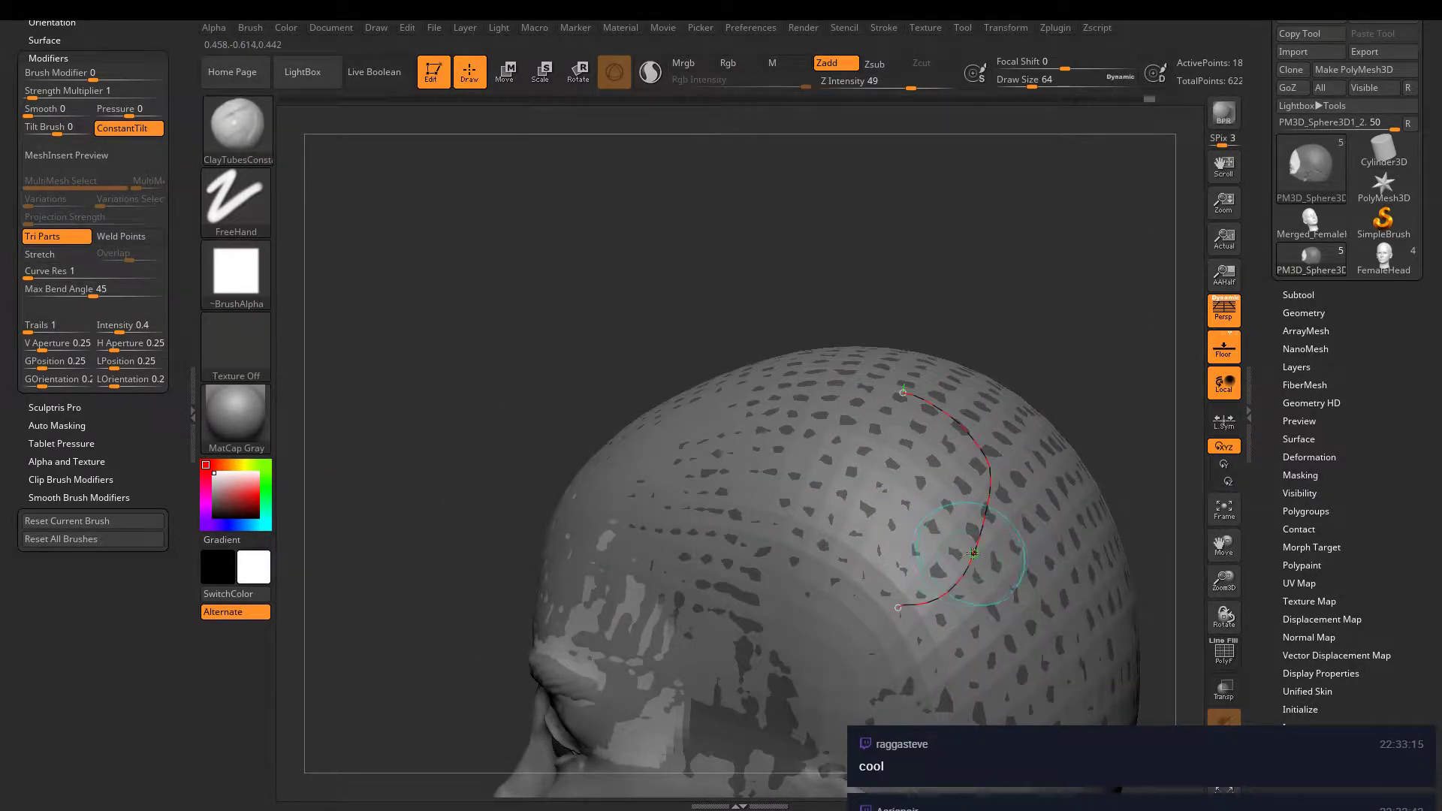
mouse_move(894, 442)
mouse_down()
mouse_move(755, 518)
mouse_move(854, 548)
mouse_up()
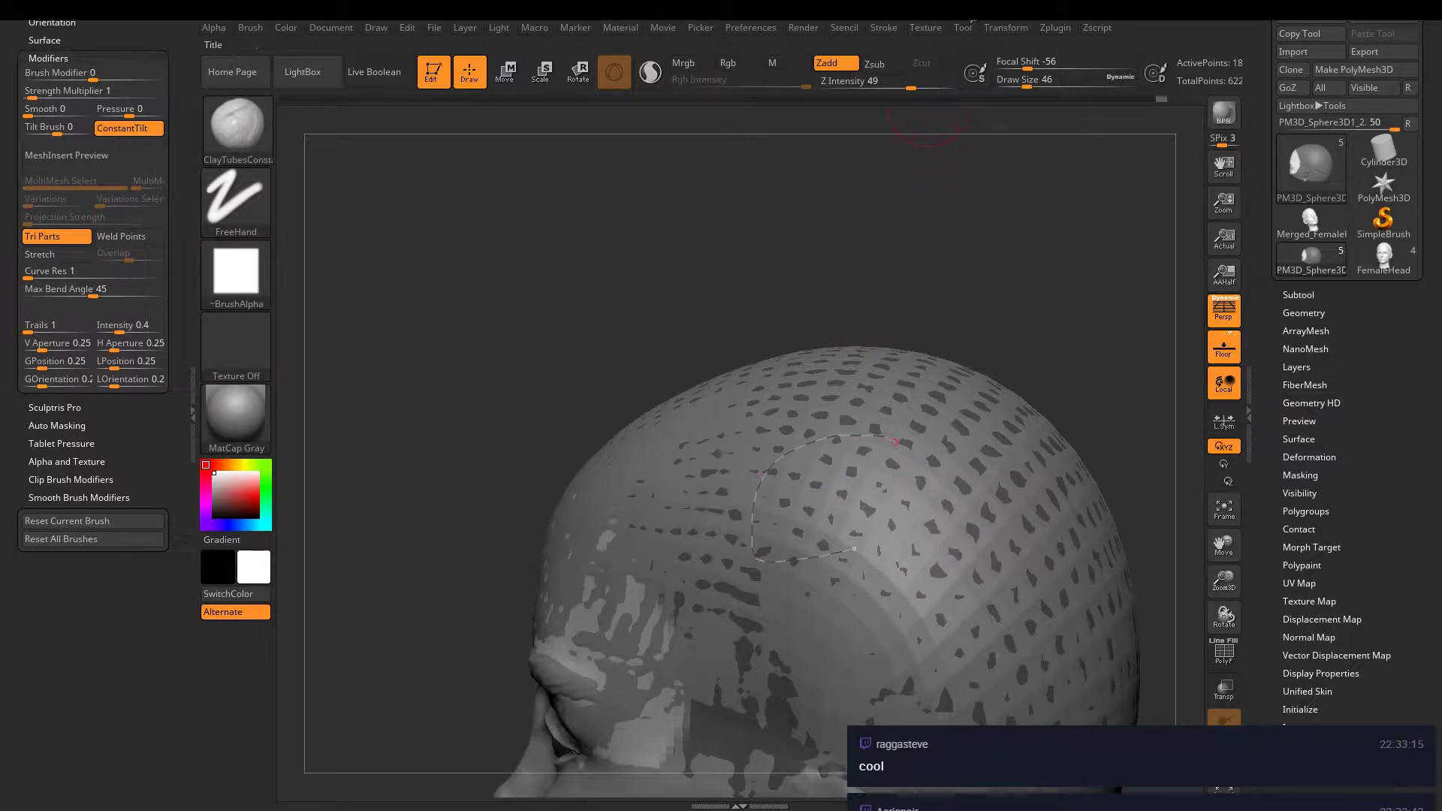
click(884, 28)
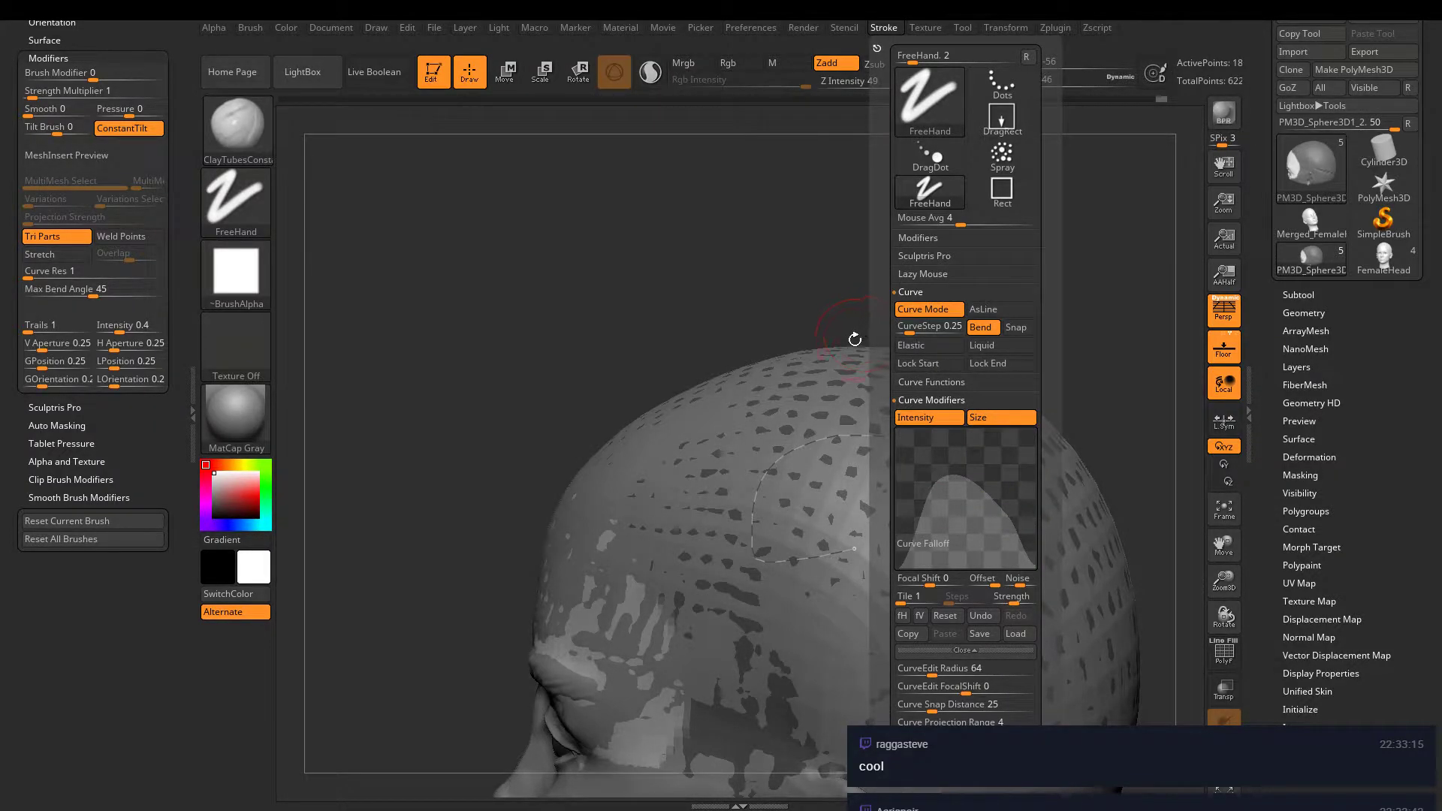
- Switch to the Pen A brush and set up its stroke with Curve Mode, Size and a falloff dropping to zero at both ends
click(236, 128)
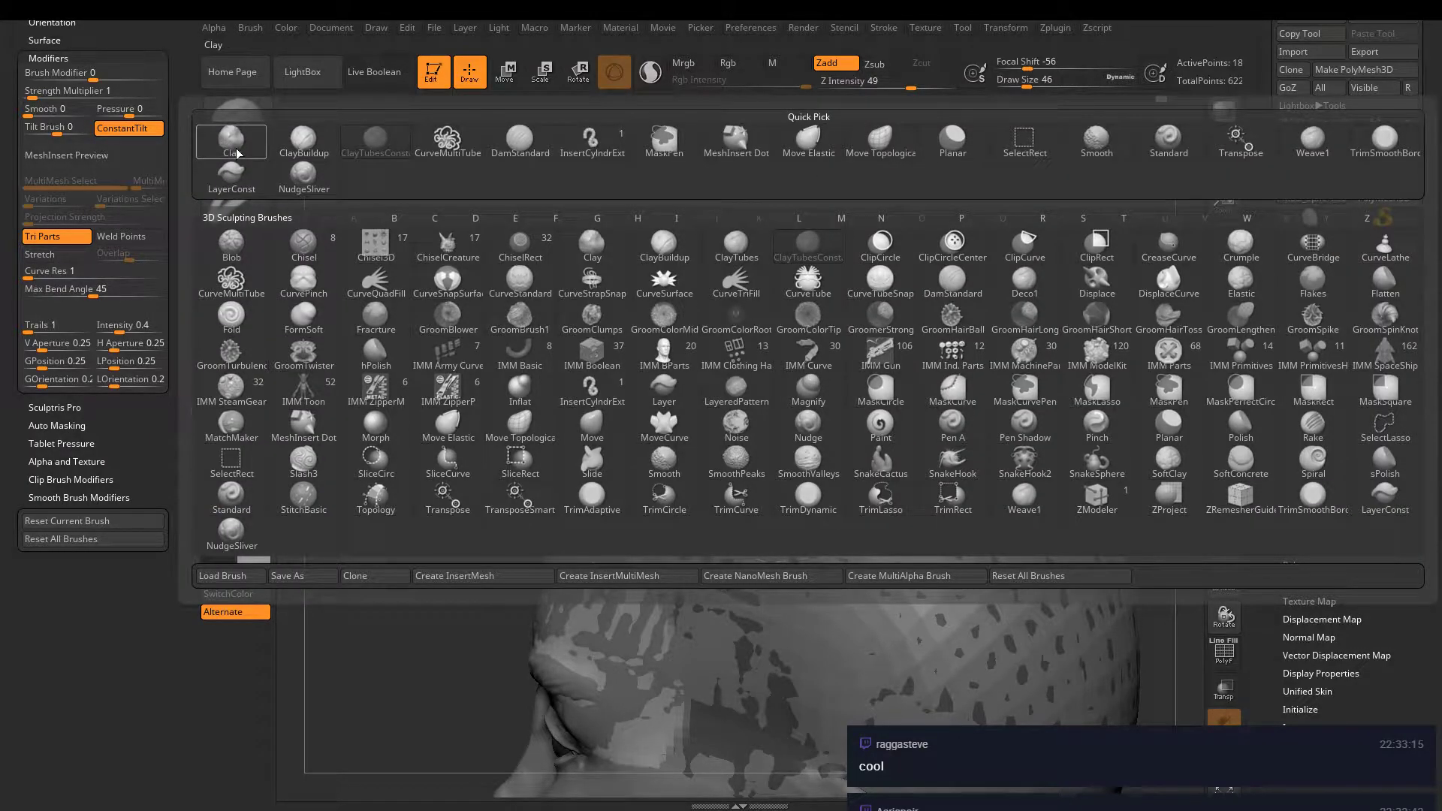
mouse_move(232, 184)
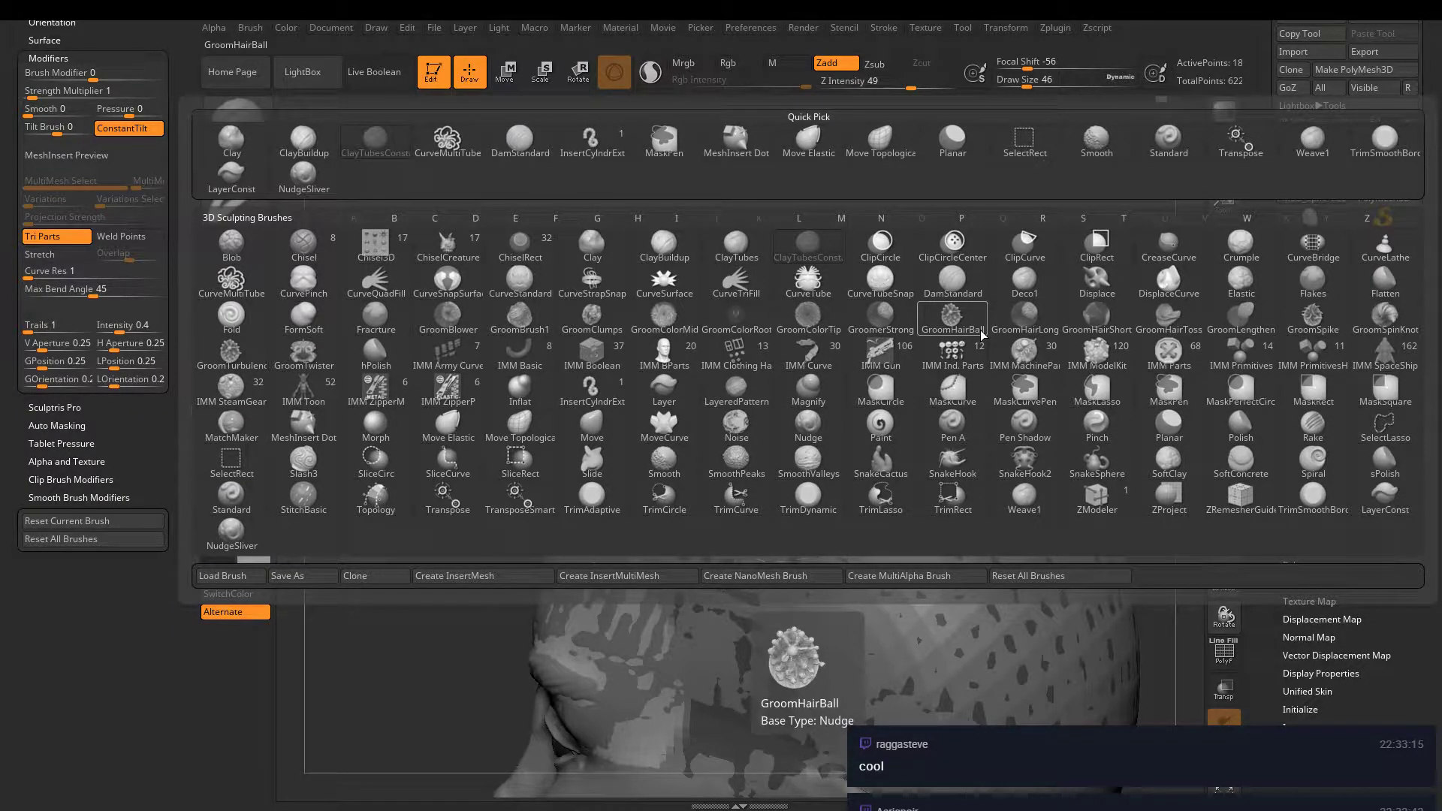
click(952, 425)
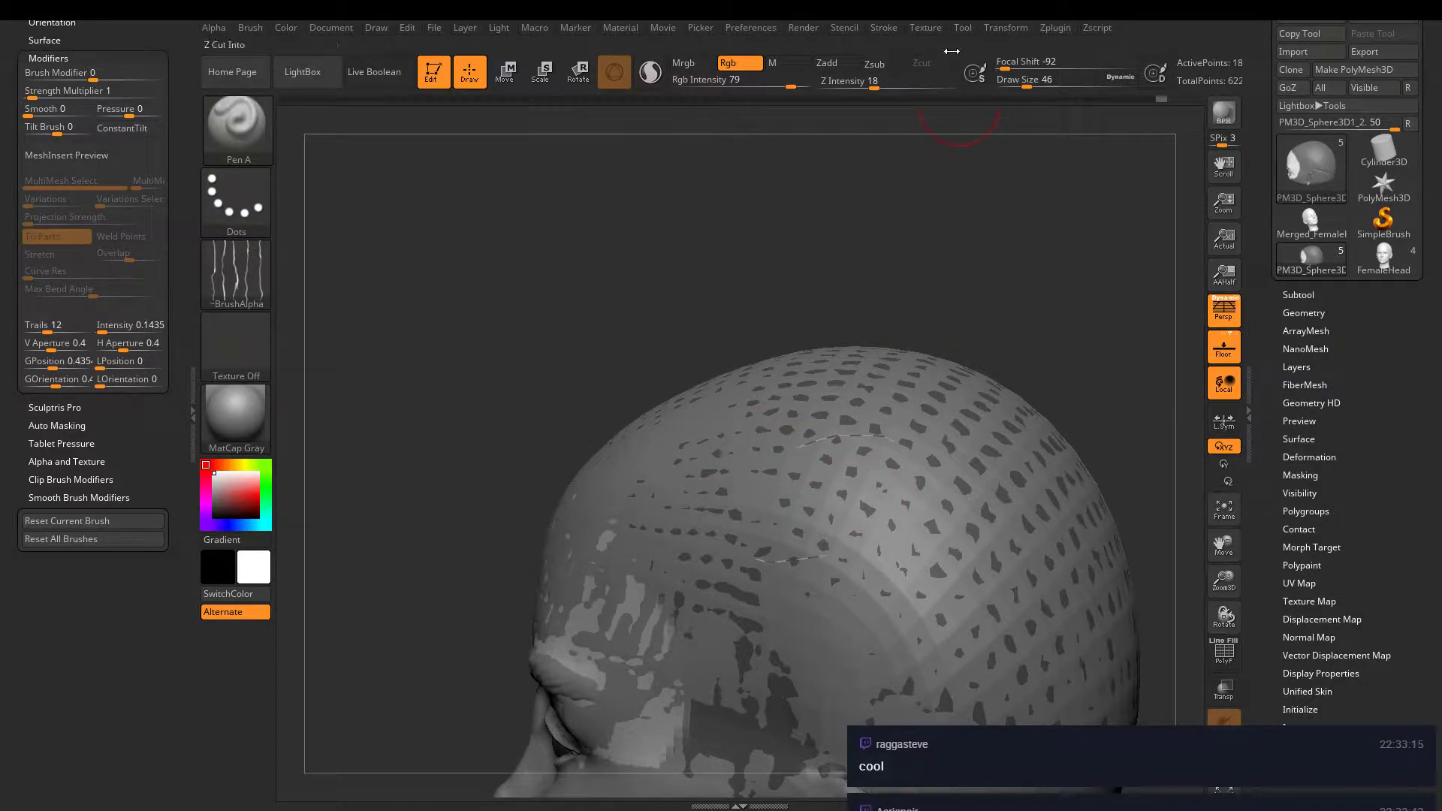
click(884, 27)
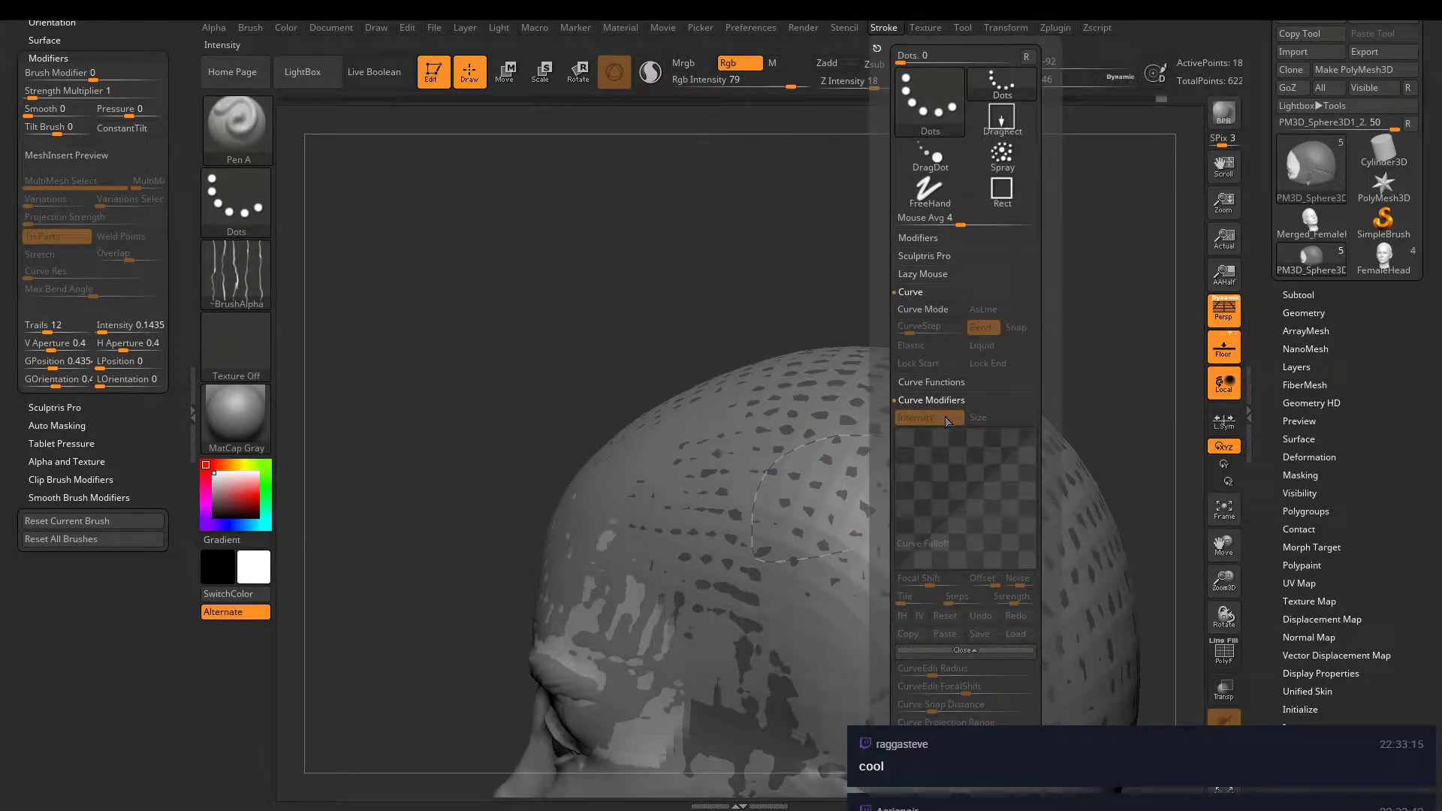
click(914, 312)
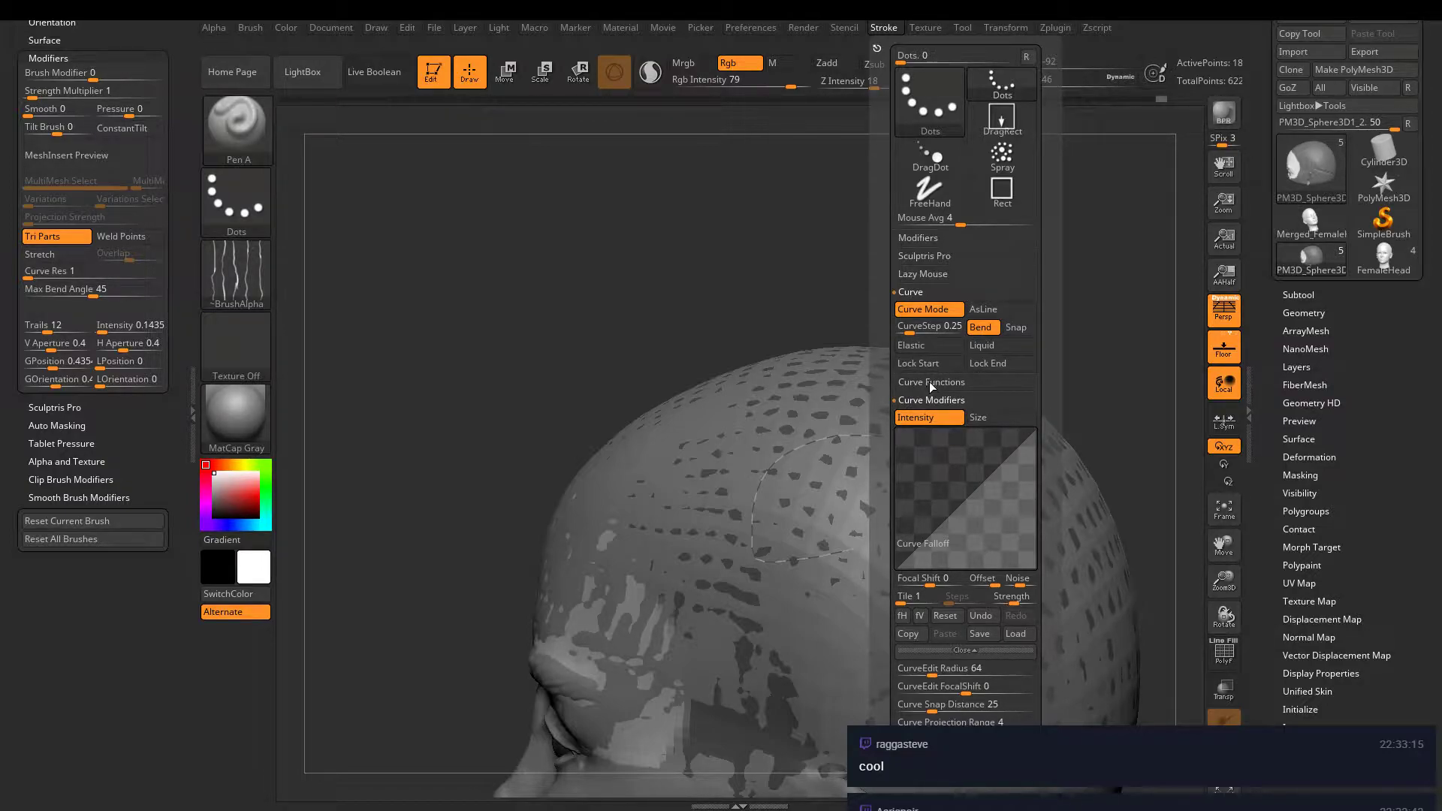
click(984, 417)
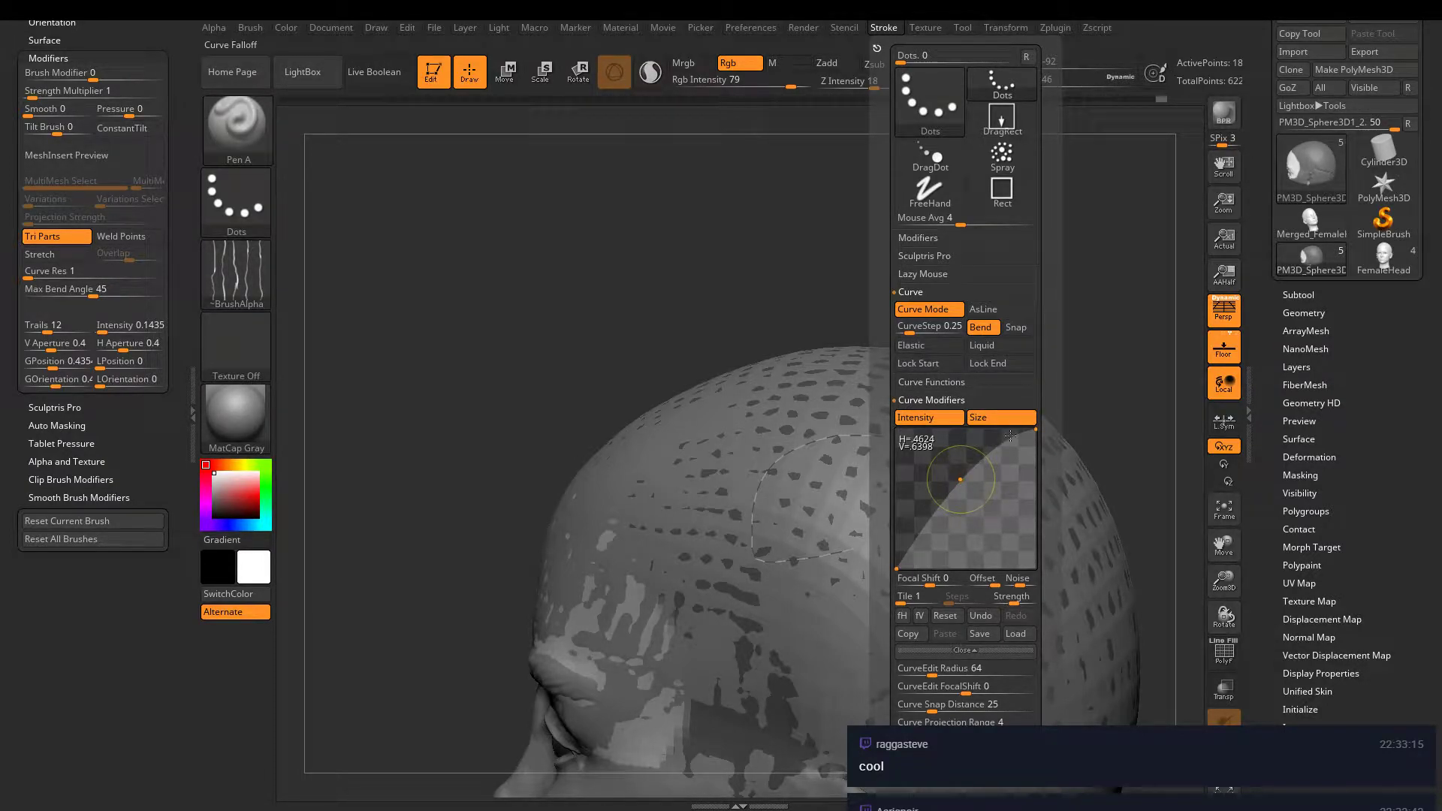
drag(1010, 435, 985, 488)
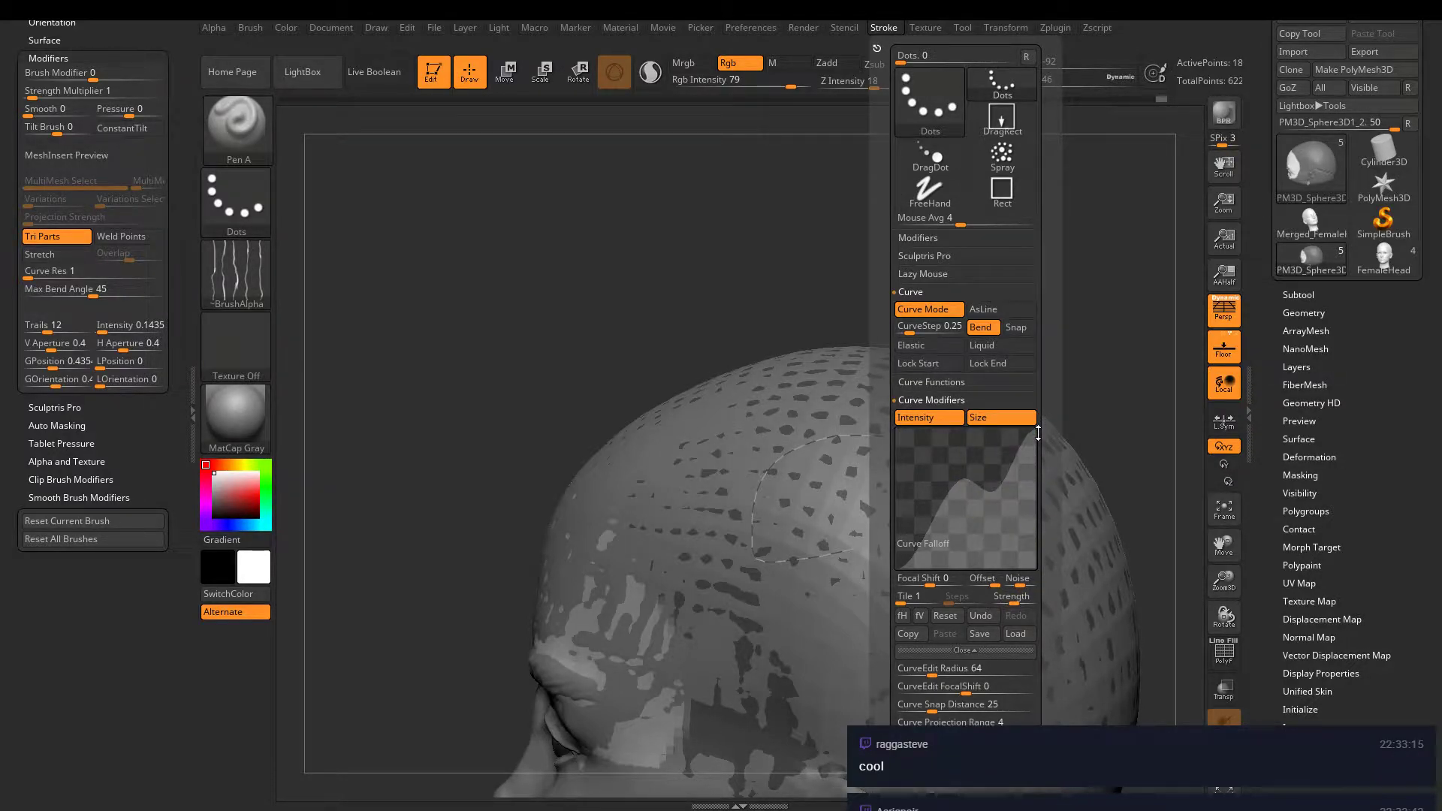
drag(1039, 433, 1037, 565)
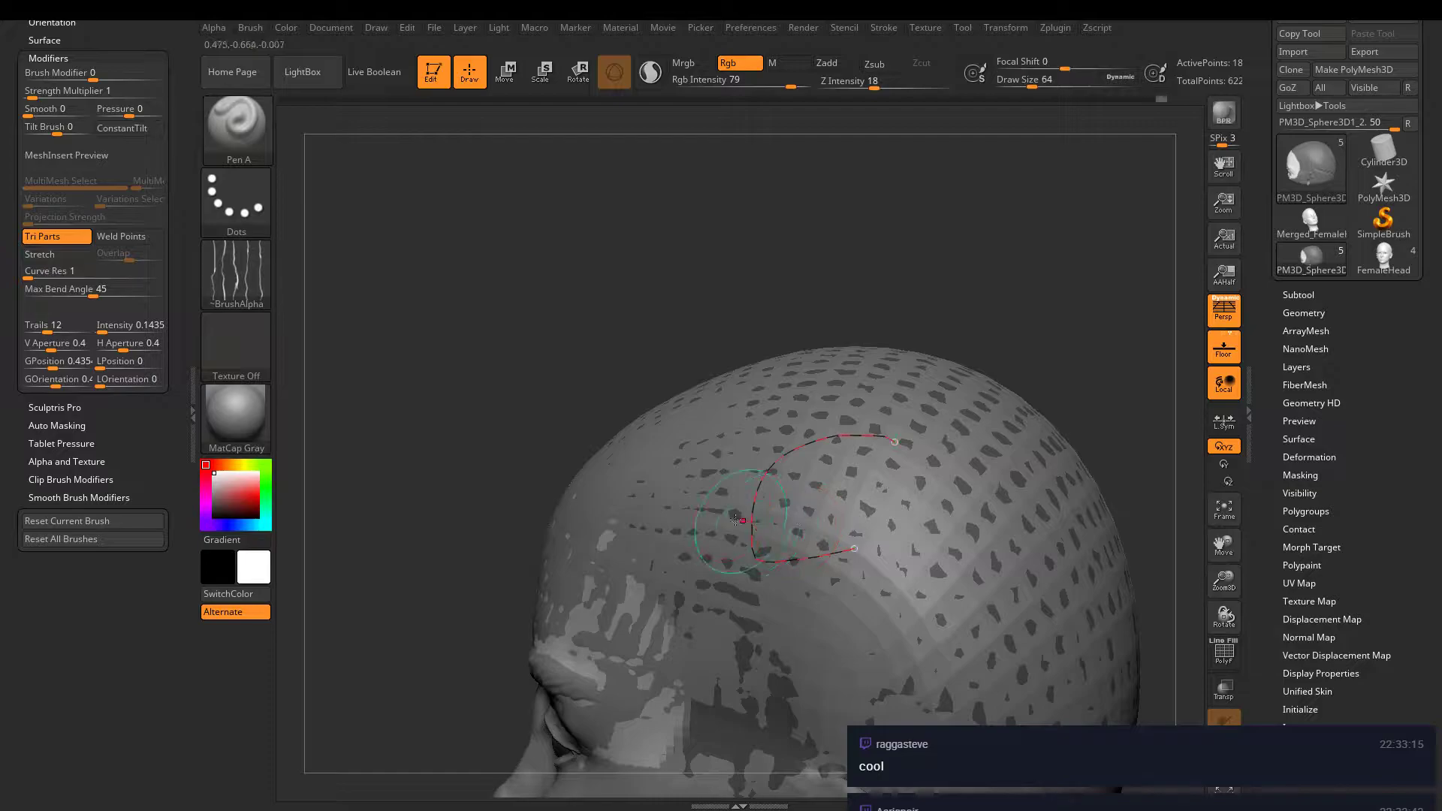
- Draw a spiral test curve on the side of the head with Pen A and turn the brush alpha off
mouse_move(667, 505)
mouse_down()
mouse_move(728, 407)
mouse_move(943, 560)
mouse_move(748, 614)
mouse_move(808, 518)
mouse_up()
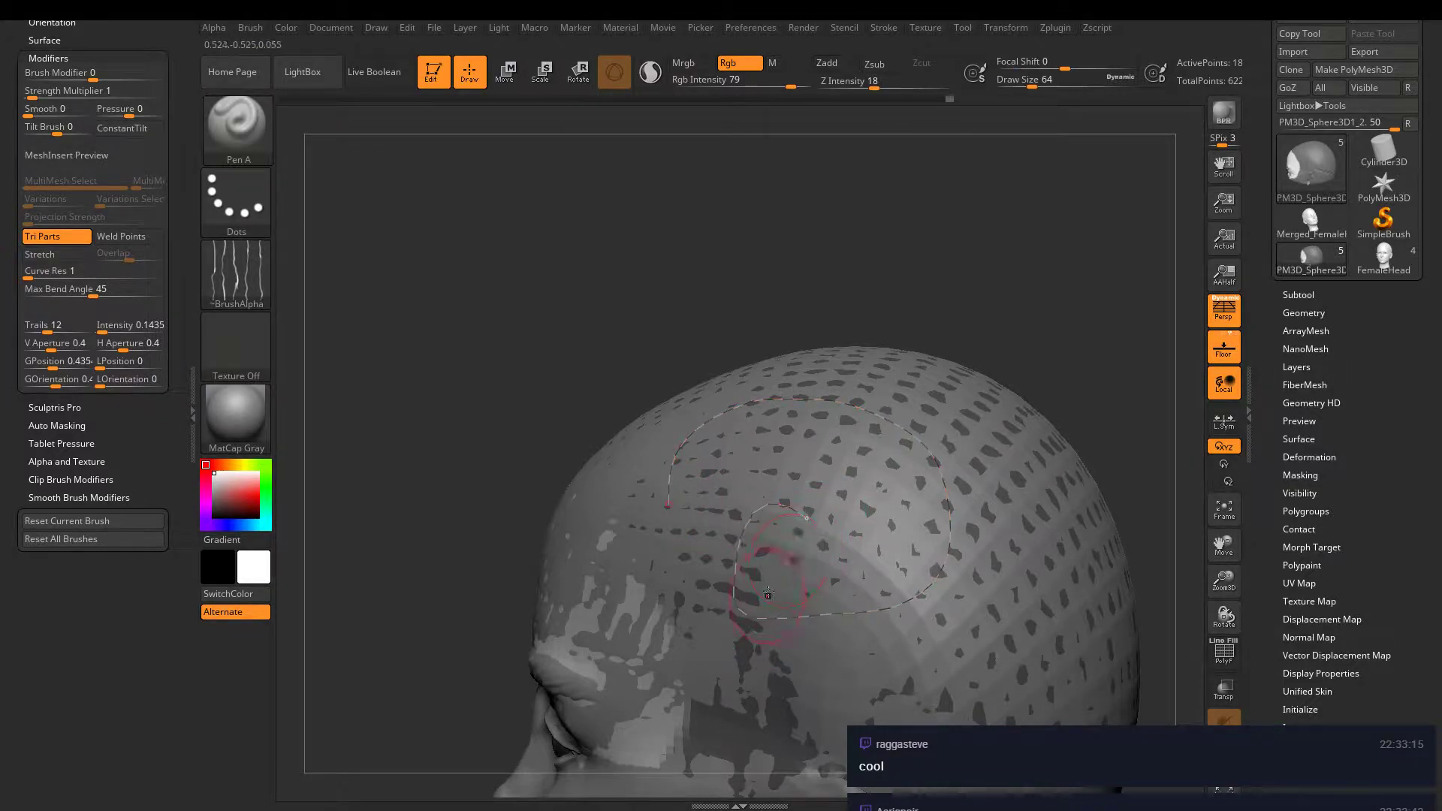
right_drag(767, 593, 867, 581)
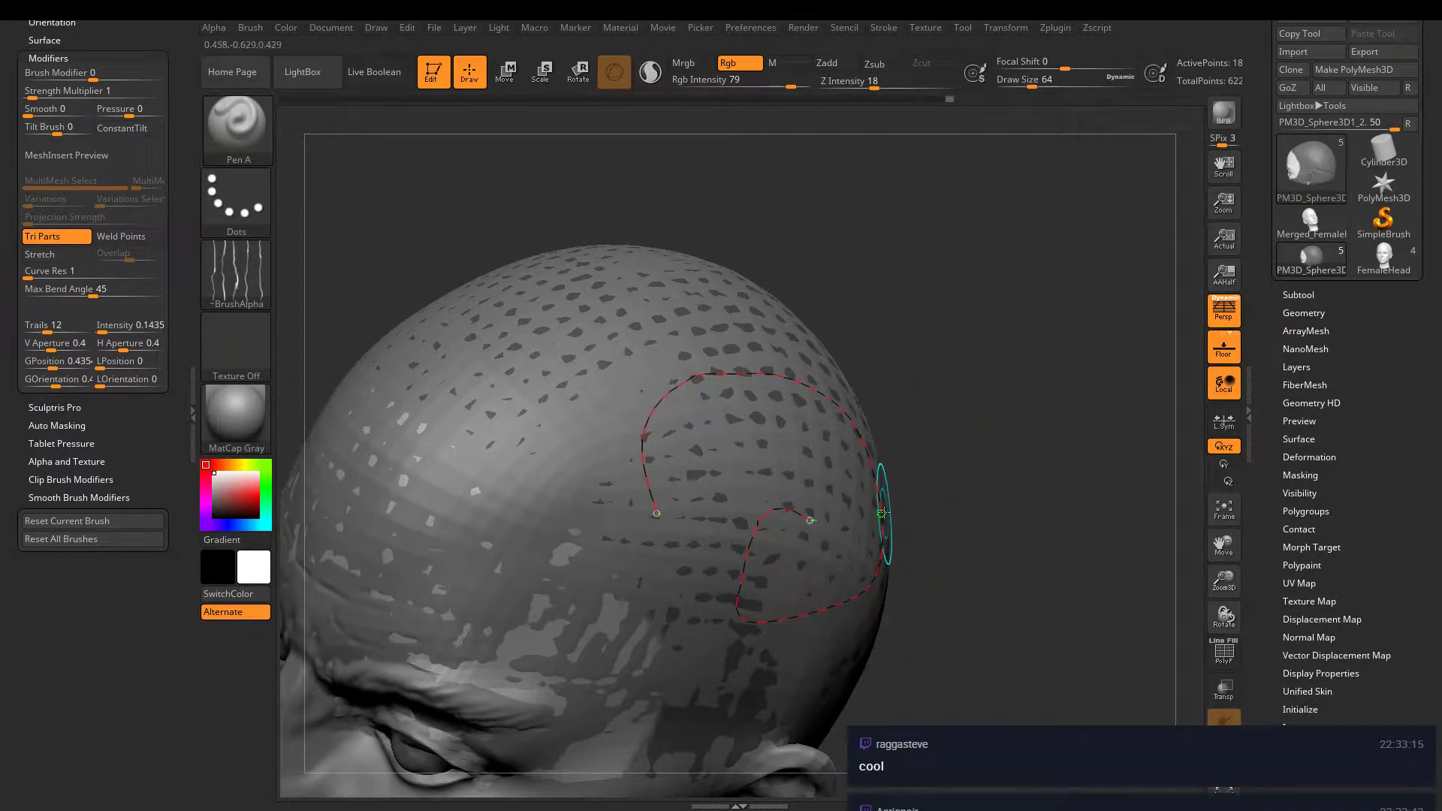
key(space)
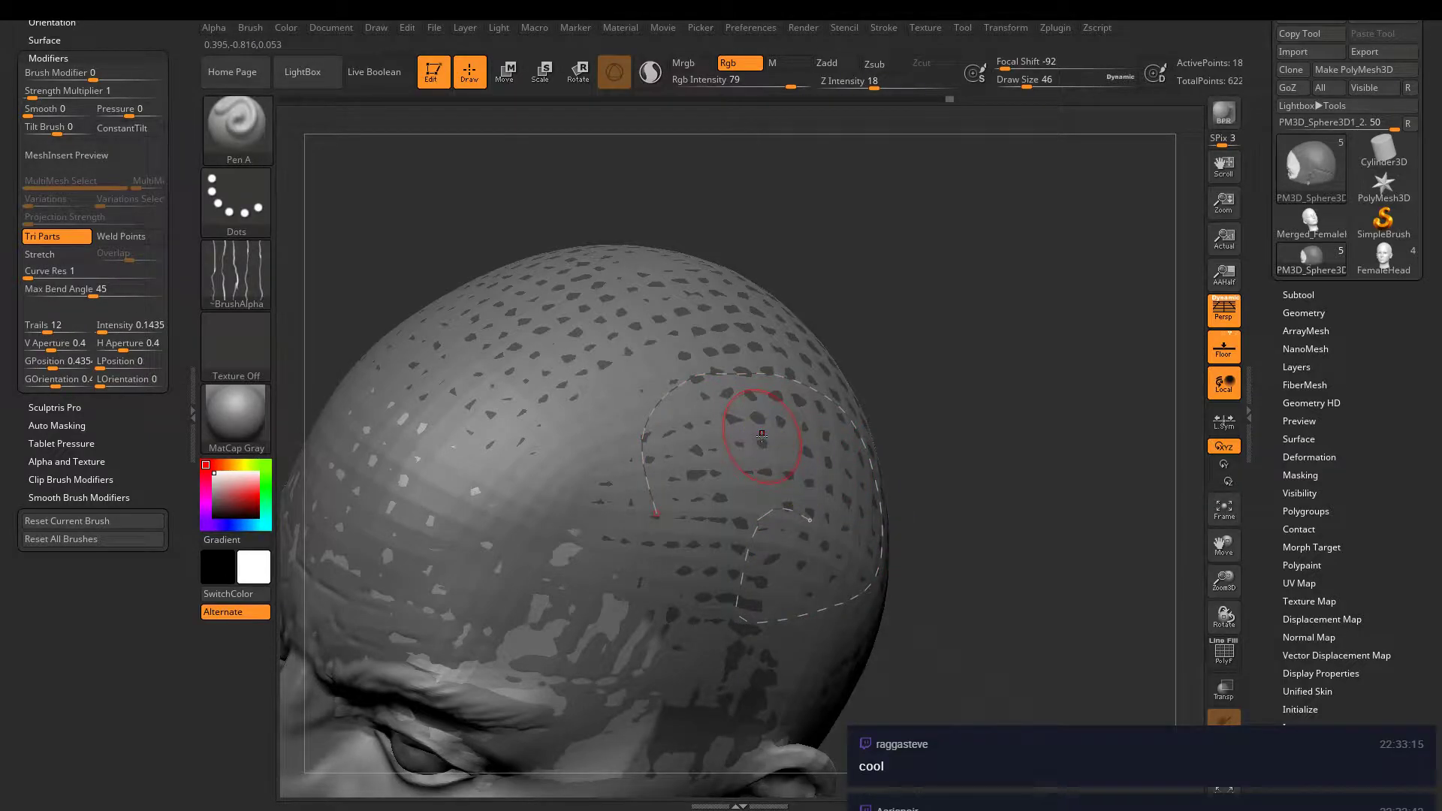
click(236, 276)
click(336, 284)
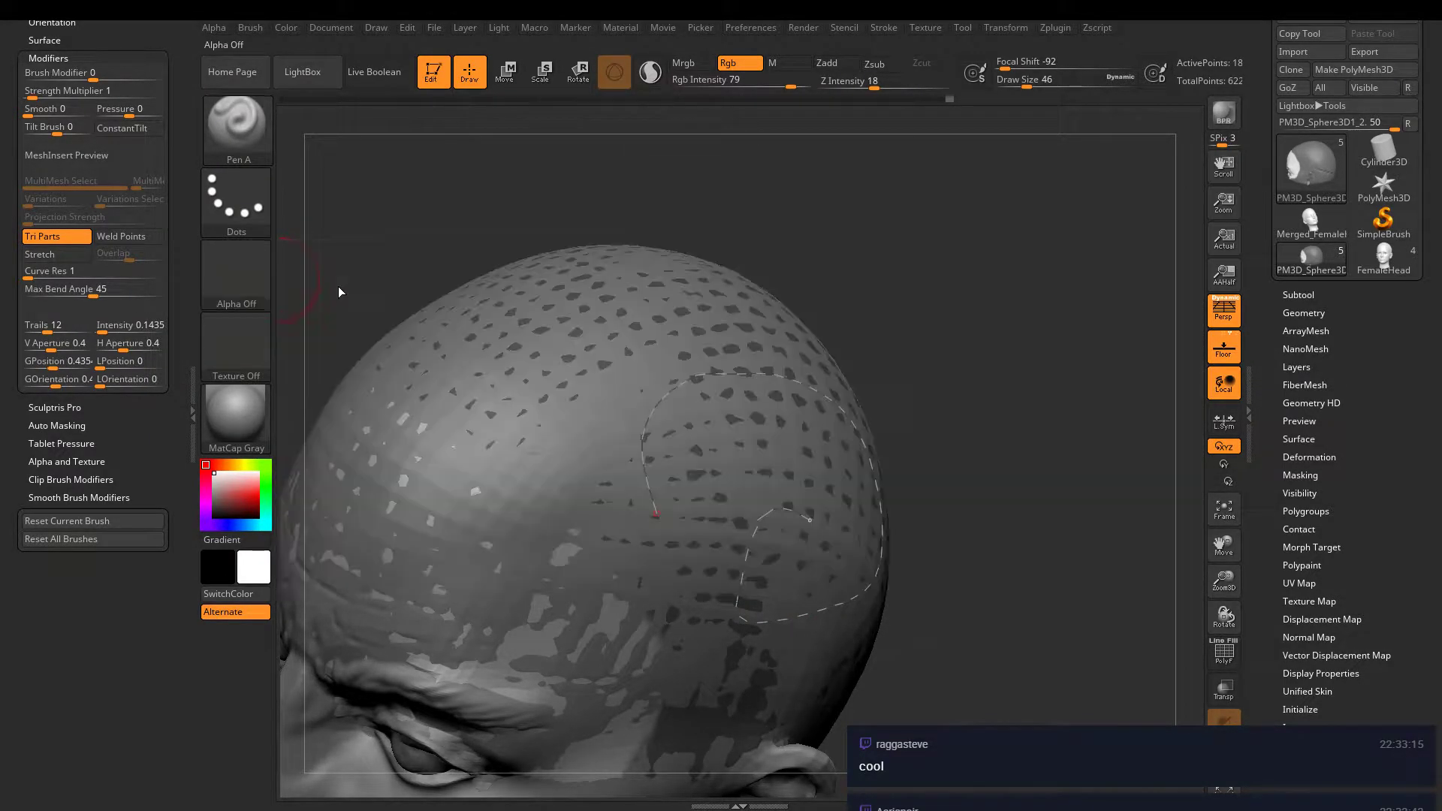
- Make the Merged_FemaleHead1 subtool active, test a looping Pen A curve on the skull, and clear the curve
mouse_move(596, 473)
right_down()
mouse_move(727, 420)
mouse_move(666, 483)
right_up()
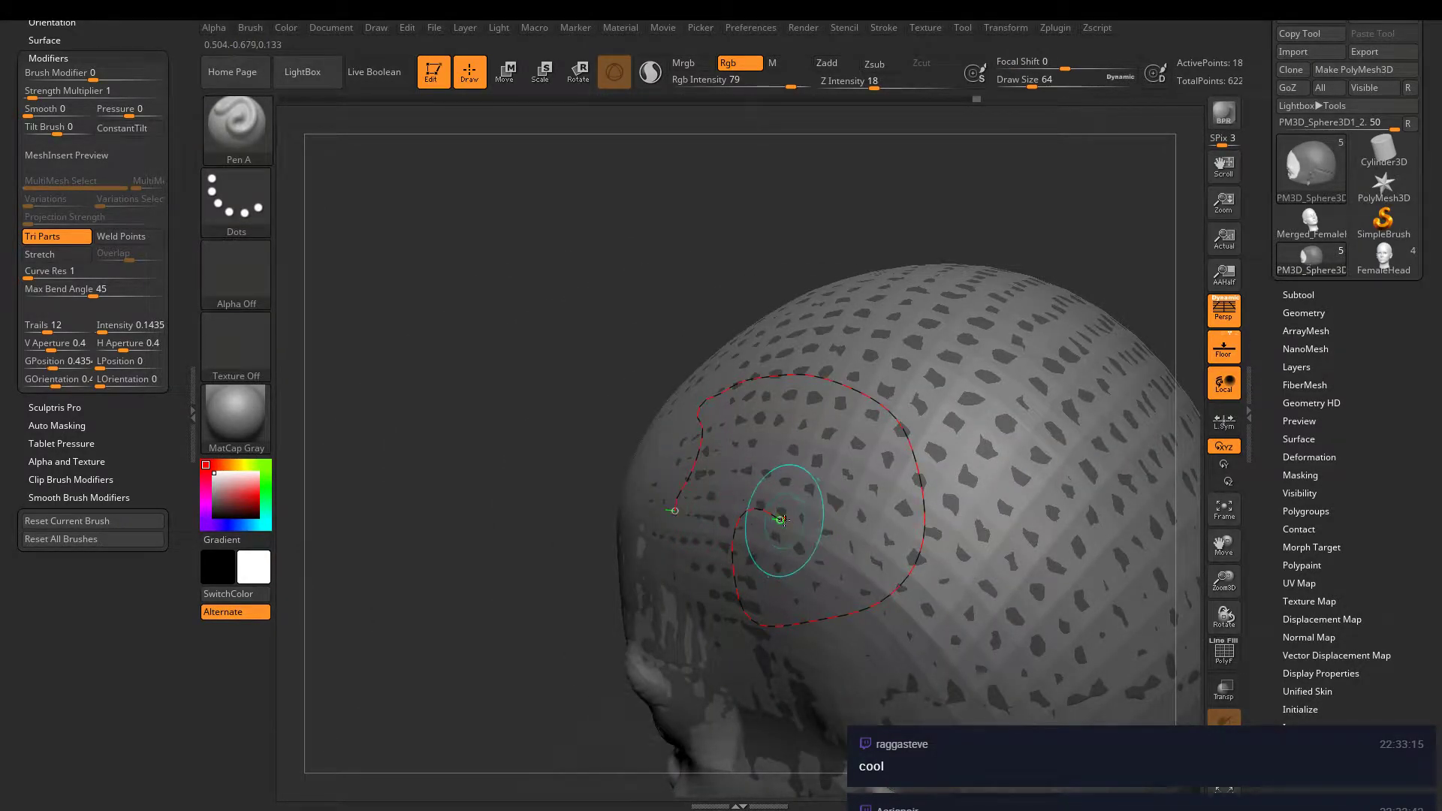
alt+click(781, 519)
mouse_move(827, 339)
mouse_down()
mouse_move(926, 424)
mouse_move(789, 425)
mouse_up()
right_drag(804, 461, 831, 692)
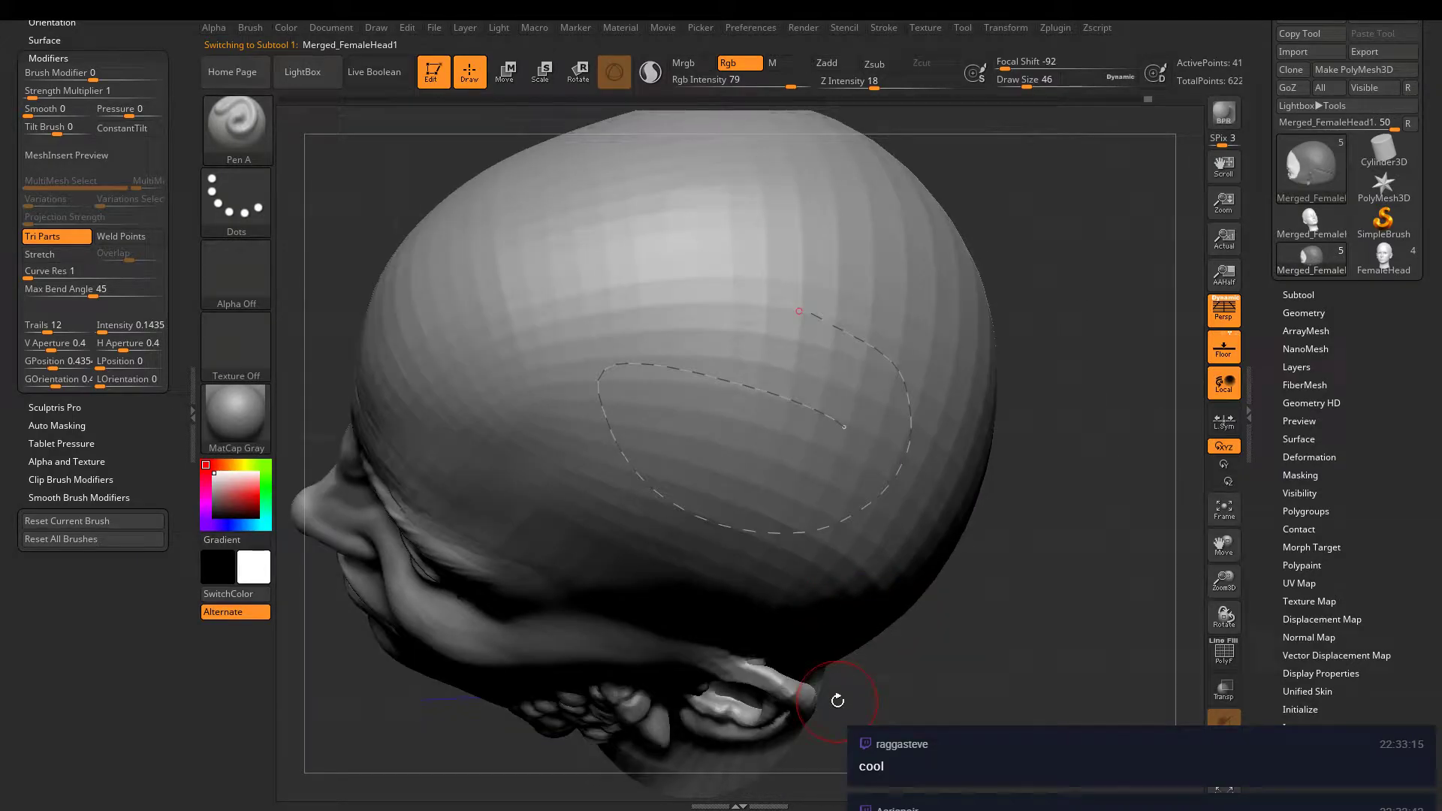
click(893, 503)
right_drag(869, 515, 769, 458)
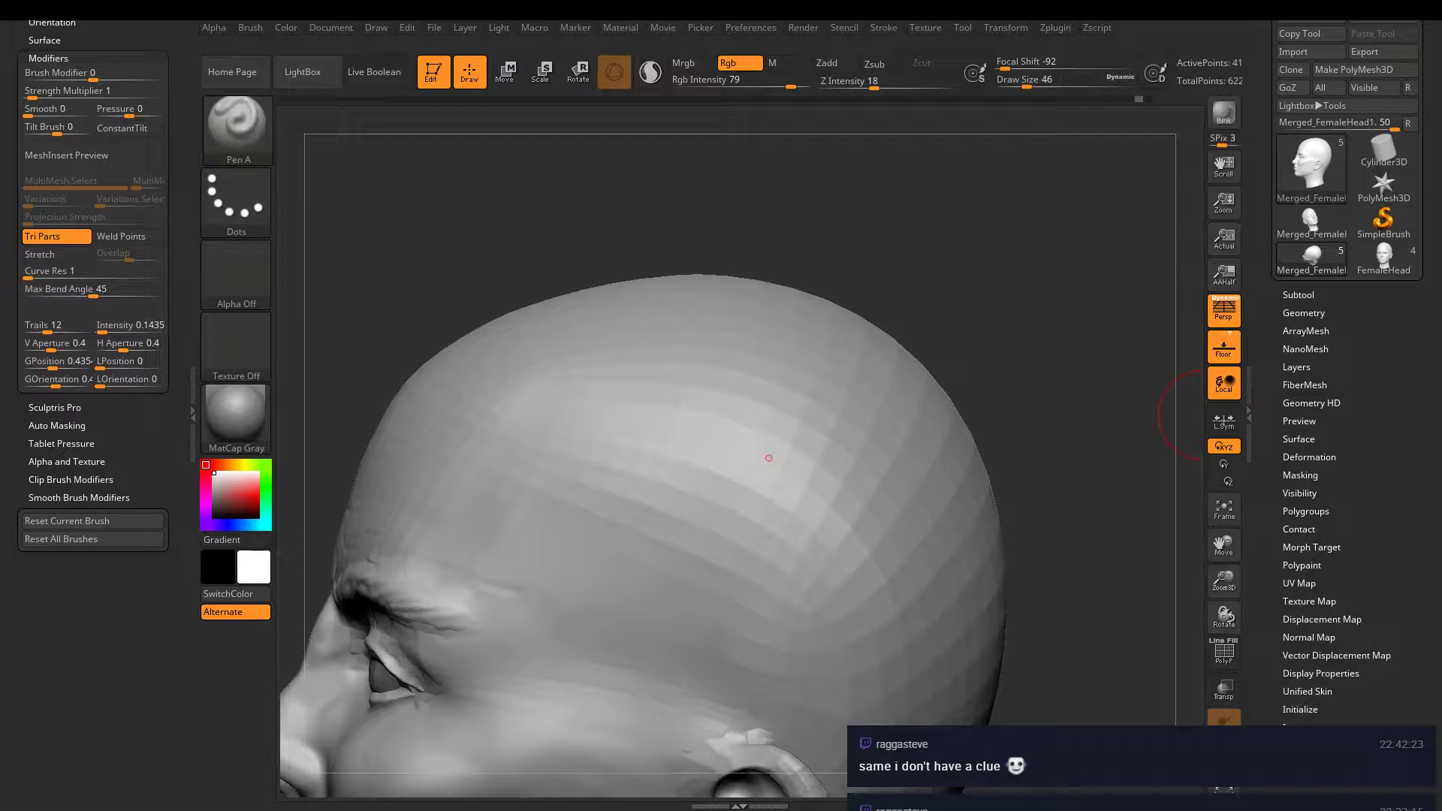
- QuickSave the project and switch to the MeshInsert Dot brush with the round Alpha 14
key(ctrl+s)
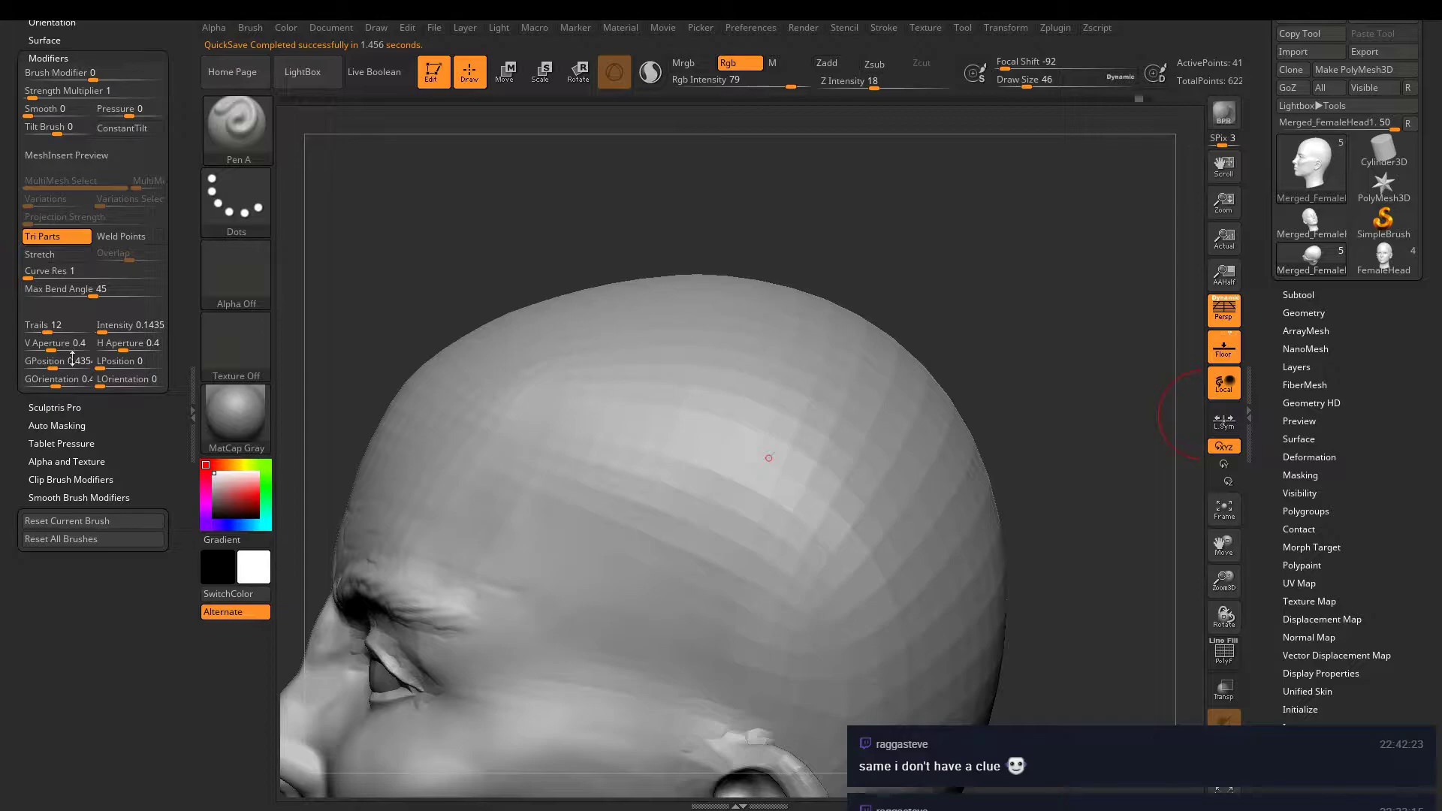
click(237, 124)
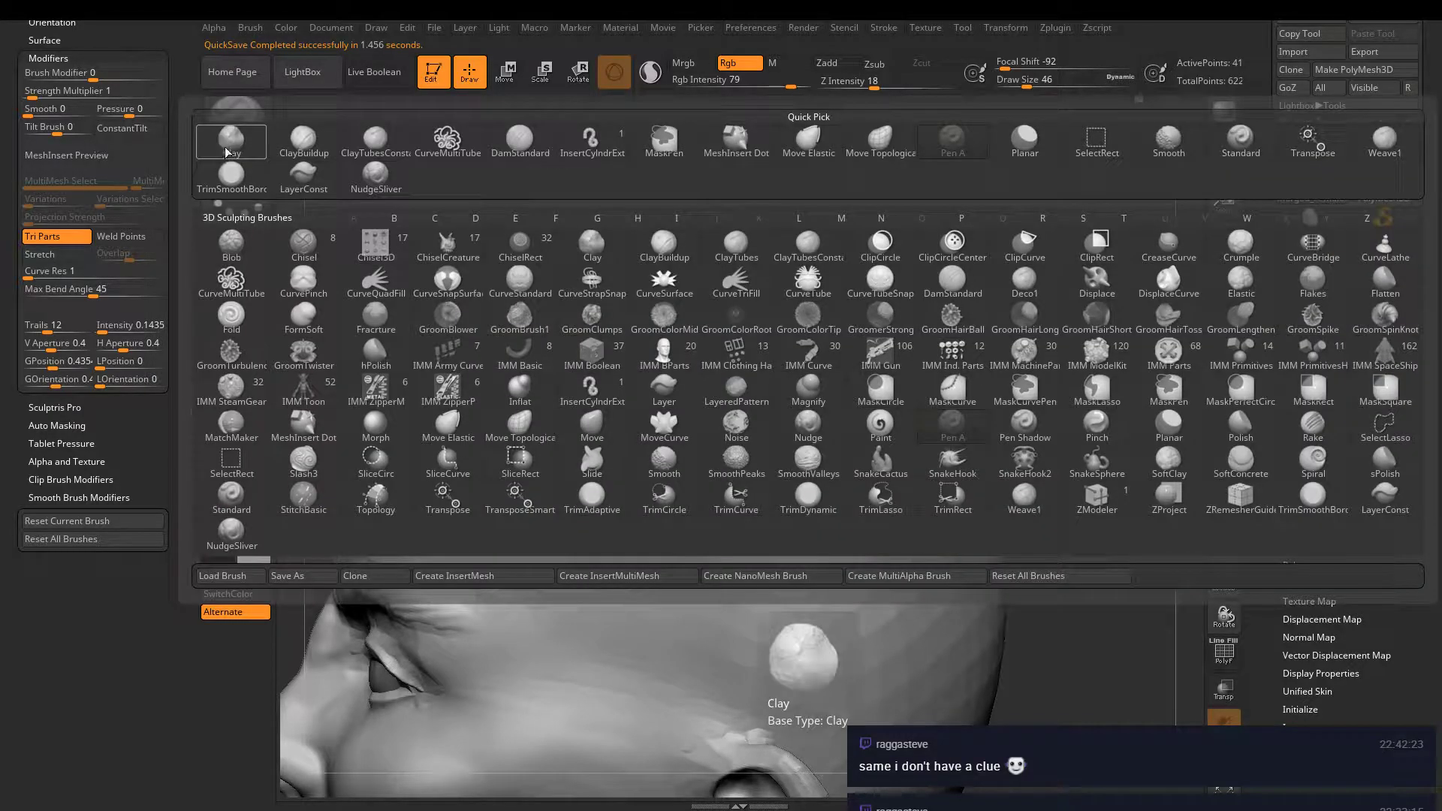
click(320, 434)
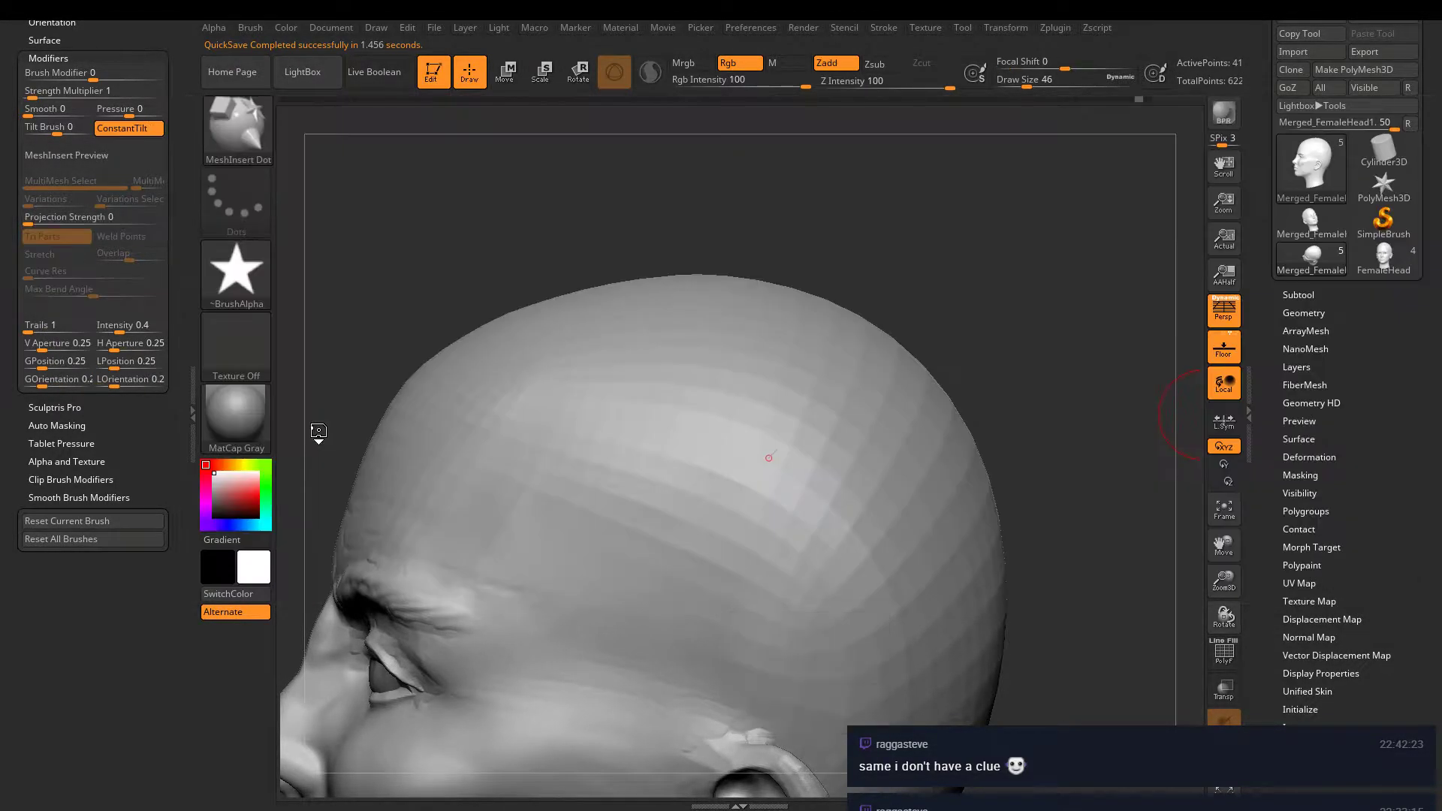
click(238, 282)
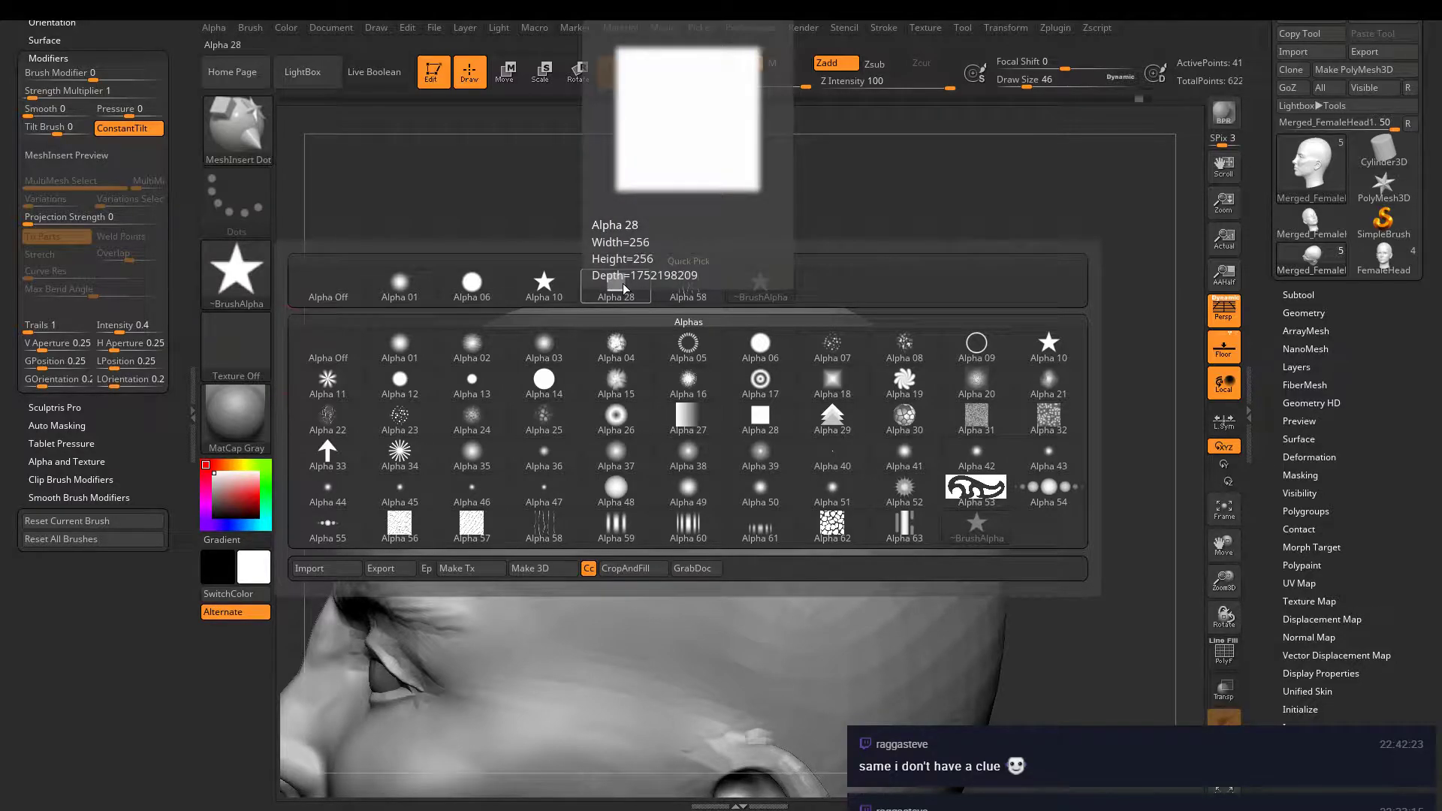
click(537, 383)
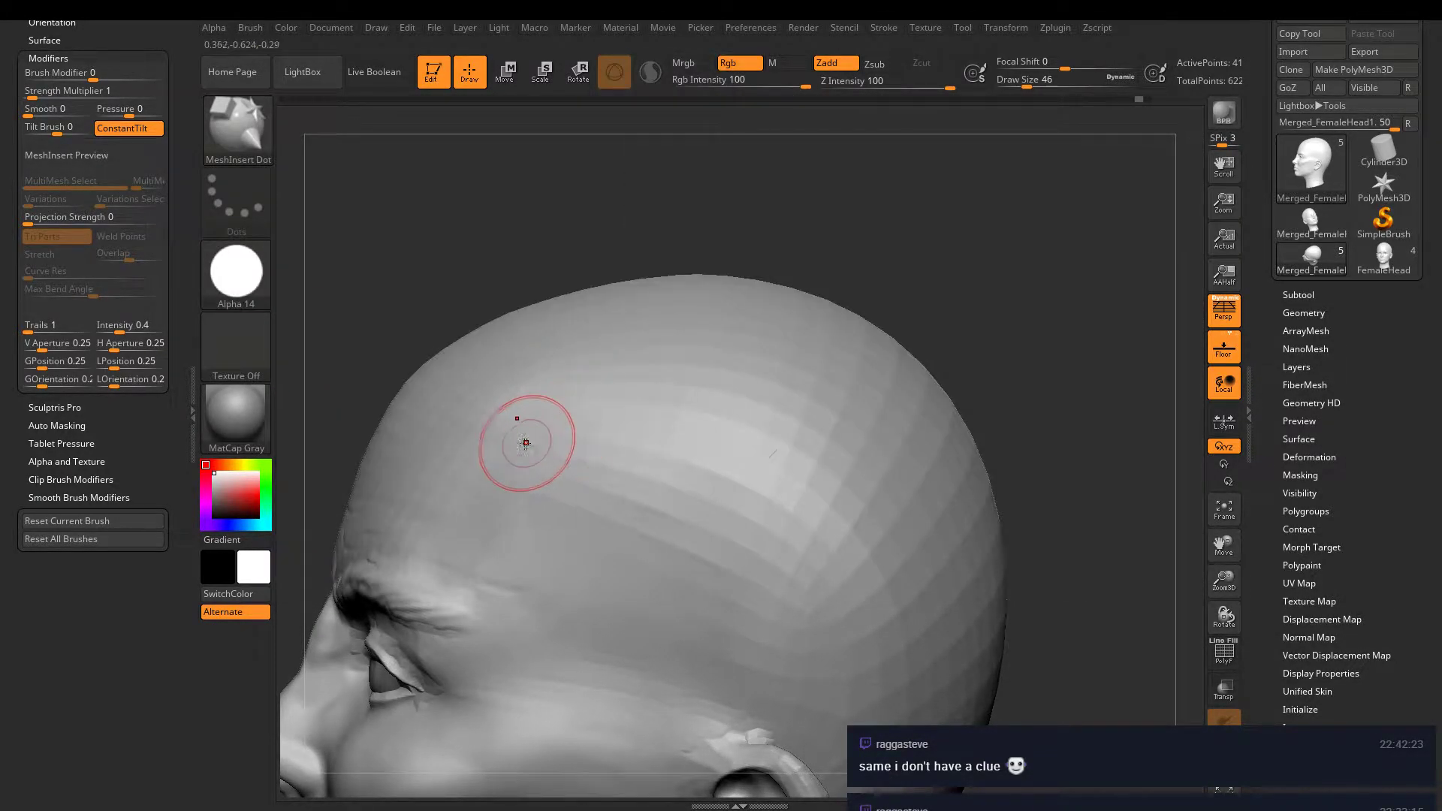
- Try inserting the round alpha shape on the side of the head and undo it
drag(515, 435, 539, 558)
right_drag(539, 558, 660, 554)
key(ctrl+z)
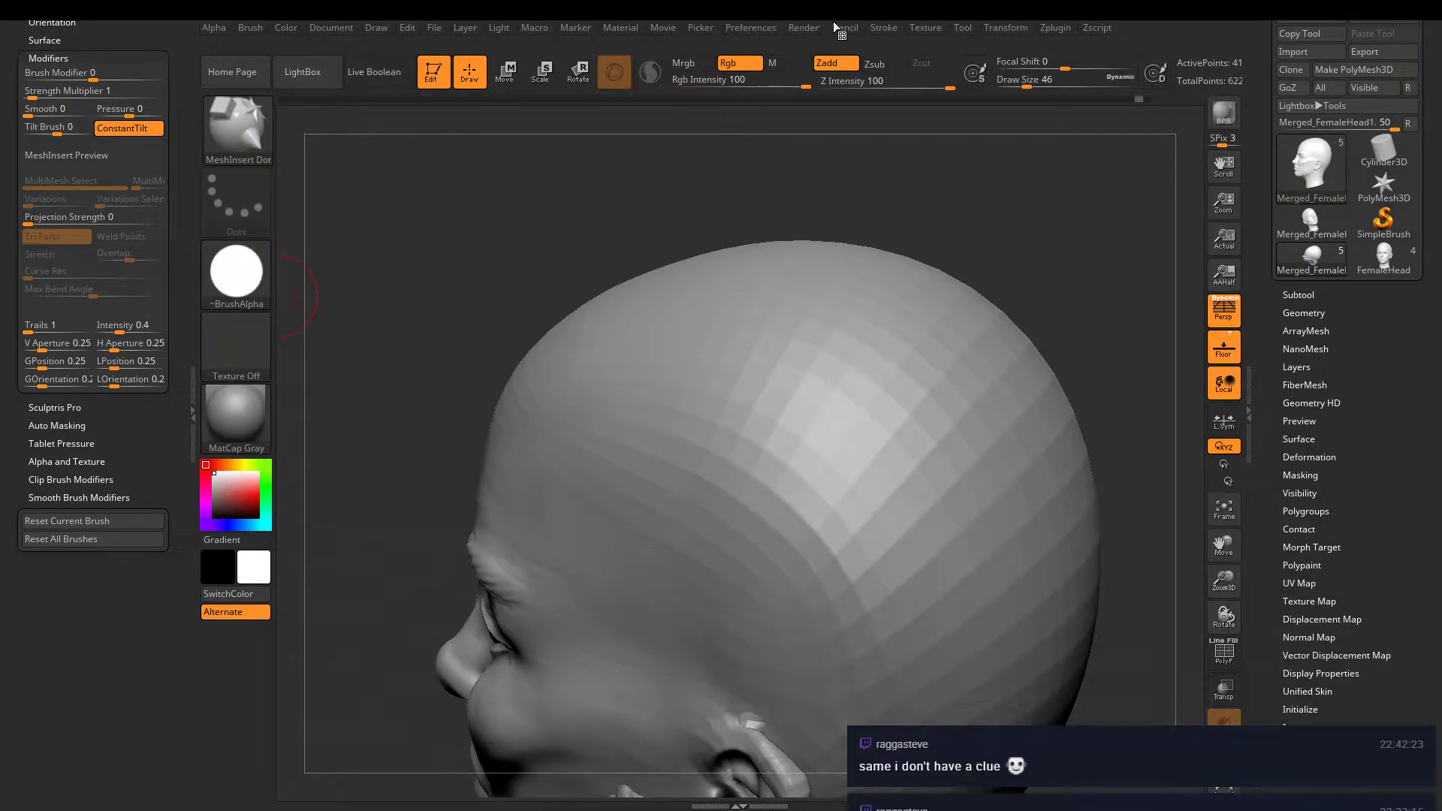
- Enable Curve Mode and Size for the MeshInsert Dot stroke and raise the middle of the Curve Falloff while lowering its end point
click(884, 28)
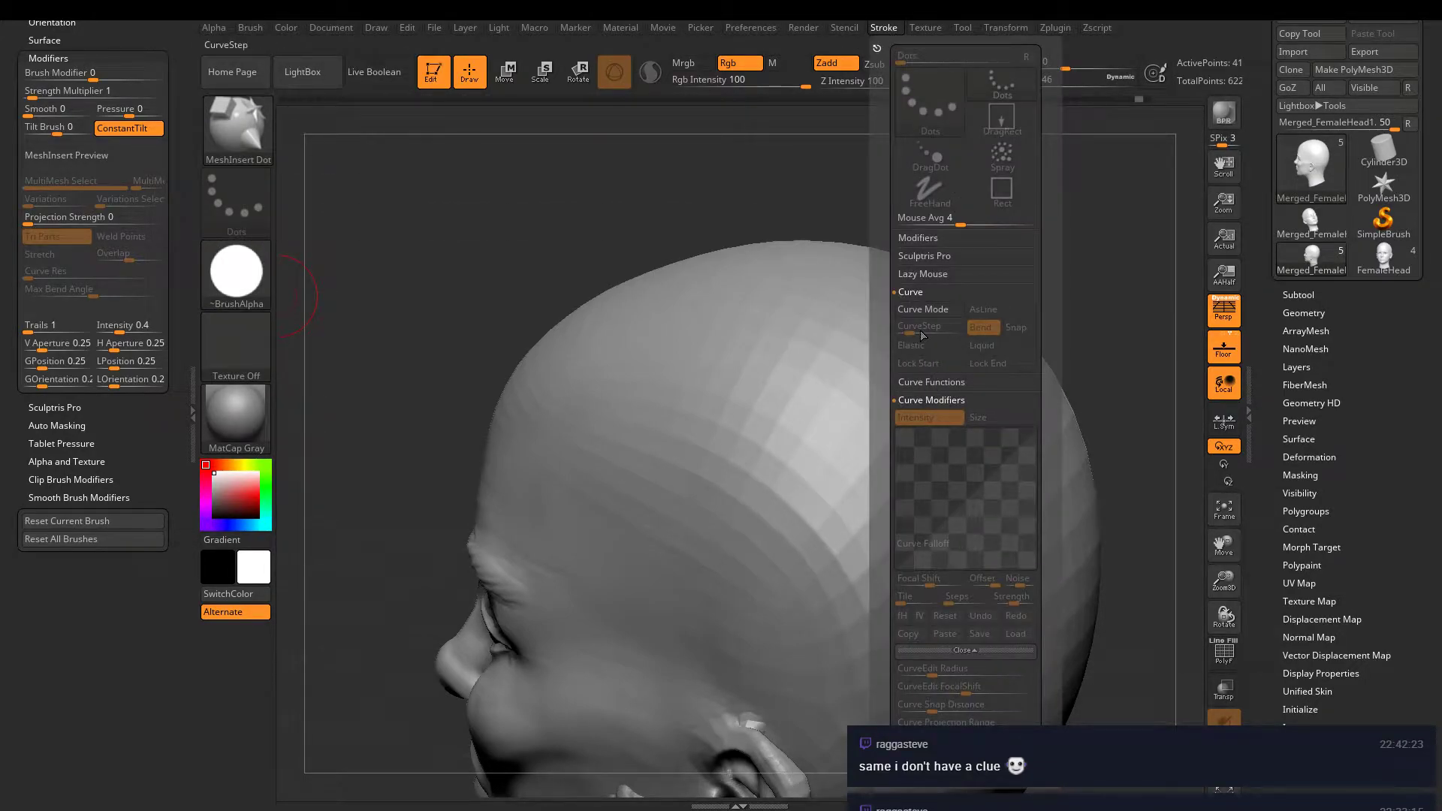
click(929, 309)
click(988, 418)
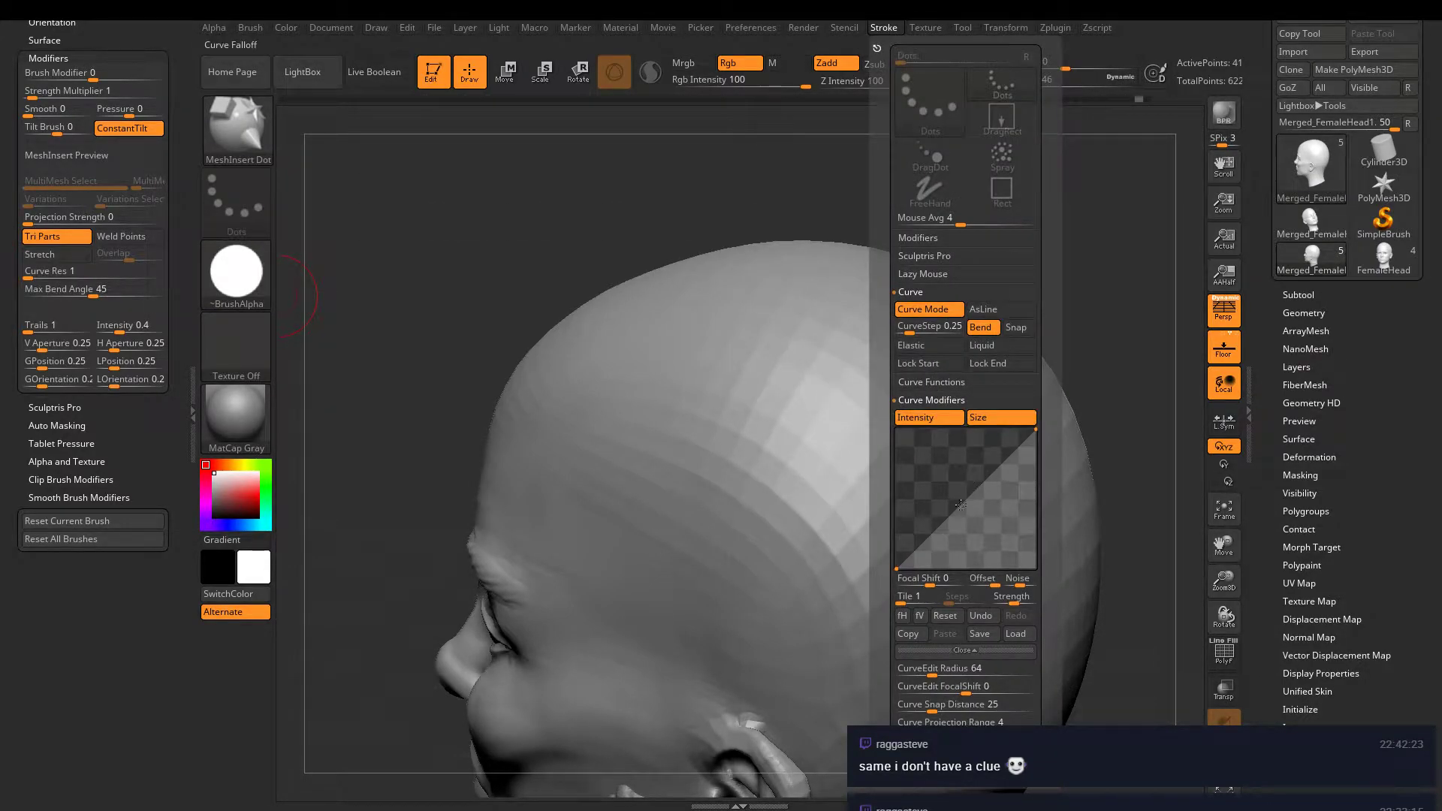
drag(958, 505, 926, 483)
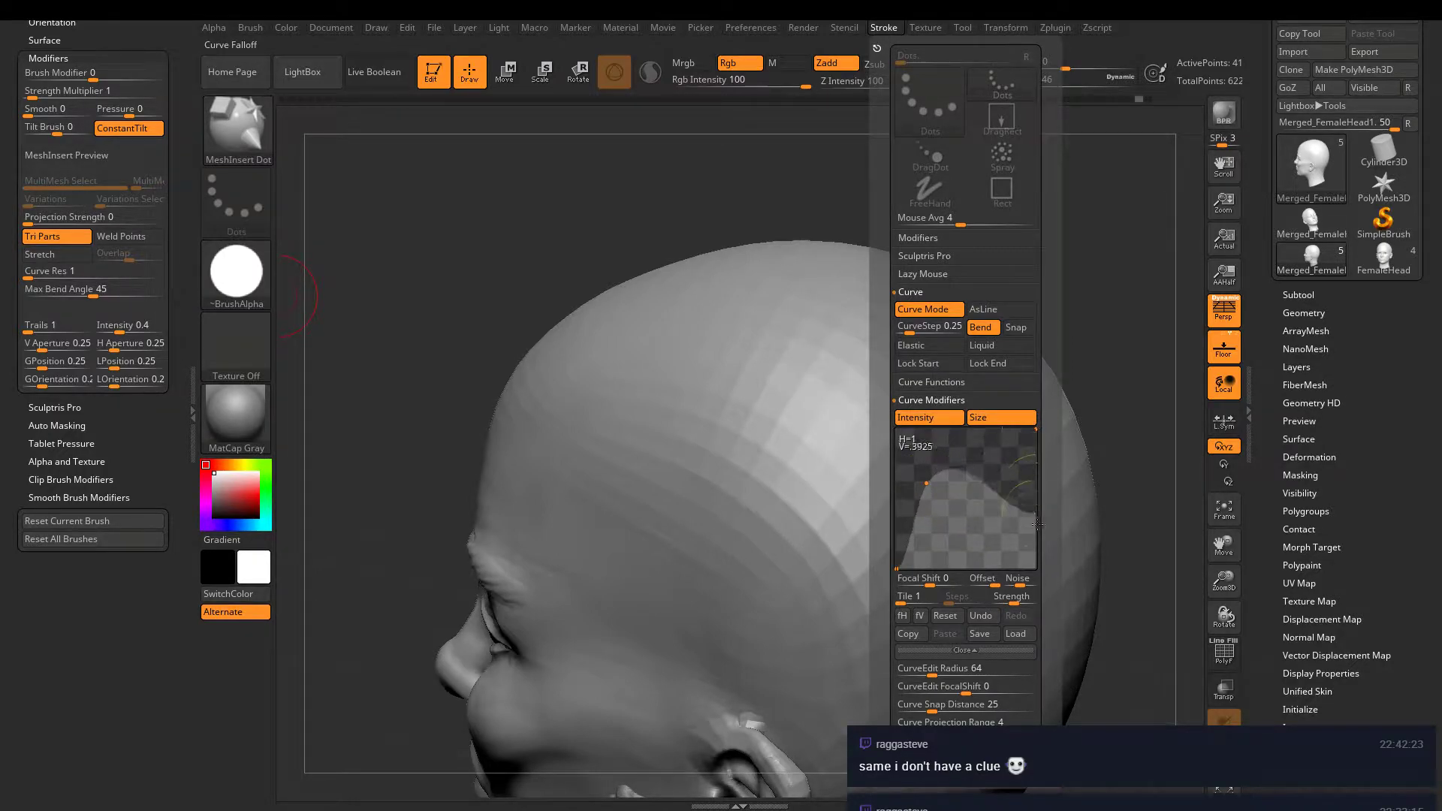
- Test the MeshInsert Dot falloff with long curved strips across the side of the head and undo them
mouse_move(590, 421)
mouse_down()
mouse_move(641, 367)
mouse_move(916, 400)
mouse_move(966, 595)
mouse_up()
right_drag(737, 529, 773, 579)
key(ctrl+z)
right_drag(752, 365, 513, 473)
mouse_move(513, 473)
mouse_down()
mouse_move(725, 444)
mouse_move(879, 560)
mouse_move(875, 635)
mouse_up()
mouse_move(875, 635)
right_down()
mouse_move(739, 627)
mouse_move(775, 603)
right_up()
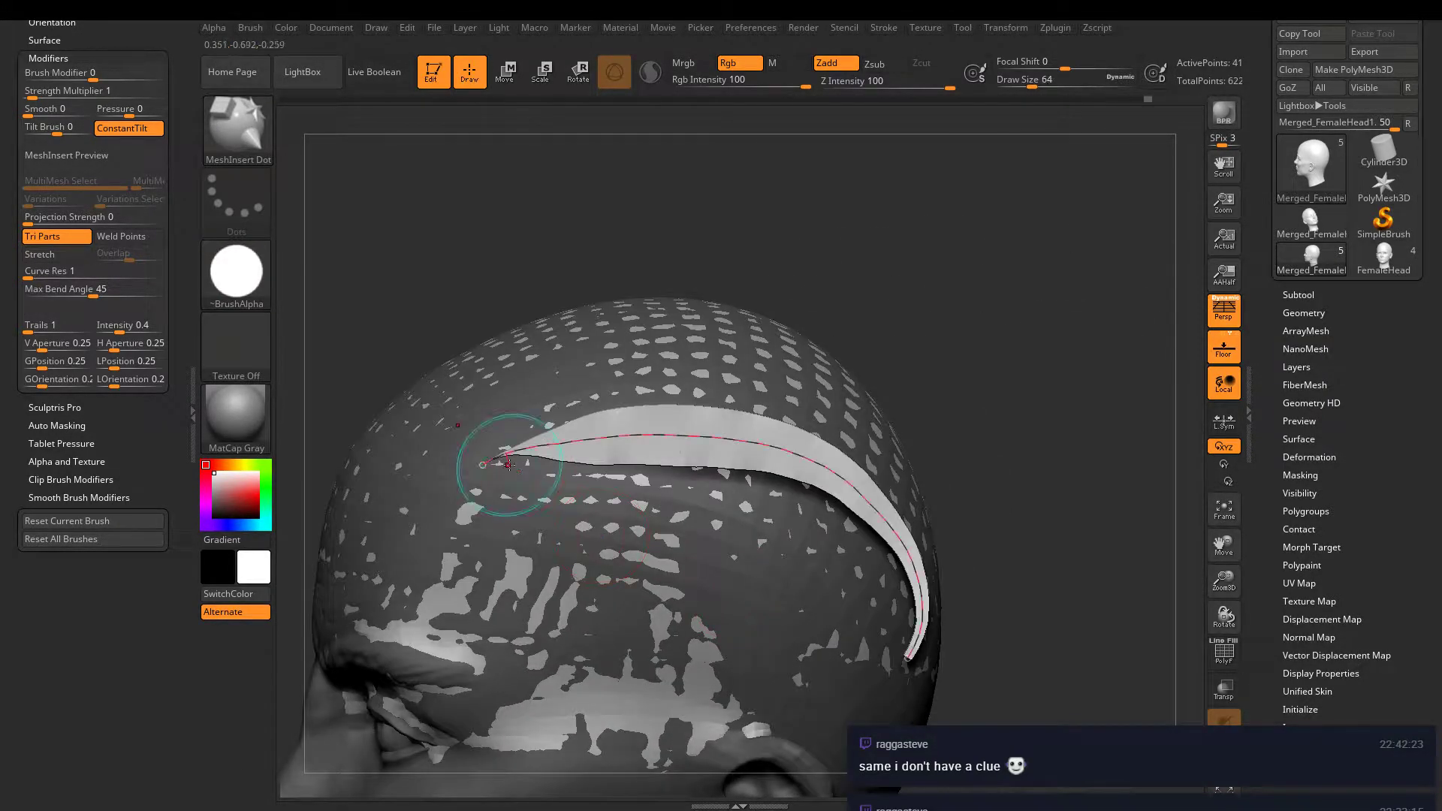
key(ctrl+z)
- Set the MeshInsert Dot brush to Alpha Off, test it with a stroke on the side of the head and undo it
click(245, 230)
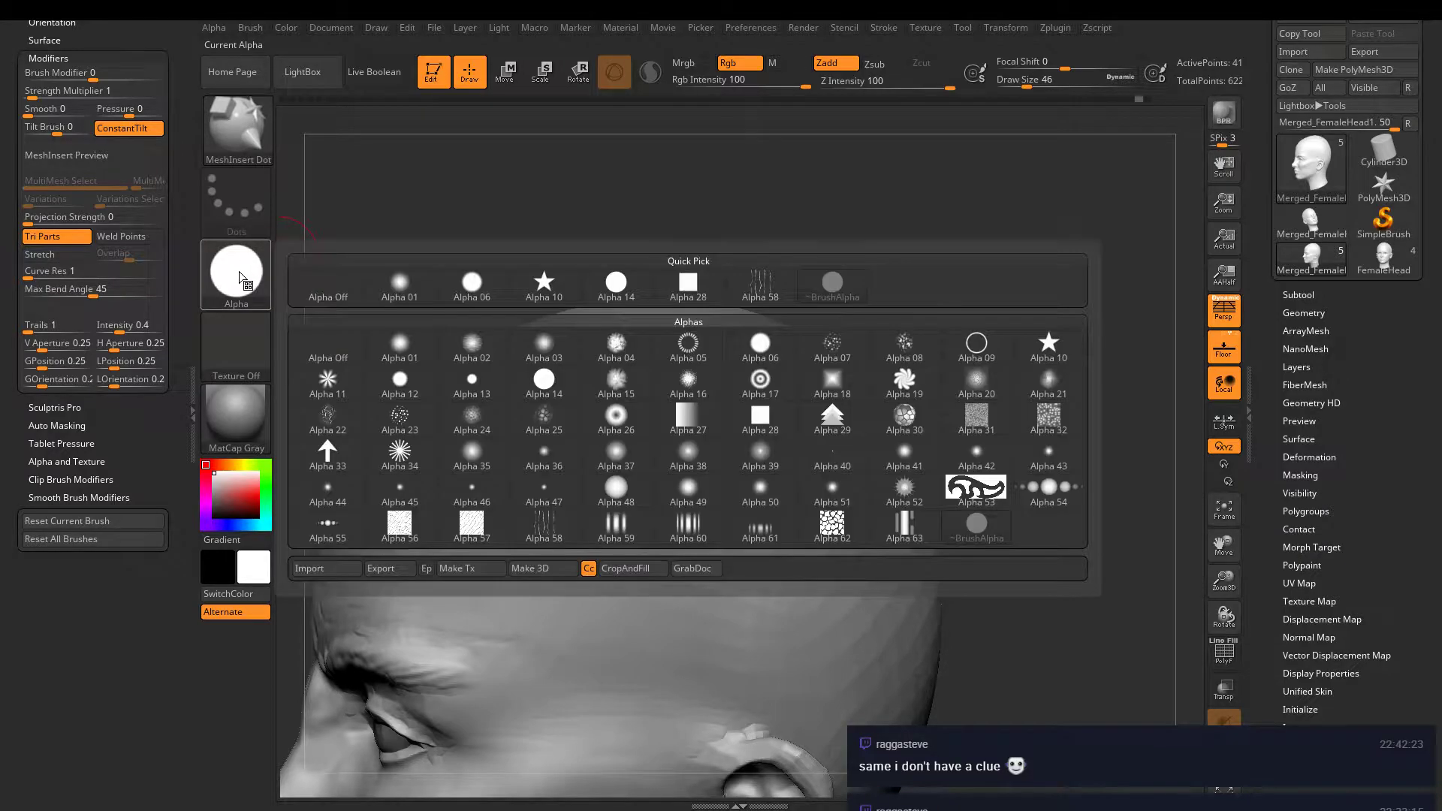
click(242, 147)
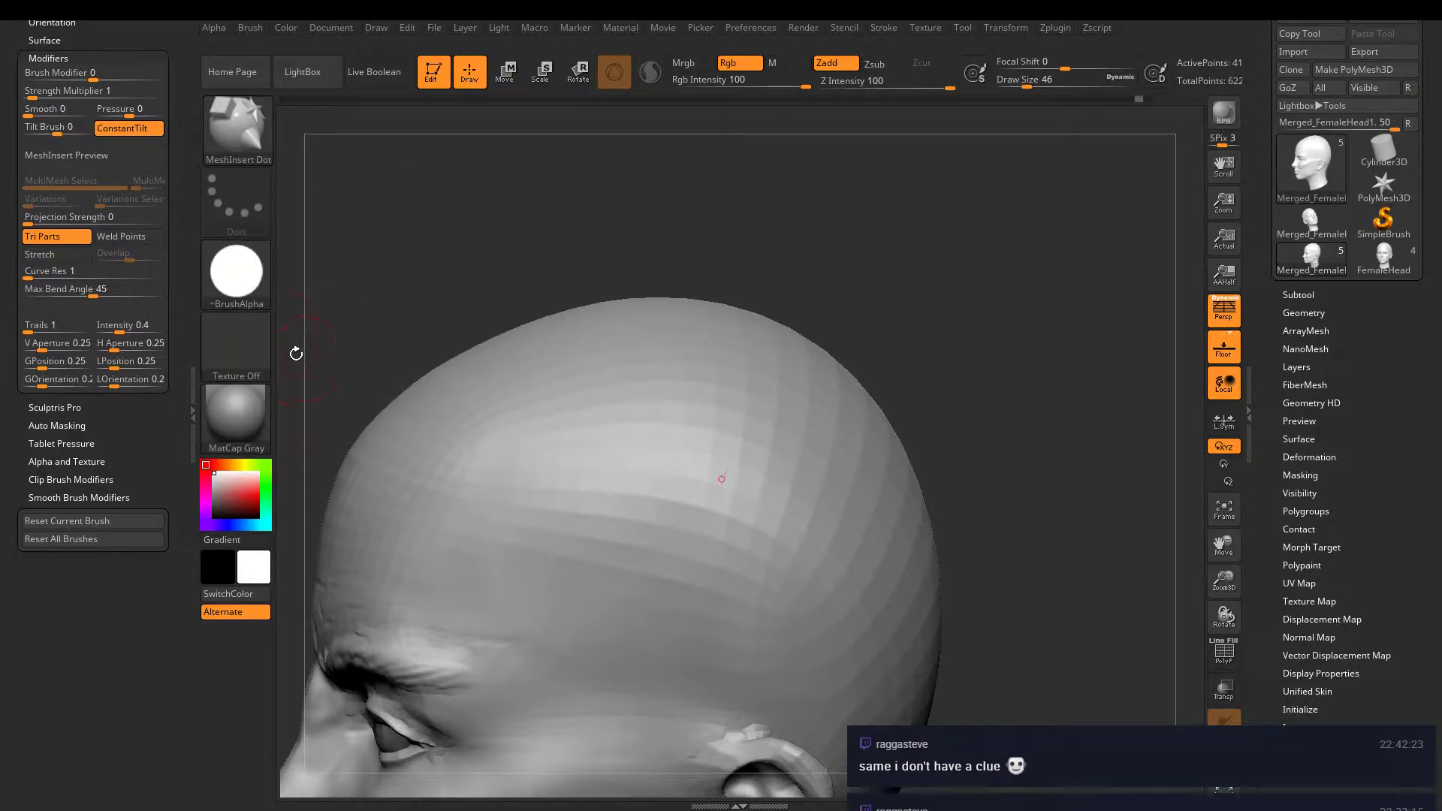
click(250, 294)
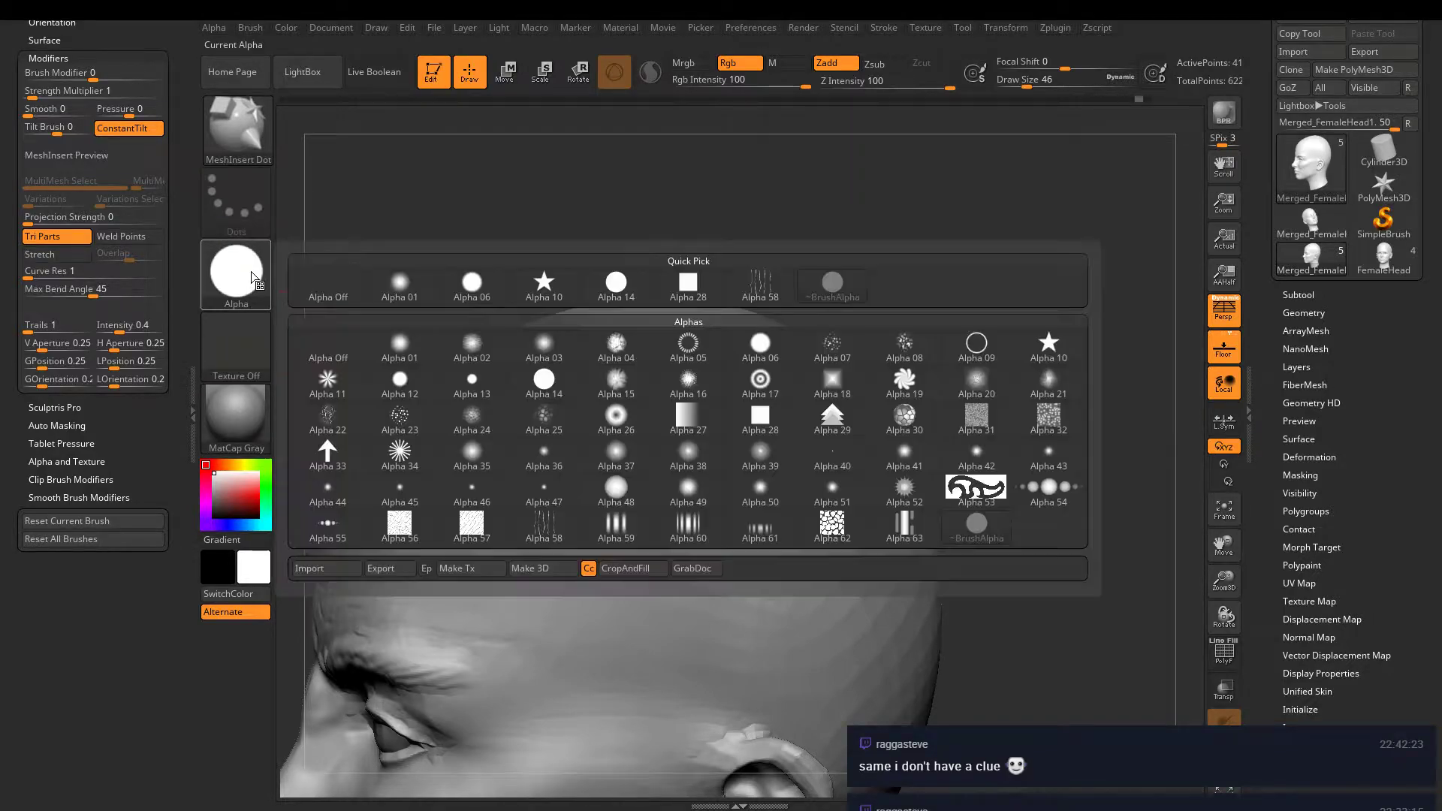
click(320, 289)
mouse_move(520, 469)
mouse_down()
mouse_move(676, 430)
mouse_move(826, 586)
mouse_move(612, 488)
mouse_move(708, 518)
mouse_up()
drag(976, 481, 754, 559)
key(ctrl+z)
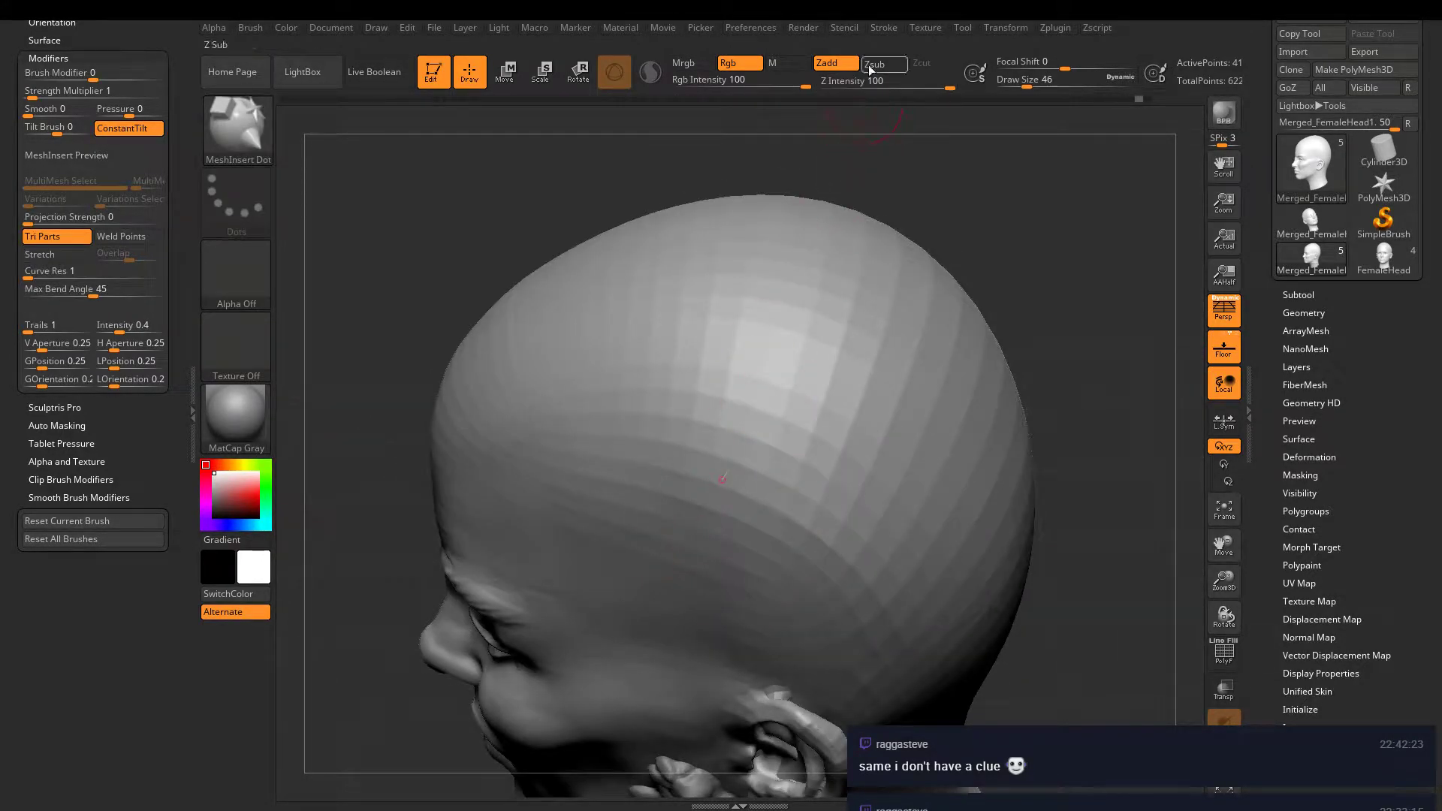
- Examine the stroke modifiers, curve settings and brush options of the MeshInsert Dot brush
click(883, 27)
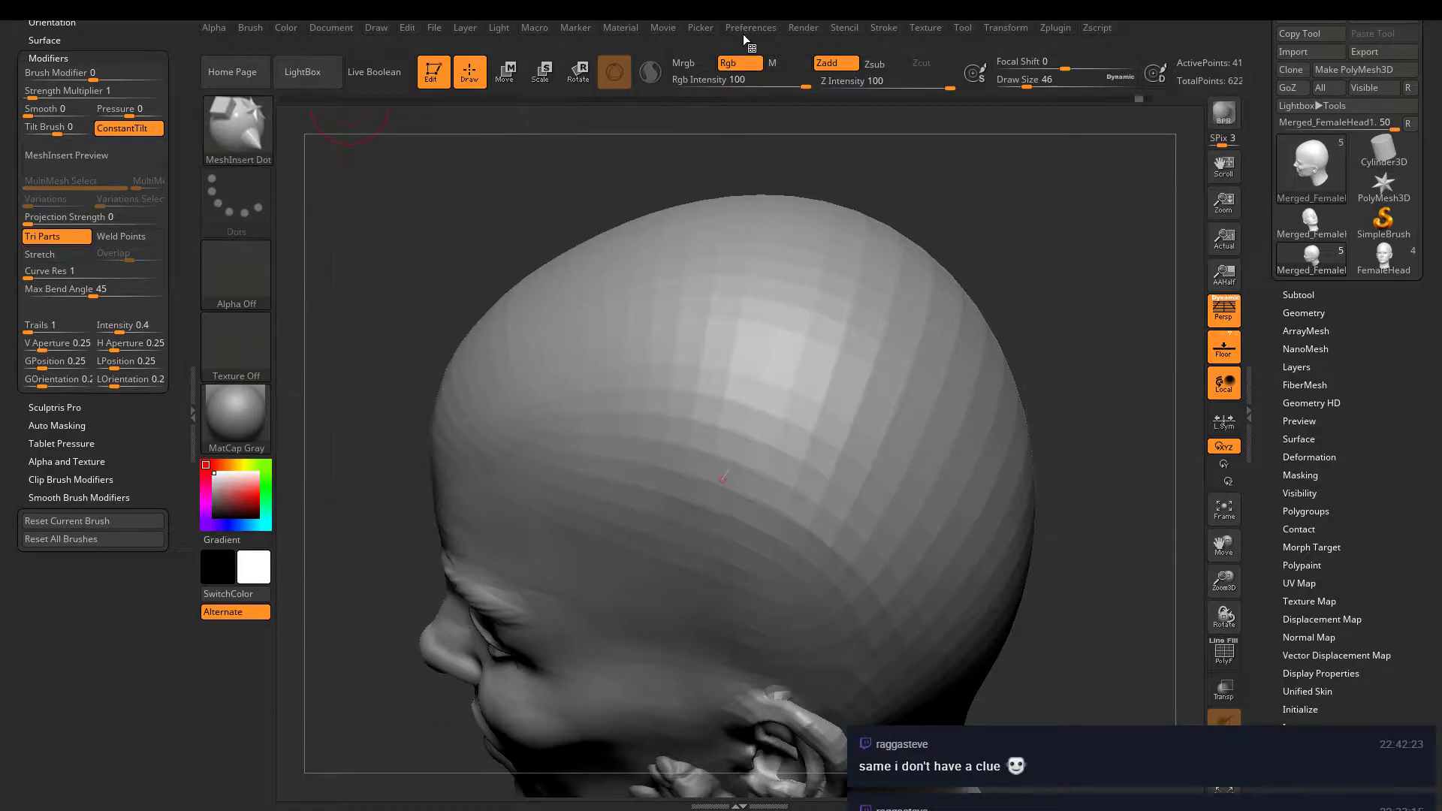
click(884, 27)
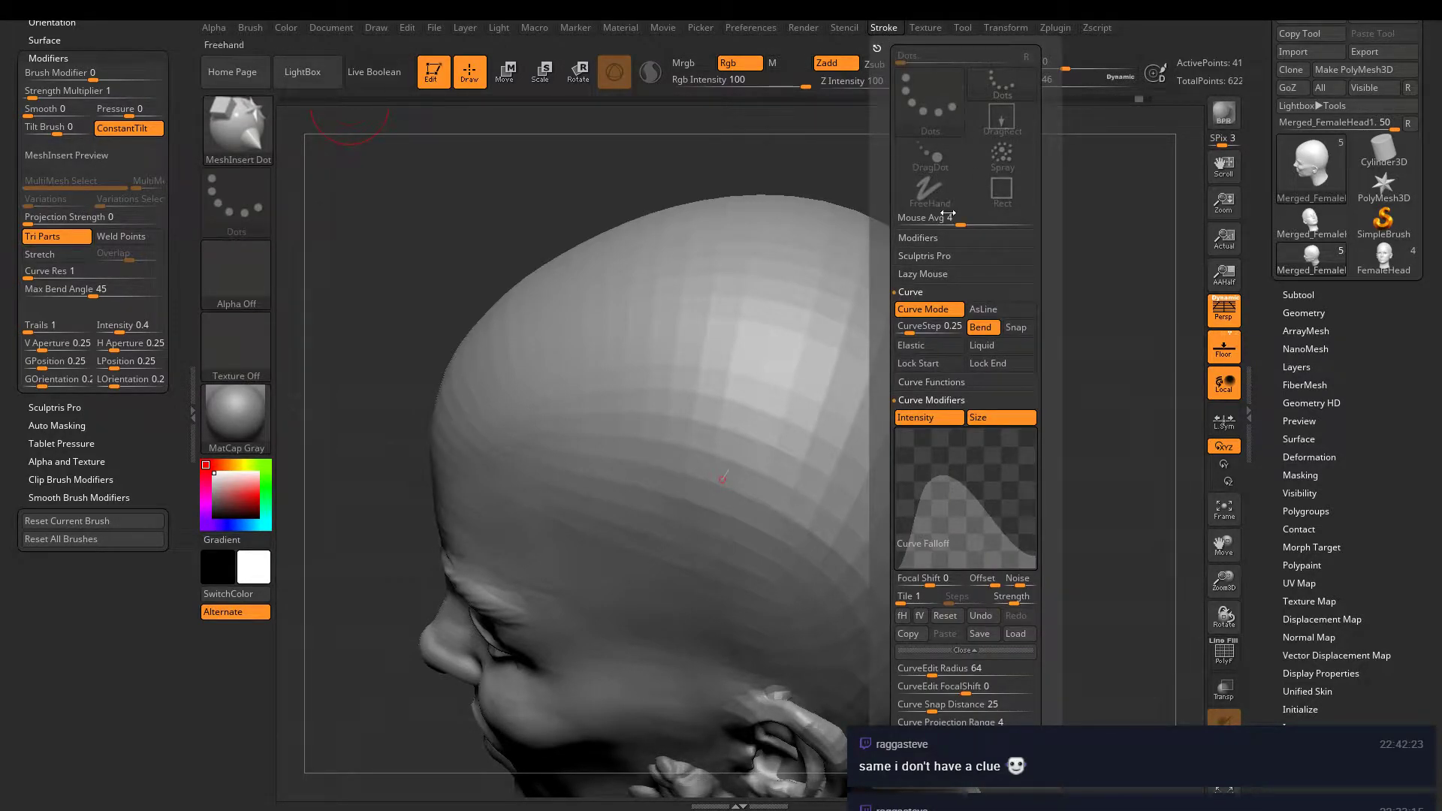
shift+click(922, 238)
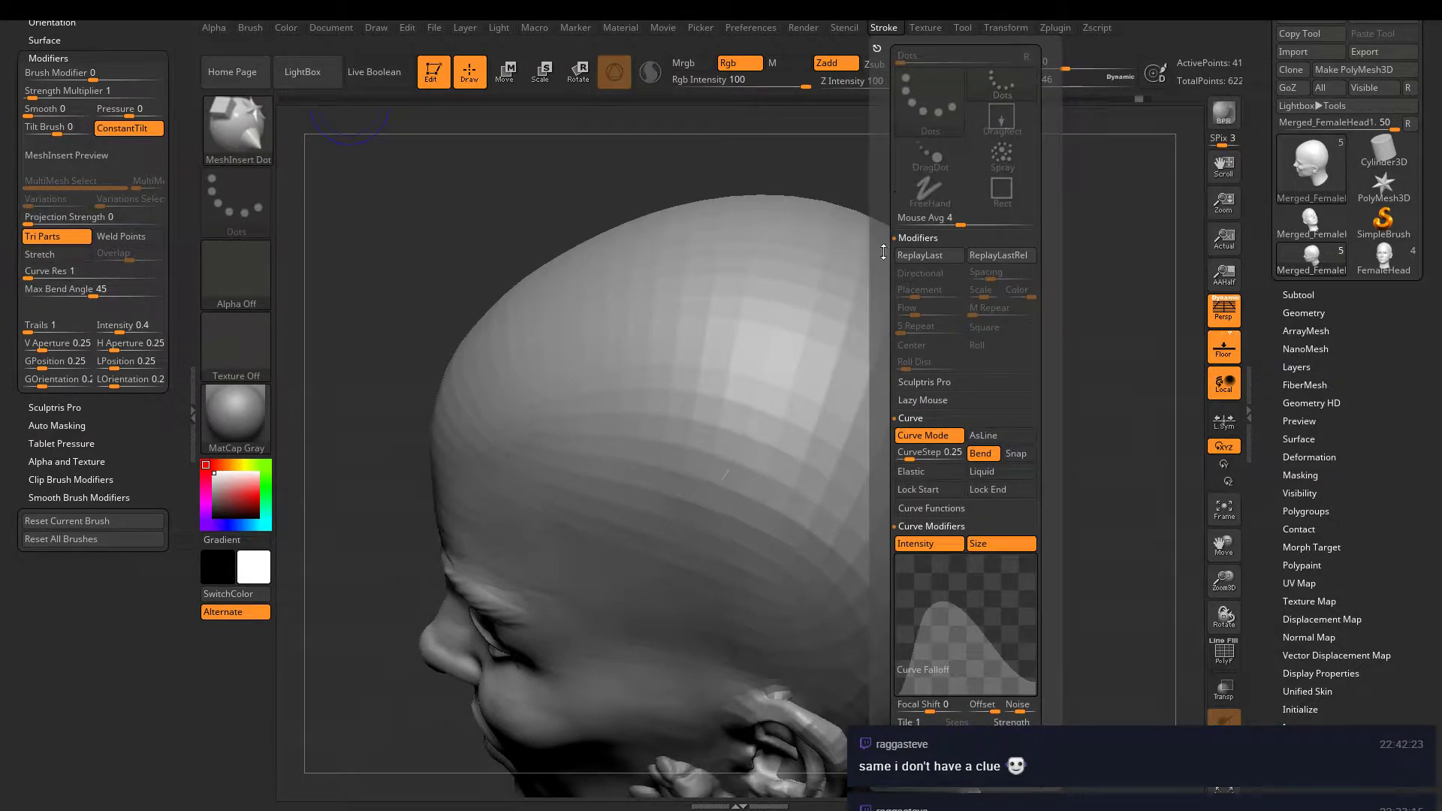
drag(882, 585, 892, 497)
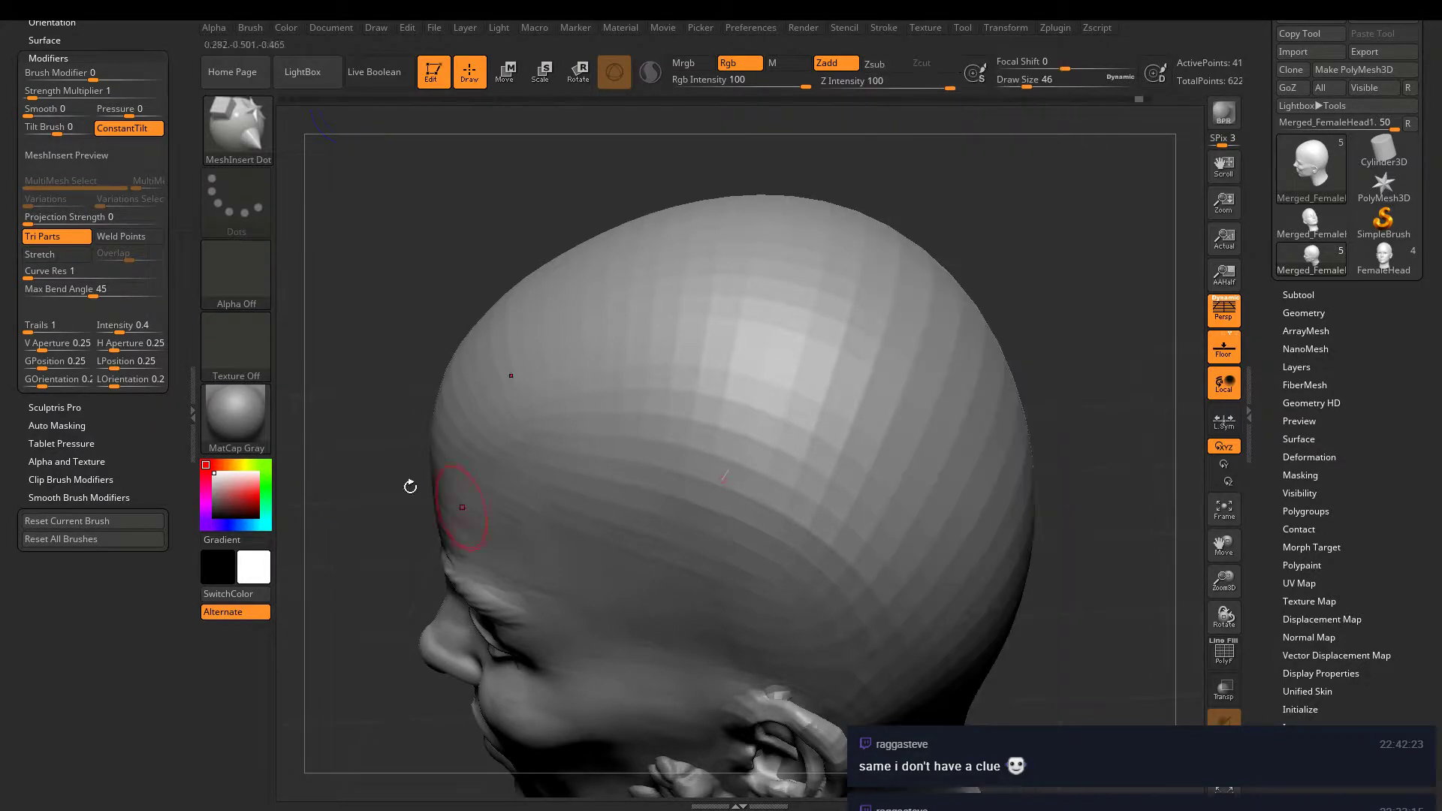
scroll(19, 334, up, 10)
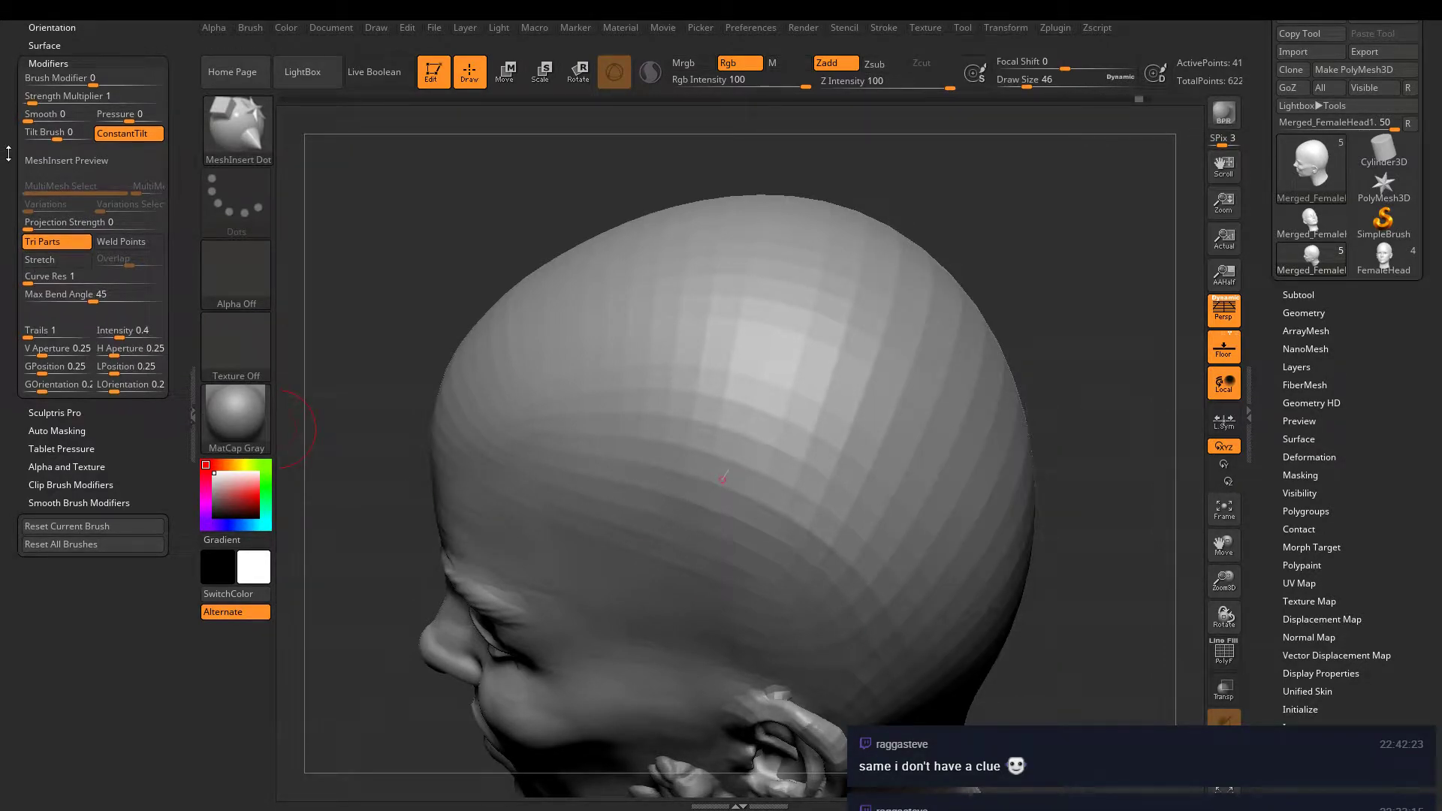
scroll(20, 333, up, 2)
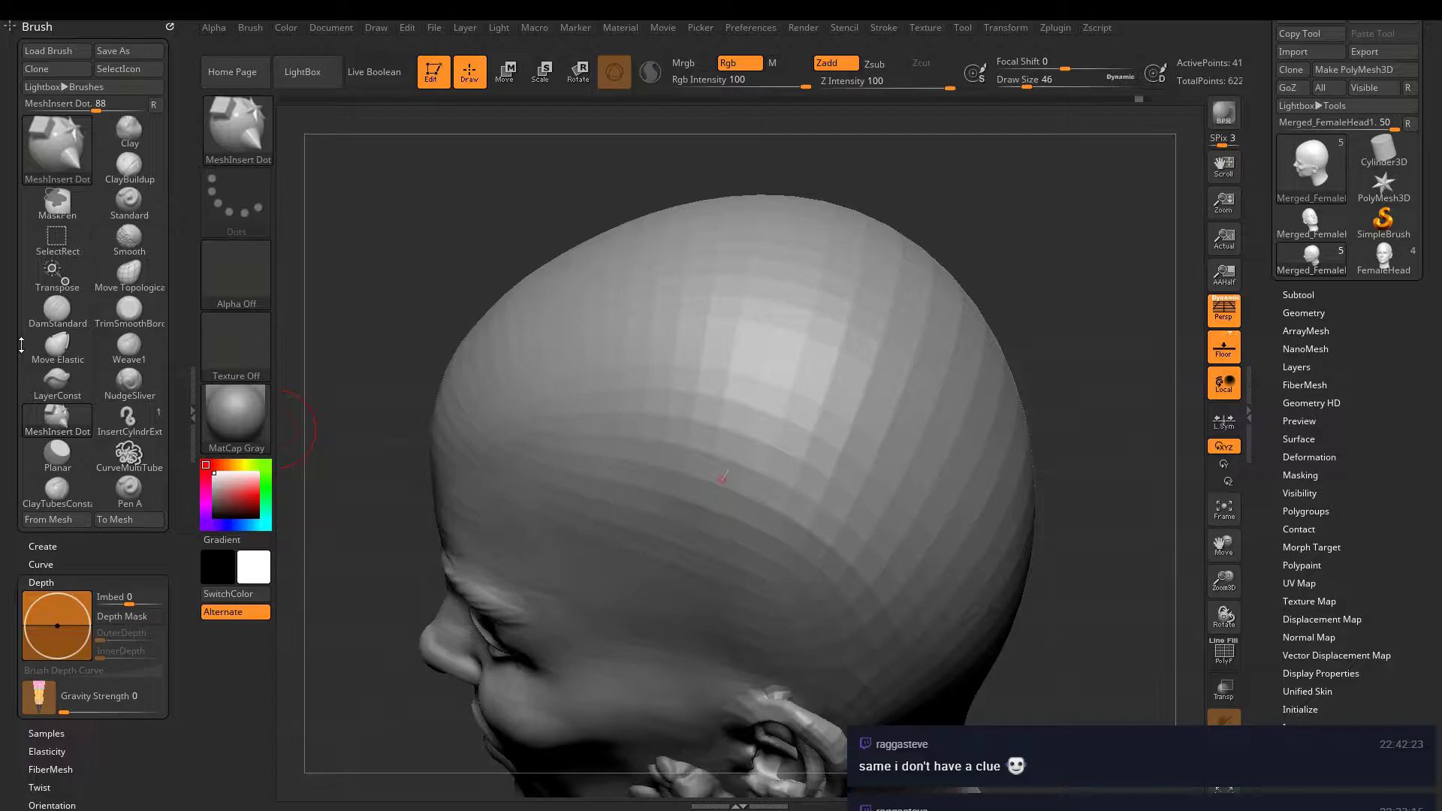
scroll(15, 223, down, 3)
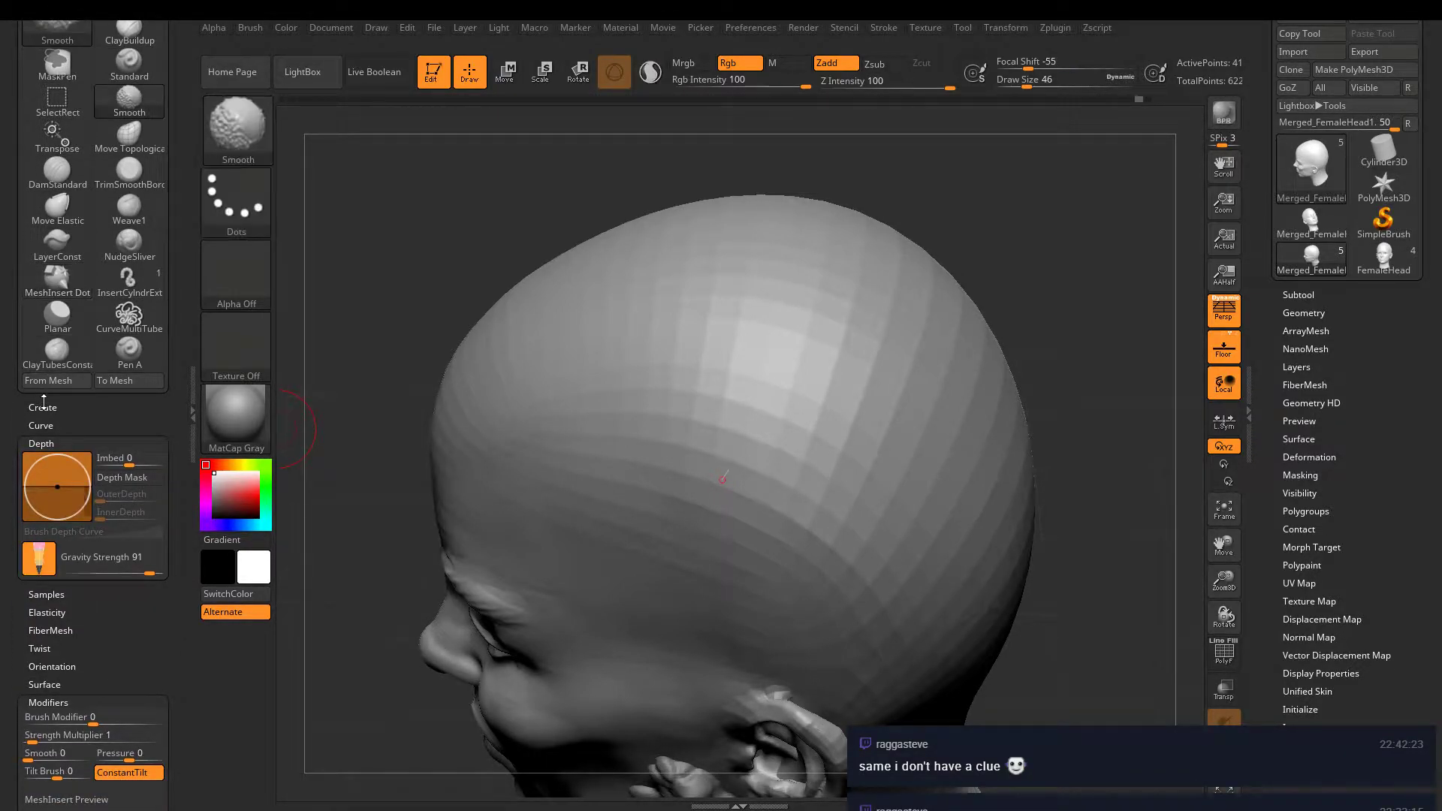
click(42, 407)
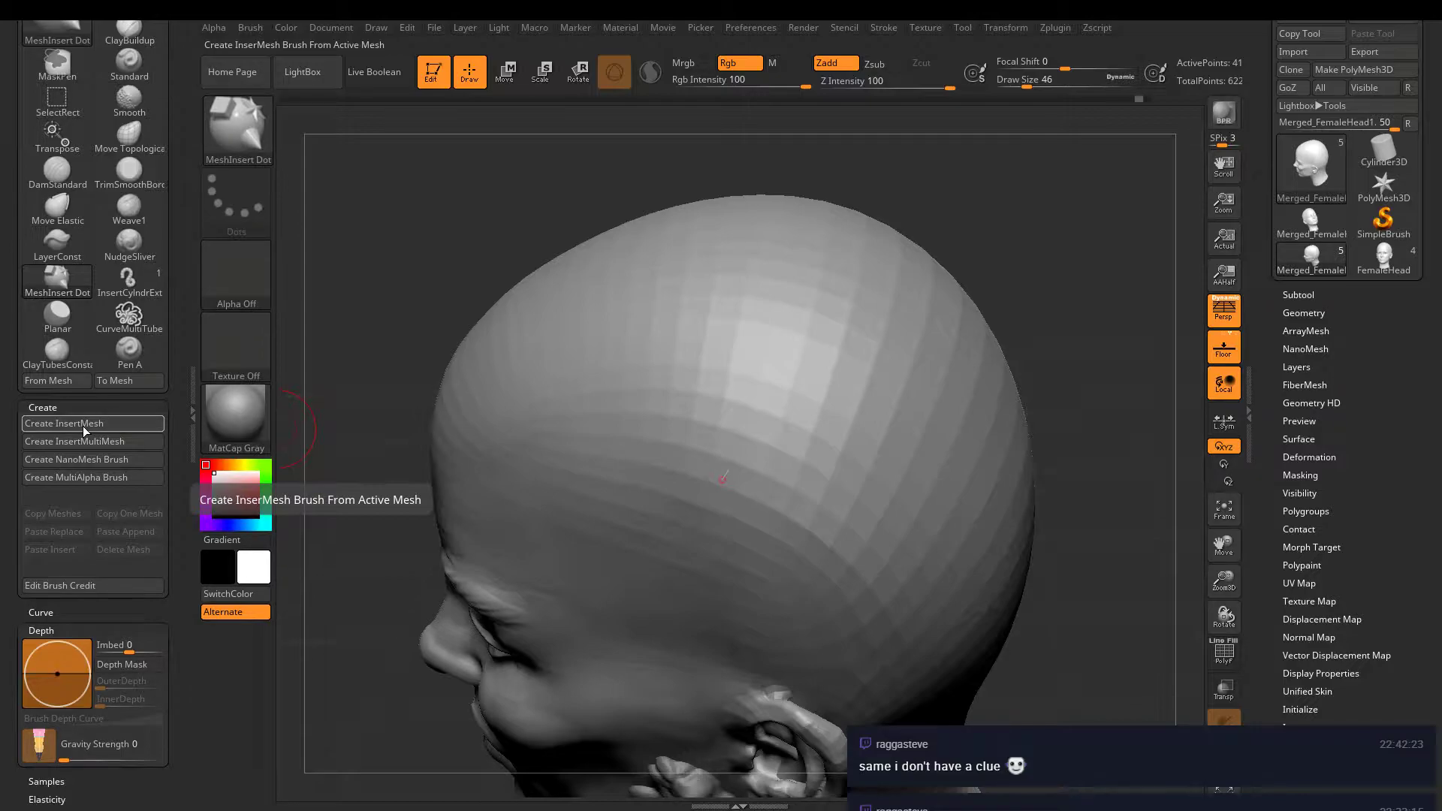
click(84, 425)
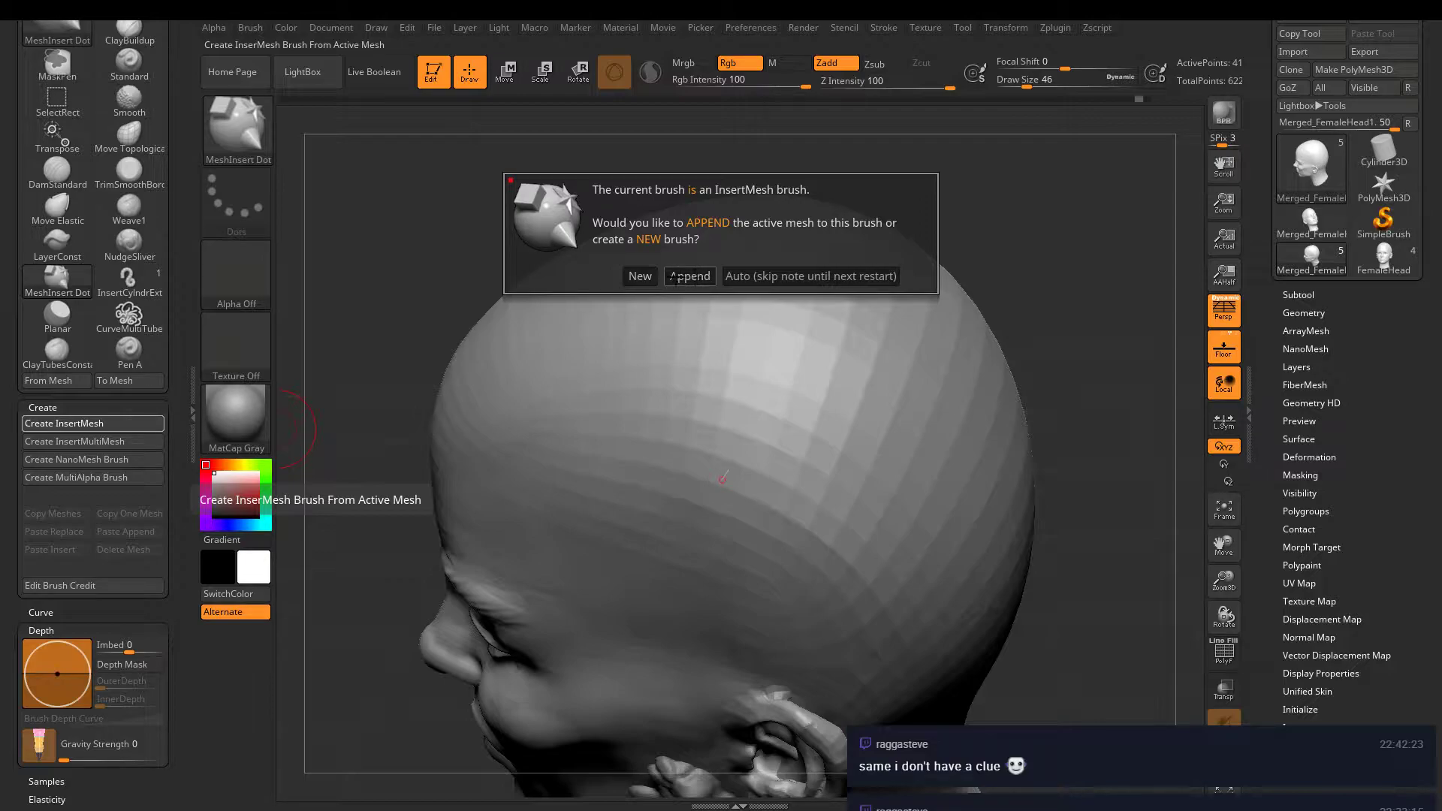
key(Escape)
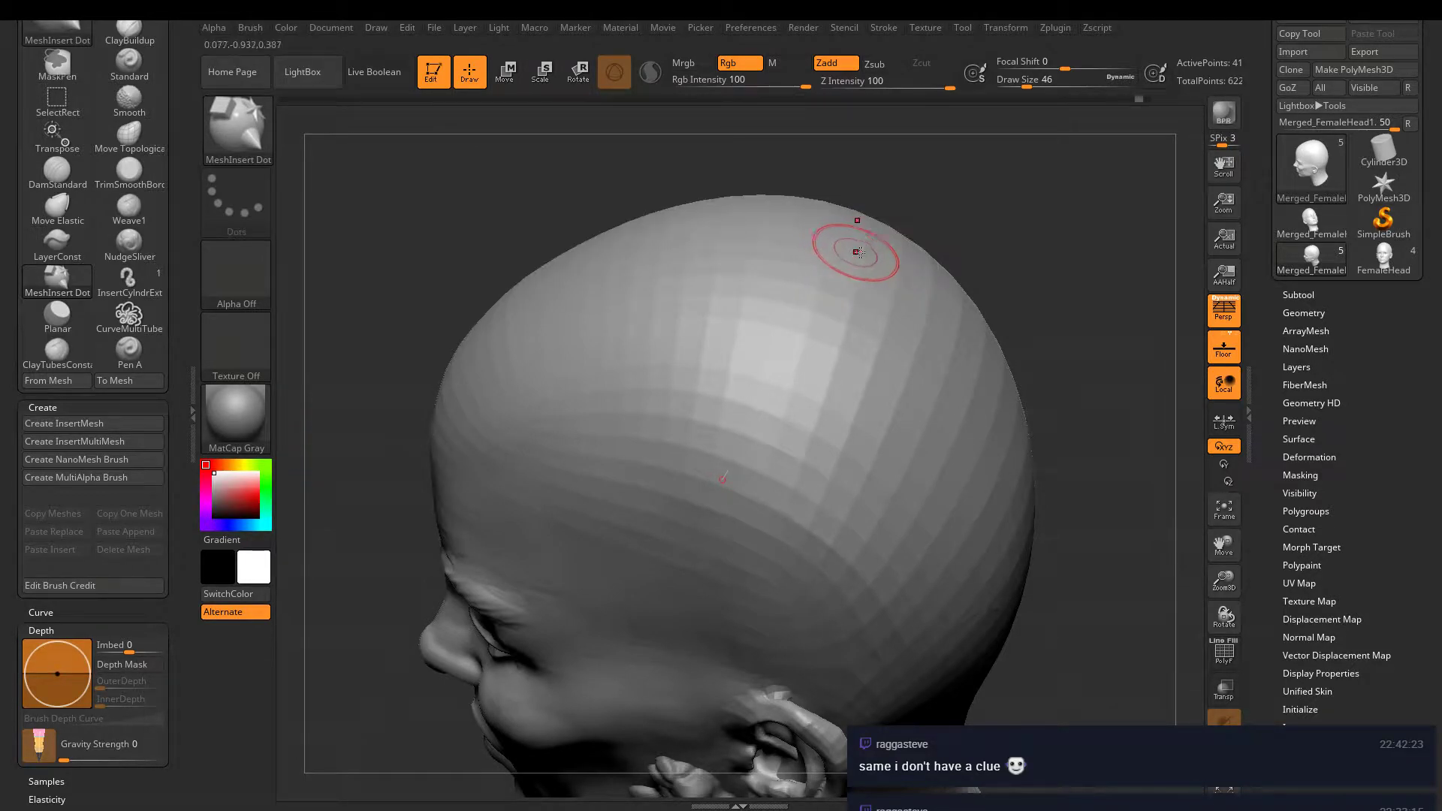
- Append a sphere as a new subtool below the existing head and sphere subtools
drag(1271, 275, 1270, 297)
shift+click(1294, 316)
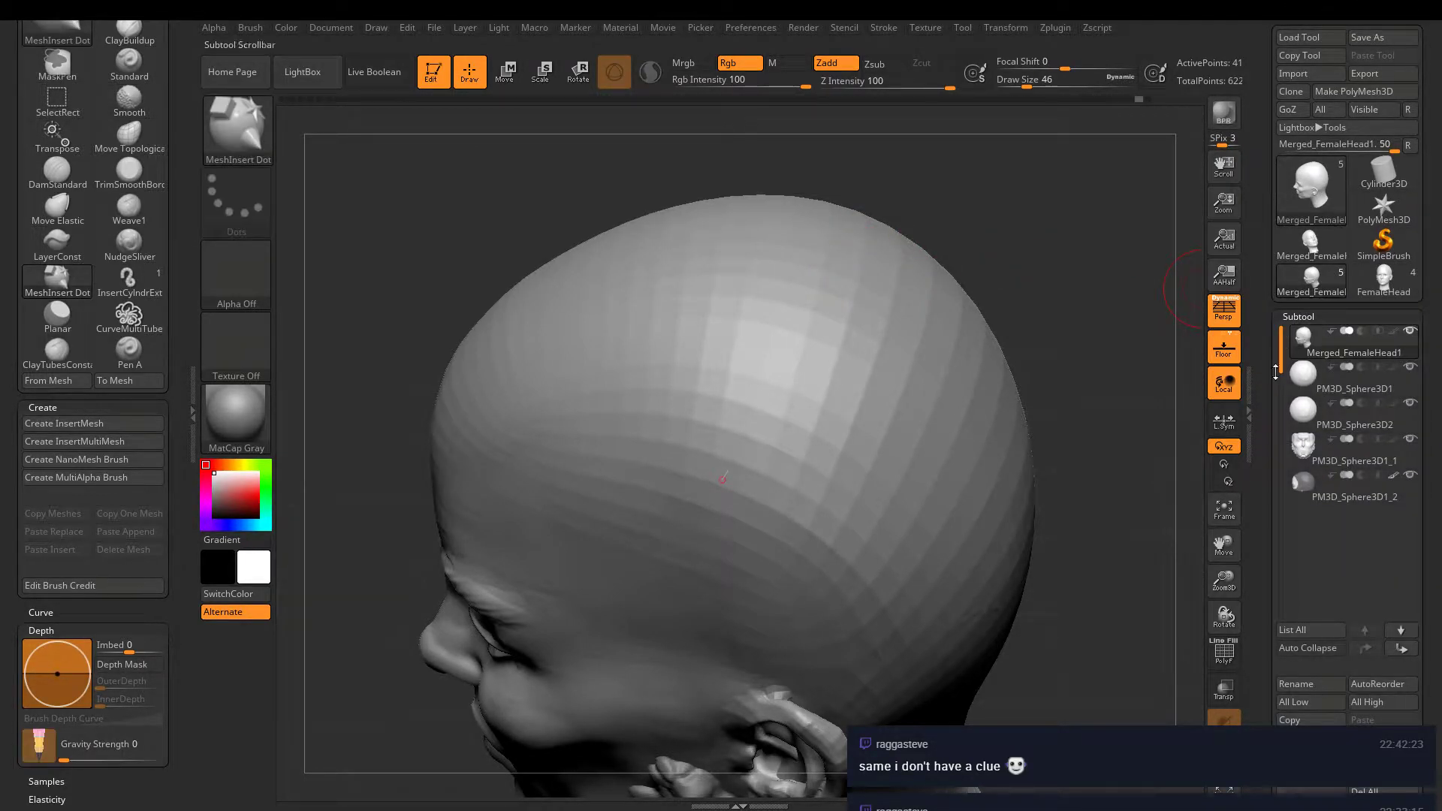
mouse_move(1302, 454)
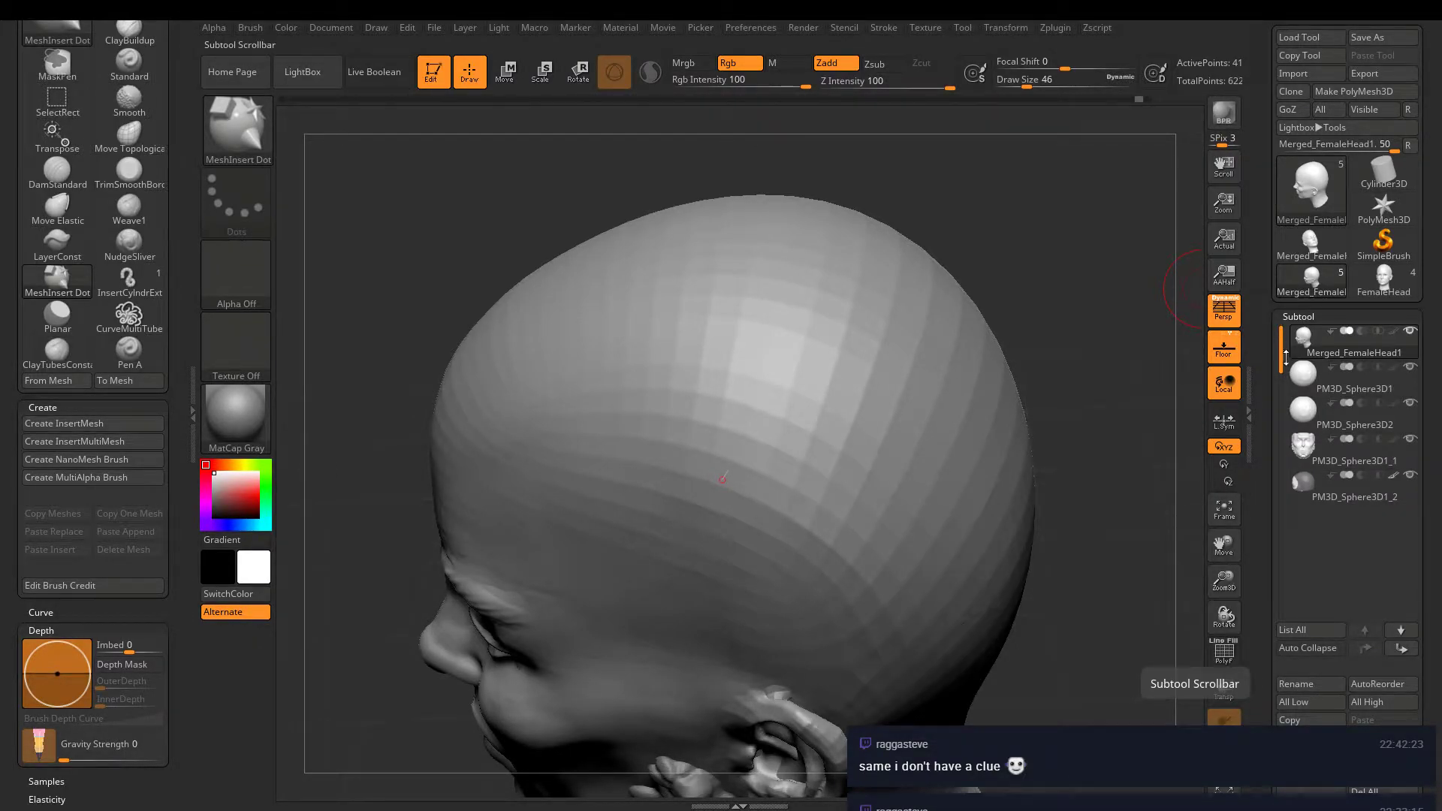
mouse_move(1293, 396)
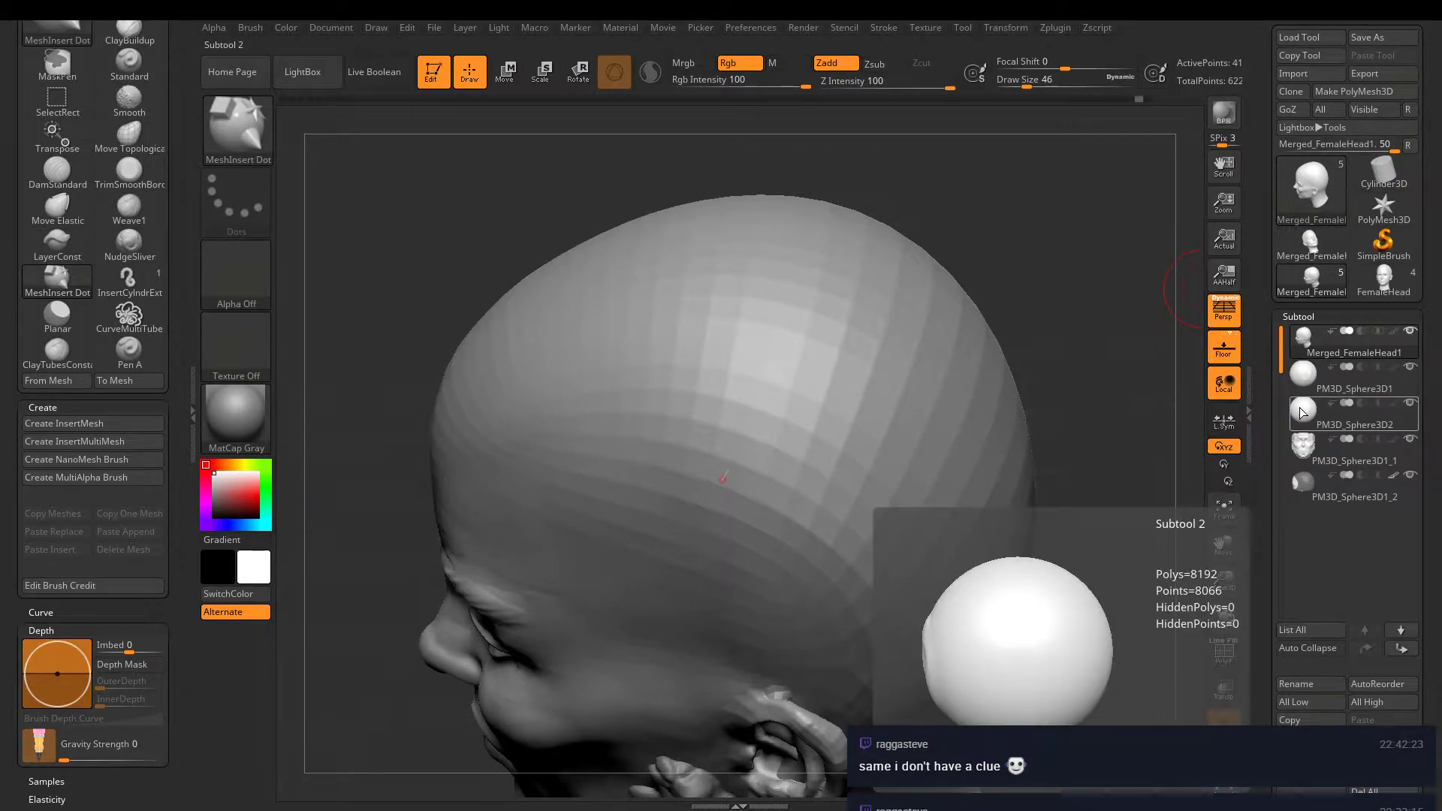
scroll(1311, 631, down, 3)
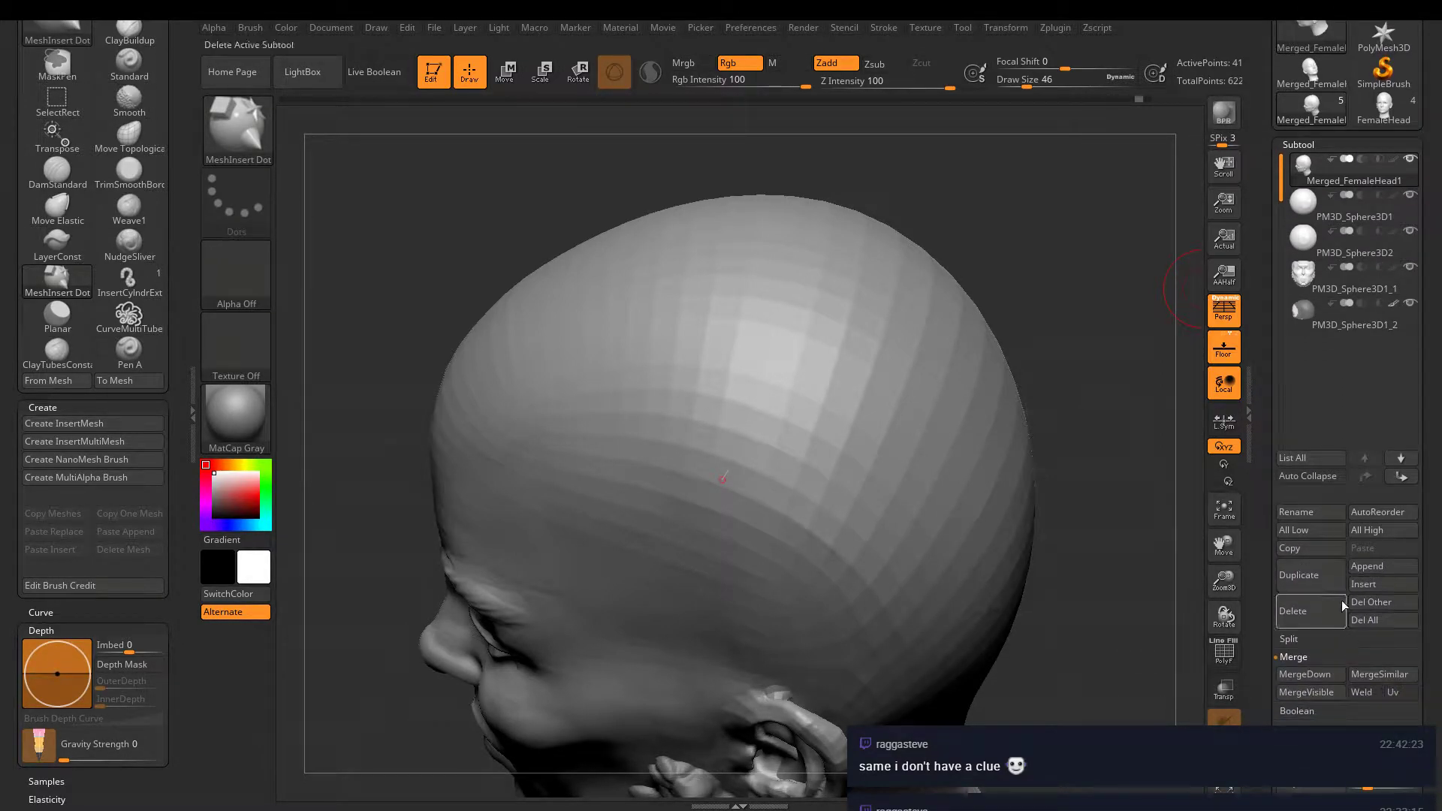
click(1365, 566)
click(793, 527)
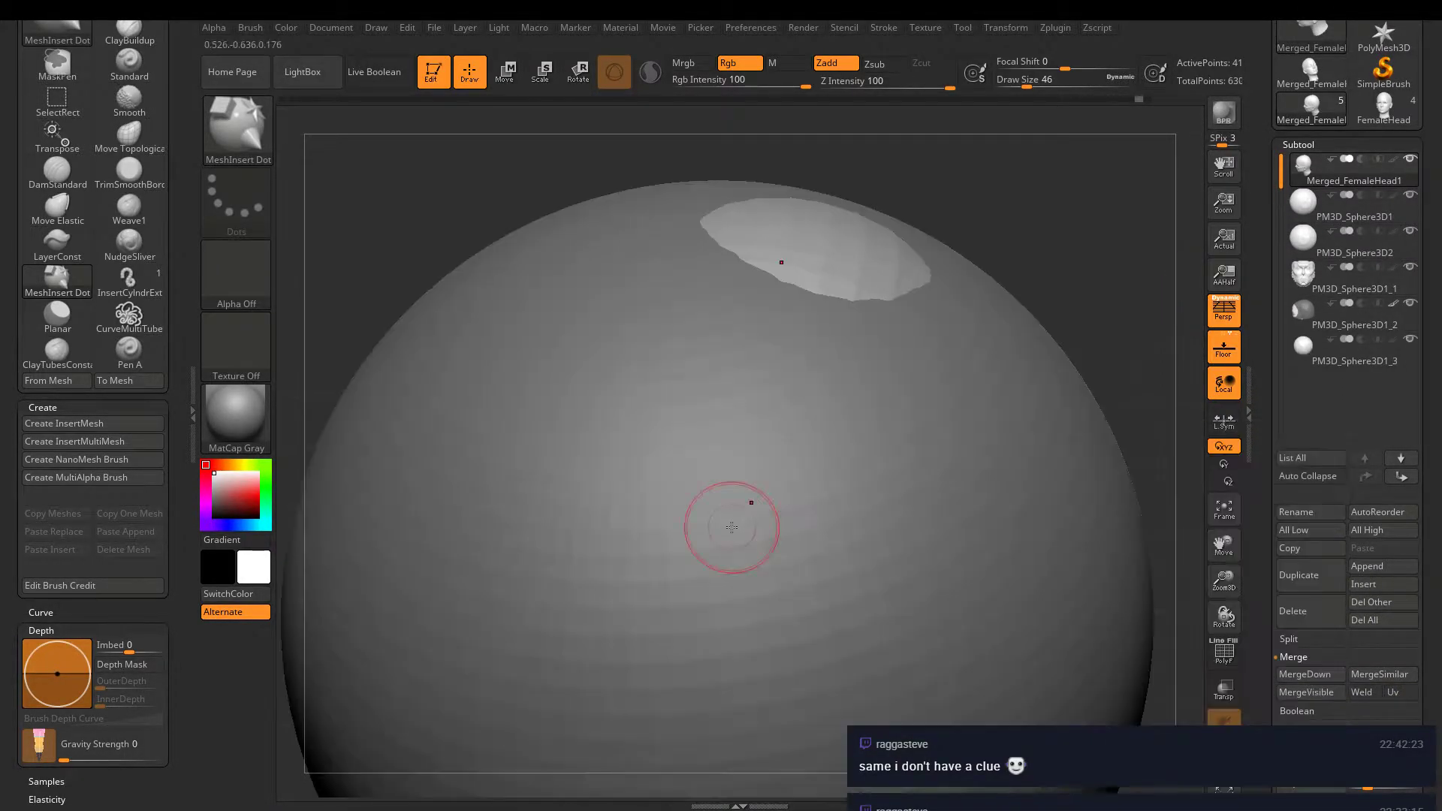
- Select the PM3D_Sphere3D1_3 subtool and create a new InsertMesh brush from it
click(1340, 363)
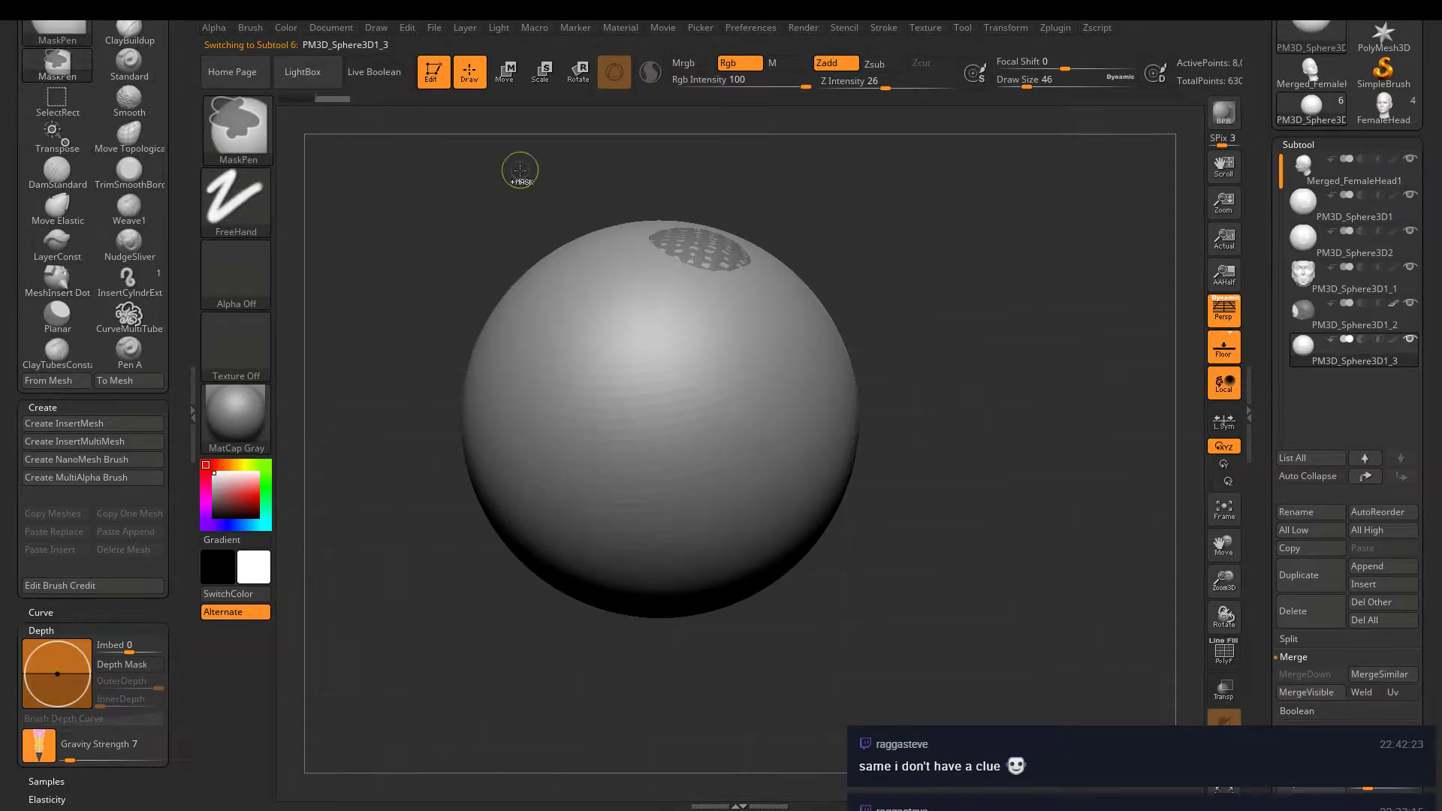
mouse_move(520, 170)
alt+right_down()
mouse_move(711, 277)
mouse_move(605, 248)
alt+right_up()
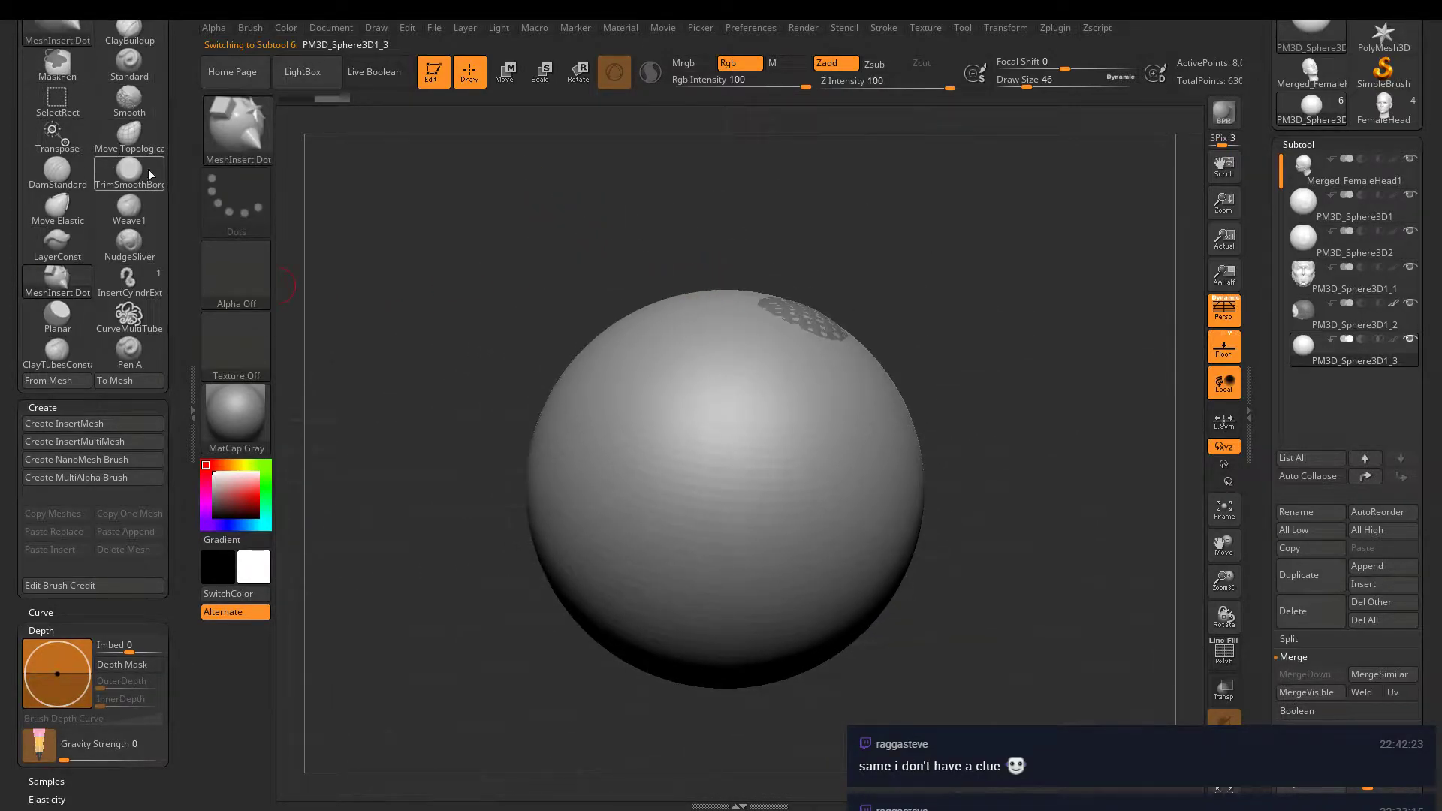
click(93, 423)
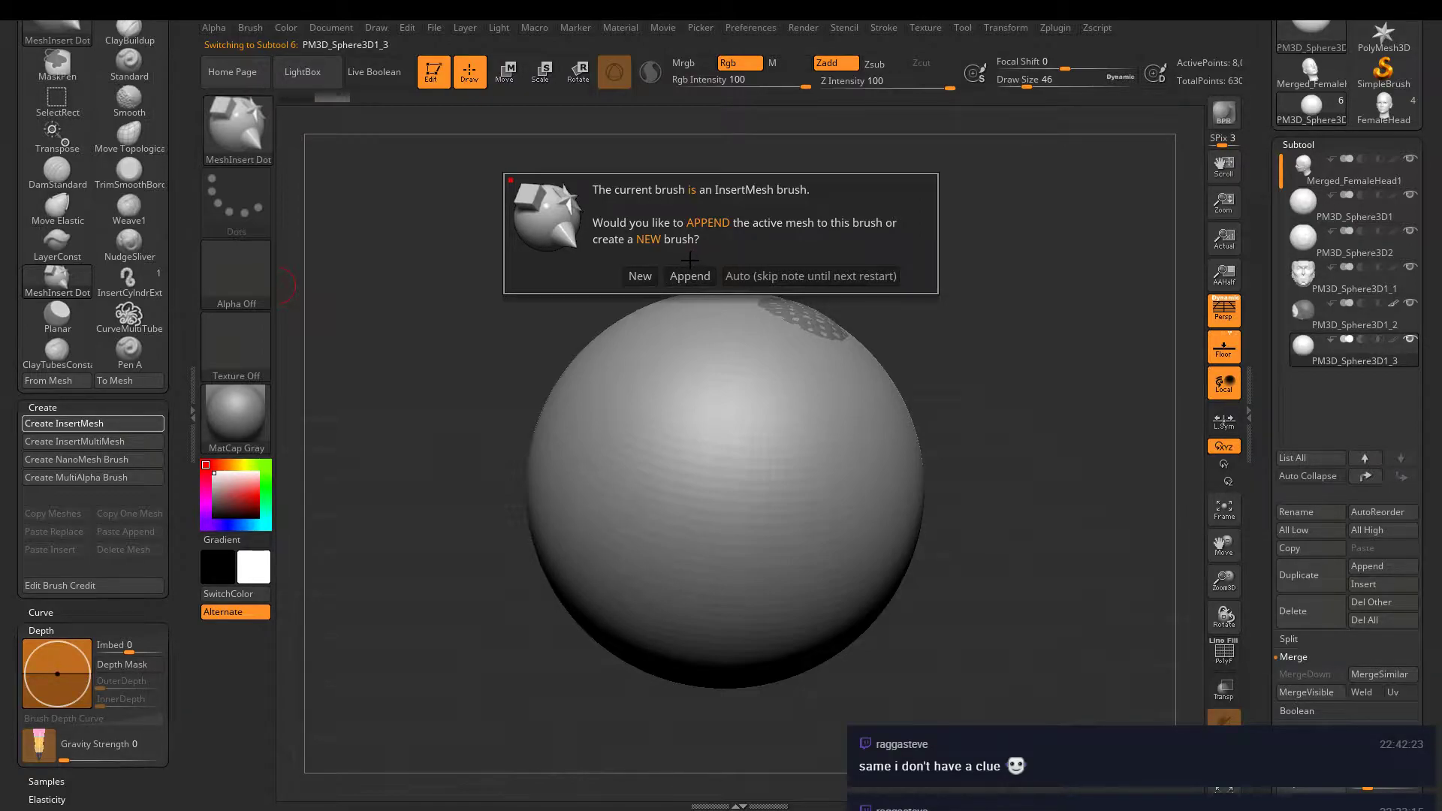
click(638, 276)
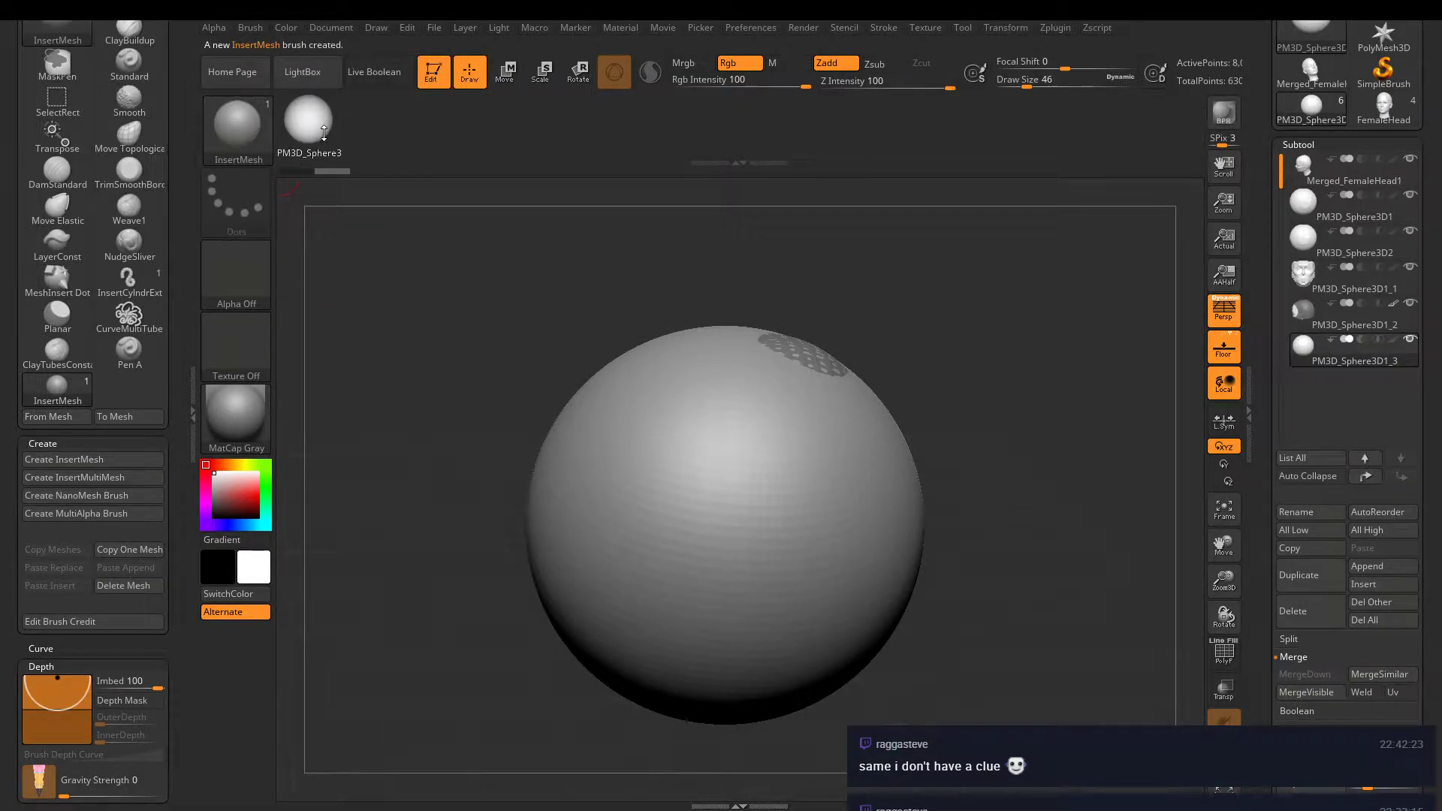
- Enable Curve Mode, Size and Intensity for the InsertMesh brush and shape its Curve Falloff into a central hump with a lowered end point
click(883, 27)
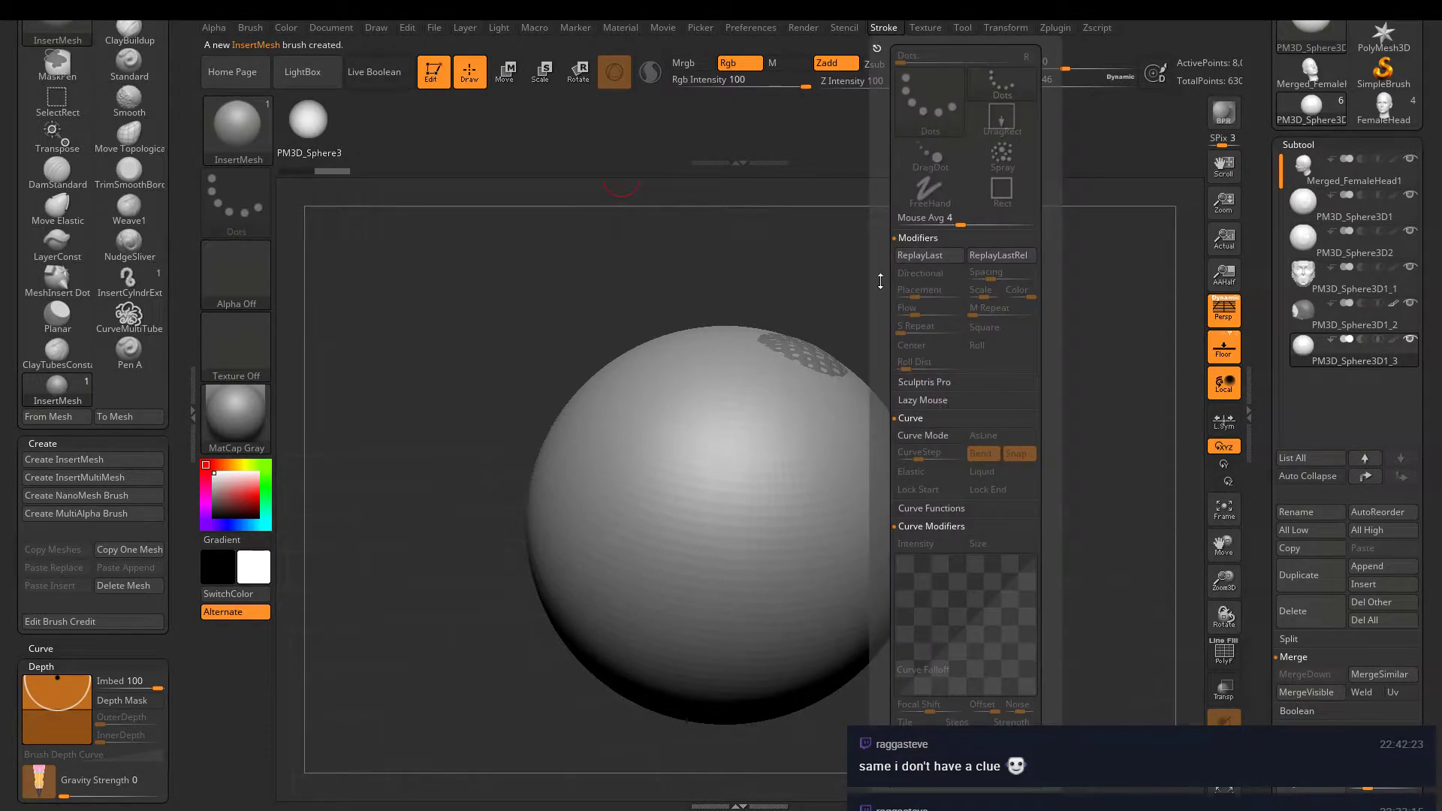
click(922, 435)
scroll(893, 354, down, 5)
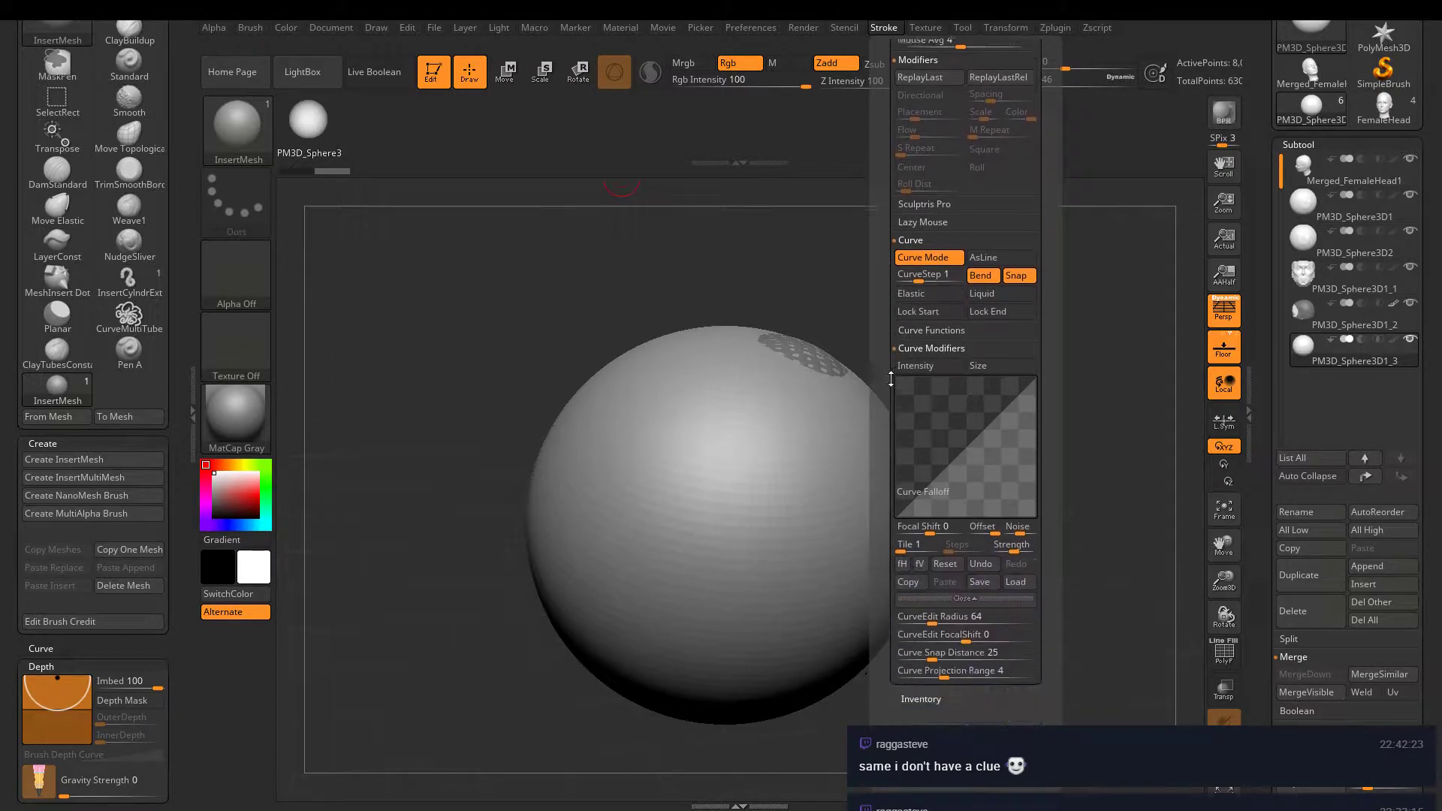
click(972, 238)
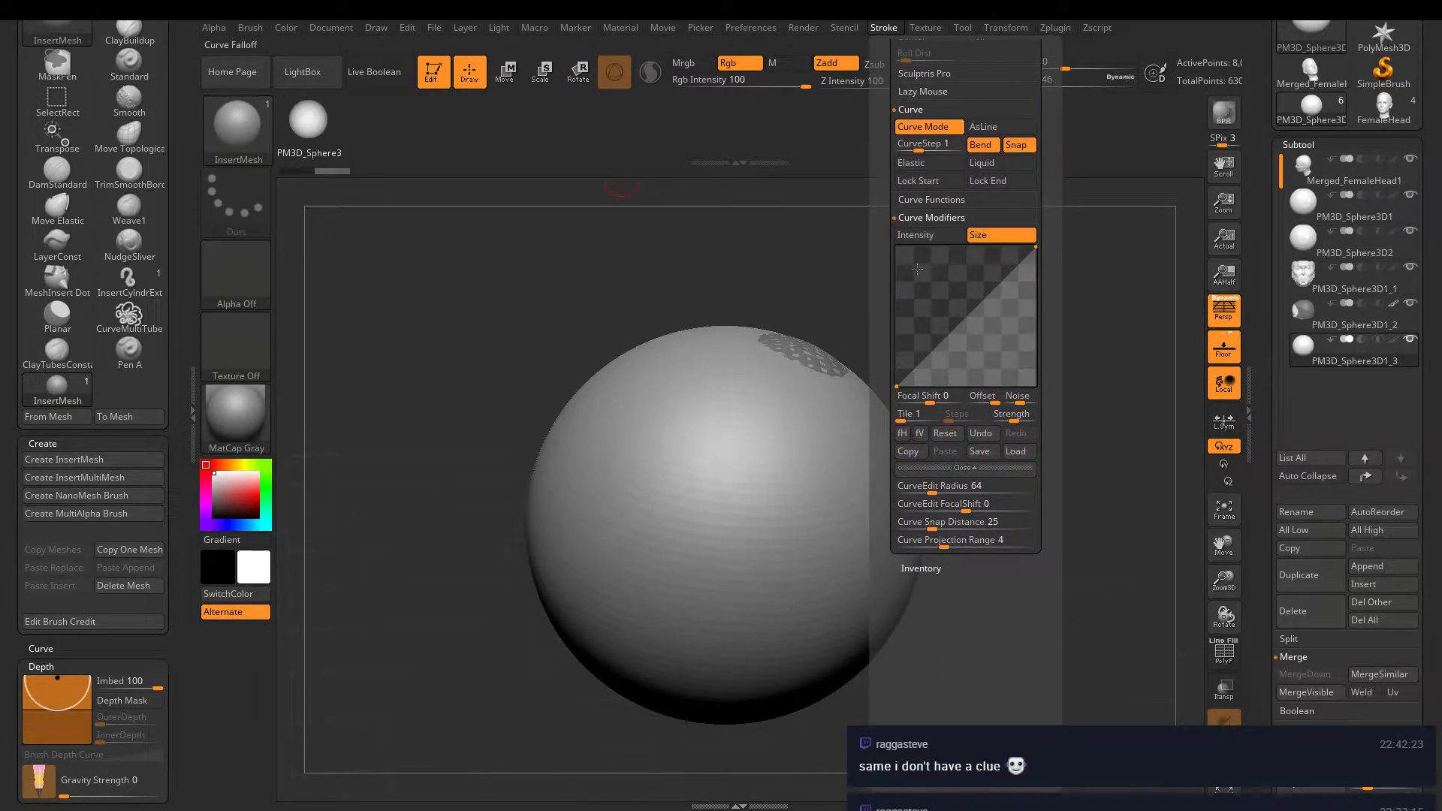
click(928, 235)
drag(984, 297, 928, 301)
drag(1037, 248, 1035, 384)
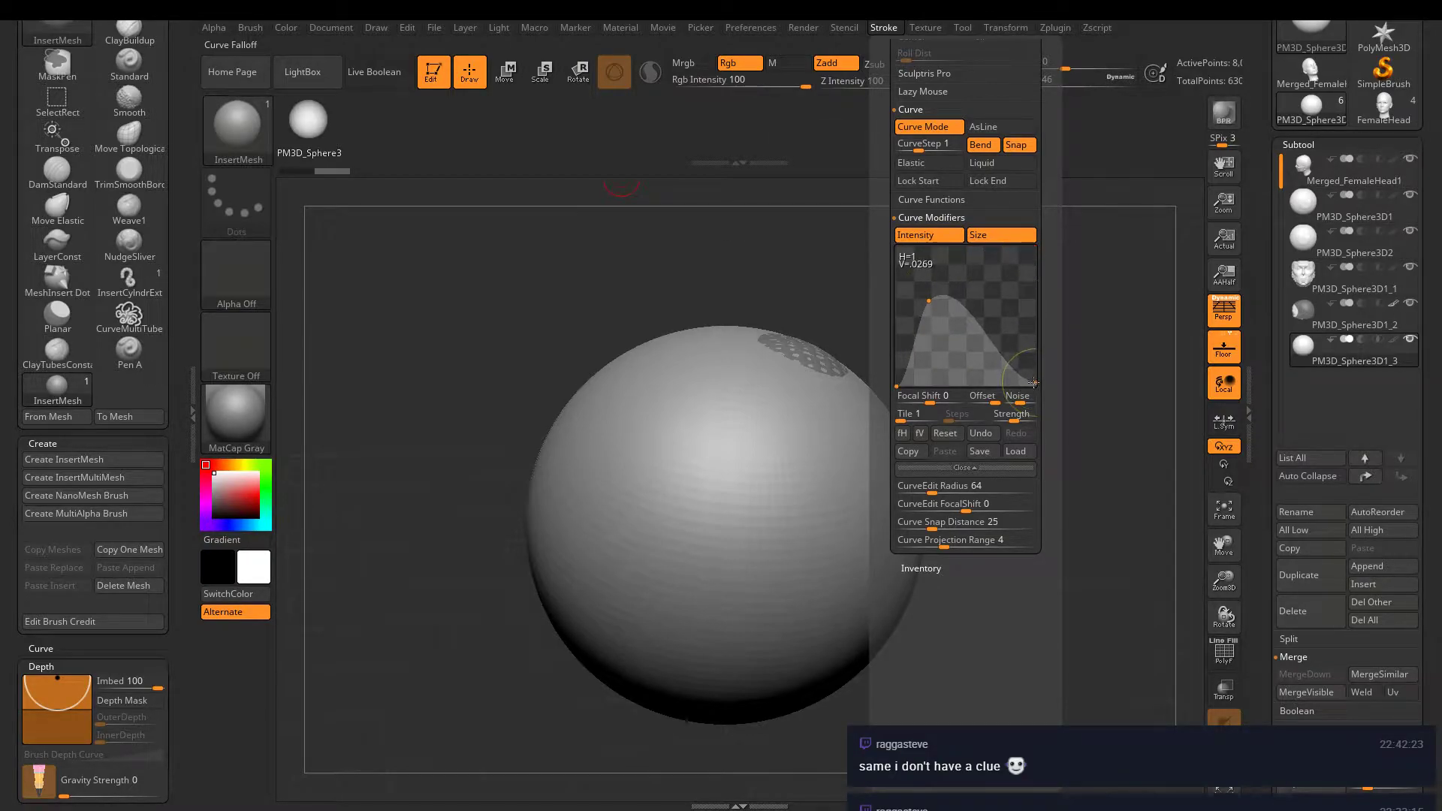
mouse_move(966, 312)
mouse_down()
mouse_move(977, 329)
mouse_move(966, 308)
mouse_up()
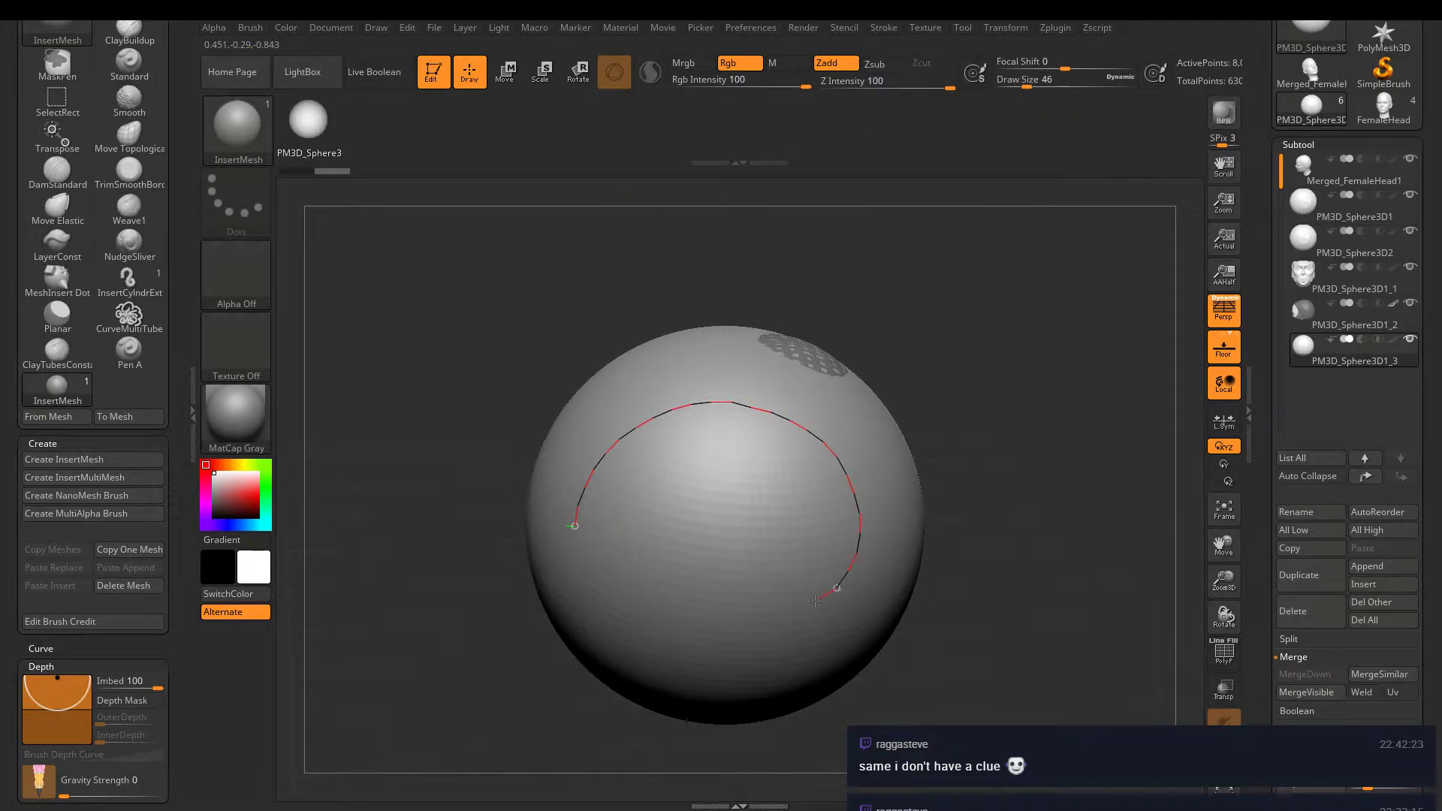
- Test the InsertMesh brush with arched curves across the appended sphere, laying down a tapered strand of inserted spheres
drag(816, 601, 706, 633)
mouse_move(656, 650)
right_down()
mouse_move(684, 577)
mouse_move(725, 631)
mouse_move(646, 623)
mouse_move(769, 505)
mouse_move(750, 525)
mouse_move(789, 515)
mouse_move(789, 634)
mouse_move(730, 480)
right_up()
mouse_move(582, 526)
mouse_down()
mouse_move(635, 458)
mouse_move(951, 601)
mouse_up()
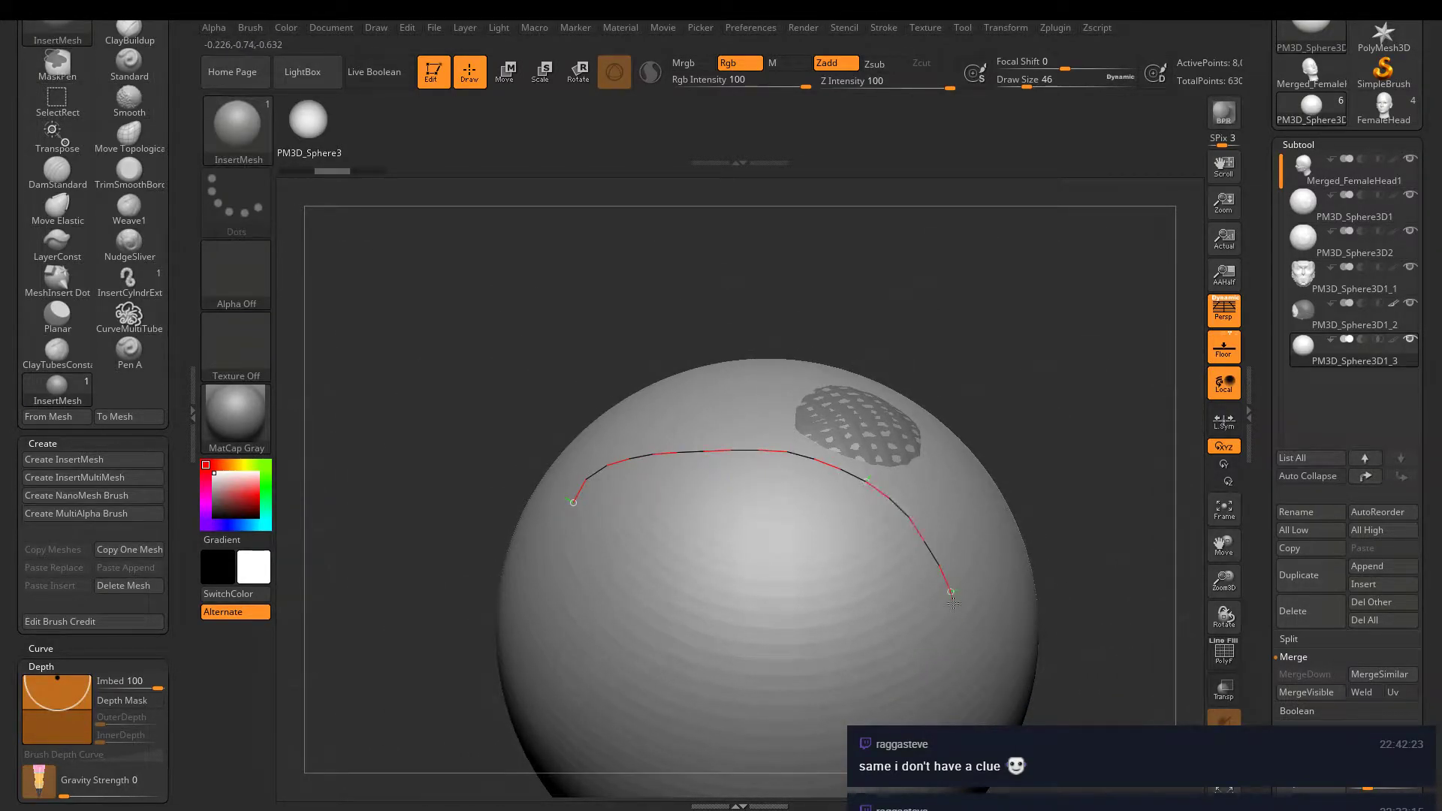
mouse_move(844, 602)
right_down()
mouse_move(845, 585)
mouse_move(725, 589)
mouse_move(801, 681)
mouse_move(814, 541)
mouse_move(792, 511)
right_up()
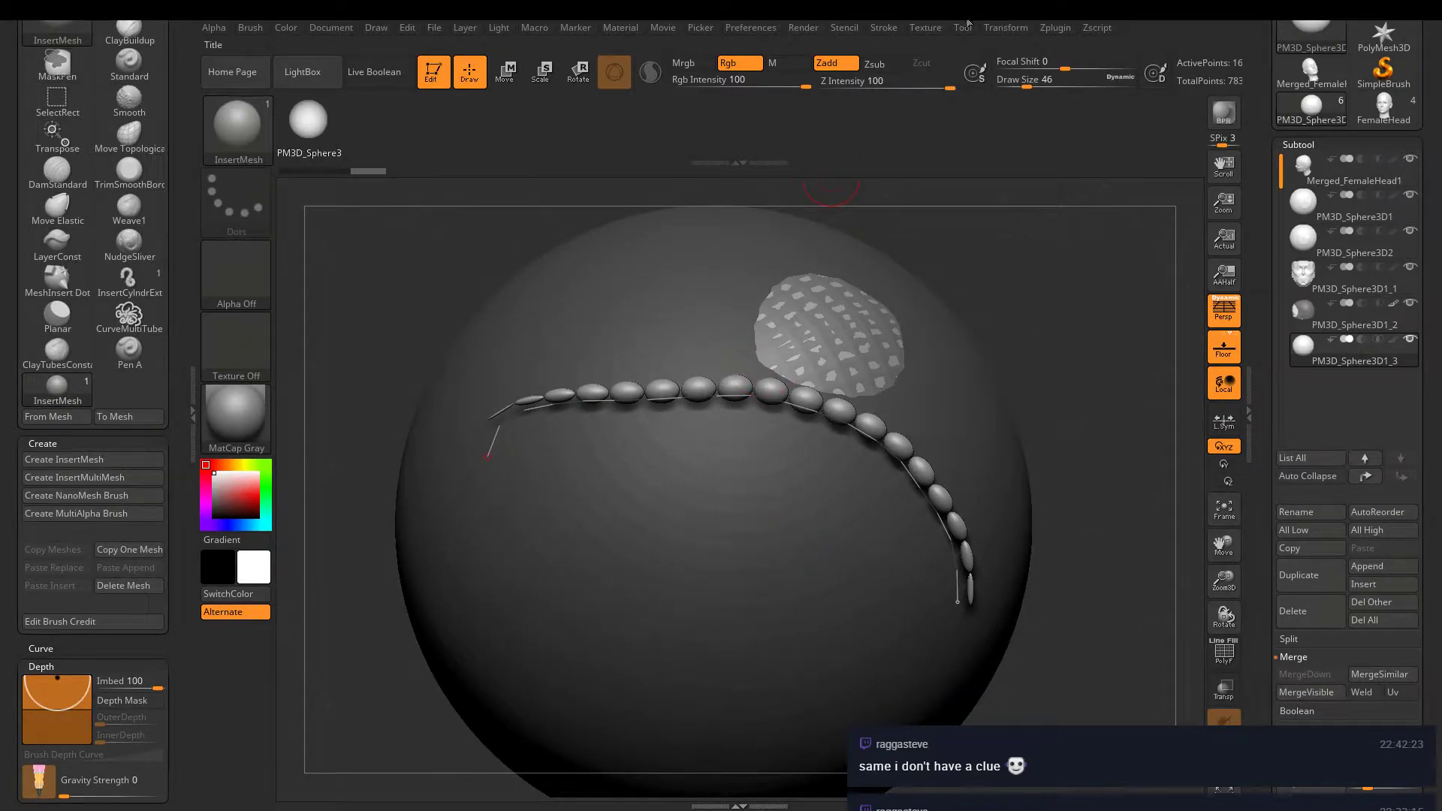
- Review the InsertMesh brush's curve settings and set its depth Imbed to -4
click(884, 28)
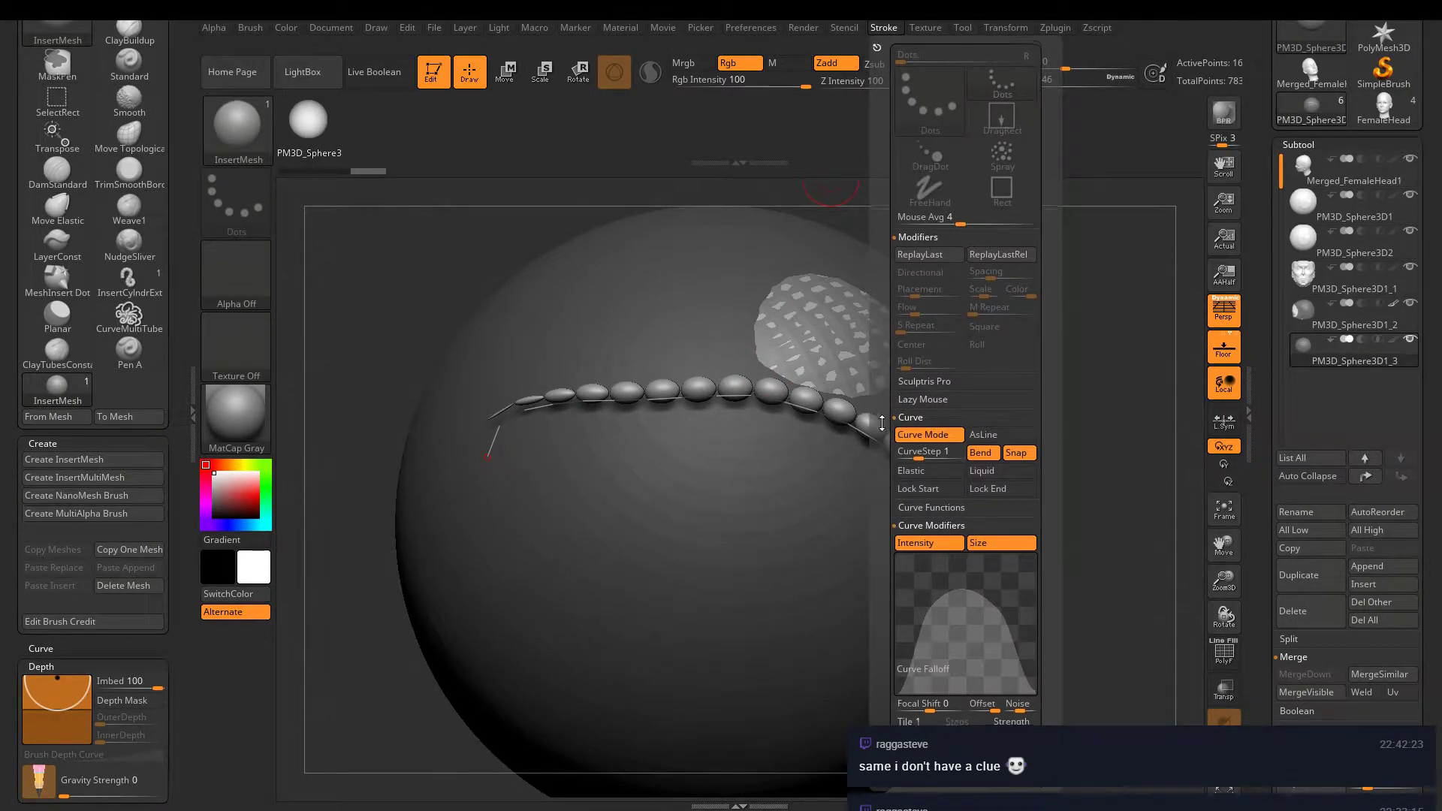
scroll(886, 368, down, 2)
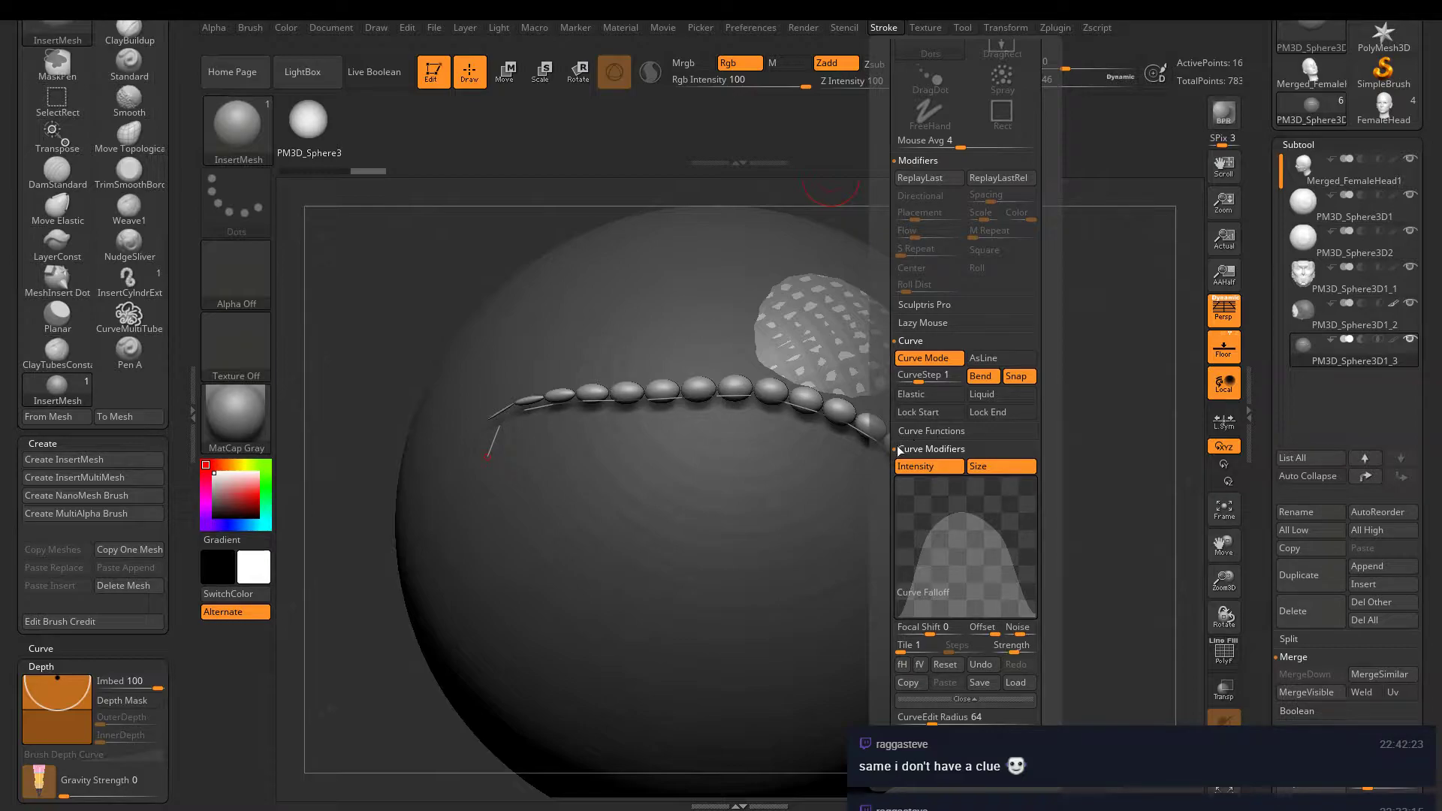
drag(878, 553, 892, 469)
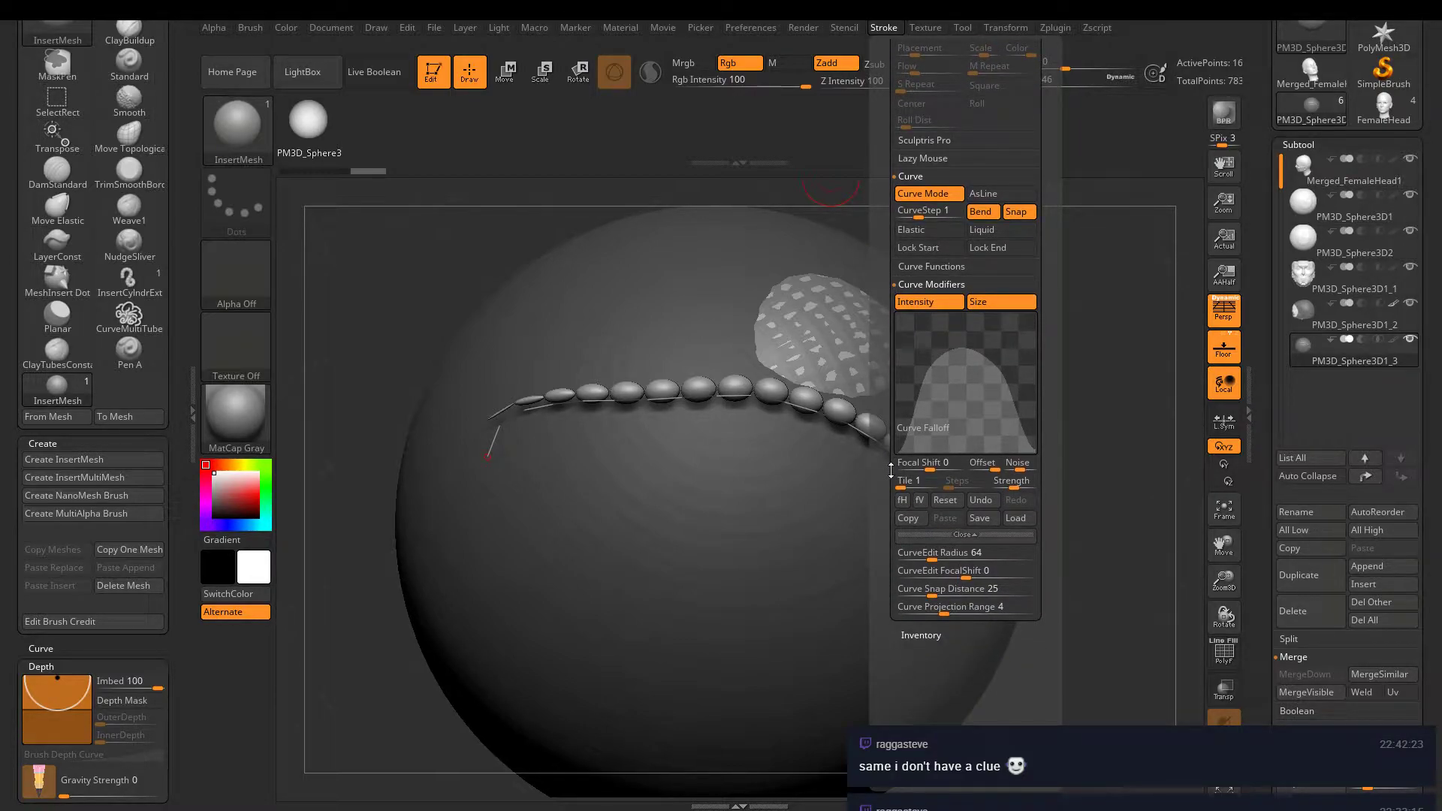
drag(19, 488, 20, 335)
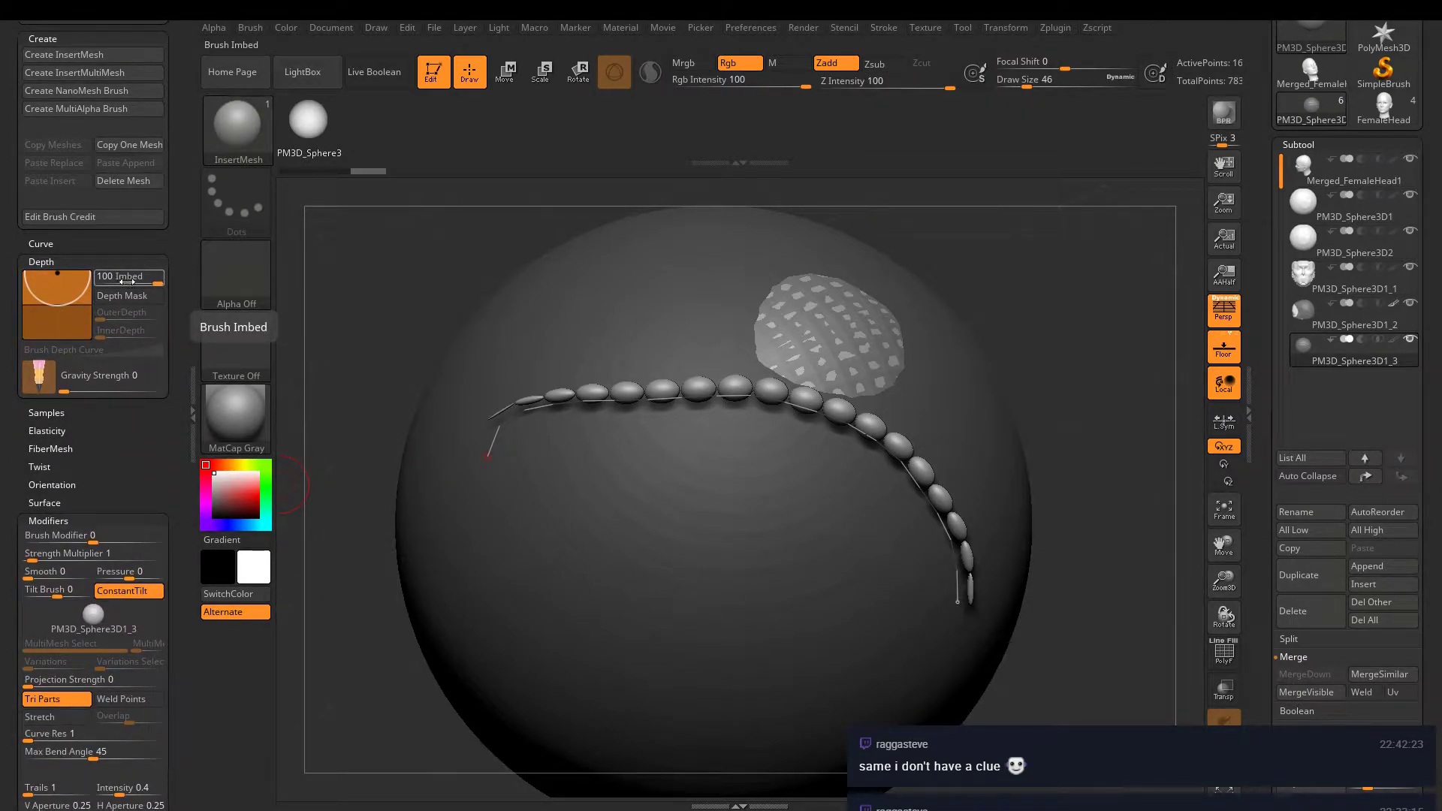
drag(154, 279, 122, 279)
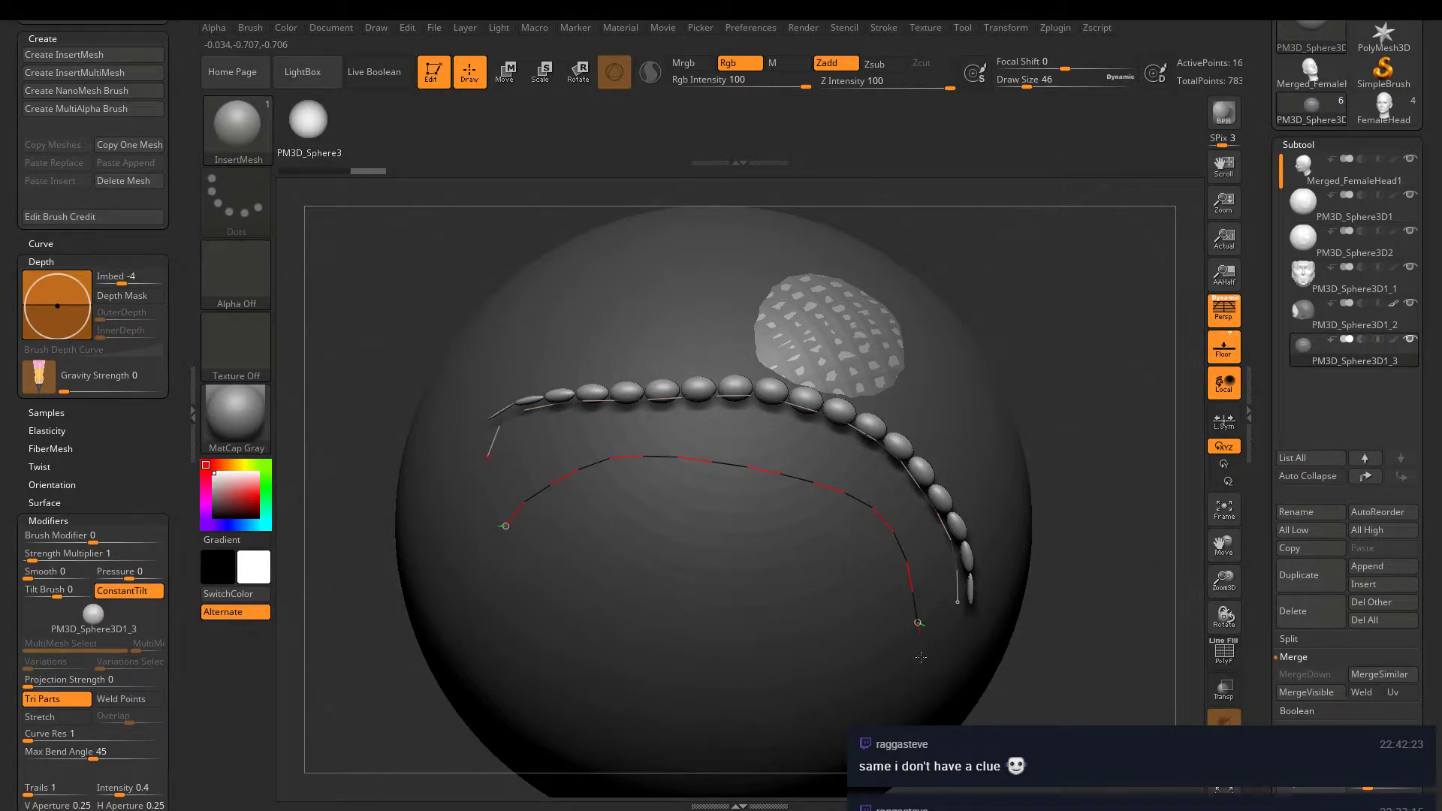
- Lay down a second arched strand of spheres below the first, and enable Weld Points and Stretch for the InsertMesh brush
drag(921, 657, 921, 660)
mouse_move(877, 482)
right_down()
mouse_move(818, 322)
mouse_move(854, 316)
mouse_move(863, 421)
mouse_move(1006, 357)
right_up()
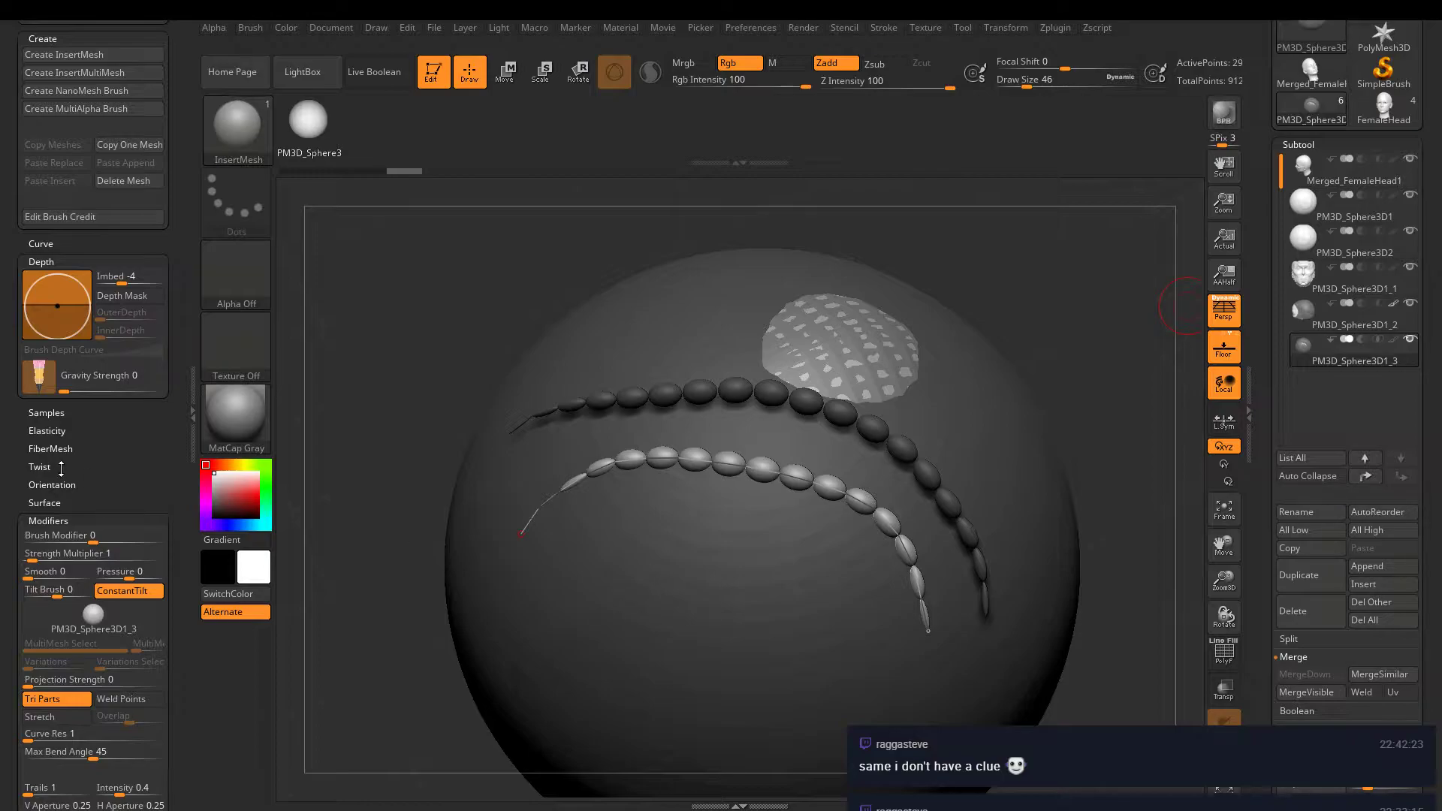
drag(8, 517, 19, 423)
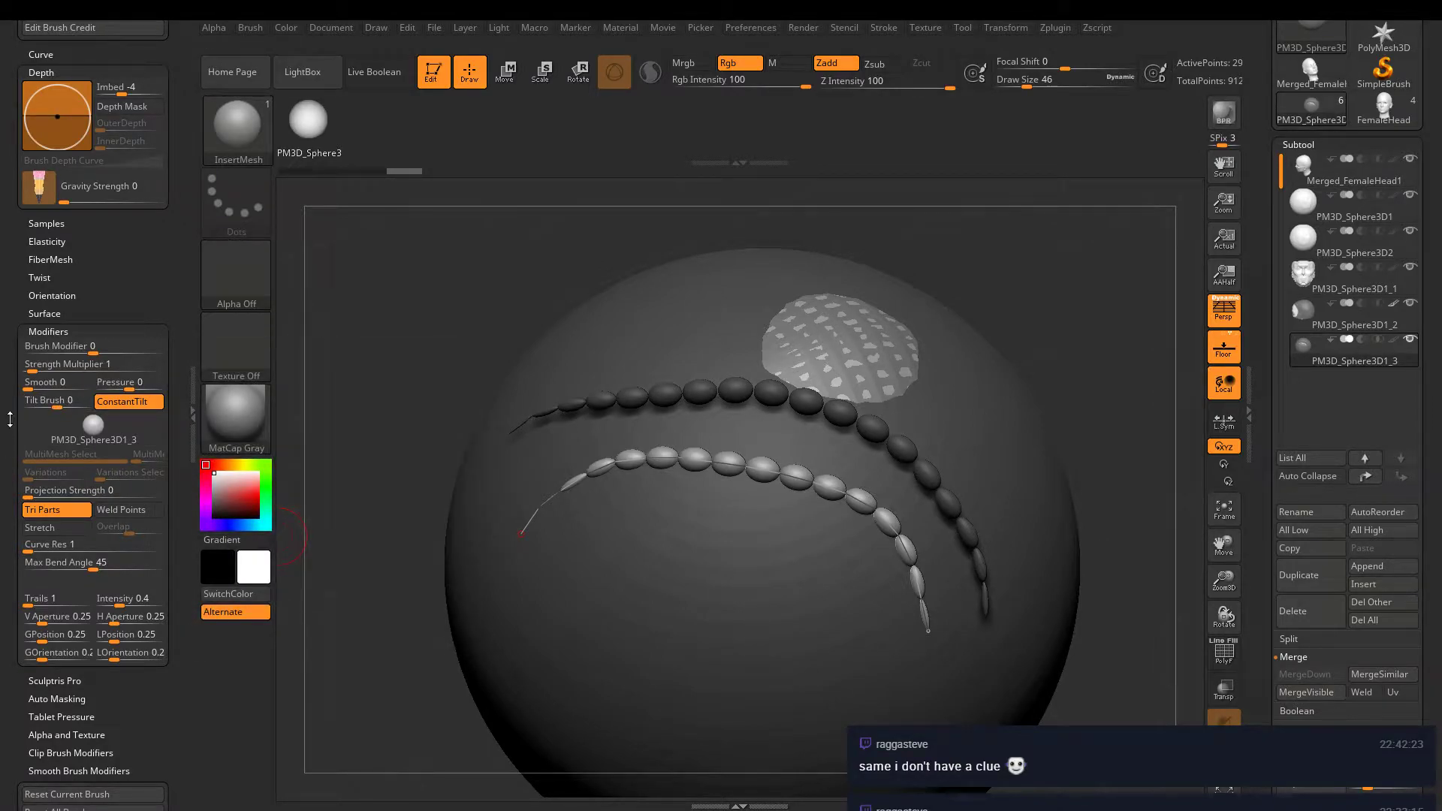
click(109, 513)
click(78, 529)
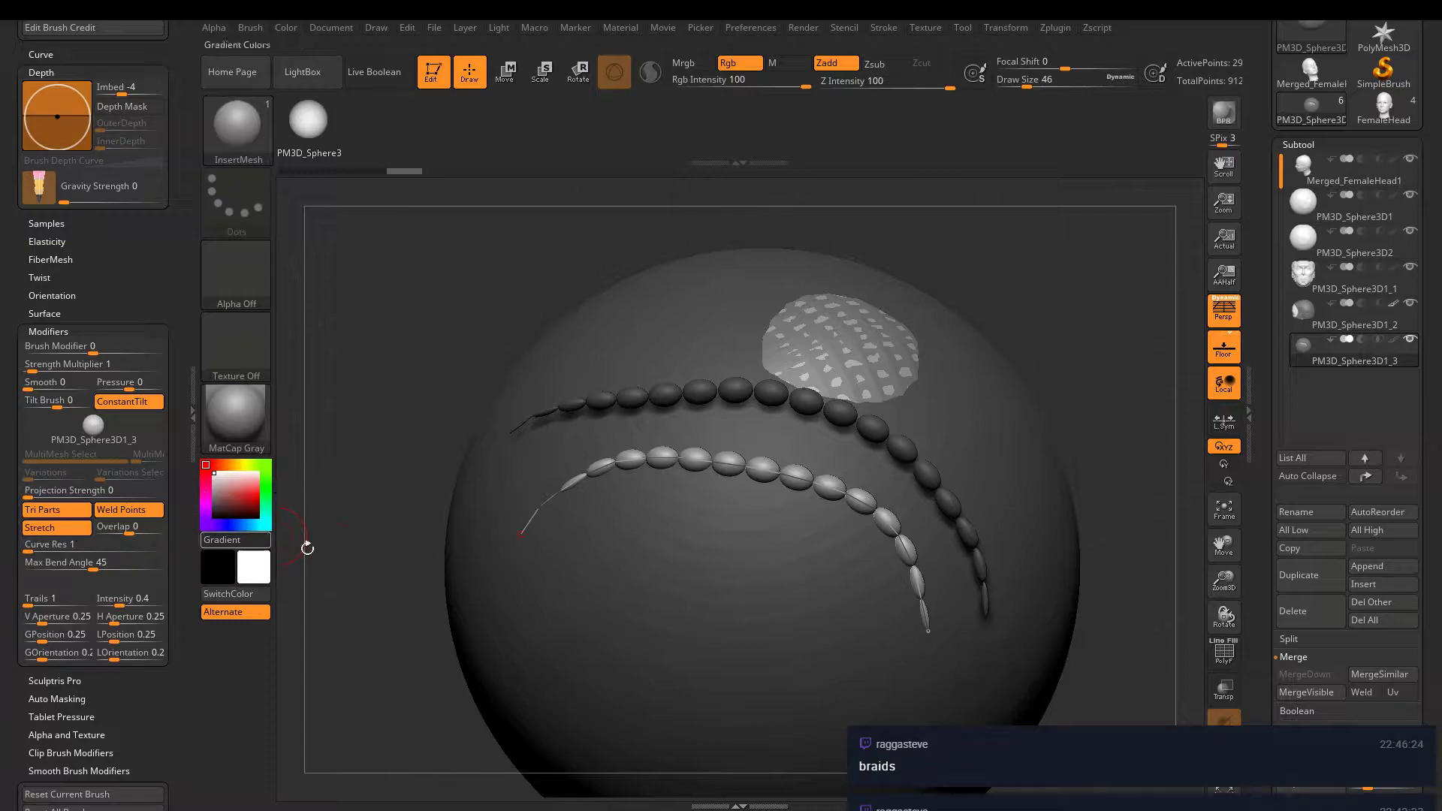
- Test the welded, stretched brush with a third arched strand on the sphere, and undo that strand
drag(780, 568, 857, 723)
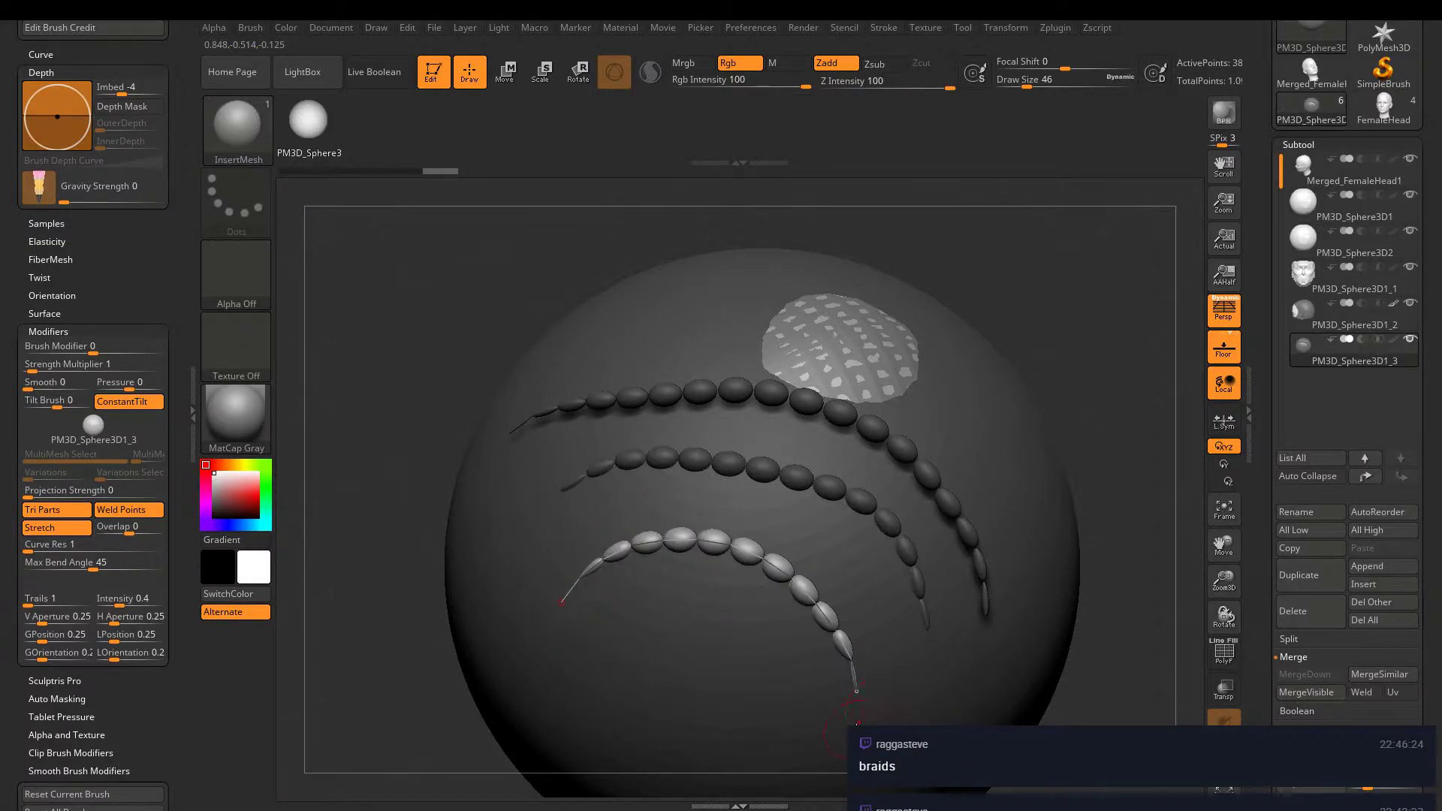
right_drag(972, 572, 939, 497)
key(ctrl+z)
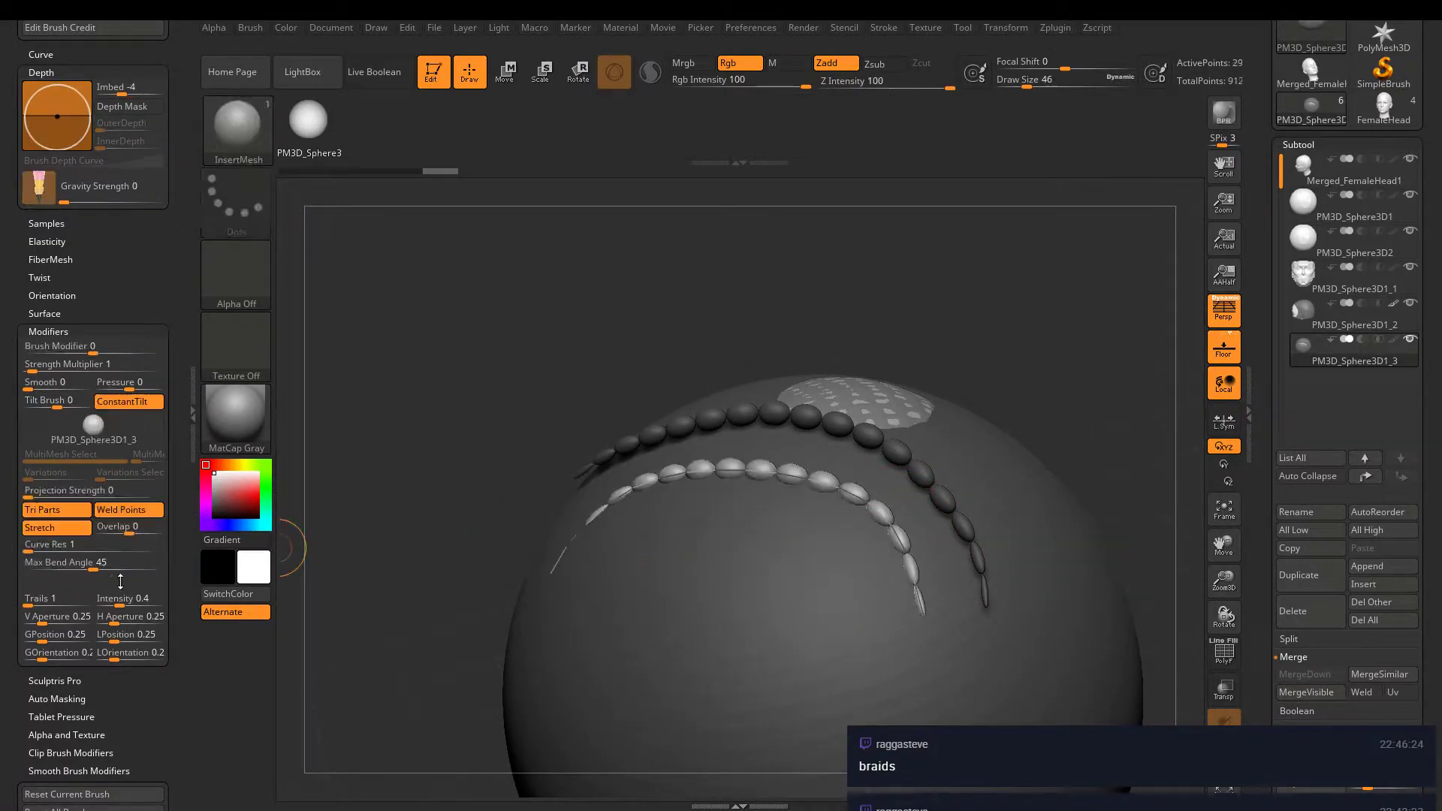
- Set the brush's Overlap to 0.15772 and try it on an arched strand below the existing two, undoing the strand
drag(130, 529, 146, 527)
mouse_move(622, 557)
mouse_down()
mouse_move(796, 532)
mouse_move(889, 667)
mouse_up()
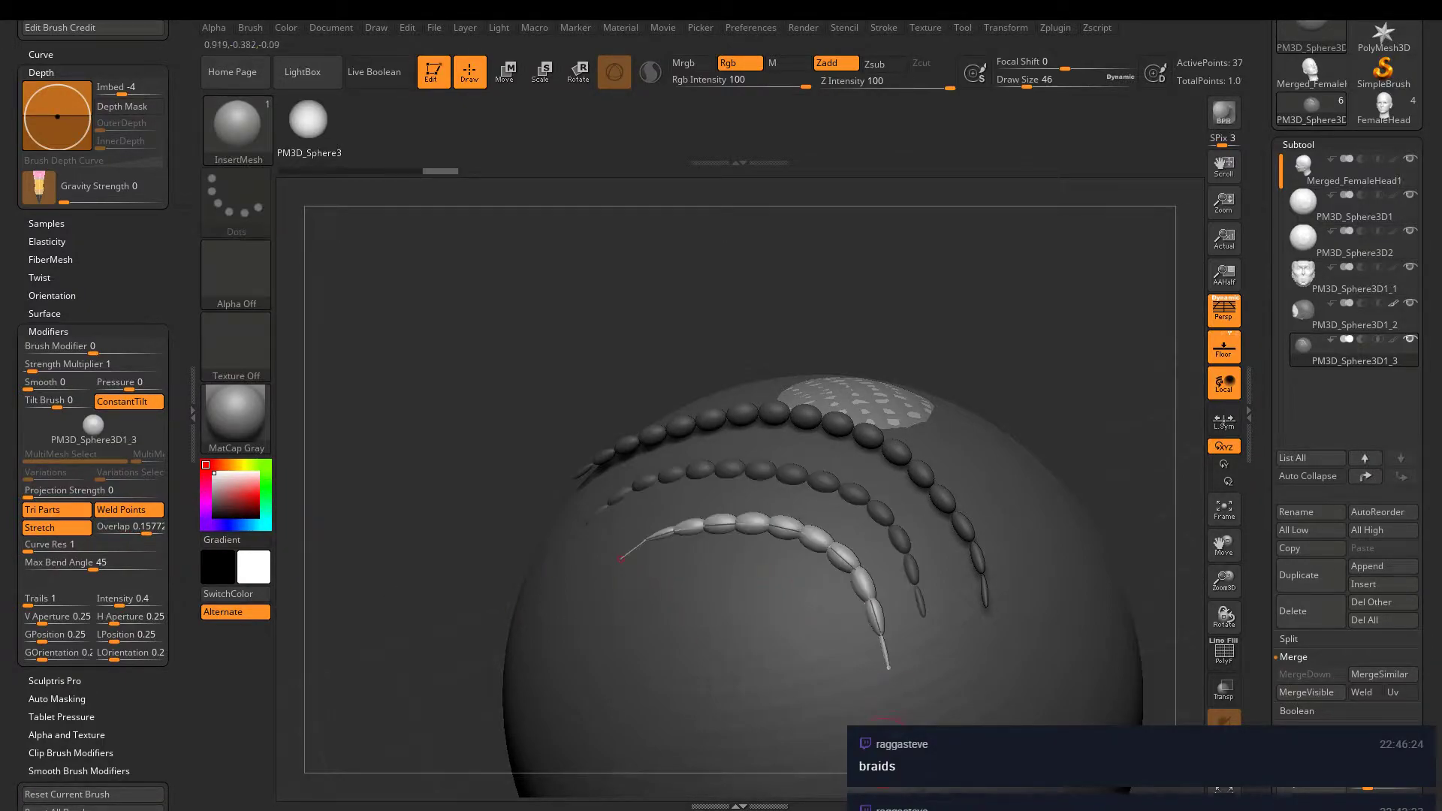
right_drag(904, 566, 890, 631)
key(ctrl+z)
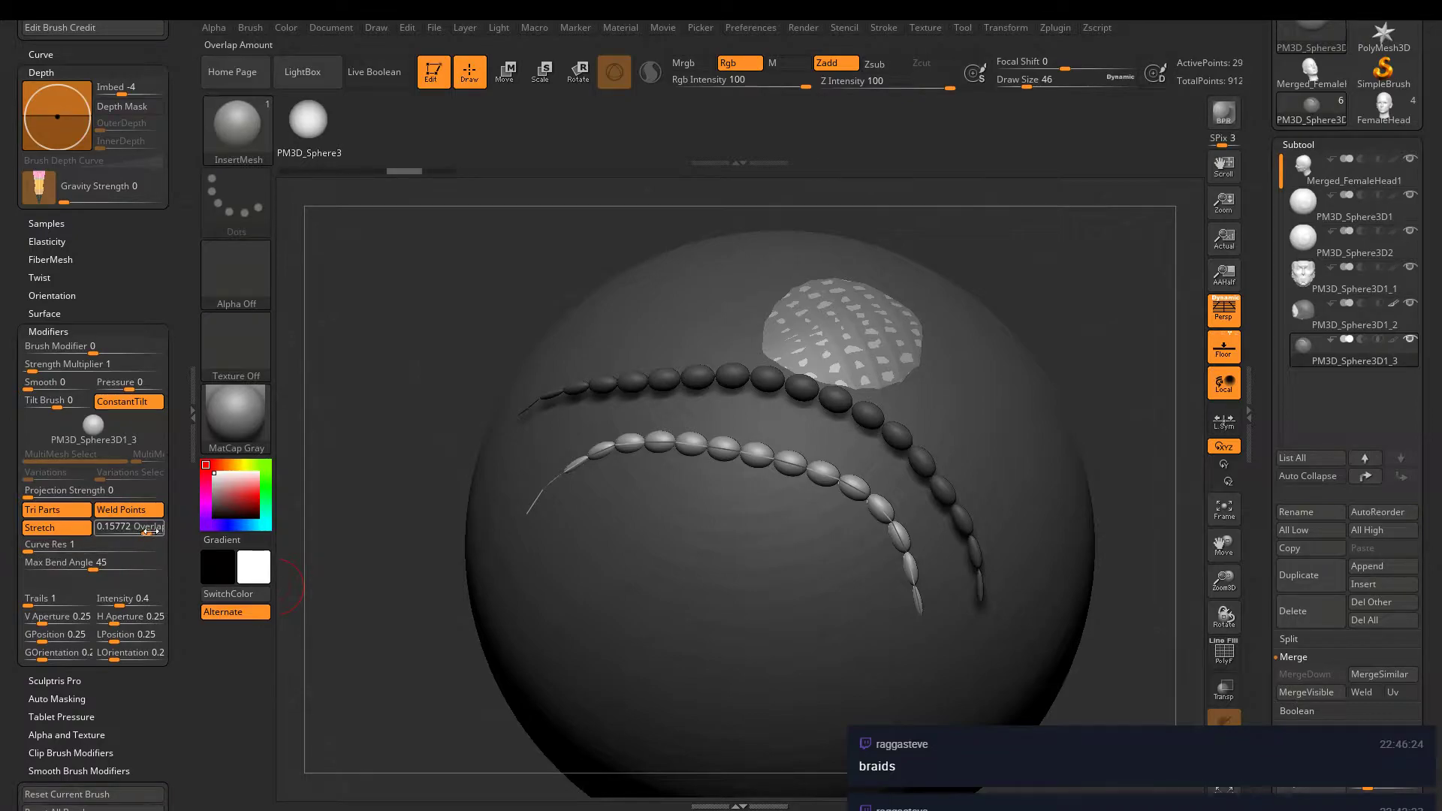
- Try two more curves across the sphere beneath the upper strands with the overlapping brush, undoing each one
click(143, 528)
drag(531, 520, 858, 672)
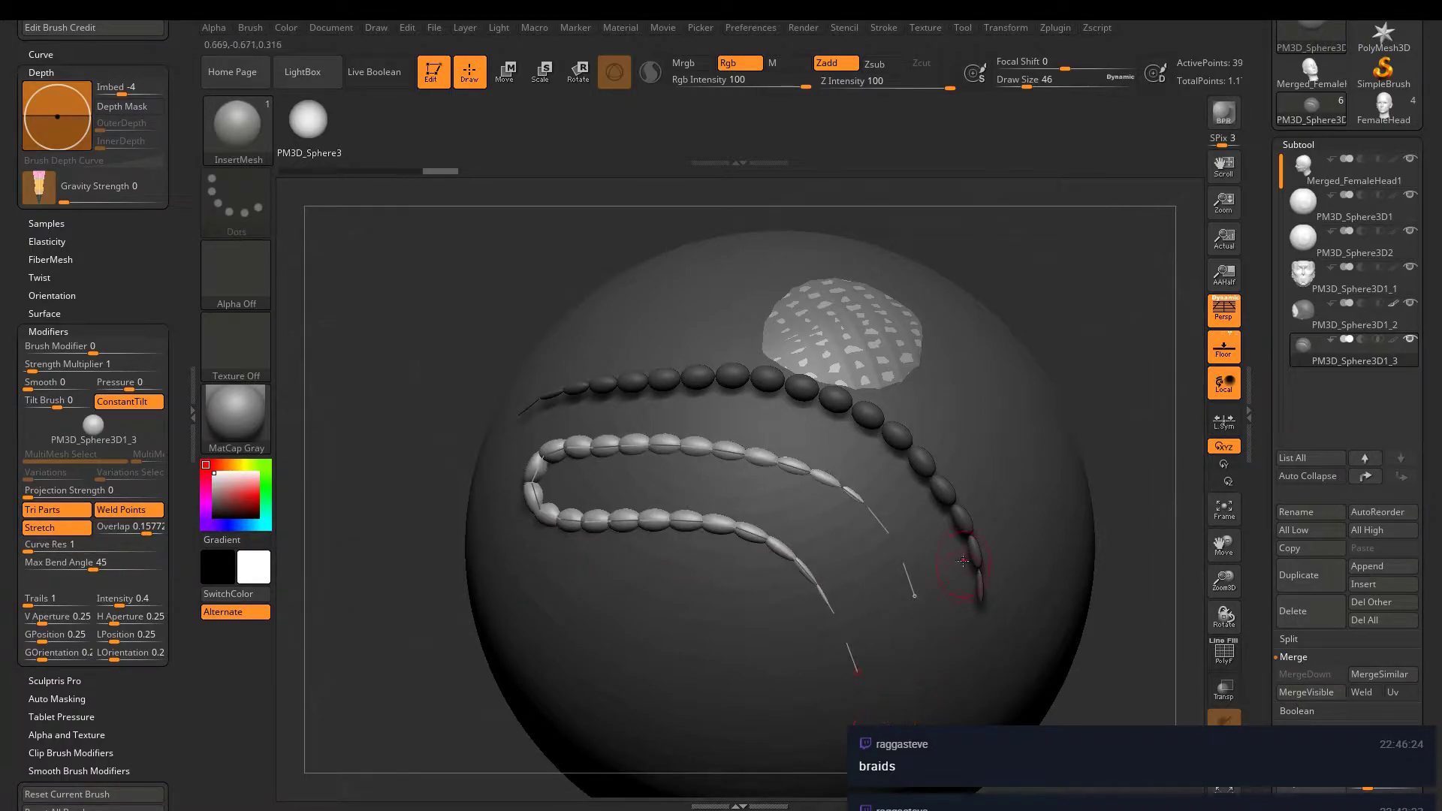
key(ctrl+z)
drag(571, 529, 603, 508)
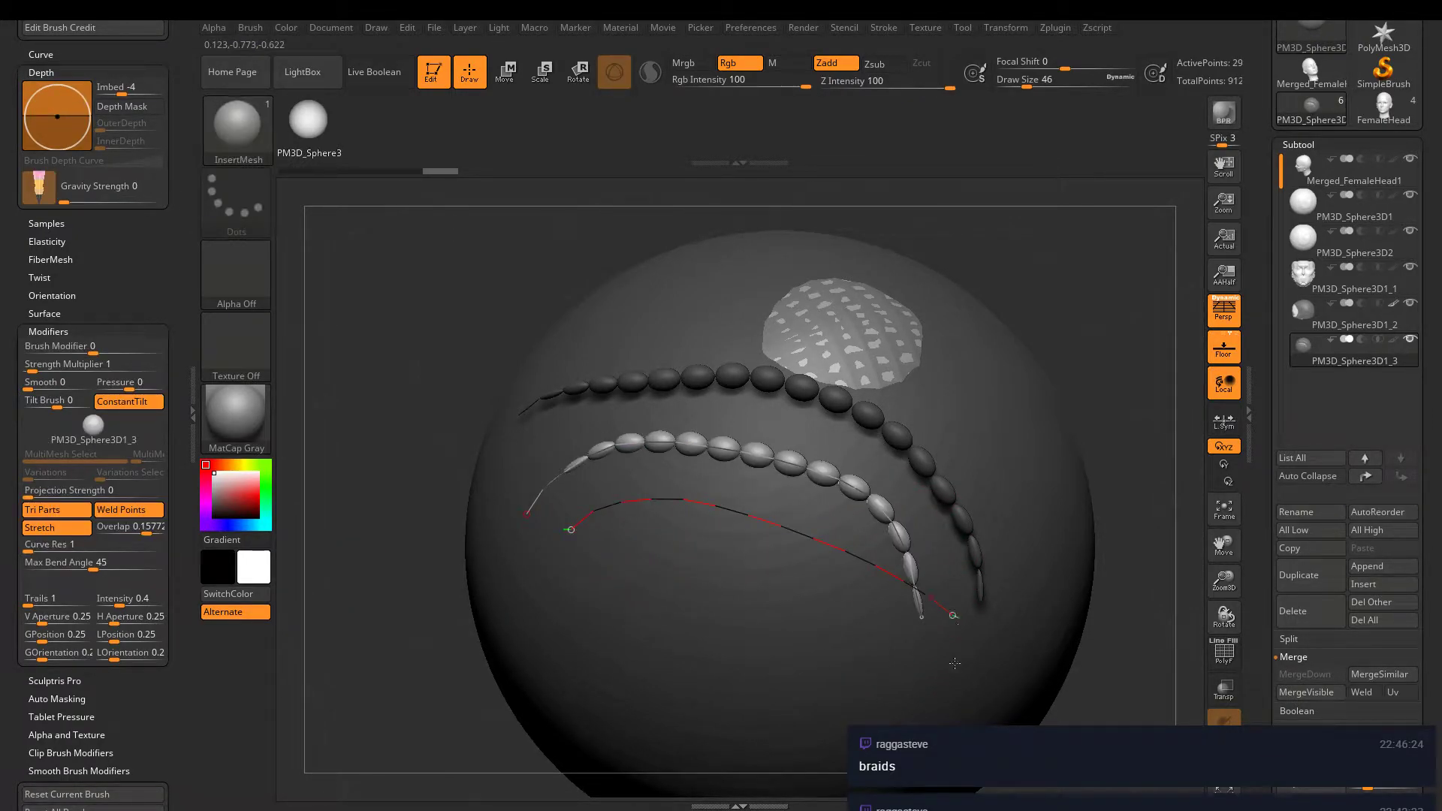
drag(955, 664, 956, 665)
key(ctrl+z)
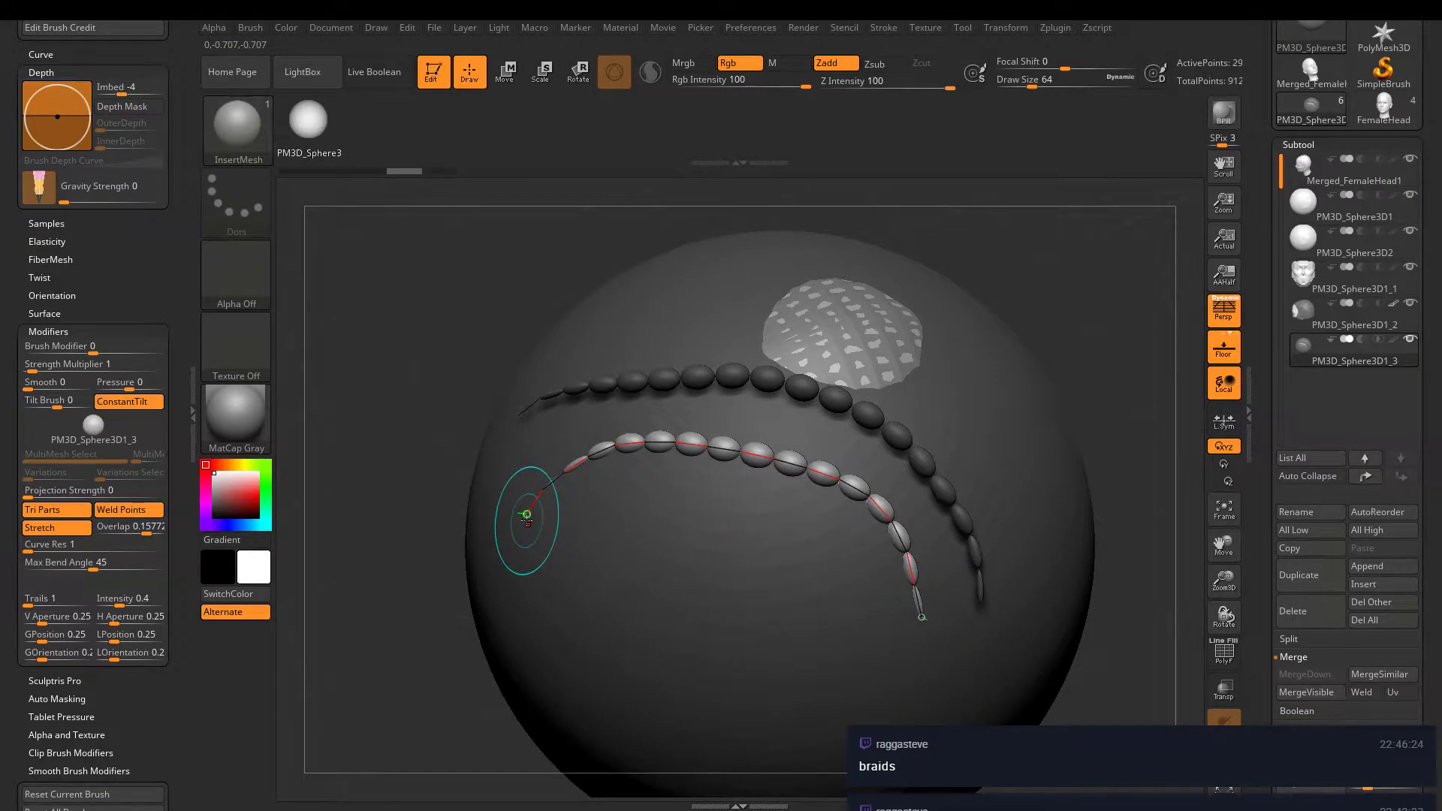
- Reshape the lower strand into an S-curve and add a shorter wavy strand beside it, under the upper arch
mouse_move(528, 518)
mouse_down()
mouse_move(705, 631)
mouse_move(824, 647)
mouse_move(899, 436)
mouse_move(686, 489)
mouse_move(673, 519)
mouse_move(689, 560)
mouse_move(645, 546)
mouse_move(731, 663)
mouse_move(601, 698)
mouse_move(552, 600)
mouse_move(559, 552)
mouse_move(538, 501)
mouse_move(470, 552)
mouse_move(475, 570)
mouse_up()
drag(869, 525, 922, 680)
mouse_move(1052, 575)
right_down()
mouse_move(1097, 556)
mouse_move(1058, 531)
mouse_move(1108, 560)
mouse_move(1027, 561)
right_up()
drag(918, 673, 955, 635)
drag(718, 441, 758, 465)
key(f)
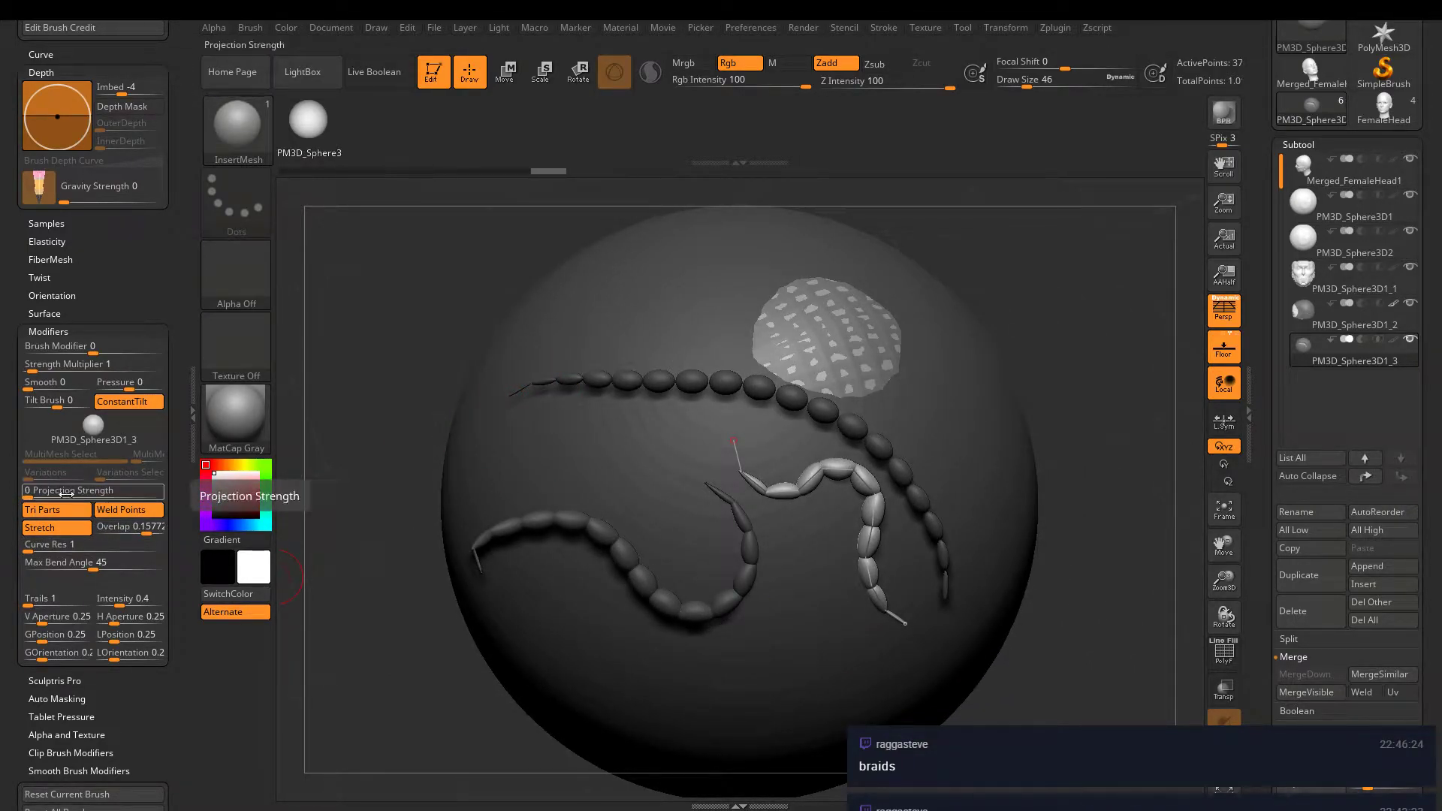
- Try Overlap 0.5 and Trails 5 on a short strand above the patterned patch, and undo the strand
drag(129, 529, 163, 531)
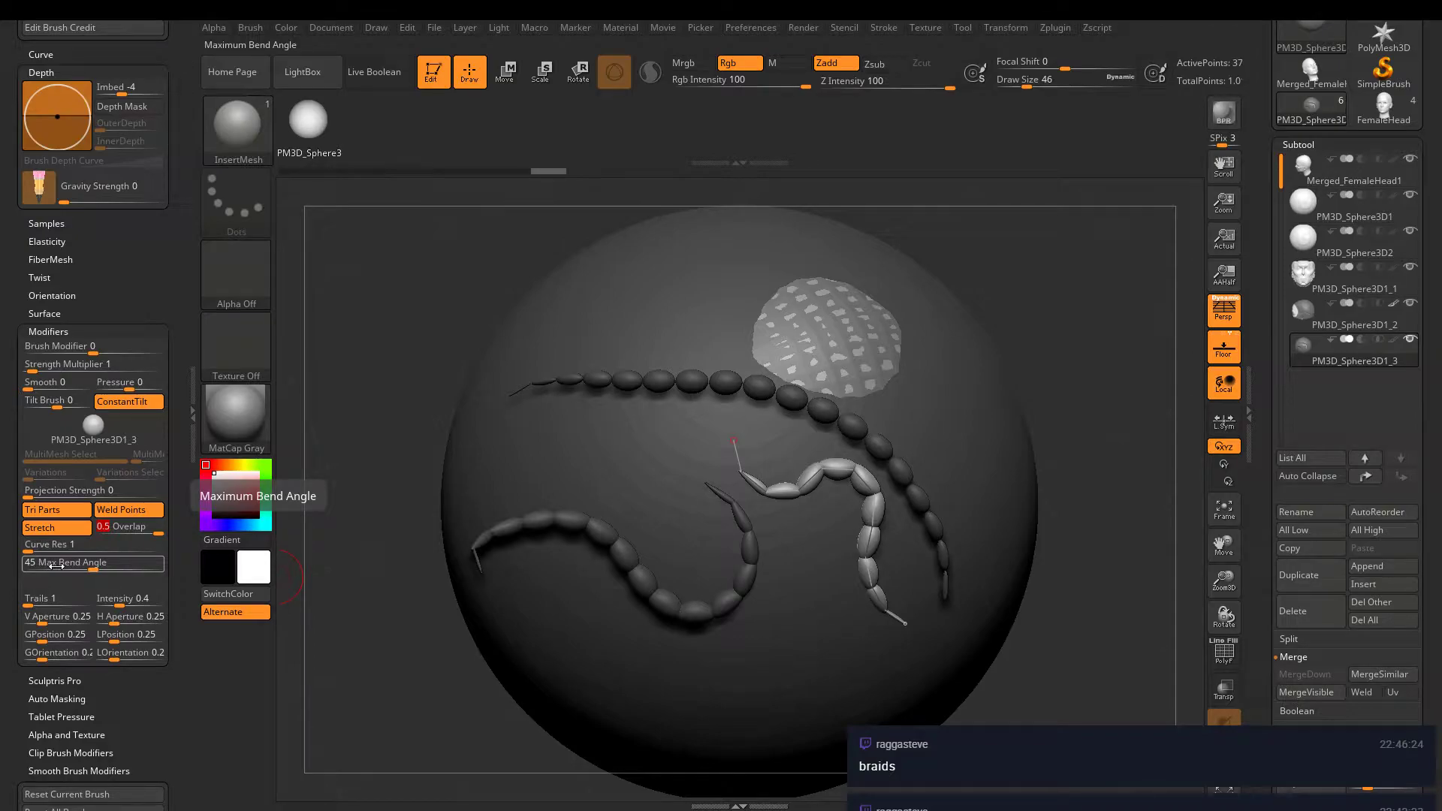
drag(27, 605, 45, 604)
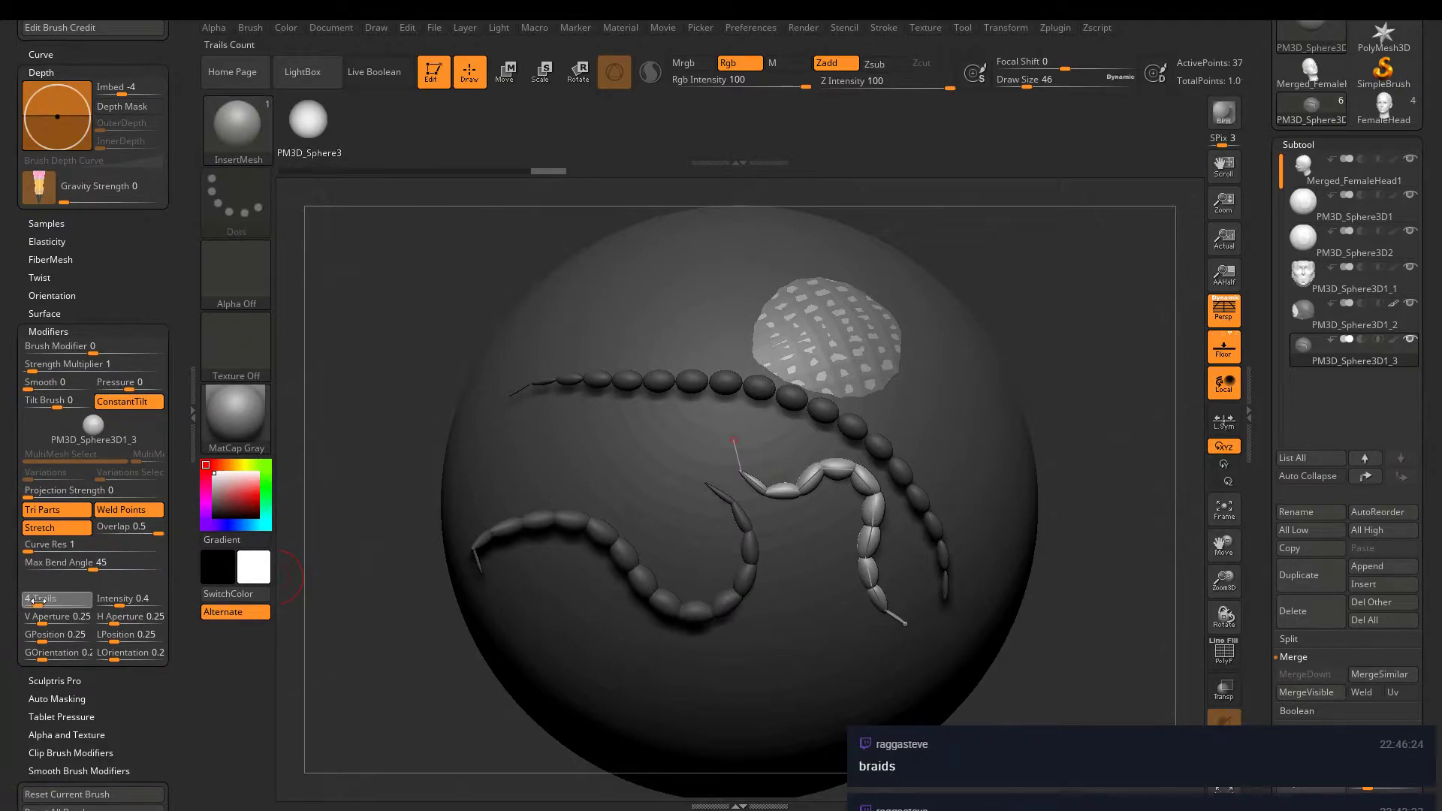
drag(758, 261, 793, 264)
right_drag(793, 265, 749, 424)
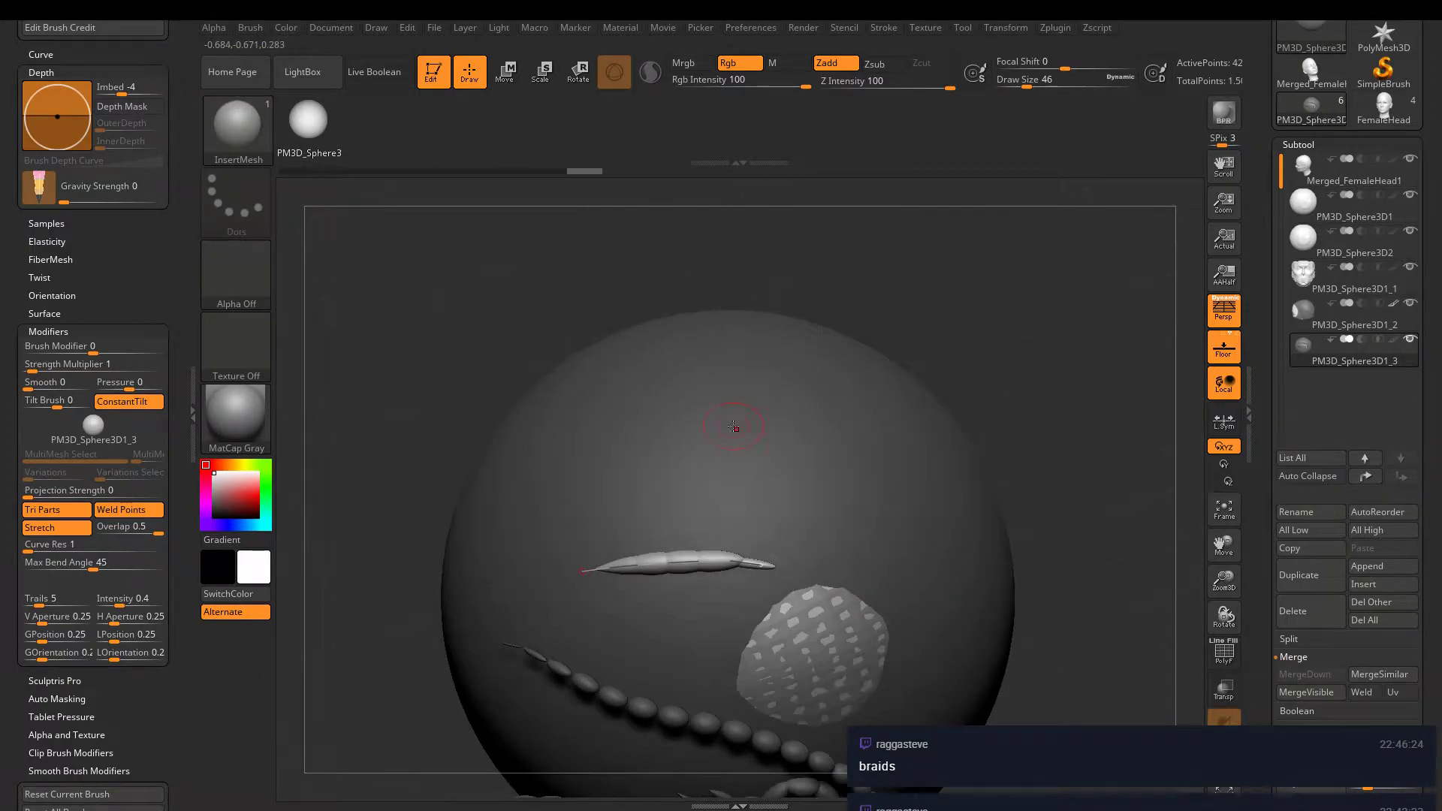
key(ctrl+z)
- Test the five-trail brush with a spiral and an arch on the empty area of the sphere, undoing both
drag(535, 537, 548, 490)
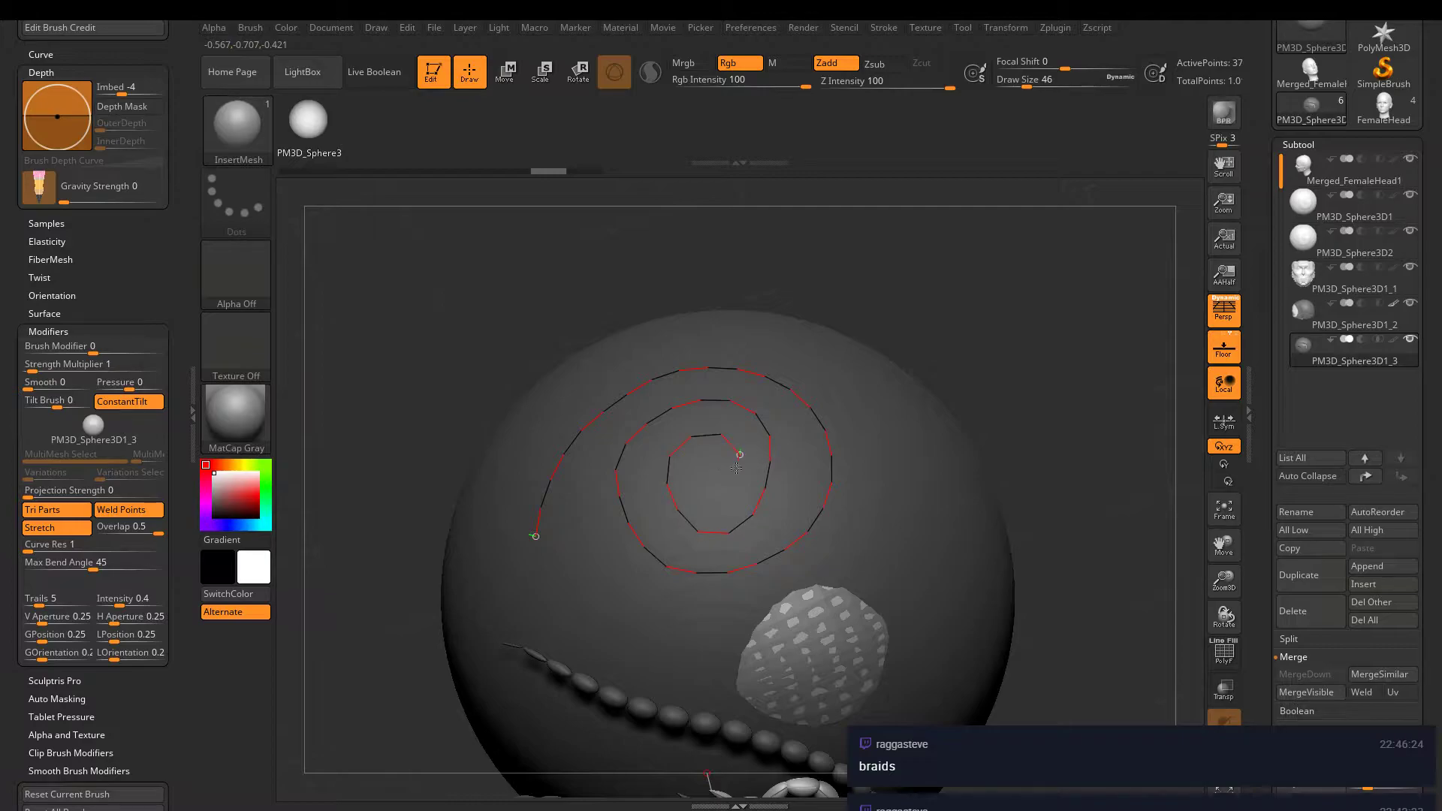
drag(736, 468, 738, 468)
right_drag(738, 469, 871, 583)
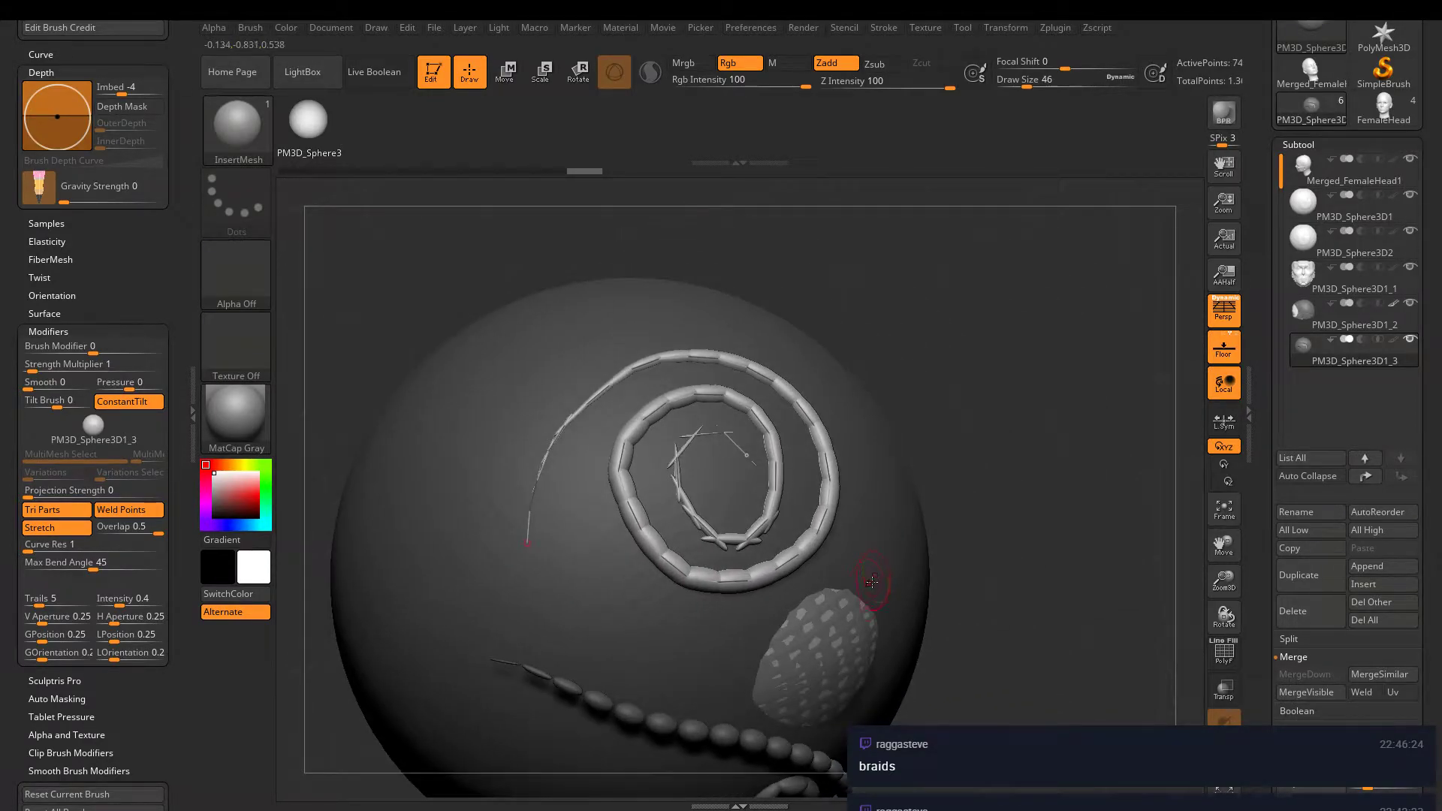
key(ctrl+z)
drag(695, 360, 864, 435)
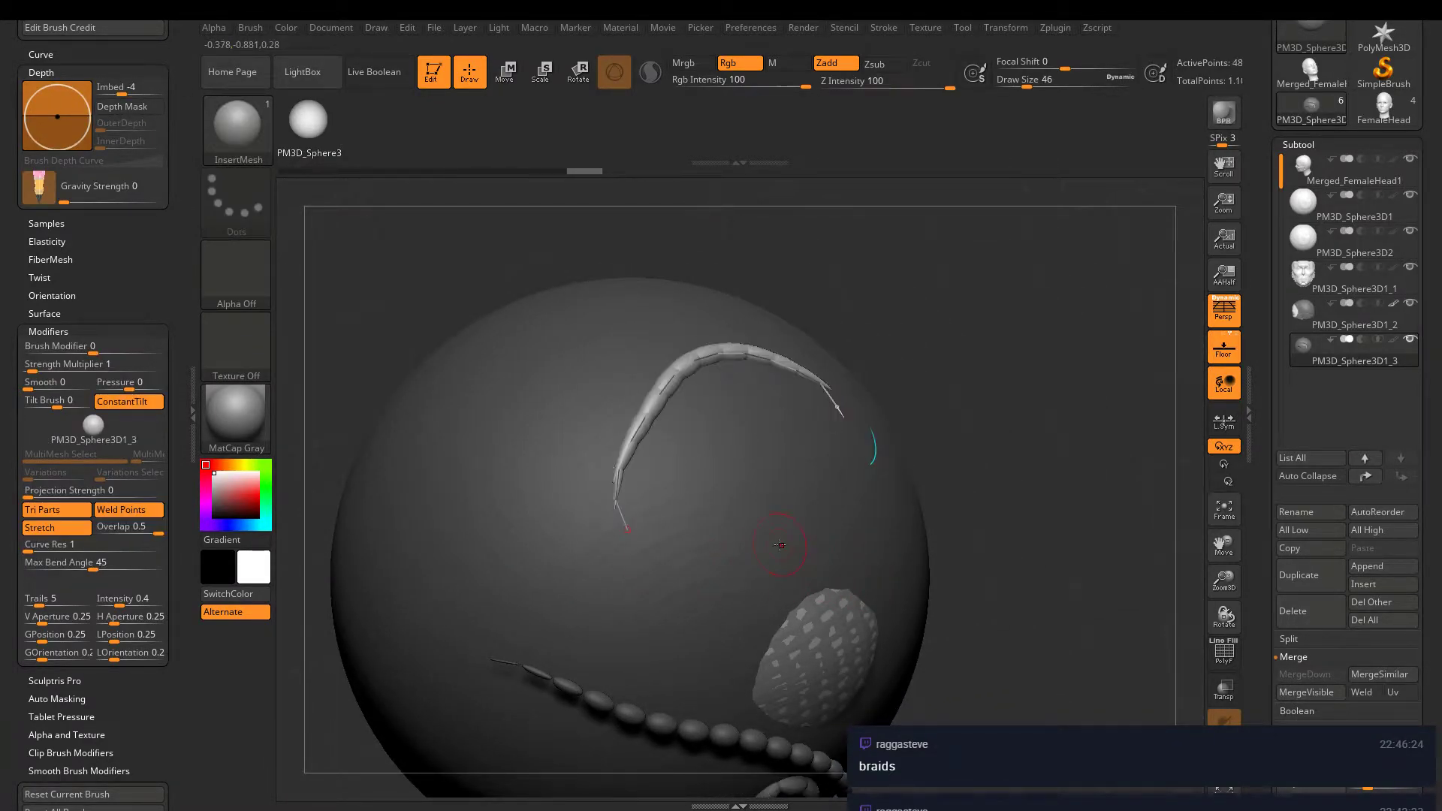
right_drag(864, 435, 939, 391)
key(ctrl+z)
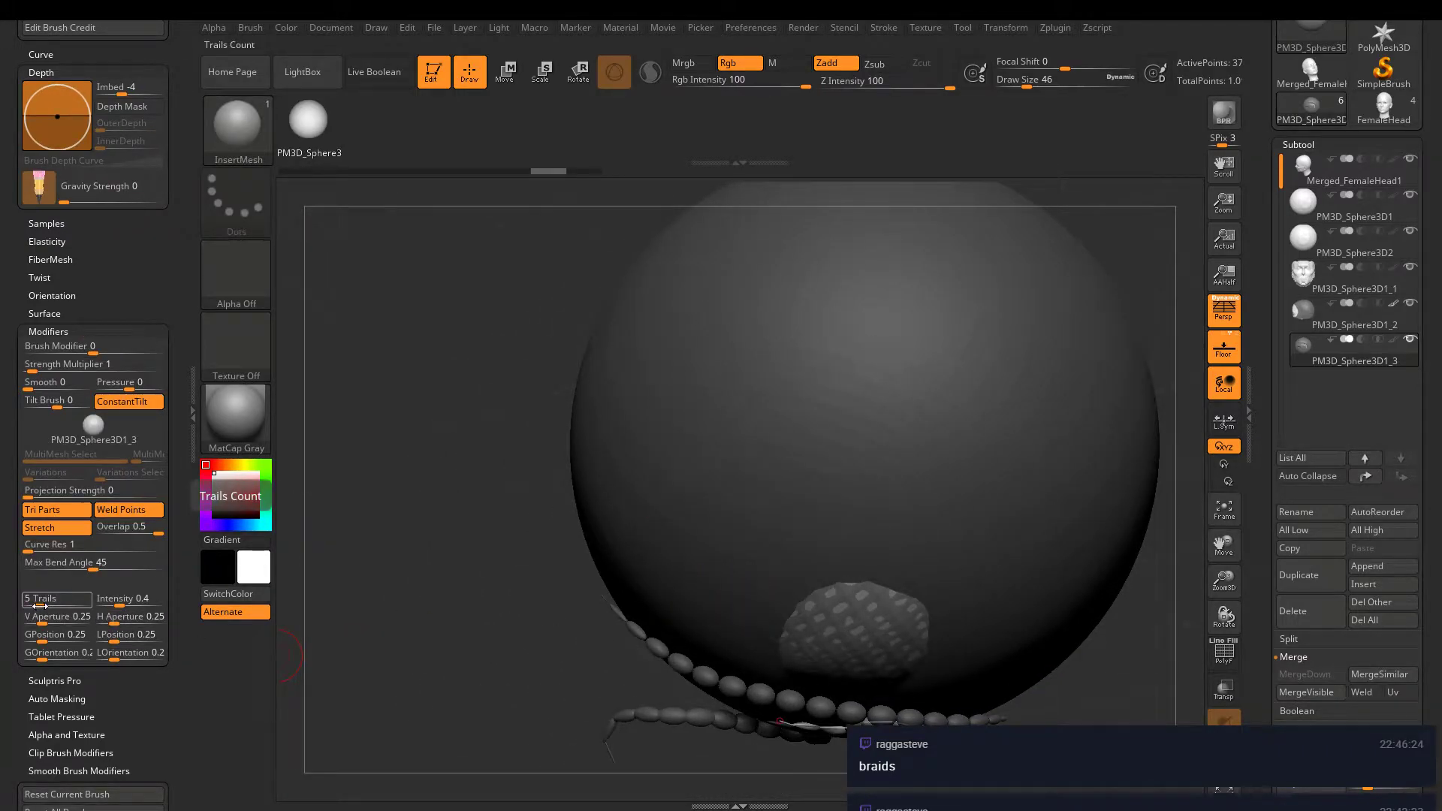
- Try a looped strand with Trails set to 2, undo it and set Trails back to 1
drag(41, 599, 32, 599)
drag(707, 401, 1011, 395)
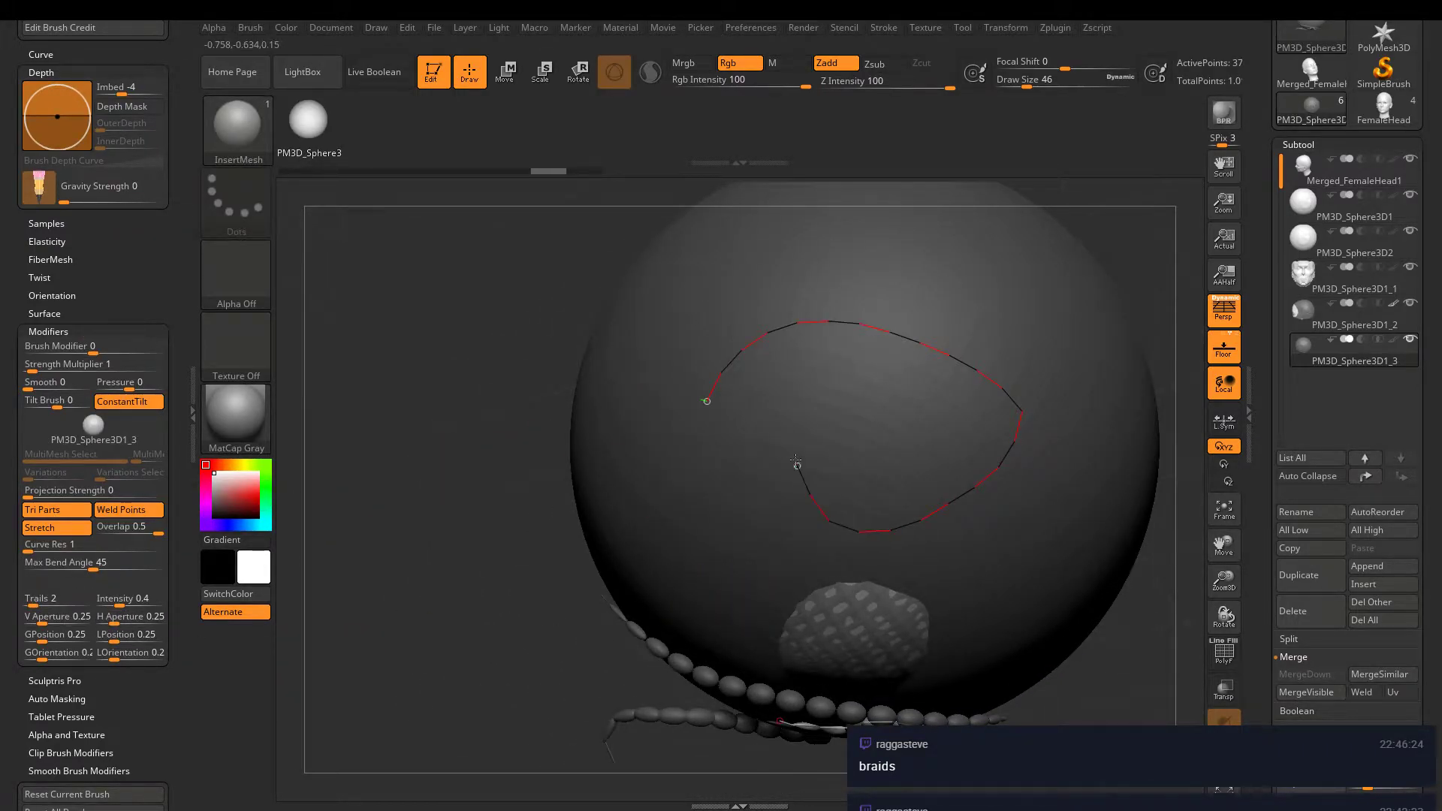
drag(796, 464, 796, 465)
right_drag(796, 466, 724, 531)
key(ctrl+z)
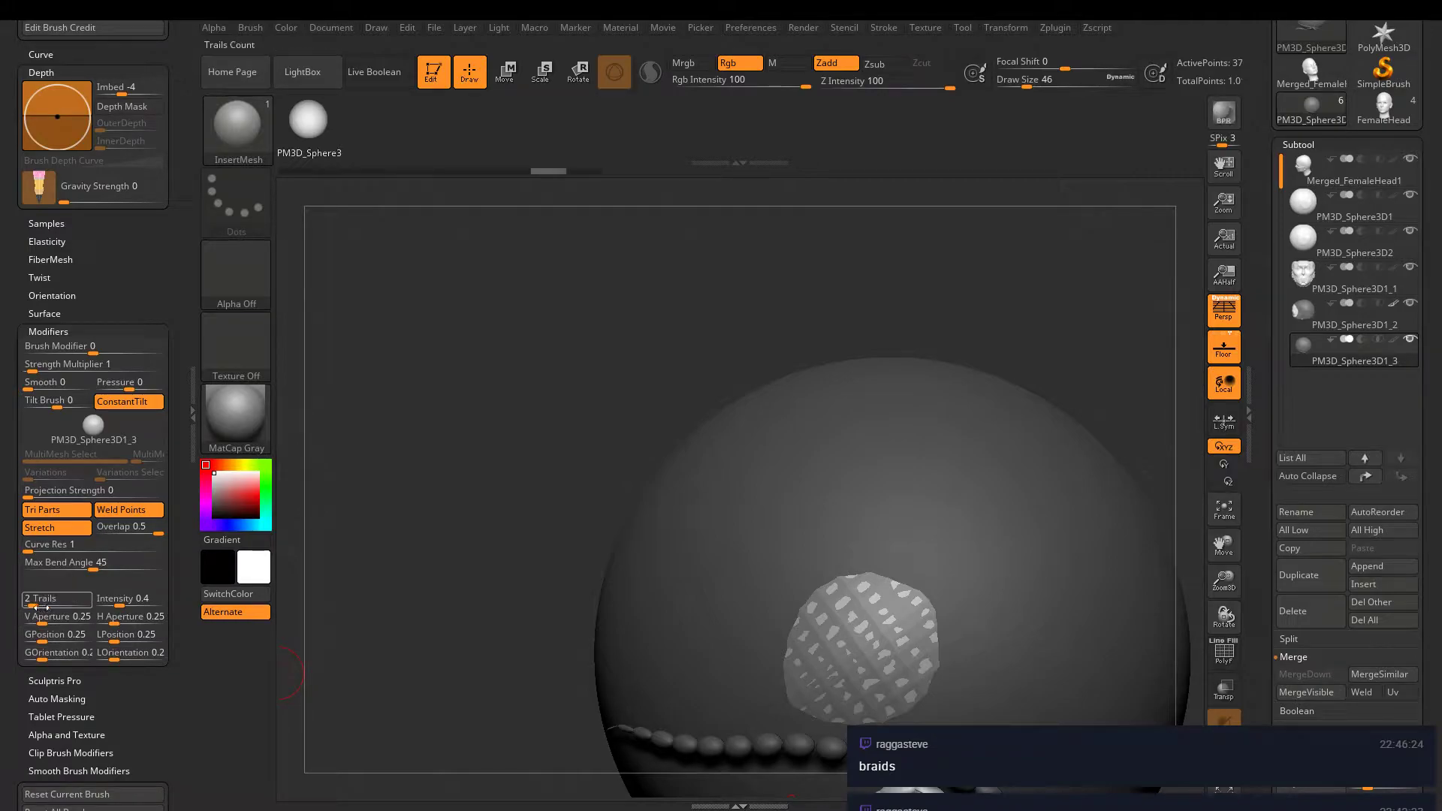
drag(41, 607, 22, 604)
right_drag(652, 569, 422, 574)
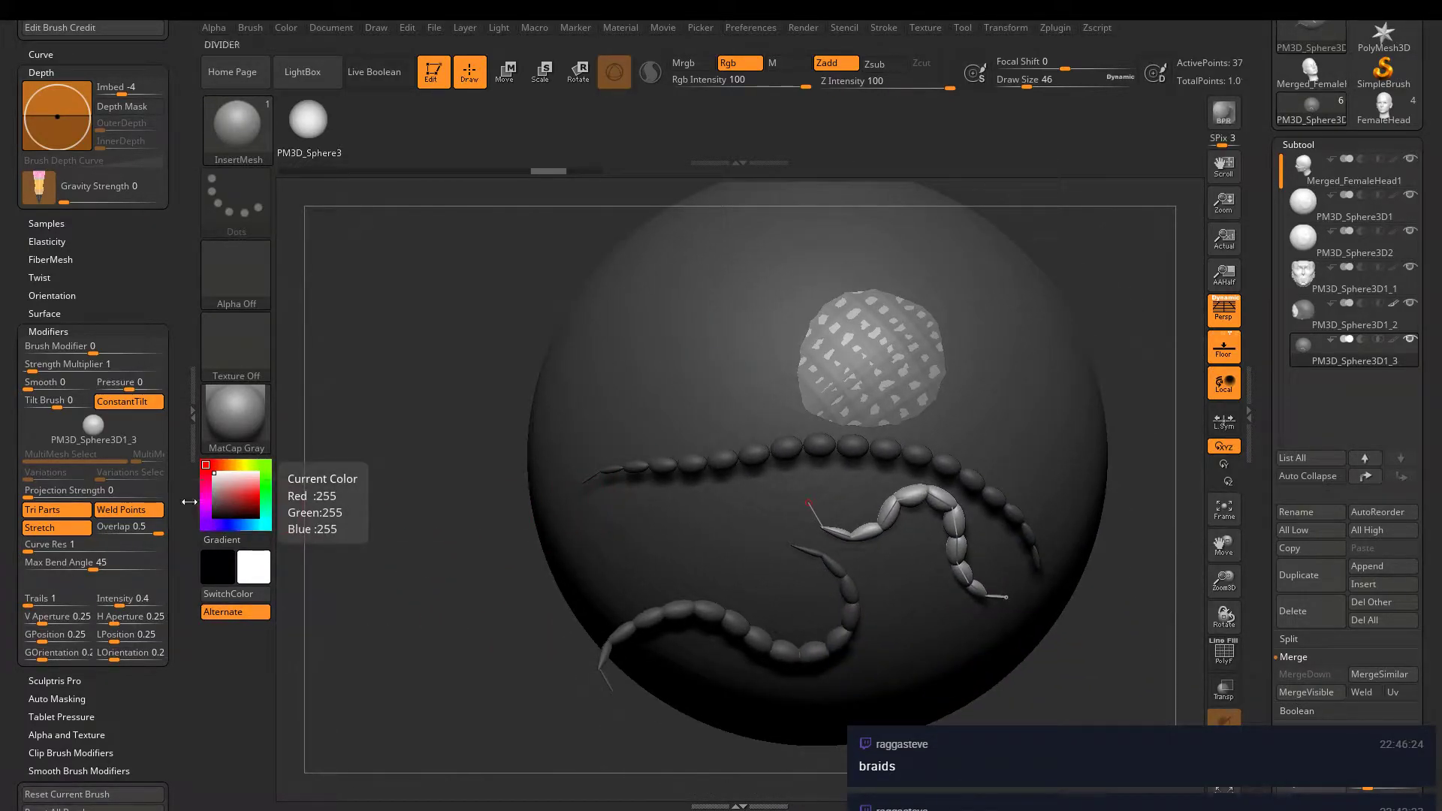
- Reshape the shorter wavy strand under the upper arch into a gentler curve and set Overlap to 0.18999
click(31, 487)
mouse_move(531, 412)
right_down()
mouse_move(616, 481)
mouse_move(642, 469)
mouse_move(674, 529)
right_up()
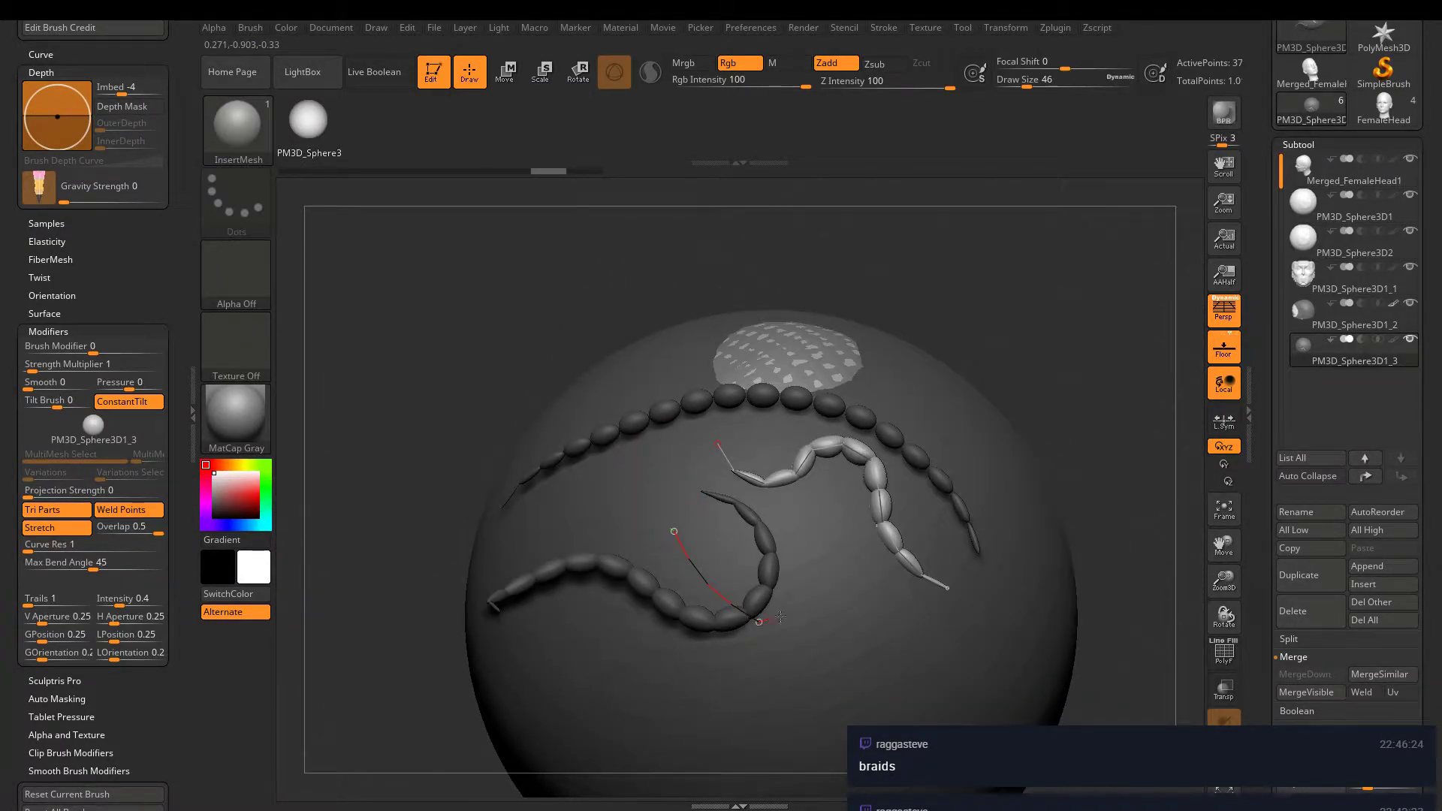
mouse_move(685, 710)
mouse_down()
mouse_move(774, 608)
mouse_move(949, 579)
mouse_up()
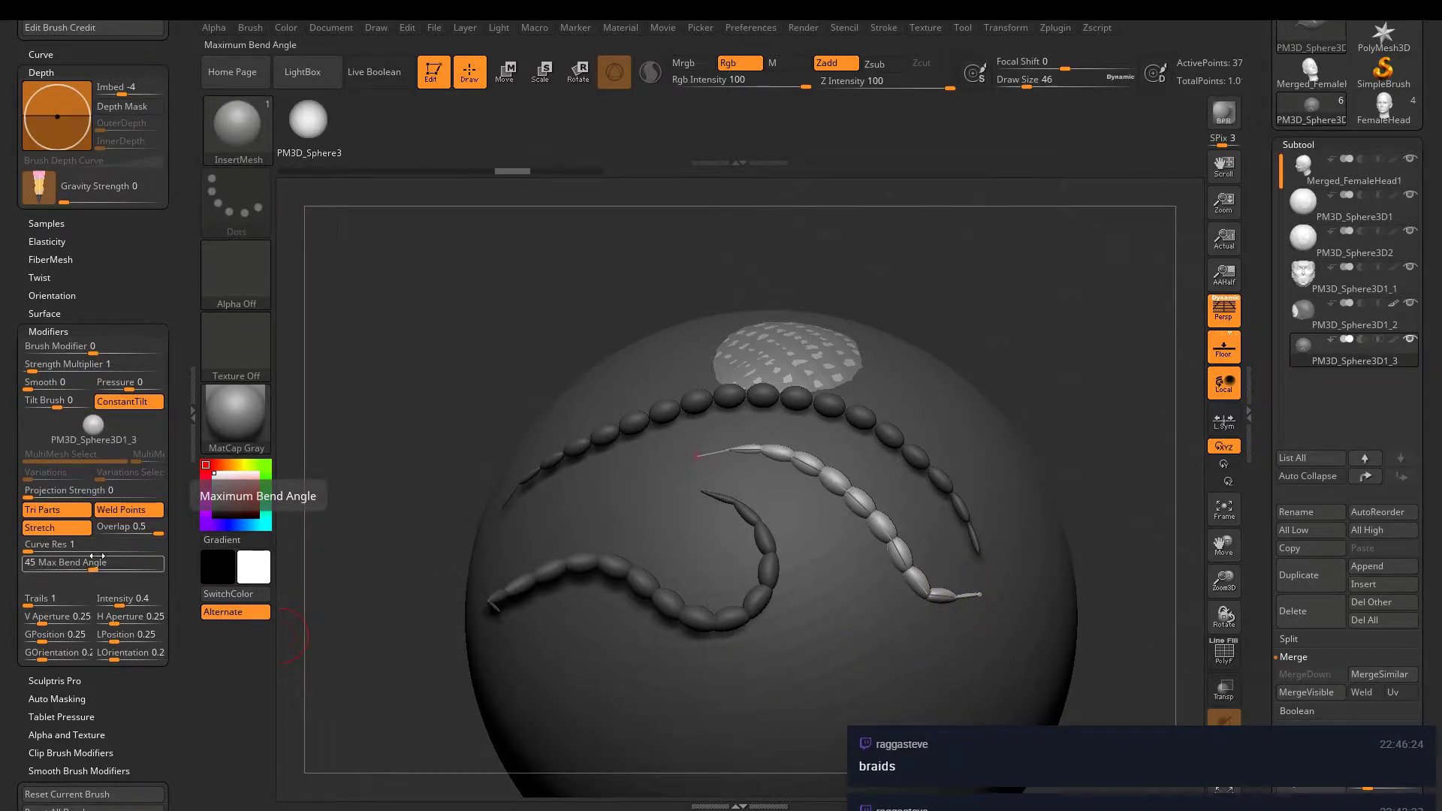
drag(153, 532, 148, 532)
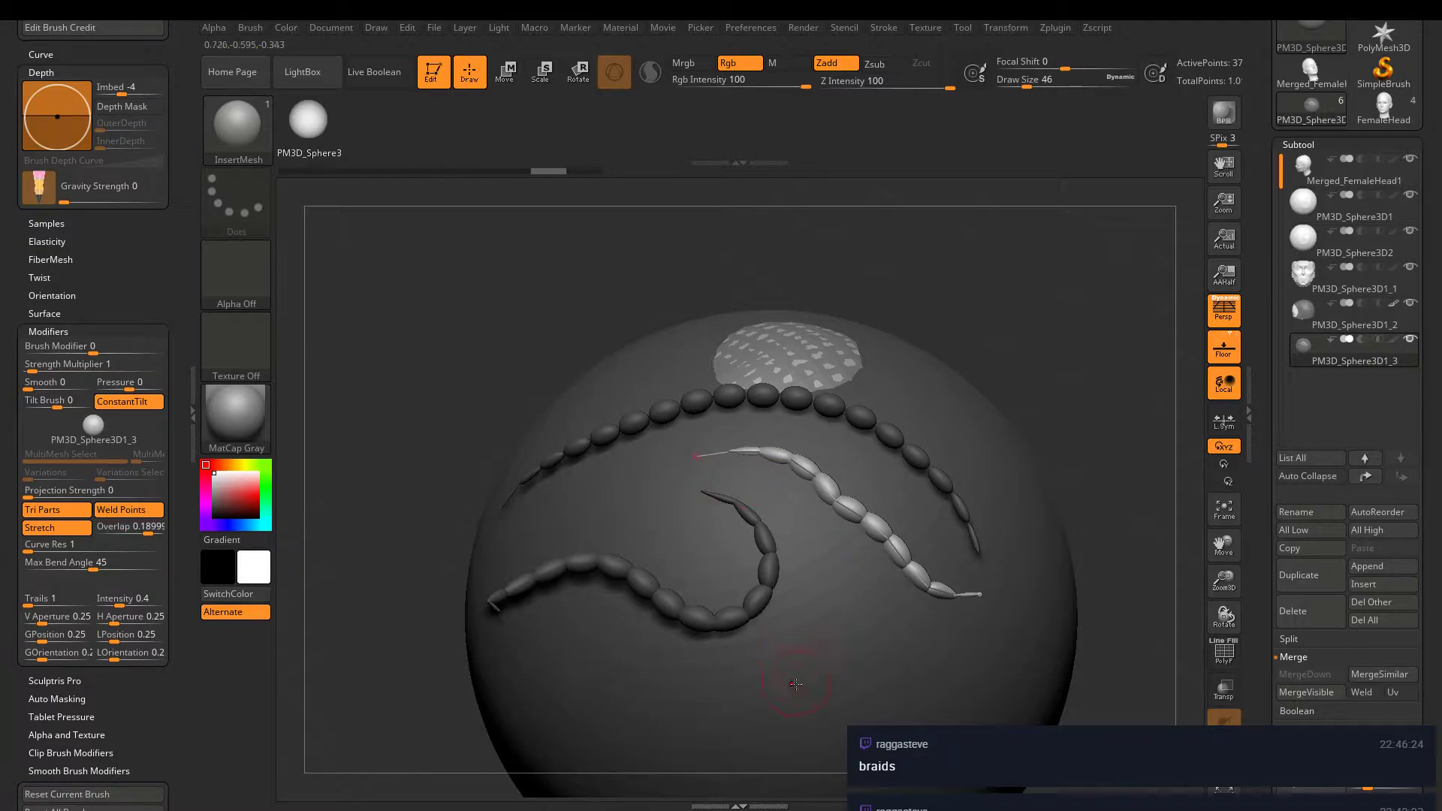
- Test the reduced Overlap with a short strand and a spiral on the lower part of the sphere, undoing them
mouse_move(899, 663)
mouse_down()
mouse_move(864, 695)
mouse_move(725, 714)
mouse_up()
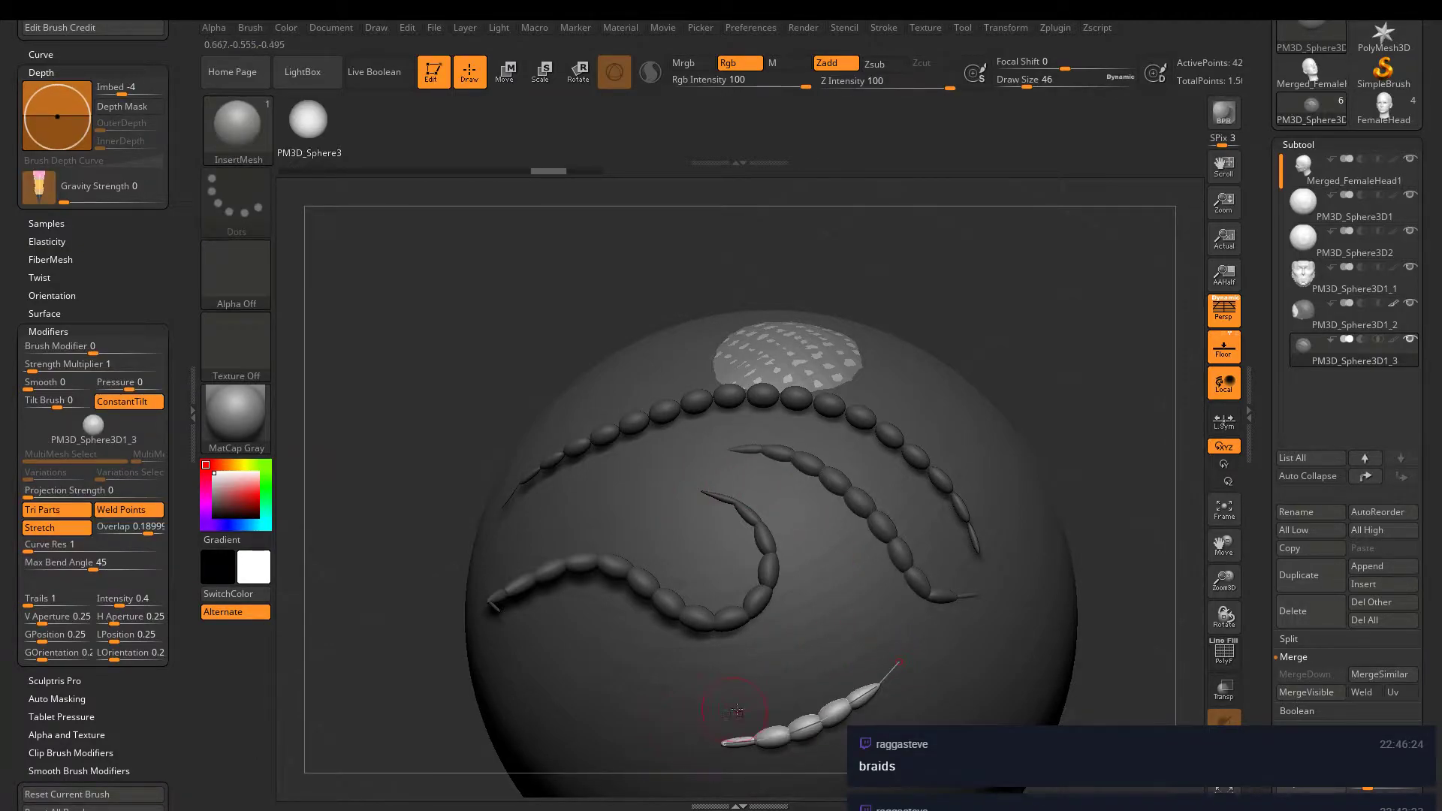
mouse_move(774, 293)
mouse_down()
mouse_move(783, 538)
mouse_move(844, 548)
mouse_move(770, 623)
mouse_move(960, 612)
mouse_move(840, 651)
mouse_move(879, 594)
mouse_up()
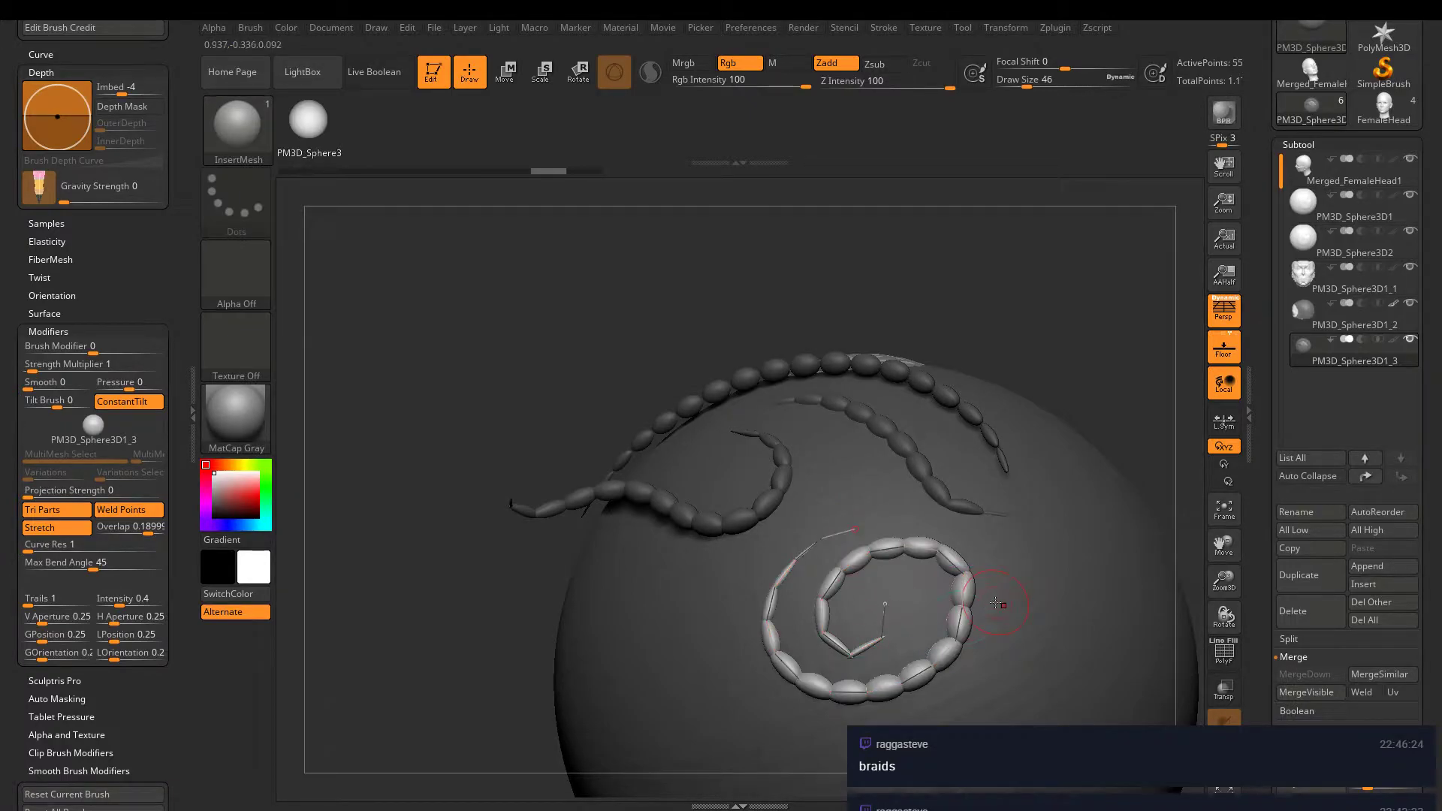
drag(967, 586, 935, 638)
right_drag(935, 638, 920, 571)
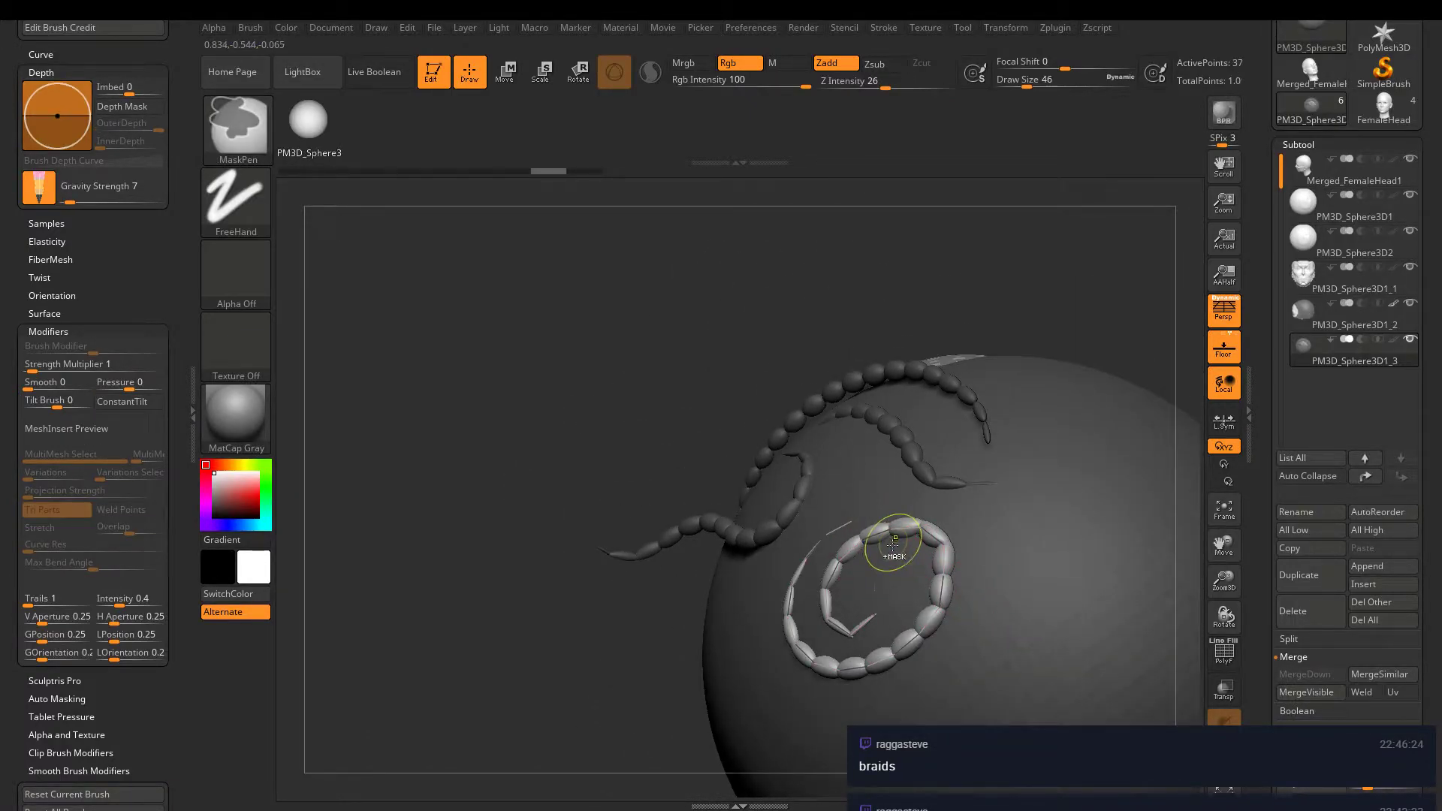
key(ctrl+z)
- Try further curve strokes near the shorter wavy strand and undo the change
right_drag(781, 405, 823, 488)
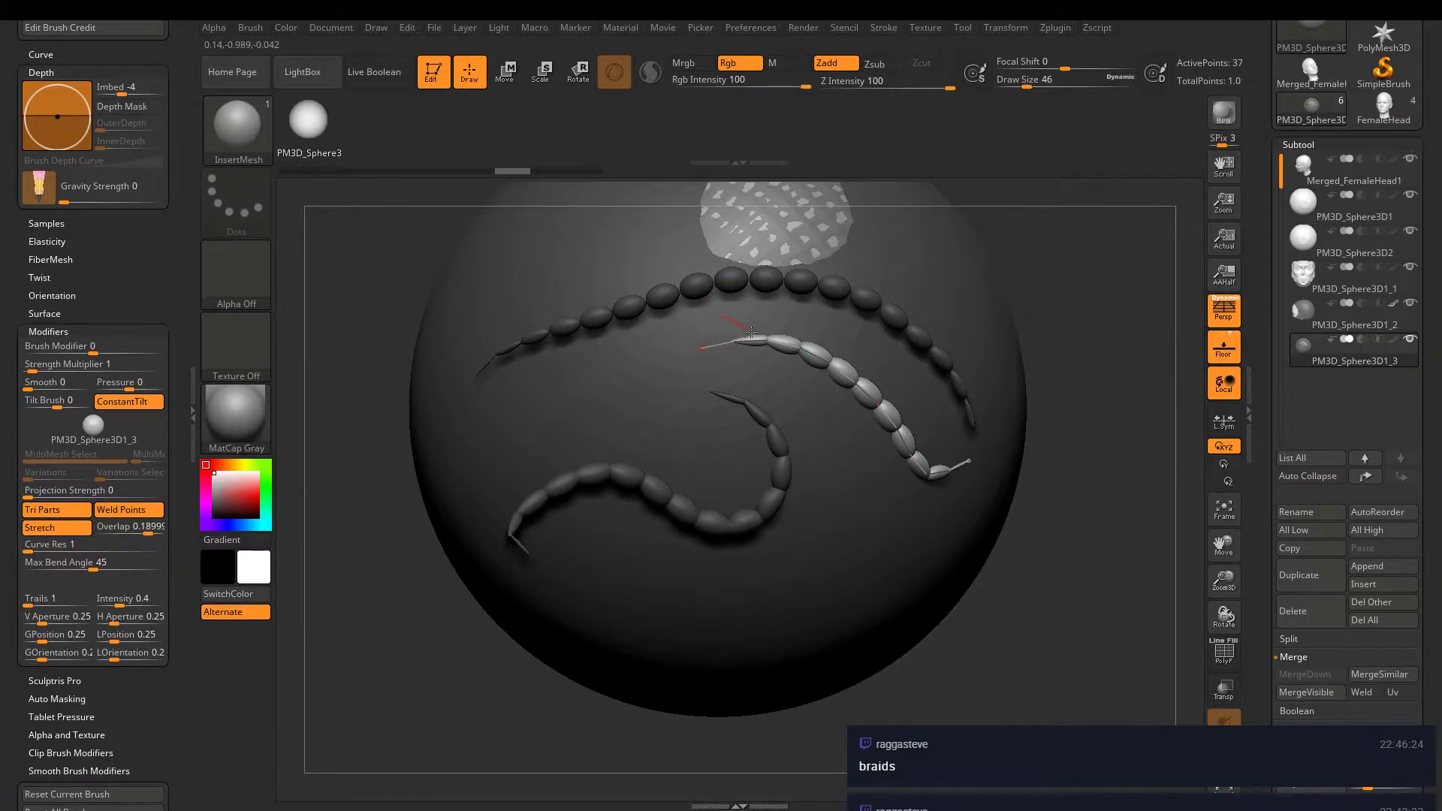
mouse_move(770, 358)
mouse_down()
mouse_move(839, 350)
mouse_move(863, 409)
mouse_move(954, 451)
mouse_move(943, 586)
mouse_up()
mouse_move(728, 306)
mouse_down()
mouse_move(774, 396)
mouse_move(838, 343)
mouse_move(860, 438)
mouse_move(945, 422)
mouse_up()
drag(987, 531, 1000, 518)
key(ctrl+z)
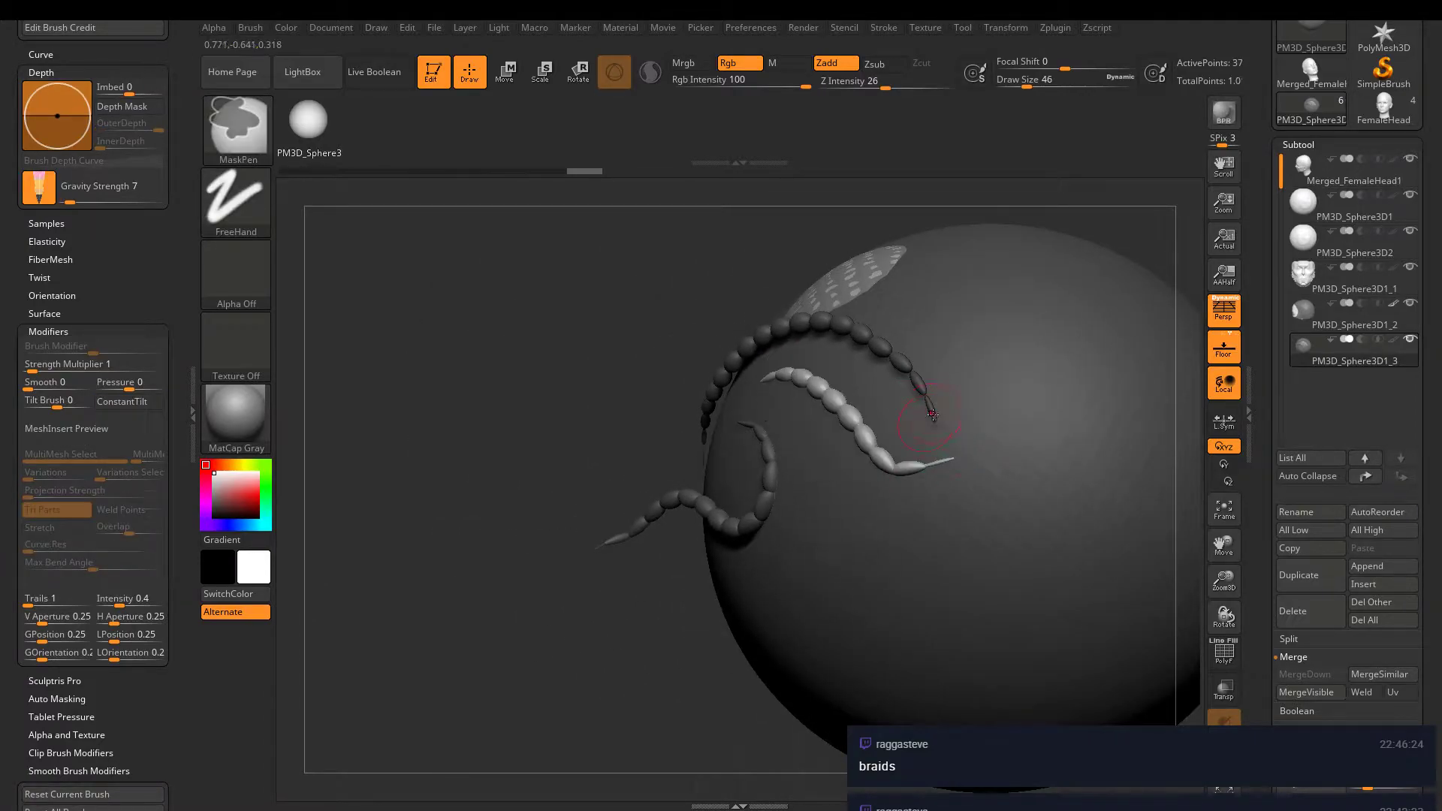
- Examine the sphere strands up close, checking their overlap, their tapered ends and the patterned patch above them
drag(864, 481, 826, 474)
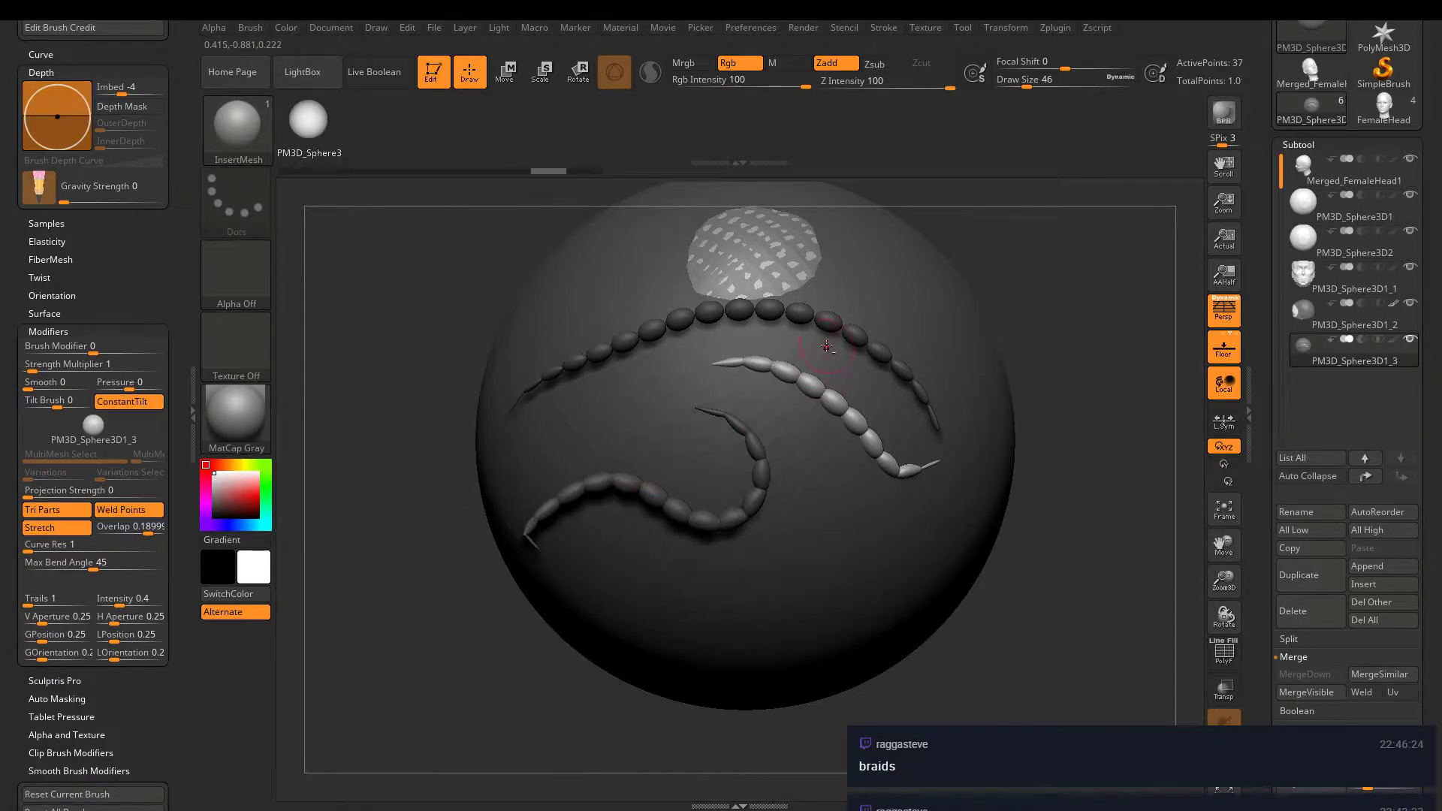
alt+right_drag(859, 278, 870, 490)
right_drag(780, 483, 754, 556)
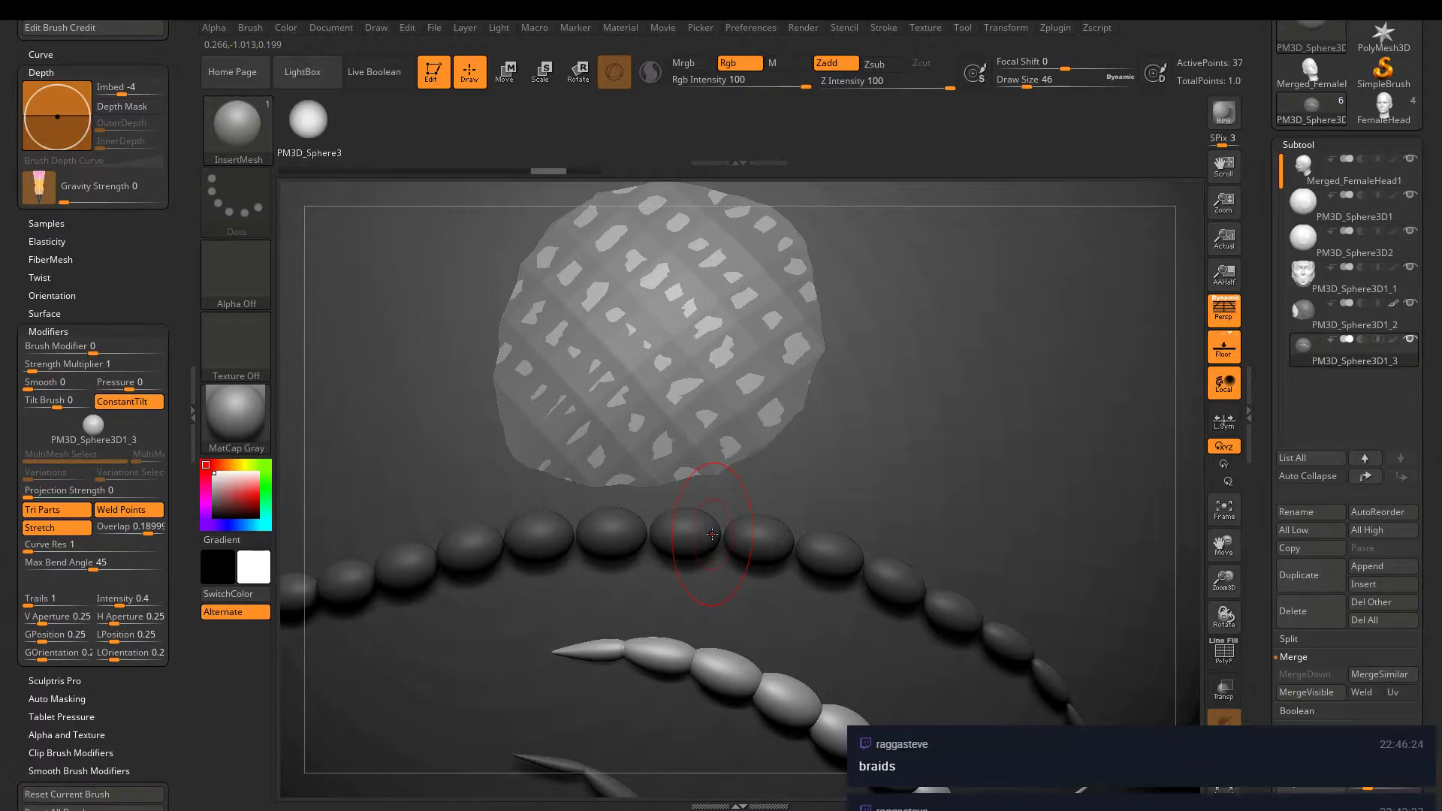
drag(877, 522, 515, 411)
mouse_move(887, 456)
mouse_down()
mouse_move(741, 515)
mouse_move(623, 521)
mouse_up()
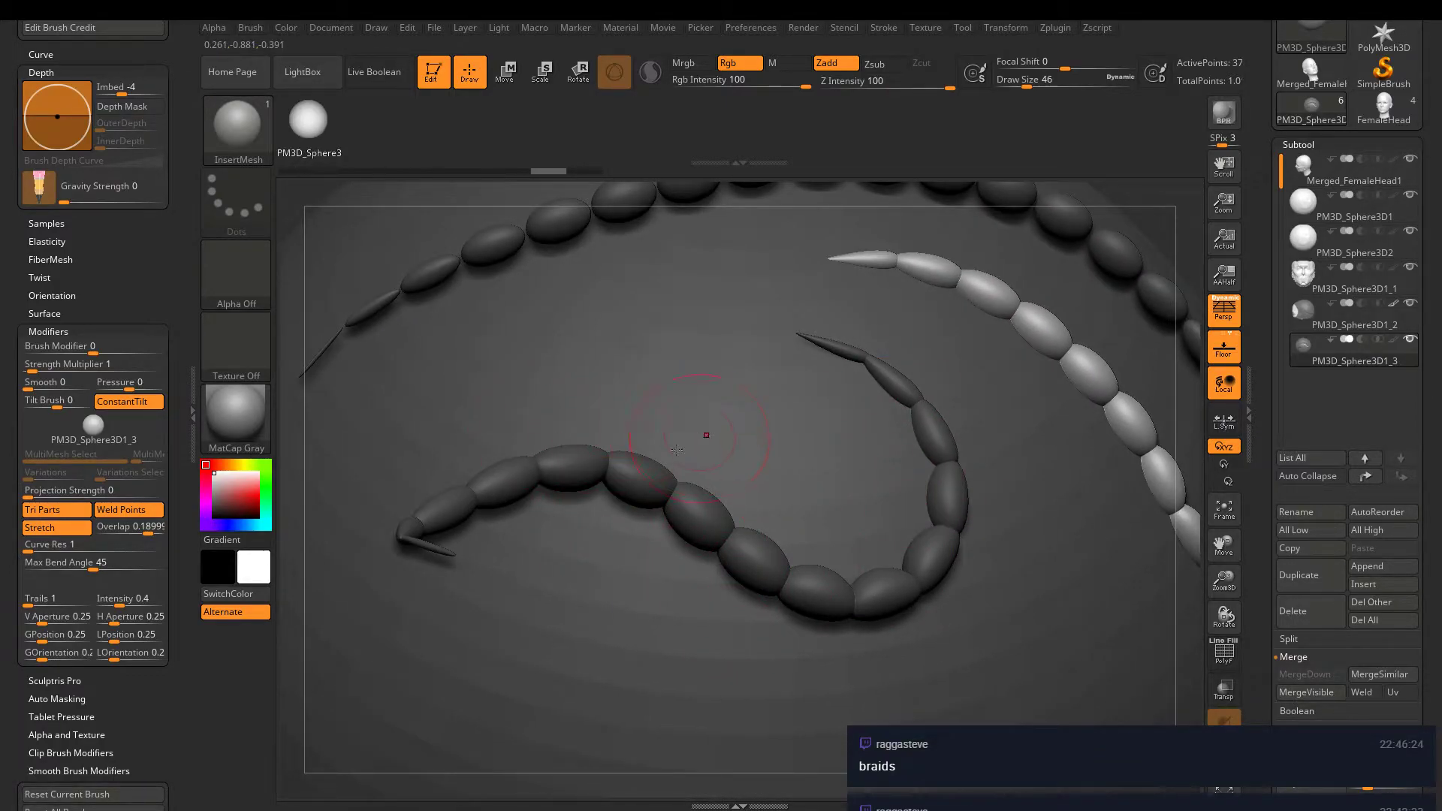
right_drag(676, 450, 773, 425)
mouse_move(849, 451)
right_down()
mouse_move(773, 489)
mouse_move(748, 478)
mouse_move(770, 430)
mouse_move(743, 475)
mouse_move(717, 476)
mouse_move(689, 537)
right_up()
- Set the Draw Size to 101 and test it with a larger strand on the sphere, undoing the strand
key(space)
click(729, 481)
mouse_move(616, 533)
mouse_down()
mouse_move(732, 534)
mouse_move(834, 616)
mouse_move(887, 706)
mouse_up()
mouse_move(888, 705)
right_down()
mouse_move(956, 562)
mouse_move(939, 629)
mouse_move(913, 575)
mouse_move(872, 541)
mouse_move(903, 517)
mouse_move(860, 614)
right_up()
key(ctrl+z)
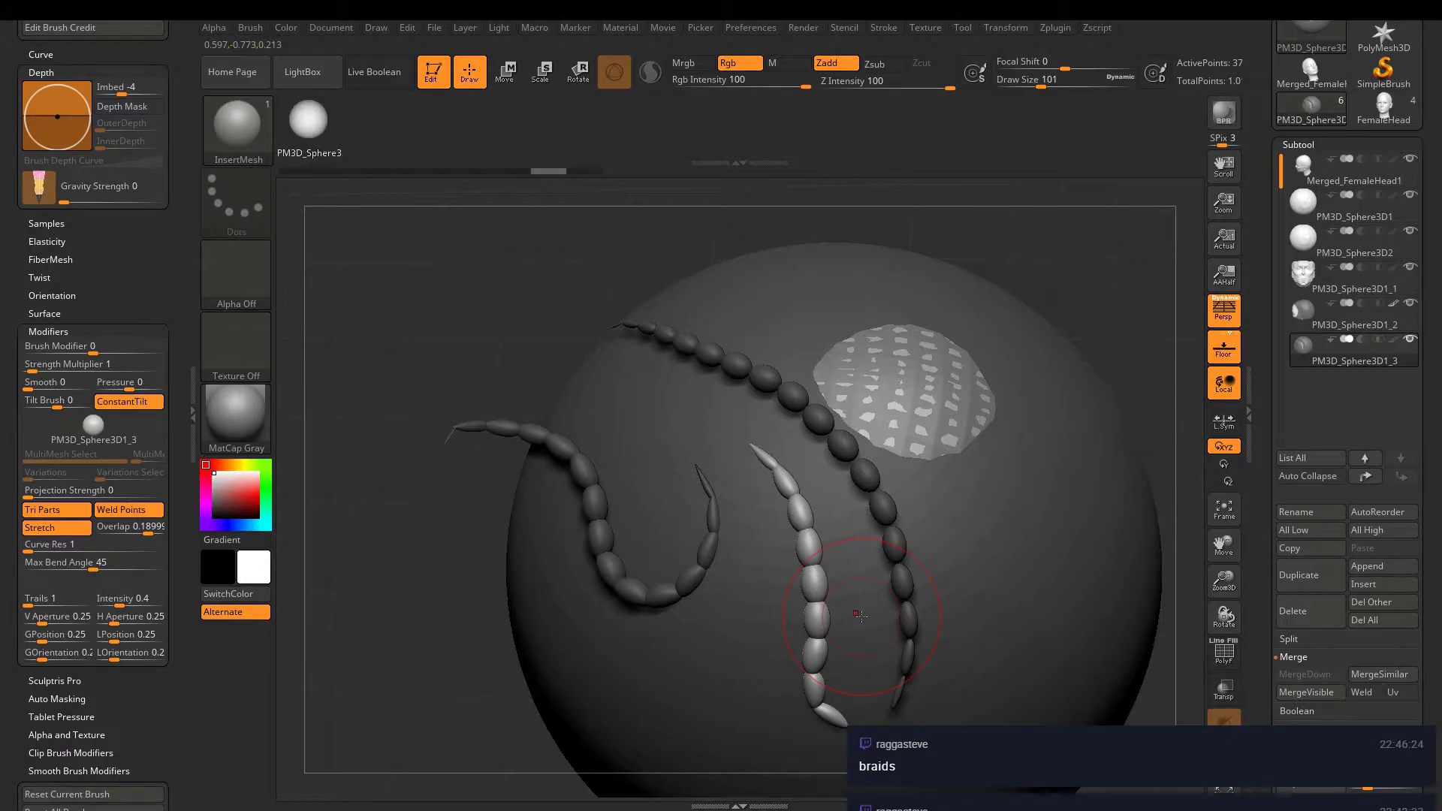
- Set the InsertMesh brush's Strength Multiplier to 8.05275
right_drag(804, 278, 822, 386)
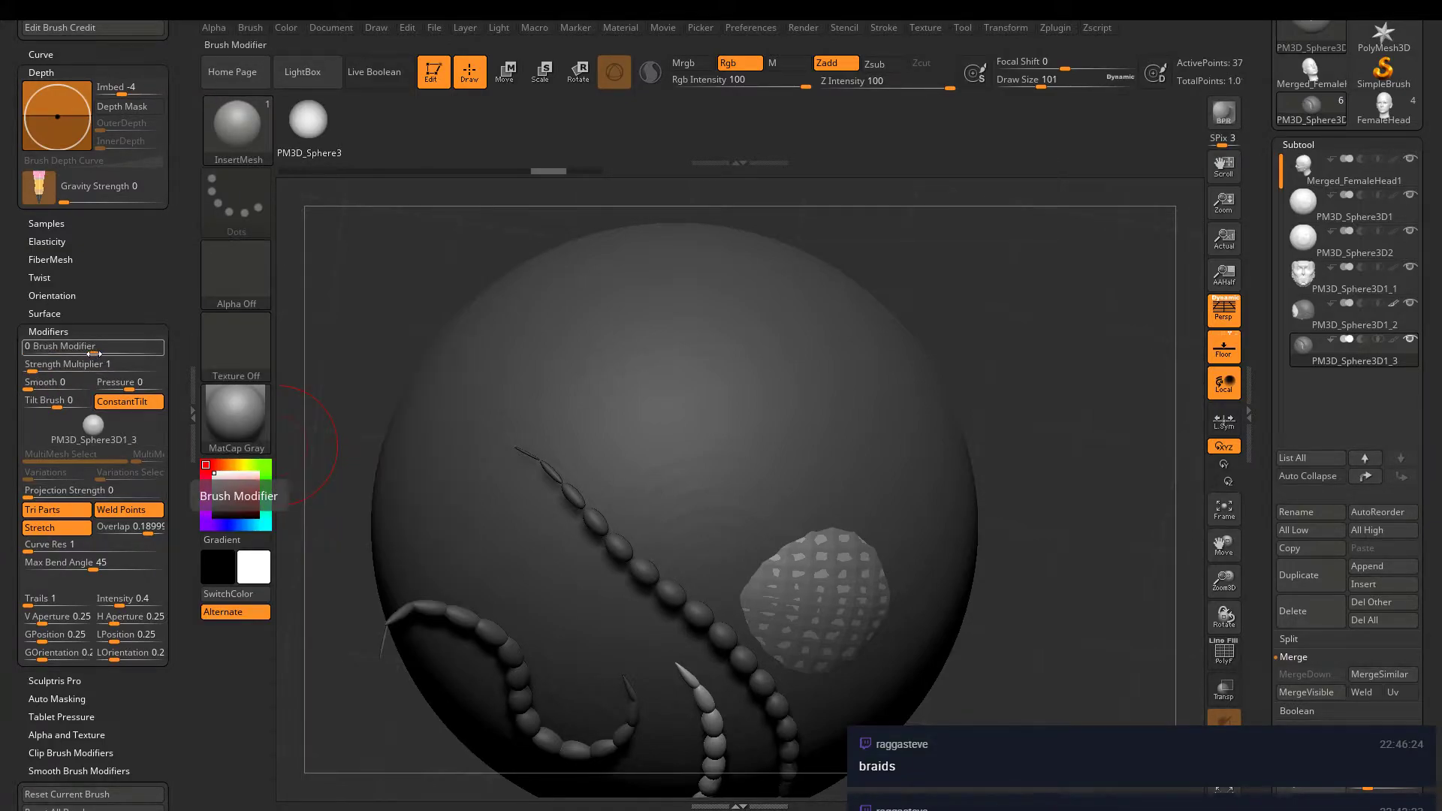
click(70, 371)
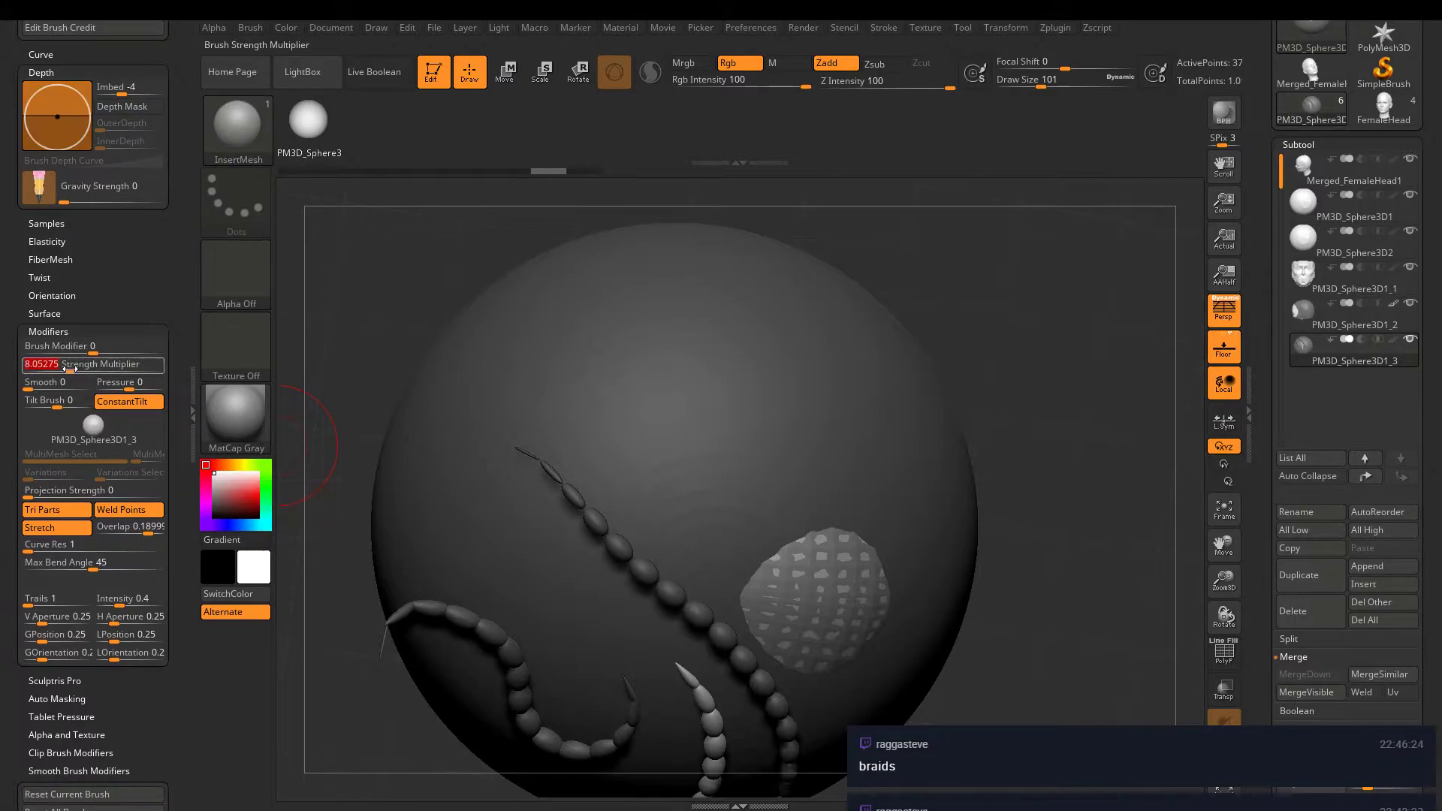
- Draw a large curved strand looping around the upper part of the sphere with the InsertMesh brush
mouse_move(634, 302)
mouse_down()
mouse_move(676, 451)
mouse_move(872, 309)
mouse_move(932, 357)
mouse_up()
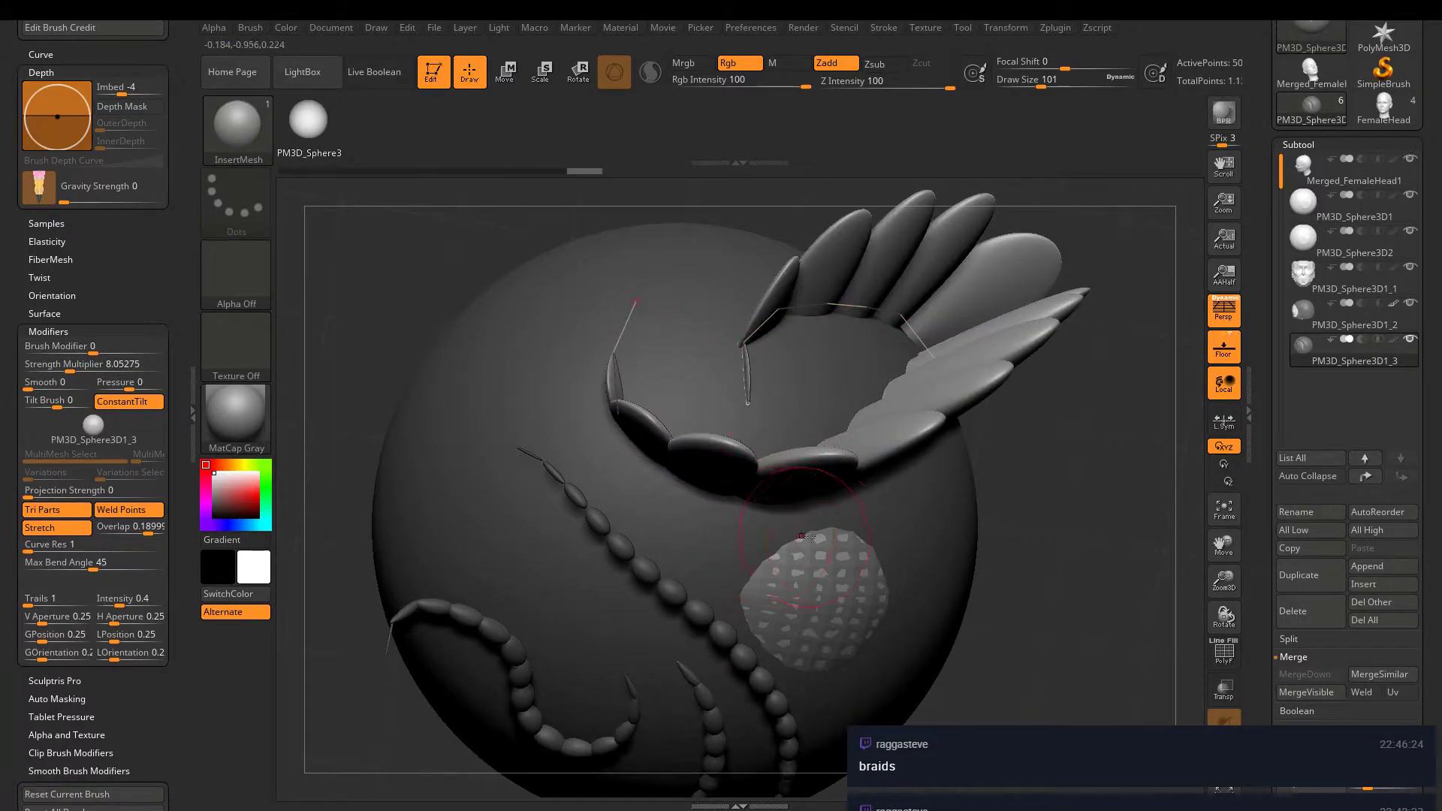
drag(836, 591, 385, 582)
drag(443, 428, 282, 414)
- Set the Strength Multiplier to 3.16965 and test it with curved strands on the sphere beside the large petal-like ring
click(44, 368)
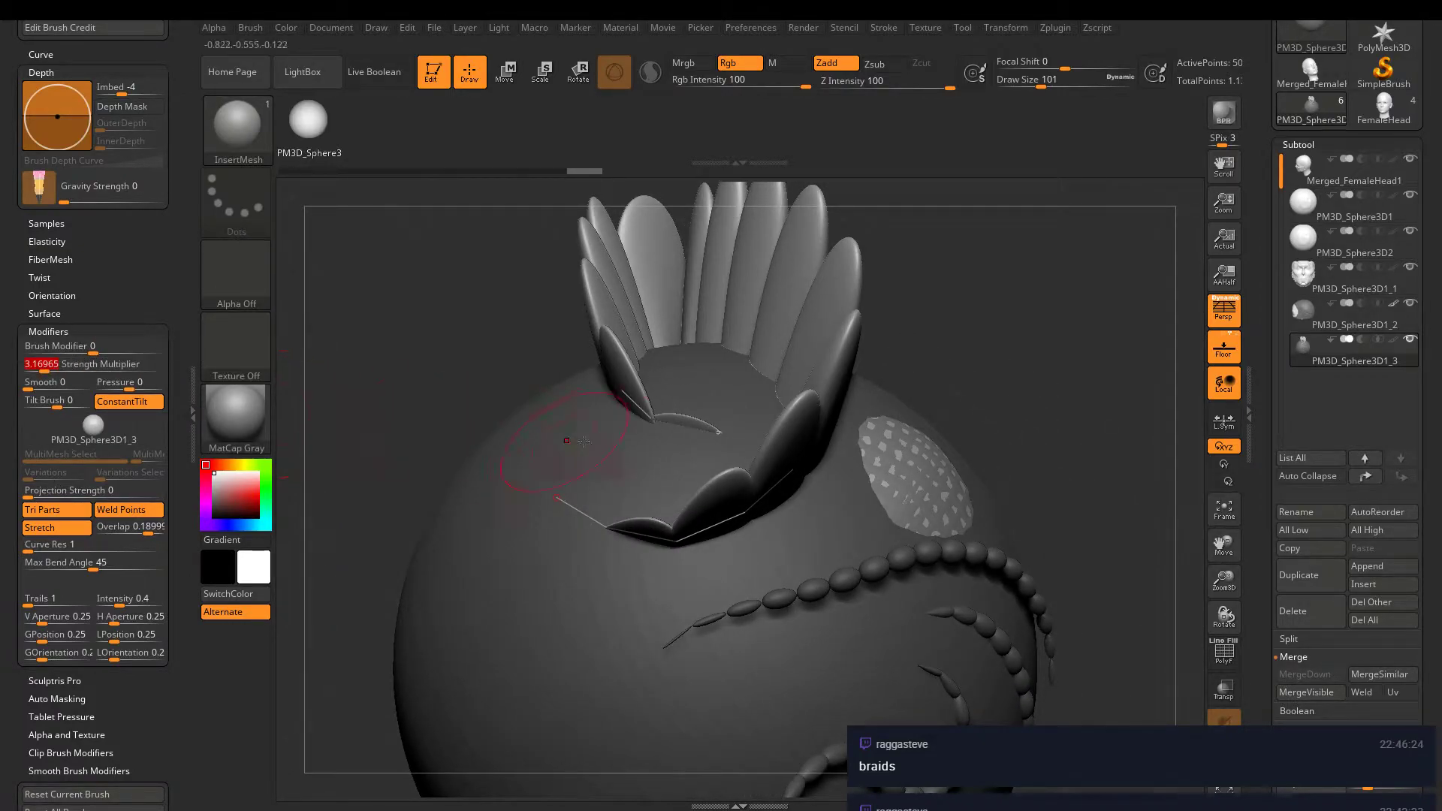
mouse_move(570, 416)
mouse_down()
mouse_move(412, 377)
mouse_move(494, 566)
mouse_move(564, 583)
mouse_up()
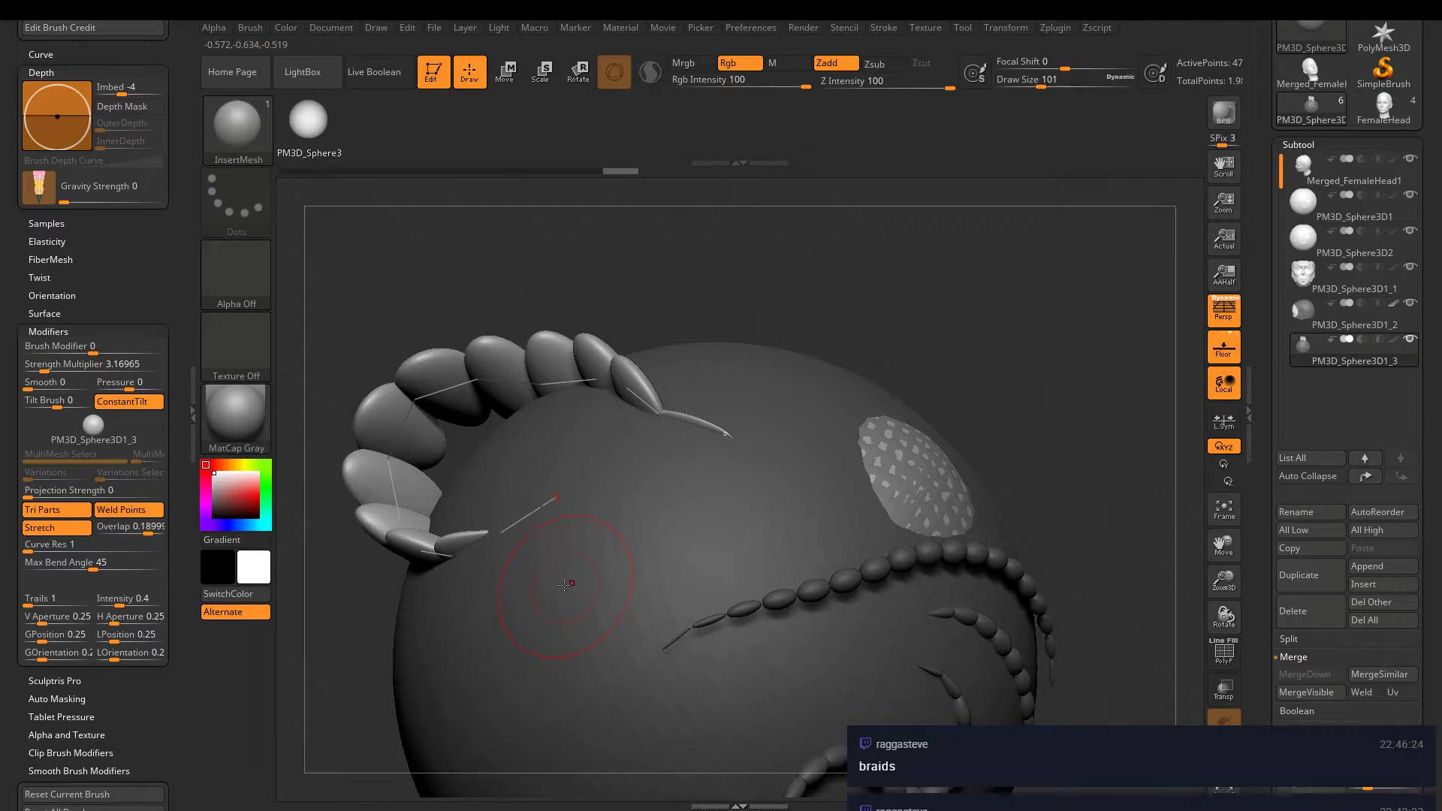
mouse_move(567, 584)
right_down()
mouse_move(572, 510)
mouse_move(466, 594)
right_up()
mouse_move(491, 685)
mouse_down()
mouse_move(473, 679)
mouse_move(510, 601)
mouse_up()
mouse_move(518, 600)
right_down()
mouse_move(855, 499)
mouse_move(872, 532)
mouse_move(820, 526)
mouse_move(876, 633)
mouse_move(900, 599)
mouse_move(873, 523)
right_up()
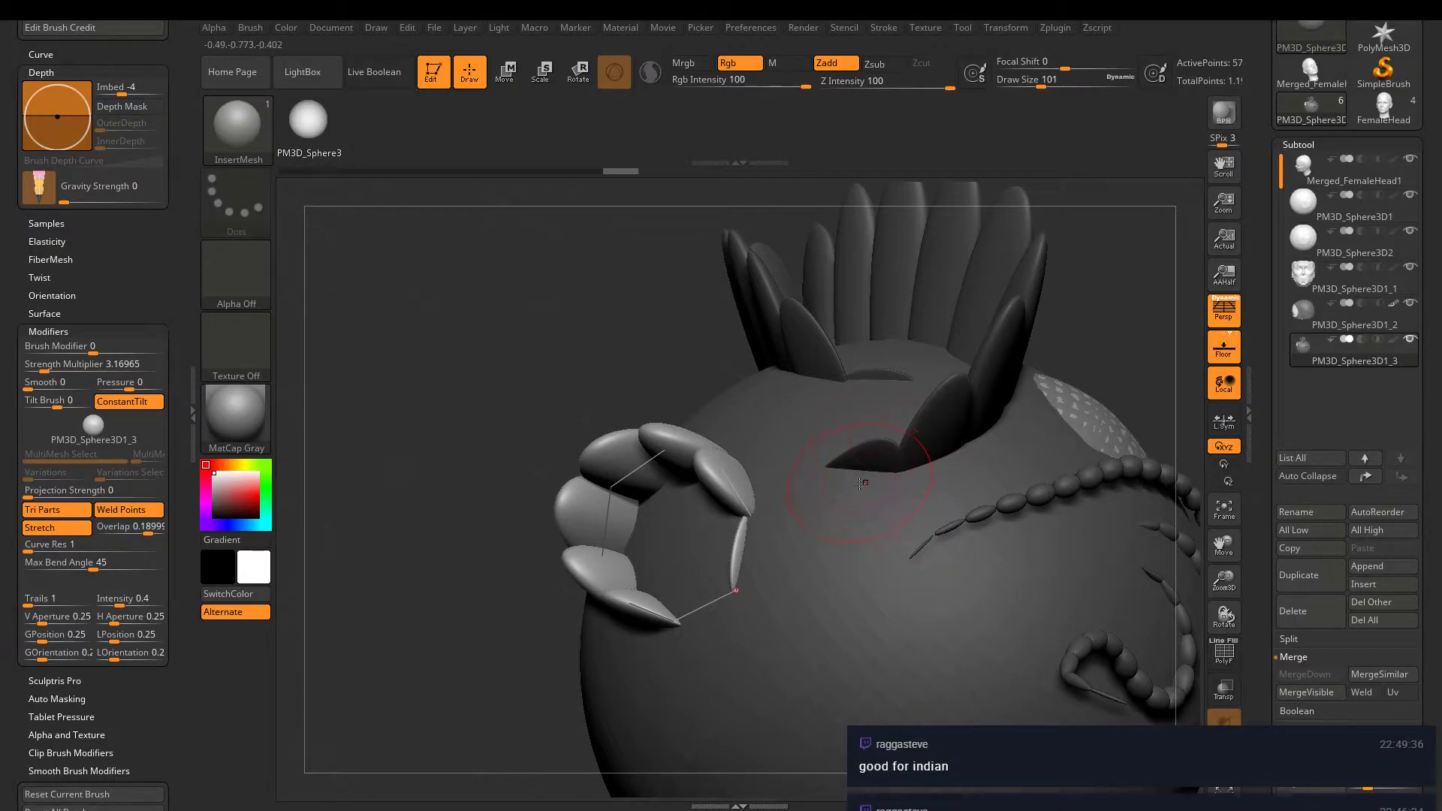
- Try more curved strands on other sides of the sphere and undo the test strands, leaving only the large ring and earlier braids
right_drag(873, 448, 935, 315)
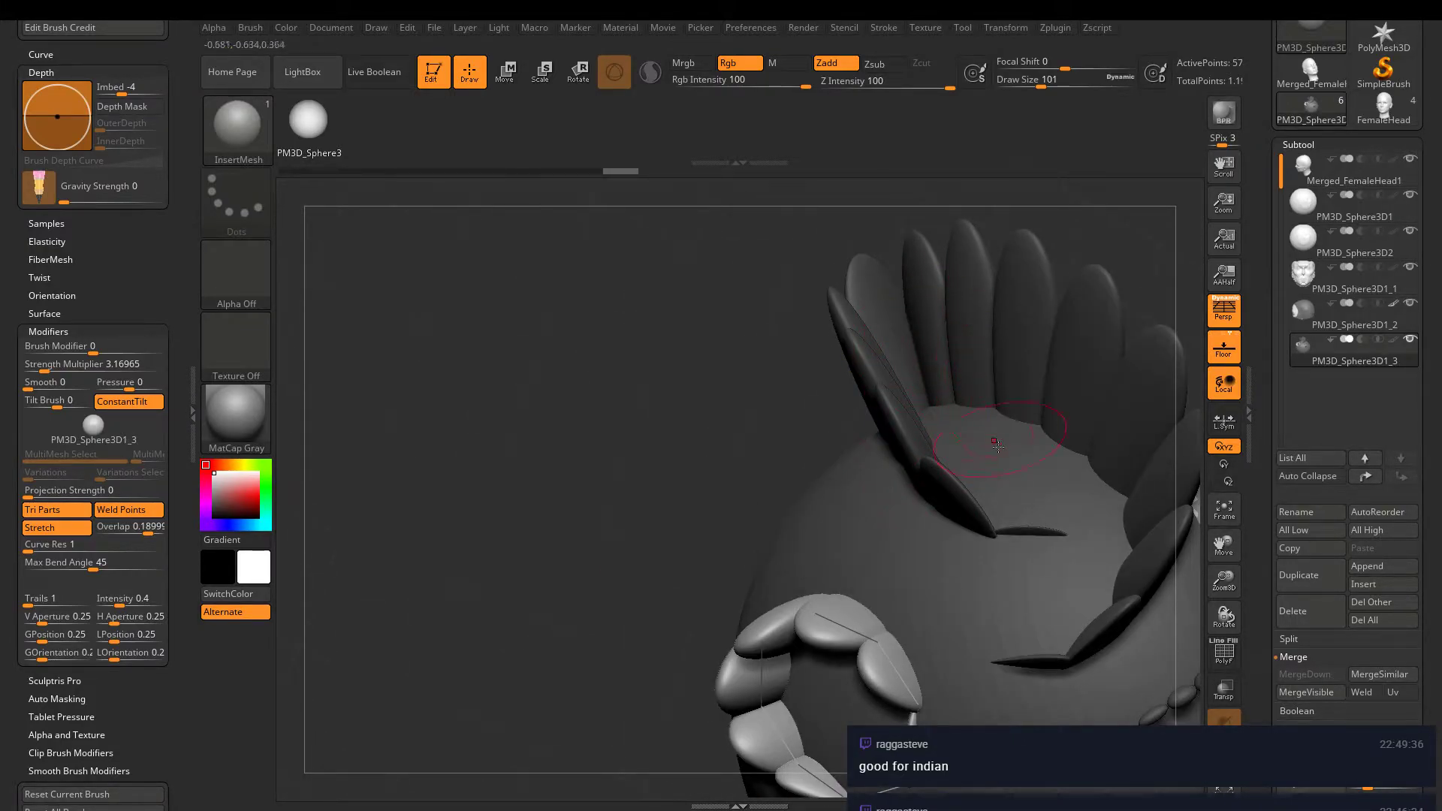
right_drag(892, 470, 792, 420)
mouse_move(797, 429)
mouse_down()
mouse_move(666, 518)
mouse_move(593, 606)
mouse_move(811, 582)
mouse_move(843, 531)
mouse_up()
right_drag(833, 515, 695, 744)
mouse_move(704, 701)
mouse_down()
mouse_move(785, 589)
mouse_move(814, 631)
mouse_up()
mouse_move(814, 631)
right_down()
mouse_move(821, 668)
mouse_move(745, 503)
right_up()
drag(864, 471, 856, 492)
mouse_move(856, 492)
right_down()
mouse_move(755, 547)
mouse_move(902, 676)
right_up()
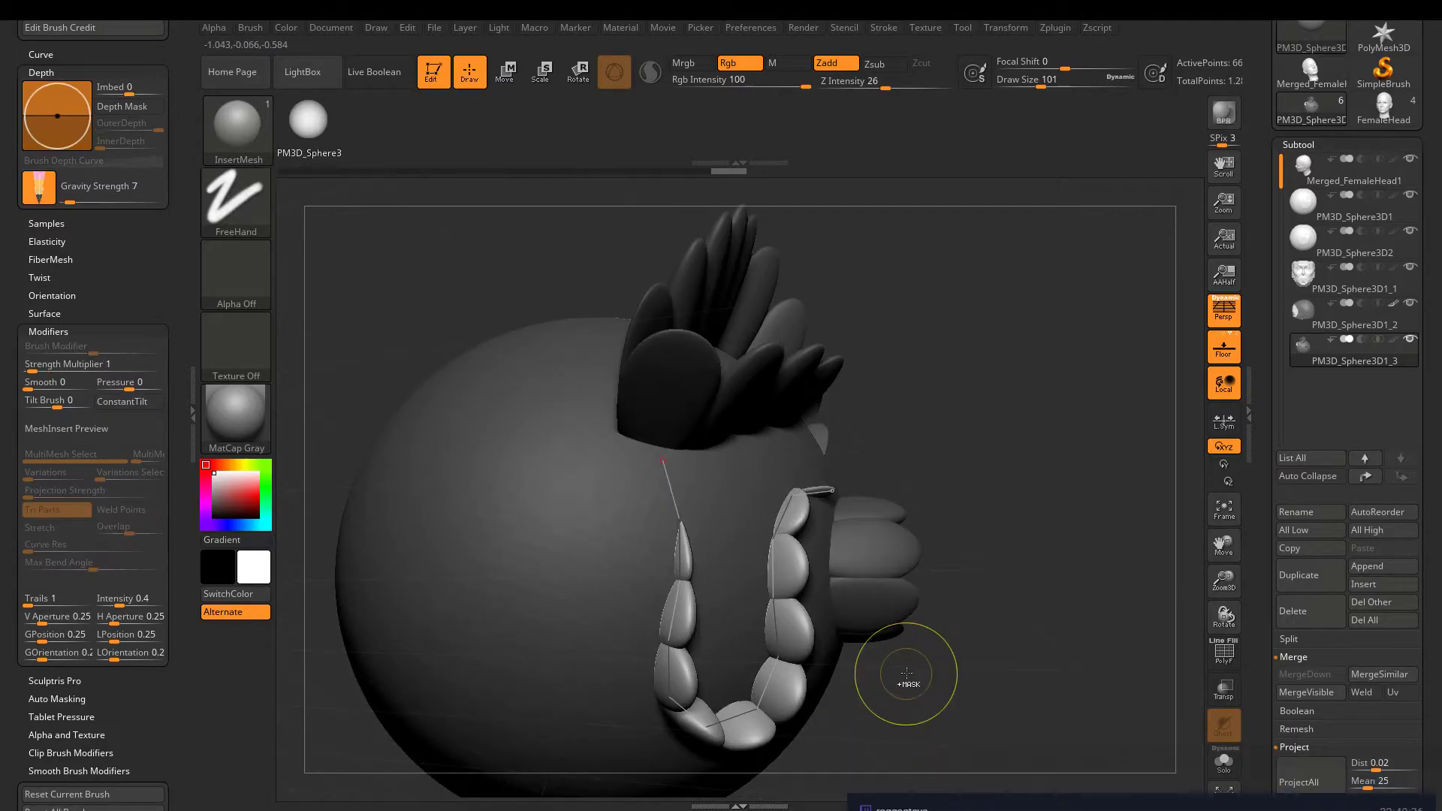
mouse_move(944, 595)
right_down()
mouse_move(898, 553)
mouse_move(1046, 621)
mouse_move(409, 618)
right_up()
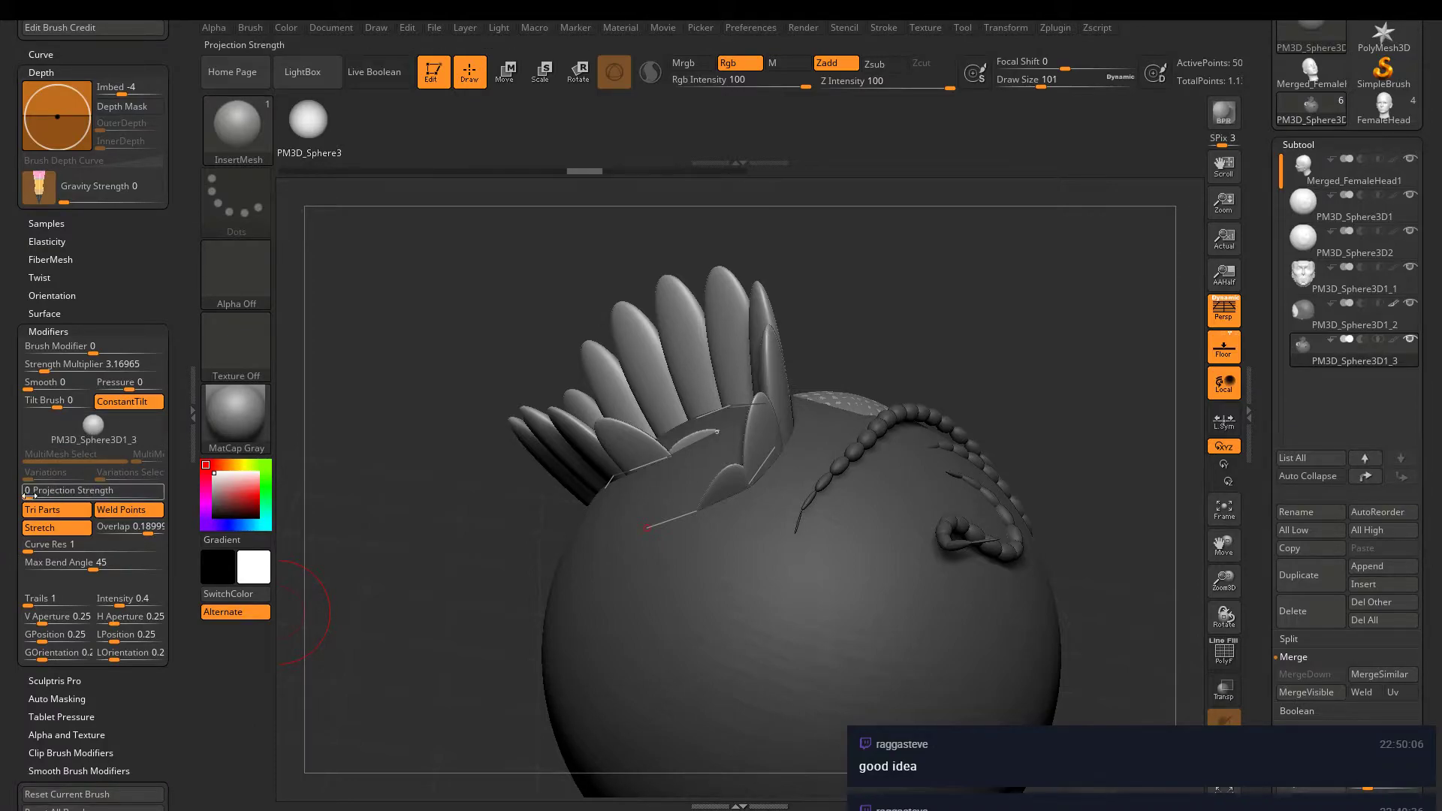
- Set the Projection Strength to 97 and test it with a curved strand beside the petal-like ring, undoing the strand
click(153, 497)
right_drag(784, 564, 864, 631)
mouse_move(864, 631)
mouse_down()
mouse_move(744, 598)
mouse_move(613, 688)
mouse_move(832, 710)
mouse_up()
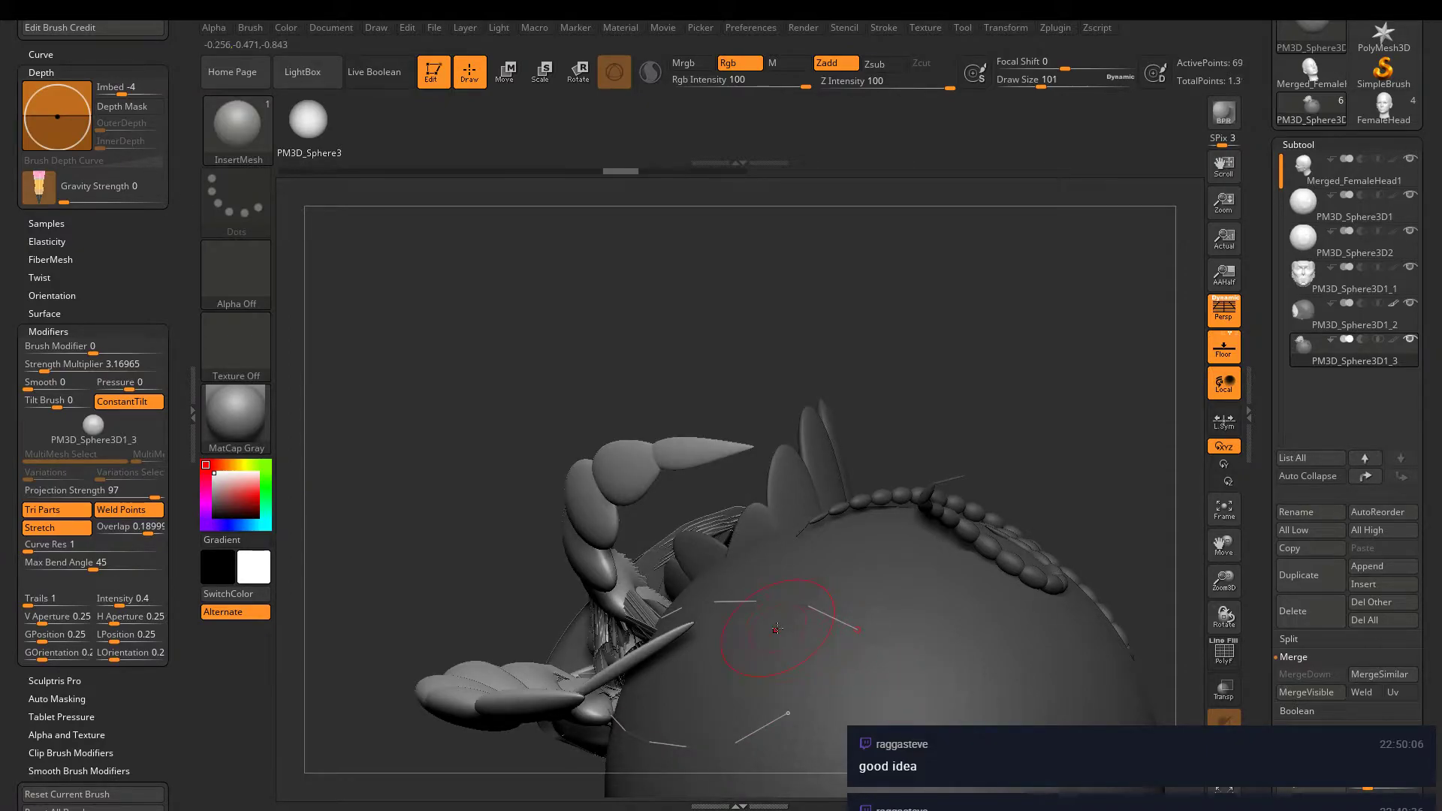
right_drag(800, 633, 776, 410)
drag(776, 410, 660, 589)
mouse_move(661, 589)
right_down()
mouse_move(774, 683)
mouse_move(645, 527)
mouse_move(682, 463)
mouse_move(731, 686)
right_up()
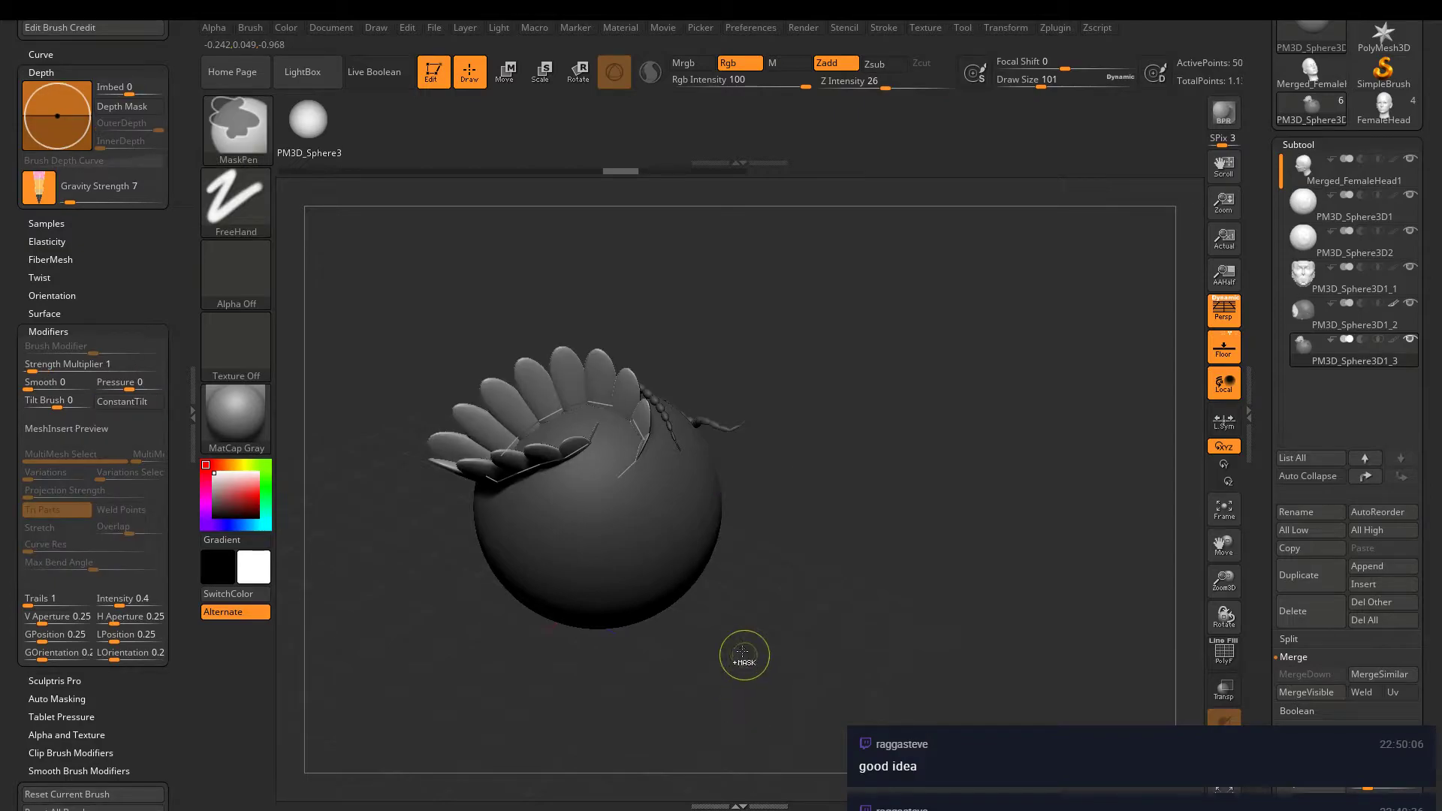